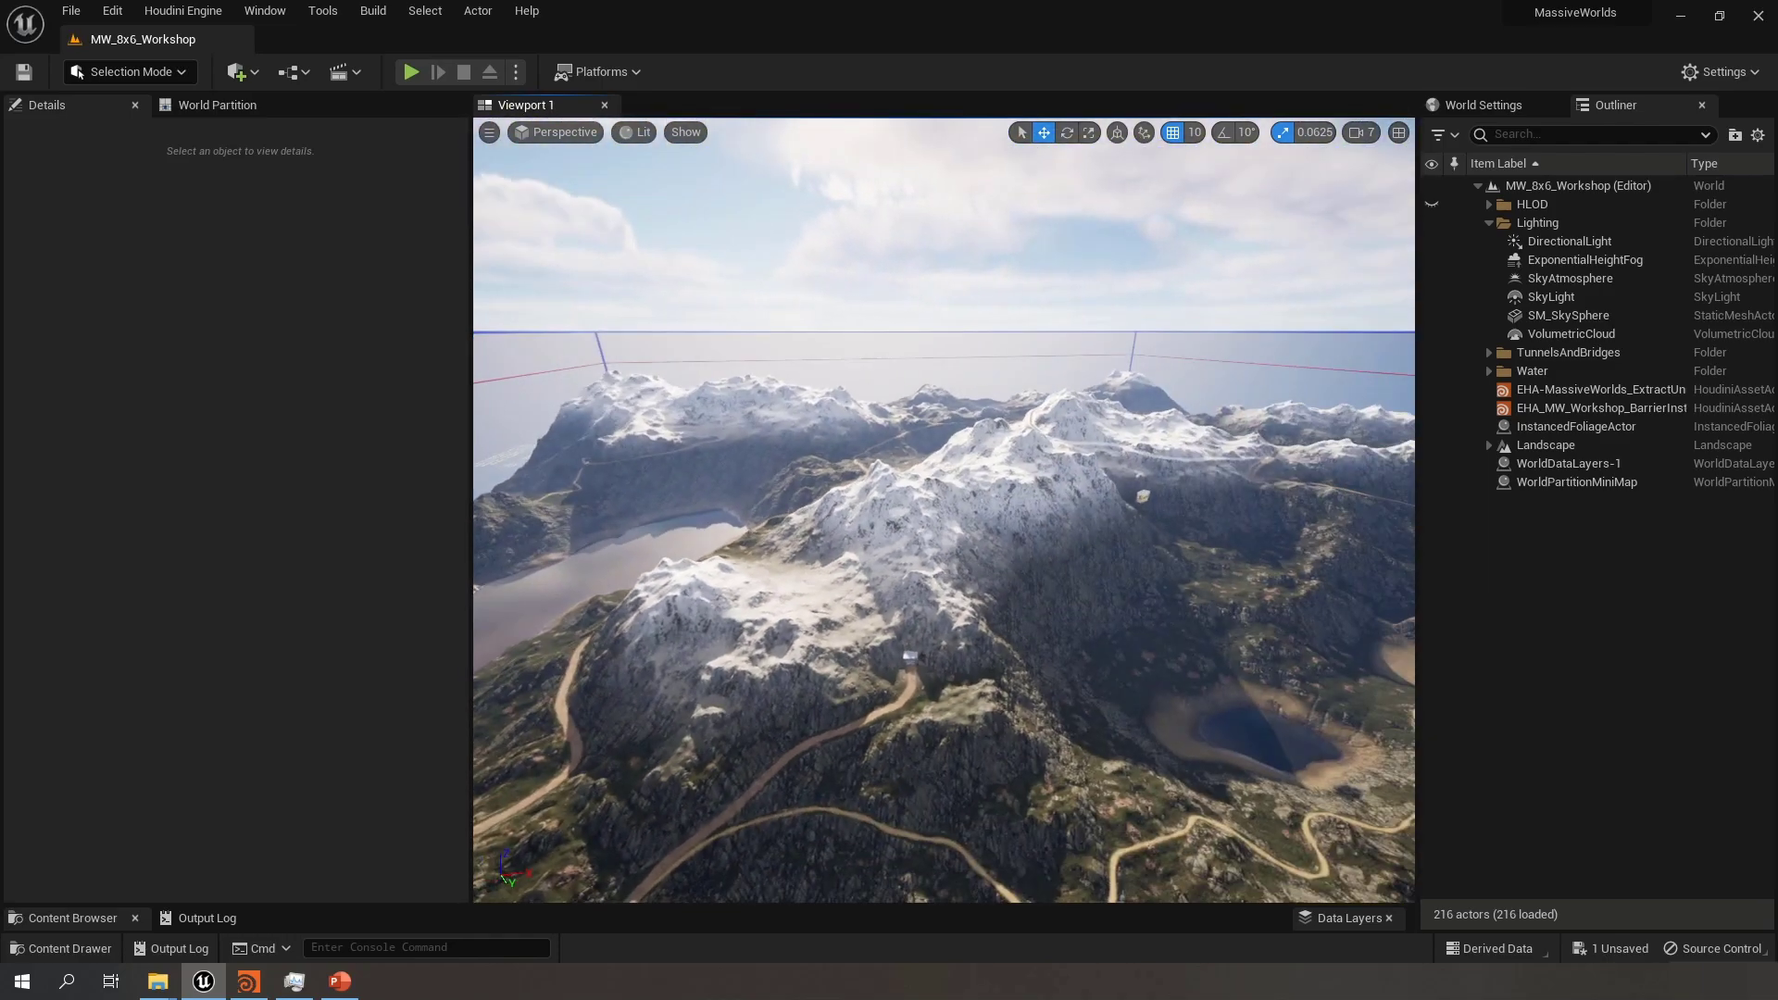
# Select the EHA-MassiveWorlds_ExtractUnrealLandscape Houdini asset actor in the level to view its details
pyautogui.press('d')
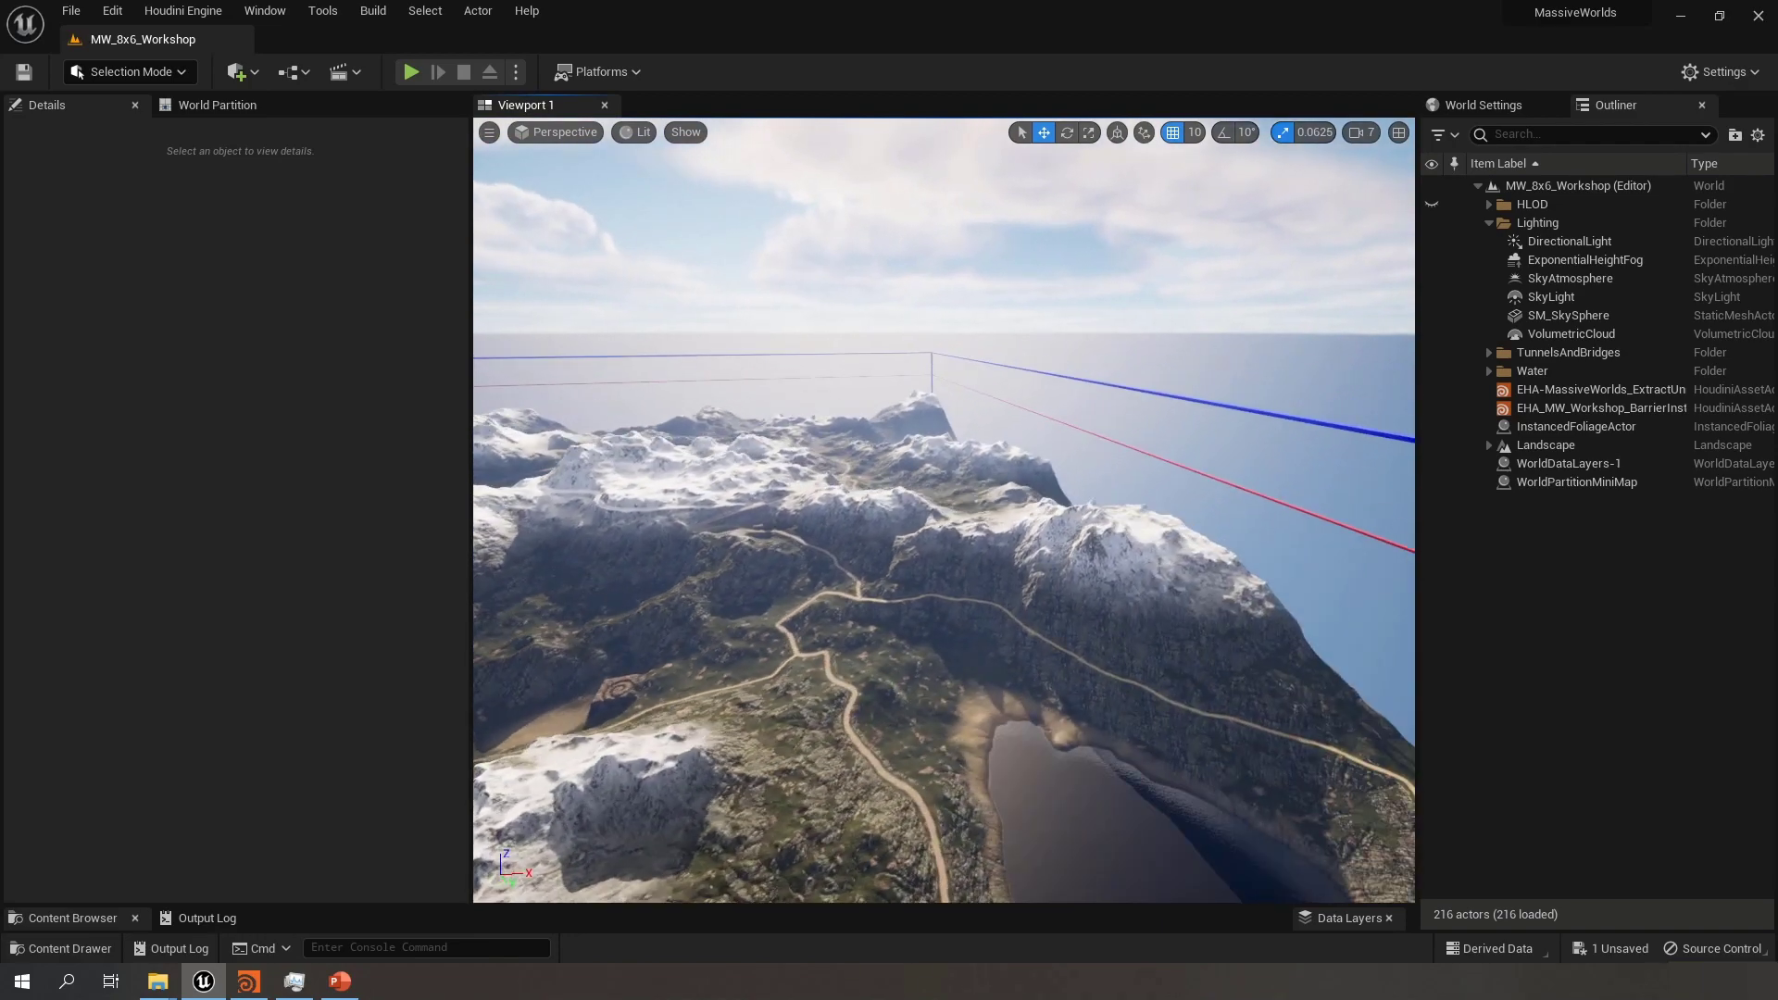
pyautogui.press('s')
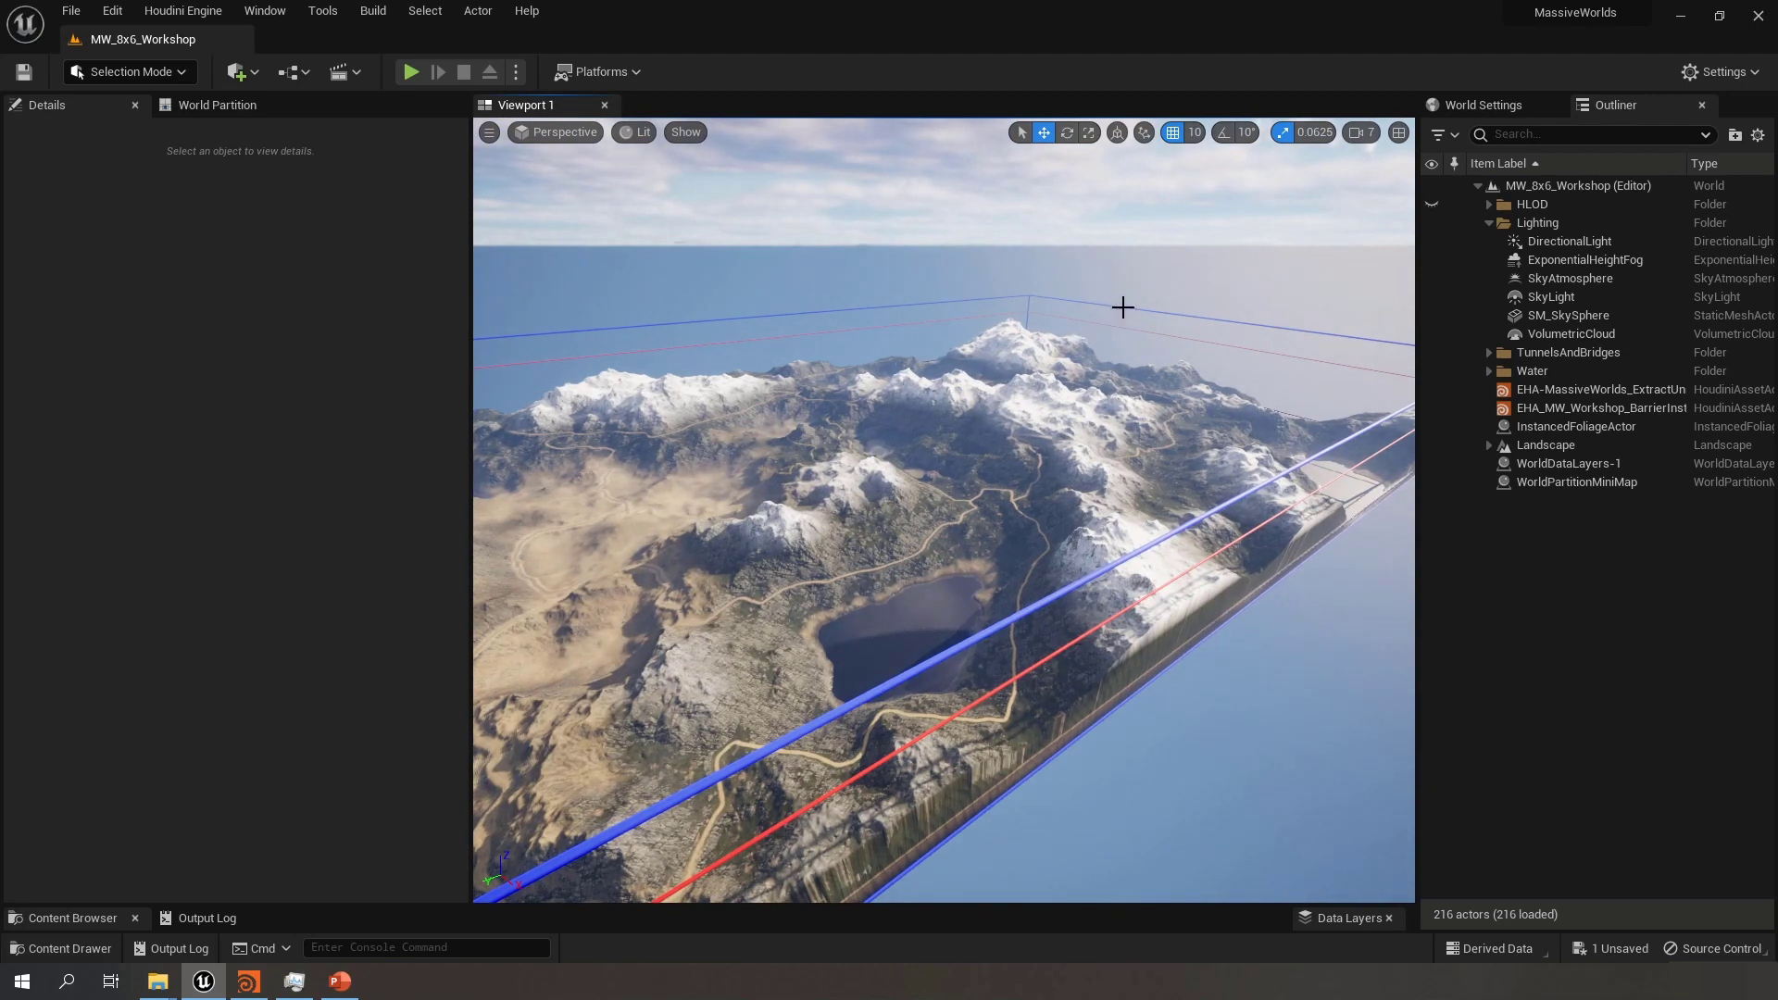
pyautogui.click(1569, 406)
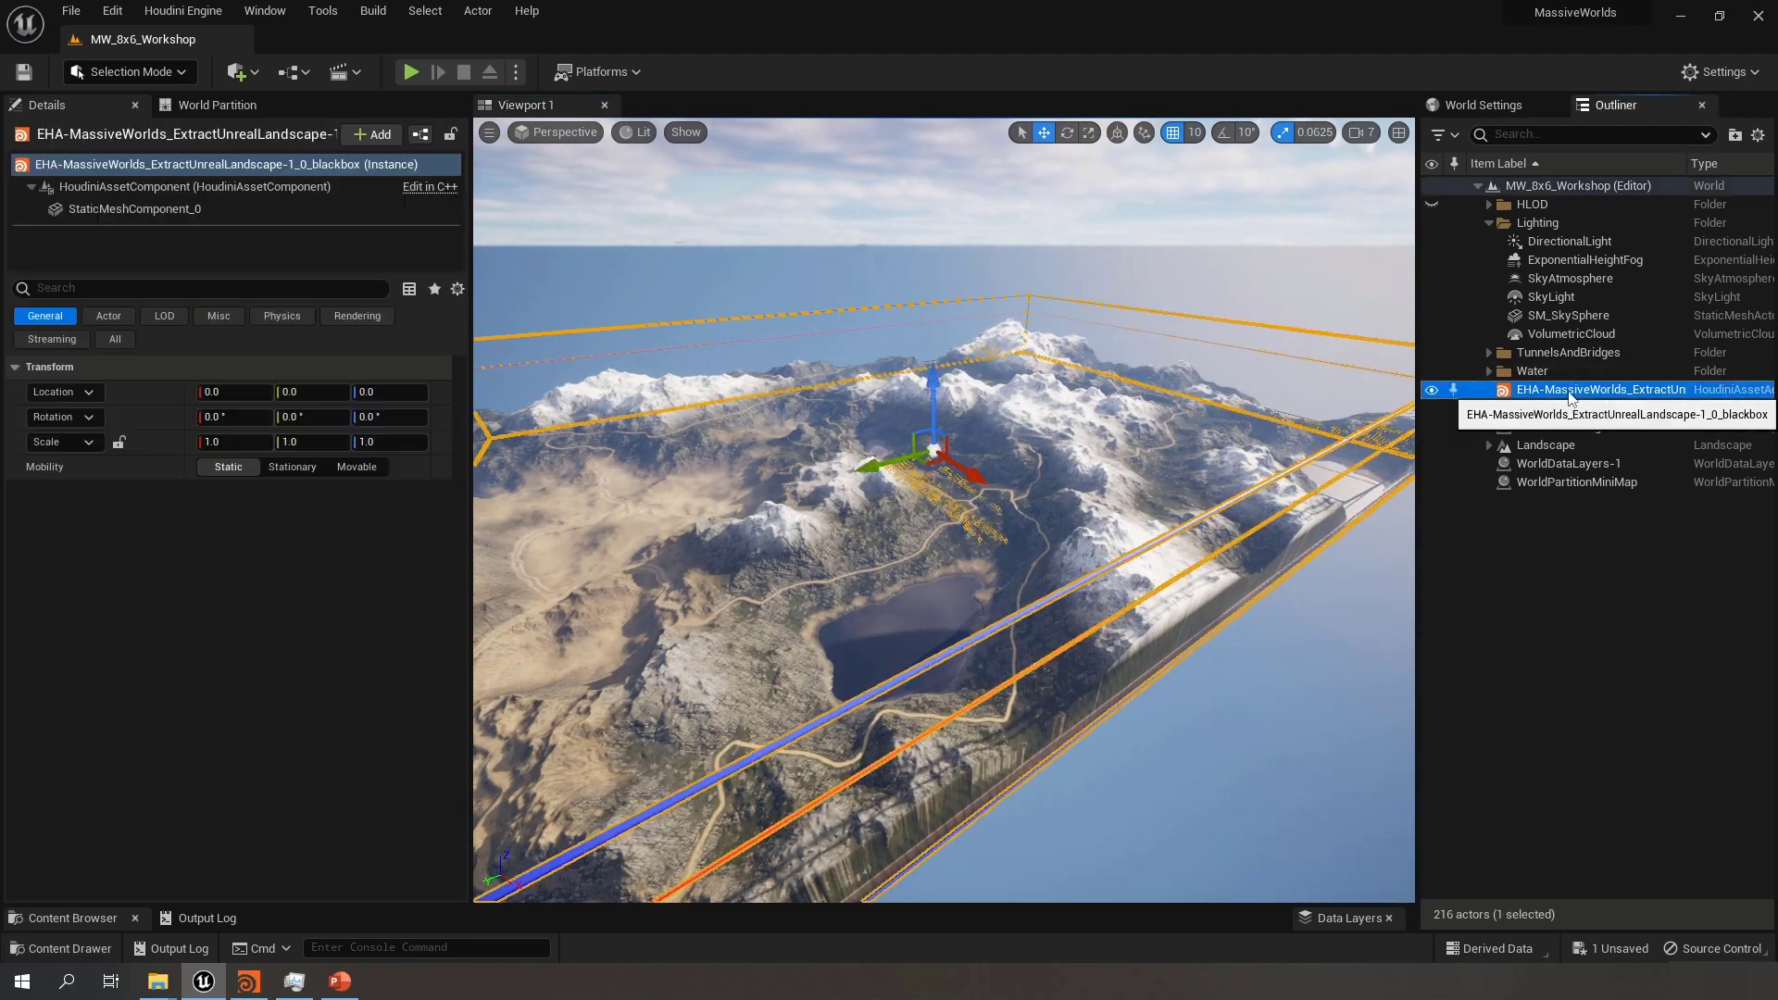
pyautogui.click(1579, 390)
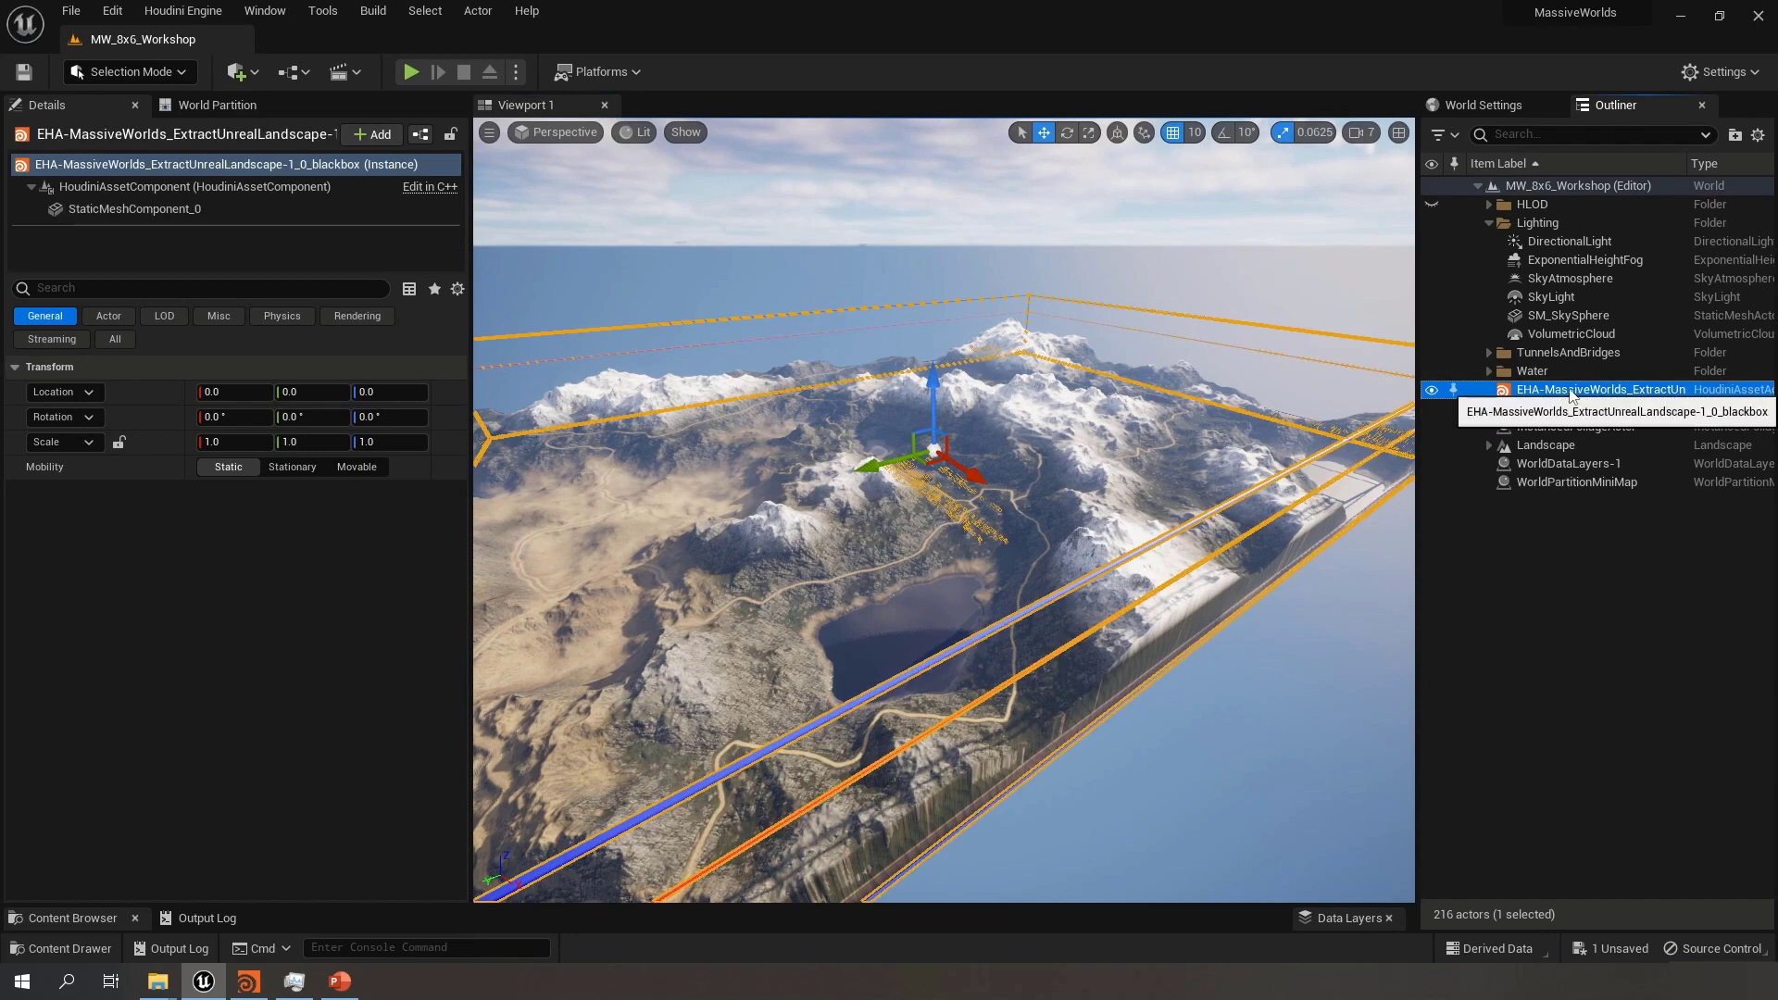
# Import EHA-MW_Workshop_BarrierInstancer.1.0.hda and EHA-MassiveWorlds_ExtractUnrealLandscape-1.0_blackbox.hda from the houdini19.5 otls folder into the project's HDA folder
pyautogui.moveTo(767, 905); pyautogui.dragTo(748, 582)
pyautogui.click(590, 781)
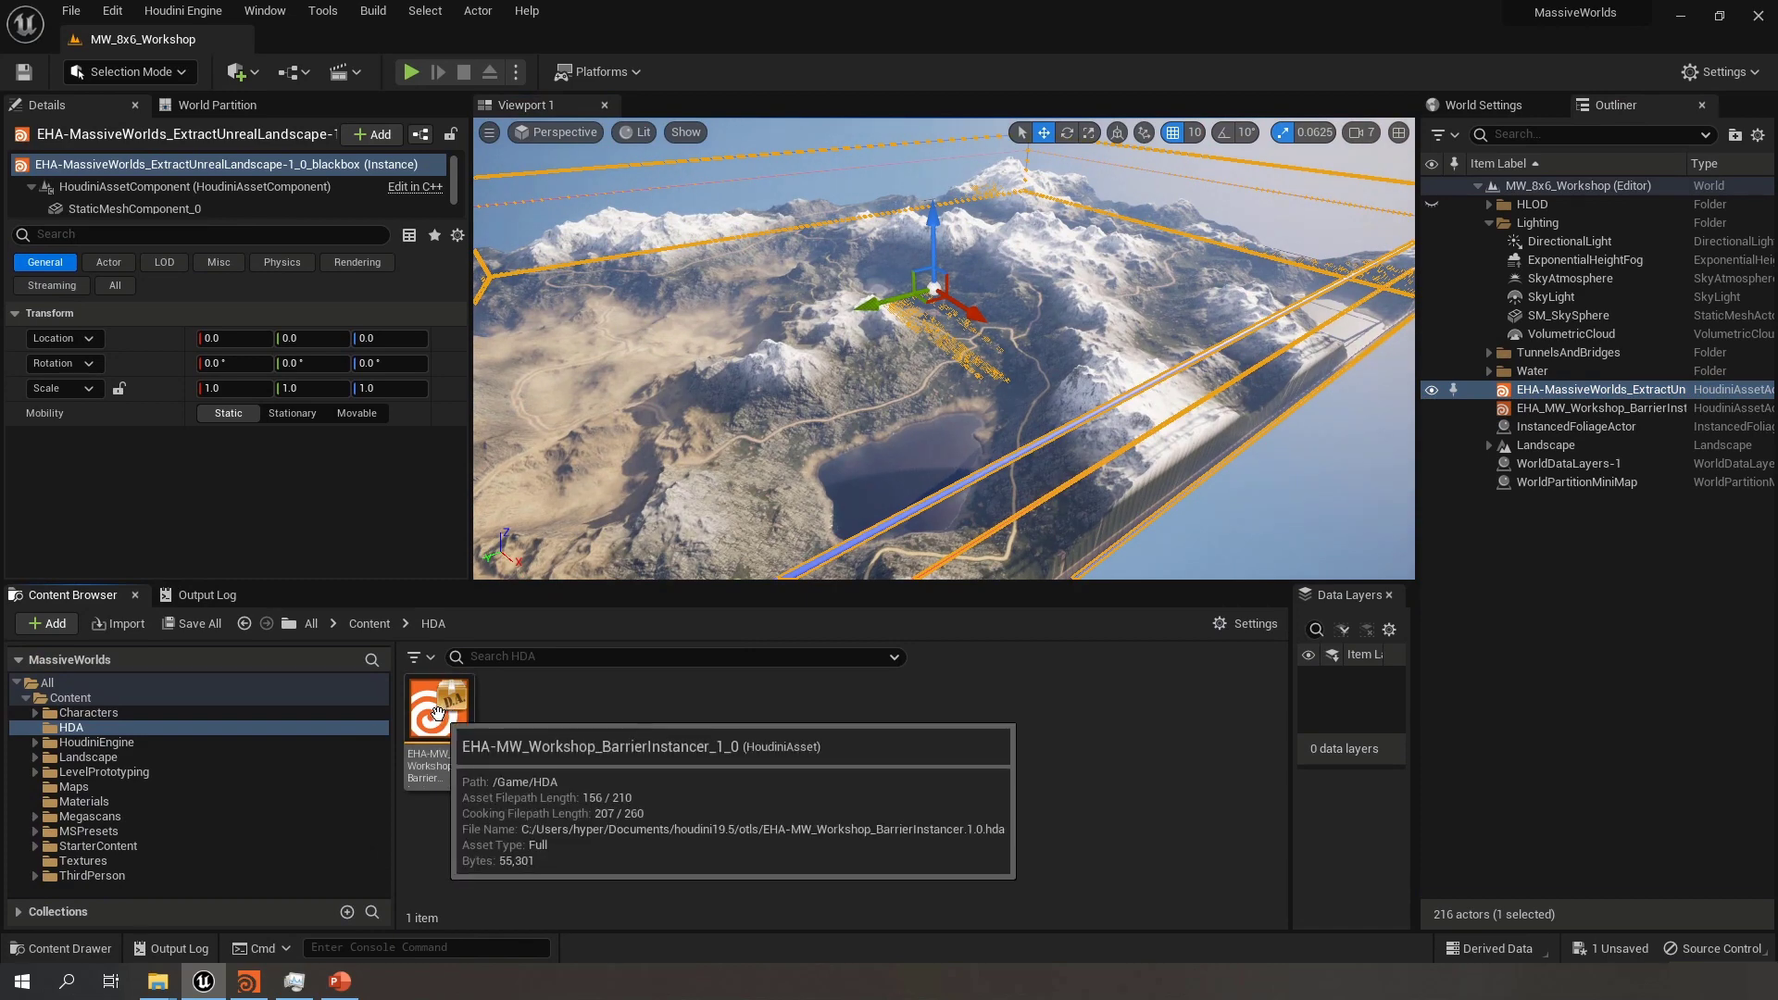
pyautogui.click(380, 628)
pyautogui.doubleClick(532, 716)
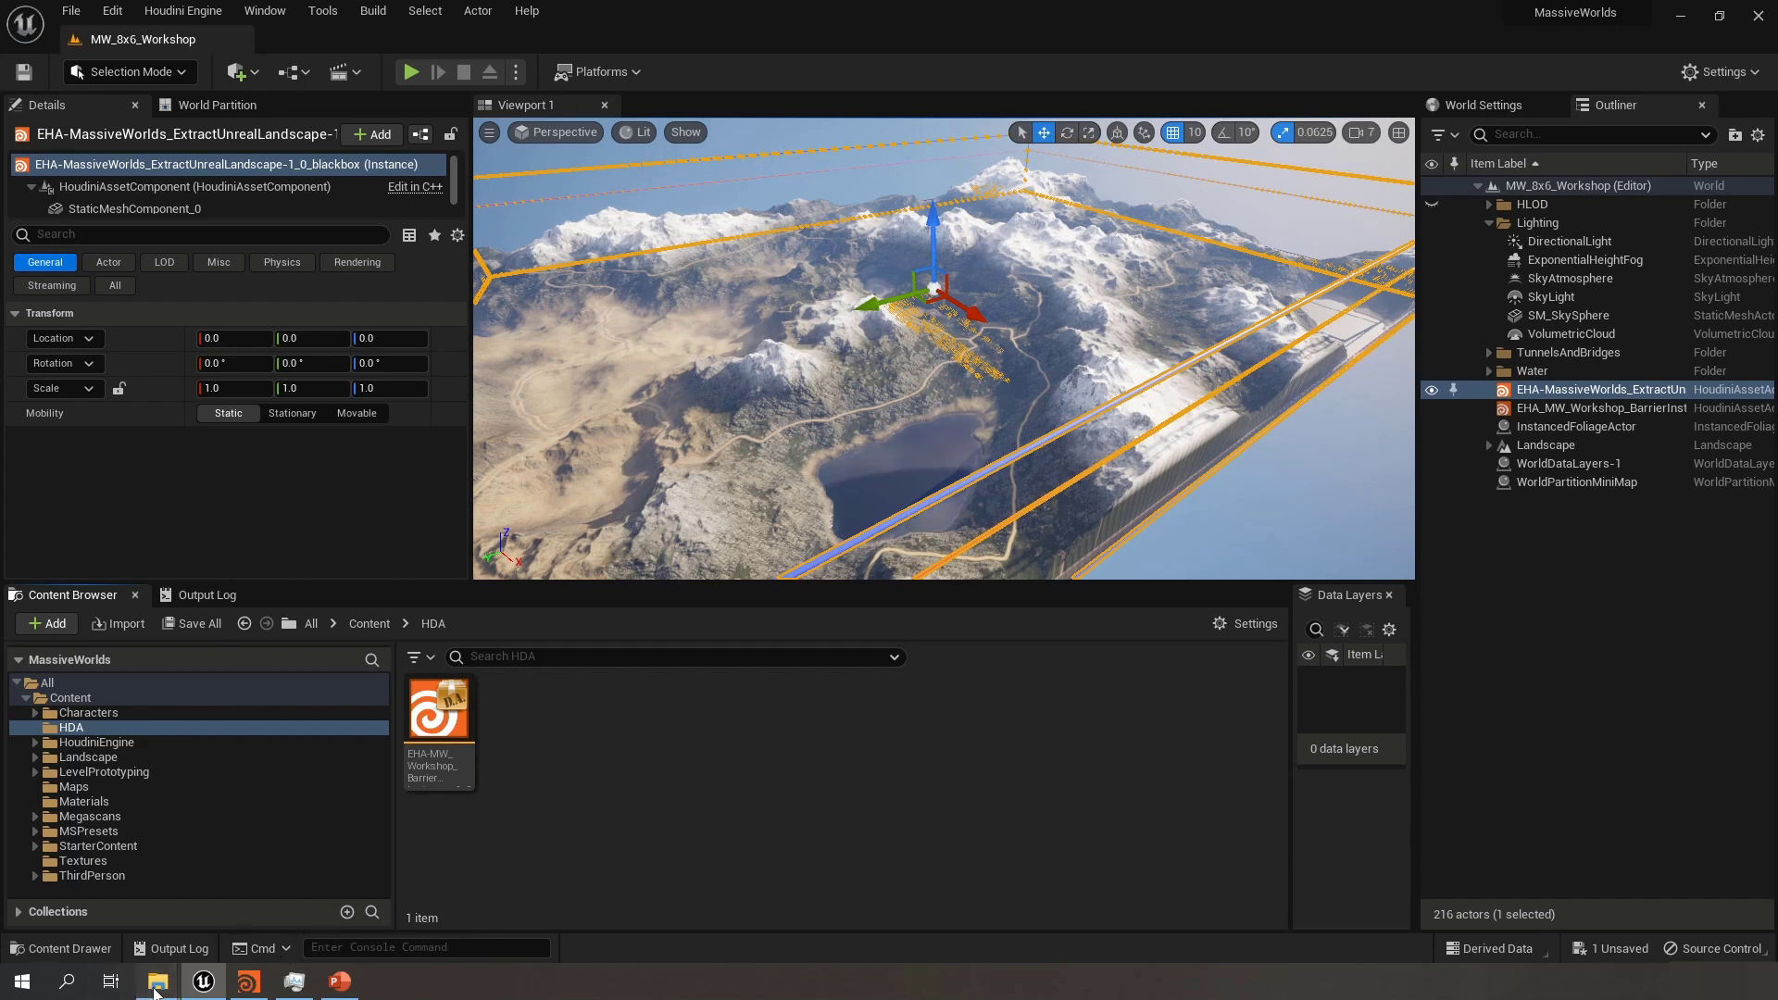
pyautogui.moveTo(157, 982)
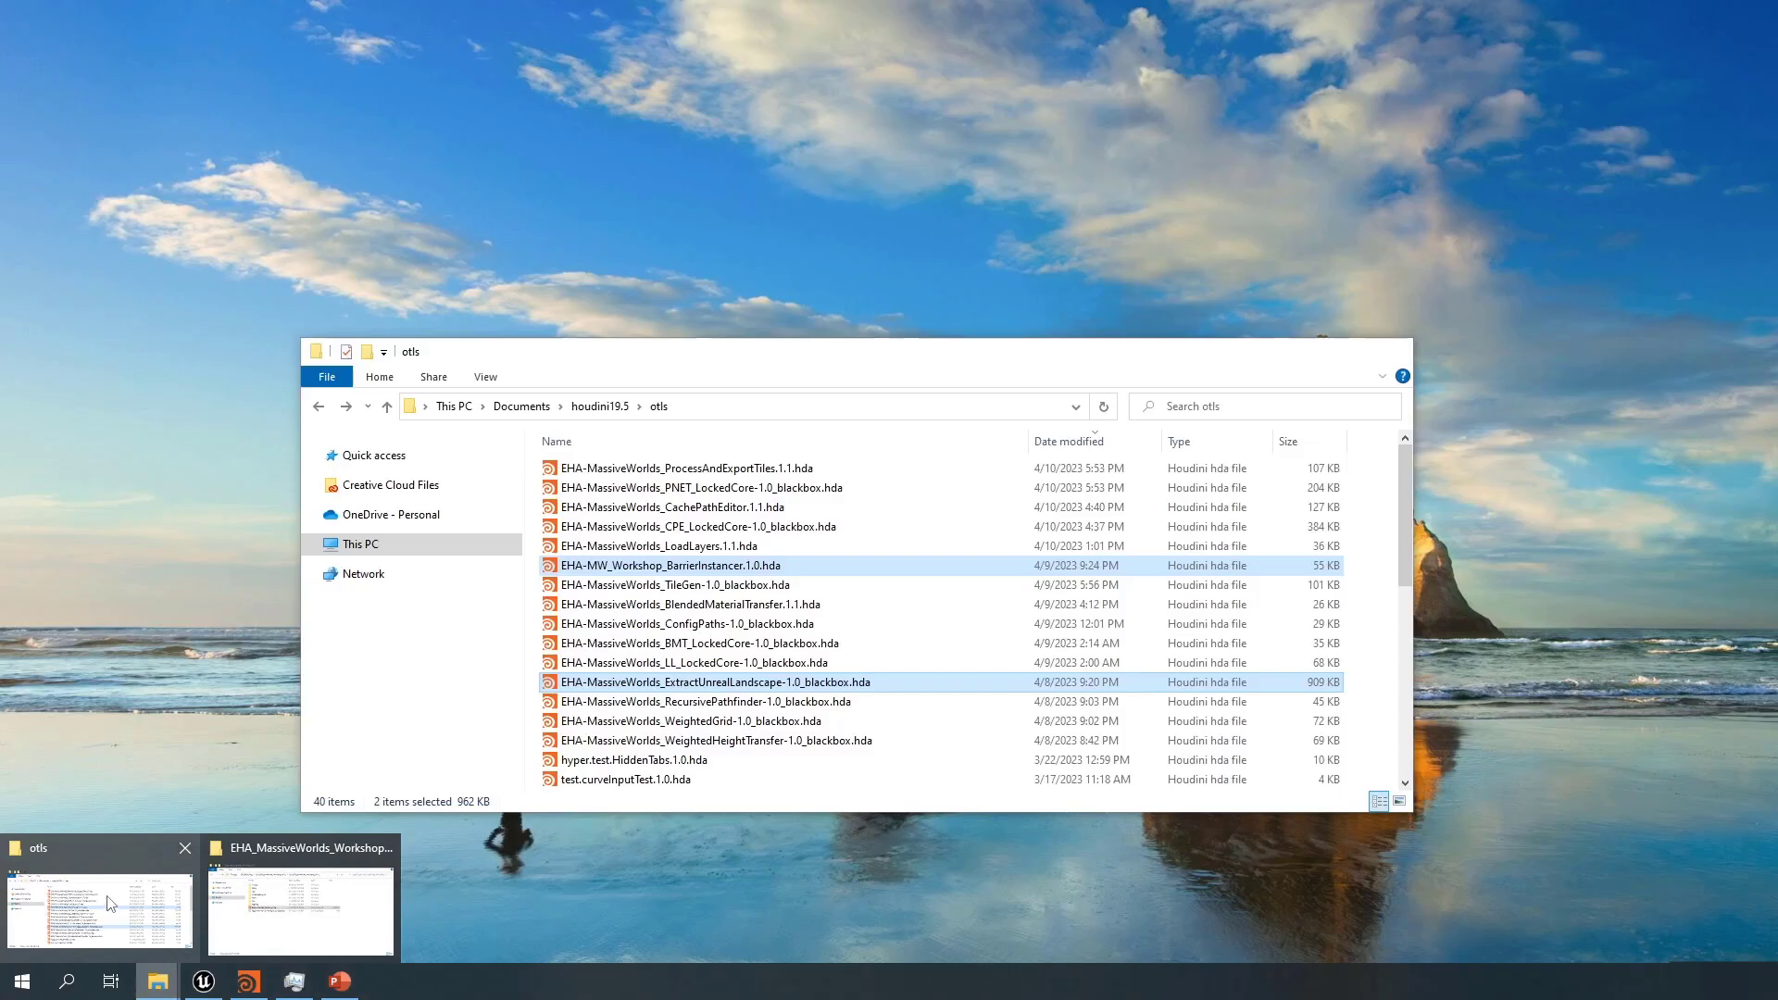
pyautogui.click(109, 896)
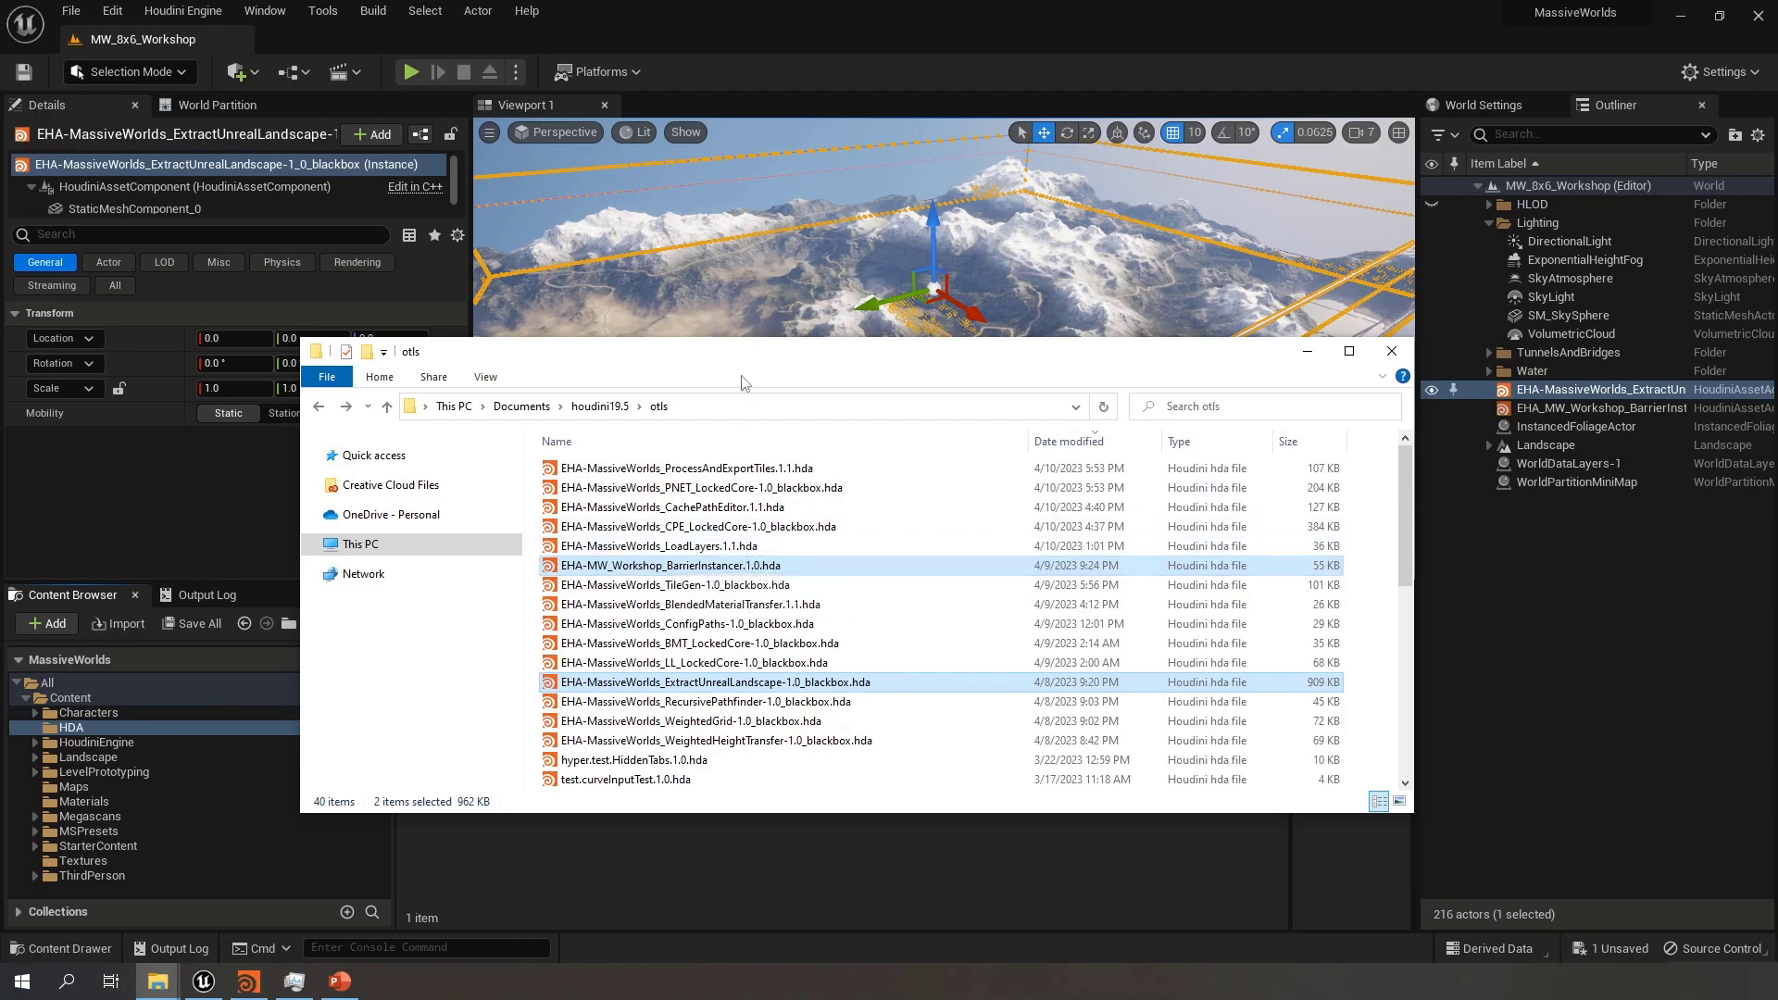
pyautogui.moveTo(762, 362); pyautogui.dragTo(1115, 385)
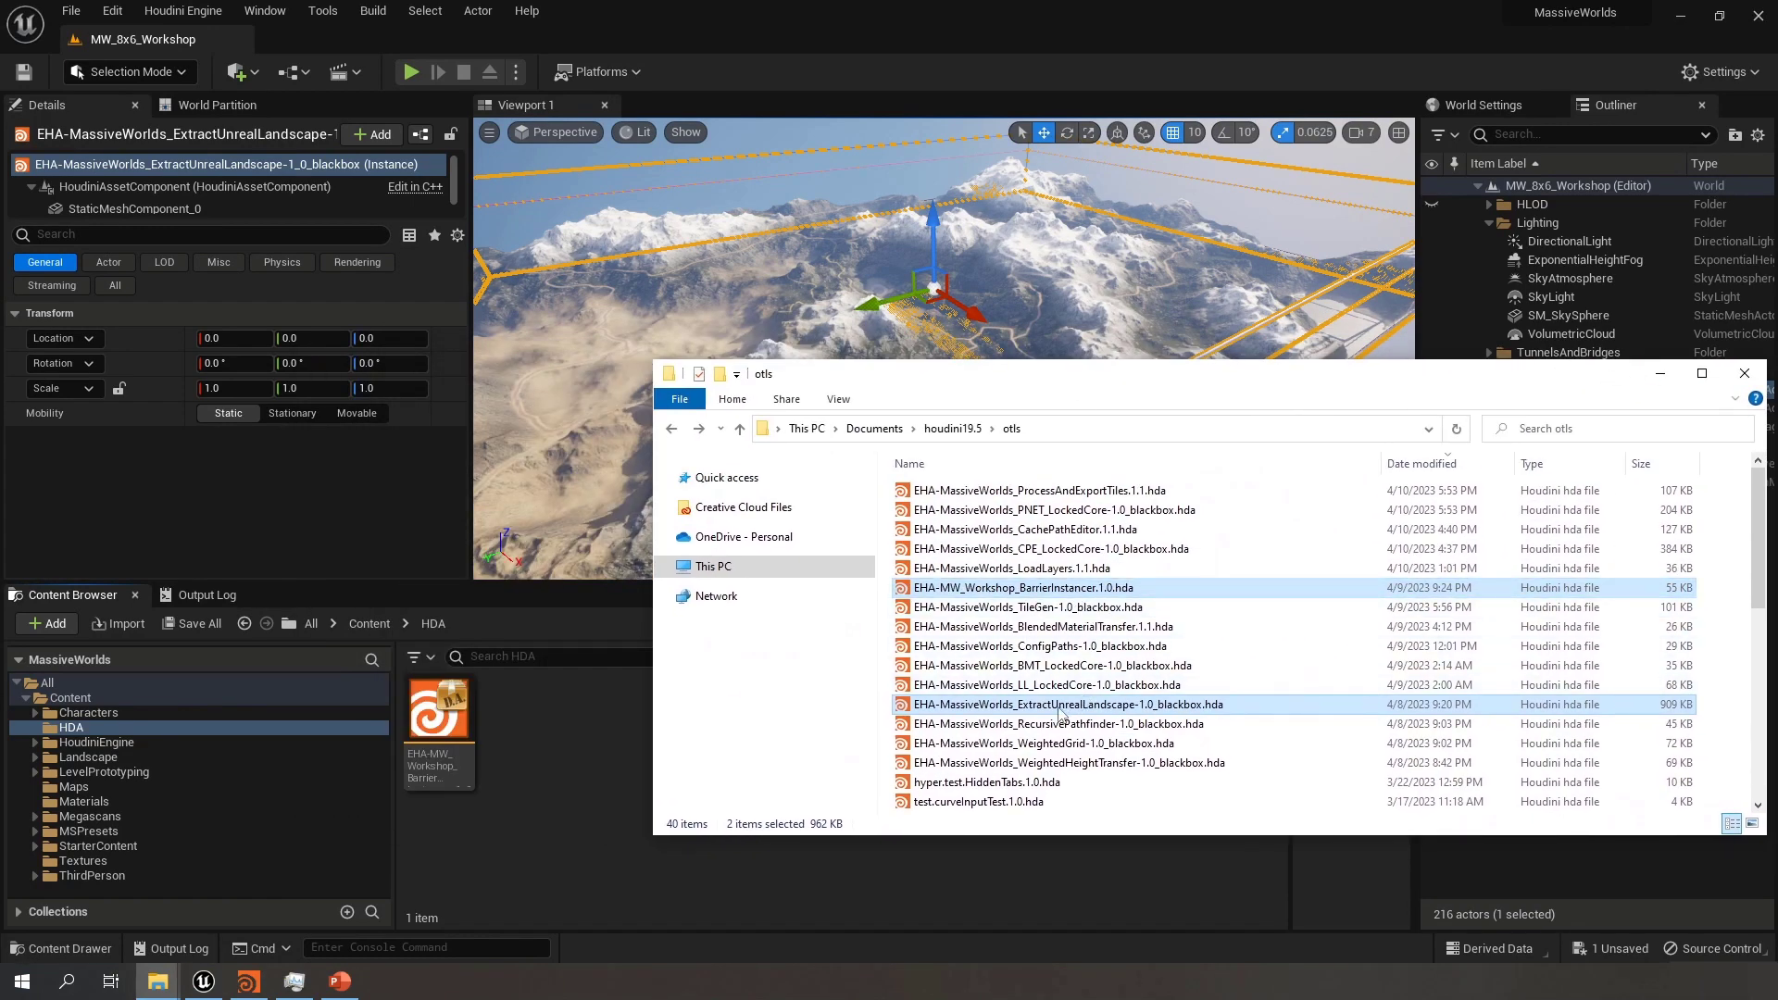
pyautogui.moveTo(1081, 712); pyautogui.dragTo(519, 709)
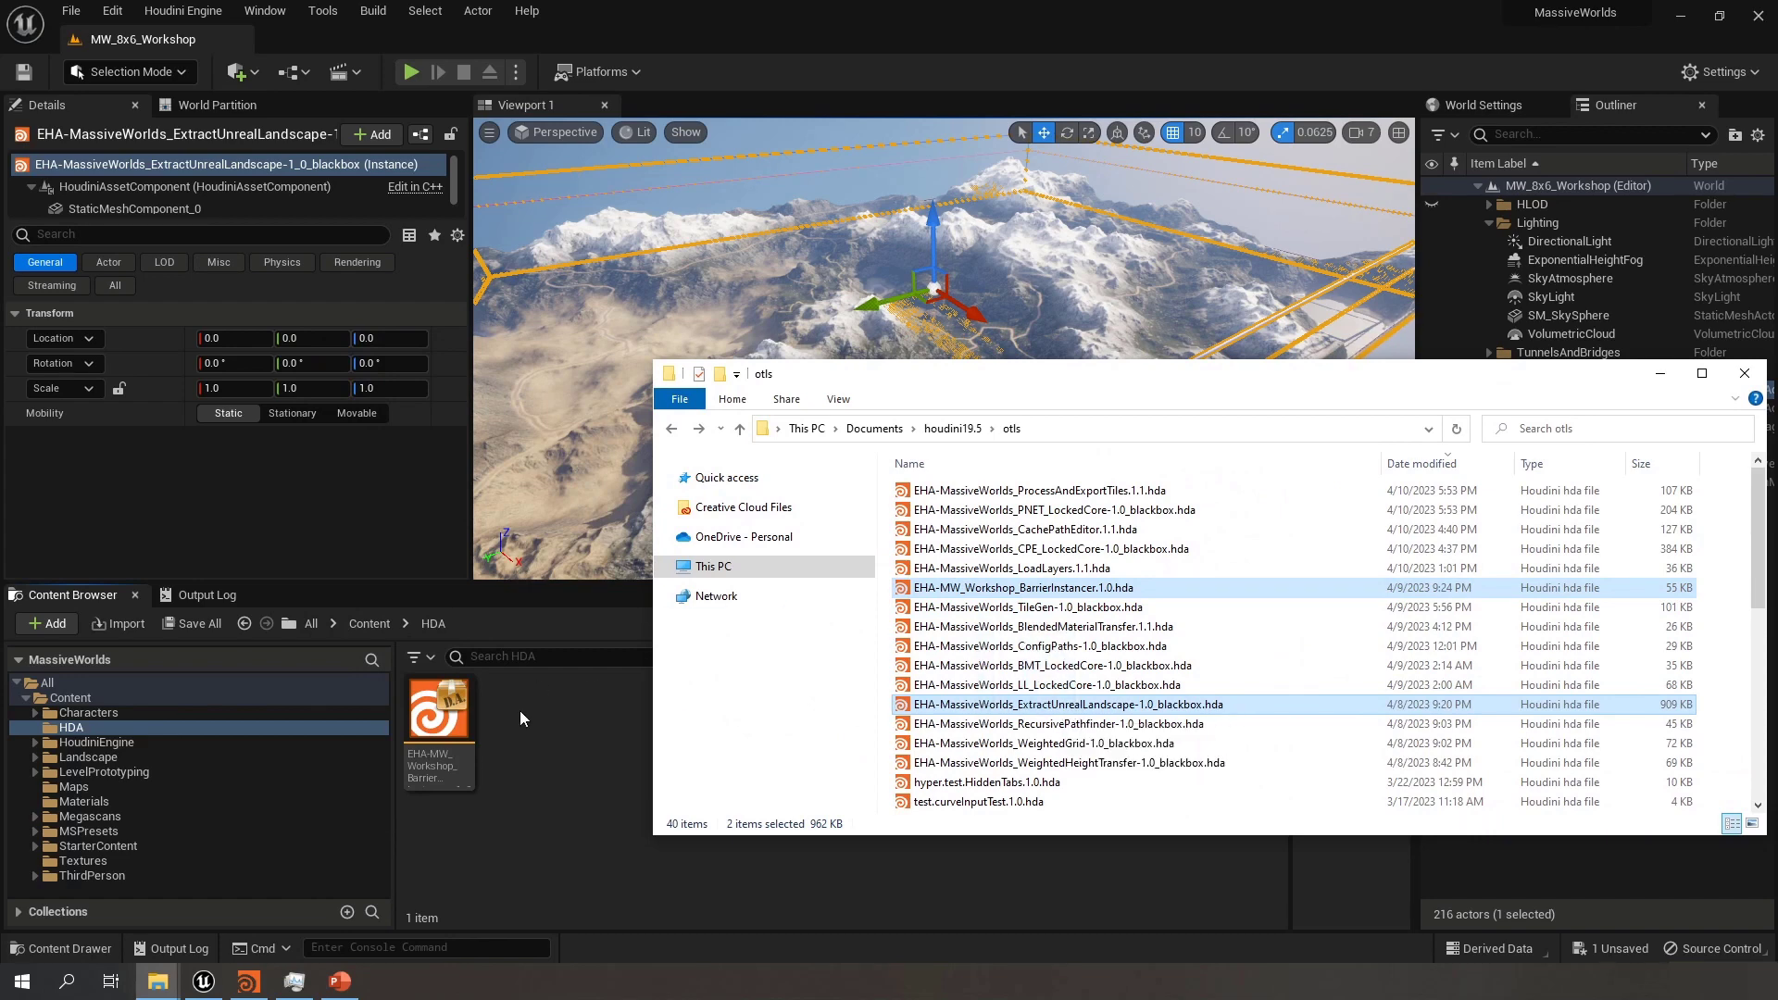
pyautogui.click(1660, 372)
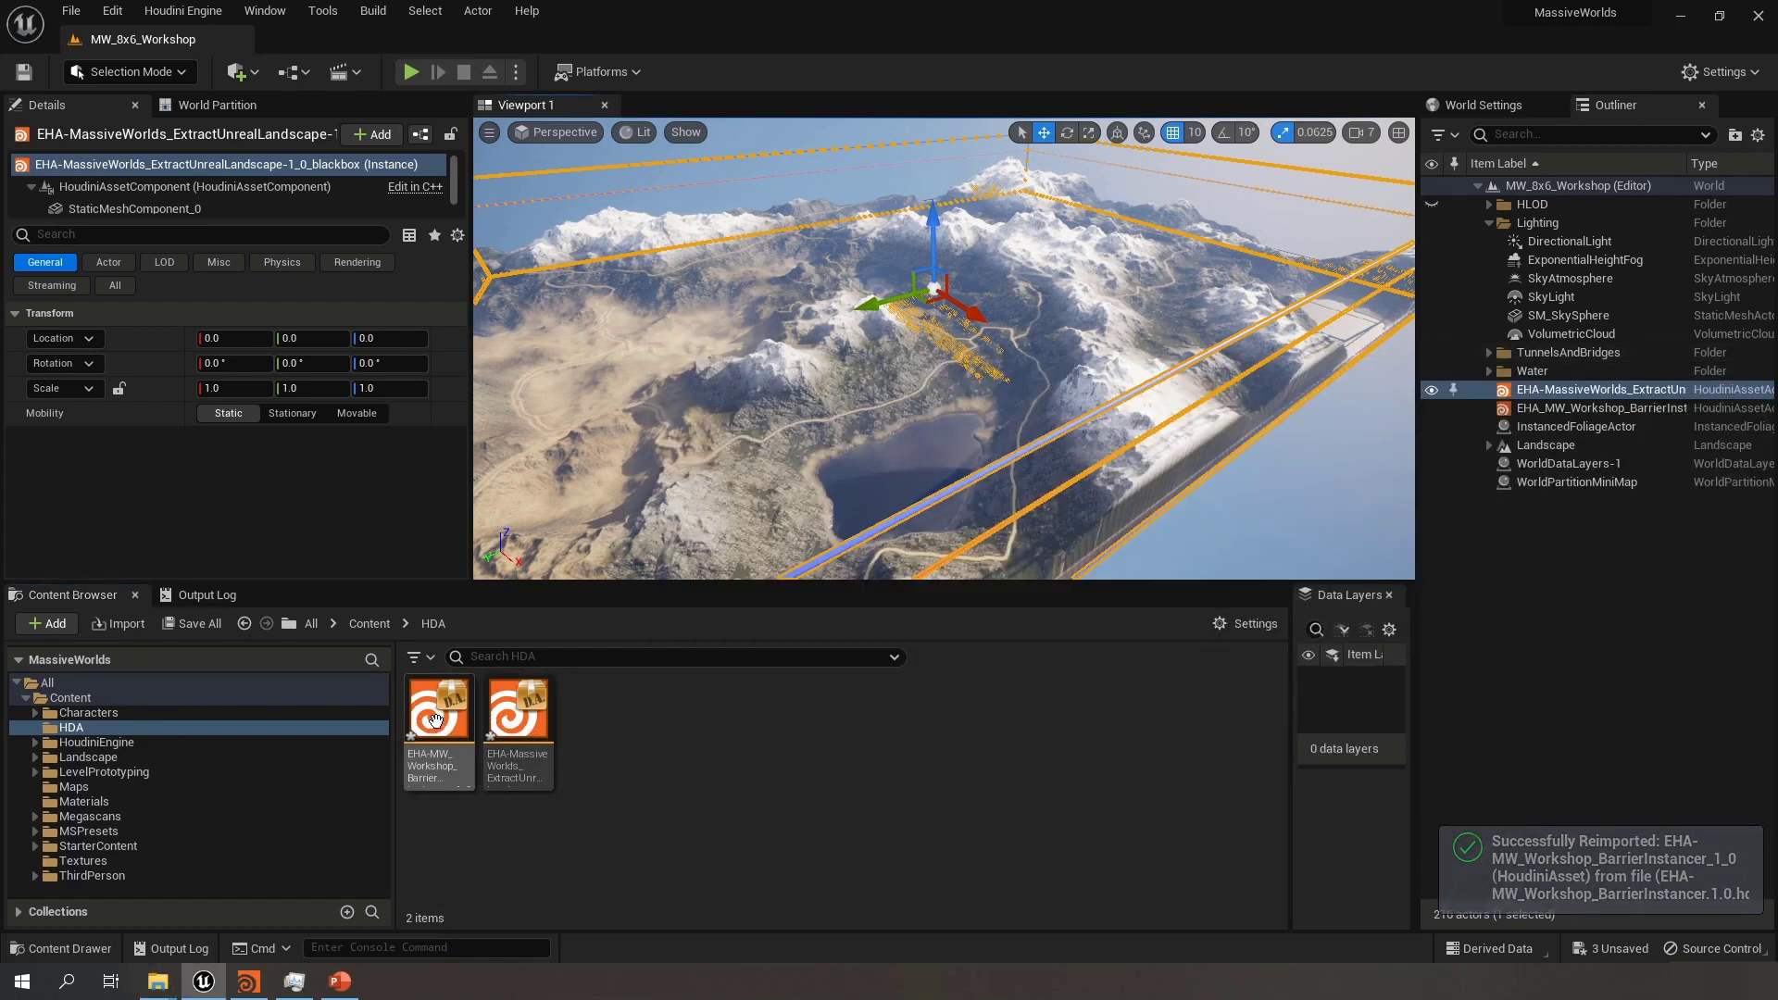
# Save all unsaved content, including both imported Houdini assets
pyautogui.click(724, 750)
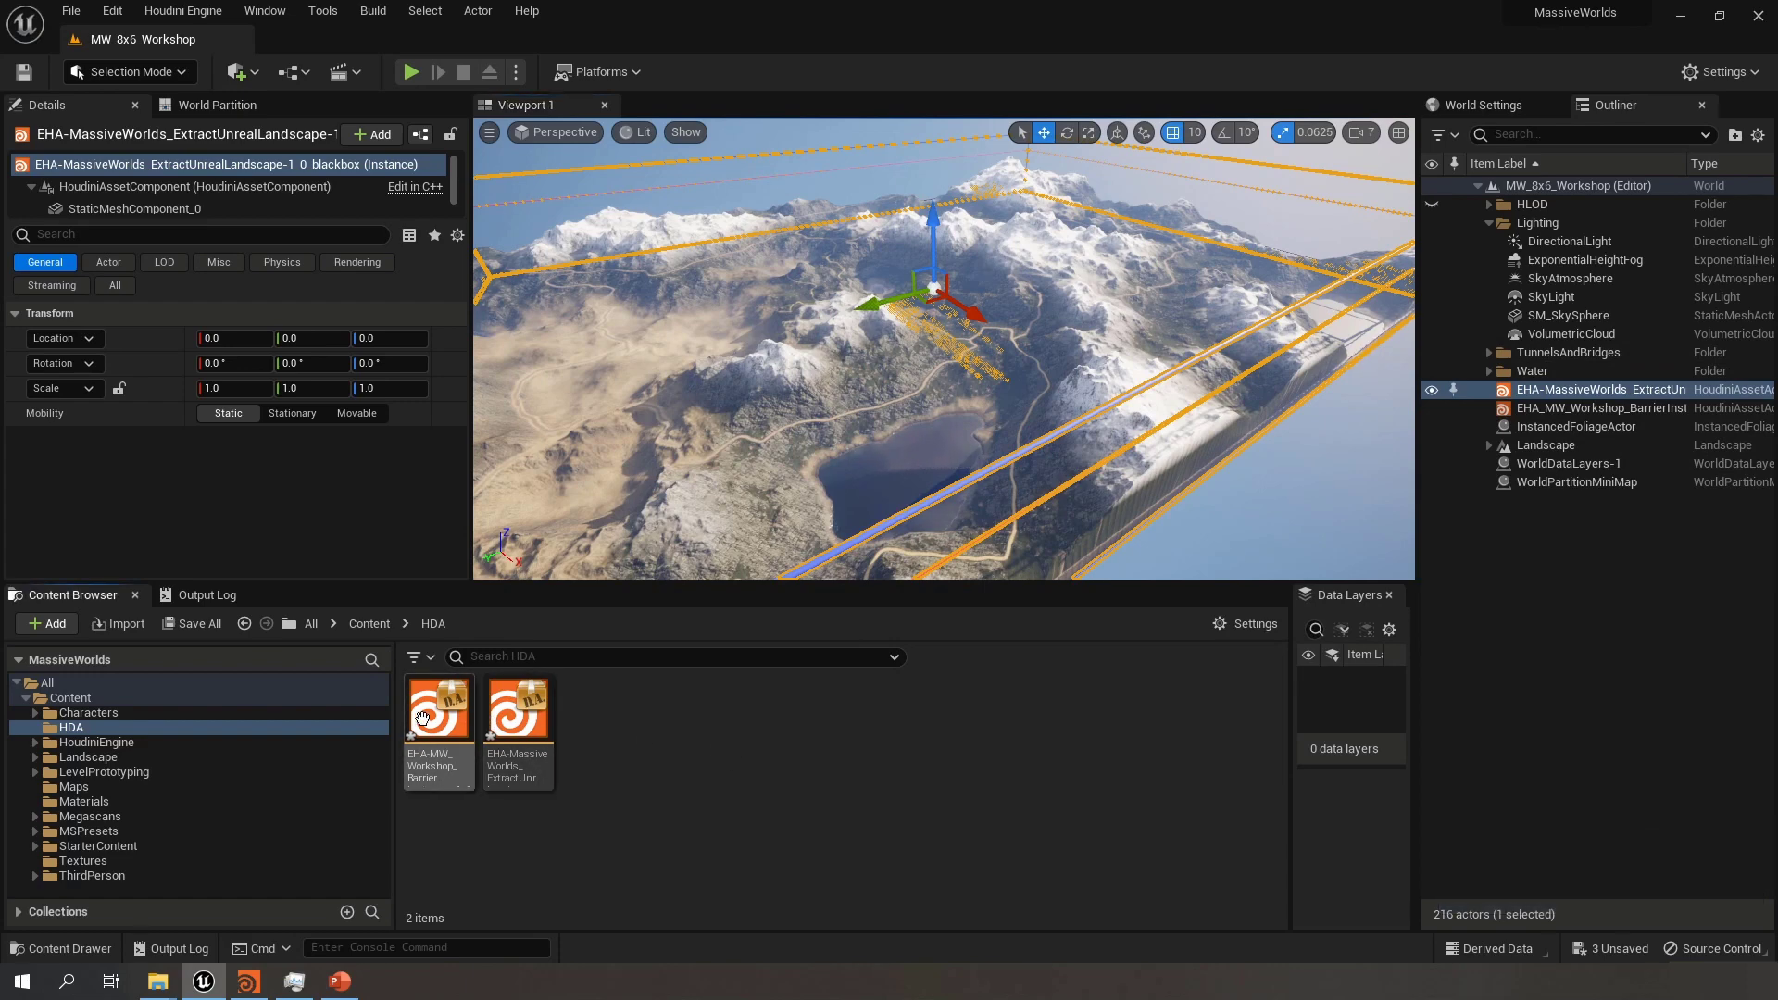
pyautogui.moveTo(448, 720)
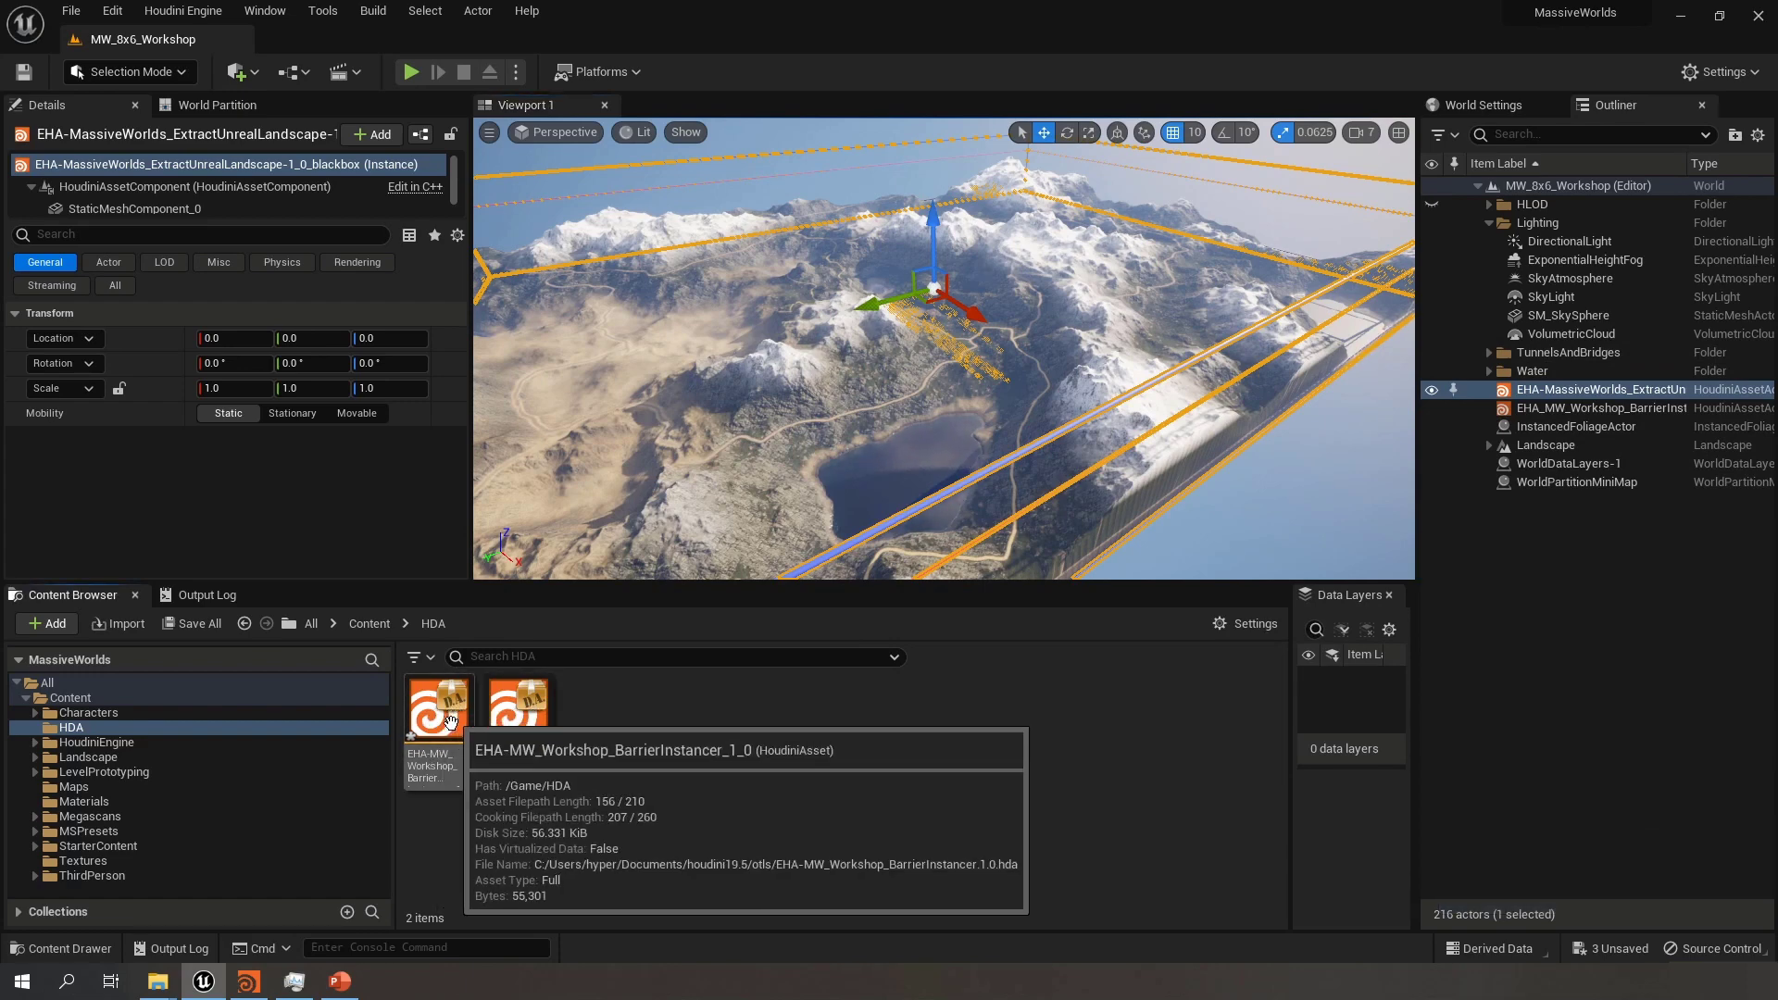
pyautogui.click(180, 623)
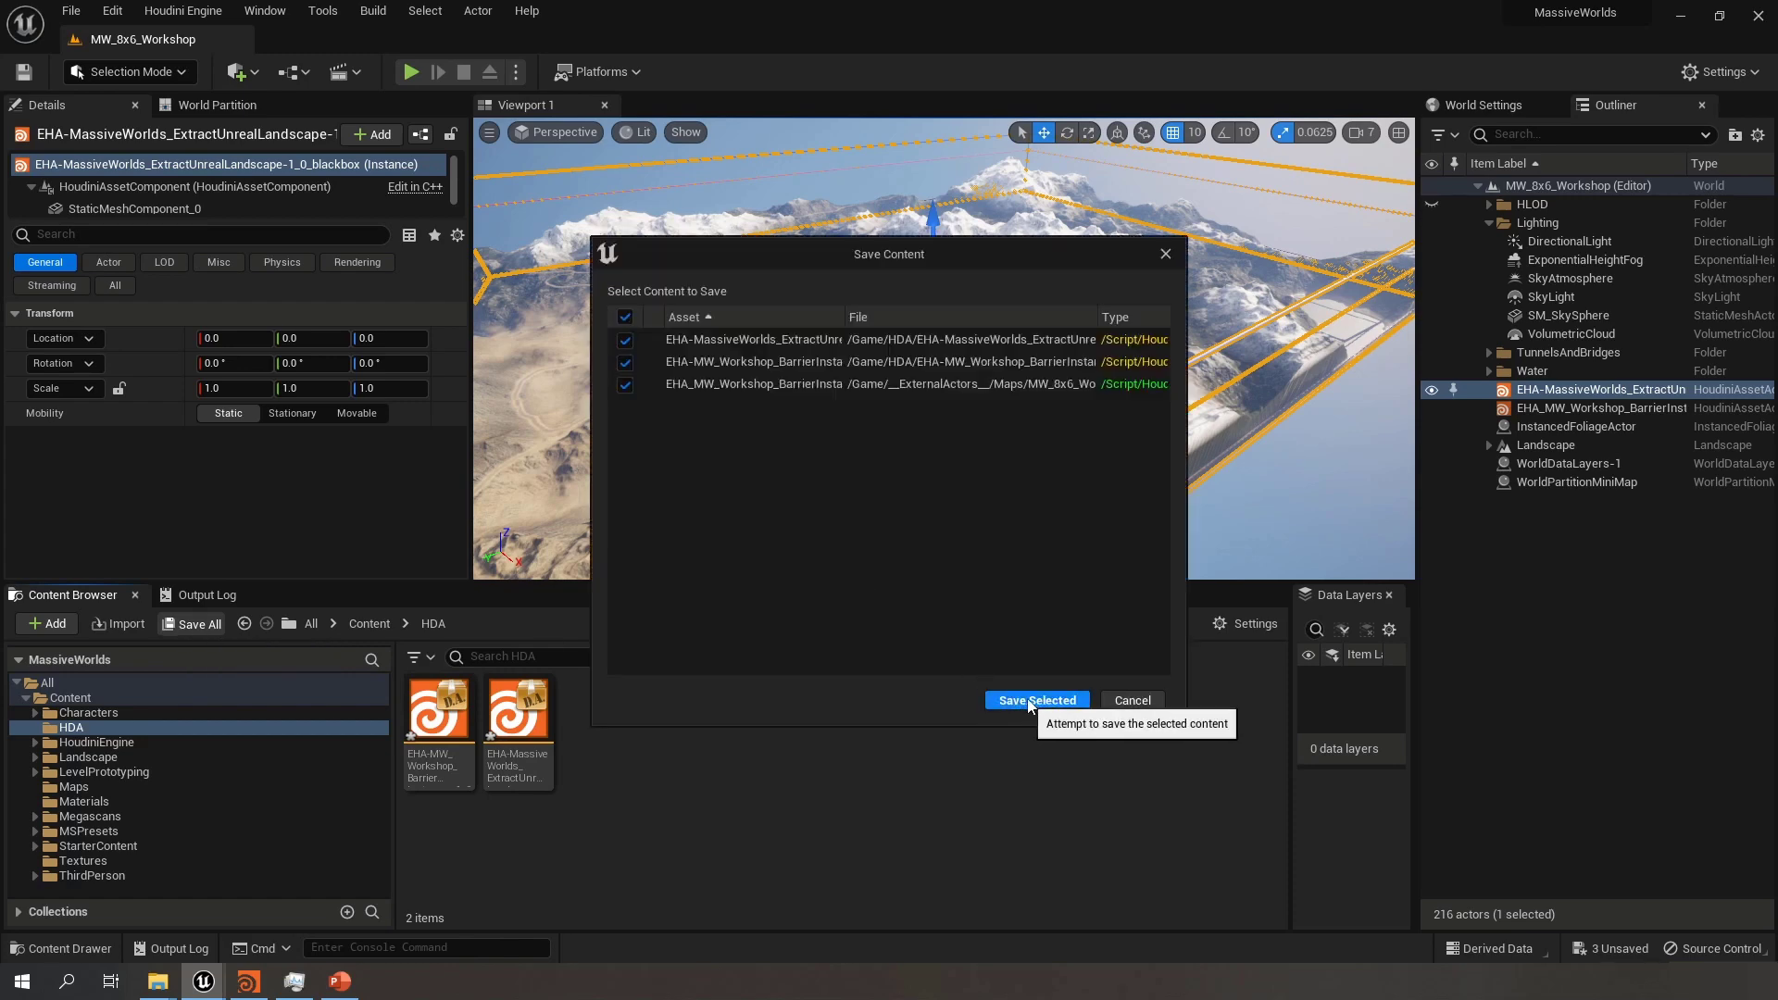
pyautogui.click(1027, 698)
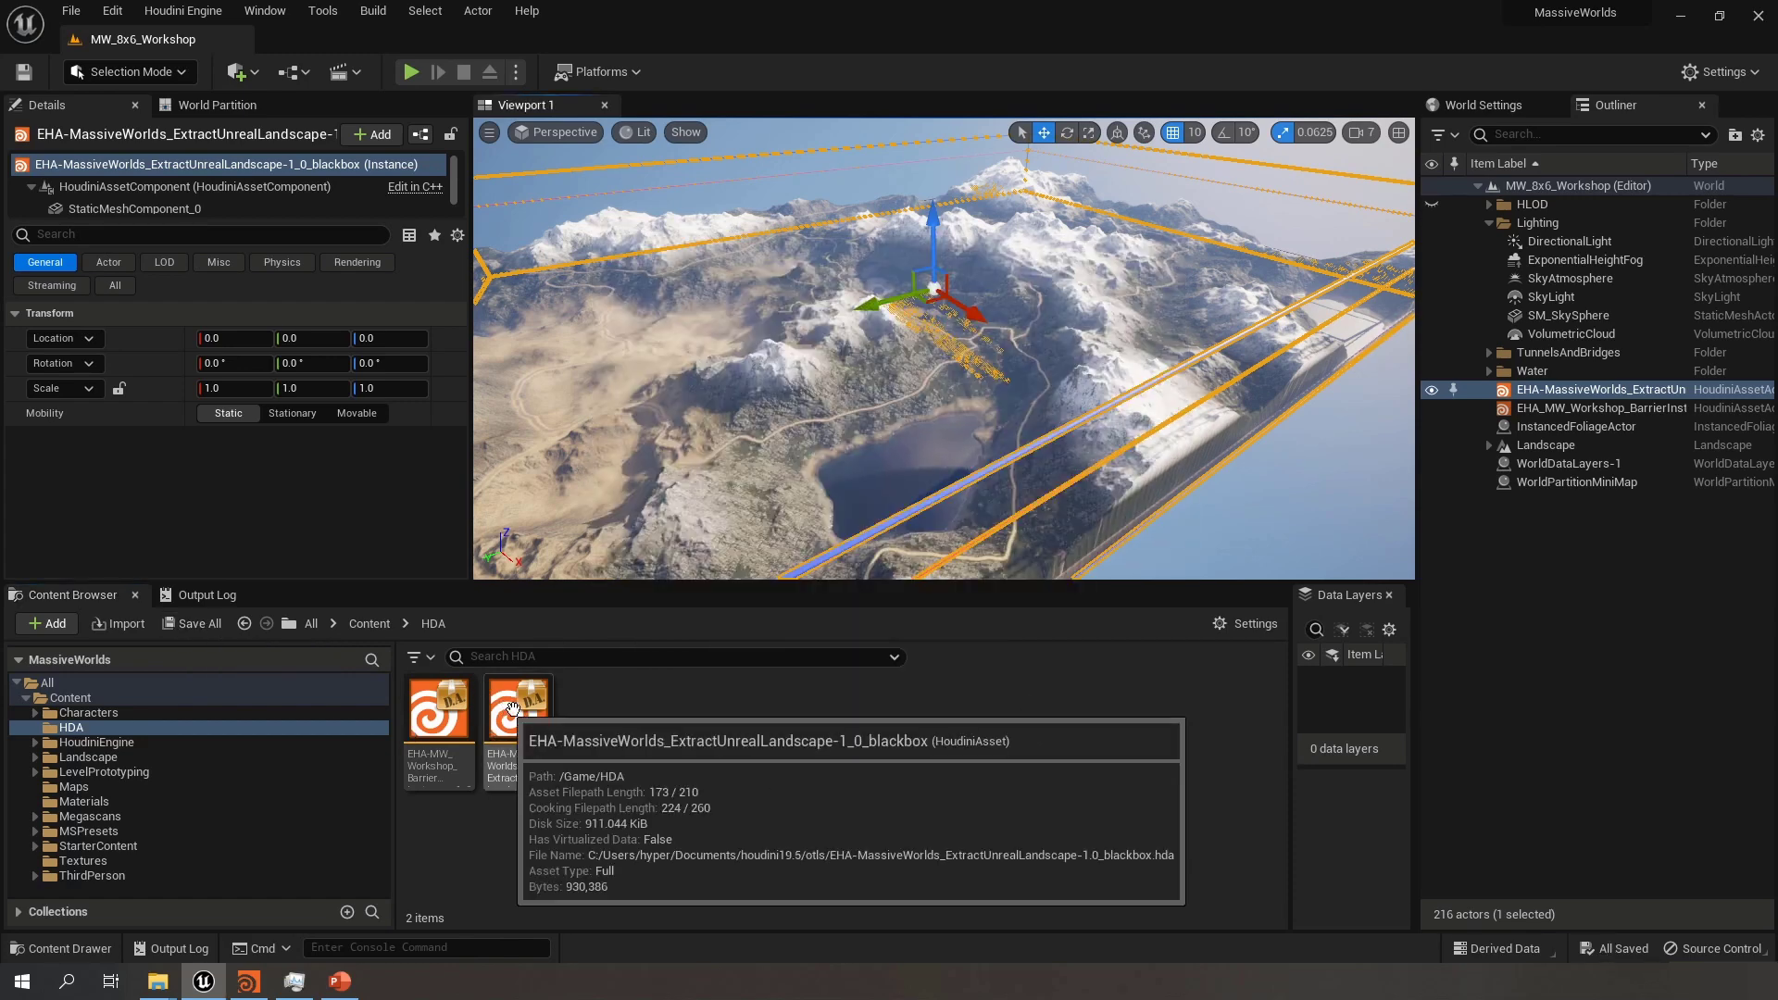
# Enlarge the level view, start a play session from a spot in the sandy desert area and show it full screen
pyautogui.moveTo(1112, 584); pyautogui.dragTo(1072, 863)
pyautogui.click(1112, 733)
pyautogui.moveTo(1111, 733); pyautogui.dragTo(1023, 745, button='right')
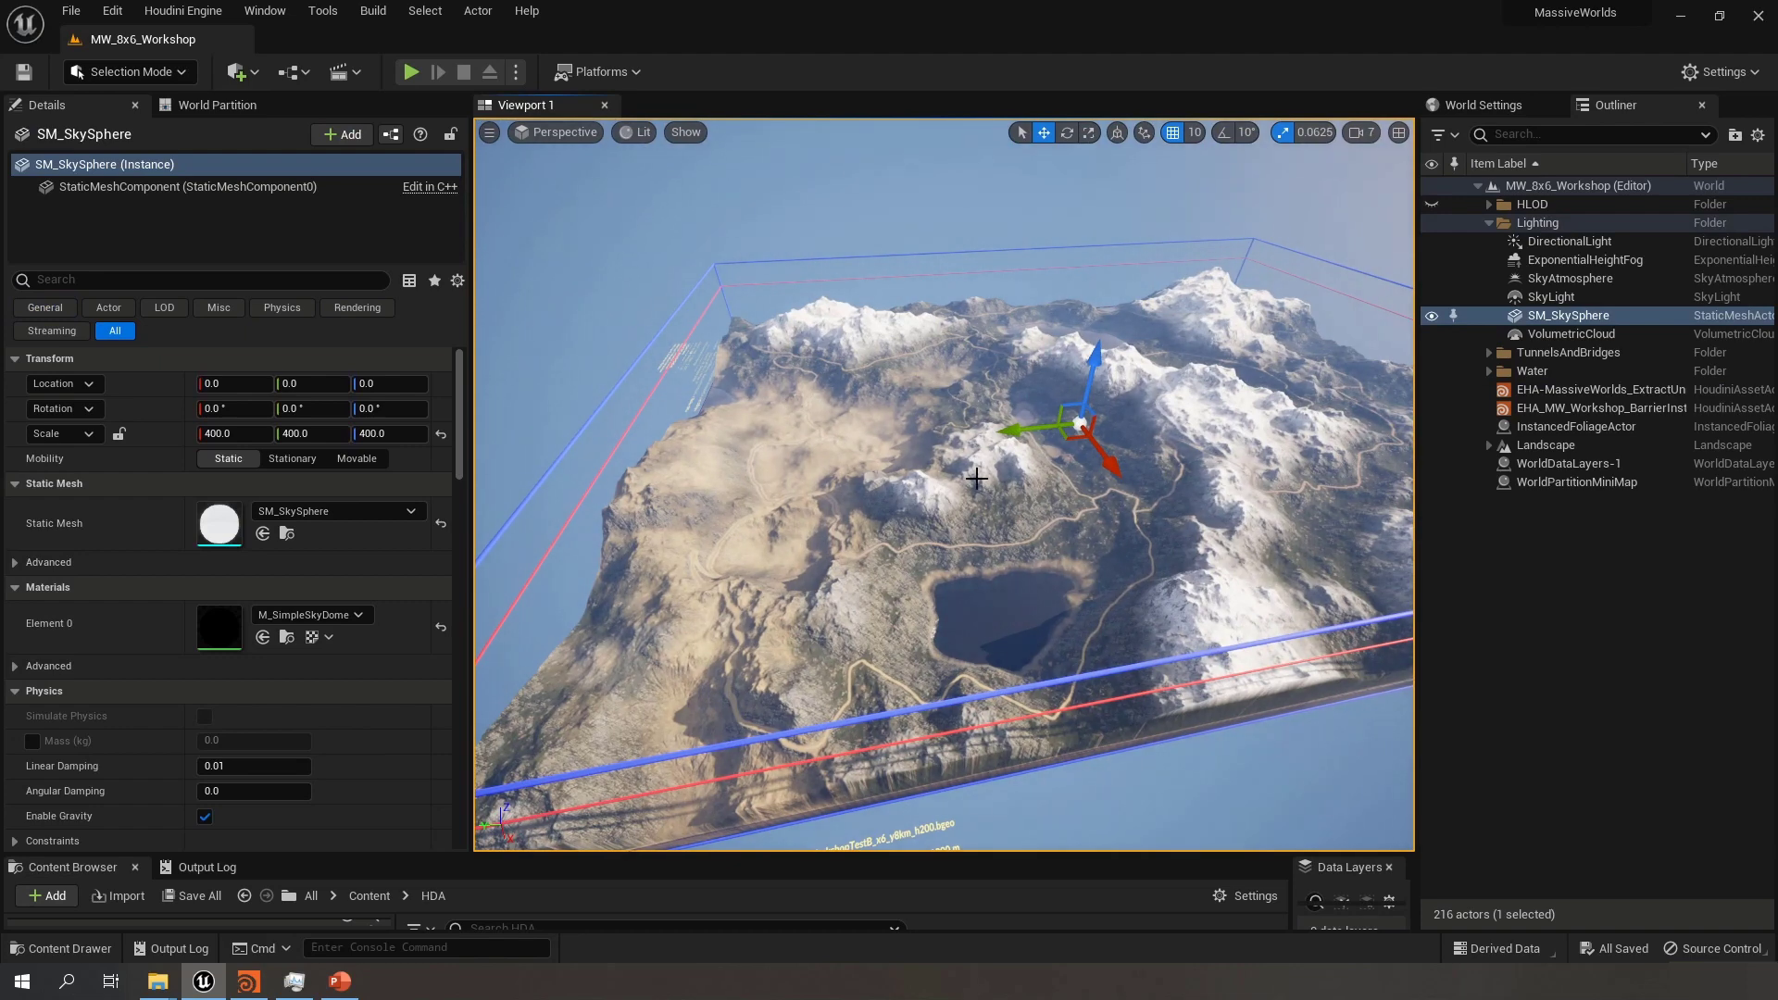
pyautogui.moveTo(976, 479); pyautogui.dragTo(804, 505, button='right')
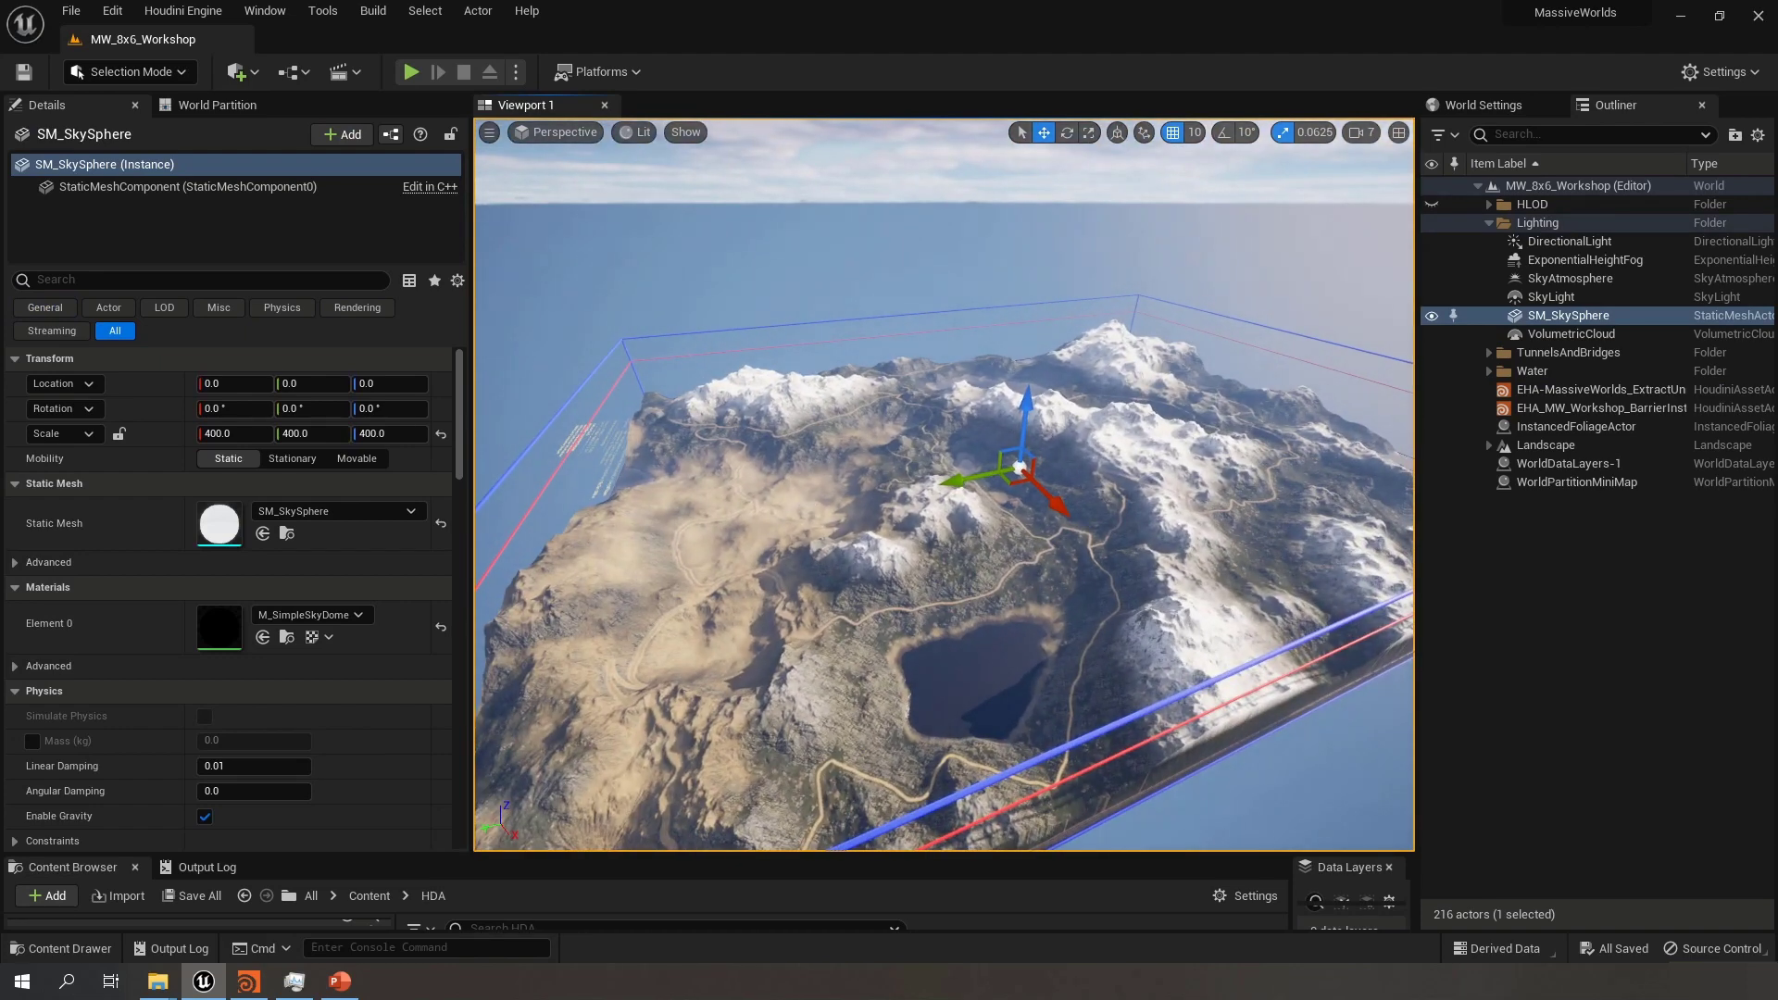
pyautogui.rightClick(804, 505)
pyautogui.click(891, 489)
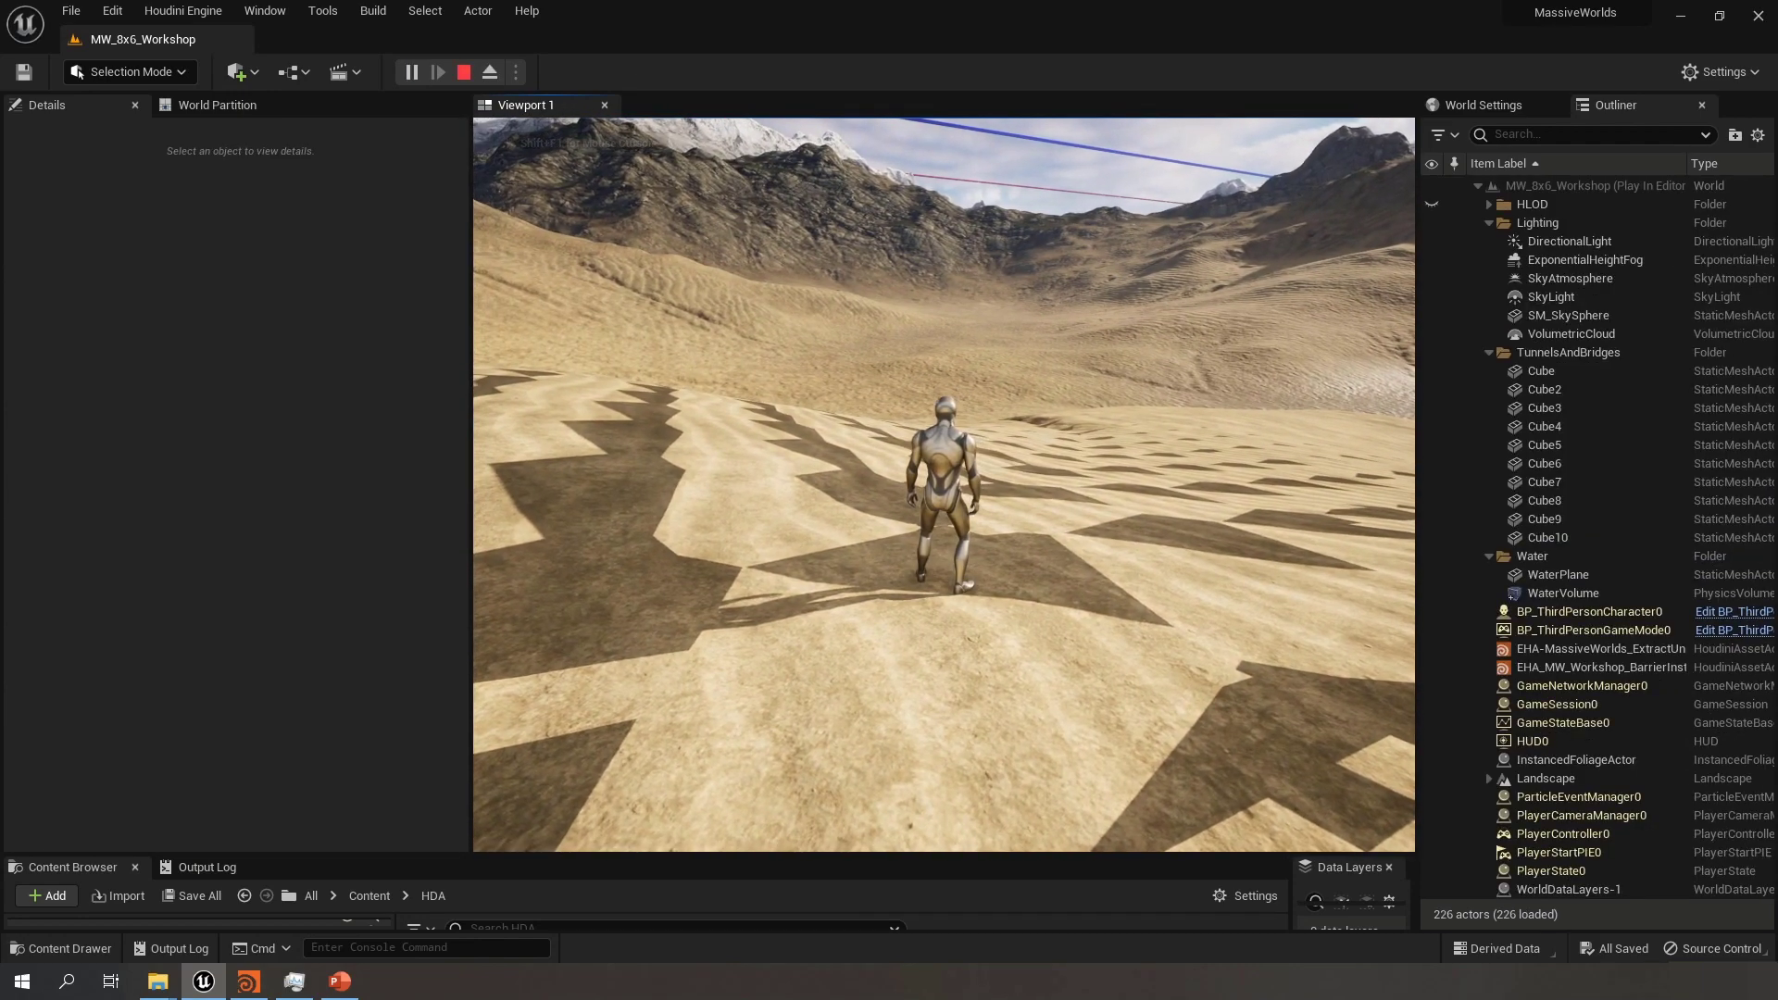
pyautogui.press('F11')
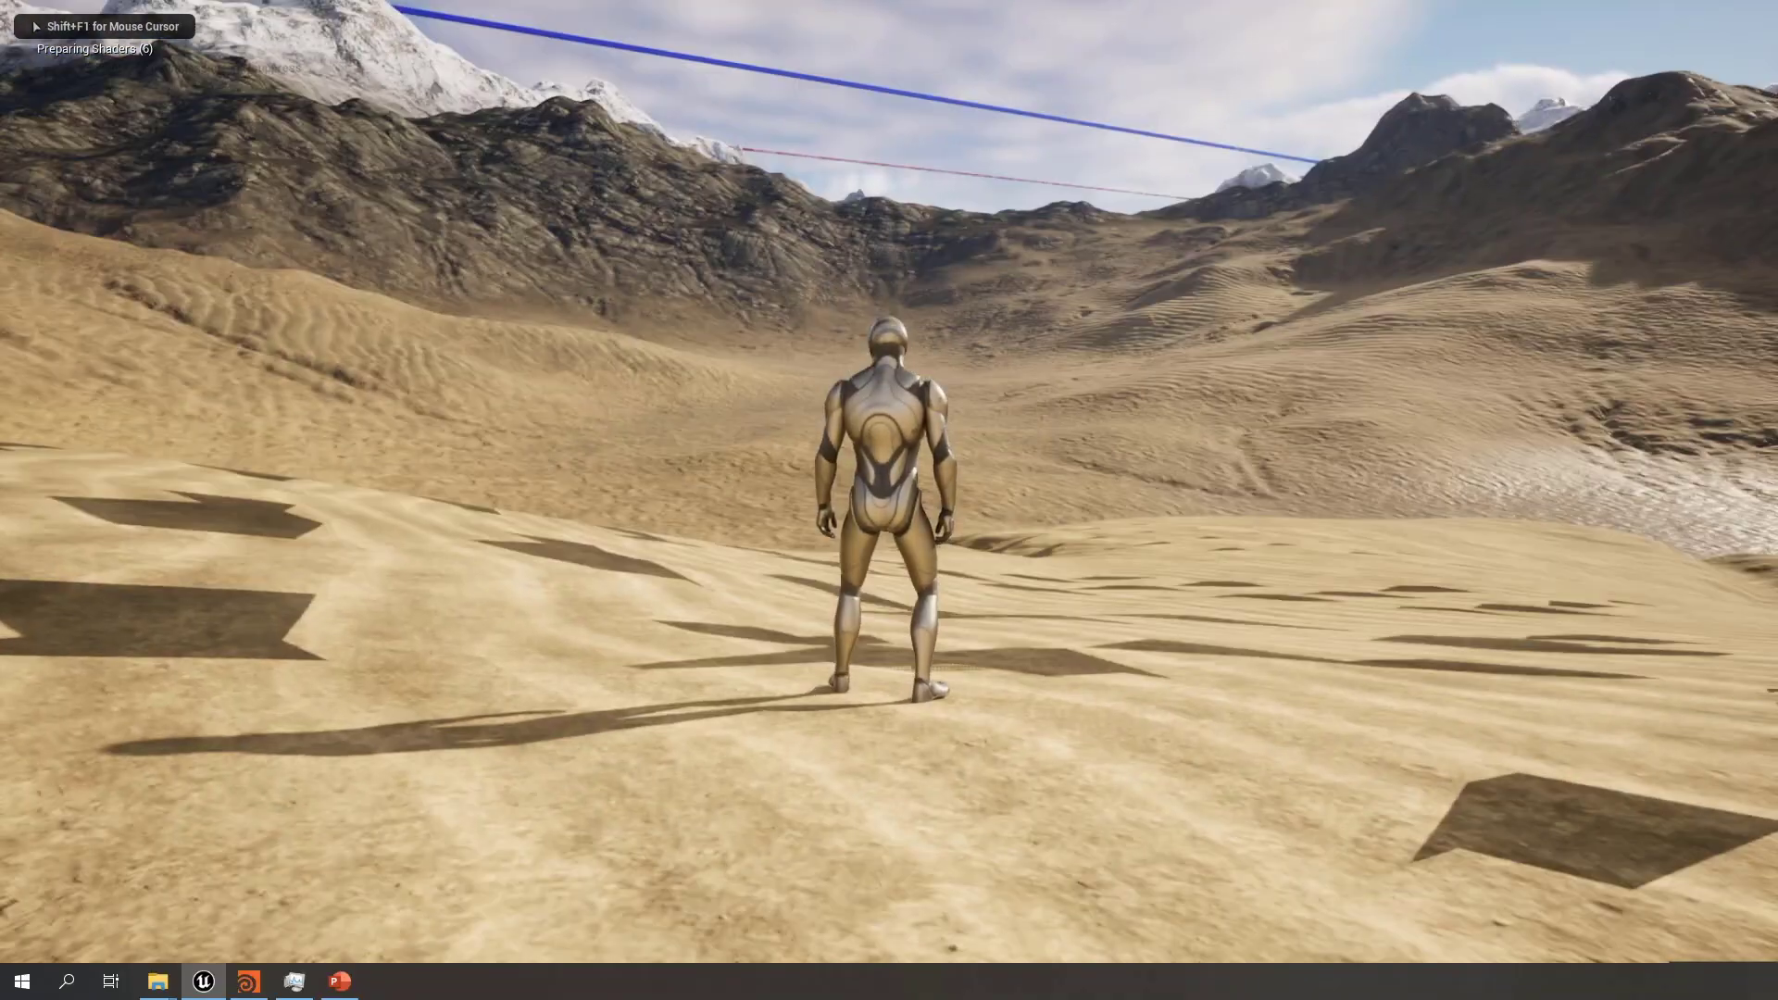
# Run the third-person character in different directions across the dunes to examine the terrain at ground level
pyautogui.press('w')
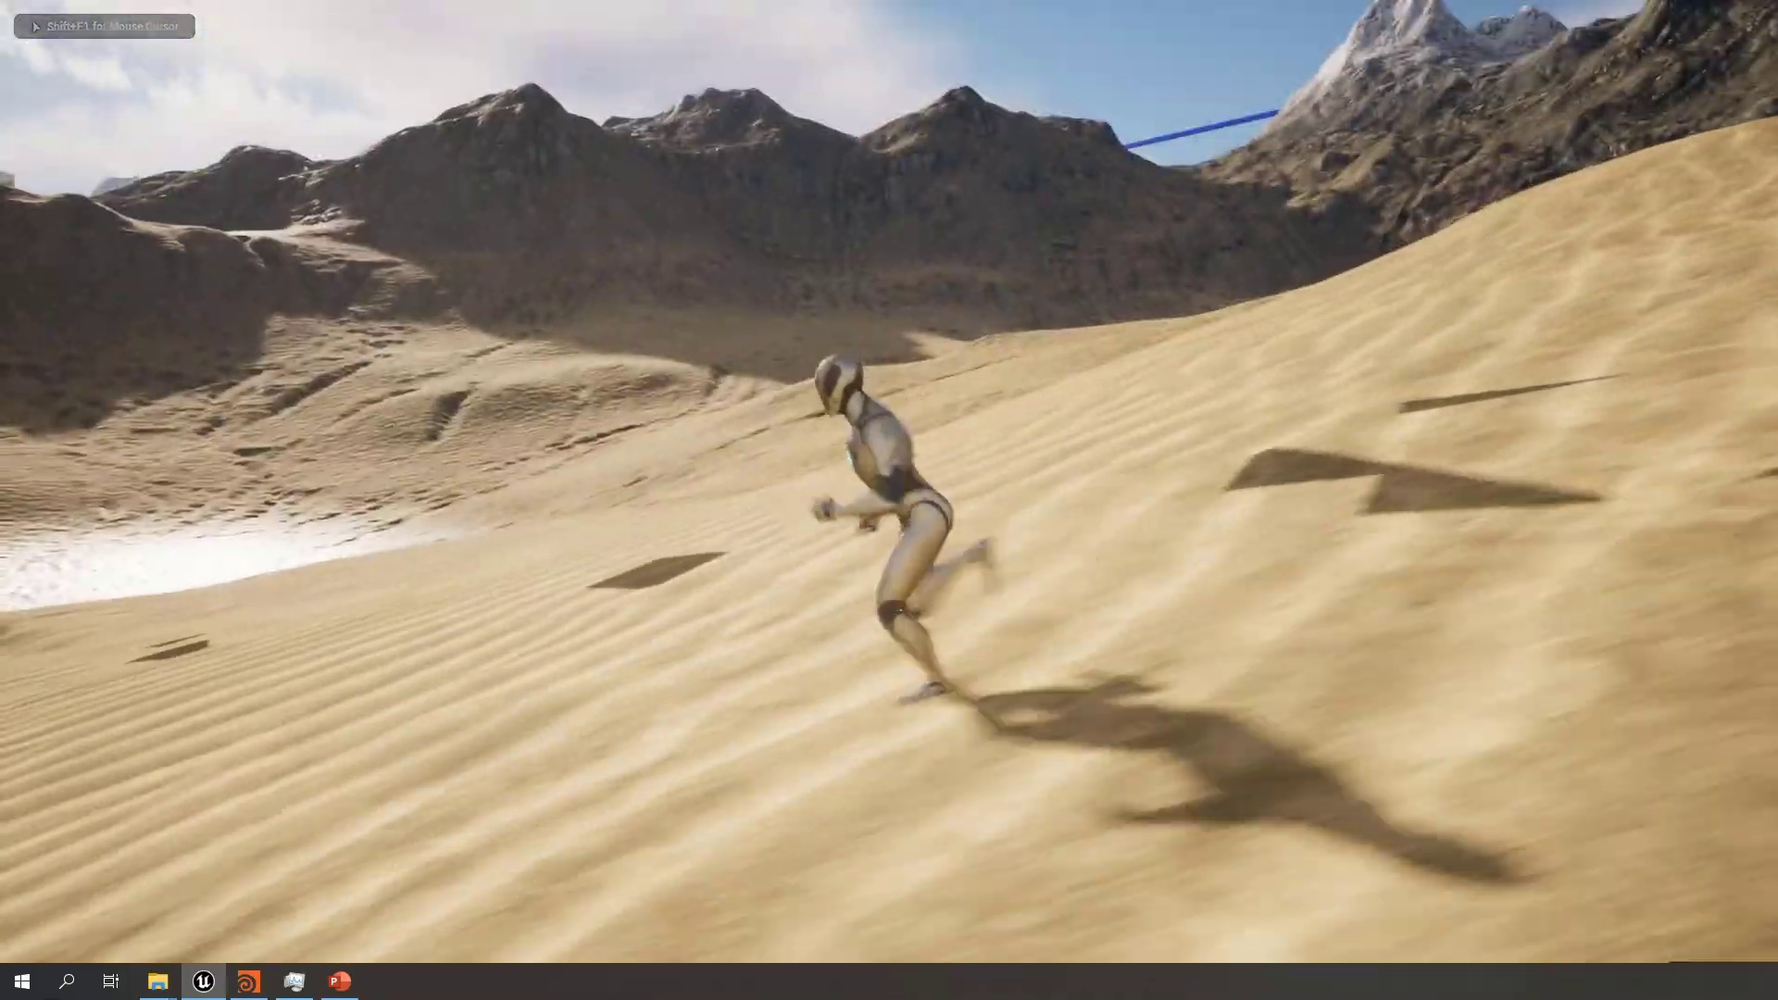
pyautogui.press('s')
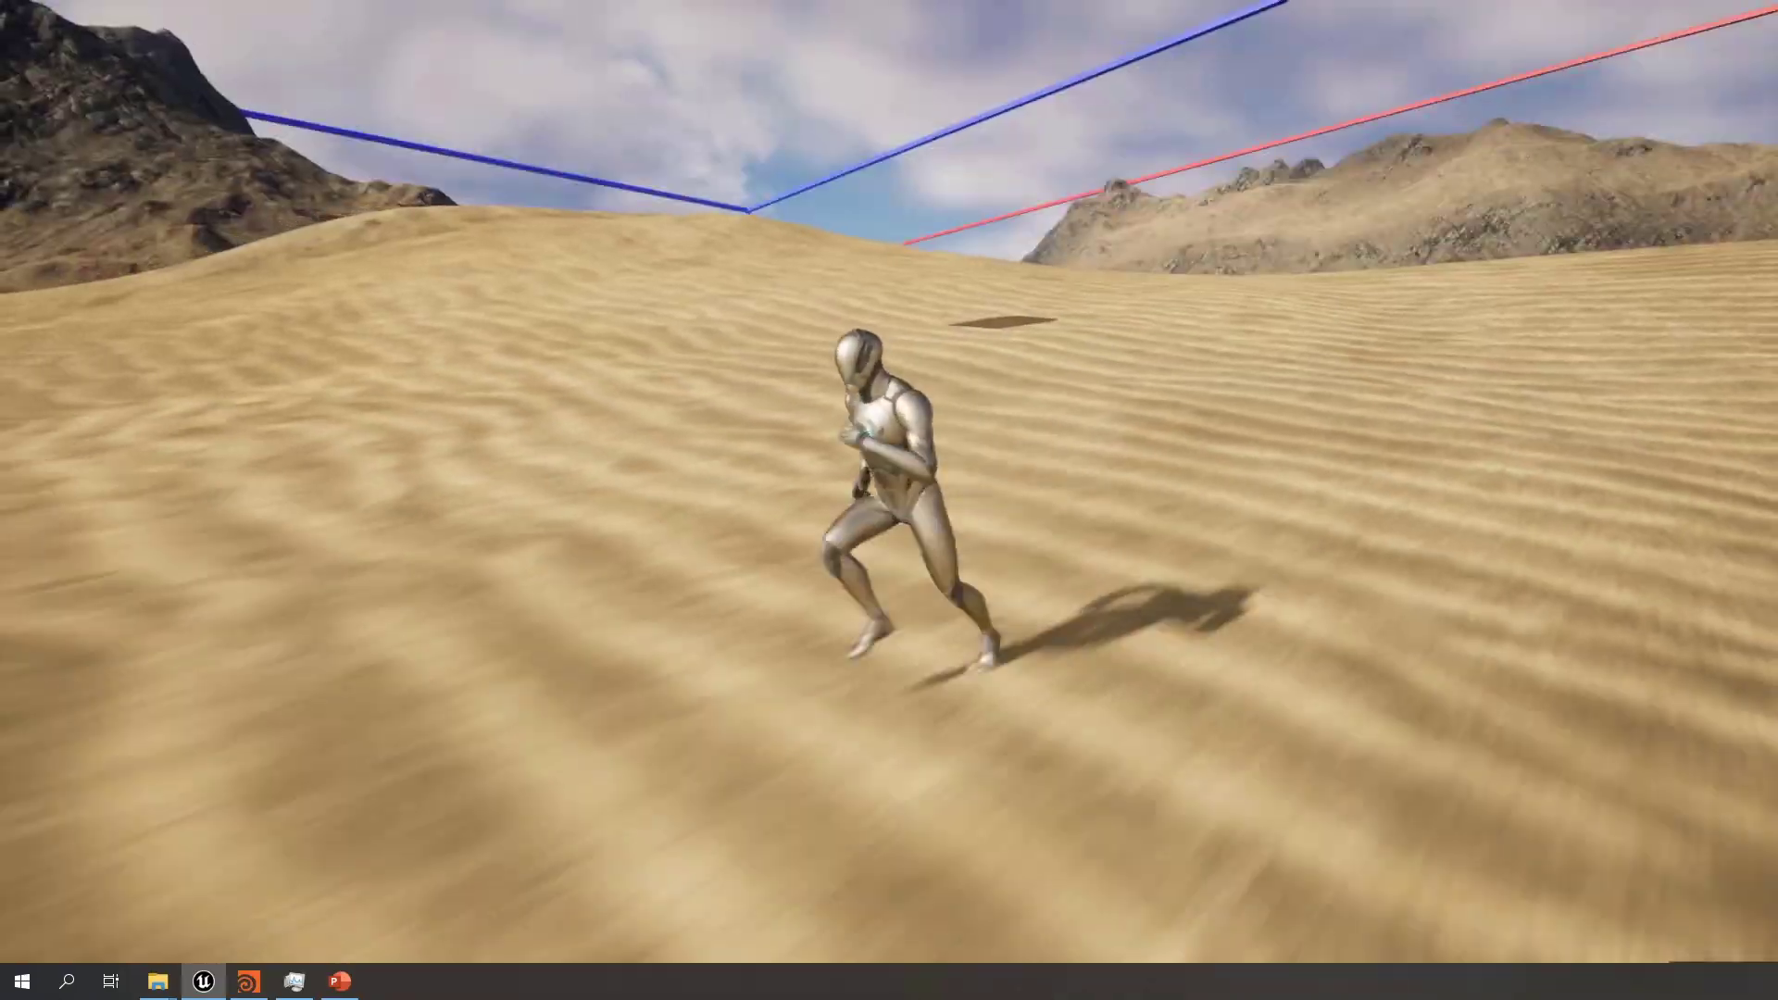
pyautogui.press('d')
pyautogui.press('w')
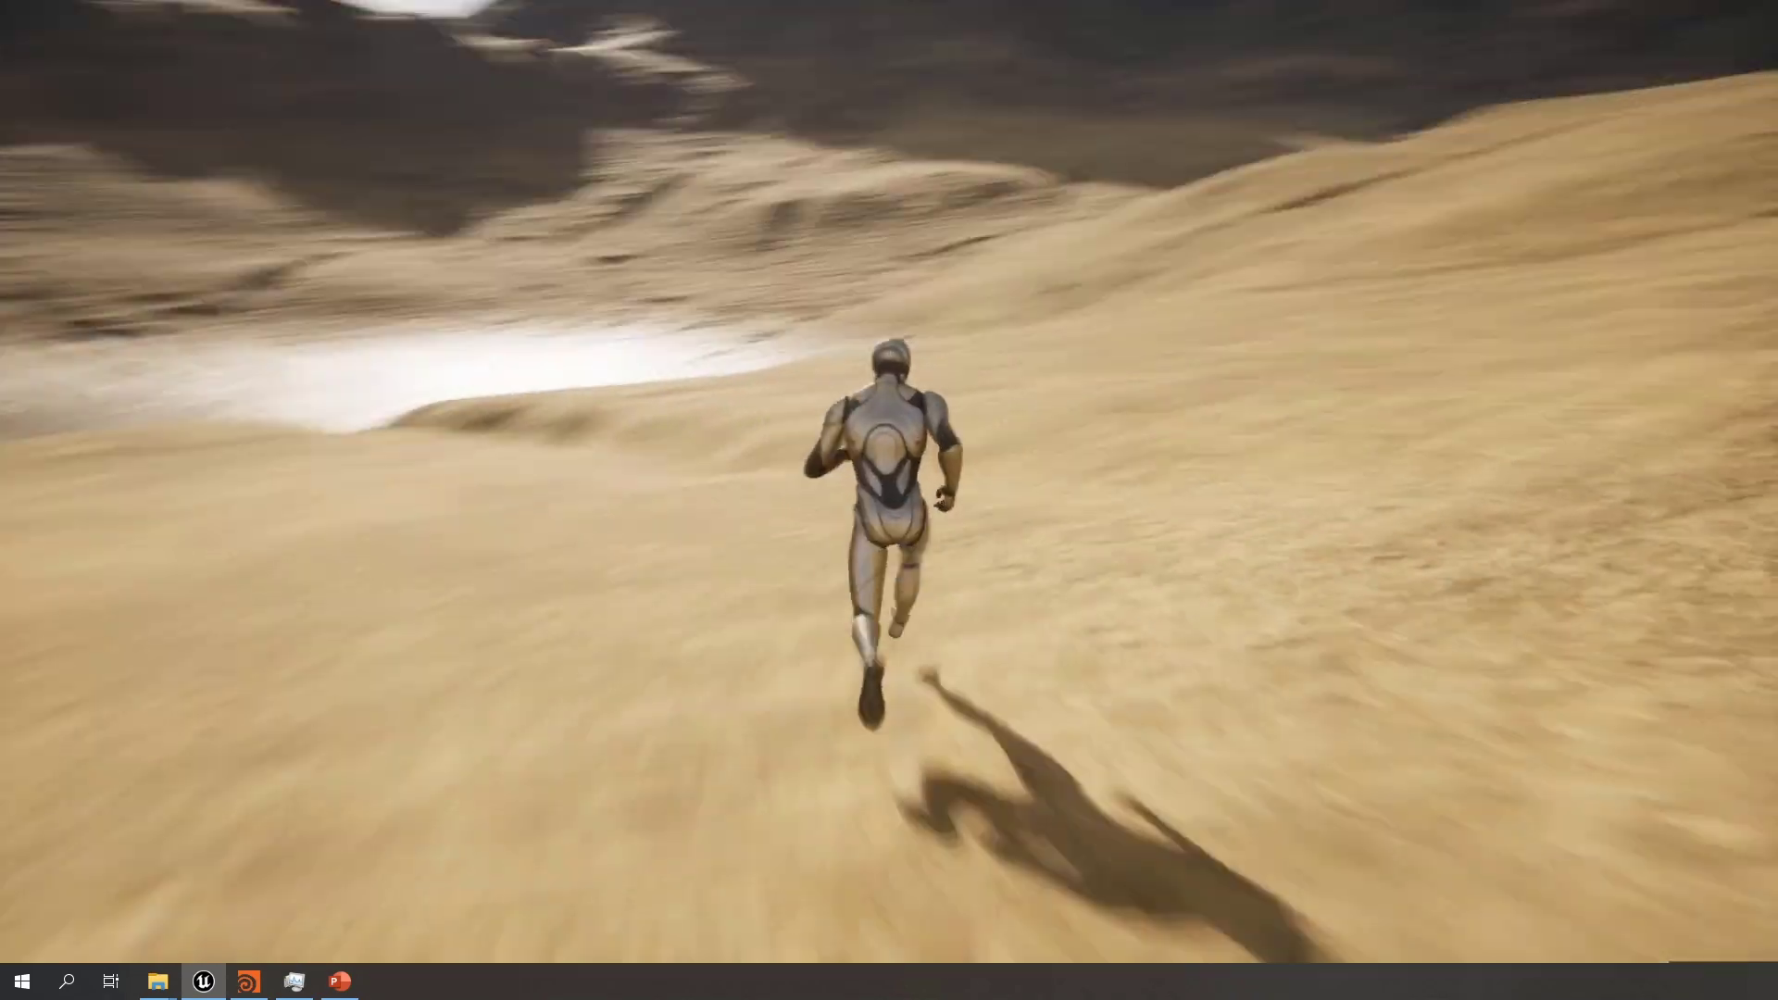
pyautogui.press('d')
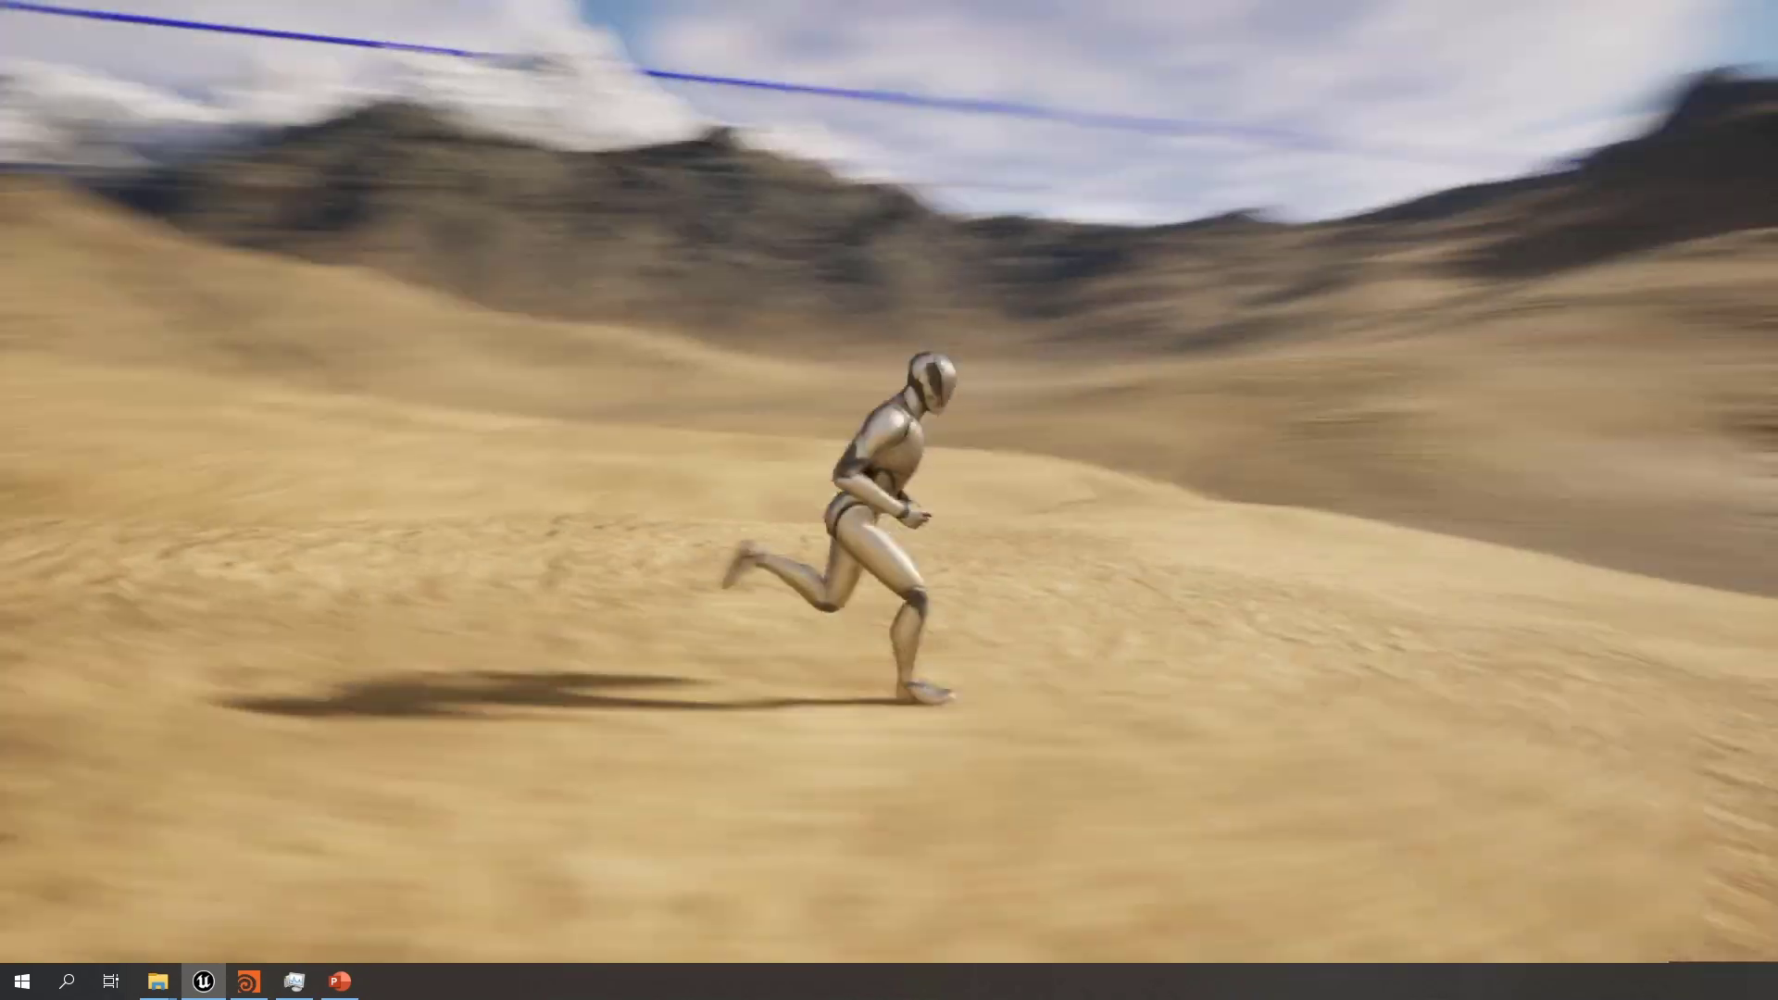
pyautogui.press('s')
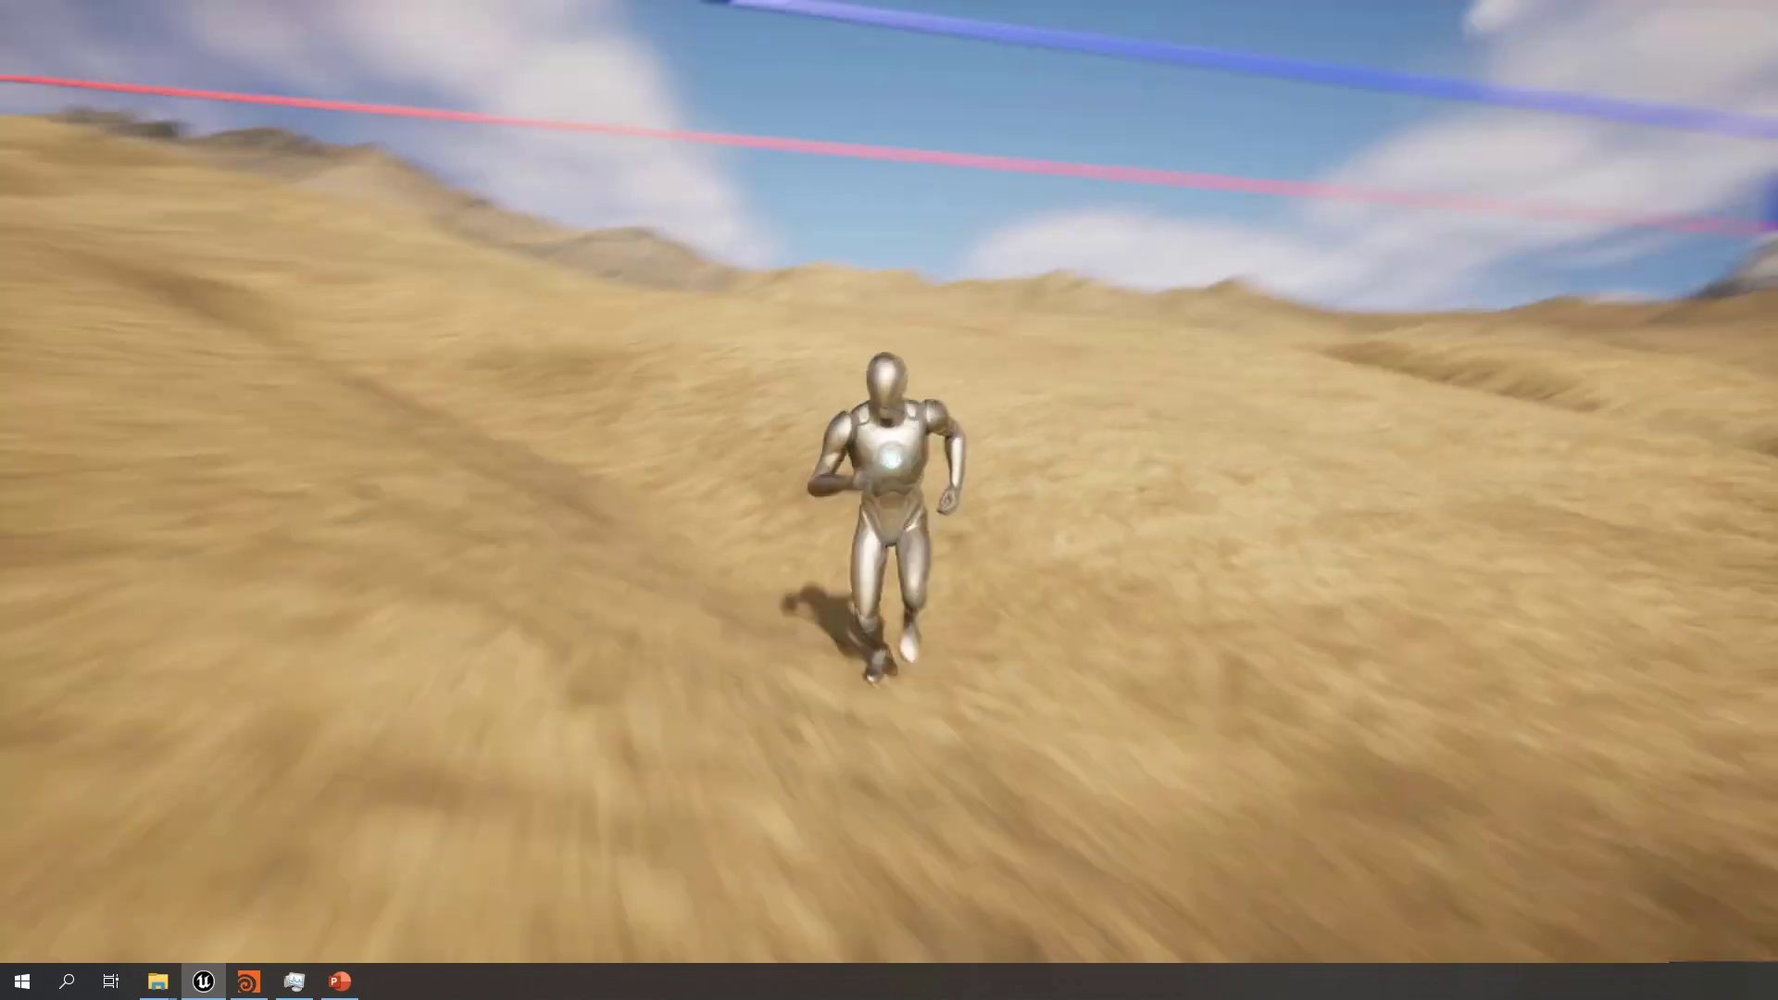
pyautogui.press('d')
pyautogui.press('w')
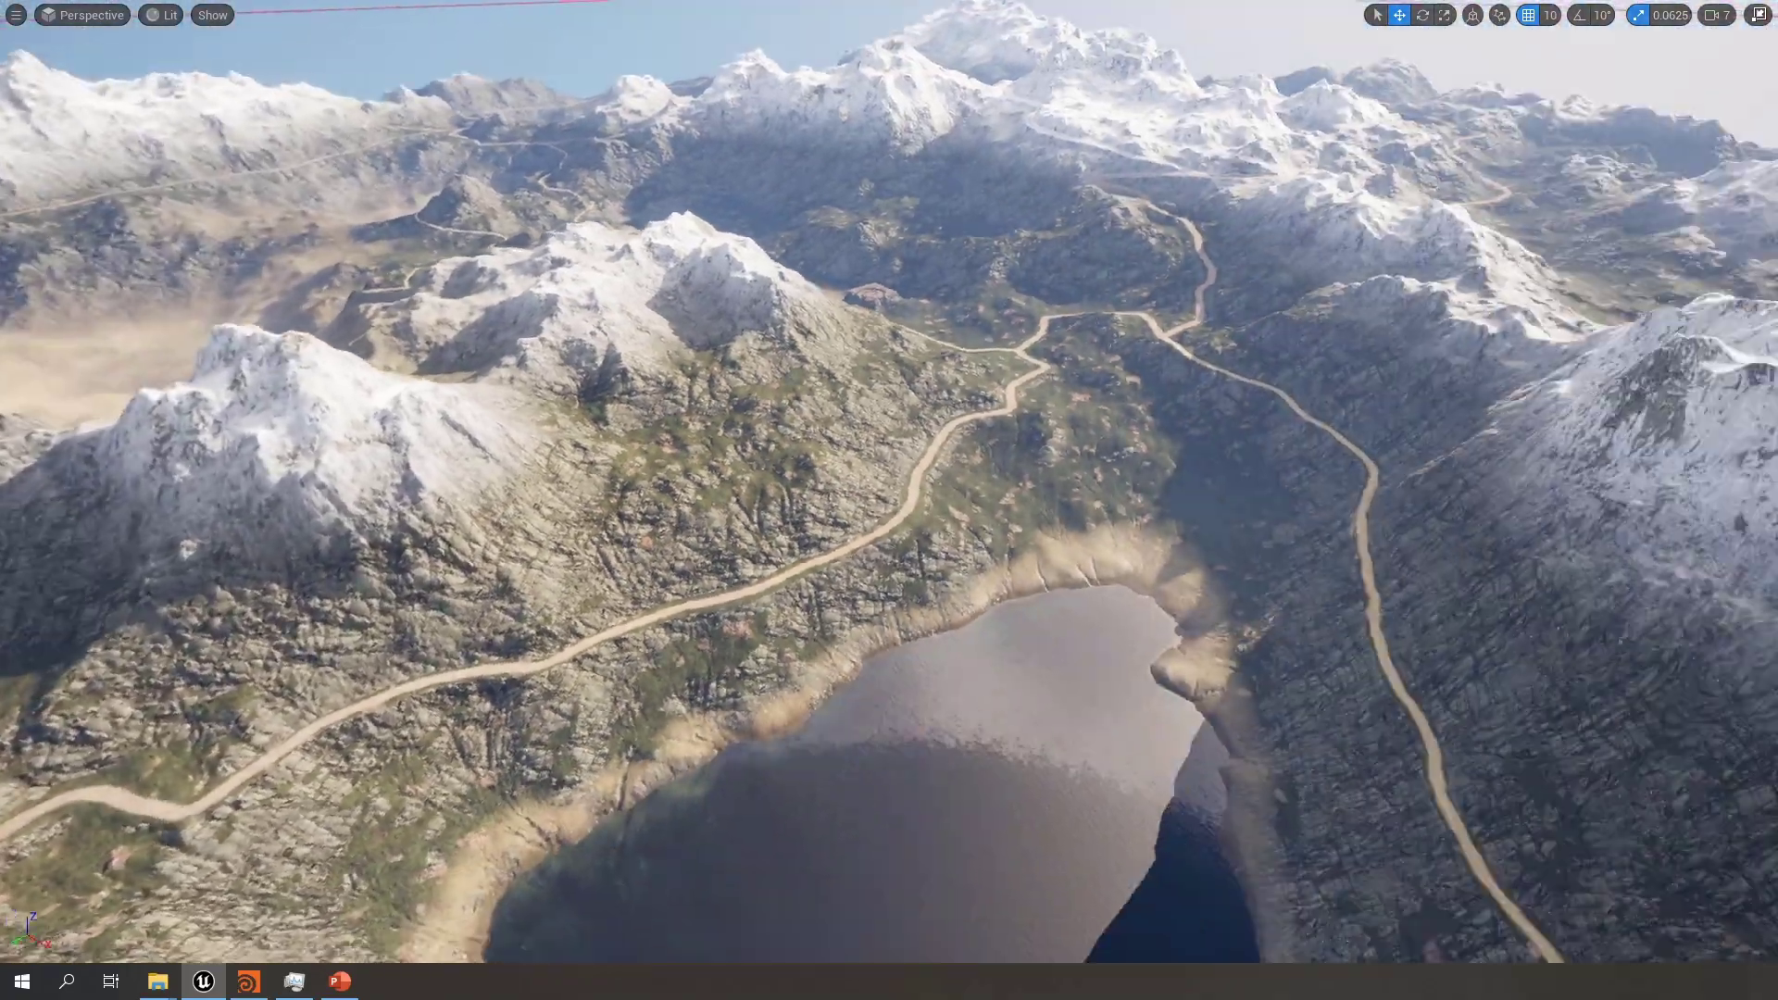
# Leave the full-screen view and save the current level in the Maps folder as MW_8x6_Workshop_NewMap
pyautogui.moveTo(890, 500); pyautogui.dragTo(829, 433, button='right')
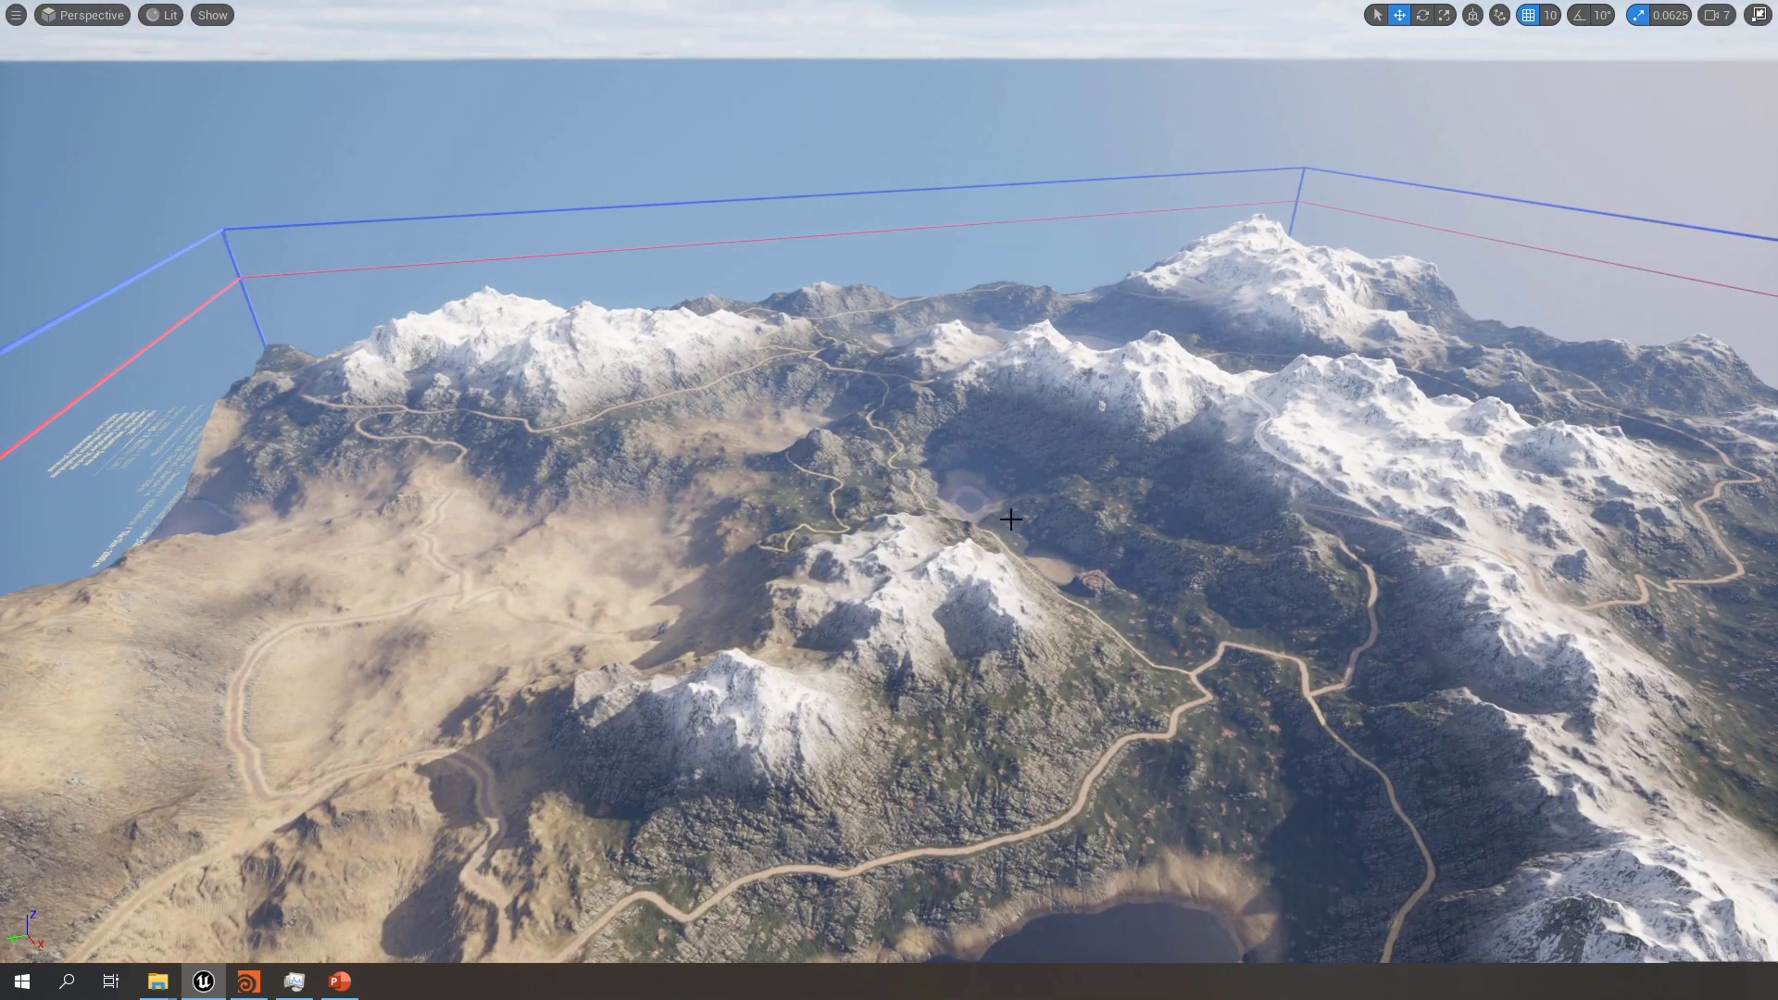
pyautogui.moveTo(1067, 518)
pyautogui.mouseDown(button='right')
pyautogui.moveTo(996, 565)
pyautogui.moveTo(1070, 518)
pyautogui.mouseUp(button='right')
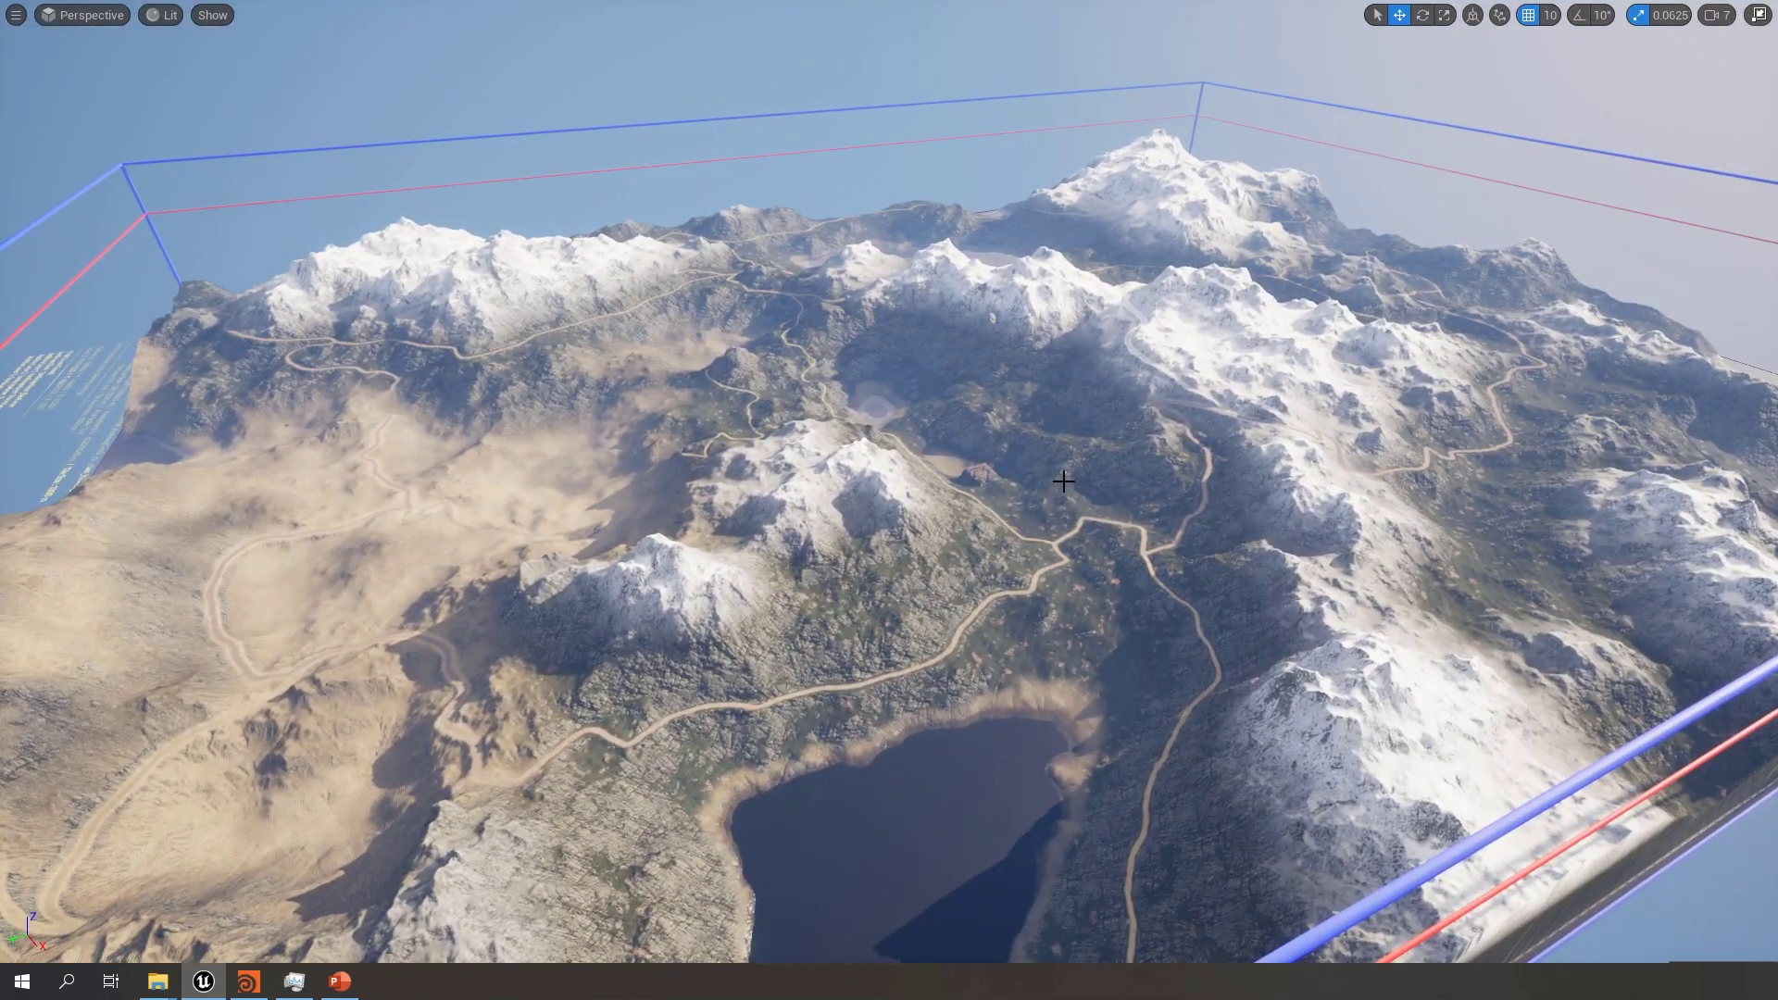
pyautogui.press('F11')
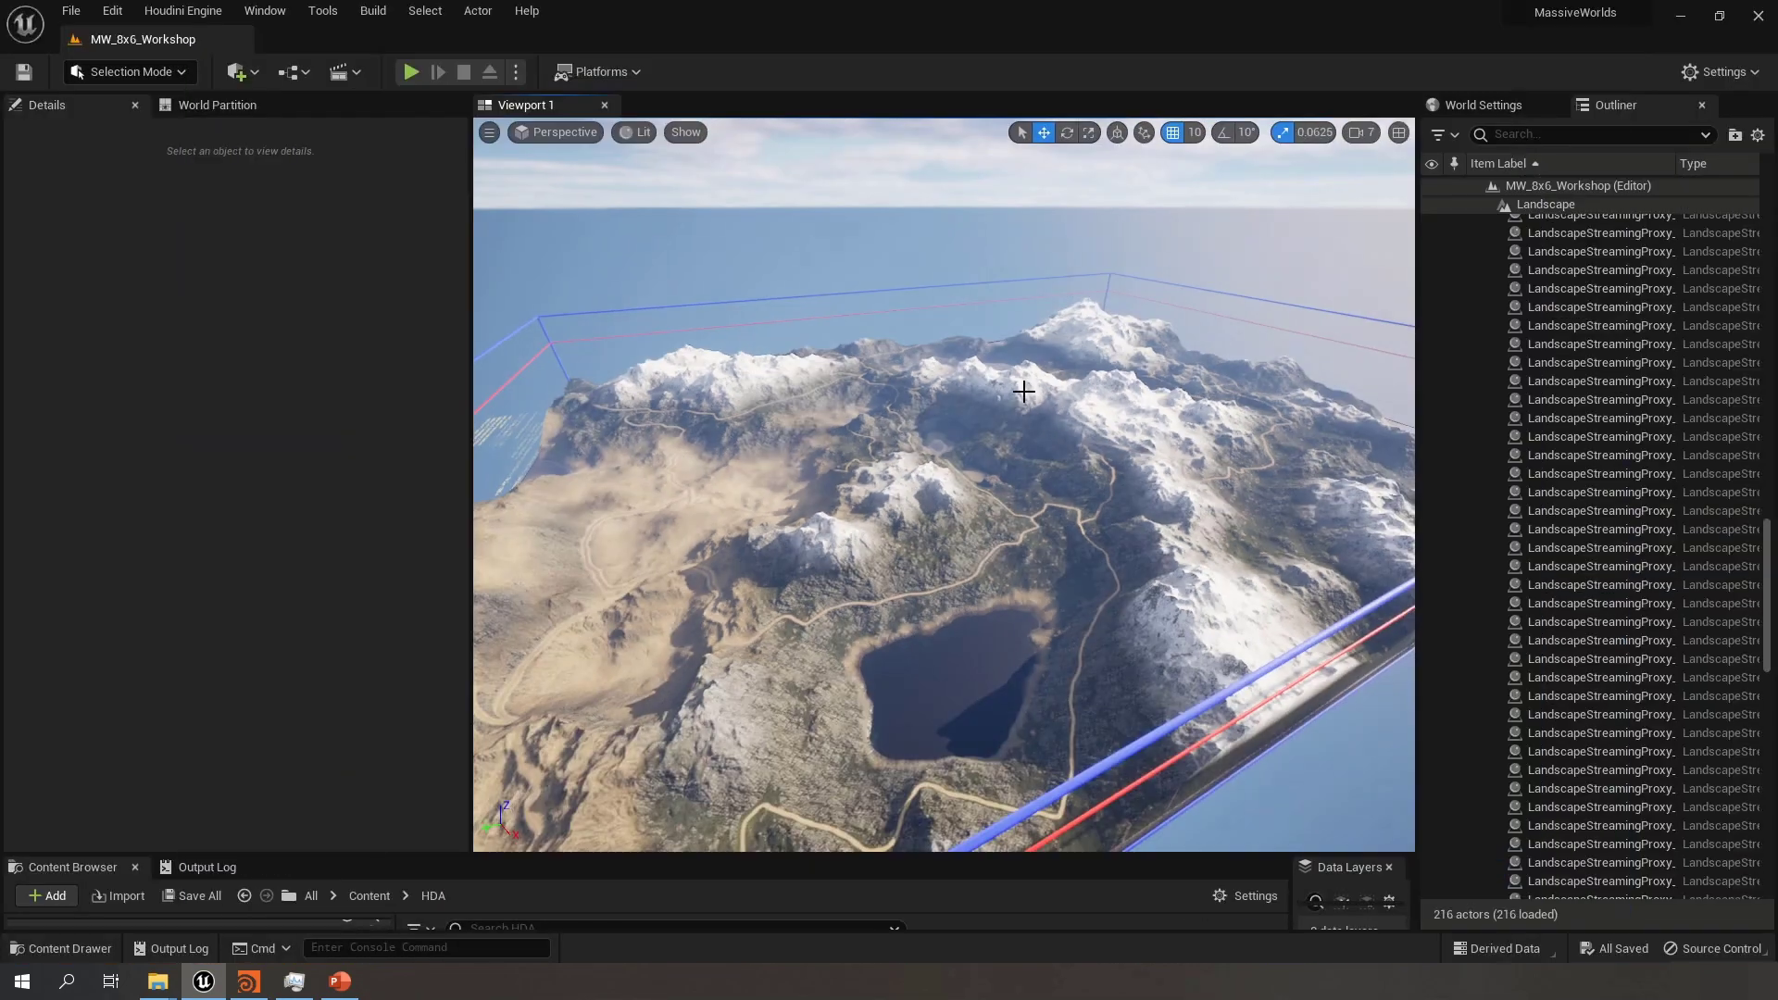
pyautogui.click(82, 12)
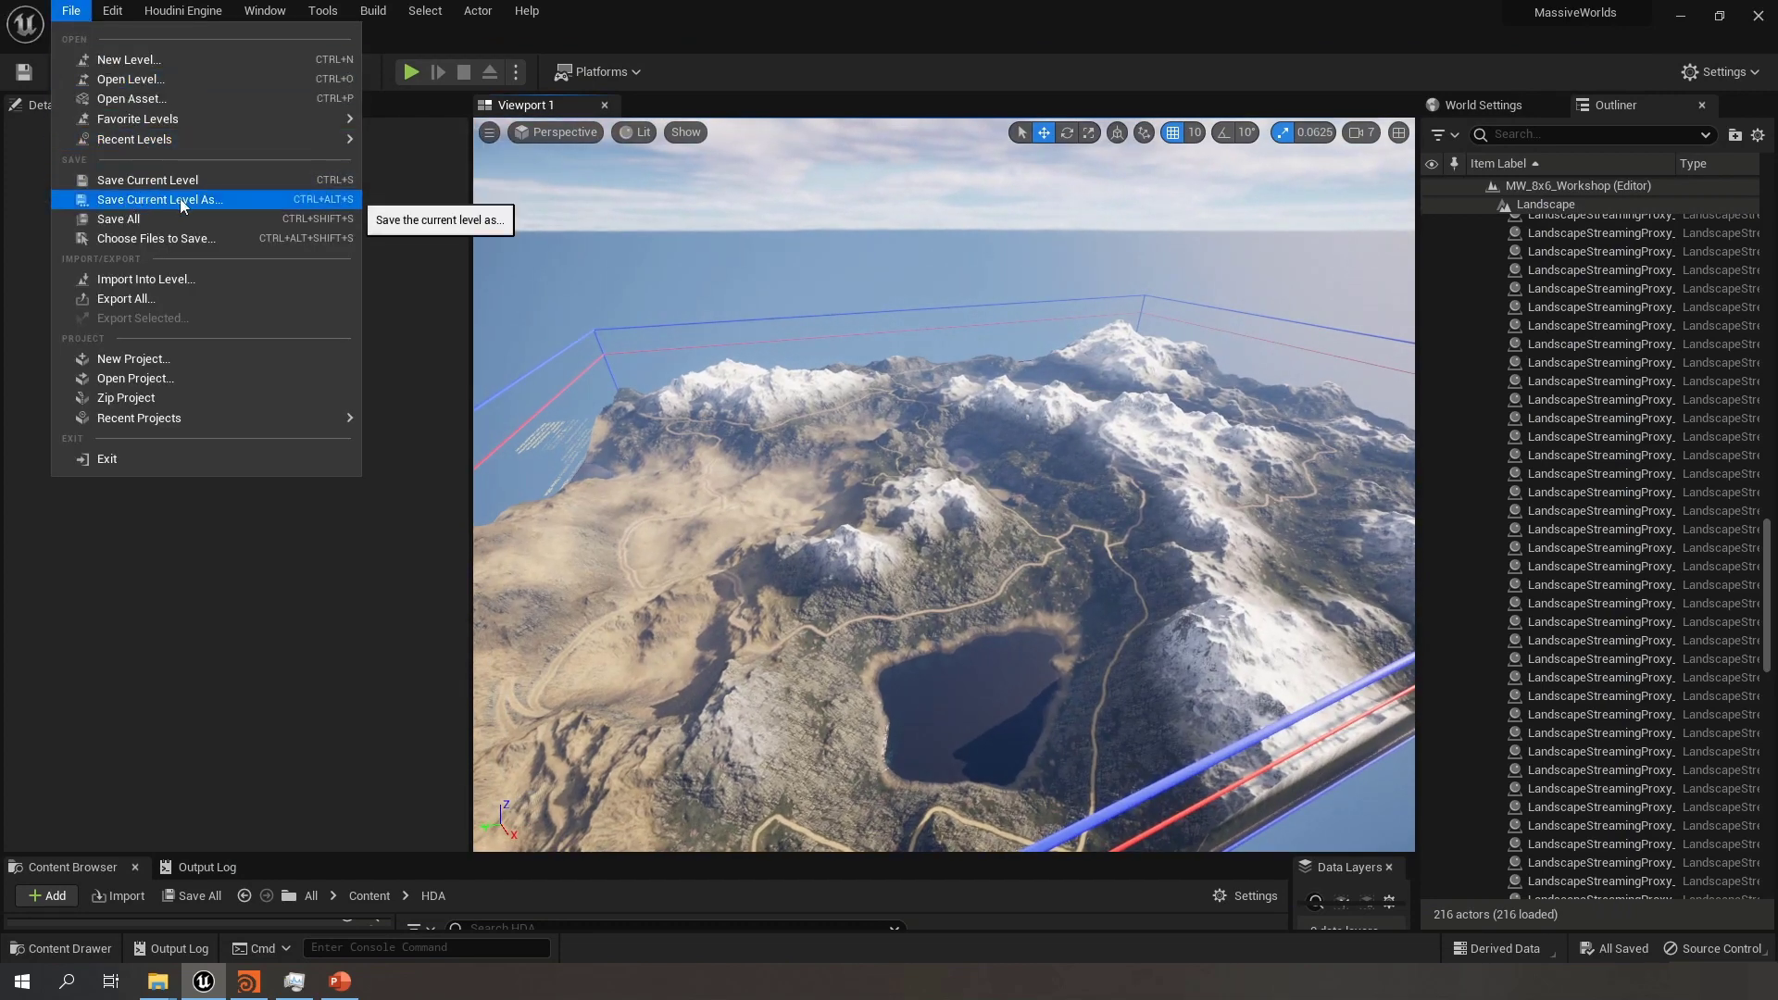
pyautogui.click(205, 202)
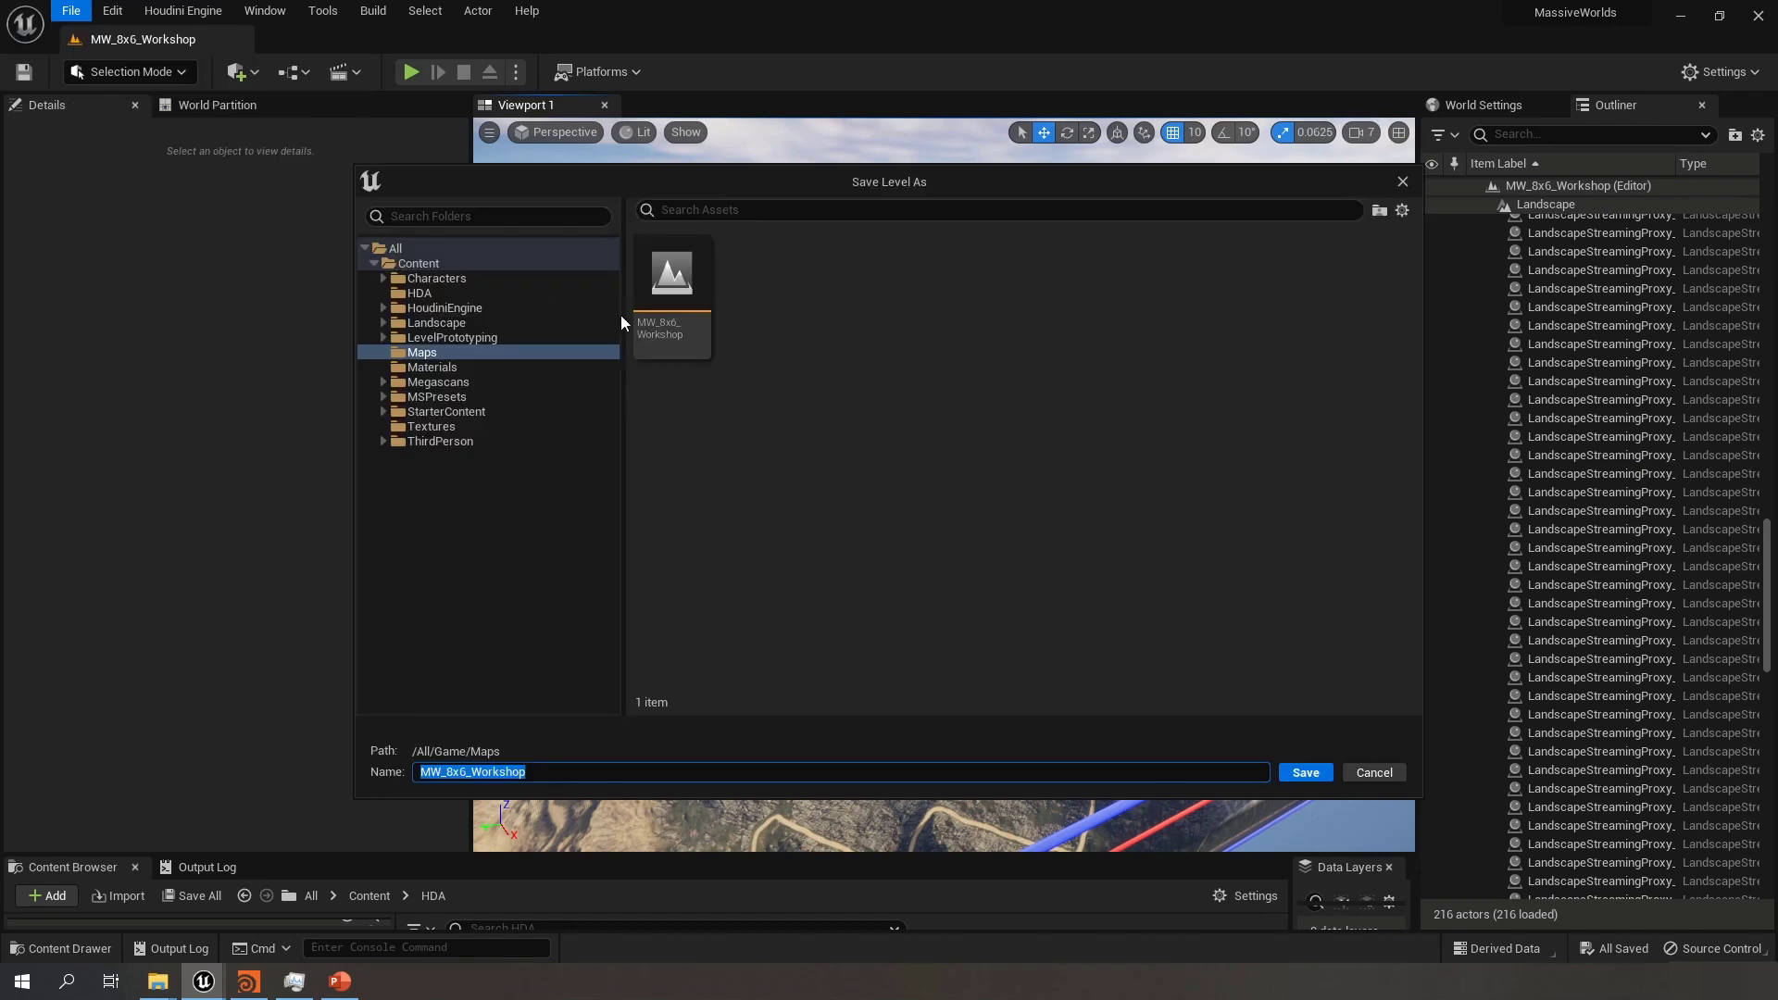
pyautogui.click(559, 772)
pyautogui.click(525, 772)
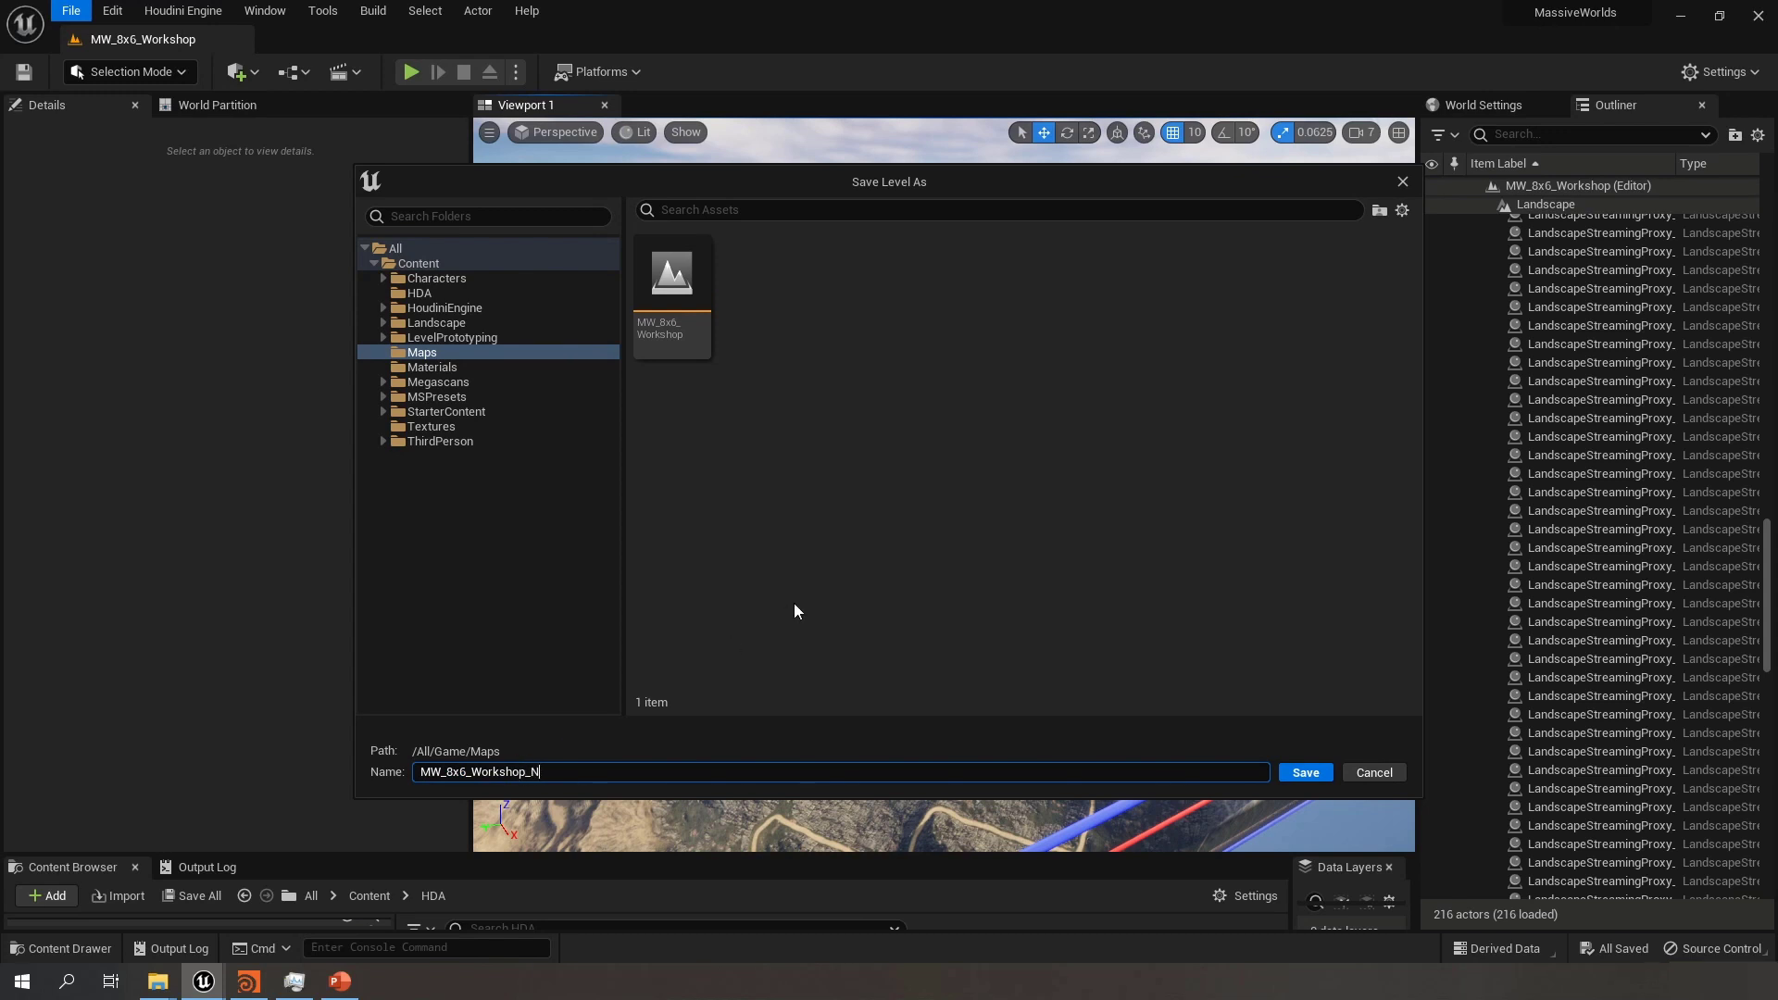
pyautogui.write('_Newm')
pyautogui.press('BackSpace')
pyautogui.write('Map')
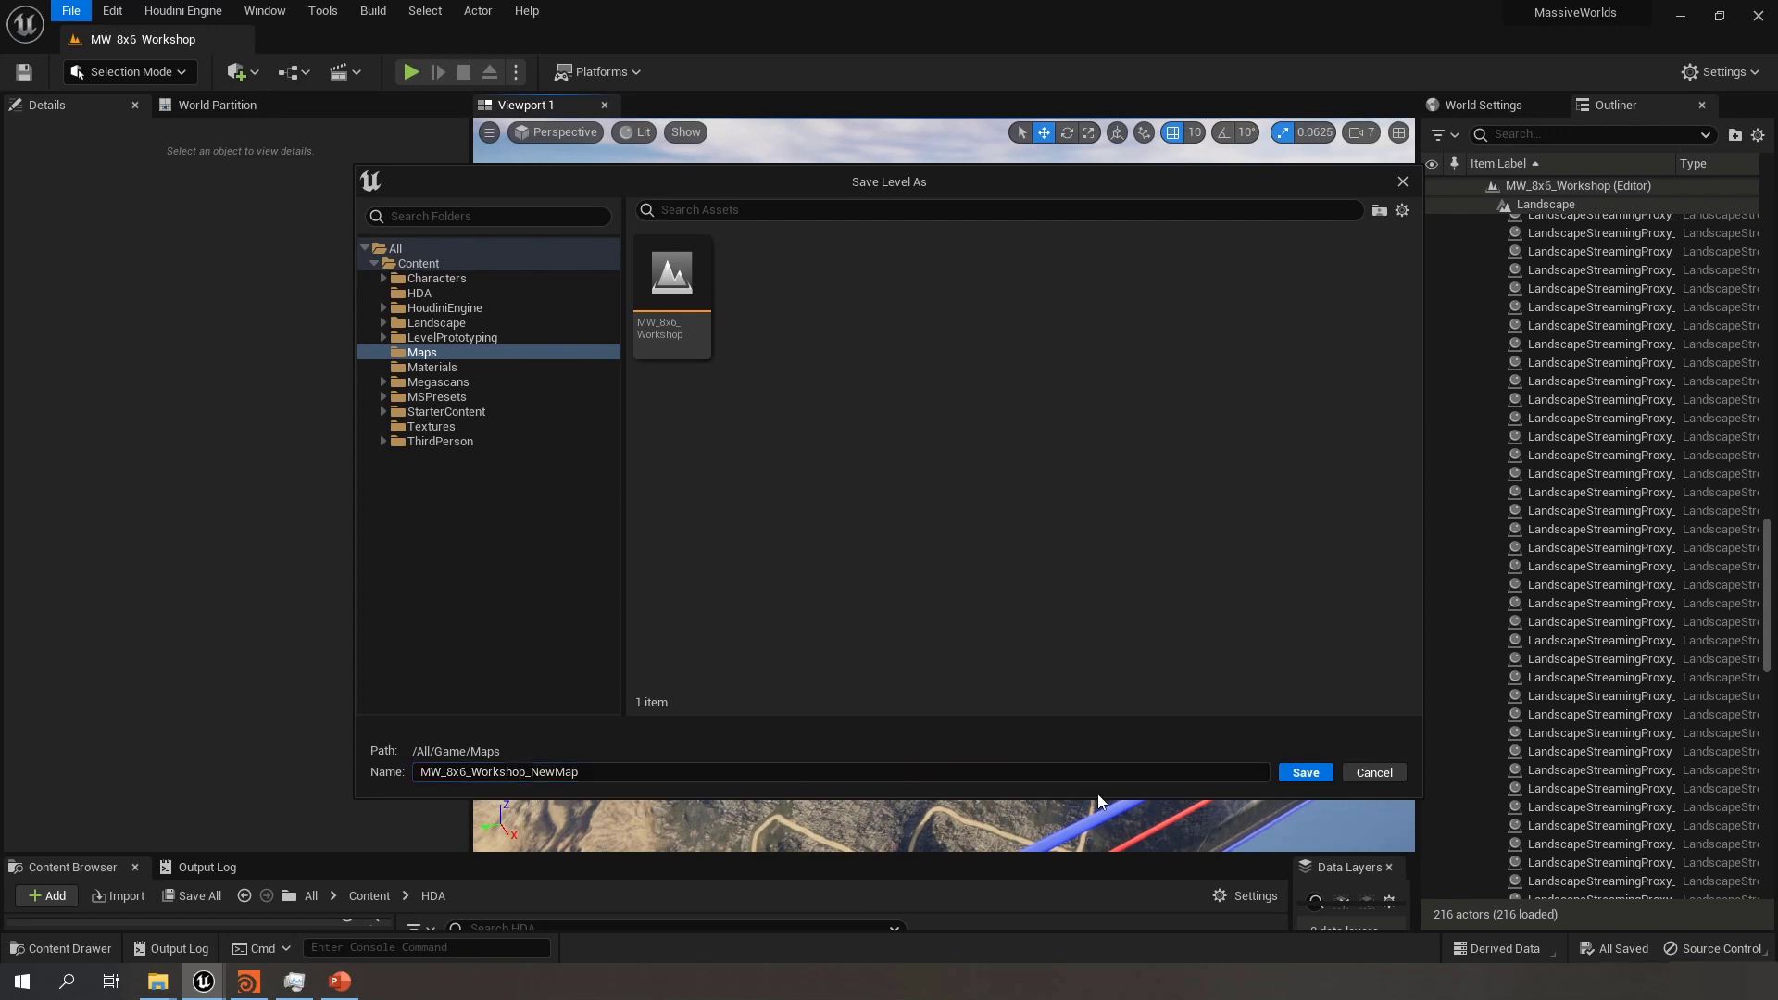
pyautogui.click(1297, 775)
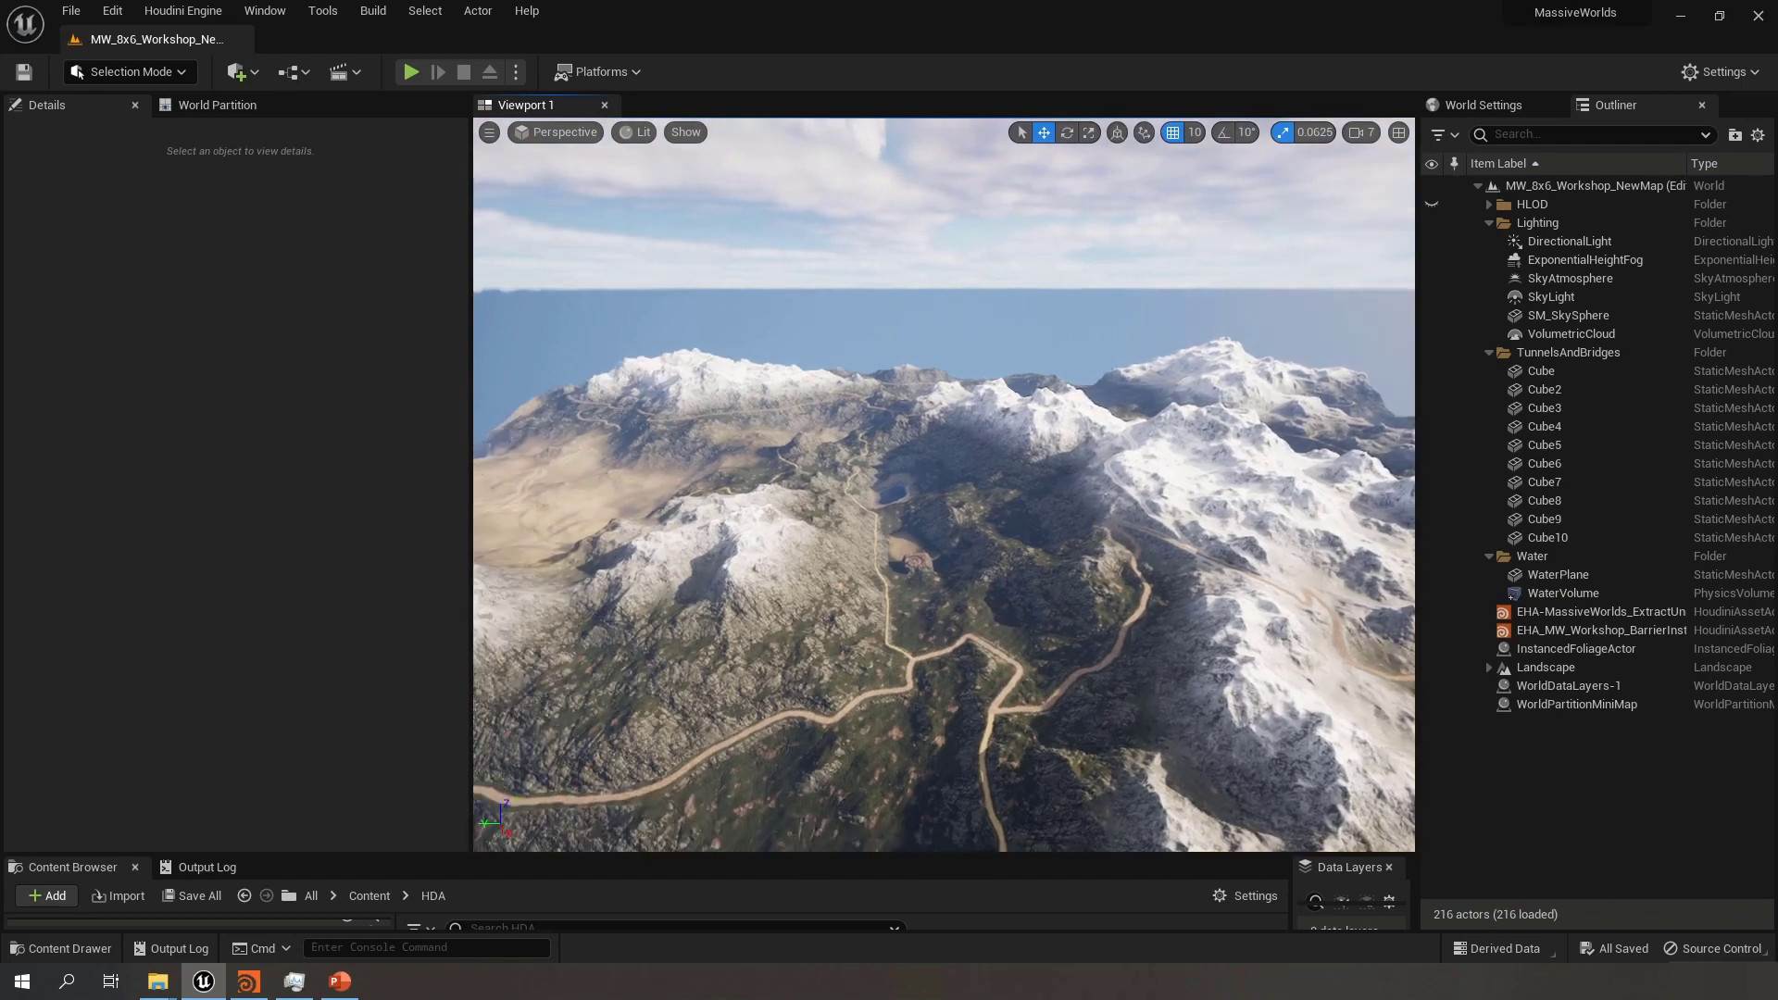
pyautogui.moveTo(945, 485); pyautogui.dragTo(875, 524, button='right')
pyautogui.press('s')
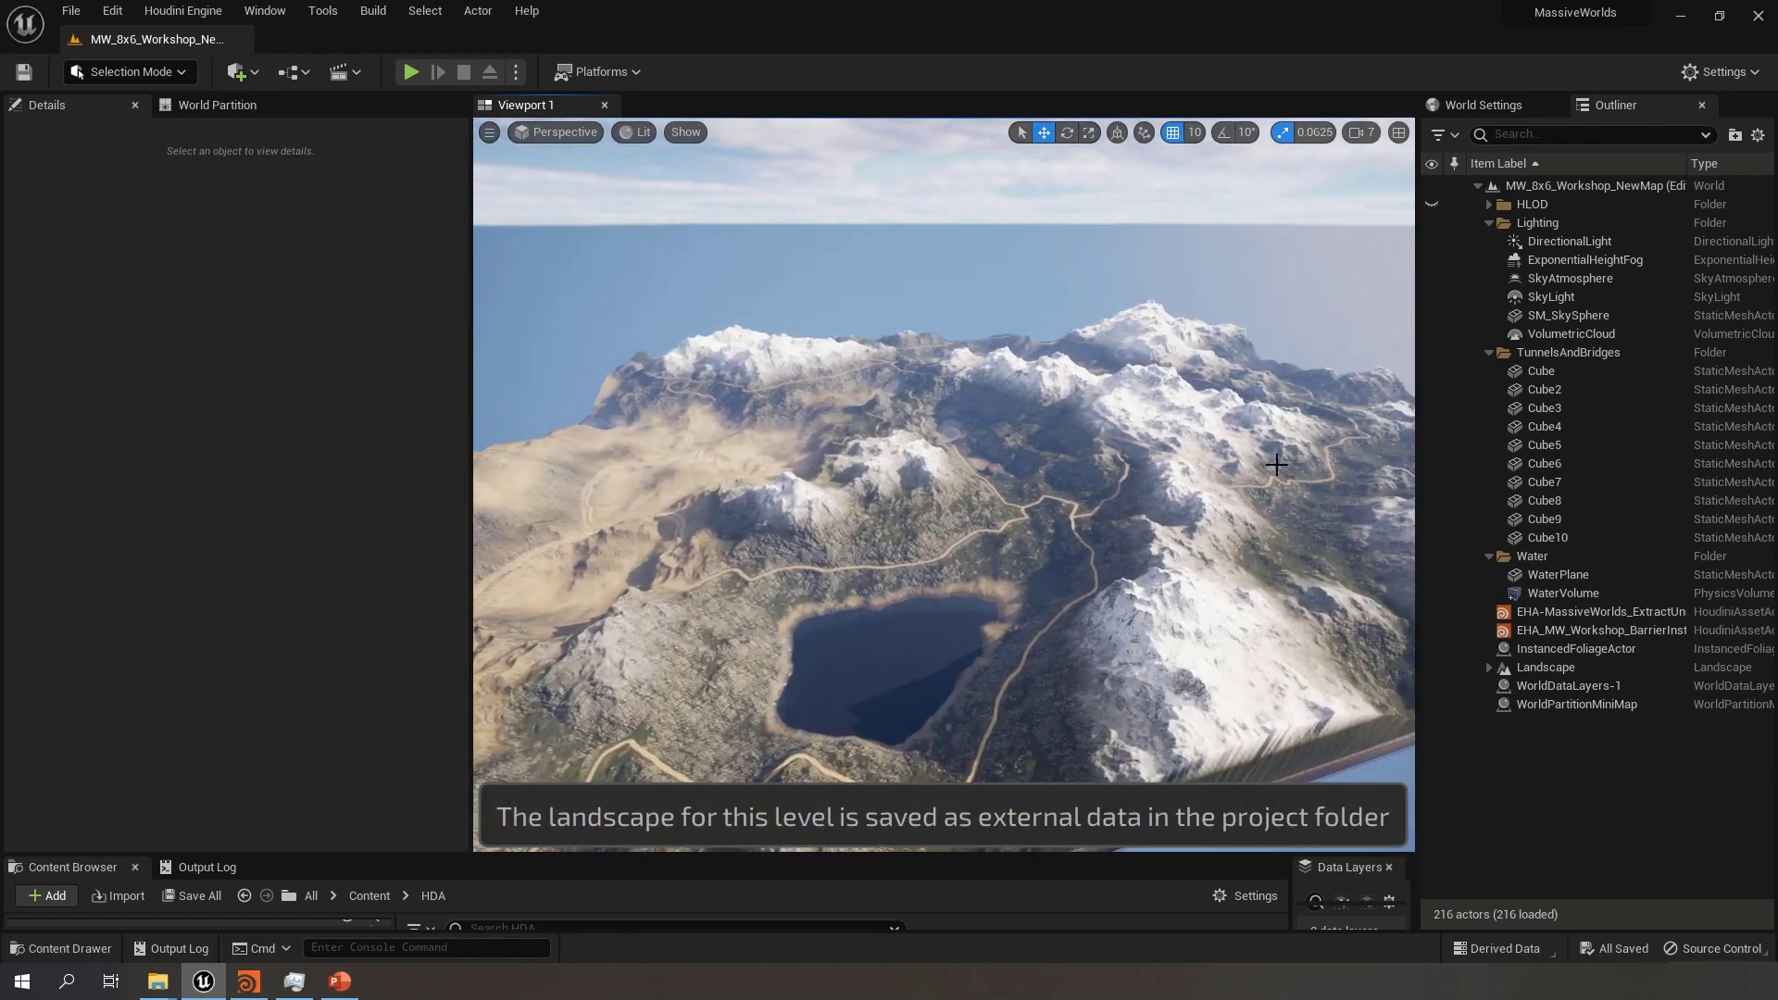
pyautogui.moveTo(1276, 465); pyautogui.dragTo(1228, 541, button='right')
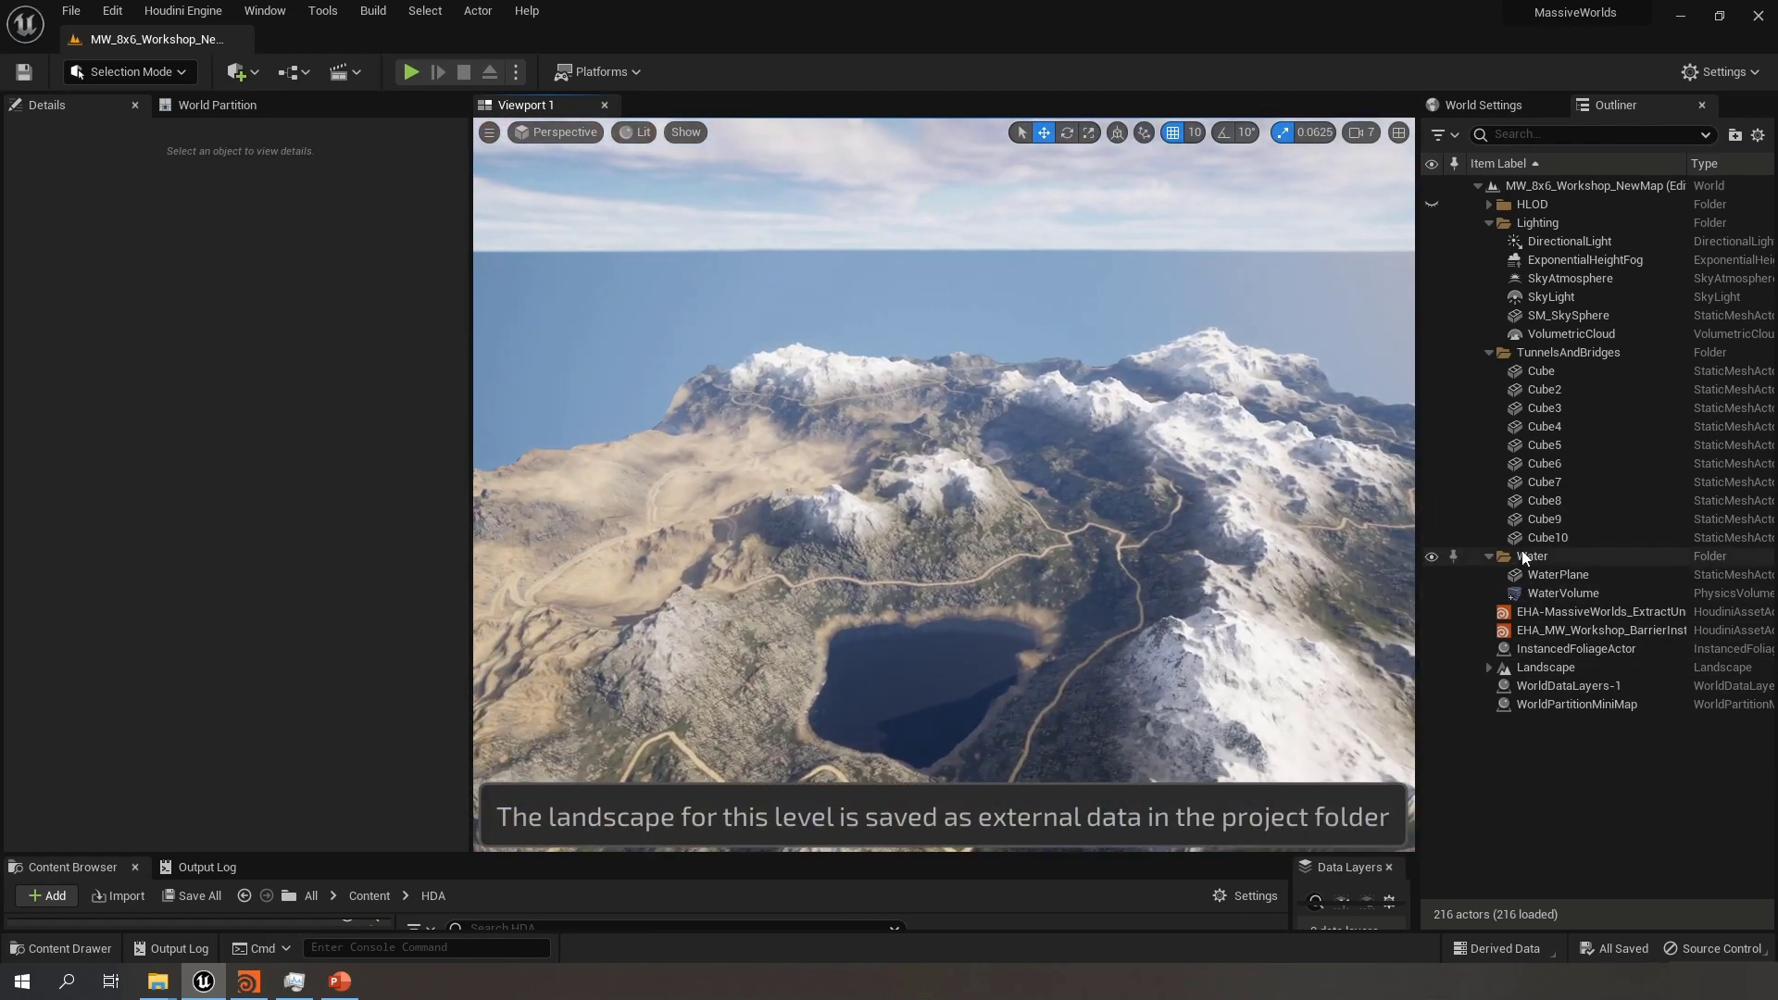
# Delete all the LandscapeStreamingProxy actors under the Landscape actor, after collapsing the TunnelsAndBridges folder and widening the Outliner
pyautogui.click(1489, 353)
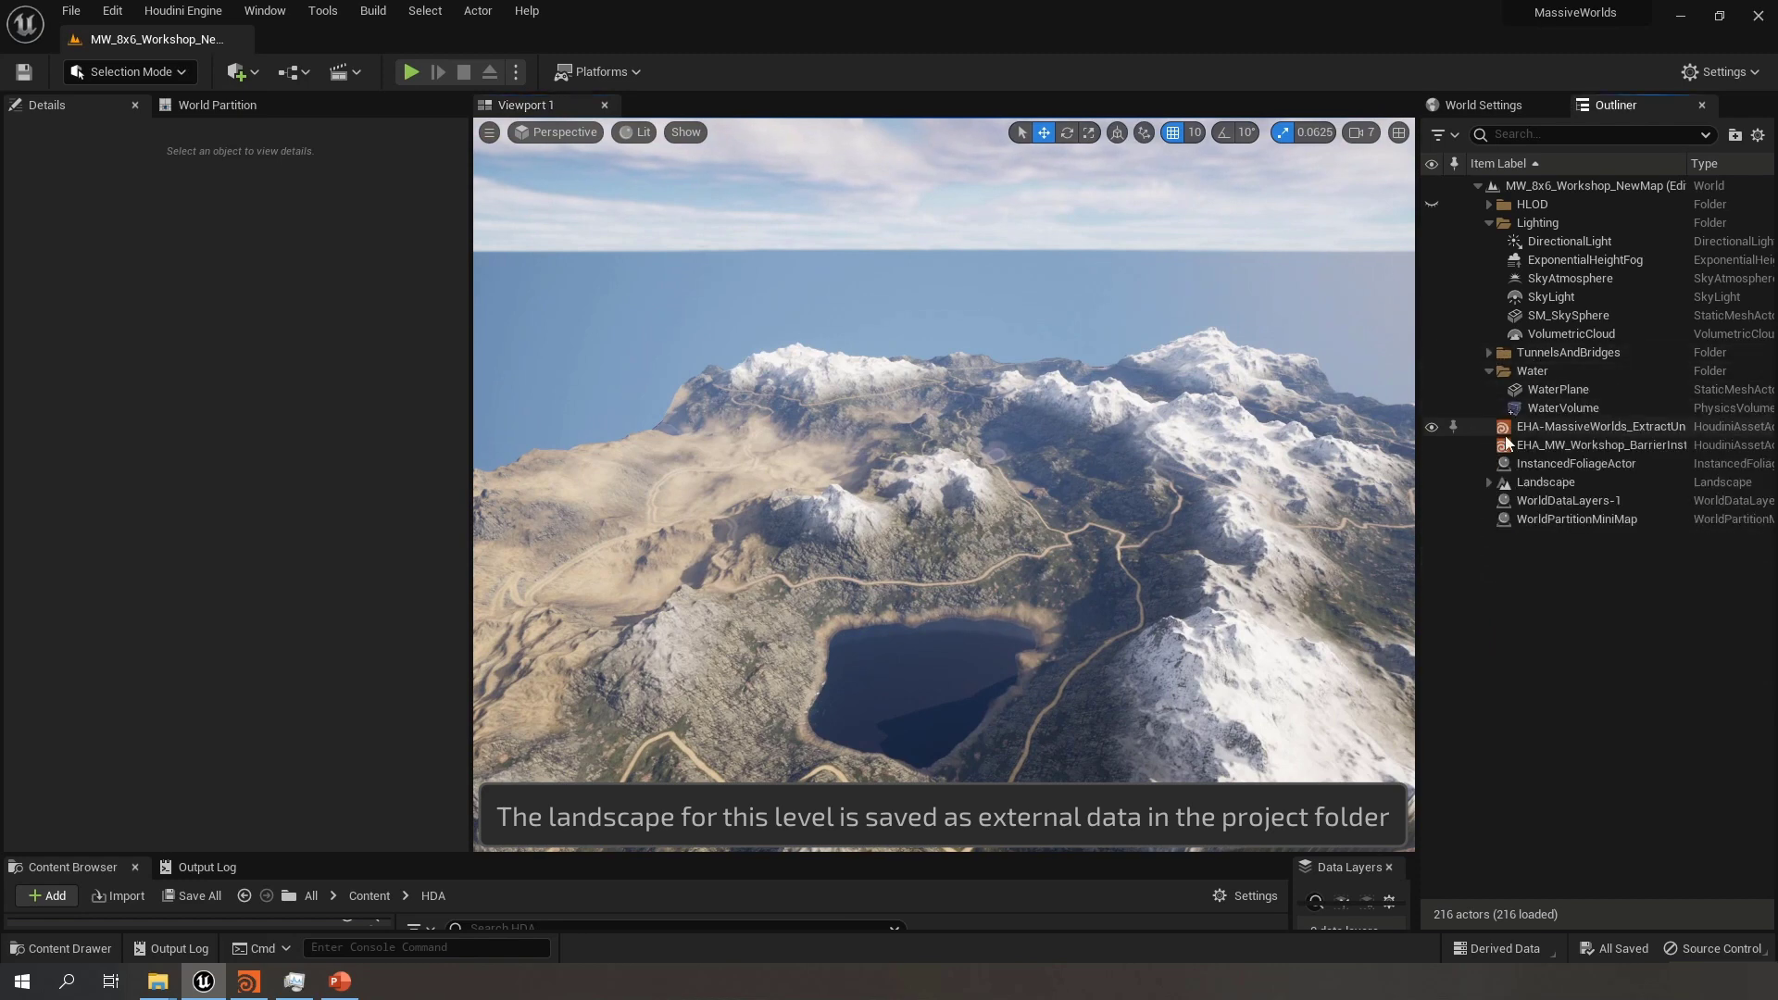
pyautogui.click(1543, 482)
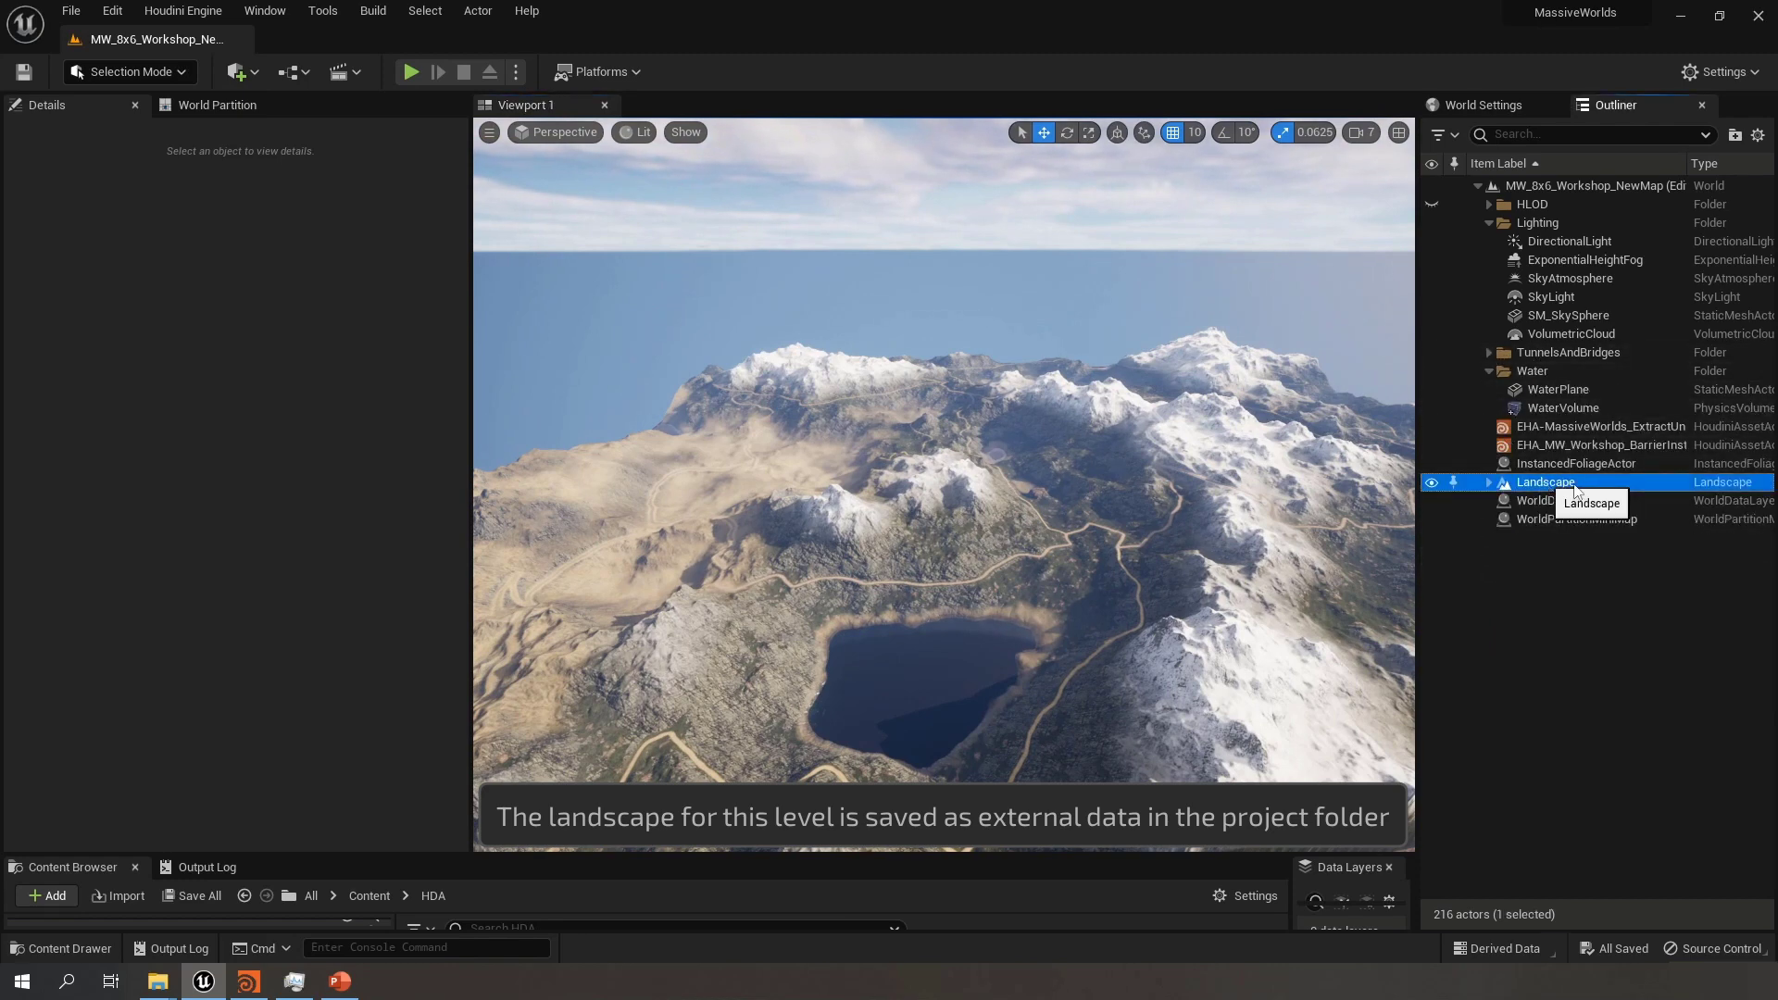
pyautogui.click(1490, 481)
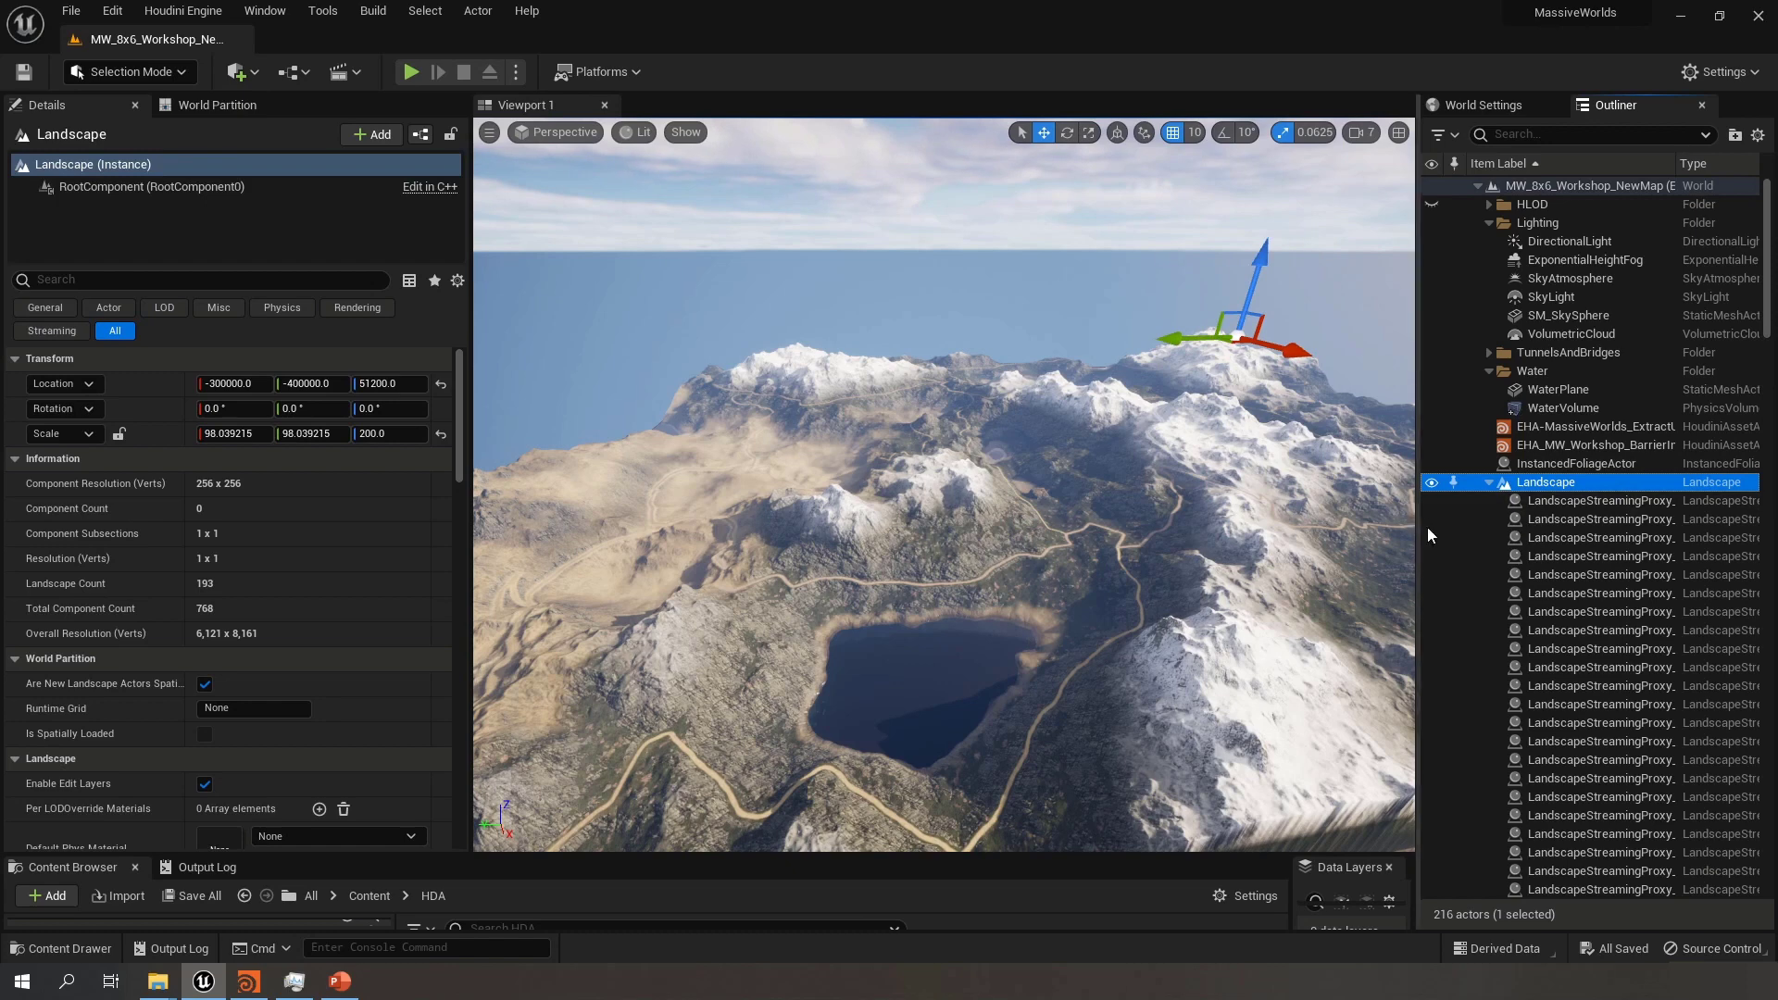
pyautogui.moveTo(1418, 538); pyautogui.dragTo(1298, 538)
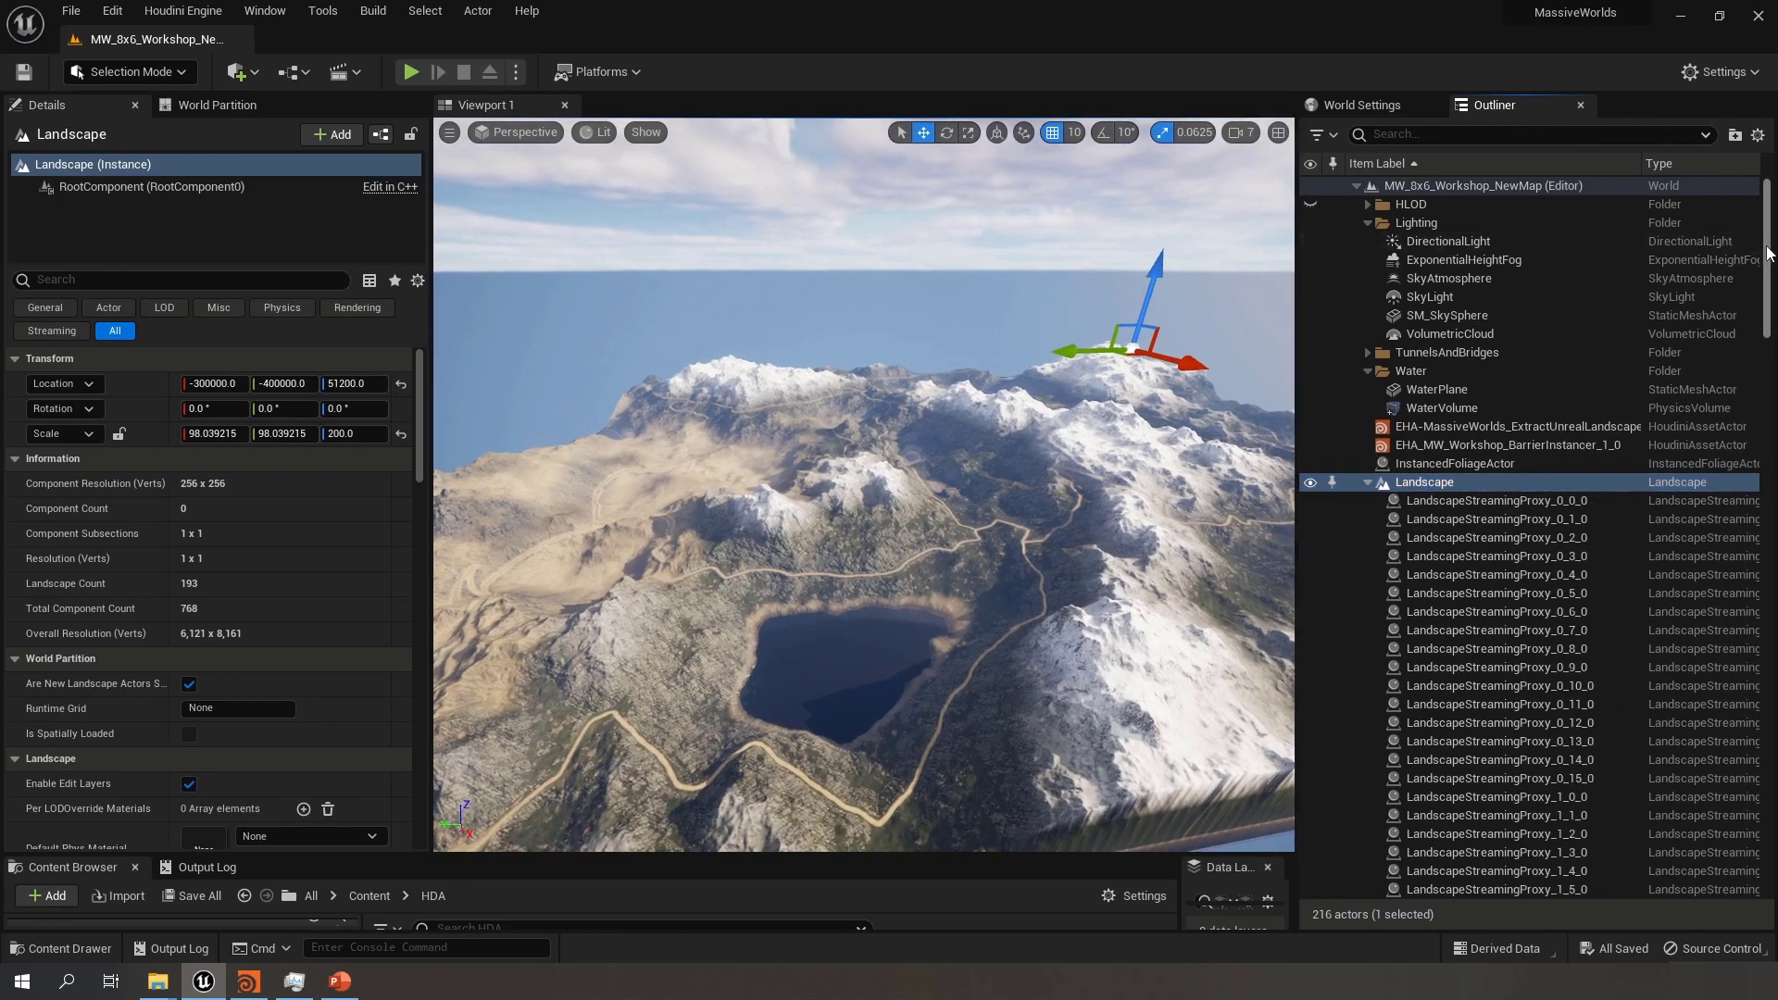
pyautogui.scroll(-1, 1769, 260)
pyautogui.moveTo(1771, 269); pyautogui.dragTo(1762, 825)
pyautogui.keyDown('shift'); pyautogui.click(1560, 853); pyautogui.keyUp('shift')
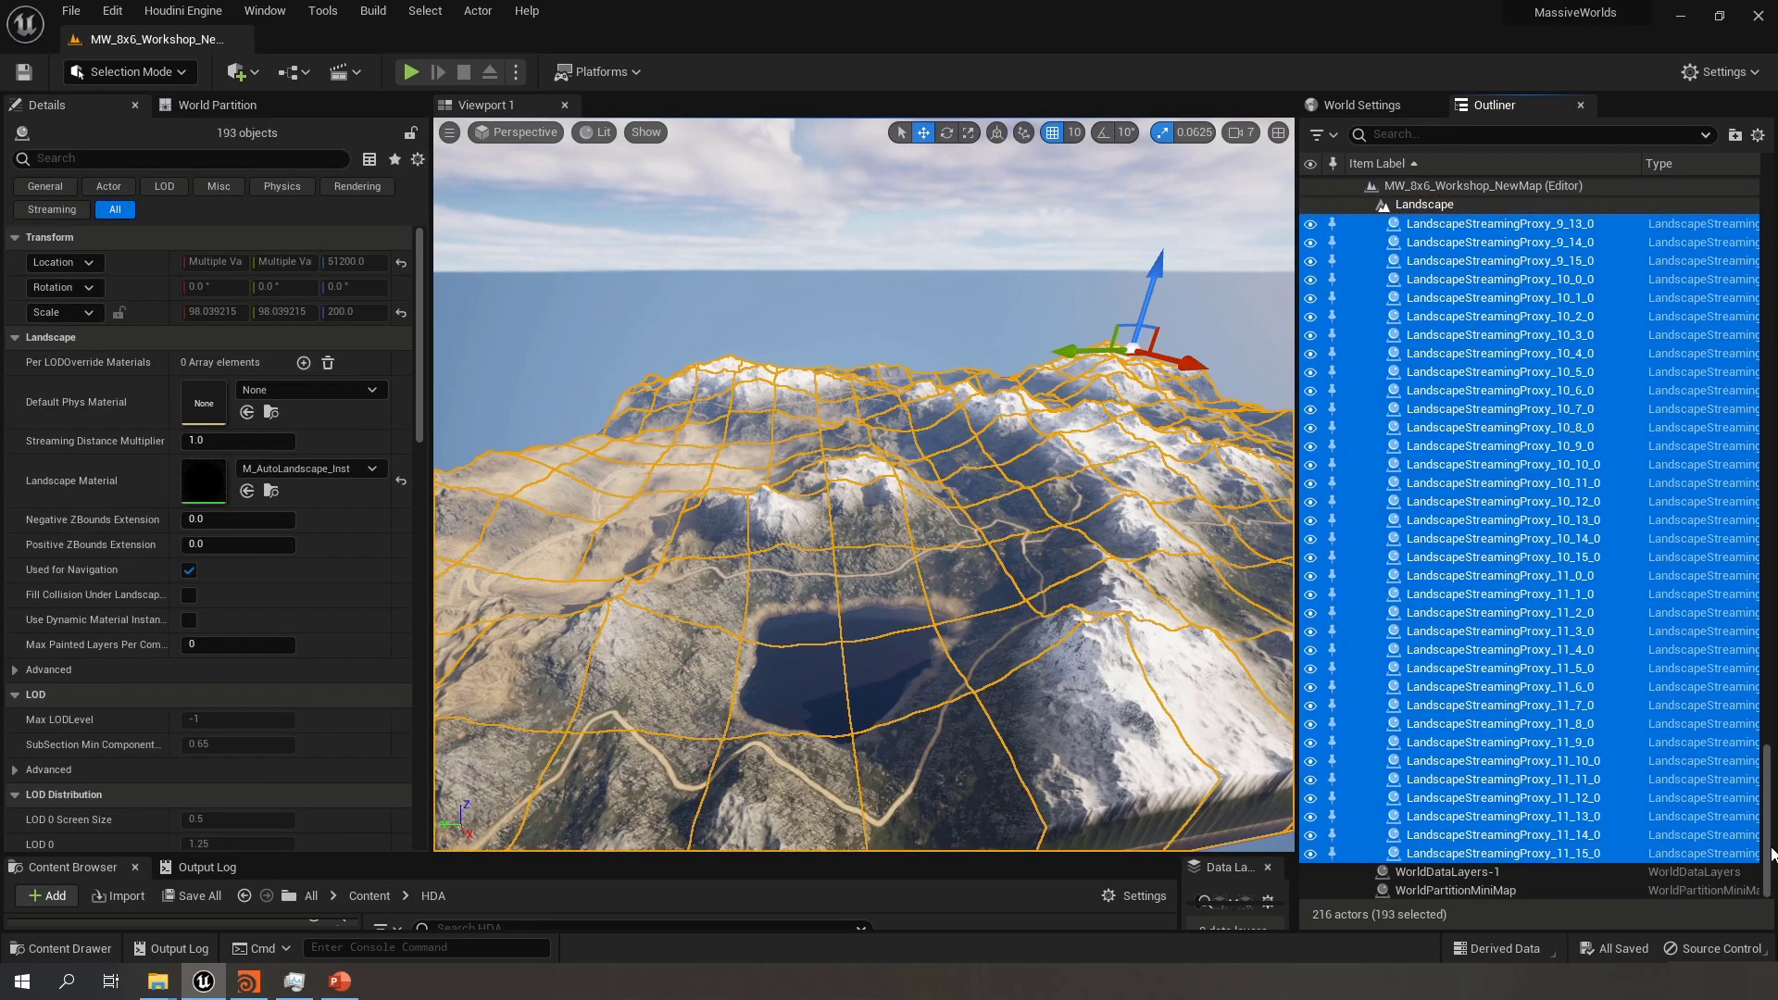
pyautogui.moveTo(864, 482)
pyautogui.mouseDown(button='right')
pyautogui.moveTo(1037, 463)
pyautogui.moveTo(797, 463)
pyautogui.moveTo(861, 463)
pyautogui.mouseUp(button='right')
pyautogui.moveTo(1767, 787); pyautogui.dragTo(1768, 236)
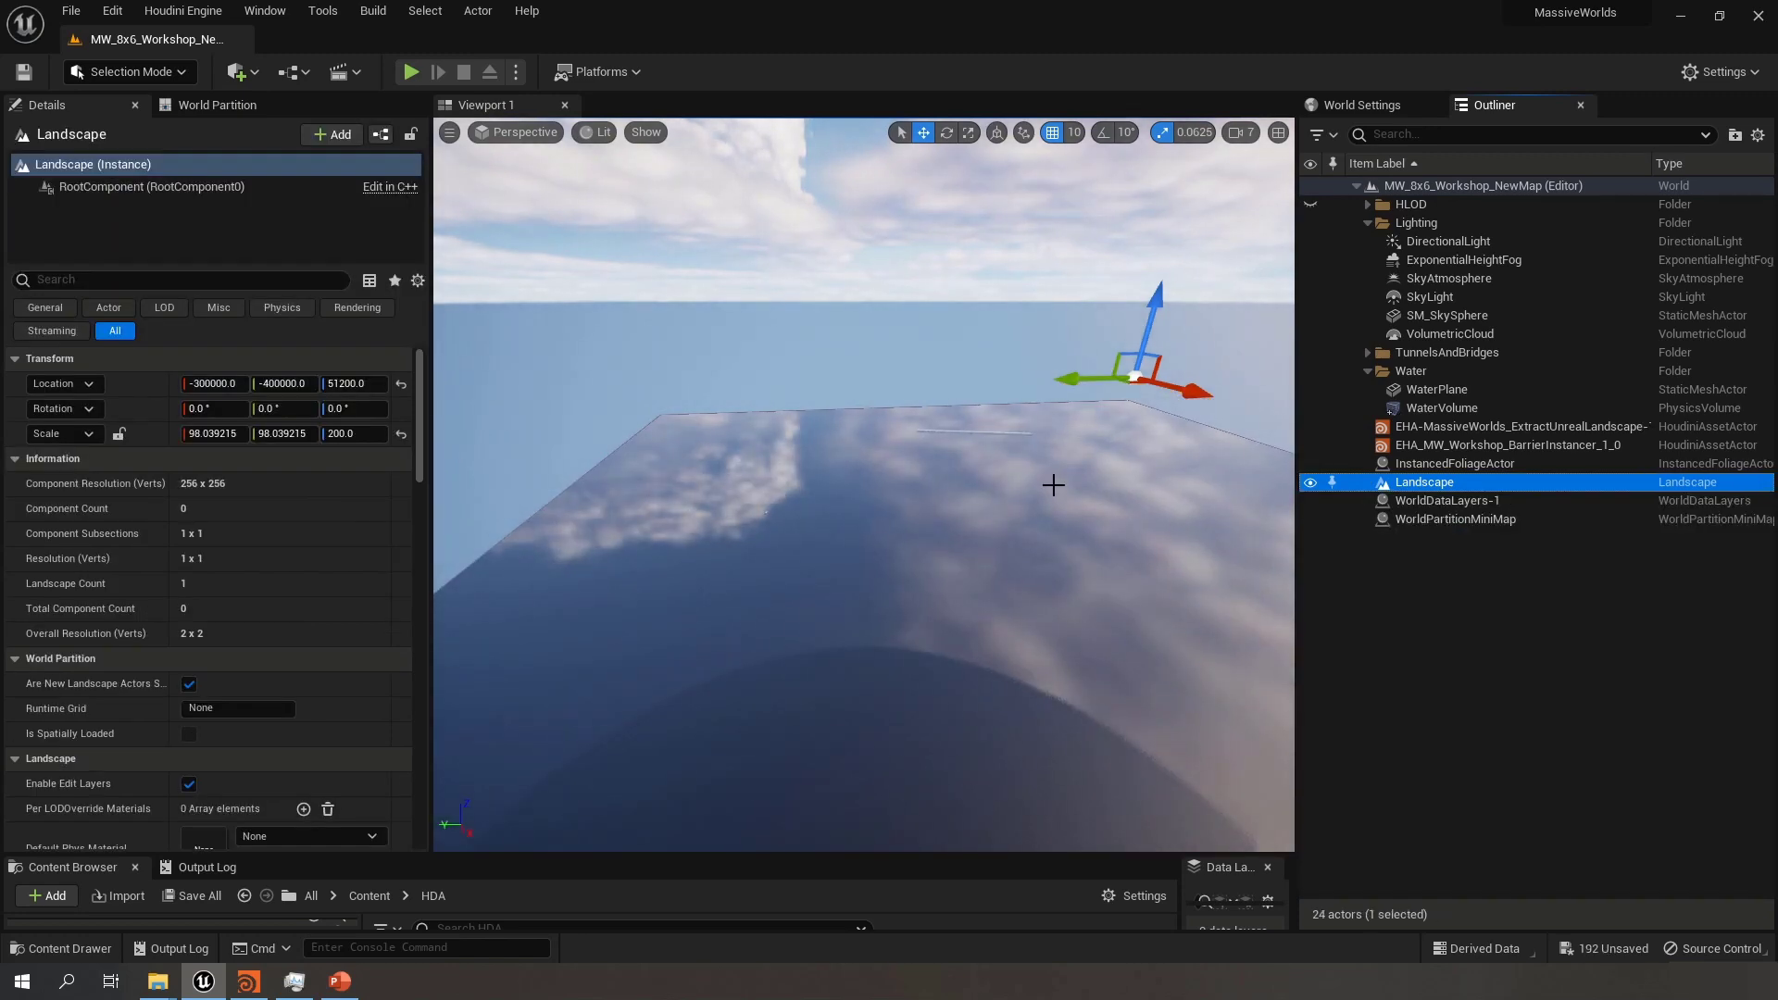
# Delete the remaining Landscape actor from the level
pyautogui.moveTo(1053, 487); pyautogui.dragTo(1082, 498, button='right')
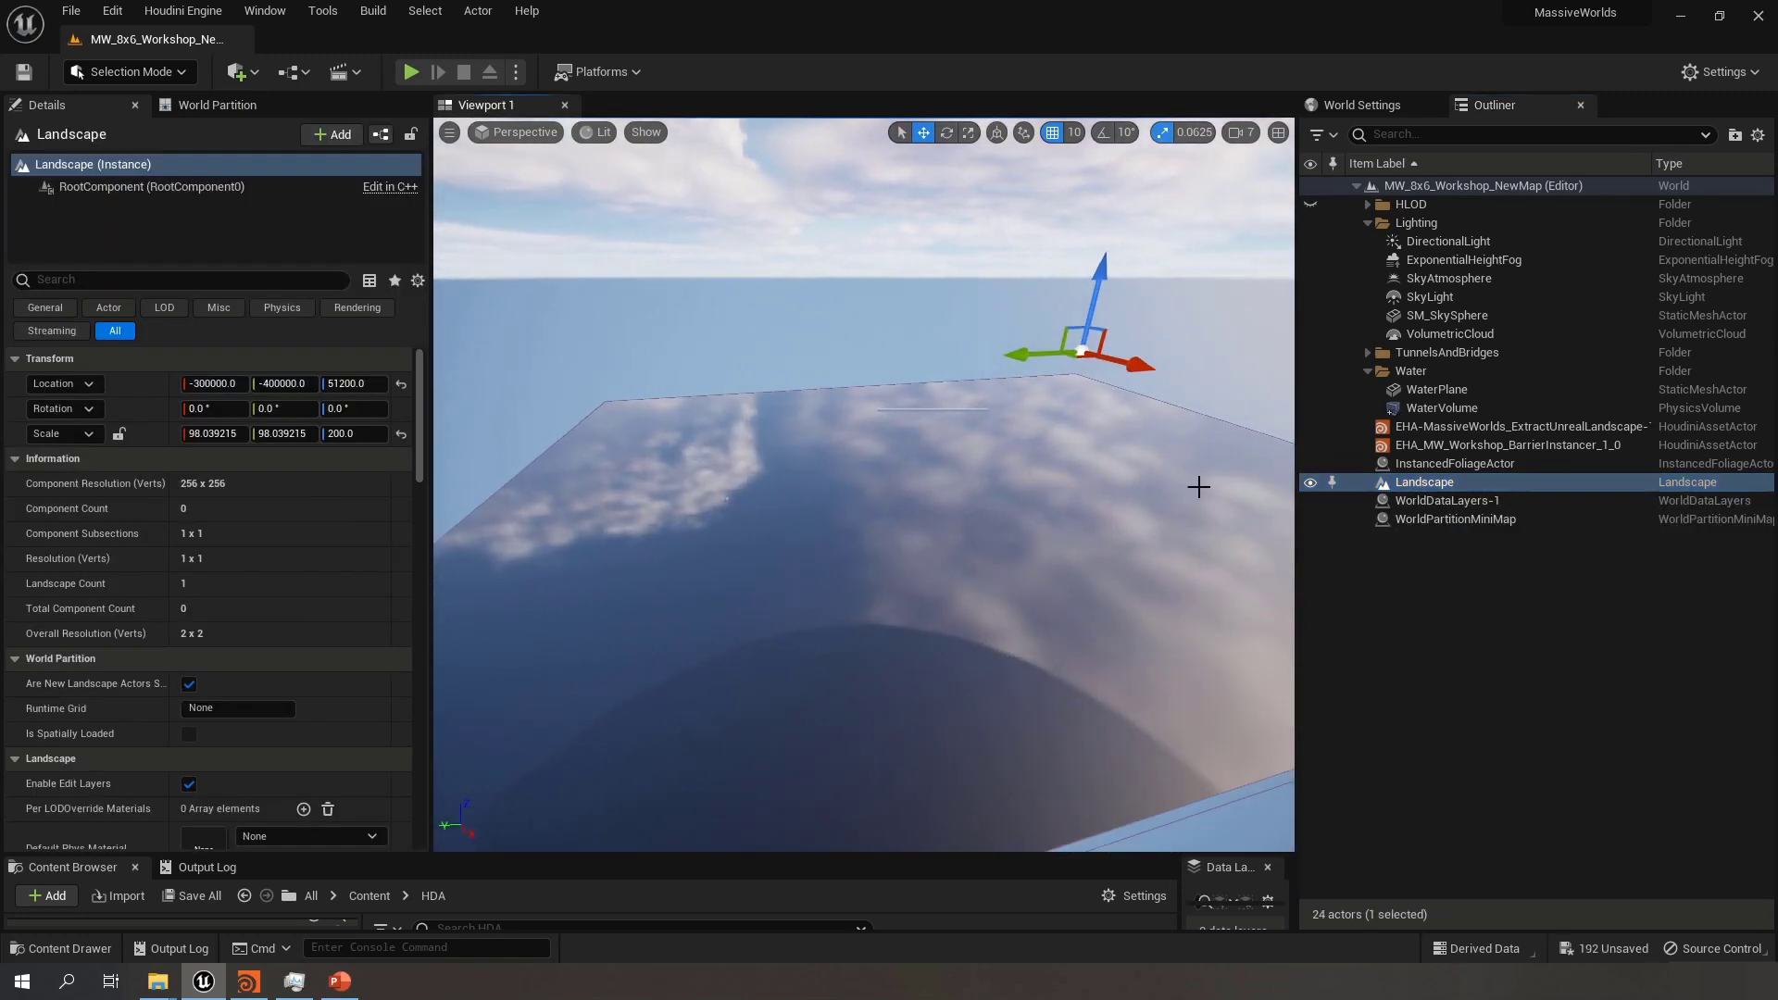
pyautogui.click(1477, 465)
pyautogui.click(1431, 484)
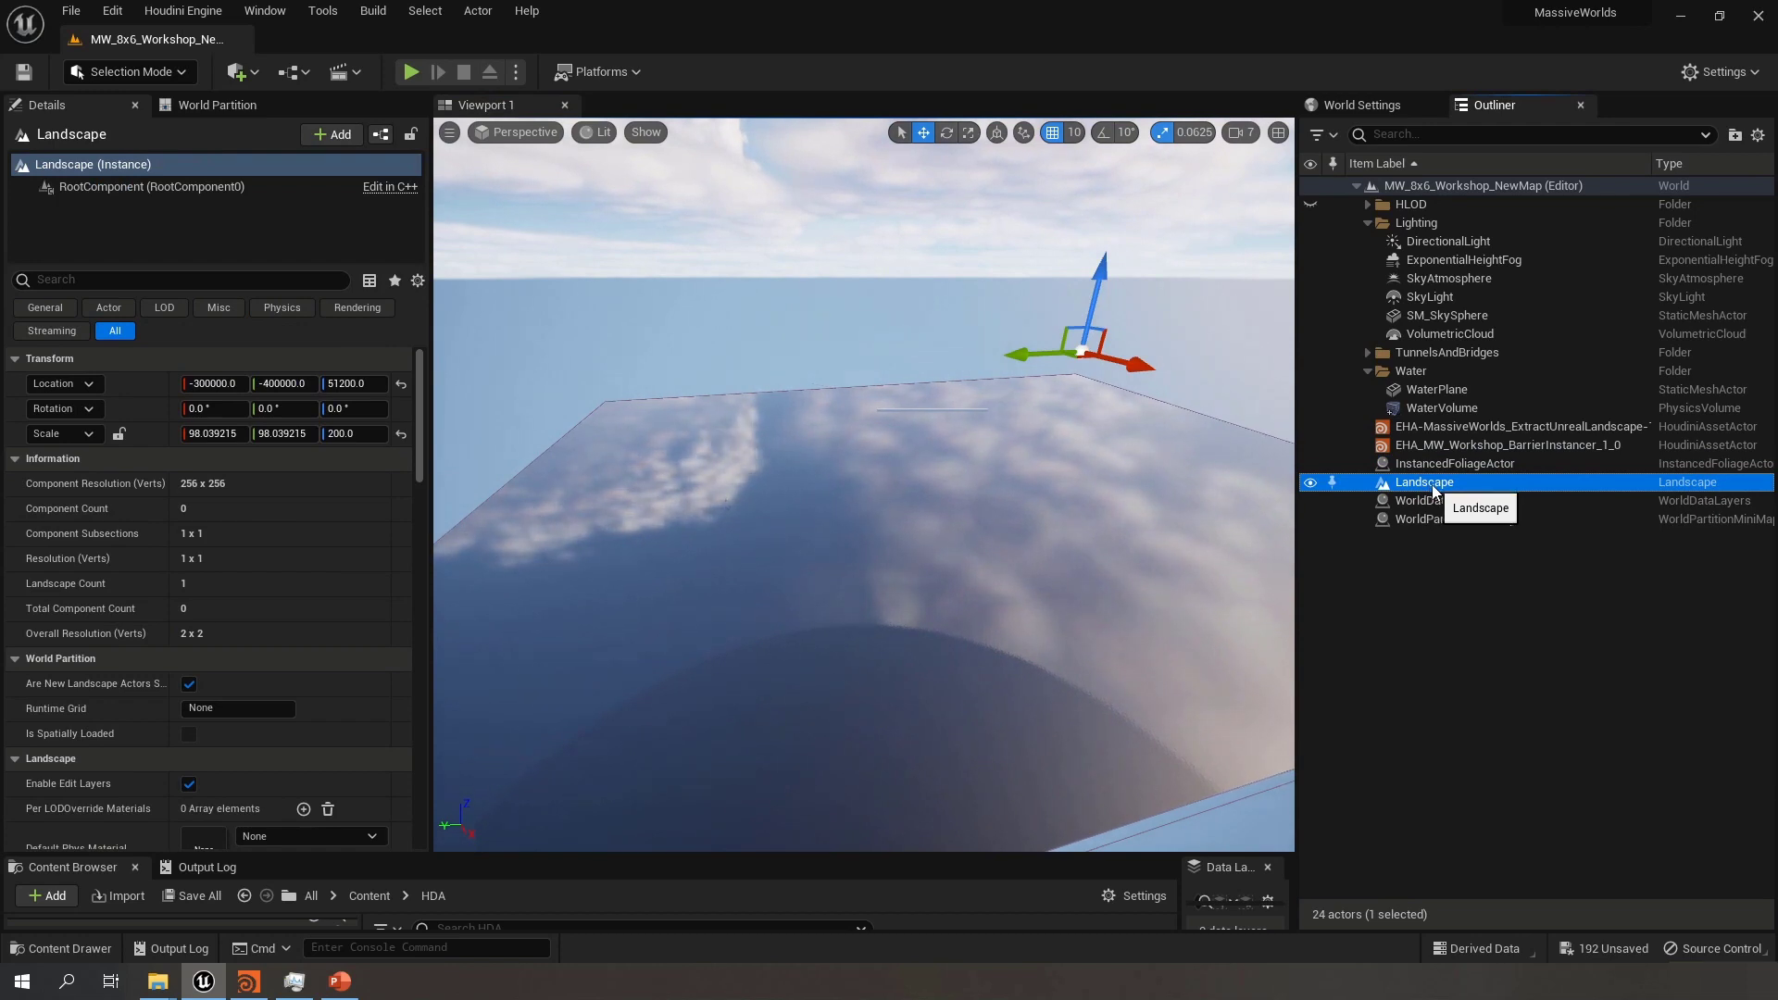
pyautogui.press('Delete')
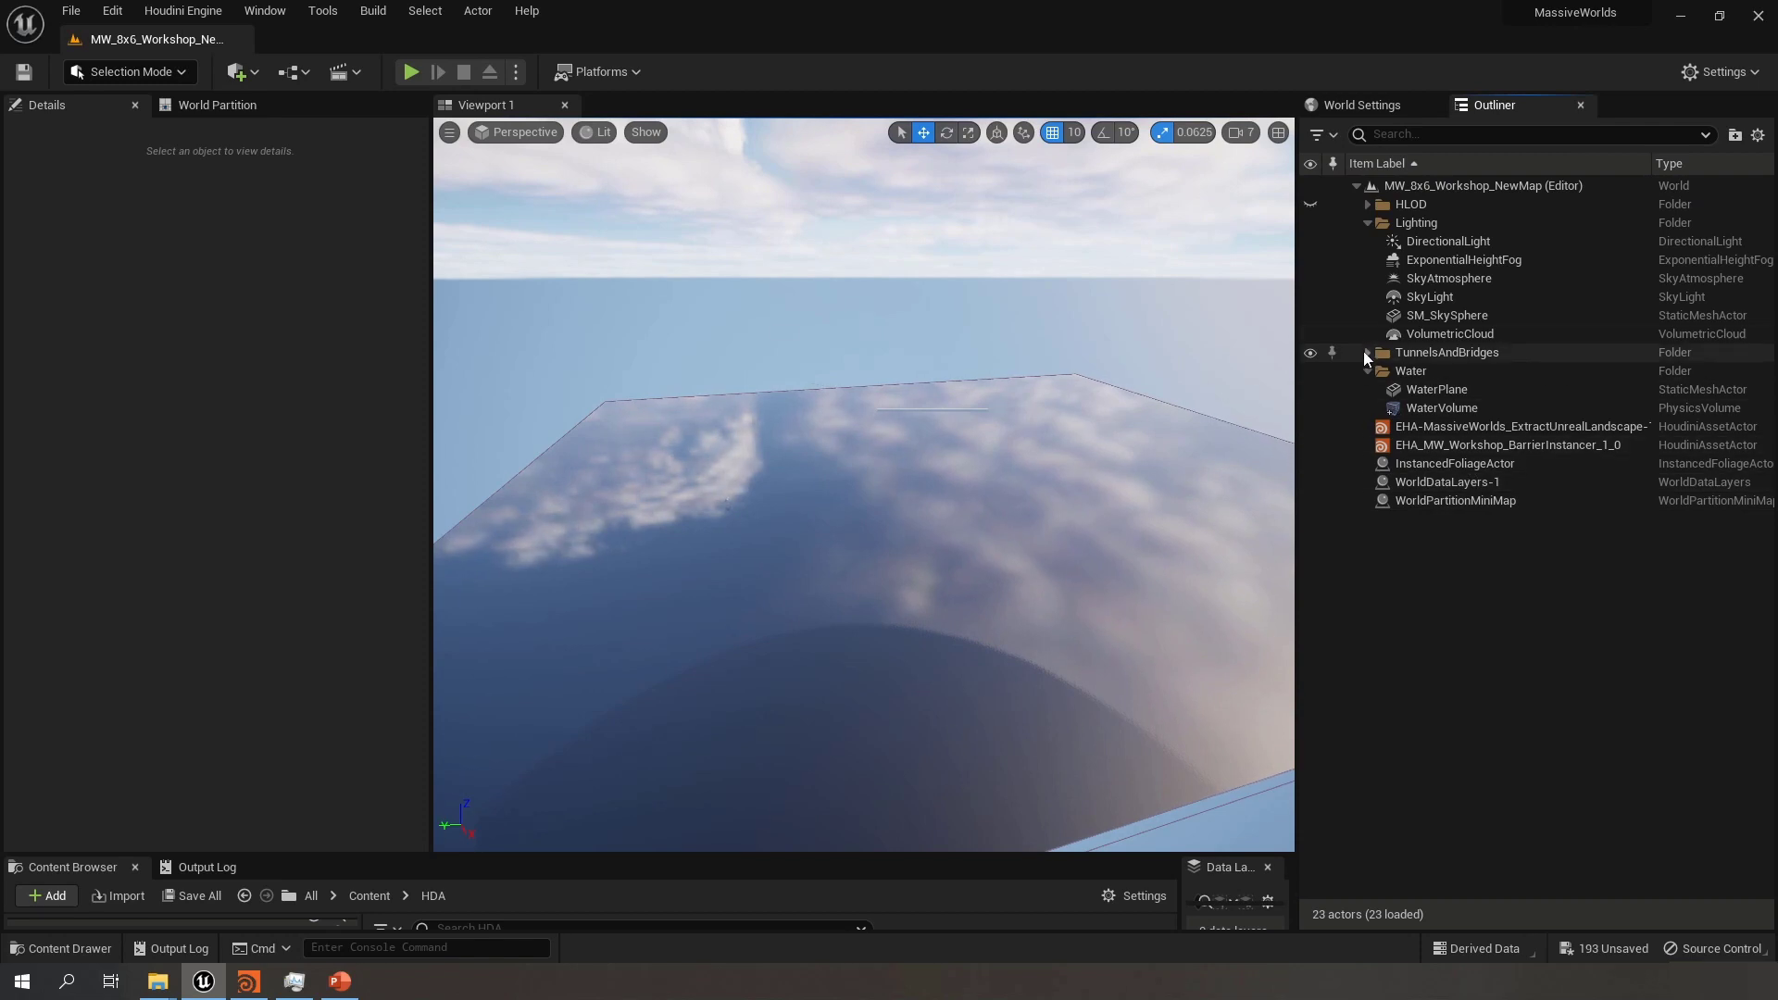
# Delete all the cube meshes in the TunnelsAndBridges folder, from Cube to Cube10, and remove the folder itself
pyautogui.moveTo(1047, 417); pyautogui.dragTo(1088, 432, button='right')
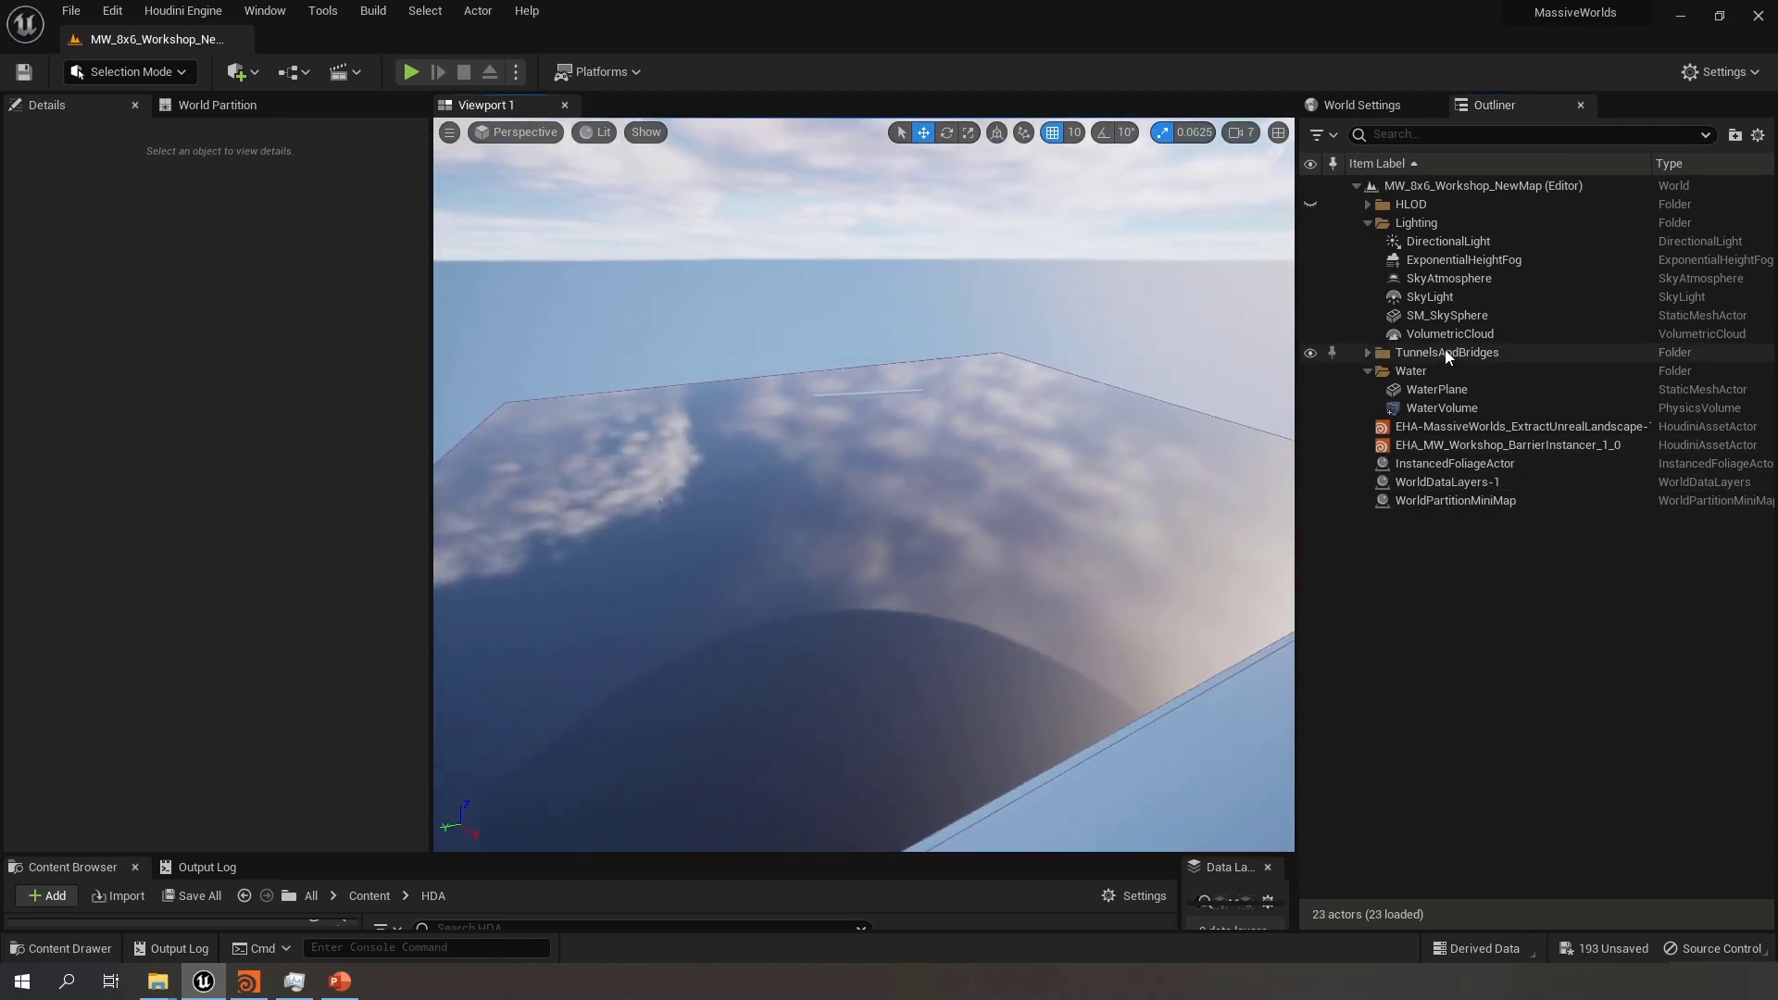
pyautogui.click(1367, 353)
pyautogui.click(1487, 356)
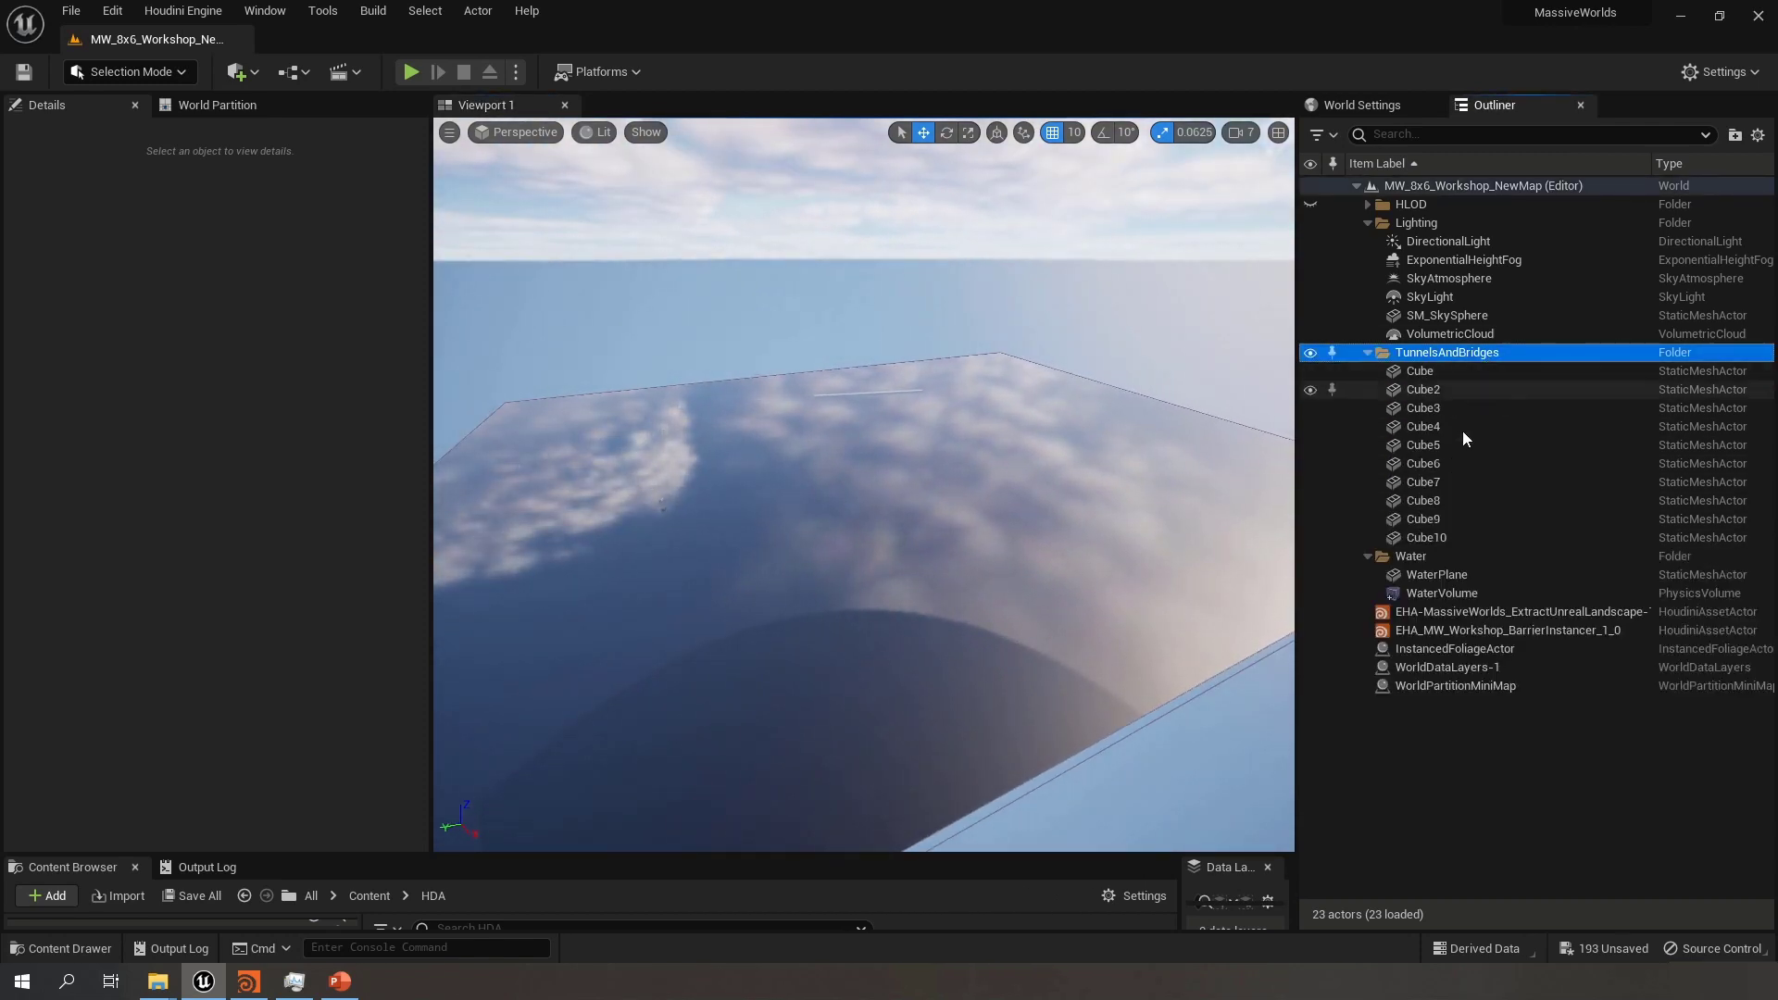
pyautogui.keyDown('shift'); pyautogui.click(1467, 537); pyautogui.keyUp('shift')
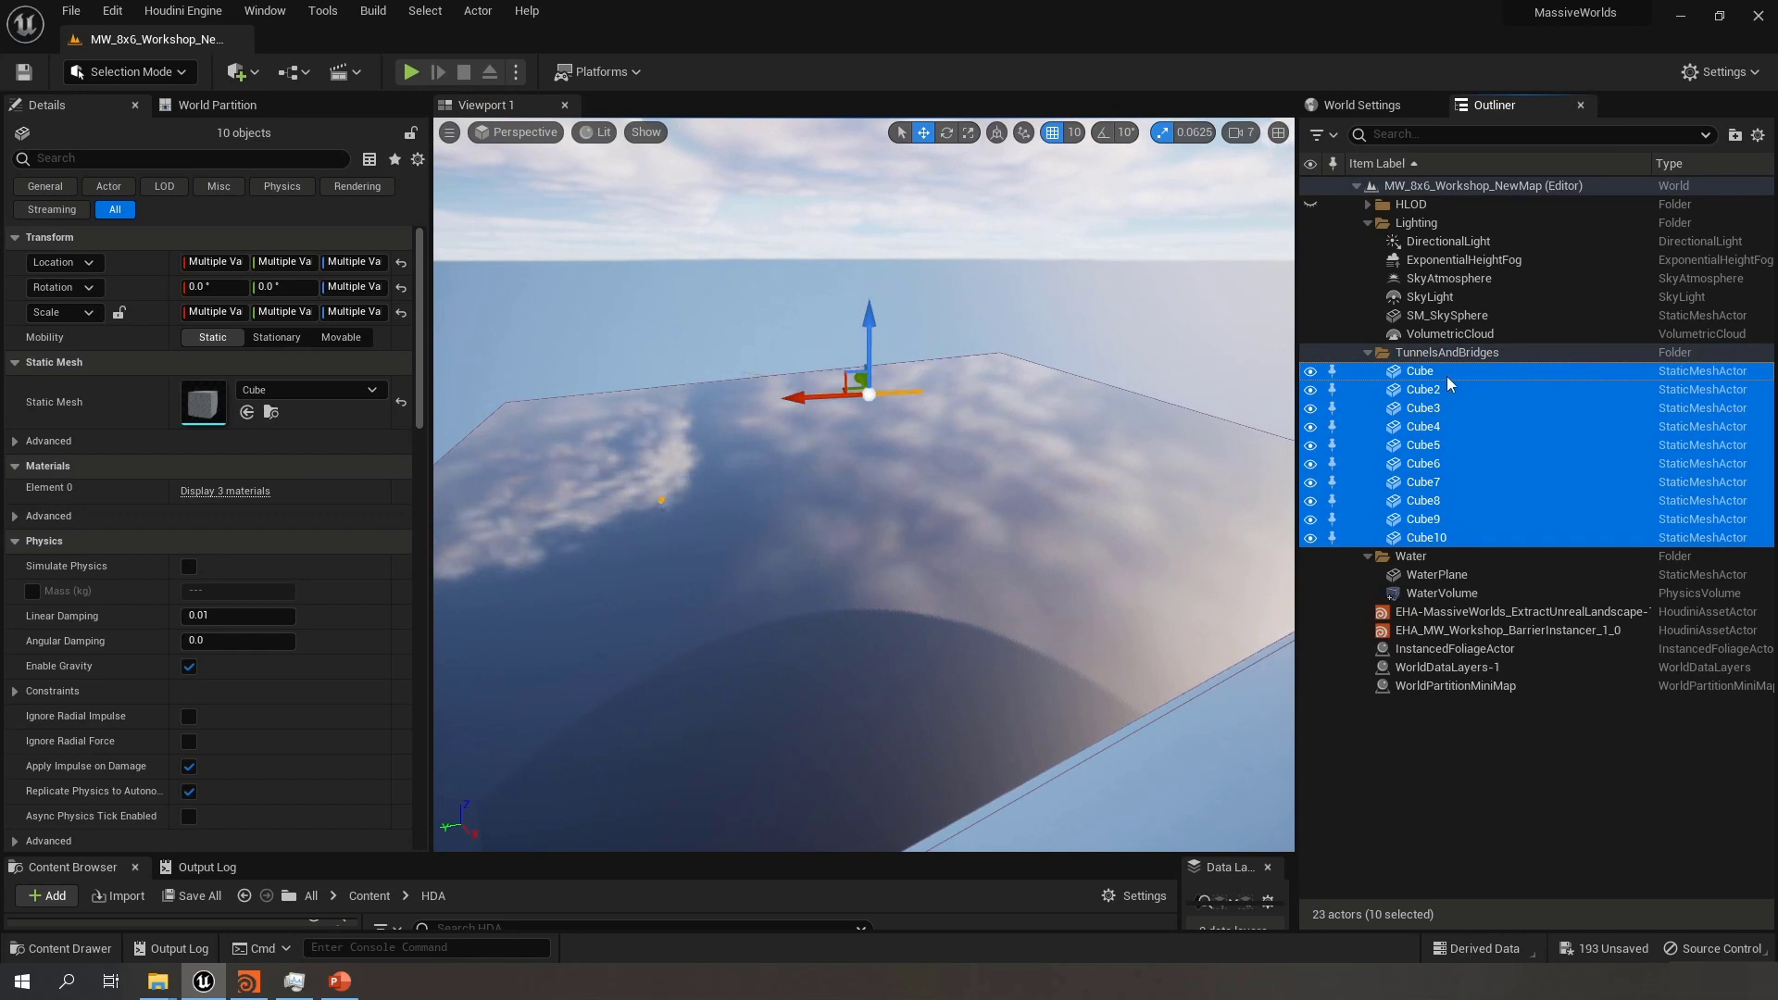
pyautogui.press('Delete')
pyautogui.click(1450, 354)
pyautogui.press('Delete')
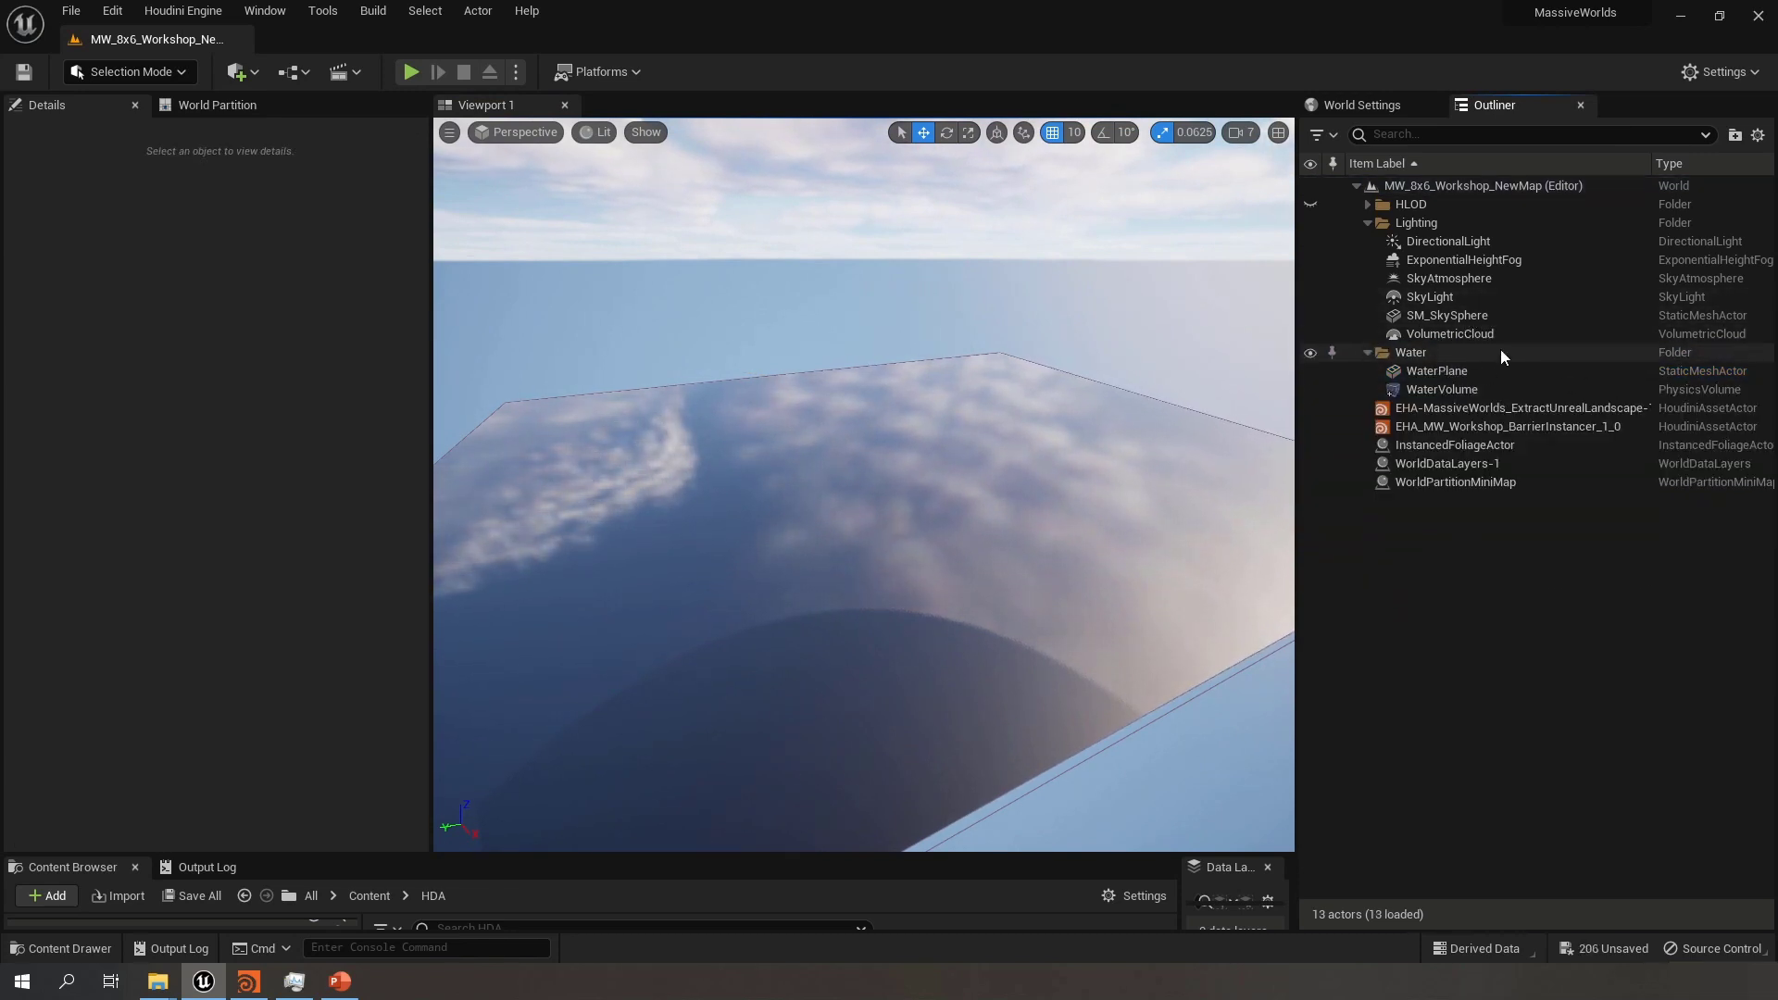
# Hide the WaterPlane in the level
pyautogui.click(1399, 371)
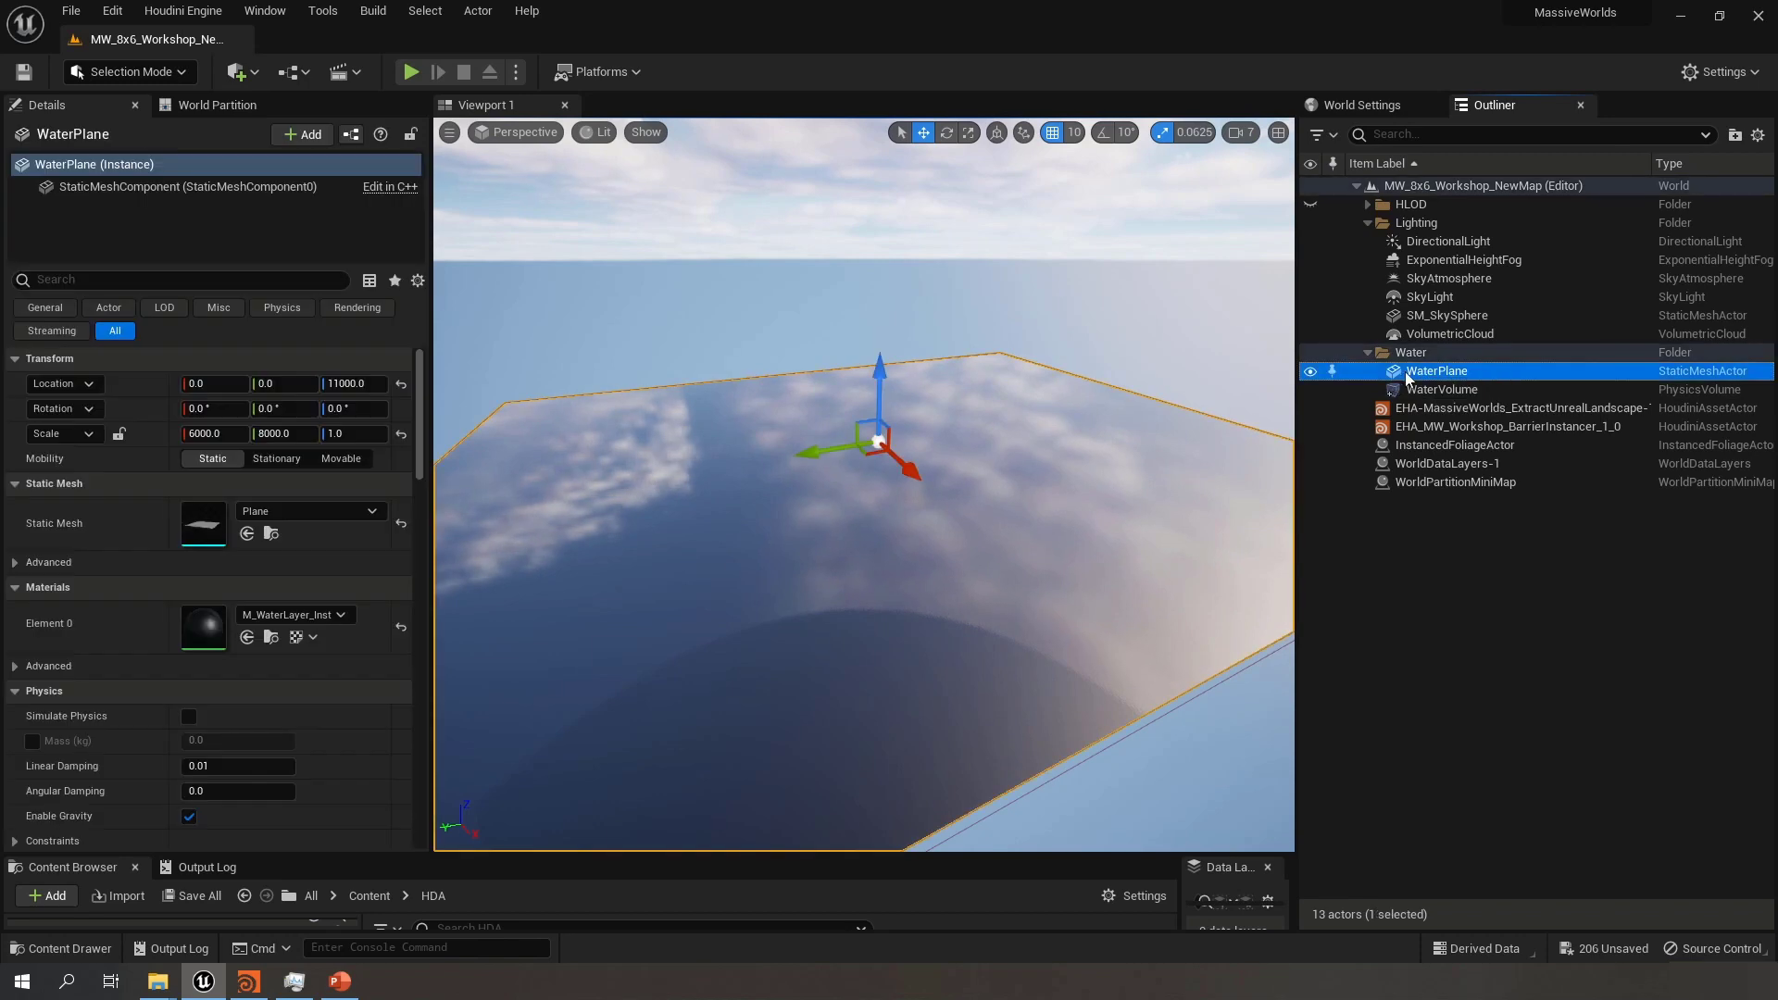
pyautogui.click(1310, 371)
pyautogui.moveTo(926, 481); pyautogui.dragTo(852, 523, button='right')
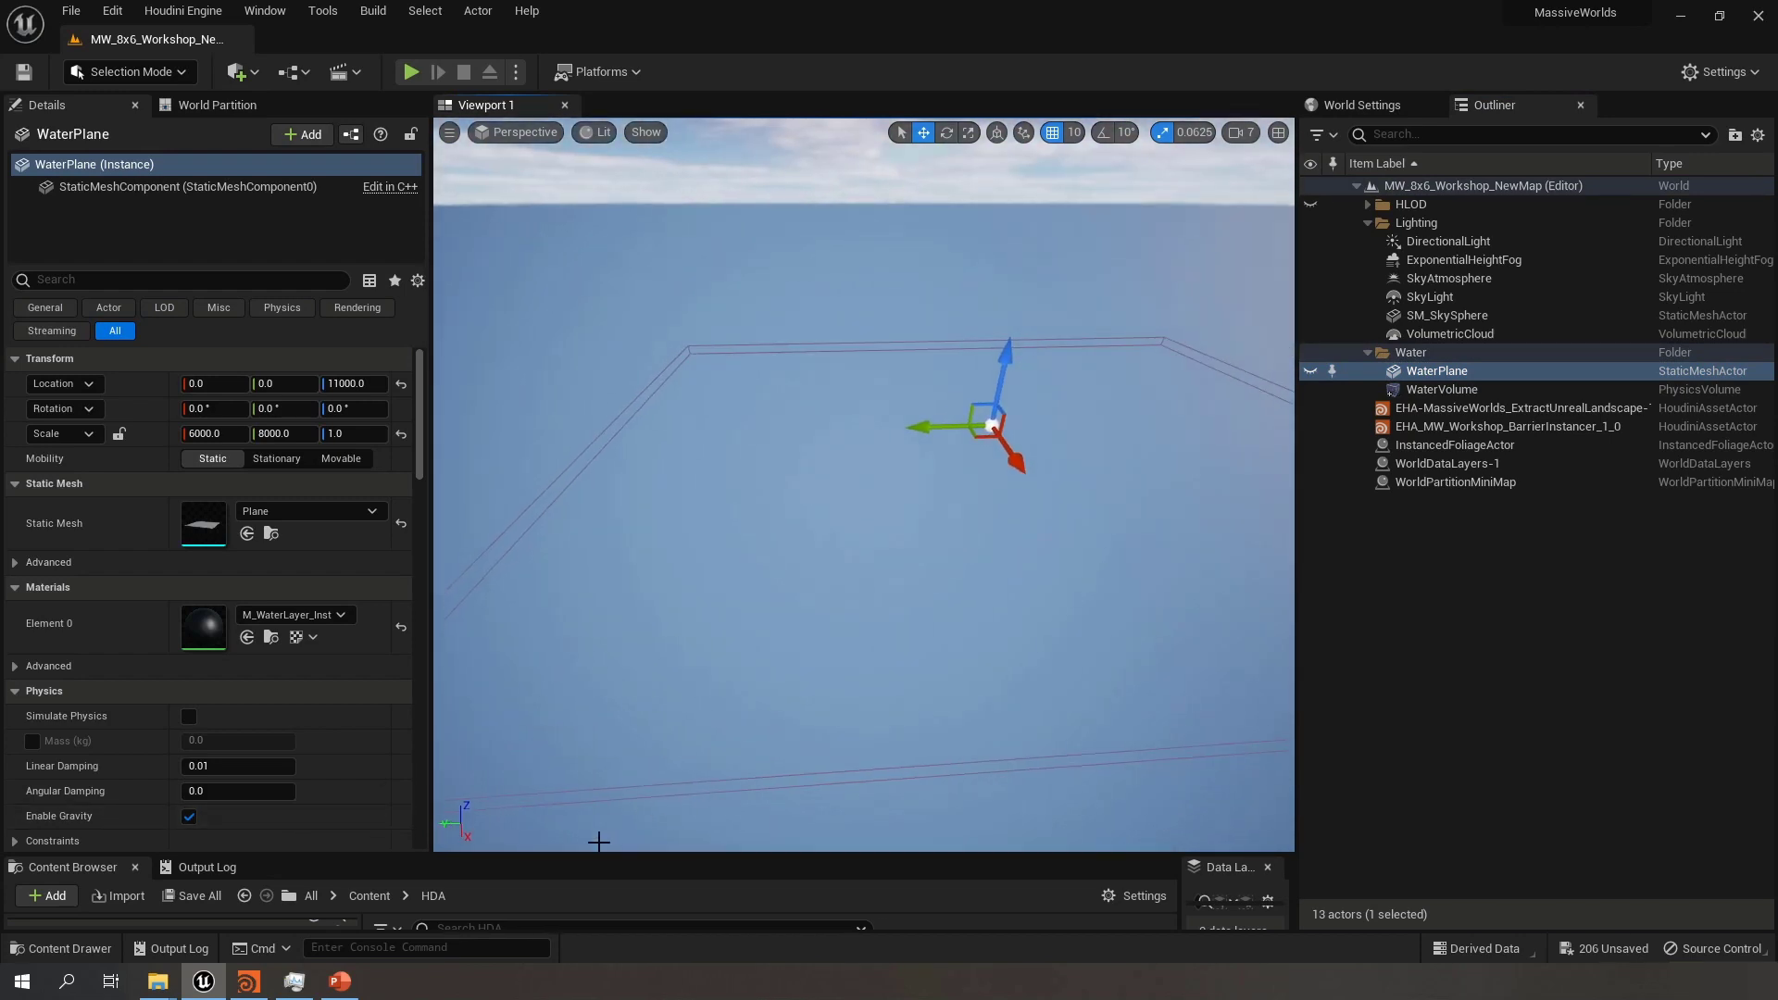
# Save all modified content, including the deleted landscape proxies, cubes and folders
pyautogui.click(194, 896)
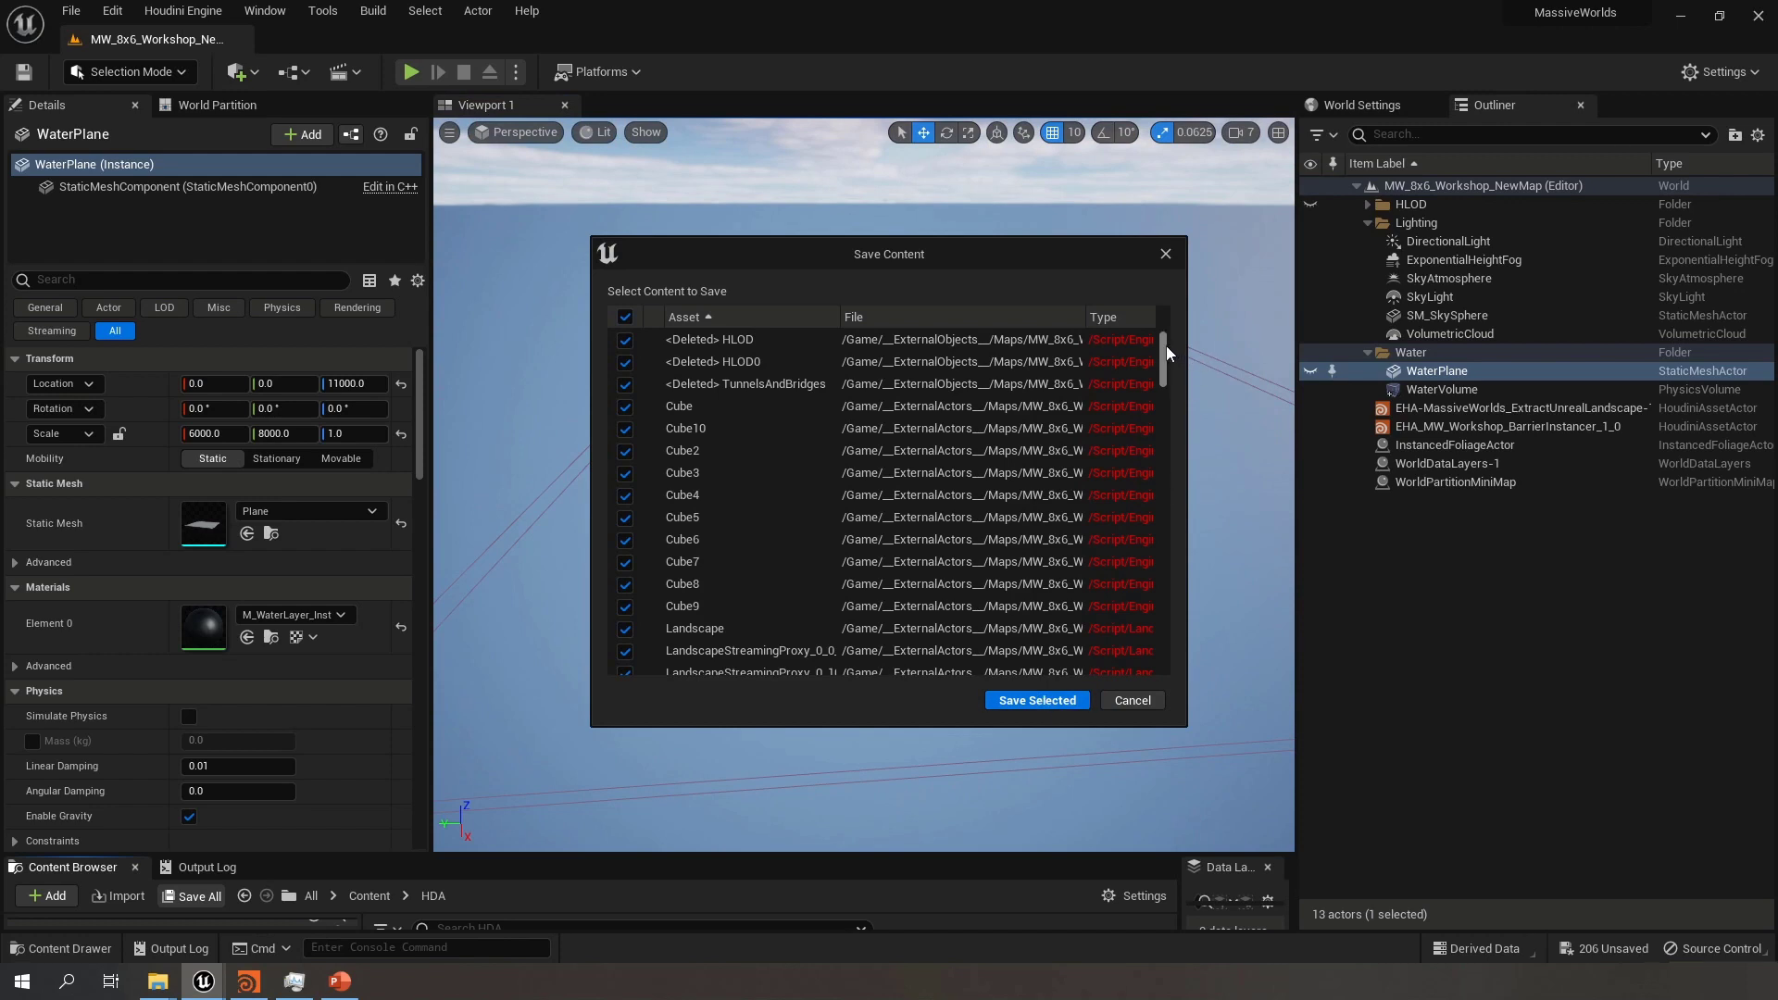
pyautogui.moveTo(1164, 353); pyautogui.dragTo(1187, 670)
pyautogui.click(1038, 701)
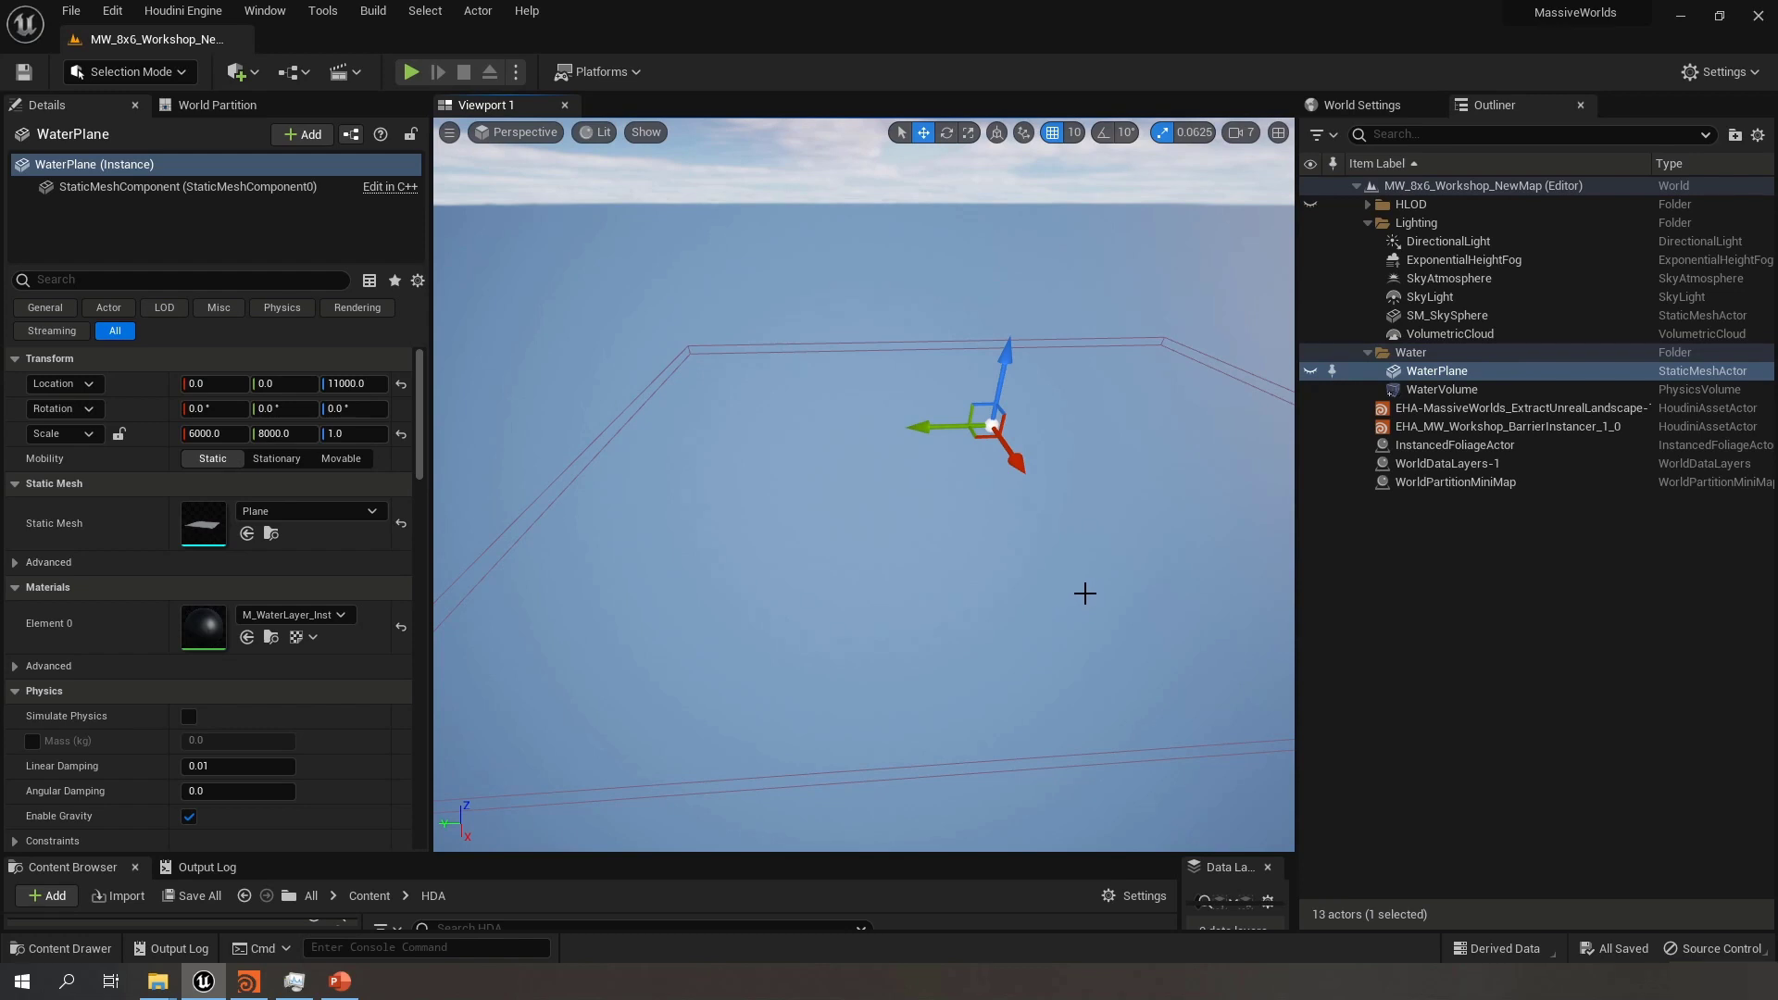
# Change the editor from Selection mode to Landscape mode to show the new landscape settings
pyautogui.moveTo(909, 562); pyautogui.dragTo(949, 562, button='right')
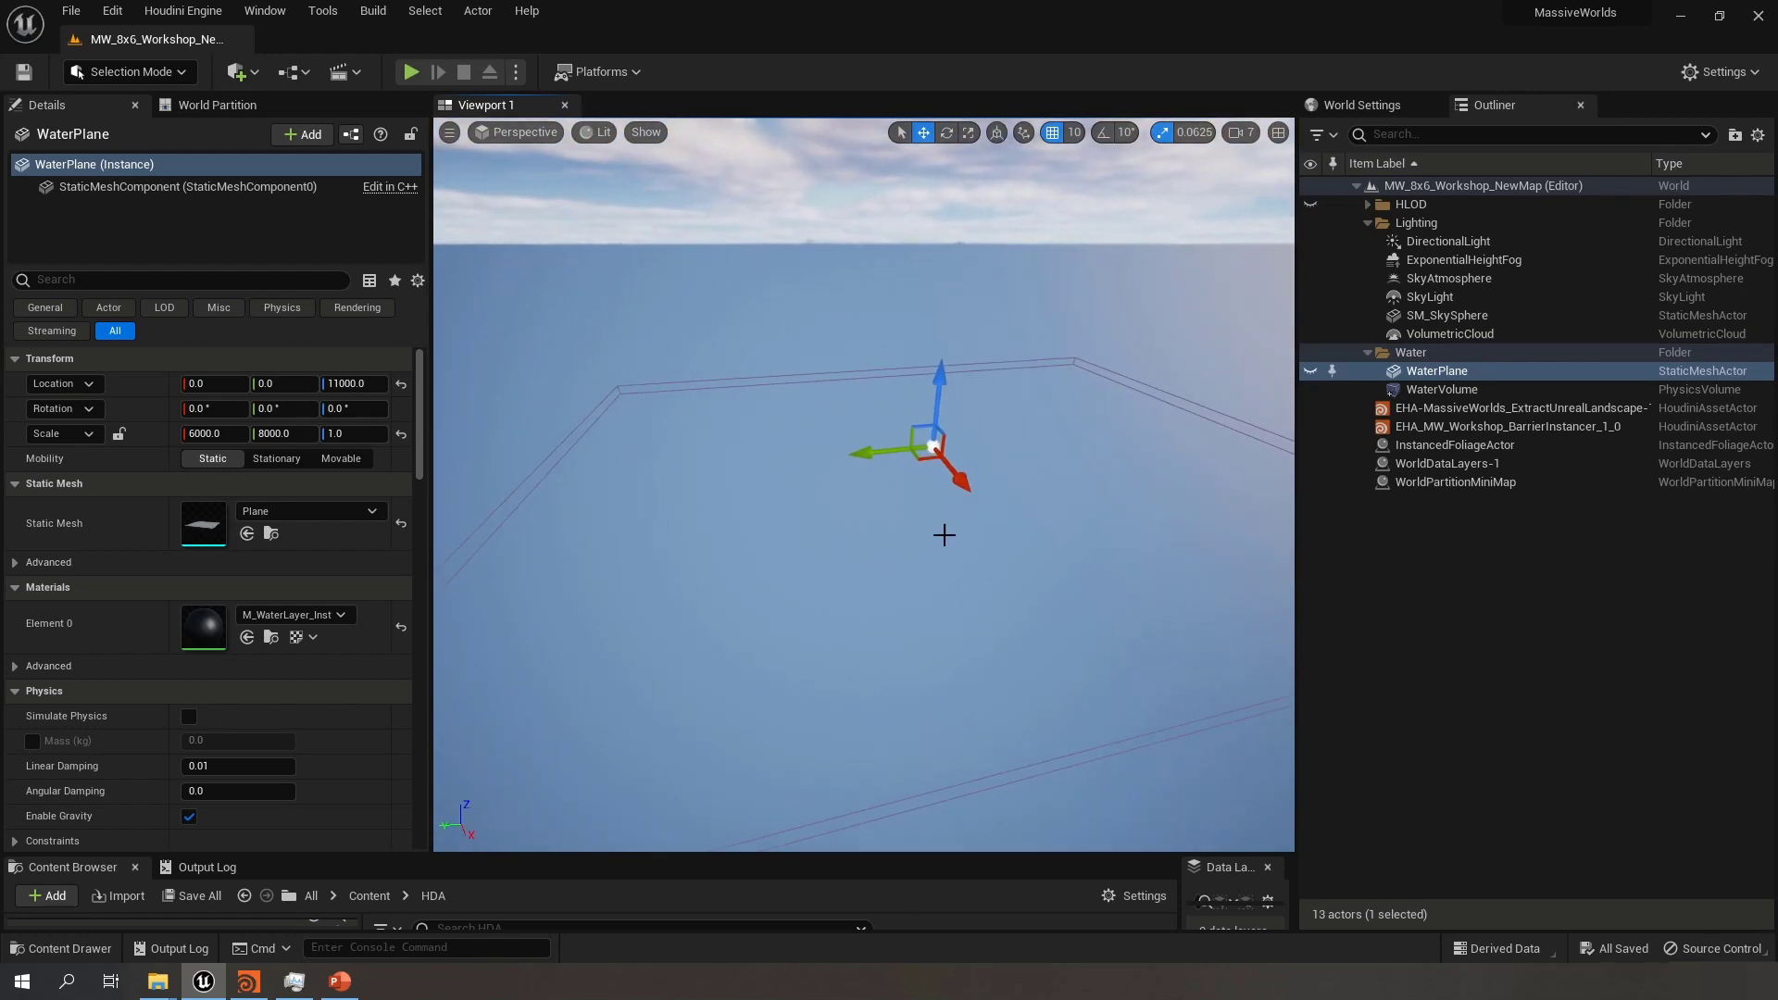
pyautogui.click(173, 75)
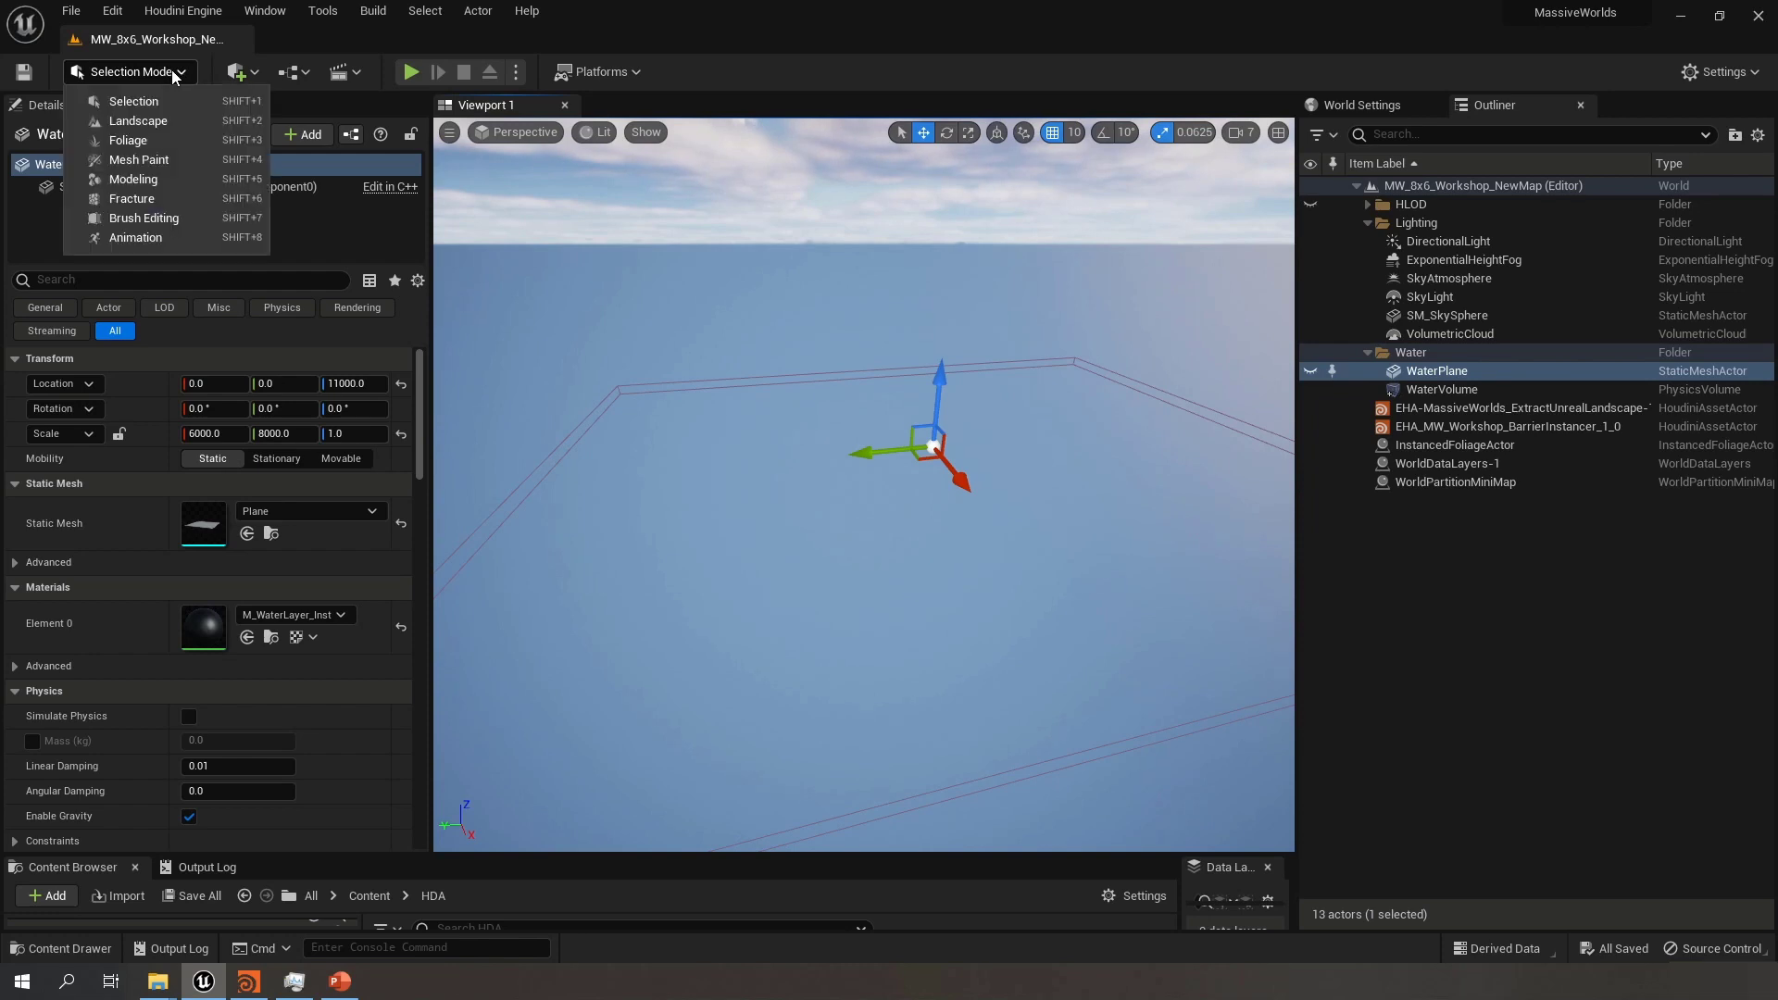
pyautogui.click(161, 121)
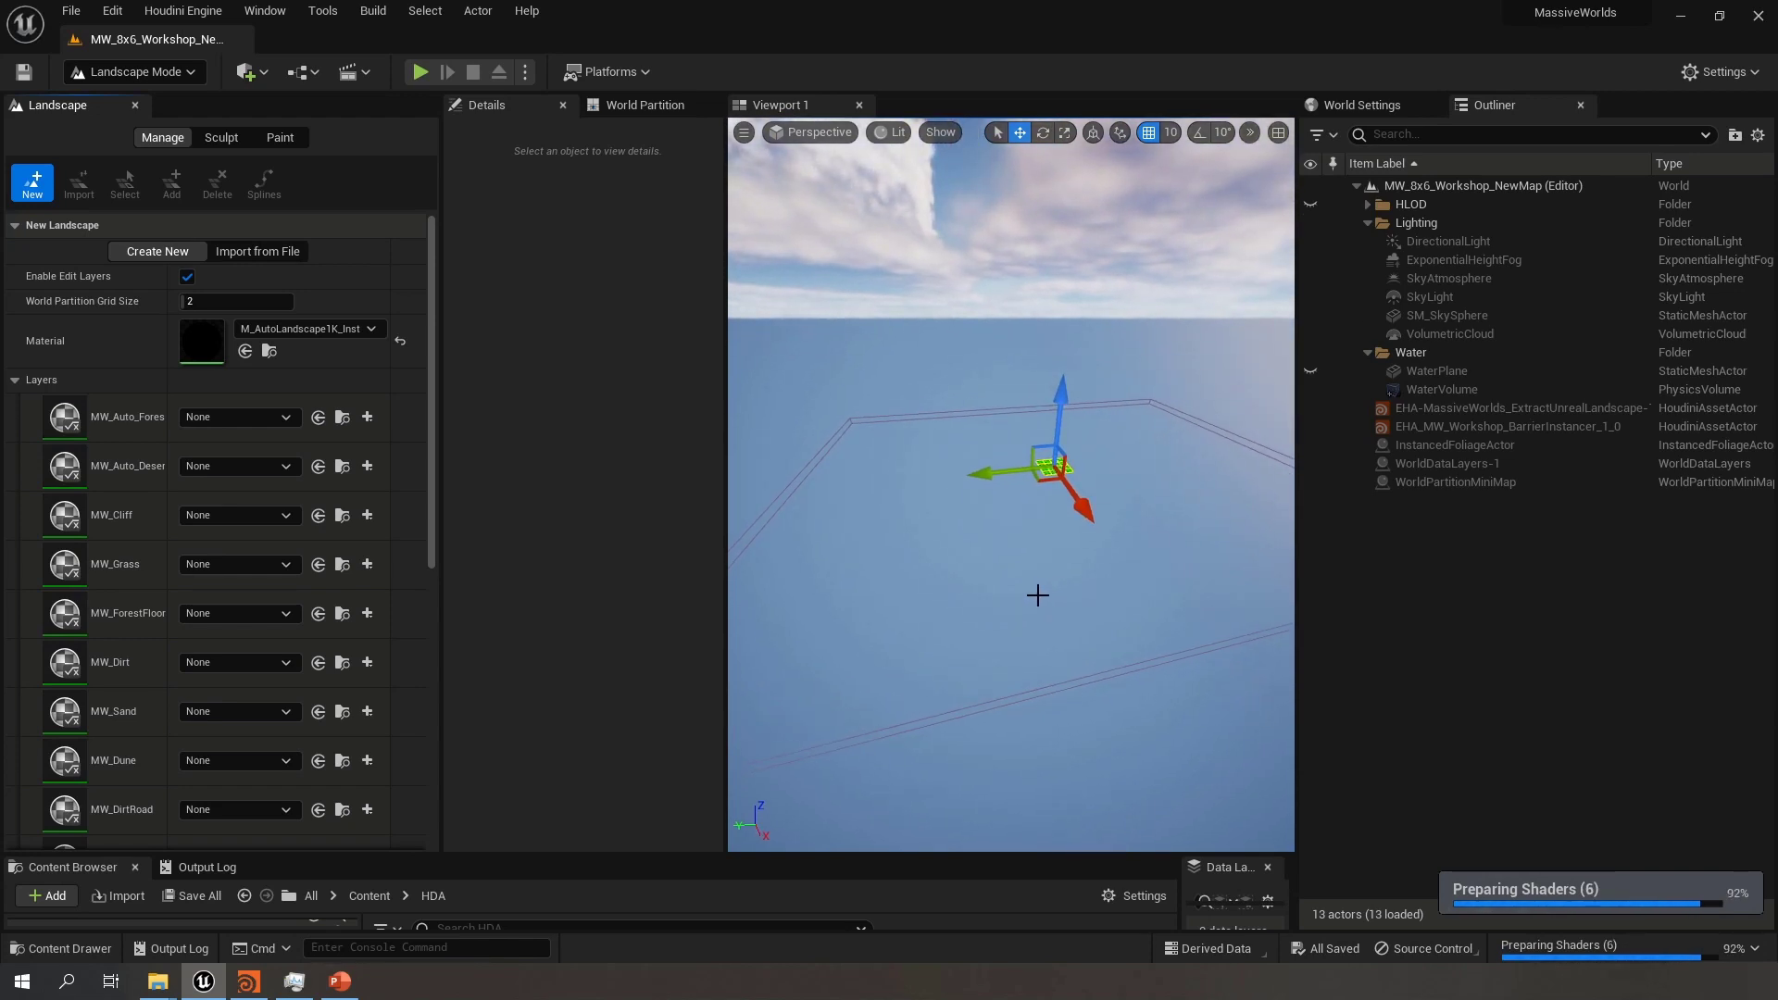
pyautogui.moveTo(1000, 595); pyautogui.dragTo(1028, 595, button='right')
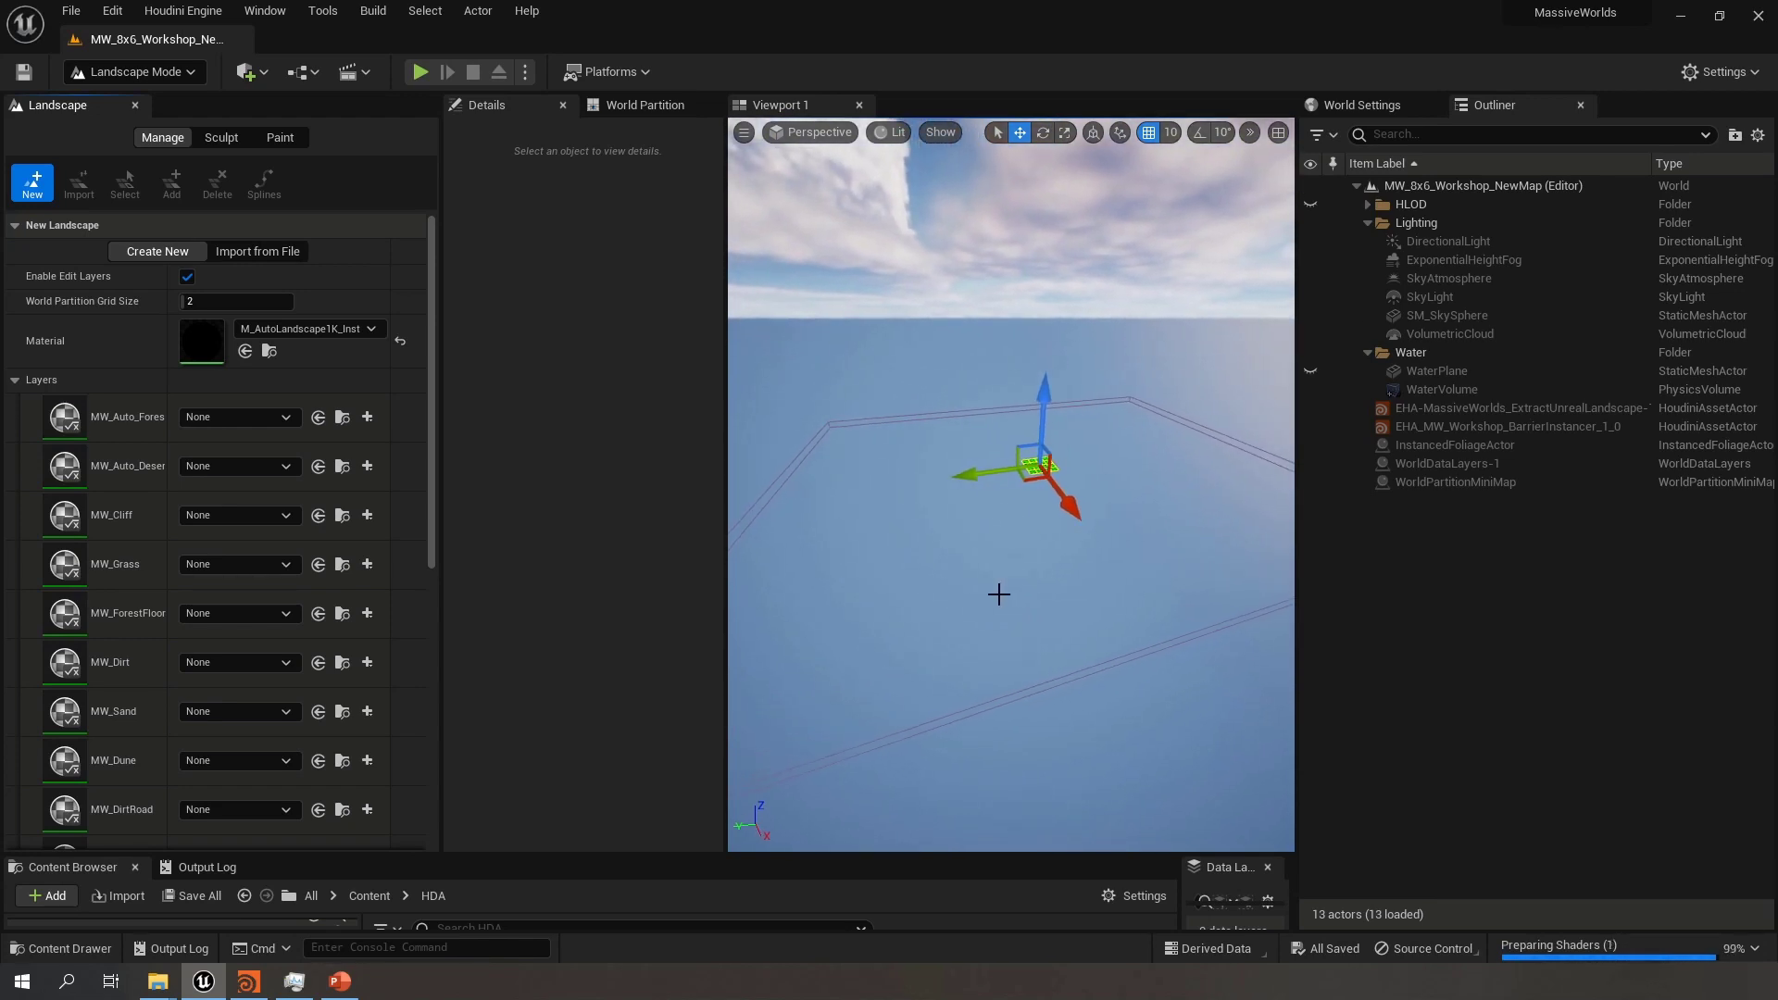
# Switch to Houdini, select the MassiveWorld_TileGen1 node and examine its tile grid from several angles
pyautogui.click(249, 982)
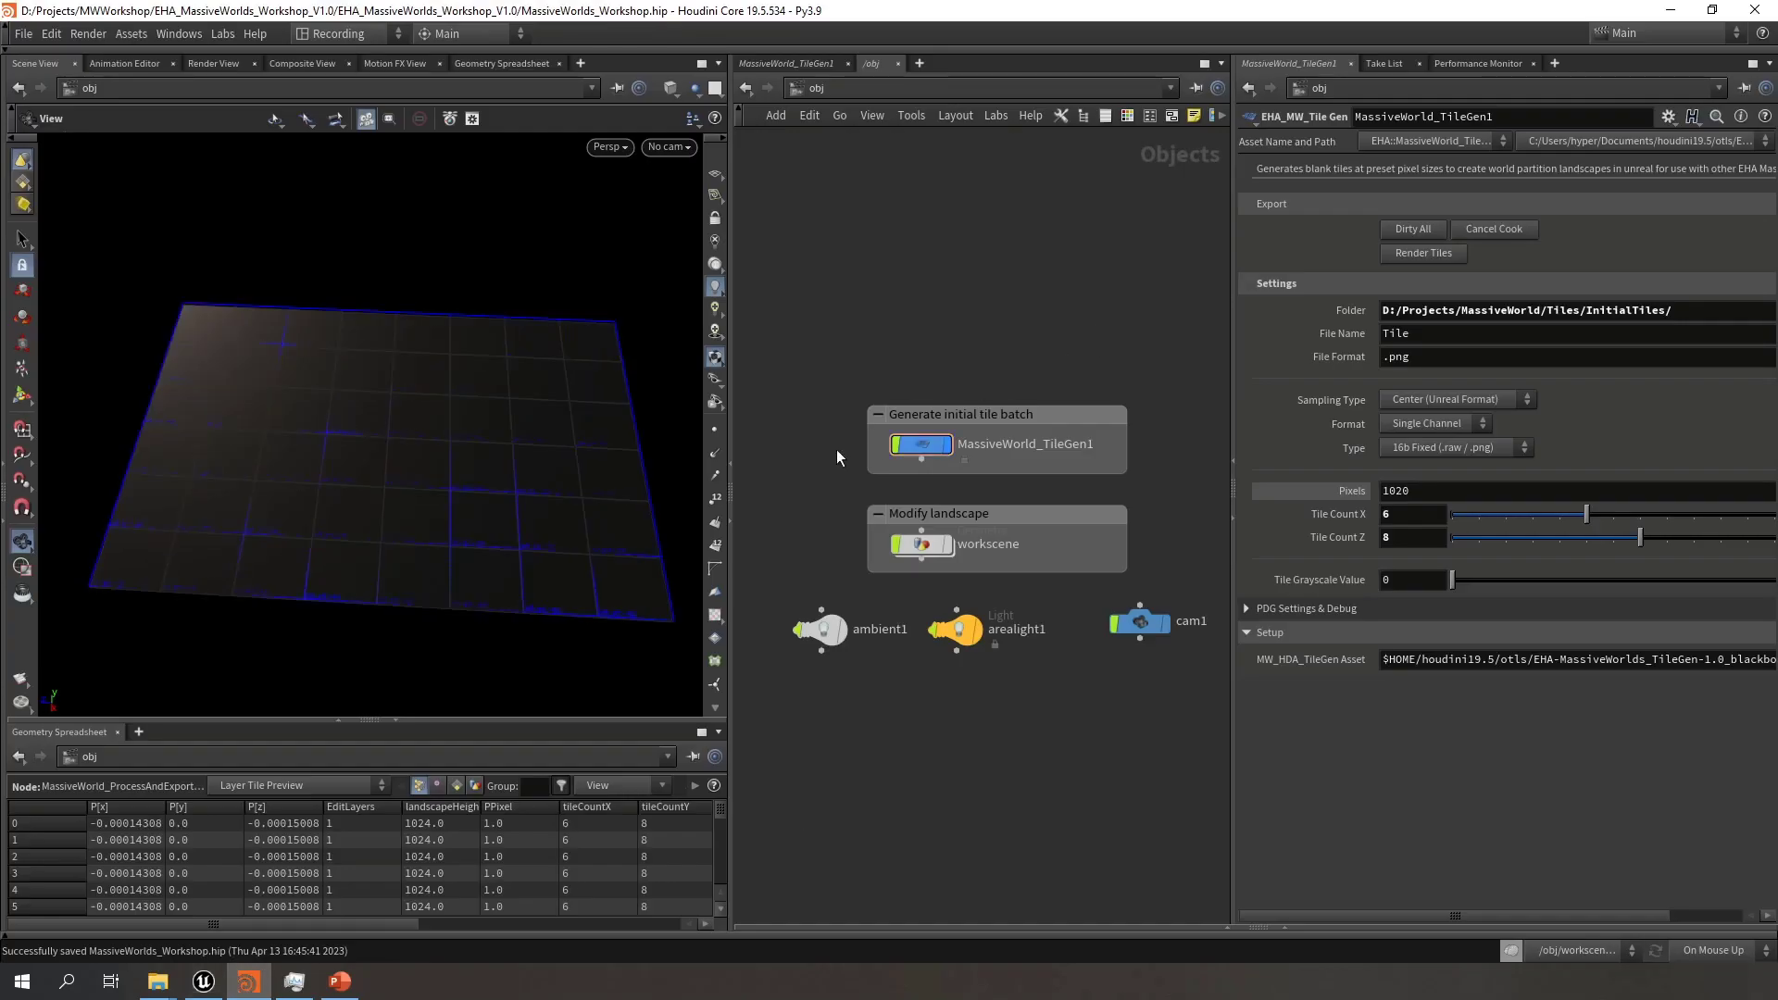
pyautogui.click(923, 445)
pyautogui.moveTo(406, 461); pyautogui.dragTo(239, 436, button='right')
pyautogui.moveTo(487, 464); pyautogui.dragTo(426, 419, button='middle')
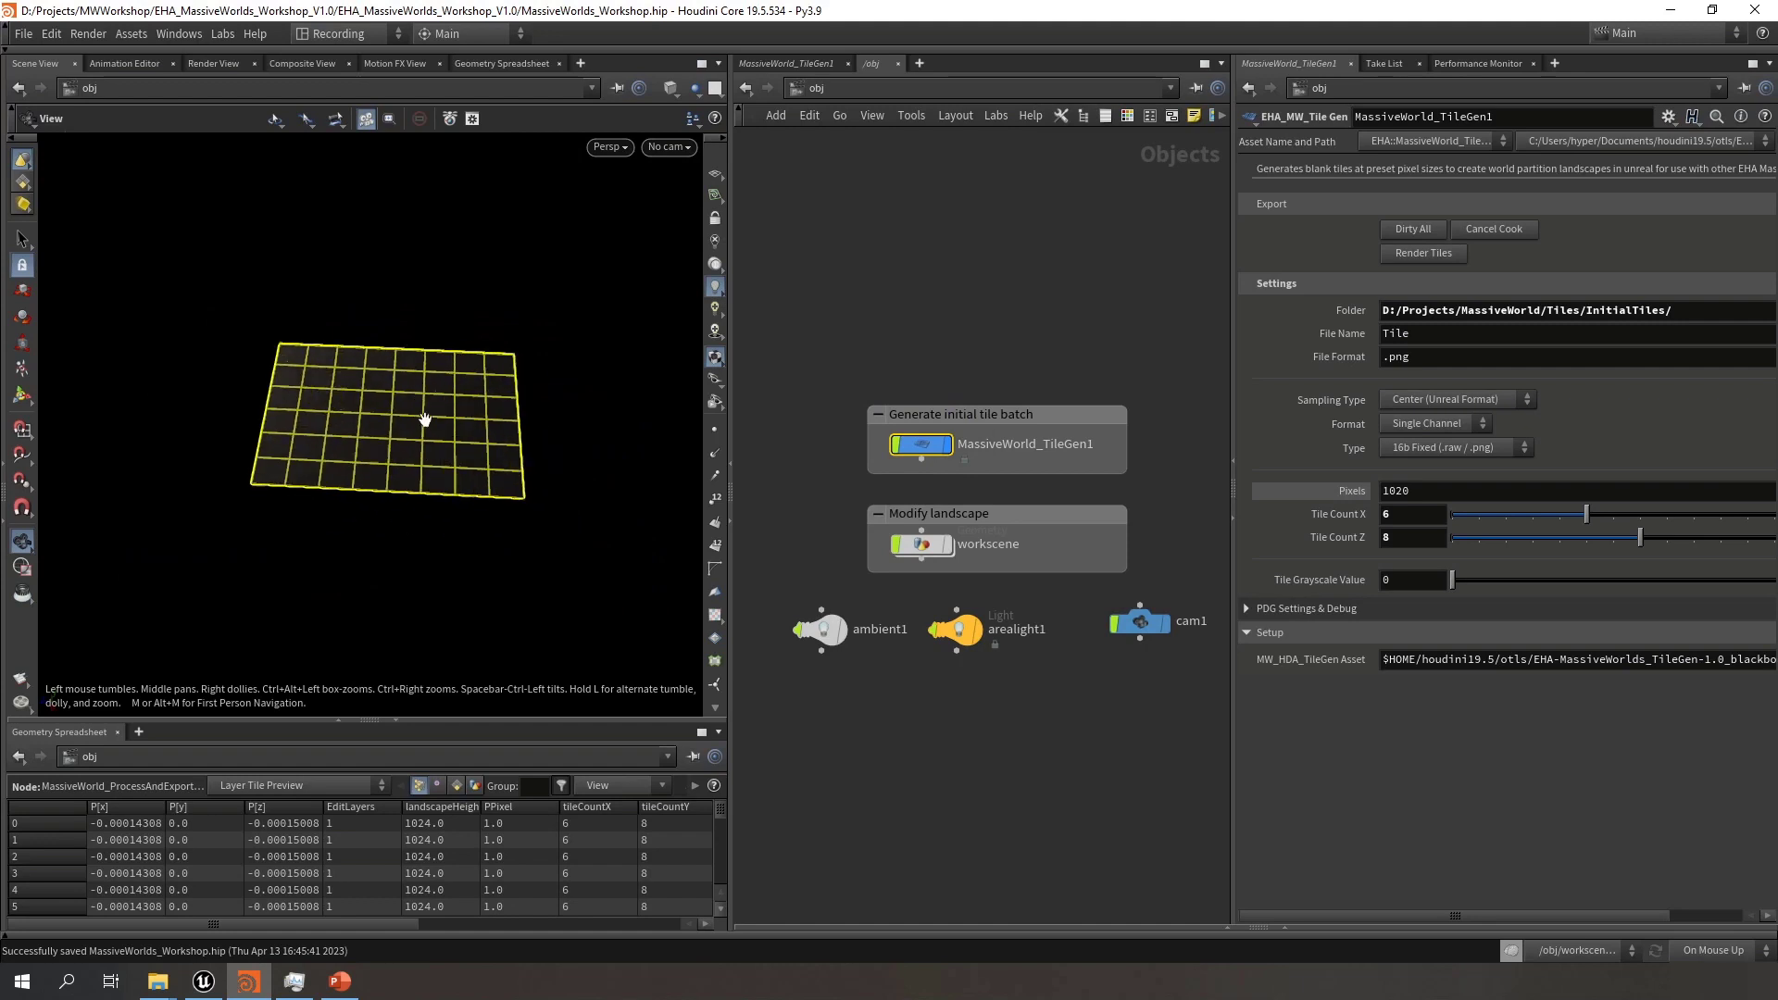
pyautogui.moveTo(425, 420); pyautogui.dragTo(405, 436)
pyautogui.moveTo(405, 436); pyautogui.dragTo(330, 337, button='right')
pyautogui.moveTo(450, 412); pyautogui.dragTo(426, 460, button='right')
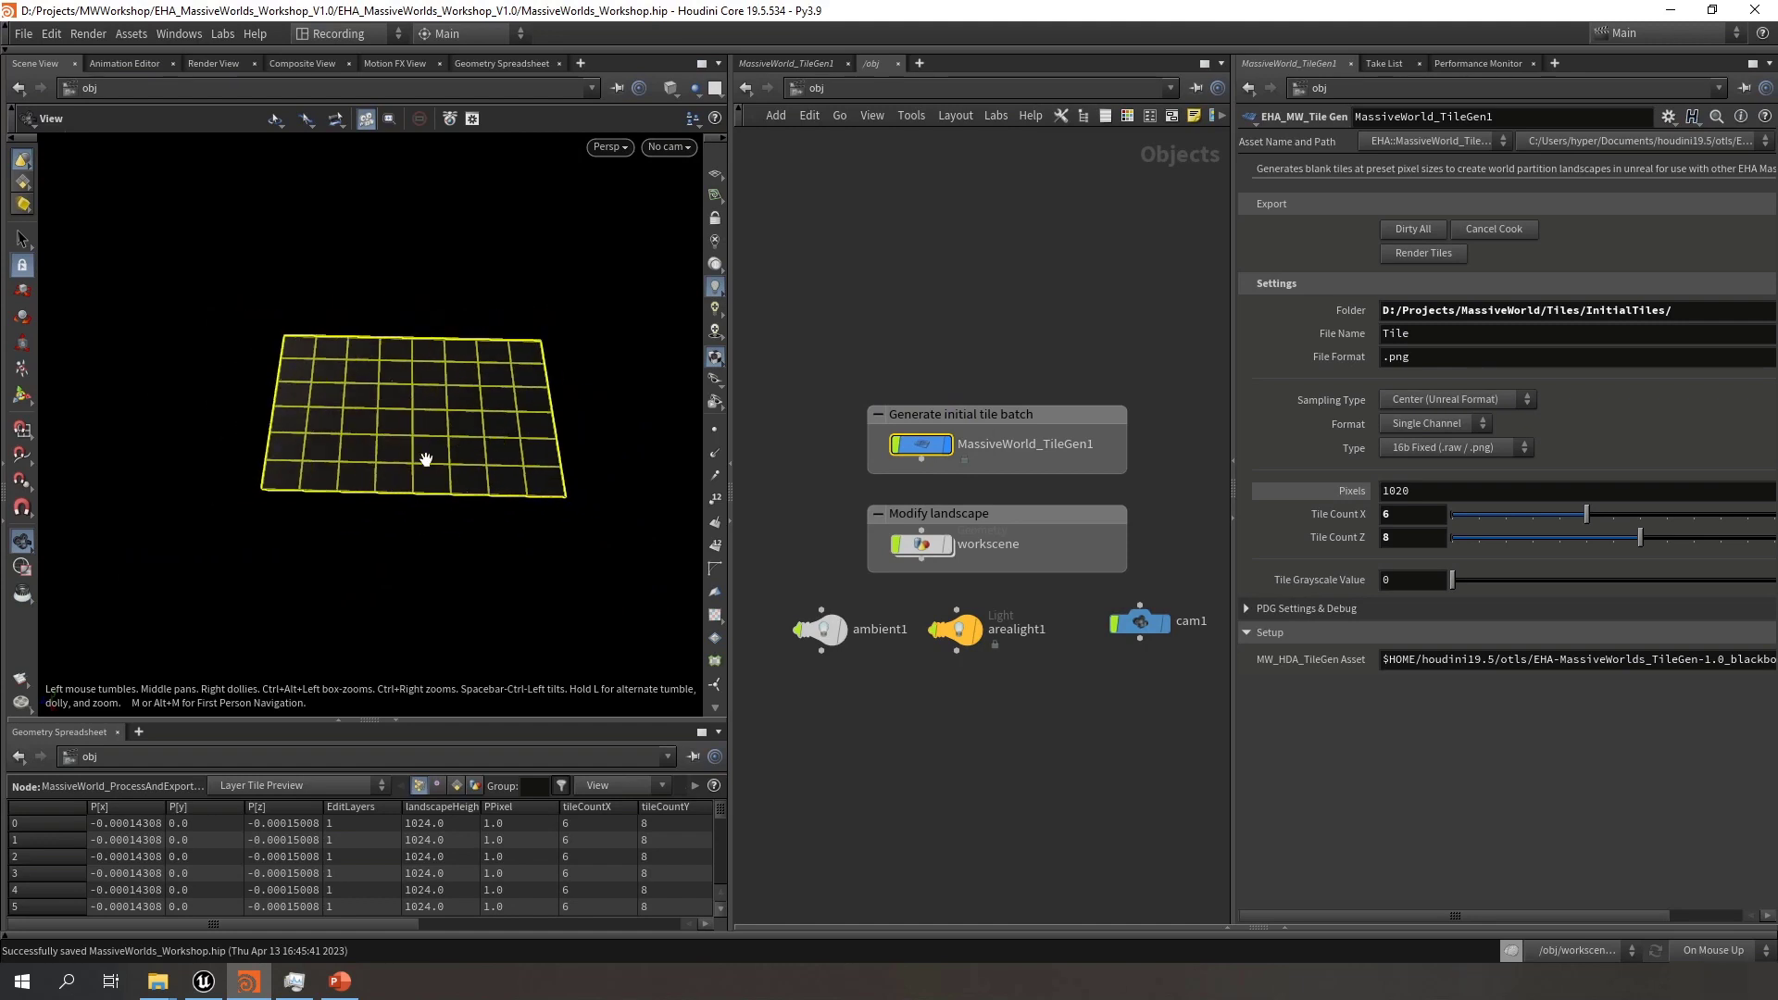
pyautogui.moveTo(426, 459); pyautogui.dragTo(409, 471, button='middle')
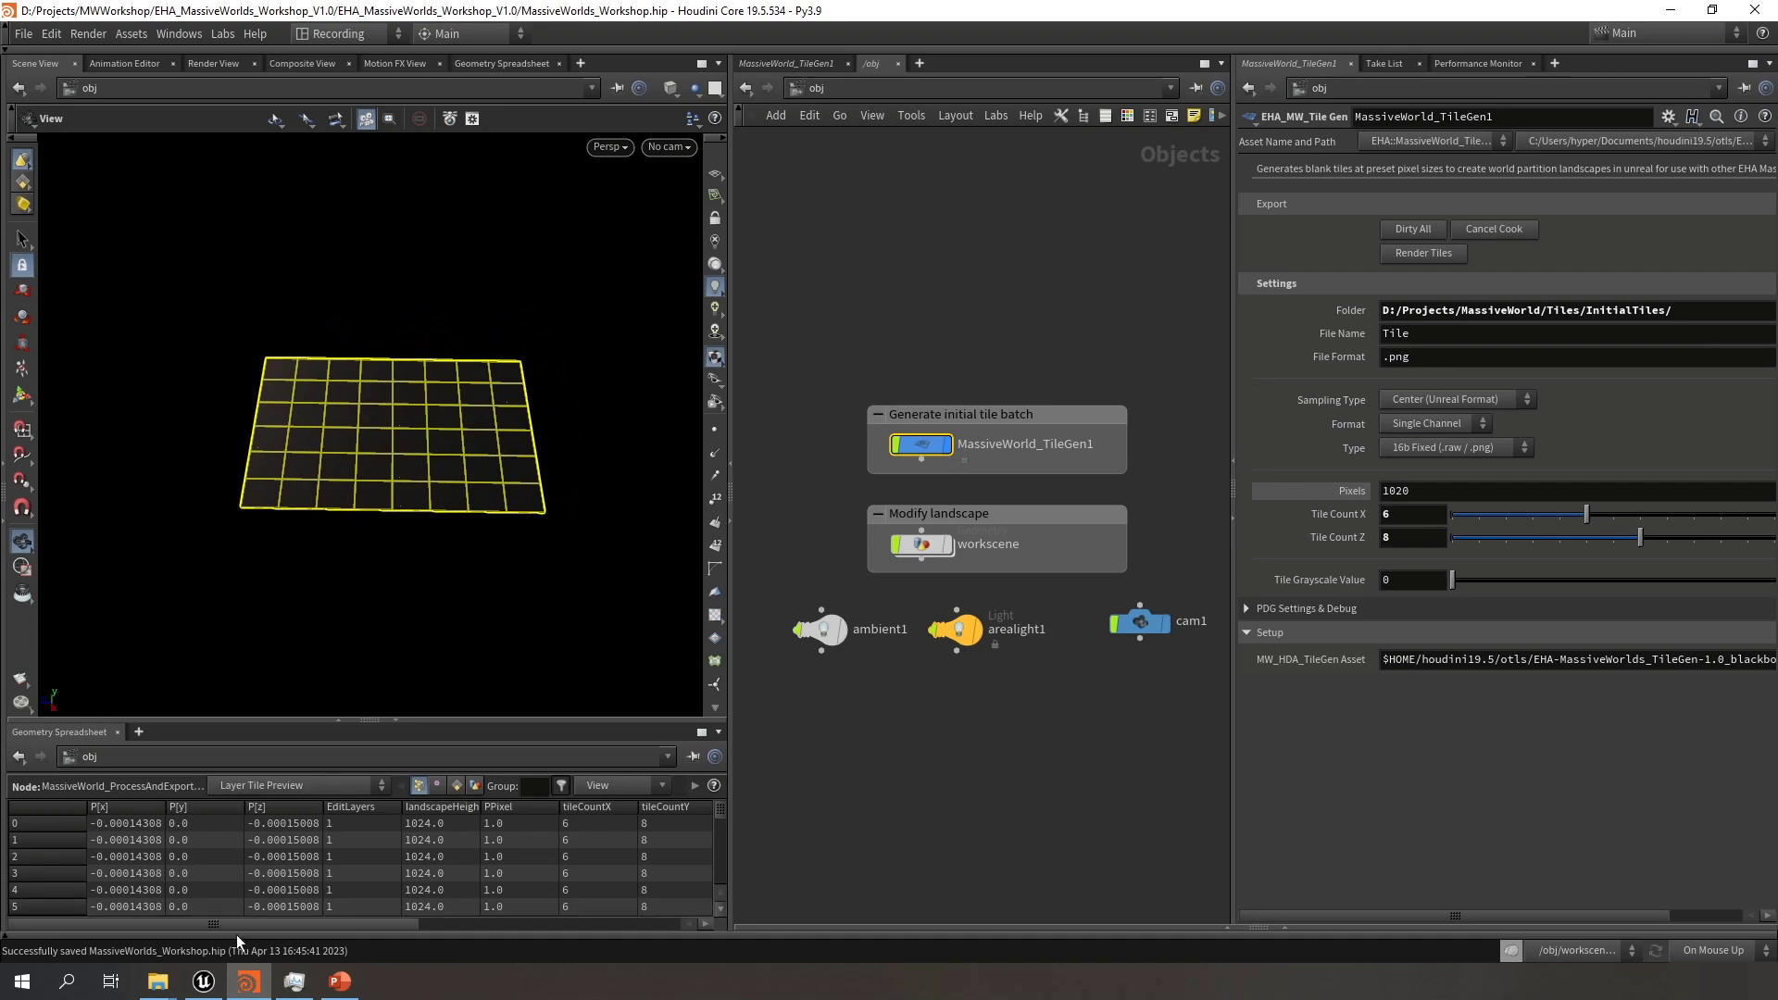
# Switch back to Unreal and set the new landscape's creation method to Import from File
pyautogui.click(204, 981)
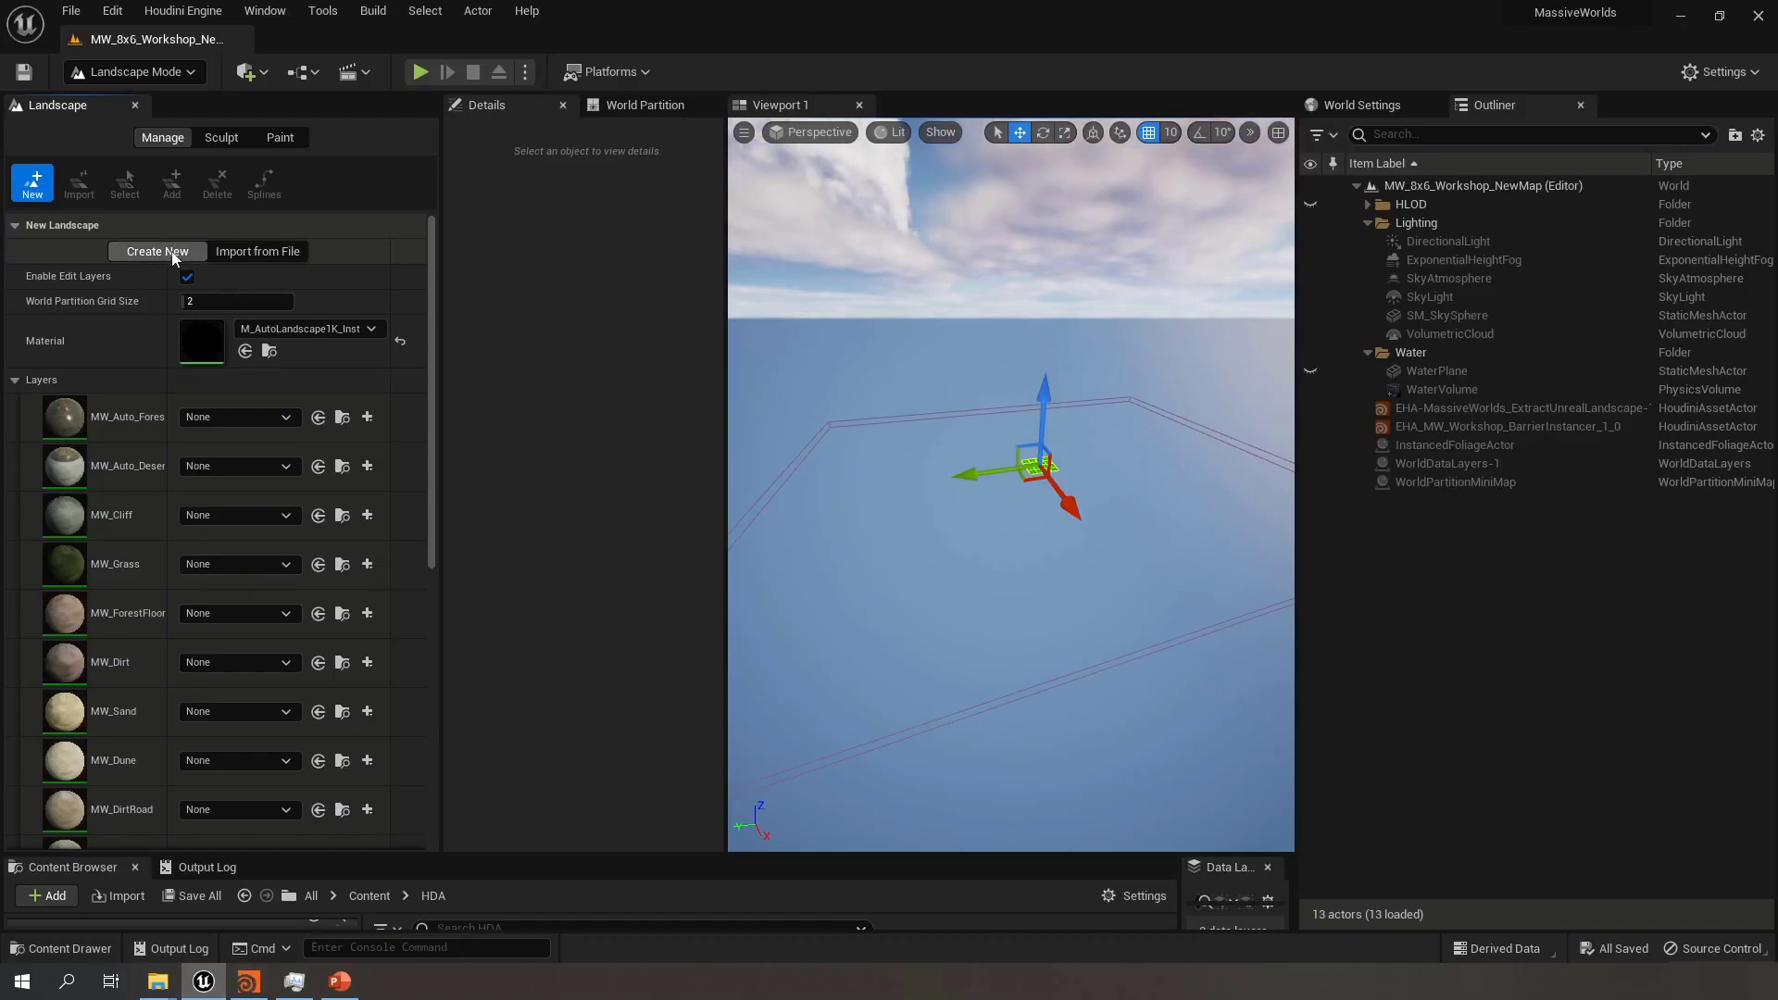
pyautogui.click(278, 252)
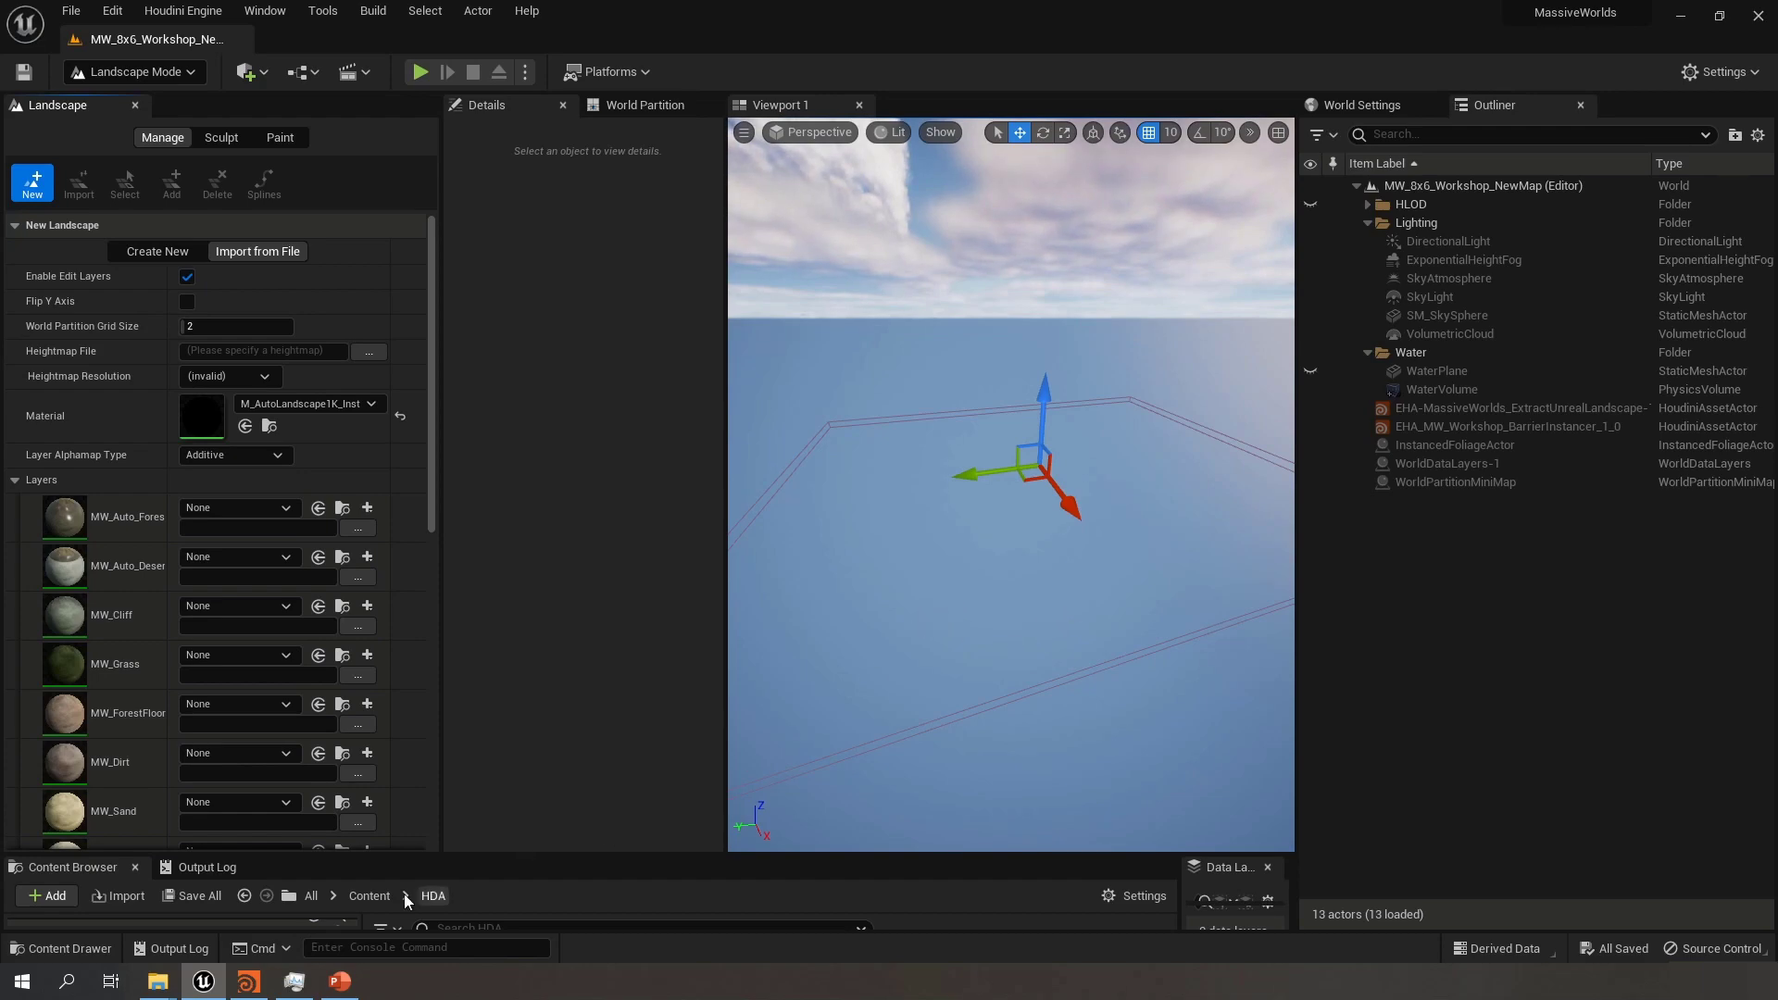
# Return to Houdini and widen the MassiveWorld_TileGen1 parameters to examine the tile export folder and settings
pyautogui.click(248, 982)
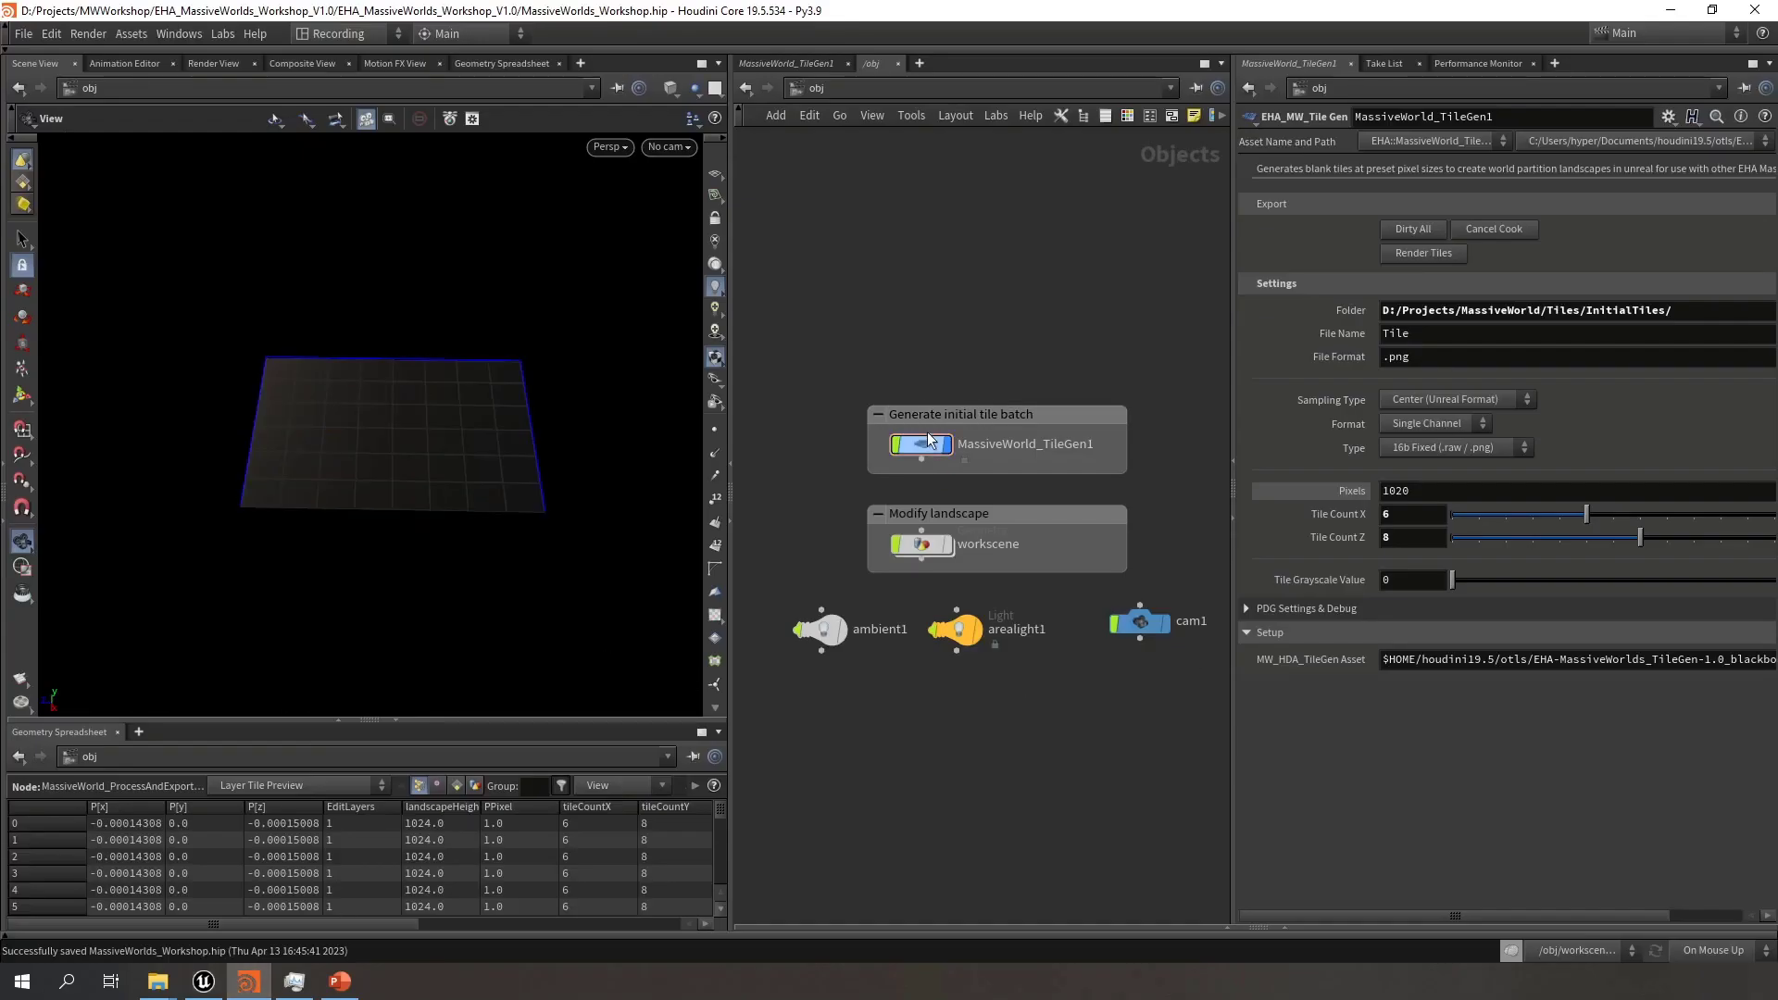
pyautogui.moveTo(1233, 419); pyautogui.dragTo(984, 419)
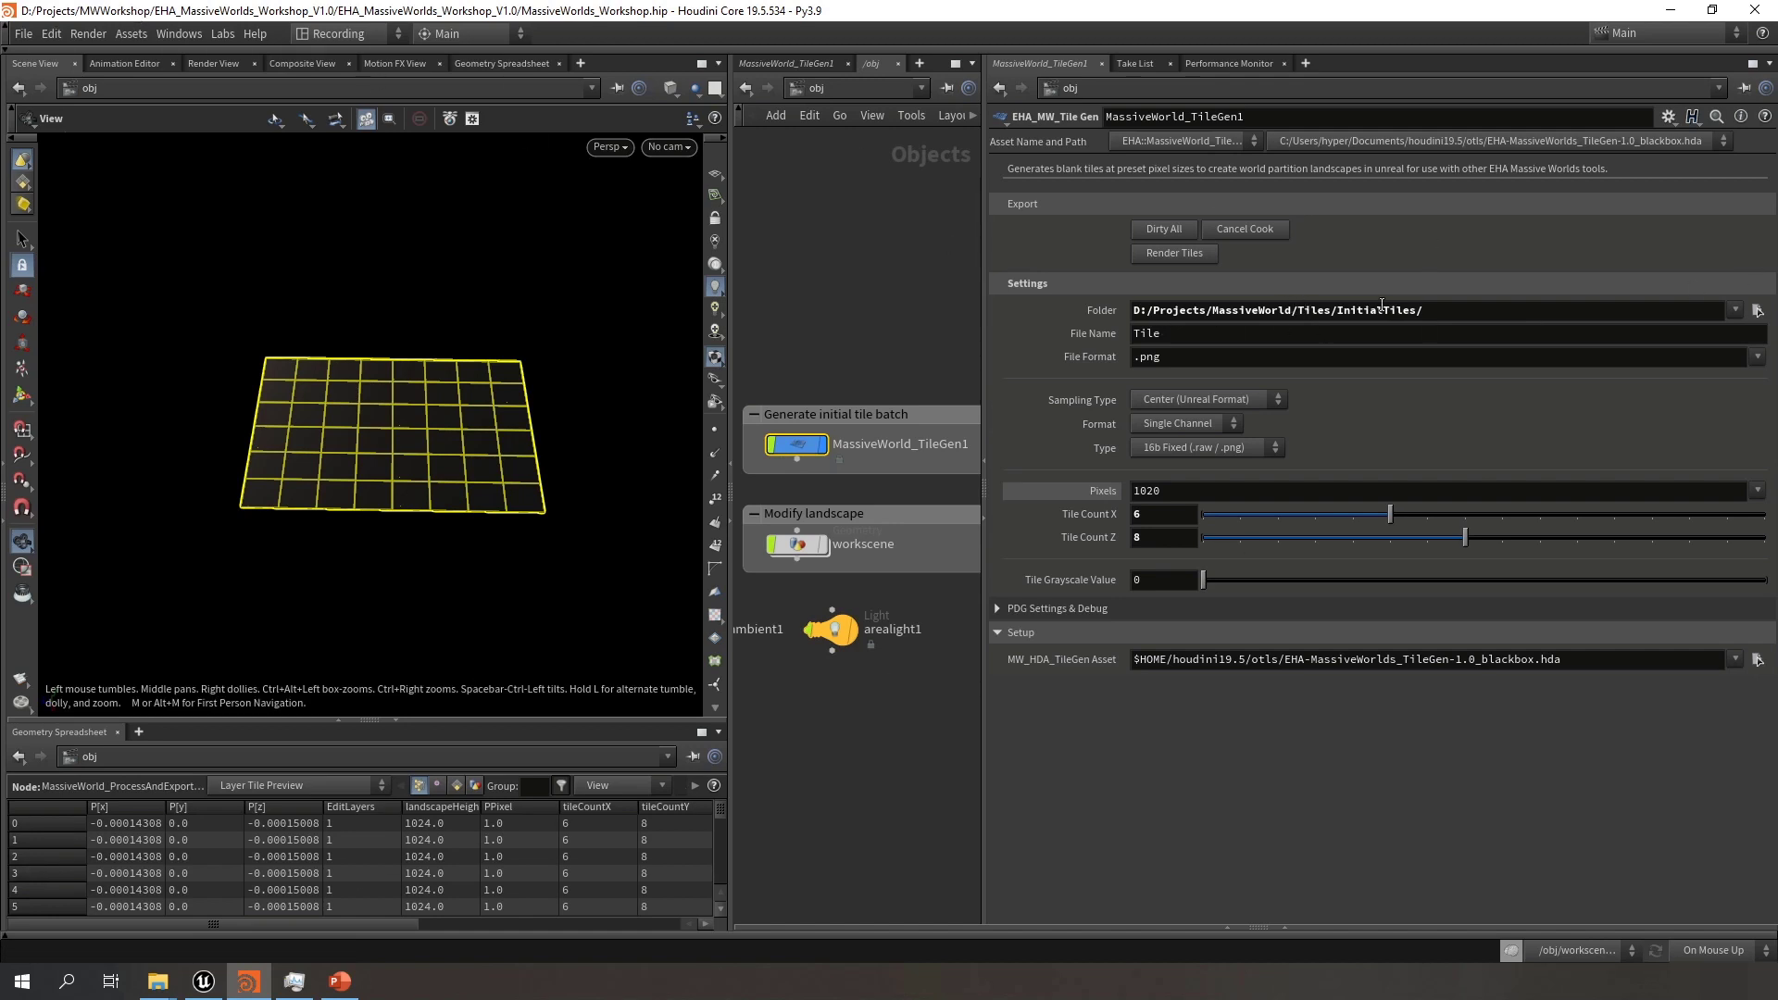
# Switch to the EHA_MassiveWorlds_Workshop_V1.0 folder in File Explorer, open Tiles/MW_Workshop and look through its layer folders
pyautogui.moveTo(157, 980)
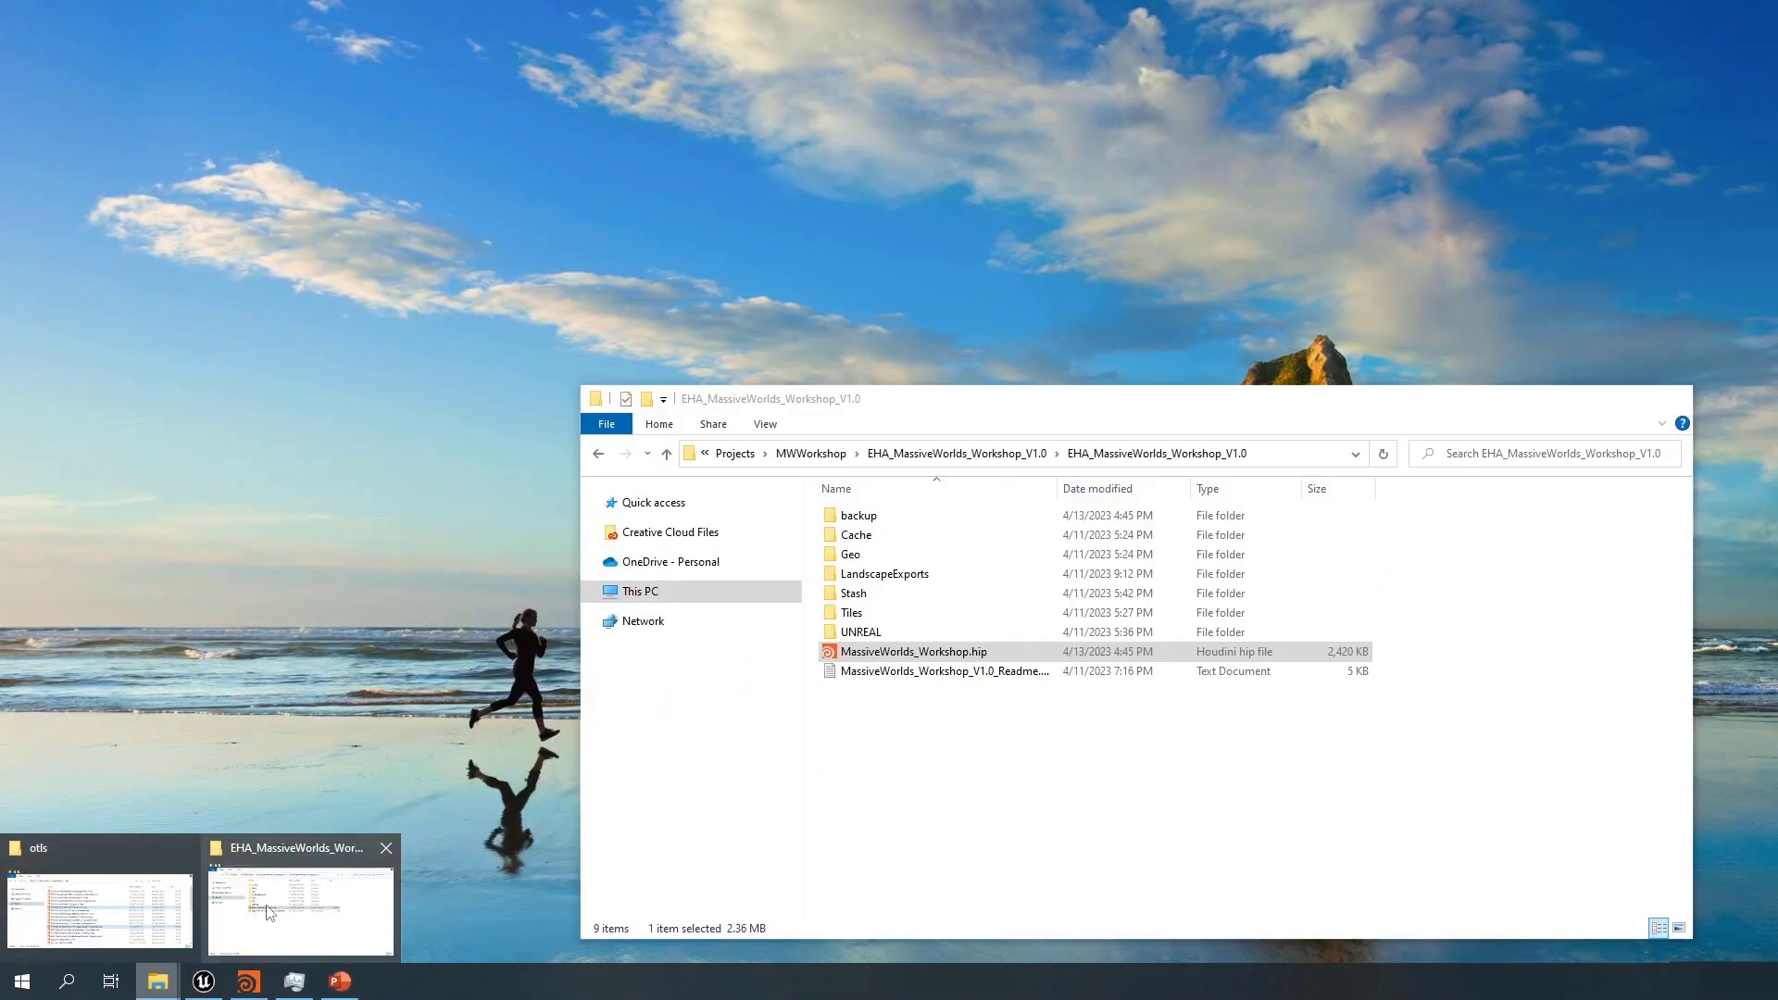
pyautogui.click(270, 915)
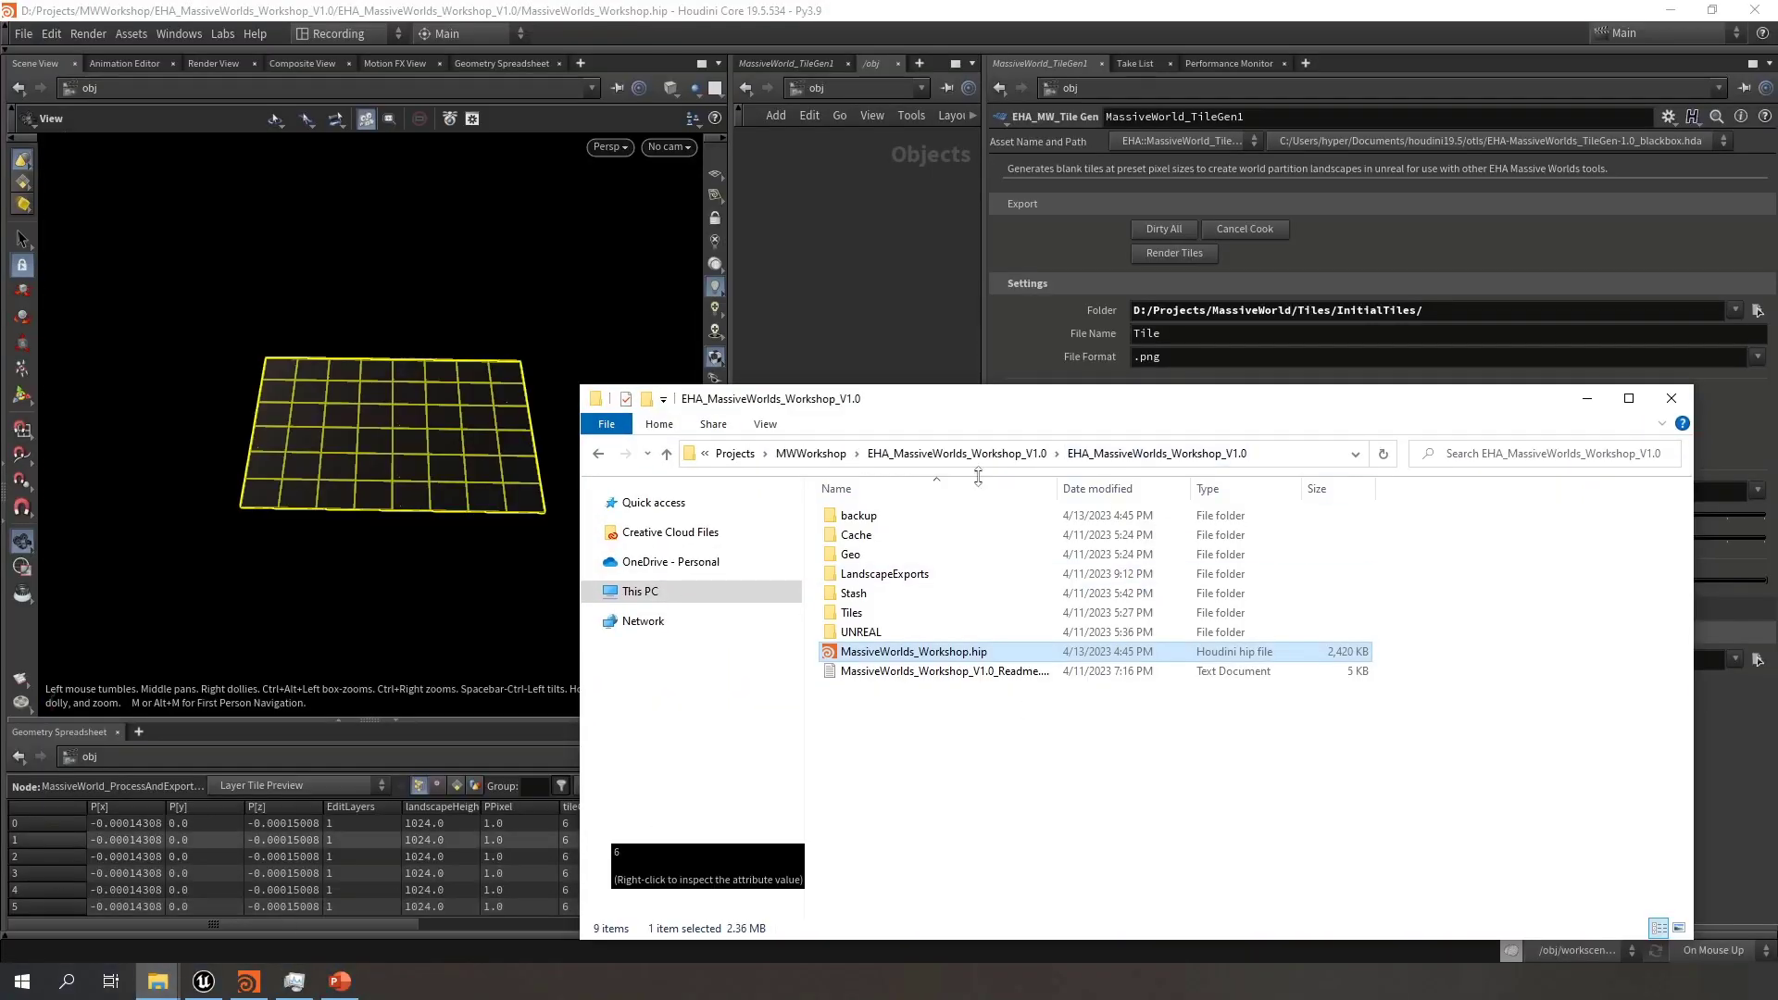
pyautogui.moveTo(1148, 404); pyautogui.dragTo(870, 202)
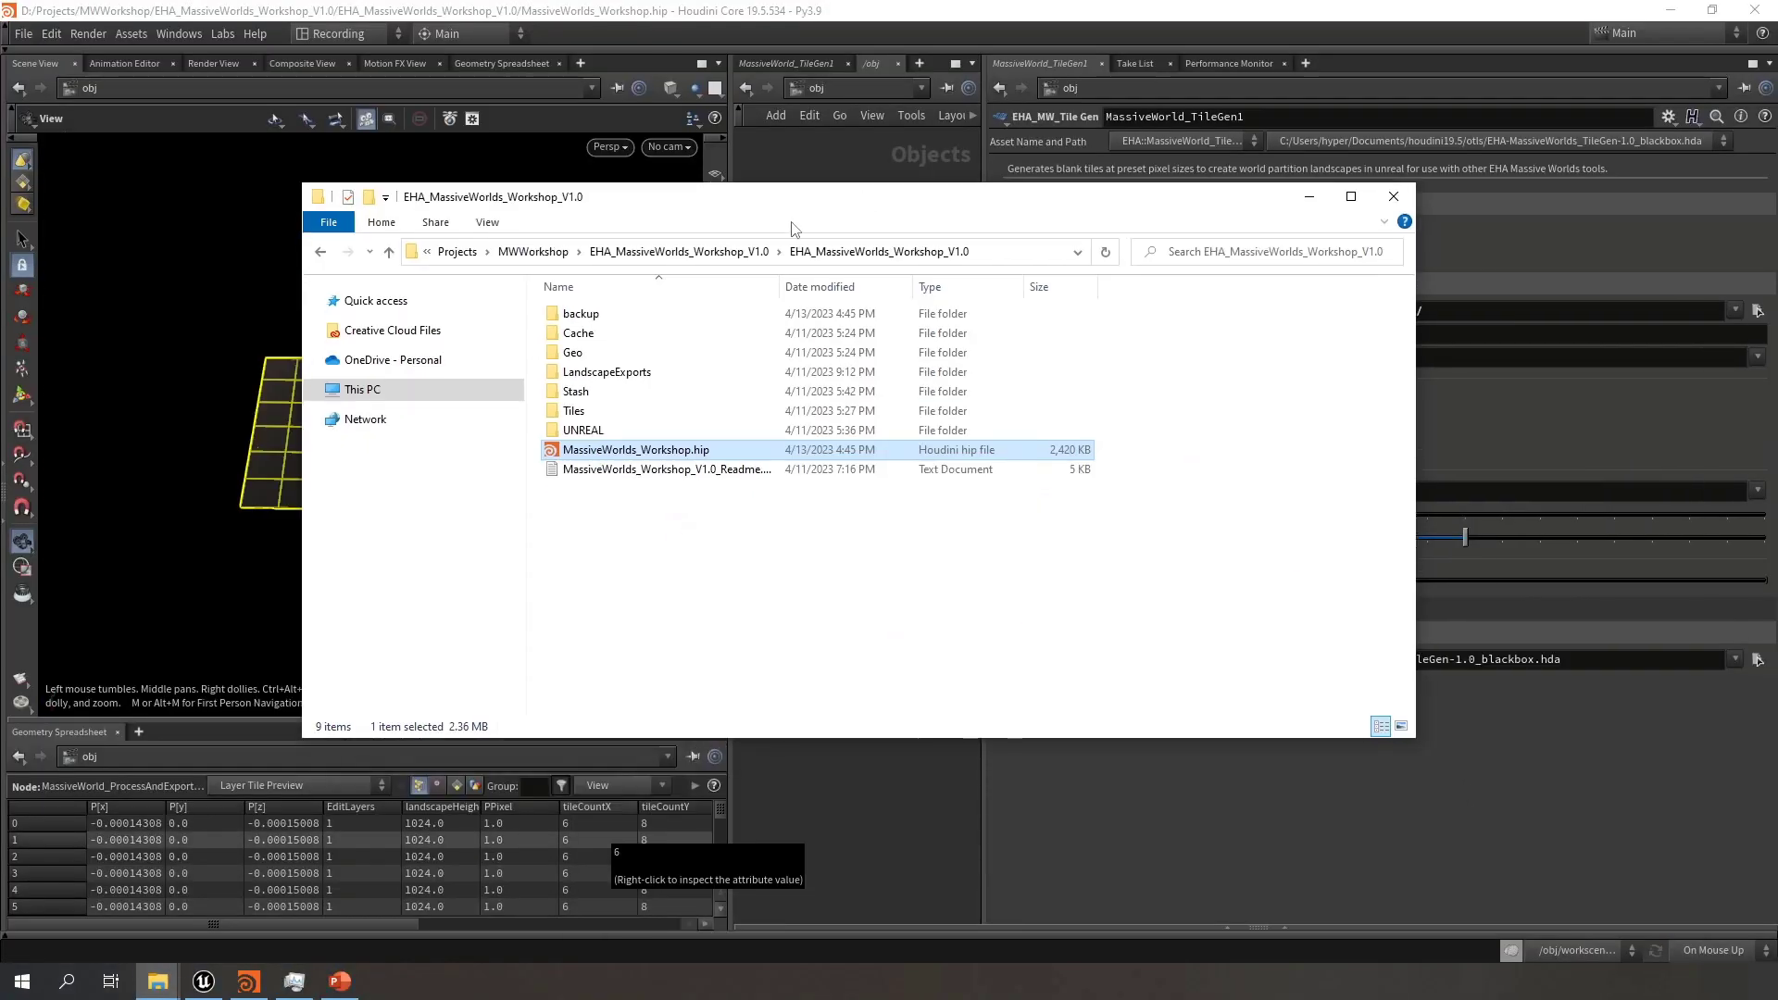
pyautogui.click(709, 556)
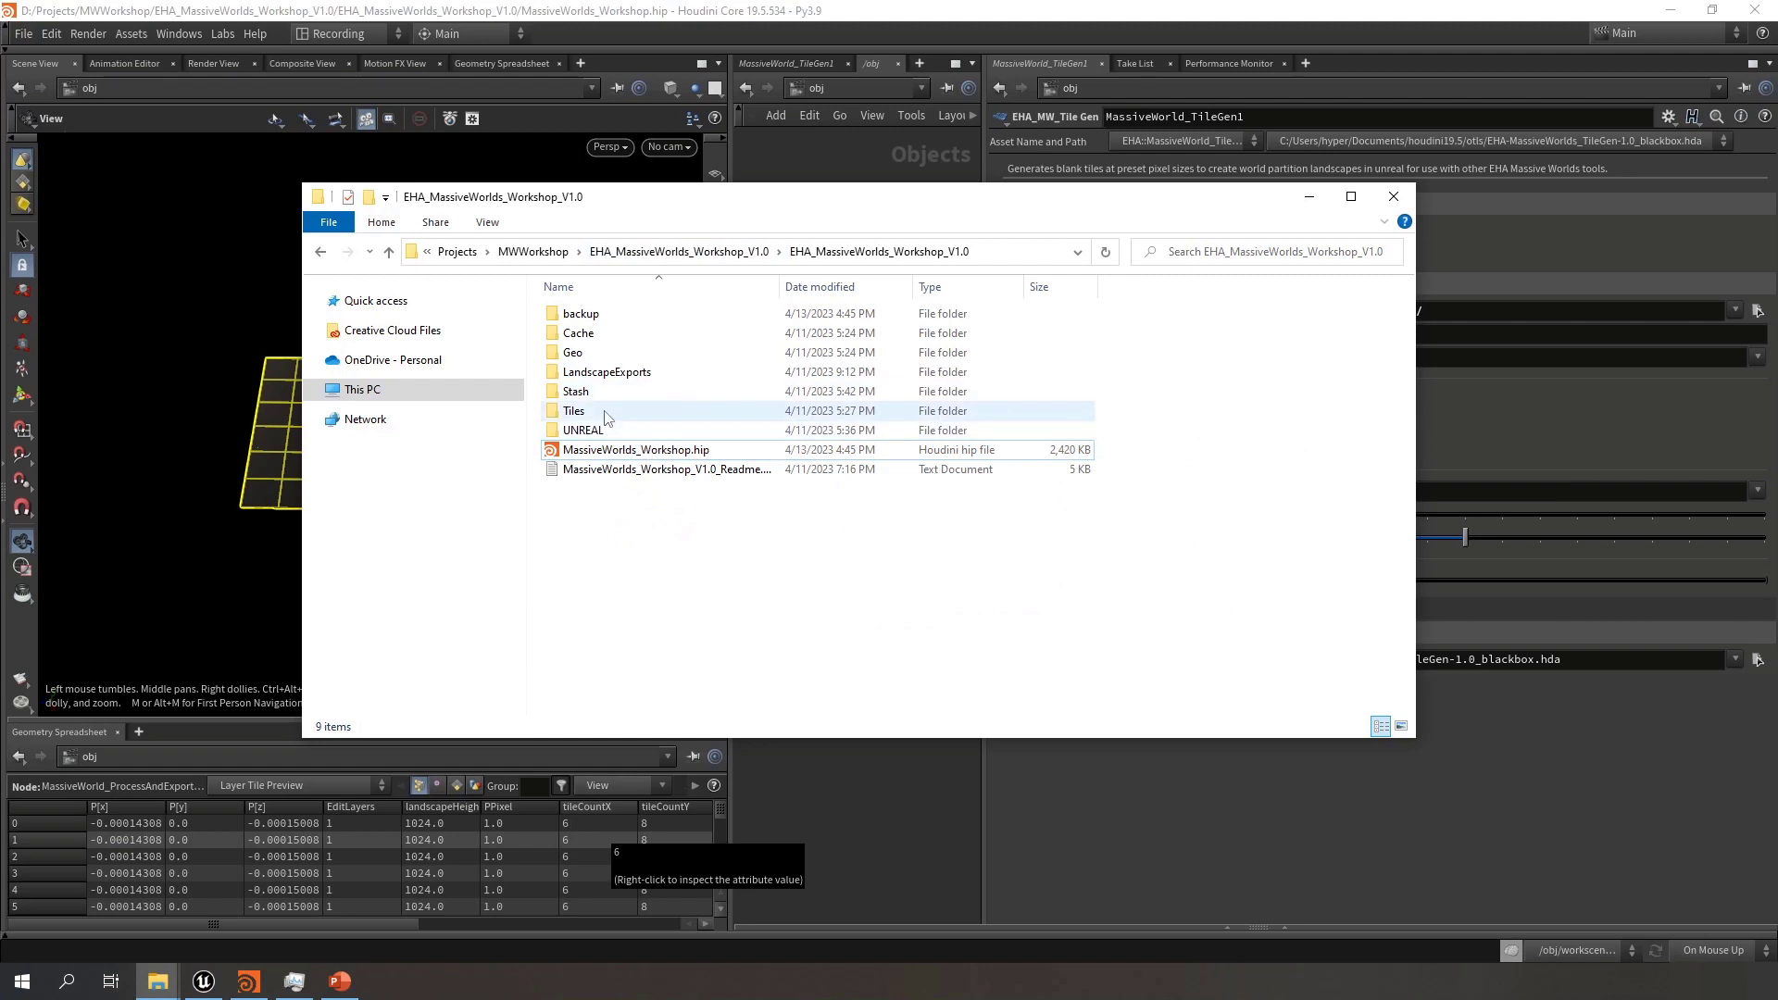
pyautogui.doubleClick(603, 410)
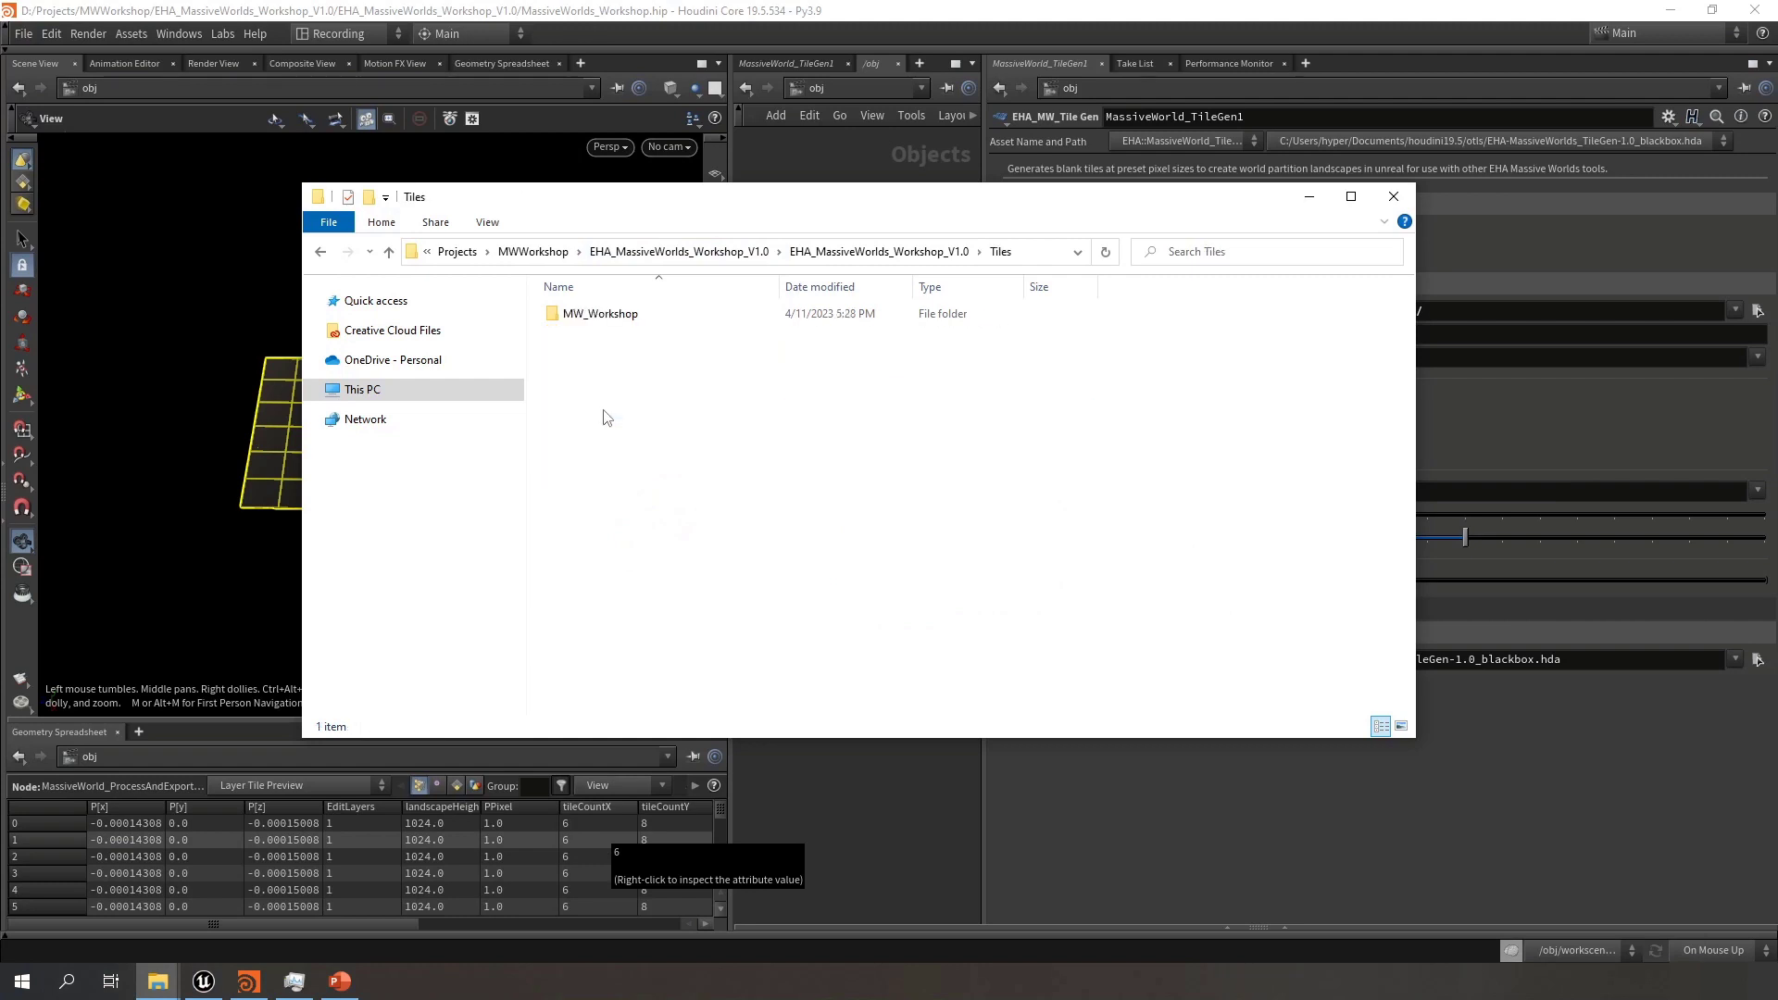
pyautogui.doubleClick(620, 317)
pyautogui.moveTo(1408, 328)
pyautogui.mouseDown()
pyautogui.moveTo(1399, 531)
pyautogui.moveTo(1396, 298)
pyautogui.mouseUp()
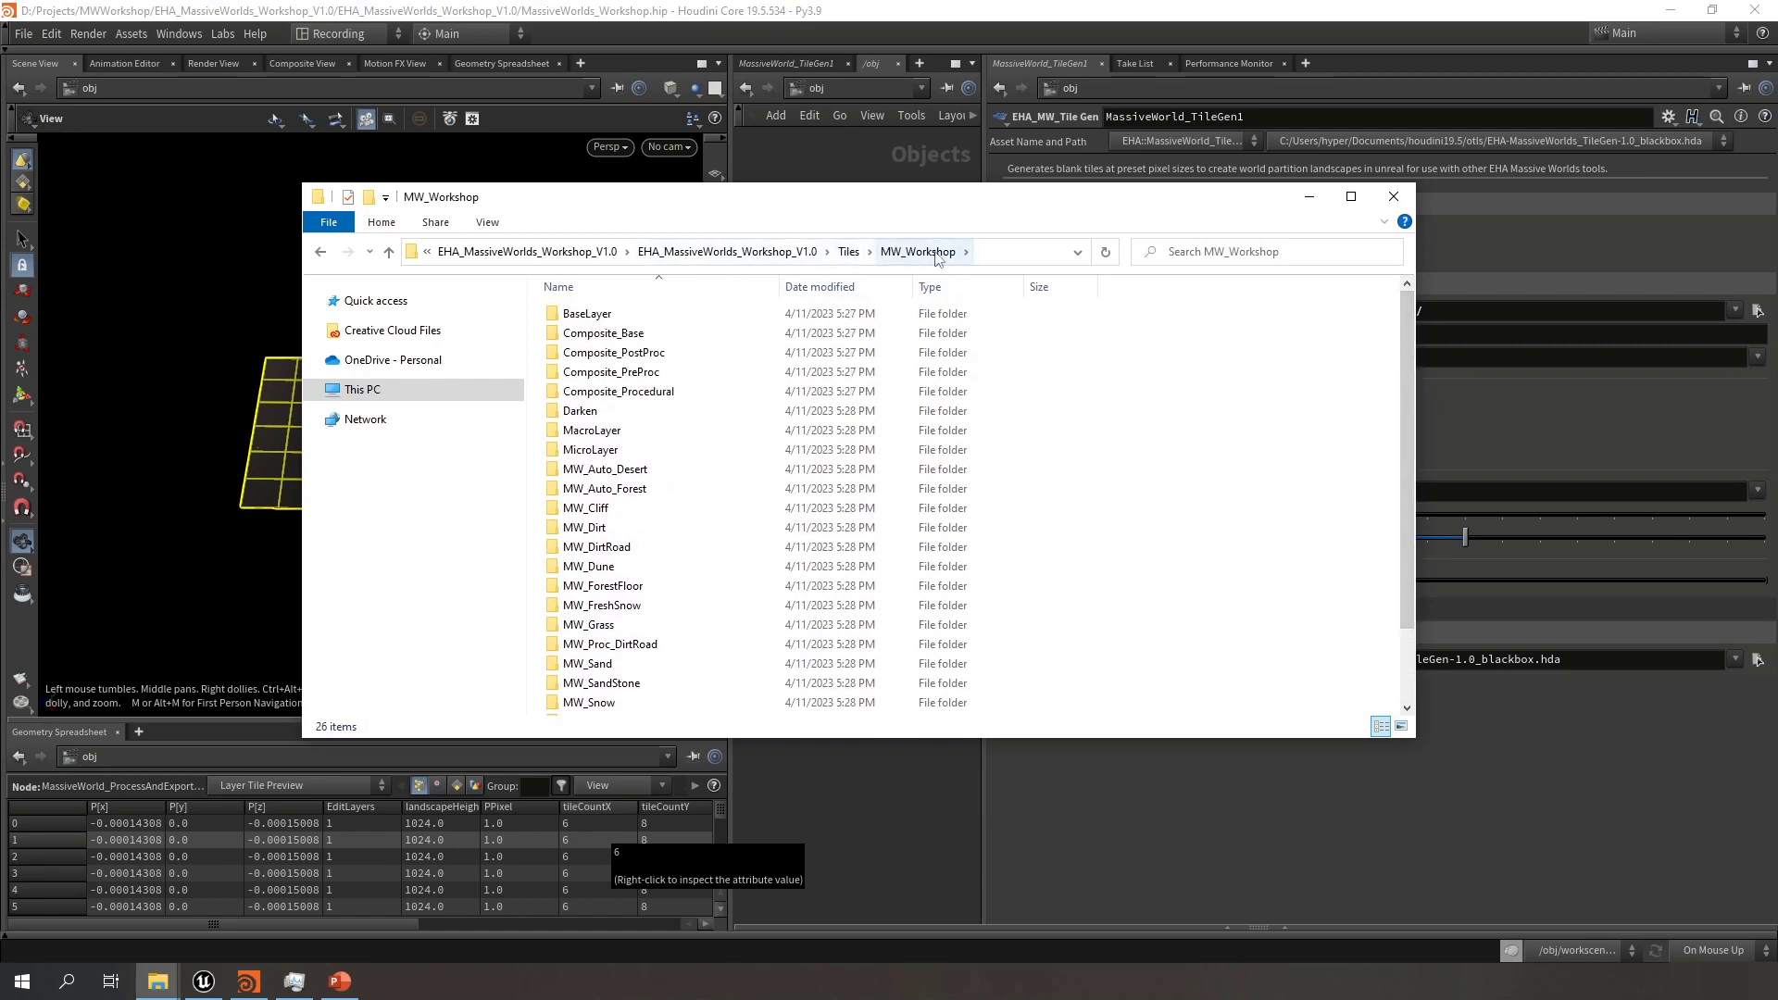
# Leave File Explorer for Houdini and set the tile generator's export folder to $HIP/Tiles/InitialTiles/
pyautogui.click(853, 252)
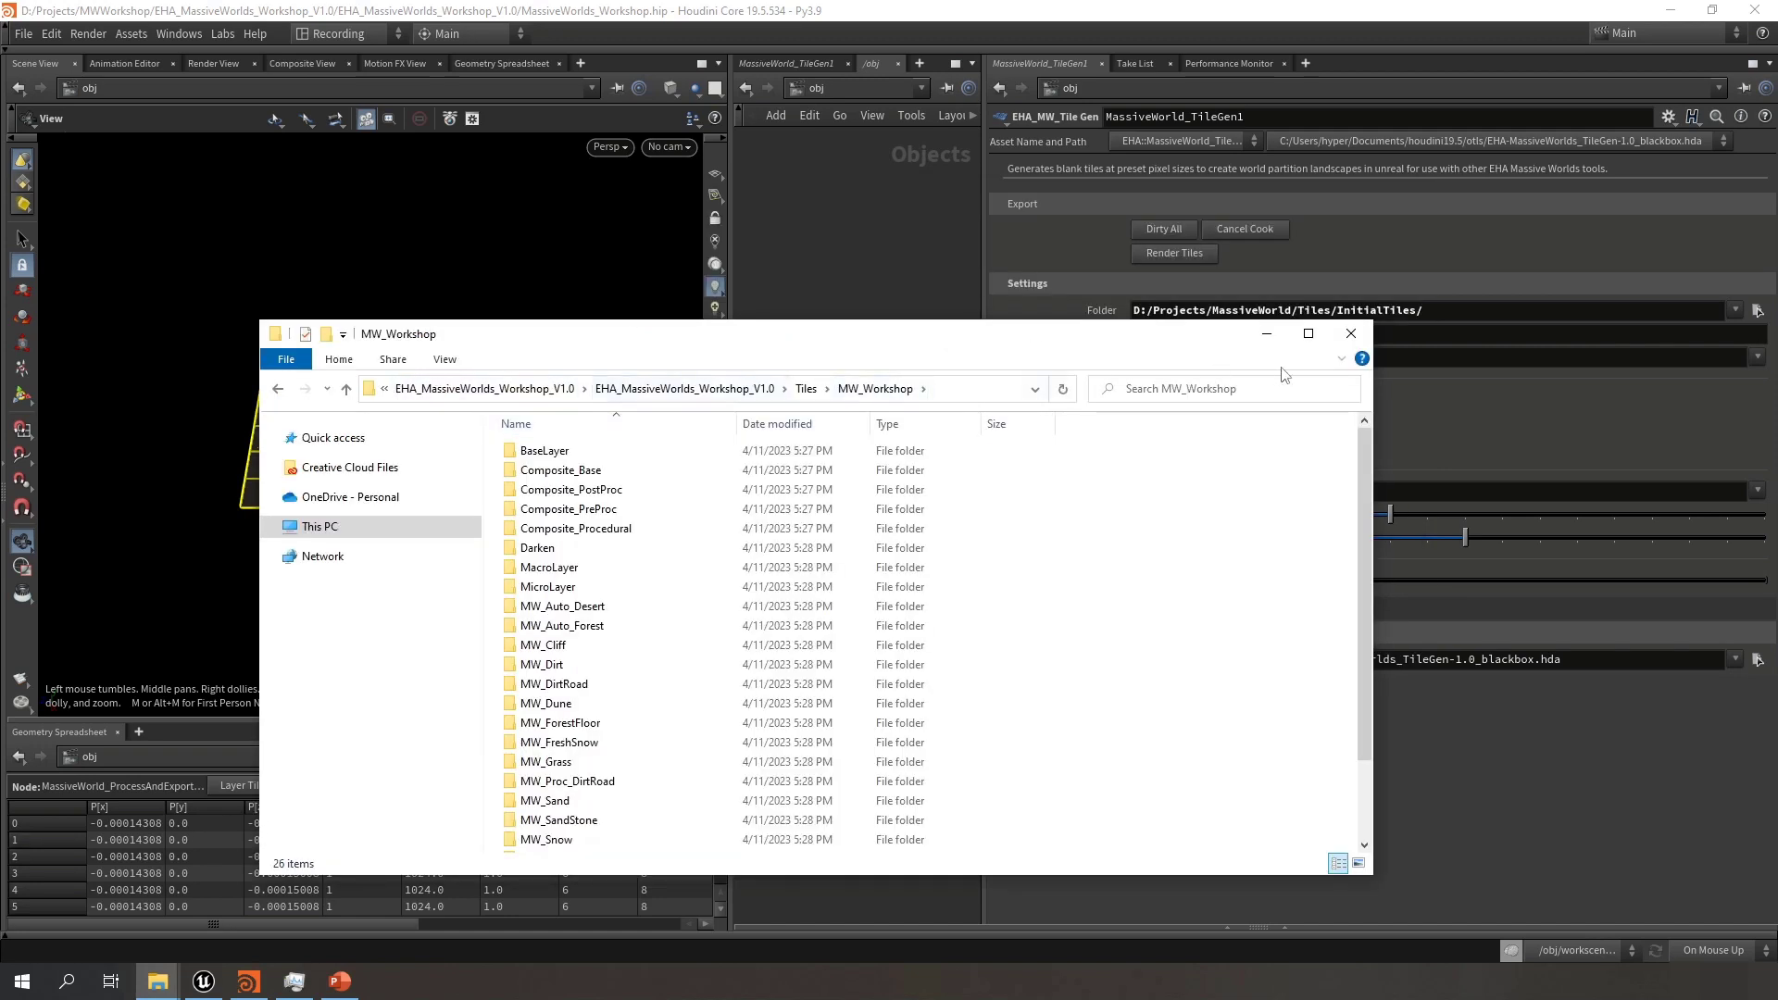
pyautogui.click(1266, 333)
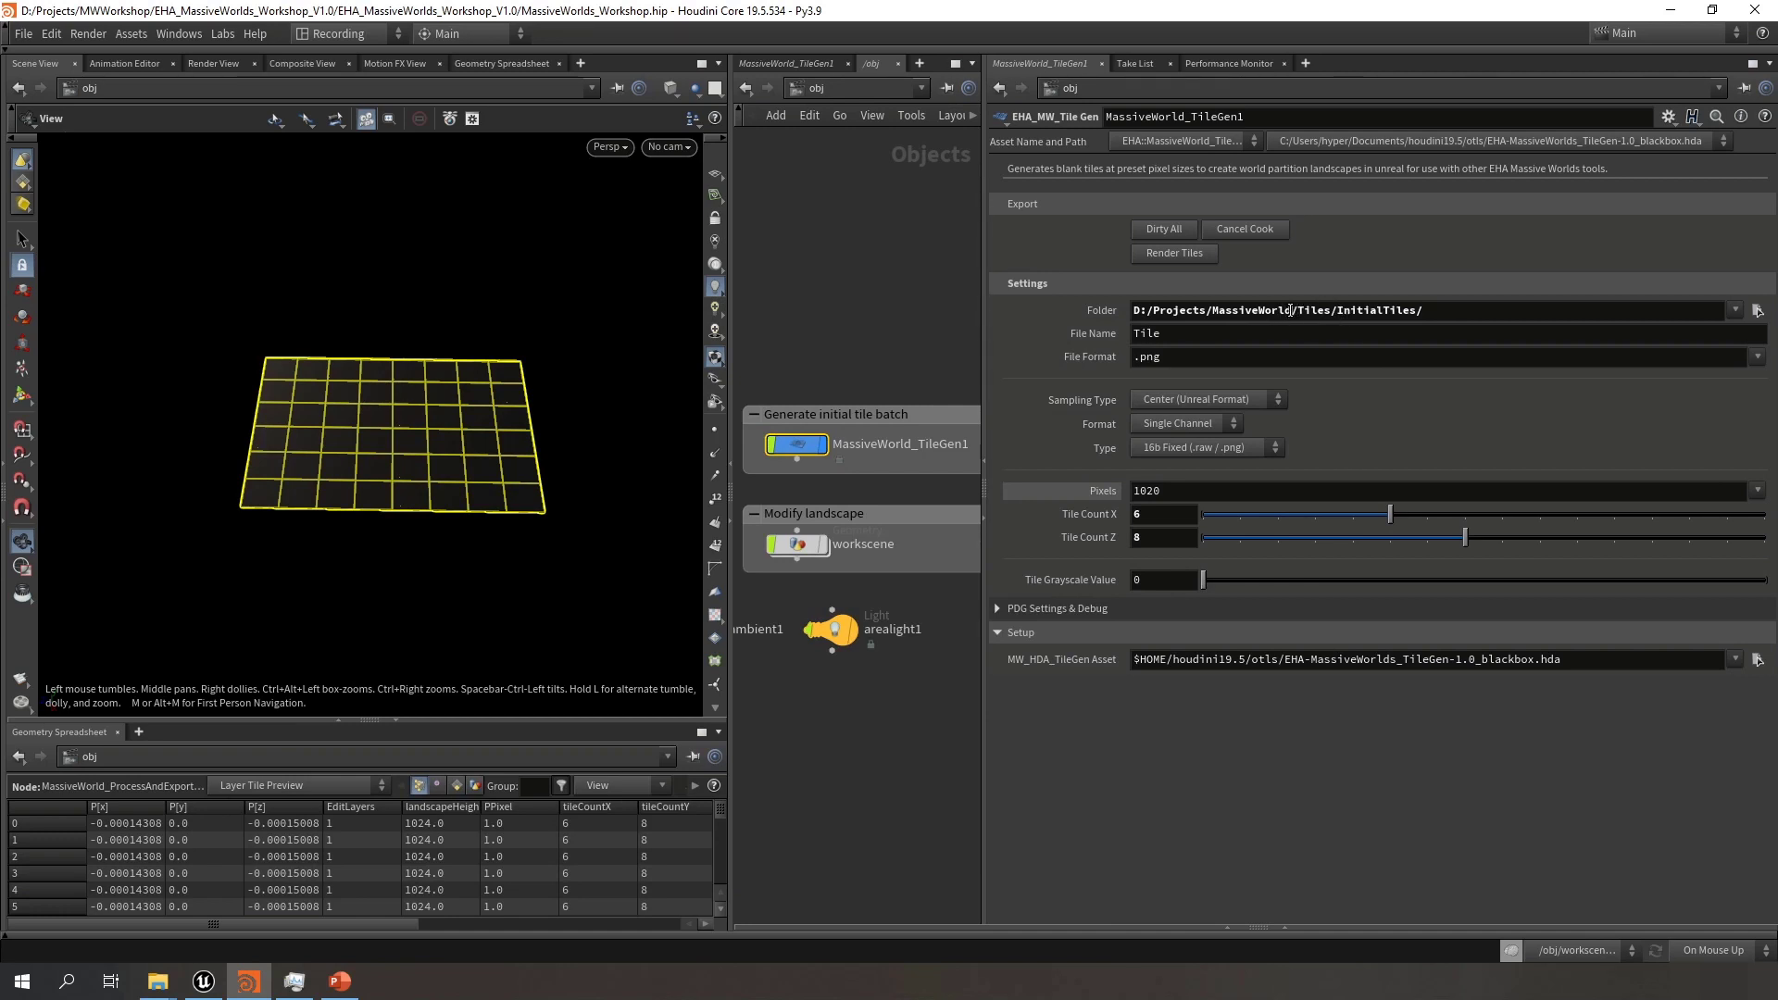
pyautogui.moveTo(1290, 310); pyautogui.dragTo(1131, 310)
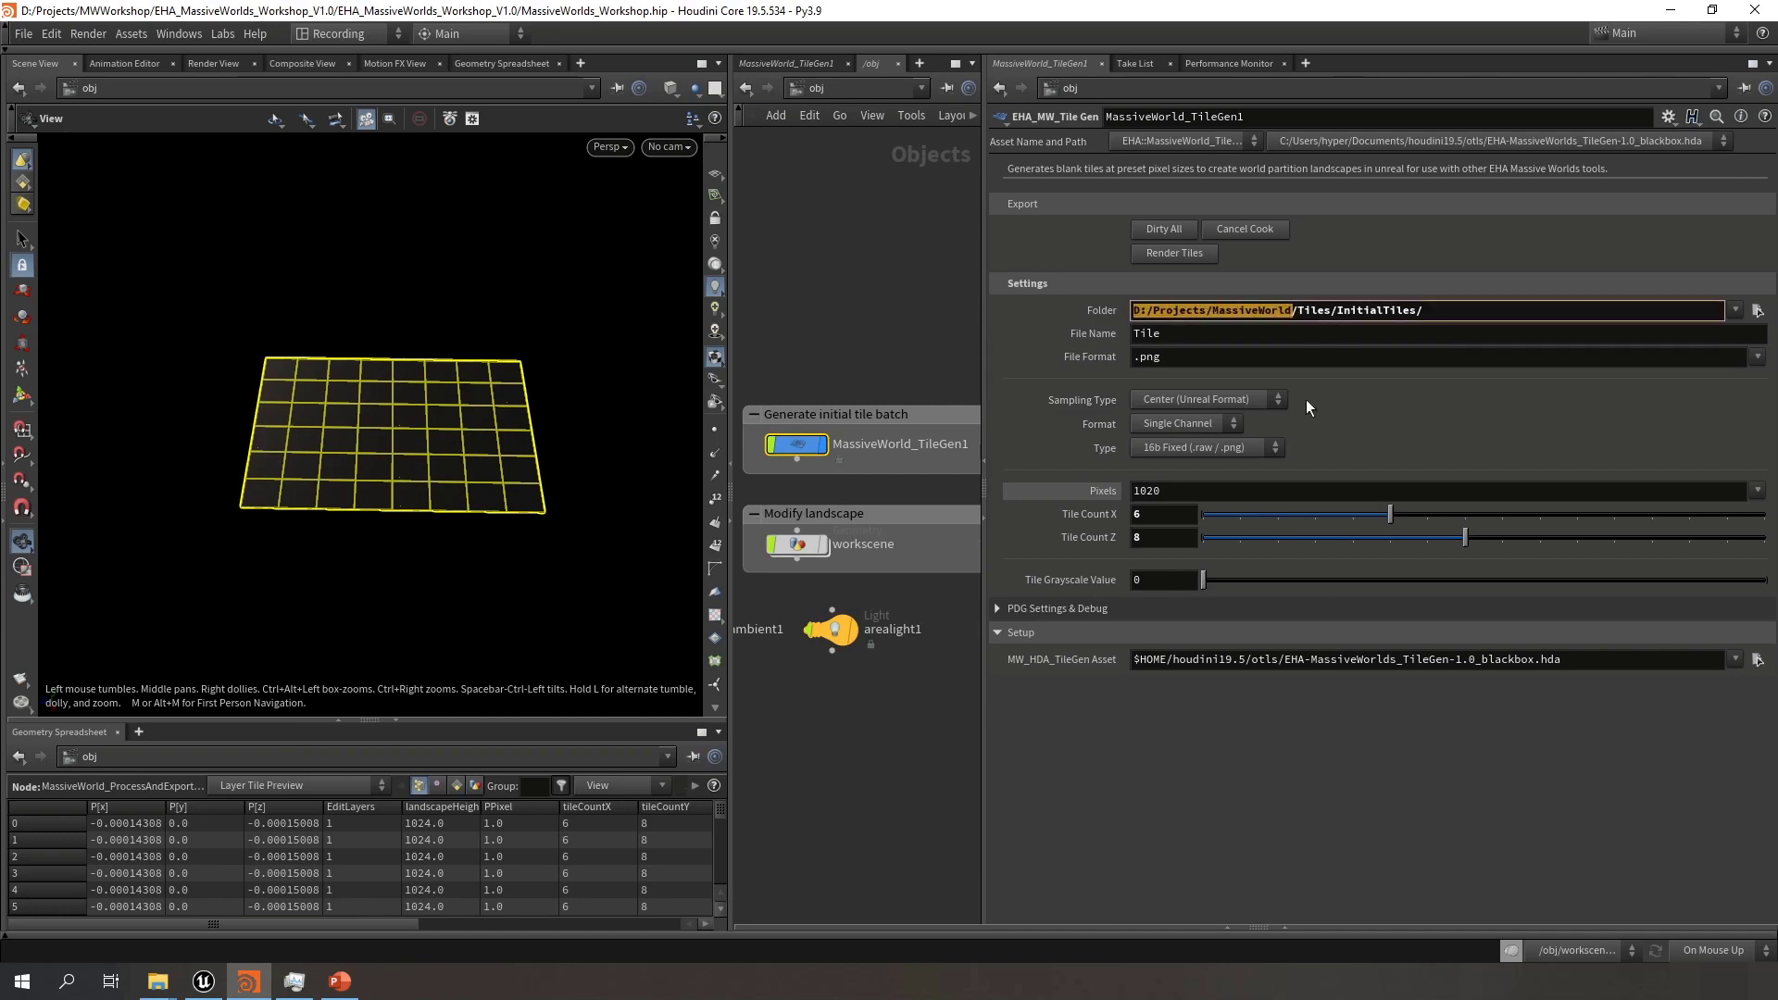
pyautogui.write('$')
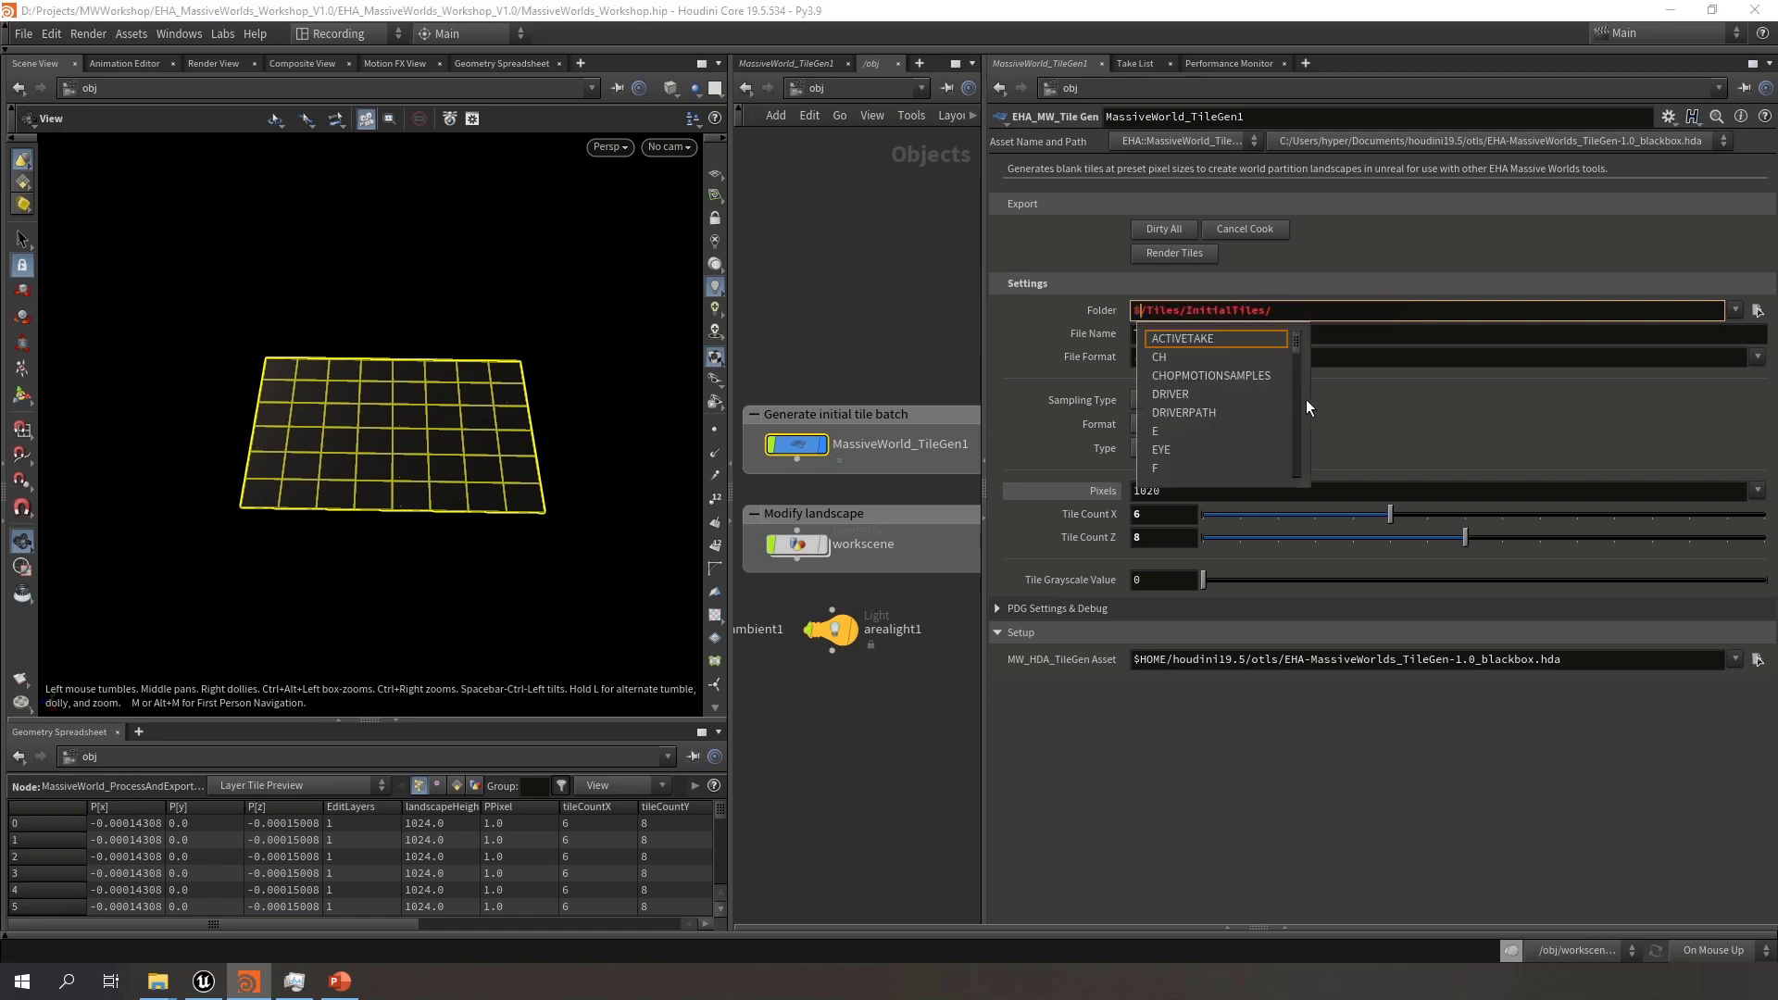
pyautogui.write('HIP')
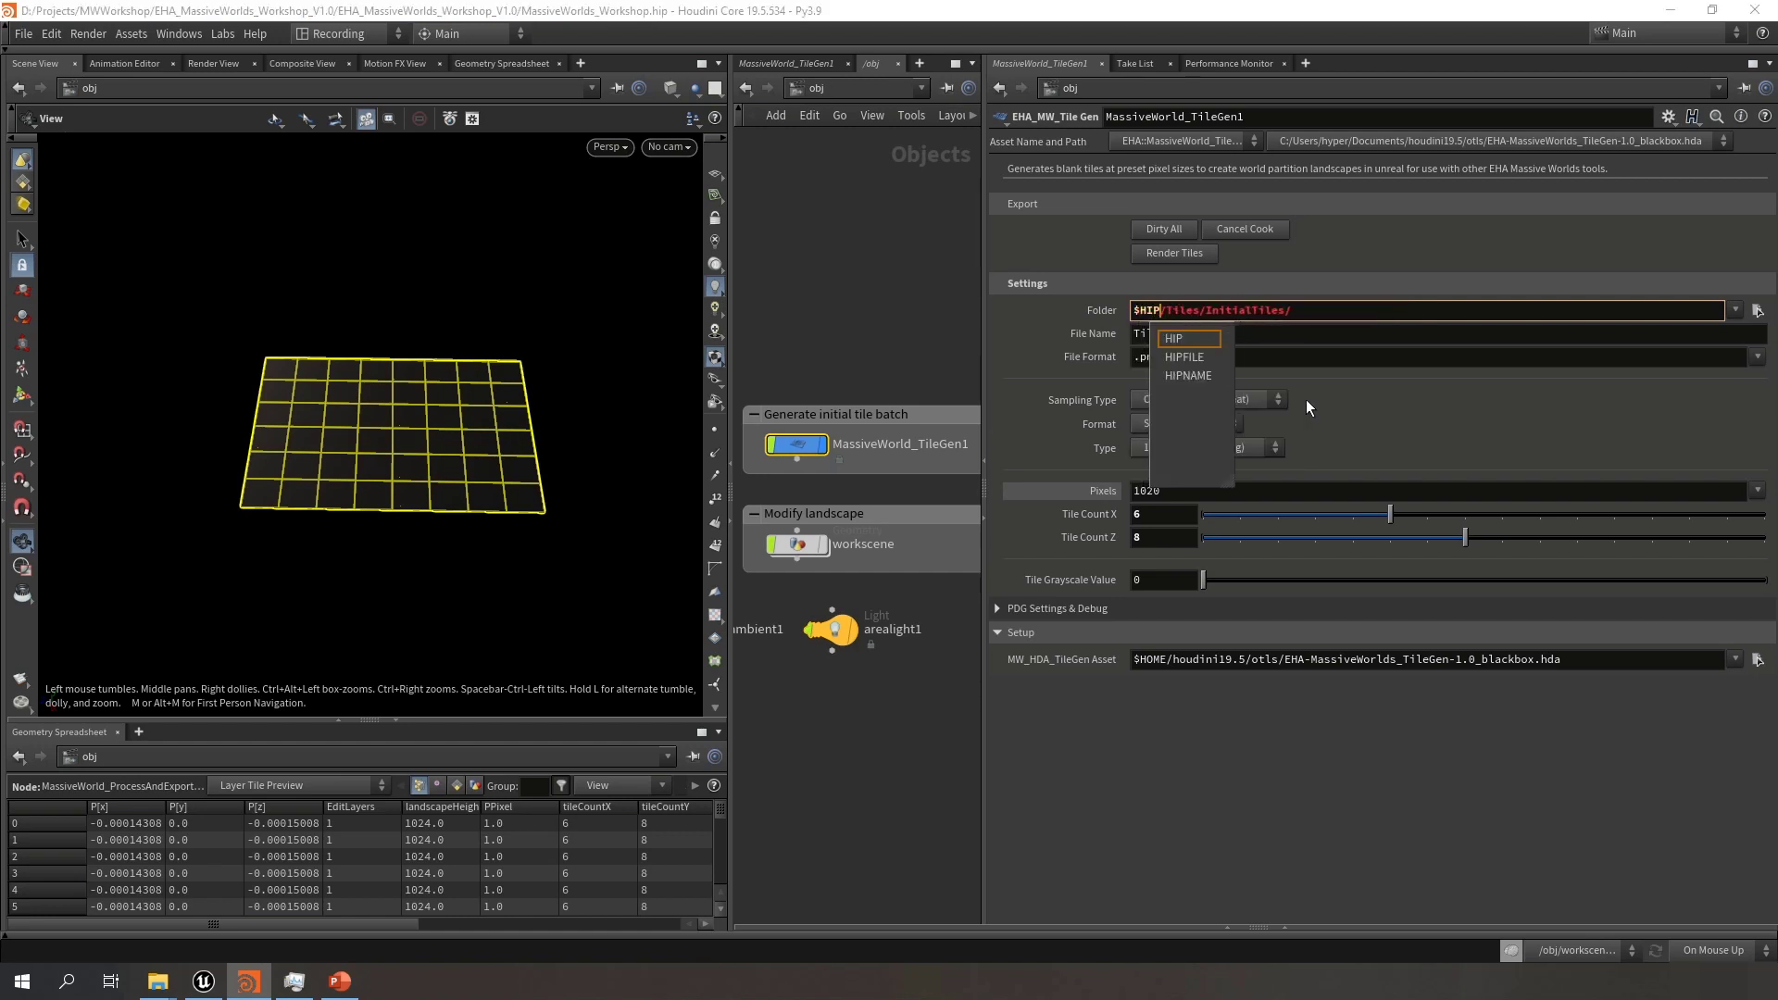
pyautogui.press('Down')
pyautogui.press('Down')
pyautogui.press('Escape')
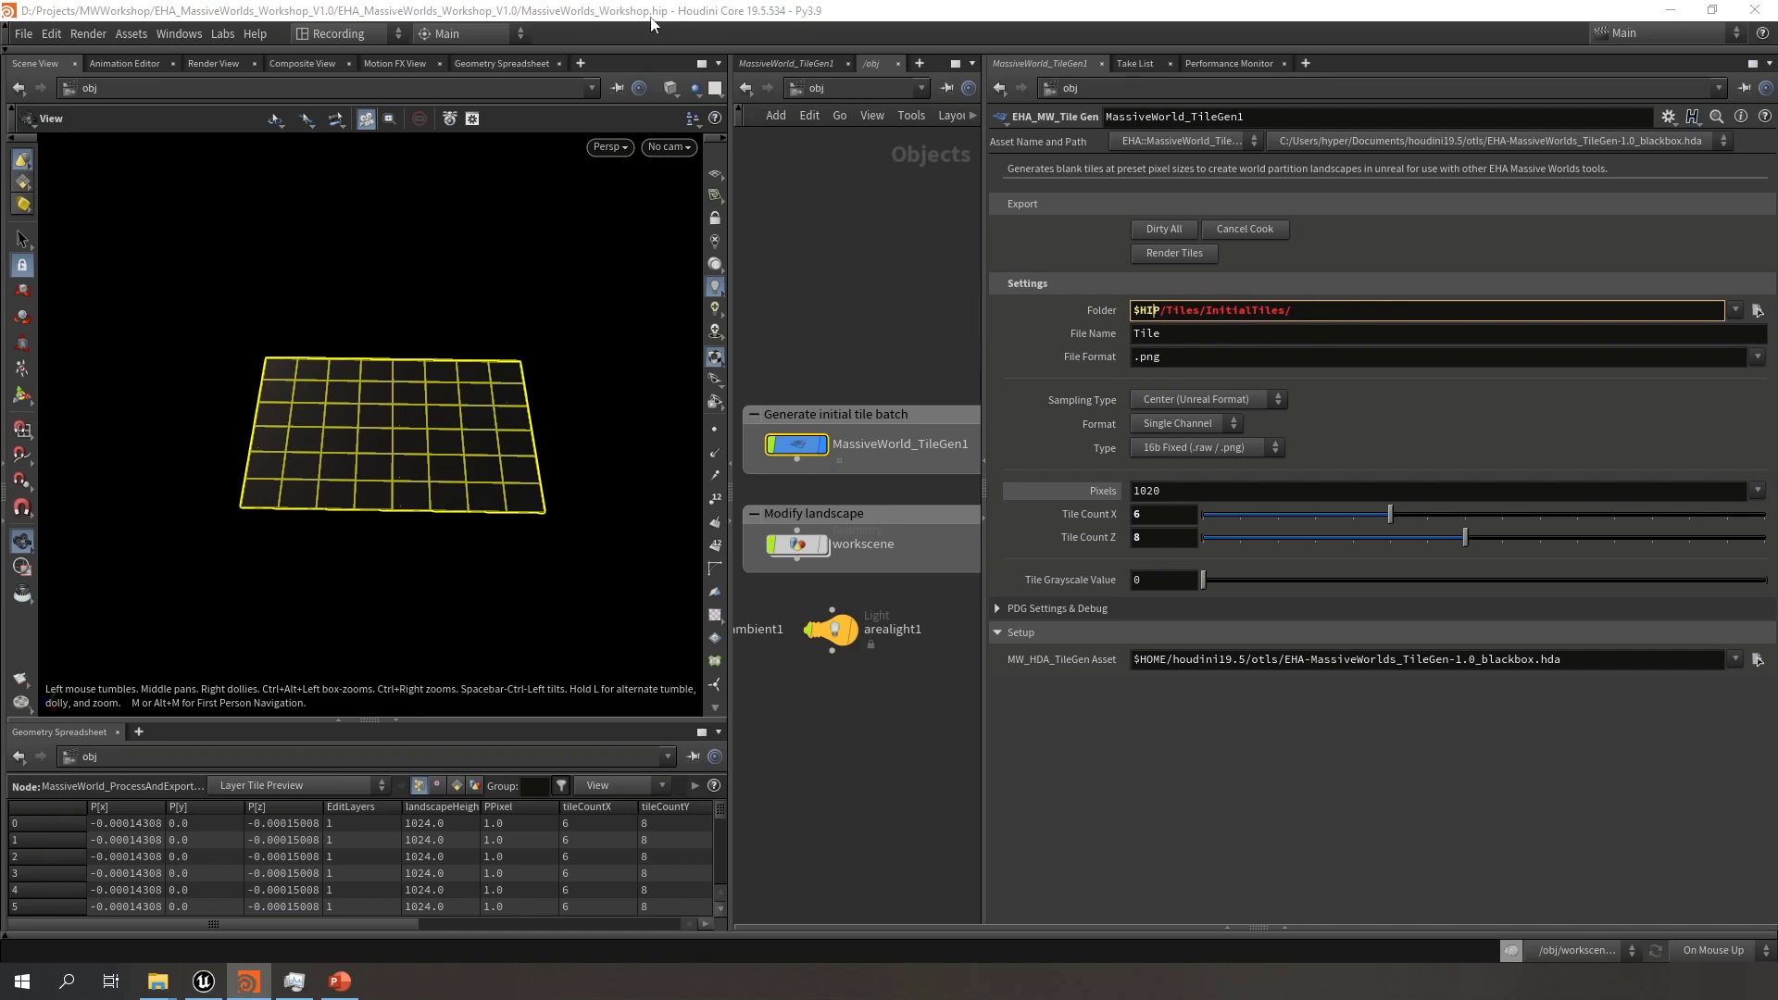
pyautogui.click(1387, 322)
pyautogui.press('Return')
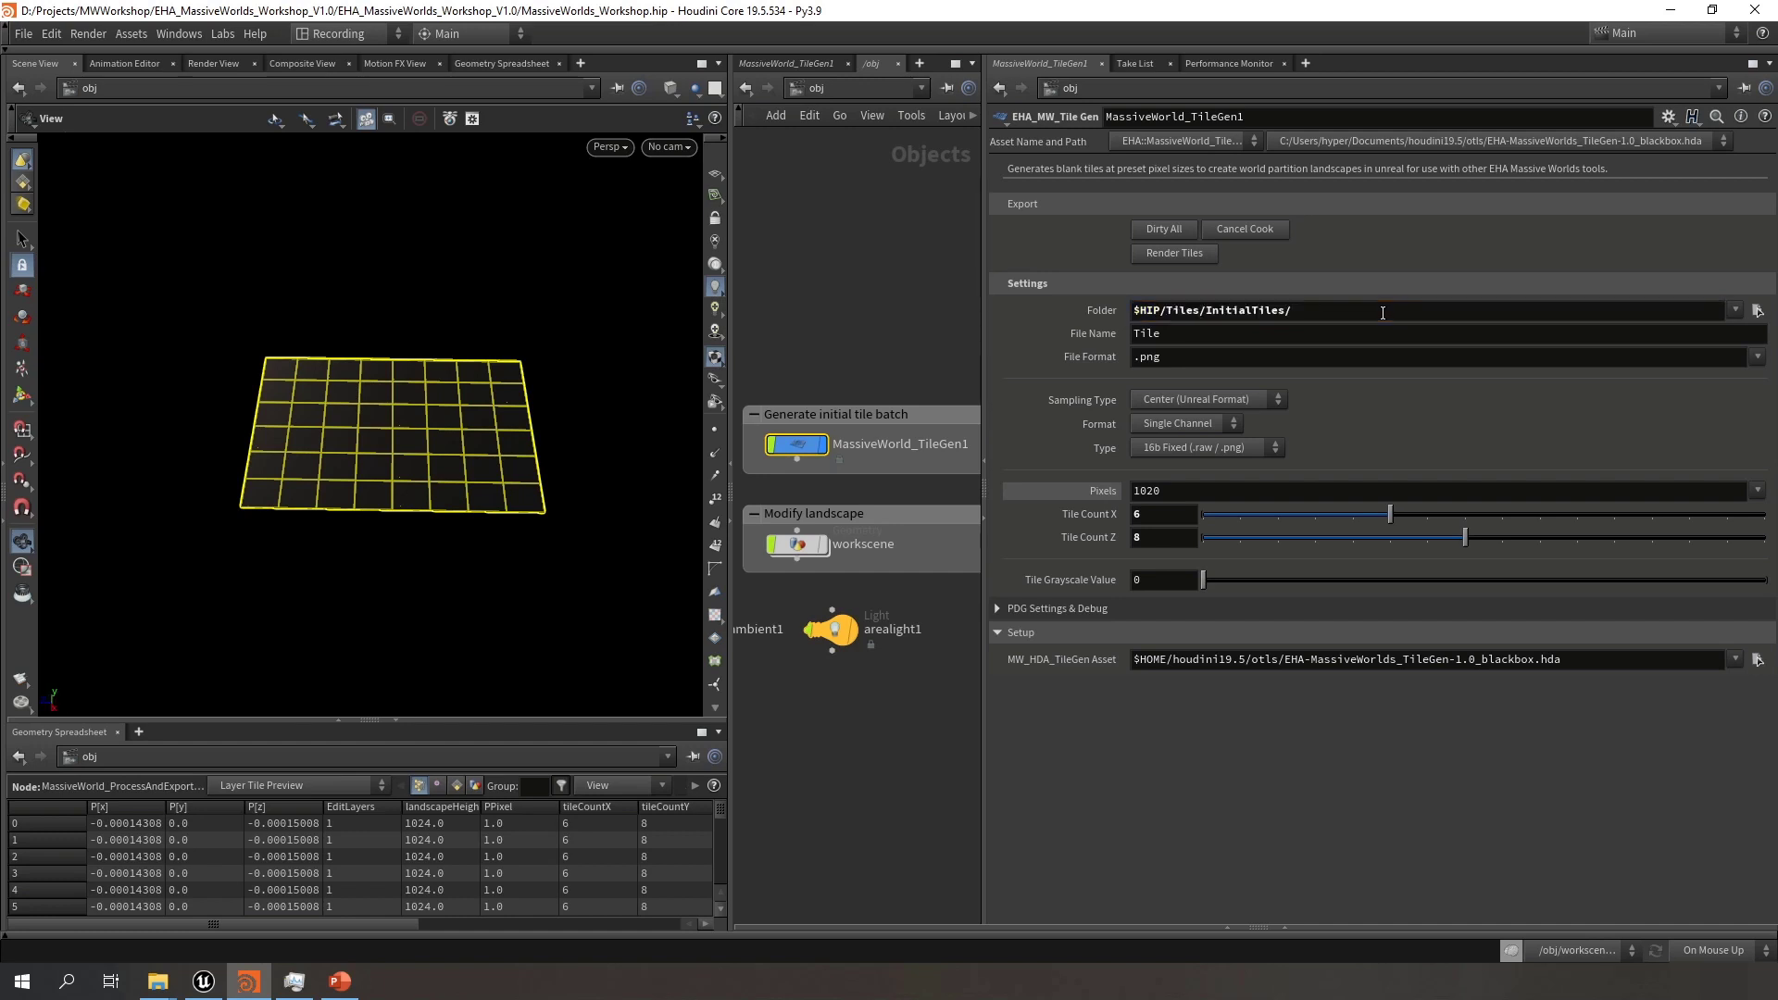
# Expand the export folder to its full path and compare it with the project's Tiles folder in File Explorer
pyautogui.click(1087, 310)
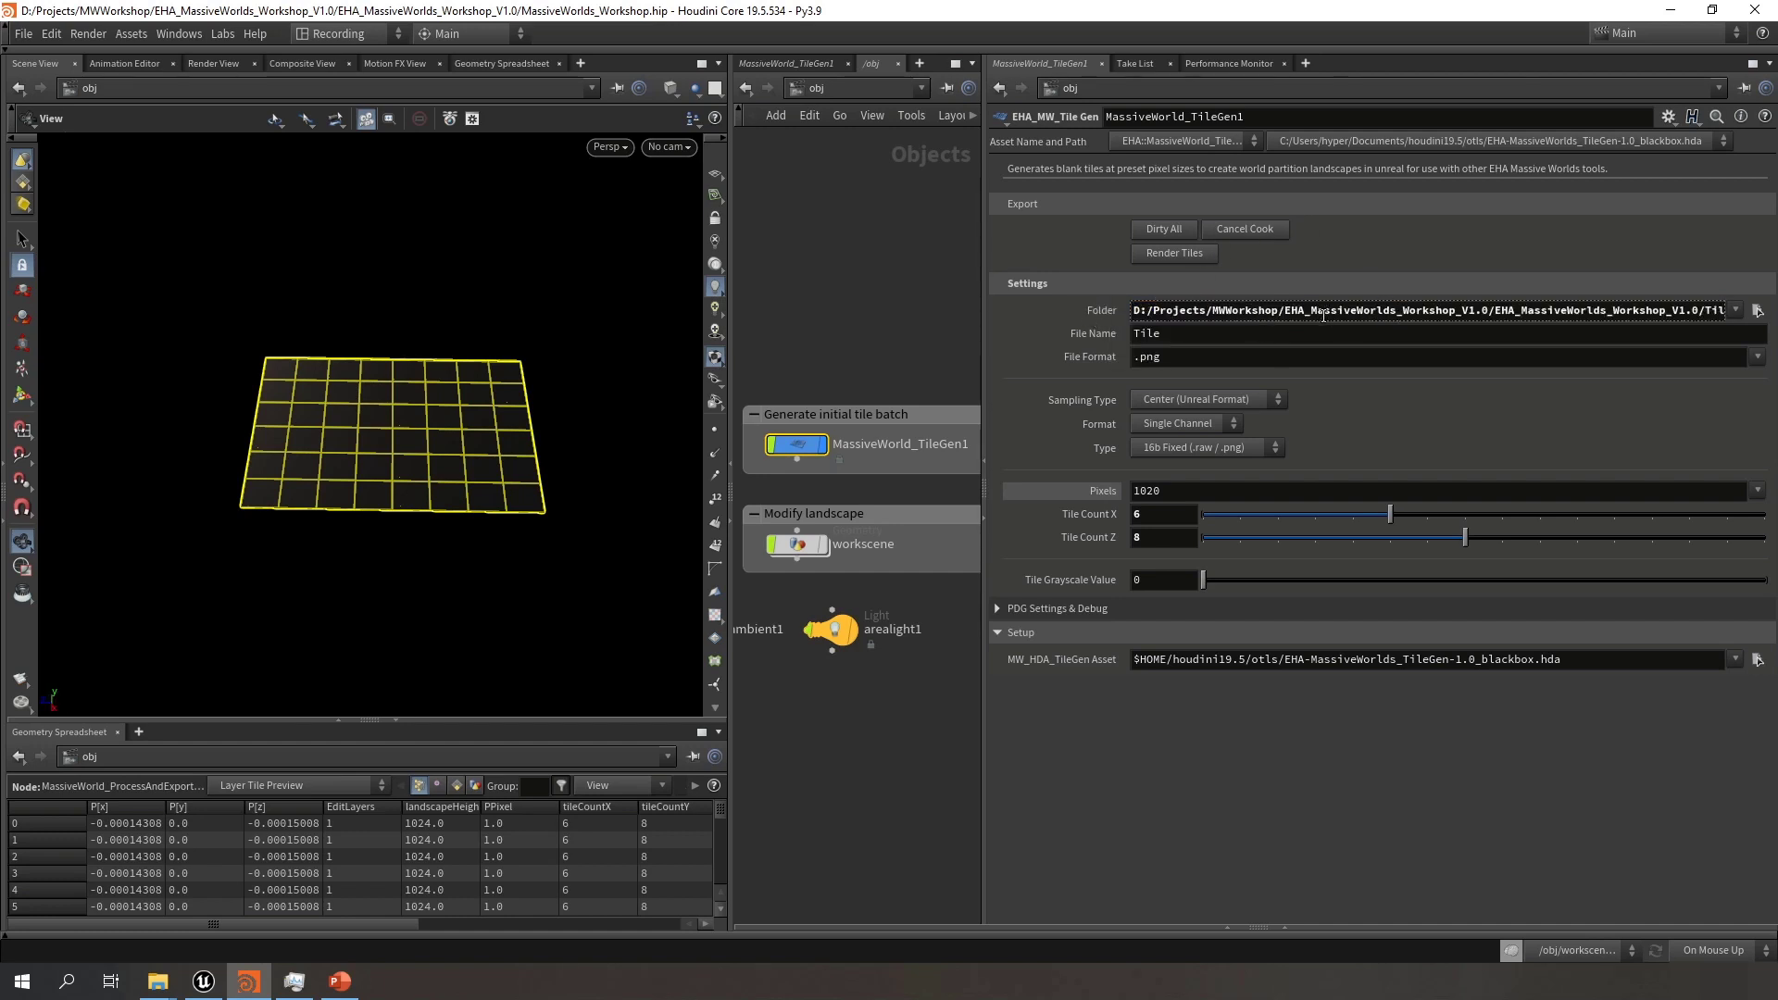
pyautogui.moveTo(1511, 309); pyautogui.dragTo(1776, 317)
pyautogui.click(1616, 311)
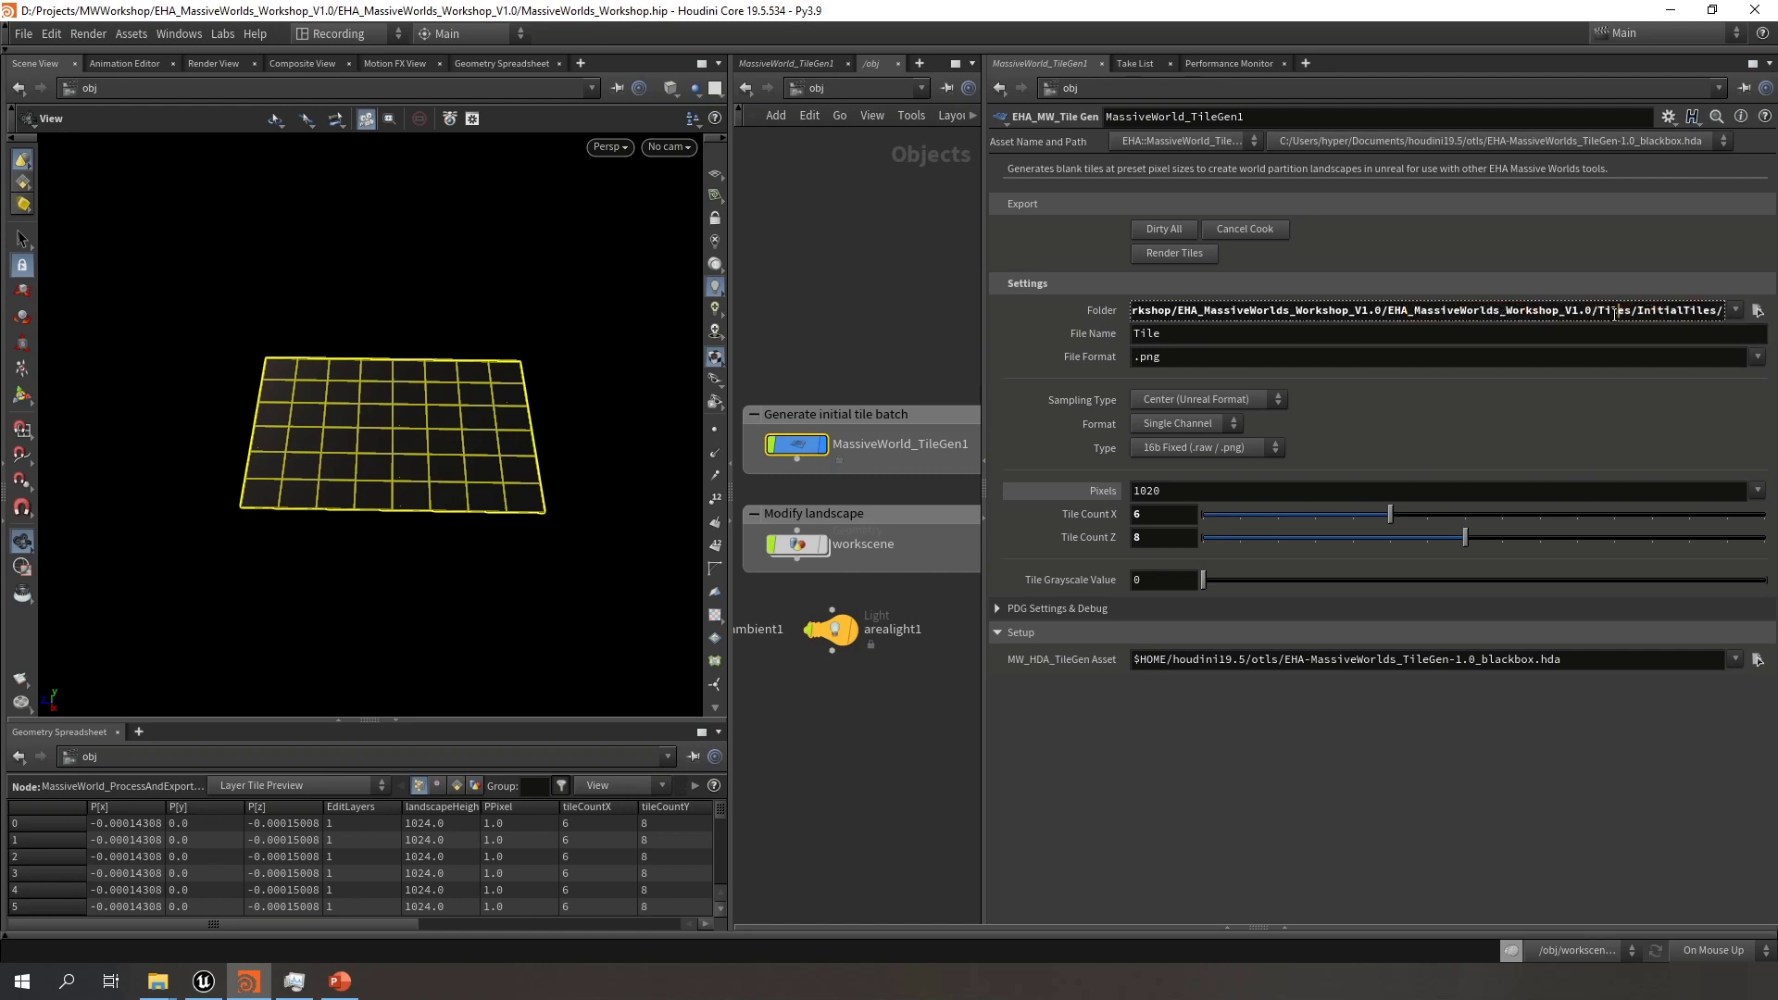
pyautogui.doubleClick(1610, 310)
pyautogui.moveTo(160, 983)
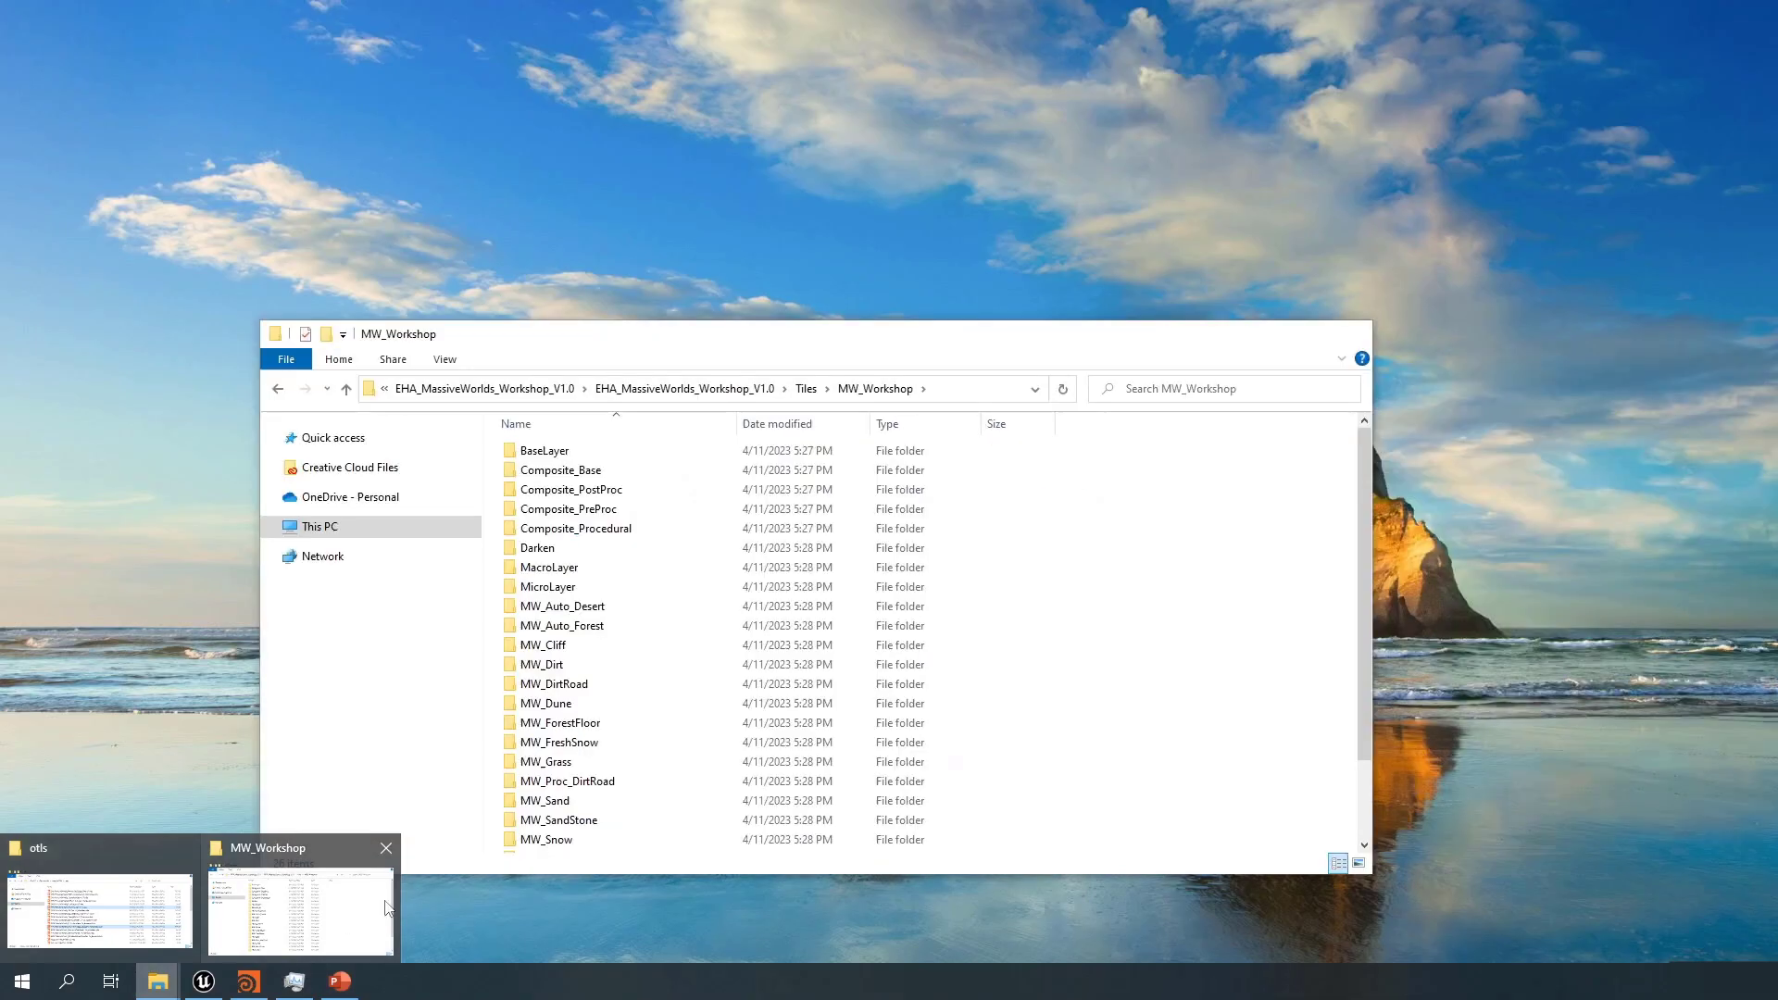
pyautogui.click(278, 903)
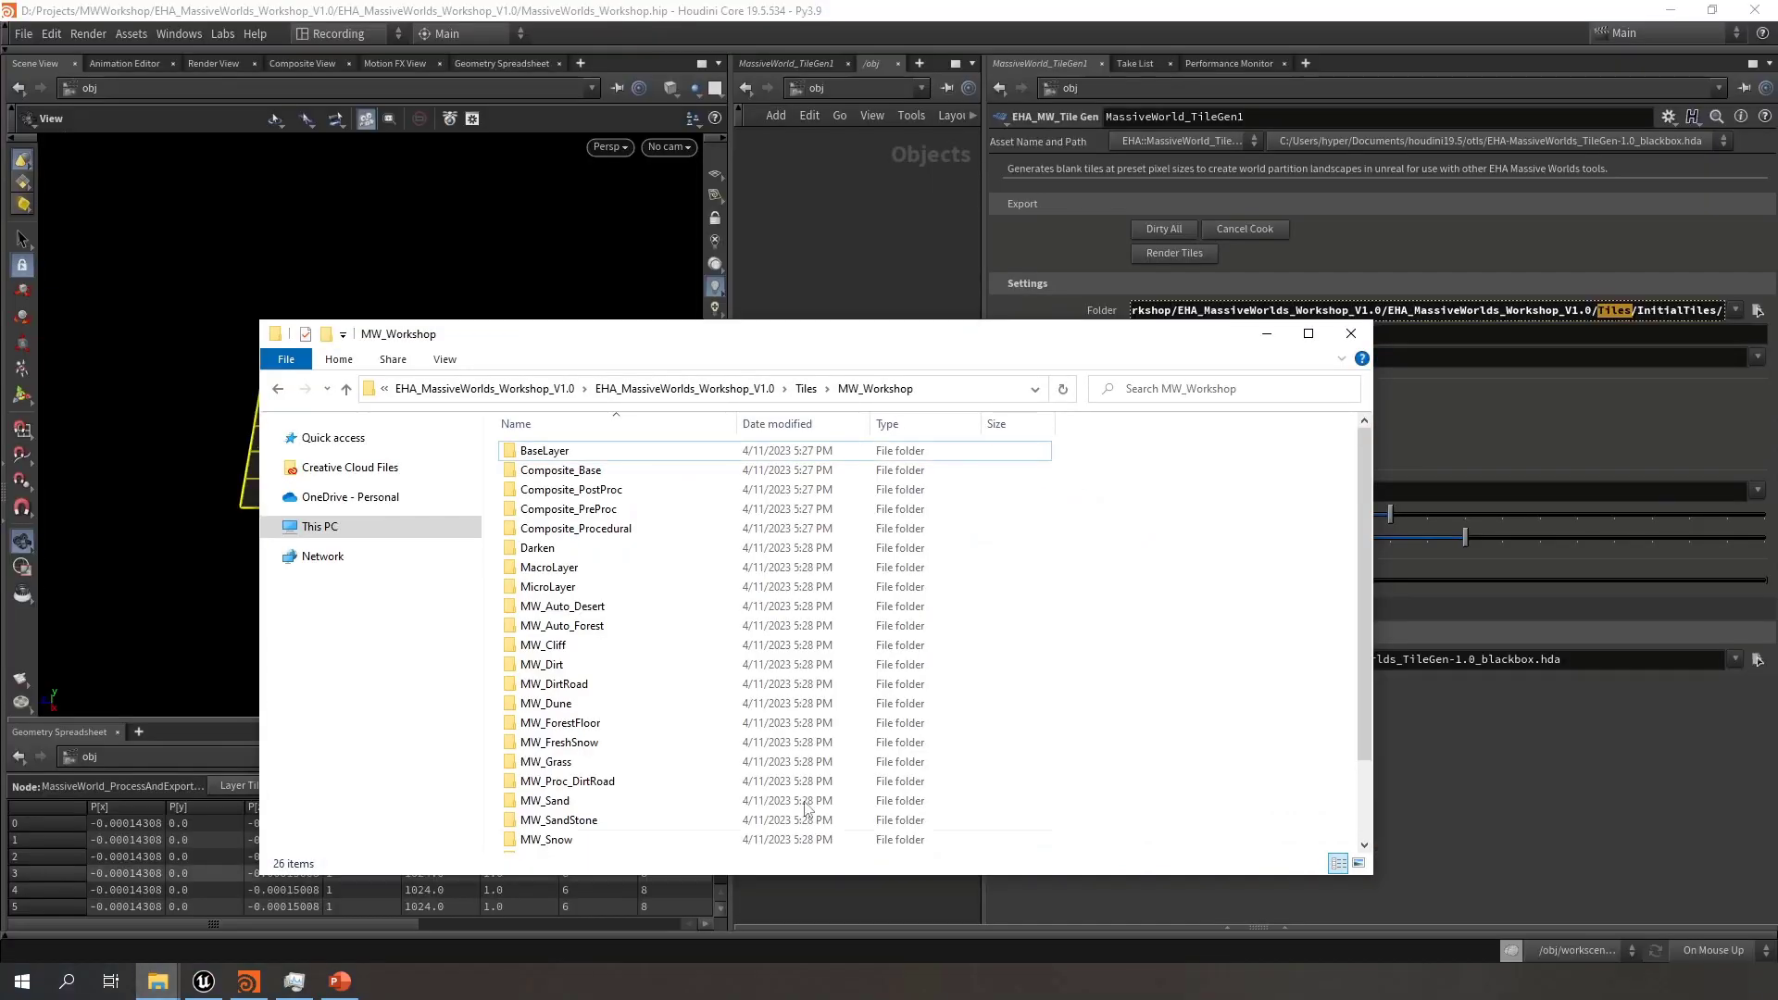
pyautogui.click(806, 388)
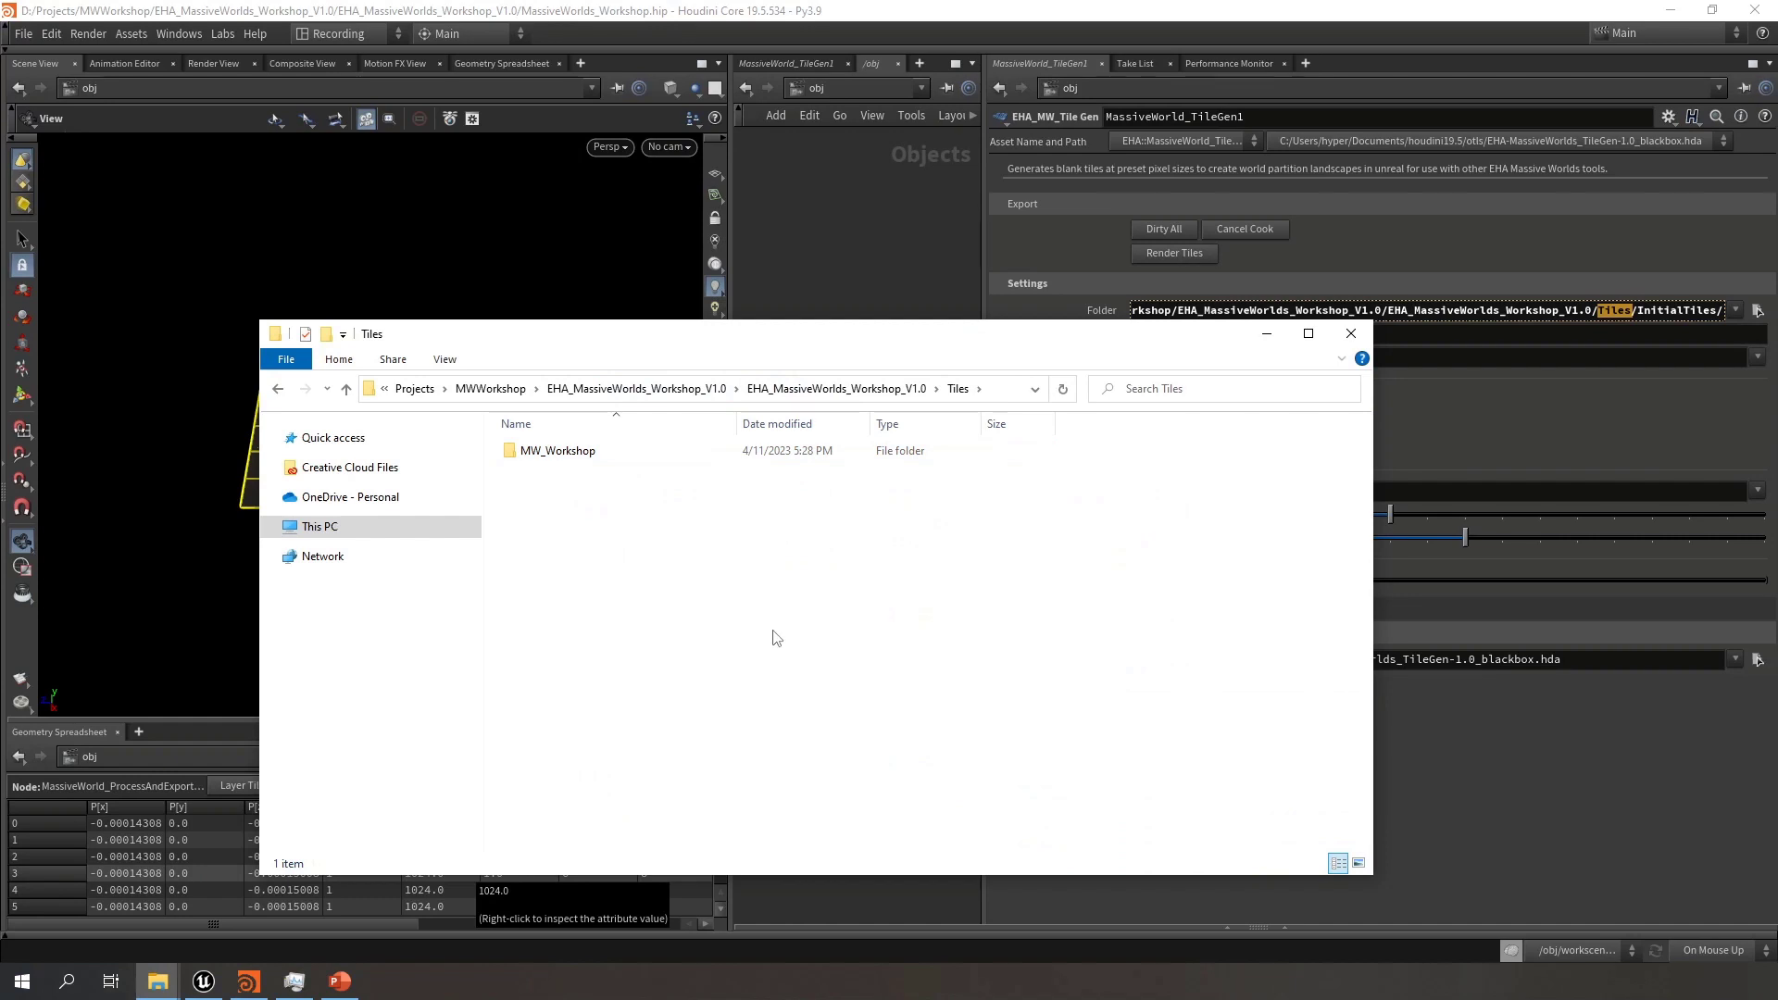
pyautogui.moveTo(1637, 309); pyautogui.dragTo(1722, 312)
pyautogui.click(1721, 312)
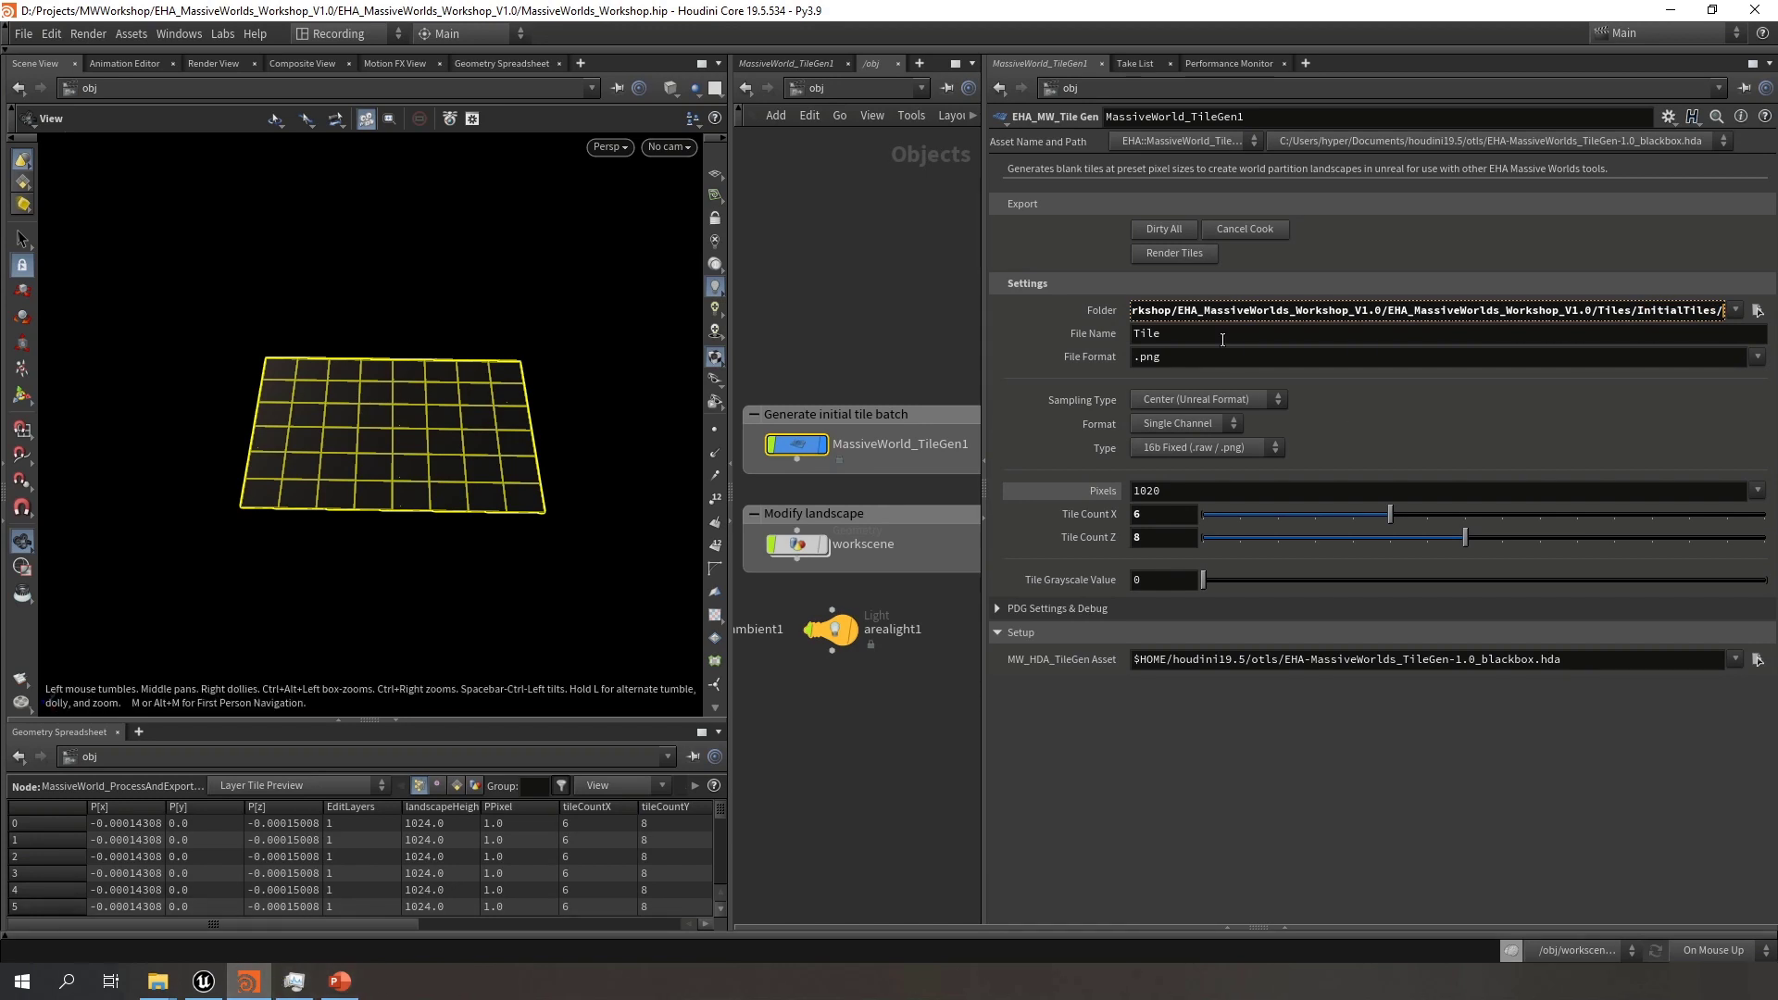
pyautogui.click(865, 298)
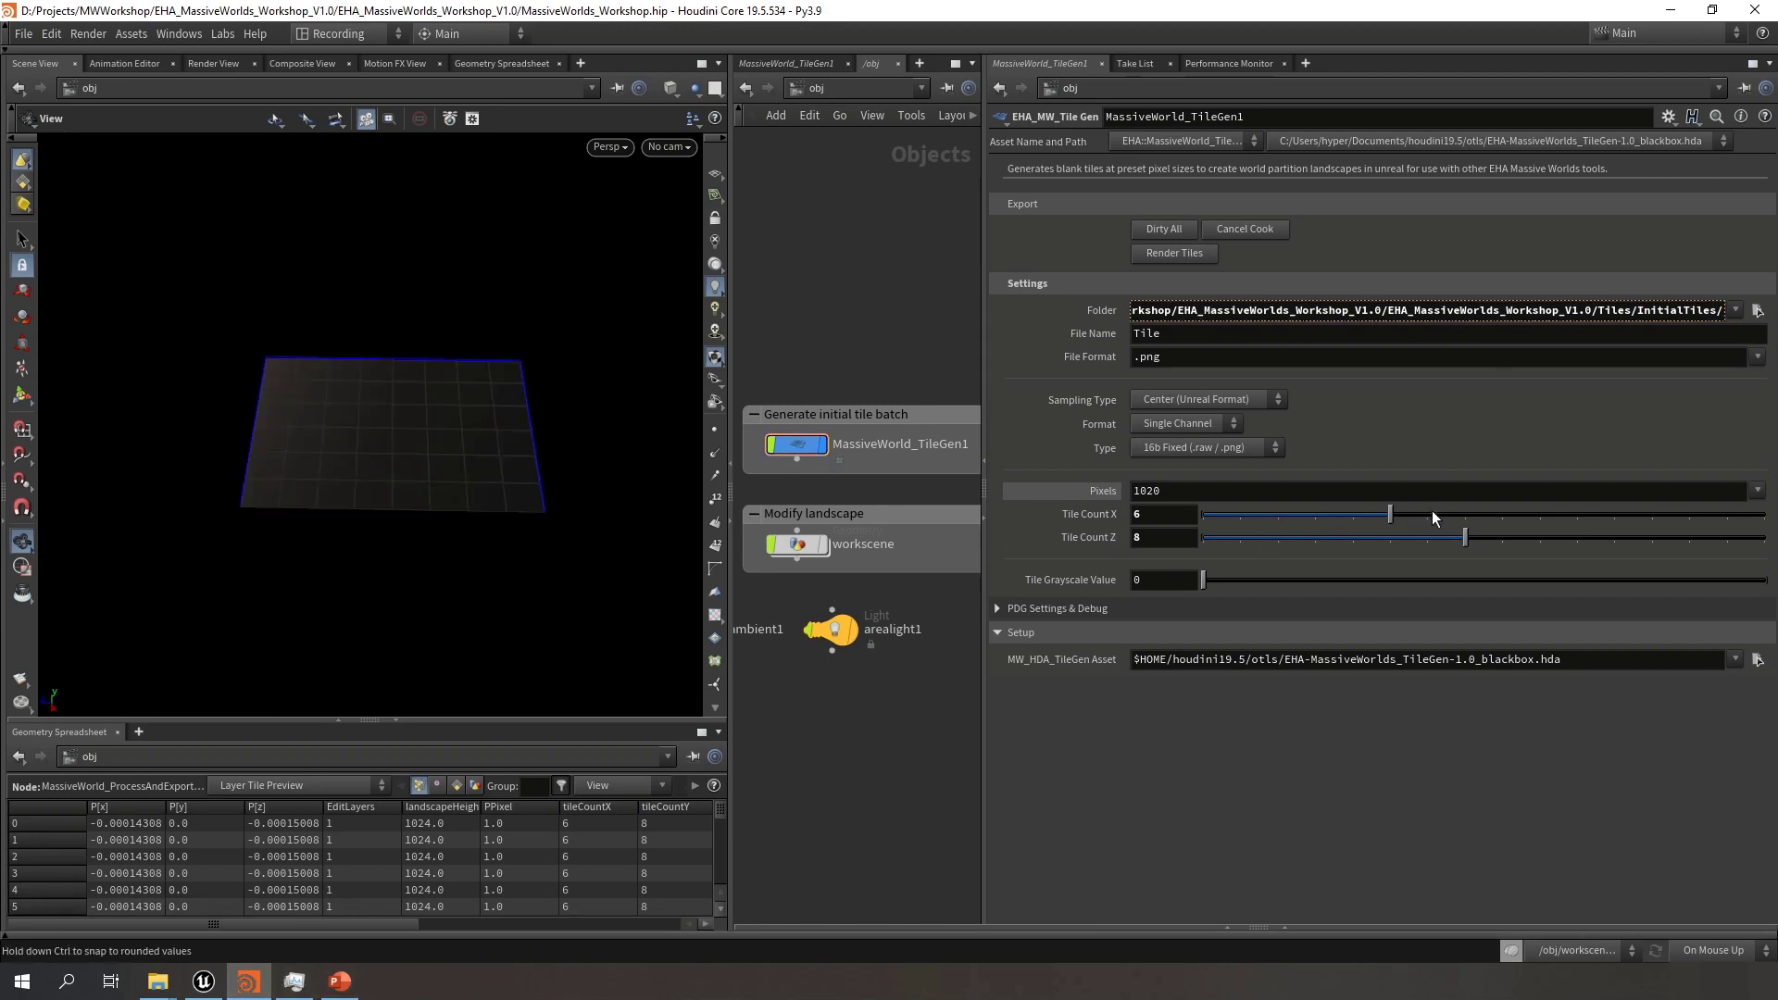
# Review the tile pixel size presets and choose 1020 Pixel Tiles for UE5.1 World Partition
pyautogui.click(1757, 490)
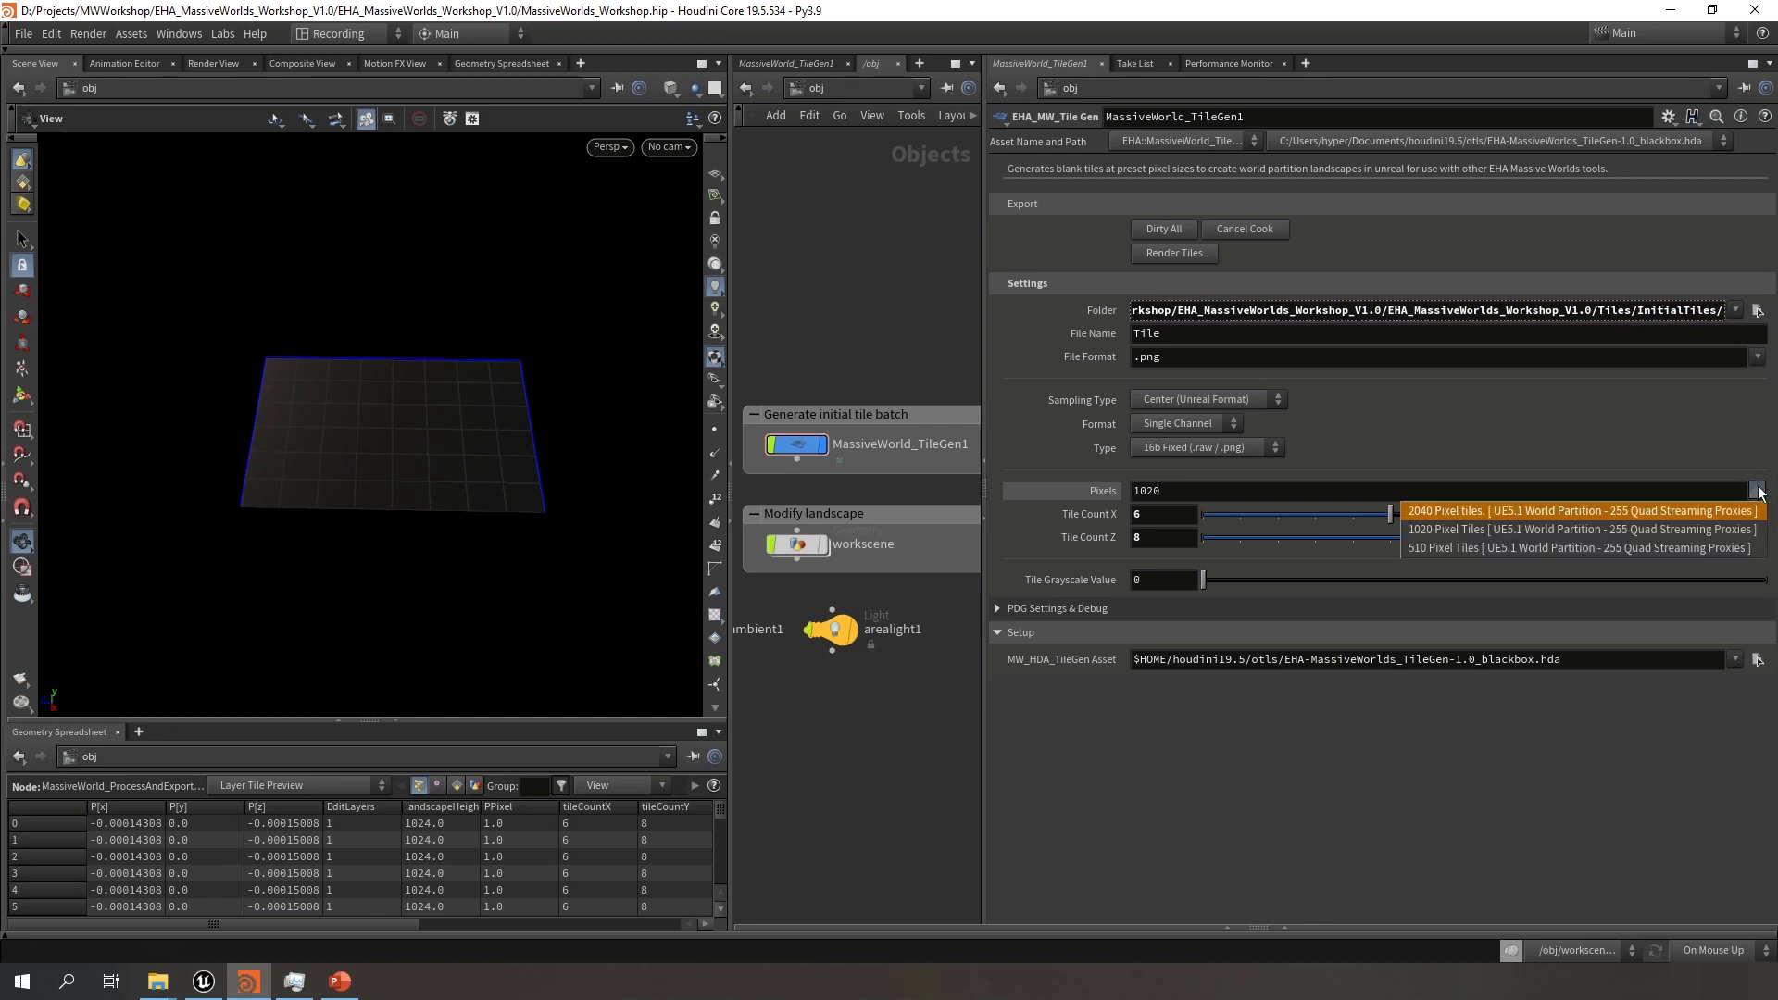
pyautogui.click(1180, 737)
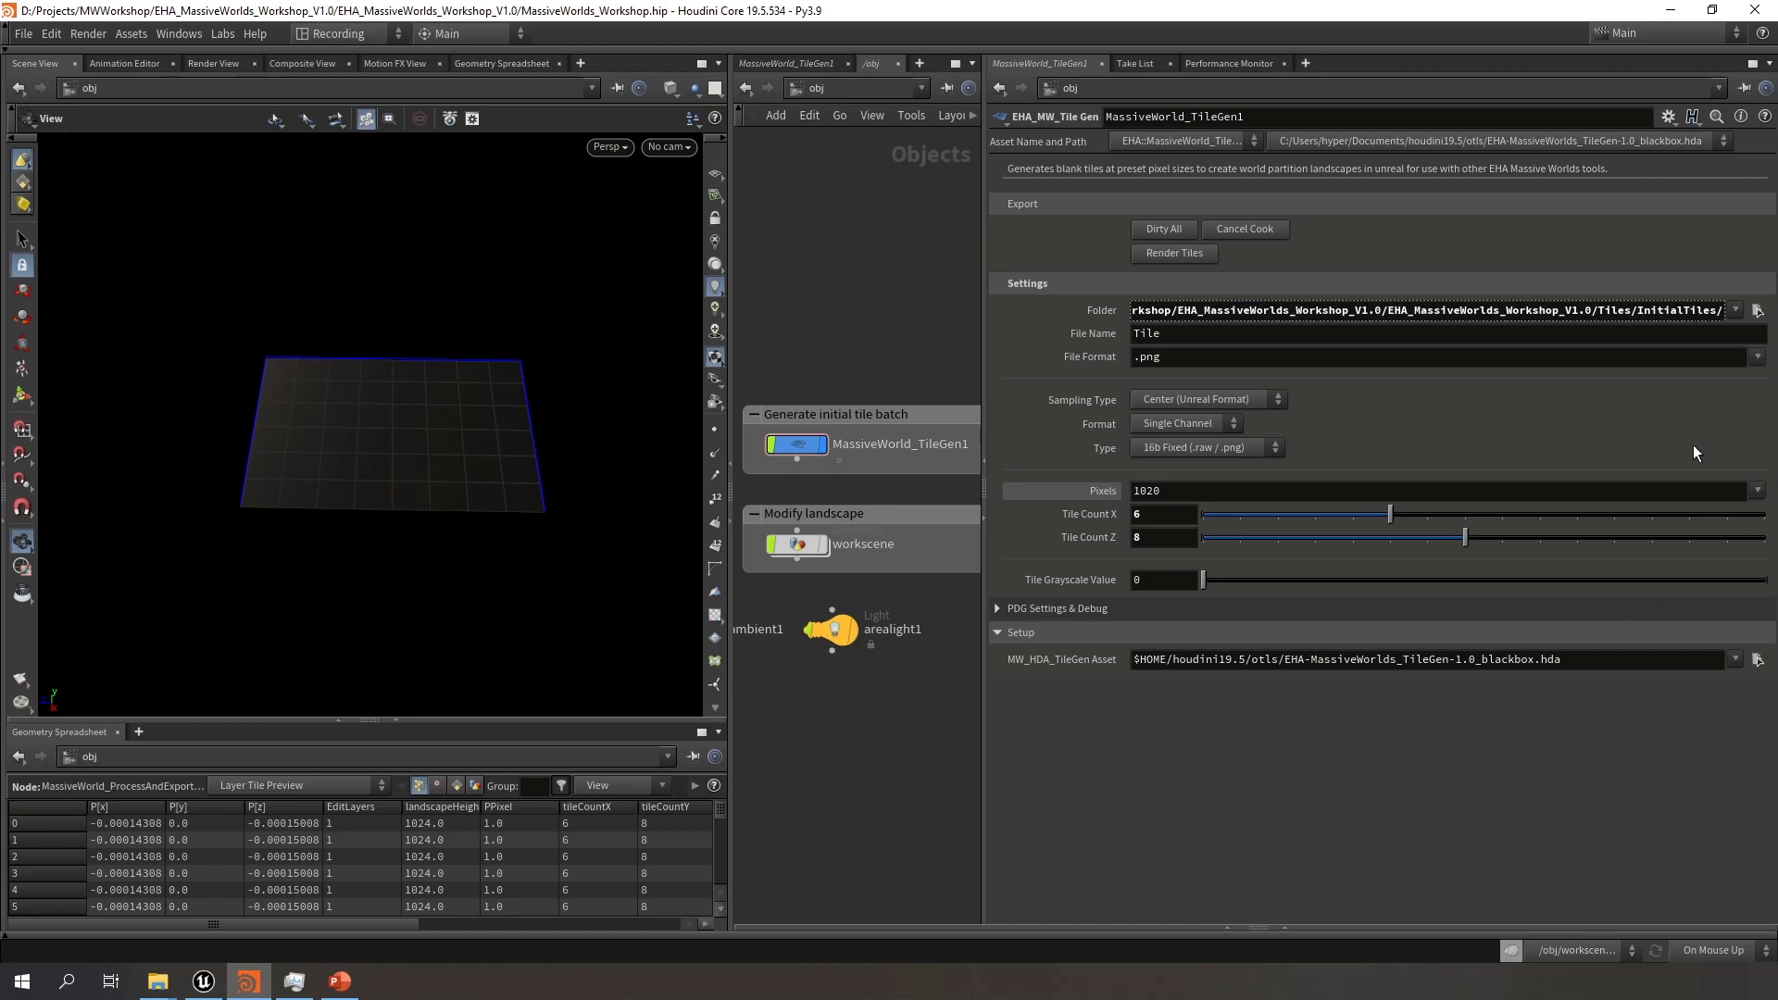
pyautogui.click(1757, 491)
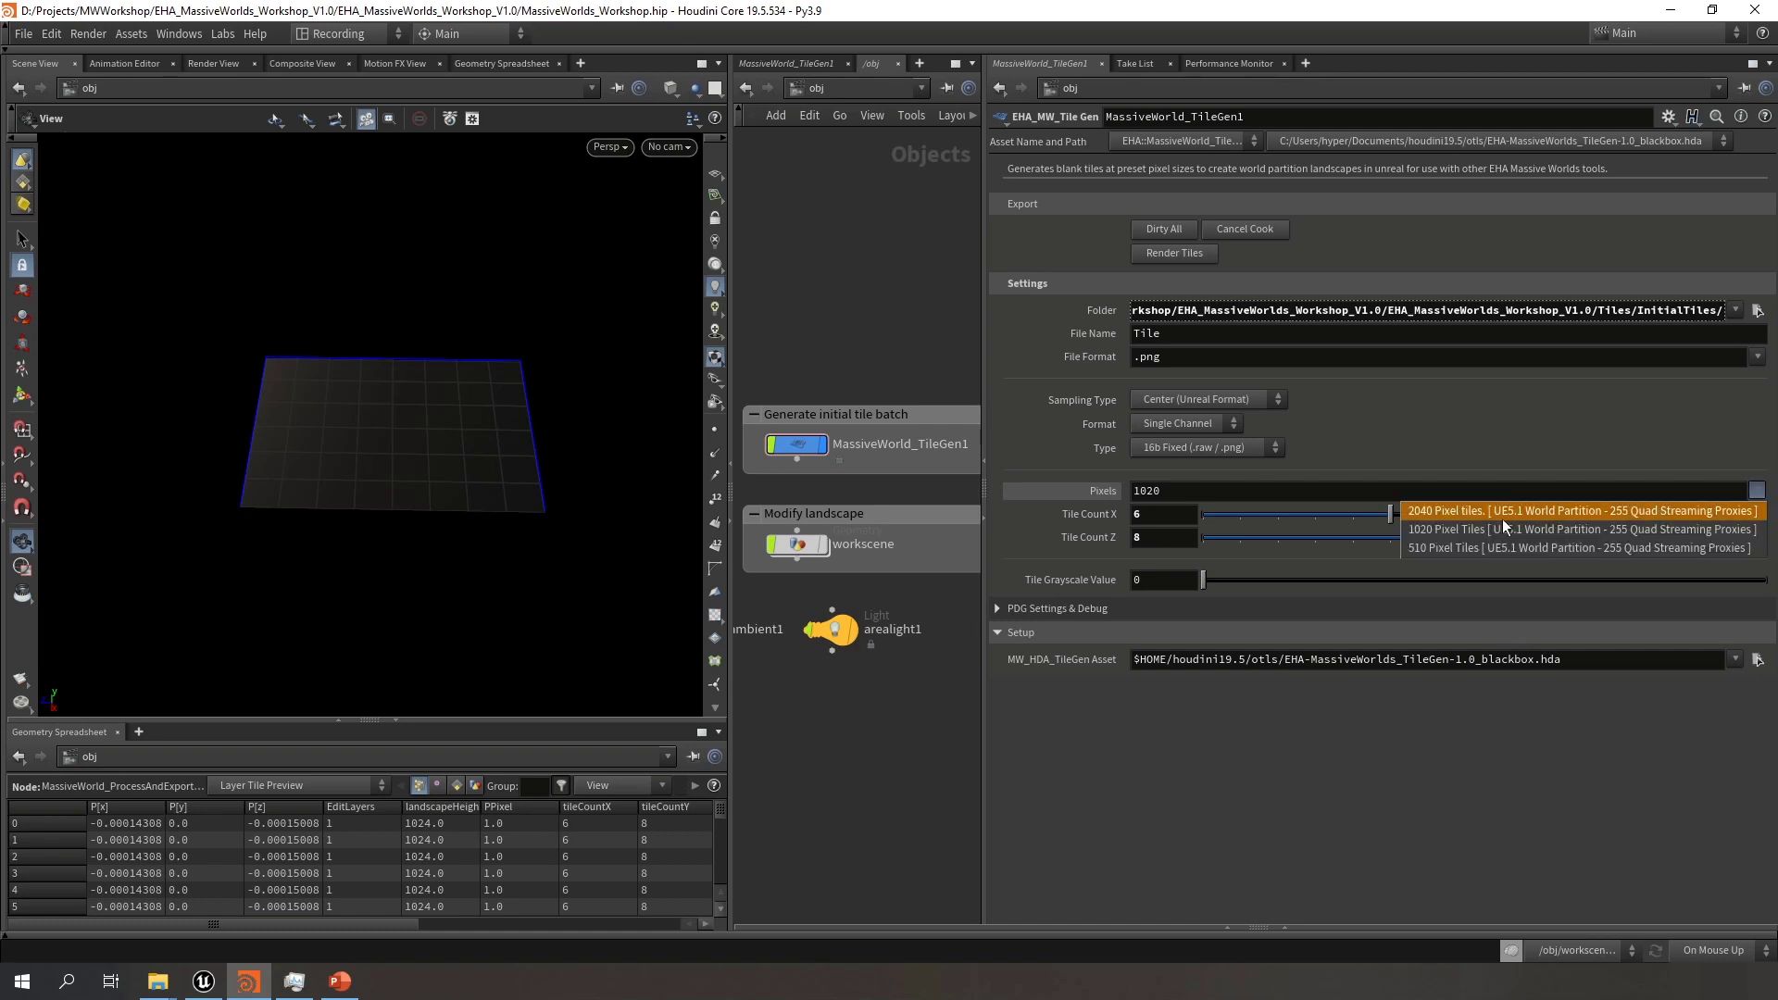
pyautogui.click(1447, 530)
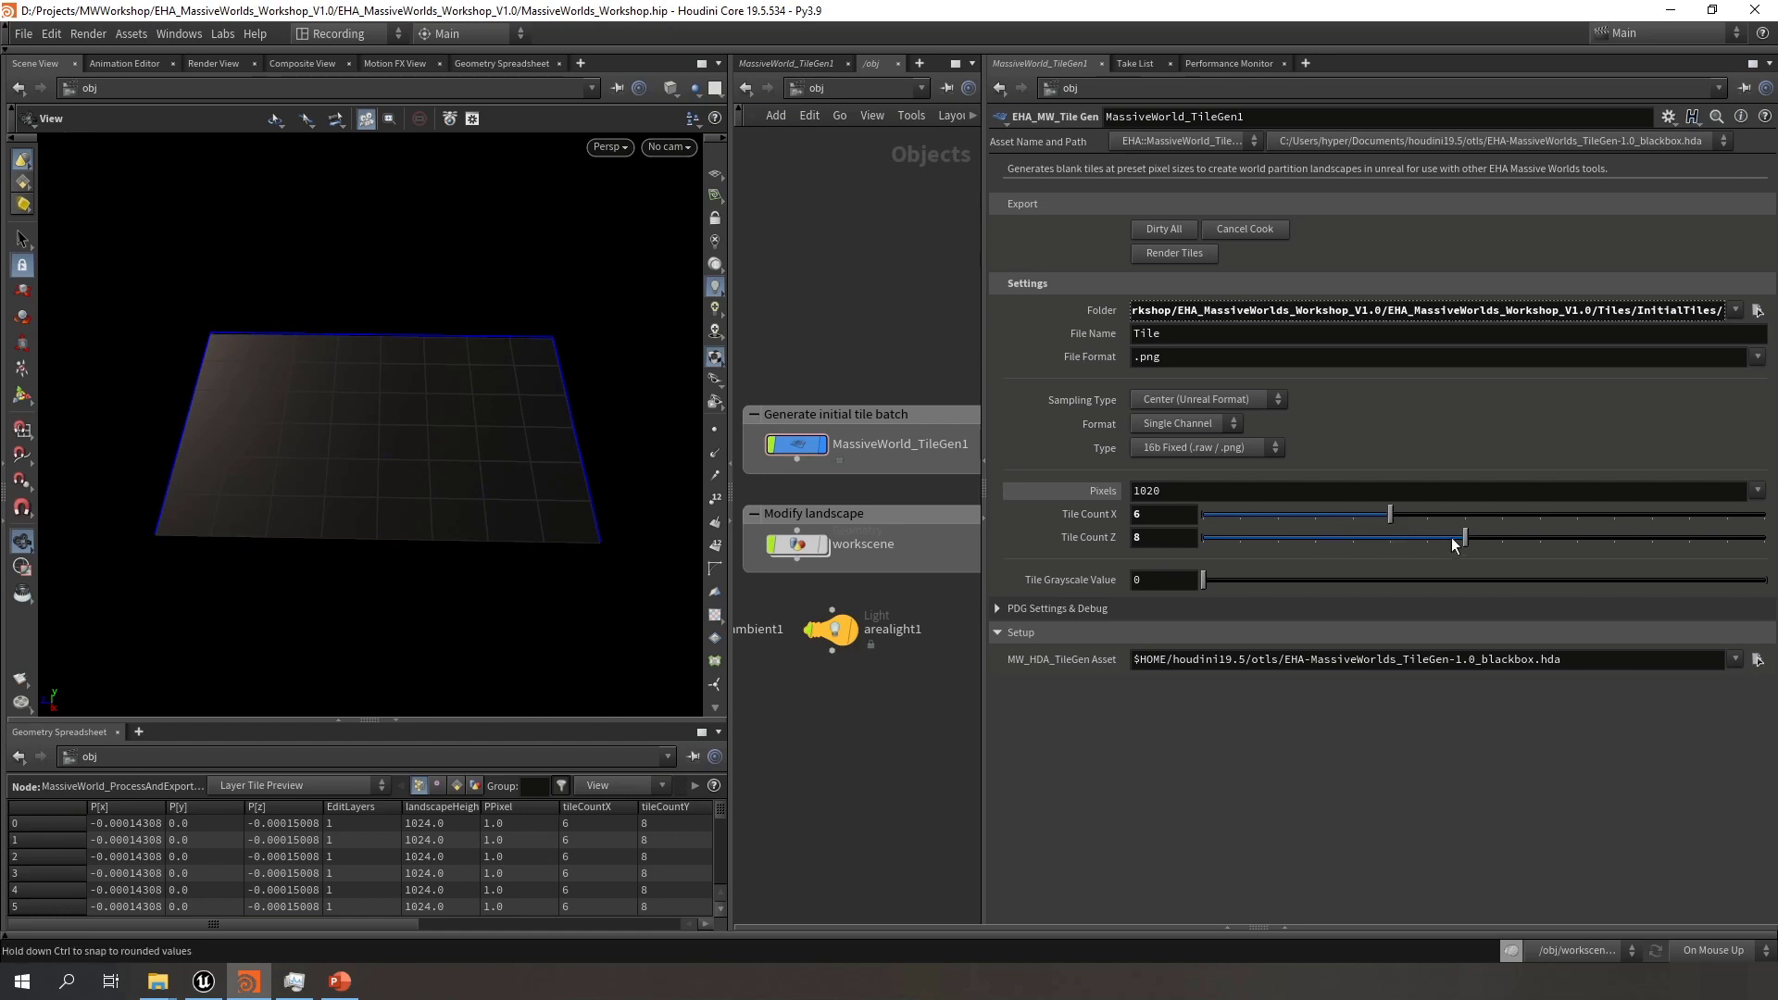
# Try different Tile Count X and Z values, starting at 4 for X and going up to 16 by 16
pyautogui.click(1313, 515)
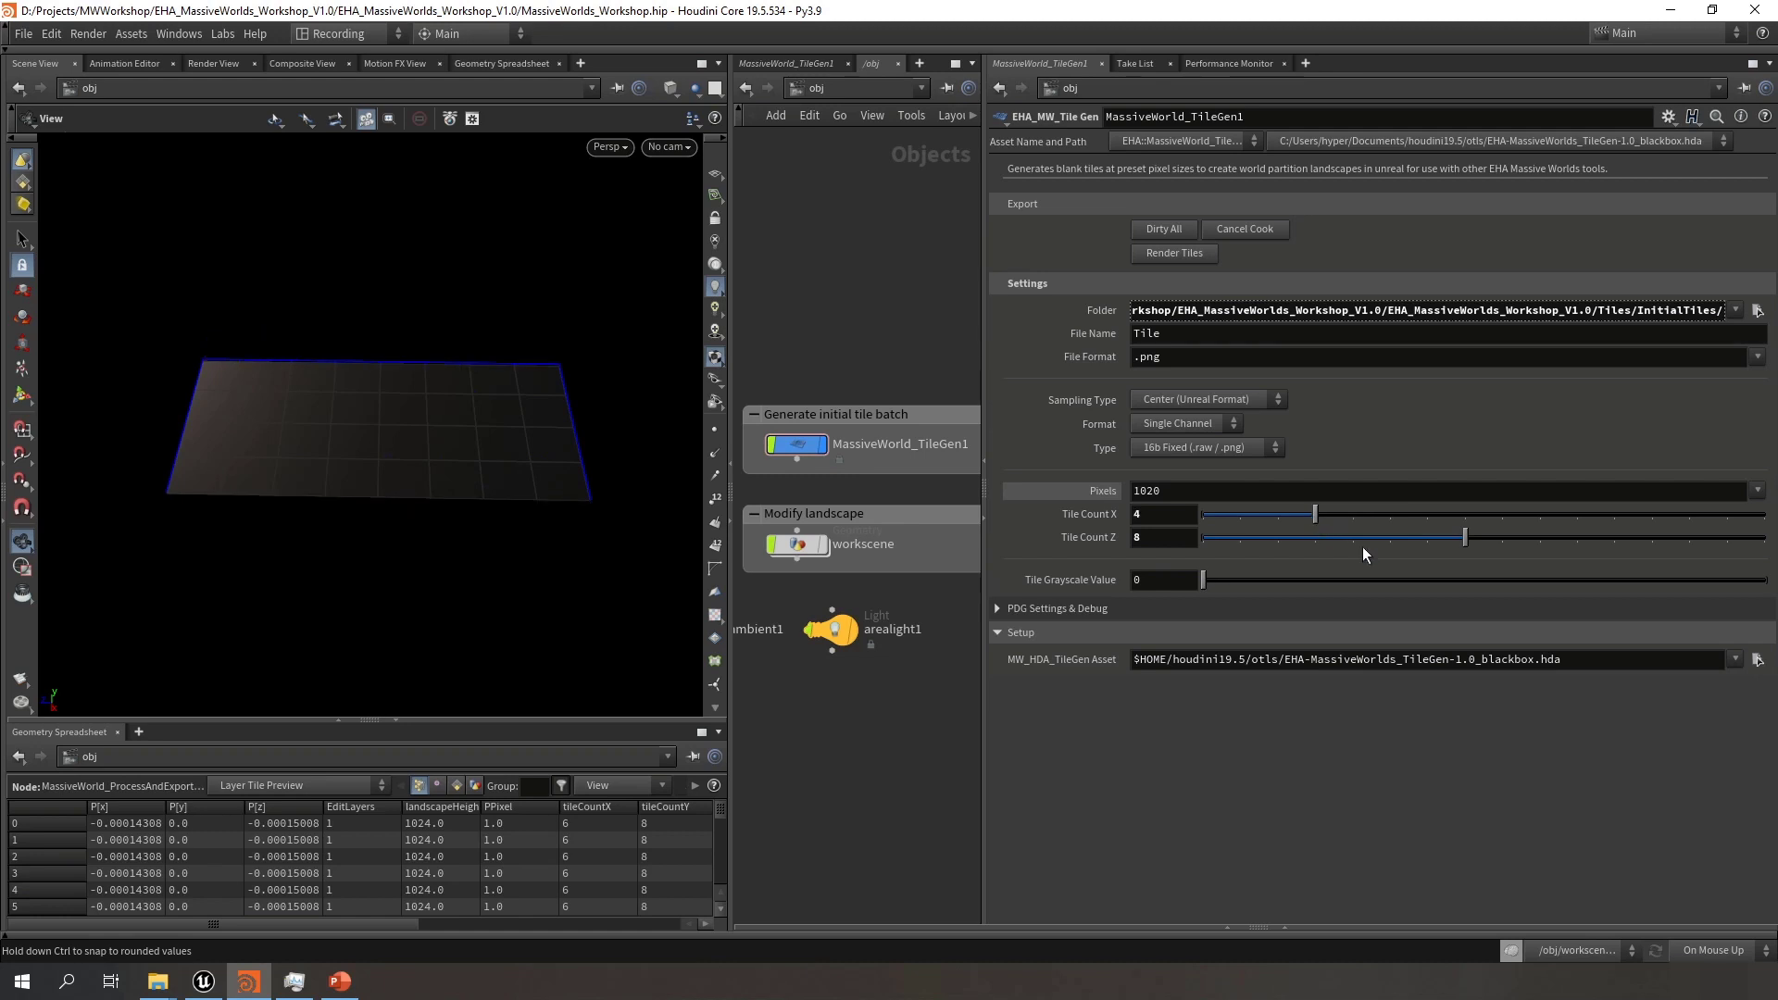
pyautogui.click(1392, 541)
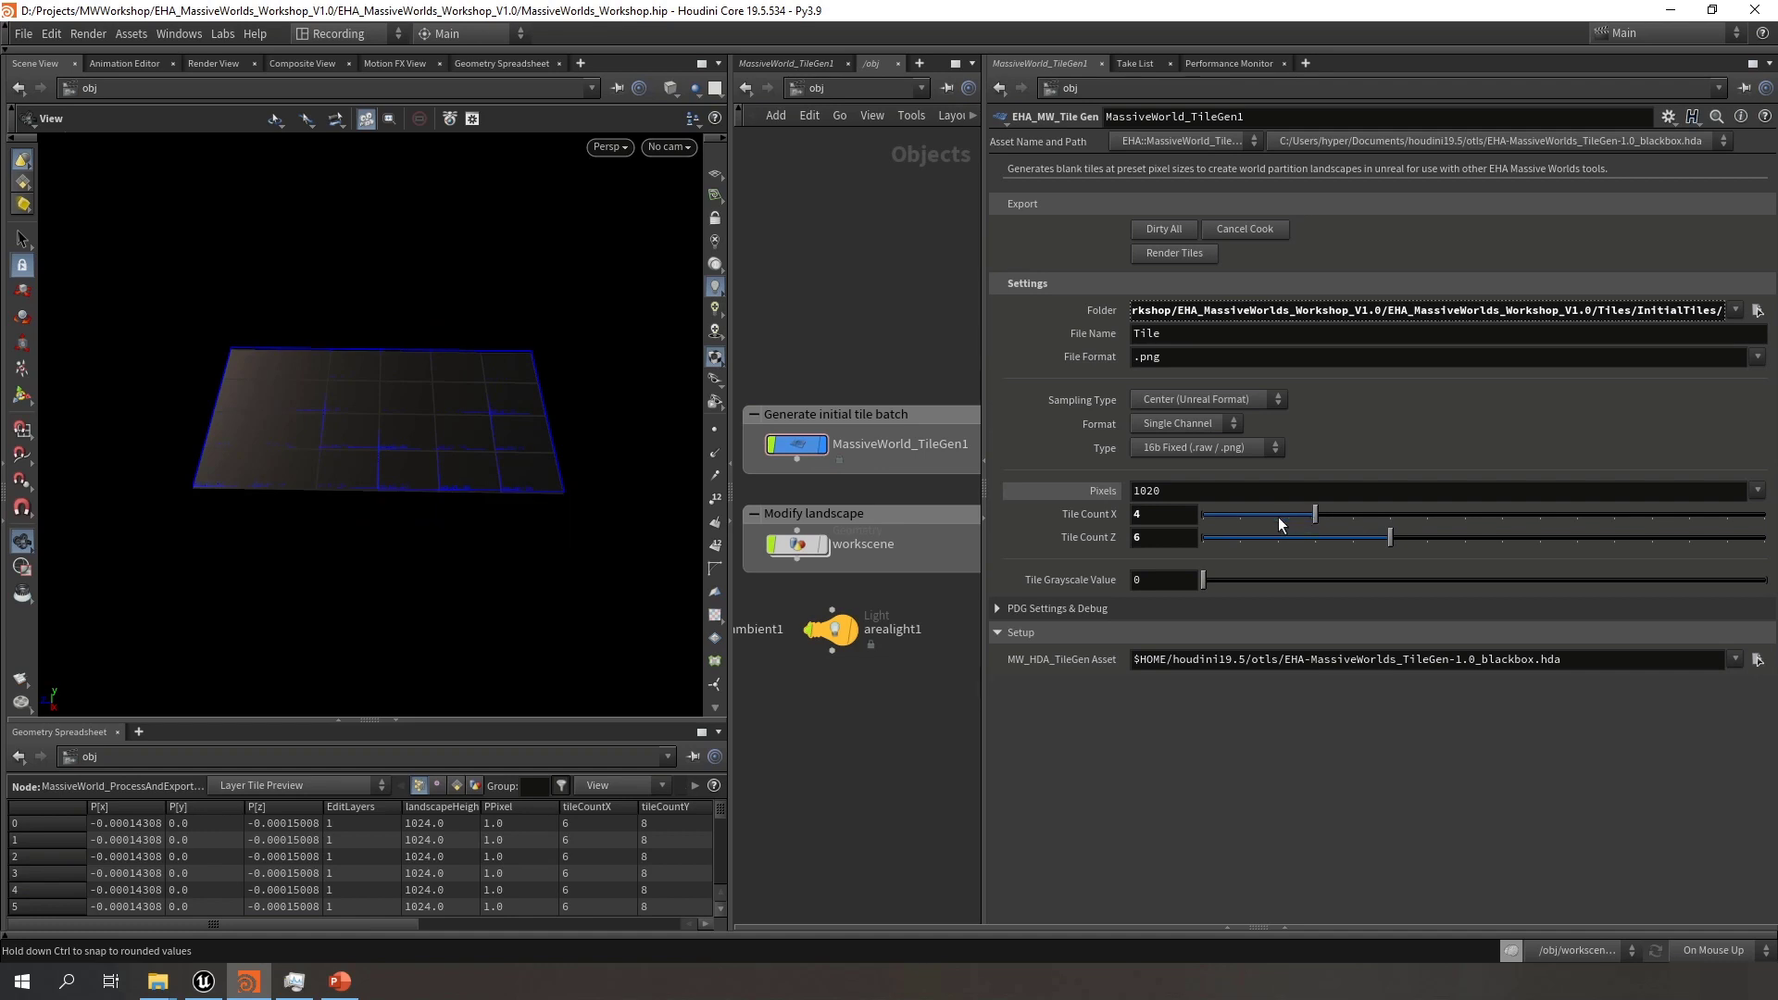
pyautogui.click(1398, 517)
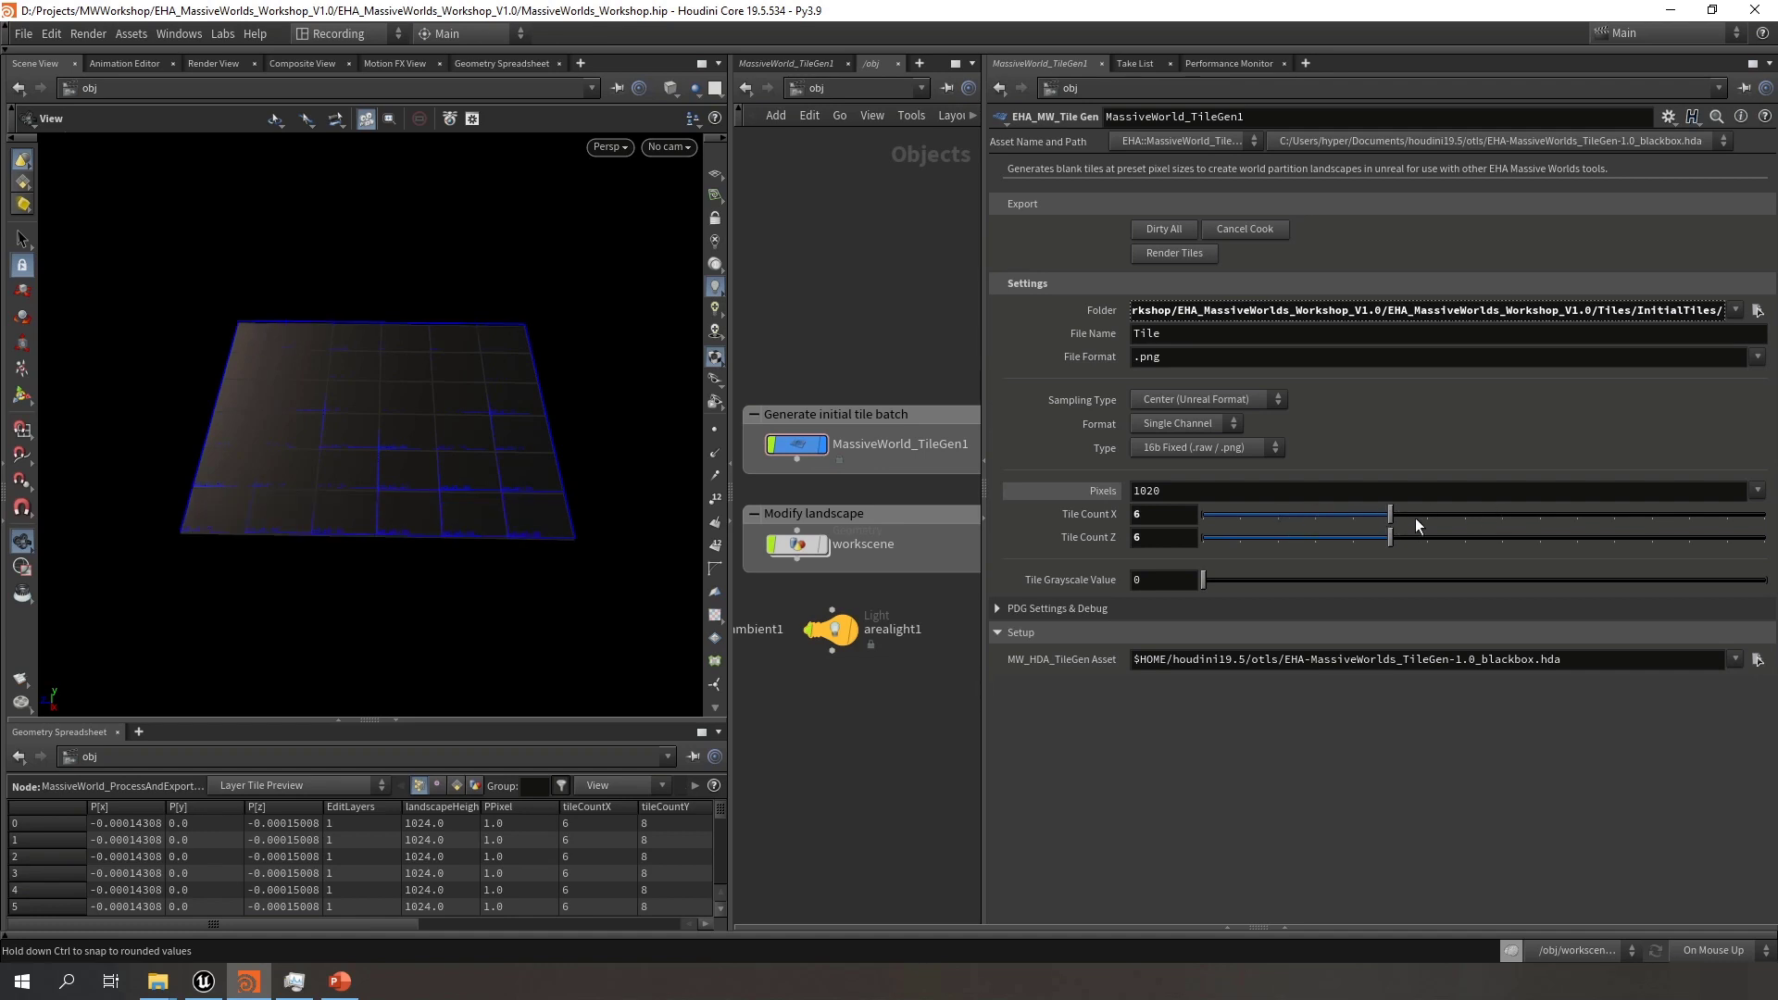
pyautogui.click(1465, 537)
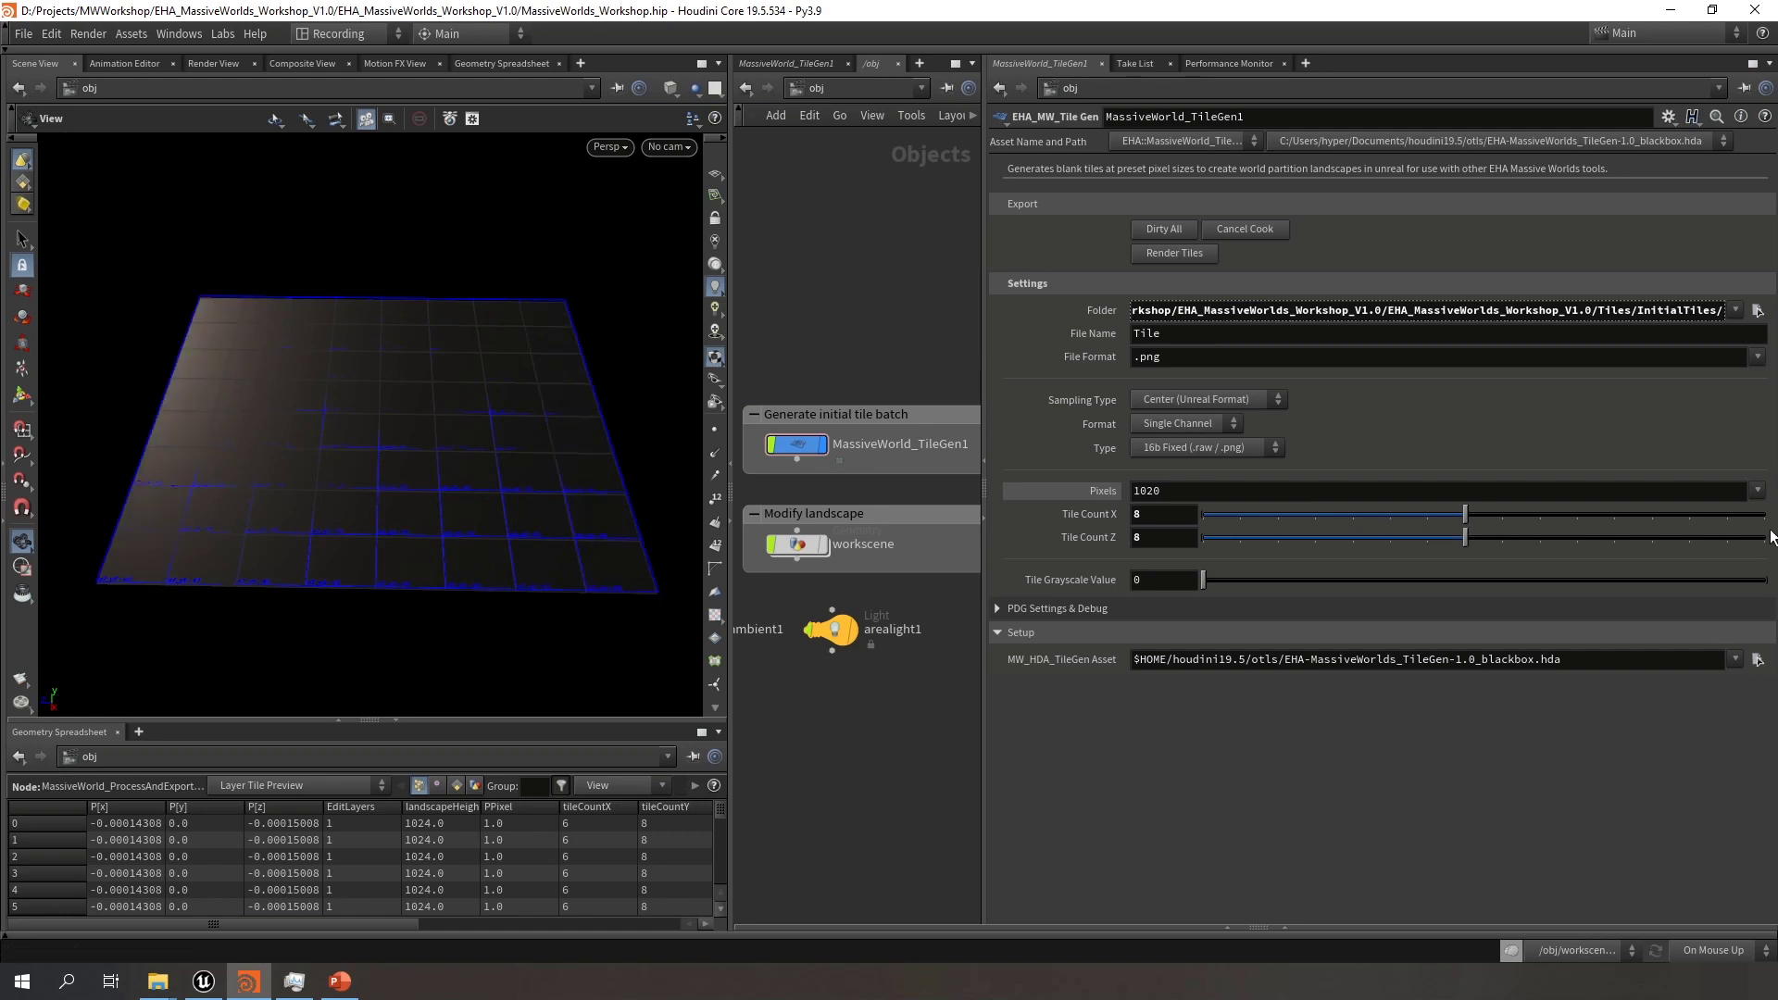
pyautogui.click(1765, 527)
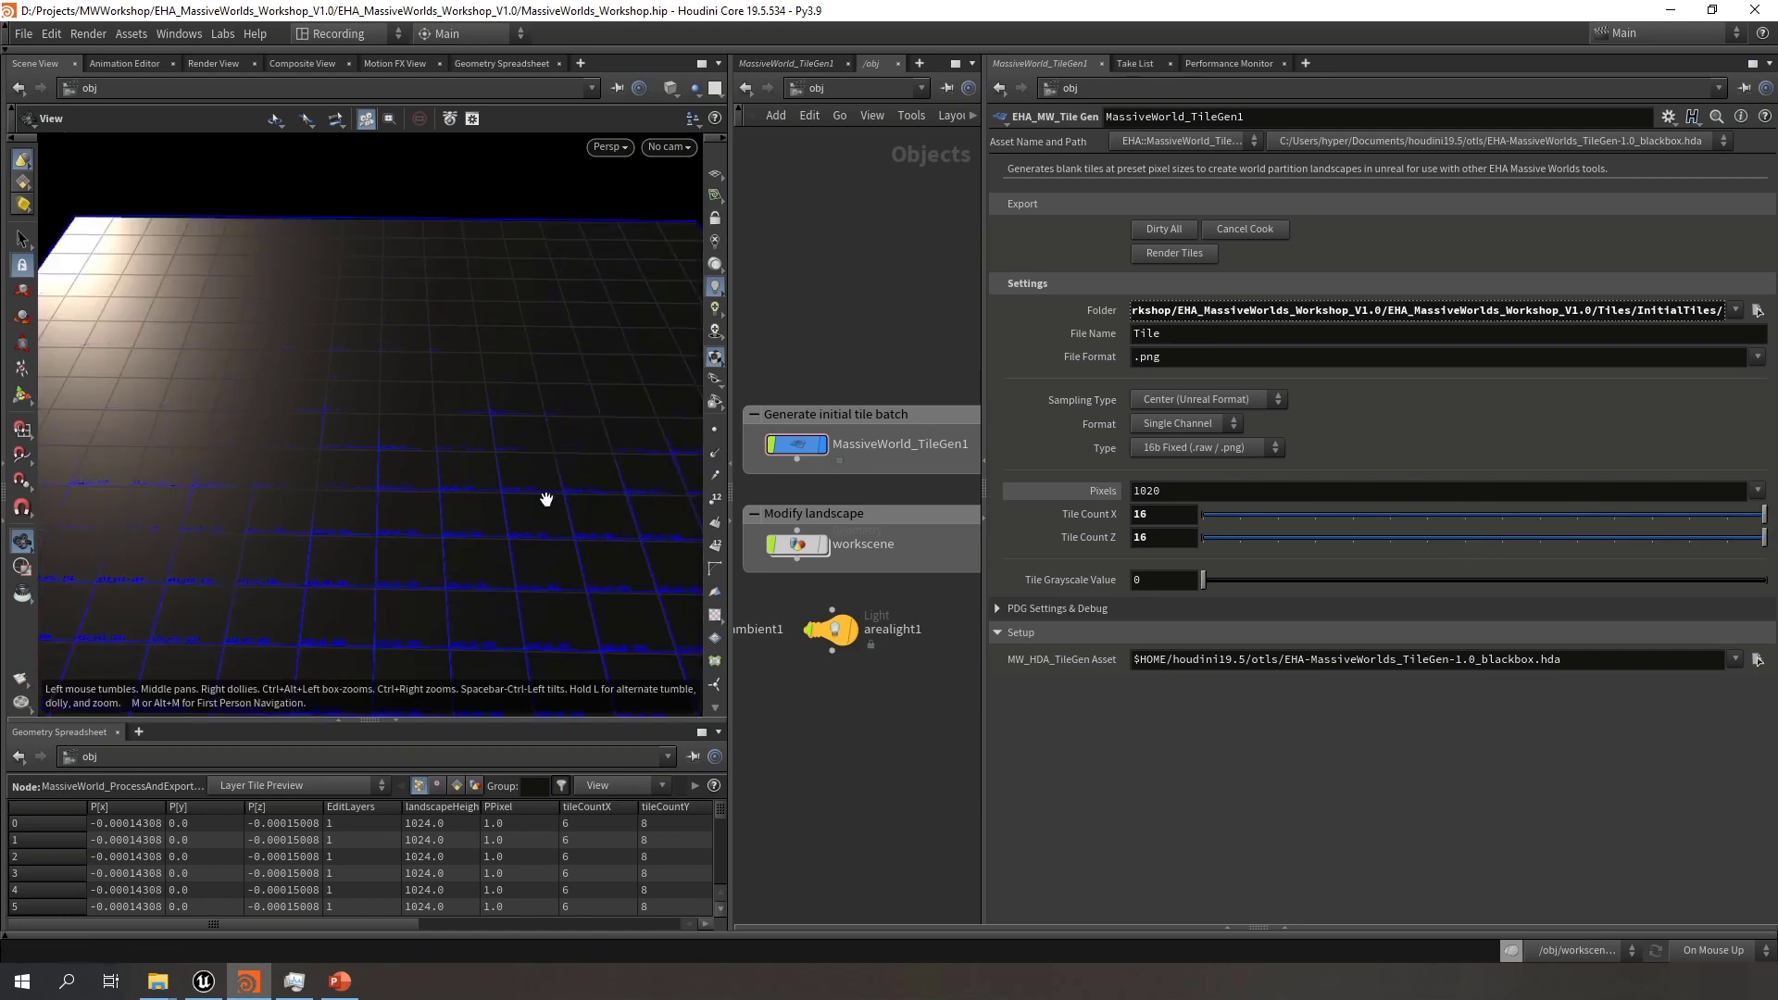
# Examine the 16 by 16 tile grid from several angles against its tile count and pixel settings
pyautogui.moveTo(526, 515); pyautogui.dragTo(87, 500, button='right')
pyautogui.moveTo(477, 501); pyautogui.dragTo(337, 464, button='middle')
pyautogui.moveTo(337, 464); pyautogui.dragTo(477, 479, button='right')
pyautogui.moveTo(366, 449); pyautogui.dragTo(383, 458, button='middle')
pyautogui.moveTo(384, 458); pyautogui.dragTo(548, 422)
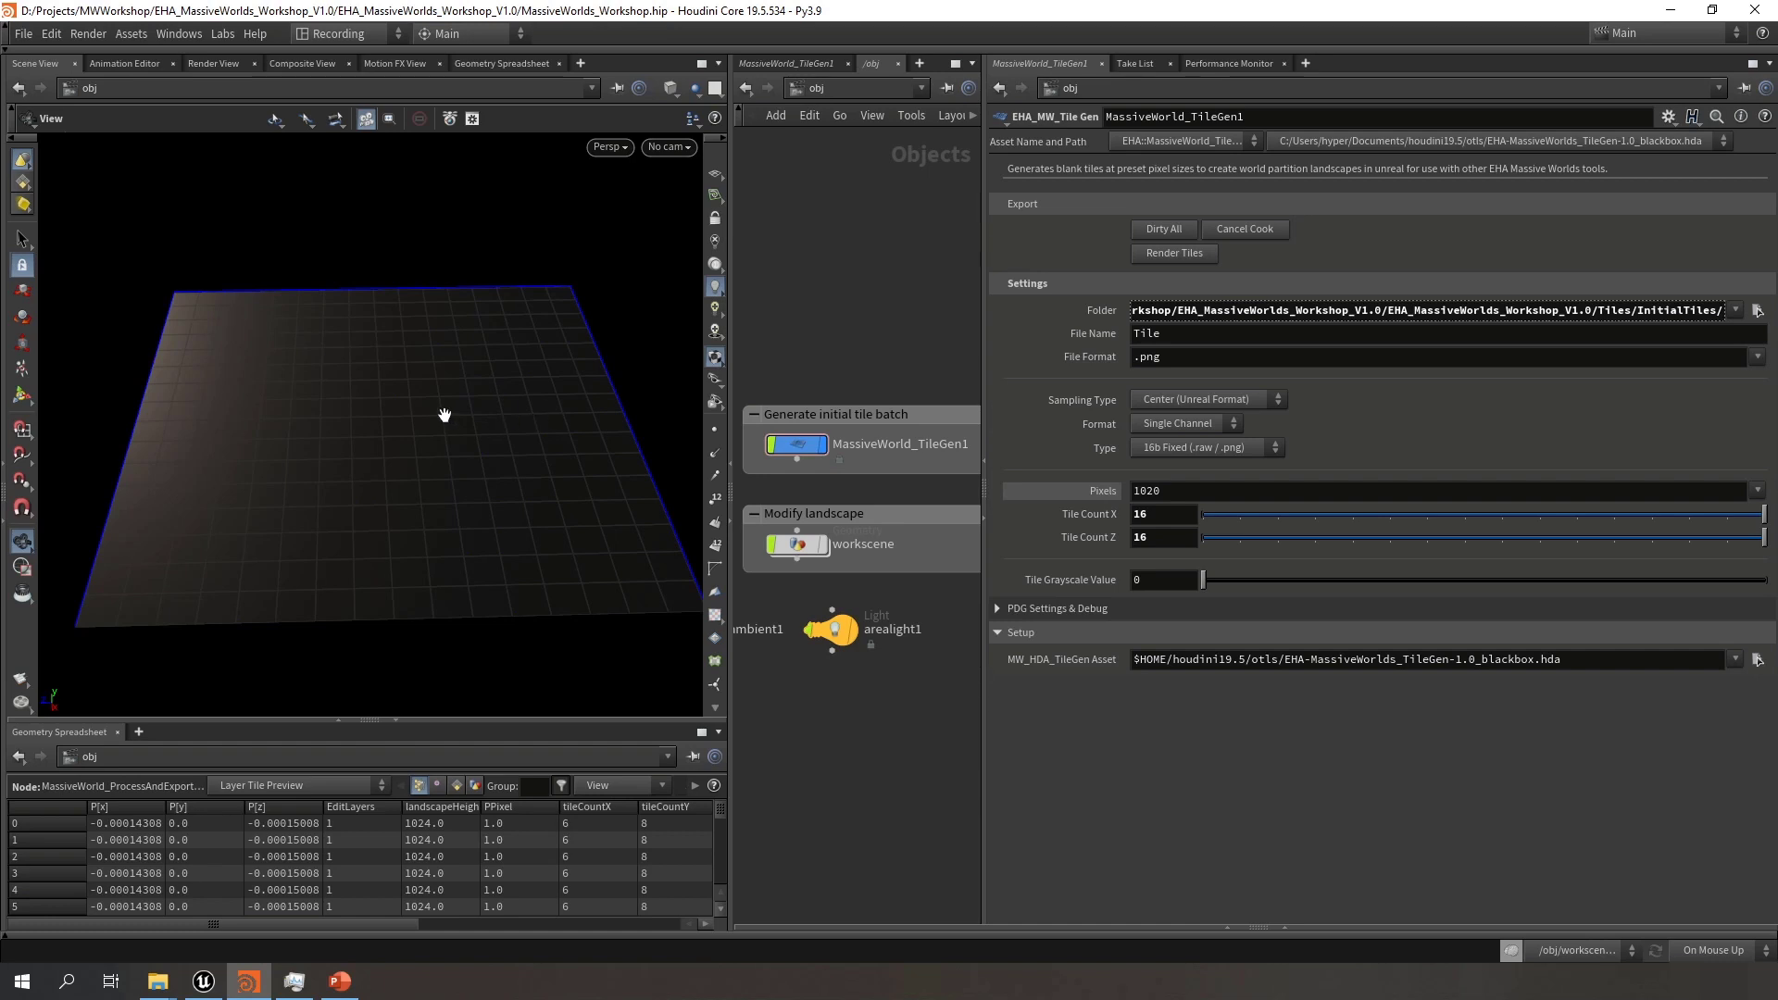
pyautogui.doubleClick(1147, 514)
pyautogui.click(1183, 492)
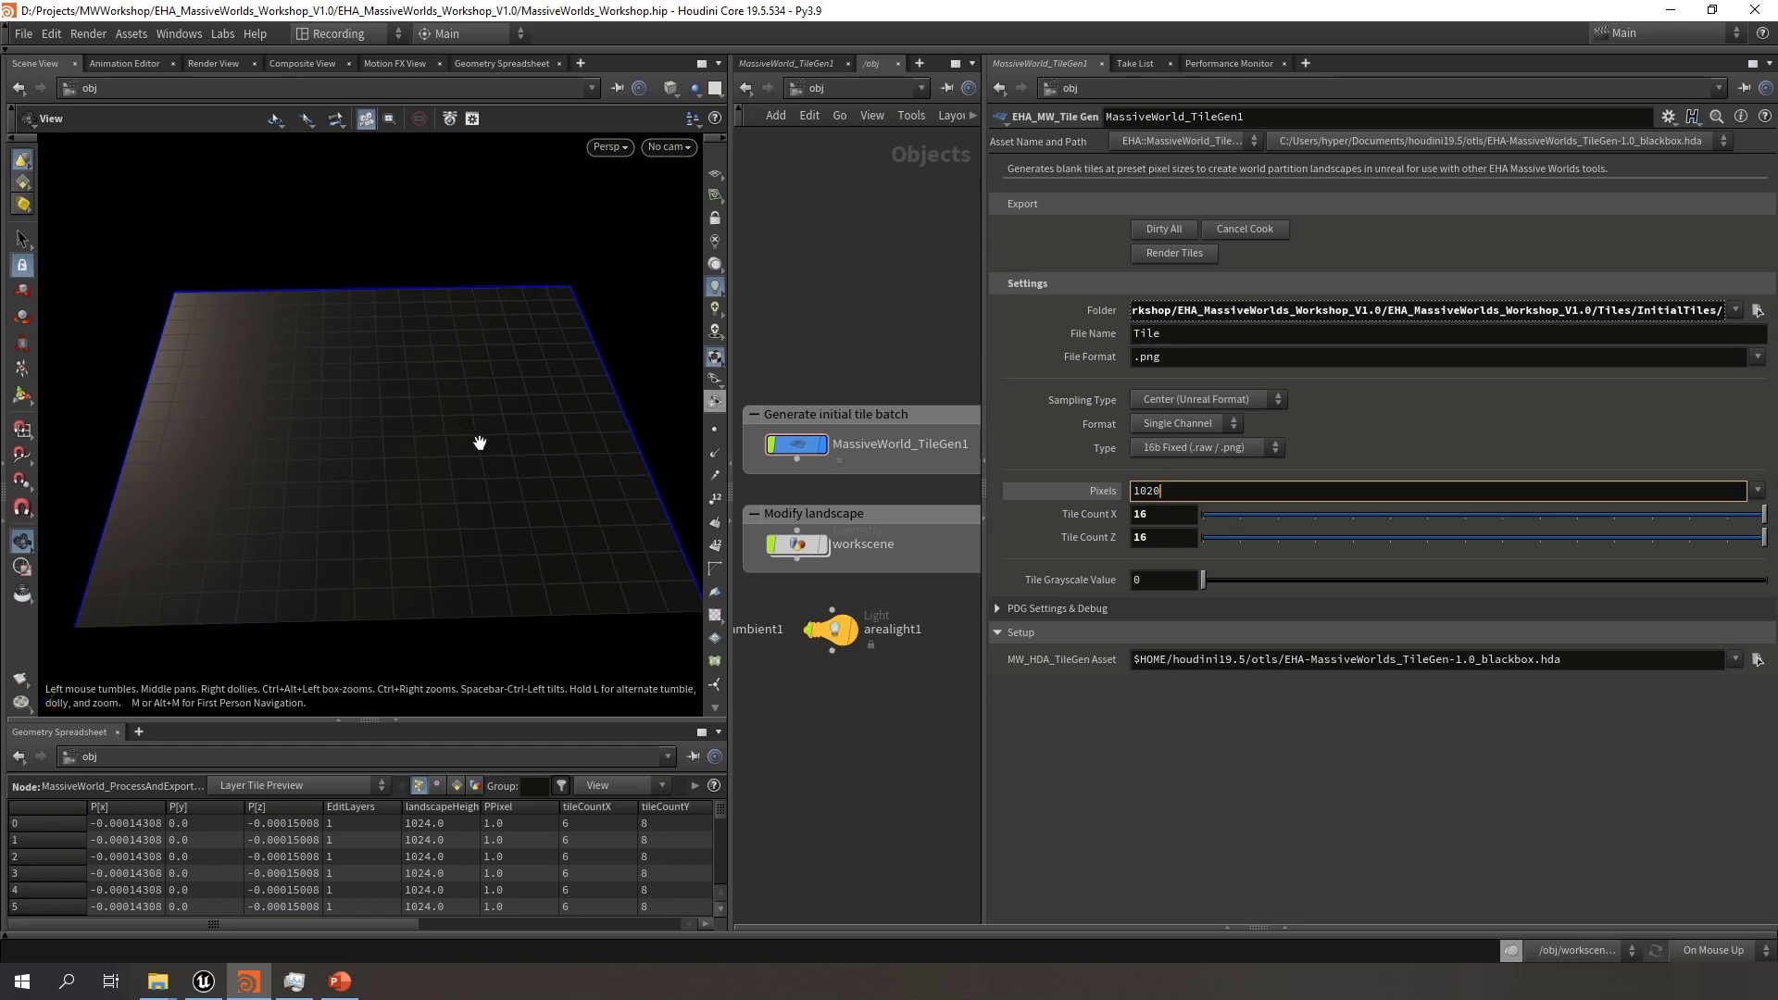
pyautogui.scroll(-2, 491, 422)
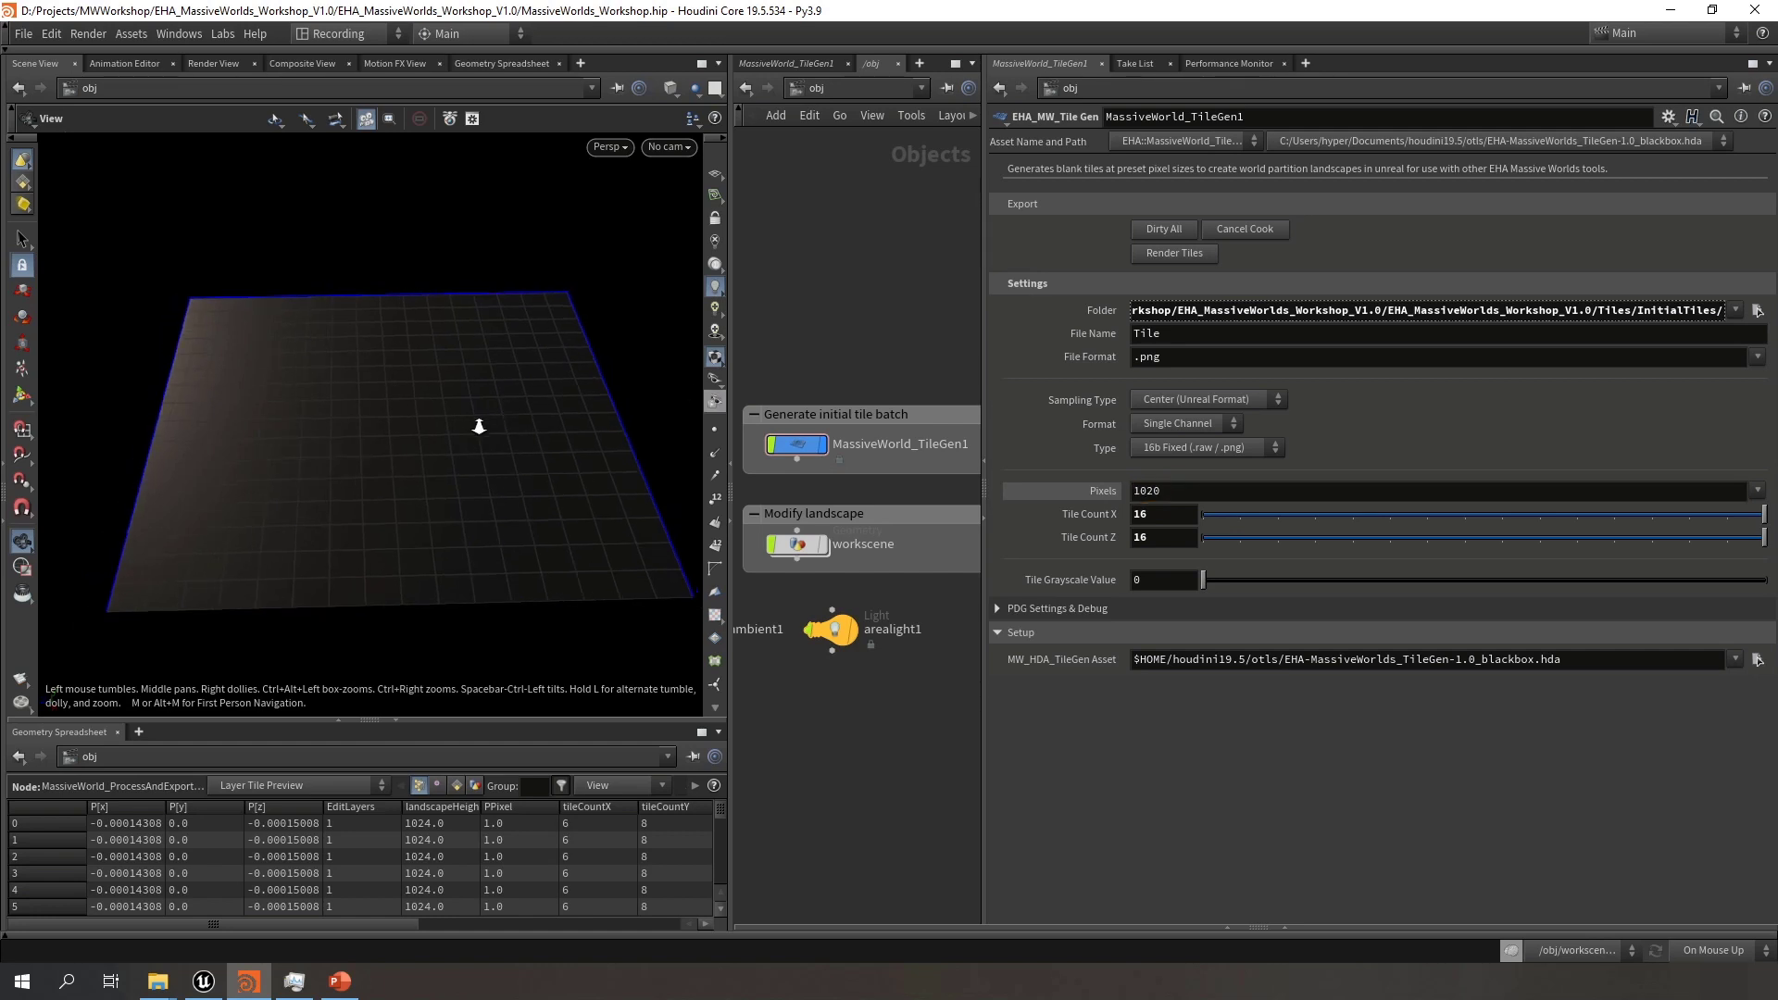
pyautogui.moveTo(487, 430)
pyautogui.mouseDown()
pyautogui.moveTo(441, 449)
pyautogui.moveTo(469, 458)
pyautogui.mouseUp()
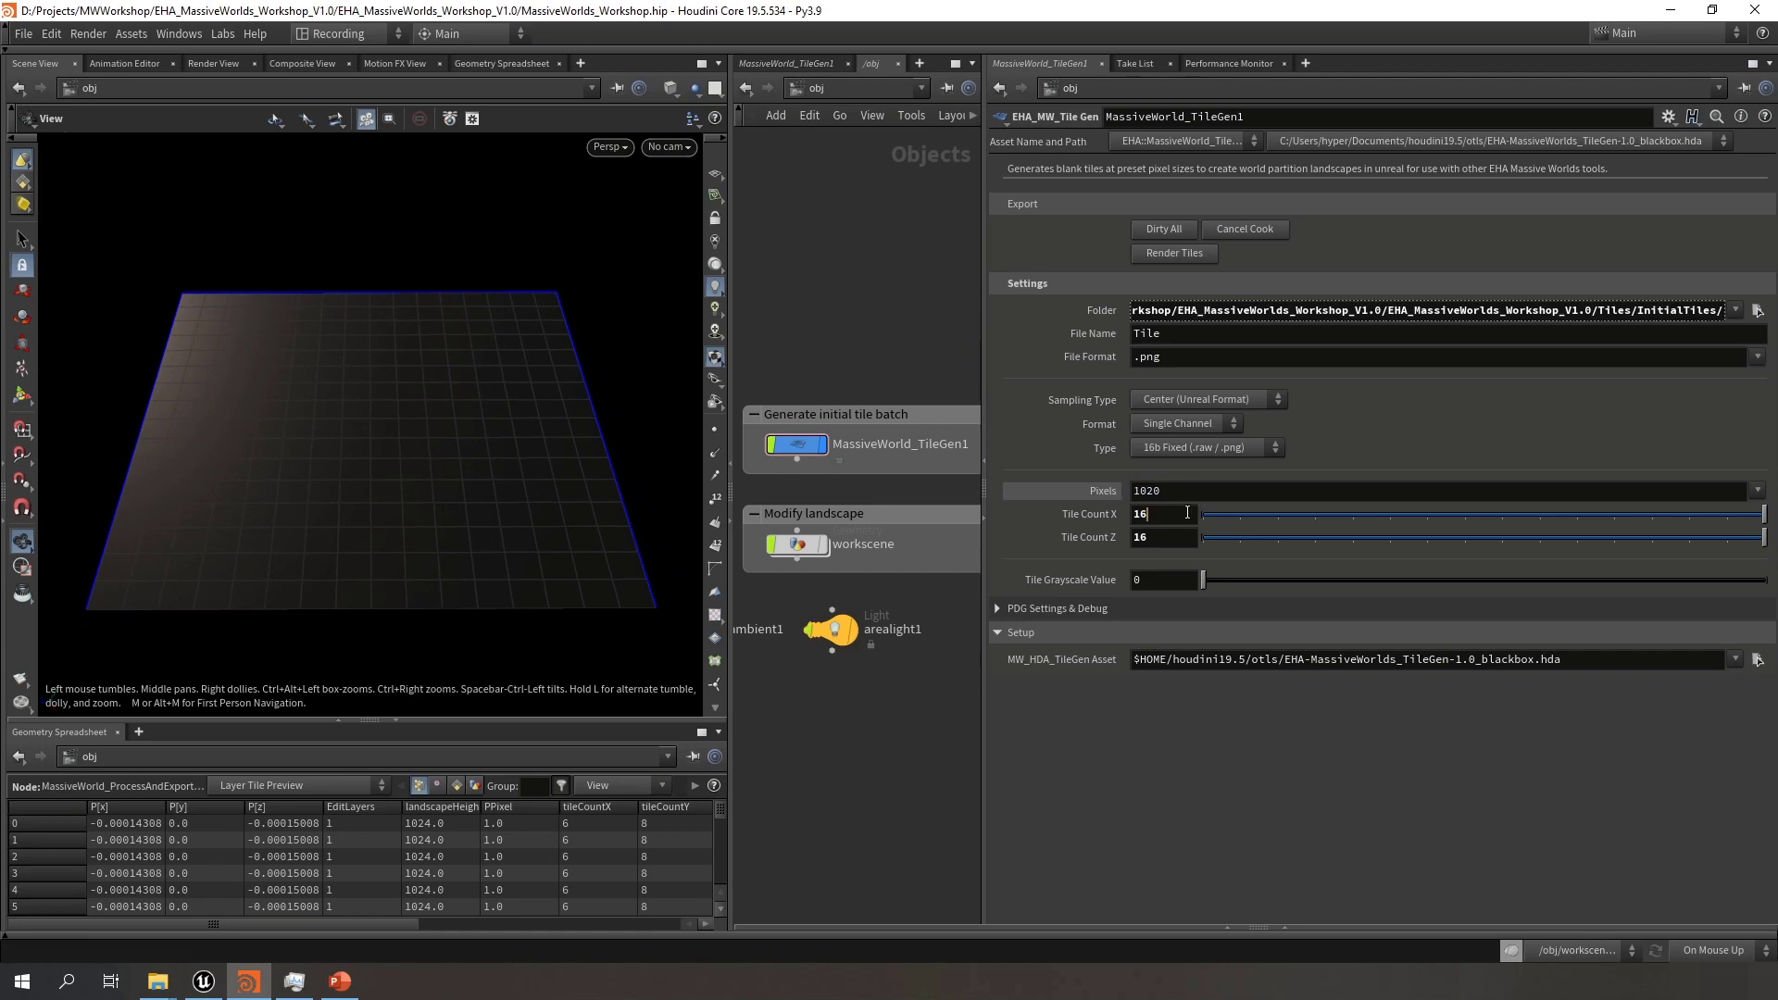
# Set Tile Count X to 6 and Tile Count Z to 8, and frame the grid
pyautogui.click(1056, 514)
pyautogui.write('6')
pyautogui.press('Return')
pyautogui.click(1179, 540)
pyautogui.write('8')
pyautogui.press('Return')
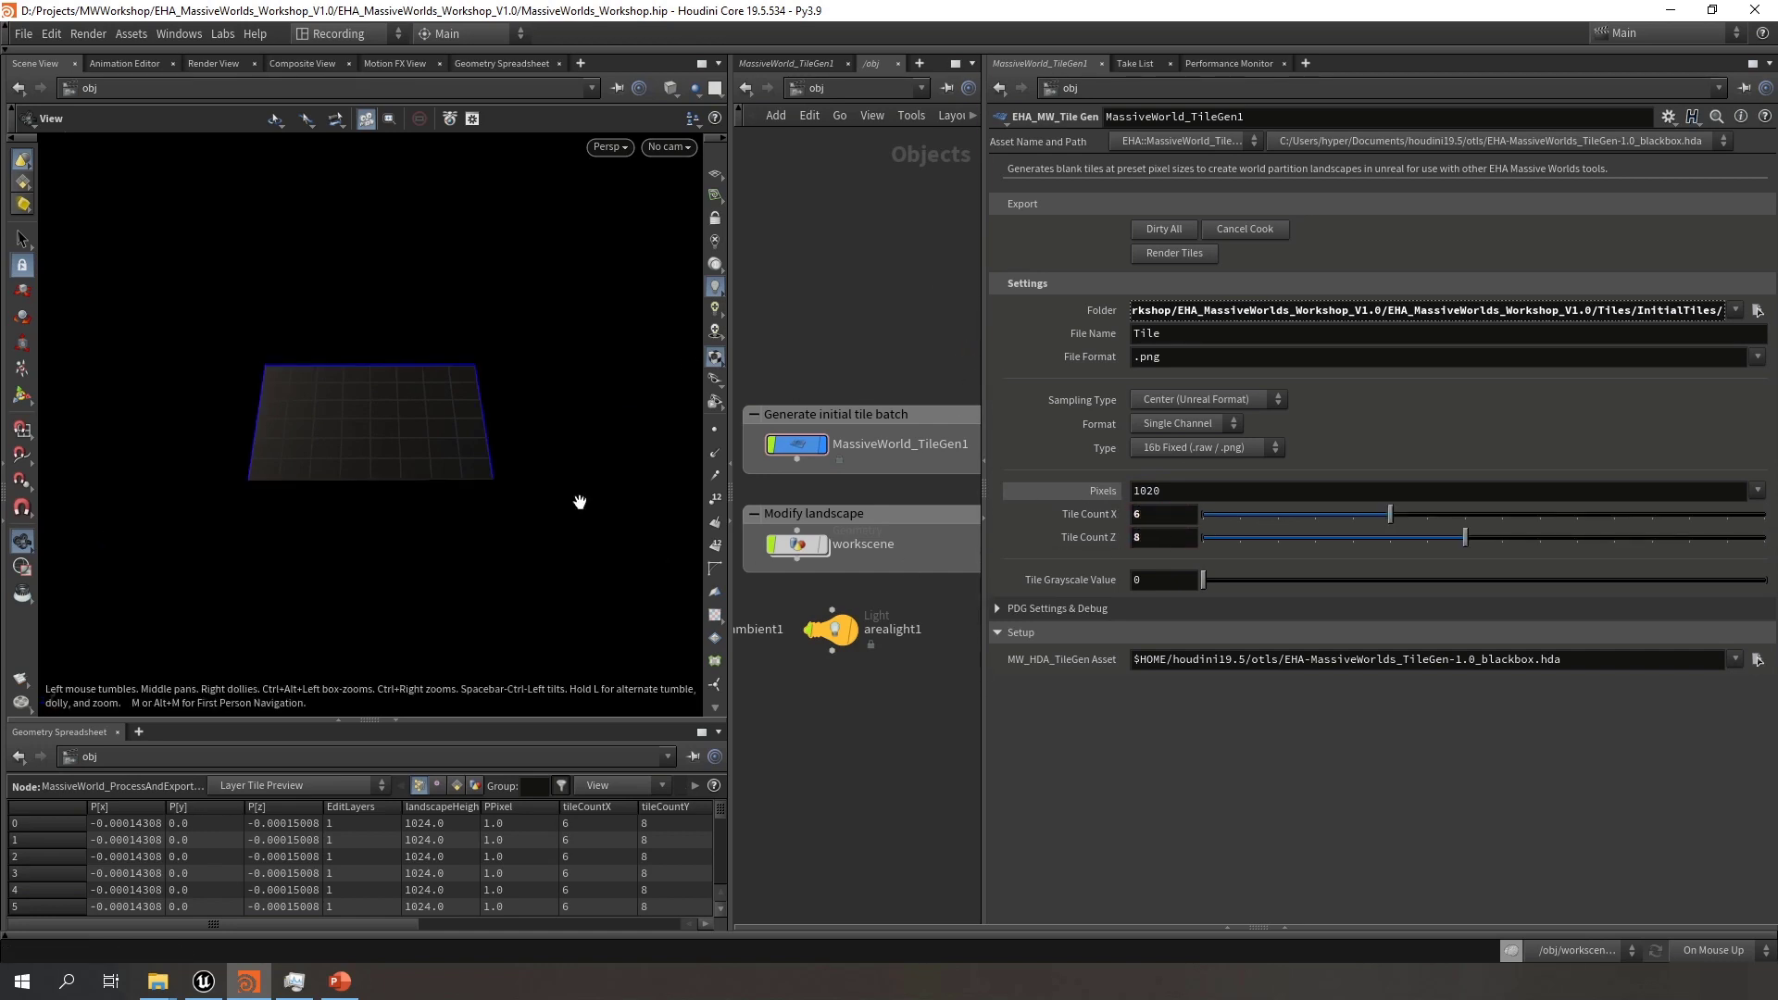
pyautogui.moveTo(495, 408); pyautogui.dragTo(528, 394, button='right')
pyautogui.moveTo(413, 405); pyautogui.dragTo(427, 416, button='middle')
pyautogui.moveTo(425, 418)
pyautogui.mouseDown()
pyautogui.moveTo(414, 445)
pyautogui.moveTo(409, 426)
pyautogui.mouseUp()
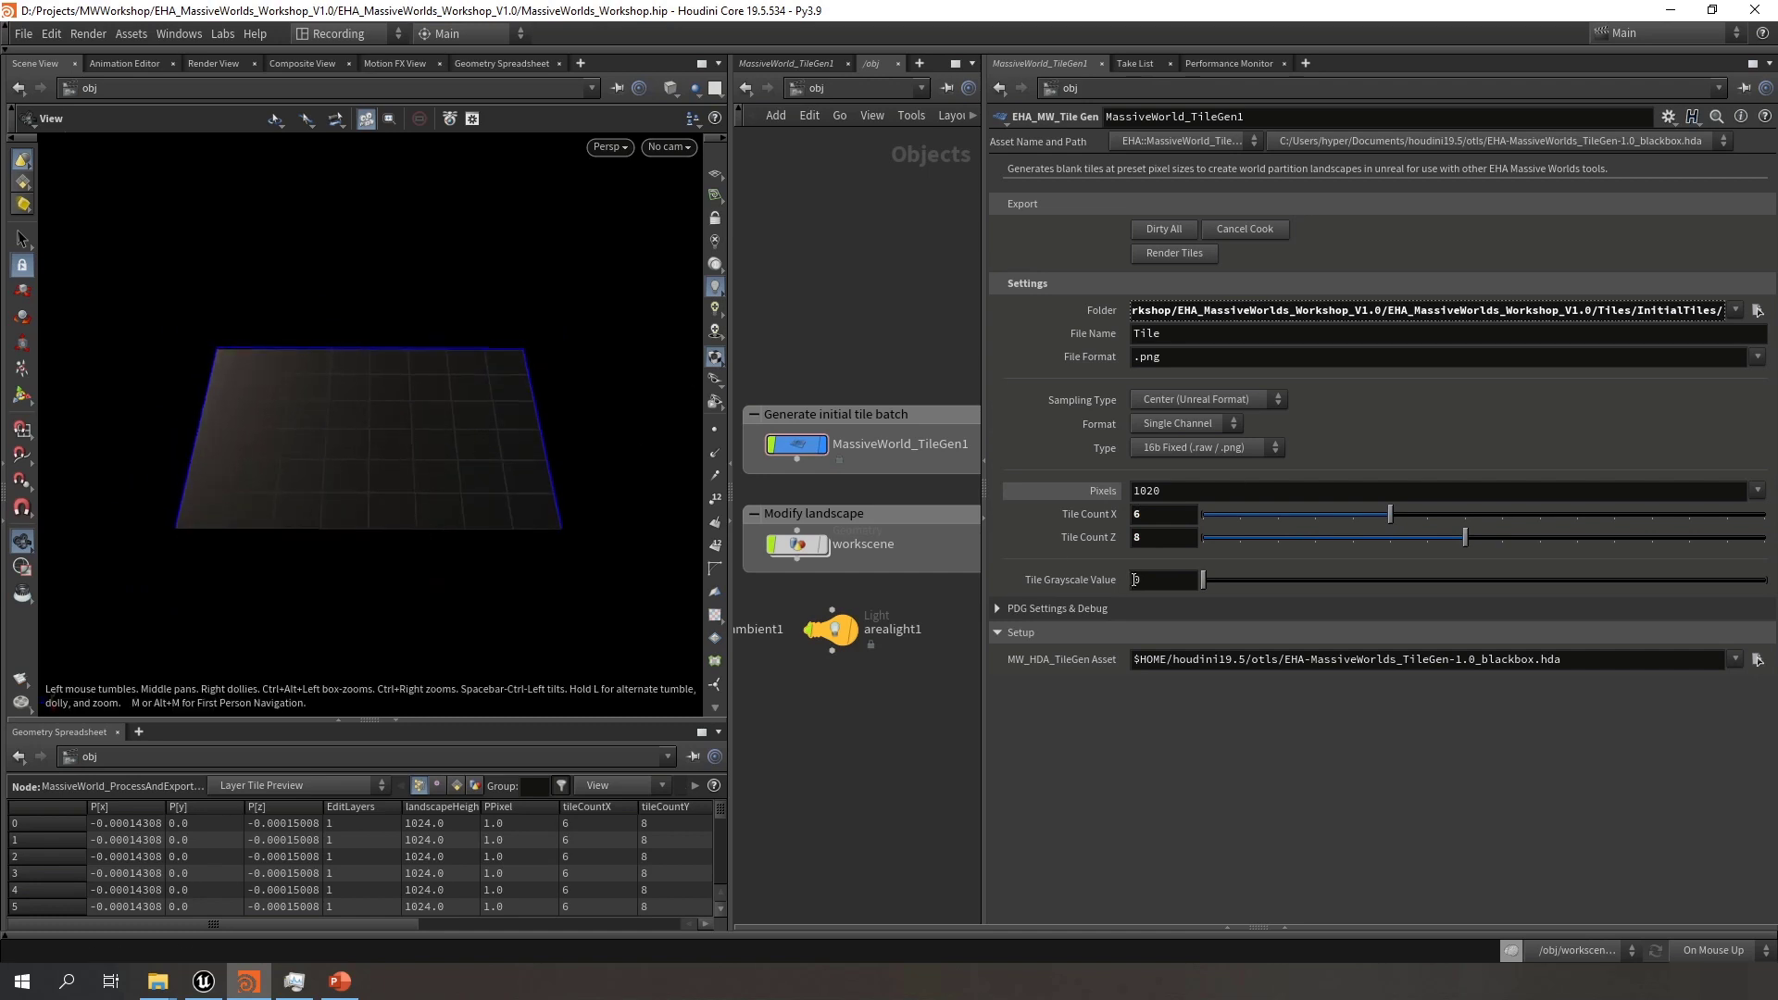
# Try brighter and darker Tile Grayscale Values on the grid, then return the value to 0
pyautogui.moveTo(1204, 580); pyautogui.dragTo(1764, 580)
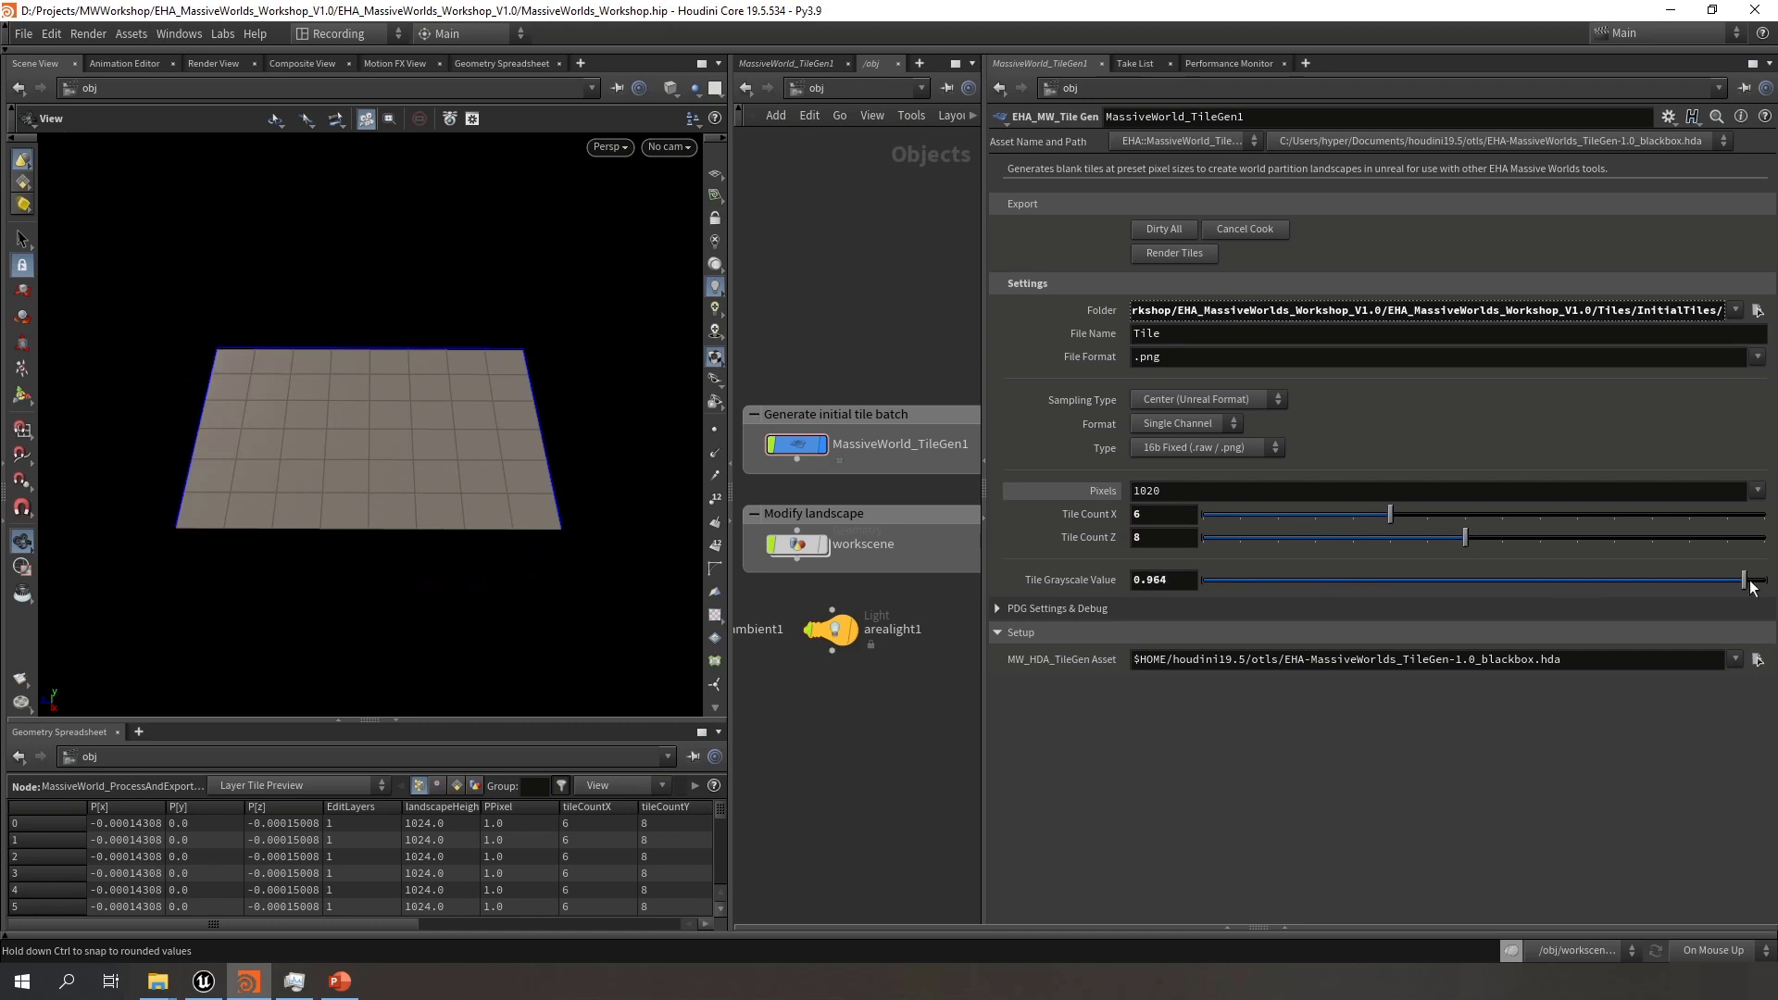
pyautogui.moveTo(1516, 588); pyautogui.dragTo(1302, 587)
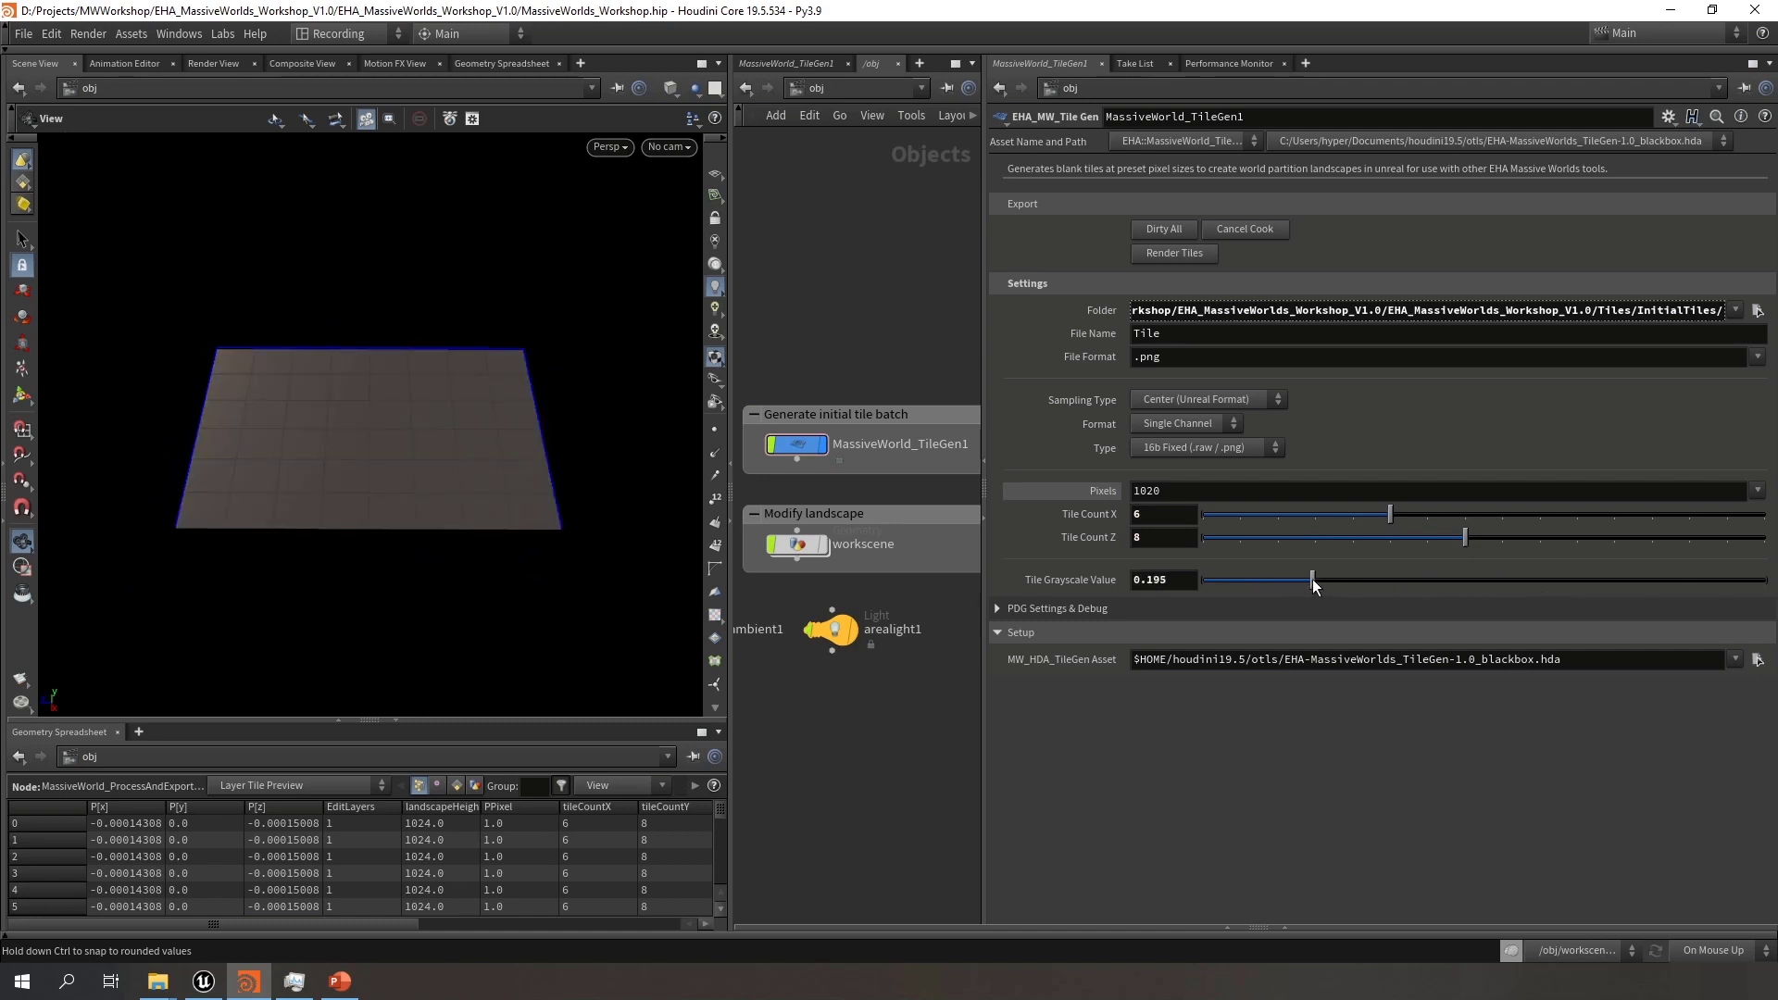
pyautogui.moveTo(1127, 585); pyautogui.dragTo(1125, 586)
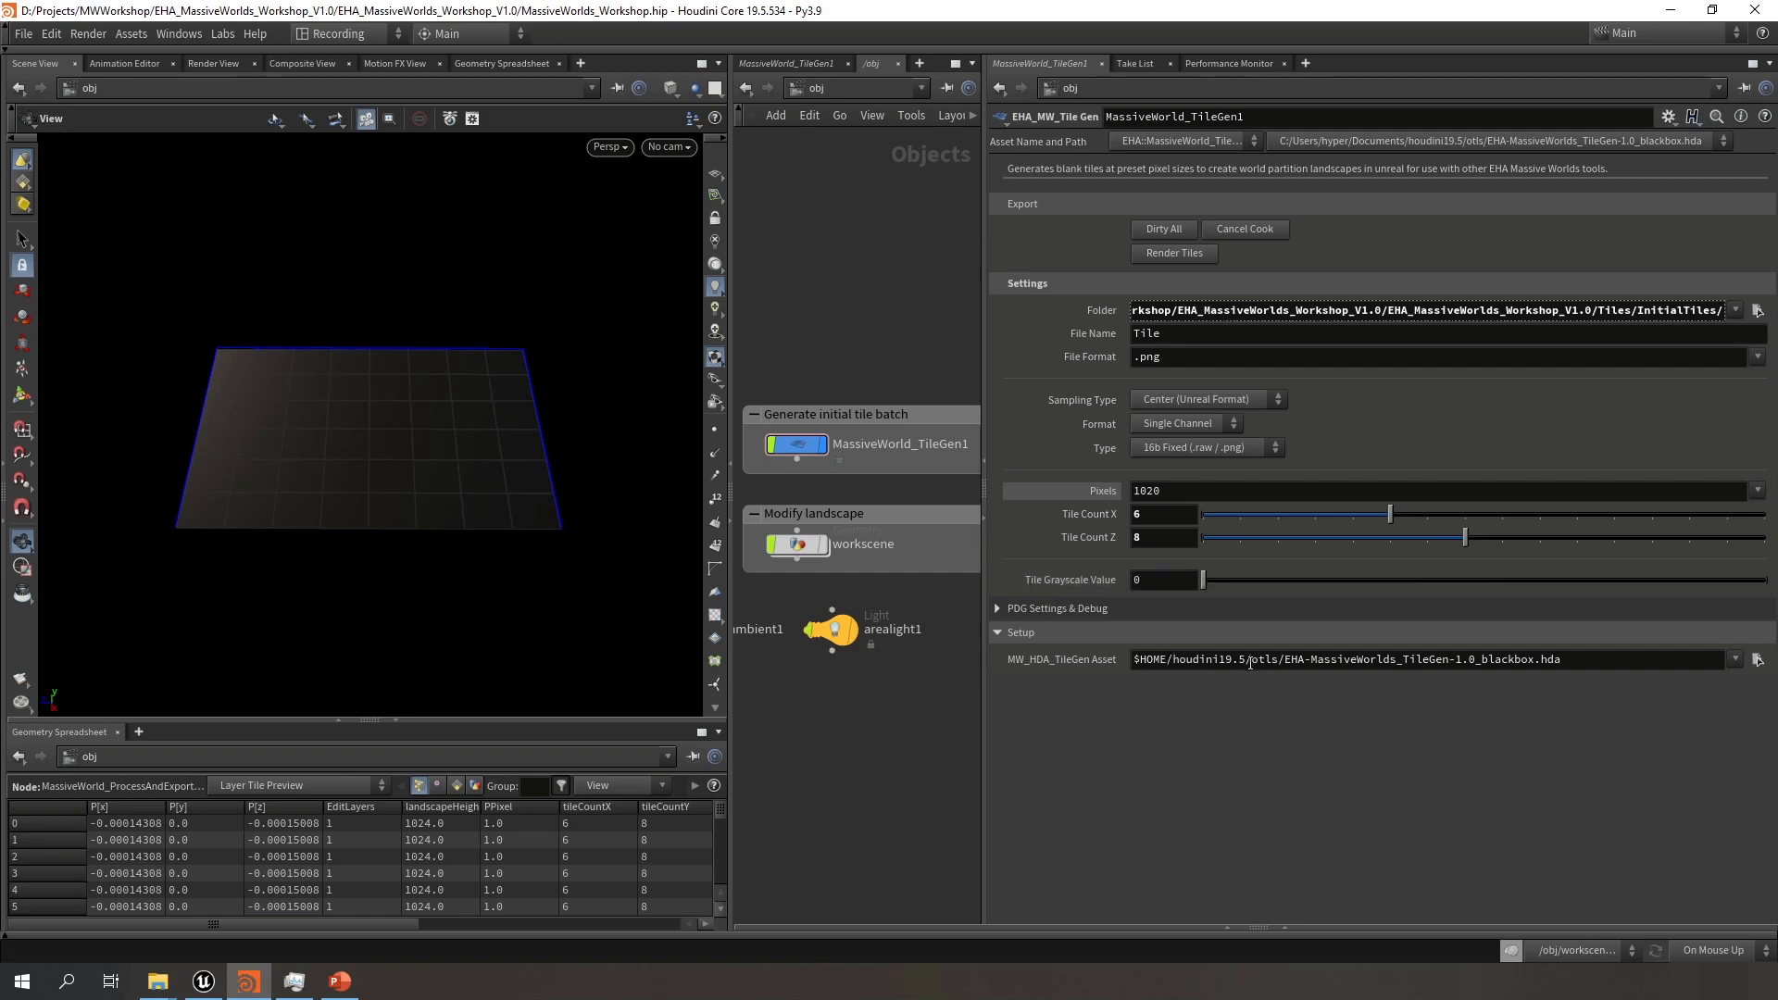
# Examine the MW_HDA_TileGen Asset path, including its houdini19.5/otls folder and HDA file name
pyautogui.moveTo(1250, 663); pyautogui.dragTo(1117, 664)
pyautogui.click(1318, 710)
pyautogui.click(1254, 661)
pyautogui.moveTo(1255, 661); pyautogui.dragTo(1169, 662)
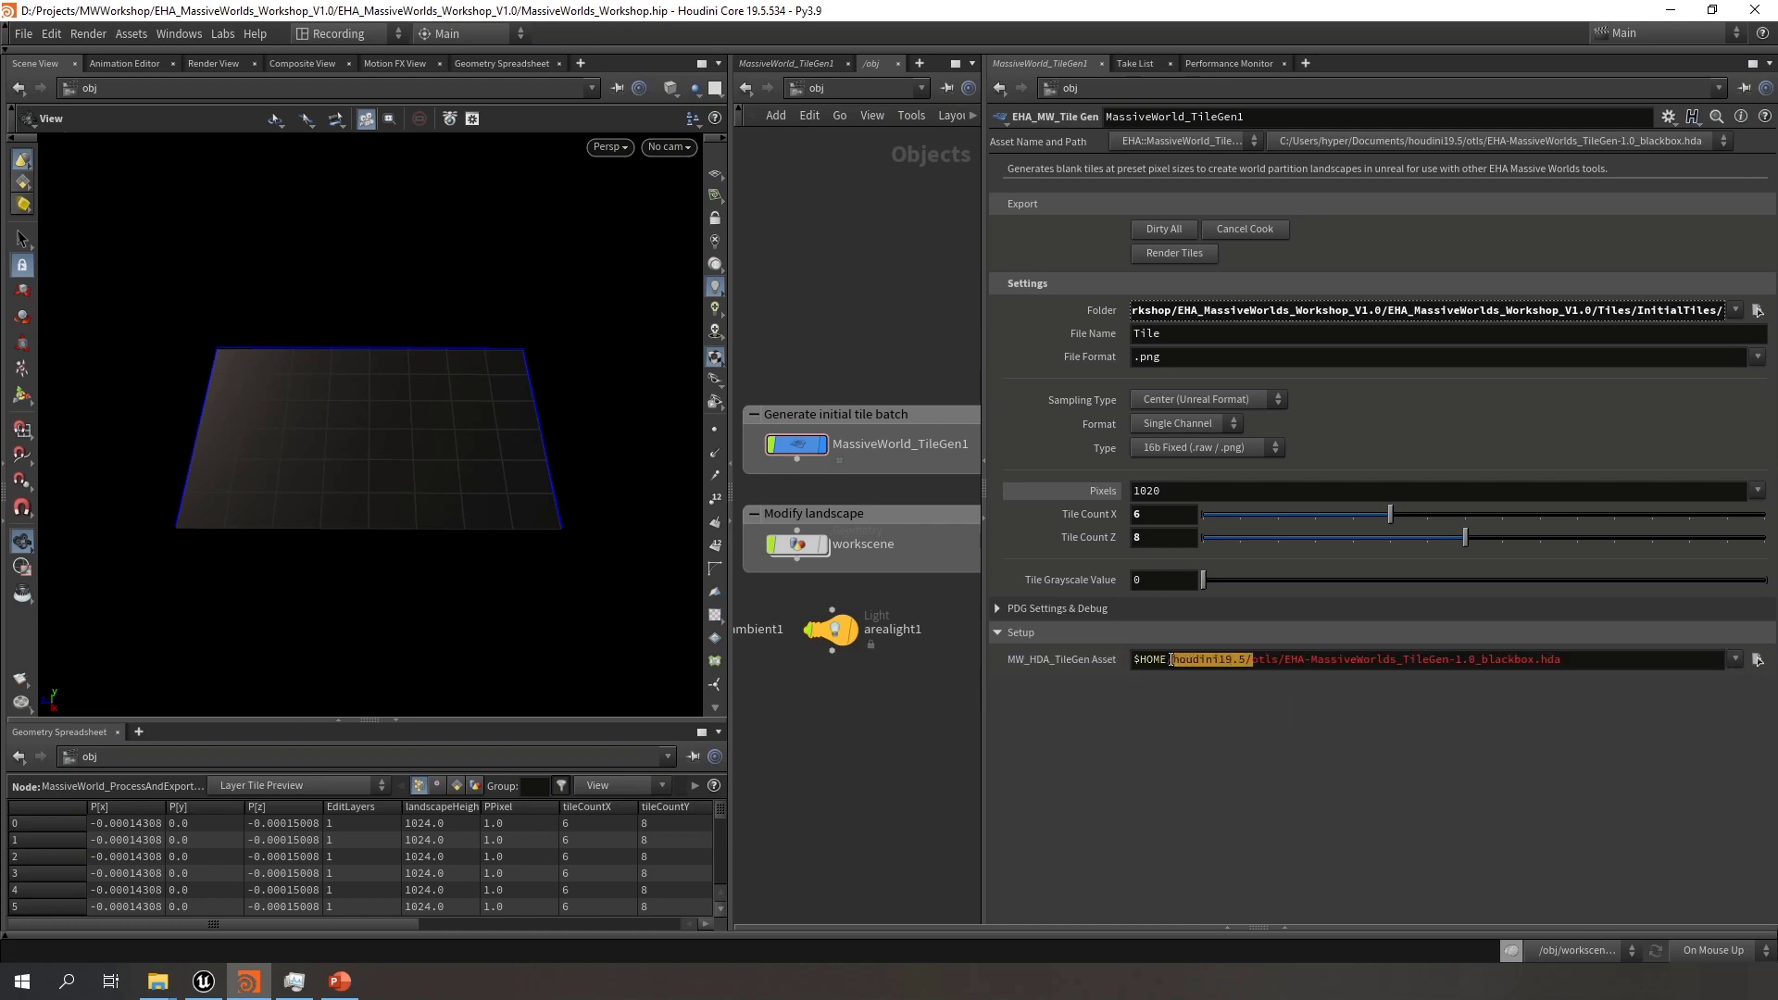
pyautogui.click(1350, 659)
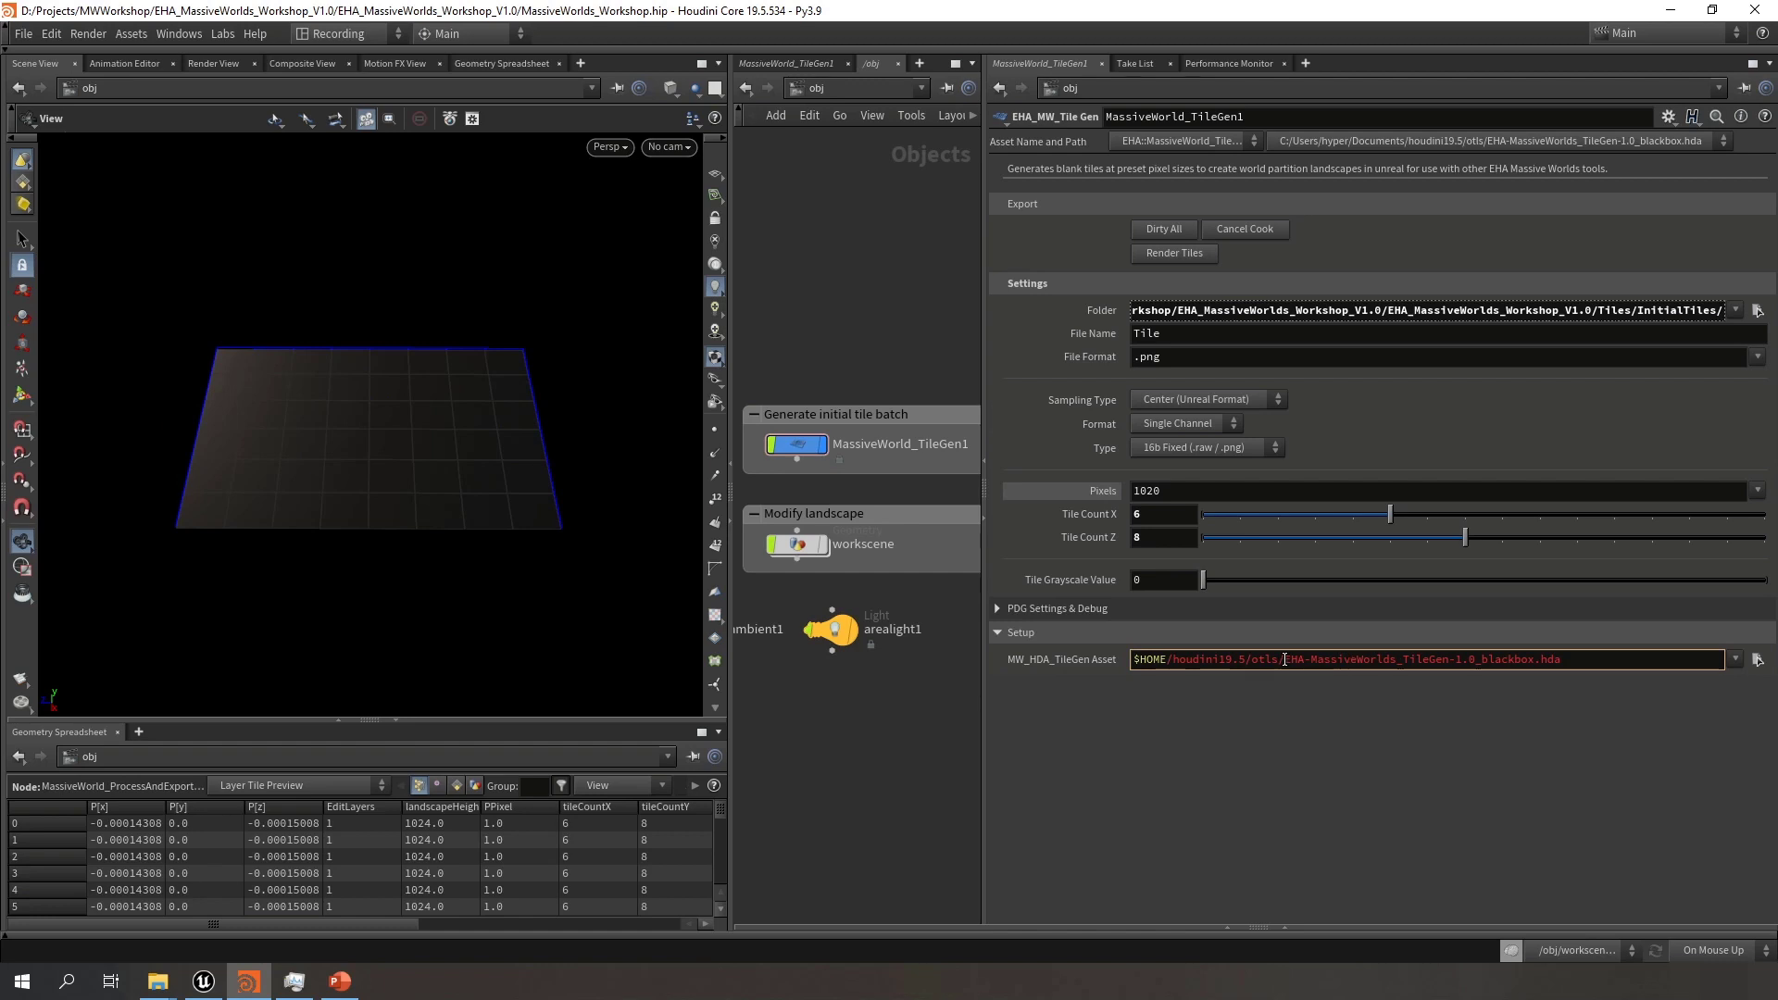
pyautogui.moveTo(1285, 659); pyautogui.dragTo(1556, 693)
pyautogui.press('Return')
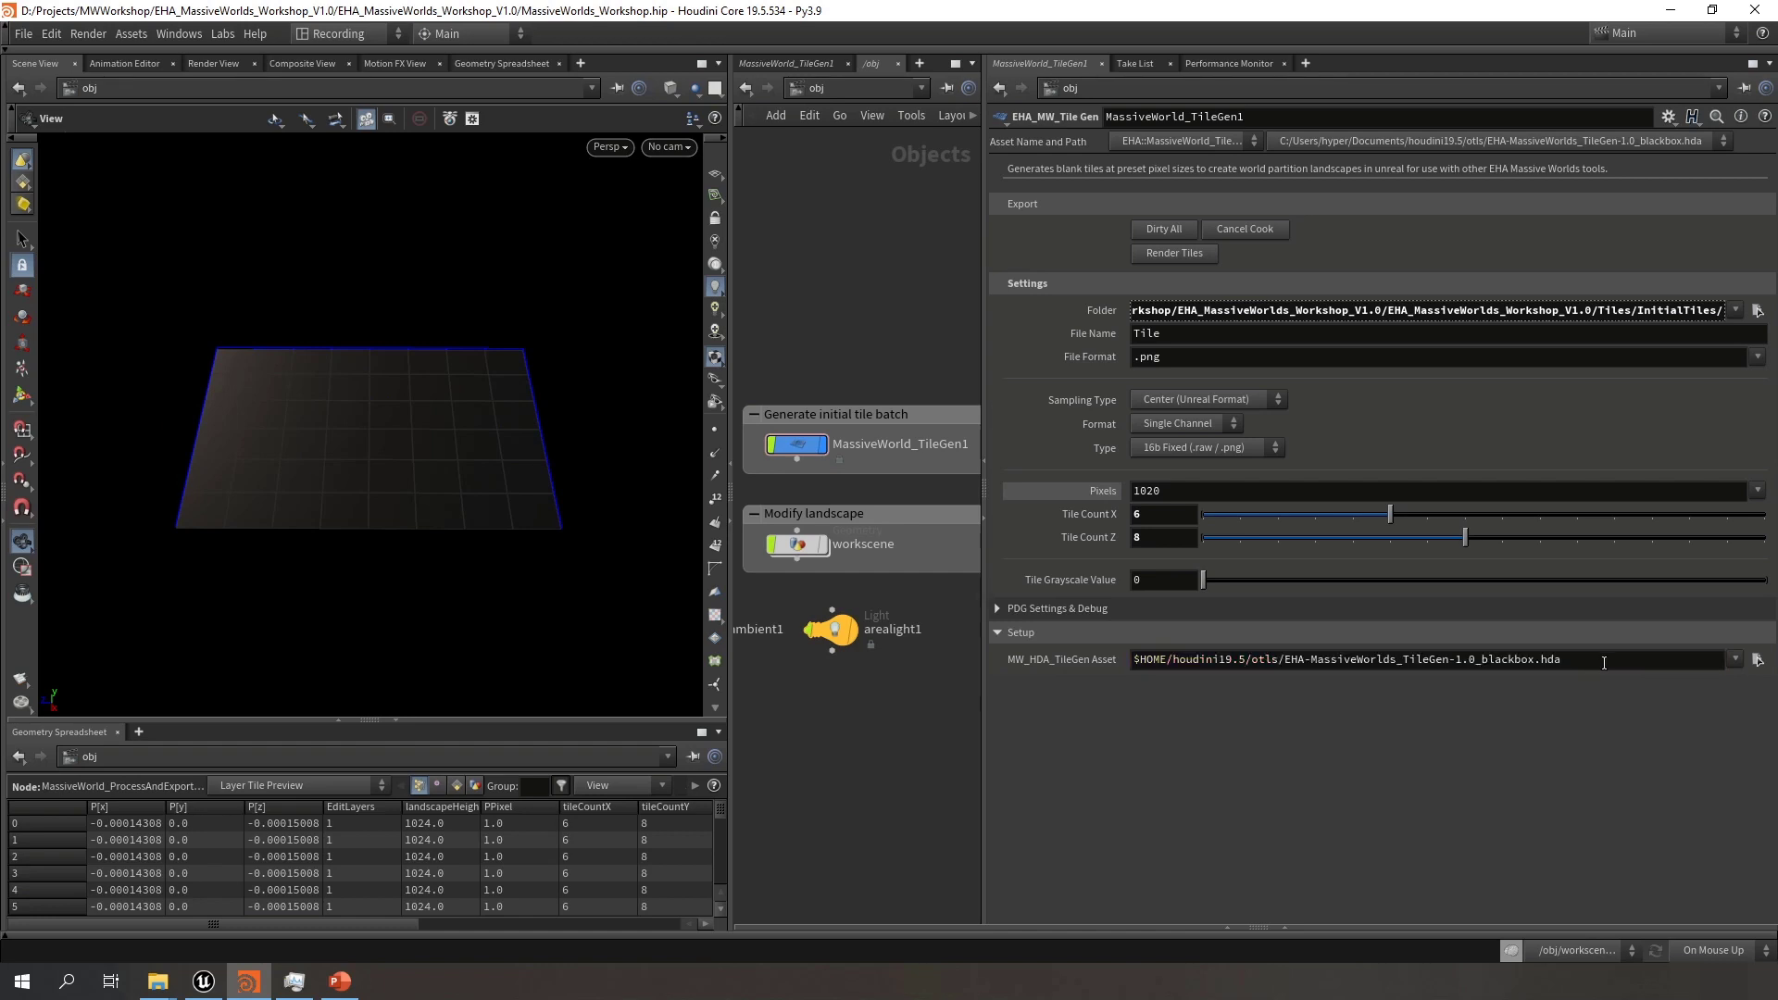
# Browse the $HOME/houdini19.5/otls/ folder from the MW_HDA_TileGen Asset file chooser and close the chooser
pyautogui.tripleClick(1604, 663)
pyautogui.click(1519, 723)
pyautogui.click(1757, 661)
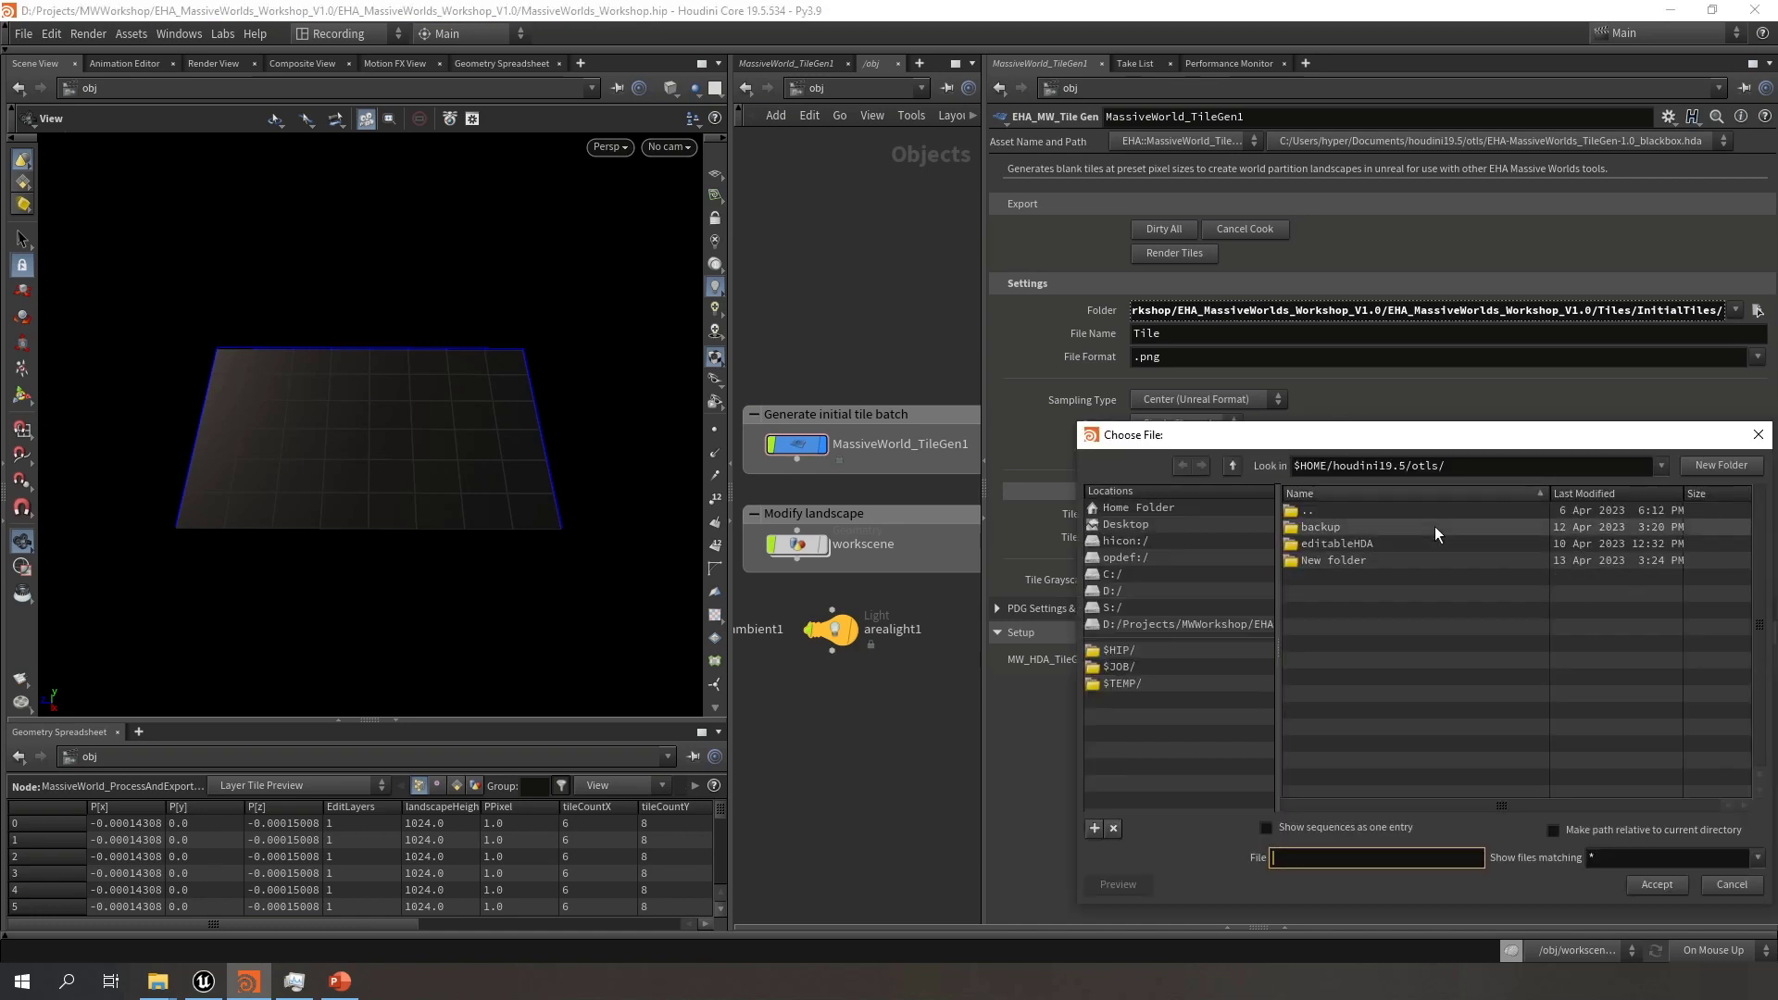
pyautogui.press('Tab')
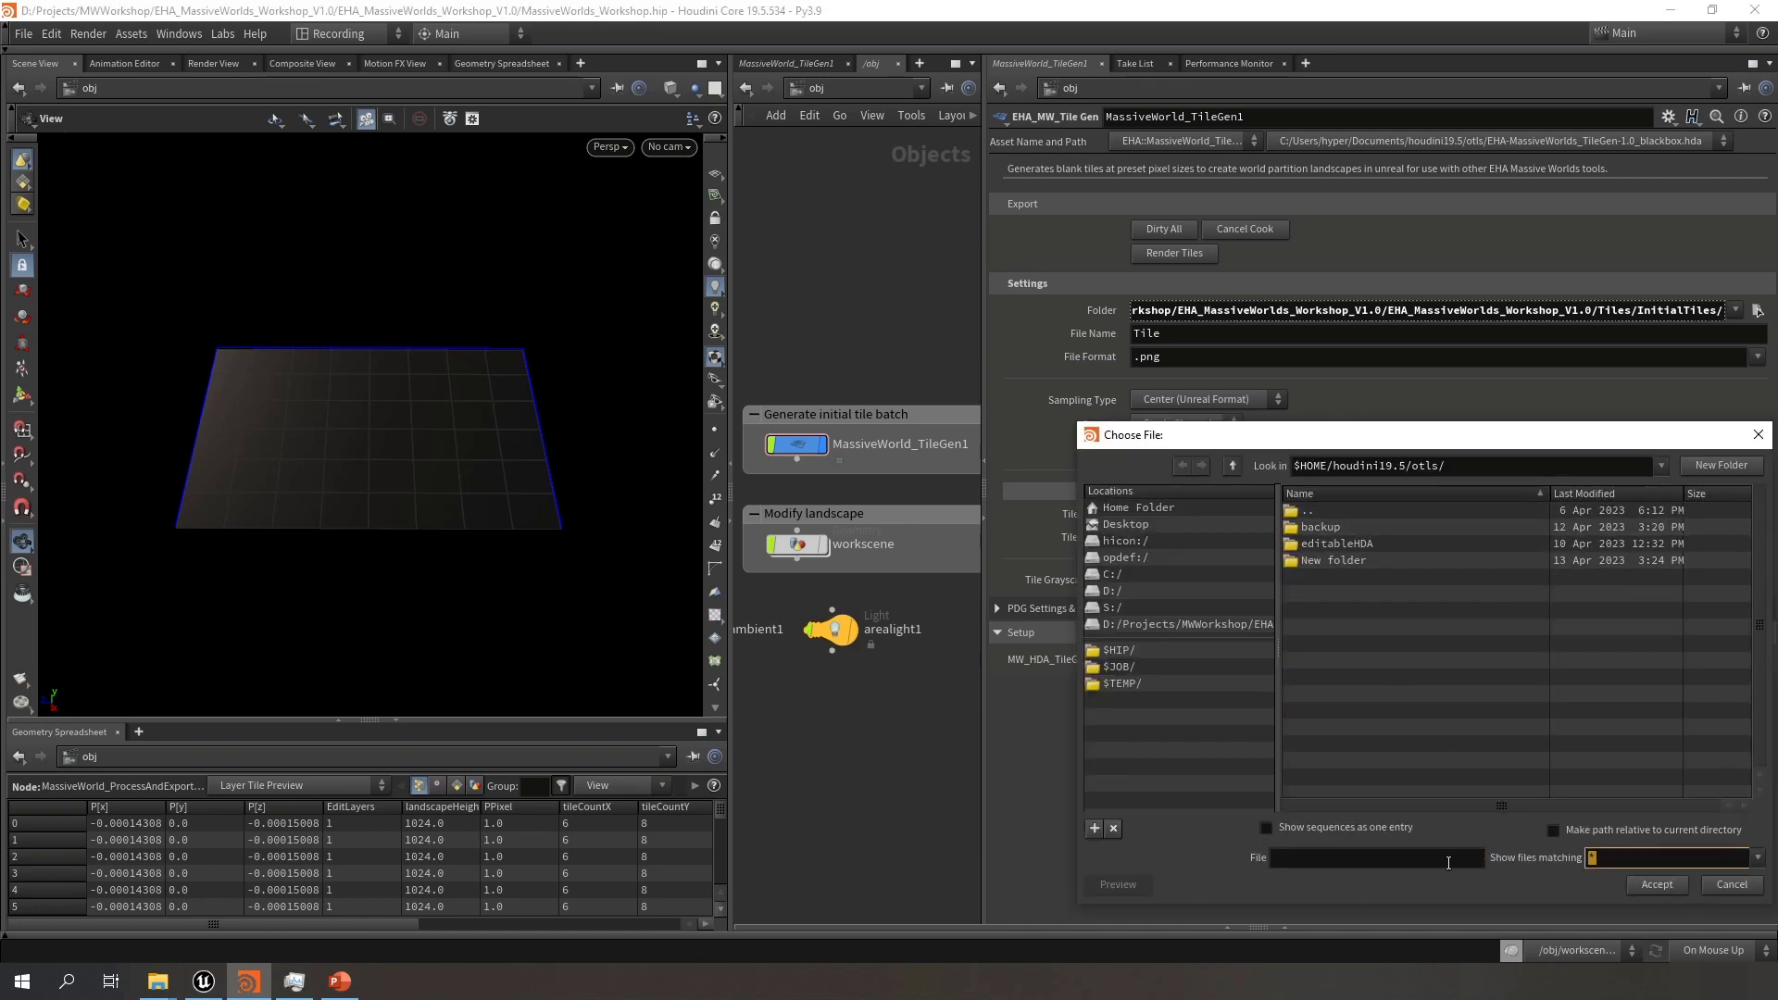
pyautogui.click(1482, 697)
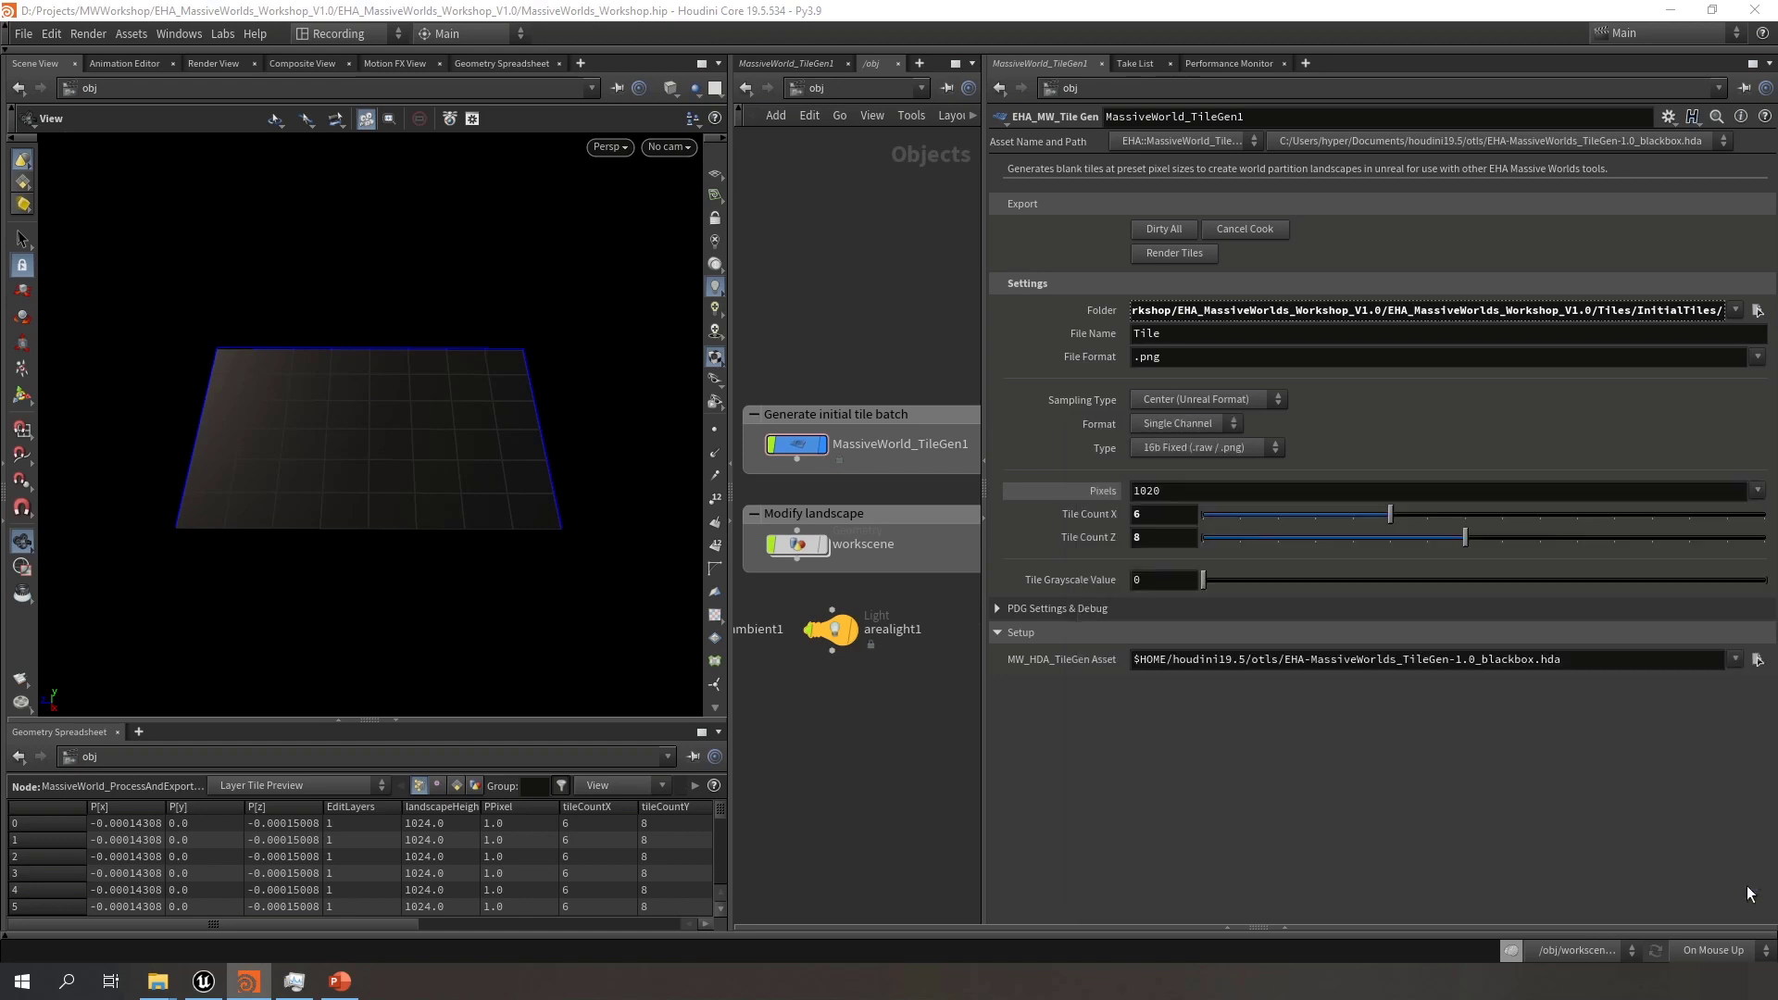
pyautogui.press('Return')
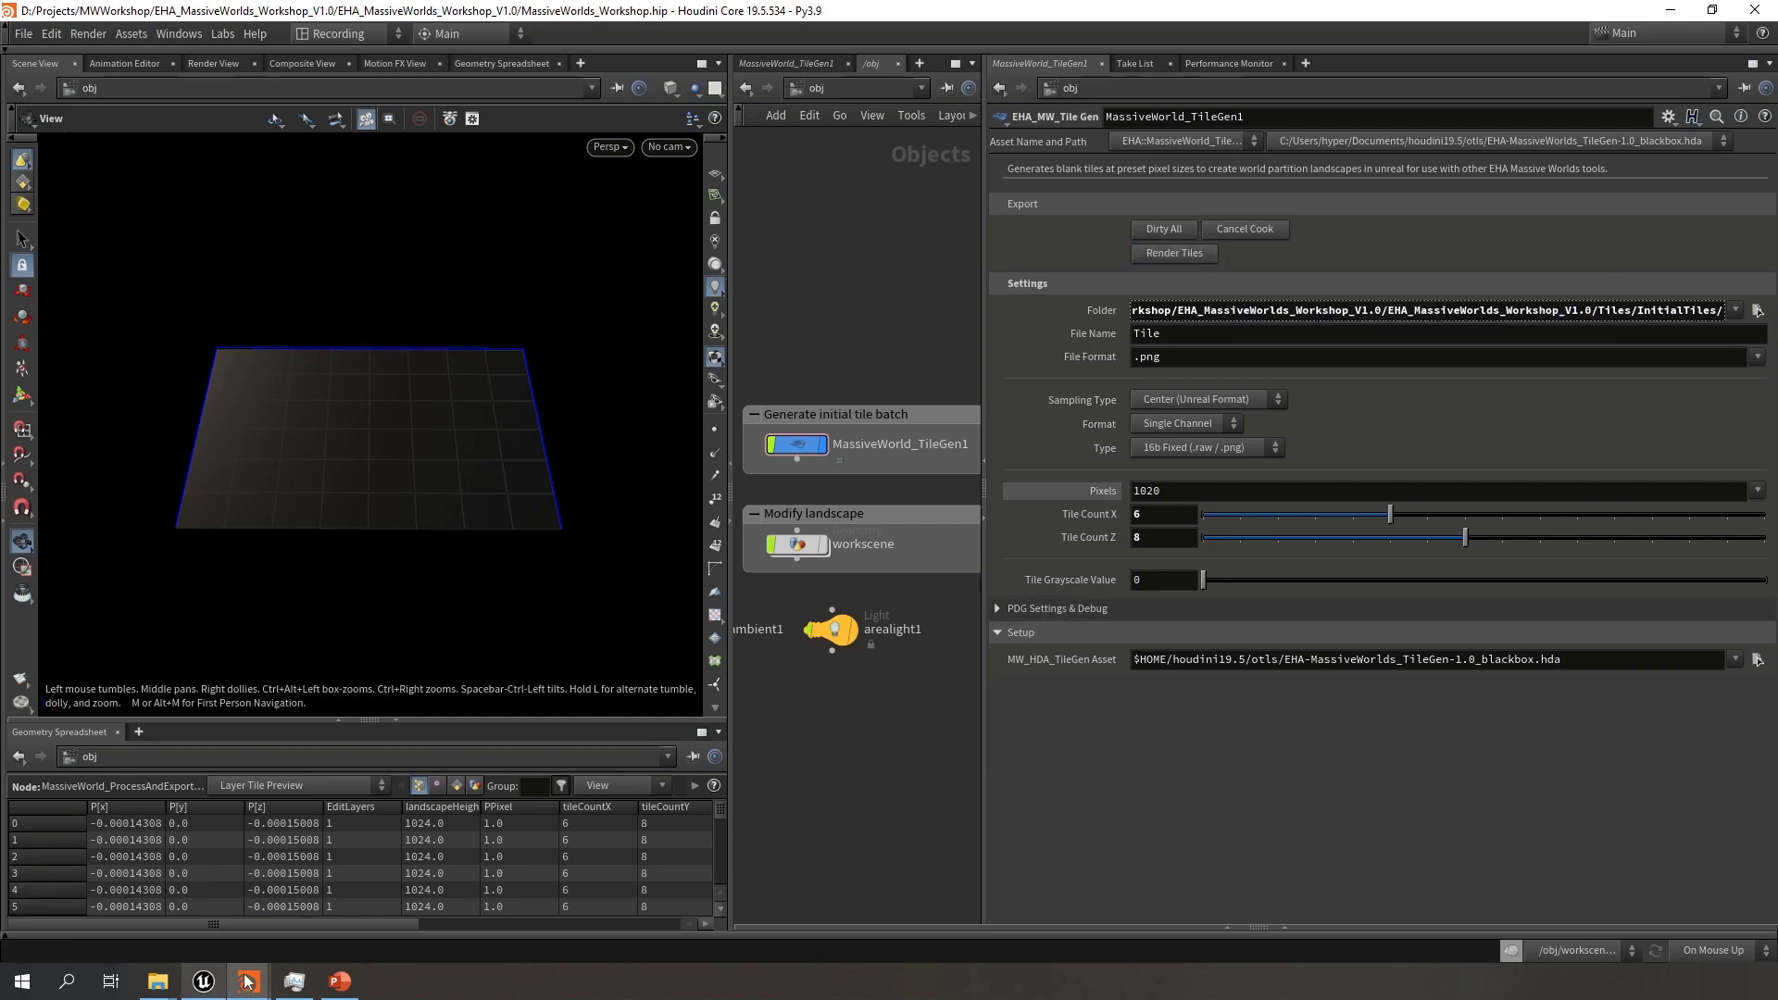
# Bring up the Houdini Console, enlarge it, and read through its PDG tile render progress messages
pyautogui.moveTo(247, 982)
pyautogui.click(143, 903)
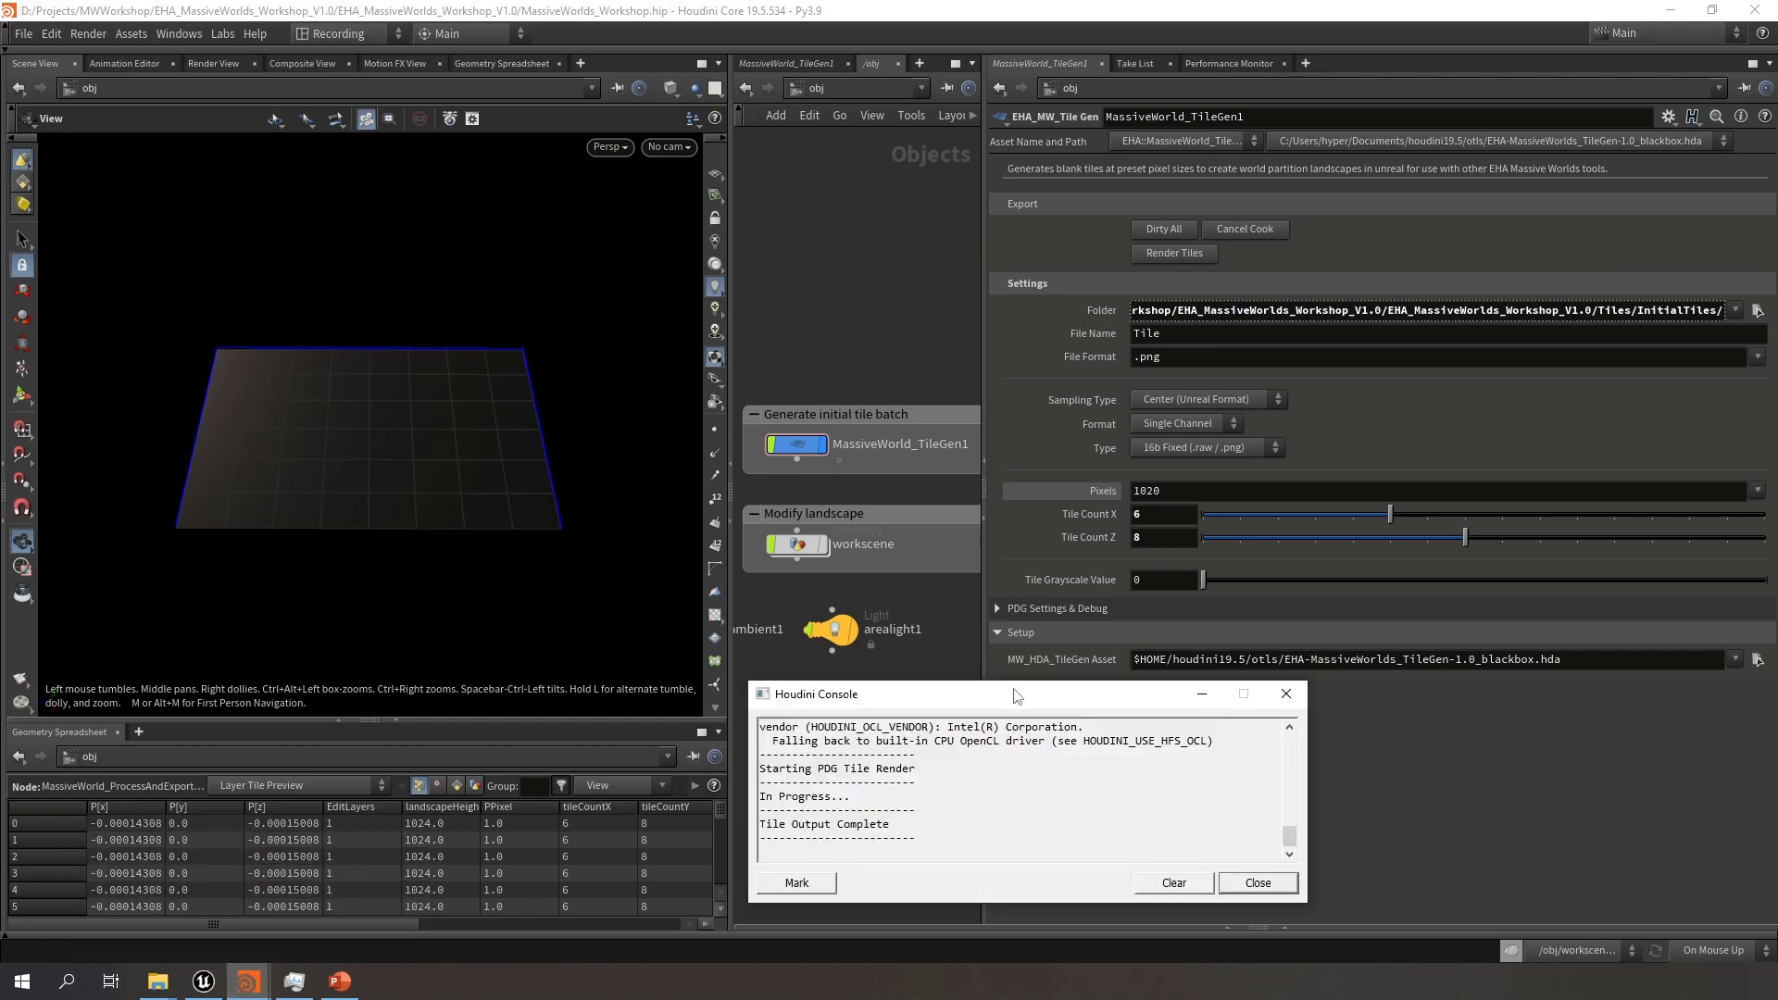
pyautogui.moveTo(1015, 683); pyautogui.dragTo(1009, 256)
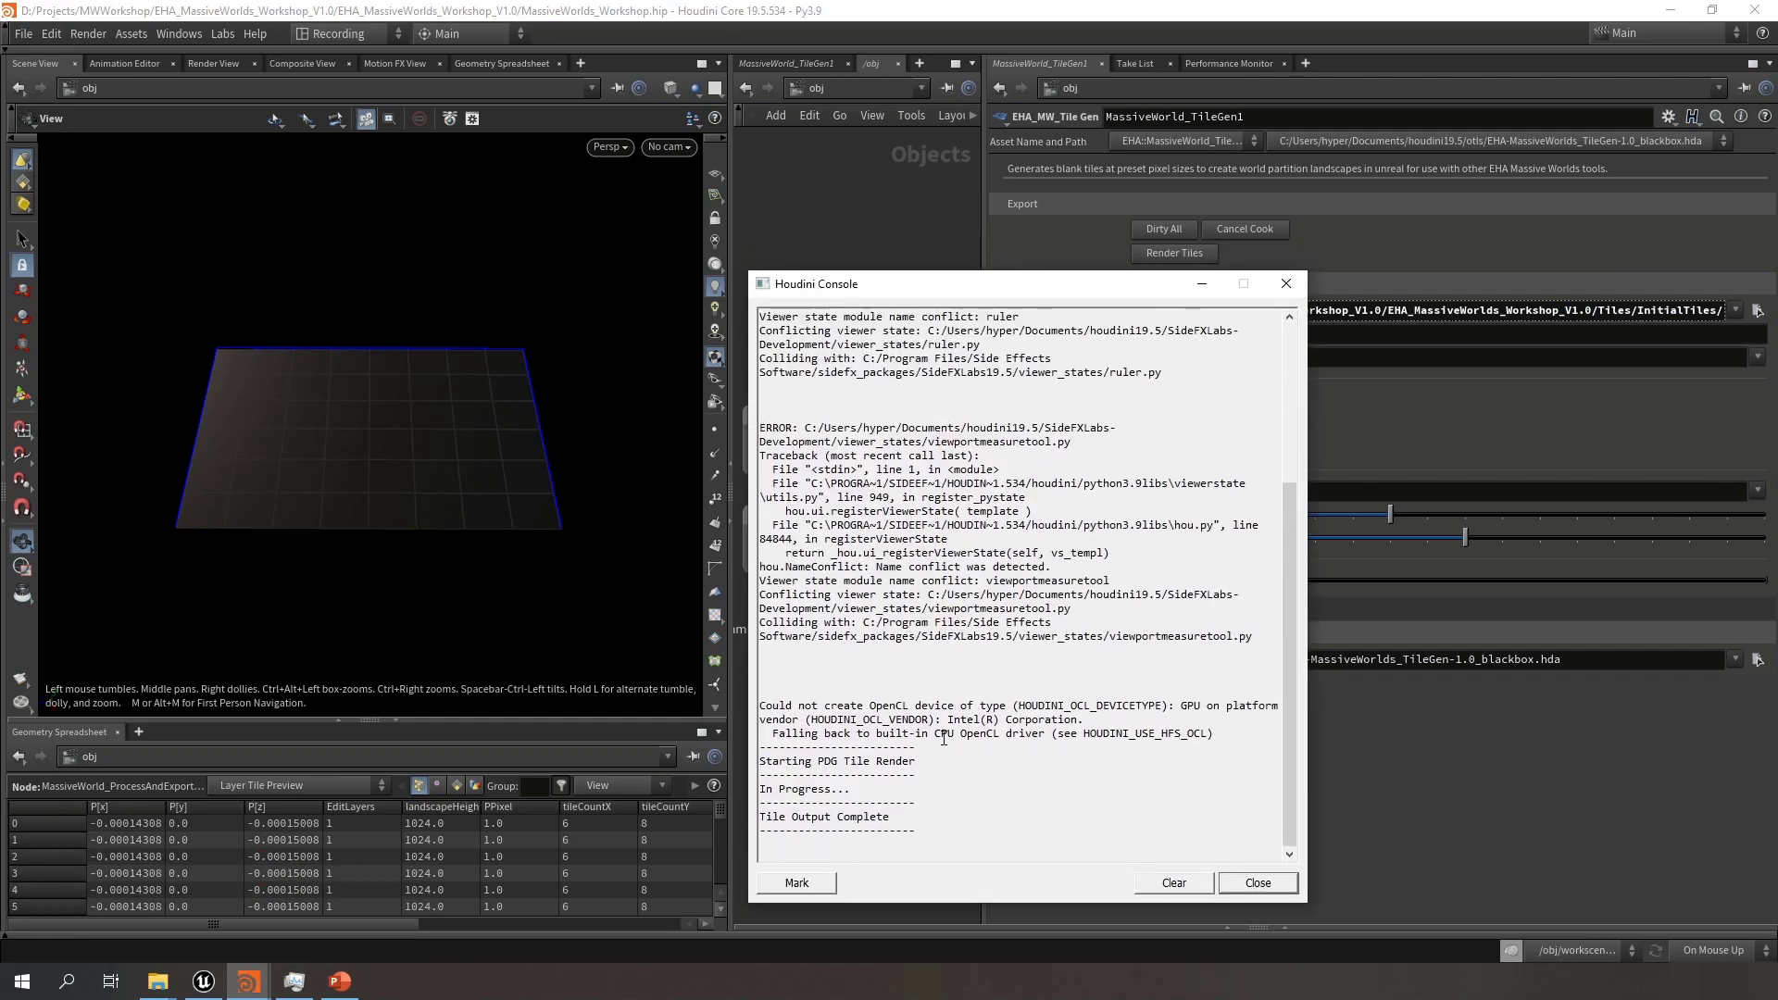
pyautogui.moveTo(929, 771); pyautogui.dragTo(752, 753)
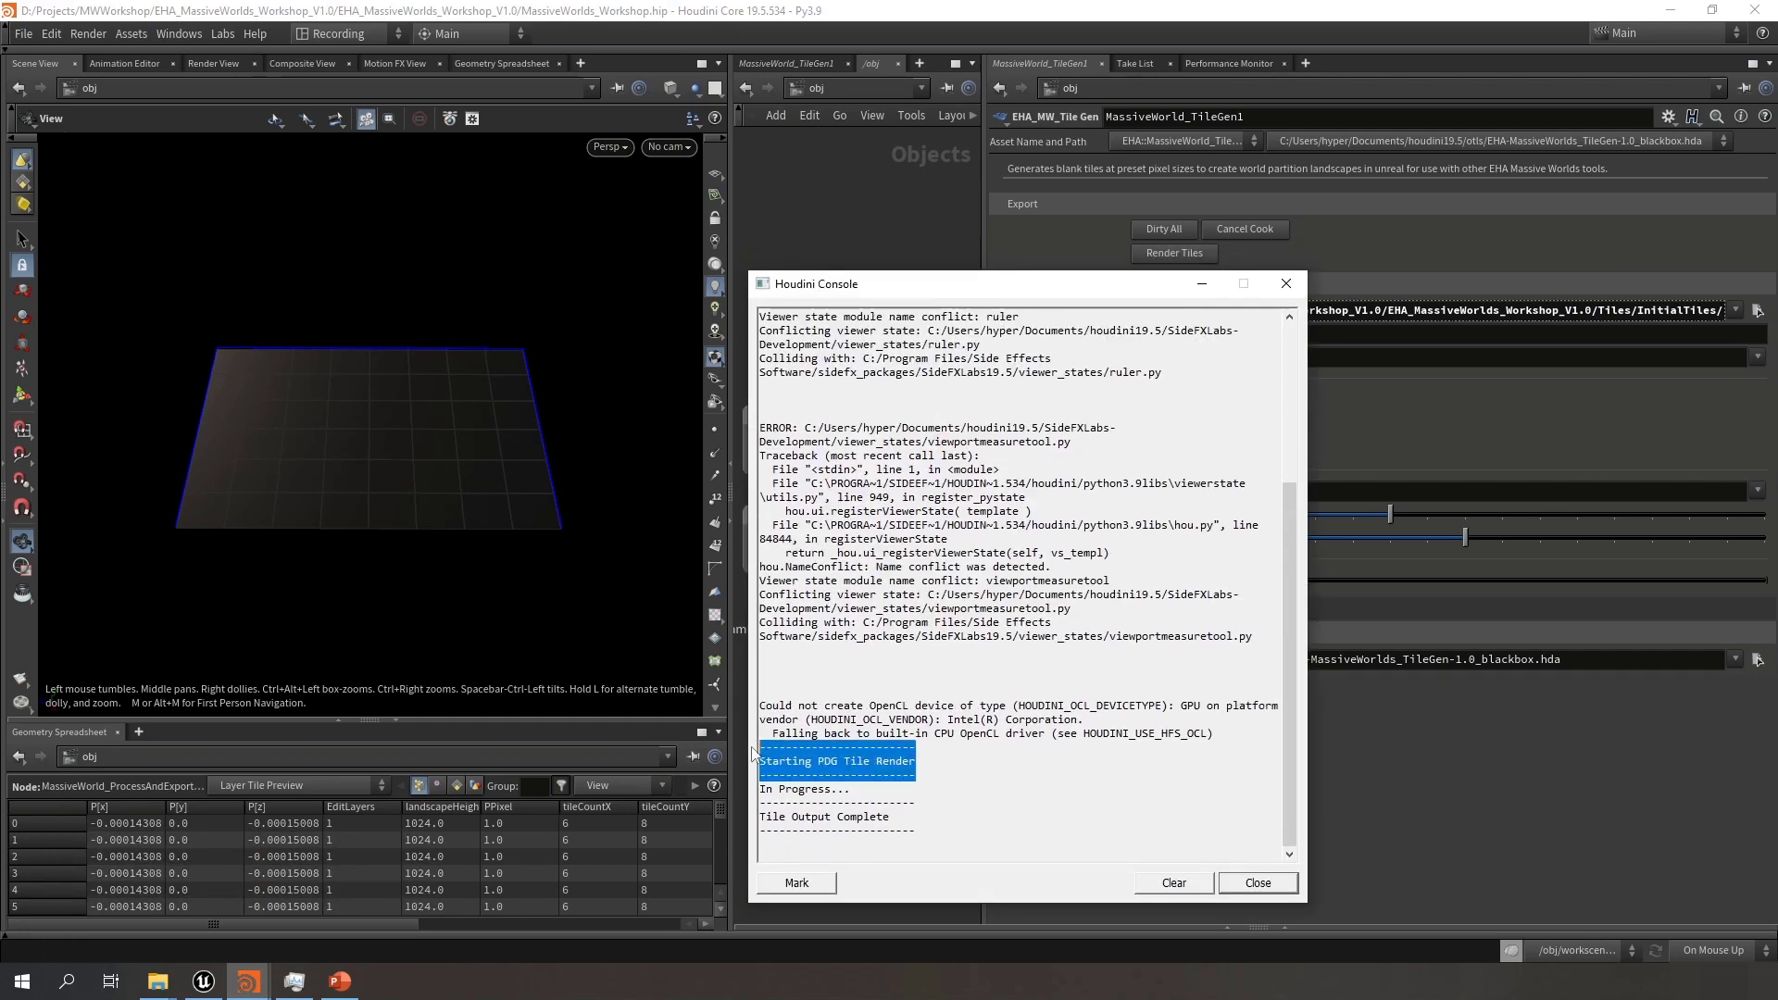
pyautogui.click(910, 792)
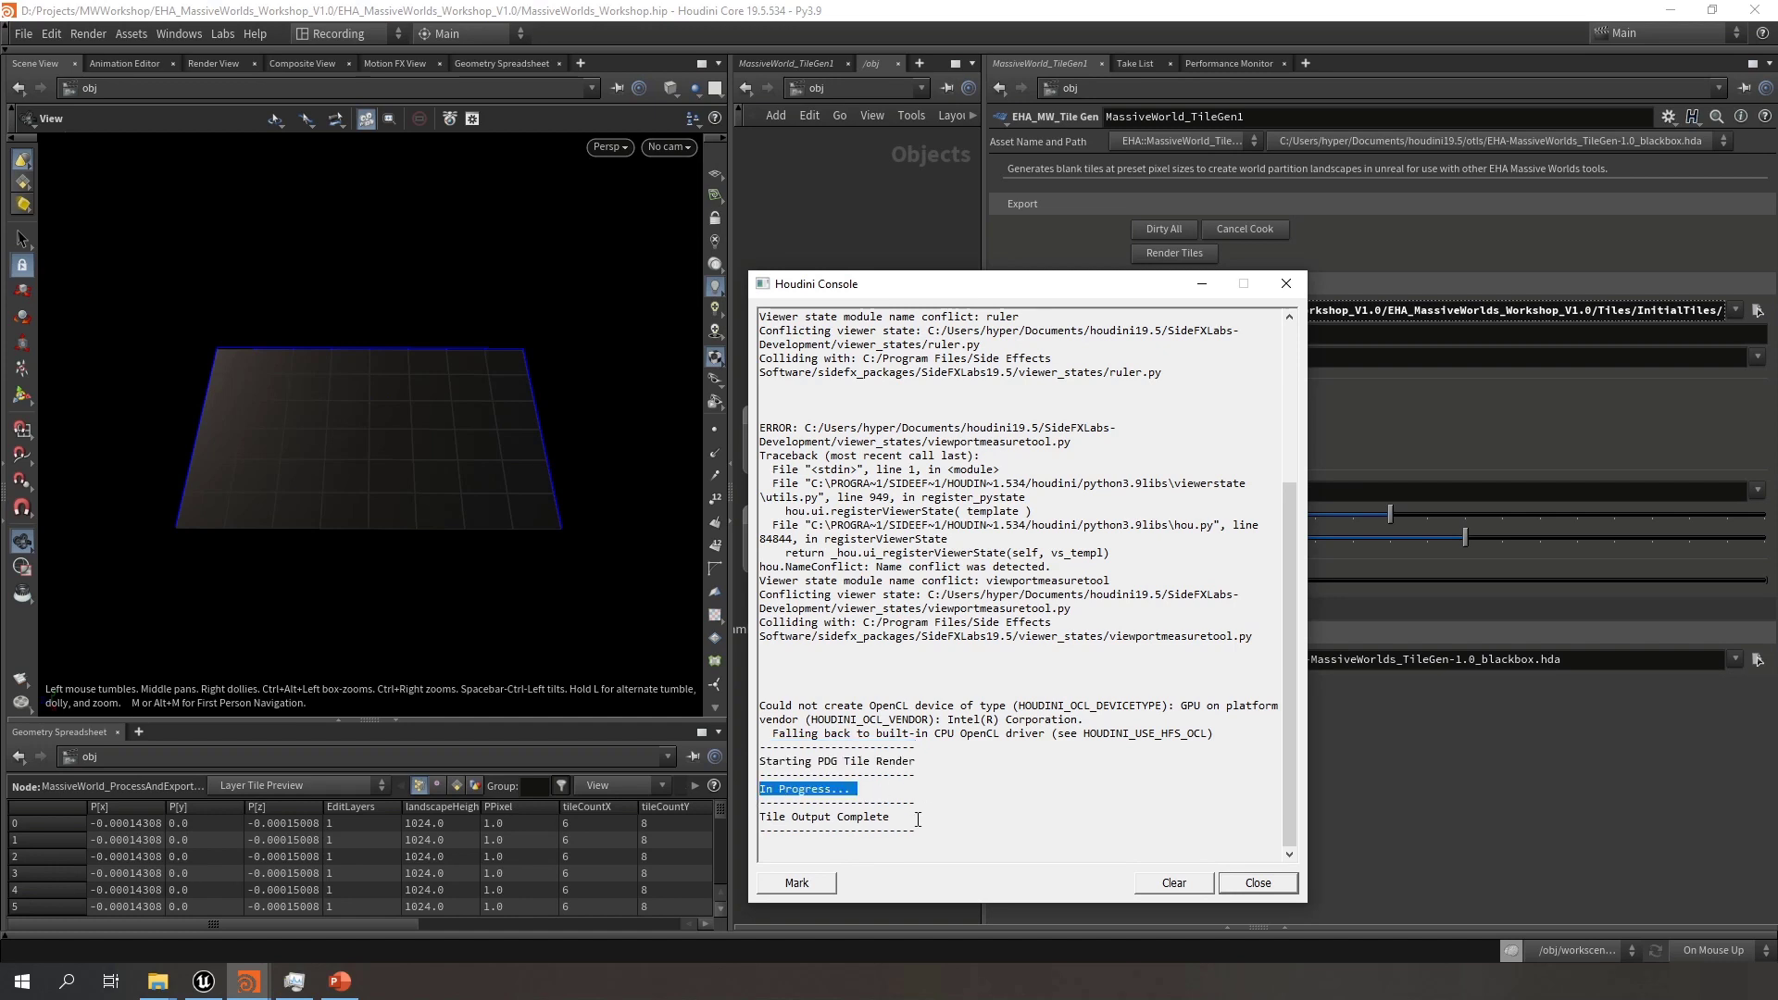
pyautogui.moveTo(922, 830); pyautogui.dragTo(757, 804)
pyautogui.click(915, 819)
# Switch to File Explorer, minimize the Houdini Console, and look through the rendered tiles in the InitialTiles folder
pyautogui.click(159, 988)
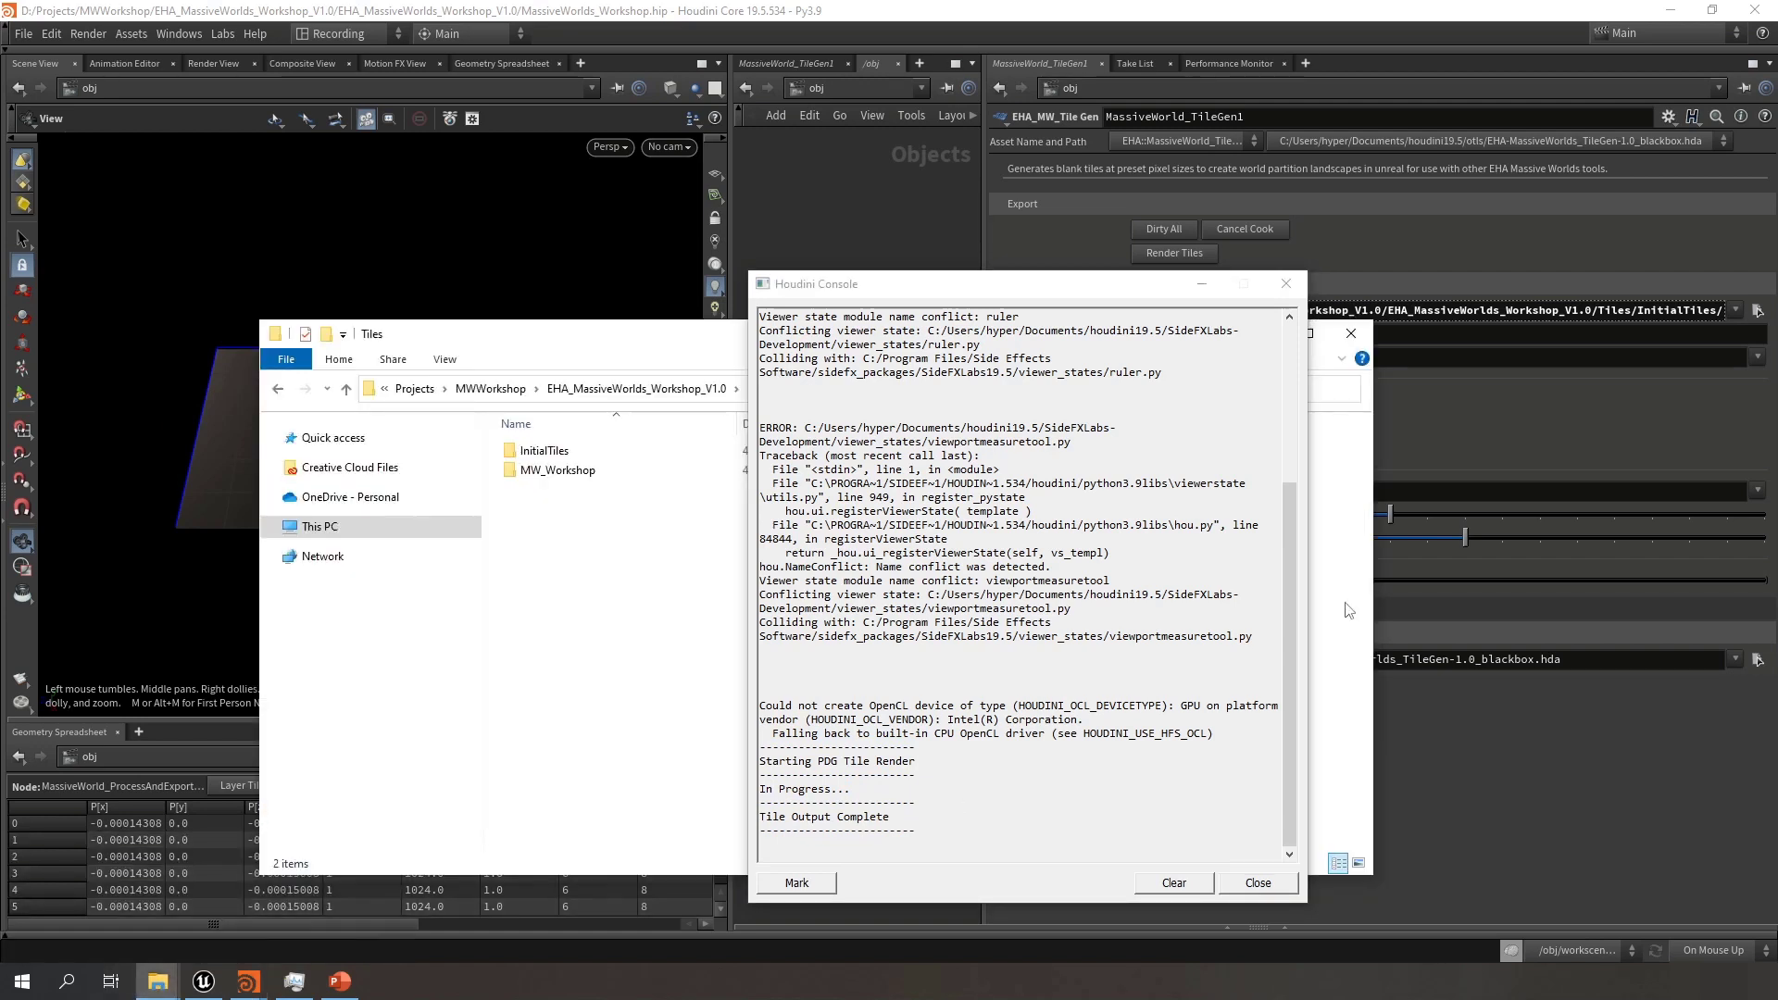
pyautogui.click(1201, 284)
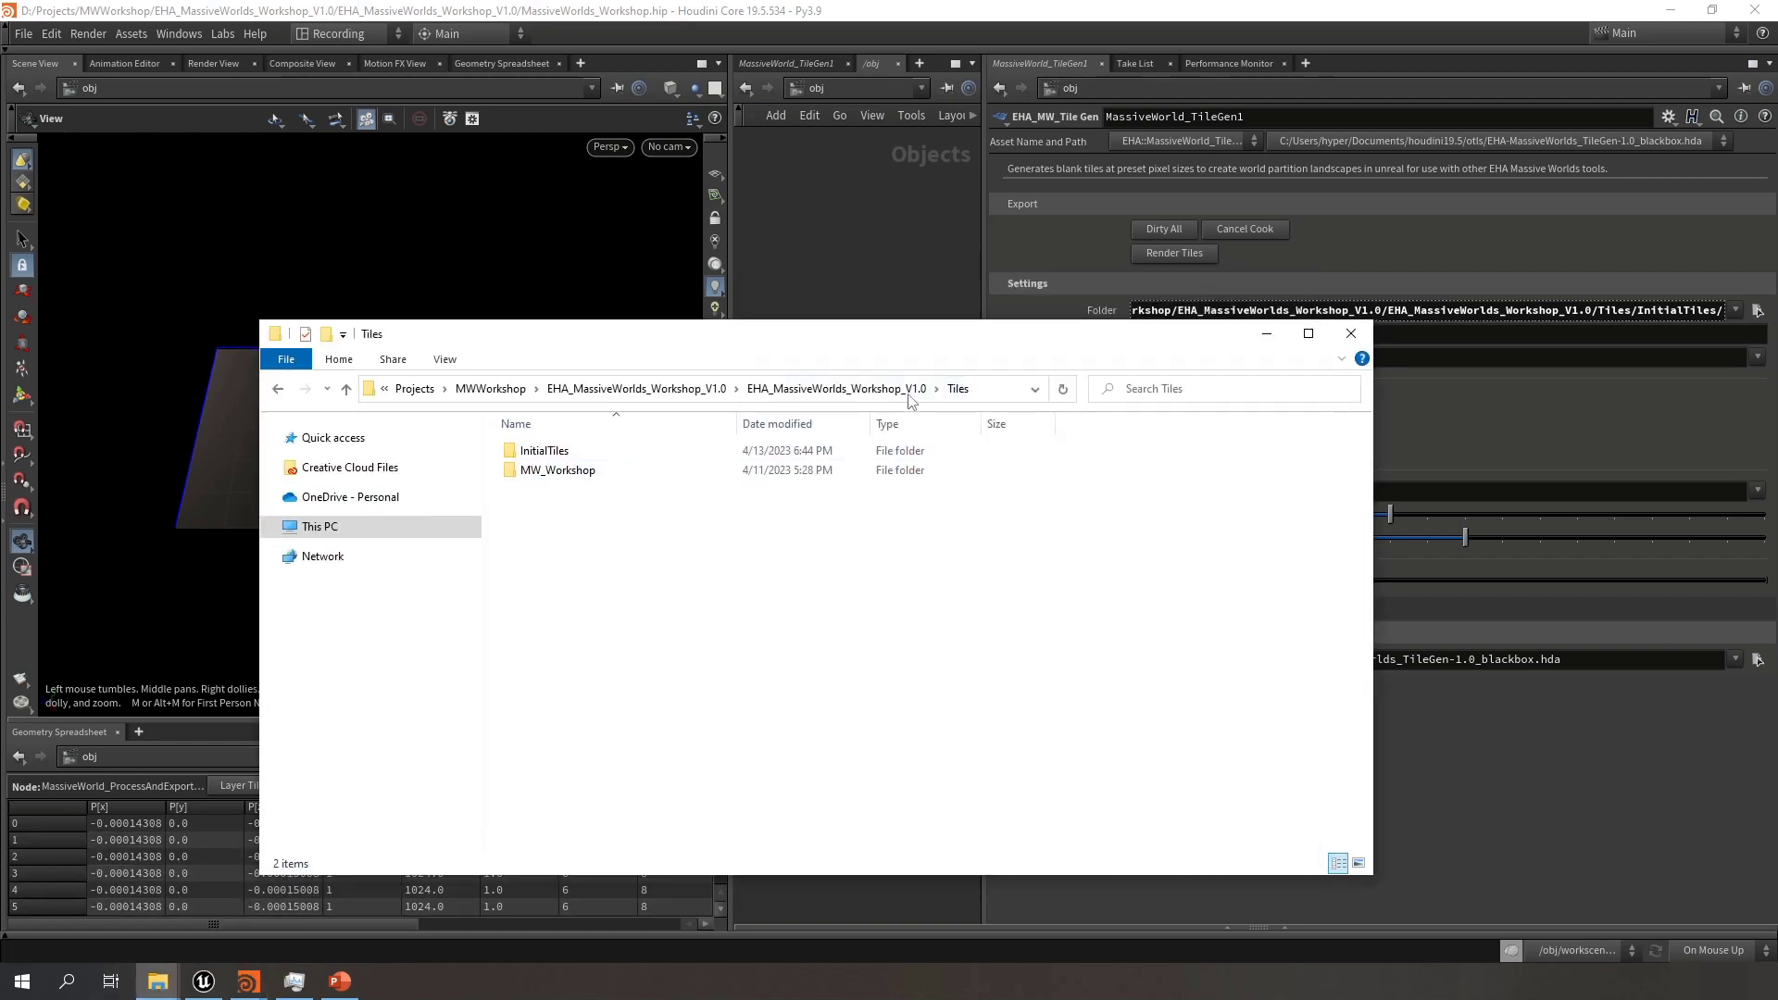
pyautogui.doubleClick(562, 458)
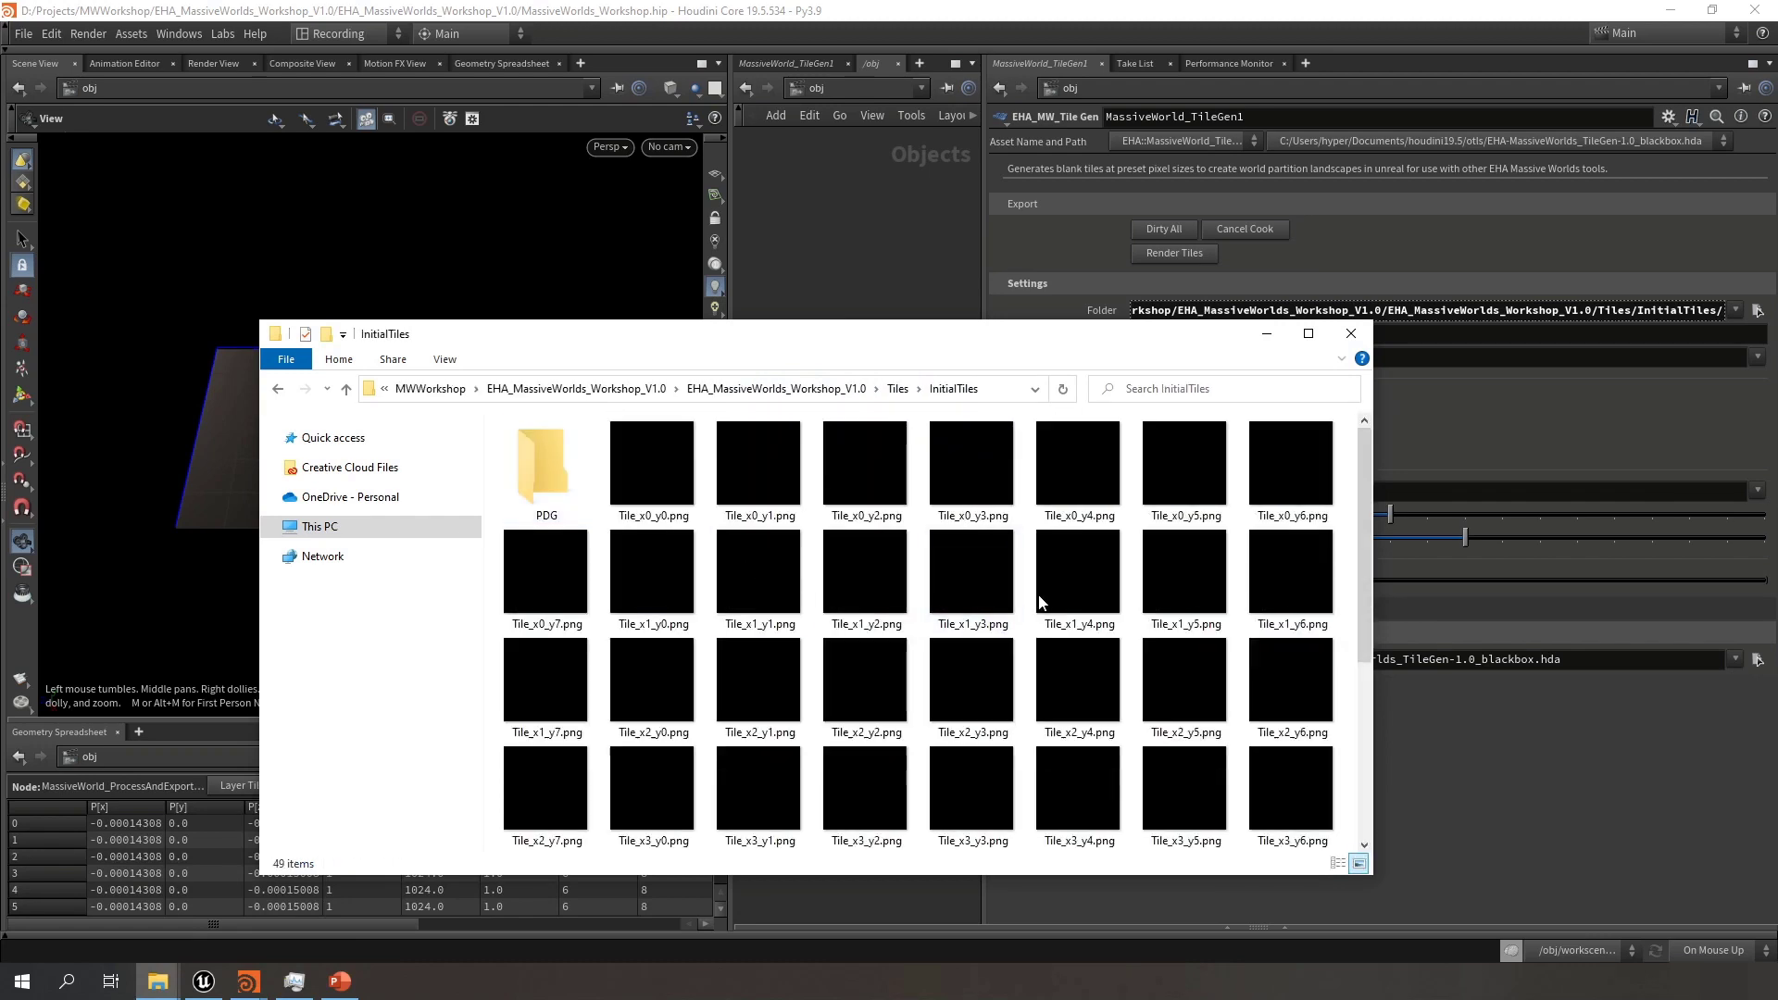
pyautogui.moveTo(1367, 488); pyautogui.dragTo(1354, 712)
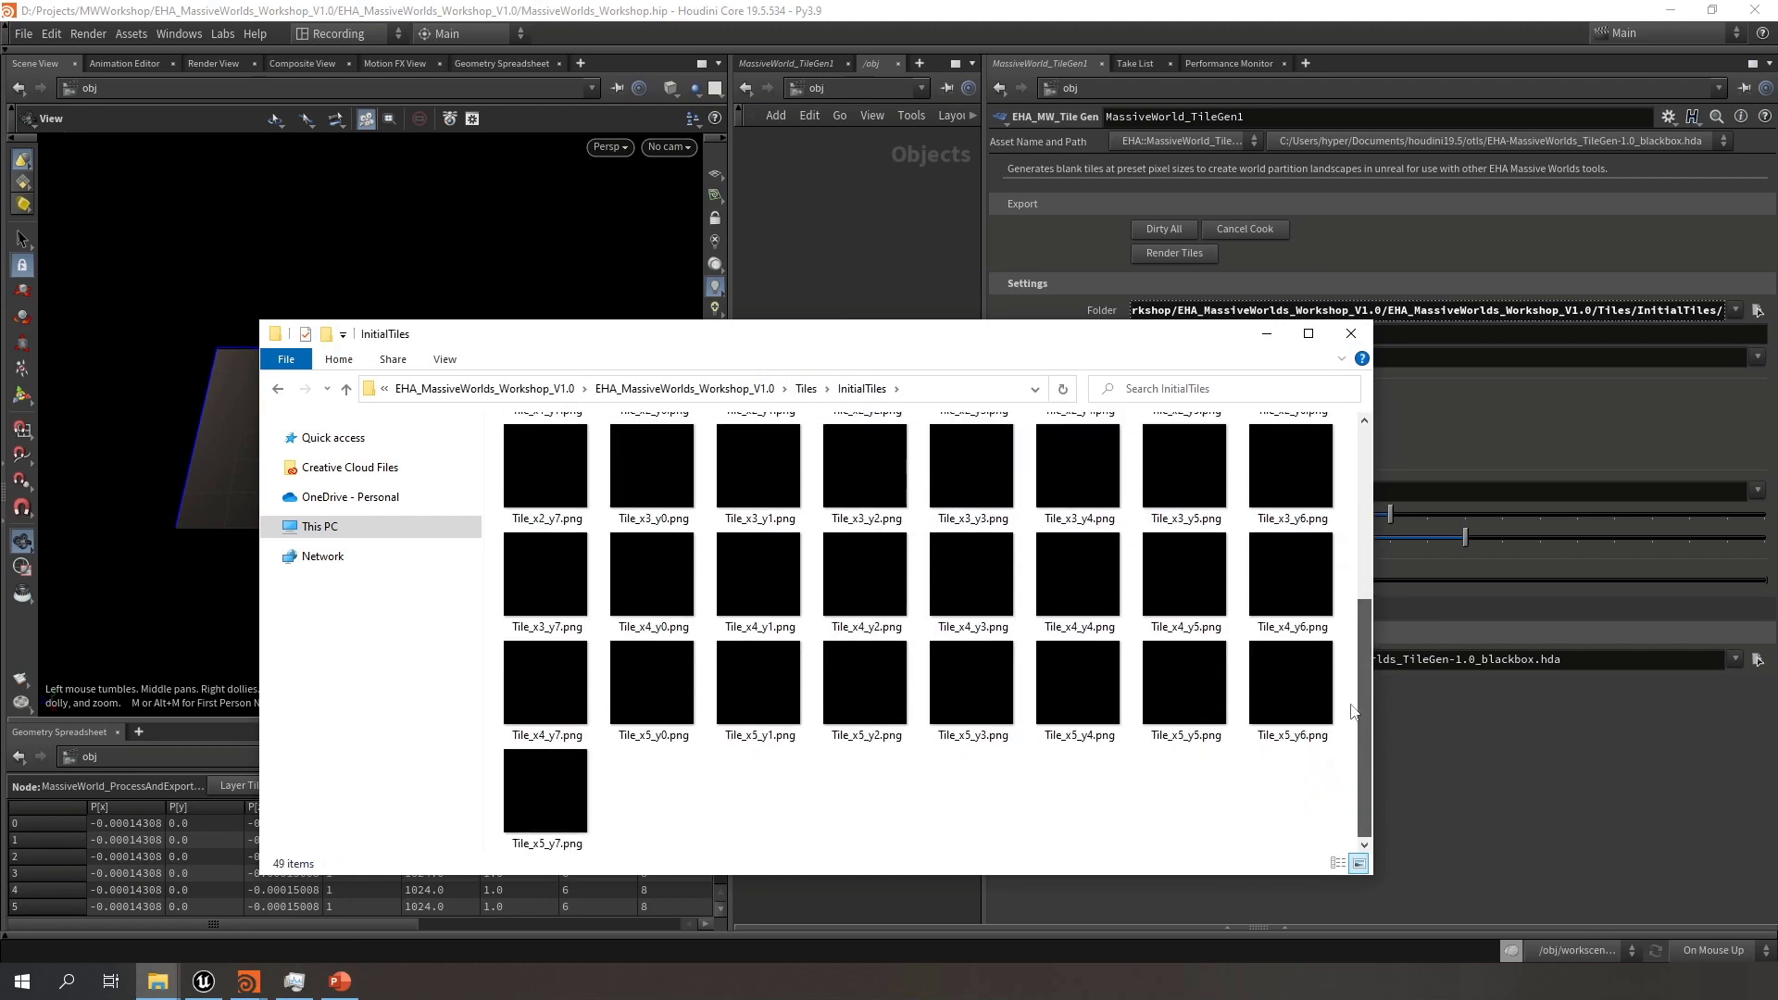
pyautogui.scroll(5, 1332, 780)
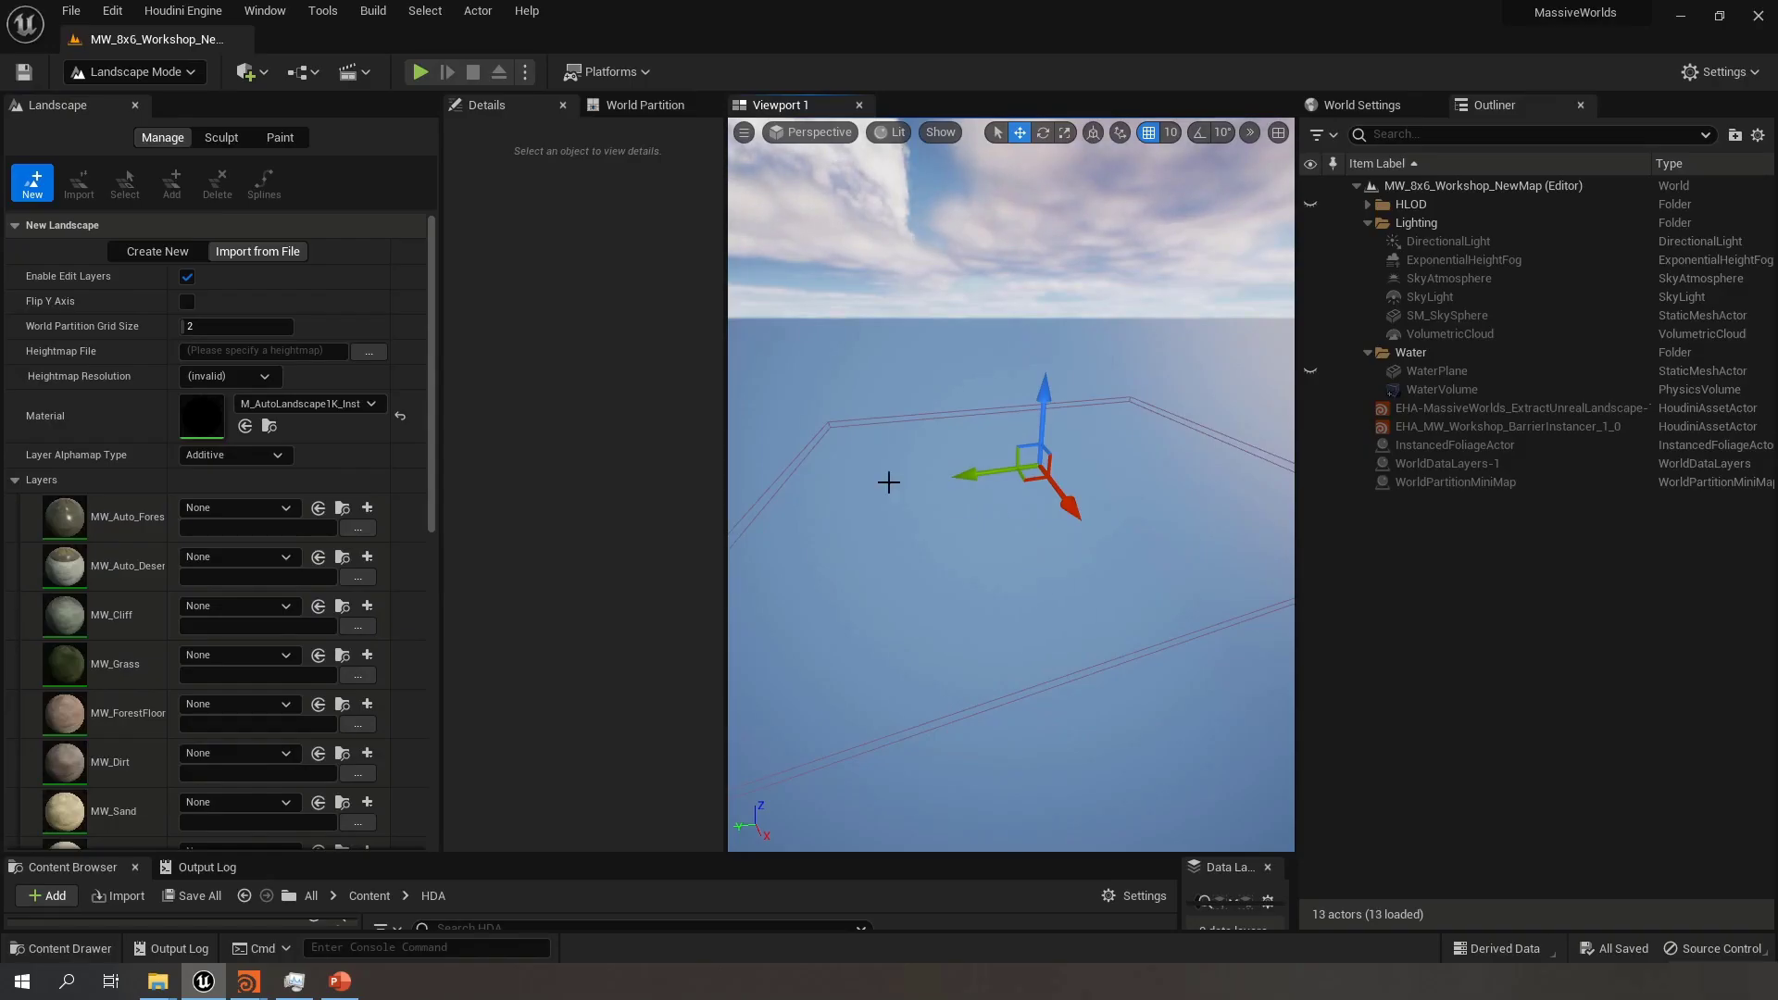
# In Unreal Editor's Landscape mode, browse for a Heightmap File and go to the copied D:\Projects\MWWorkshop\EHA_MassiveWorlds_Workshop_V1.0\EHA_MassiveWorlds_Workshop_V1.0\Tiles\InitialTiles path
pyautogui.click(165, 76)
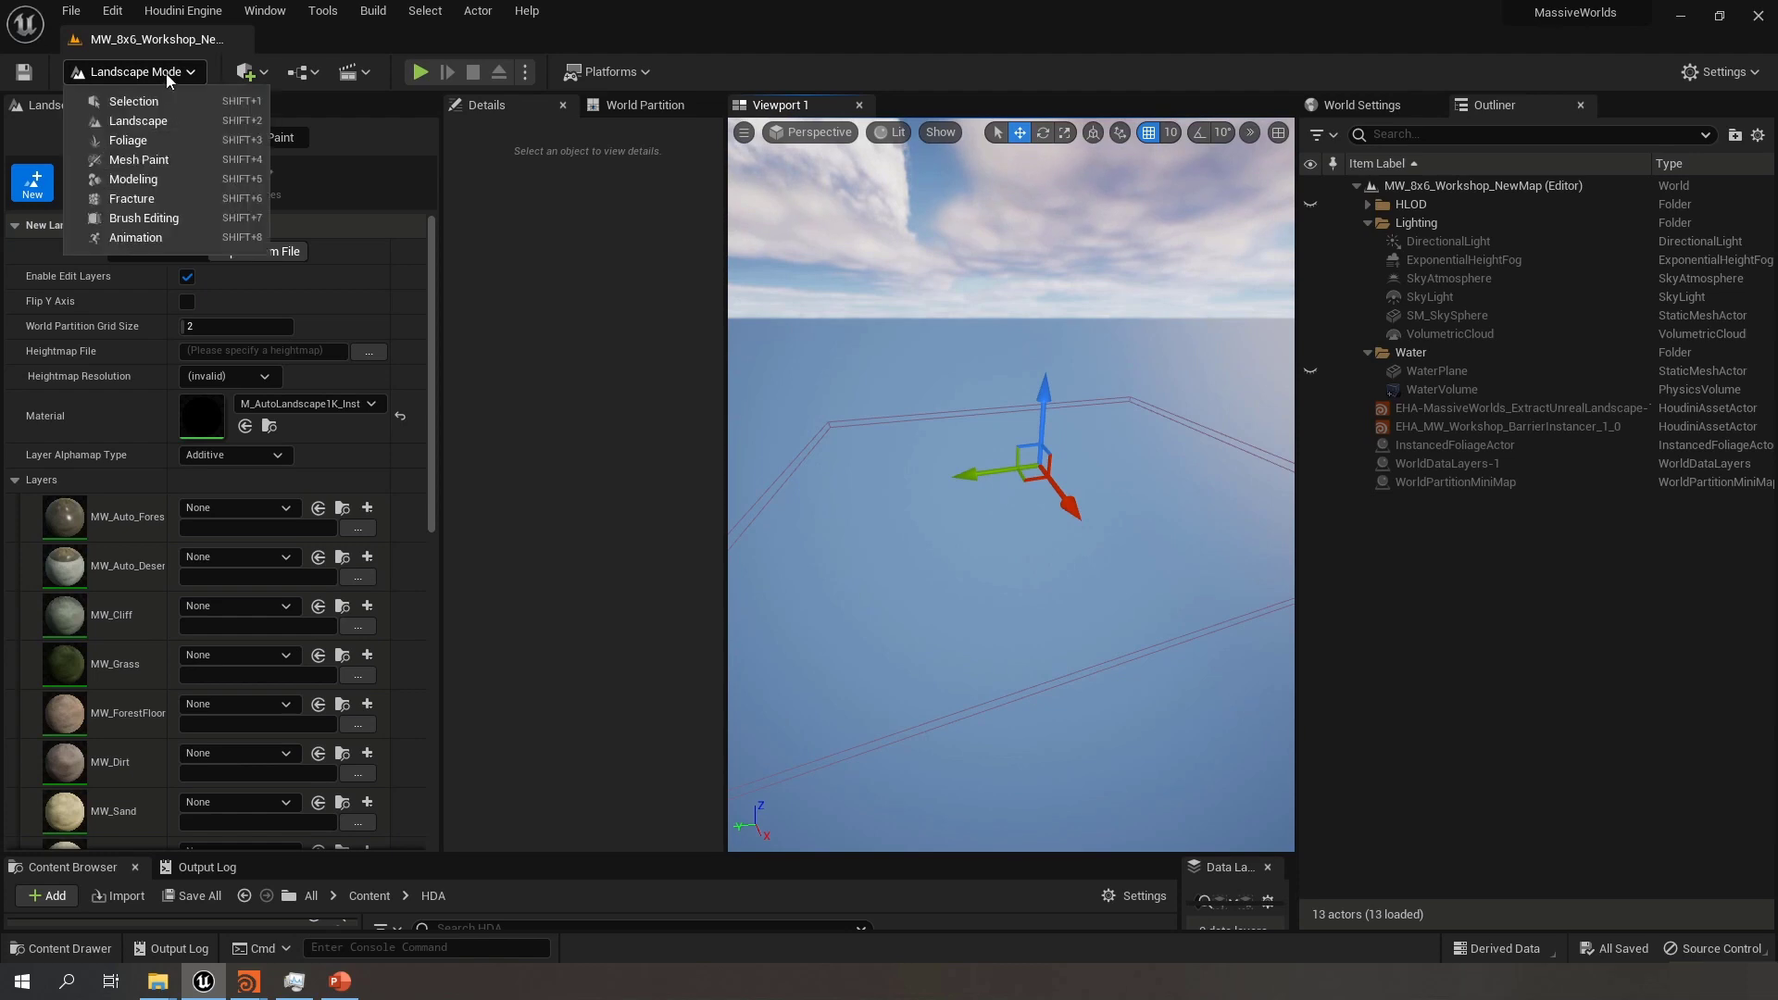
pyautogui.click(157, 120)
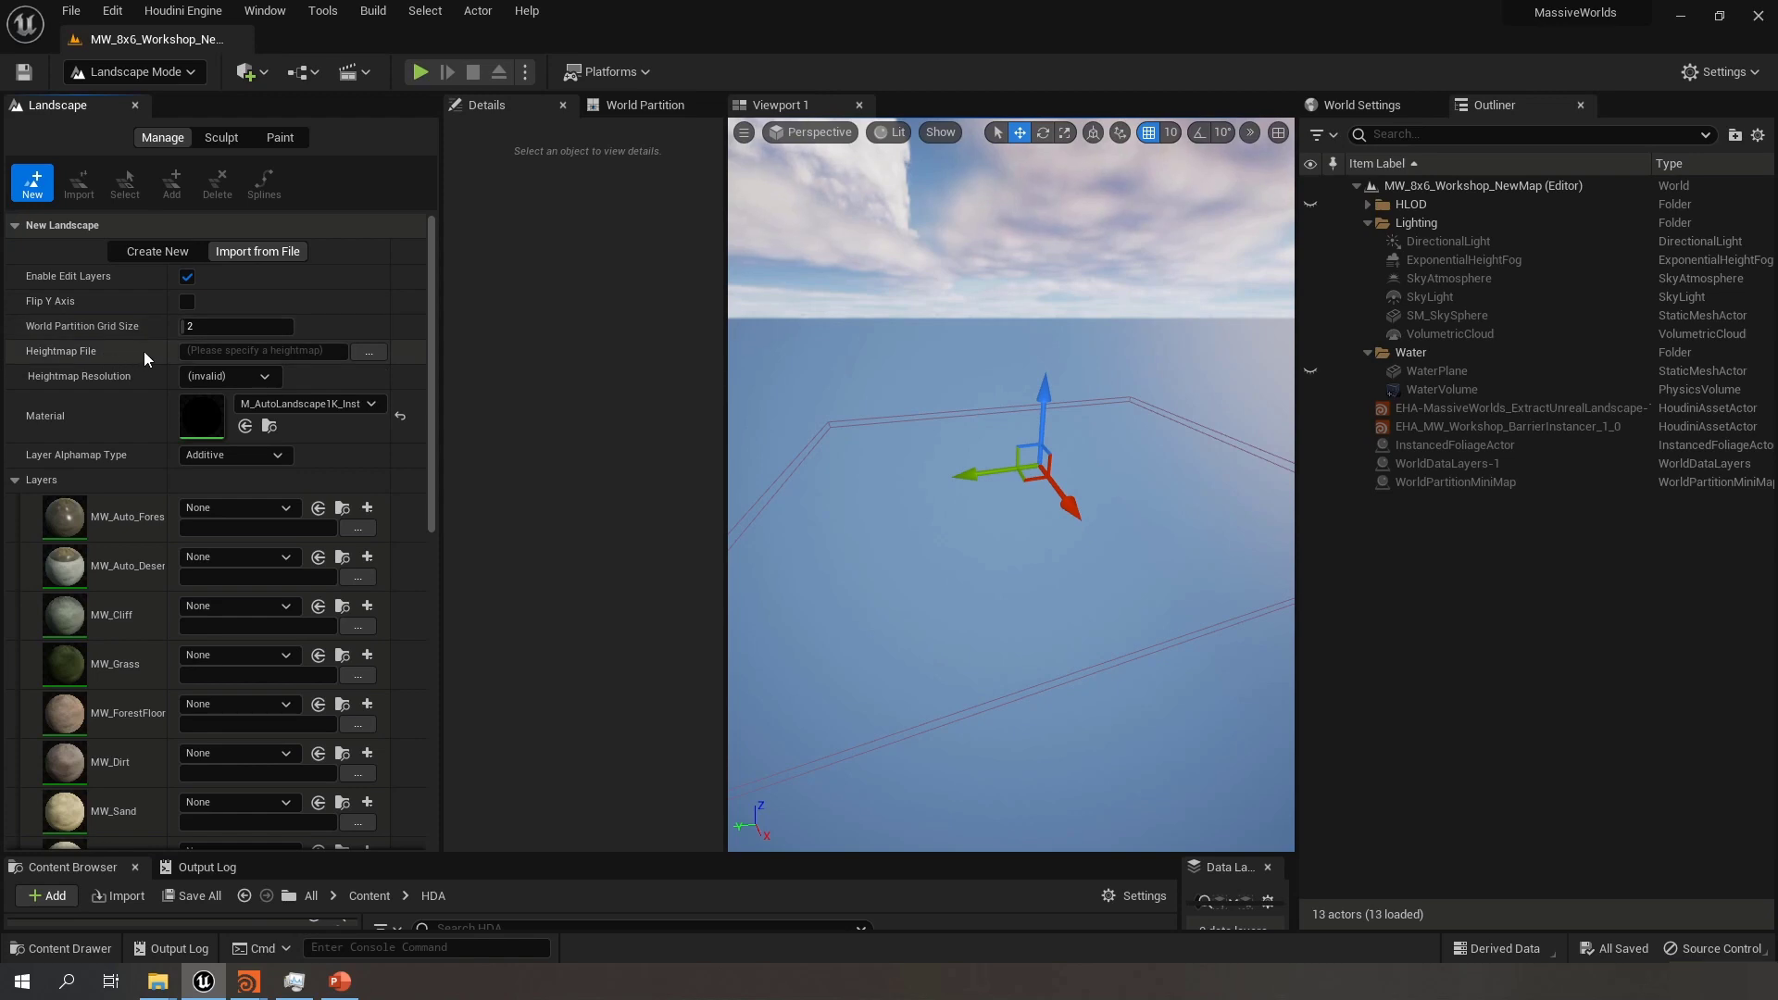
pyautogui.click(369, 352)
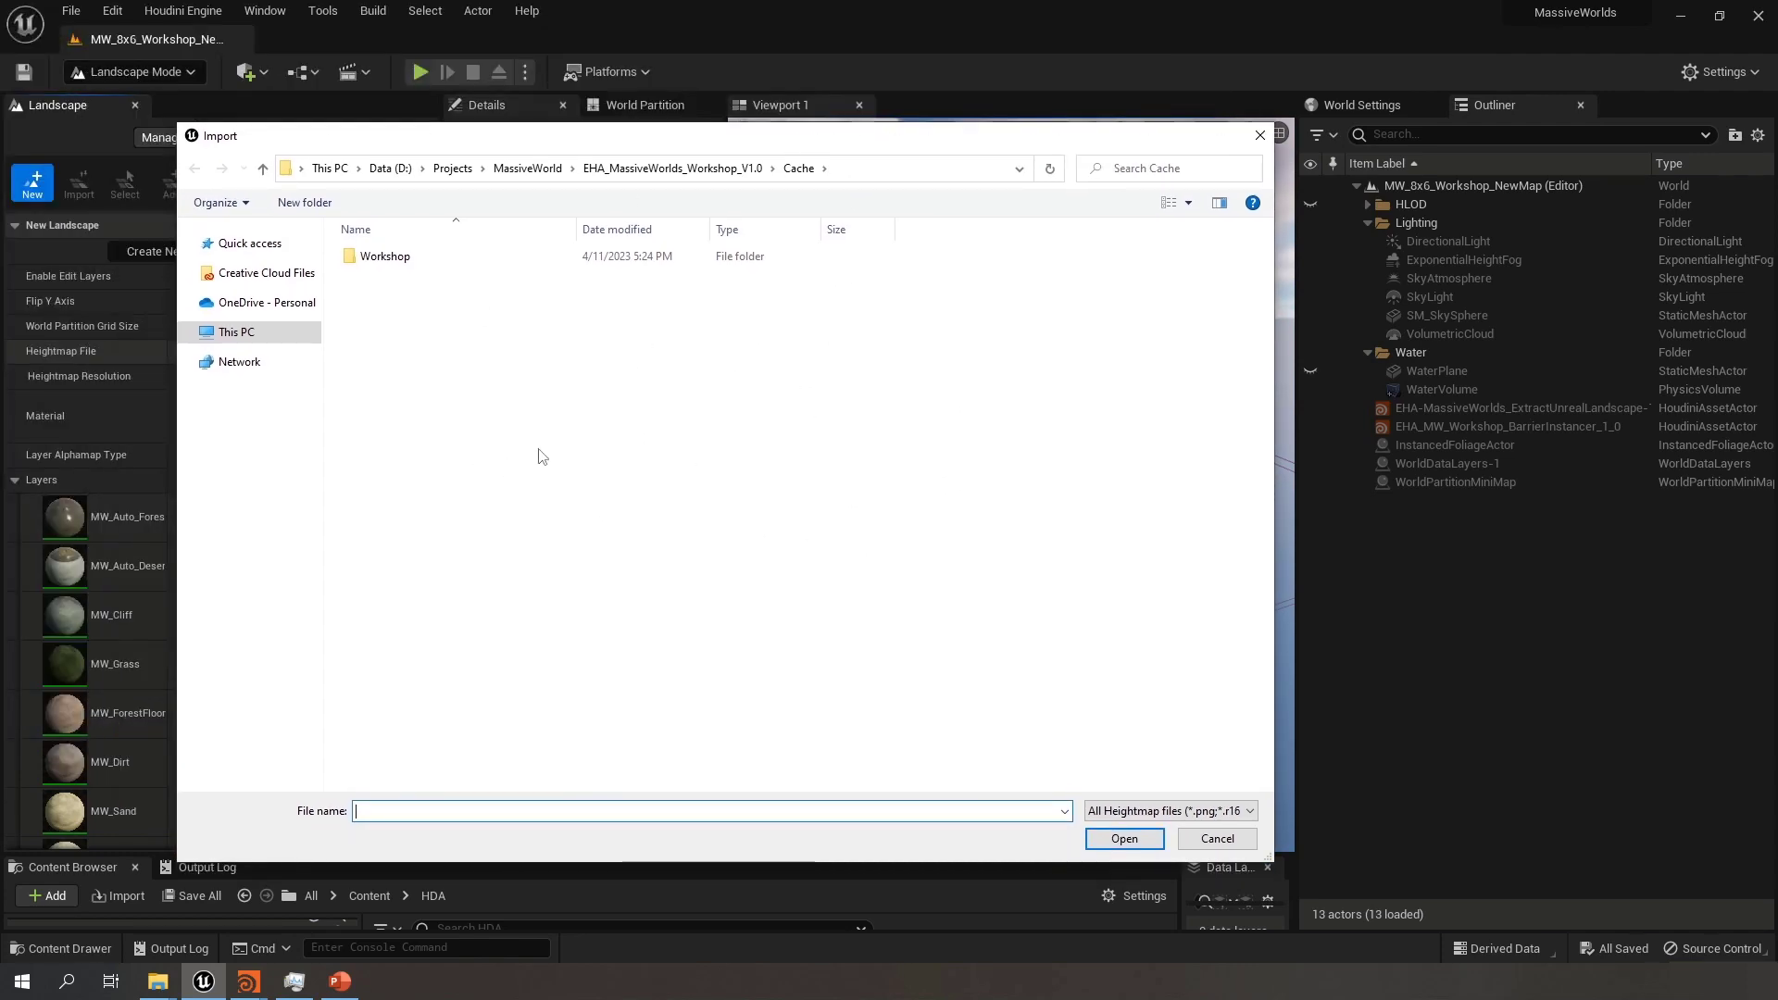
pyautogui.moveTo(158, 982)
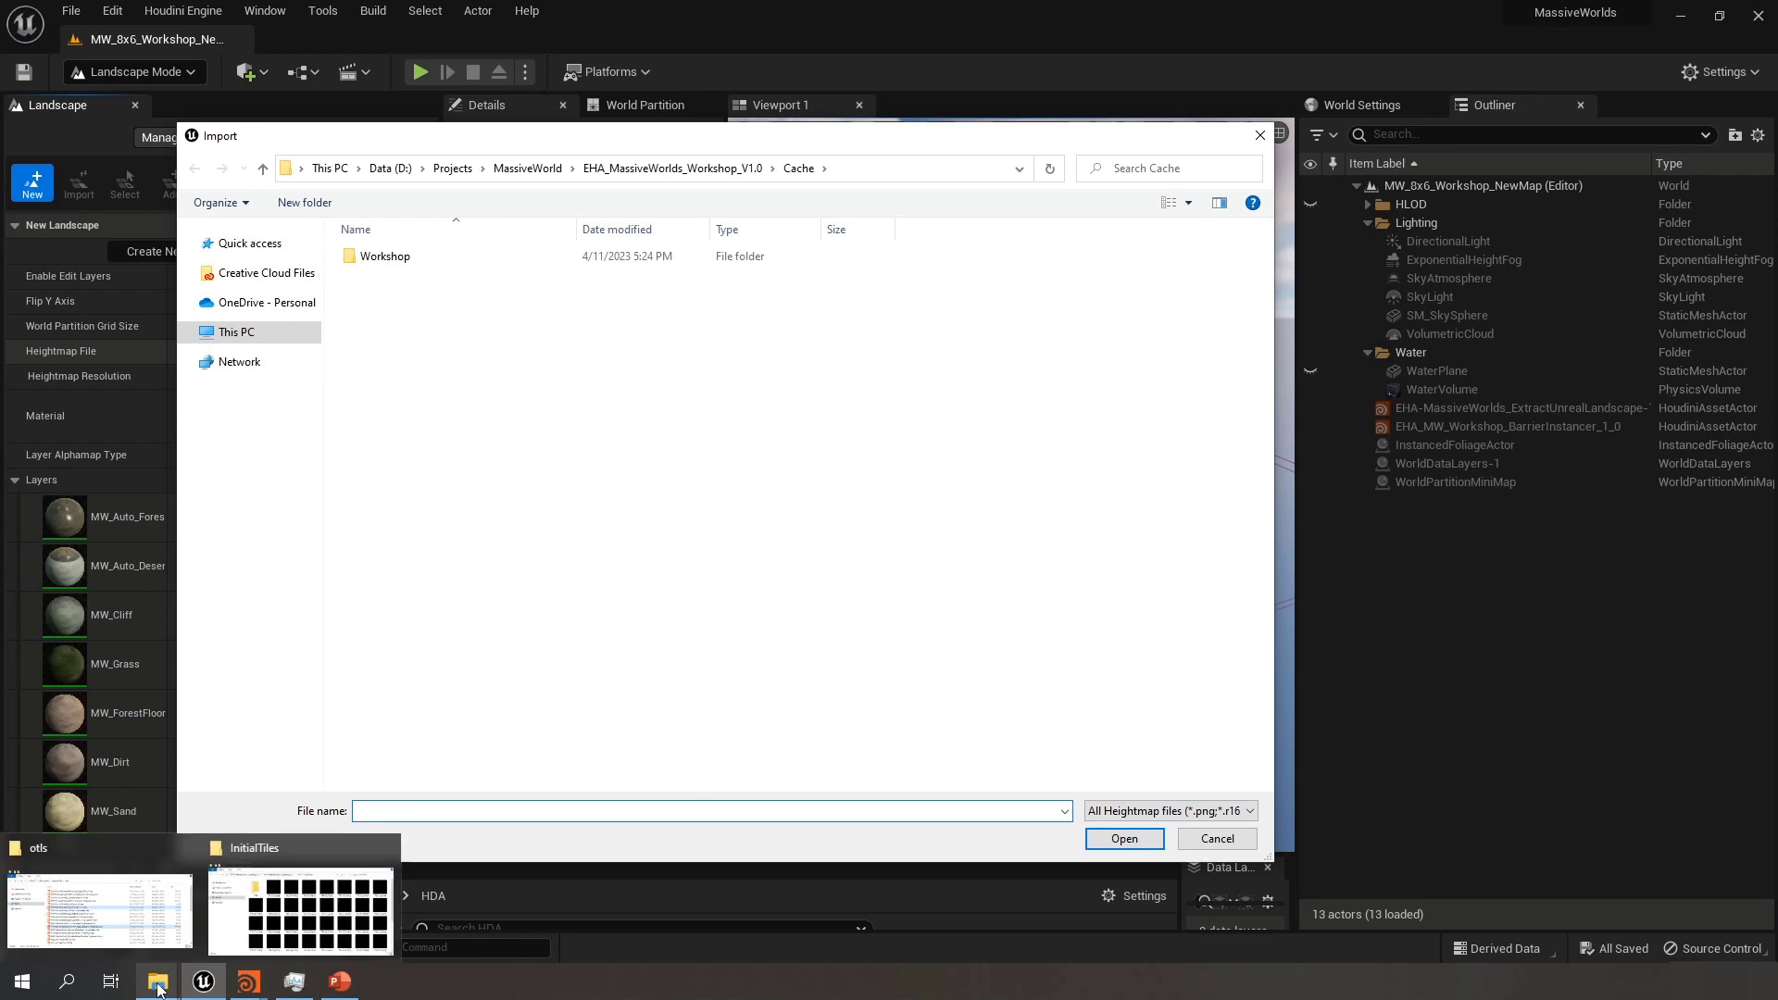
pyautogui.click(297, 903)
pyautogui.click(994, 388)
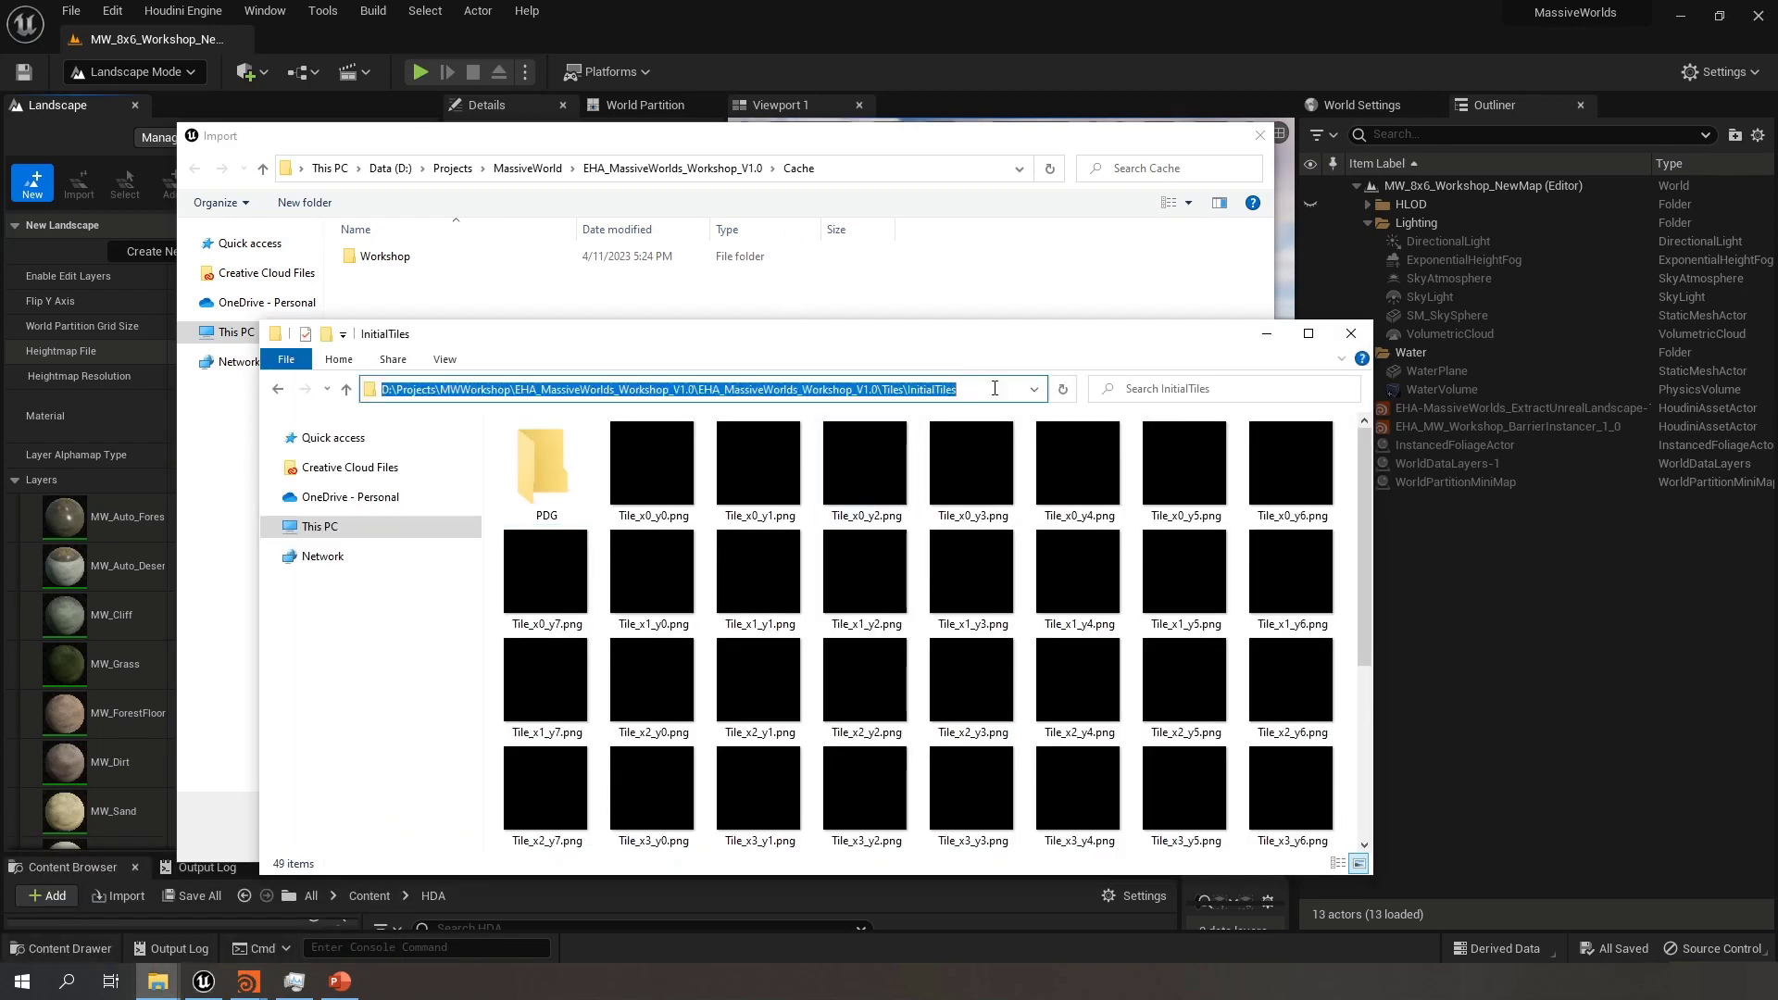
pyautogui.hotkey('ctrl', 'c')
pyautogui.click(894, 207)
pyautogui.click(919, 169)
pyautogui.hotkey('ctrl', 'v')
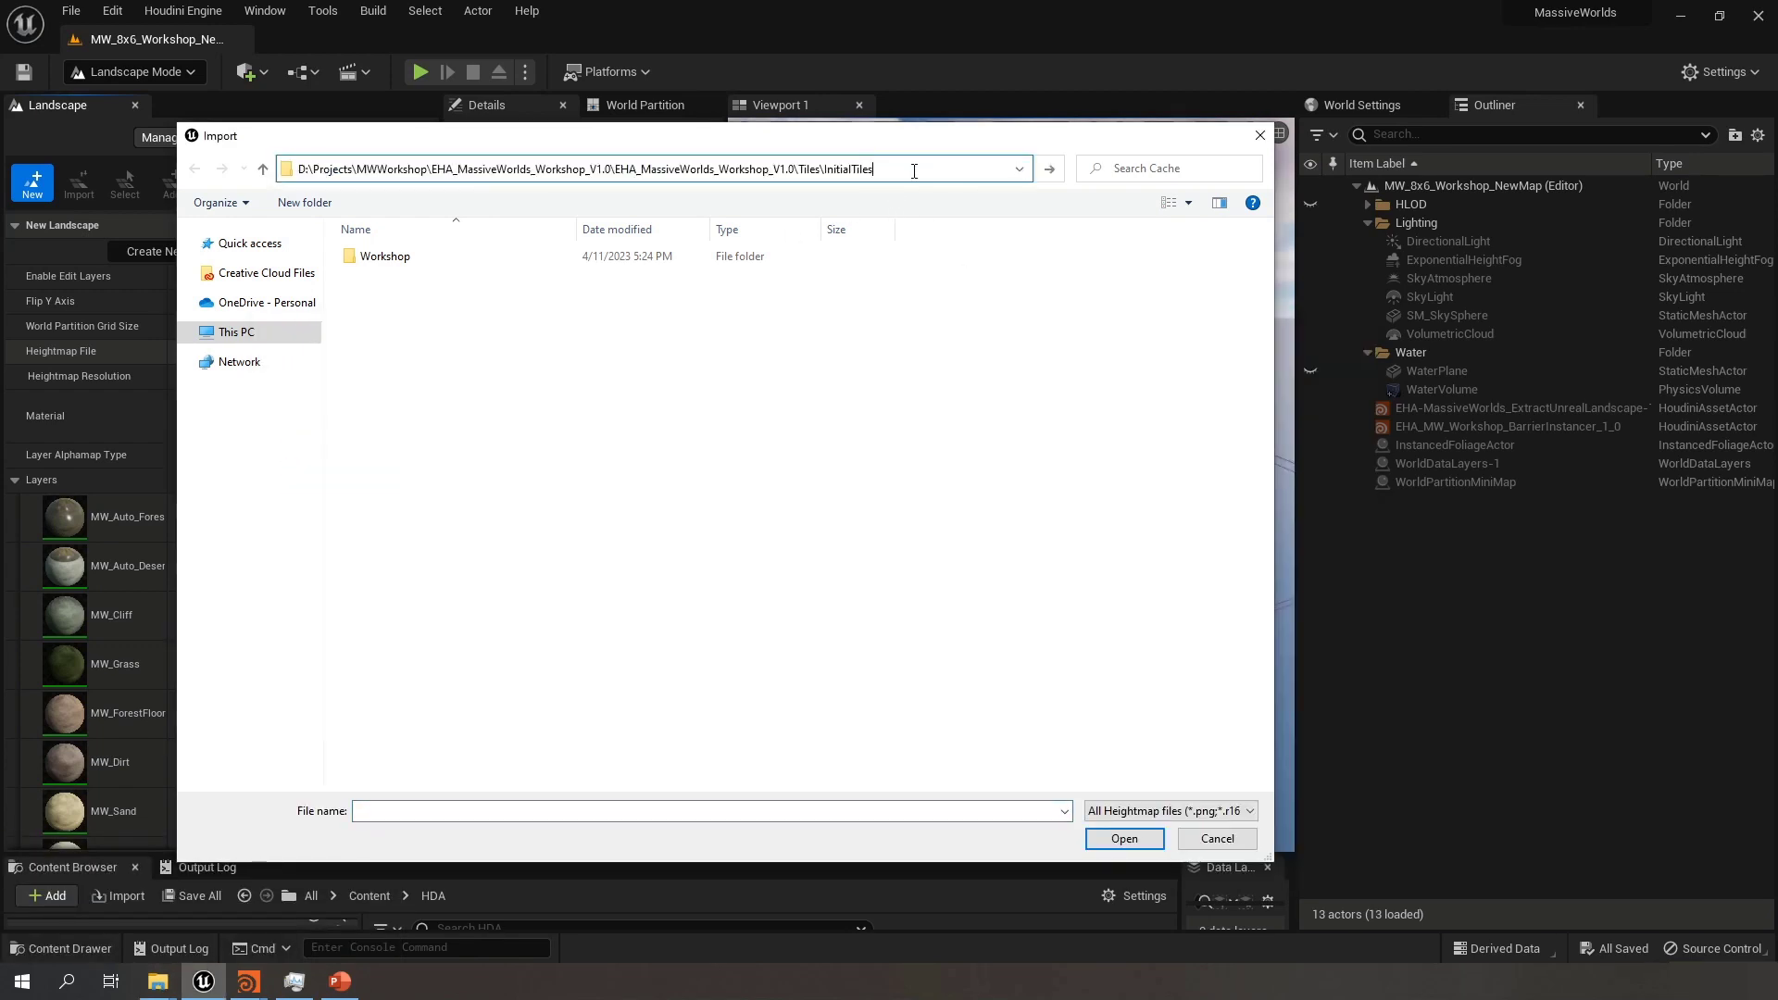
pyautogui.press('Return')
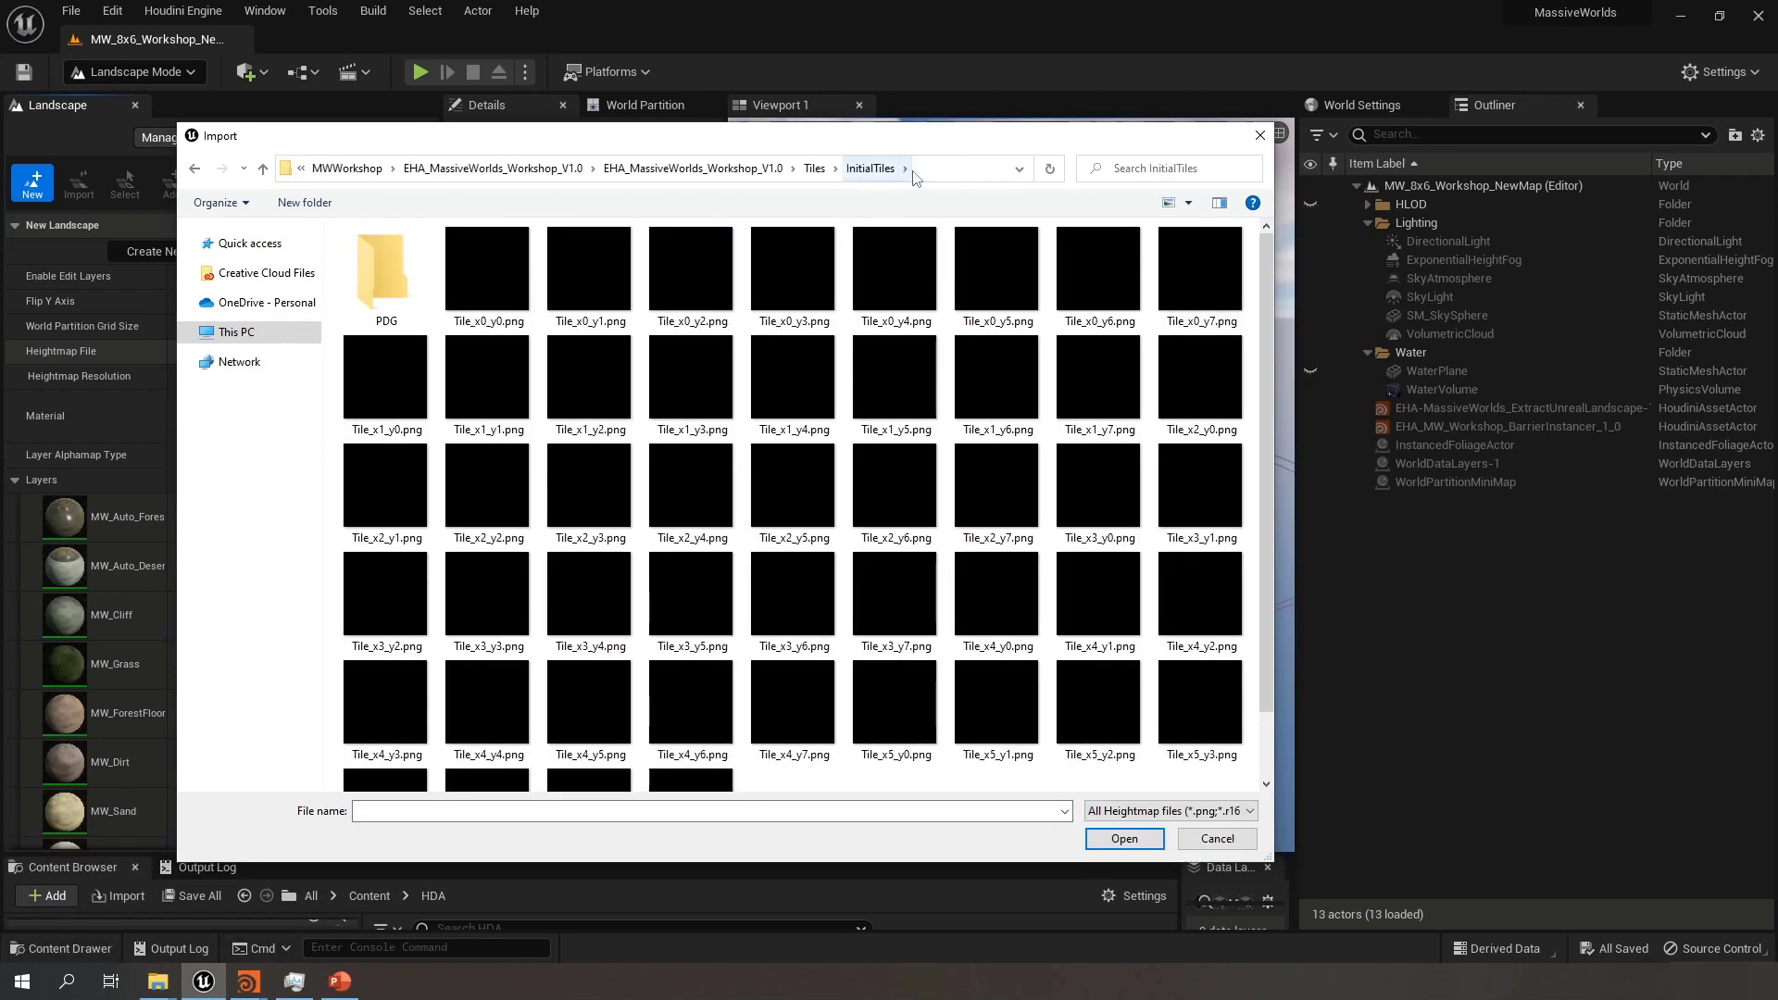
# Load Tile_x0_y0.png as the new landscape's heightmap and view the preview grid
pyautogui.click(486, 267)
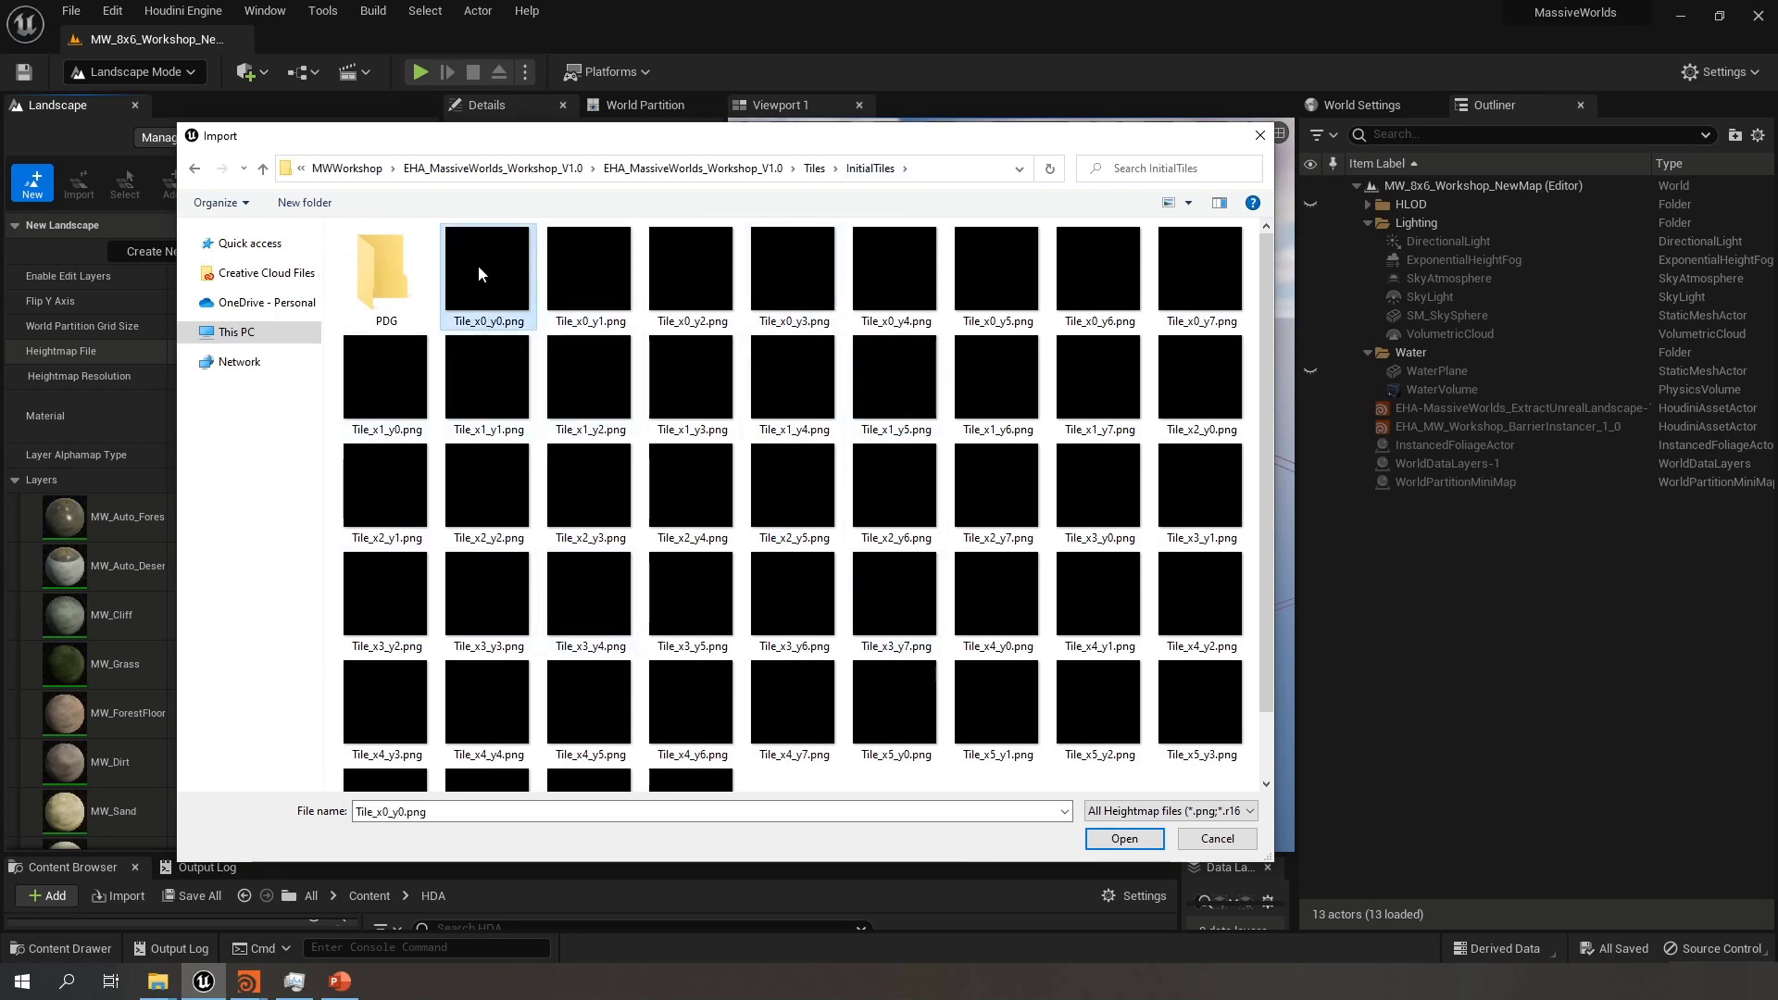
pyautogui.click(1122, 839)
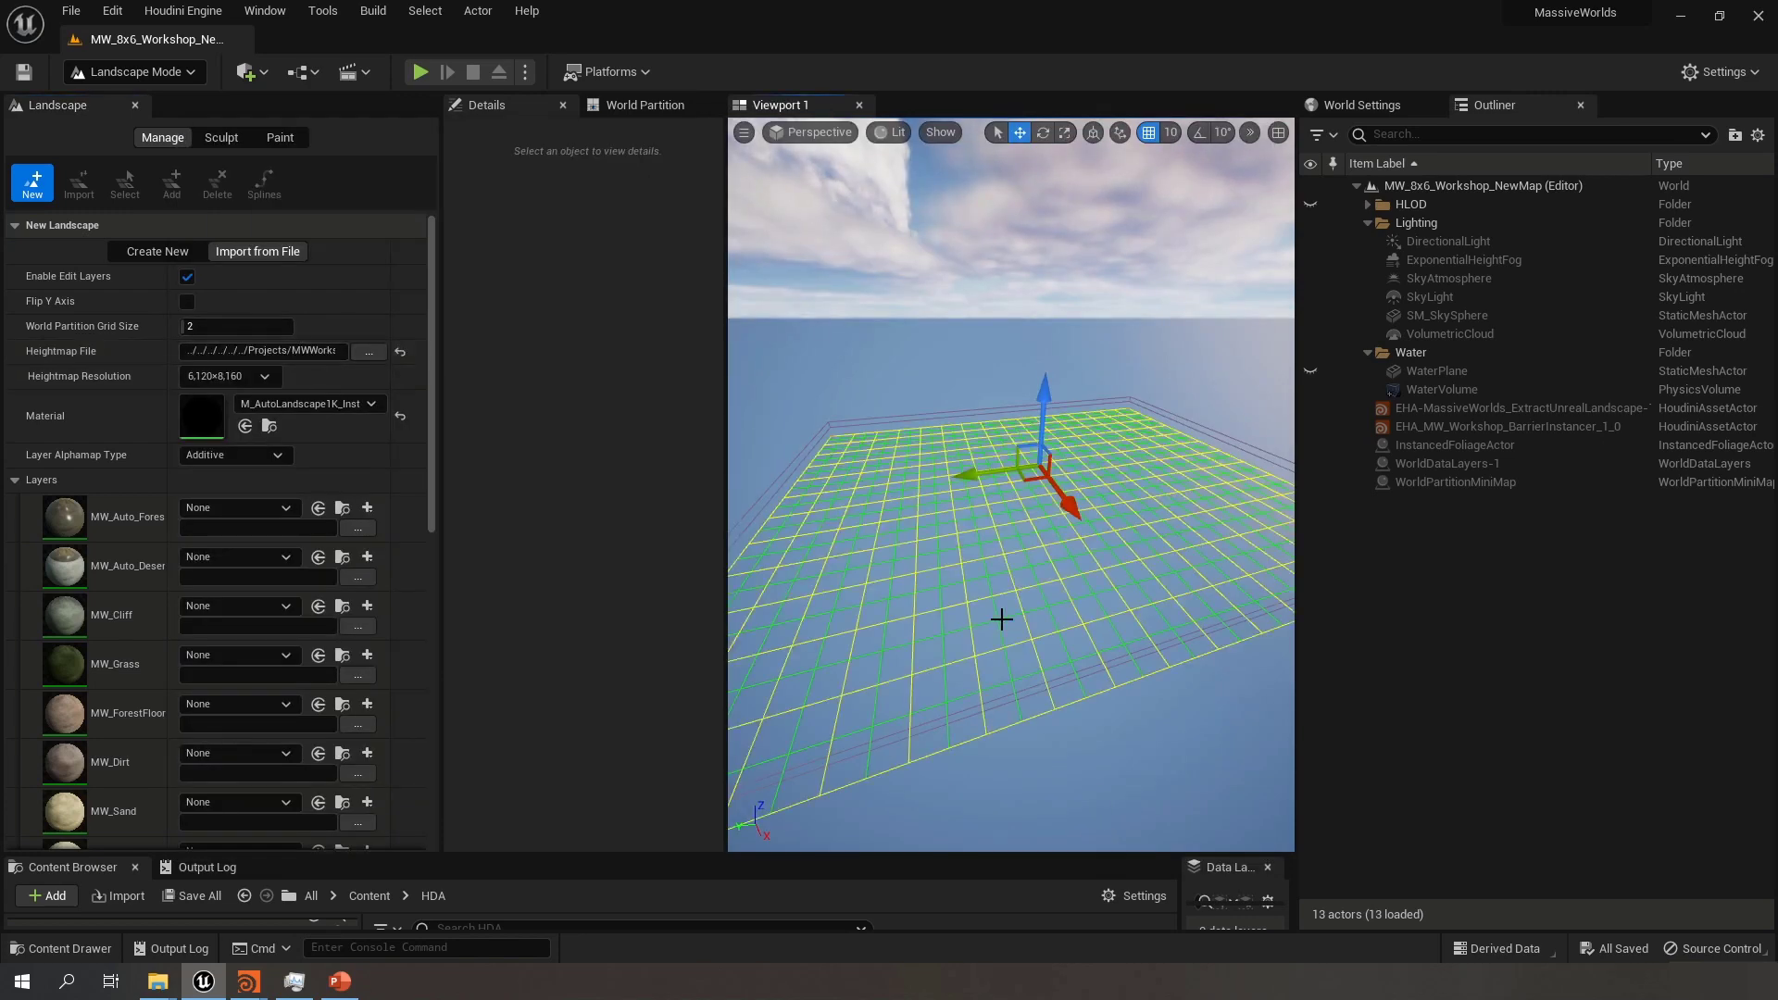
pyautogui.moveTo(1002, 619); pyautogui.dragTo(1029, 556, button='right')
pyautogui.moveTo(880, 410); pyautogui.dragTo(943, 553, button='right')
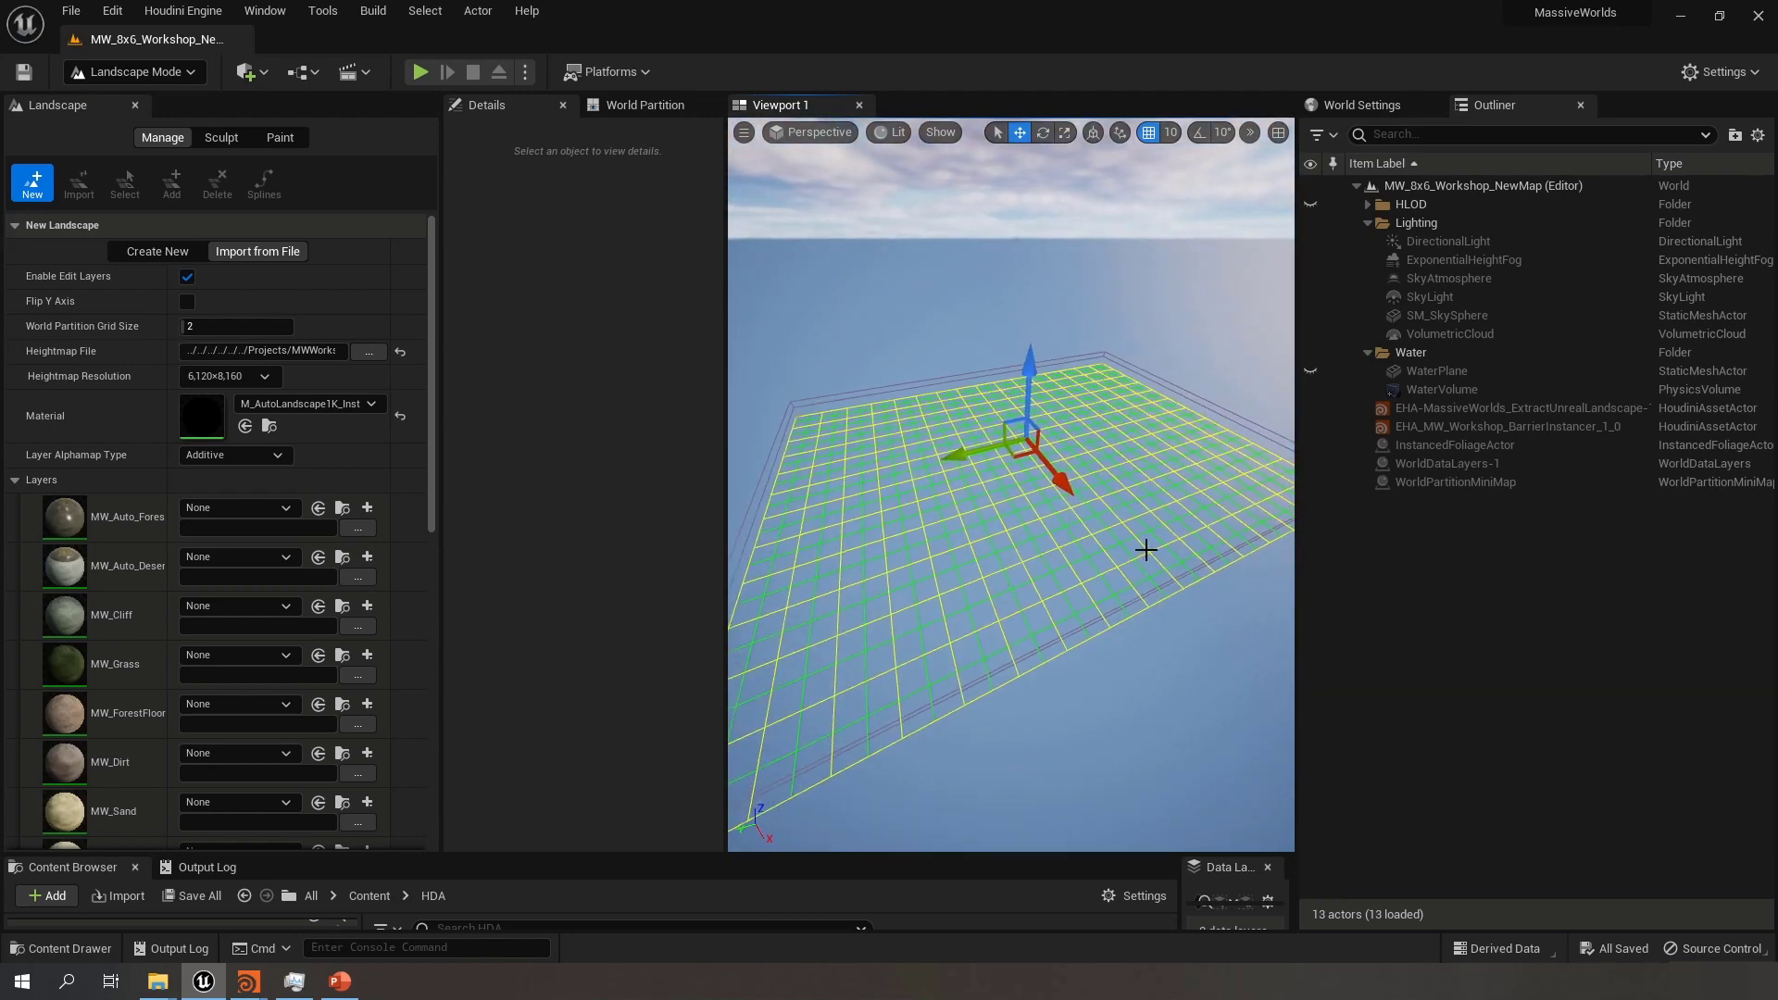
pyautogui.moveTo(1146, 550); pyautogui.dragTo(1176, 542, button='right')
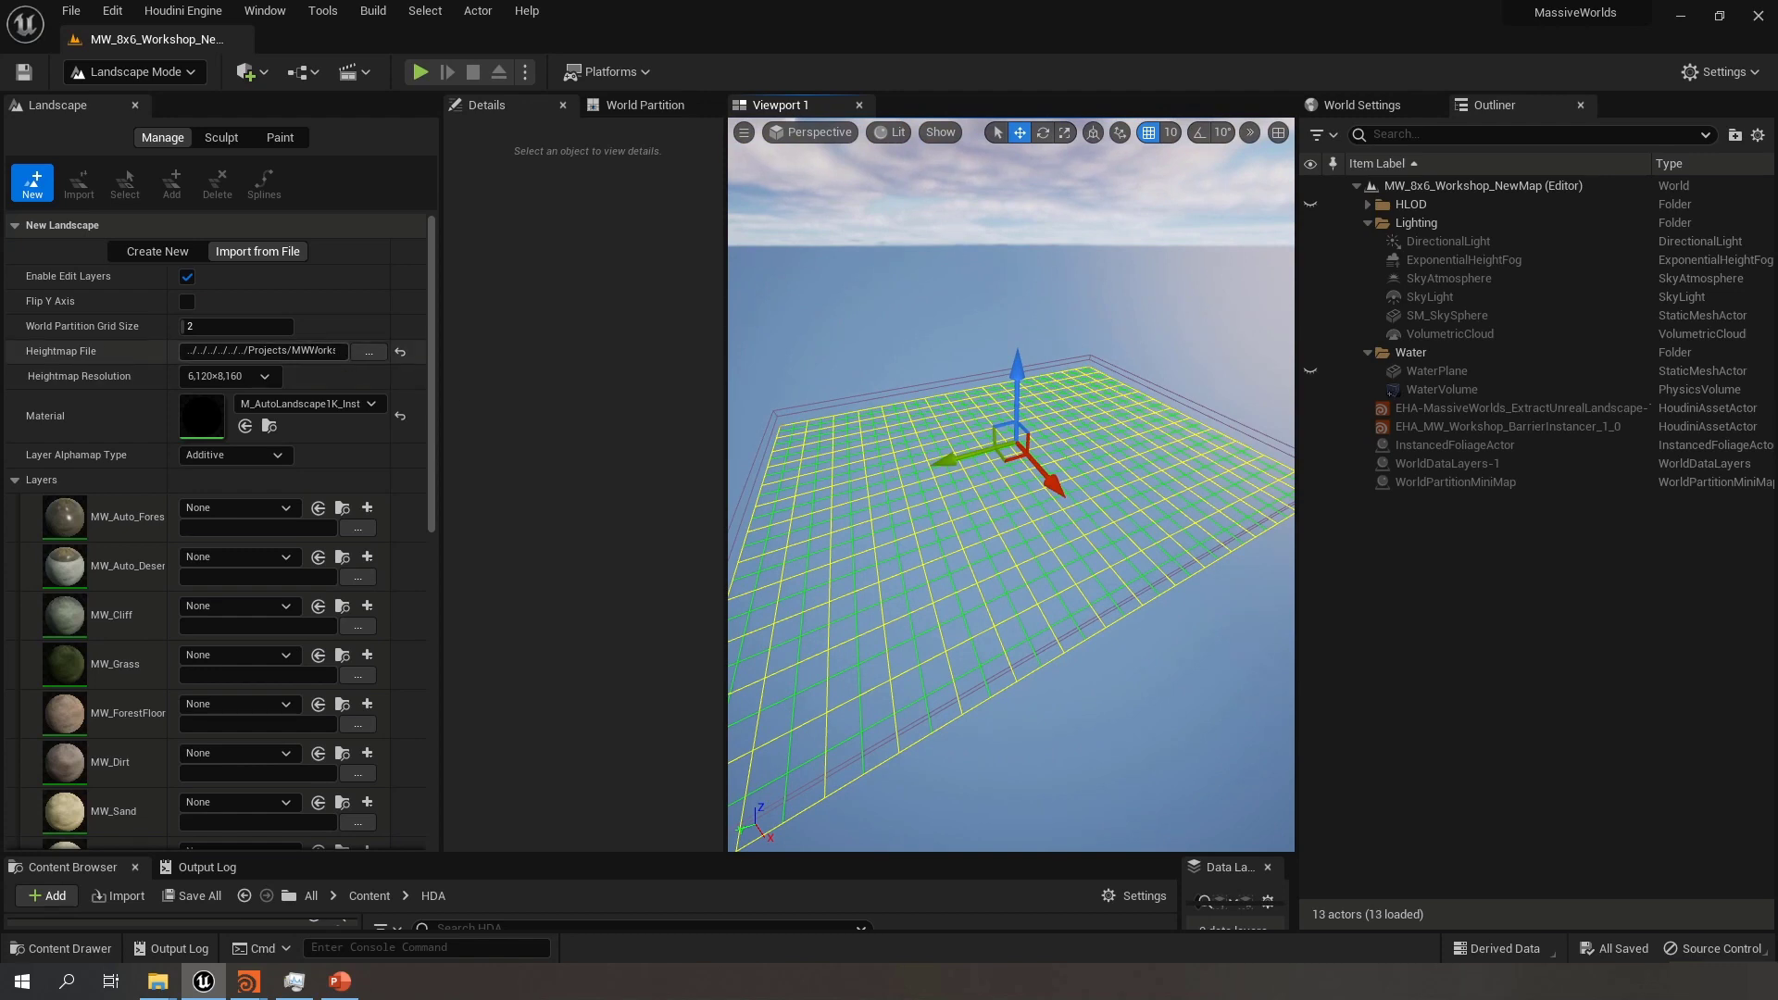
# Inspect the Heightmap File path and the Tile_x0_y0.png details in the reopened file browser, and close the browser
pyautogui.click(310, 351)
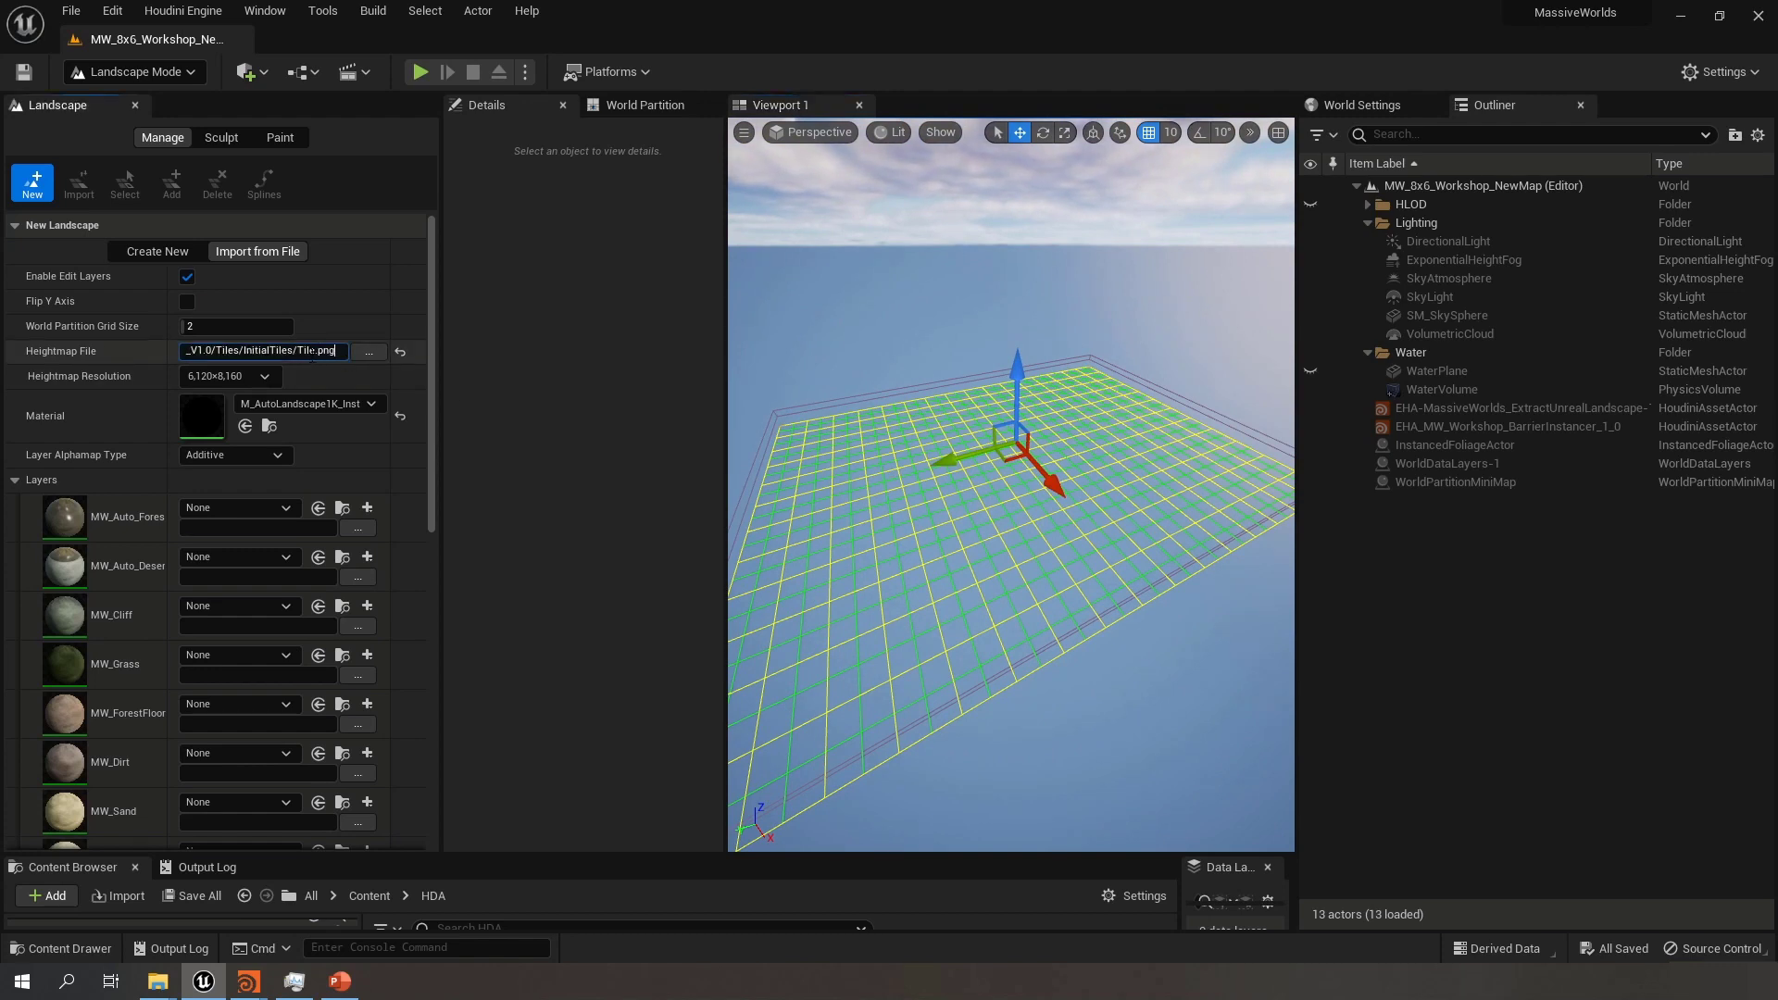
pyautogui.click(368, 352)
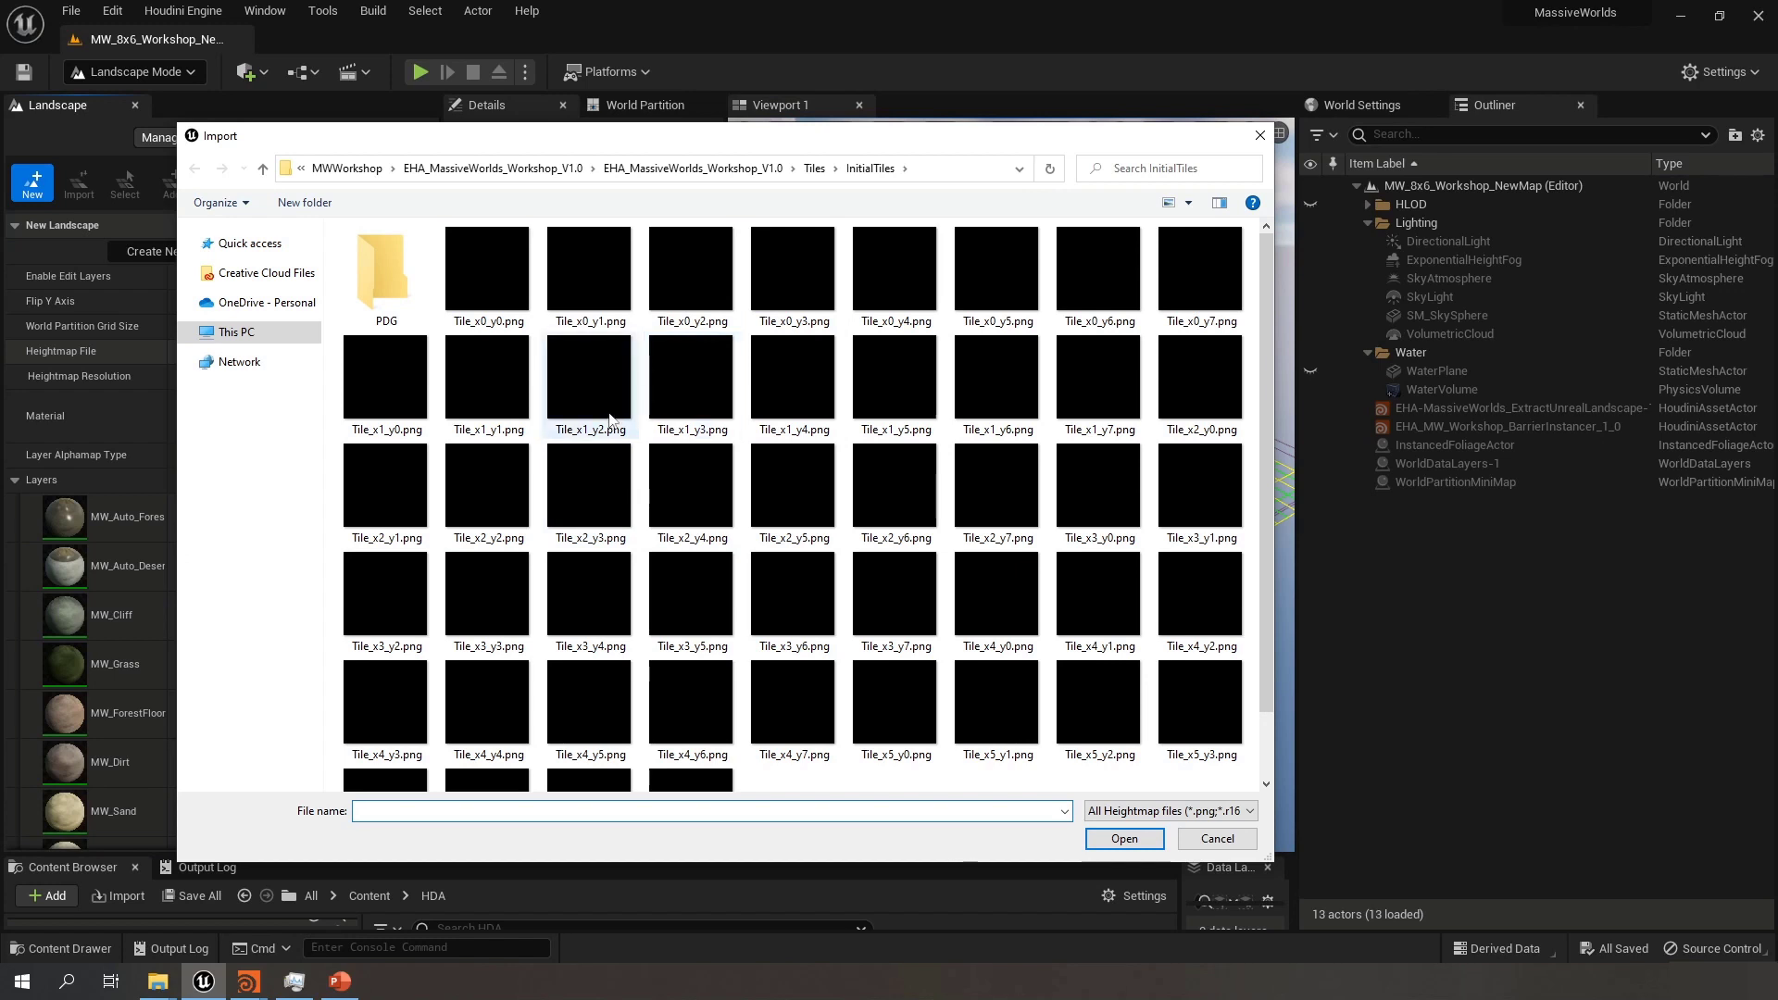
pyautogui.moveTo(690, 392)
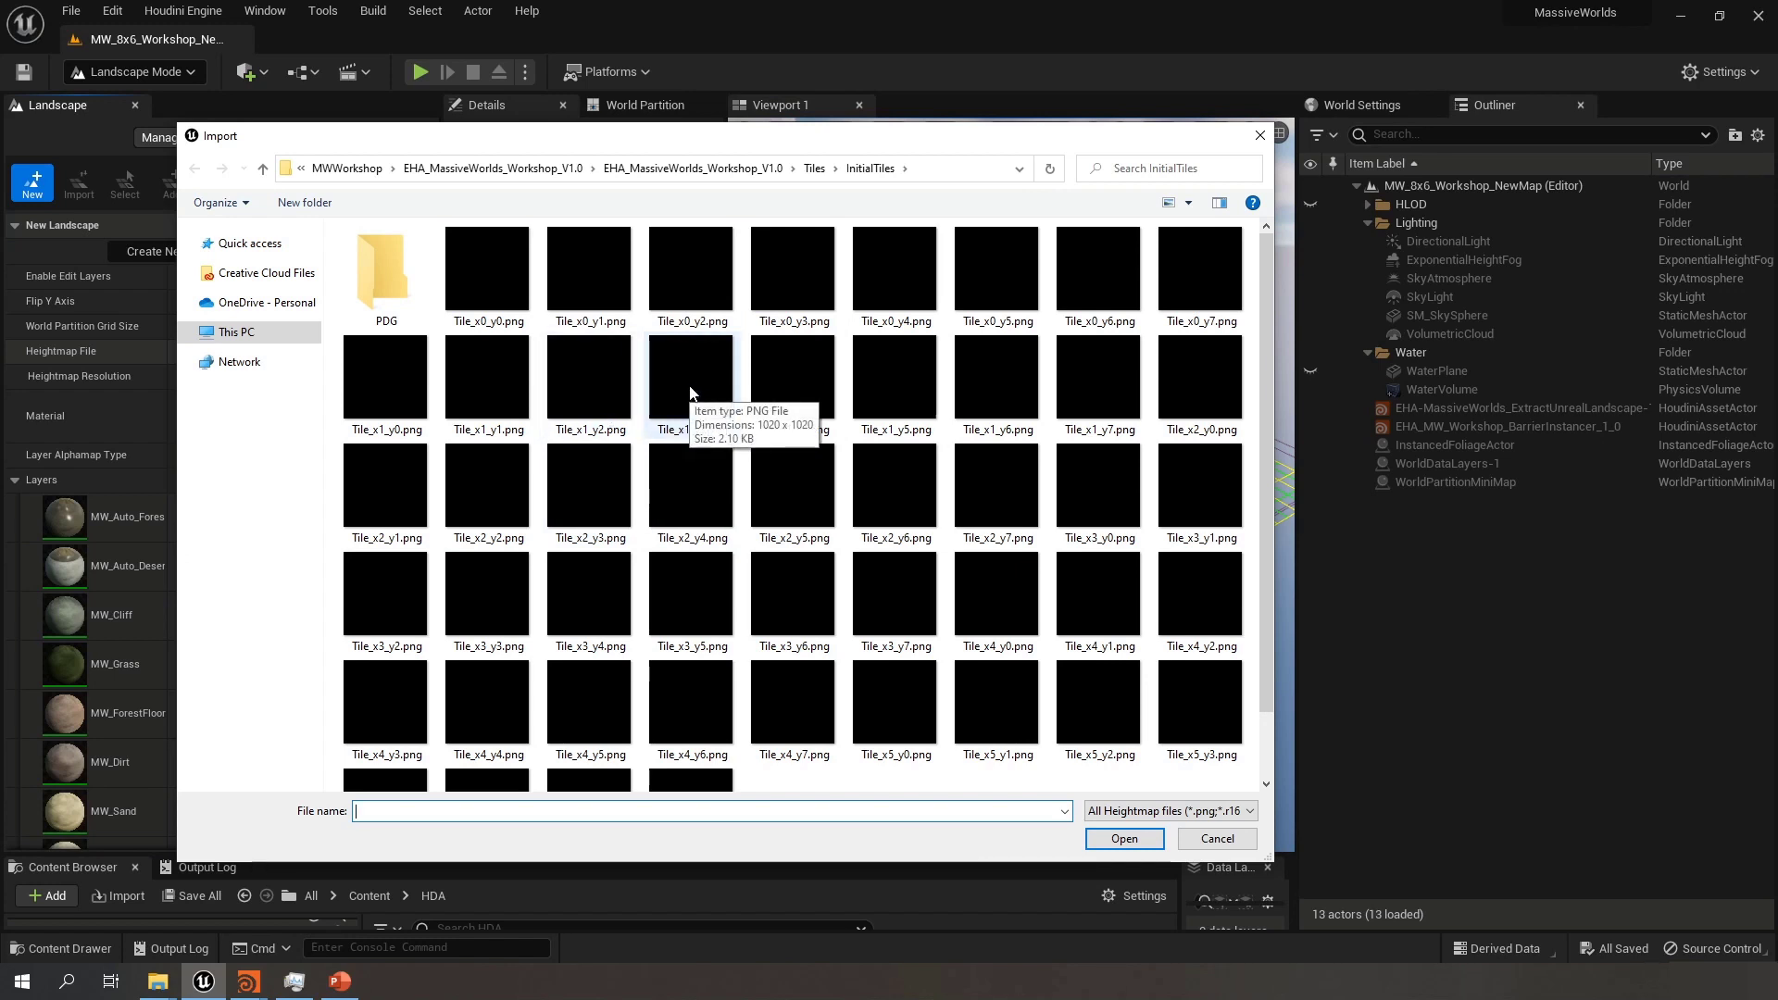
pyautogui.moveTo(488, 301)
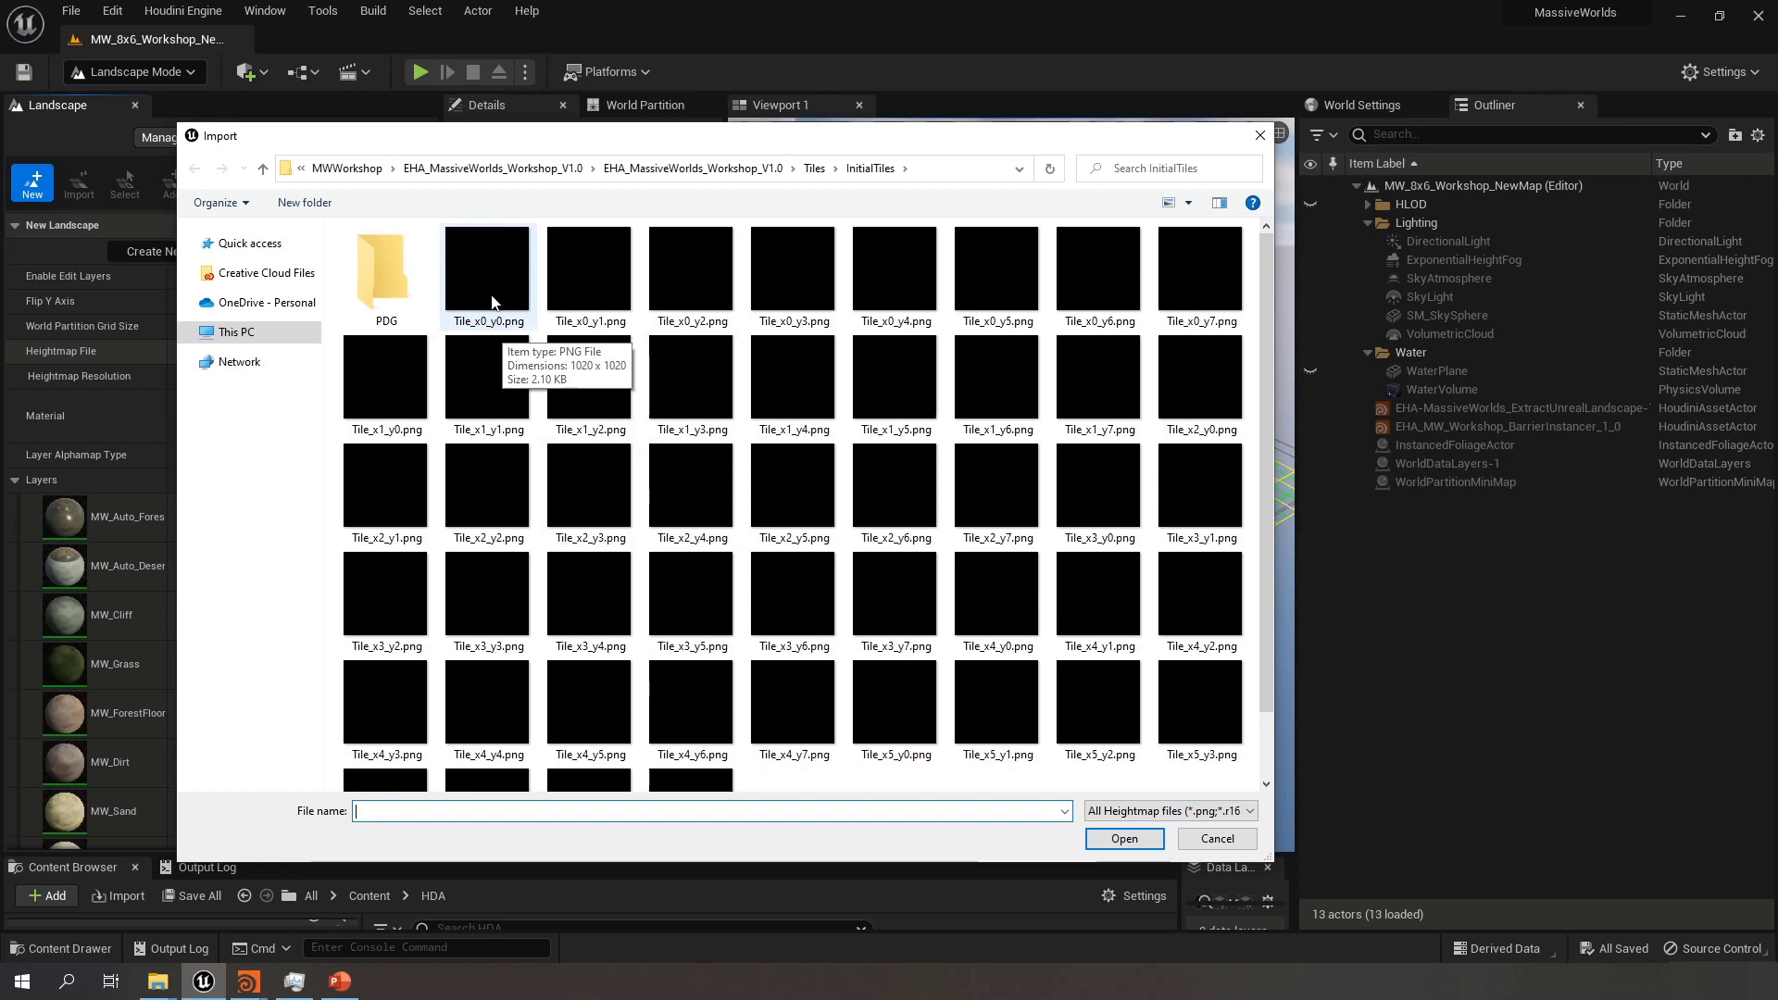
pyautogui.click(487, 278)
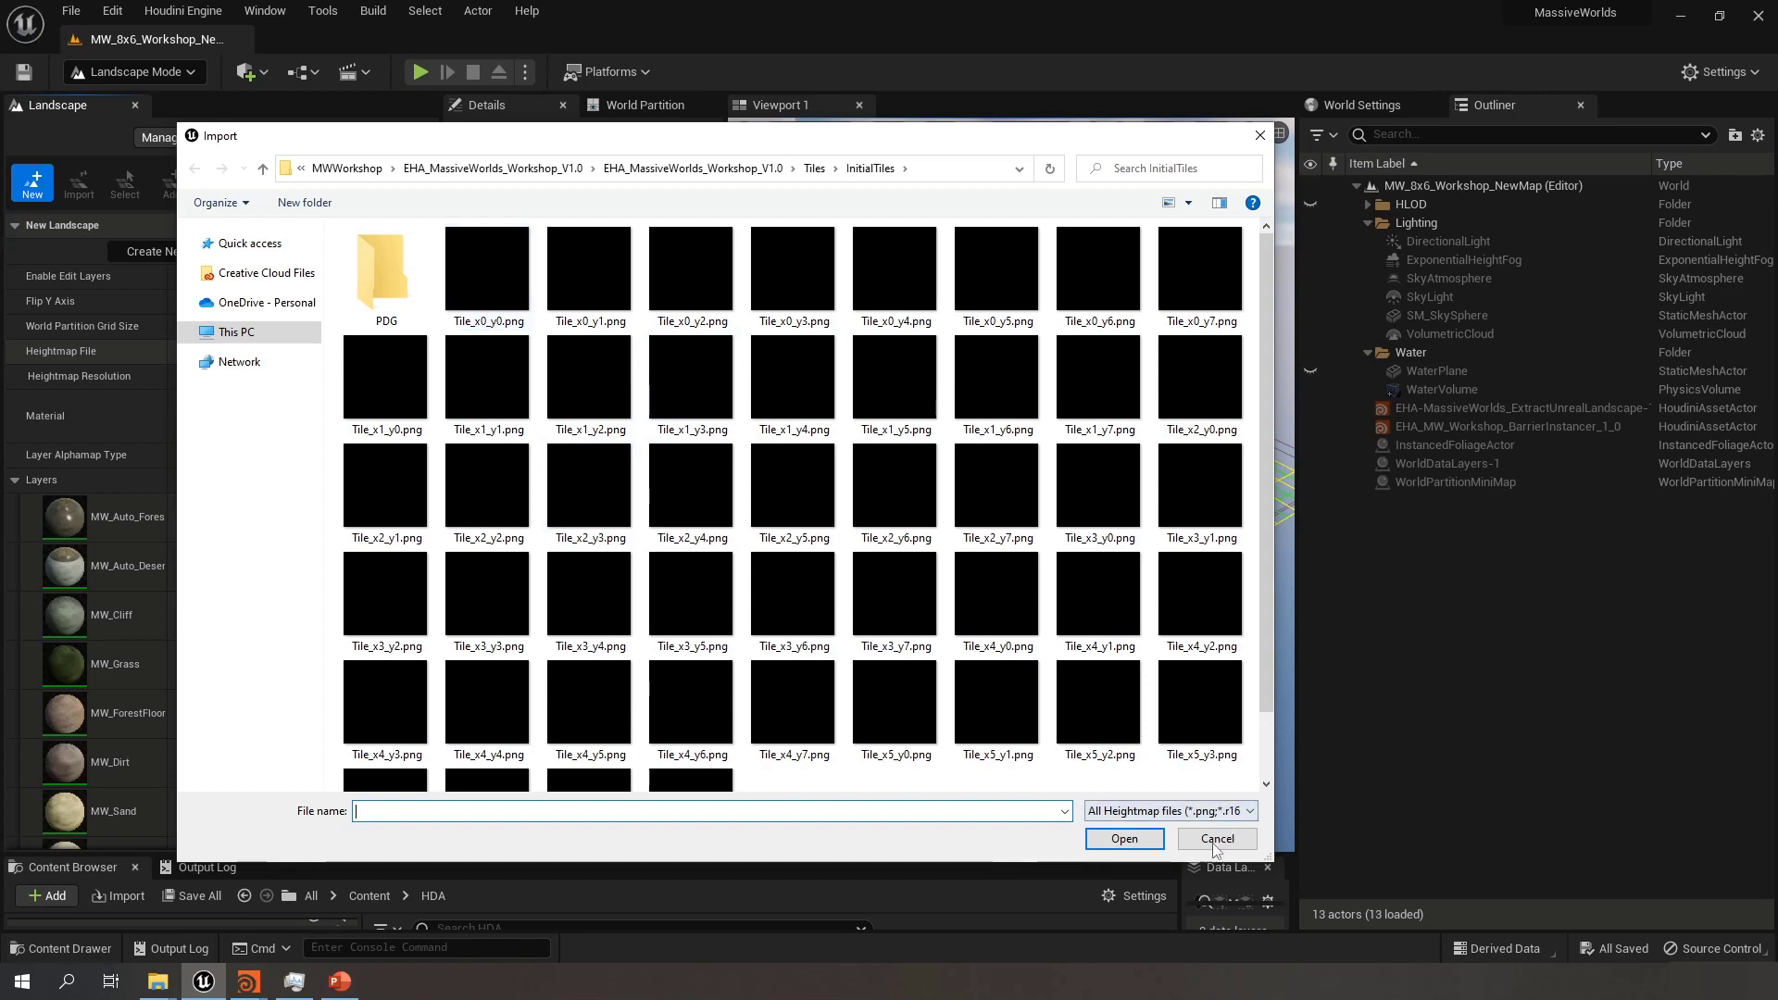
pyautogui.click(1125, 838)
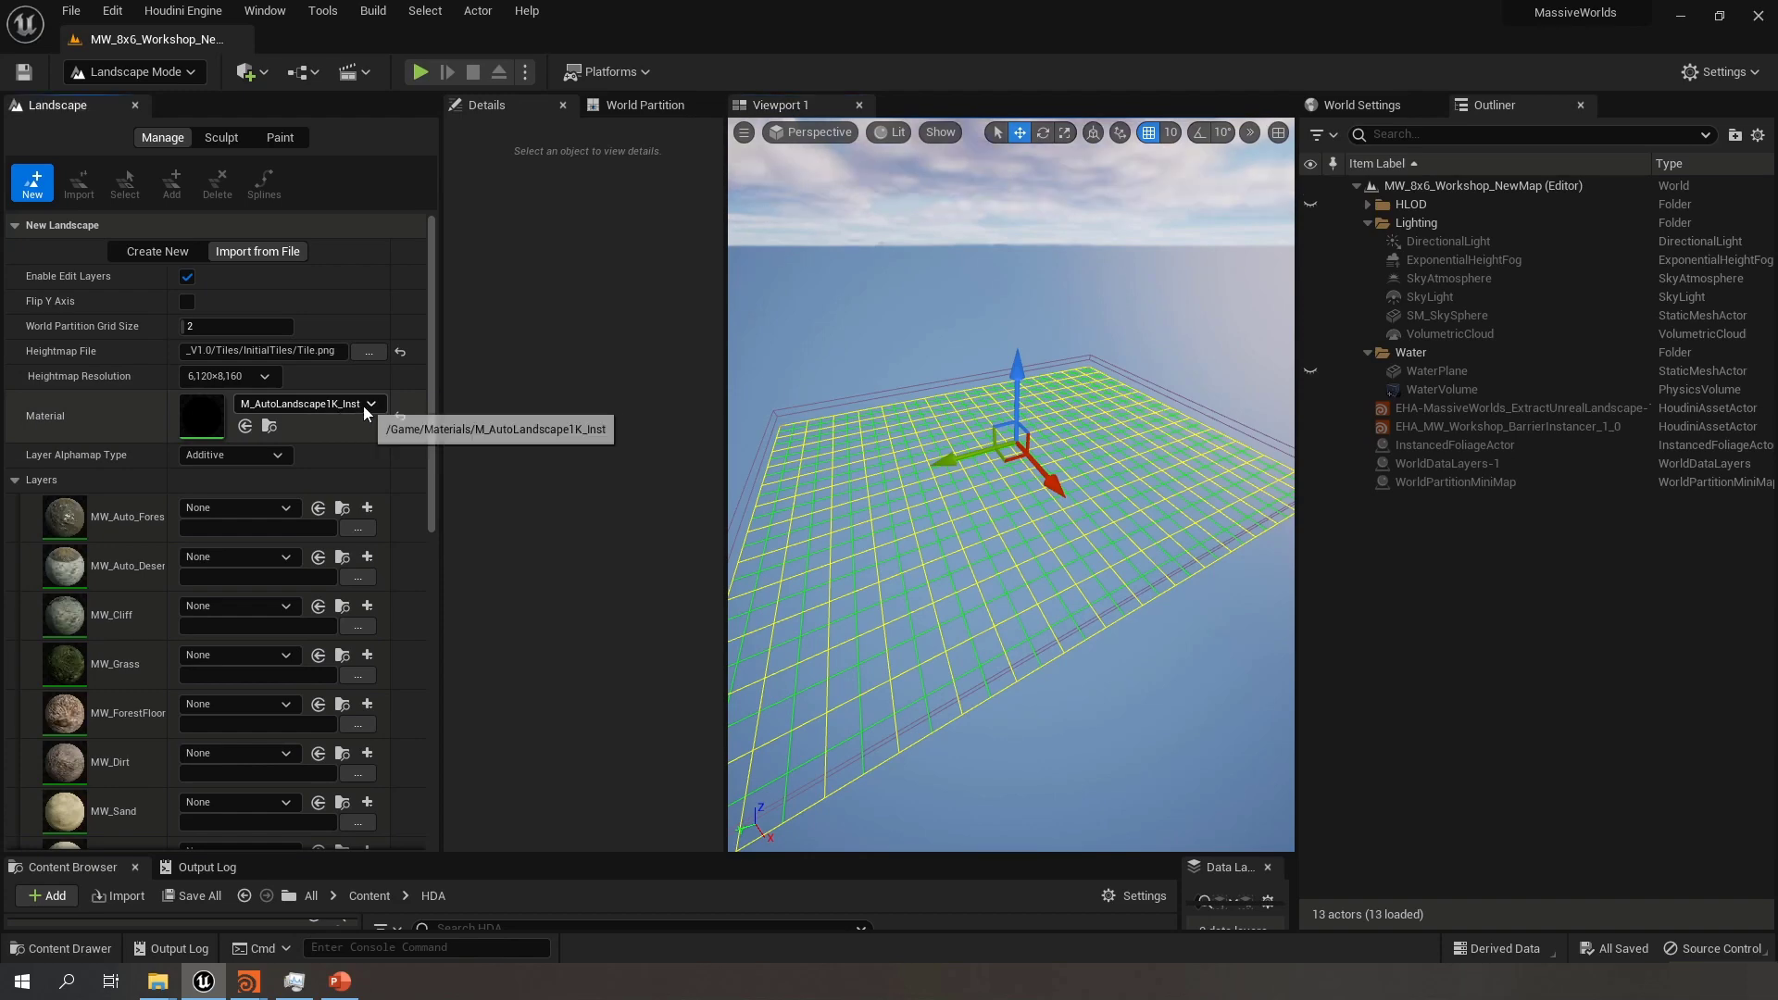
# Enlarge the Content Browser and open the Content/Materials folder to find the M_AutoLandscape1K_Inst material
pyautogui.moveTo(614, 855); pyautogui.dragTo(613, 645)
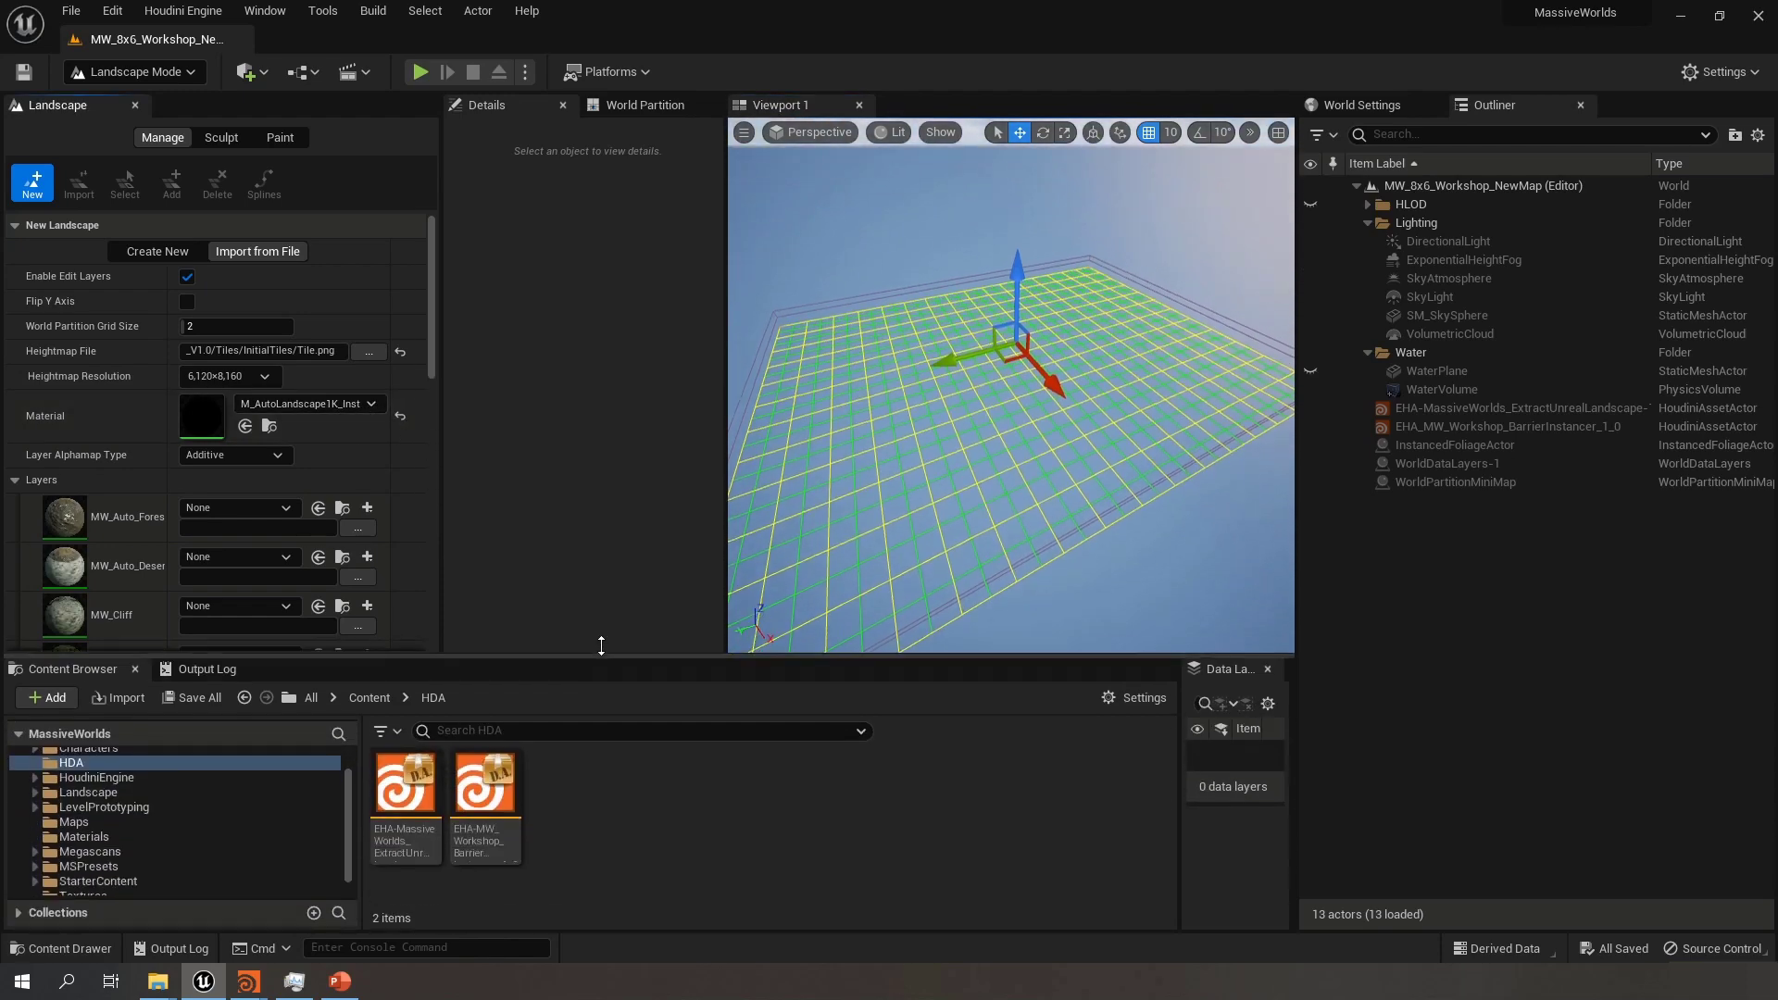
pyautogui.click(311, 683)
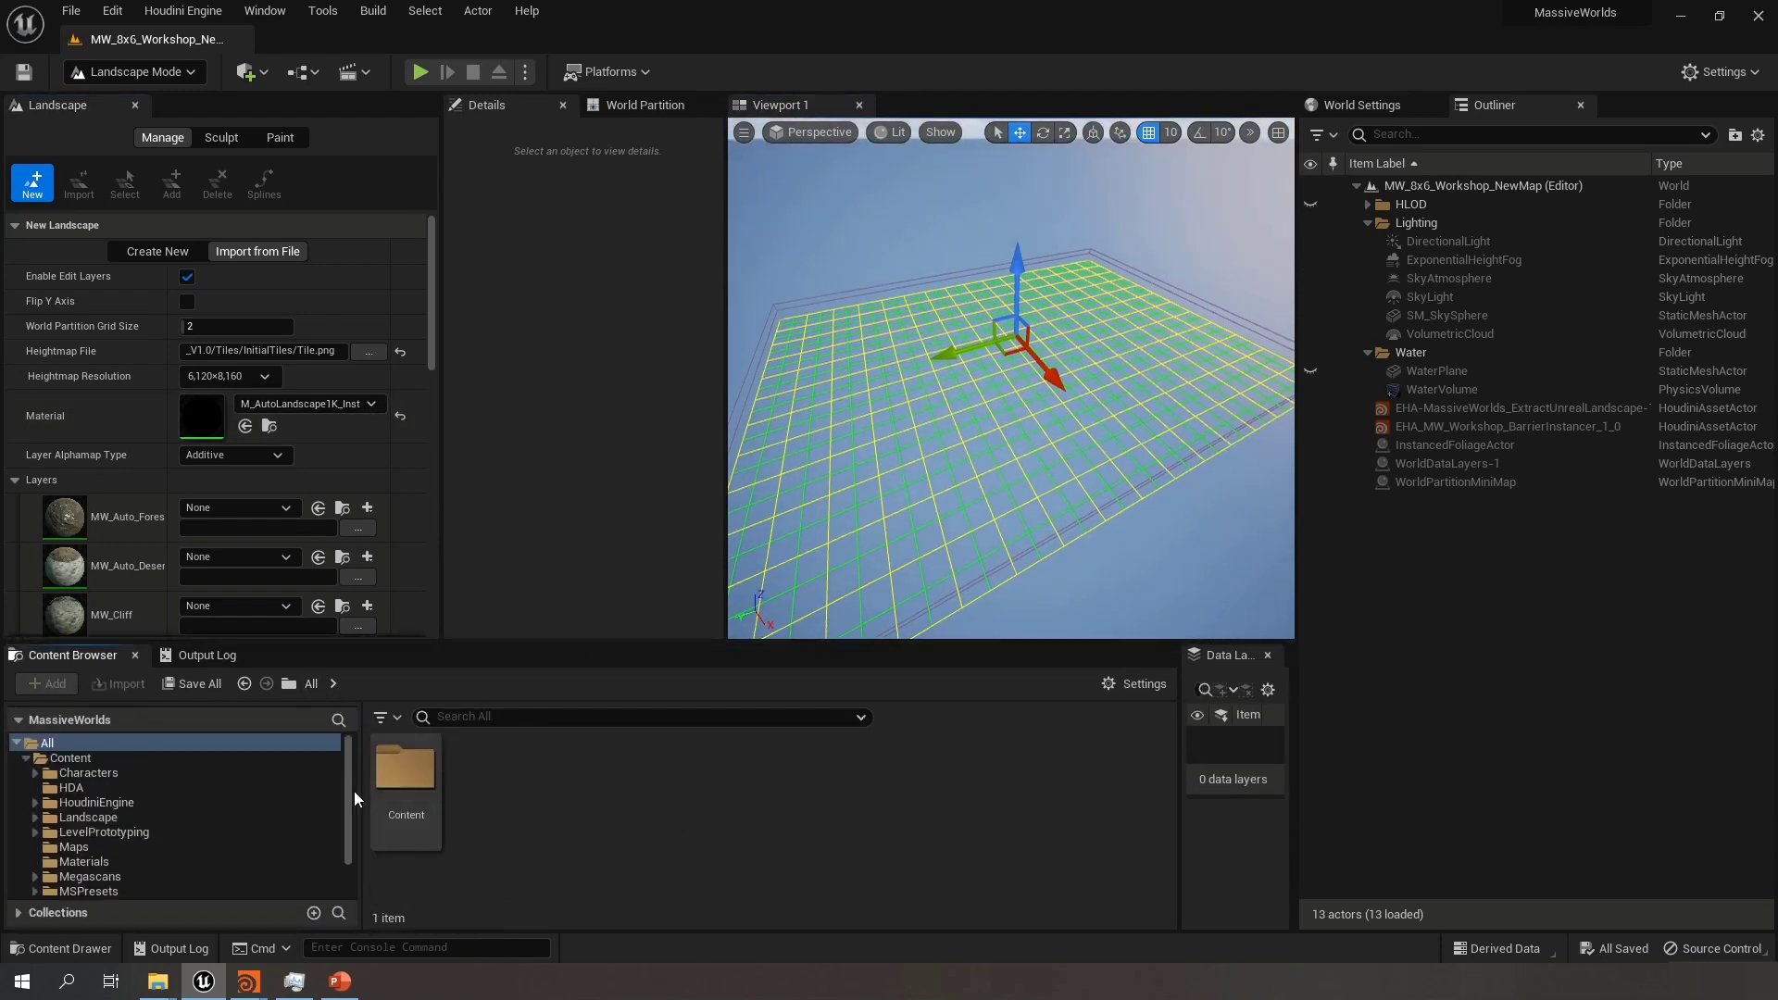
pyautogui.doubleClick(408, 769)
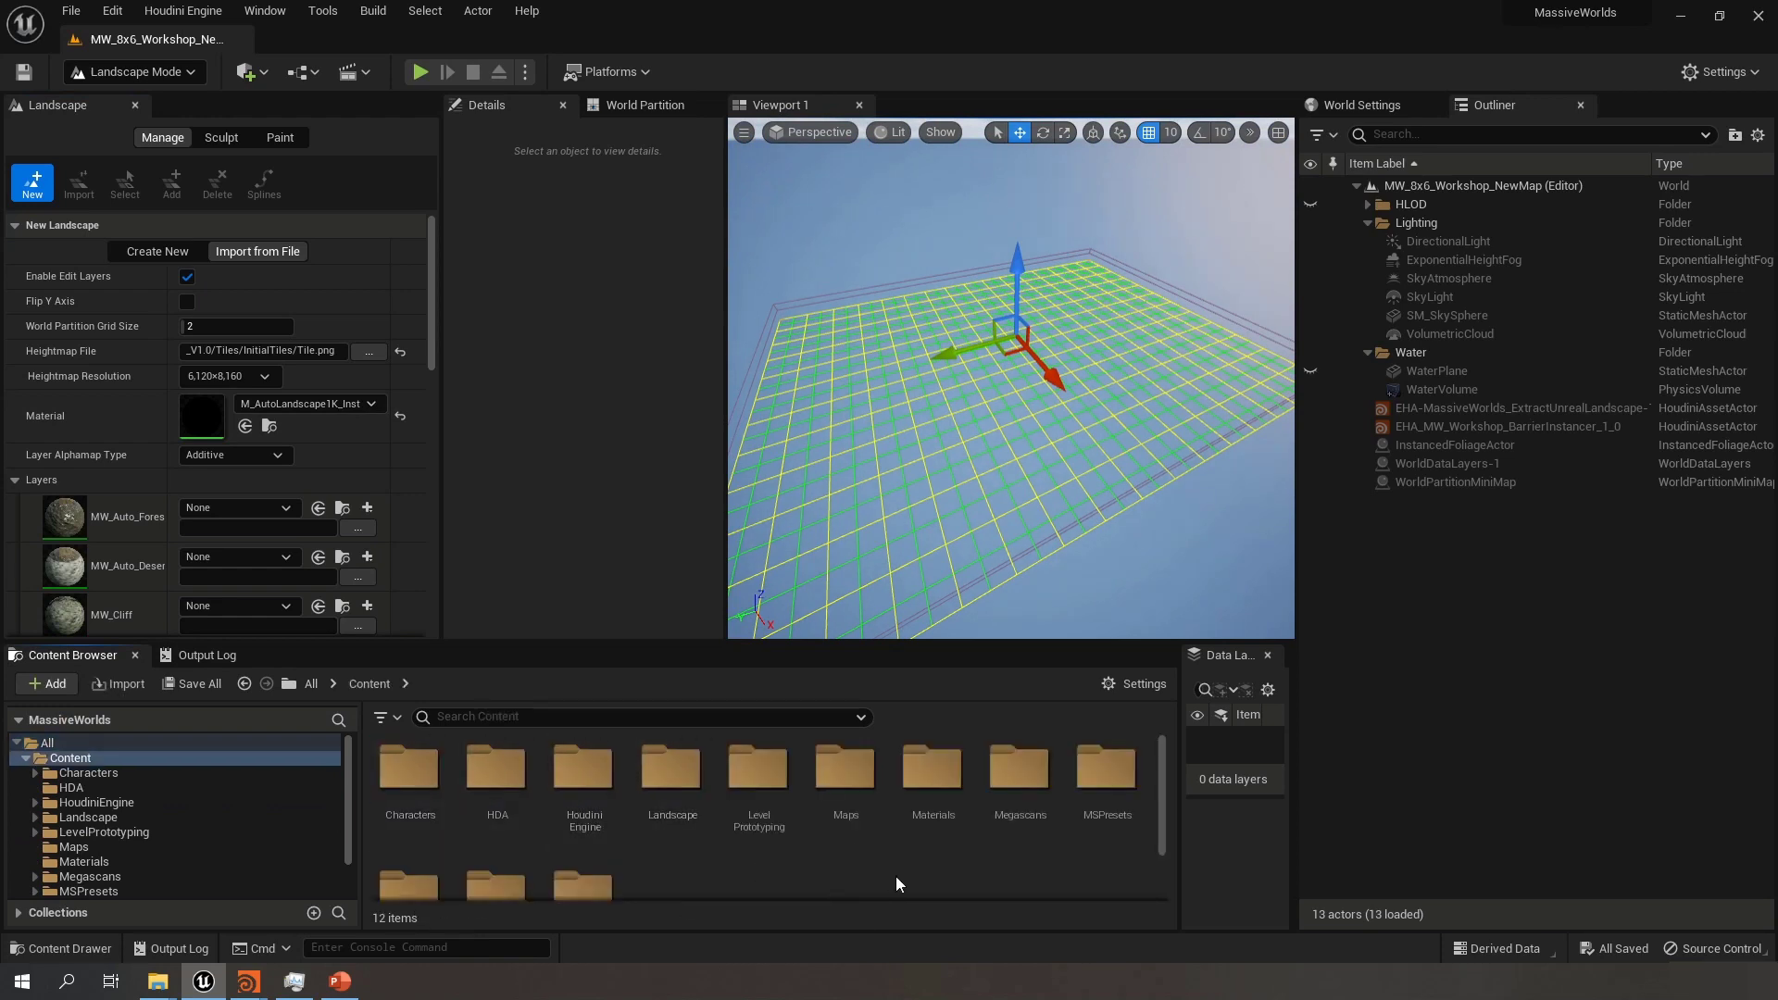
pyautogui.doubleClick(934, 776)
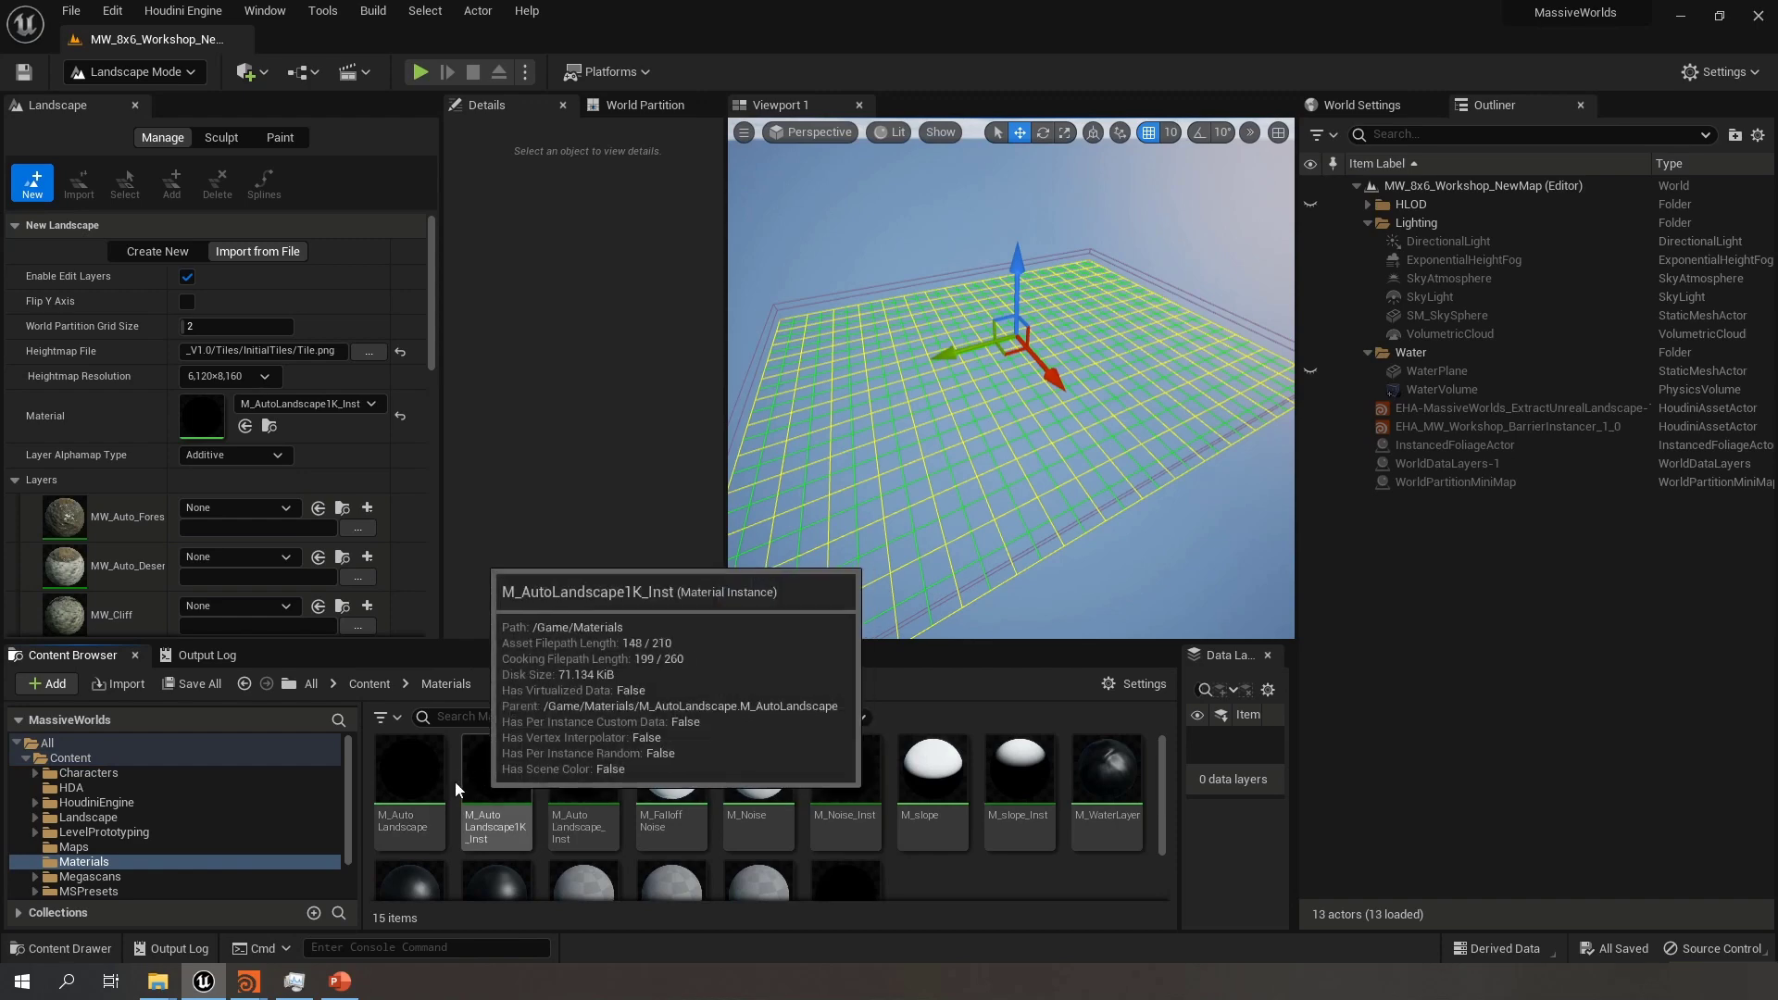
pyautogui.moveTo(408, 763)
pyautogui.moveTo(491, 778)
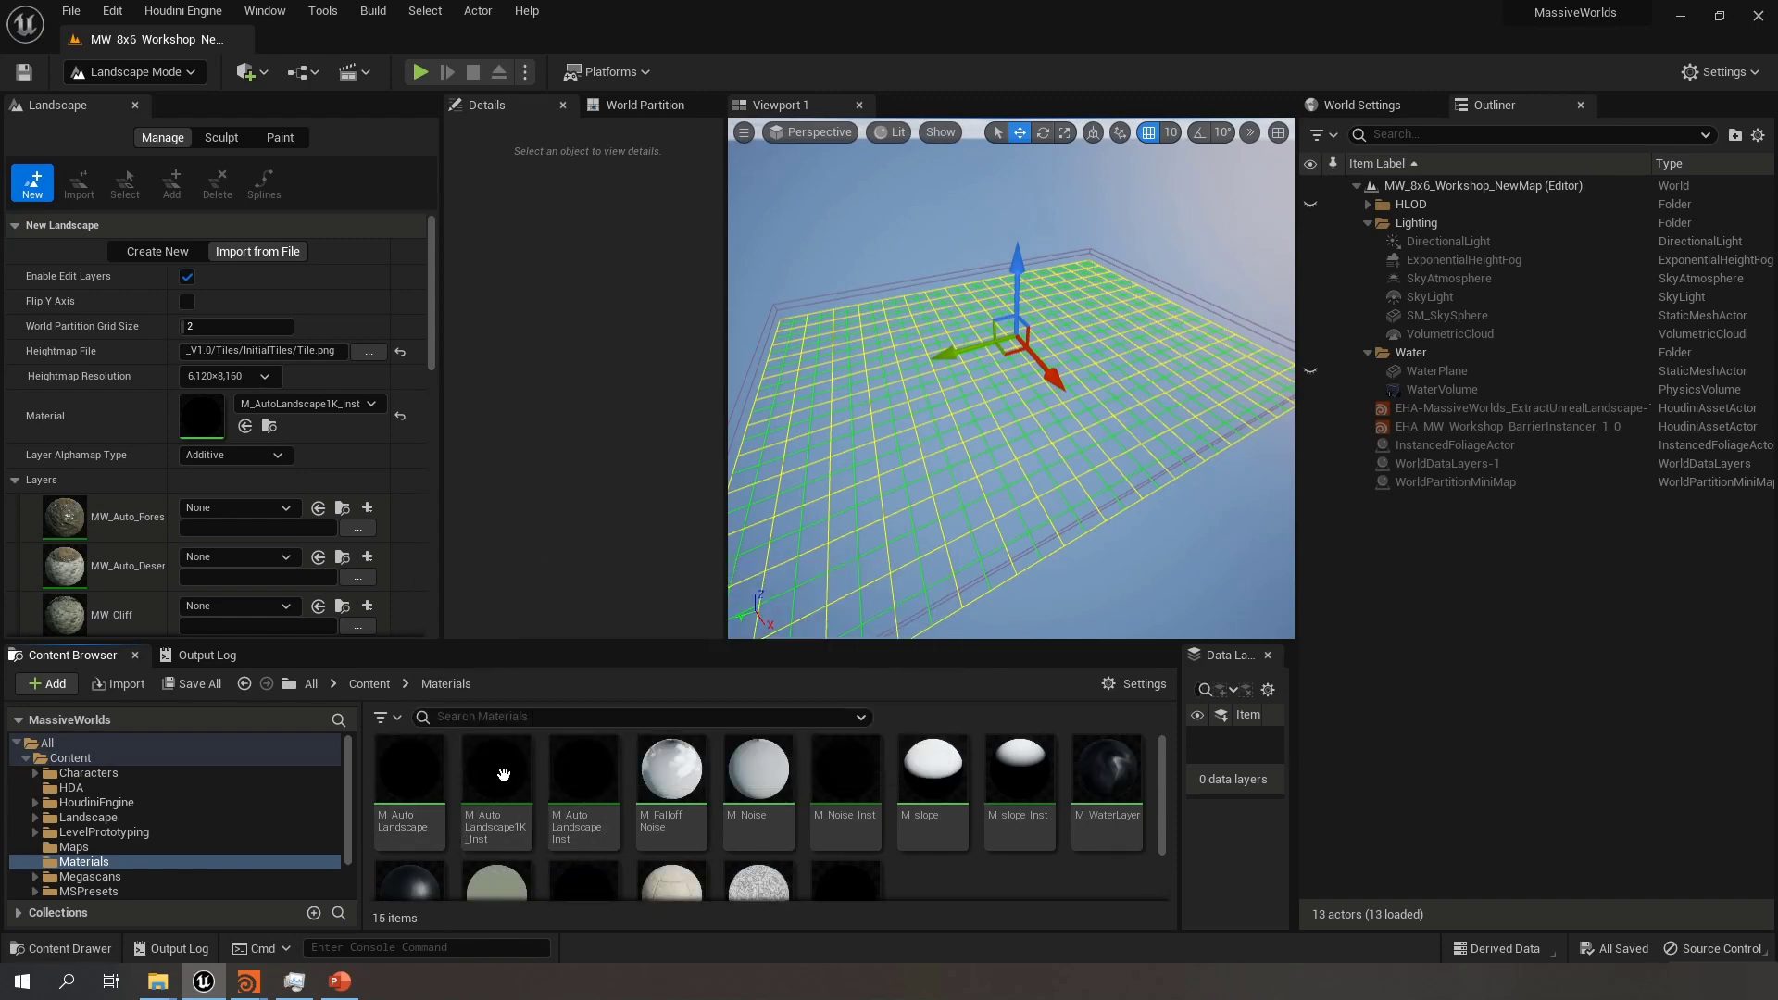
# Choose the M_AutoLandscape1K_Inst material instance as the new landscape's material
pyautogui.click(582, 774)
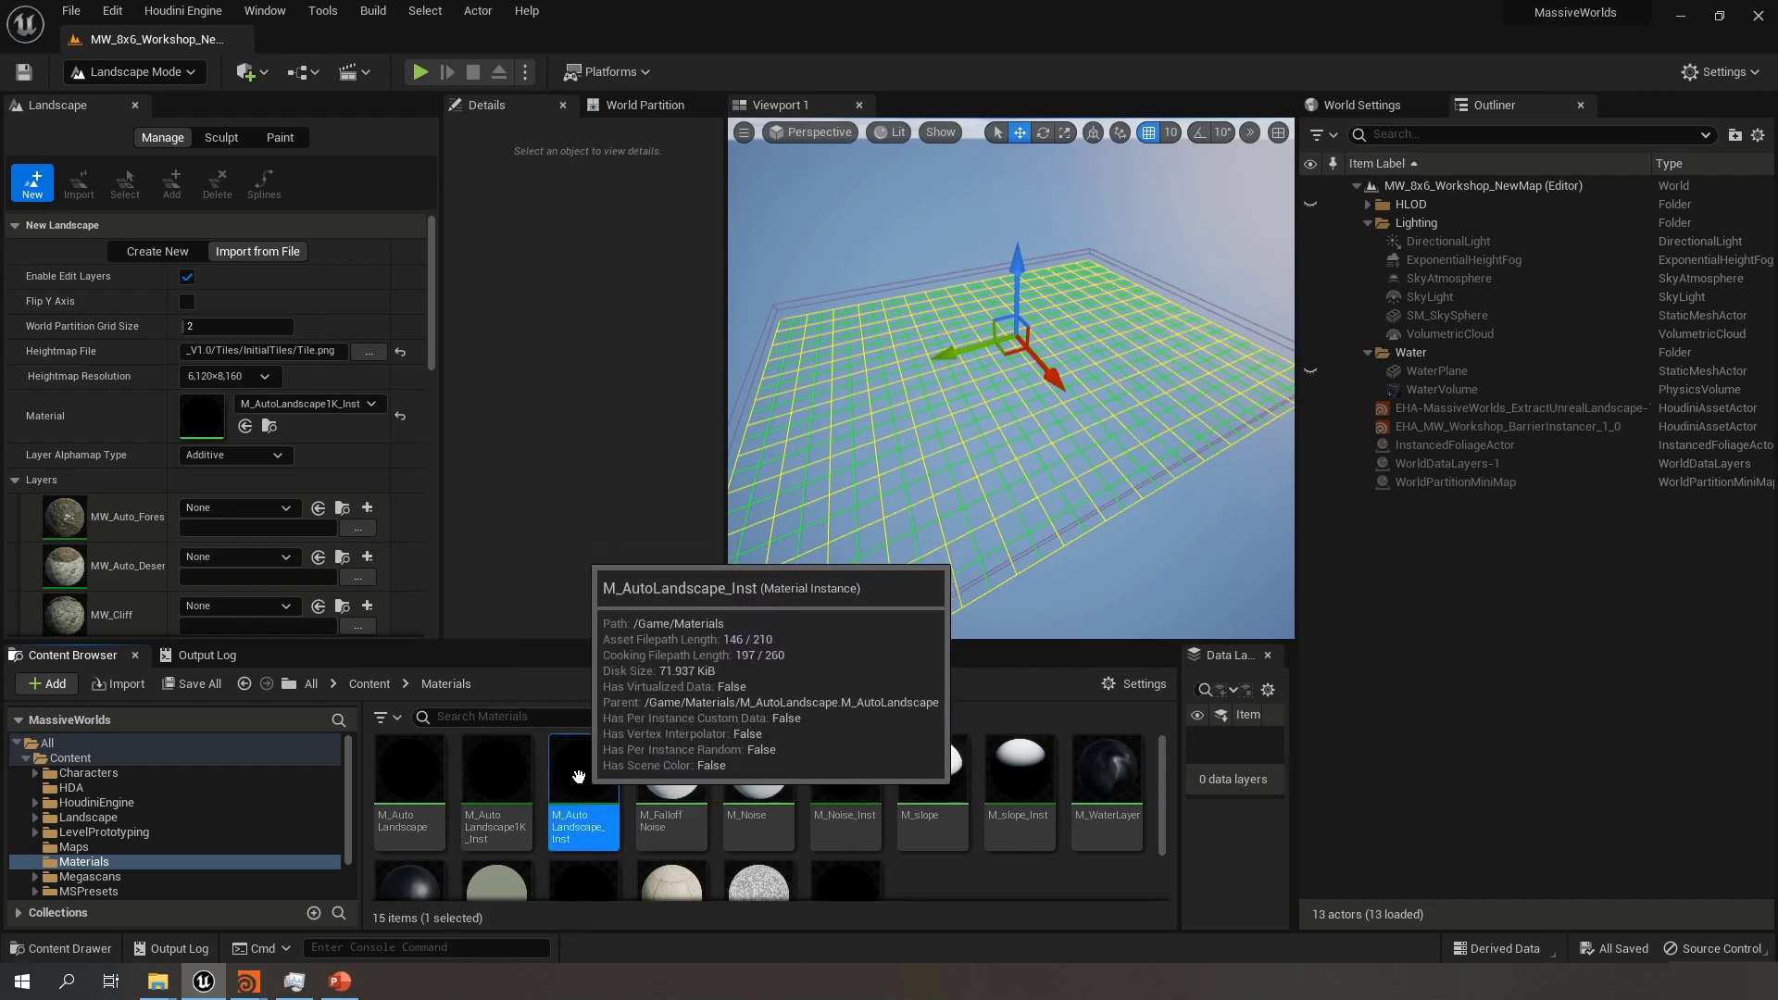
pyautogui.click(497, 771)
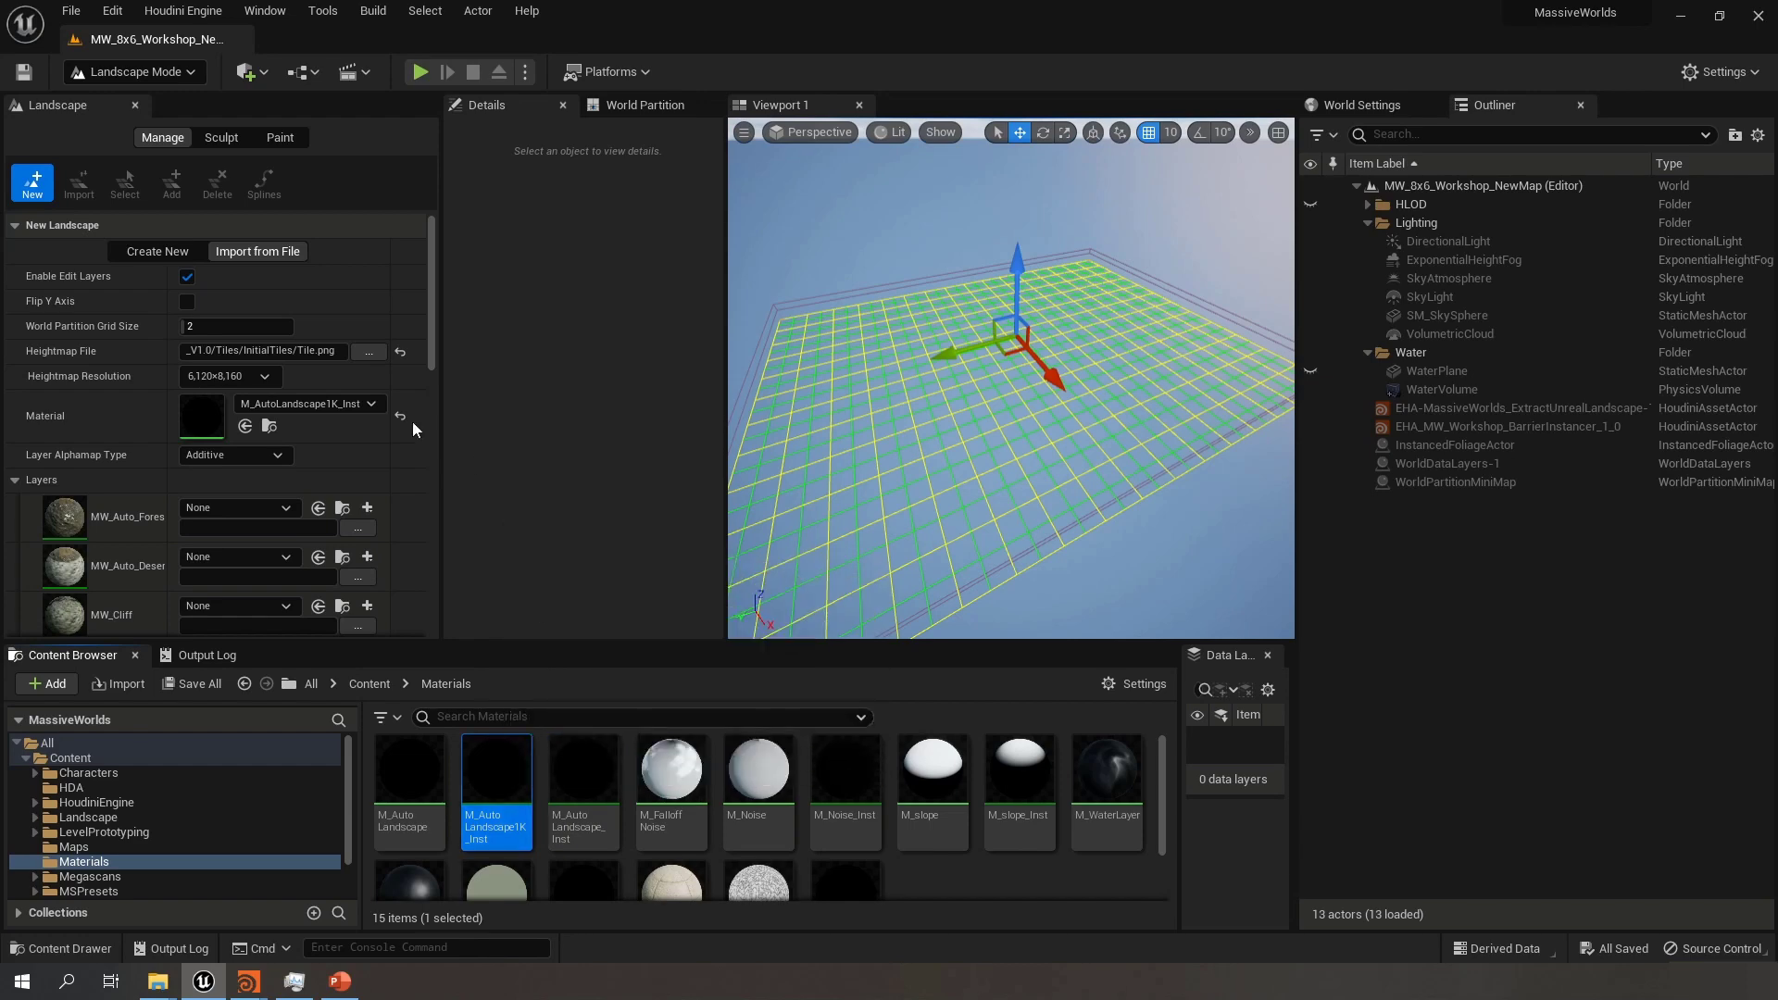
pyautogui.click(378, 404)
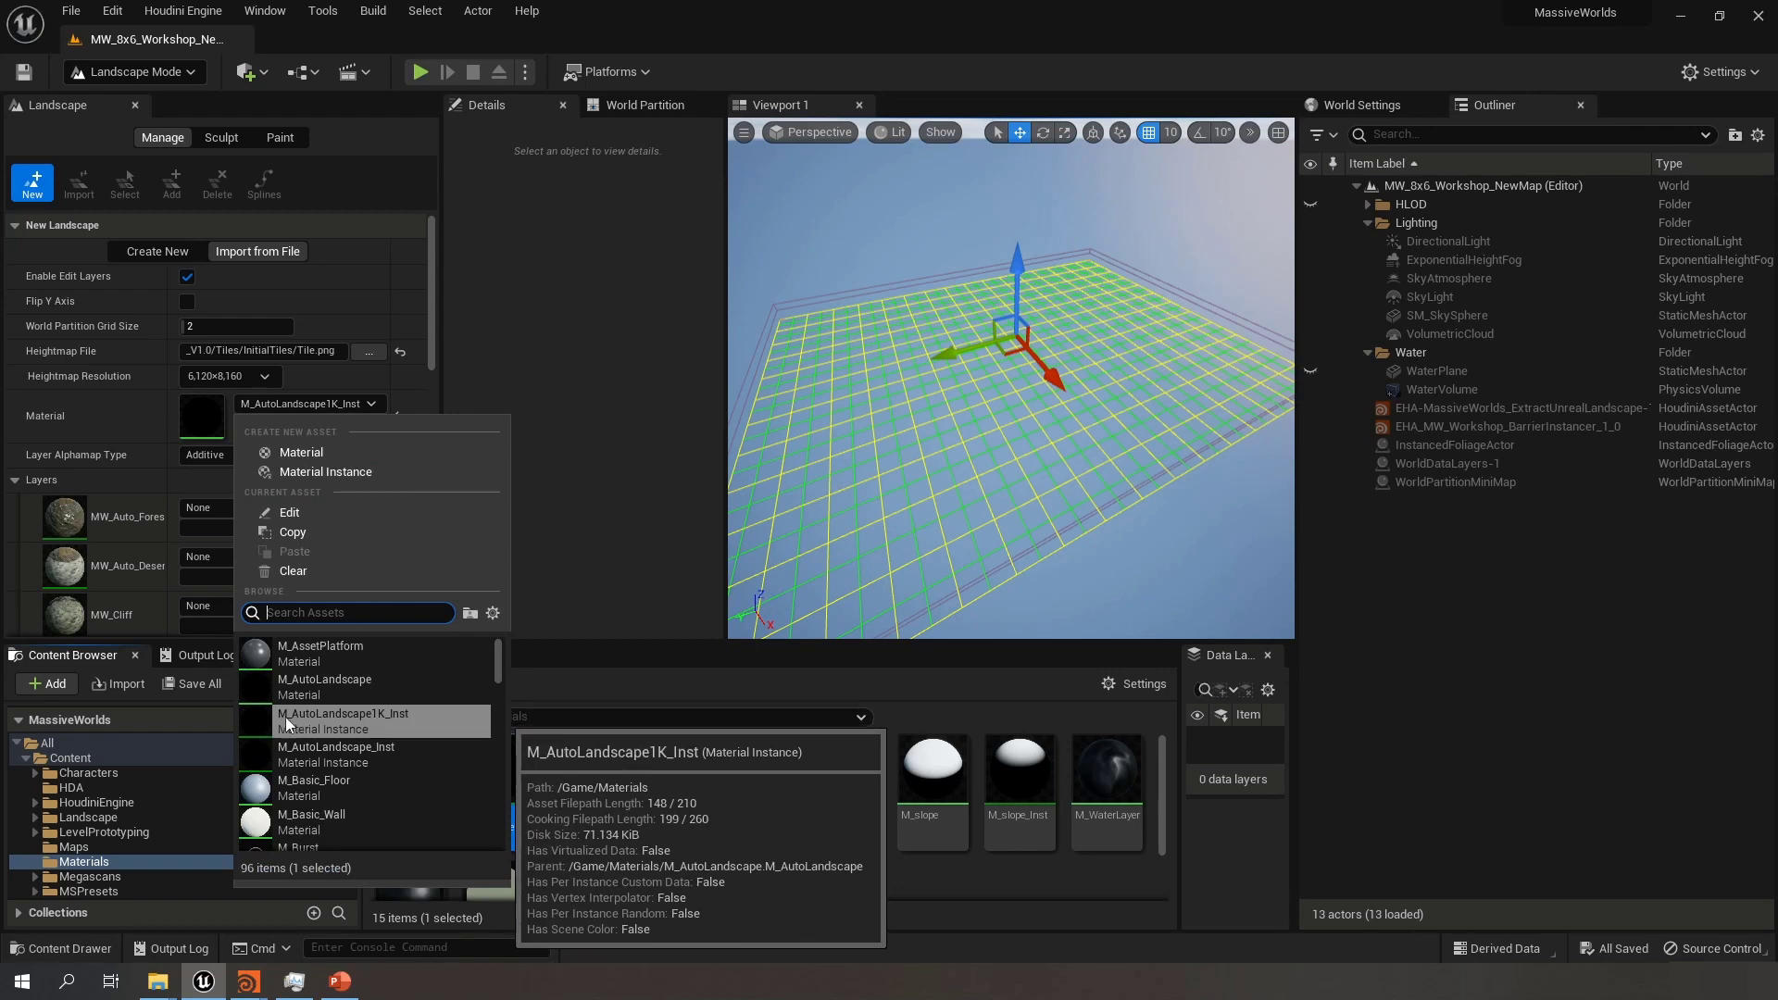
pyautogui.click(392, 721)
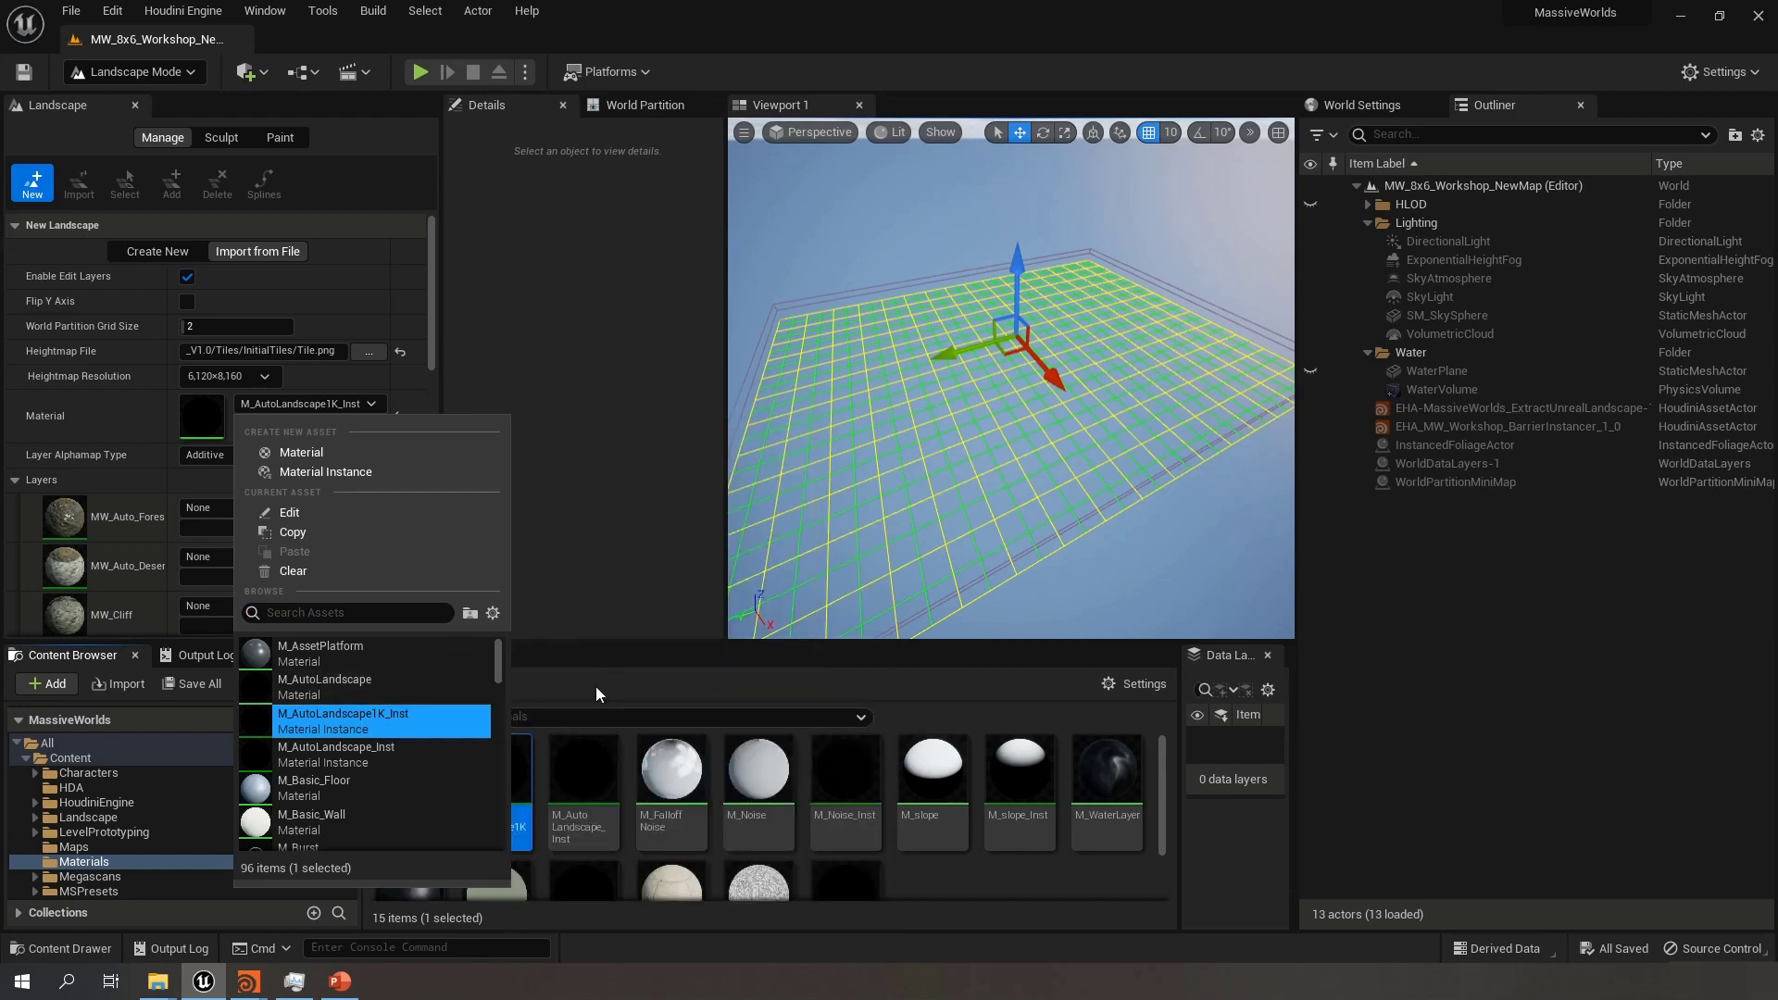
pyautogui.click(600, 685)
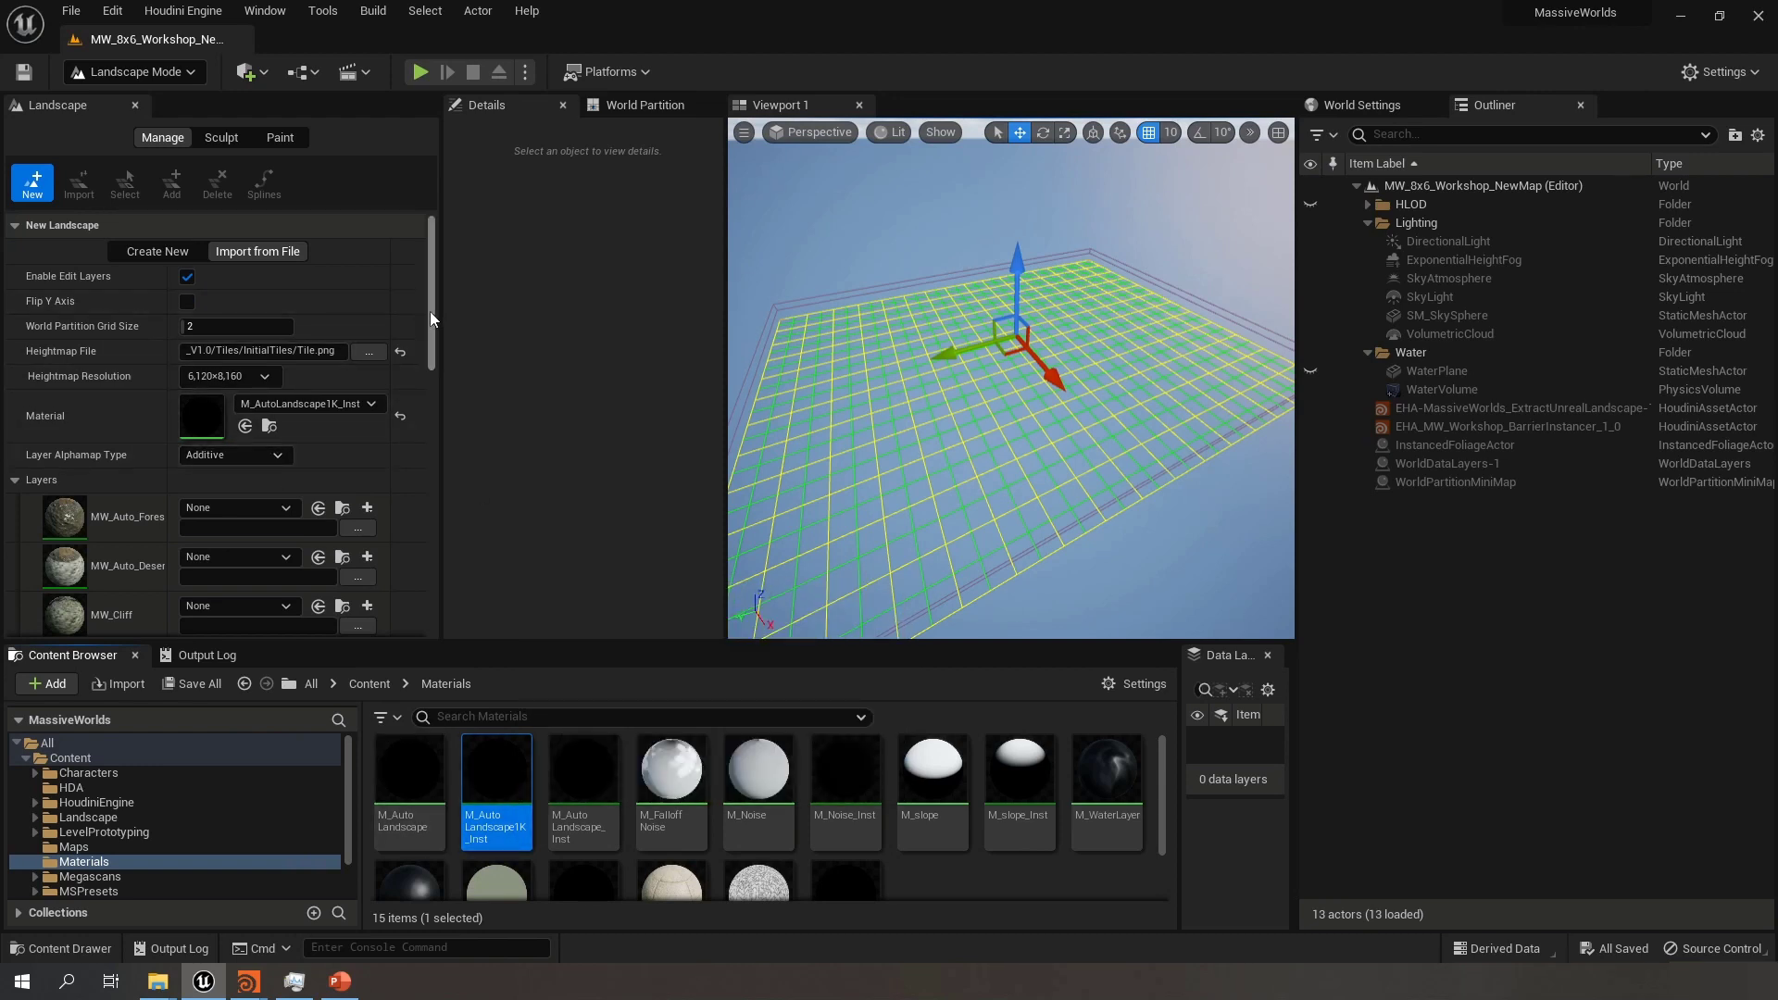
# Assign the existing matching LayerInfo assets to the landscape's MW_Auto_Forest and MW_Auto_Desert layers
pyautogui.moveTo(430, 311); pyautogui.dragTo(437, 347)
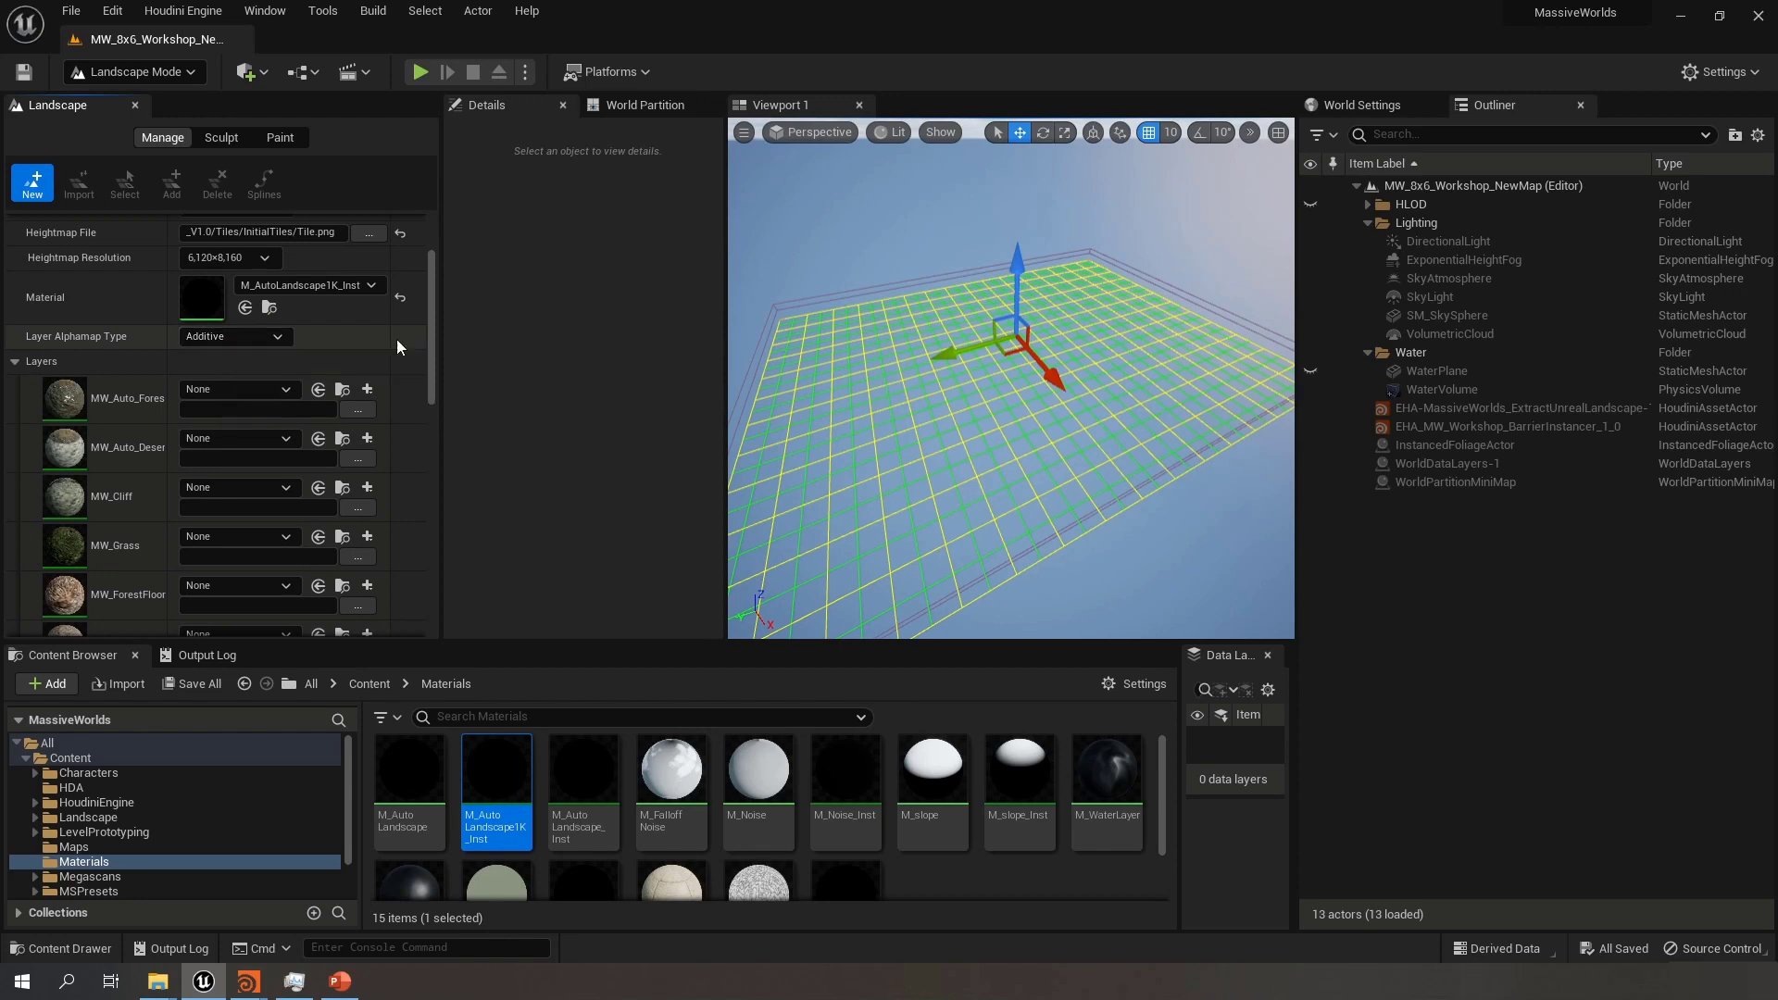
pyautogui.scroll(-3, 432, 352)
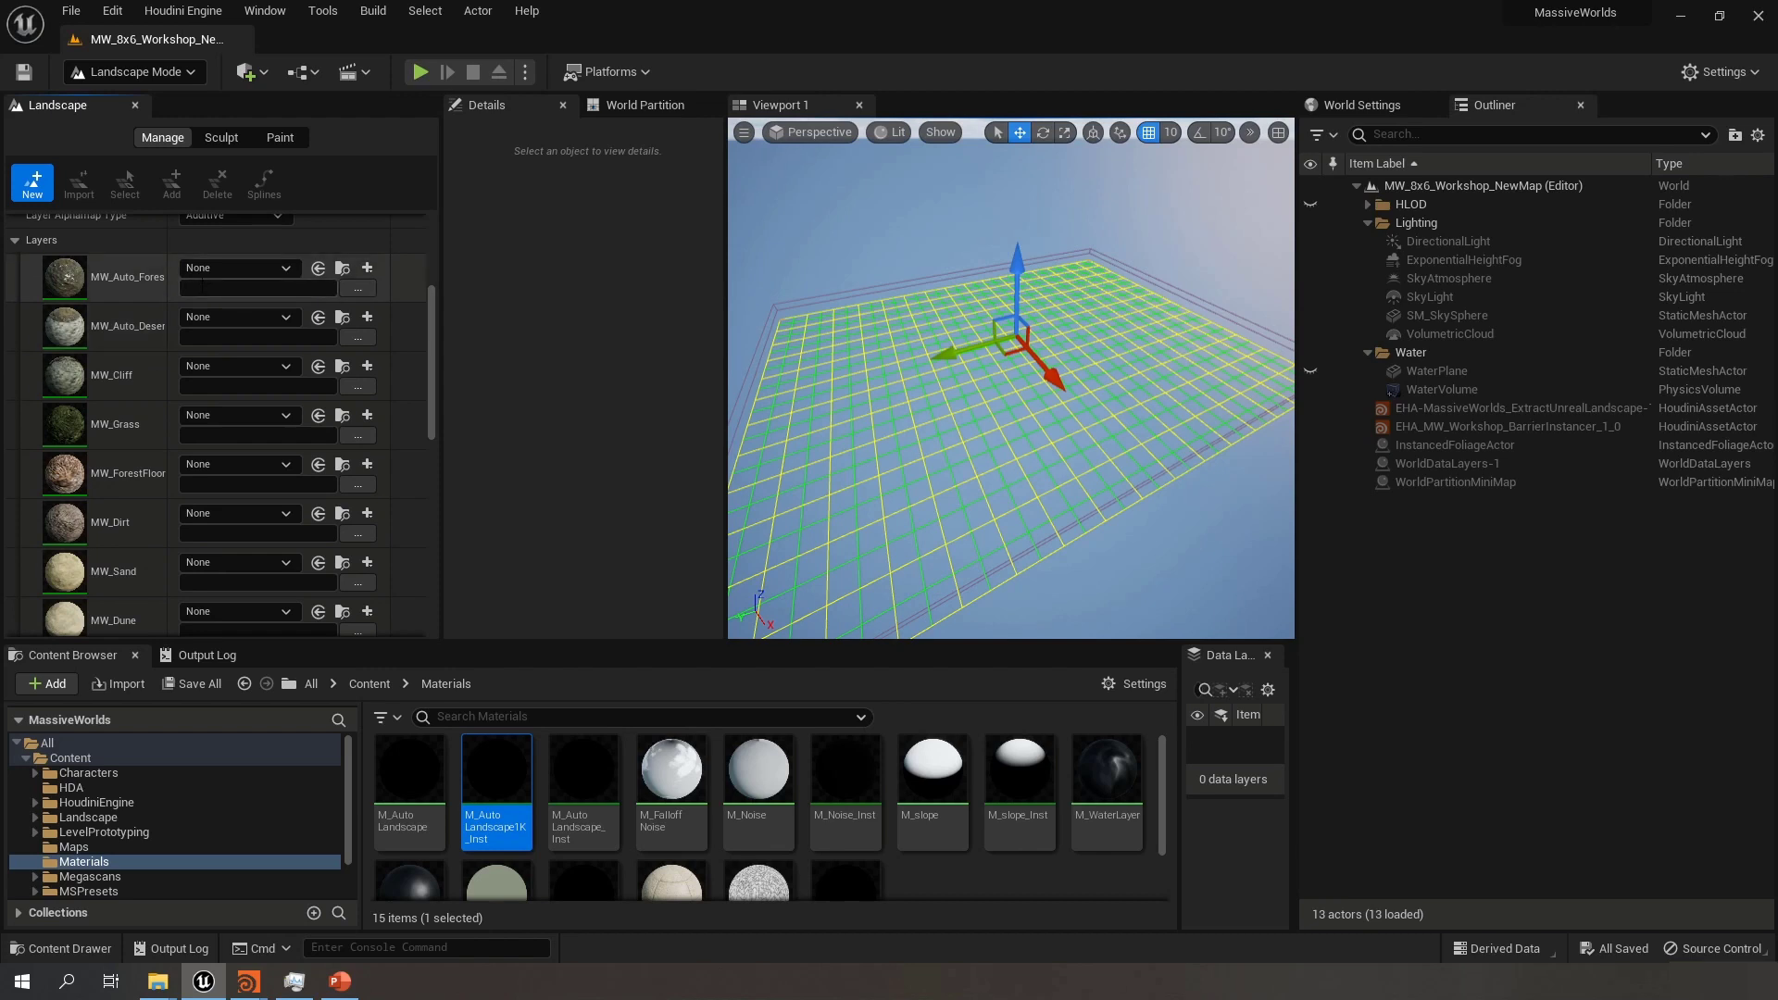
pyautogui.moveTo(437, 350); pyautogui.dragTo(508, 301)
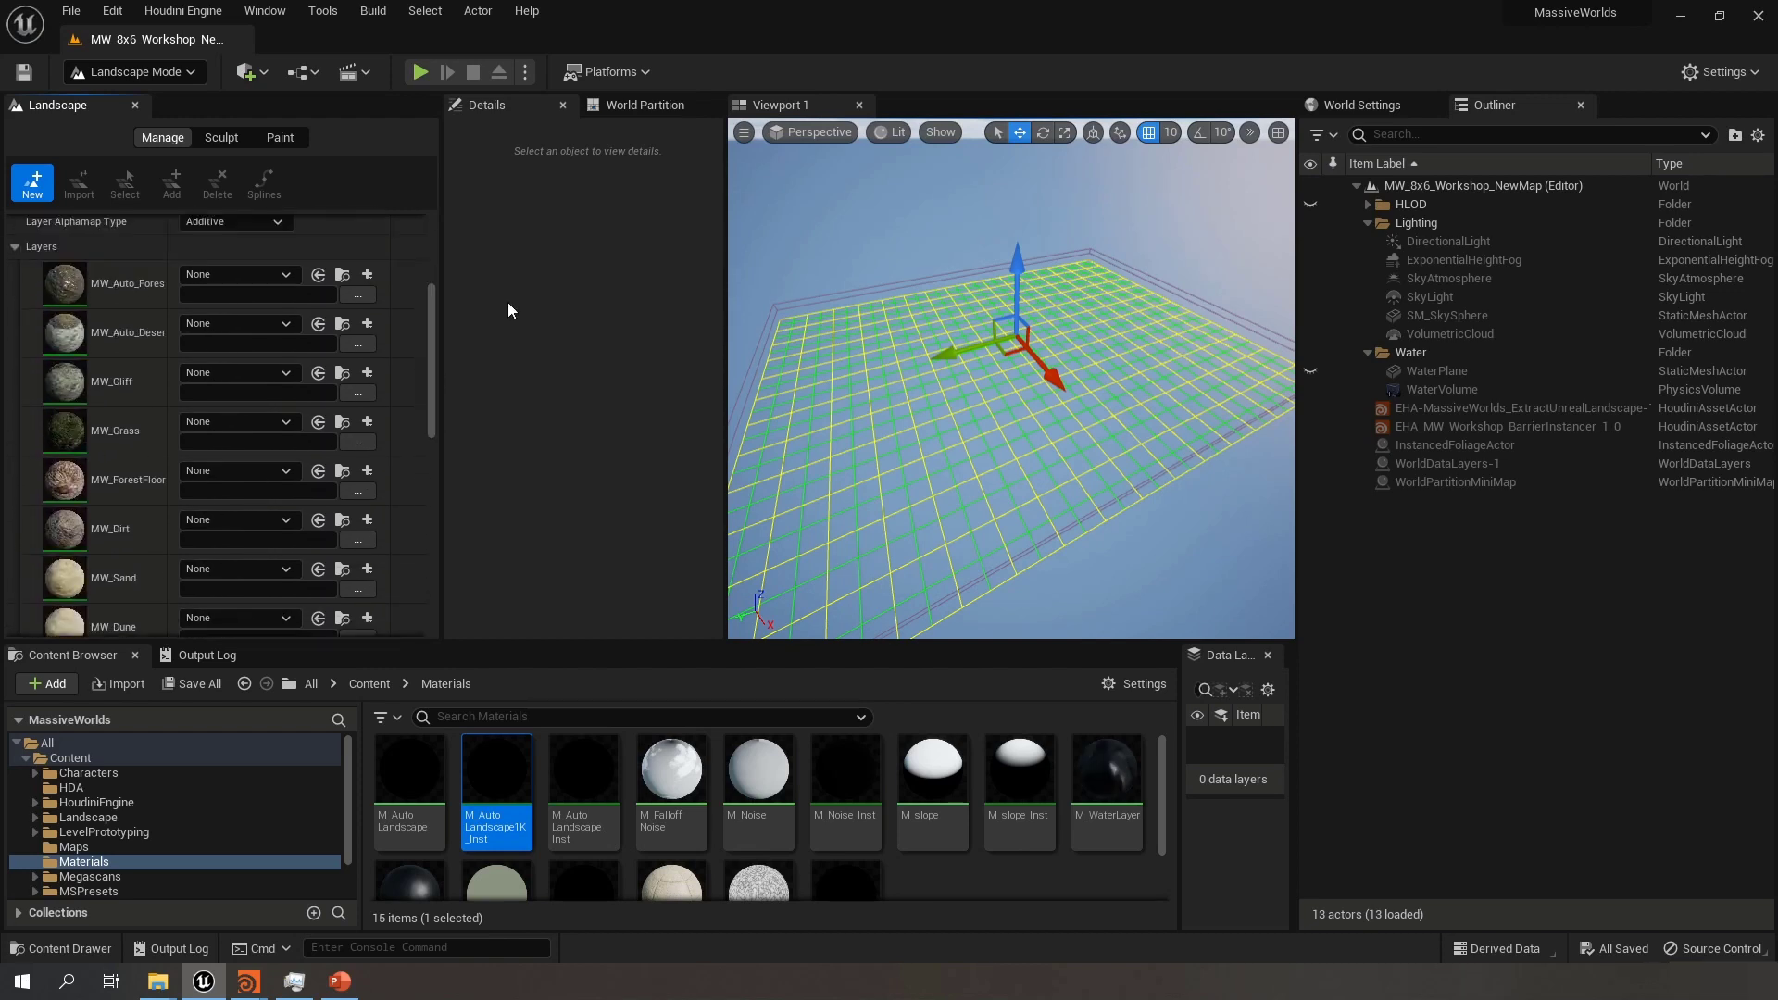
pyautogui.click(287, 278)
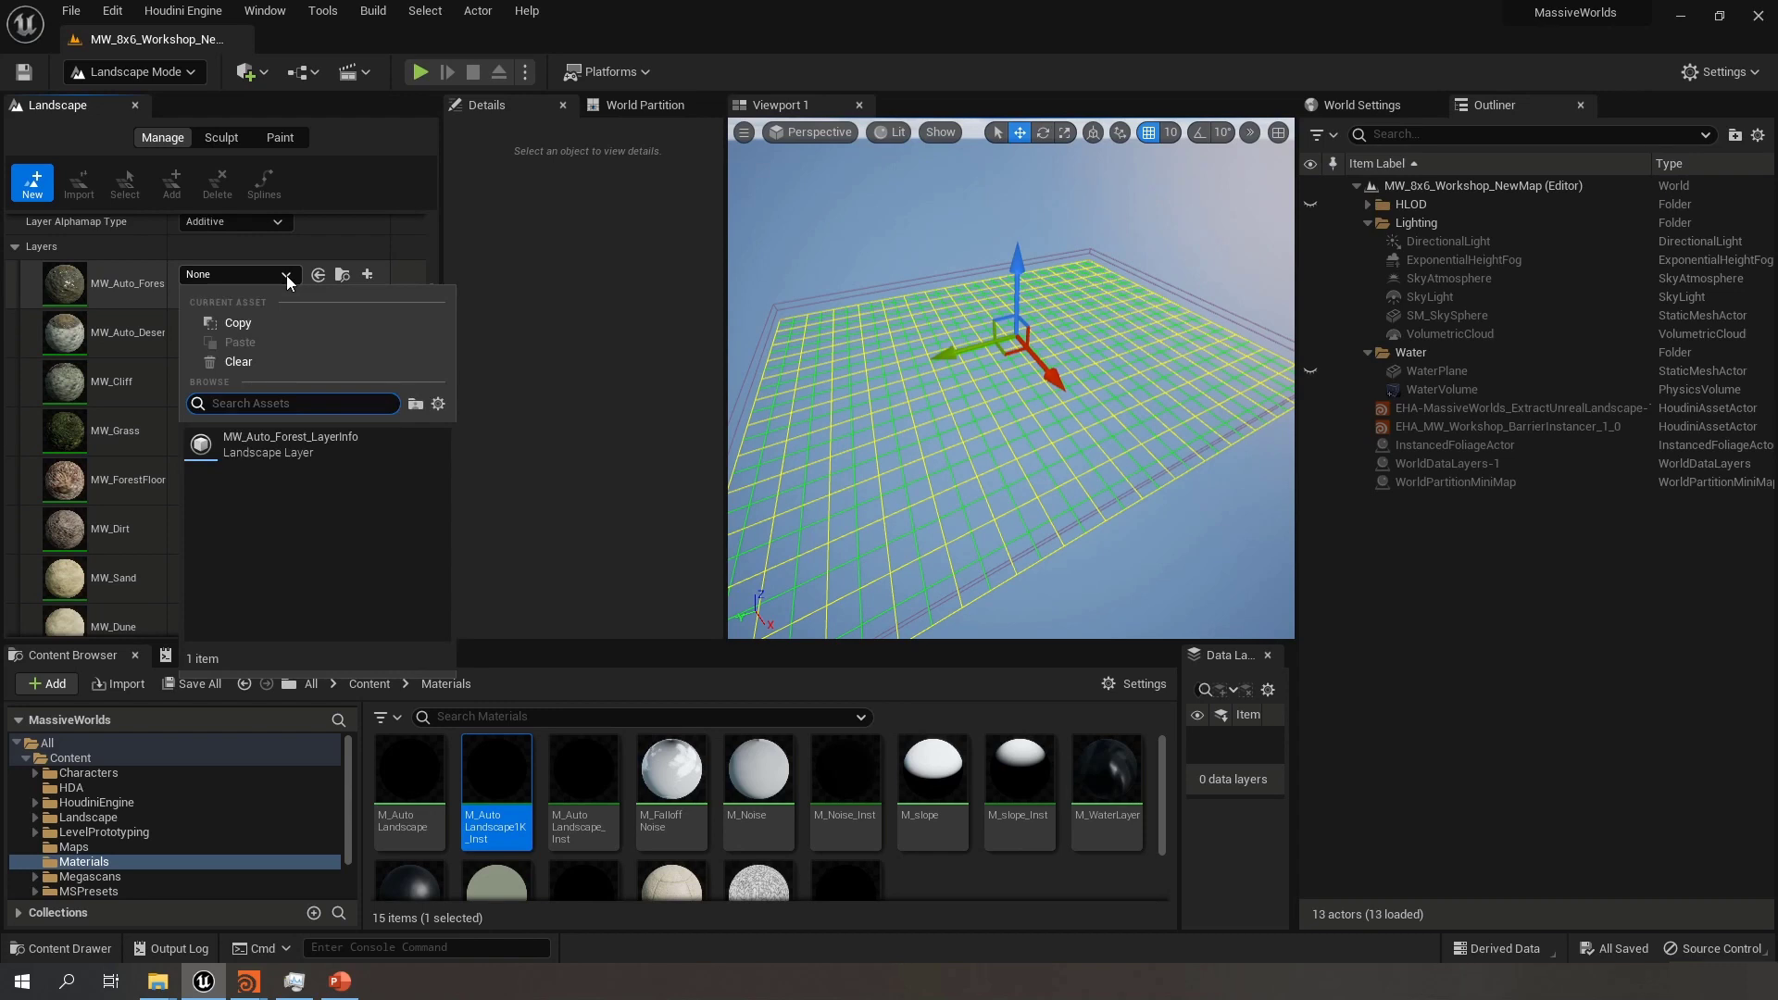
pyautogui.click(313, 446)
pyautogui.click(278, 323)
pyautogui.click(264, 491)
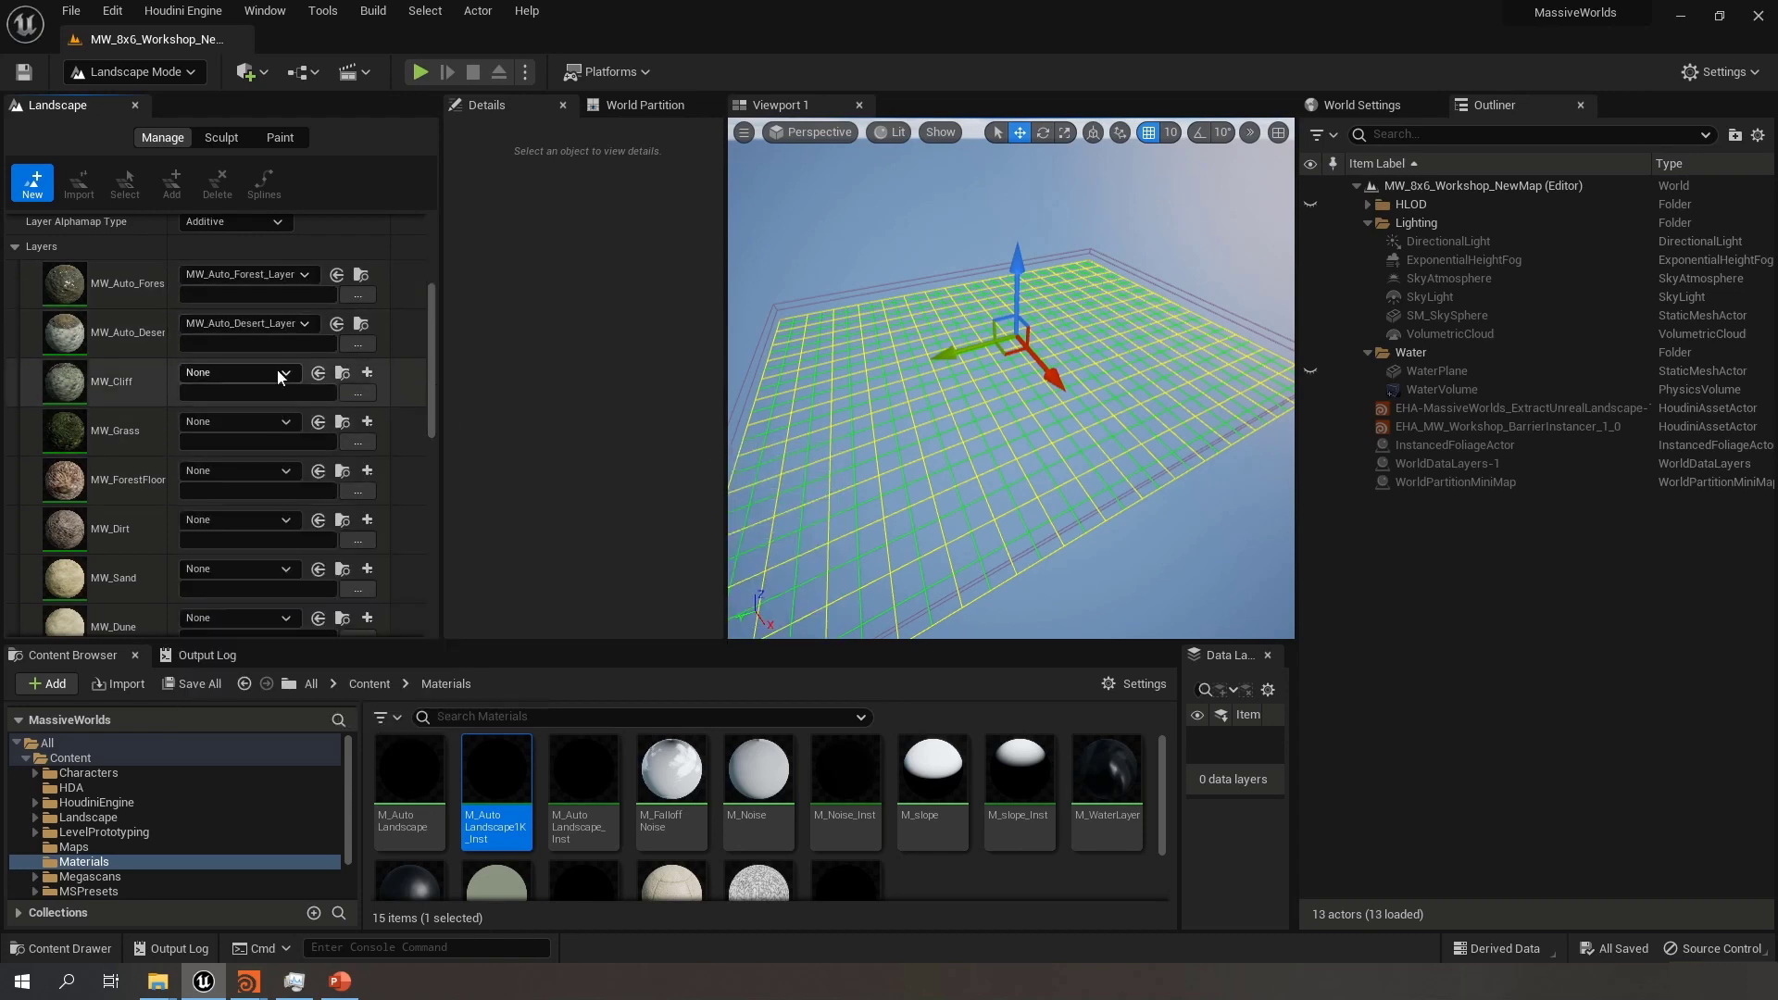
# Assign the matching LayerInfo assets to the MW_Cliff, MW_Grass, MW_ForestFloor and MW_Dirt layers
pyautogui.click(281, 374)
pyautogui.click(271, 542)
pyautogui.click(283, 422)
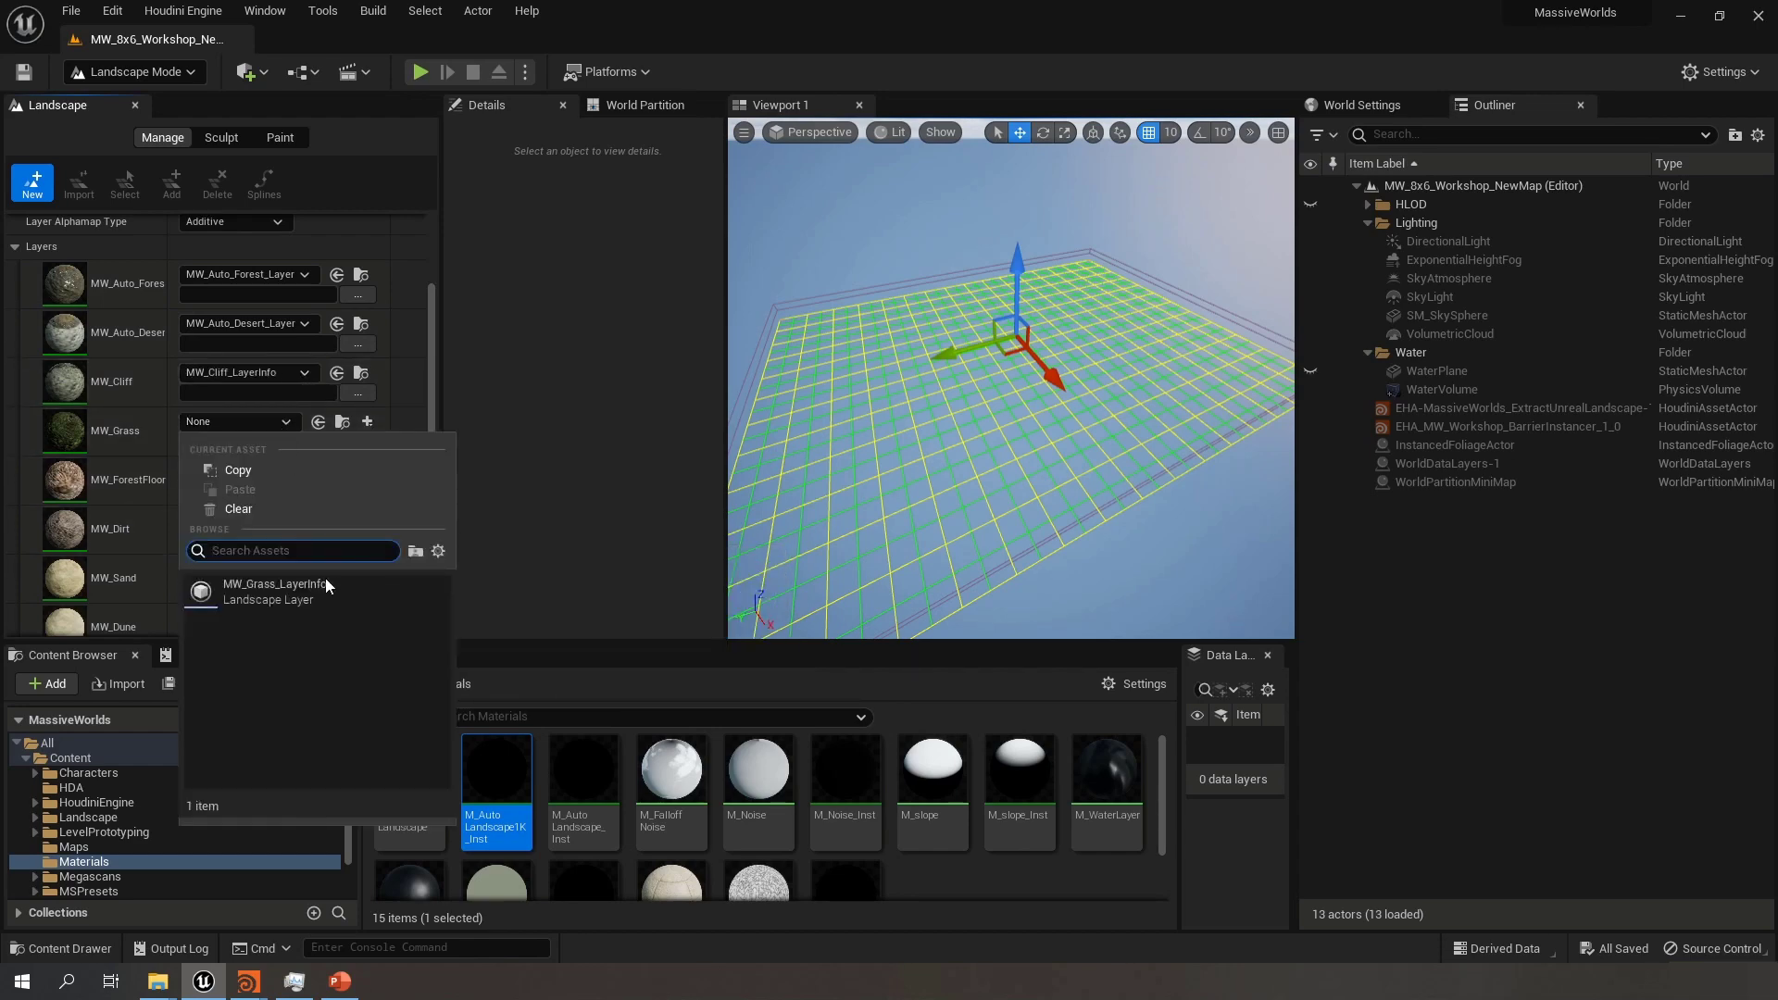
pyautogui.click(270, 591)
pyautogui.click(285, 472)
pyautogui.click(276, 641)
pyautogui.click(285, 522)
pyautogui.click(274, 689)
# Assign the matching LayerInfo assets to the MW_Sand, MW_Dune and MW_DirtRoad layers
pyautogui.scroll(-1, 282, 463)
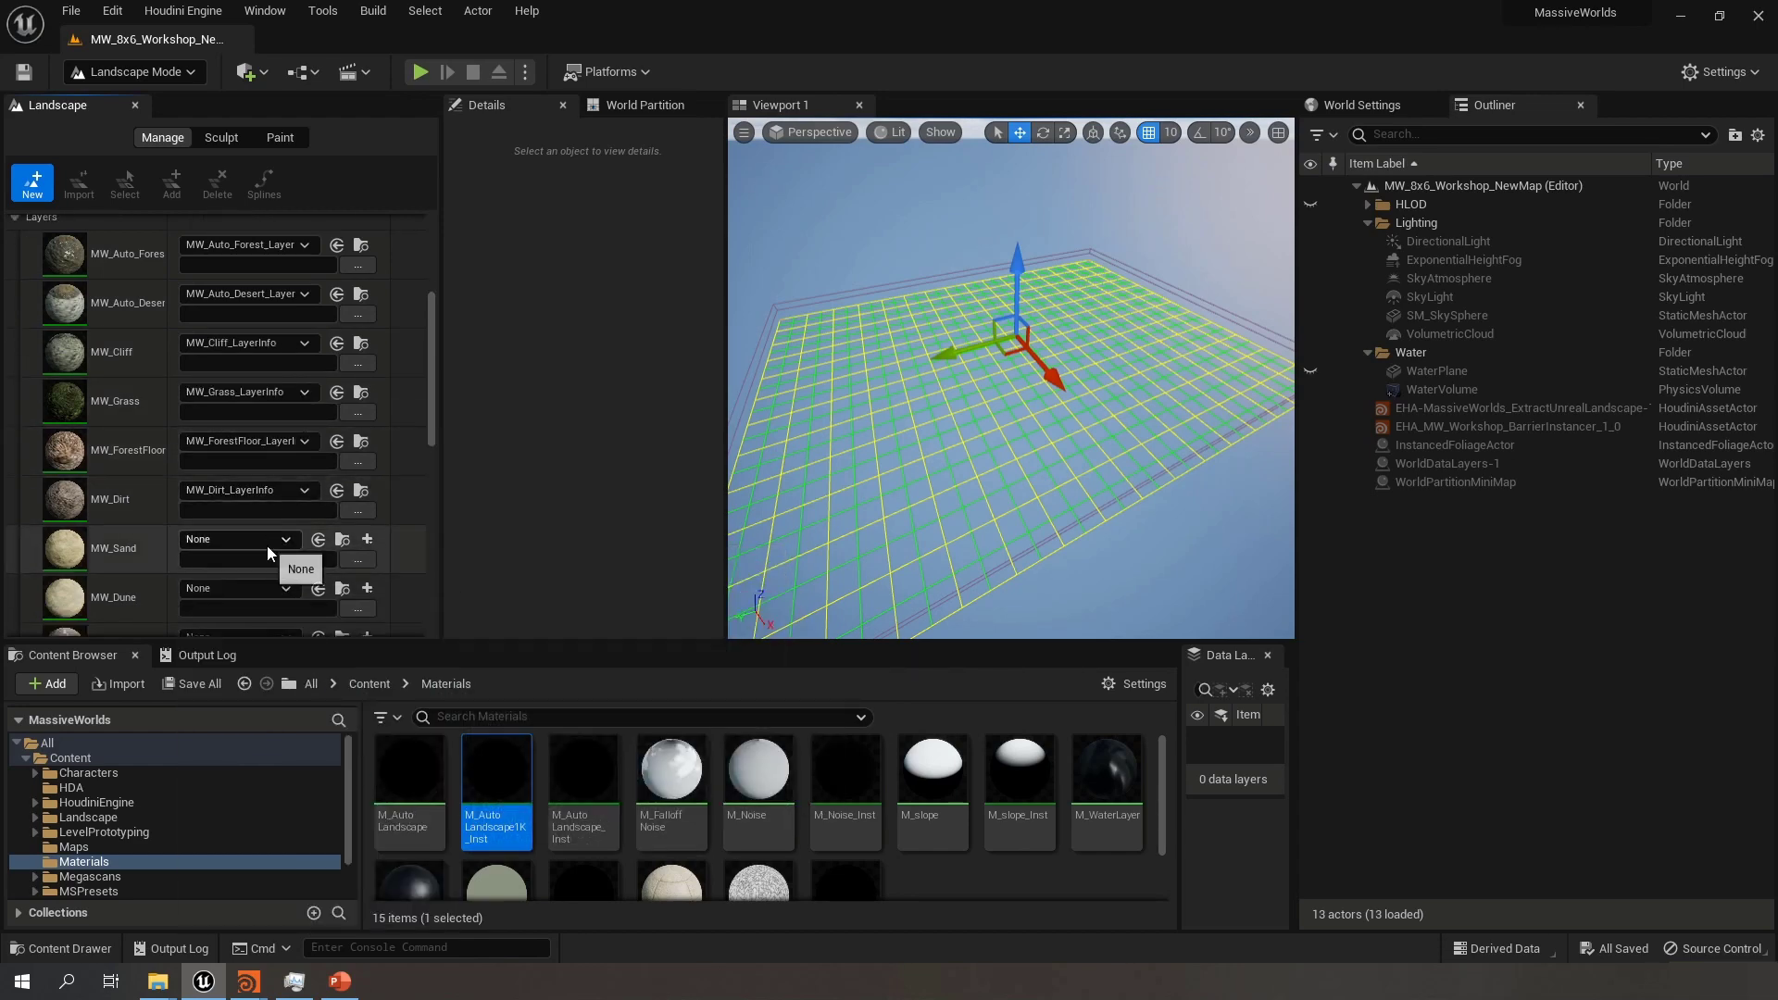
pyautogui.click(267, 542)
pyautogui.click(269, 708)
pyautogui.scroll(-3, 299, 487)
pyautogui.click(239, 501)
pyautogui.click(292, 667)
pyautogui.scroll(-2, 278, 556)
pyautogui.click(270, 462)
pyautogui.click(278, 630)
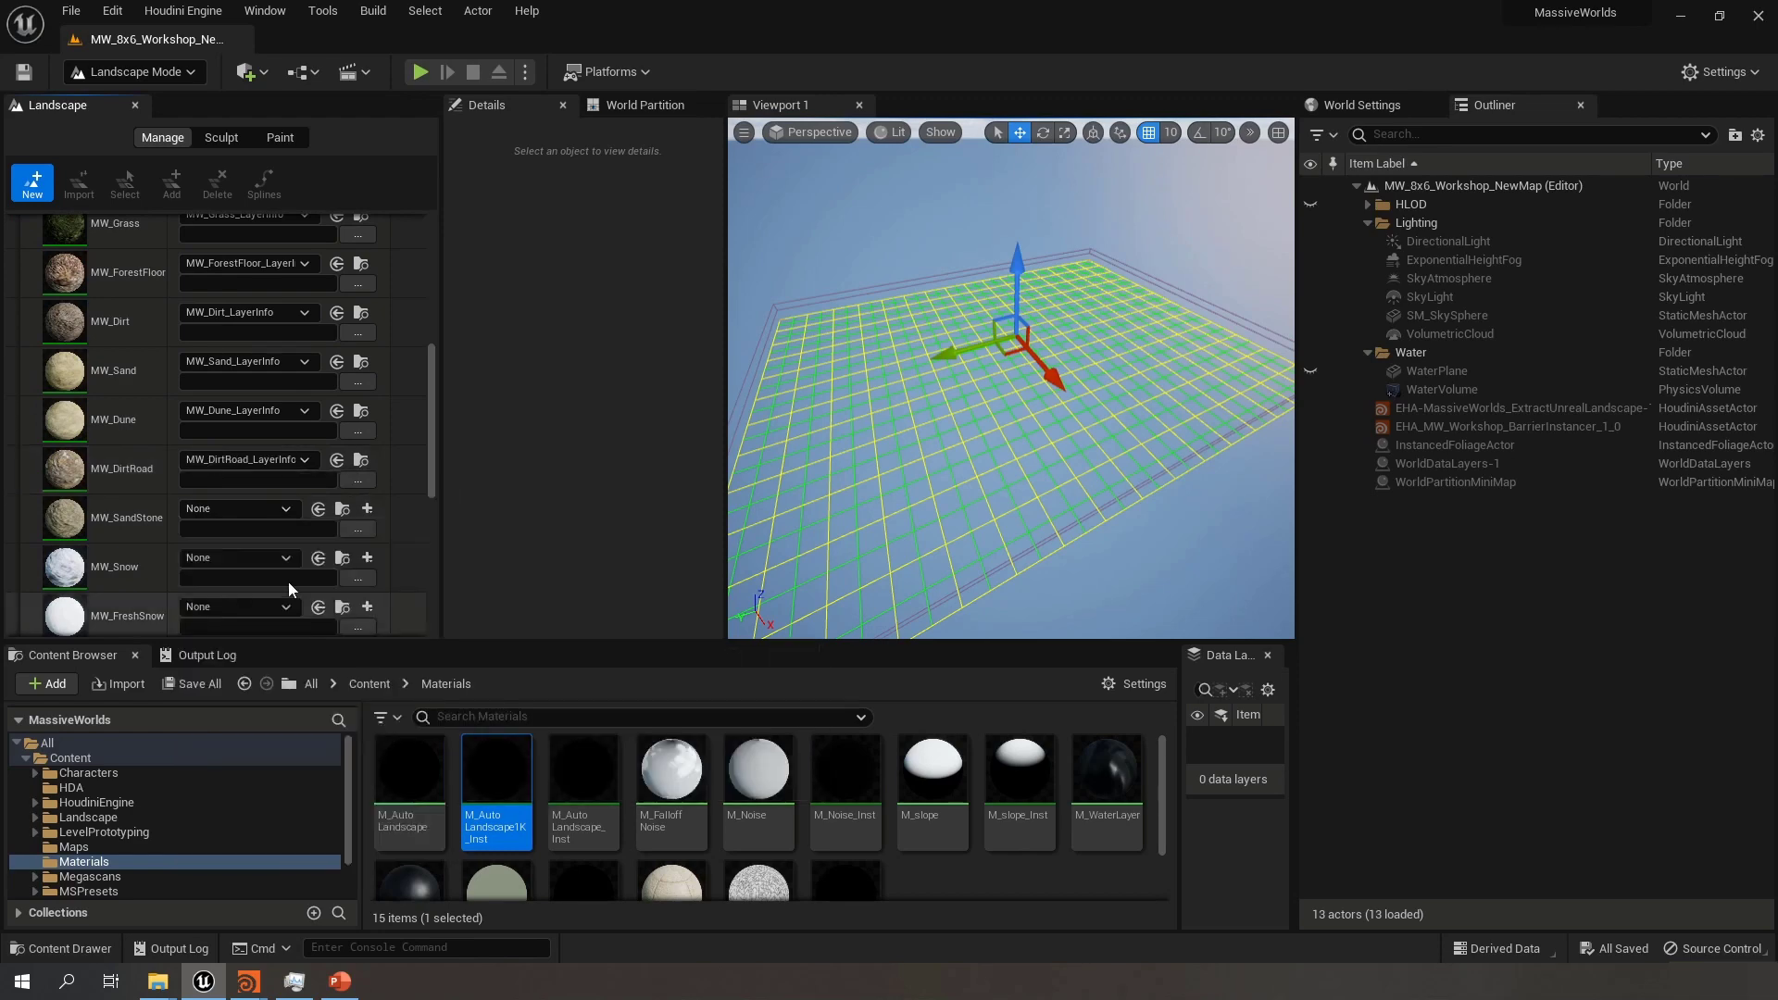
# Assign the matching LayerInfo assets to the MW_SandStone, MW_Snow and MW_FreshSnow layers
pyautogui.click(239, 509)
pyautogui.click(304, 679)
pyautogui.click(269, 556)
pyautogui.click(278, 726)
pyautogui.click(271, 607)
pyautogui.click(278, 338)
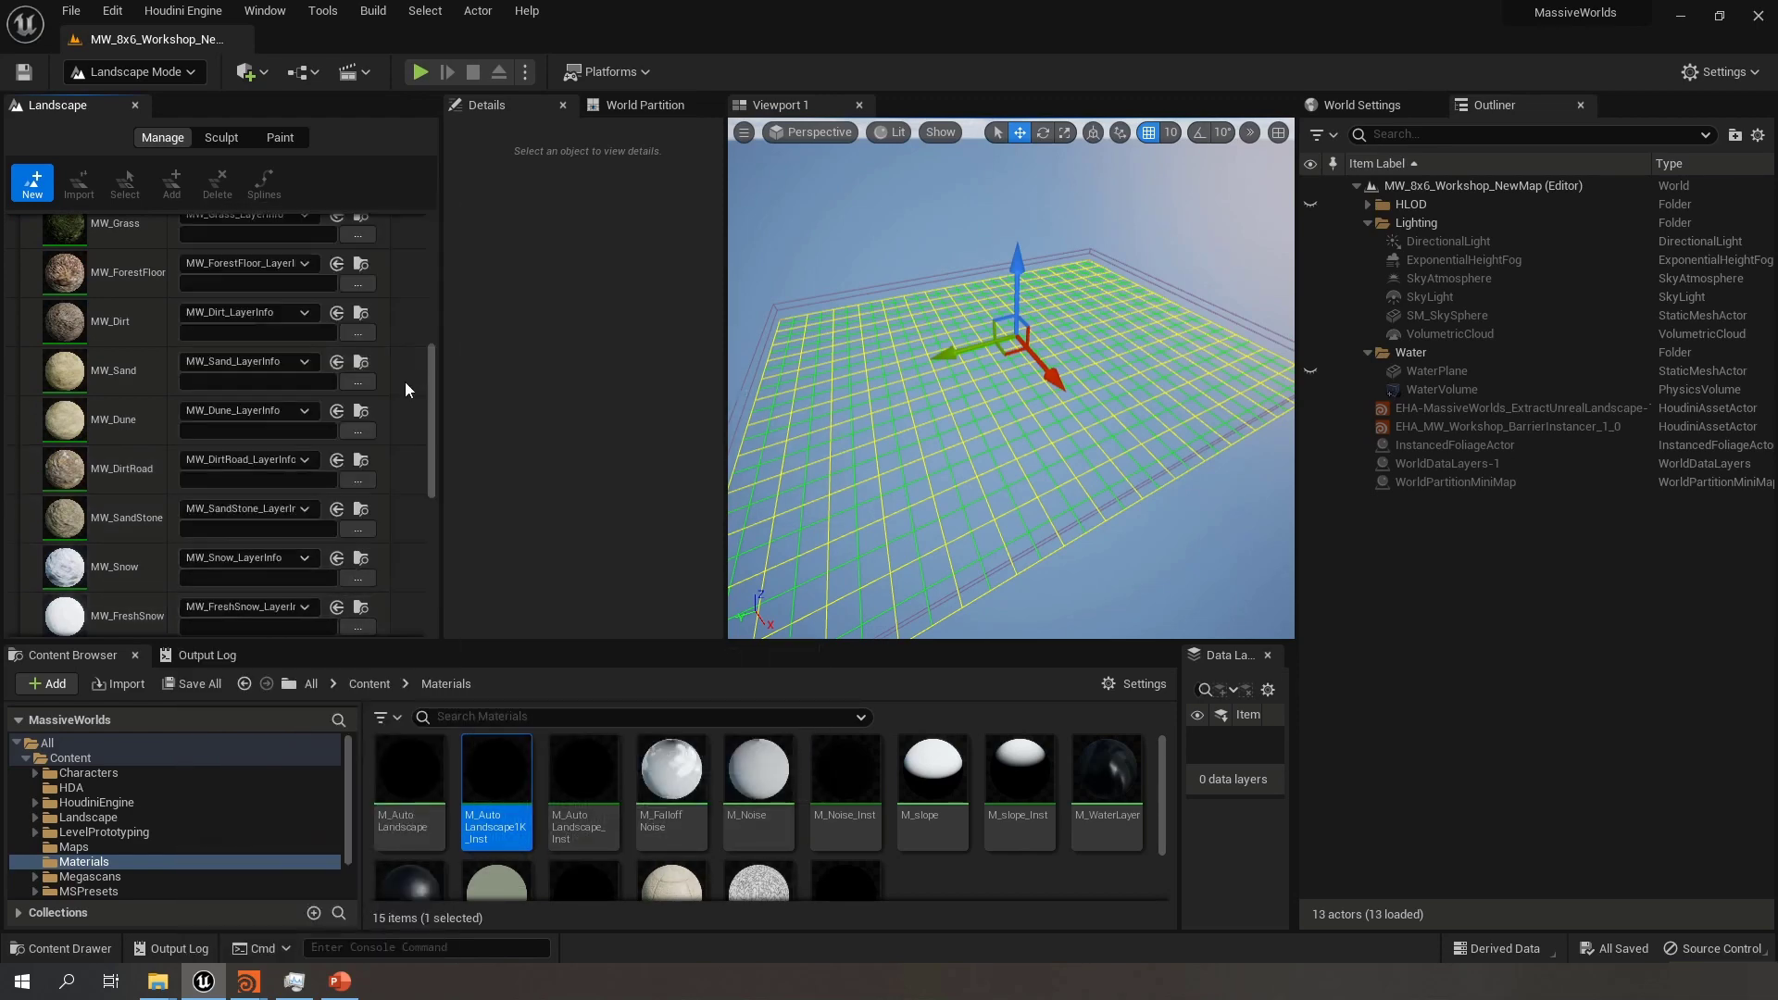
# Keep DataLayer on the landscape visibility layer, and assign RemoveGrass_LayerInfo to RemoveGrass and Darken_LayerInfo to Darken
pyautogui.scroll(-5, 424, 515)
pyautogui.scroll(2, 424, 515)
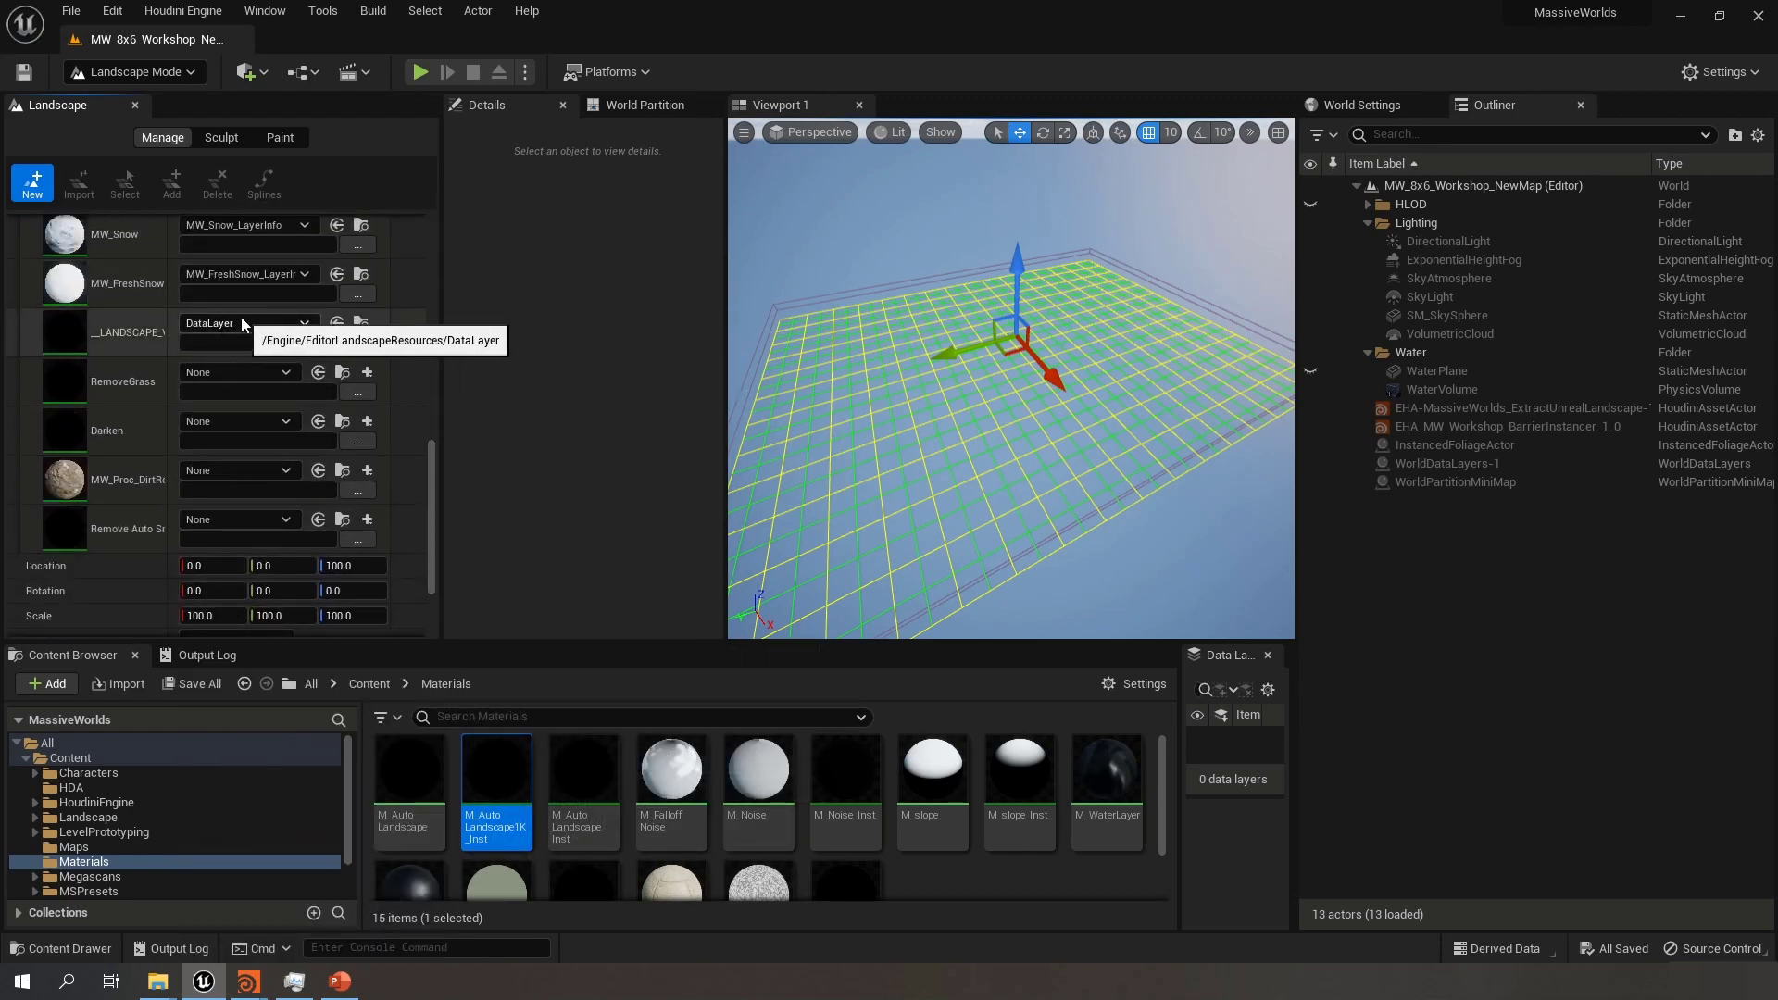
pyautogui.click(253, 324)
pyautogui.click(128, 342)
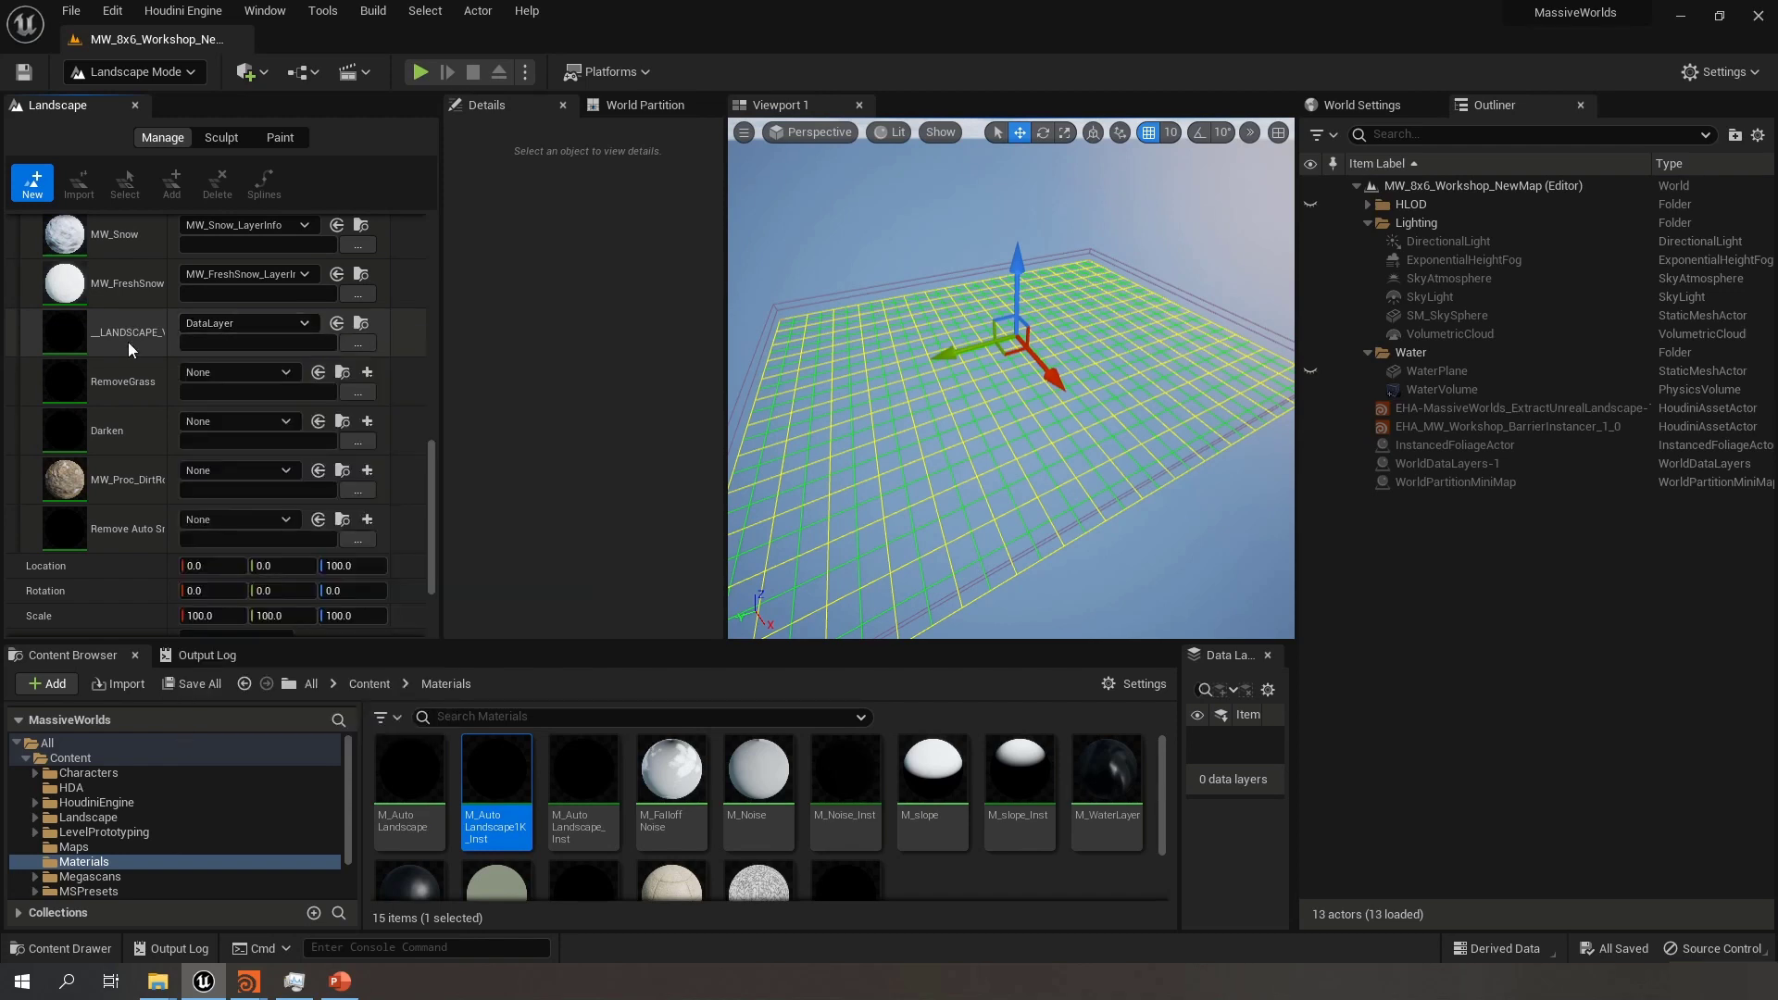
pyautogui.click(278, 374)
pyautogui.click(297, 542)
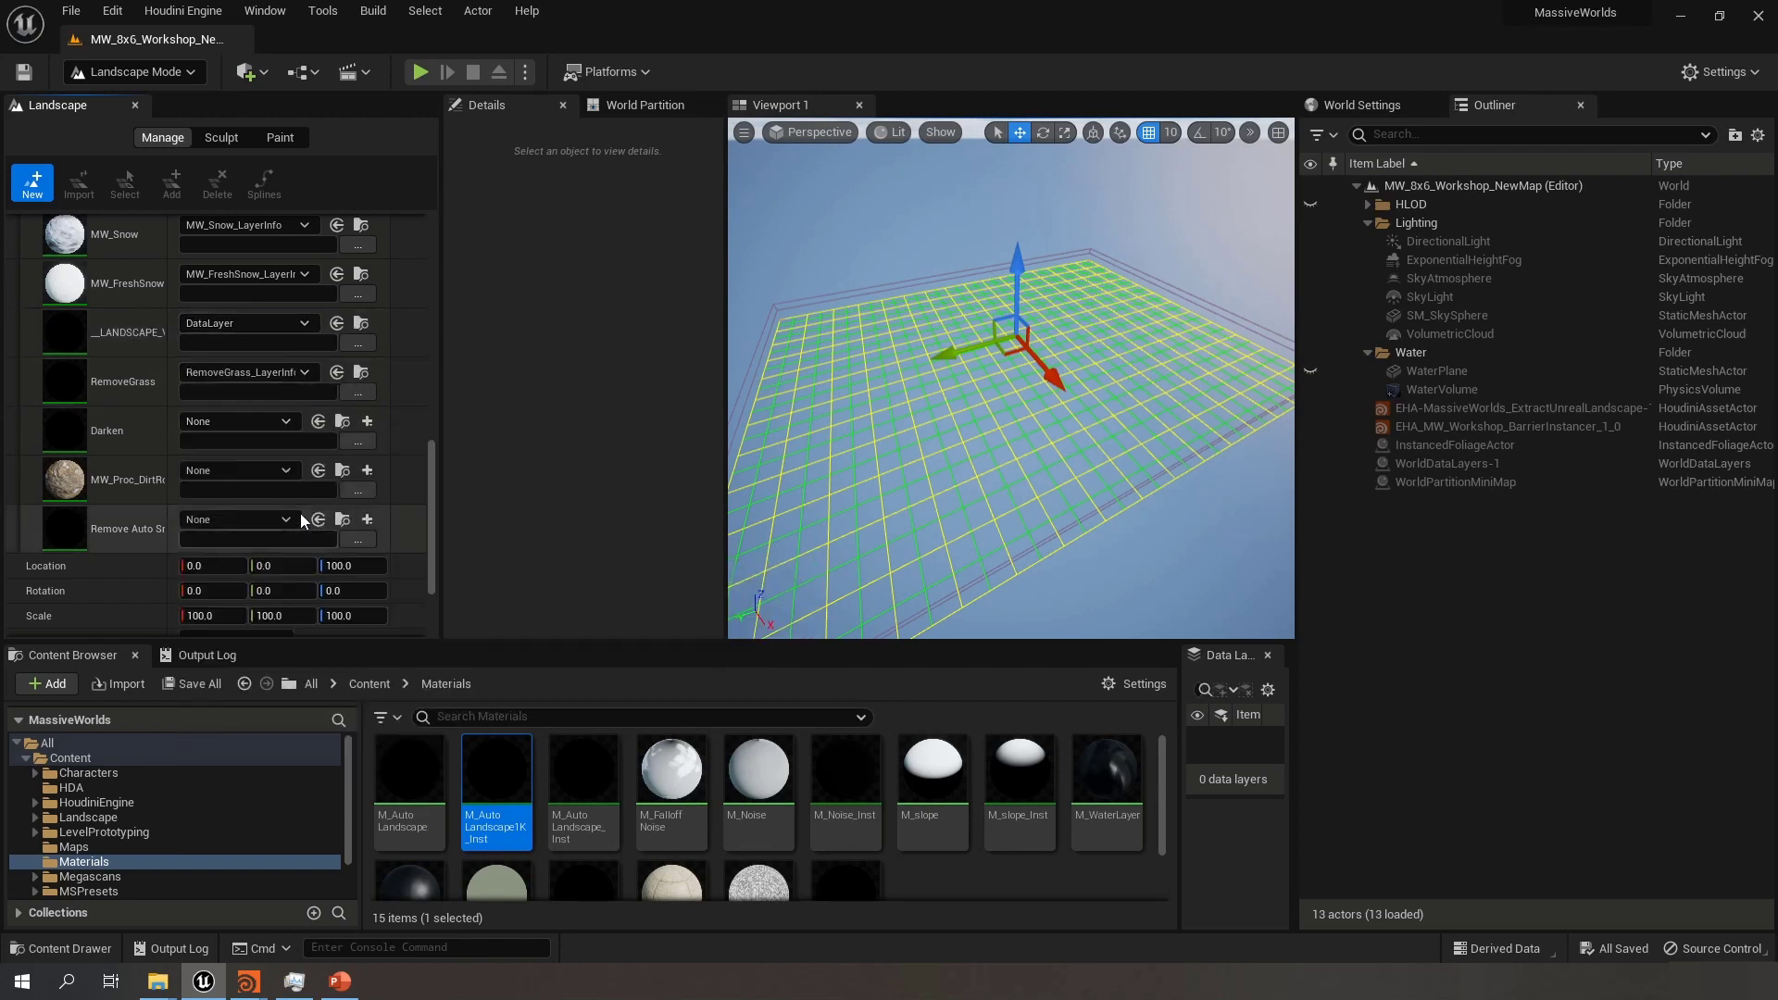
pyautogui.click(256, 423)
pyautogui.click(284, 586)
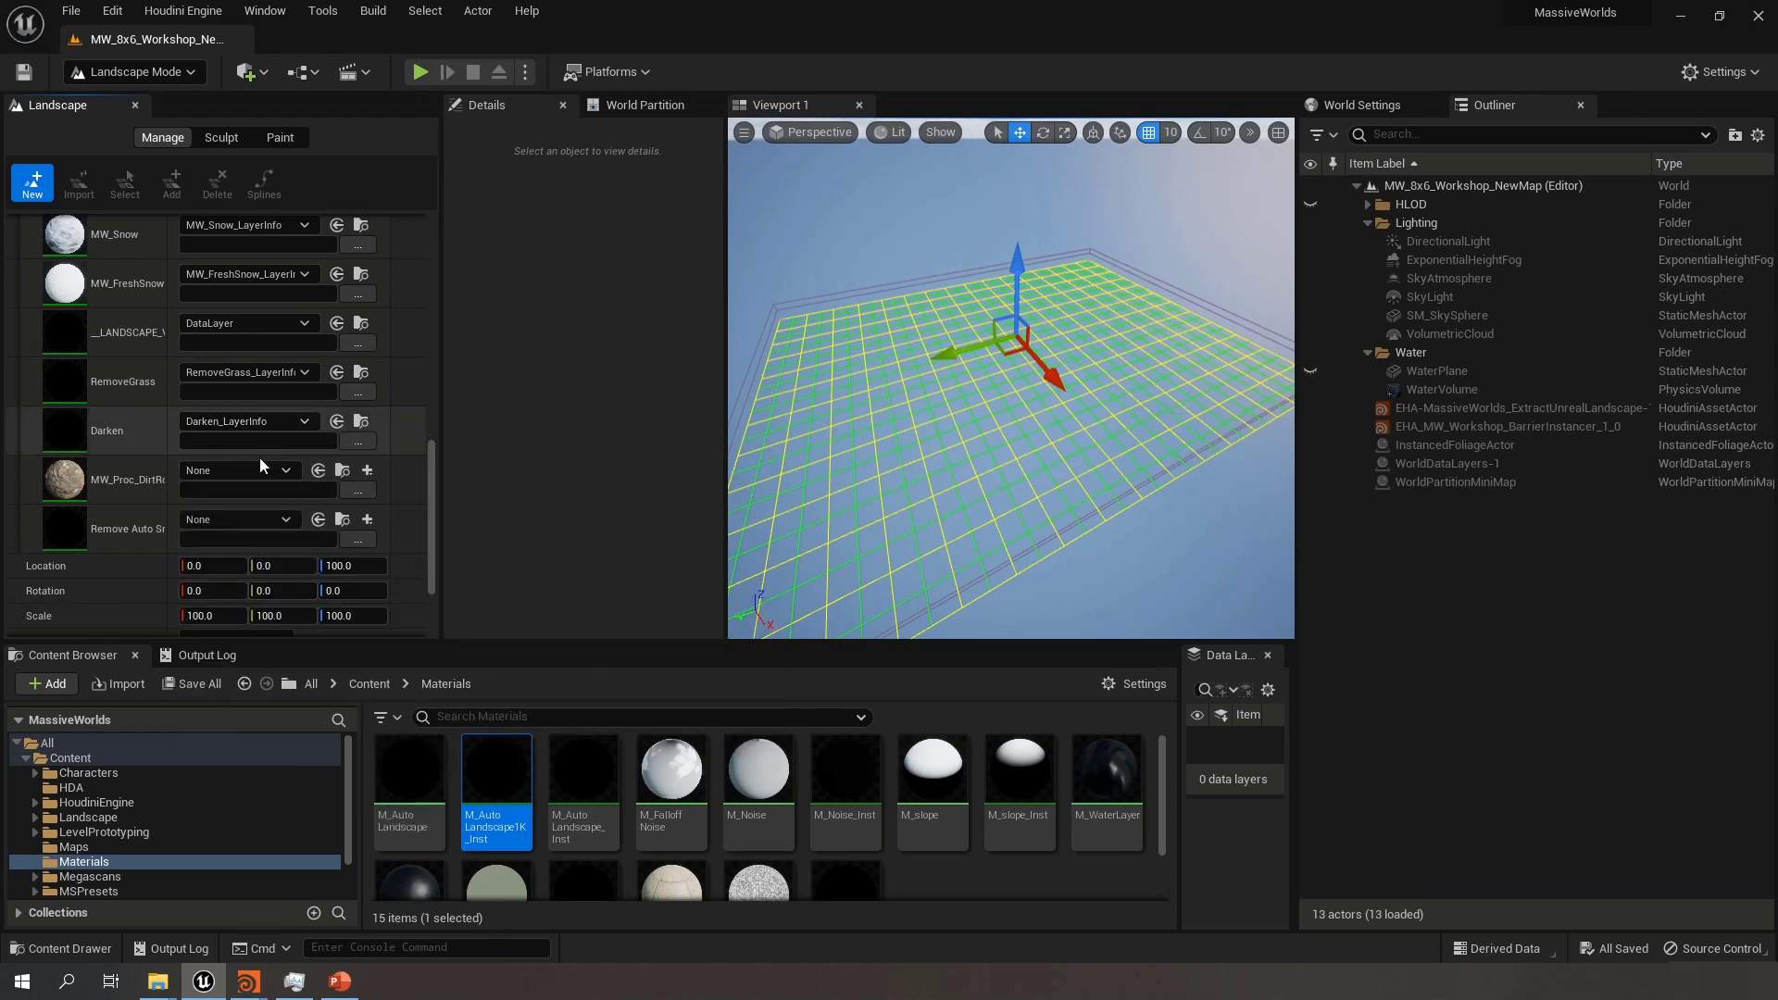
# Assign MW_Proc_DirtRoad_LayerInfo and Remove_Auto_Snow_LayerInfo to the two remaining layers, the procedural dirt road and Remove Auto Snow
pyautogui.click(259, 469)
pyautogui.click(297, 641)
pyautogui.click(285, 520)
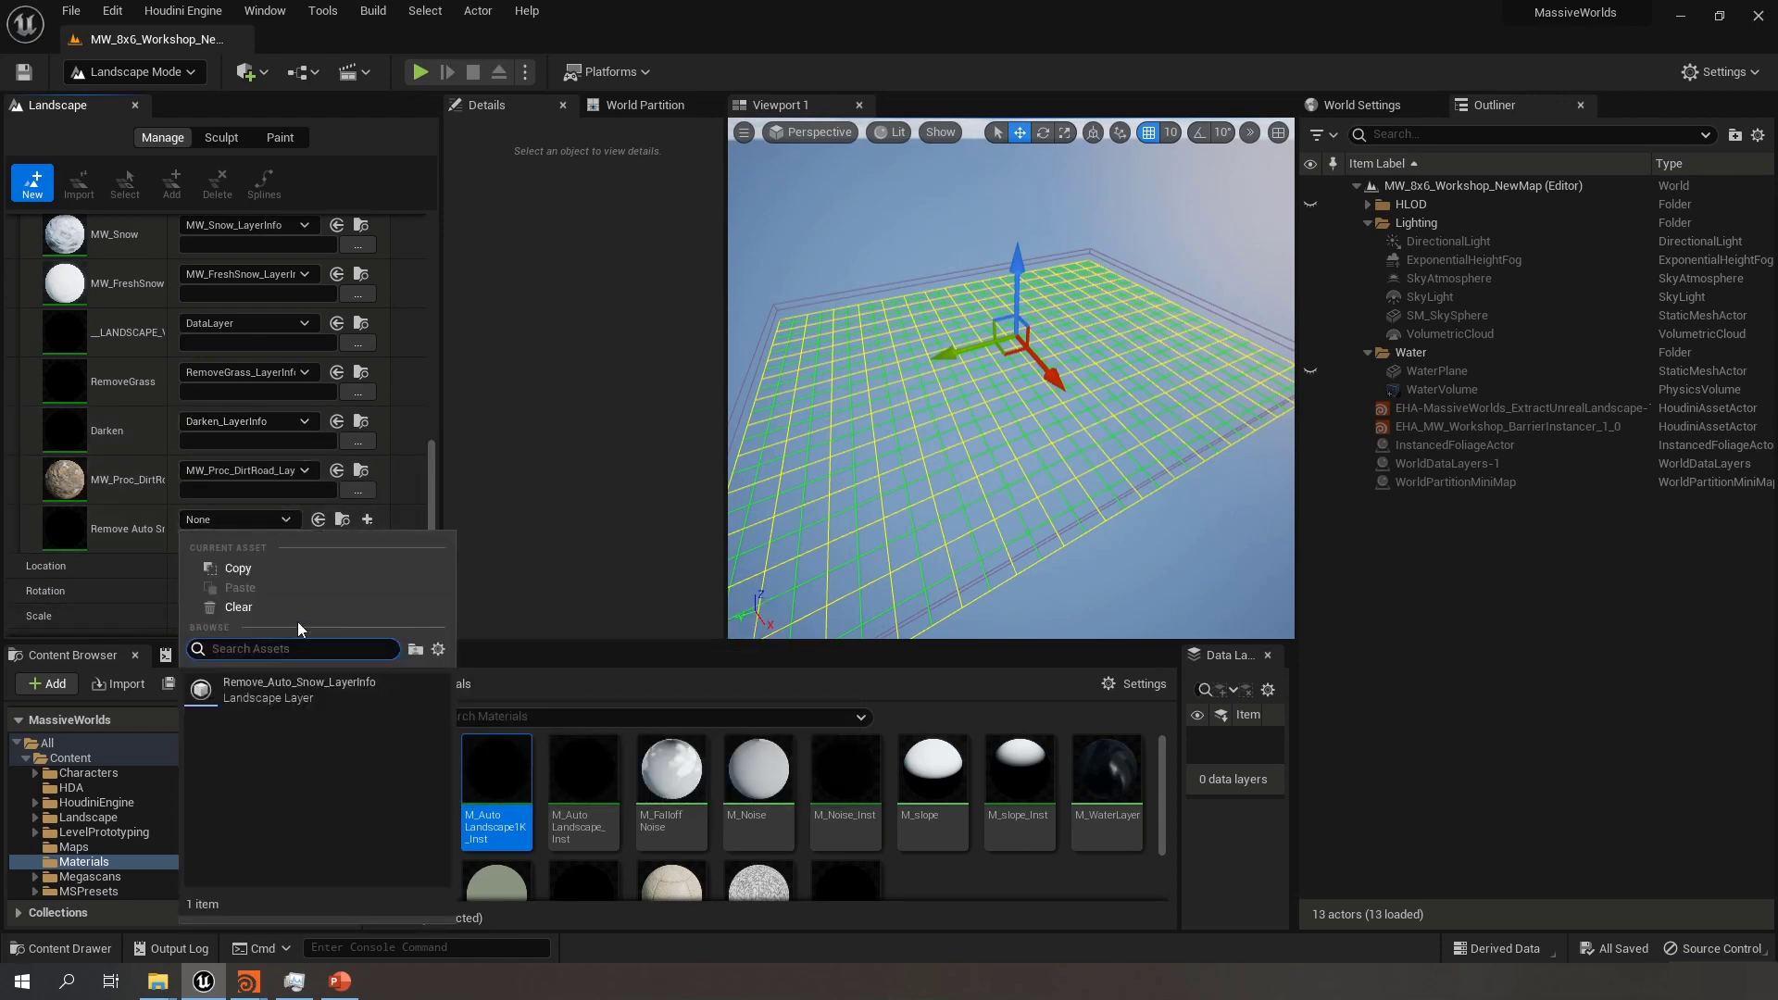
pyautogui.click(300, 695)
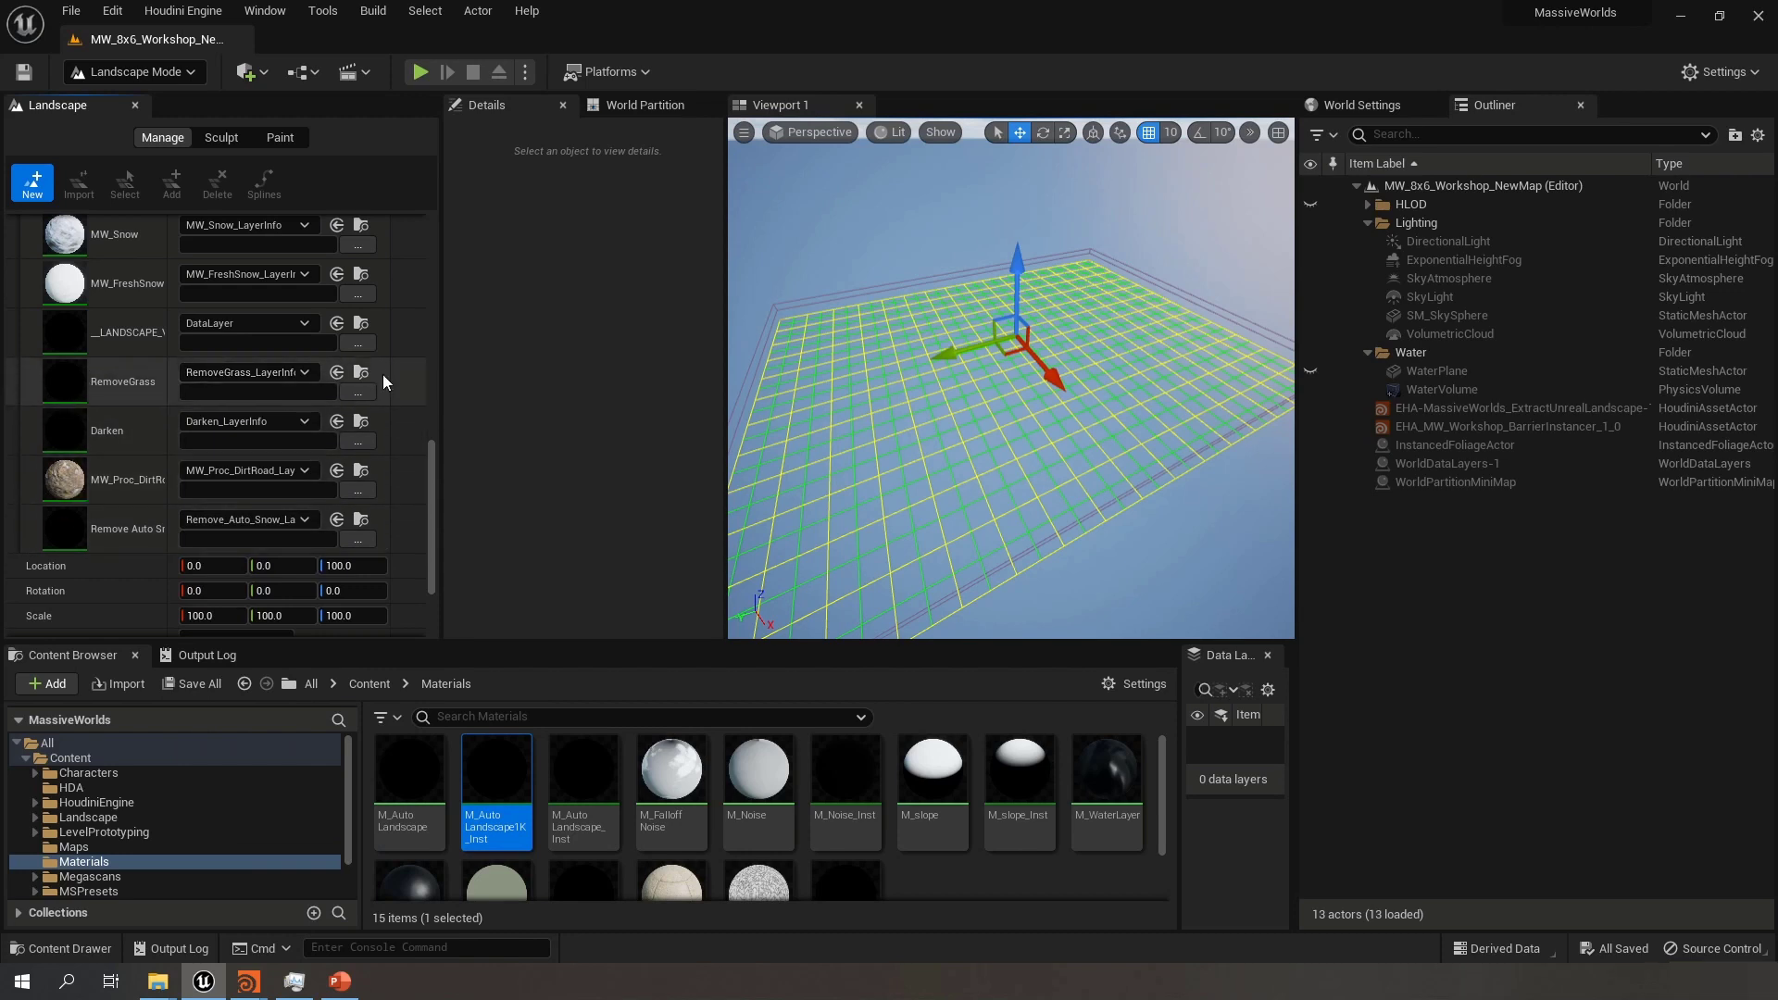
# Review the new landscape's import settings and set its Z scale to 200
pyautogui.moveTo(432, 466); pyautogui.dragTo(430, 503)
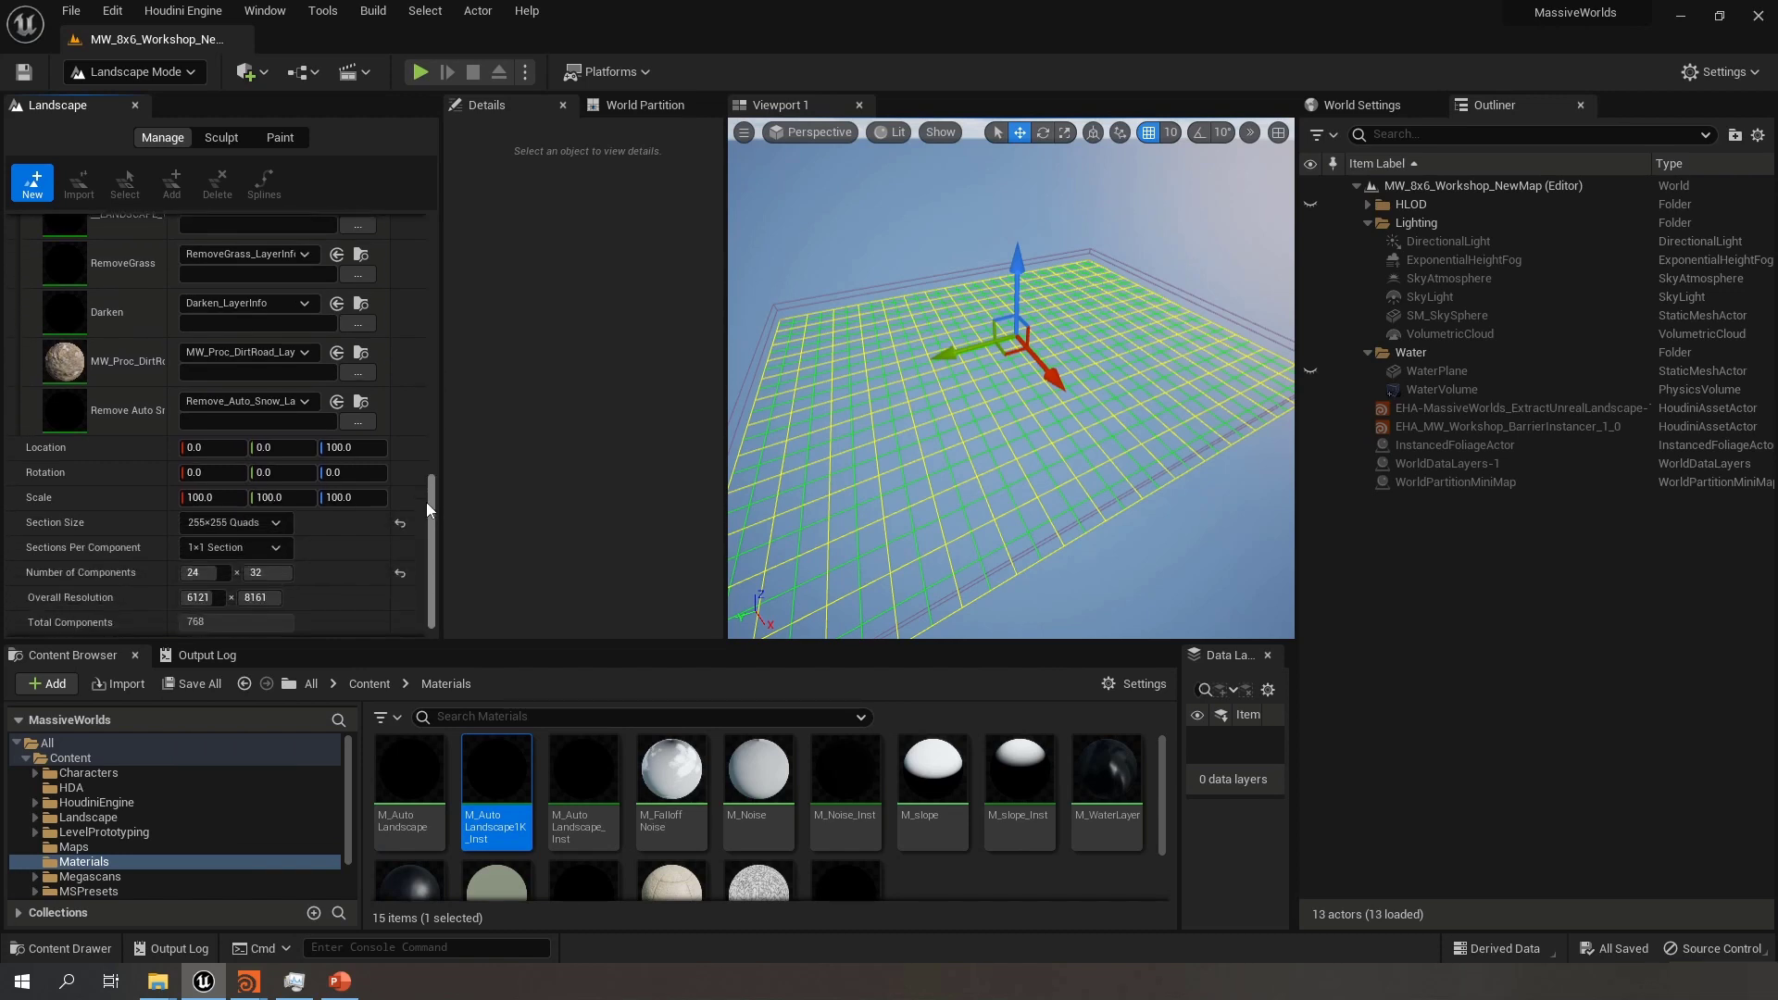
pyautogui.scroll(-2, 417, 486)
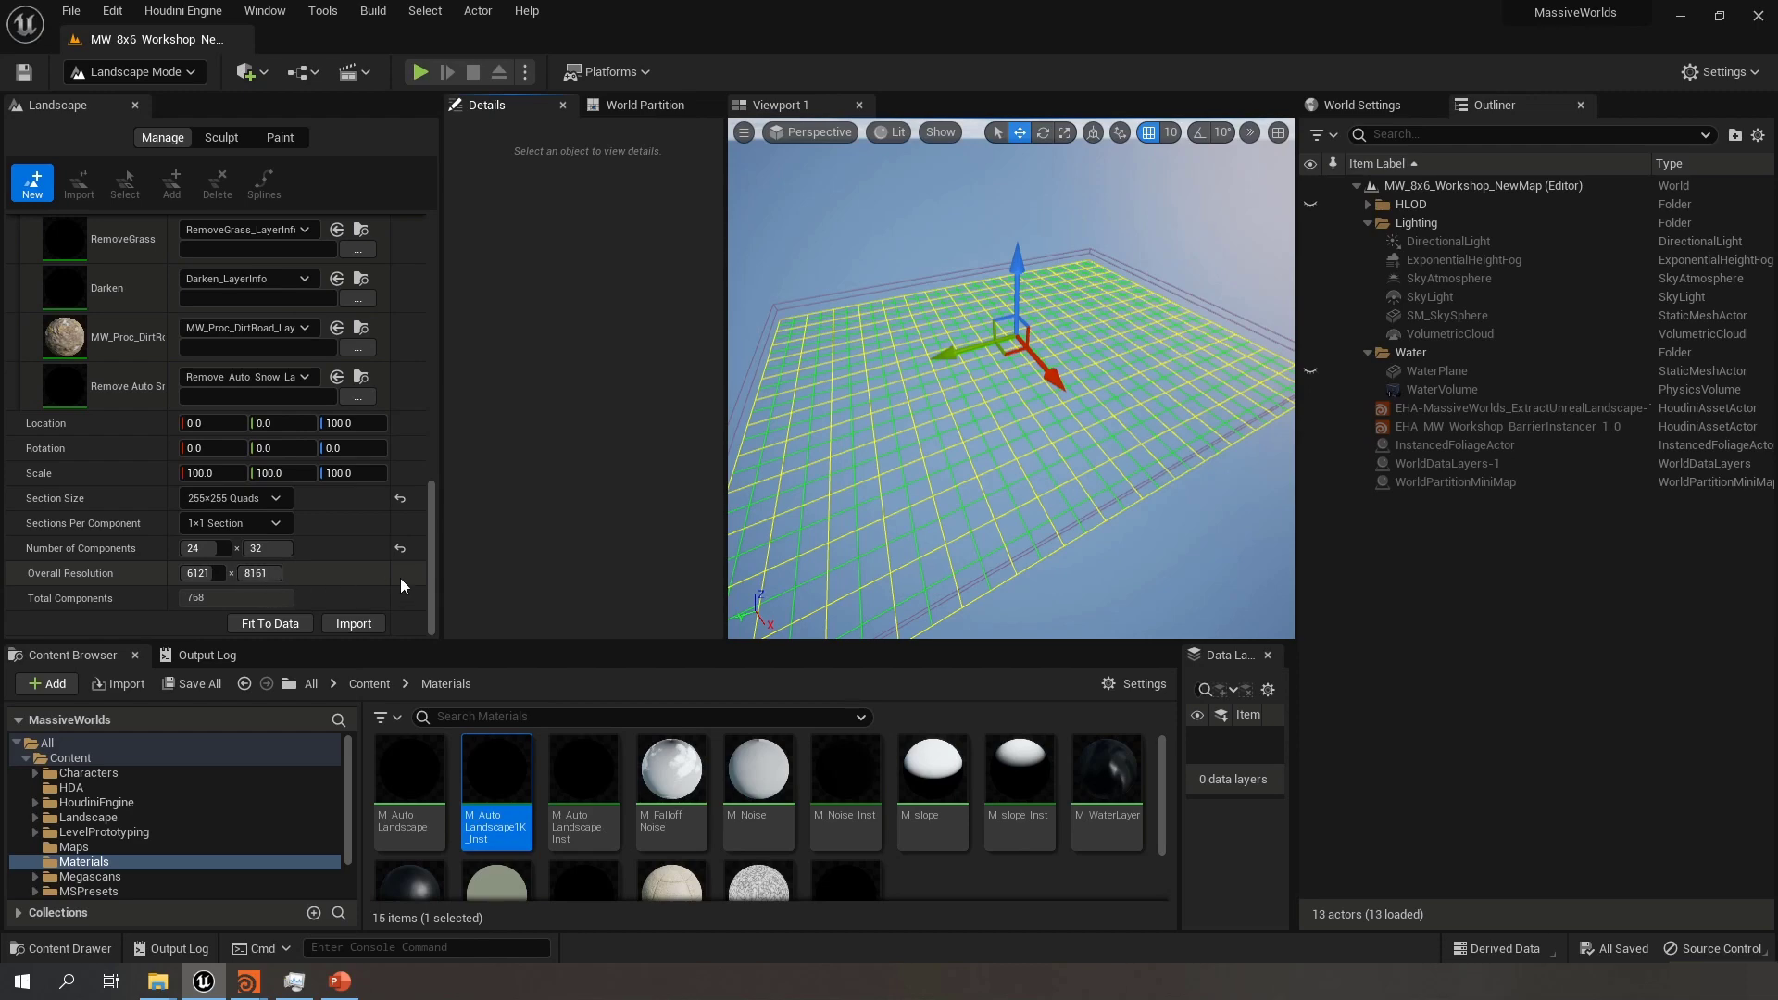
pyautogui.moveTo(429, 581); pyautogui.dragTo(442, 297)
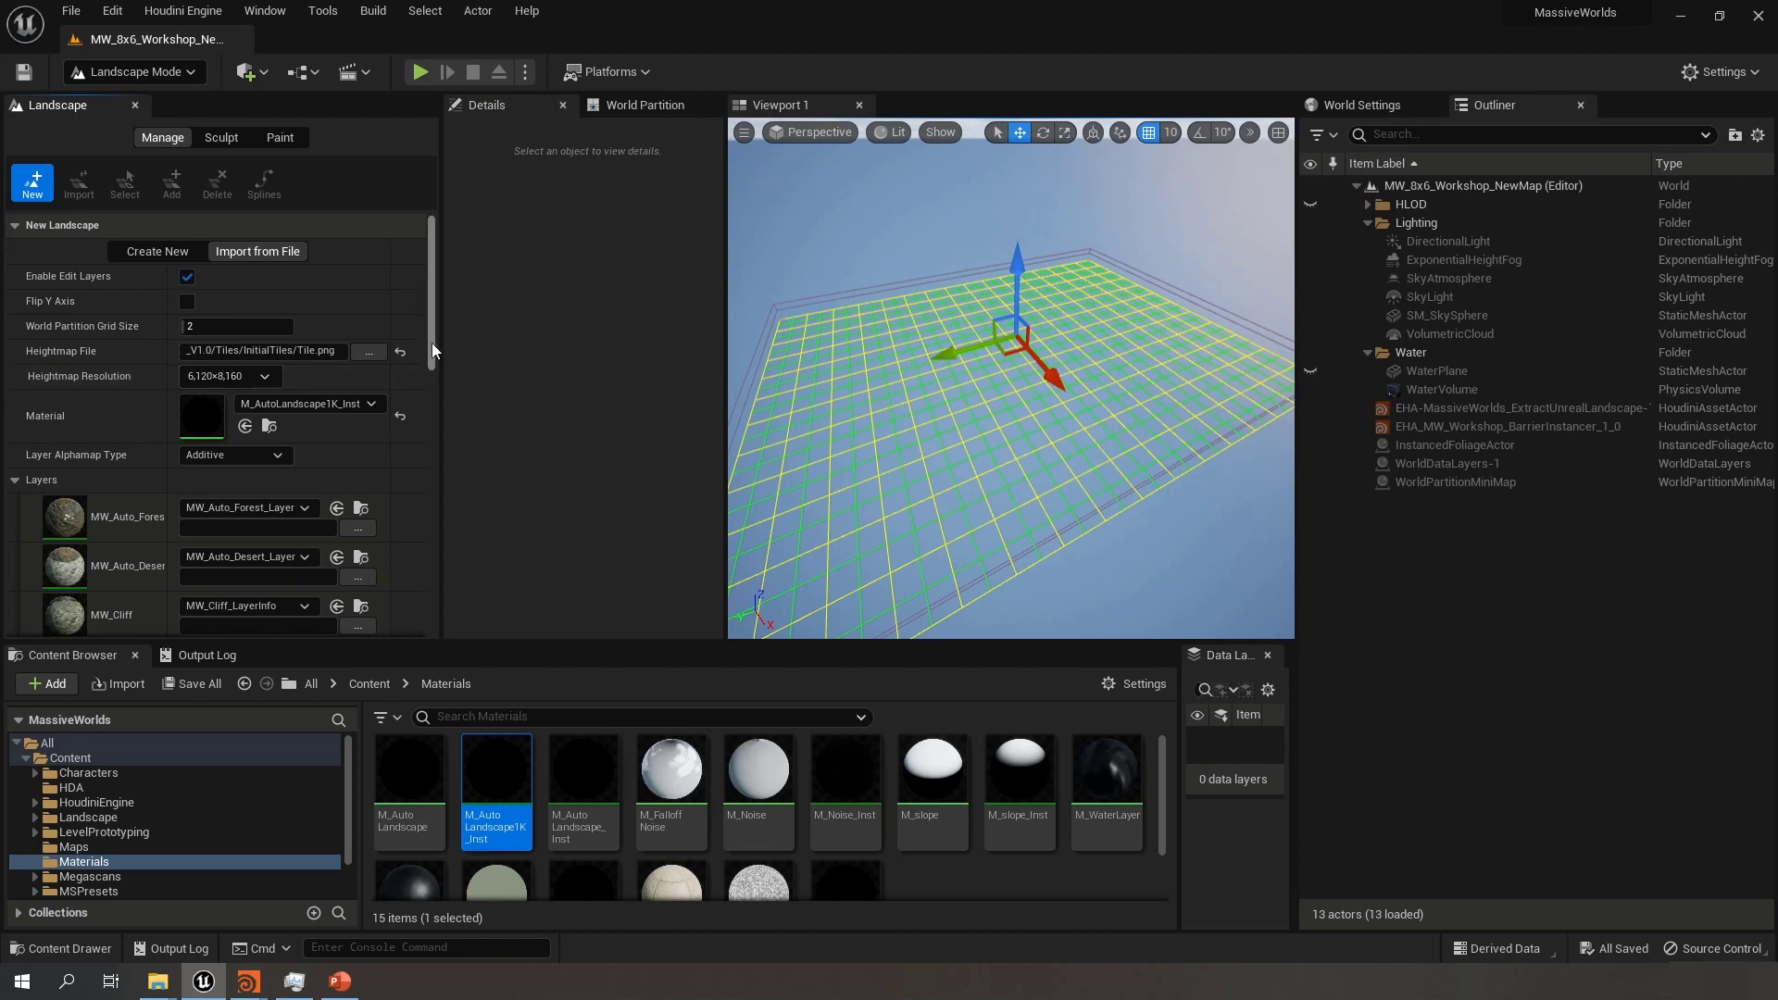
pyautogui.moveTo(432, 342); pyautogui.dragTo(435, 627)
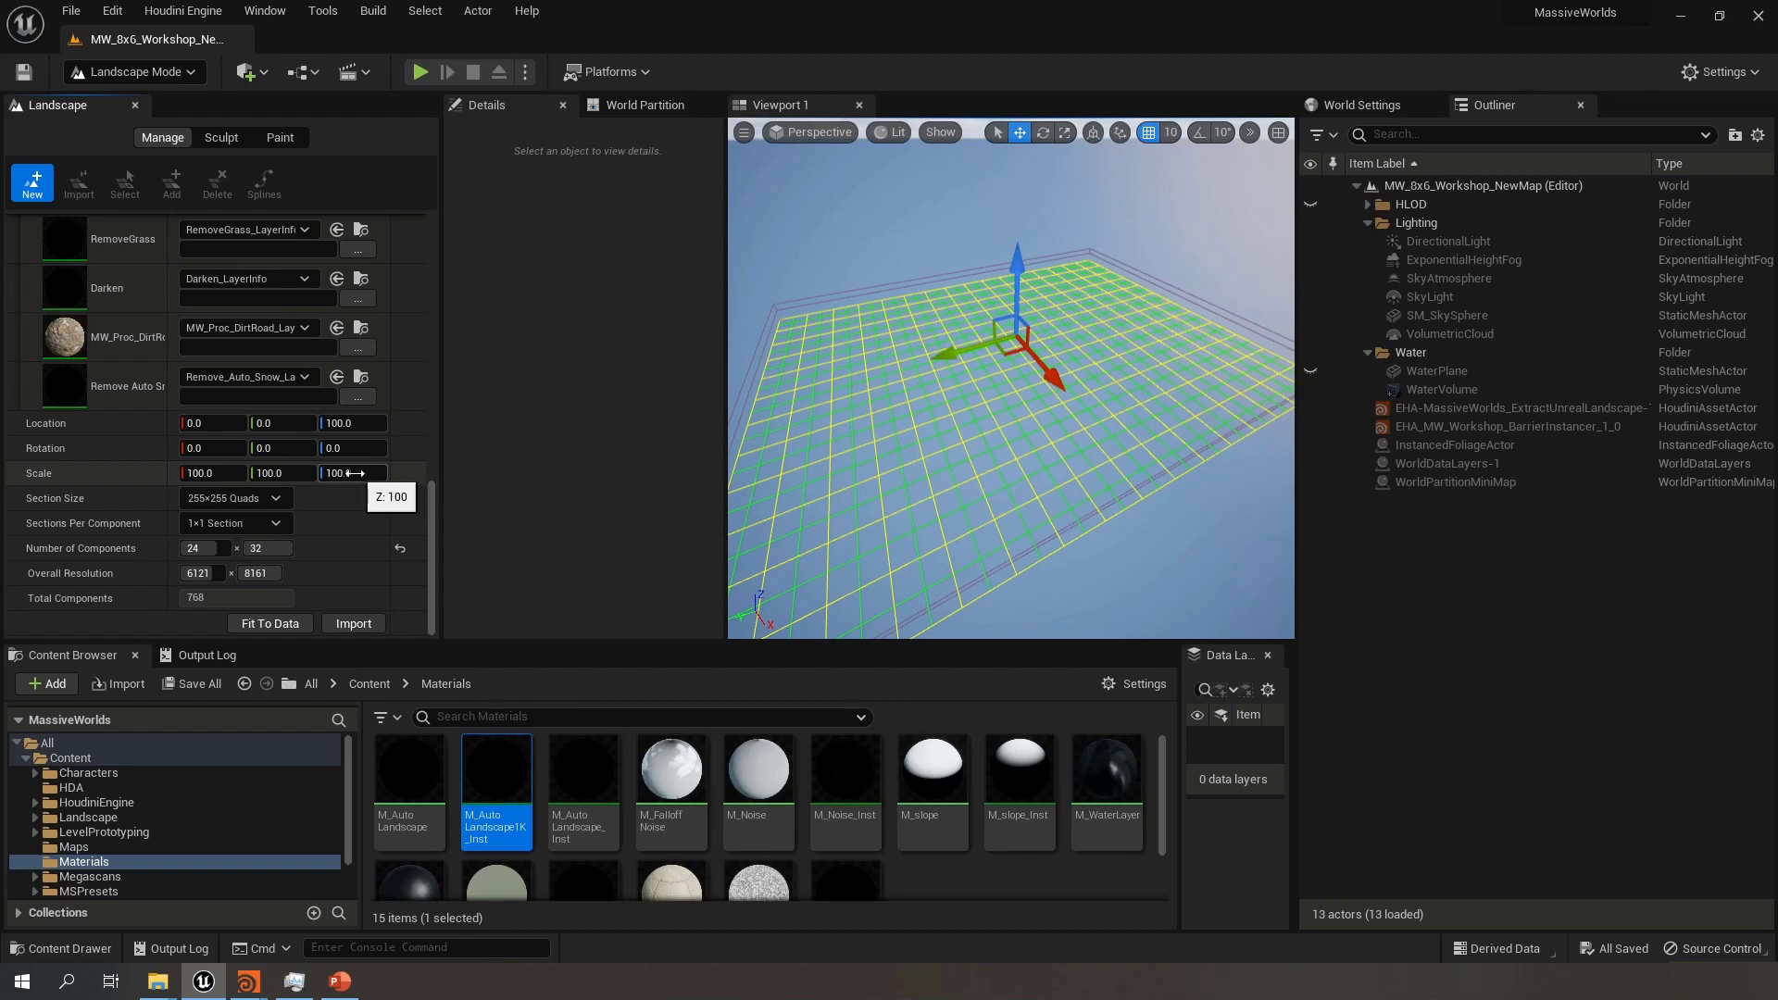
pyautogui.moveTo(953, 448)
pyautogui.mouseDown(button='right')
pyautogui.moveTo(953, 394)
pyautogui.moveTo(950, 435)
pyautogui.moveTo(950, 421)
pyautogui.mouseUp(button='right')
pyautogui.click(374, 473)
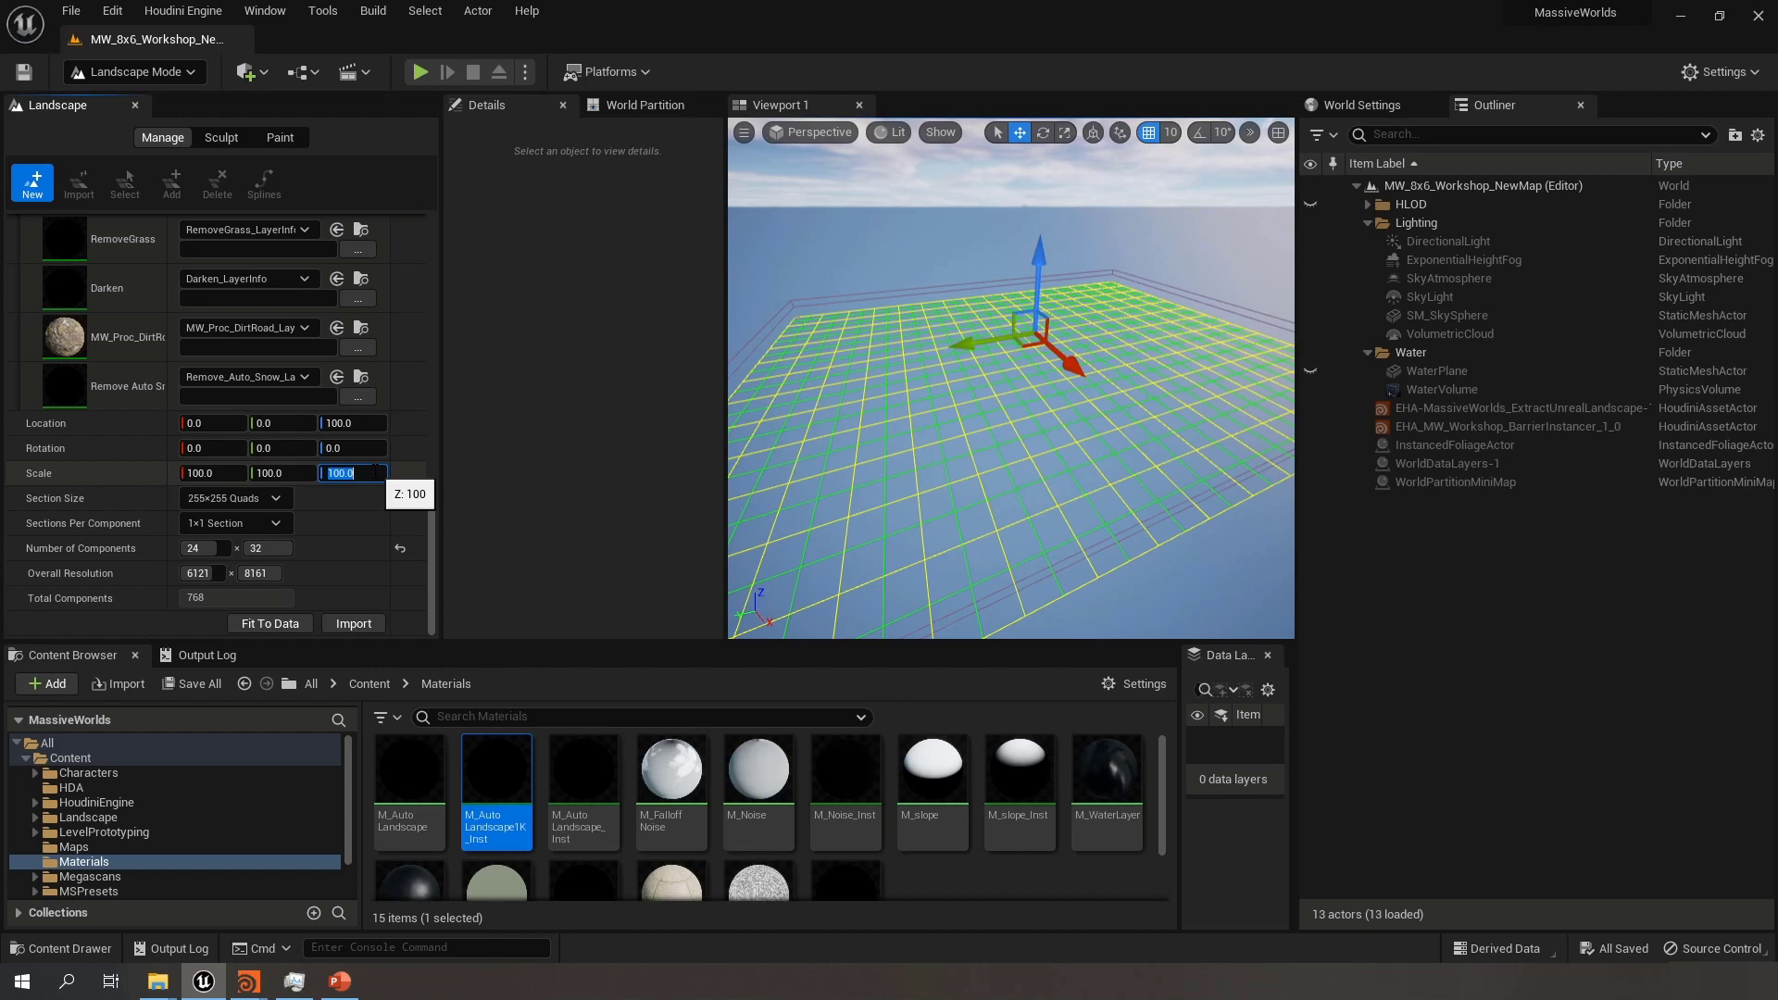
pyautogui.write('200')
pyautogui.press('Return')
# Widen the viewport by narrowing the Details area, and reframe the landscape preview grid and its height bounds
pyautogui.moveTo(1010, 432); pyautogui.dragTo(960, 398, button='right')
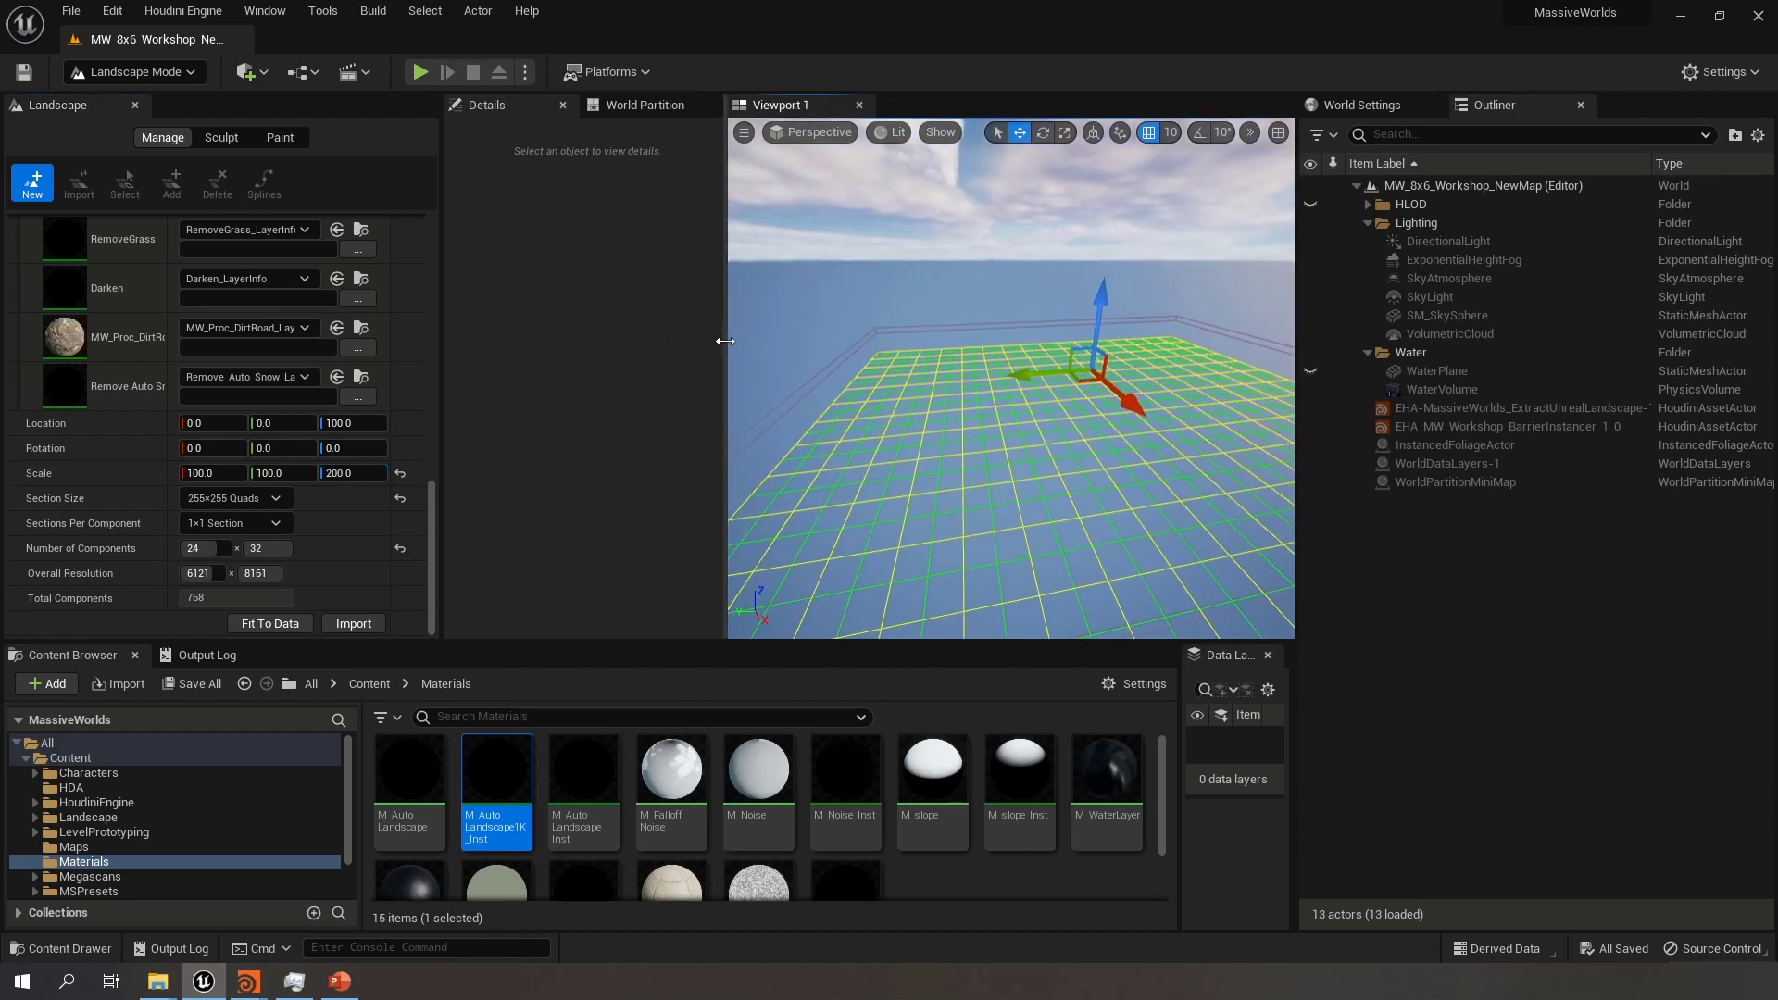
pyautogui.moveTo(725, 343); pyautogui.dragTo(492, 352)
pyautogui.moveTo(895, 378)
pyautogui.mouseDown(button='middle')
pyautogui.moveTo(919, 374)
pyautogui.moveTo(860, 393)
pyautogui.moveTo(872, 399)
pyautogui.mouseUp(button='middle')
pyautogui.moveTo(872, 399)
pyautogui.mouseDown()
pyautogui.moveTo(820, 407)
pyautogui.moveTo(880, 421)
pyautogui.mouseUp()
pyautogui.moveTo(880, 421)
pyautogui.mouseDown(button='right')
pyautogui.moveTo(922, 421)
pyautogui.moveTo(900, 428)
pyautogui.mouseUp(button='right')
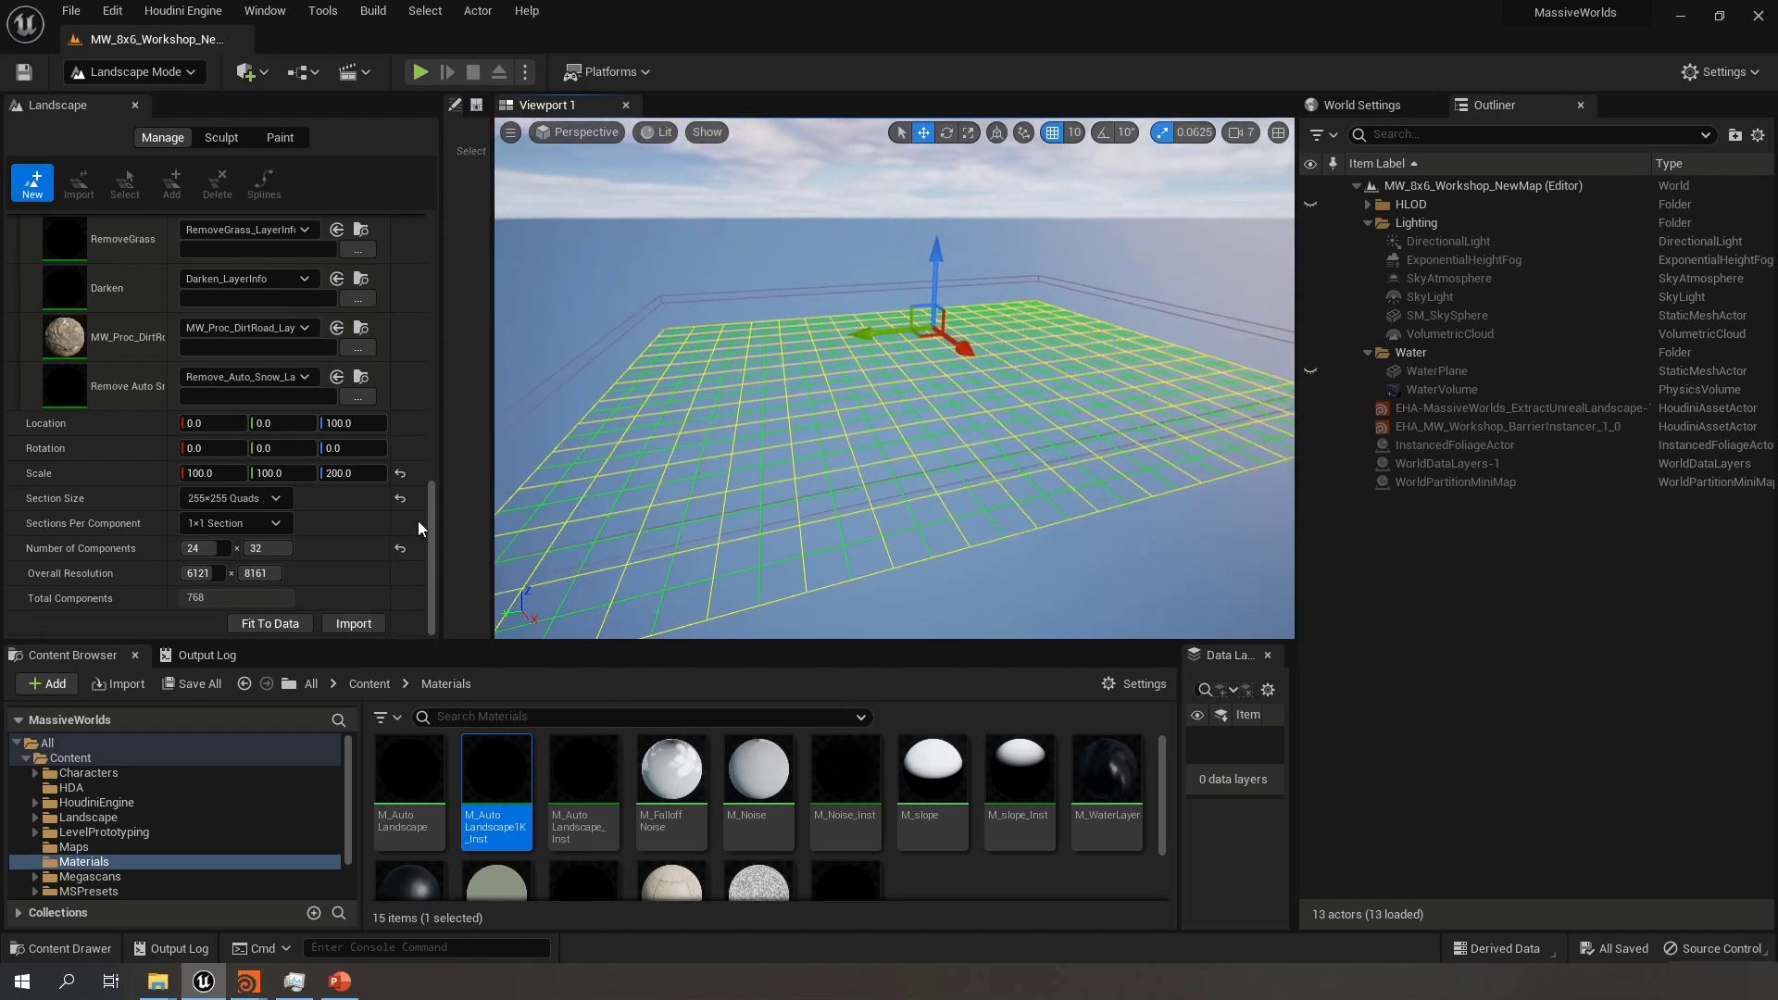
# Set the landscape's Z scale to 100 and compare the height bounds in the viewport
pyautogui.click(368, 473)
pyautogui.write('100')
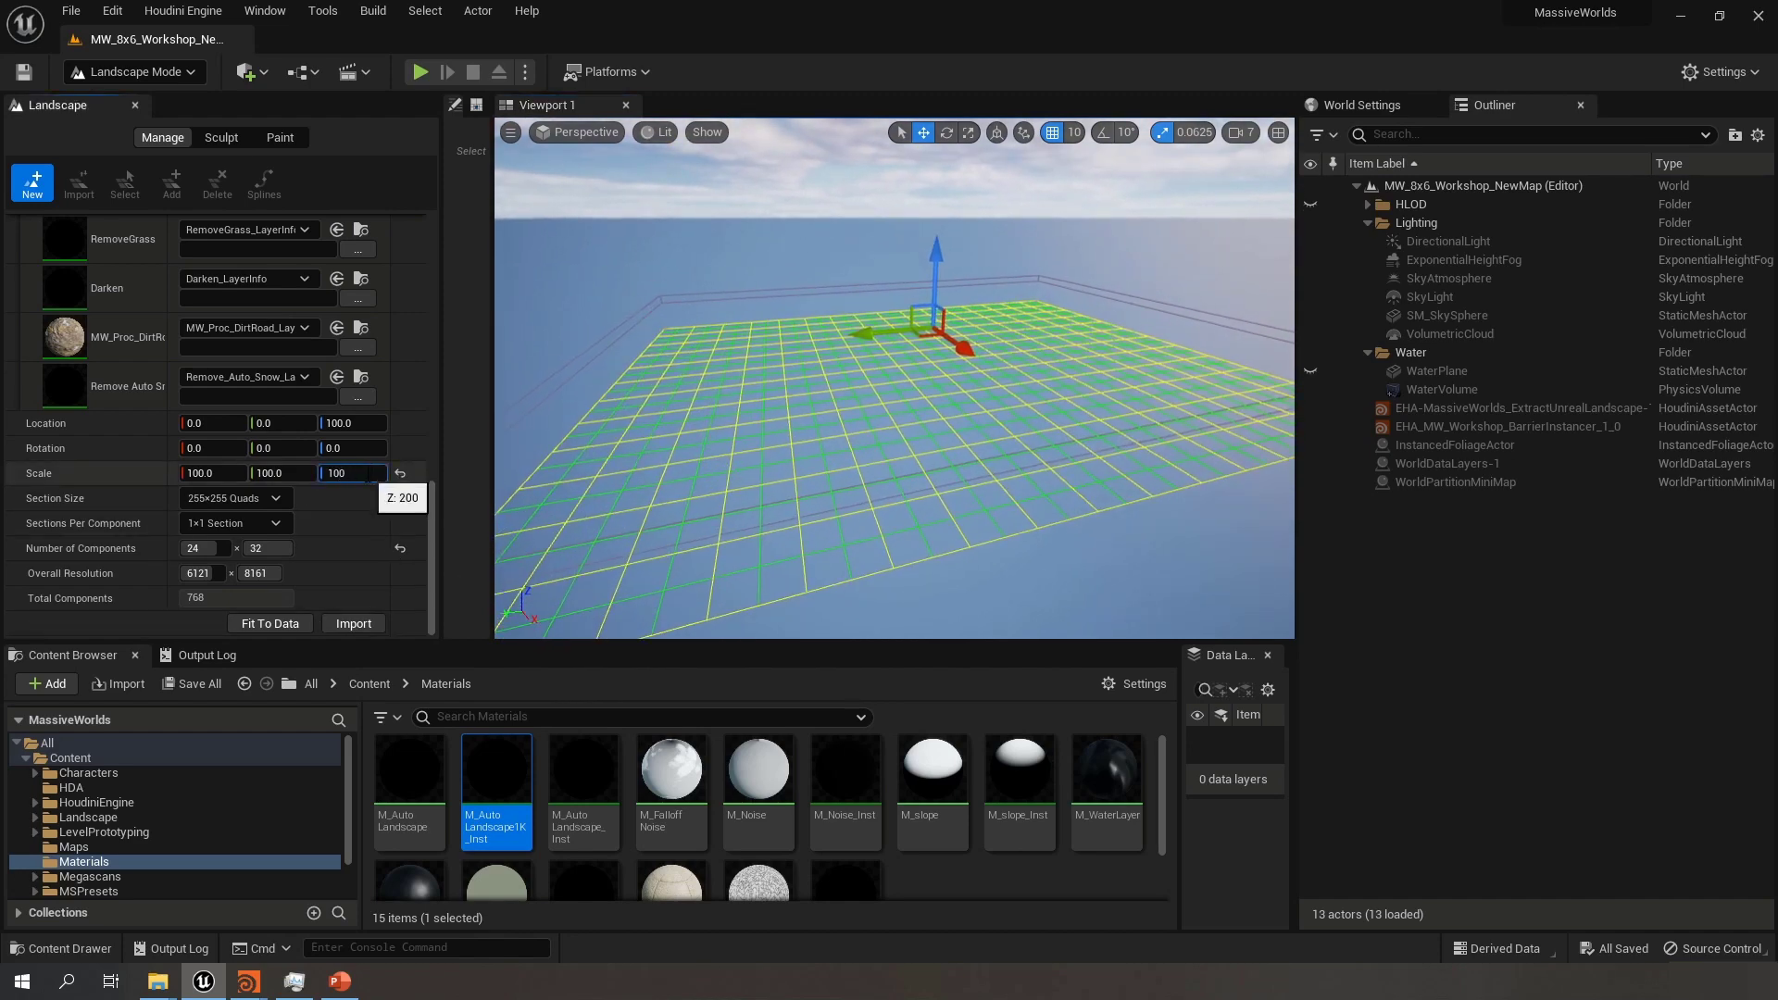
pyautogui.press('Return')
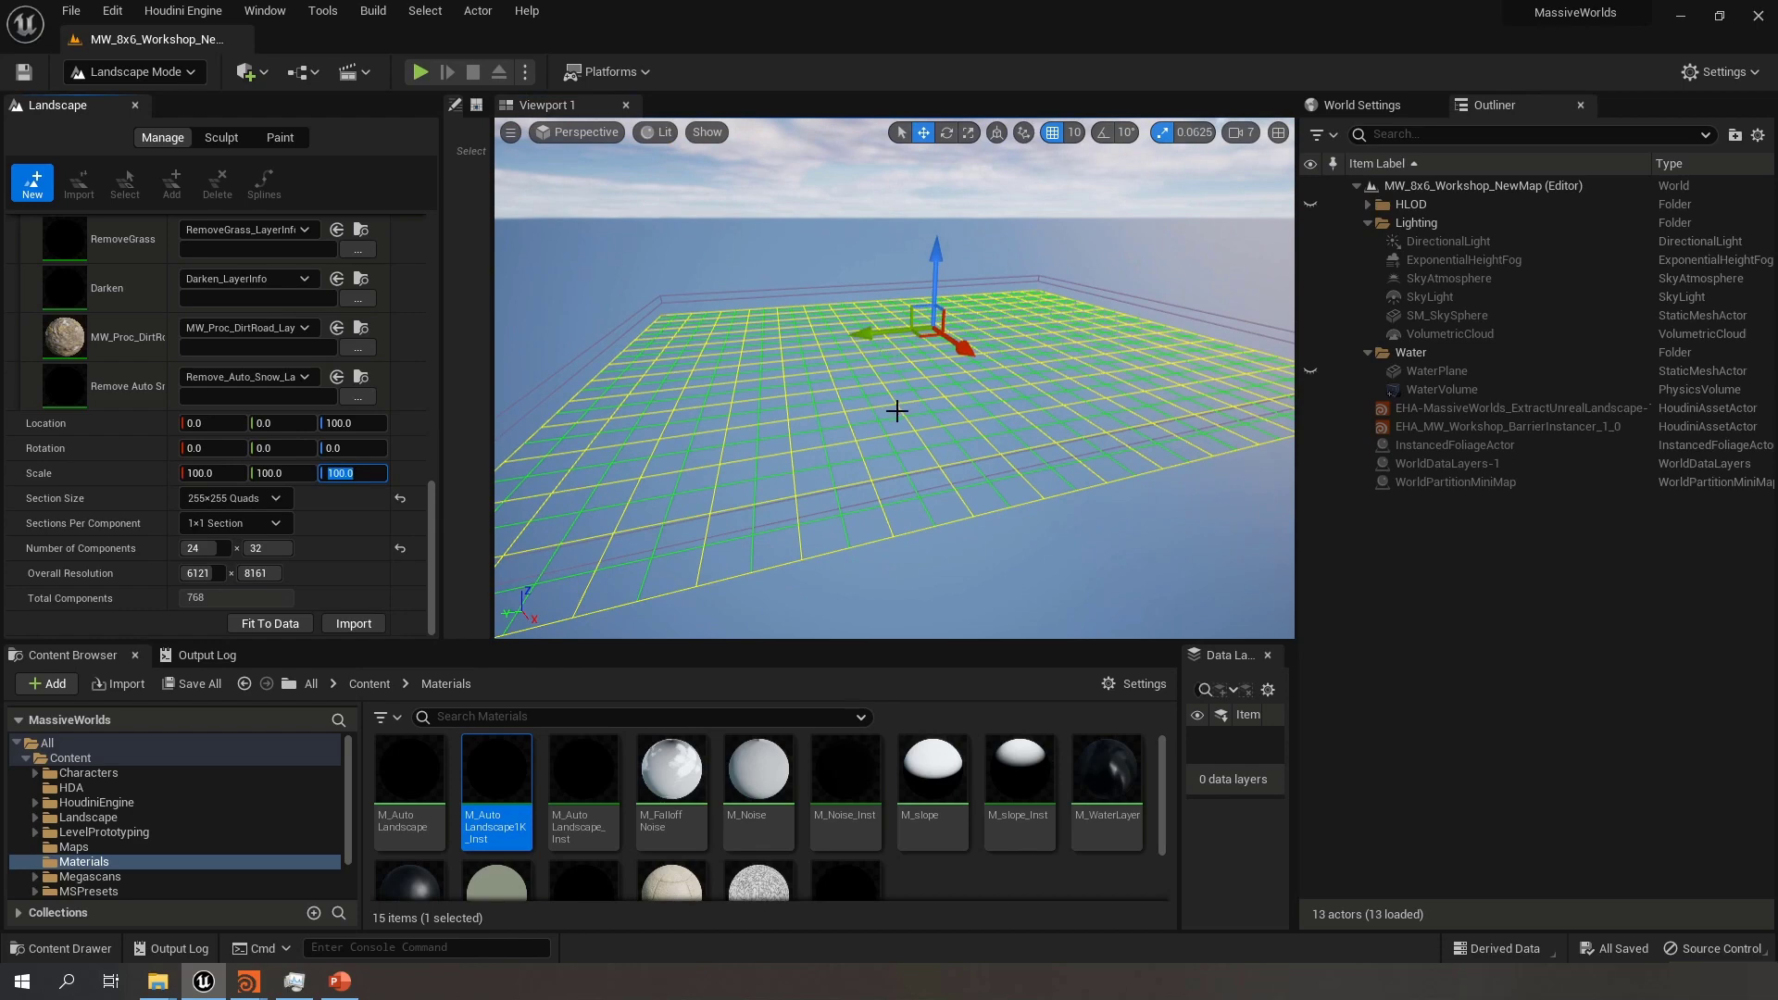
pyautogui.moveTo(945, 445); pyautogui.dragTo(932, 450, button='right')
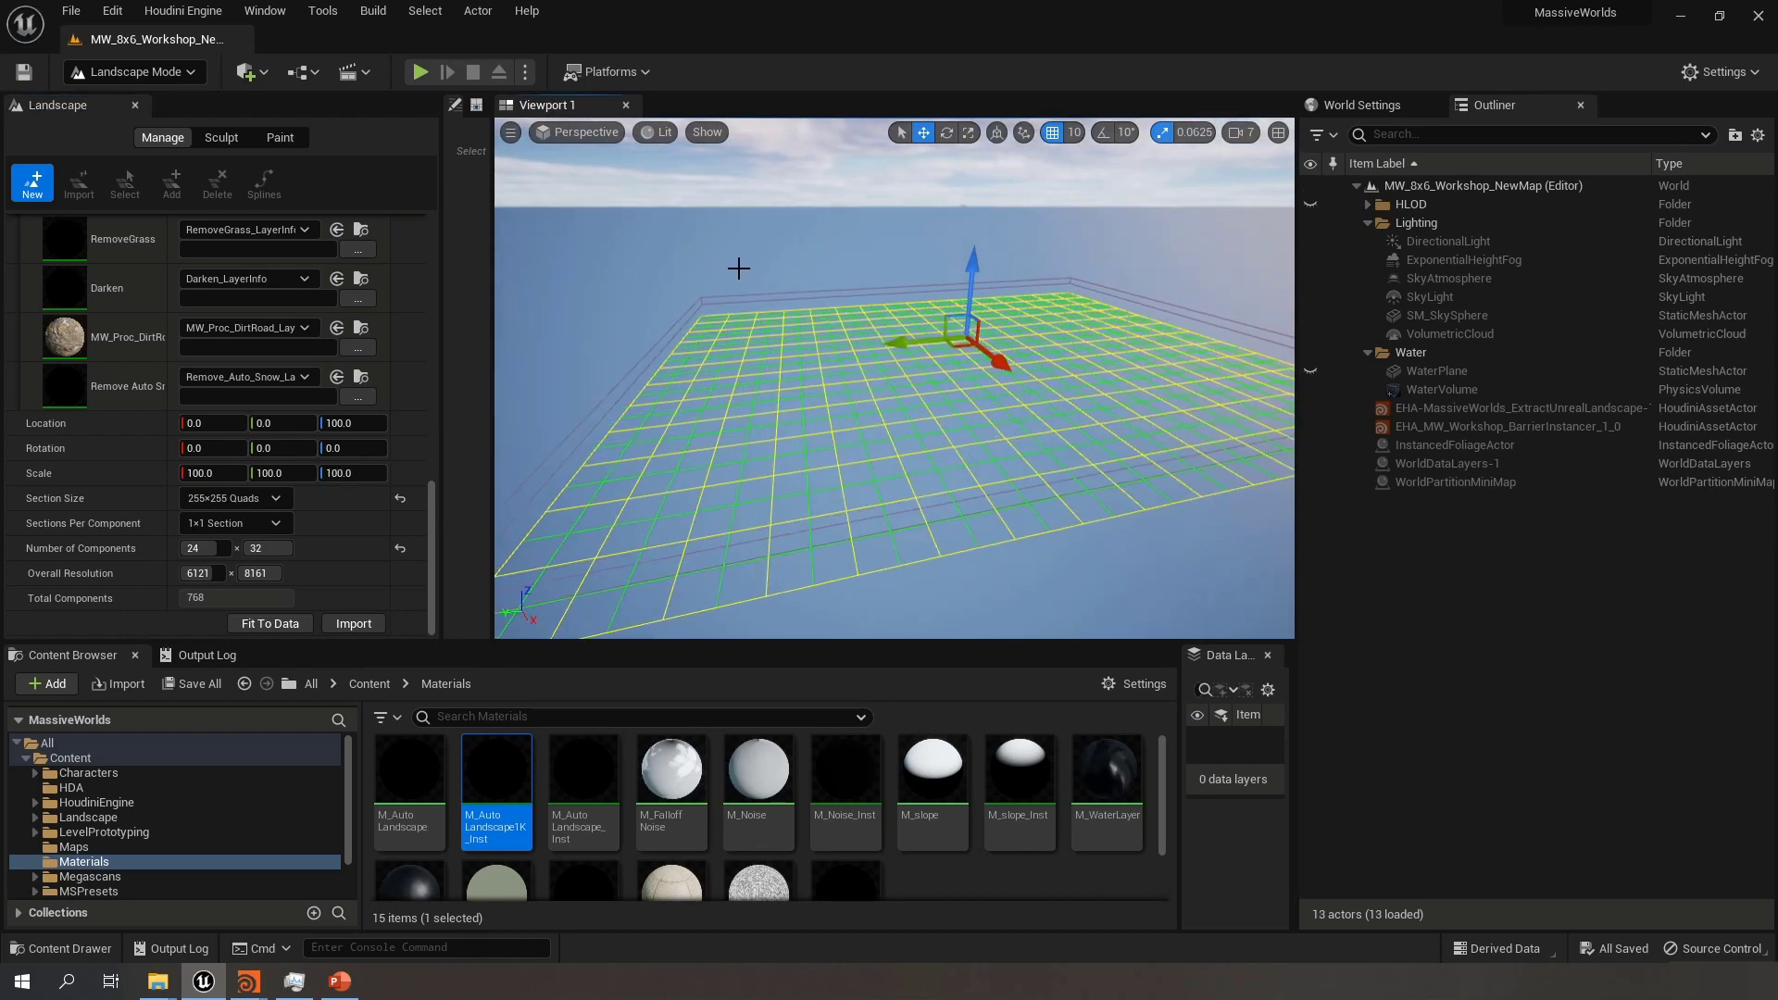
# Set the landscape's Z scale to 200 again
pyautogui.click(360, 478)
pyautogui.write('2')
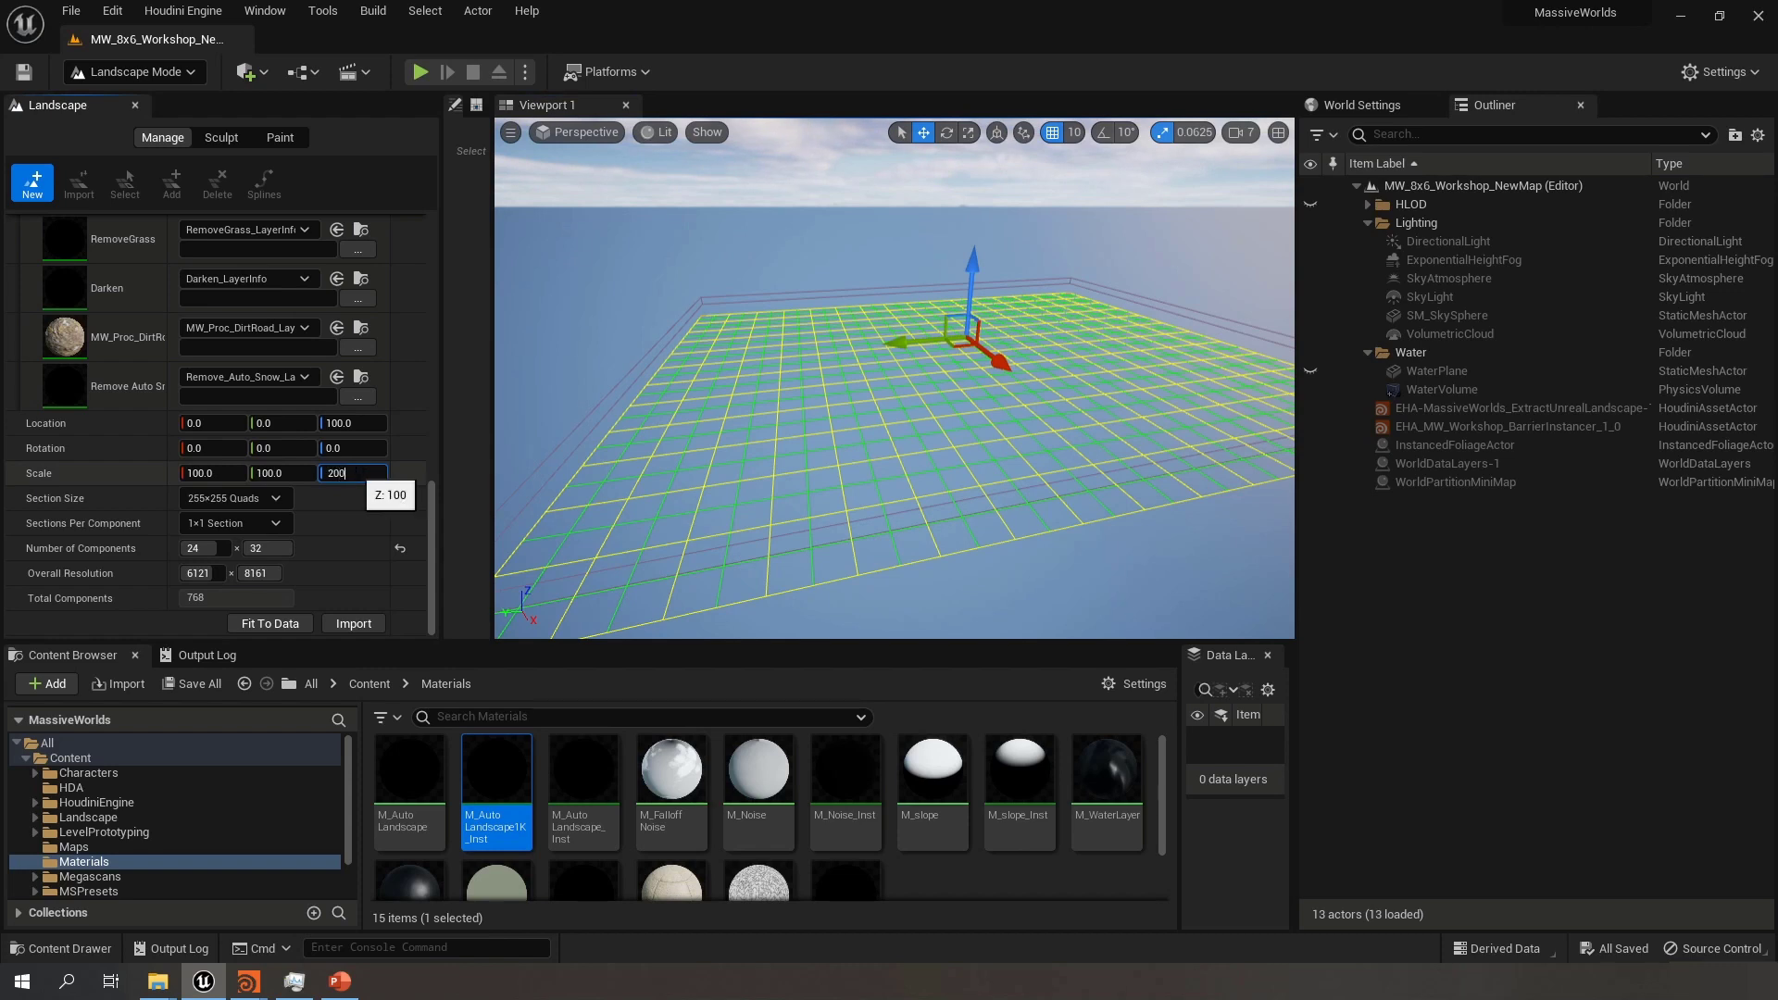
pyautogui.write('00')
pyautogui.press('Return')
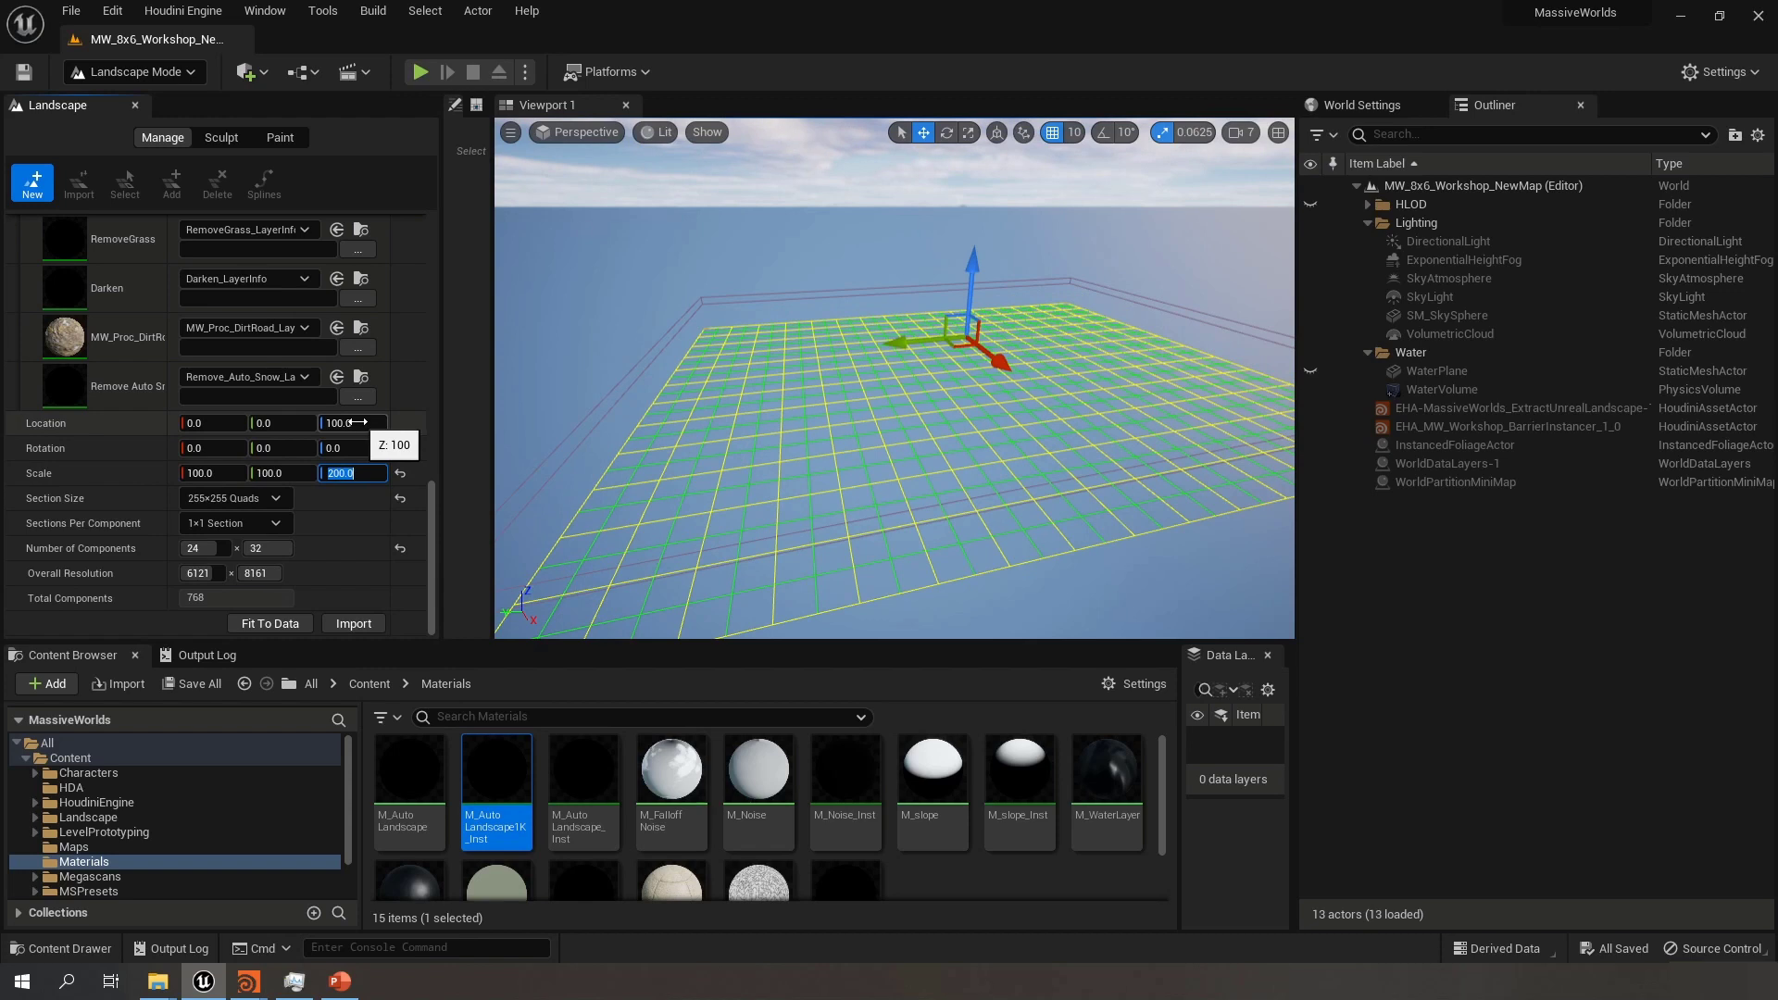
# Set the new landscape's Z location to 51200
pyautogui.click(358, 422)
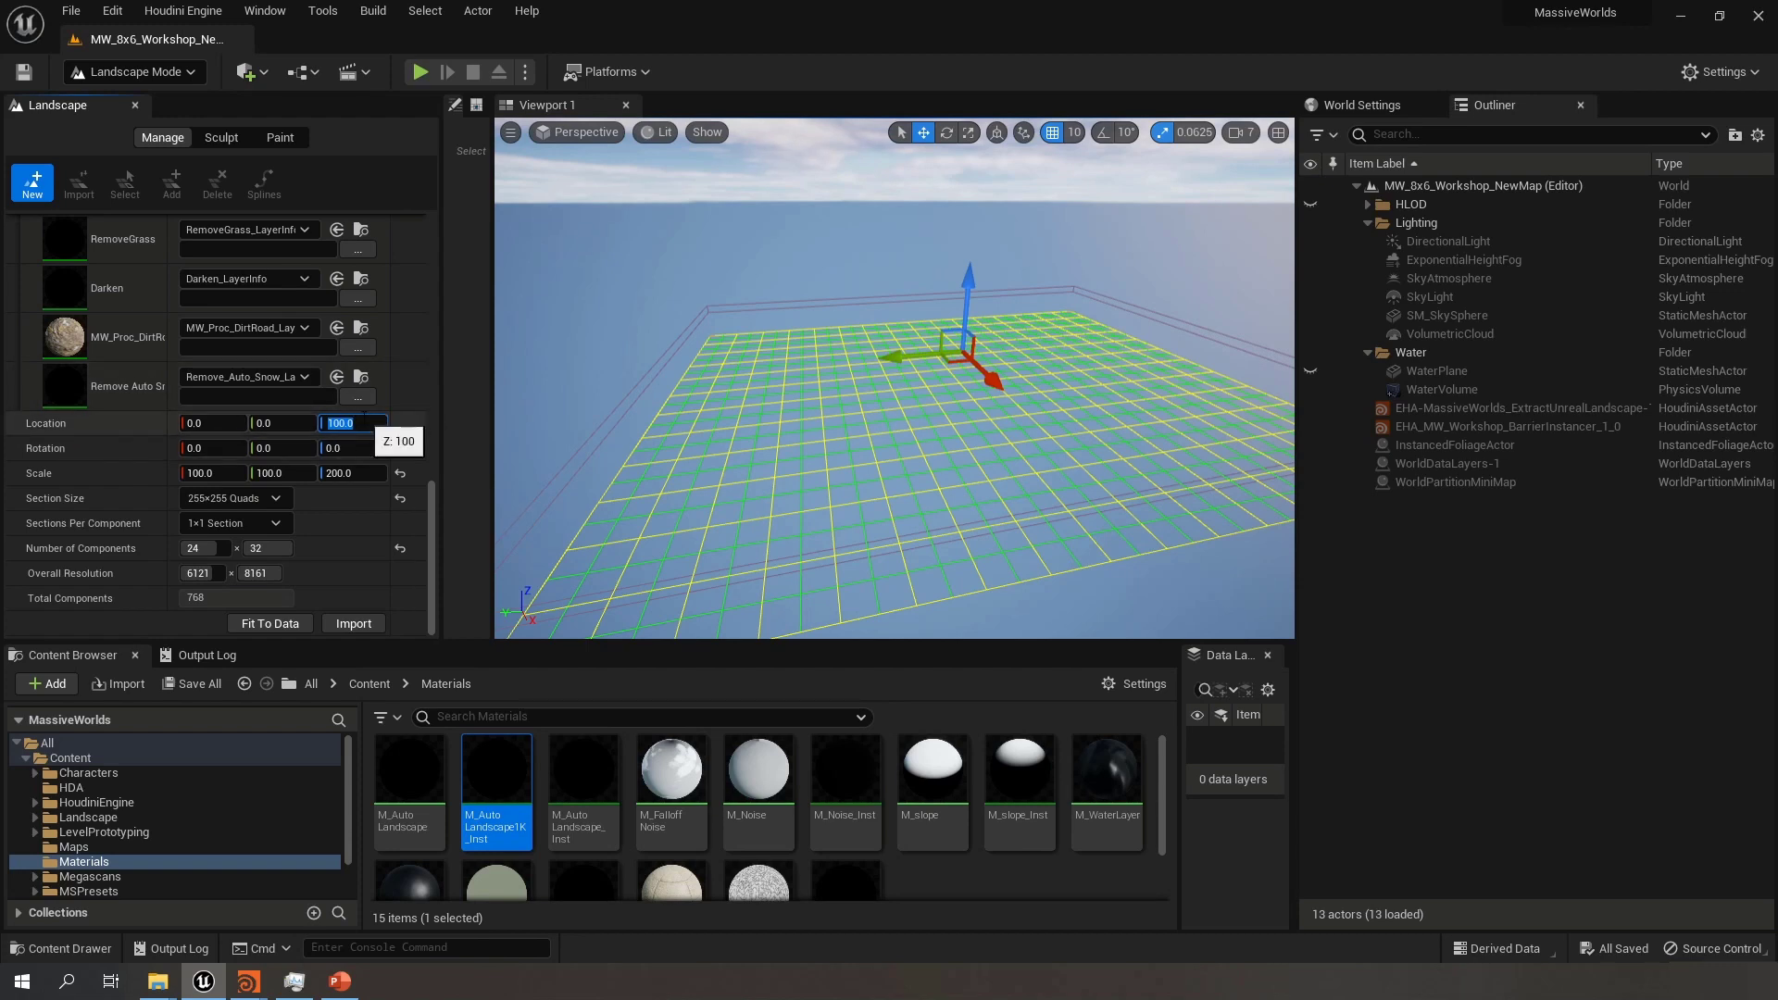
pyautogui.write('51200')
pyautogui.press('Return')
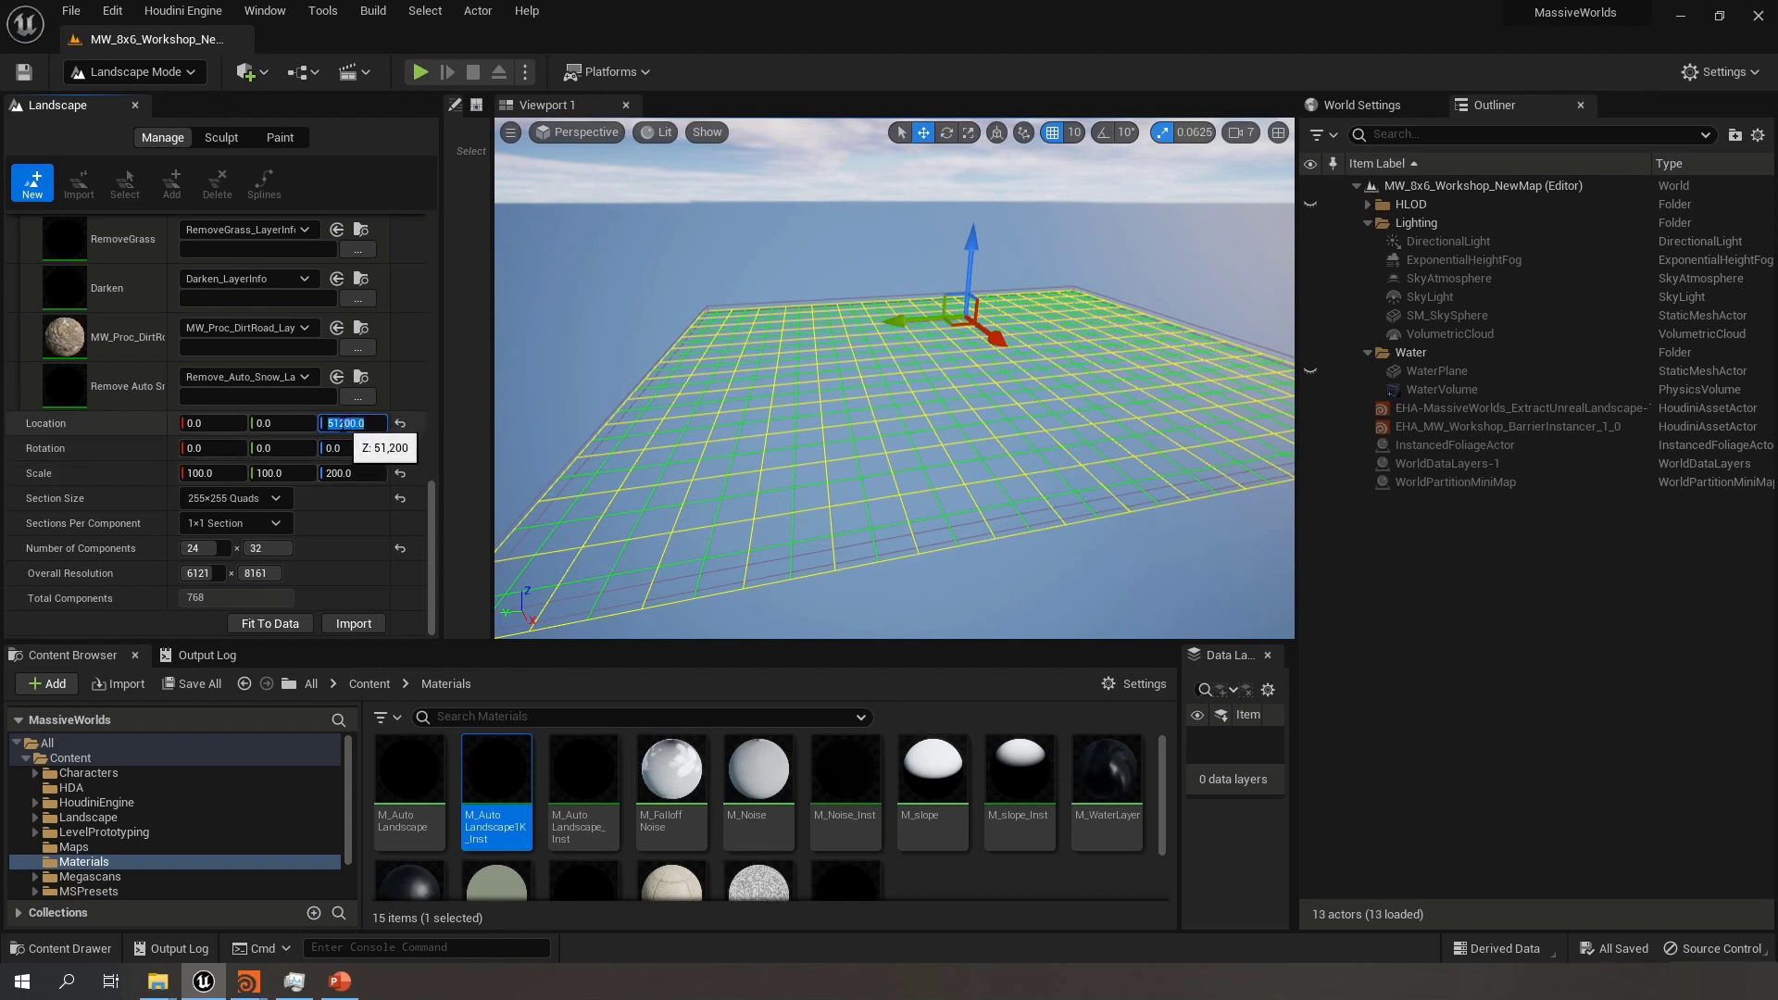
pyautogui.click(366, 424)
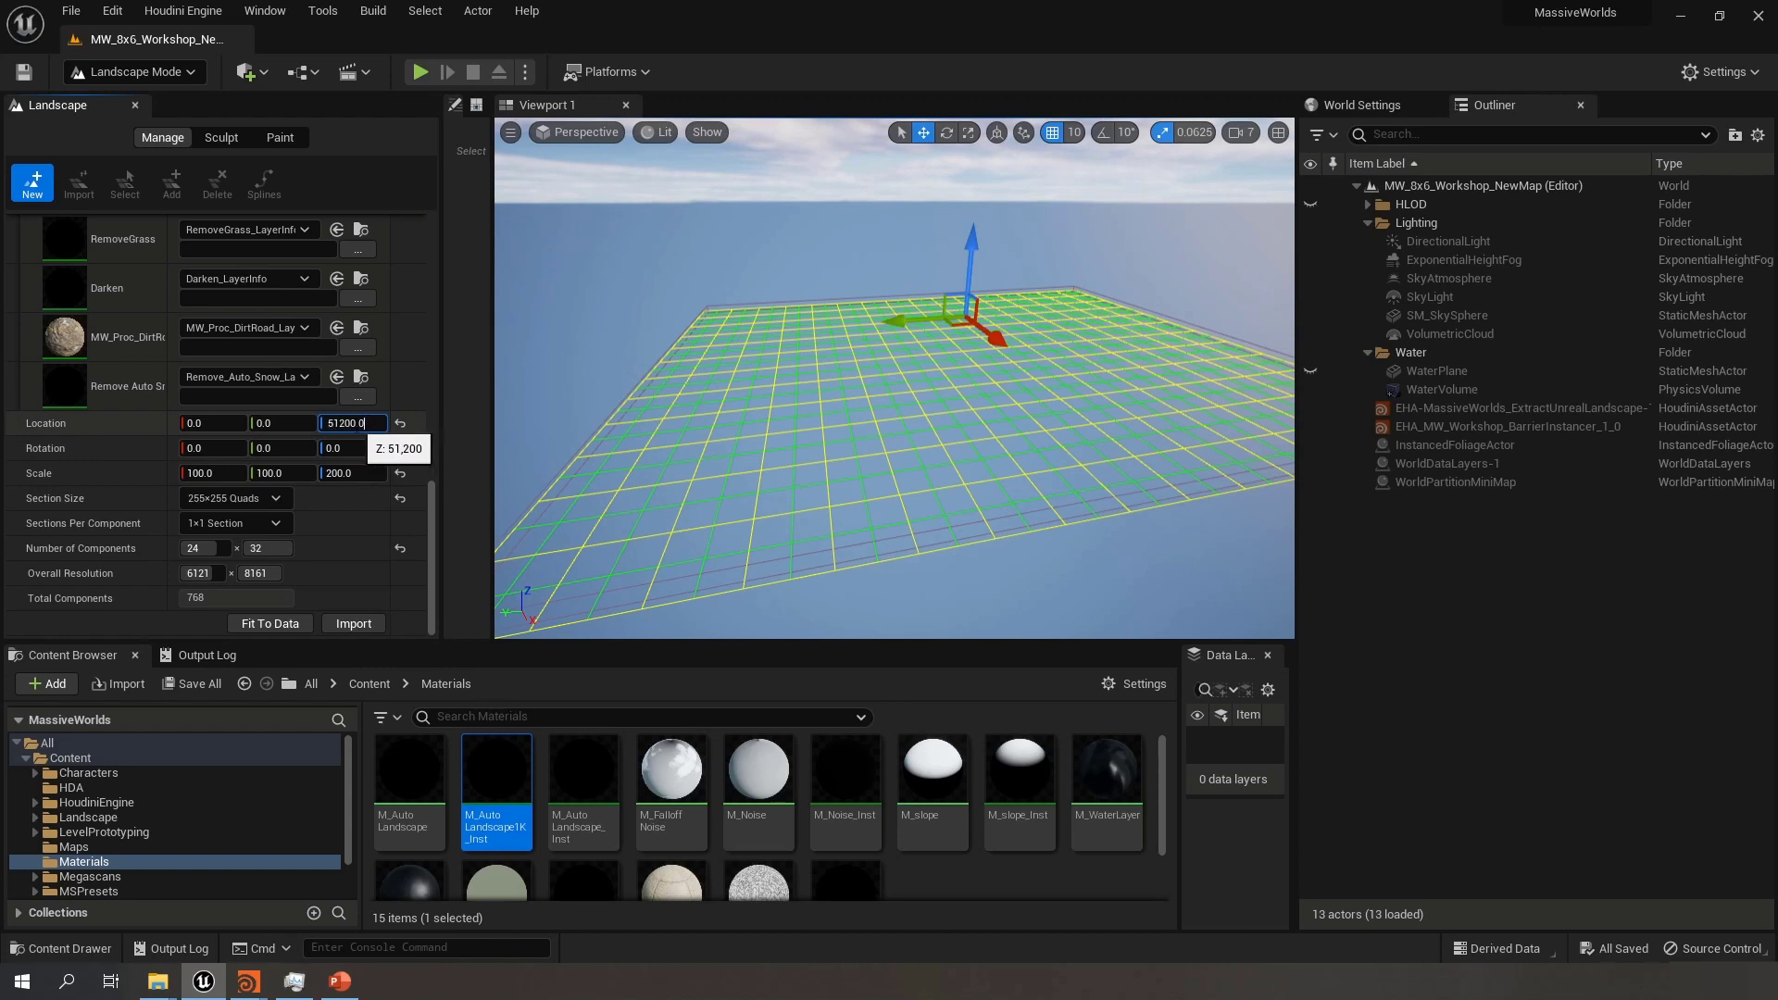
# Compare the landscape preview grid's edges and corner with the surrounding bounds, and review the heightmap resolution and transform settings
pyautogui.moveTo(355, 423); pyautogui.dragTo(344, 423)
pyautogui.click(347, 424)
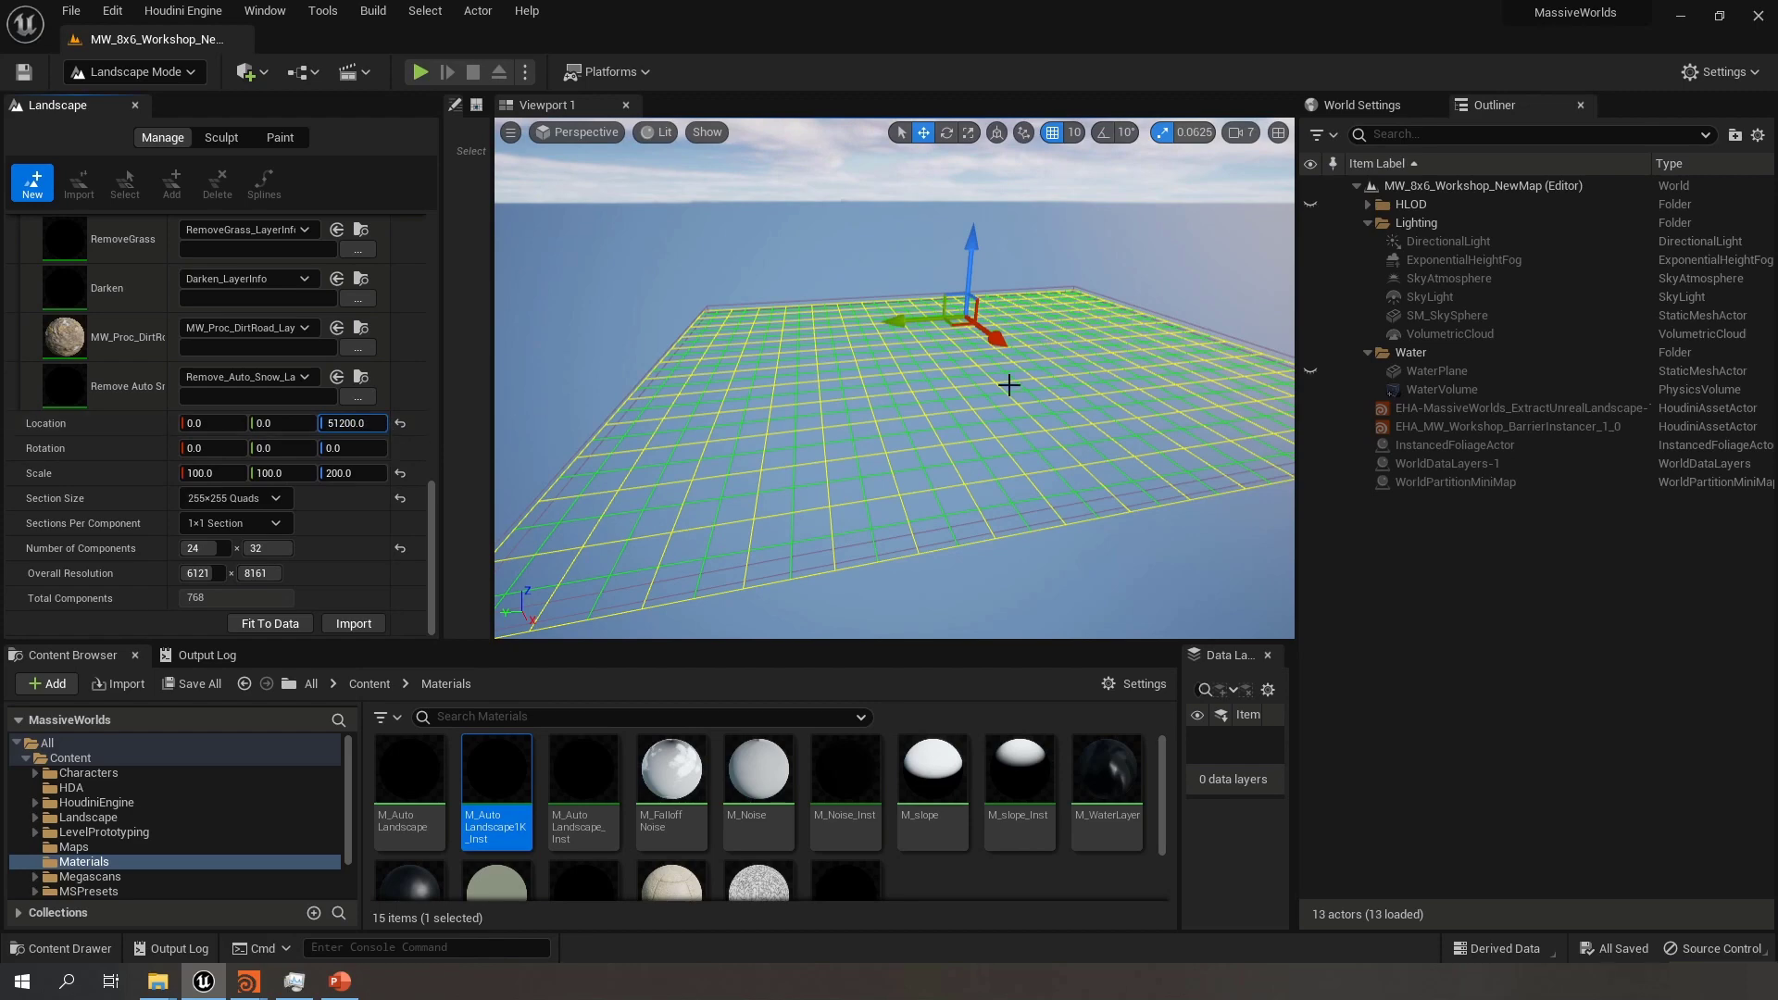
pyautogui.moveTo(1013, 385); pyautogui.dragTo(941, 436, button='right')
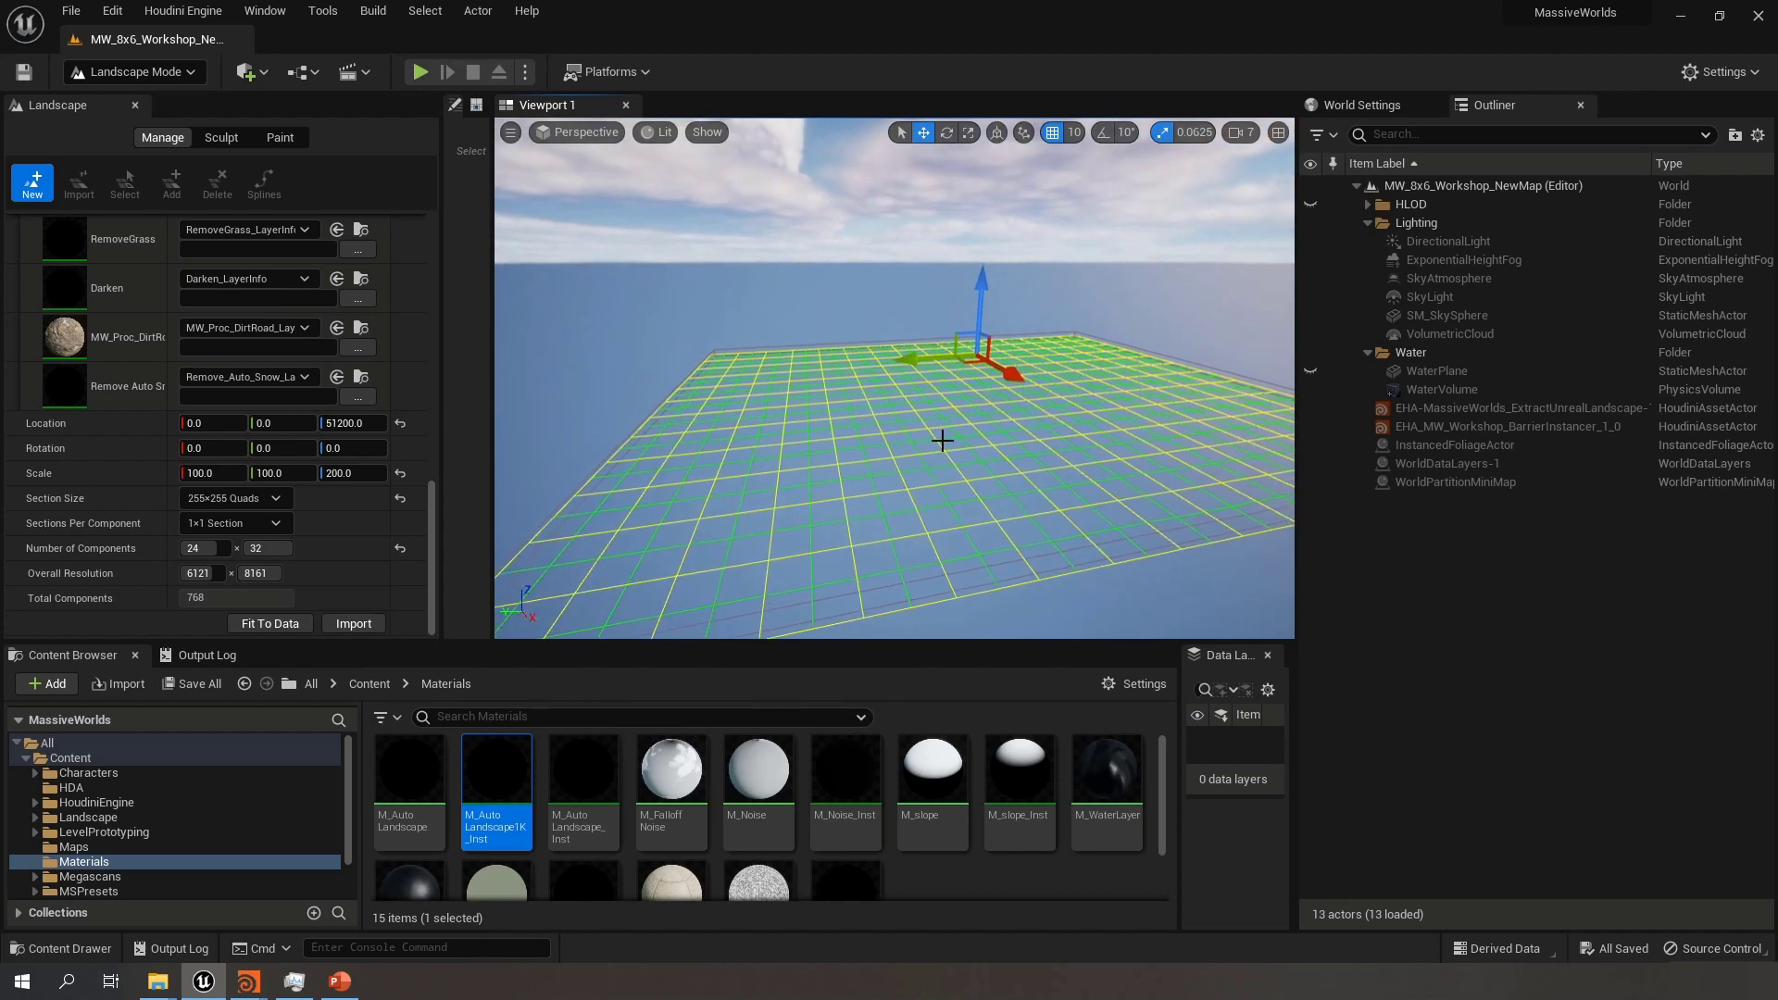
pyautogui.moveTo(726, 478); pyautogui.dragTo(938, 404, button='right')
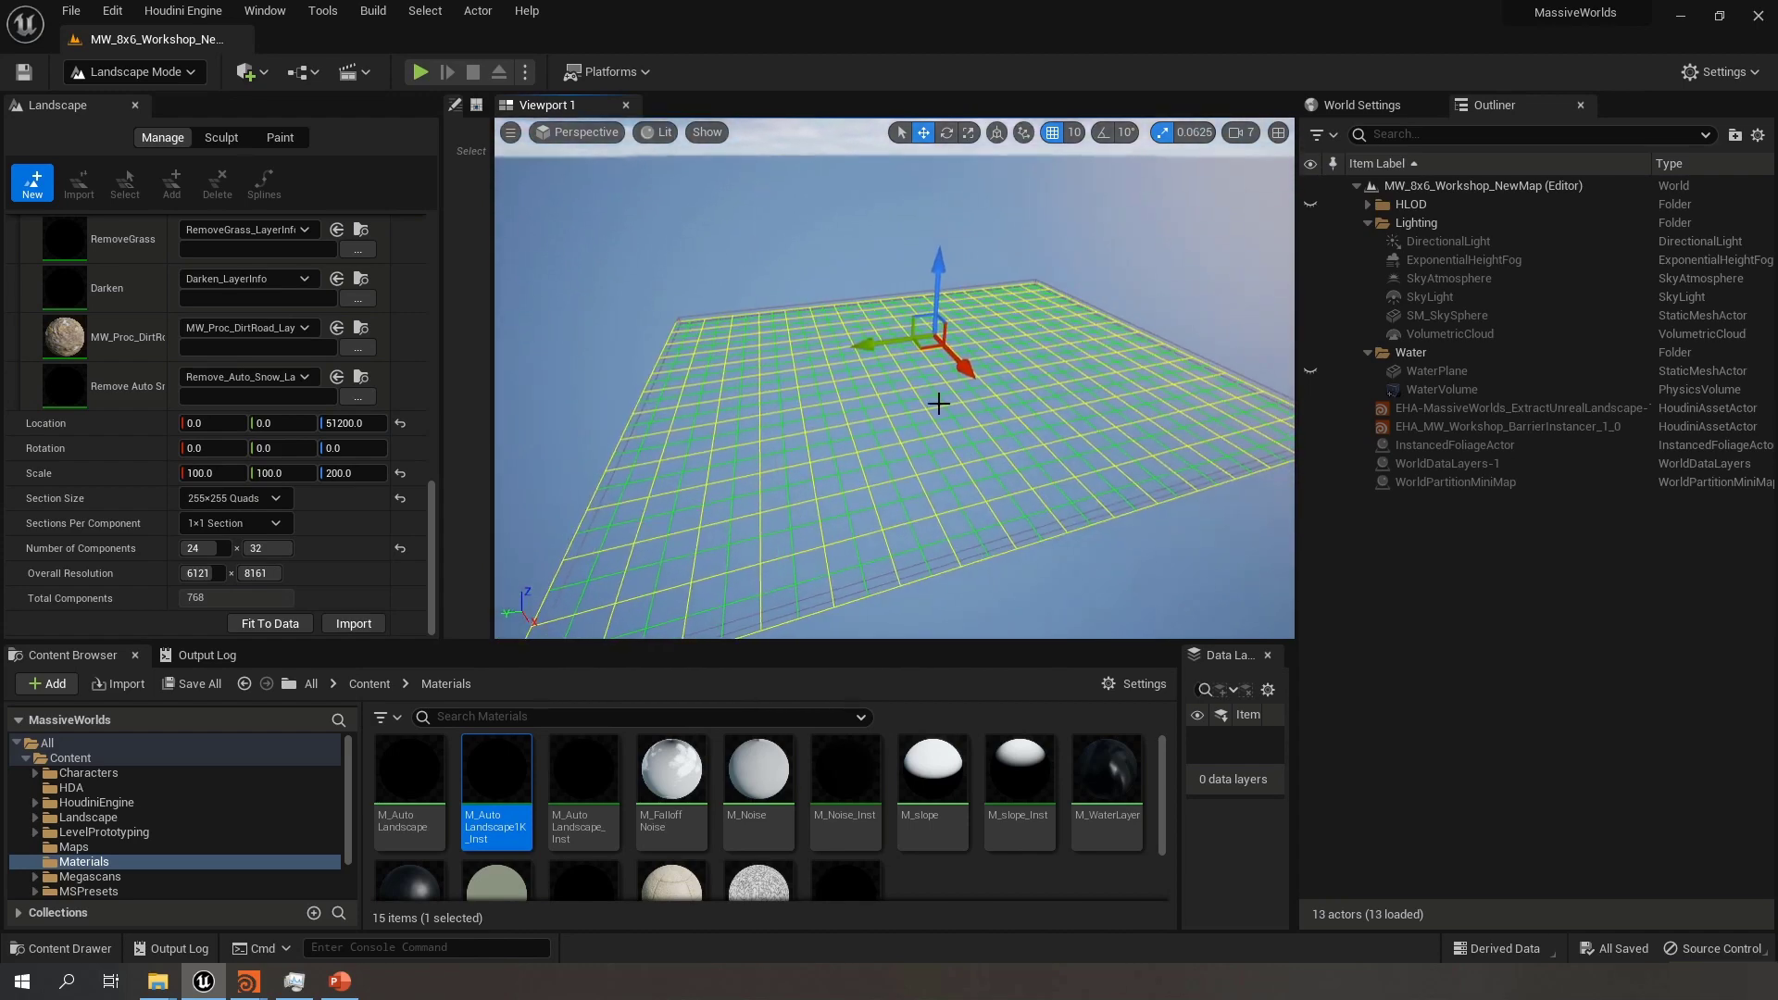
pyautogui.moveTo(865, 482); pyautogui.dragTo(757, 423, button='right')
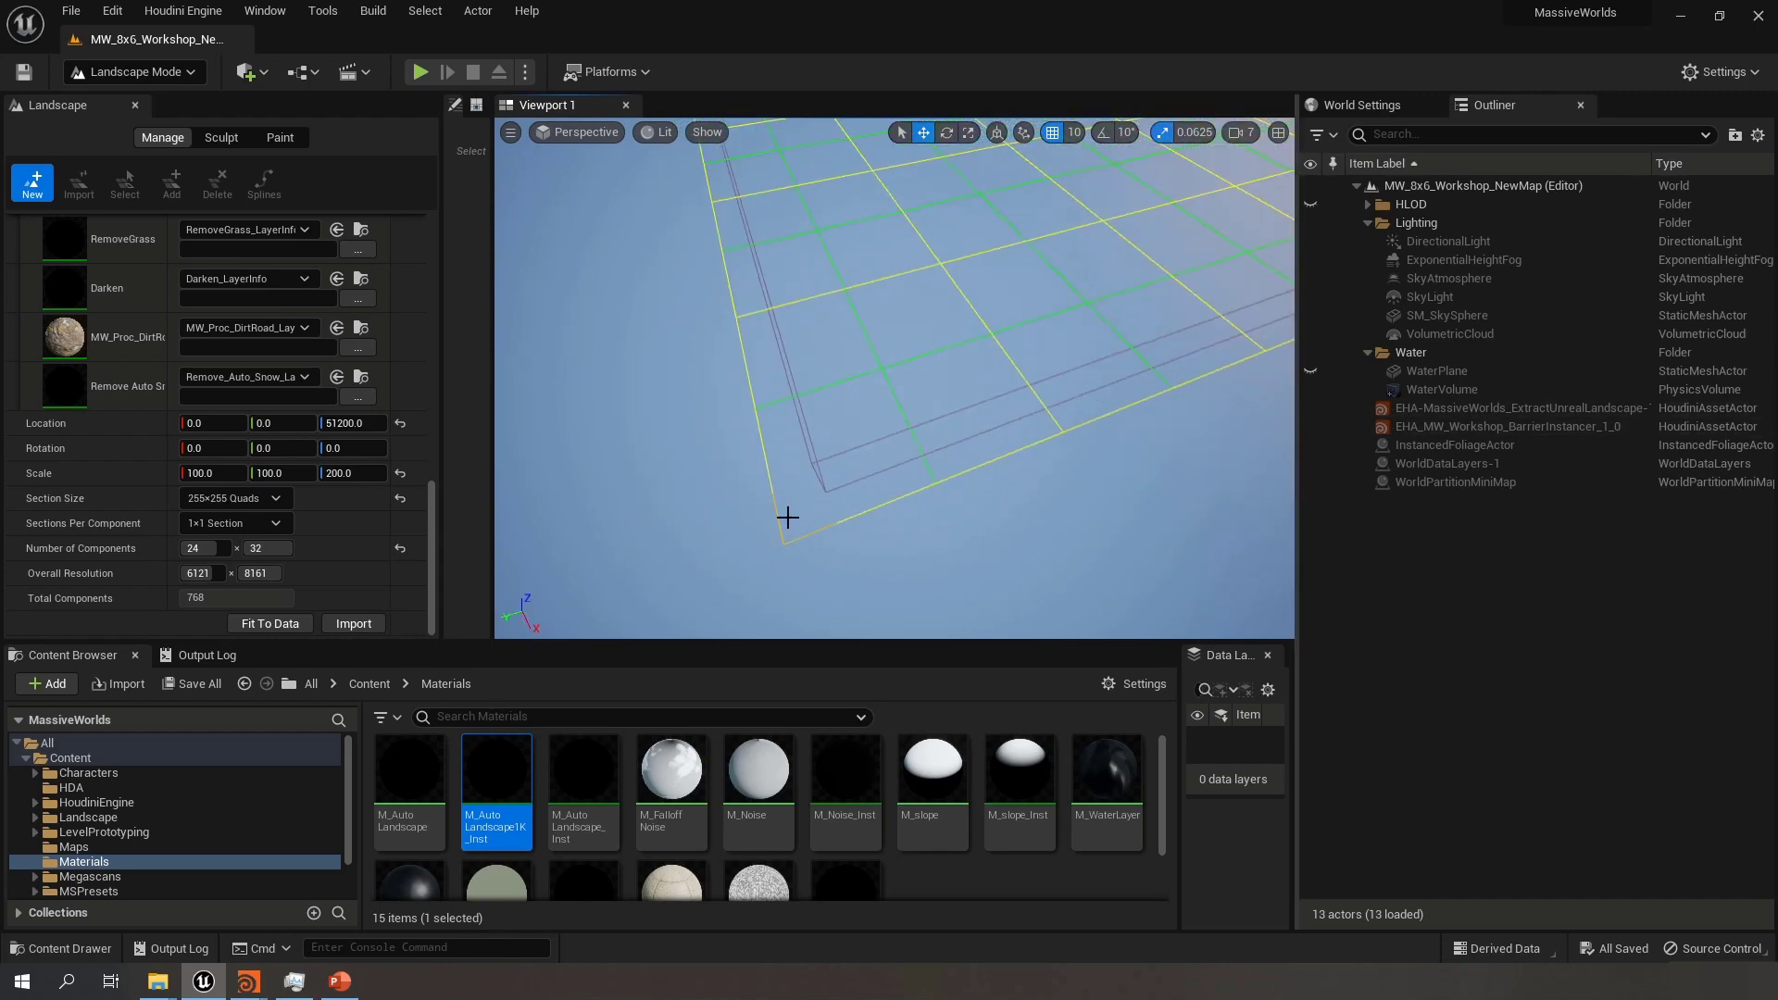
pyautogui.moveTo(734, 370); pyautogui.dragTo(731, 449, button='right')
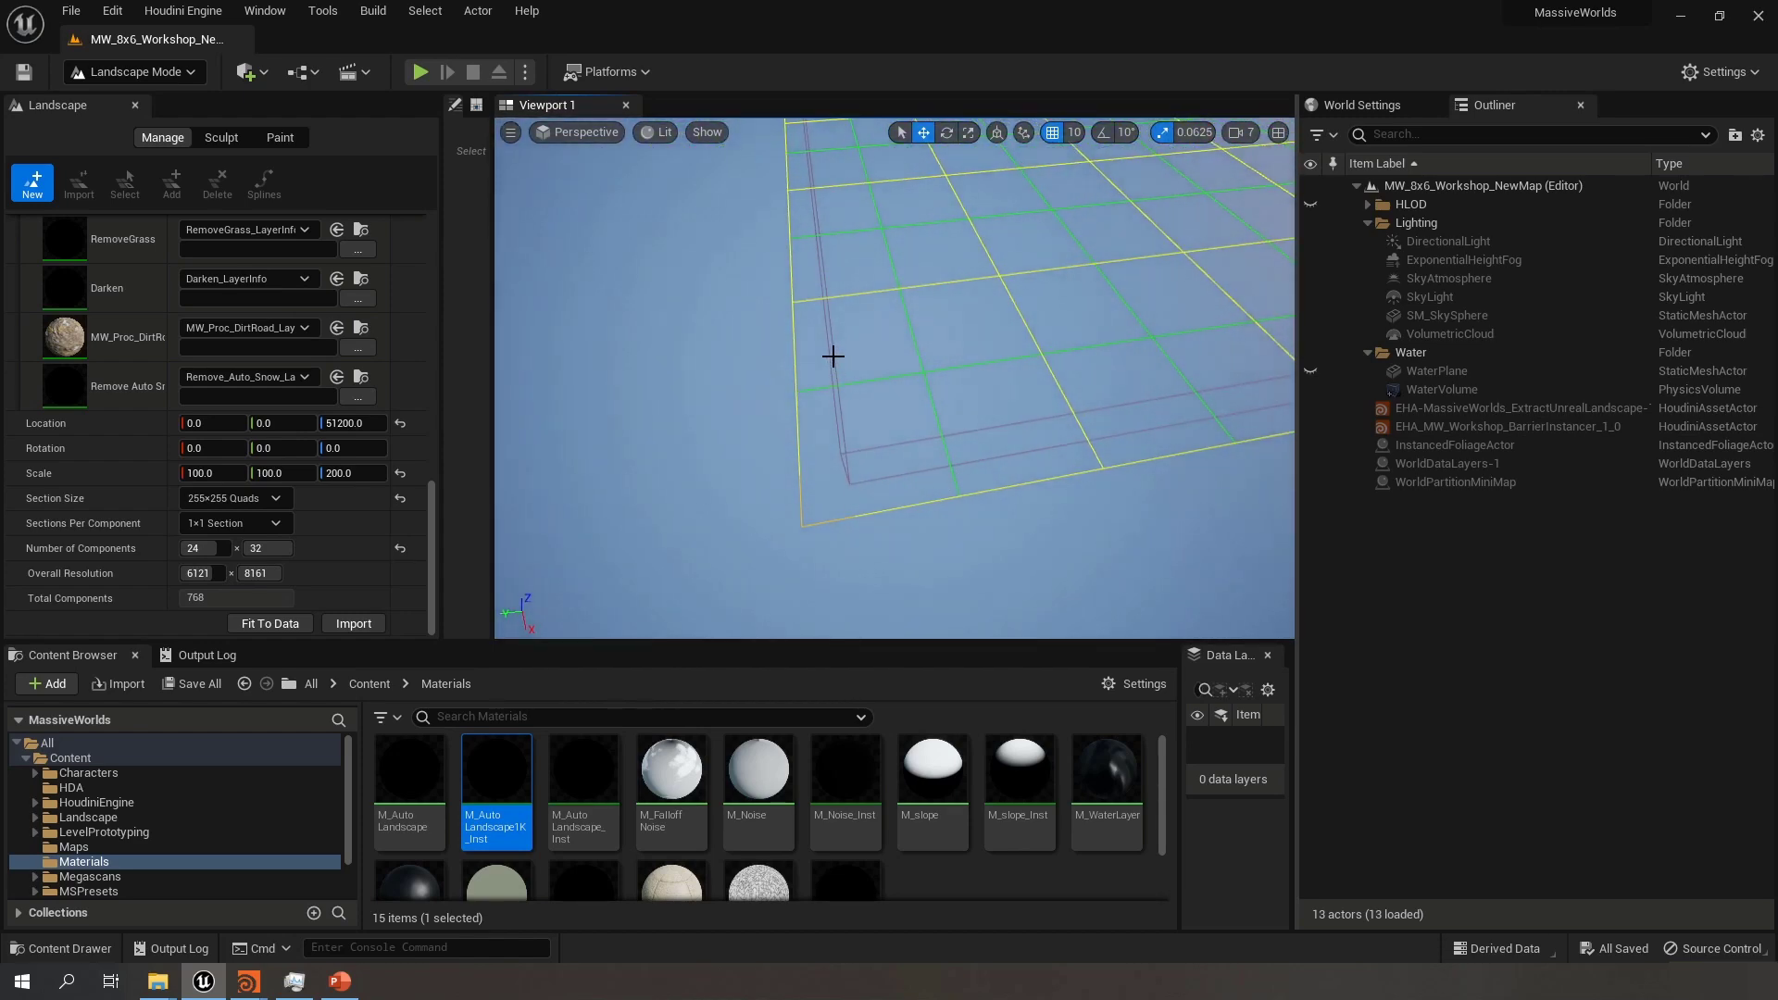
pyautogui.moveTo(833, 358); pyautogui.dragTo(685, 296, button='right')
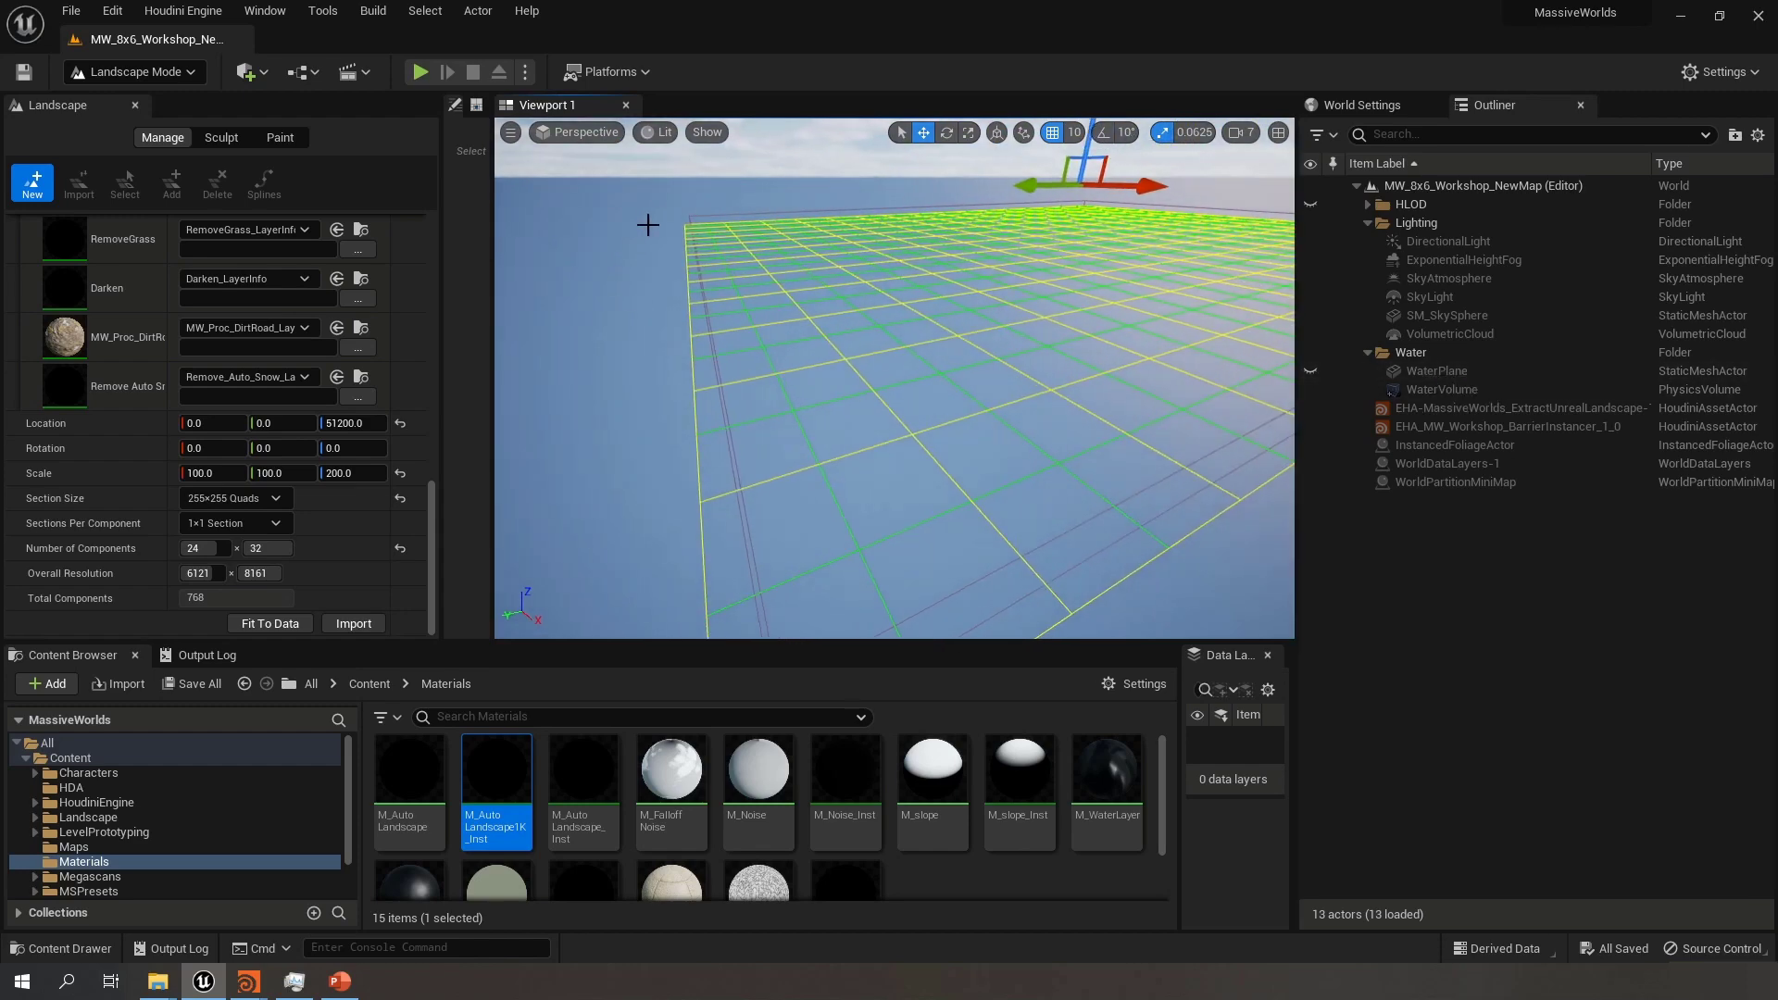
pyautogui.moveTo(975, 411); pyautogui.dragTo(947, 500, button='right')
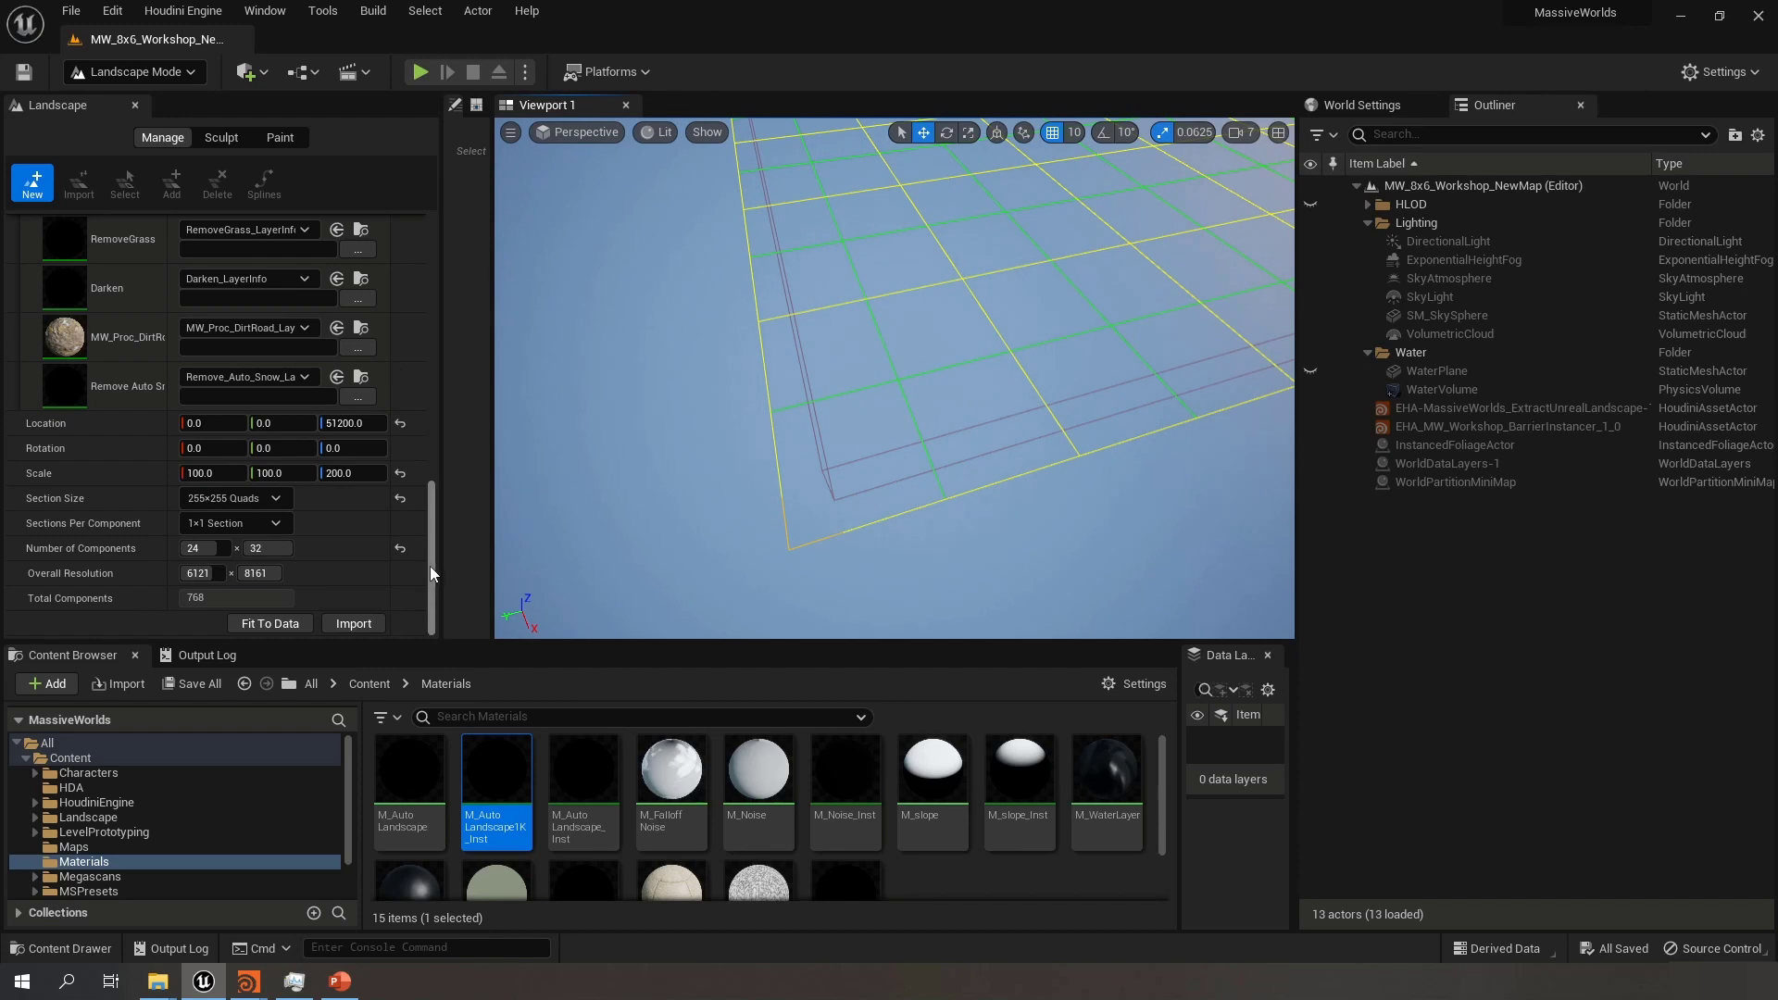
pyautogui.moveTo(432, 568); pyautogui.dragTo(430, 289)
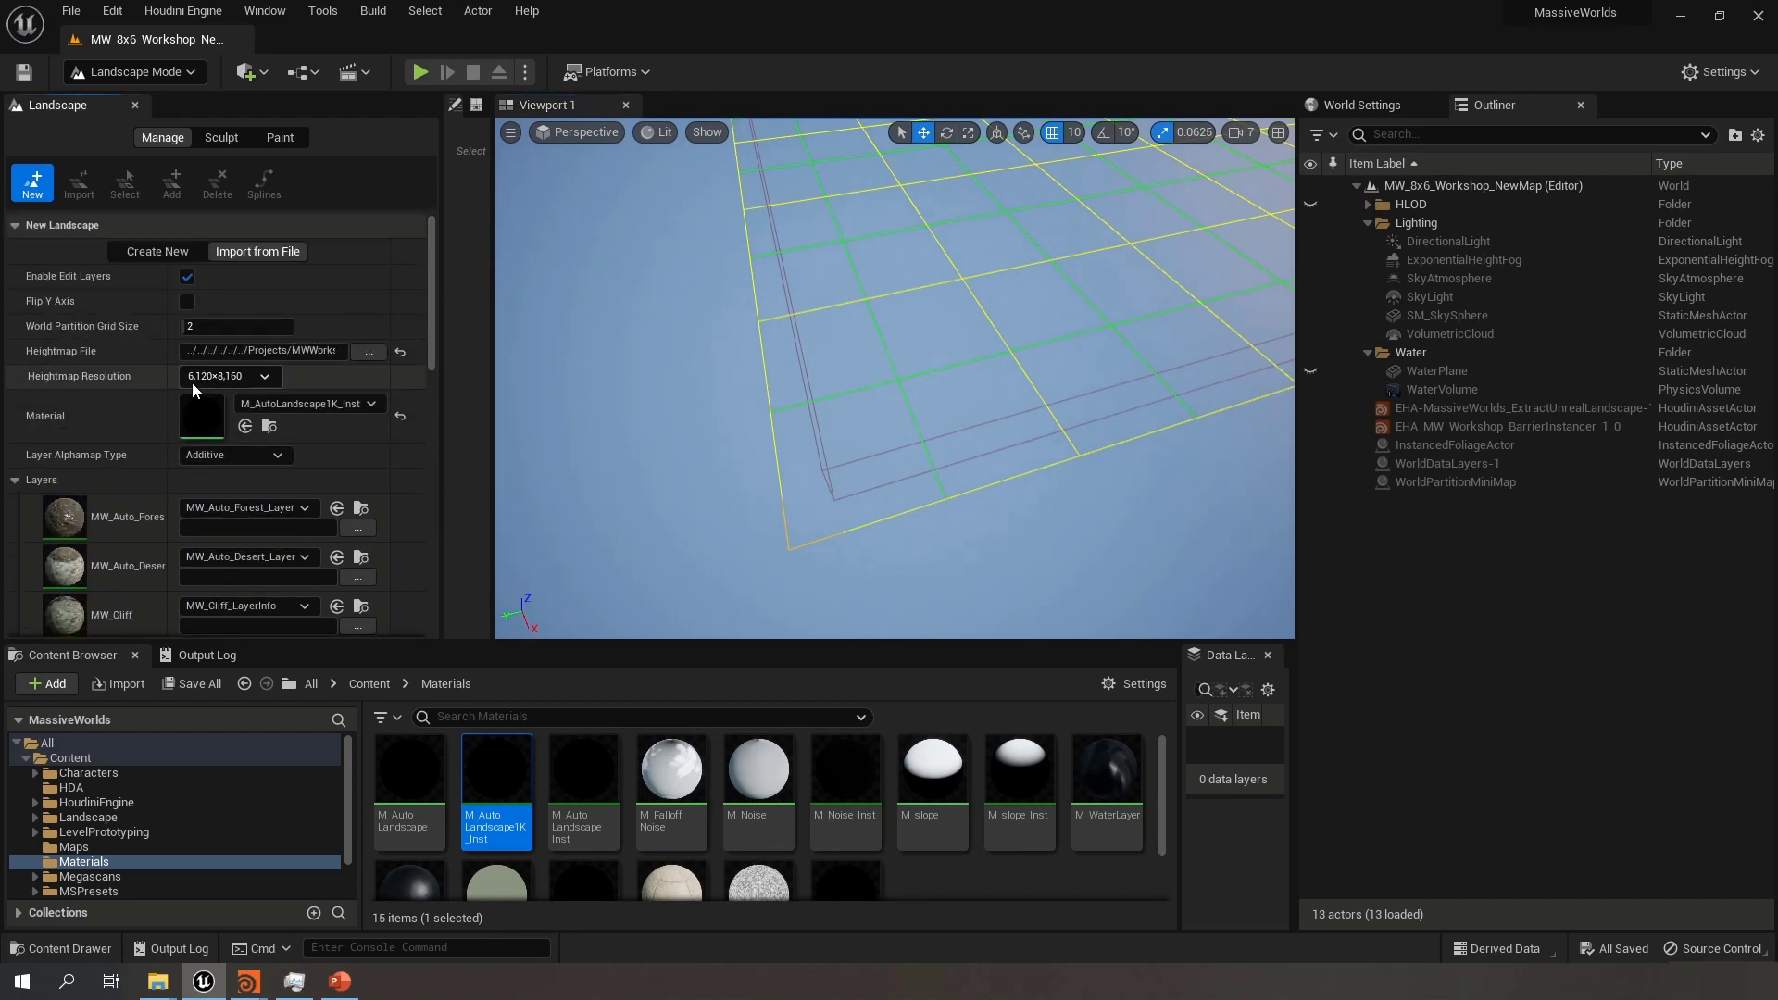
pyautogui.moveTo(846, 376); pyautogui.dragTo(802, 377, button='right')
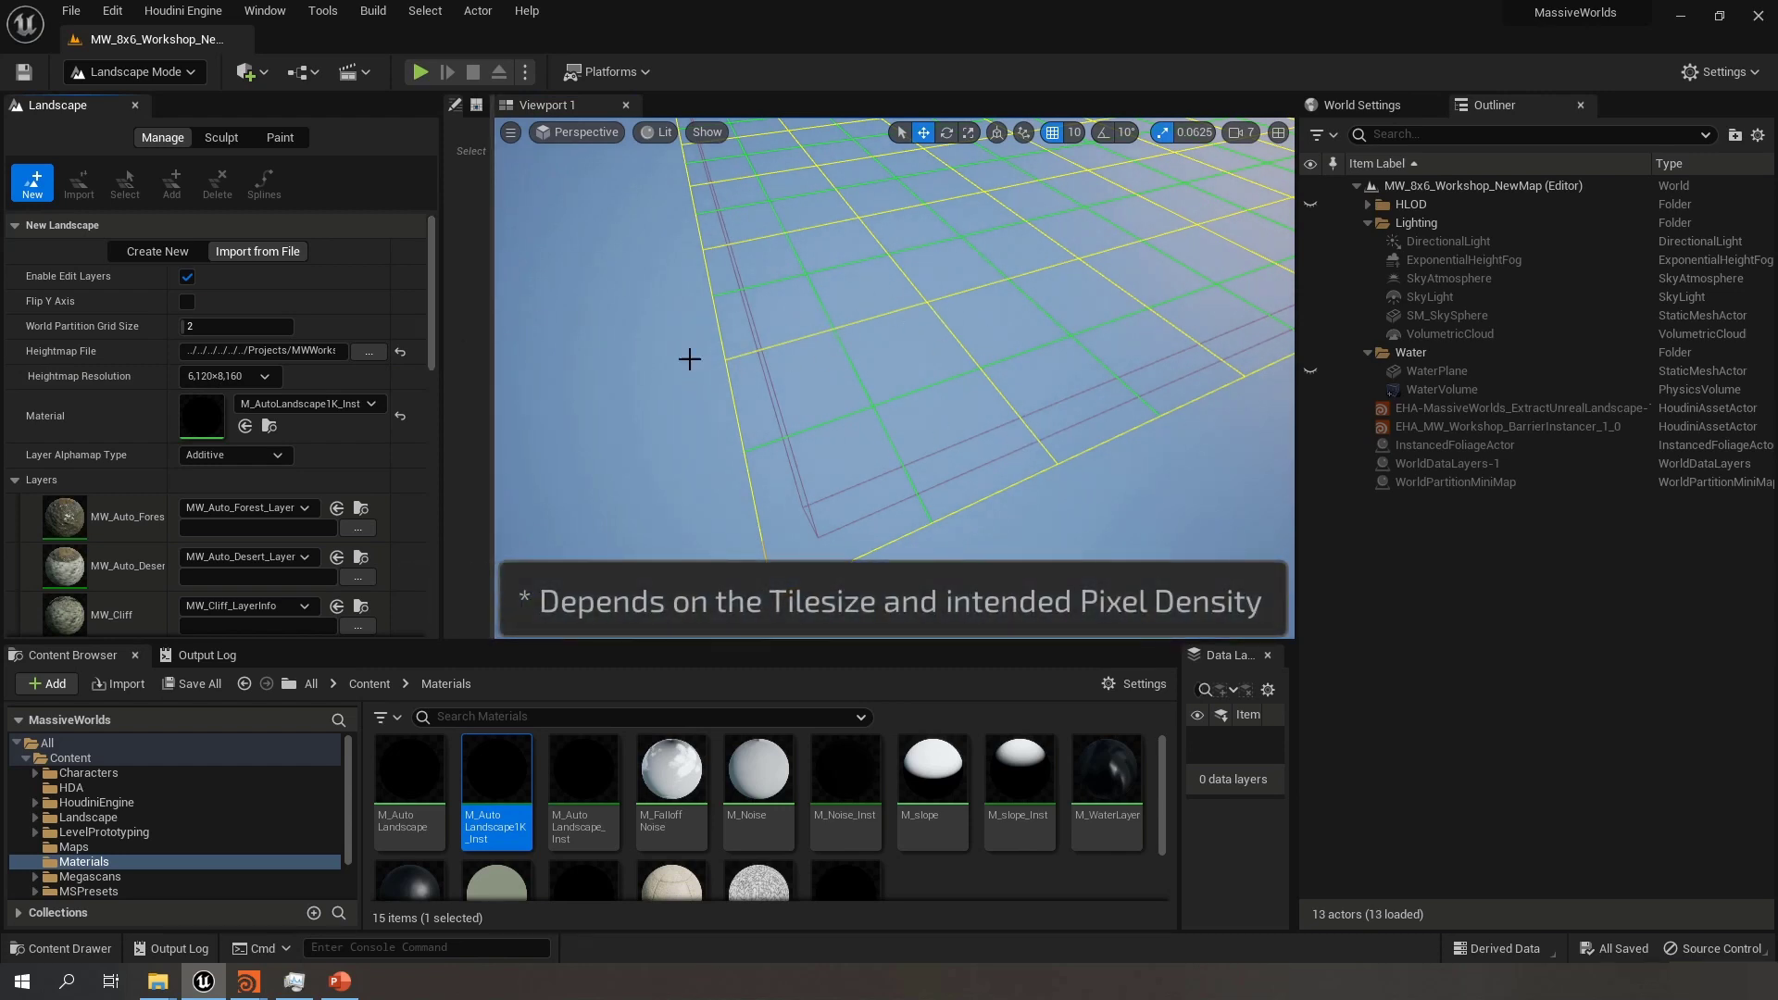
pyautogui.moveTo(430, 322); pyautogui.dragTo(426, 598)
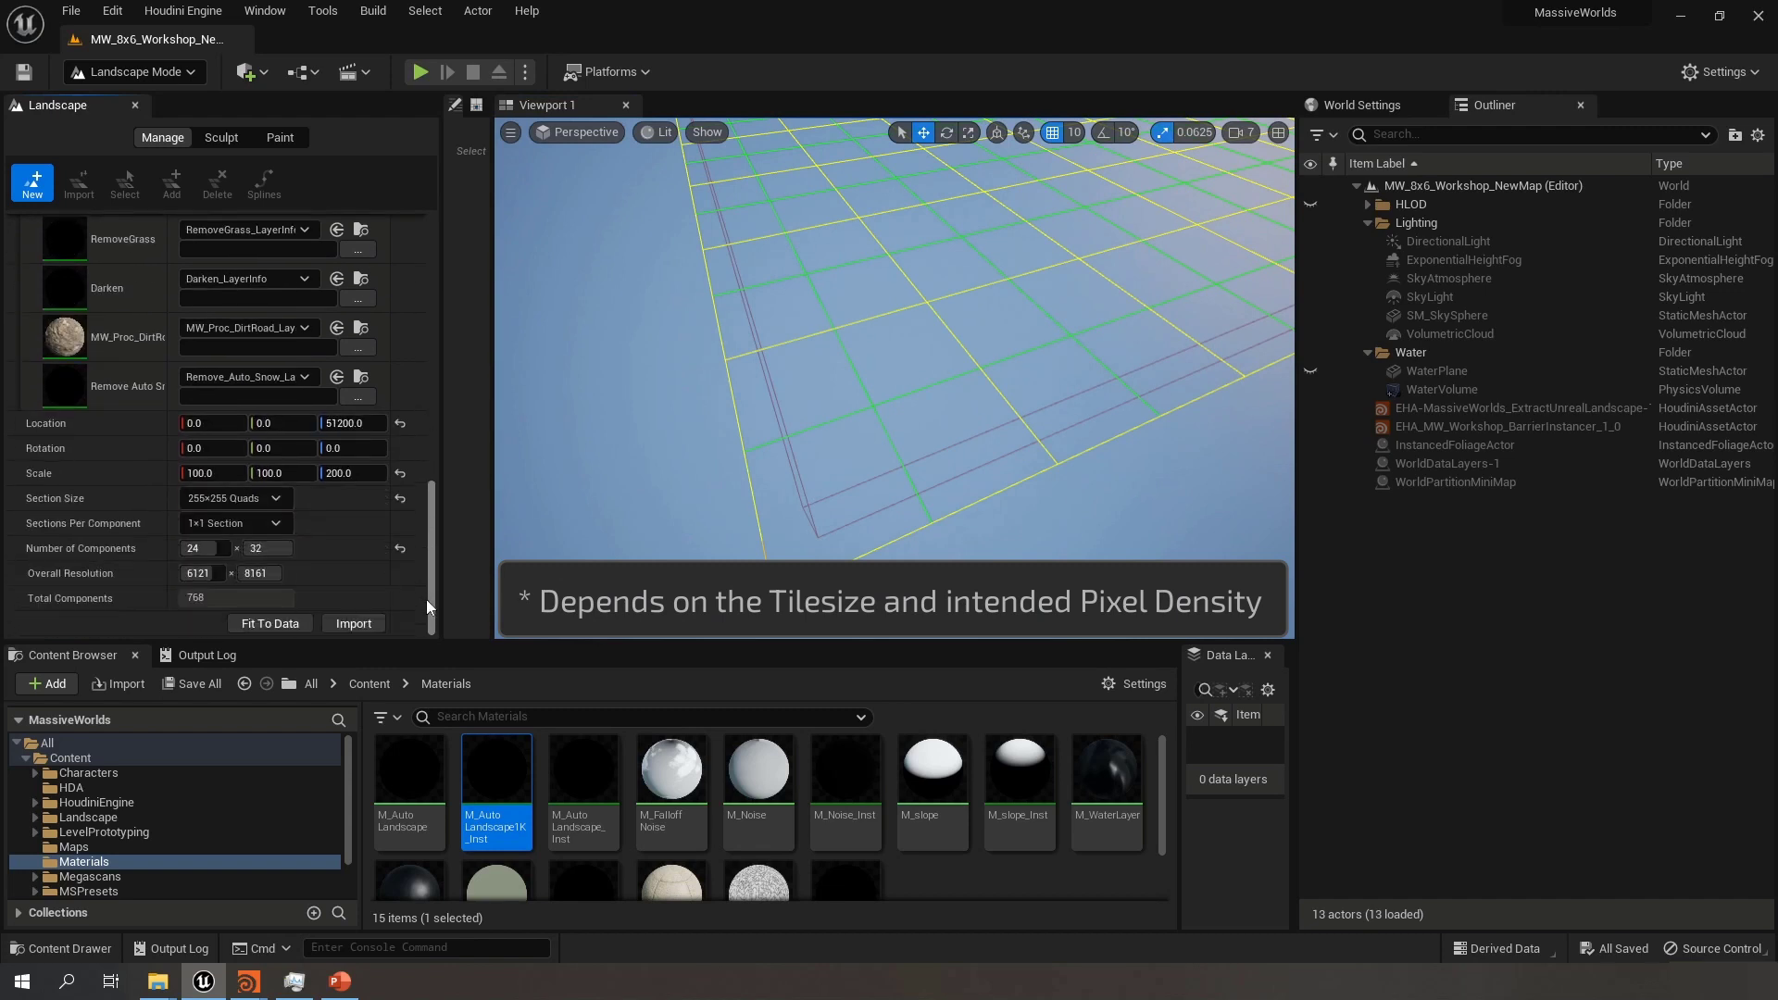
pyautogui.moveTo(663, 449); pyautogui.dragTo(704, 449, button='right')
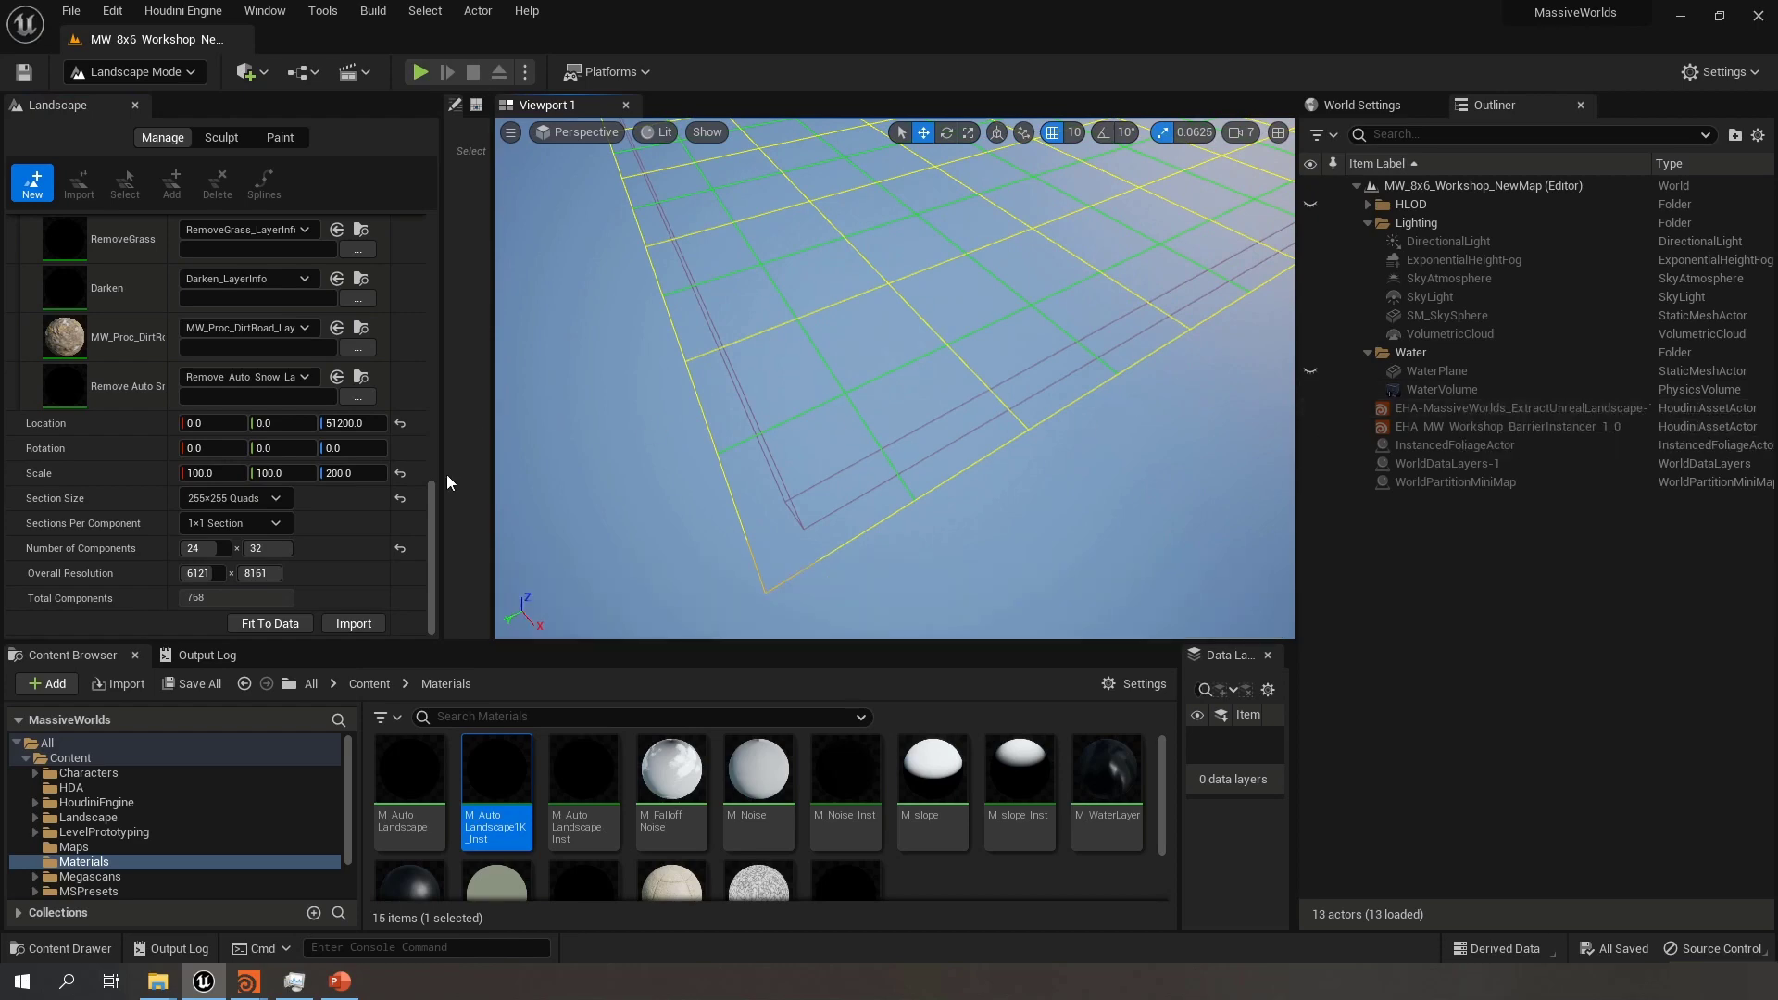
pyautogui.moveTo(663, 449); pyautogui.dragTo(663, 449, button='right')
pyautogui.moveTo(876, 365); pyautogui.dragTo(876, 365, button='right')
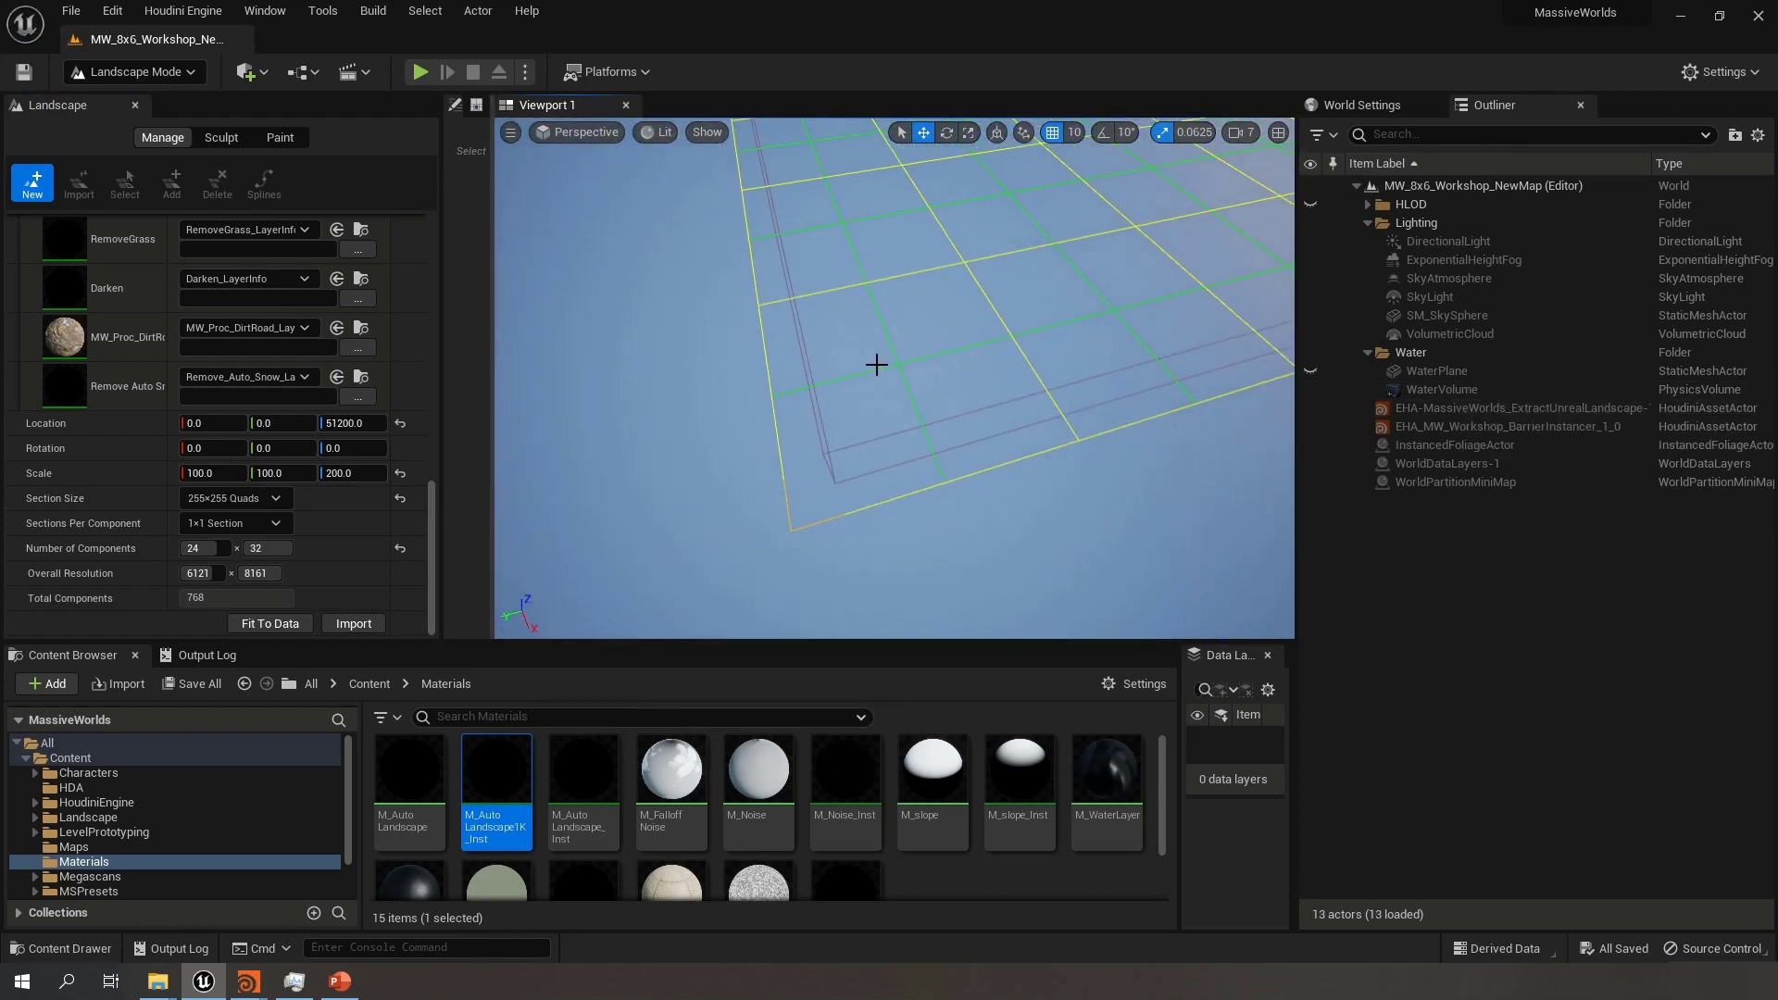
# Set the new landscape's X and Y scale to 98.039215
pyautogui.click(231, 474)
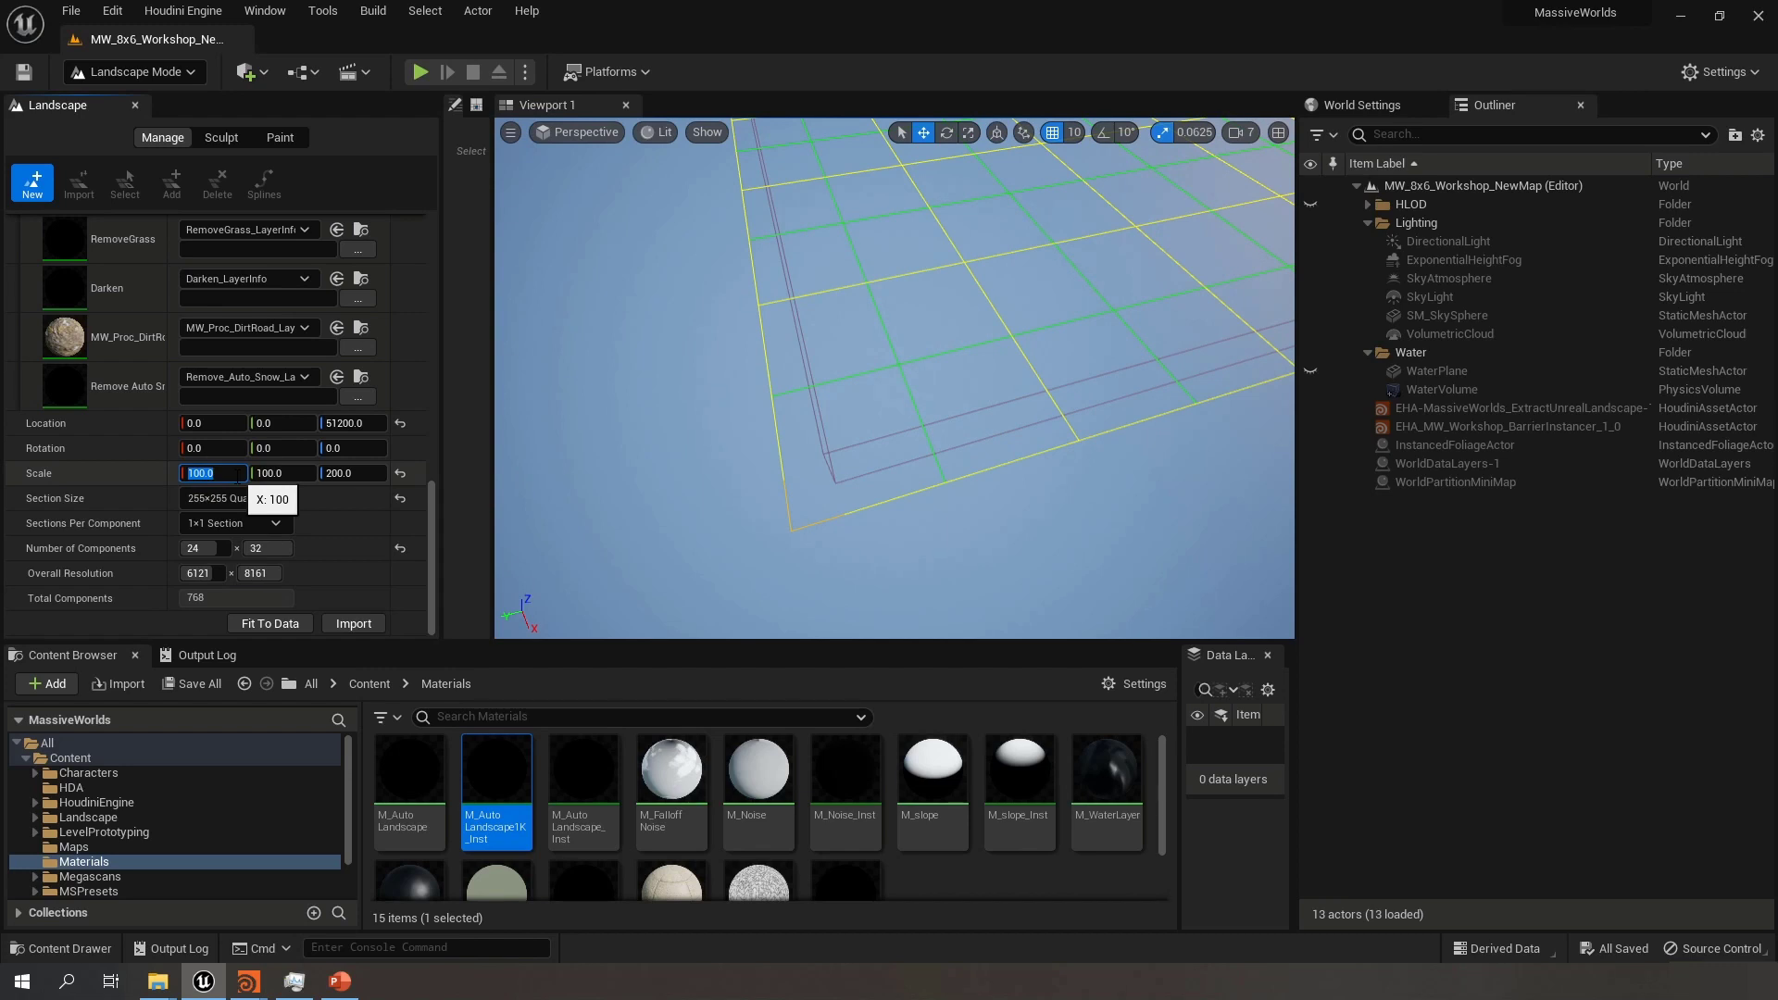
pyautogui.write('98.039215')
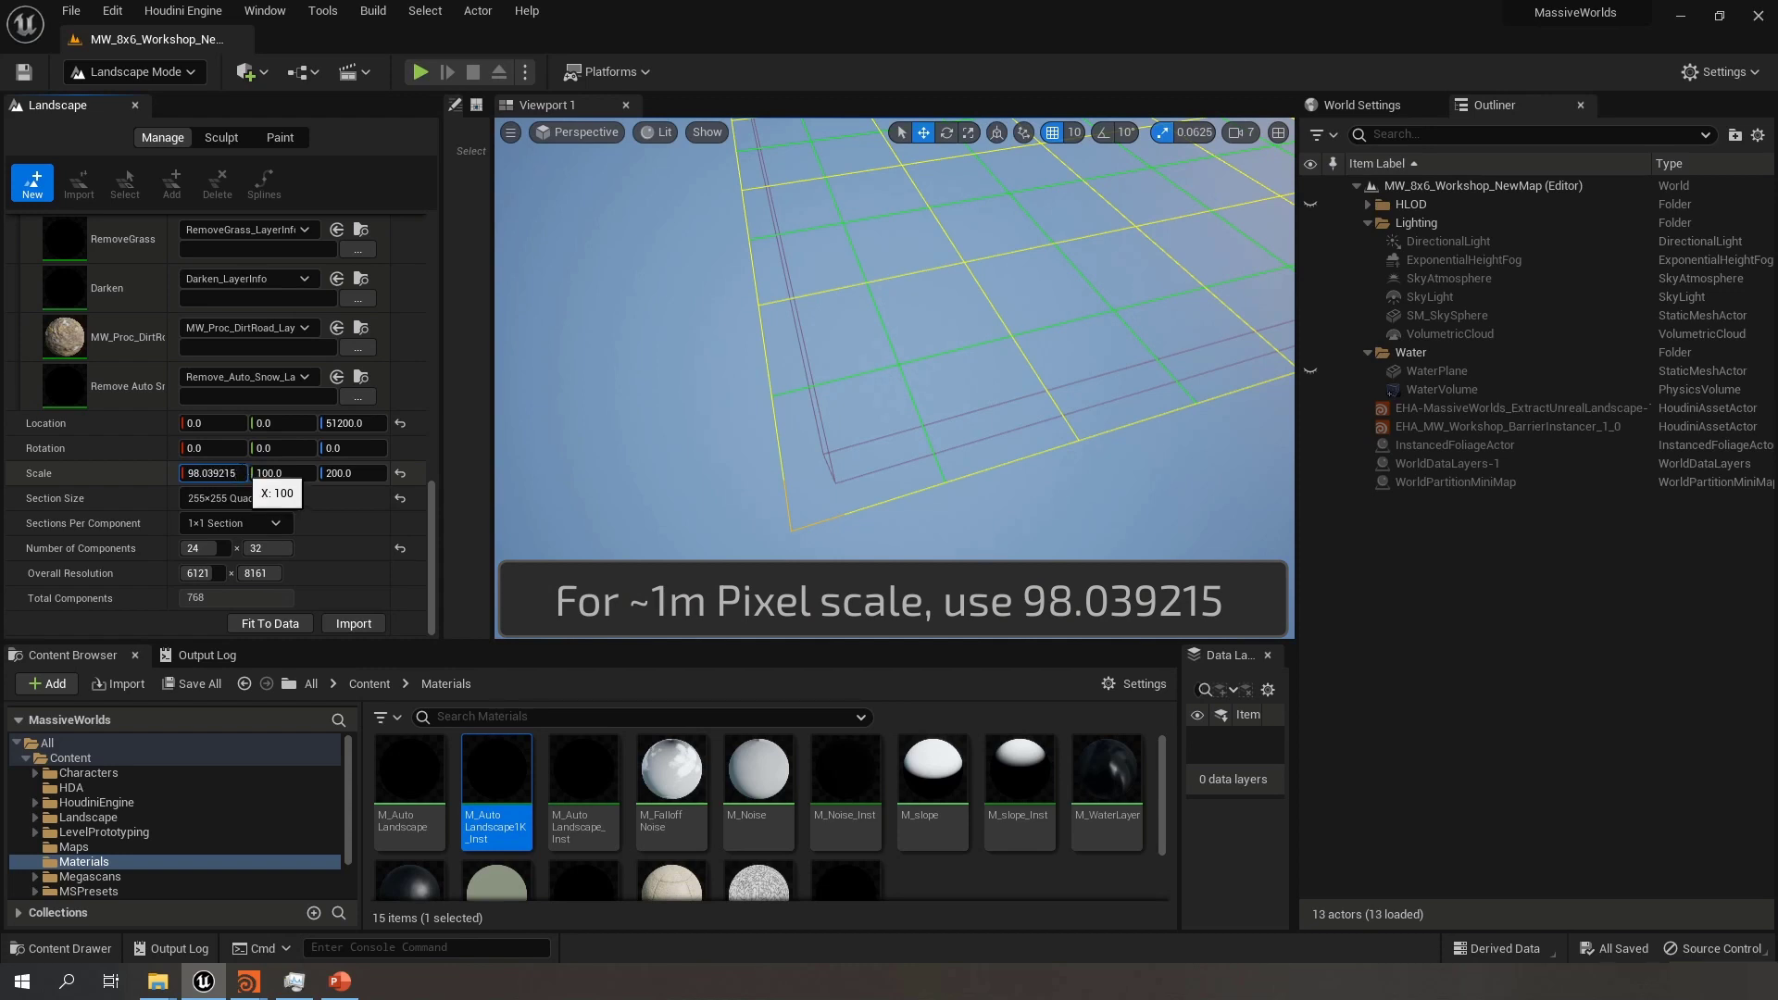
pyautogui.click(205, 477)
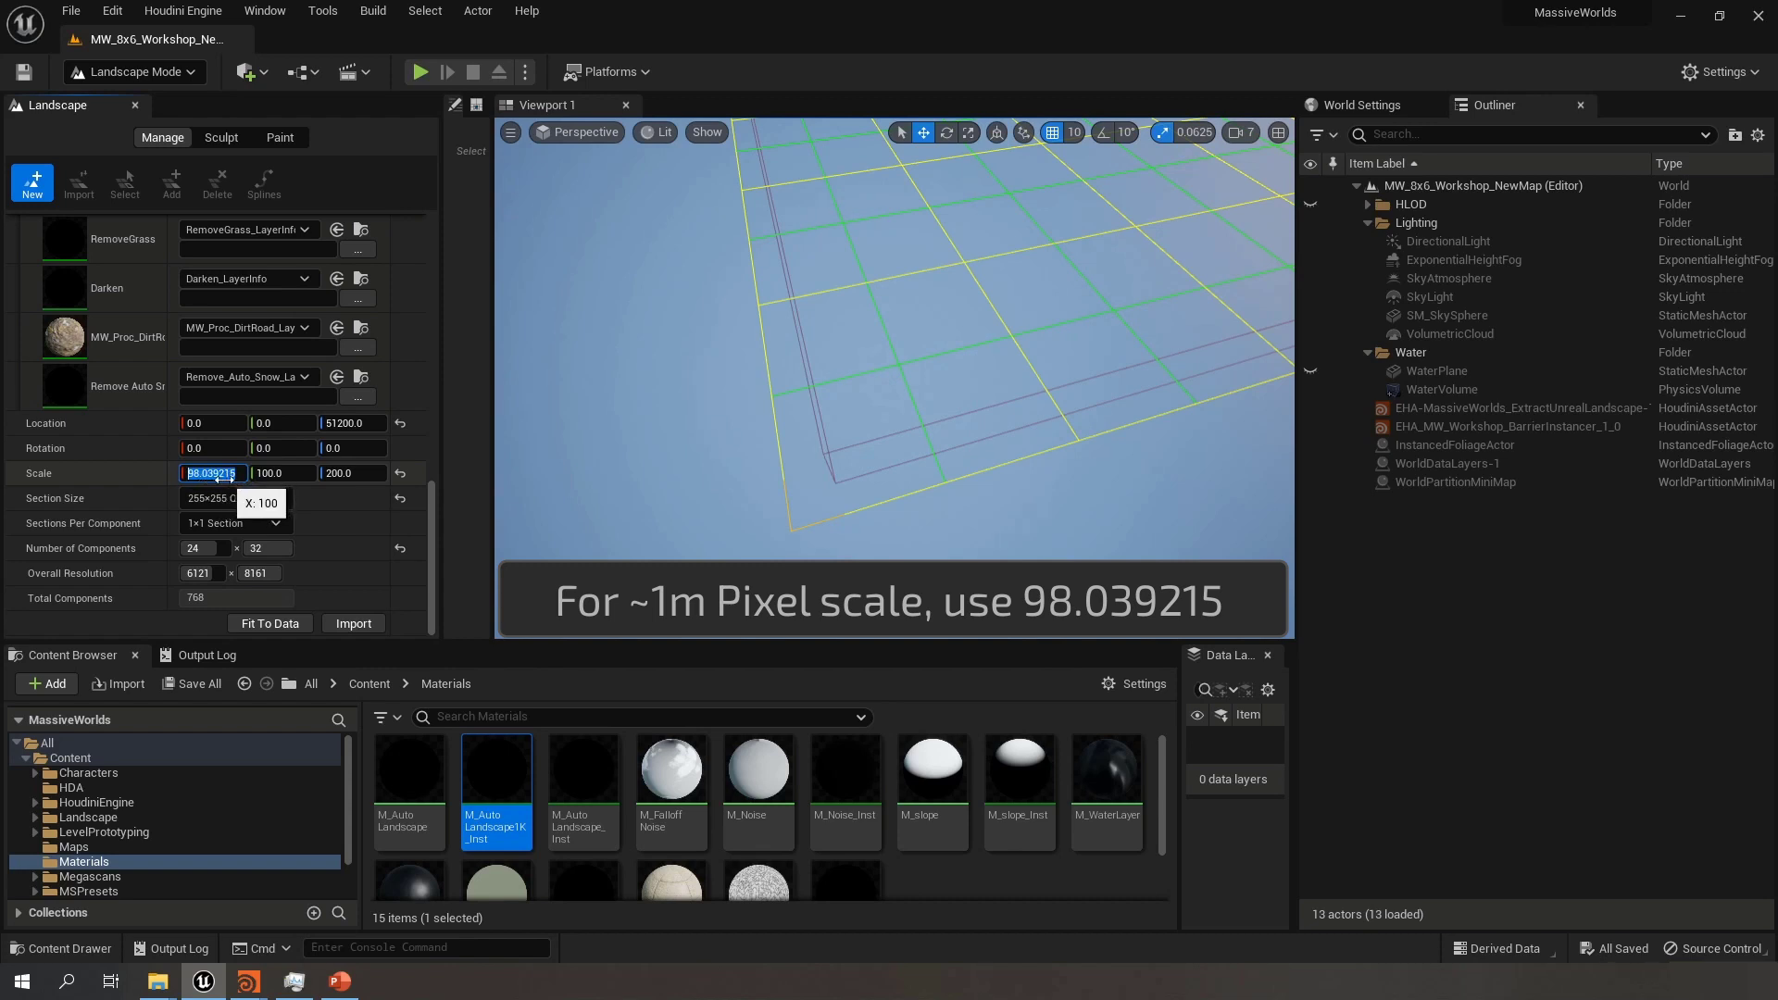
pyautogui.hotkey('ctrl', 'c')
pyautogui.press('Tab')
pyautogui.hotkey('ctrl', 'v')
pyautogui.press('Return')
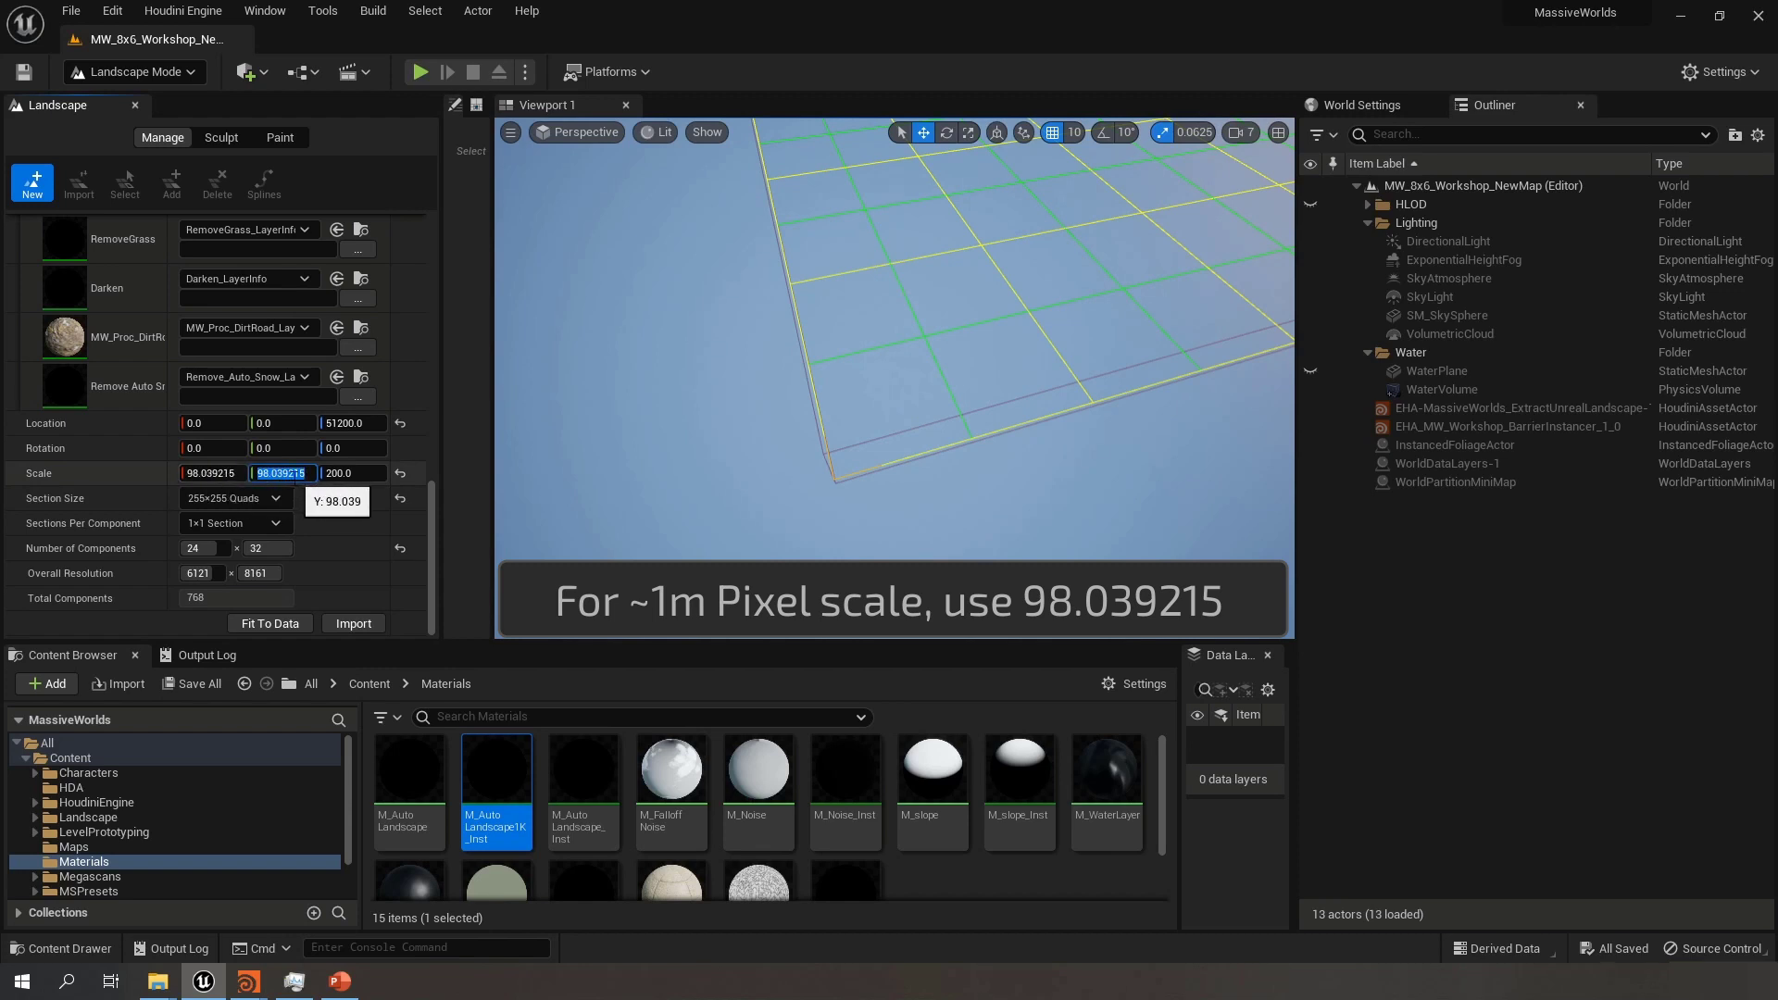
pyautogui.click(317, 503)
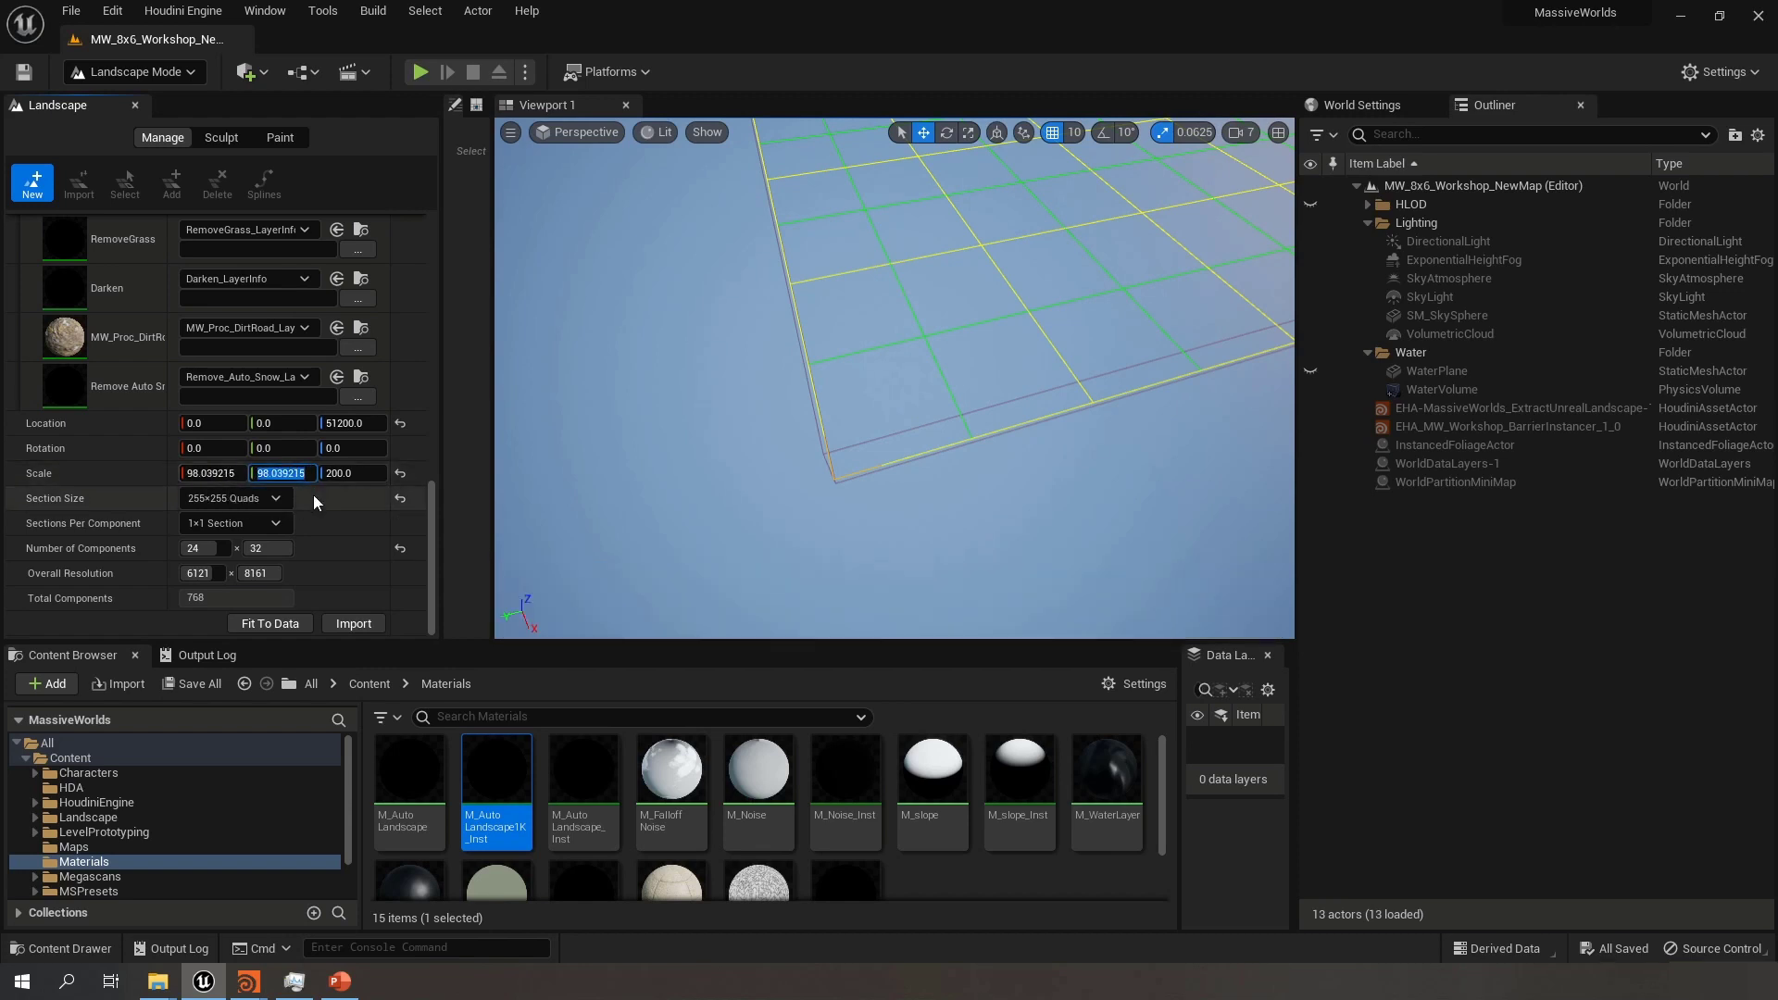
# Check the rescaled preview grid against the surrounding bounds, and import the landscape from the heightmap file
pyautogui.moveTo(961, 333); pyautogui.dragTo(1006, 318, button='right')
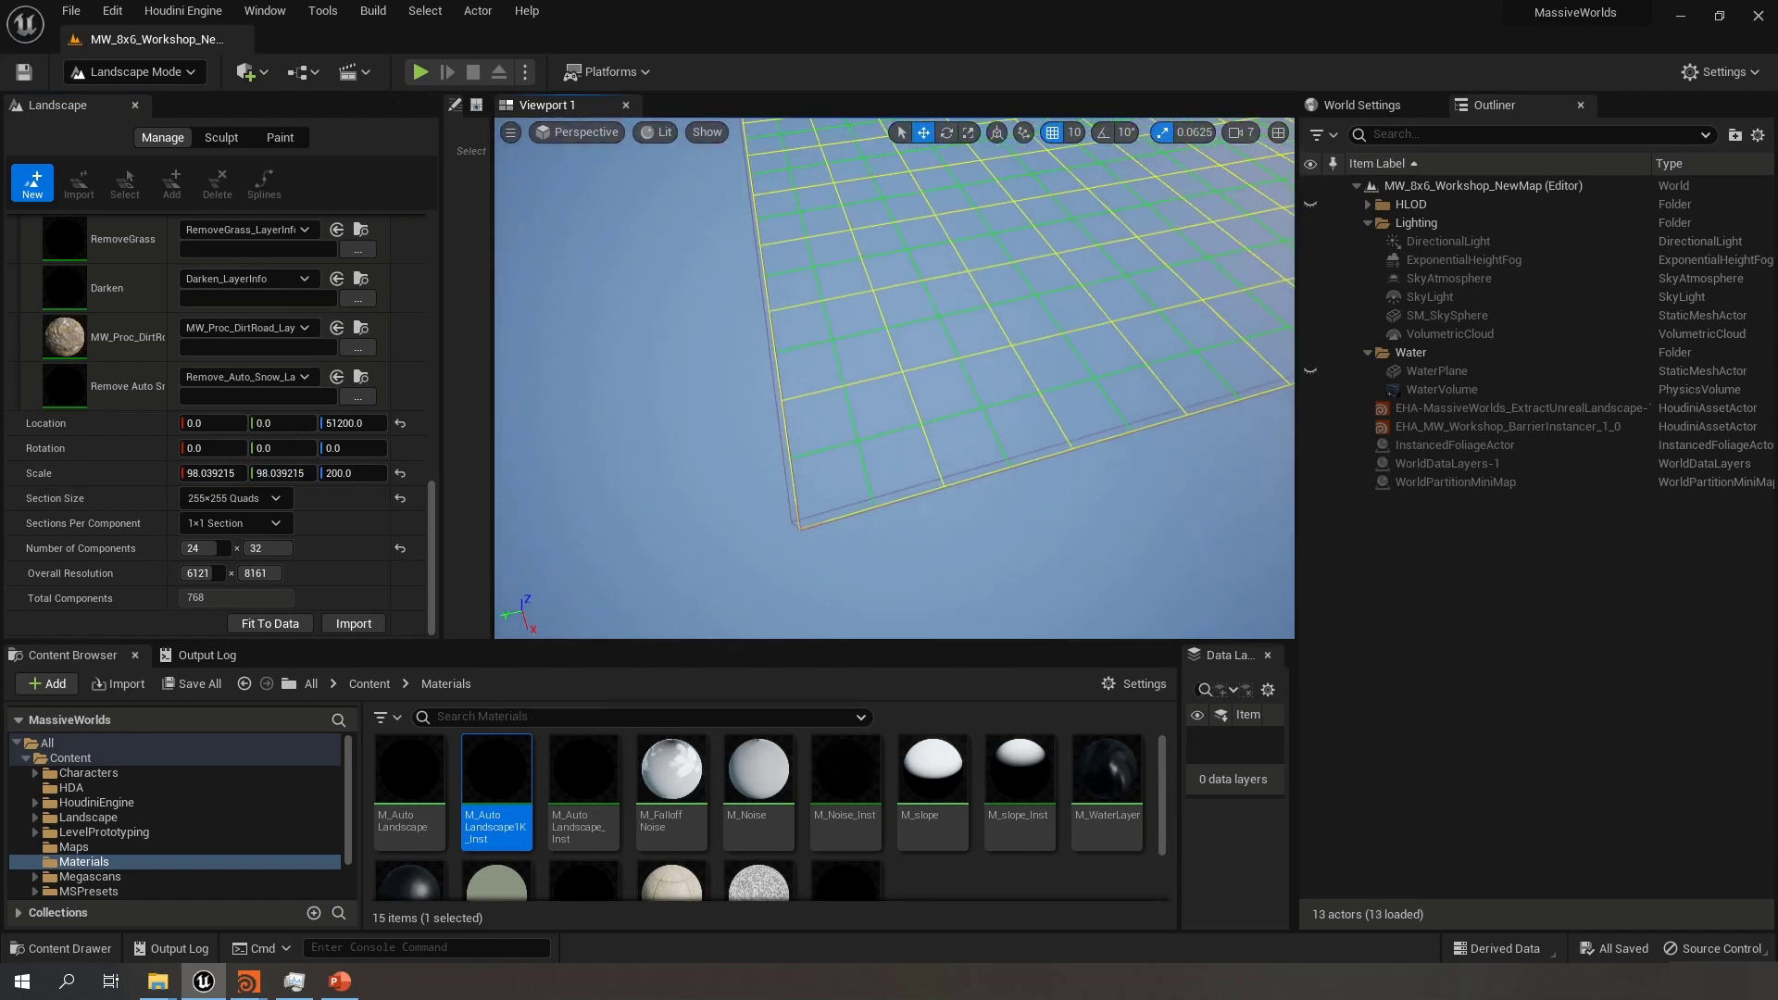
pyautogui.moveTo(797, 452); pyautogui.dragTo(797, 463, button='right')
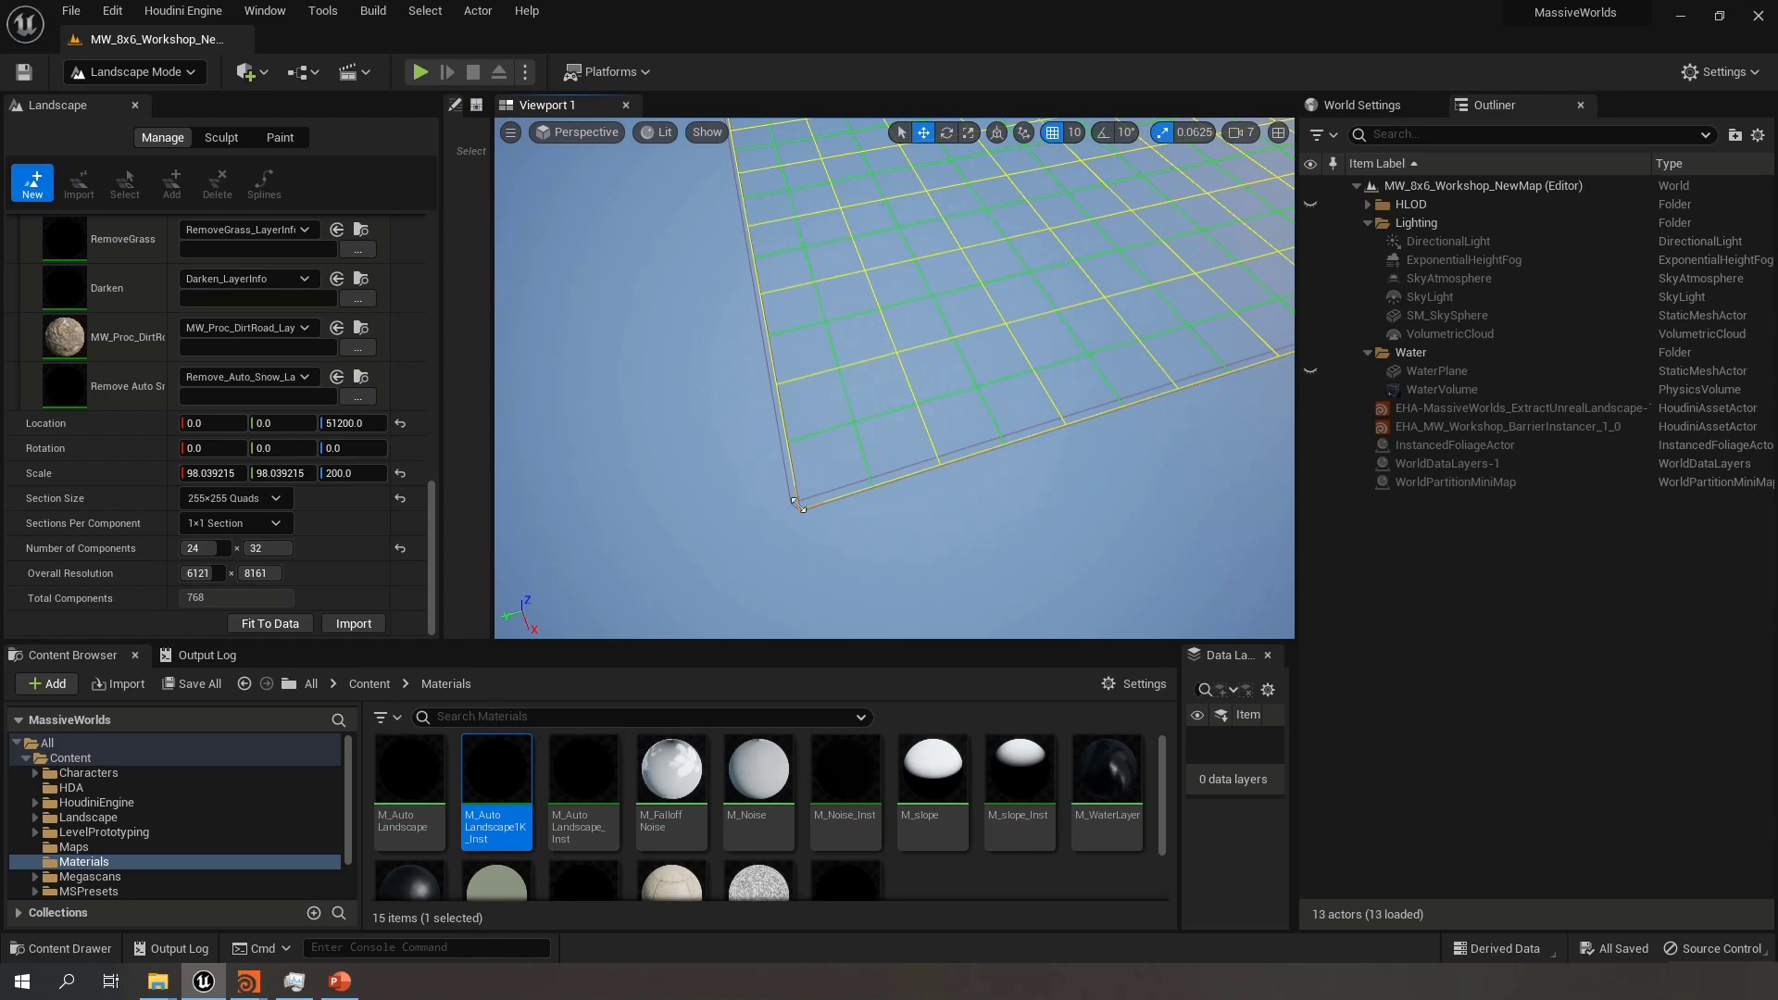
pyautogui.moveTo(1062, 339); pyautogui.dragTo(1171, 278, button='right')
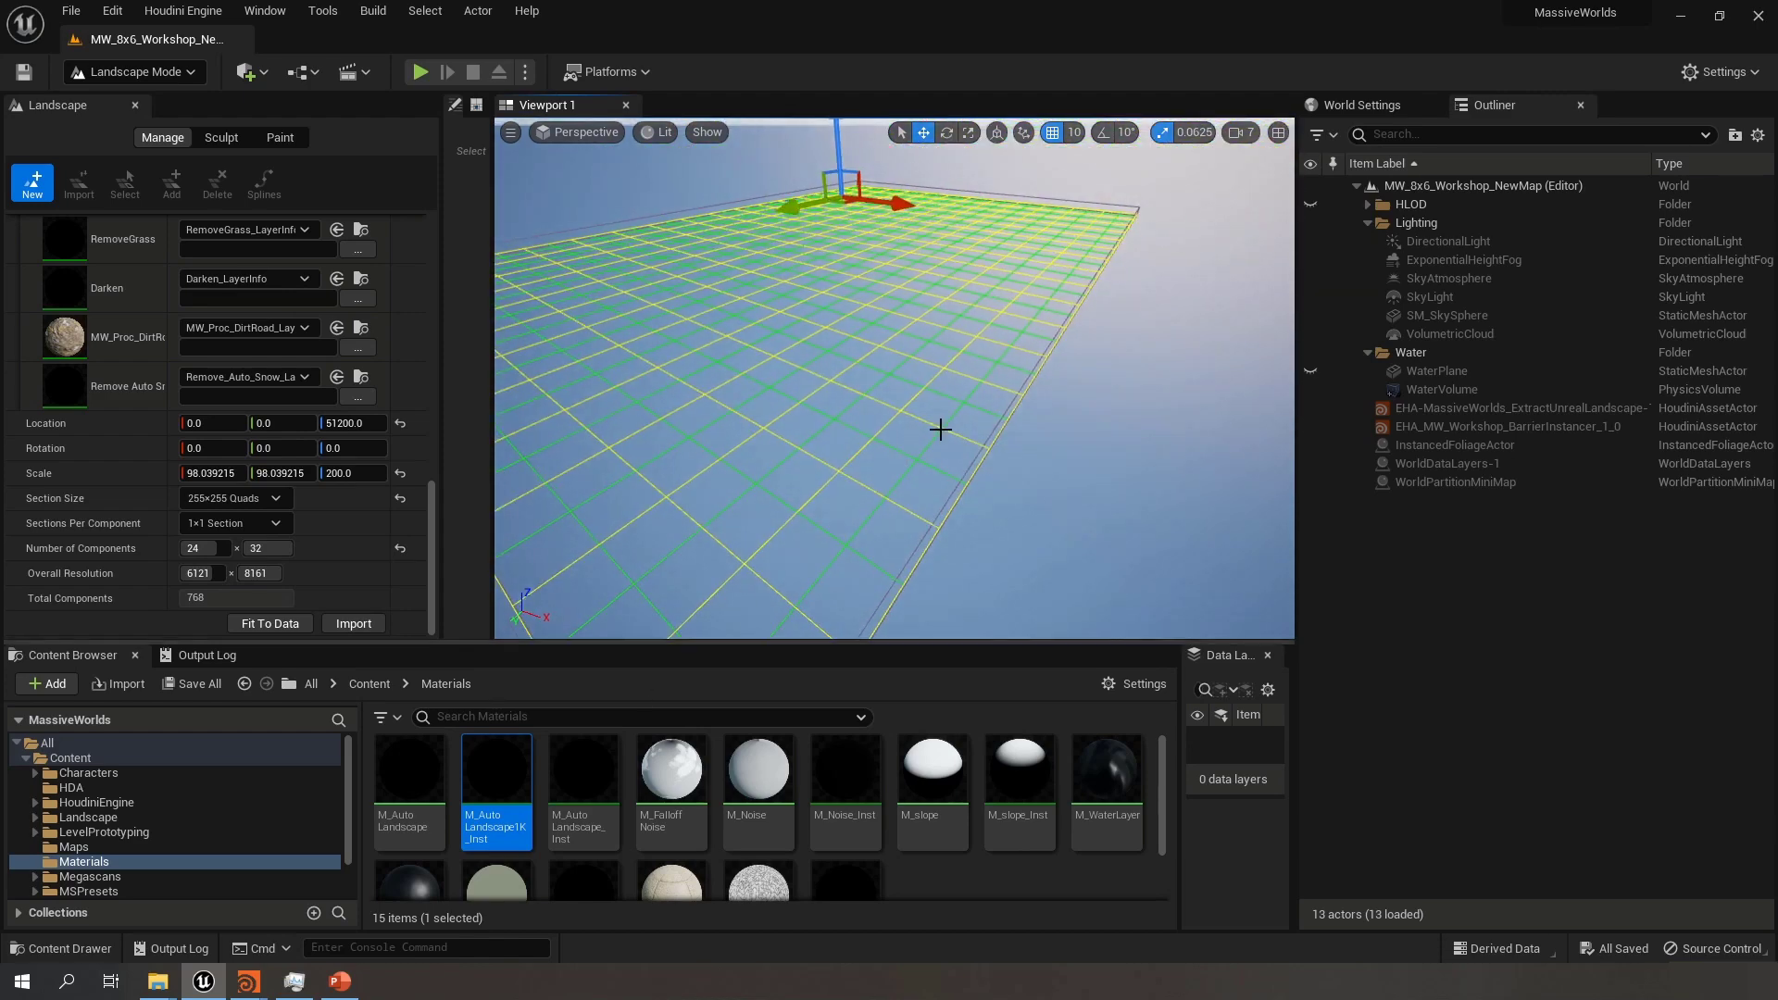
pyautogui.moveTo(940, 429); pyautogui.dragTo(894, 395, button='right')
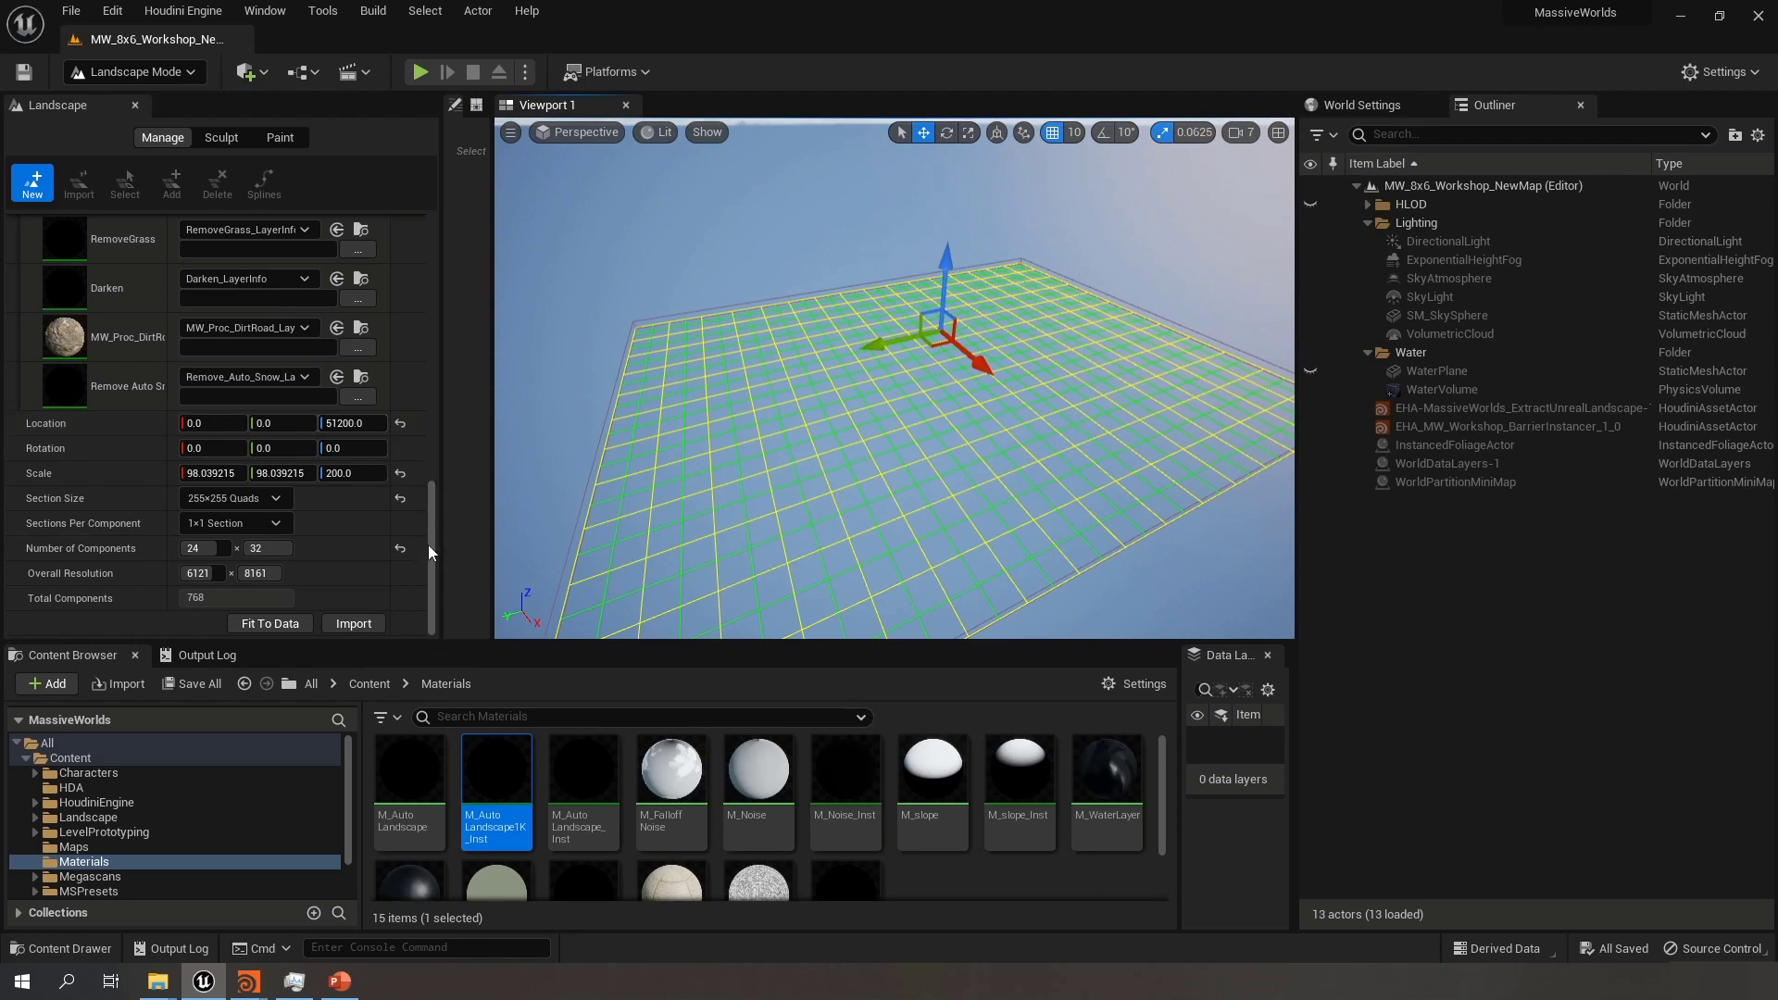
pyautogui.moveTo(949, 456)
pyautogui.mouseDown(button='right')
pyautogui.moveTo(922, 491)
pyautogui.moveTo(929, 475)
pyautogui.mouseUp(button='right')
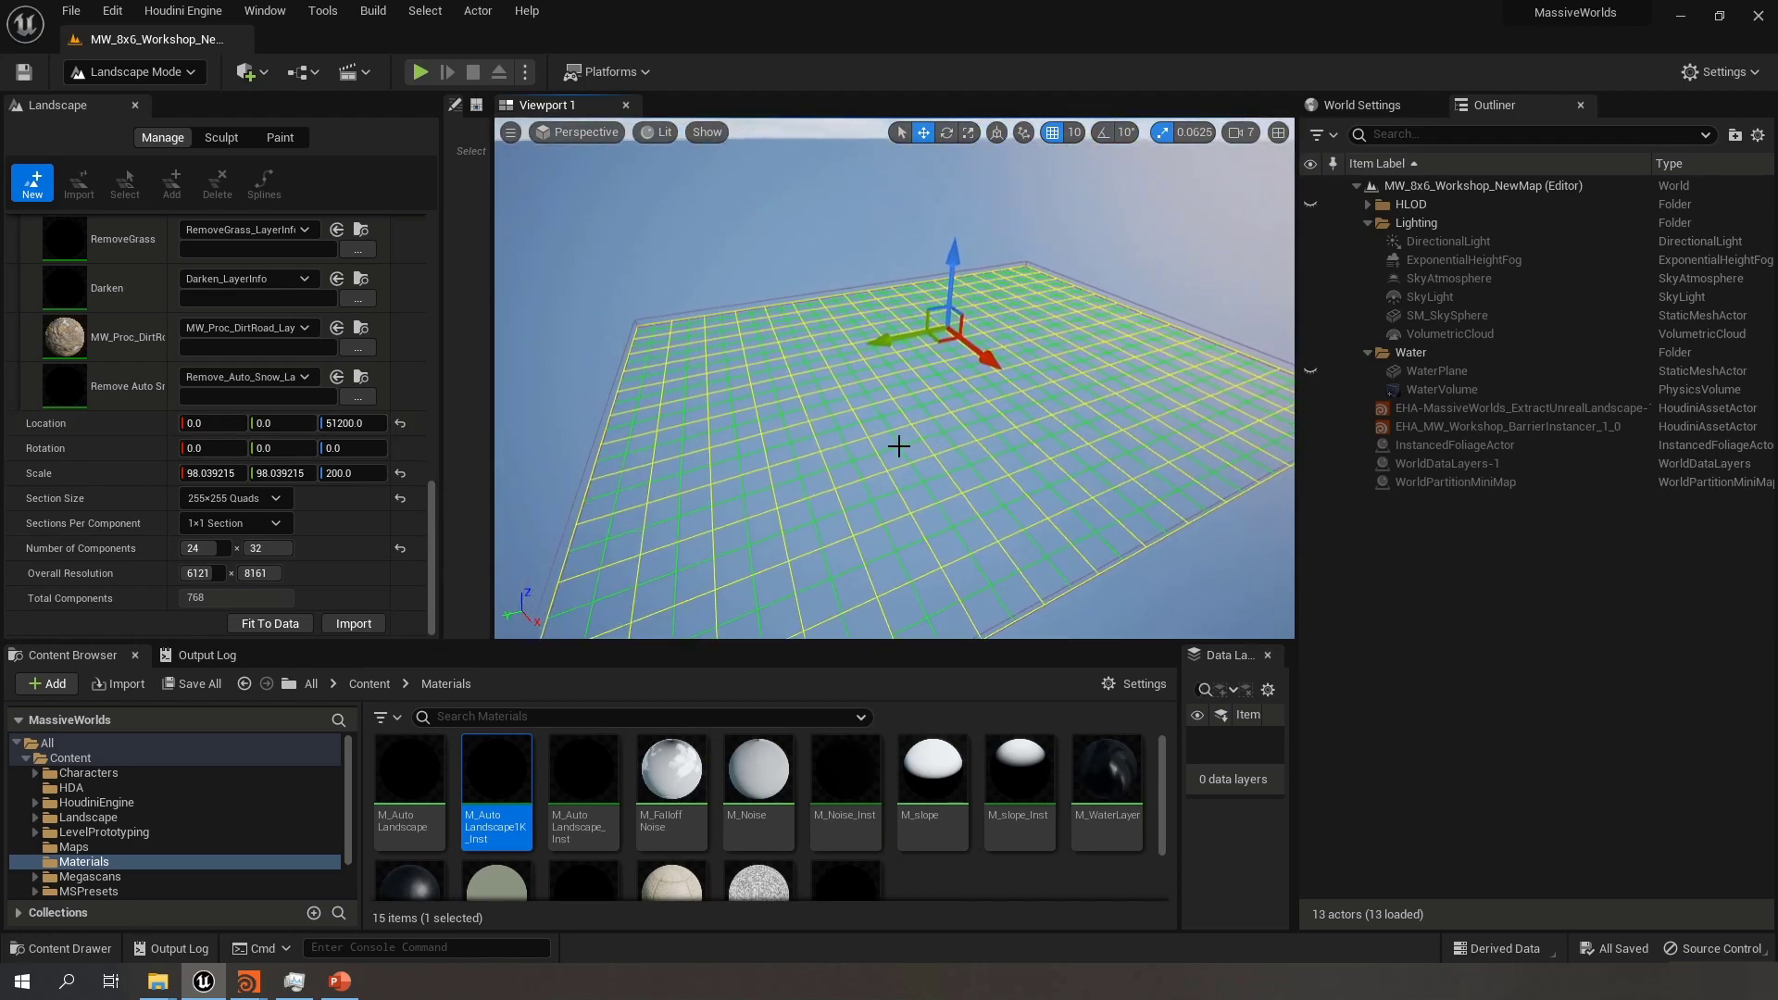
pyautogui.click(352, 625)
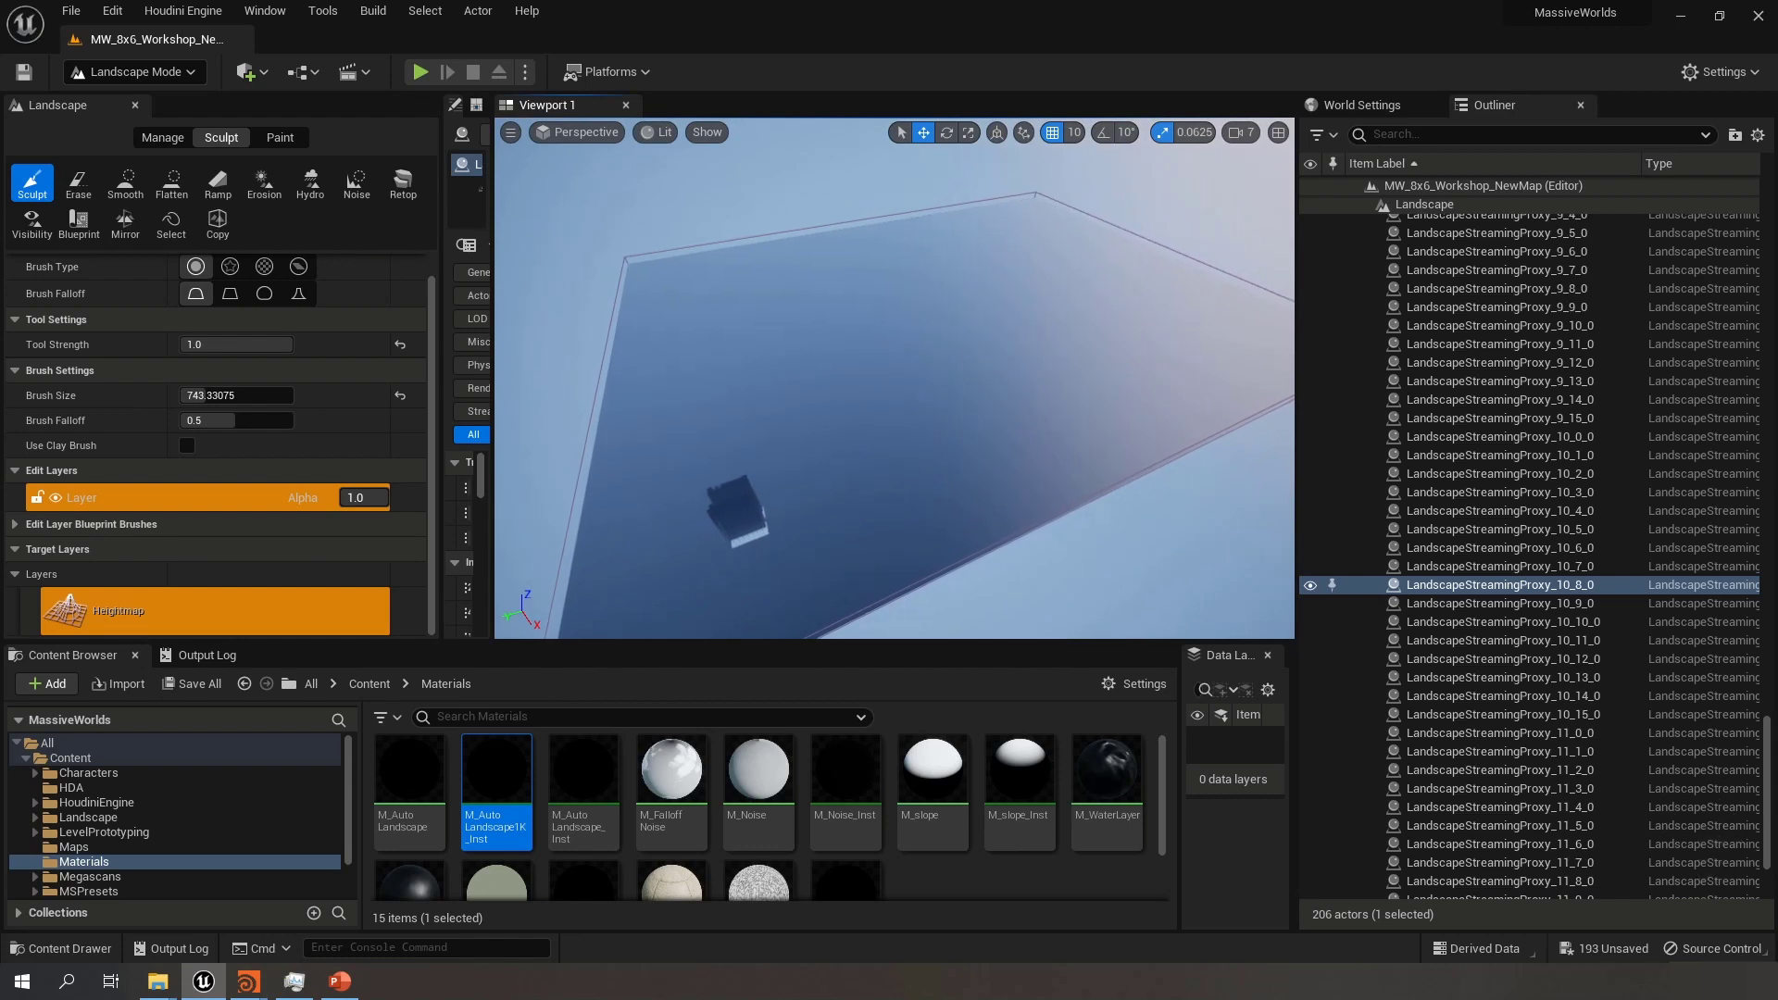
# Look over the imported landscape and check the system's memory usage in Task Manager
pyautogui.moveTo(894, 378); pyautogui.dragTo(836, 289, button='right')
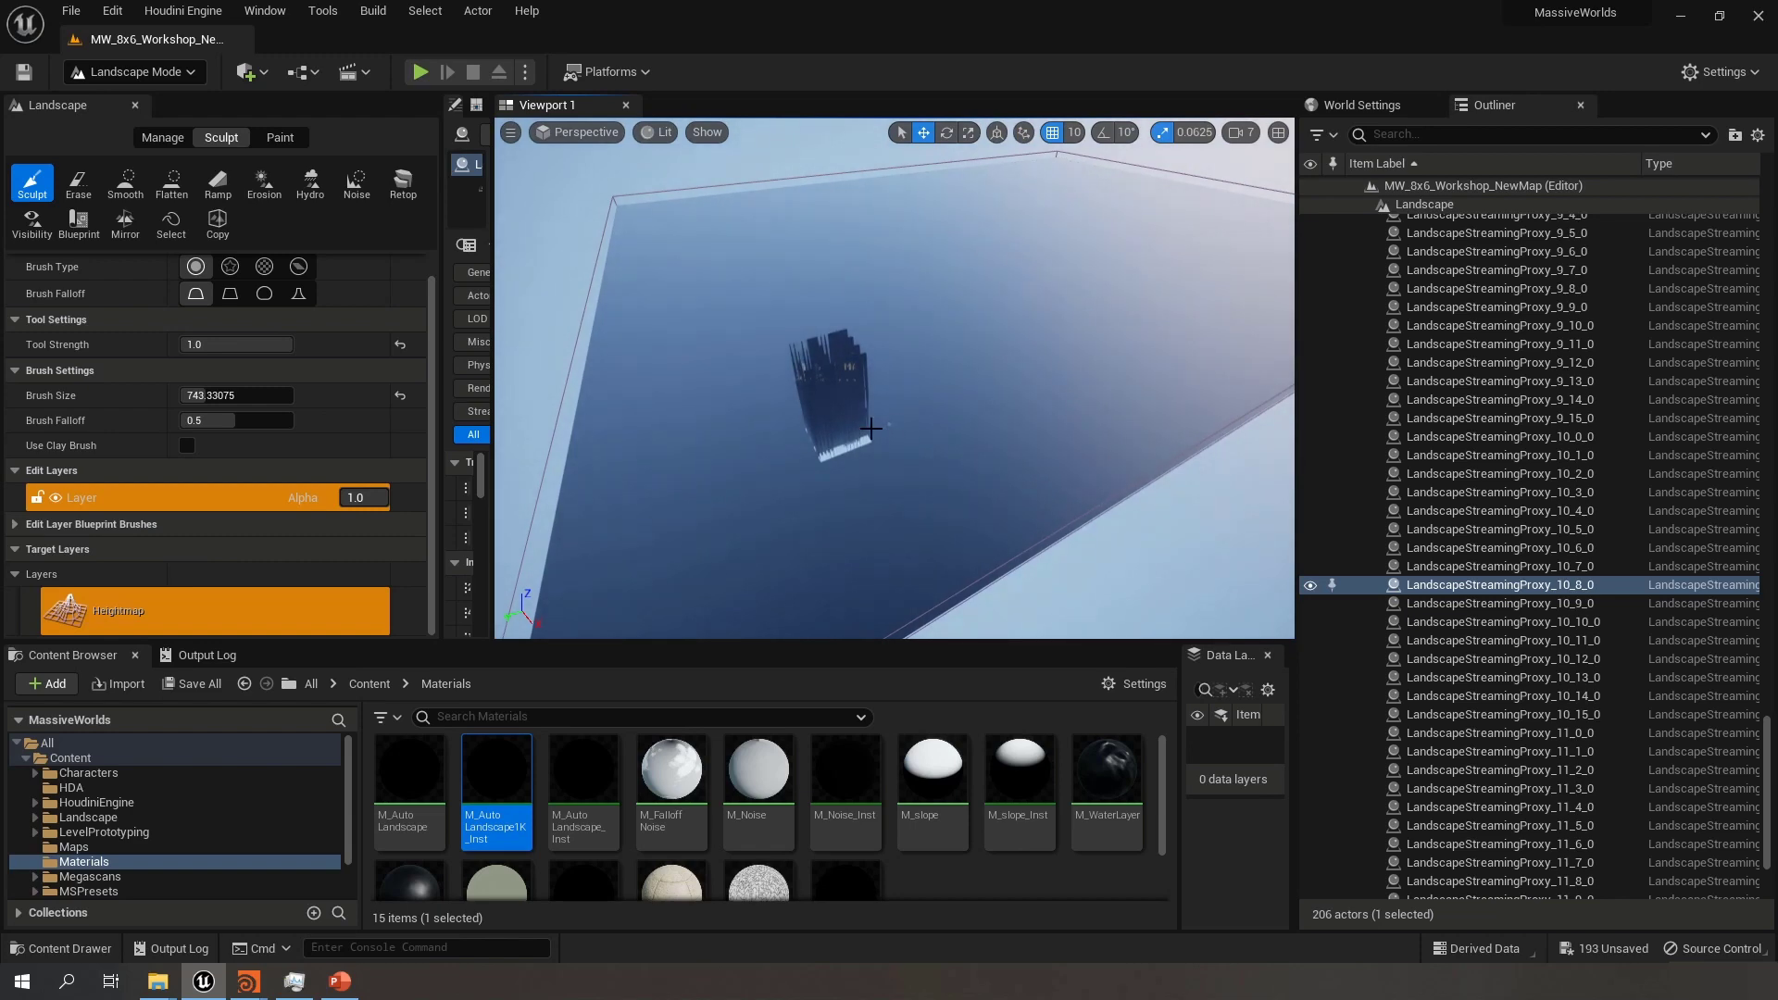
pyautogui.click(294, 981)
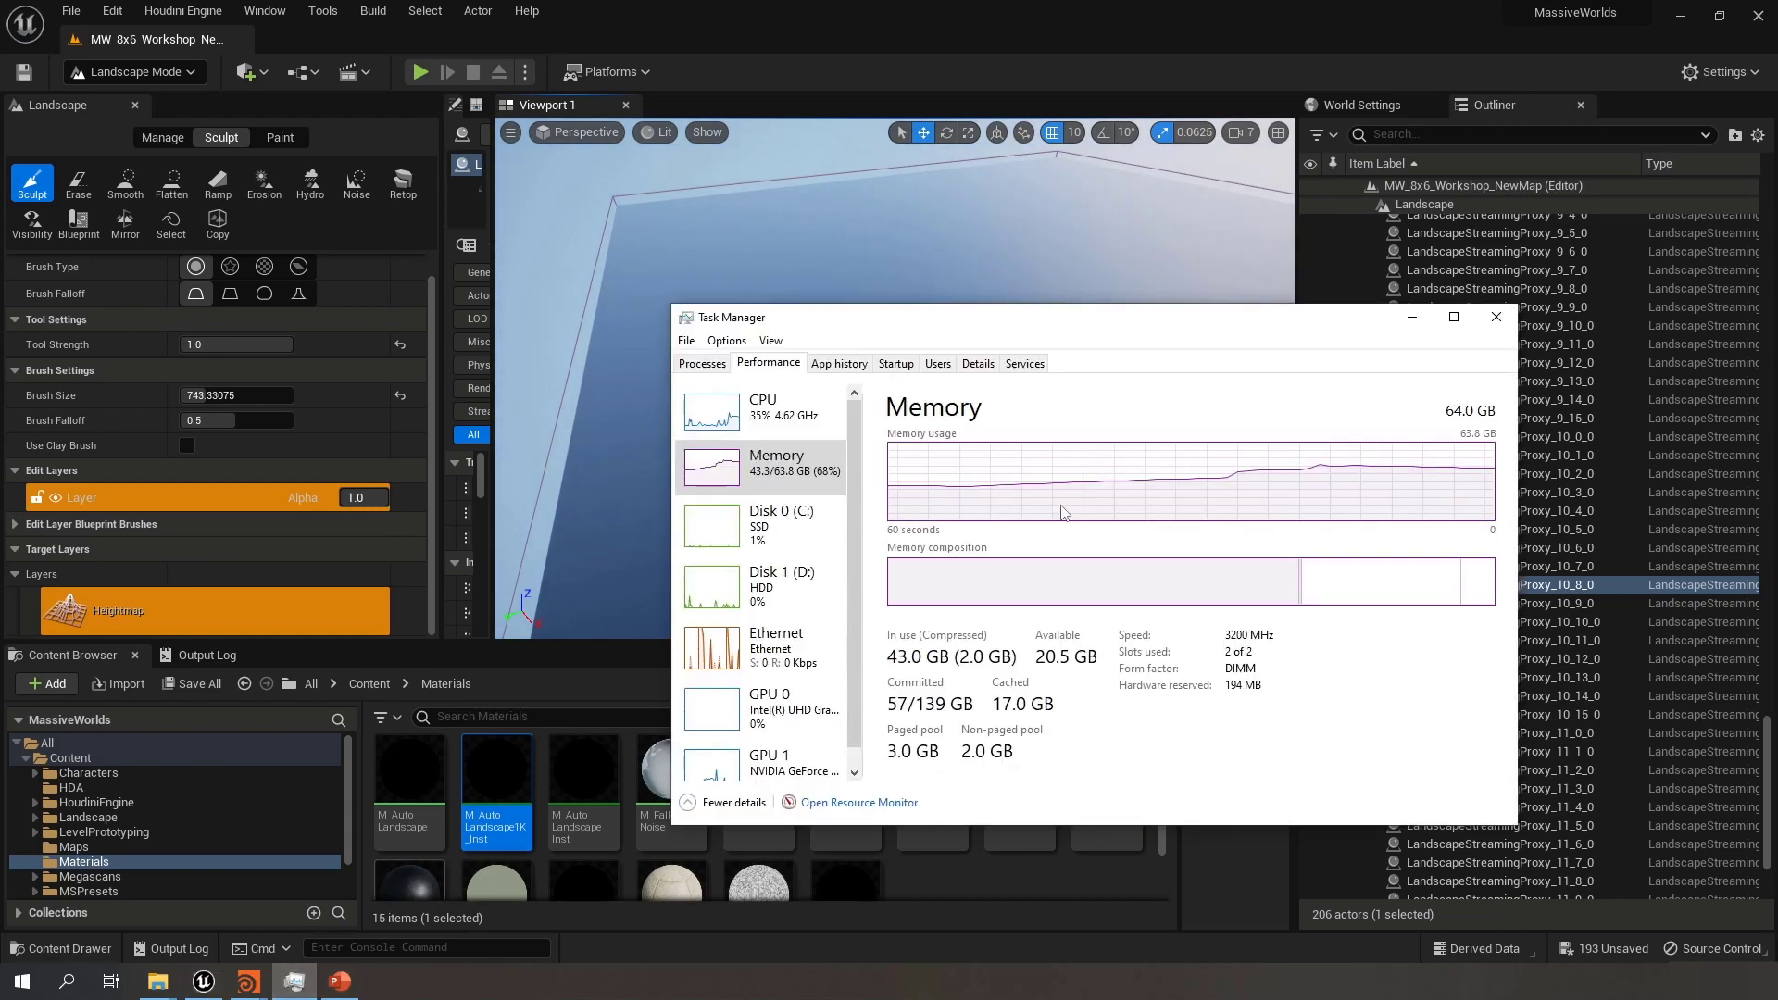
pyautogui.click(1412, 318)
pyautogui.moveTo(1093, 371); pyautogui.dragTo(725, 310, button='right')
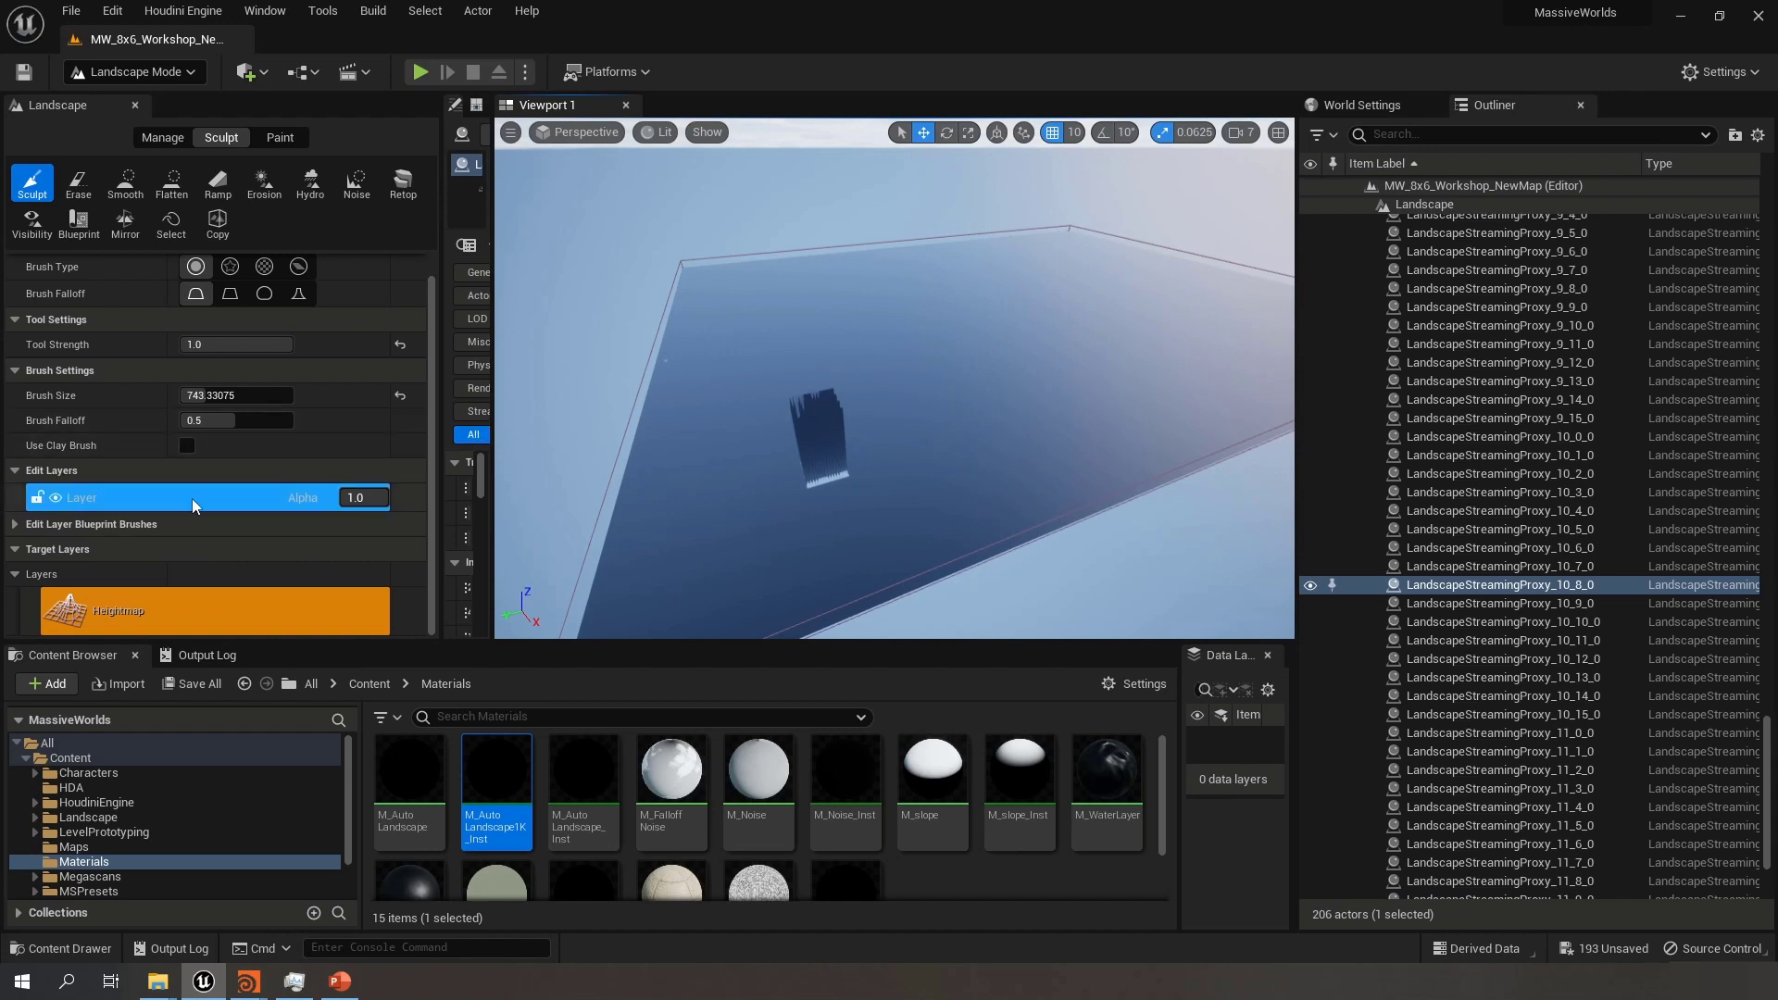
# Save all unsaved content, including the landscape and its streaming proxies
pyautogui.moveTo(431, 463)
pyautogui.mouseDown()
pyautogui.moveTo(430, 375)
pyautogui.moveTo(434, 493)
pyautogui.mouseUp()
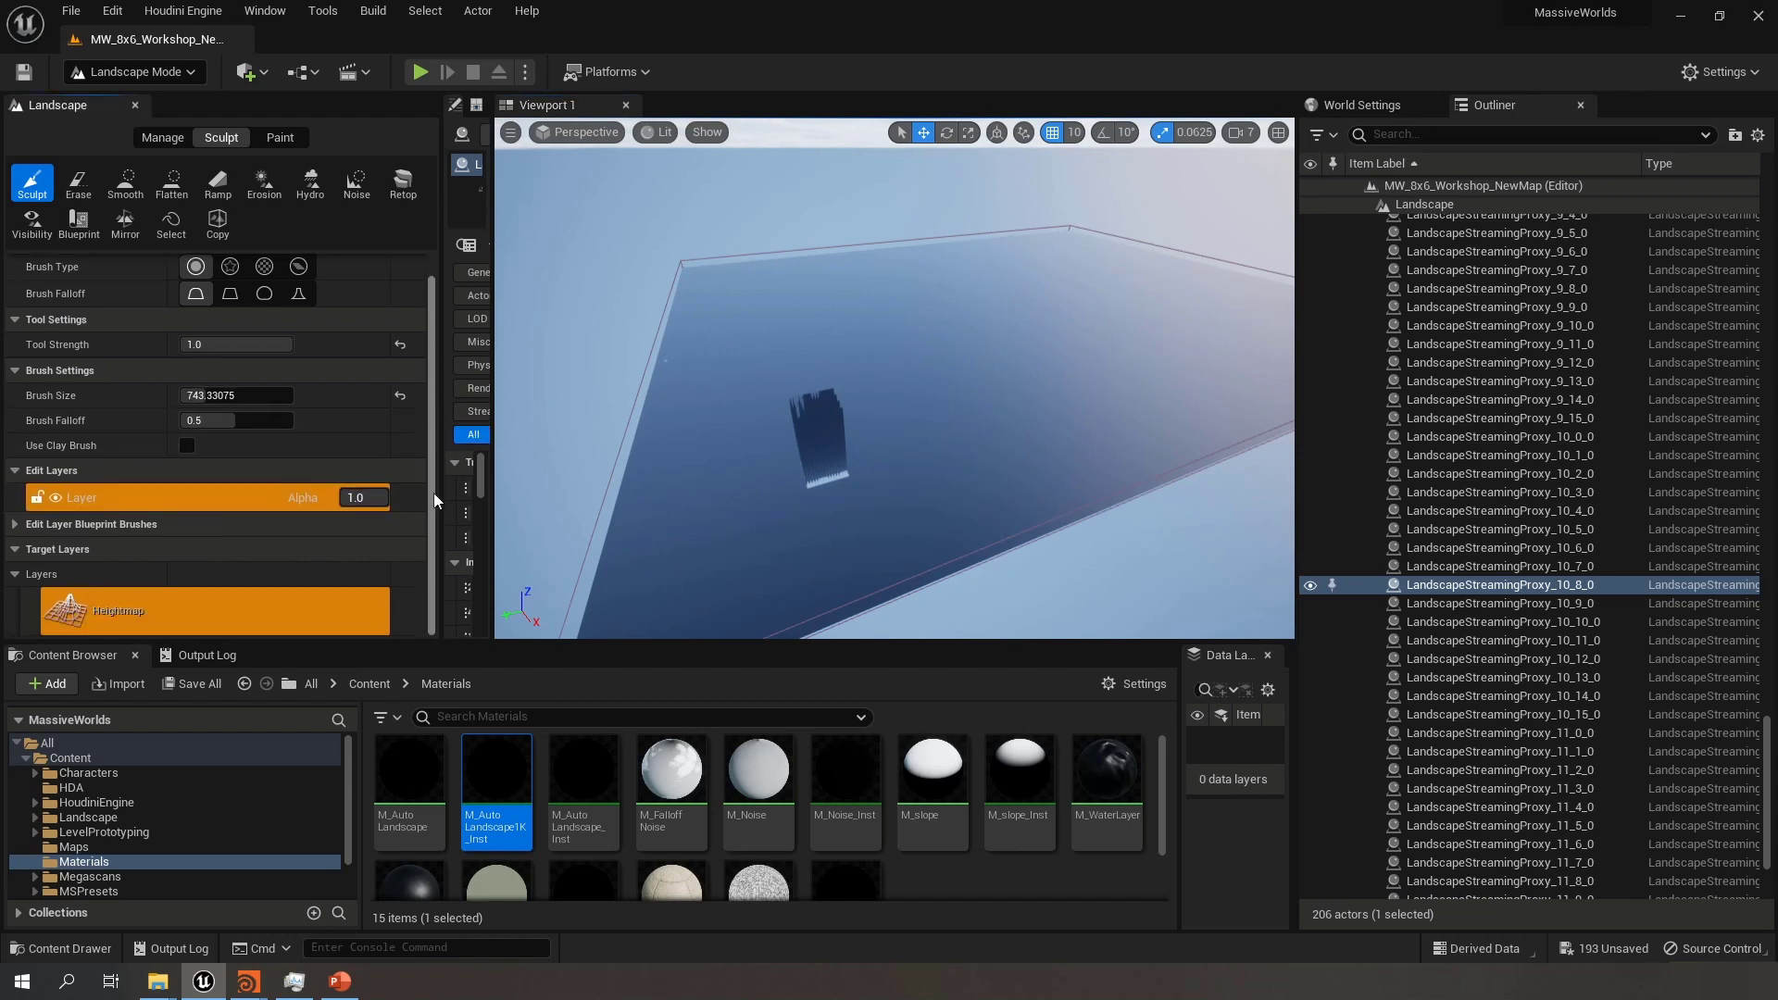
pyautogui.click(202, 686)
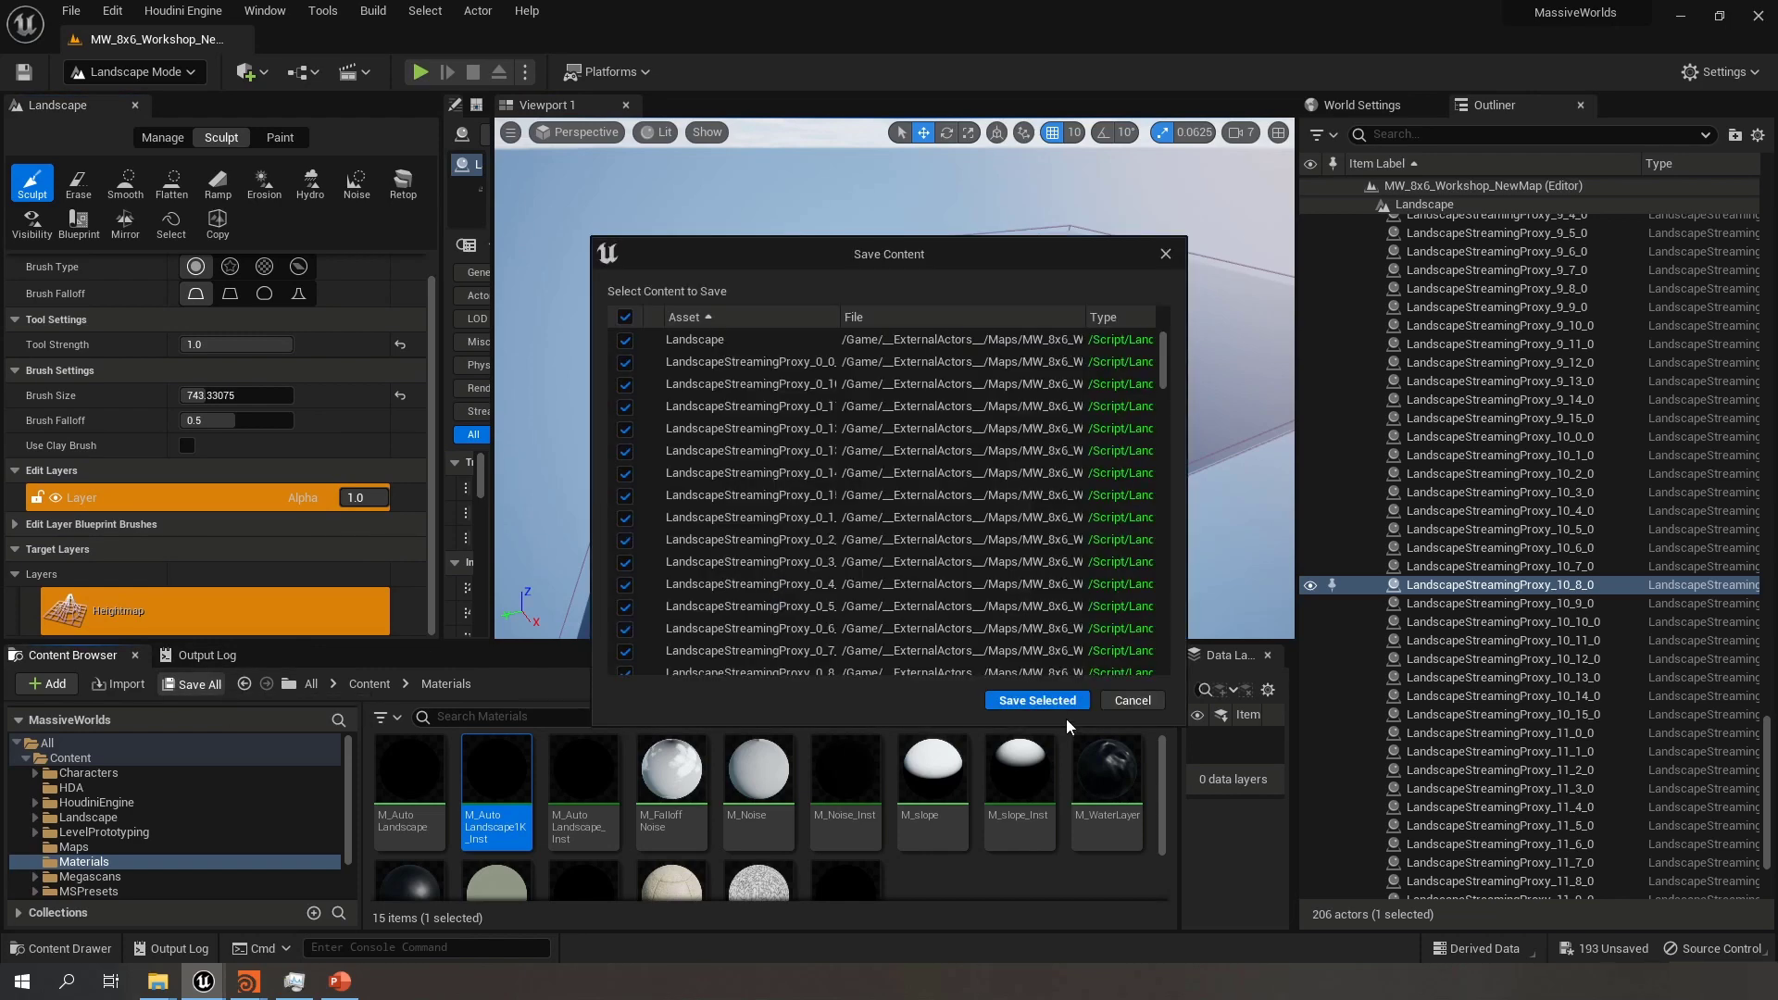
pyautogui.click(1037, 700)
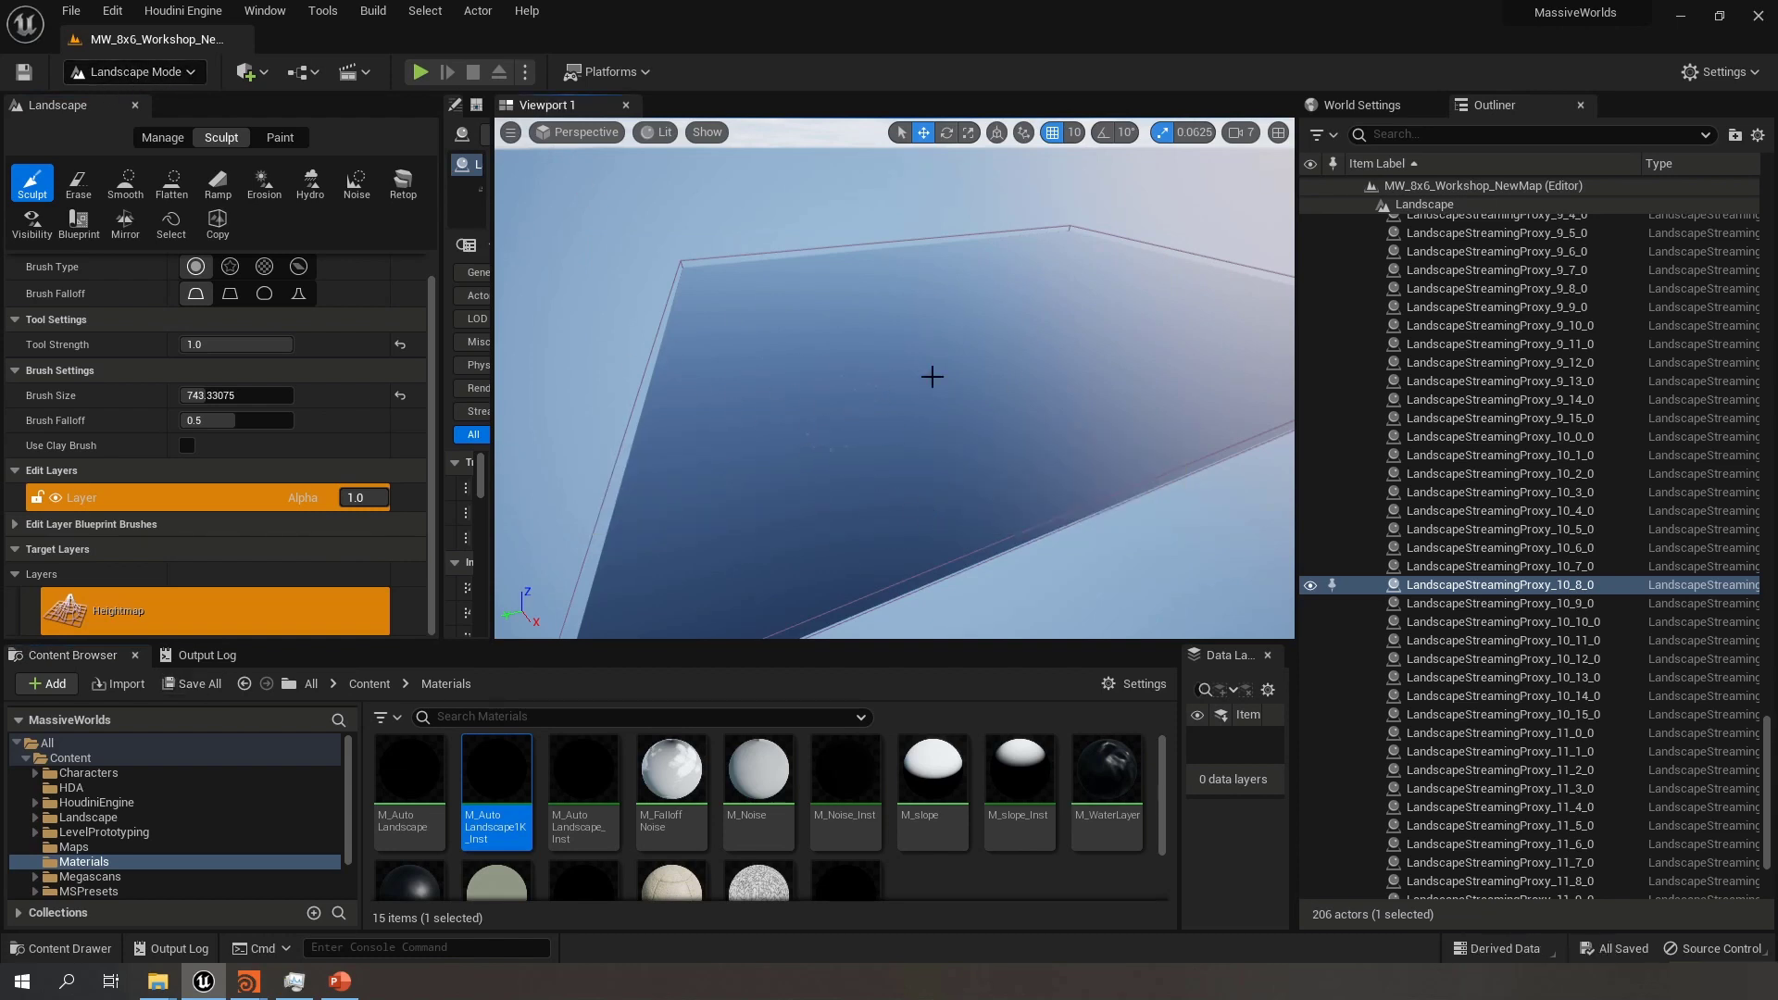
# Rename the landscape's existing edit layer to BaseLayer
pyautogui.moveTo(898, 388); pyautogui.dragTo(915, 380, button='right')
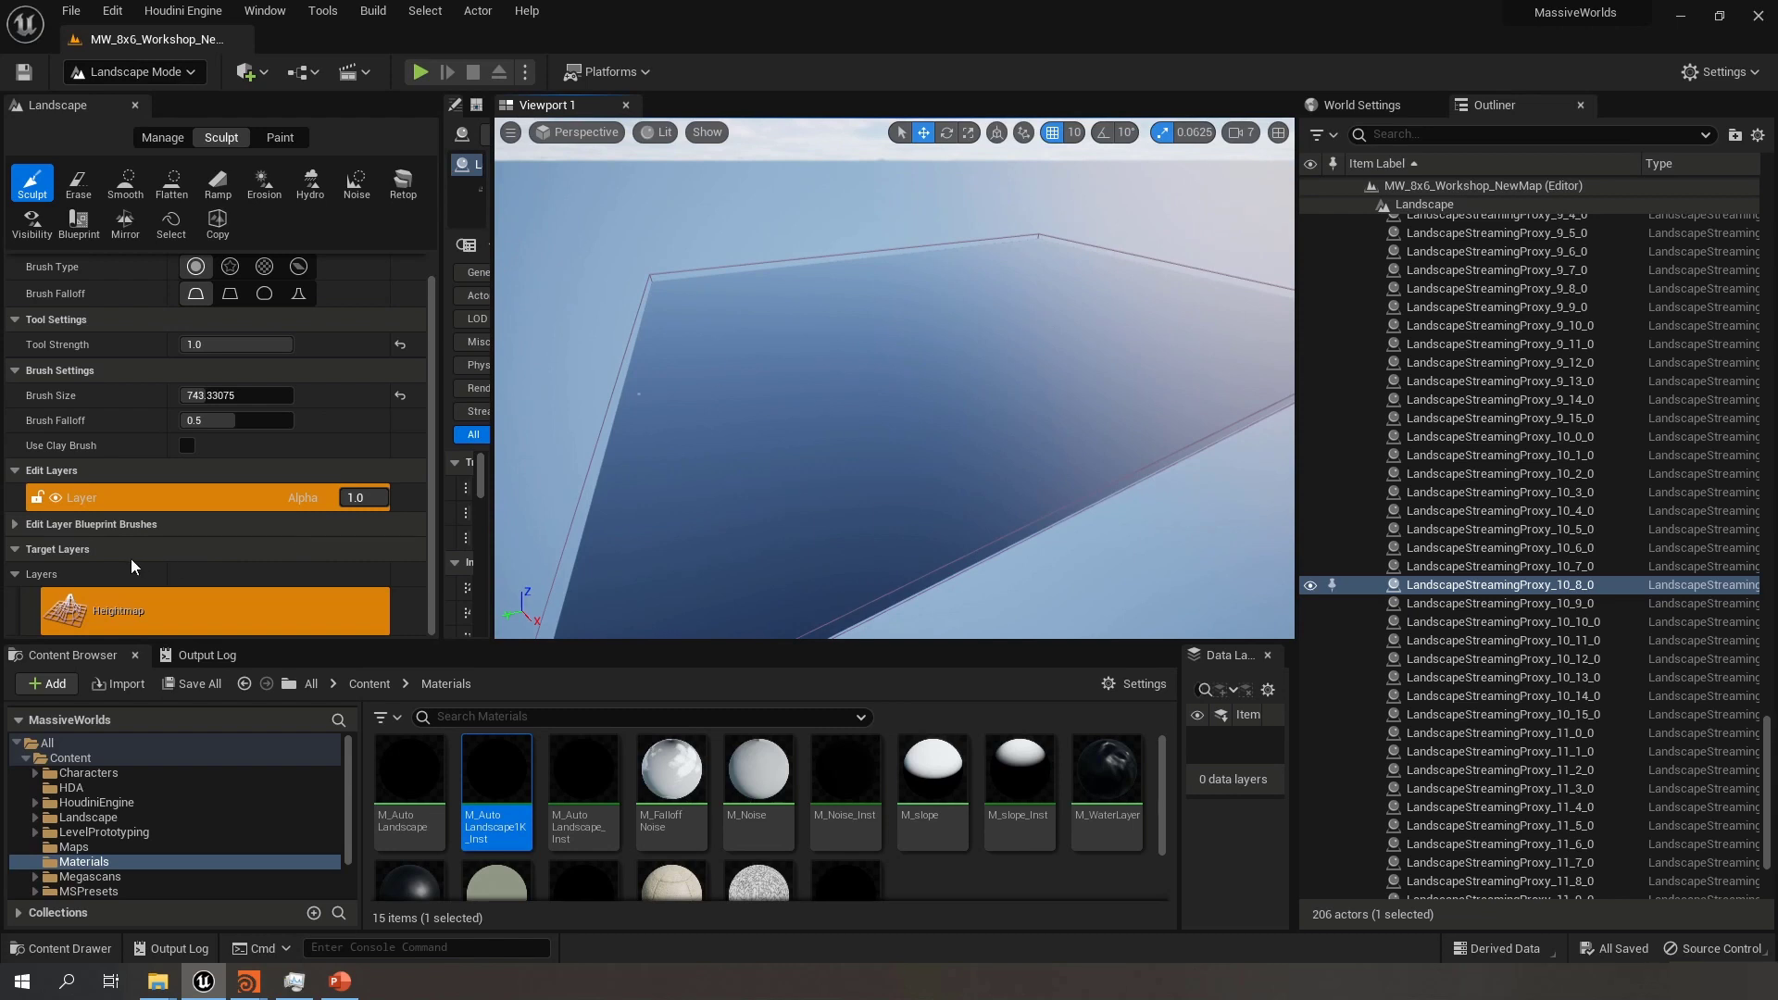
pyautogui.click(141, 502)
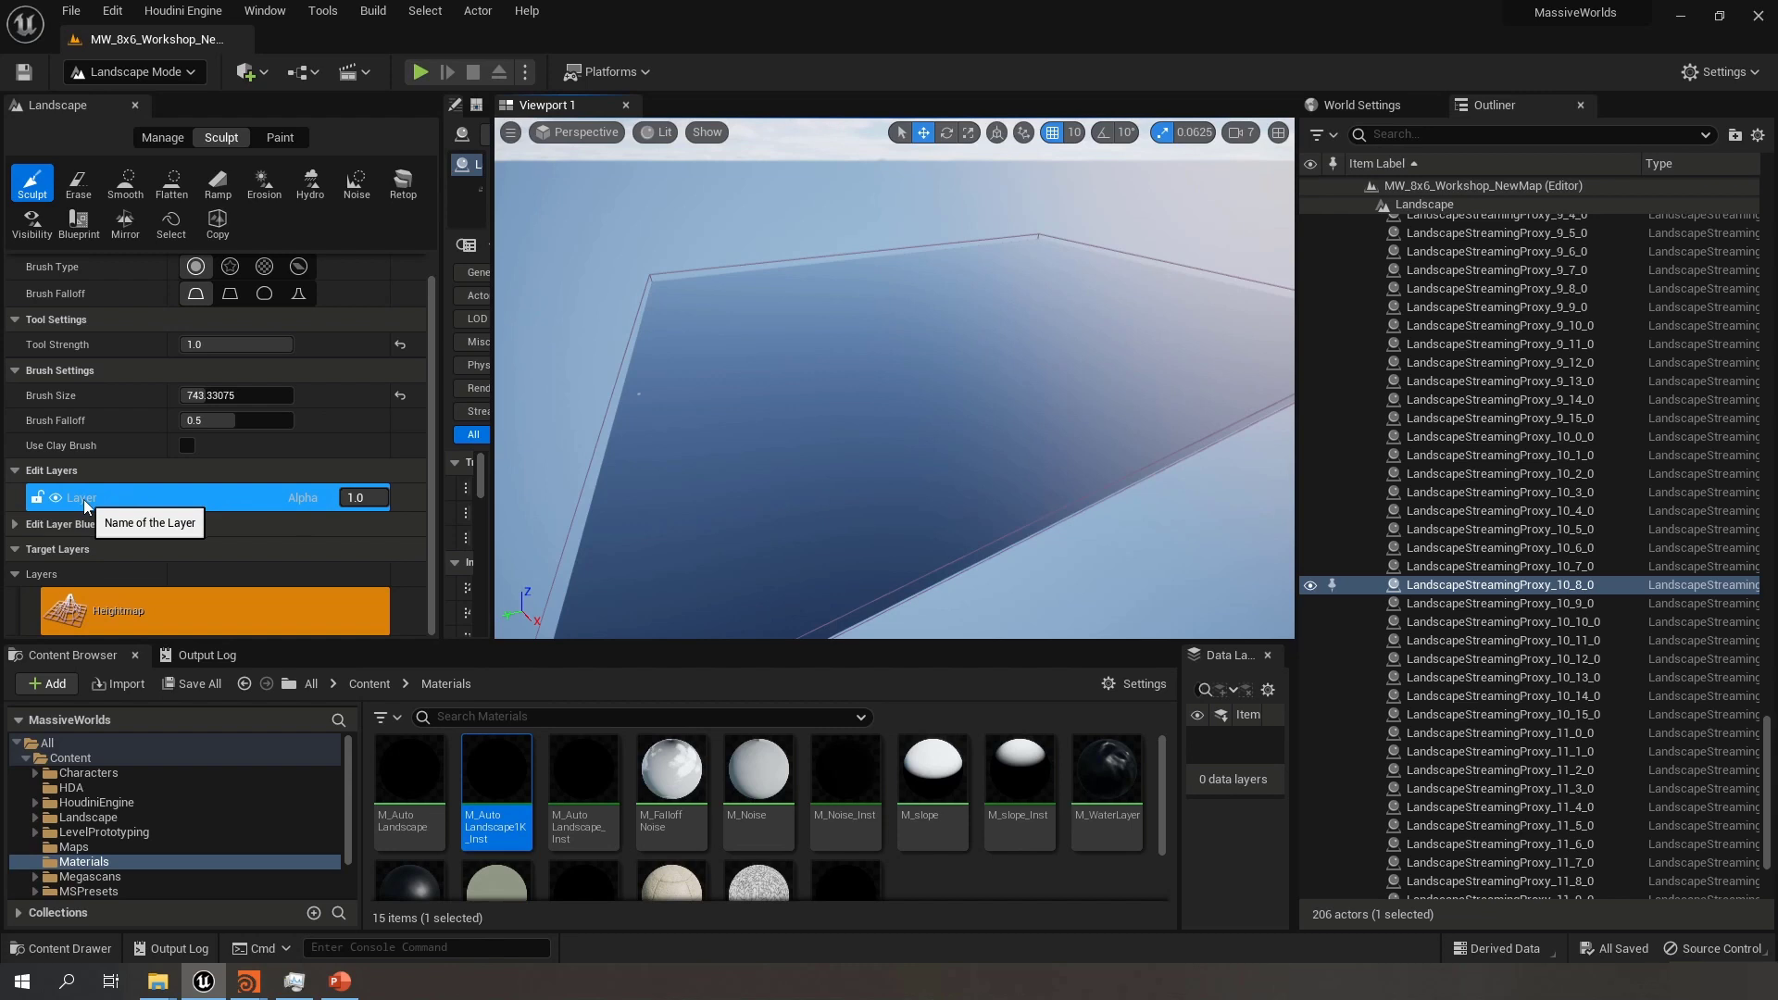
pyautogui.moveTo(874, 461); pyautogui.dragTo(906, 443, button='right')
pyautogui.scroll(1, 426, 463)
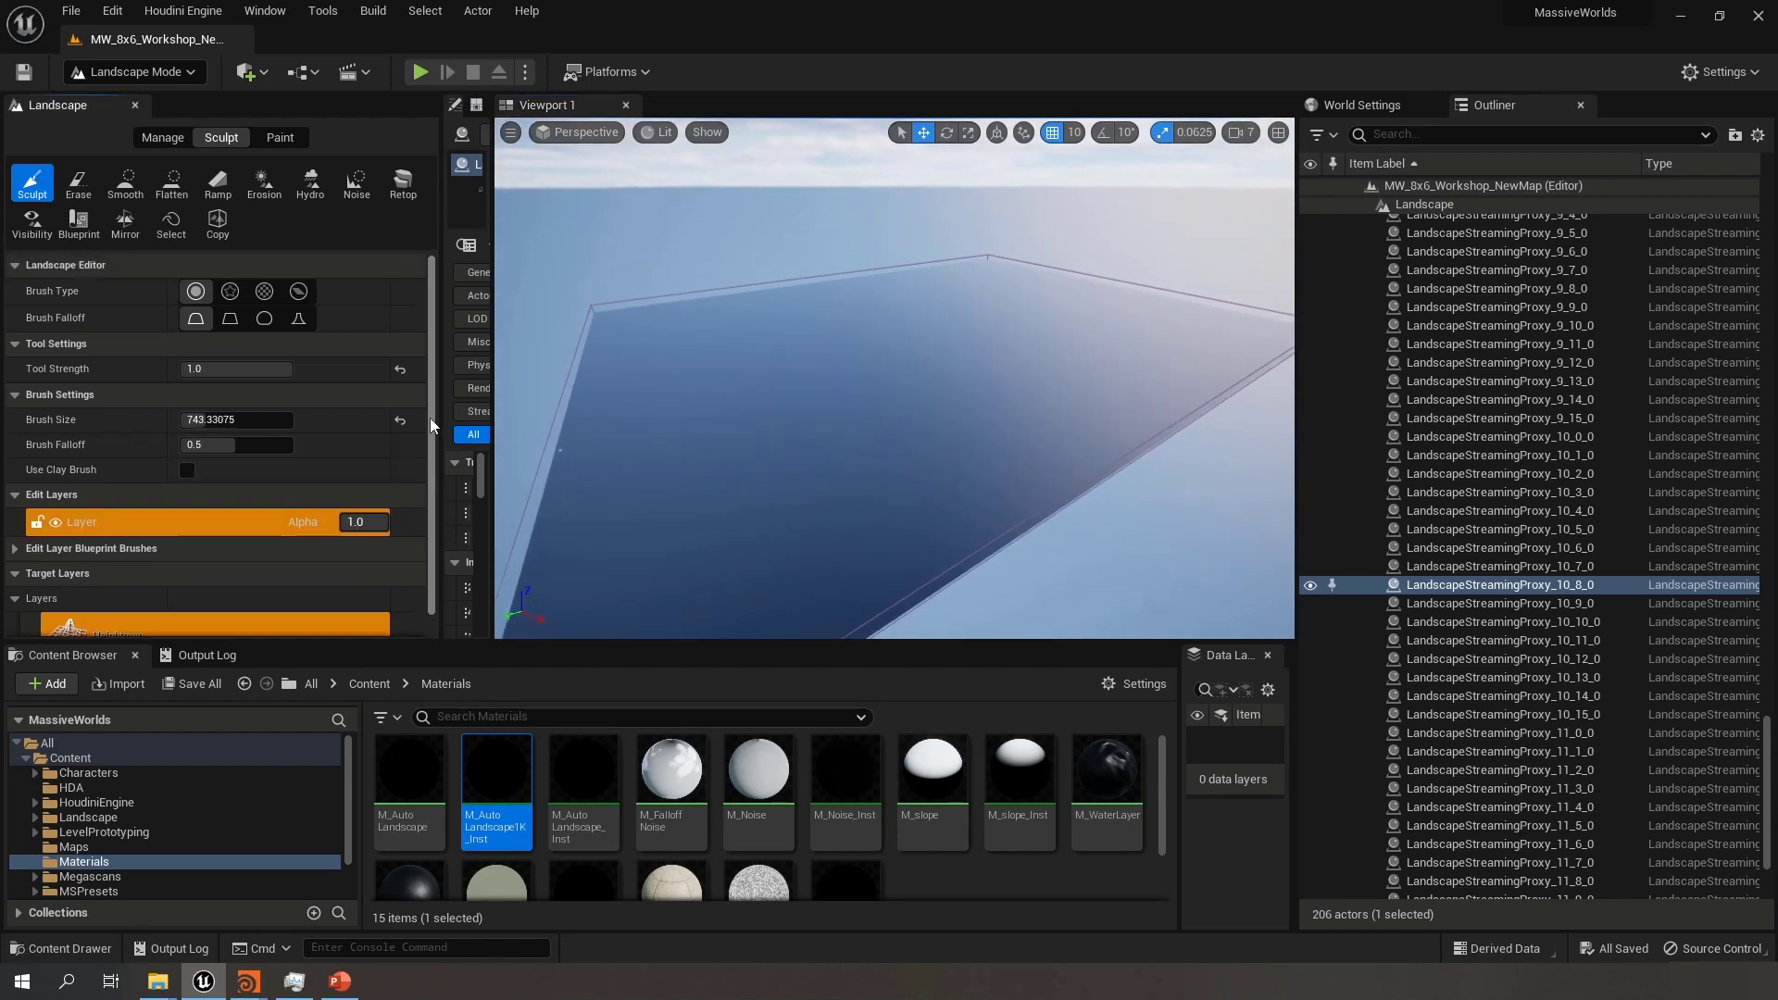
pyautogui.scroll(-1, 427, 410)
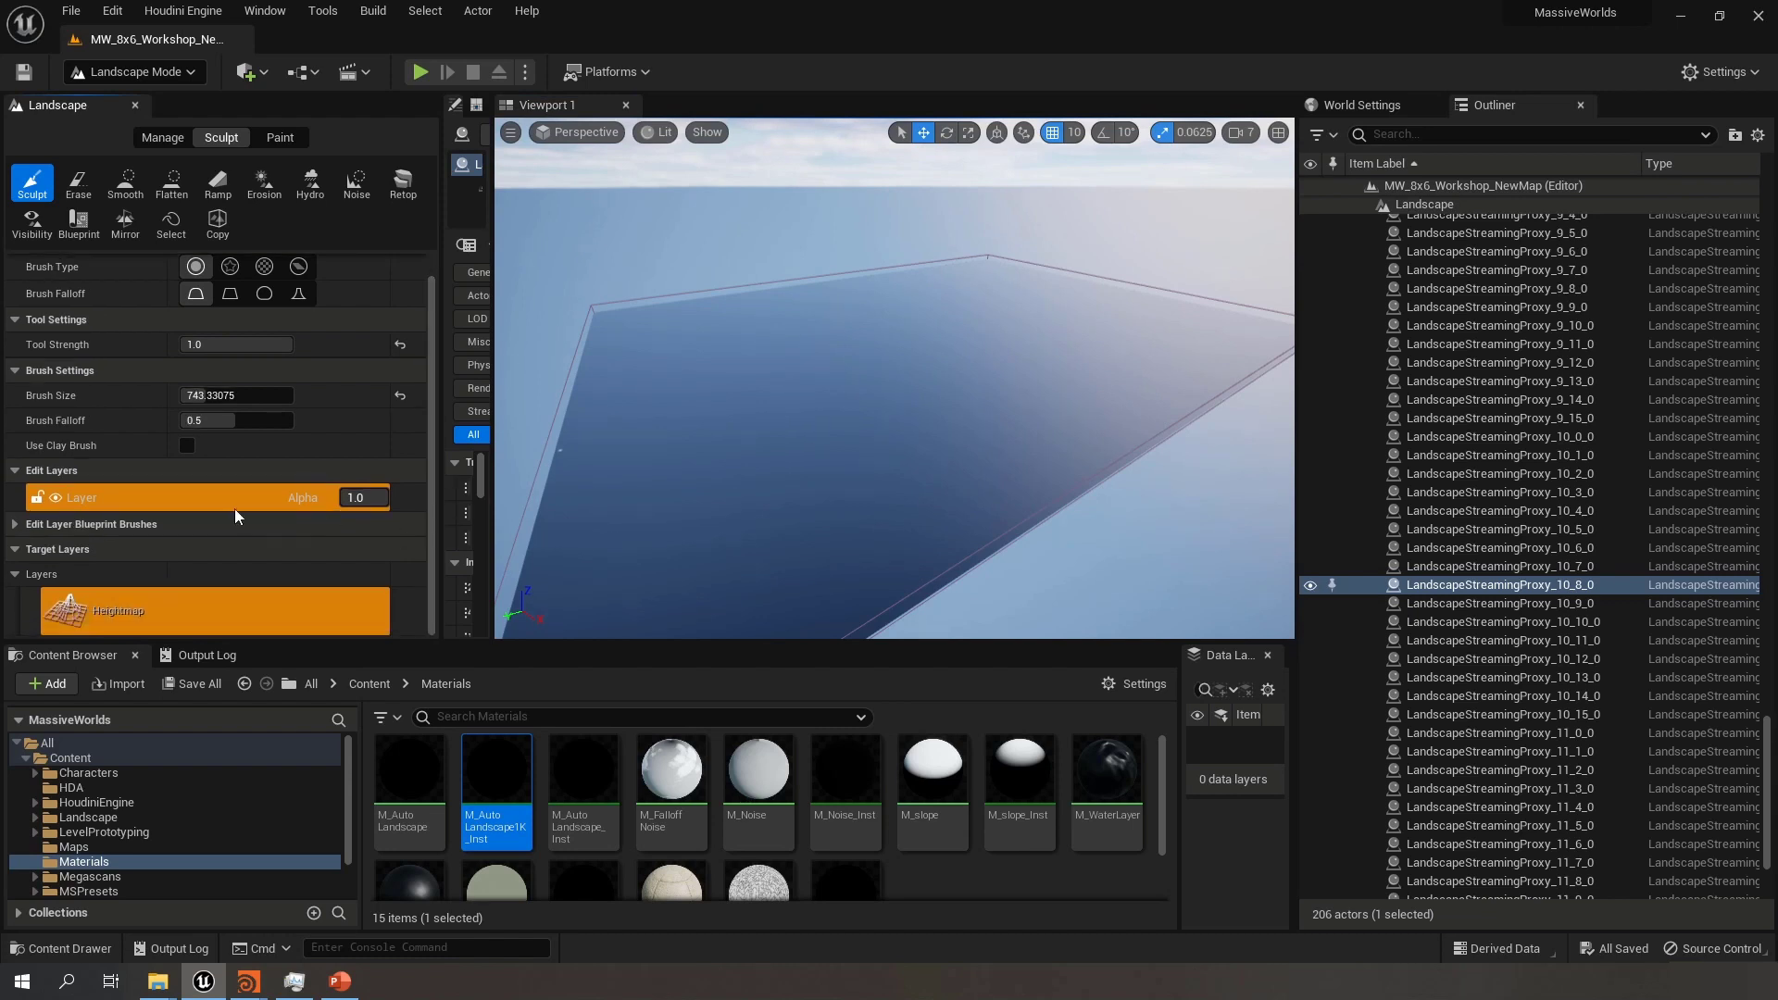
pyautogui.rightClick(75, 503)
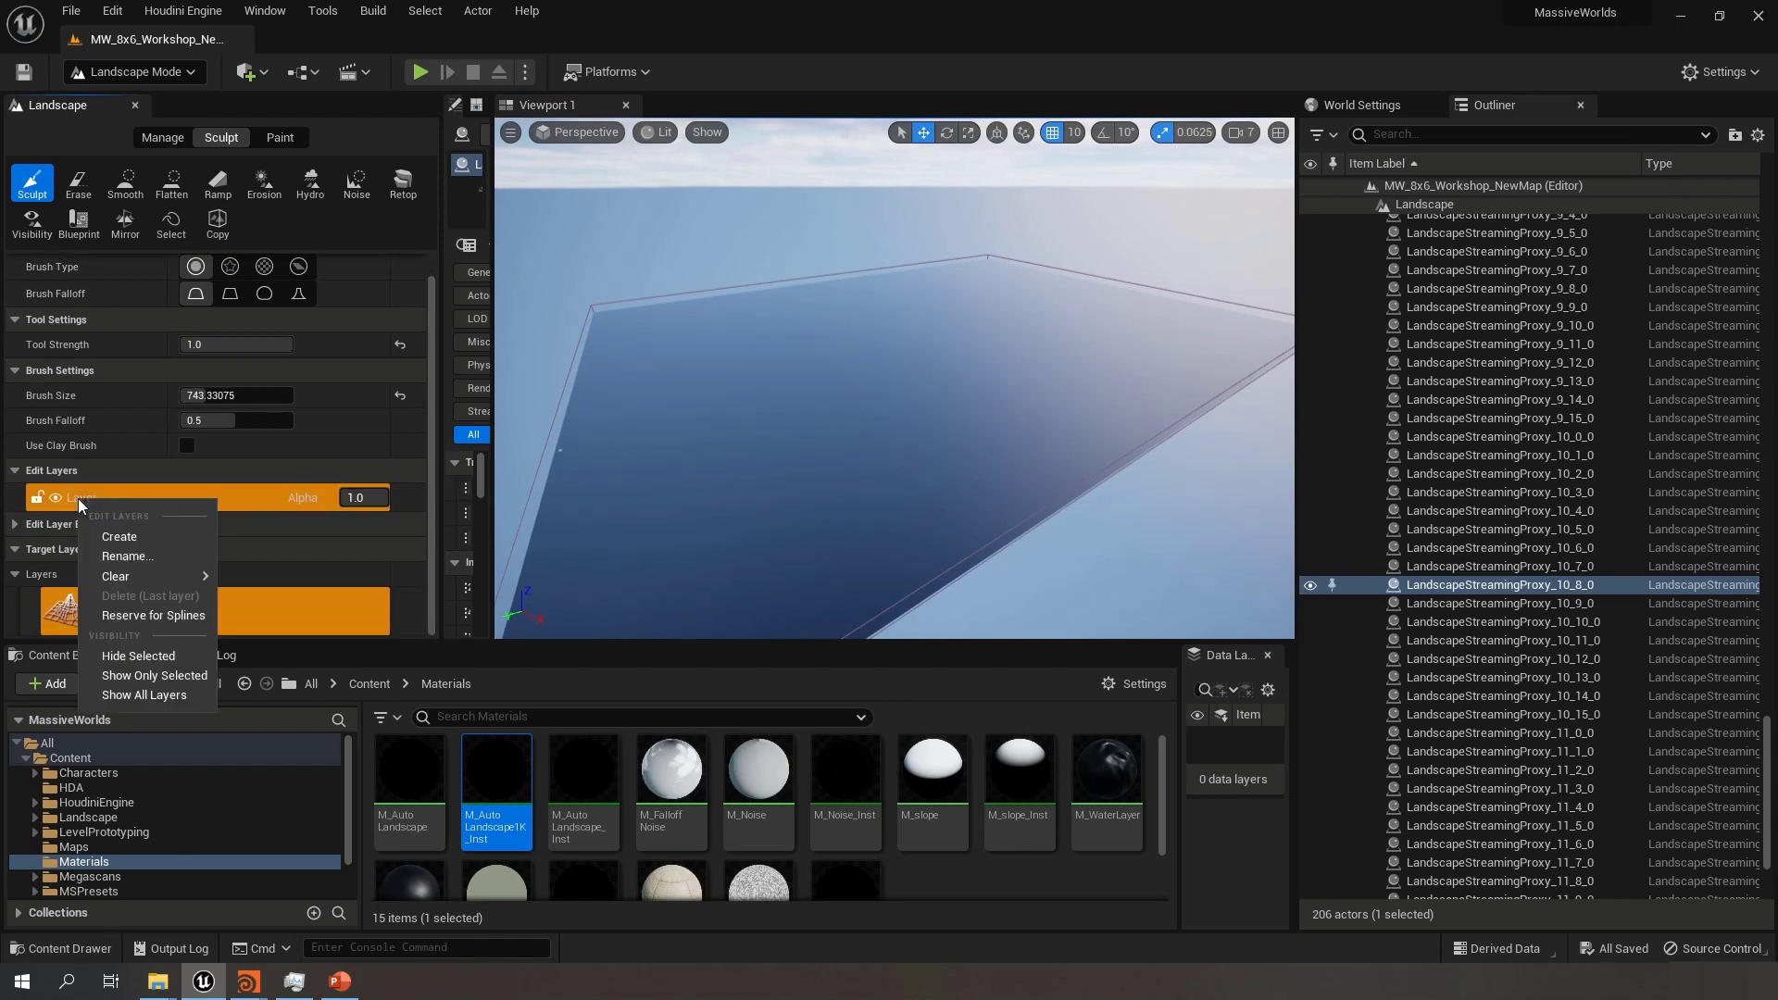
pyautogui.click(136, 558)
pyautogui.write('BaseKa')
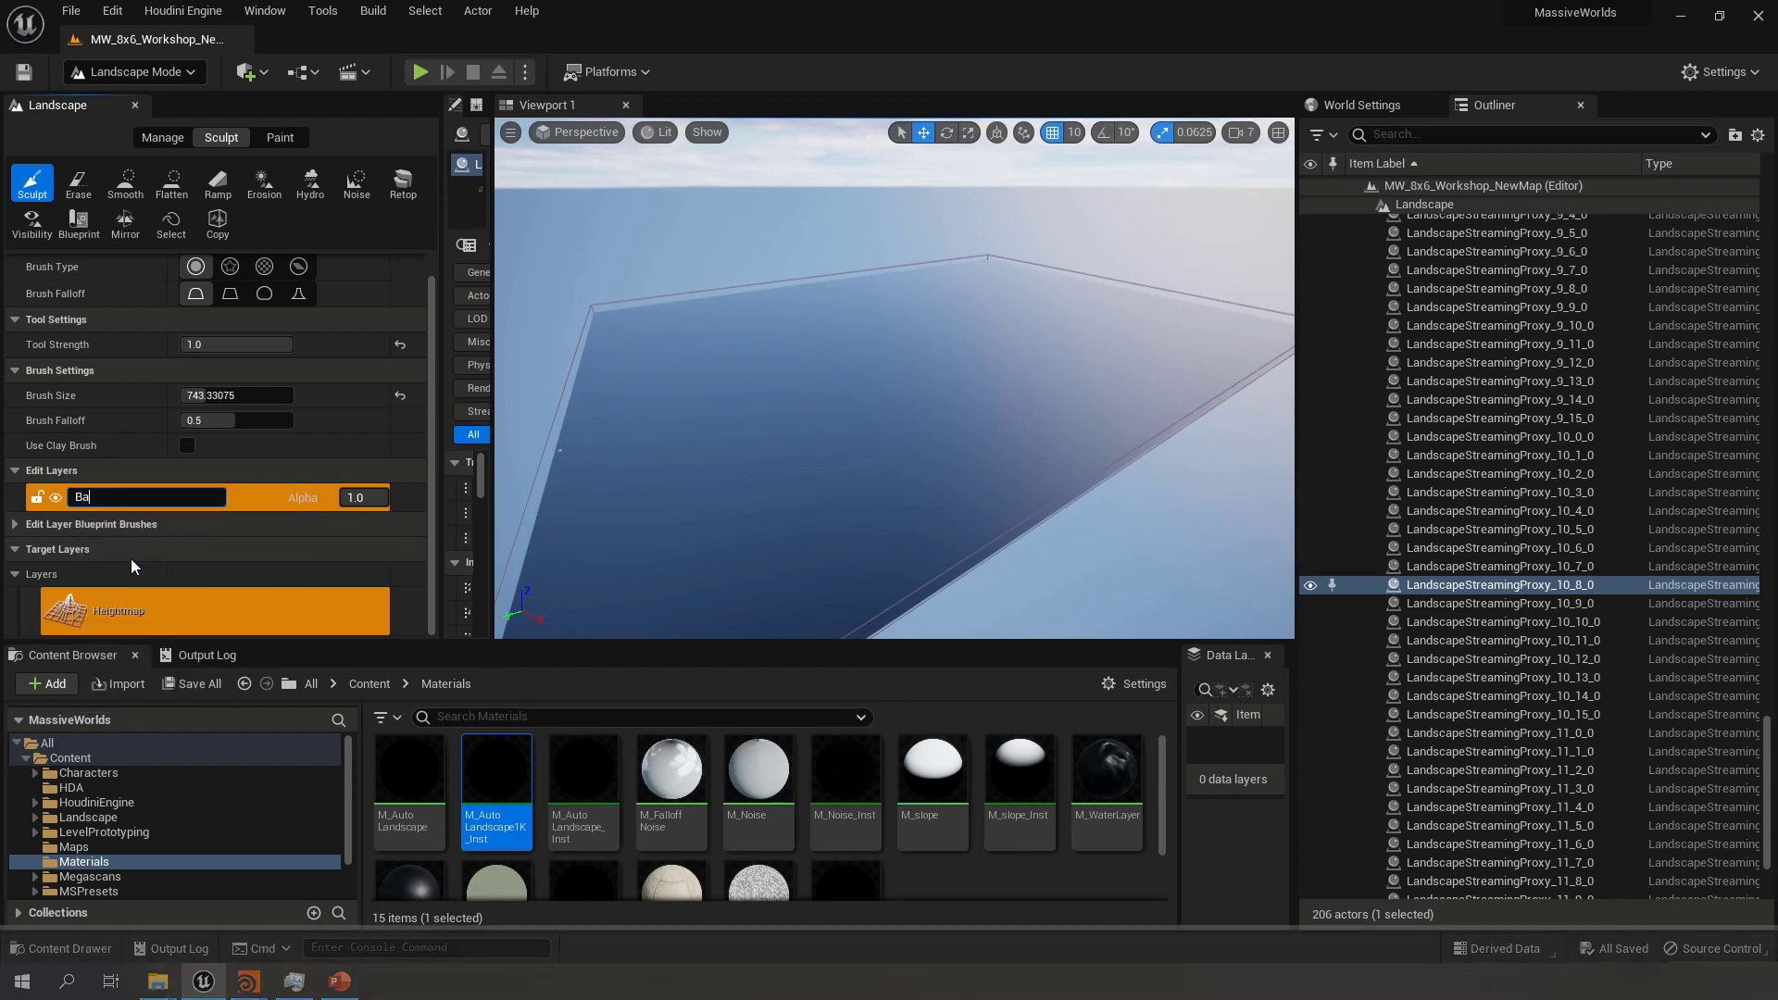
pyautogui.press('BackSpace')
pyautogui.press('BackSpace')
pyautogui.write('Layer')
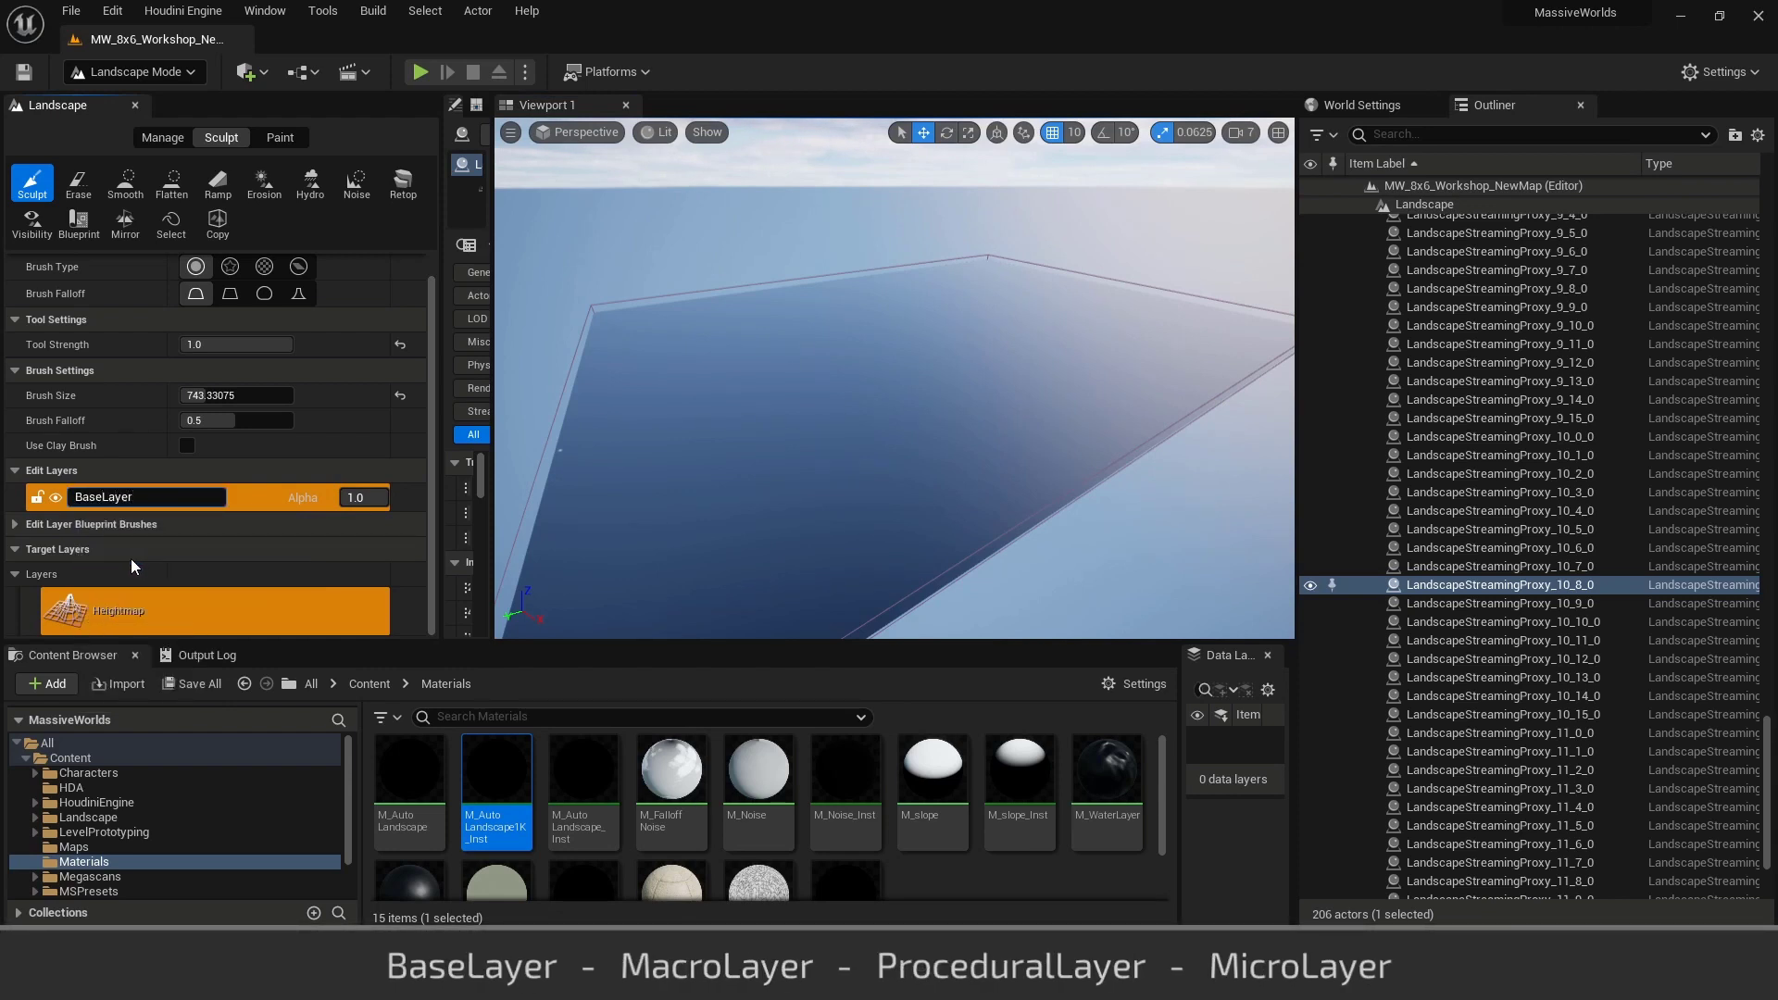
pyautogui.press('Return')
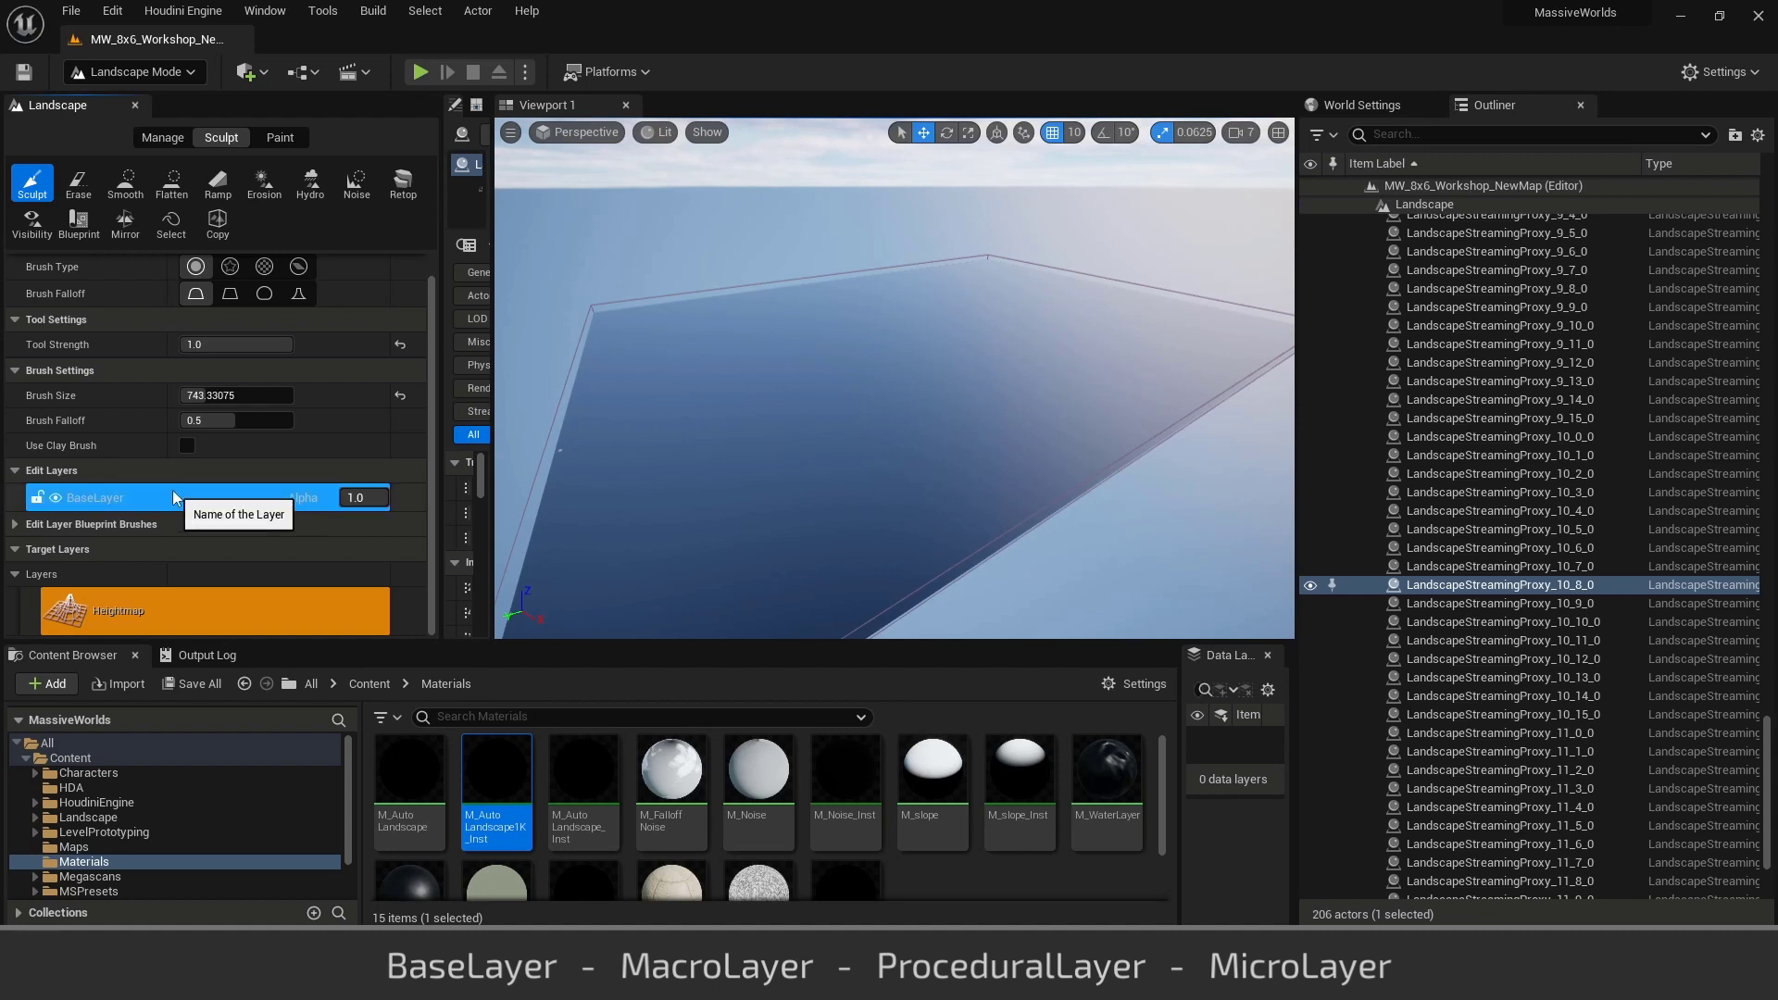
# Create a second edit layer above BaseLayer and name it MacroLayer
pyautogui.rightClick(120, 498)
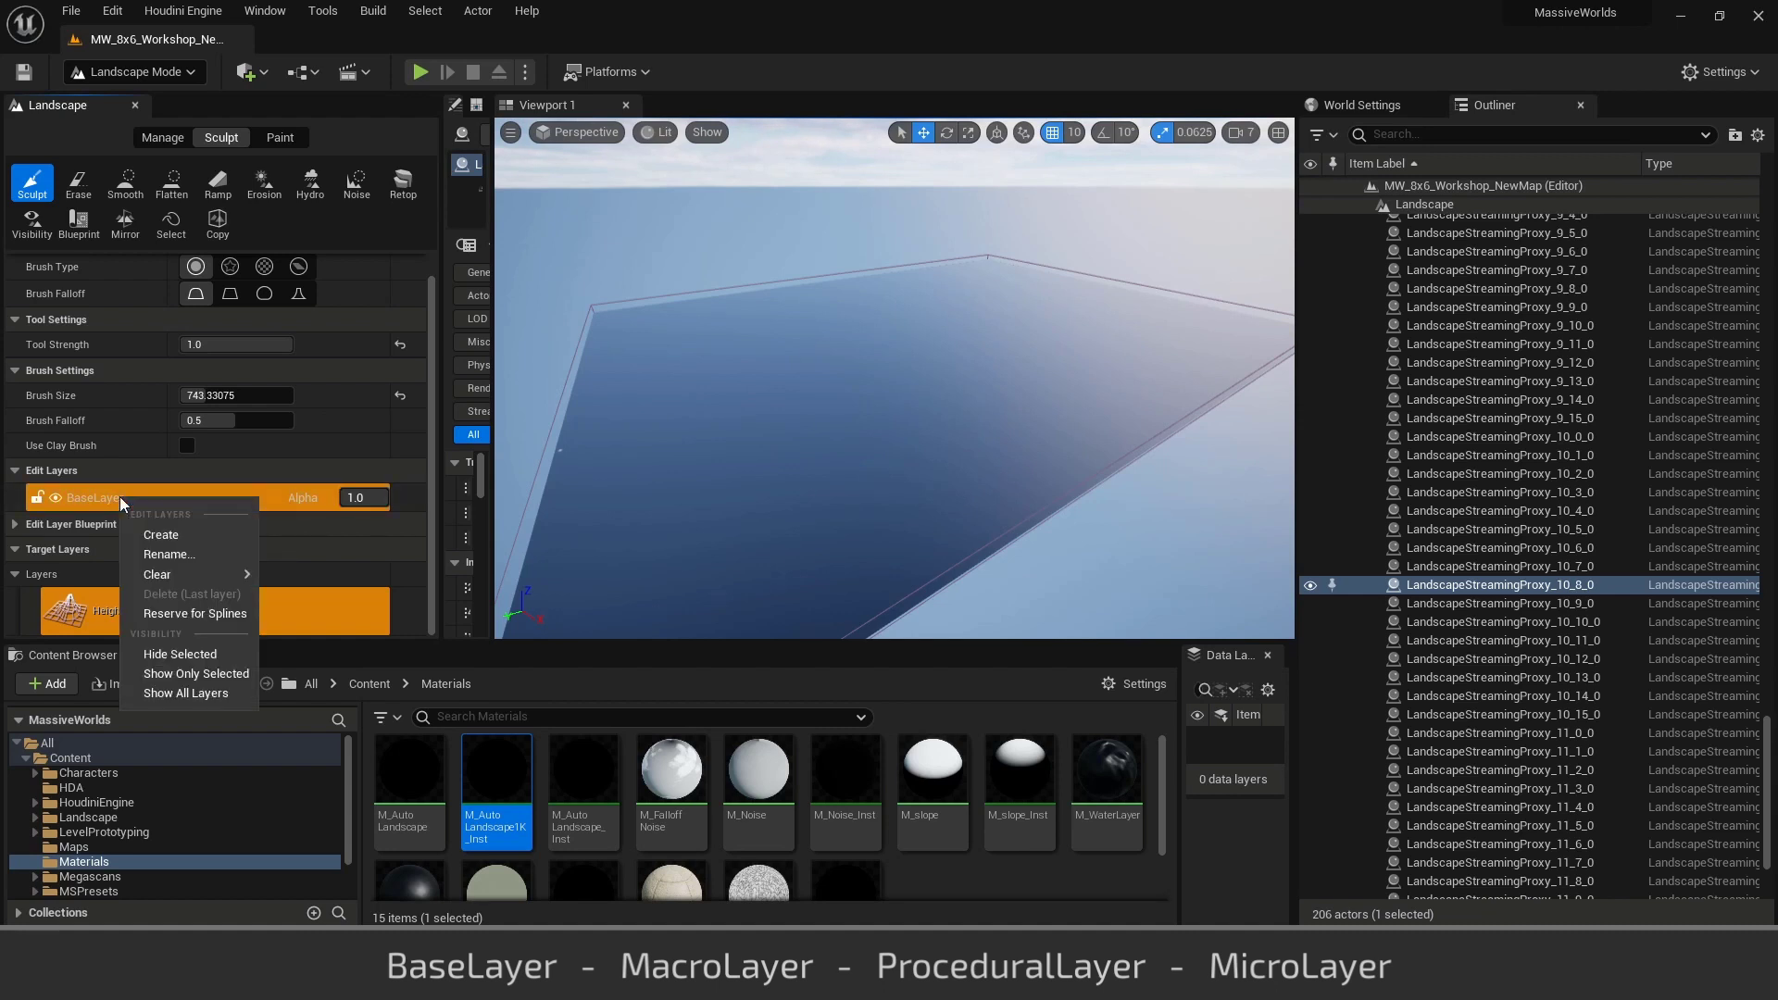
pyautogui.click(135, 530)
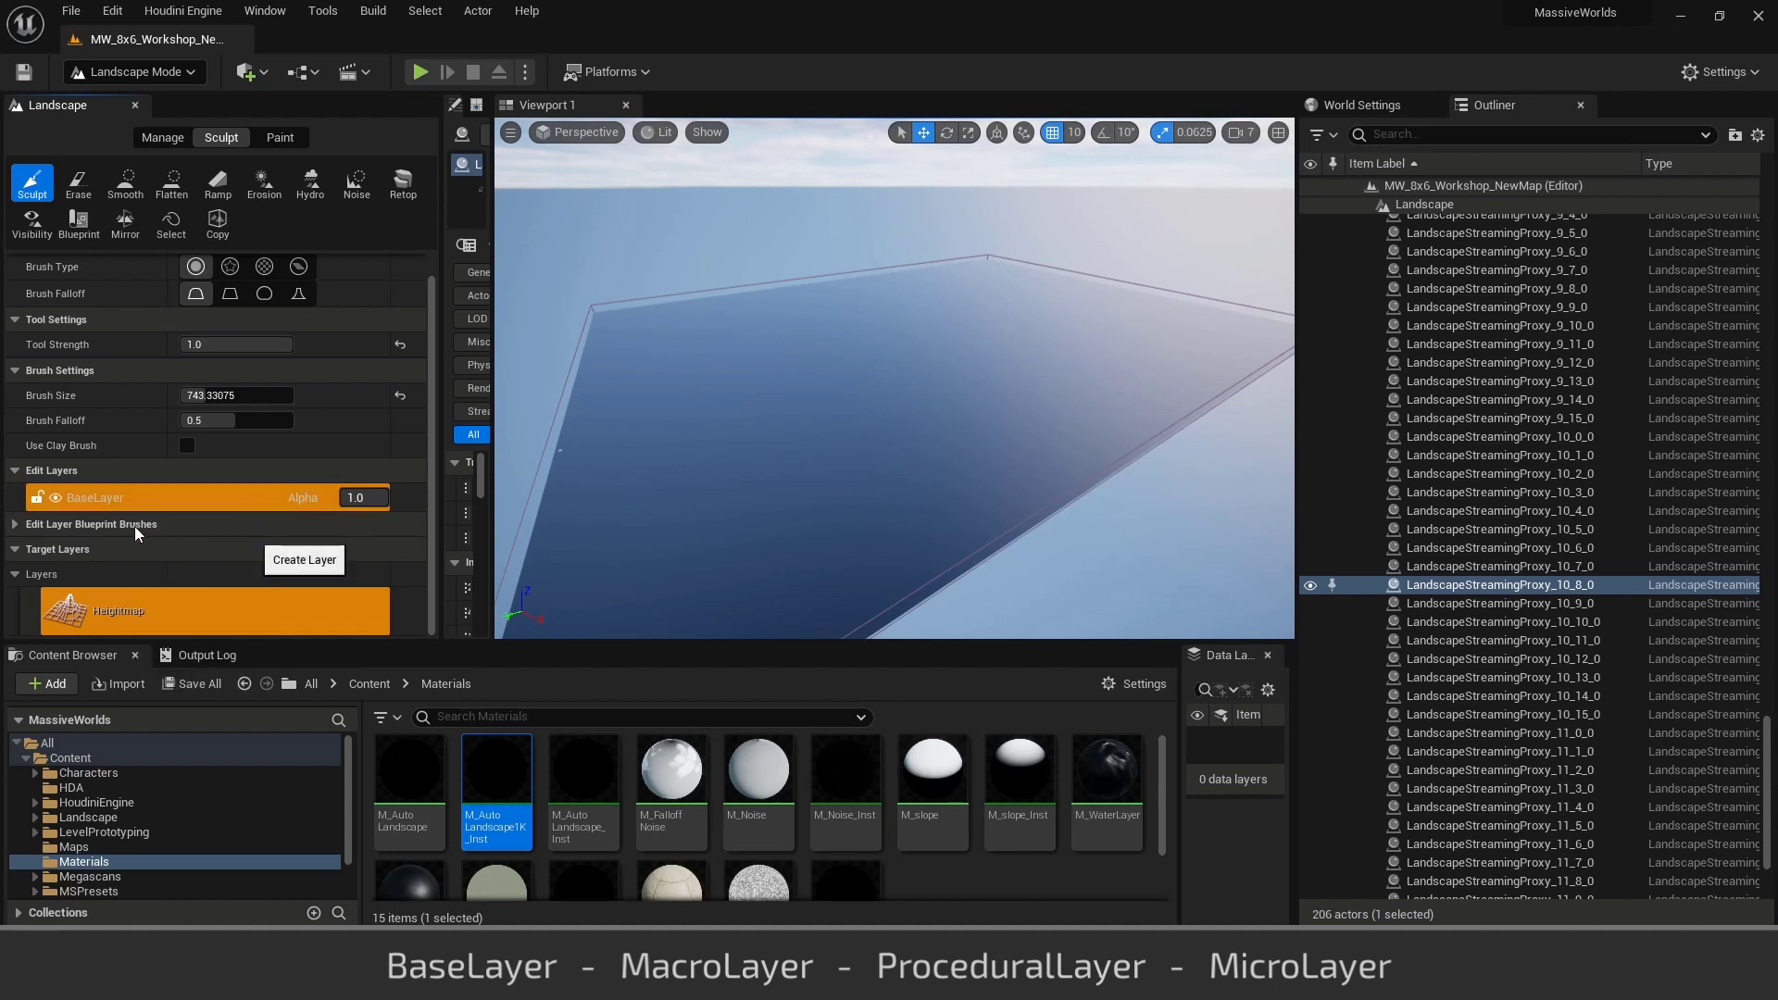
pyautogui.rightClick(81, 500)
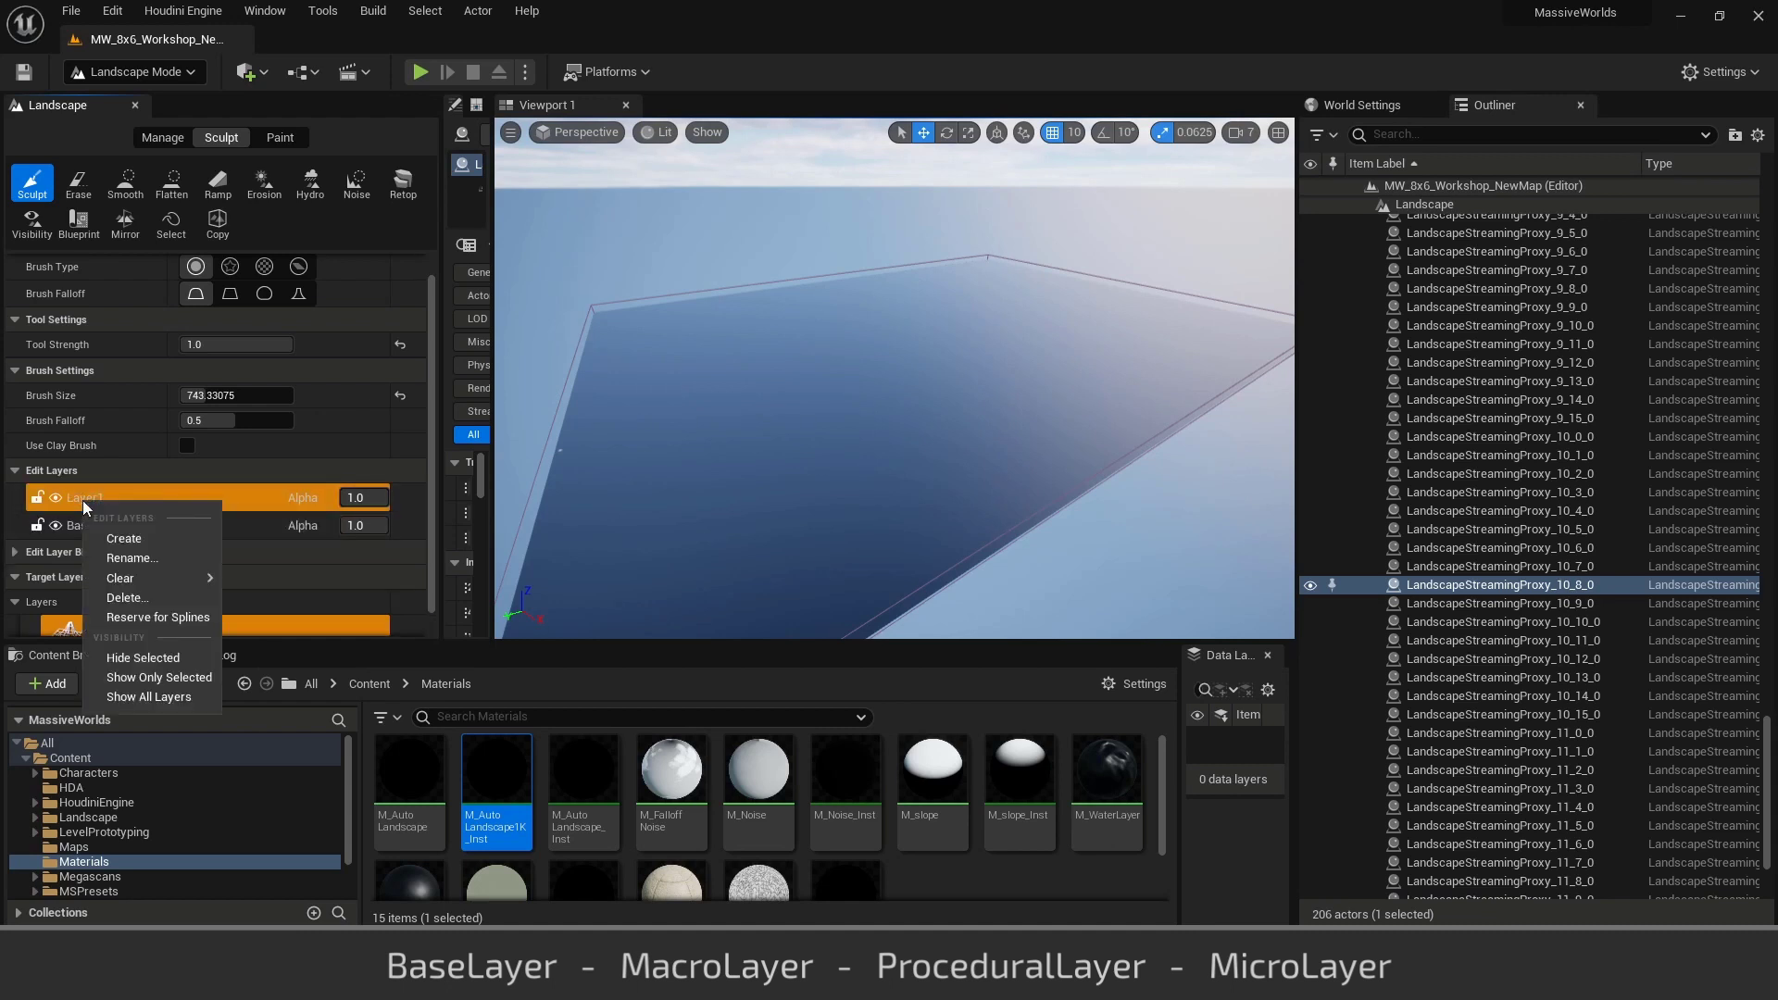
pyautogui.click(135, 562)
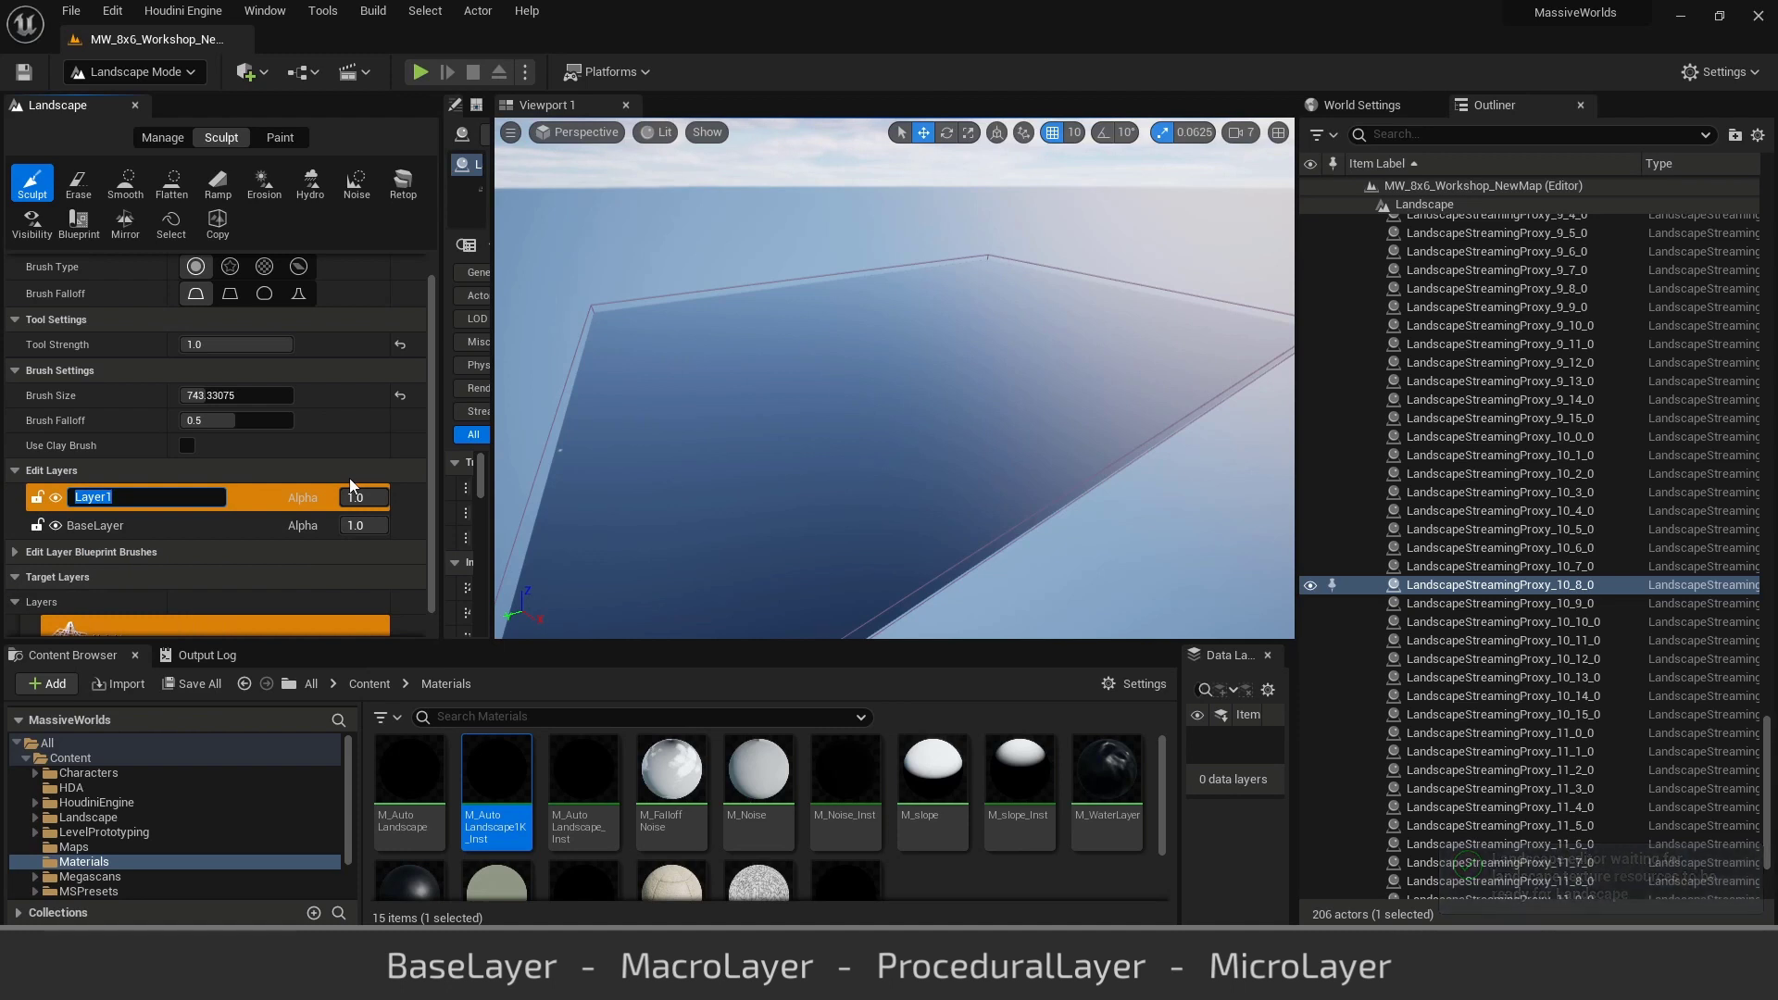
pyautogui.write('MacroLayer')
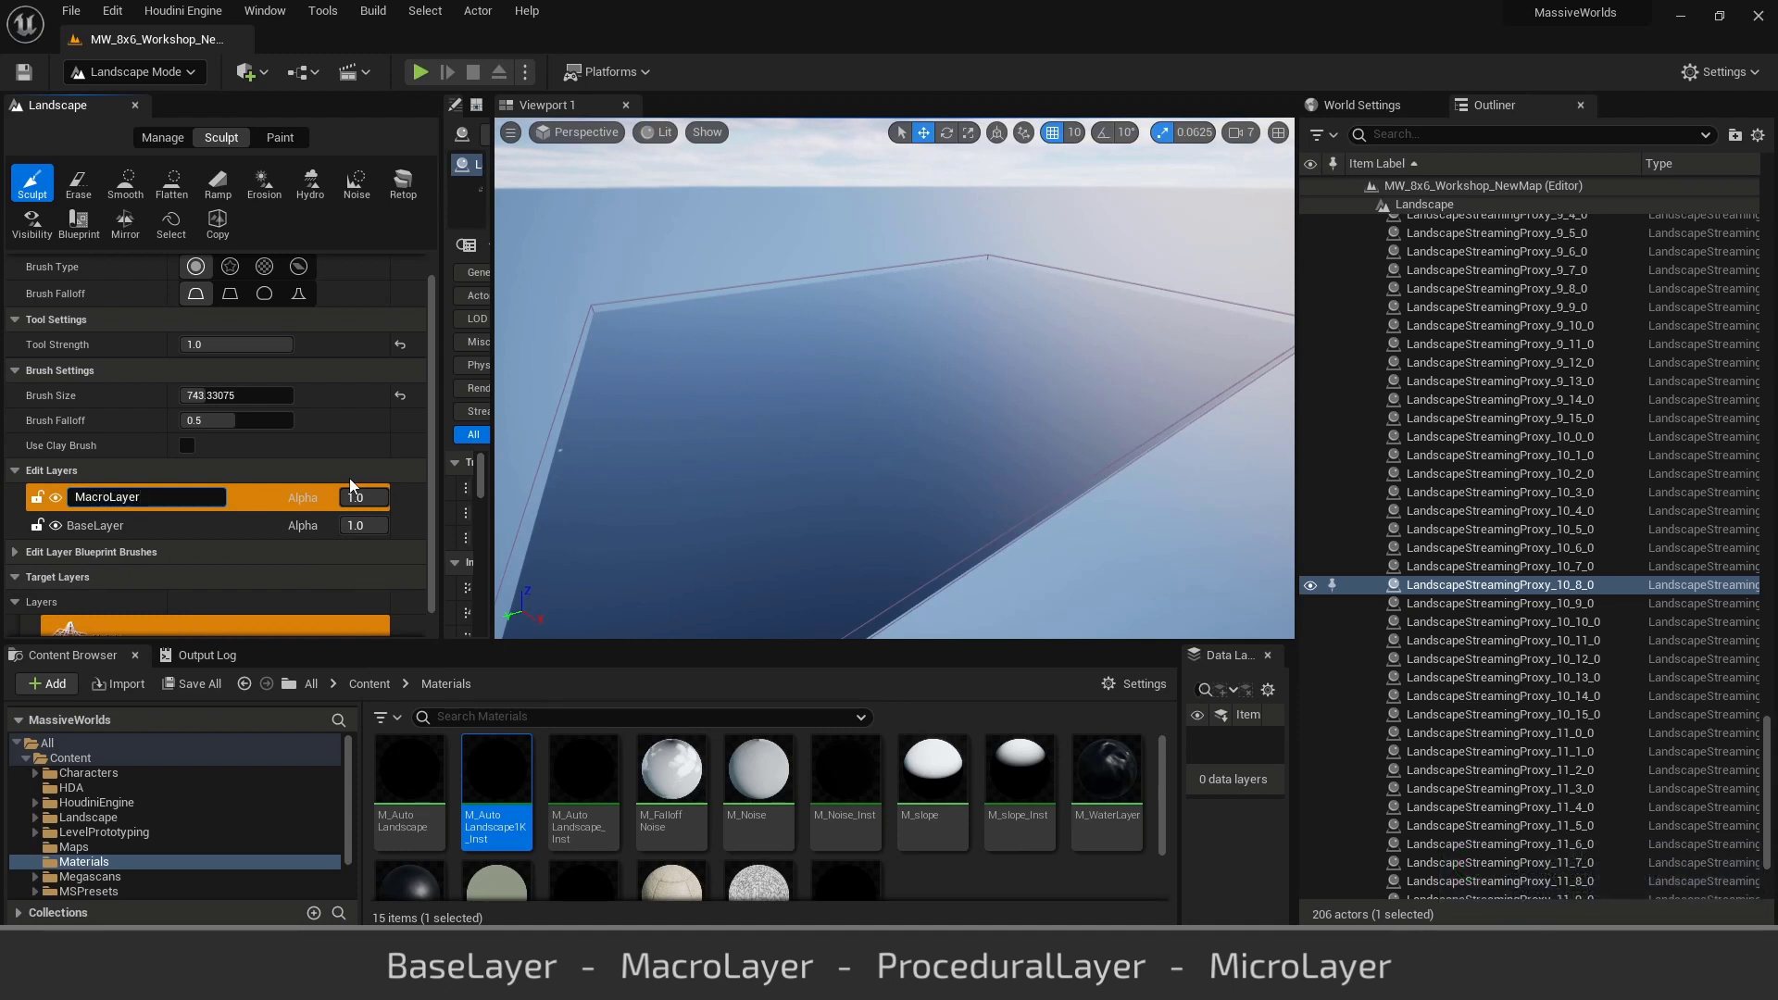
pyautogui.press('Return')
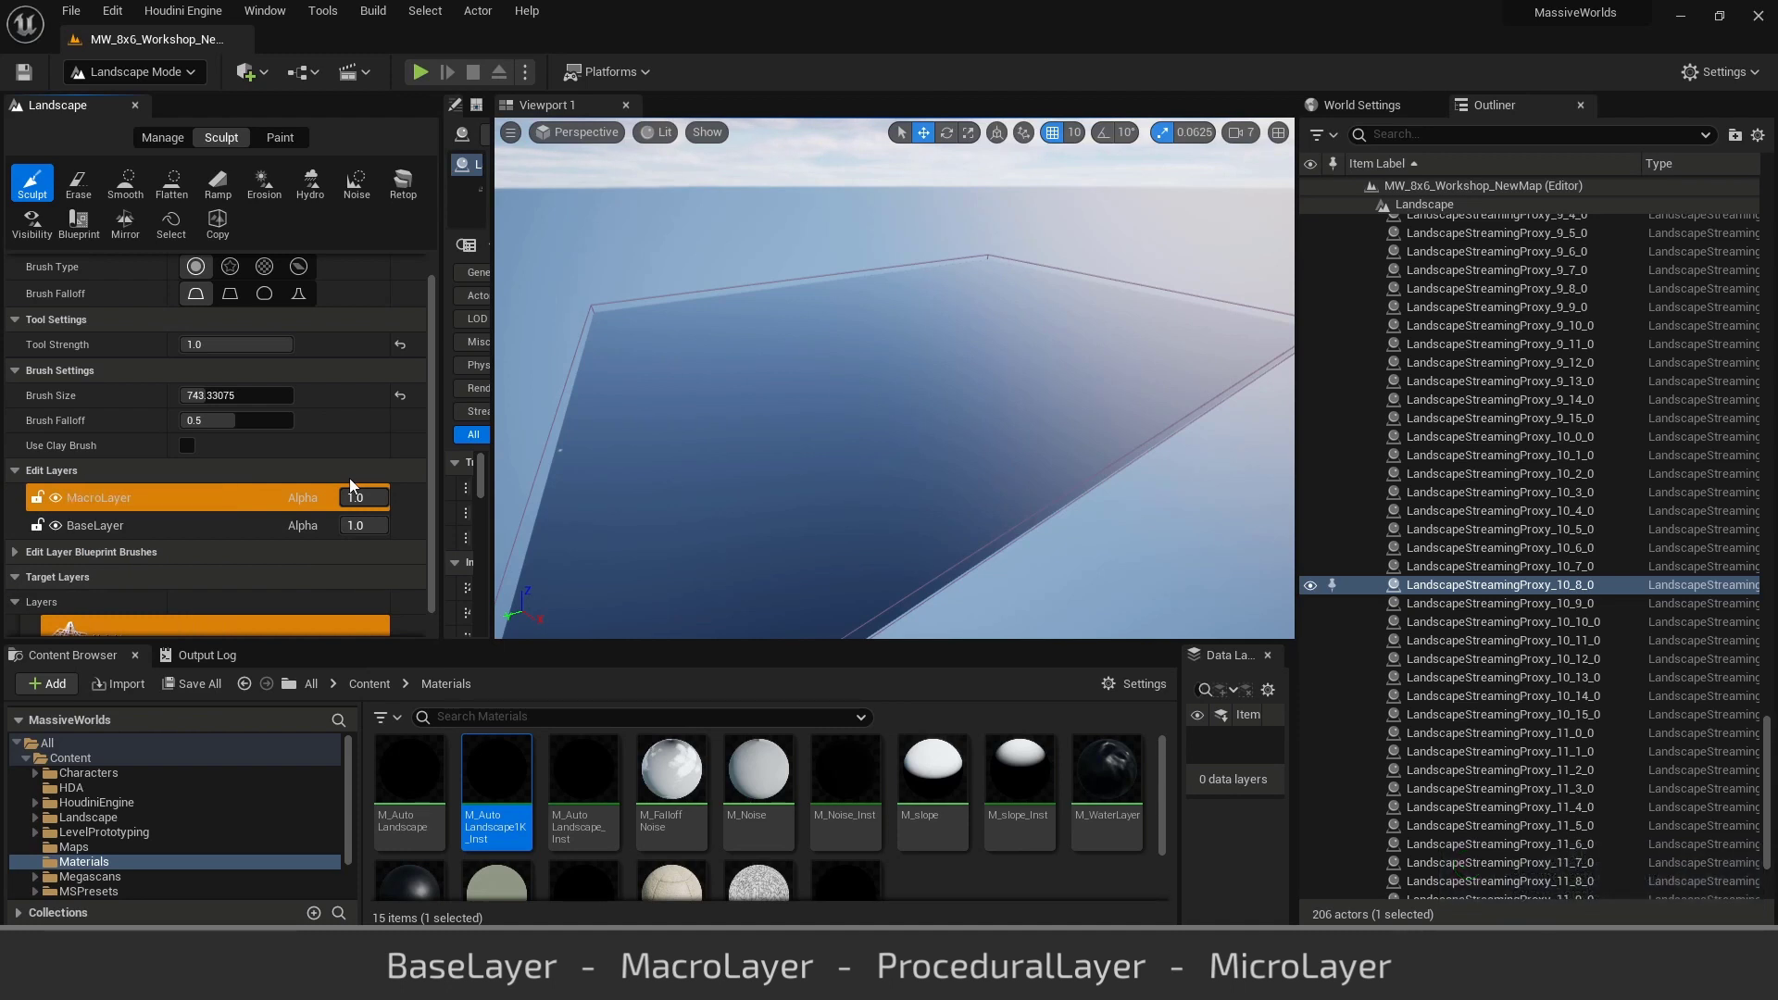
# Create a third edit layer above MacroLayer and name it ProceduralLayer
pyautogui.rightClick(142, 494)
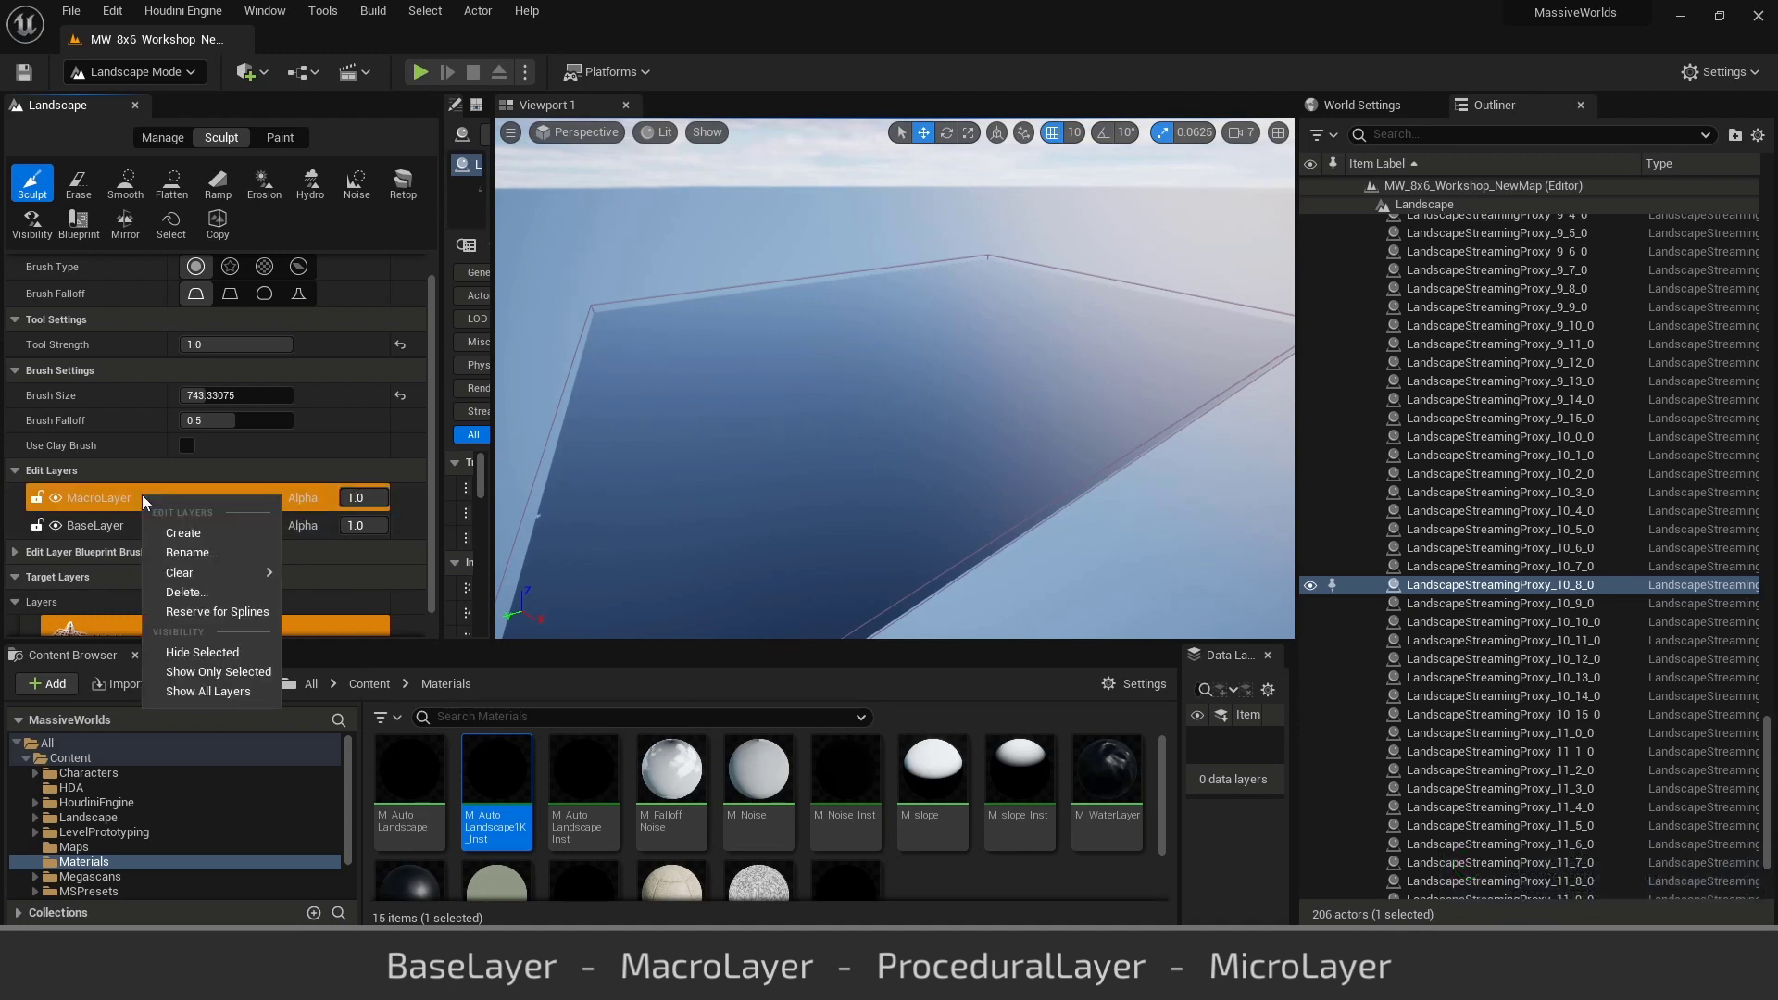
pyautogui.click(182, 535)
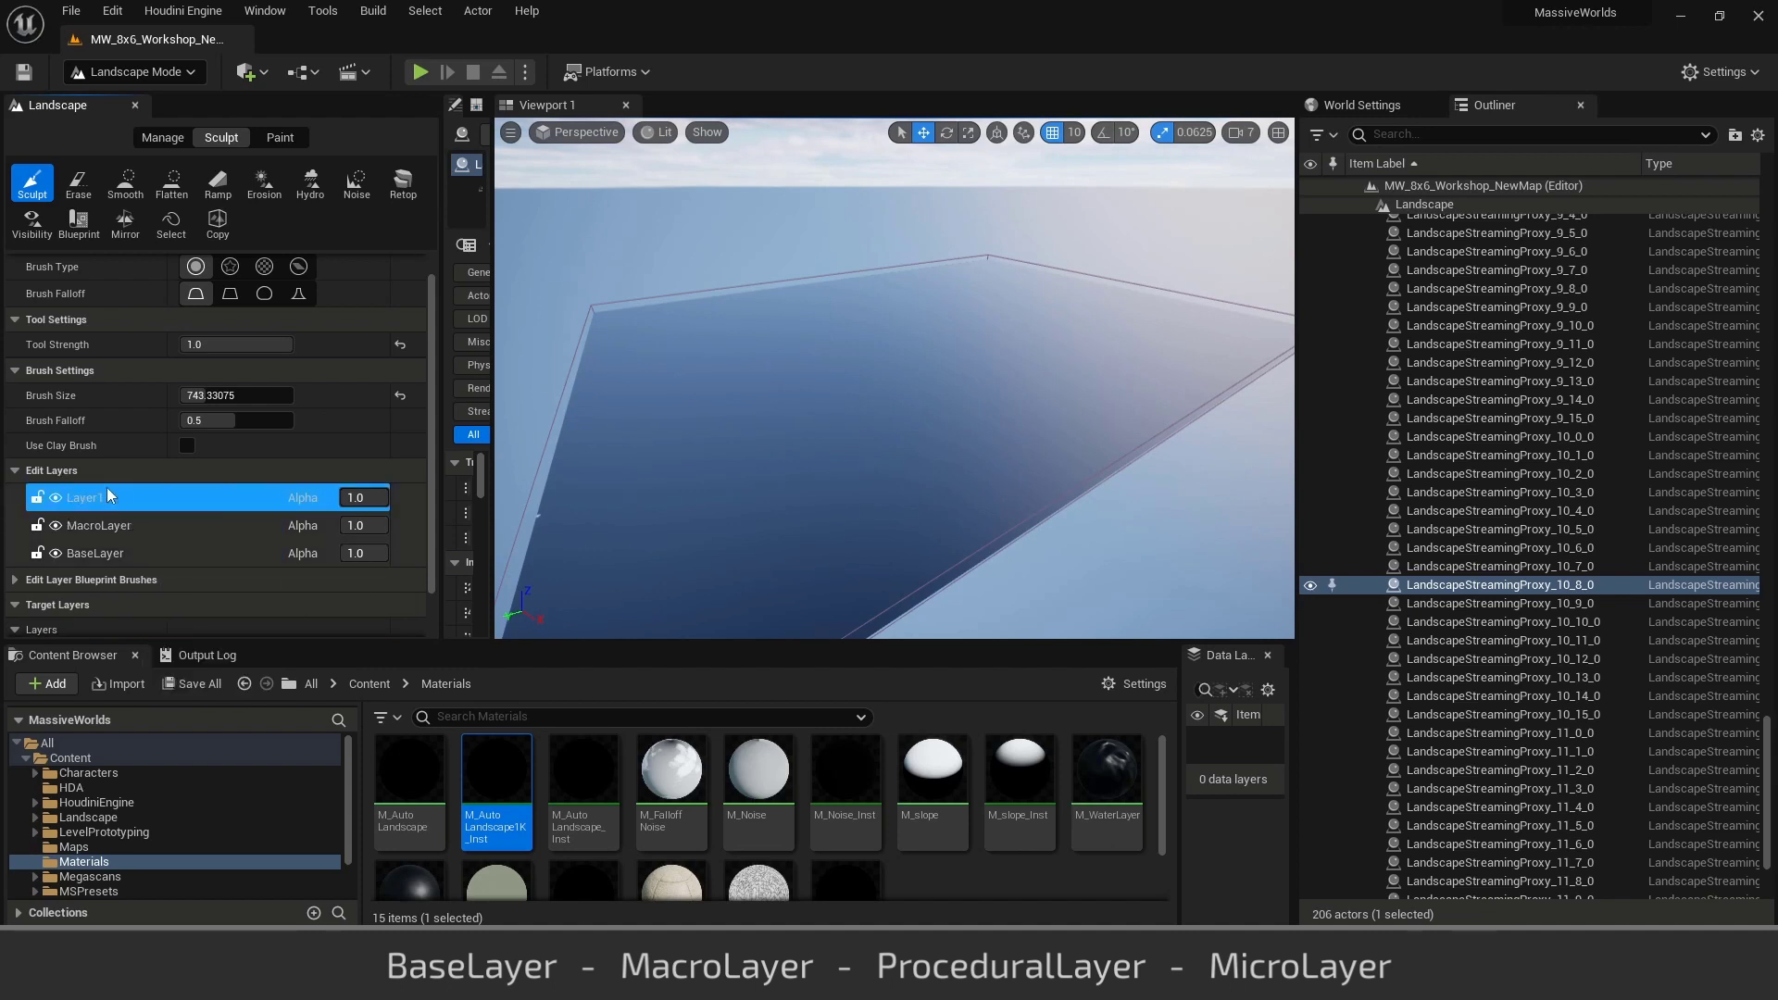
pyautogui.rightClick(97, 492)
pyautogui.click(160, 550)
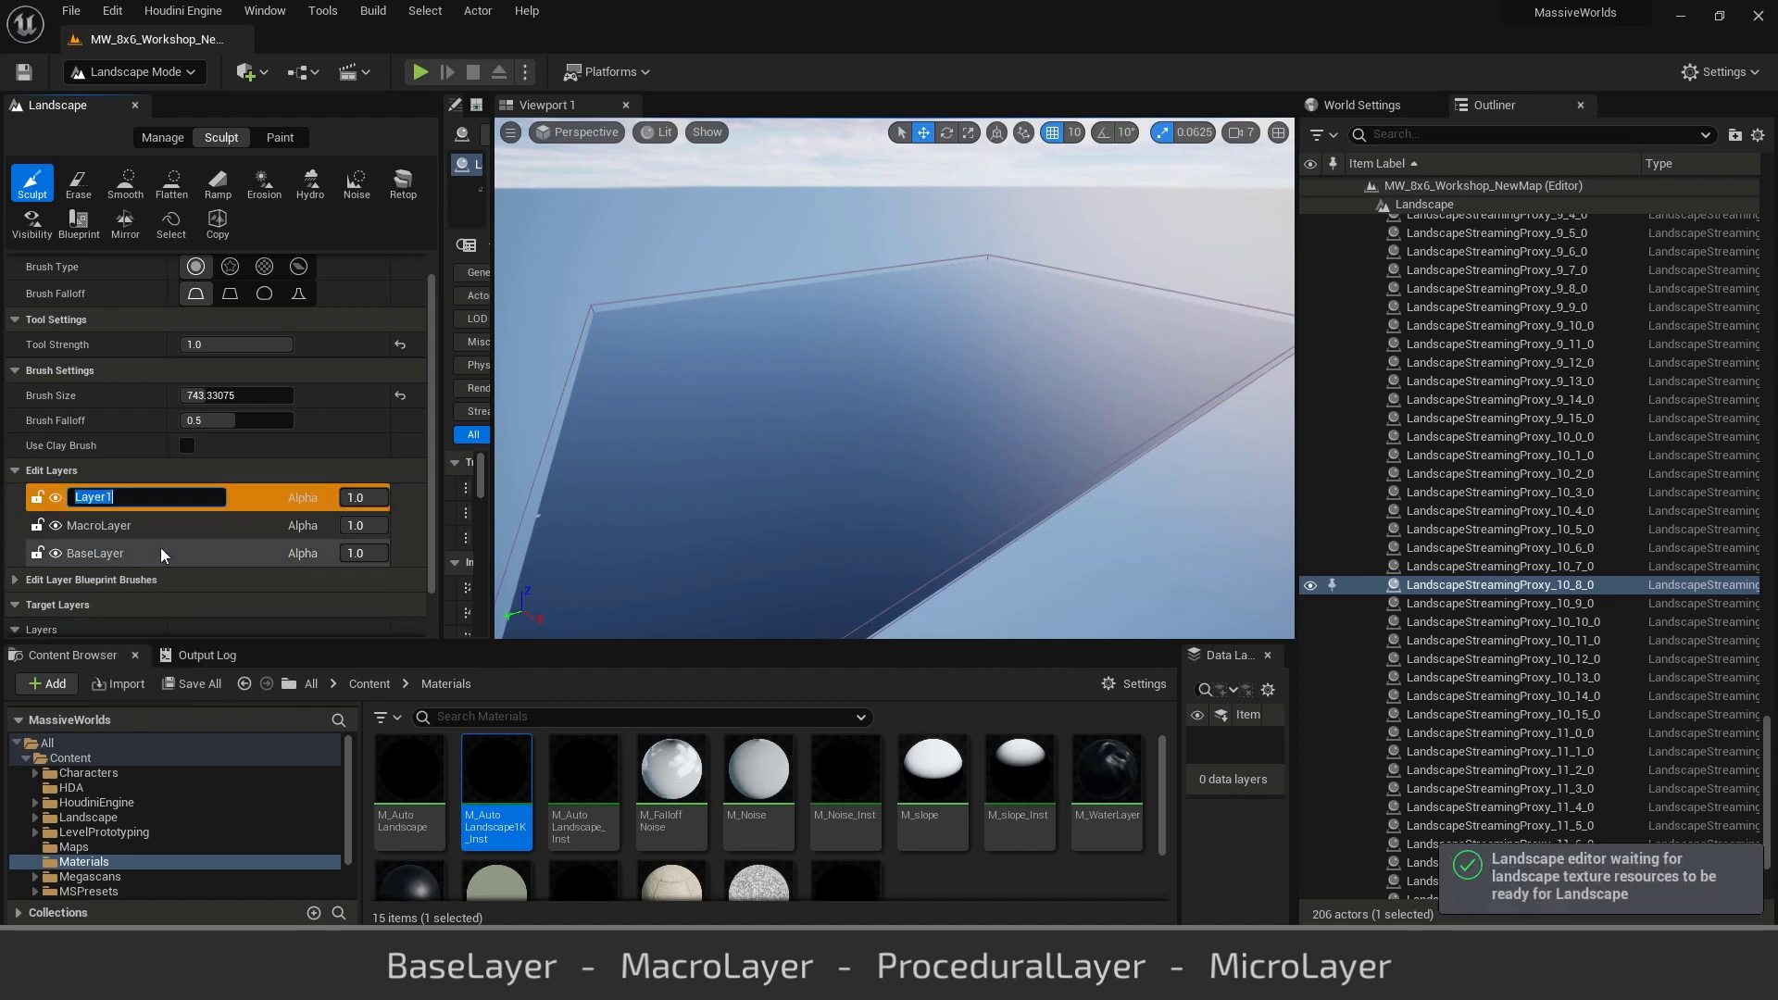
pyautogui.write('Proce')
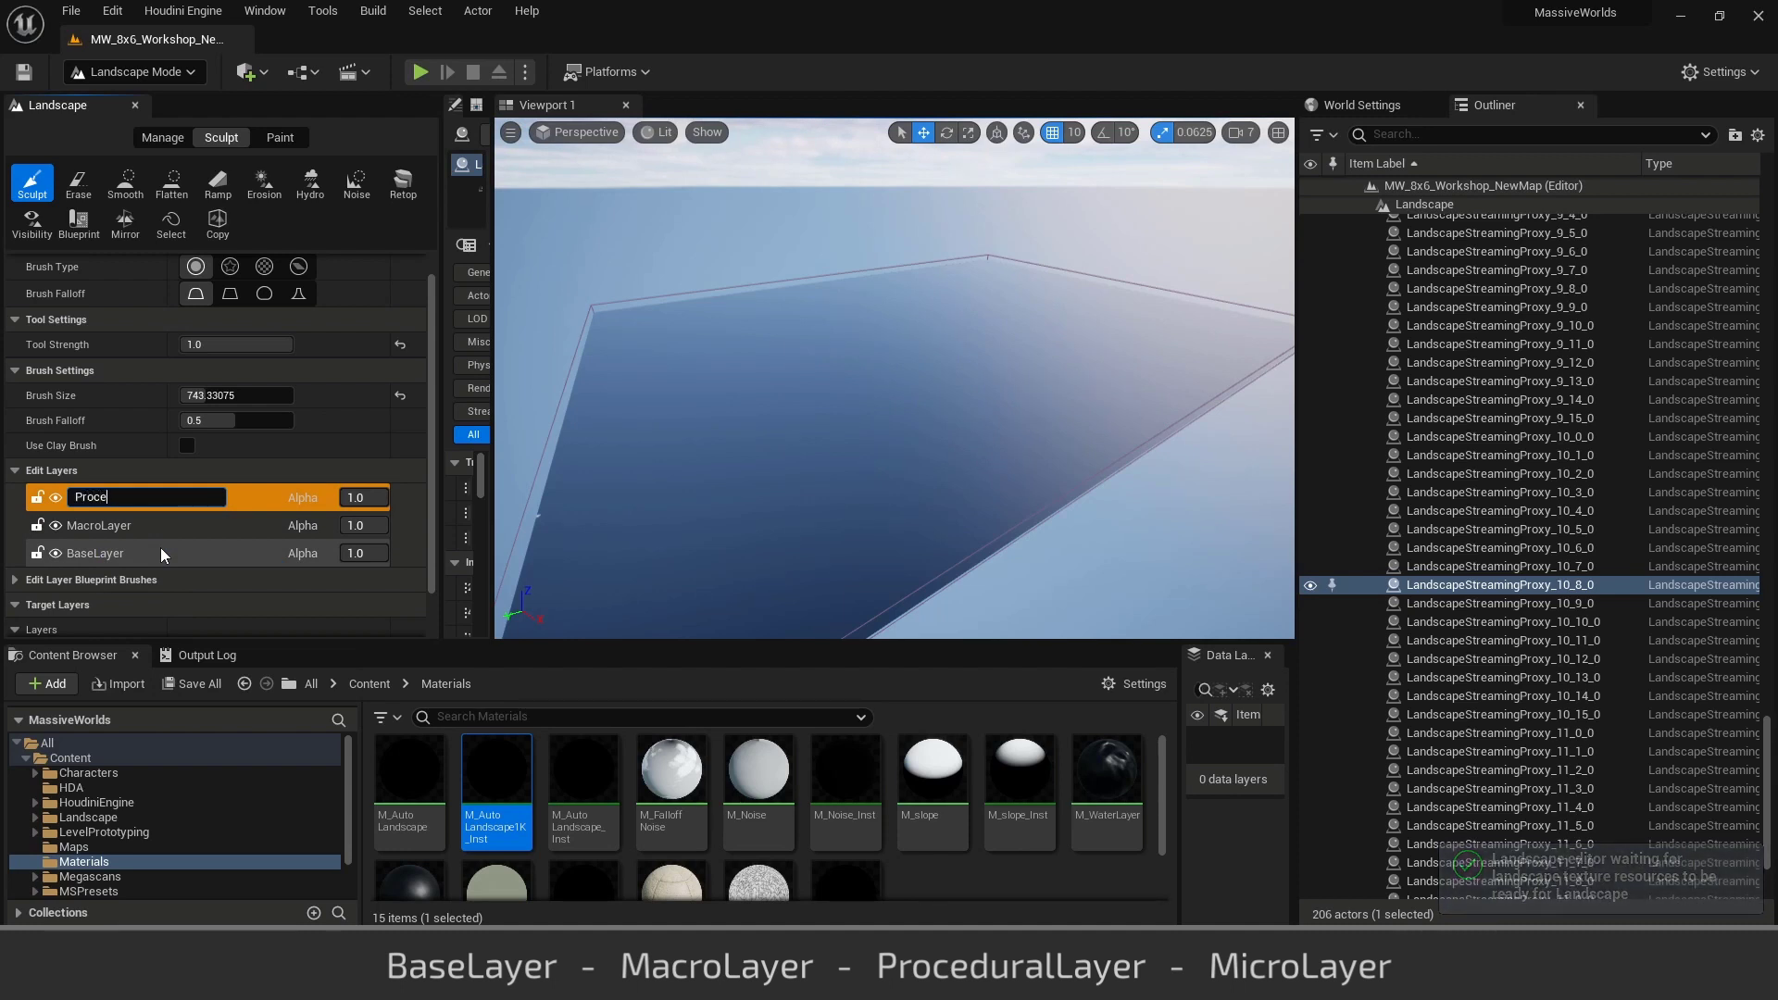
pyautogui.write('duralLayer')
pyautogui.press('Return')
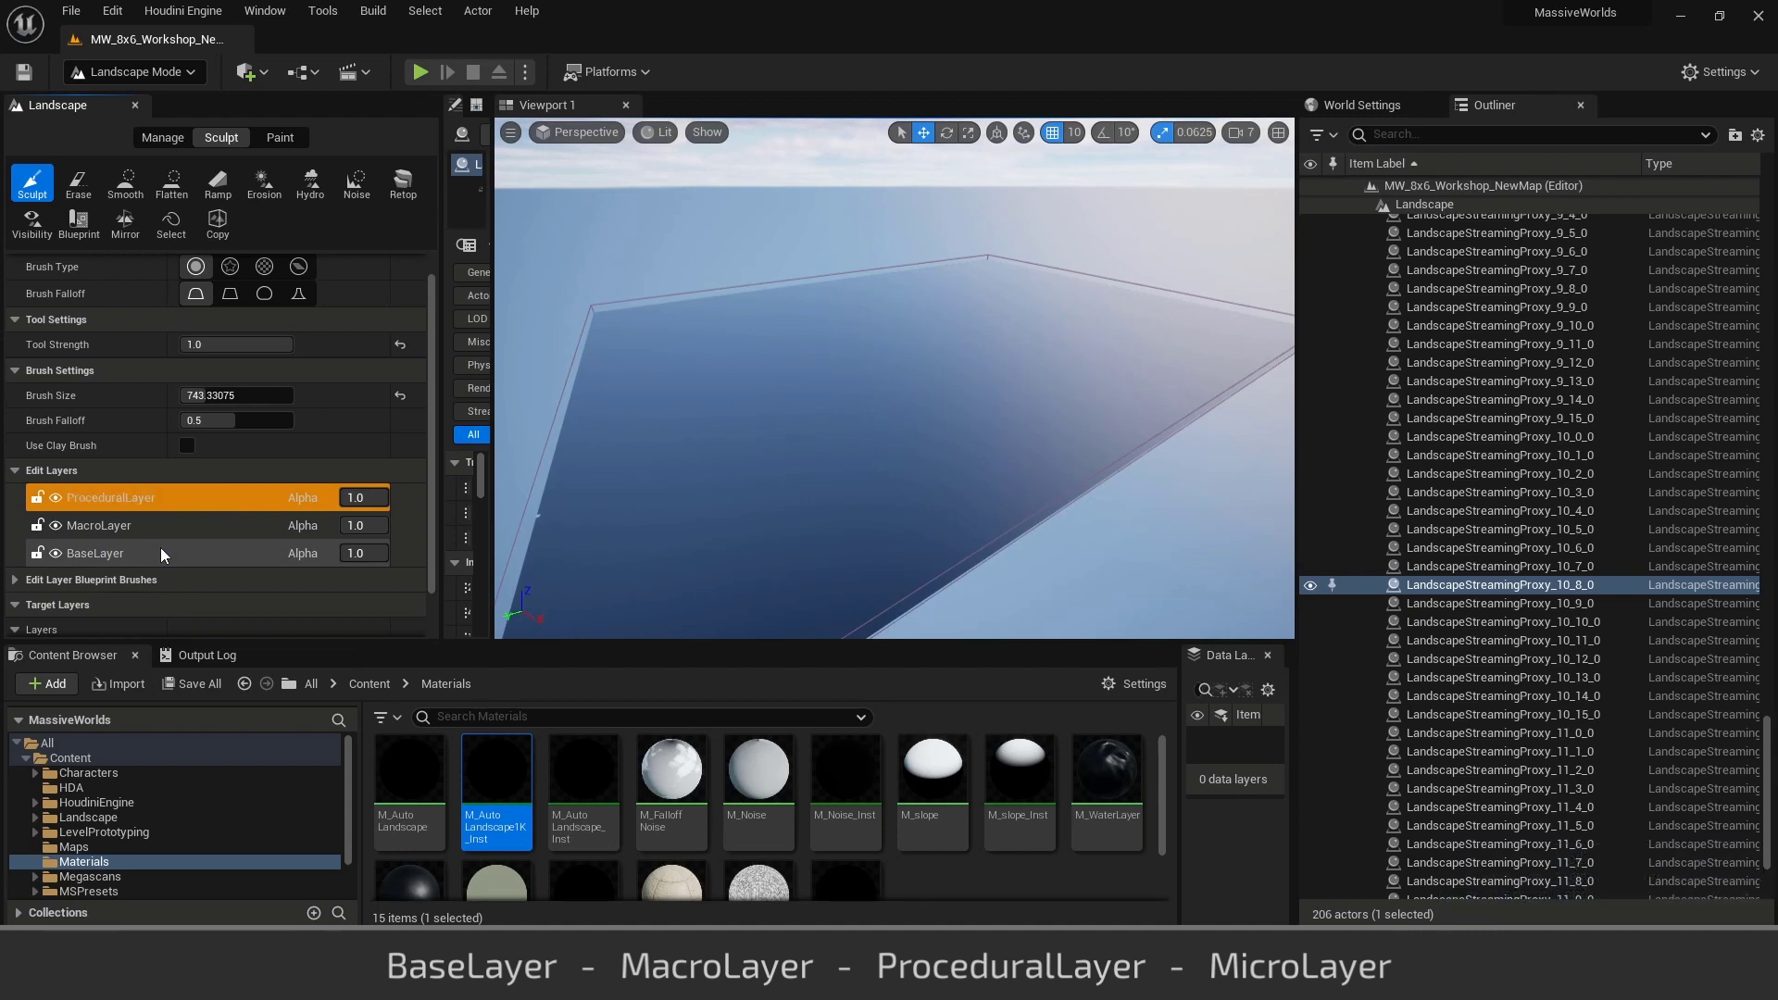
# Create a fourth edit layer above ProceduralLayer and name it MicroLayer
pyautogui.rightClick(159, 498)
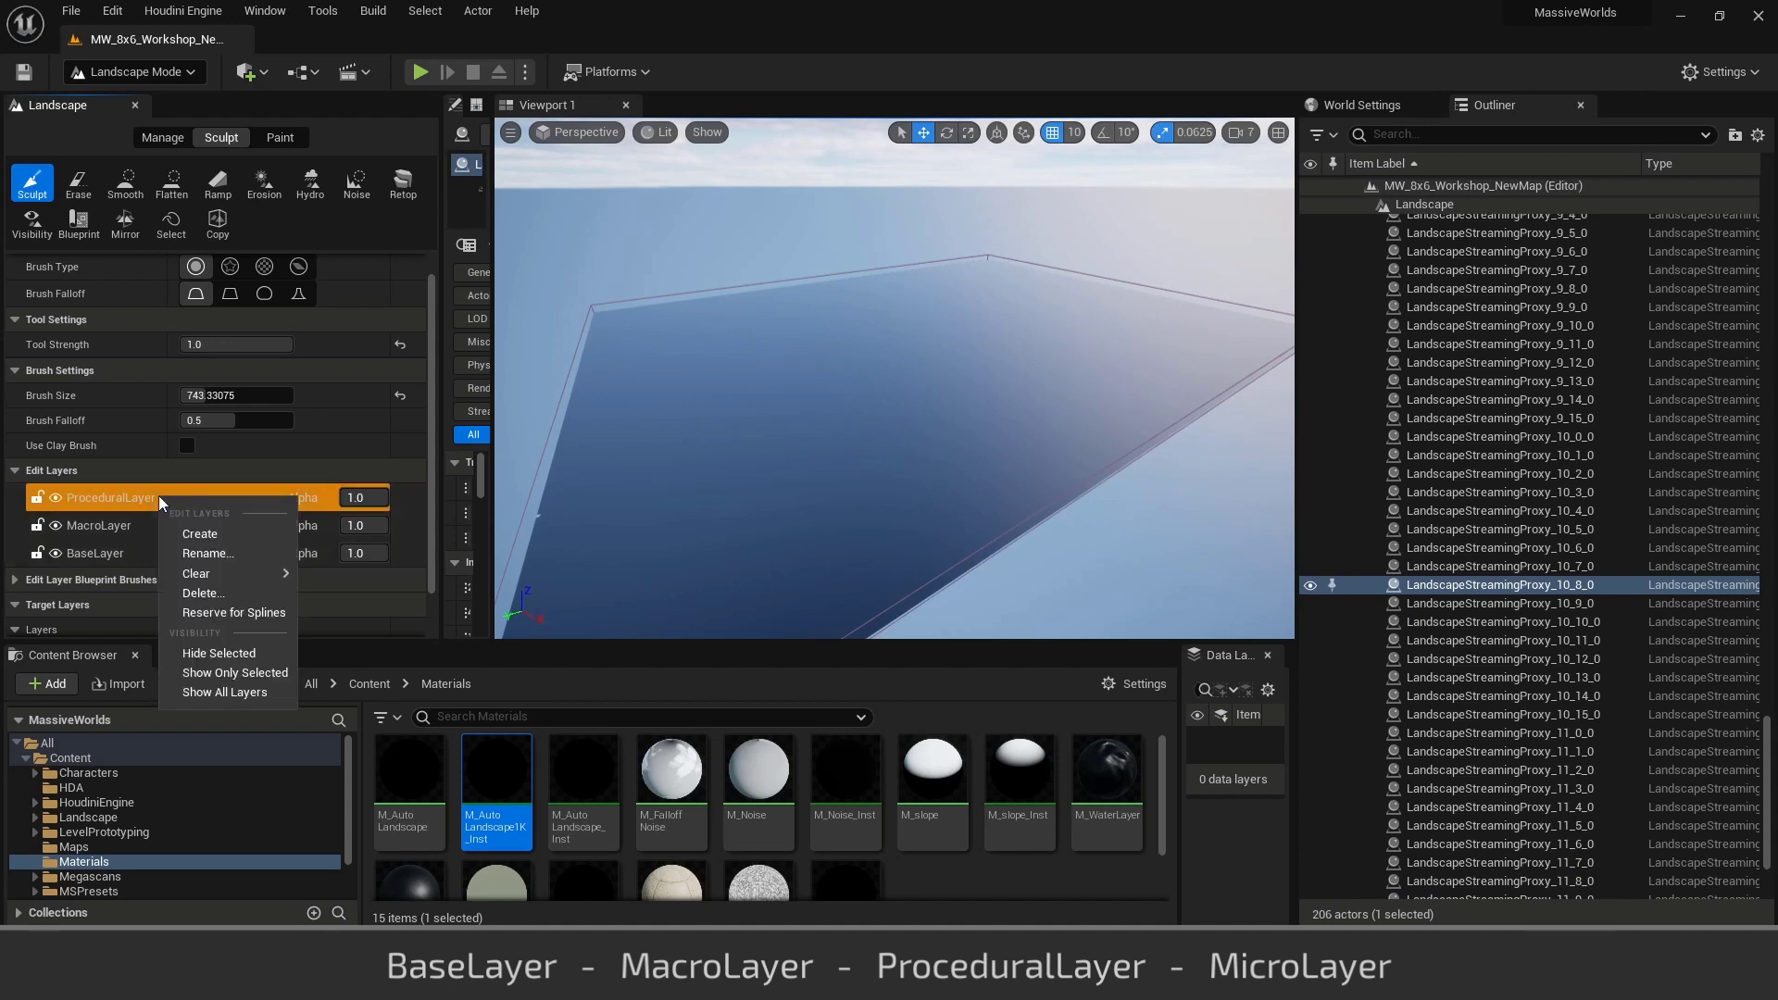
pyautogui.click(202, 533)
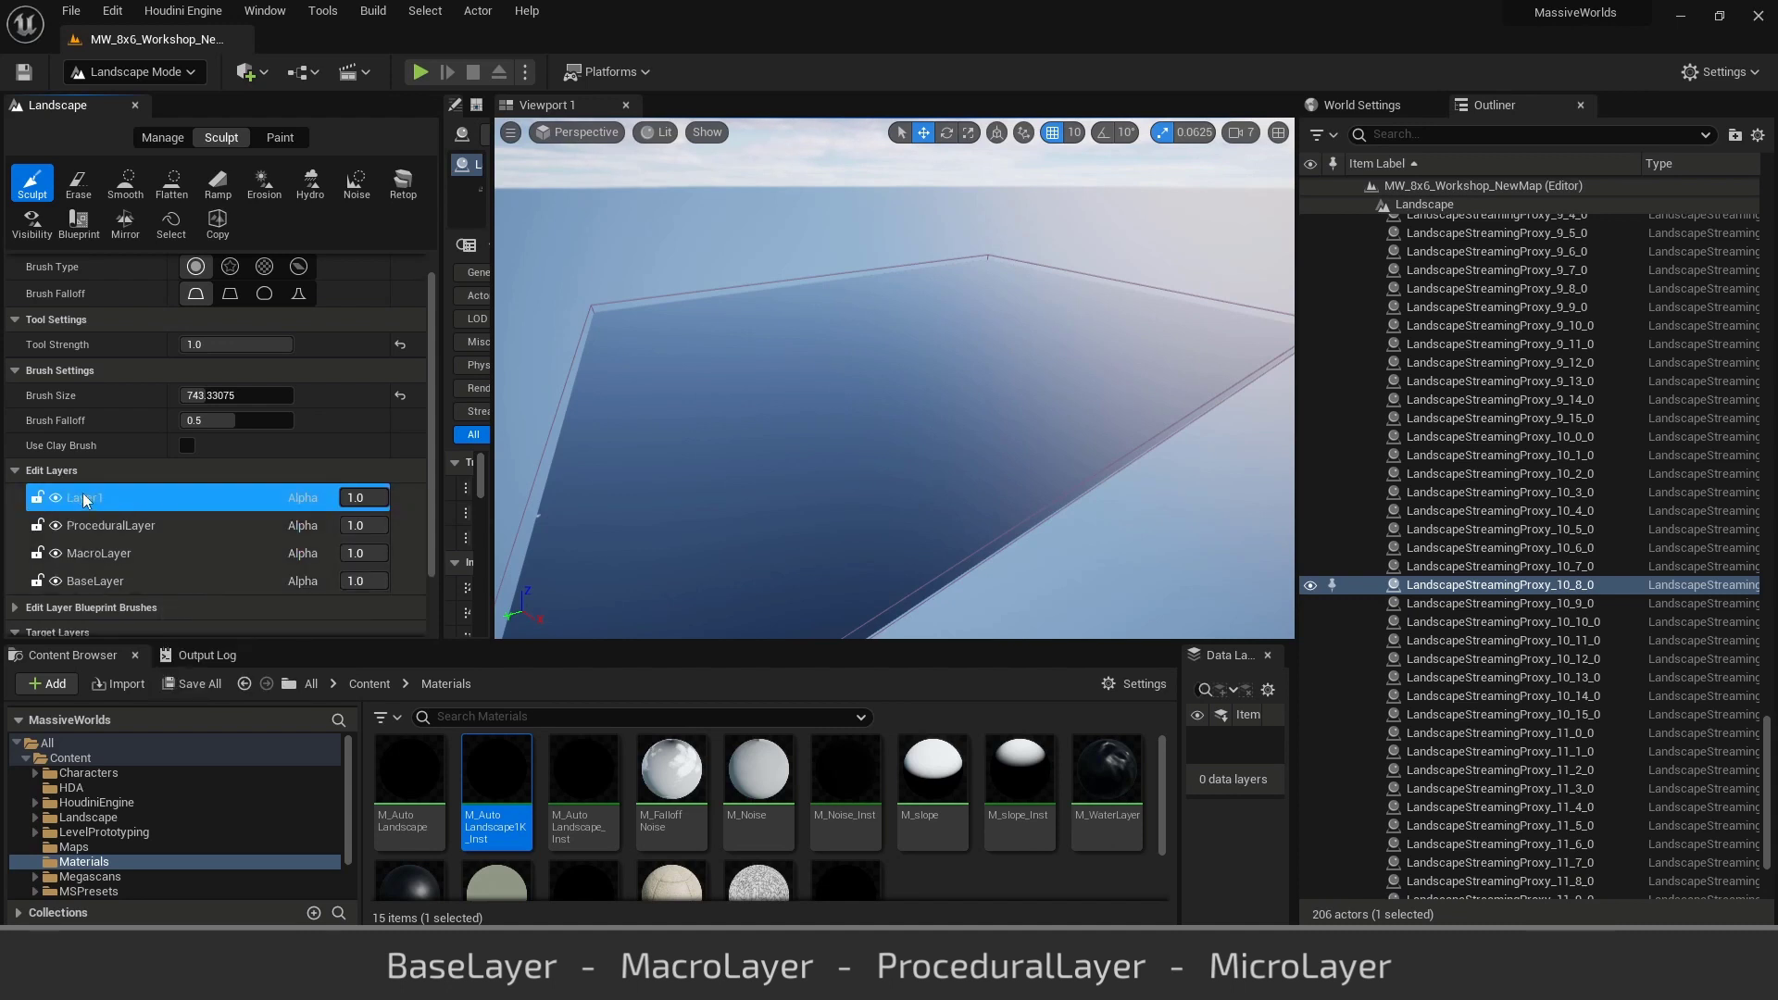
pyautogui.rightClick(92, 500)
pyautogui.click(175, 554)
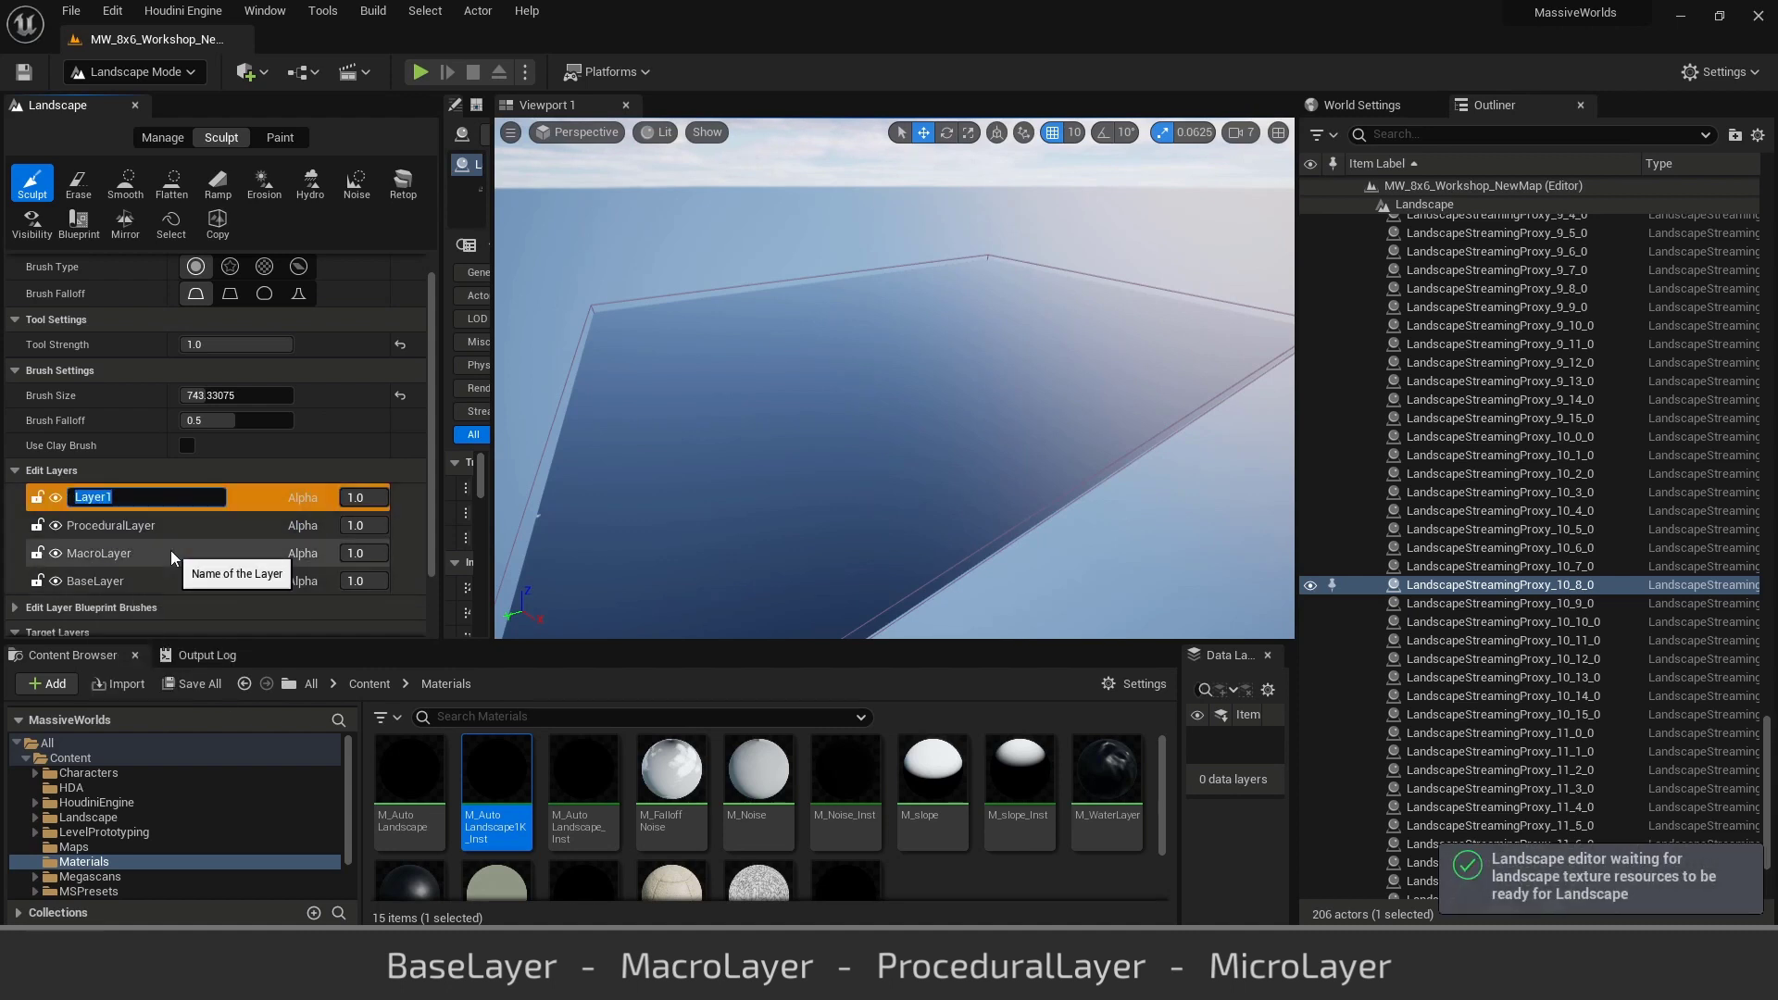
pyautogui.write('MicroLayer')
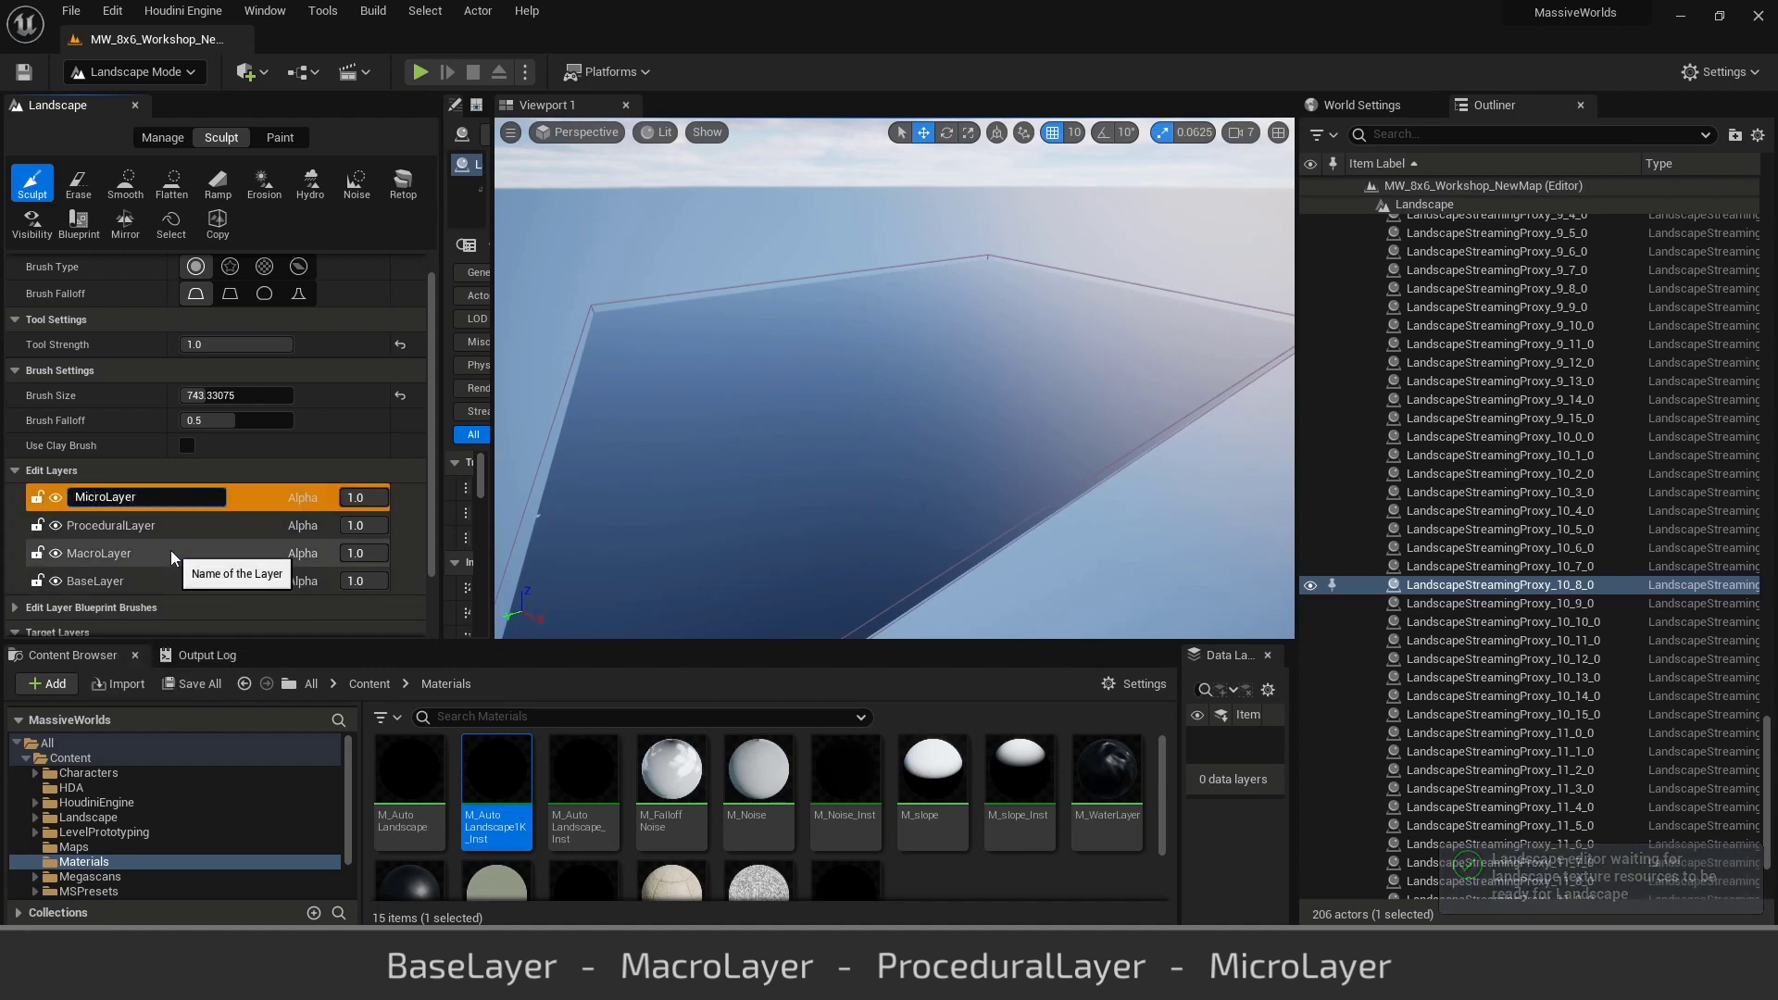
pyautogui.press('Return')
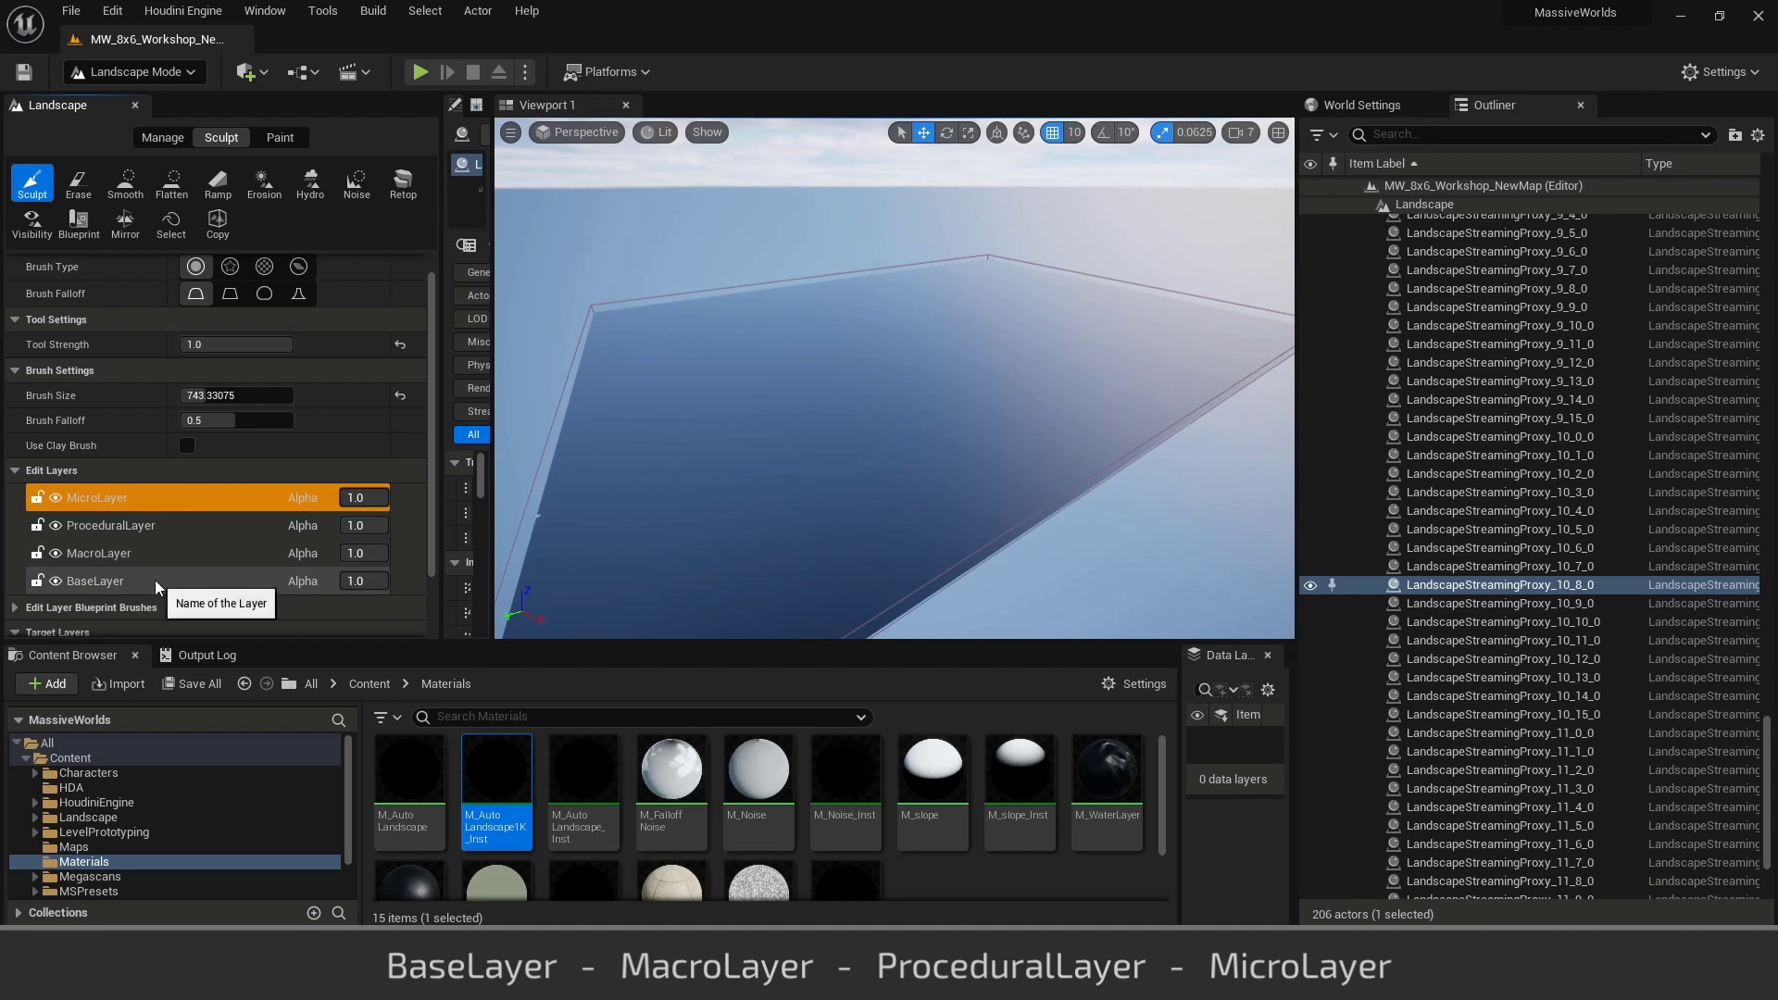
# Try out layer locking on BaseLayer and on all four edit layers, unlocking each of them again
pyautogui.click(154, 580)
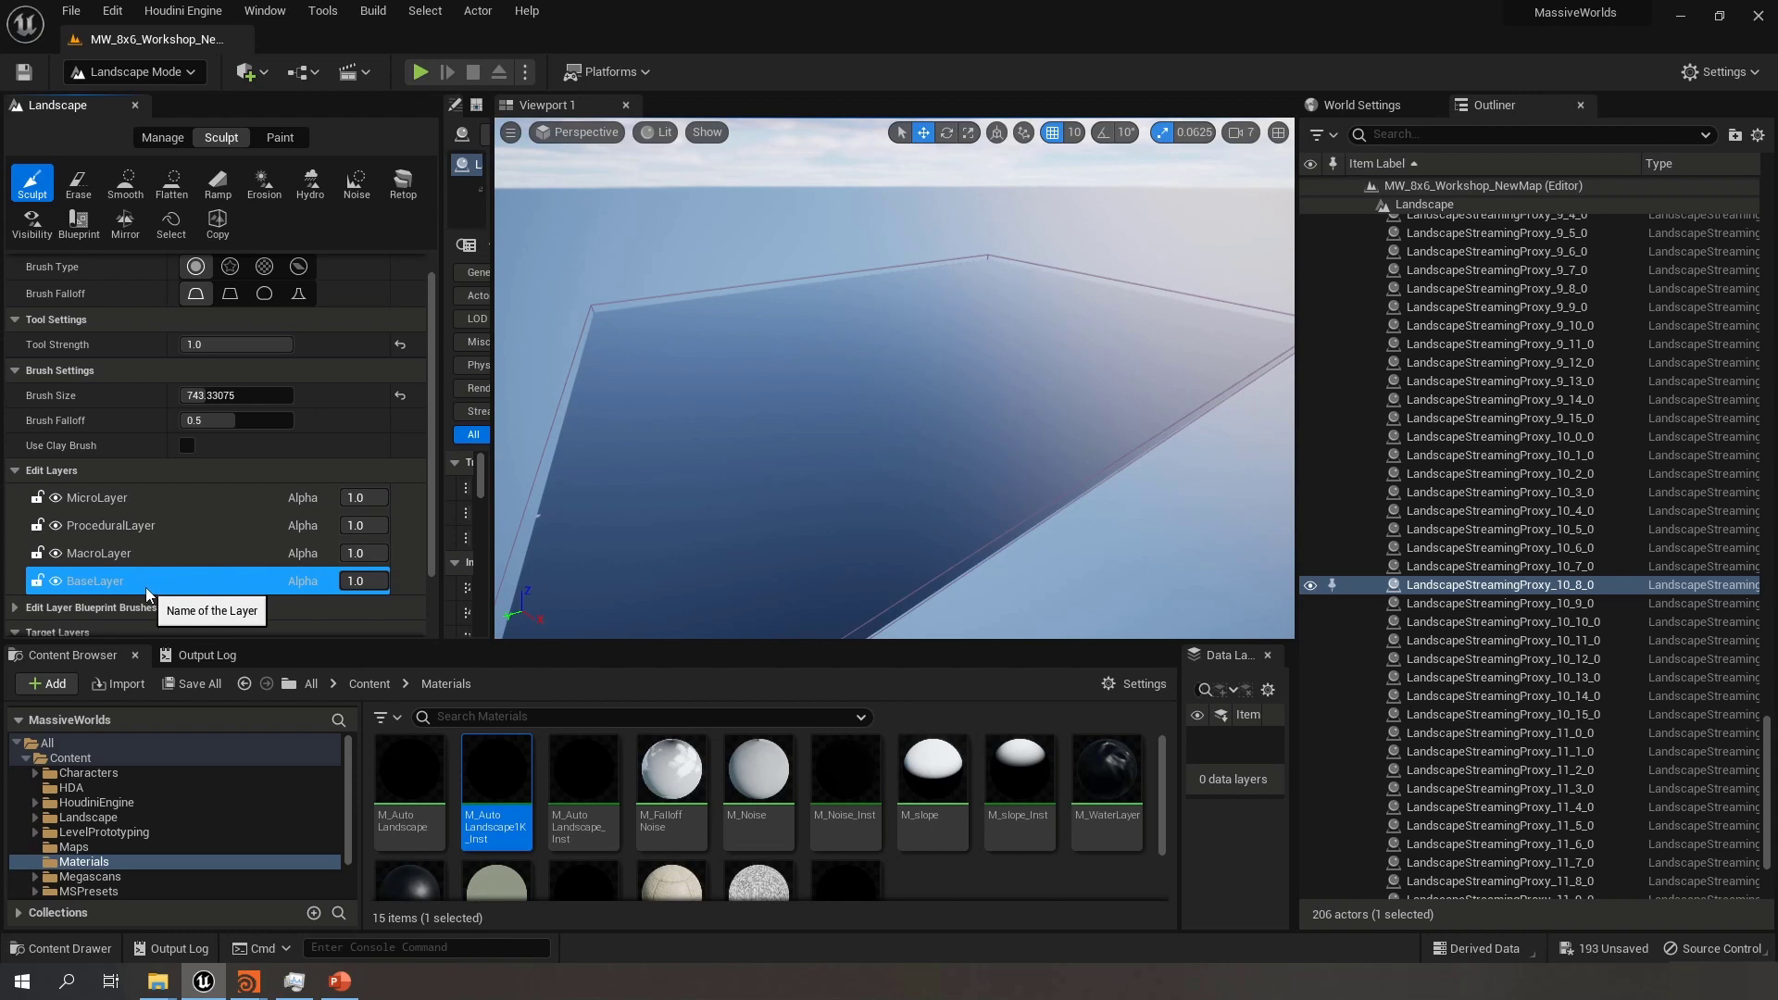
pyautogui.click(37, 582)
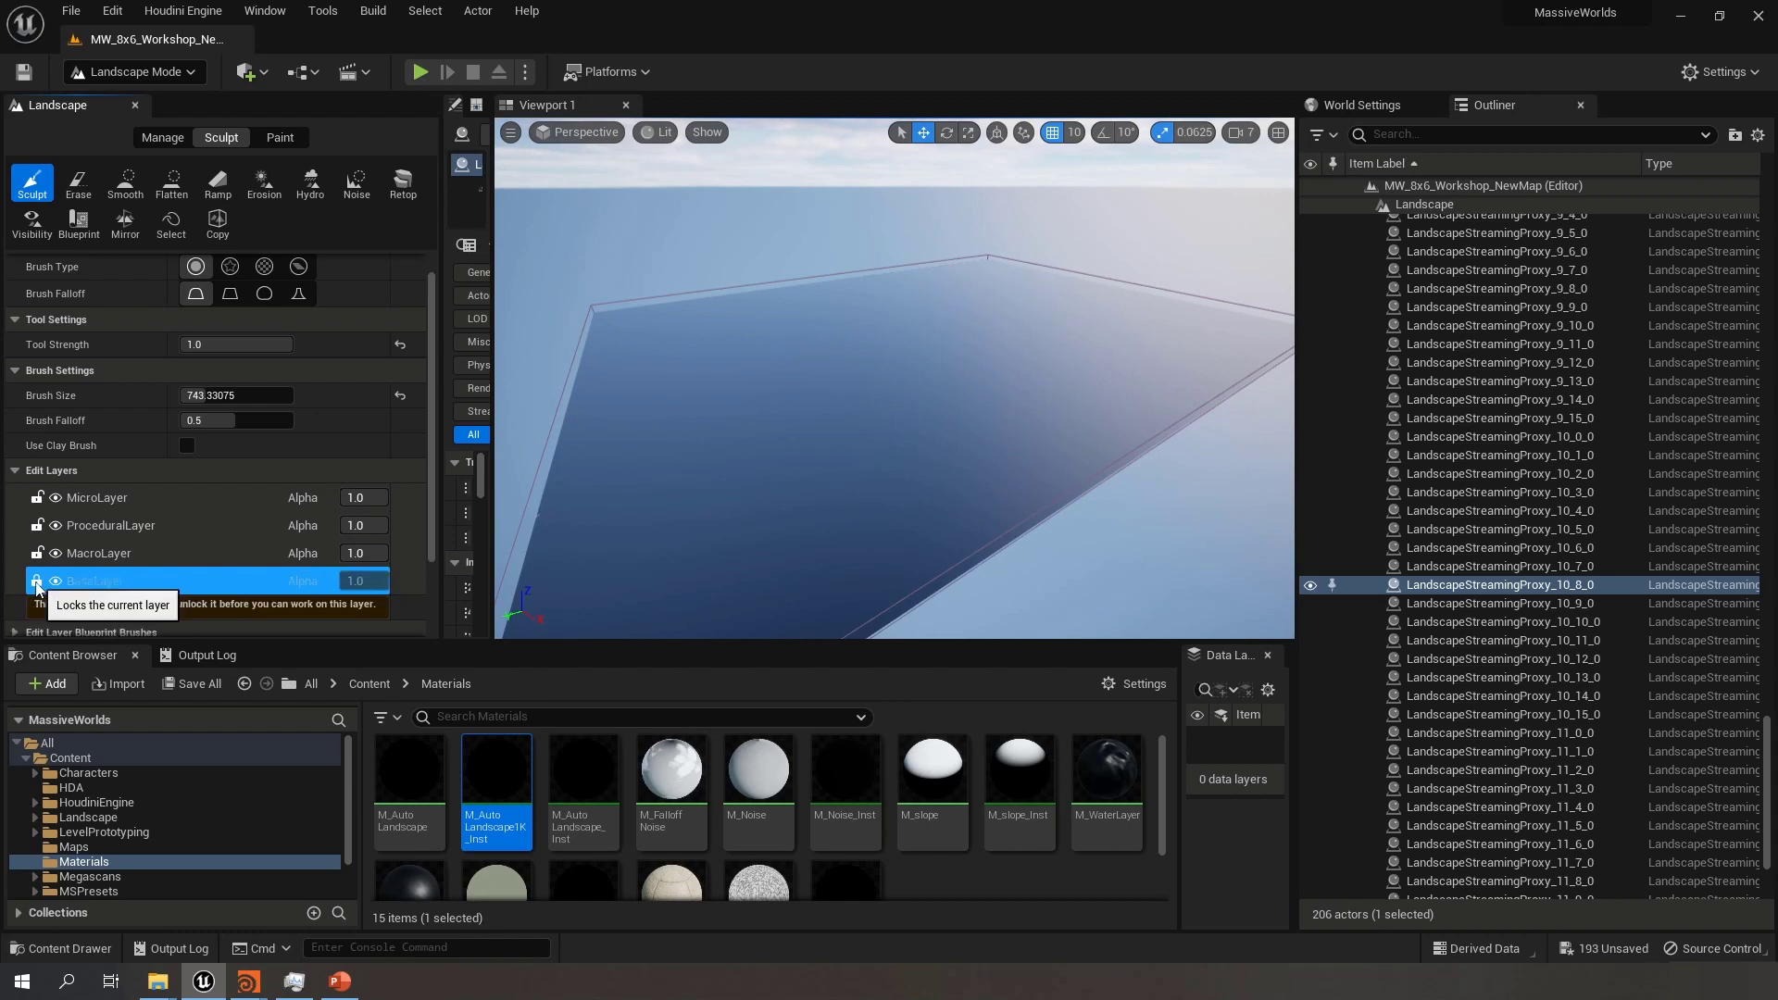
pyautogui.click(37, 581)
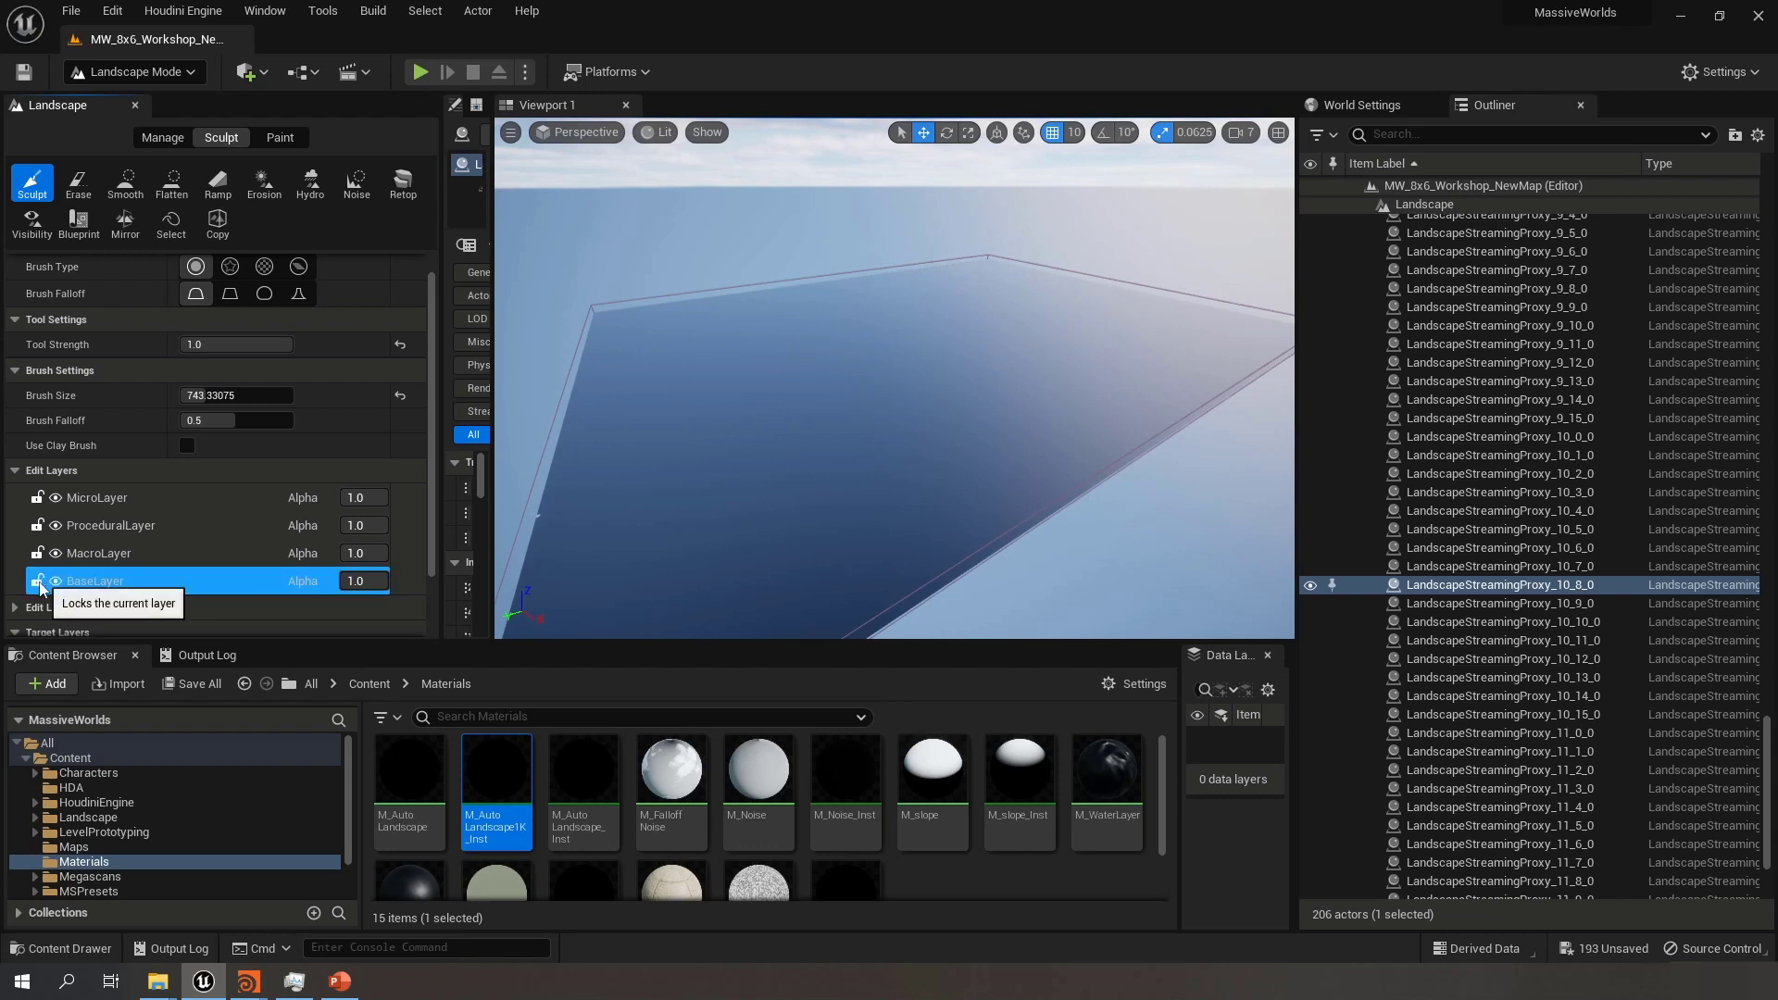
pyautogui.click(37, 582)
pyautogui.click(37, 554)
pyautogui.click(37, 526)
pyautogui.click(37, 498)
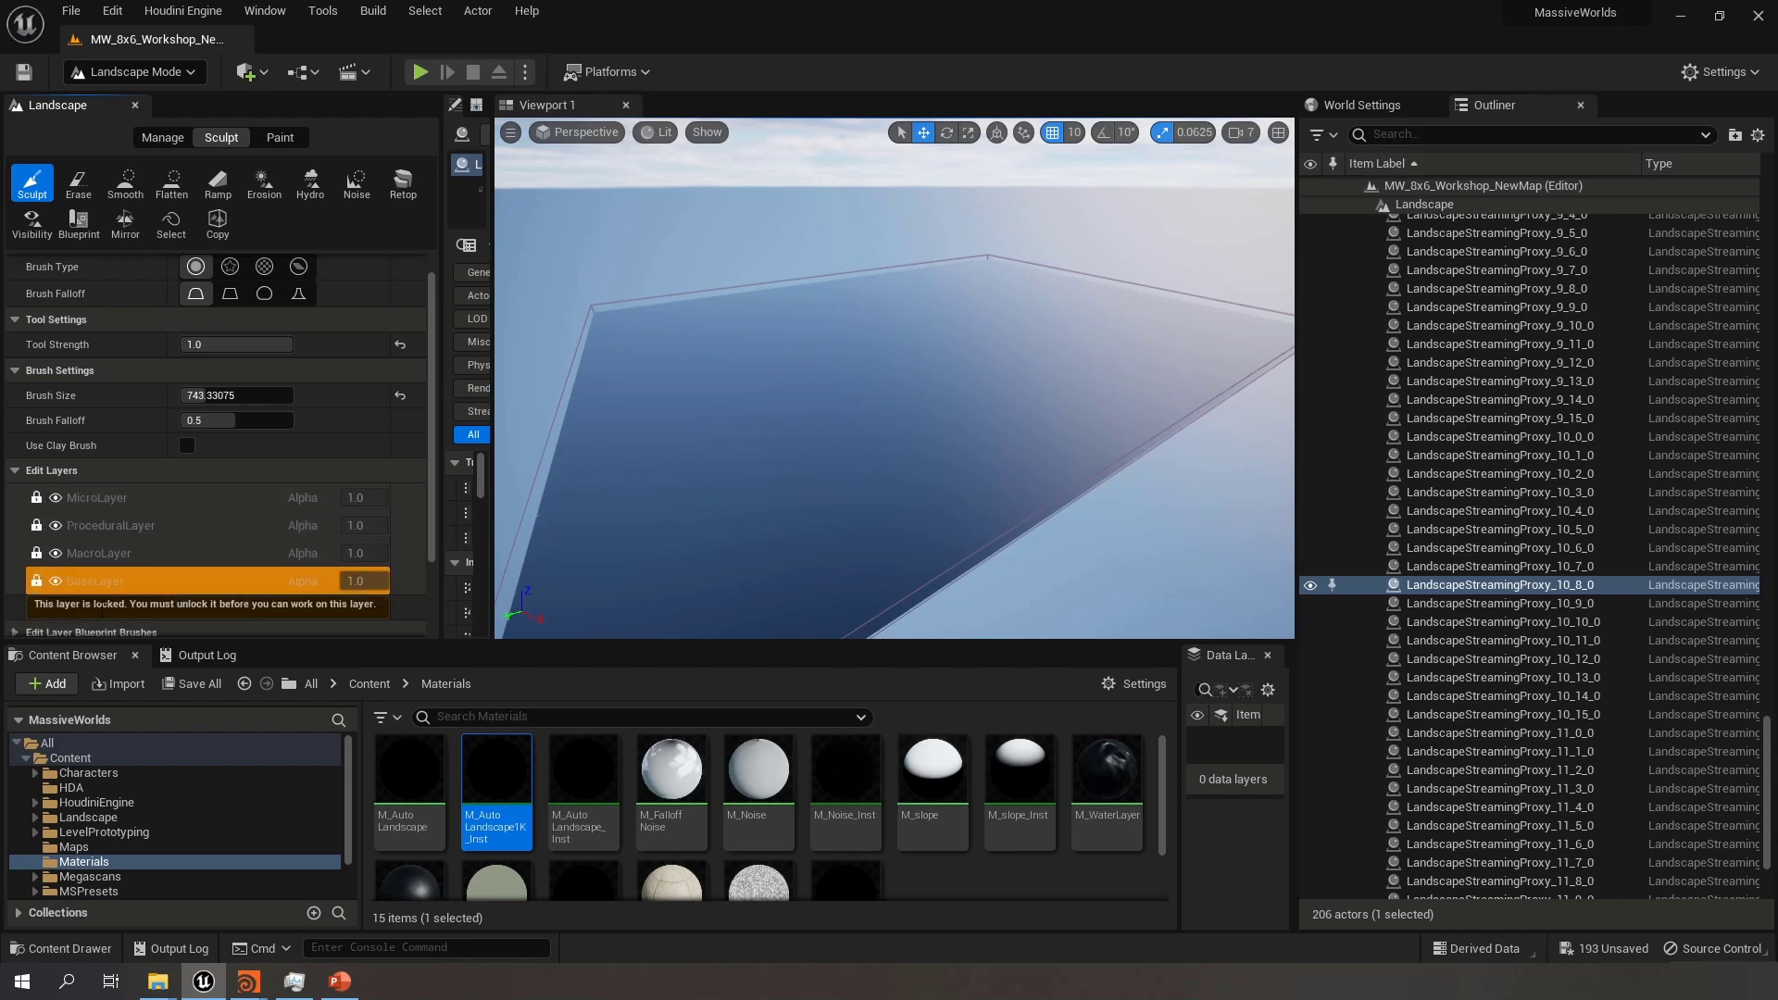
pyautogui.click(37, 498)
pyautogui.click(37, 526)
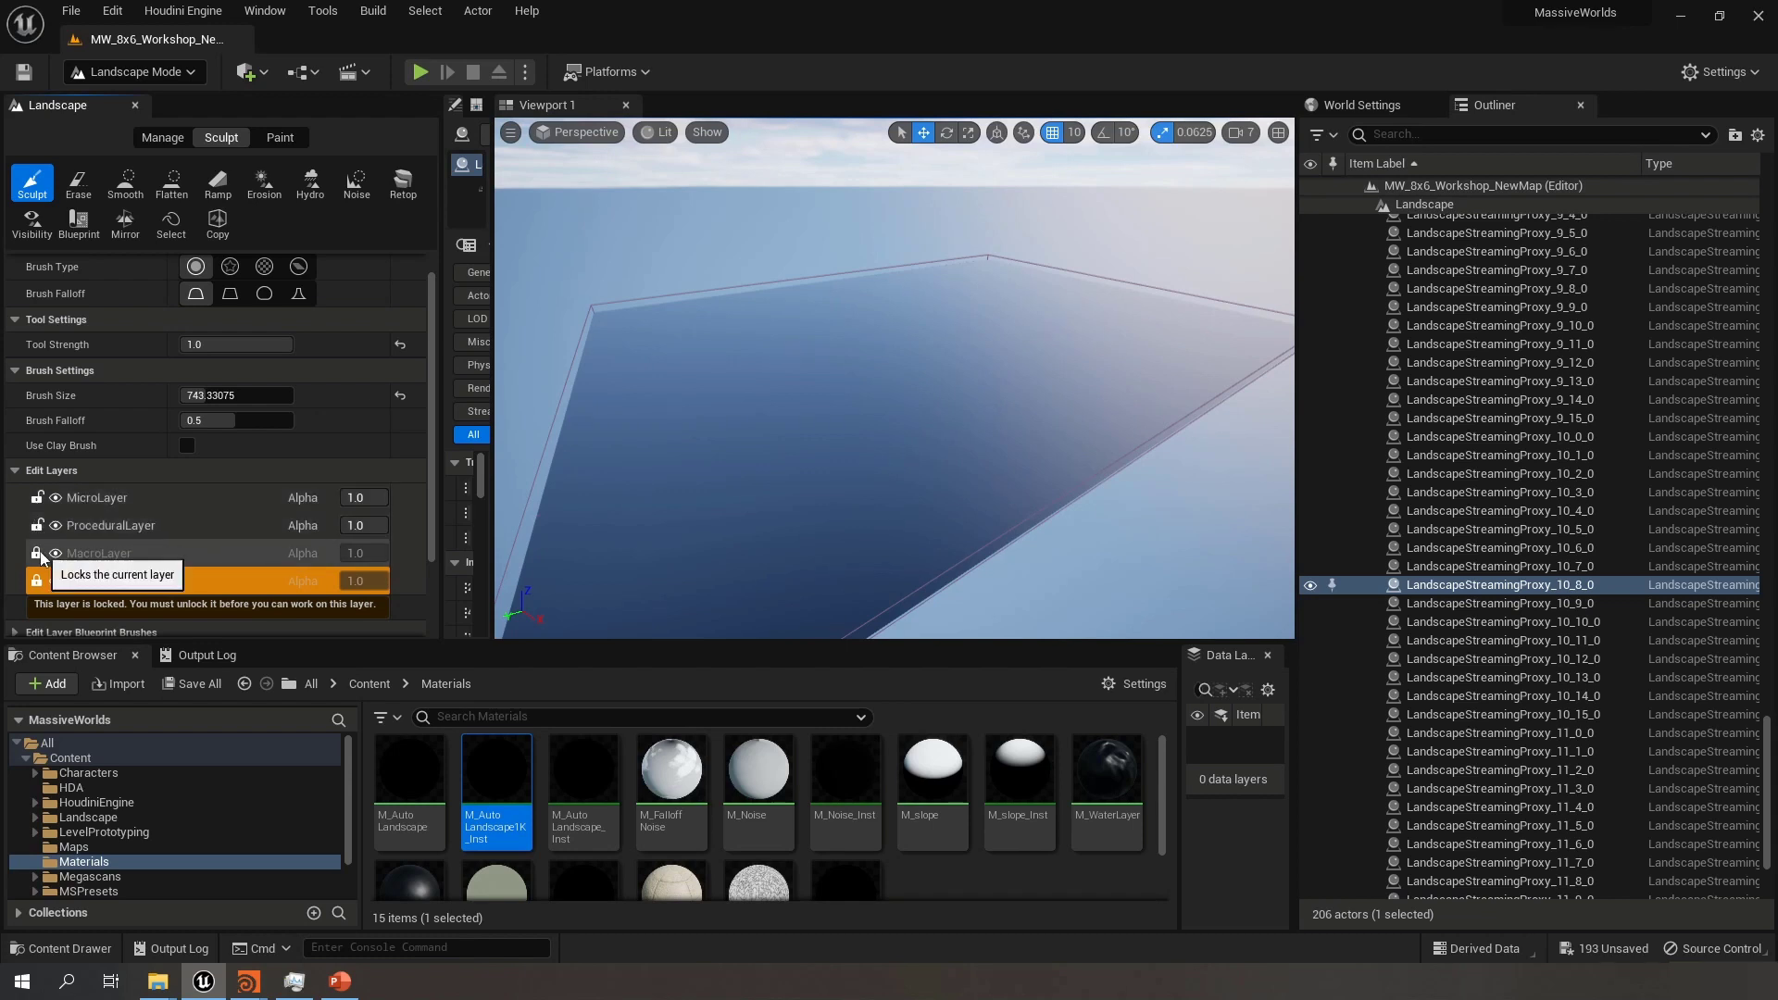
pyautogui.click(37, 554)
pyautogui.click(37, 582)
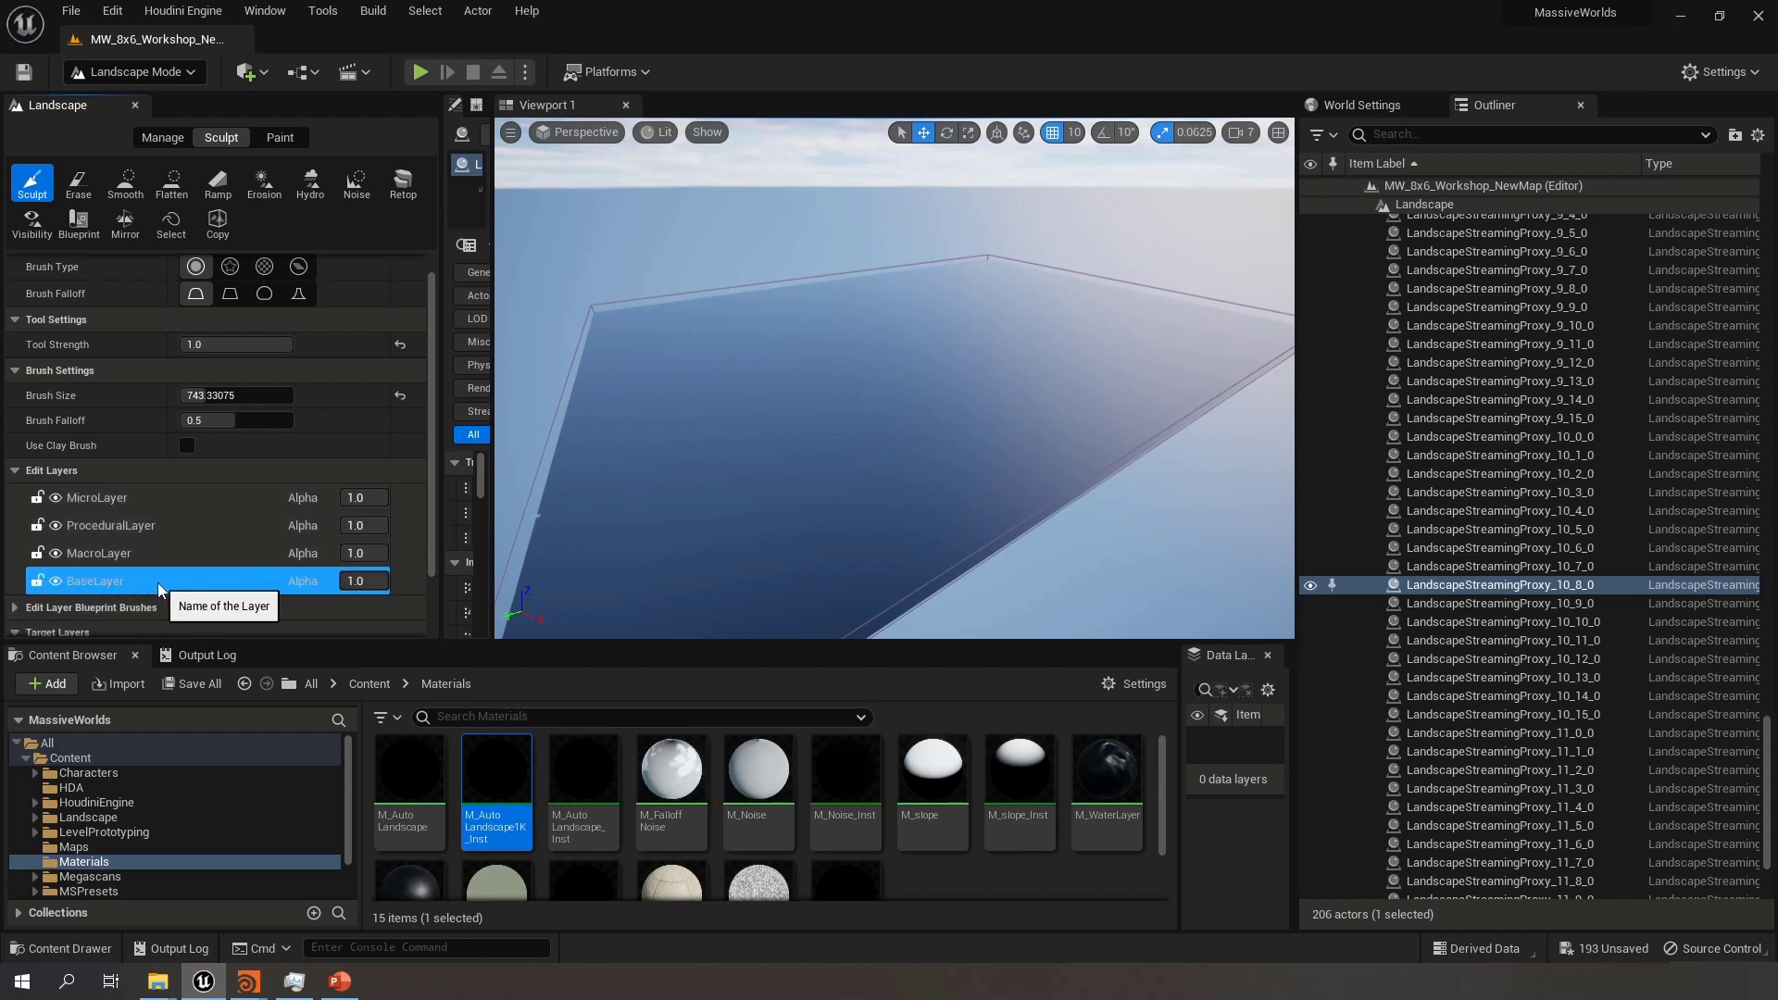
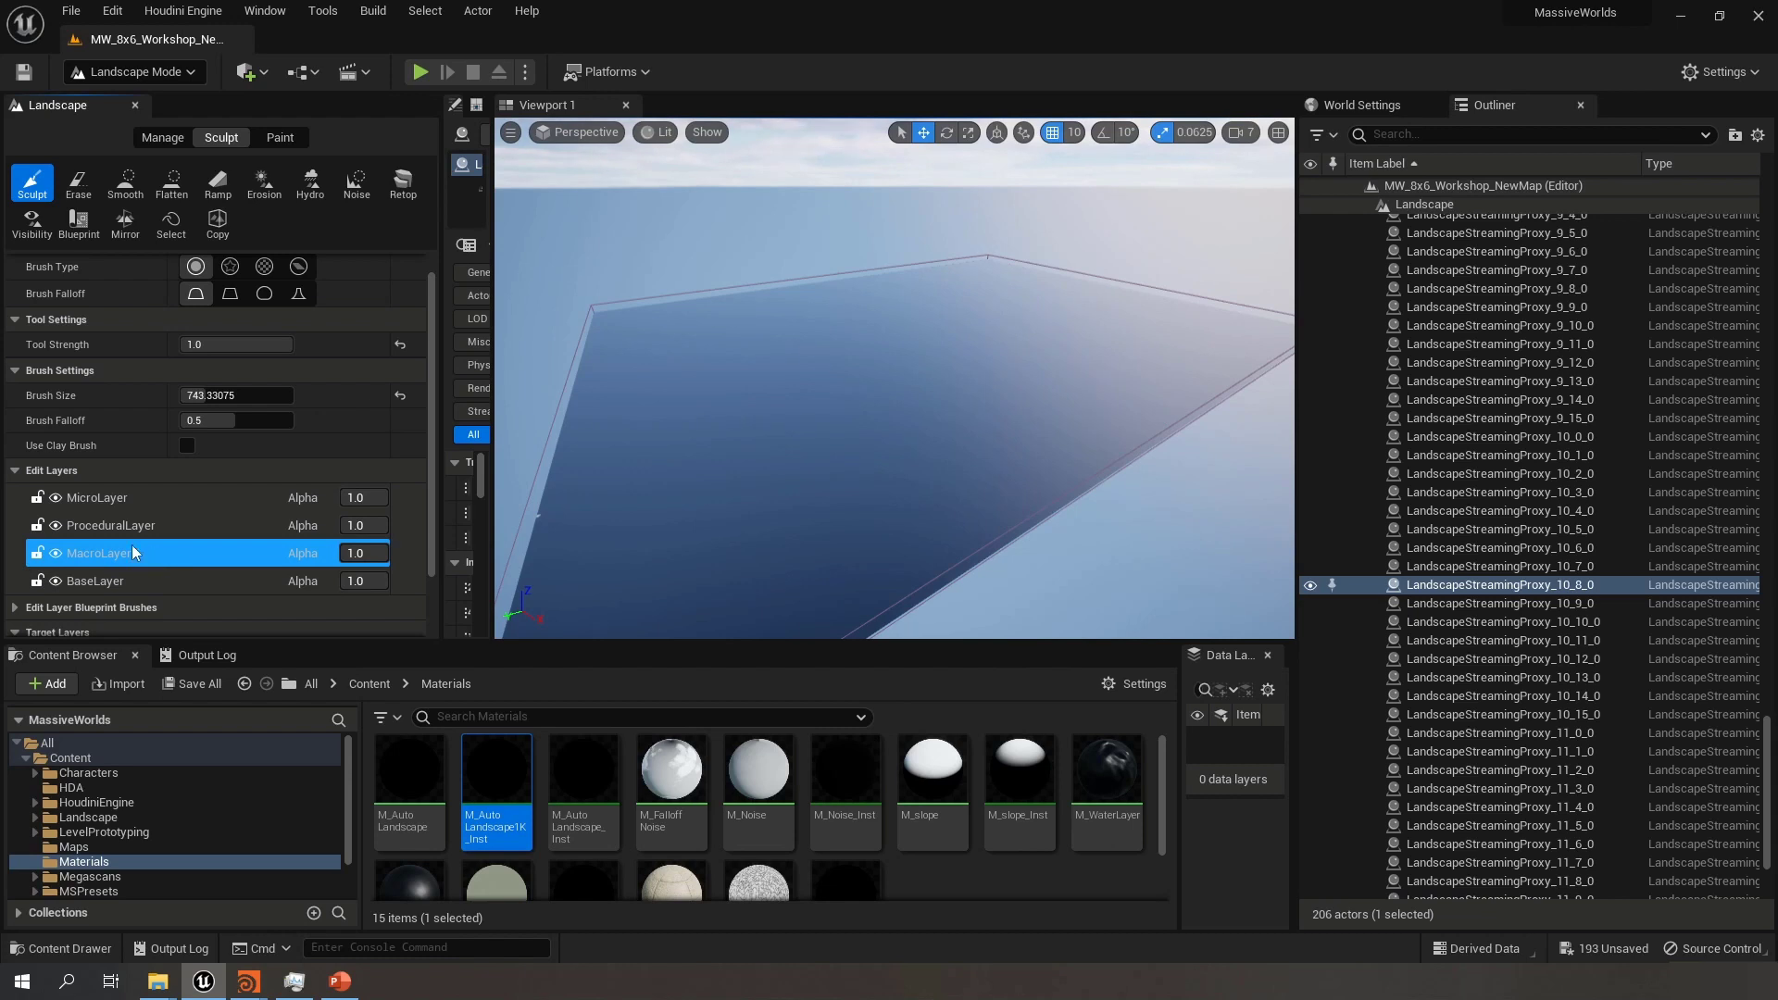
# Go through the edit layers and make MicroLayer the active one
pyautogui.click(167, 525)
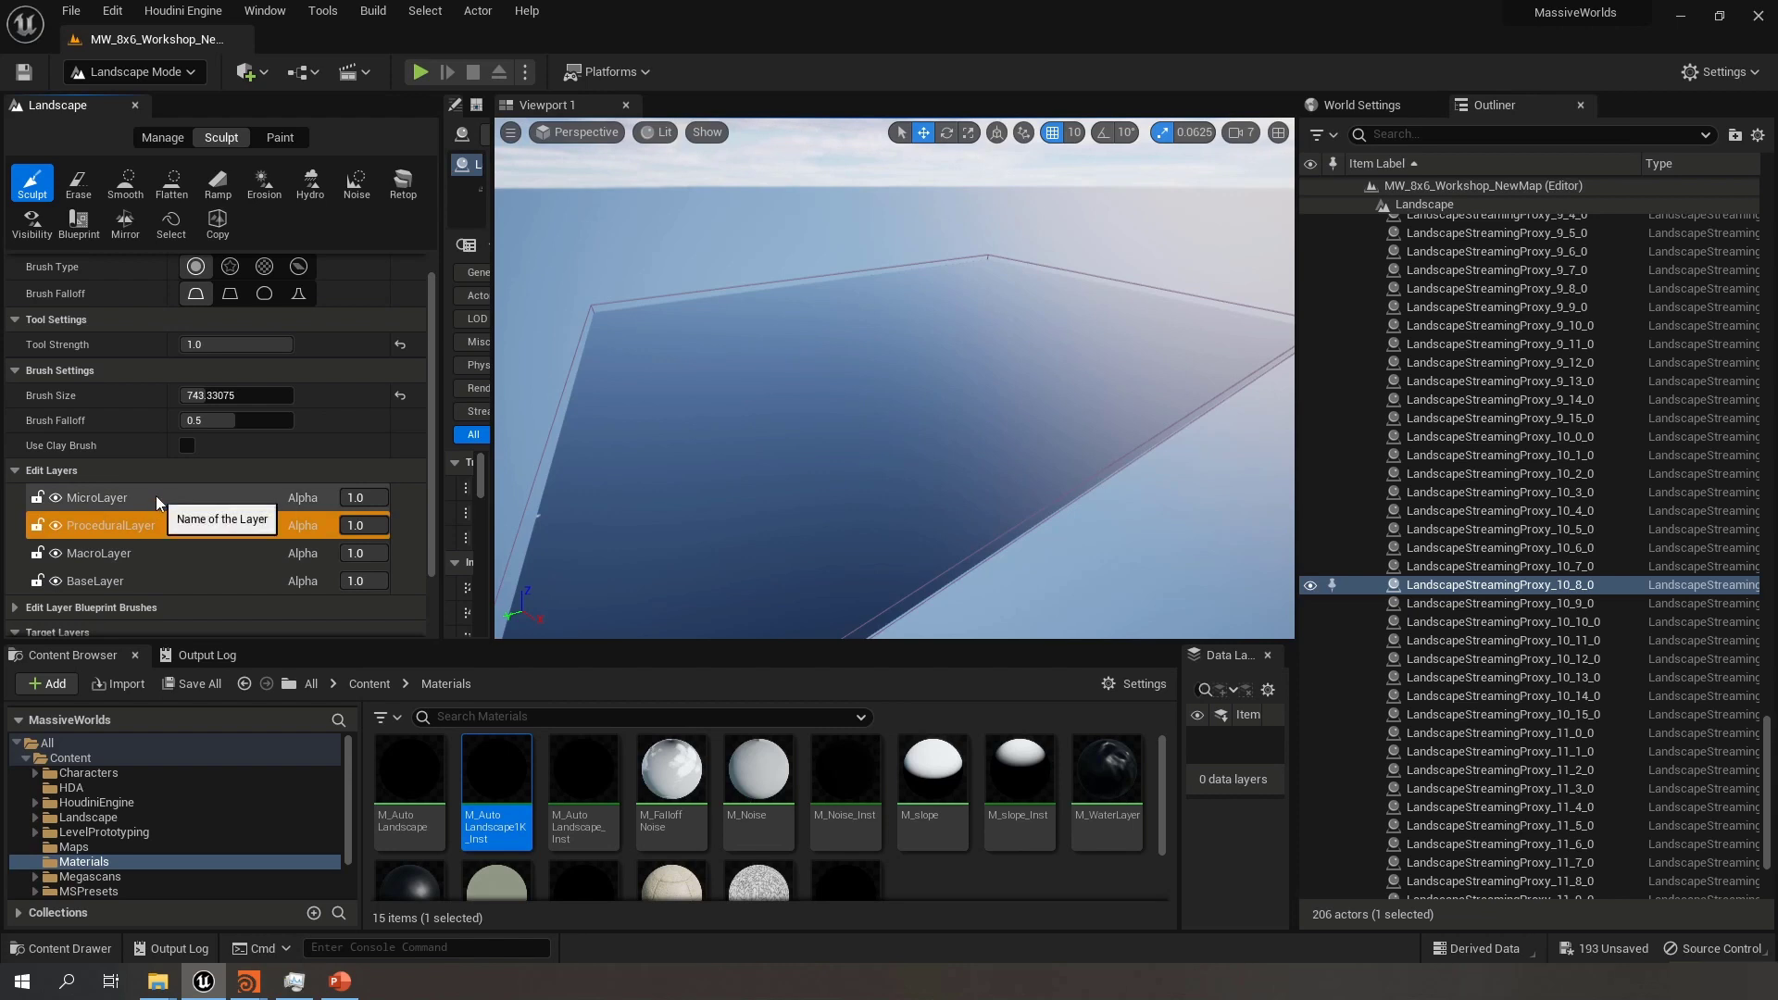
pyautogui.click(159, 499)
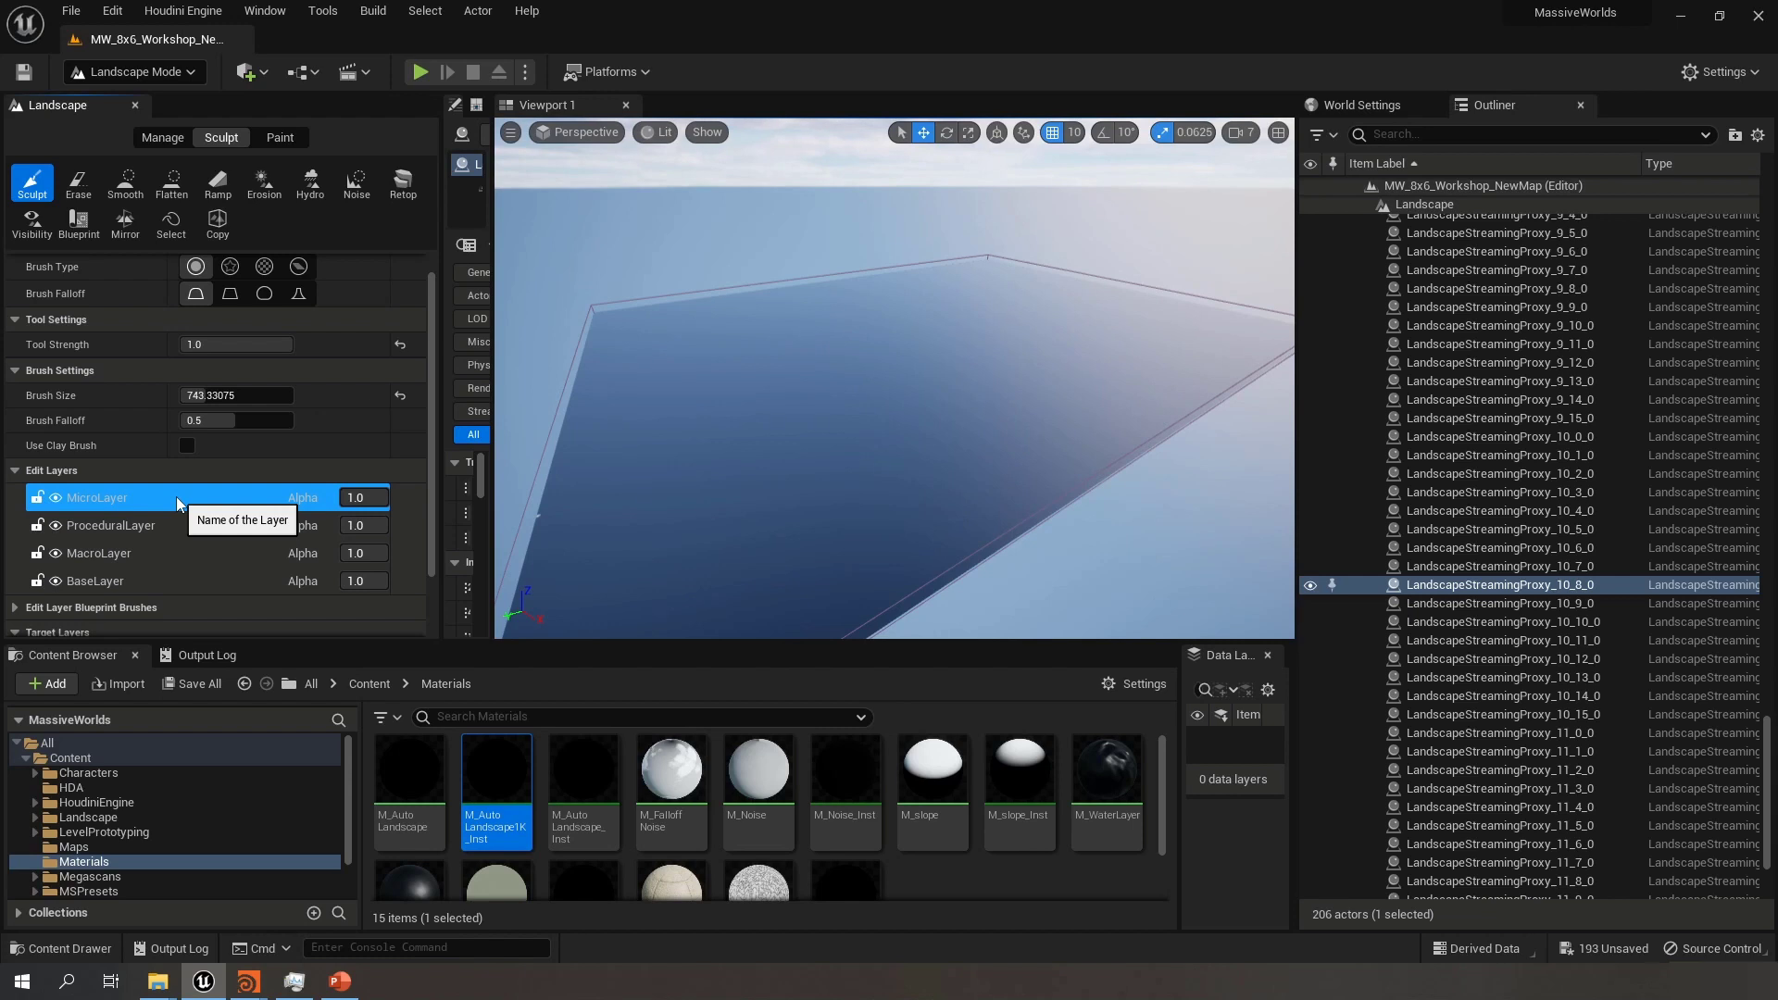
pyautogui.click(158, 579)
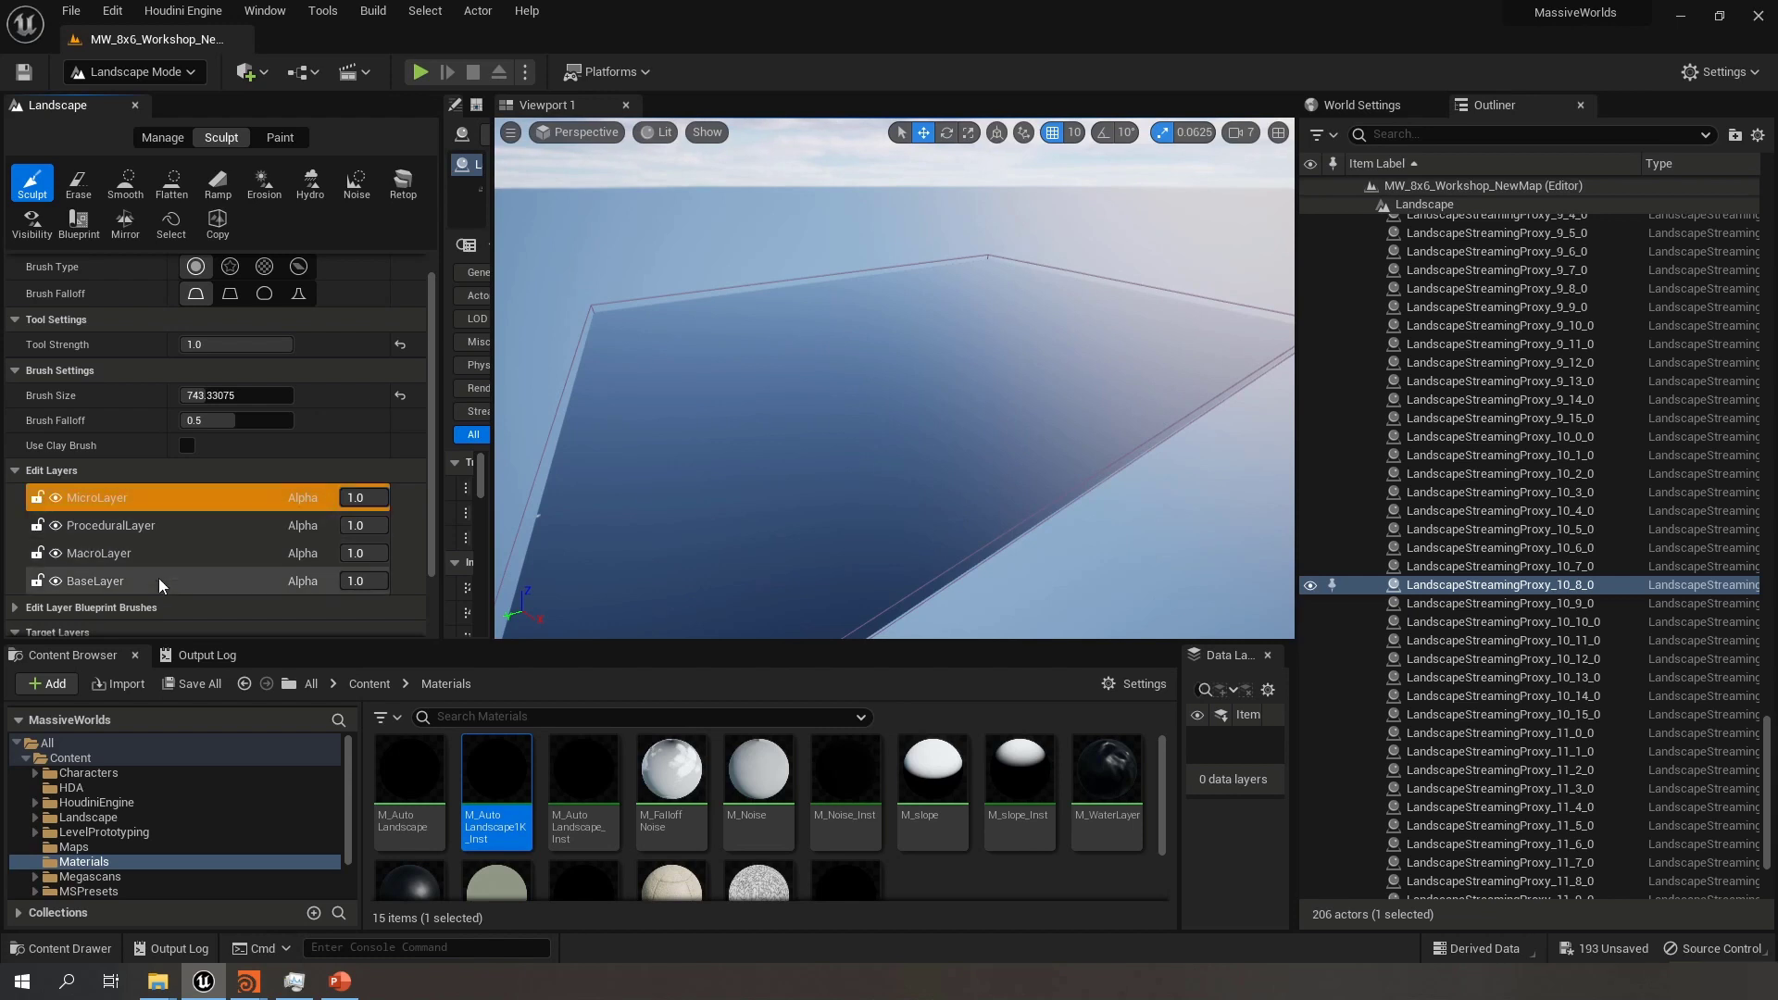
pyautogui.click(177, 500)
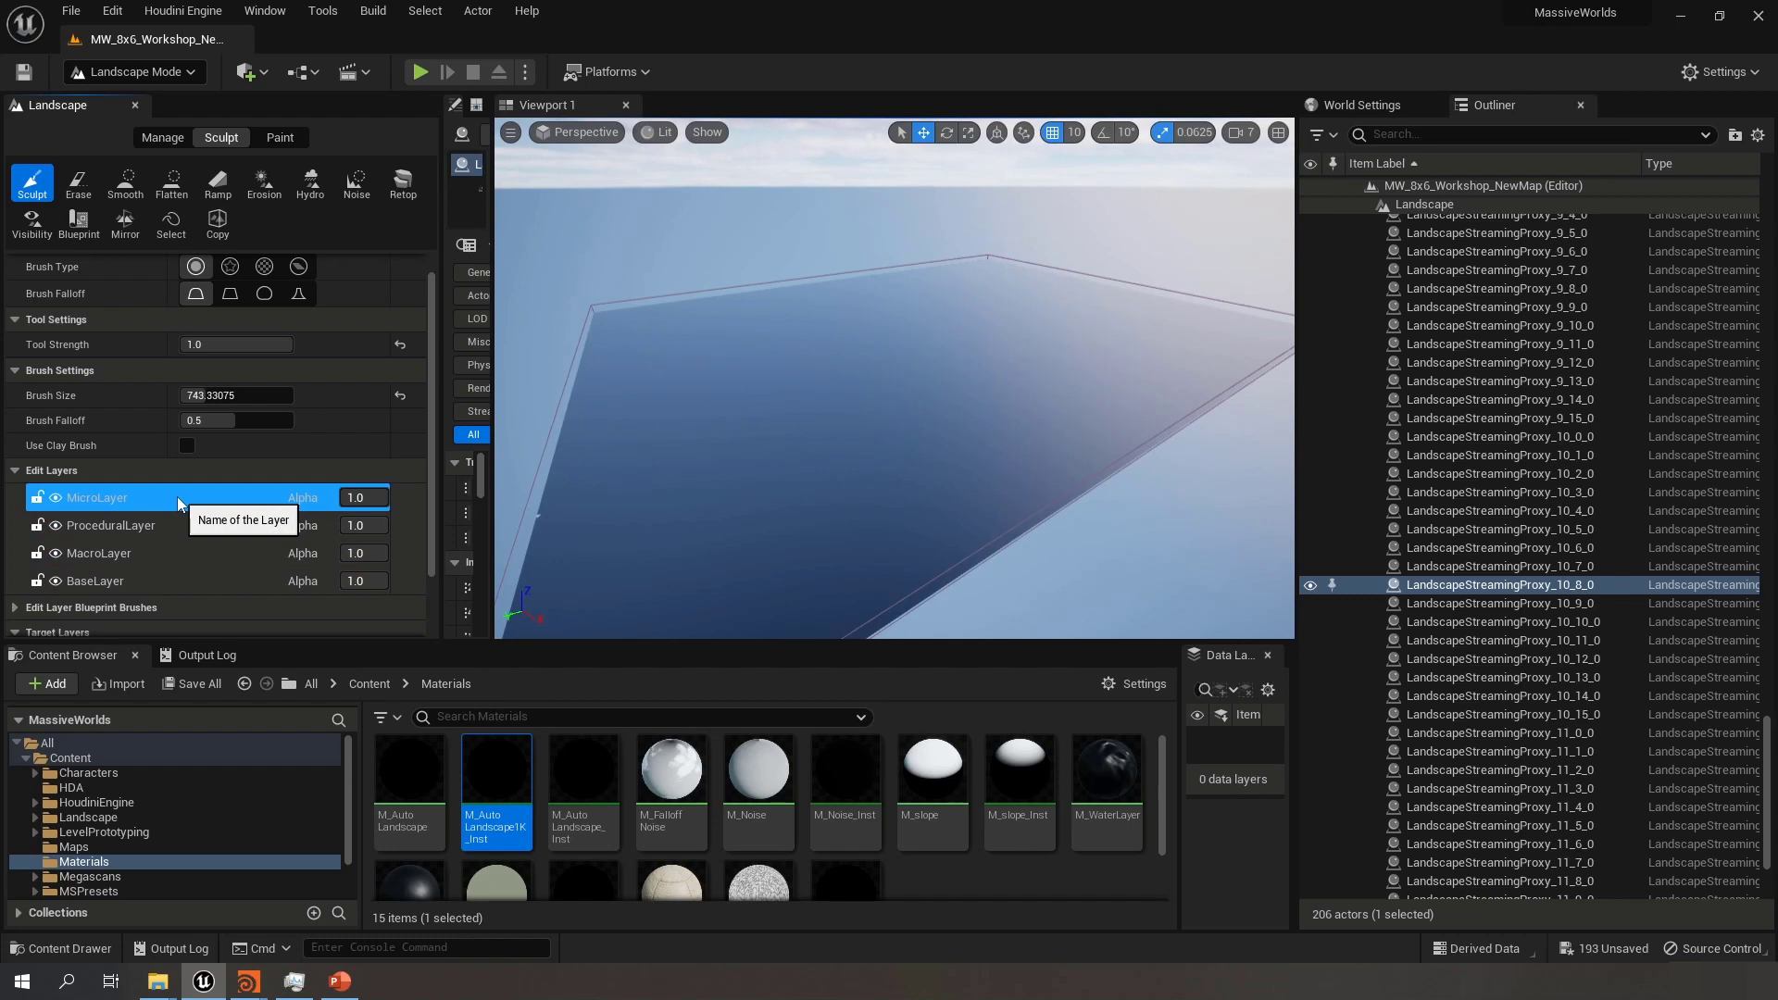
# Switch the active edit layer to BaseLayer and MacroLayer in turn, returning to MicroLayer as the active layer
pyautogui.click(150, 578)
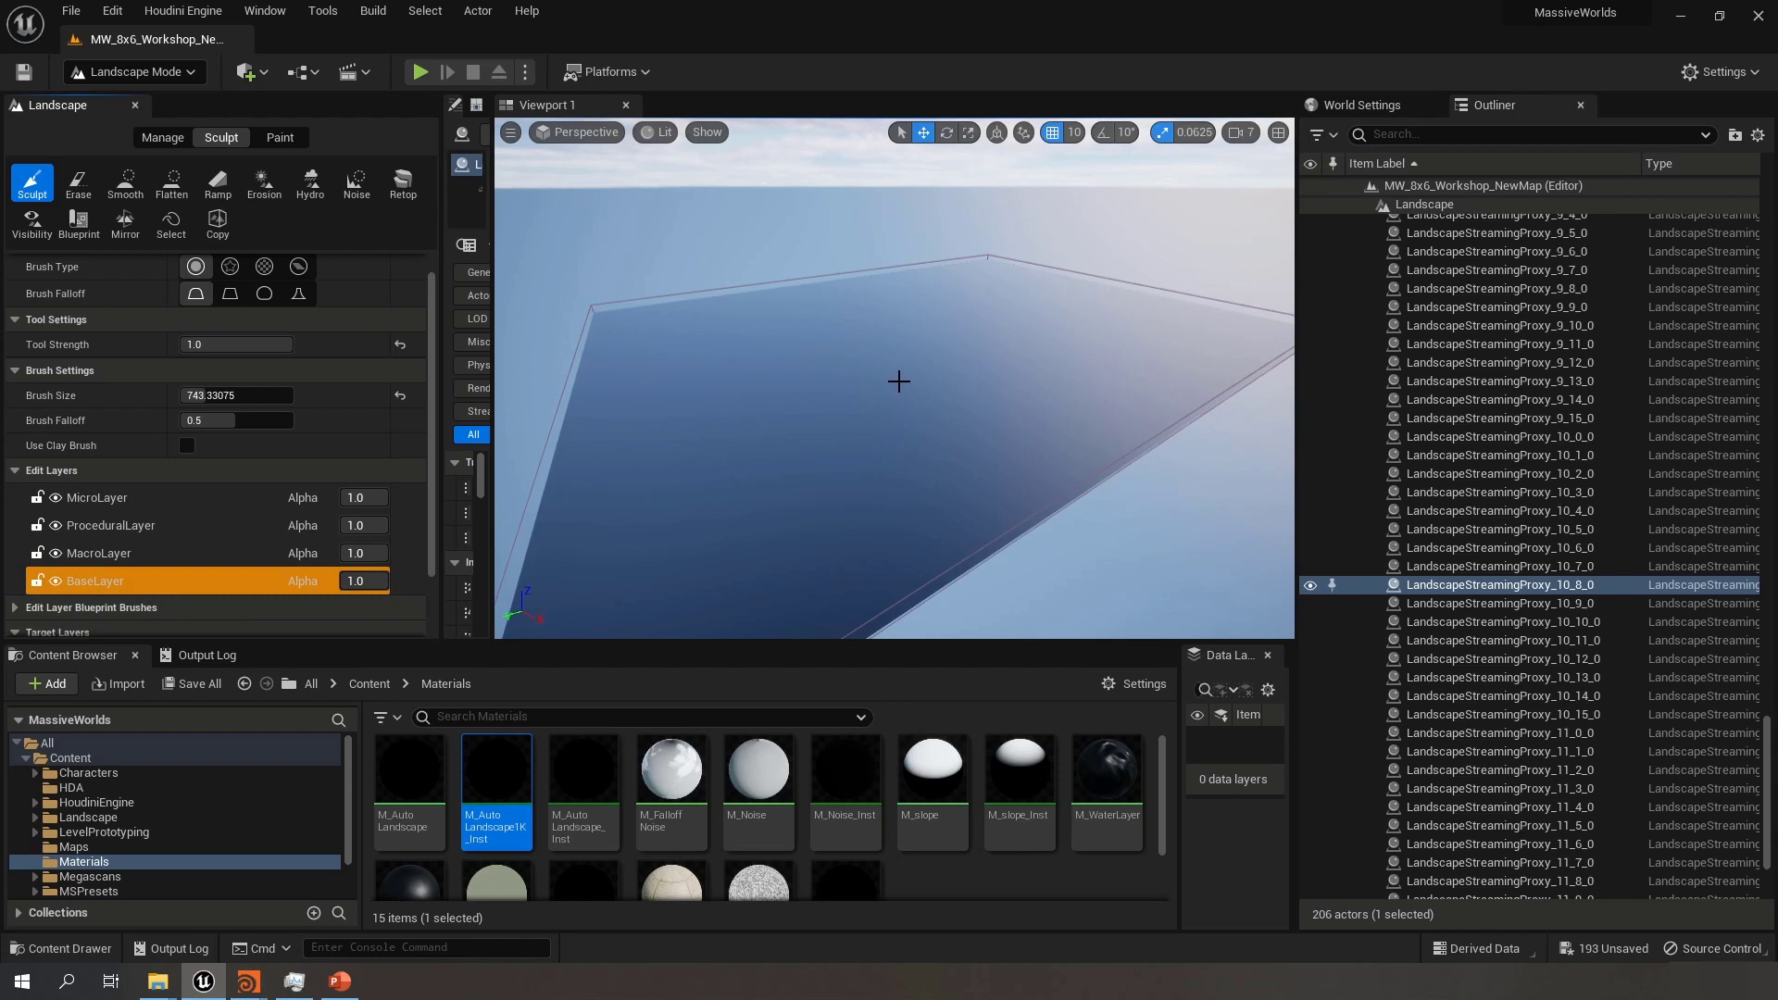
pyautogui.click(151, 553)
pyautogui.click(165, 497)
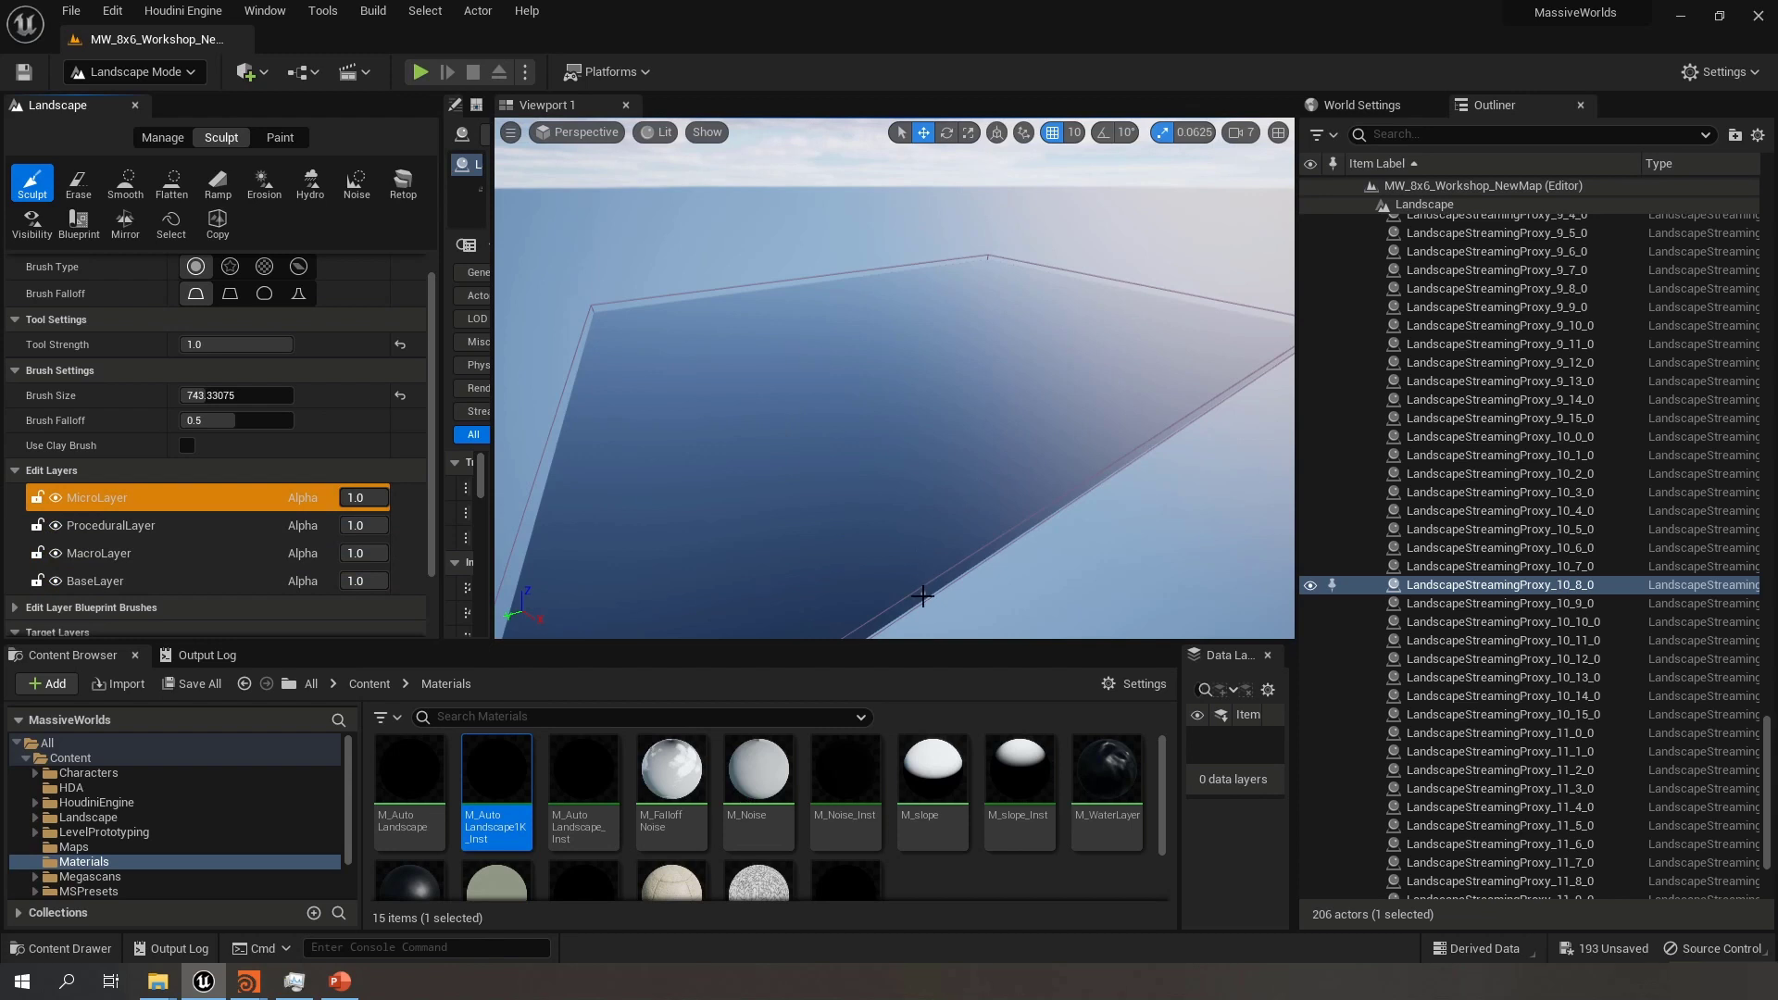
pyautogui.click(169, 554)
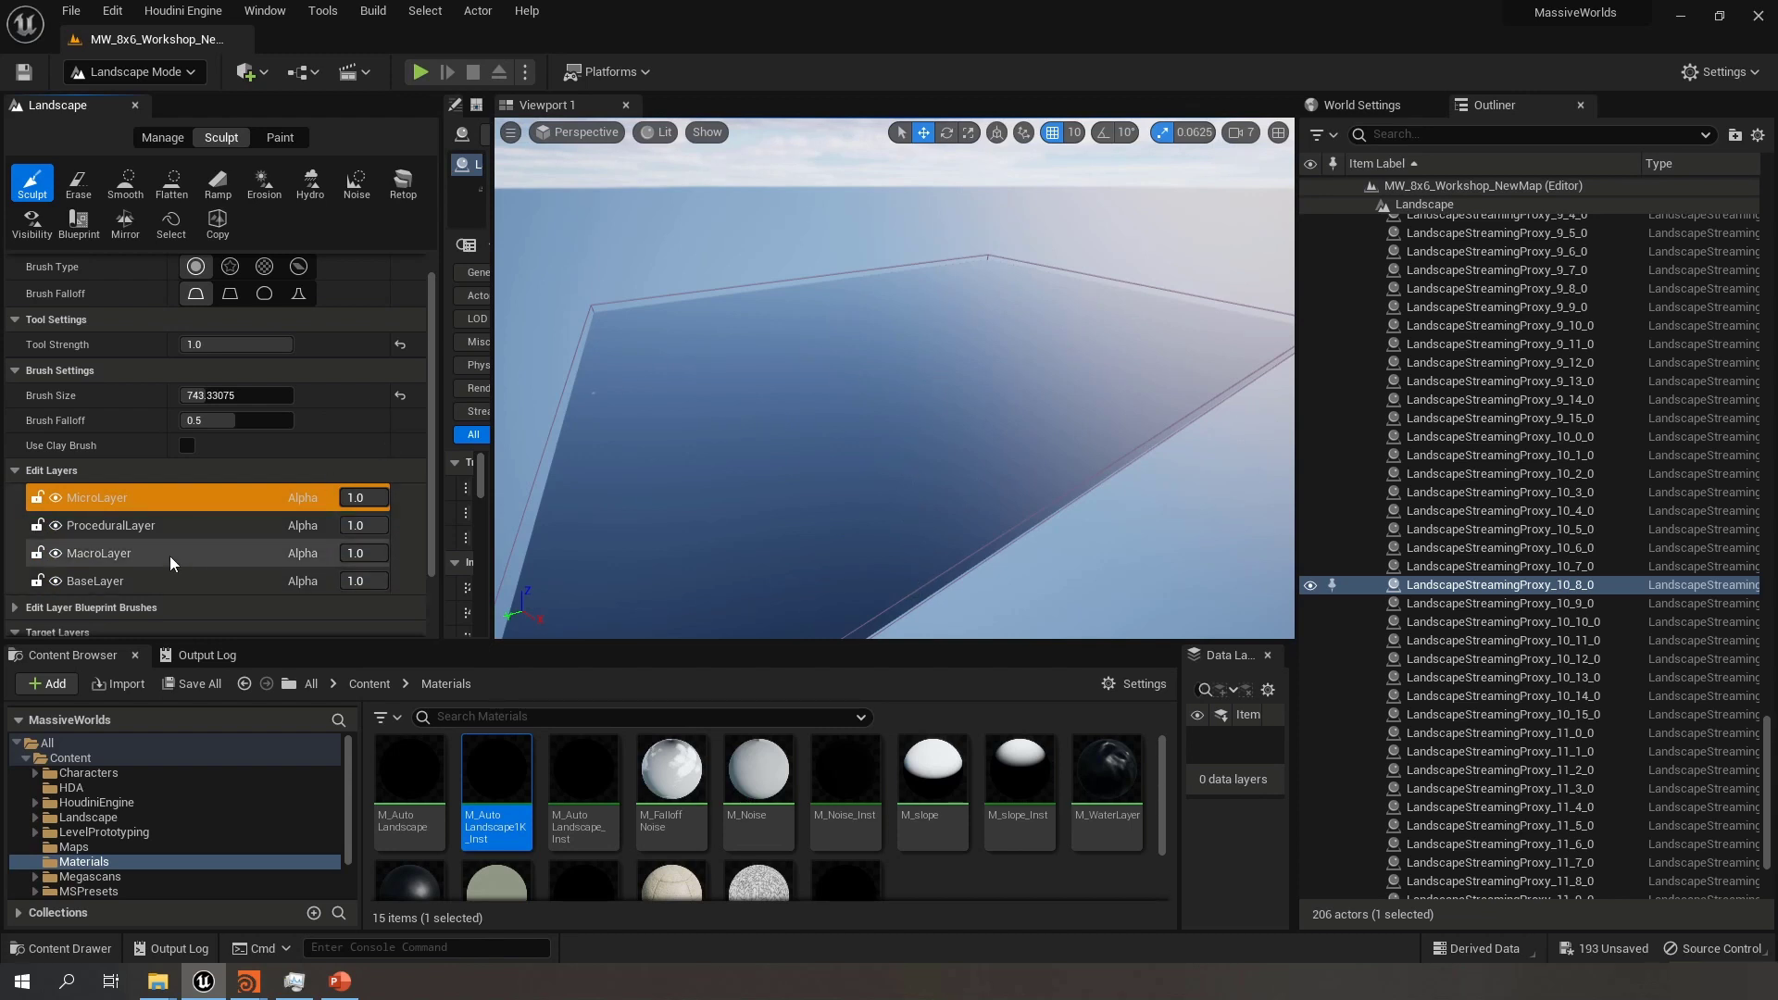
pyautogui.click(168, 496)
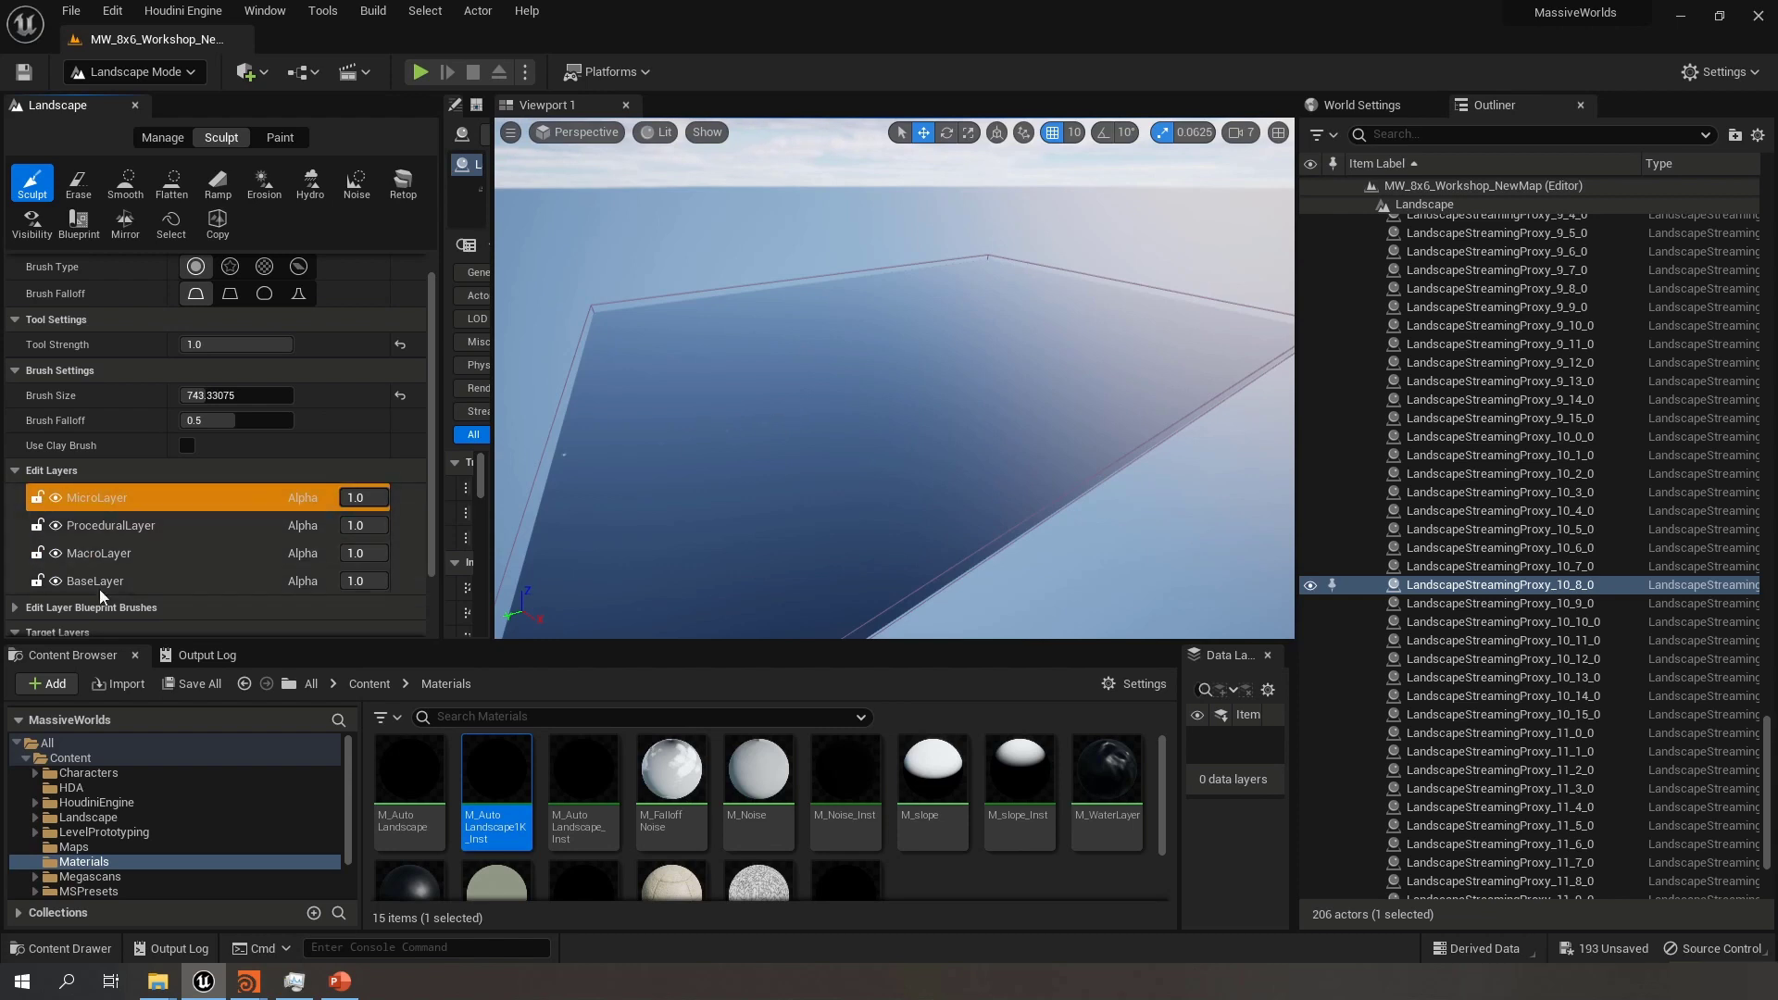
# Save all modified content, including the Landscape and its streaming proxies
pyautogui.moveTo(429, 492); pyautogui.dragTo(430, 586)
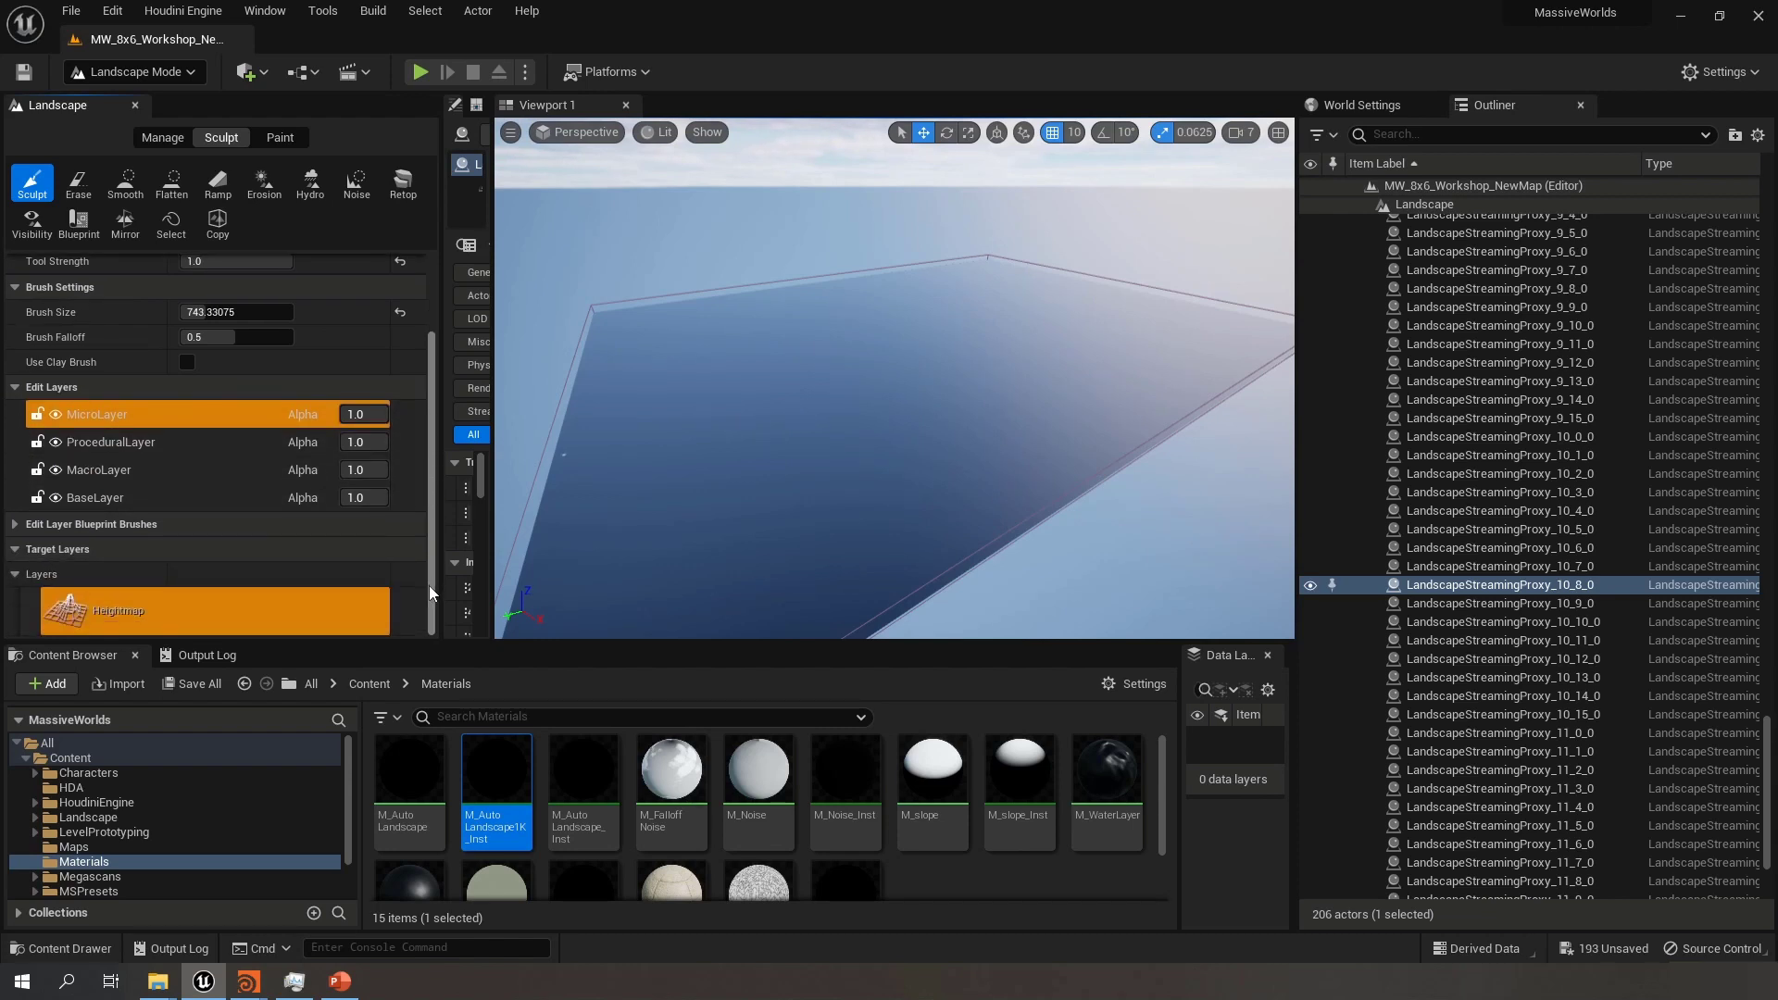
pyautogui.click(200, 691)
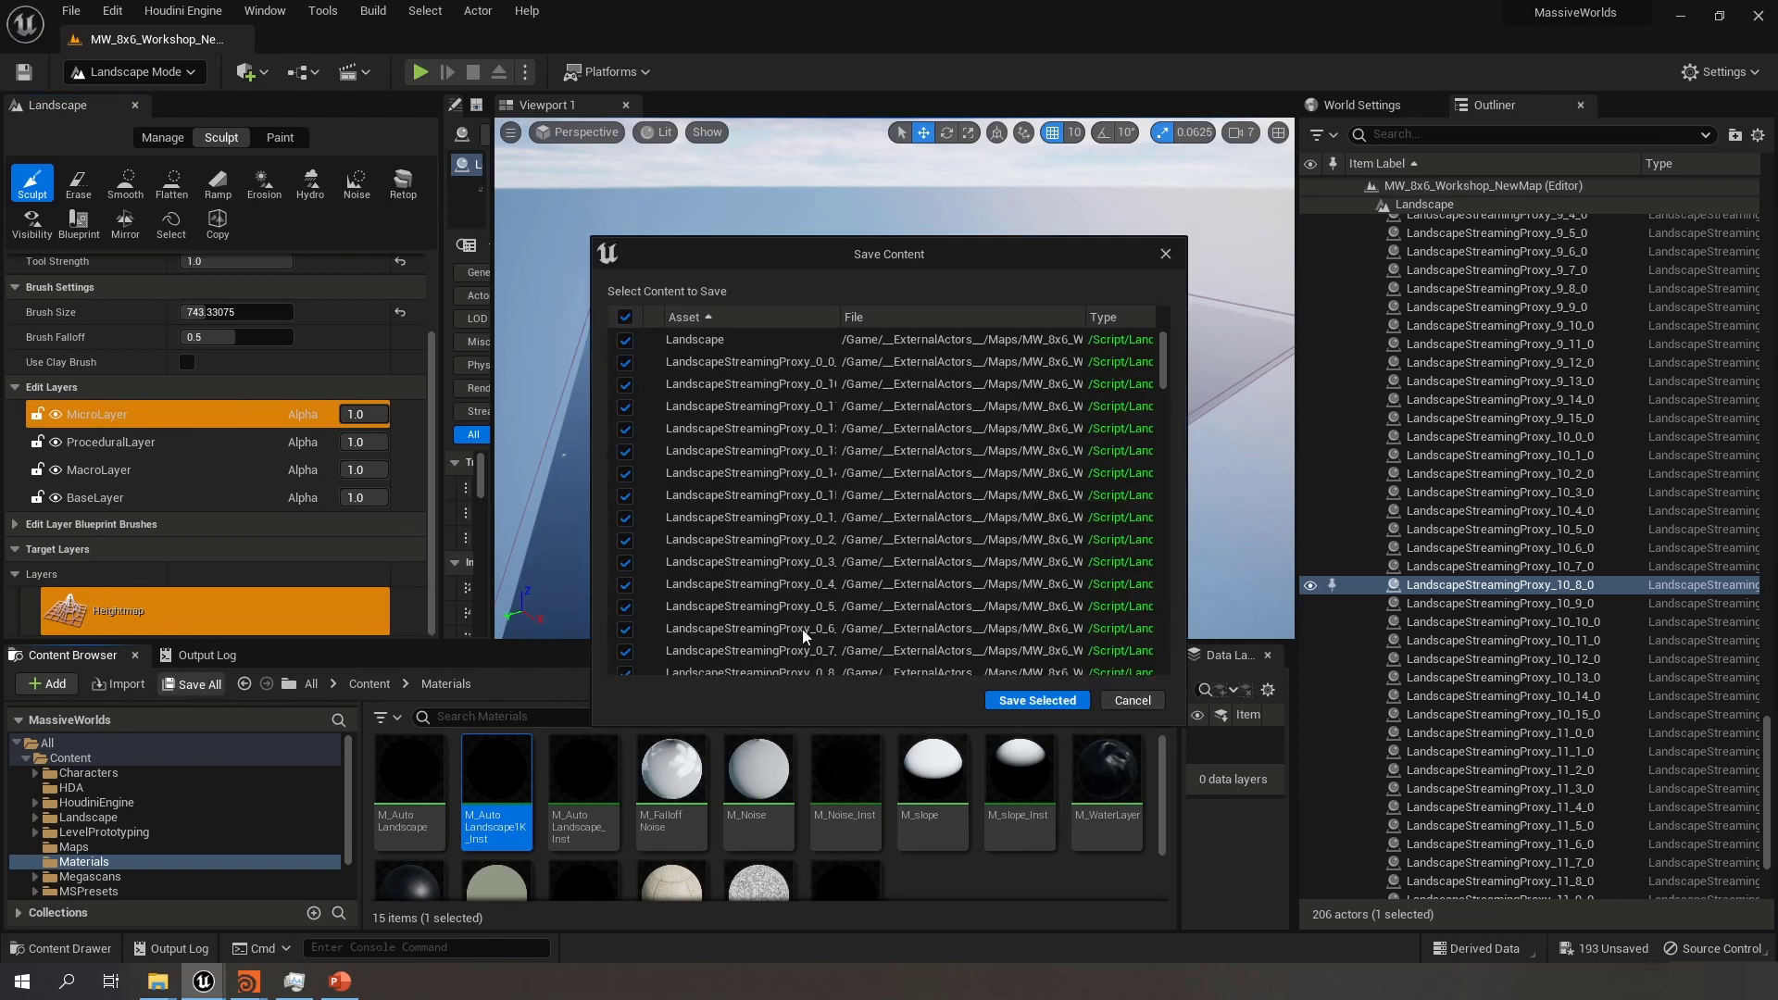
pyautogui.click(1045, 701)
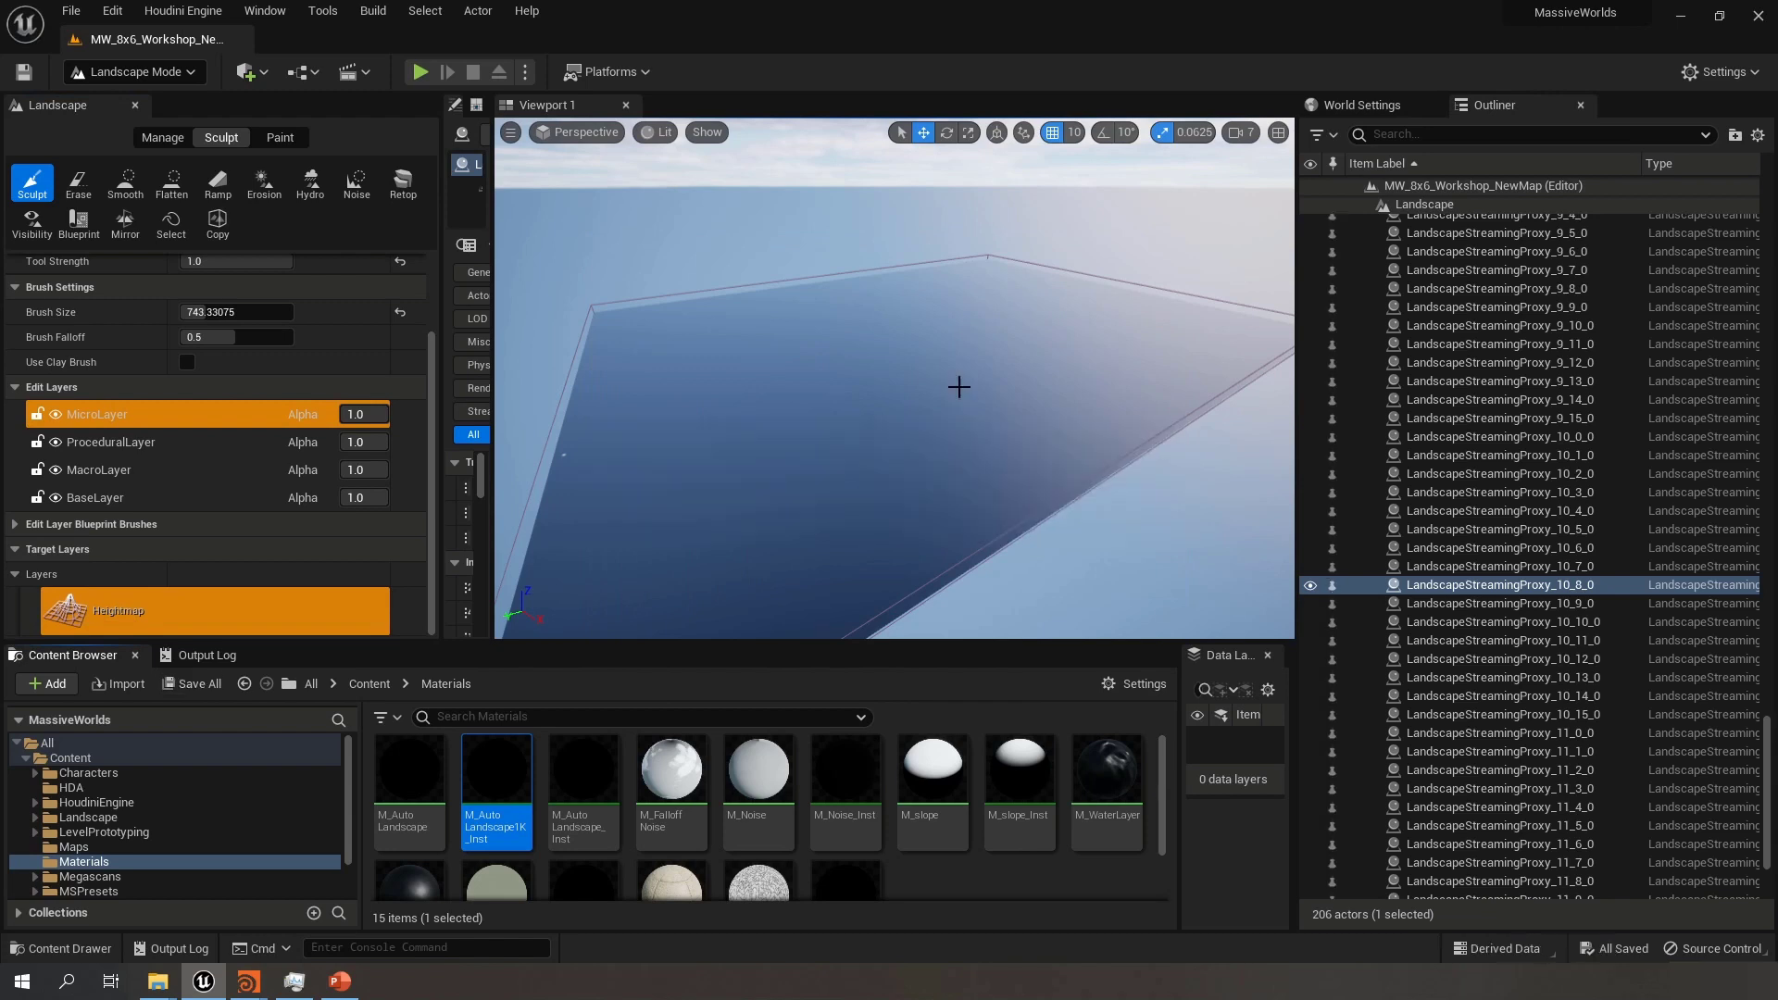
# Switch to landscape painting and lock the MicroLayer, ProceduralLayer and MacroLayer edit layers
pyautogui.moveTo(894, 378); pyautogui.dragTo(851, 414, button='right')
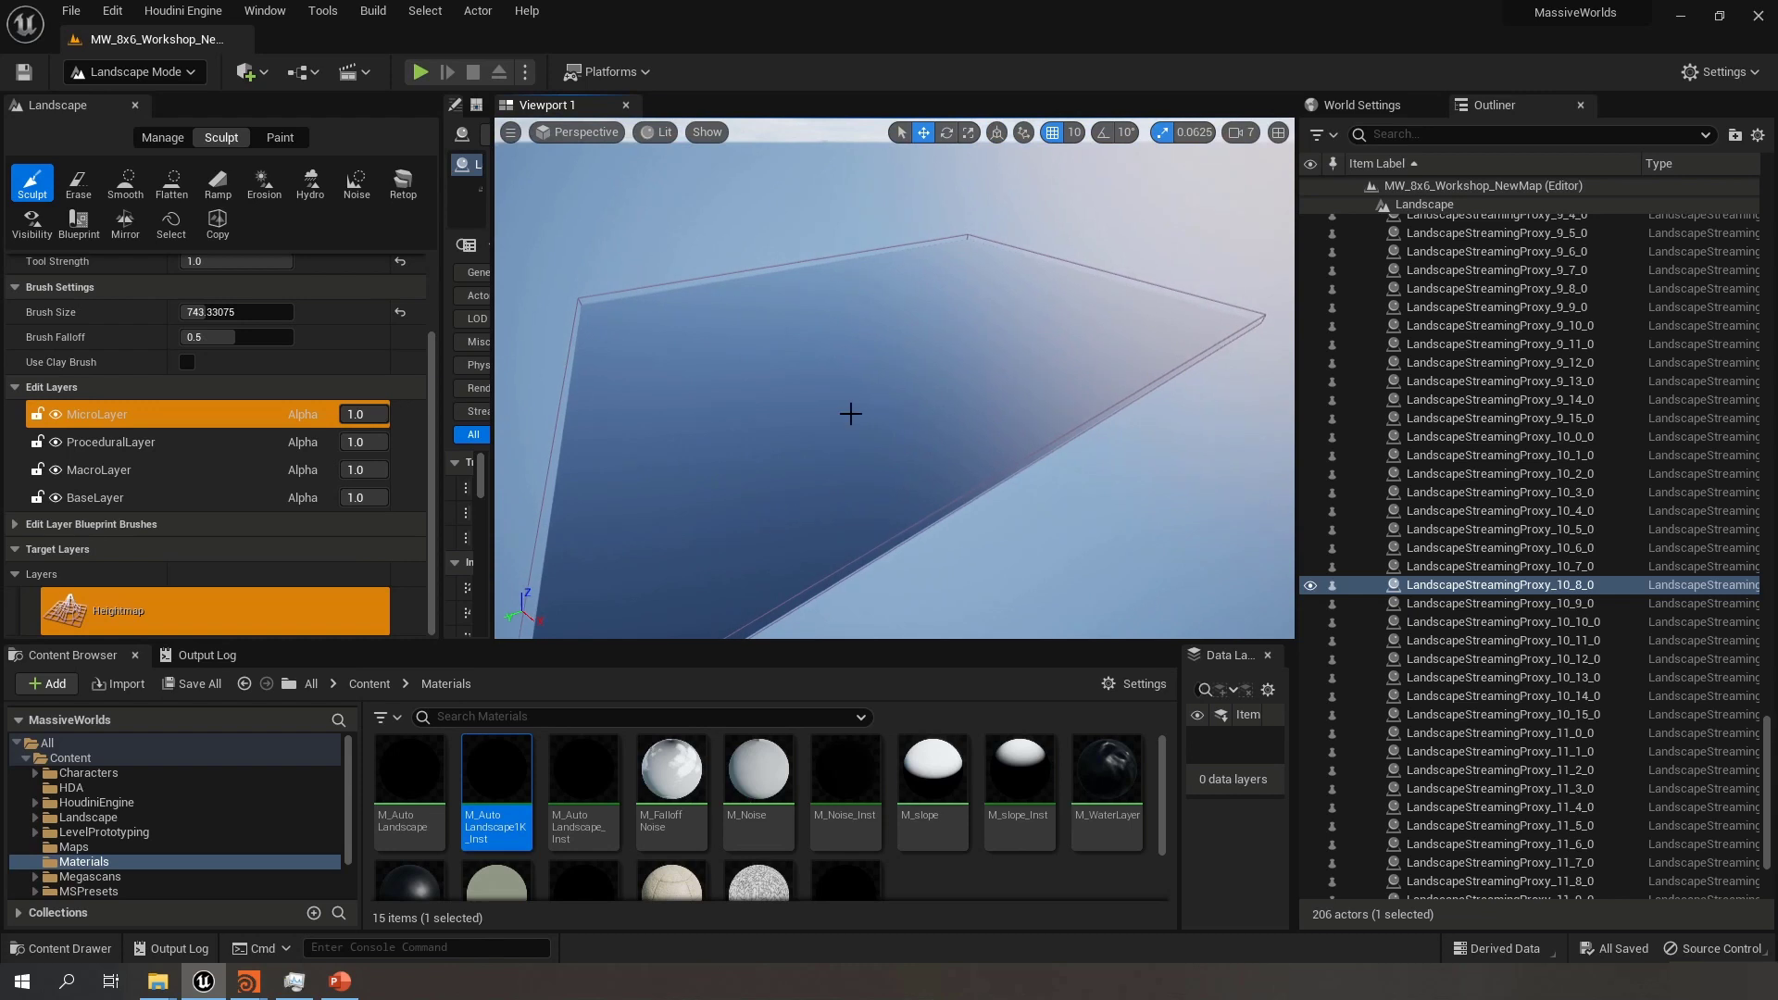
pyautogui.click(281, 138)
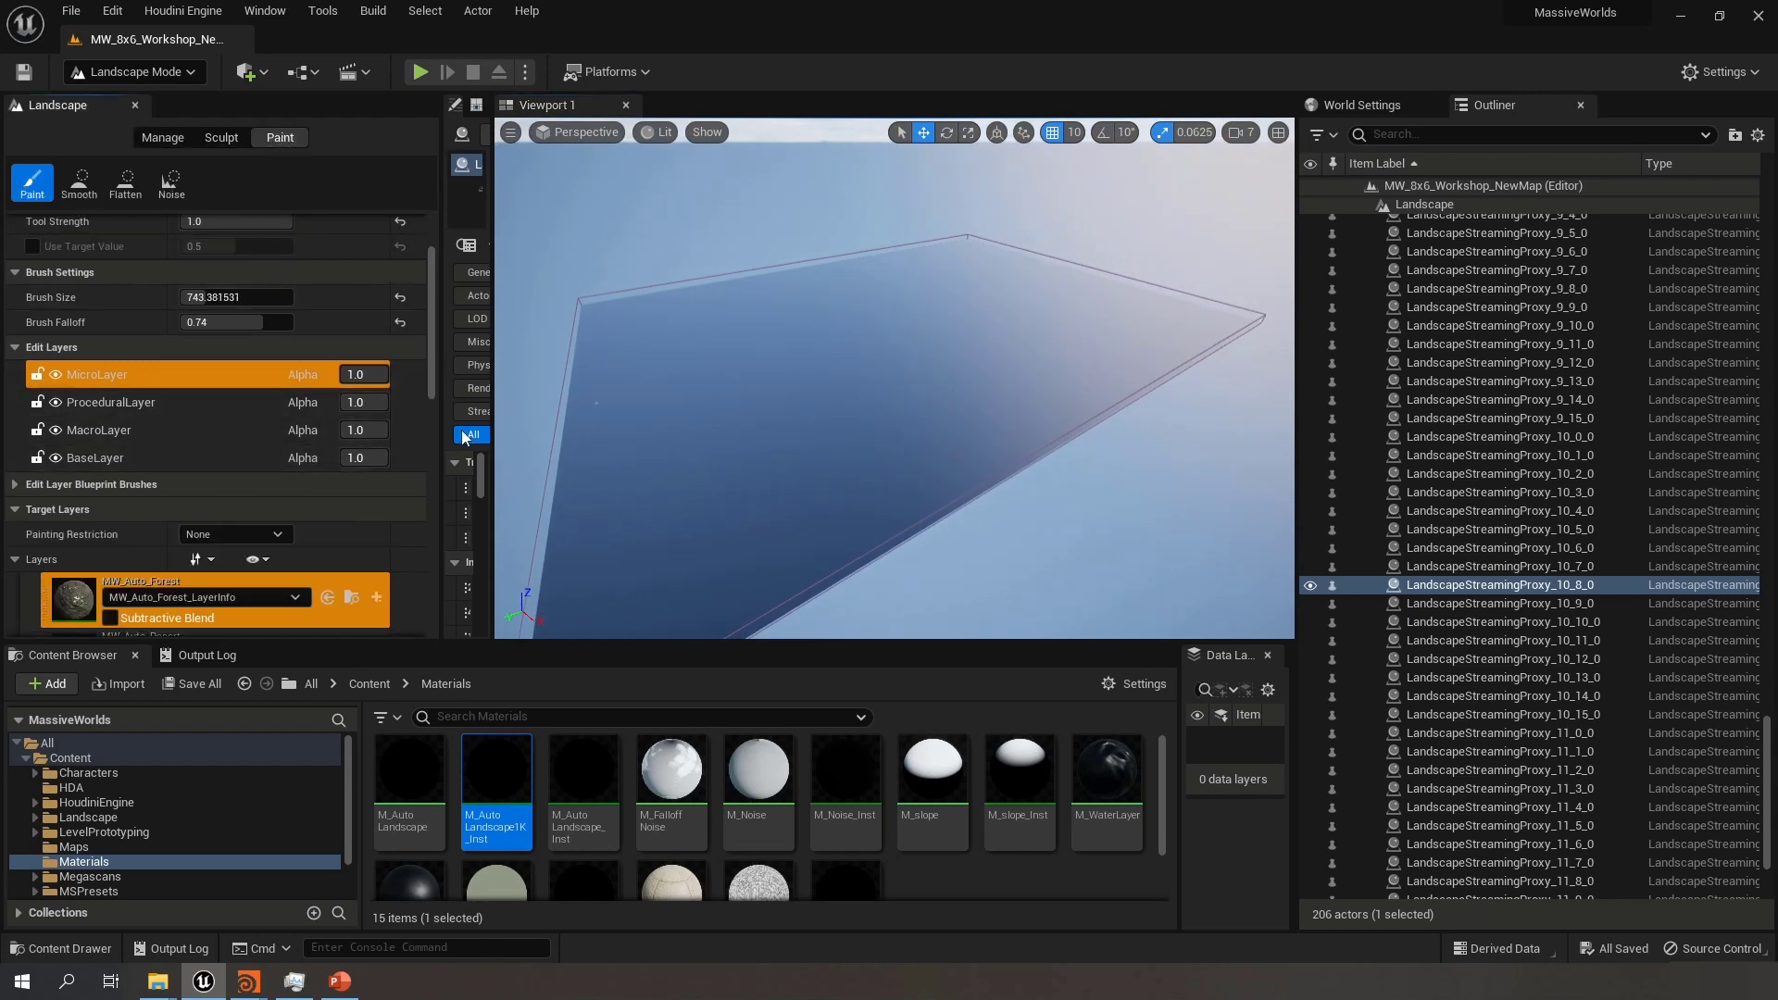
pyautogui.moveTo(810, 397)
pyautogui.mouseDown(button='right')
pyautogui.moveTo(804, 379)
pyautogui.moveTo(826, 405)
pyautogui.mouseUp(button='right')
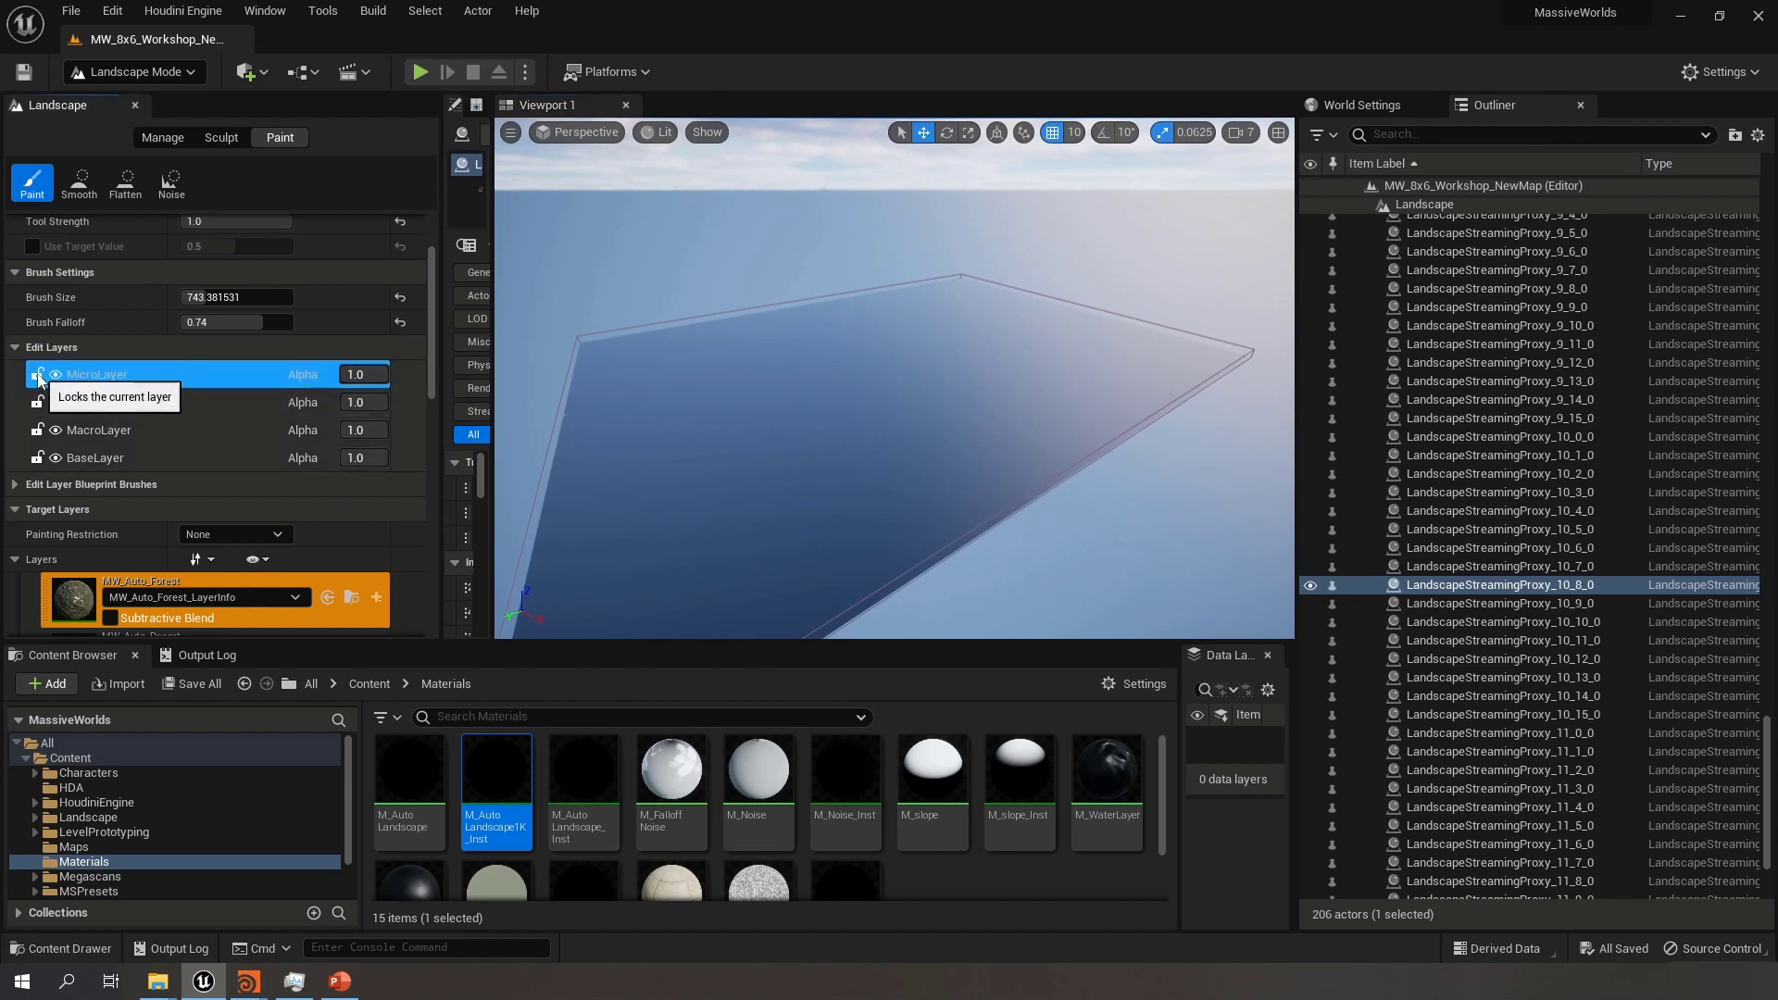
pyautogui.click(38, 375)
pyautogui.click(37, 403)
pyautogui.click(38, 431)
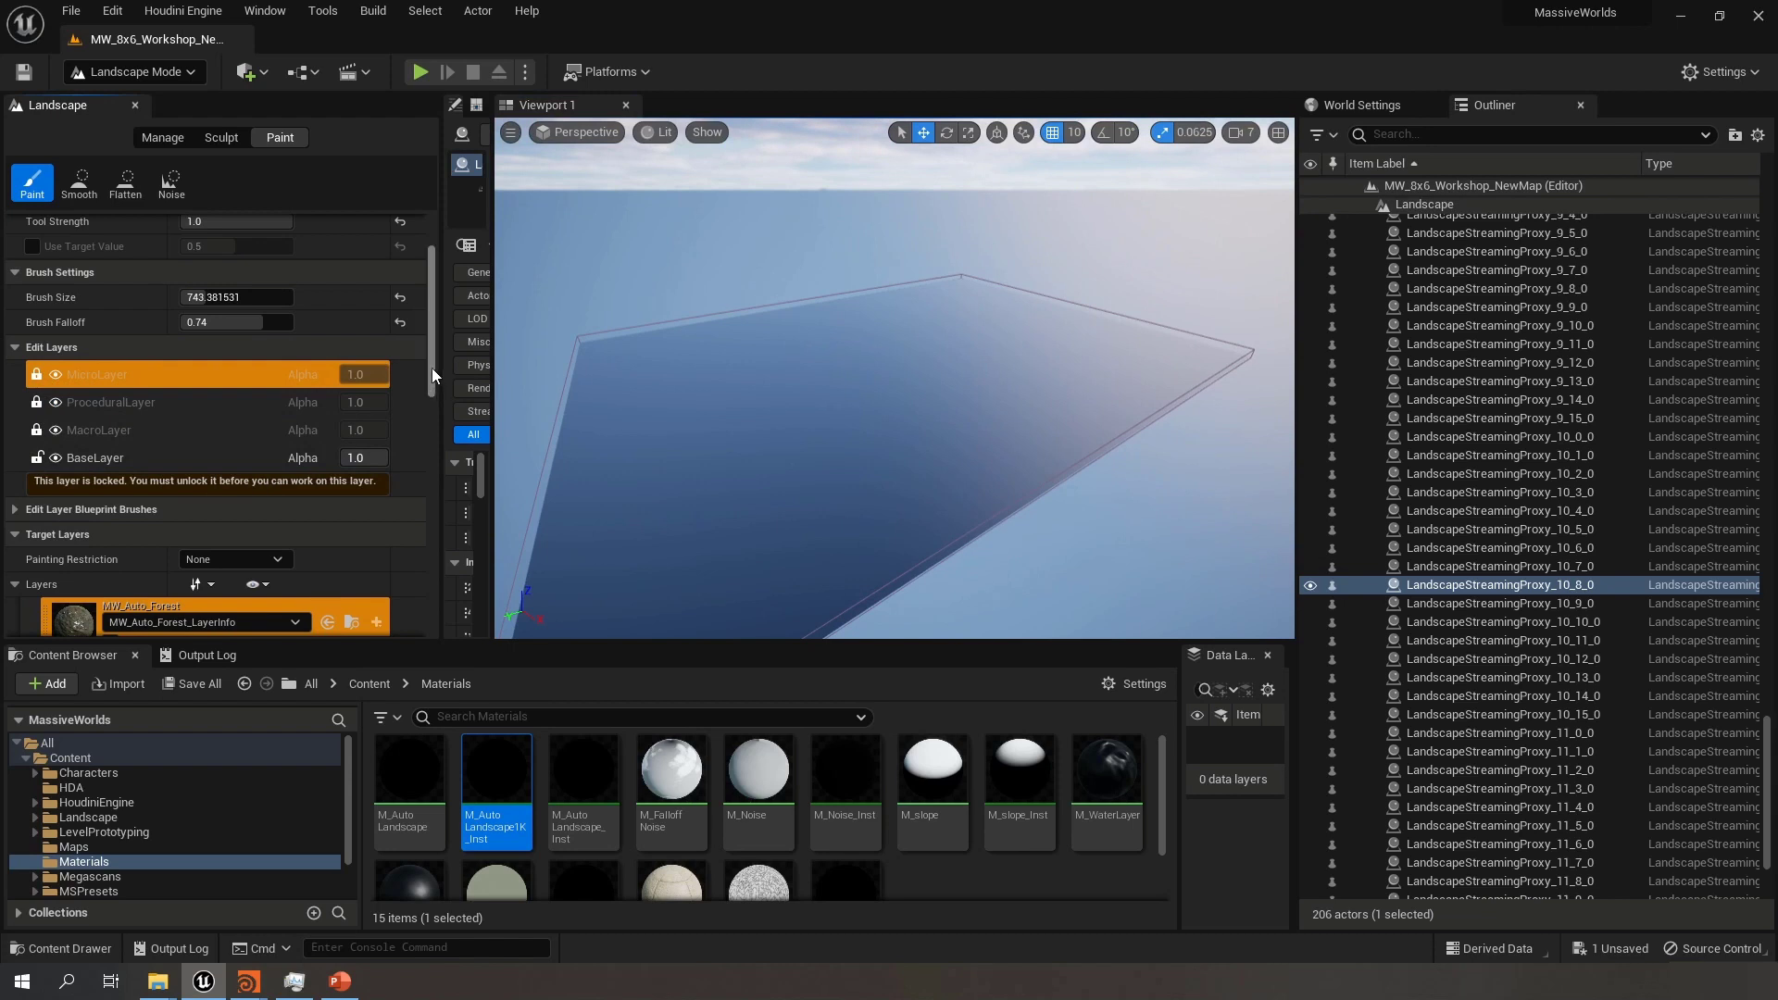
# Make BaseLayer the active edit layer for painting
pyautogui.moveTo(431, 368)
pyautogui.mouseDown()
pyautogui.moveTo(436, 417)
pyautogui.moveTo(430, 385)
pyautogui.mouseUp()
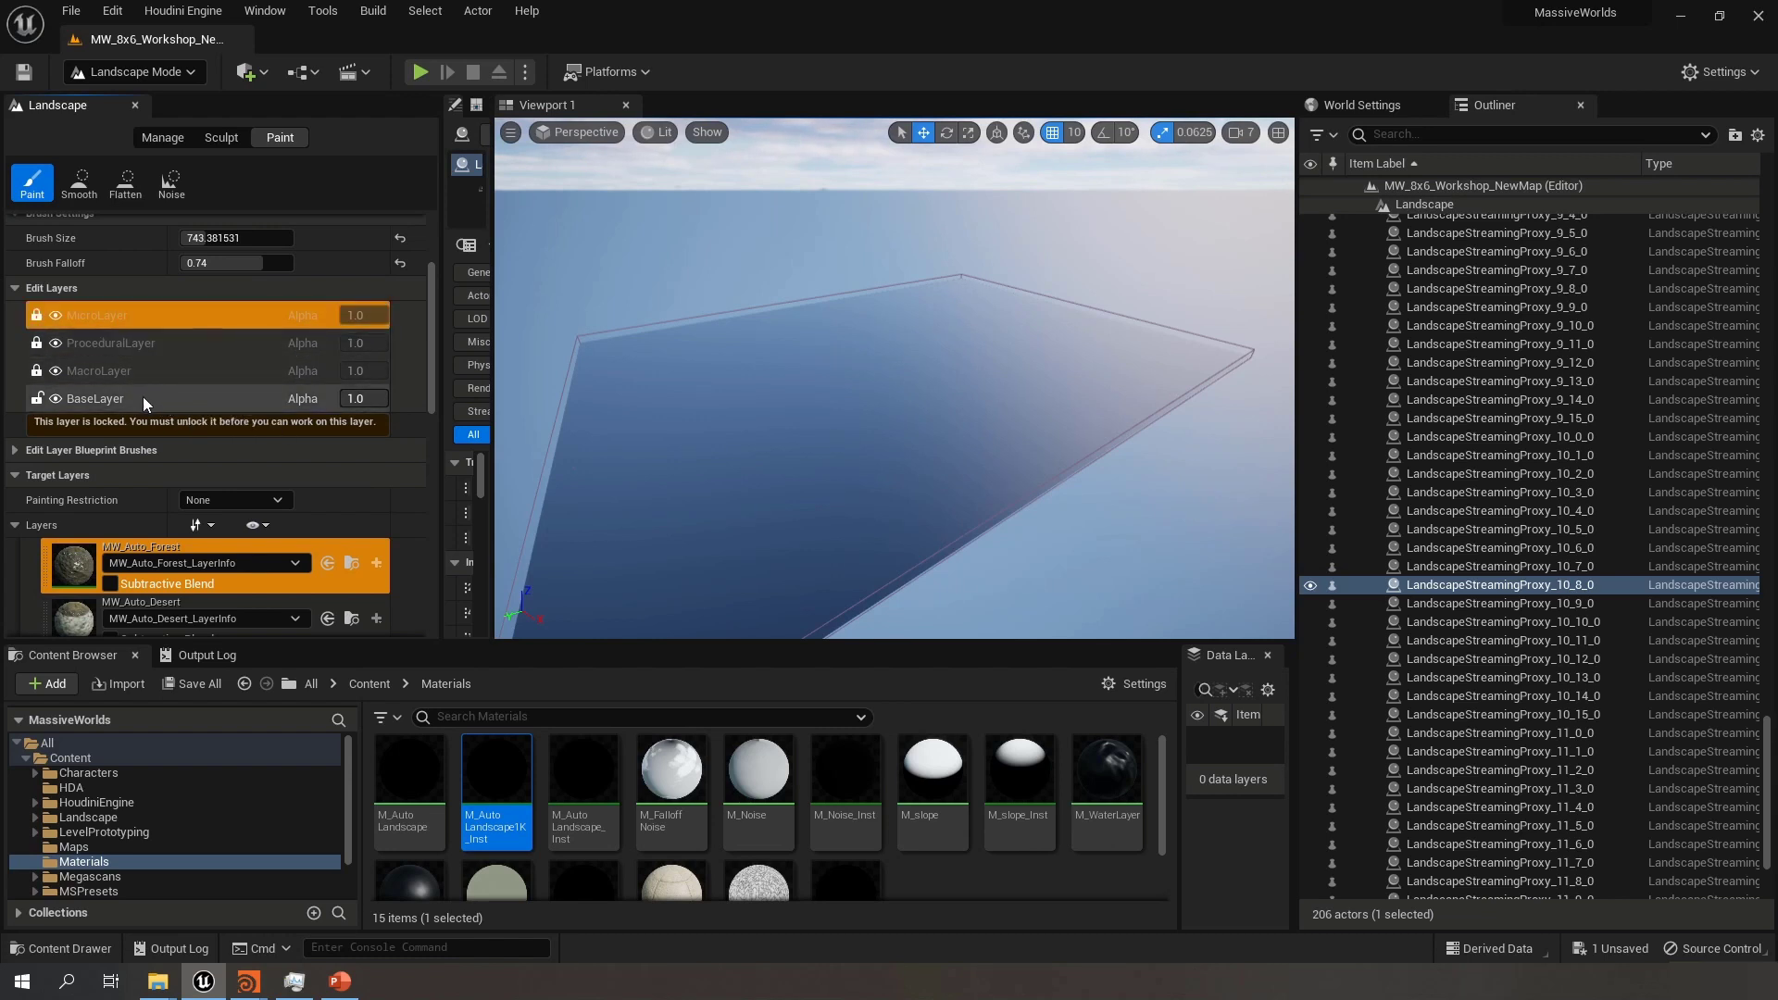
pyautogui.click(109, 400)
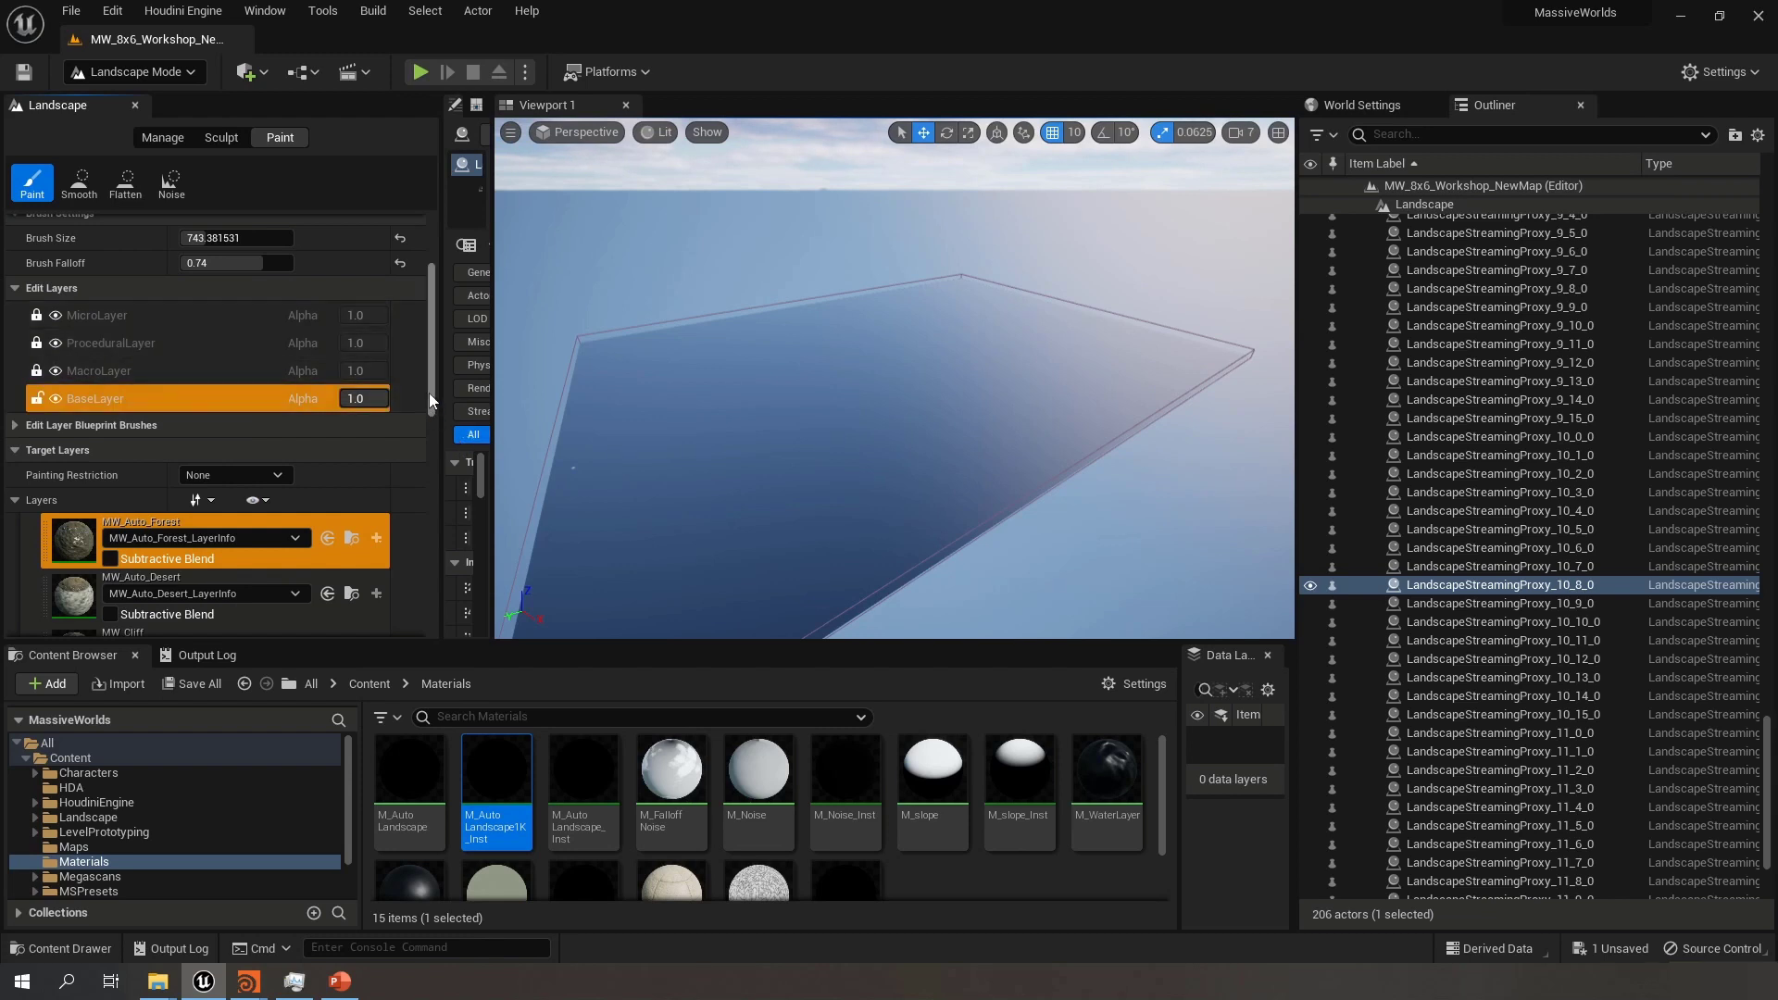
pyautogui.moveTo(429, 392)
pyautogui.mouseDown()
pyautogui.moveTo(433, 626)
pyautogui.moveTo(420, 358)
pyautogui.mouseUp()
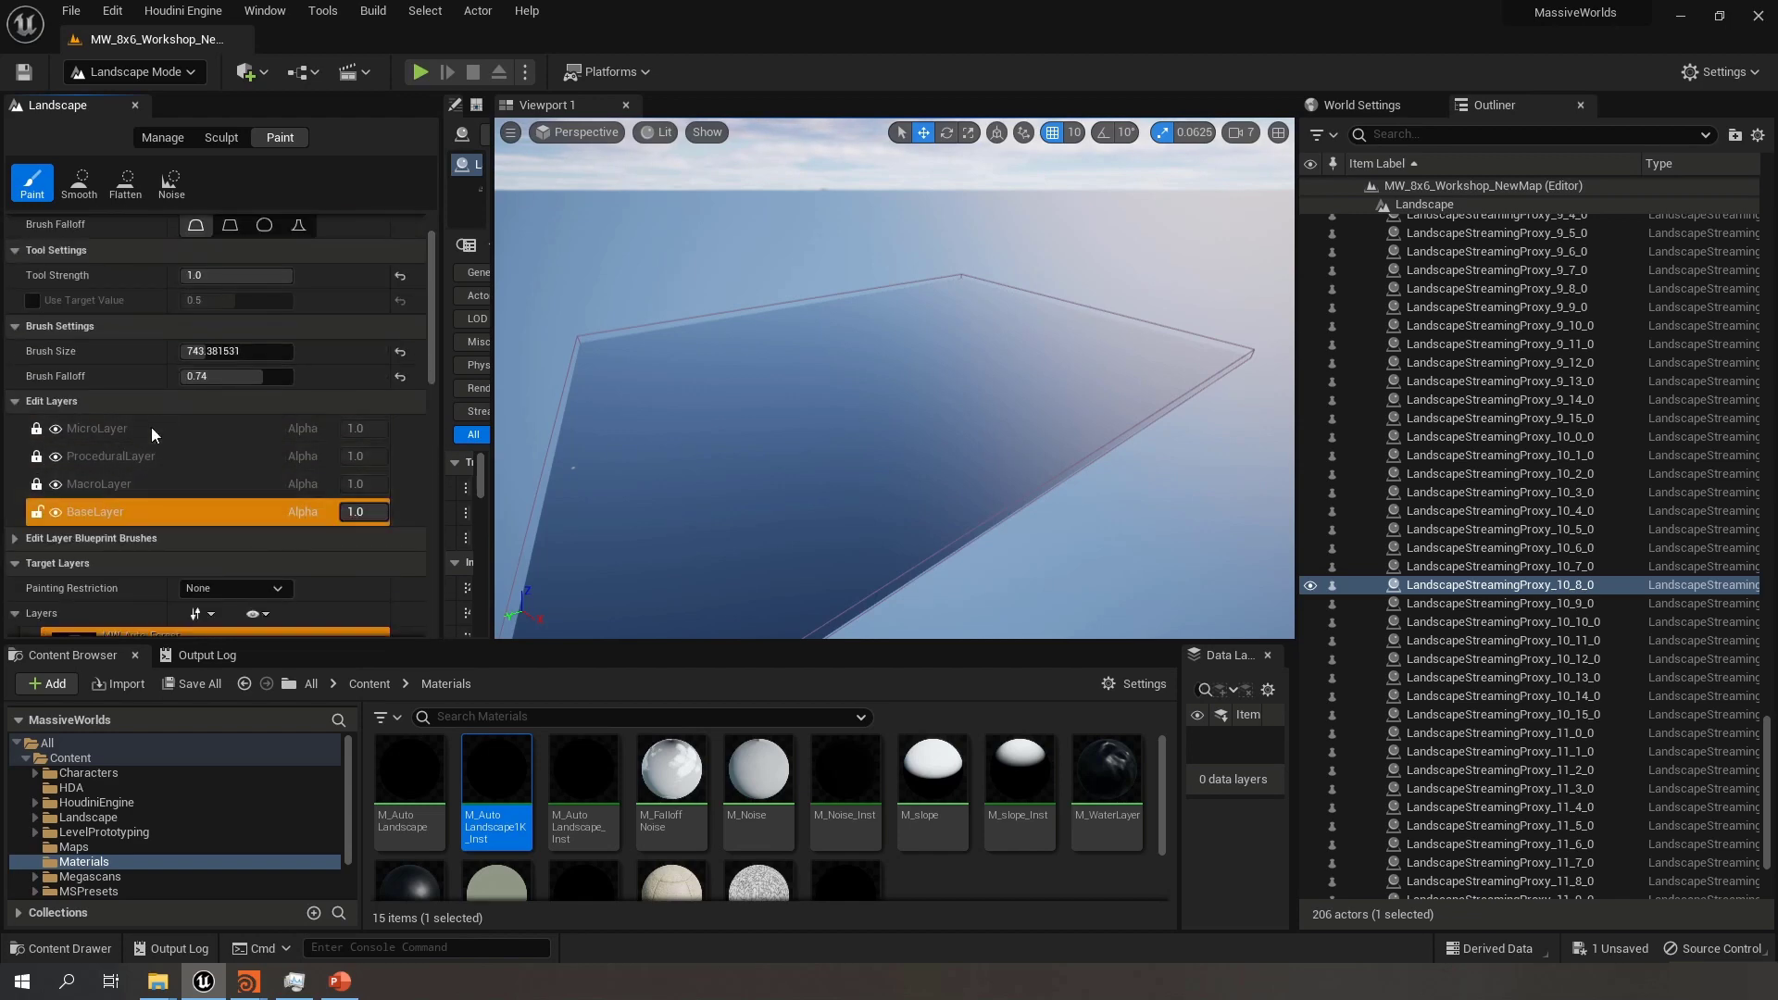
pyautogui.click(136, 508)
# Enlarge the area showing the target layers and select MW_Auto_Desert as the paint layer on BaseLayer
pyautogui.scroll(-3, 431, 352)
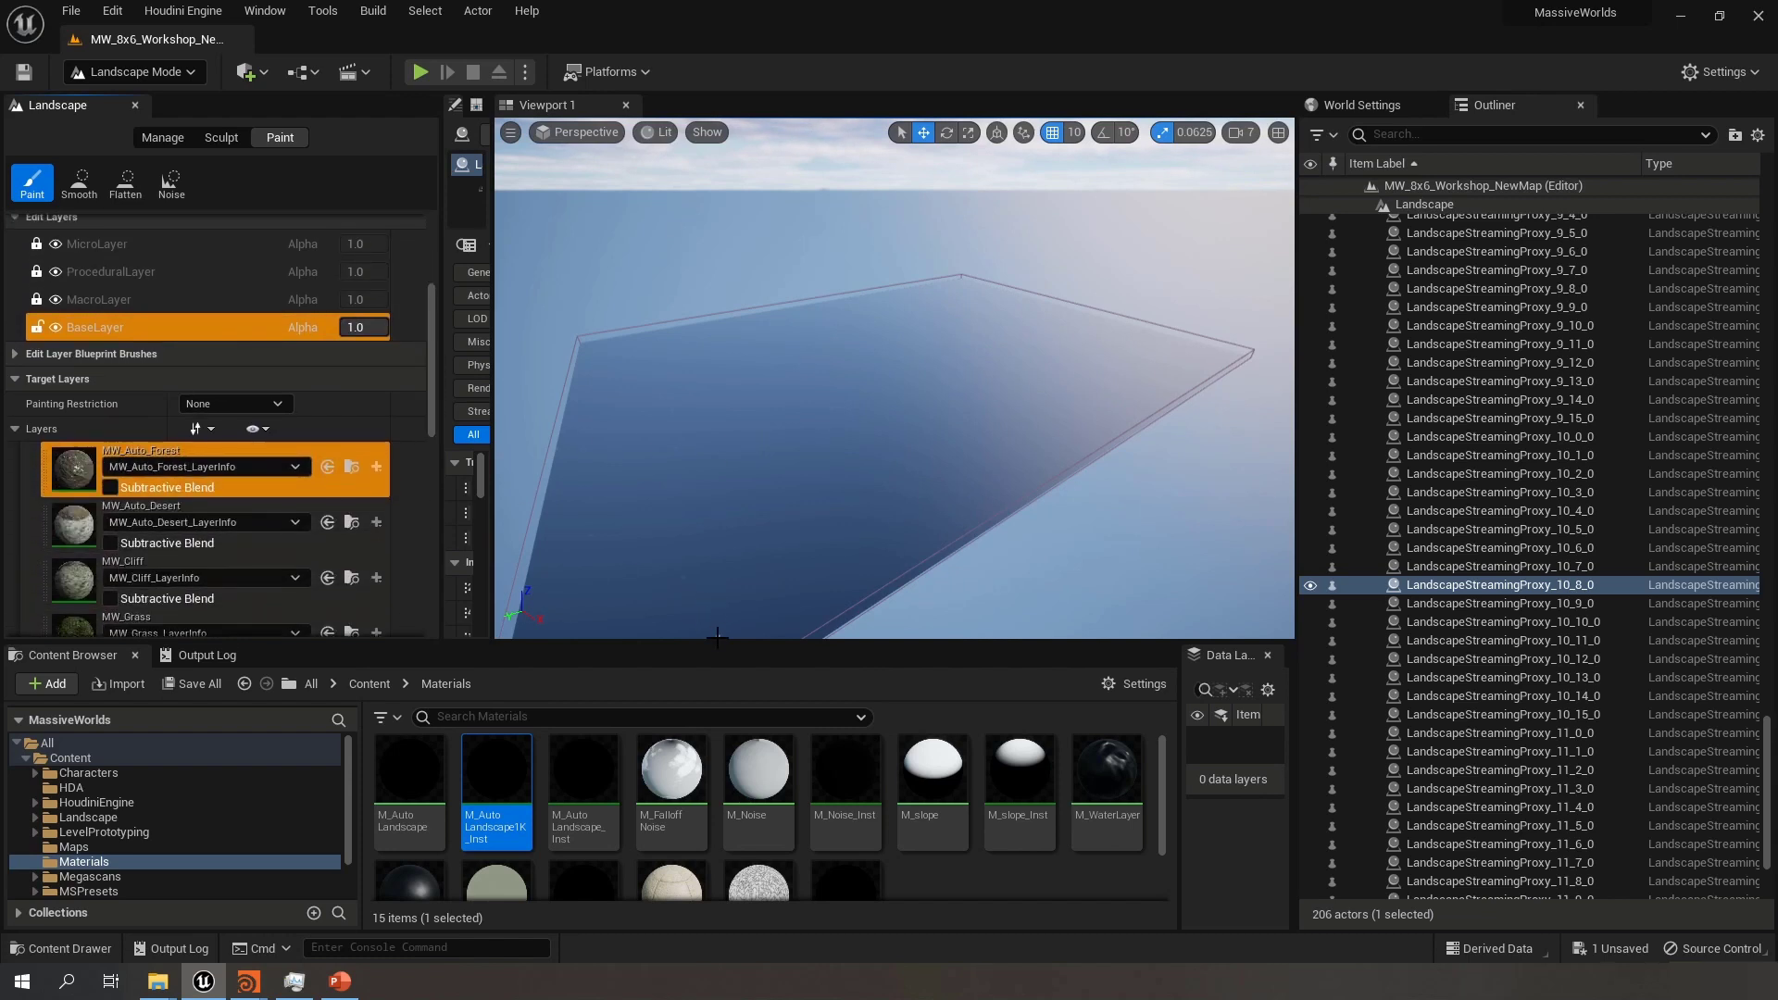
pyautogui.moveTo(718, 637); pyautogui.dragTo(593, 853)
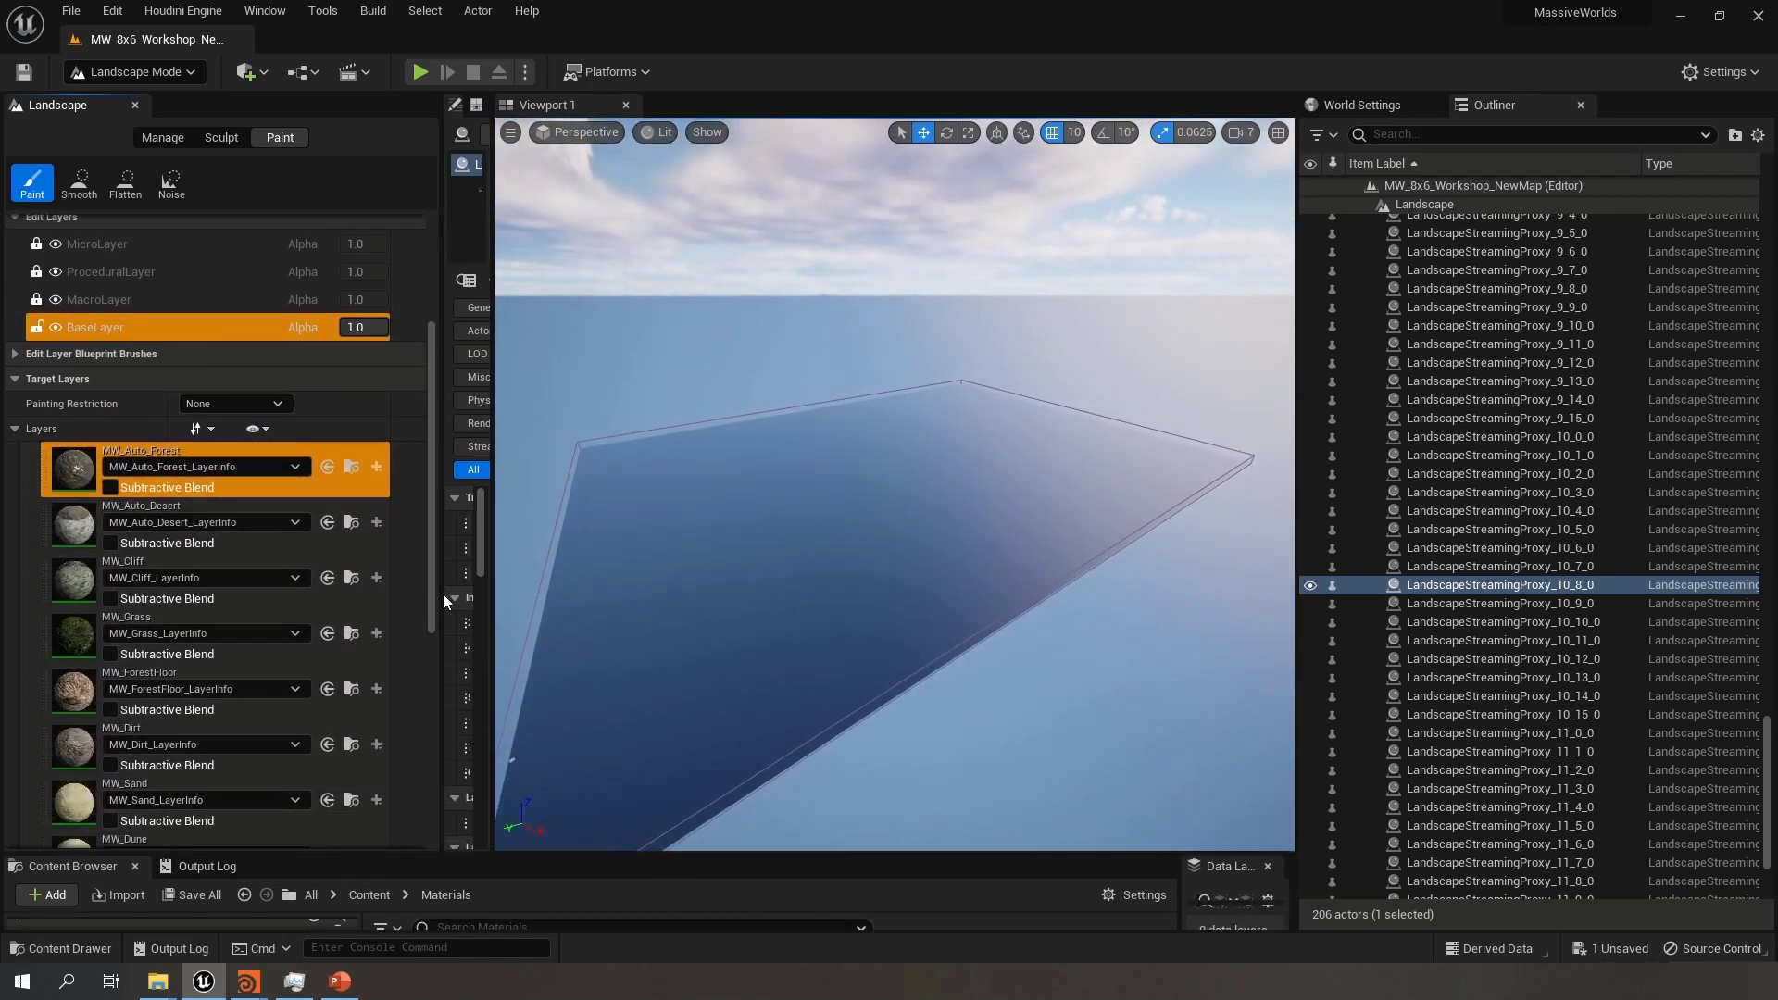
pyautogui.scroll(2, 430, 598)
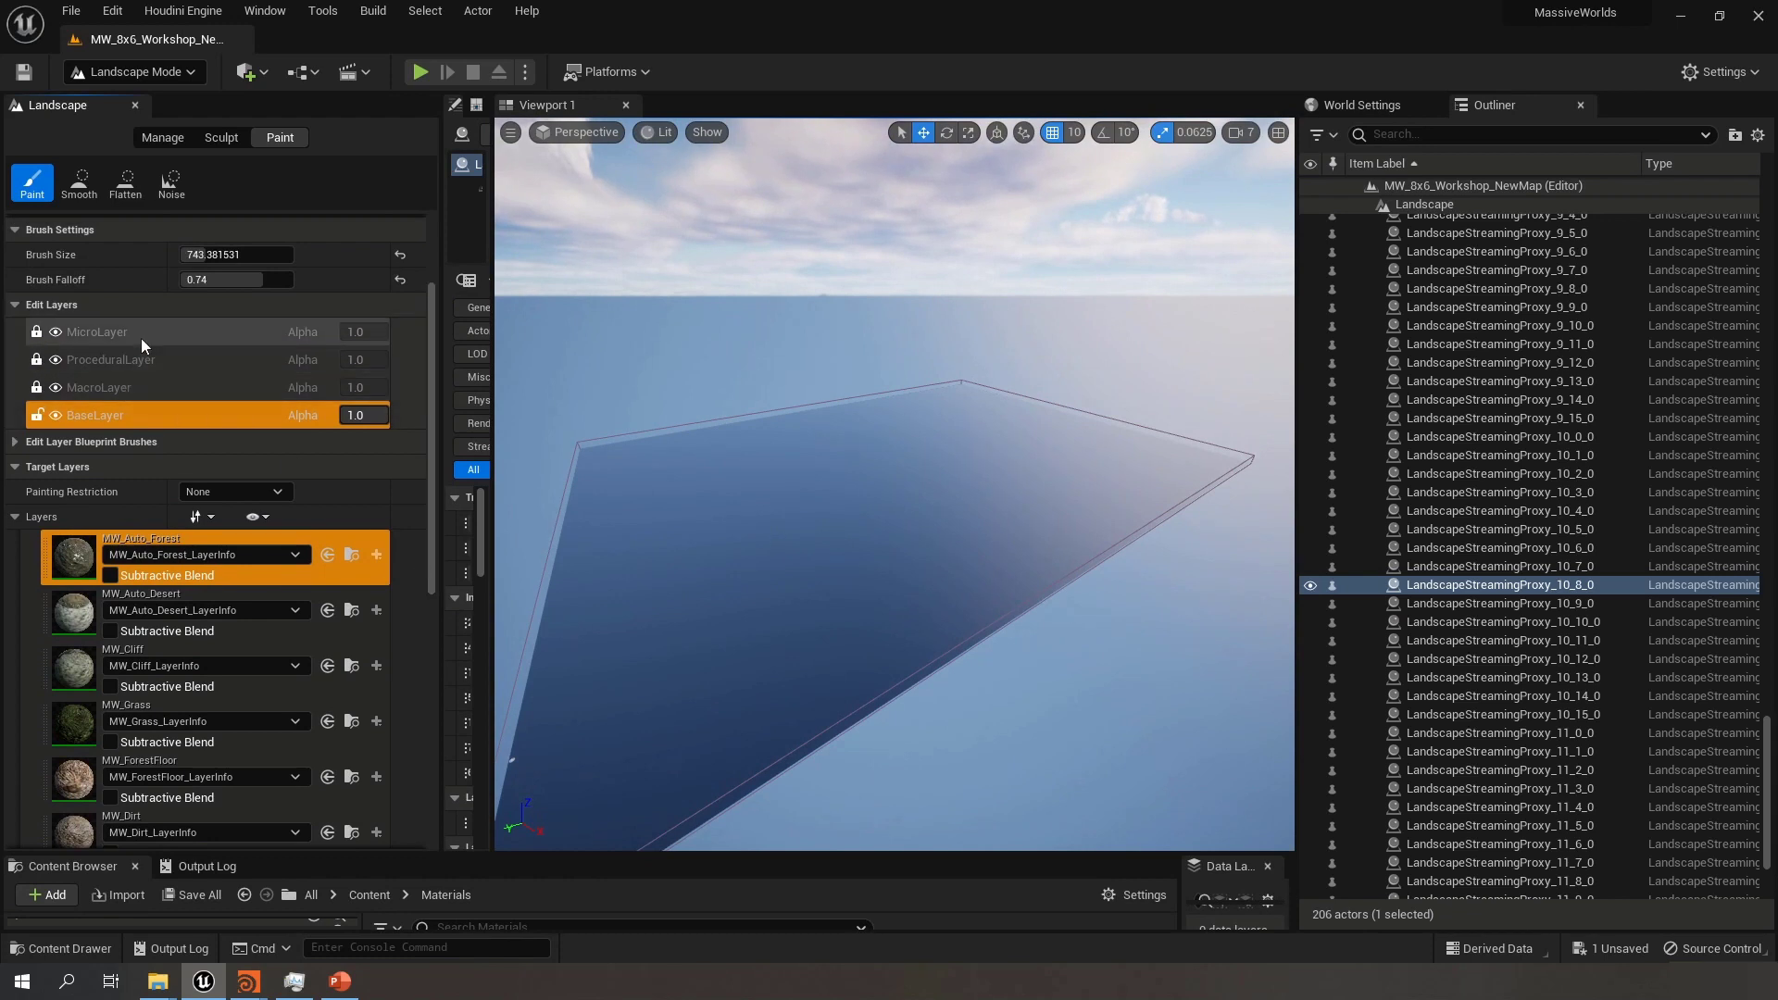
pyautogui.click(172, 415)
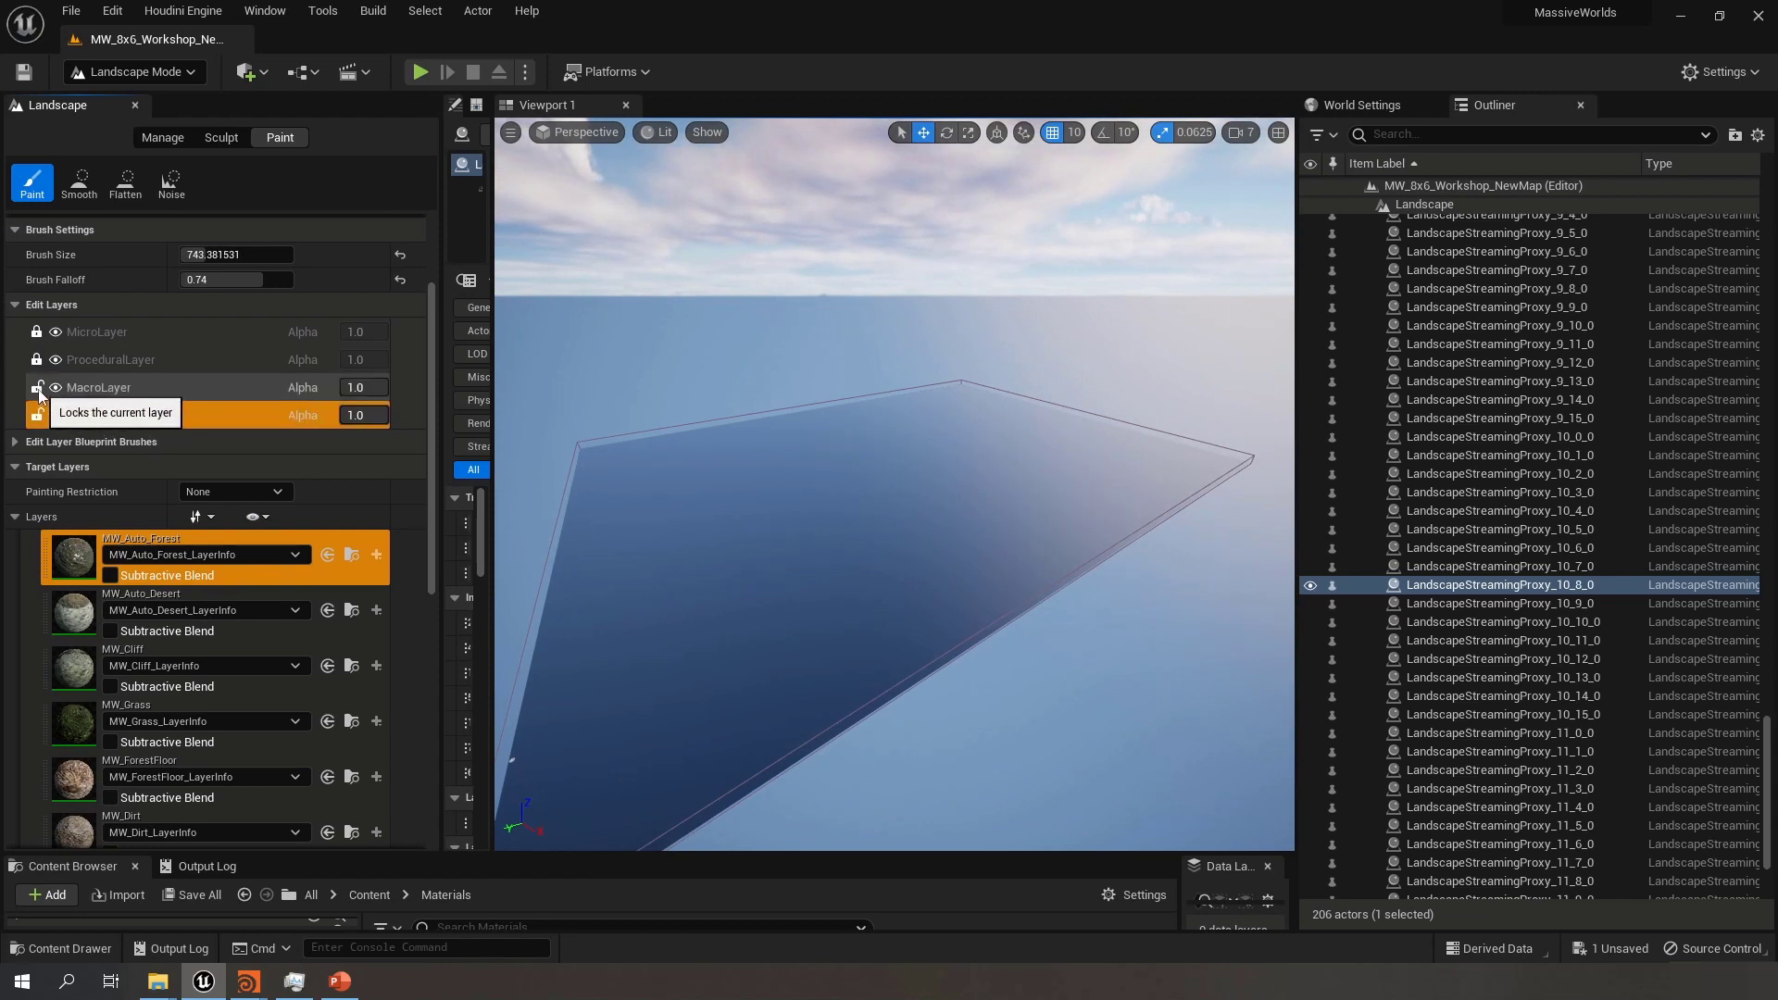
pyautogui.click(245, 593)
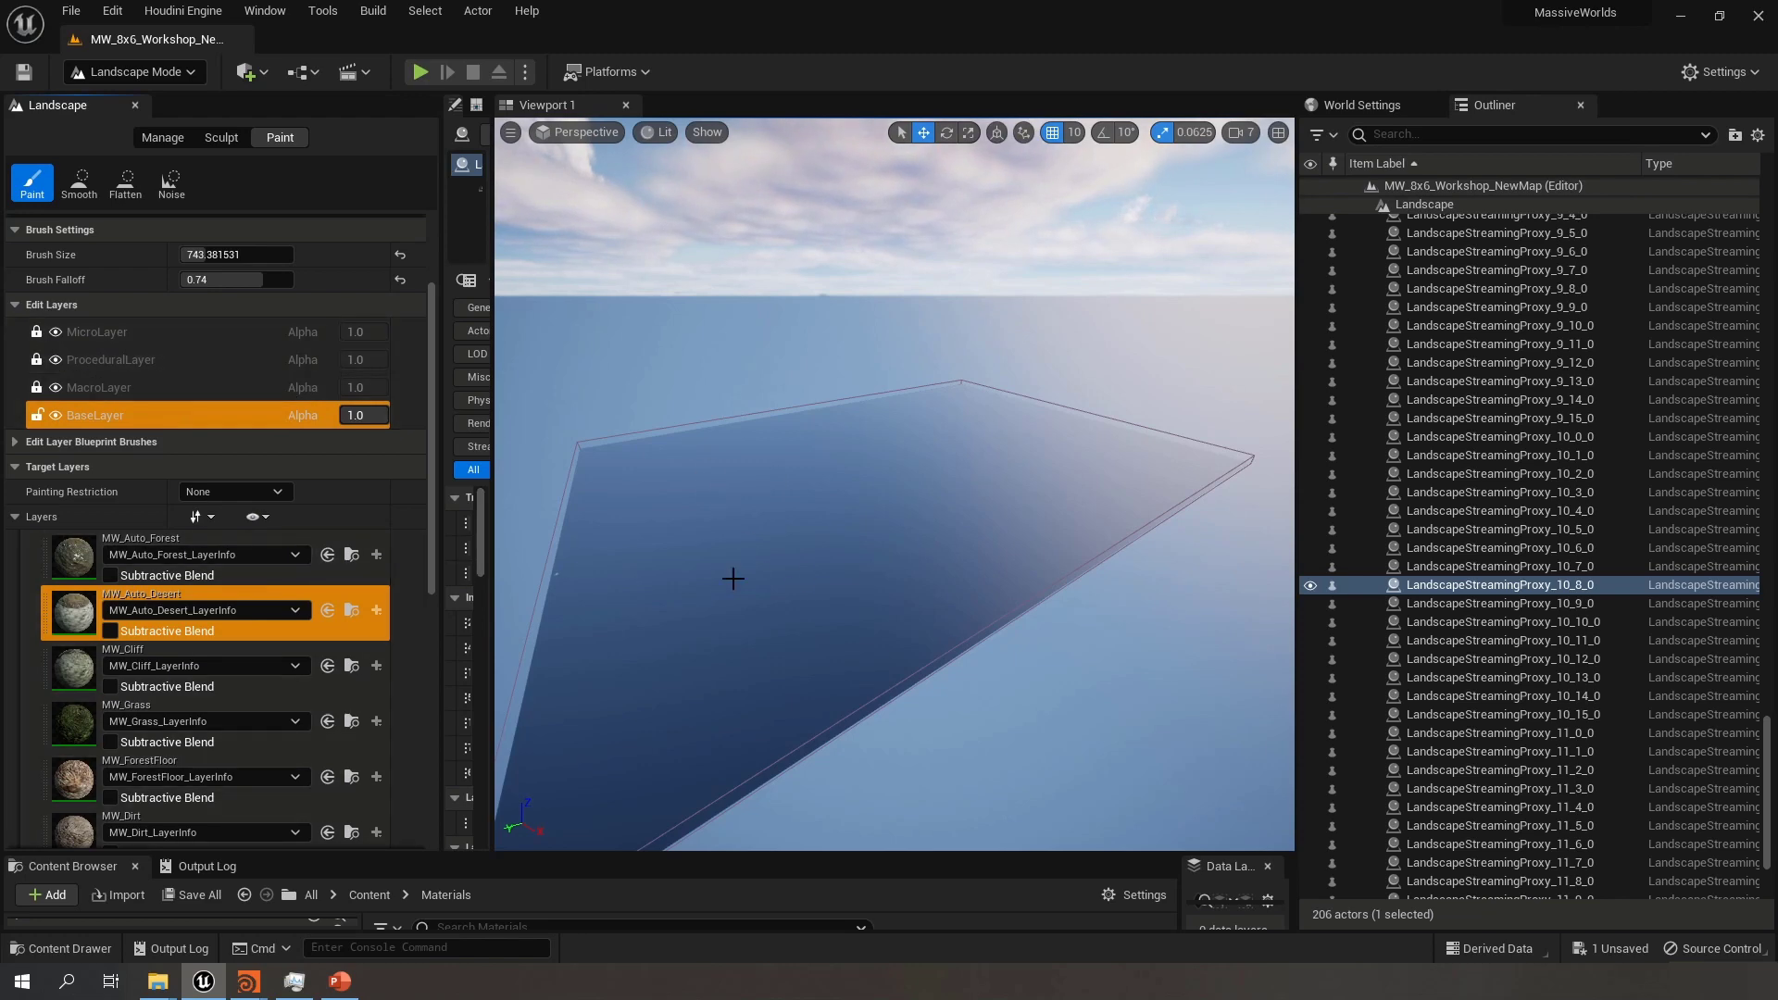
# Collapse the Landscape's list of streaming proxies and save the modified Landscape asset
pyautogui.moveTo(822, 567)
pyautogui.mouseDown(button='right')
pyautogui.moveTo(944, 600)
pyautogui.moveTo(819, 572)
pyautogui.mouseUp(button='right')
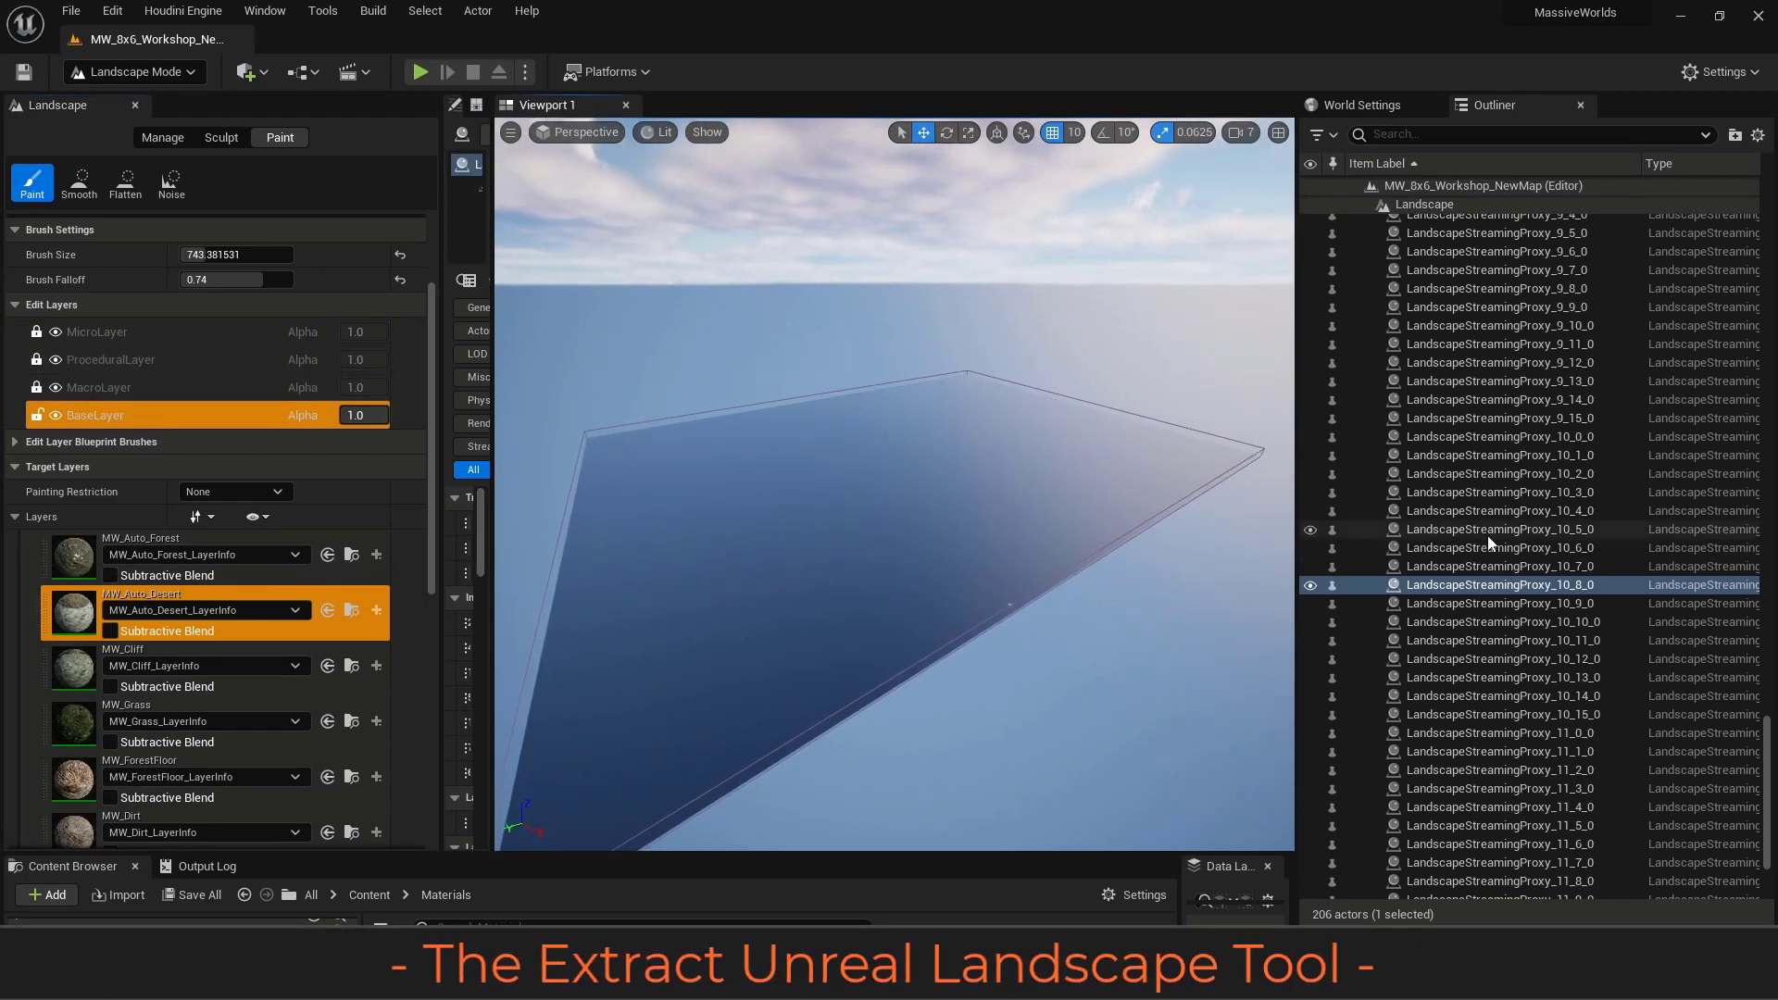
pyautogui.moveTo(1770, 773); pyautogui.dragTo(1775, 233)
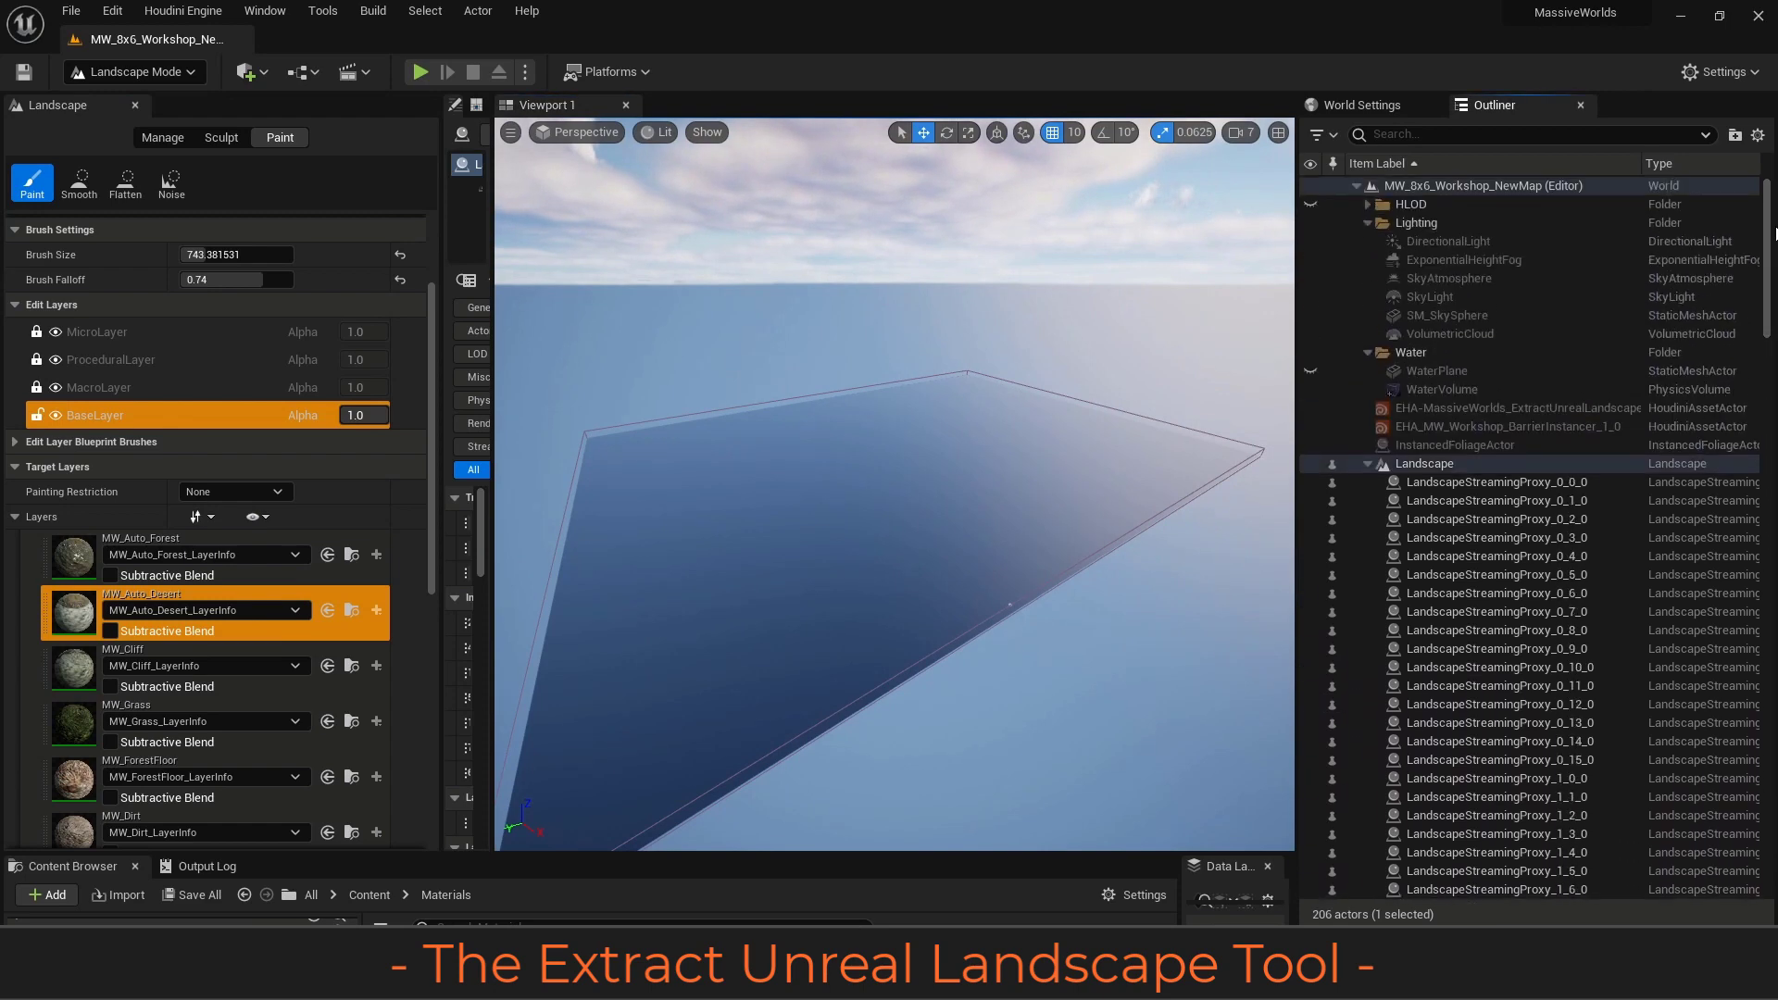
pyautogui.click(1368, 464)
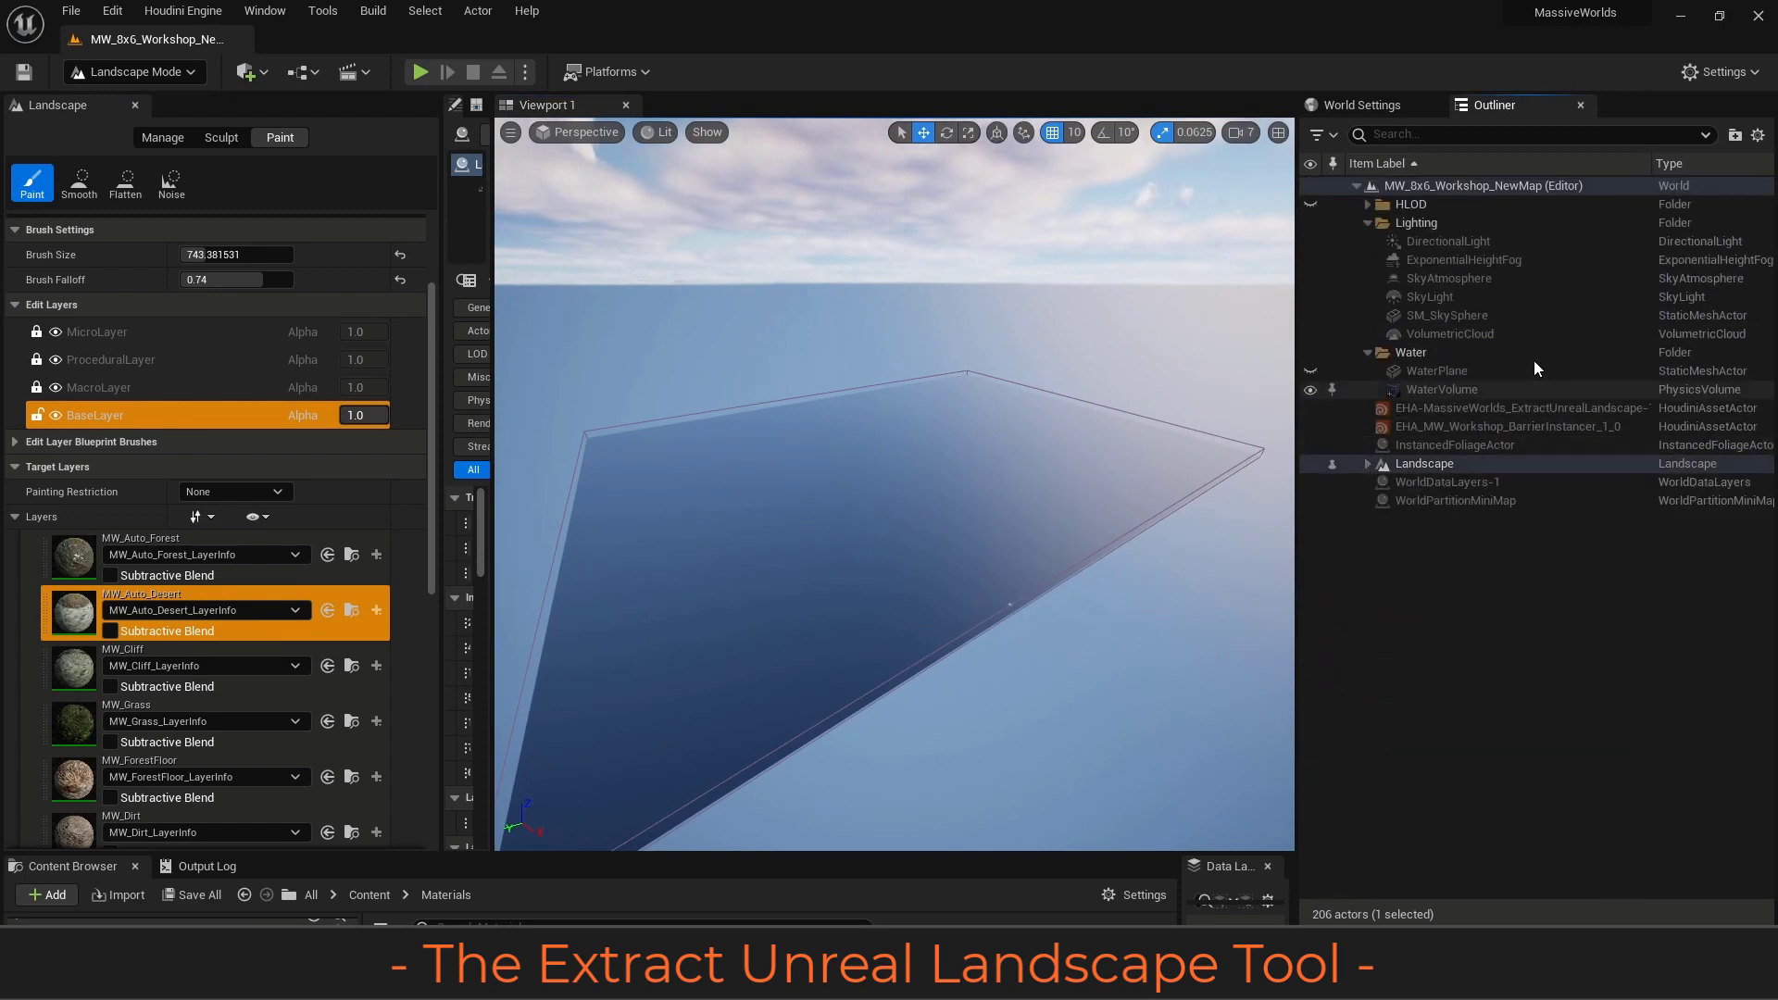
pyautogui.click(192, 894)
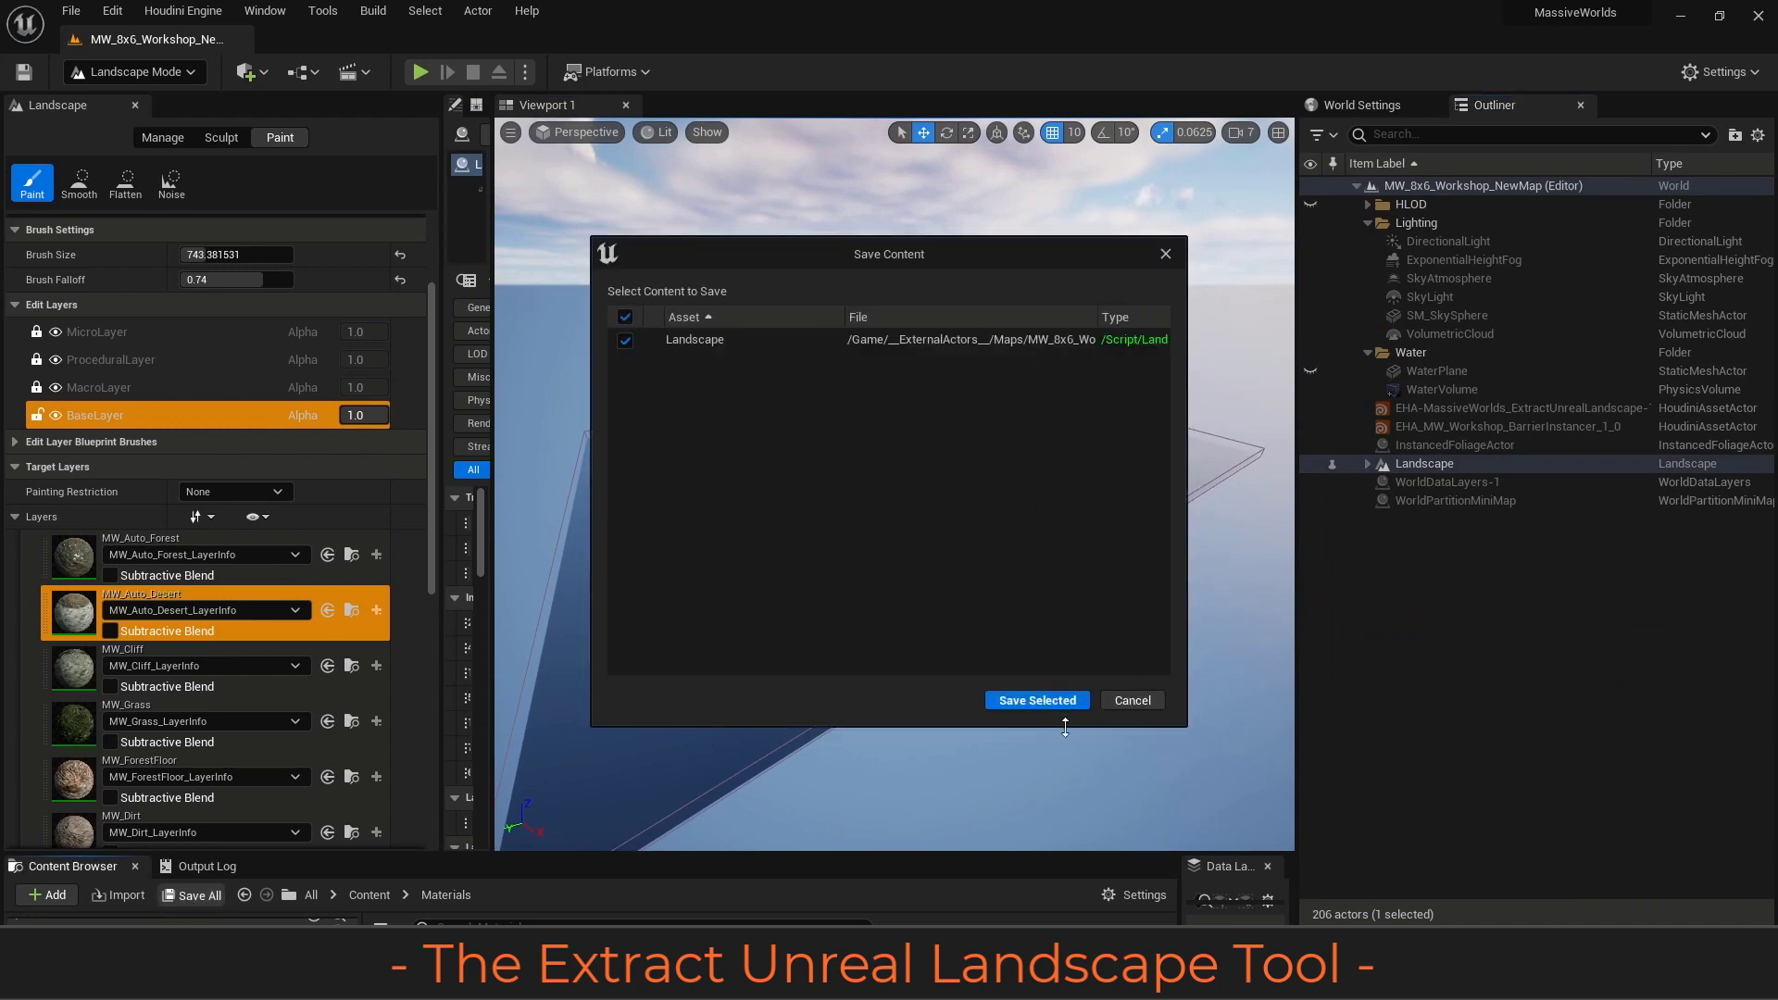
pyautogui.click(1039, 701)
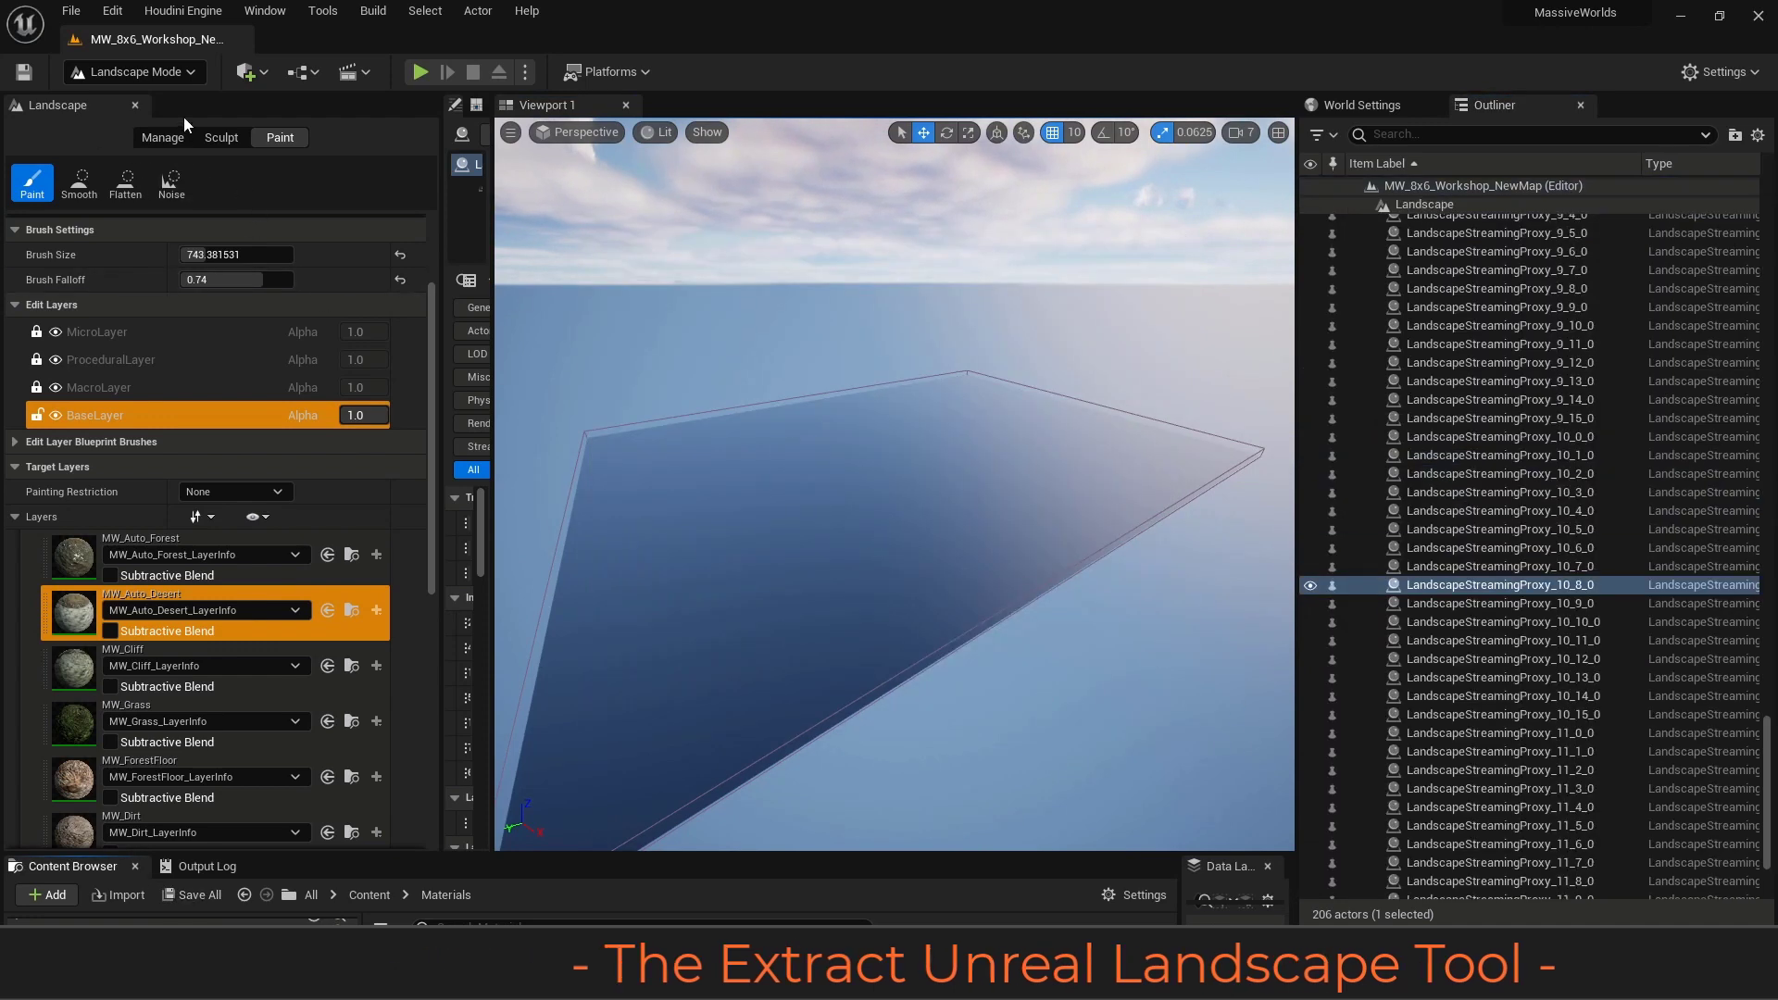
# Switch the editor from Landscape mode to Selection mode and widen the area showing the actor's details
pyautogui.click(171, 72)
pyautogui.click(148, 102)
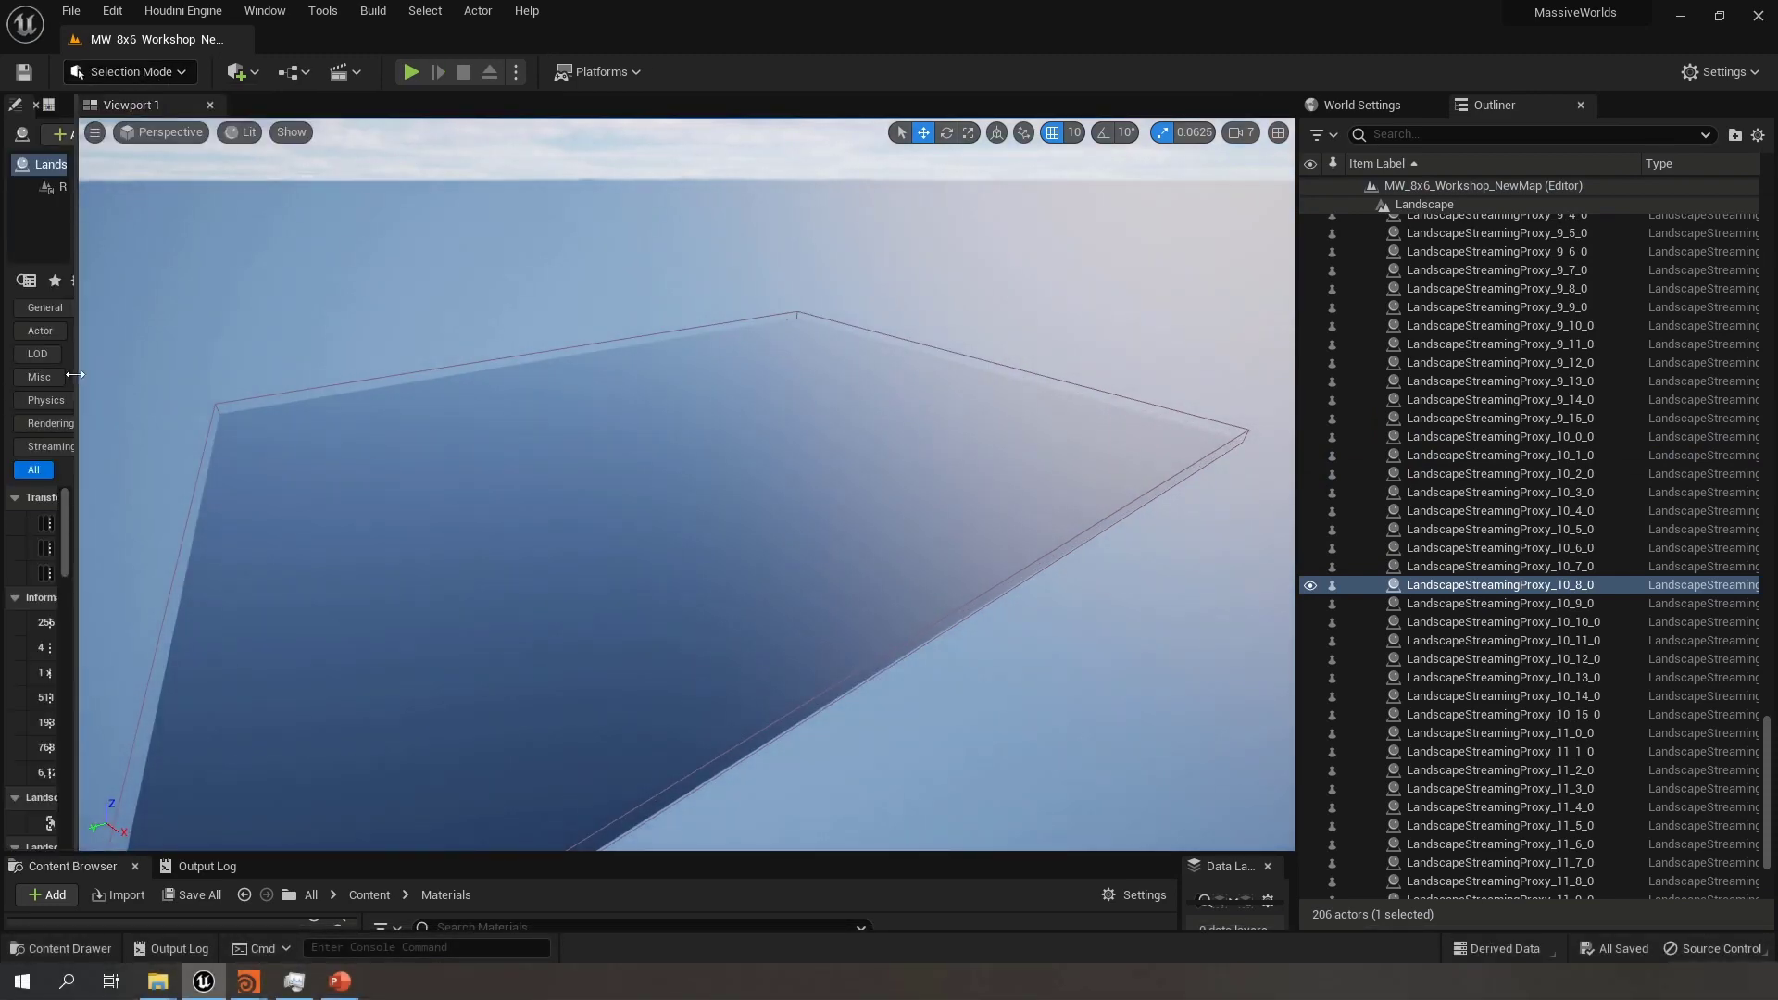
pyautogui.moveTo(74, 374); pyautogui.dragTo(458, 399)
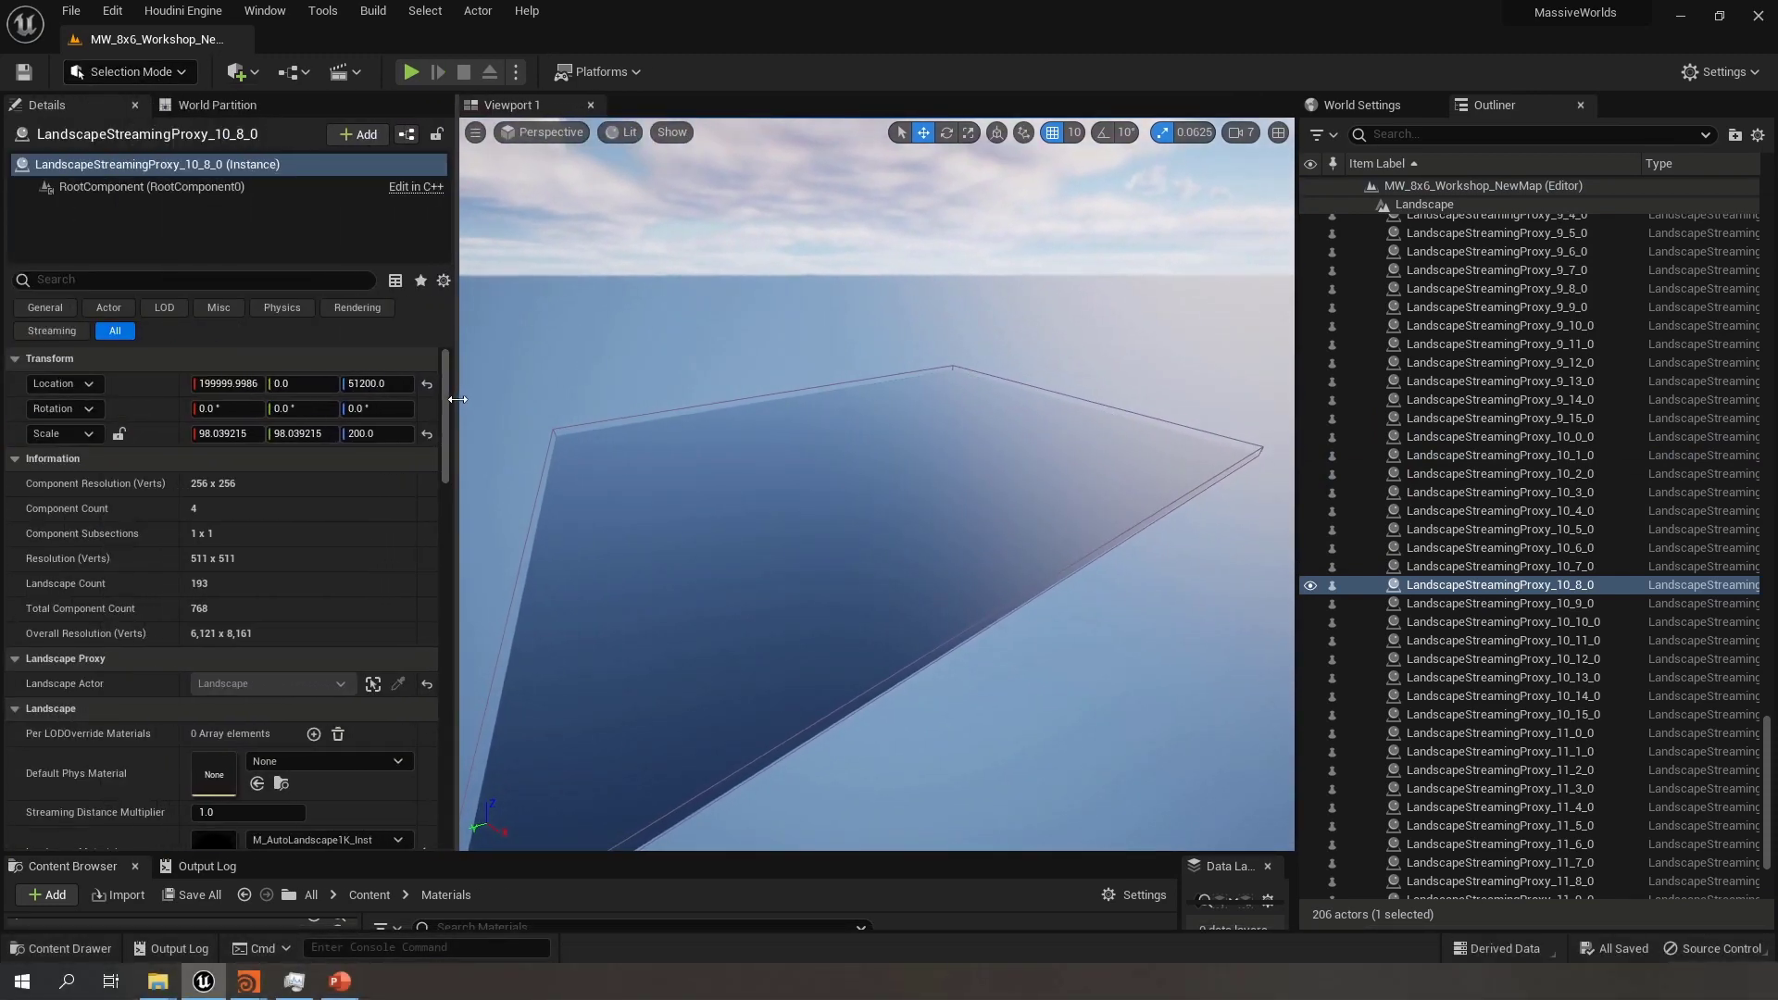
# Collapse the Landscape's proxies again and delete the existing EHA-MassiveWorlds_ExtractUnrealLandscape-1_0_blackbox Houdini actor from the level
pyautogui.moveTo(1005, 551); pyautogui.dragTo(1002, 567, button='right')
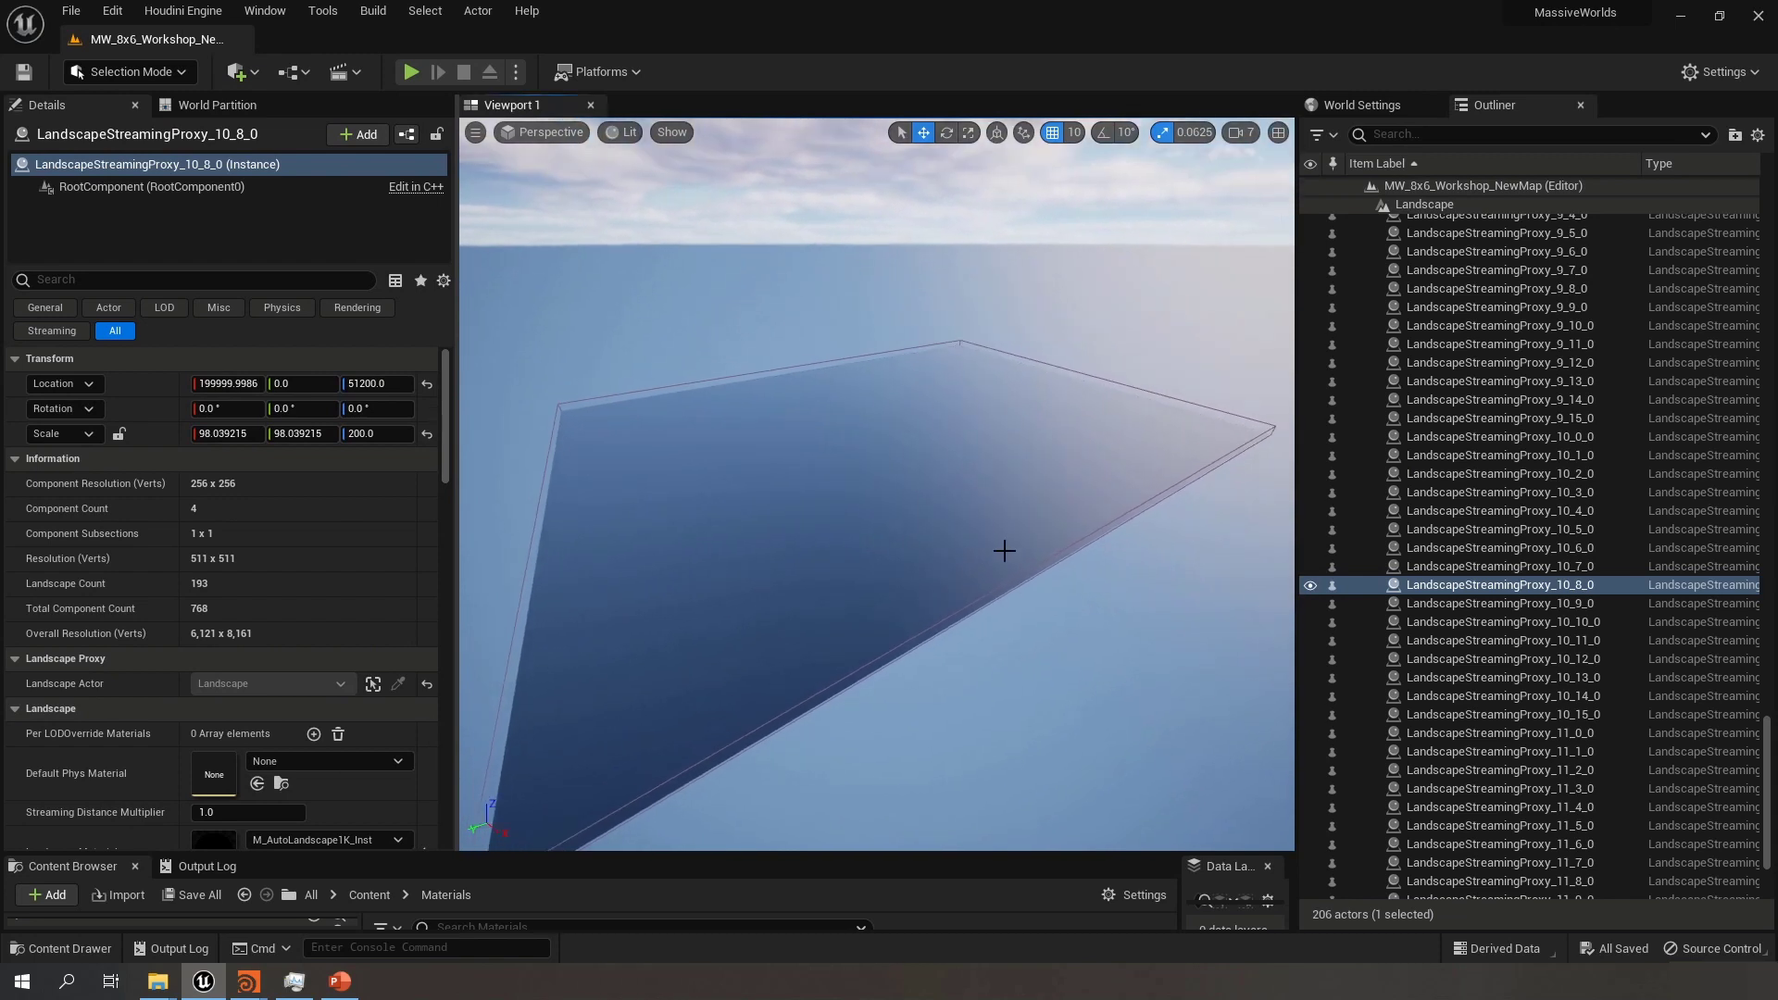
pyautogui.moveTo(1766, 741); pyautogui.dragTo(1767, 208)
pyautogui.click(1368, 463)
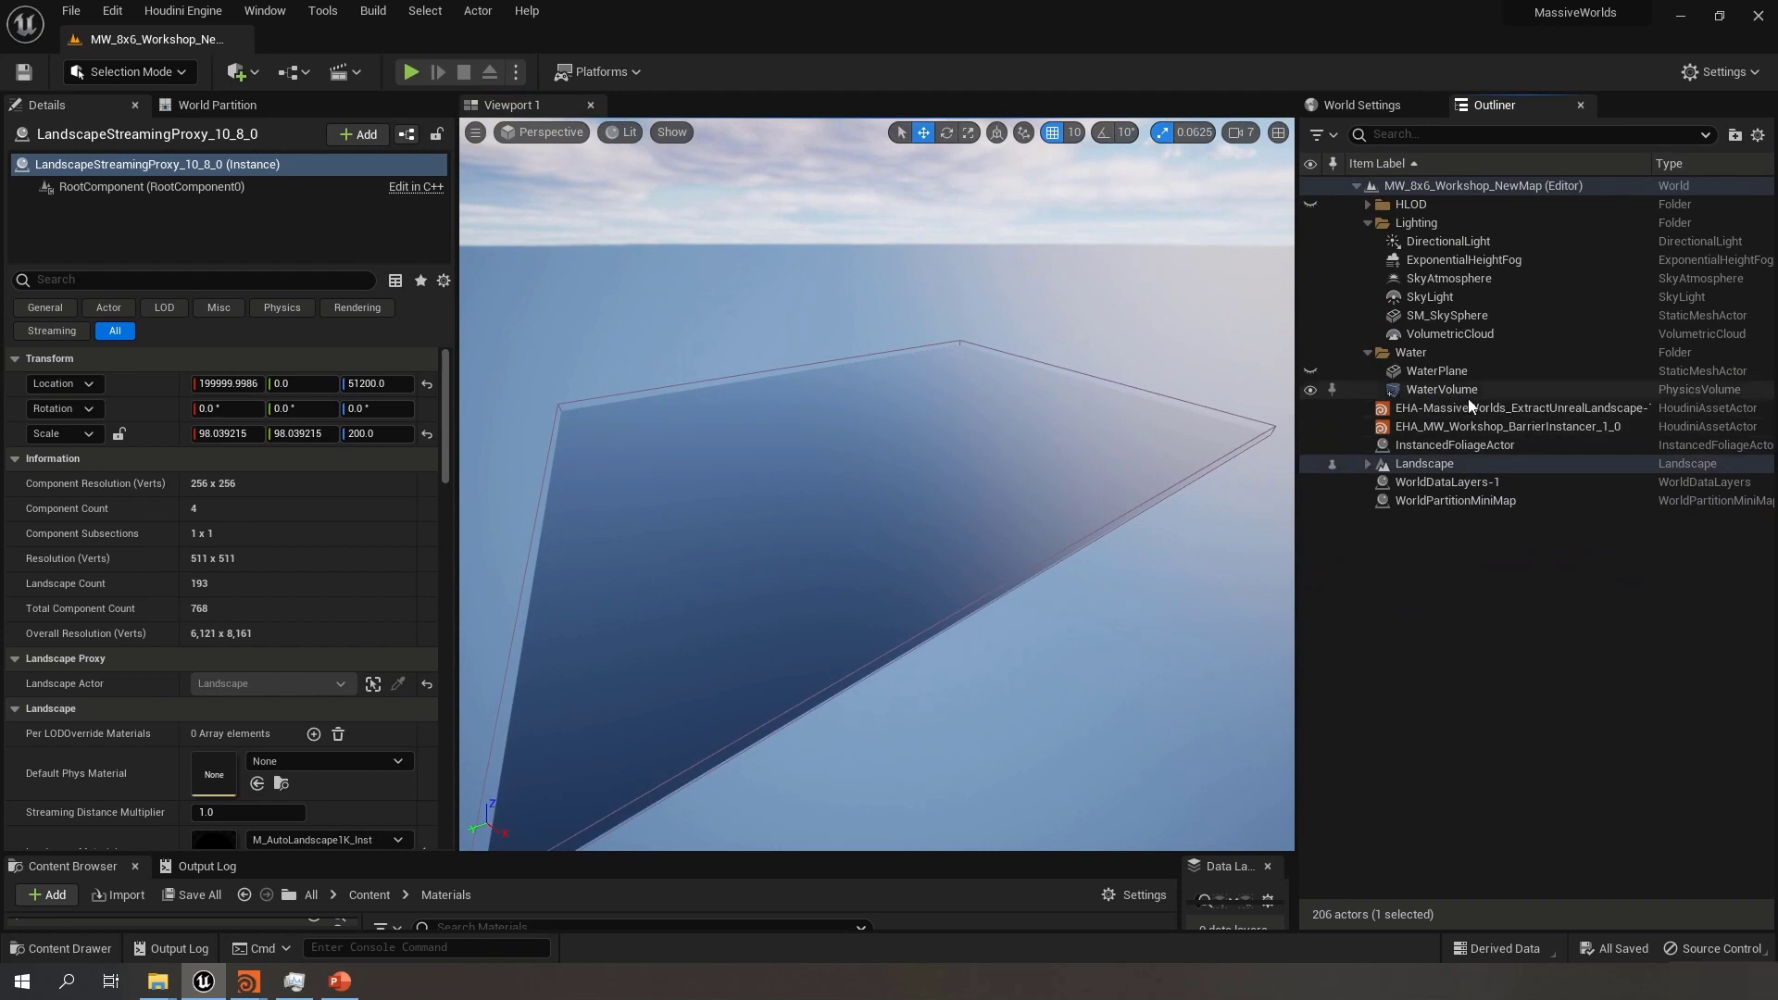
pyautogui.click(1491, 408)
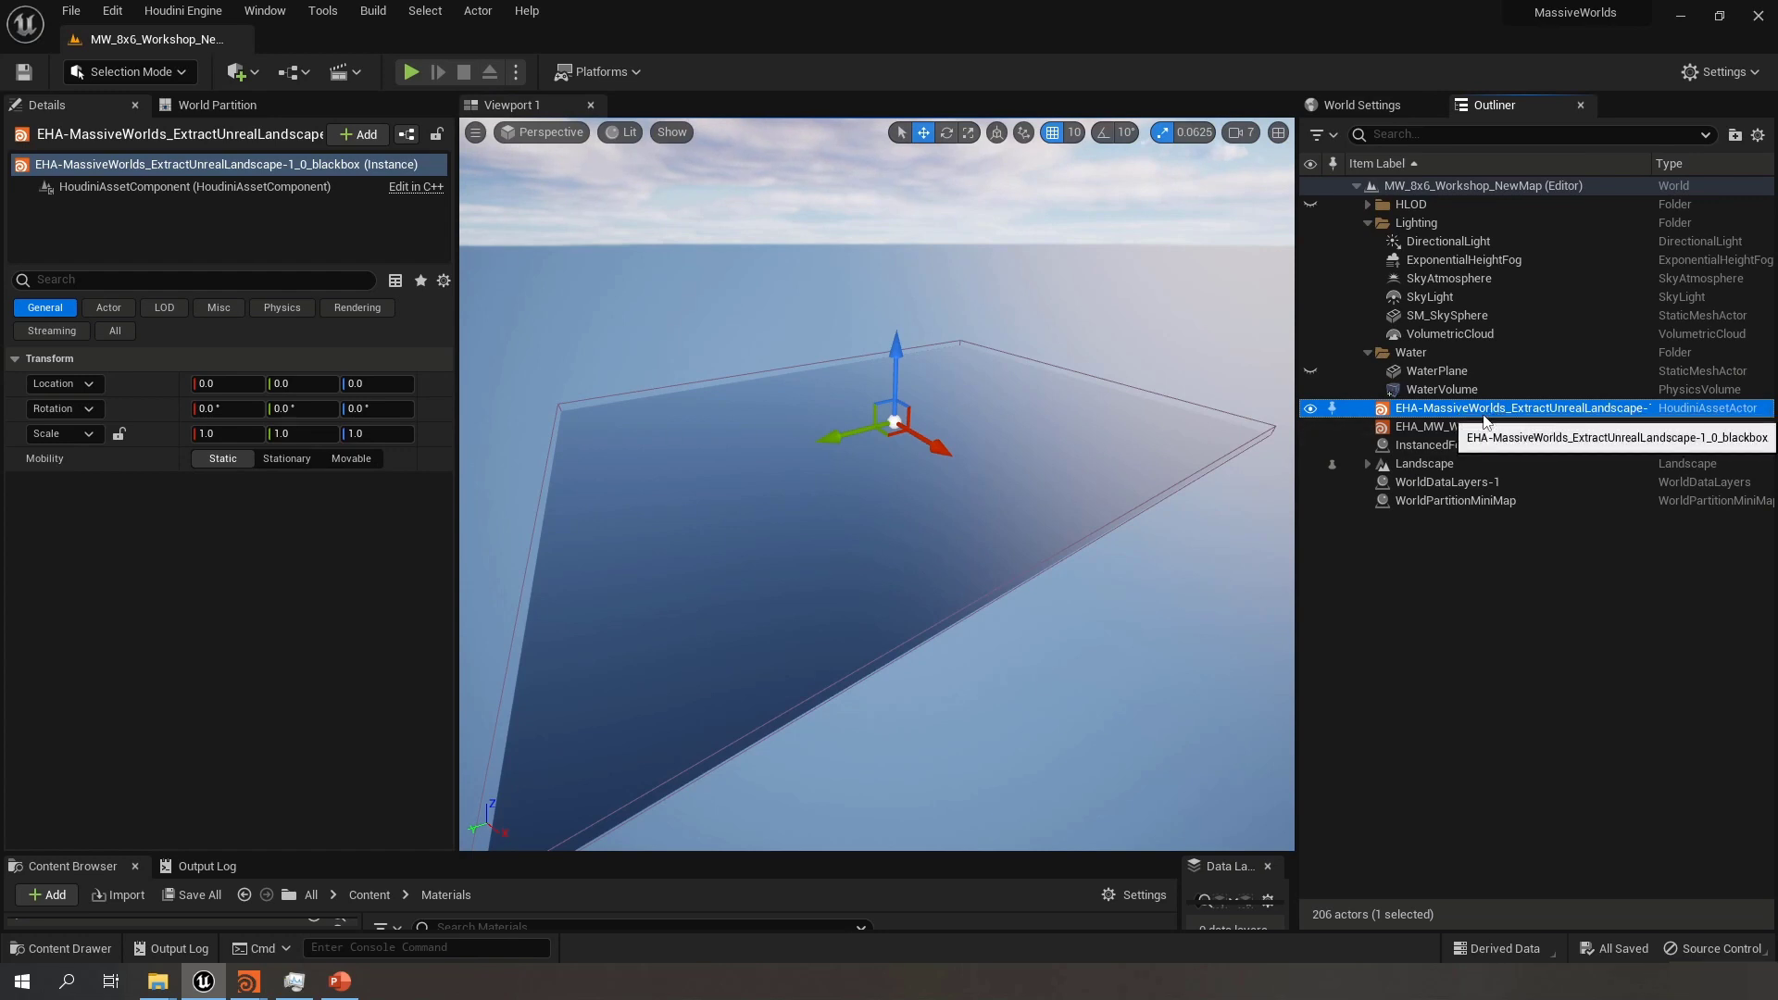
pyautogui.press('Delete')
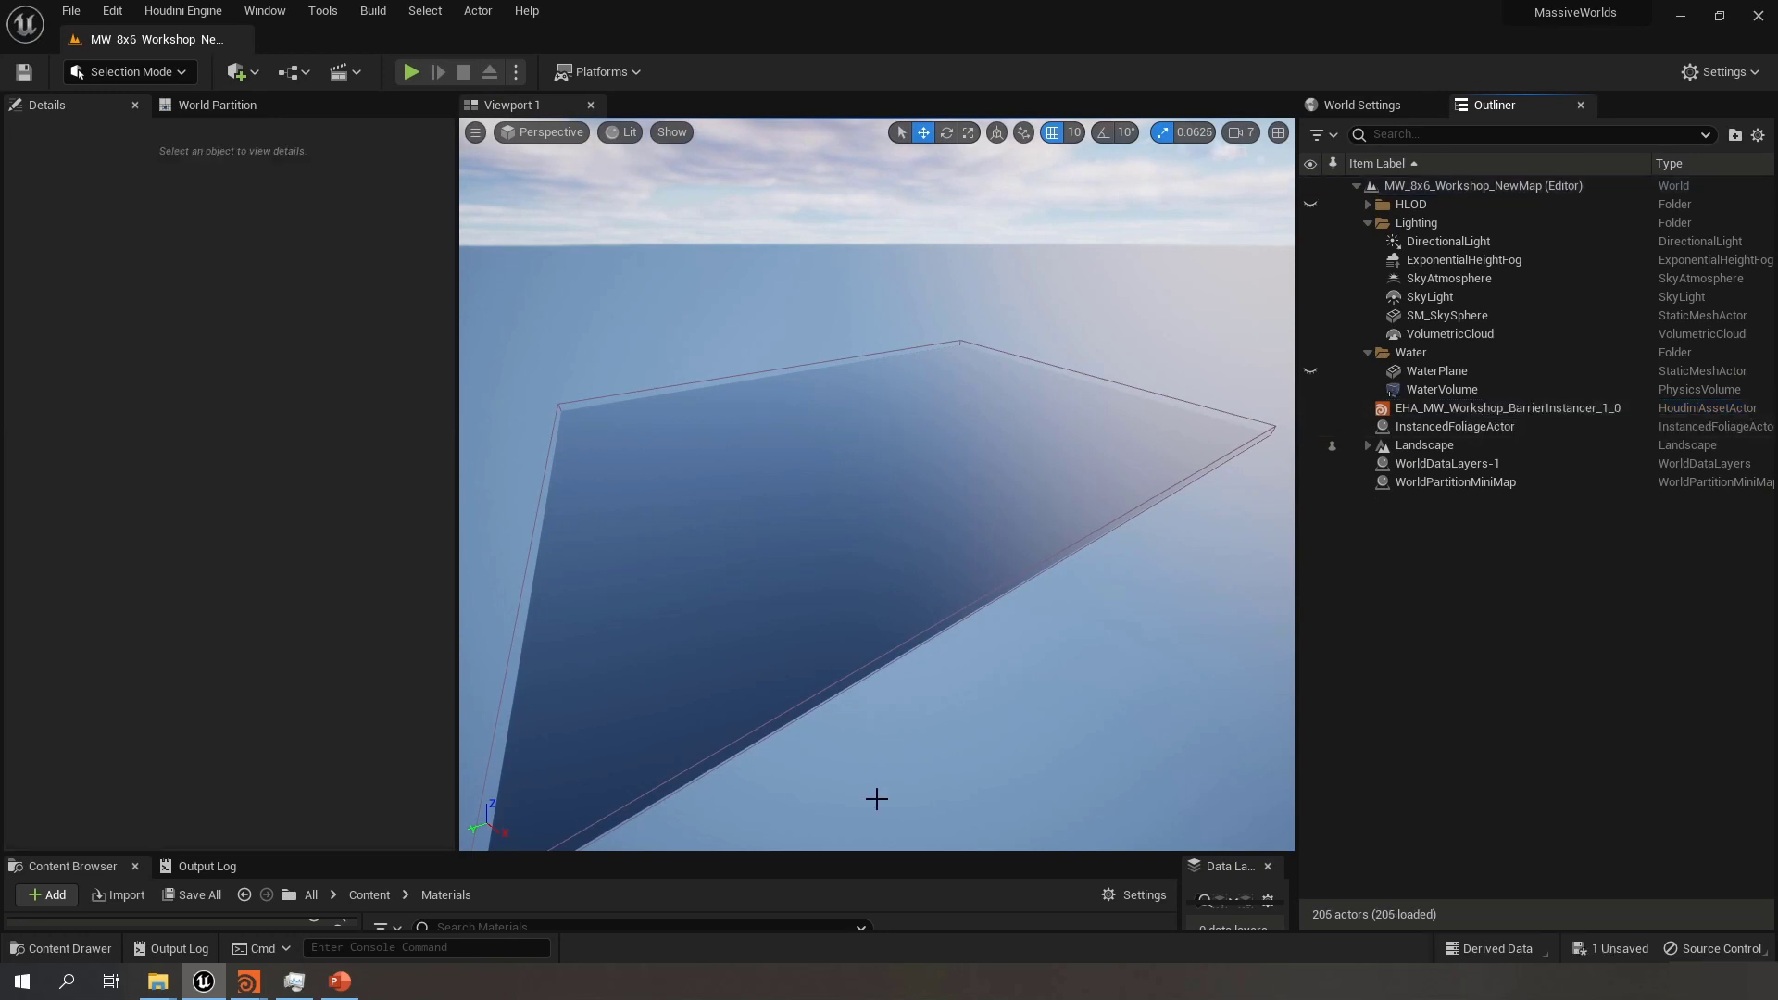
# Instantiate the EHA-MassiveWorlds_ExtractUnrealLandscape-1_0_blackbox asset from the Content/HDA folder at the origin
pyautogui.moveTo(864, 856); pyautogui.dragTo(787, 593)
pyautogui.click(313, 634)
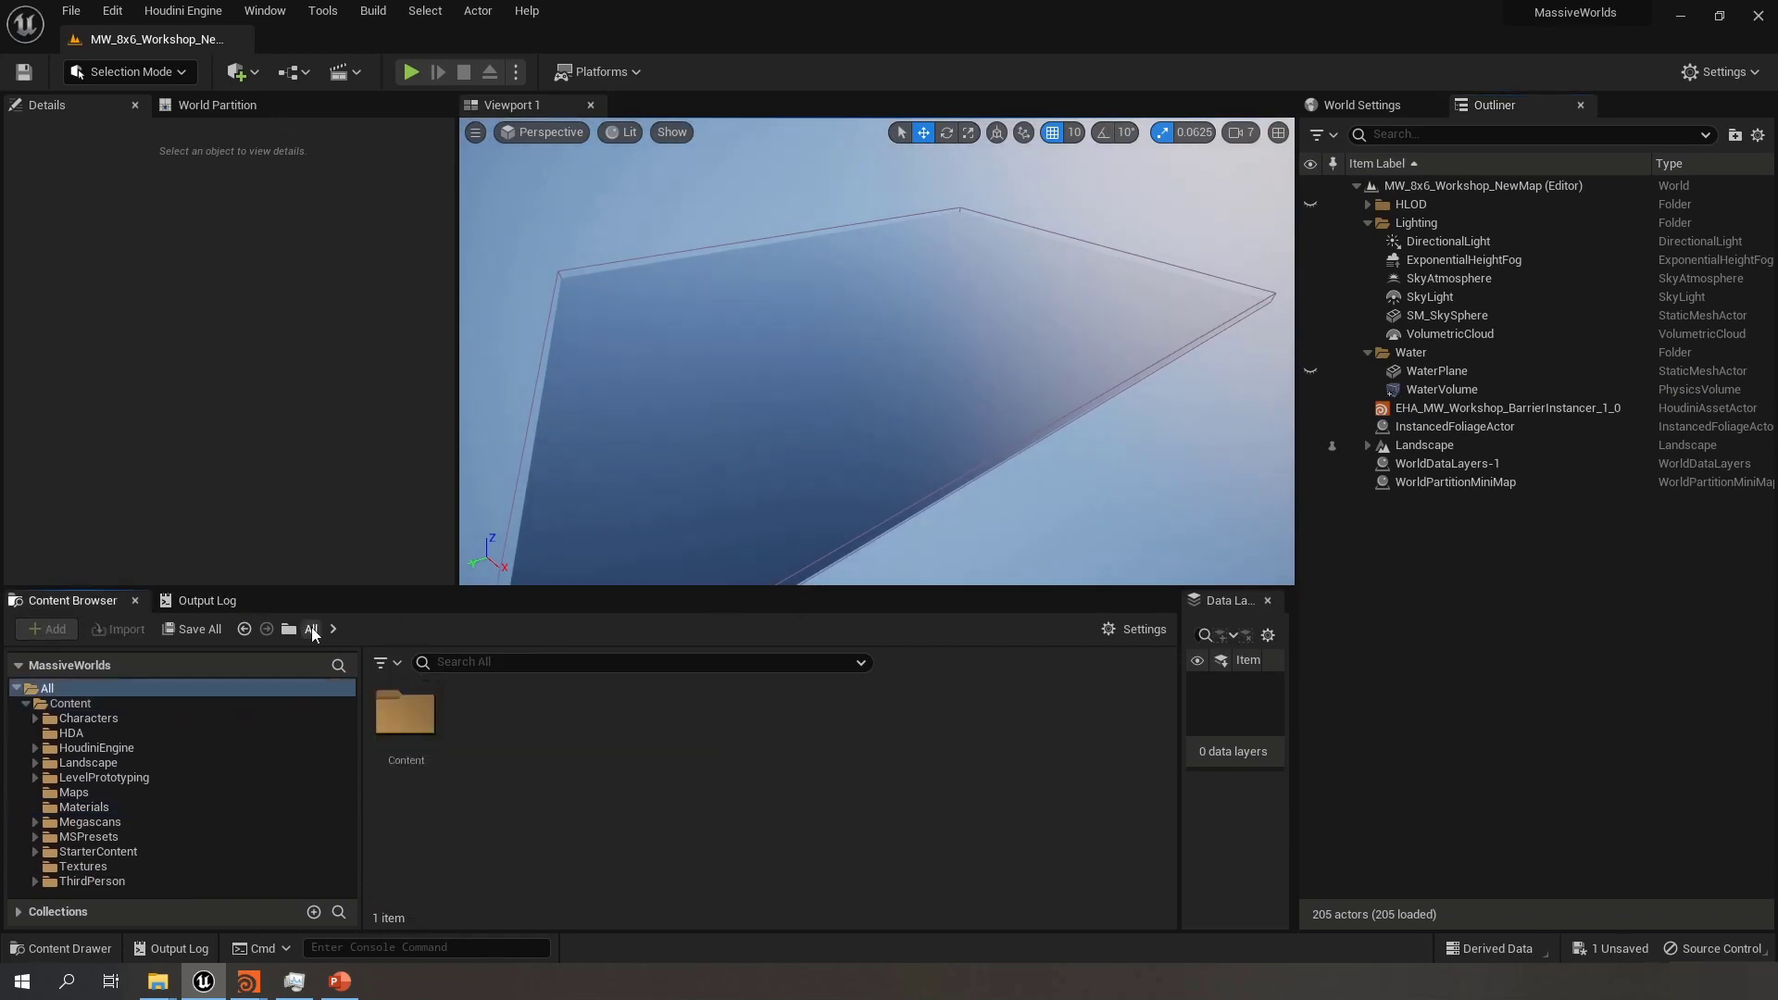
pyautogui.doubleClick(403, 713)
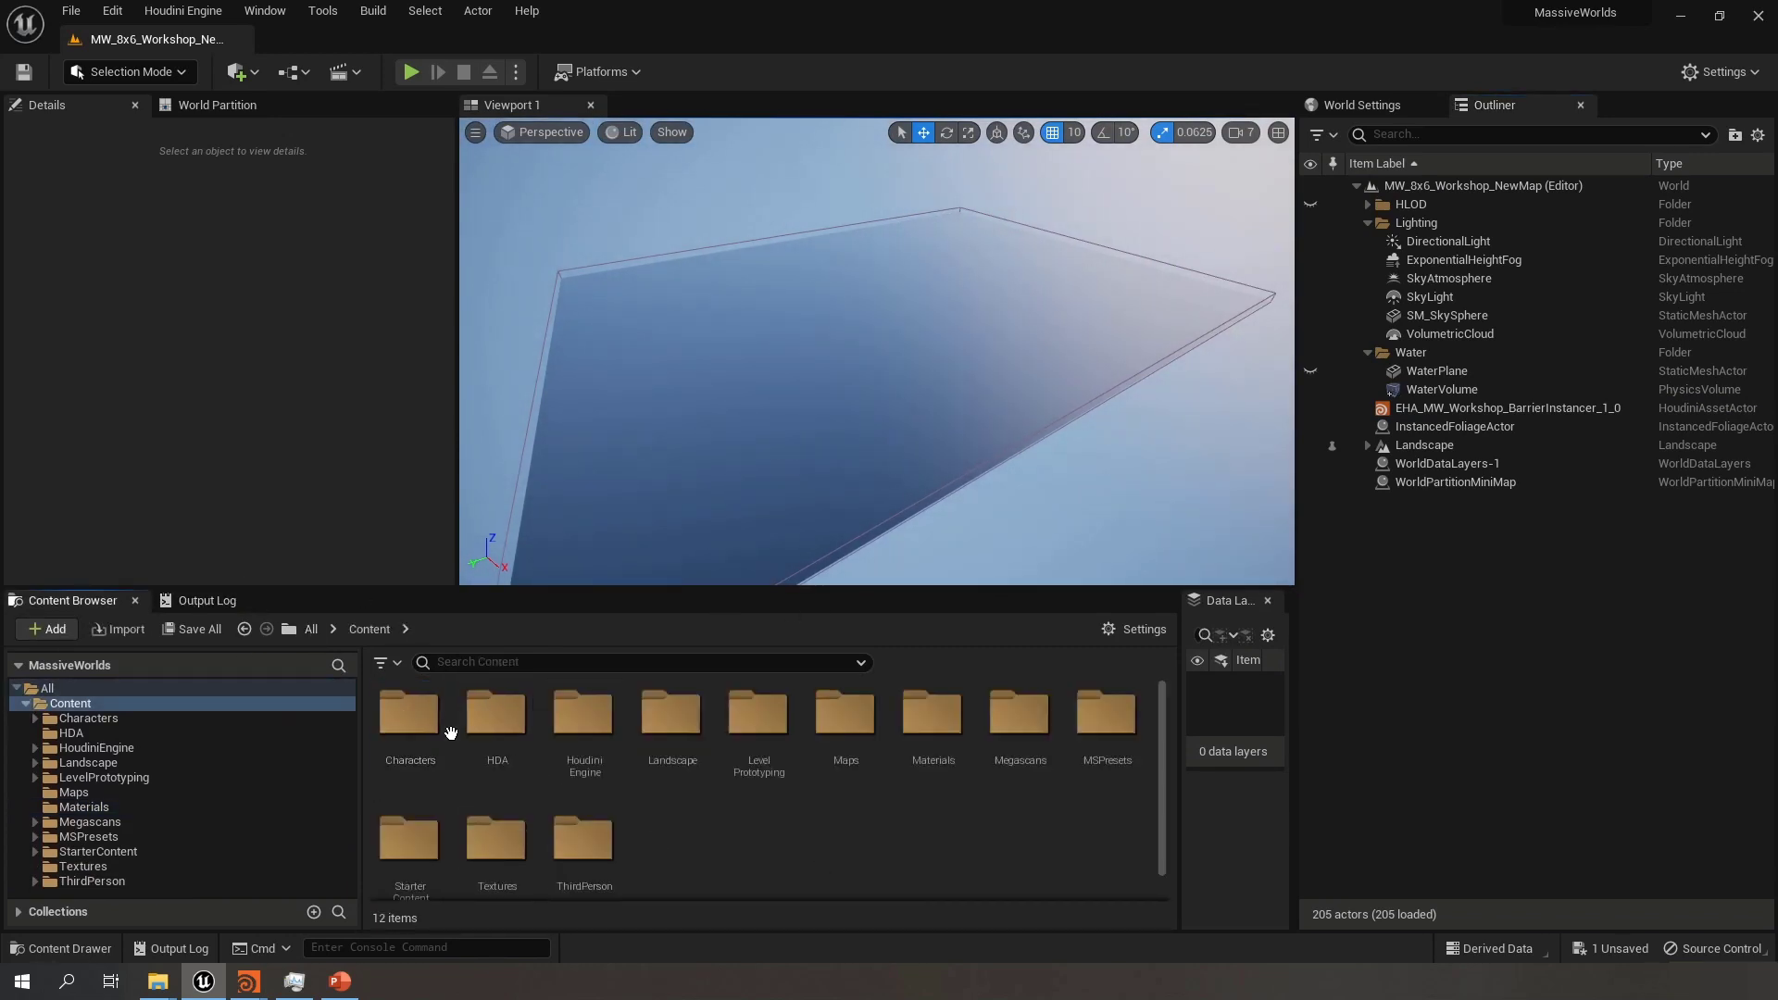
pyautogui.doubleClick(486, 711)
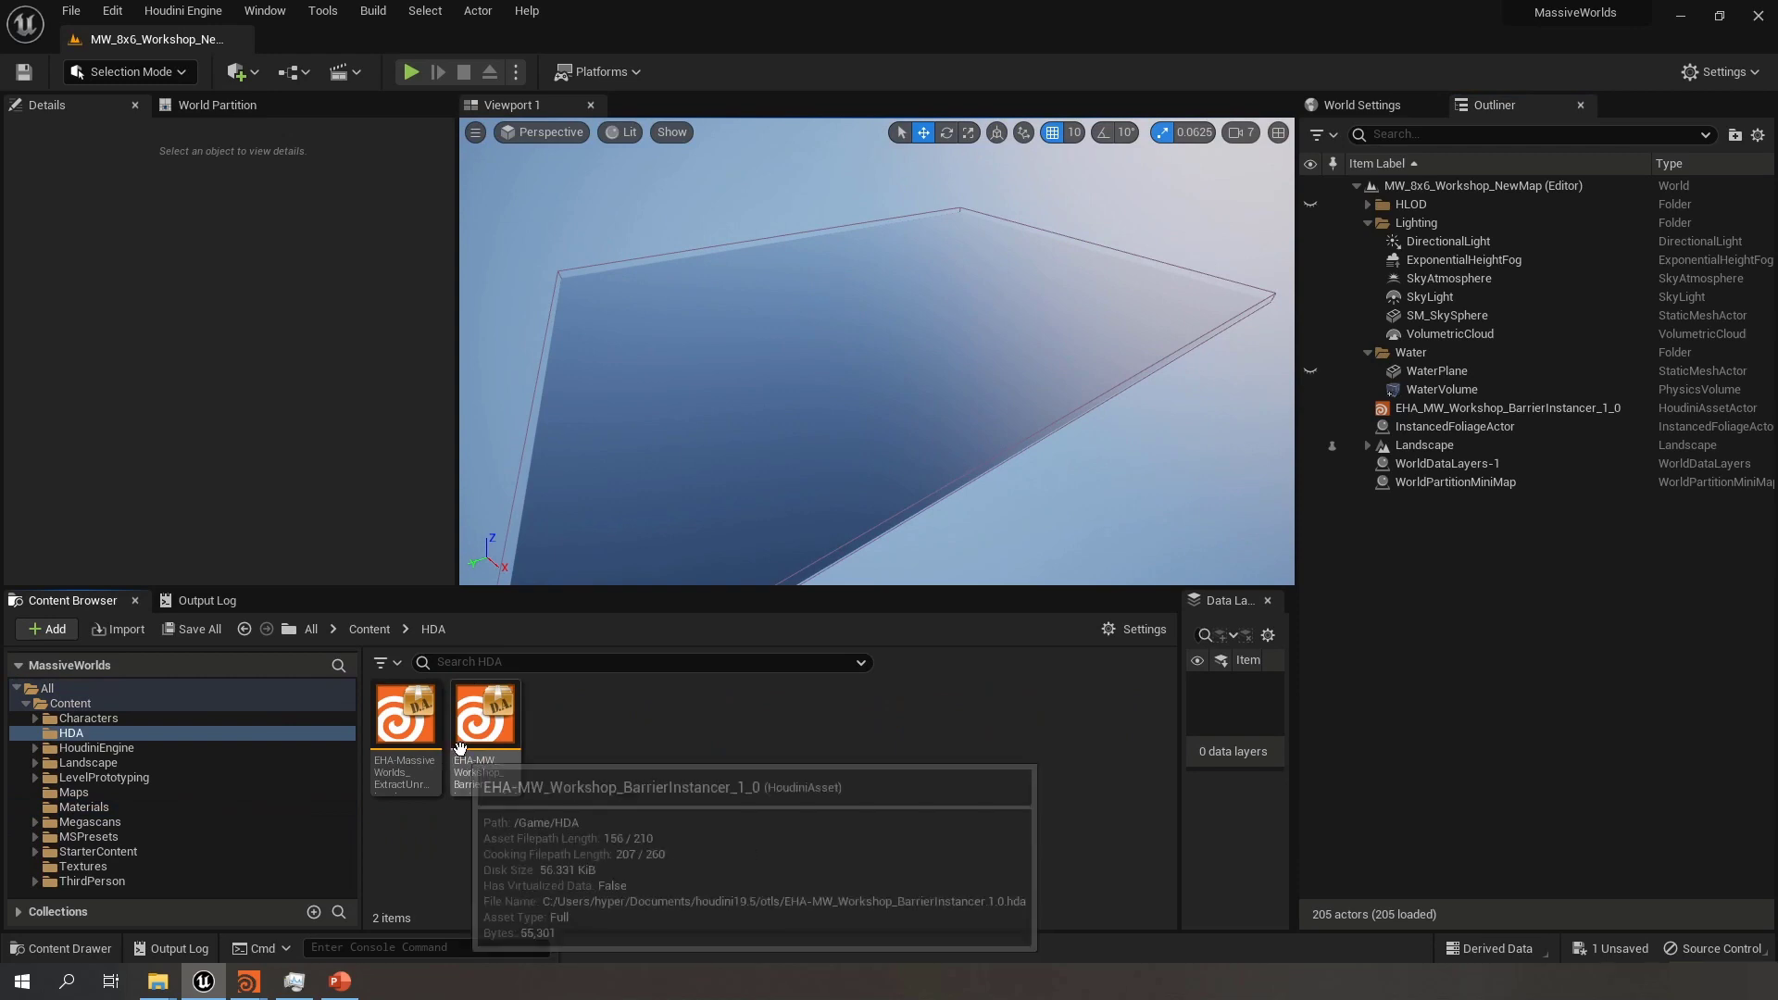
pyautogui.rightClick(401, 720)
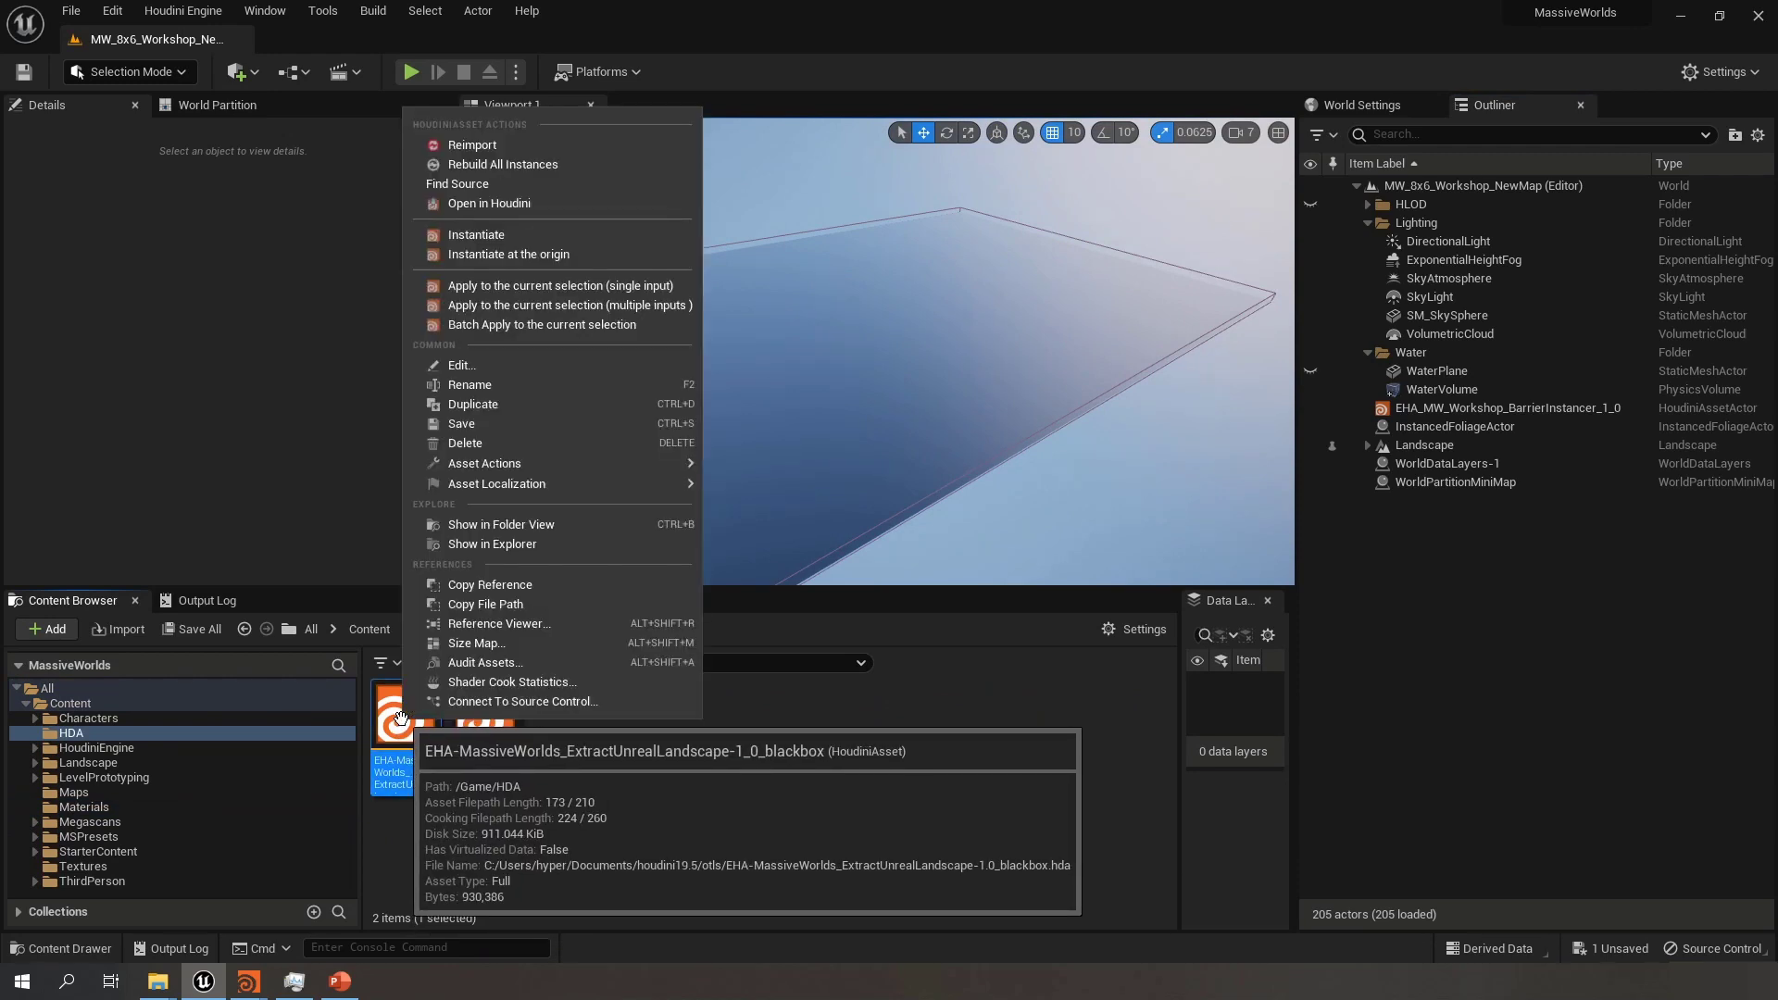
pyautogui.click(529, 256)
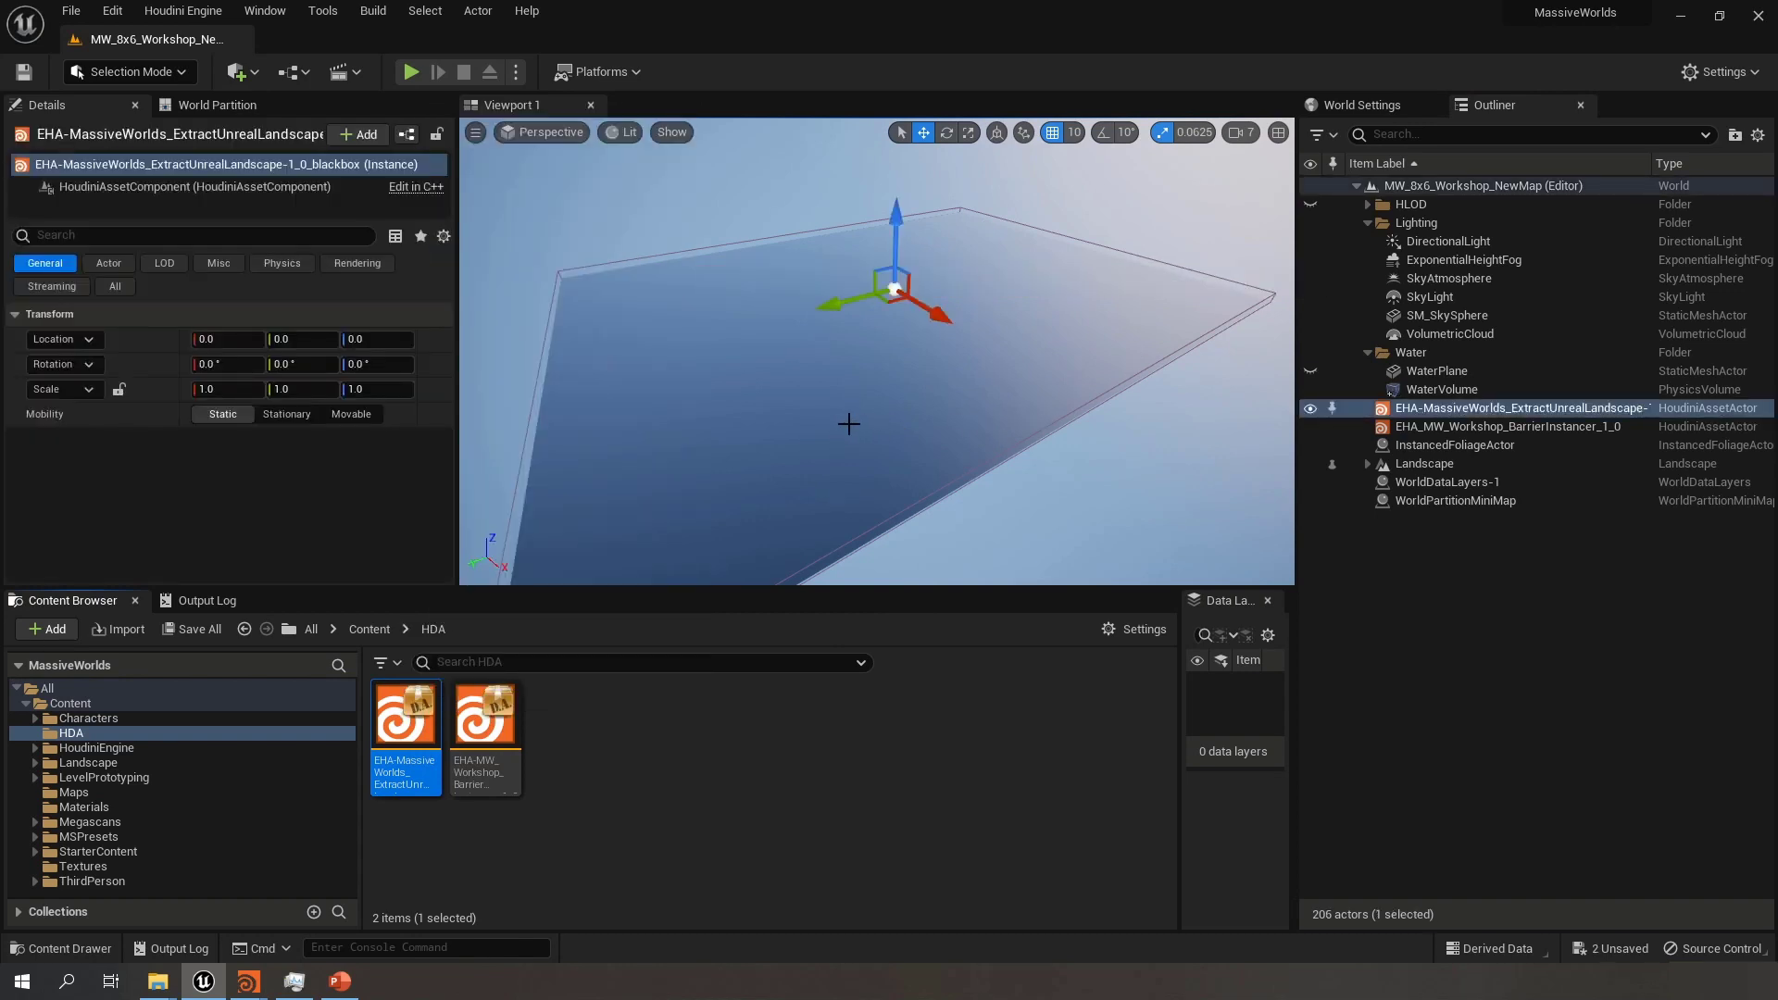
# Create a new Houdini Engine session for the placed Extract Unreal Landscape tool
pyautogui.moveTo(869, 410); pyautogui.dragTo(869, 389, button='right')
pyautogui.click(182, 10)
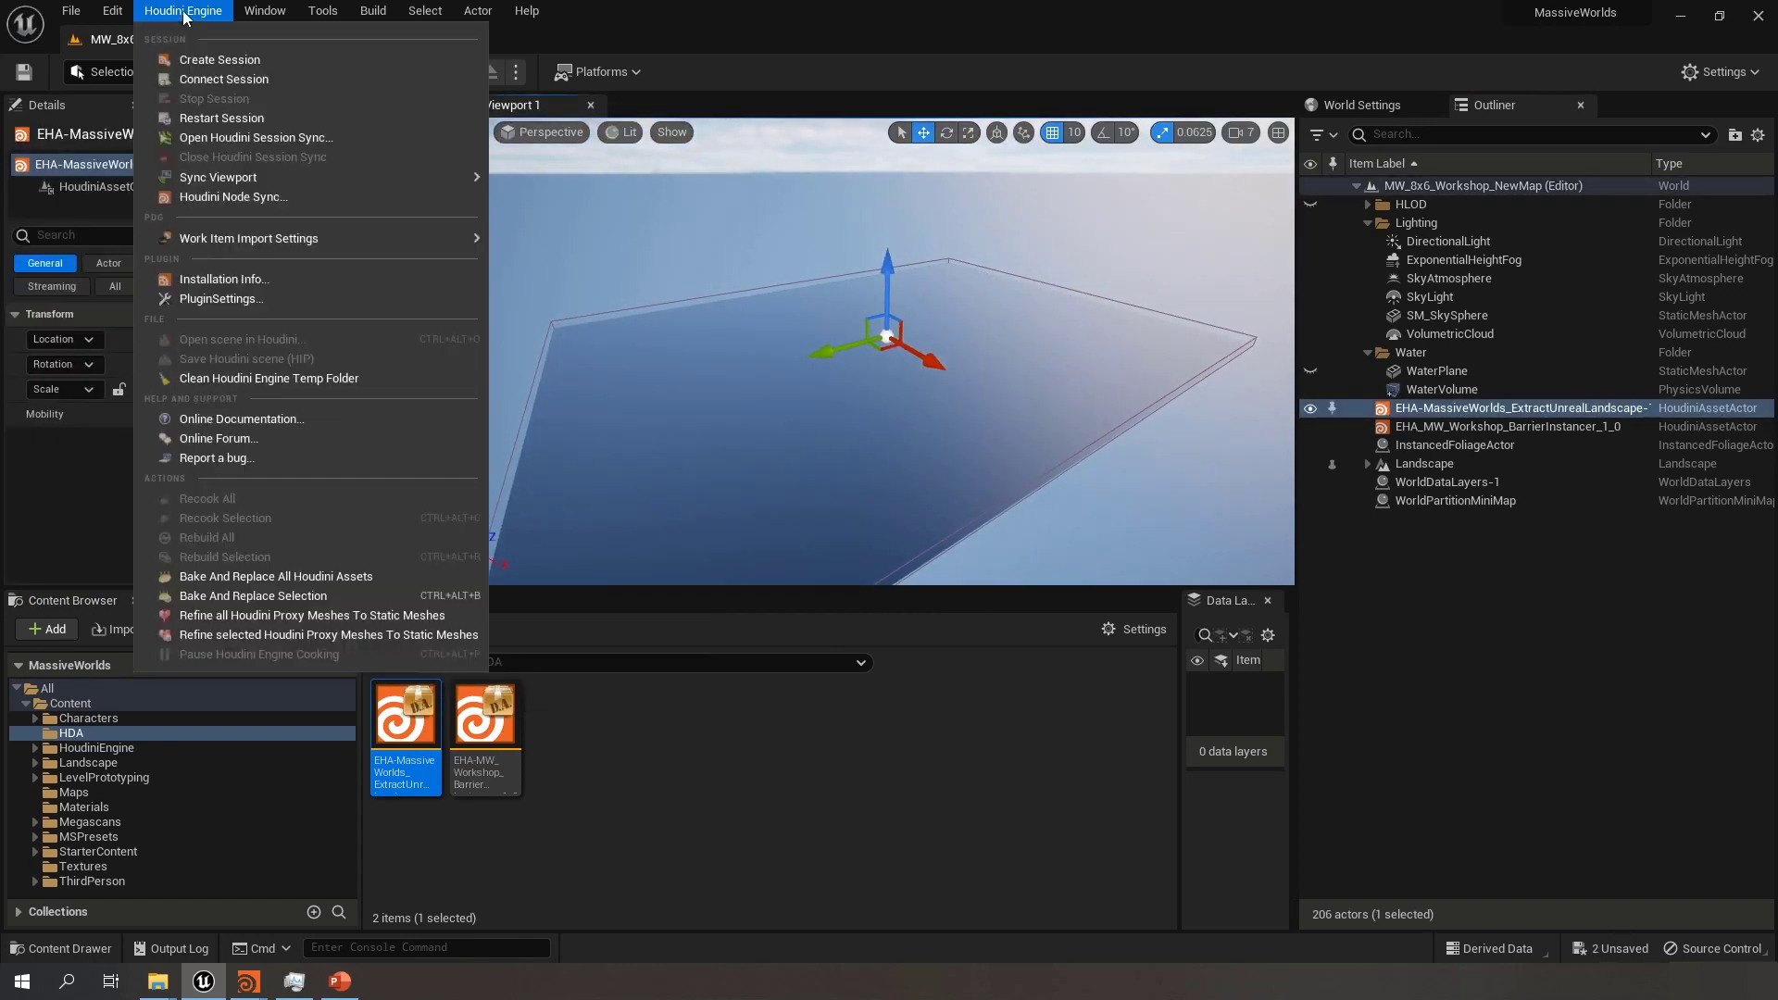
pyautogui.click(222, 61)
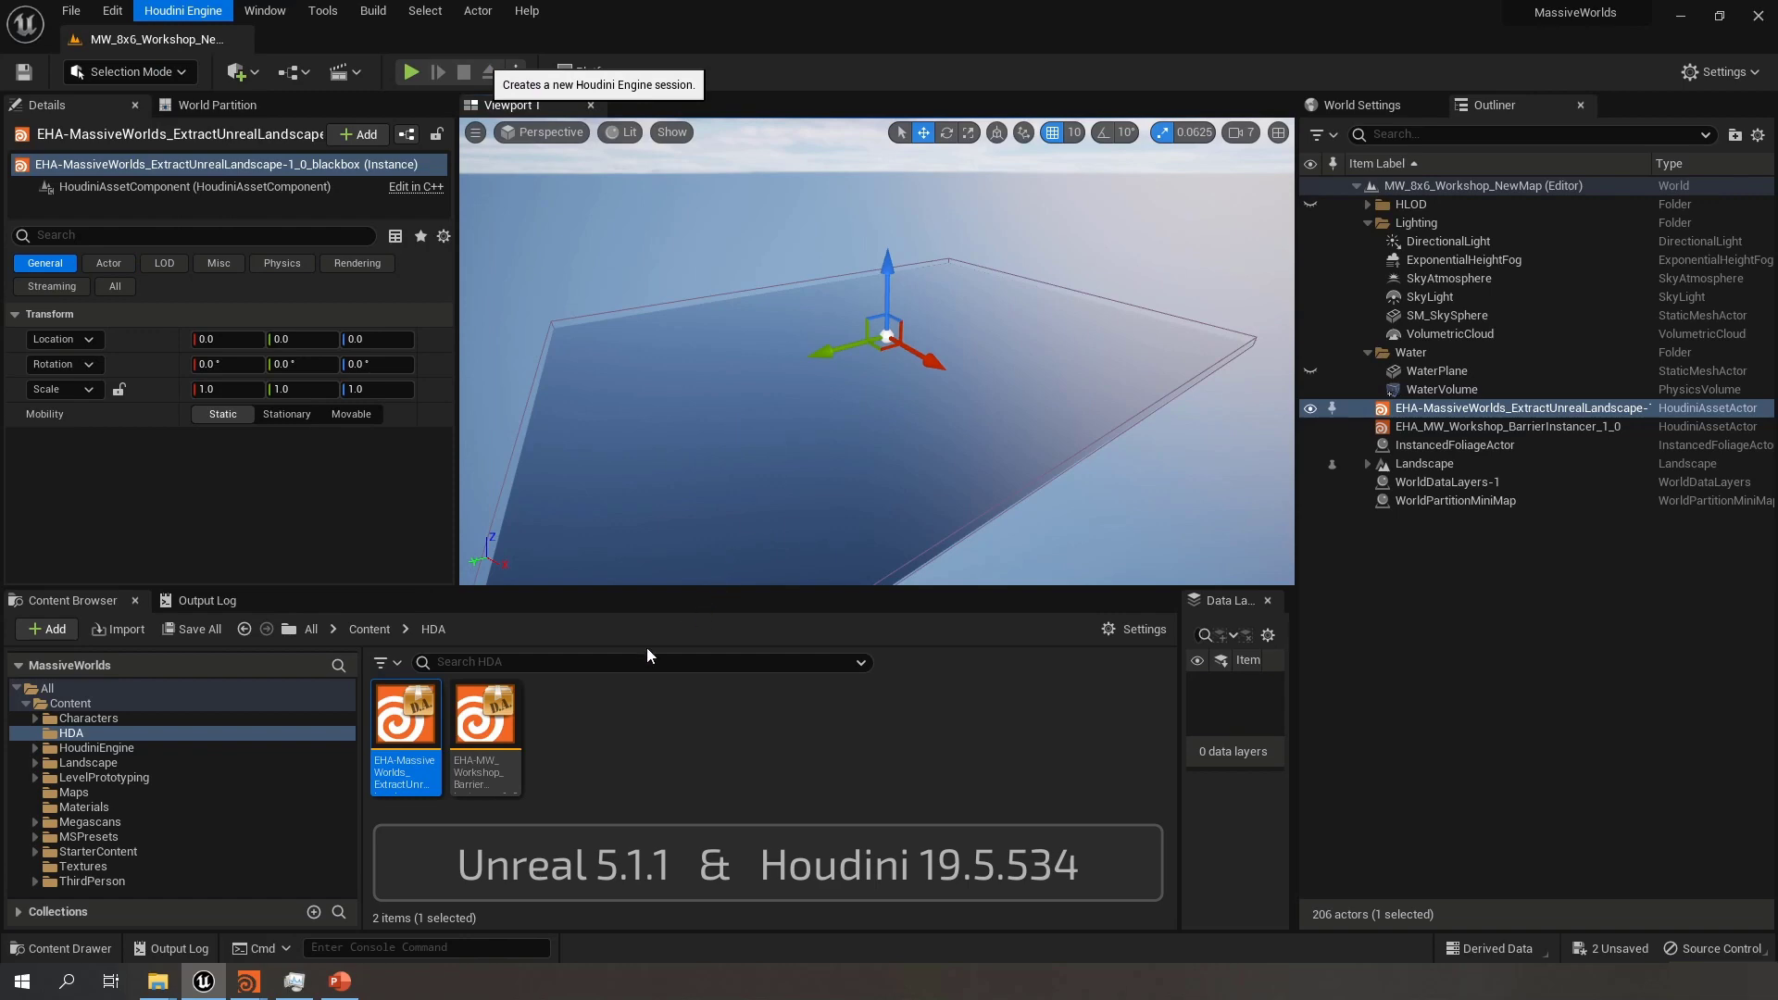
# Switch to Houdini to check its version, and return to Unreal
pyautogui.moveTo(249, 980)
pyautogui.click(328, 887)
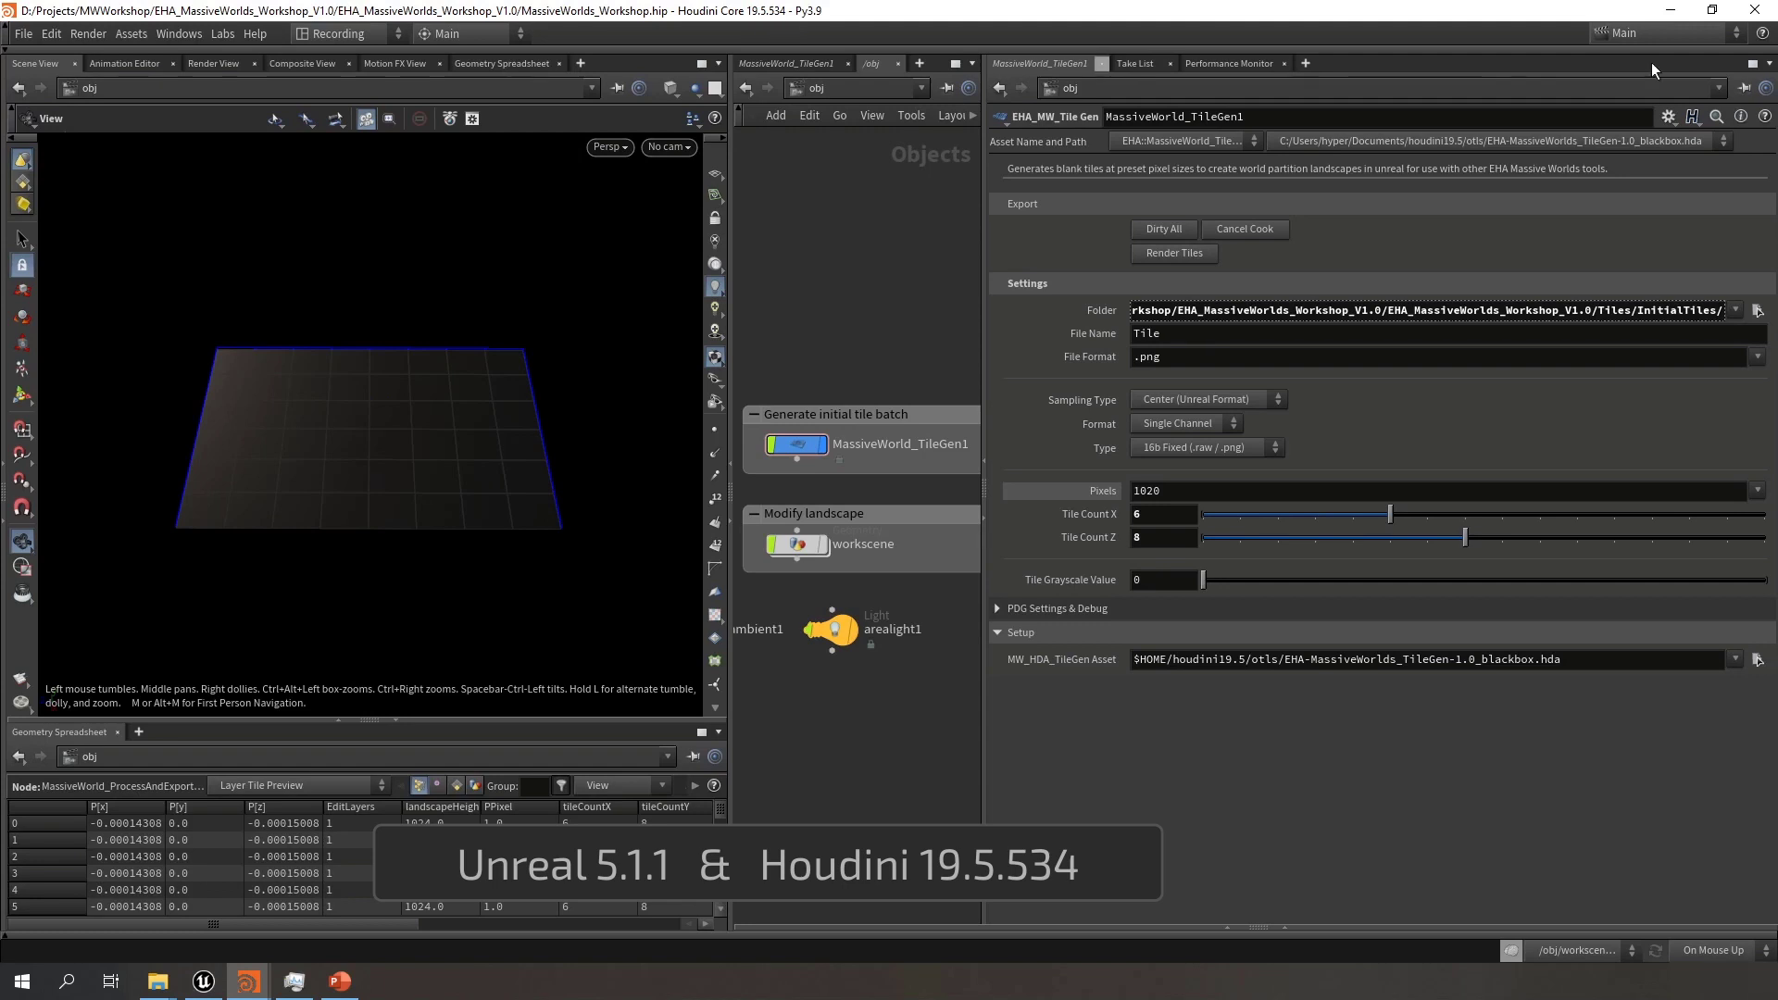
pyautogui.click(1672, 12)
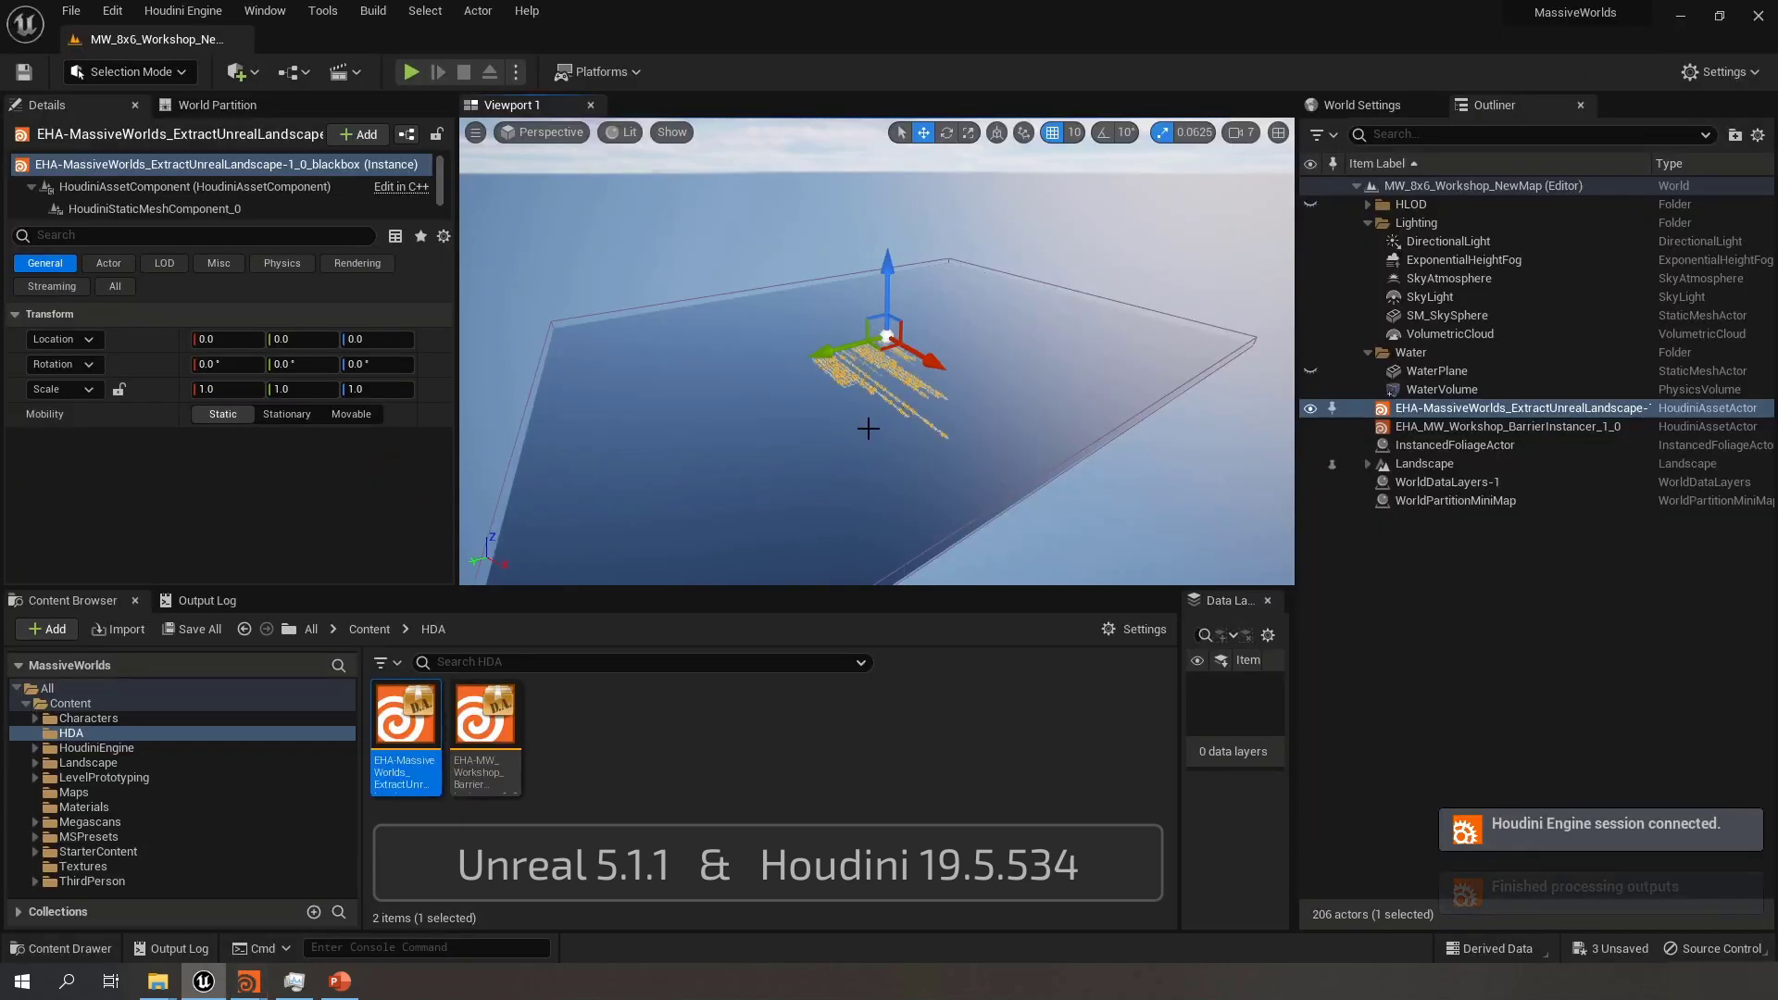
# Enlarge the viewport's height and approach the guide text displayed by the Extract Unreal Landscape tool
pyautogui.moveTo(1004, 386); pyautogui.dragTo(1022, 440, button='right')
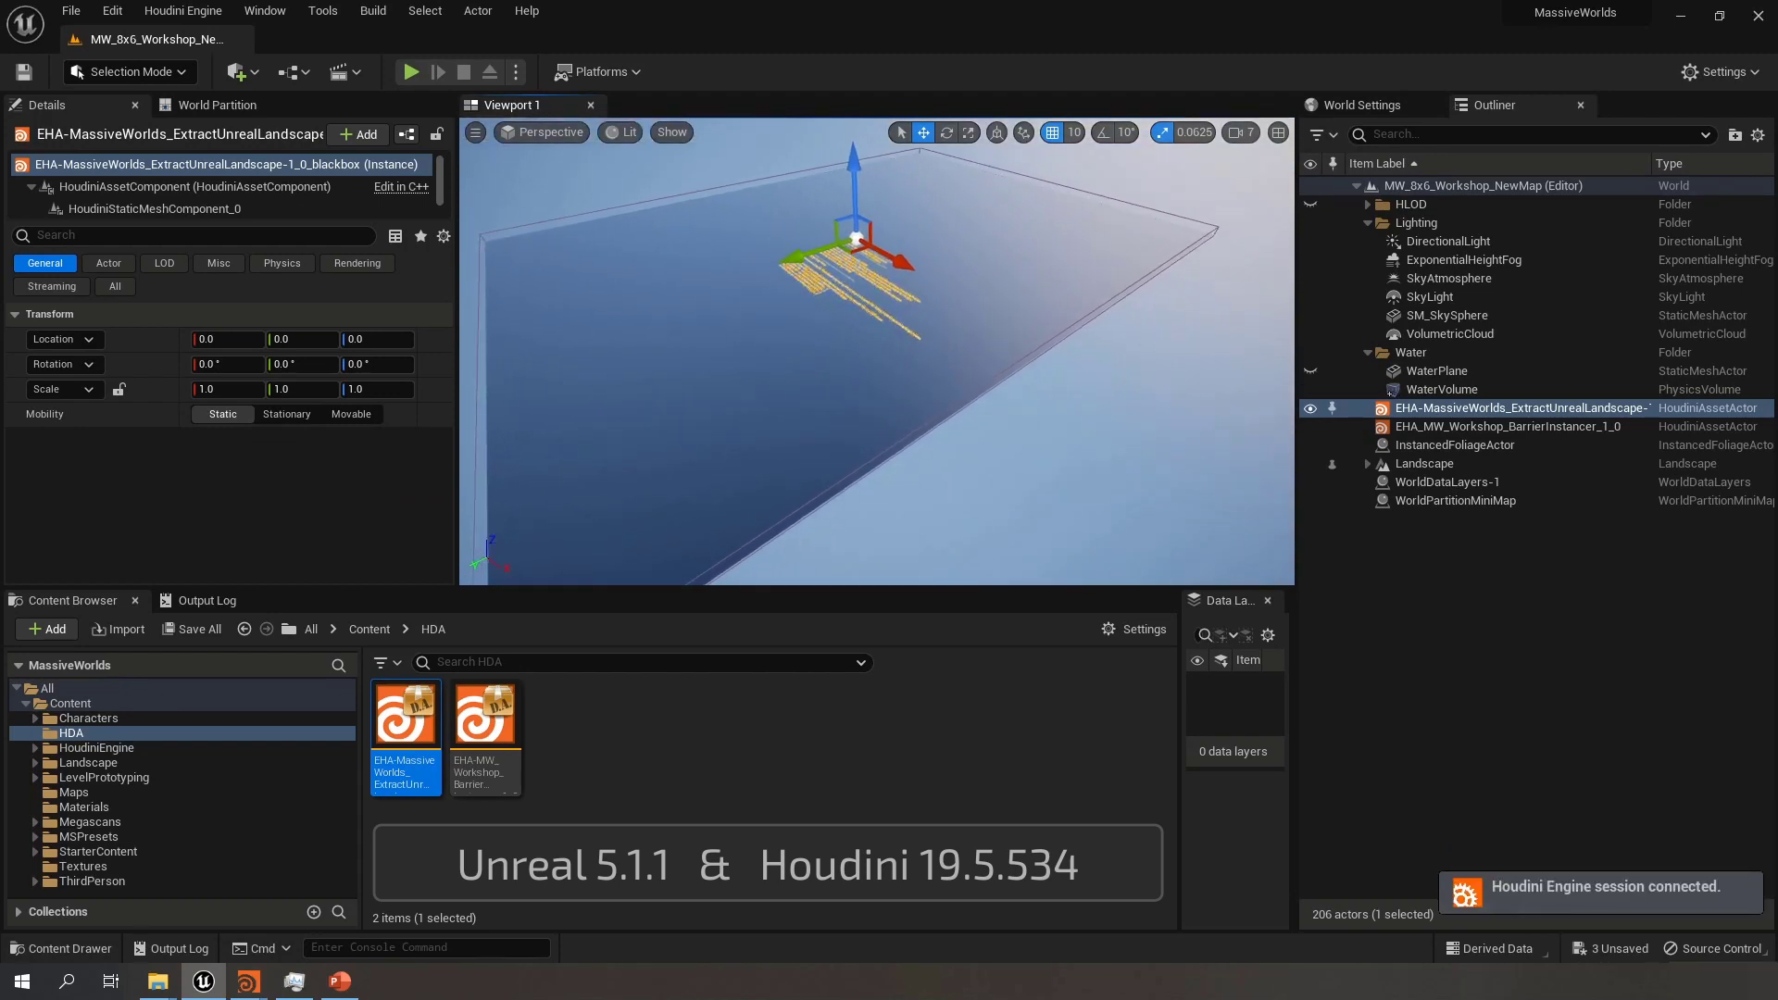
pyautogui.moveTo(937, 592); pyautogui.dragTo(937, 834)
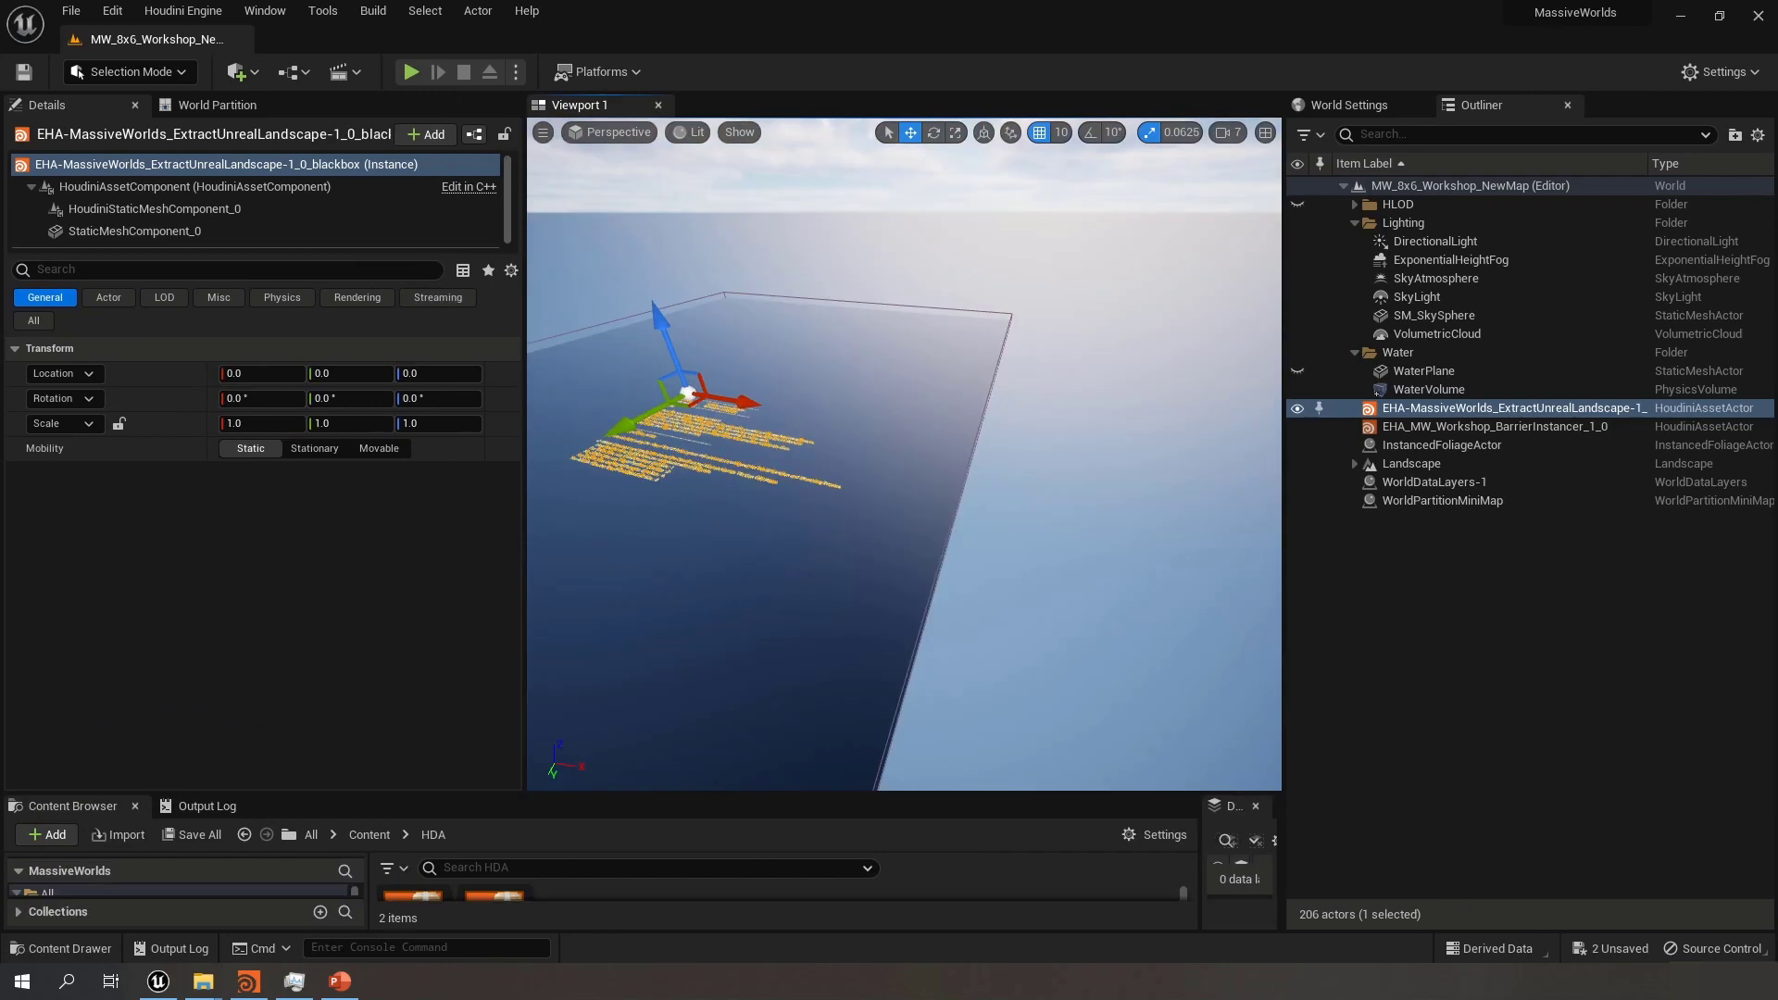
pyautogui.click(1056, 540)
pyautogui.moveTo(989, 468)
pyautogui.mouseDown(button='right')
pyautogui.moveTo(1035, 500)
pyautogui.moveTo(978, 498)
pyautogui.moveTo(994, 496)
pyautogui.mouseUp(button='right')
pyautogui.press('w')
pyautogui.press('a')
pyautogui.press('w')
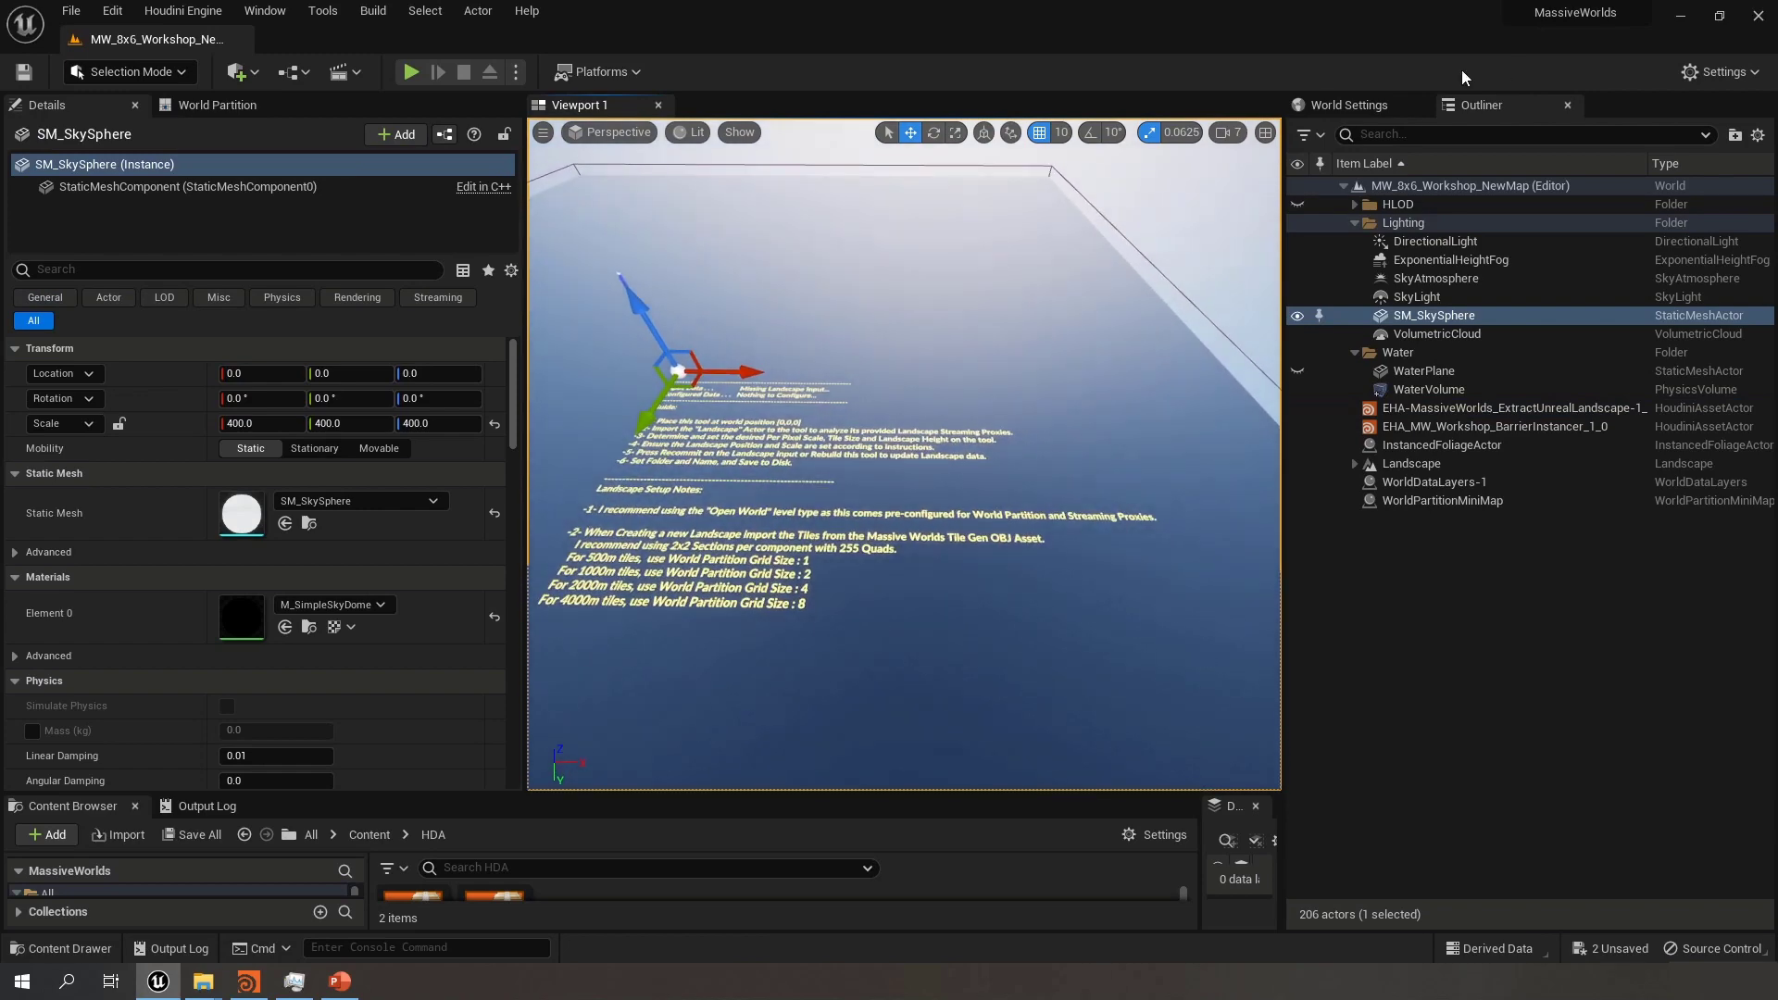
# Set the viewport camera speed to 8 and read the tool's guide and Landscape Setup Notes up close
pyautogui.click(1228, 132)
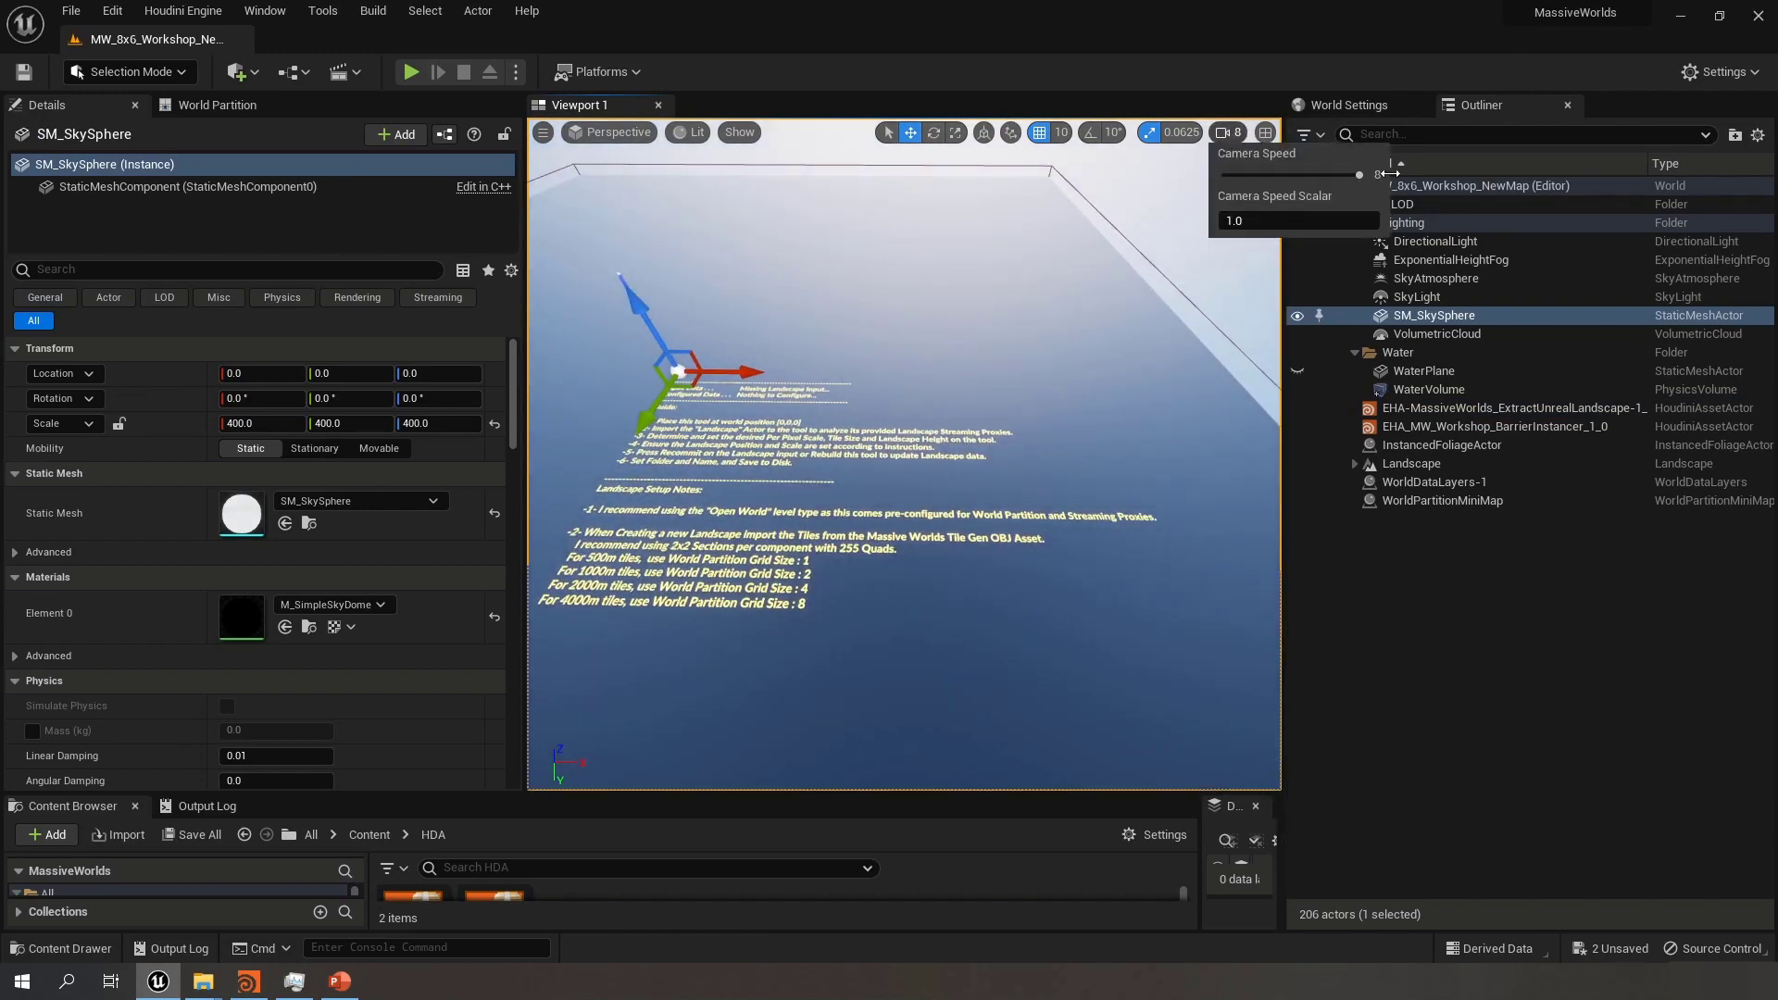
pyautogui.moveTo(1012, 266); pyautogui.dragTo(997, 269, button='right')
pyautogui.press('w')
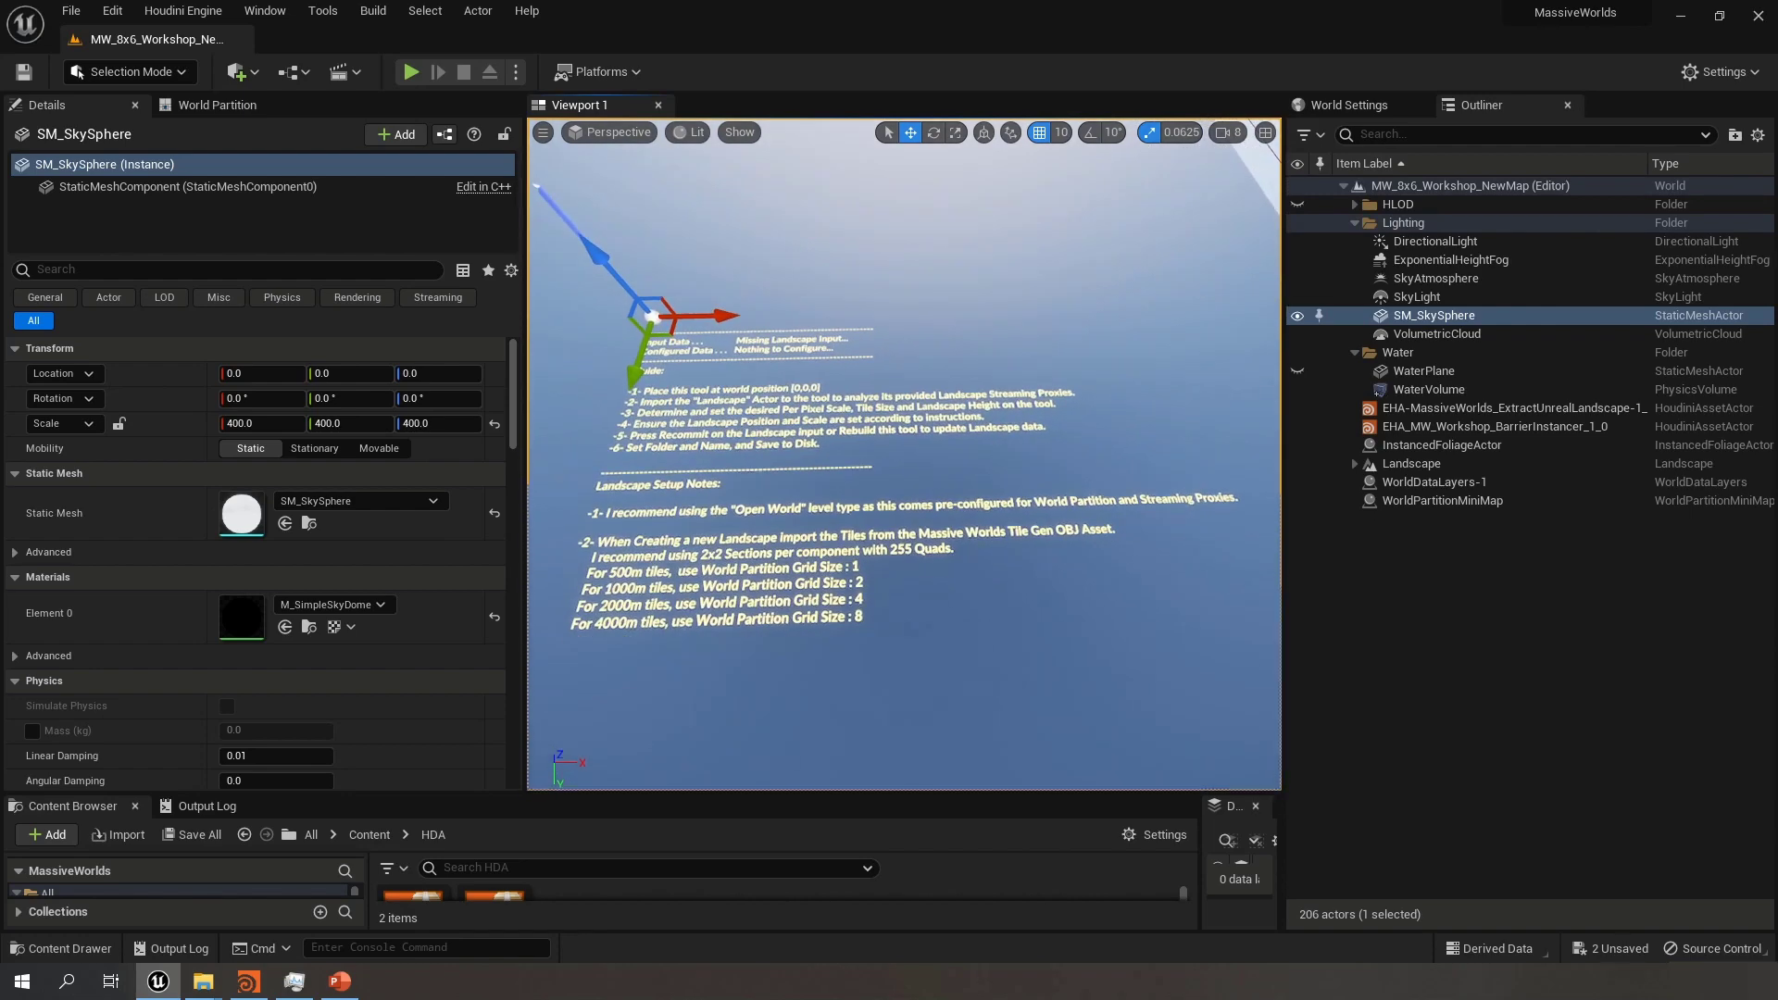
pyautogui.moveTo(874, 436); pyautogui.dragTo(881, 453, button='right')
pyautogui.press('w')
pyautogui.press('a')
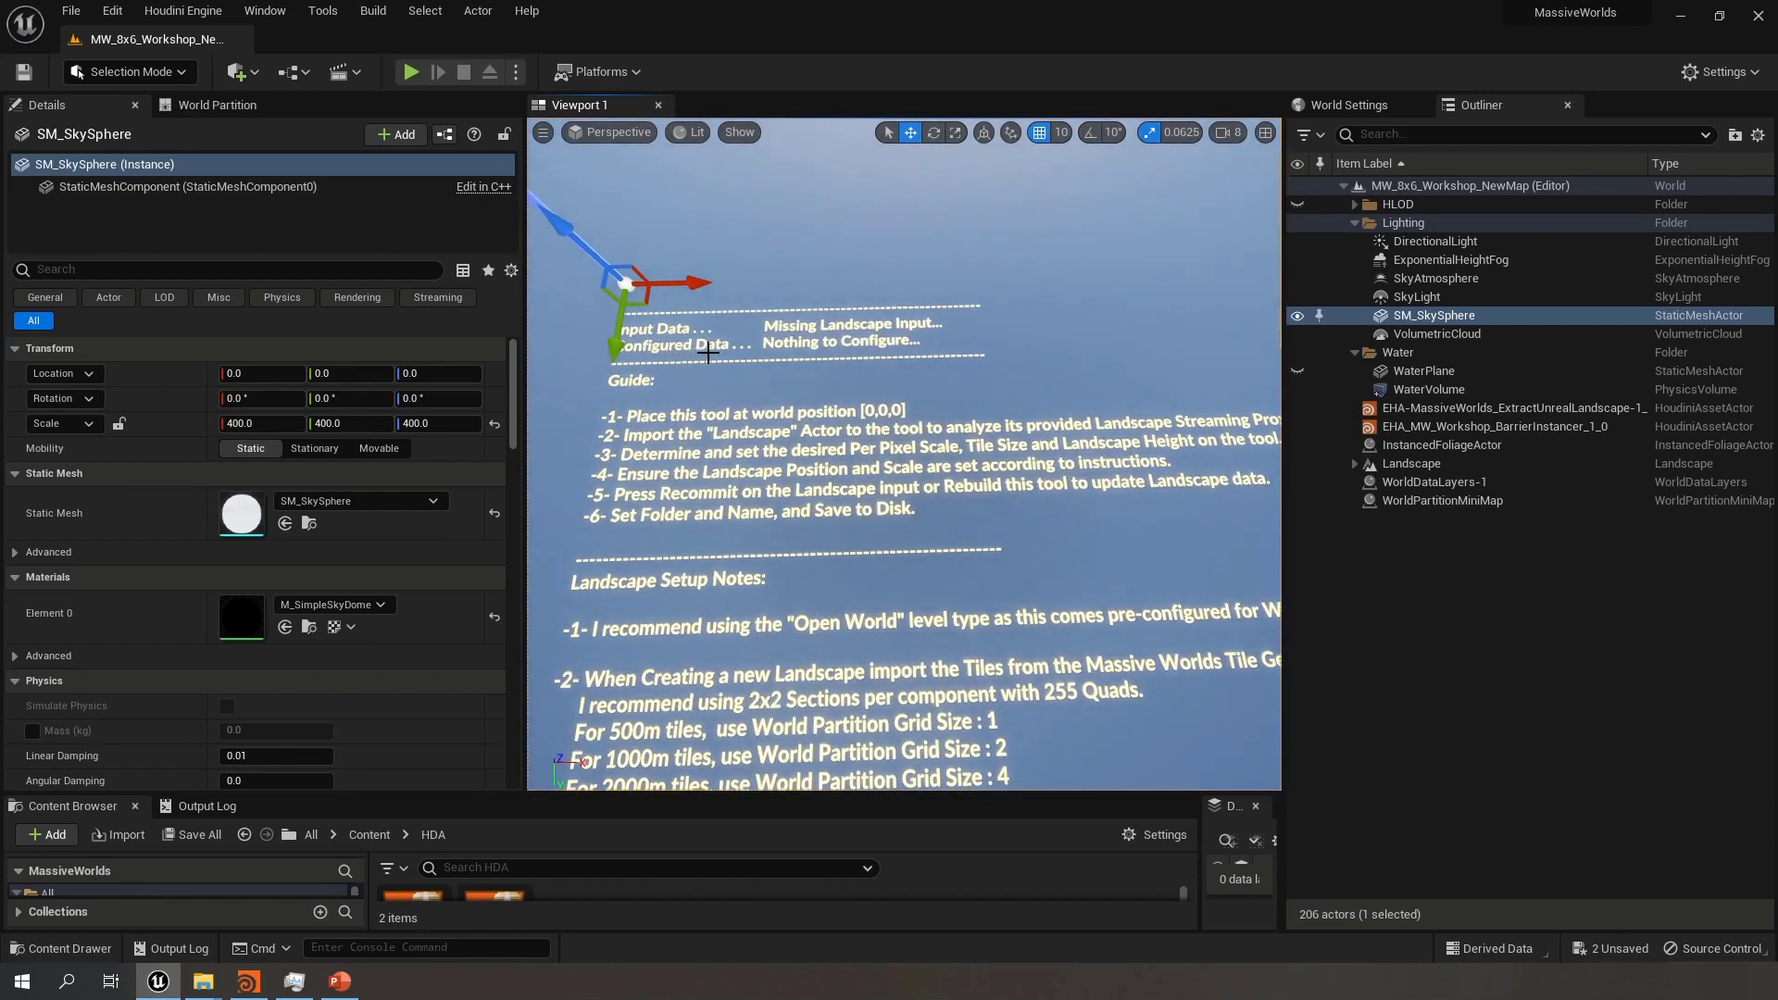
pyautogui.press('s')
pyautogui.moveTo(1051, 380); pyautogui.dragTo(1050, 380, button='right')
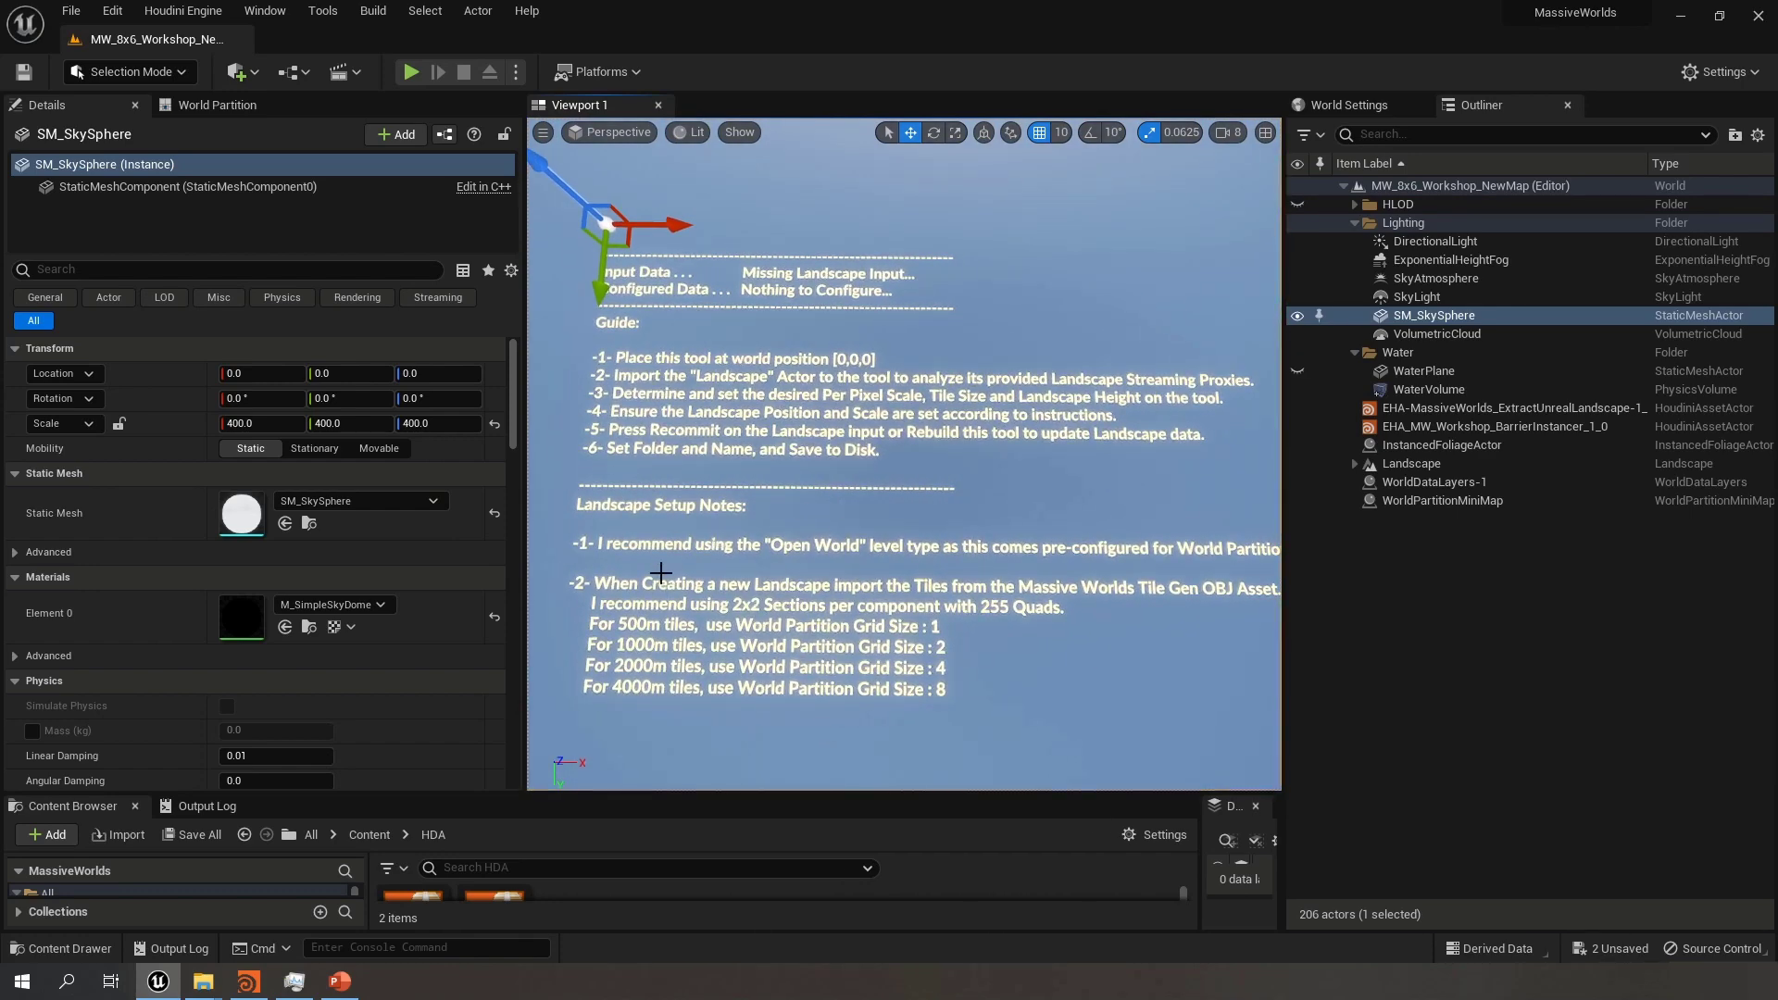
pyautogui.press('s')
pyautogui.moveTo(766, 618); pyautogui.dragTo(766, 618, button='right')
pyautogui.press('w')
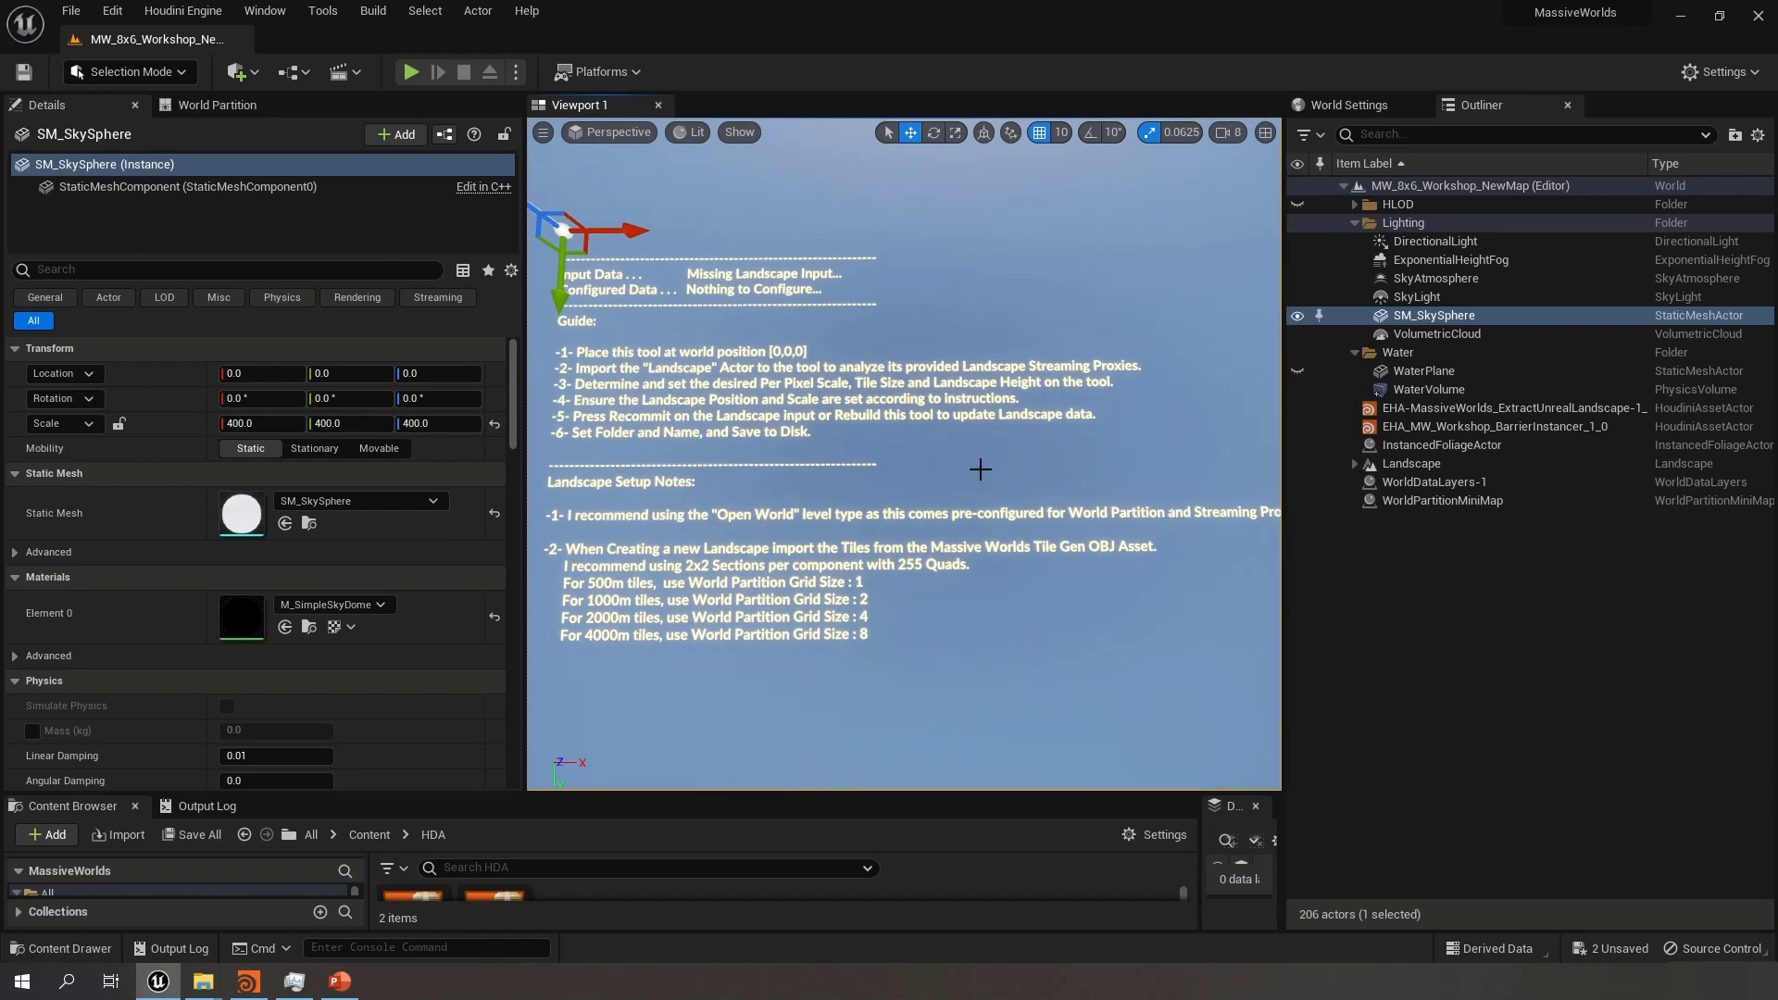
# Look at the Open World template among the new level types and close the dialog without creating a level
pyautogui.click(71, 11)
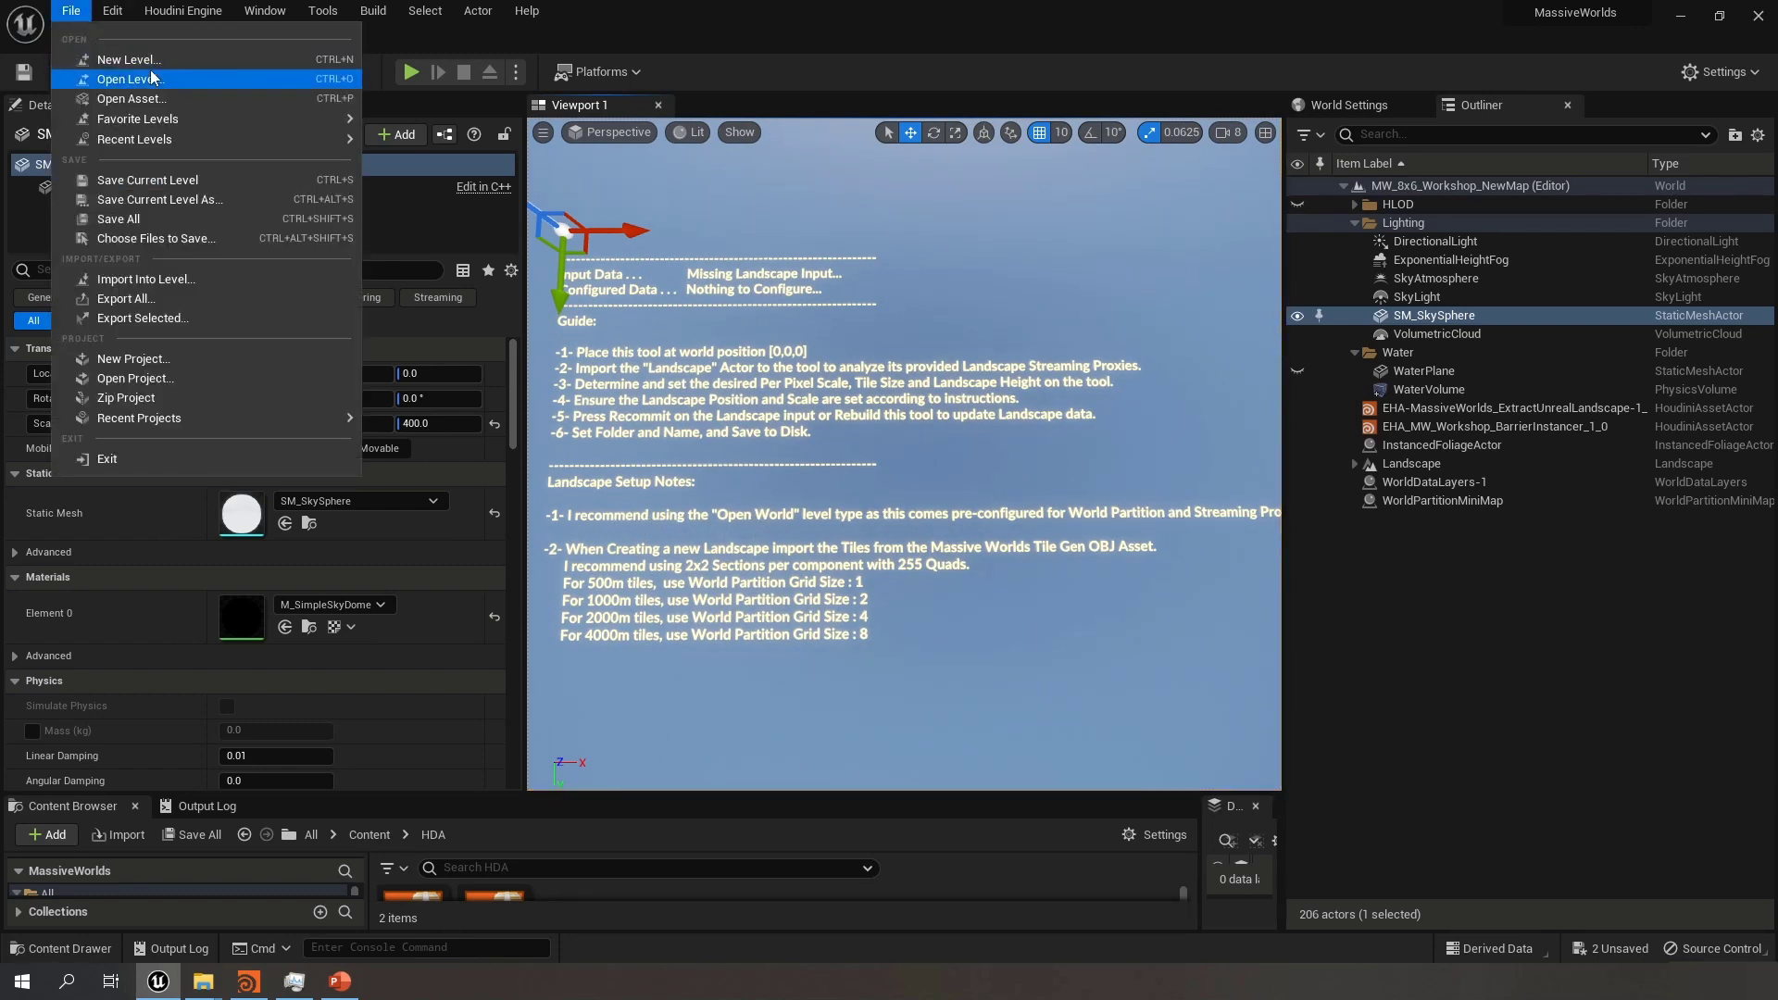
pyautogui.click(125, 60)
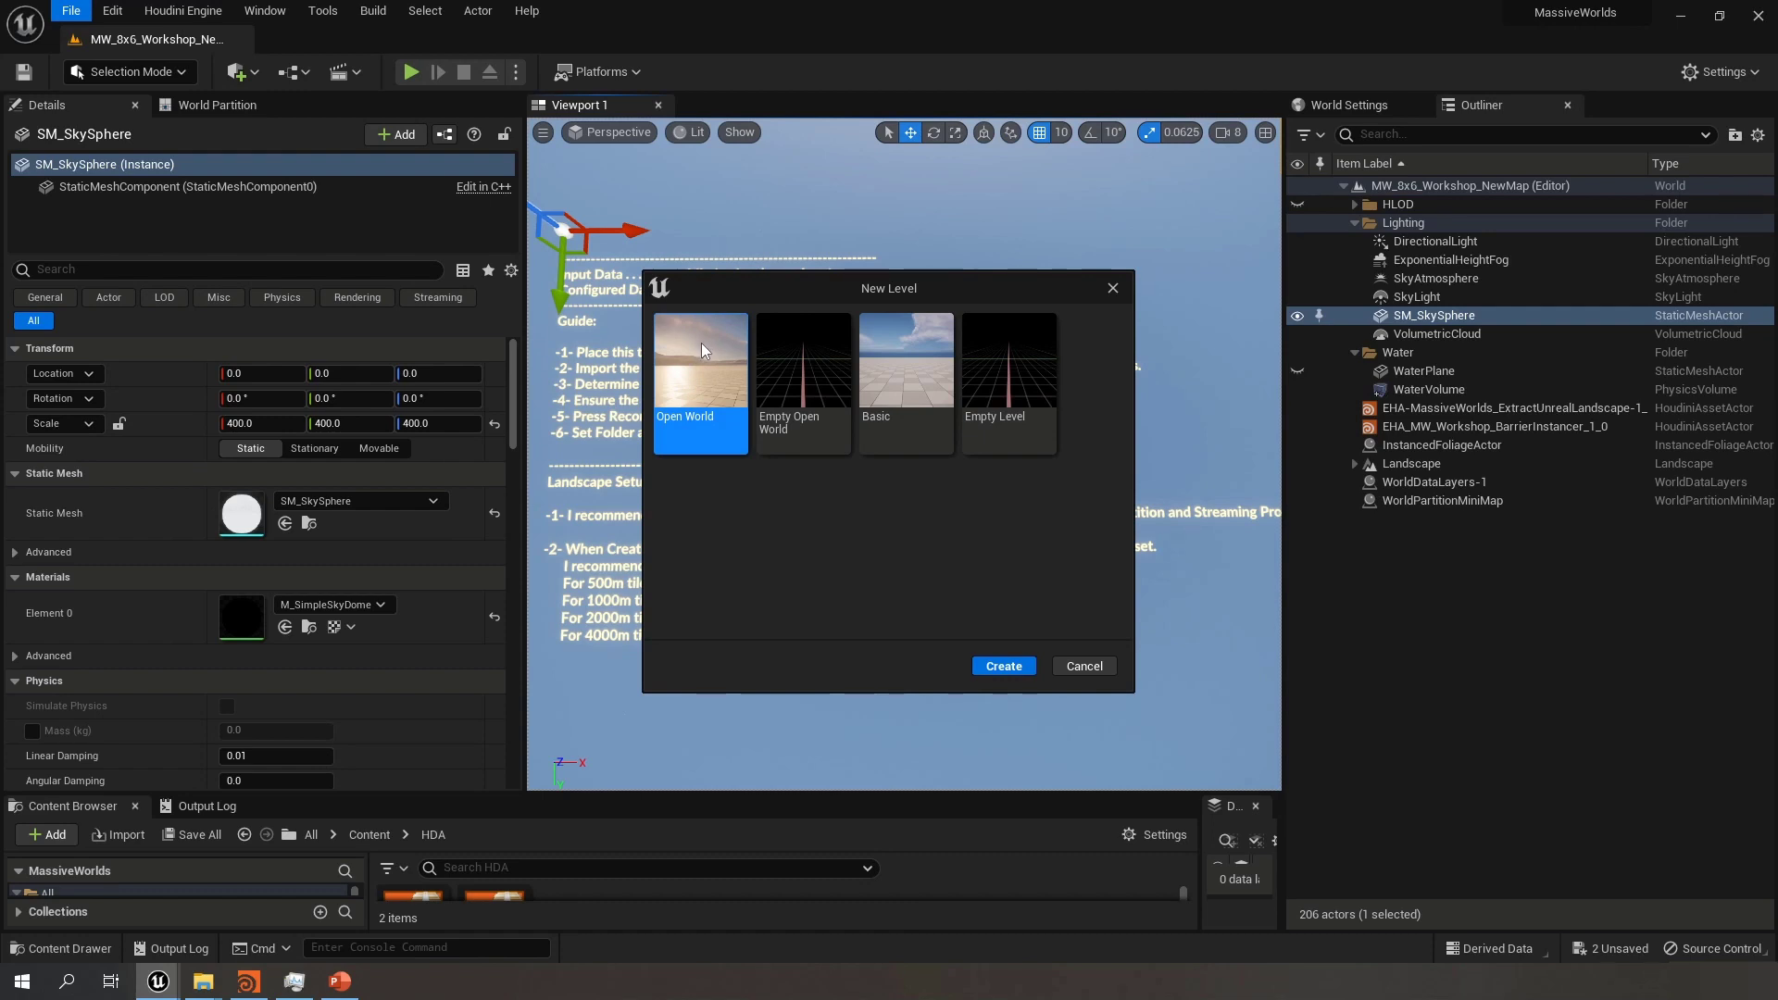
pyautogui.click(1115, 289)
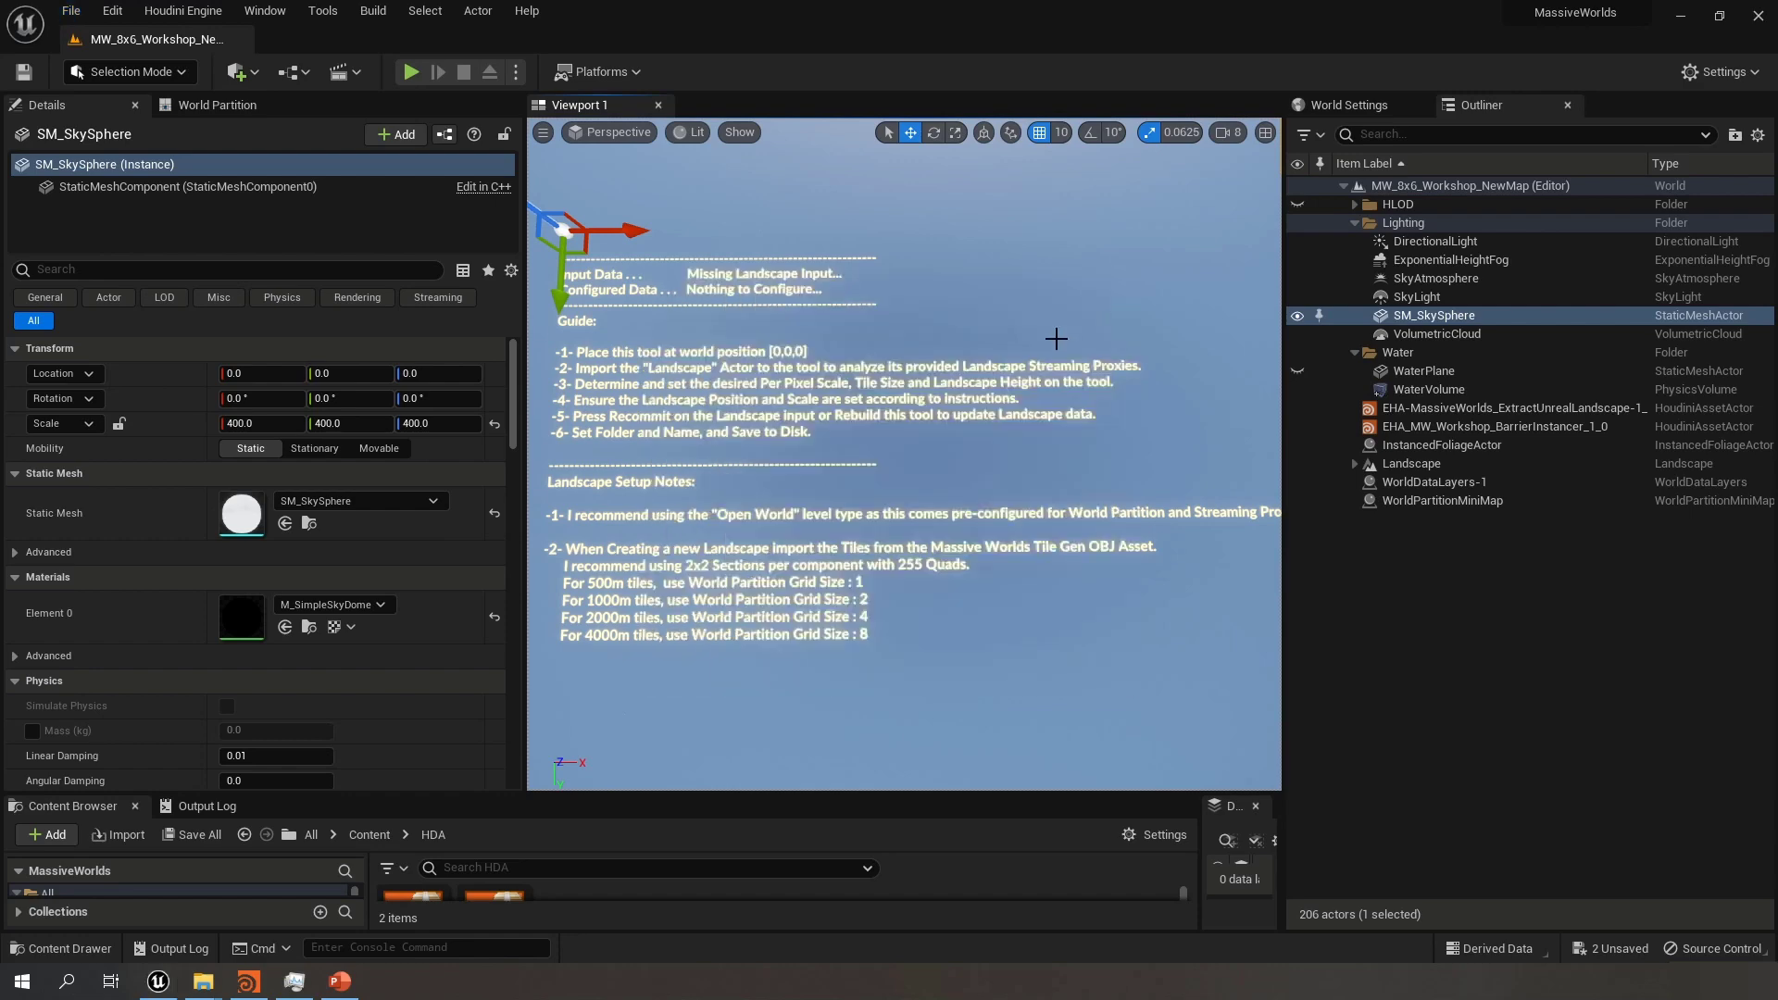
# Review the World Partition Grid Size recommendations for each tile size in the setup notes
pyautogui.moveTo(1065, 370)
pyautogui.mouseDown(button='right')
pyautogui.moveTo(1042, 315)
pyautogui.moveTo(1064, 363)
pyautogui.mouseUp(button='right')
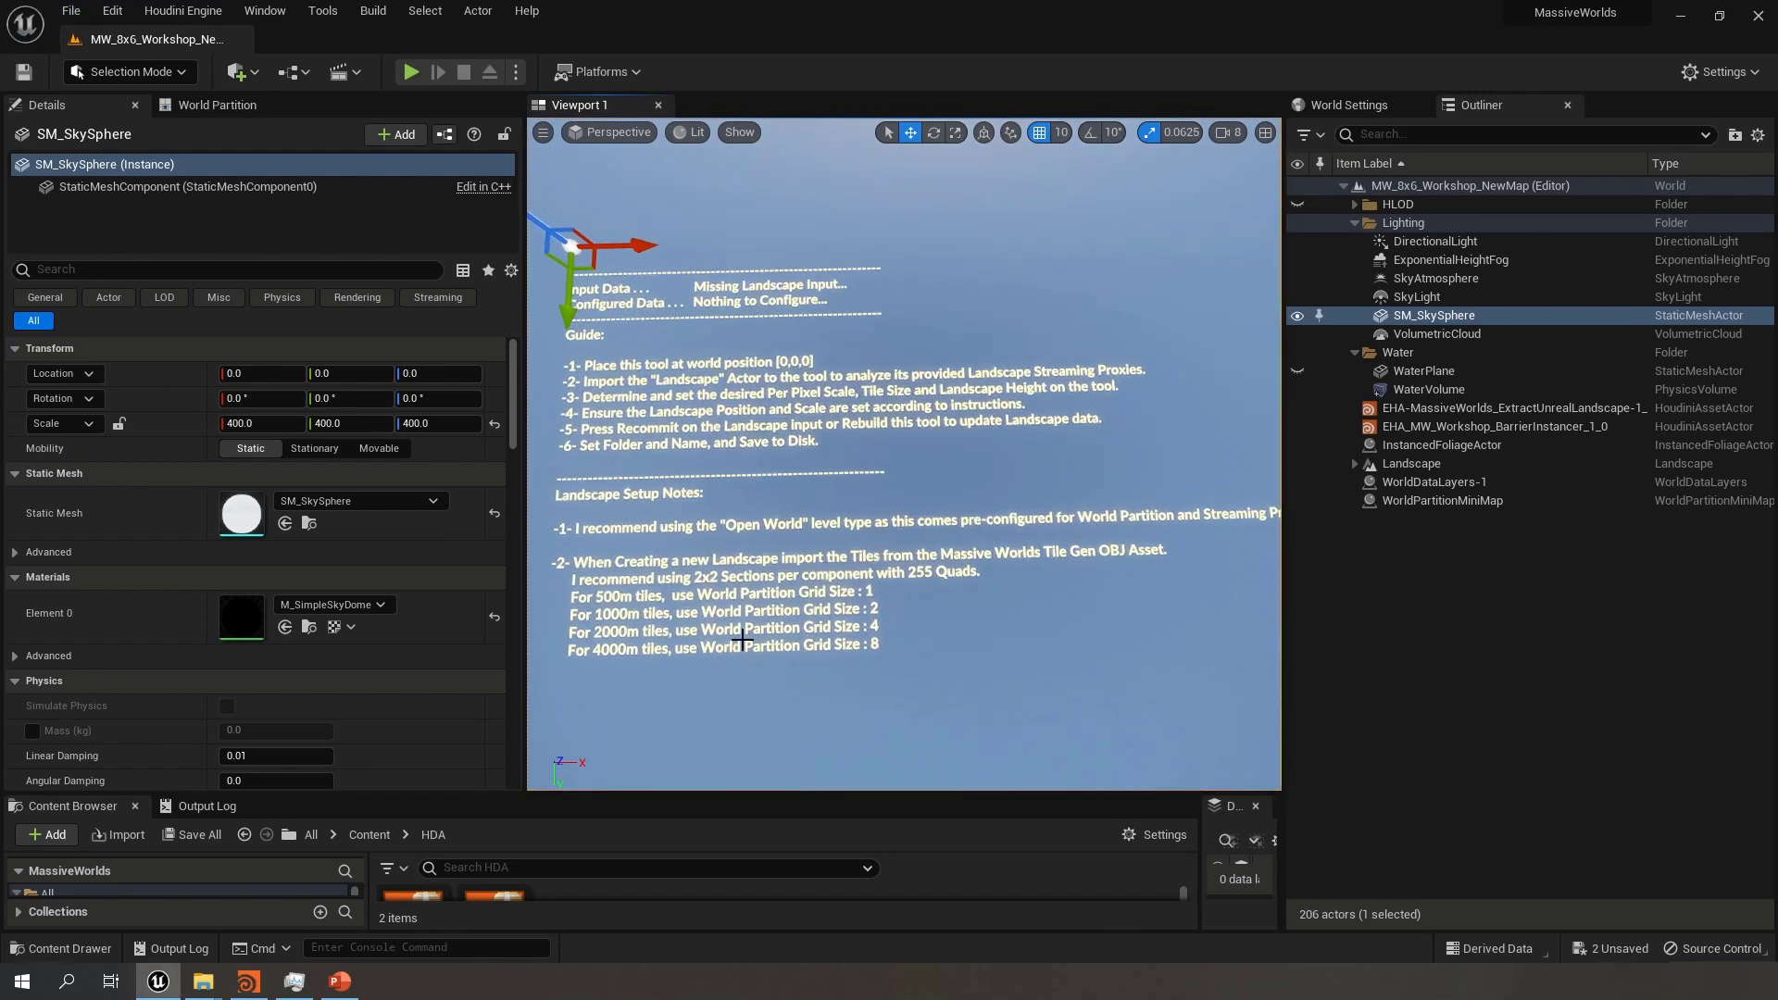
pyautogui.moveTo(749, 635)
pyautogui.mouseDown(button='right')
pyautogui.moveTo(731, 620)
pyautogui.moveTo(722, 634)
pyautogui.mouseUp(button='right')
pyautogui.press('s')
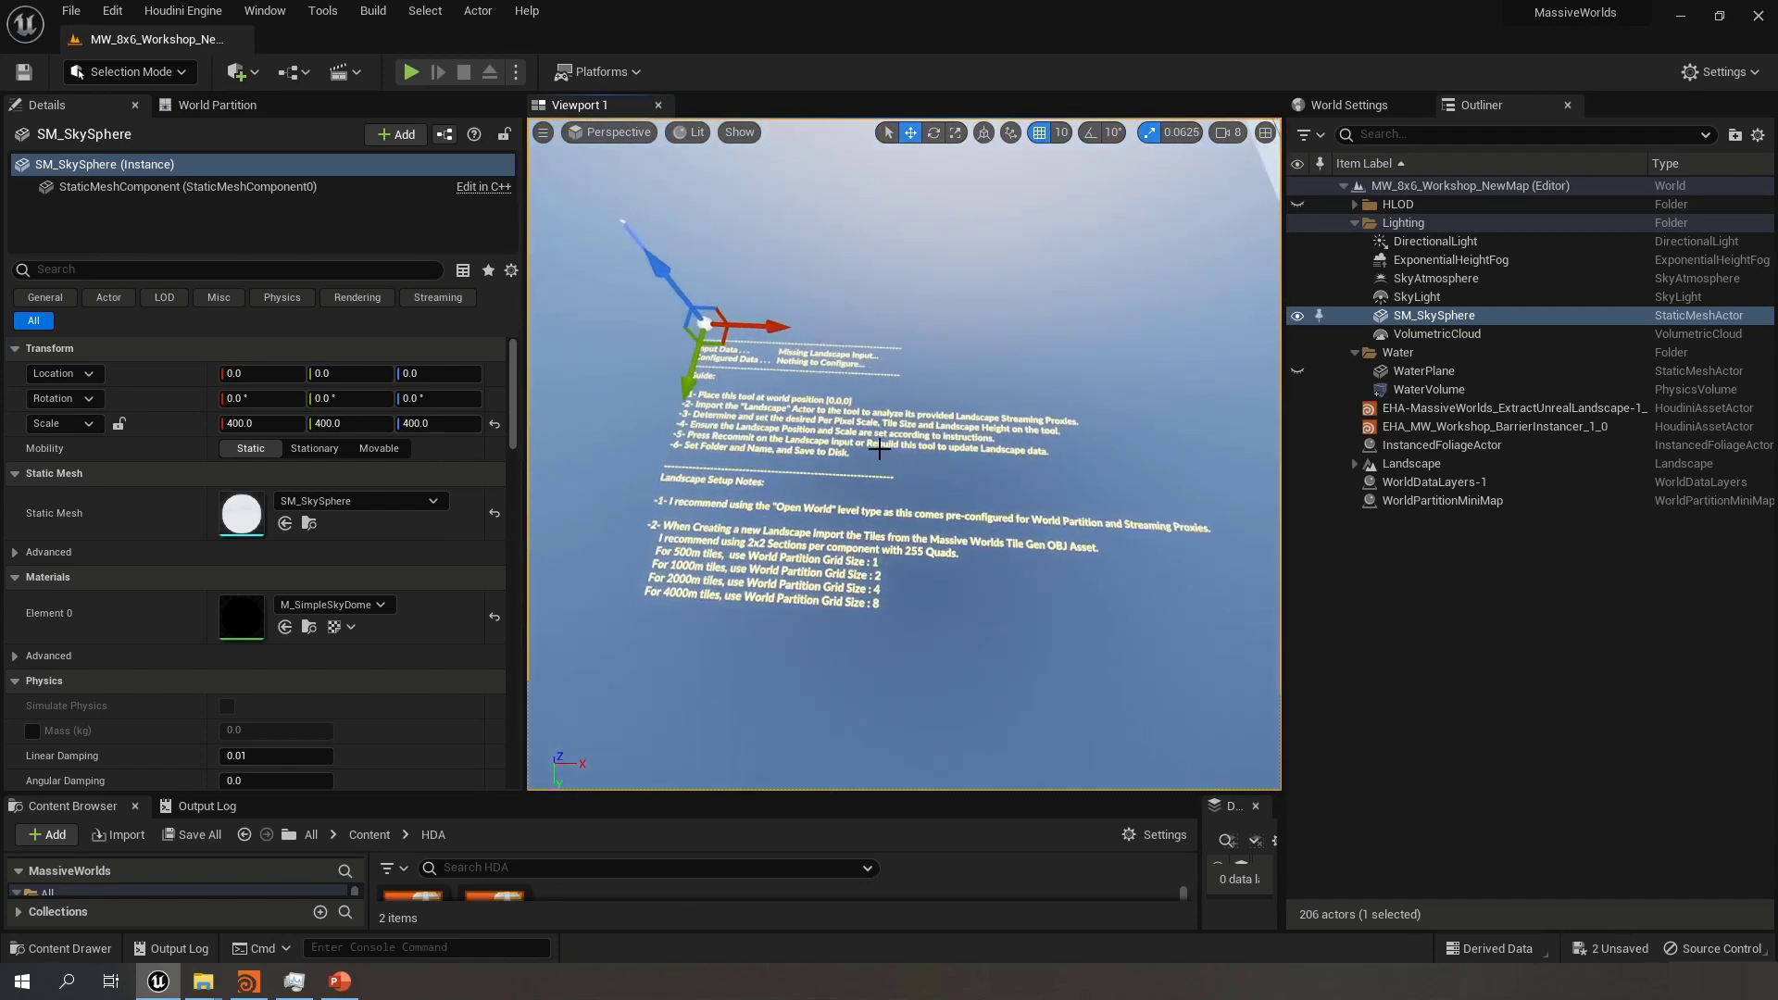
# Select the Extract Unreal Landscape actor's HoudiniAssetComponent and enlarge the details area to show its tool parameters
pyautogui.click(1482, 409)
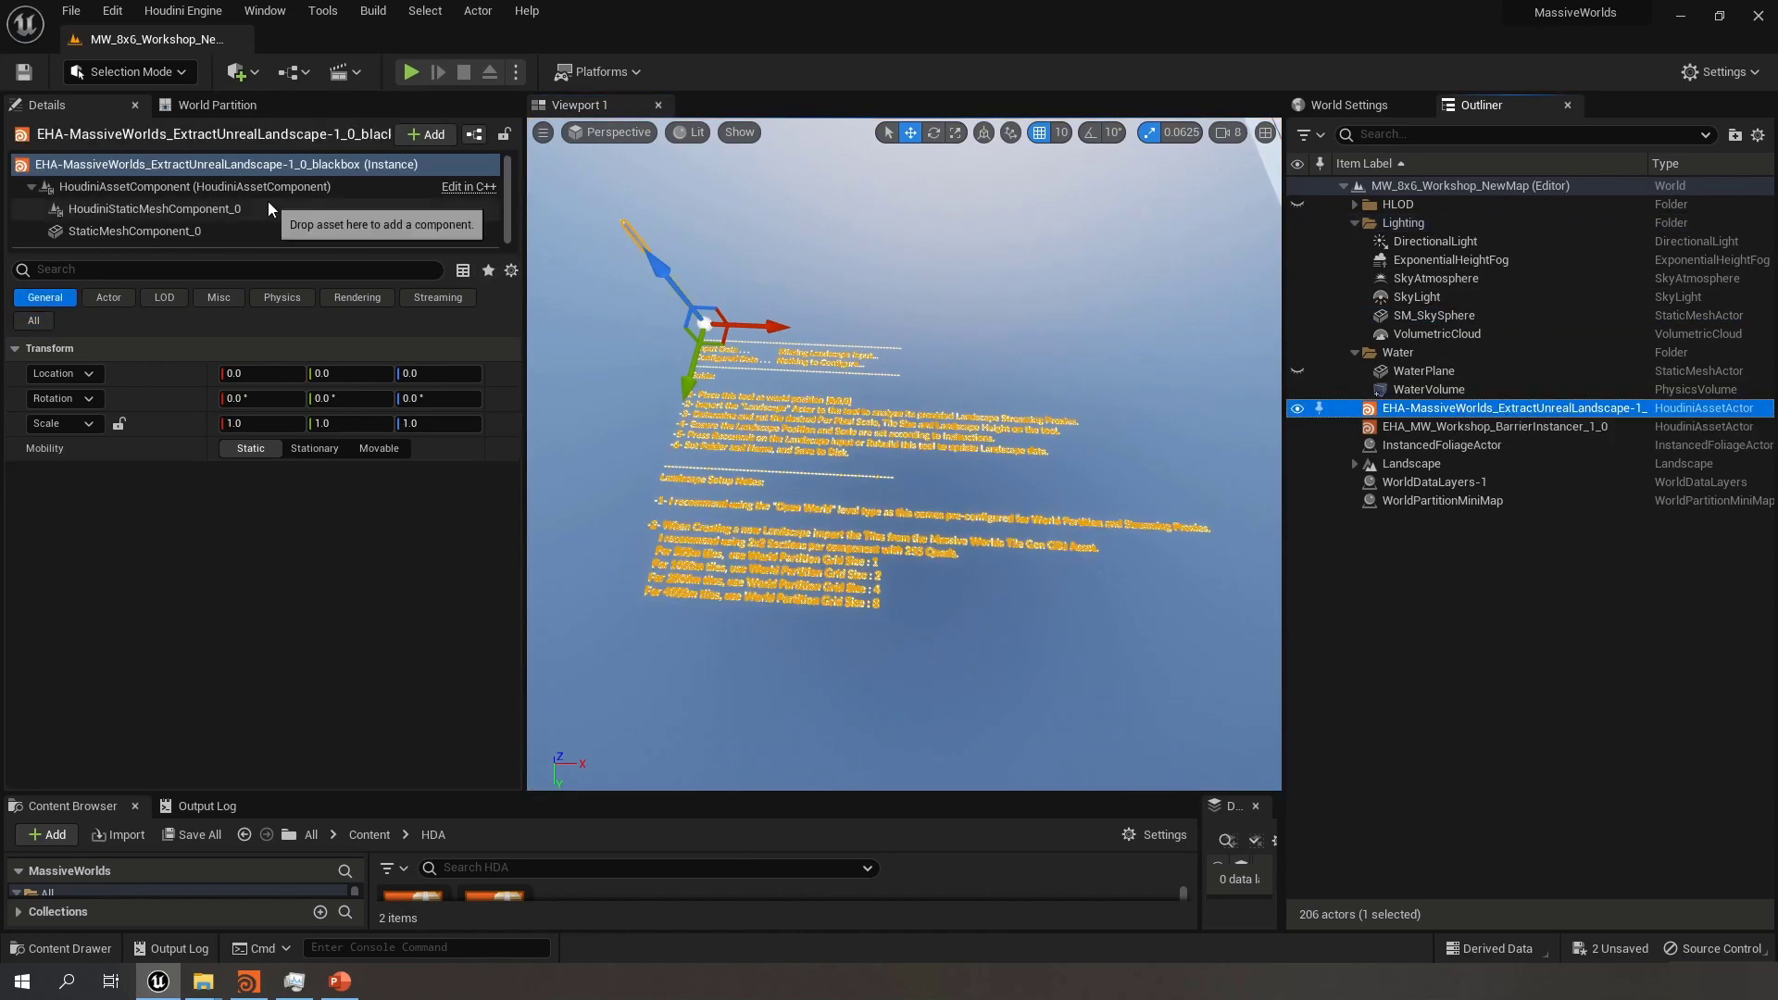
pyautogui.click(243, 186)
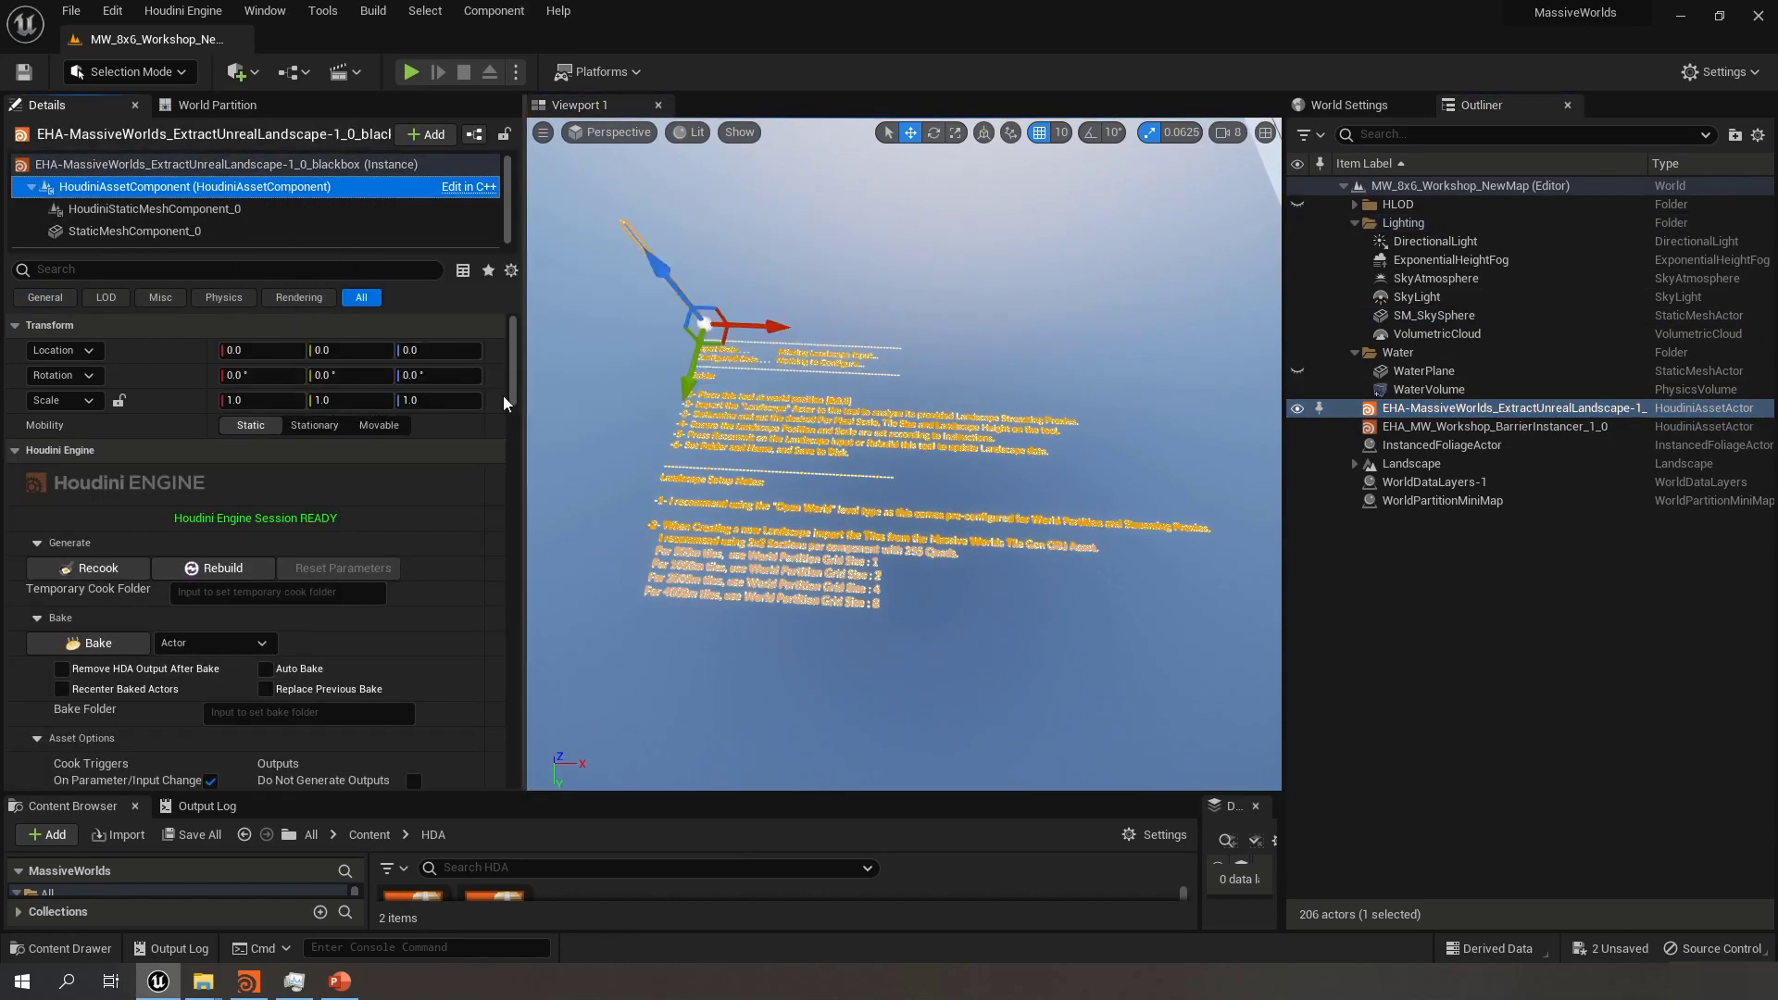
pyautogui.moveTo(511, 396); pyautogui.dragTo(516, 448)
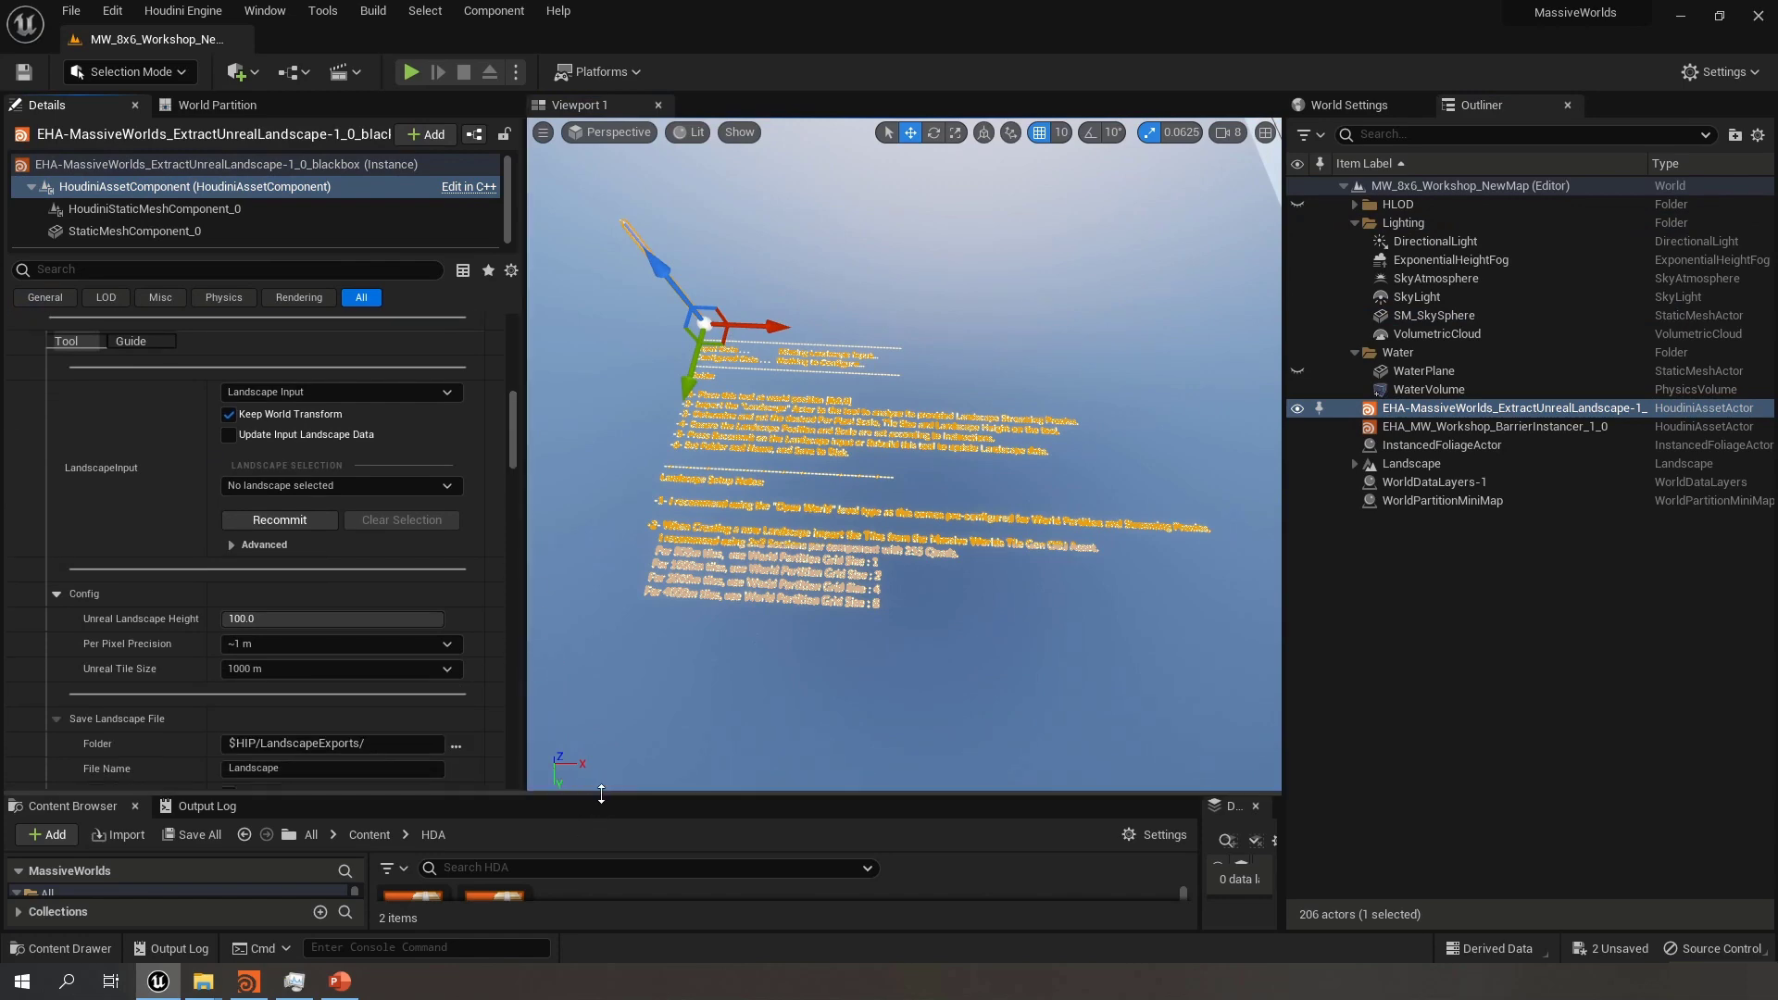
pyautogui.moveTo(600, 794); pyautogui.dragTo(599, 924)
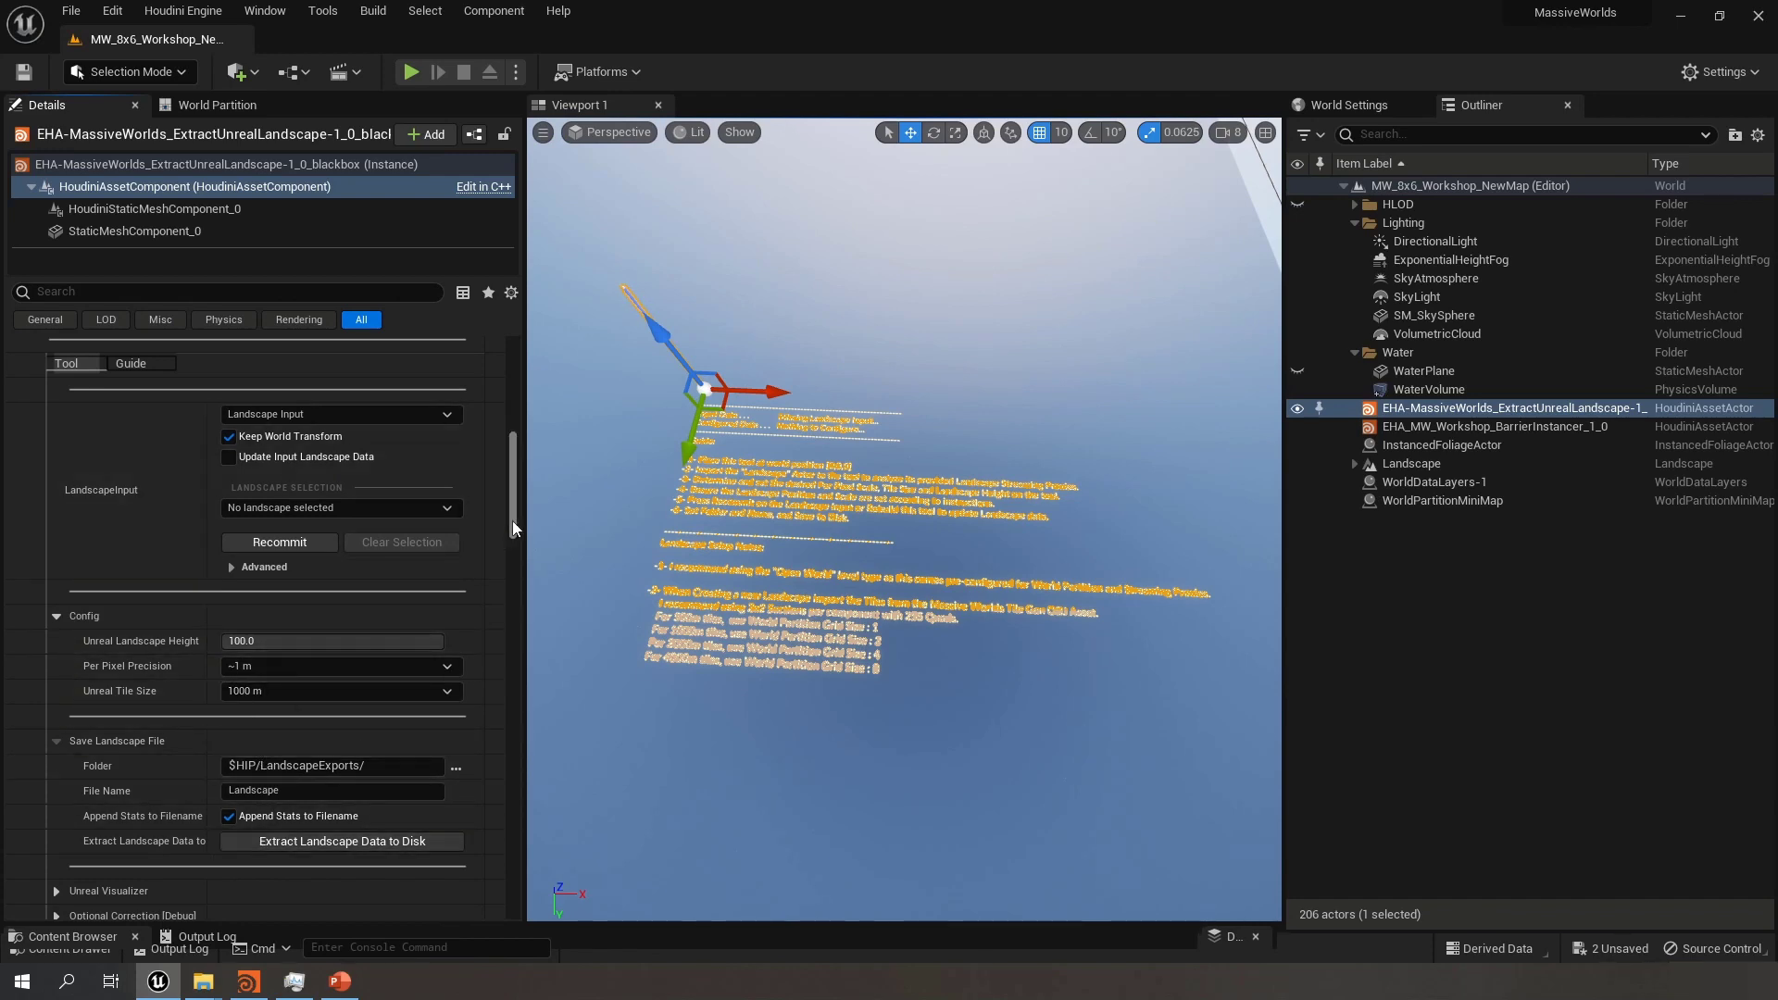
# Examine the tool's Unreal Visualizer and Optional Correction [Debug] settings, and collapse both groups again
pyautogui.moveTo(513, 522); pyautogui.dragTo(516, 534)
pyautogui.scroll(-3, 118, 654)
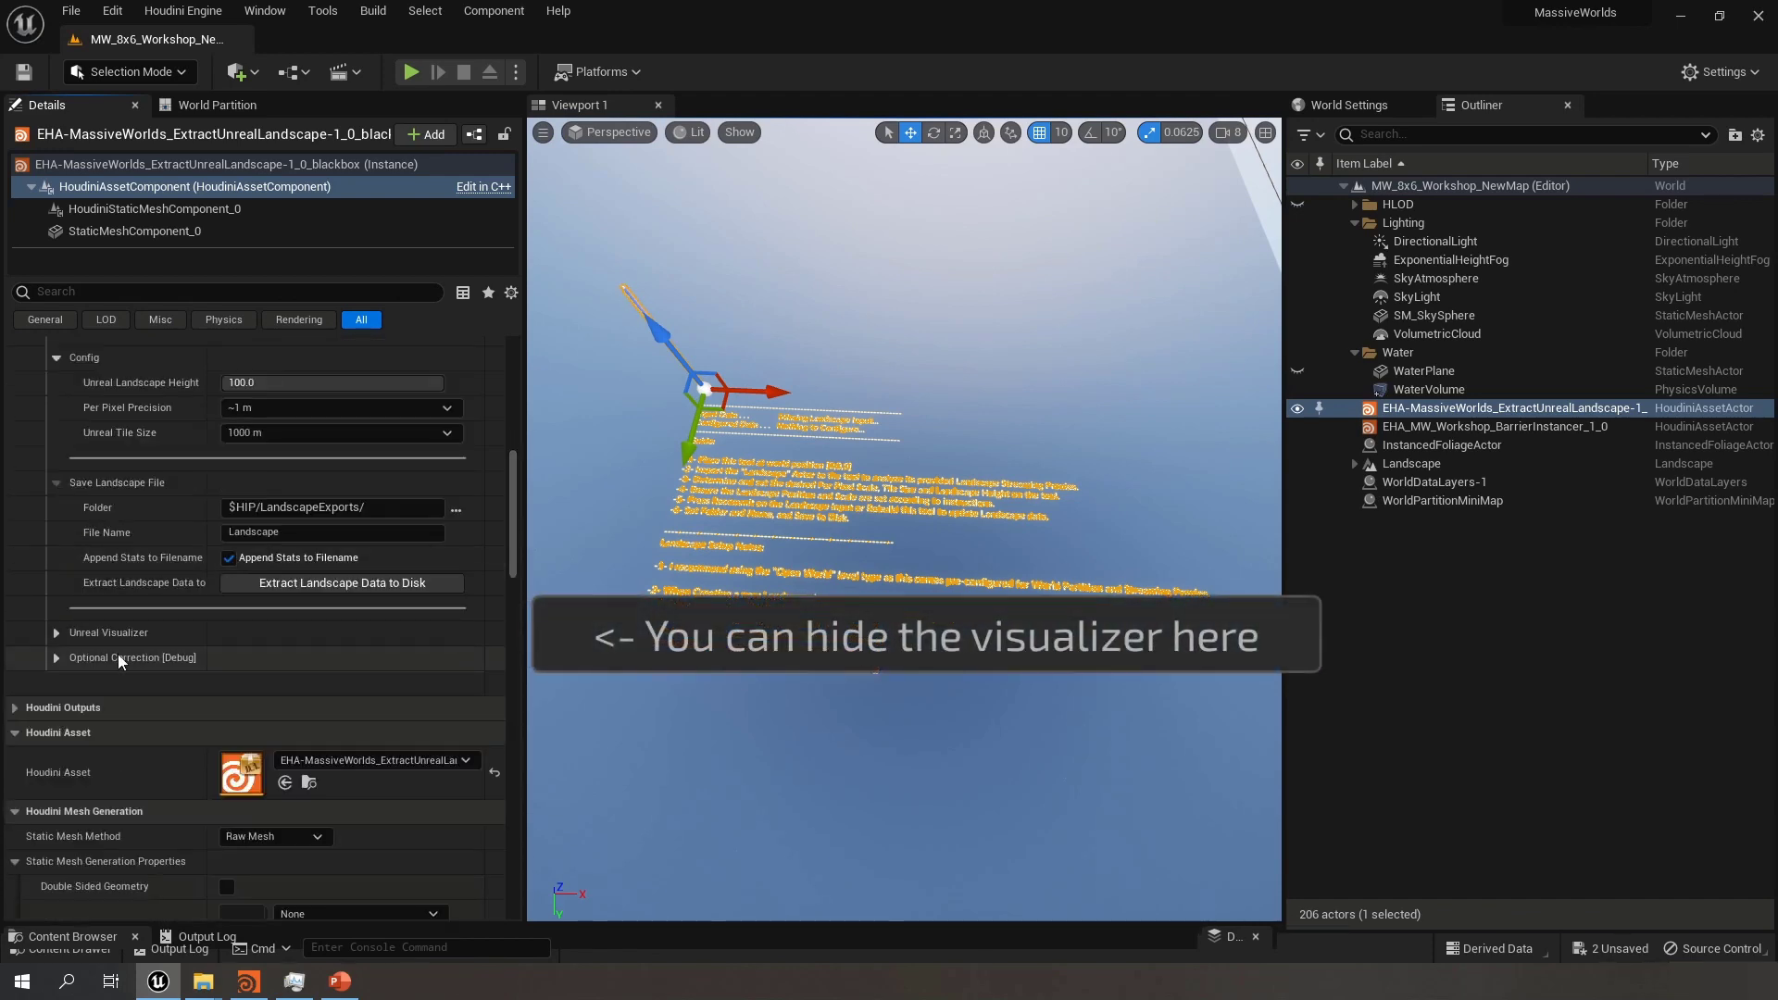
pyautogui.click(57, 633)
pyautogui.click(57, 733)
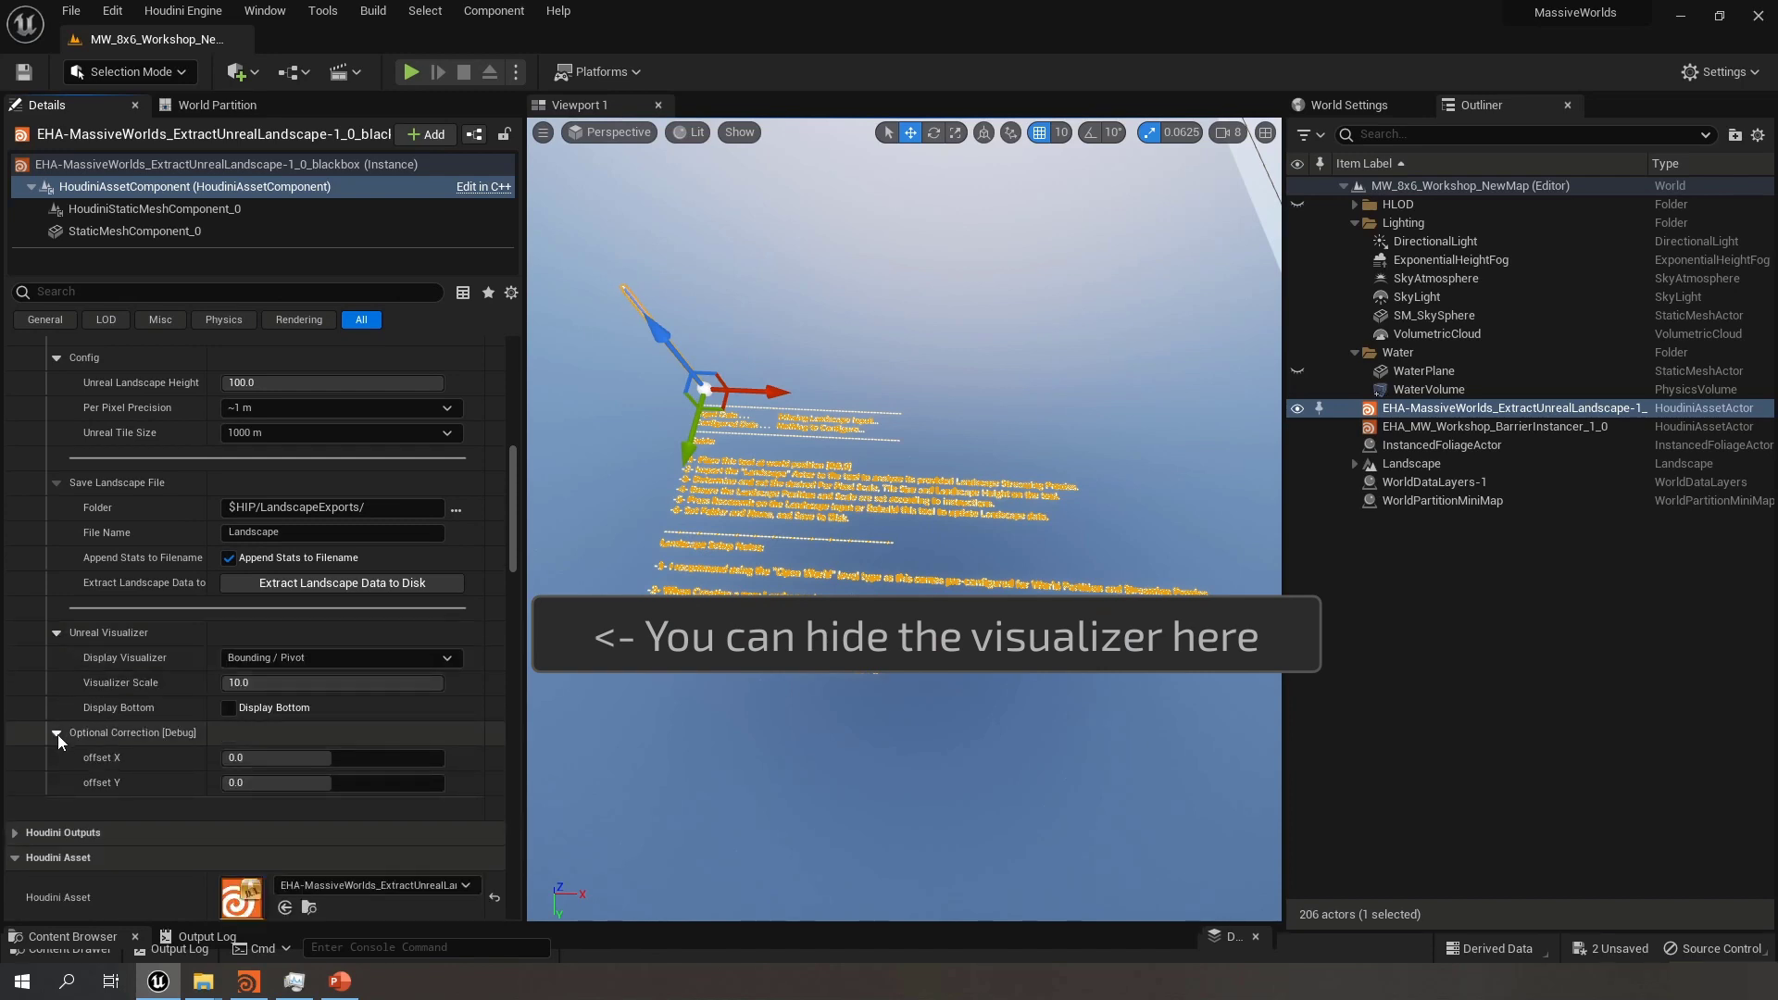
pyautogui.click(58, 735)
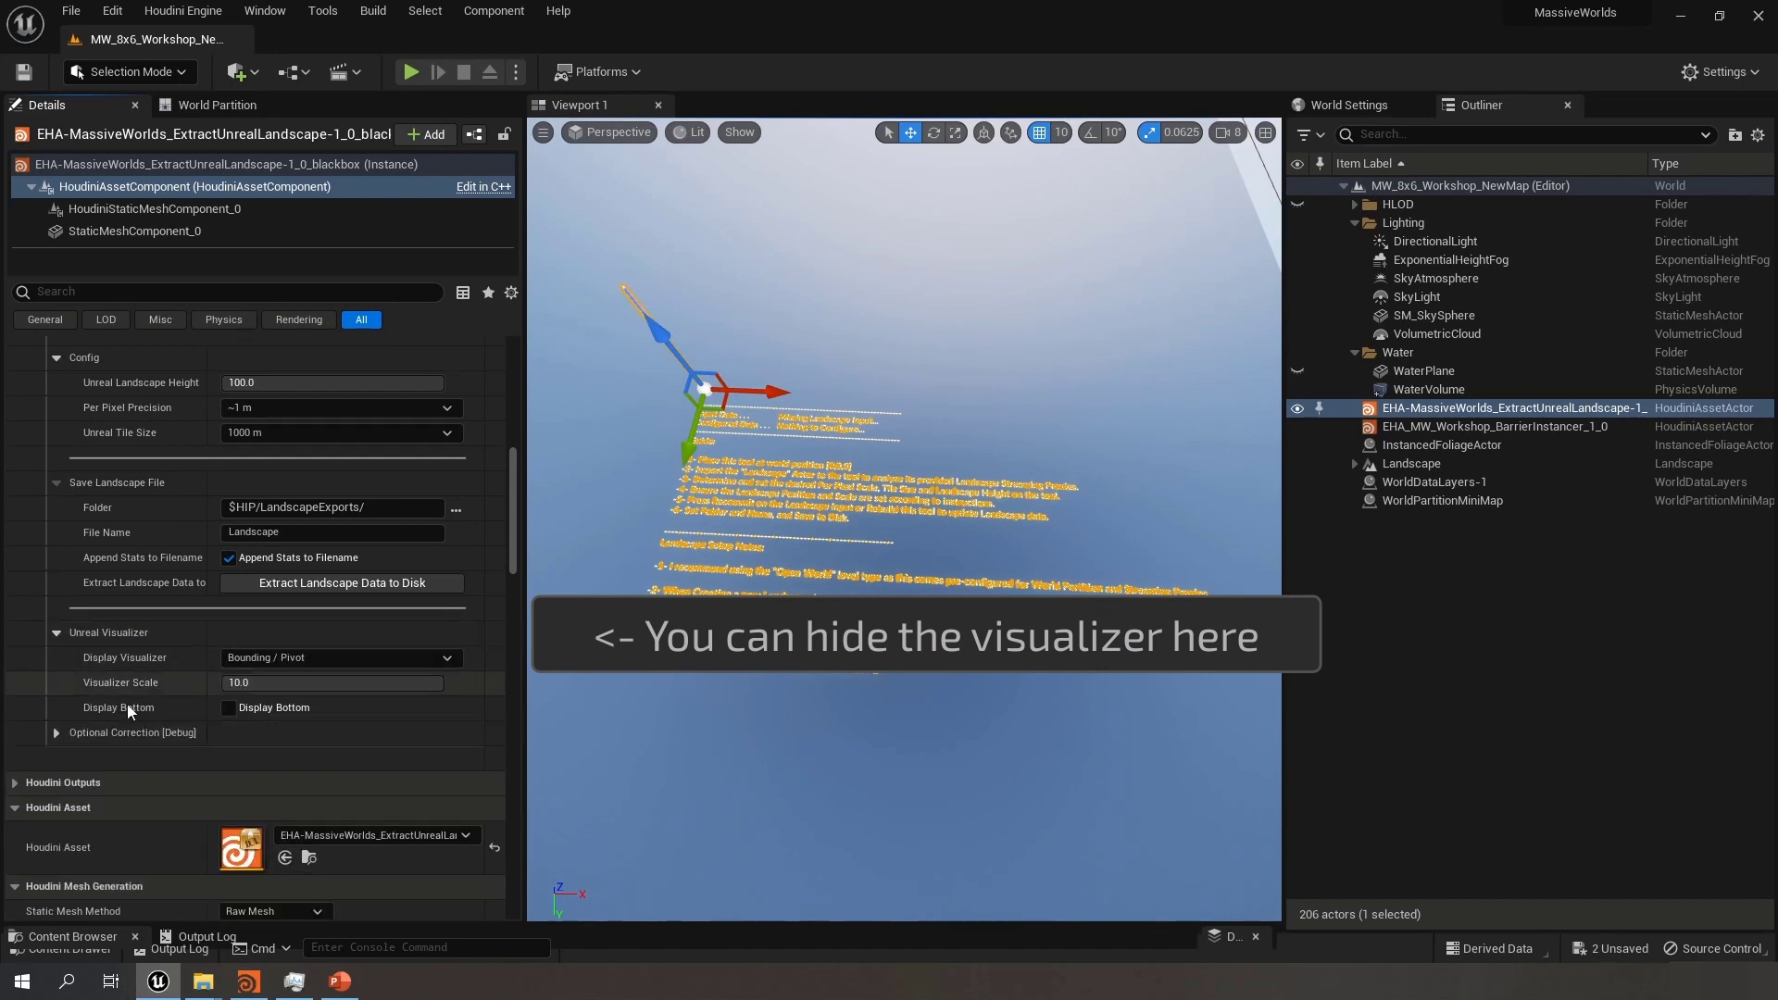
pyautogui.click(56, 632)
pyautogui.scroll(4, 226, 453)
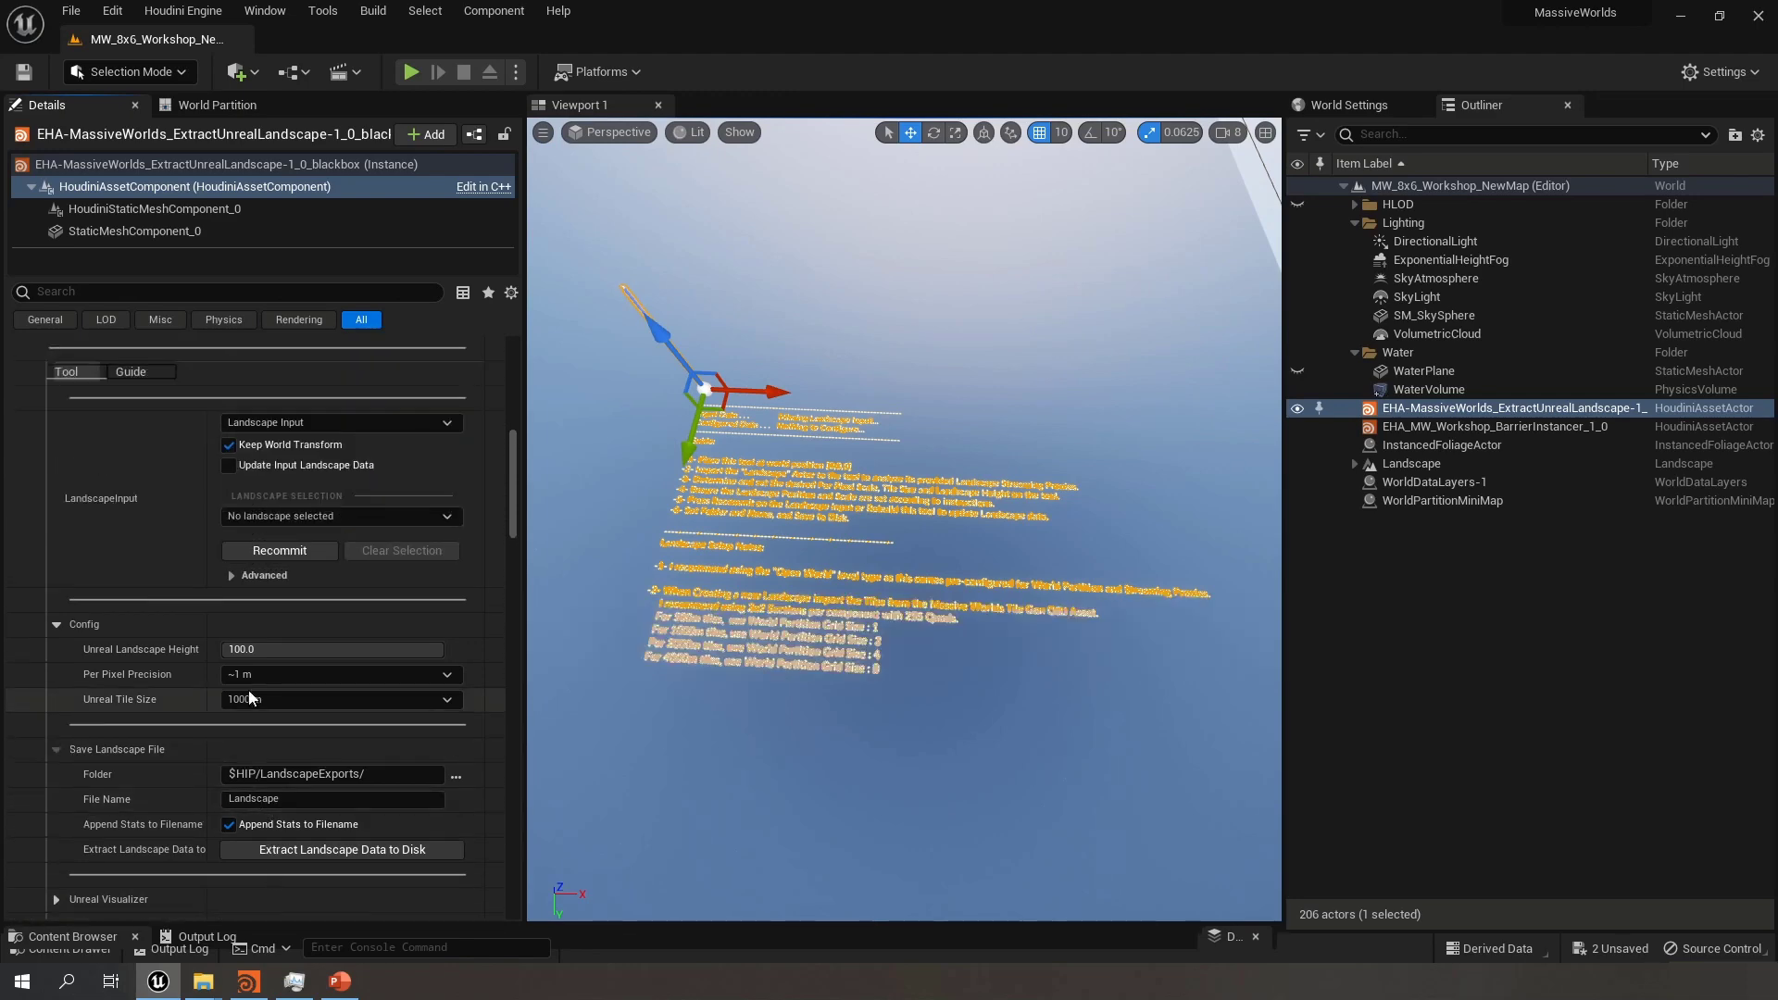
# Open the tool's built-in guide, widen the details area and read through the configuration steps
pyautogui.click(154, 370)
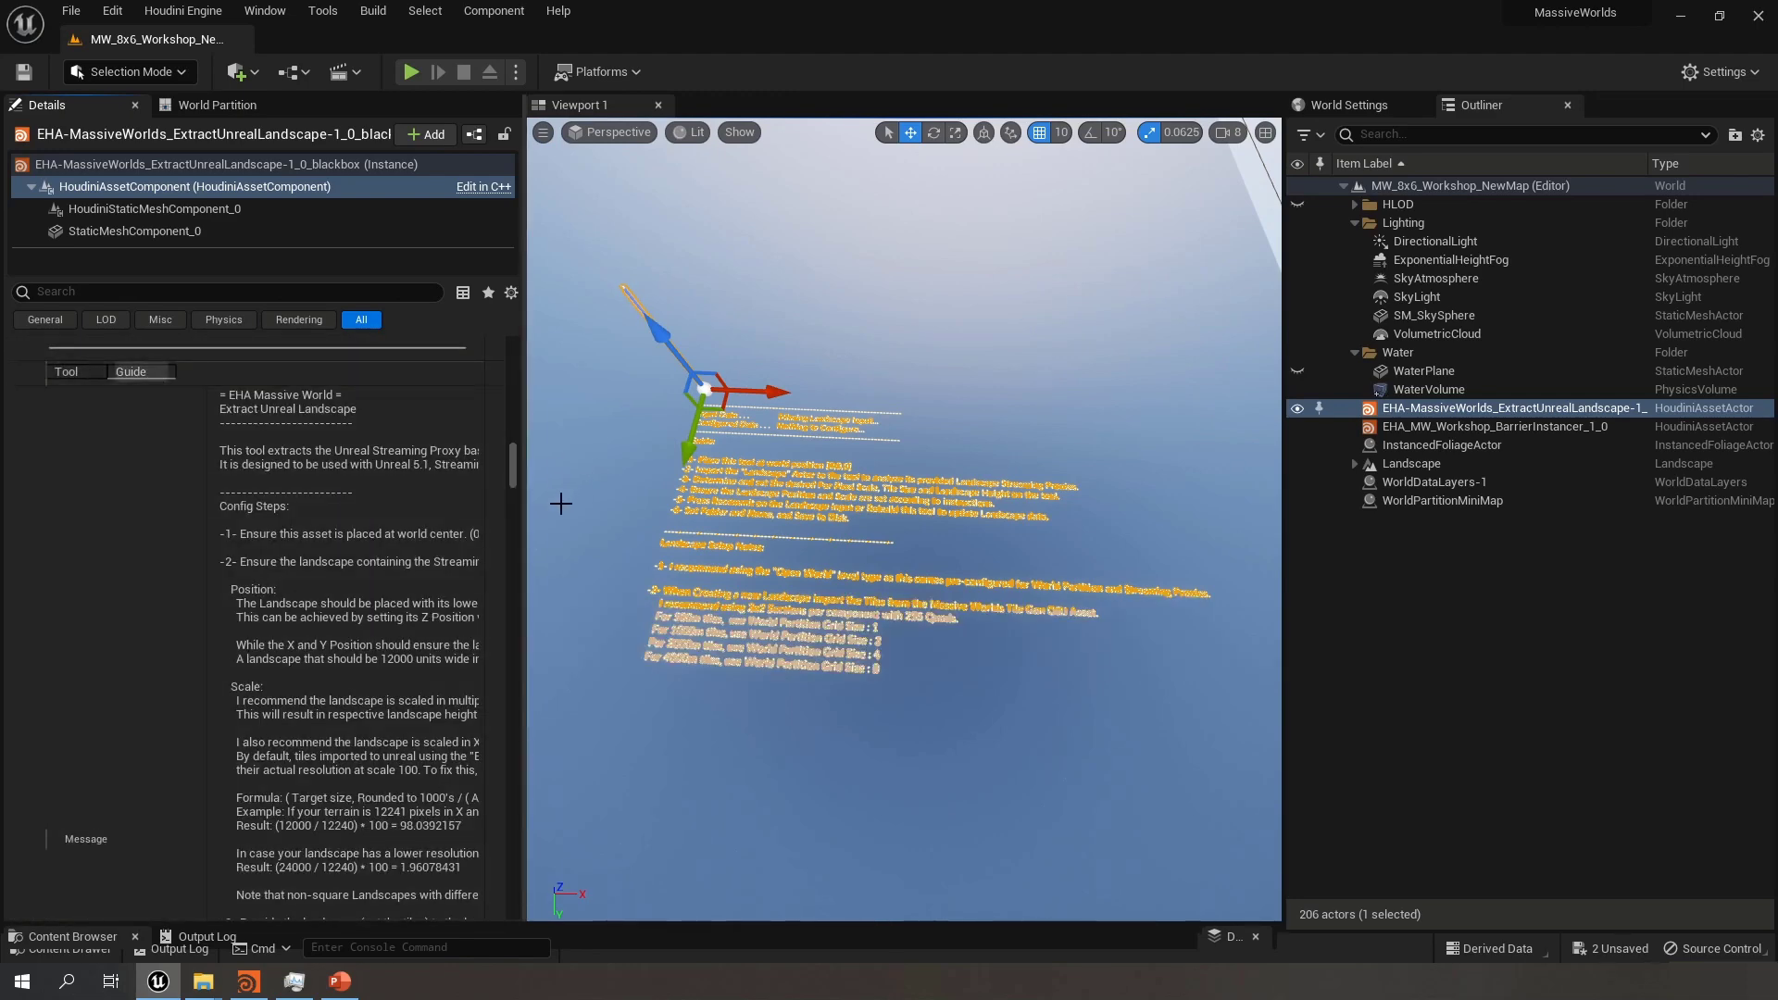
pyautogui.moveTo(524, 535); pyautogui.dragTo(837, 584)
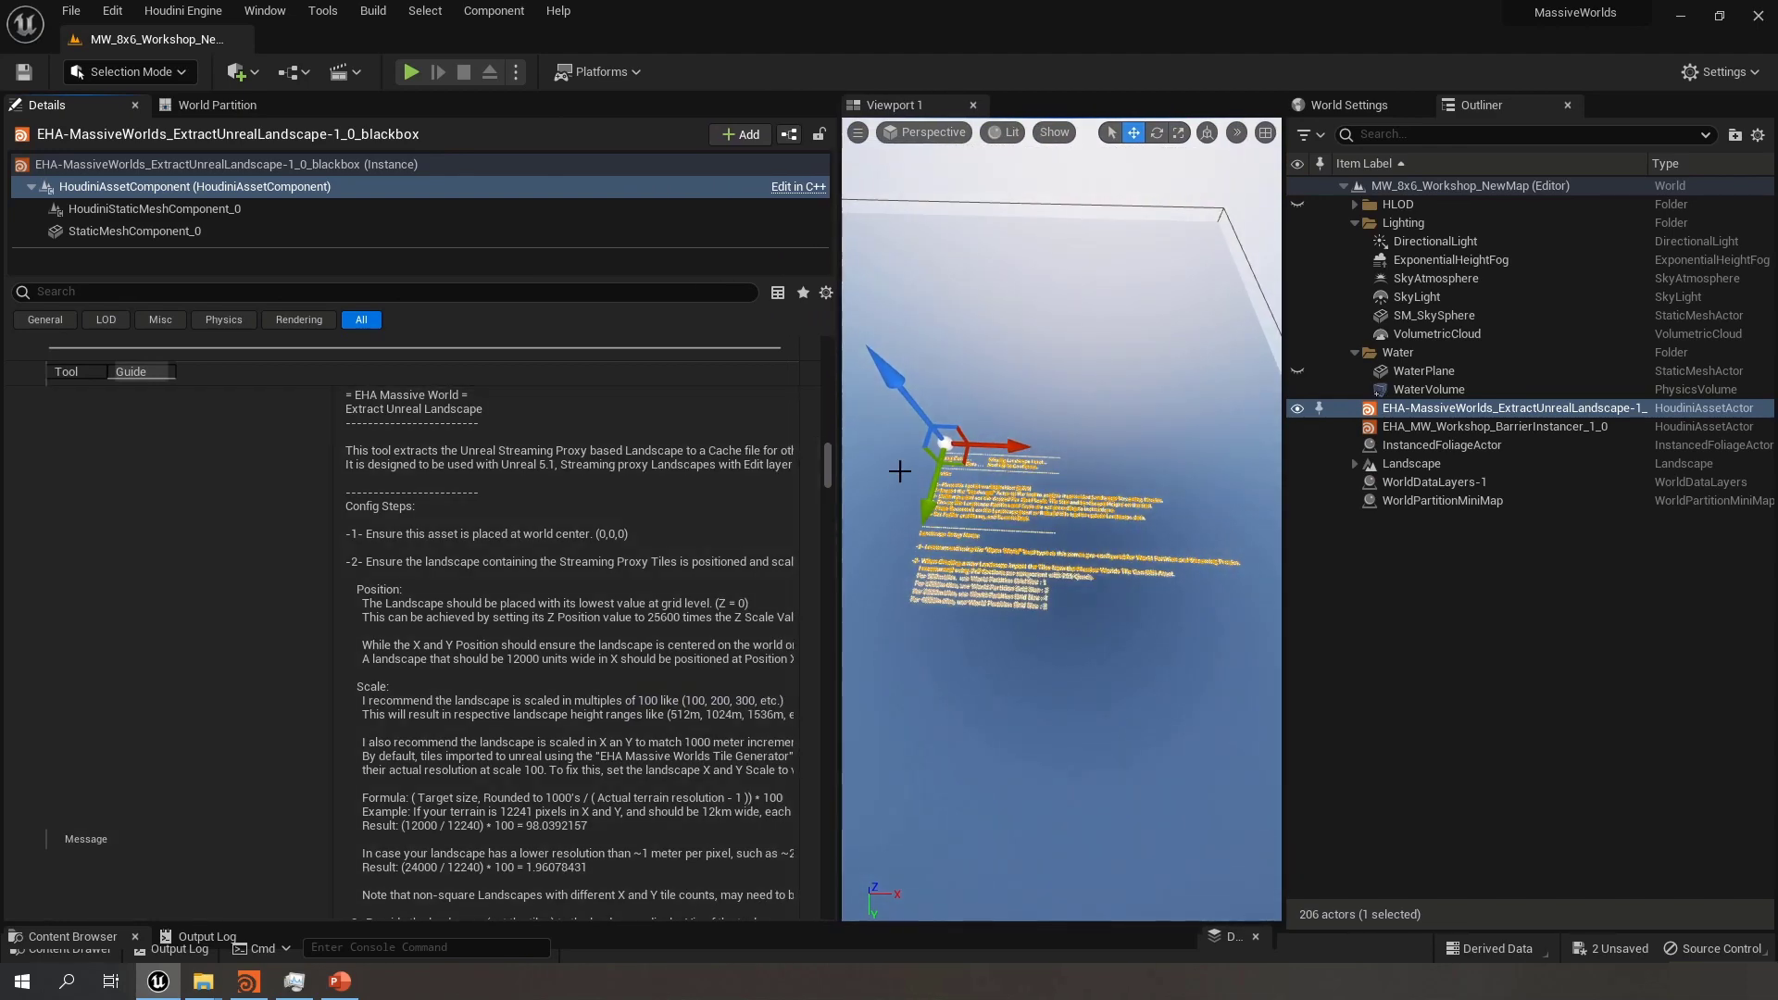
pyautogui.scroll(-10, 768, 515)
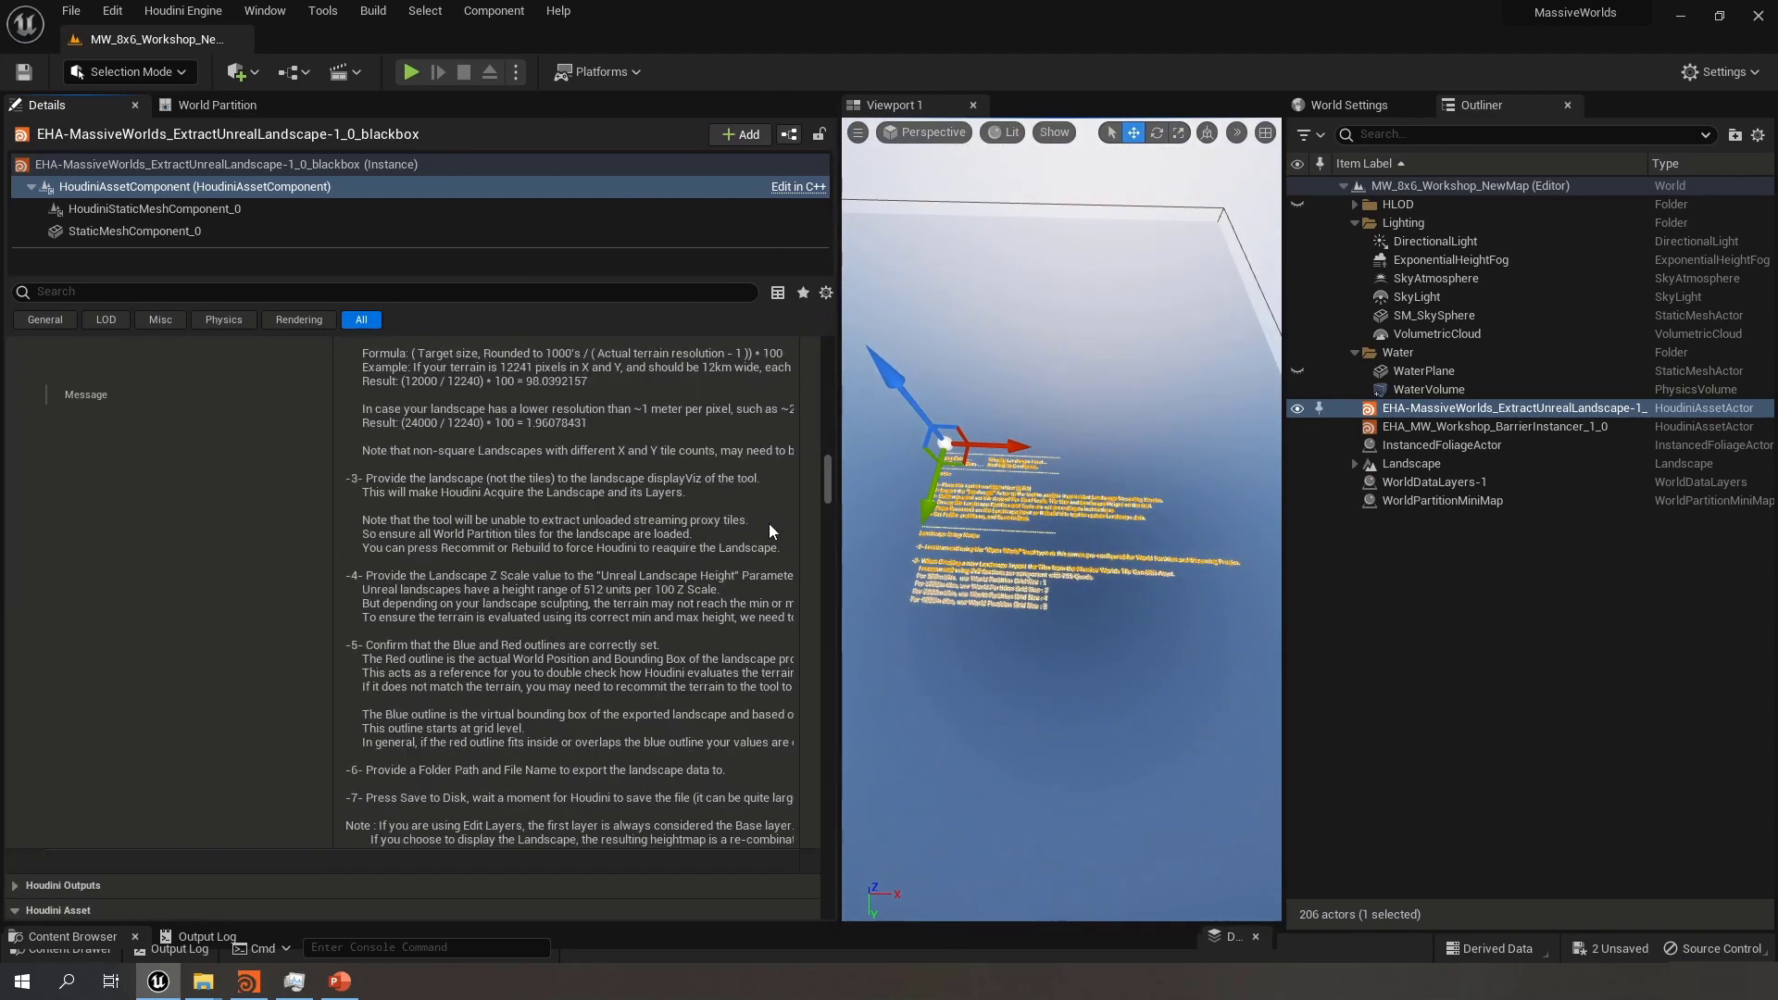
pyautogui.scroll(12, 631, 611)
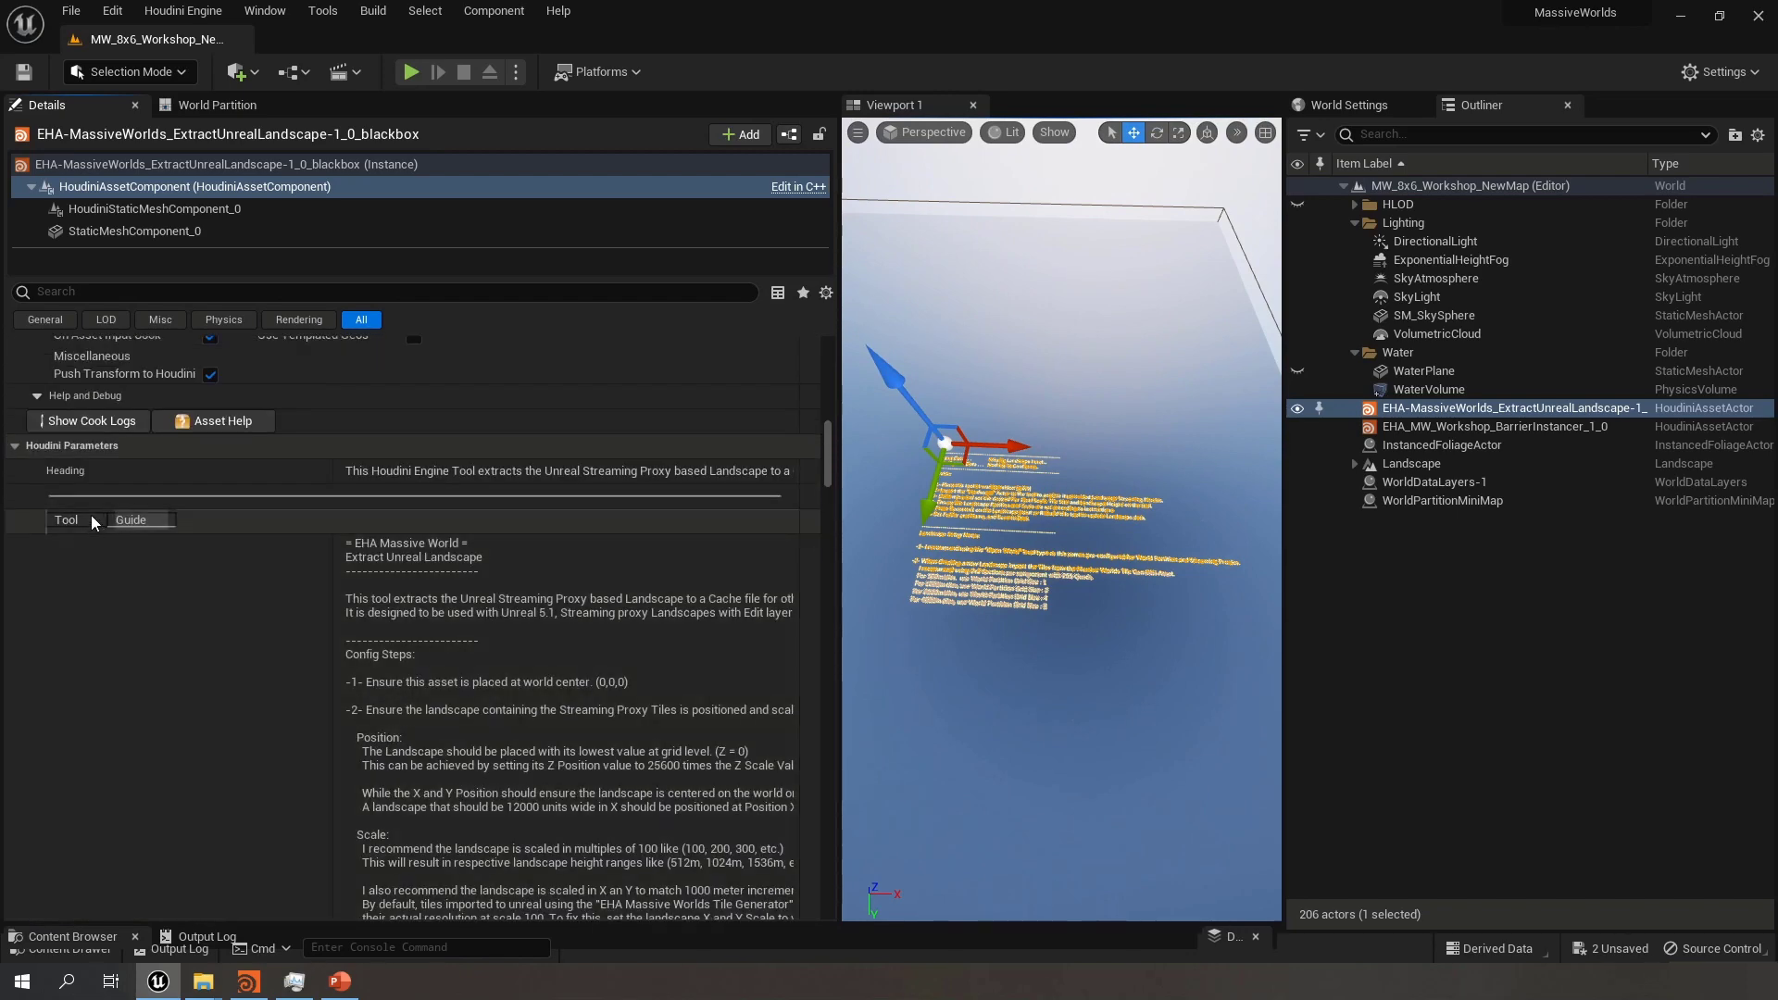
# Return to the tool's parameters in a narrower details area and set the Unreal Landscape Height to 200
pyautogui.click(83, 519)
pyautogui.moveTo(839, 606); pyautogui.dragTo(597, 613)
pyautogui.scroll(-5, 508, 617)
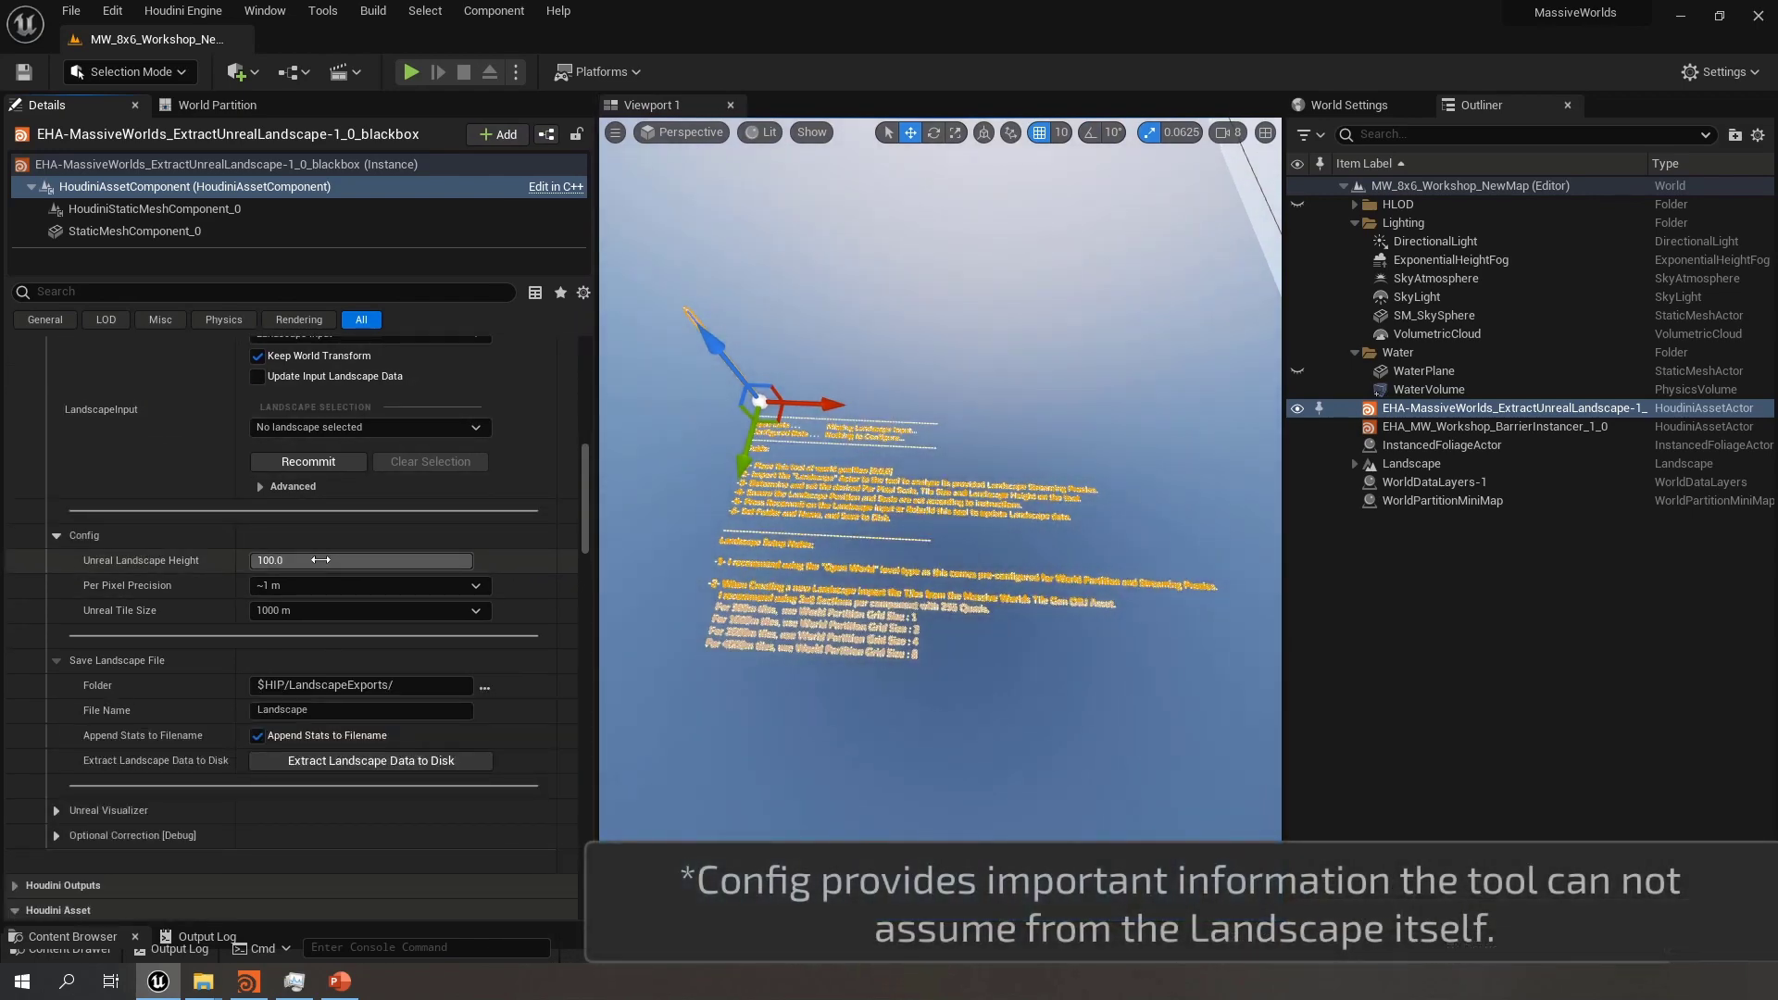
pyautogui.keyDown('alt'); pyautogui.moveTo(1048, 575); pyautogui.dragTo(926, 473); pyautogui.keyUp('alt')
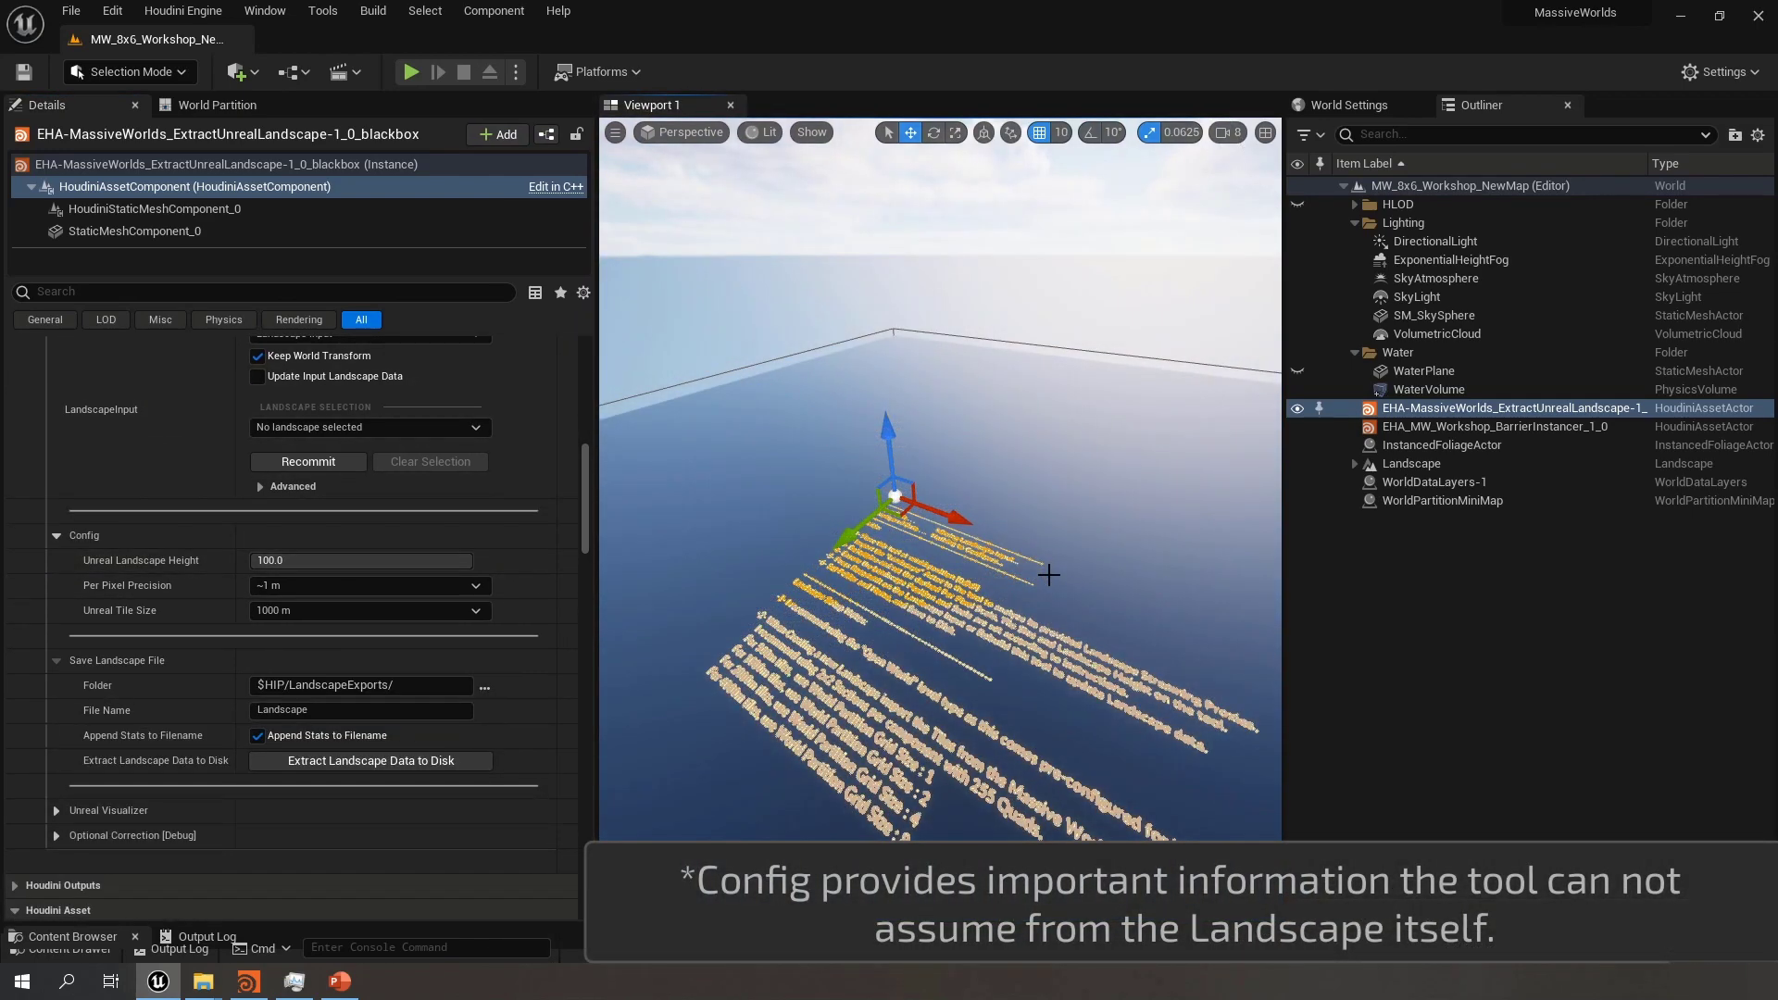
pyautogui.keyDown('alt'); pyautogui.moveTo(1059, 698); pyautogui.dragTo(1049, 708); pyautogui.keyUp('alt')
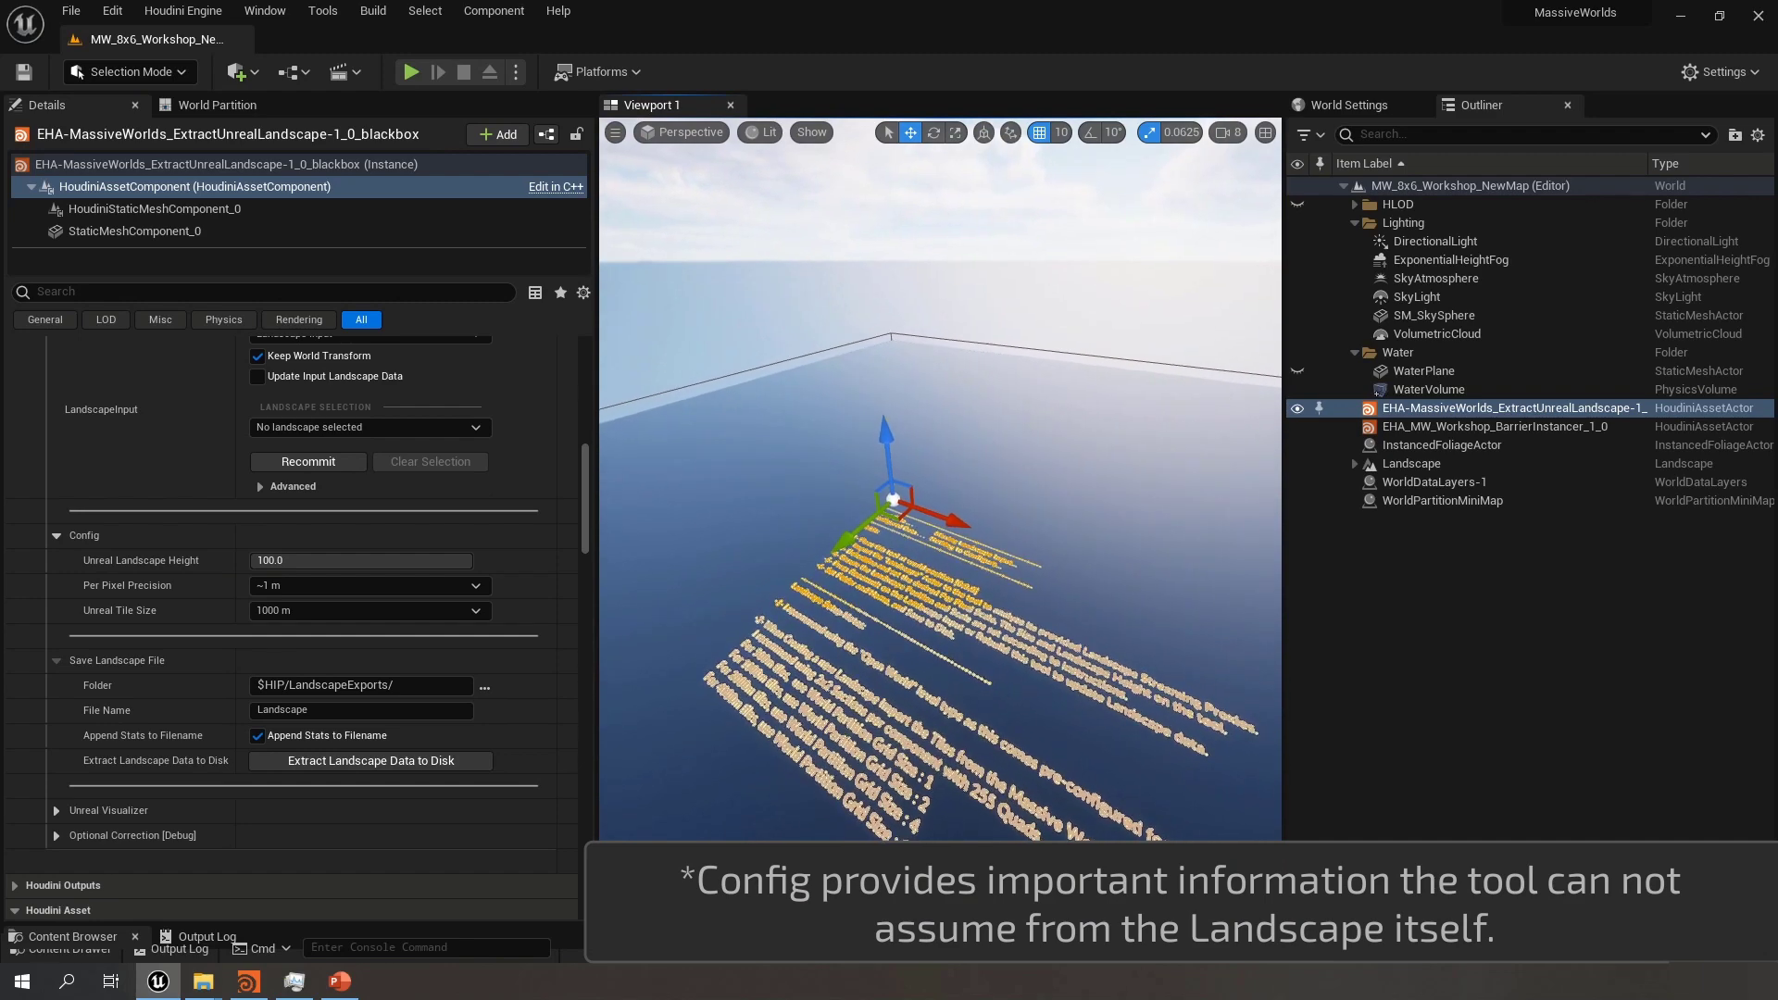
pyautogui.click(317, 560)
pyautogui.write('2')
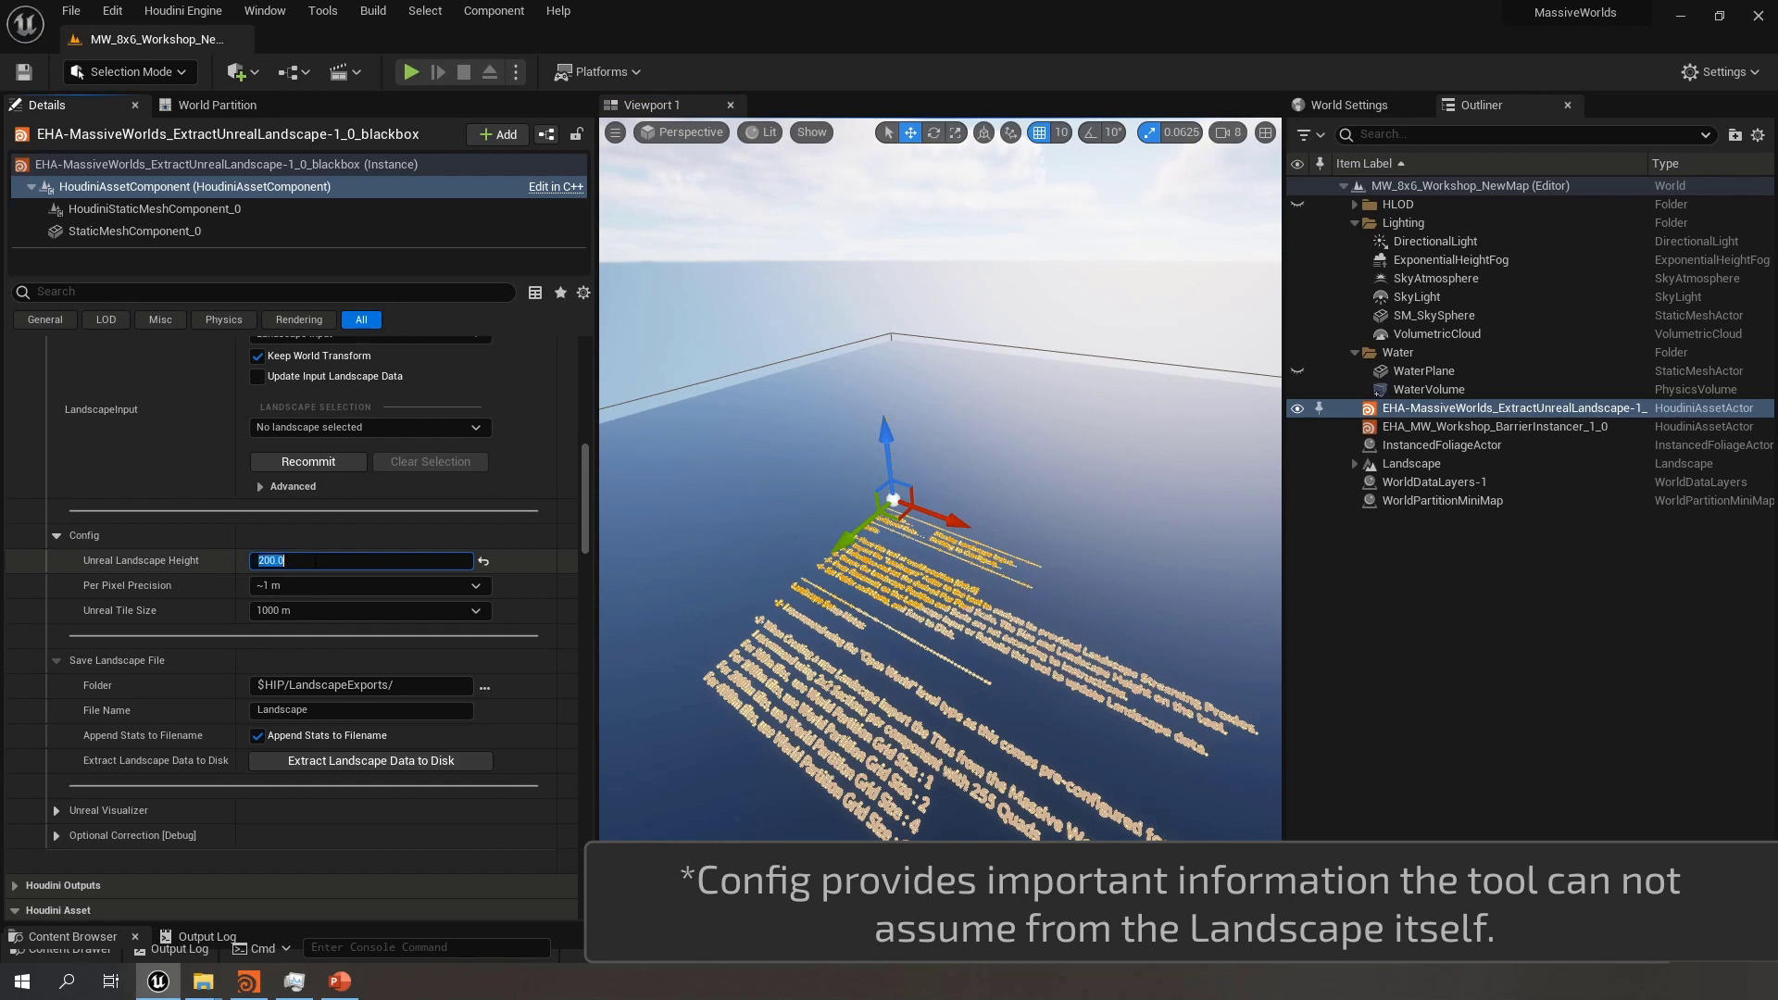
pyautogui.press('Return')
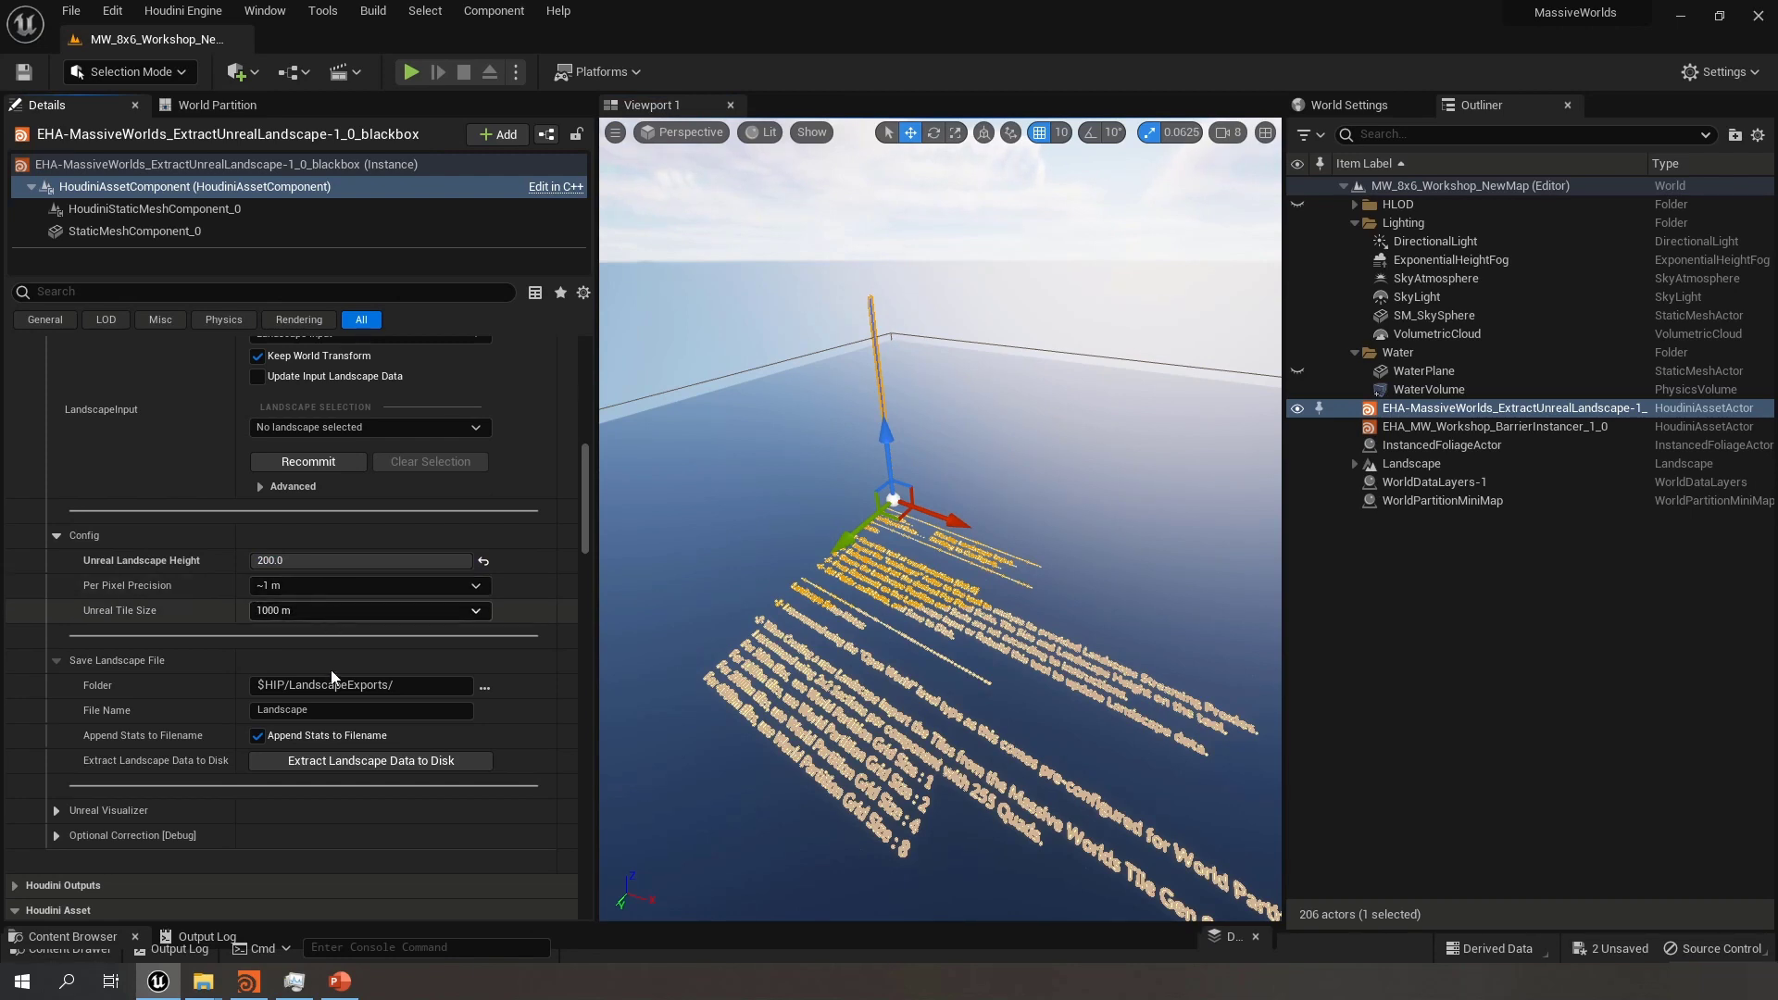
# Switch to Houdini, check the tile generator's Pixels and Tile Count settings in a wider parameter area, and return to Unreal
pyautogui.click(249, 981)
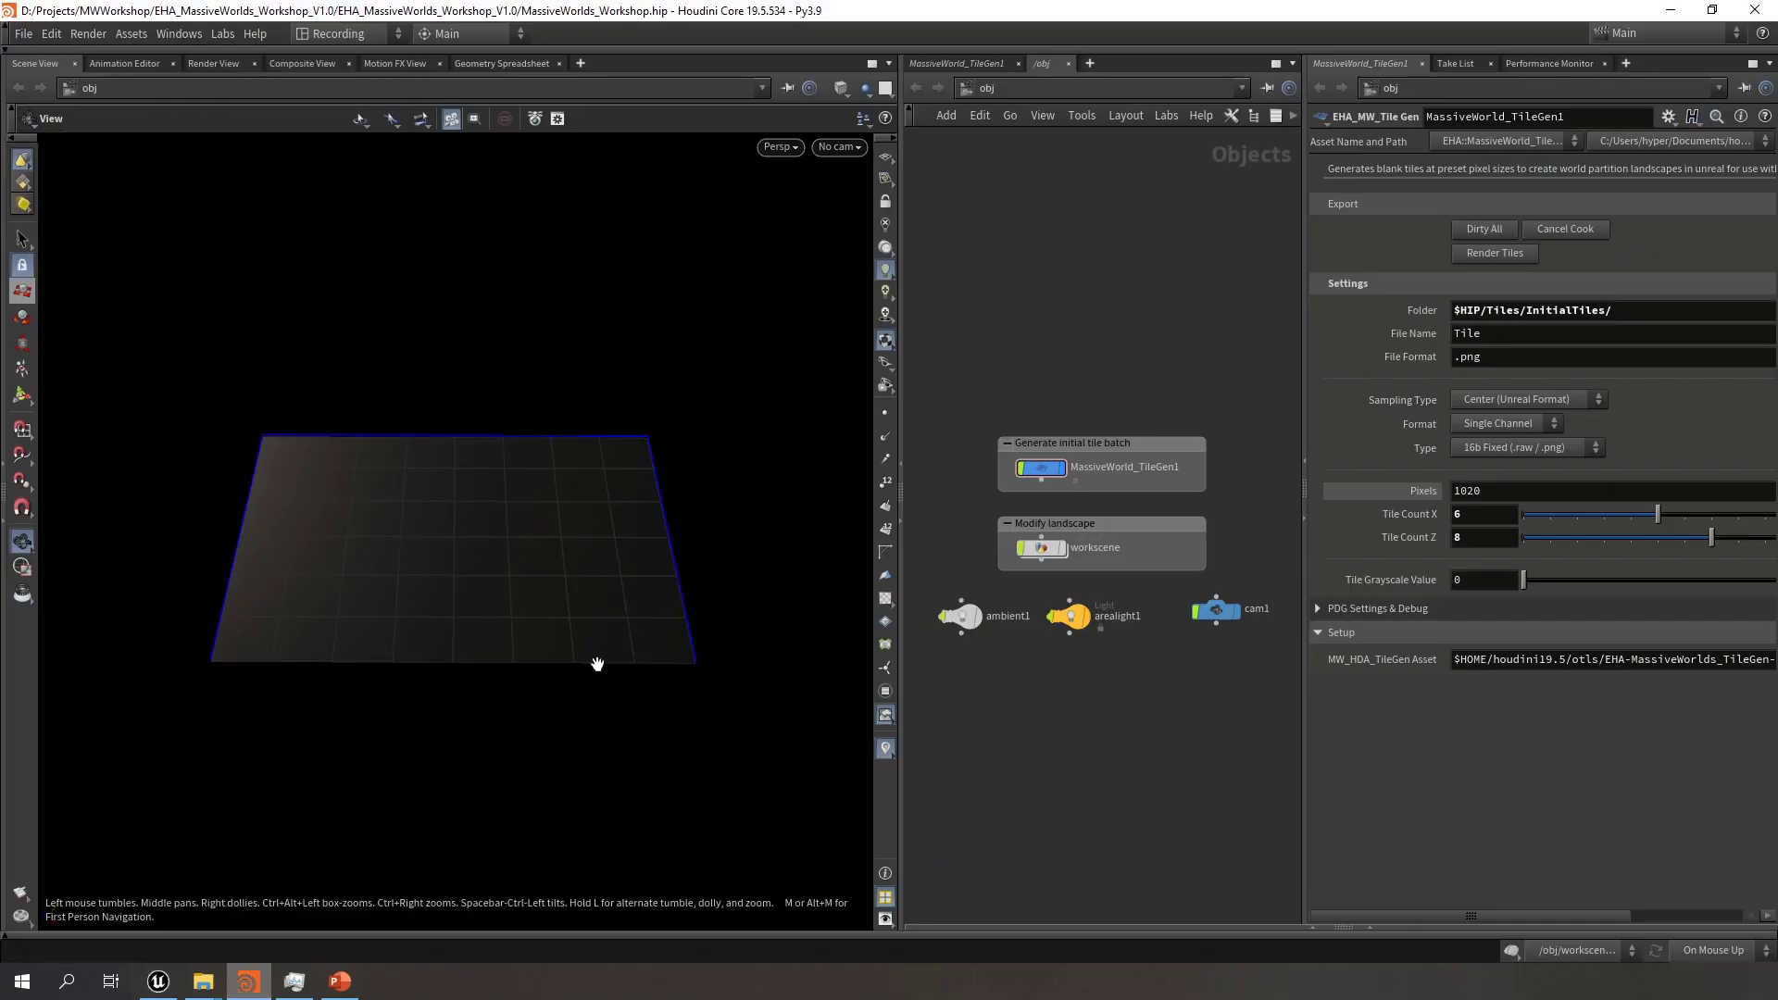
pyautogui.click(1528, 482)
pyautogui.click(1505, 490)
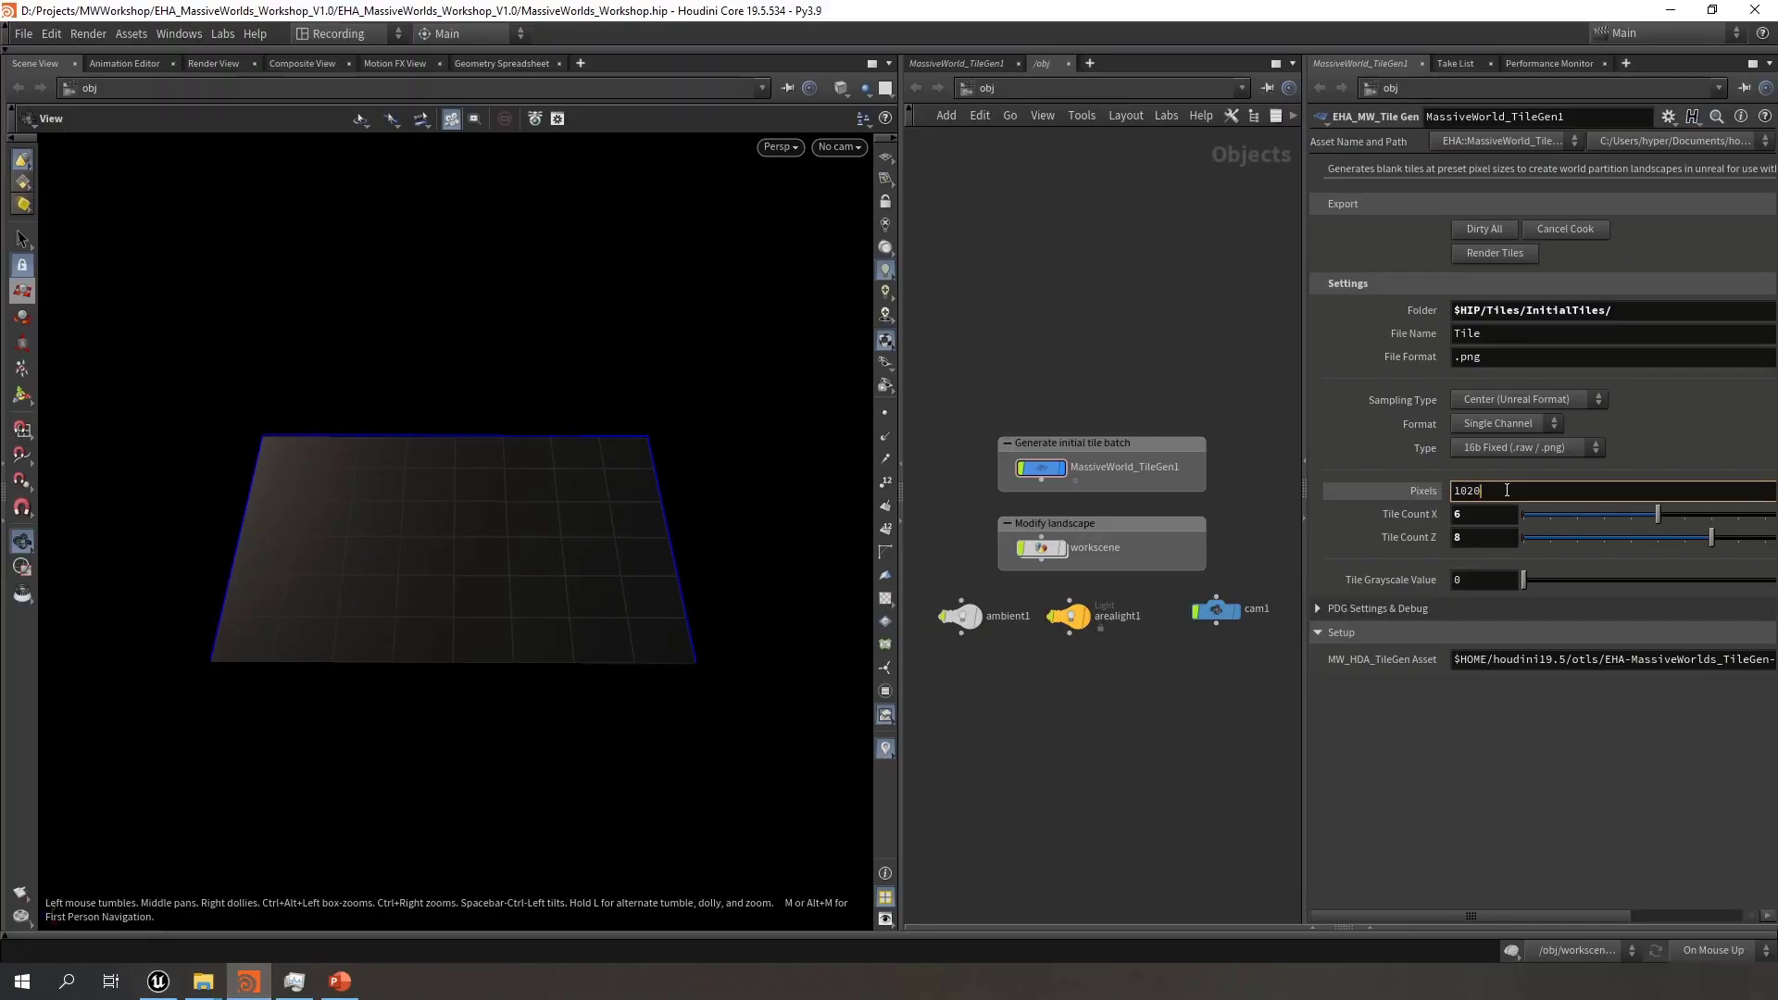
pyautogui.moveTo(1299, 421); pyautogui.dragTo(1074, 422)
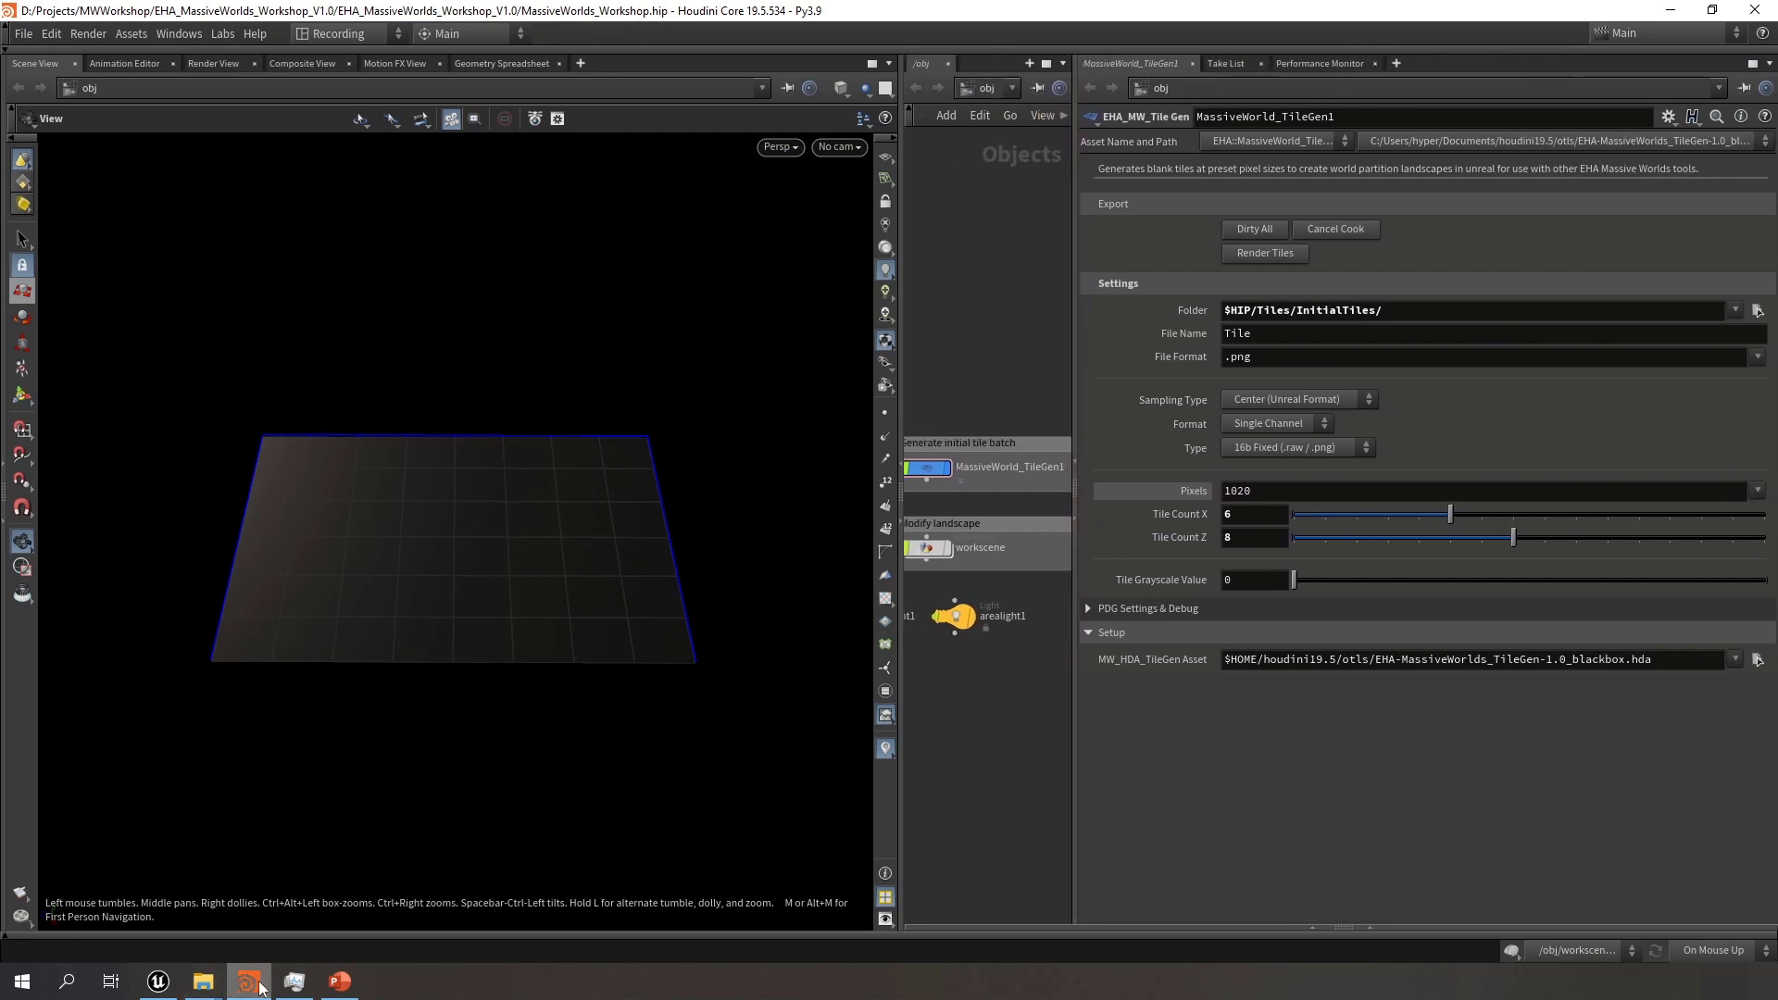
pyautogui.click(158, 981)
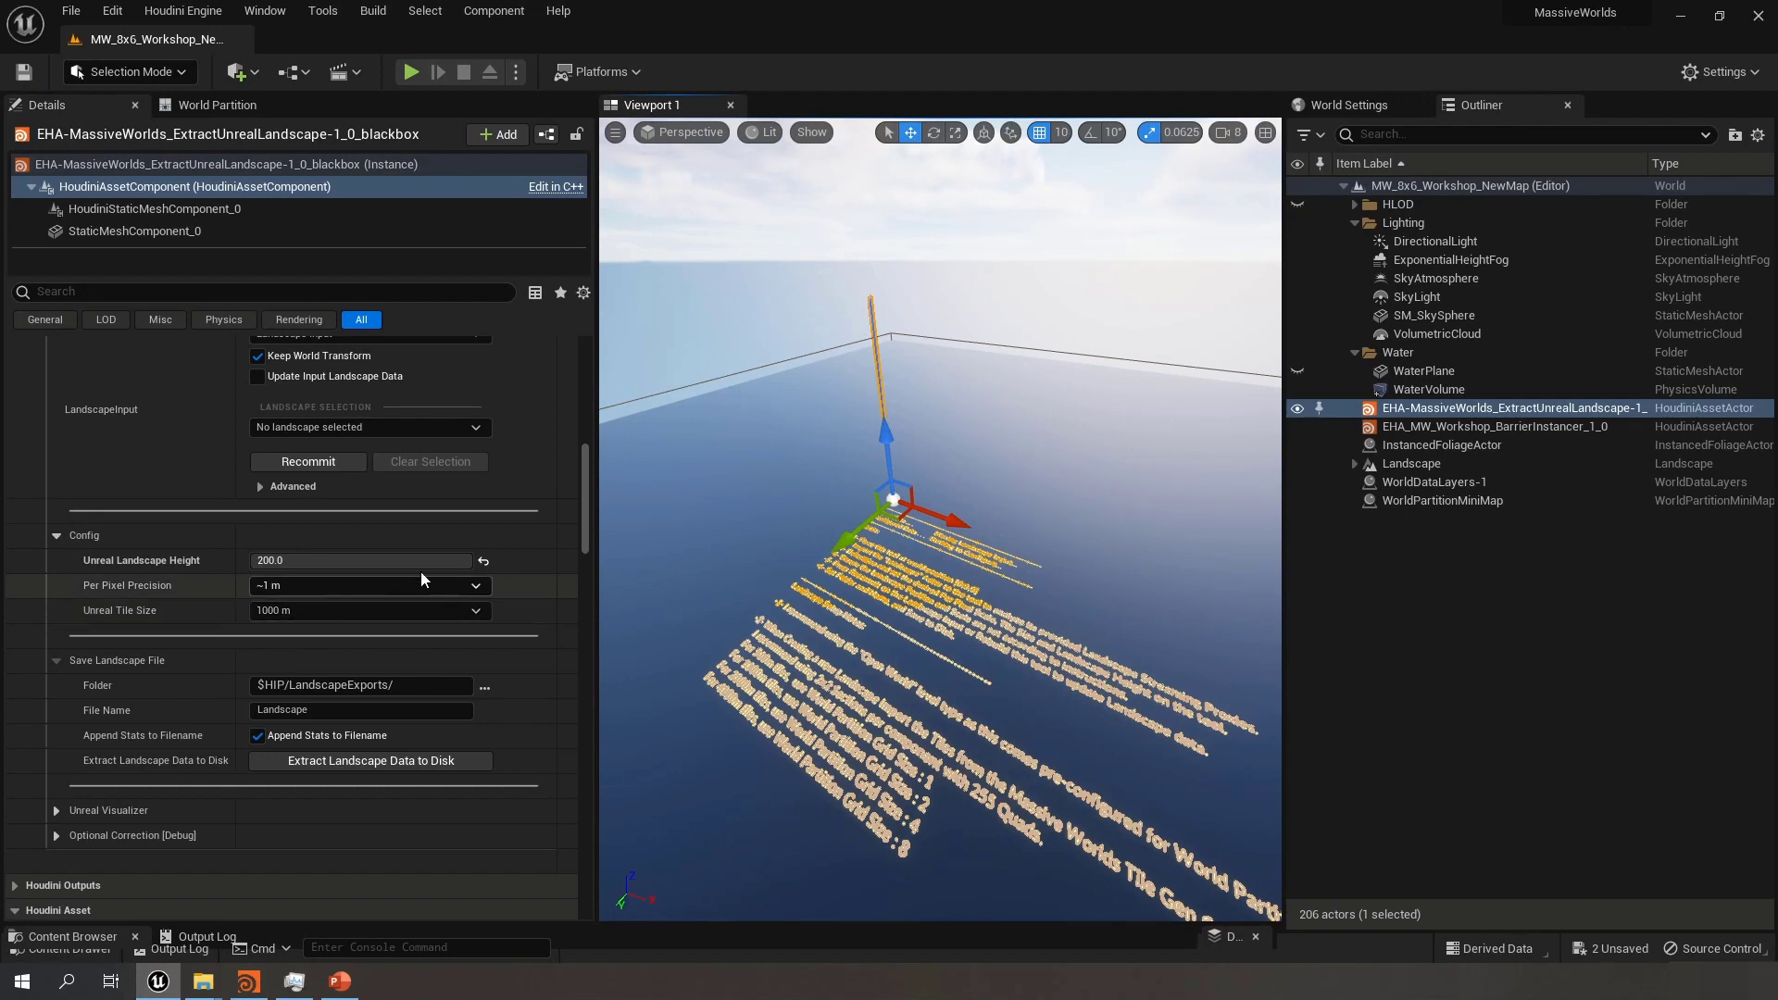
# Review the Per Pixel Precision choices, keeping ~1 m, and choose 1000 m as the Unreal Tile Size
pyautogui.click(481, 593)
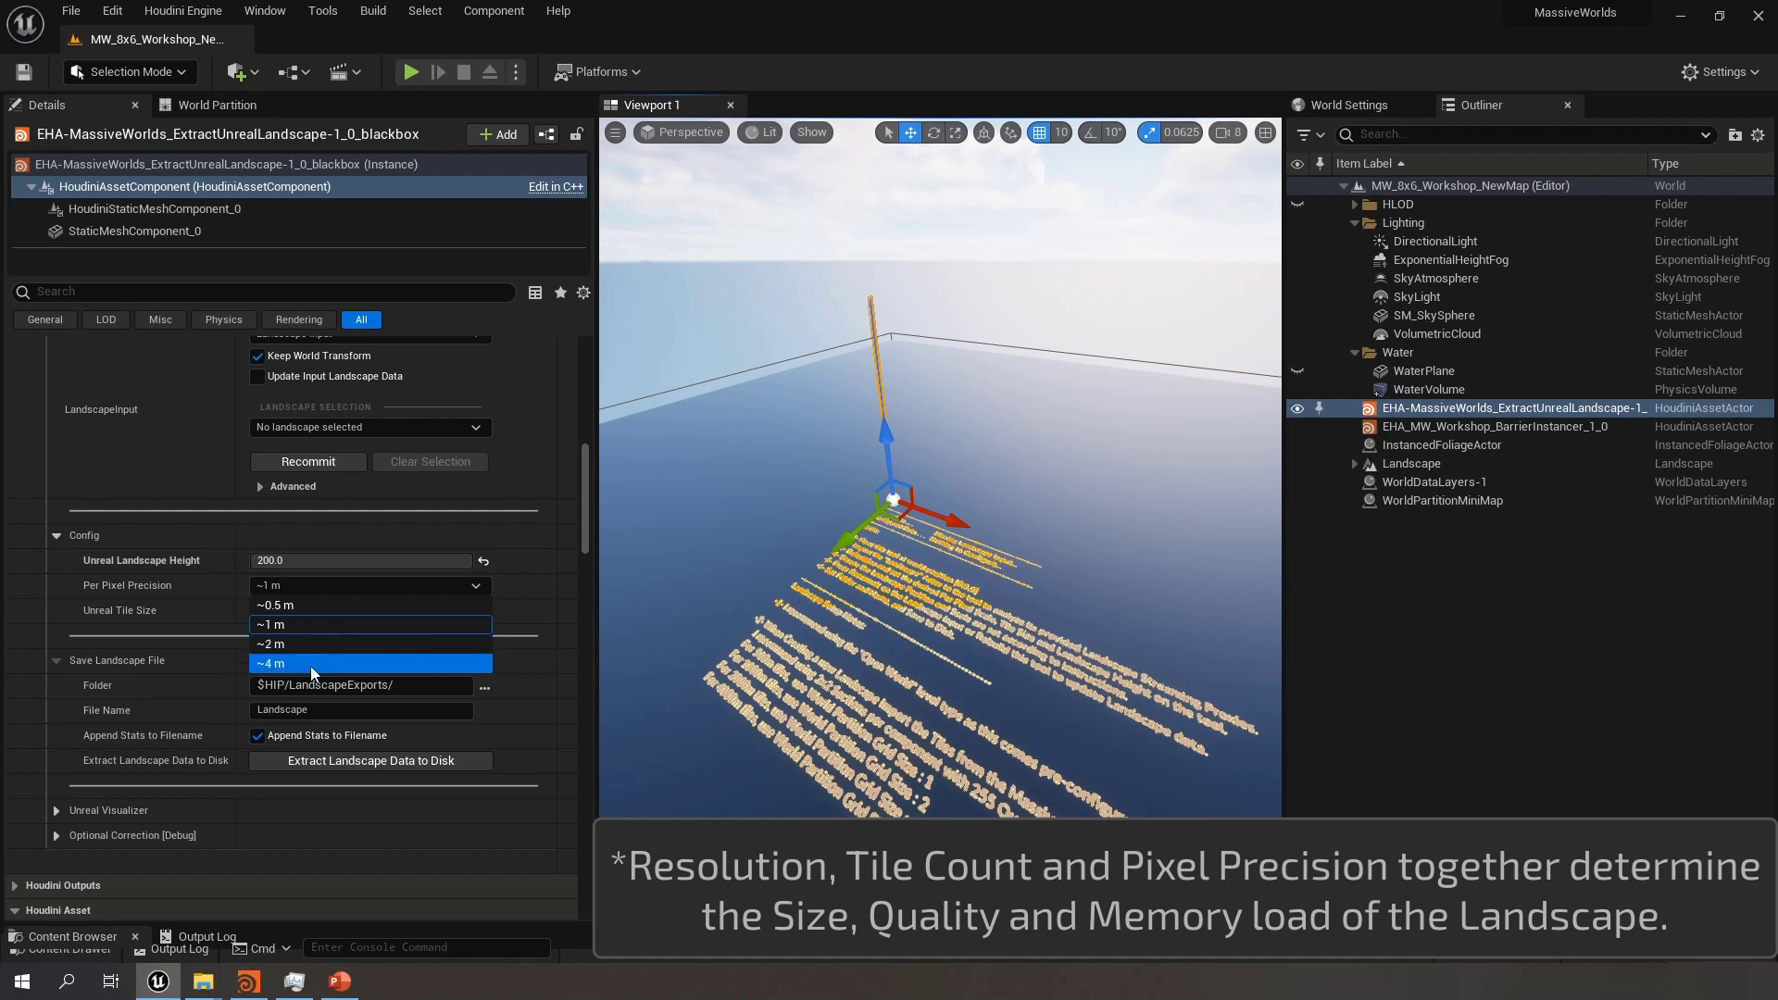
pyautogui.click(455, 584)
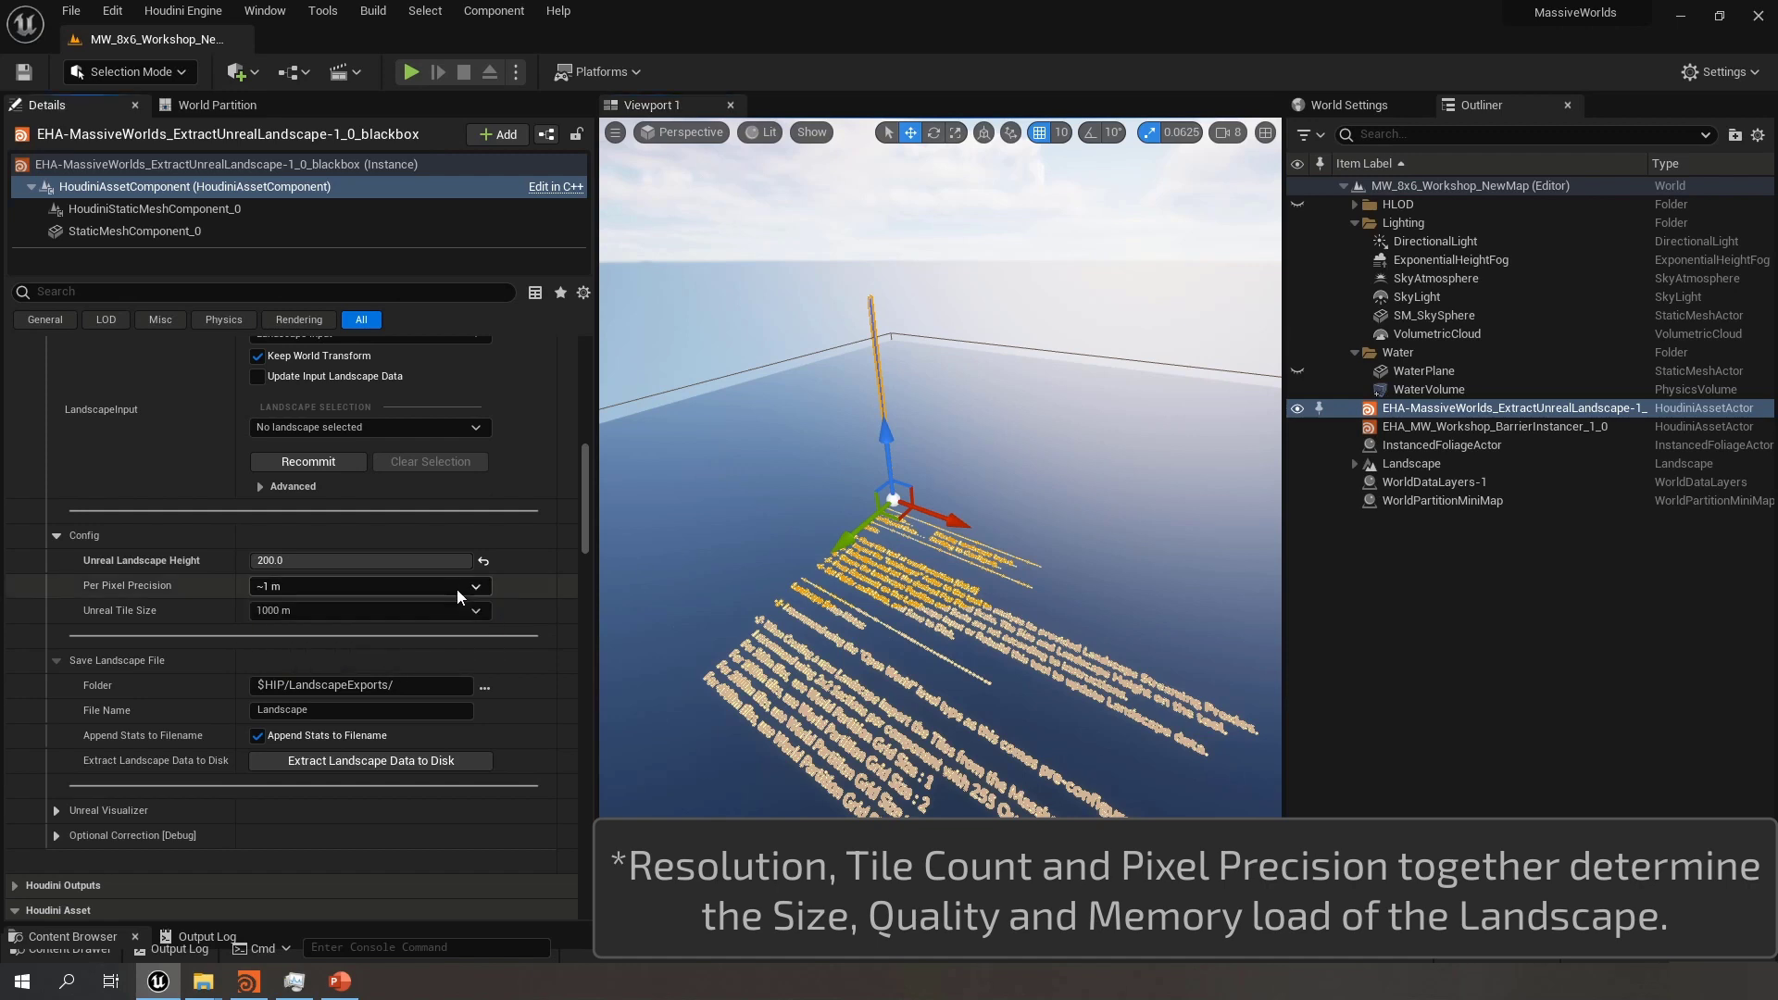
pyautogui.moveTo(872, 708); pyautogui.dragTo(900, 675, button='right')
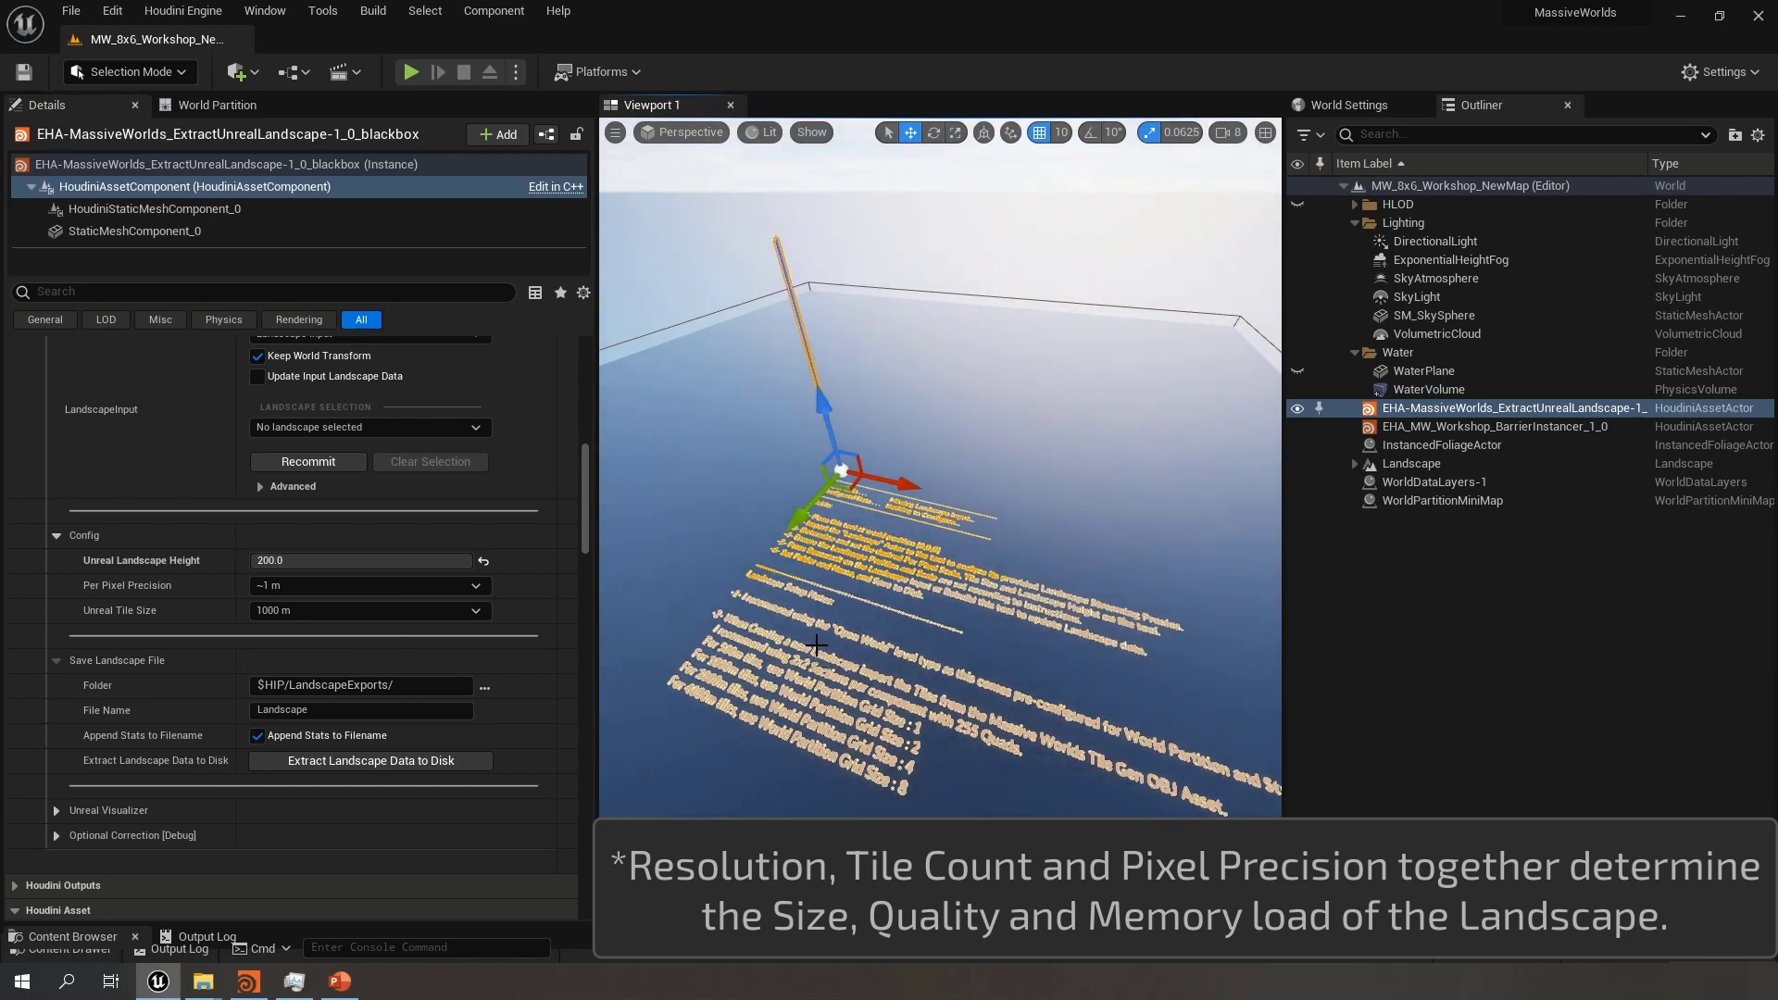
pyautogui.click(374, 609)
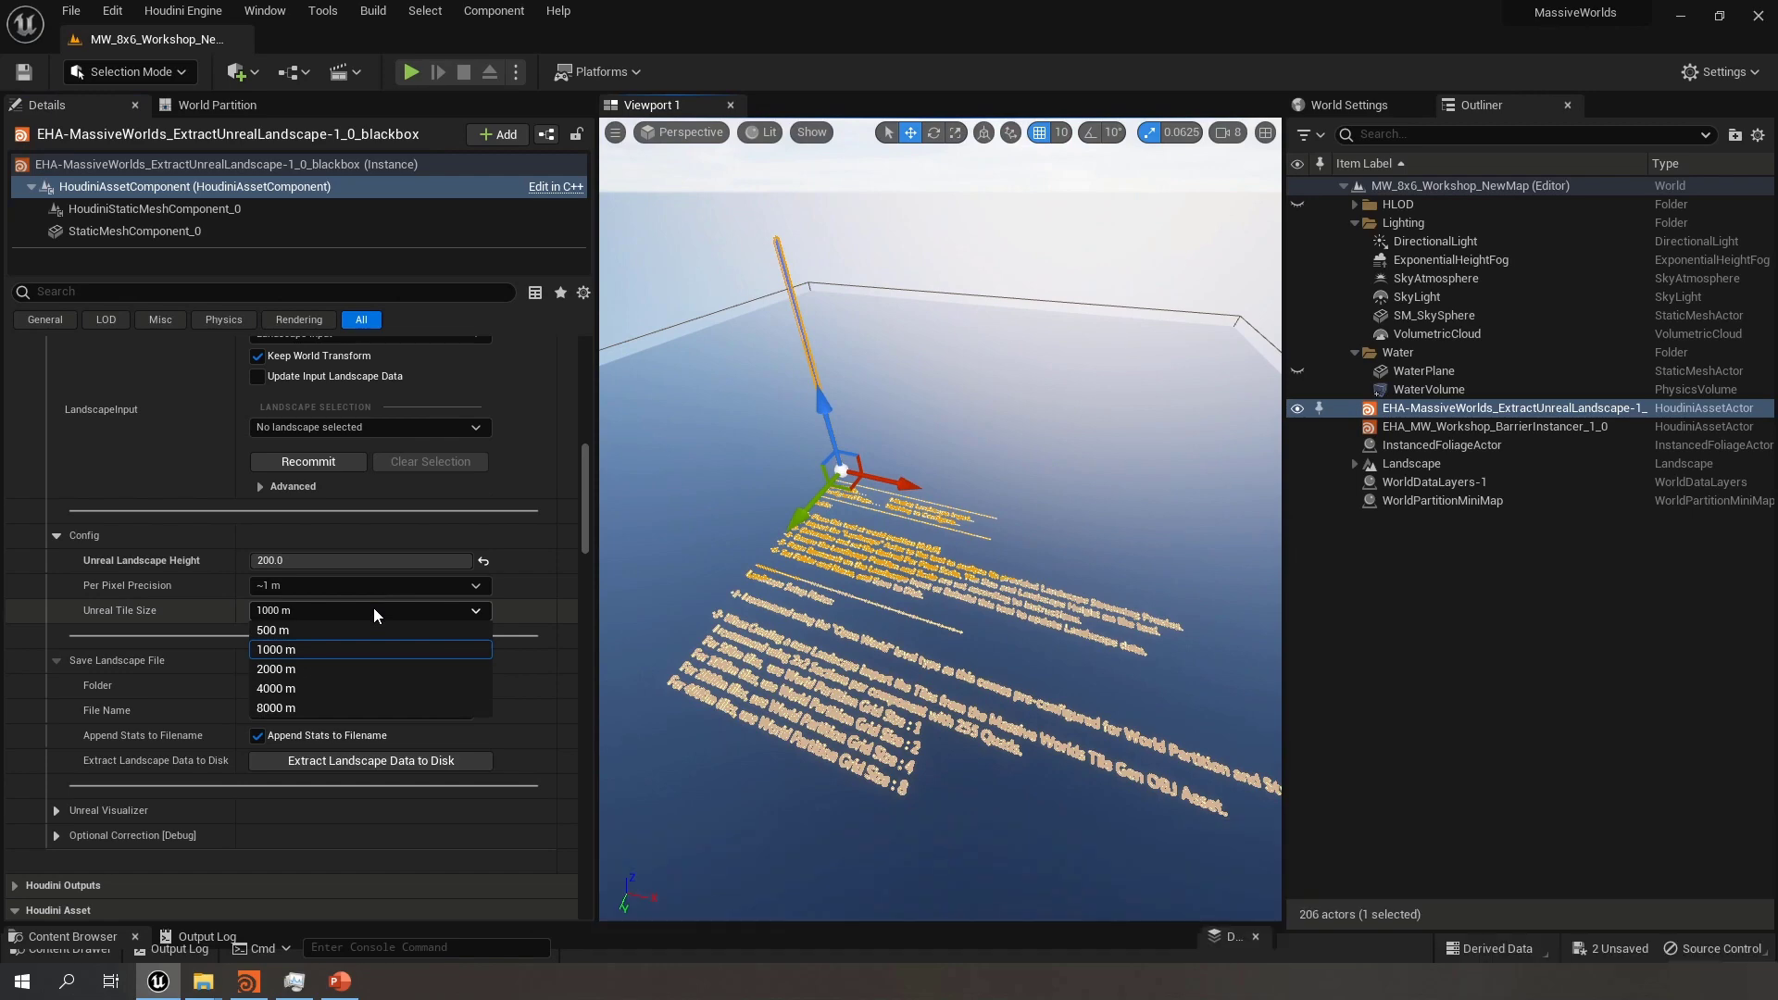
pyautogui.click(295, 652)
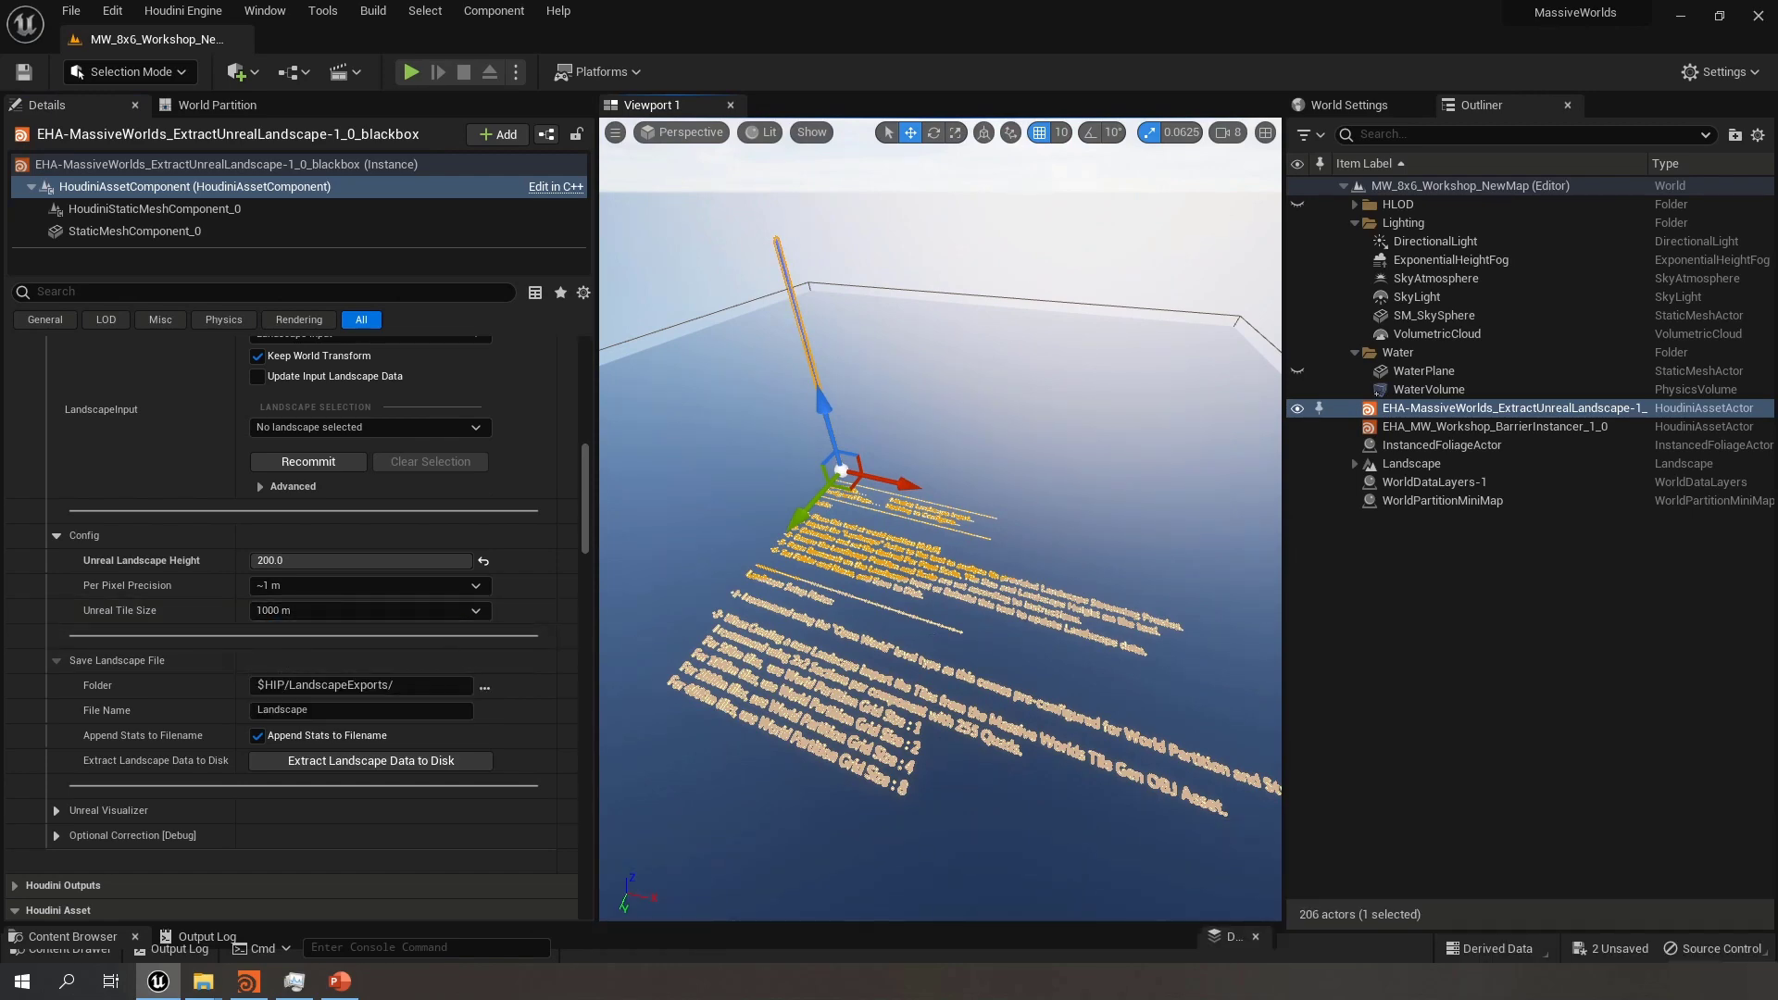
pyautogui.moveTo(904, 569); pyautogui.dragTo(908, 623)
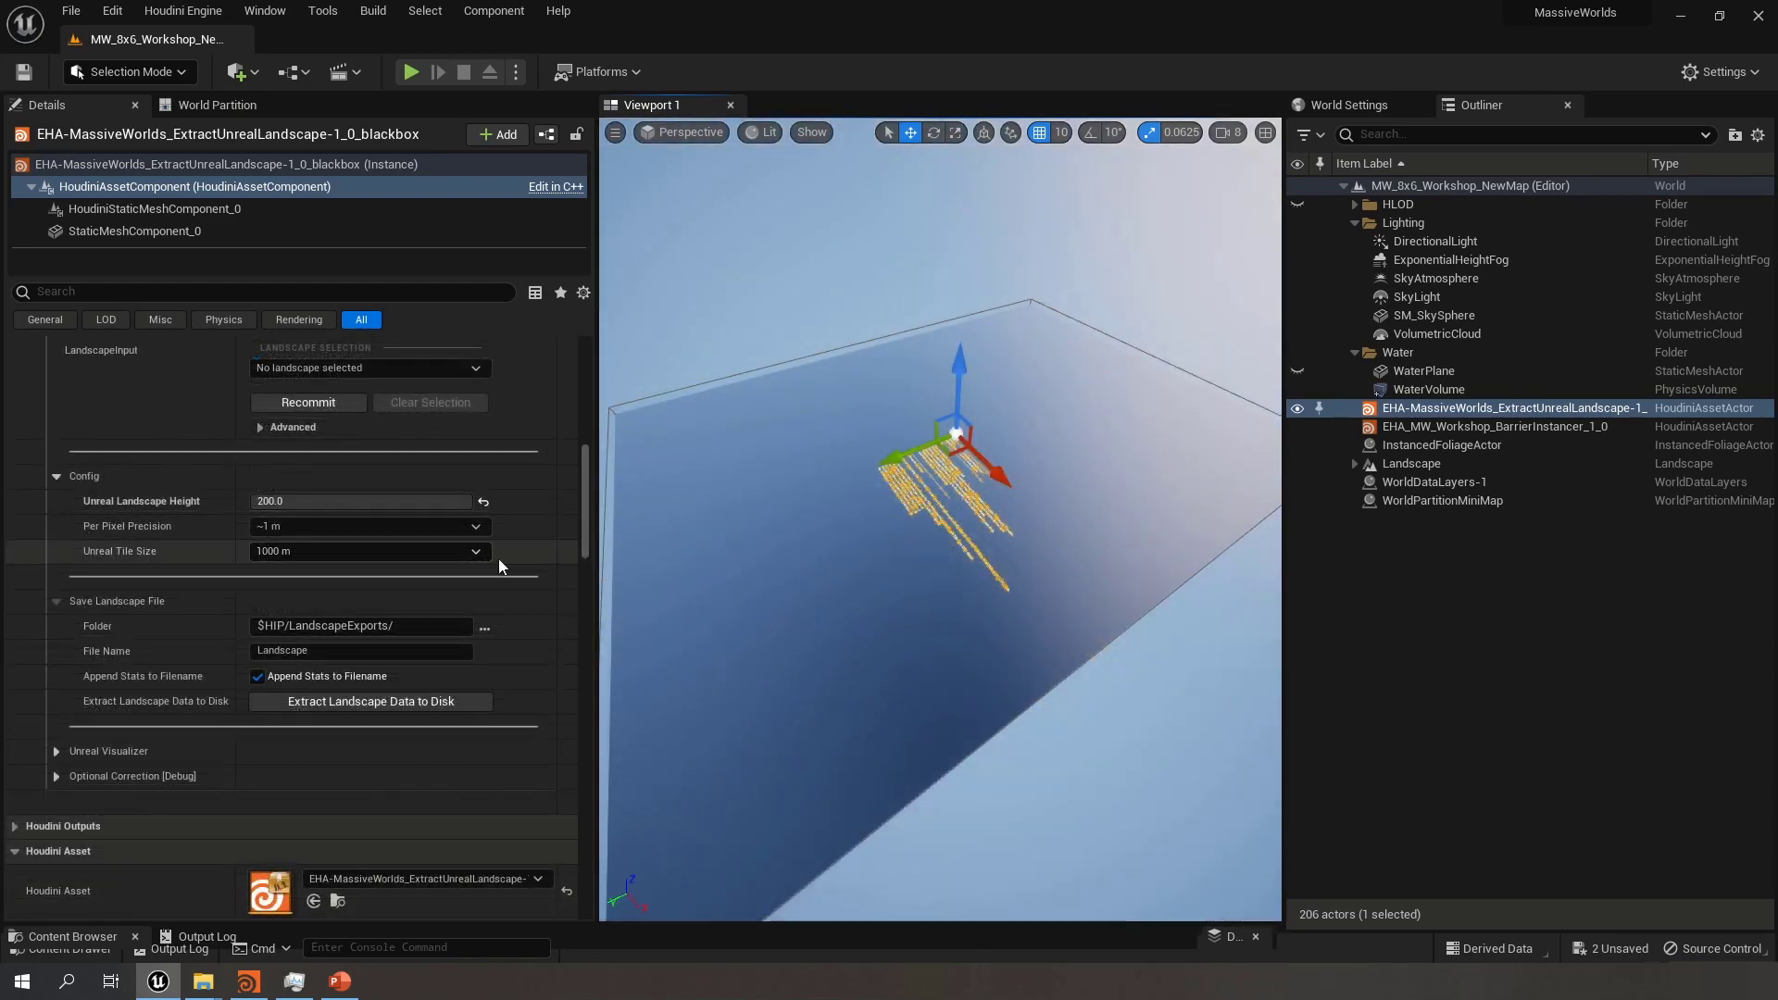
# Examine the tool's available landscape inputs, individual streaming proxies in the level and the parent Landscape actor, and collapse its proxy list
pyautogui.scroll(4, 498, 558)
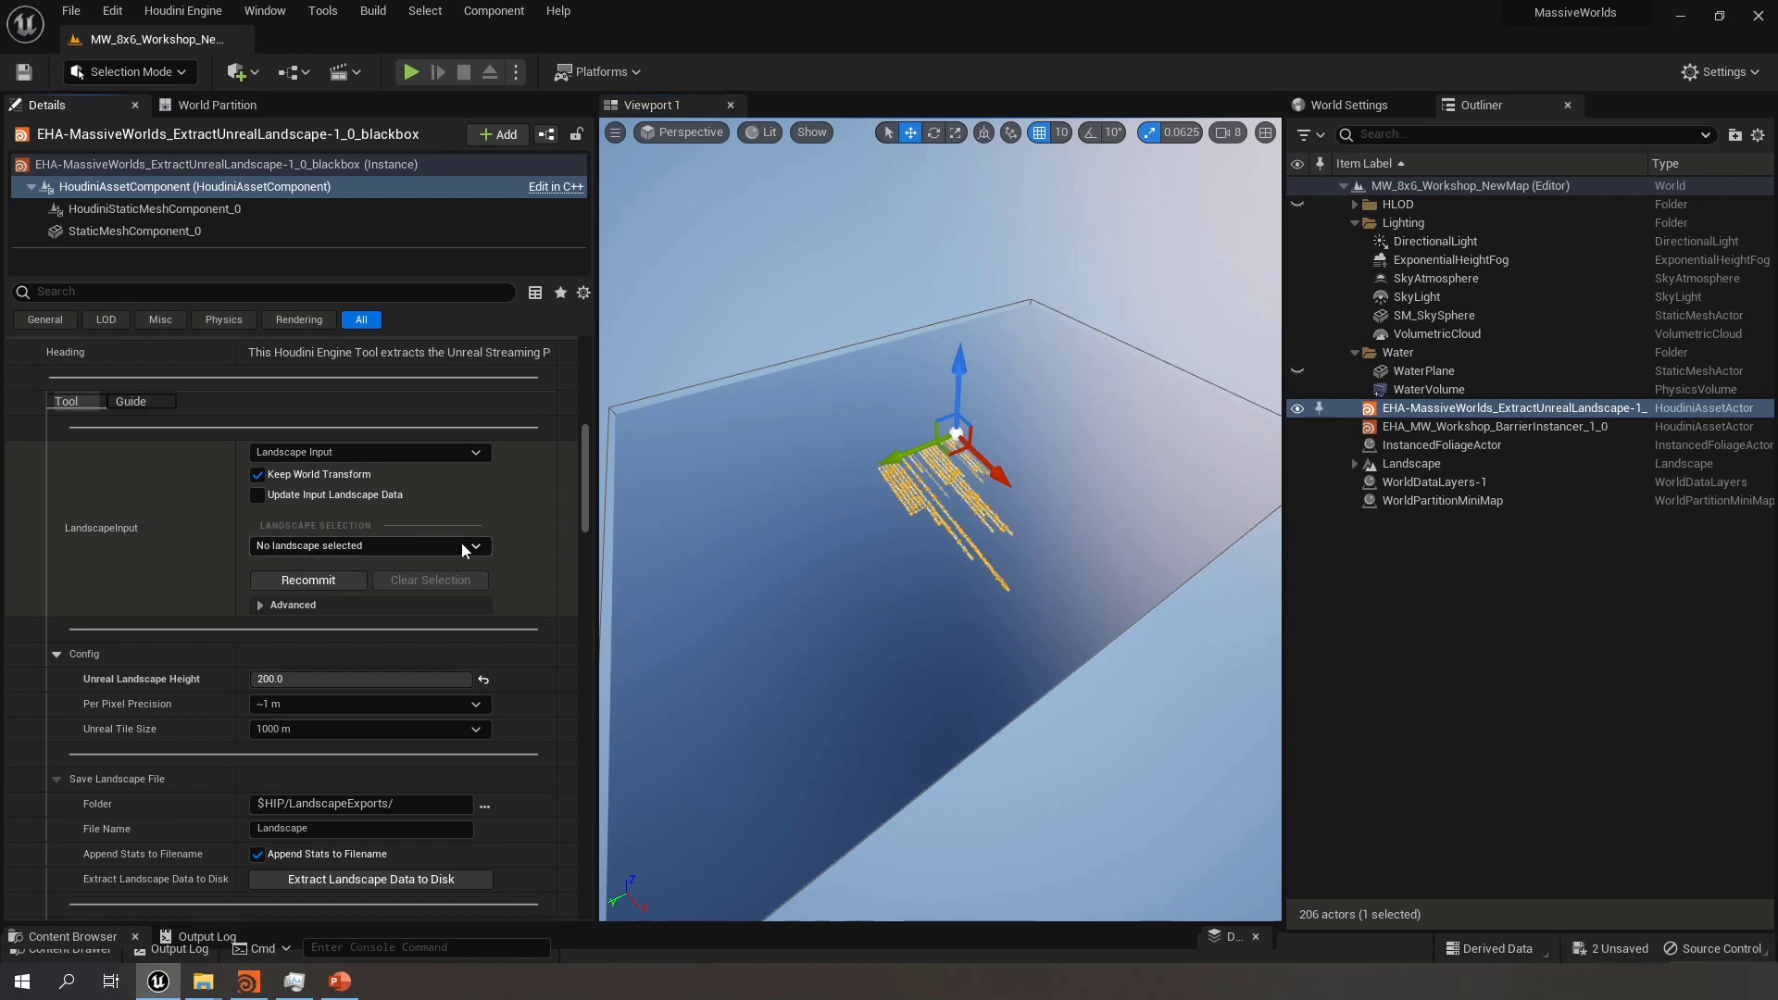
pyautogui.click(320, 547)
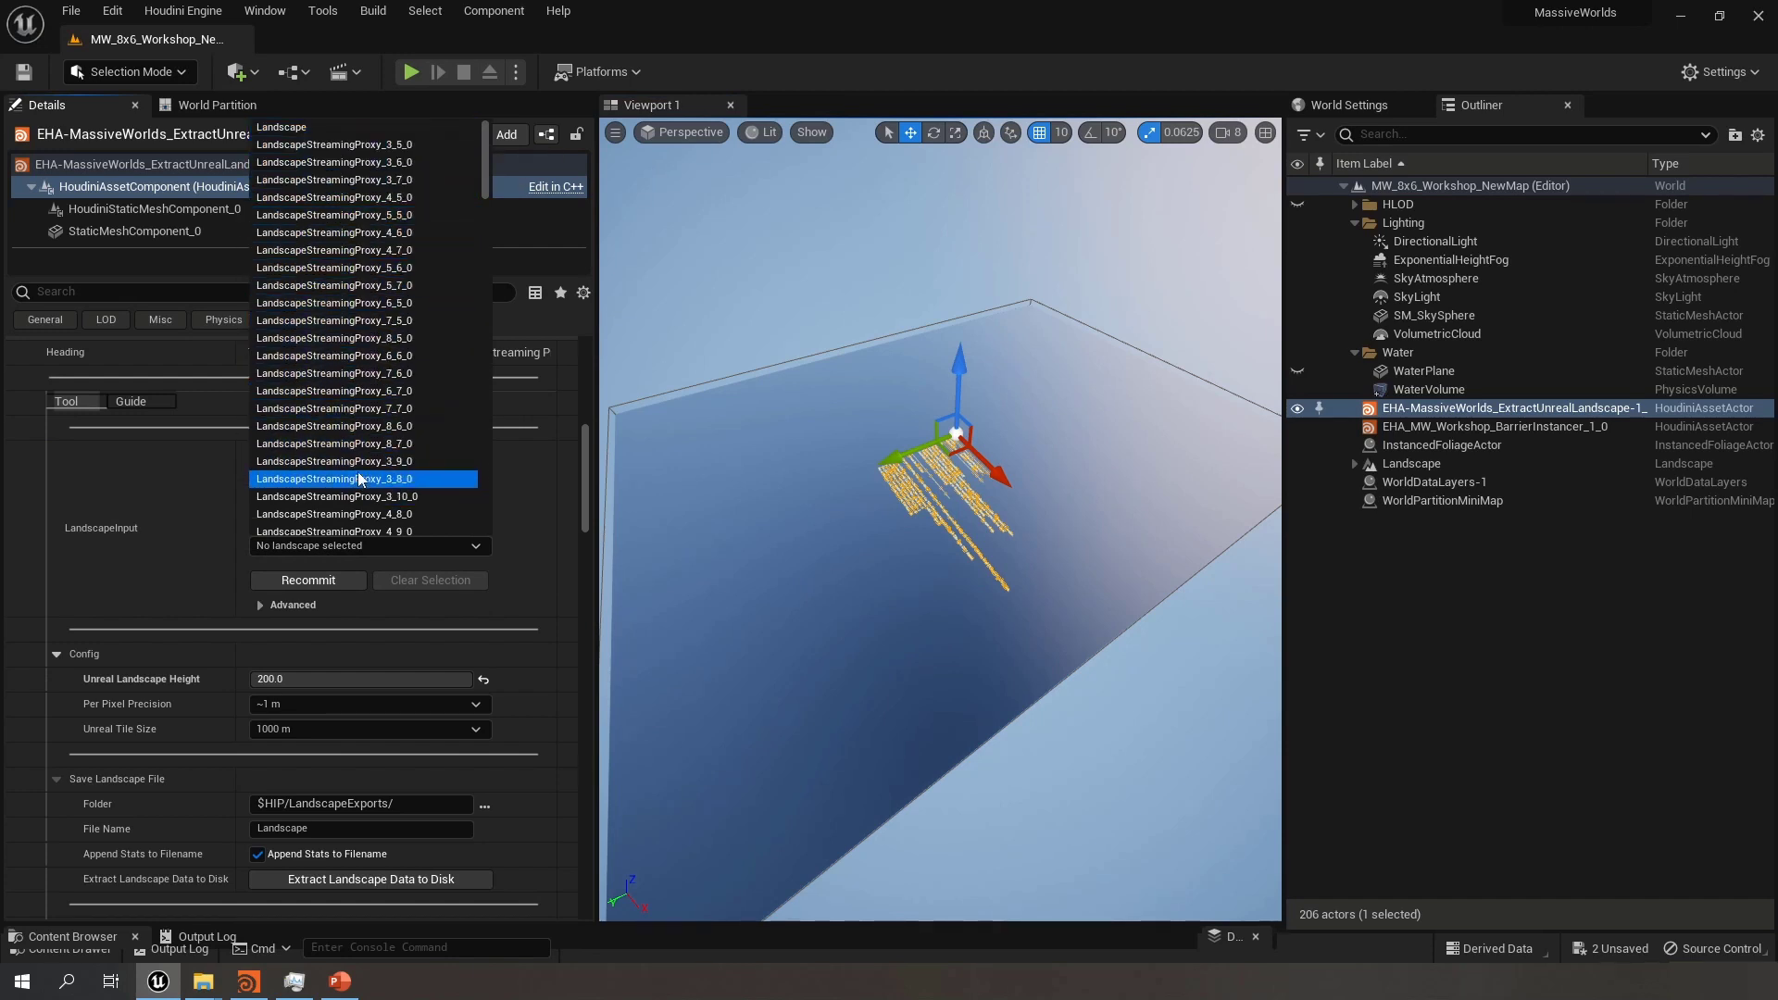
pyautogui.click(836, 594)
pyautogui.click(812, 512)
pyautogui.click(870, 534)
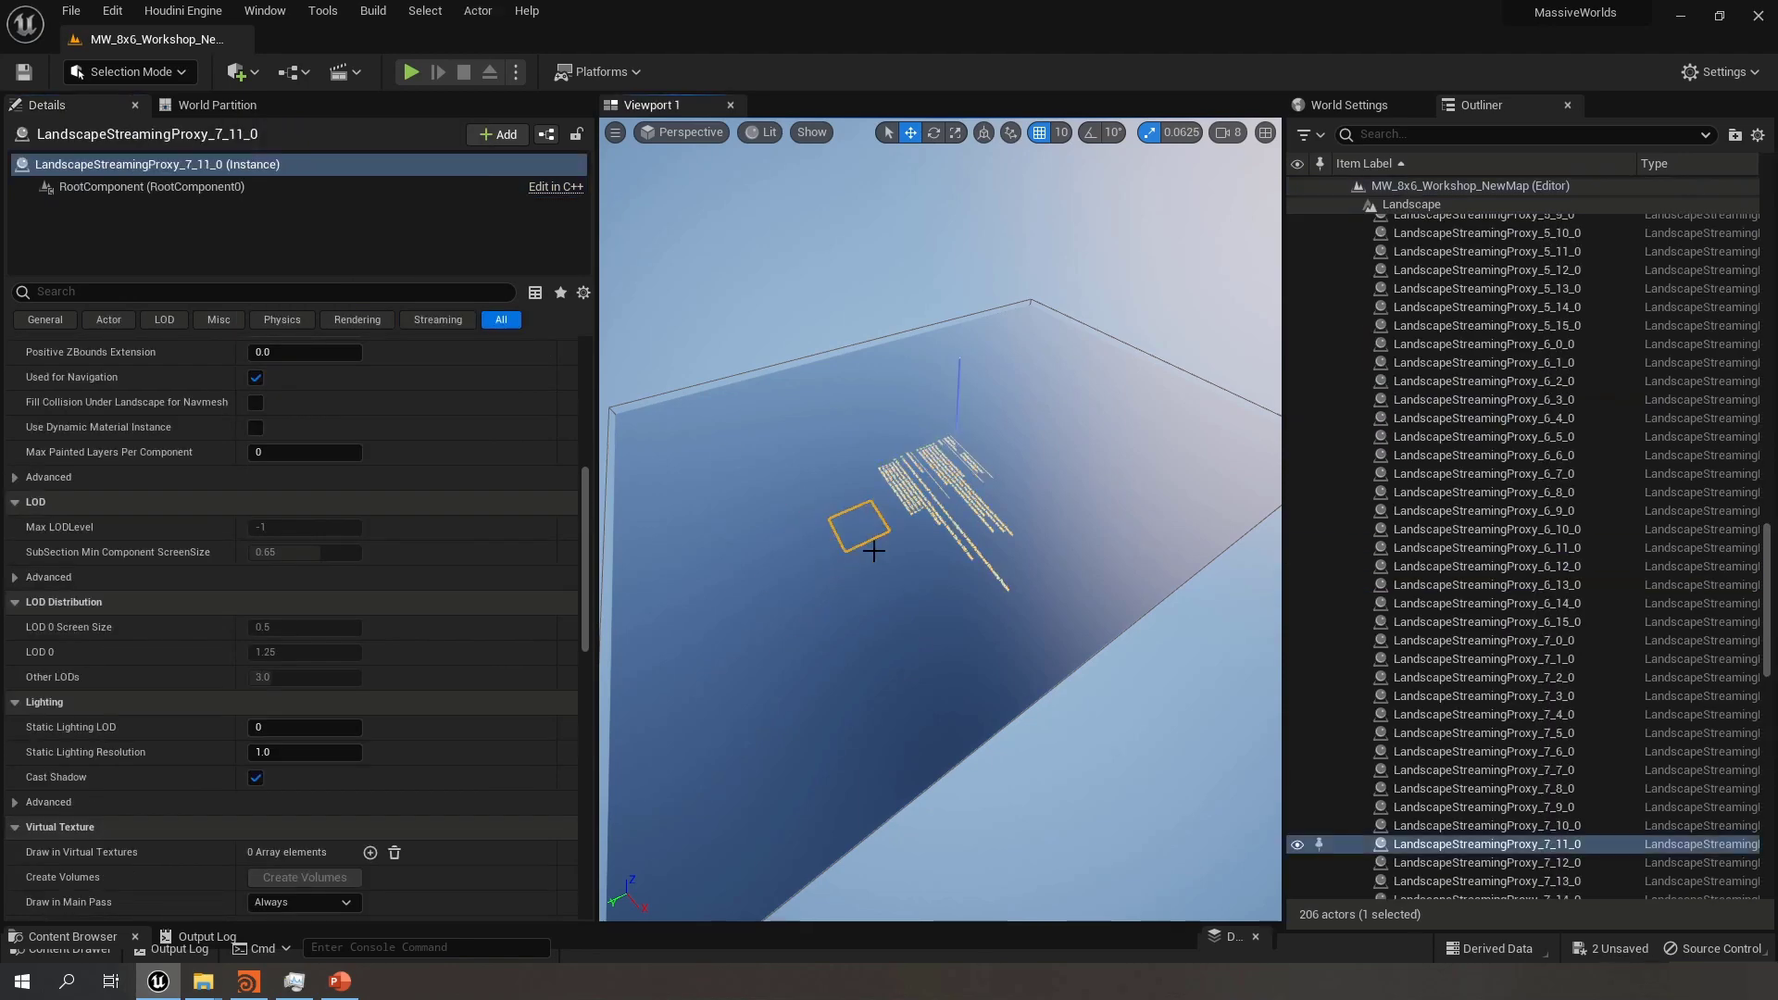
pyautogui.click(813, 600)
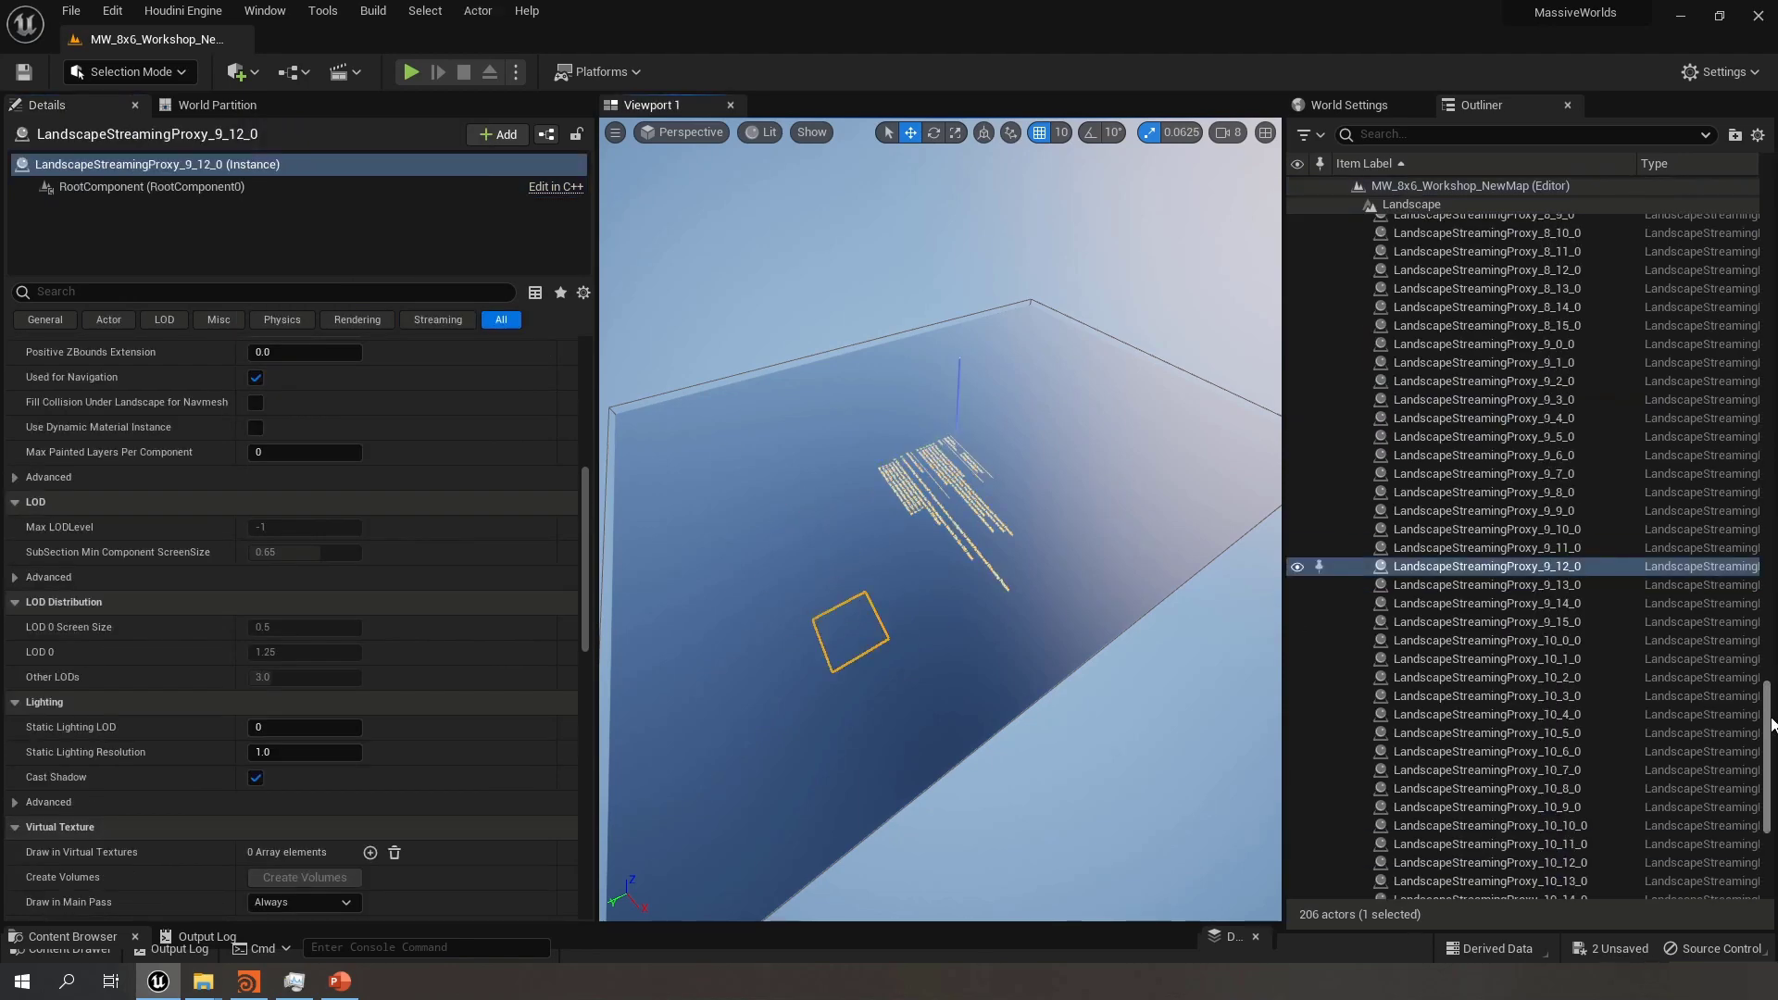
pyautogui.moveTo(1772, 724); pyautogui.dragTo(1684, 292)
pyautogui.click(1437, 466)
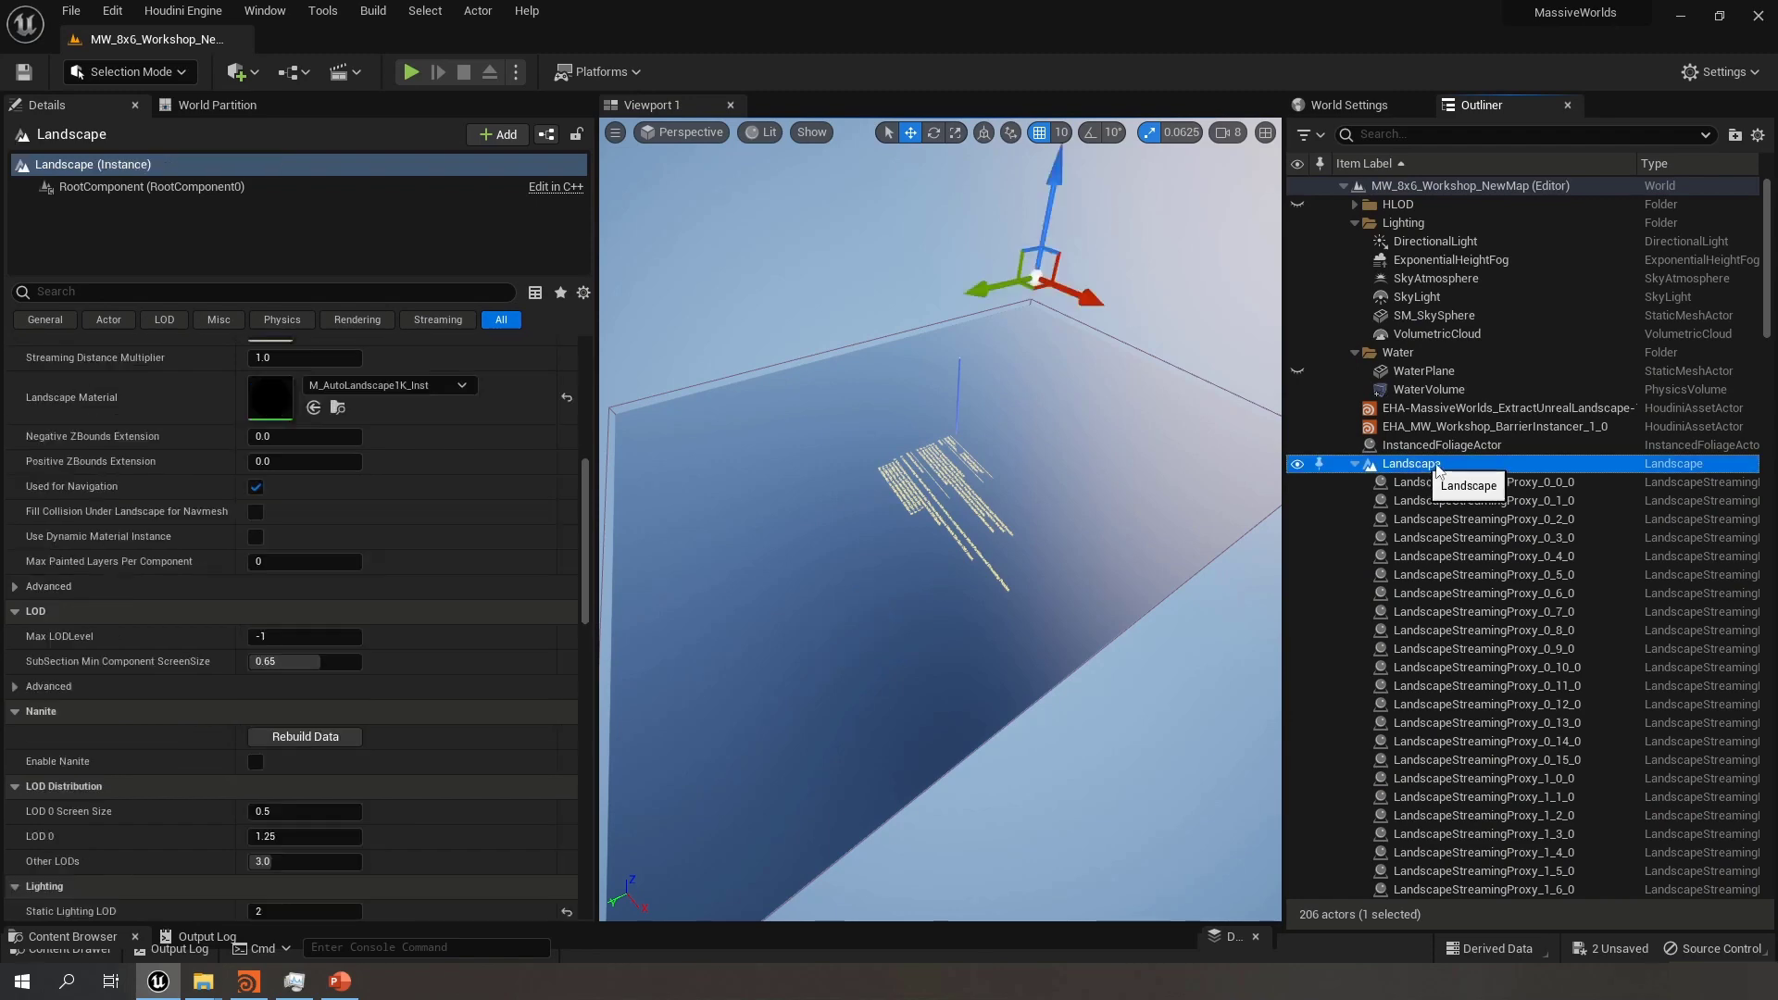
pyautogui.click(1354, 464)
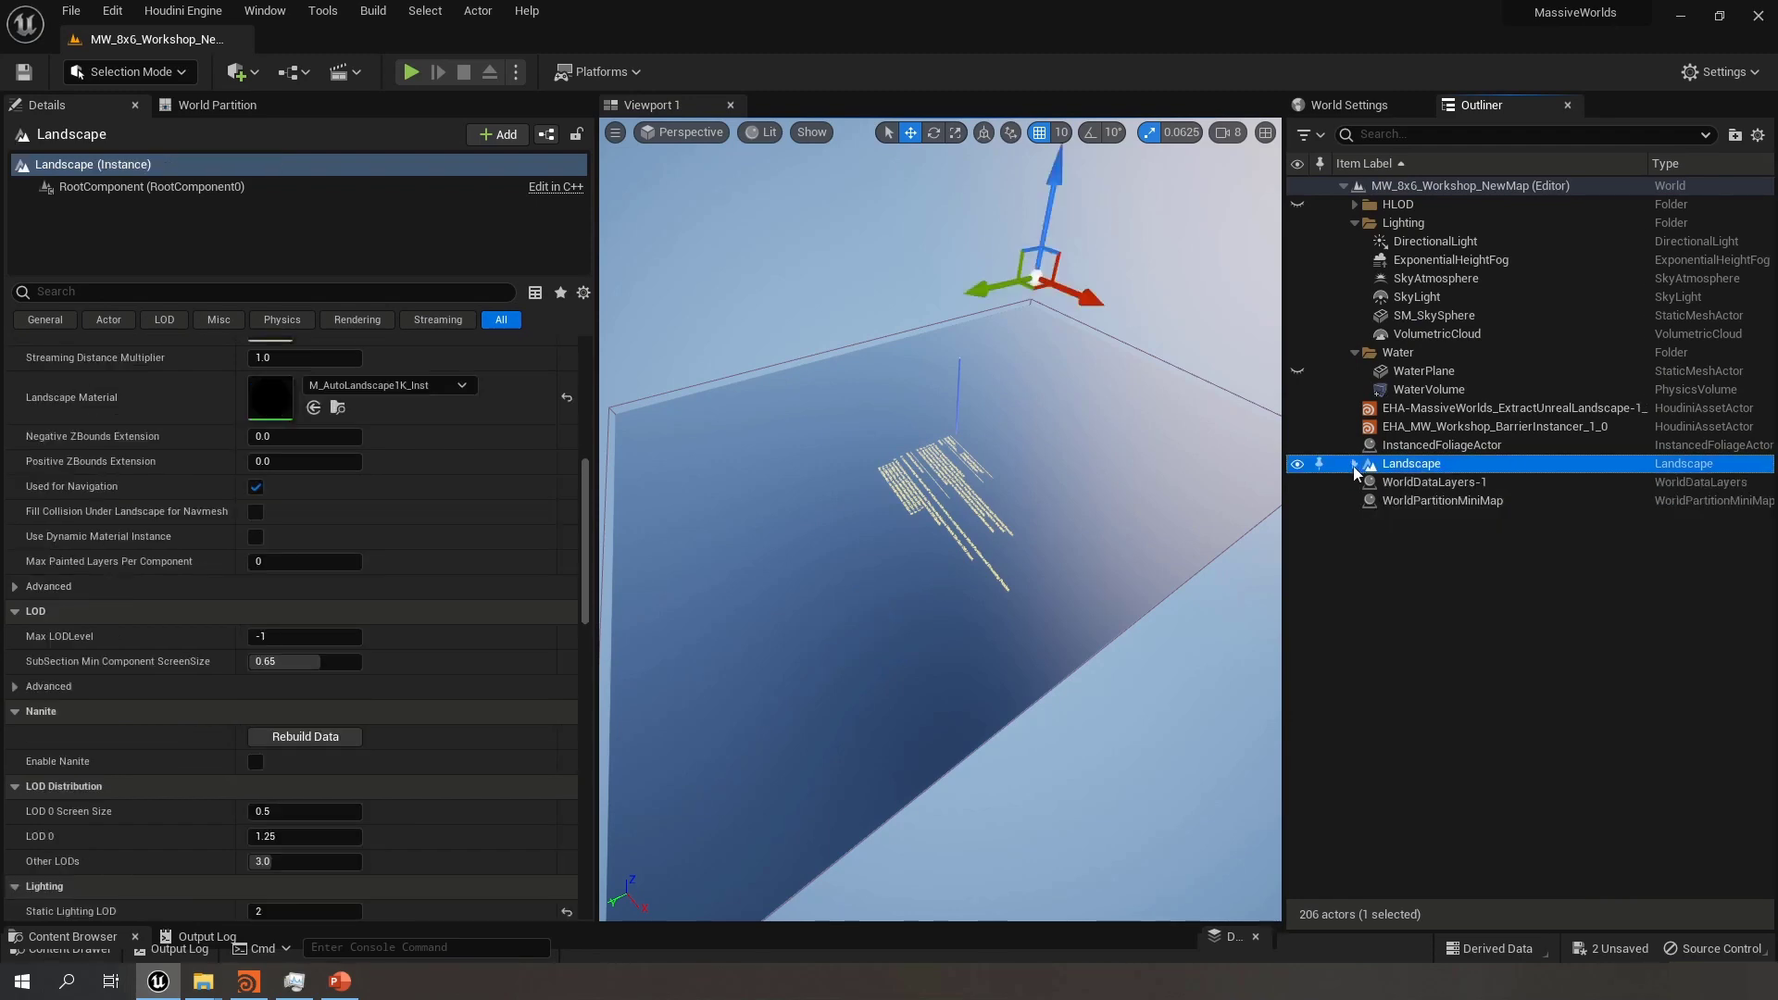
# Assign Landscape as the landscape input of the Extract Unreal Landscape tool's HoudiniAssetComponent, and check memory usage in Task Manager
pyautogui.click(1483, 410)
pyautogui.click(250, 187)
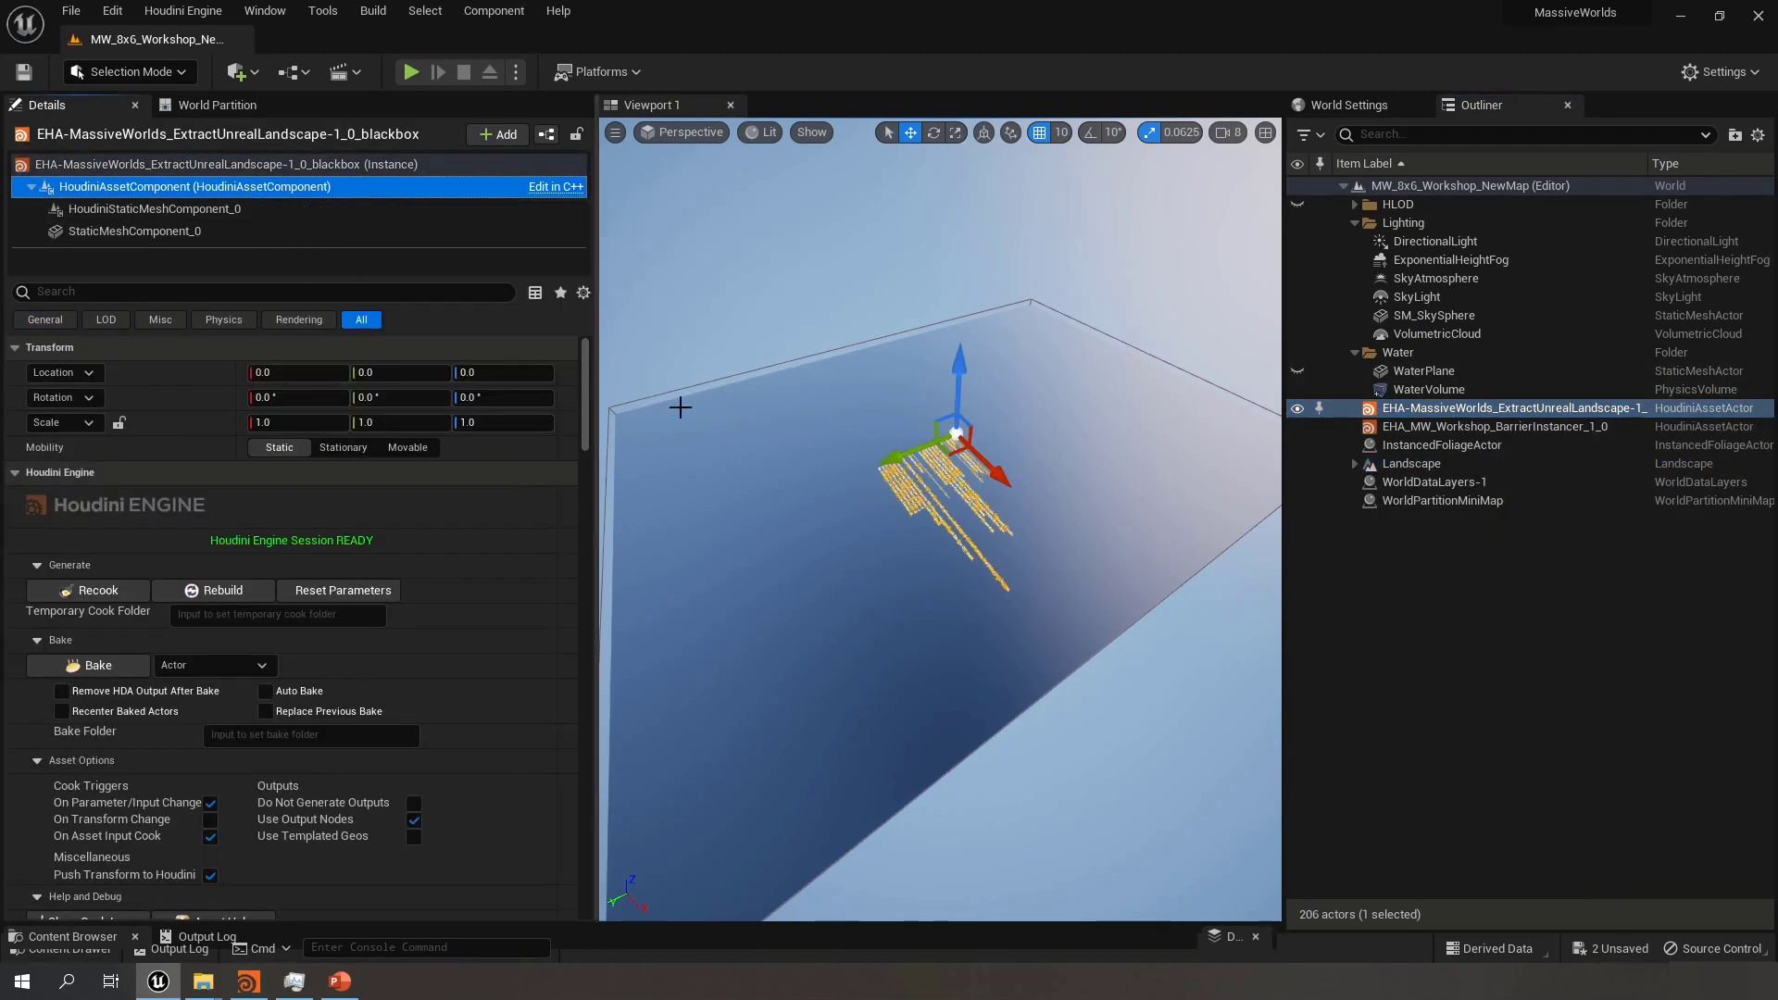
pyautogui.scroll(-1, 570, 410)
pyautogui.moveTo(587, 402); pyautogui.dragTo(575, 493)
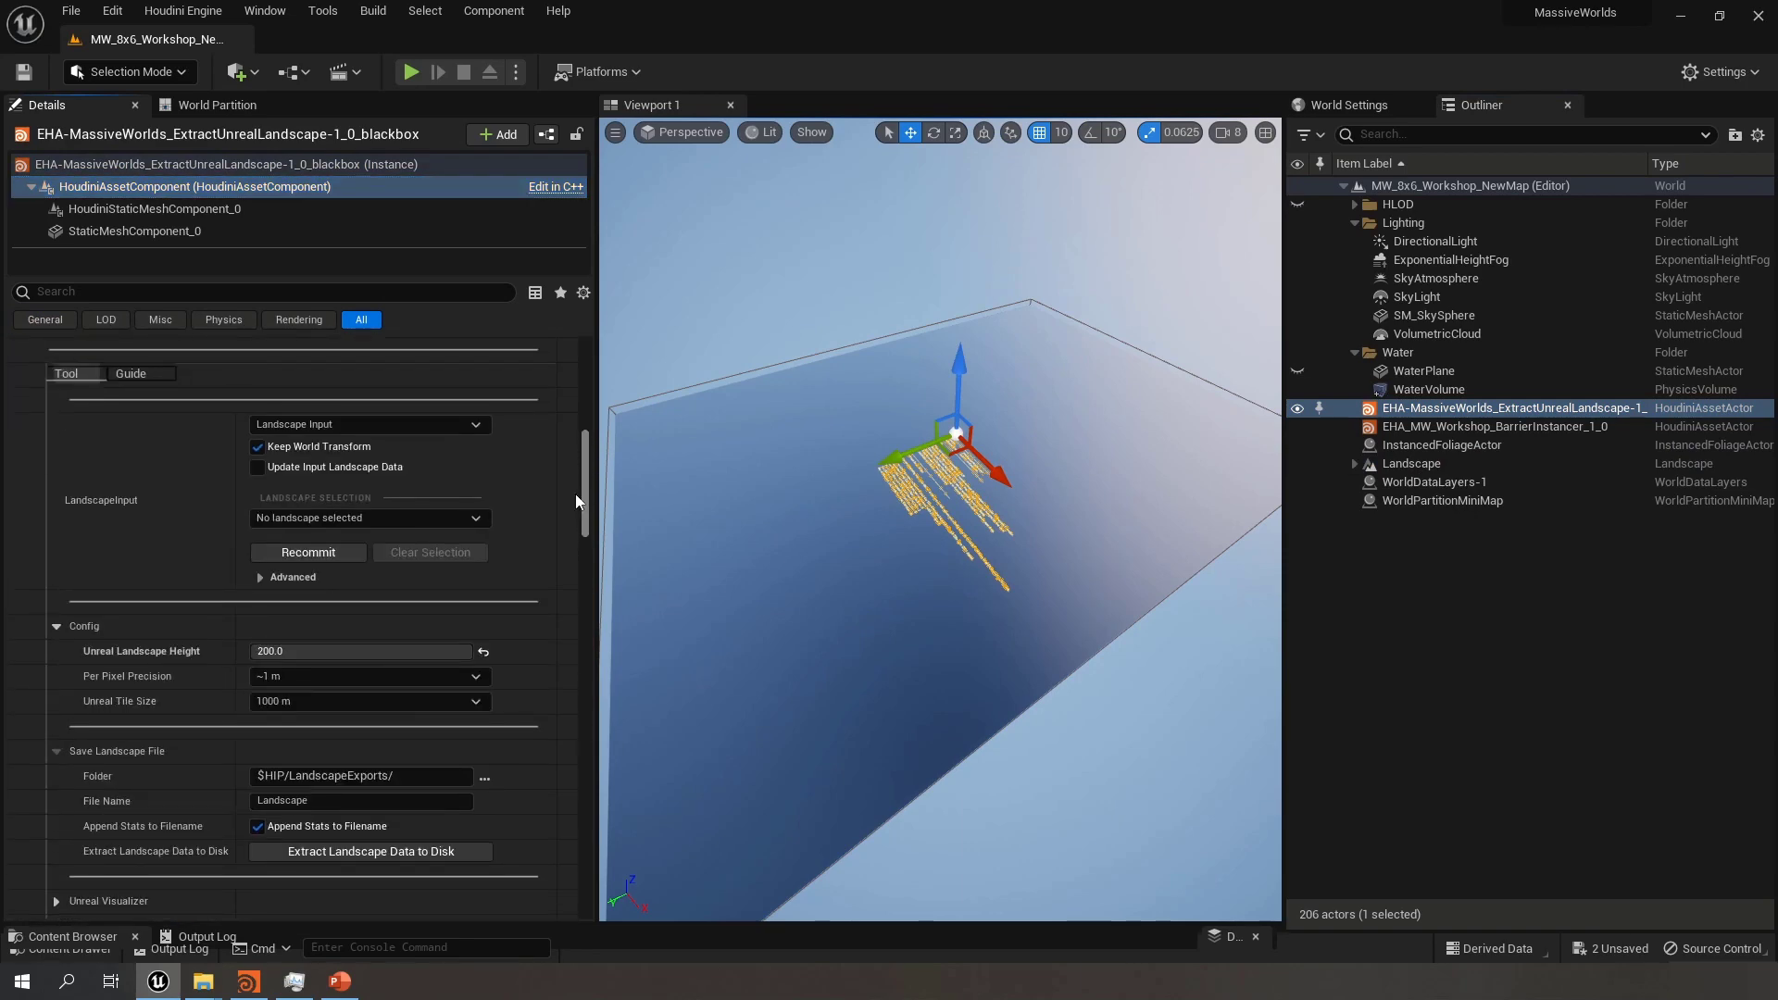
pyautogui.click(477, 519)
pyautogui.click(375, 537)
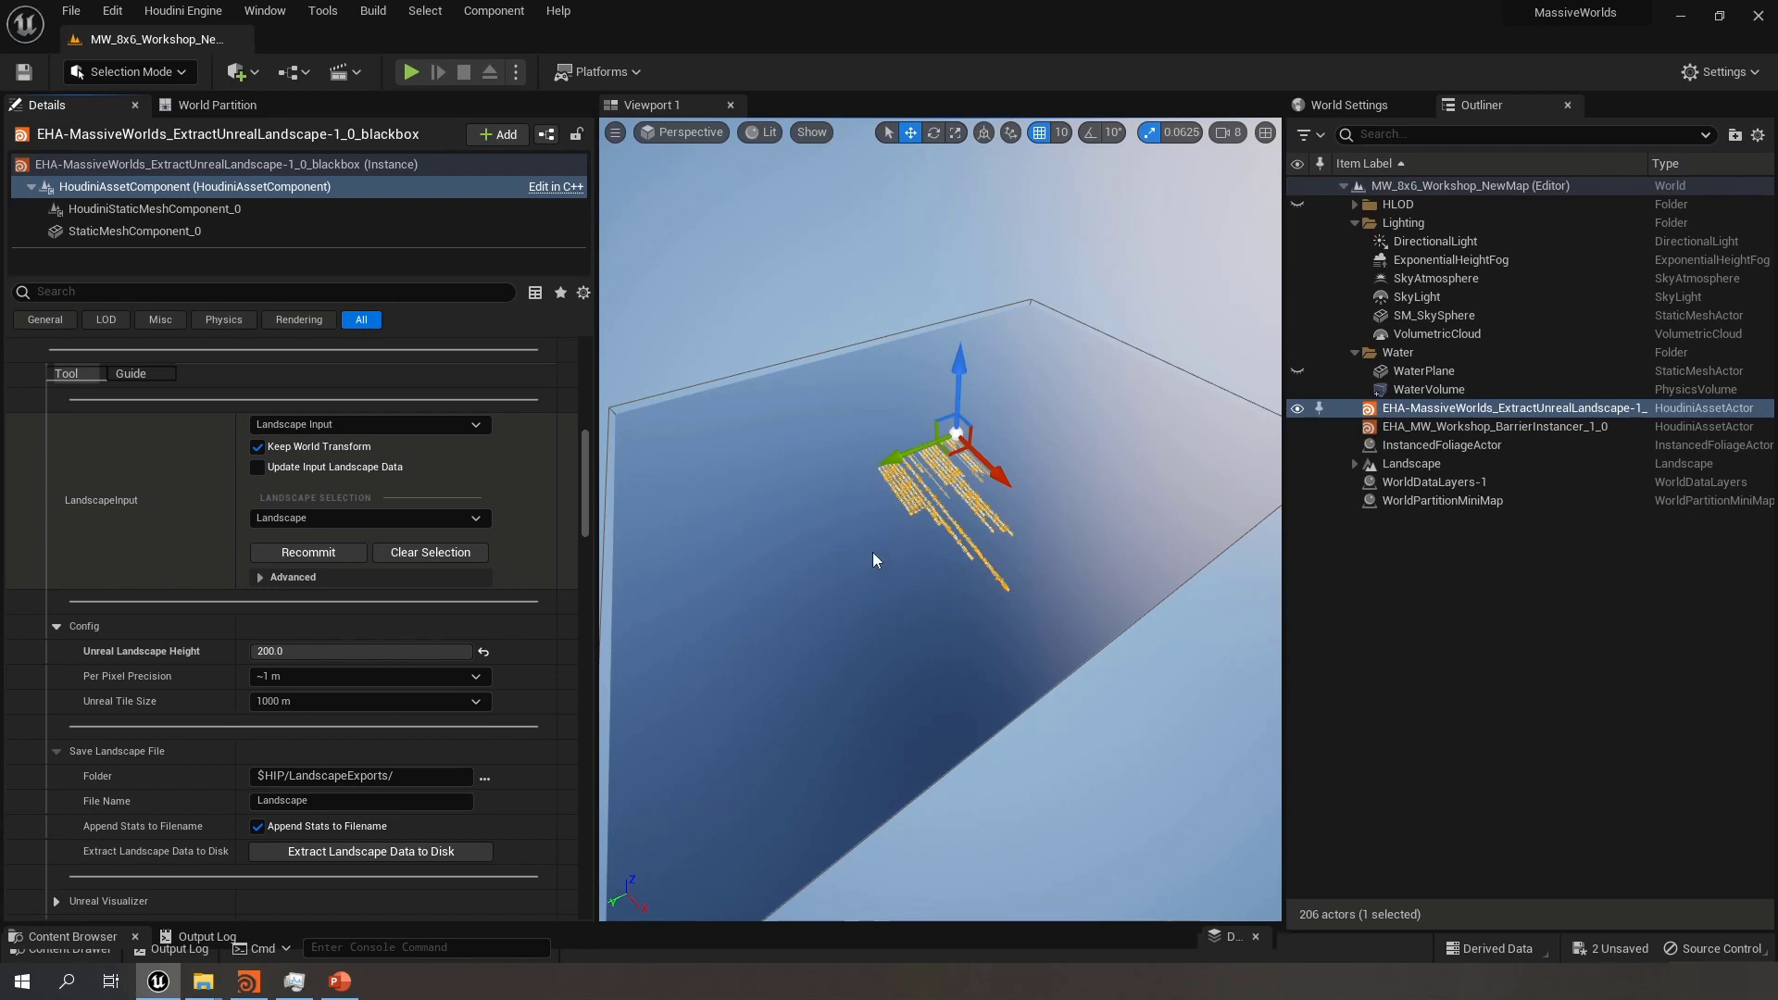
pyautogui.click(295, 981)
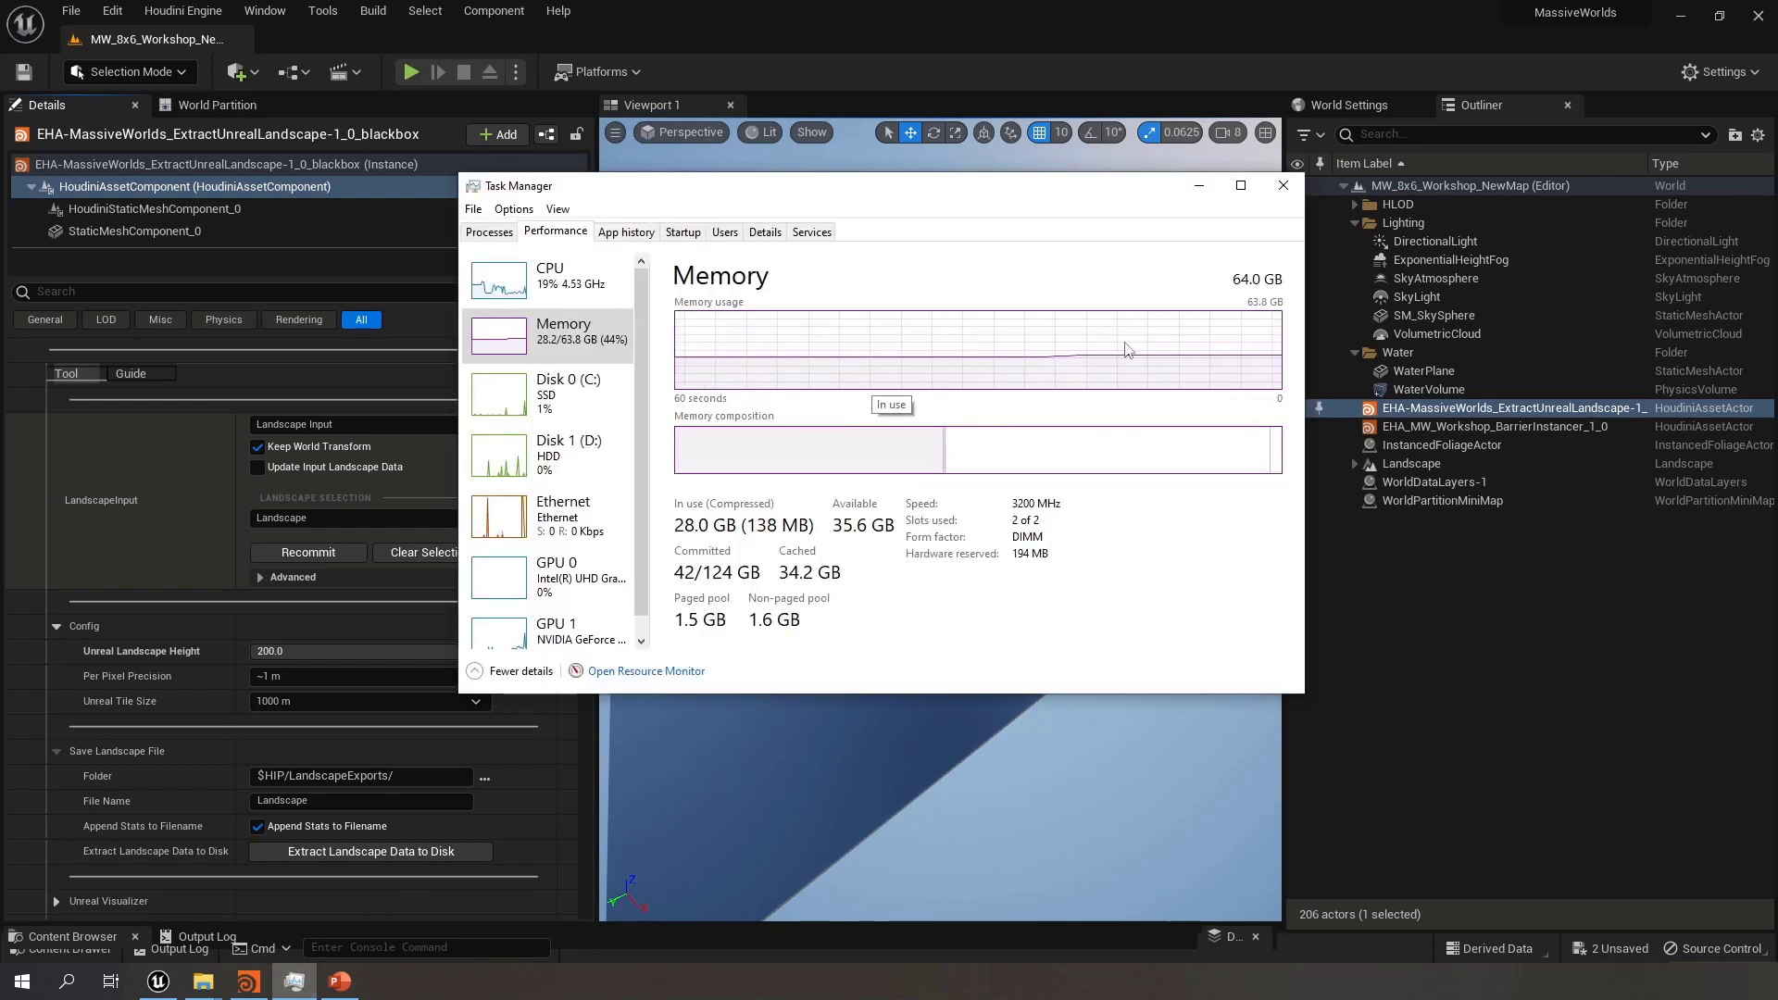
pyautogui.click(1199, 185)
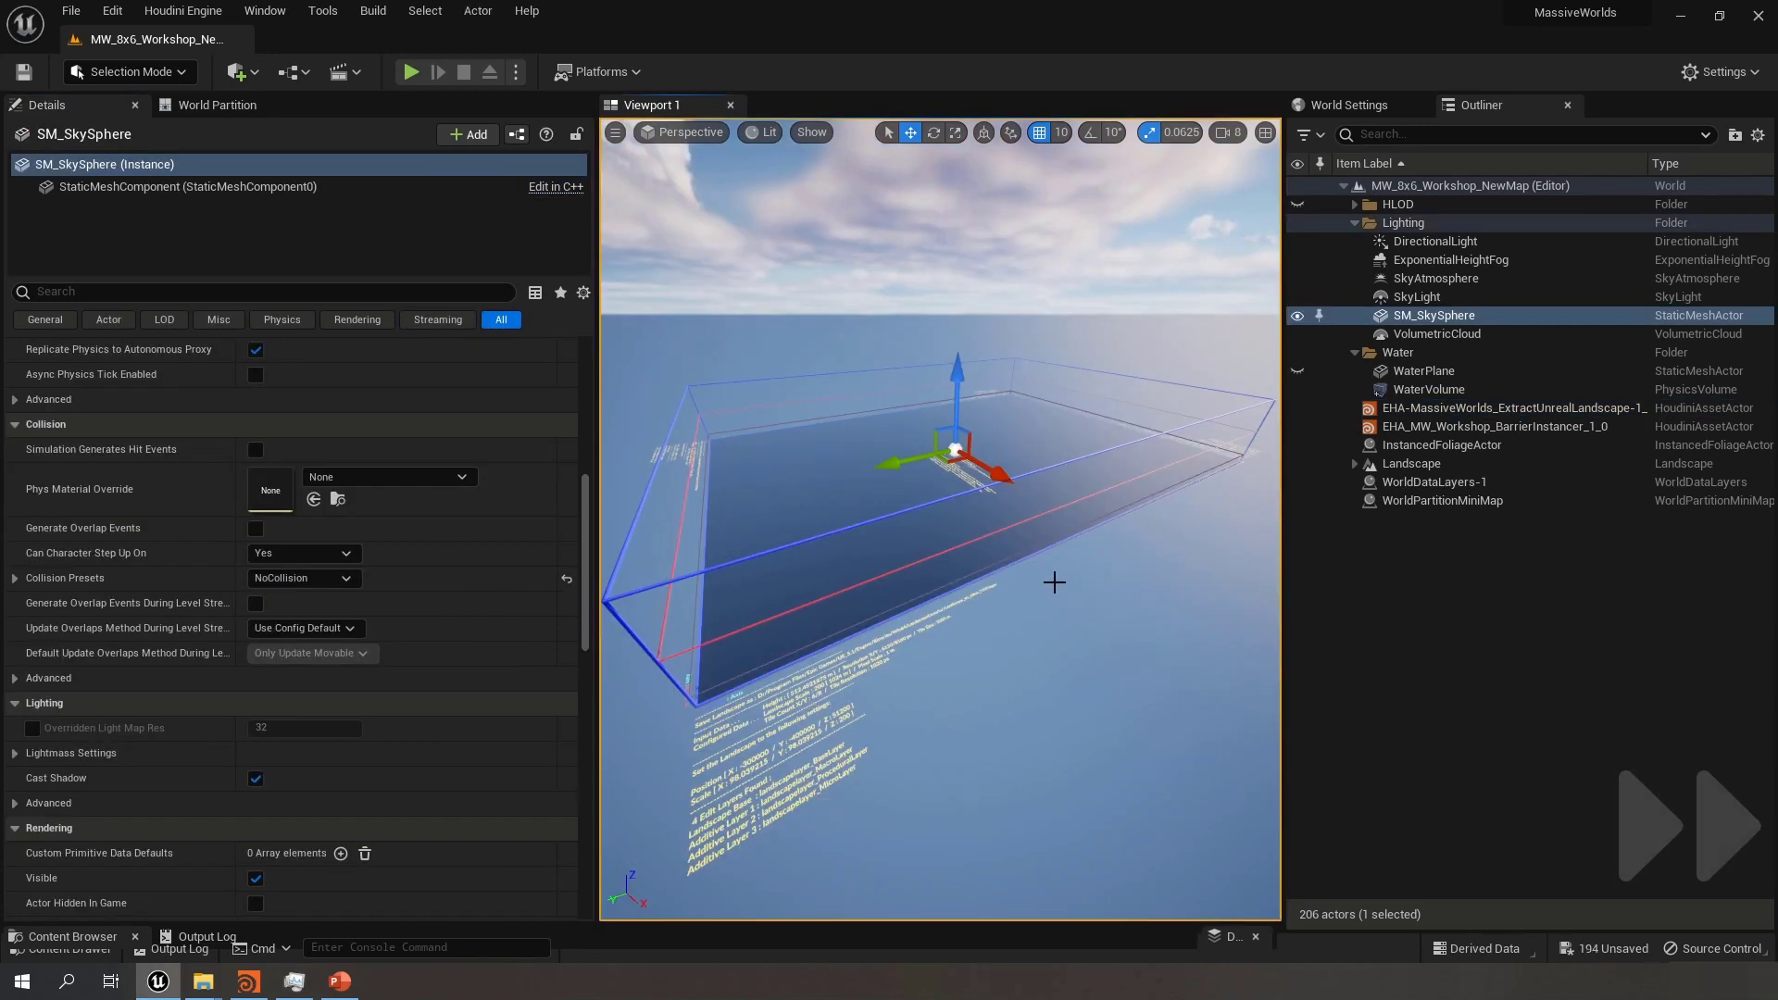
# Examine the landscape's visualizer bounds and the generated report on export path, position, scale and edit layers in a full-screen viewport
pyautogui.moveTo(1052, 583); pyautogui.dragTo(1054, 571, button='right')
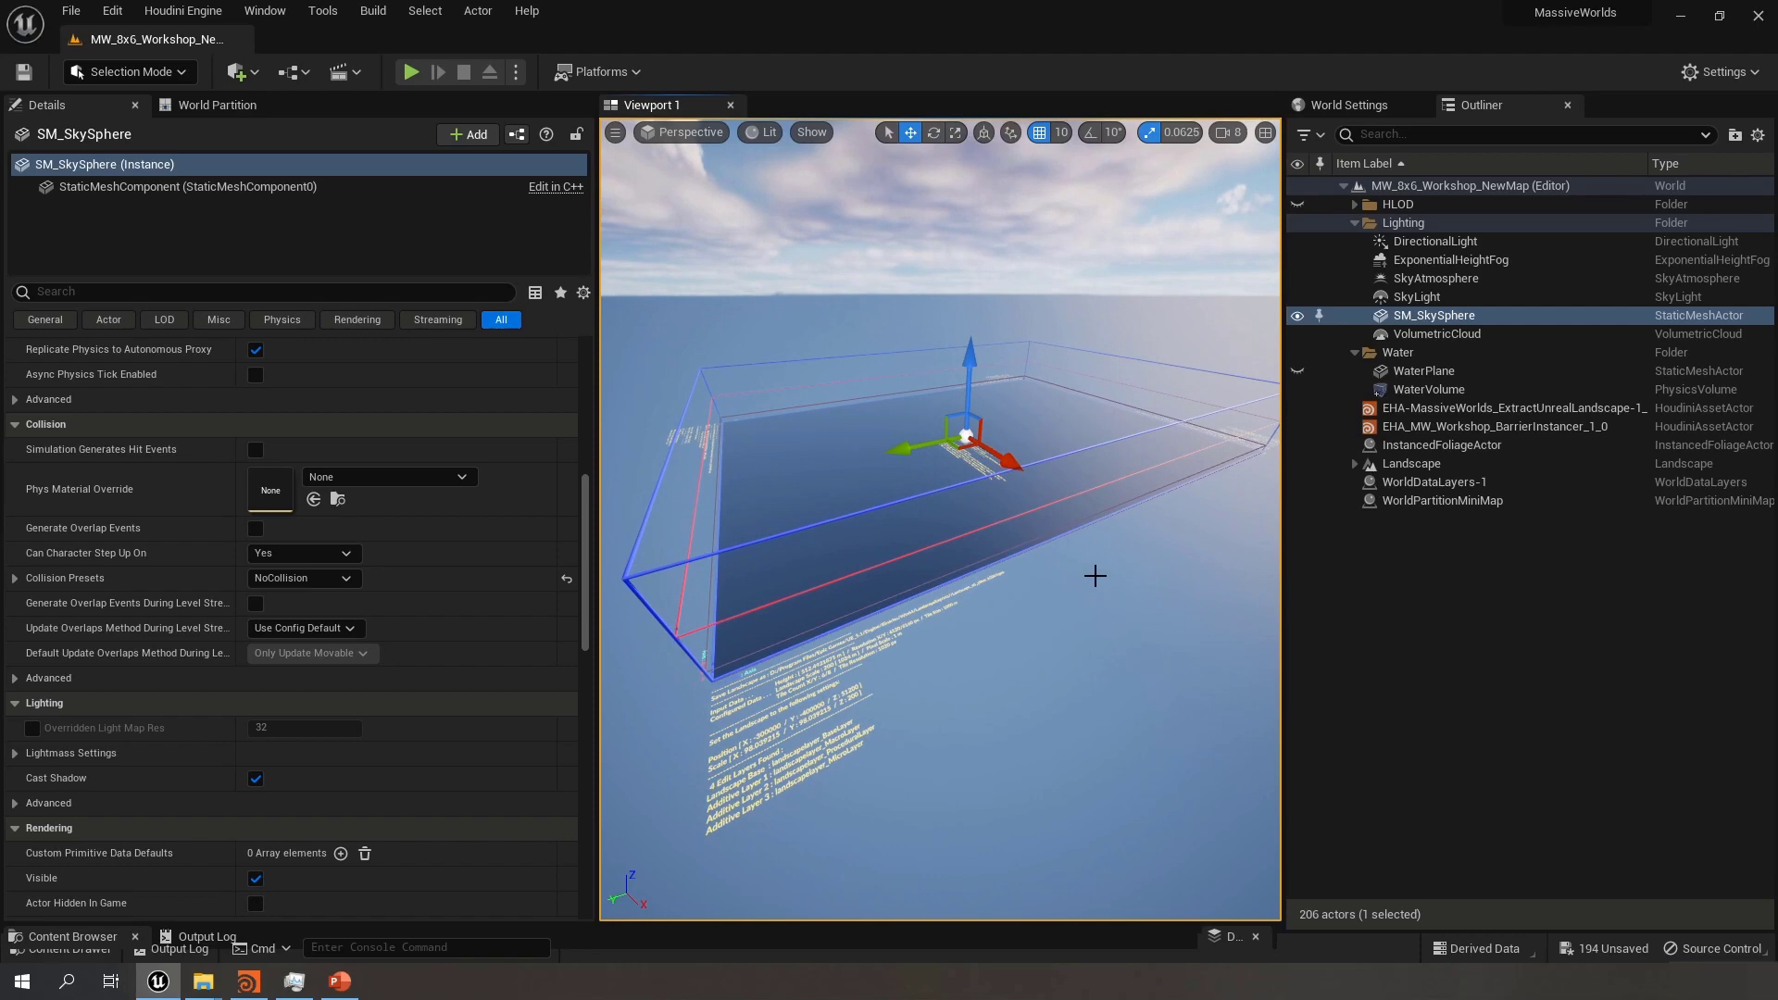
pyautogui.press('F11')
pyautogui.moveTo(1187, 560); pyautogui.dragTo(1144, 550, button='right')
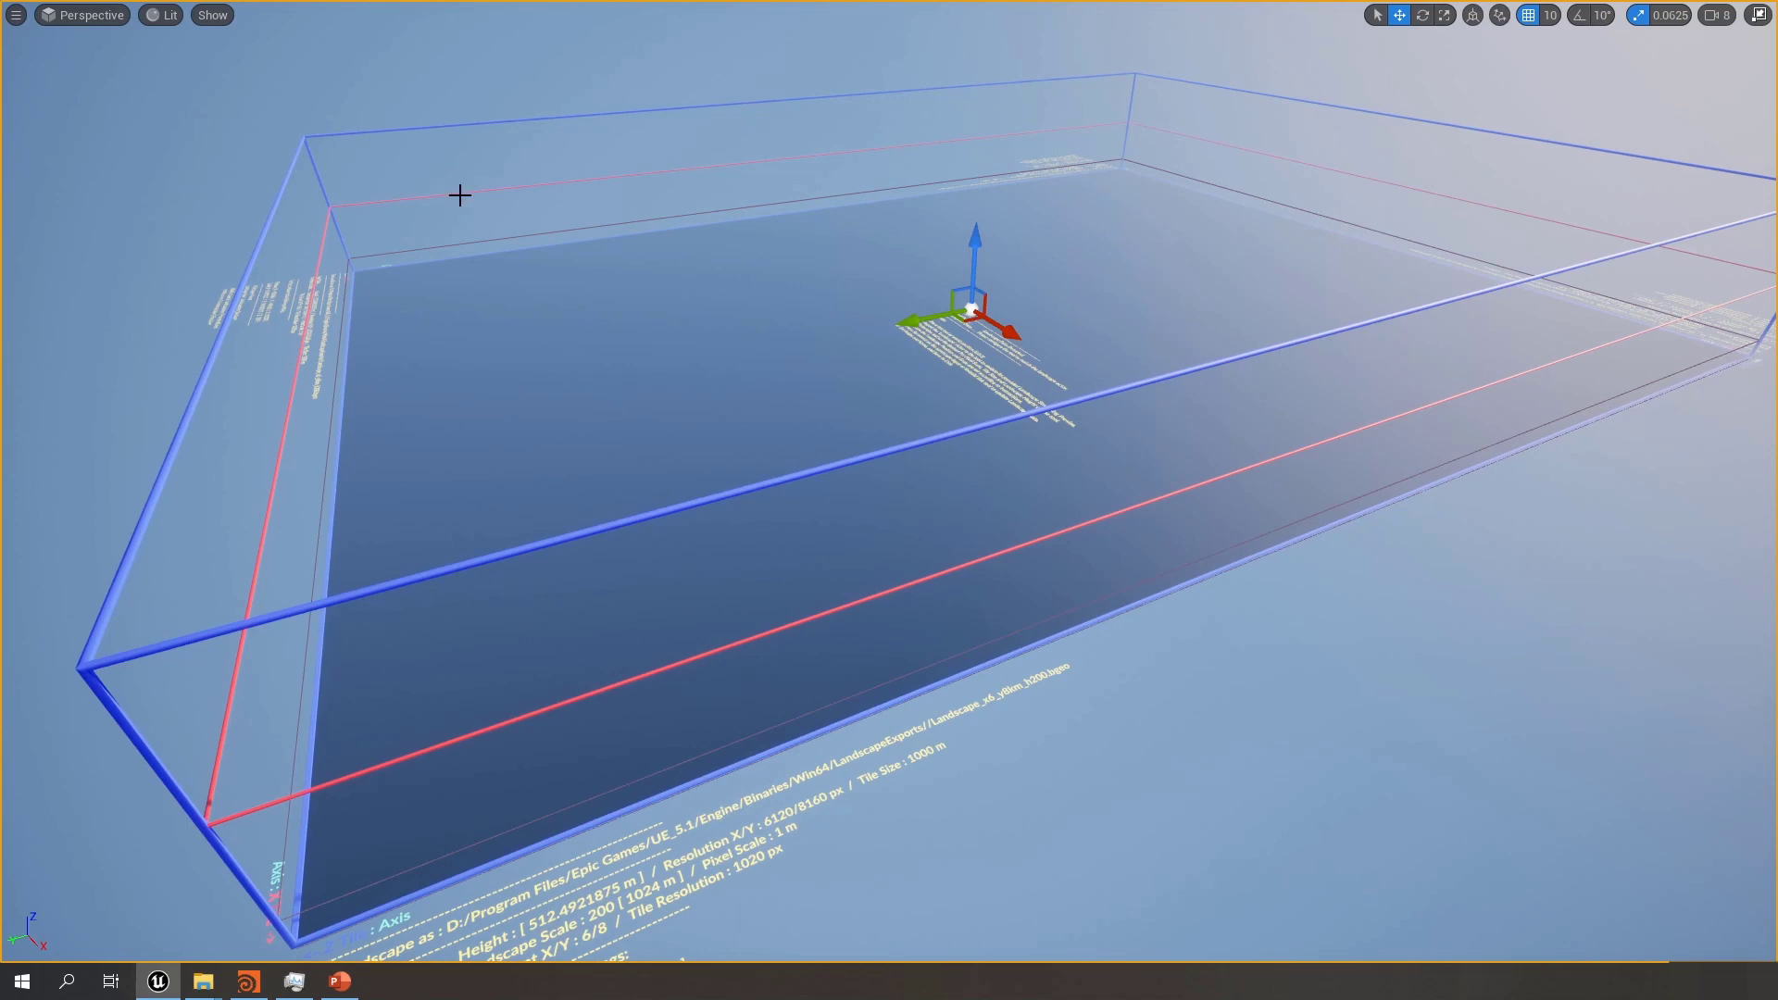
pyautogui.moveTo(781, 558); pyautogui.dragTo(716, 602, button='right')
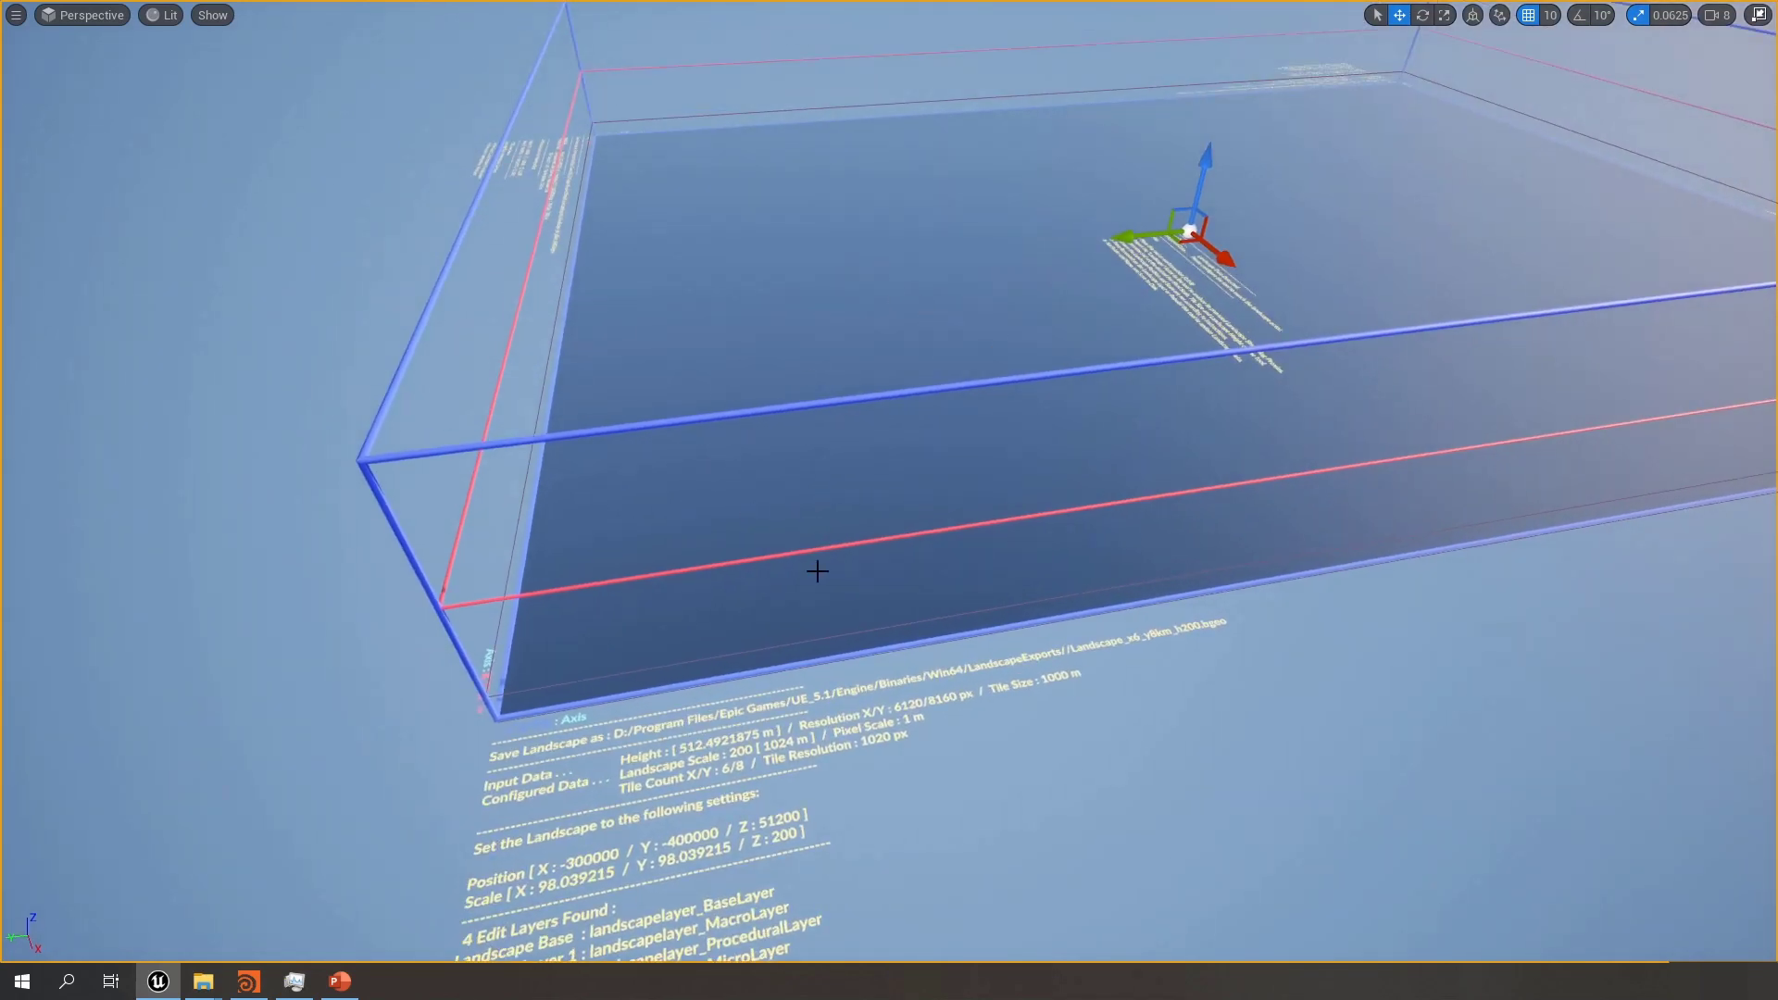
pyautogui.moveTo(818, 568); pyautogui.dragTo(825, 588, button='right')
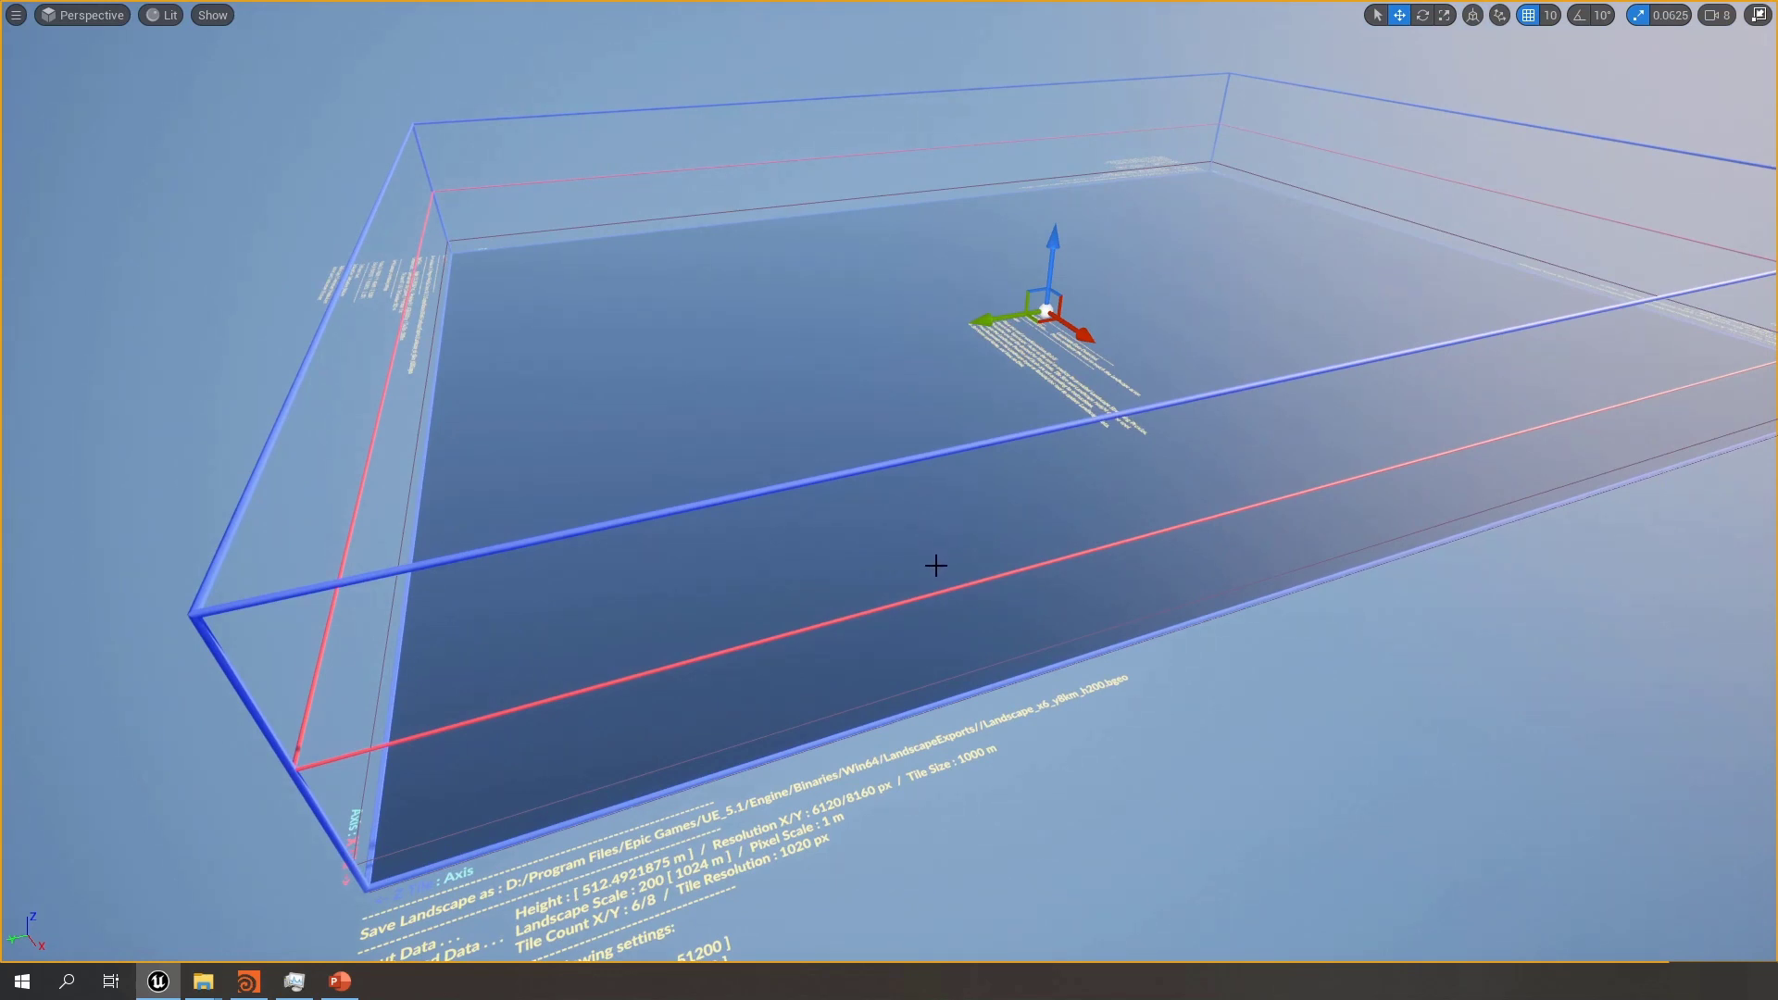
pyautogui.moveTo(815, 593); pyautogui.dragTo(810, 661, button='right')
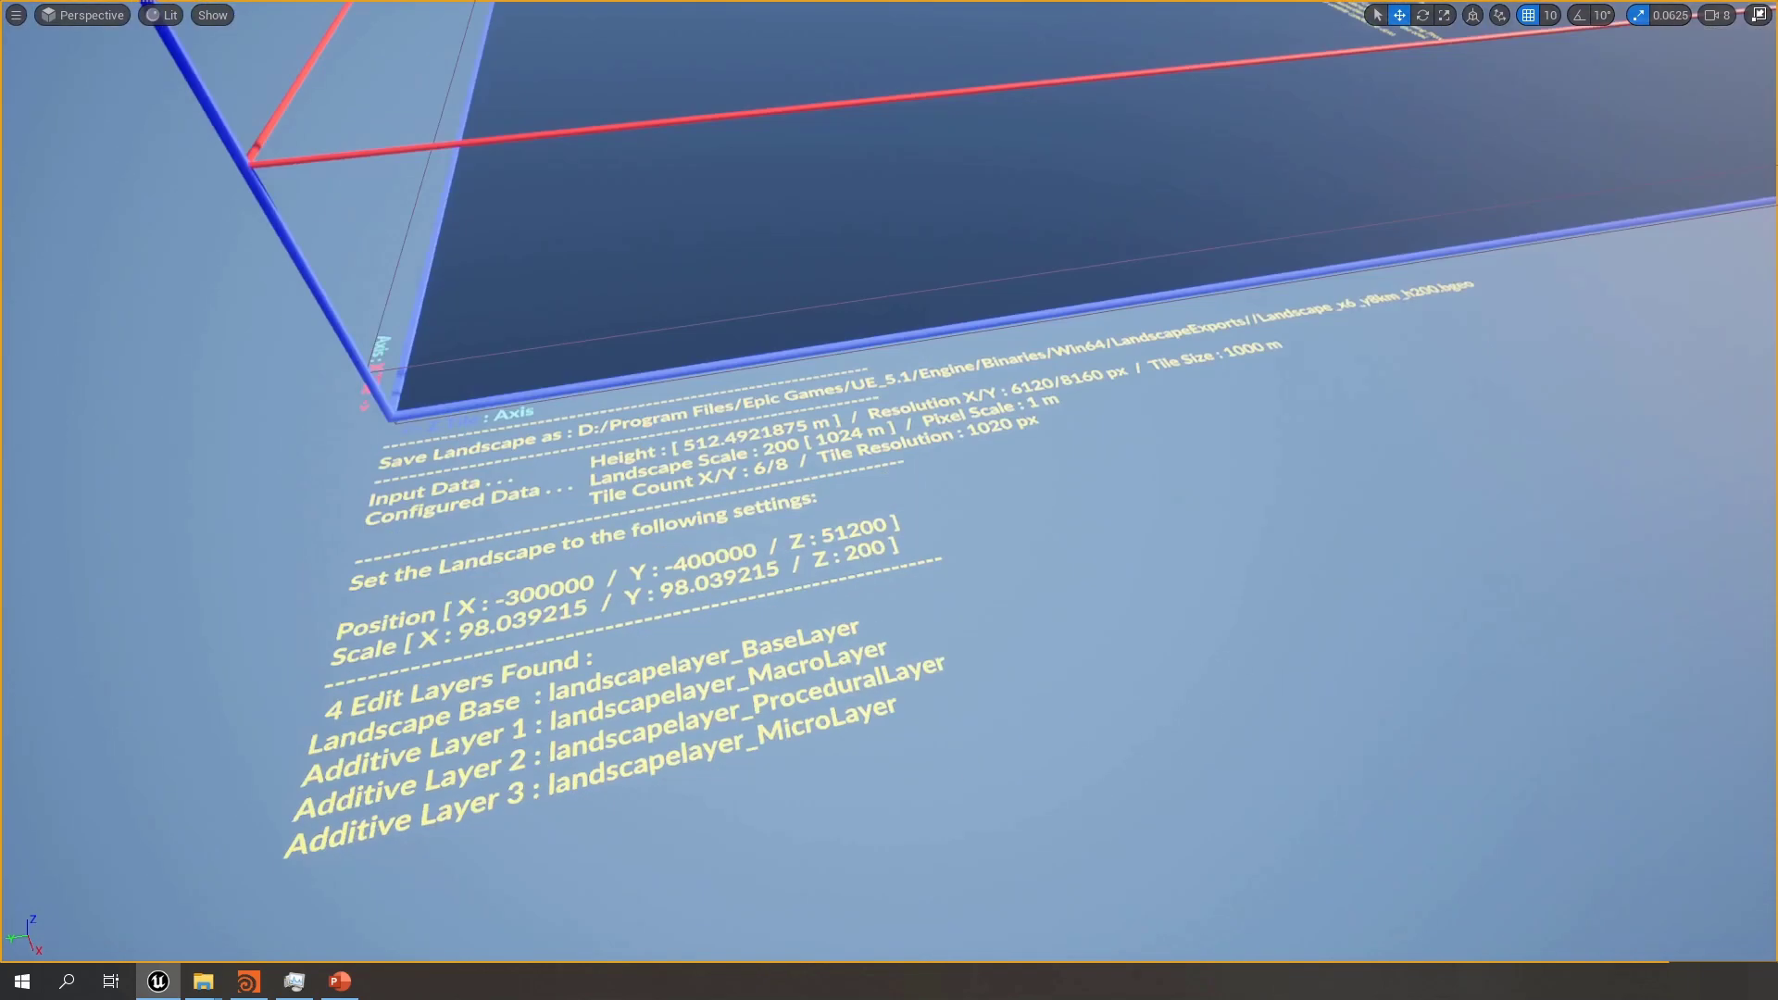
pyautogui.moveTo(944, 464); pyautogui.dragTo(962, 445, button='right')
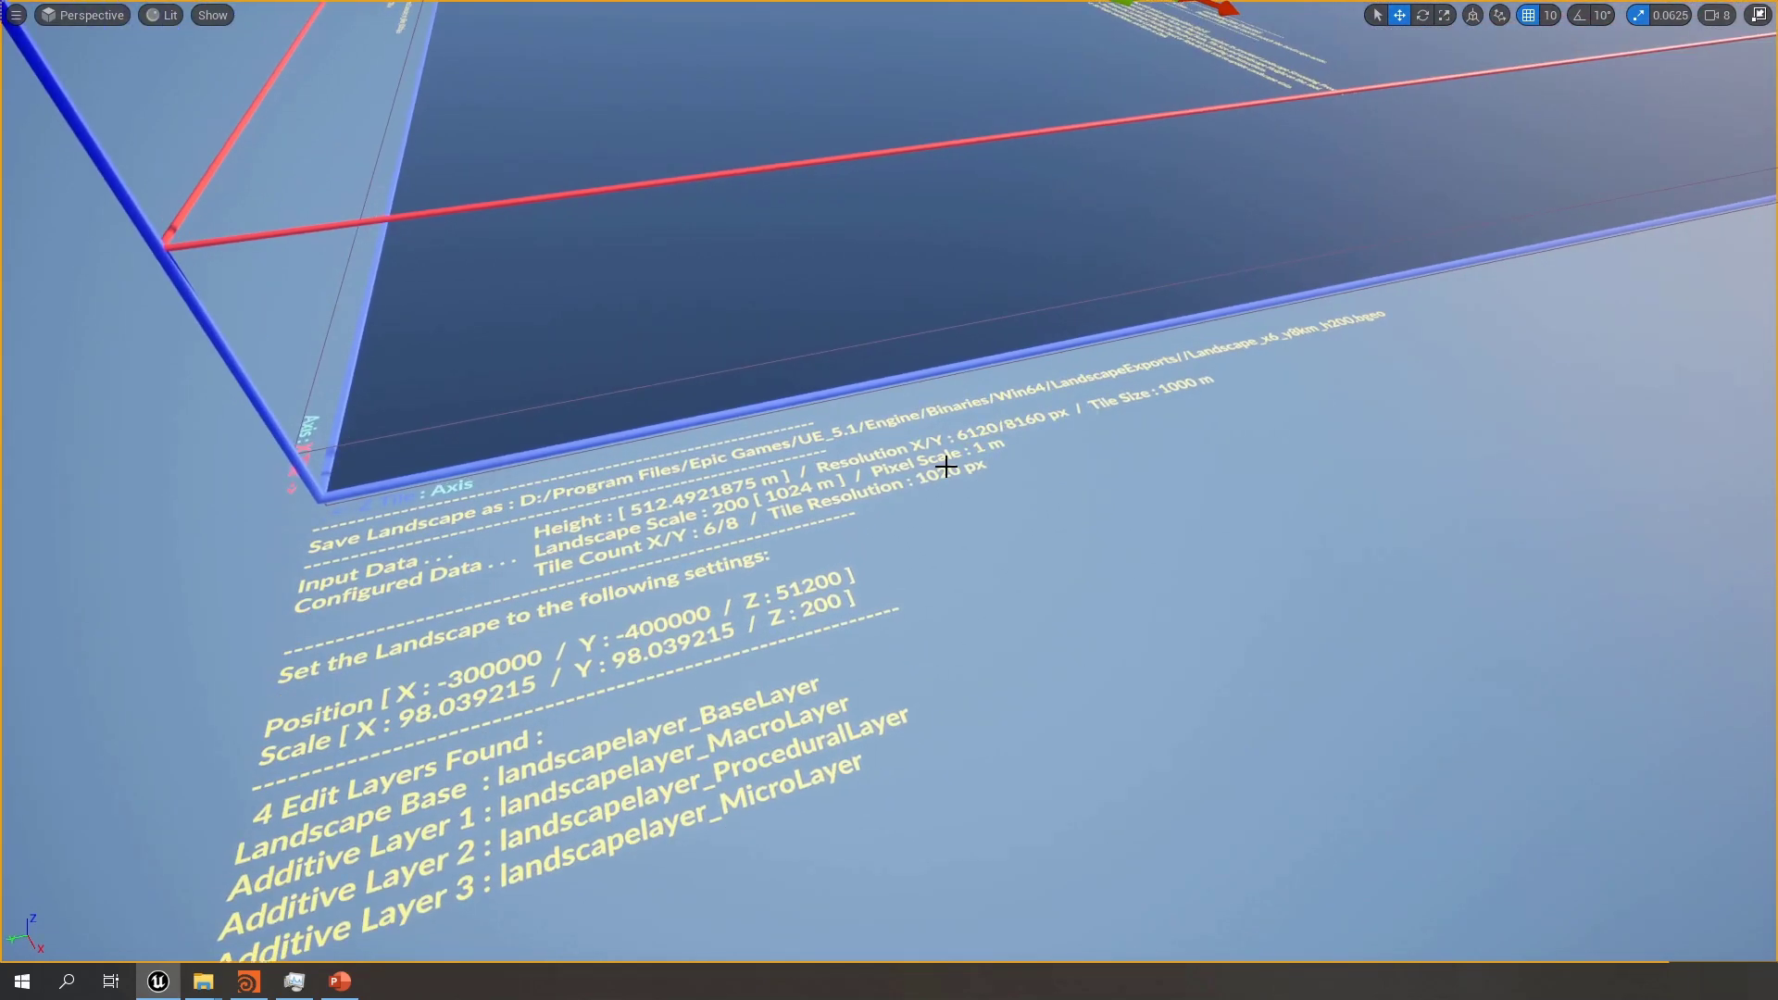
pyautogui.moveTo(969, 505)
pyautogui.mouseDown(button='right')
pyautogui.moveTo(1018, 430)
pyautogui.moveTo(954, 523)
pyautogui.moveTo(971, 514)
pyautogui.mouseUp(button='right')
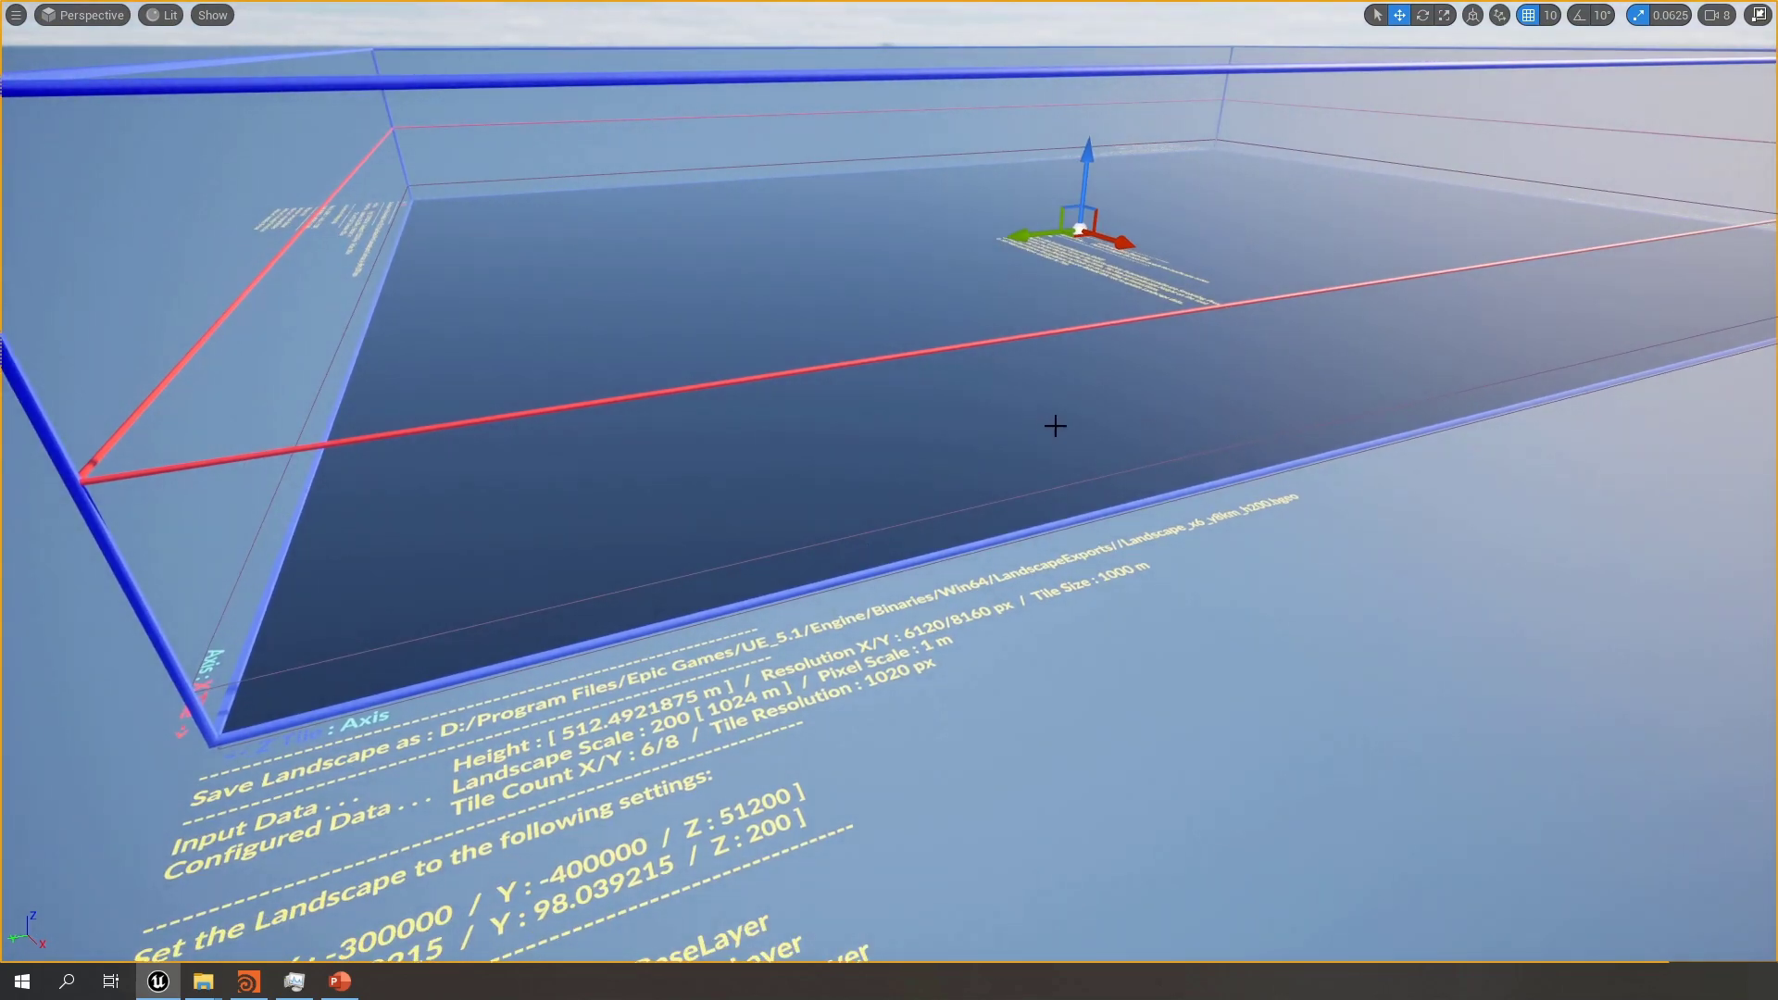
pyautogui.moveTo(1056, 426); pyautogui.dragTo(1046, 440, button='right')
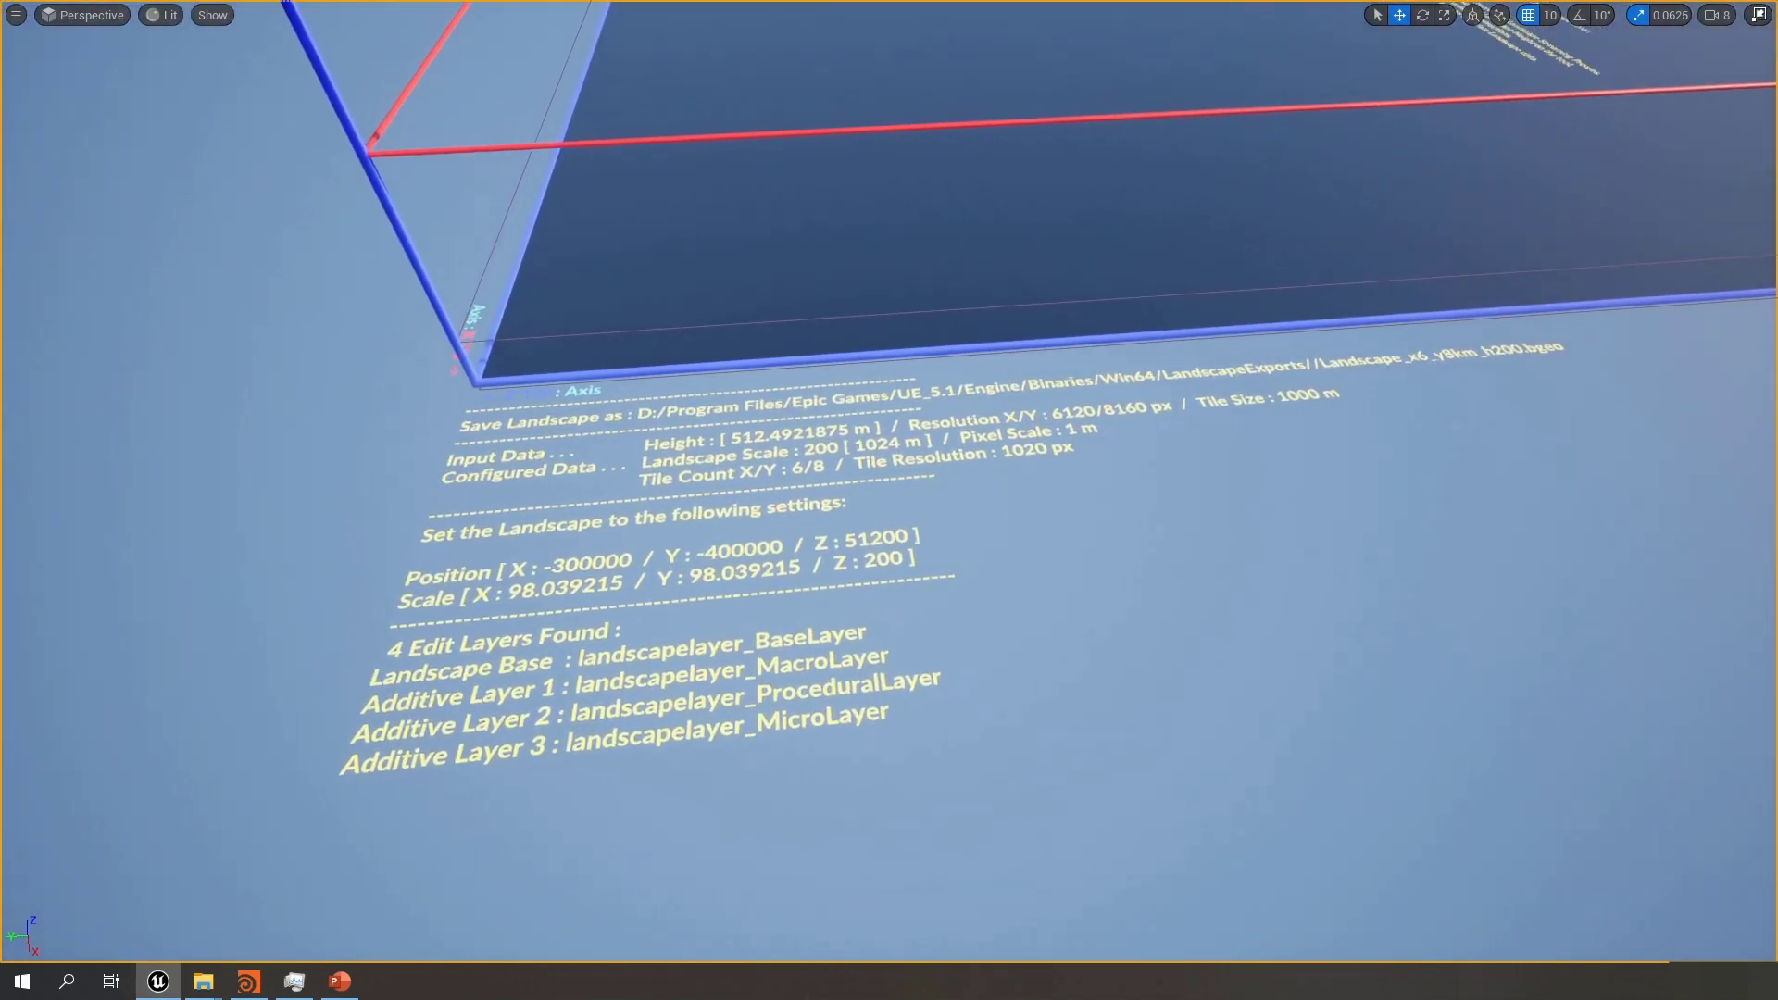
pyautogui.moveTo(685, 597); pyautogui.dragTo(685, 598, button='right')
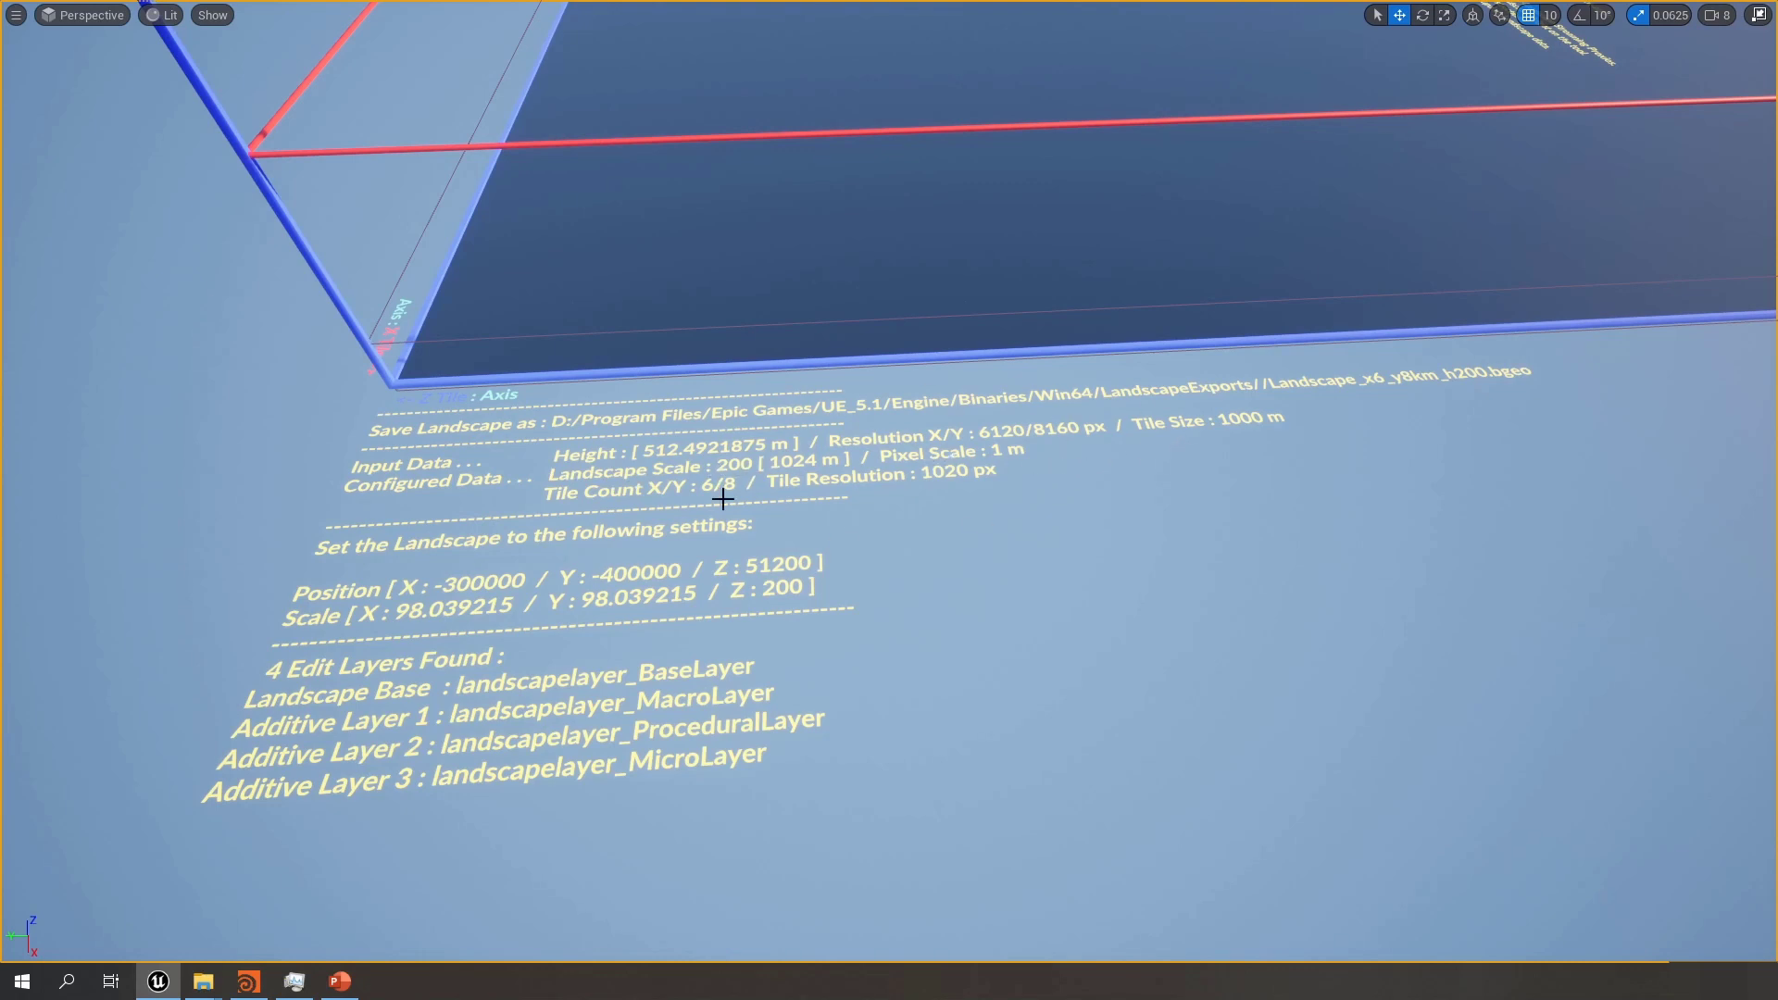
pyautogui.scroll(-2, 889, 505)
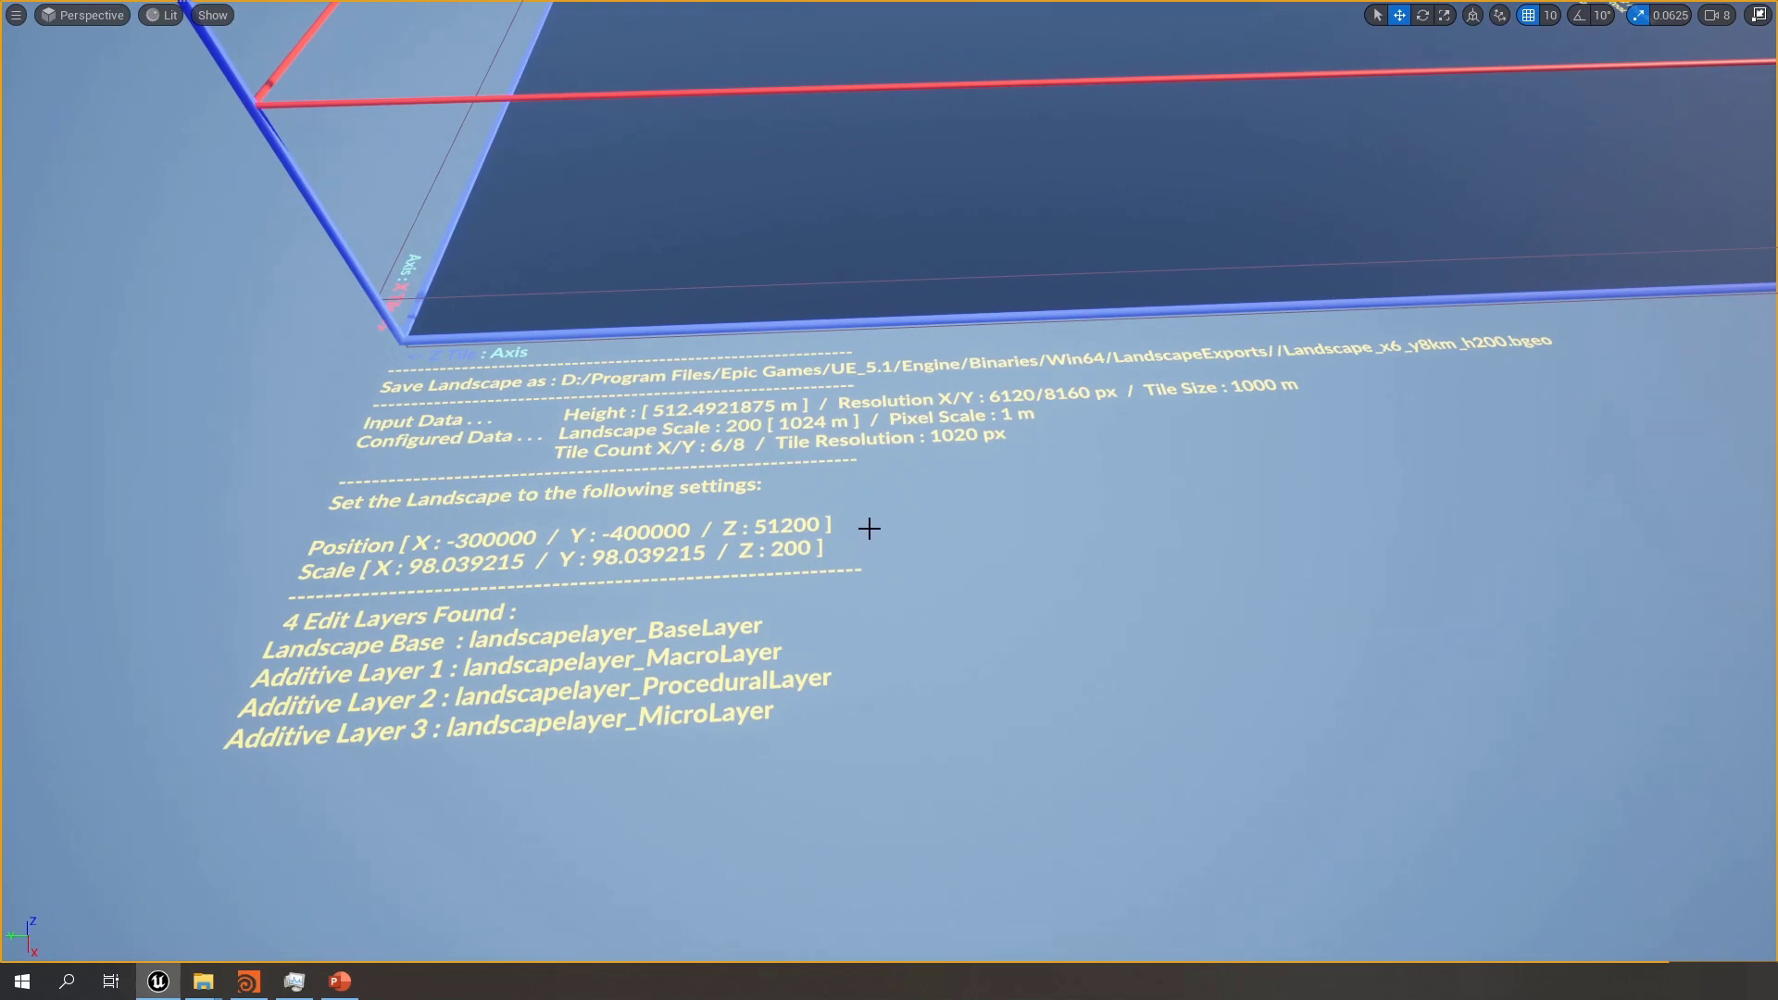
pyautogui.moveTo(874, 531); pyautogui.dragTo(874, 519, button='right')
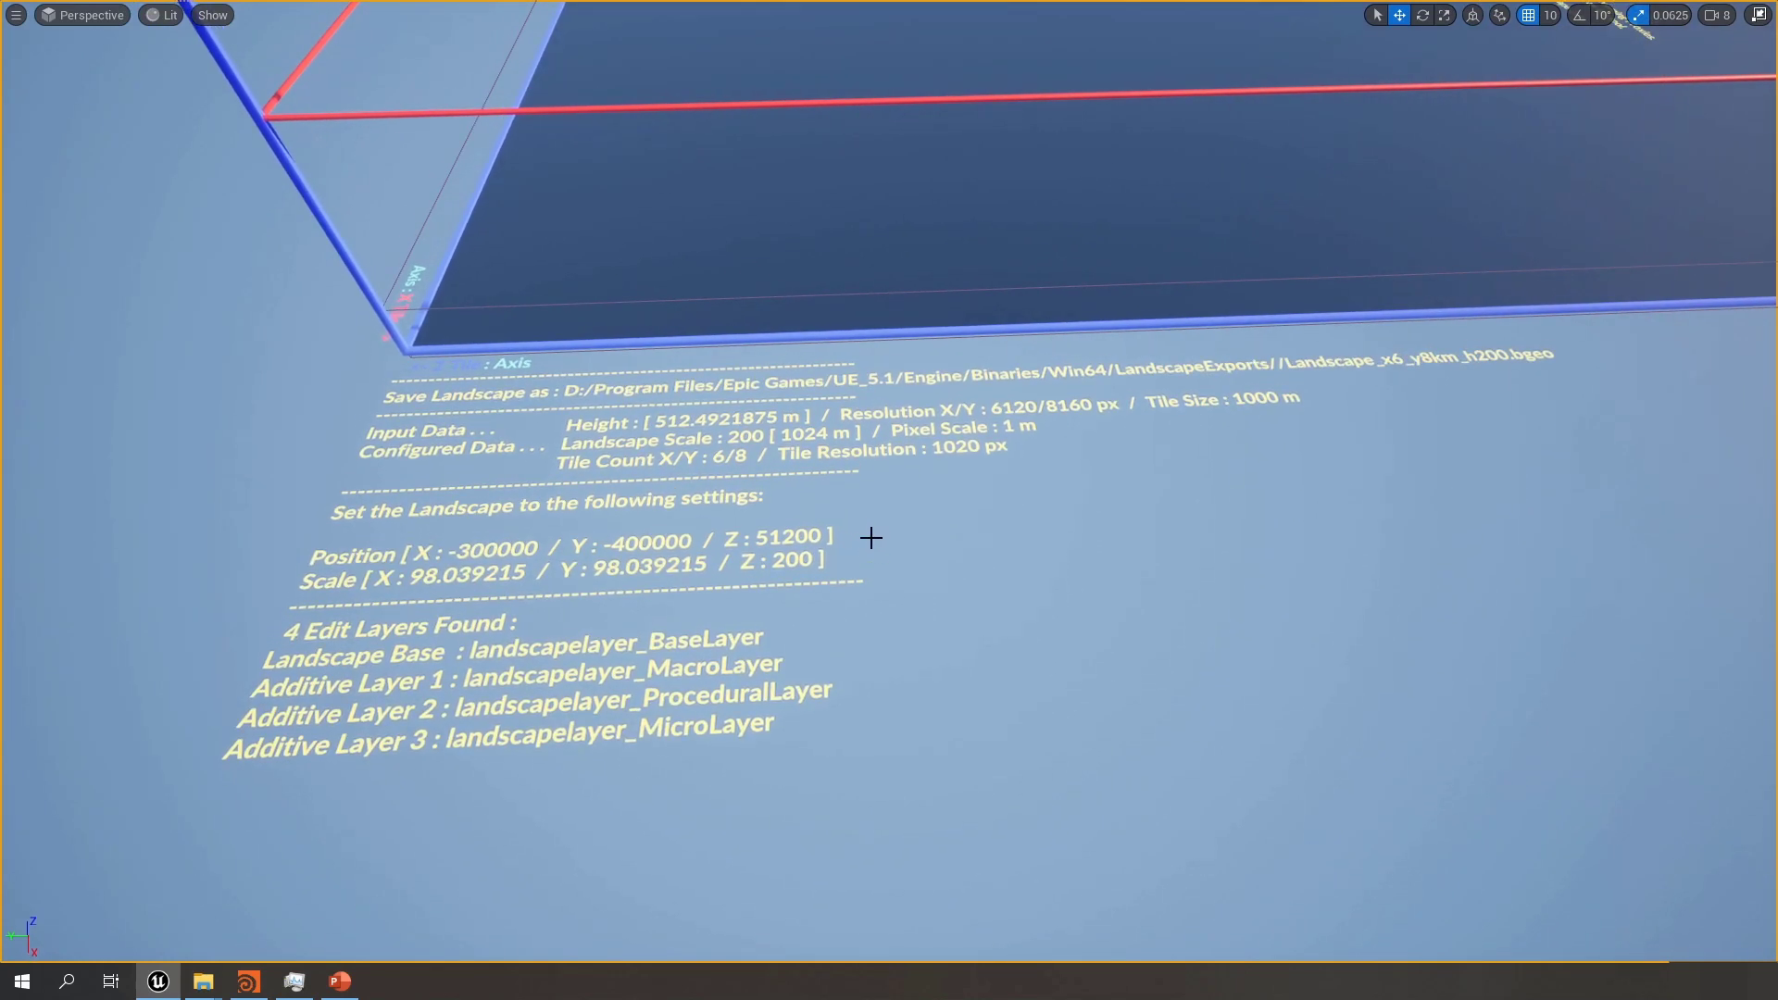
pyautogui.press('F11')
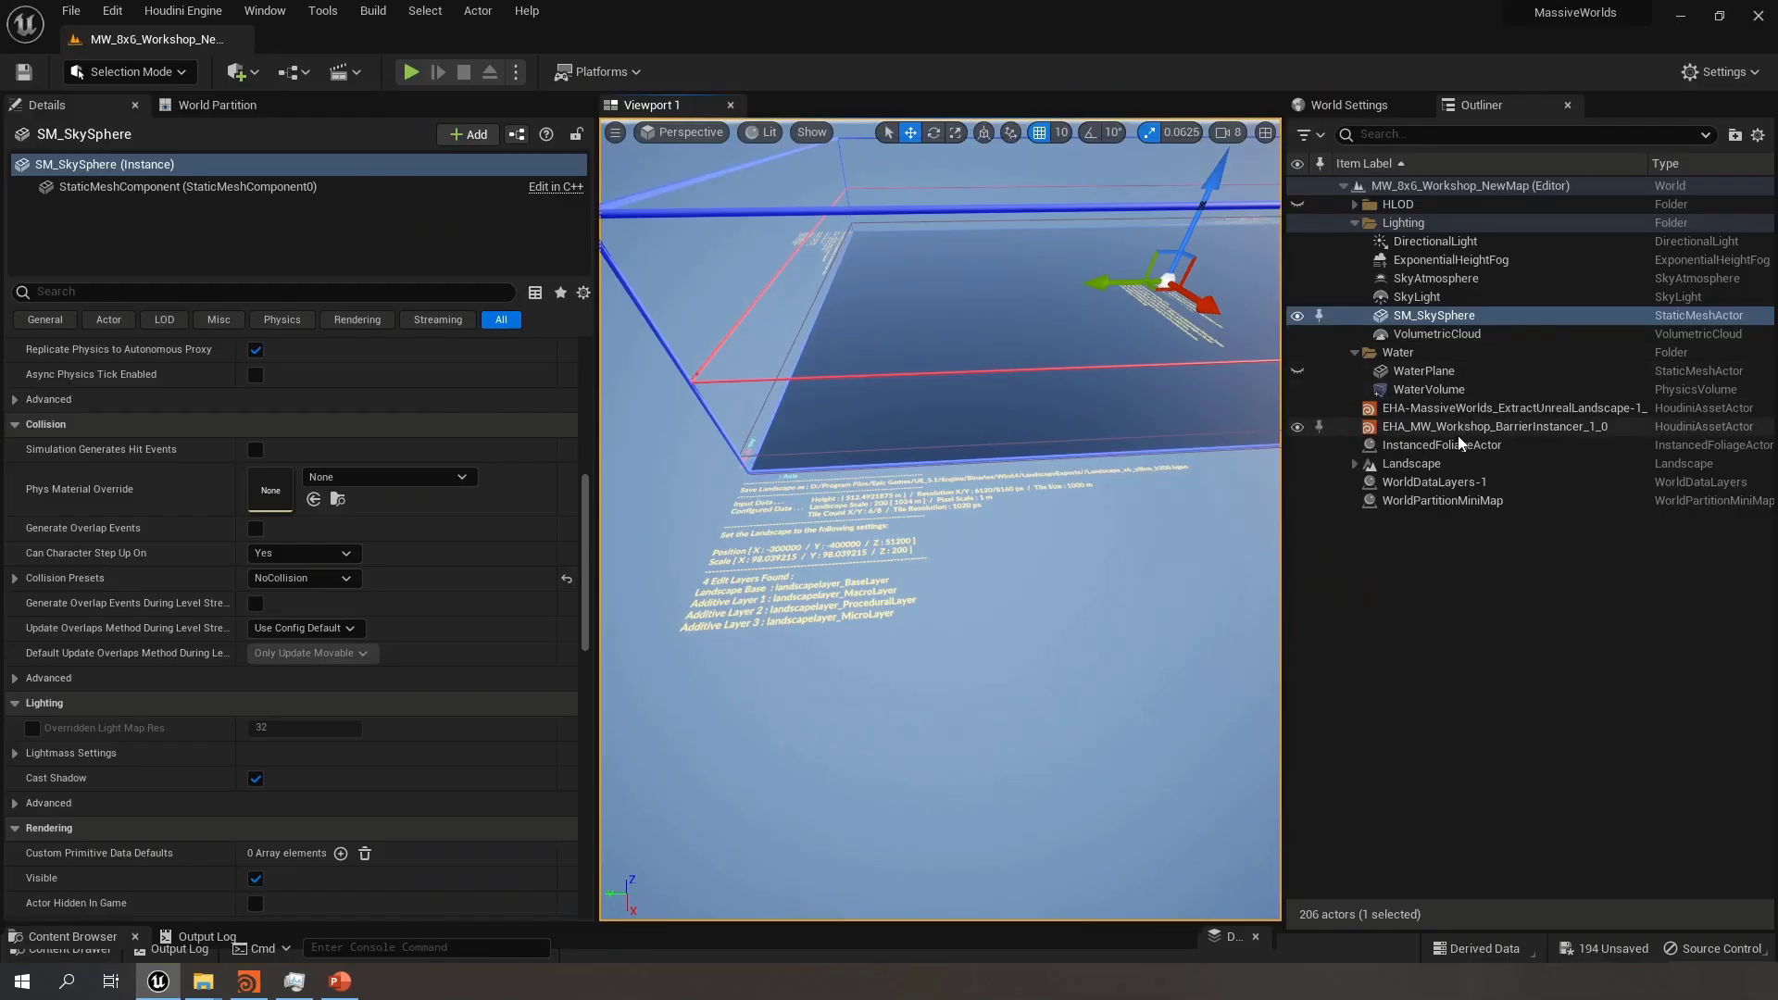
# Select the parent Landscape actor and check its location and scale against the tool's report
pyautogui.click(1433, 466)
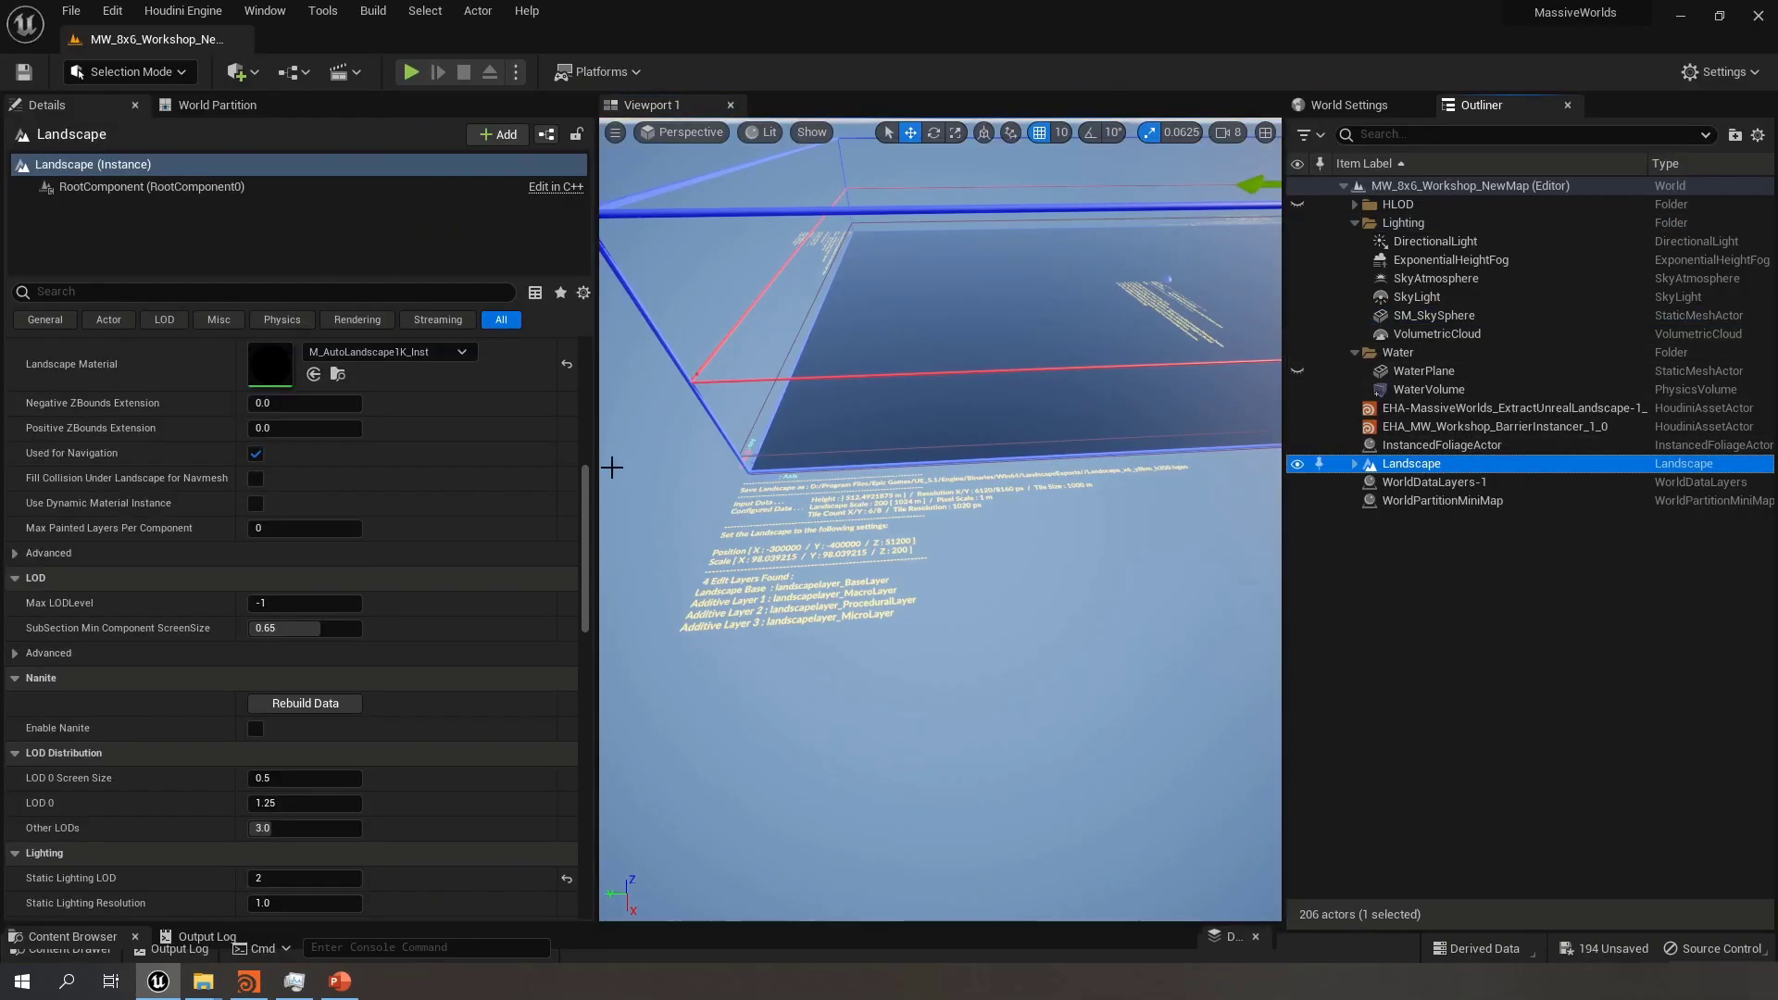
pyautogui.moveTo(586, 506); pyautogui.dragTo(586, 365)
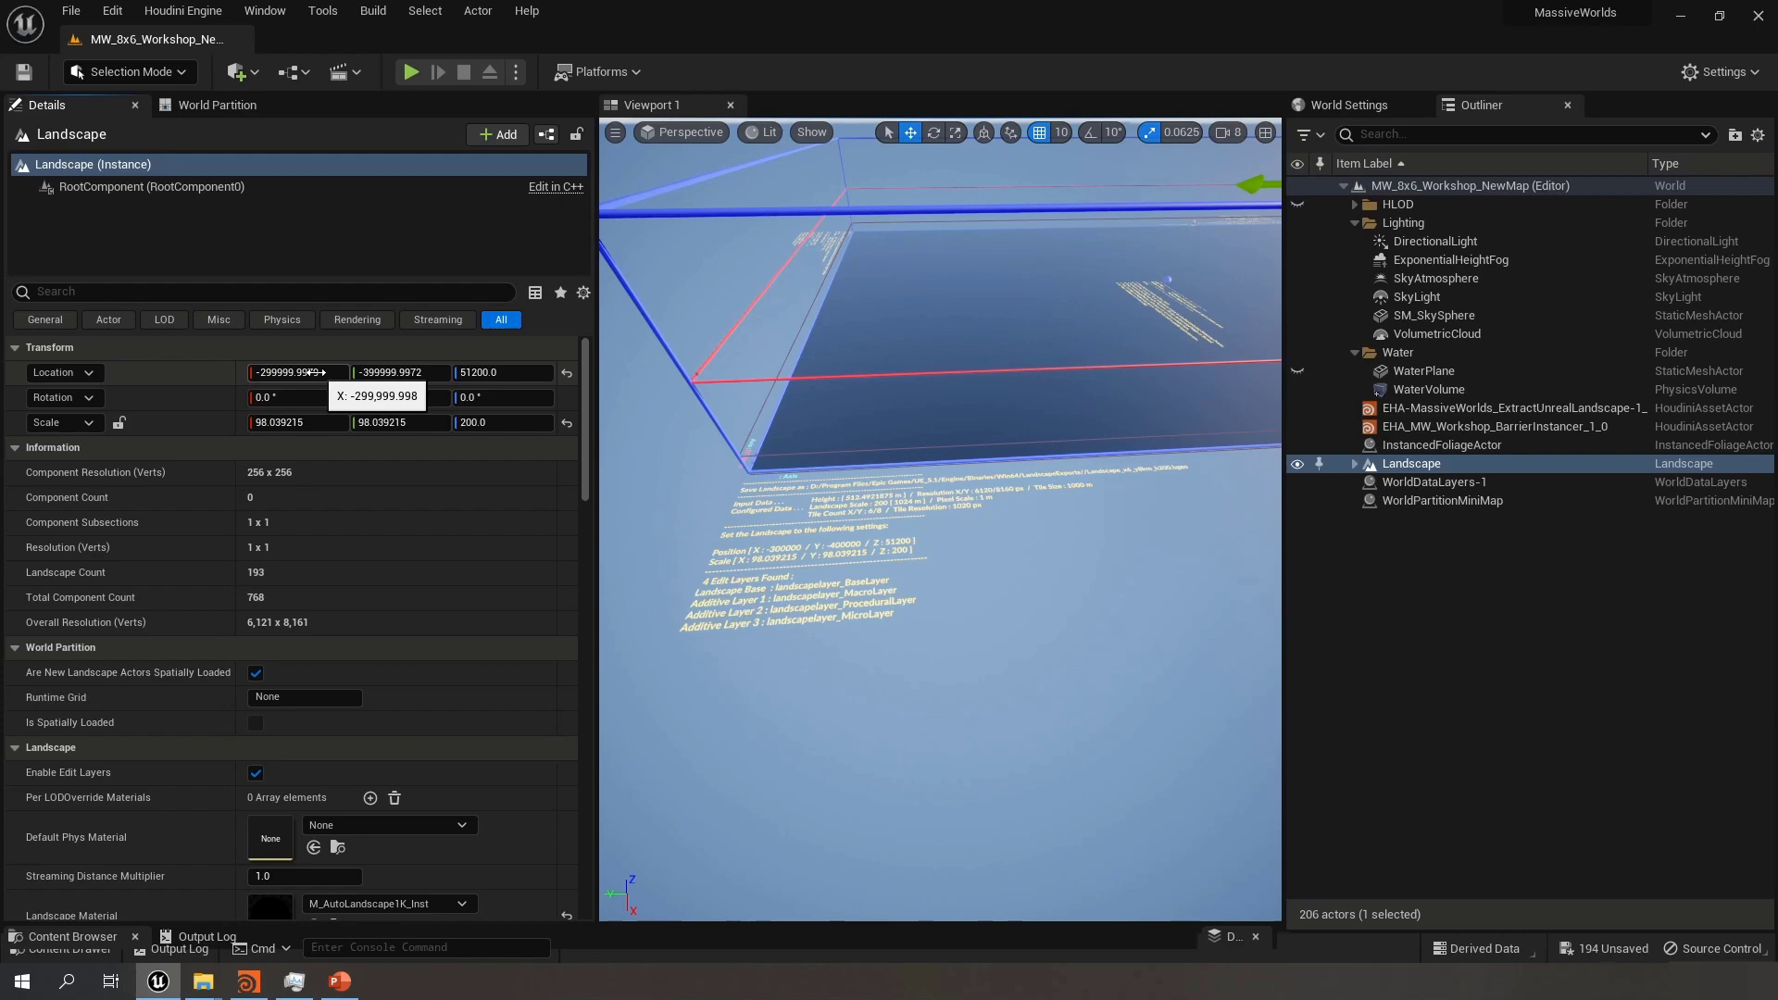
# Compare the report's position, scale and edit layers with the Landscape actor's transform, and inspect the landscape bounds
pyautogui.moveTo(833, 500)
pyautogui.mouseDown(button='right')
pyautogui.moveTo(820, 593)
pyautogui.moveTo(787, 602)
pyautogui.moveTo(769, 574)
pyautogui.moveTo(830, 511)
pyautogui.mouseUp(button='right')
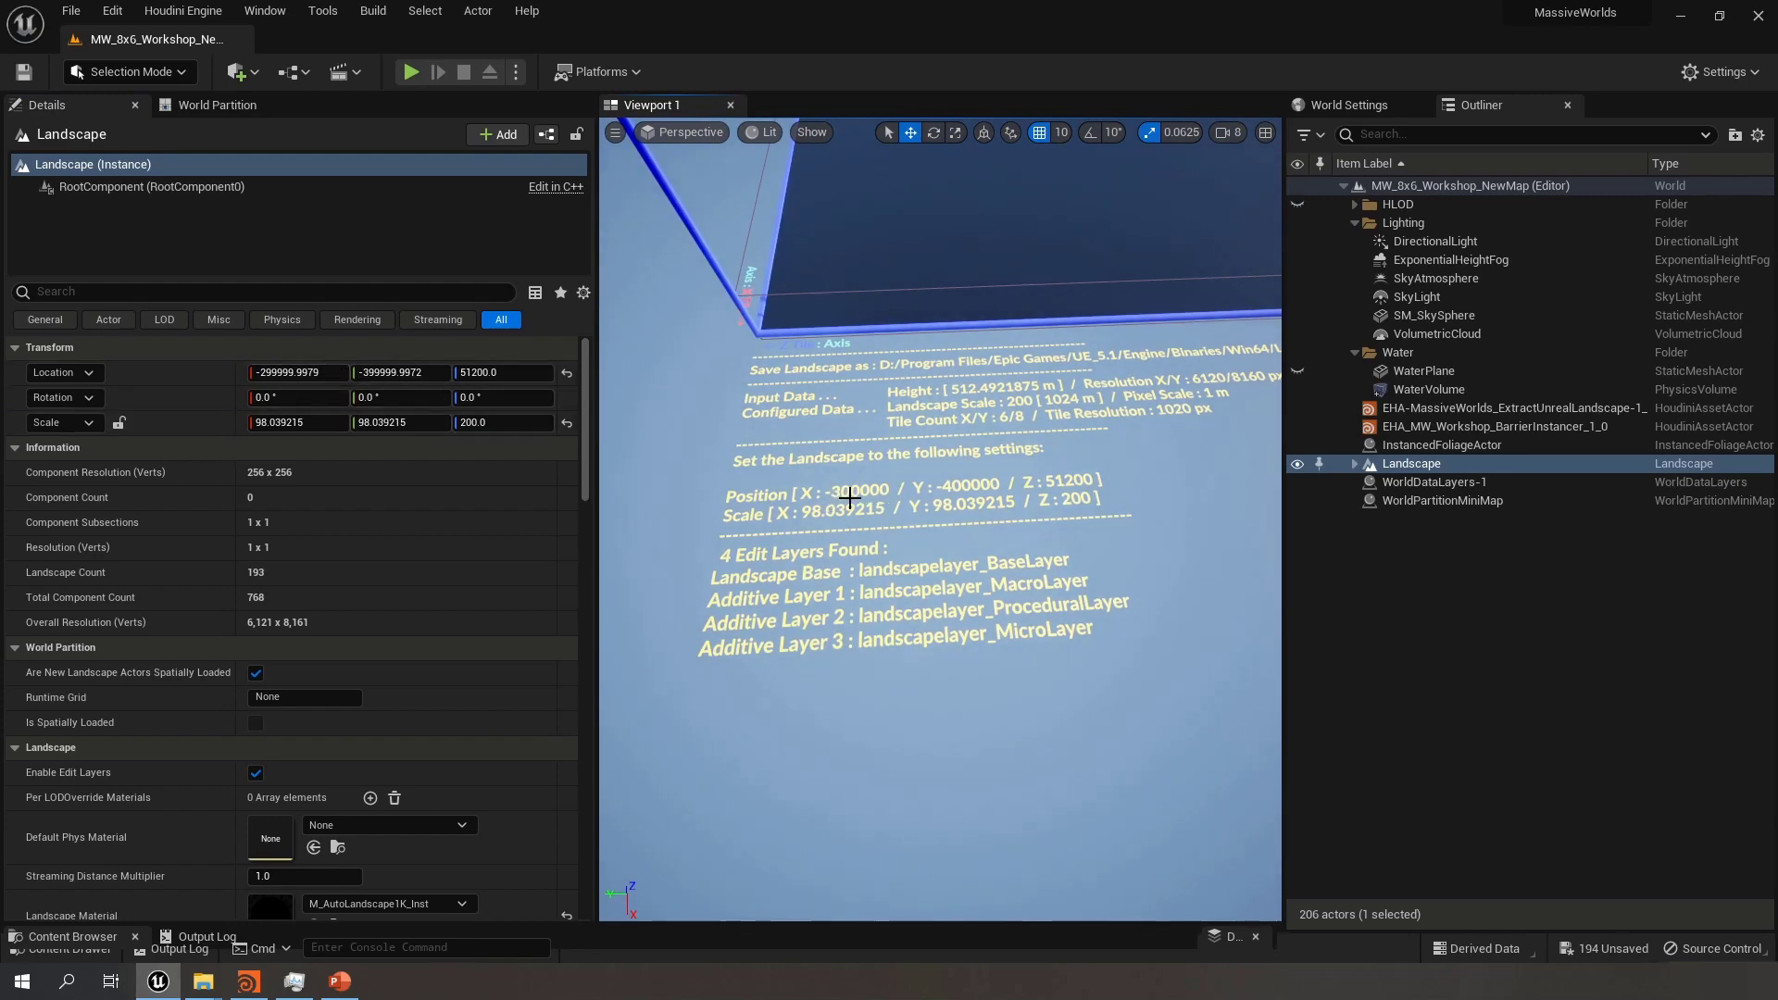
pyautogui.moveTo(831, 500); pyautogui.dragTo(976, 281, button='right')
pyautogui.press('f')
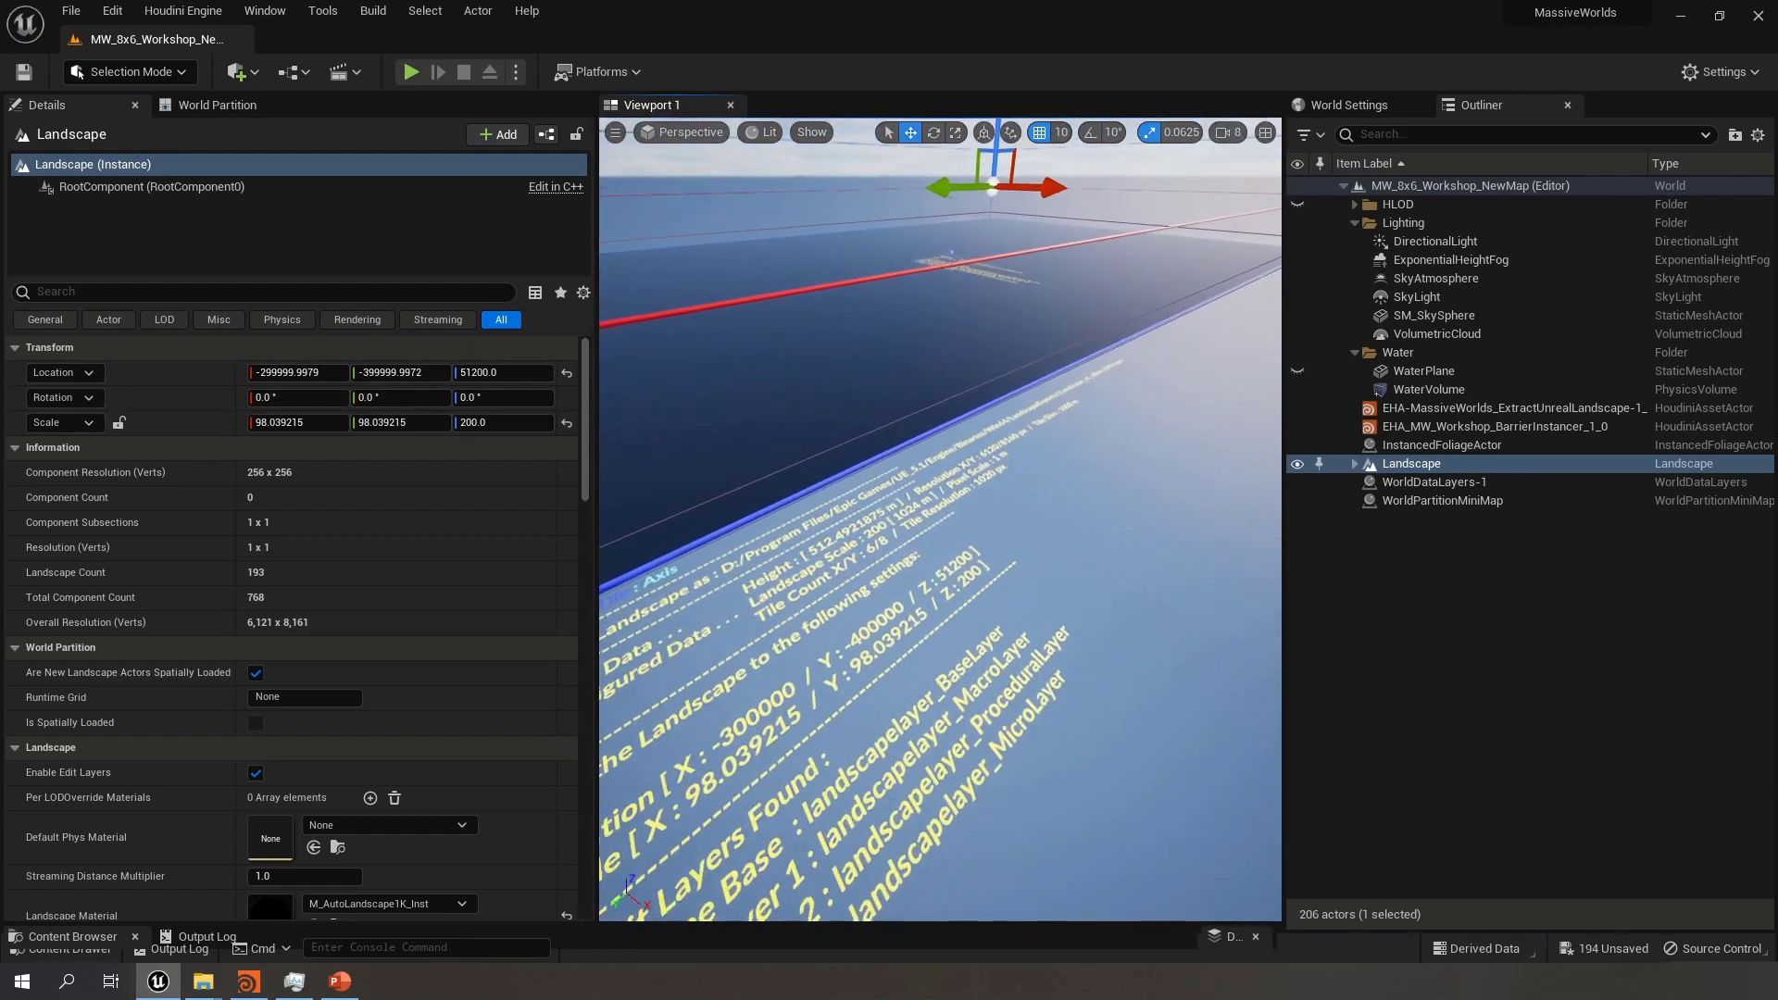
pyautogui.moveTo(1052, 380); pyautogui.dragTo(1052, 381, button='right')
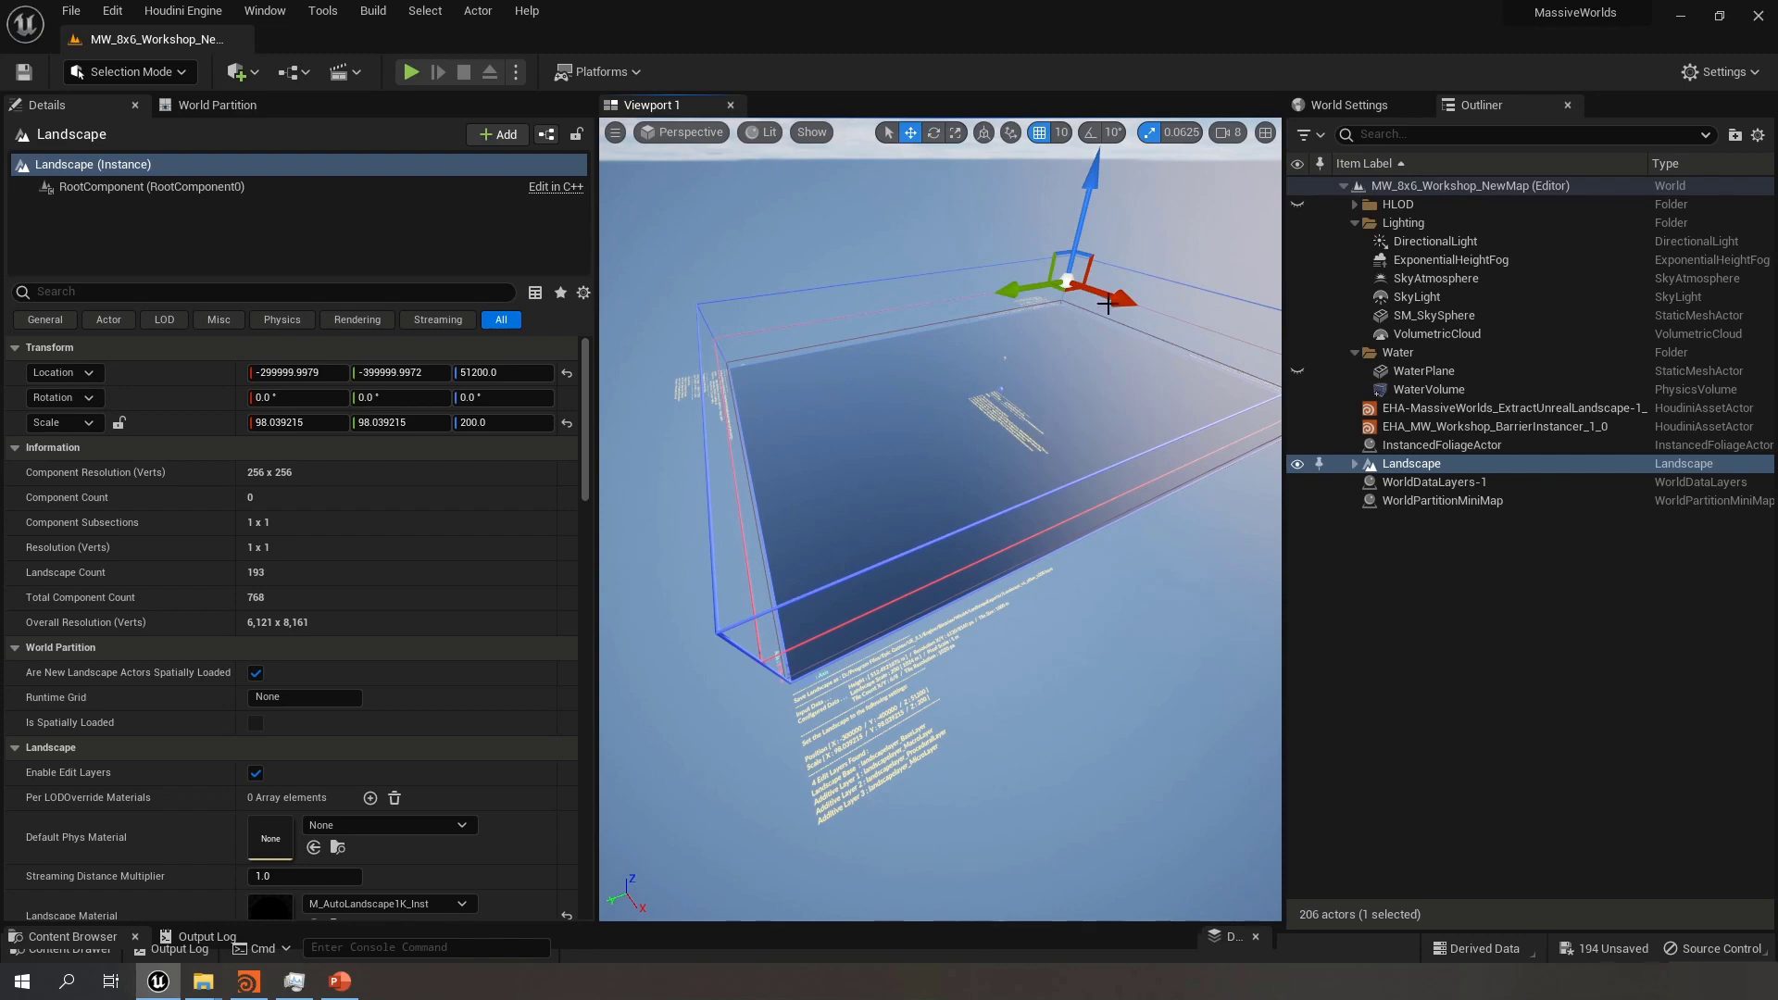
pyautogui.moveTo(1028, 570); pyautogui.dragTo(1028, 570, button='right')
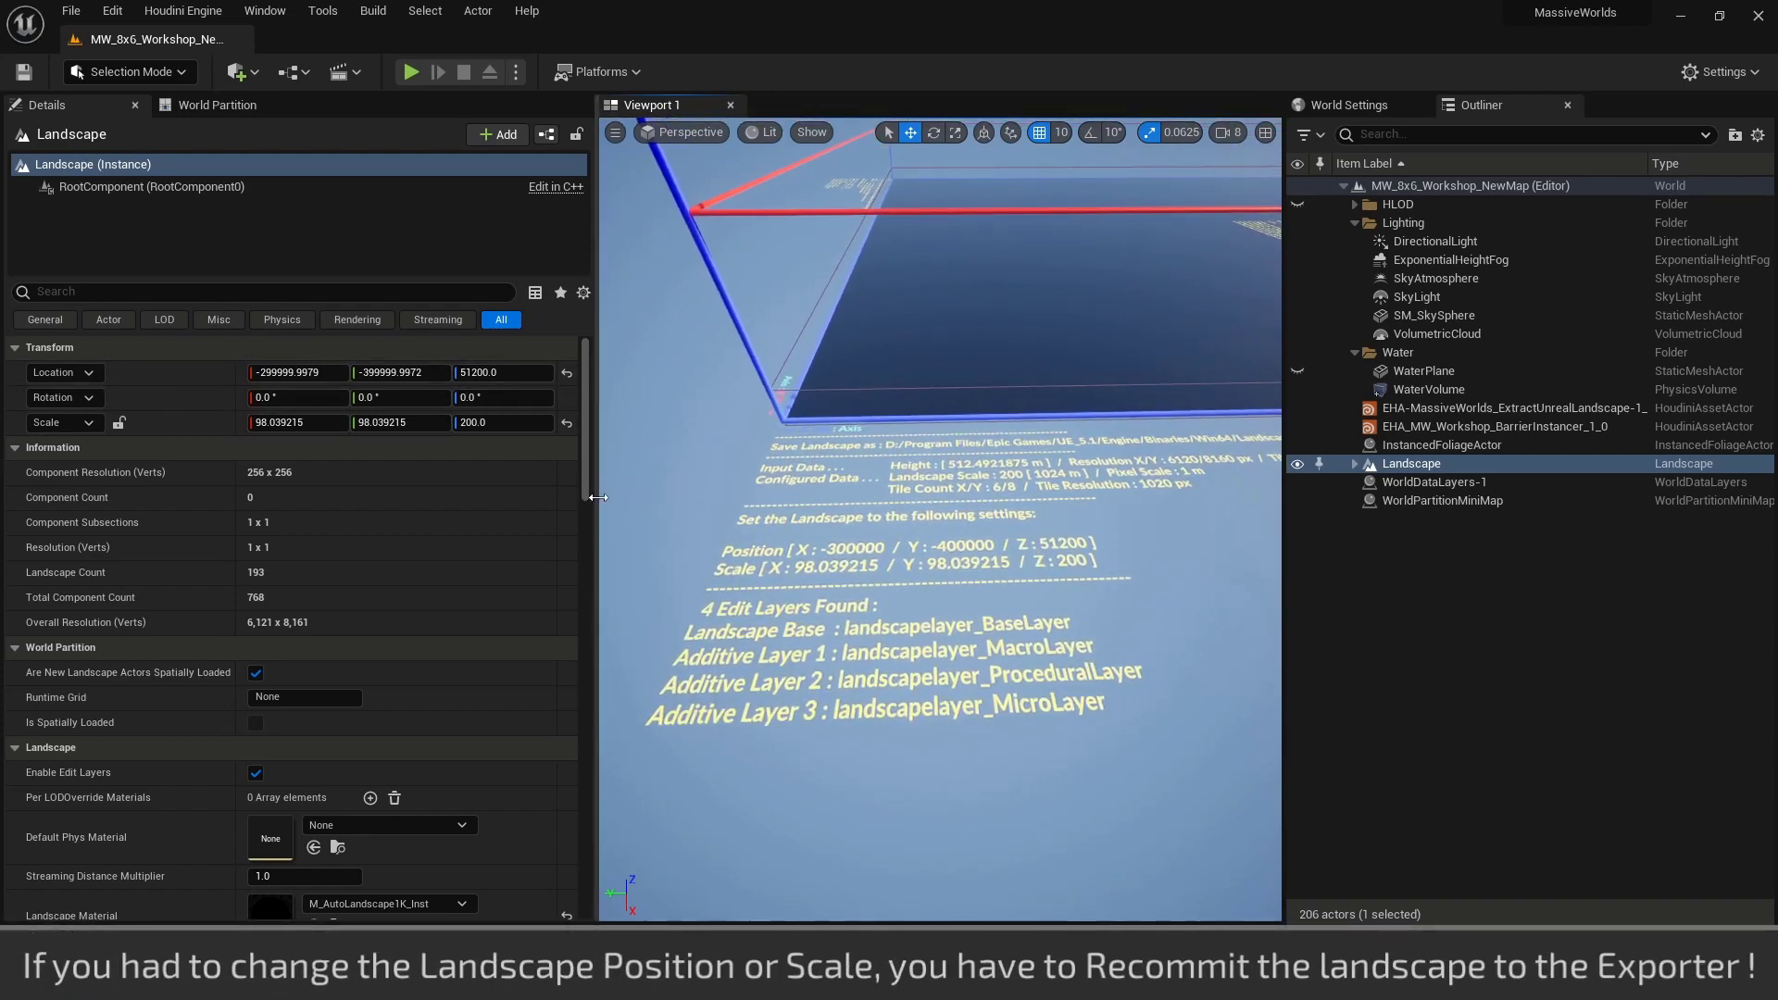
pyautogui.moveTo(597, 478); pyautogui.dragTo(574, 478)
# Select the Extract Unreal Landscape tool's HoudiniAssetComponent and bring up its Save Landscape File settings
pyautogui.click(1455, 408)
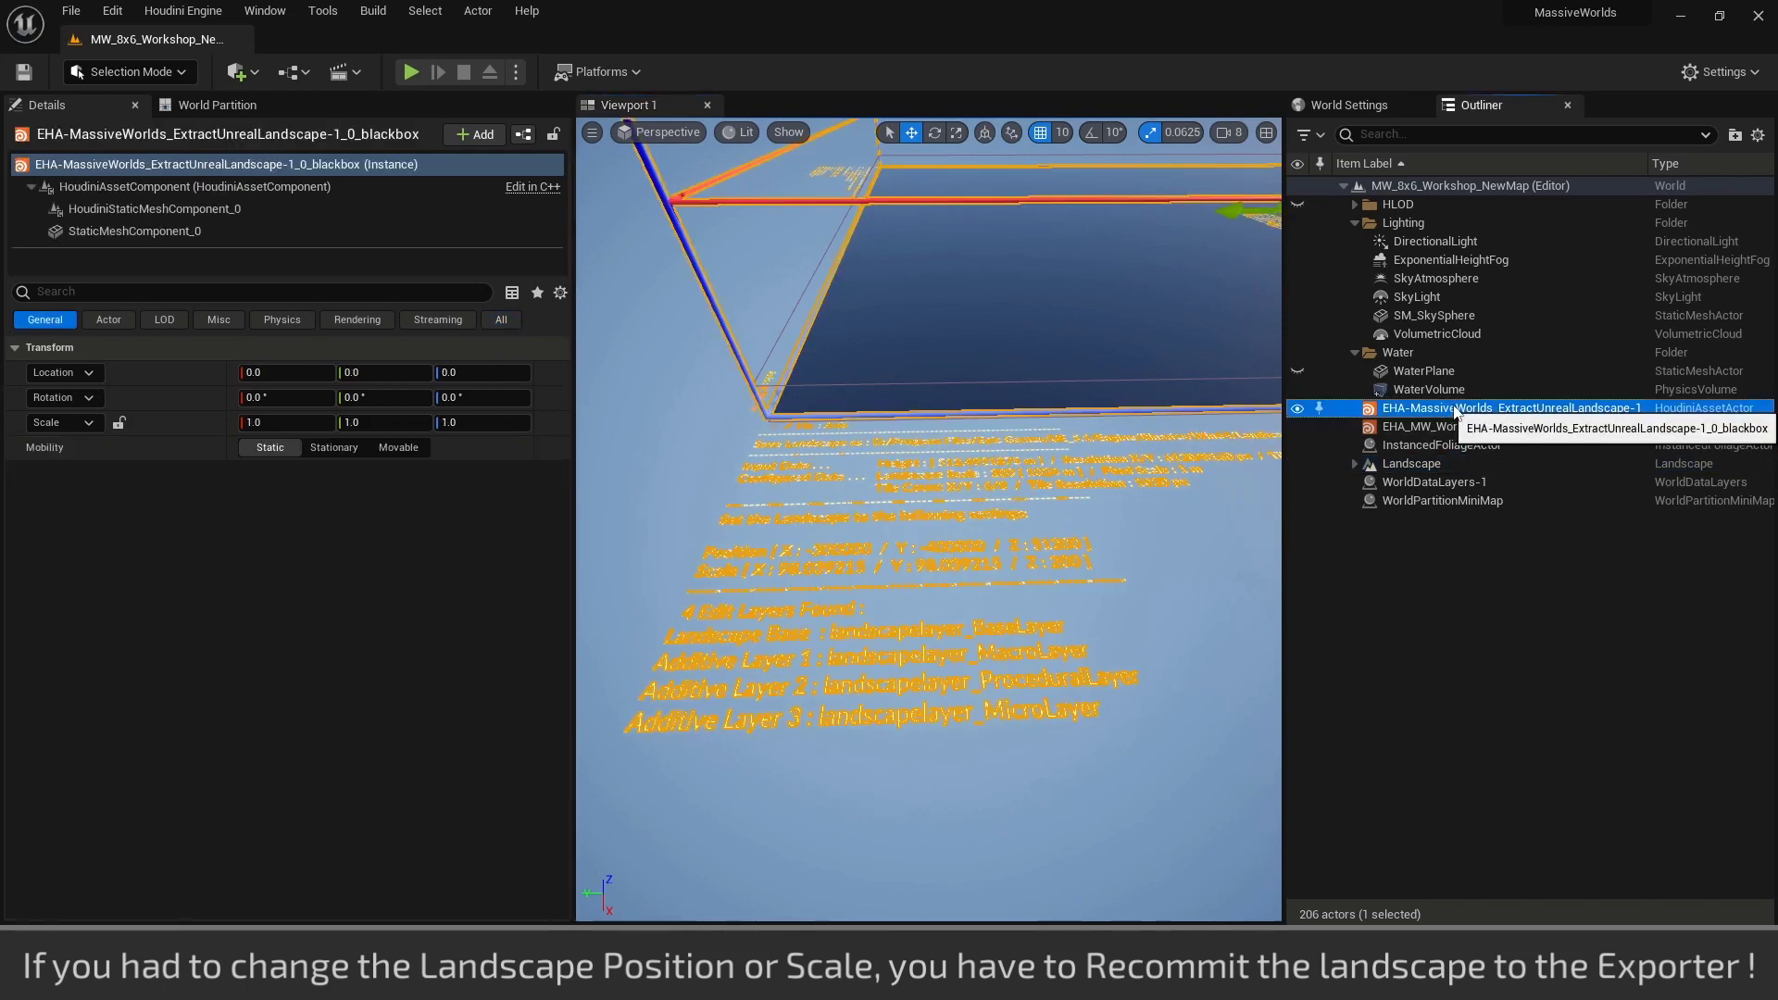
pyautogui.click(253, 186)
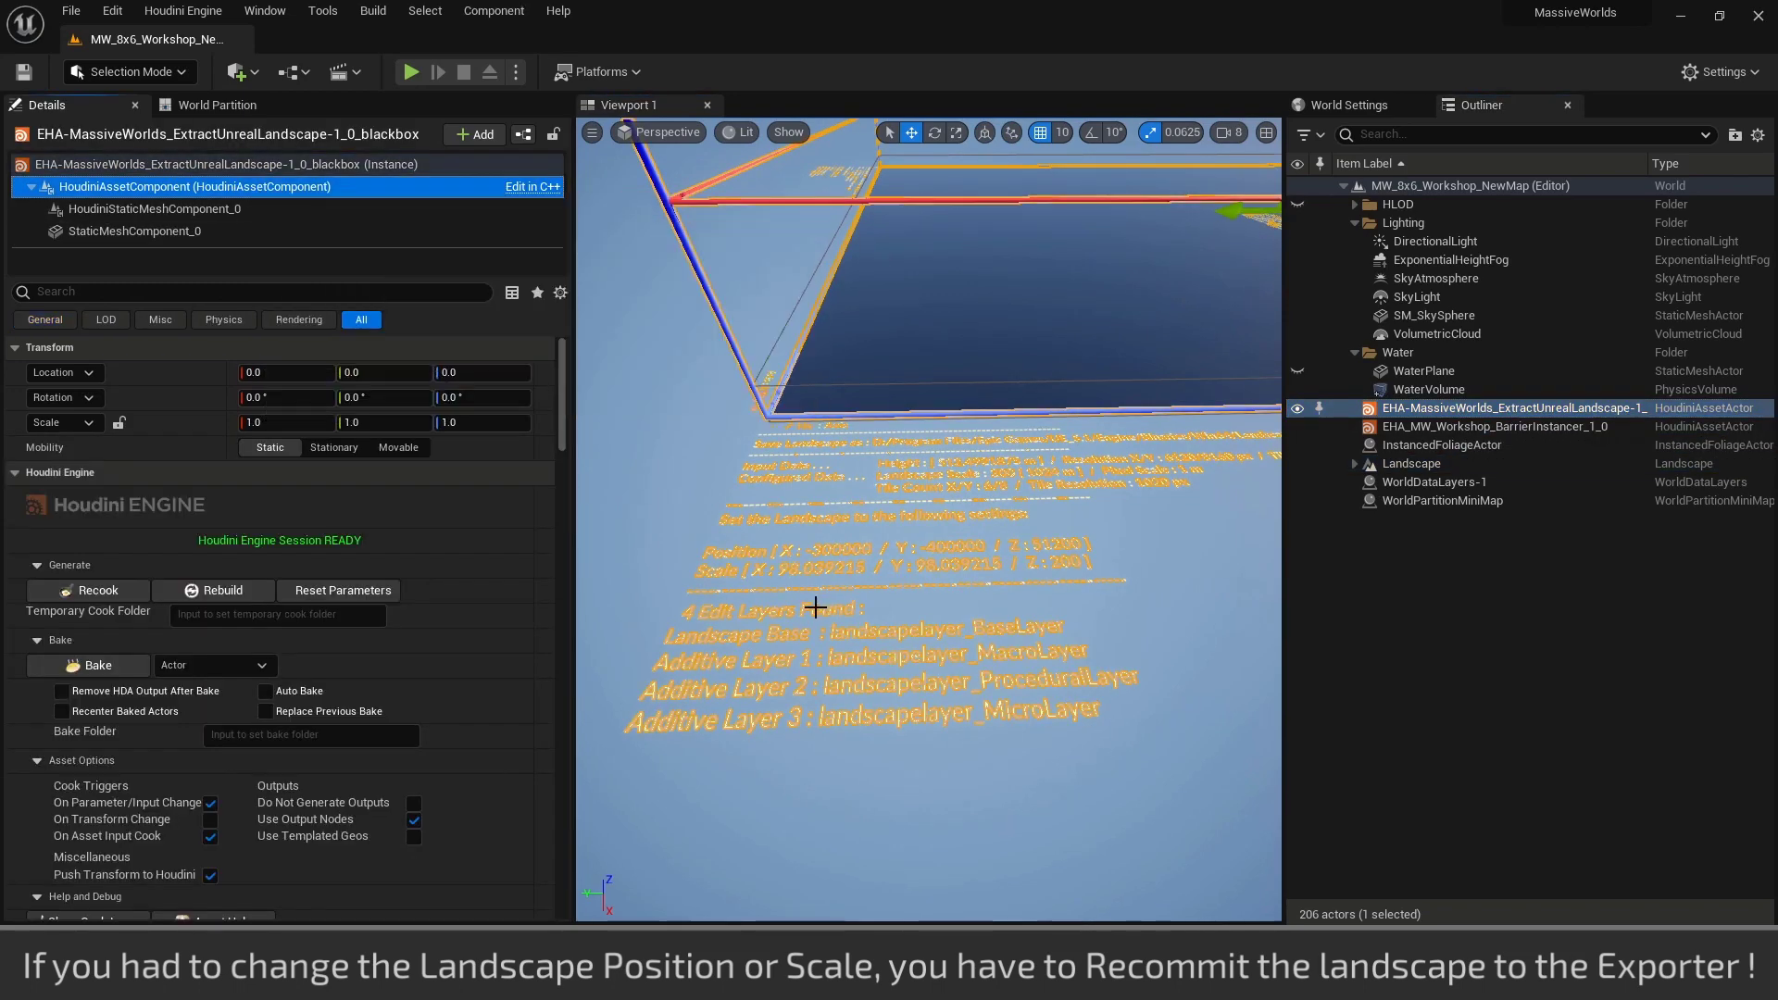
pyautogui.click(278, 208)
pyautogui.click(1138, 600)
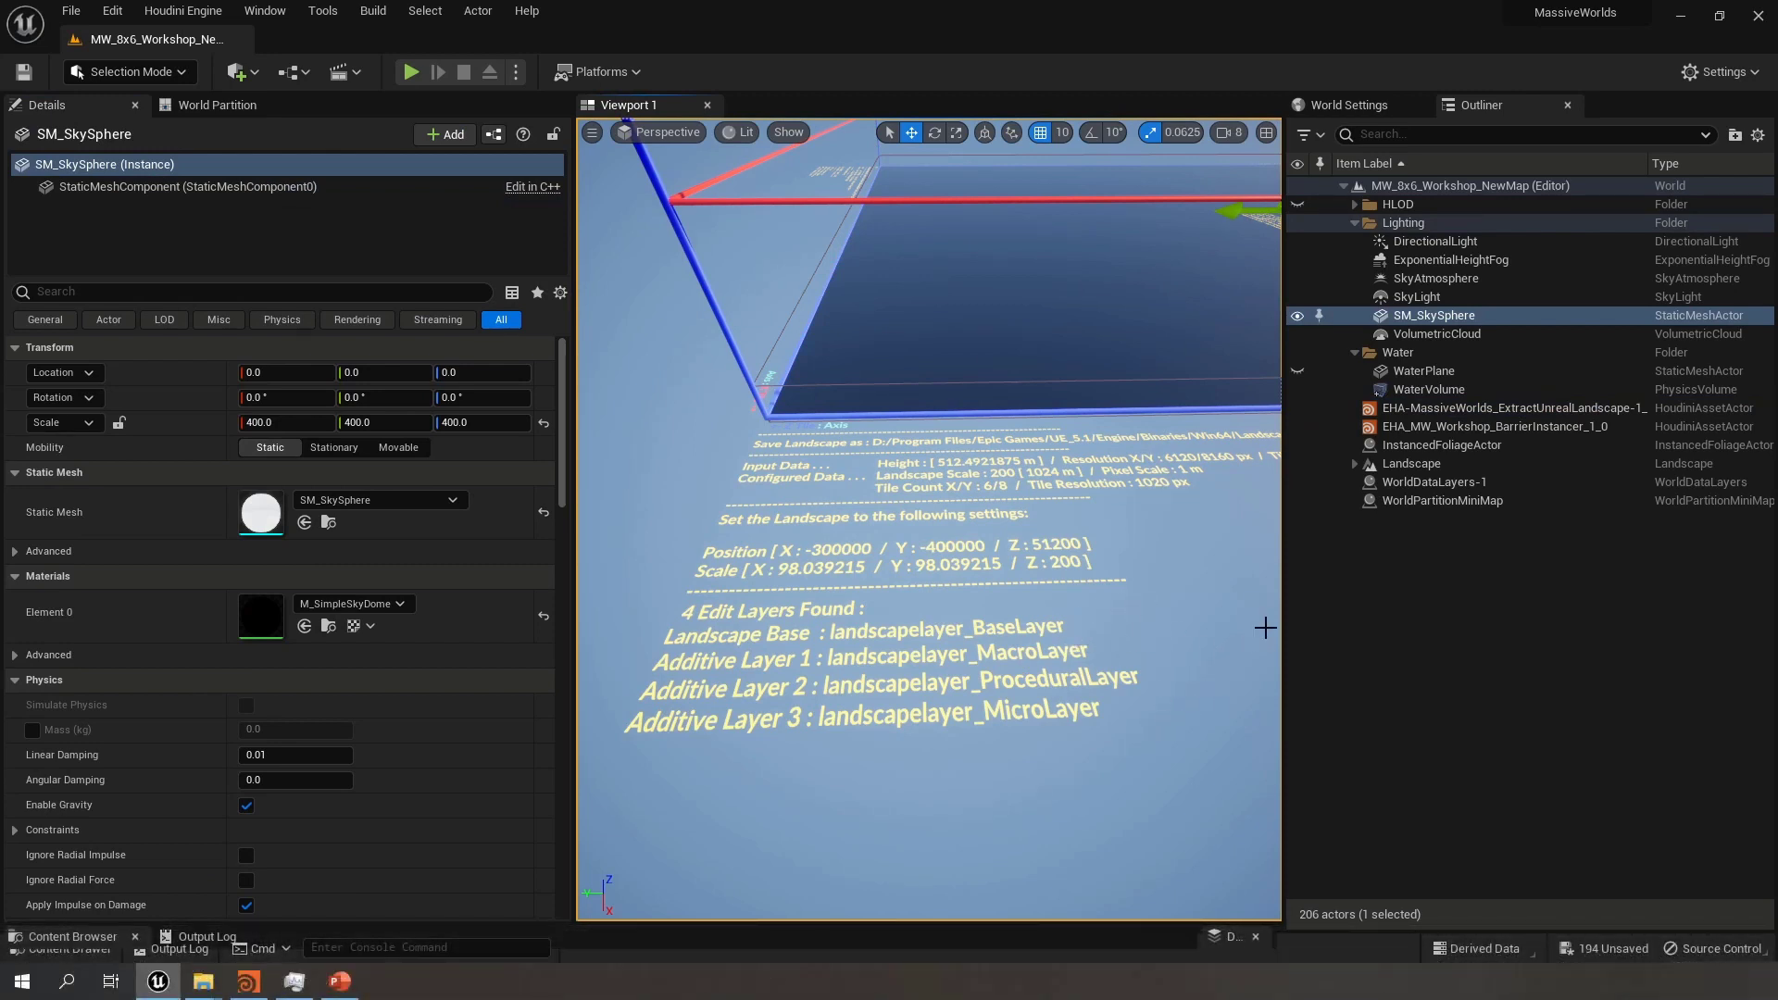
pyautogui.click(1515, 408)
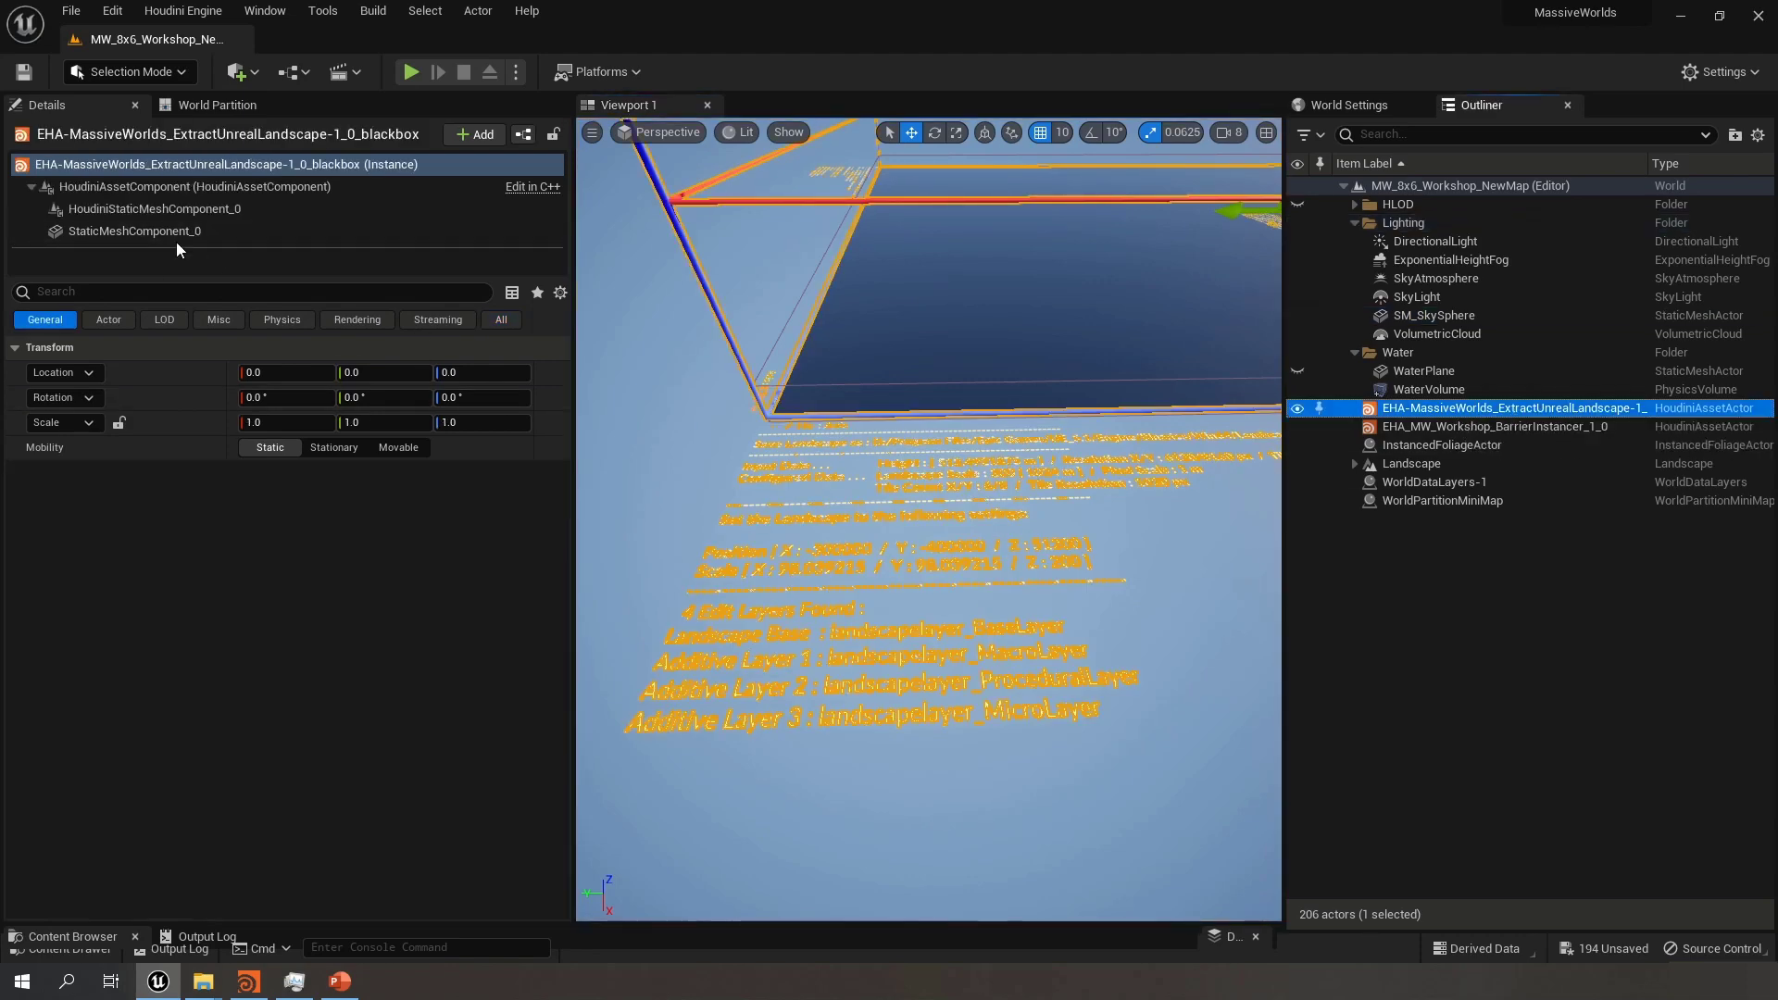
pyautogui.click(187, 188)
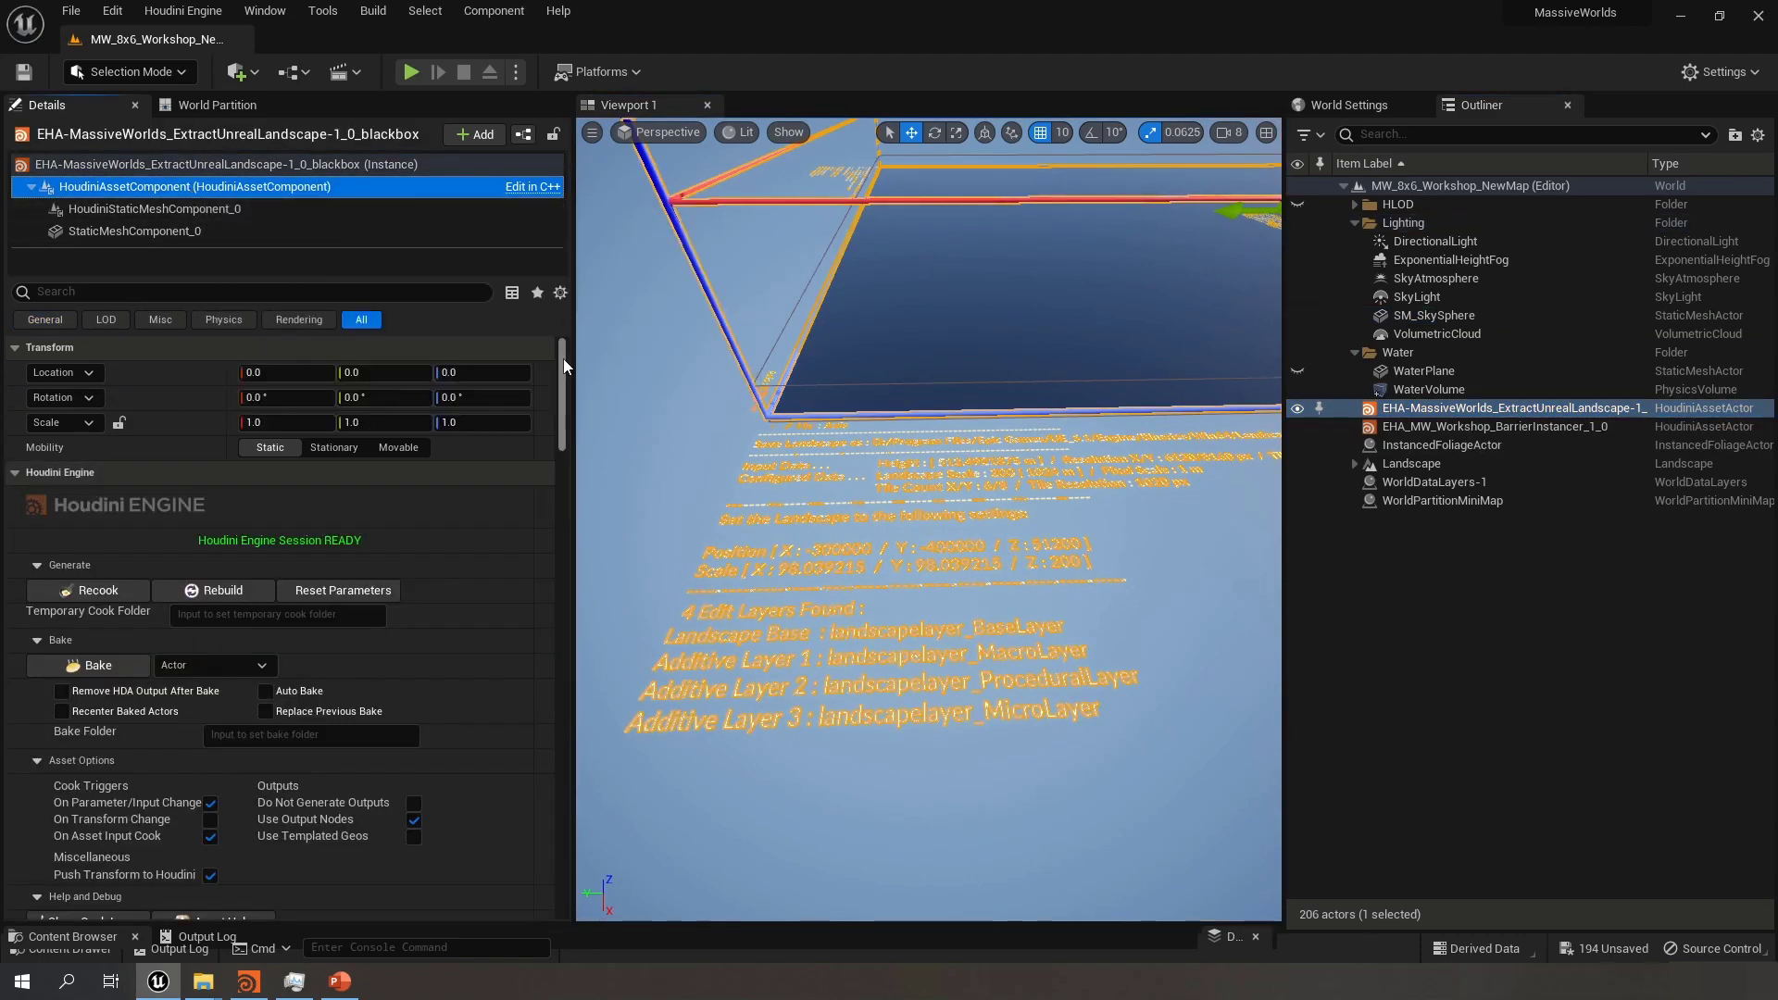
pyautogui.moveTo(564, 363); pyautogui.dragTo(564, 457)
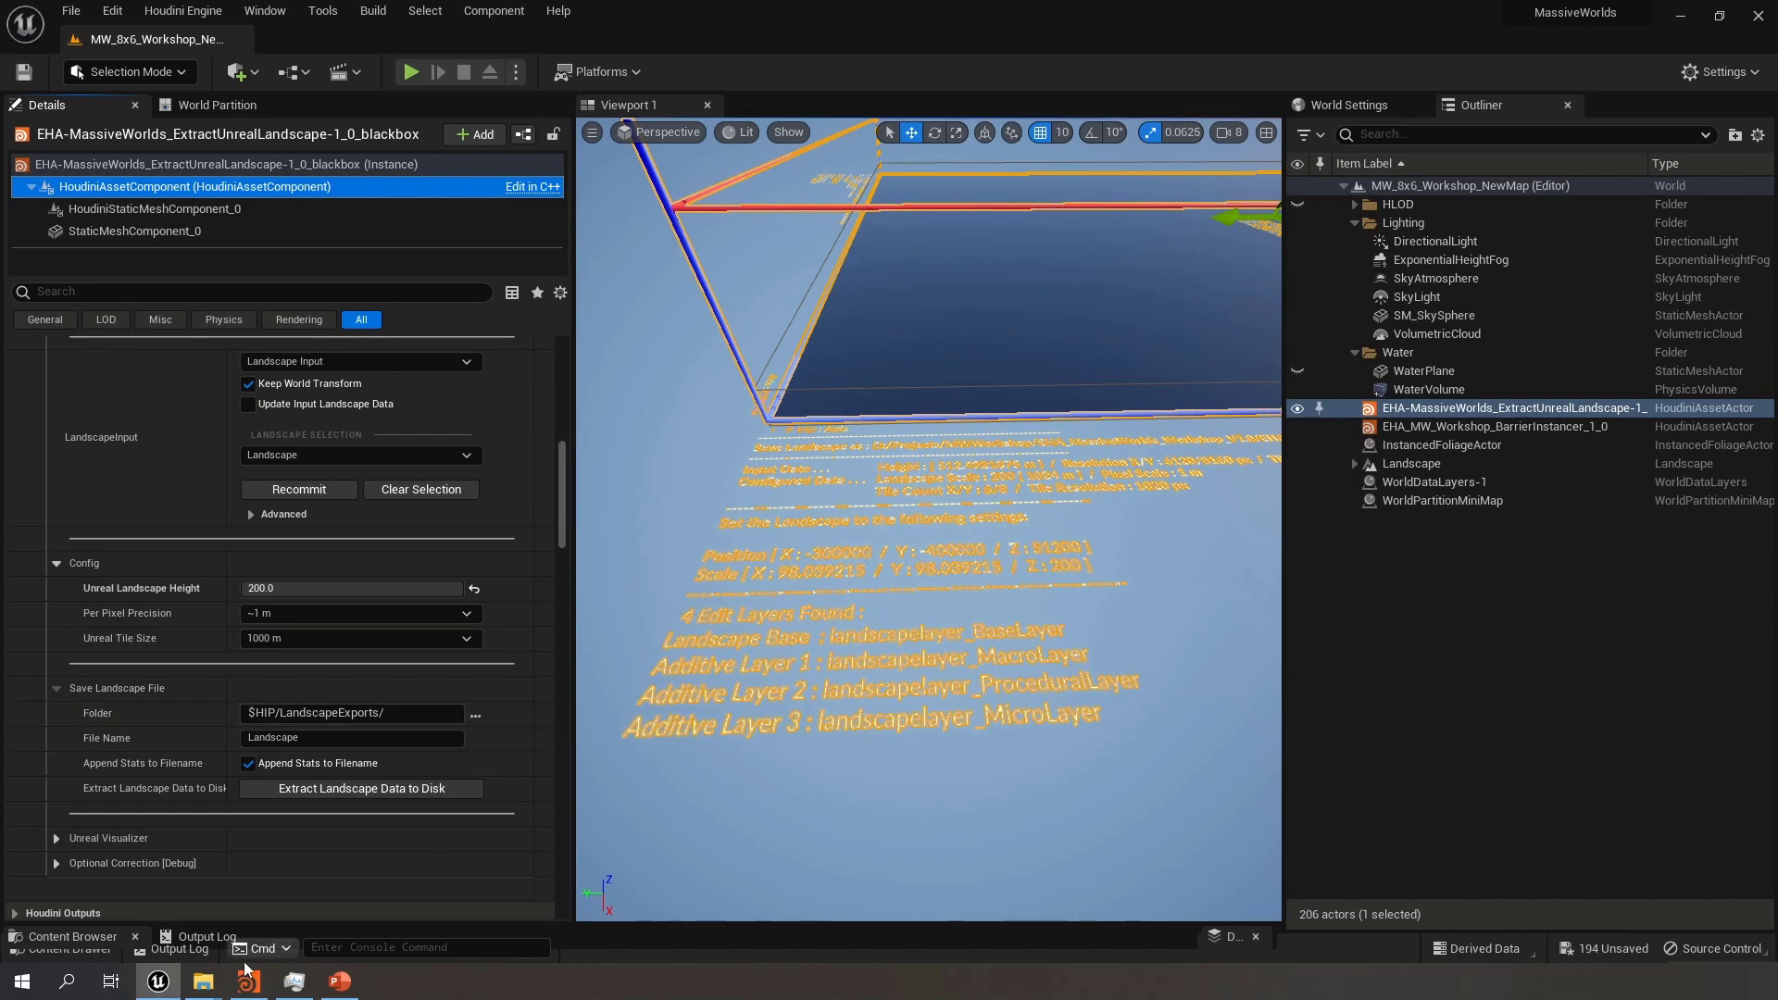
# Switch to File Explorer and copy the path of the LandscapeExports folder inside EHA_MassiveWorlds_Workshop_V1.0
pyautogui.moveTo(203, 981)
pyautogui.click(137, 931)
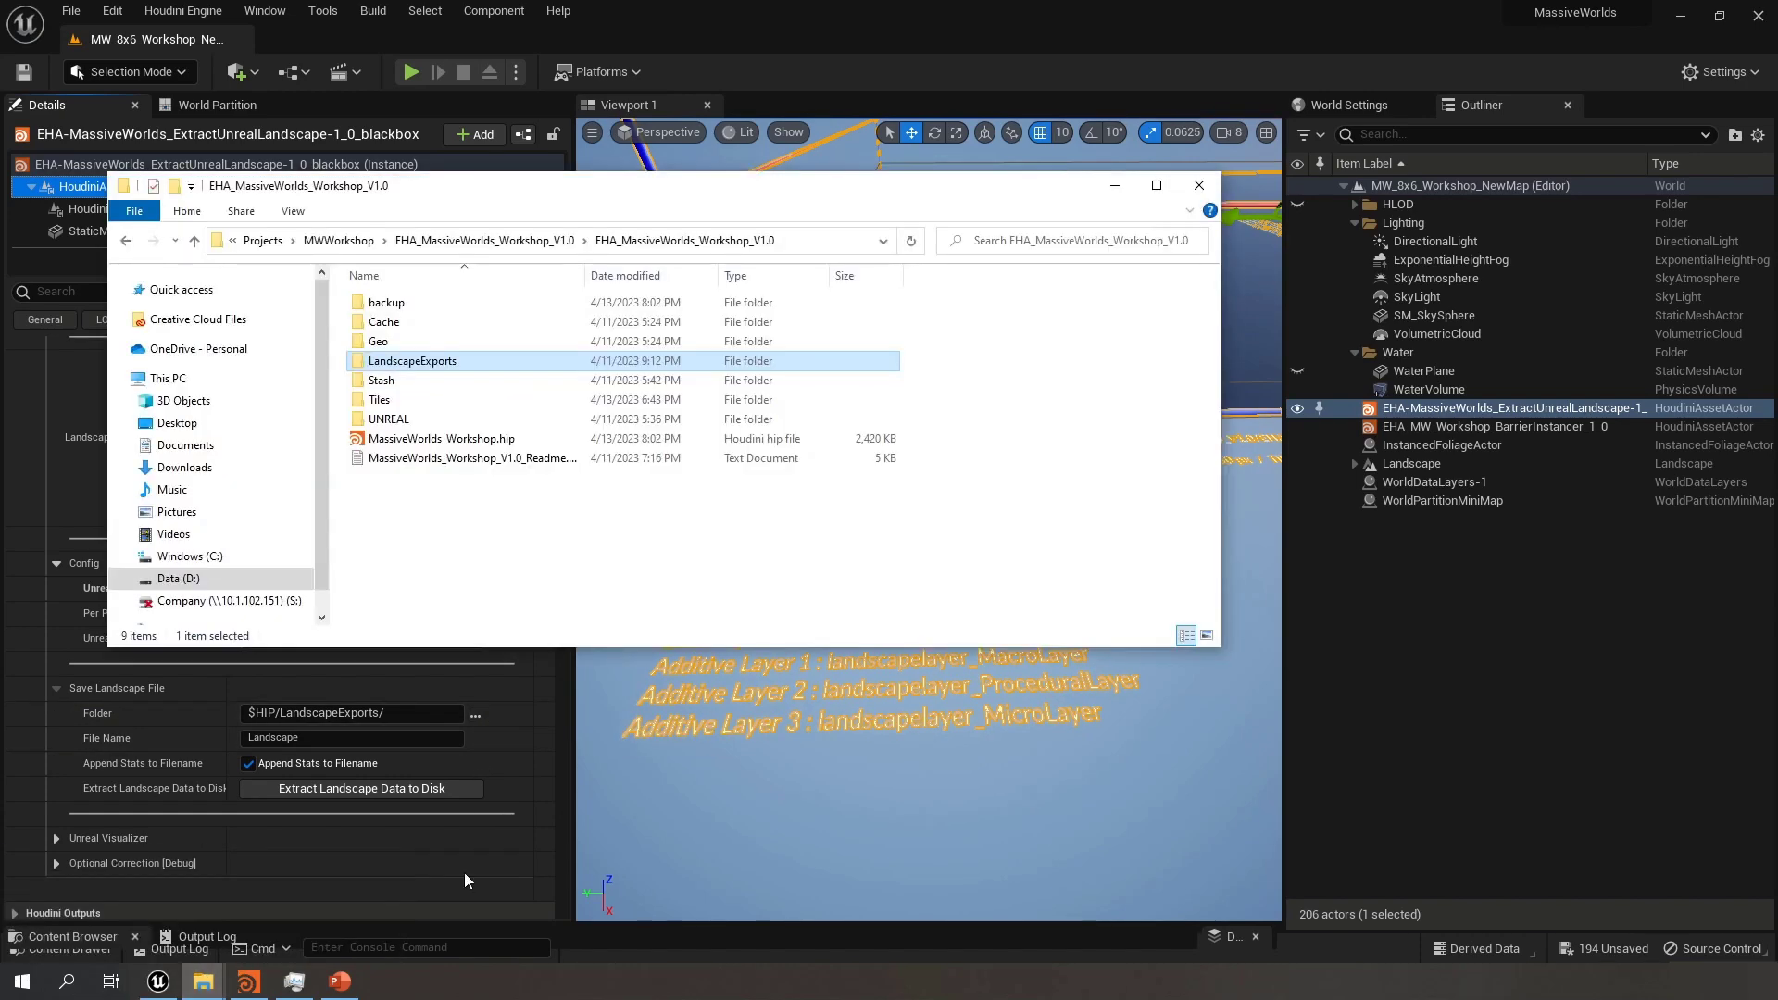
pyautogui.click(893, 546)
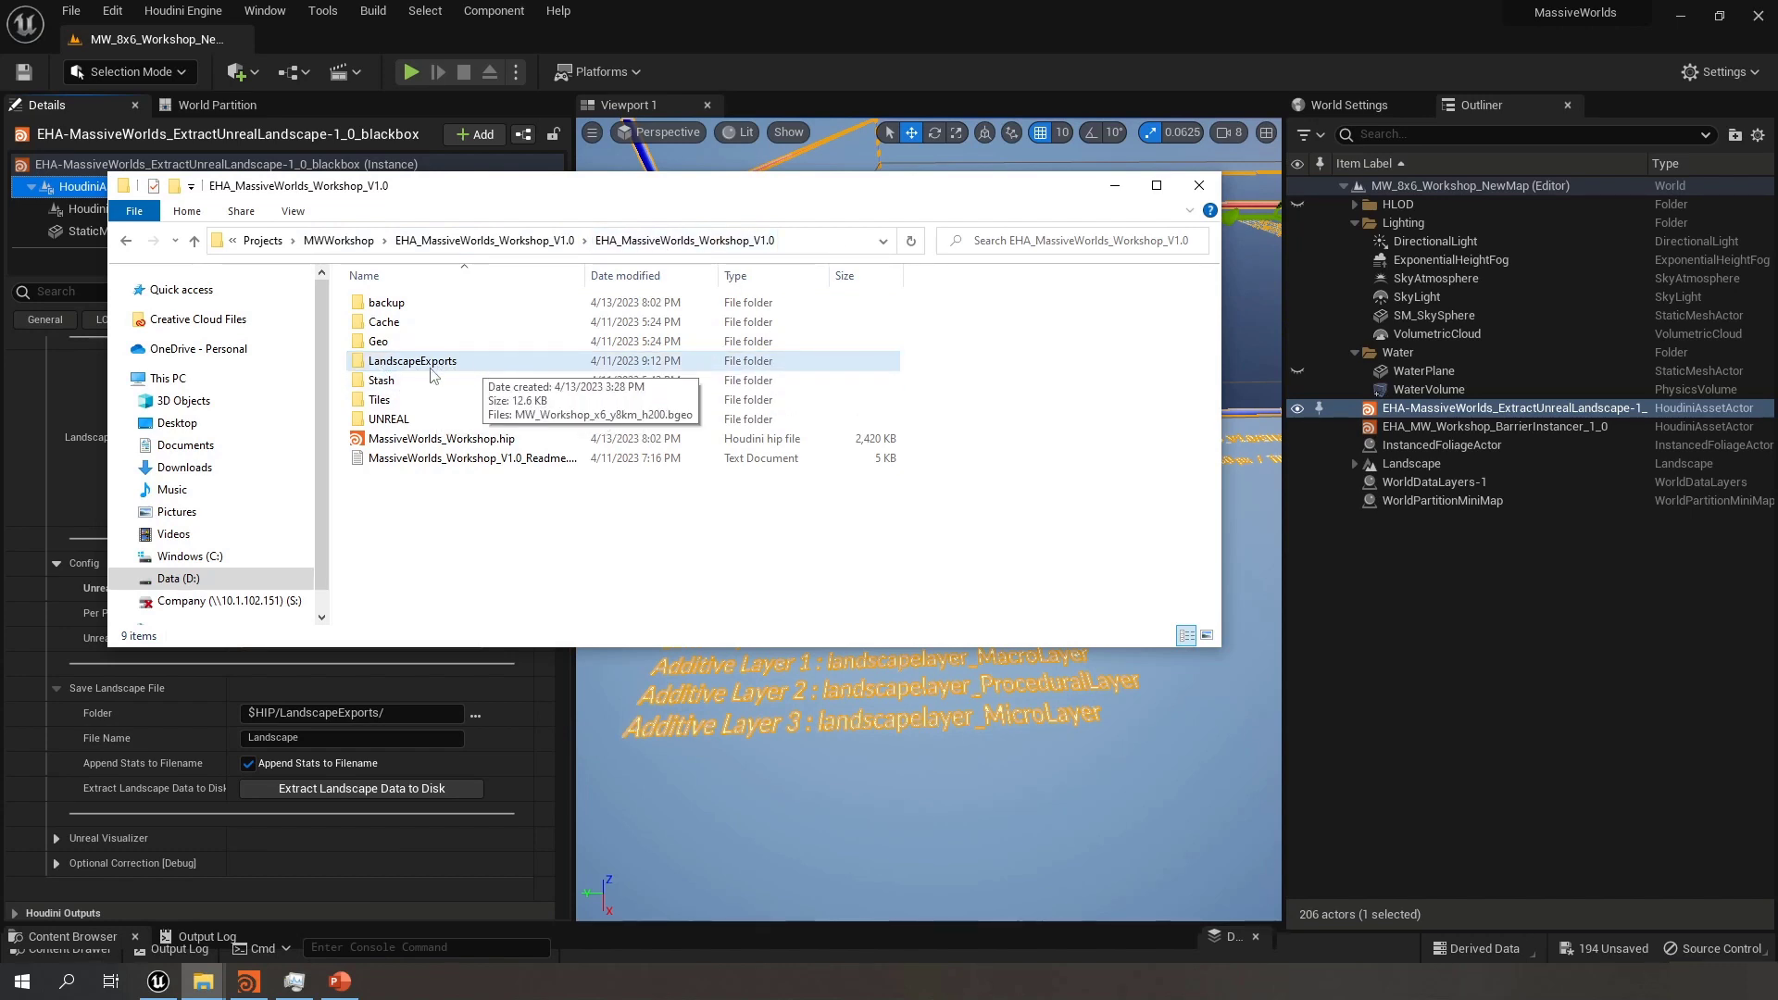
pyautogui.doubleClick(479, 371)
pyautogui.click(831, 243)
pyautogui.hotkey('ctrl', 'c')
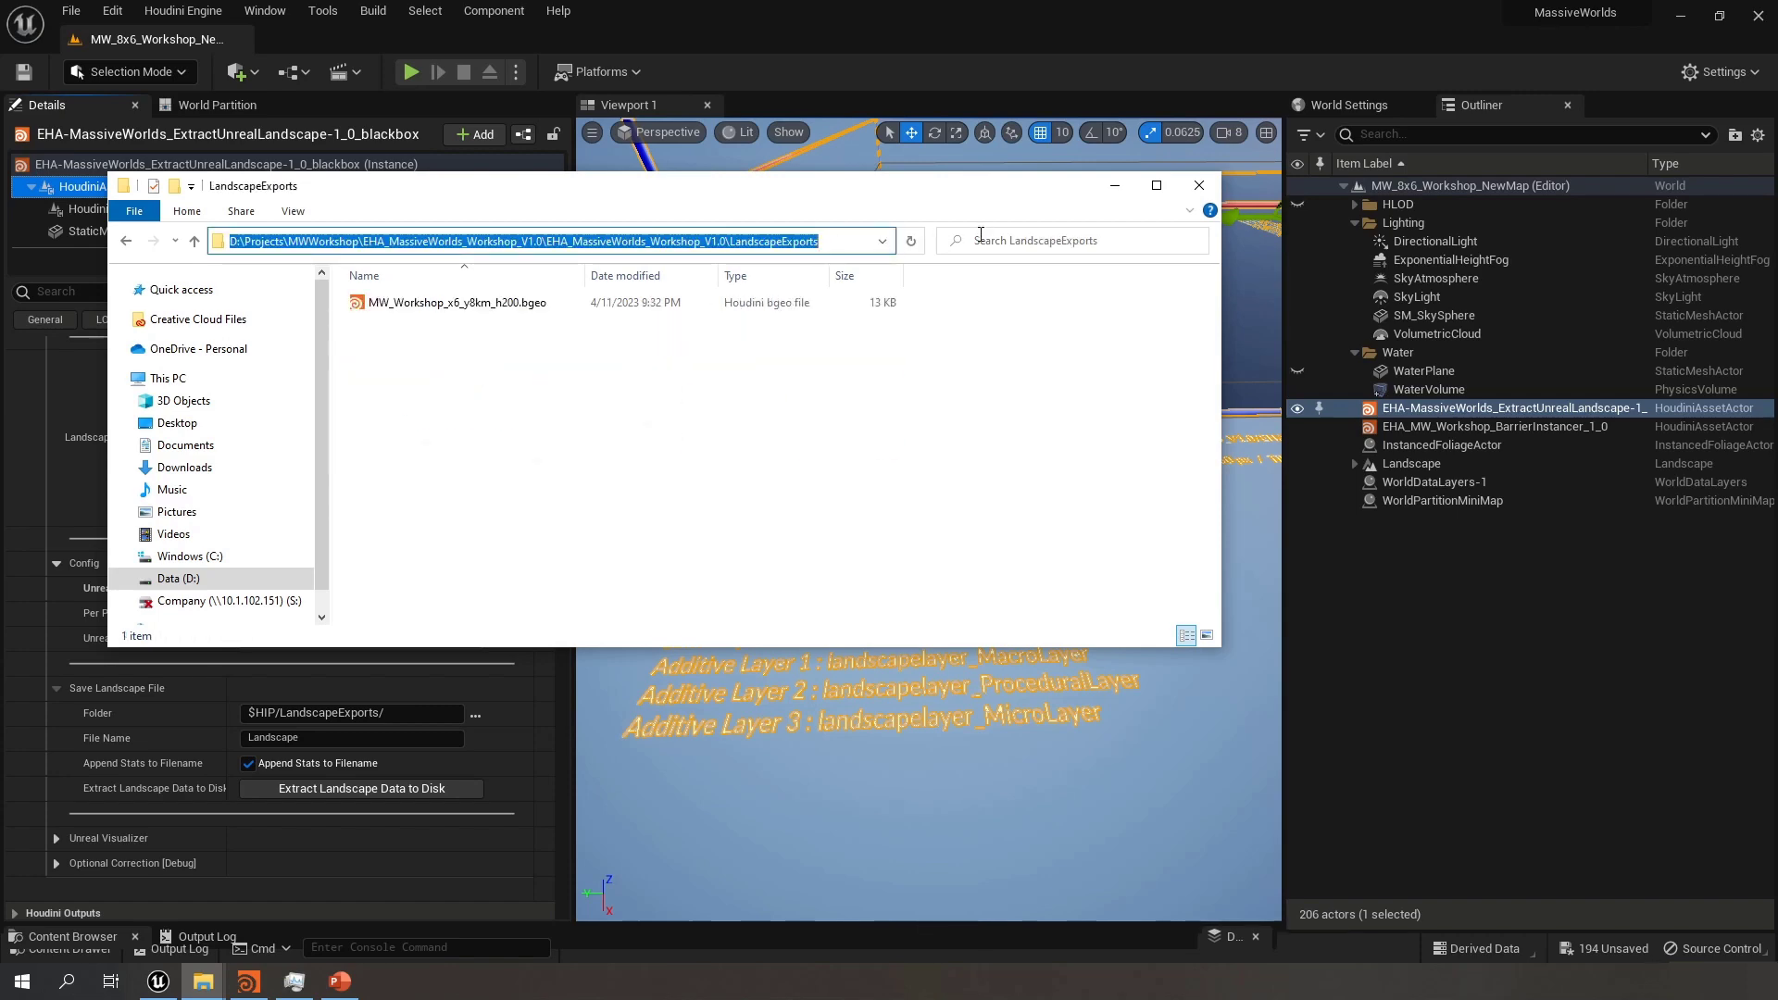
pyautogui.click(1115, 185)
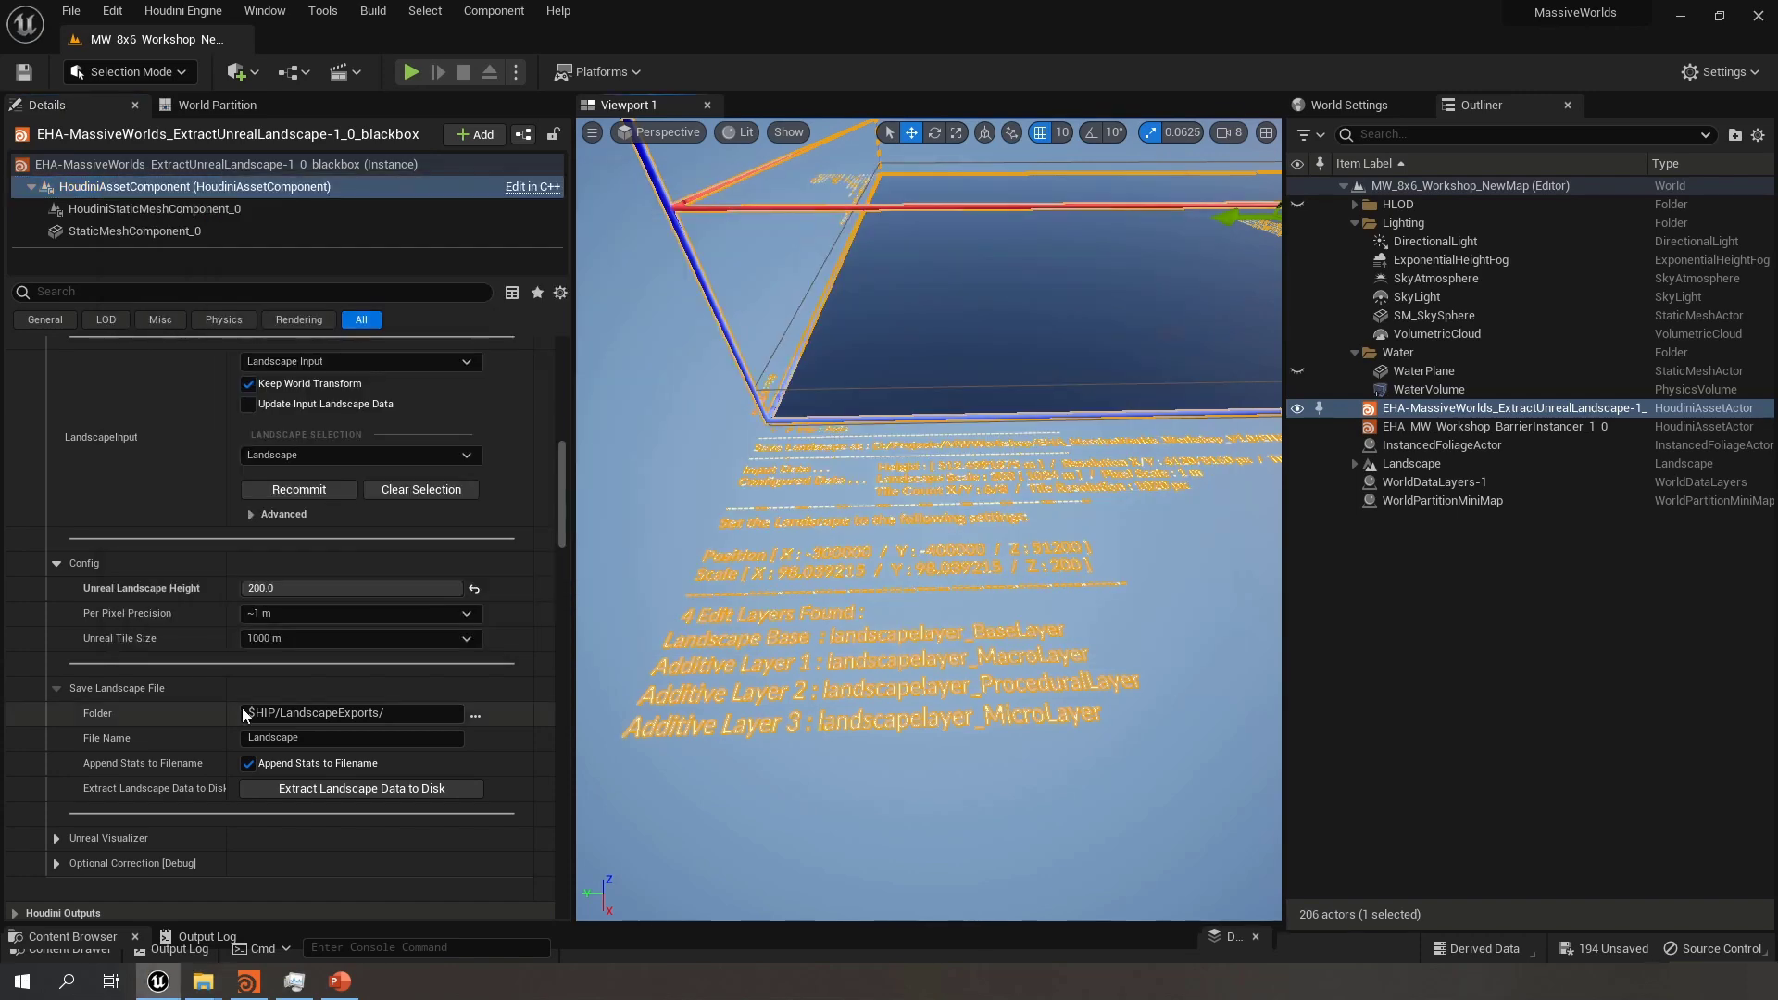
# Set the tool's save folder to D:/Projects/MWWorkshop/EHA_MassiveWorlds_Workshop_V1.0/EHA_MassiveWorlds_Workshop_V1.0/LandscapeExports
pyautogui.click(475, 714)
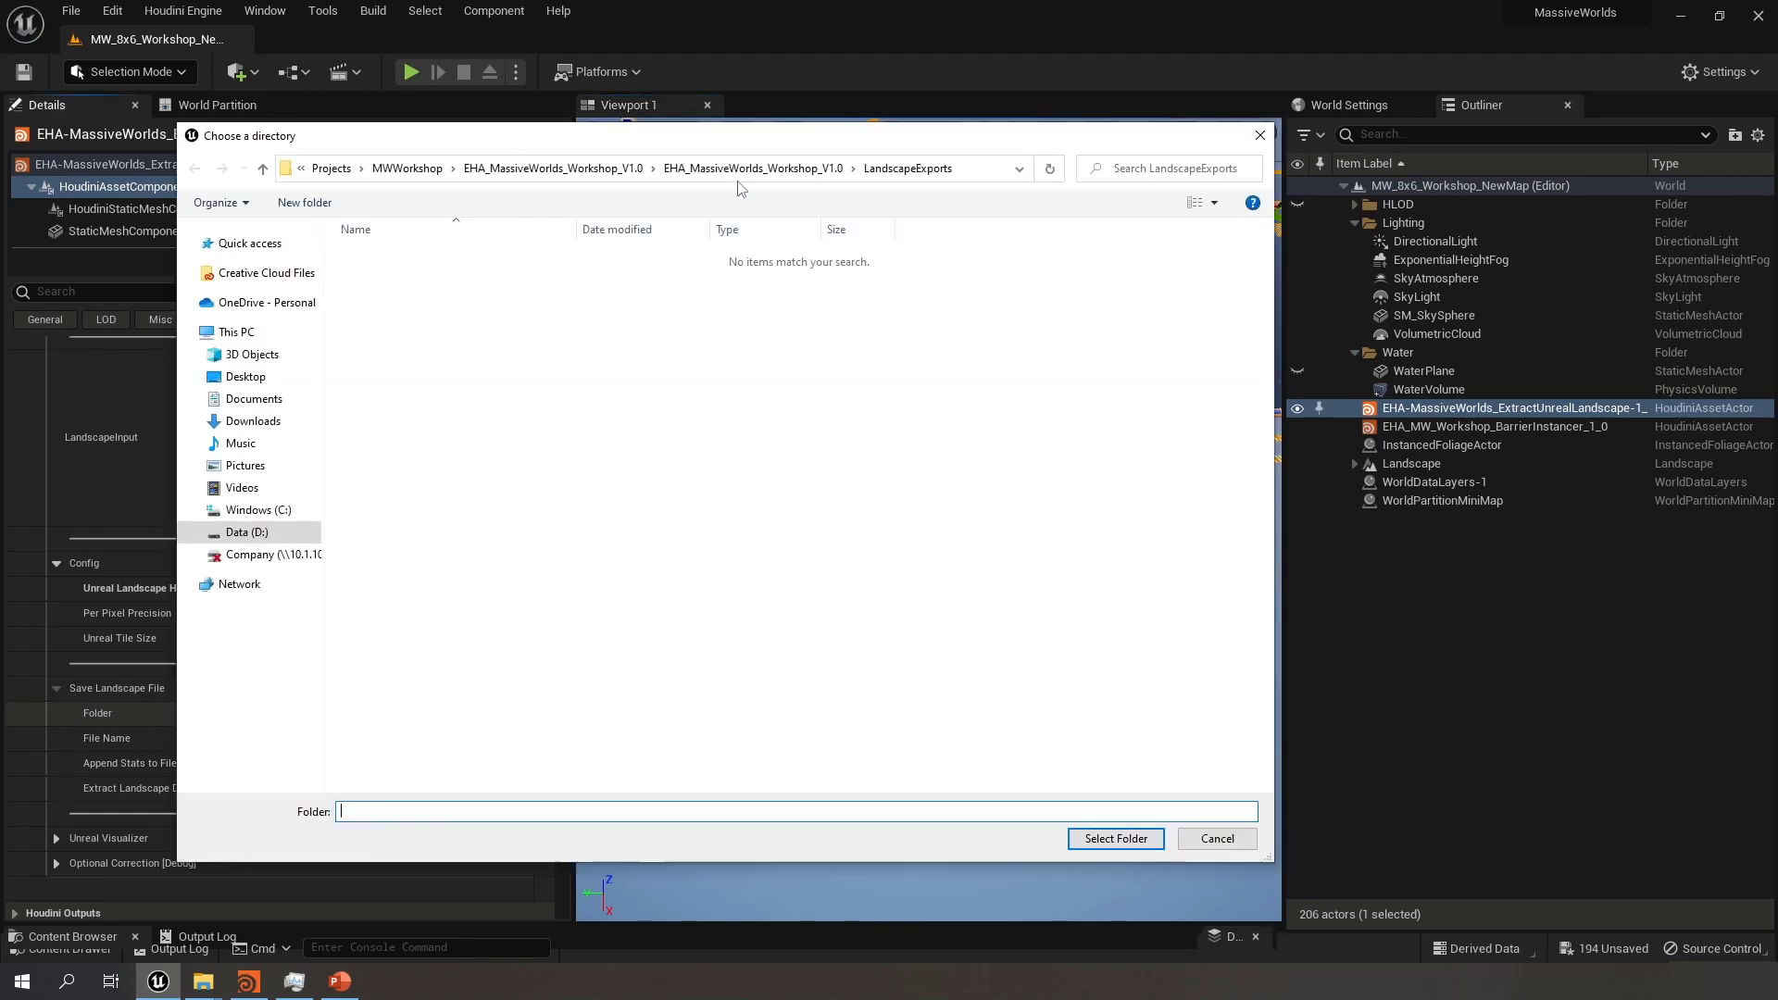
pyautogui.click(987, 163)
pyautogui.hotkey('ctrl', 'v')
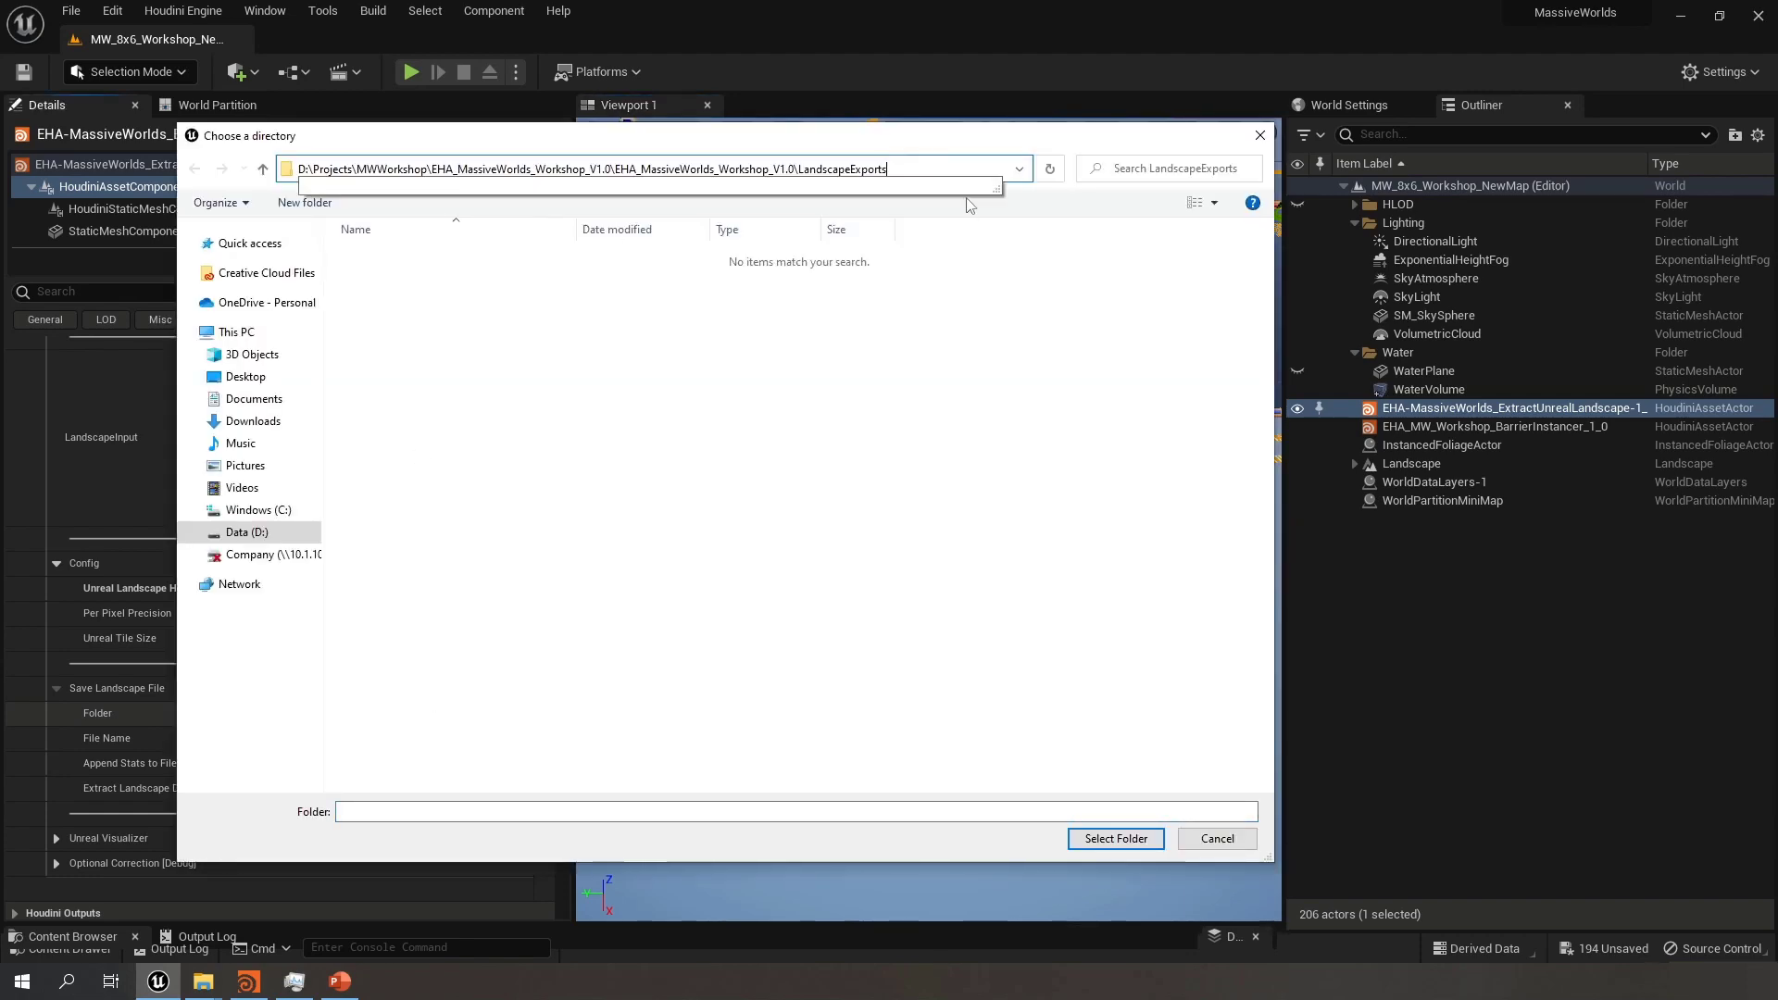
pyautogui.press('Return')
pyautogui.click(1111, 839)
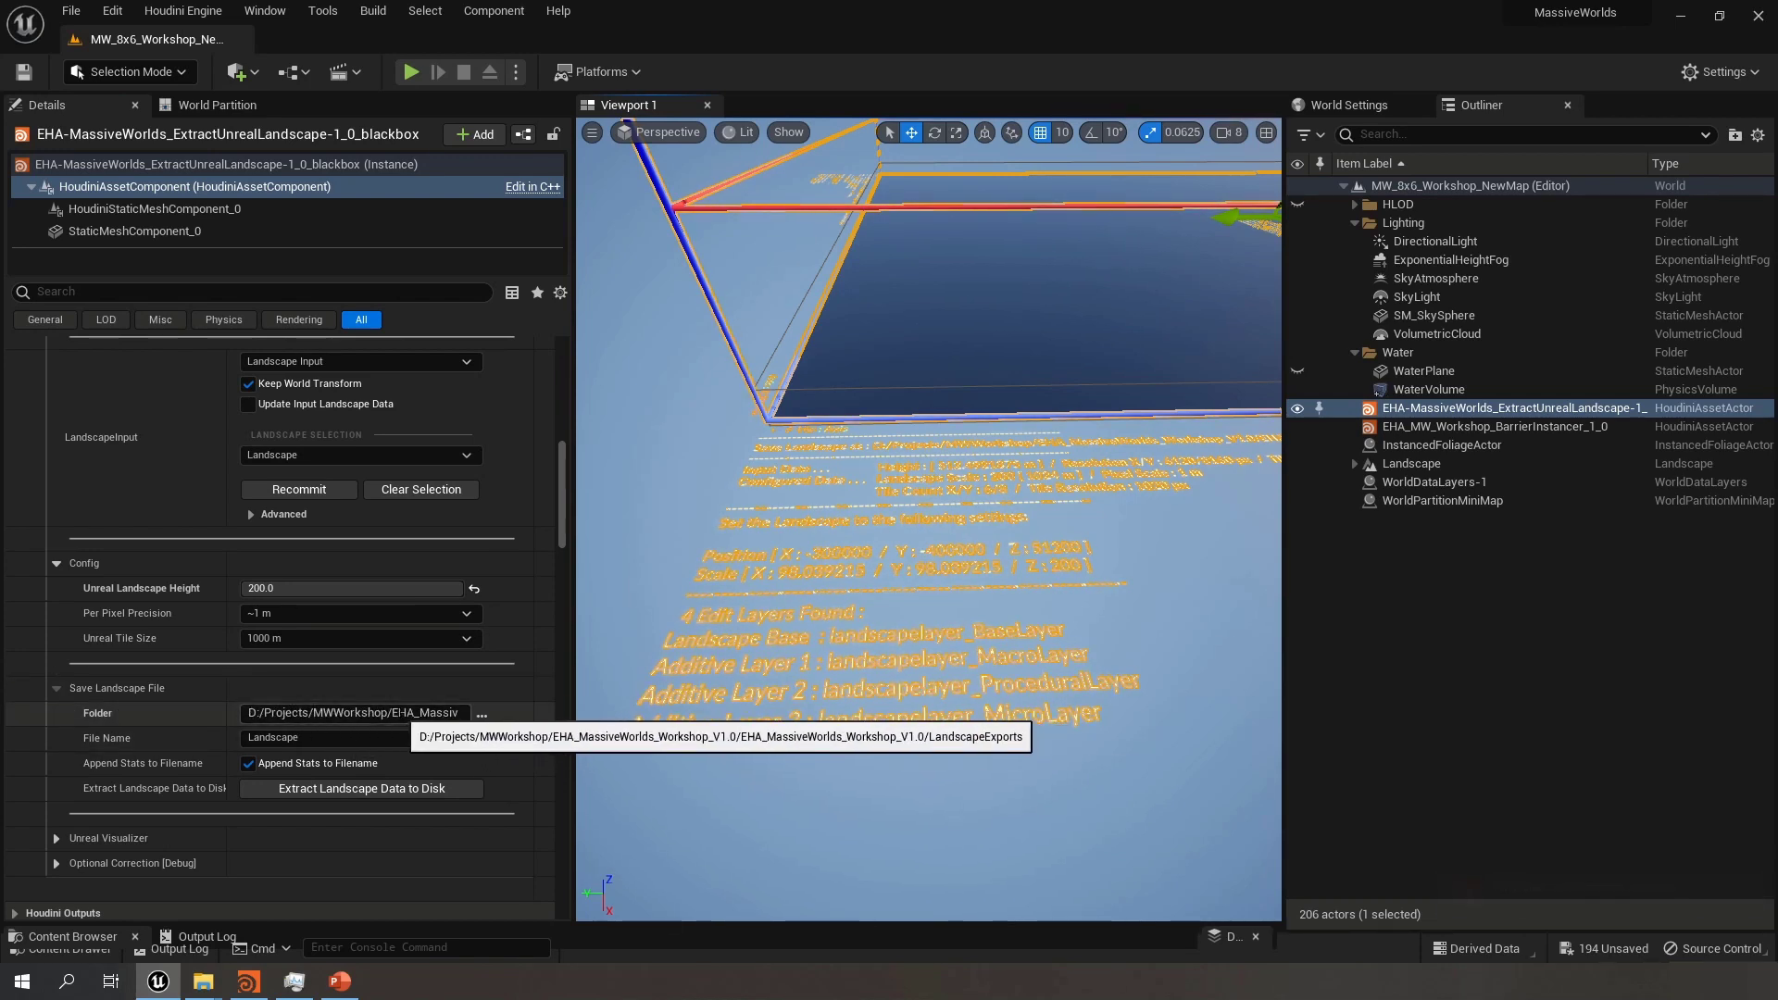
pyautogui.click(403, 717)
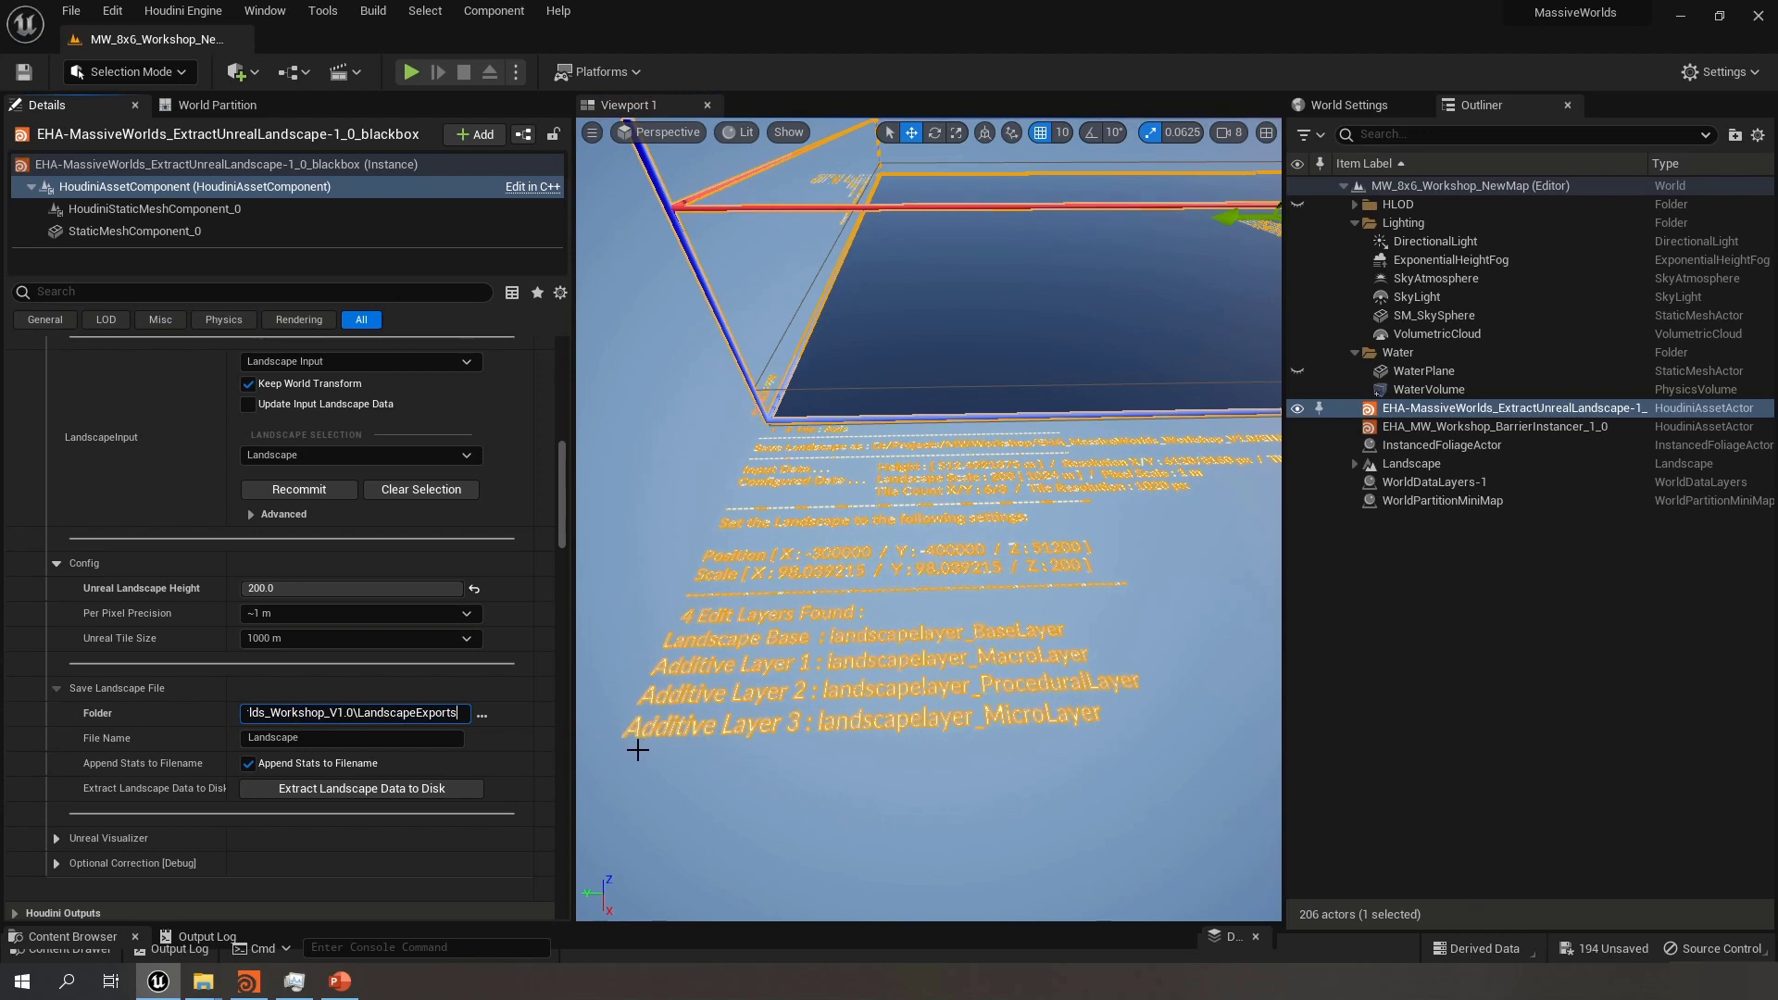
pyautogui.press('Return')
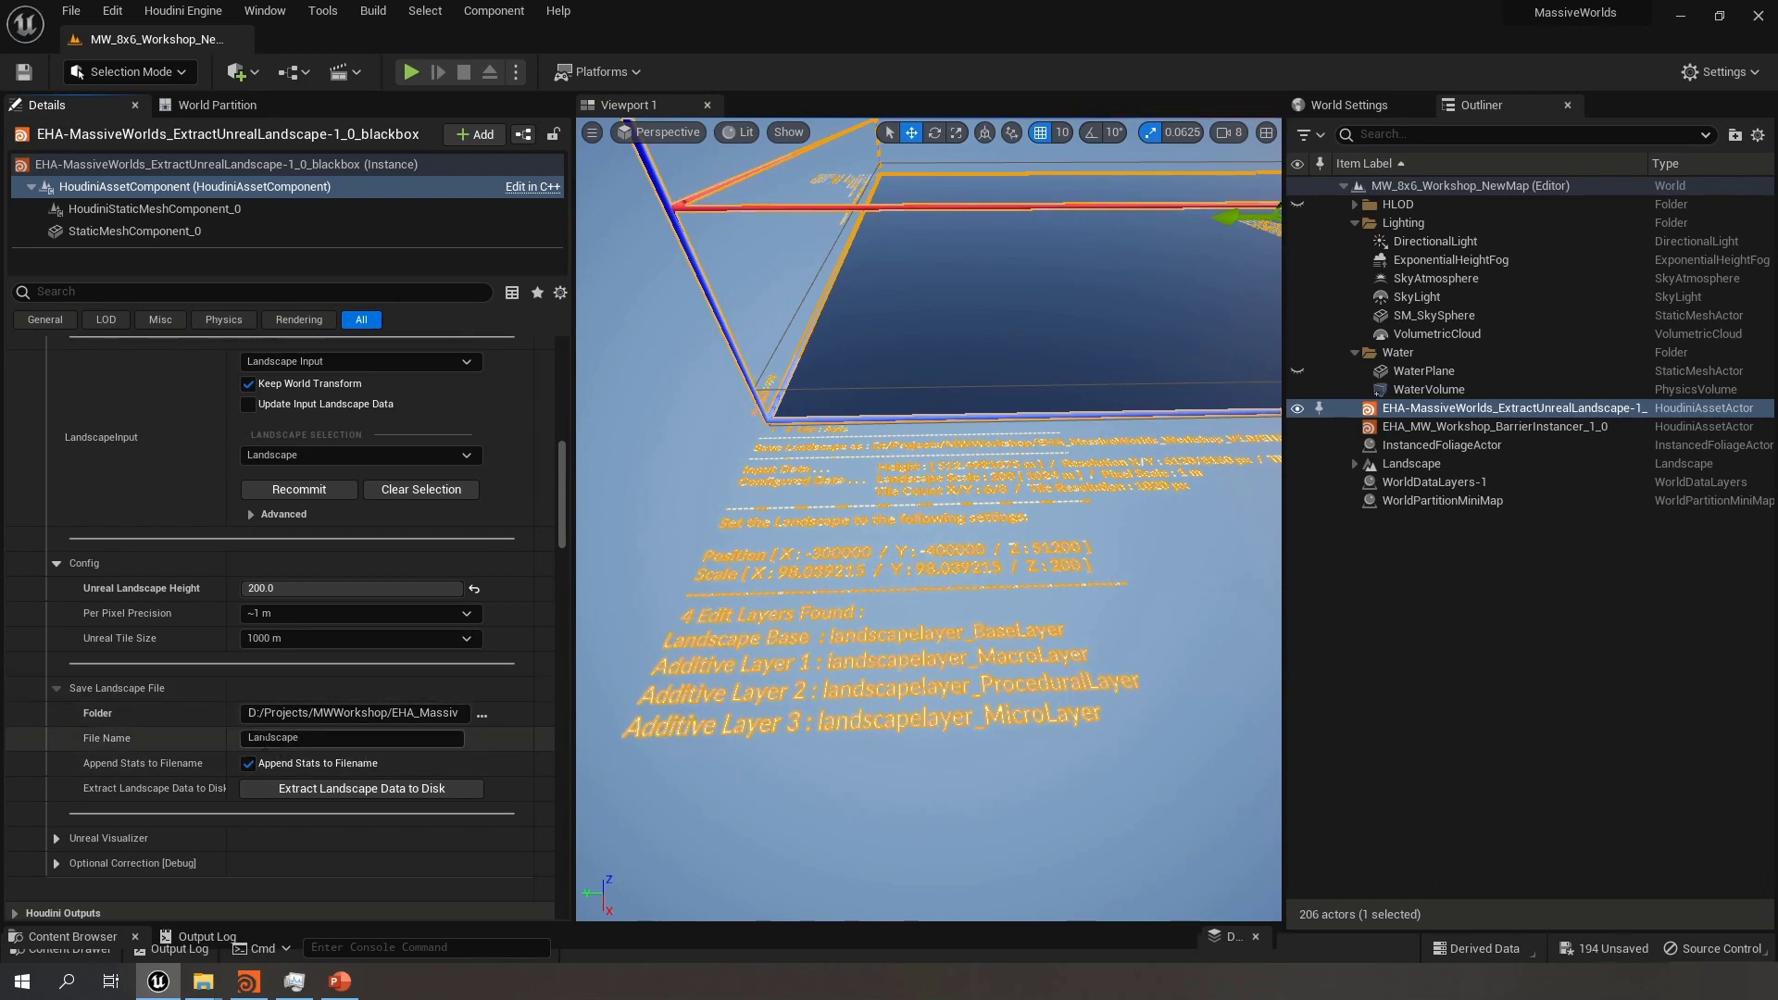
# Check the naming of the existing file in LandscapeExports and set the tool's export file name to MW_Workshop_NewMap
pyautogui.moveTo(203, 981)
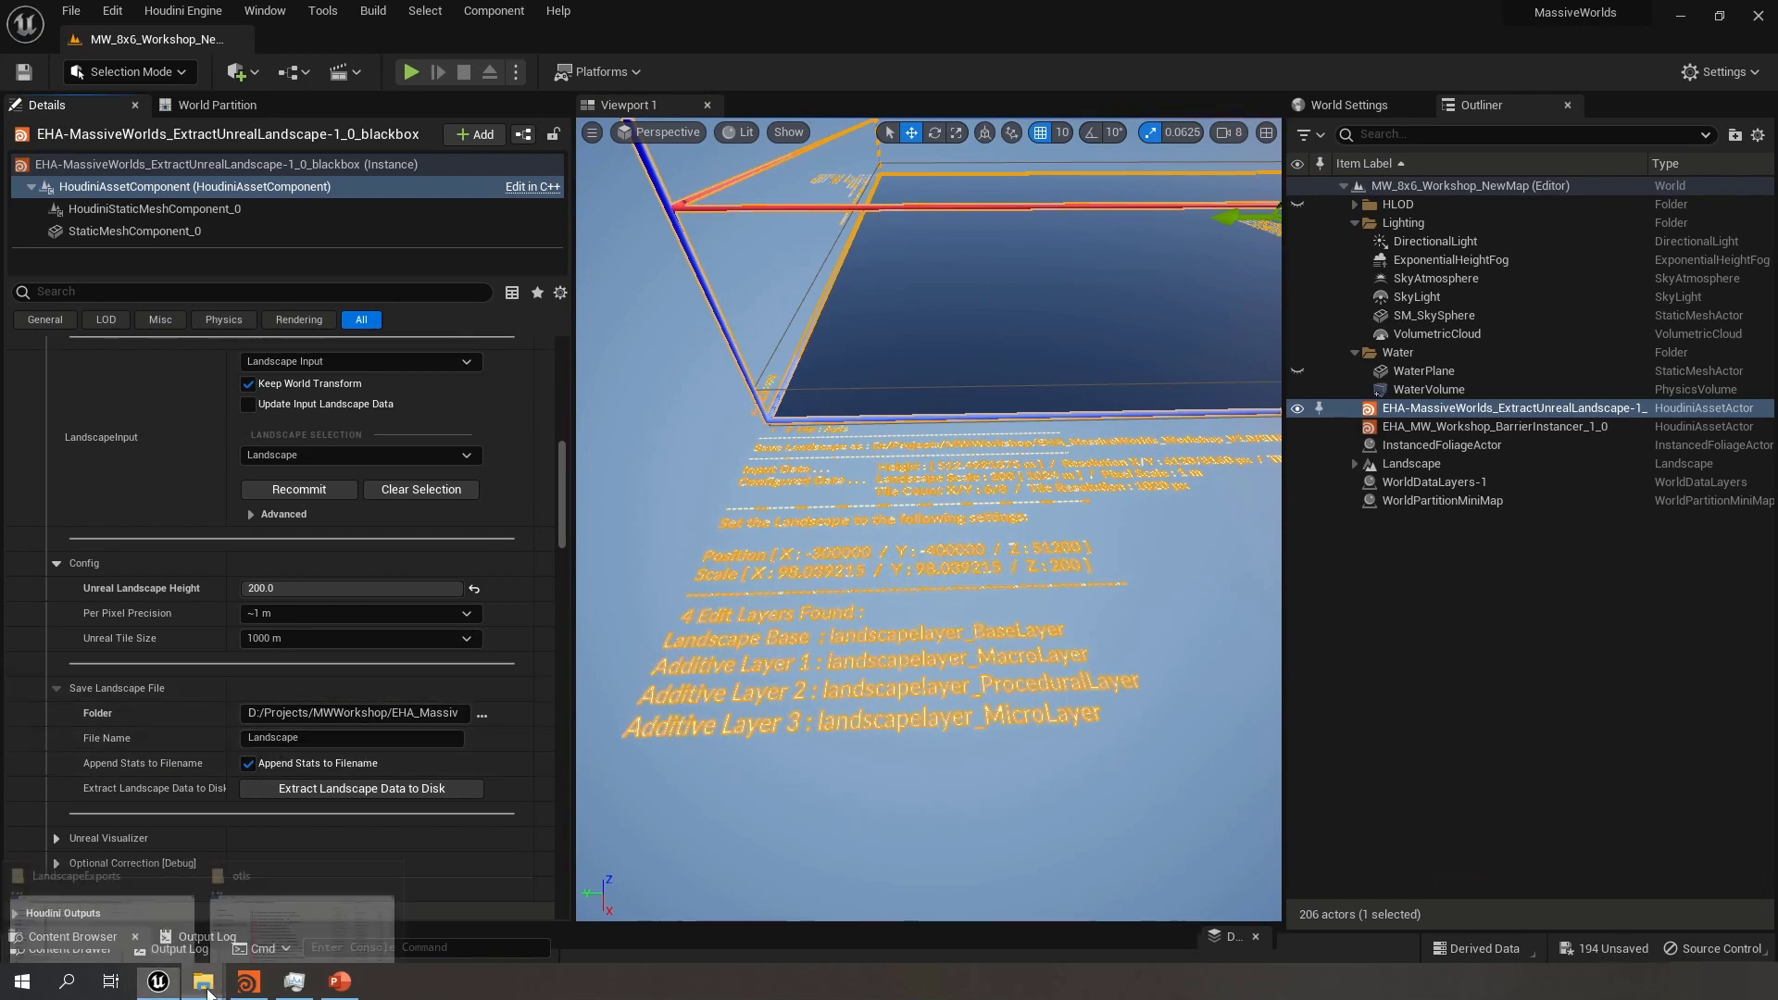
pyautogui.click(151, 912)
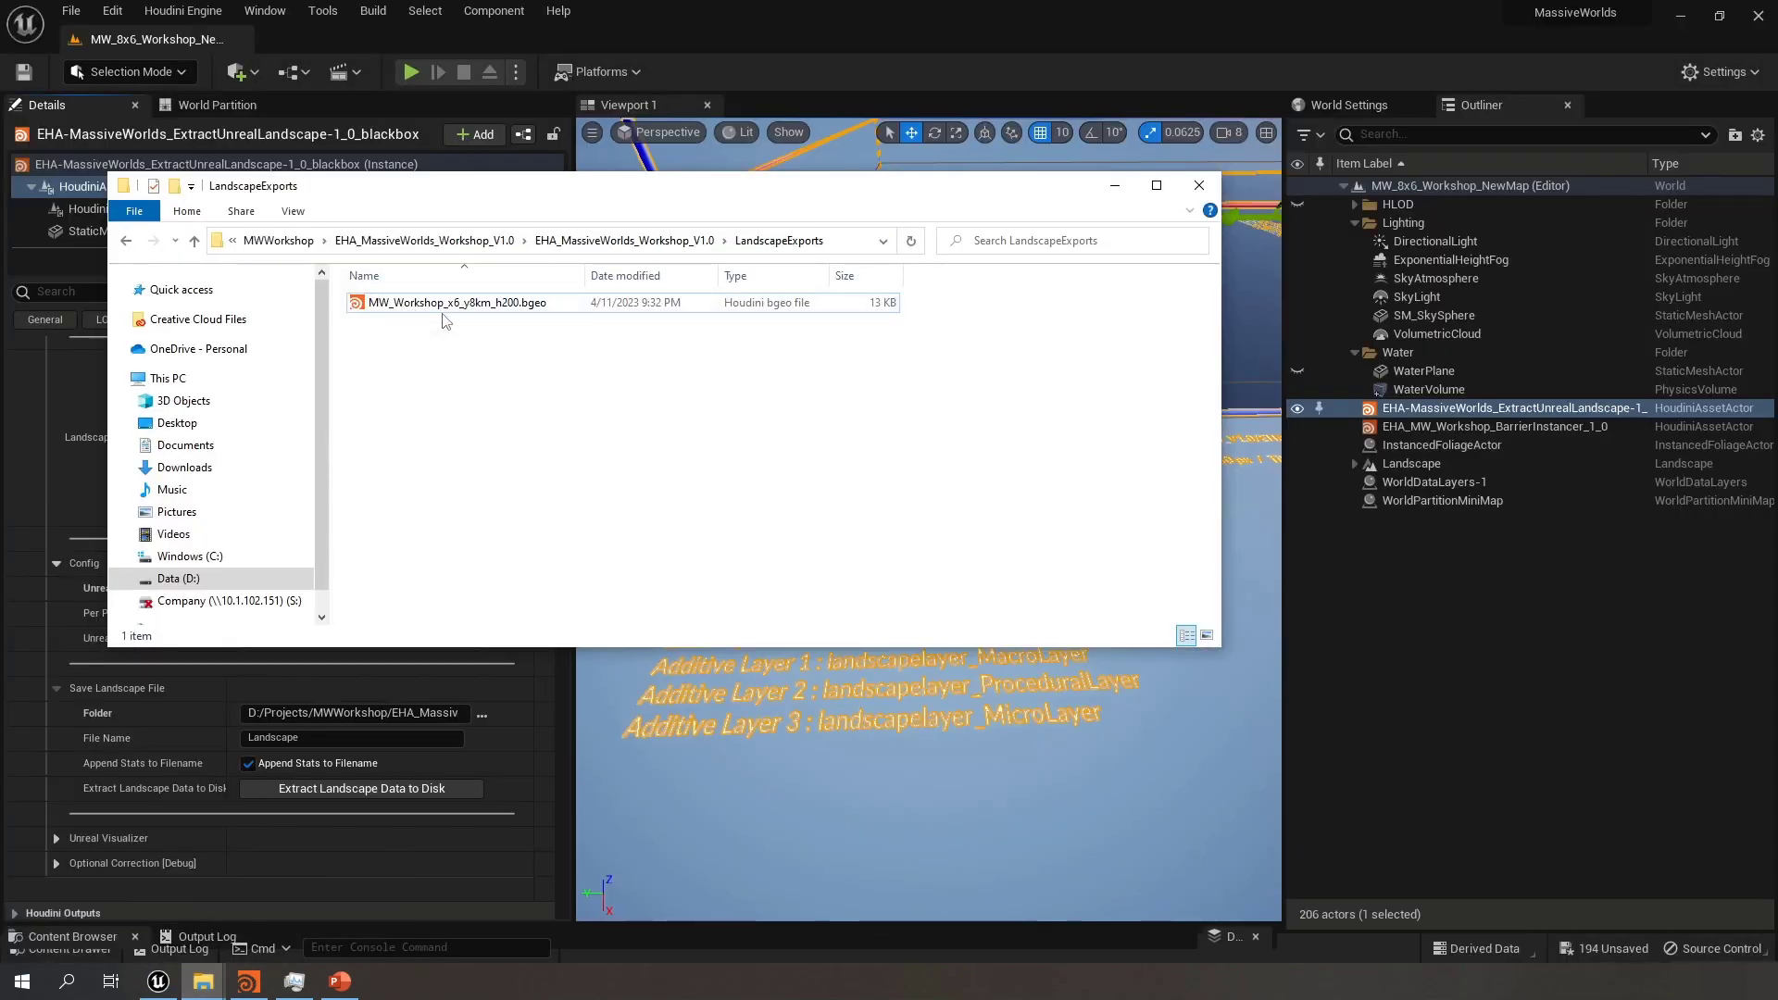
pyautogui.click(1115, 185)
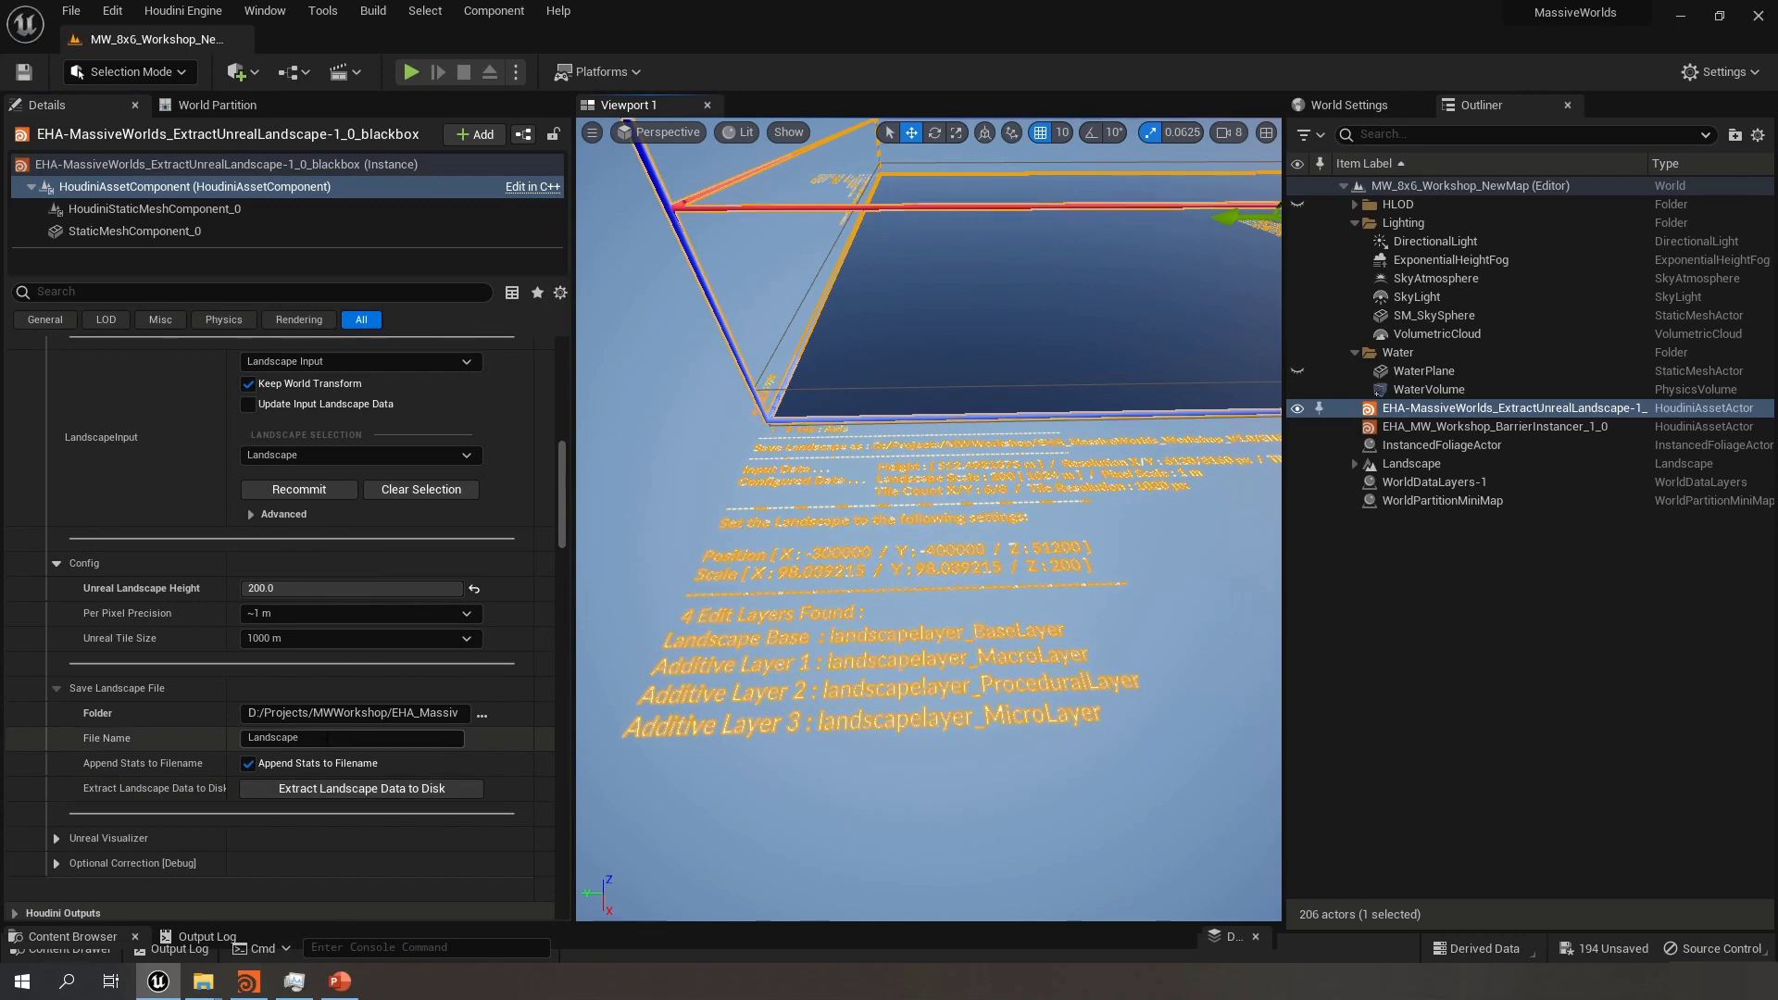
pyautogui.click(305, 739)
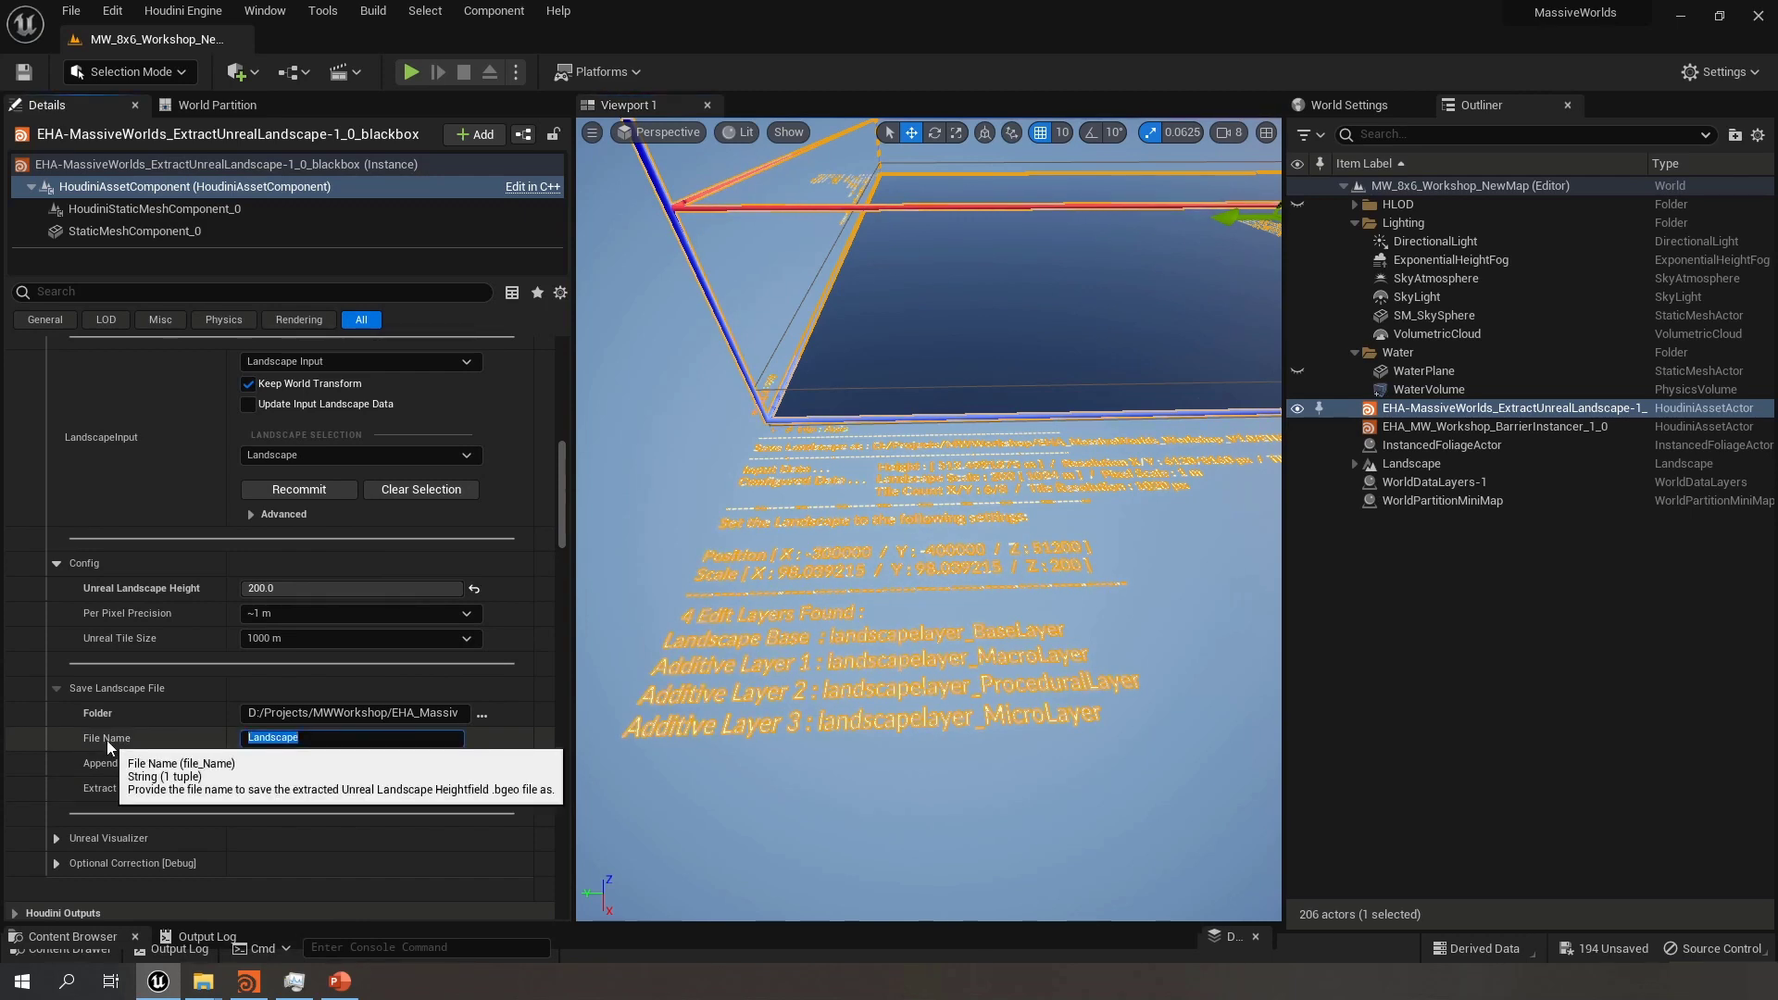
pyautogui.write('MW_Workshop_NewMap')
pyautogui.press('Return')
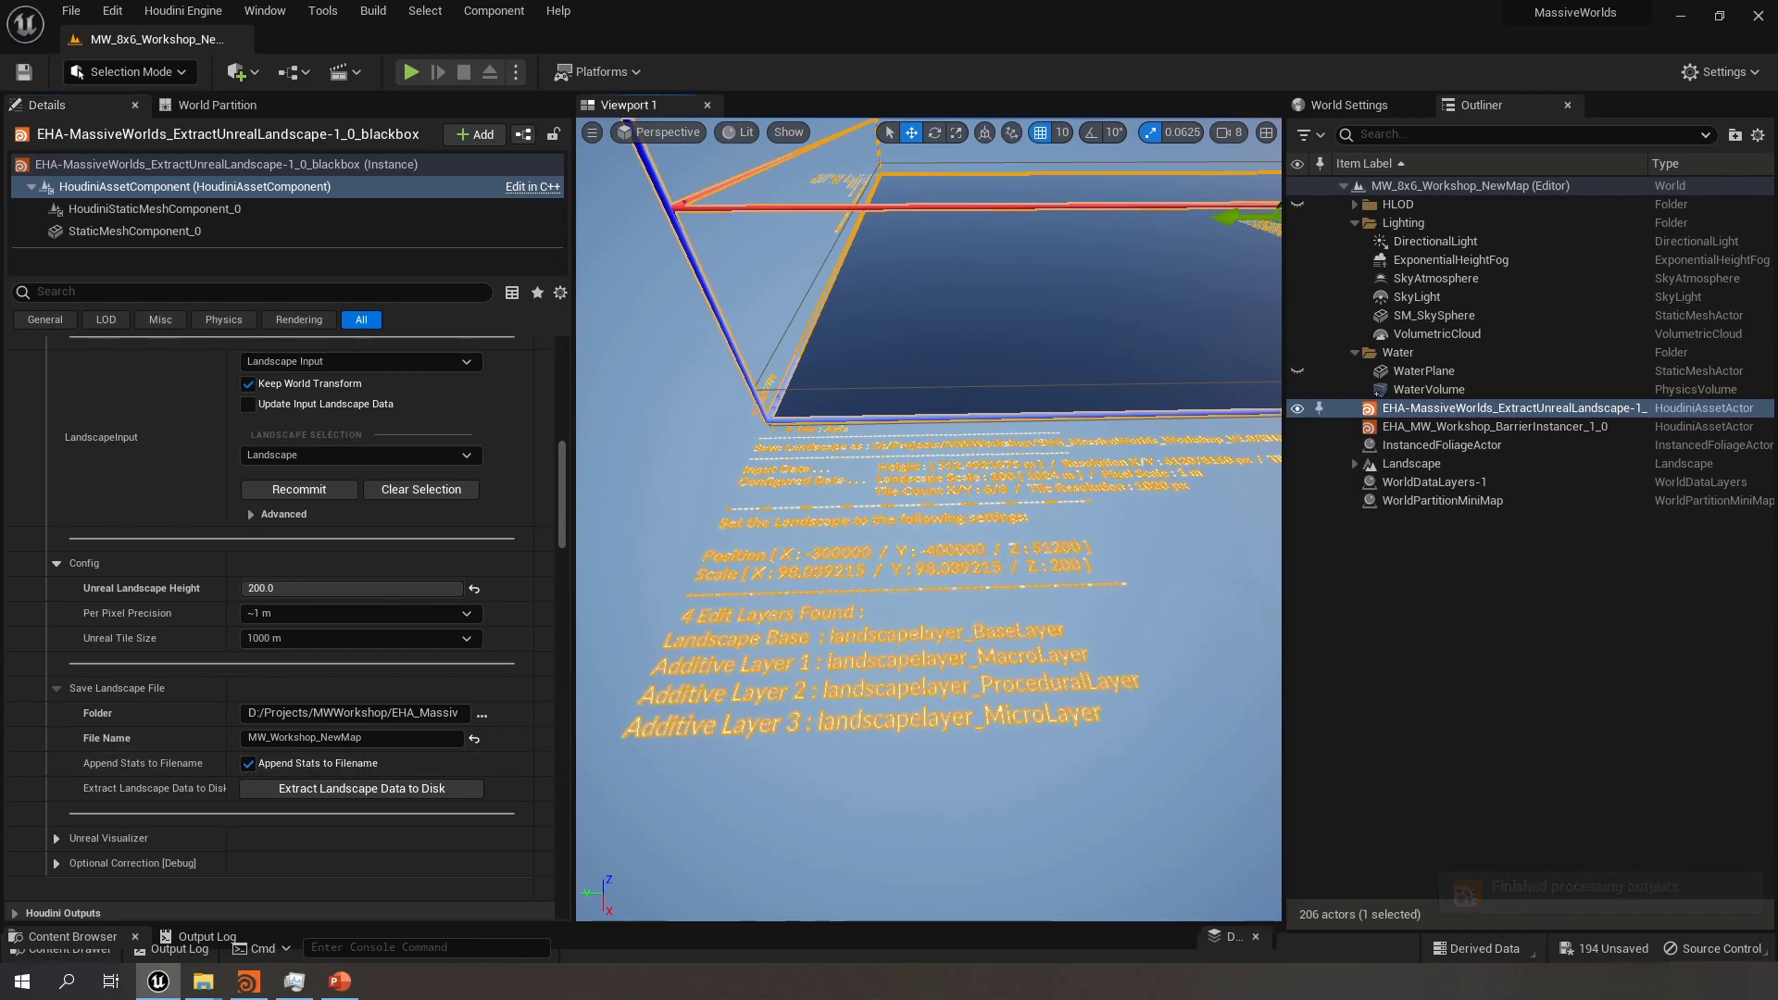
# Read the full export file path at the end of the save line in the landscape's viewport report
pyautogui.click(889, 806)
pyautogui.moveTo(889, 806); pyautogui.dragTo(947, 582, button='right')
pyautogui.press('d')
pyautogui.press('w')
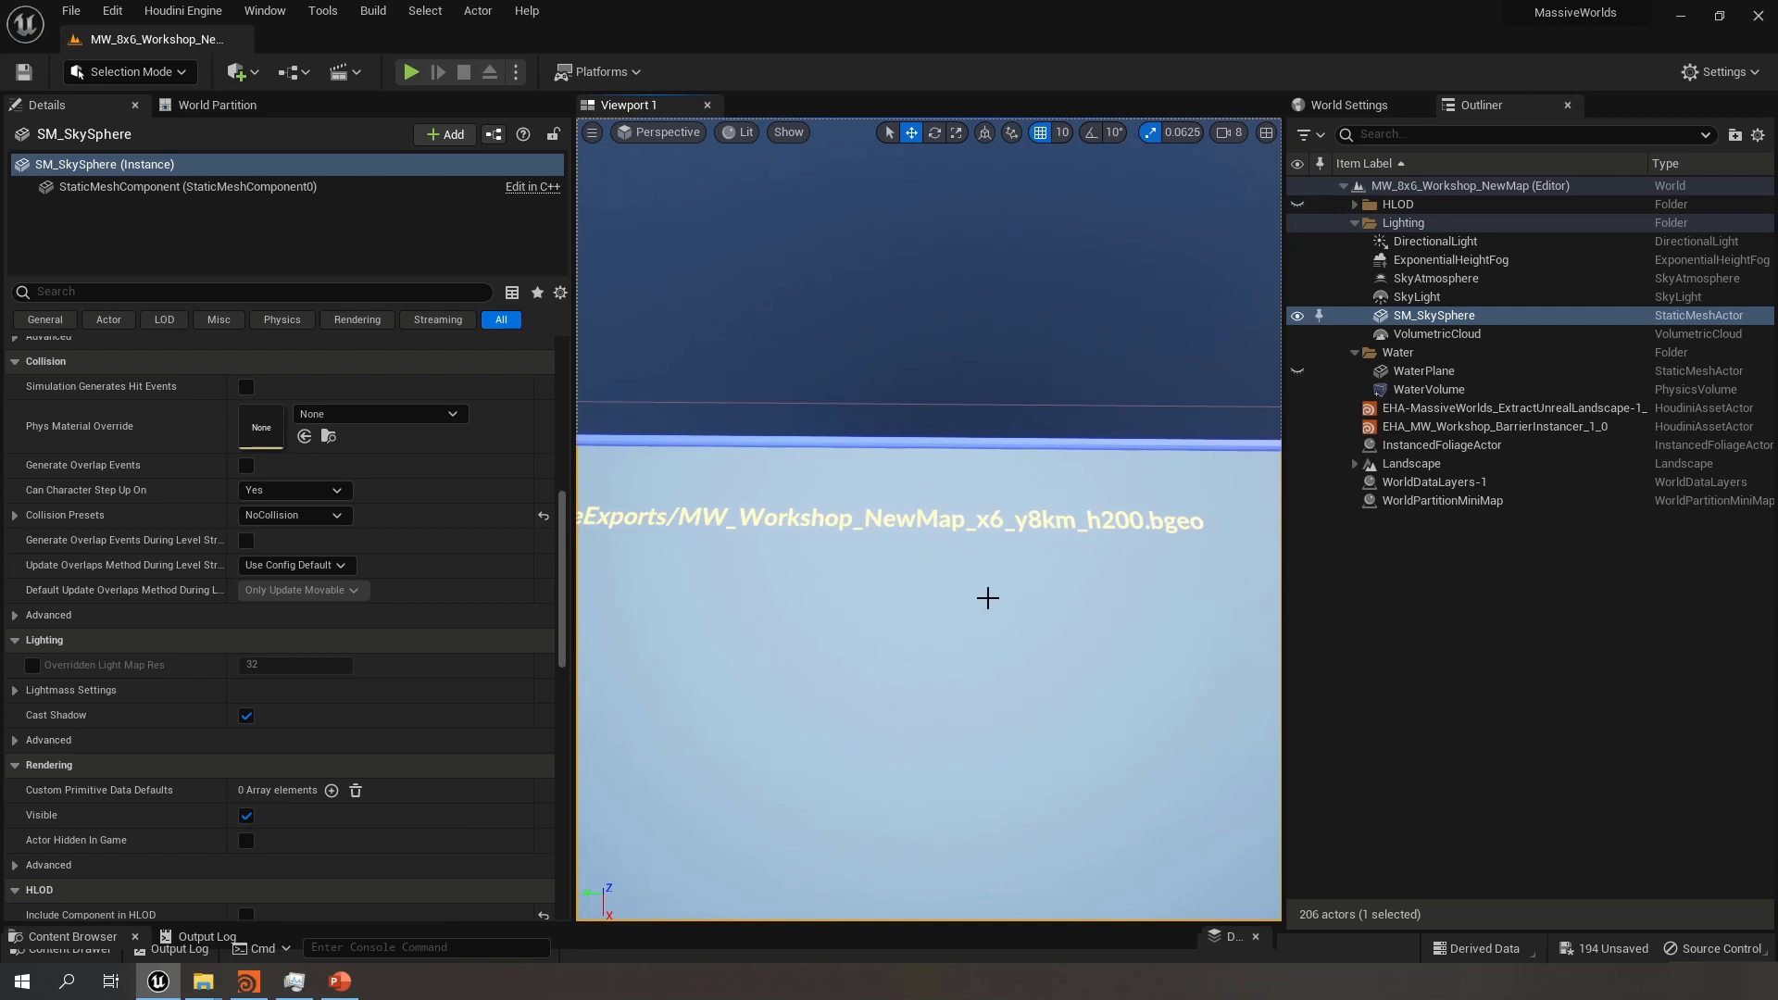
pyautogui.moveTo(834, 723); pyautogui.dragTo(796, 685, button='right')
pyautogui.press('s')
pyautogui.press('a')
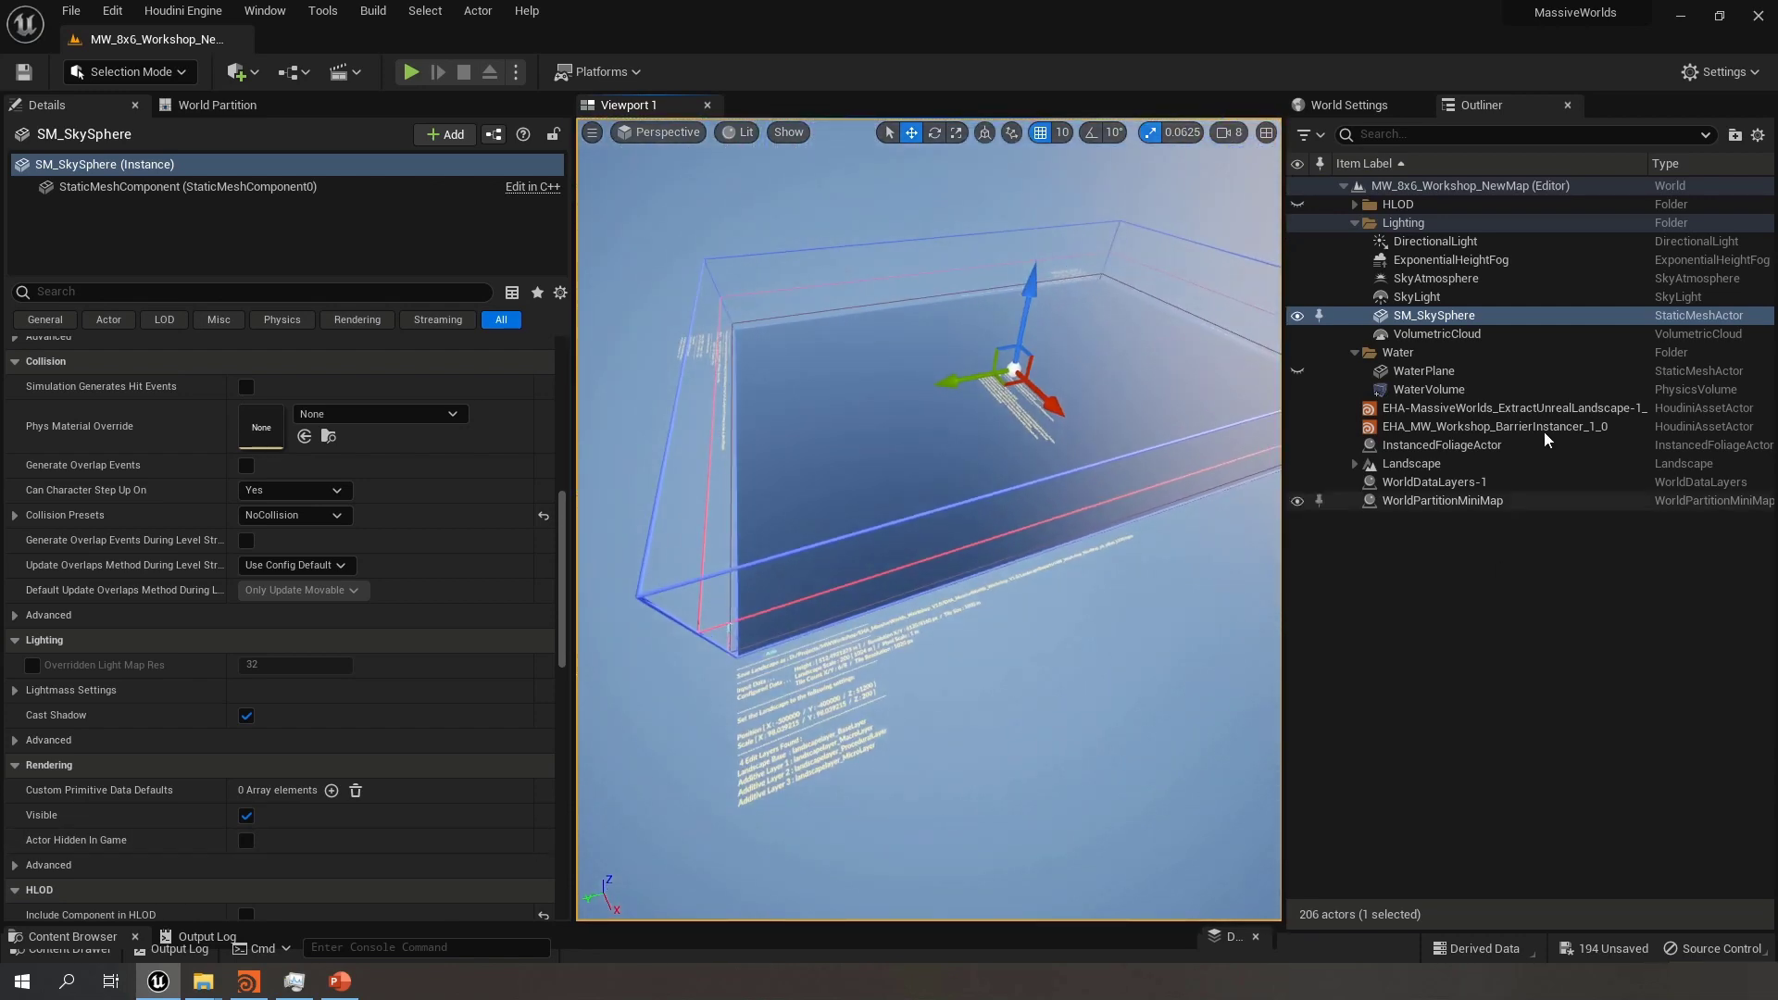
# Extract the landscape data to disk with the Extract Unreal Landscape tool's HoudiniAssetComponent
pyautogui.click(1528, 408)
pyautogui.click(154, 188)
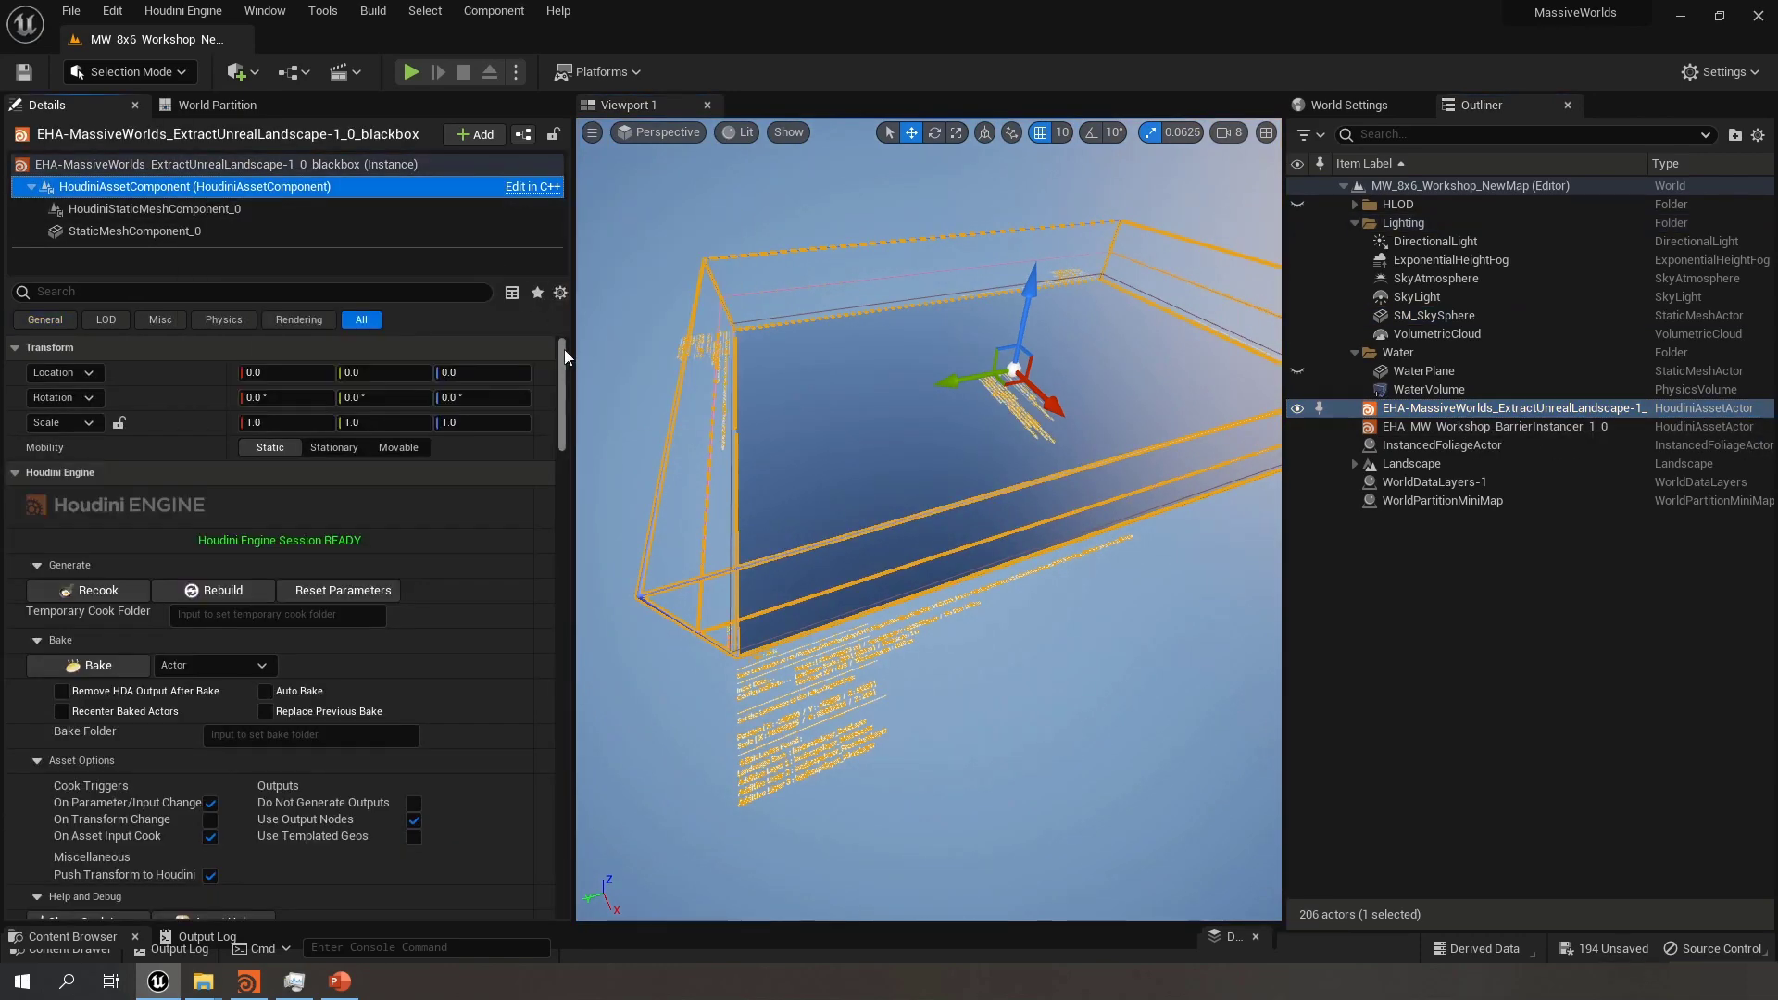
pyautogui.moveTo(564, 348); pyautogui.dragTo(570, 477)
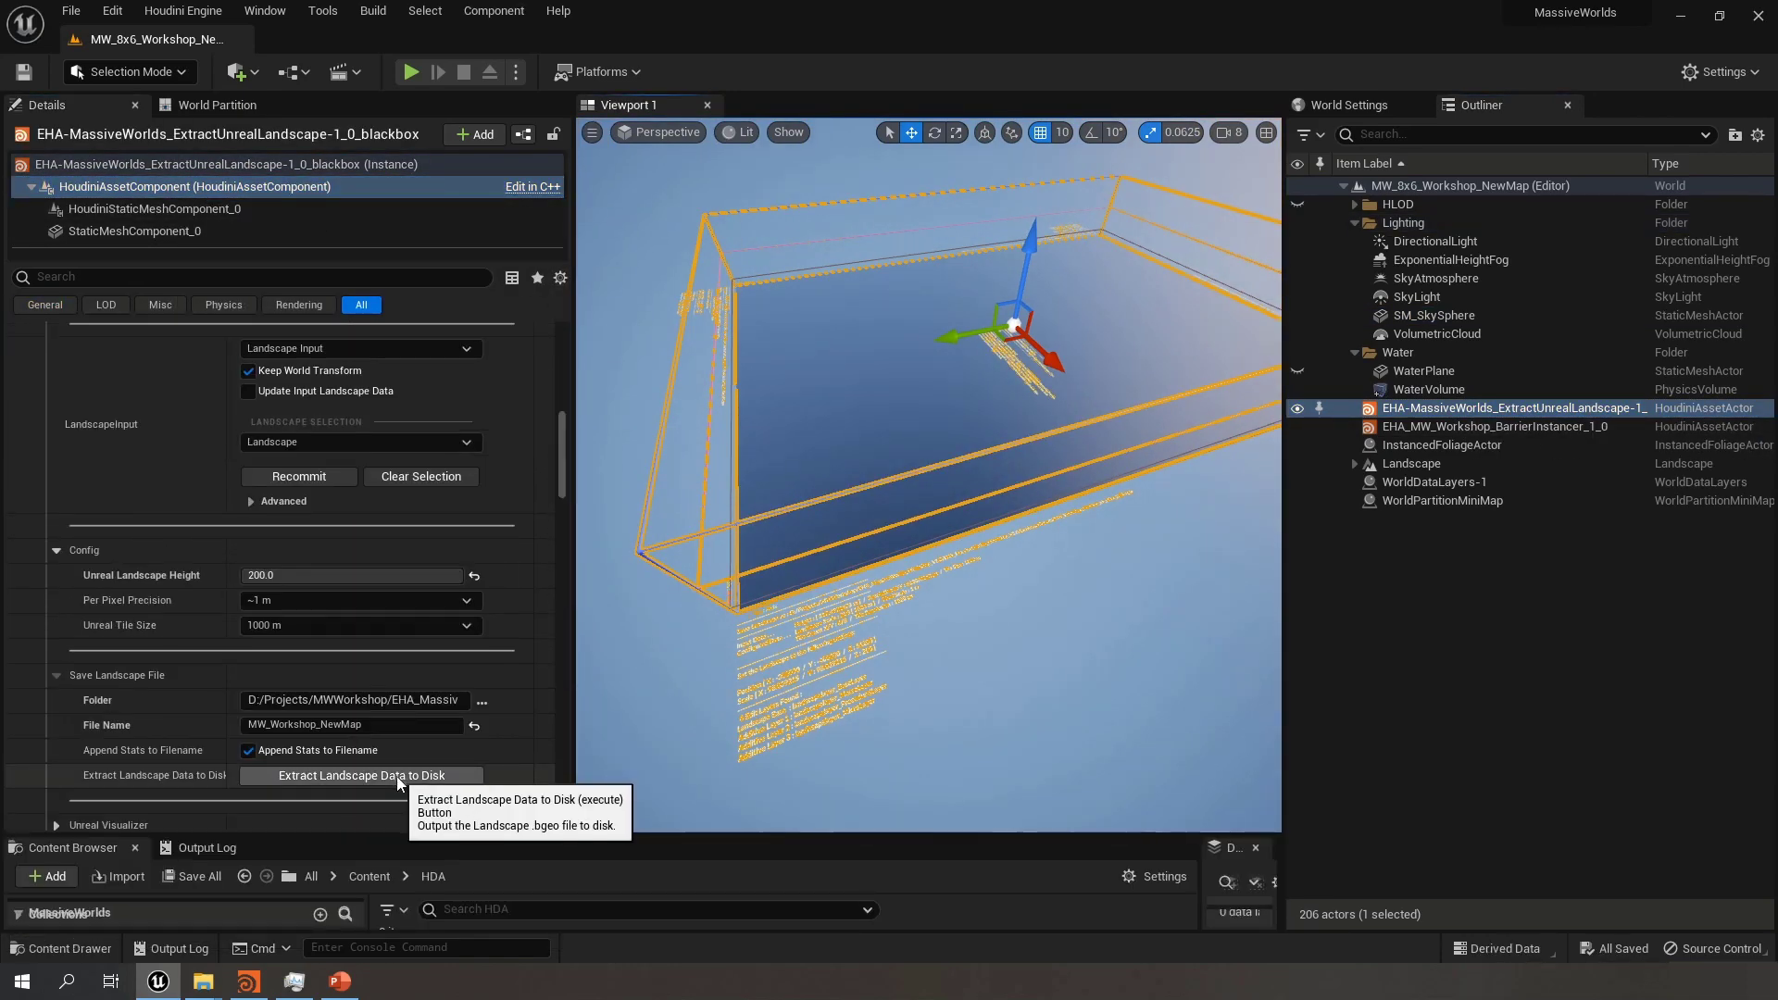
pyautogui.click(395, 776)
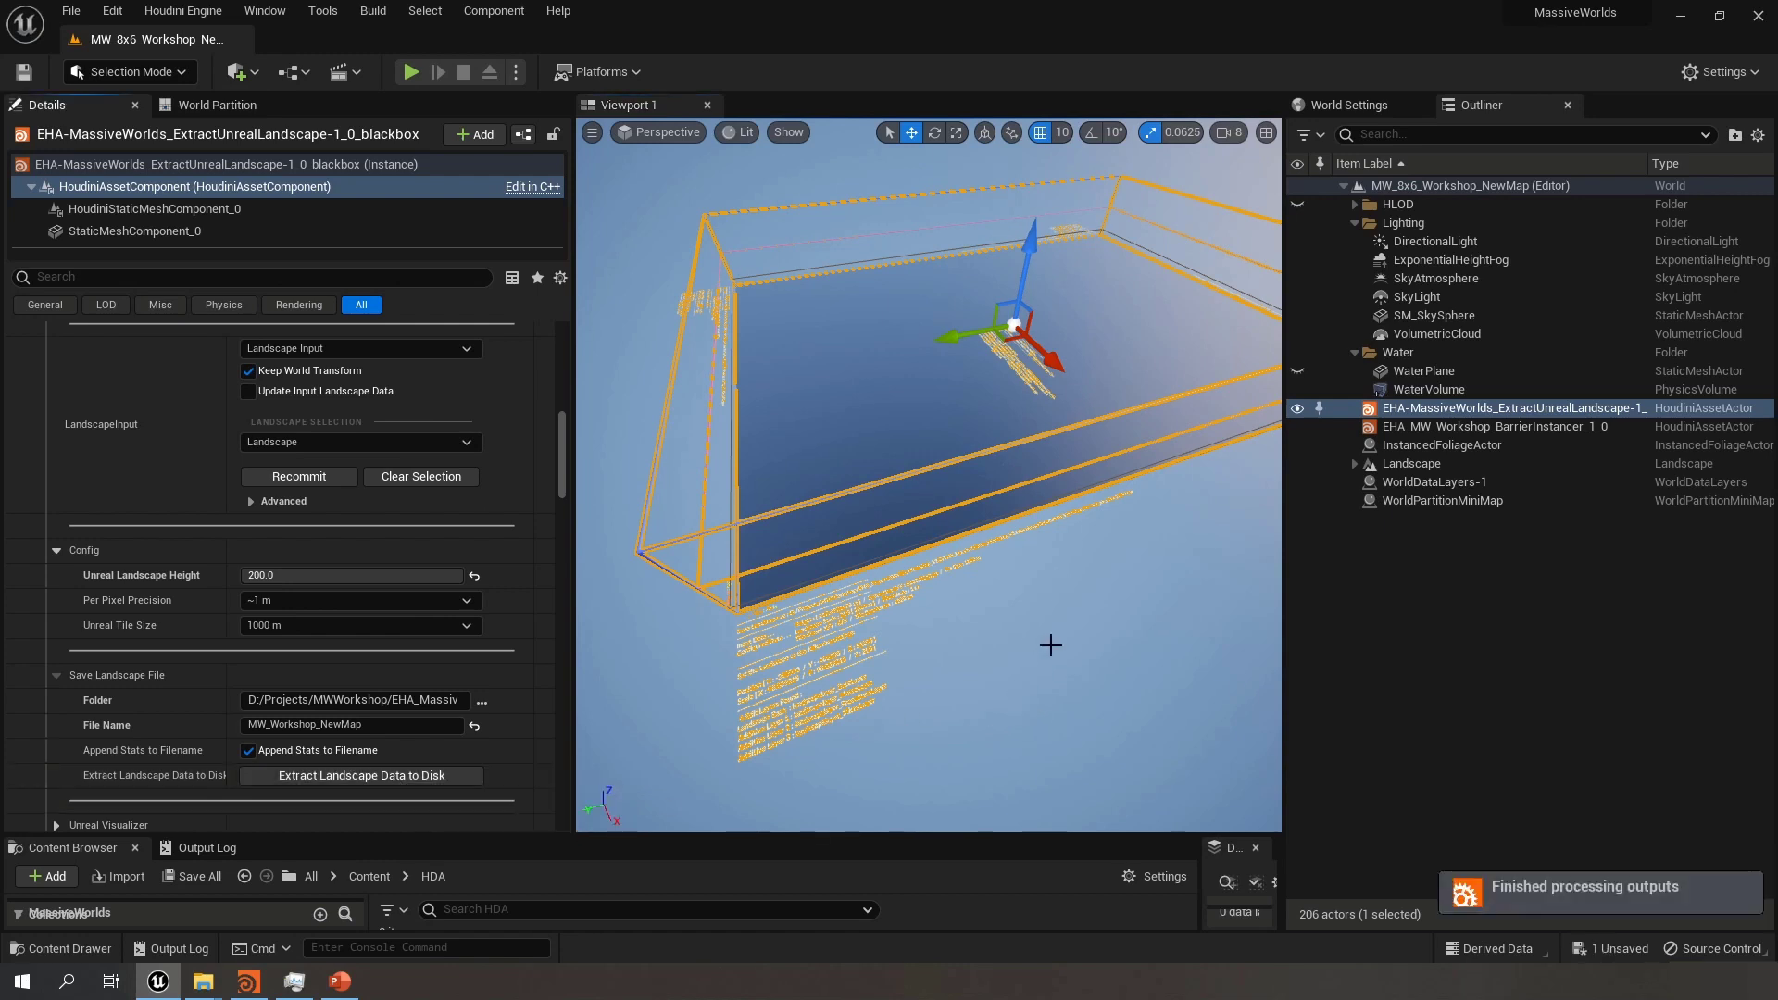
# Check the LandscapeExports folder in File Explorer for the exported MW_Workshop_NewMap_x6_y8km_h200.bgeo file
pyautogui.moveTo(203, 982)
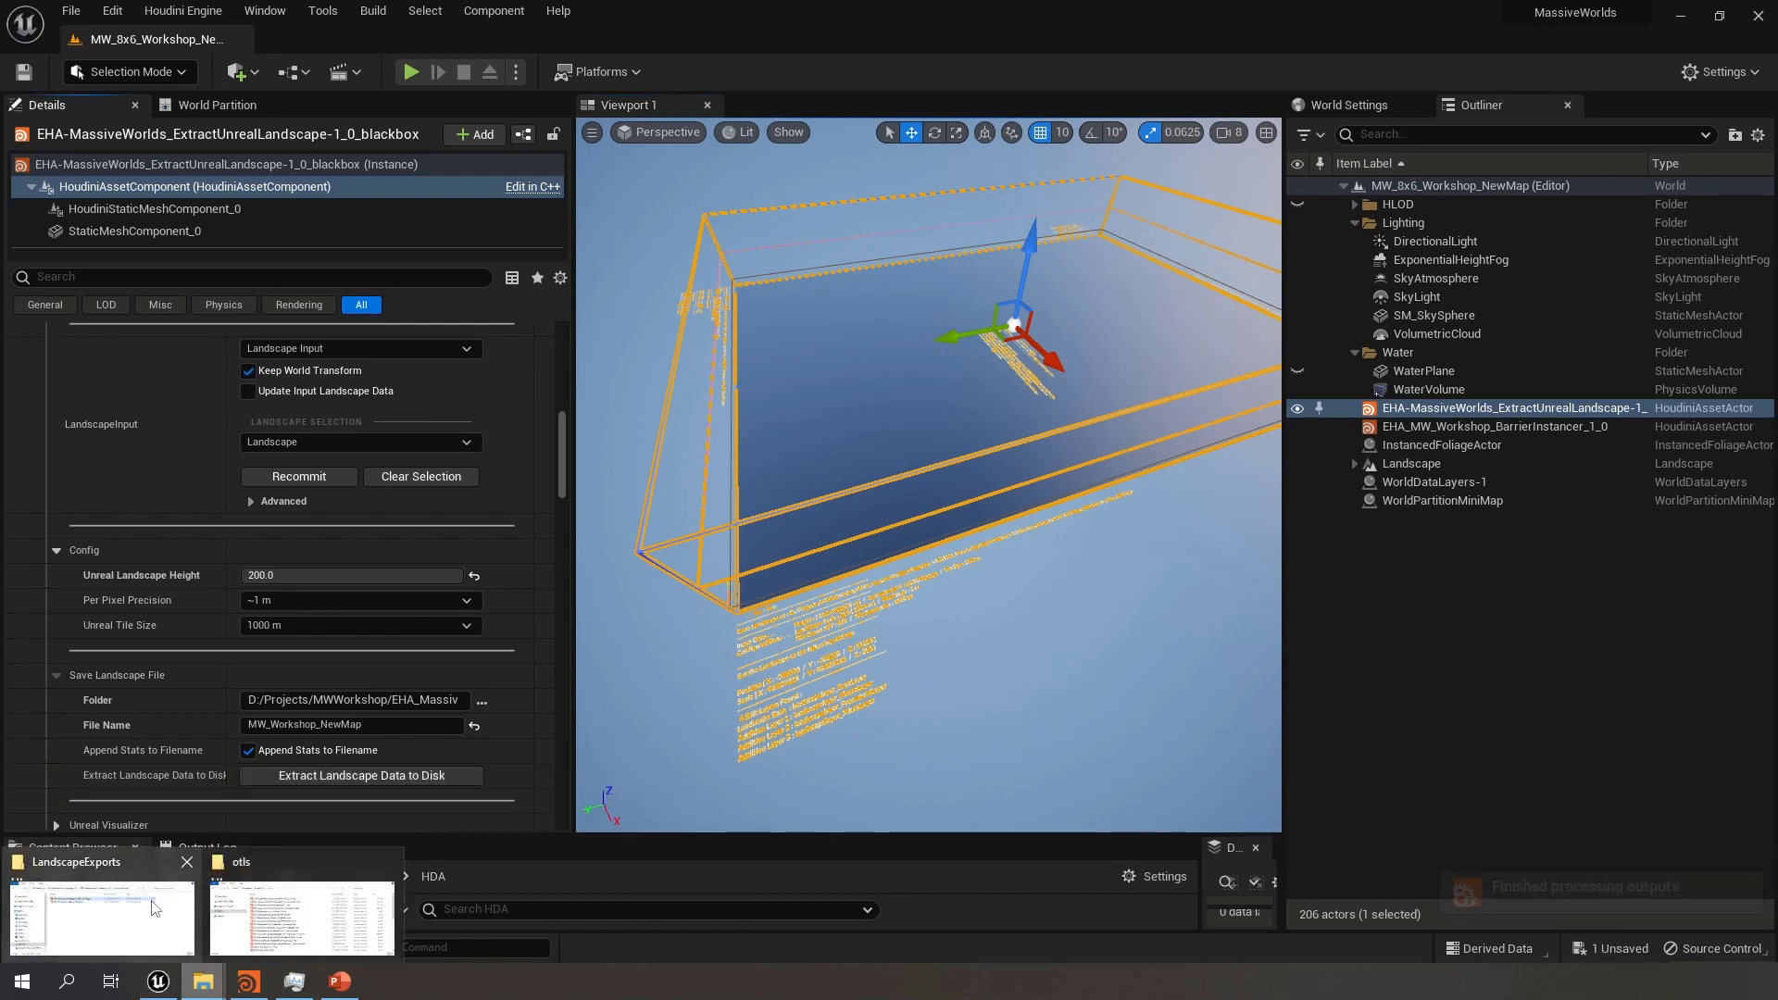
pyautogui.click(154, 908)
pyautogui.click(525, 304)
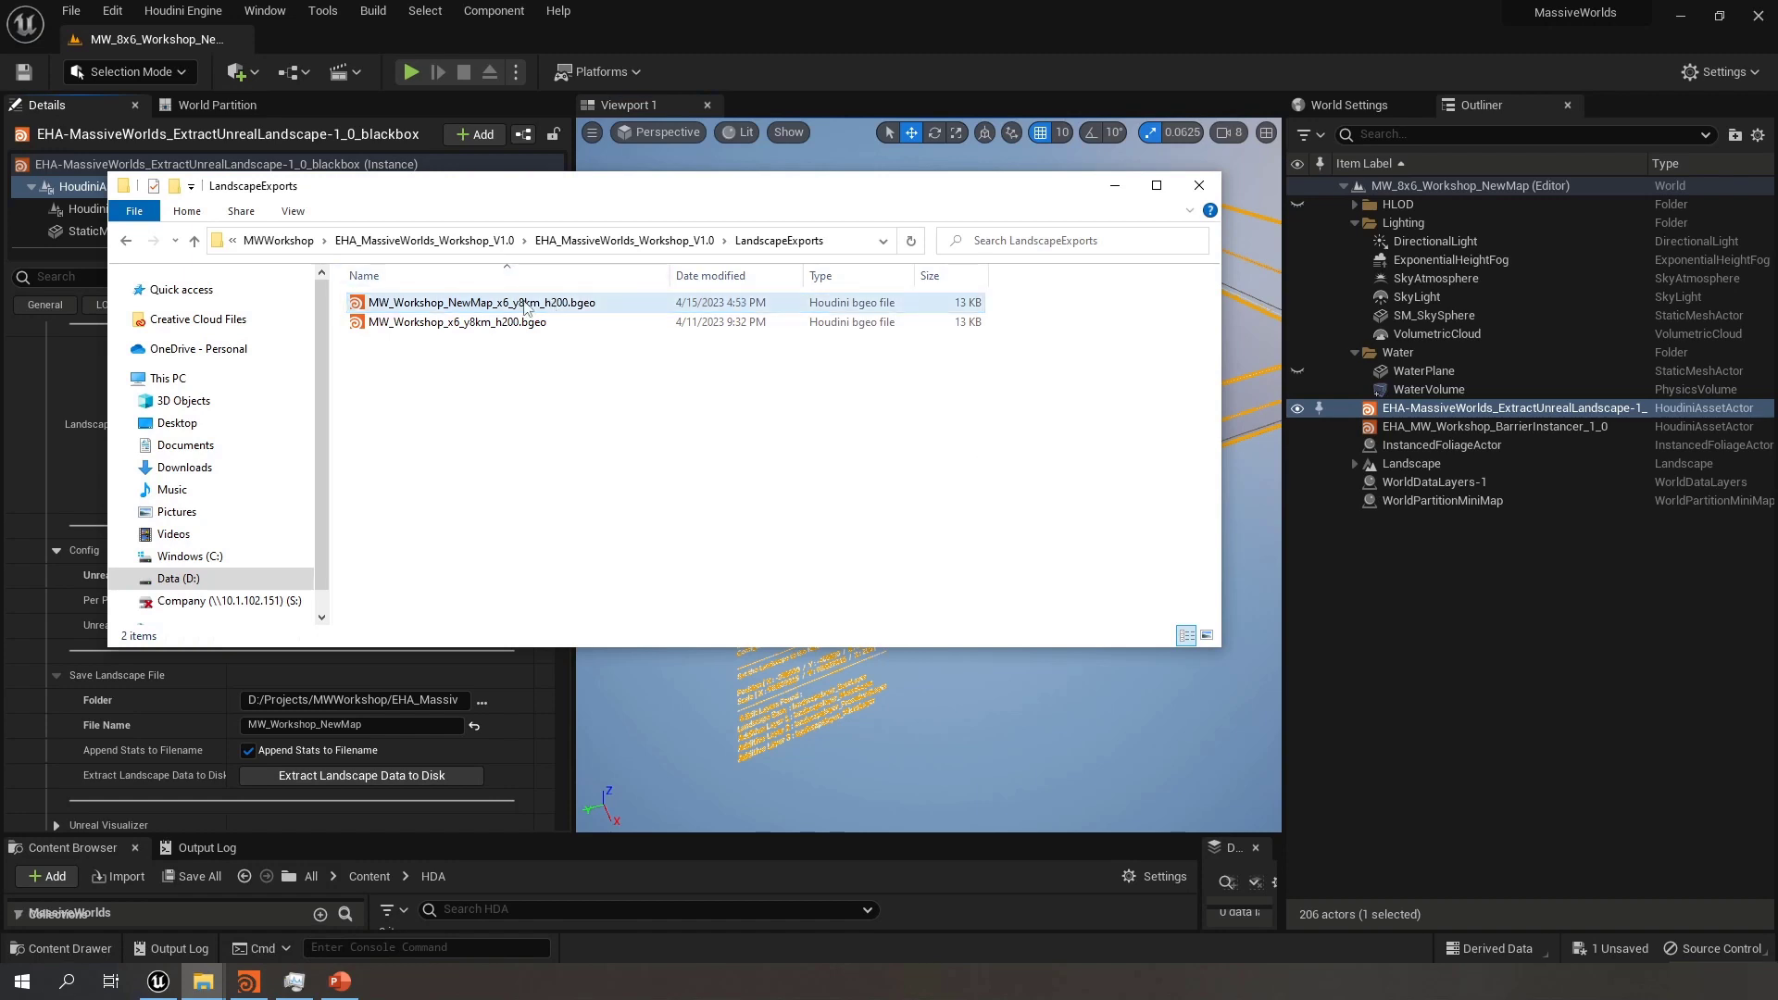
pyautogui.click(526, 306)
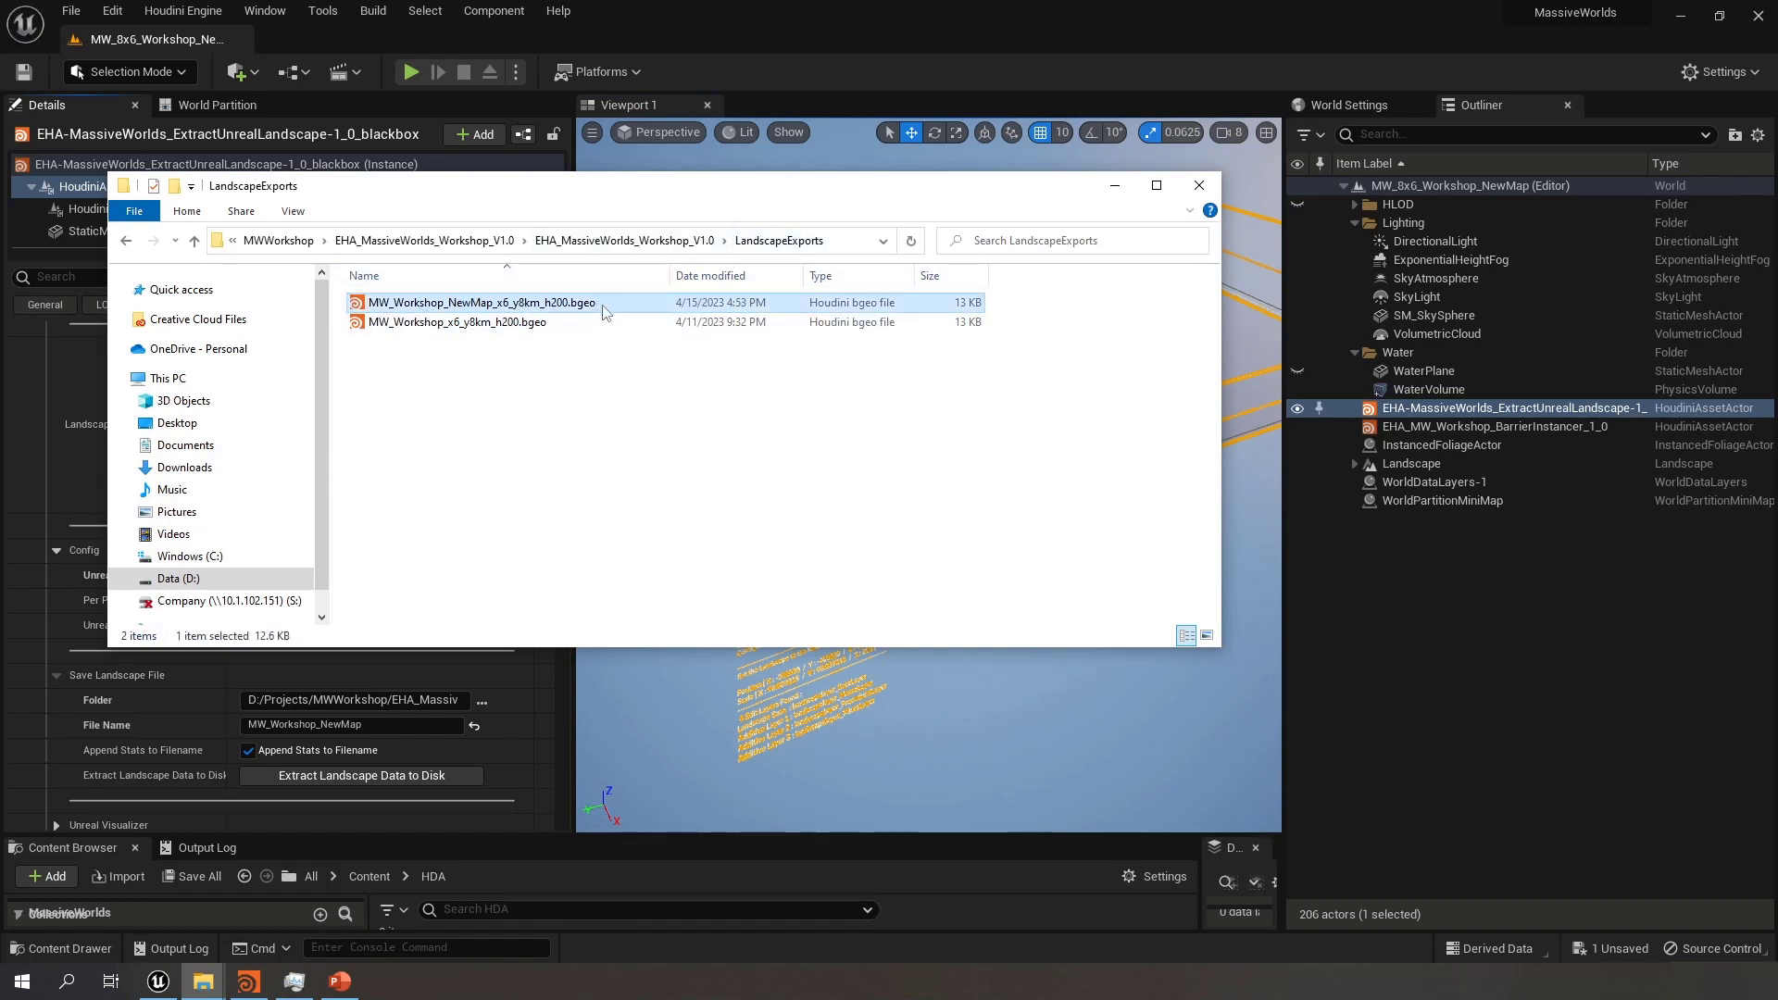
pyautogui.click(1117, 188)
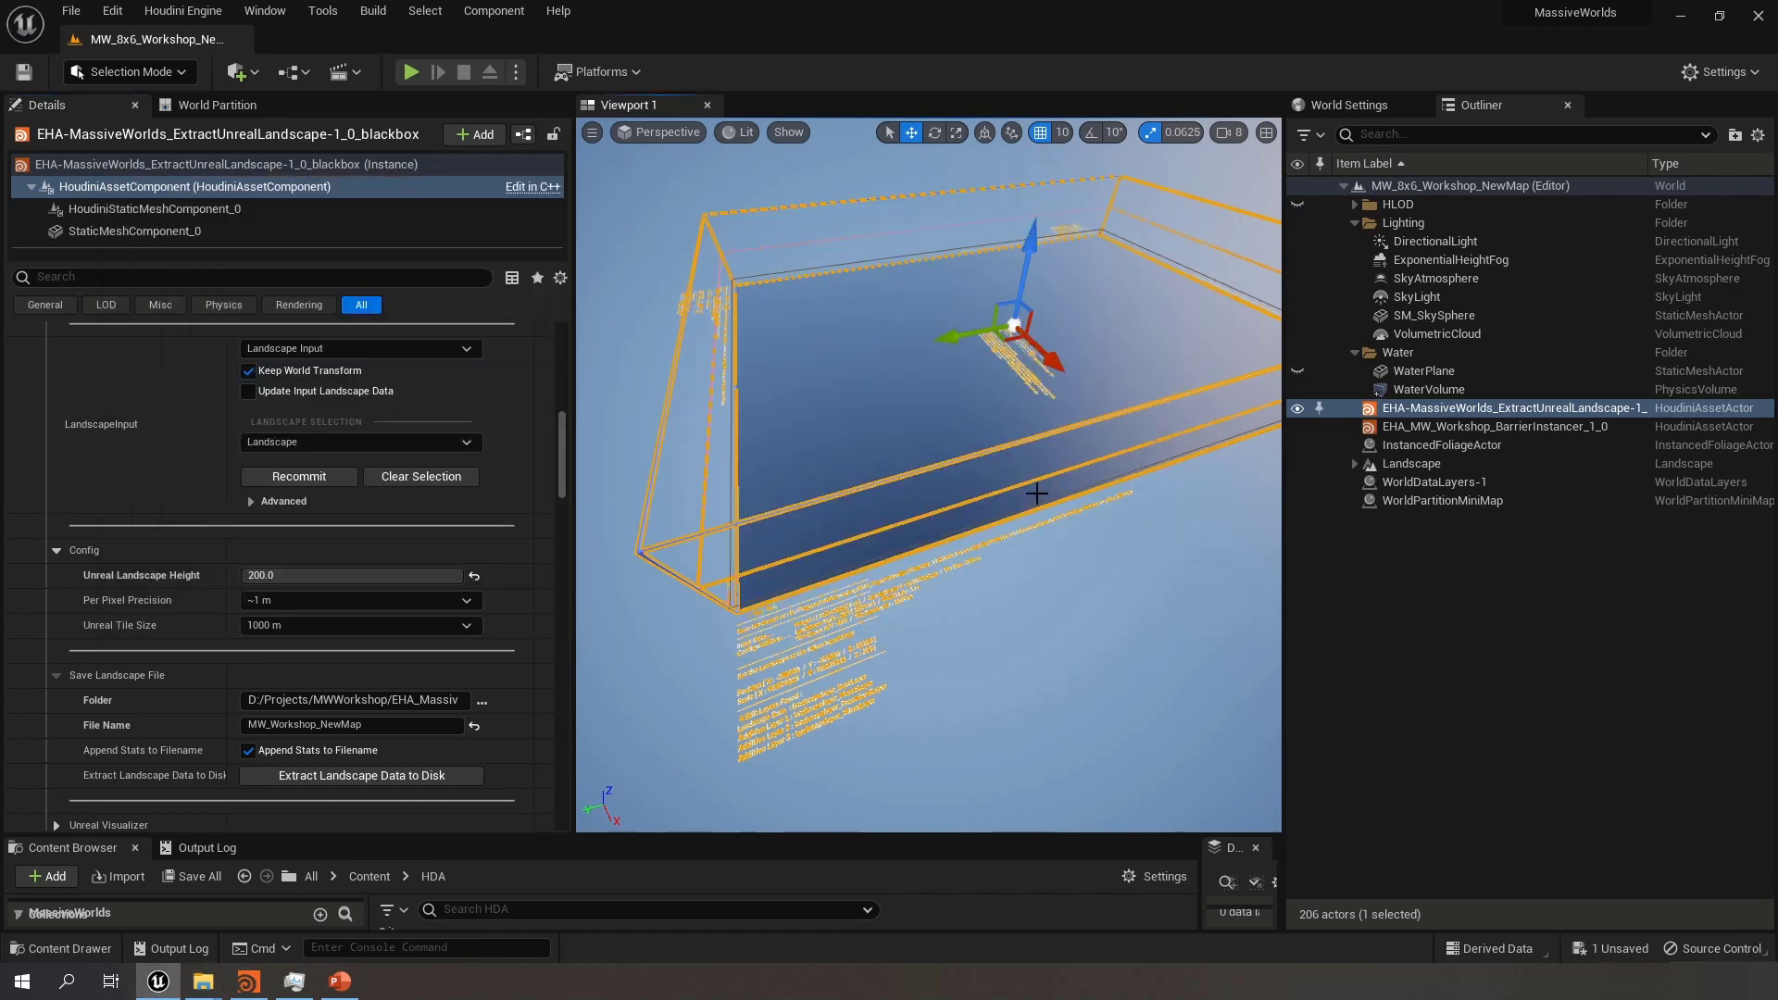
pyautogui.moveTo(996, 558); pyautogui.dragTo(998, 537, button='right')
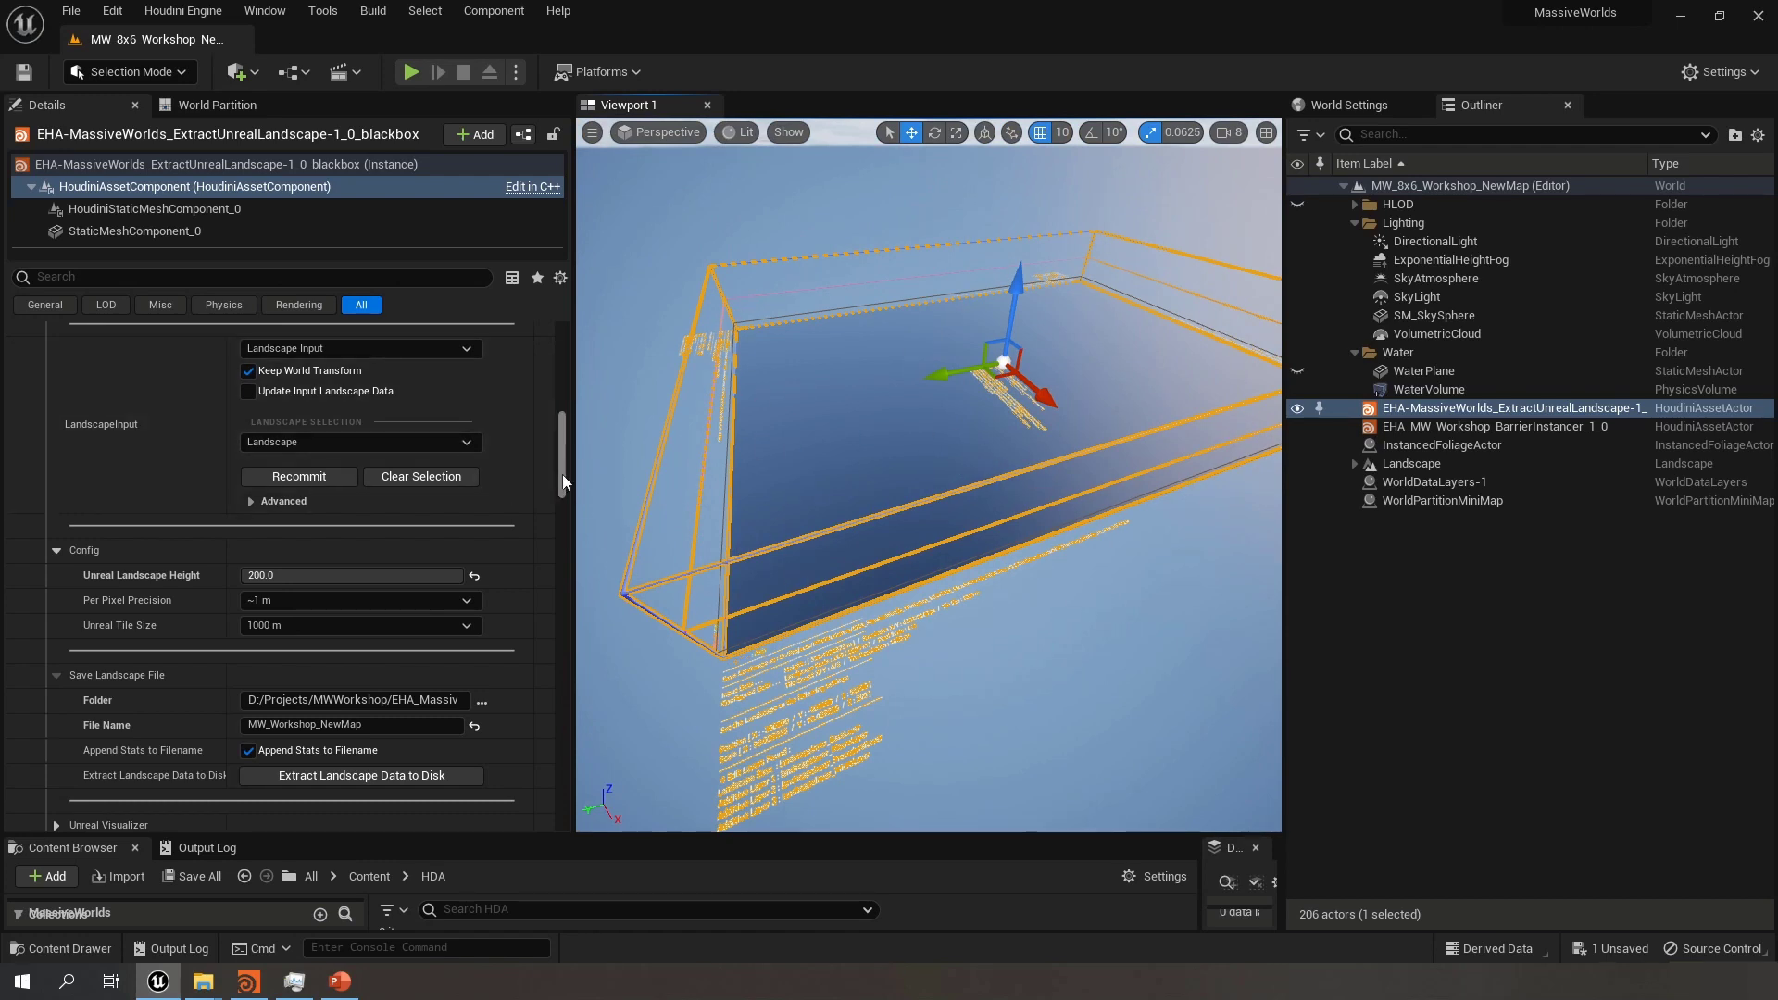
pyautogui.moveTo(563, 475); pyautogui.dragTo(559, 438)
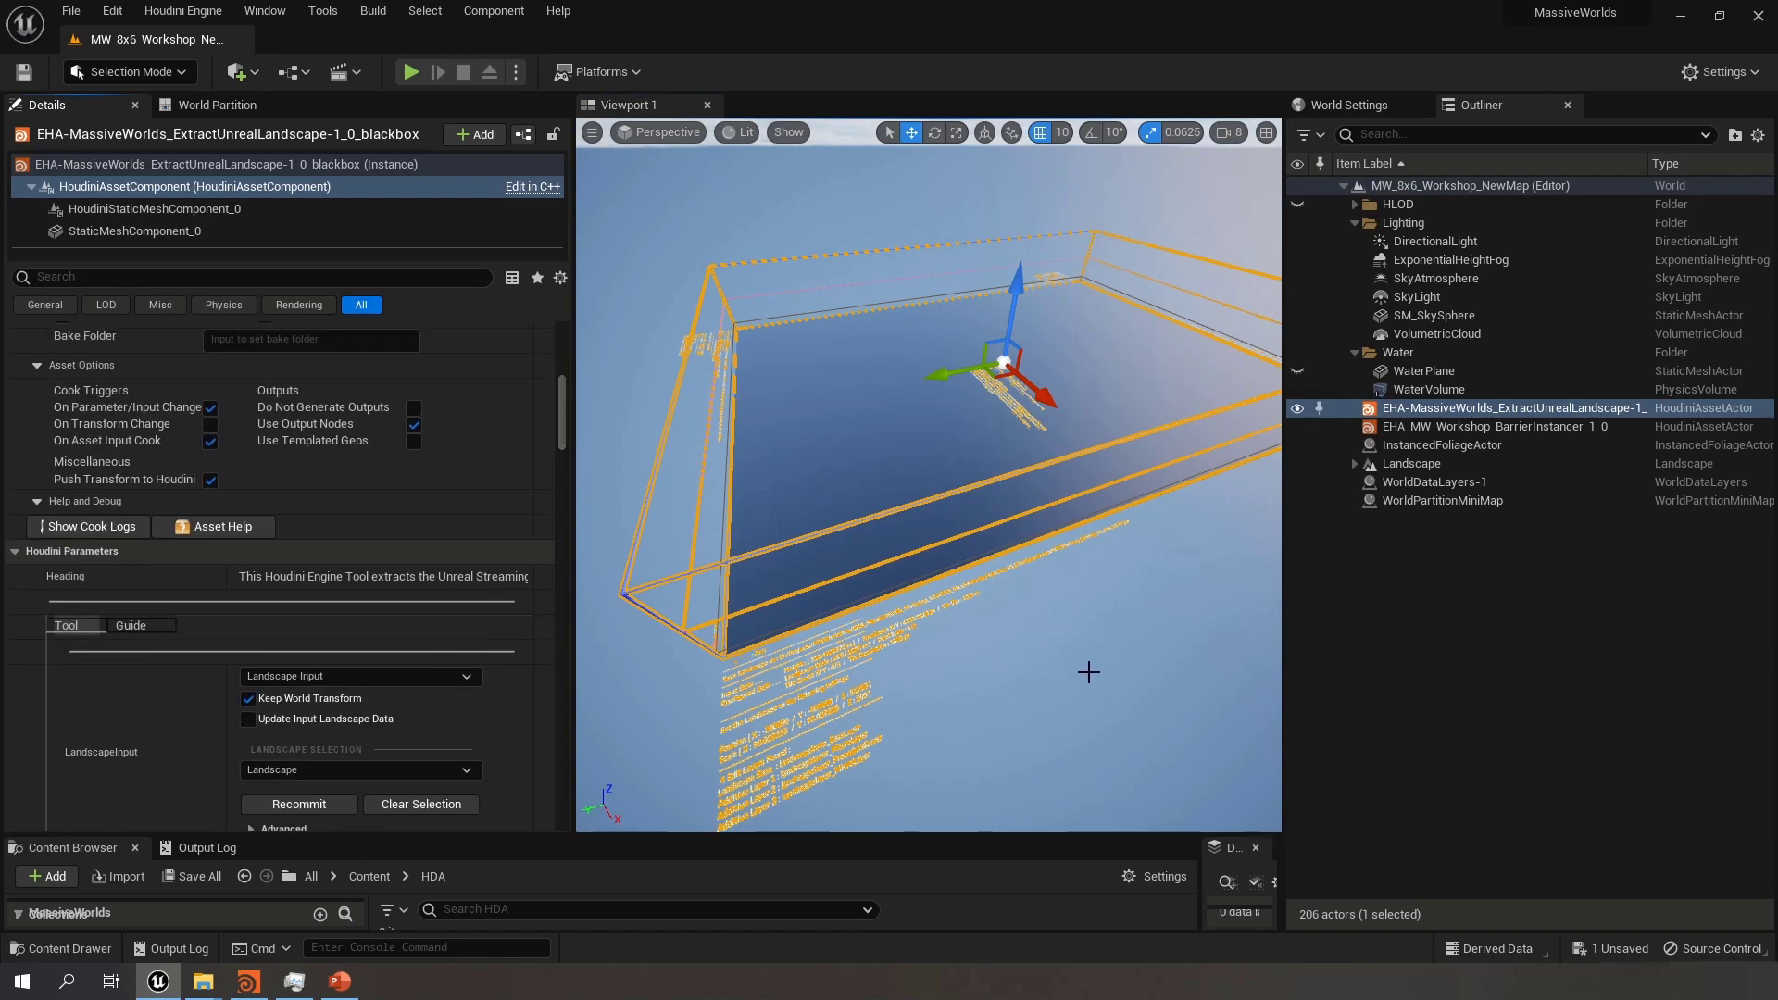
pyautogui.click(1043, 646)
pyautogui.moveTo(1165, 641); pyautogui.dragTo(1195, 626, button='right')
pyautogui.moveTo(1011, 559); pyautogui.dragTo(1011, 560, button='right')
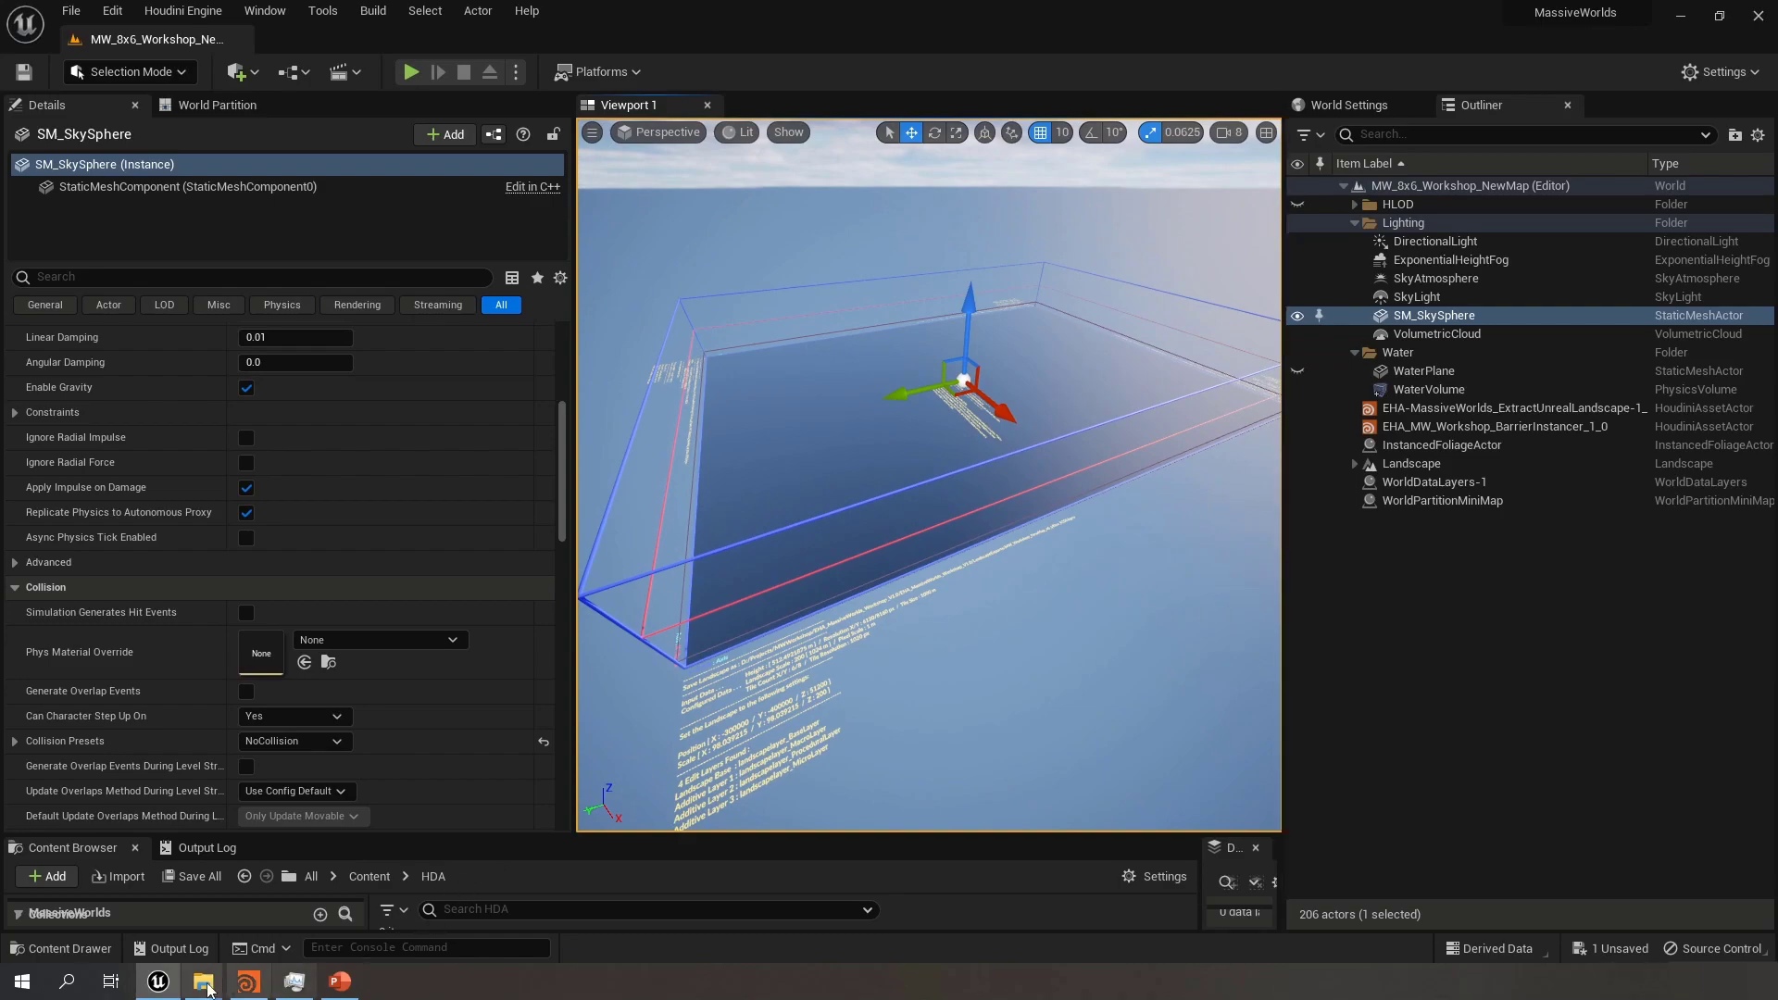
# Switch to Houdini, enter the workscene geometry network, and maximize the network editor with all node groups framed
pyautogui.click(248, 981)
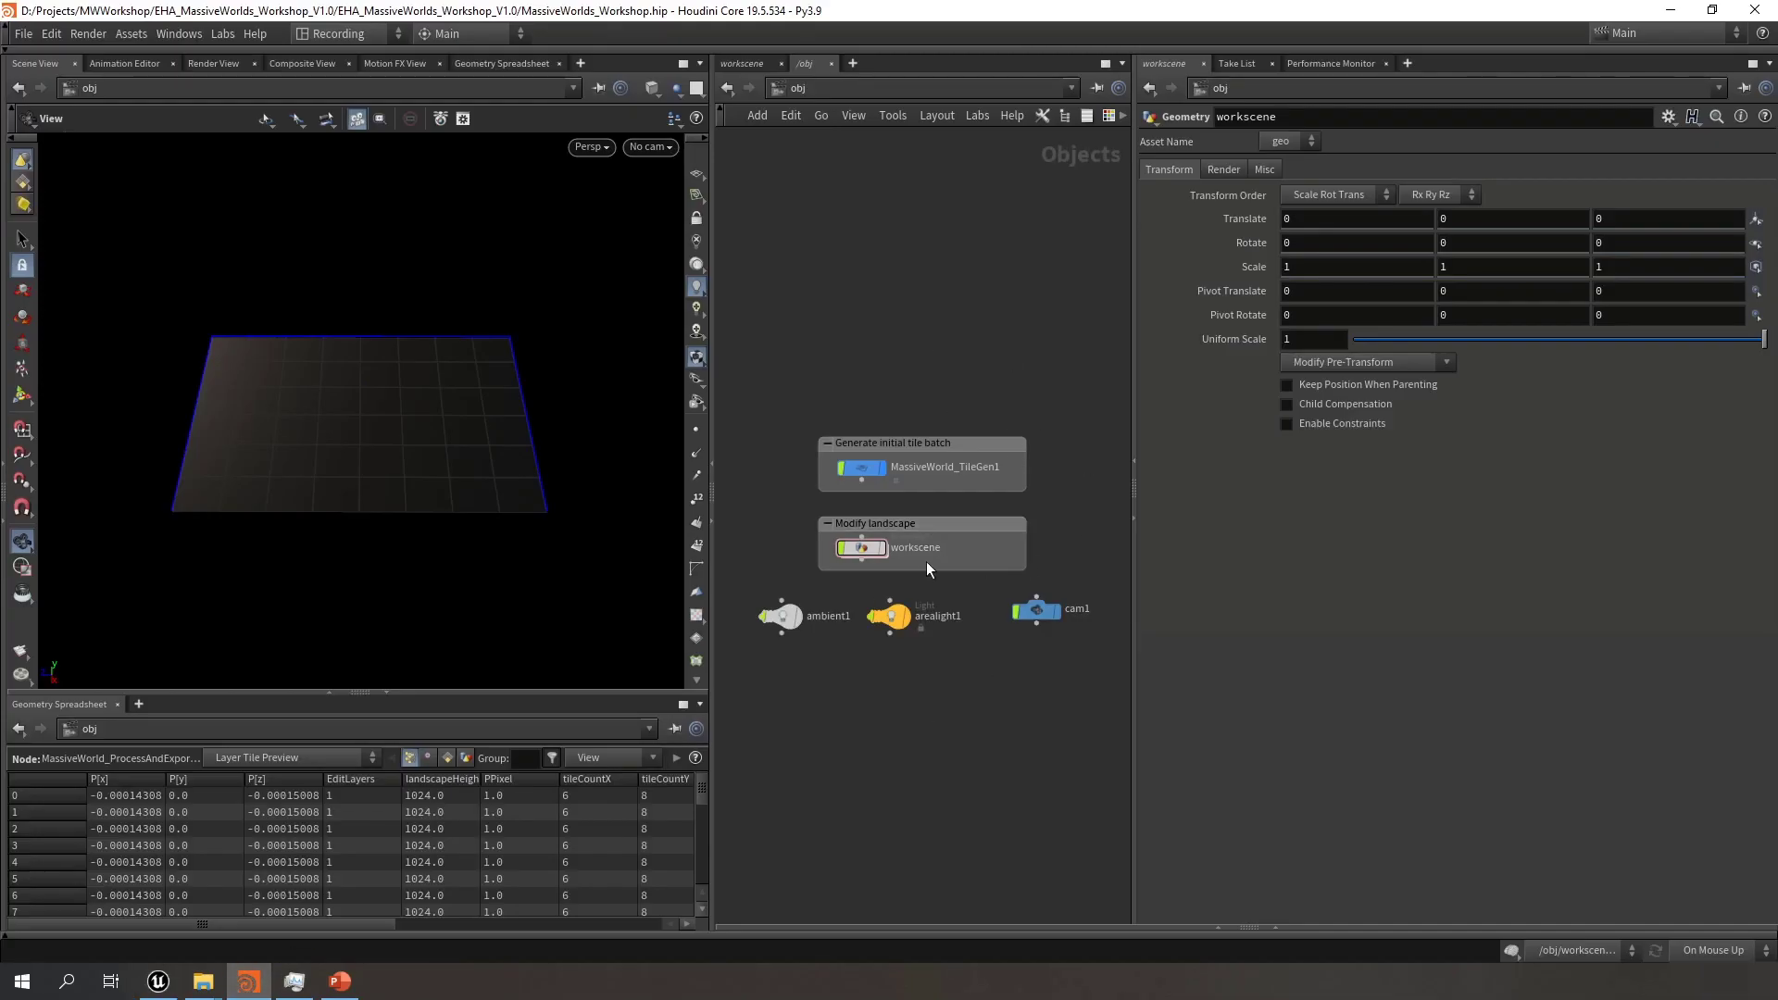
pyautogui.click(882, 470)
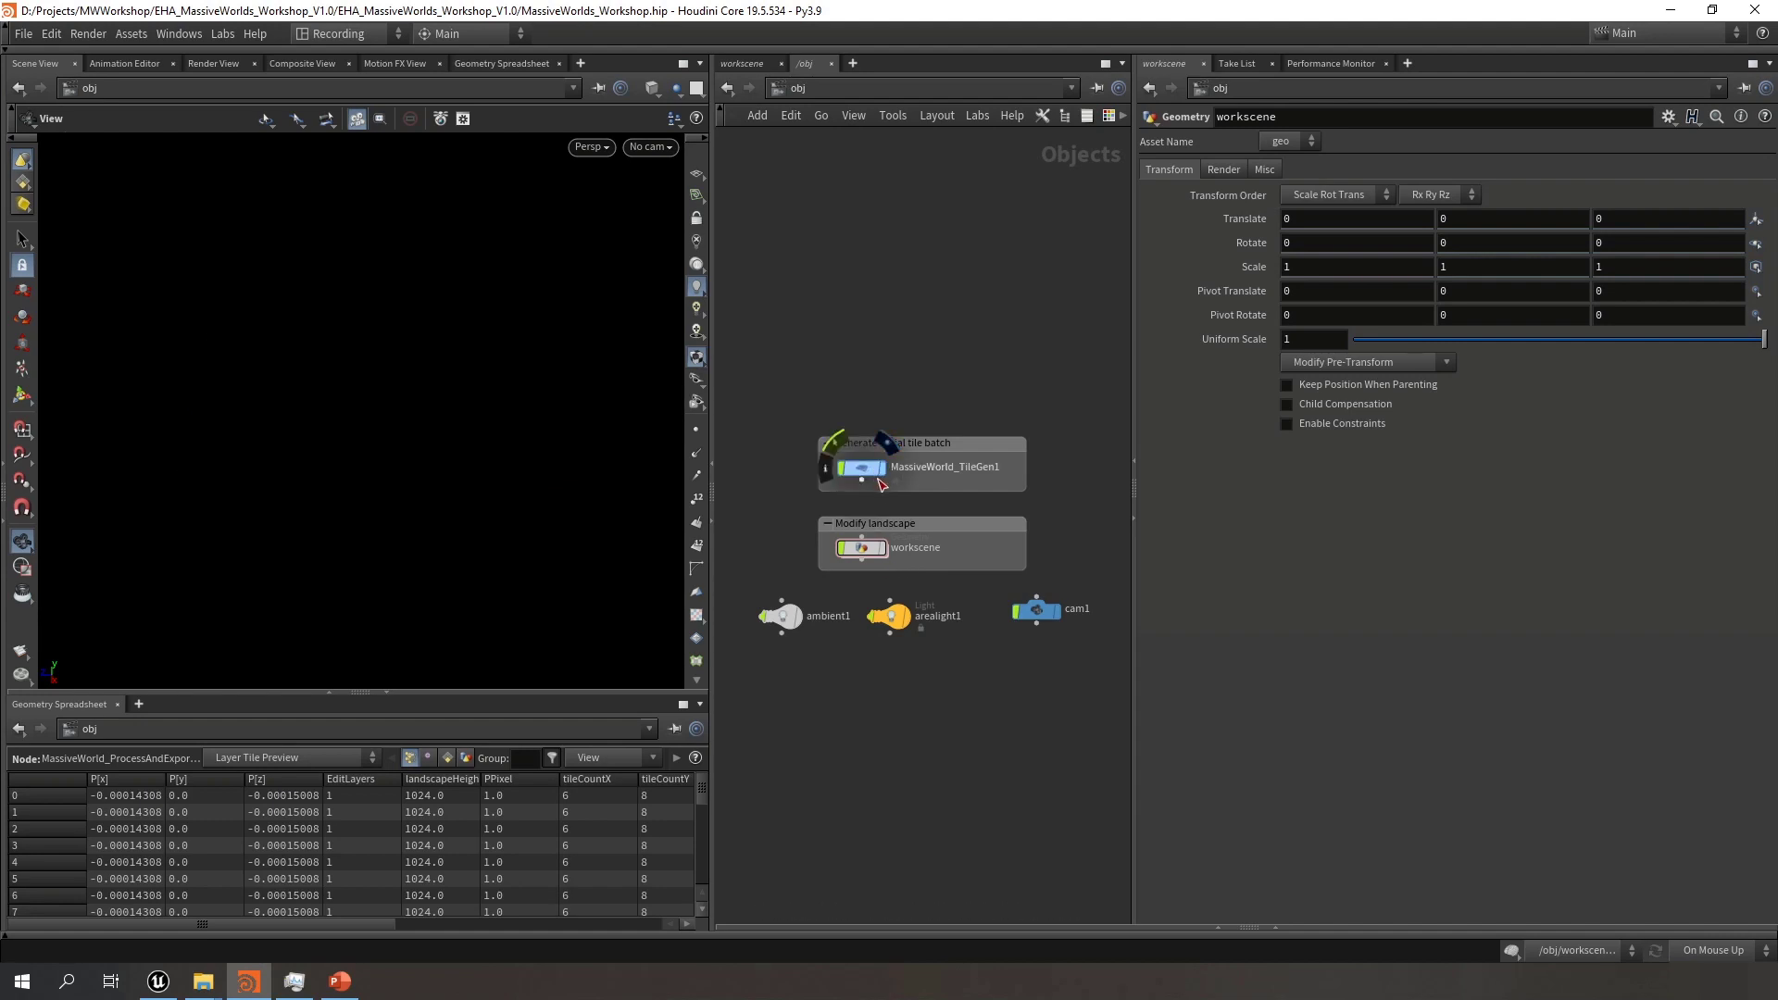
pyautogui.click(882, 554)
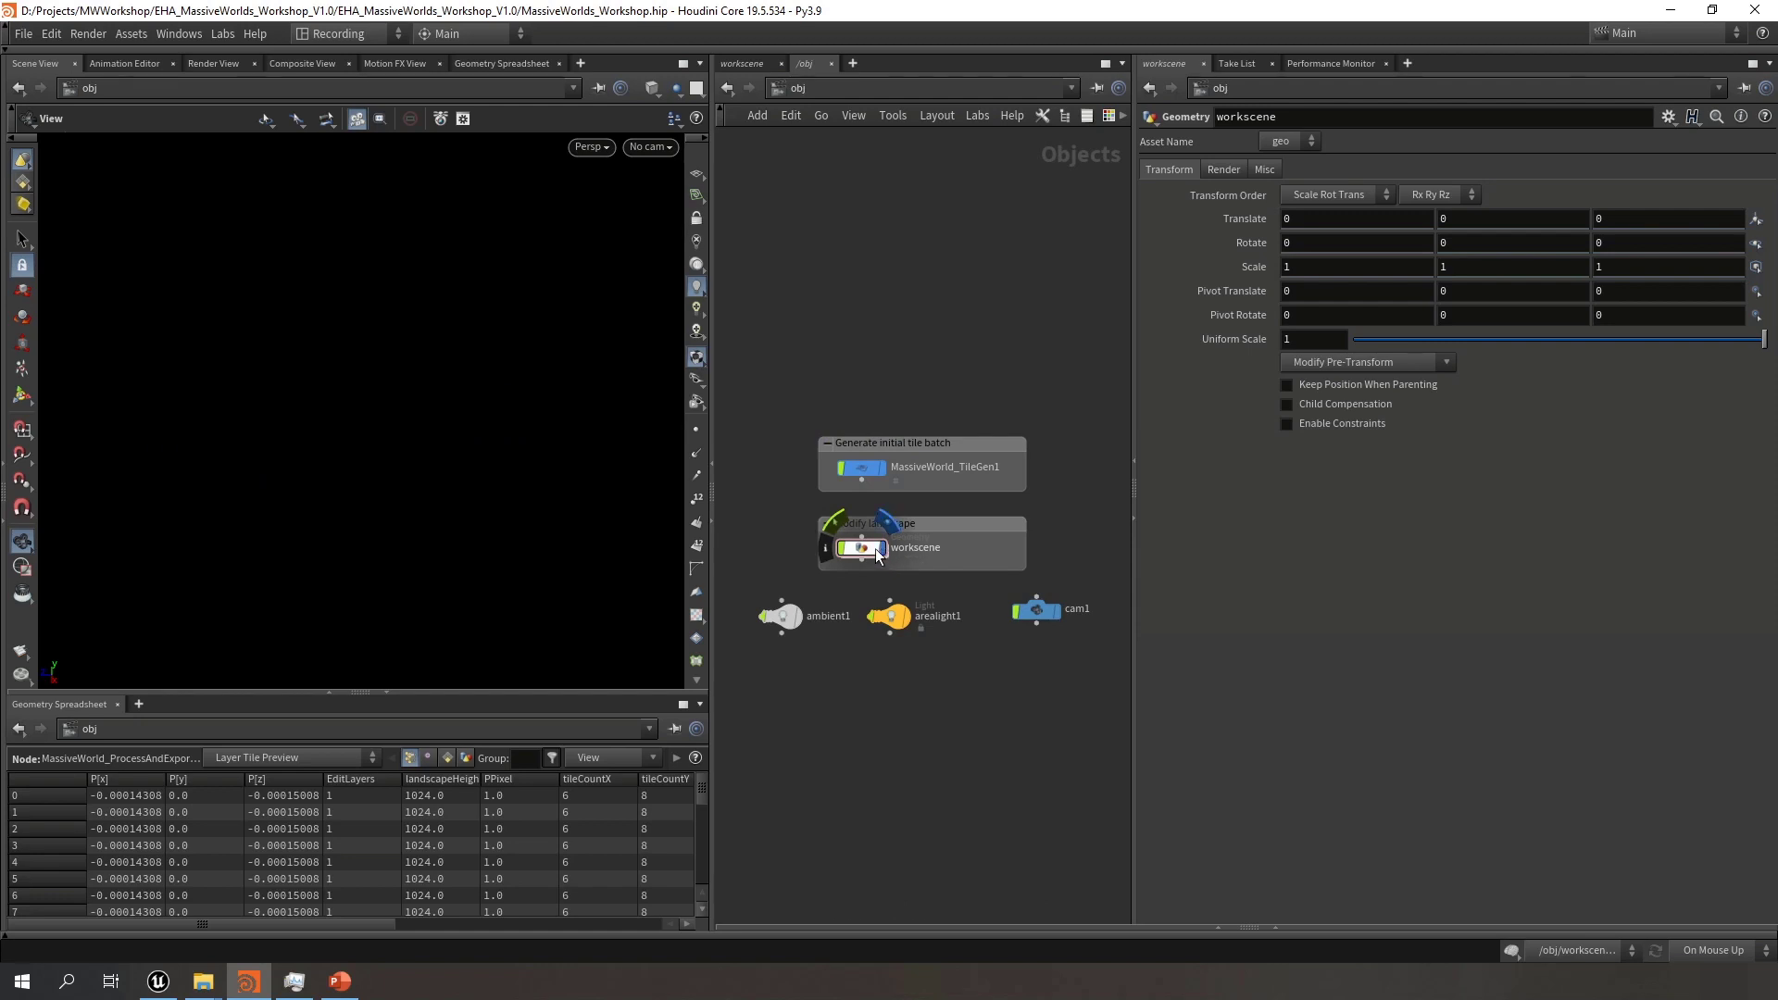
pyautogui.doubleClick(863, 549)
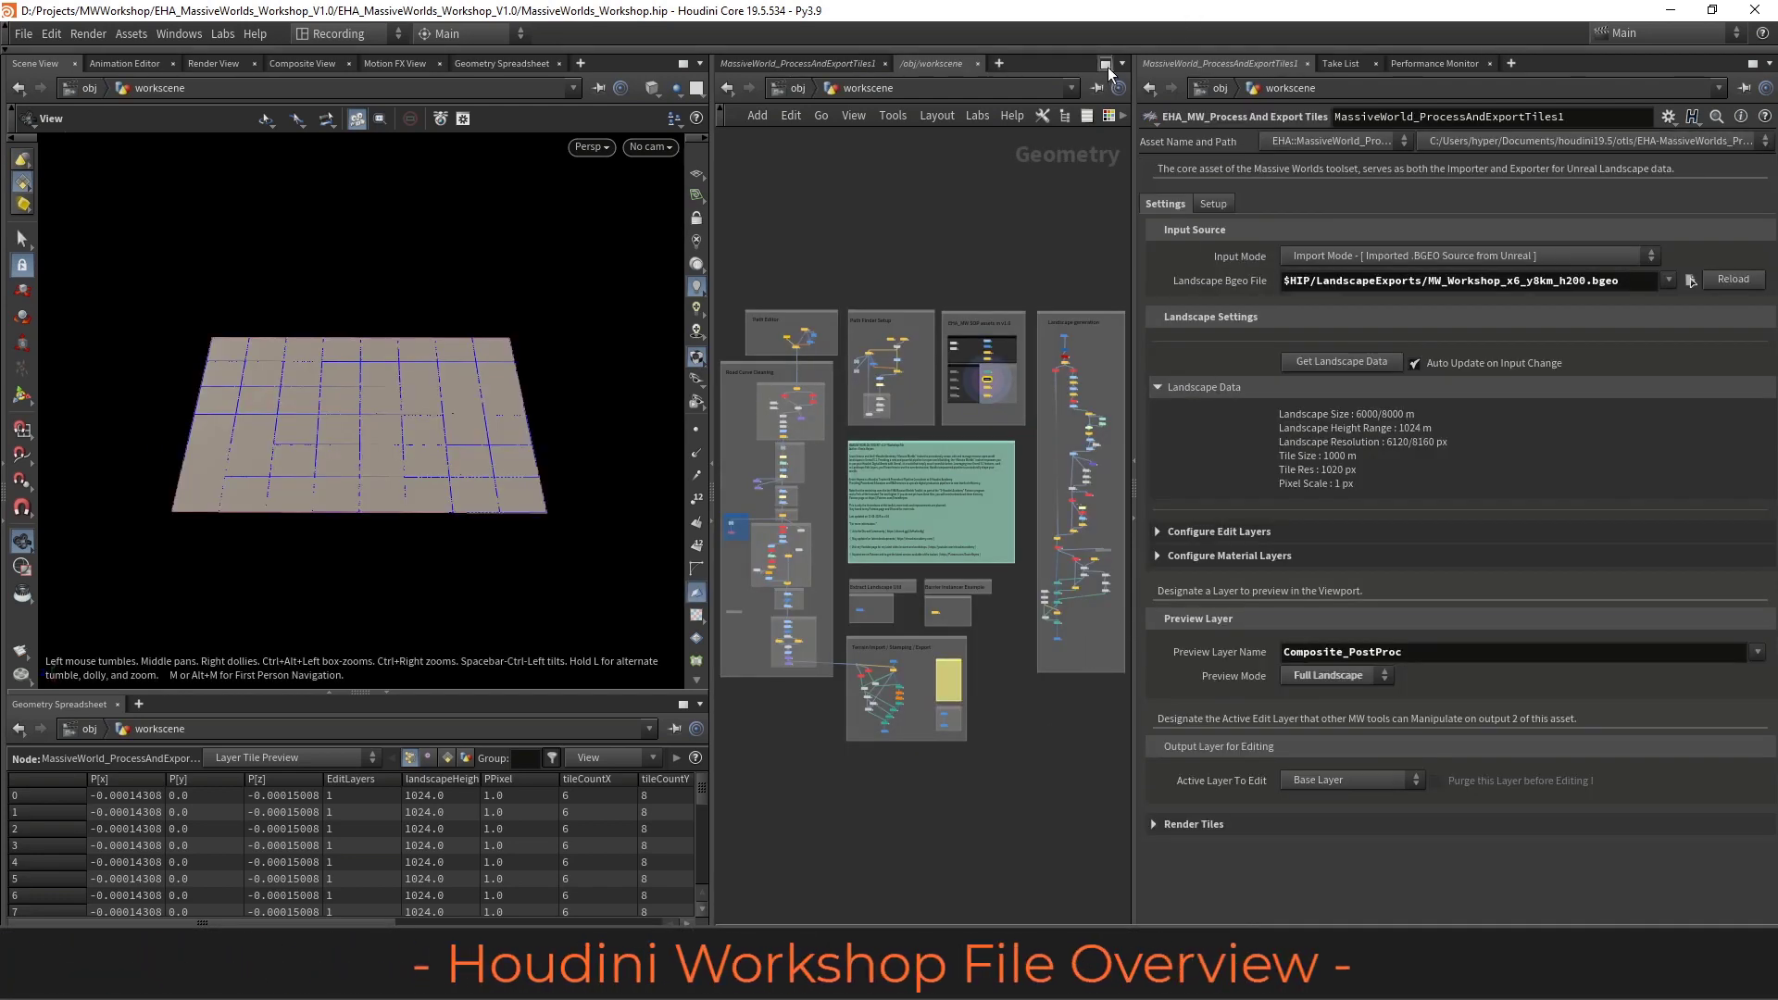
pyautogui.click(1106, 64)
pyautogui.press('h')
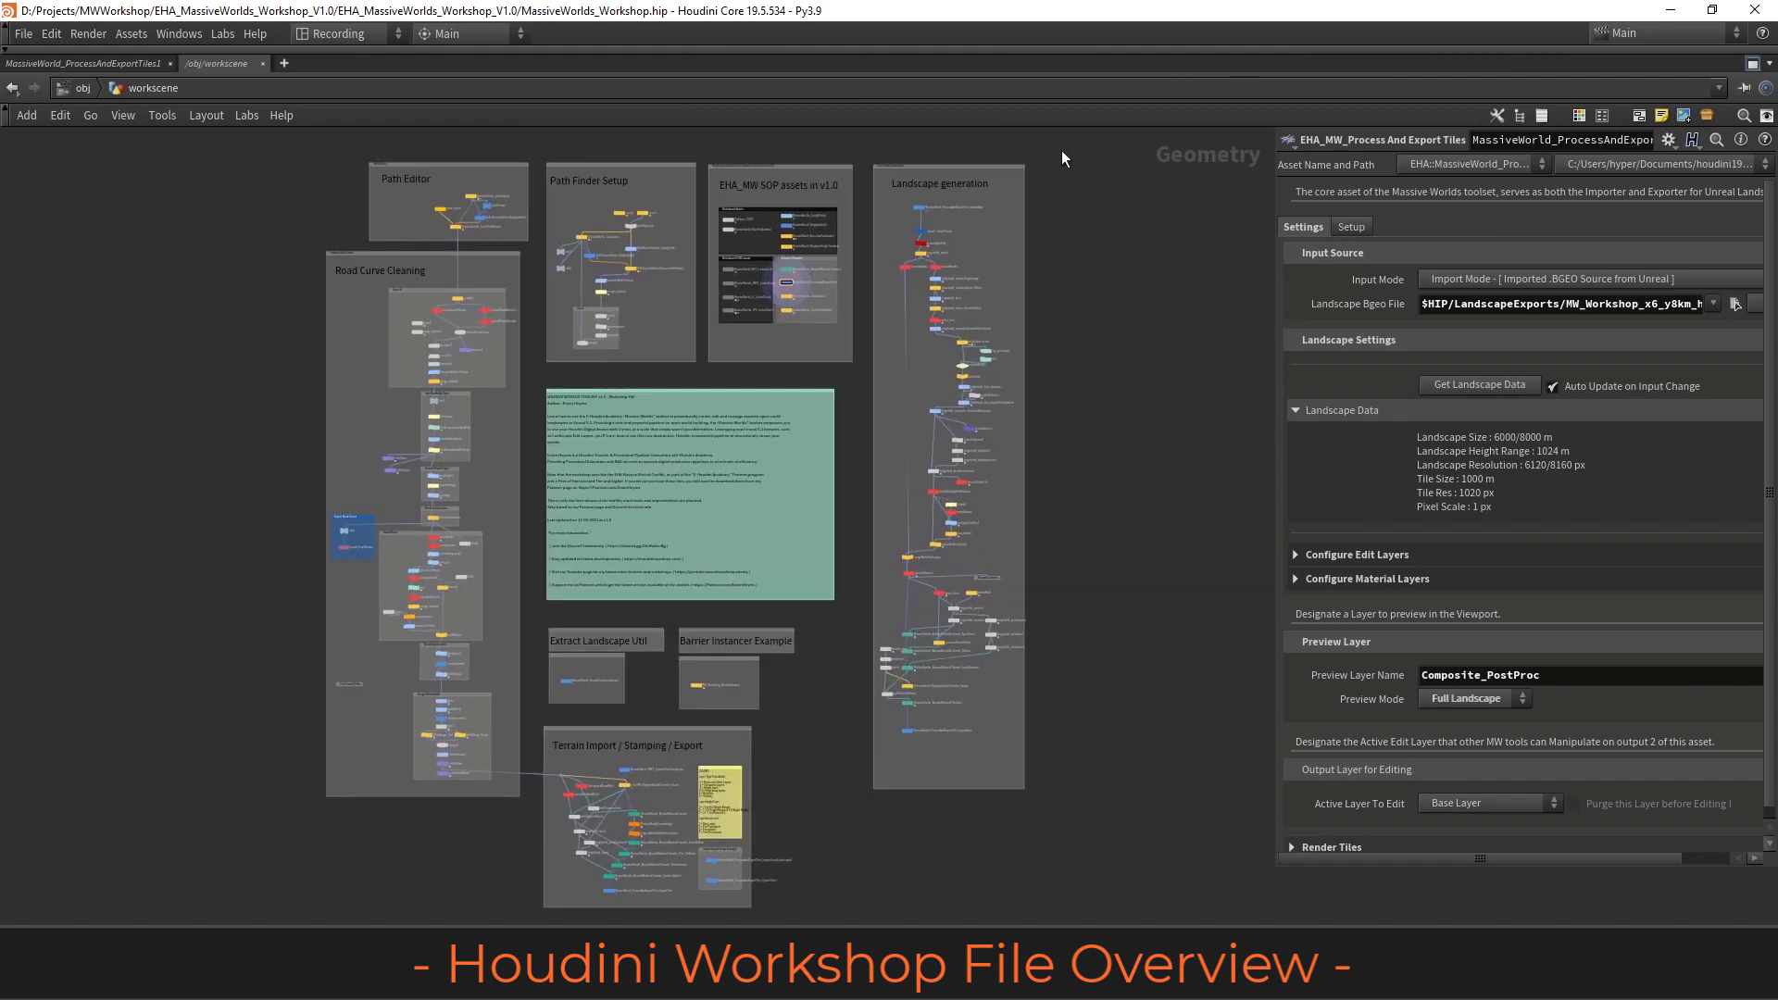
# Examine the workscene network's sections, including Path Finder Setup, Path Editor, Road Curve Cleaning and Terrain Import / Stamping / Export
pyautogui.click(1018, 185)
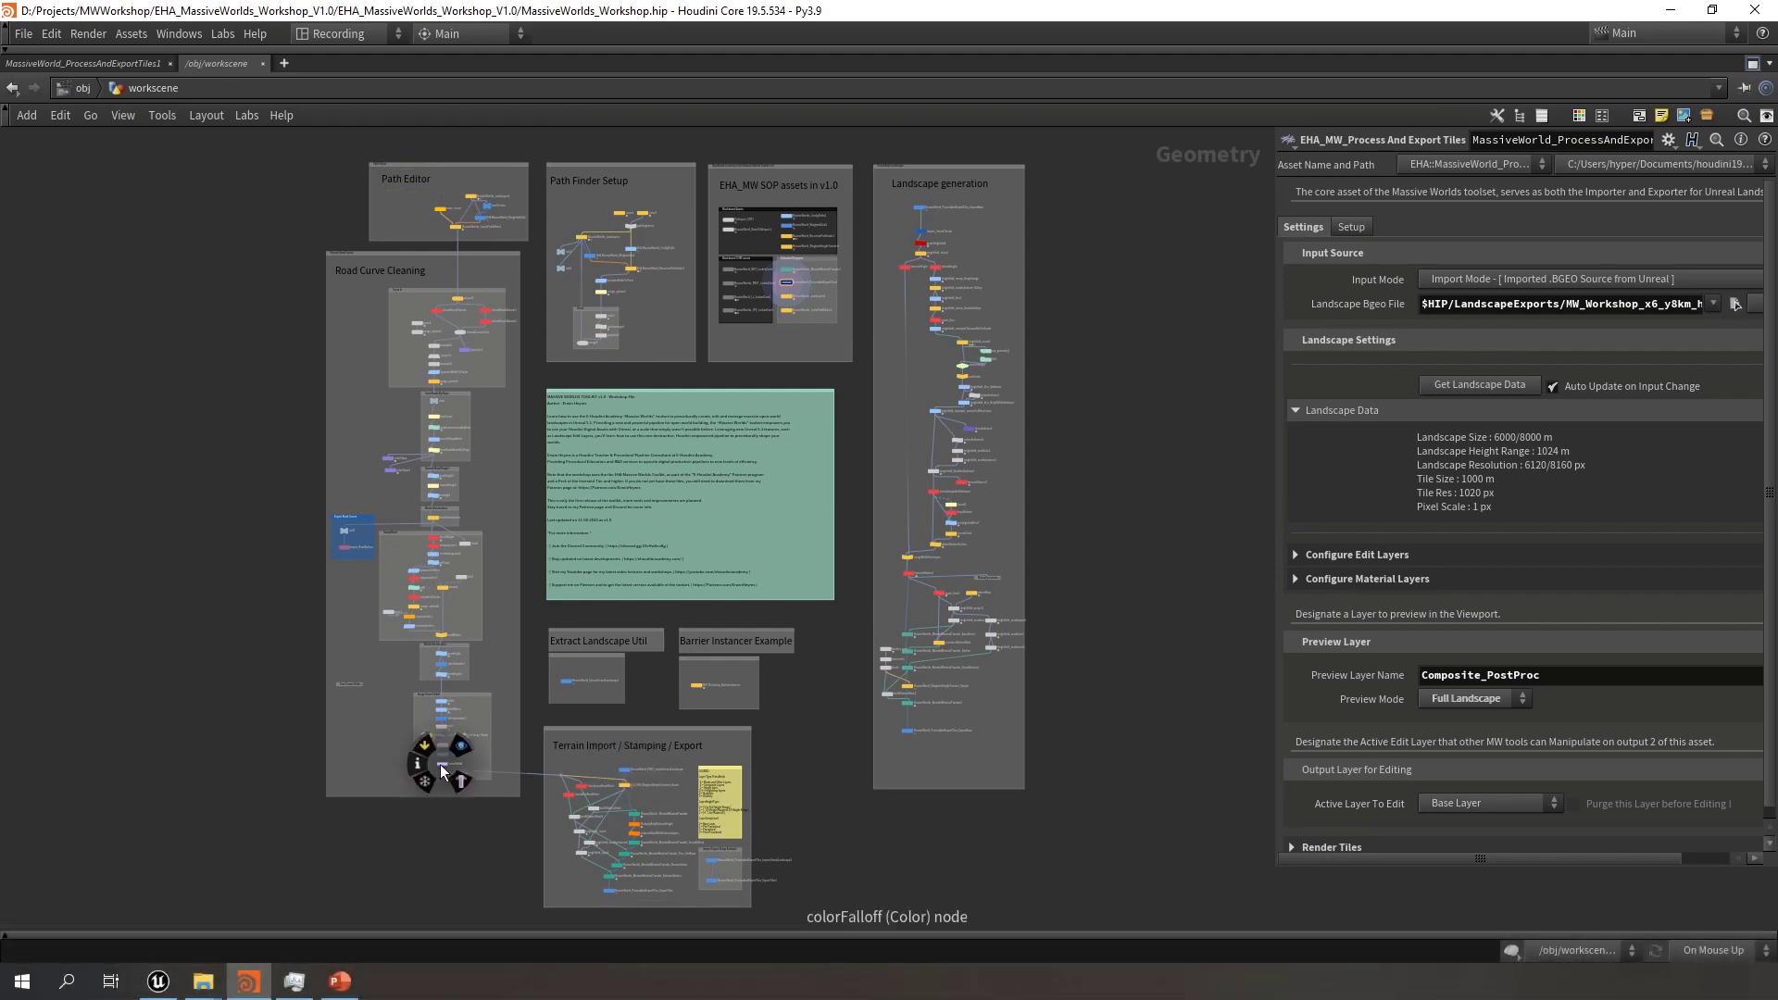
pyautogui.scroll(5, 569, 200)
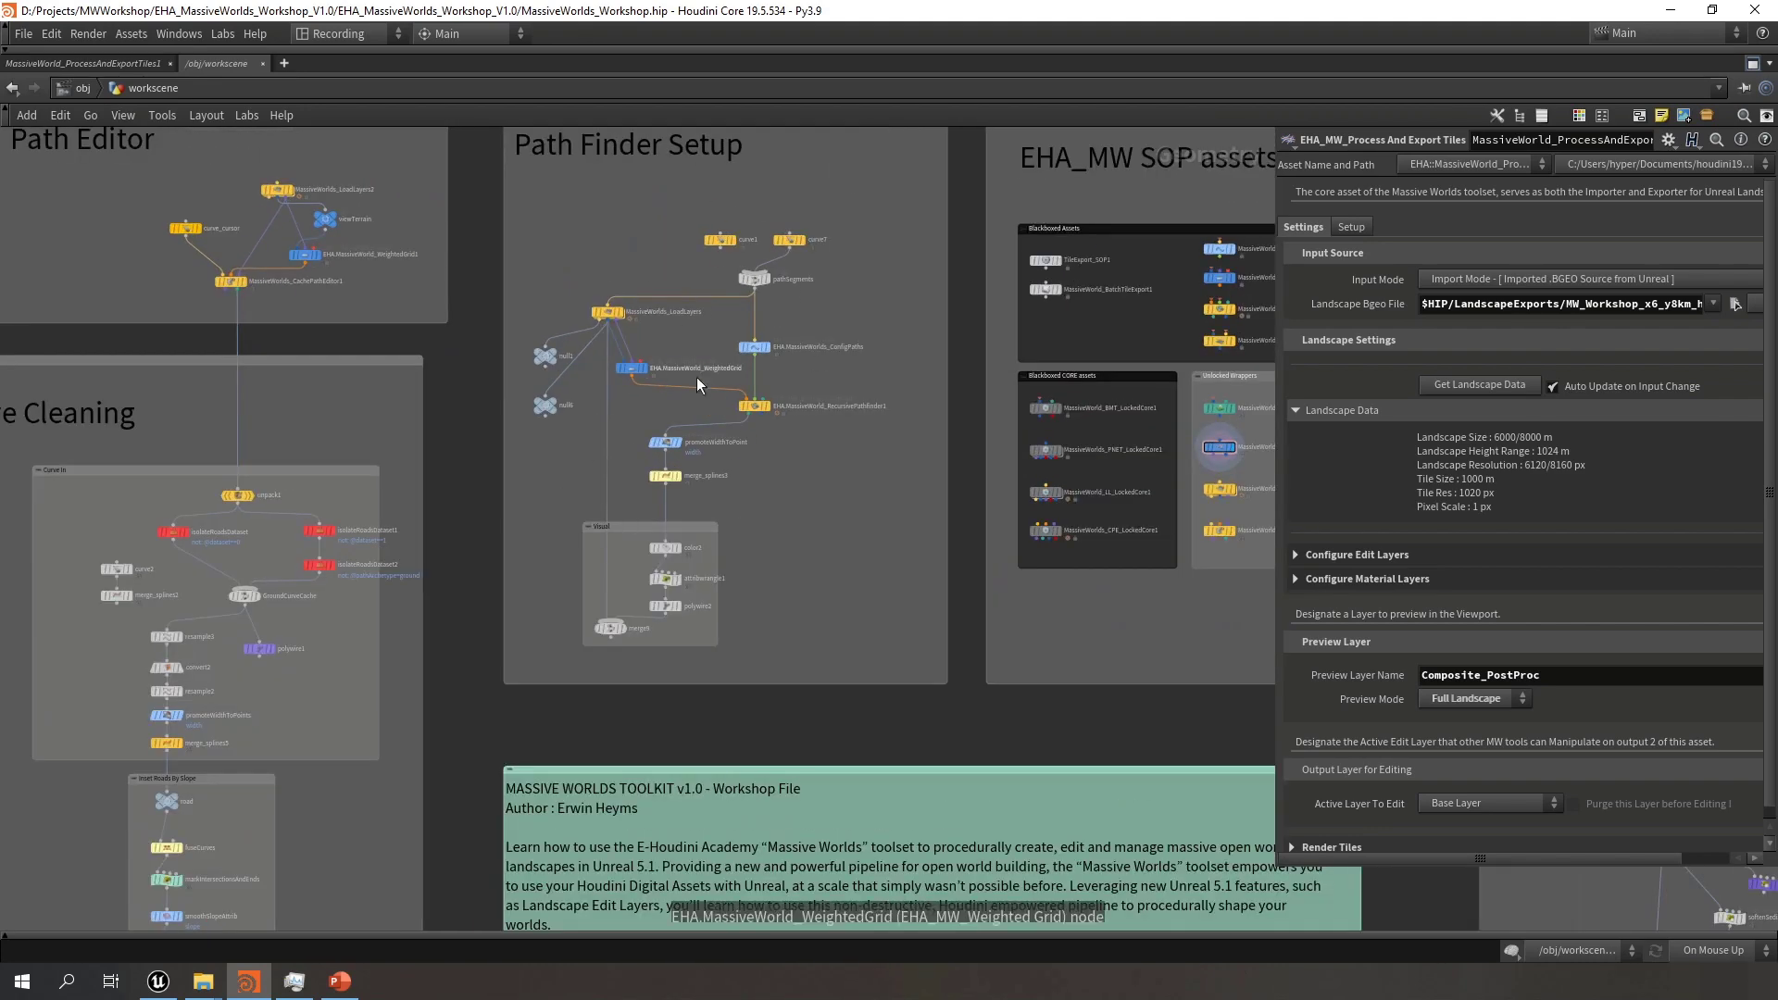
pyautogui.press('1')
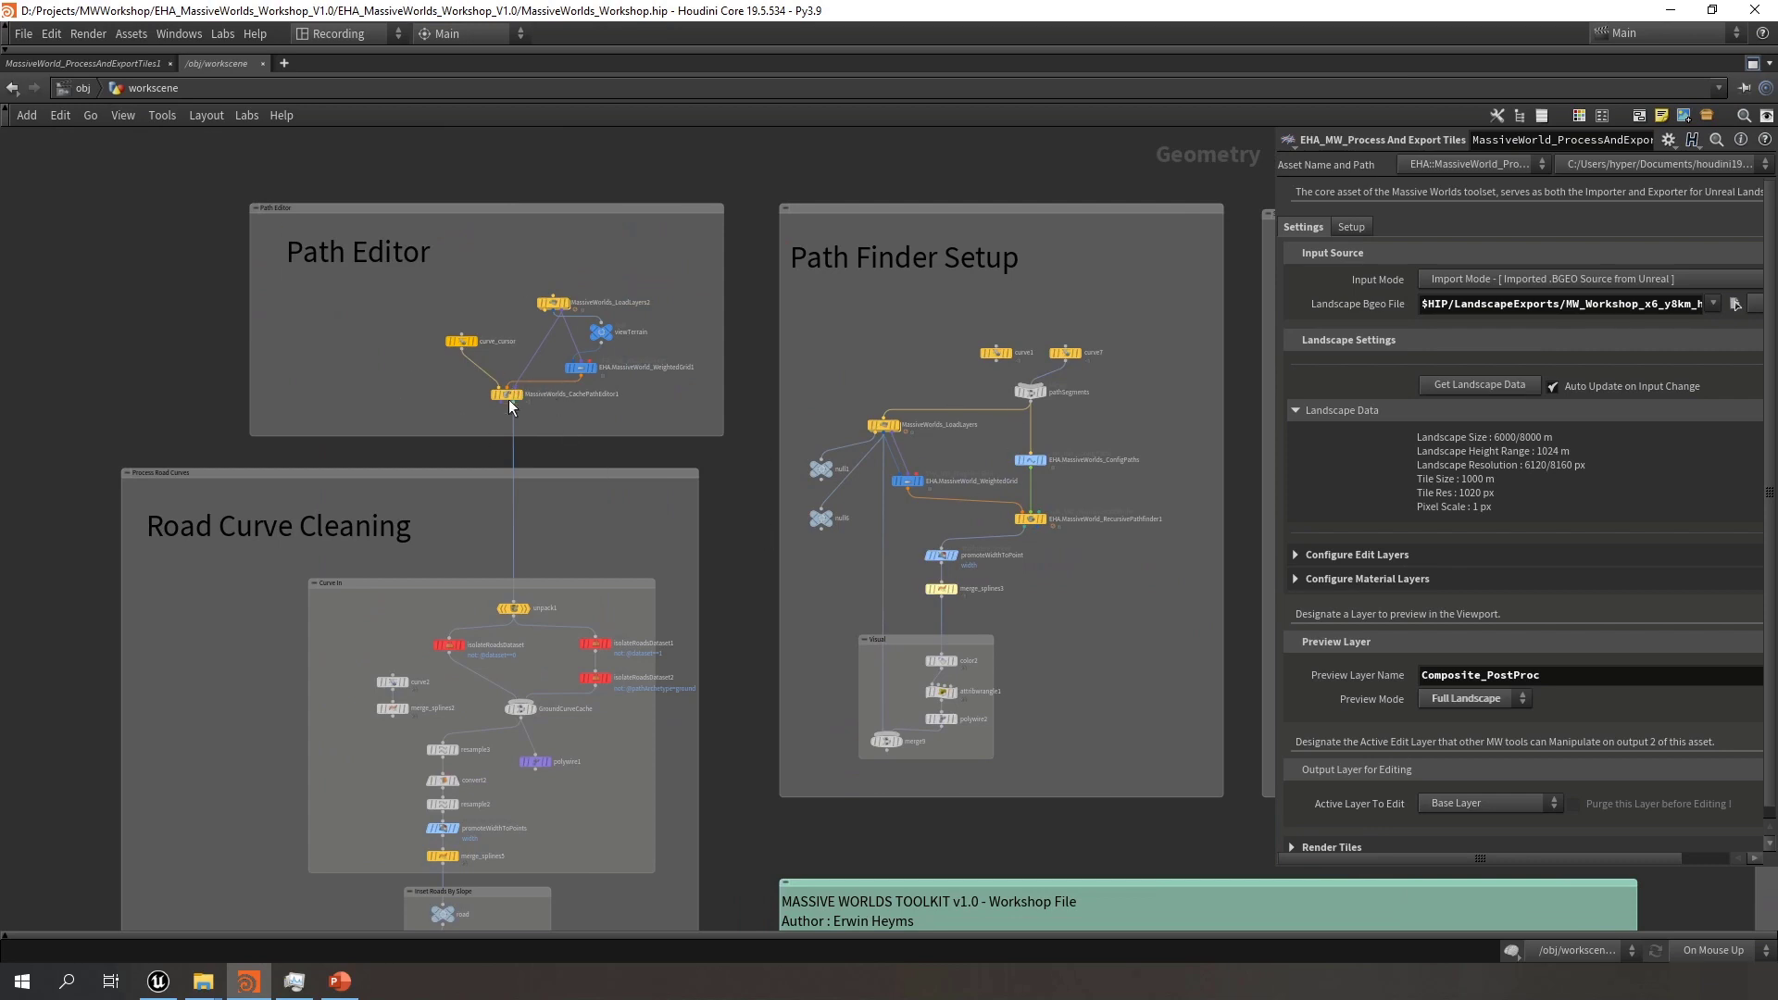
pyautogui.moveTo(507, 398)
pyautogui.scroll(-5, 519, 384)
pyautogui.scroll(-2, 492, 380)
pyautogui.scroll(5, 591, 622)
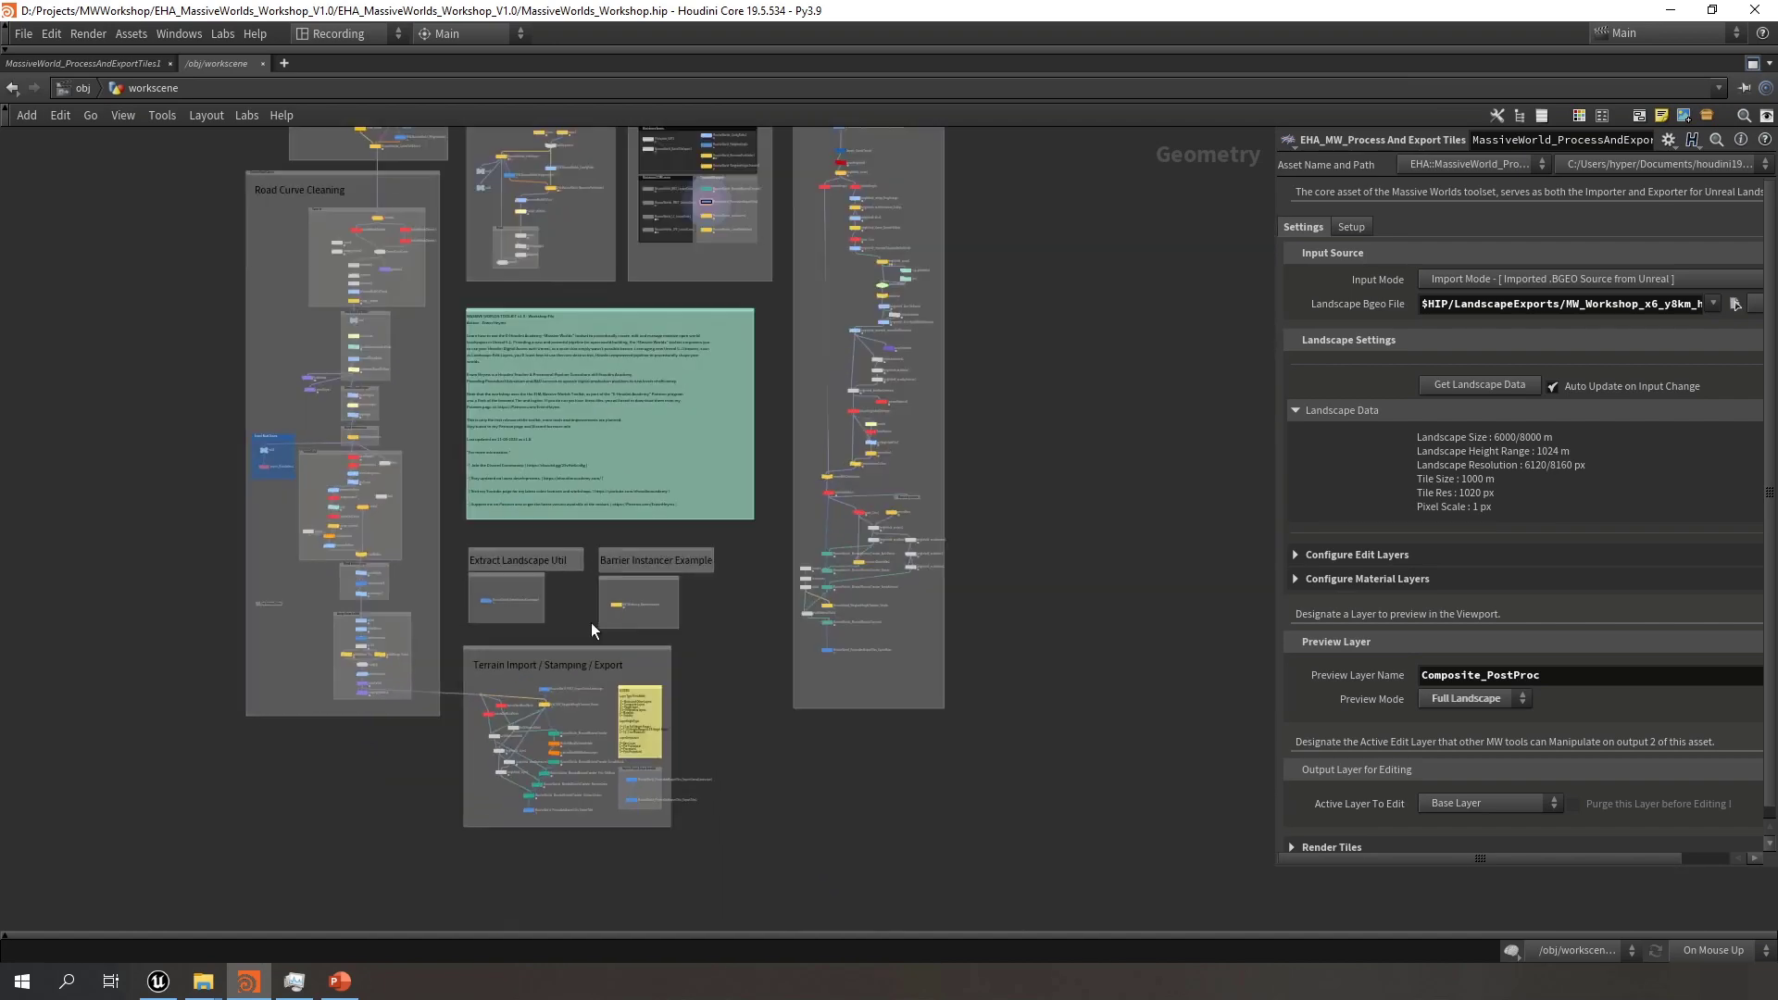
# Examine the nodes in the Terrain Import / Stamping / Export network box
pyautogui.moveTo(731, 620); pyautogui.dragTo(828, 499, button='middle')
pyautogui.scroll(6, 532, 593)
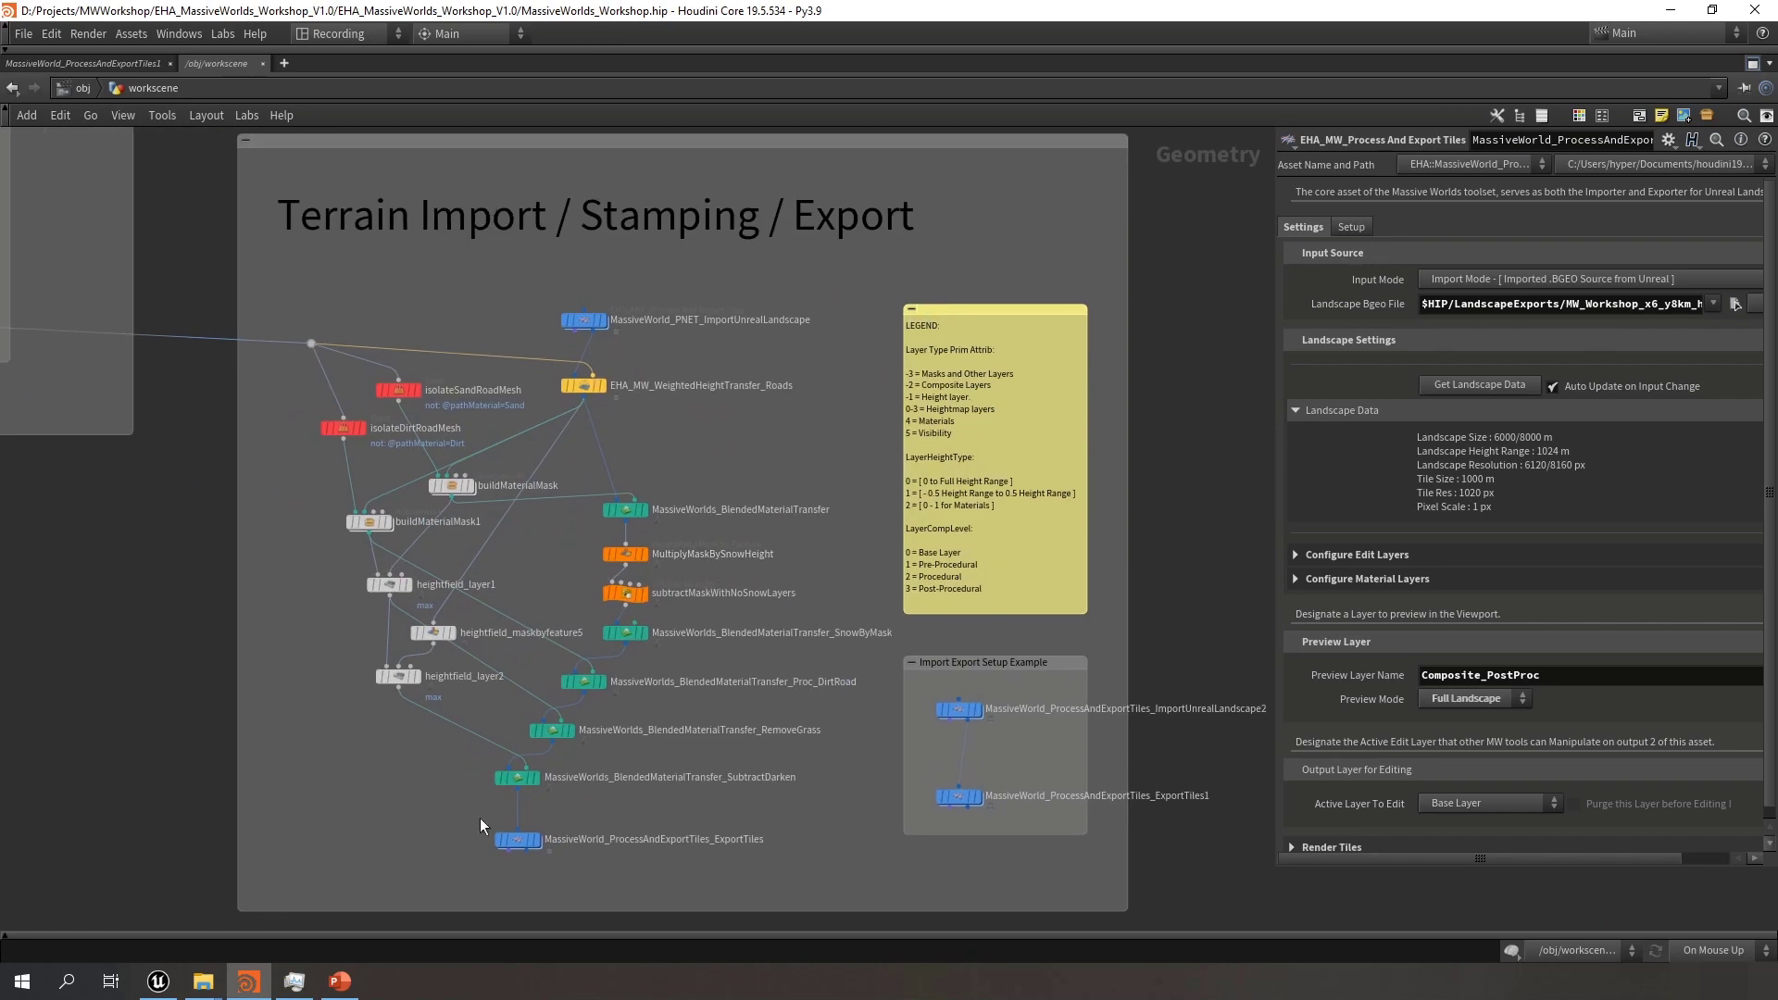
pyautogui.moveTo(591, 317)
pyautogui.press('h')
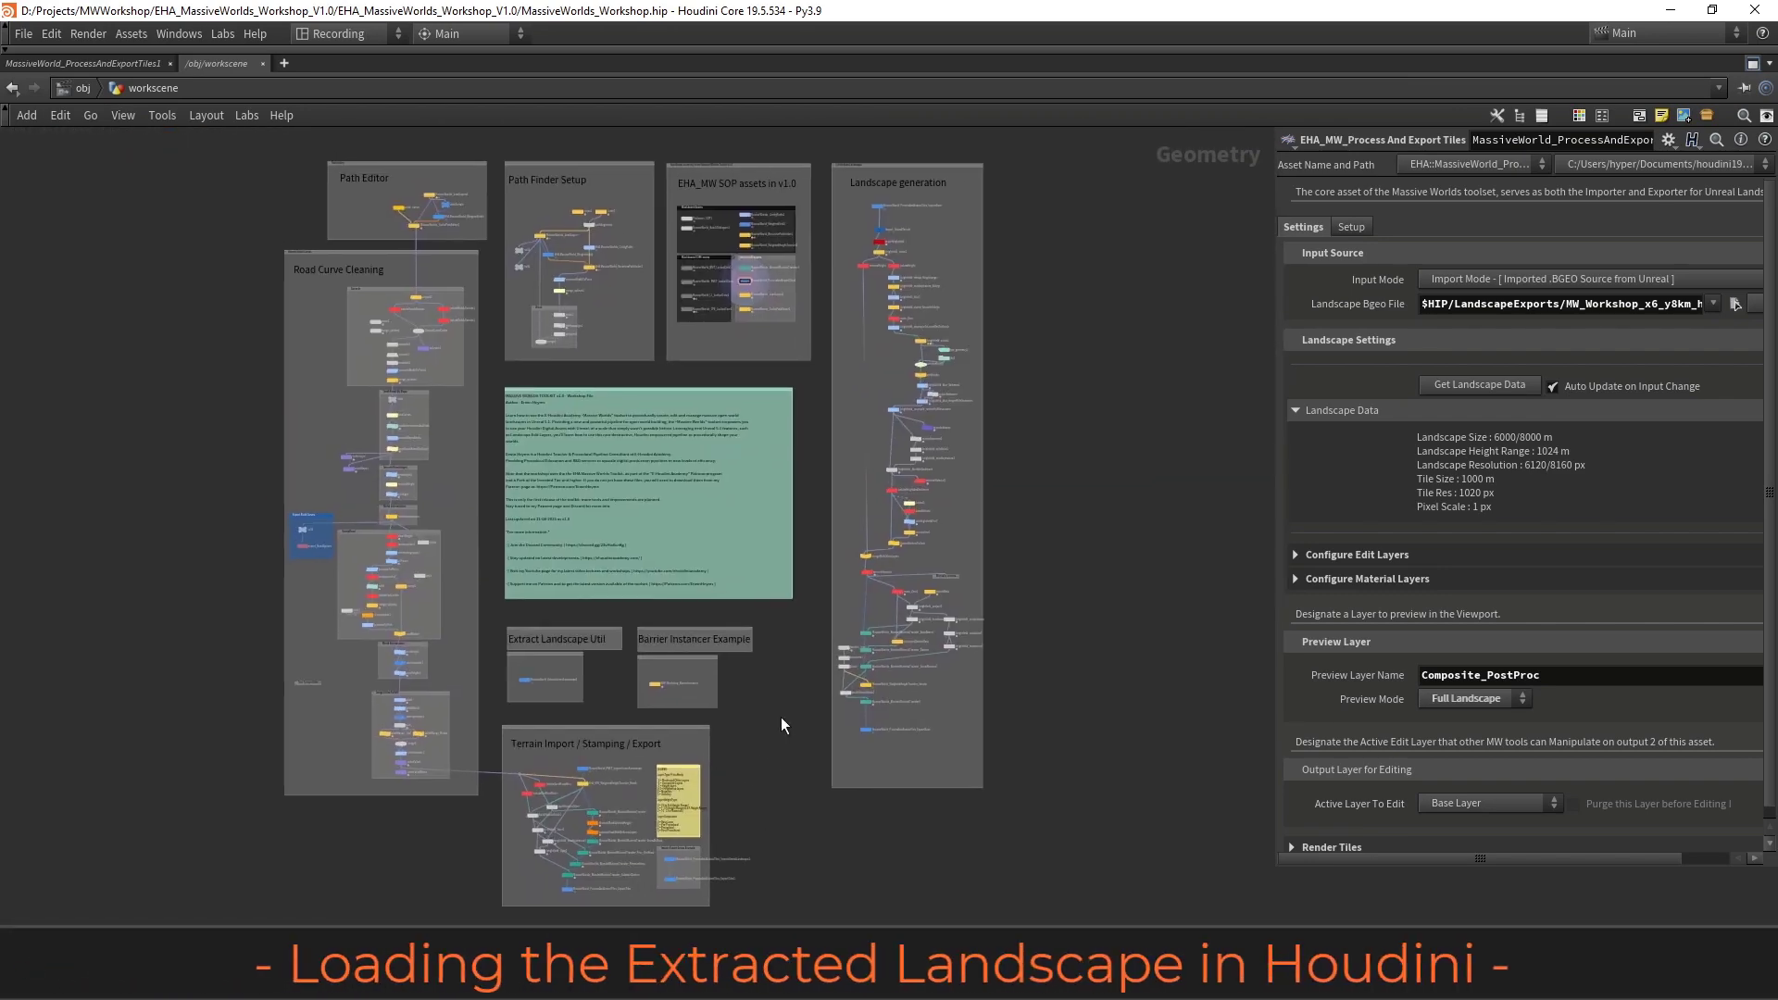
# Restore the split pane layout and select the MassiveWorld_ProcessAndExportTiles_ImportBase node in the Landscape generation network box
pyautogui.moveTo(1024, 398); pyautogui.dragTo(811, 440, button='middle')
pyautogui.click(1753, 64)
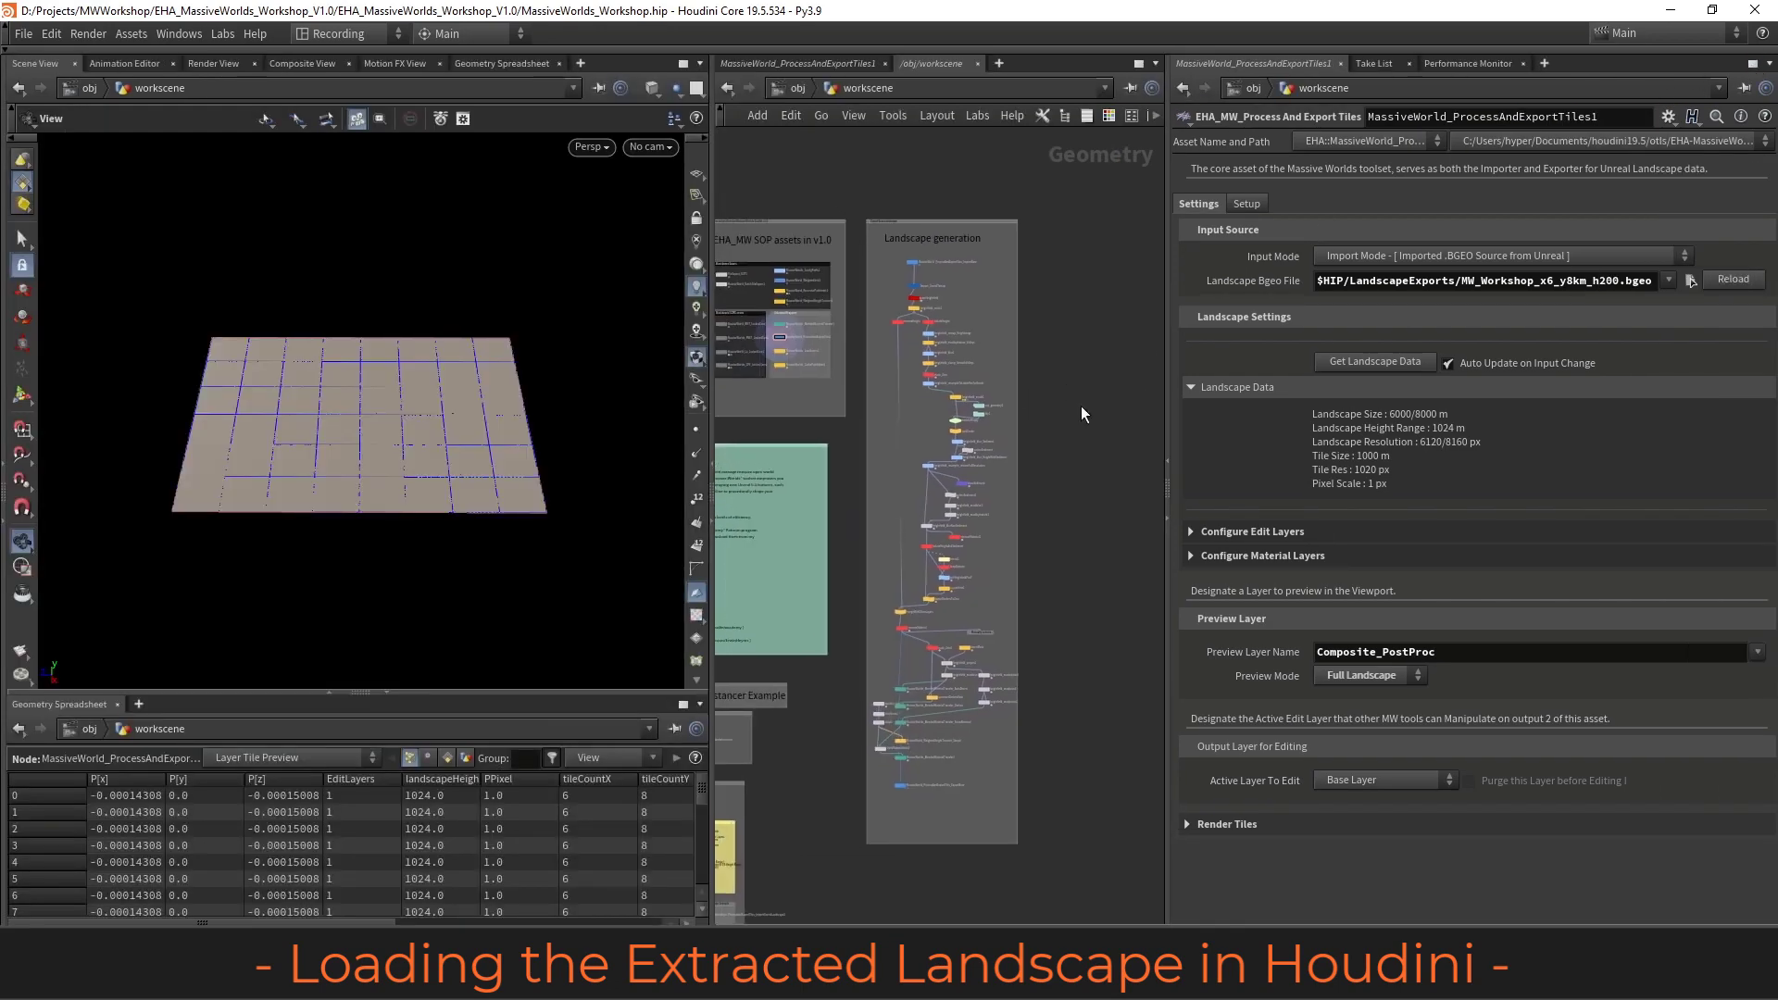
pyautogui.scroll(5, 915, 242)
pyautogui.moveTo(948, 351); pyautogui.dragTo(907, 397, button='middle')
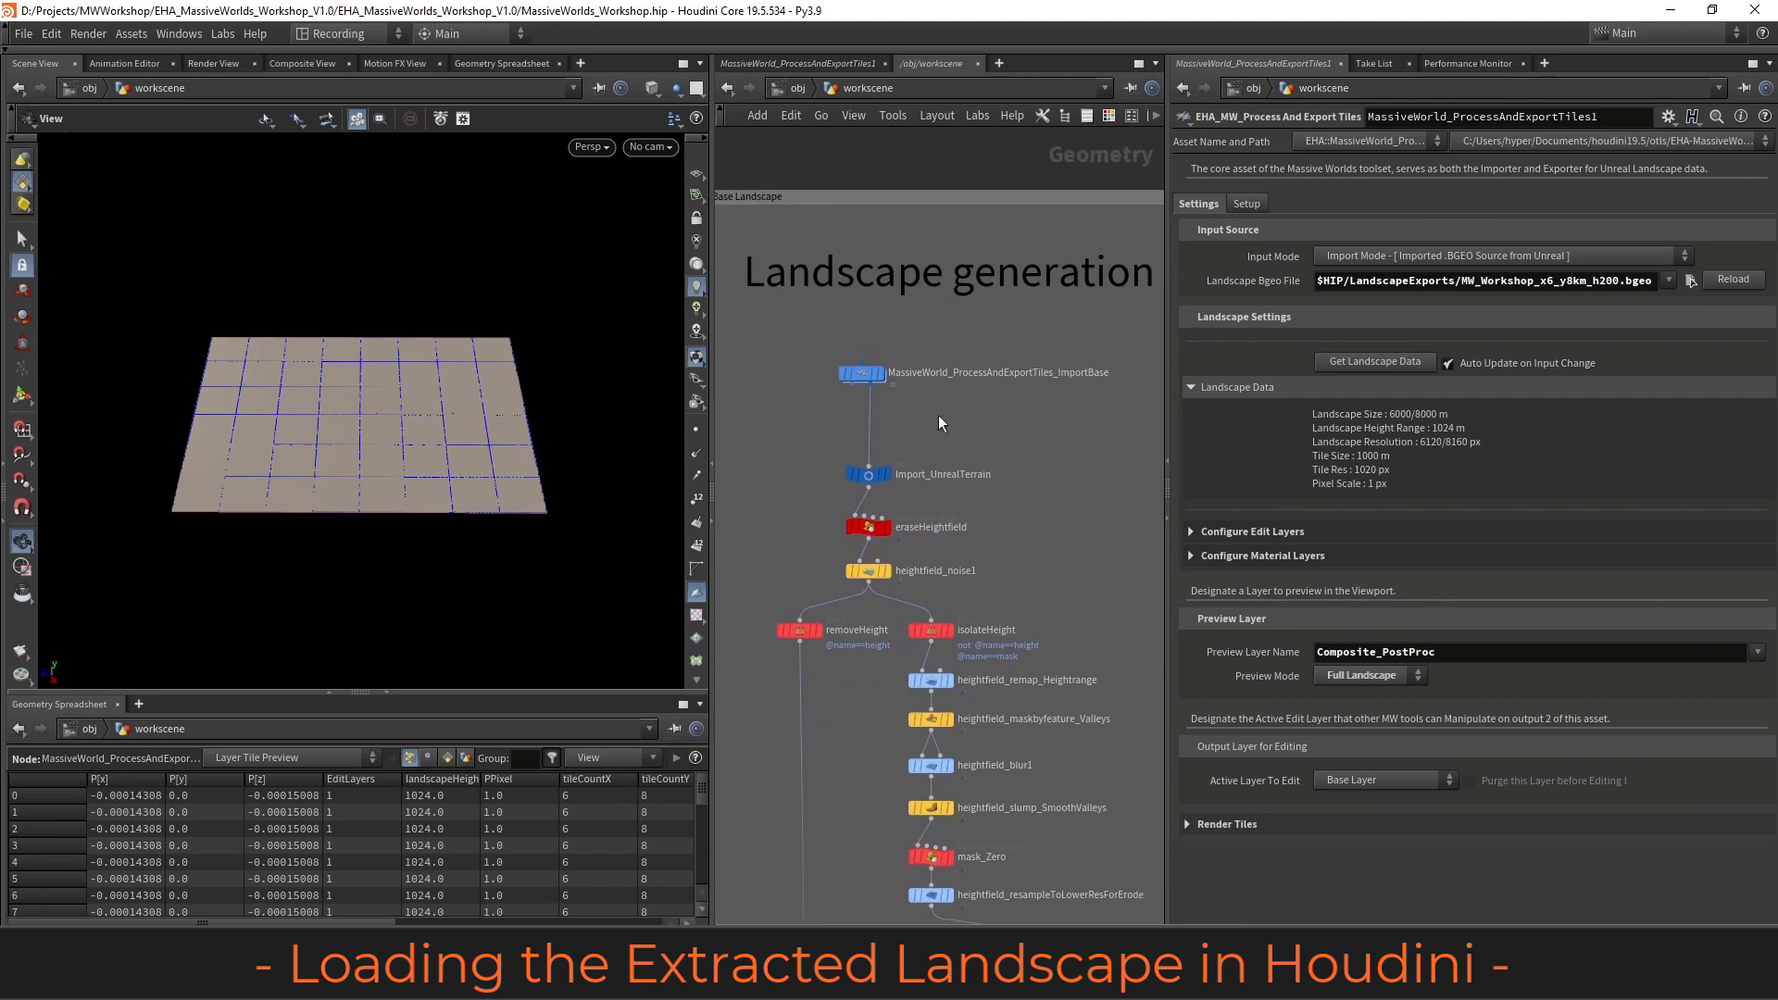
pyautogui.moveTo(870, 371); pyautogui.dragTo(818, 352)
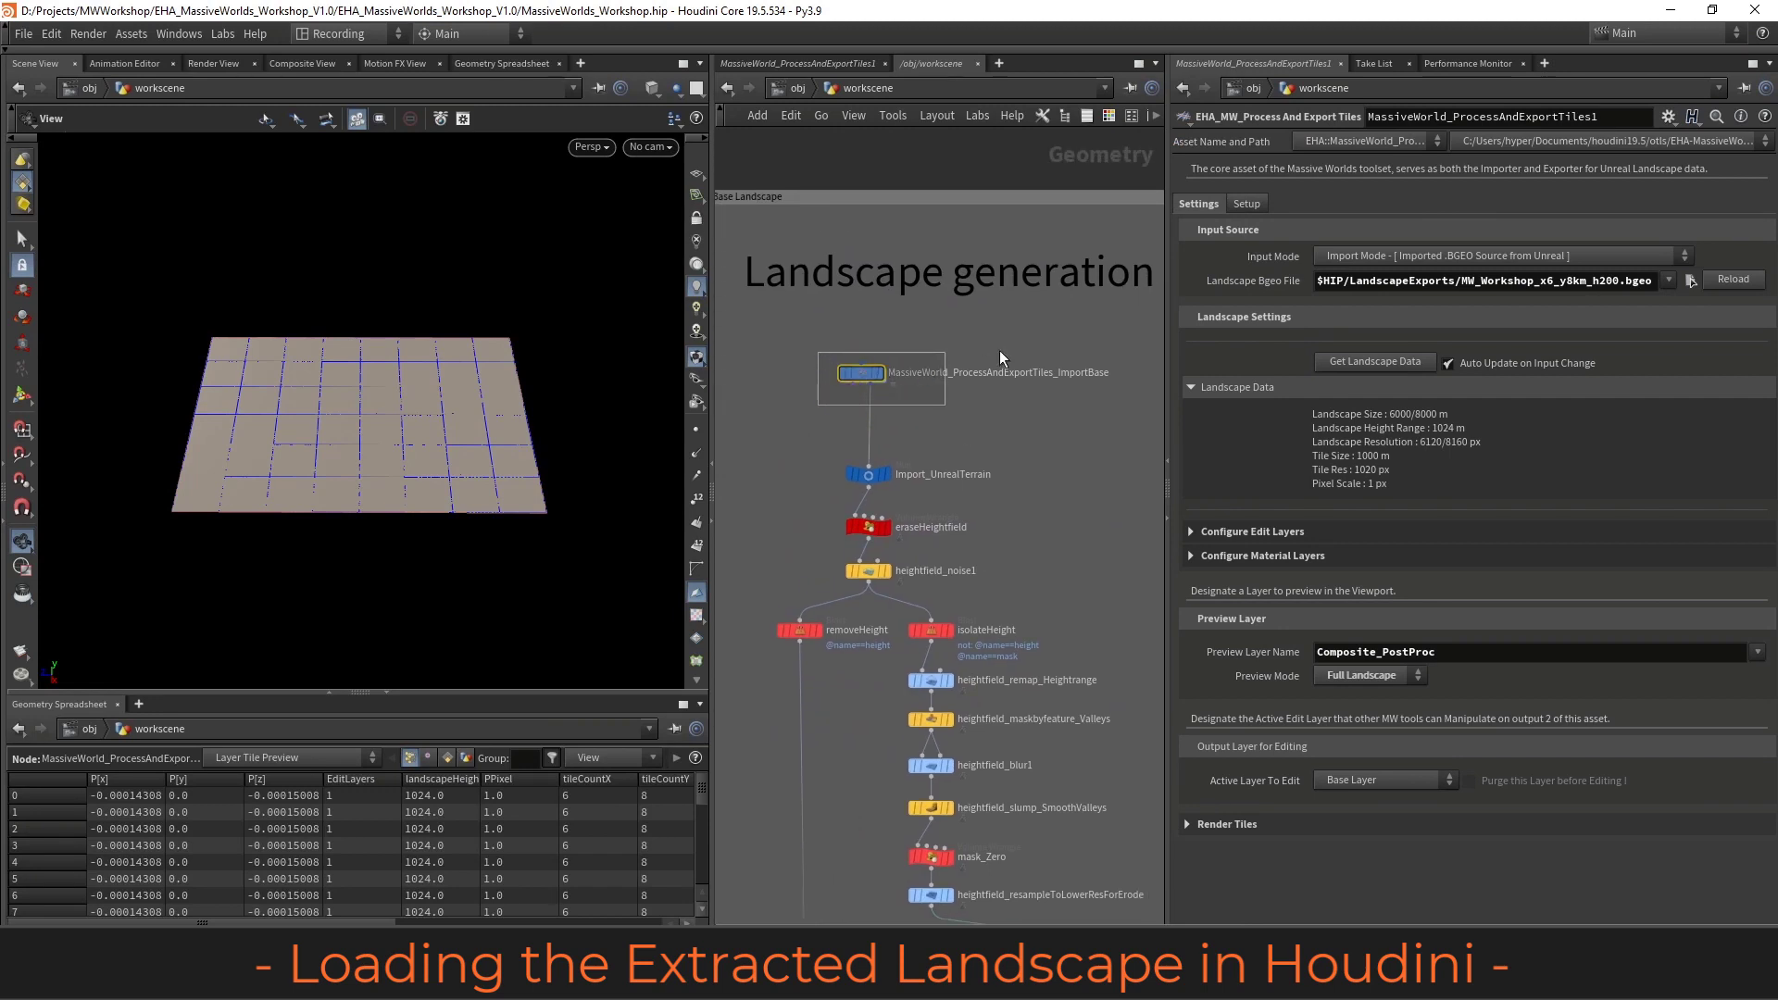
pyautogui.moveTo(998, 350); pyautogui.dragTo(978, 339, button='middle')
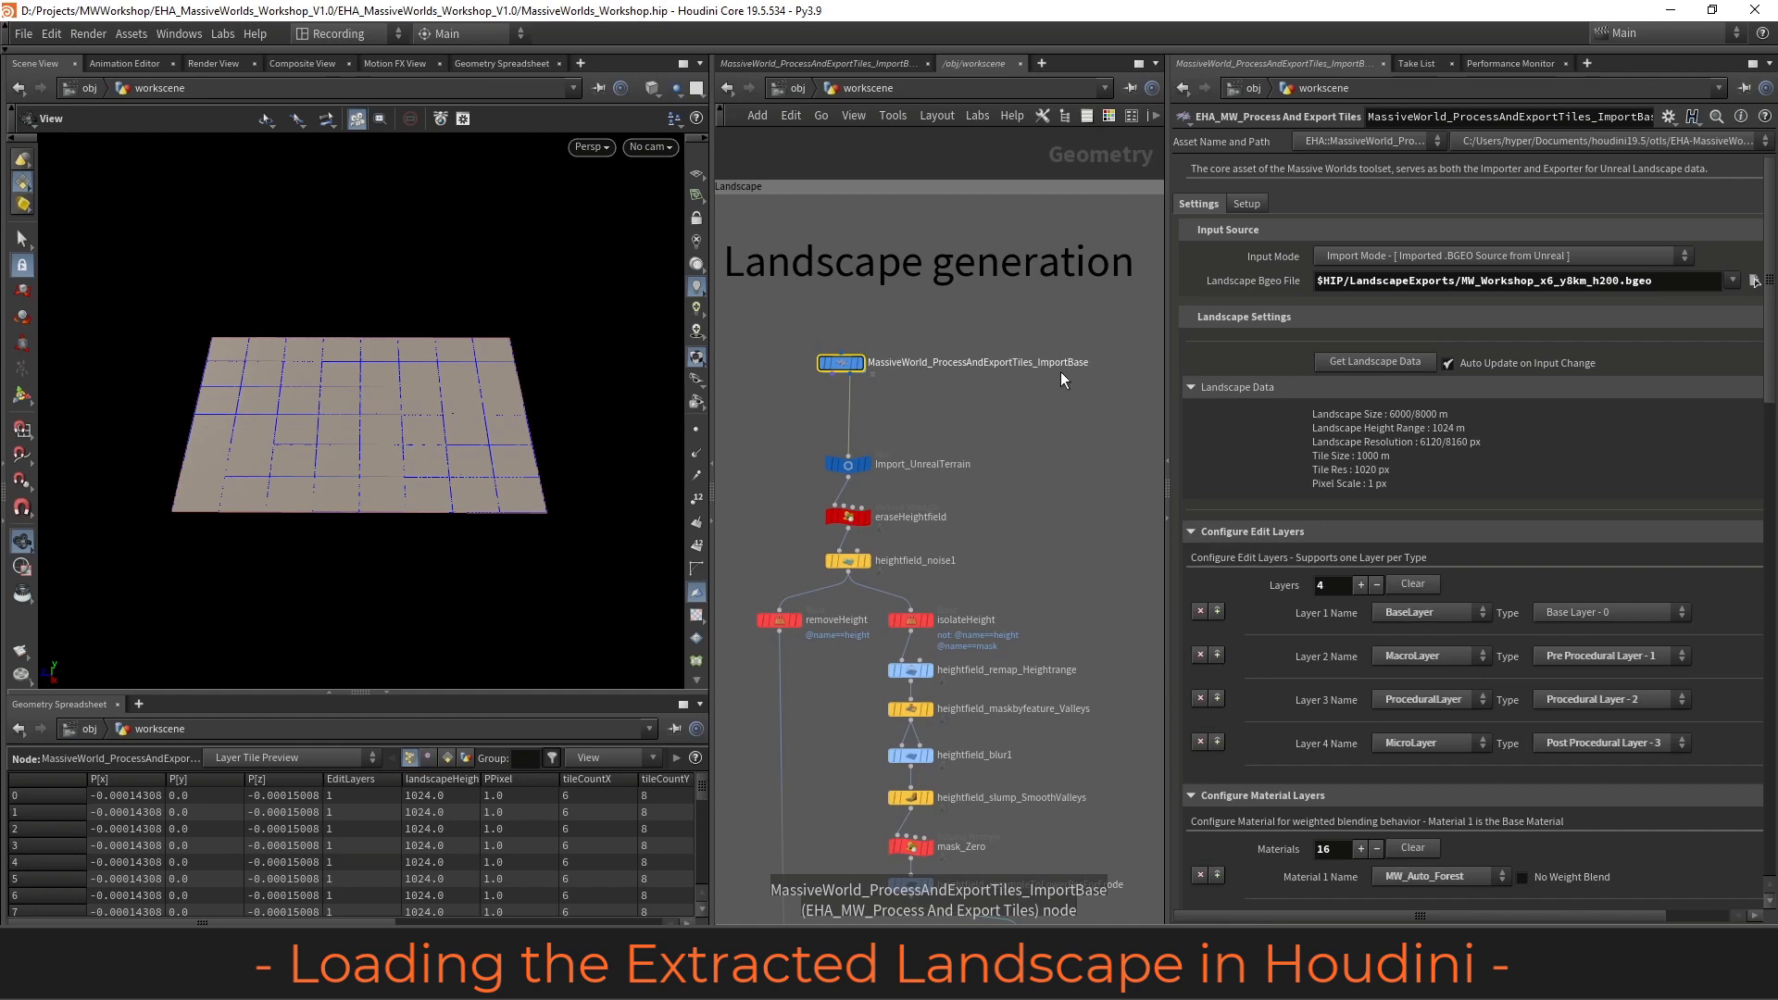
# Widen the parameter pane by narrowing the network editor and the scene view
pyautogui.moveTo(1000, 402); pyautogui.dragTo(986, 440, button='middle')
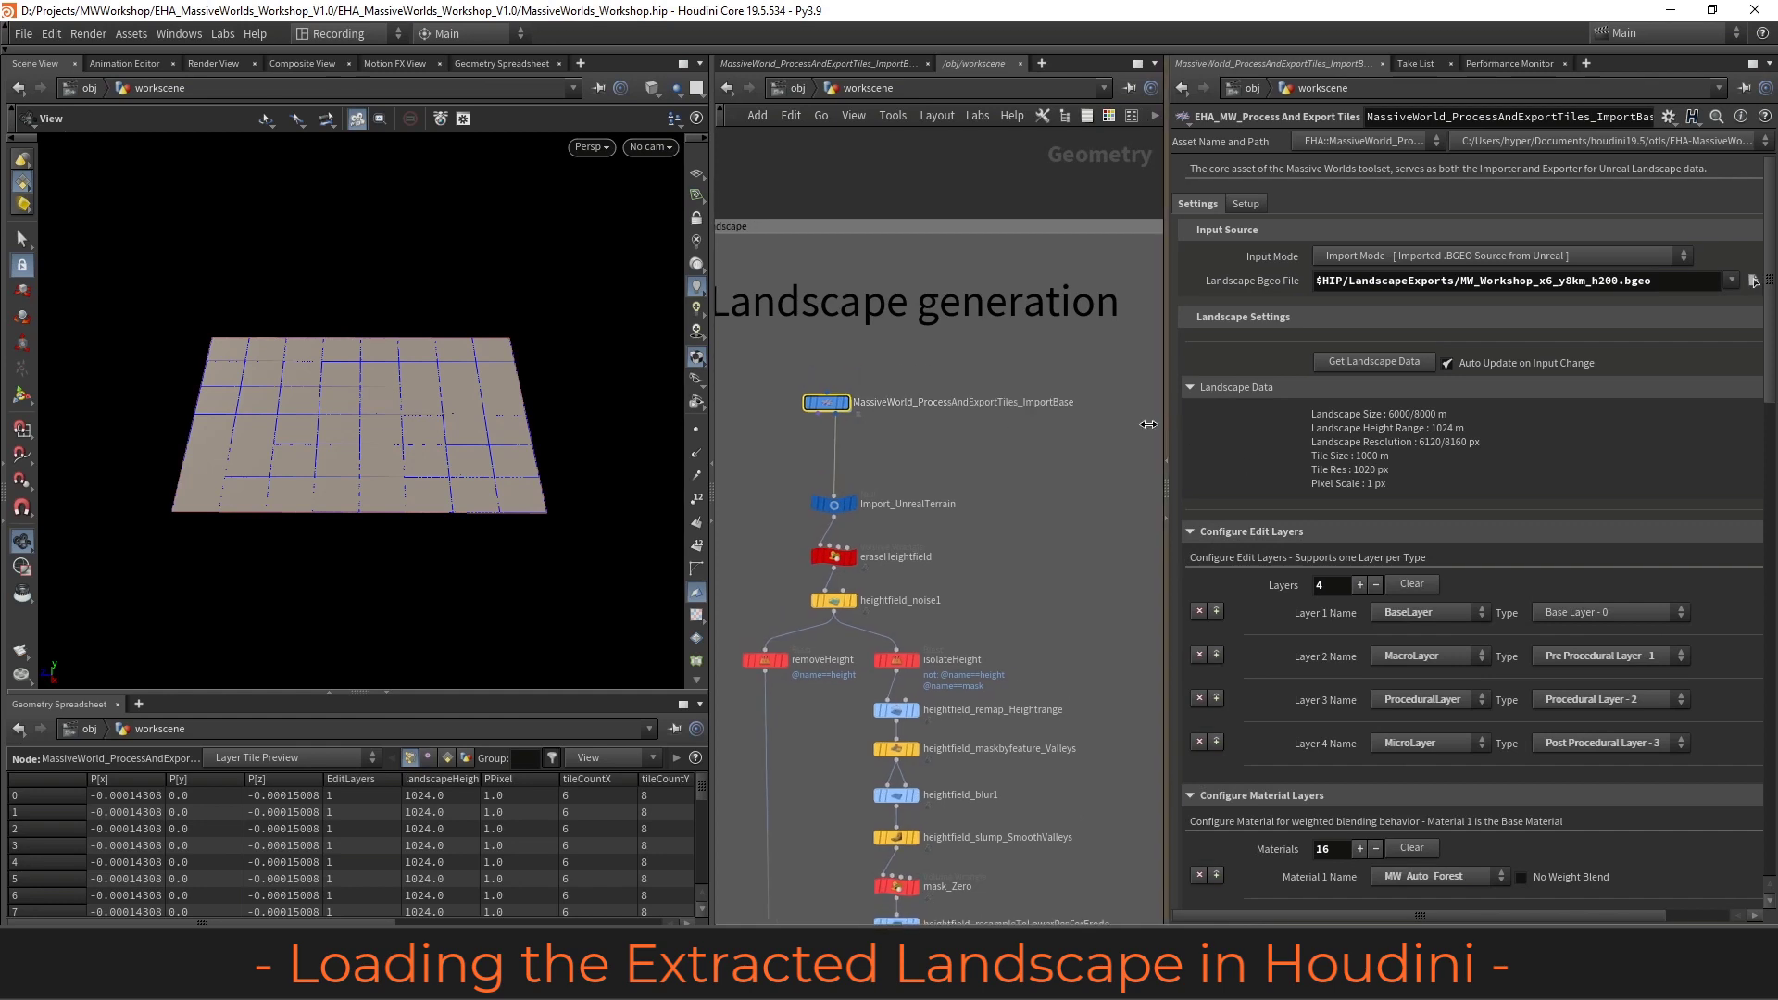
pyautogui.moveTo(1148, 424); pyautogui.dragTo(1031, 424)
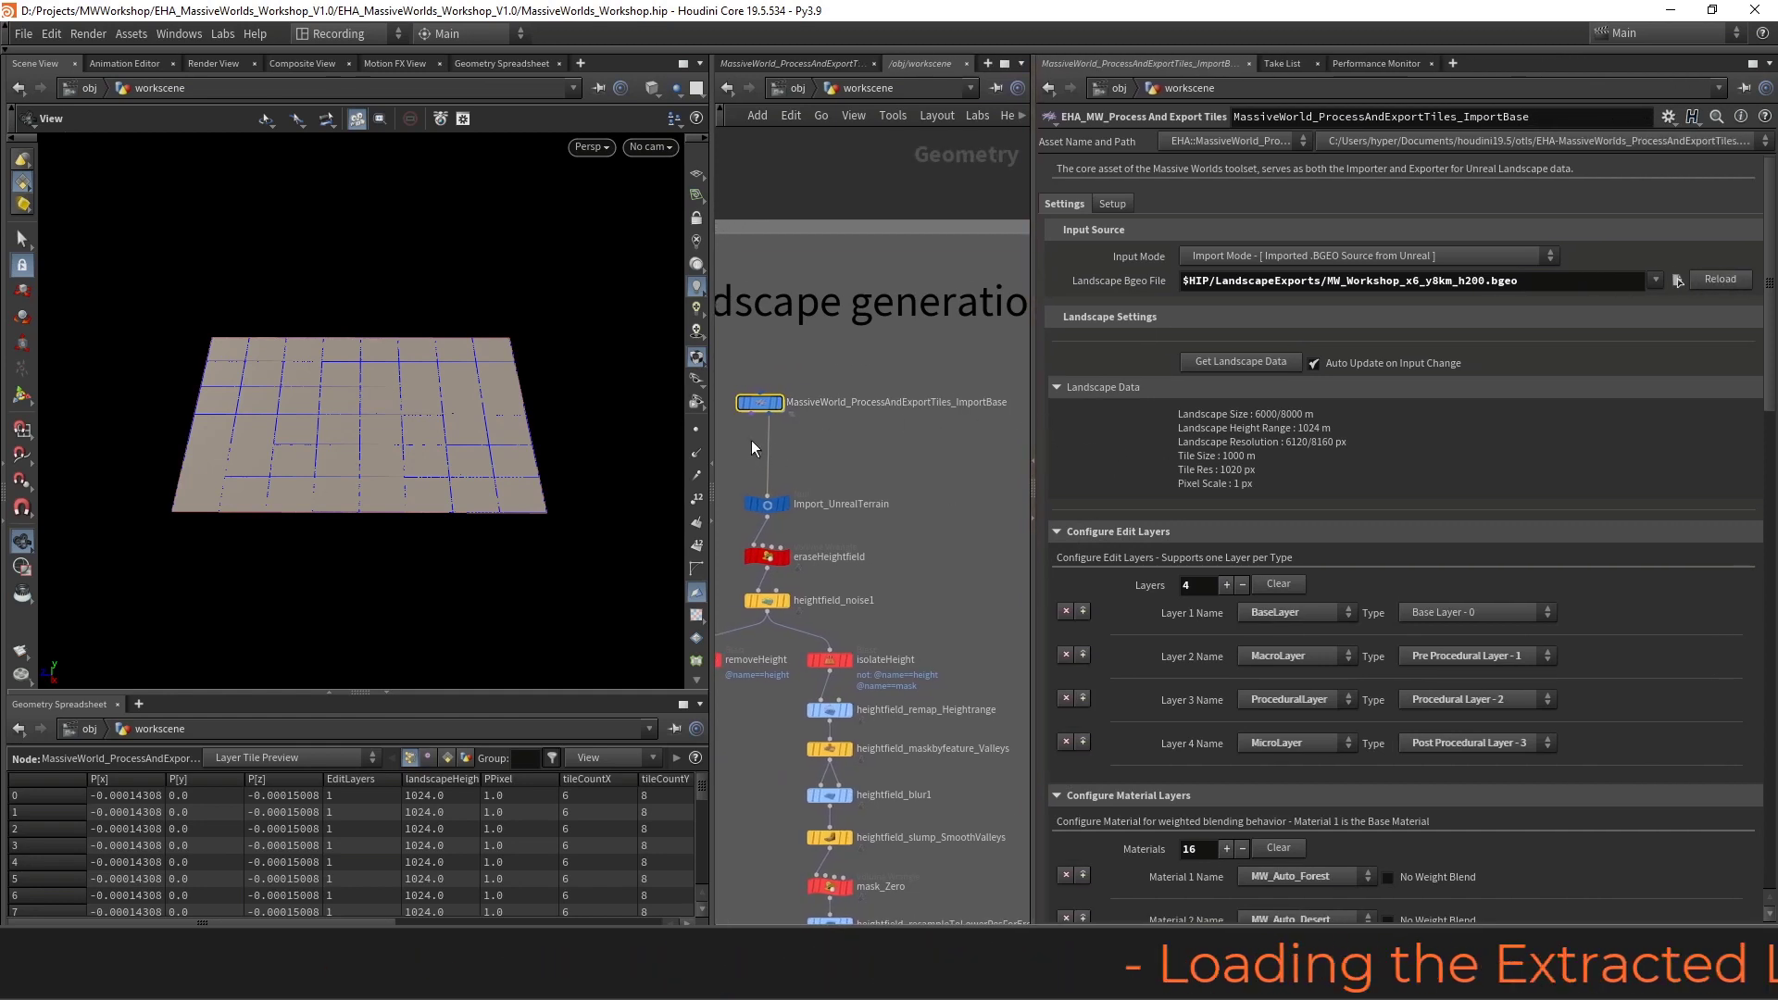
pyautogui.moveTo(712, 435); pyautogui.dragTo(636, 435)
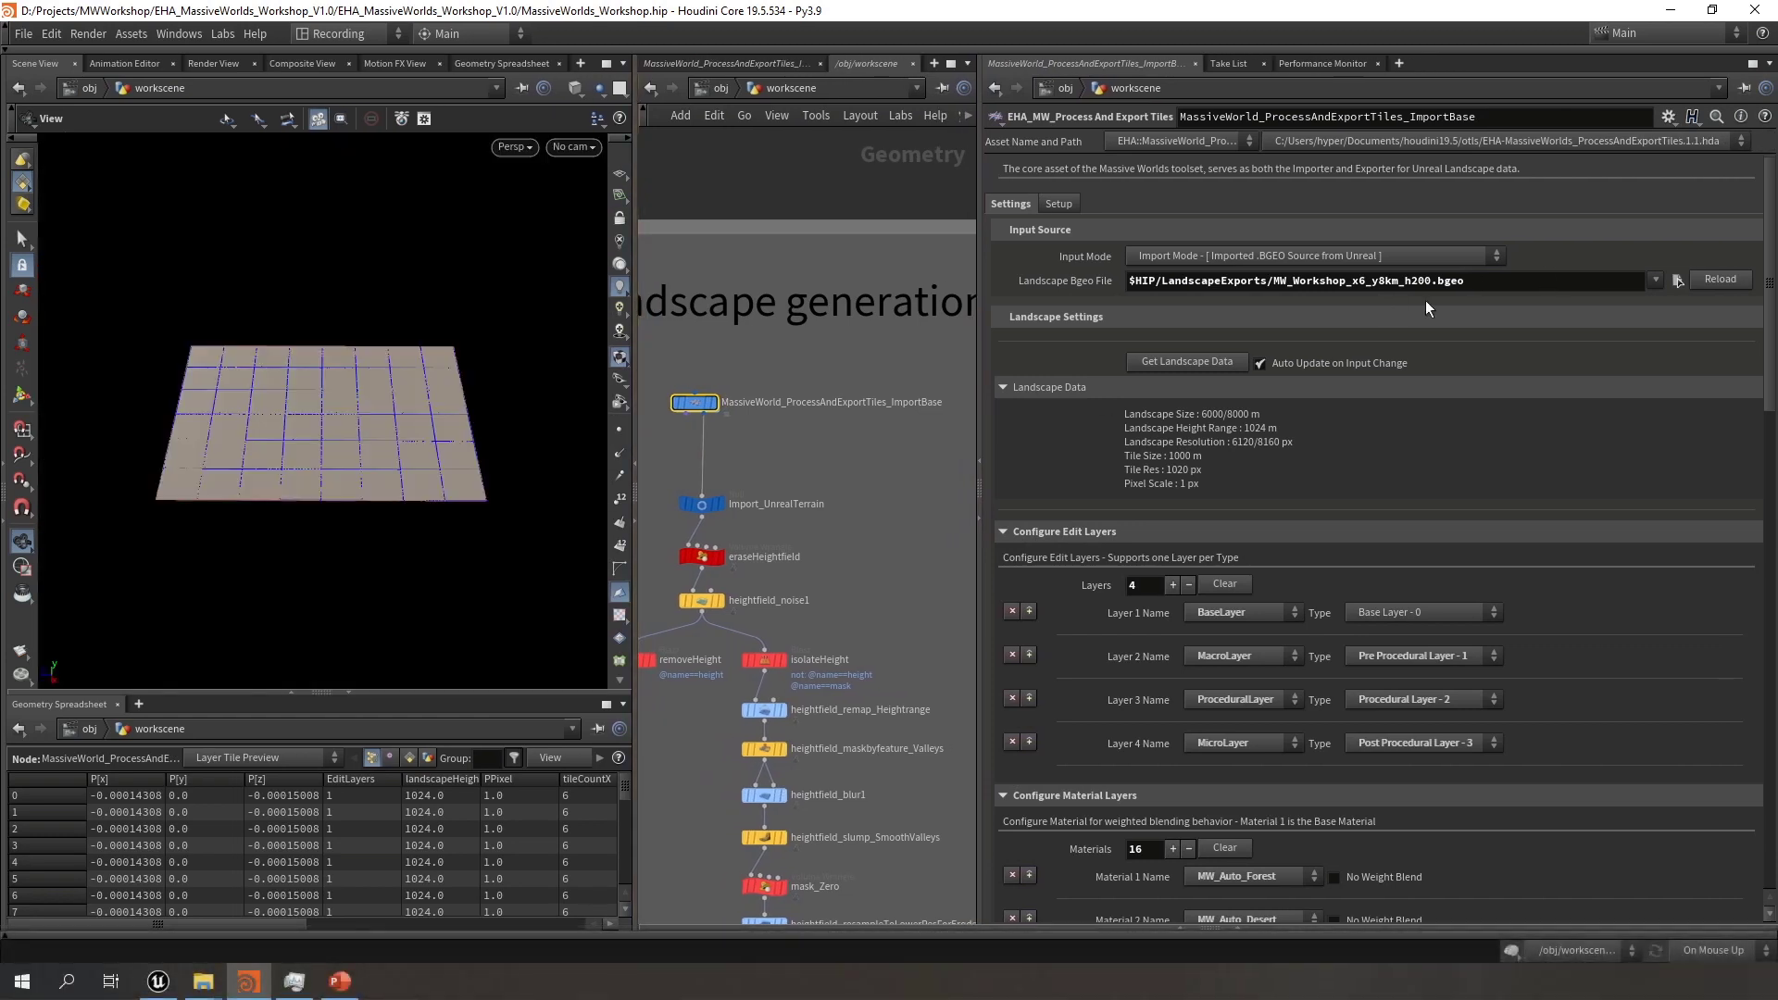
# Check the available Input Mode options of the ImportBase node, keeping Import Mode
pyautogui.click(1219, 259)
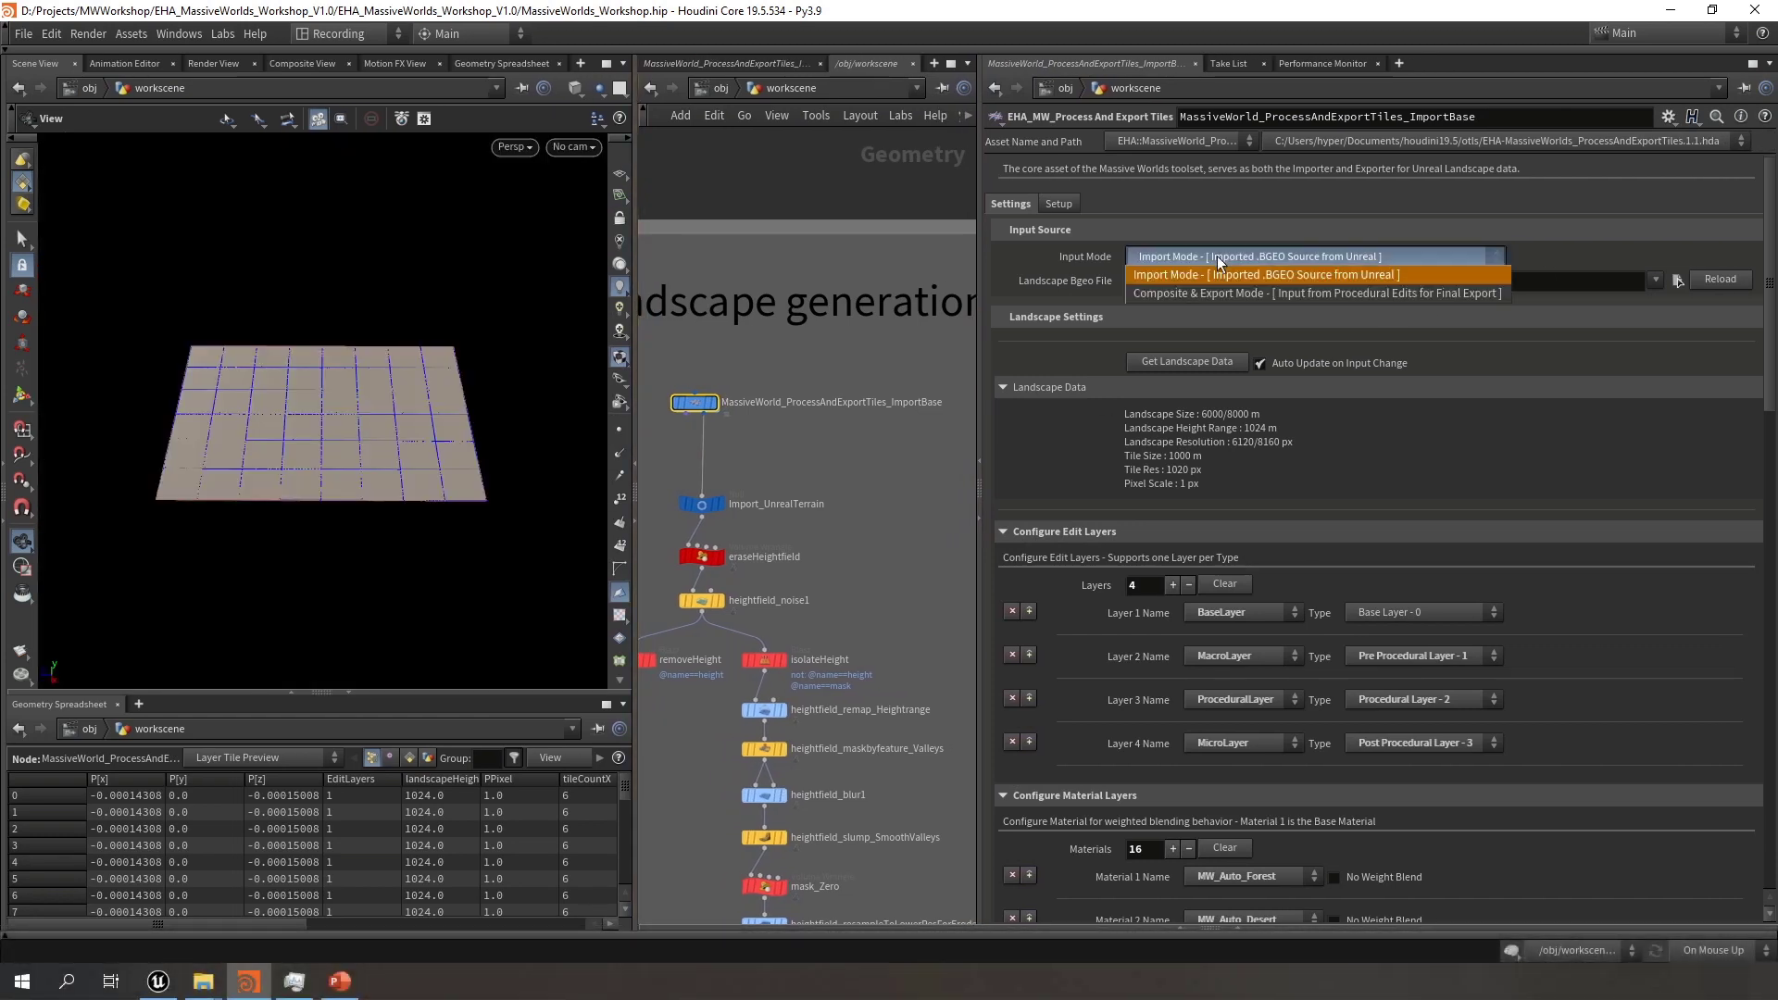
pyautogui.click(1219, 264)
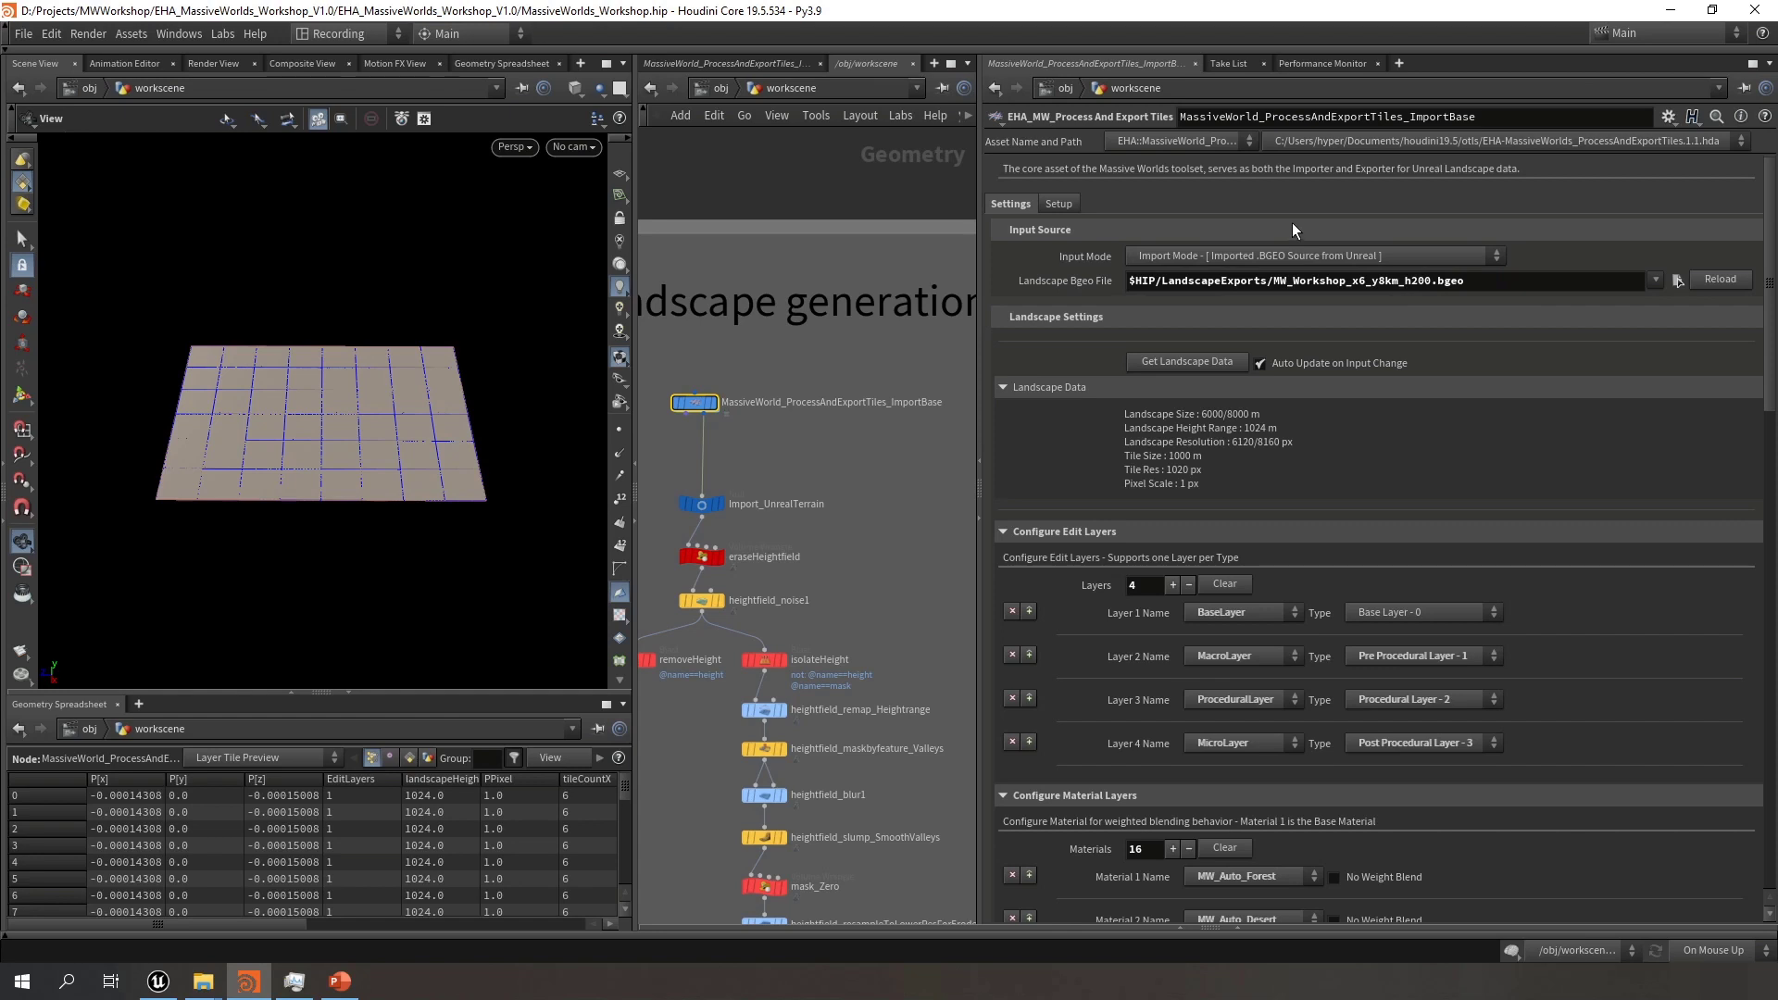
pyautogui.scroll(2, 815, 463)
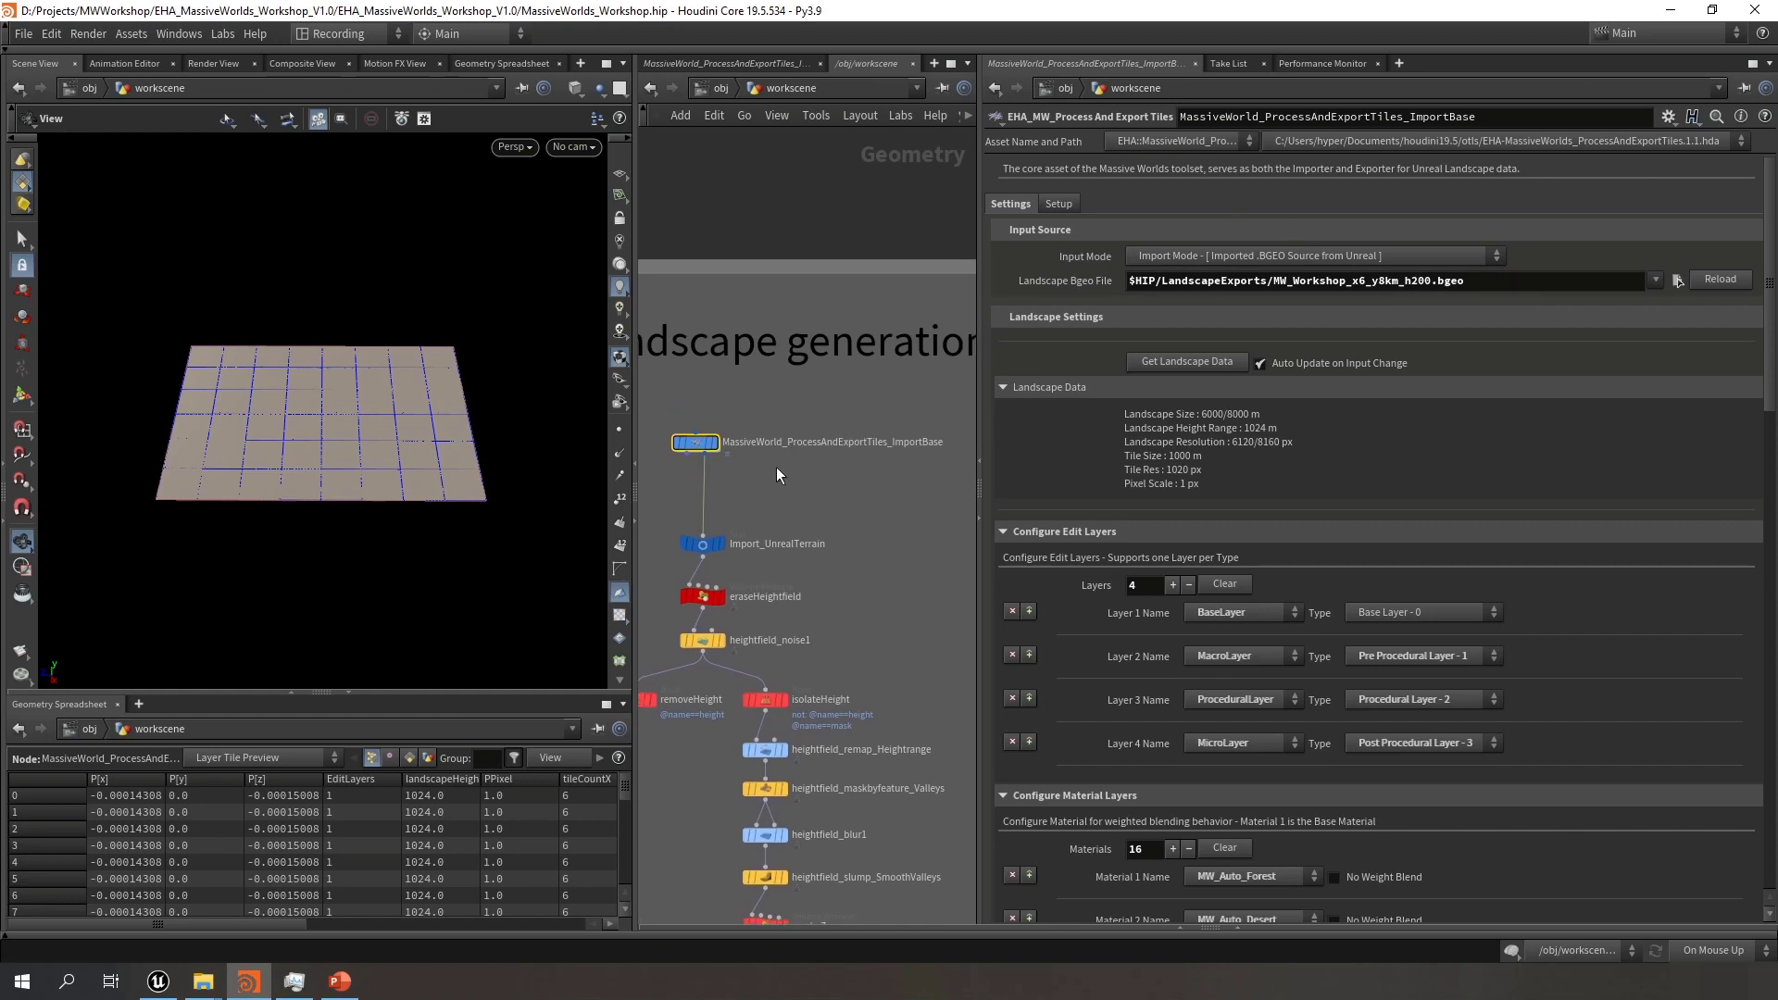
# Check the MW_PNET .HDA Path in the node's setup parameters, including its expanded file path
pyautogui.click(1060, 205)
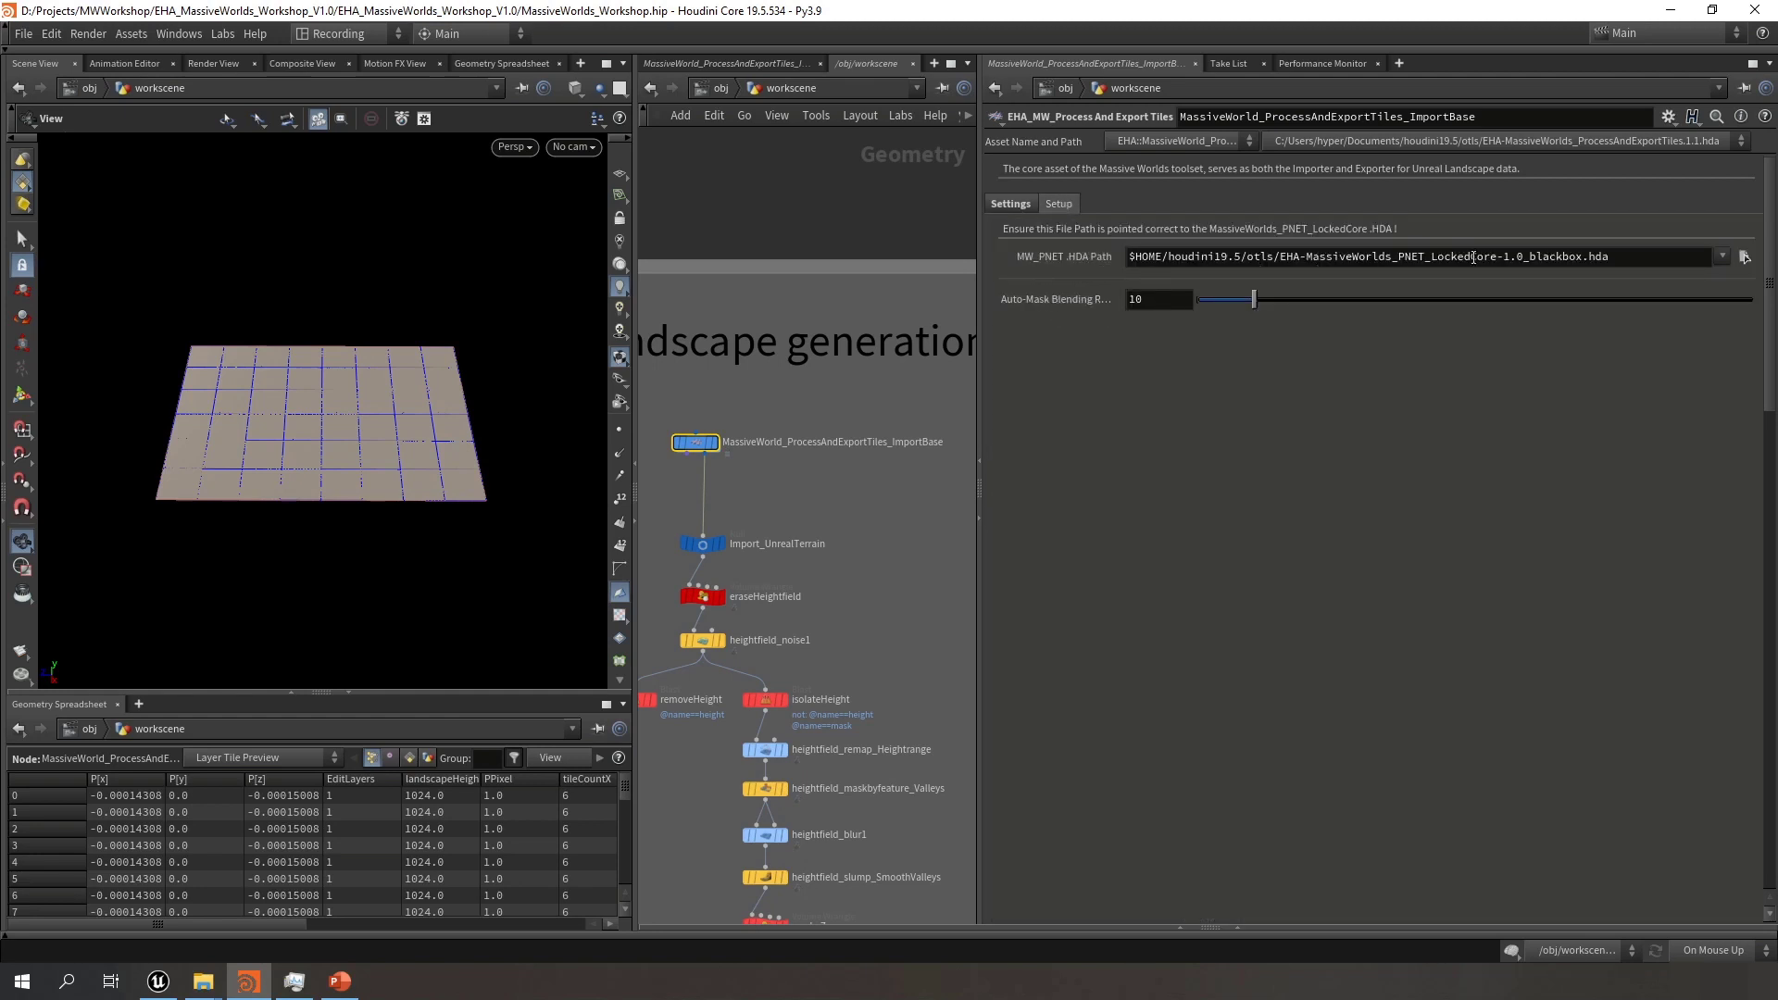
pyautogui.moveTo(1635, 255); pyautogui.dragTo(1278, 270)
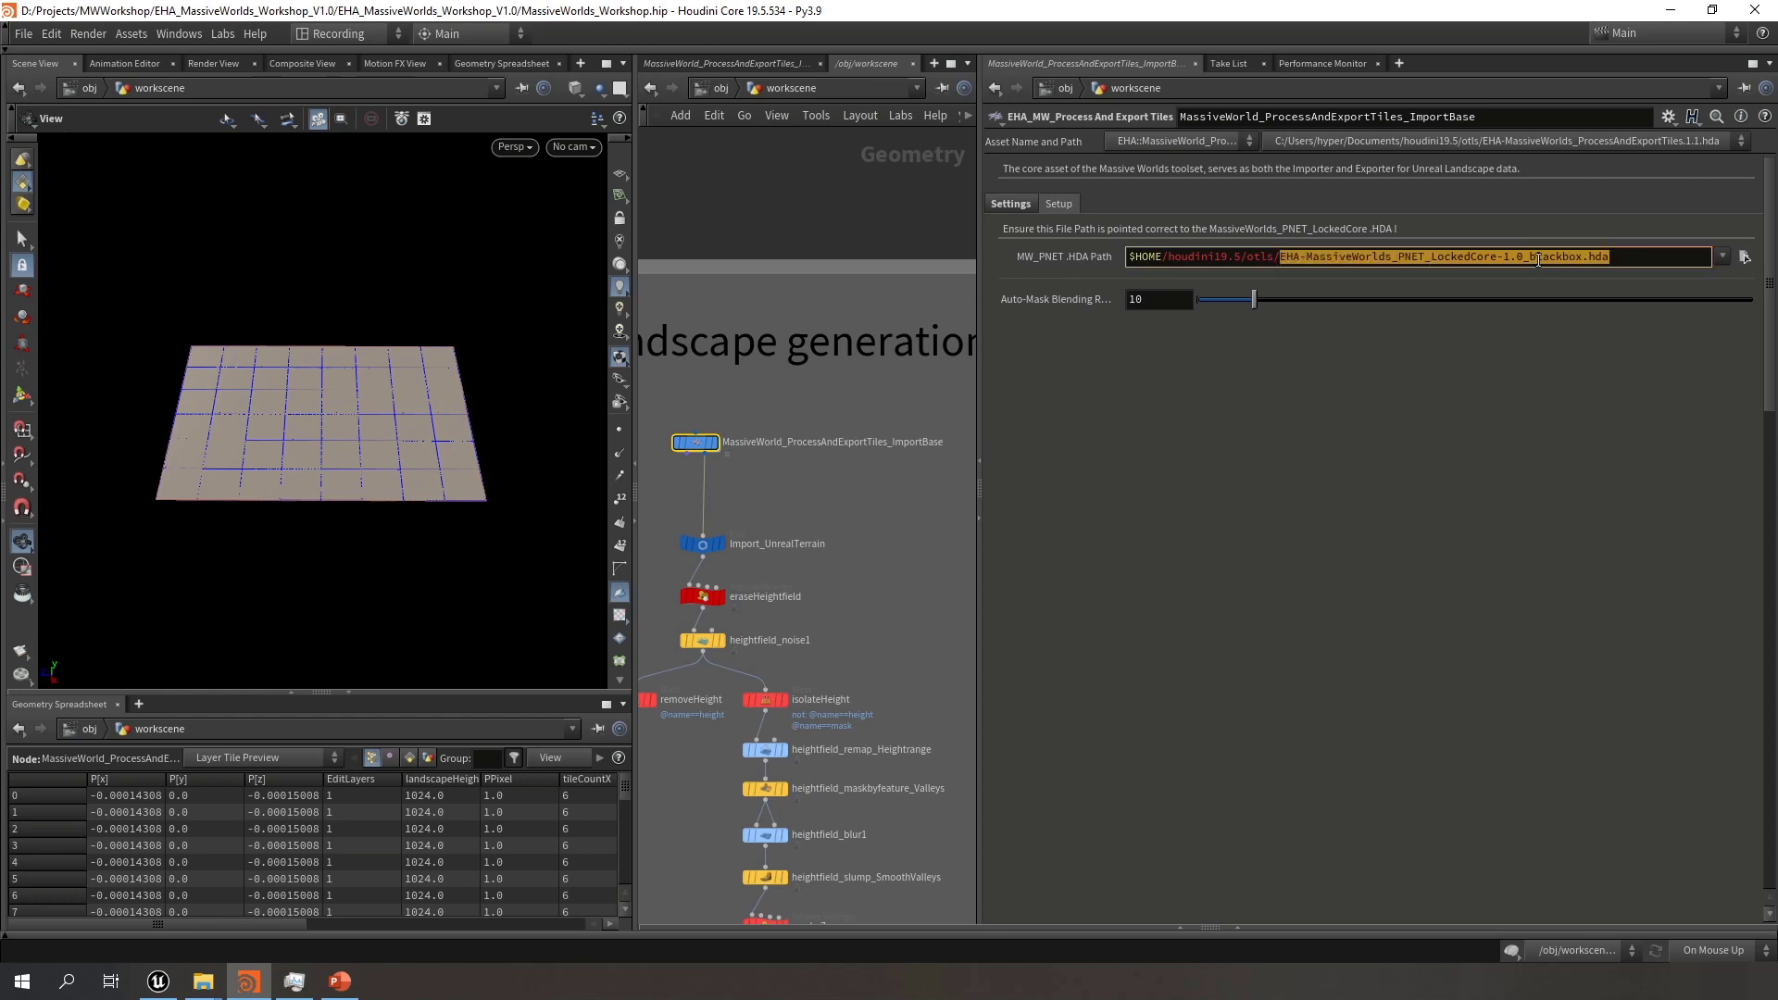
pyautogui.click(1640, 258)
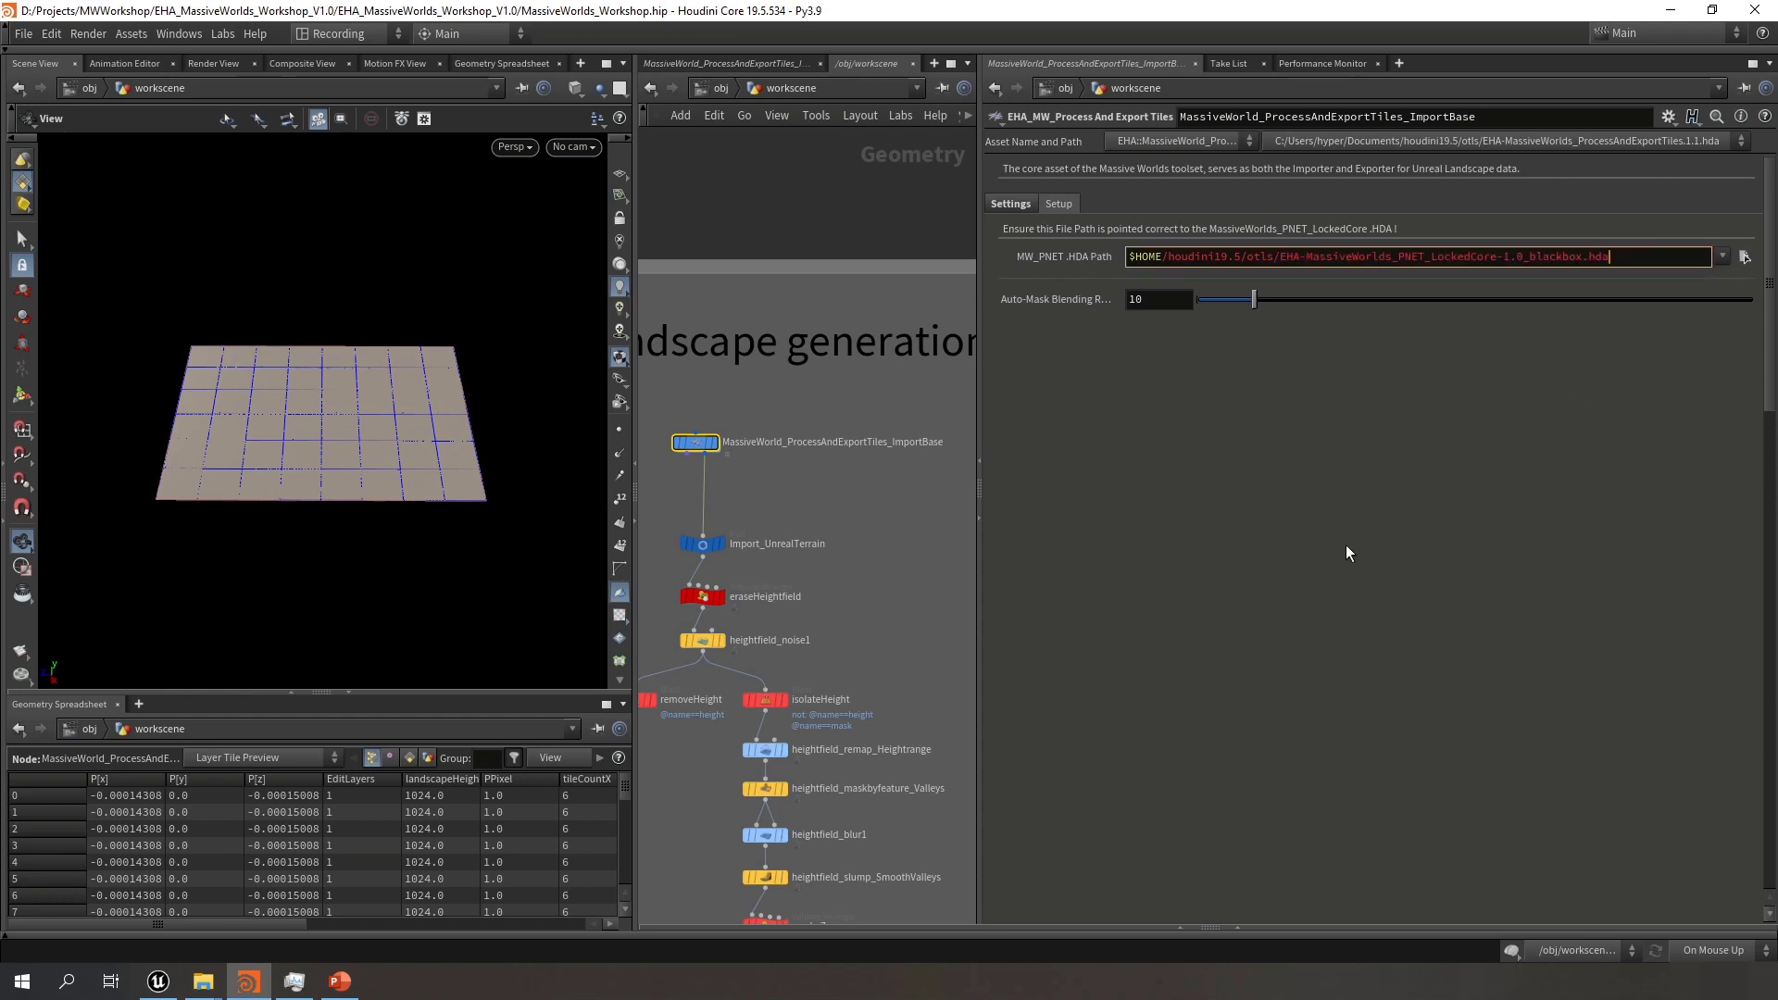
pyautogui.click(1478, 480)
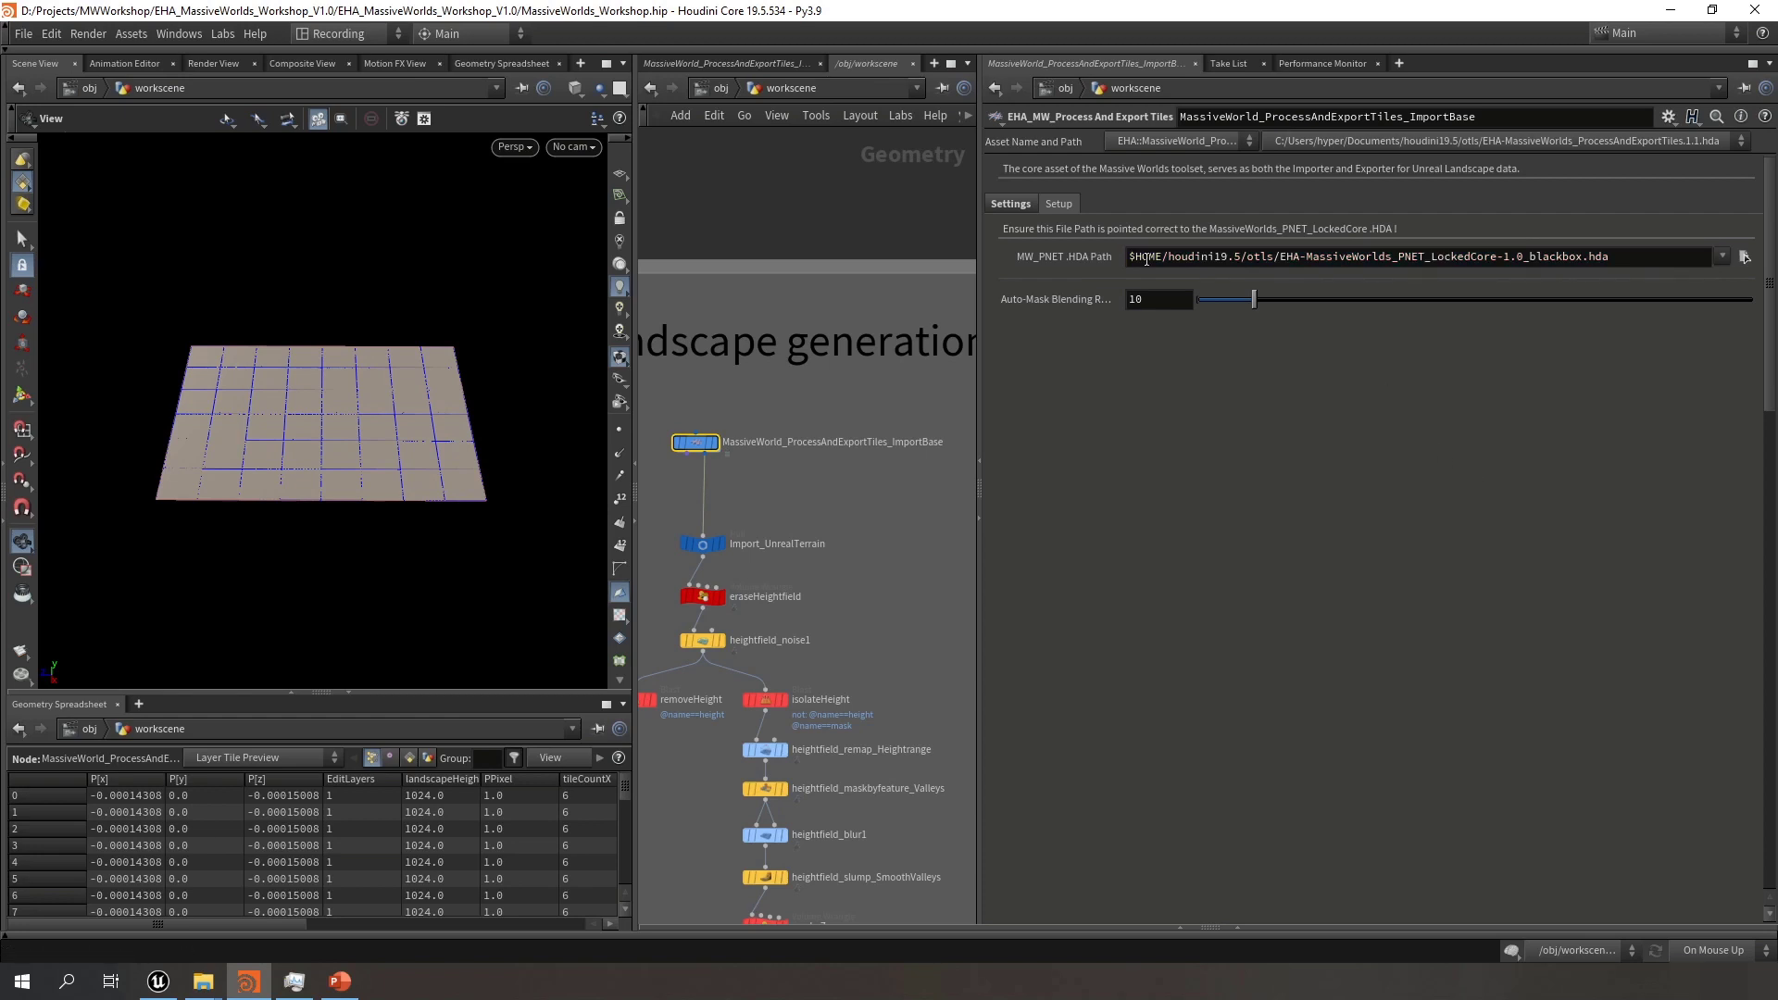
pyautogui.click(1091, 265)
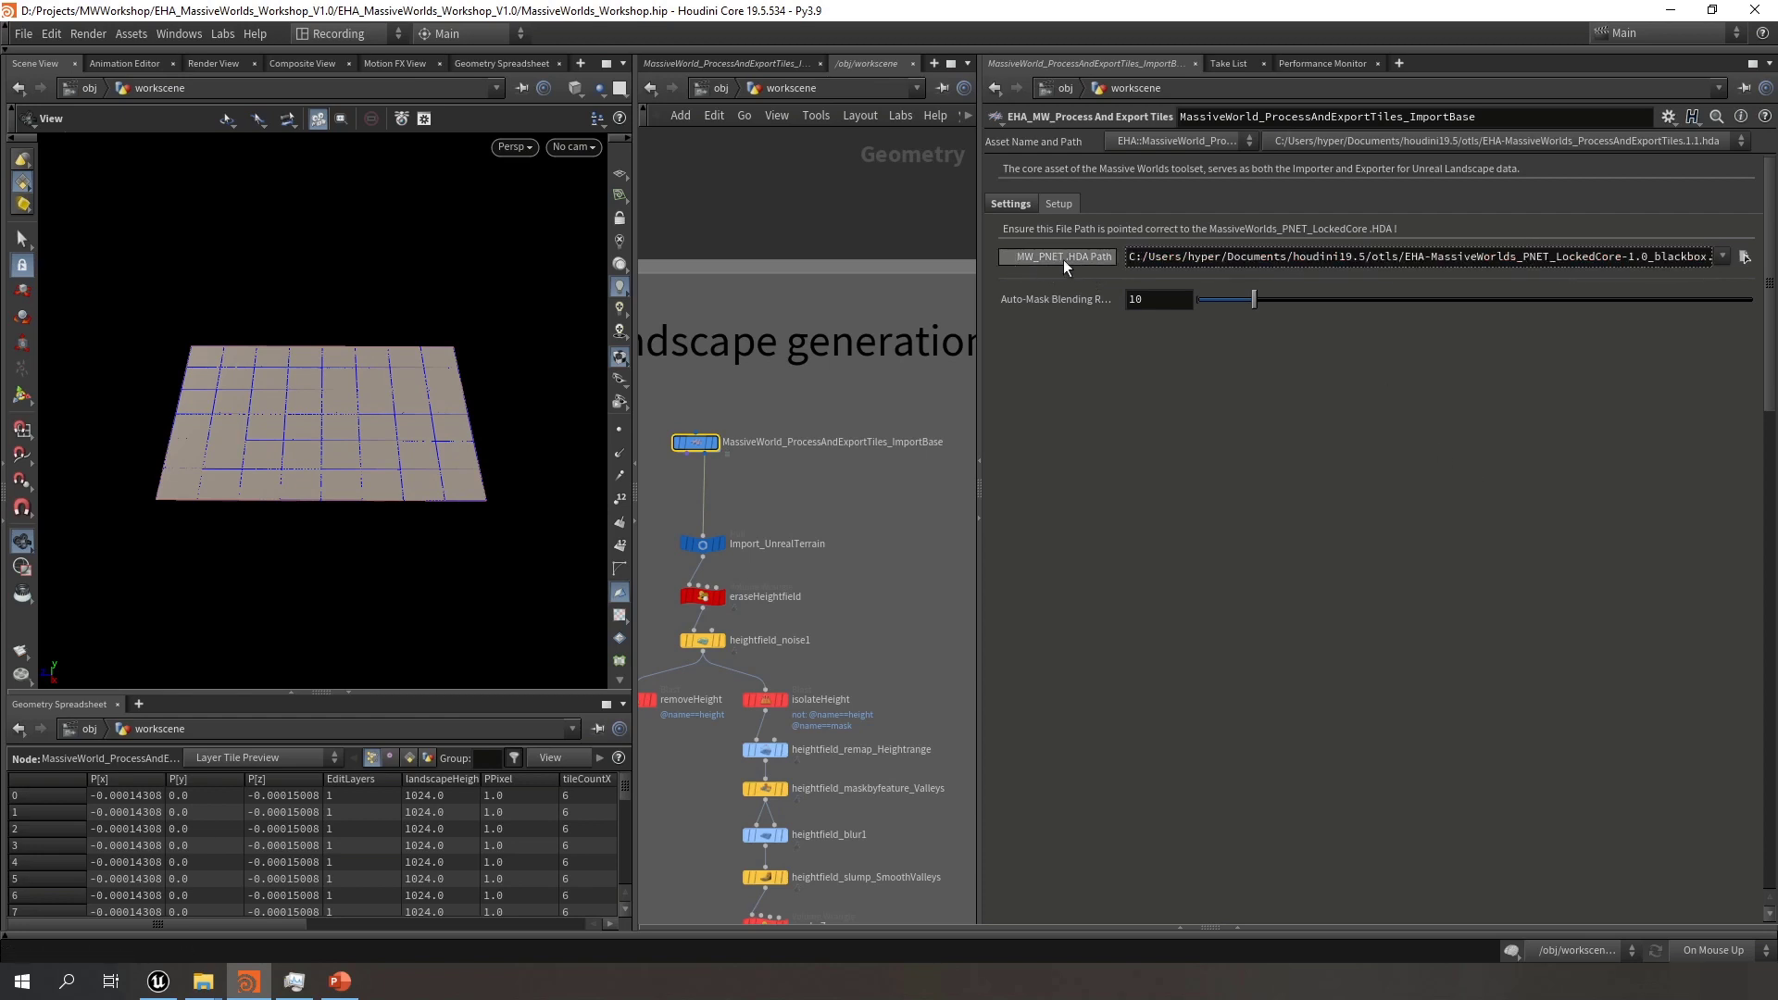
pyautogui.click(1064, 258)
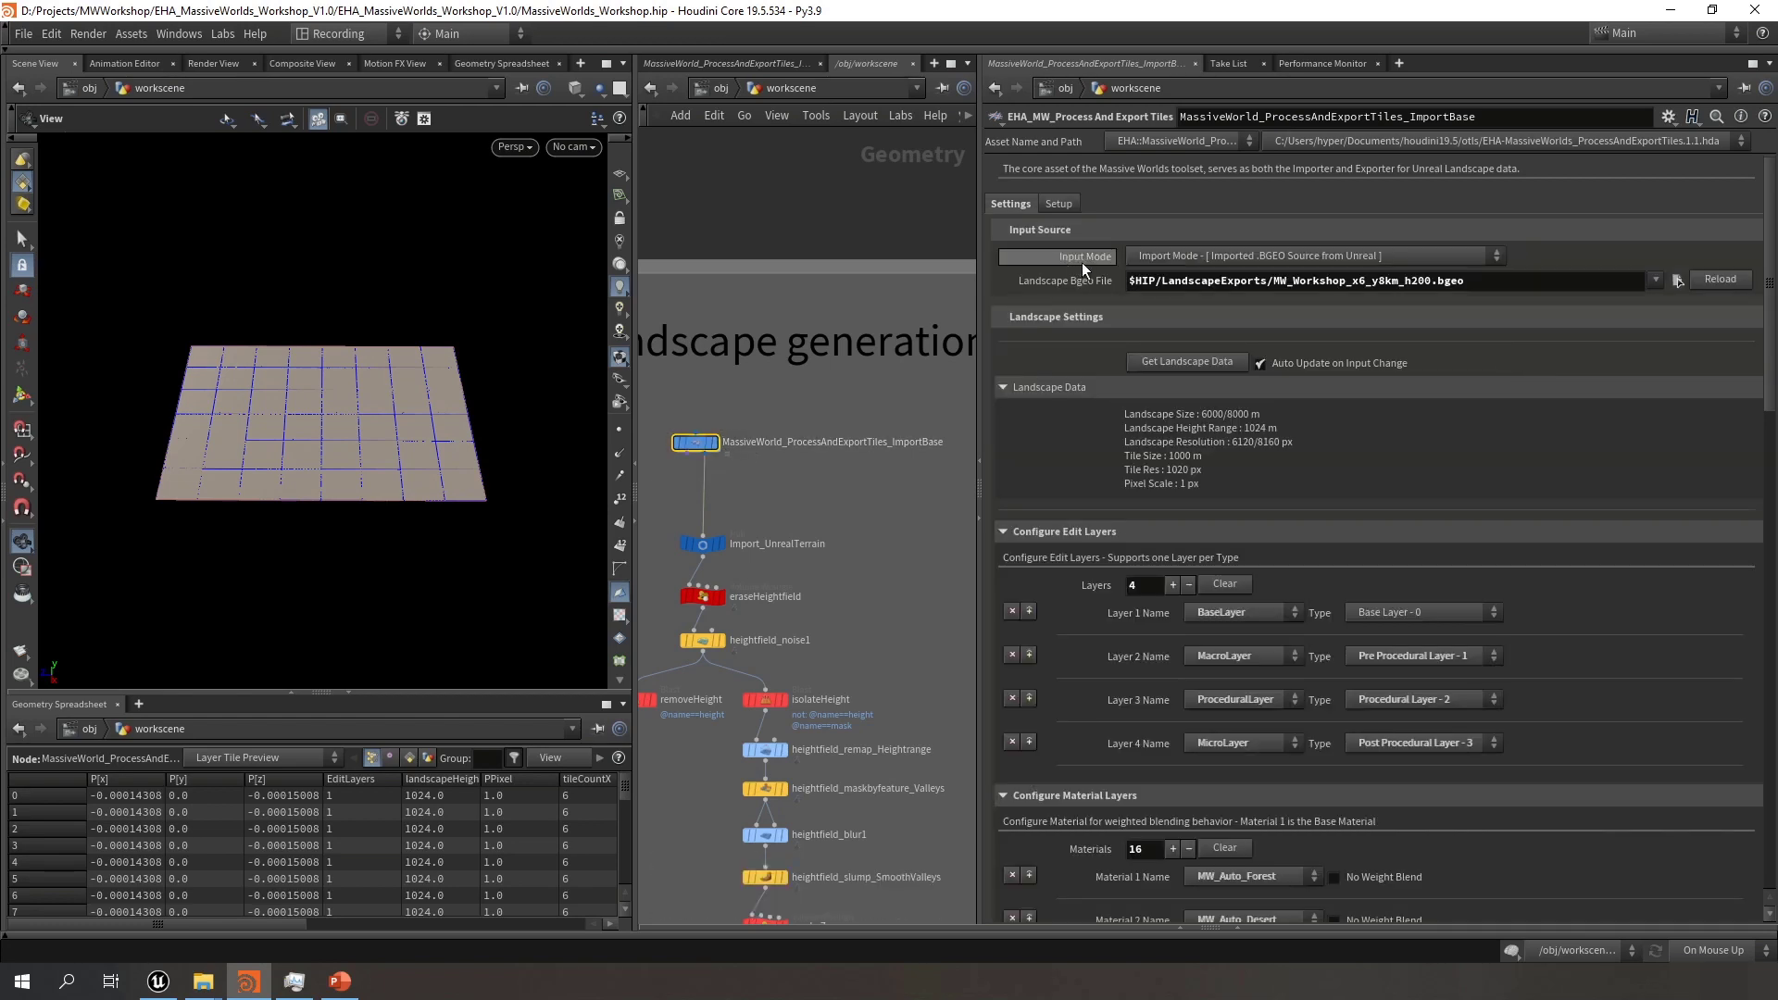
# Review the Input Mode choices again along with the node's landscape data, edit layer and material layer settings
pyautogui.click(1206, 263)
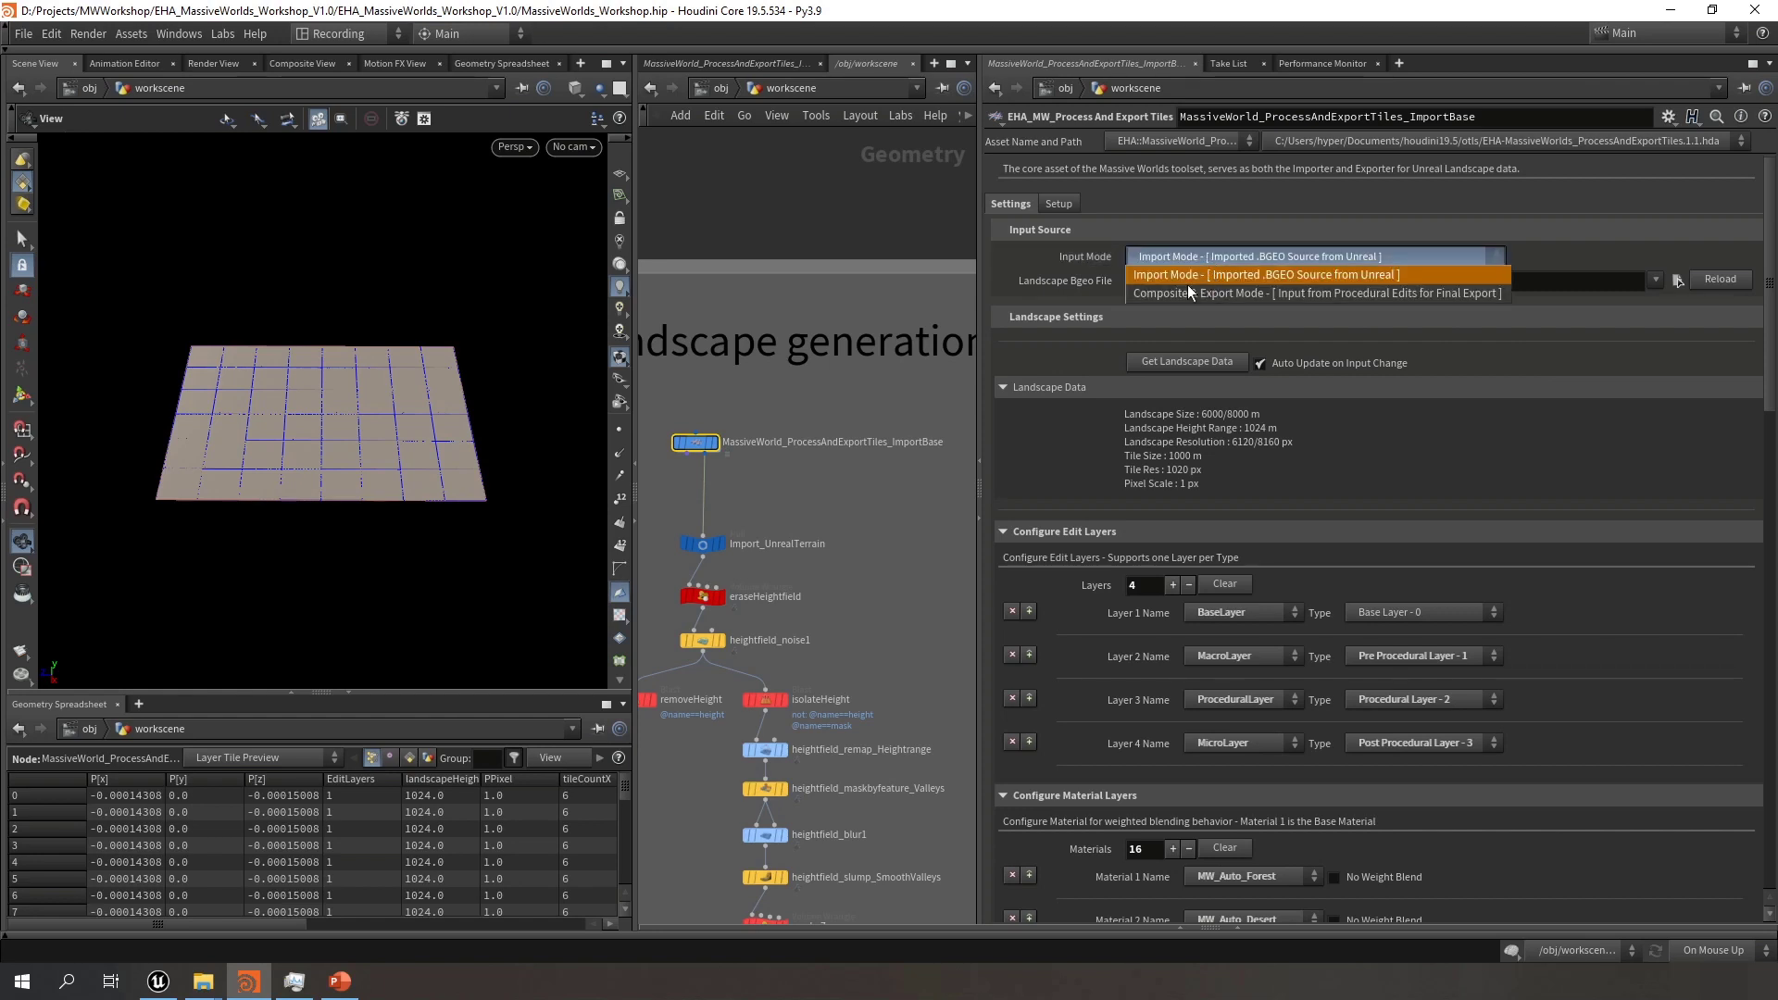
pyautogui.click(1267, 254)
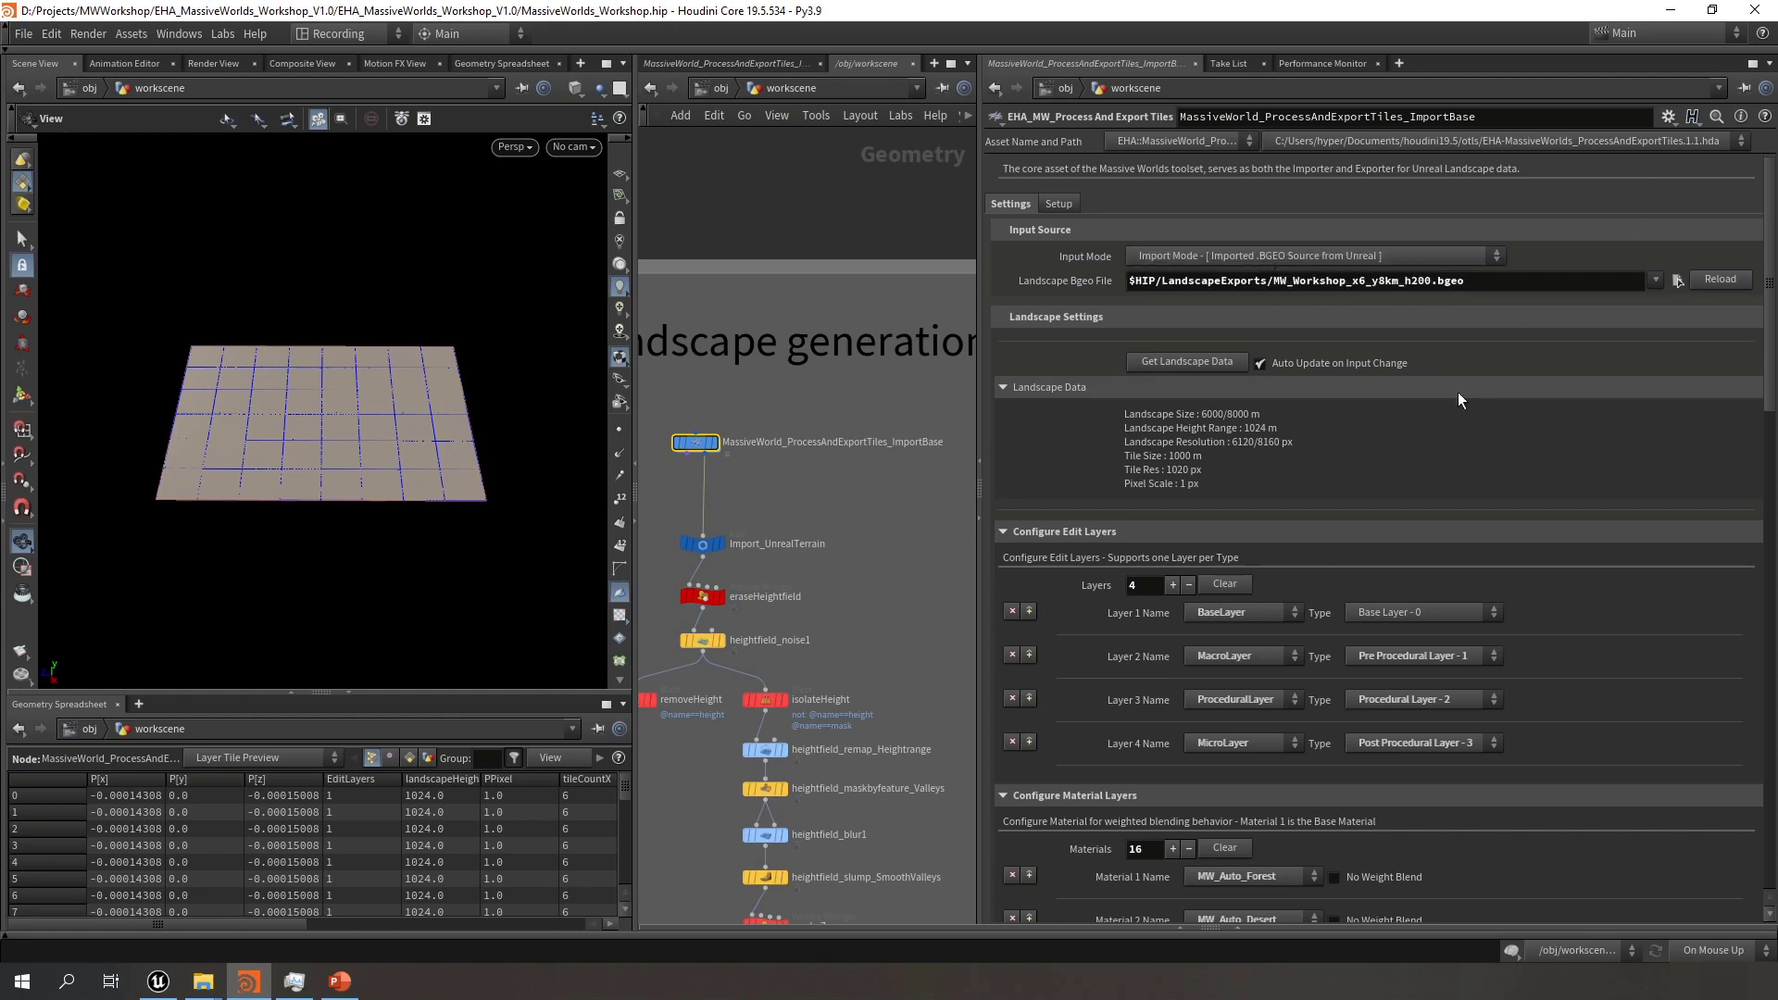
pyautogui.scroll(-5, 1514, 407)
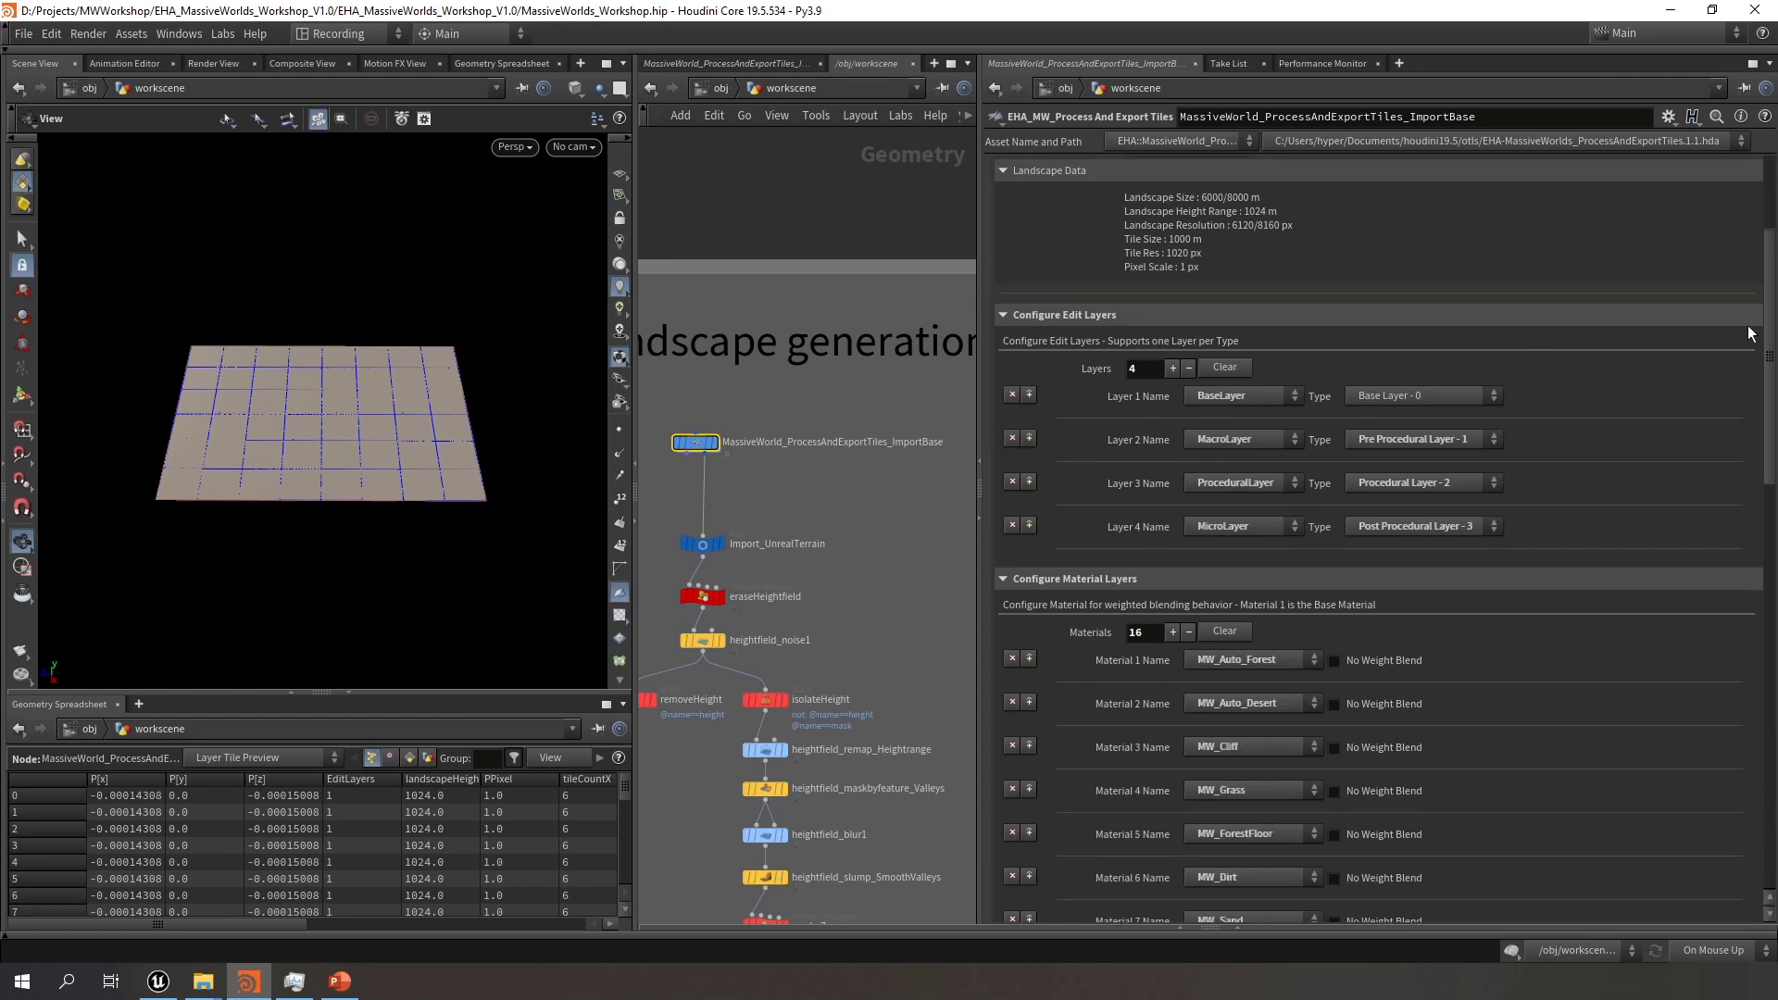
pyautogui.moveTo(1765, 329); pyautogui.dragTo(1745, 277)
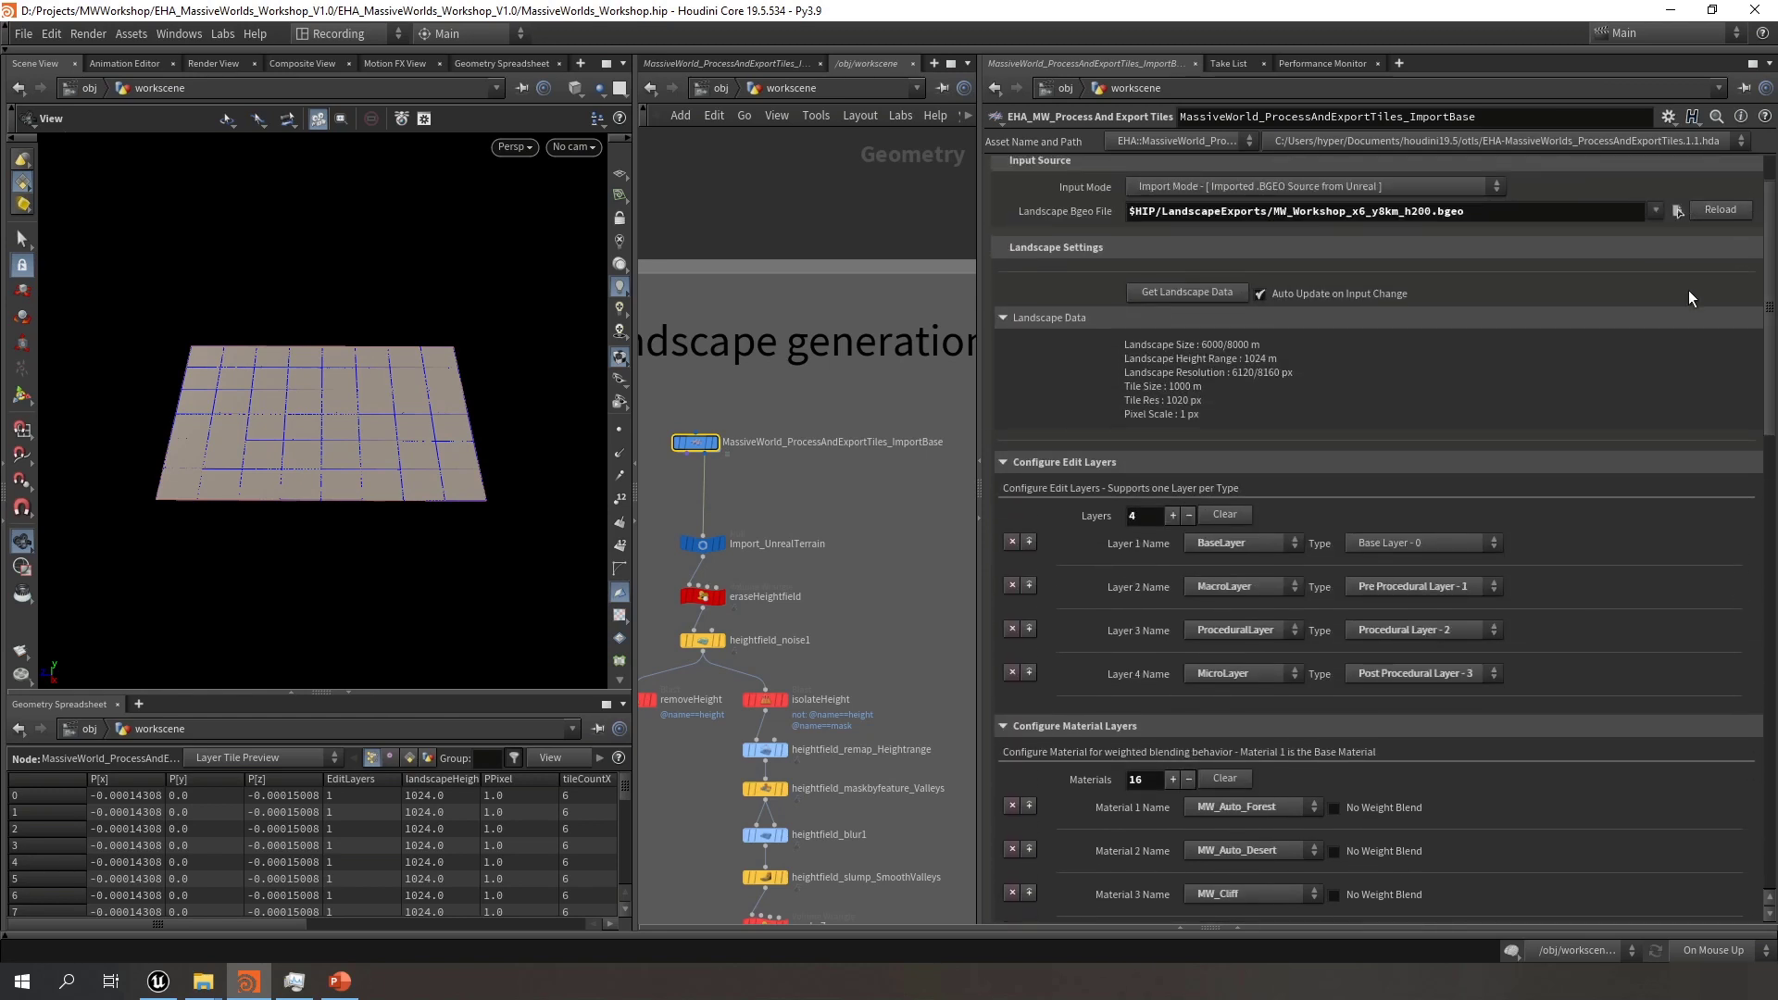
# Display the ImportBase node's landscape tiles in the viewport
pyautogui.moveTo(701, 451)
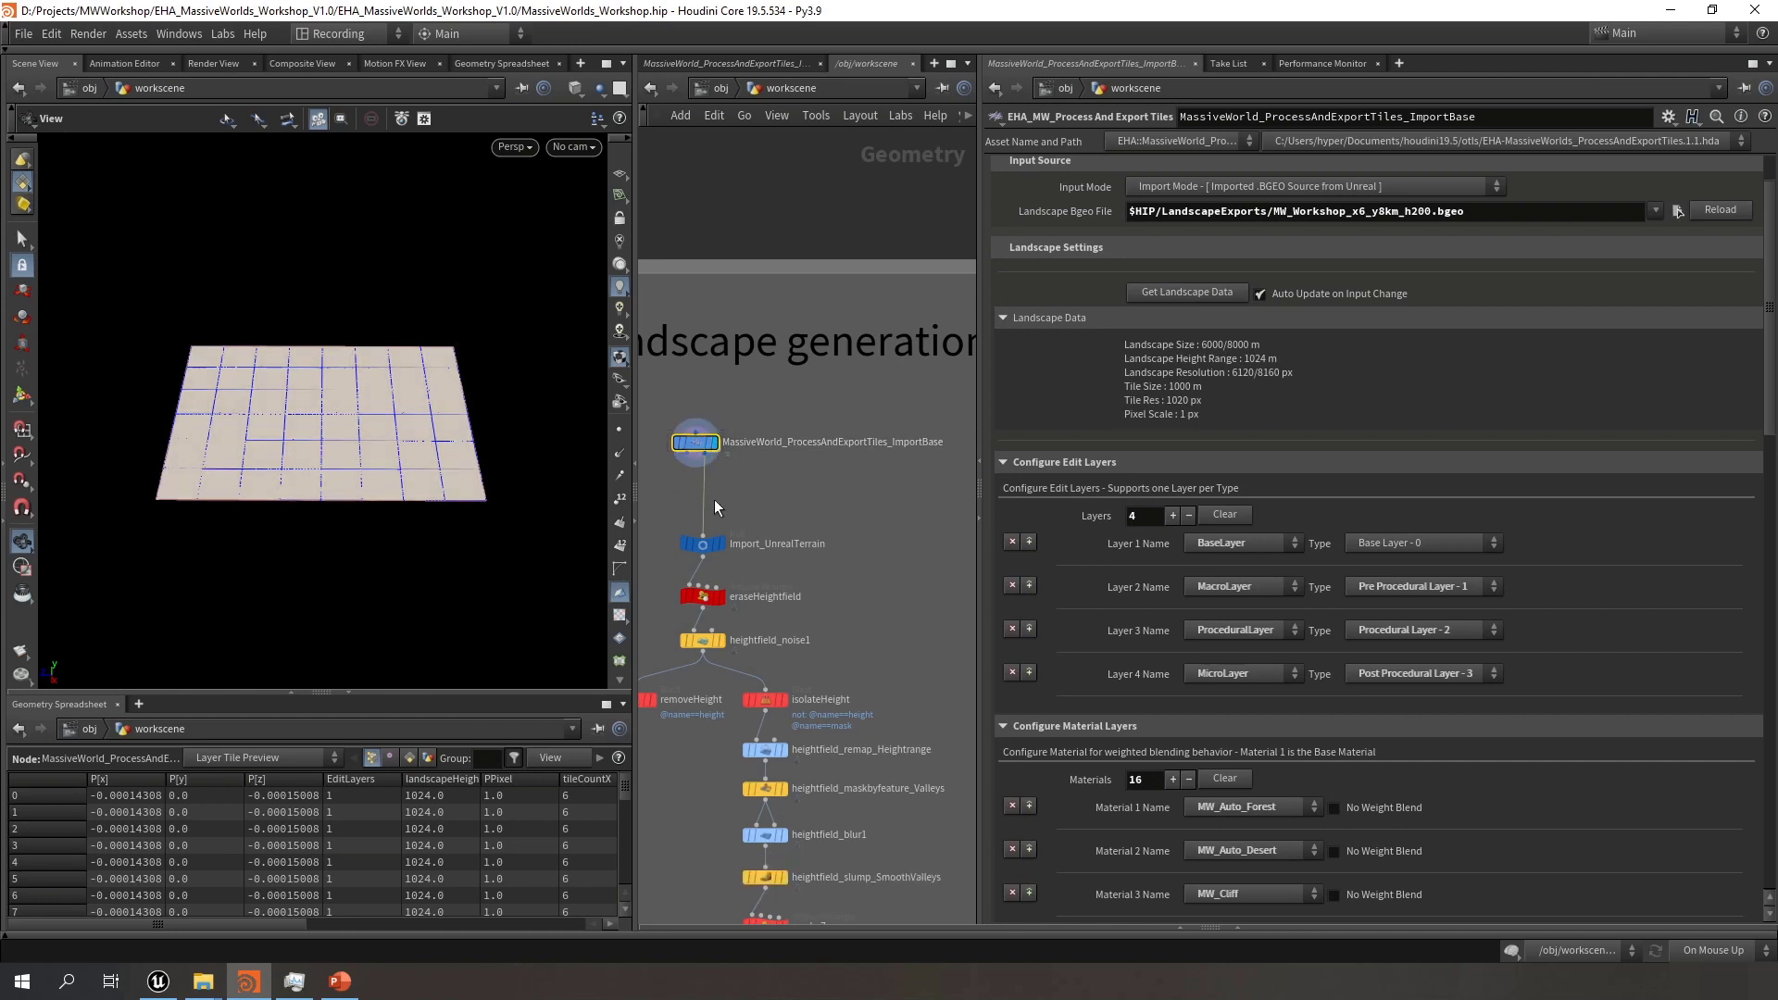
pyautogui.moveTo(302, 435); pyautogui.dragTo(429, 445)
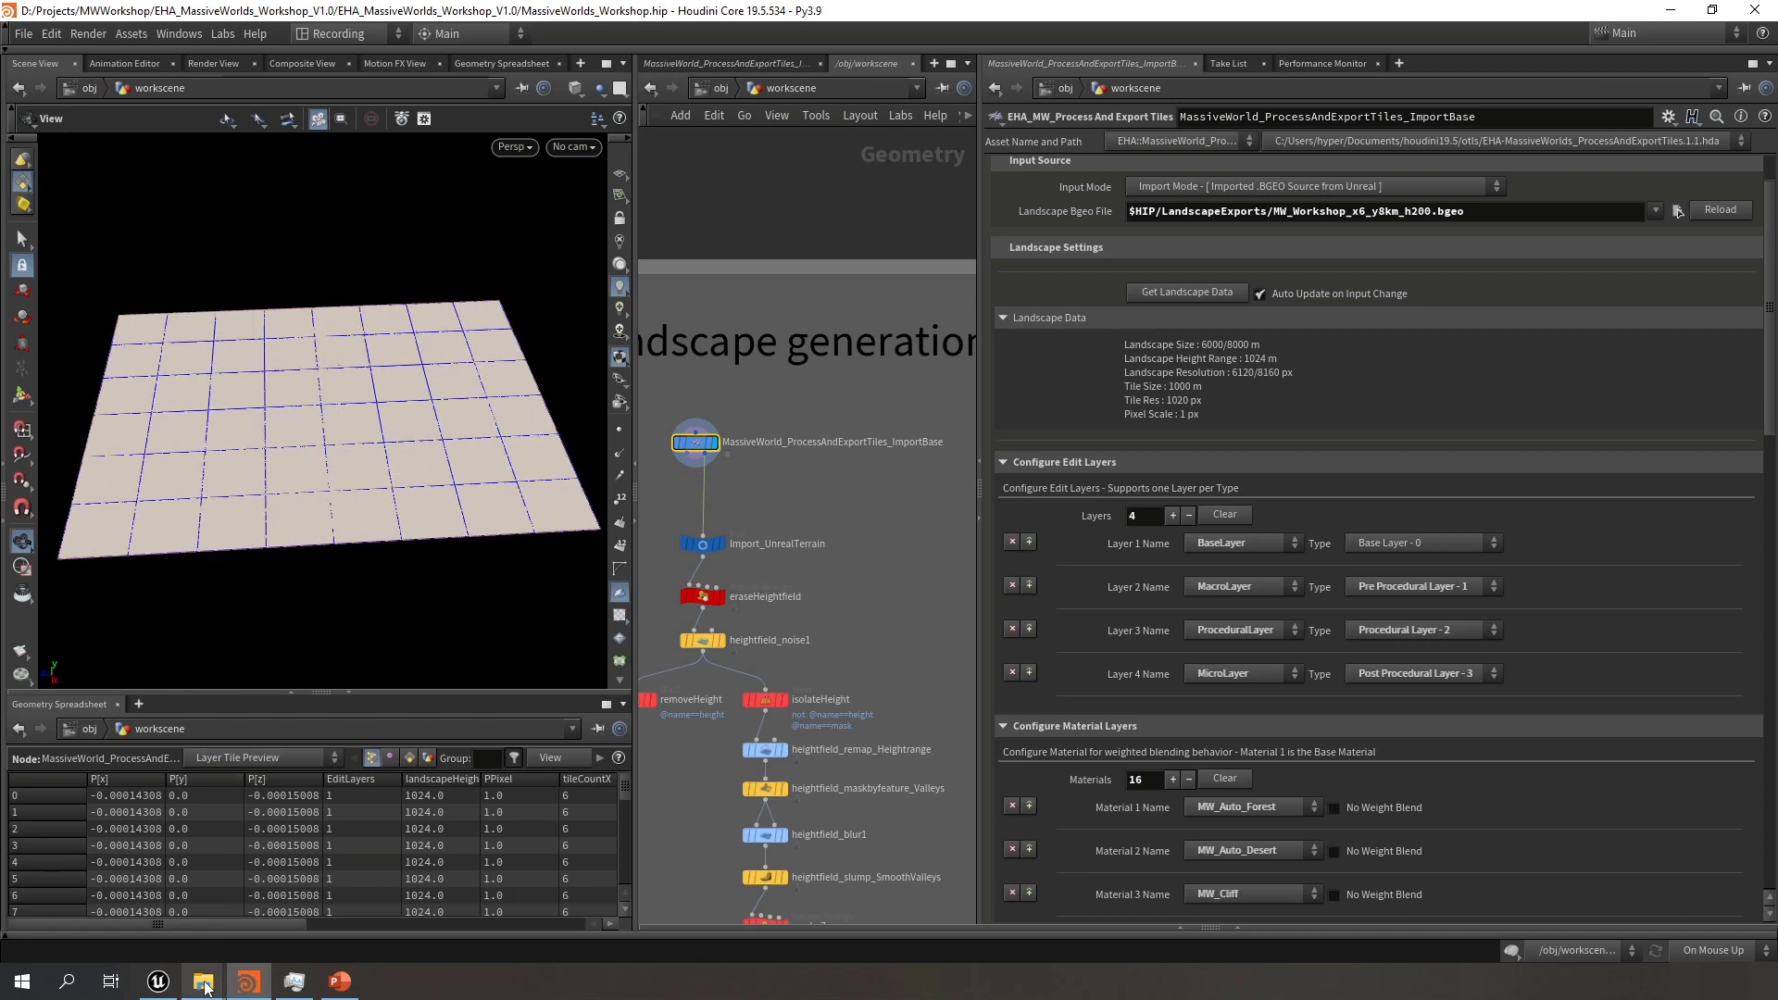
# Switch to File Explorer and check the exported .bgeo files in the LandscapeExports folder, then minimize the window
pyautogui.click(95, 901)
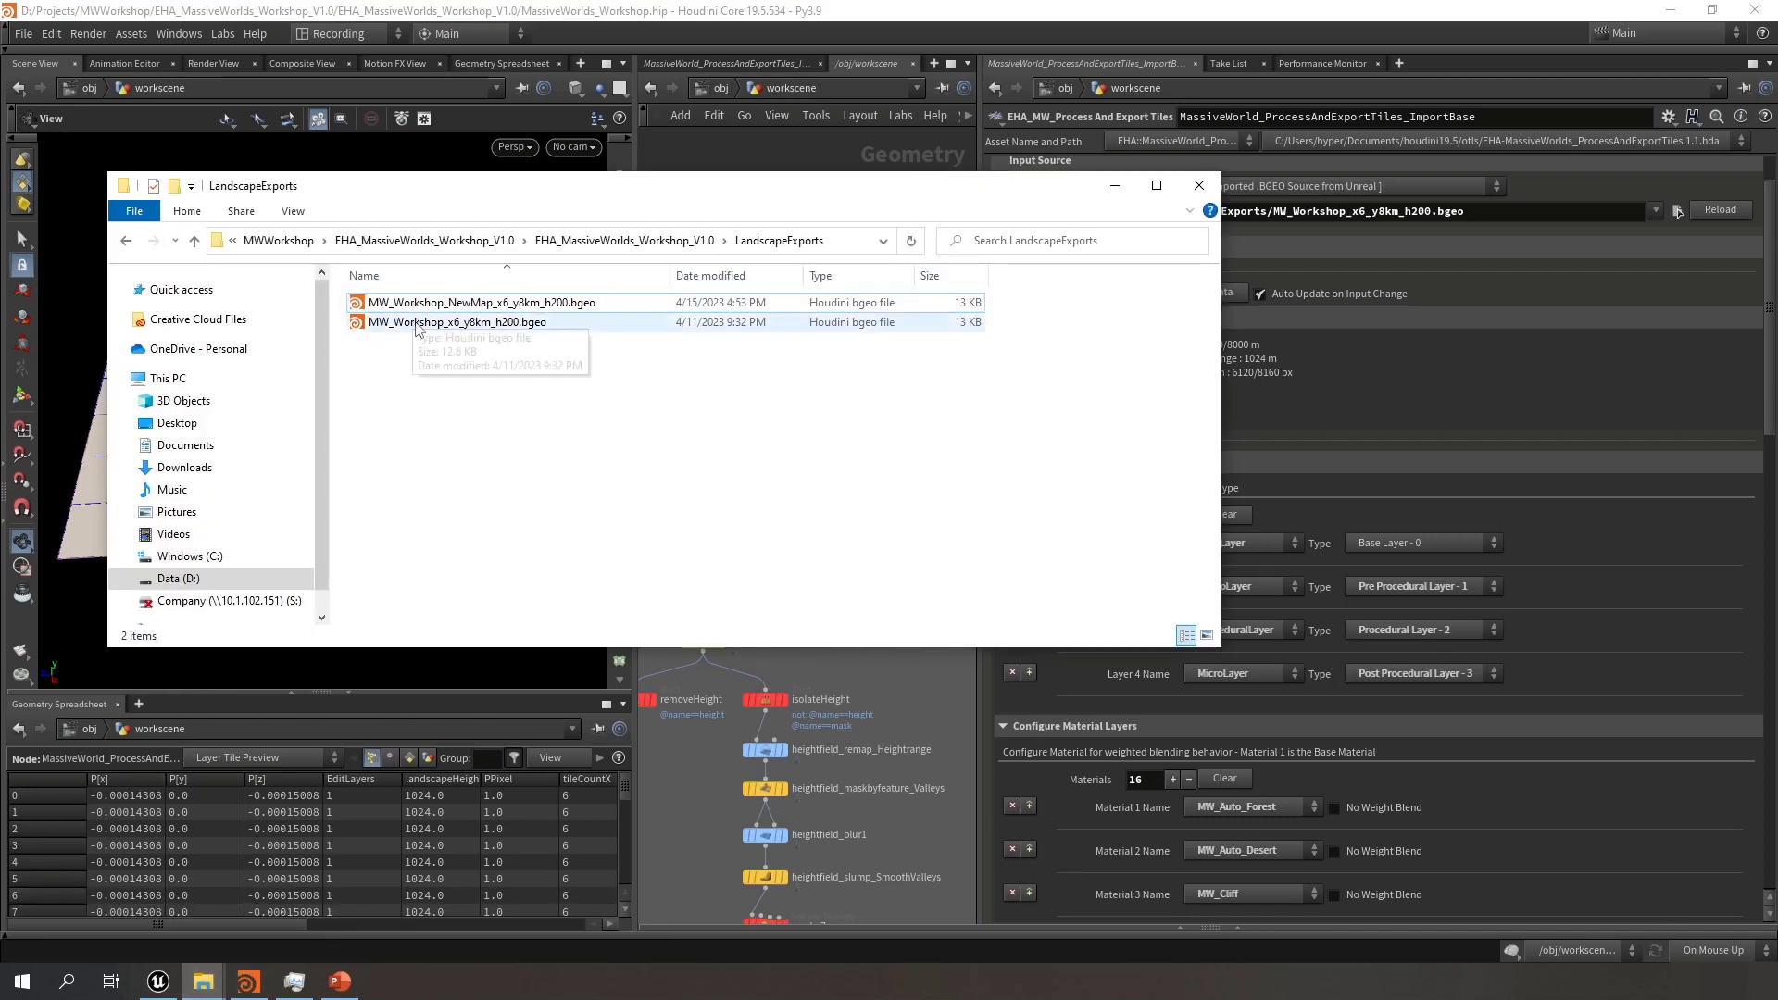
pyautogui.click(545, 323)
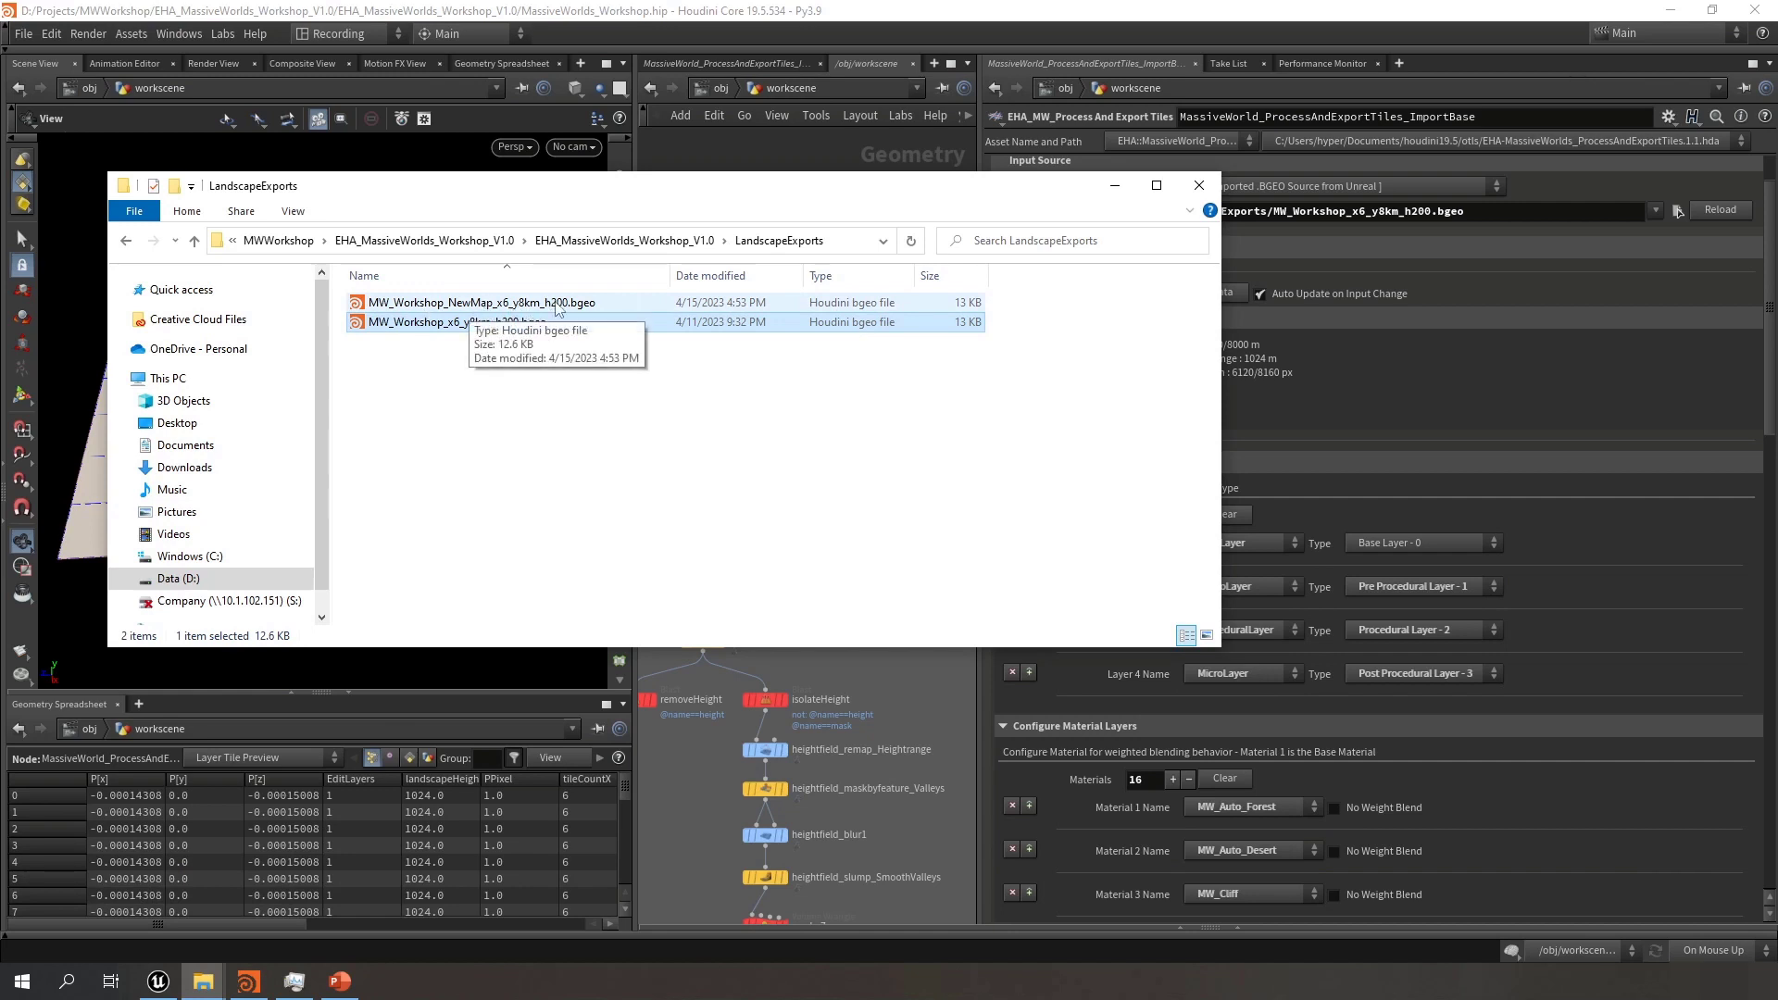
pyautogui.click(523, 306)
pyautogui.click(1116, 185)
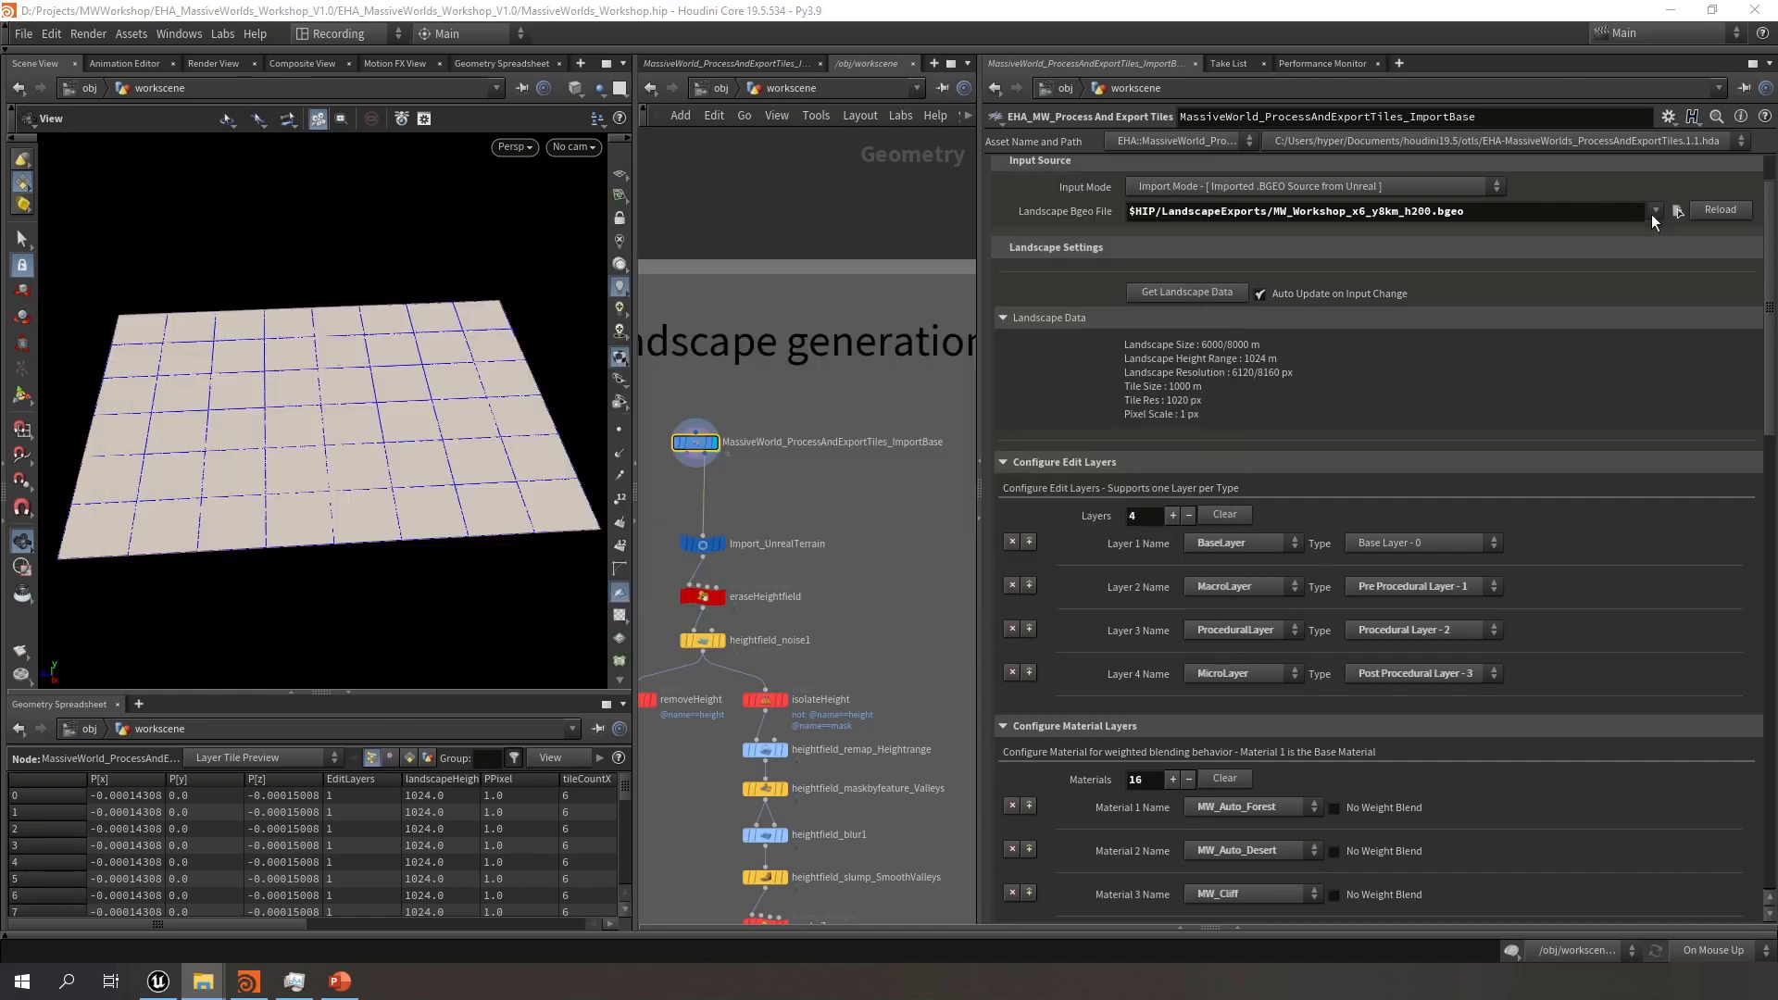
# Set the Landscape Bgeo File to MW_Workshop_NewMap_x6_y8km_h200.bgeo from the $HIP/LandscapeExports folder
pyautogui.click(1678, 211)
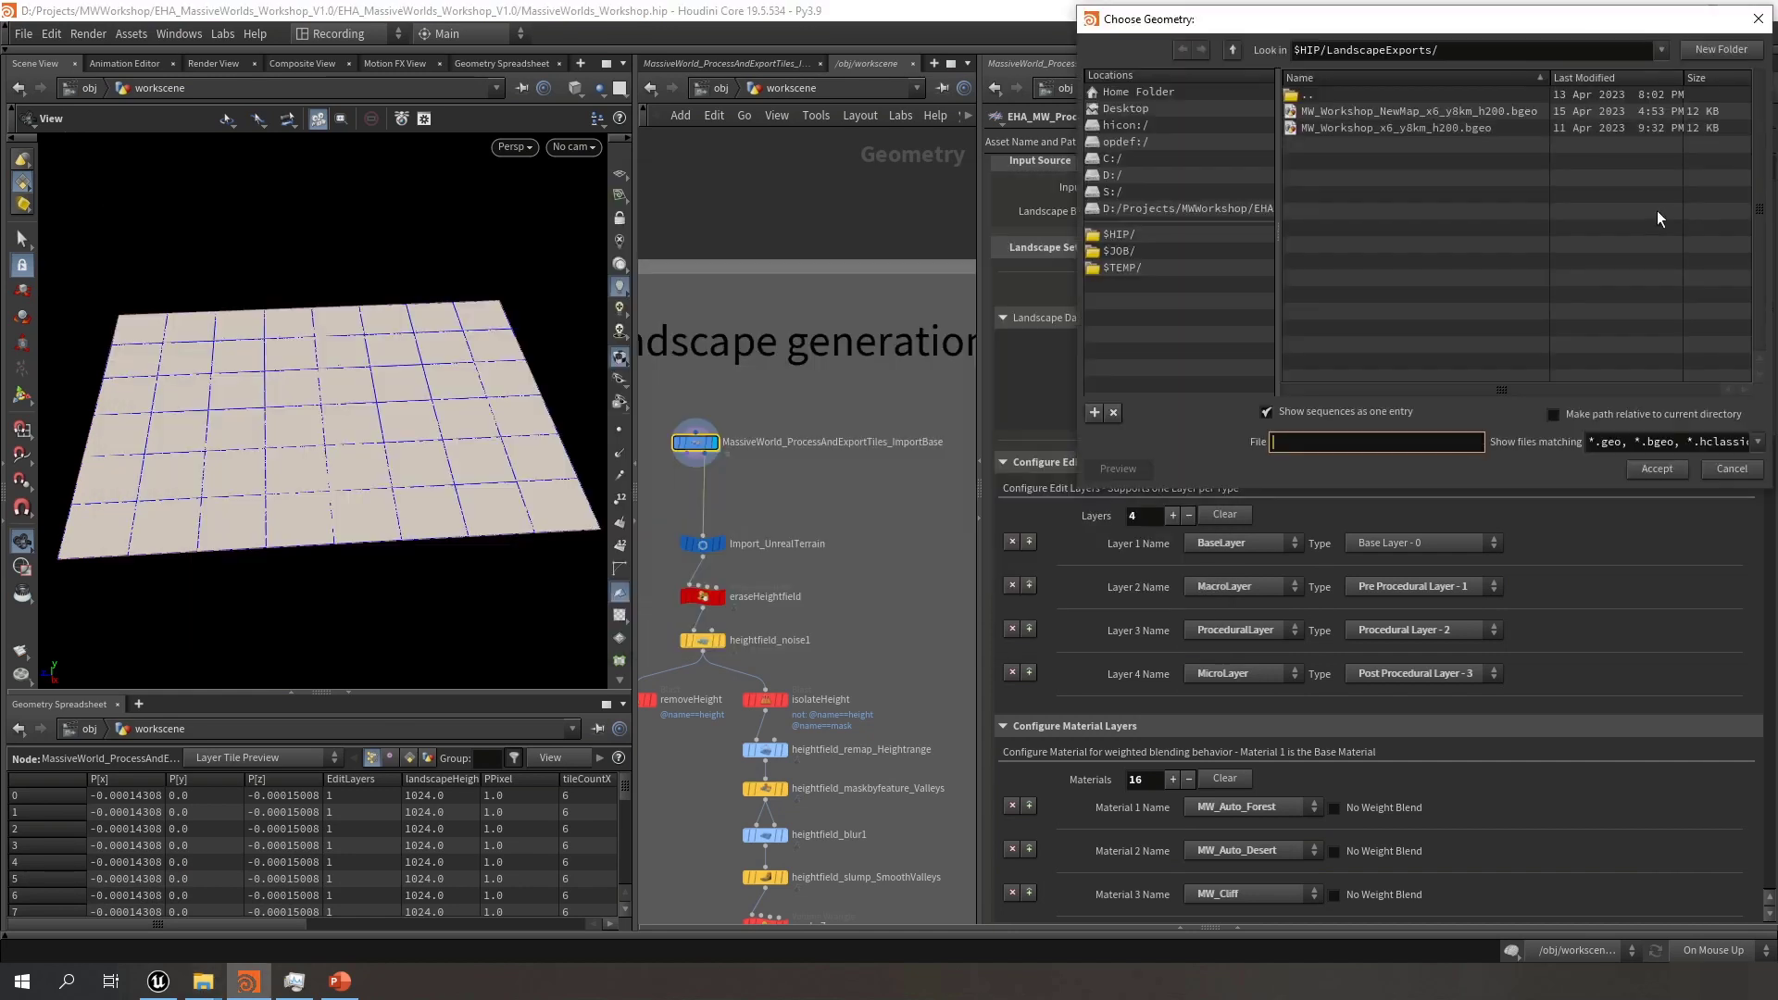
pyautogui.click(1443, 113)
pyautogui.click(1653, 467)
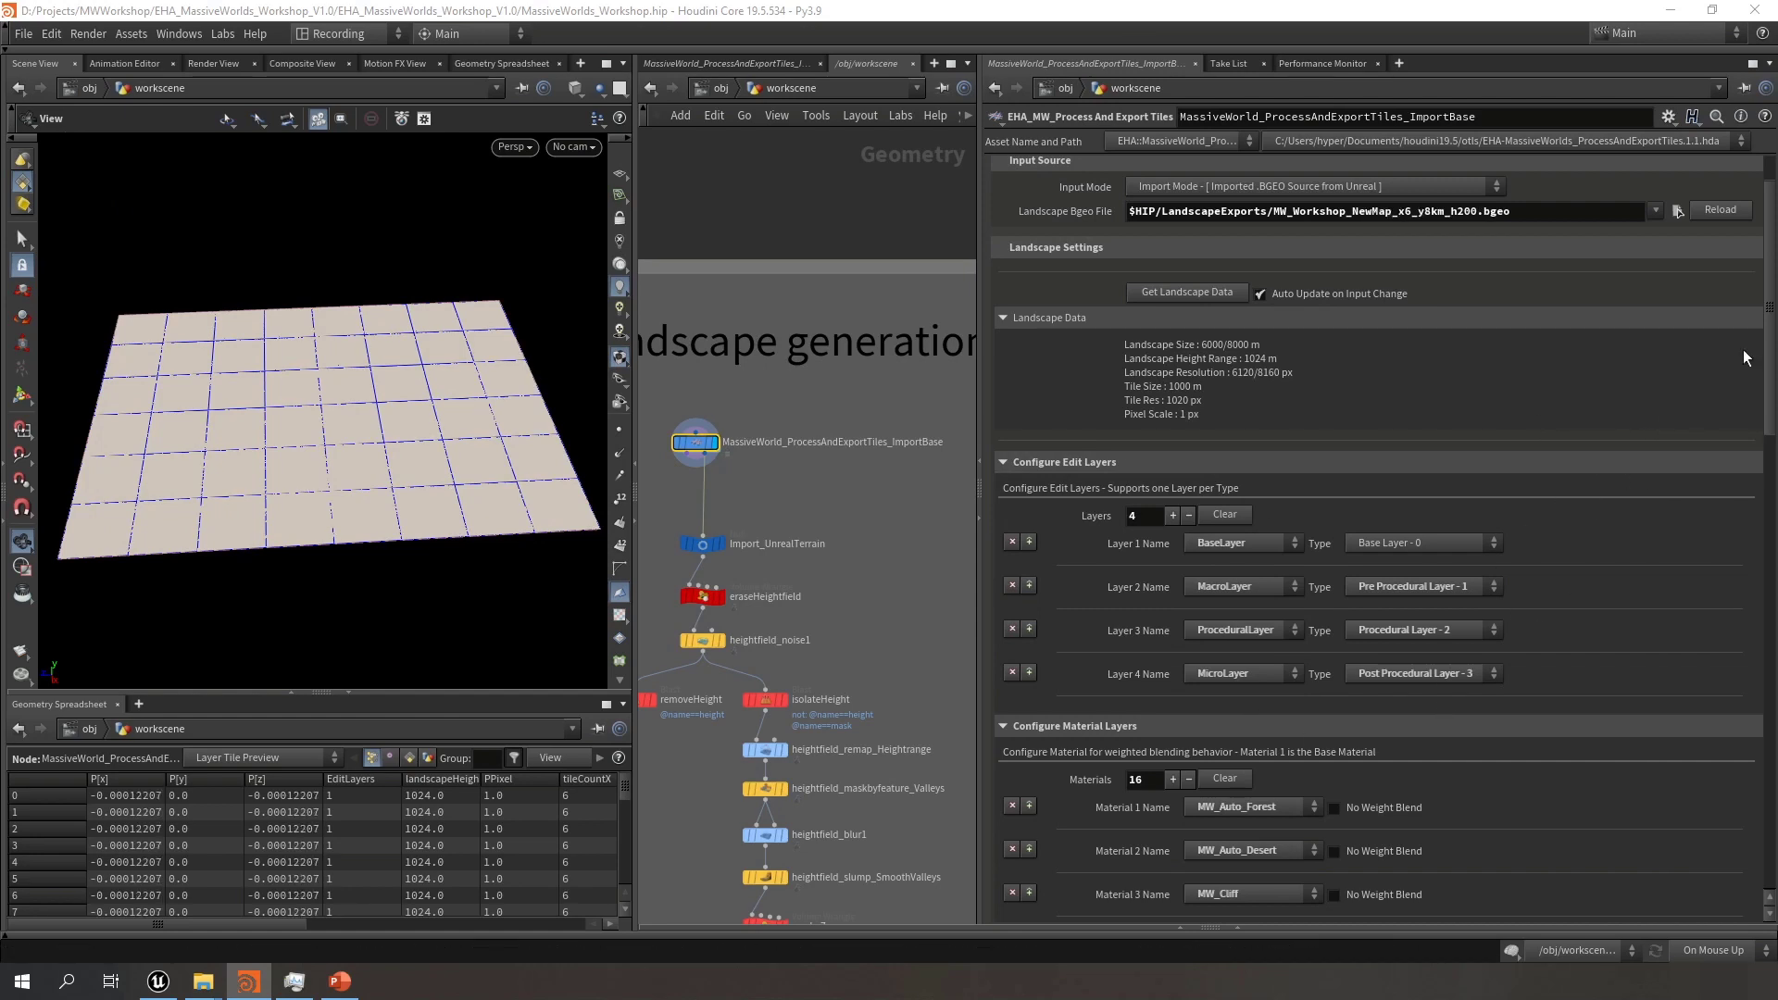
# Get the landscape data from the chosen file to fill the edit layer and material layer lists, and review both lists
pyautogui.moveTo(1766, 359); pyautogui.dragTo(1338, 330)
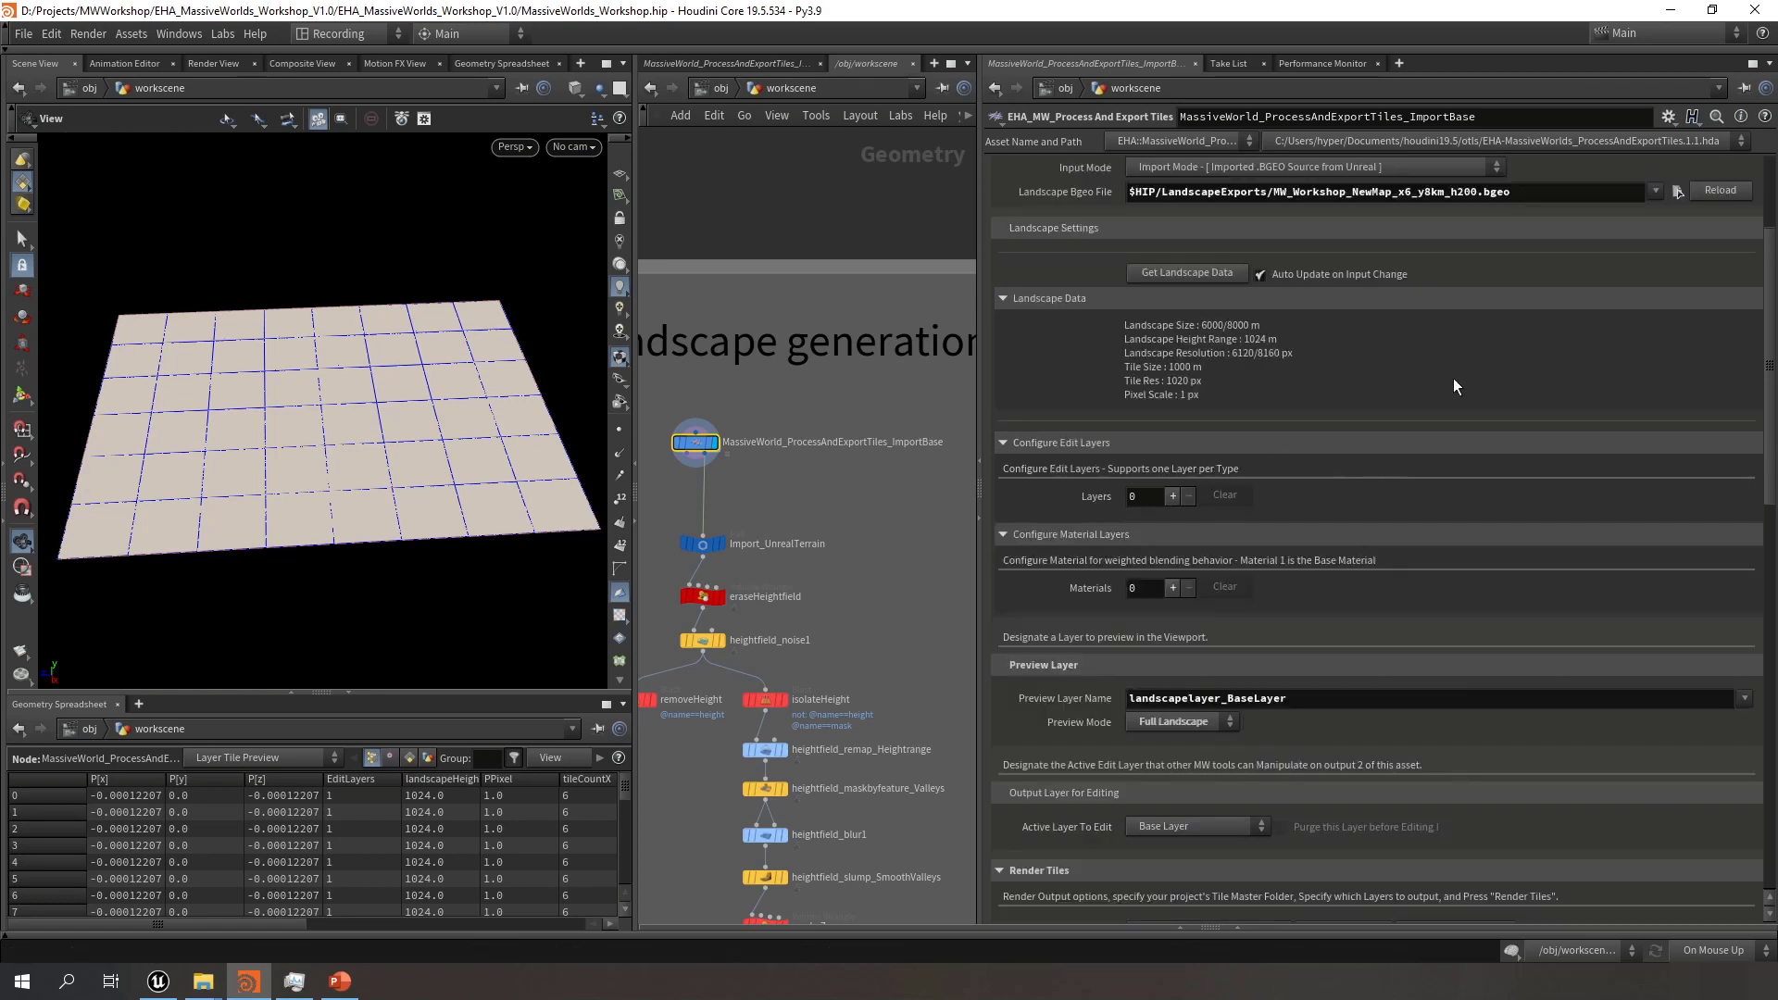
pyautogui.scroll(2, 1454, 493)
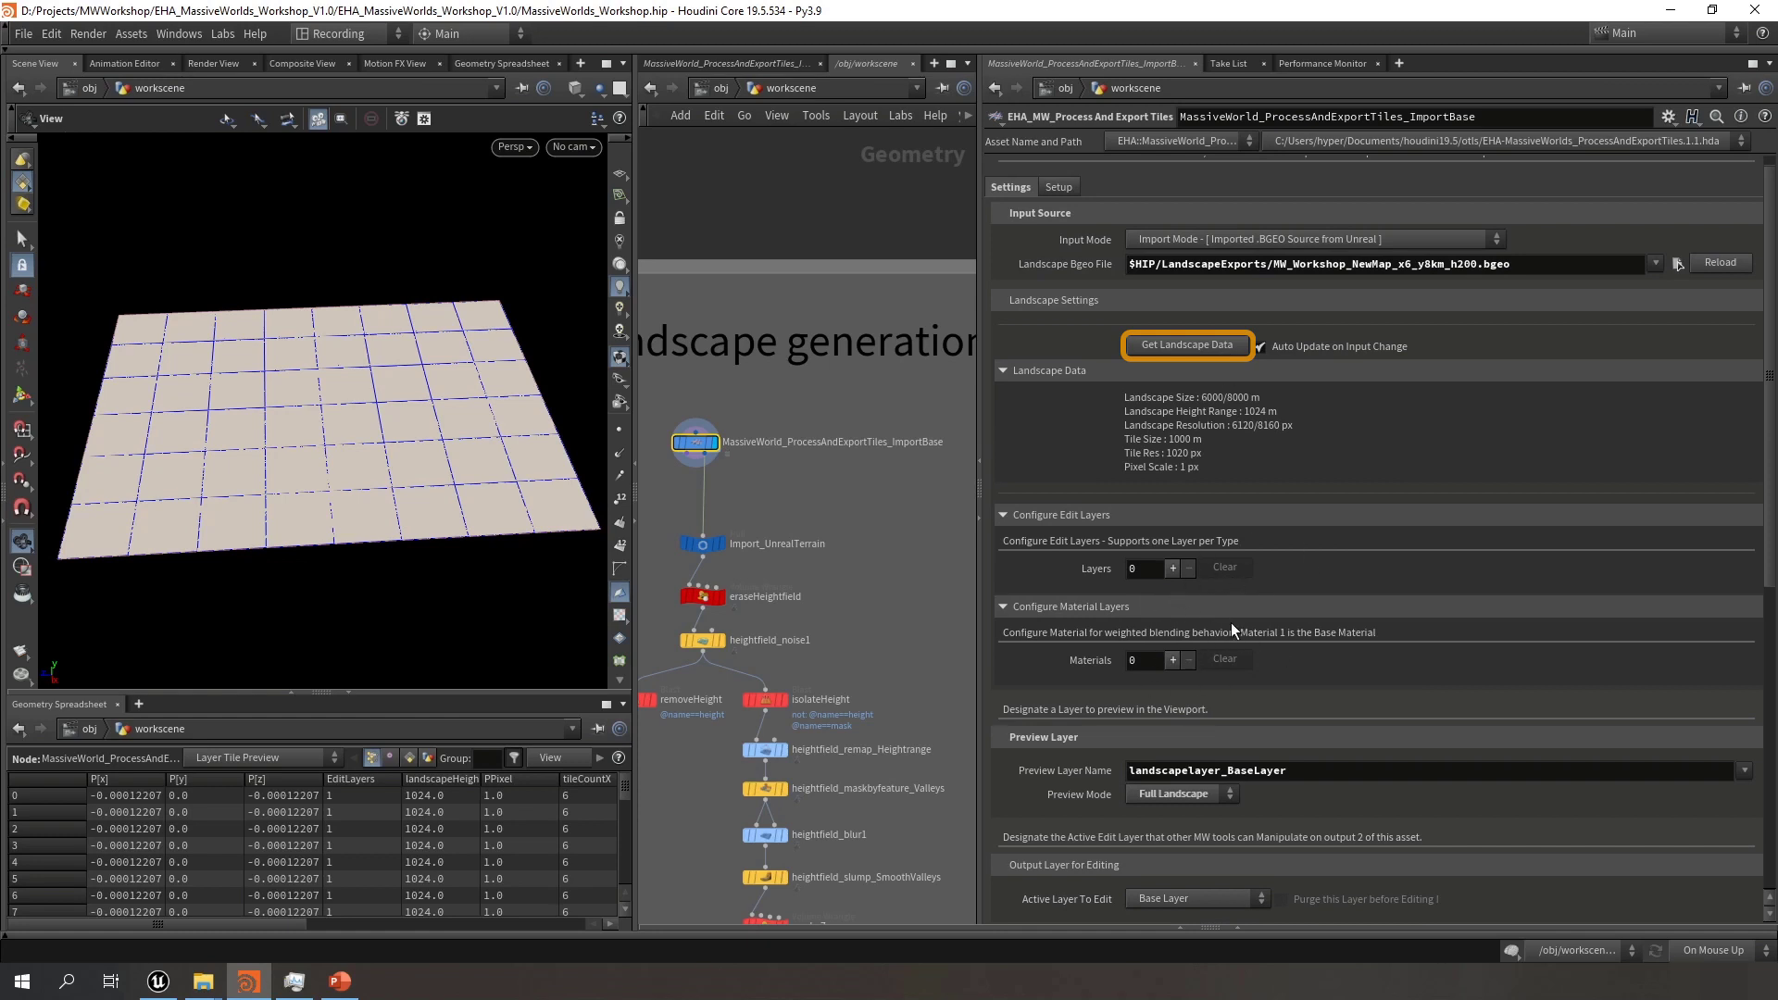
pyautogui.click(1224, 346)
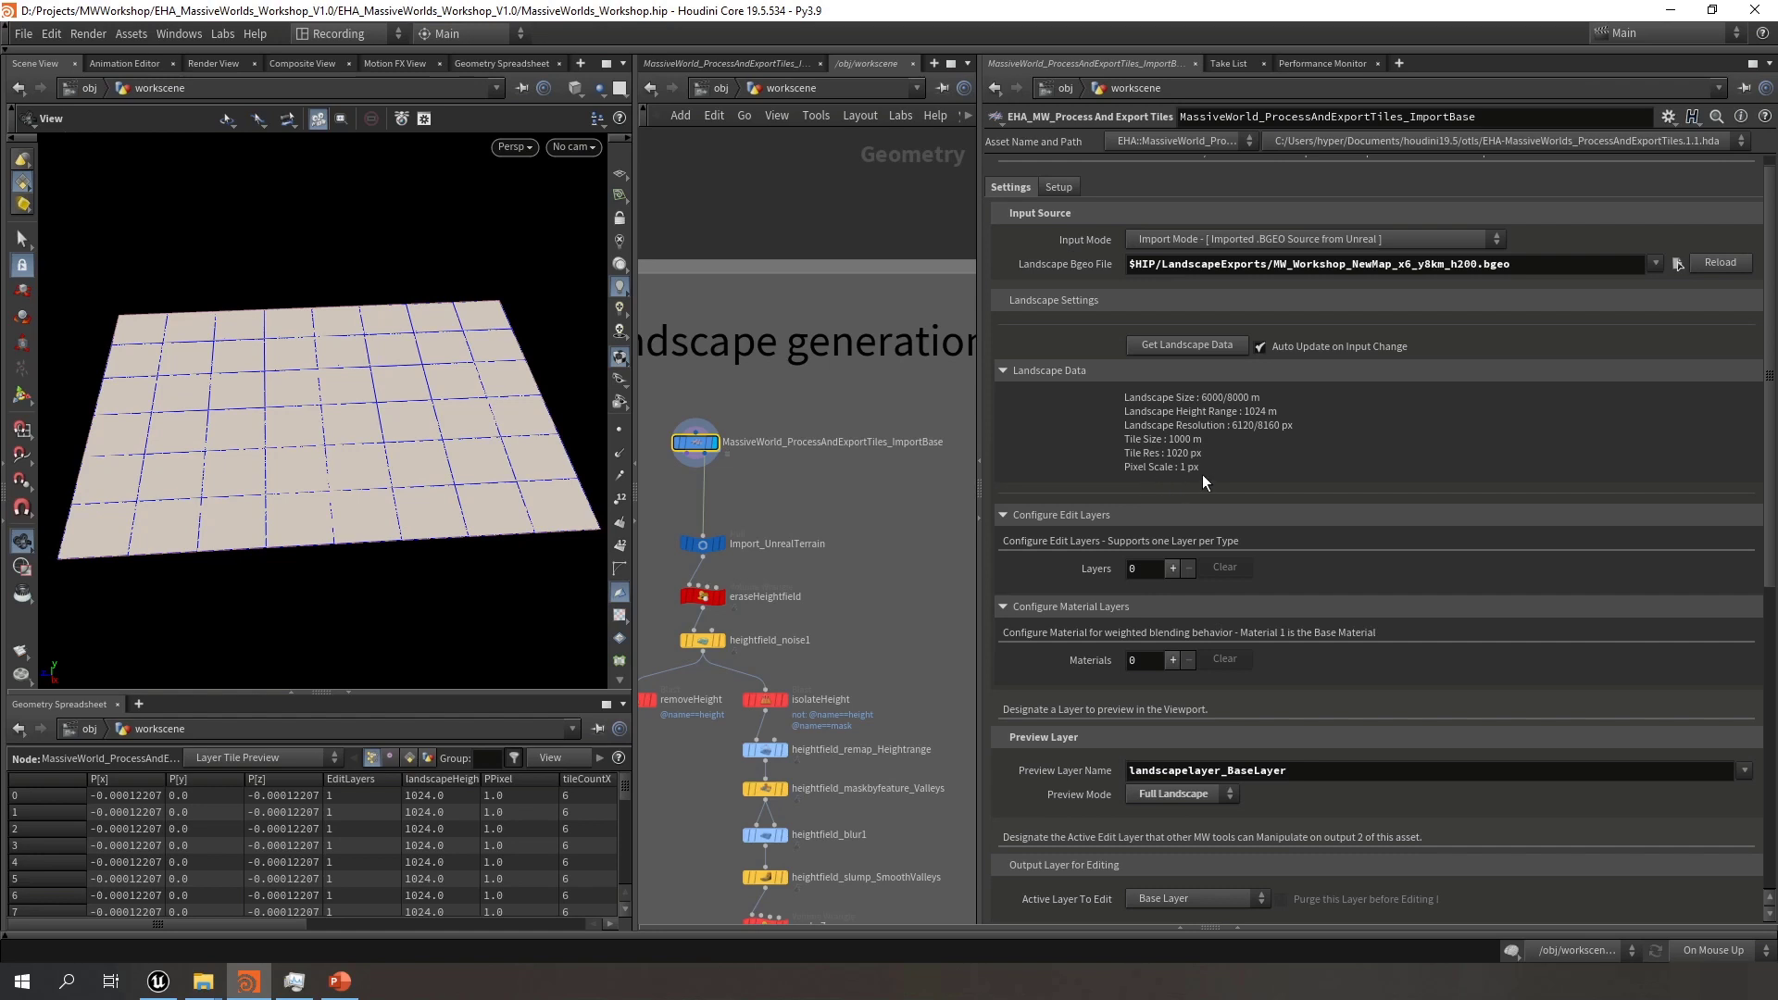
pyautogui.click(1220, 344)
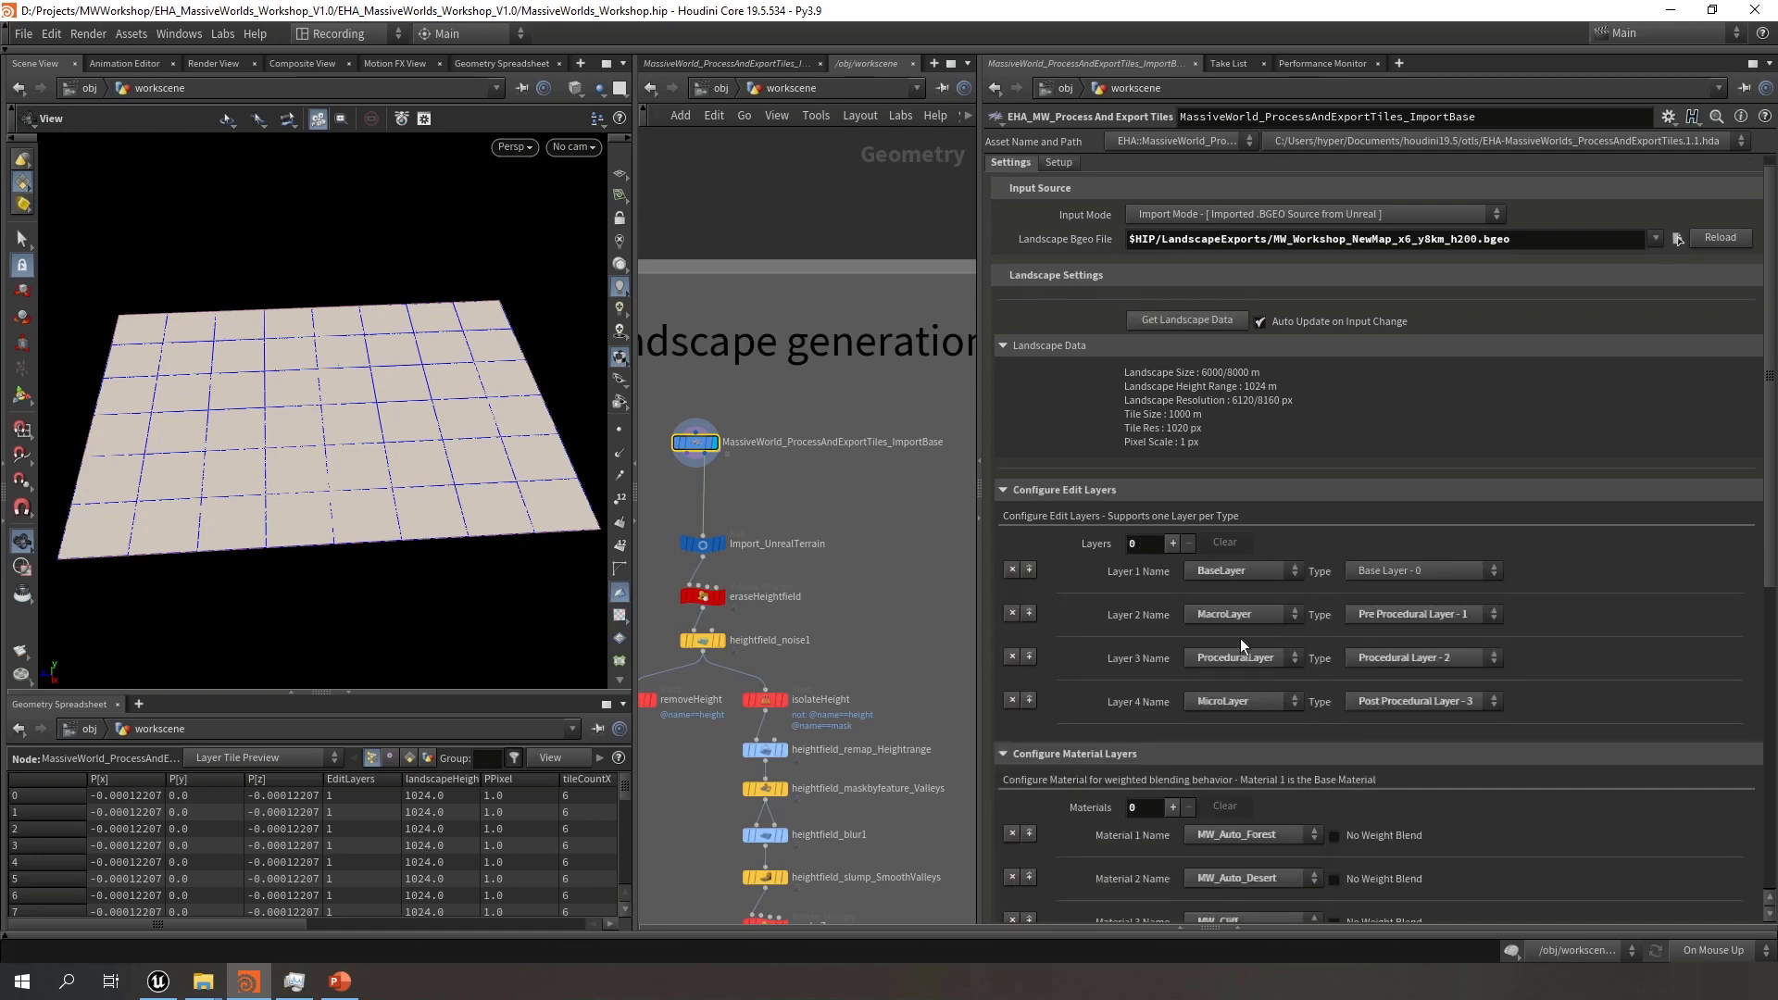
pyautogui.scroll(-5, 1575, 352)
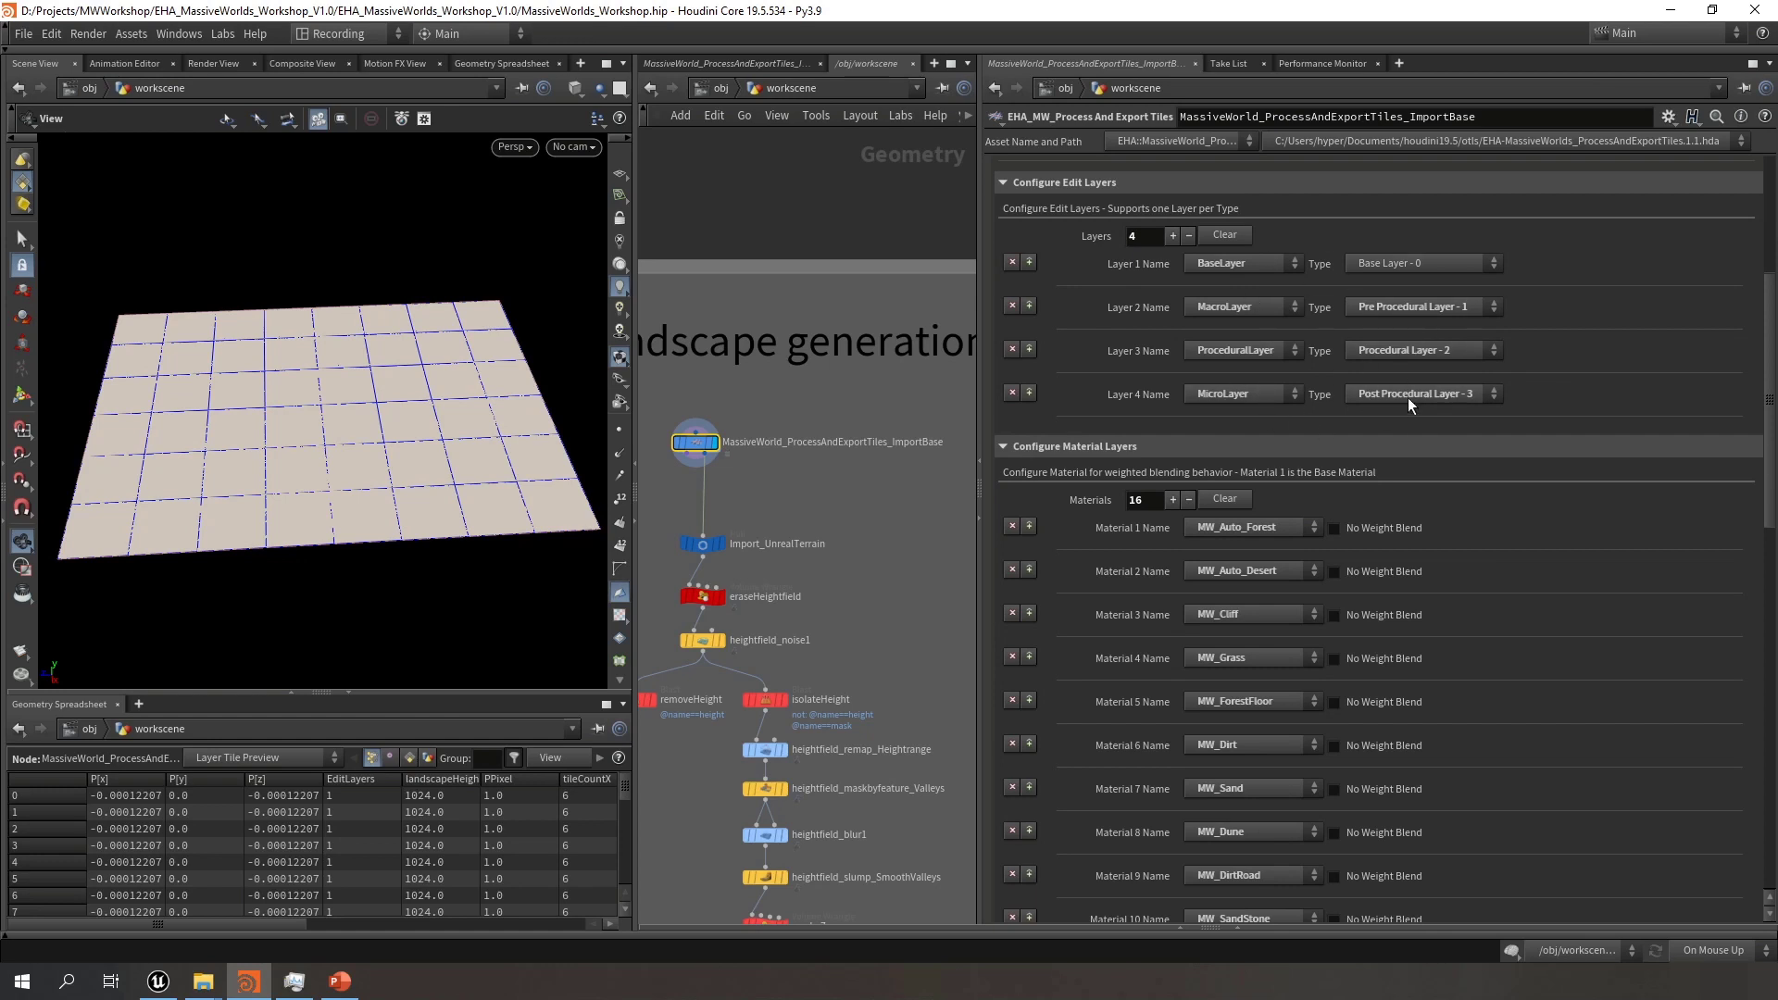
pyautogui.moveTo(1773, 359); pyautogui.dragTo(1768, 470)
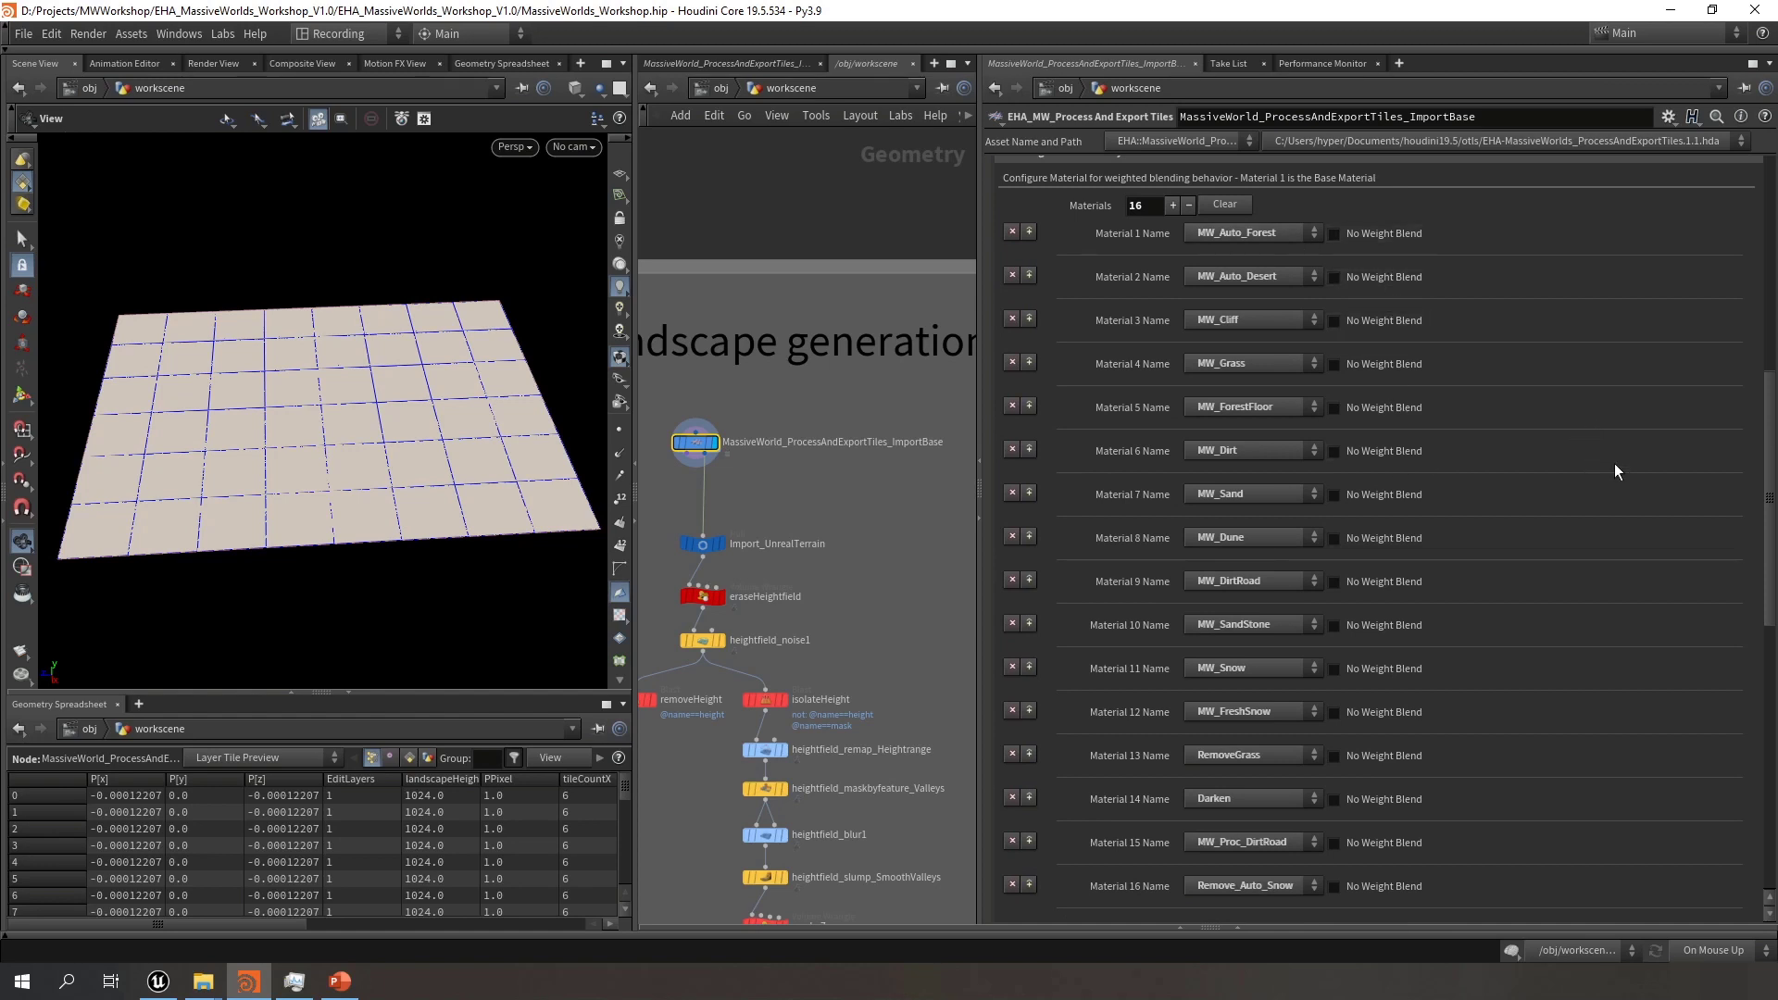
# Review the ImportBase material list, then switch to Unreal Editor and examine the landscape's paint layers for their No Weight-Blend setting in Landscape Mode
pyautogui.moveTo(1771, 498); pyautogui.dragTo(1771, 480)
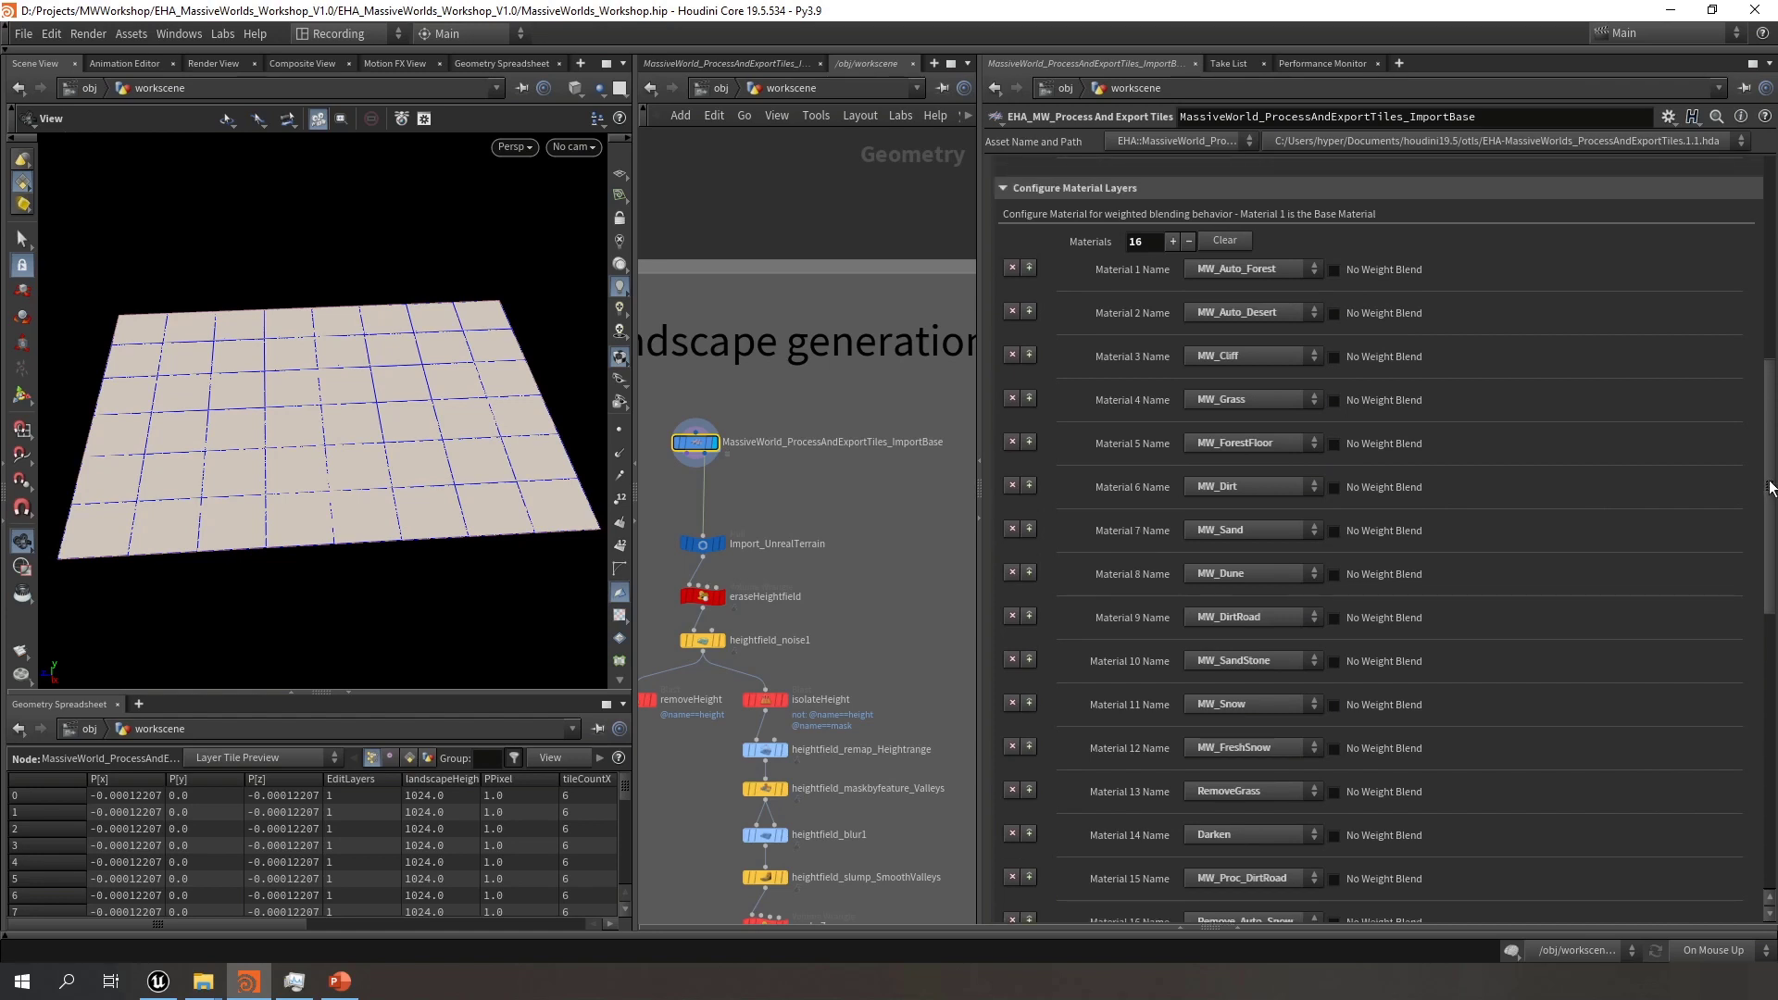
pyautogui.scroll(-4, 1474, 616)
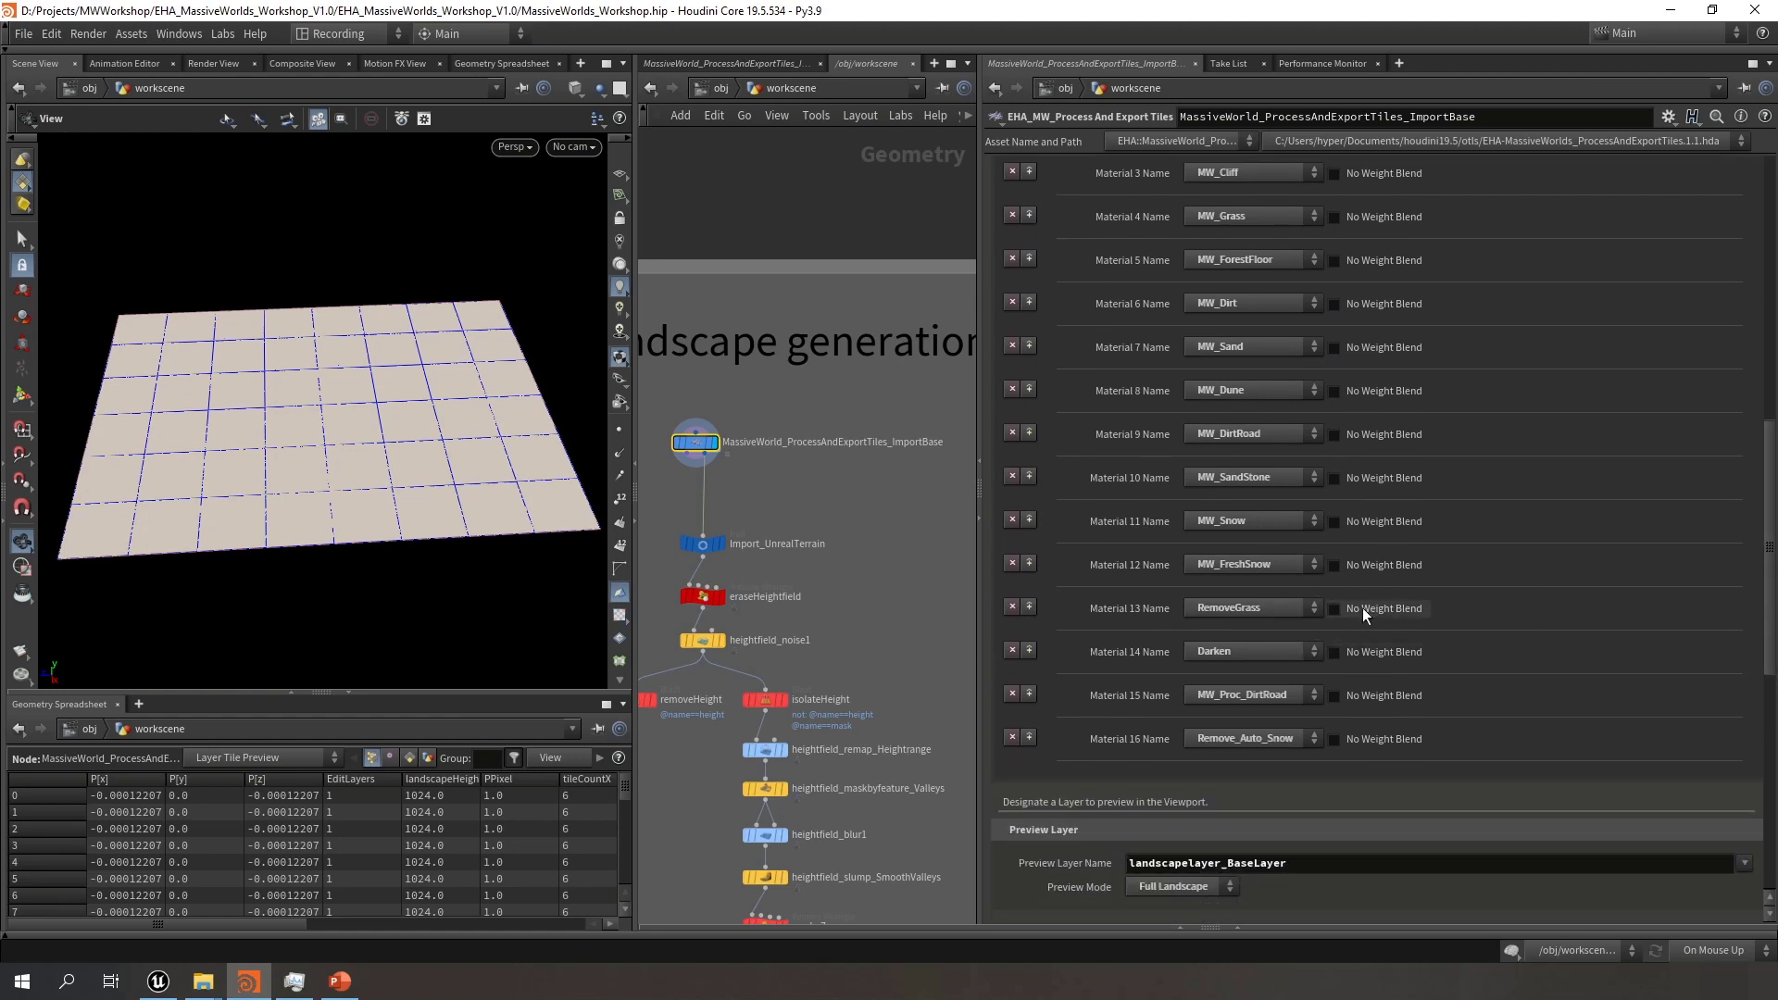
pyautogui.moveTo(165, 988)
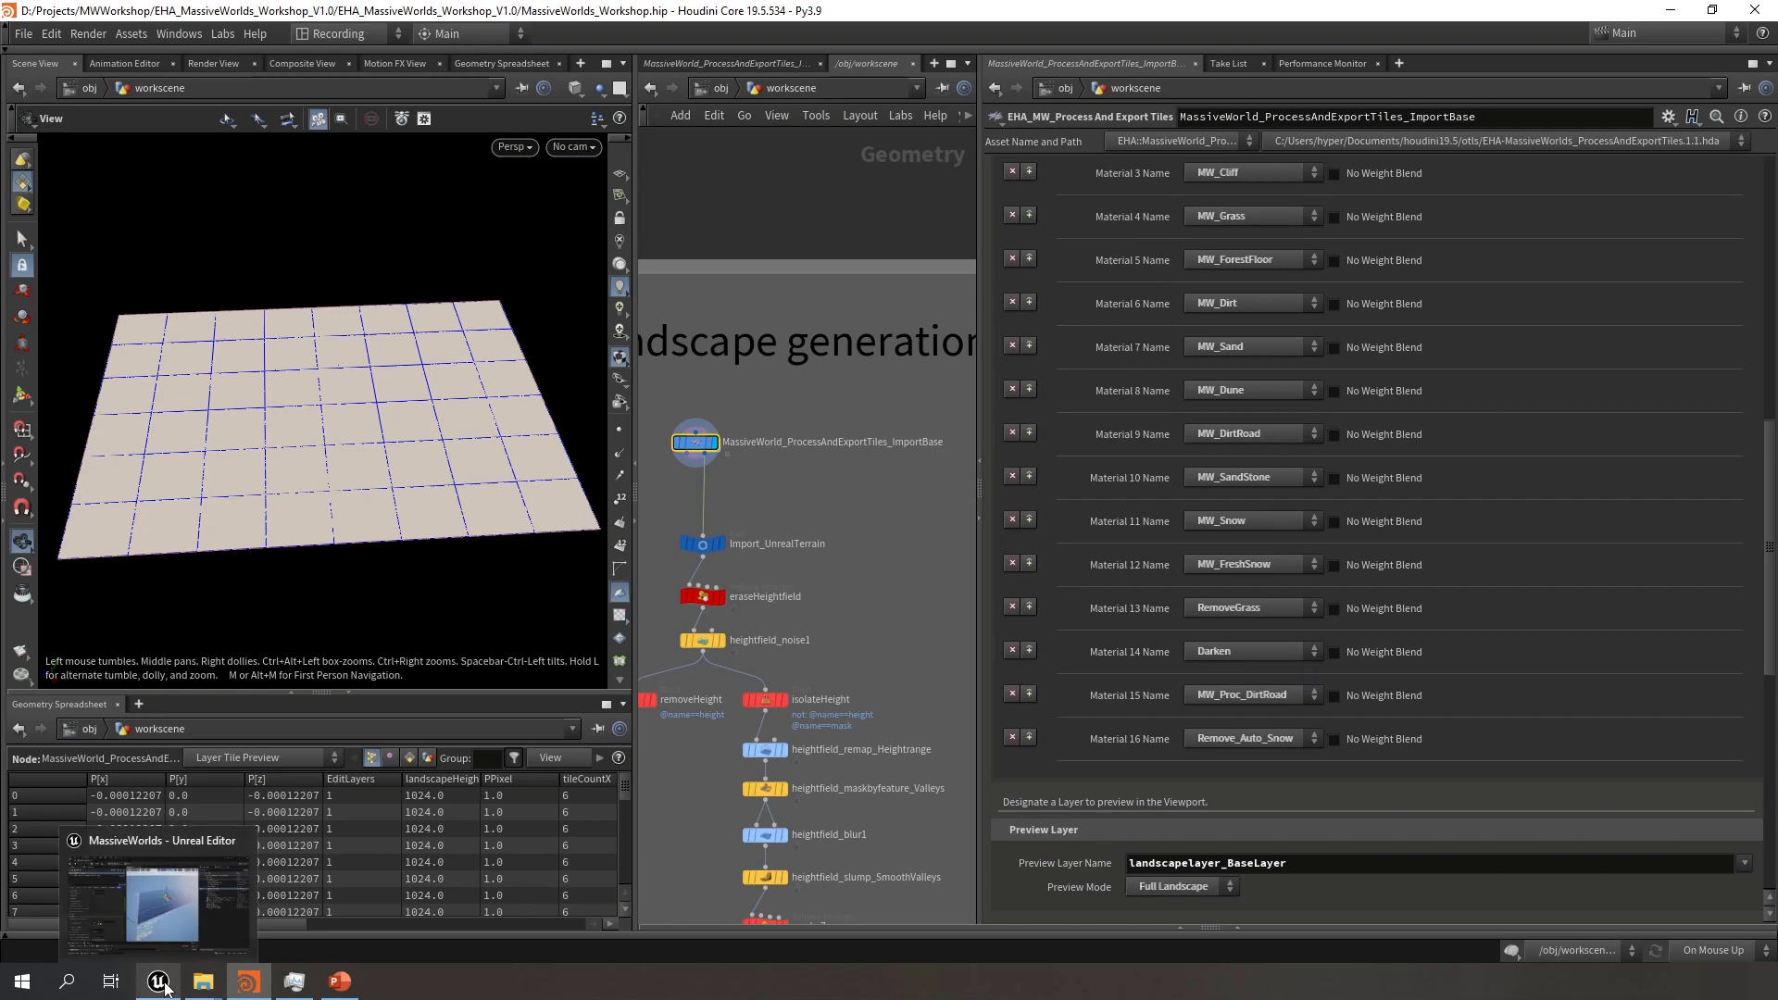
pyautogui.click(169, 915)
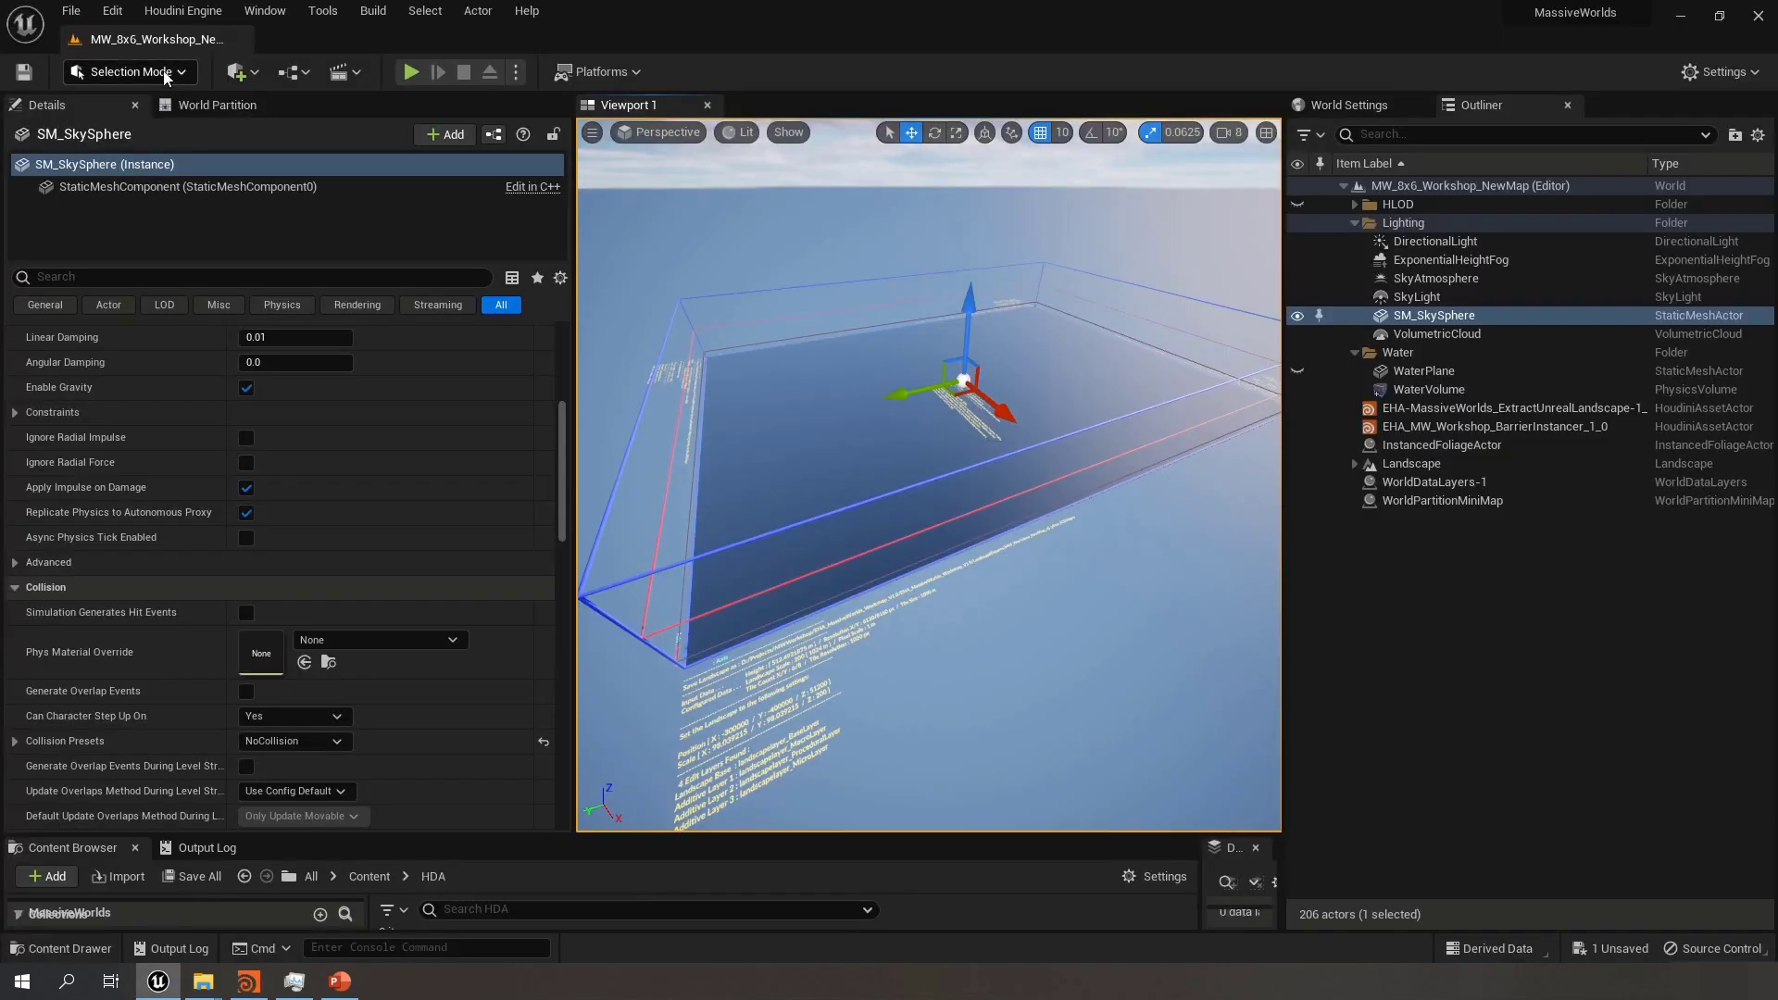
pyautogui.click(165, 74)
pyautogui.click(894, 270)
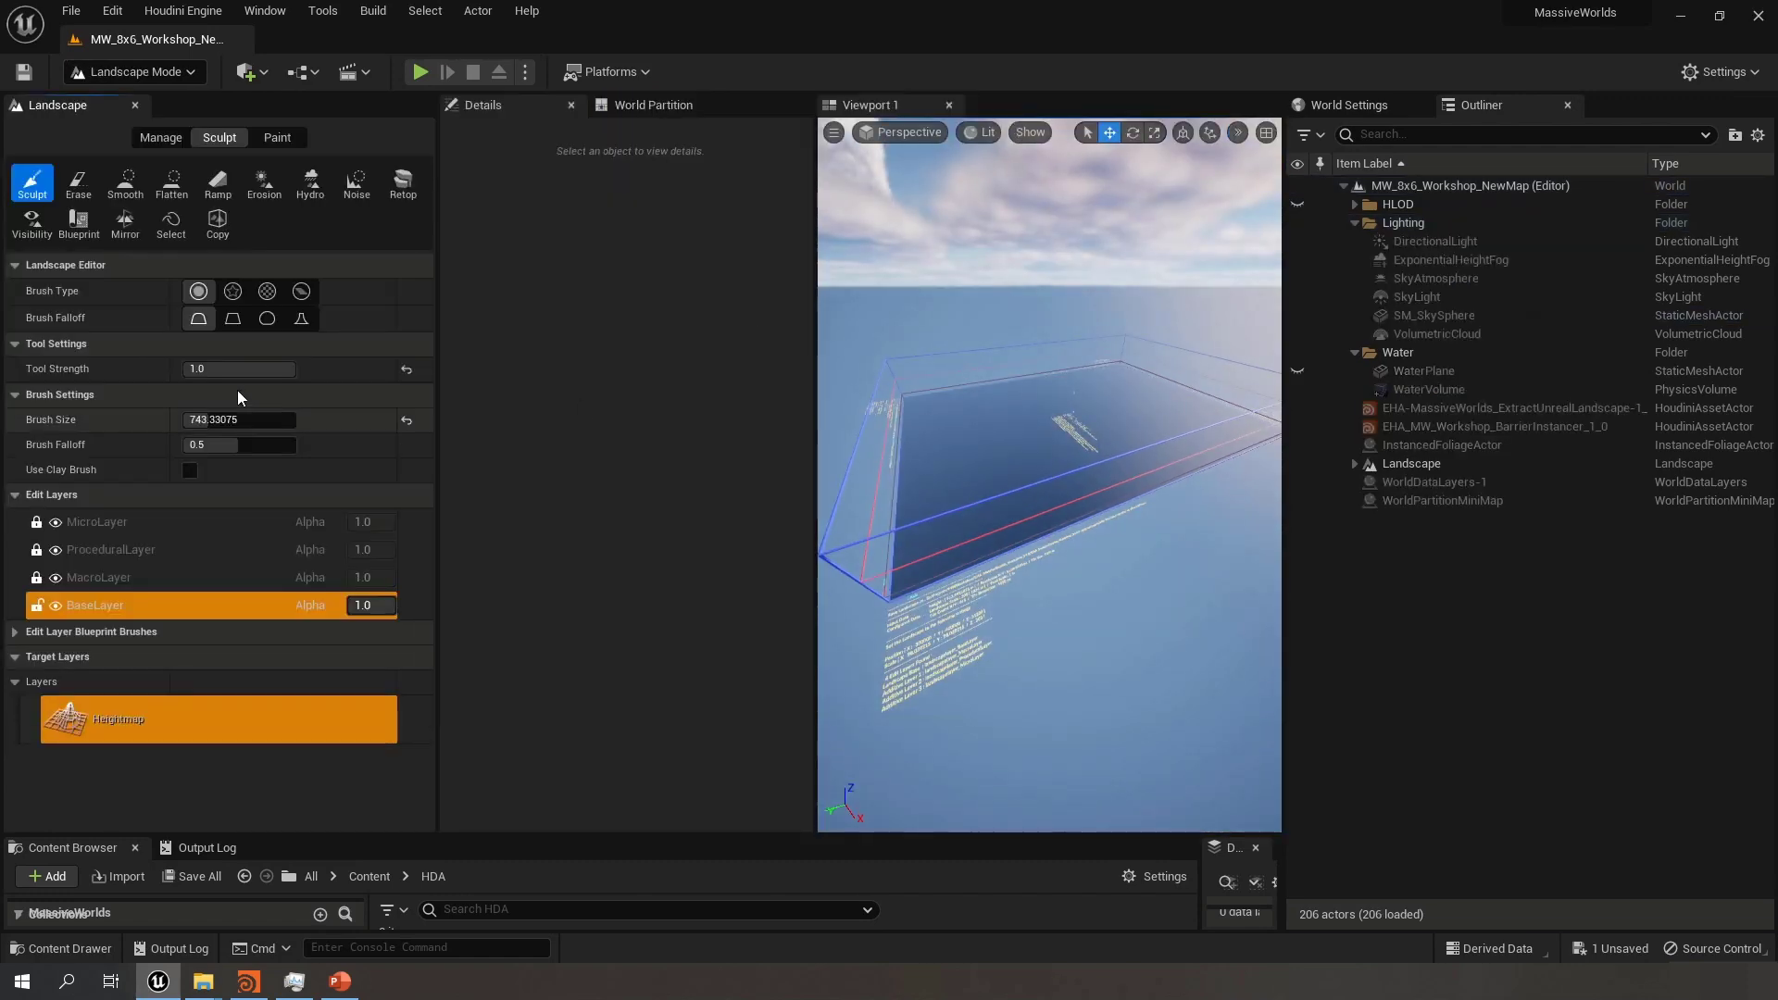
pyautogui.click(274, 138)
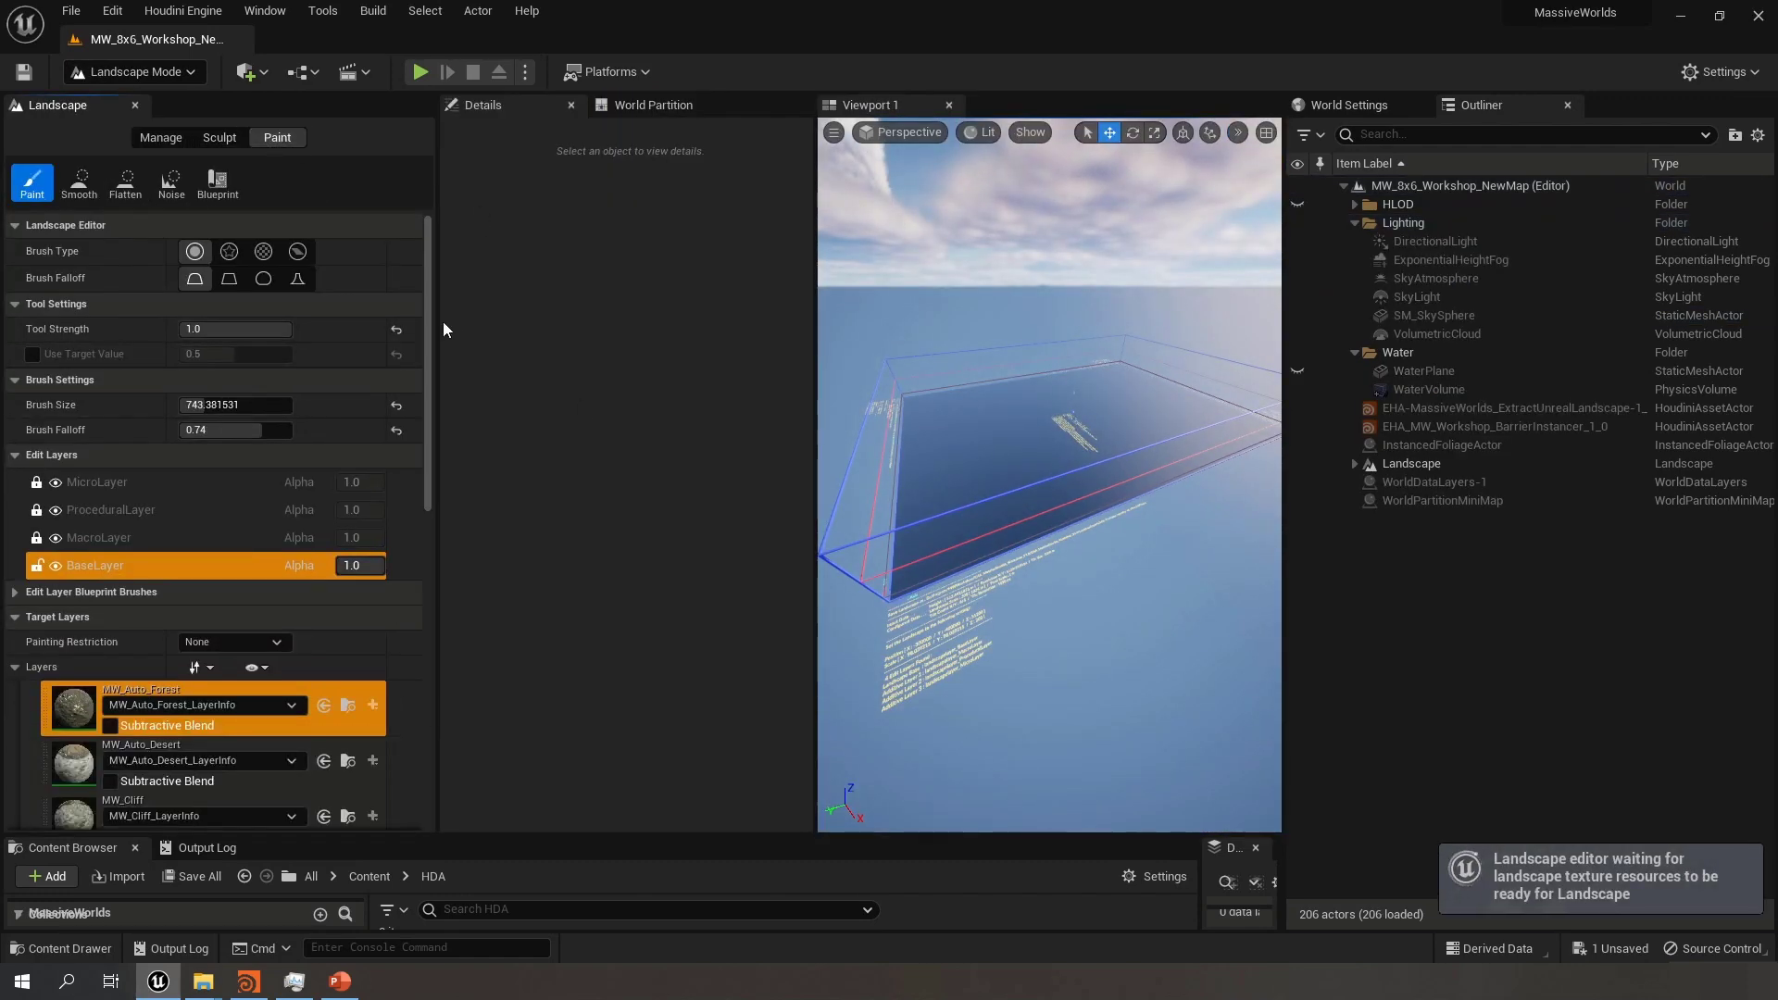
pyautogui.moveTo(430, 314); pyautogui.dragTo(424, 659)
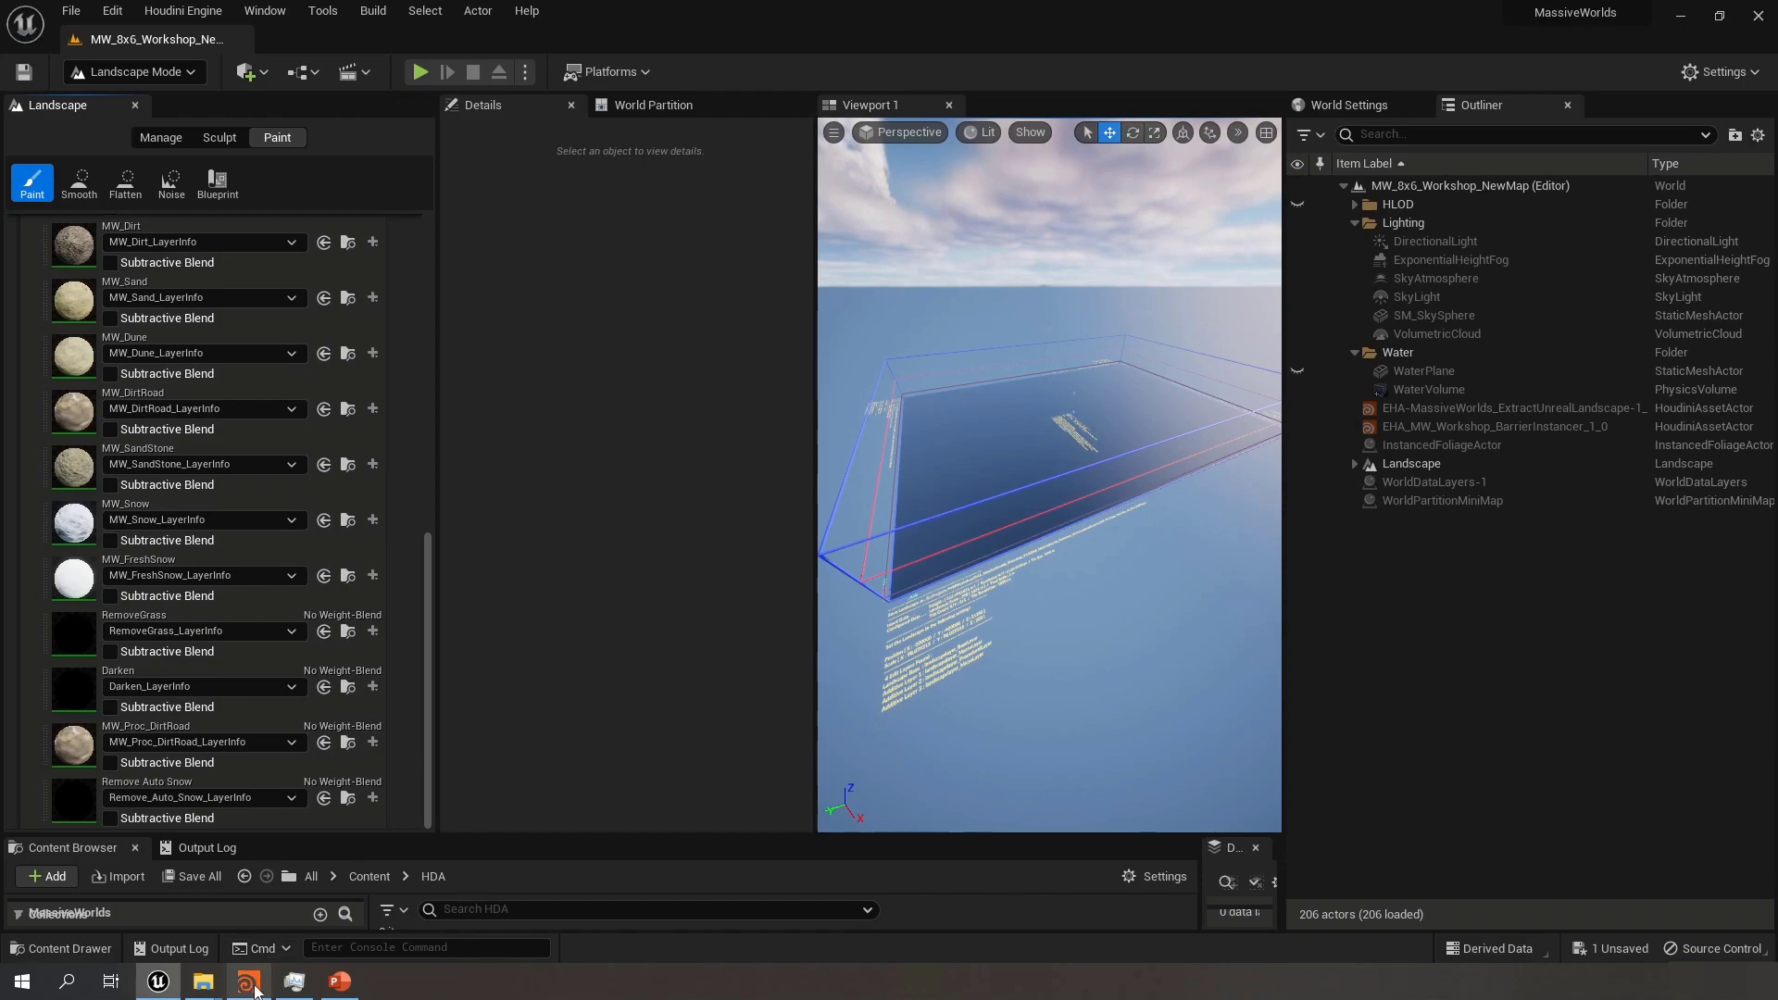
# Return to Houdini and enable No Weight Blend for the RemoveGrass, Darken, MW_Proc_DirtRoad and Remove_Auto_Snow materials
pyautogui.click(264, 936)
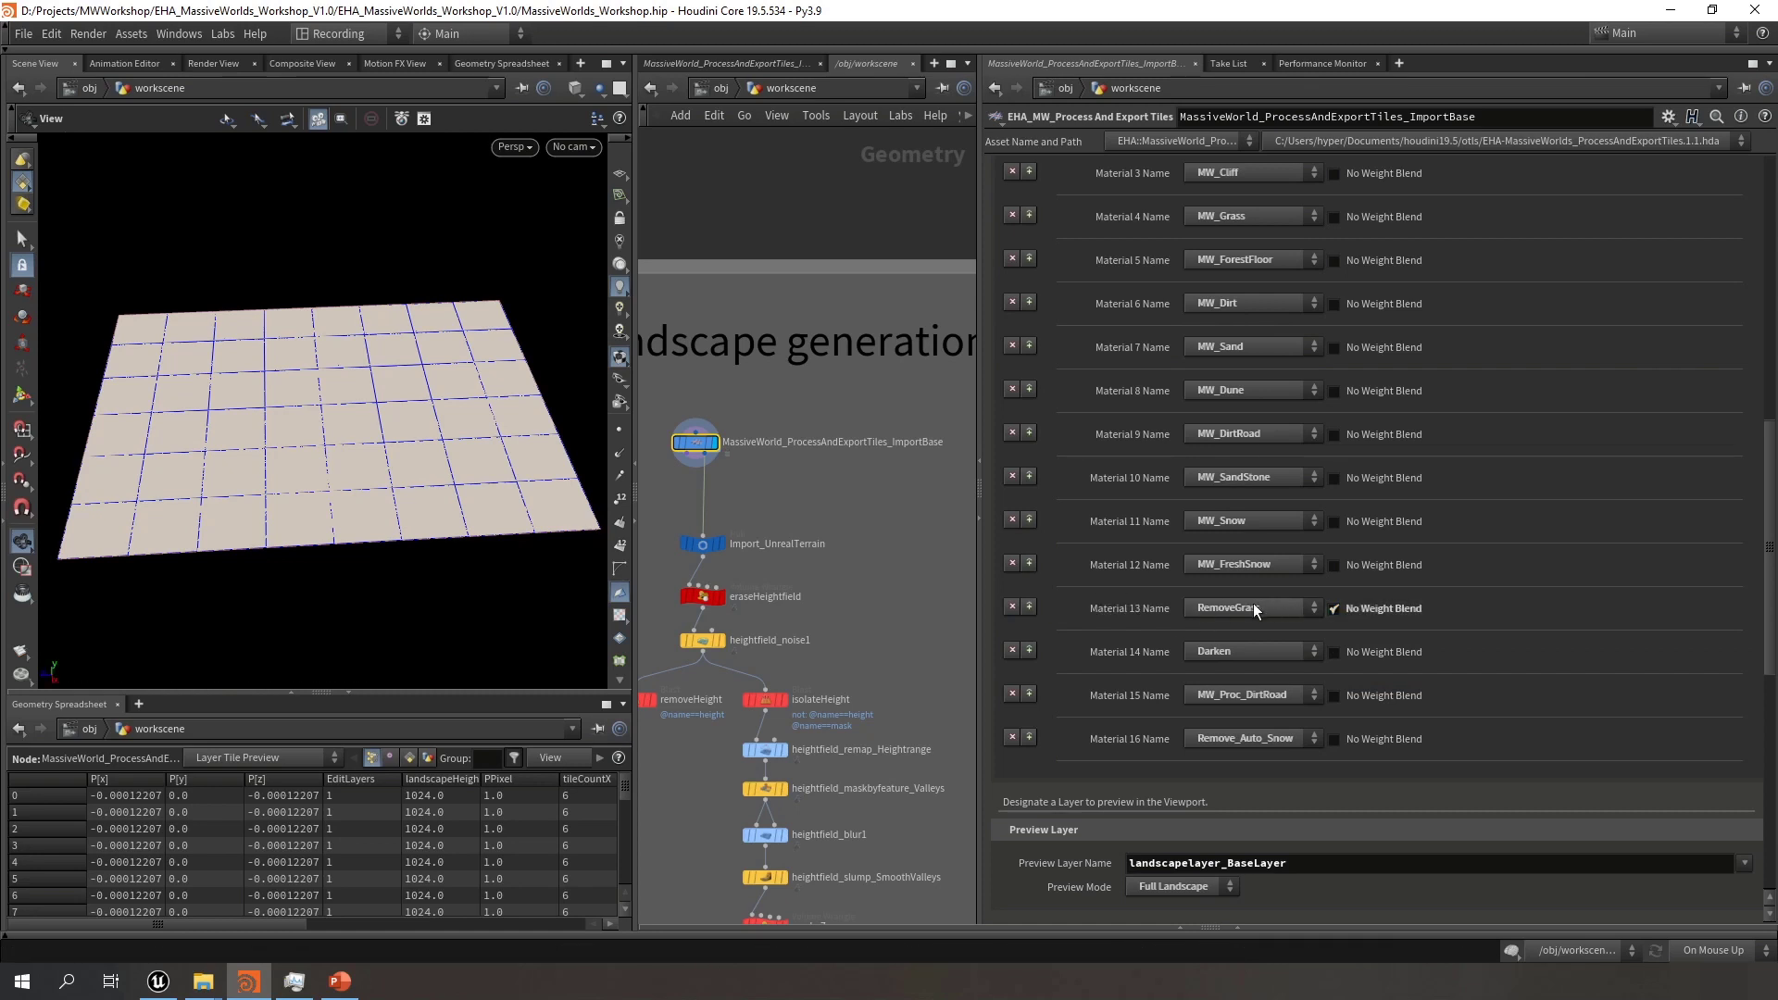
pyautogui.click(1356, 697)
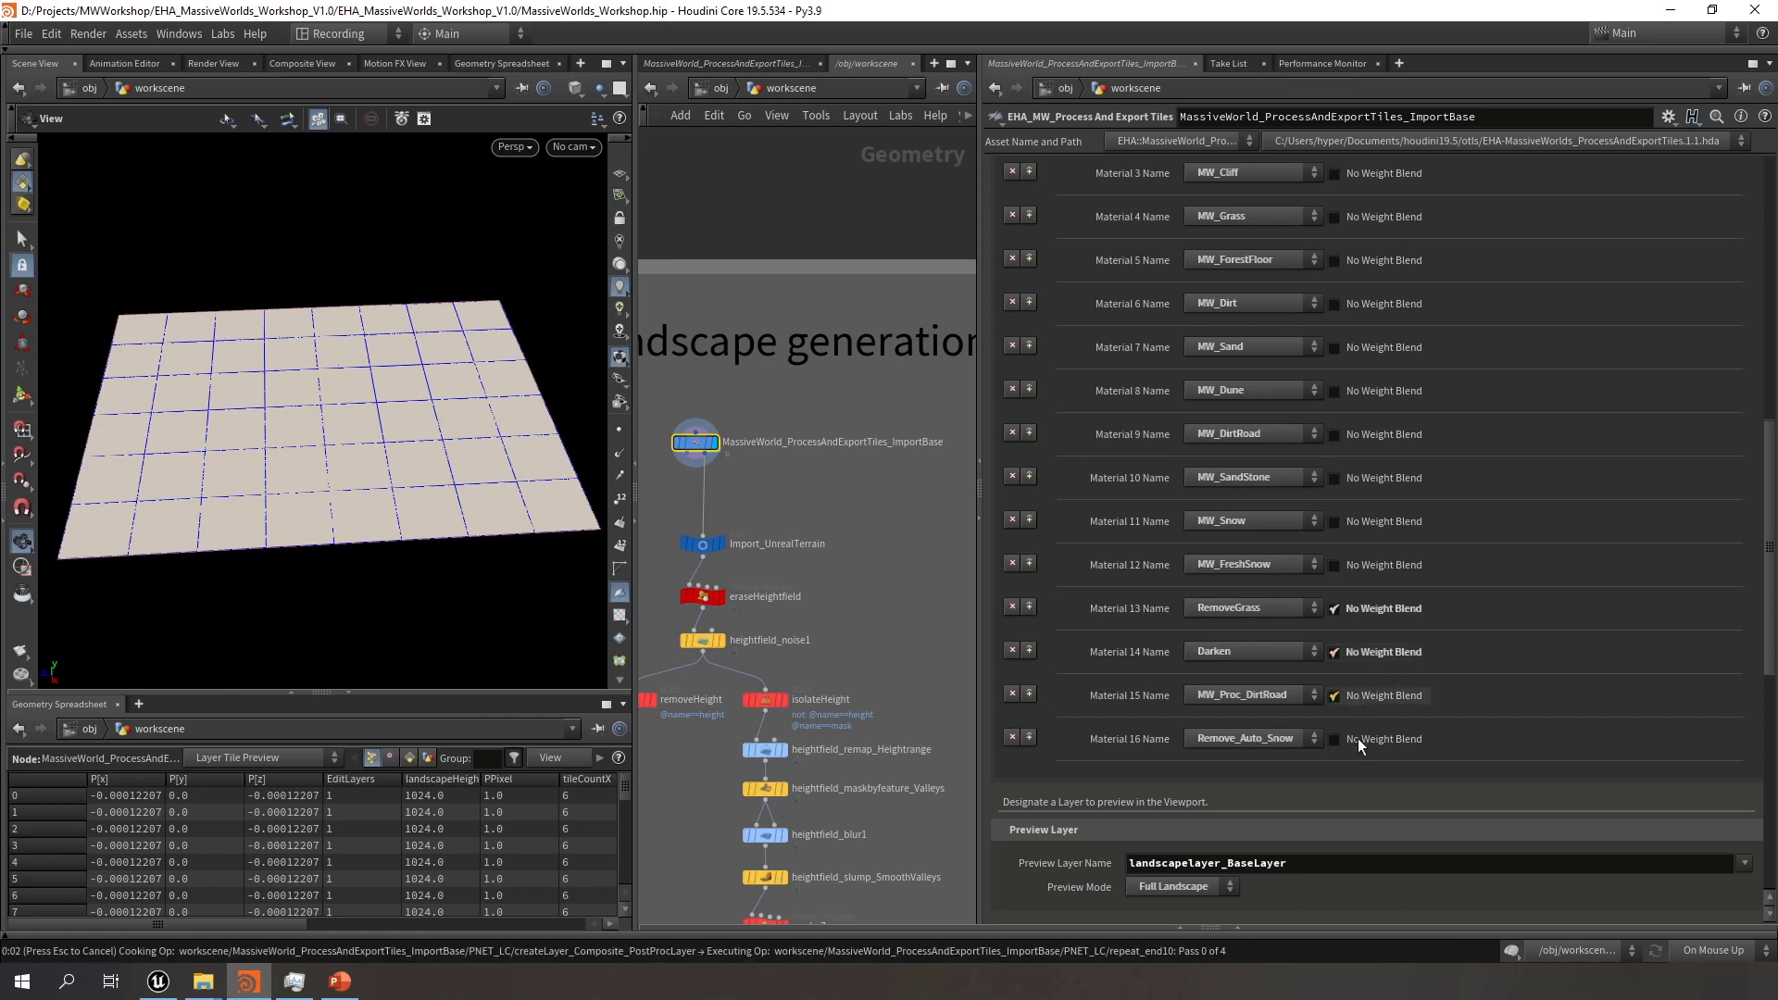
pyautogui.click(1358, 738)
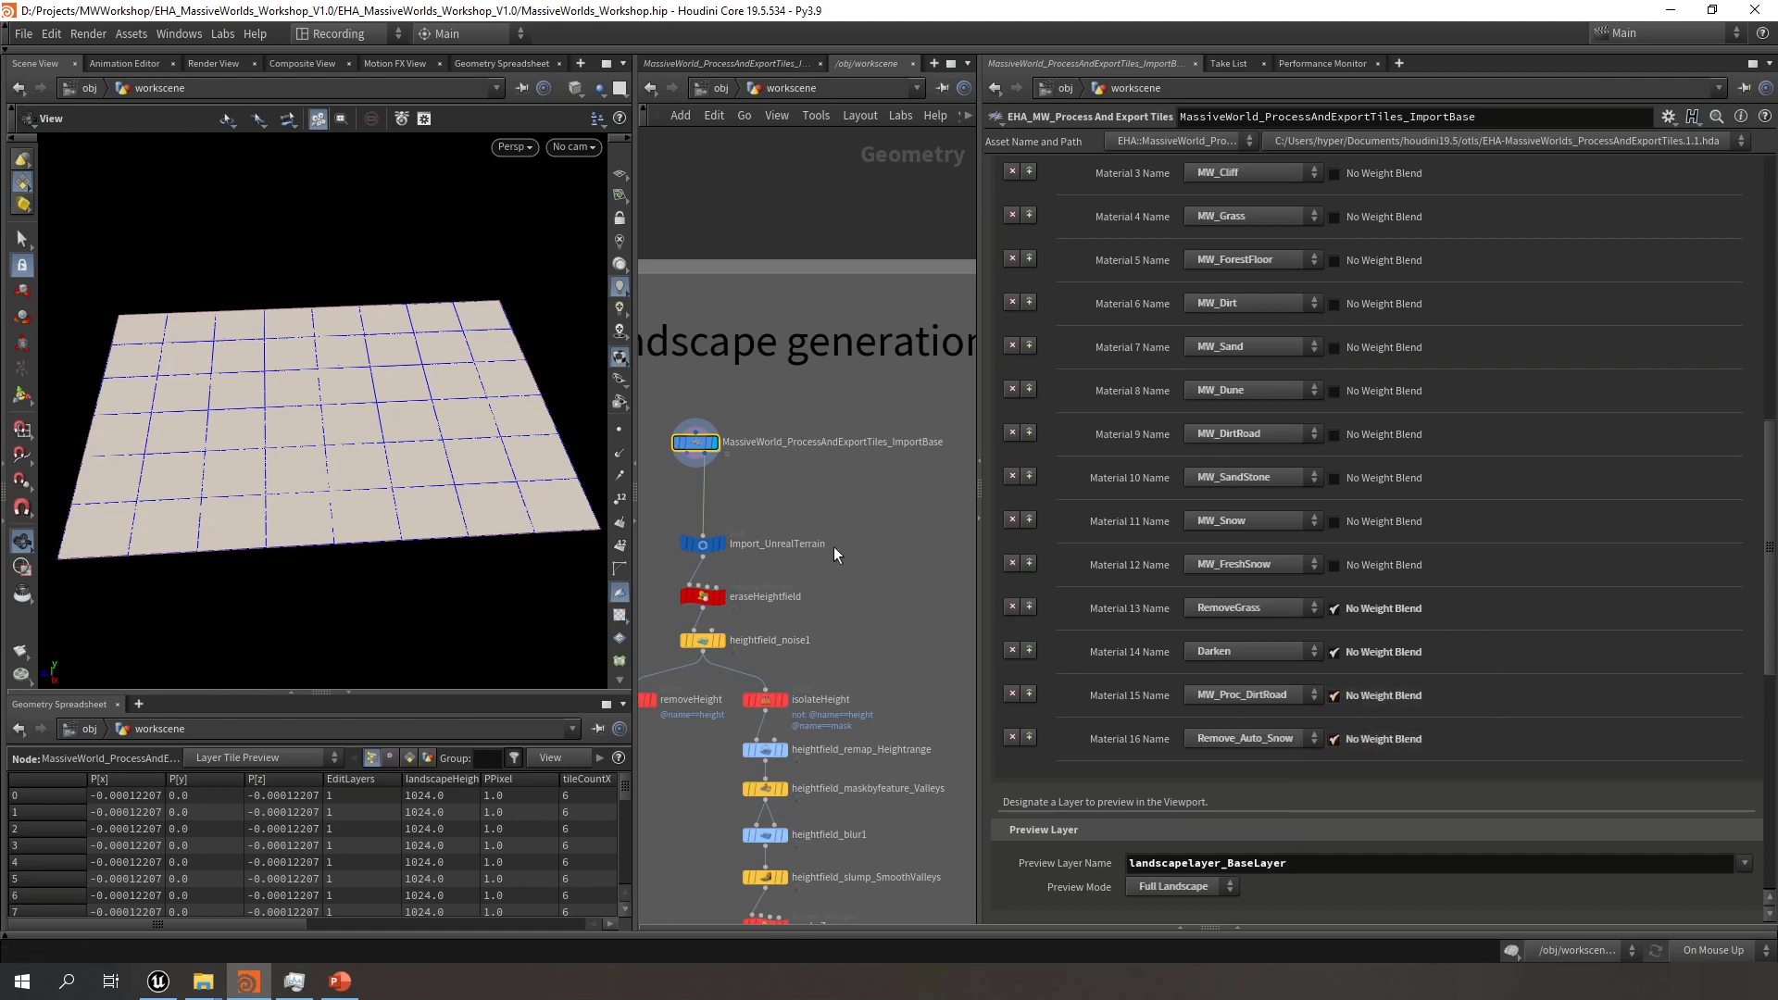
# Examine the Landscape generation network down to its blended material transfer nodes, and the ImportBase parameters below the material list
pyautogui.scroll(-6, 885, 567)
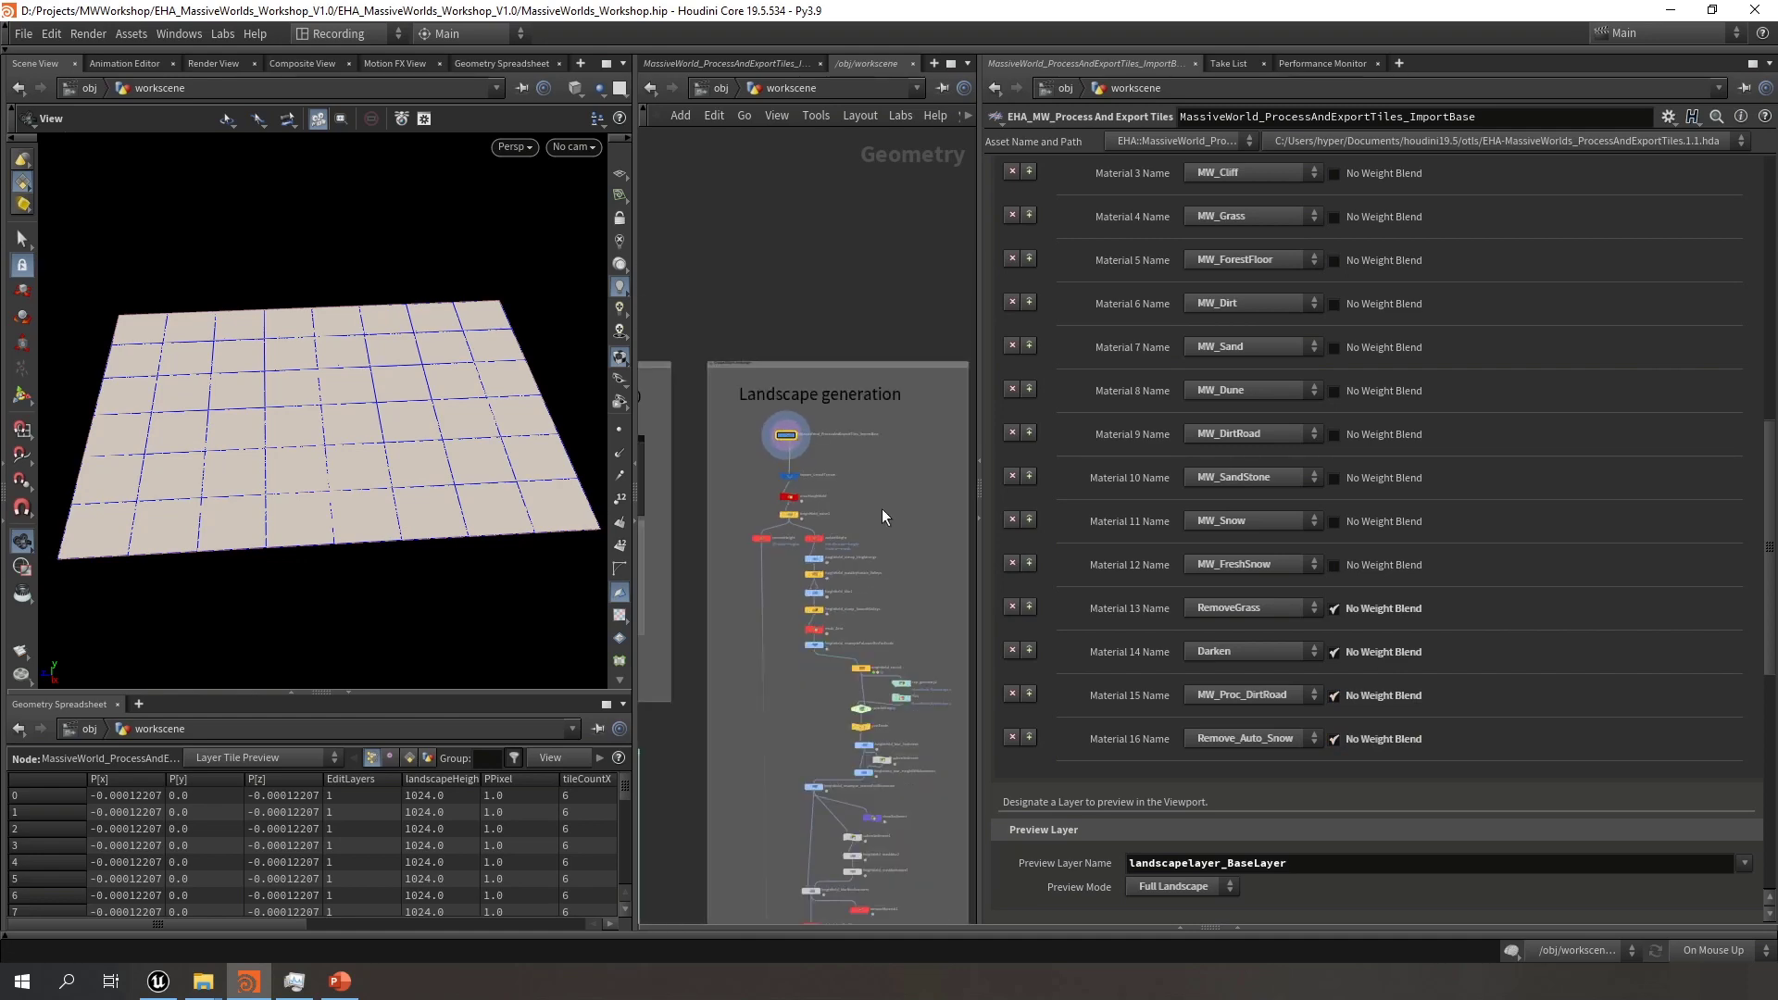
pyautogui.moveTo(882, 508); pyautogui.dragTo(919, 317, button='middle')
pyautogui.scroll(5, 904, 569)
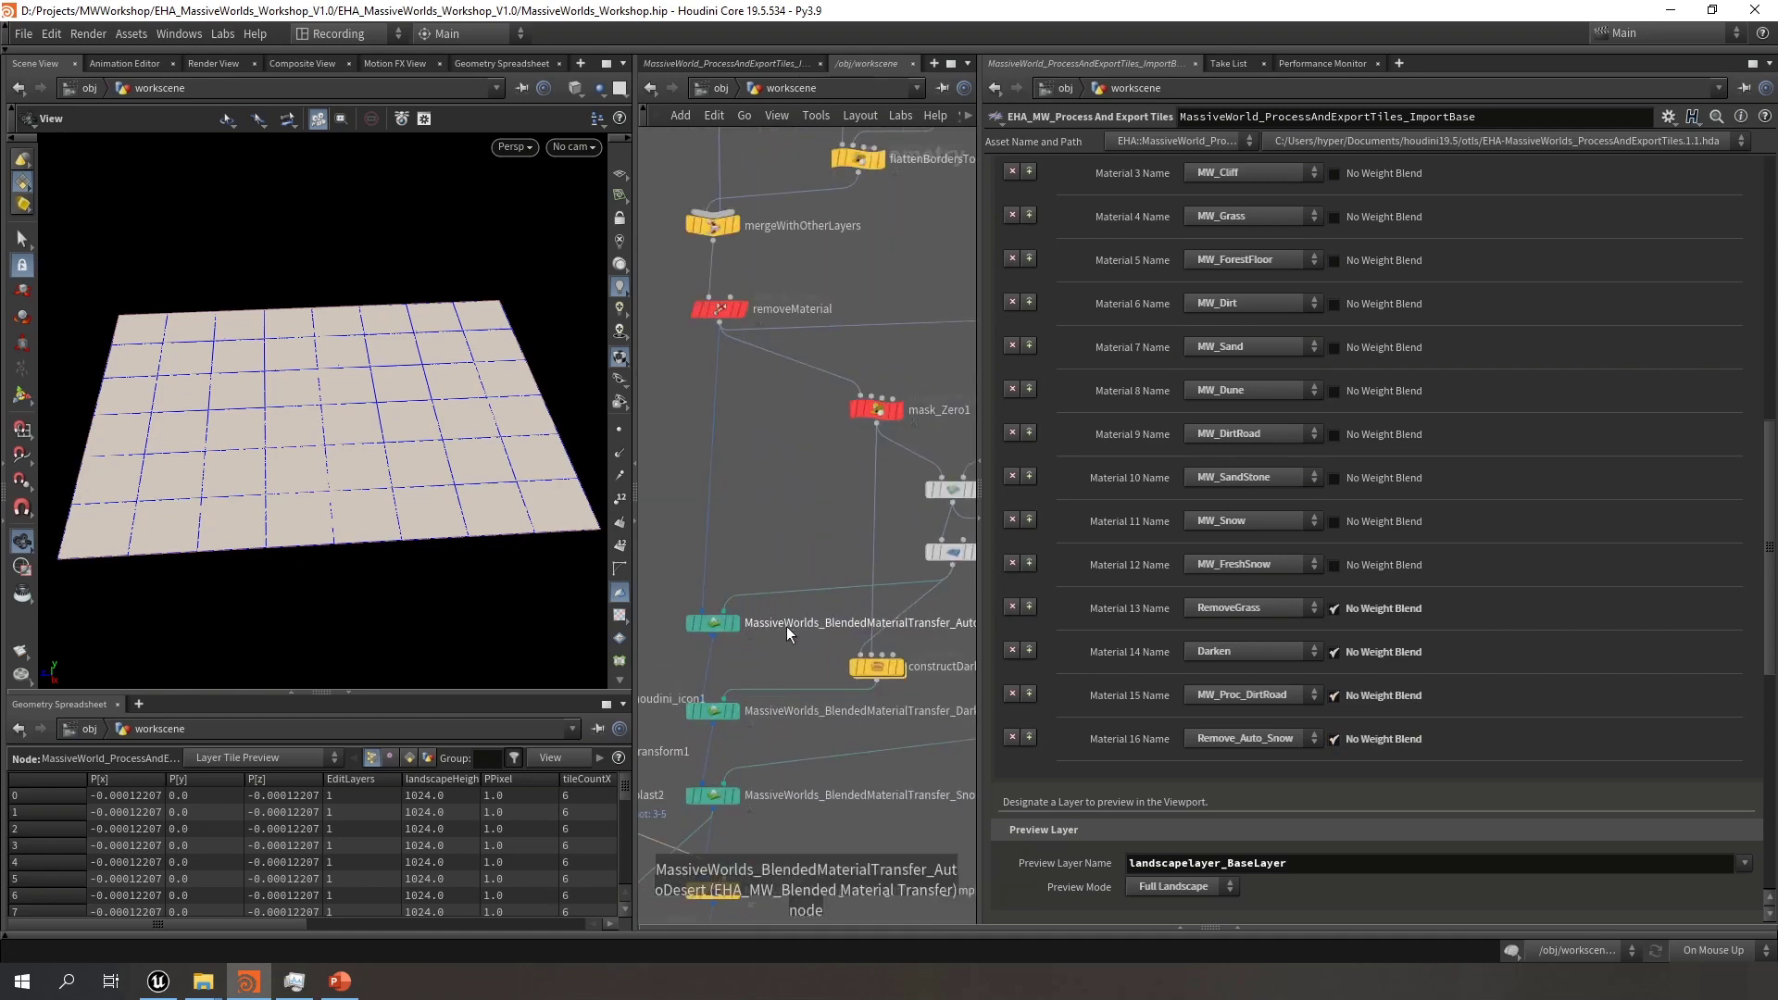
pyautogui.scroll(3, 775, 660)
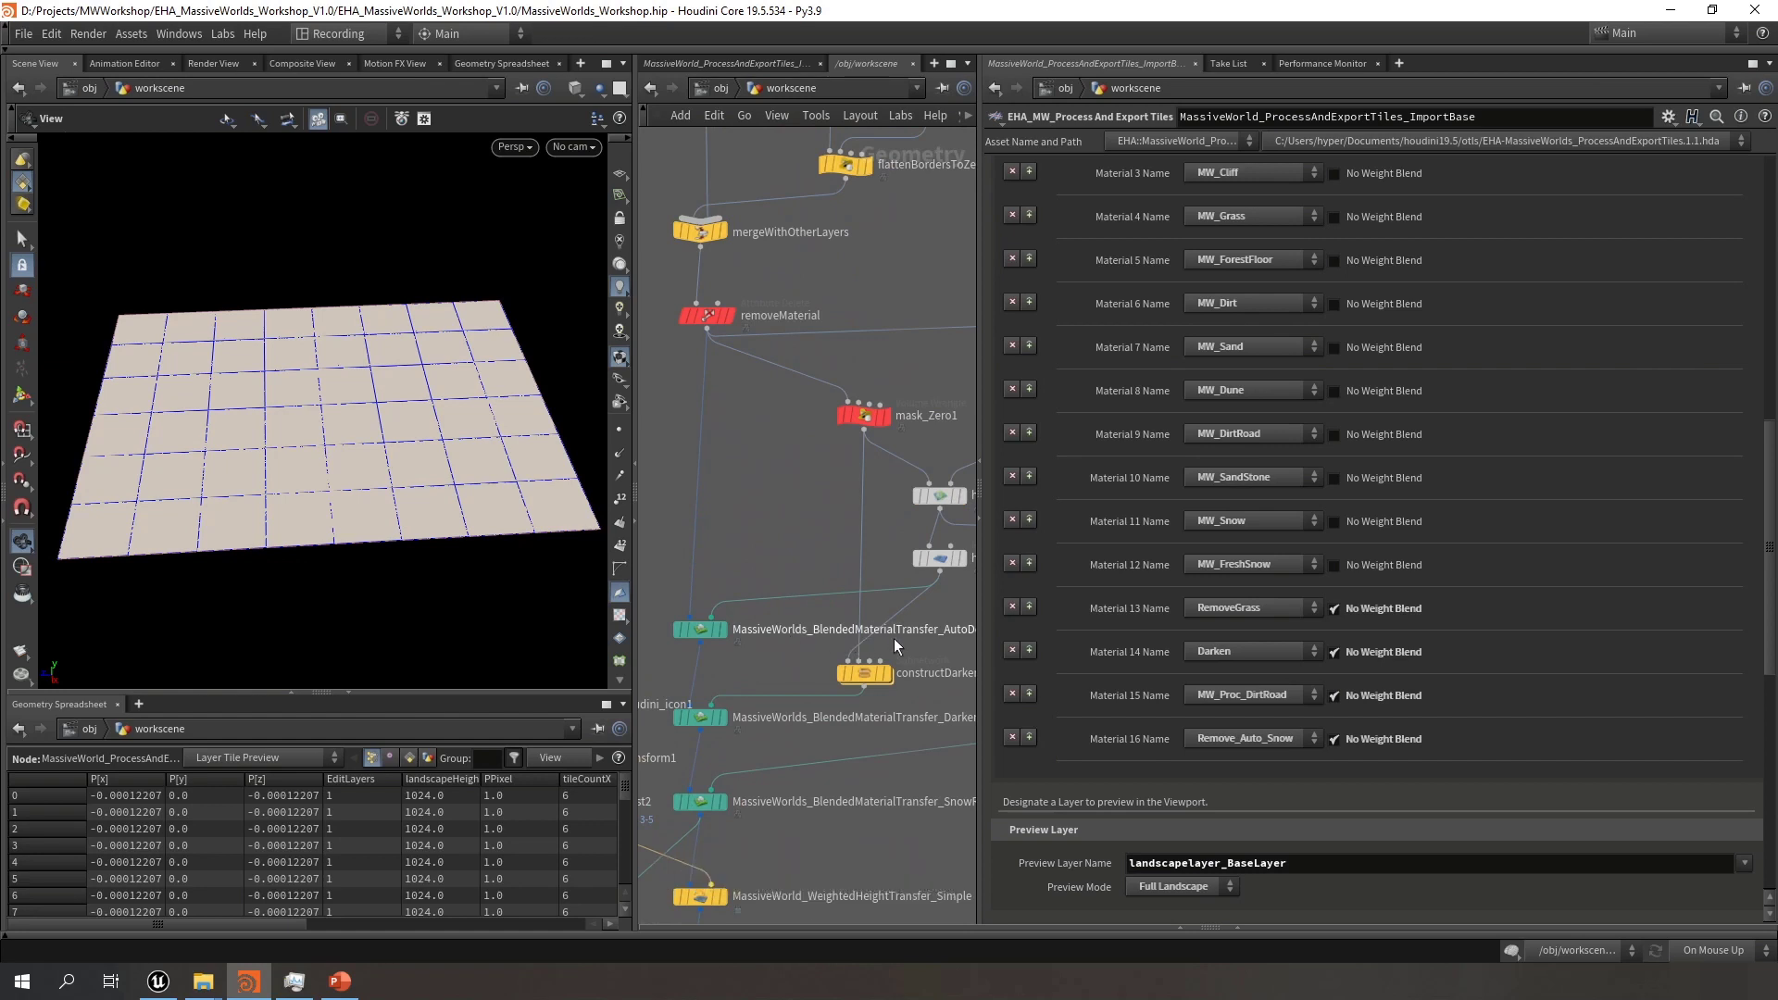
pyautogui.scroll(-6, 908, 631)
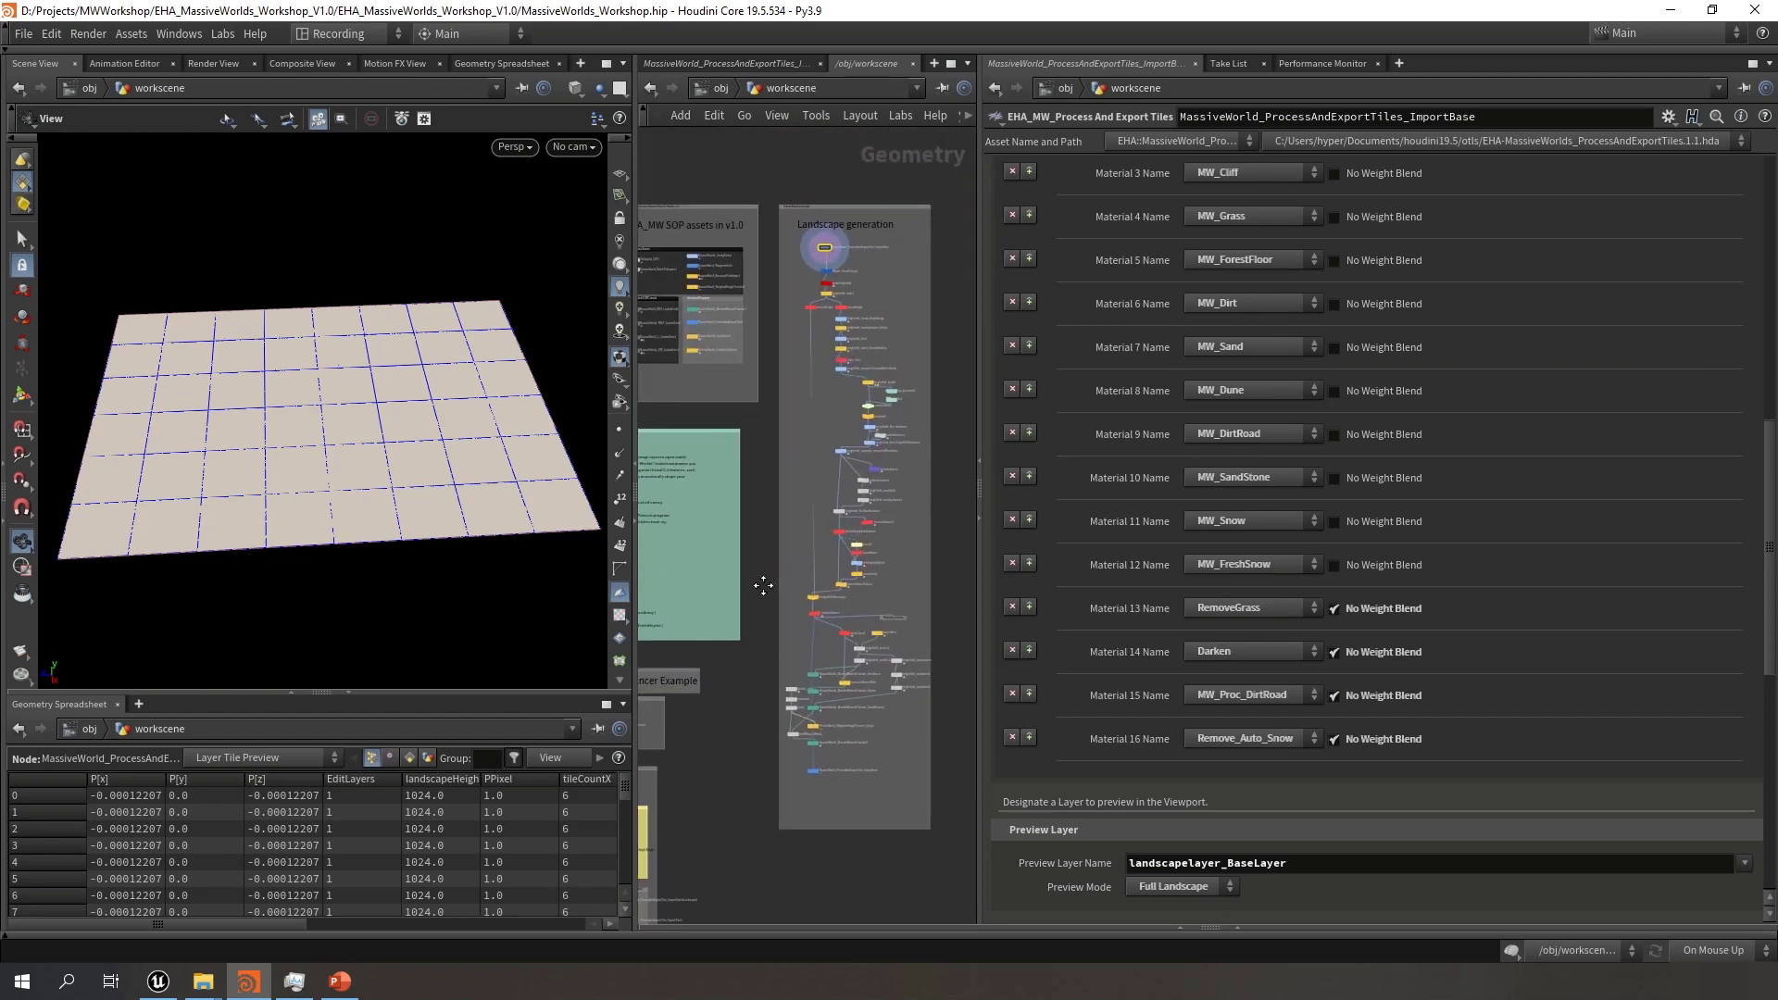
pyautogui.scroll(5, 812, 365)
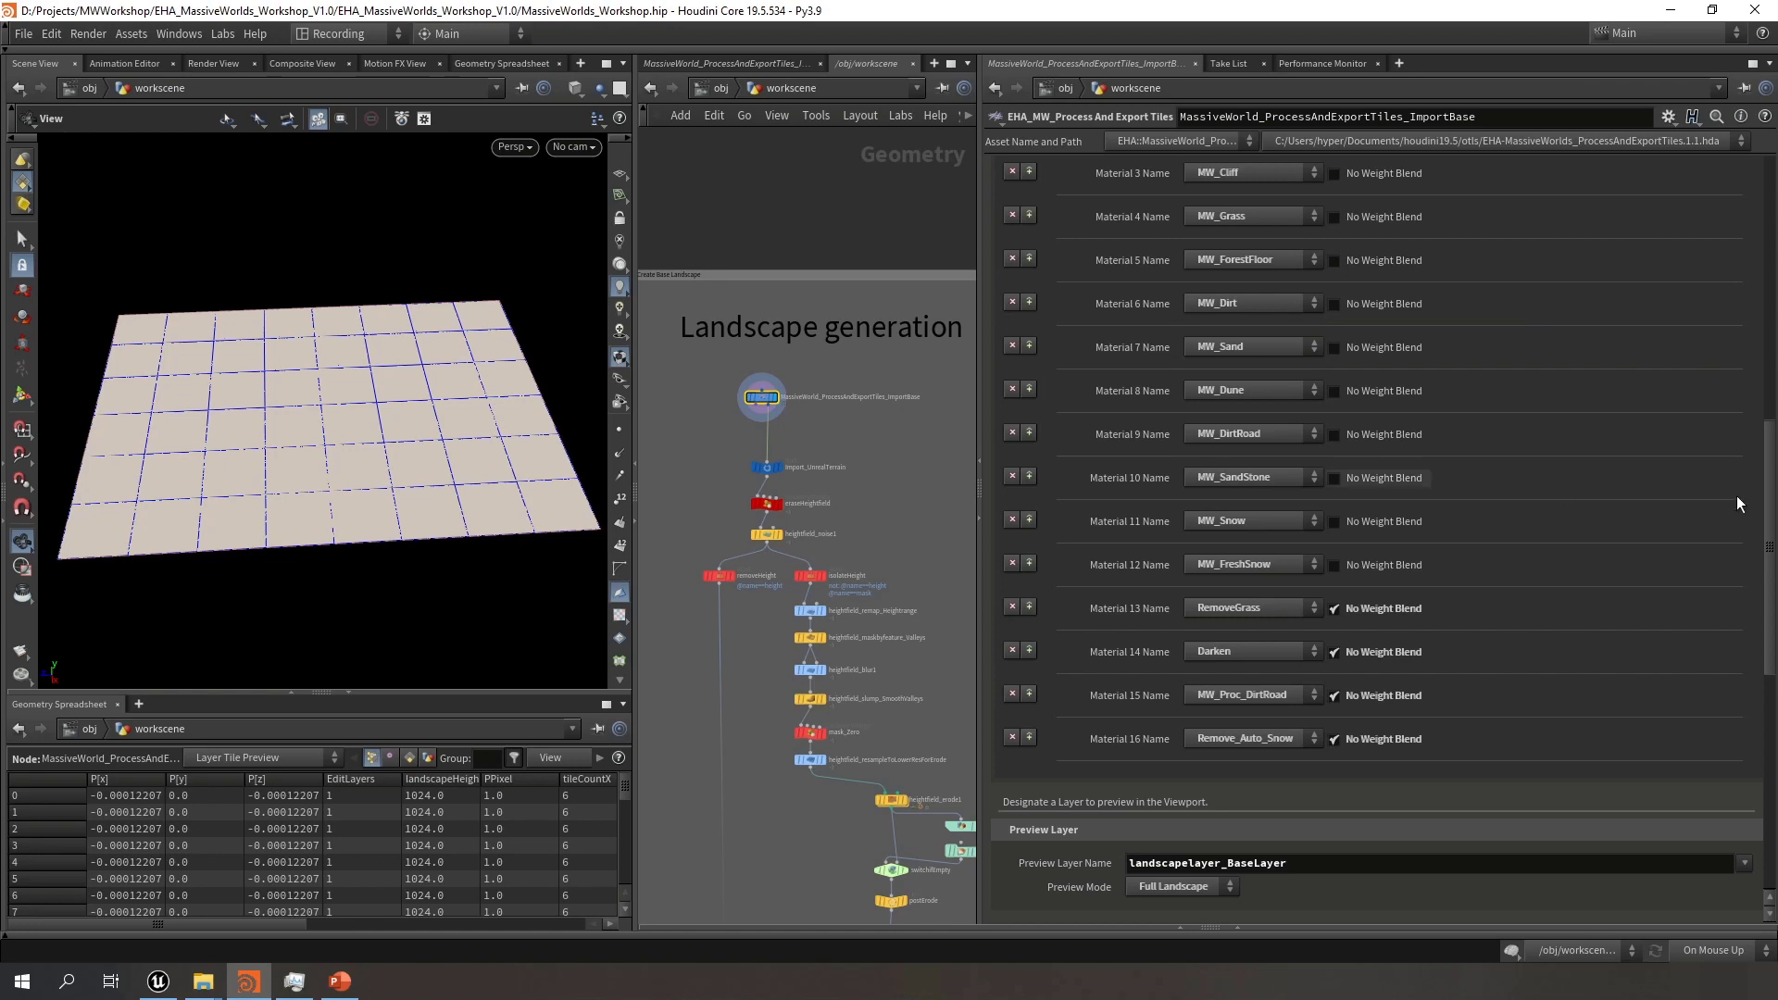
pyautogui.scroll(-5, 1594, 593)
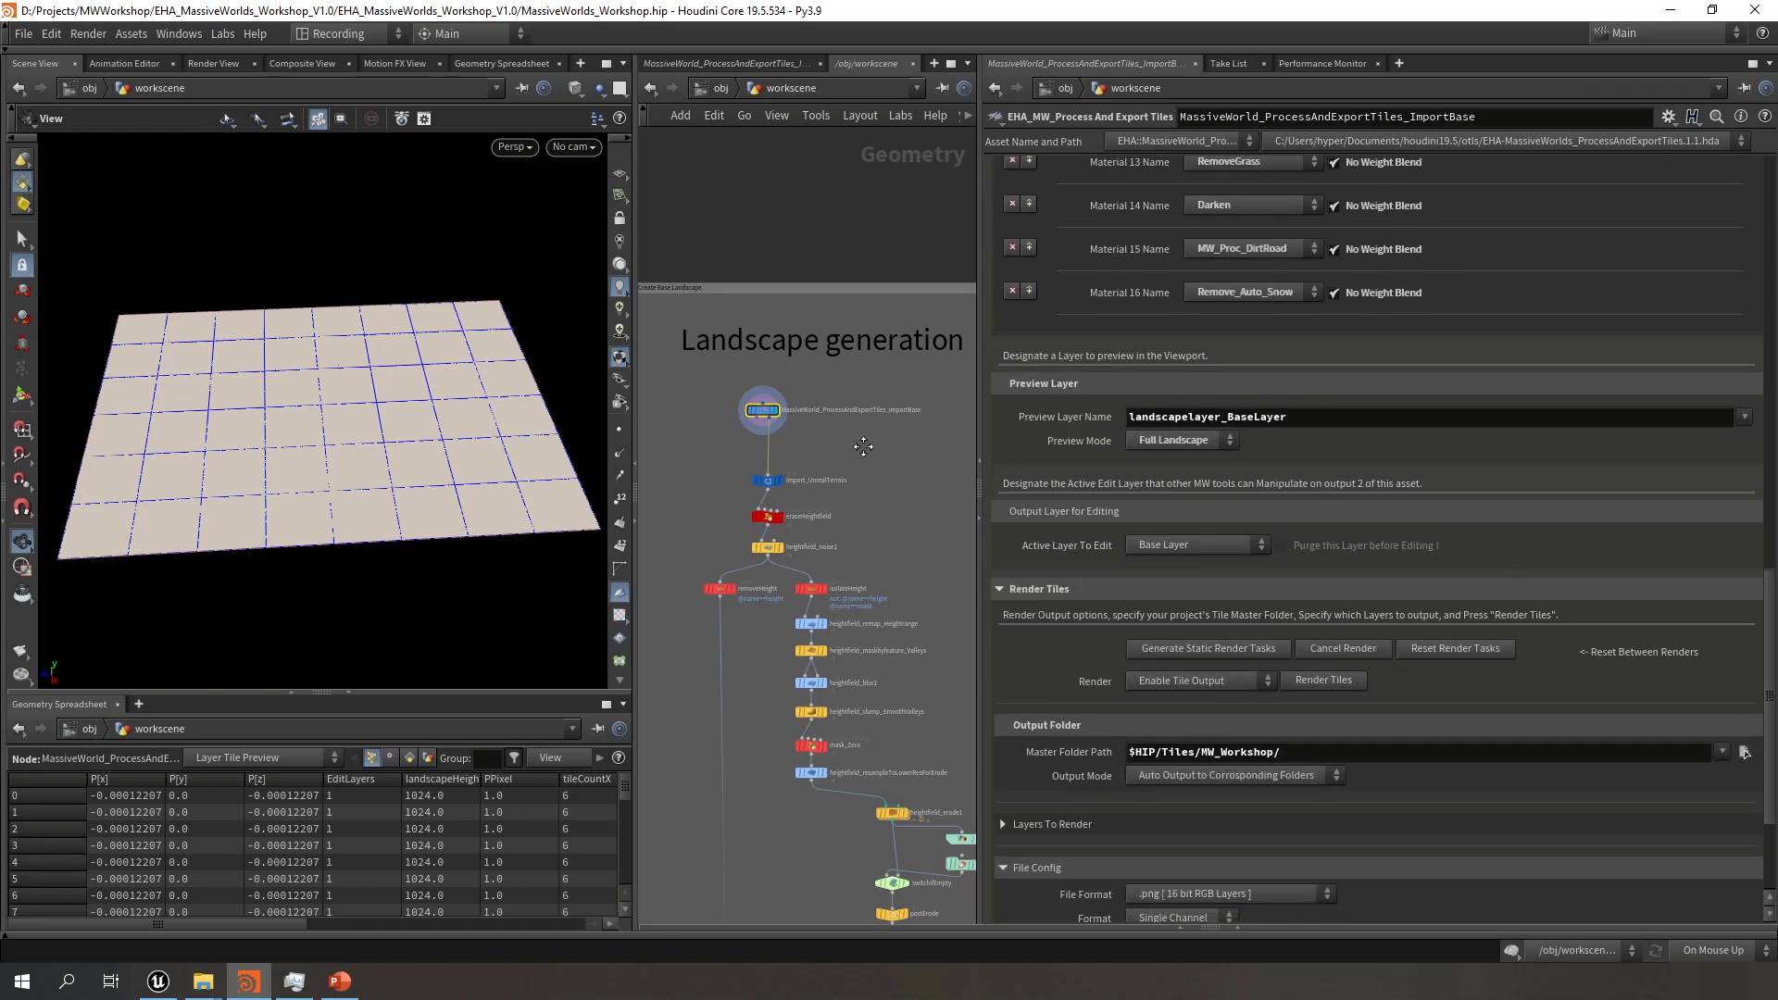
# Collapse the Configure Material Layers, Configure Edit Layers and other expanded sections of the ImportBase parameters
pyautogui.scroll(5, 1102, 426)
pyautogui.scroll(3, 1075, 417)
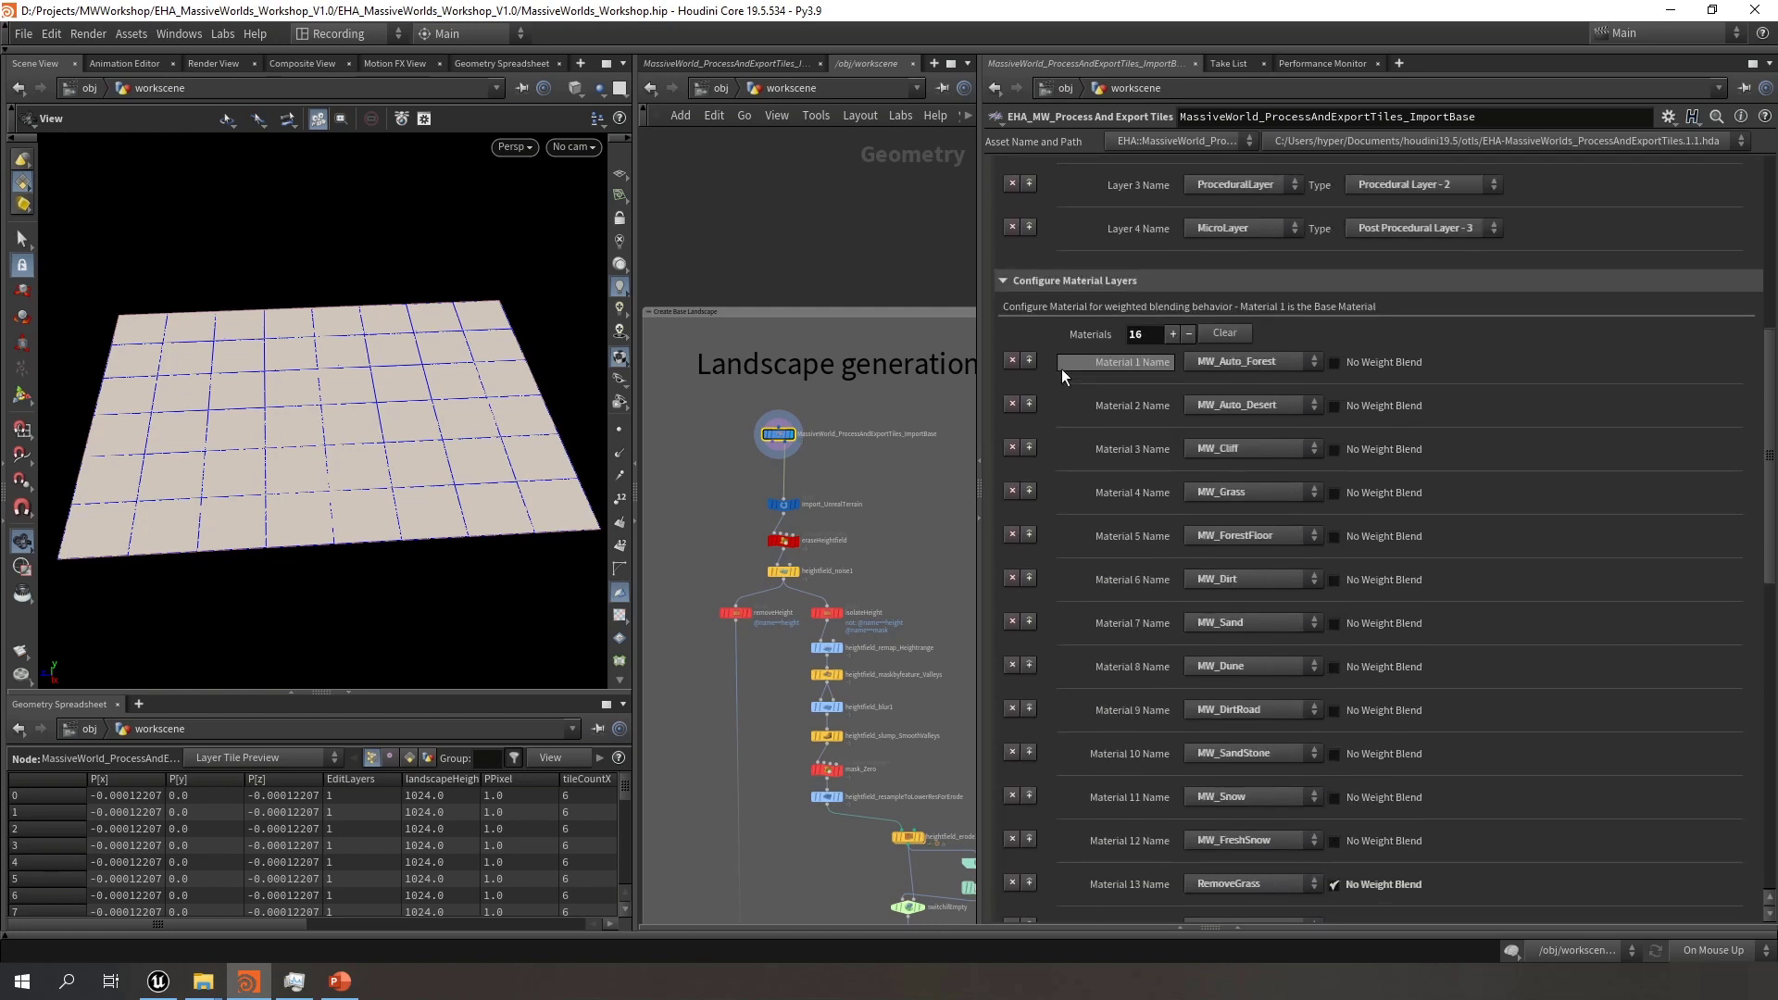
pyautogui.click(1006, 279)
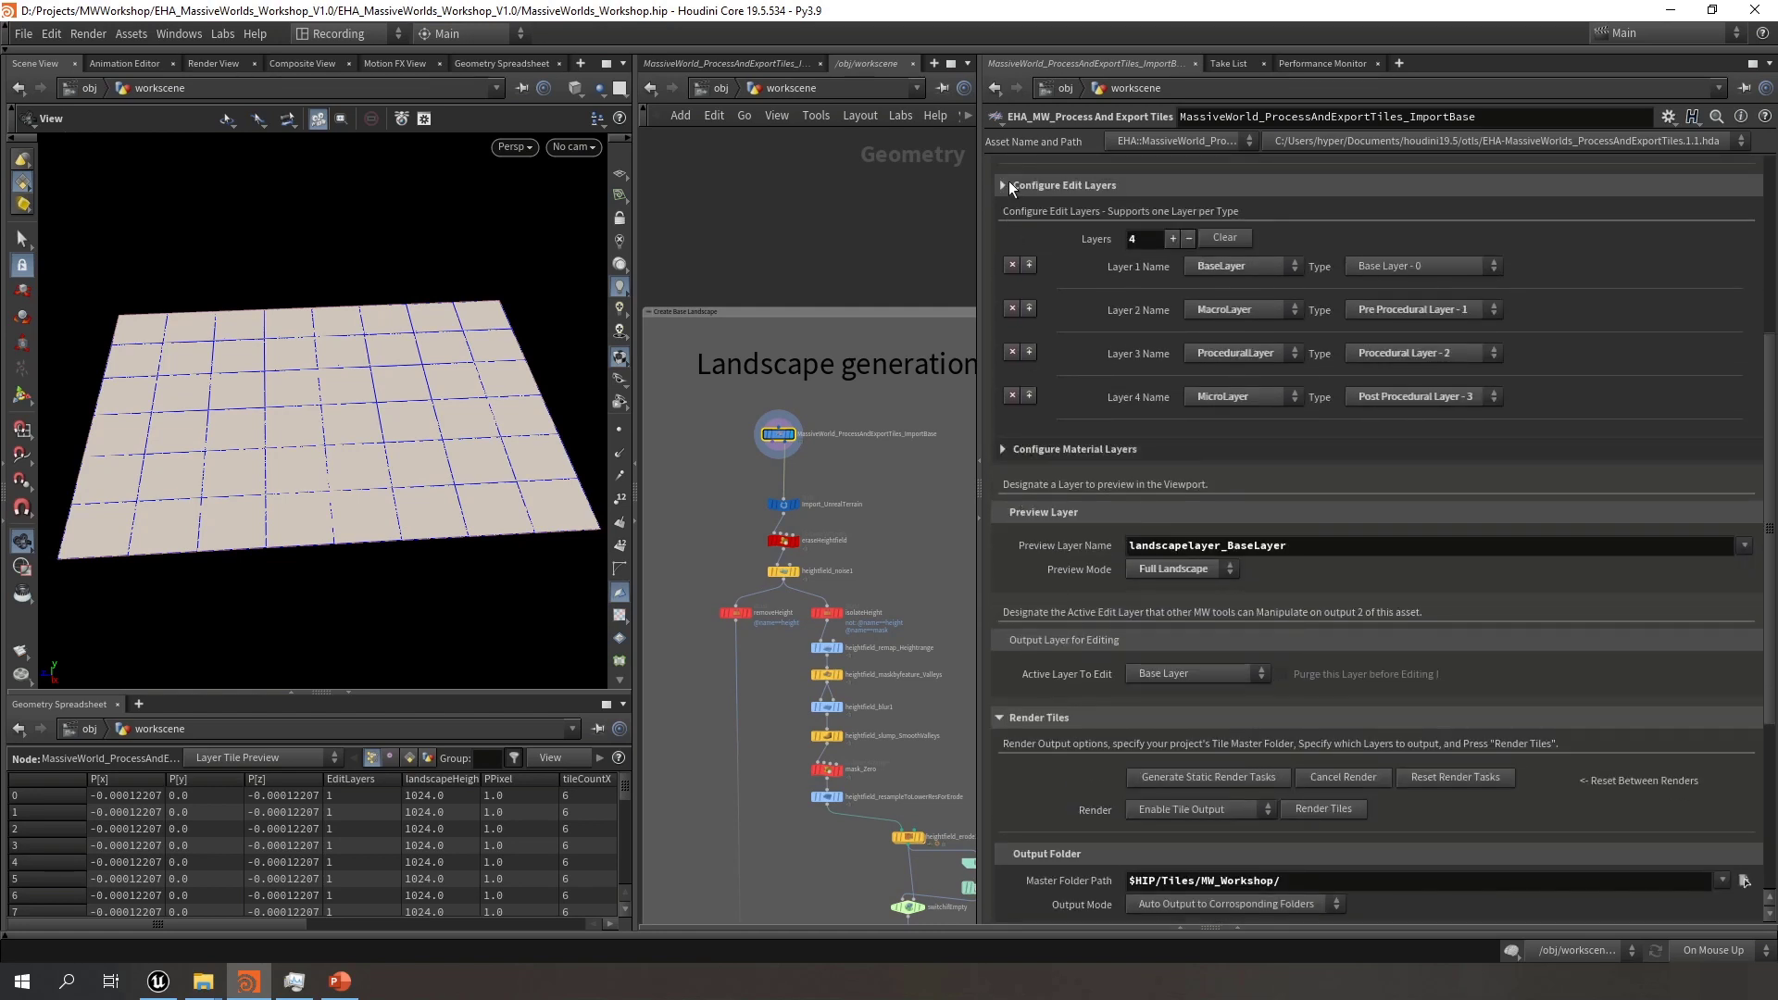
pyautogui.click(1008, 182)
pyautogui.scroll(4, 1079, 372)
pyautogui.click(1000, 329)
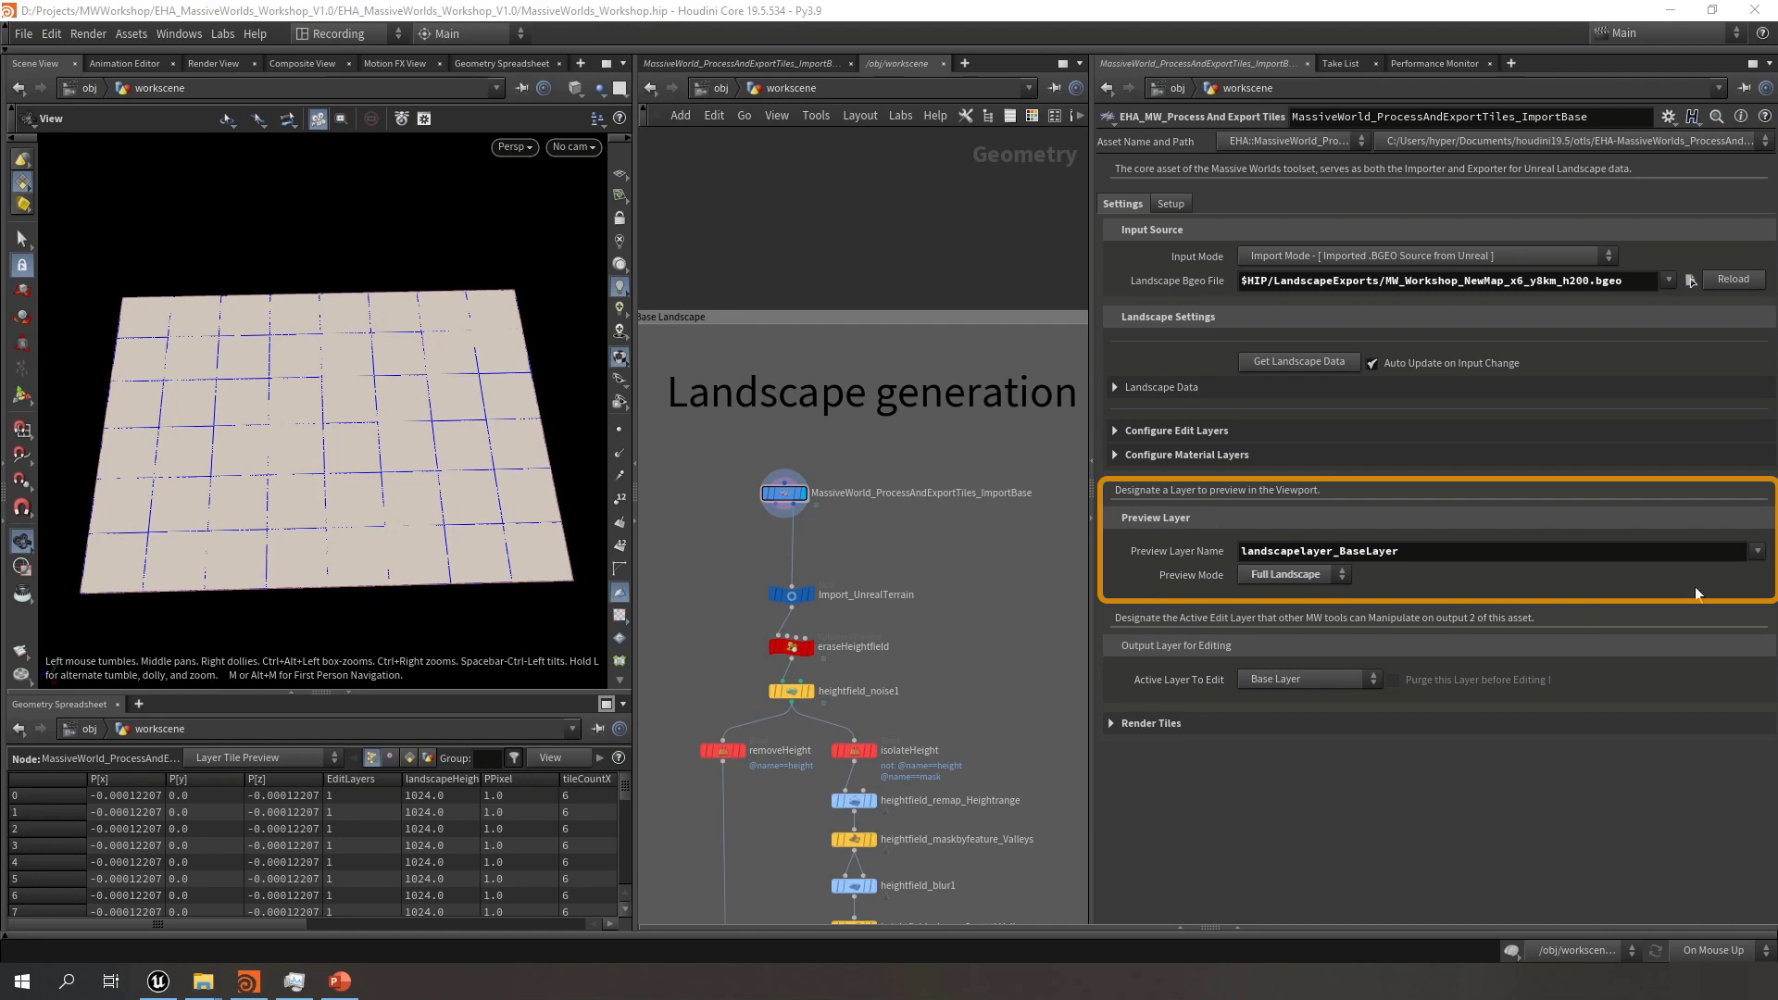
# Review the layers available for Preview Layer Name and look over the landscape network without changing the previewed layer
pyautogui.click(1757, 553)
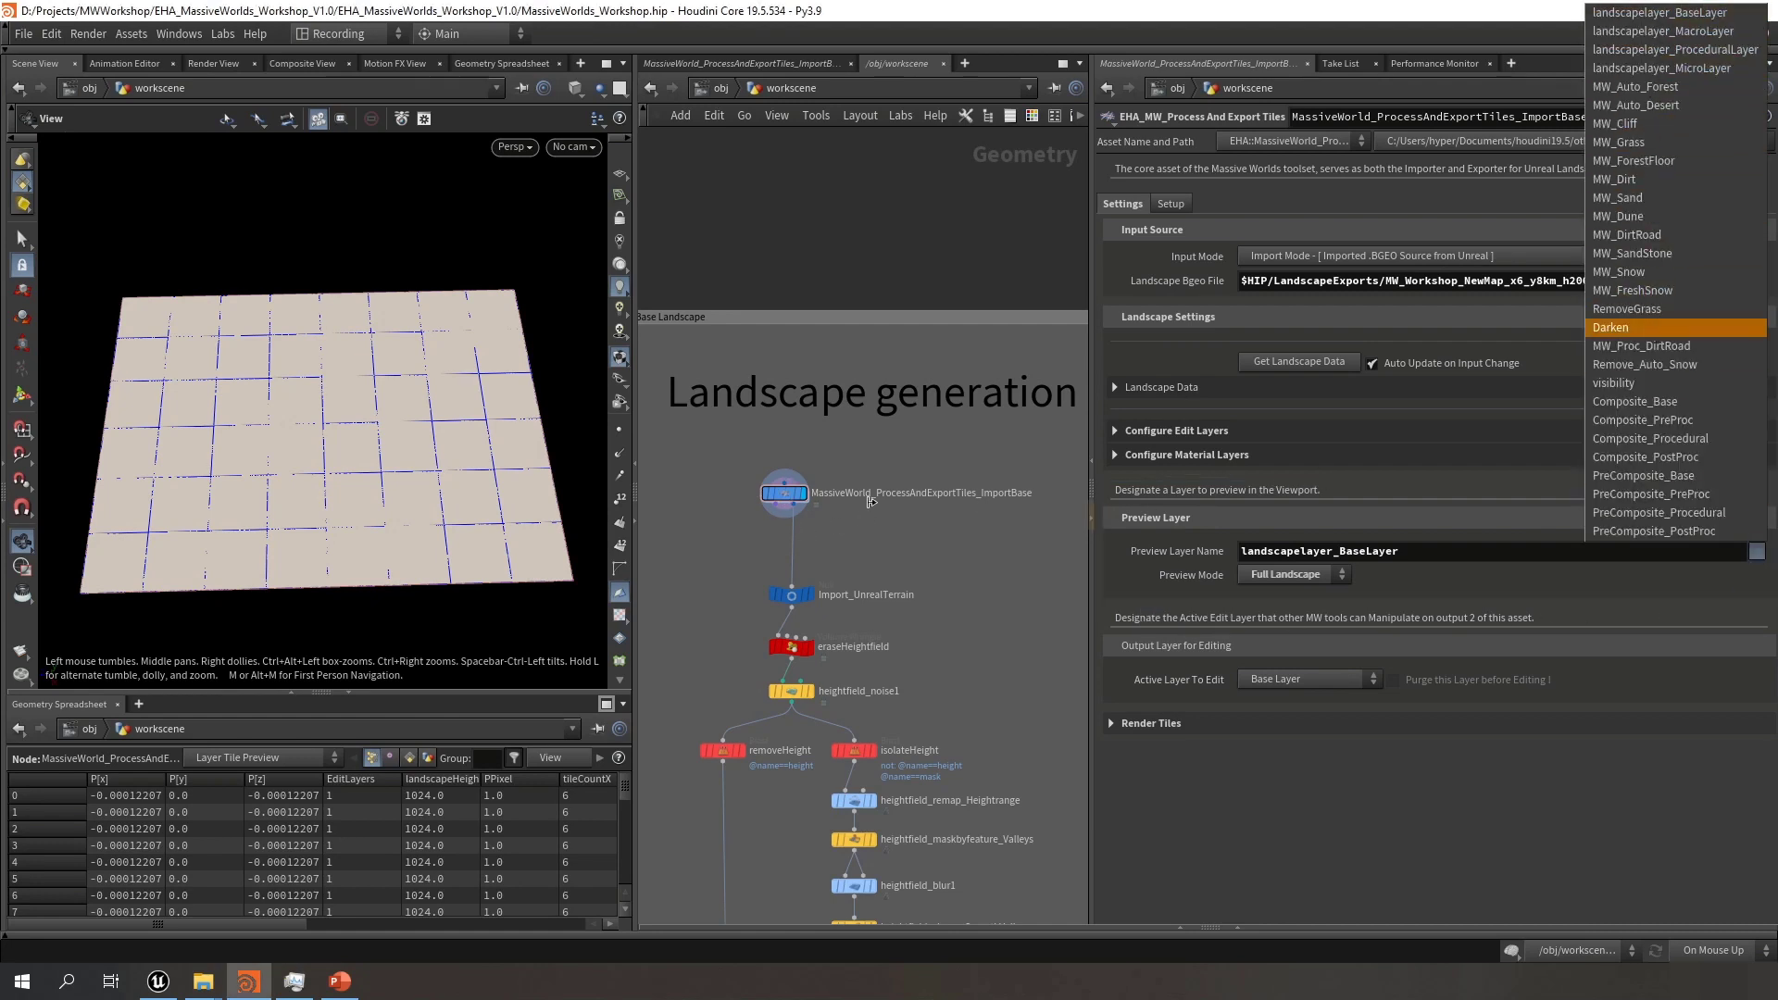
pyautogui.click(1571, 588)
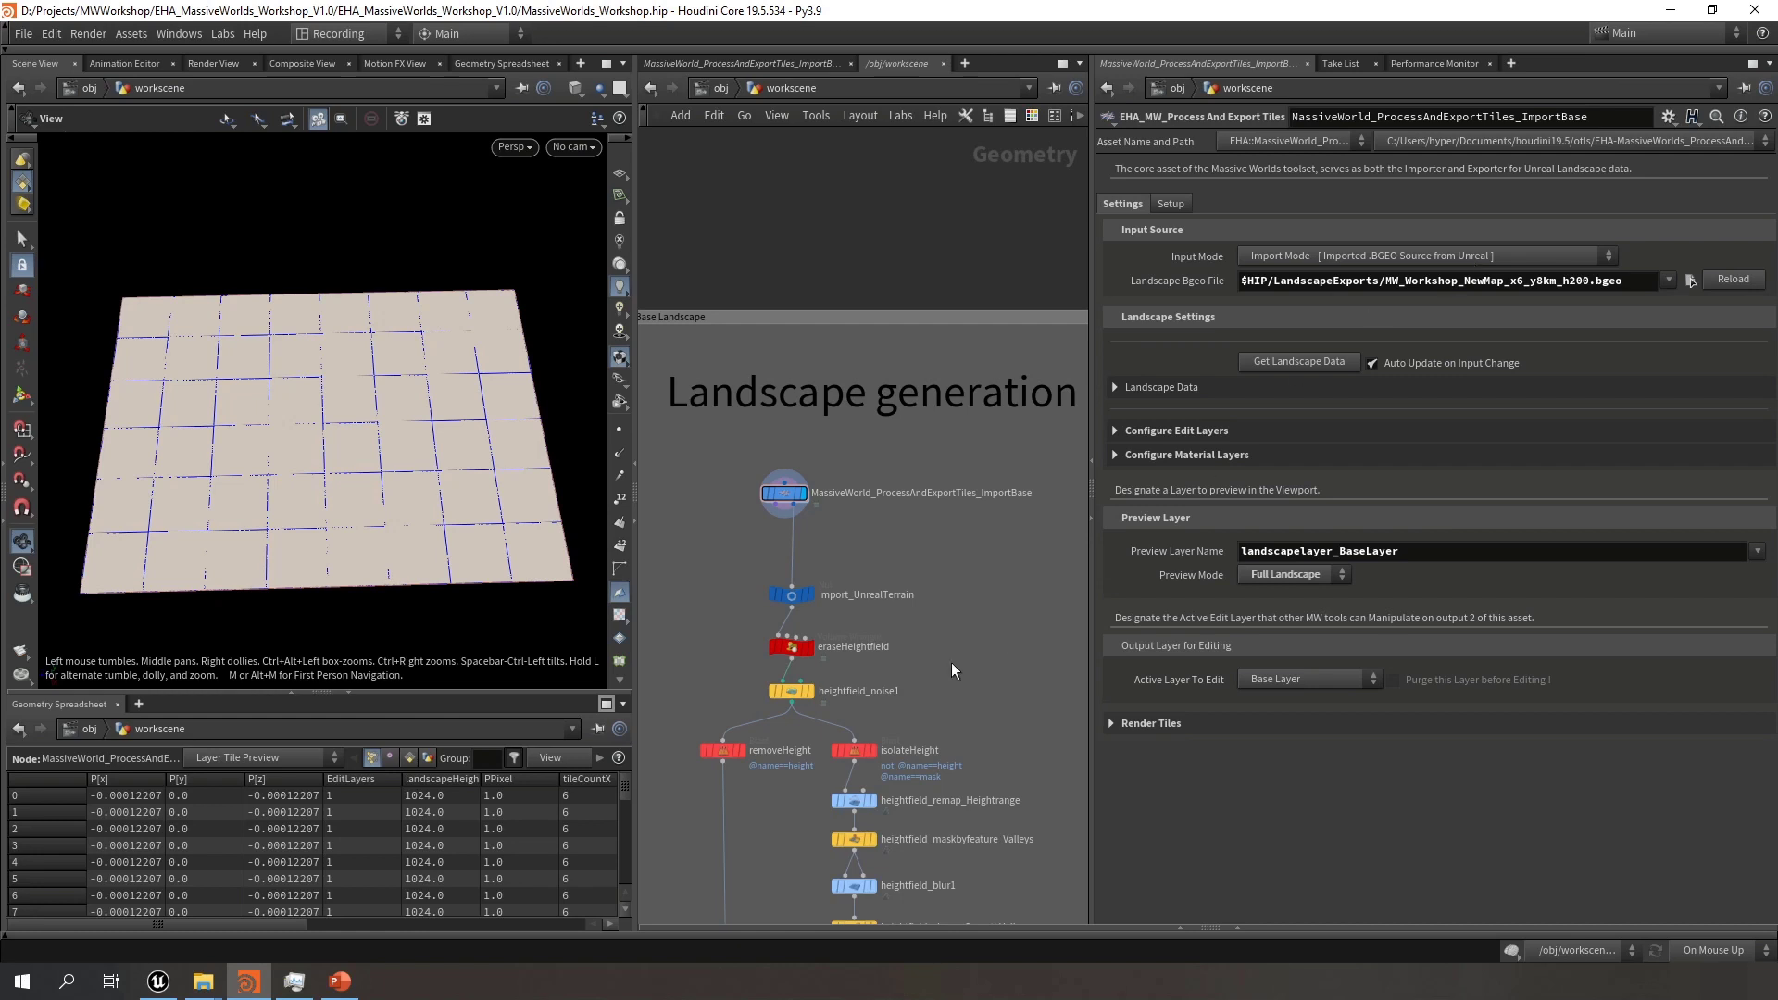
pyautogui.scroll(-6, 963, 576)
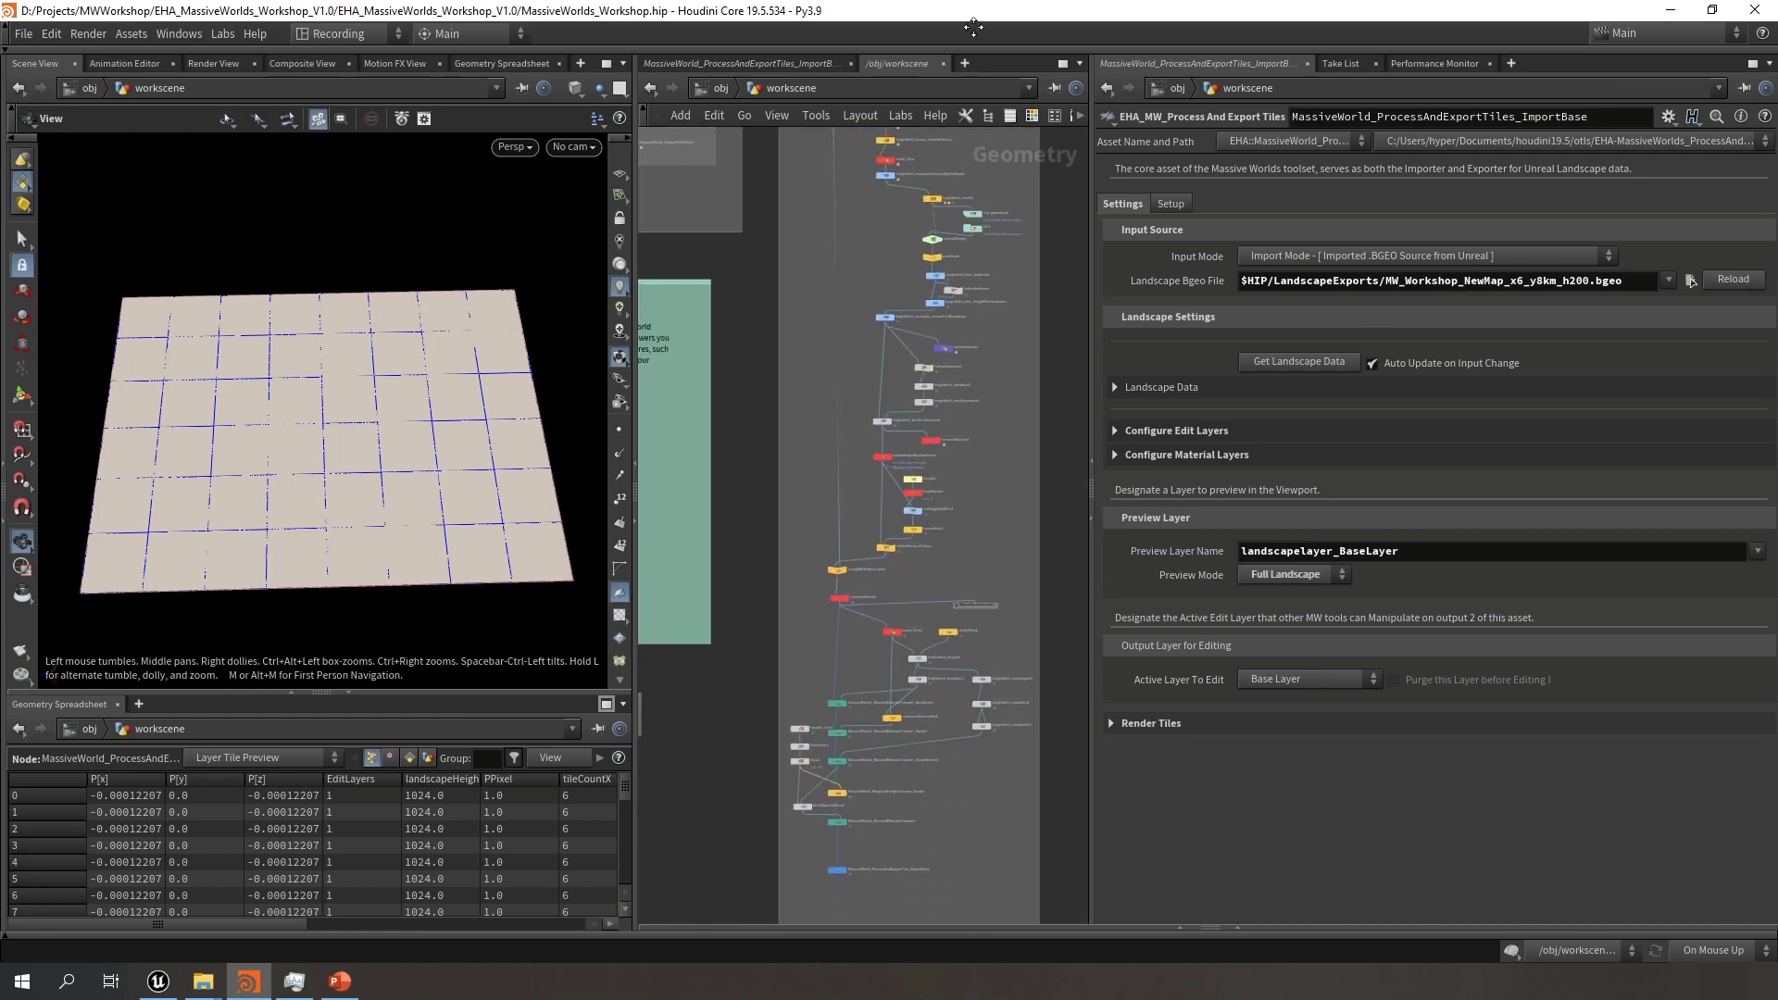
pyautogui.scroll(10, 1004, 532)
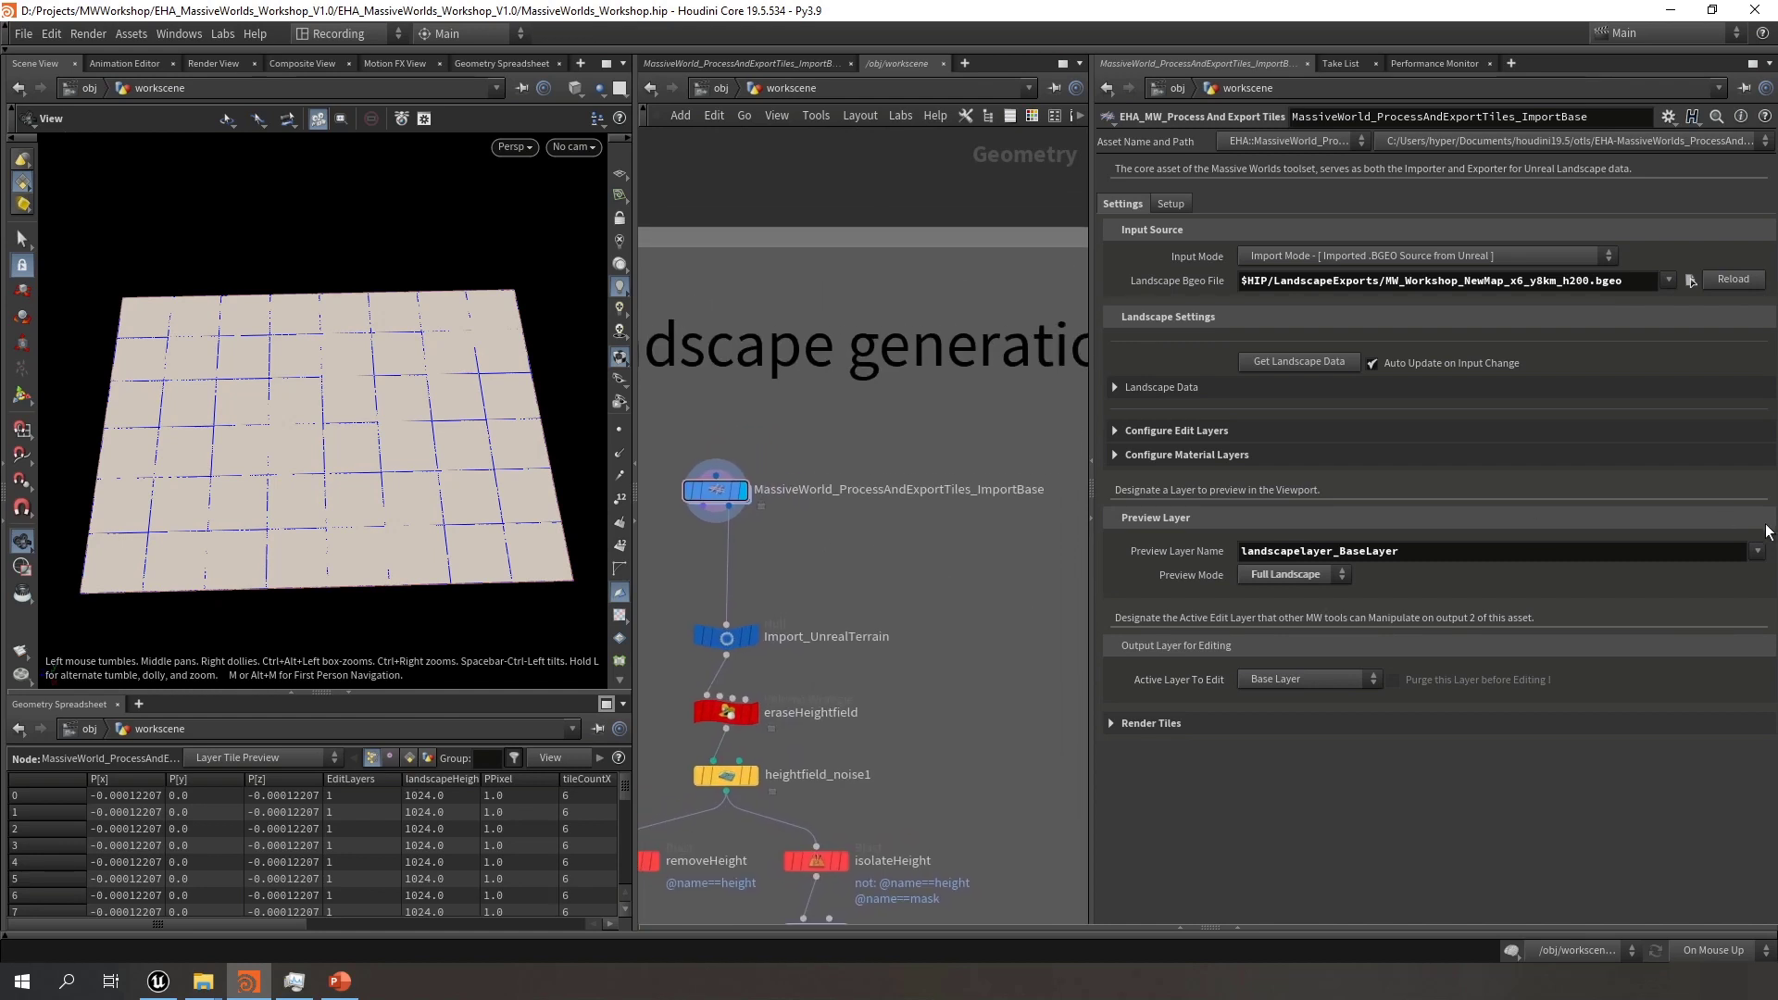
pyautogui.click(1757, 551)
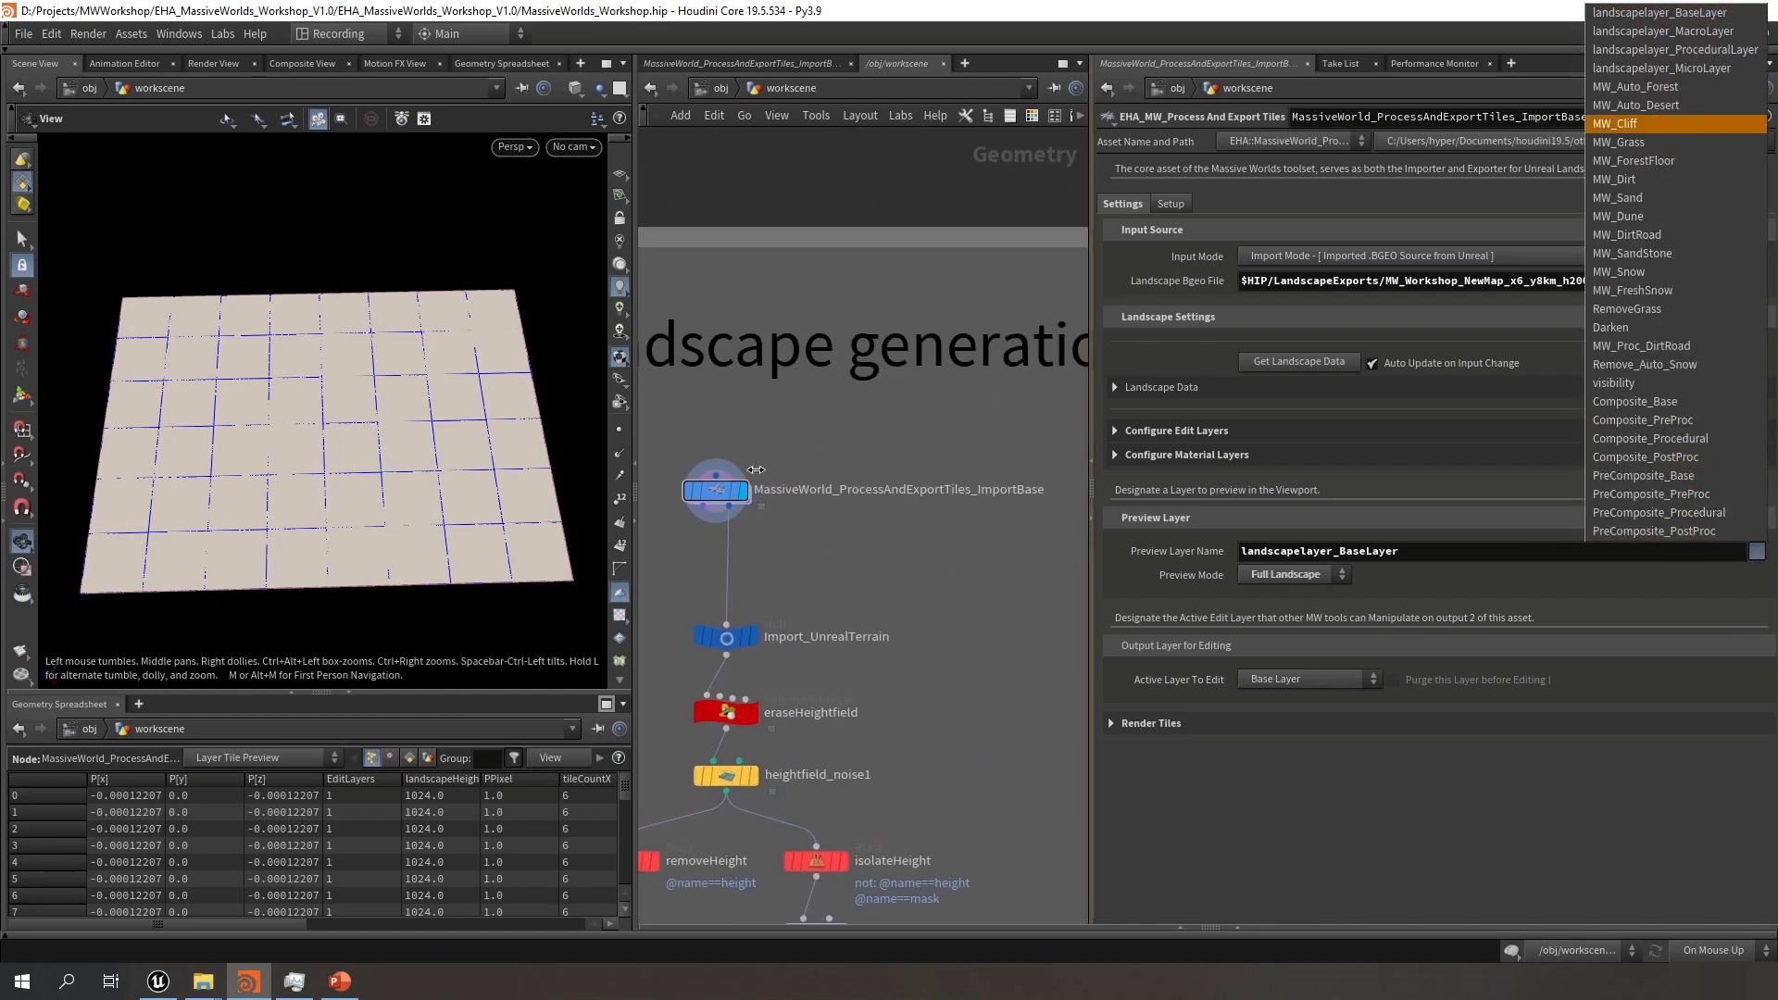
pyautogui.click(1252, 820)
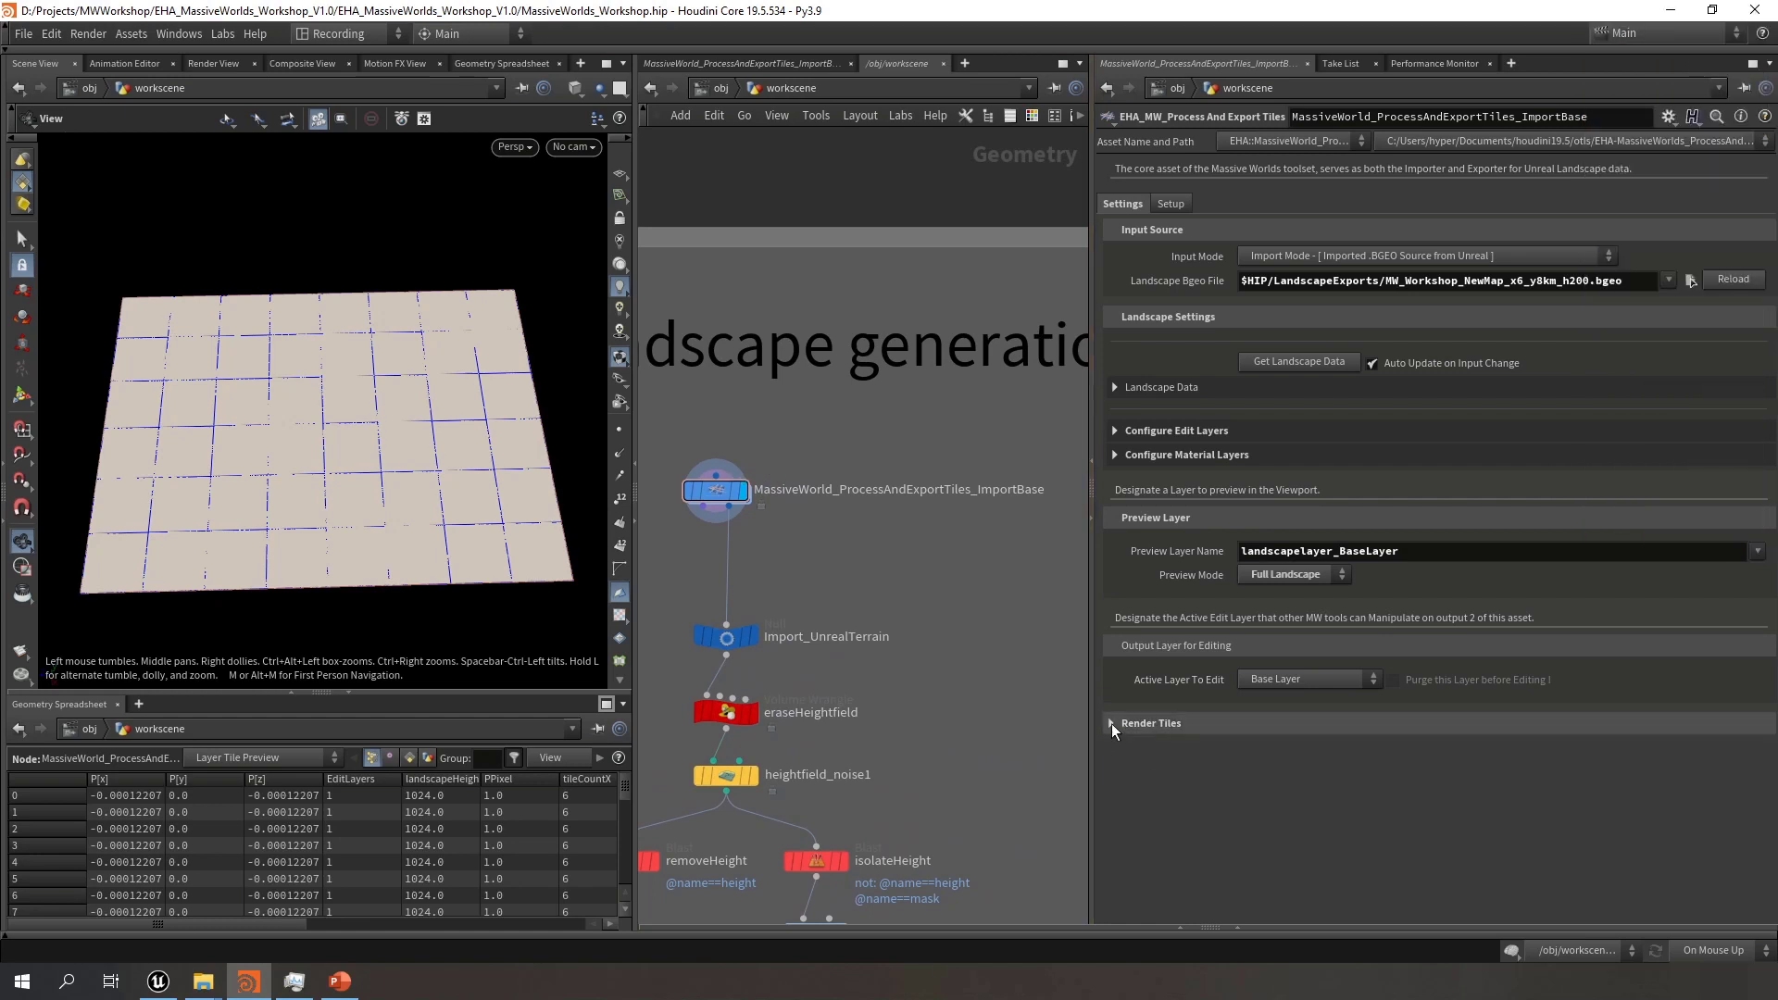
# Review the Render Tiles settings, including the Layers To Render options, and collapse both sections again
pyautogui.click(1112, 725)
pyautogui.scroll(-5, 1431, 556)
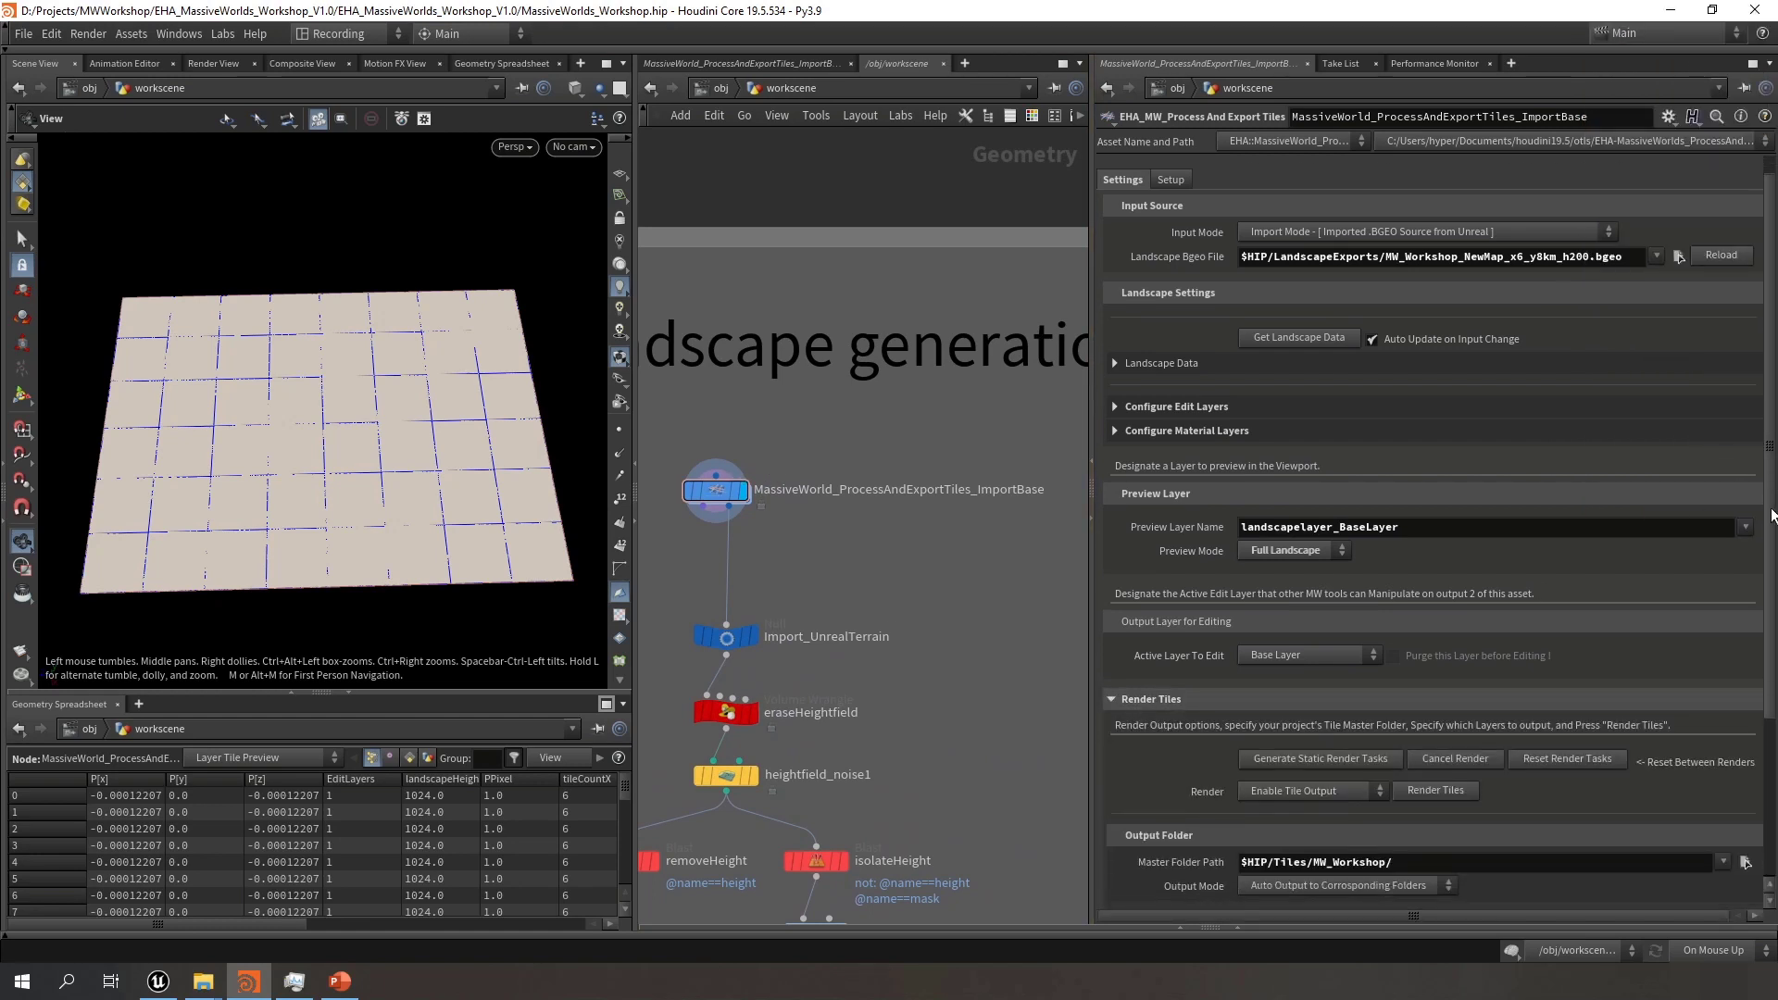
pyautogui.click(1115, 719)
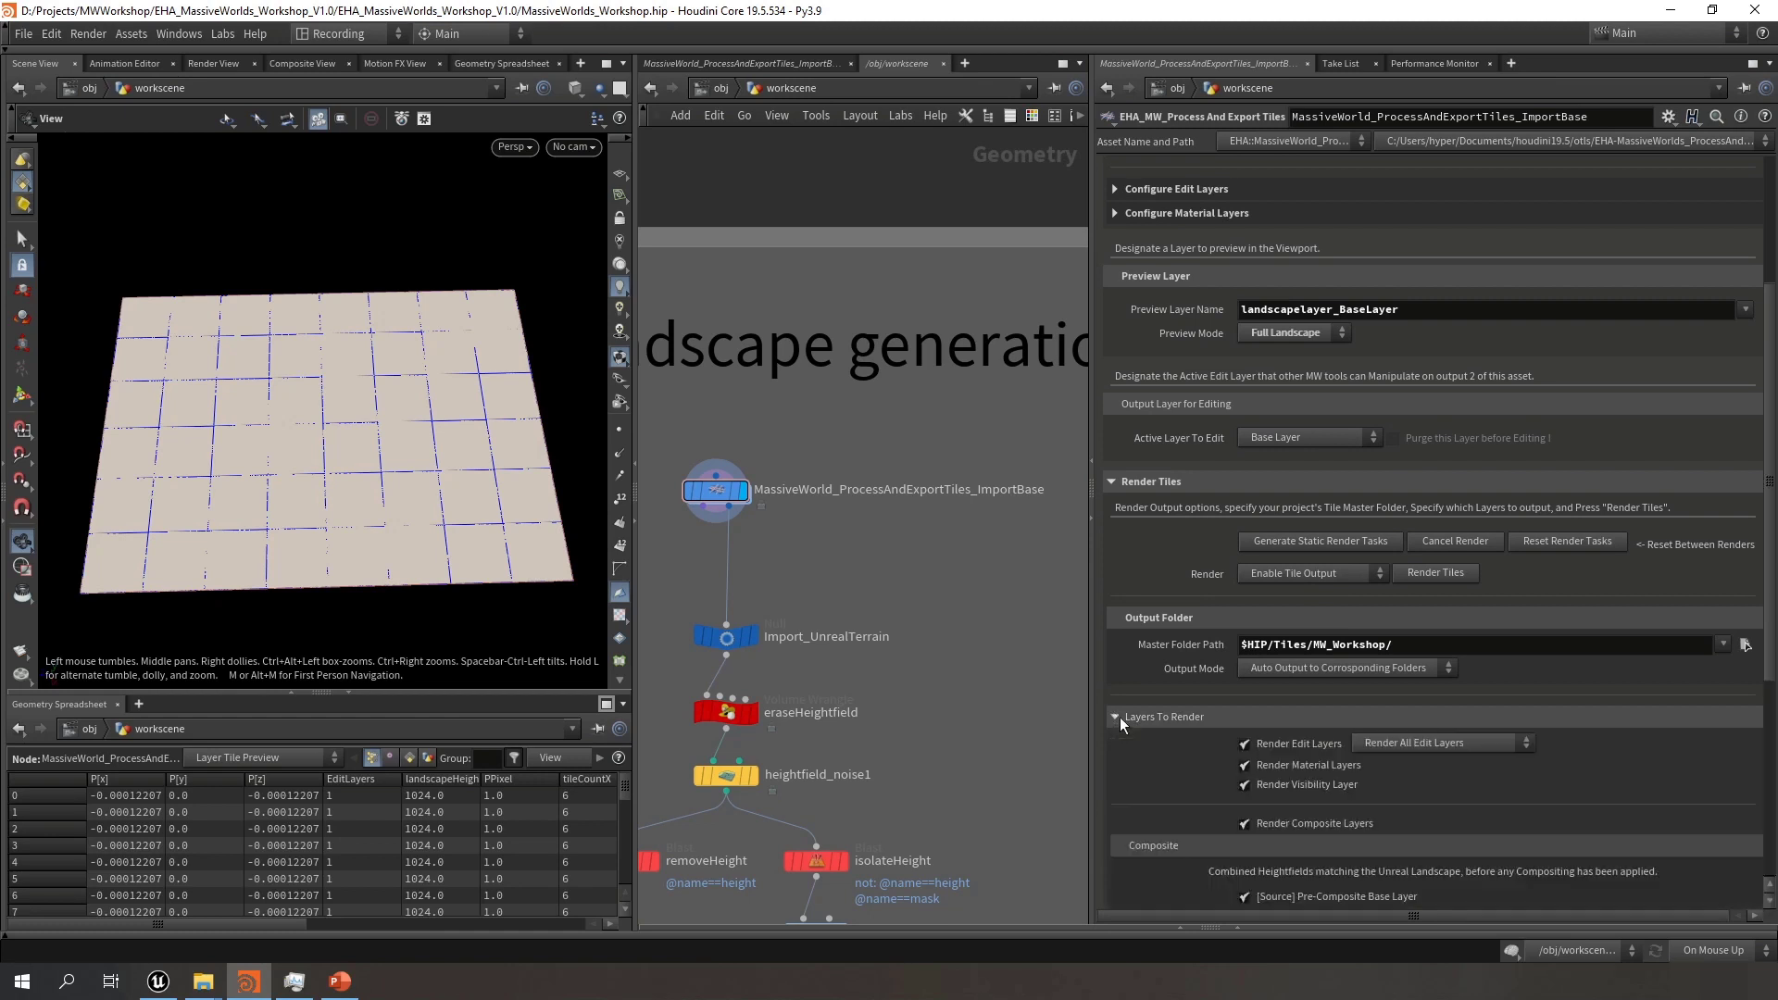
pyautogui.scroll(-3, 1115, 728)
pyautogui.scroll(-3, 1153, 690)
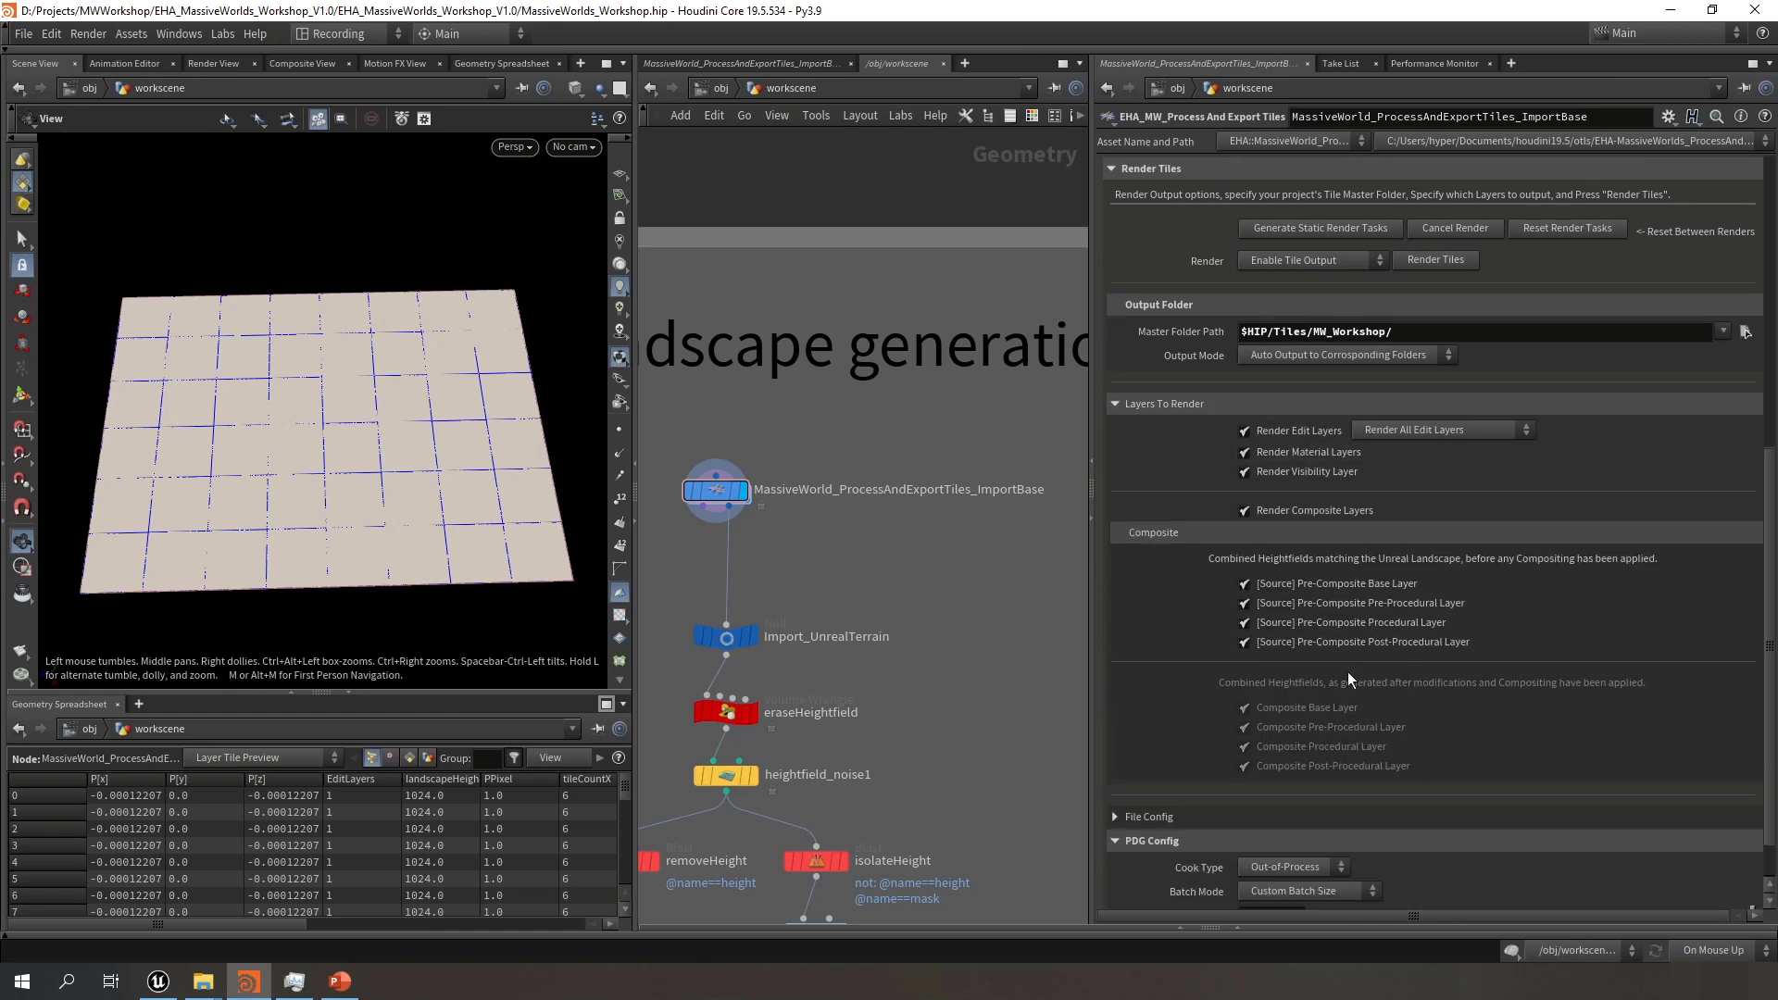
pyautogui.click(1116, 404)
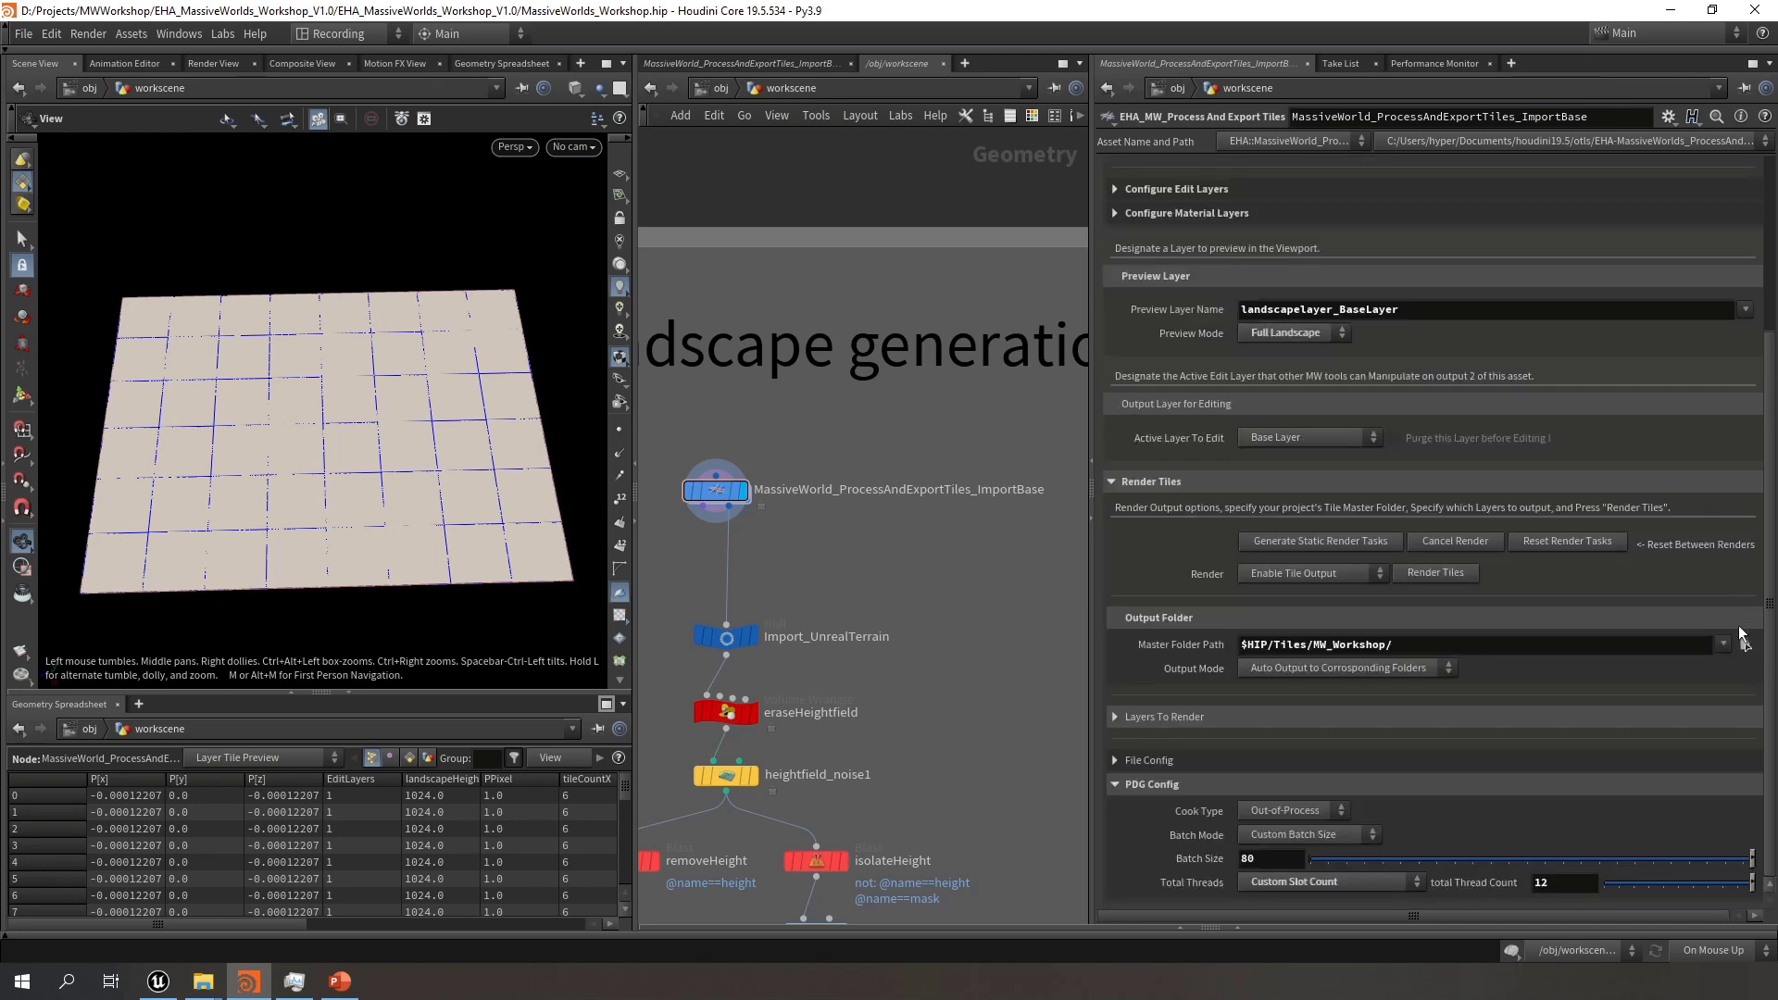
pyautogui.click(1112, 481)
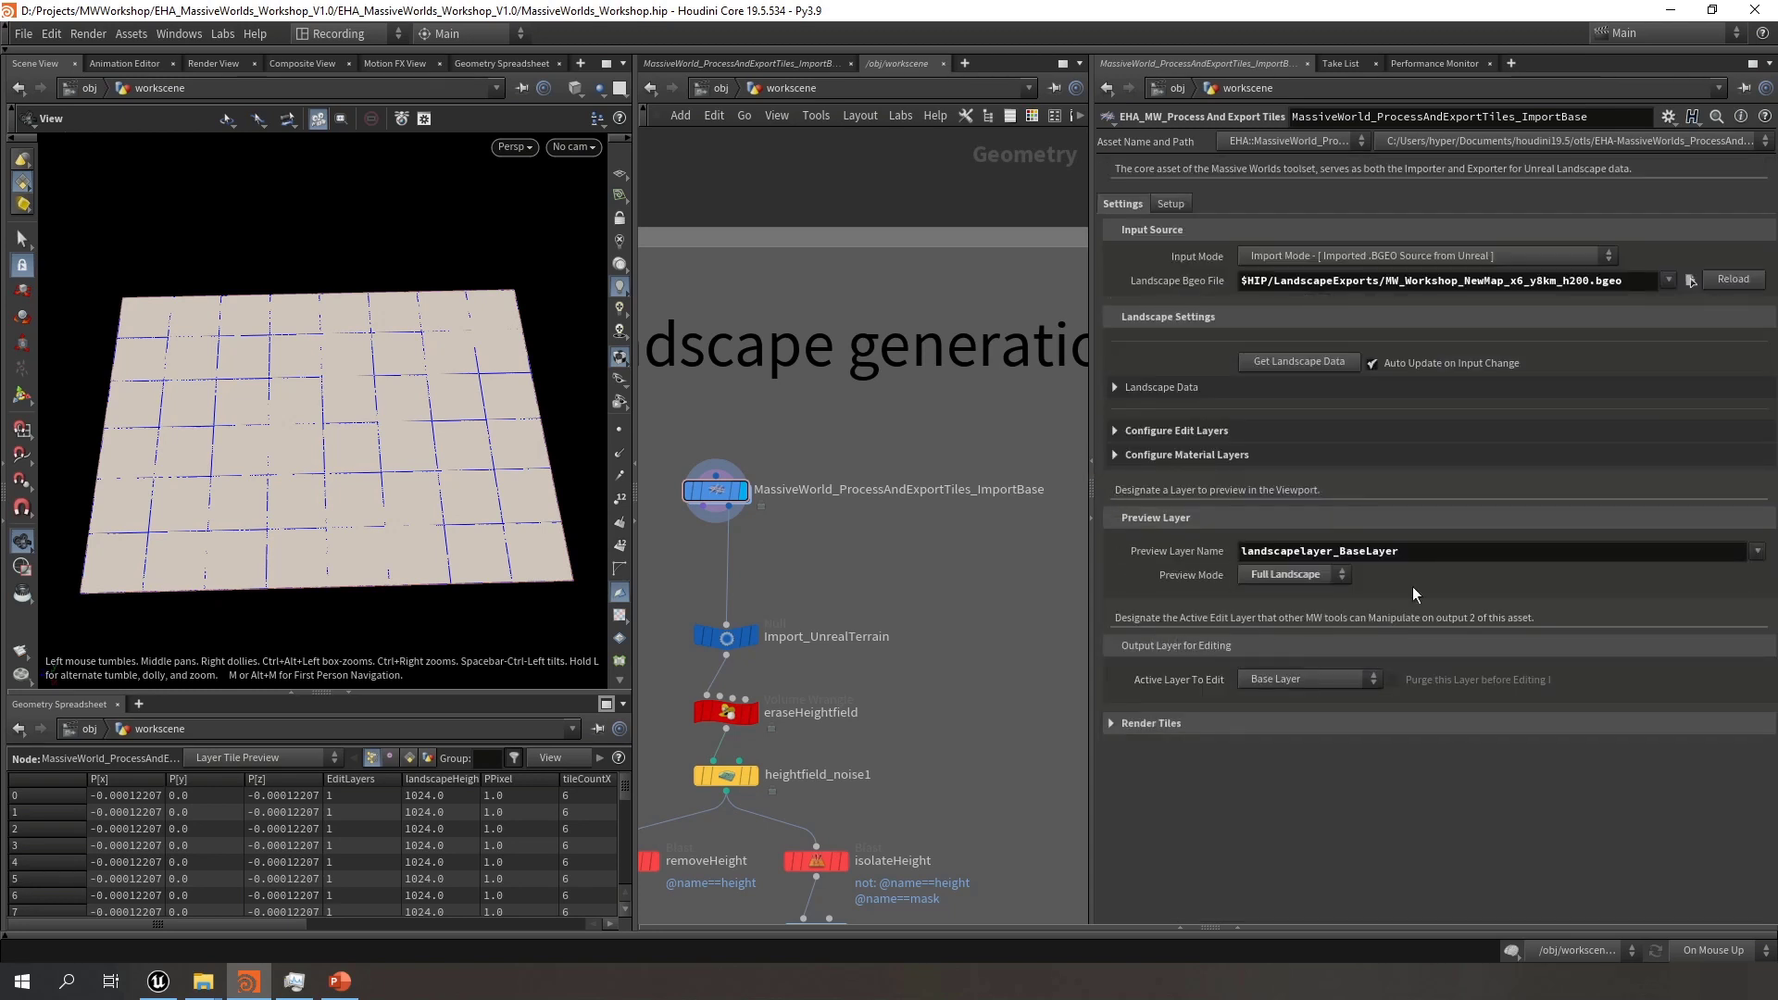
# Check the Preview Mode options and inspect the full landscape's tile grid up close in the viewport
pyautogui.click(1297, 575)
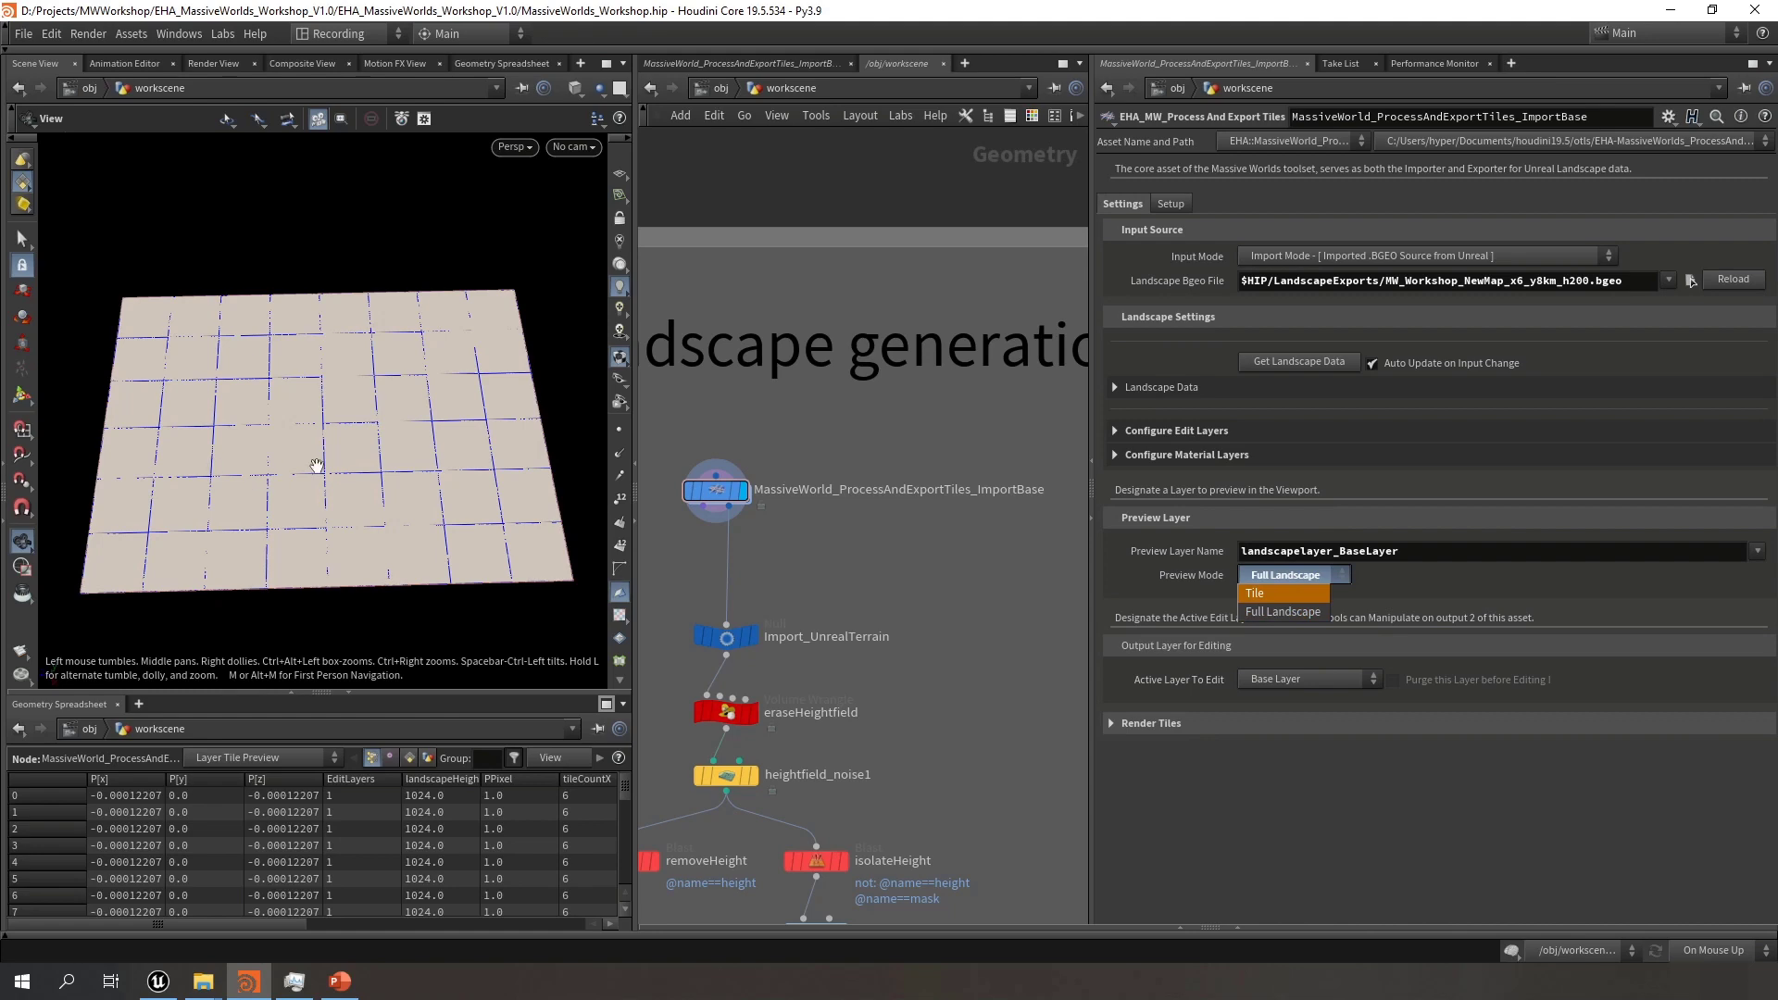
pyautogui.click(359, 441)
pyautogui.scroll(5, 333, 442)
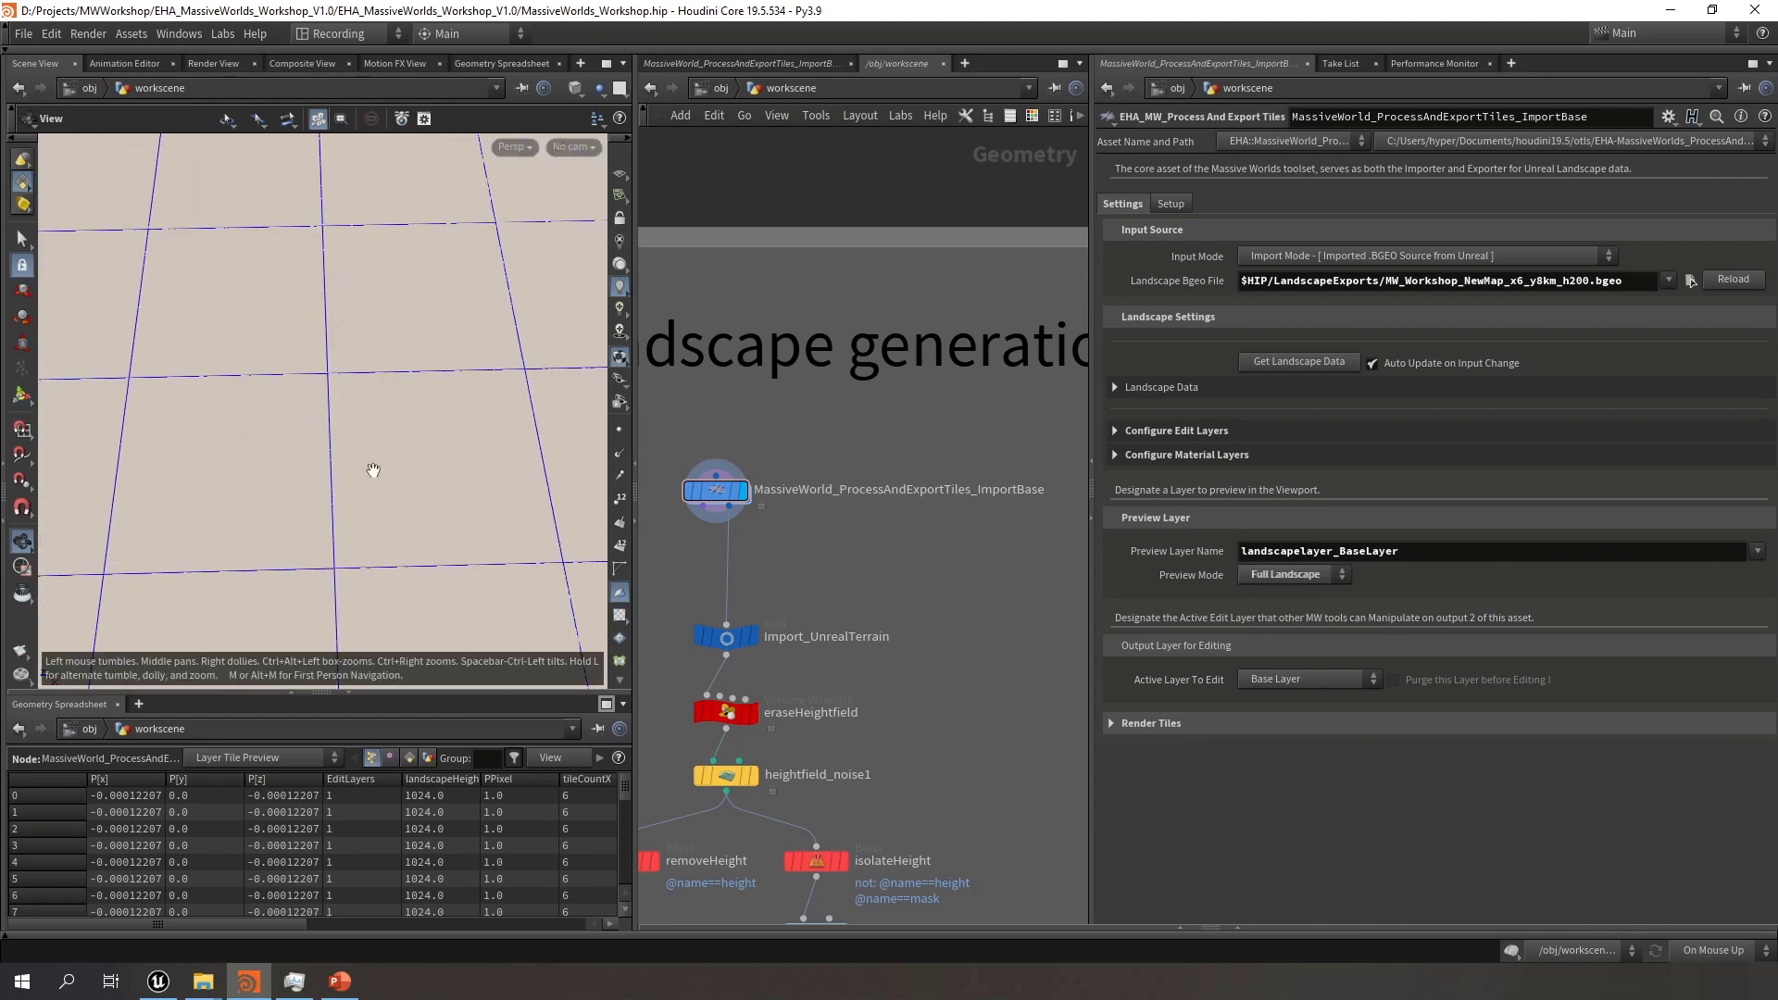
pyautogui.moveTo(370, 469)
pyautogui.mouseDown()
pyautogui.moveTo(385, 418)
pyautogui.moveTo(397, 473)
pyautogui.mouseUp()
pyautogui.scroll(-5, 297, 433)
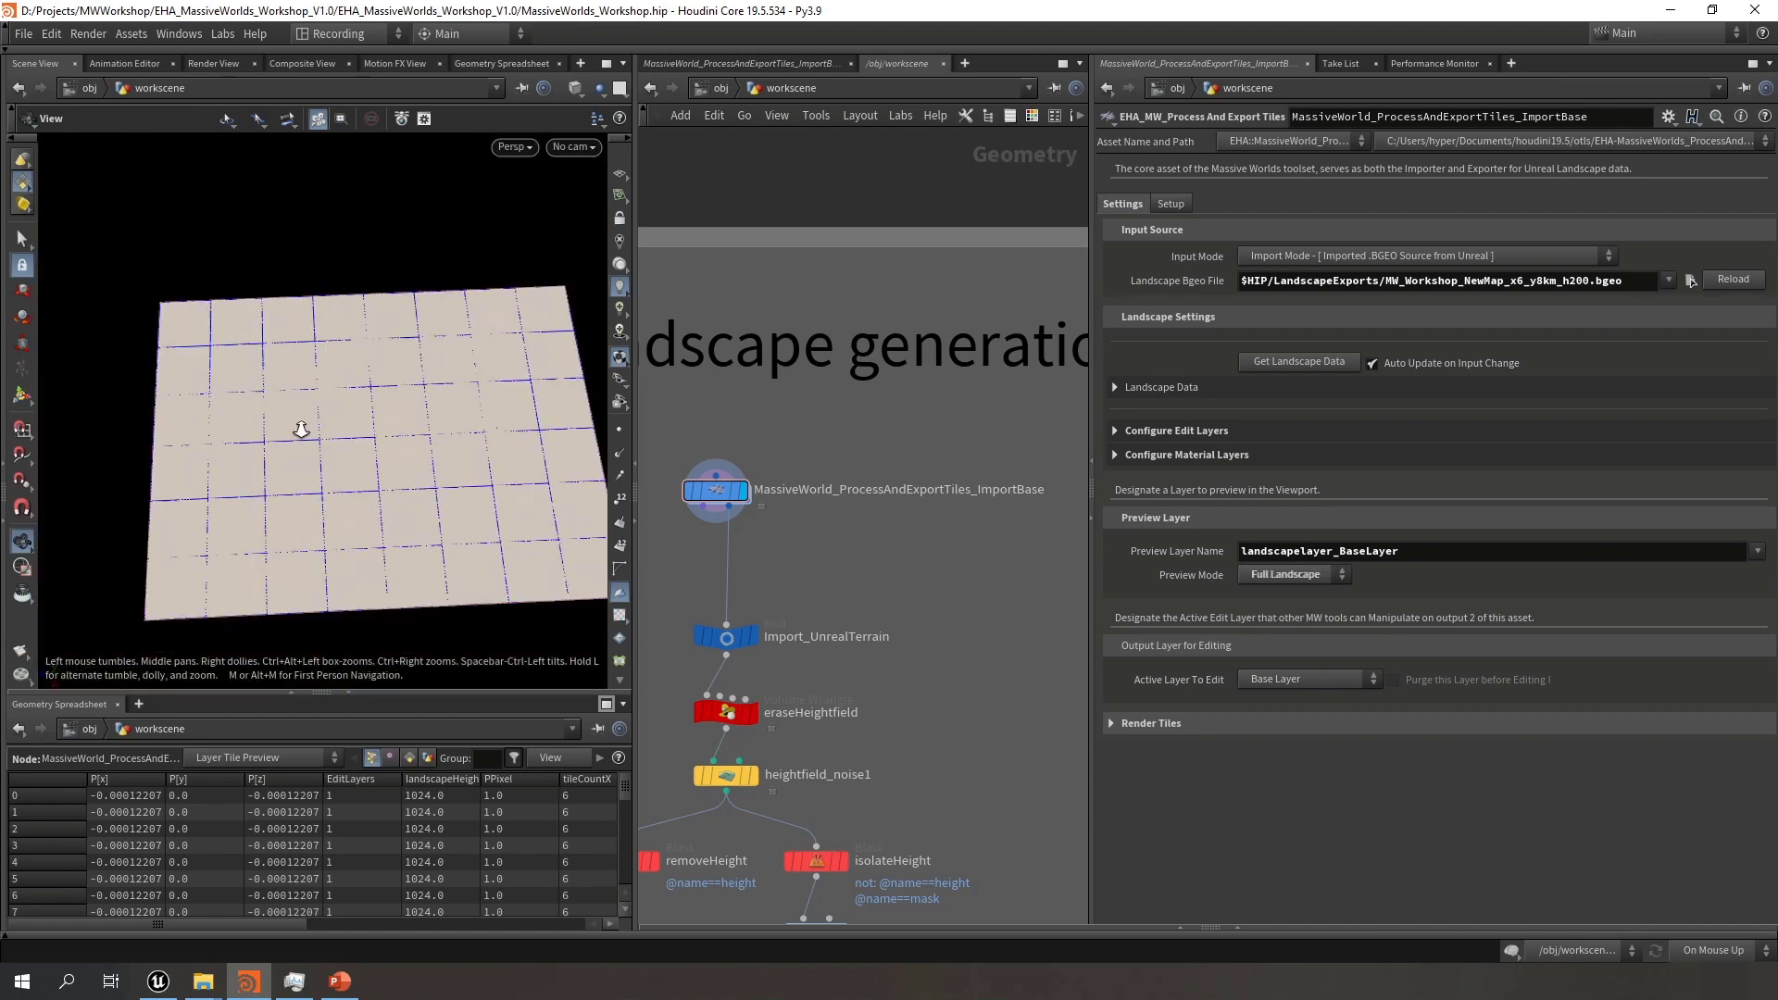
# Set the Preview Mode to Tile and the Tile Number to 28
pyautogui.click(1306, 570)
pyautogui.click(1289, 596)
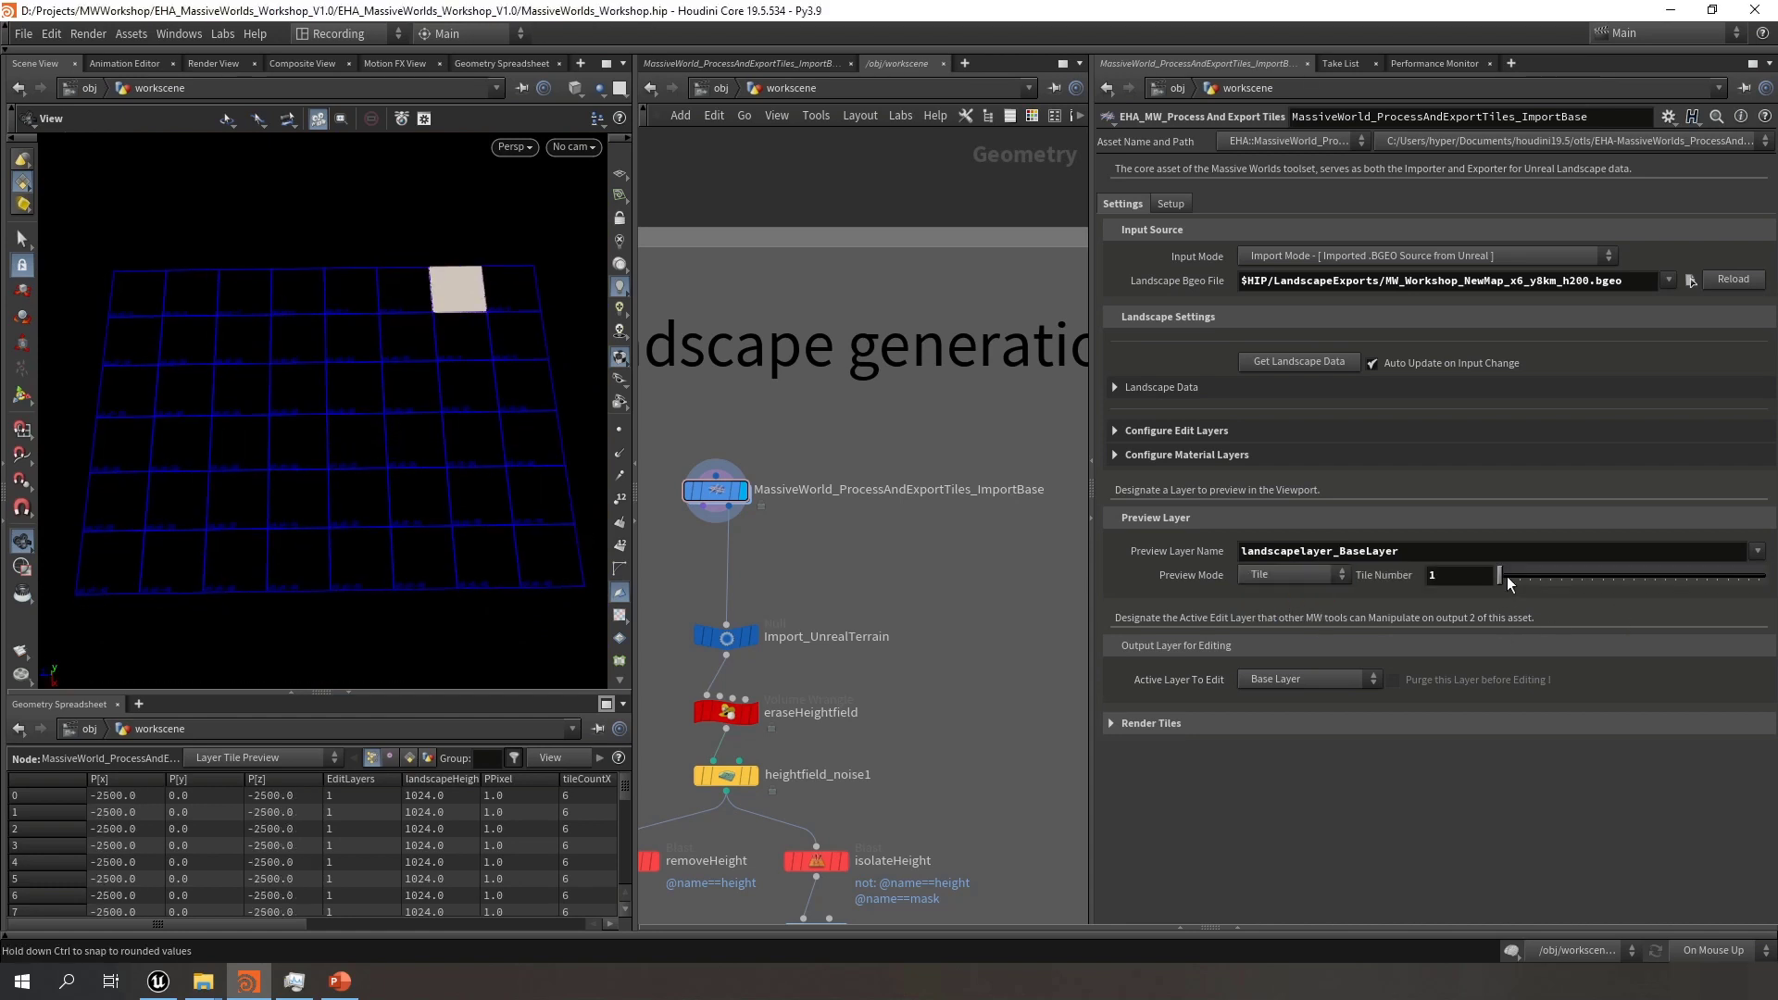
pyautogui.moveTo(1508, 582); pyautogui.dragTo(1531, 584)
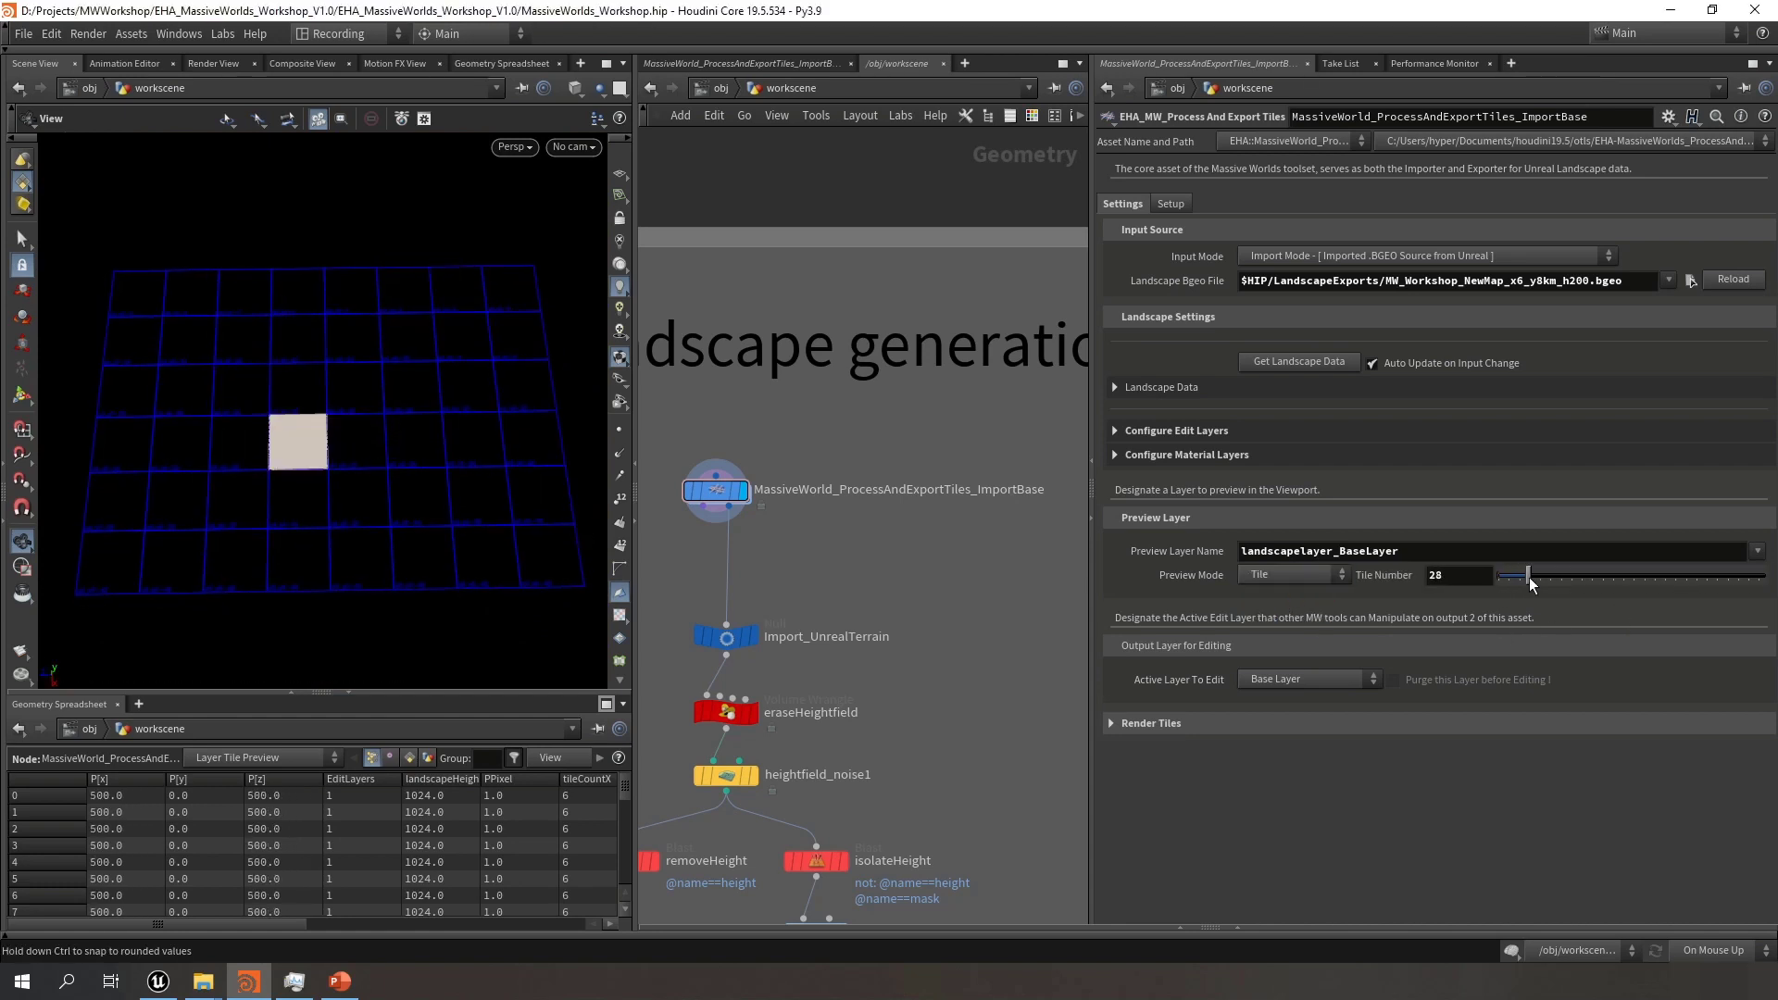
# Inspect the previewed tile 28 up close in the viewport and return to the whole tile grid
pyautogui.scroll(6, 370, 441)
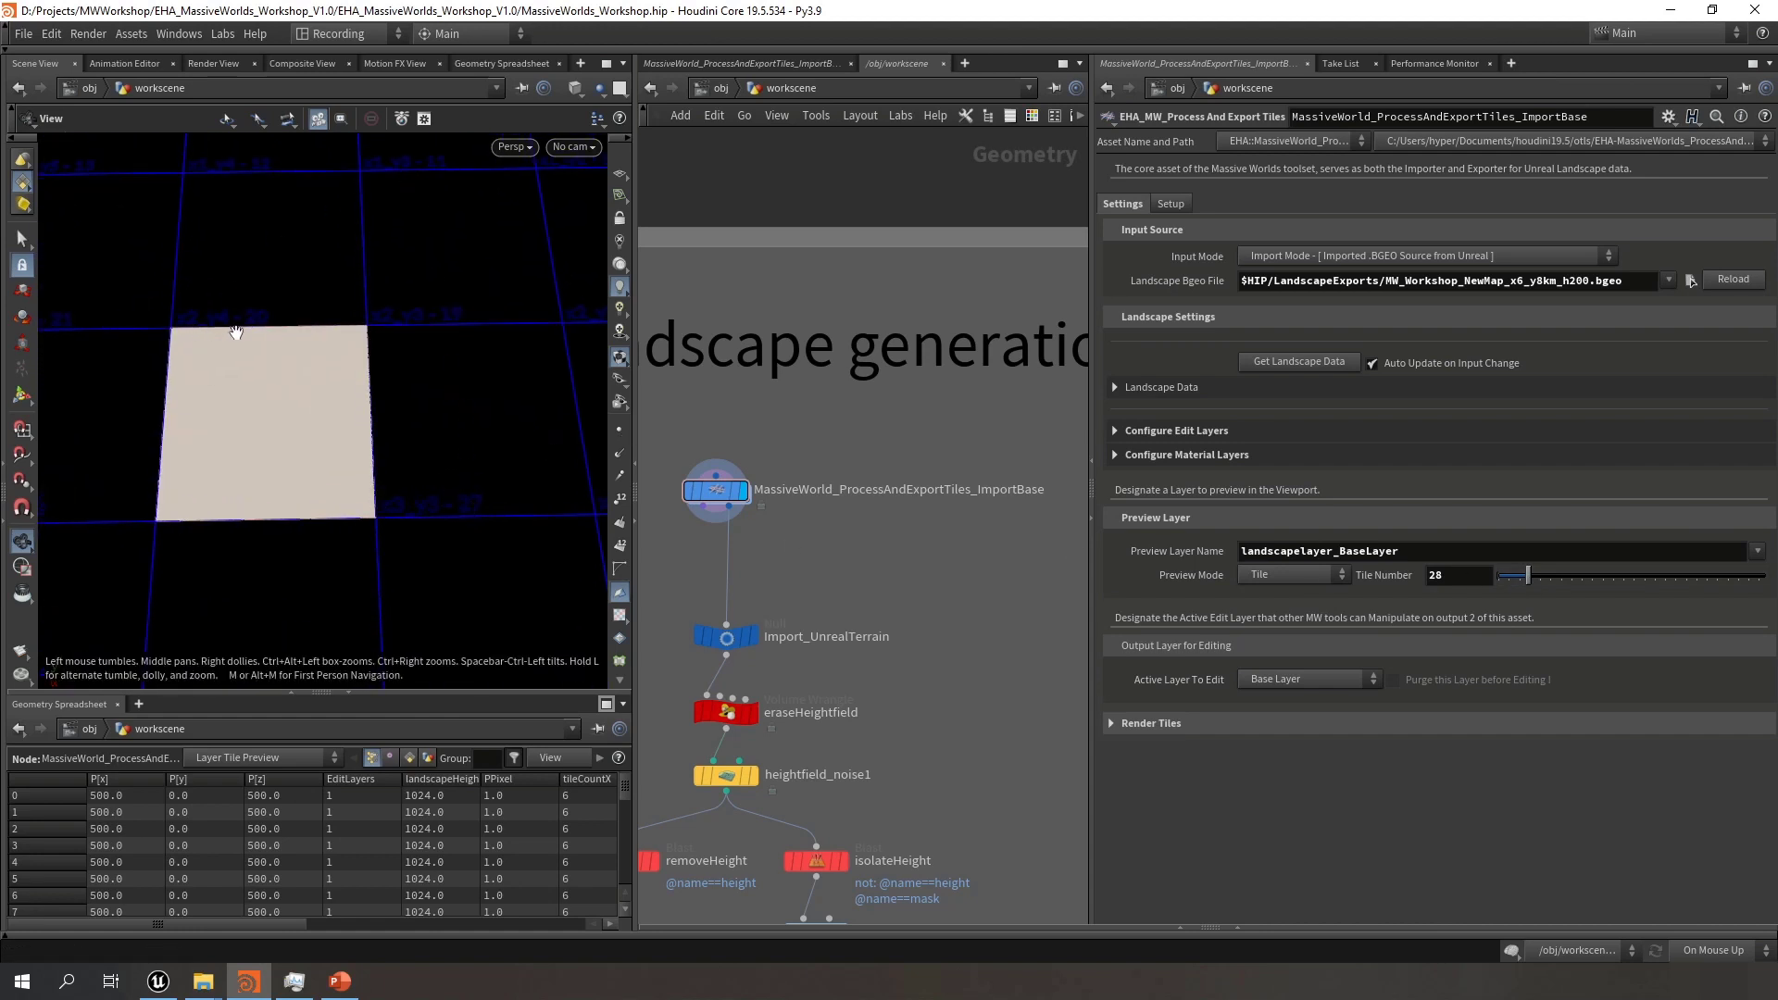
pyautogui.scroll(-5, 255, 431)
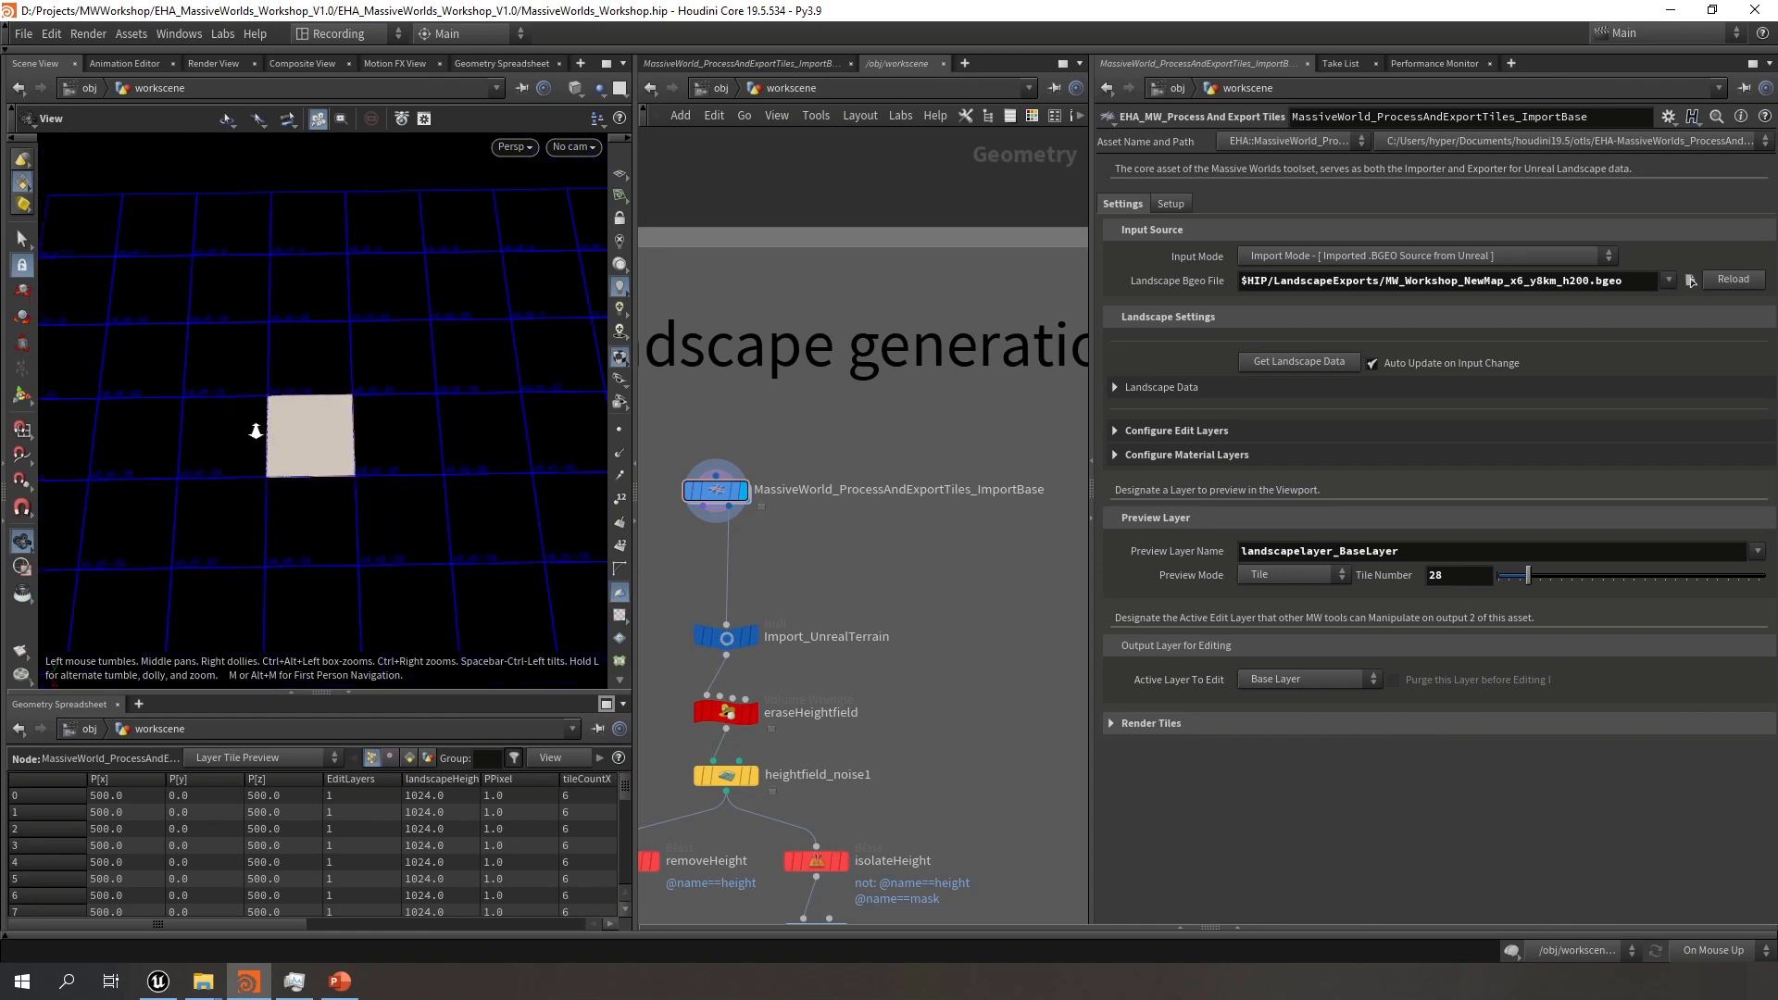
pyautogui.moveTo(256, 432); pyautogui.dragTo(408, 420)
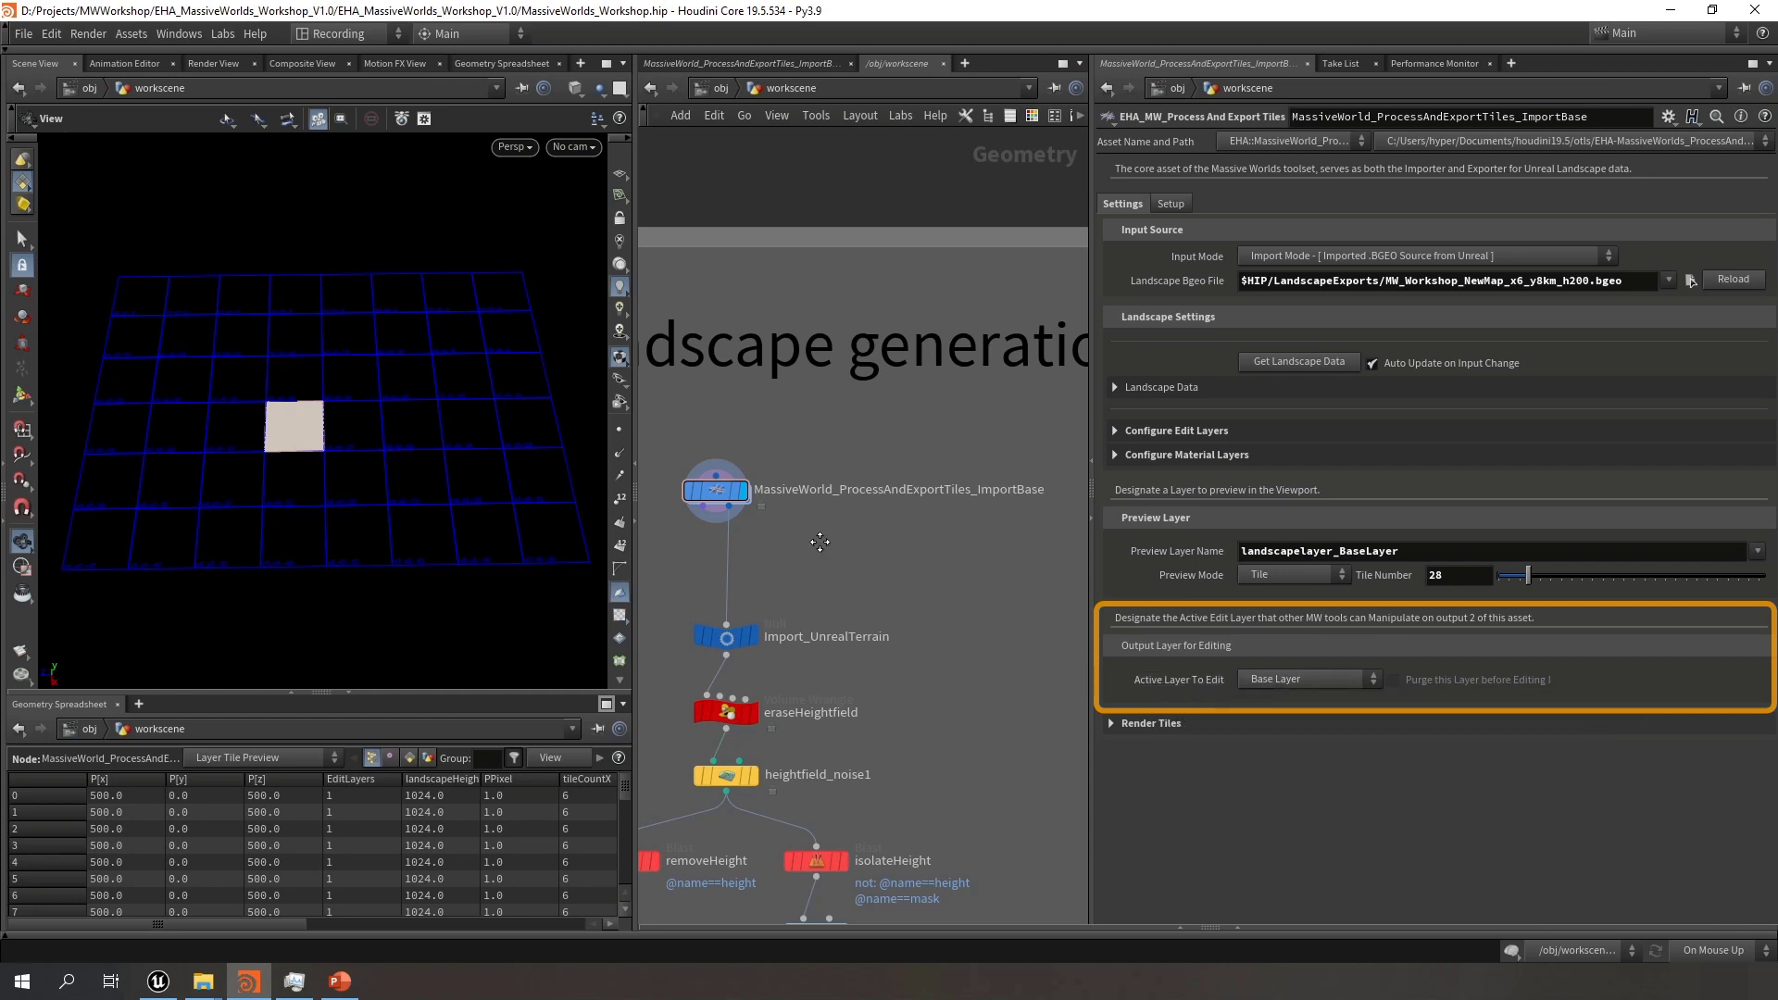
# Display the Import_UnrealTerrain null connected to the active layer output of the ImportBase node
pyautogui.moveTo(671, 452); pyautogui.dragTo(696, 466, button='middle')
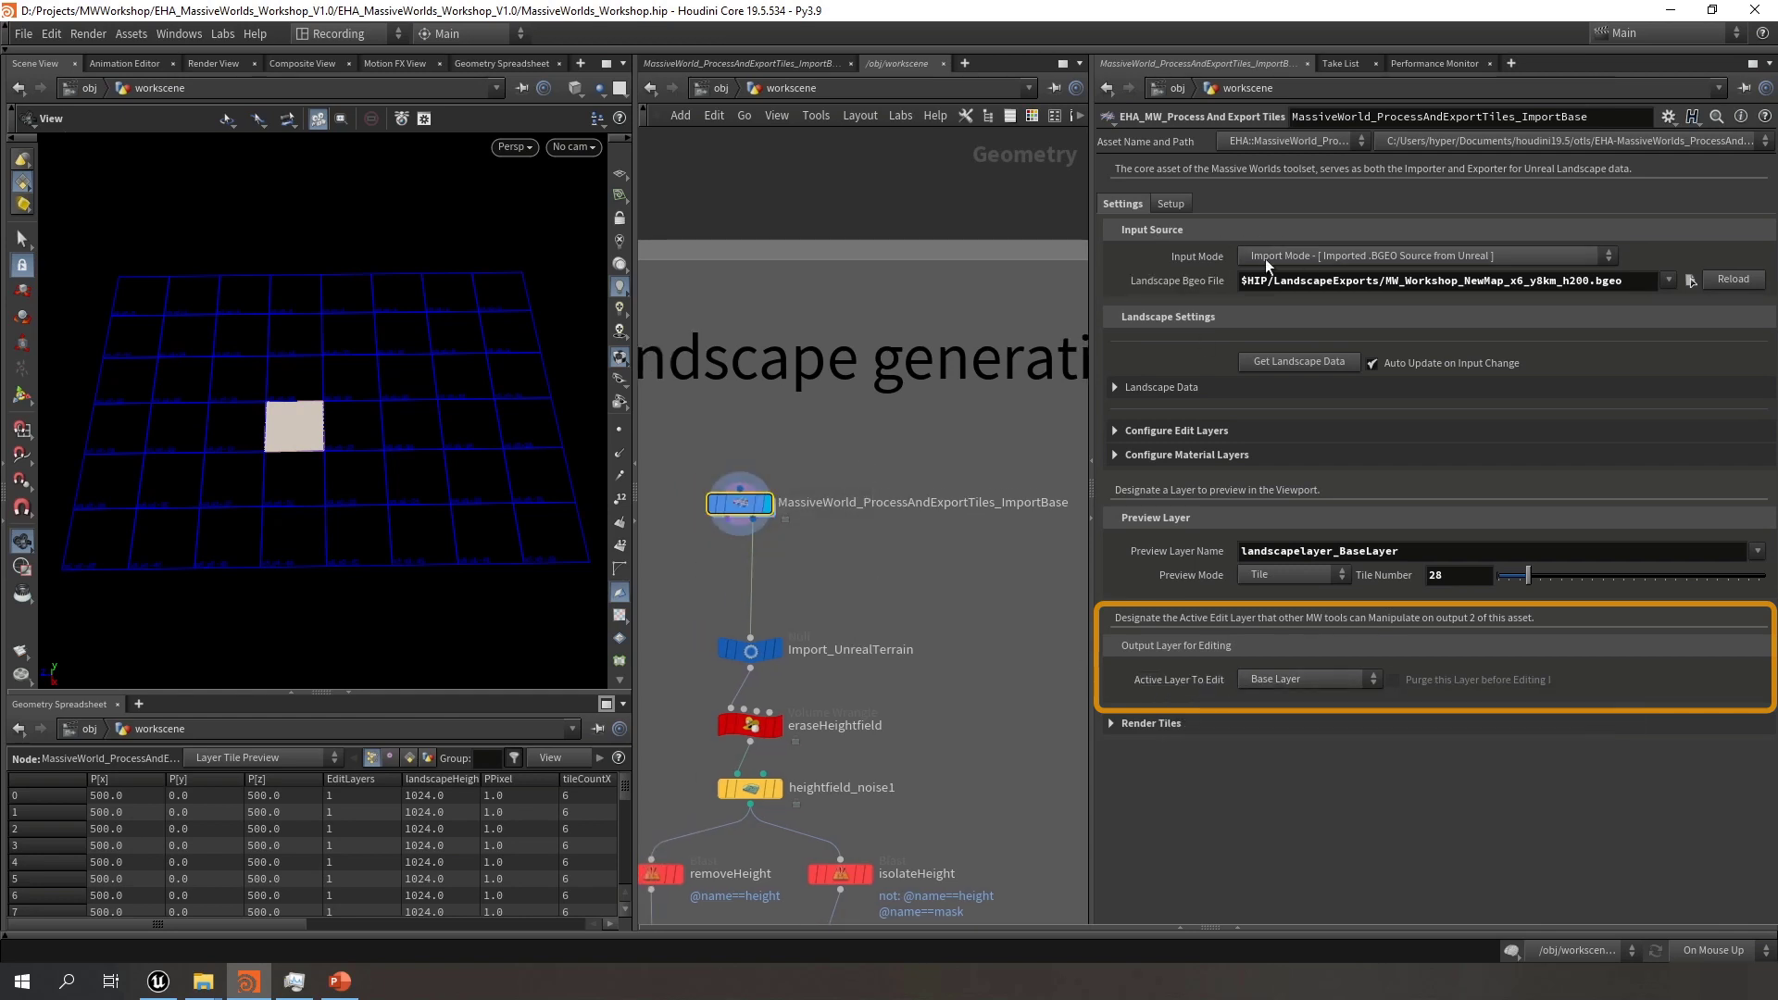
pyautogui.moveTo(776, 536); pyautogui.dragTo(834, 528, button='middle')
pyautogui.scroll(2, 834, 528)
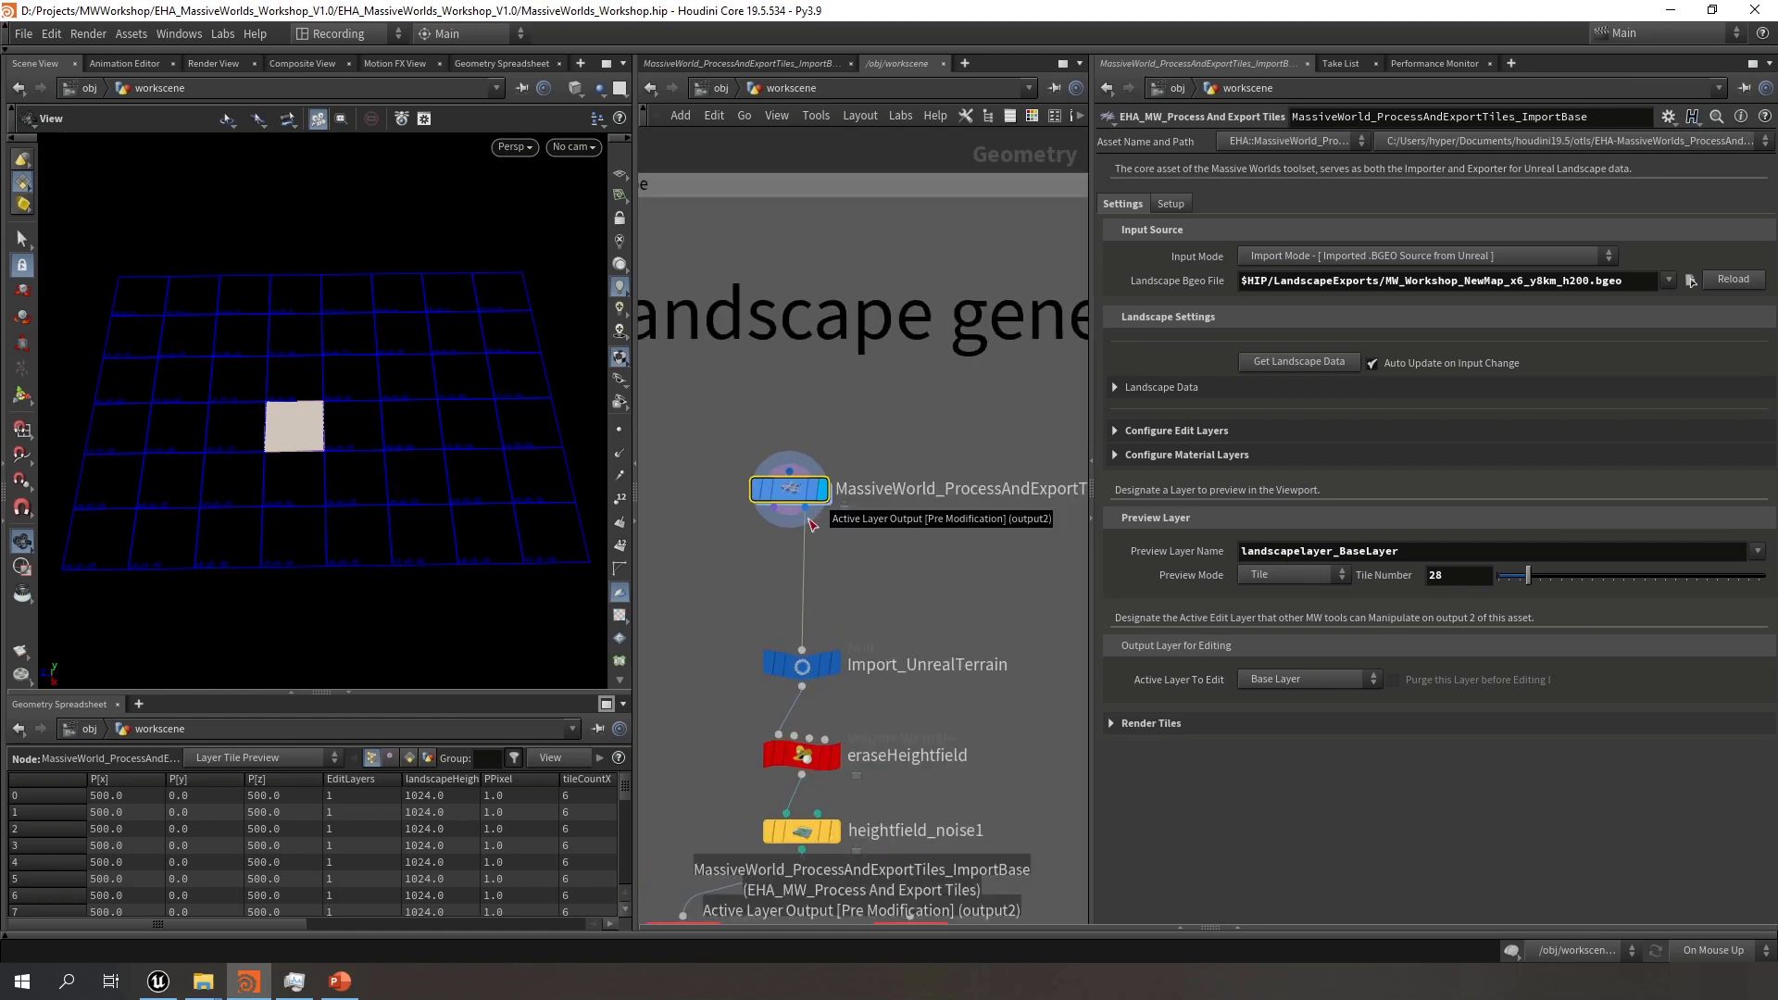
pyautogui.click(802, 668)
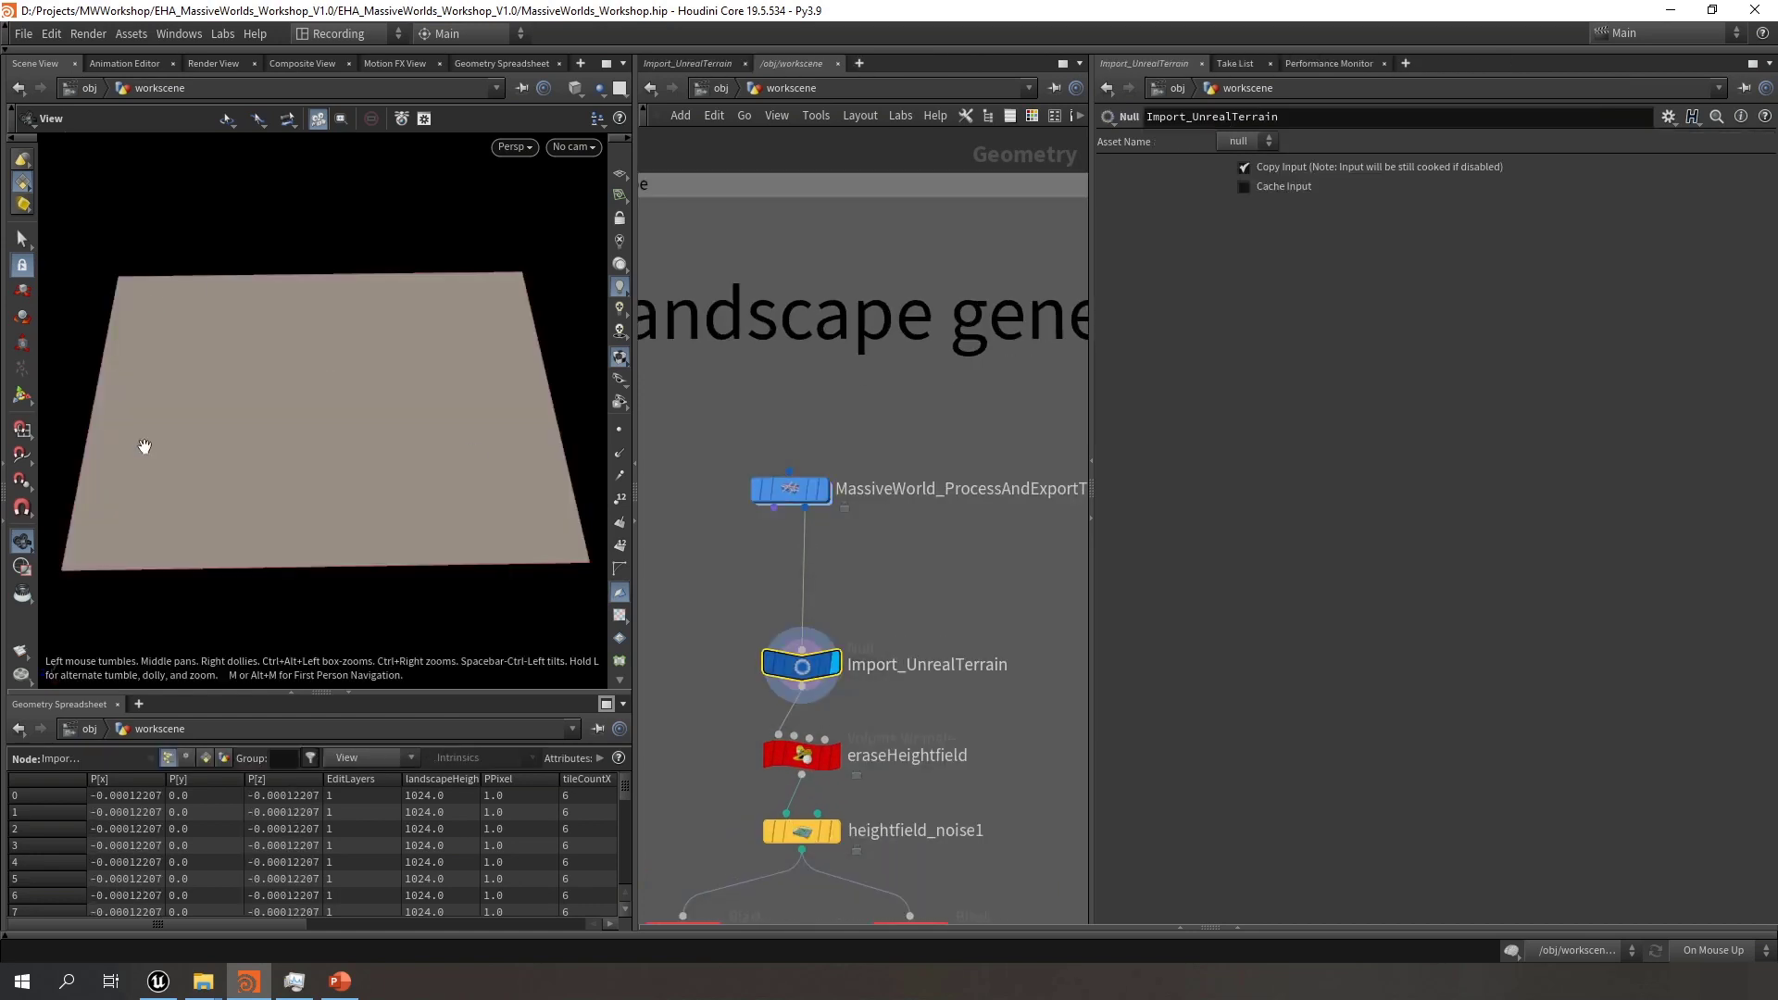
# Compare the ImportBase settings with the Import_UnrealTerrain null and check the null's node information
pyautogui.moveTo(896, 558); pyautogui.dragTo(687, 449)
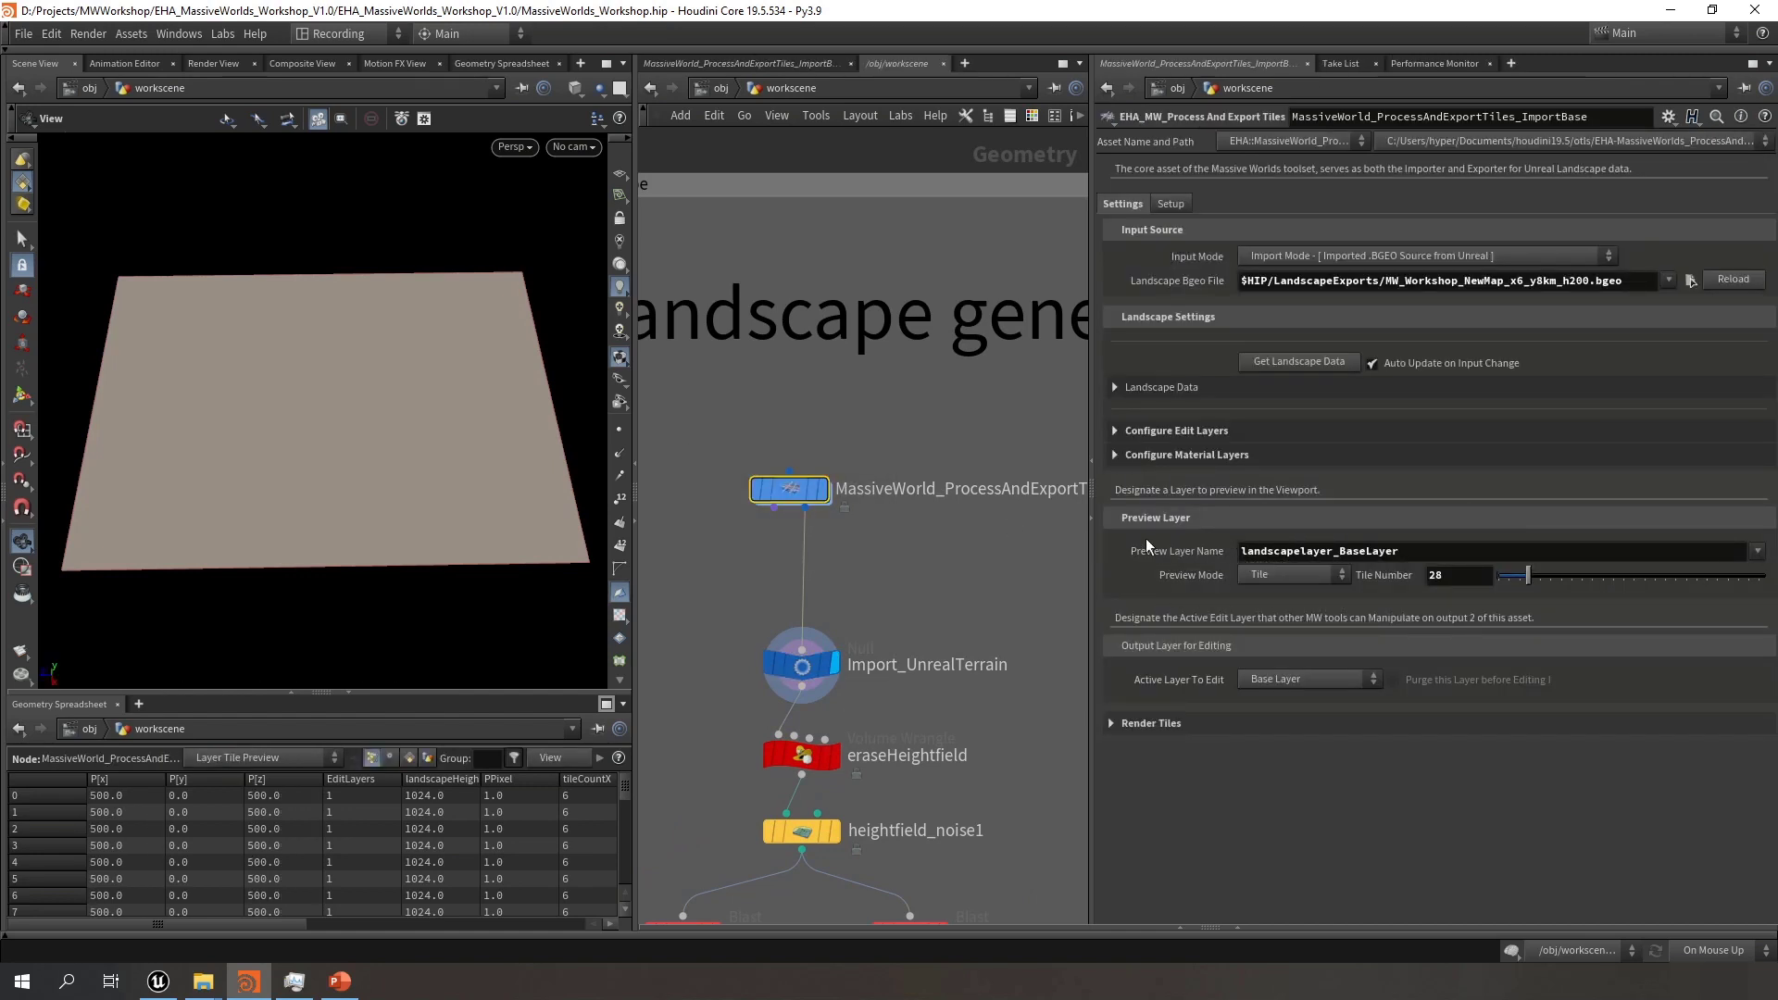
pyautogui.moveTo(831, 611); pyautogui.dragTo(738, 682)
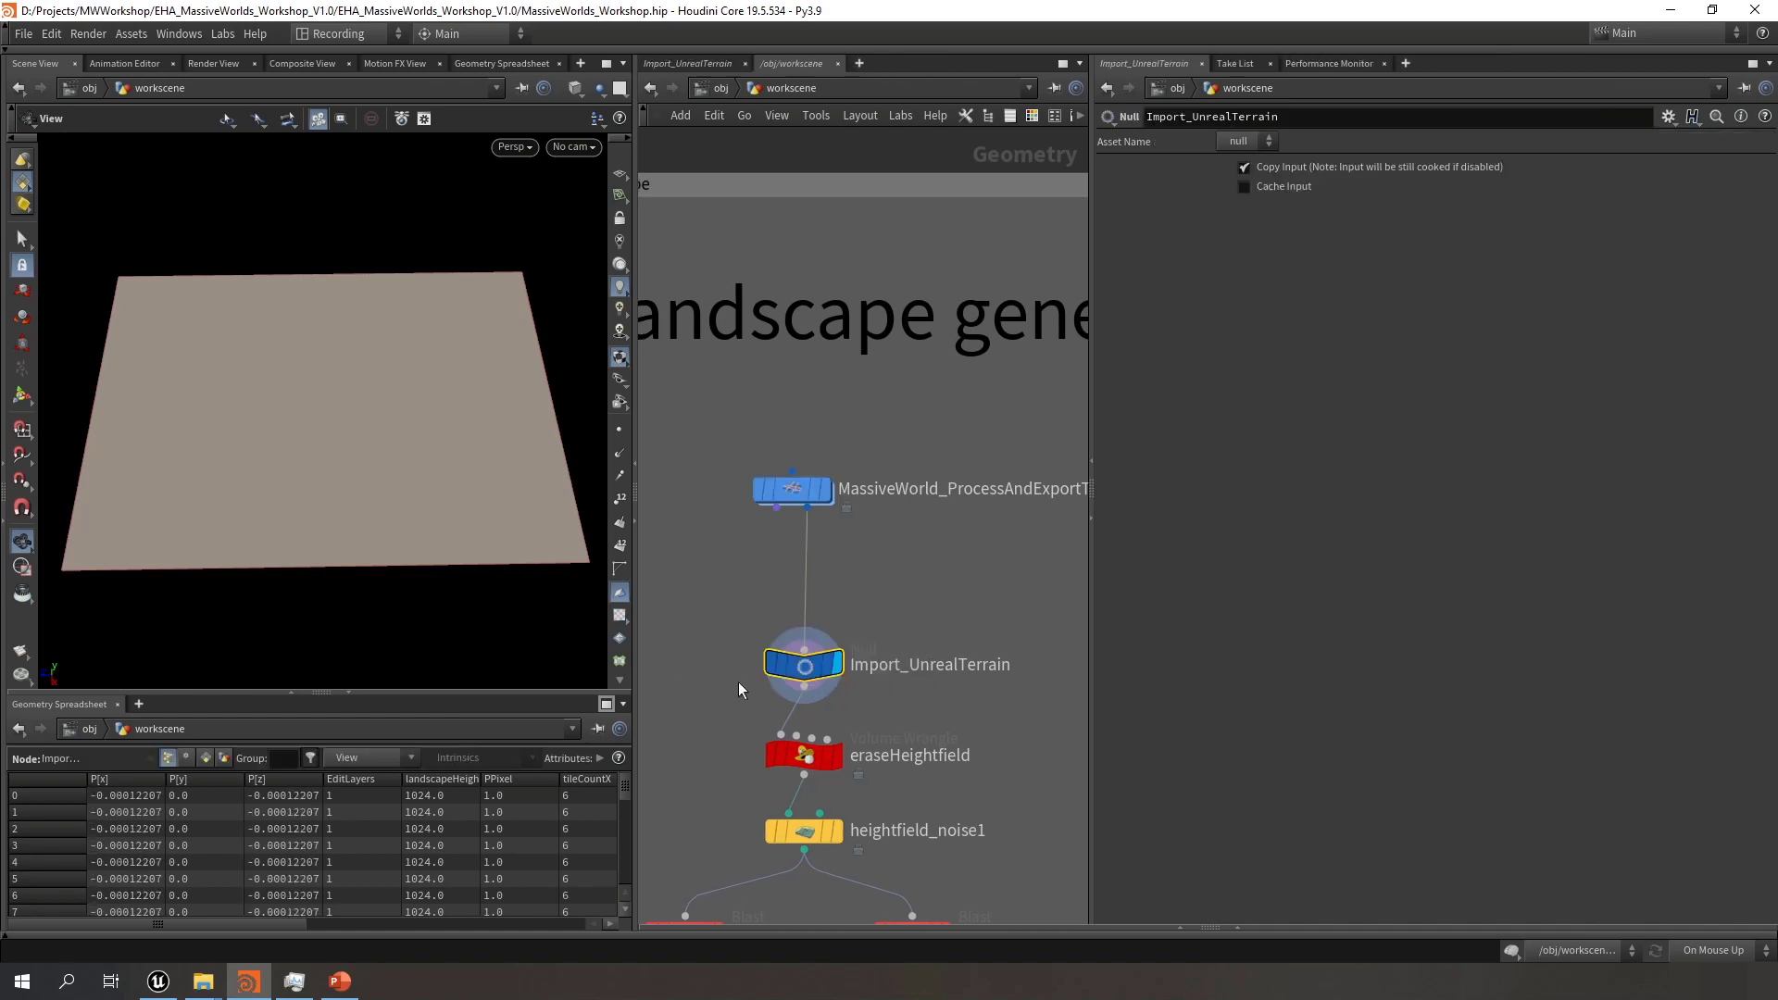
pyautogui.moveTo(815, 674)
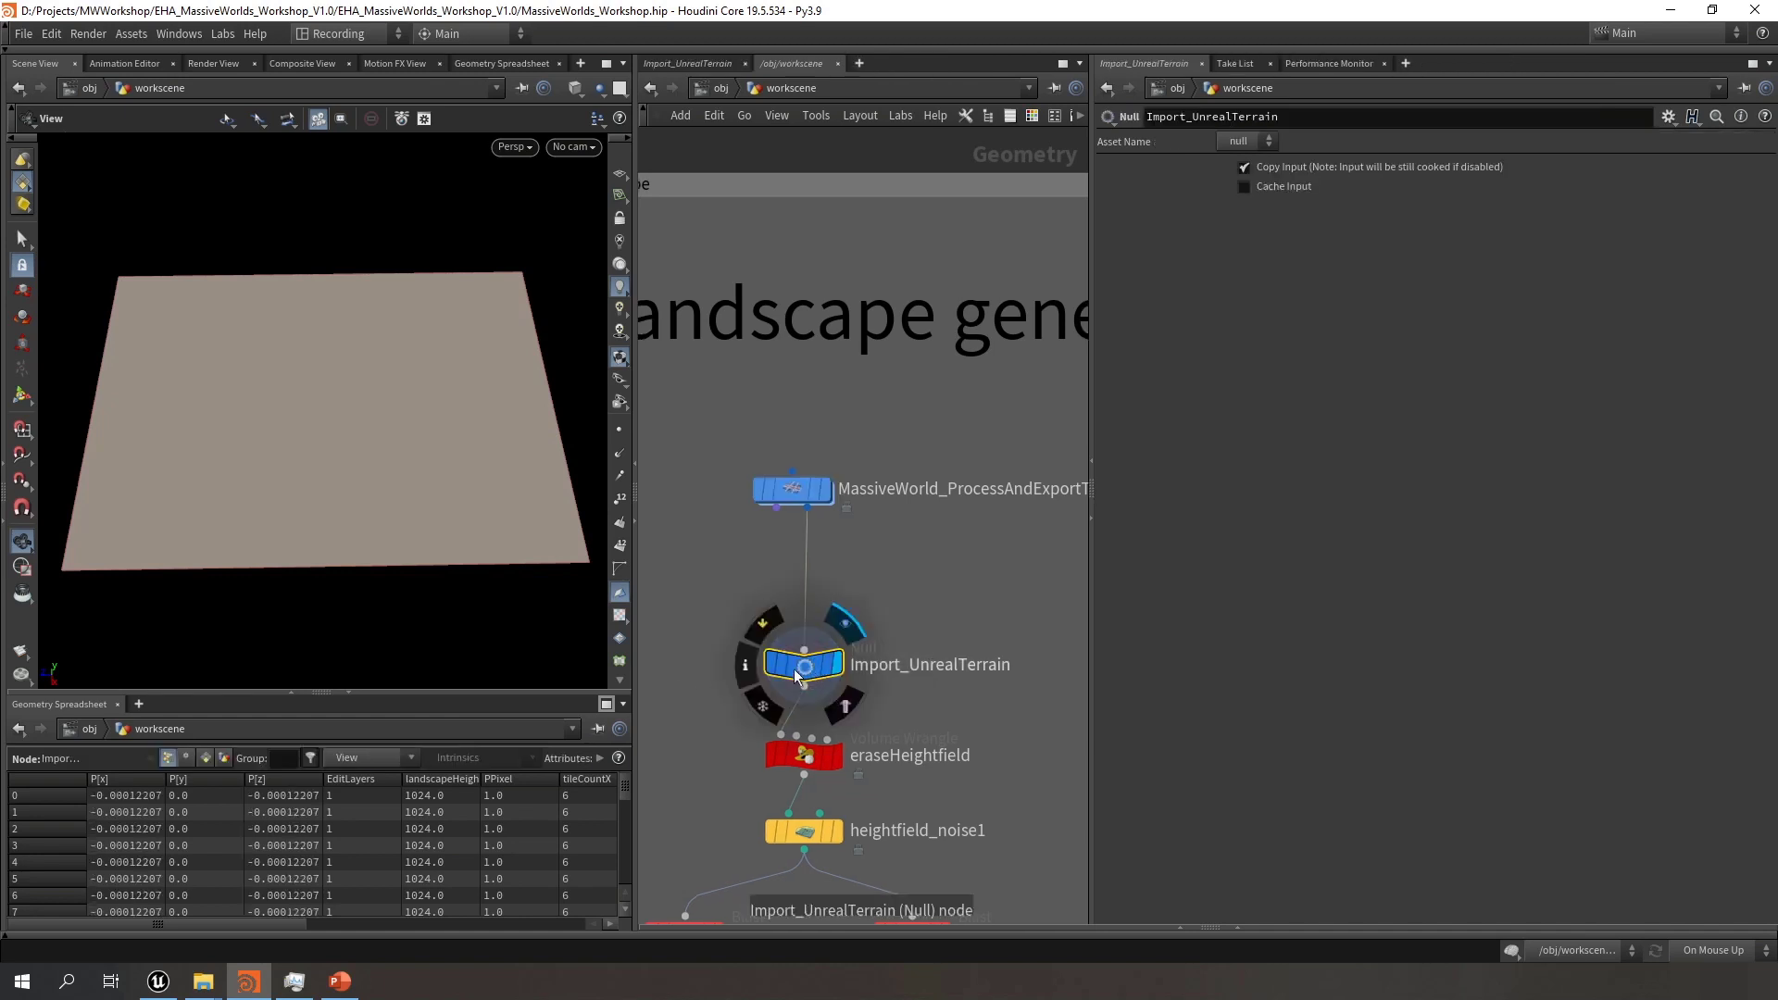
pyautogui.click(747, 666)
pyautogui.moveTo(722, 232); pyautogui.dragTo(702, 163)
pyautogui.click(718, 7)
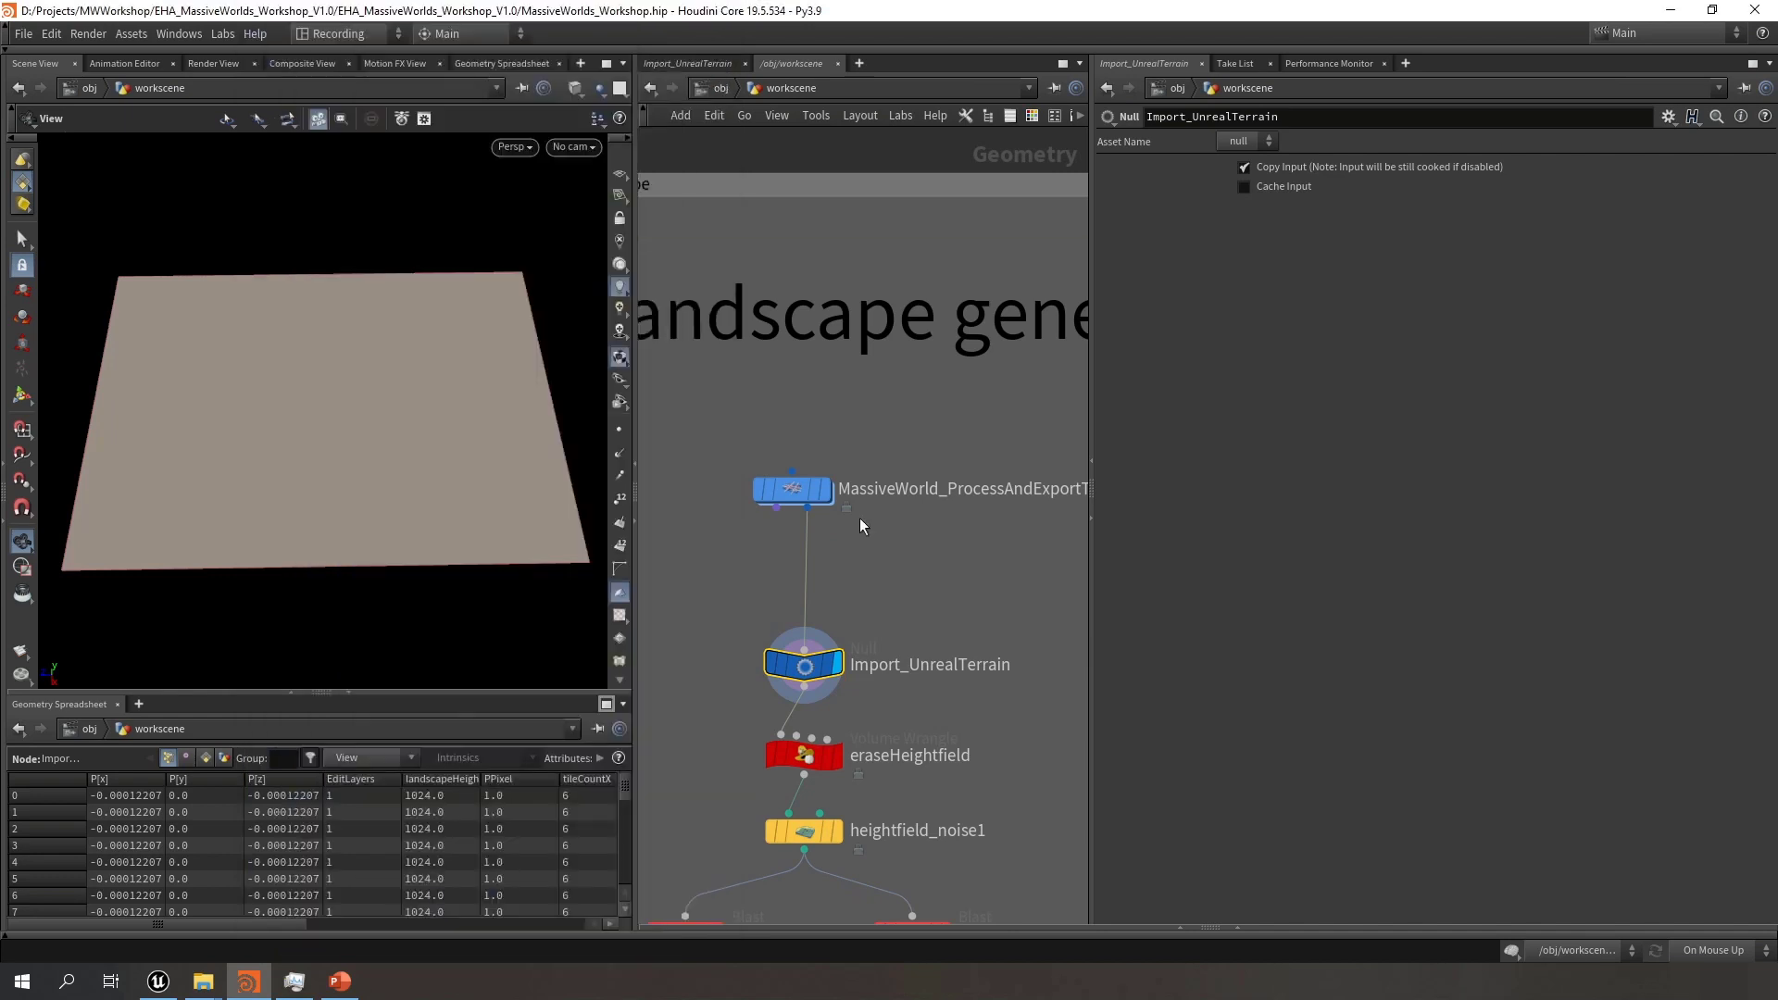
# Review the Active Layer To Edit options on the ImportBase node and keep Base Layer selected
pyautogui.moveTo(930, 550); pyautogui.dragTo(659, 453)
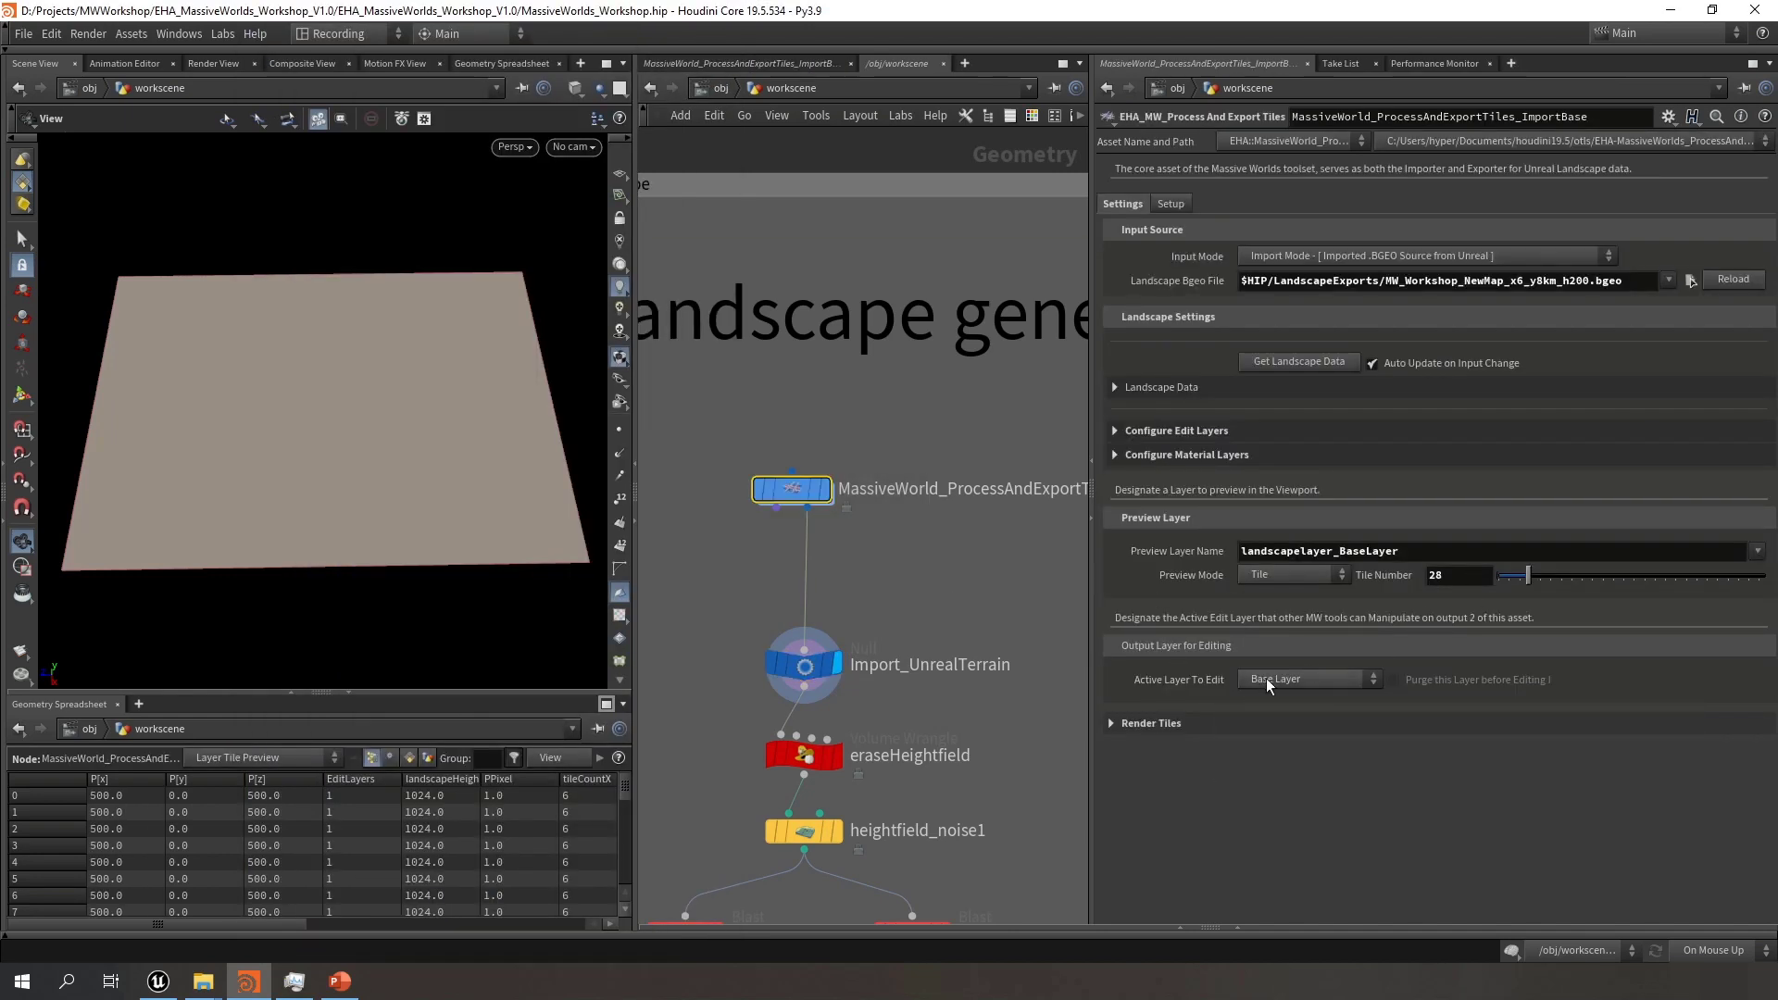
pyautogui.scroll(-10, 915, 576)
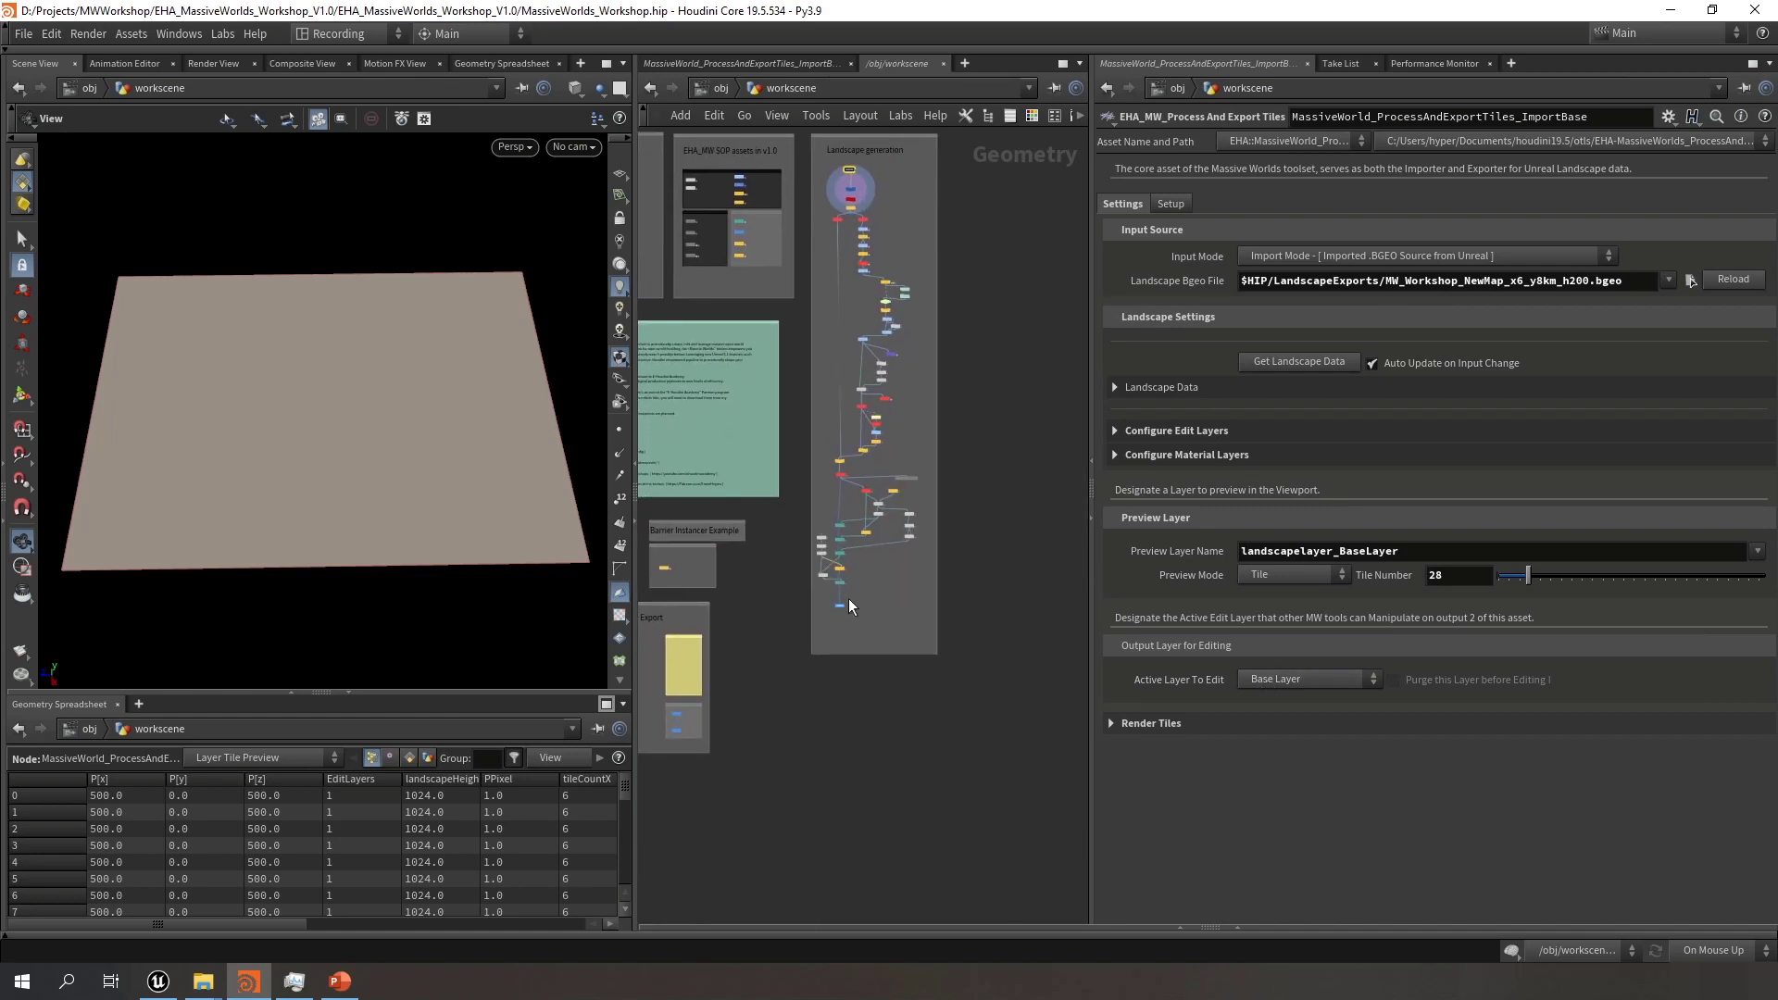
pyautogui.scroll(10, 841, 615)
pyautogui.scroll(-10, 841, 614)
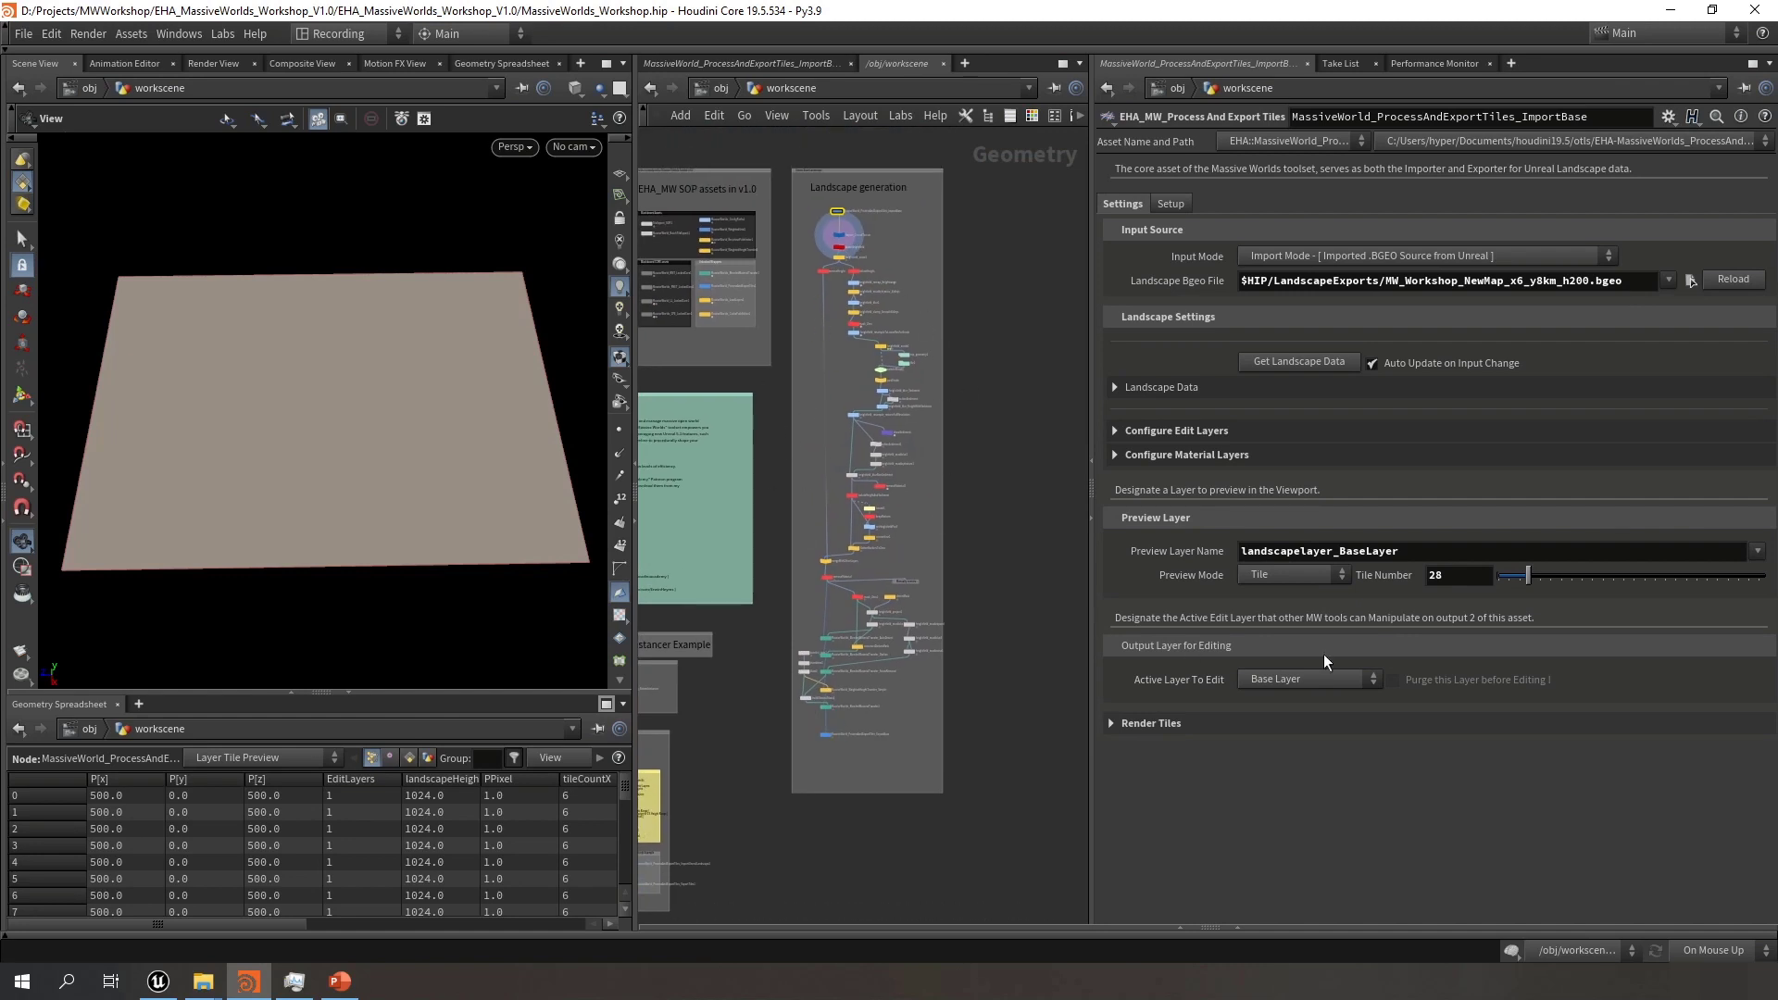
pyautogui.click(1329, 682)
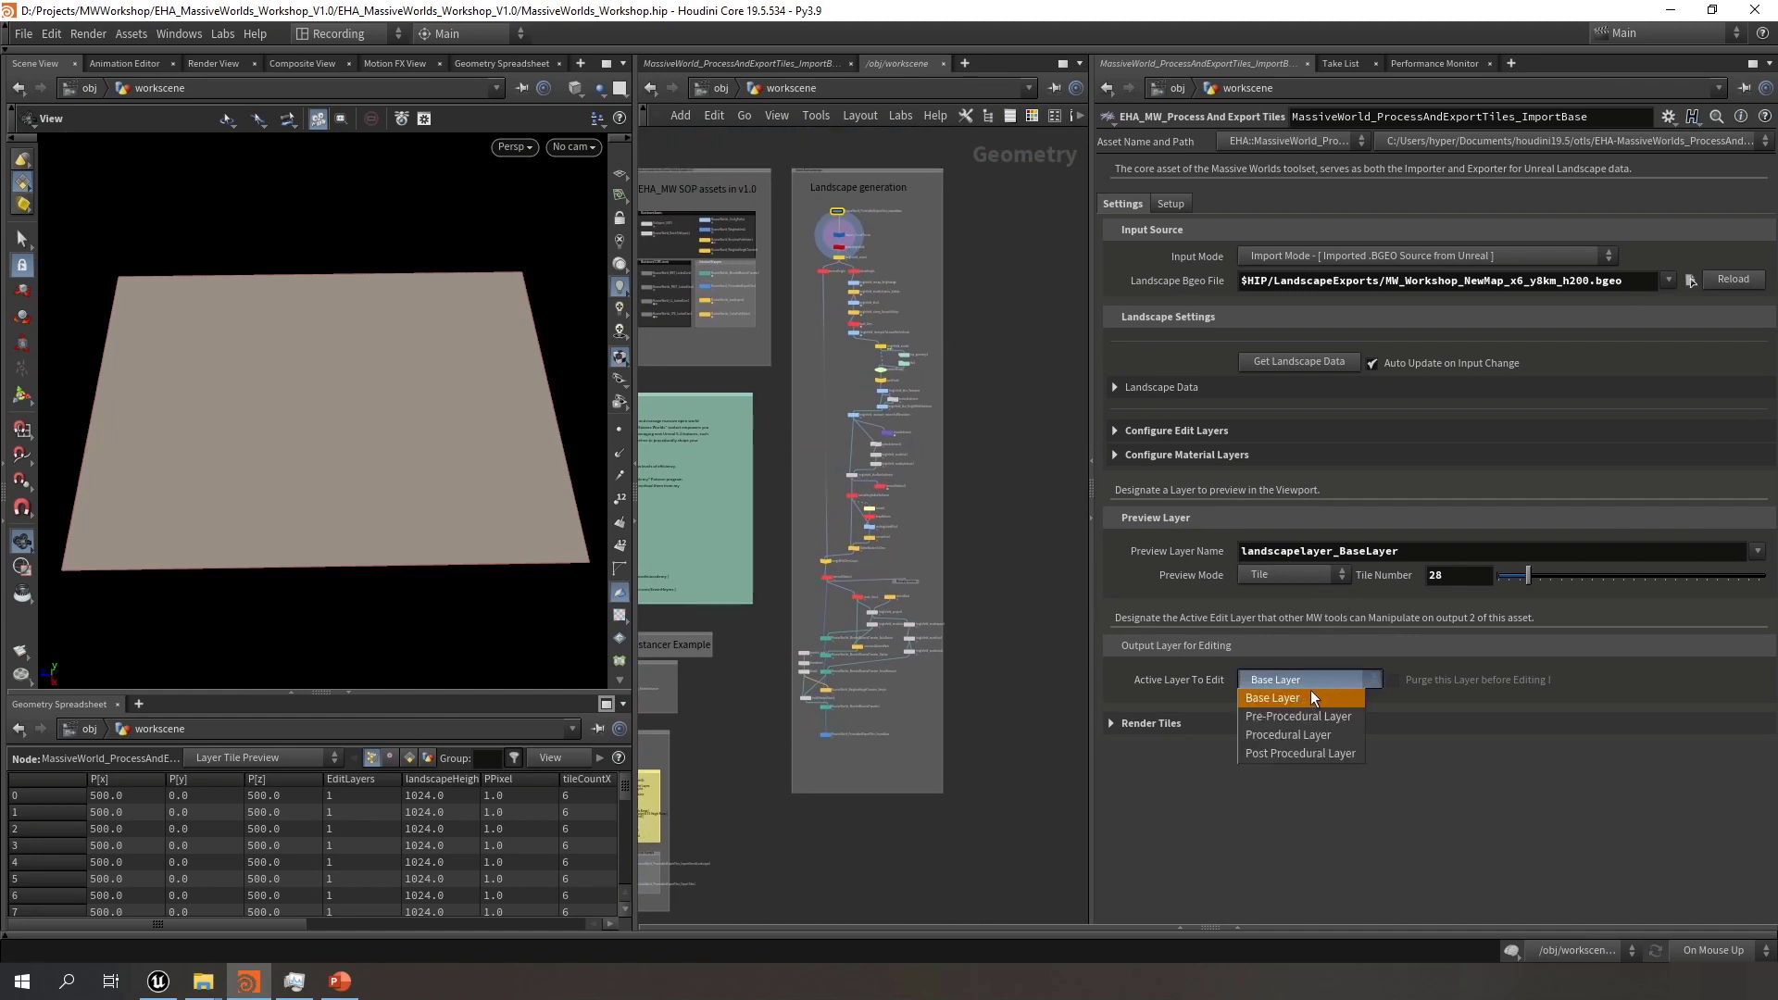
pyautogui.click(1309, 695)
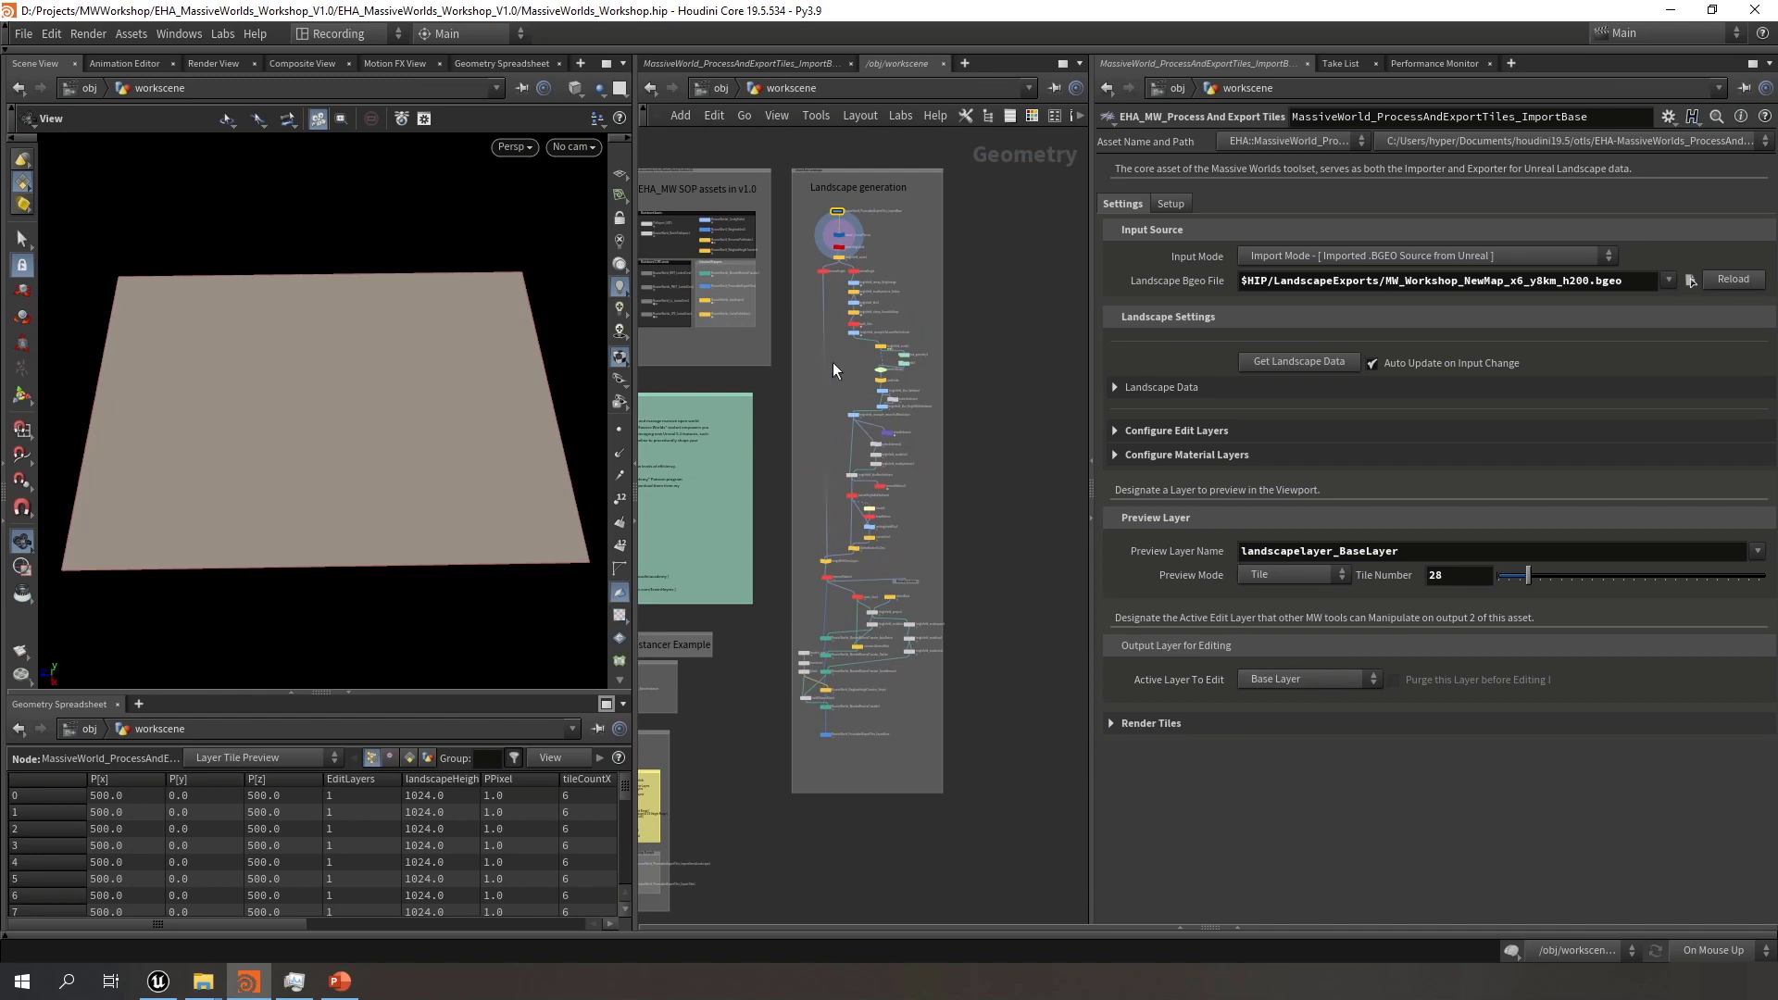
# Look over the landscape generation network down to the ExportBase node and reselect the ImportBase node
pyautogui.scroll(4, 837, 738)
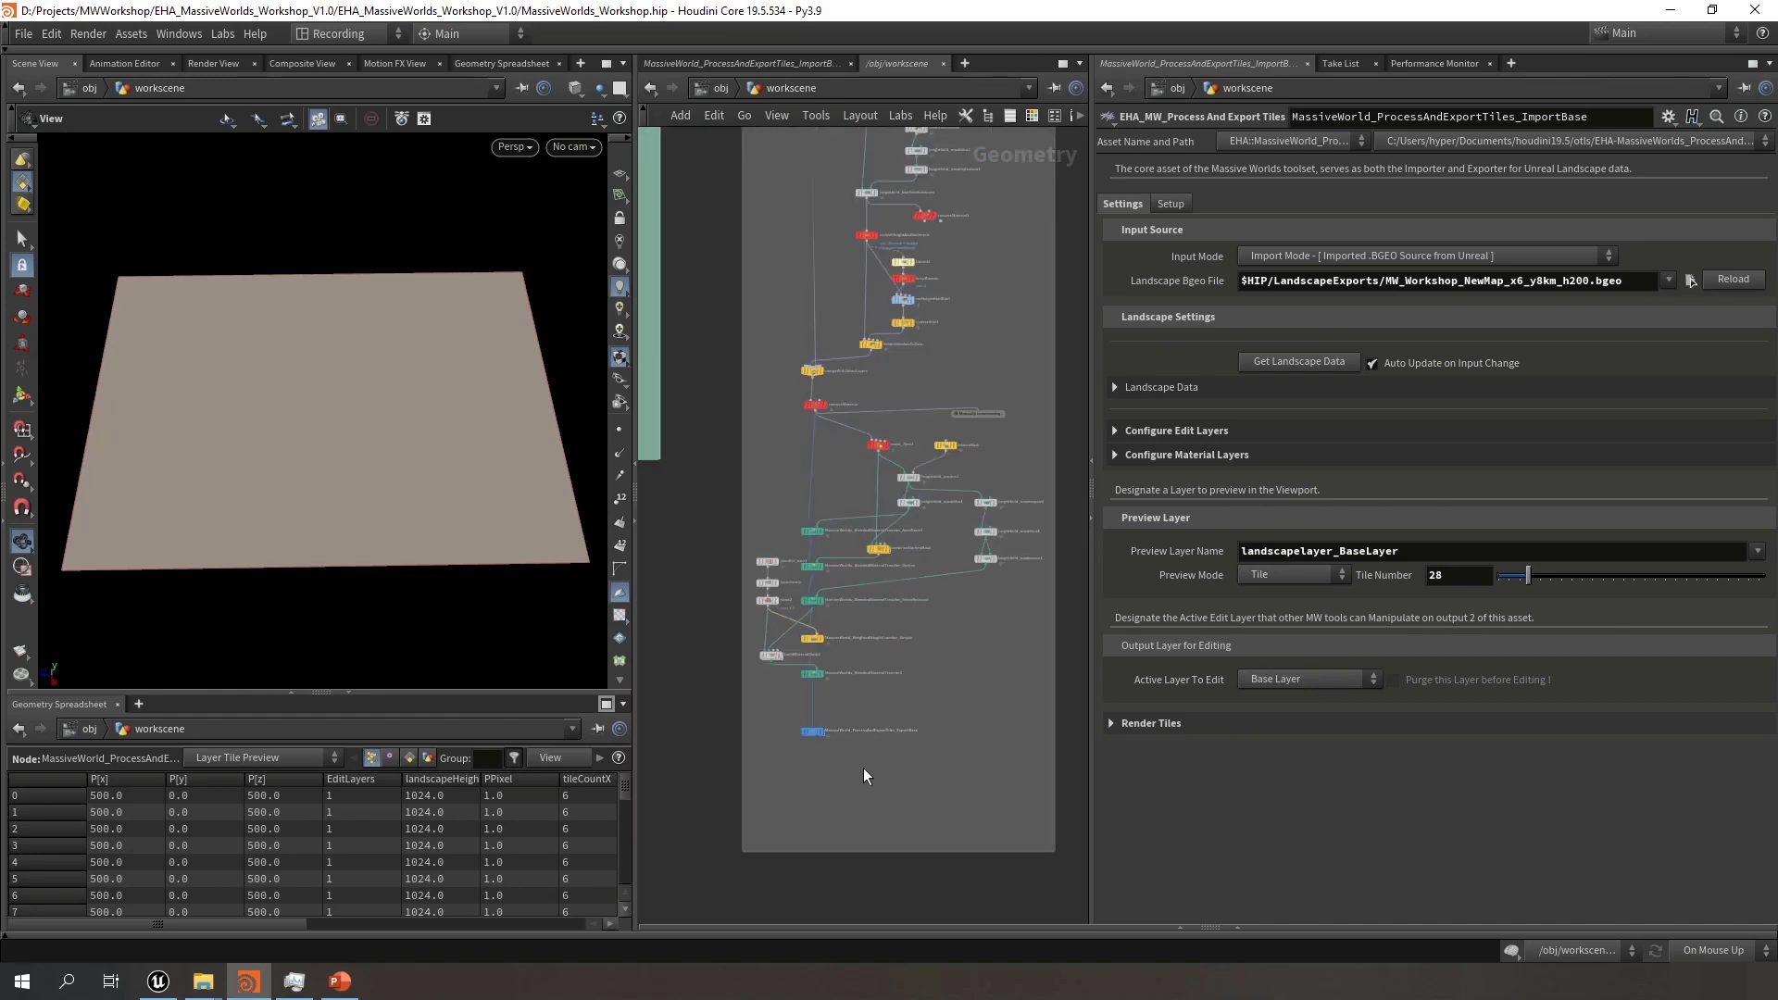
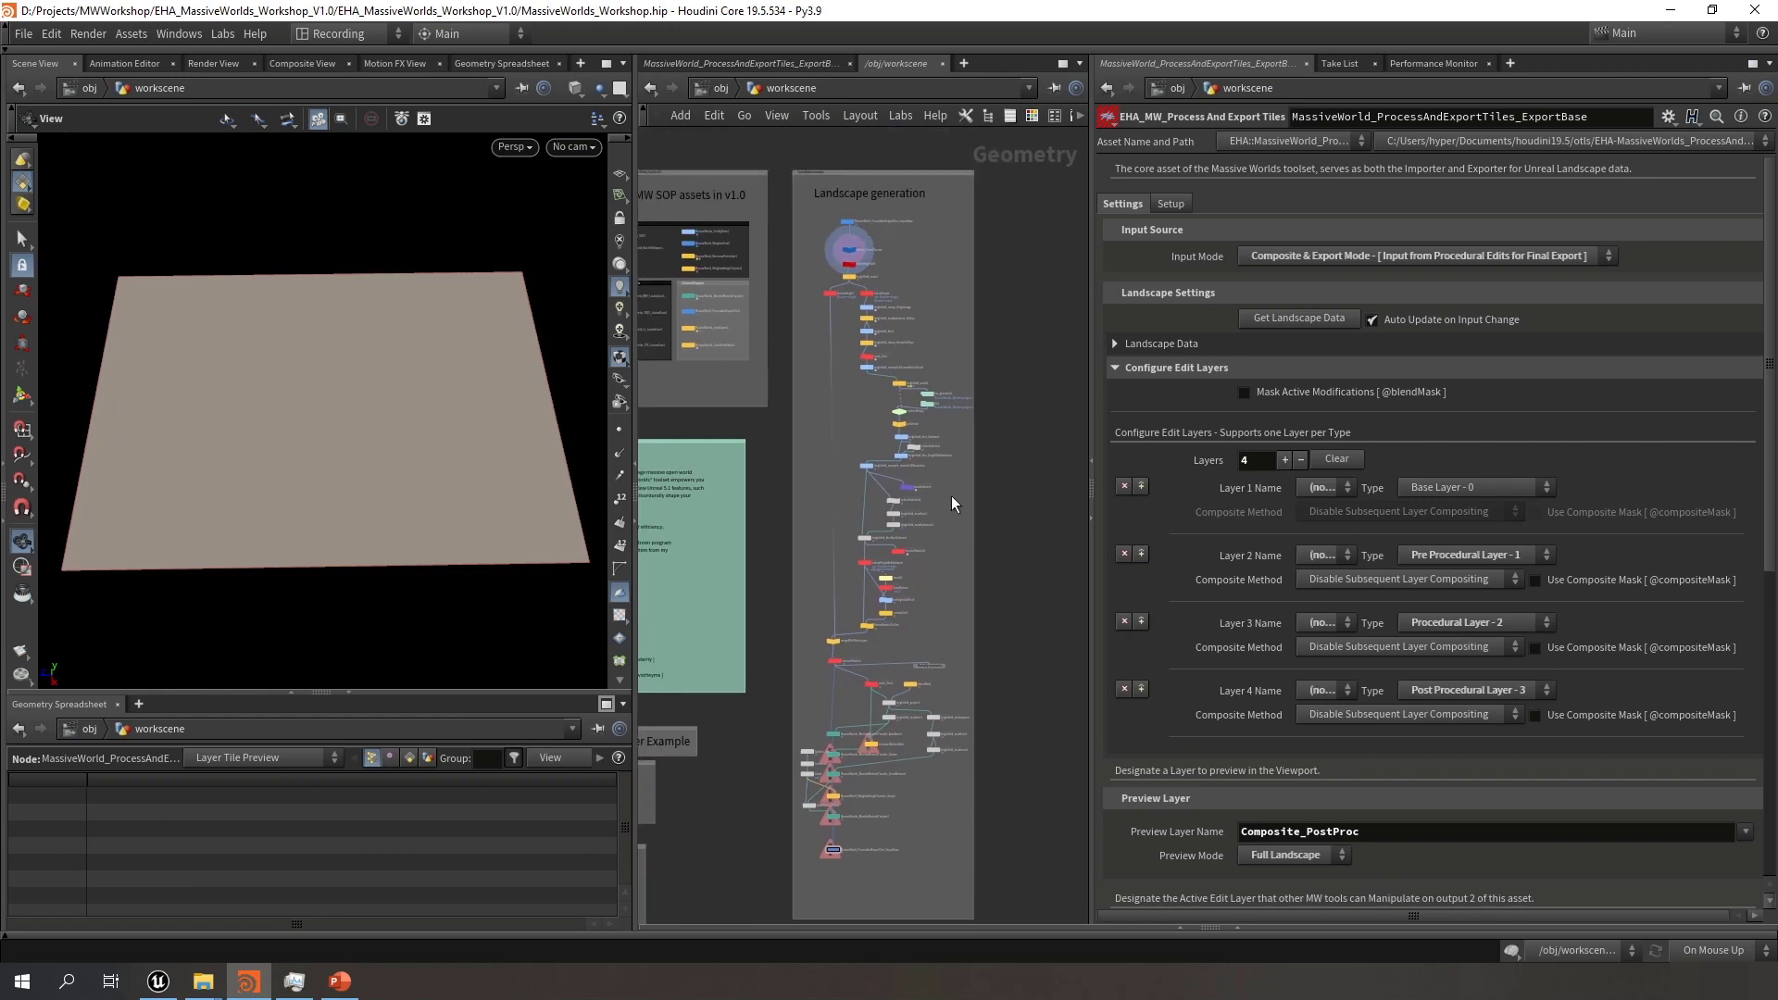
pyautogui.moveTo(920, 206); pyautogui.dragTo(952, 452, button='middle')
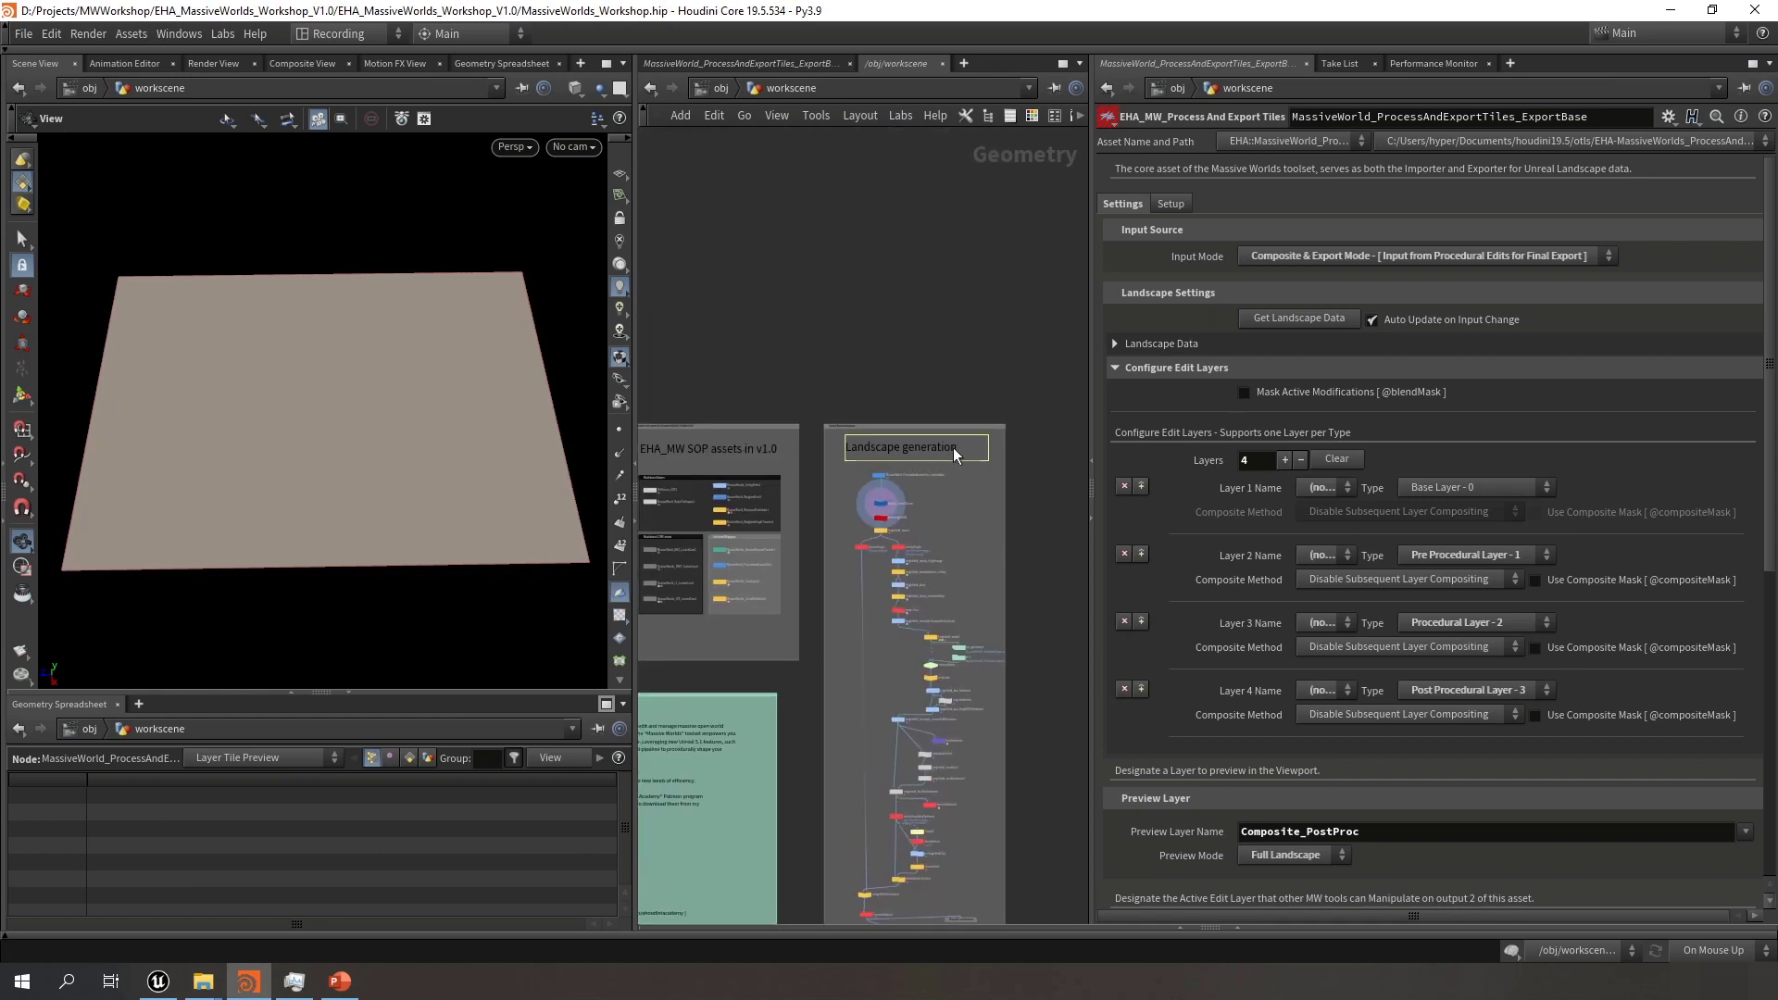
pyautogui.scroll(5, 876, 470)
pyautogui.moveTo(984, 526); pyautogui.dragTo(845, 465)
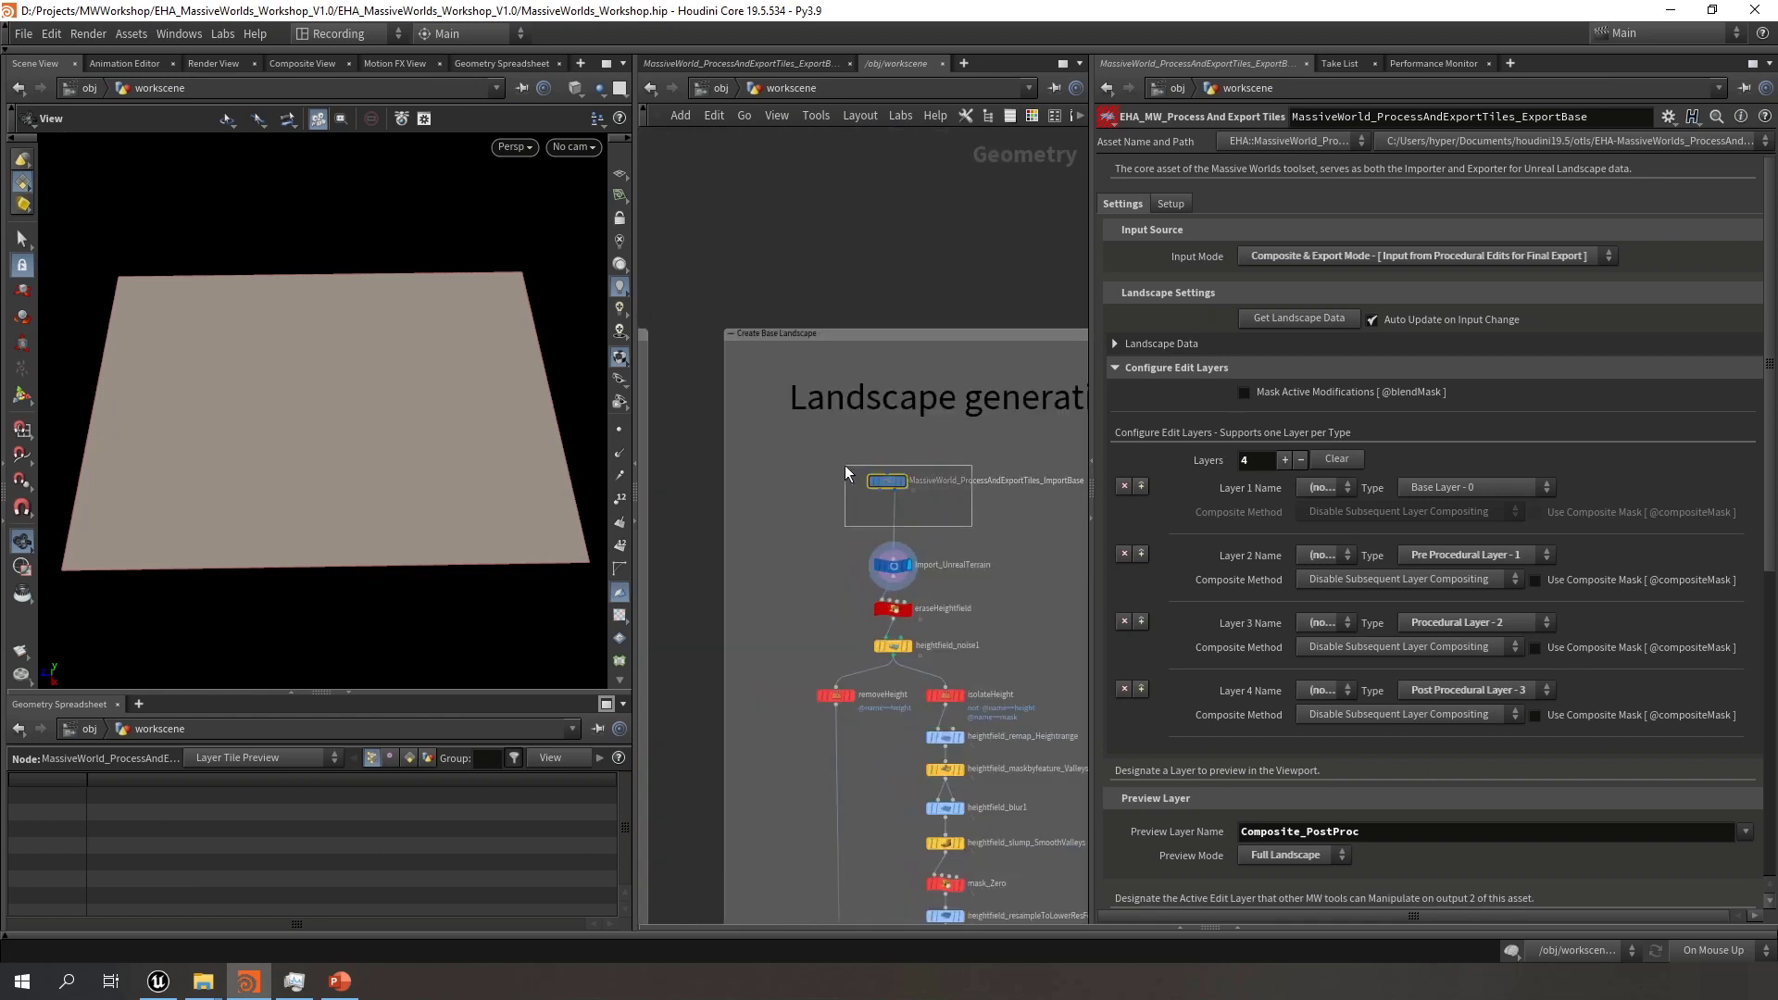
# Switch Active Layer To Edit to Procedural Layer to check its purge option, and set it back to Base Layer
pyautogui.click(1336, 681)
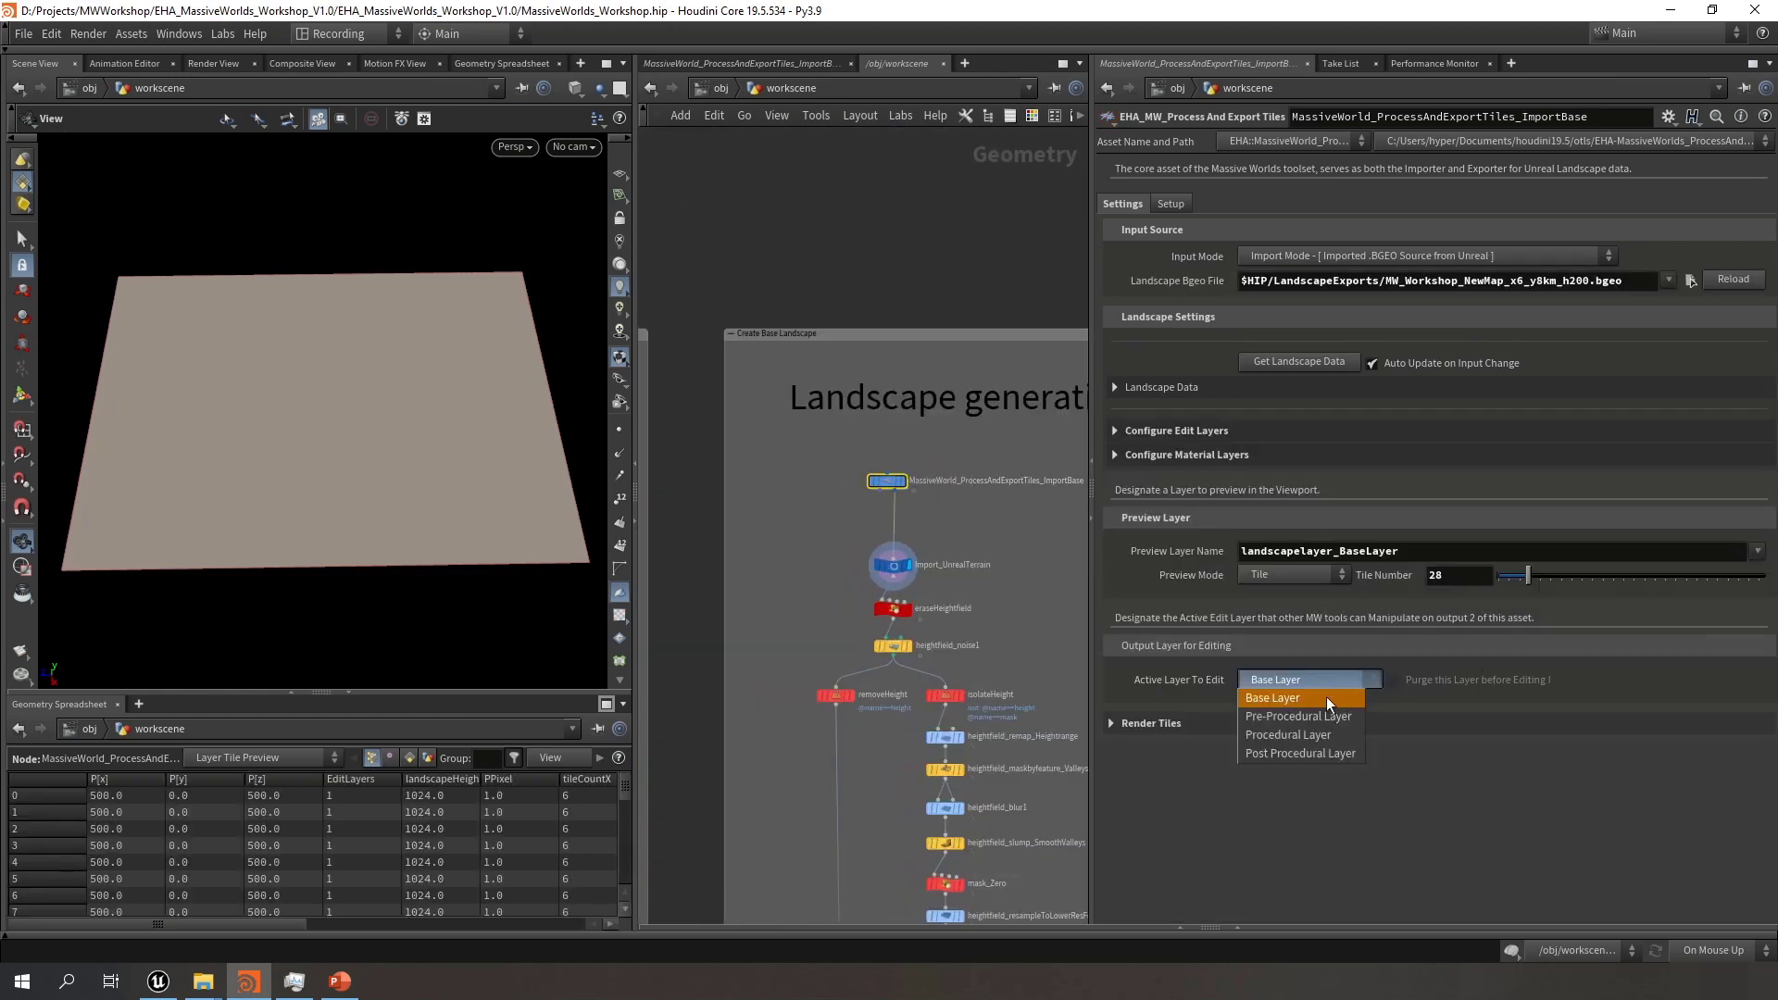
pyautogui.click(1295, 733)
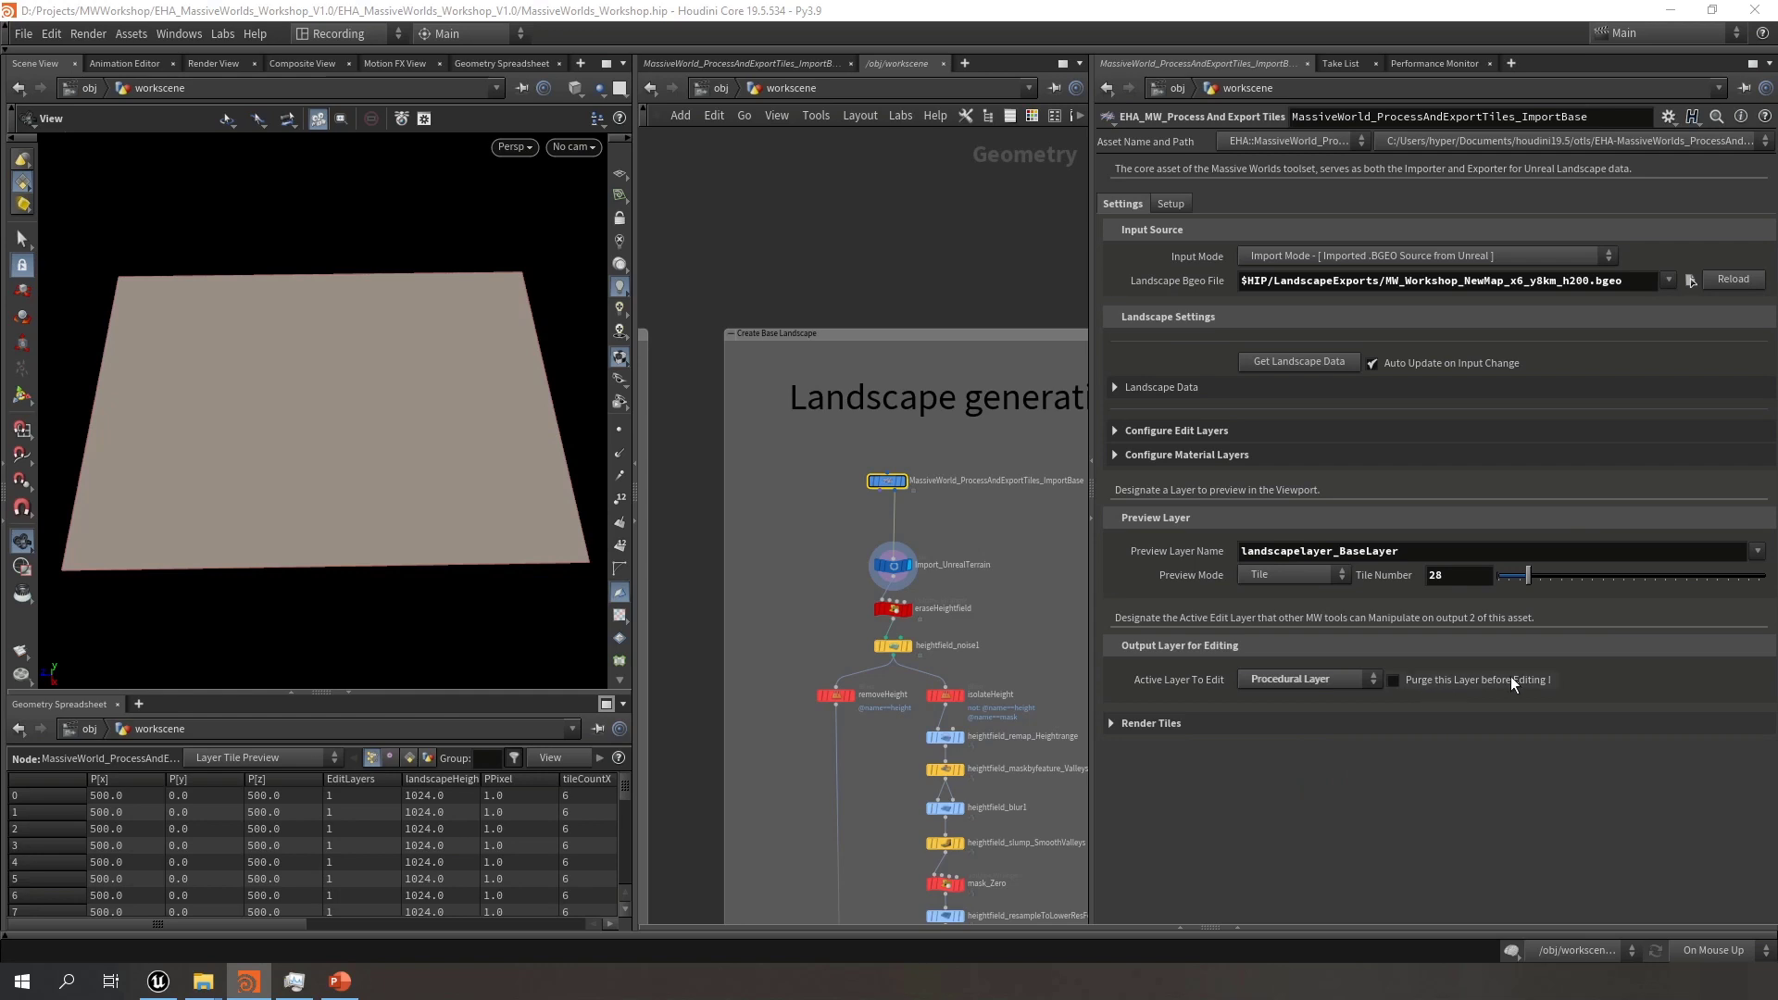
pyautogui.moveTo(994, 518); pyautogui.dragTo(935, 528, button='middle')
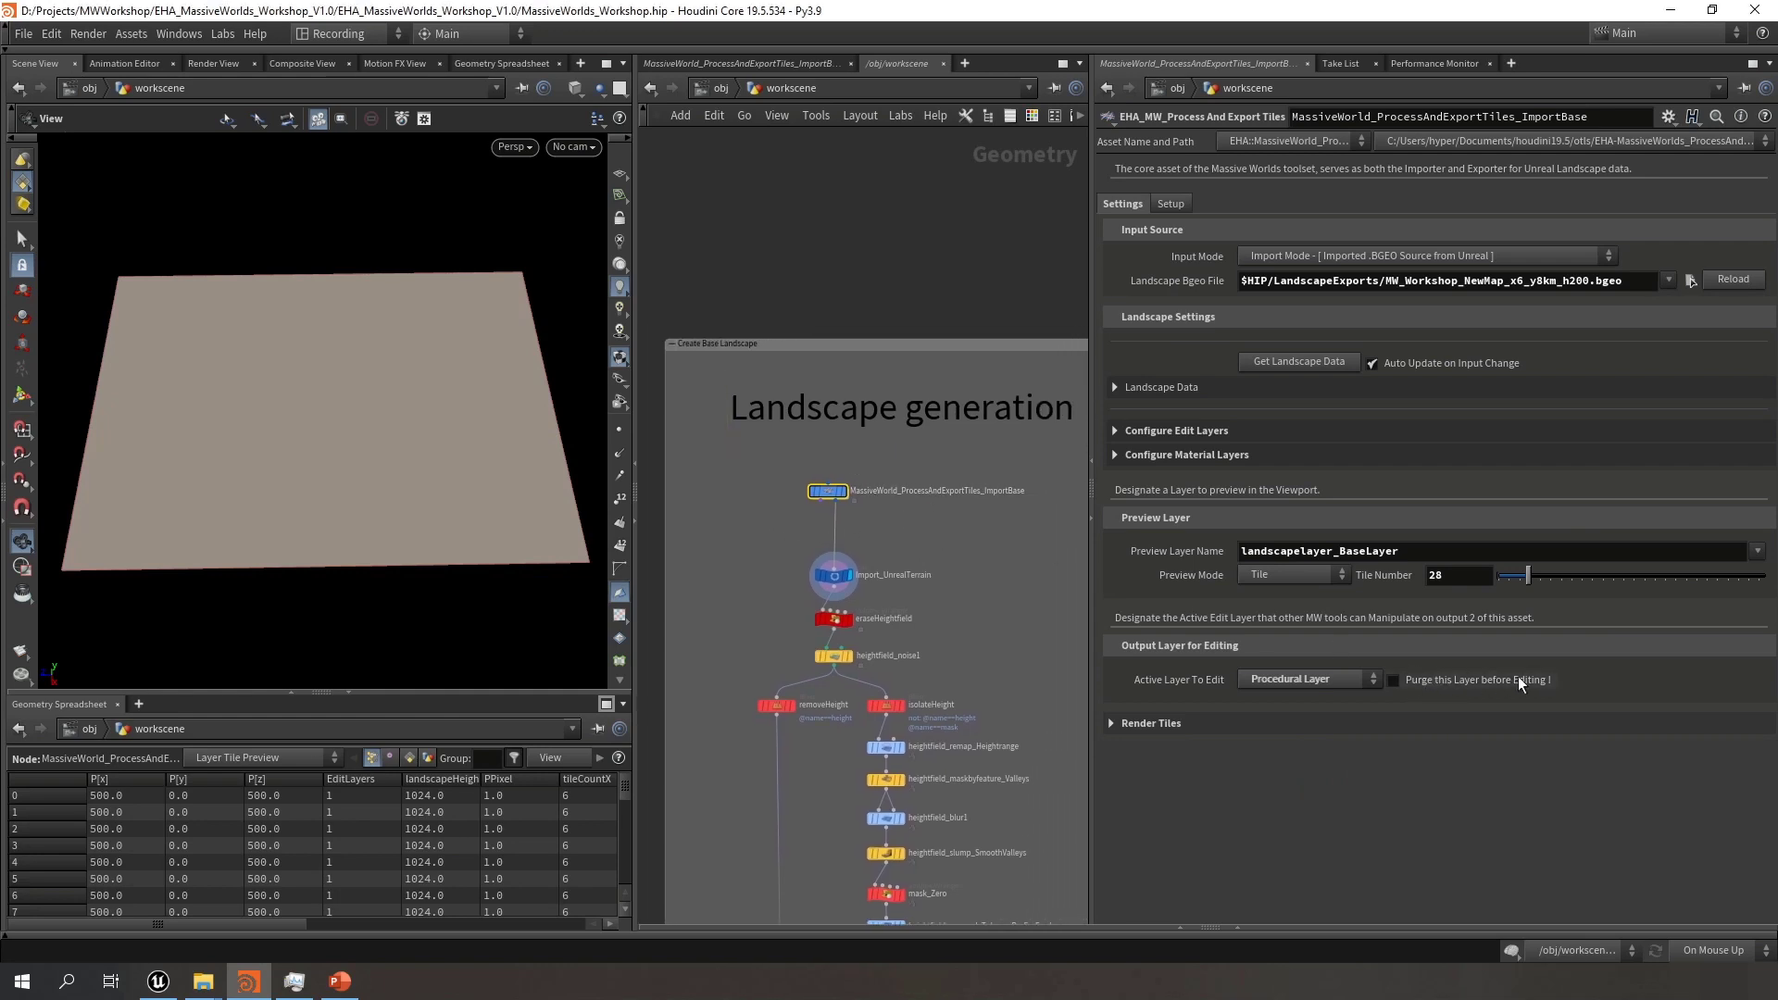
pyautogui.scroll(-2, 861, 575)
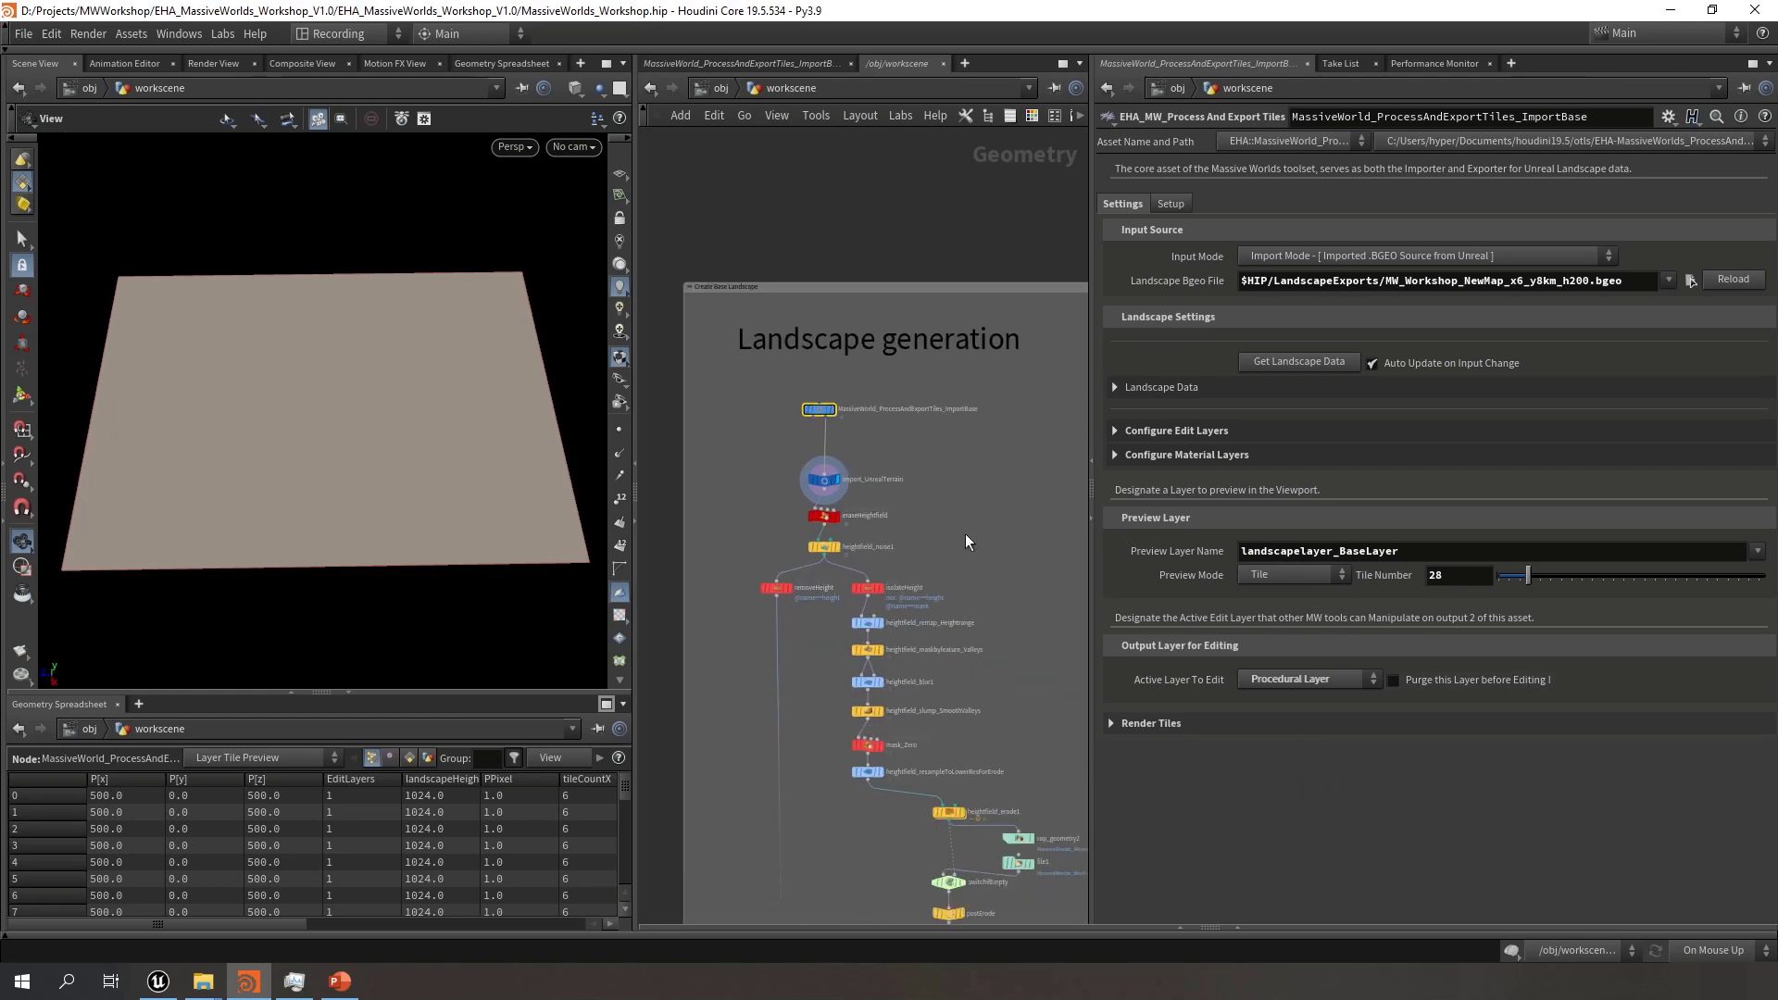
pyautogui.scroll(2, 886, 542)
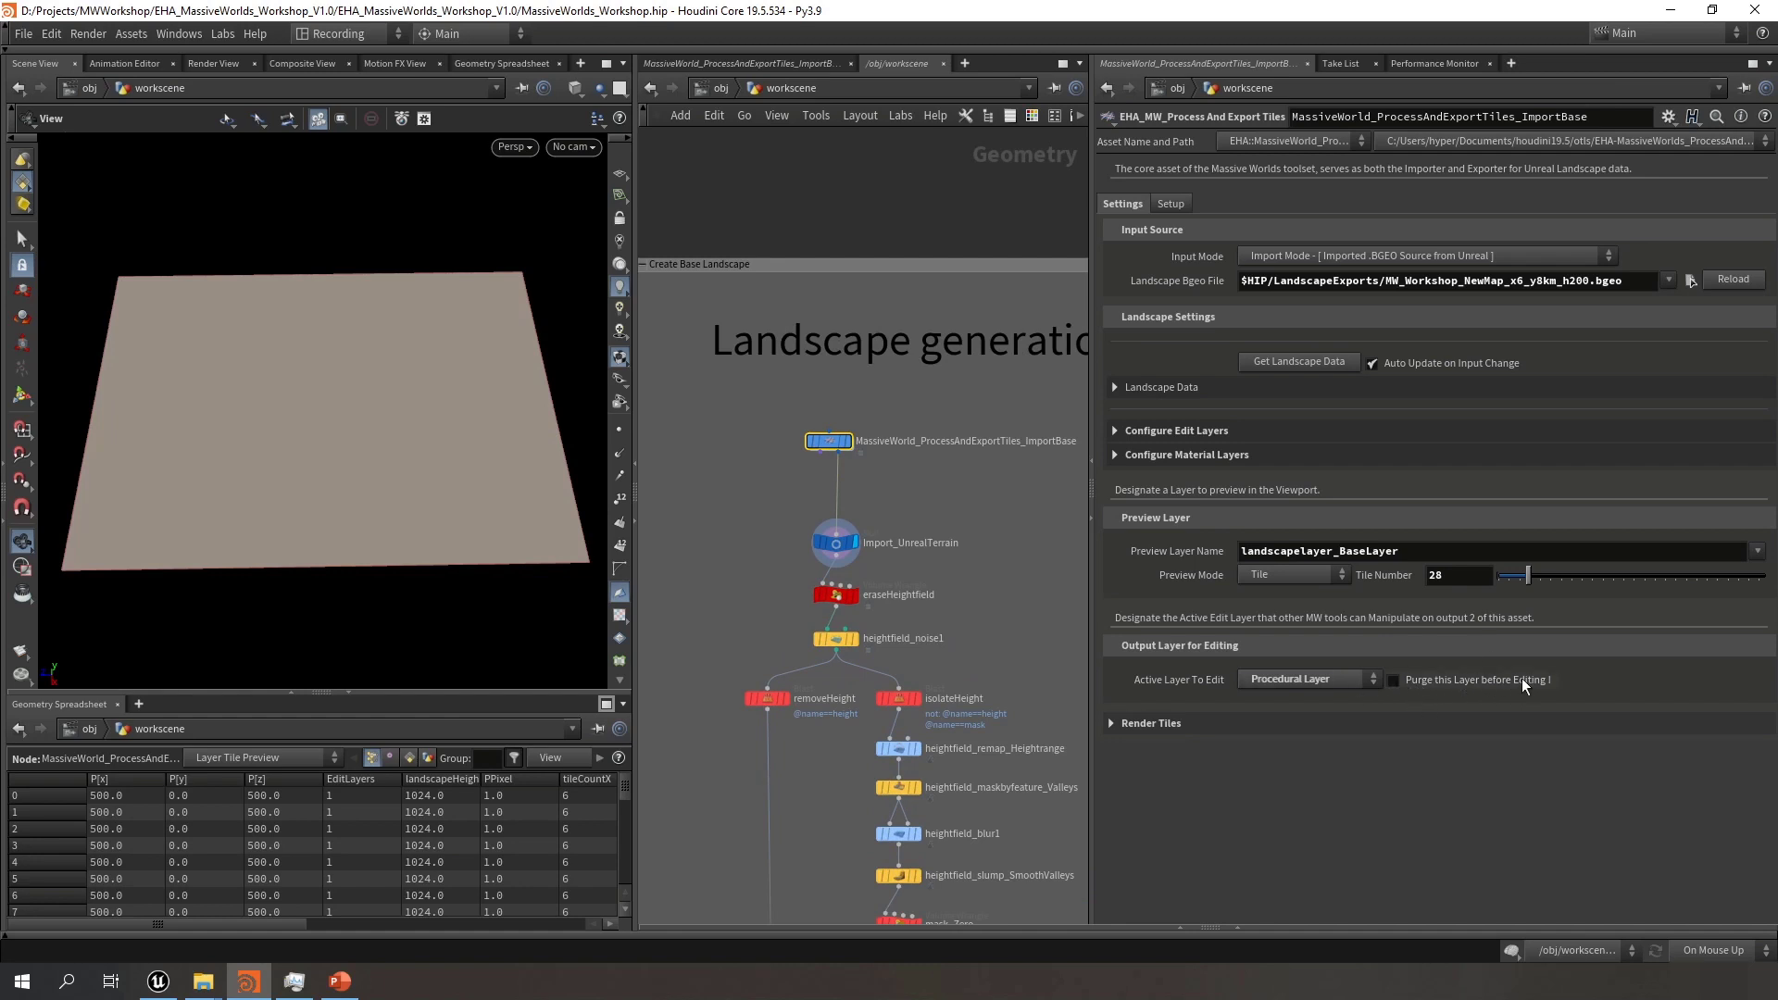
pyautogui.click(1315, 679)
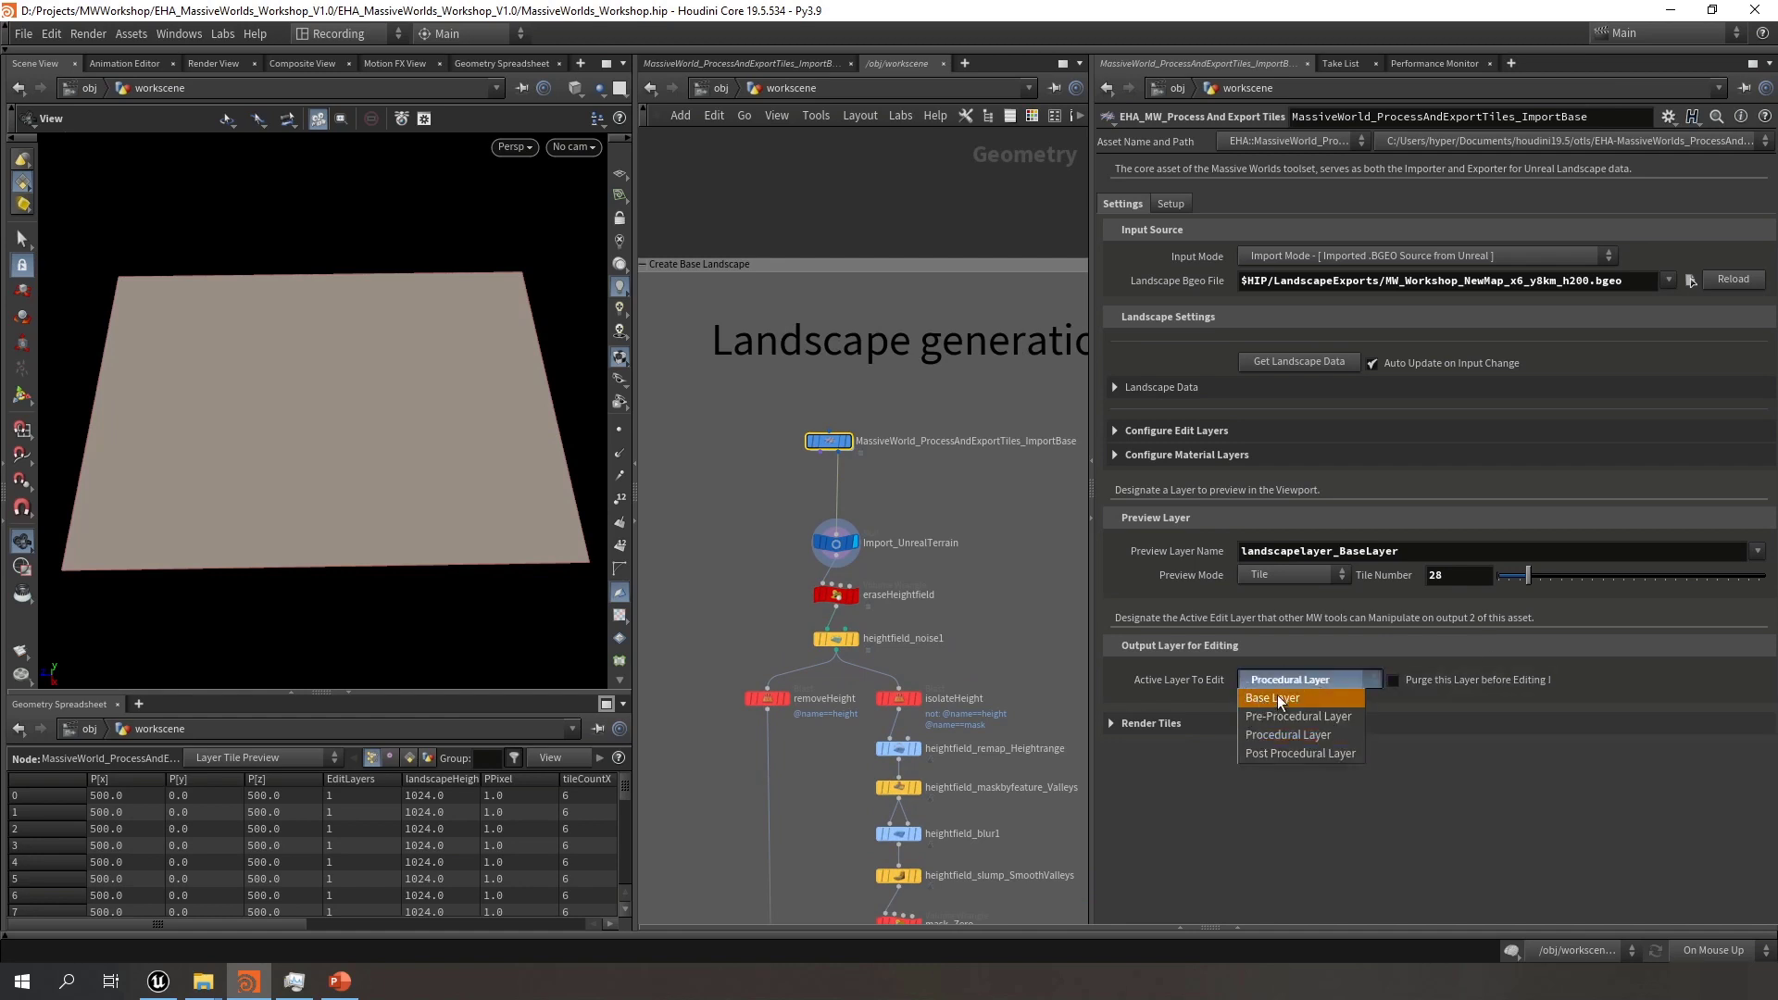
pyautogui.click(1294, 700)
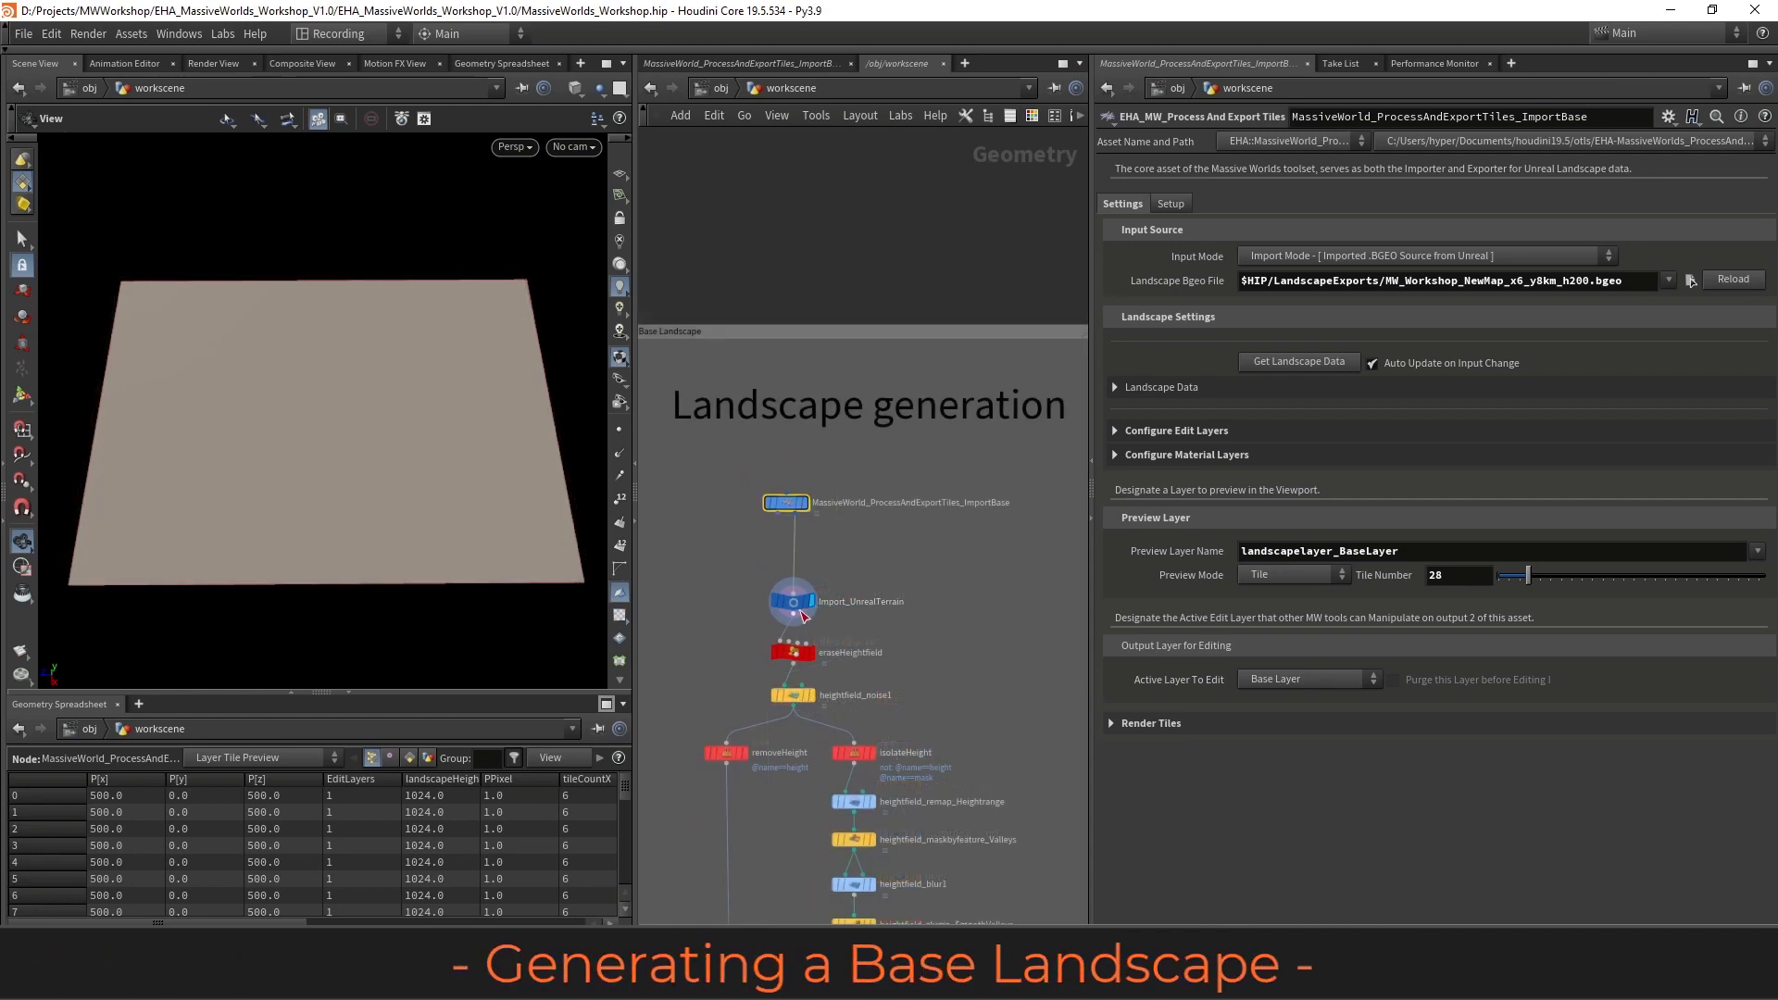
# Display the heightfield_noise1 node after the eraseHeightfield node and inspect its noise terrain in the viewport
pyautogui.moveTo(793, 608)
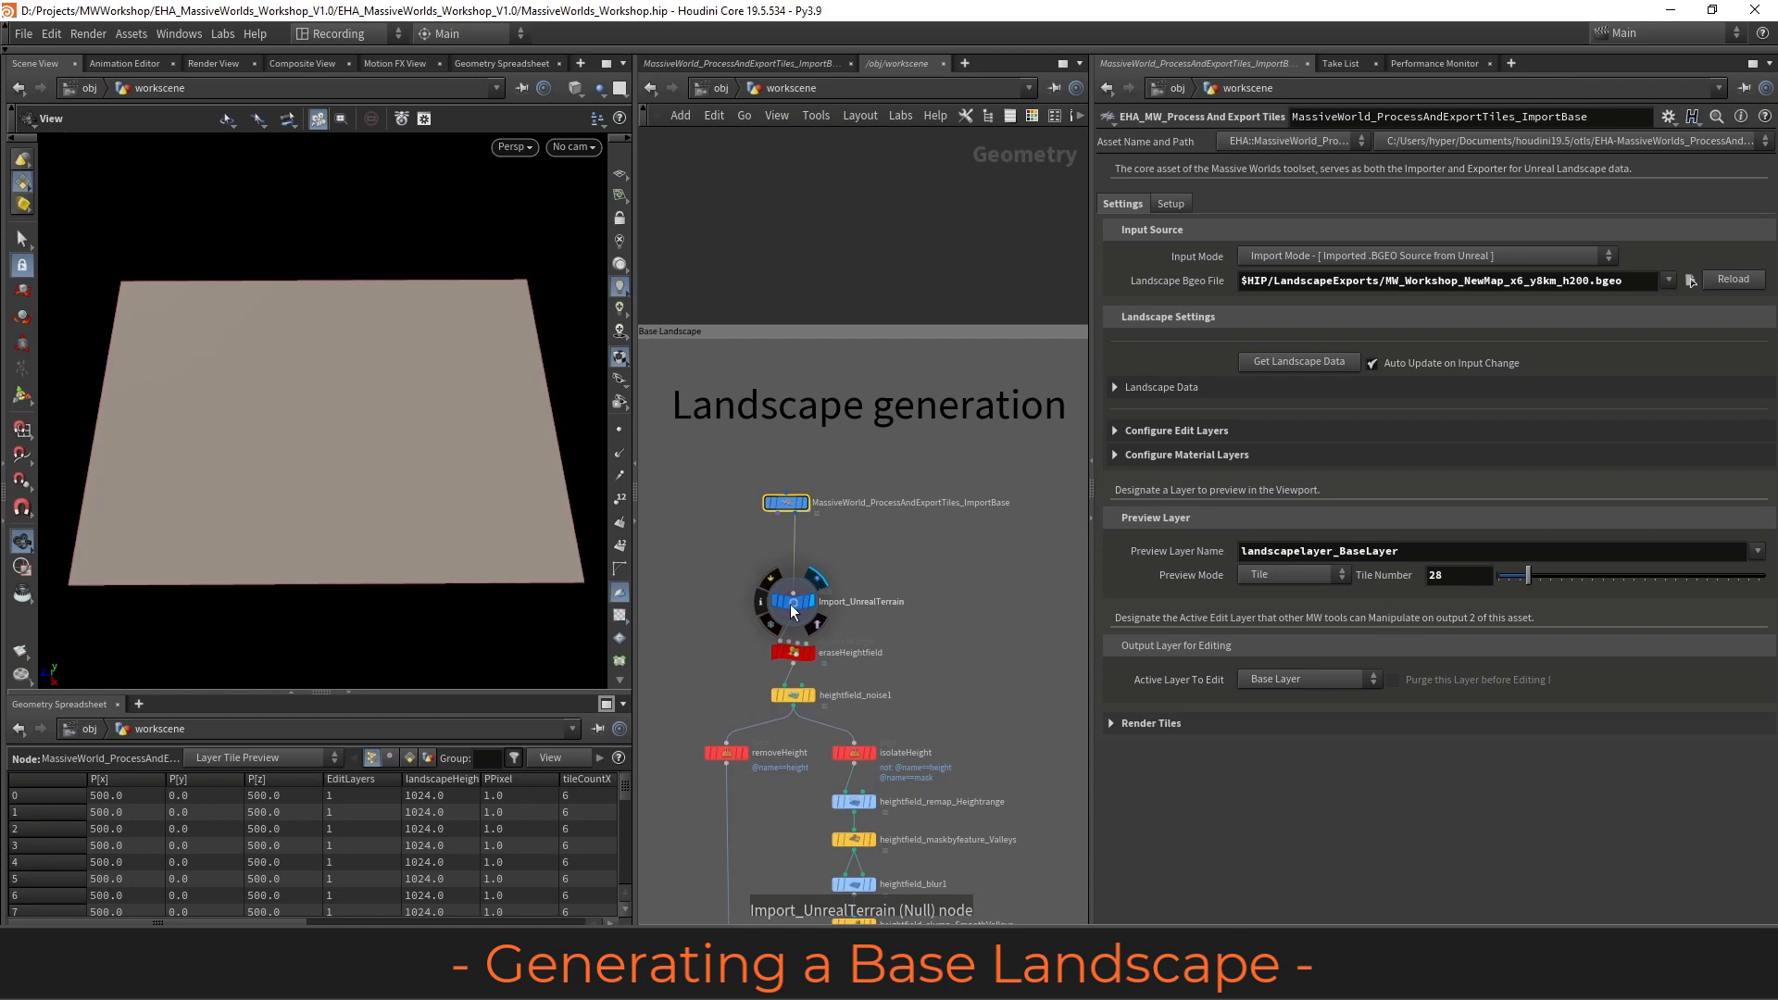
pyautogui.scroll(2, 919, 542)
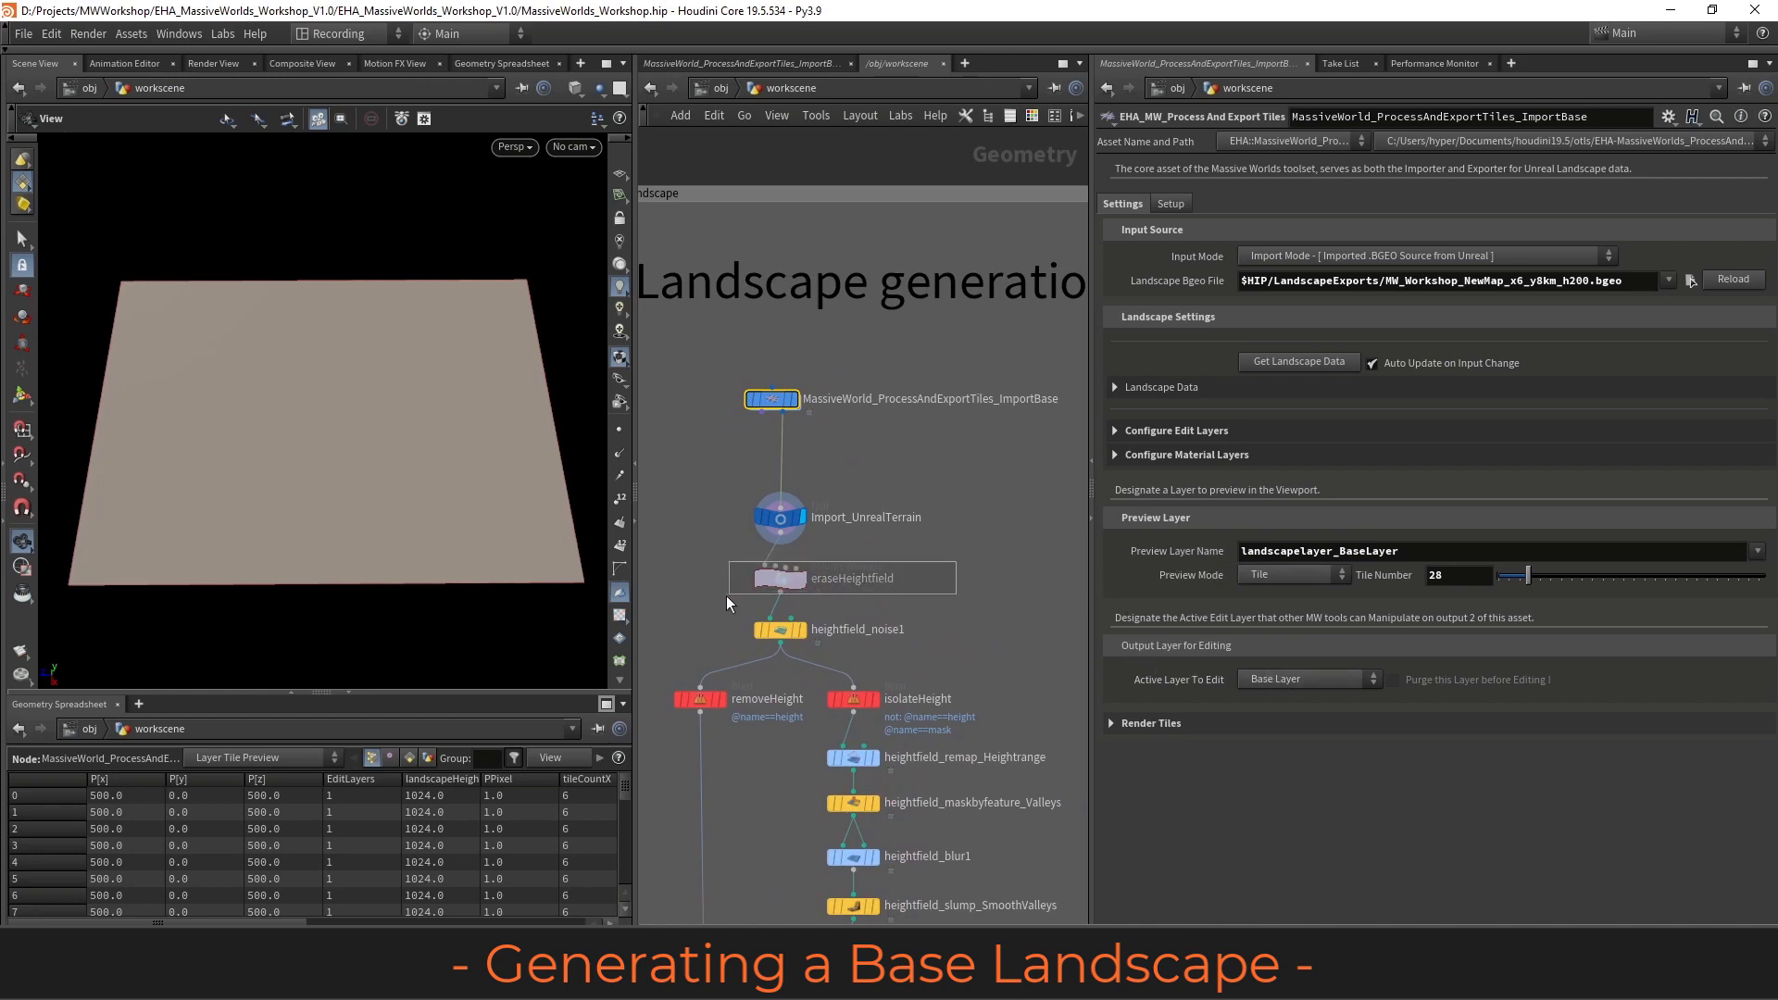
pyautogui.click(781, 579)
pyautogui.click(778, 630)
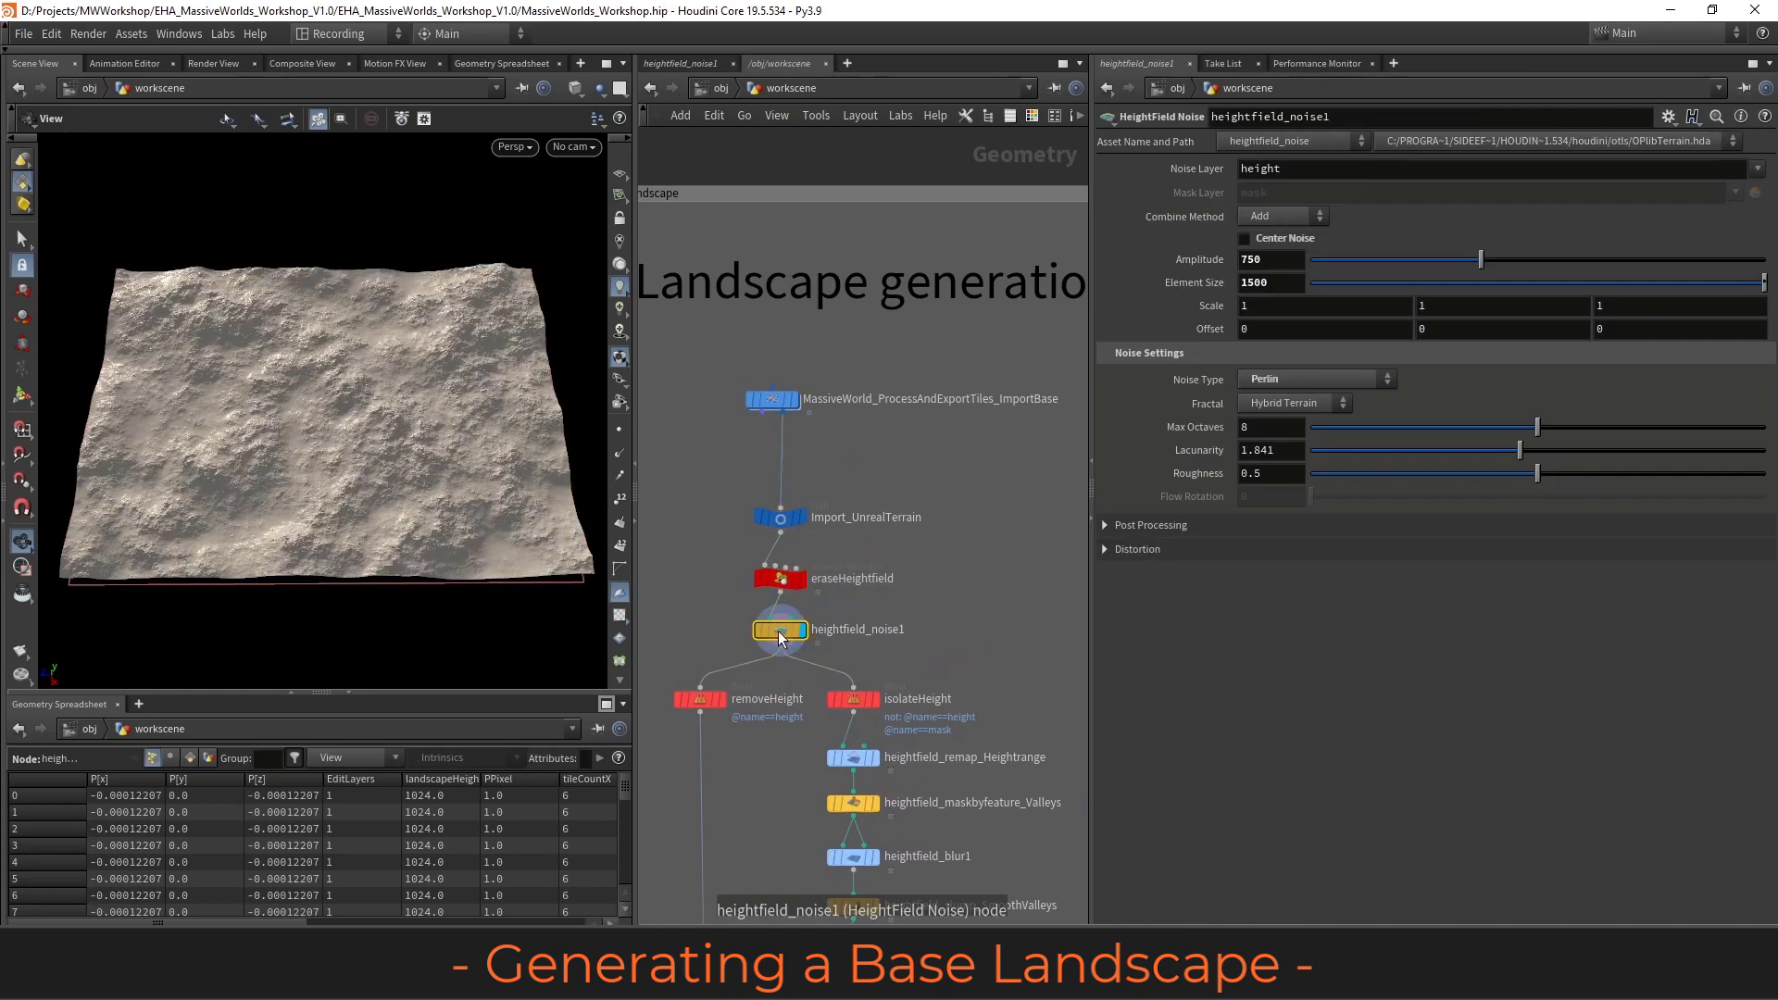
pyautogui.moveTo(266, 507); pyautogui.dragTo(365, 397)
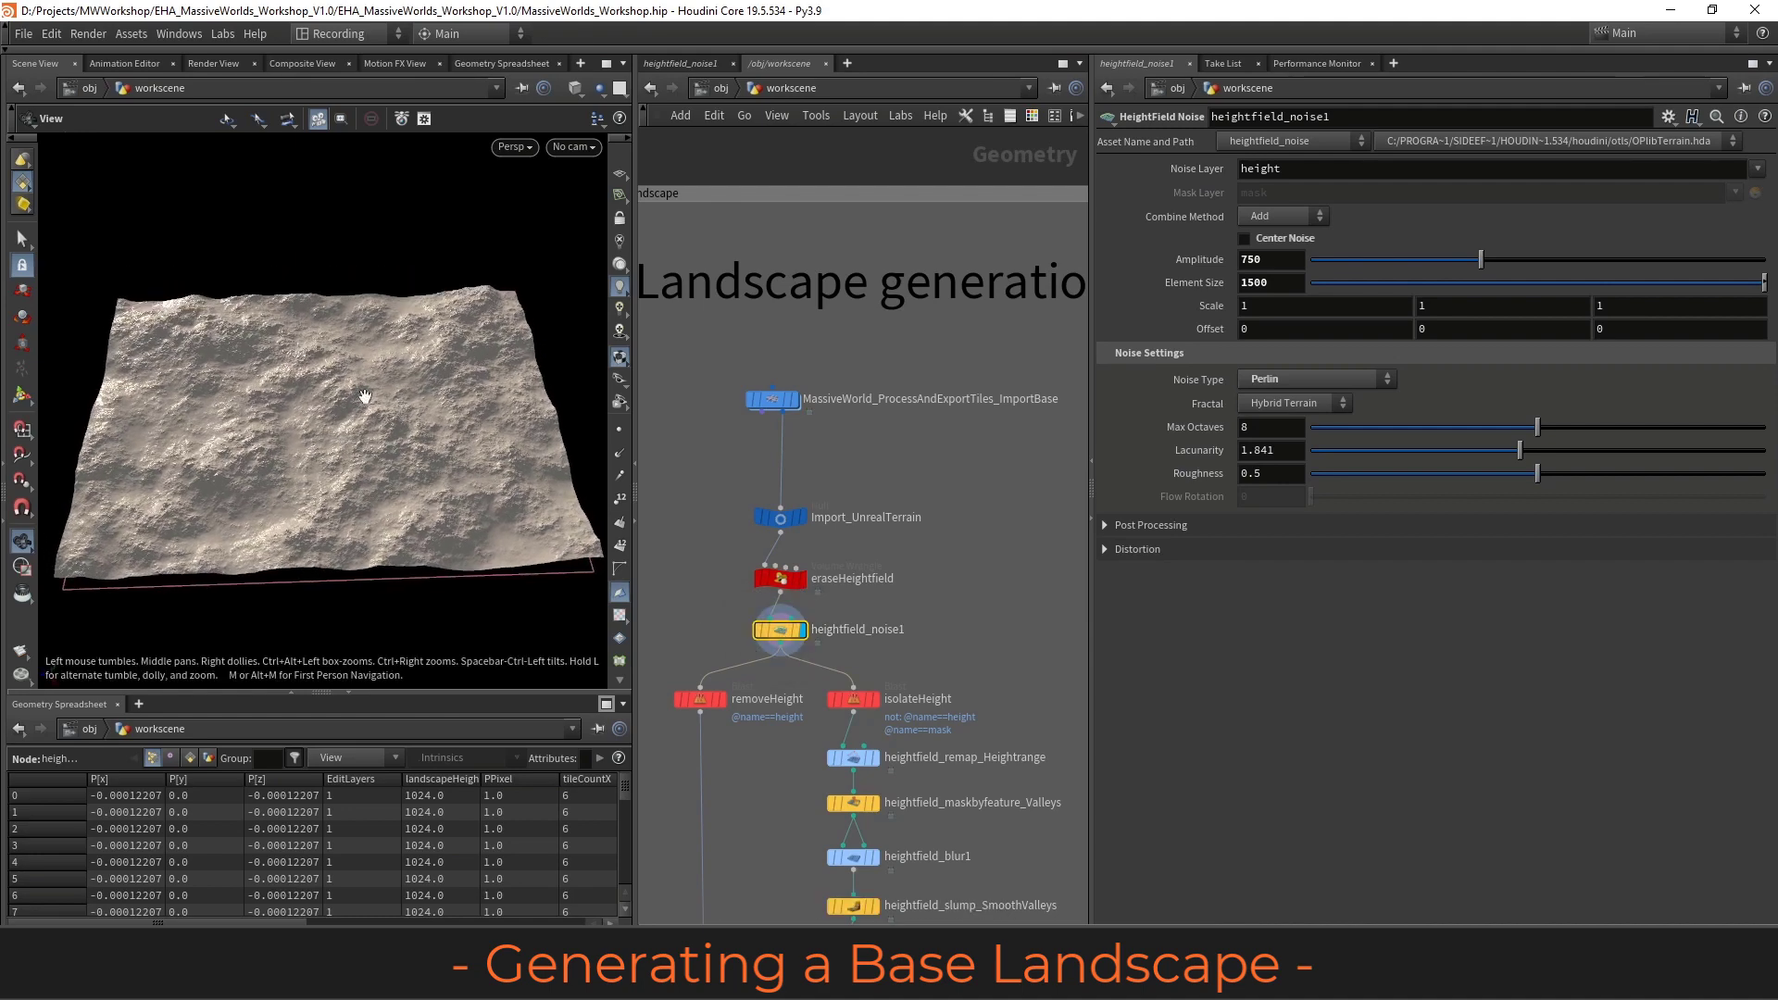
pyautogui.moveTo(370, 458); pyautogui.dragTo(364, 457)
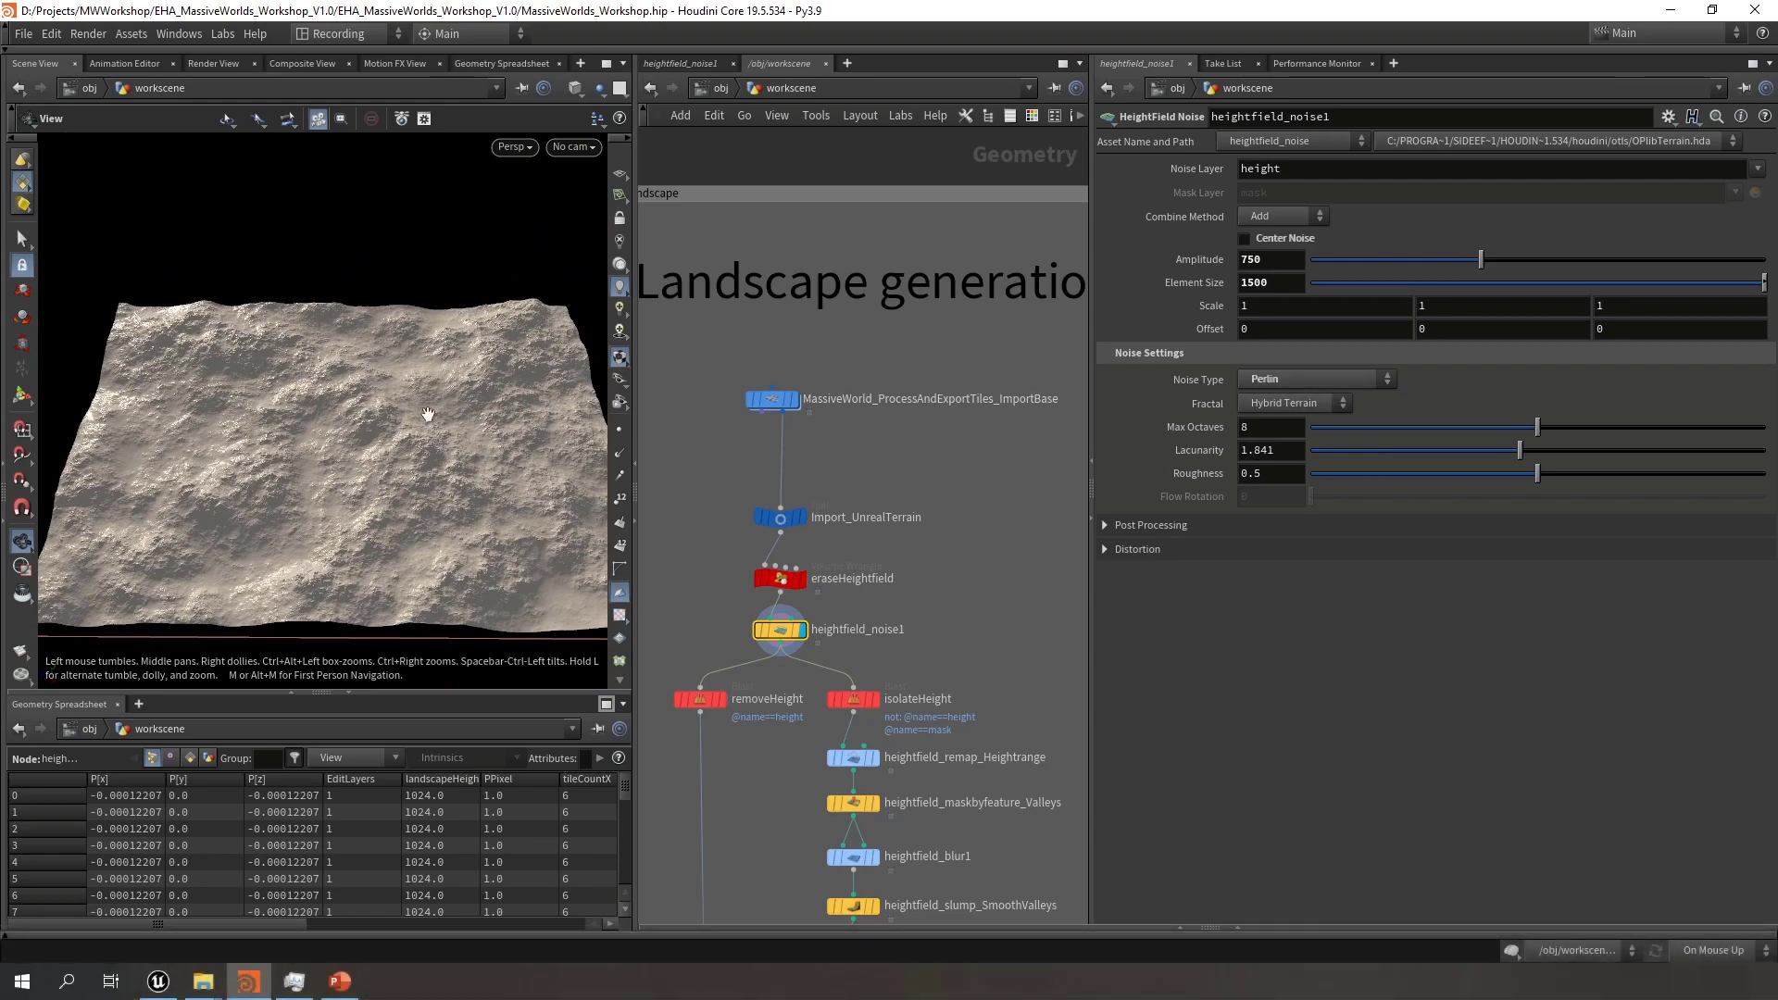
pyautogui.moveTo(429, 414); pyautogui.dragTo(444, 482)
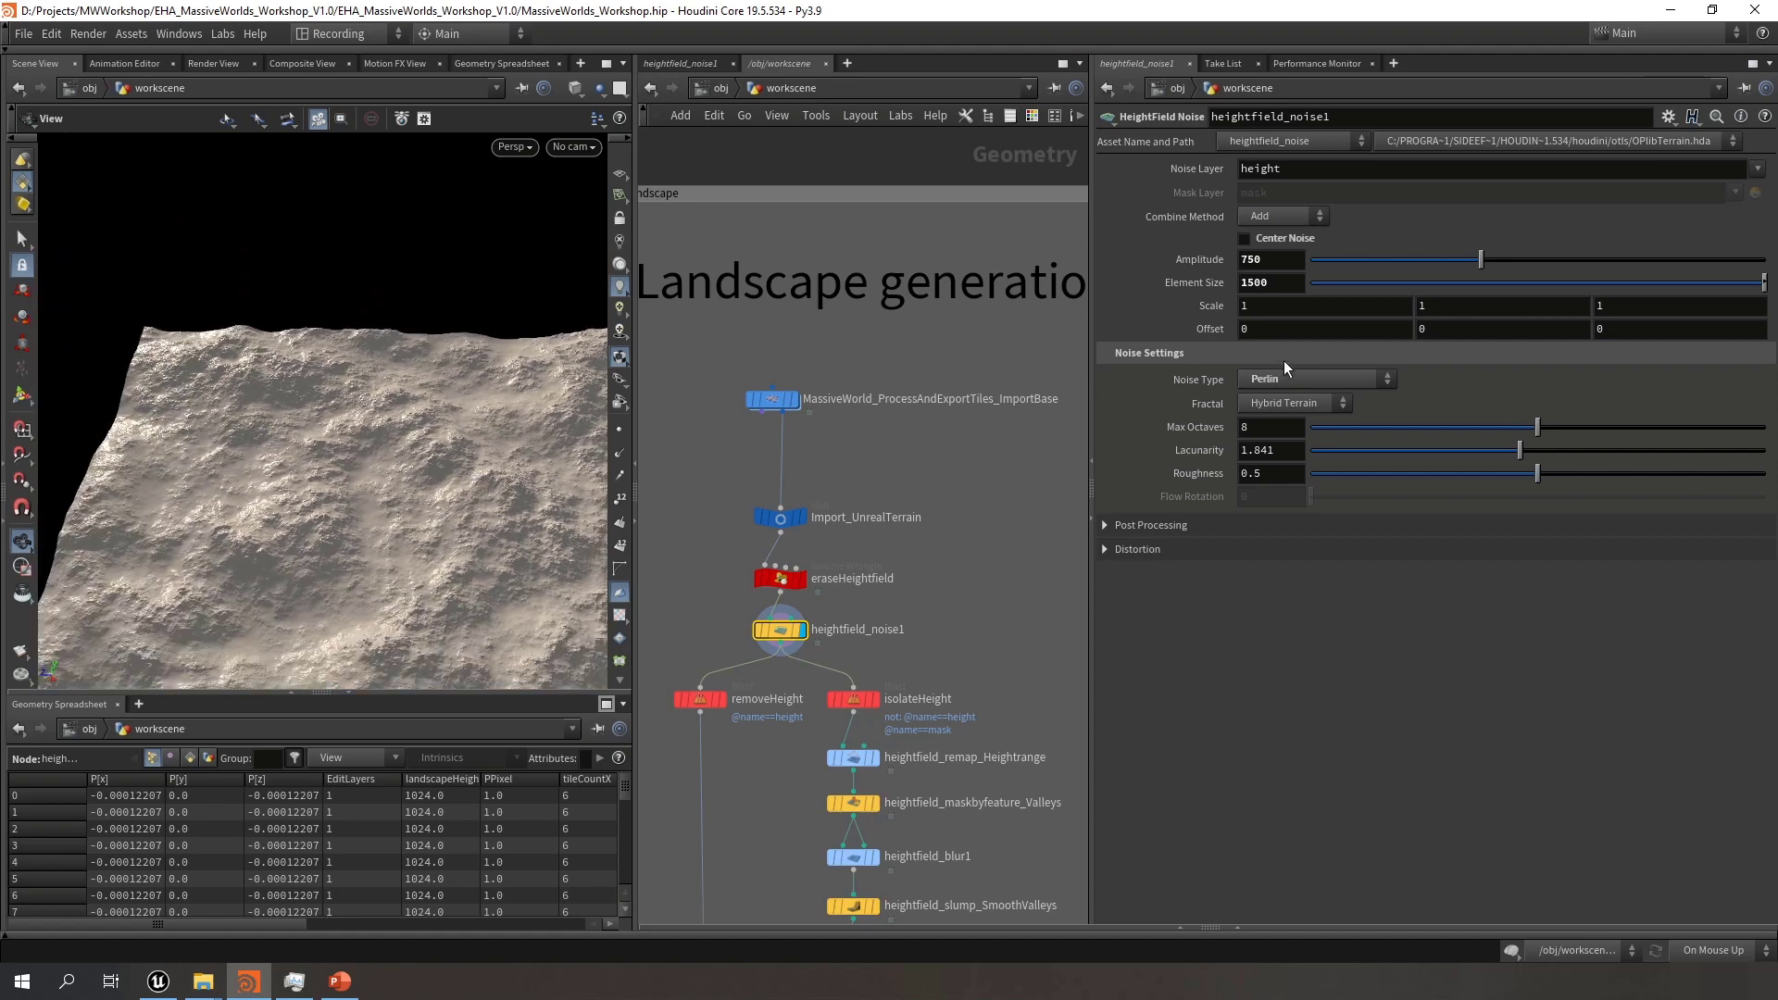
# Set the heightfield_noise1 Noise Type to Simplex and inspect the regenerated terrain from several angles
pyautogui.click(1292, 380)
pyautogui.click(1296, 452)
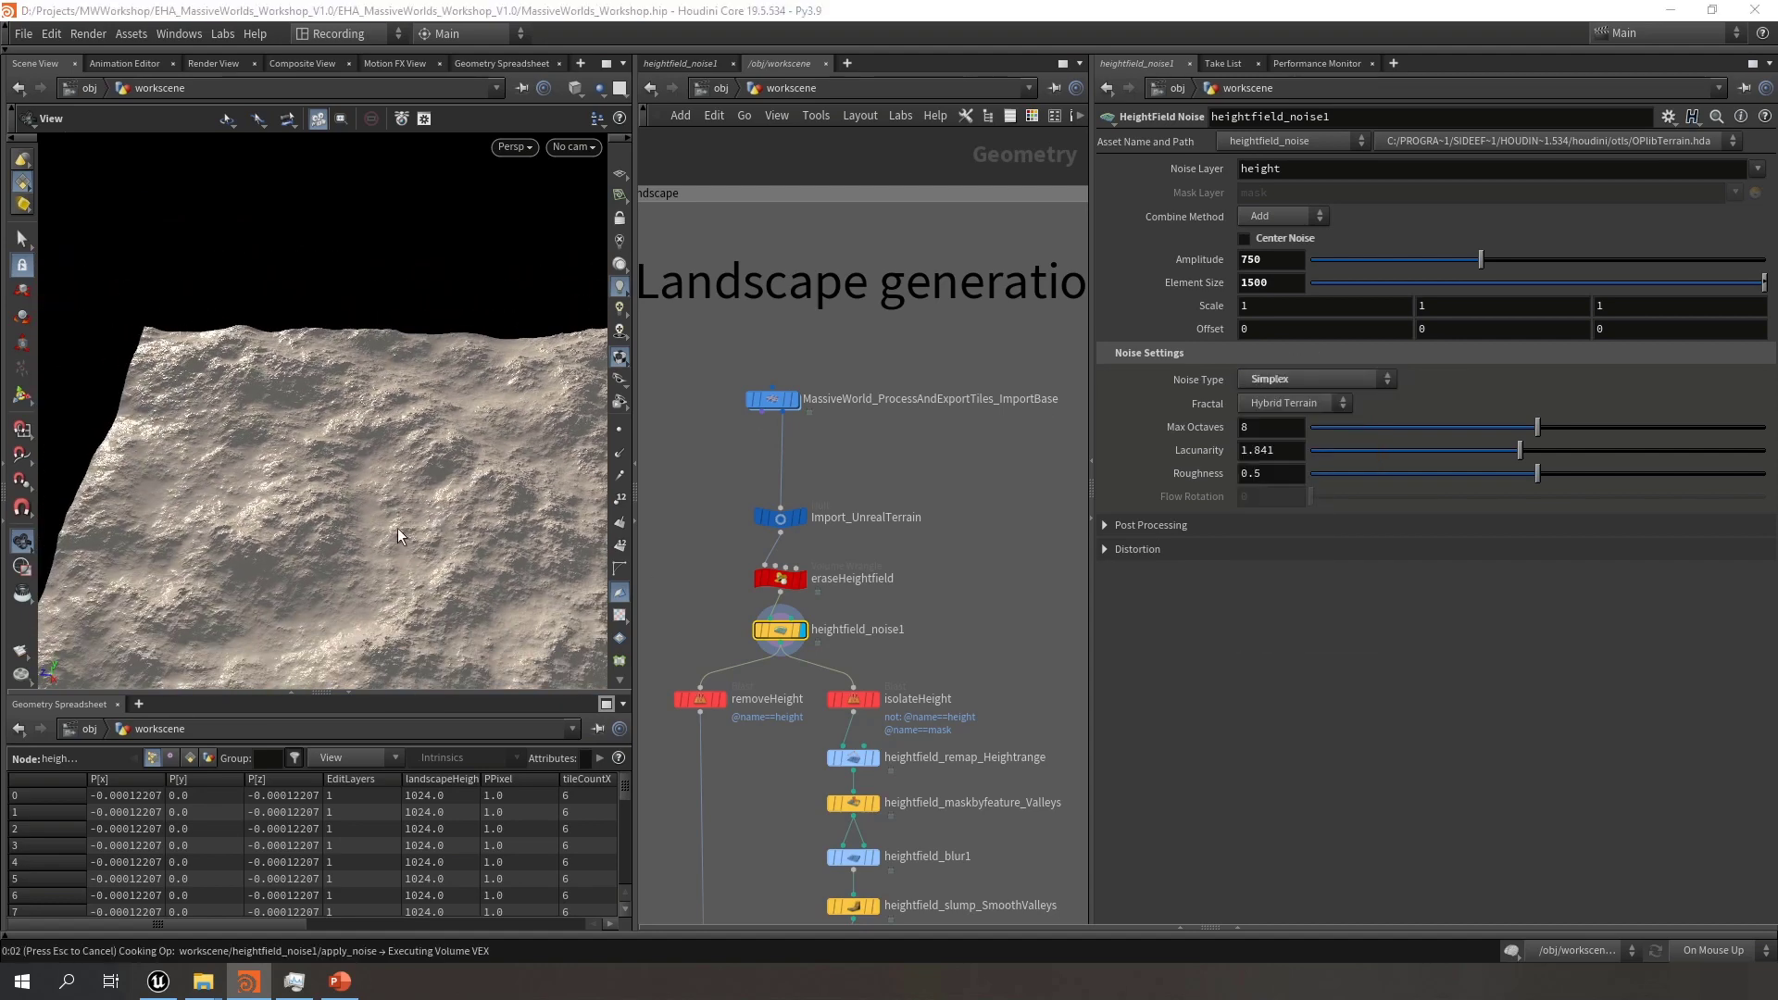
pyautogui.moveTo(372, 519); pyautogui.dragTo(286, 352, button='middle')
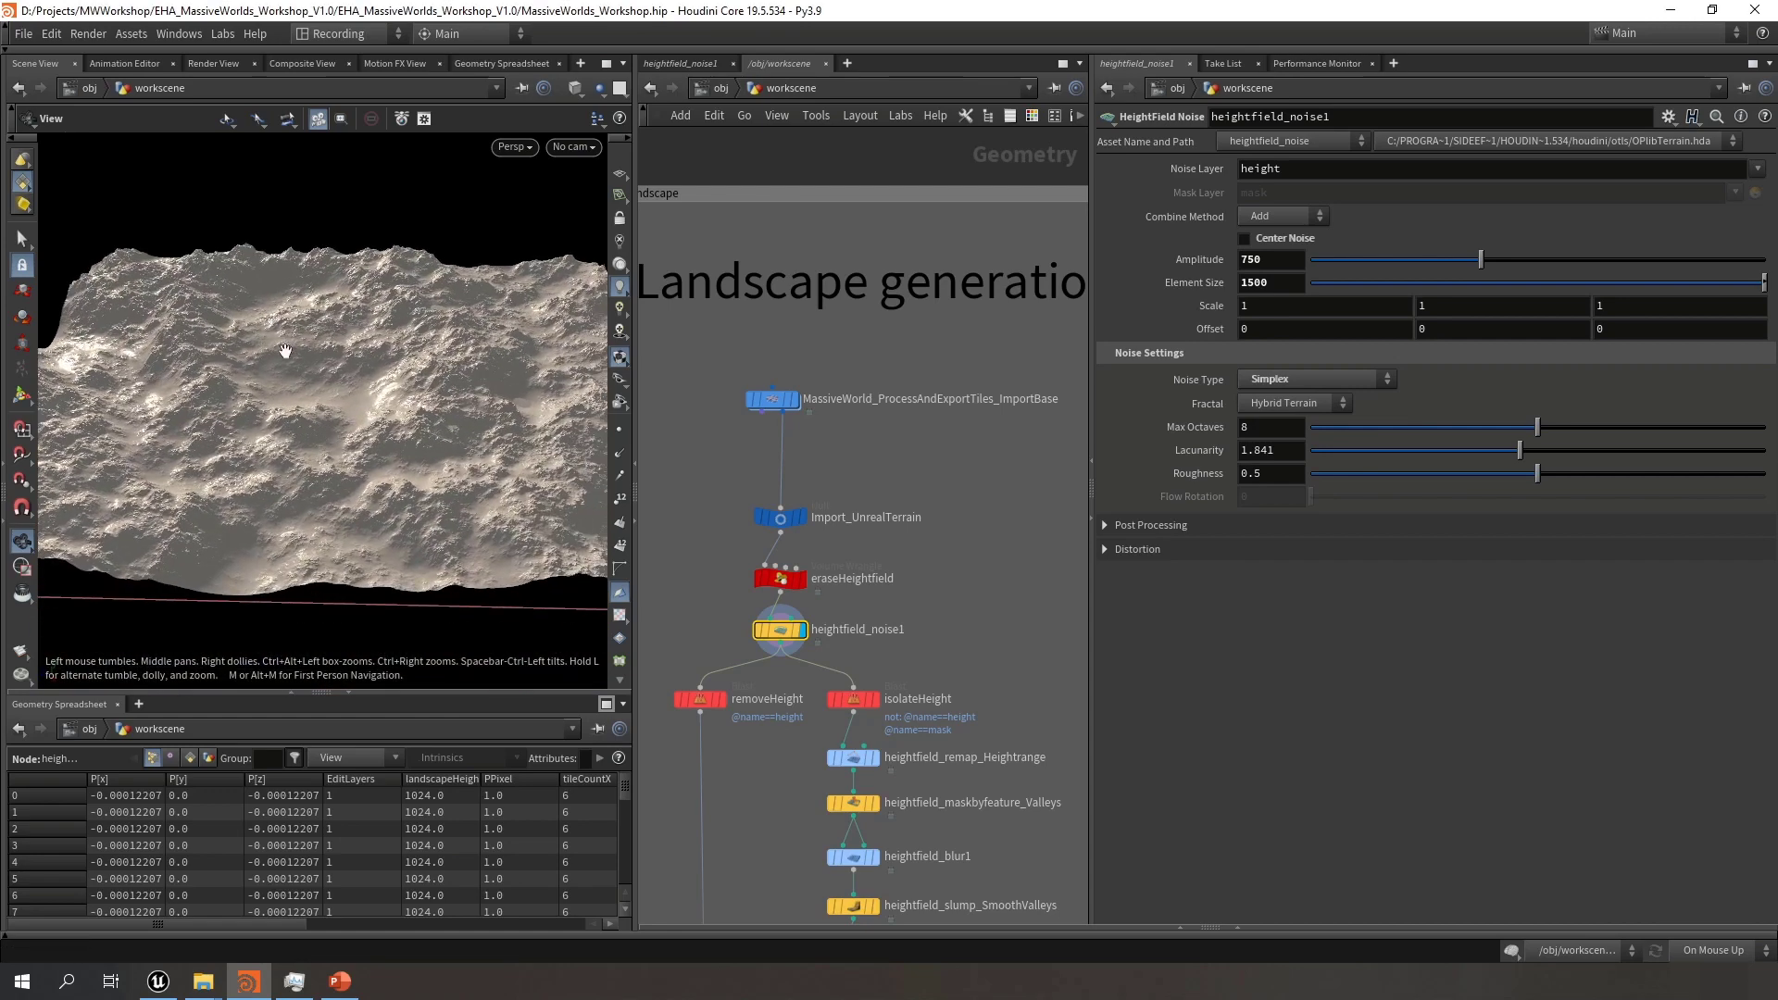
pyautogui.moveTo(290, 373); pyautogui.dragTo(181, 256)
pyautogui.moveTo(316, 387); pyautogui.dragTo(252, 379)
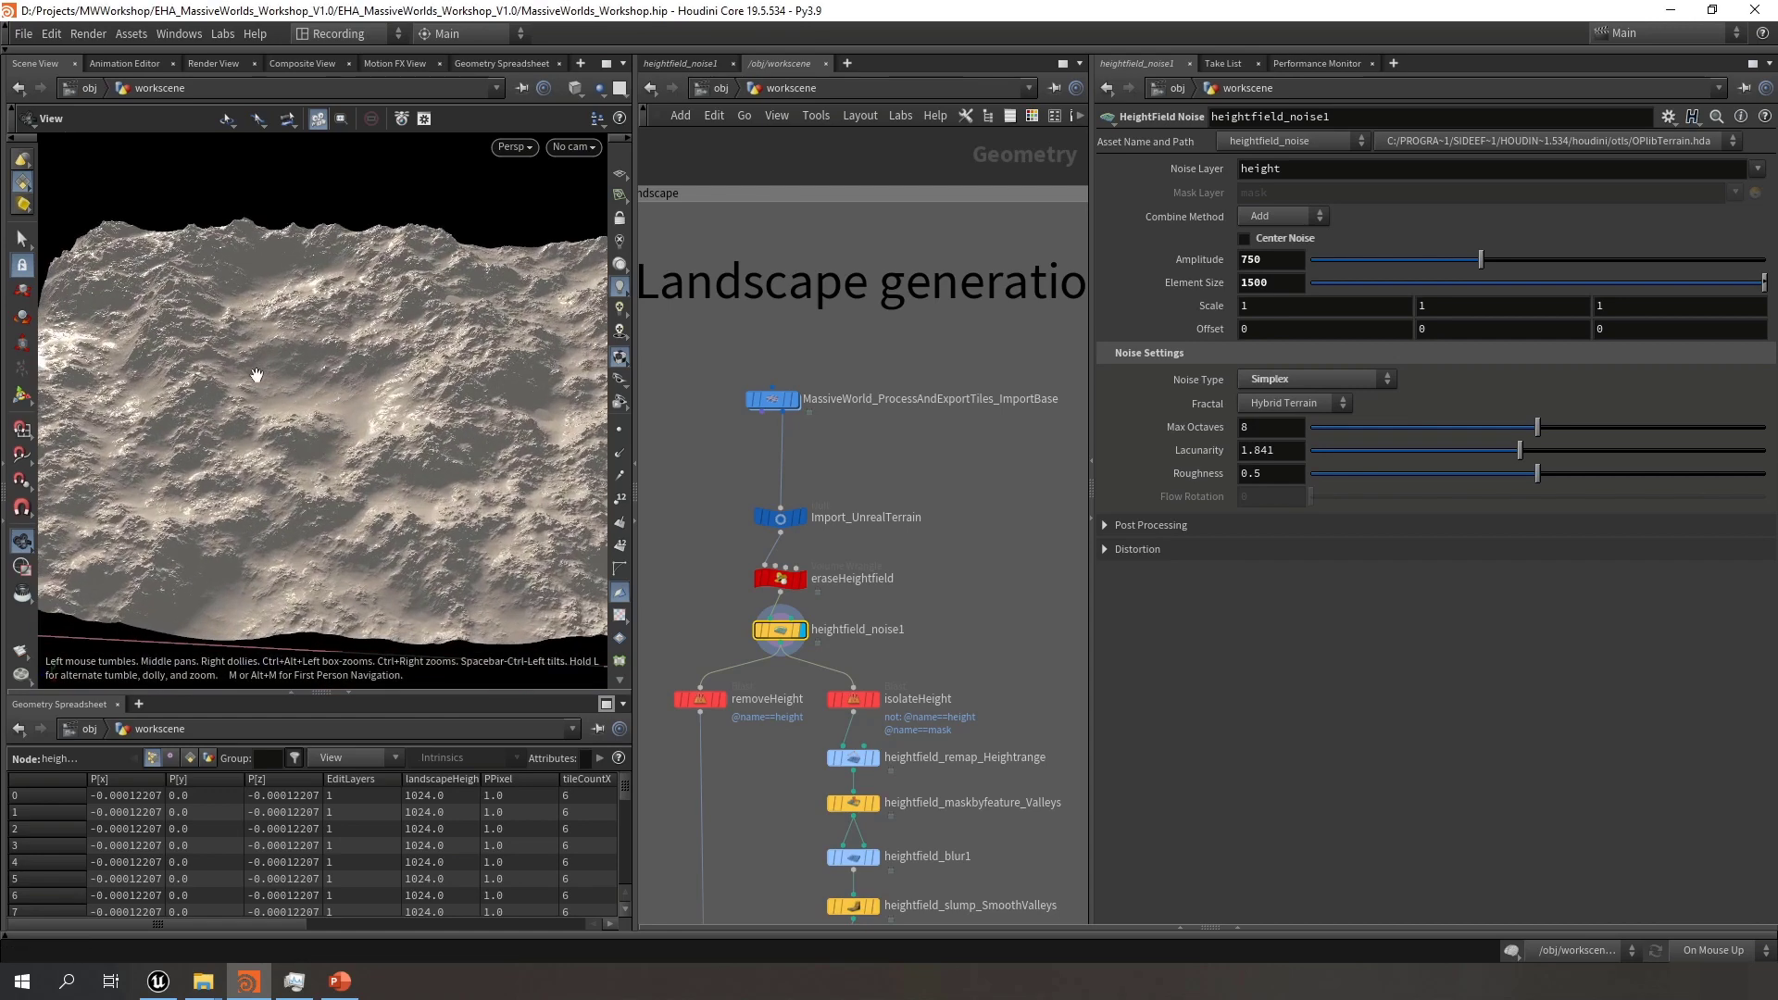
# Try an X Offset of 500 on heightfield_noise1, check the terrain, and undo the offset change
pyautogui.moveTo(356, 394); pyautogui.dragTo(755, 443, button='right')
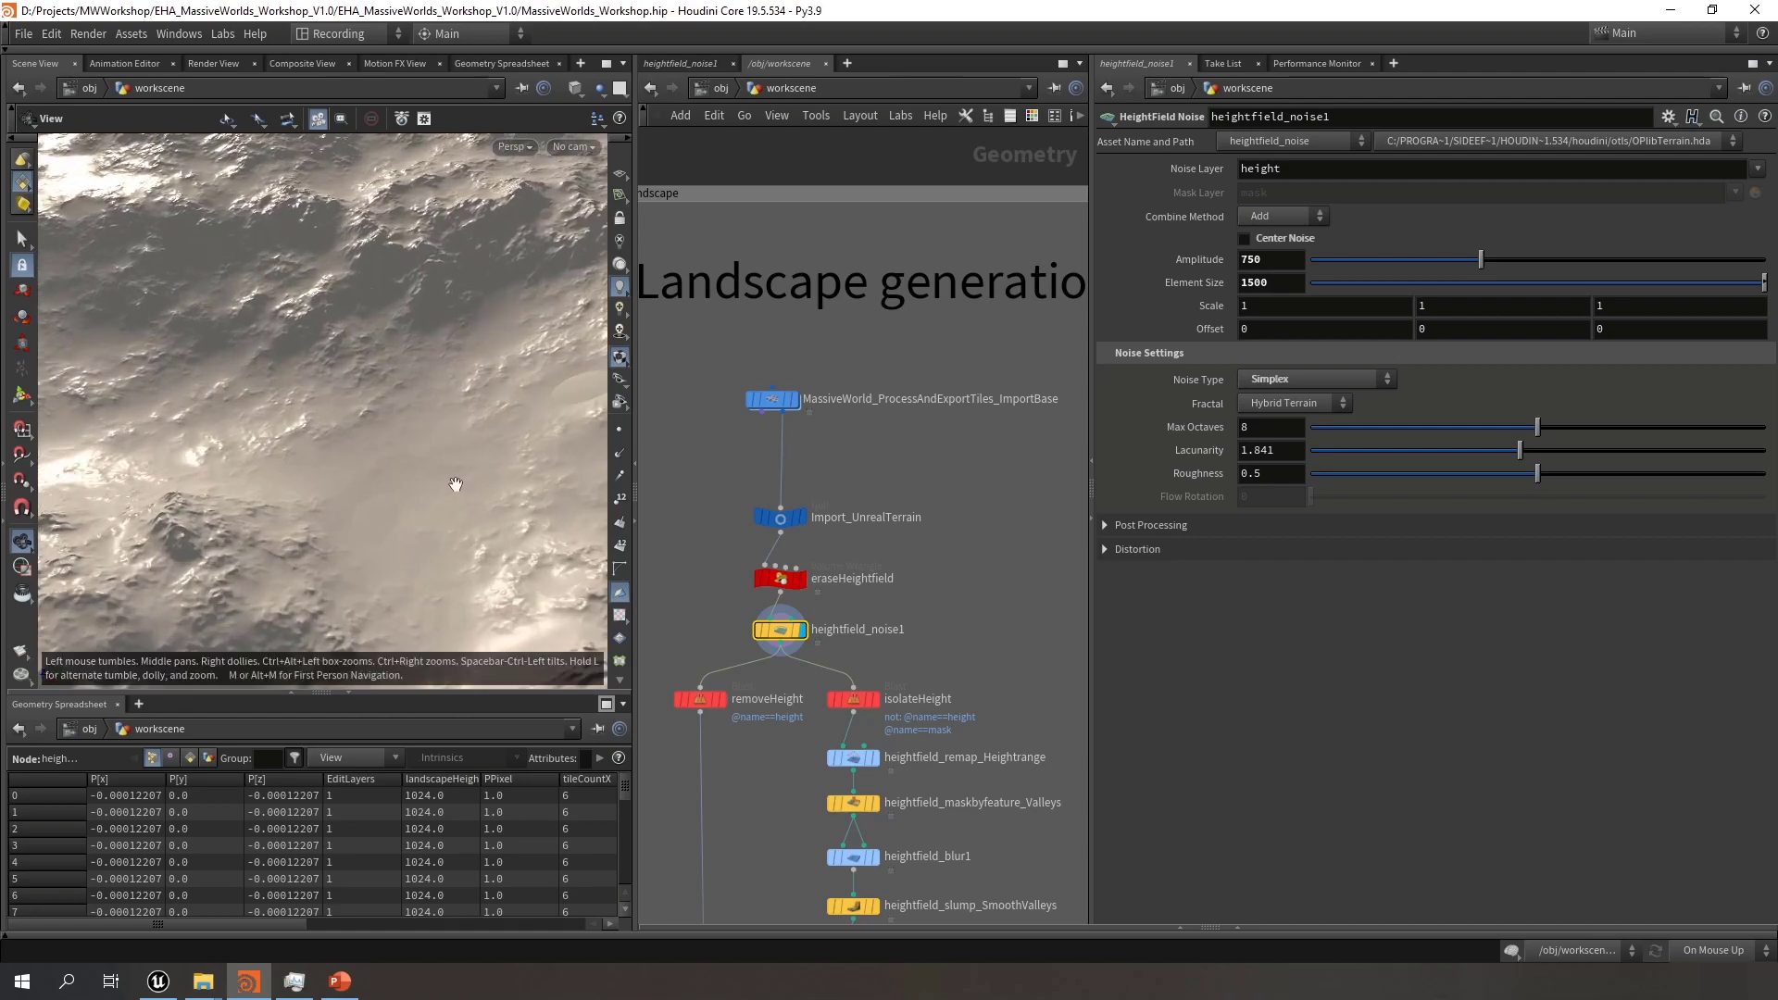
pyautogui.moveTo(454, 483); pyautogui.dragTo(385, 456)
pyautogui.scroll(-3, 352, 425)
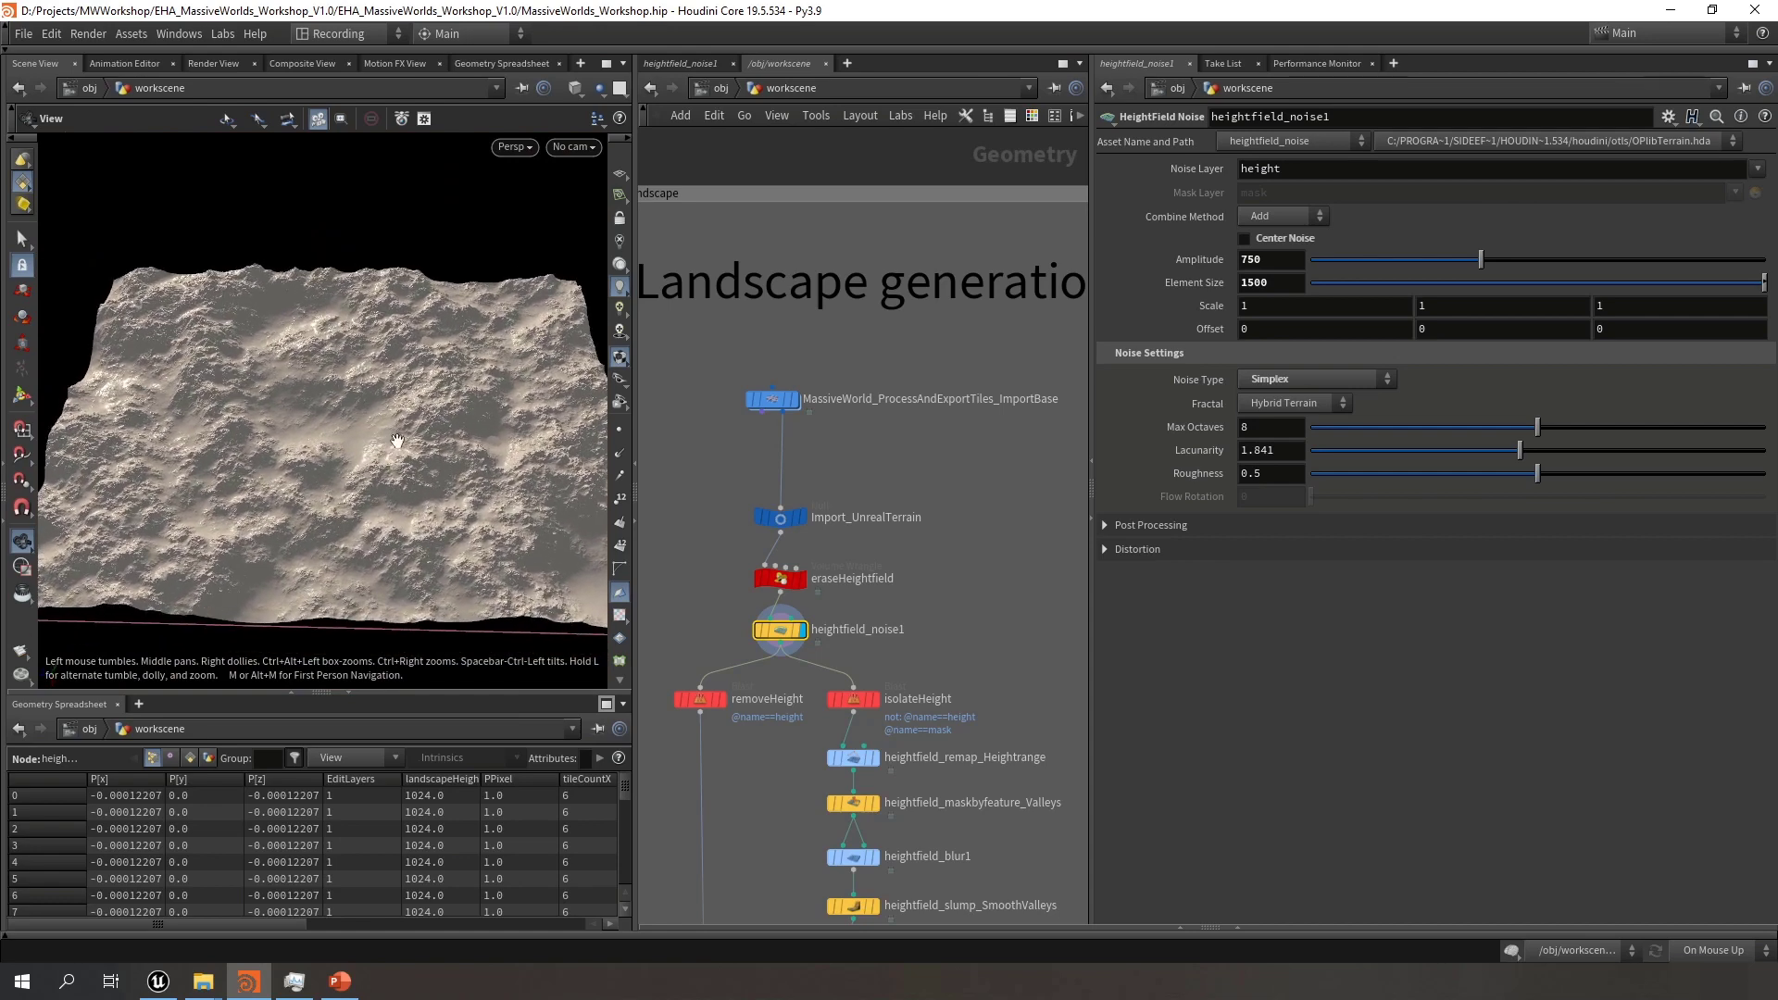
pyautogui.click(1288, 328)
pyautogui.write('5')
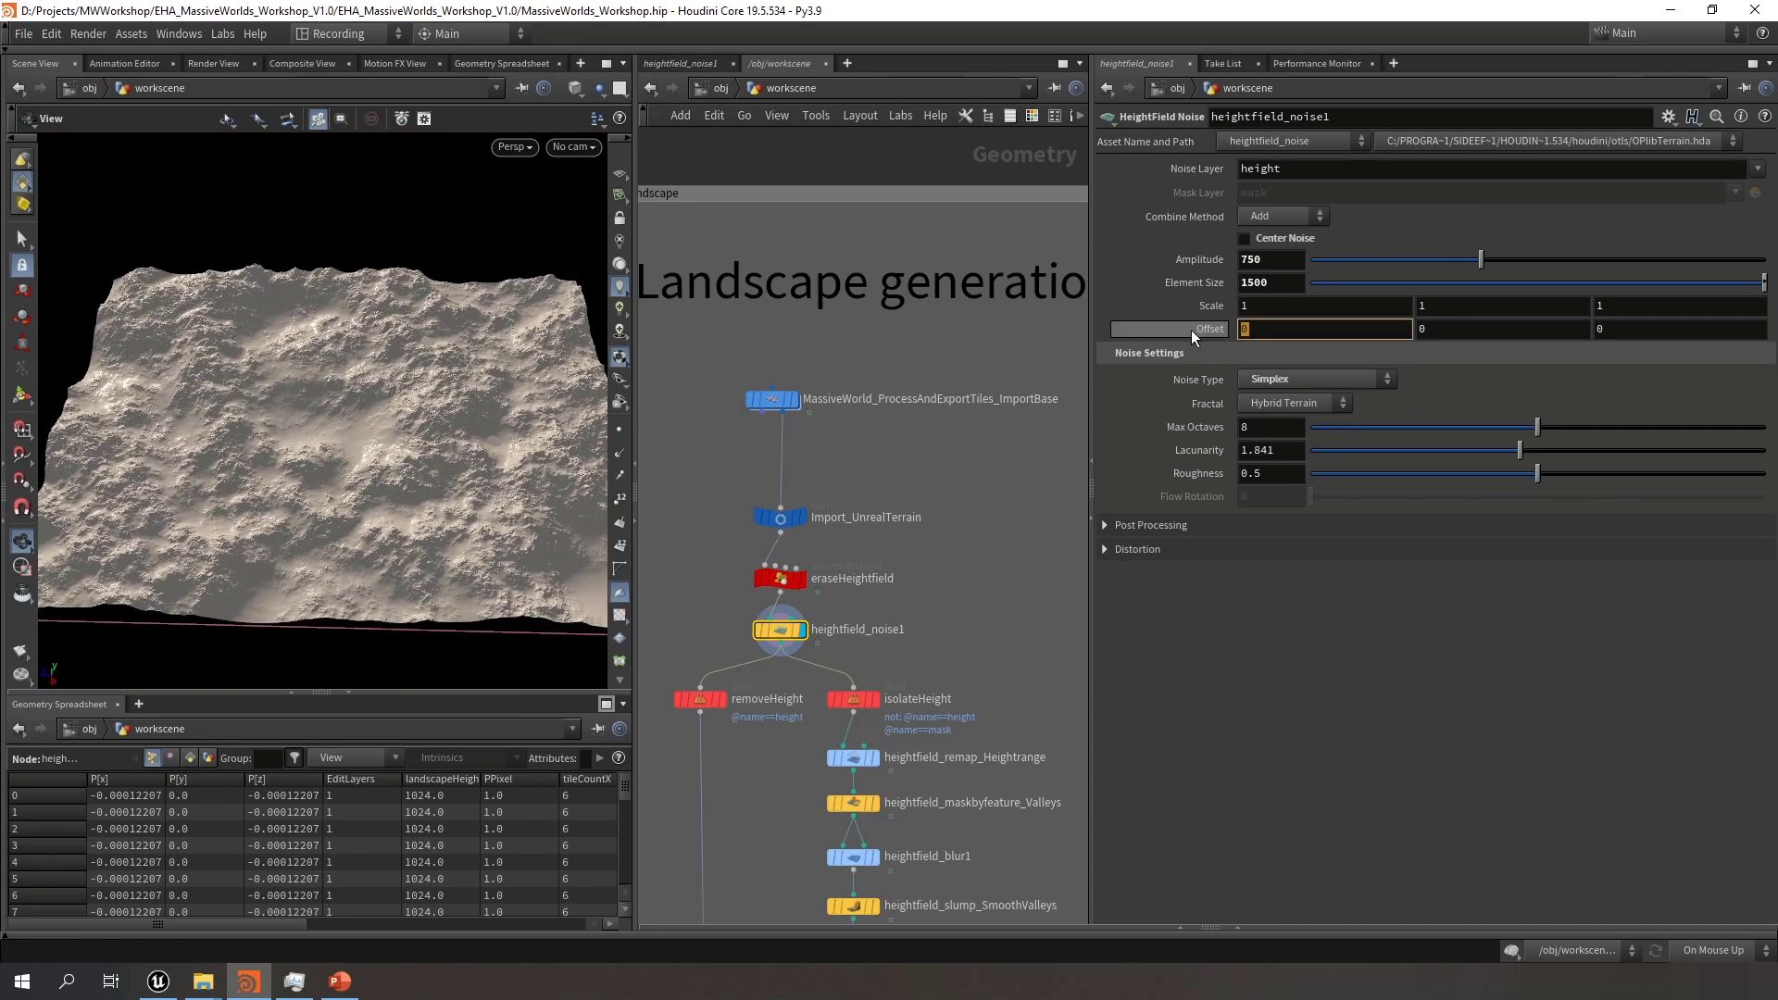
pyautogui.write('00')
pyautogui.press('Return')
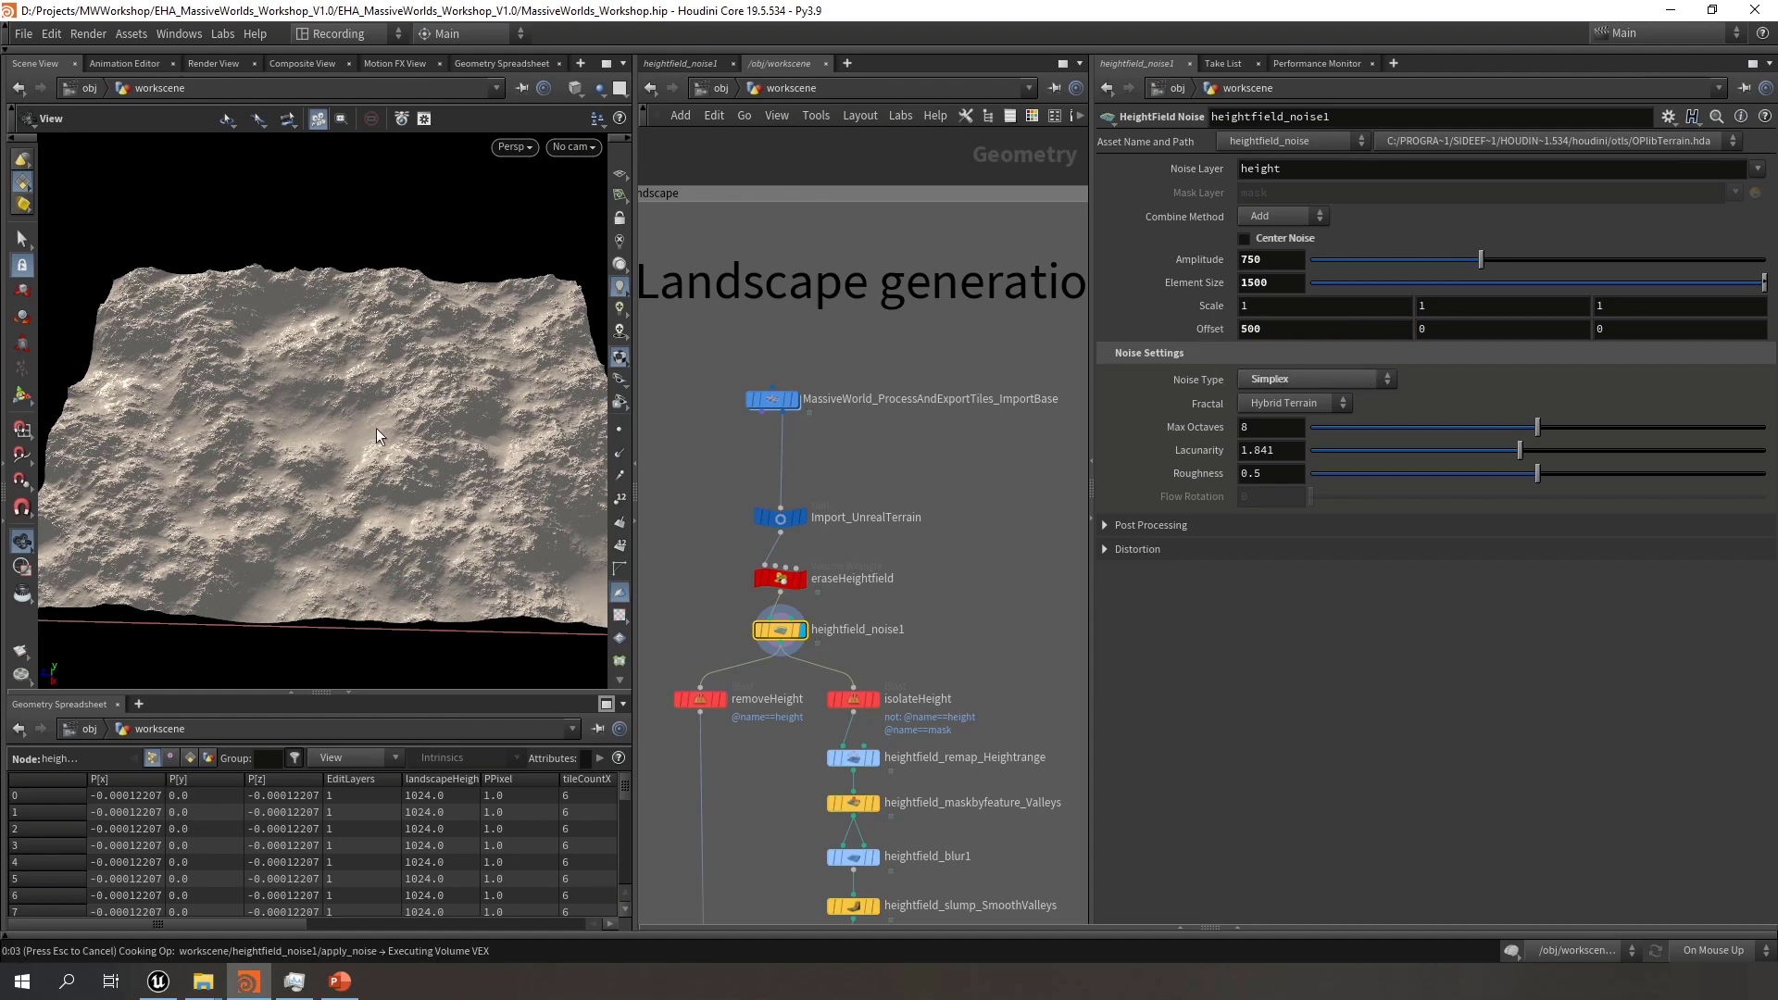
pyautogui.moveTo(411, 451)
pyautogui.mouseDown()
pyautogui.moveTo(415, 484)
pyautogui.moveTo(411, 453)
pyautogui.mouseUp()
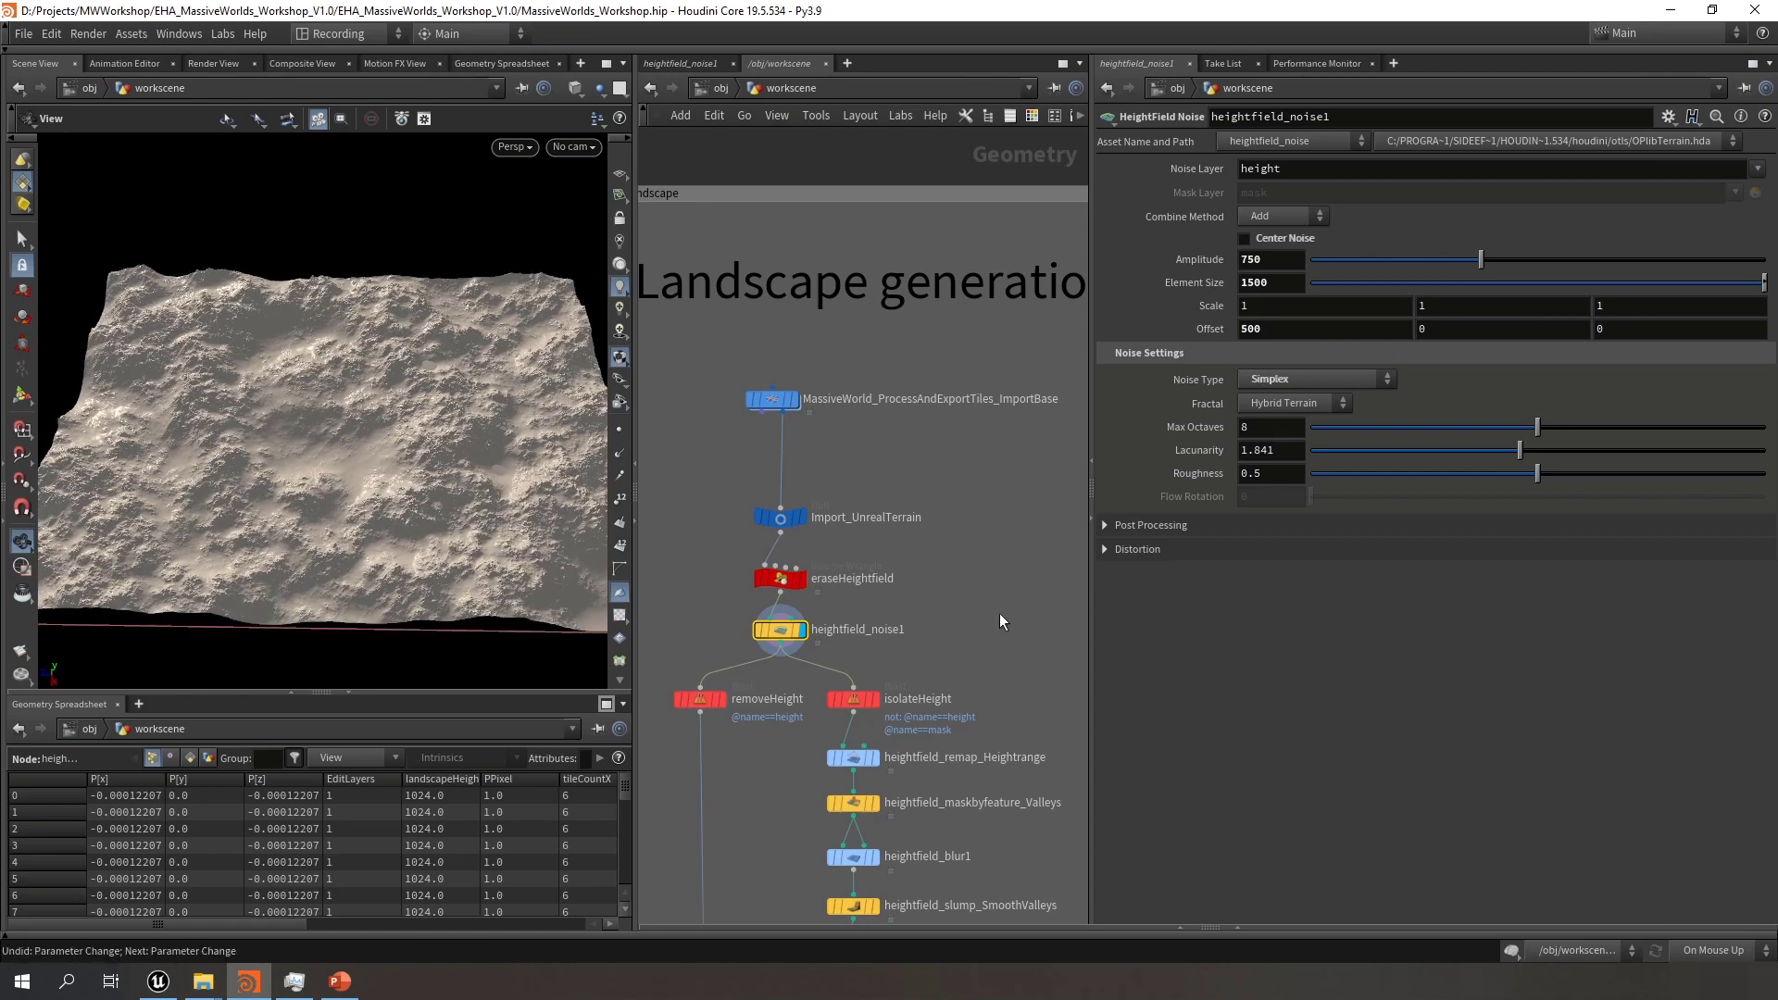
pyautogui.hotkey('ctrl', 'z')
# Display the isolateHeight node below heightfield_noise1 and inspect the isolated height and mask layers in the viewport
pyautogui.moveTo(1000, 614); pyautogui.dragTo(987, 400, button='middle')
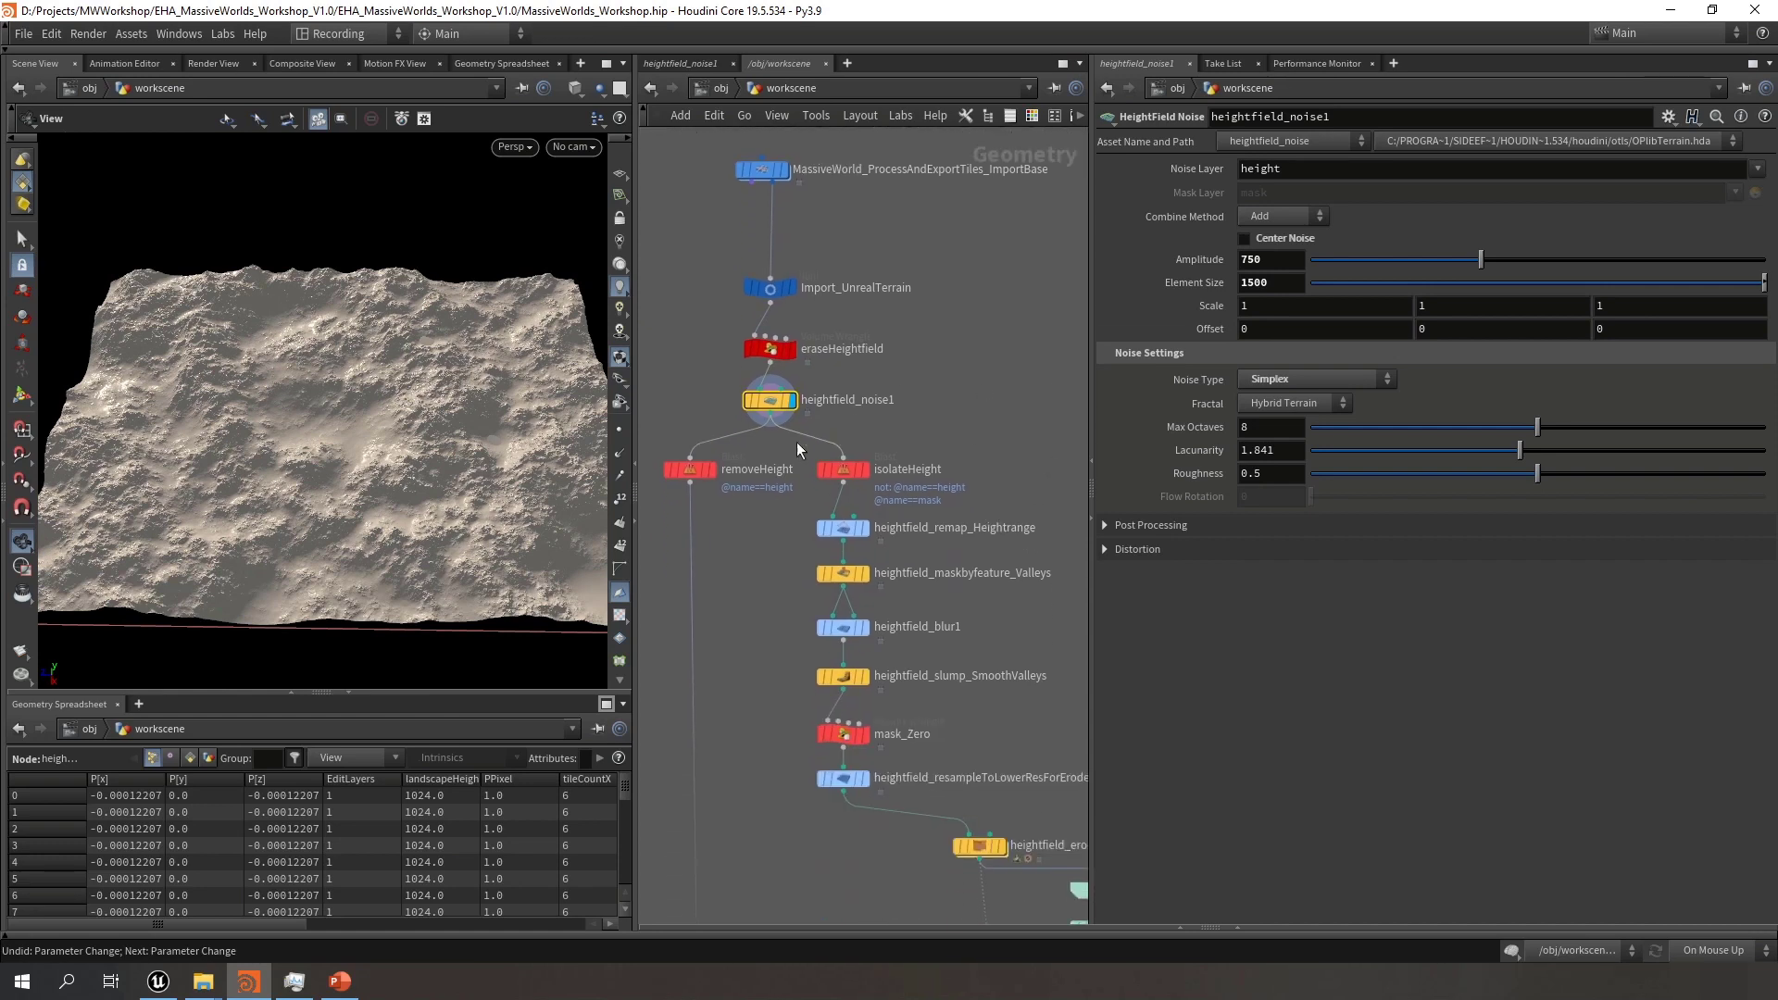
pyautogui.moveTo(846, 469)
pyautogui.moveTo(692, 471)
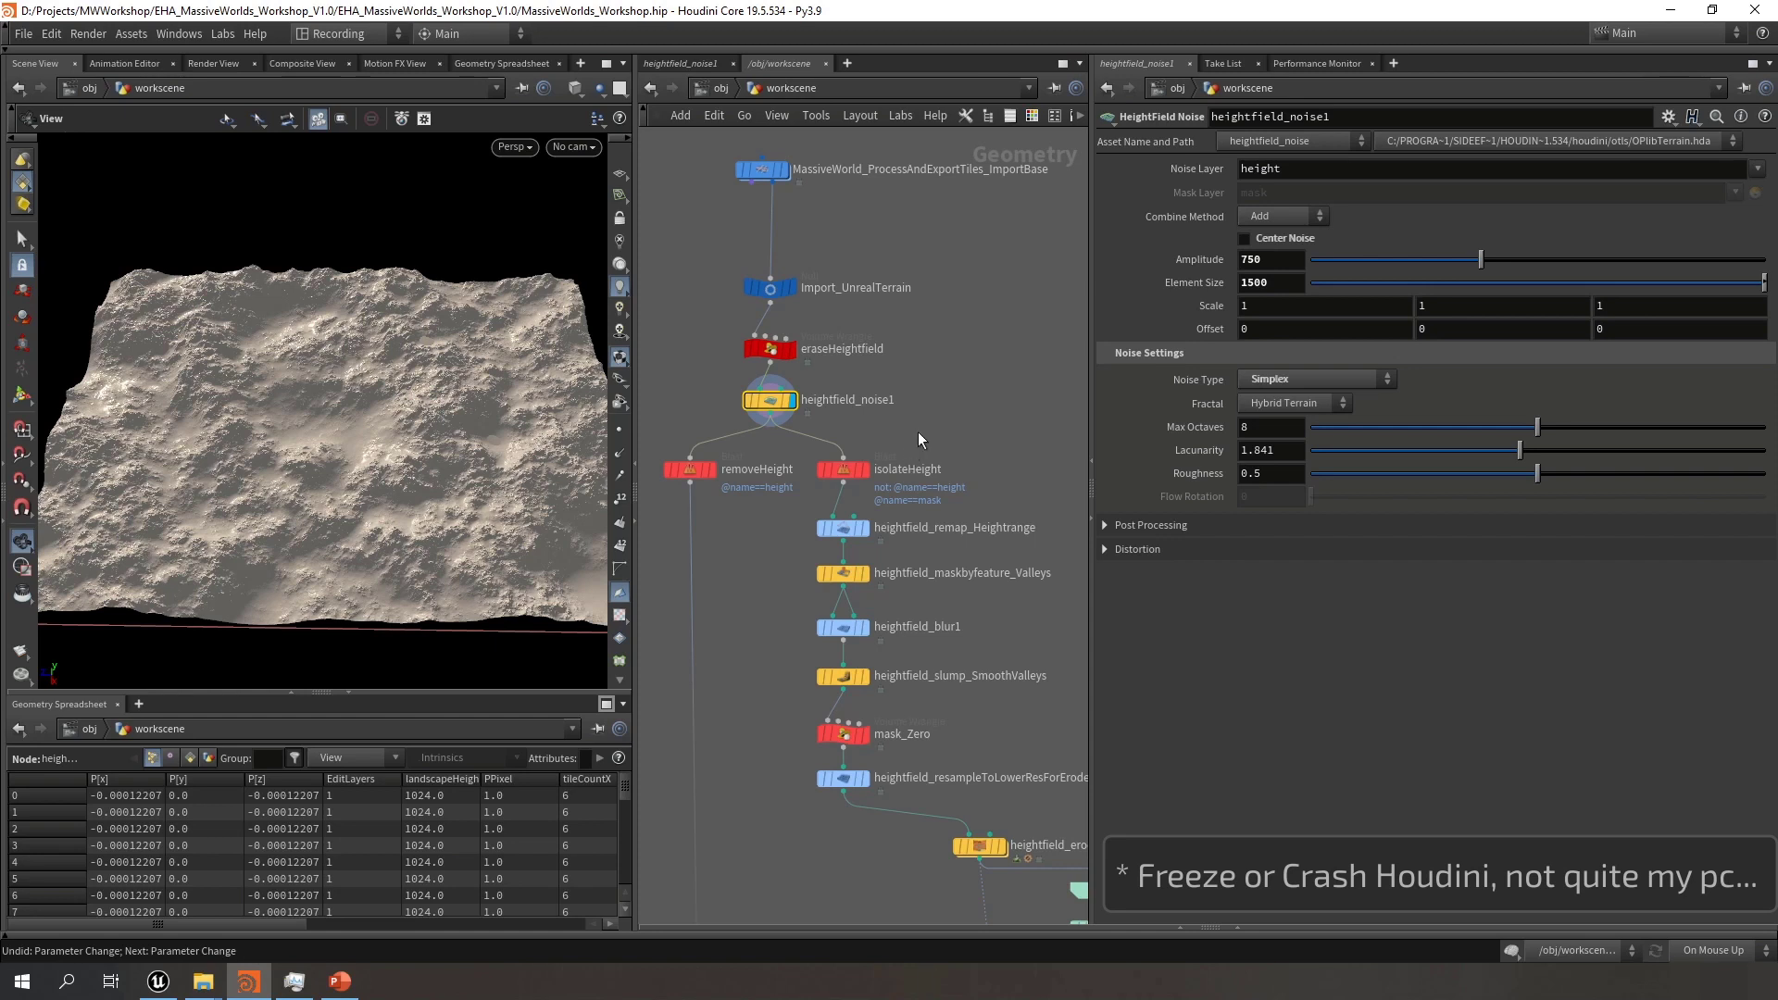
pyautogui.moveTo(800, 476); pyautogui.dragTo(802, 476)
pyautogui.click(866, 472)
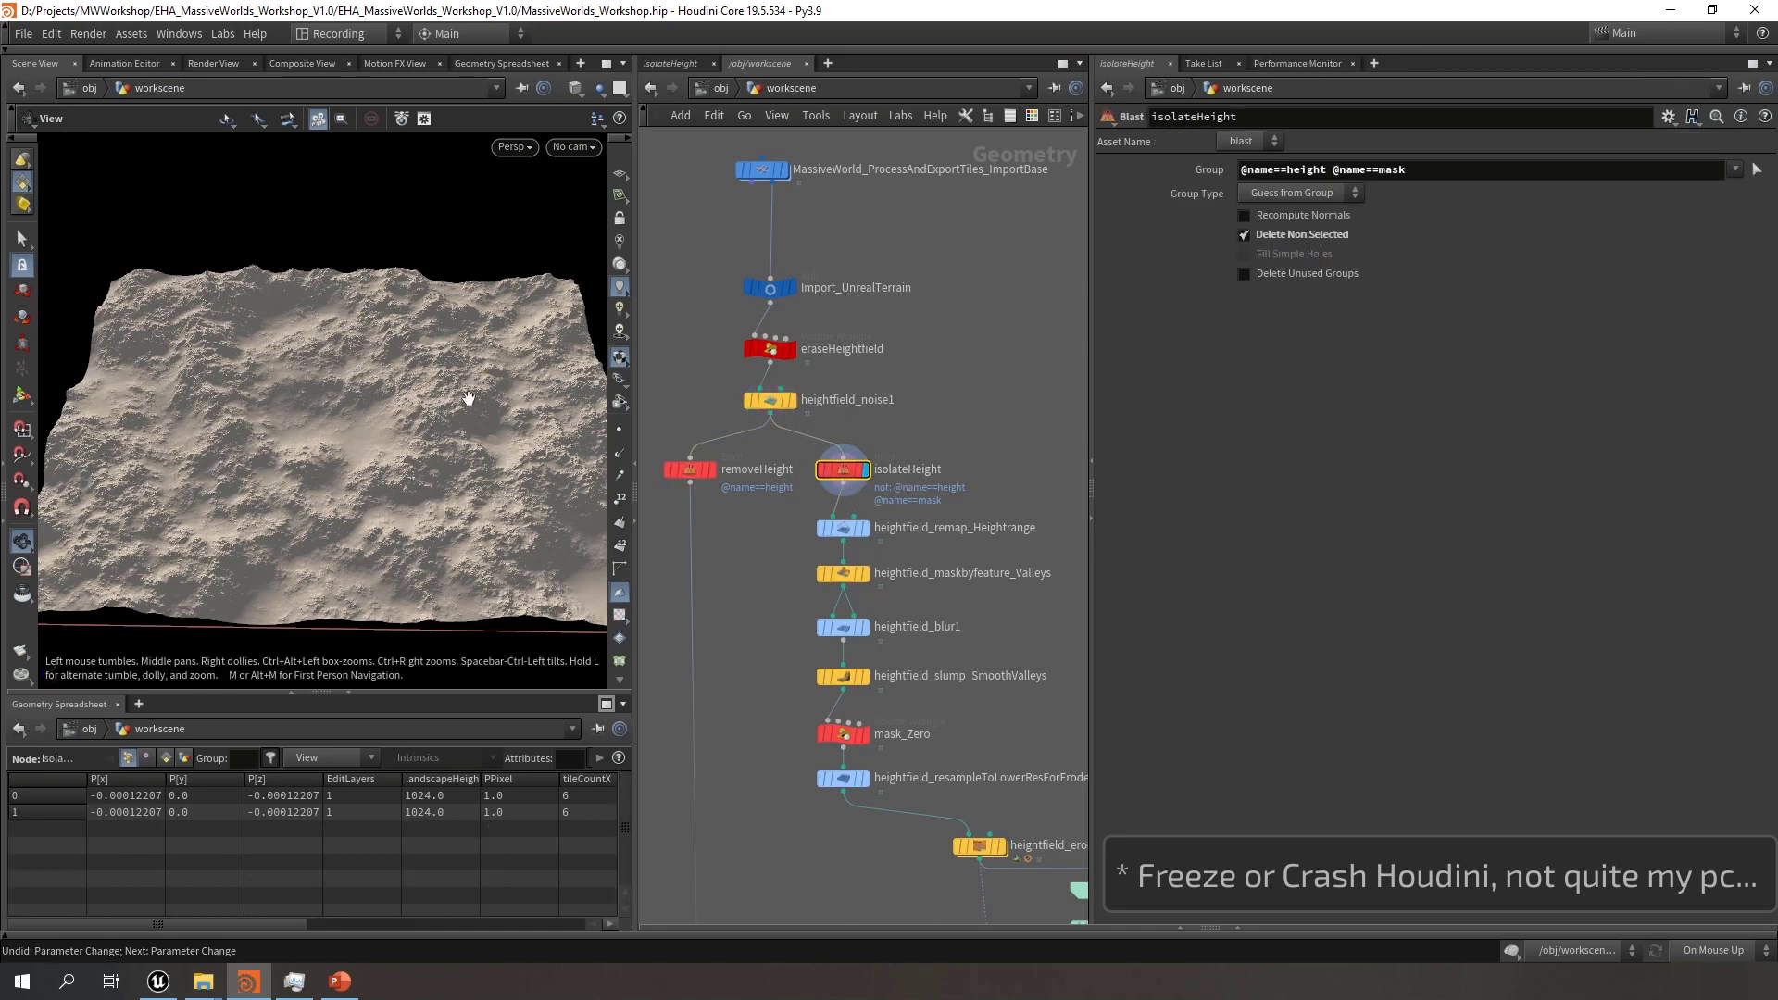
pyautogui.moveTo(484, 454); pyautogui.dragTo(408, 428)
# Display heightfield_remap_Heightrange, compute its height range from the incoming terrain, and check the remapped landscape
pyautogui.moveTo(968, 437); pyautogui.dragTo(952, 358, button='middle')
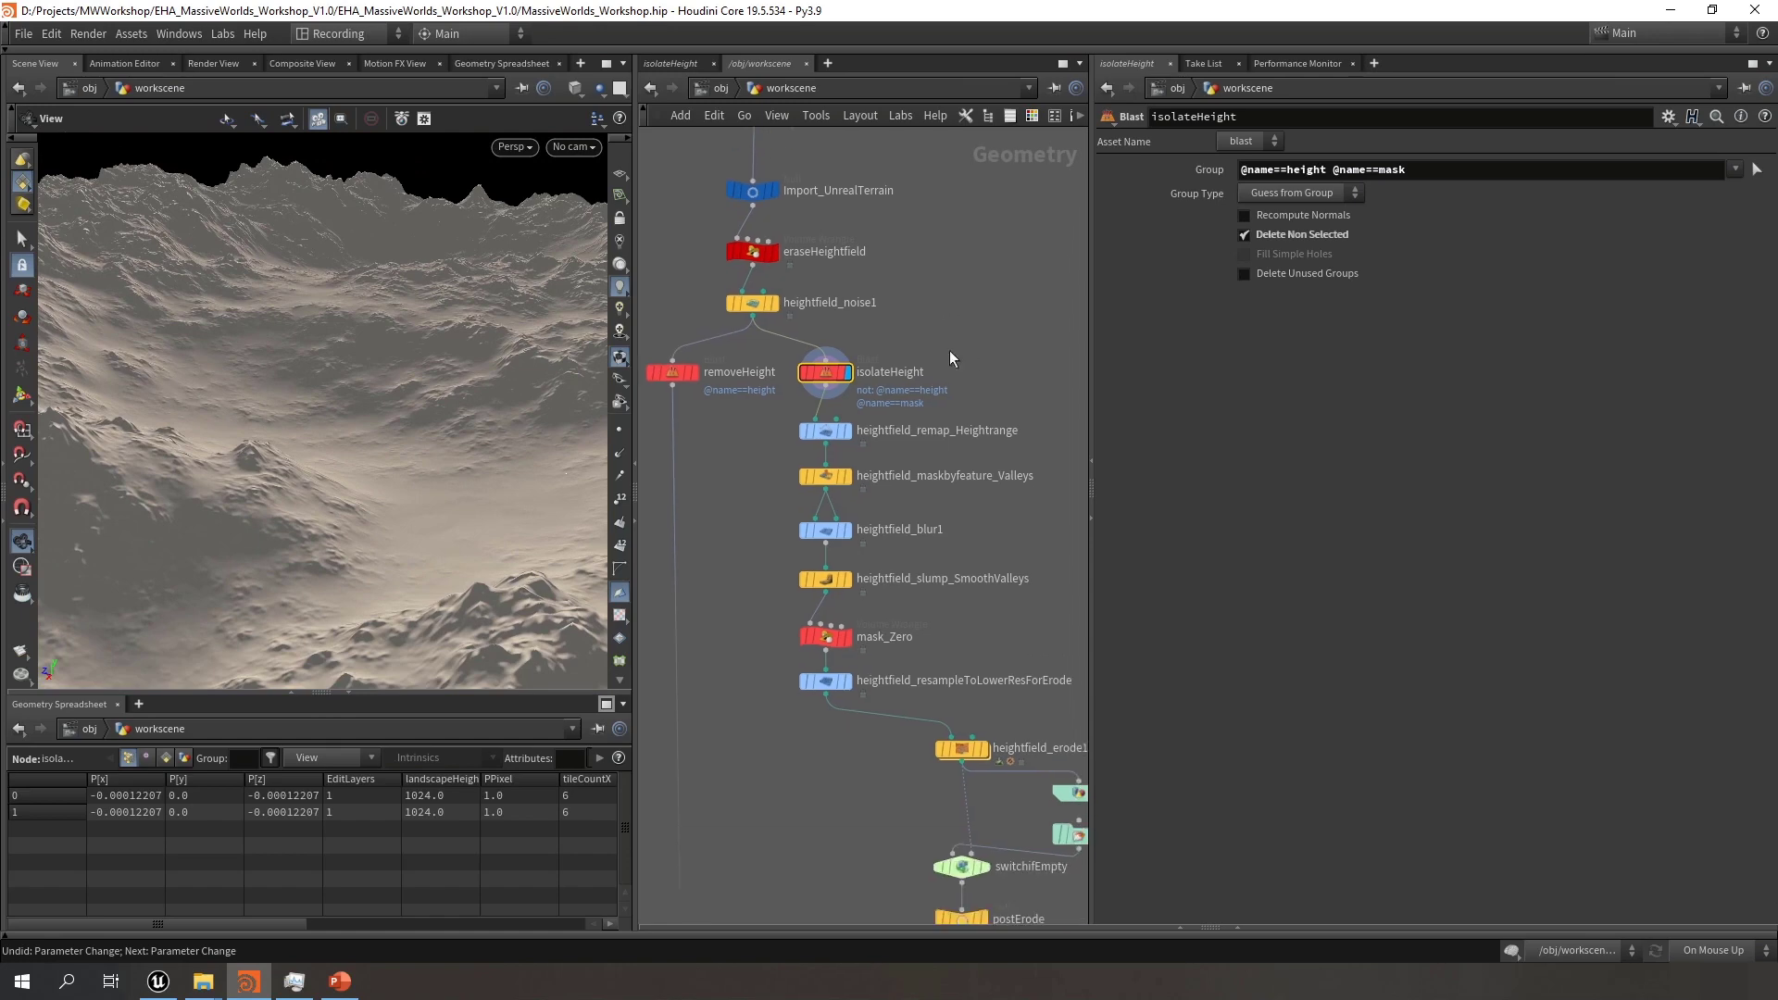
pyautogui.click(830, 432)
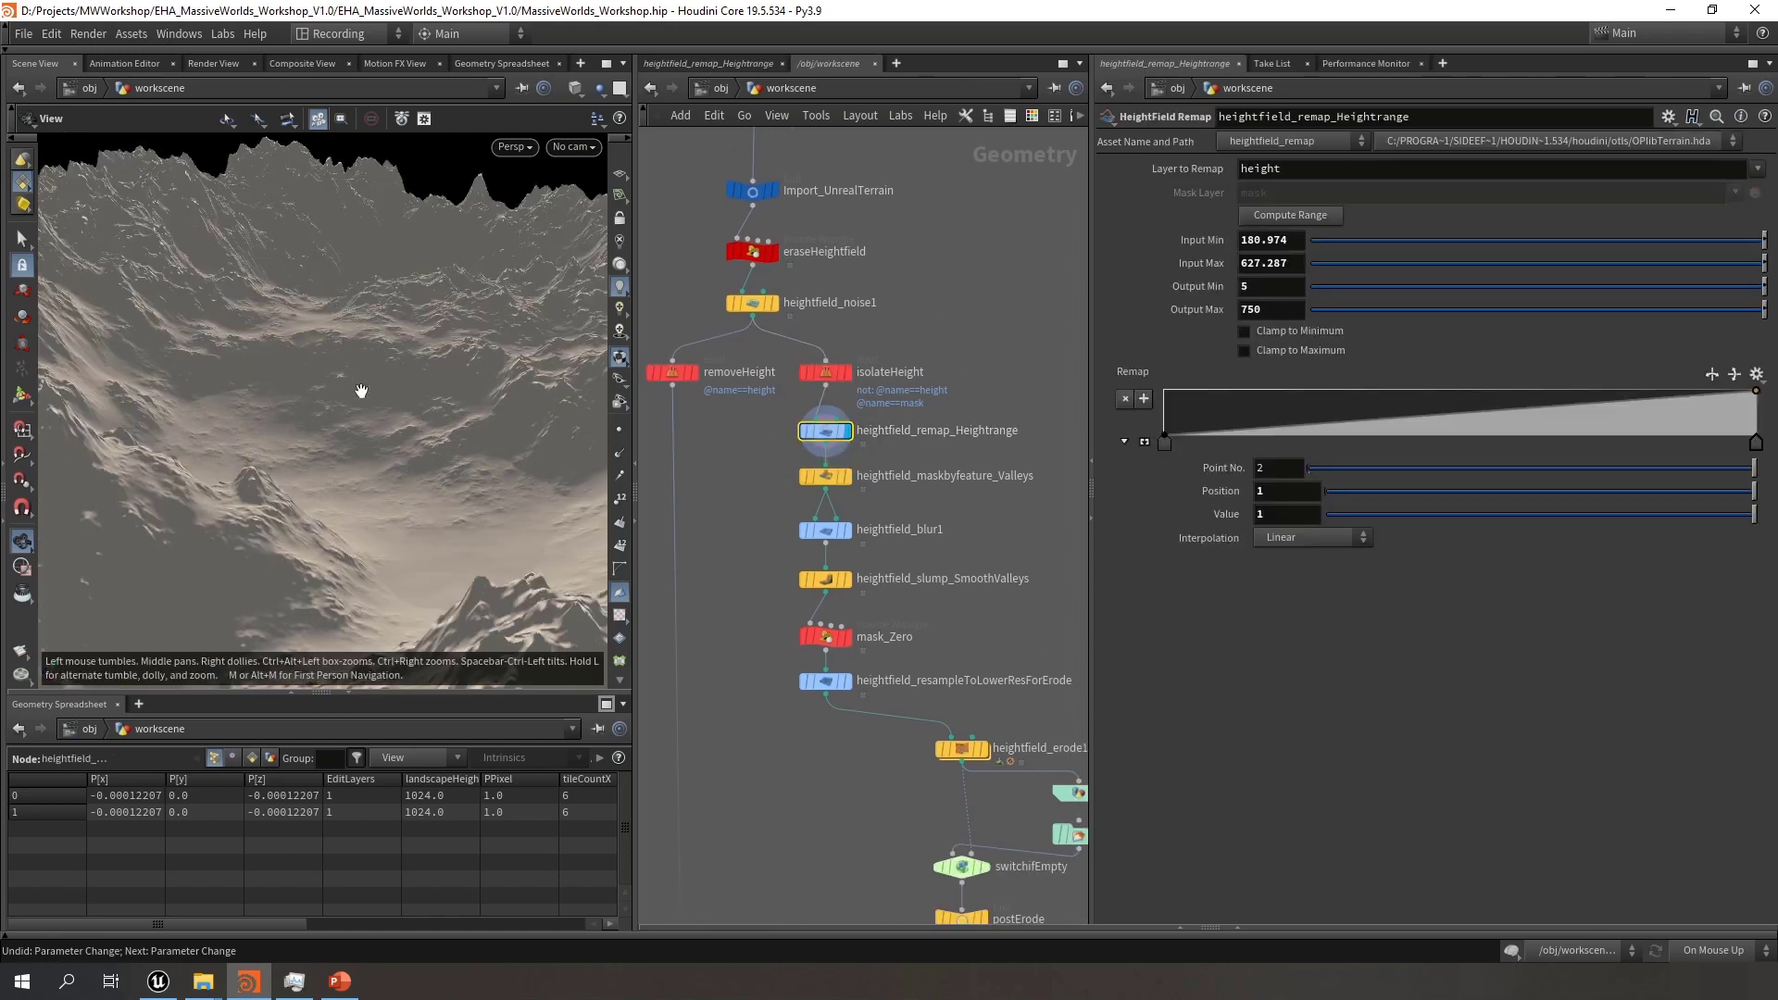
pyautogui.moveTo(361, 391); pyautogui.dragTo(287, 445)
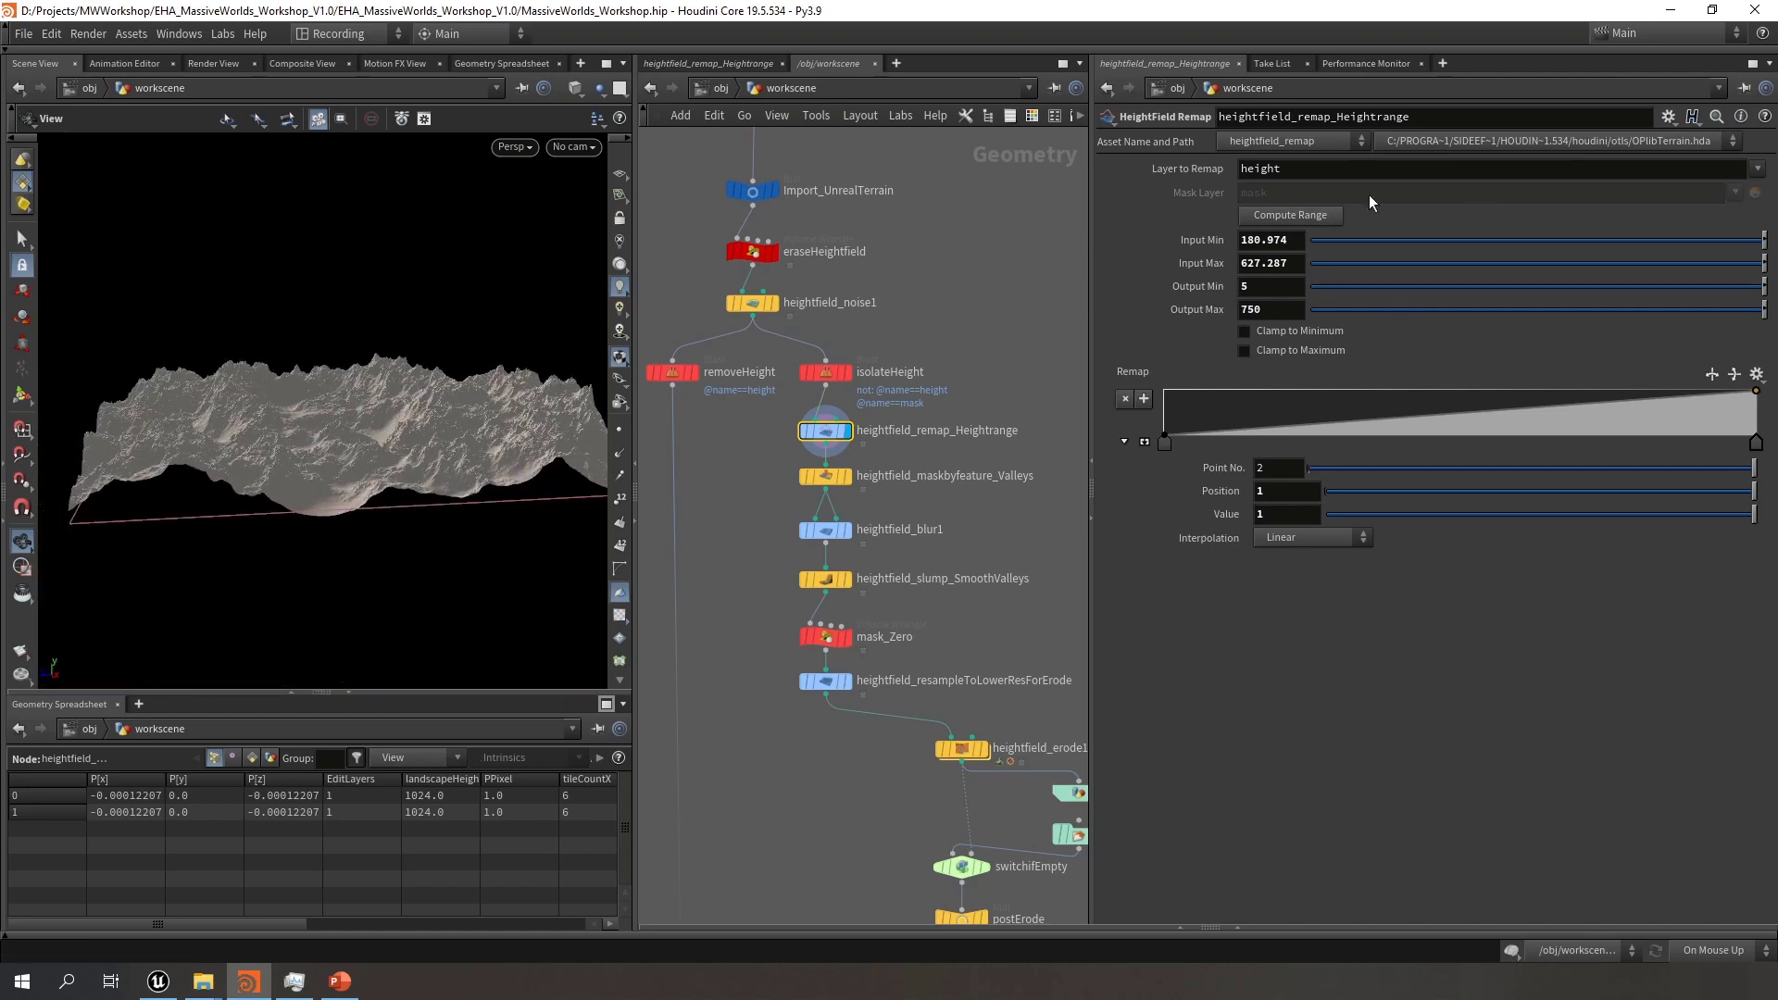
pyautogui.click(1309, 217)
pyautogui.moveTo(352, 501); pyautogui.dragTo(335, 452)
pyautogui.scroll(-6, 347, 453)
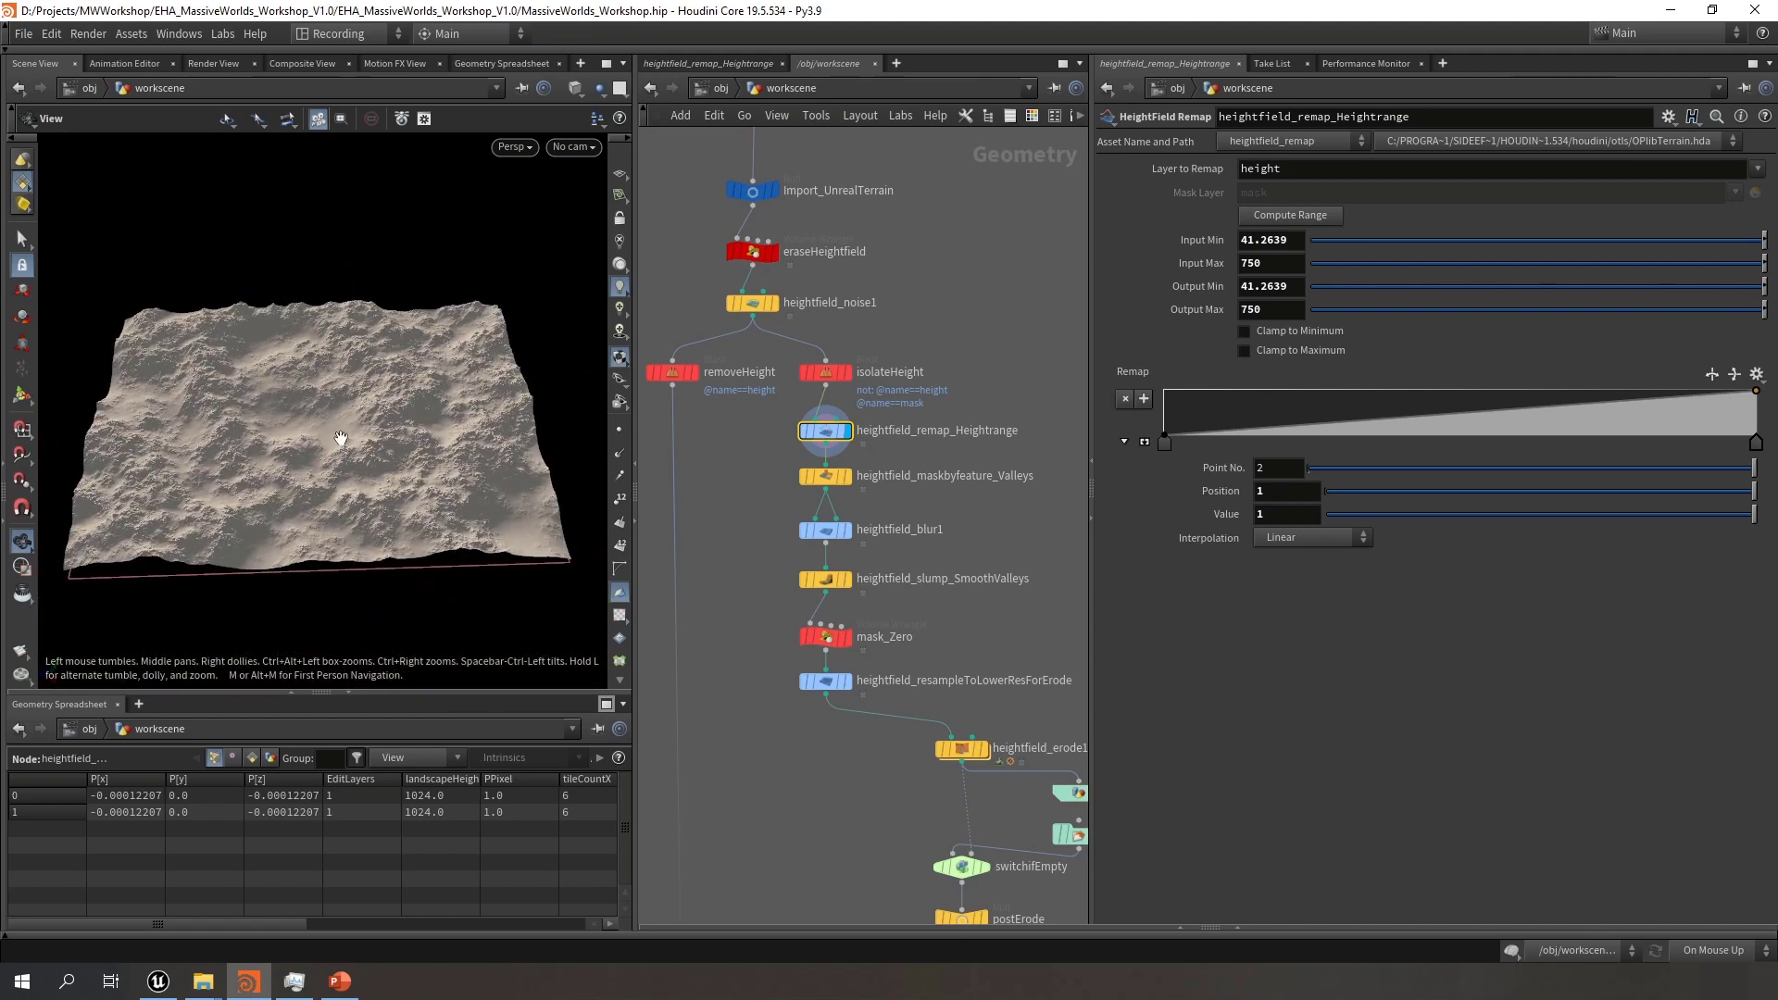
# Display heightfield_slump_SmoothValleys and examine the masked, smoothed valleys up close and across the whole terrain
pyautogui.moveTo(920, 506); pyautogui.dragTo(882, 441, button='middle')
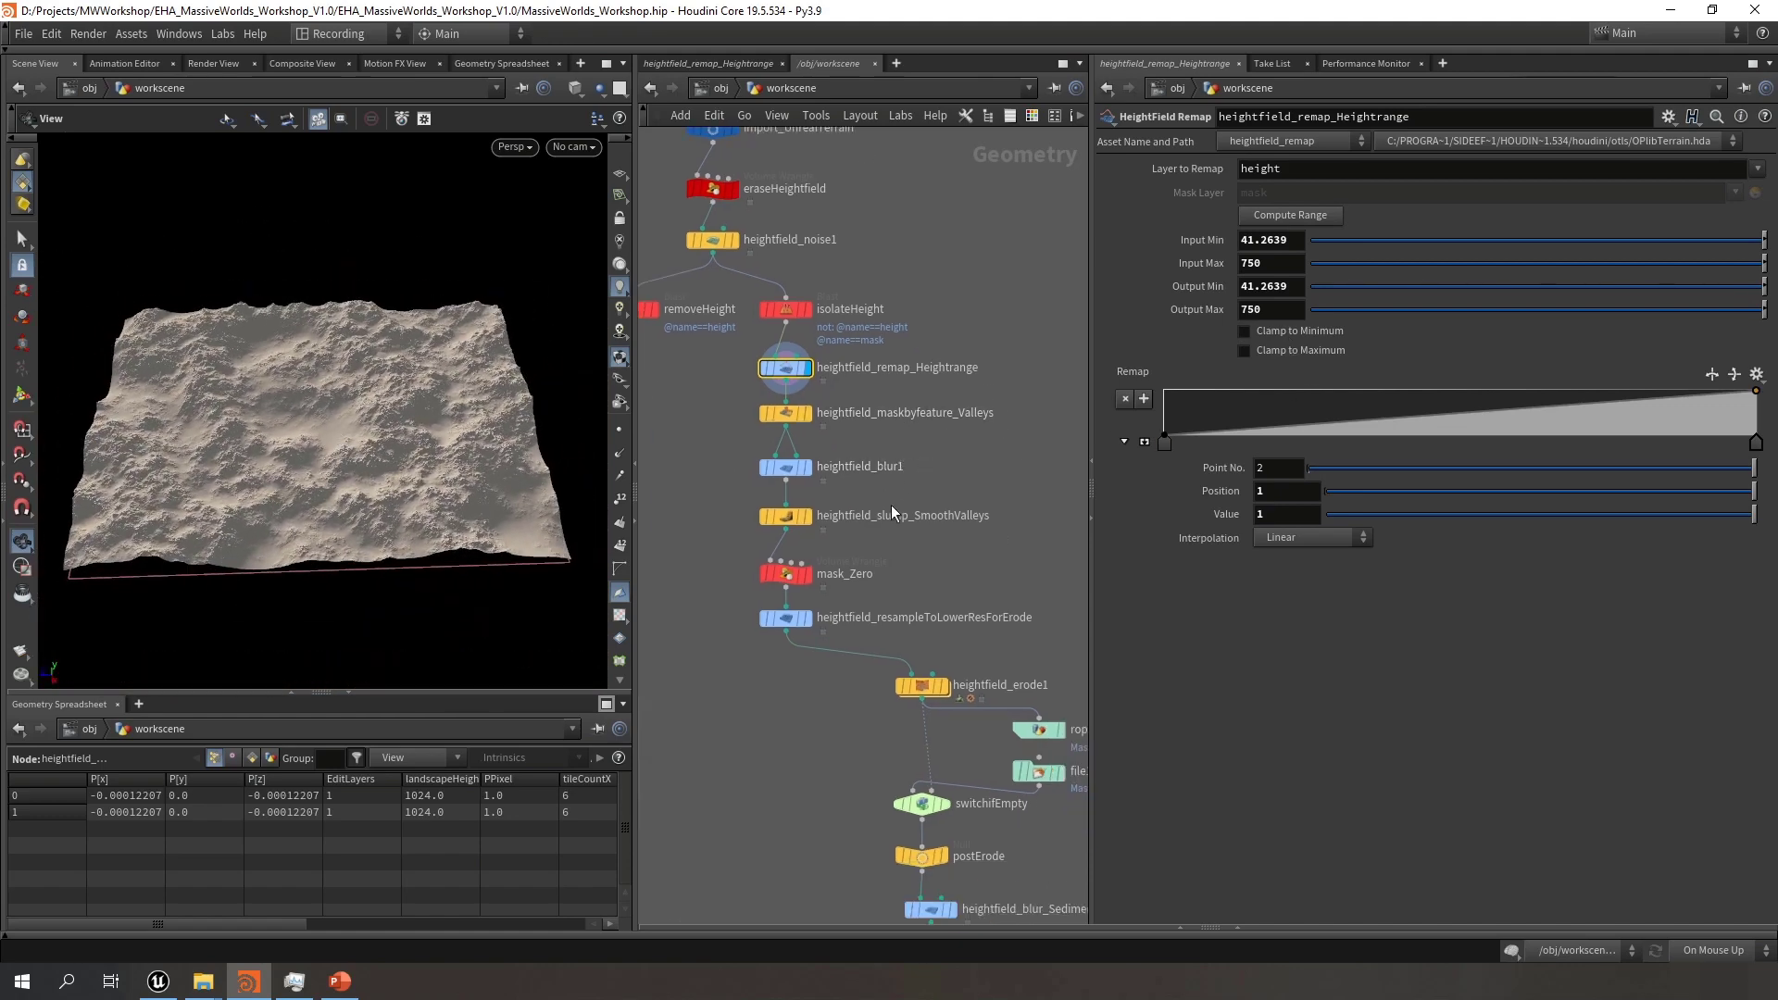
pyautogui.moveTo(854, 542); pyautogui.dragTo(704, 494)
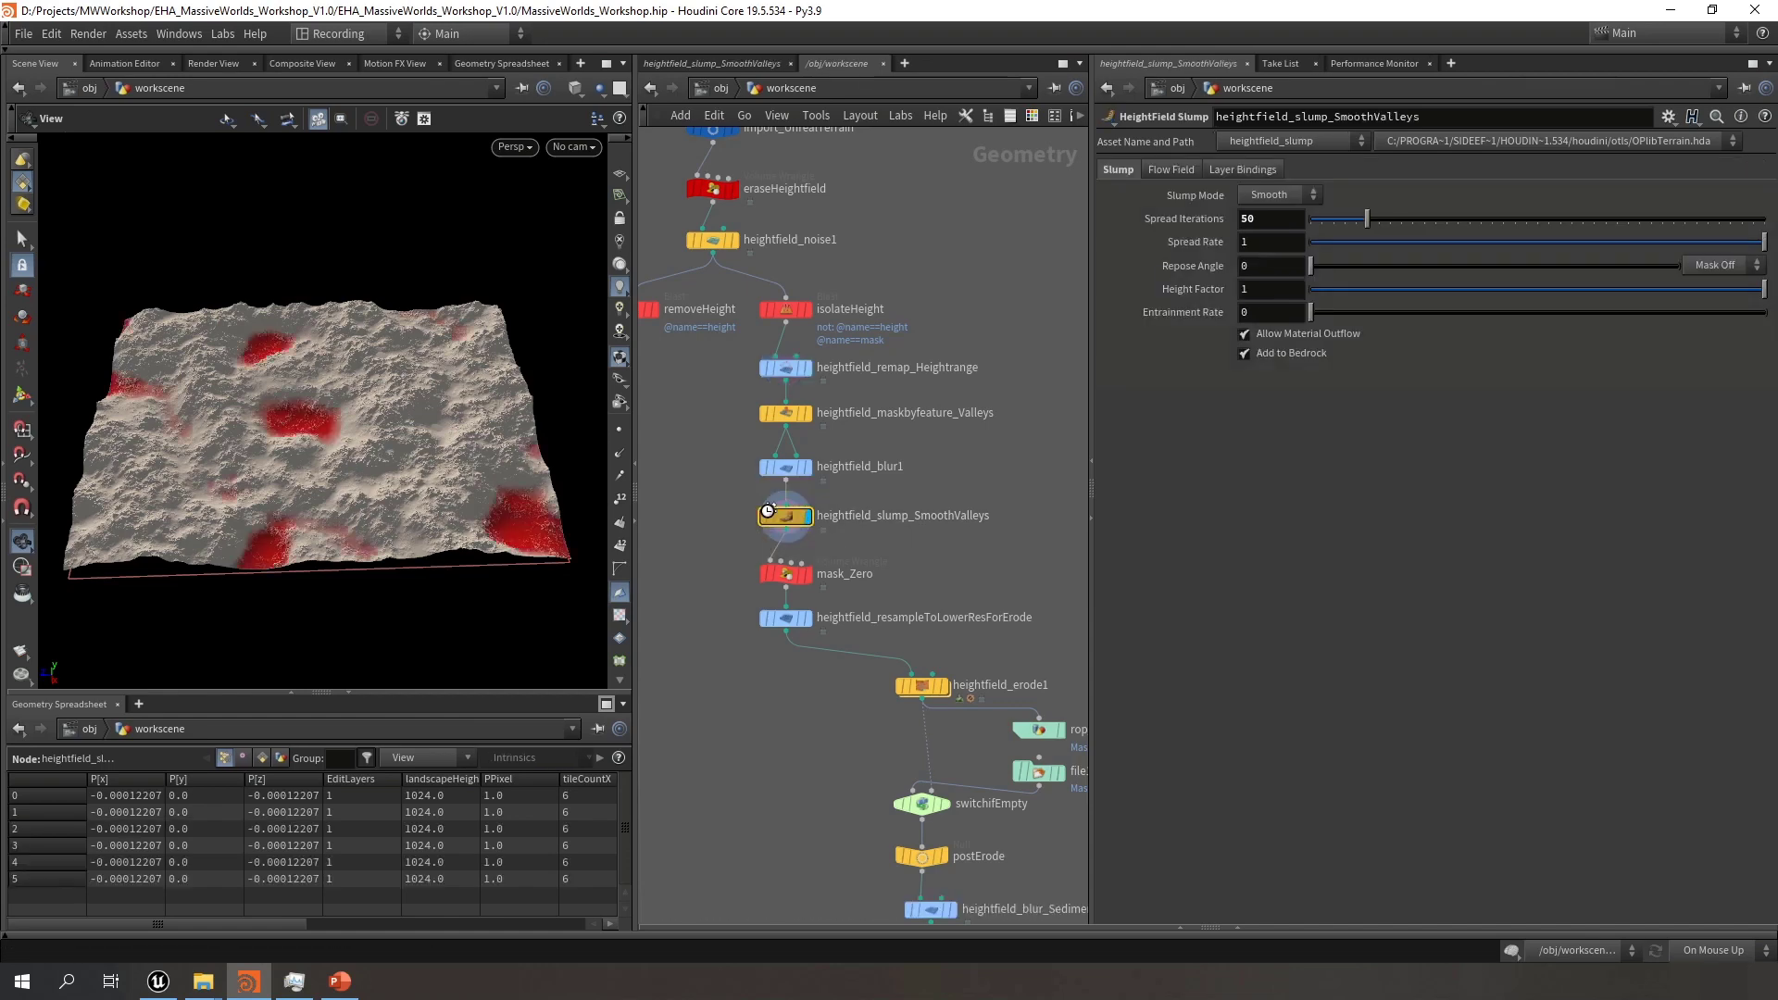
pyautogui.moveTo(305, 410); pyautogui.dragTo(659, 431, button='right')
pyautogui.moveTo(234, 387); pyautogui.dragTo(240, 458)
pyautogui.moveTo(240, 458); pyautogui.dragTo(528, 449, button='right')
pyautogui.moveTo(337, 464); pyautogui.dragTo(393, 439)
pyautogui.scroll(-8, 311, 457)
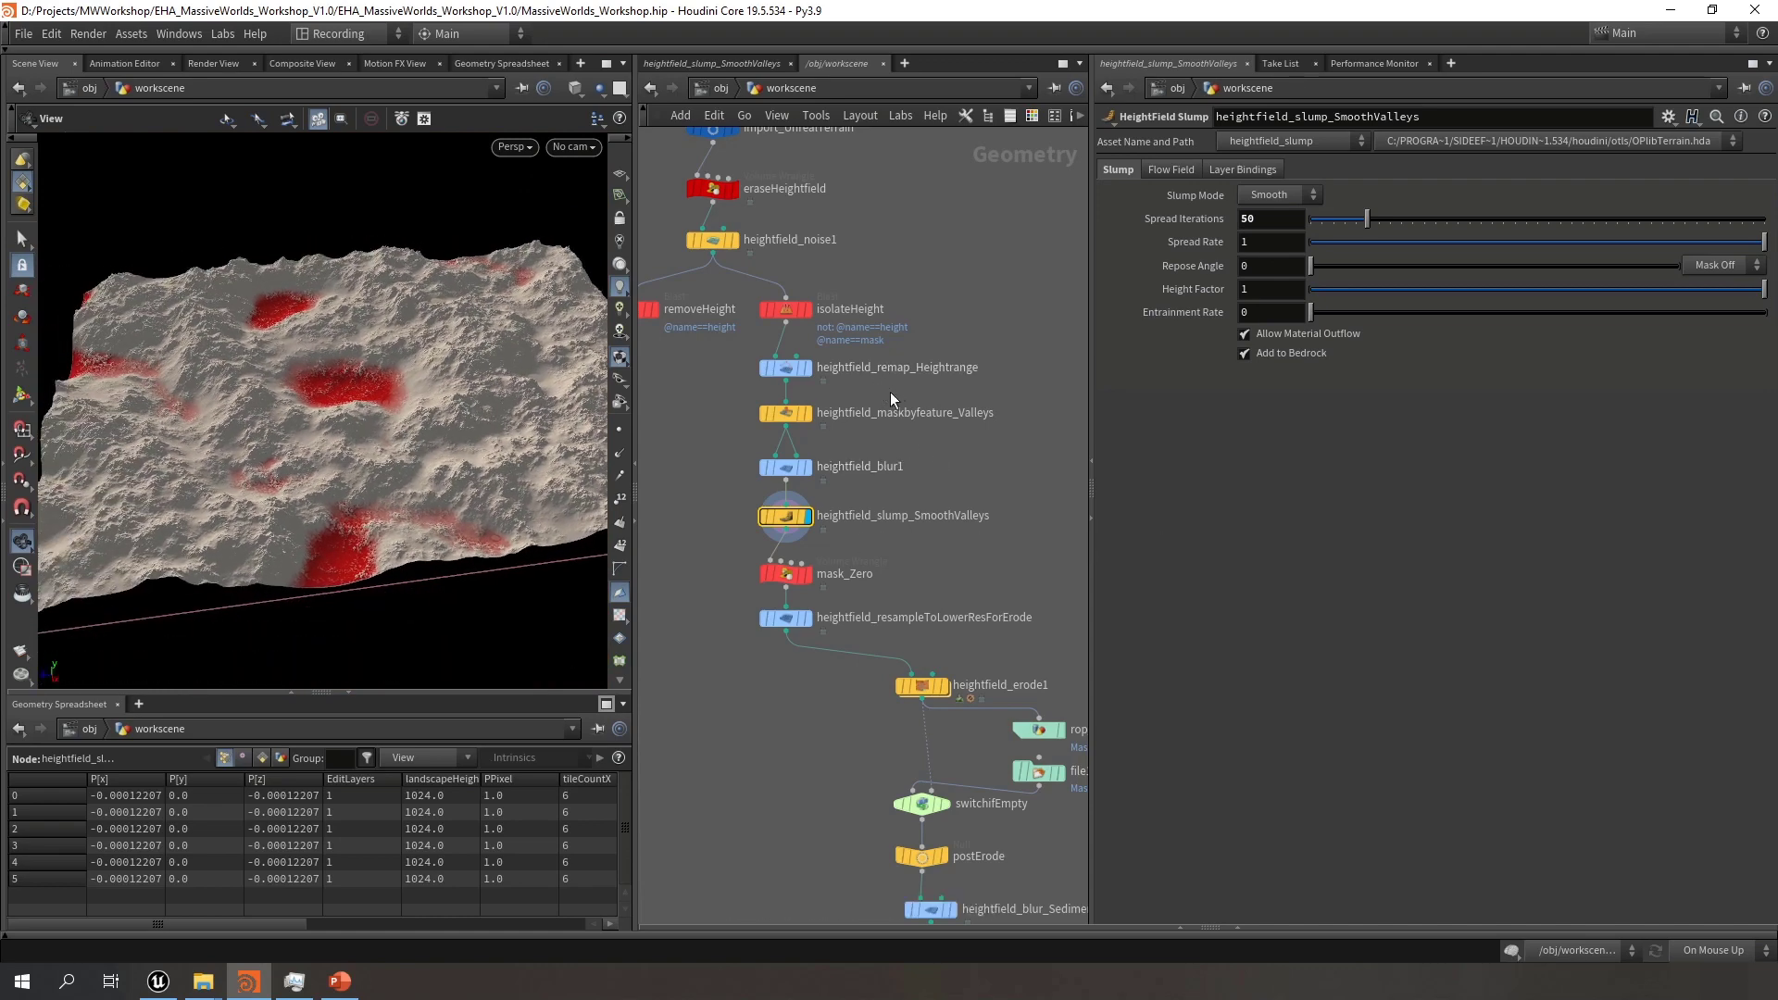
# Set the Max Height of heightfield_maskbyfeature_Valleys to 300 and review the valley mask on the terrain
pyautogui.click(786, 368)
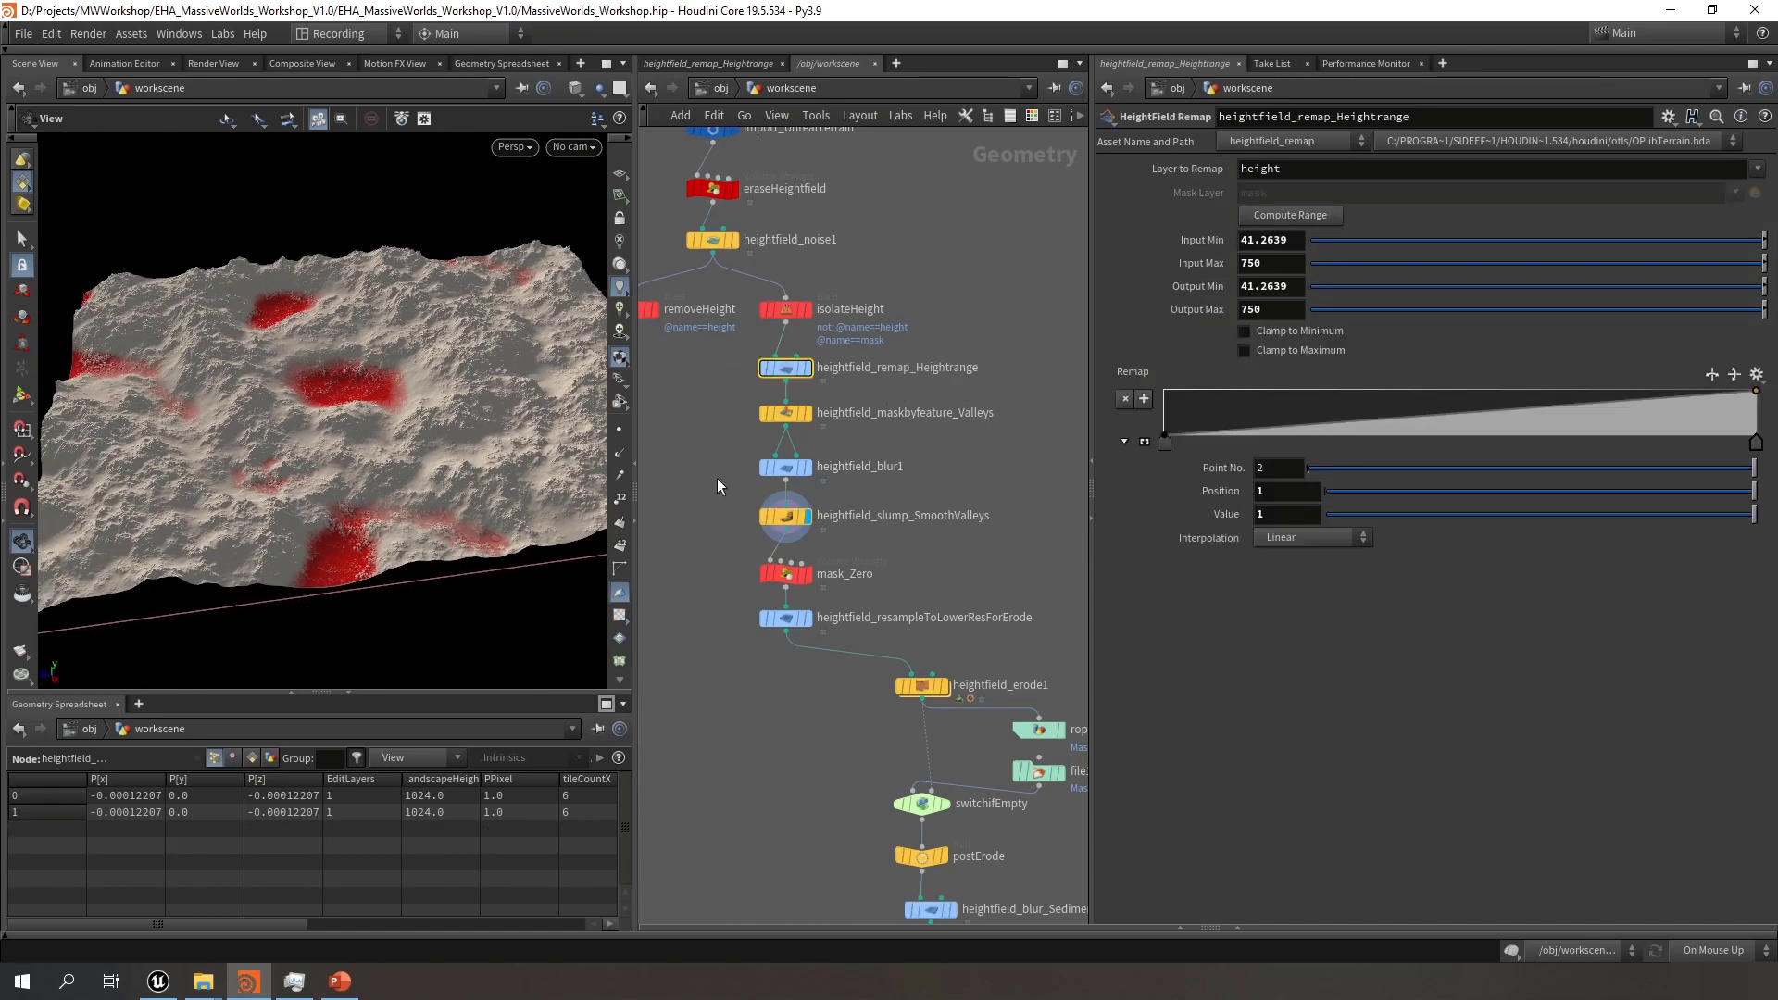
pyautogui.click(786, 413)
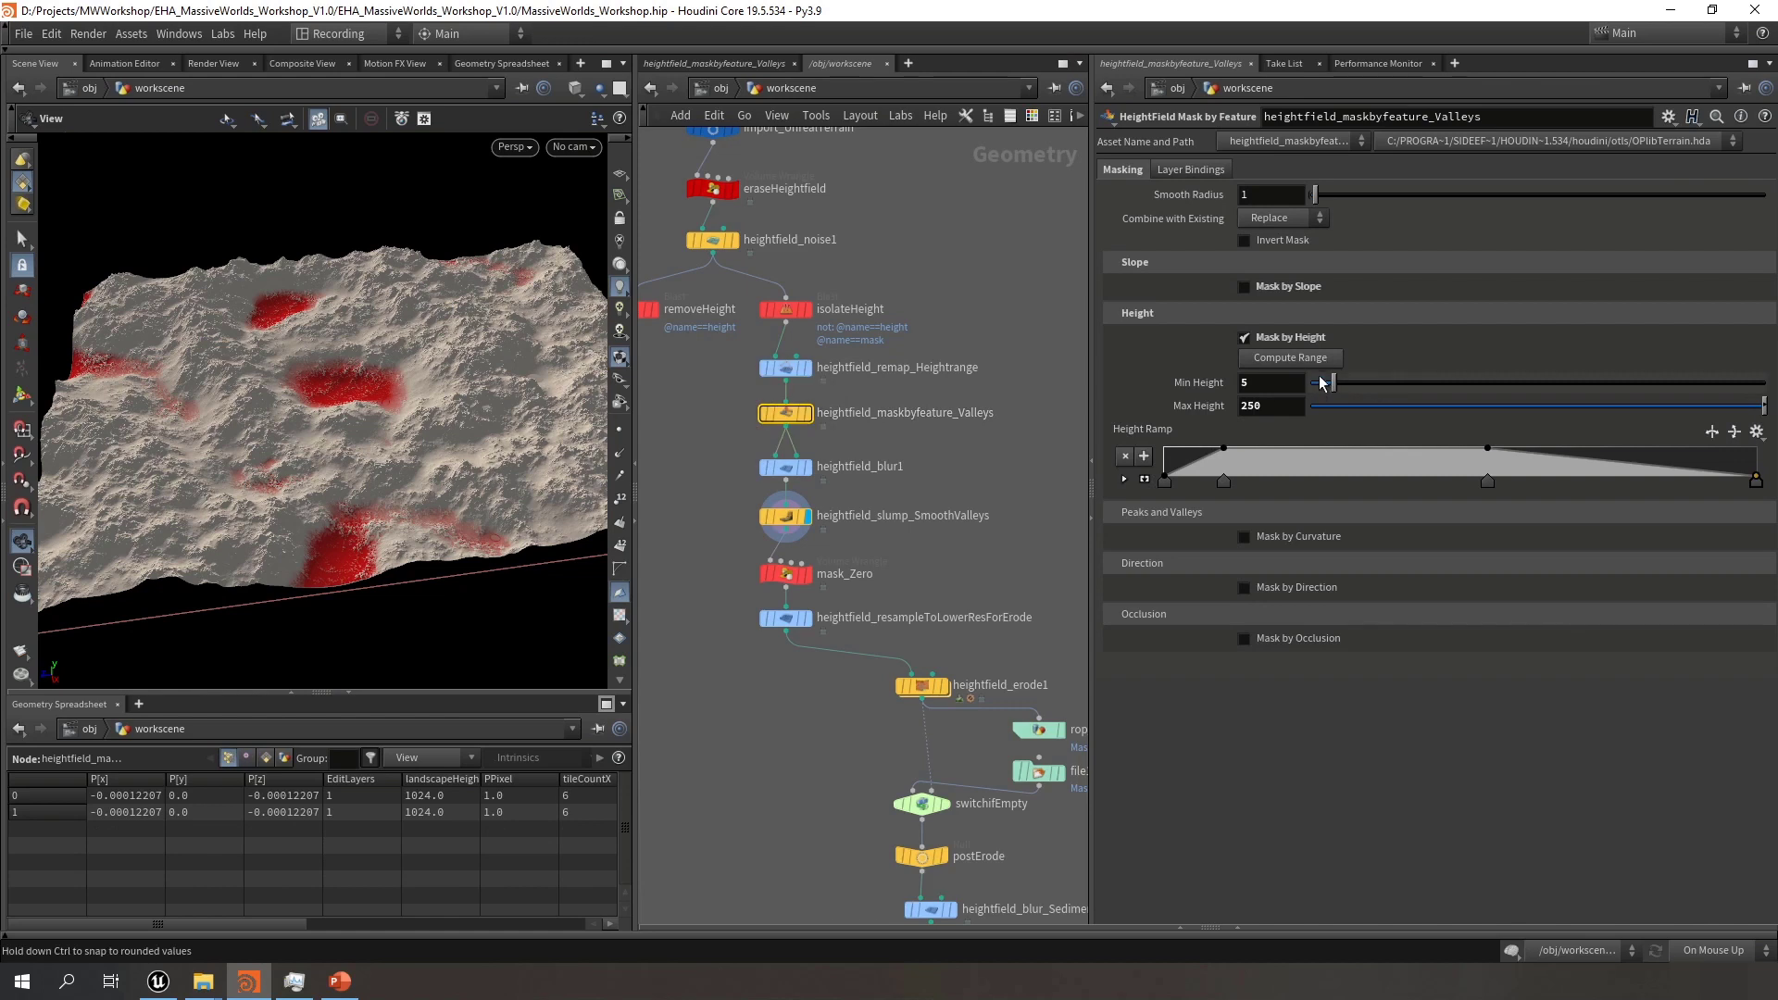
pyautogui.click(1252, 406)
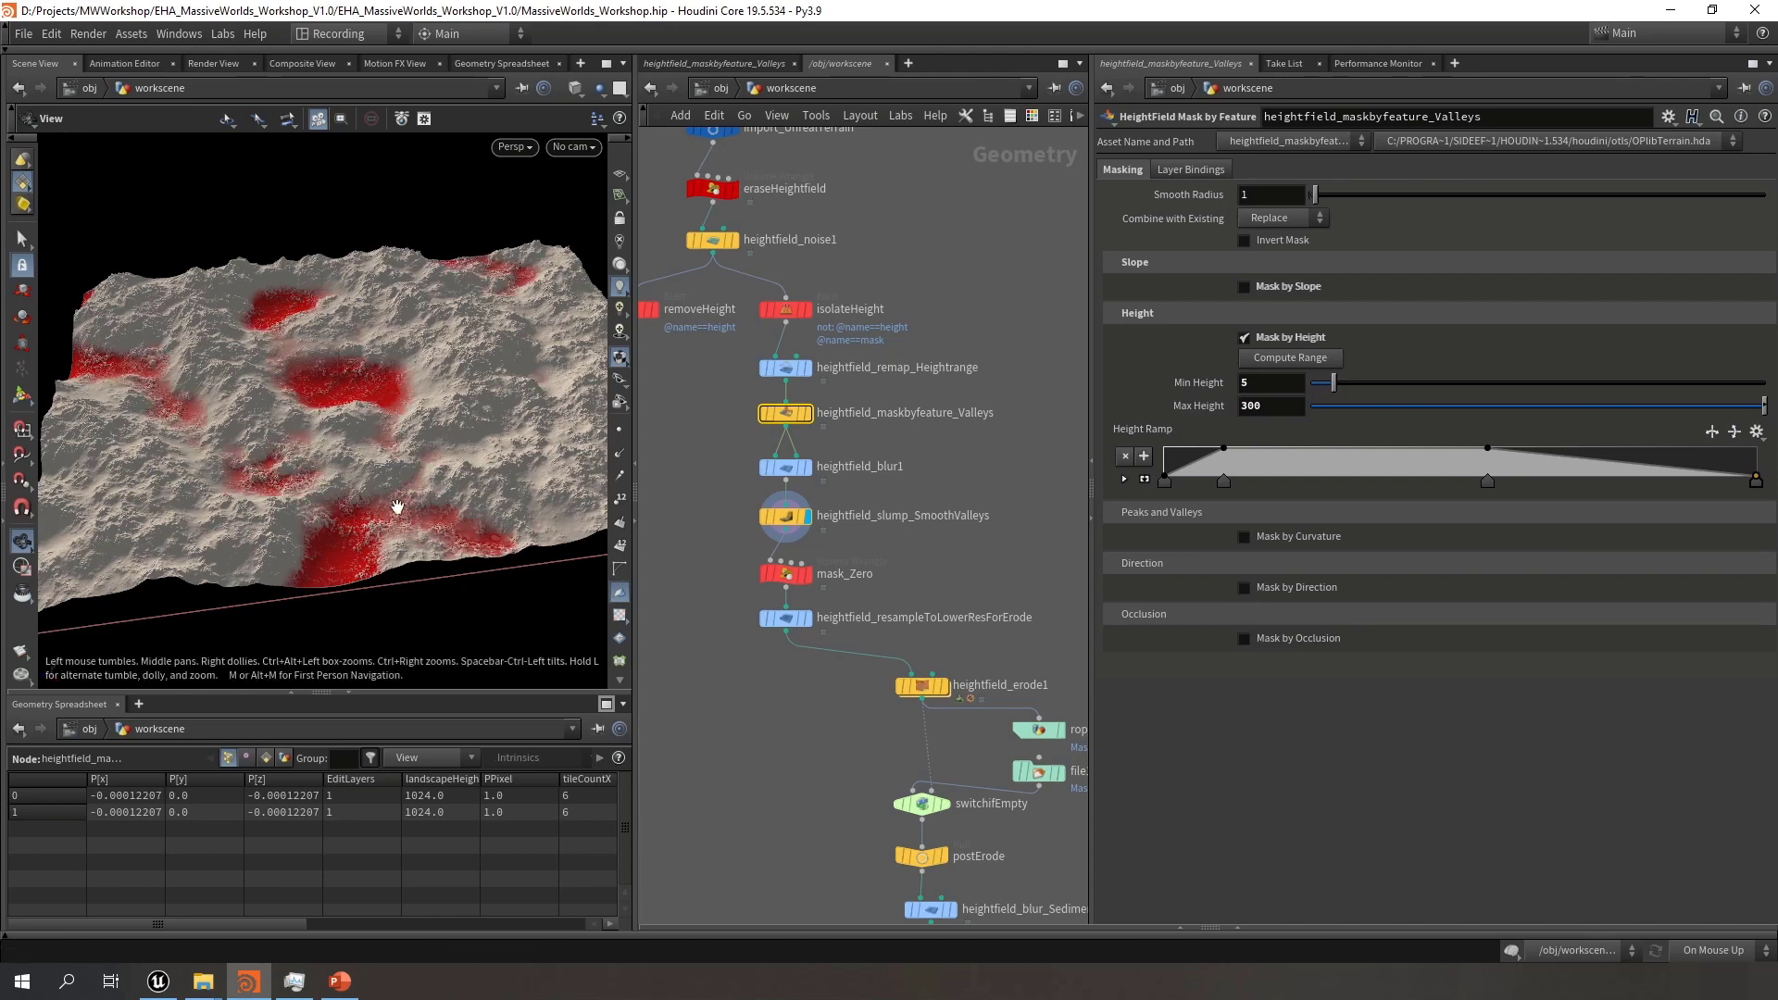
pyautogui.moveTo(393, 482); pyautogui.dragTo(664, 357)
pyautogui.moveTo(518, 398); pyautogui.dragTo(200, 394)
# Display heightfield_resampleToLowerResForErode and examine the resampled terrain's detail up close and from several angles
pyautogui.moveTo(995, 565); pyautogui.dragTo(935, 472, button='middle')
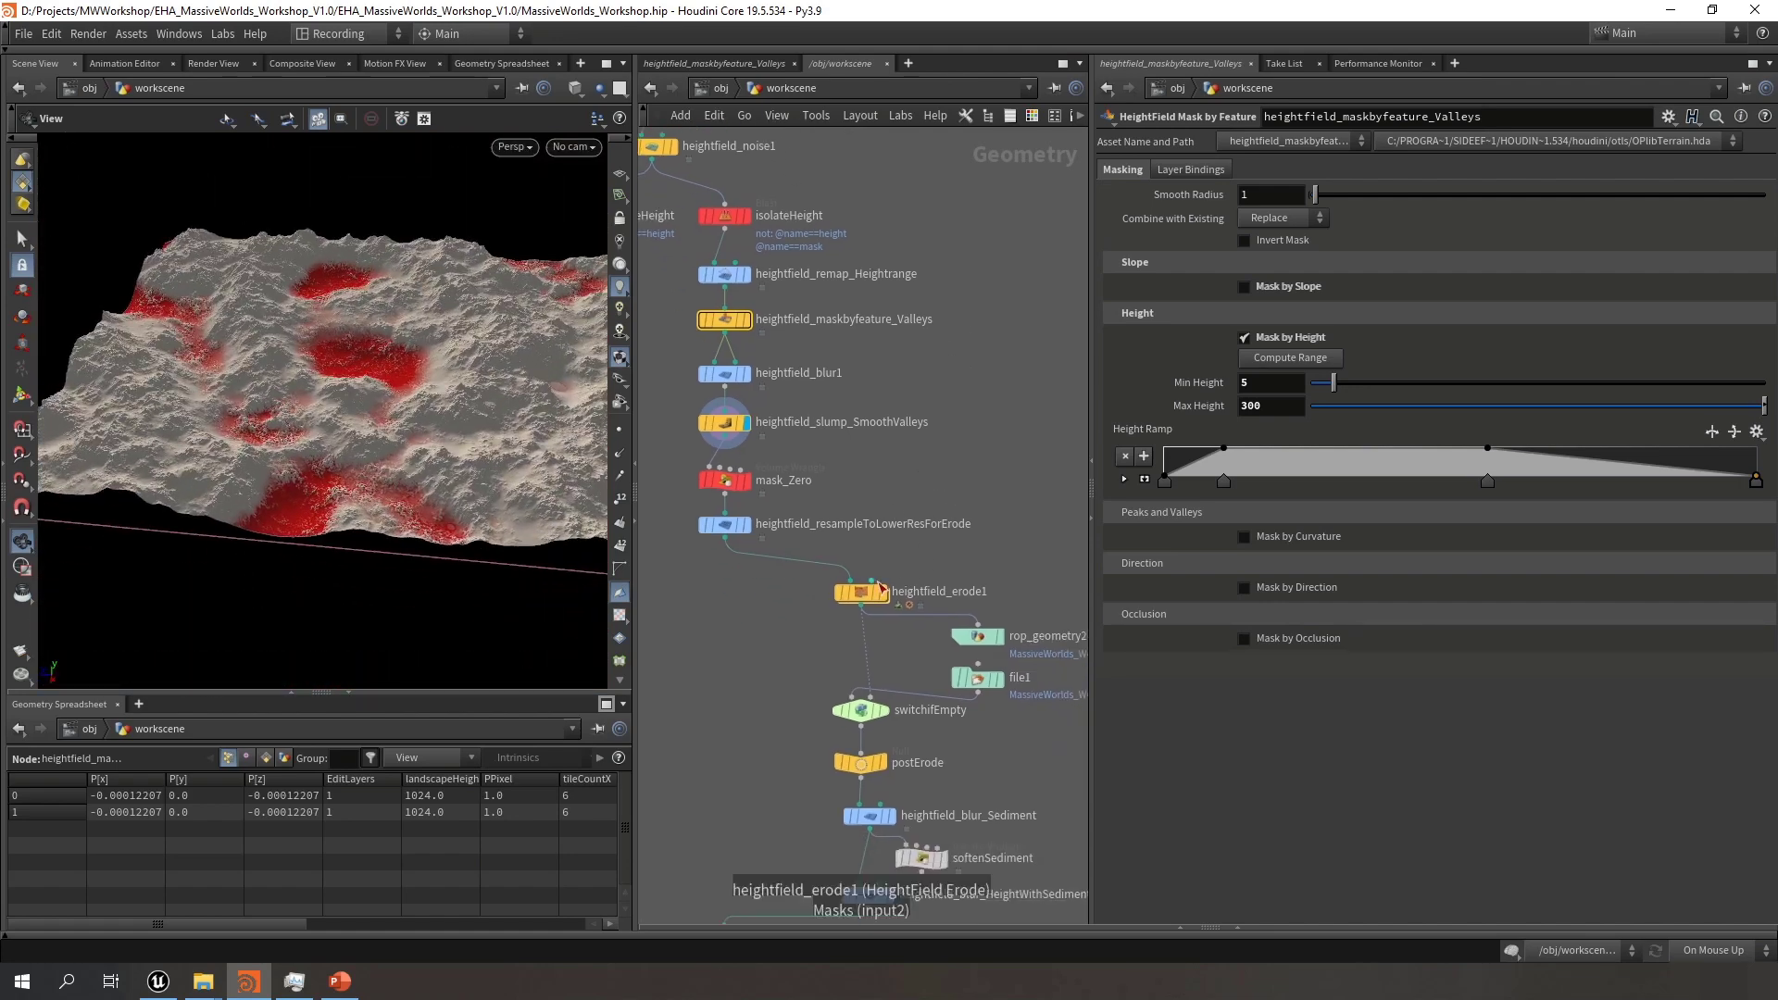
pyautogui.moveTo(682, 585); pyautogui.dragTo(748, 524)
pyautogui.click(749, 525)
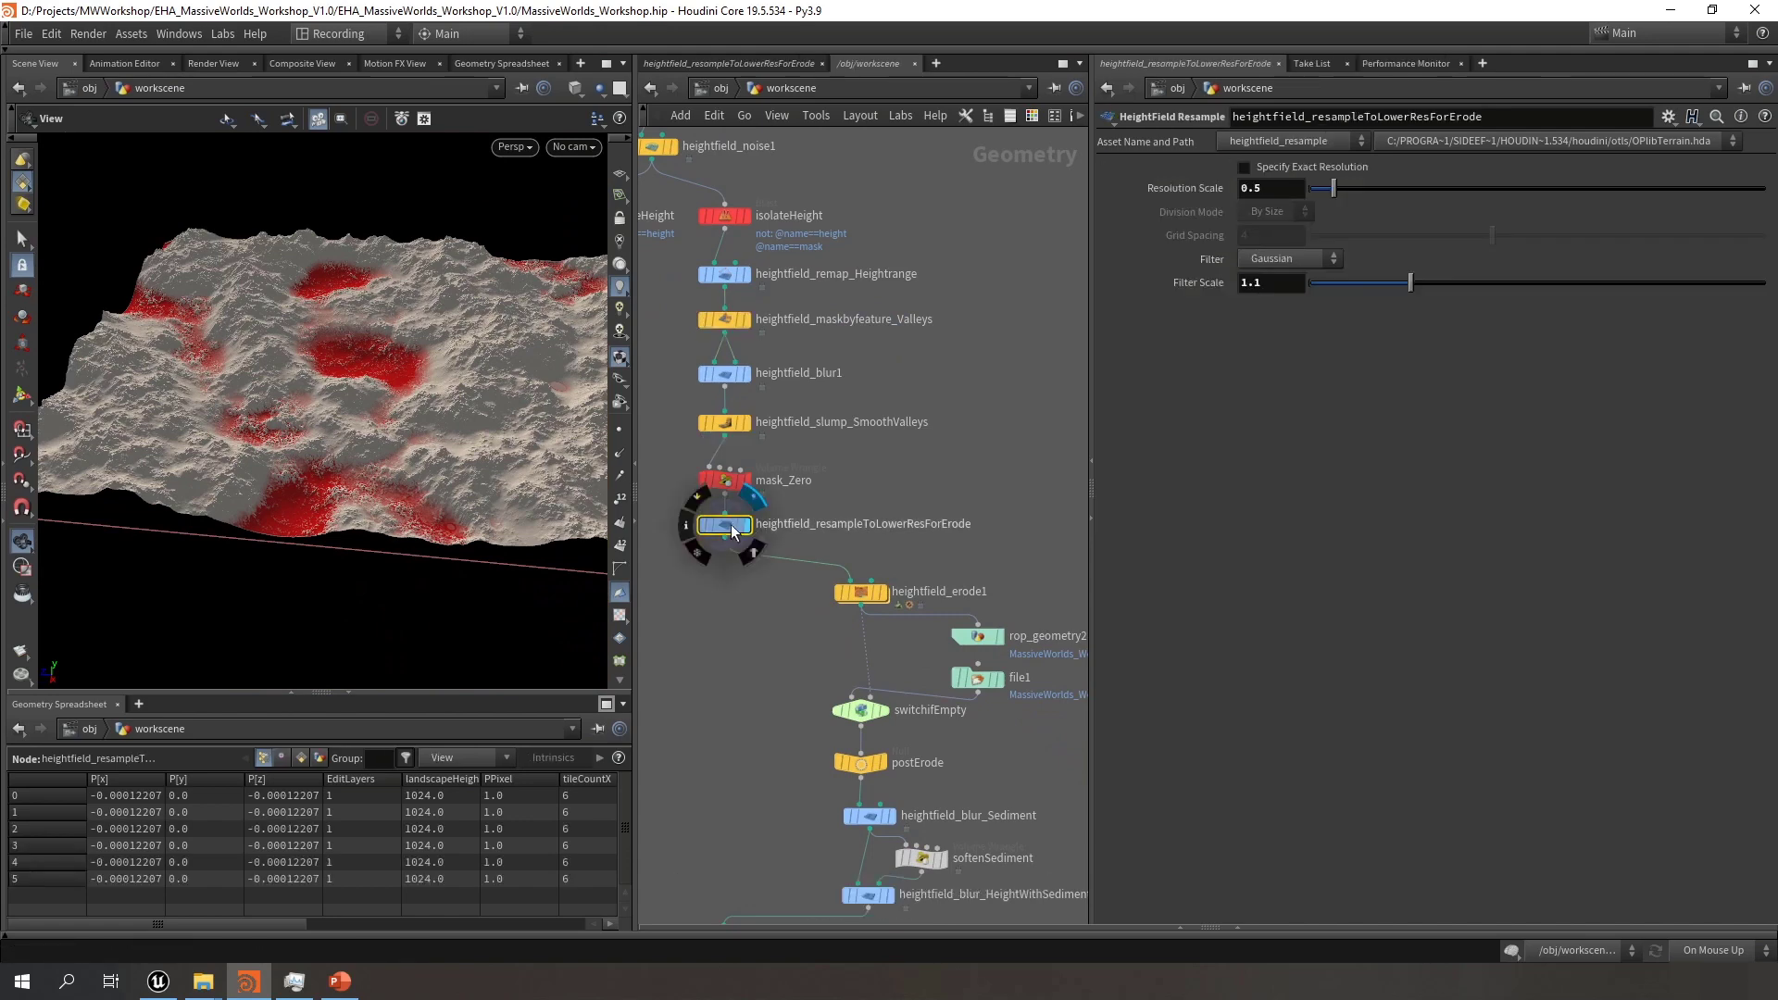
pyautogui.scroll(5, 349, 396)
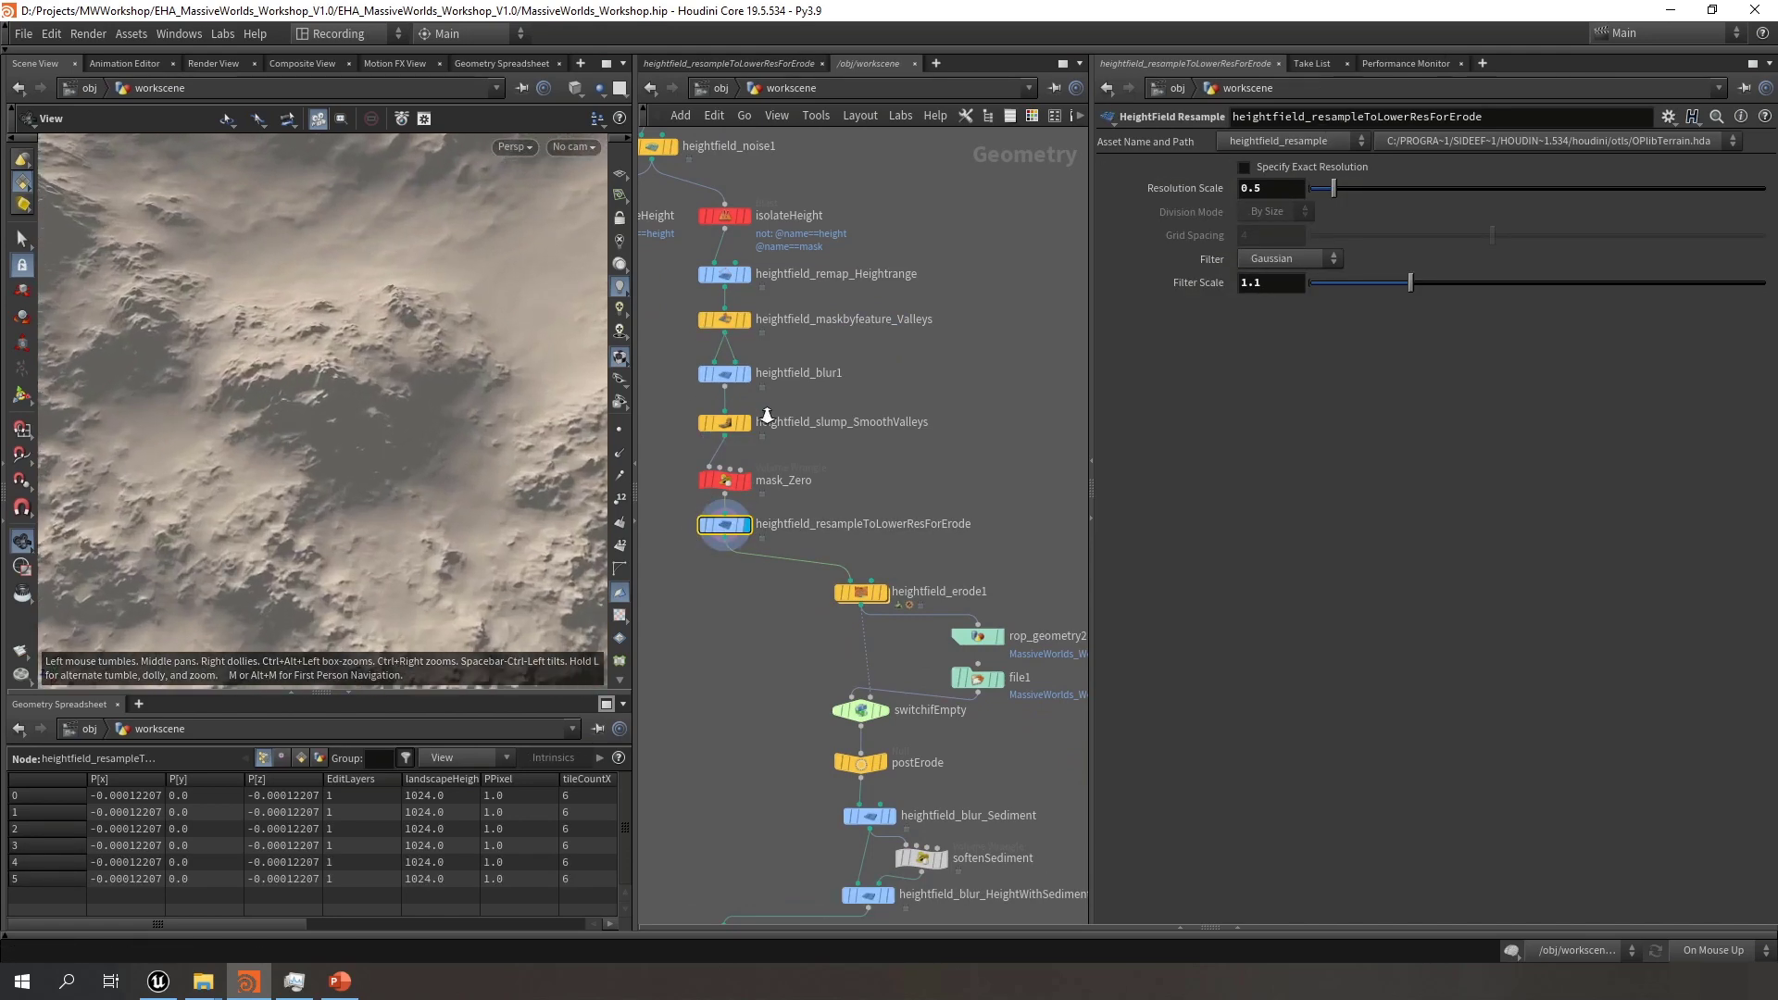
pyautogui.scroll(6, 368, 369)
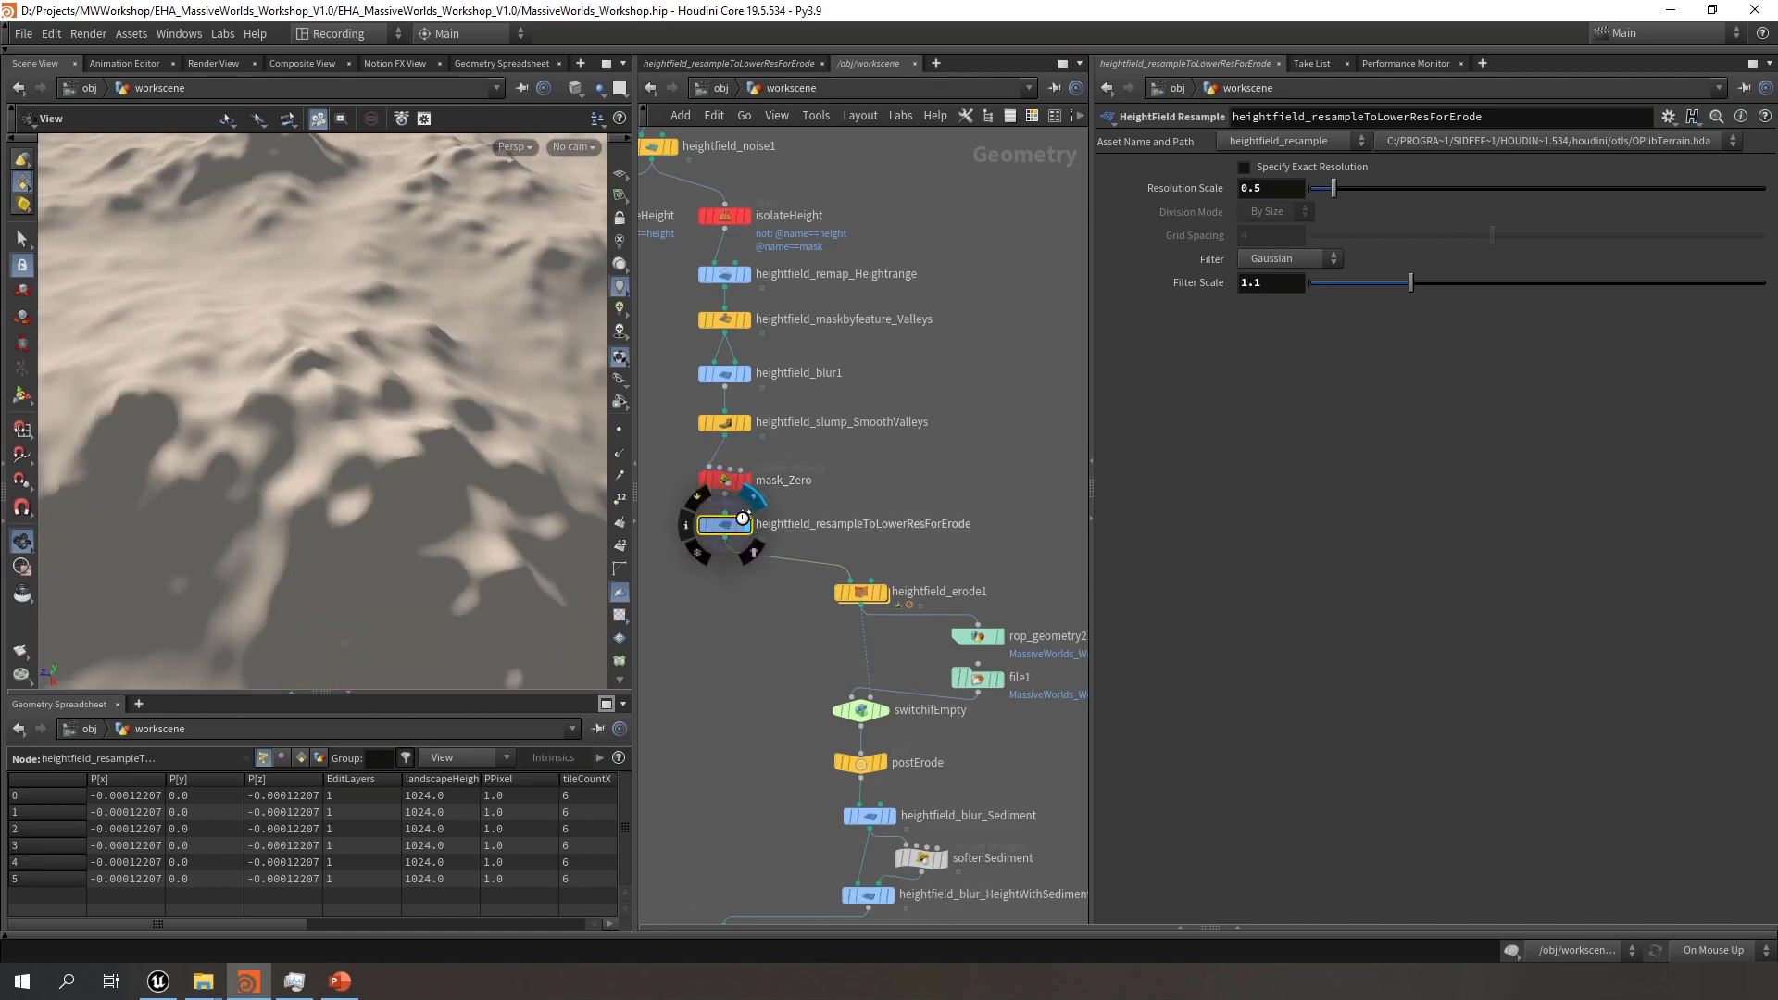
pyautogui.moveTo(389, 381)
pyautogui.mouseDown(button='right')
pyautogui.moveTo(225, 375)
pyautogui.moveTo(354, 402)
pyautogui.mouseUp(button='right')
pyautogui.moveTo(354, 402); pyautogui.dragTo(317, 342)
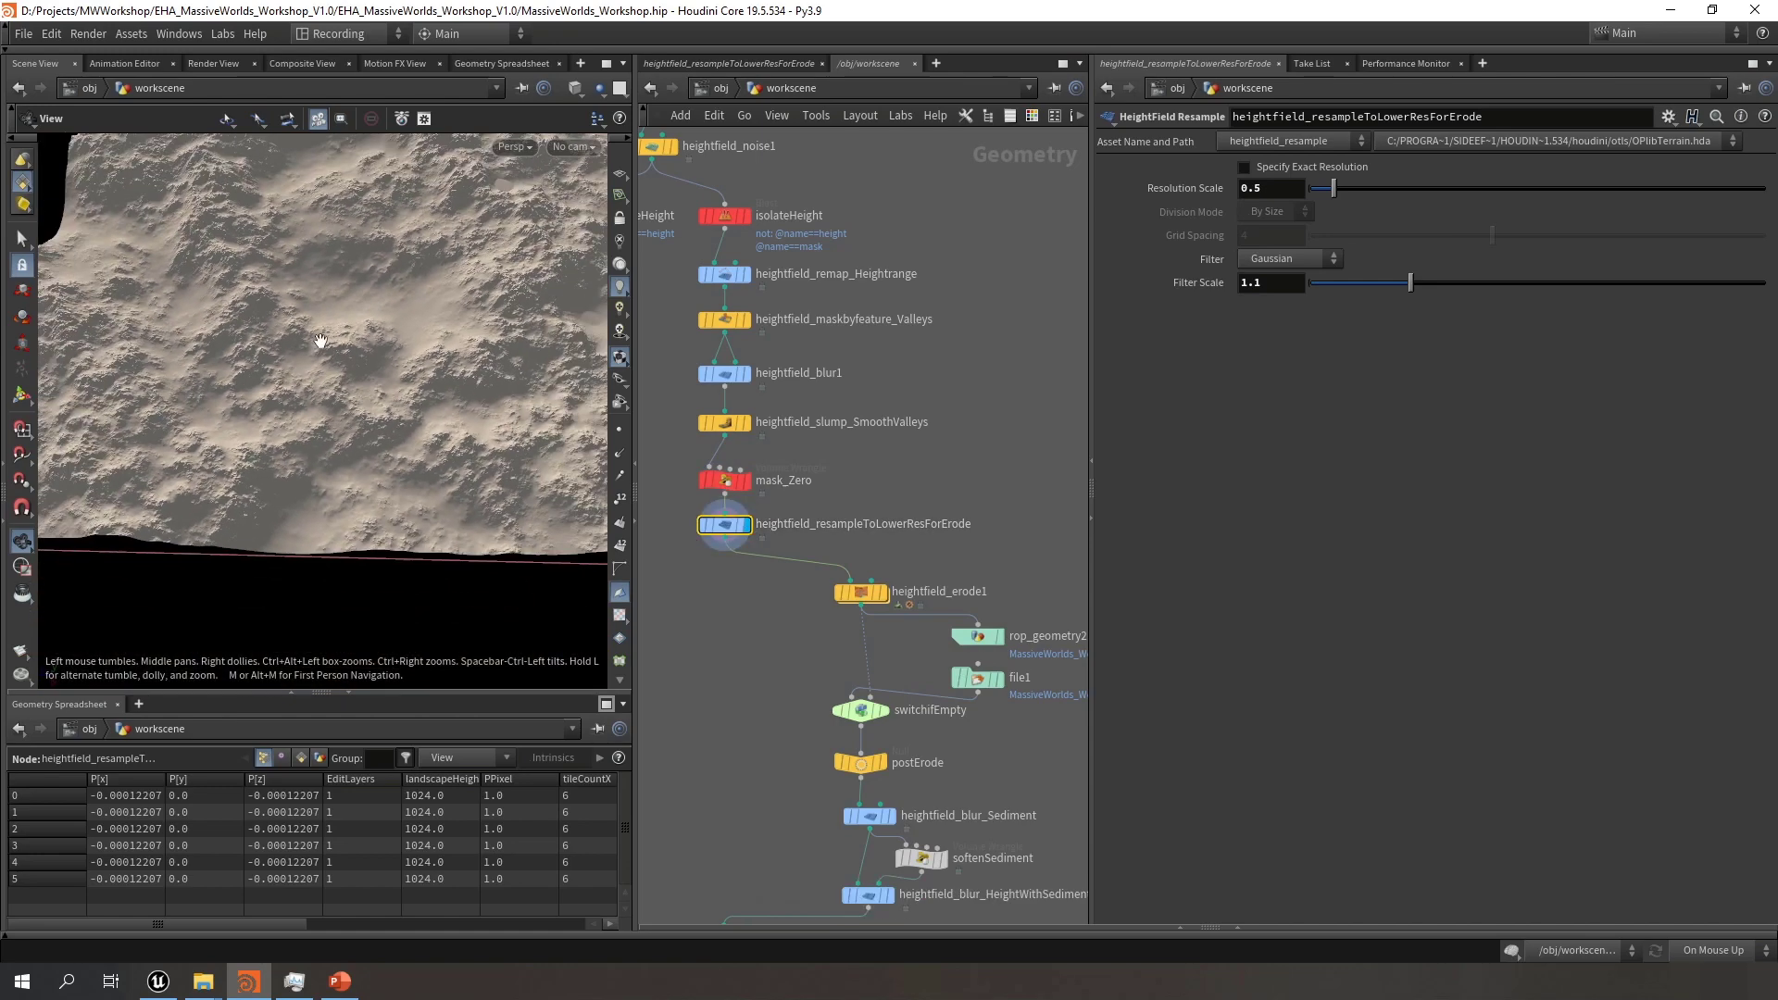
pyautogui.moveTo(318, 342); pyautogui.dragTo(336, 421, button='middle')
pyautogui.moveTo(352, 407); pyautogui.dragTo(325, 392, button='right')
pyautogui.moveTo(325, 393); pyautogui.dragTo(344, 398)
pyautogui.moveTo(941, 544)
pyautogui.mouseDown()
pyautogui.moveTo(785, 611)
pyautogui.moveTo(967, 552)
pyautogui.mouseUp()
pyautogui.moveTo(969, 553); pyautogui.dragTo(954, 543, button='middle')
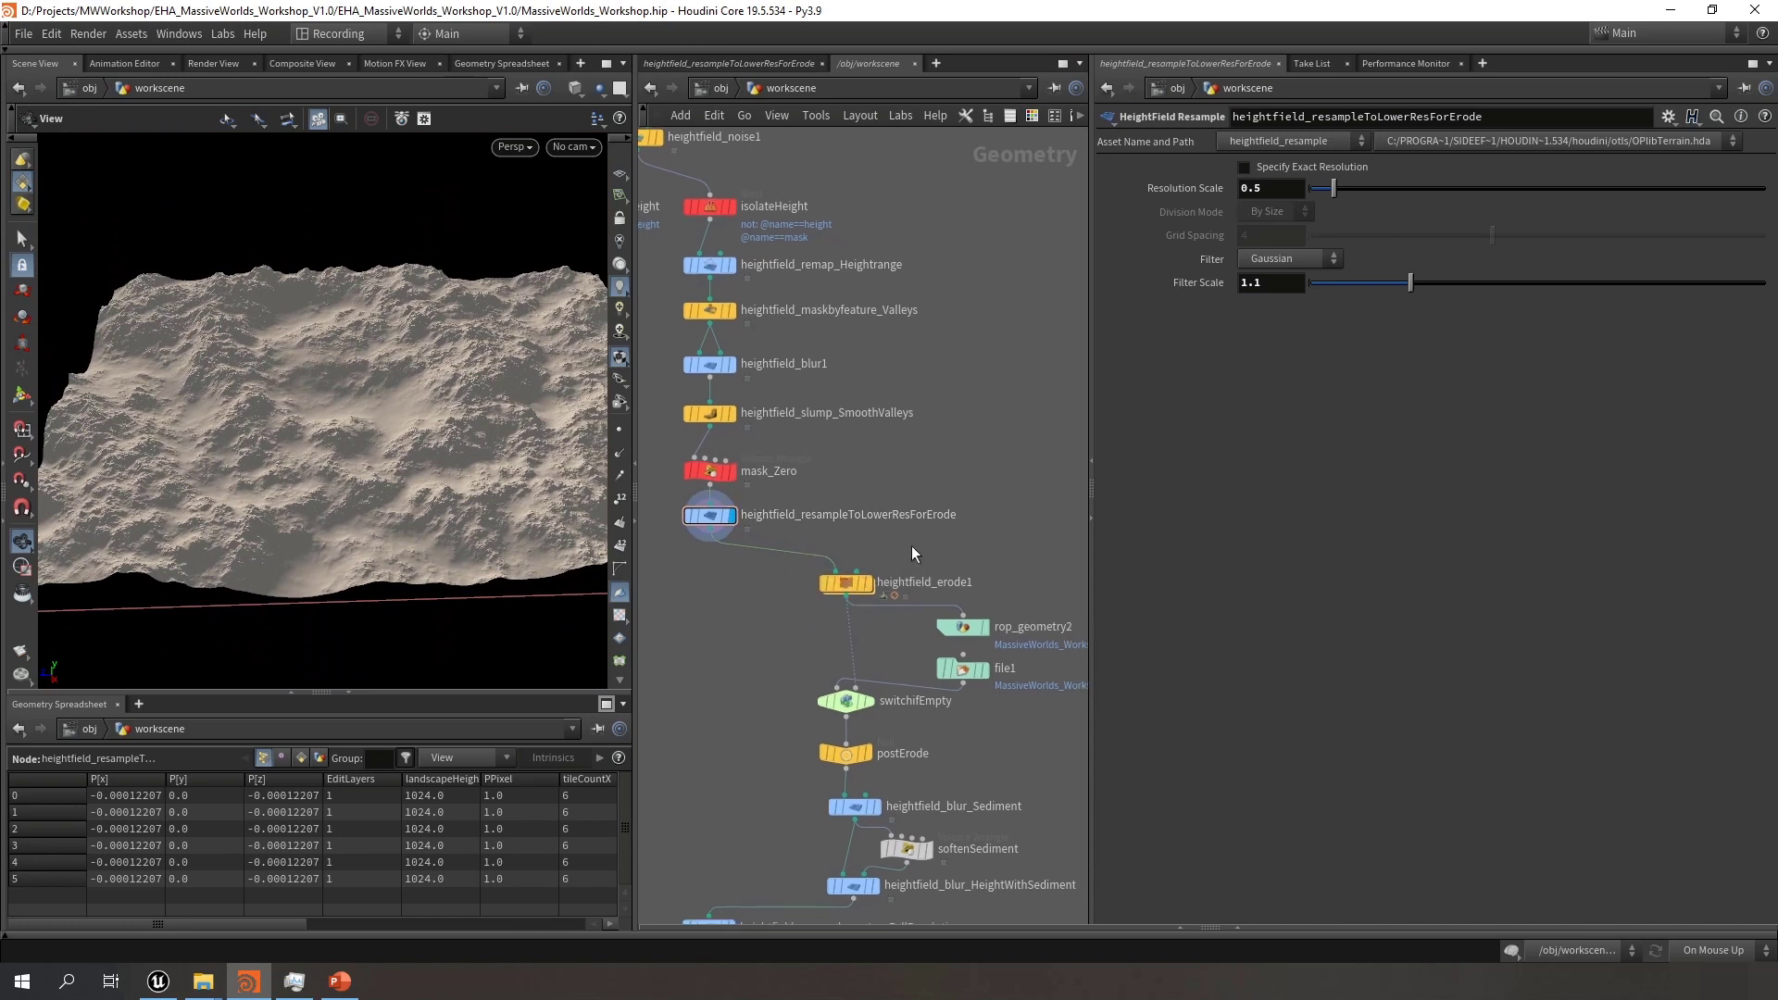
# Start cooking heightfield_erode1 and meanwhile look up the stashed geometry in the project's Stash folder in File Explorer
pyautogui.click(847, 587)
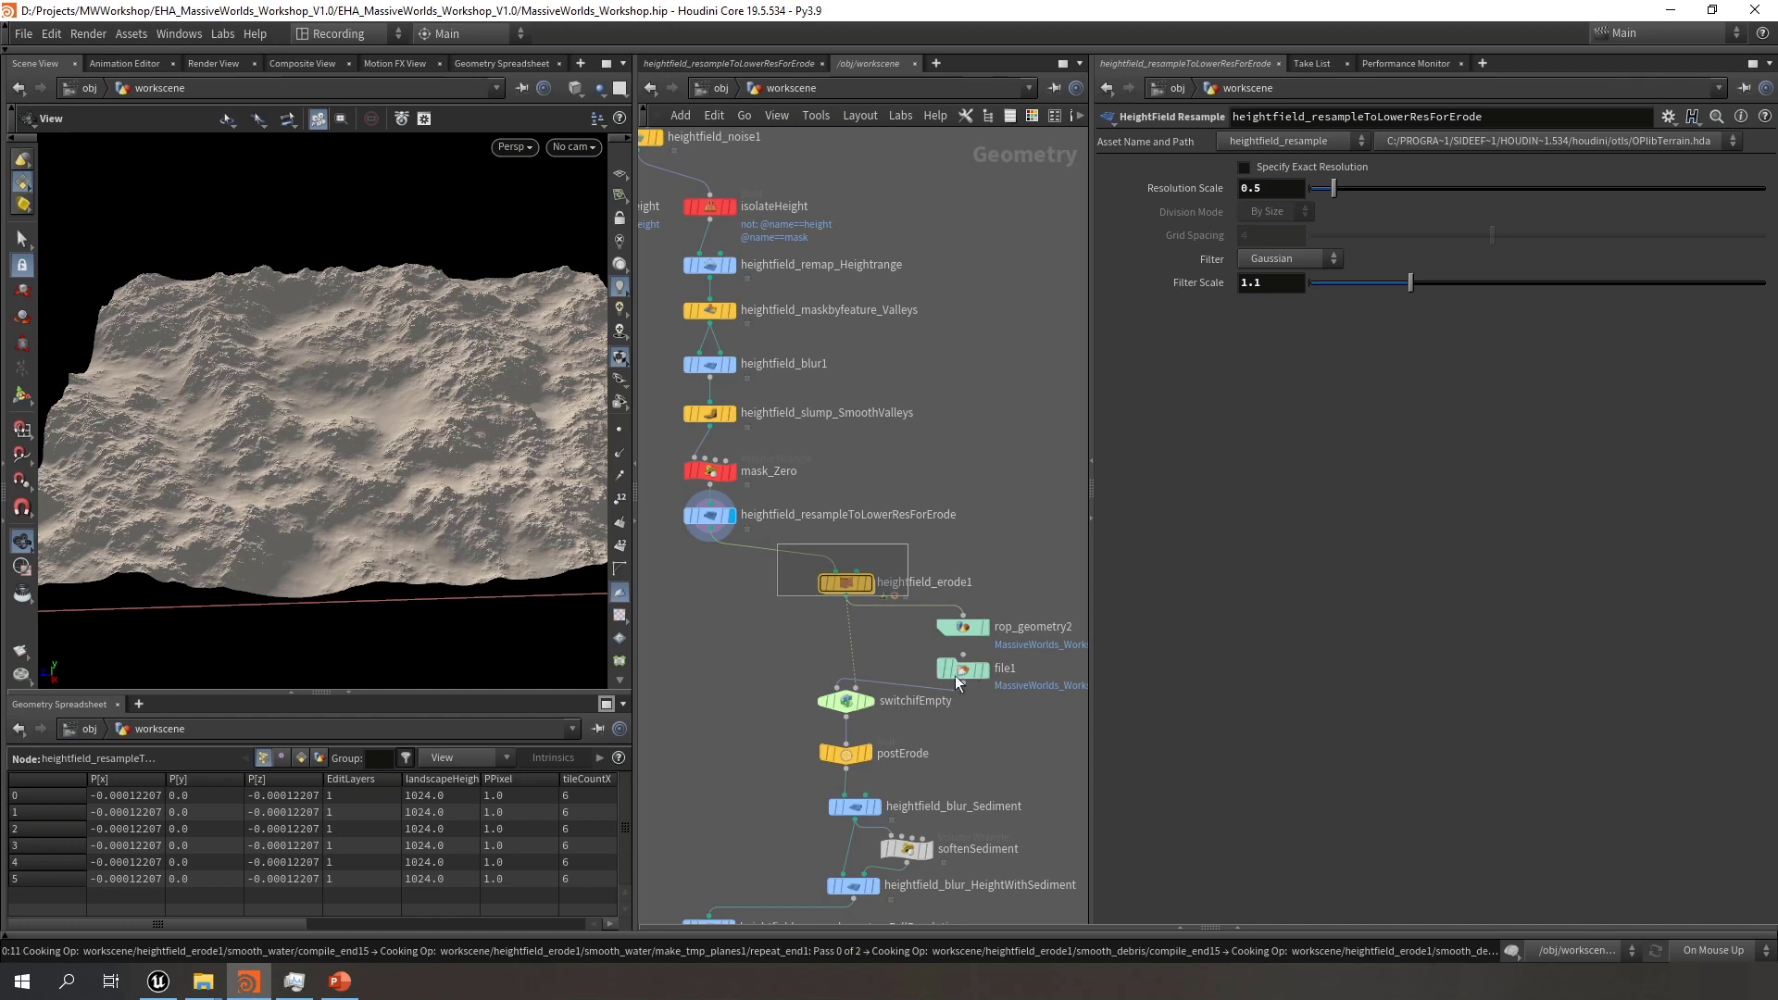
pyautogui.moveTo(209, 991)
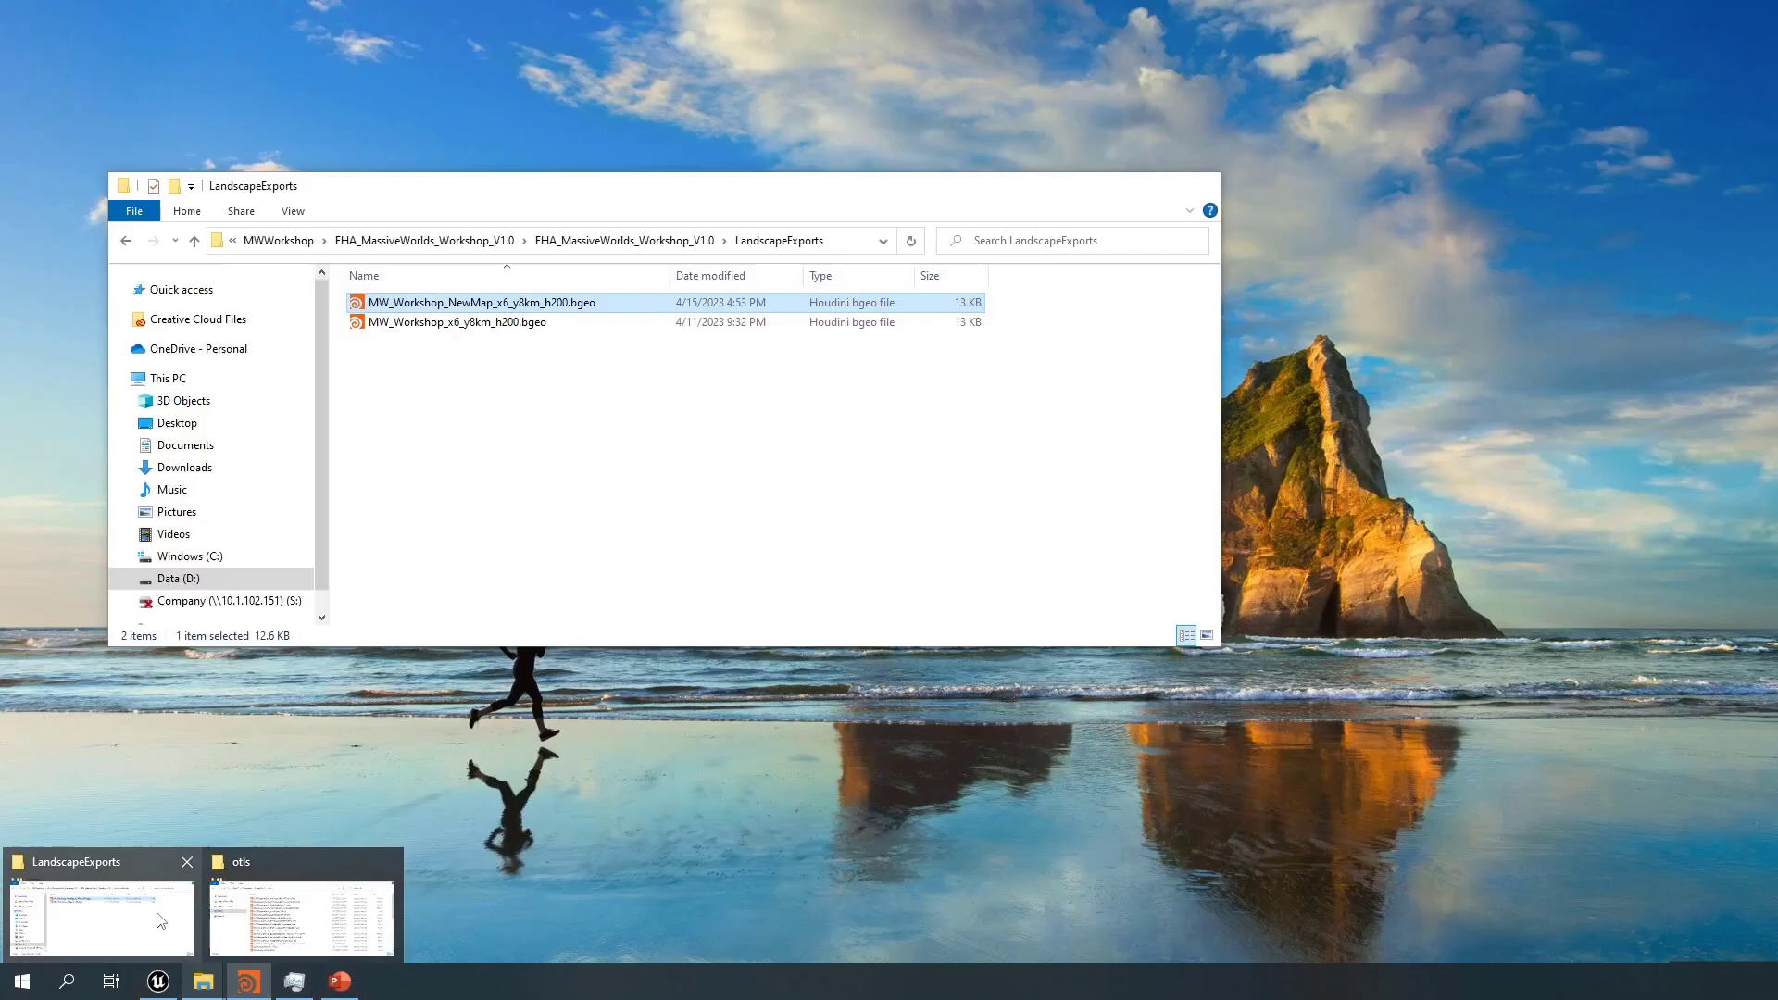
pyautogui.click(157, 913)
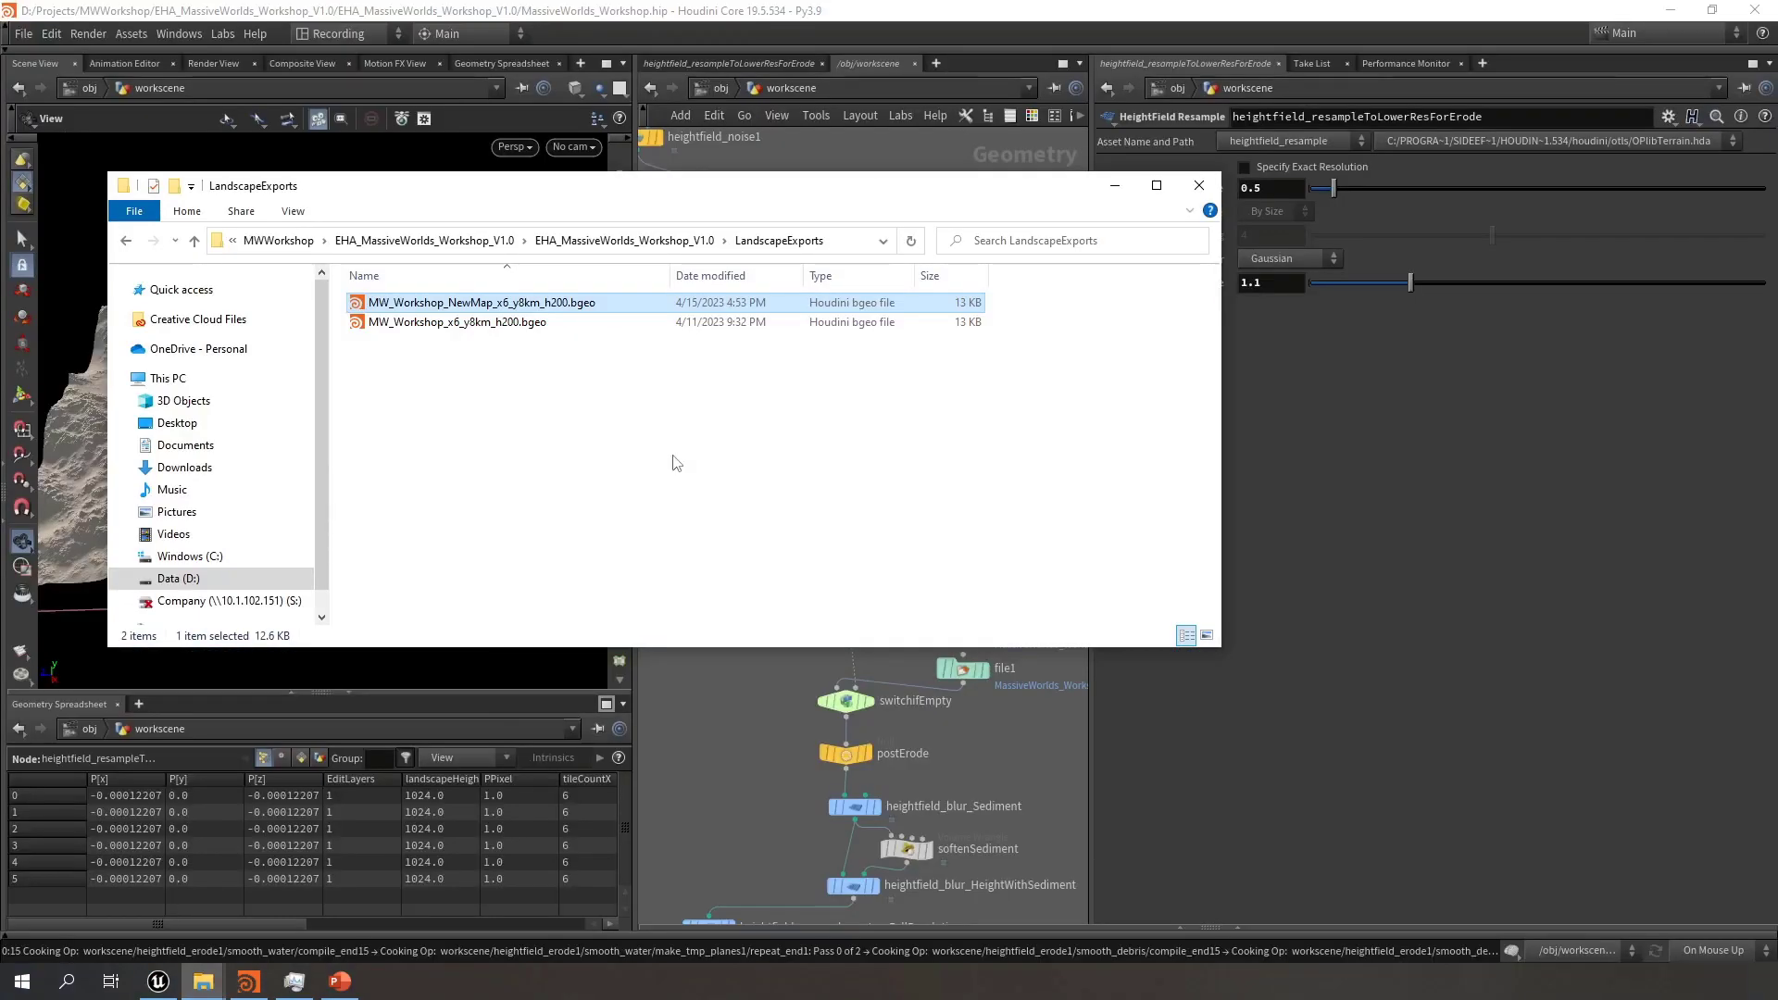
pyautogui.click(624, 243)
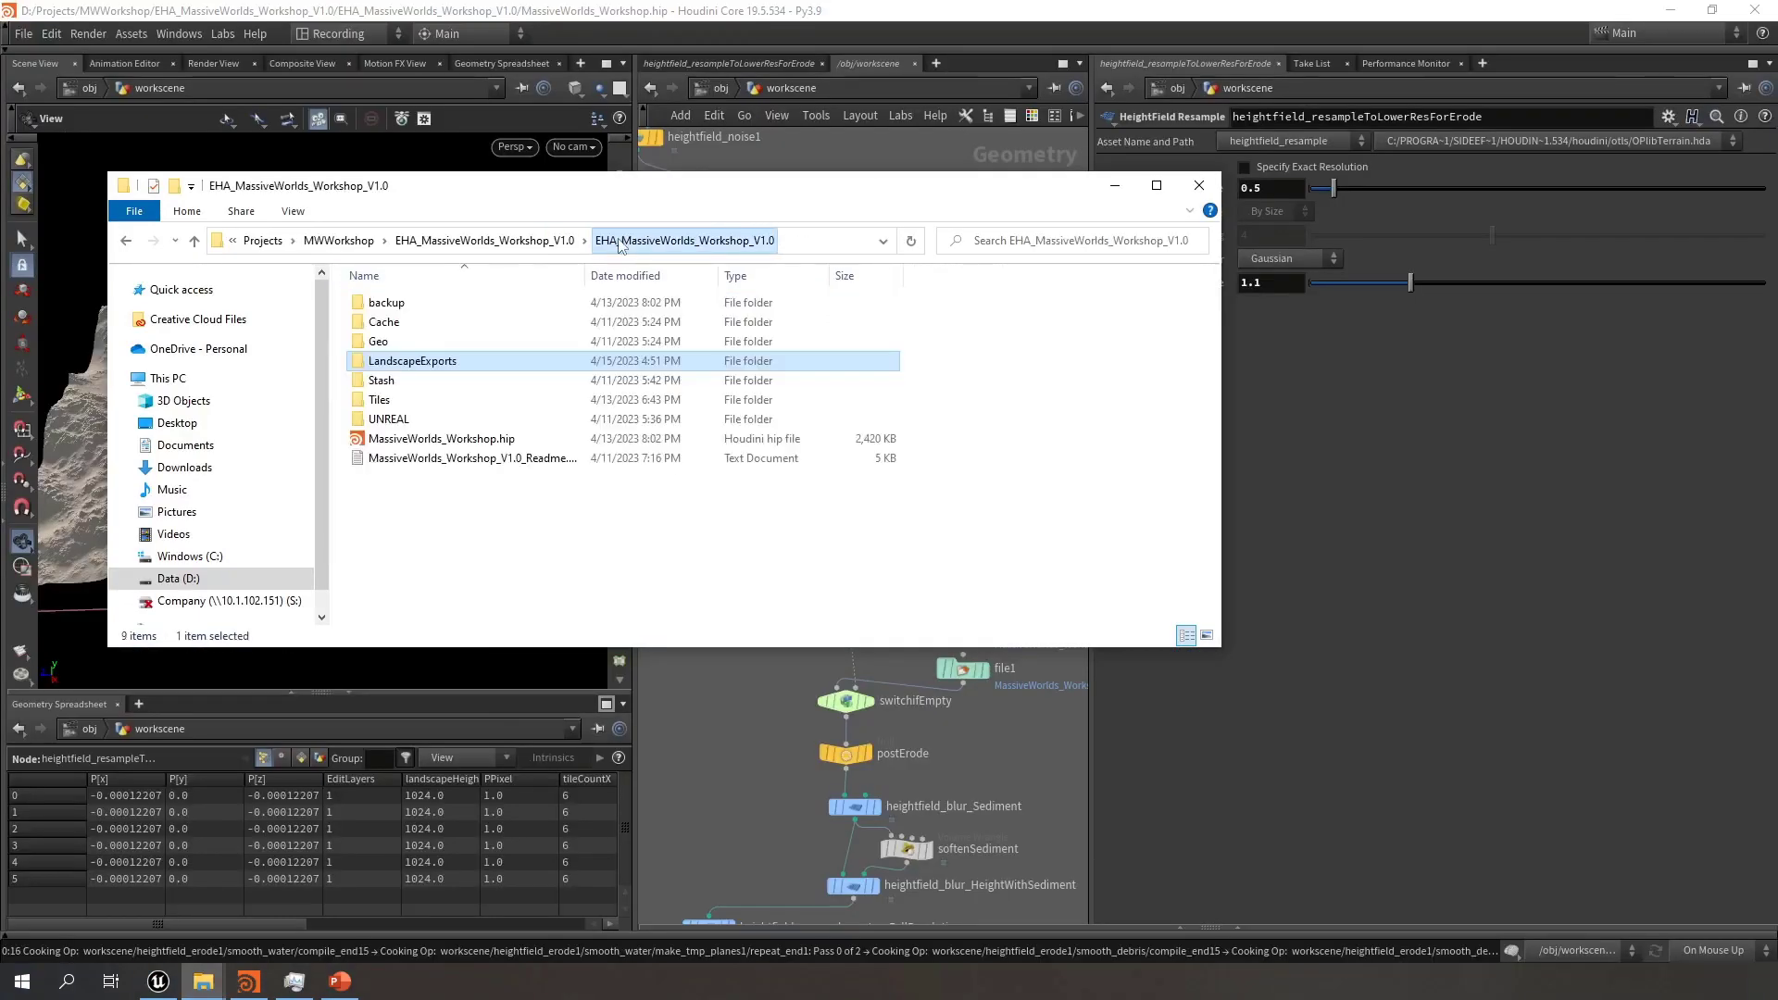
pyautogui.doubleClick(408, 384)
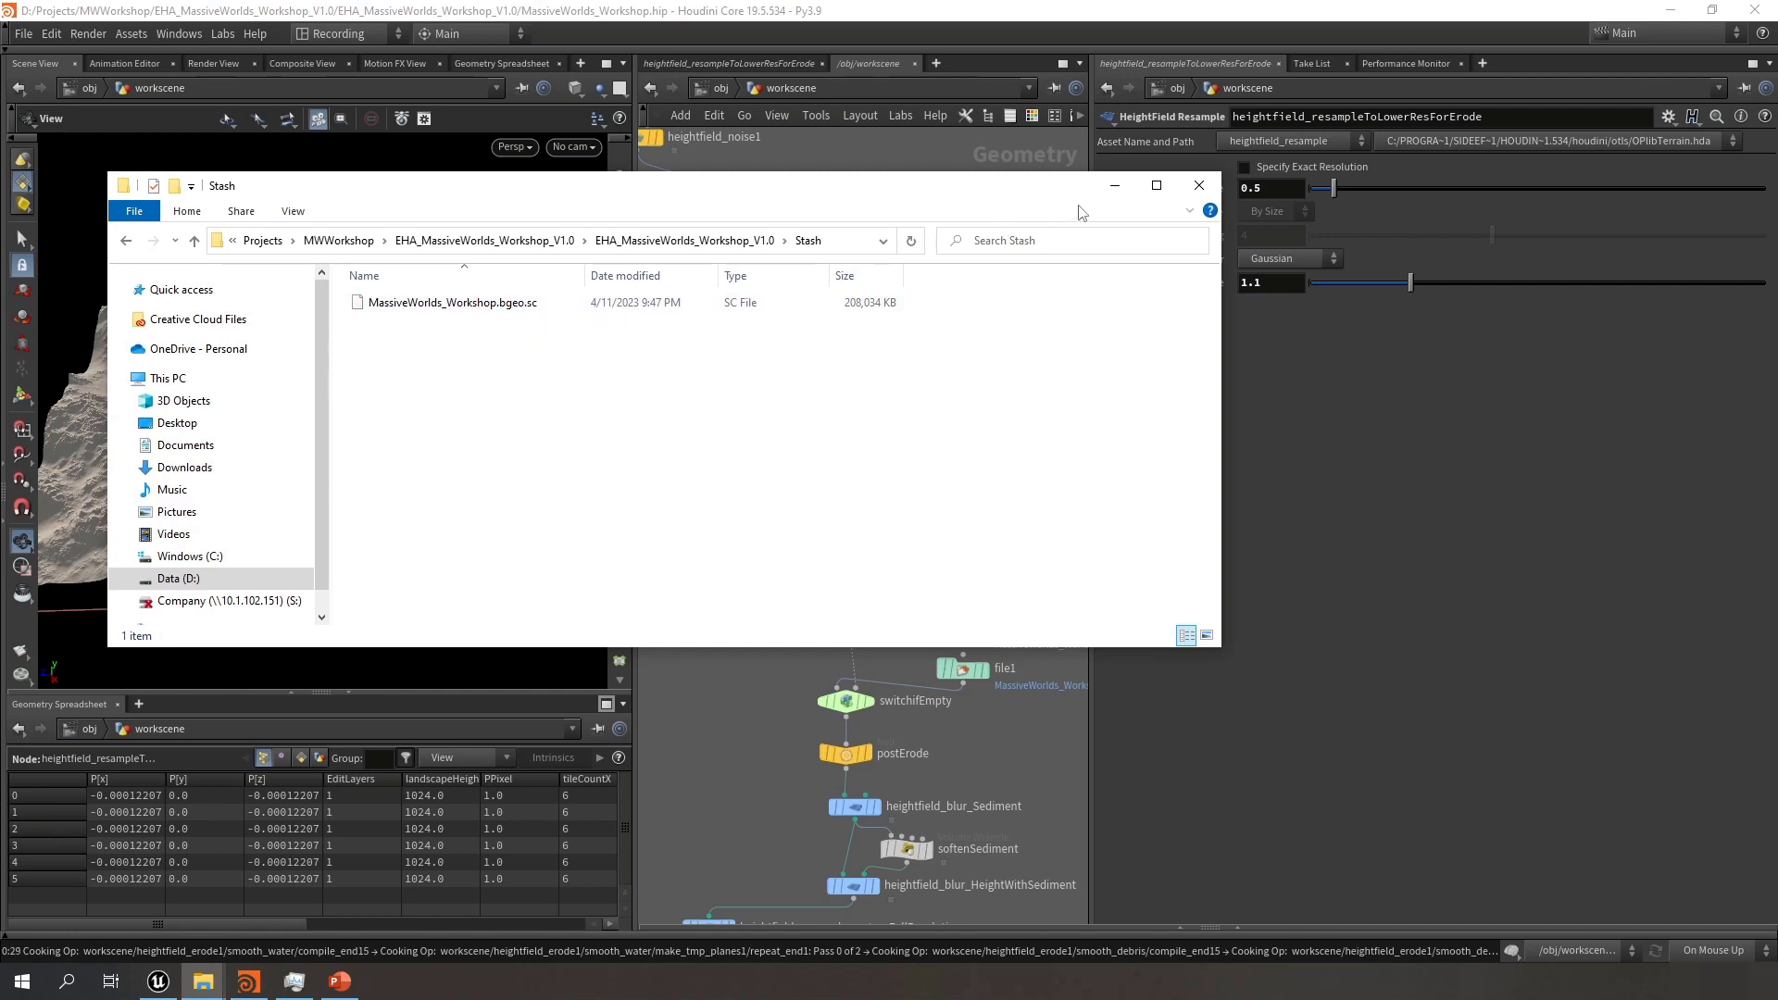
pyautogui.click(1115, 186)
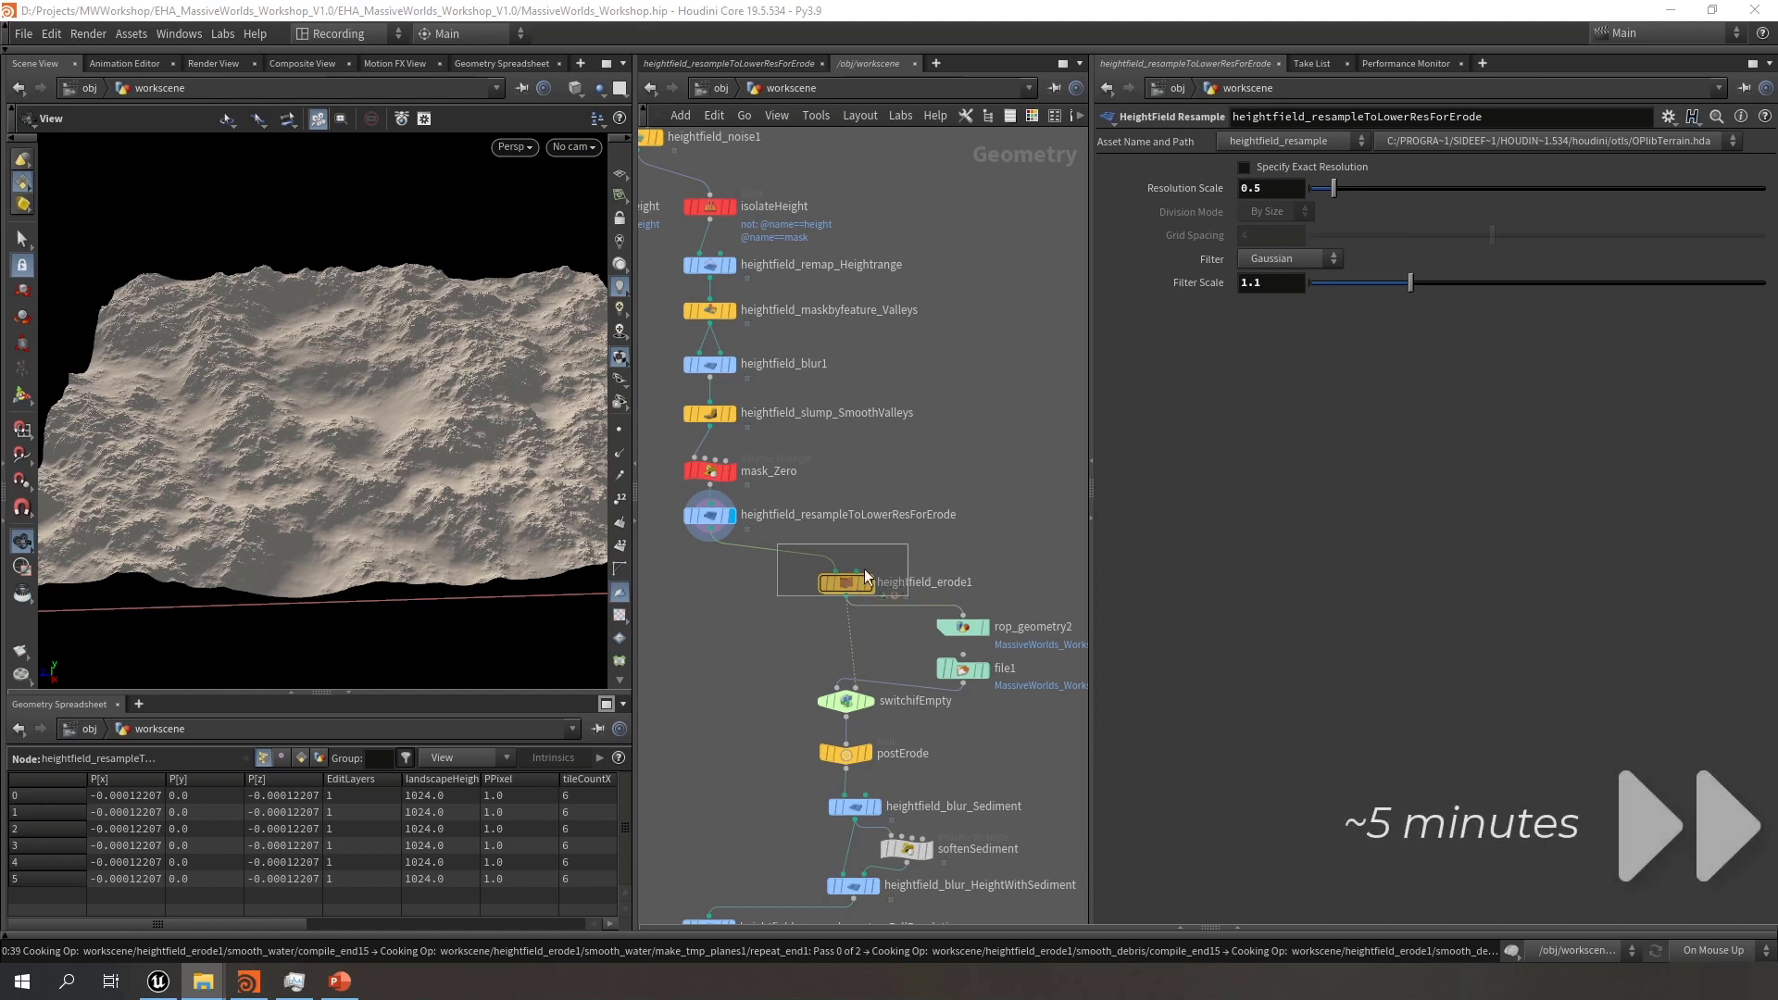
# Select and display heightfield_erode1, maximize the scene view, and examine the eroded terrain up close and as a whole
pyautogui.moveTo(864, 568); pyautogui.dragTo(872, 581)
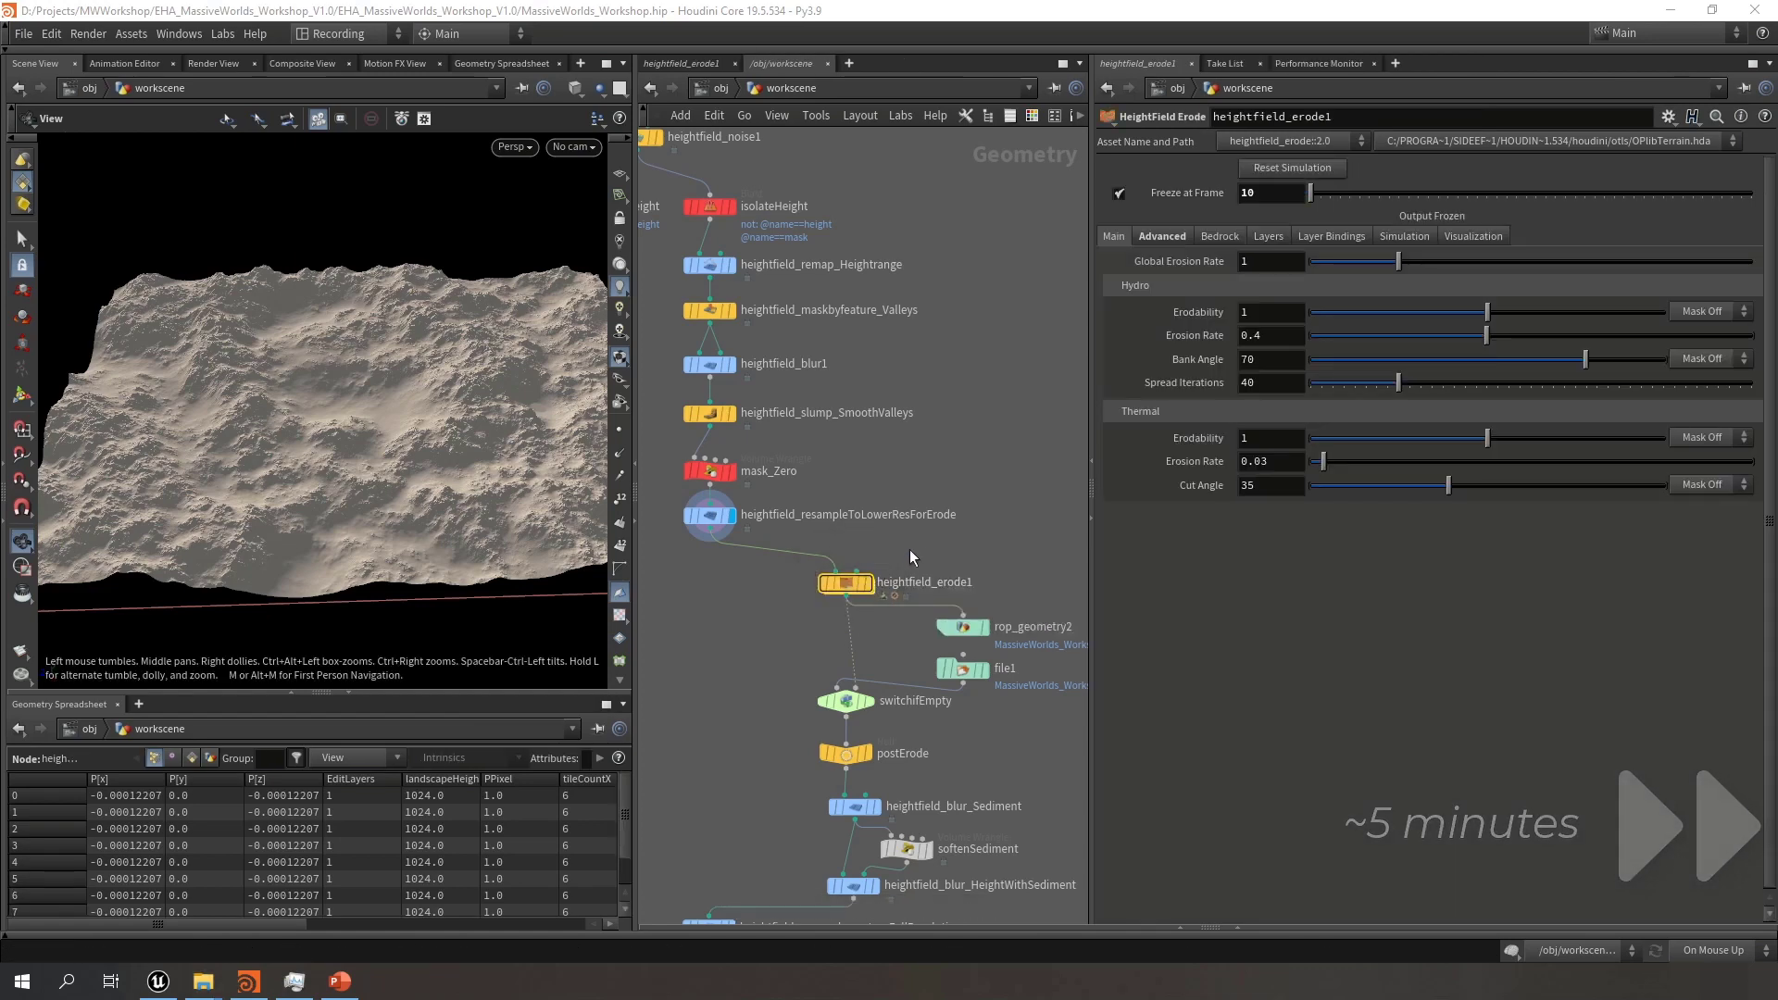
pyautogui.click(870, 580)
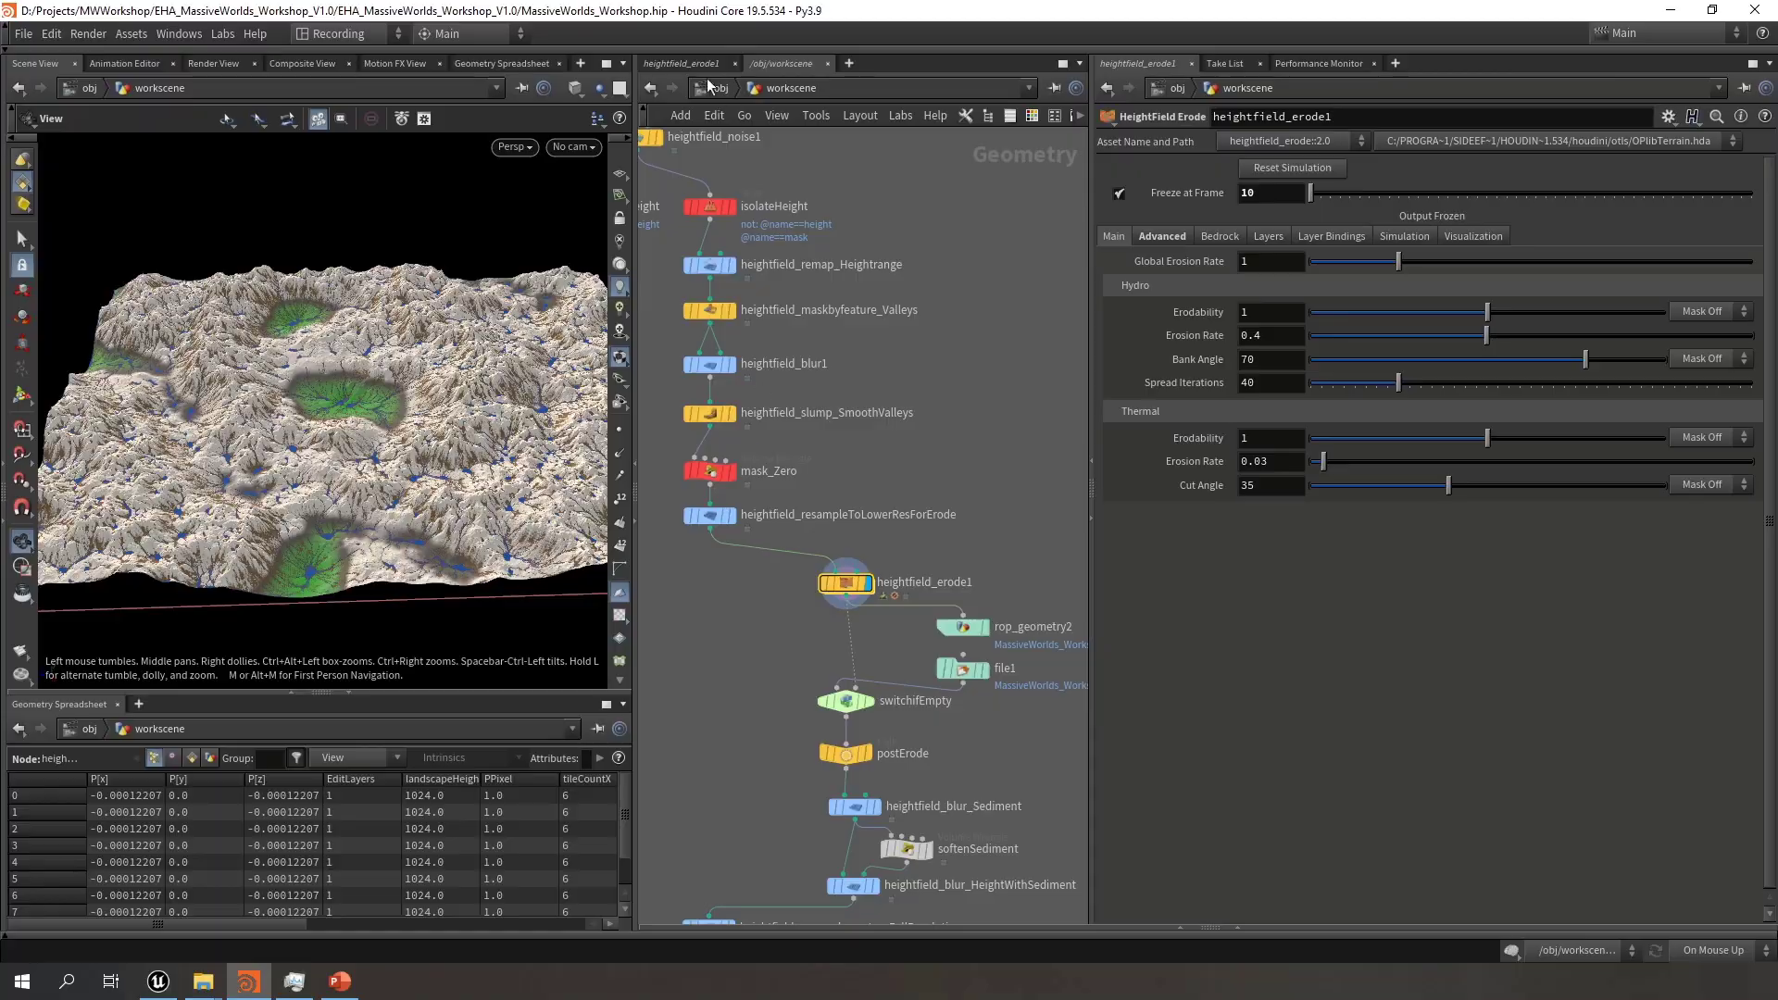
pyautogui.click(604, 65)
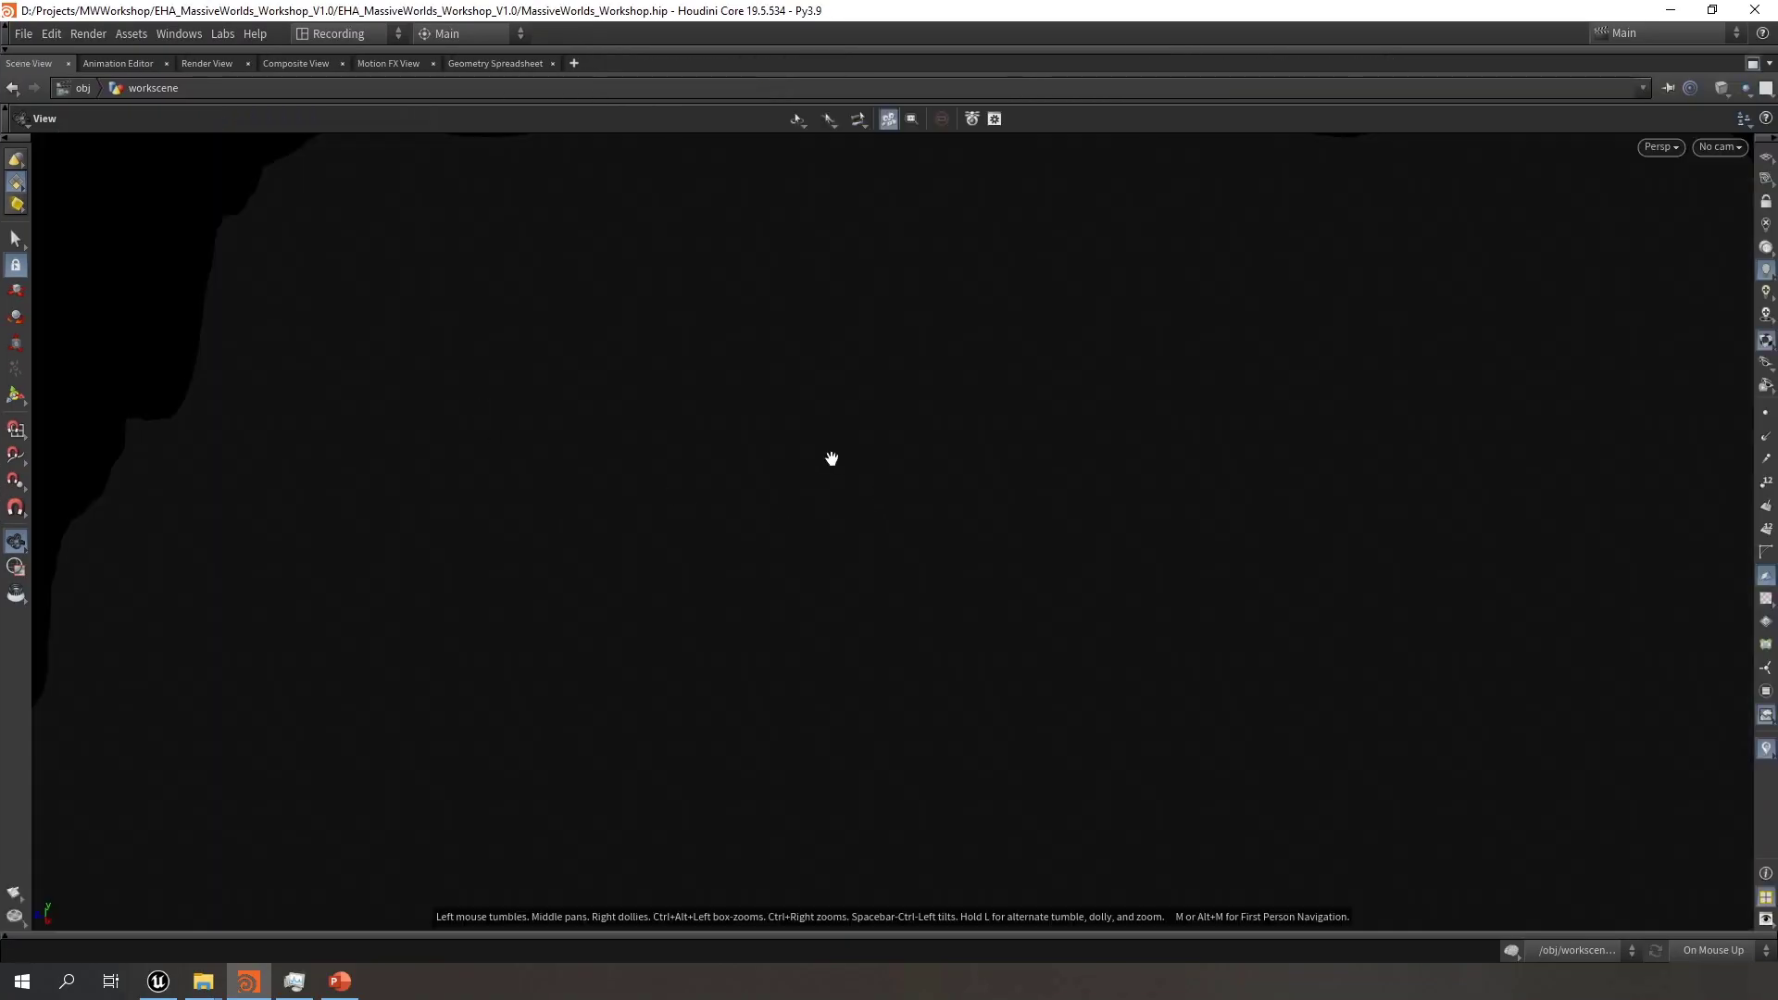
pyautogui.moveTo(798, 495)
pyautogui.mouseDown()
pyautogui.moveTo(686, 508)
pyautogui.moveTo(684, 463)
pyautogui.mouseUp()
pyautogui.moveTo(683, 463); pyautogui.dragTo(738, 598, button='right')
pyautogui.moveTo(738, 597); pyautogui.dragTo(677, 418, button='middle')
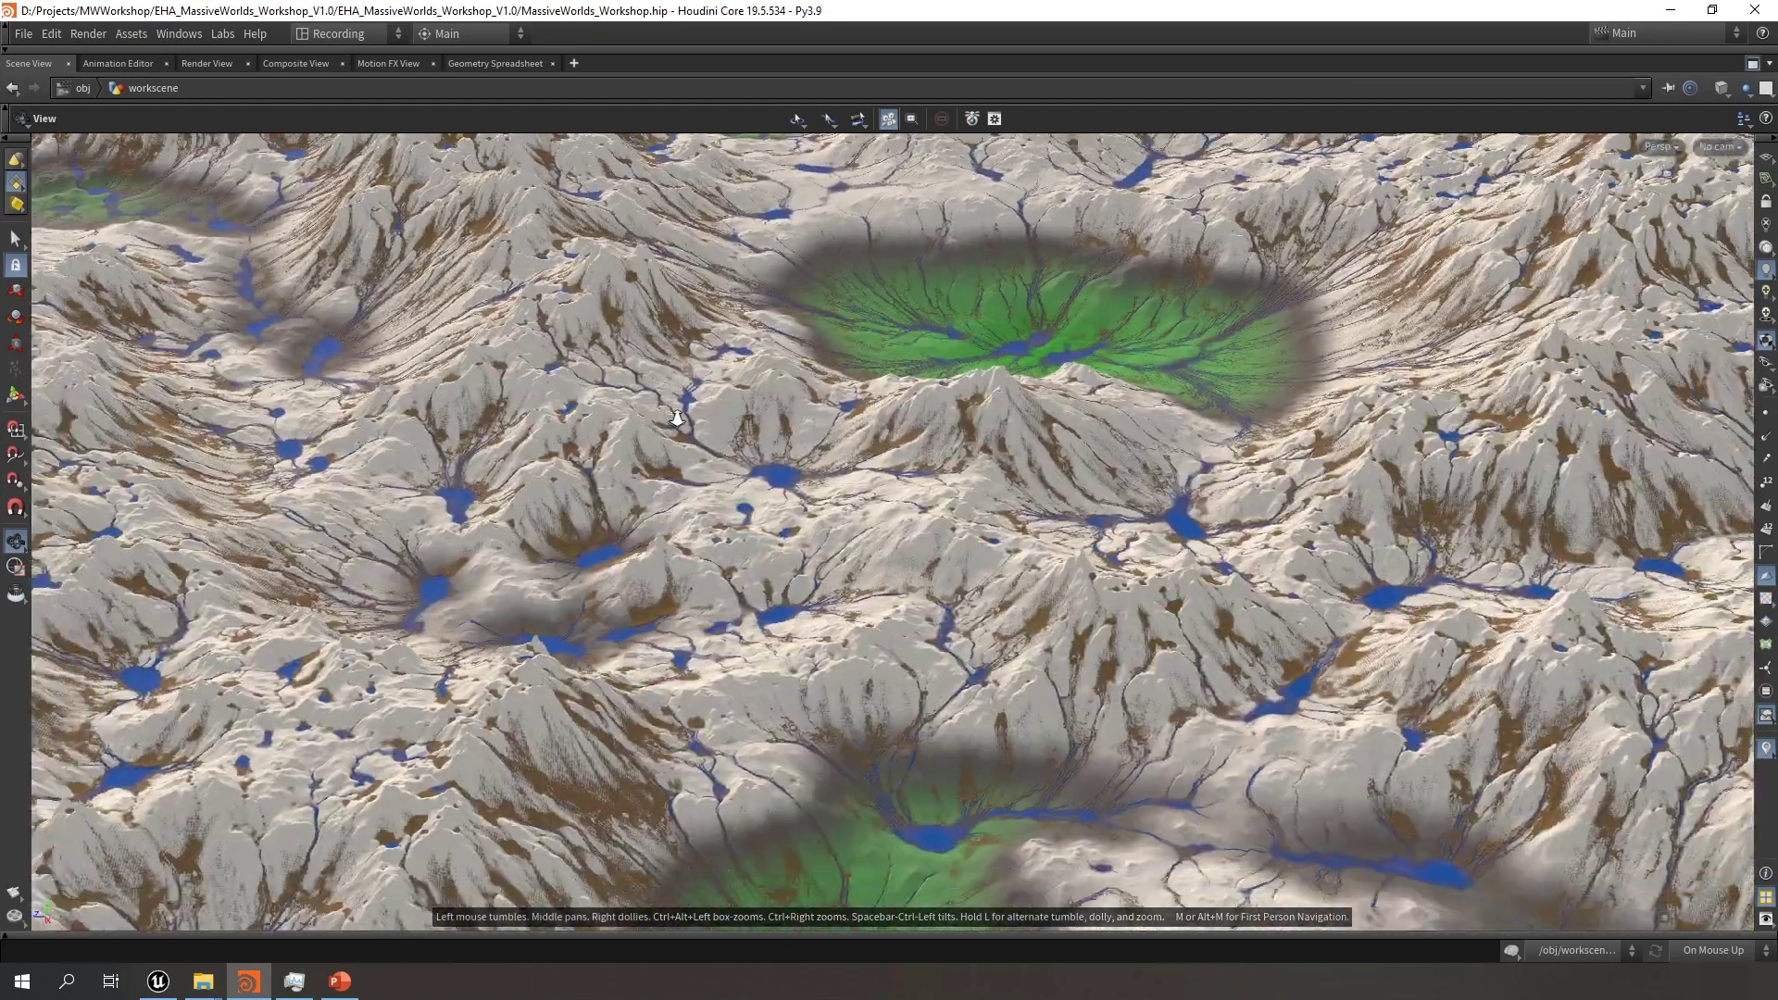
pyautogui.moveTo(677, 419); pyautogui.dragTo(662, 519)
pyautogui.moveTo(663, 518); pyautogui.dragTo(602, 361, button='right')
pyautogui.moveTo(603, 361); pyautogui.dragTo(689, 377)
pyautogui.moveTo(689, 378); pyautogui.dragTo(675, 439, button='middle')
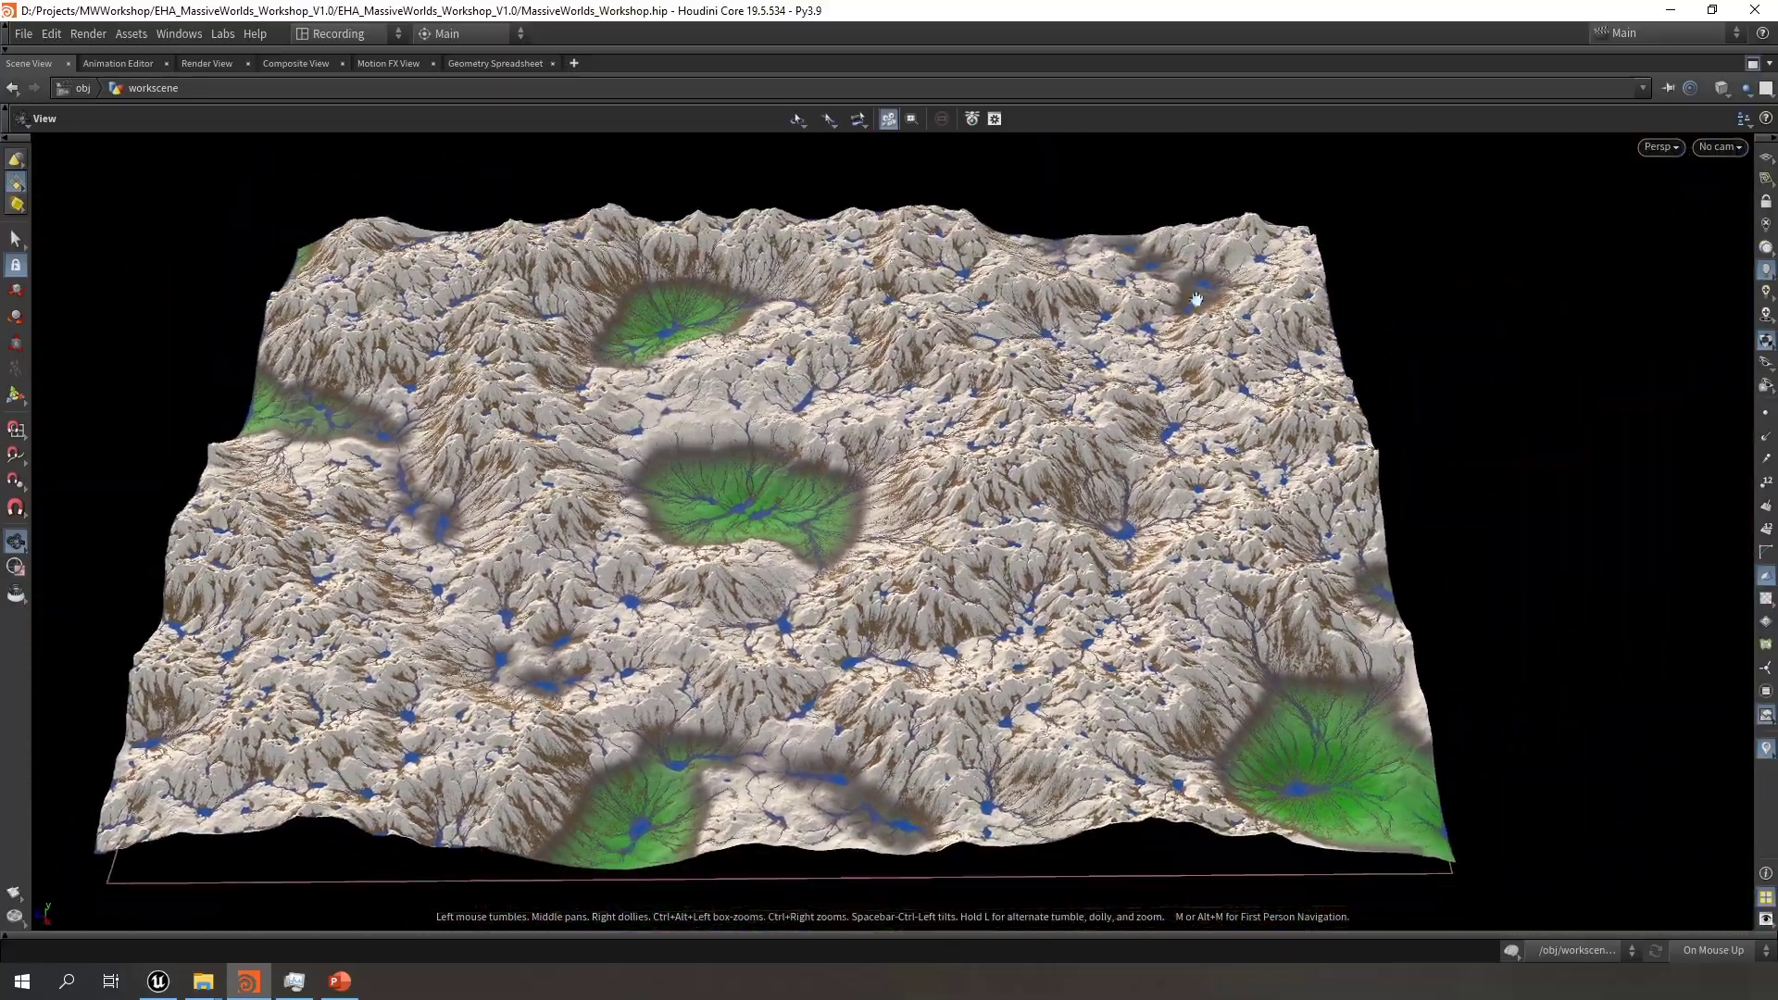
# Set rop_geometry2's output file to $HIP/Stash/MassiveWorlds_Workshop2.bgeo.sc and save the eroded terrain to disk
pyautogui.click(1763, 65)
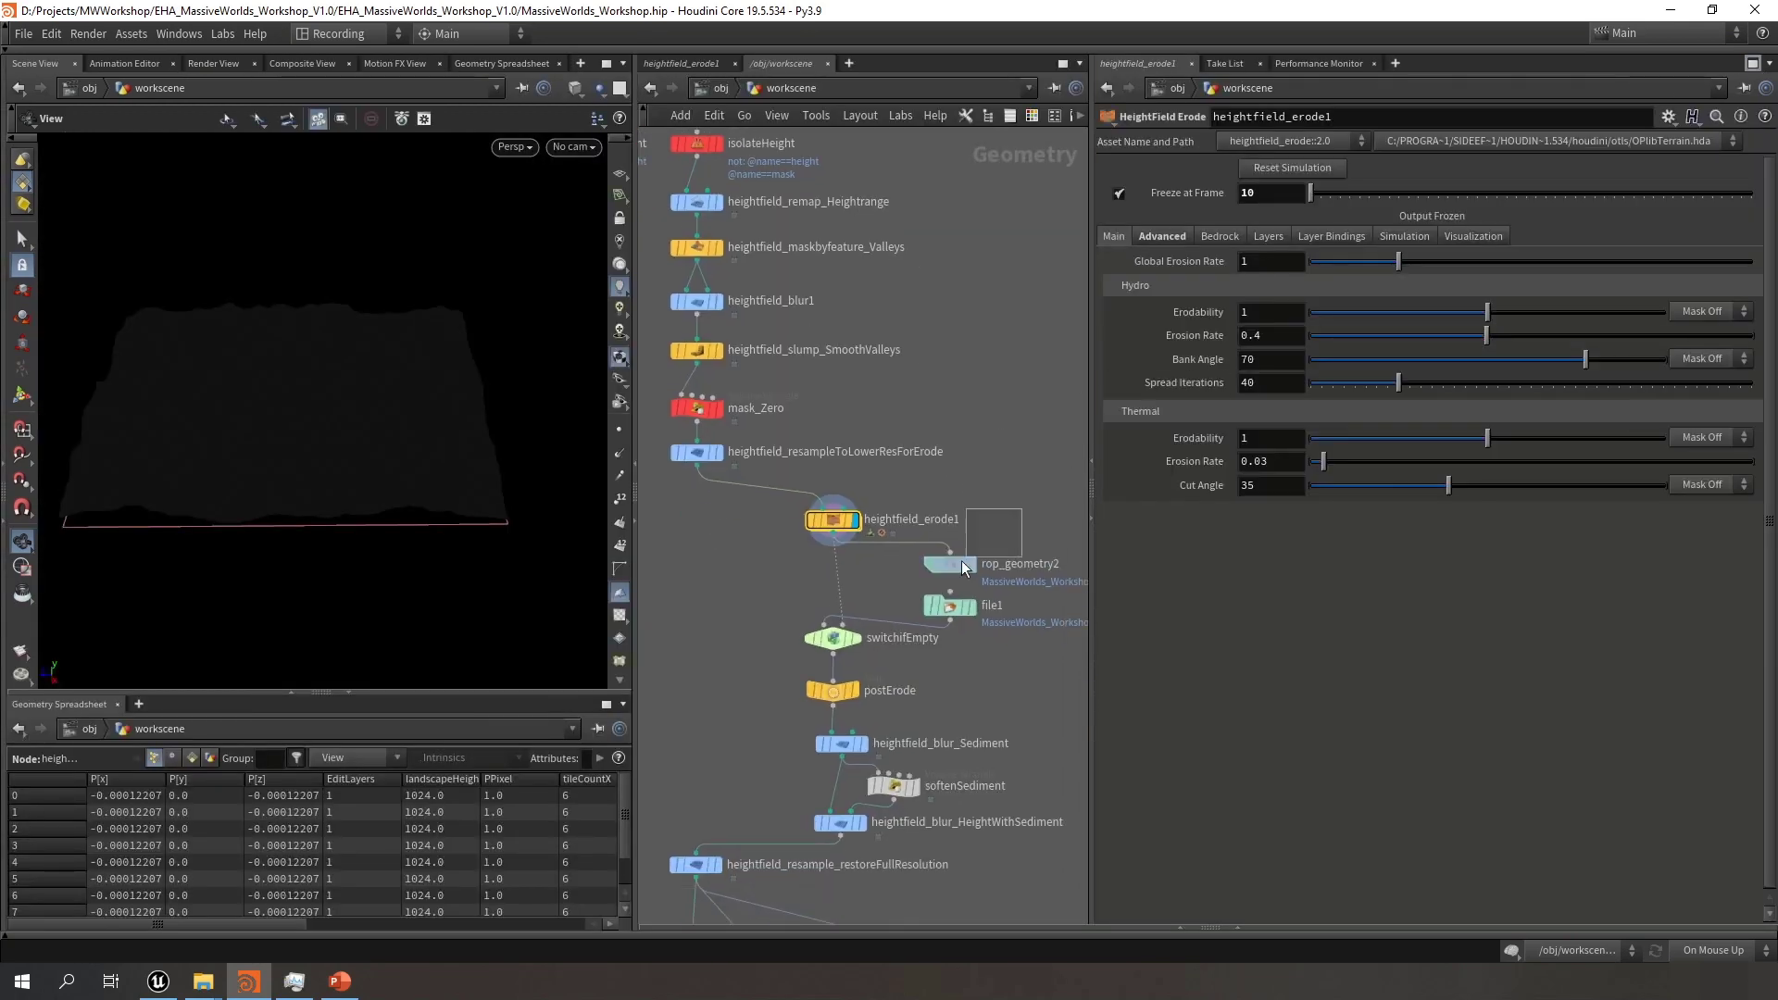
pyautogui.click(960, 565)
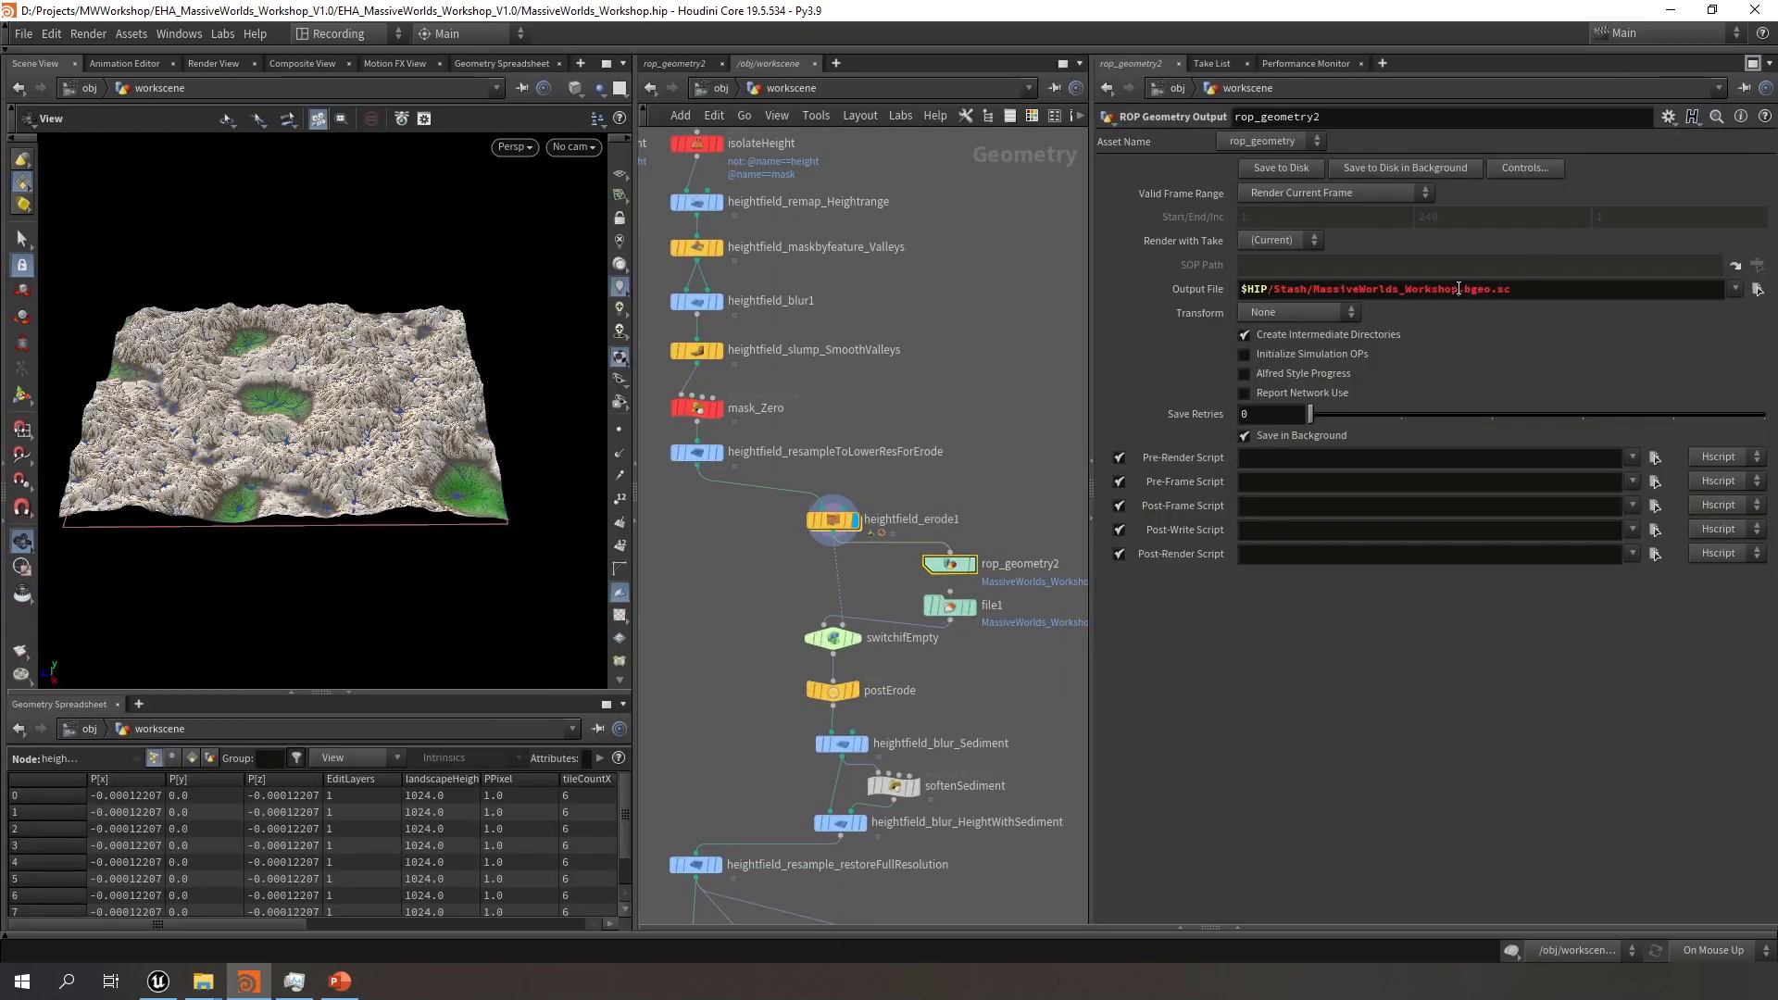
pyautogui.write('2')
pyautogui.press('Return')
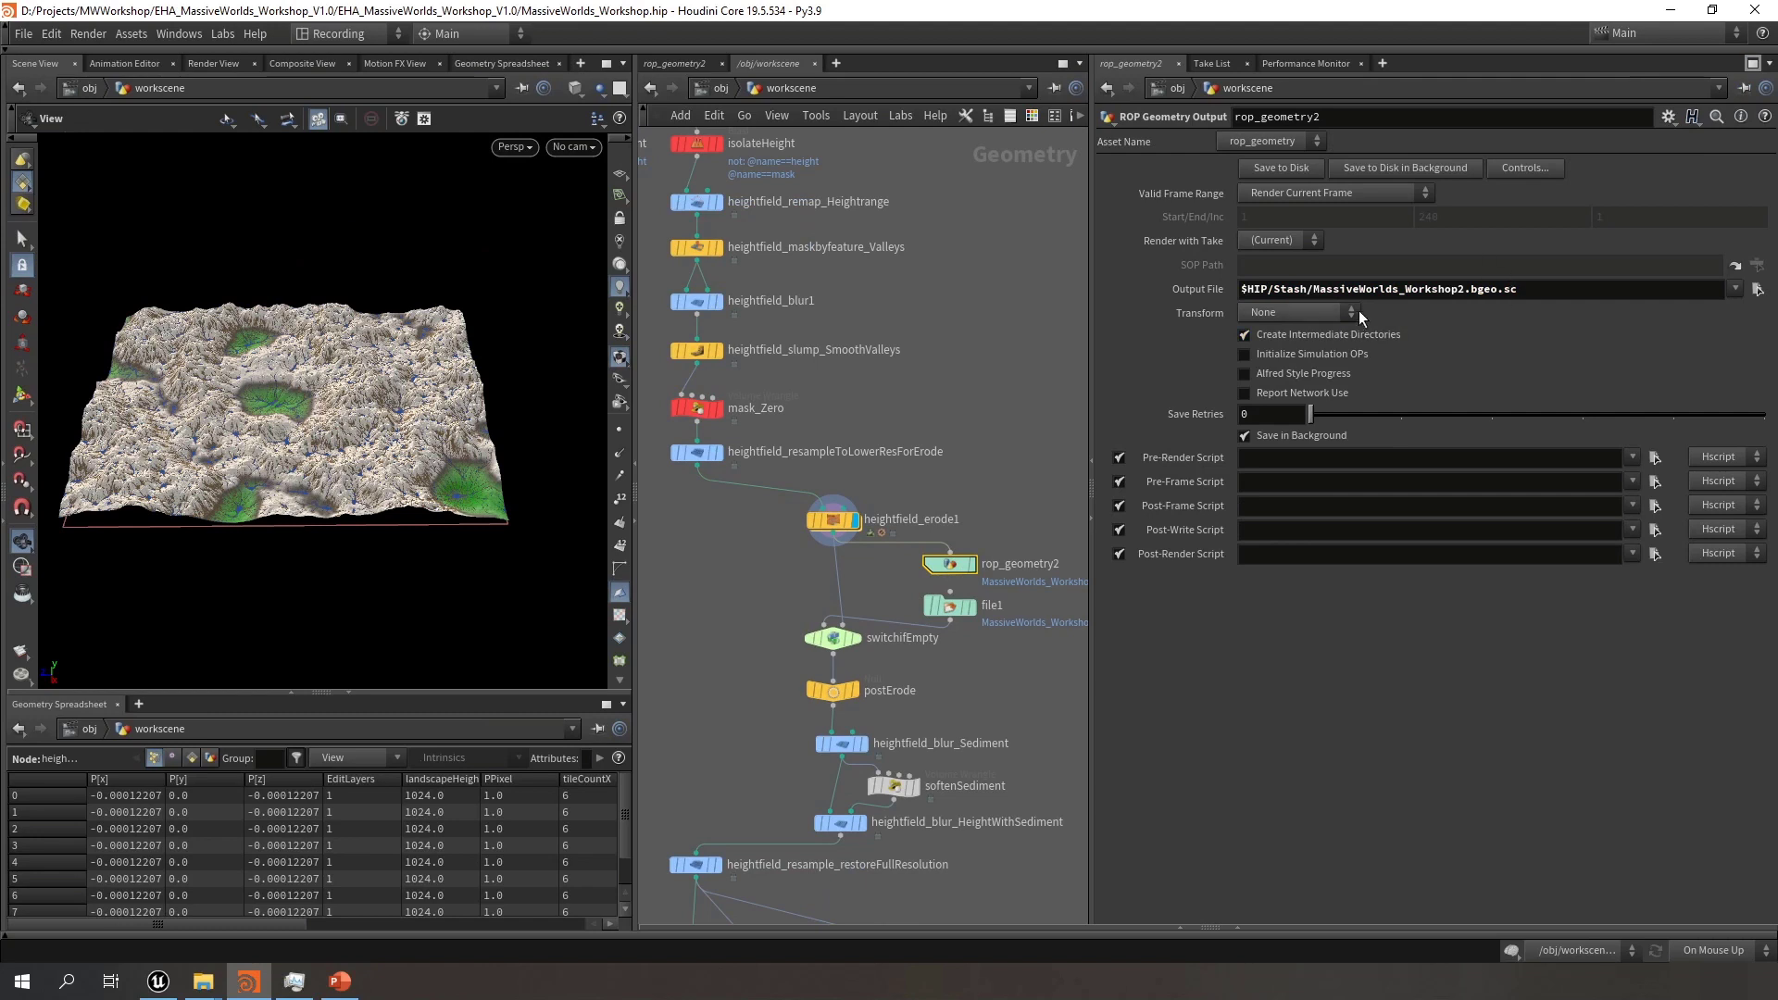
pyautogui.click(1551, 290)
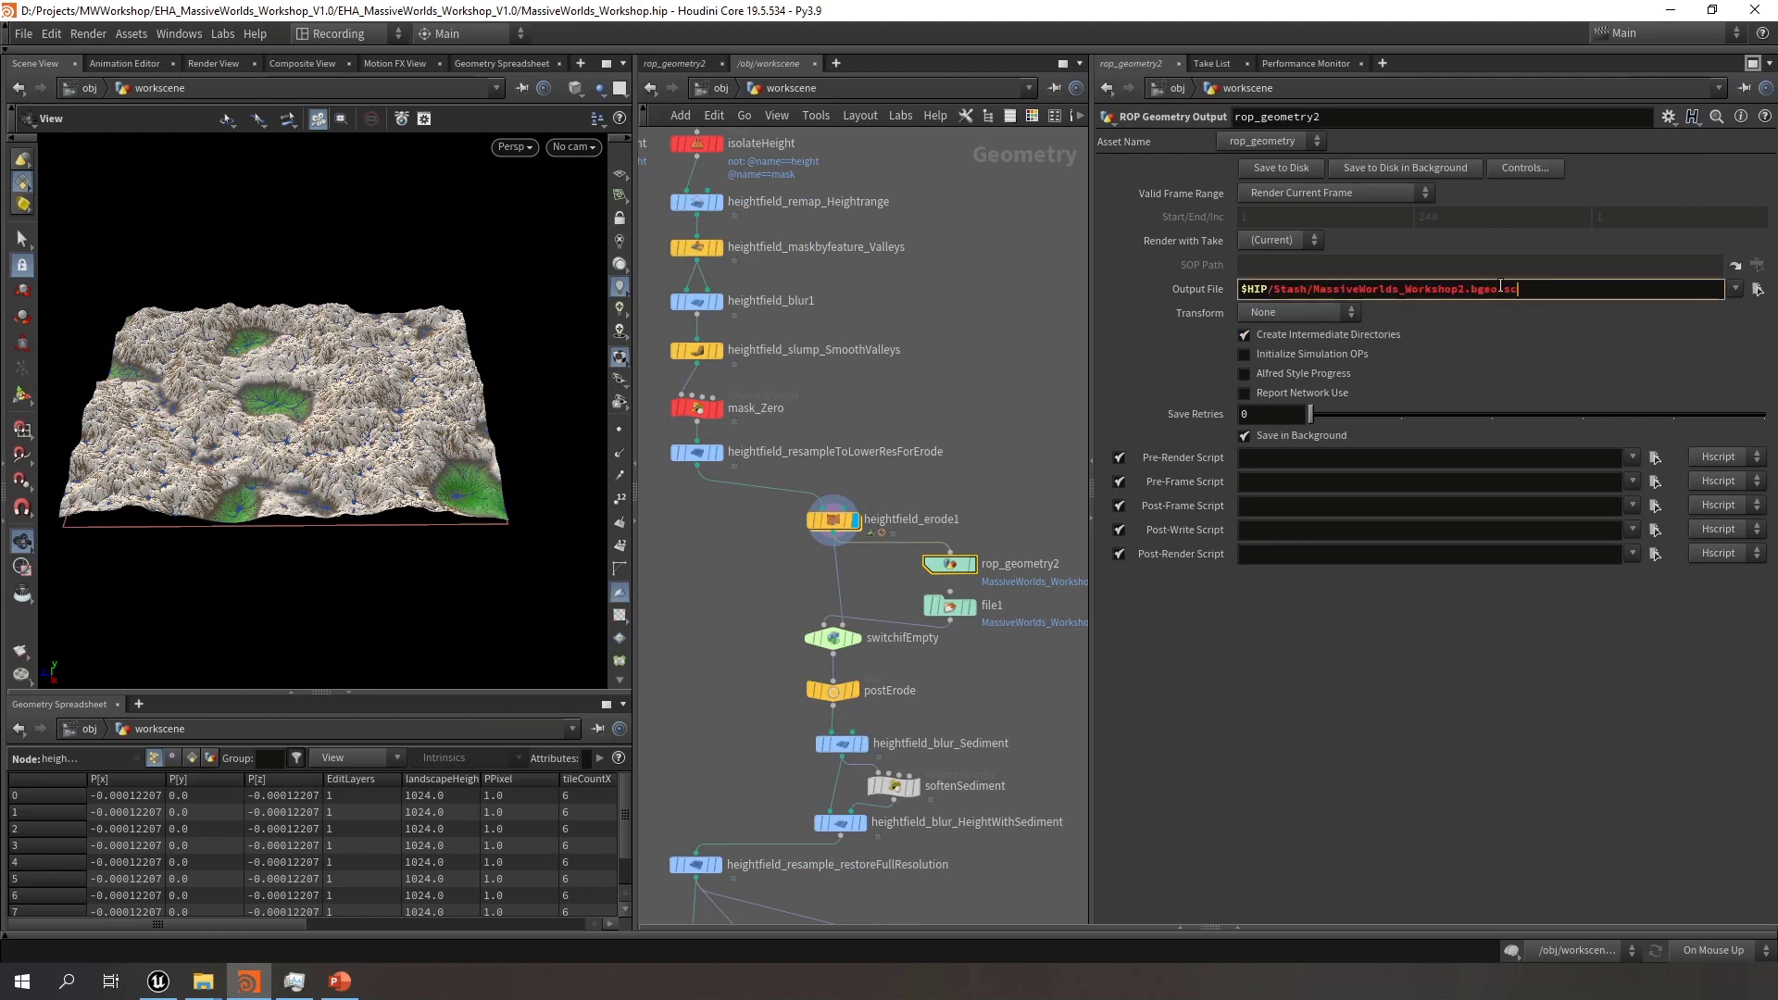
pyautogui.click(1276, 169)
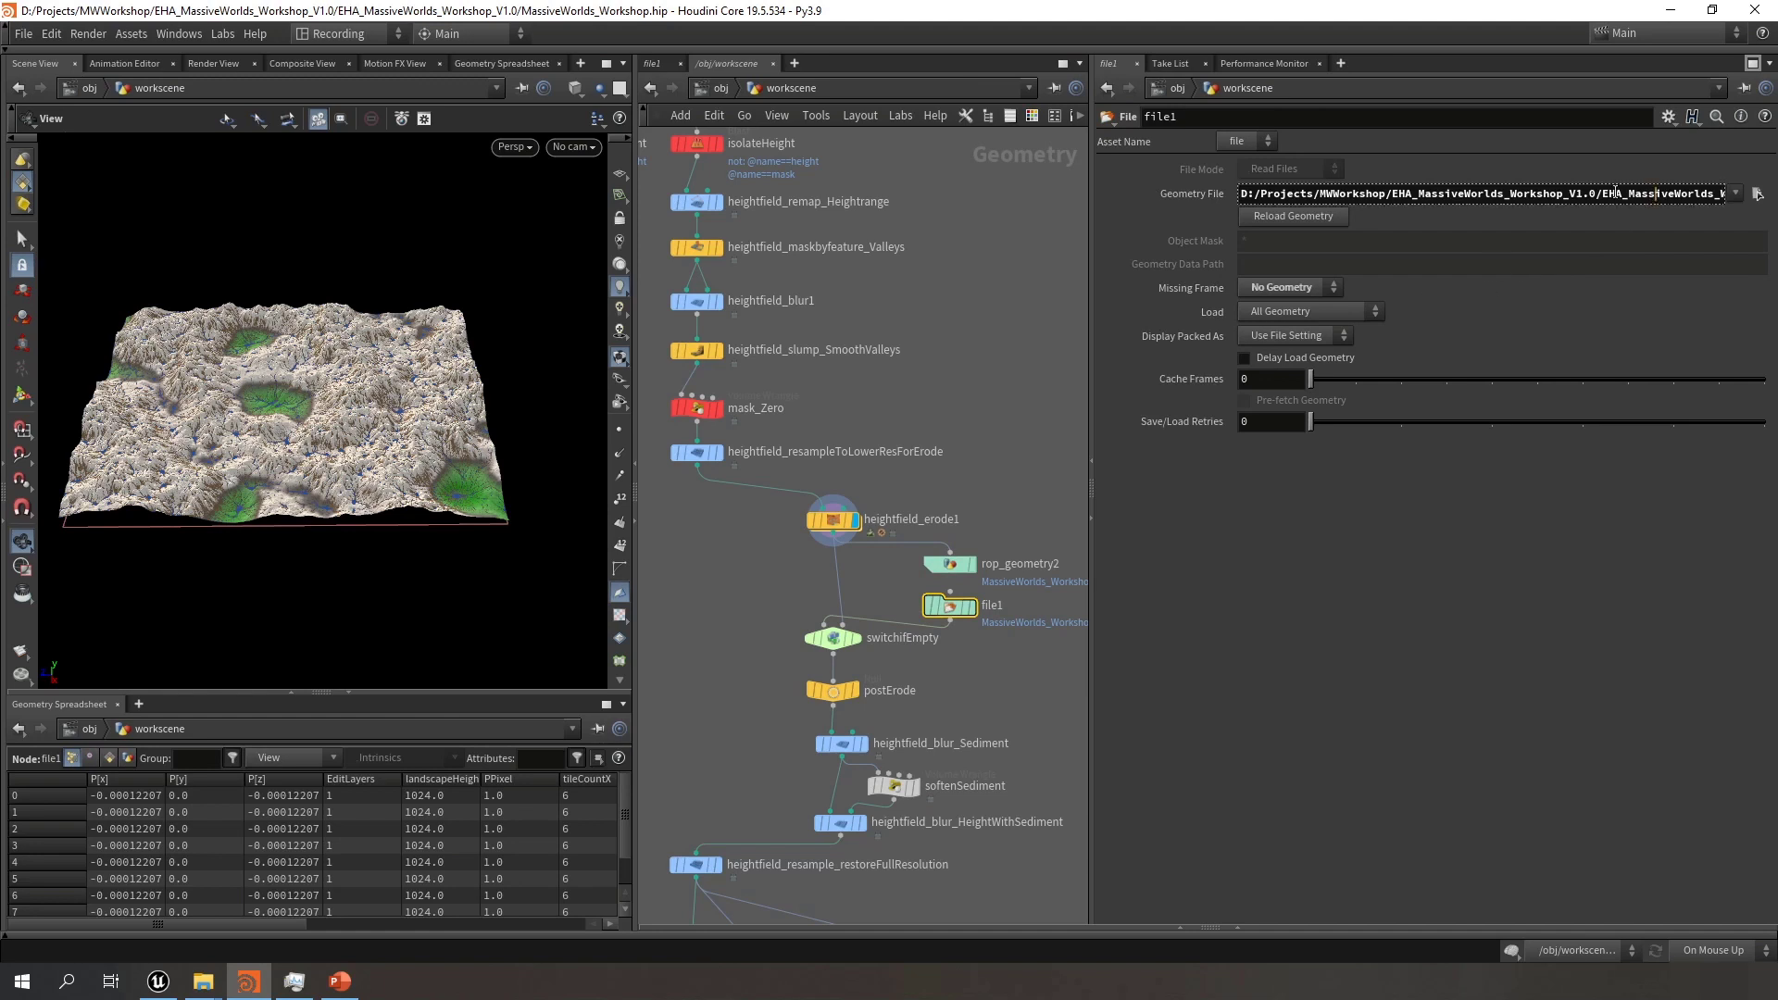
# Check the end of file1's geometry file path, and display switchifEmpty to view the terrain it outputs
pyautogui.press('End')
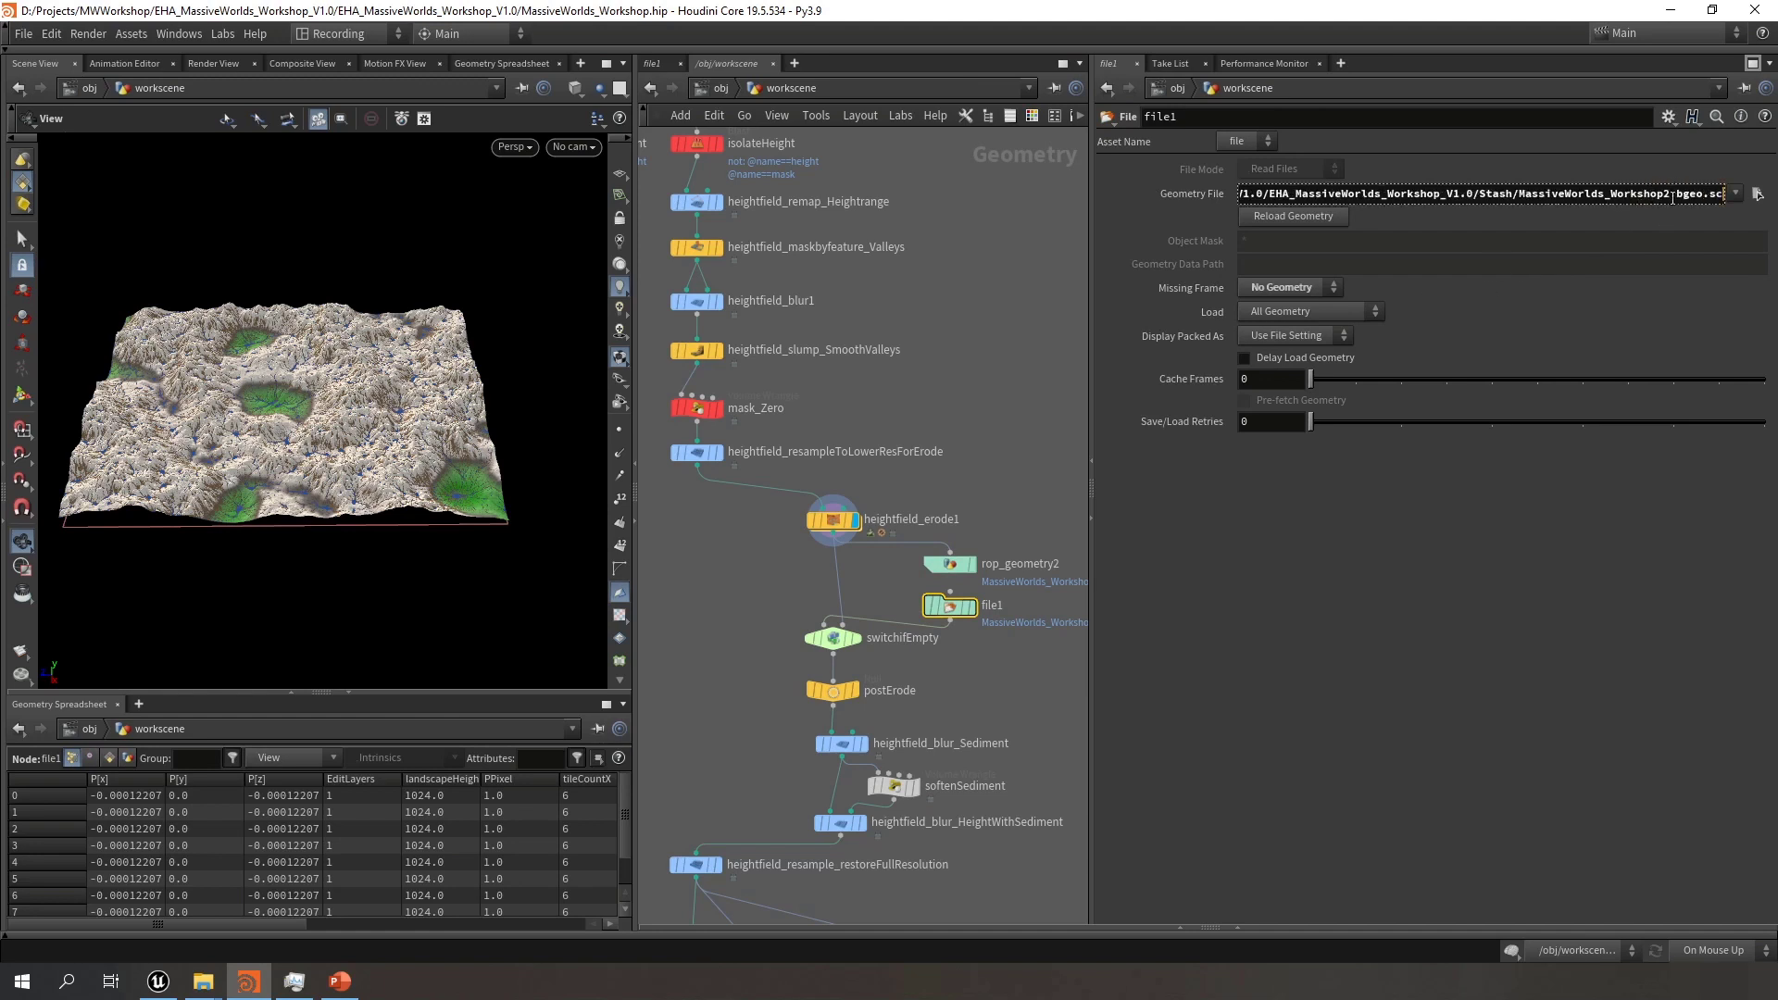
pyautogui.click(1039, 464)
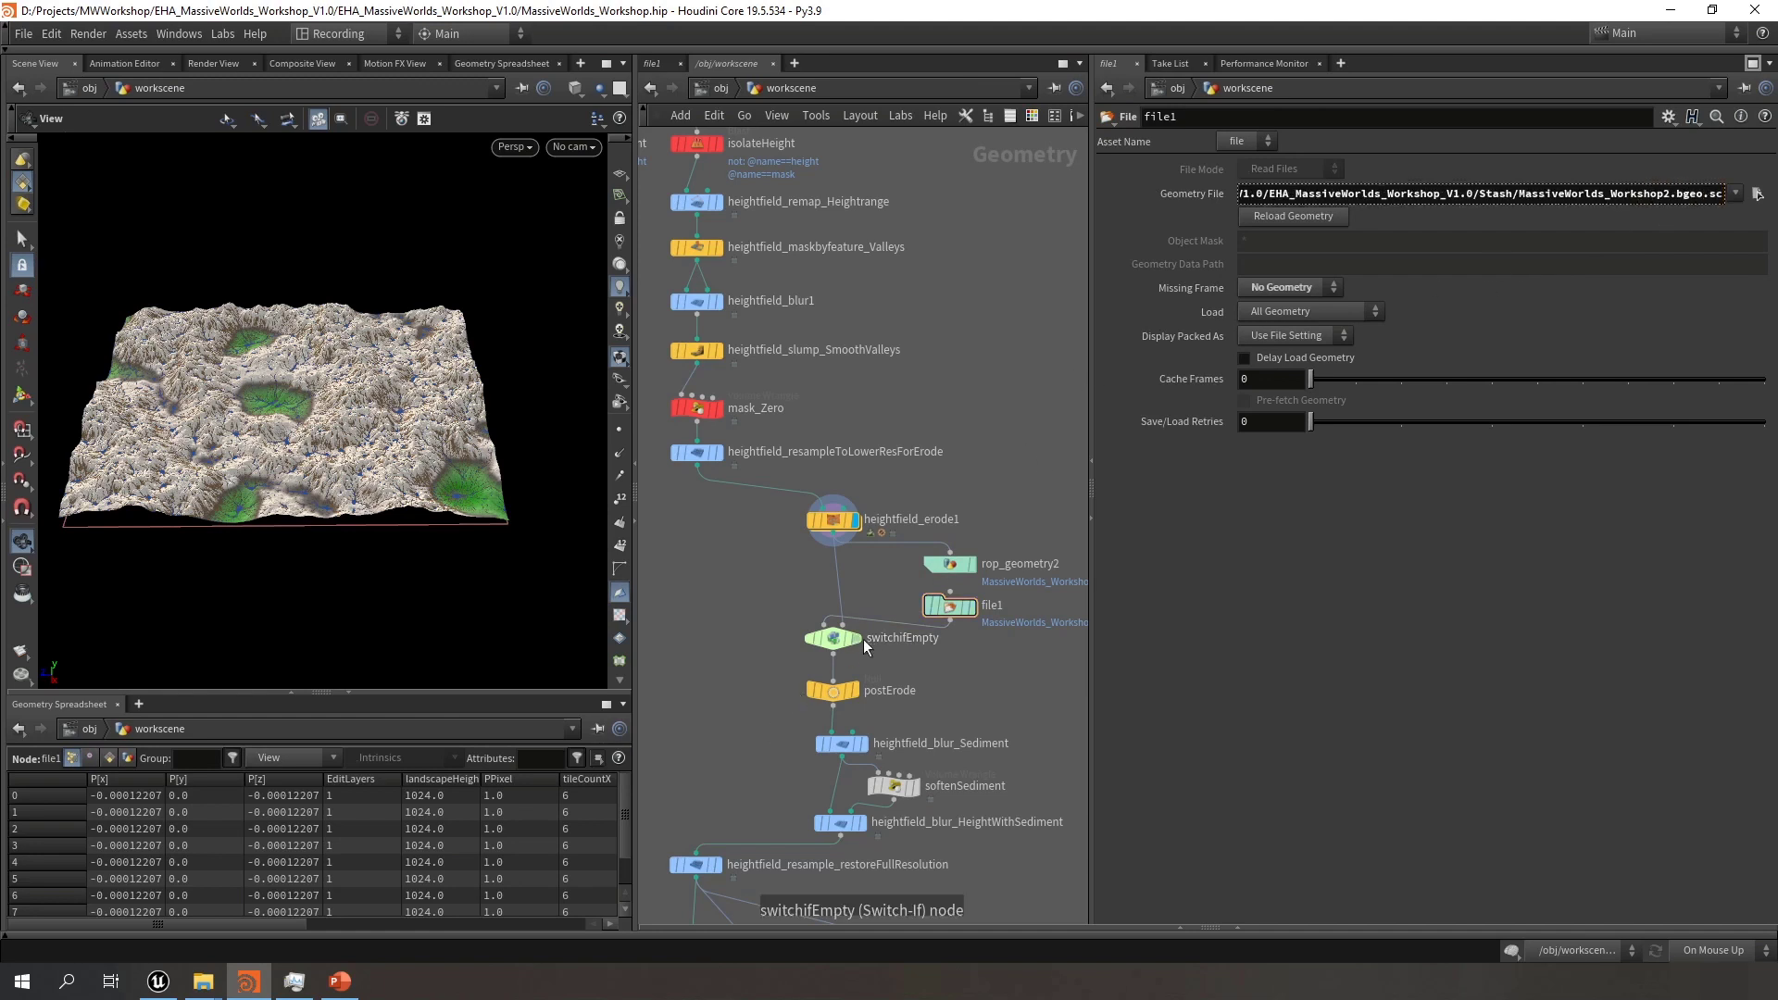
pyautogui.click(832, 640)
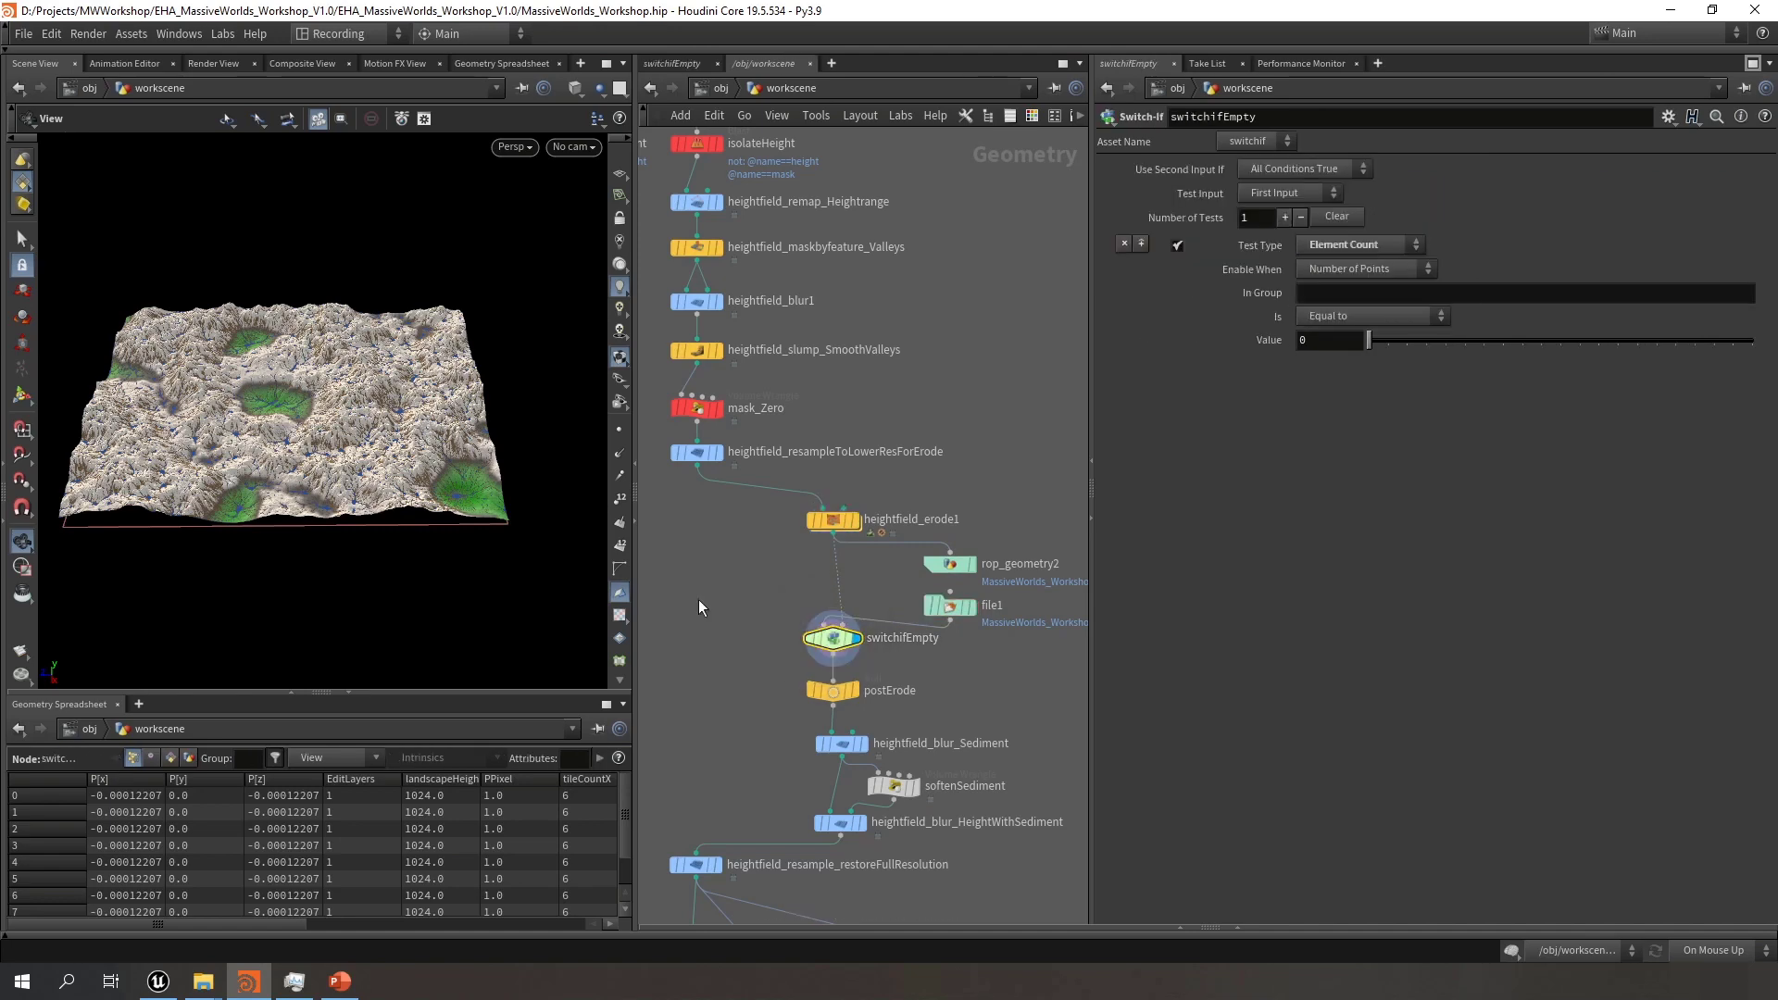
pyautogui.moveTo(306, 428); pyautogui.dragTo(338, 420)
pyautogui.scroll(-2, 978, 689)
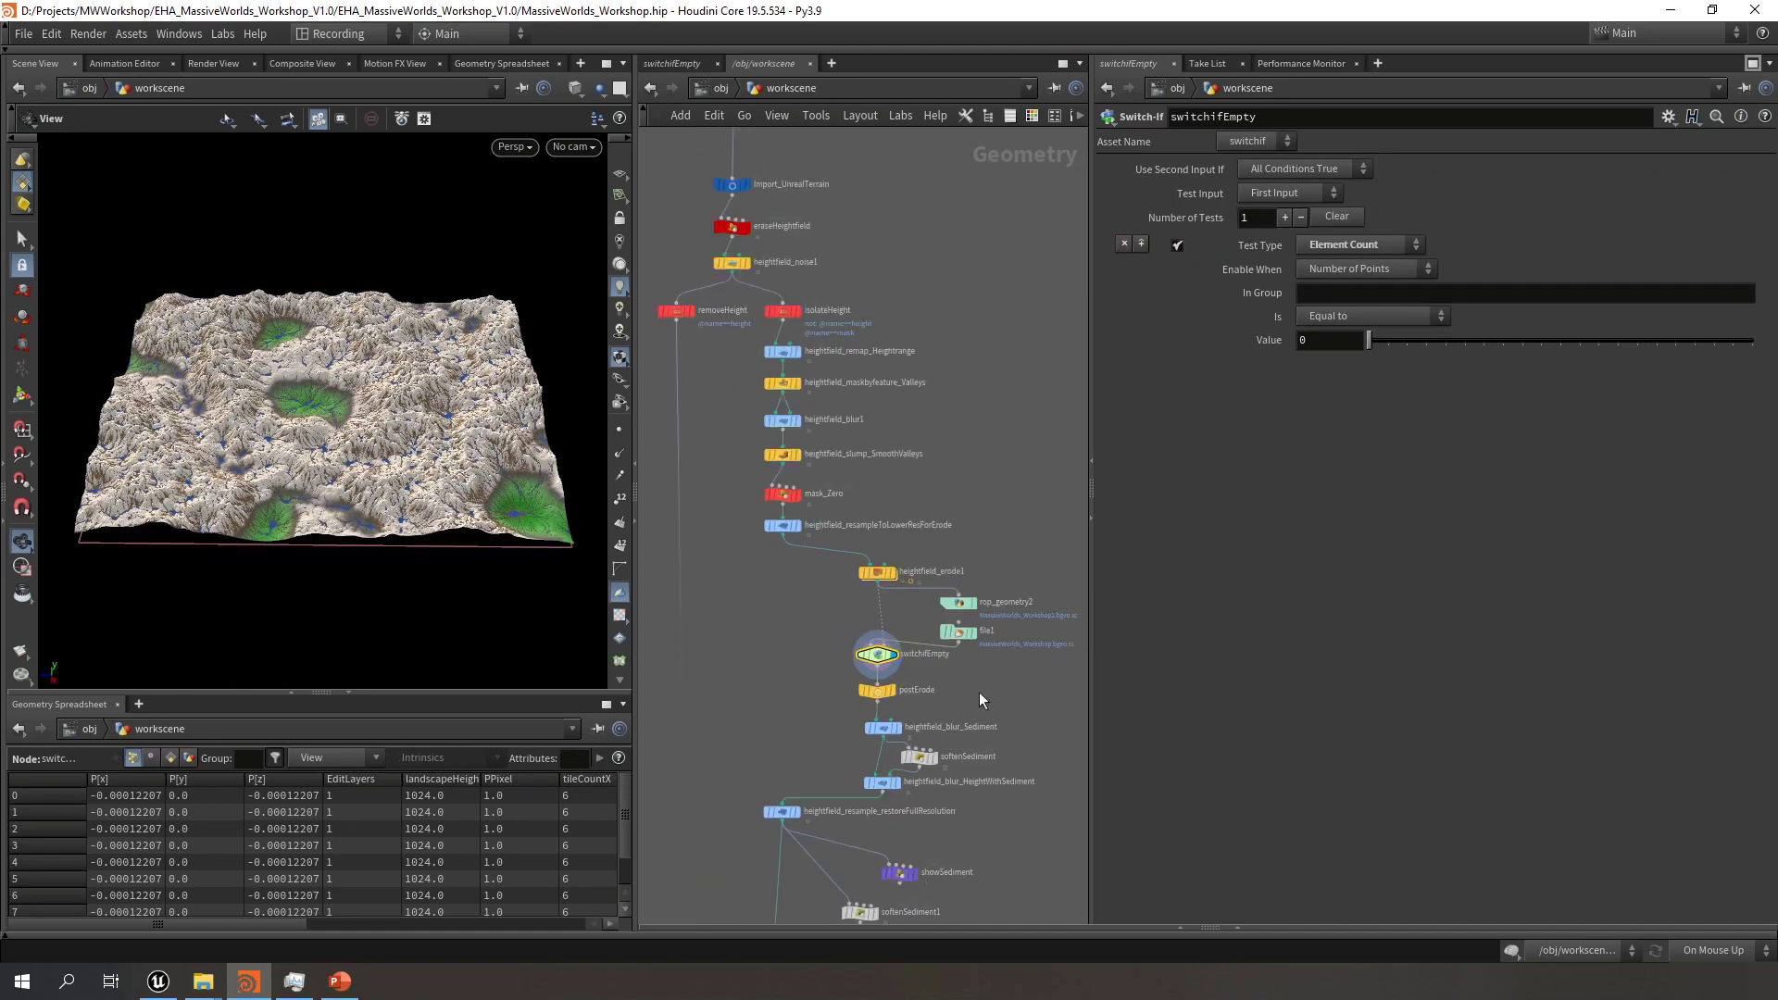
# Review the network below switchifEmpty through the sediment blur and border nodes, and examine the eroded slopes up close
pyautogui.moveTo(984, 696); pyautogui.dragTo(988, 540, button='middle')
pyautogui.scroll(1, 989, 634)
pyautogui.moveTo(992, 685); pyautogui.dragTo(1002, 579, button='middle')
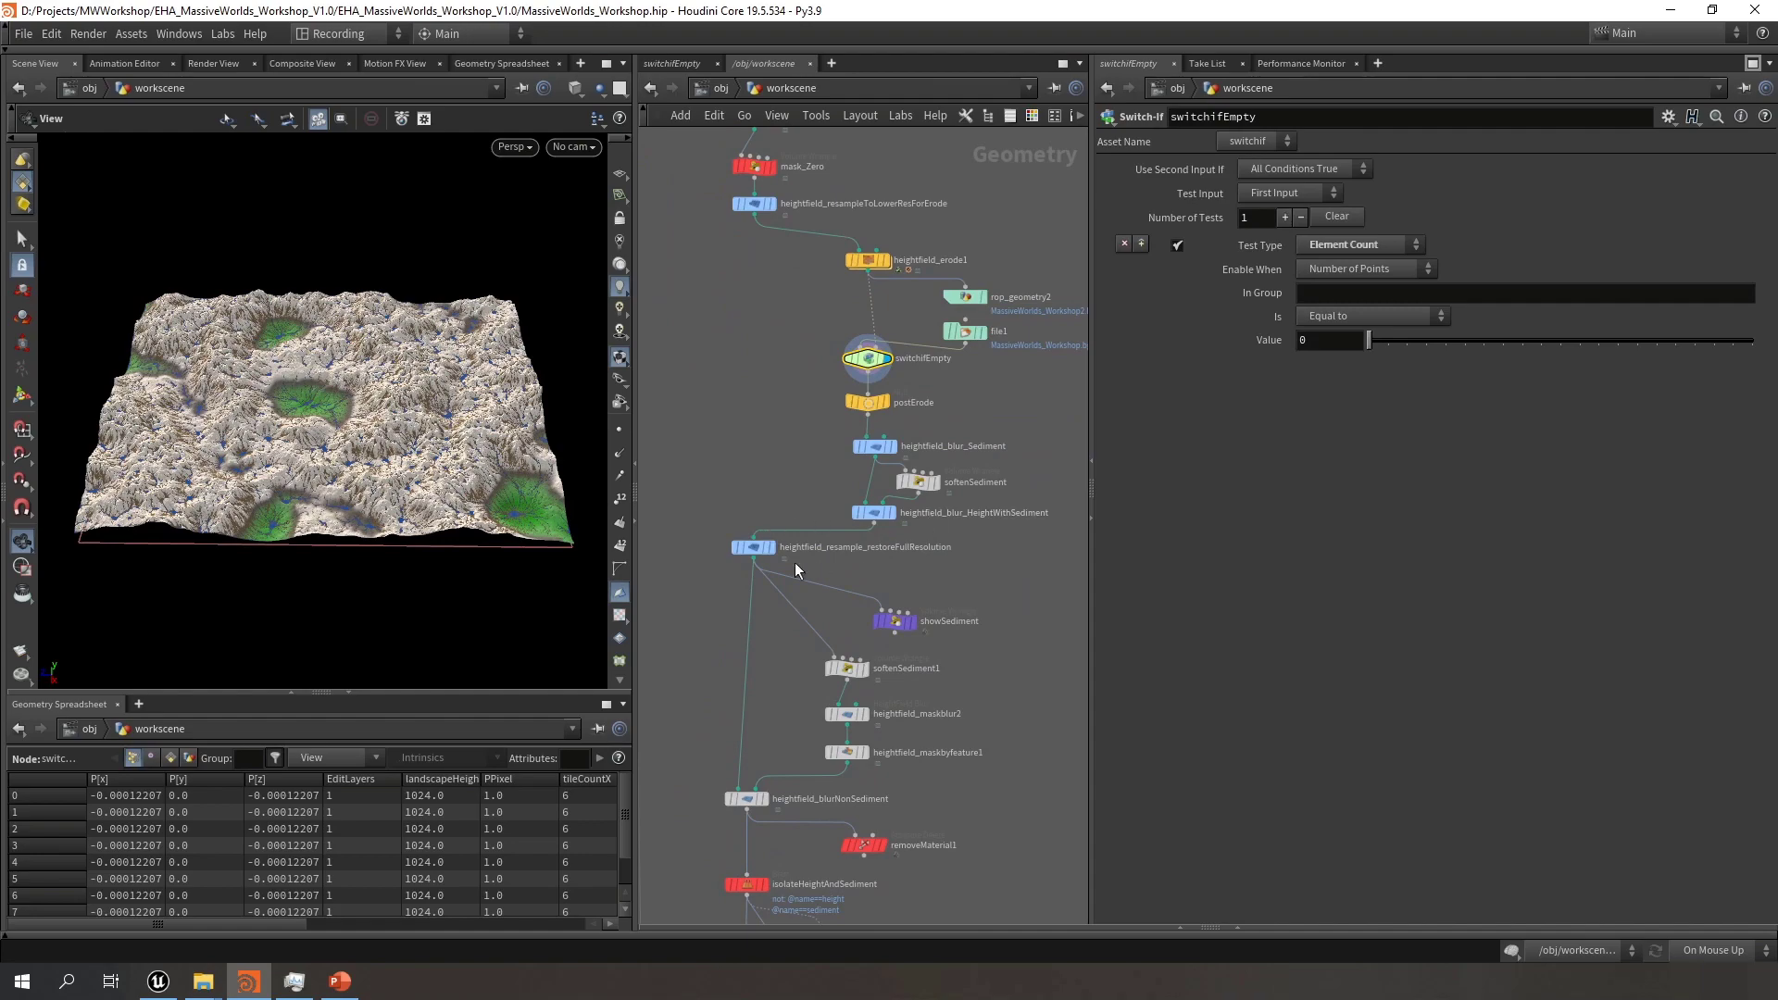
pyautogui.moveTo(777, 674); pyautogui.dragTo(787, 620, button='middle')
pyautogui.scroll(6, 278, 431)
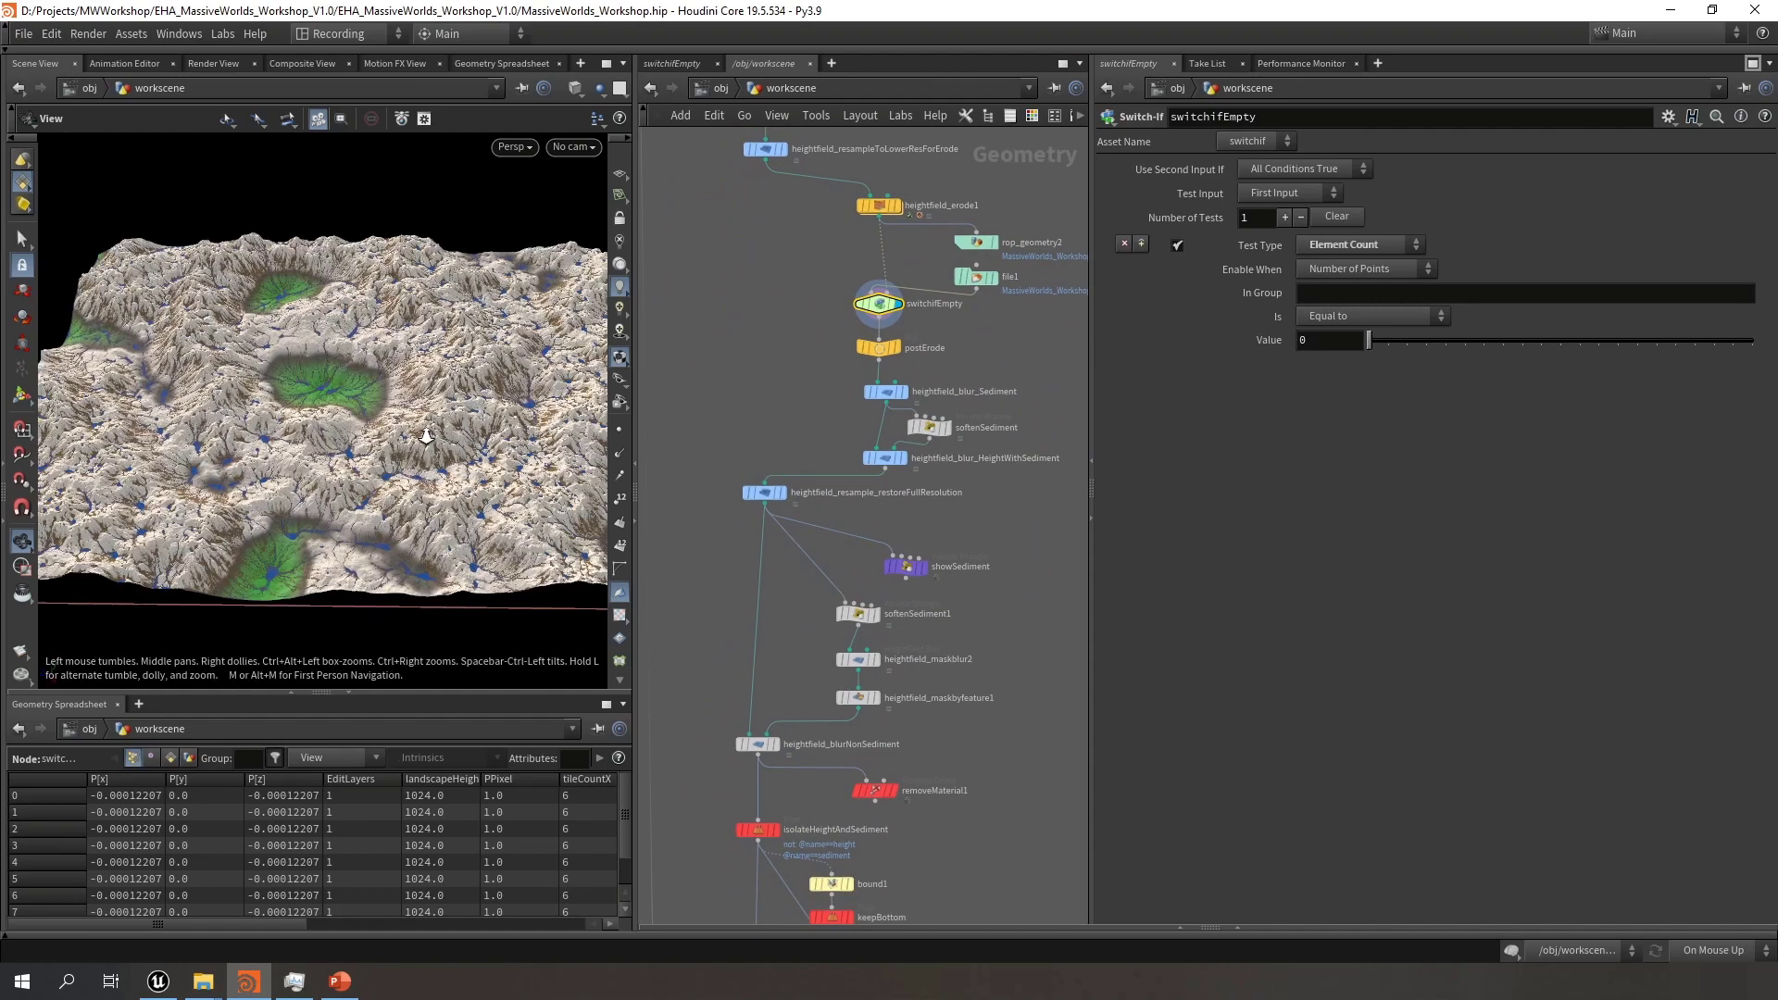
pyautogui.moveTo(273, 431); pyautogui.dragTo(95, 459)
pyautogui.moveTo(203, 497); pyautogui.dragTo(370, 454)
pyautogui.moveTo(724, 509); pyautogui.dragTo(721, 461, button='middle')
pyautogui.moveTo(369, 484); pyautogui.dragTo(567, 477, button='right')
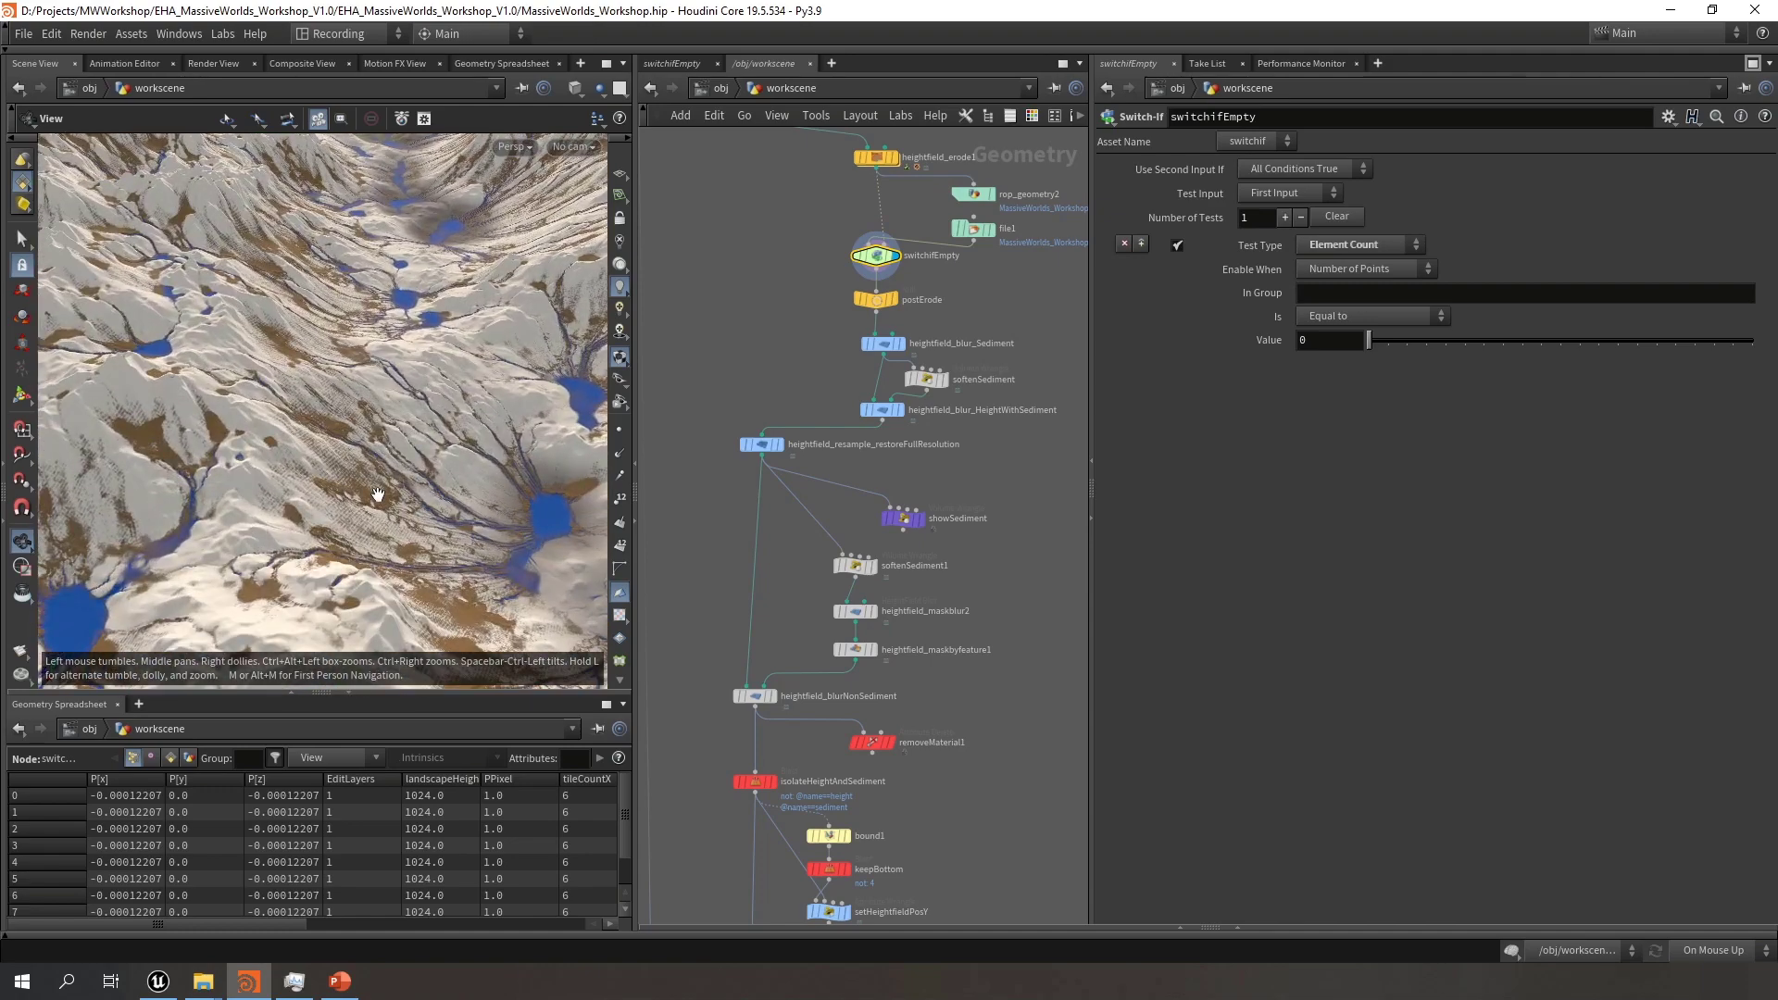
pyautogui.moveTo(377, 496); pyautogui.dragTo(309, 476)
pyautogui.moveTo(309, 476); pyautogui.dragTo(459, 467, button='right')
pyautogui.moveTo(927, 597); pyautogui.dragTo(973, 426, button='middle')
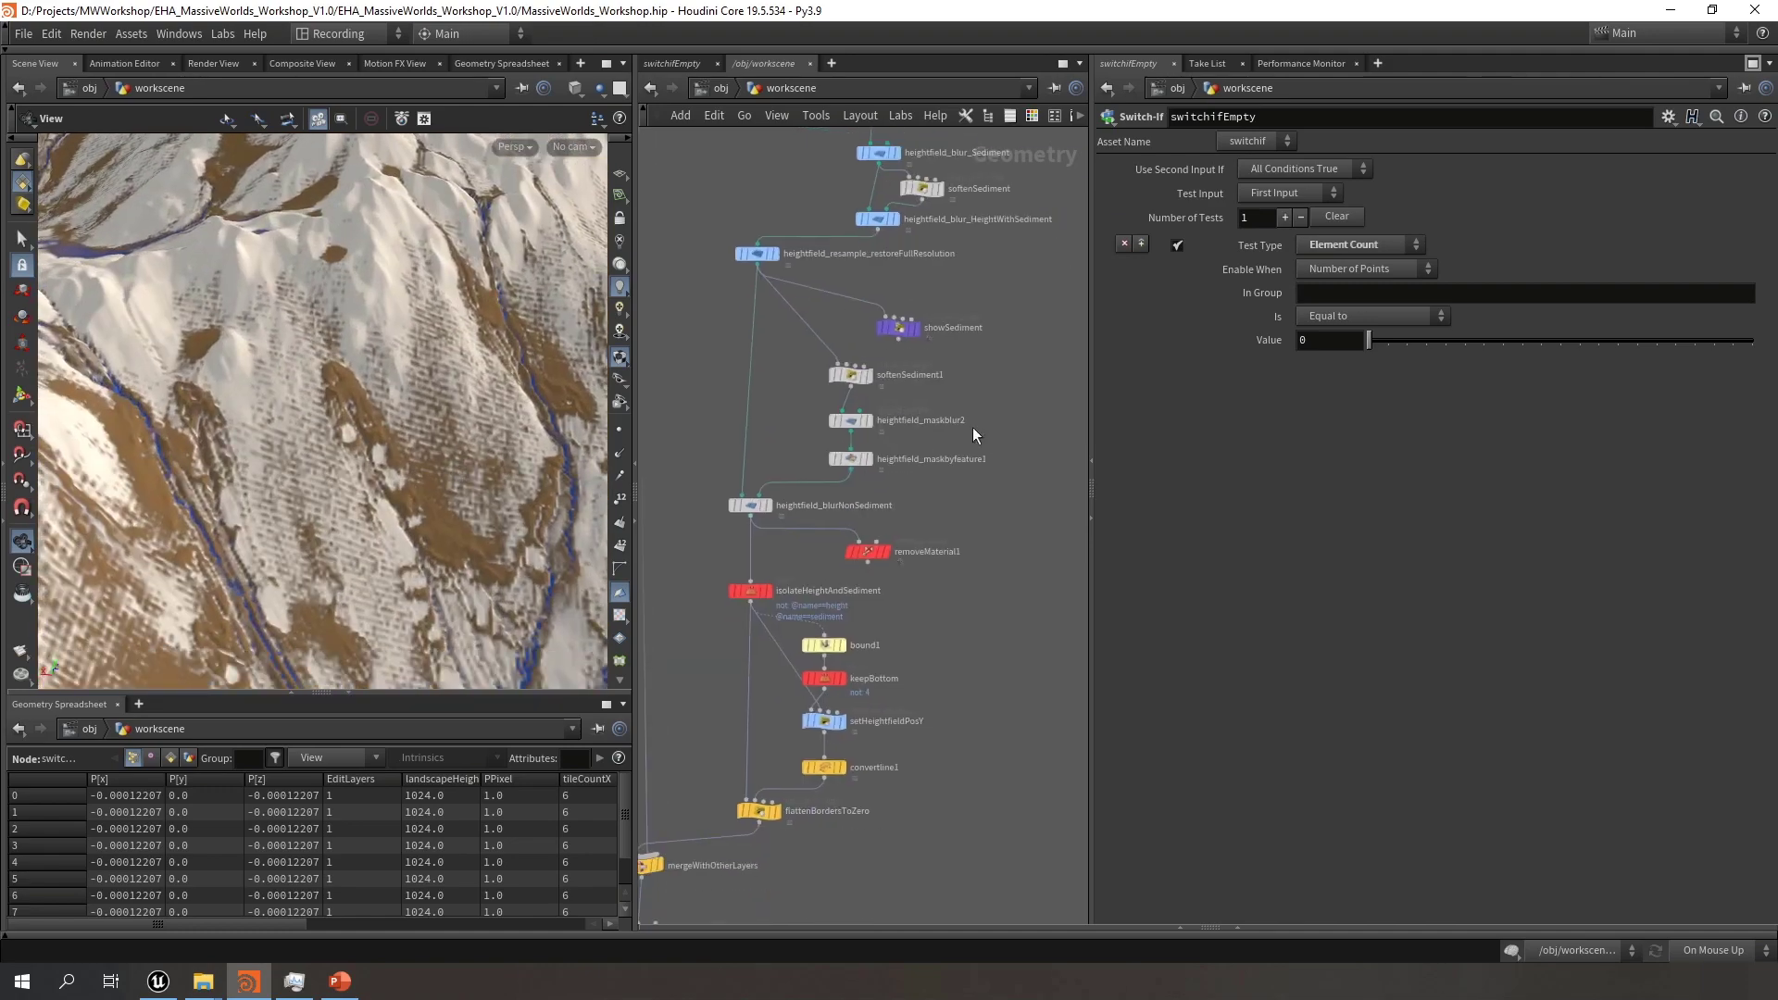
# Display heightfield_blurNonSediment to examine the slopes up close, and display flattenBordersToZero to examine the terrain's edges
pyautogui.moveTo(760, 505)
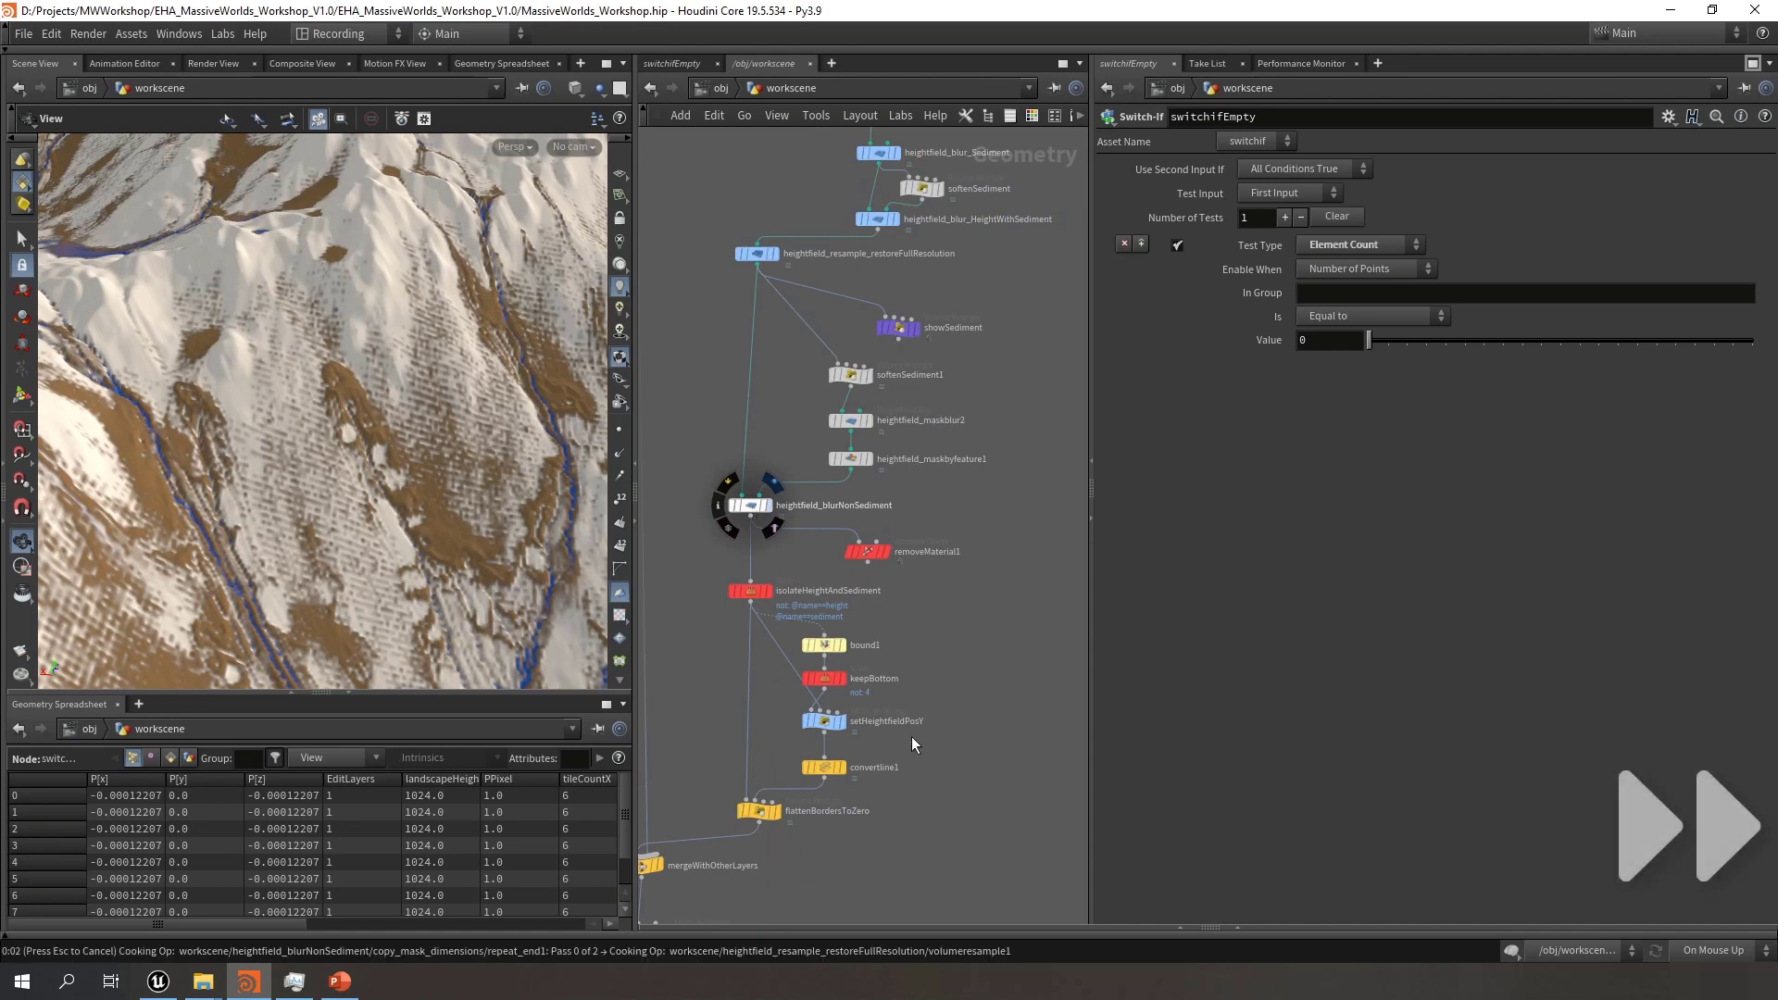
pyautogui.moveTo(380, 499)
pyautogui.mouseDown()
pyautogui.moveTo(389, 439)
pyautogui.moveTo(392, 467)
pyautogui.mouseUp()
pyautogui.moveTo(779, 820); pyautogui.dragTo(842, 725, button='middle')
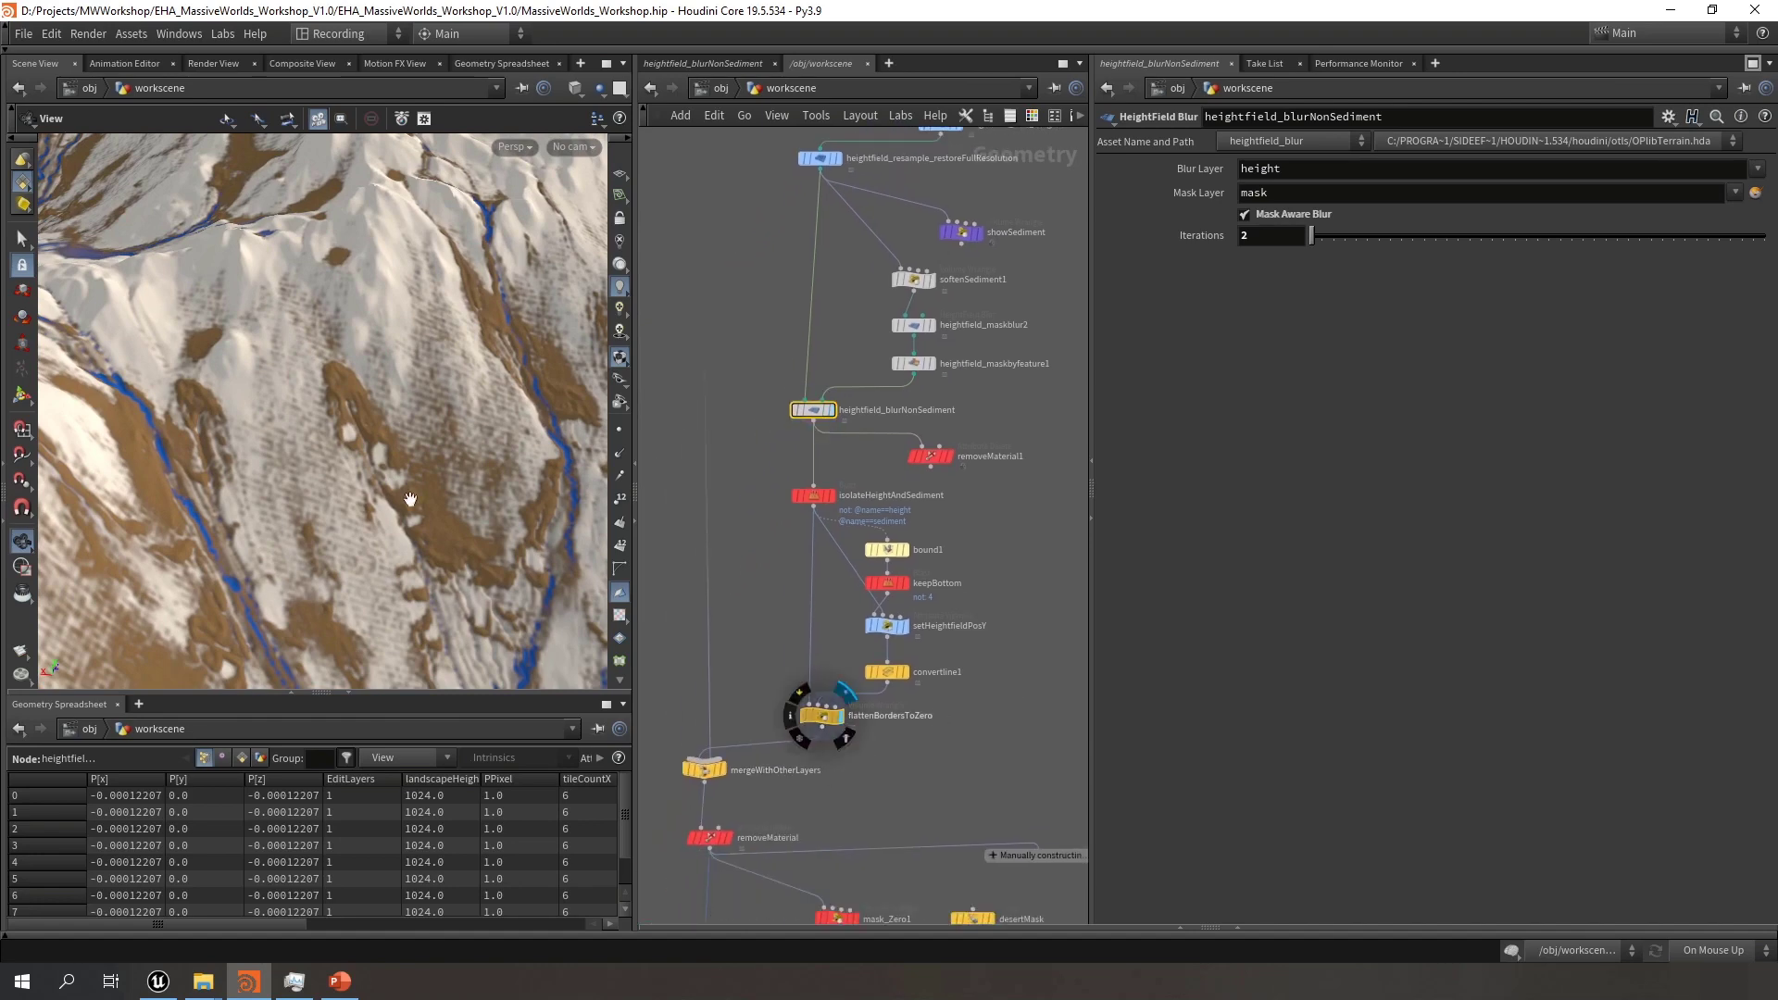
pyautogui.scroll(-5, 427, 480)
pyautogui.moveTo(427, 481); pyautogui.dragTo(410, 422)
pyautogui.scroll(3, 410, 421)
pyautogui.scroll(3, 423, 431)
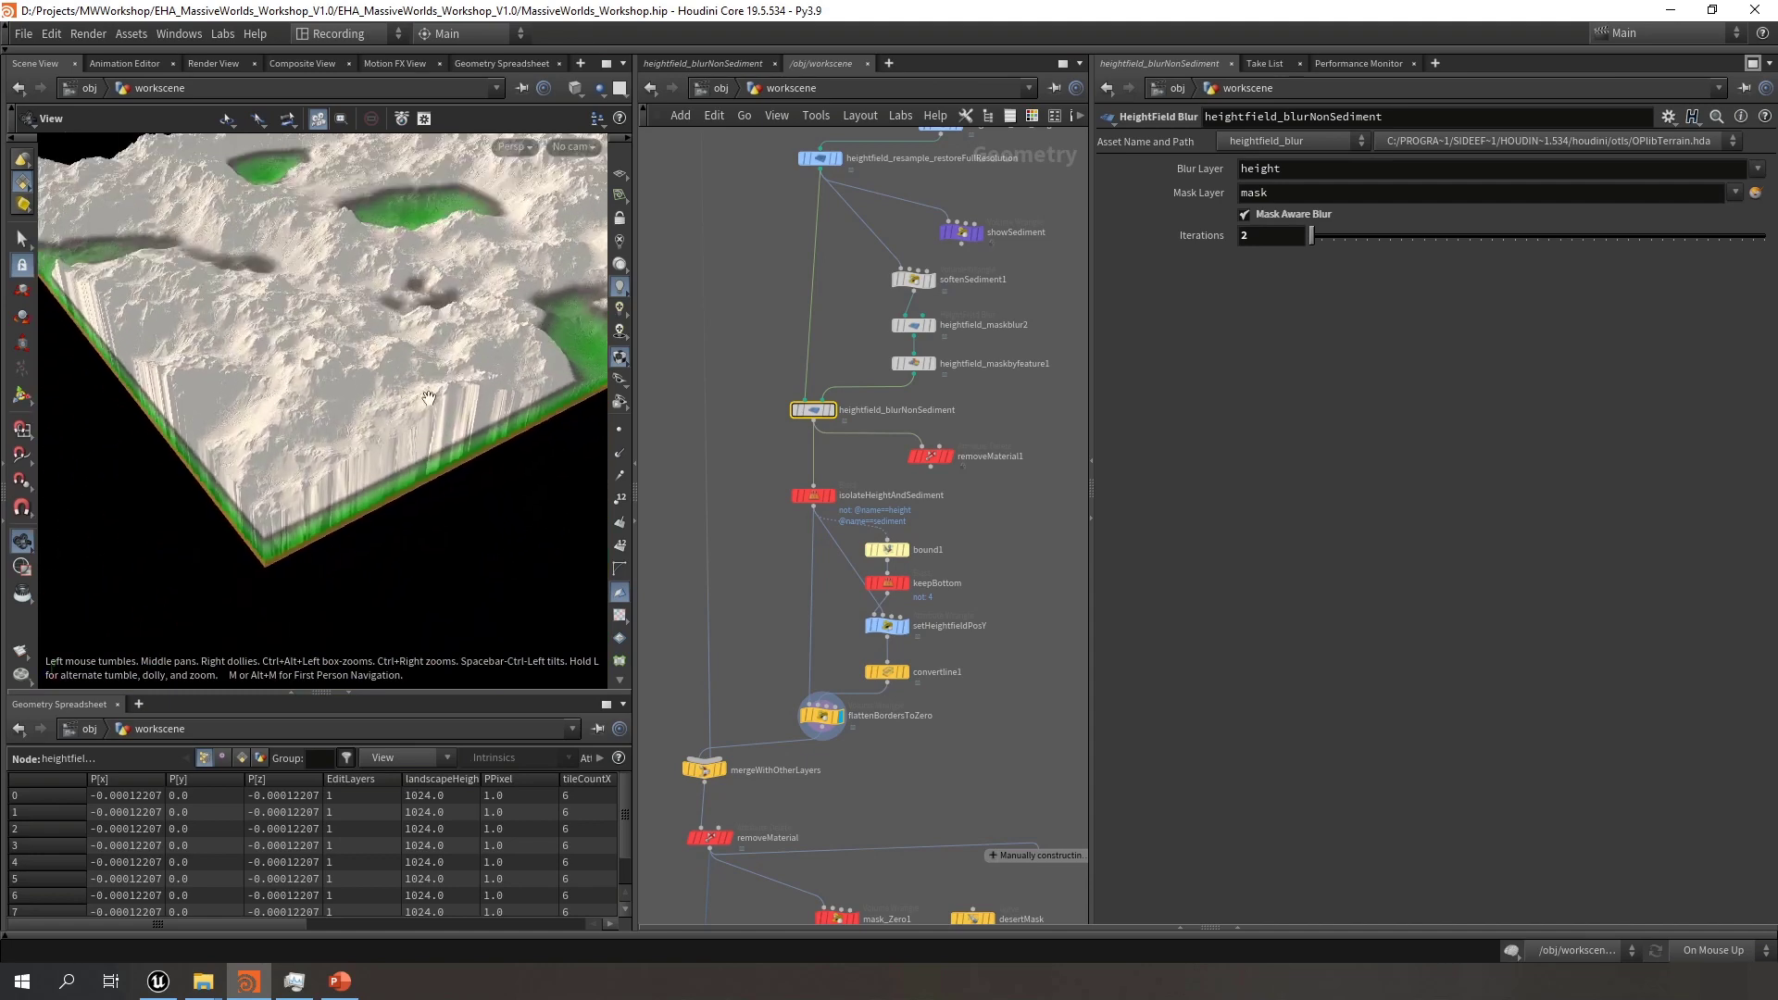
# Display isolateHeightAndSediment and examine the terrain's unflattened borders from several angles
pyautogui.click(832, 496)
pyautogui.moveTo(423, 417); pyautogui.dragTo(459, 369)
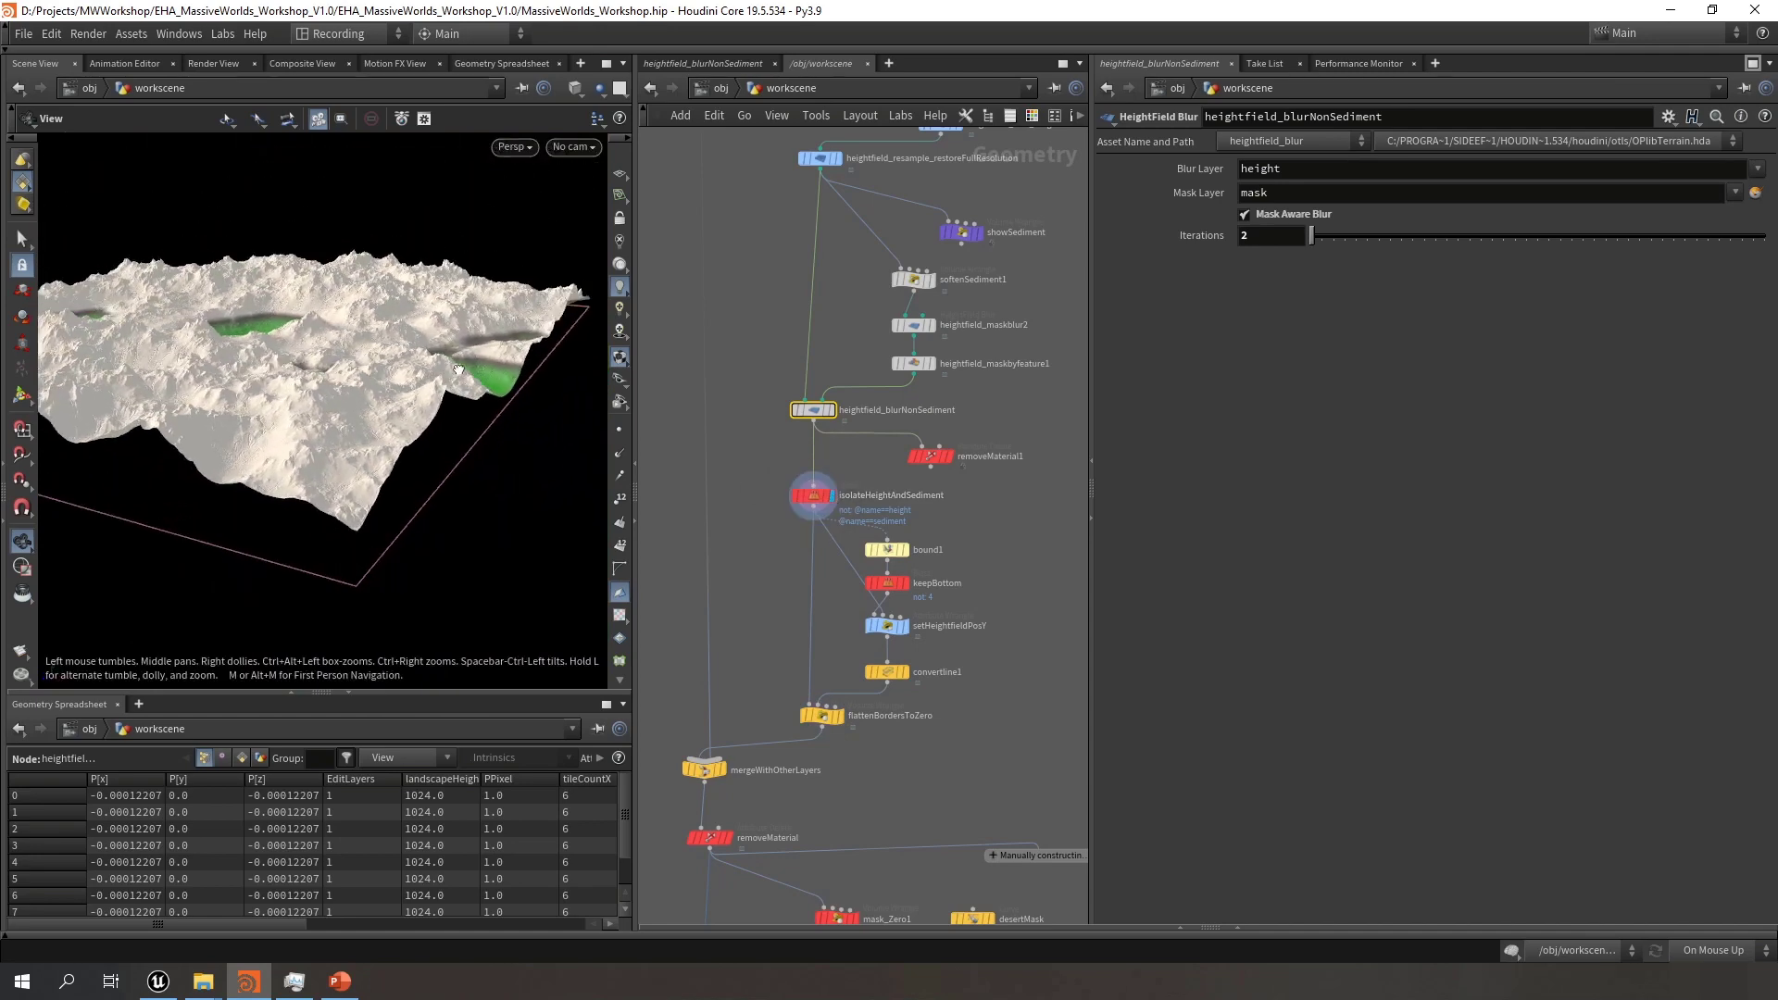
pyautogui.moveTo(456, 431); pyautogui.dragTo(538, 409)
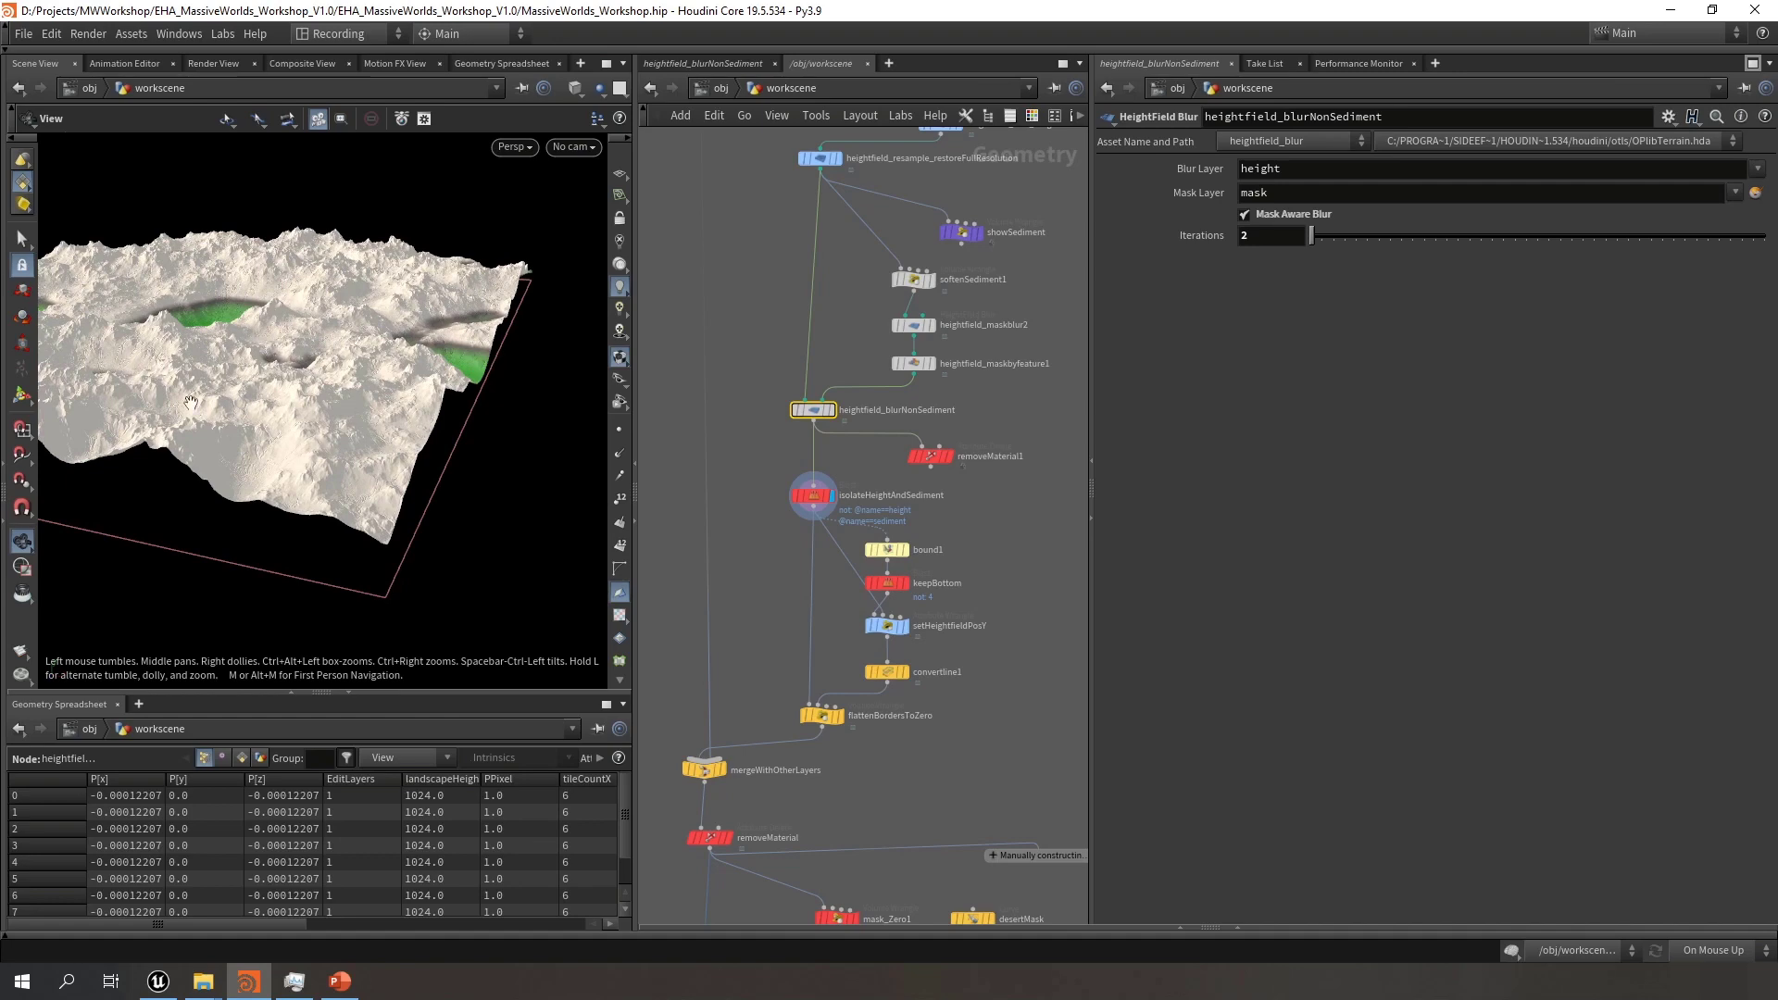
pyautogui.moveTo(364, 367); pyautogui.dragTo(320, 385)
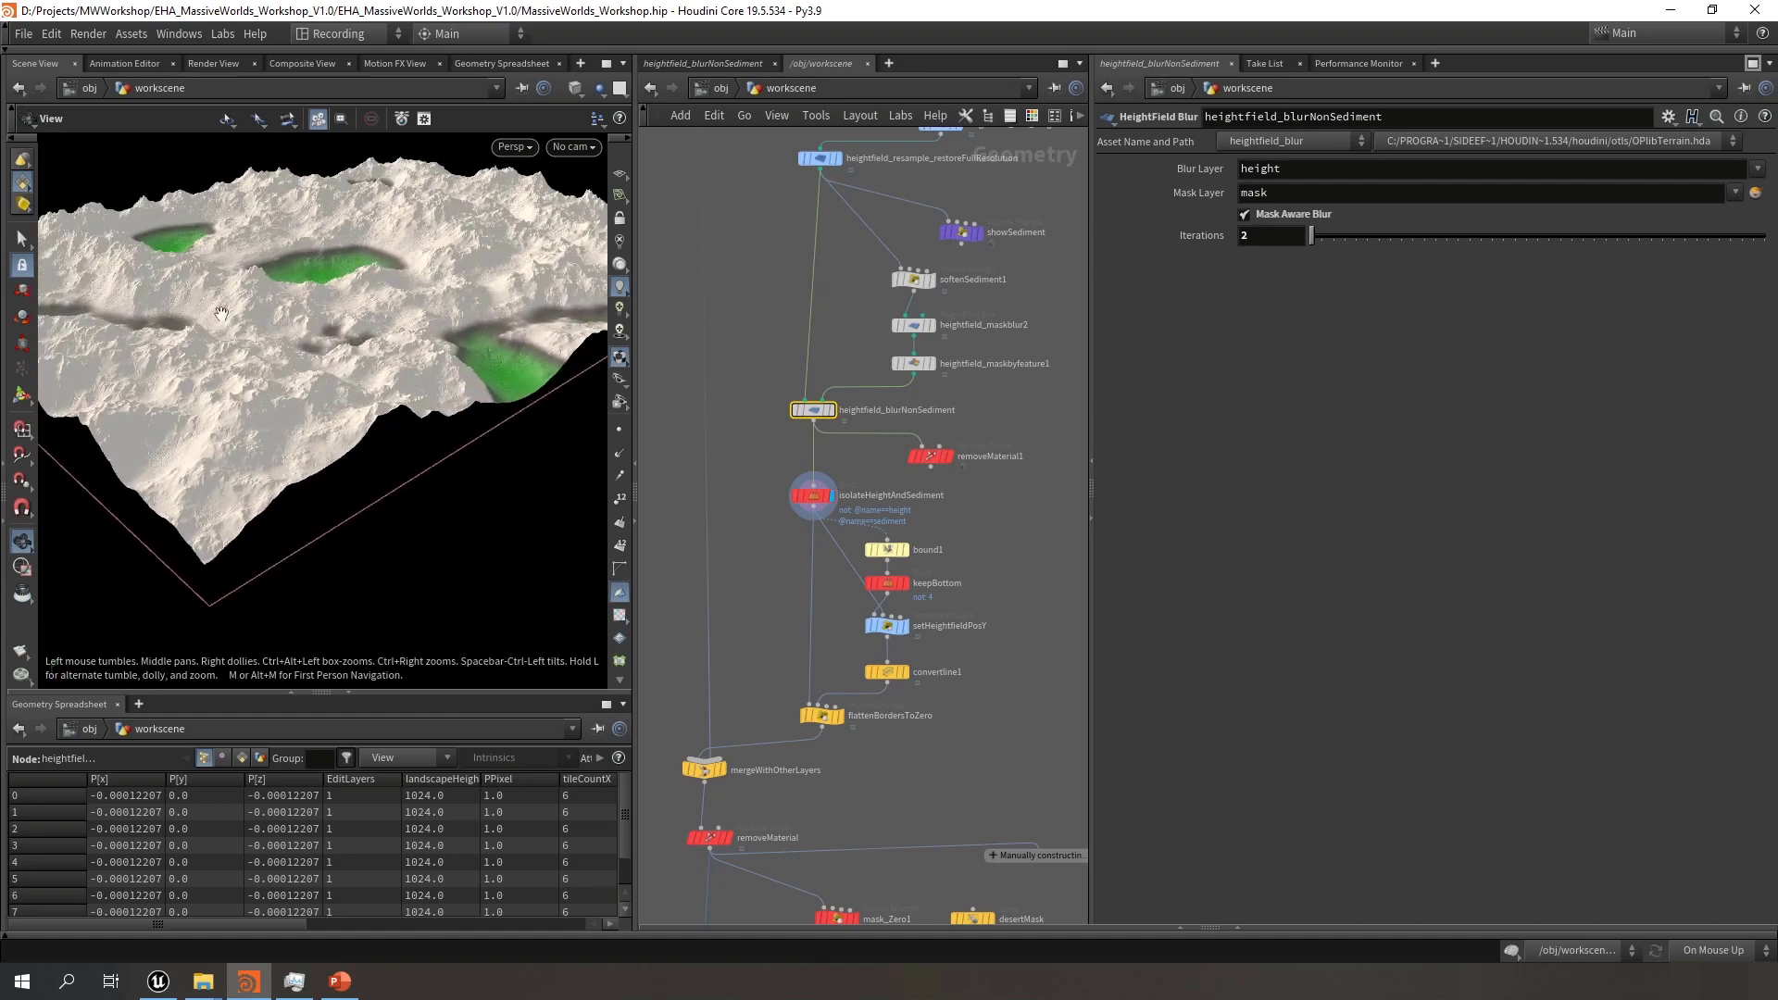
# Compare the convertline1 border outline with the flattenBordersToZero expression and its displayed result along the terrain's edges
pyautogui.click(906, 672)
pyautogui.moveTo(402, 431); pyautogui.dragTo(371, 400)
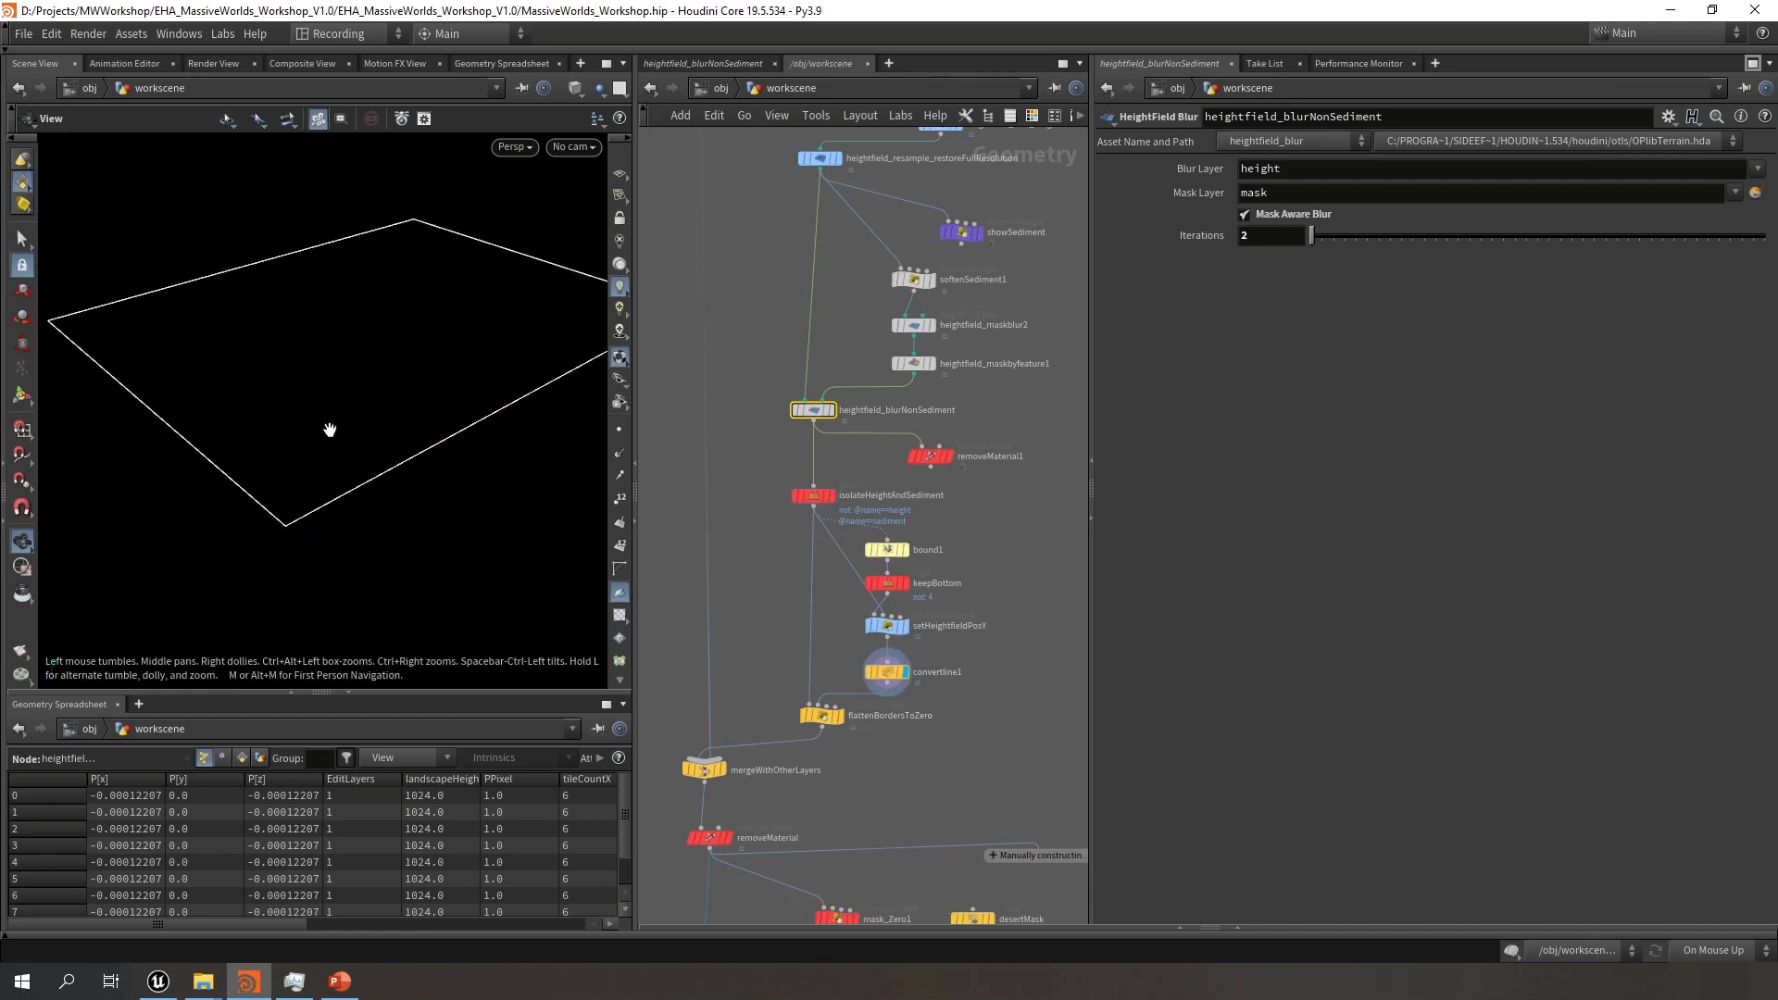
pyautogui.moveTo(795, 696); pyautogui.dragTo(795, 696)
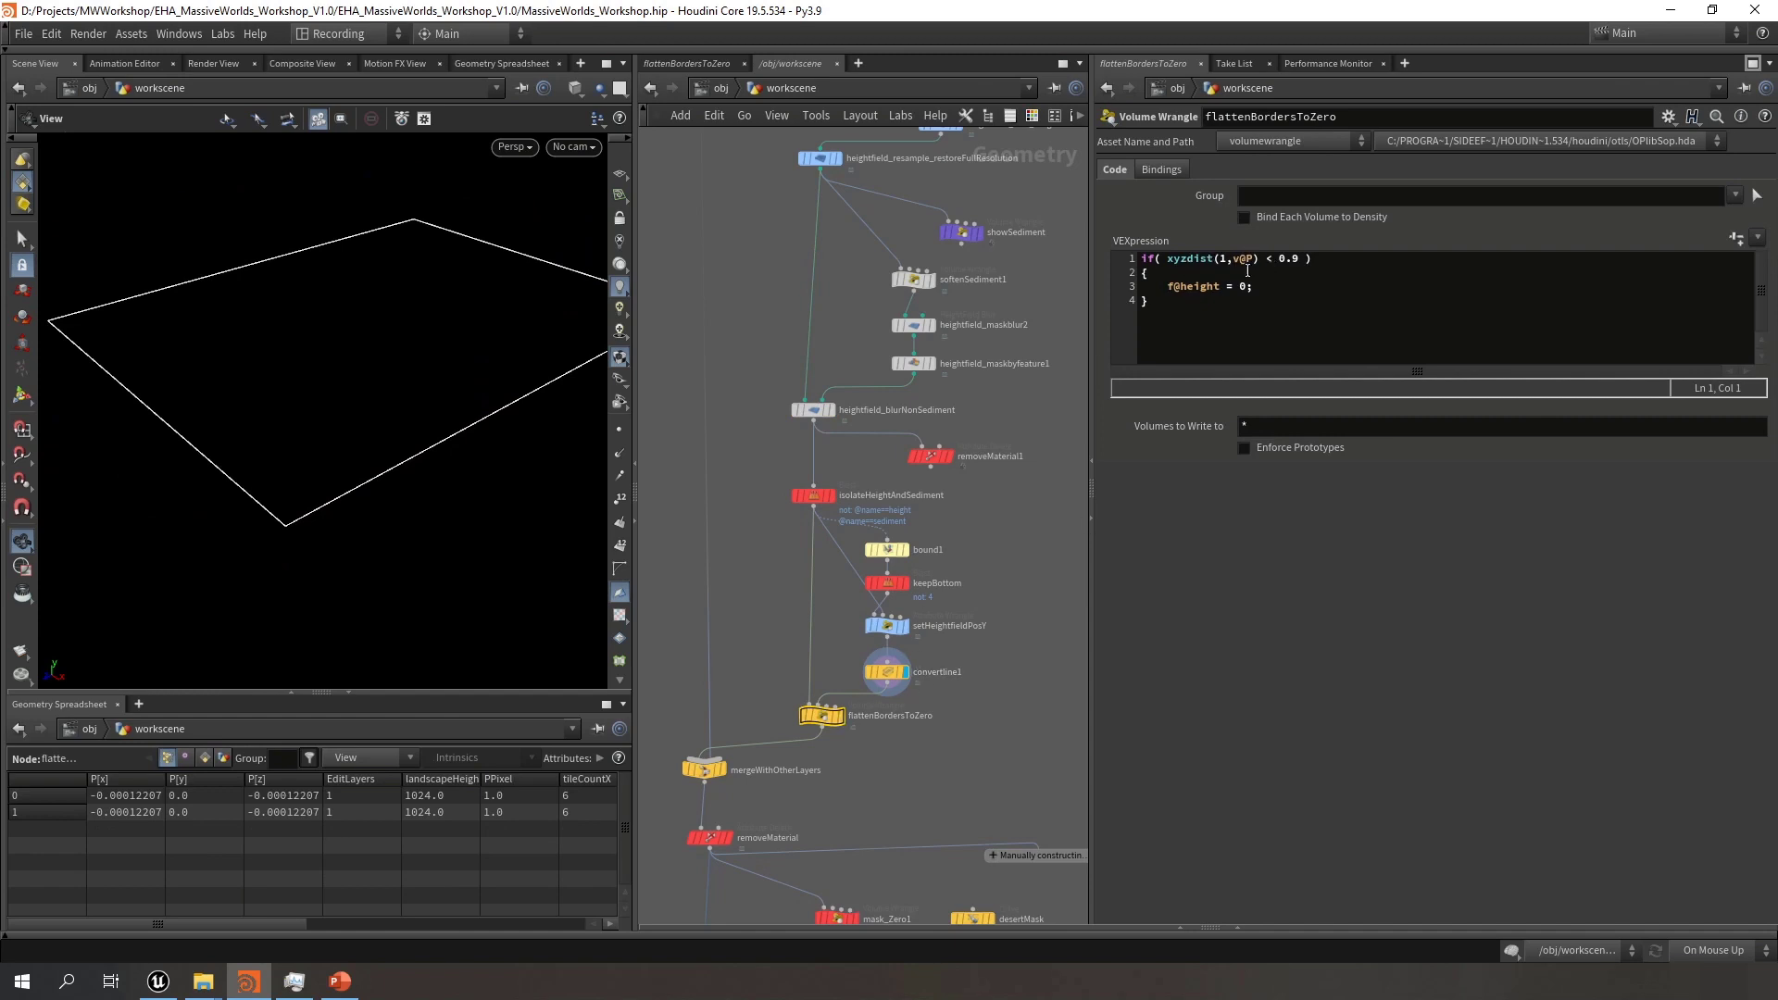
pyautogui.click(837, 718)
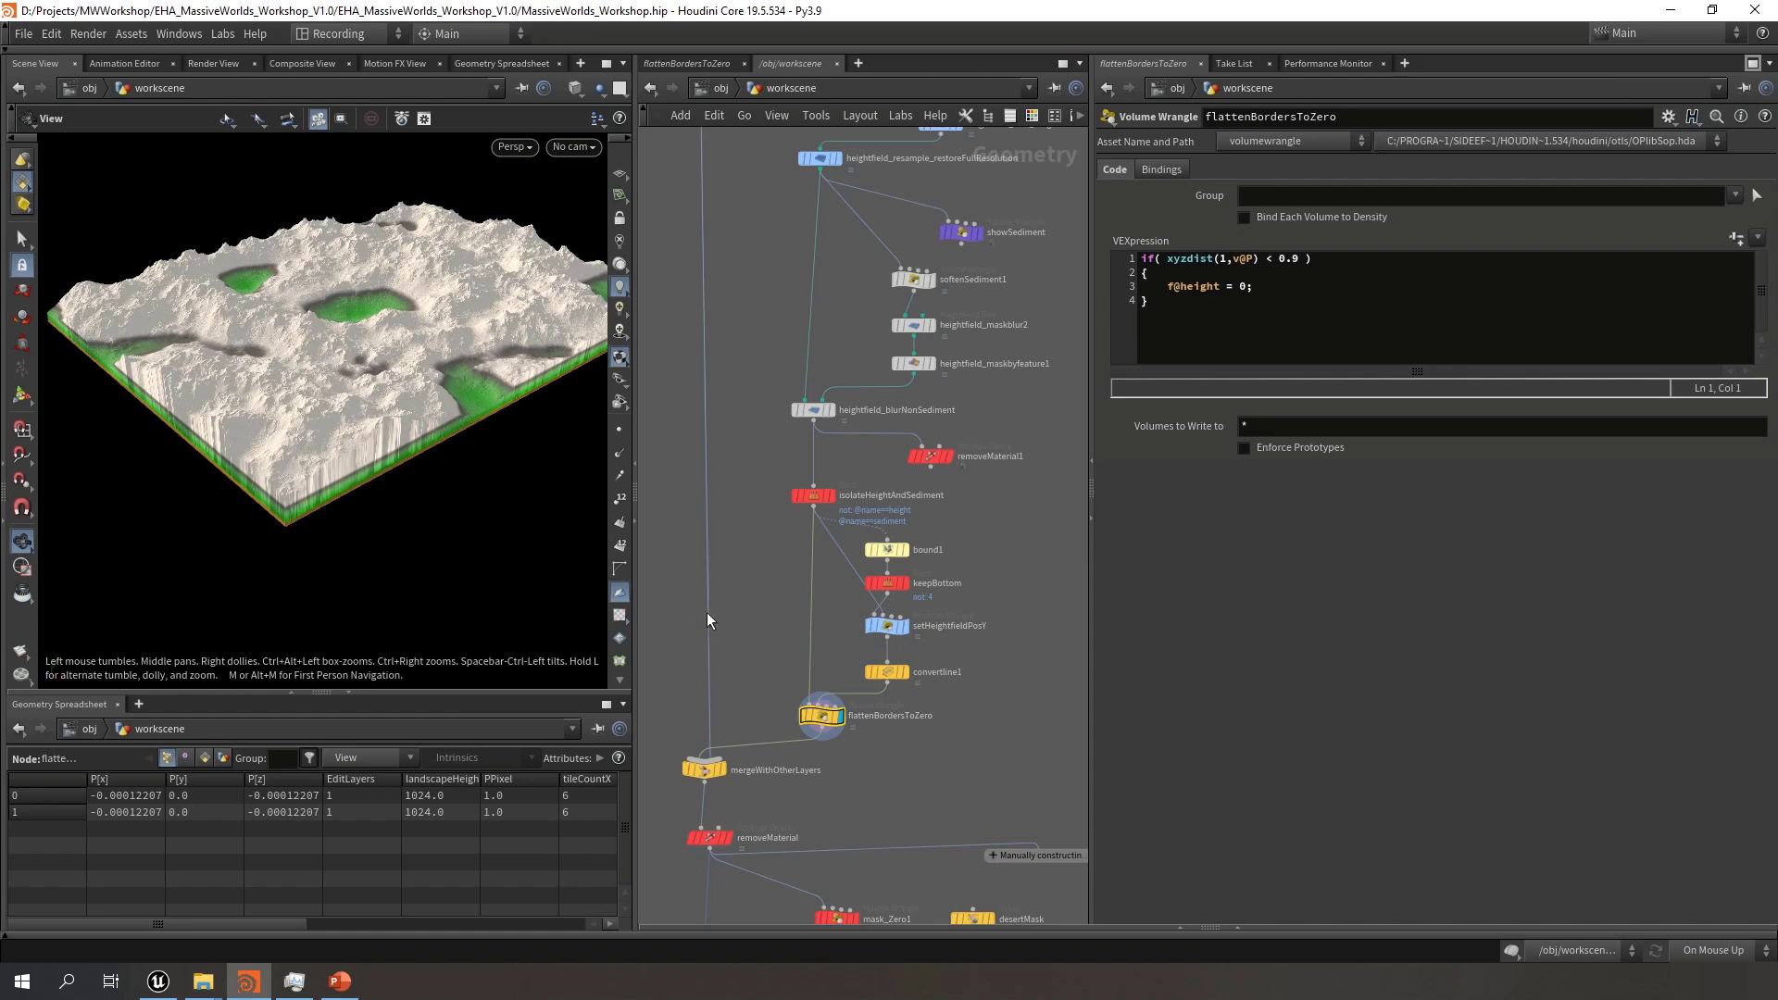
pyautogui.moveTo(287, 457); pyautogui.dragTo(349, 482)
# Select heightfield_resample_restoreFullResolution and show dependency links for selected nodes in the network
pyautogui.moveTo(839, 814); pyautogui.dragTo(915, 624, button='middle')
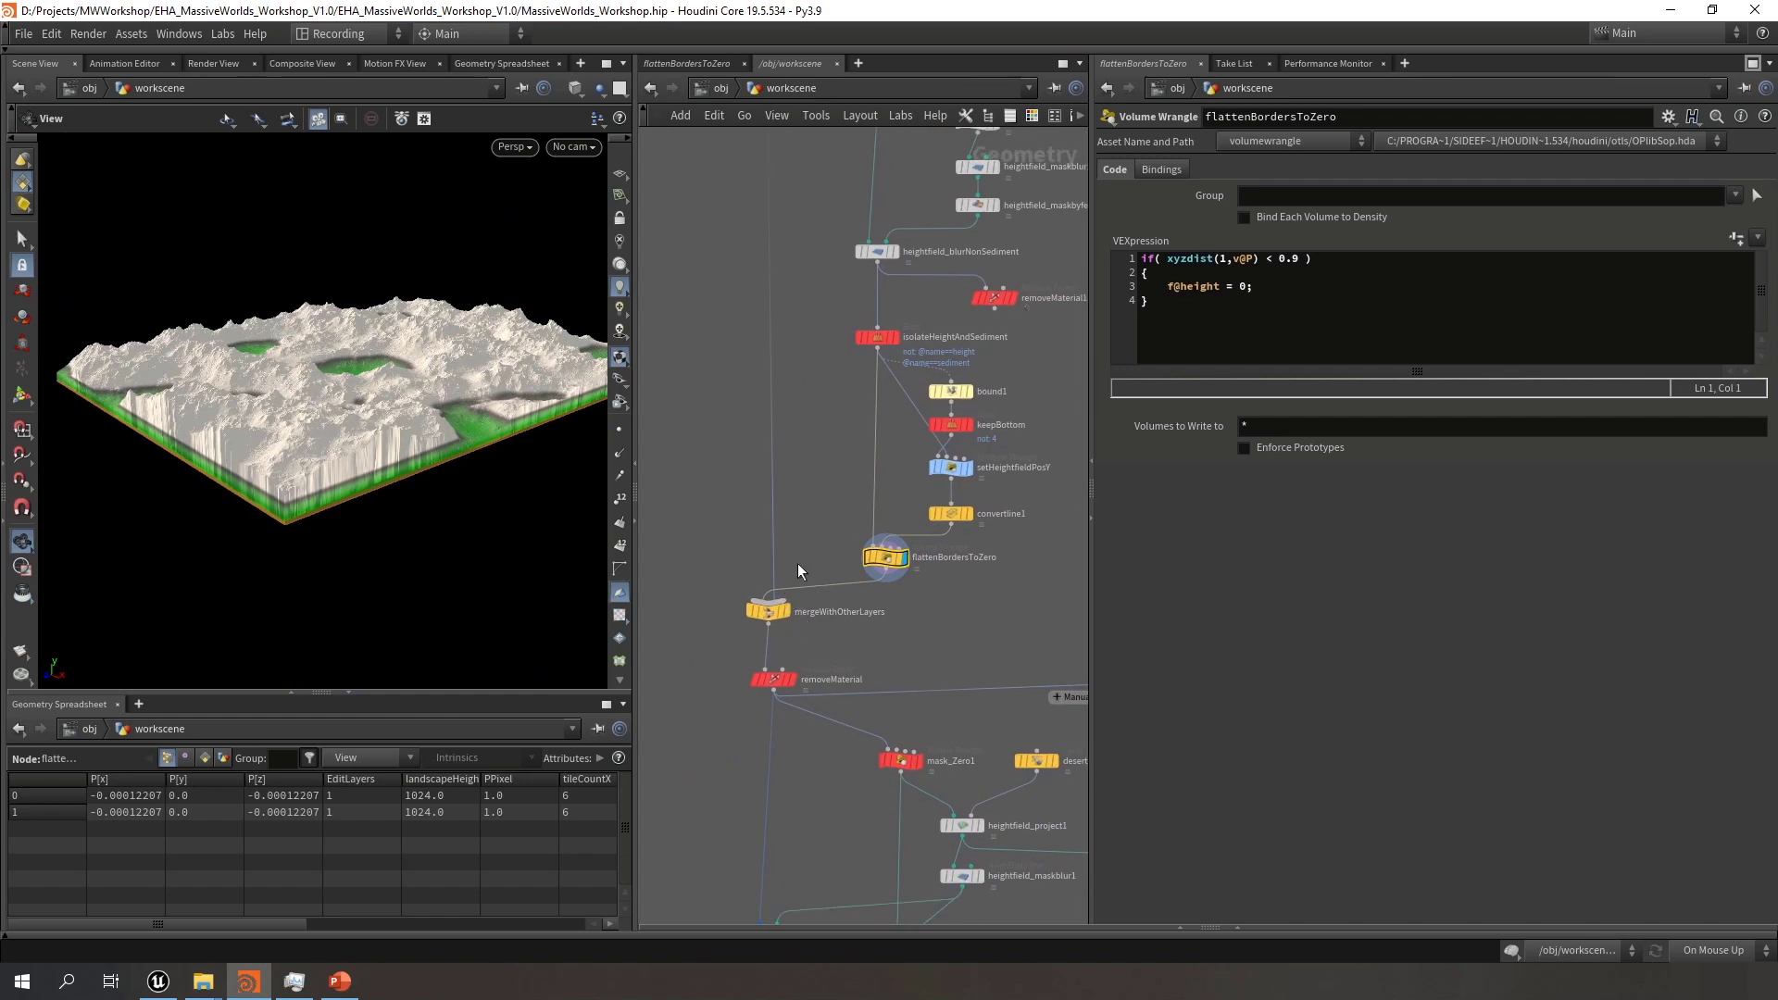
pyautogui.moveTo(797, 563); pyautogui.dragTo(788, 612, button='middle')
pyautogui.moveTo(815, 223); pyautogui.dragTo(760, 371, button='middle')
pyautogui.moveTo(741, 232); pyautogui.dragTo(731, 305, button='middle')
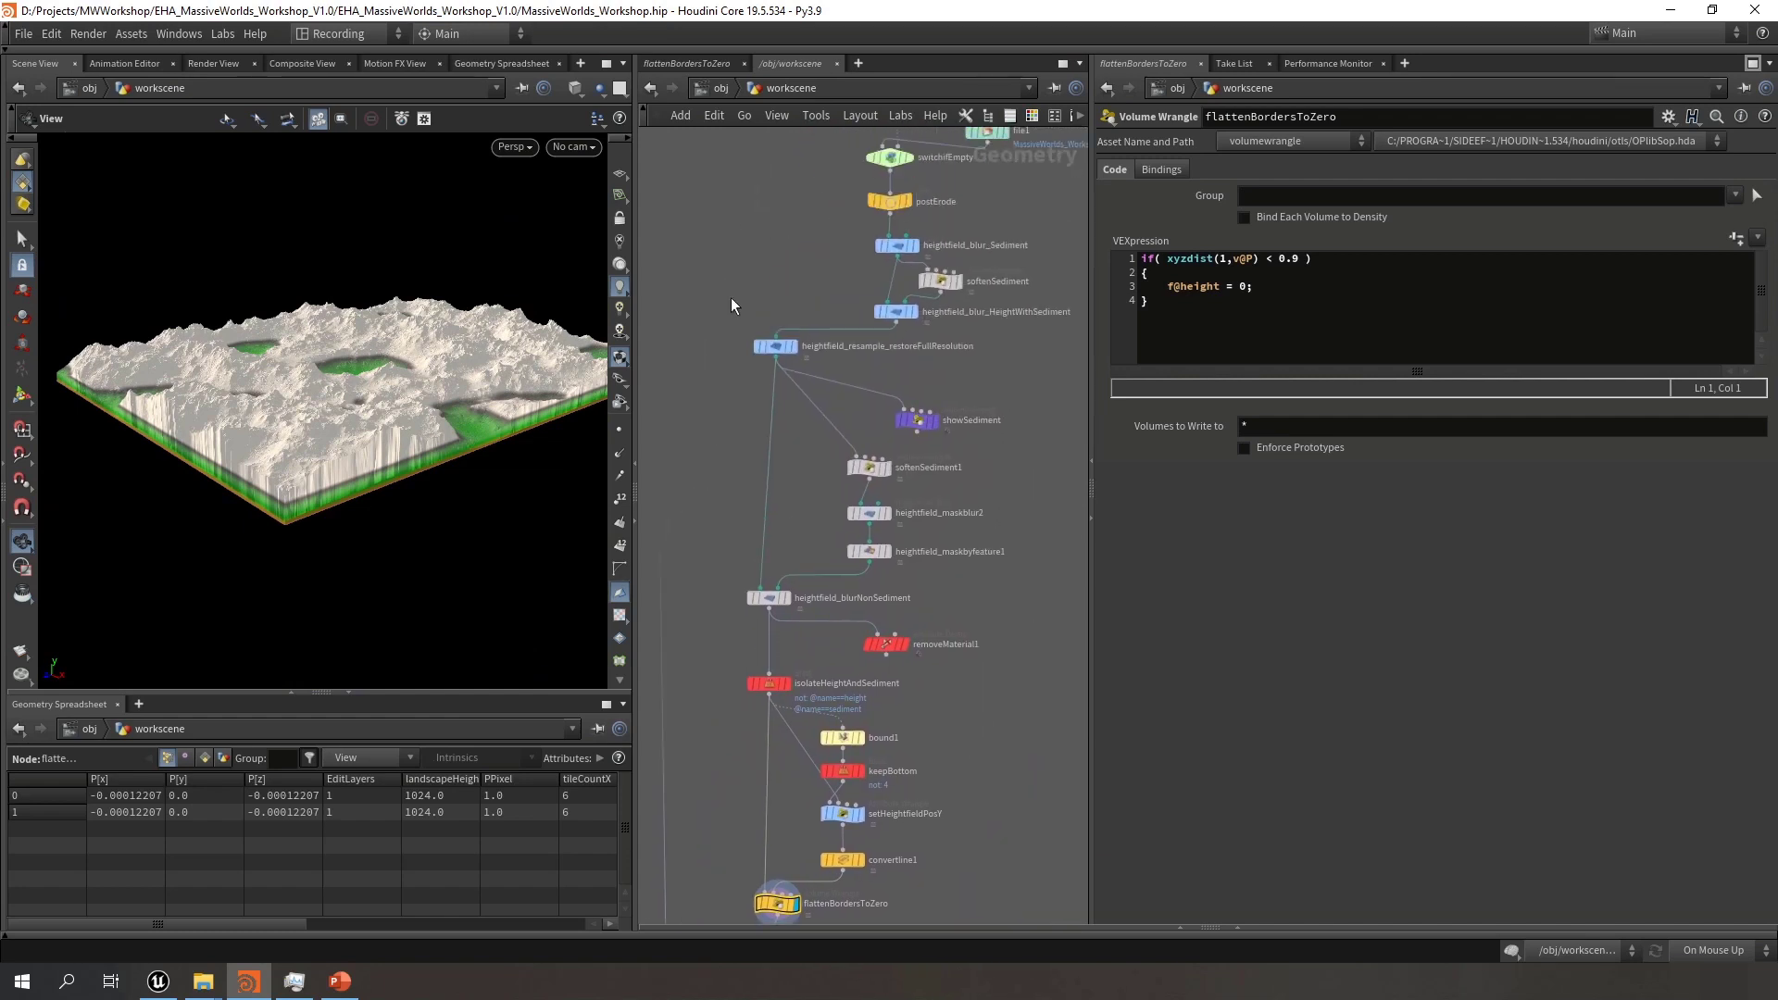
pyautogui.moveTo(731, 297); pyautogui.dragTo(820, 375)
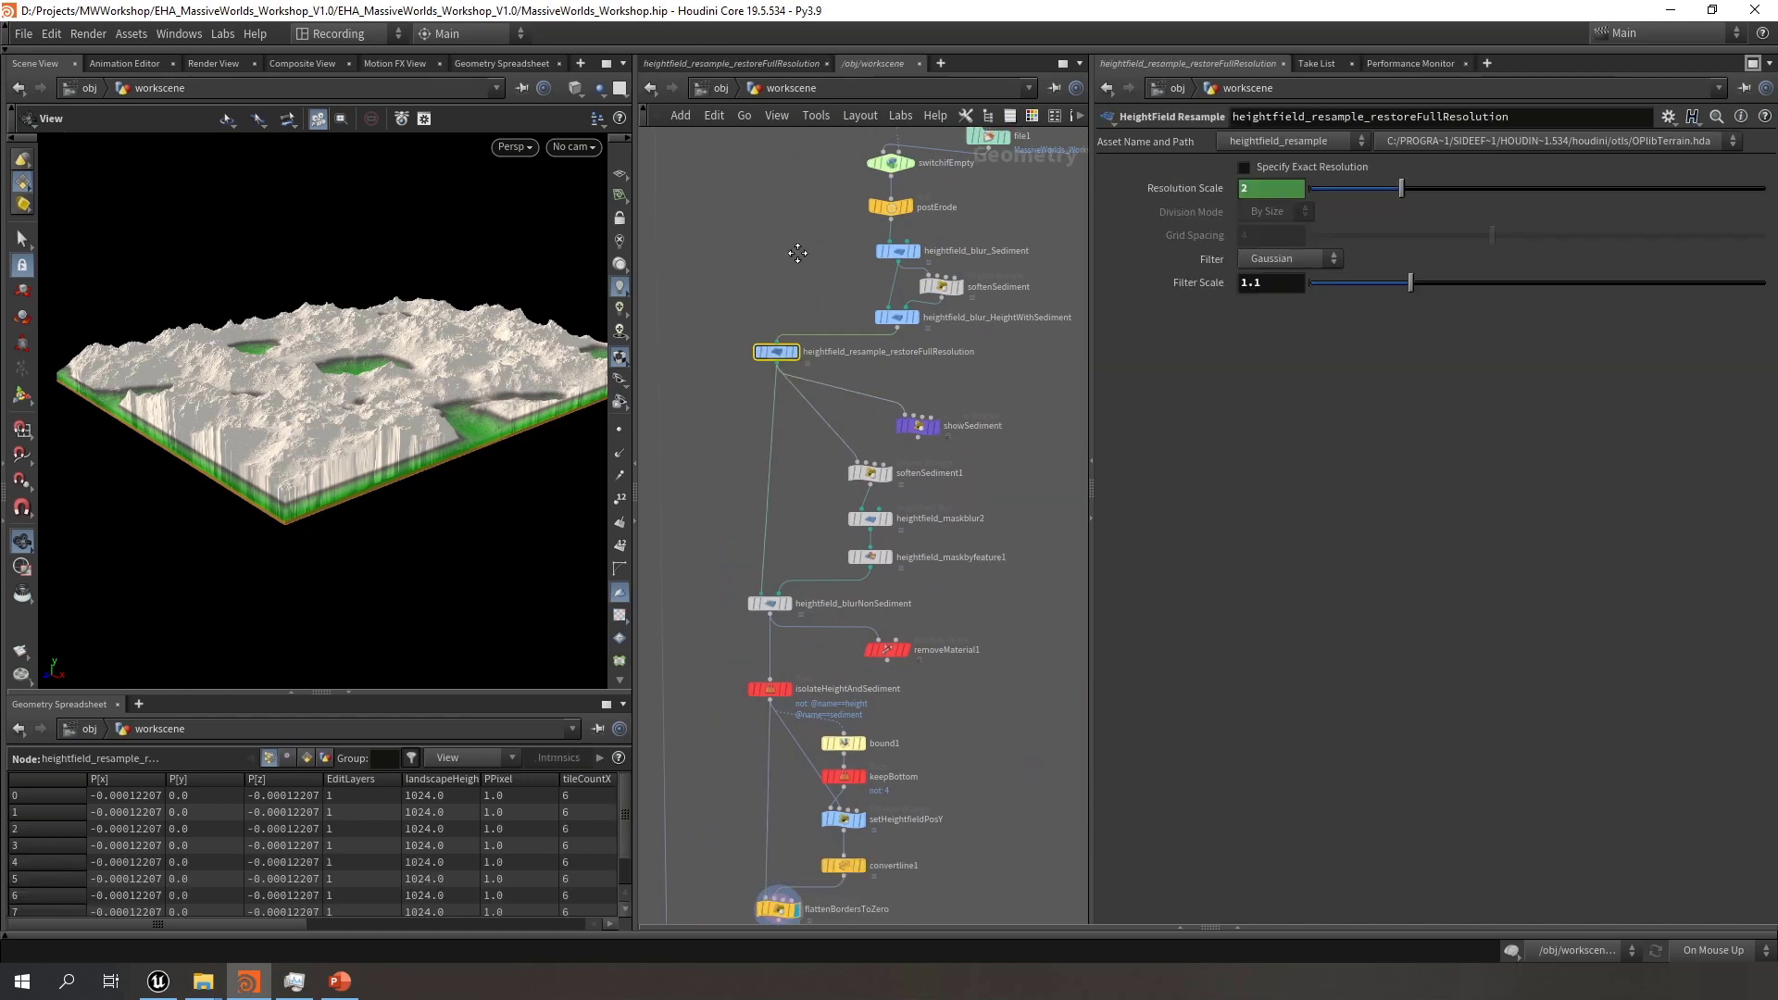
pyautogui.moveTo(820, 375); pyautogui.dragTo(803, 572, button='middle')
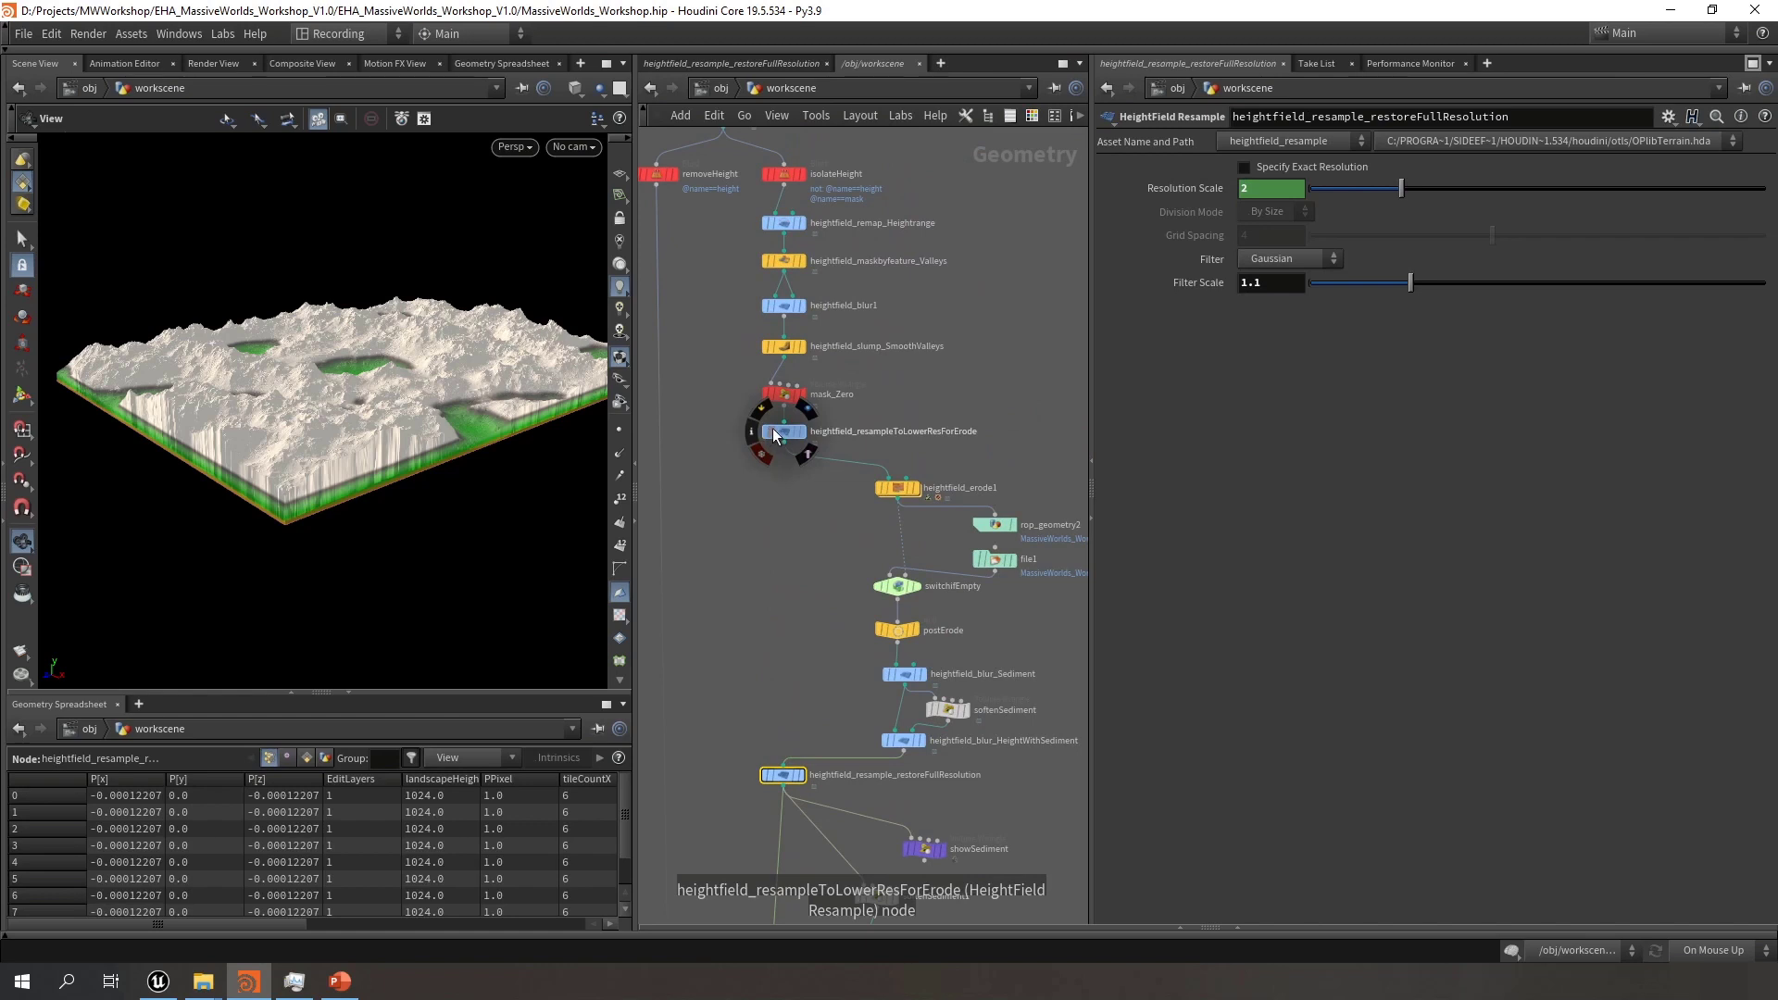
pyautogui.click(771, 113)
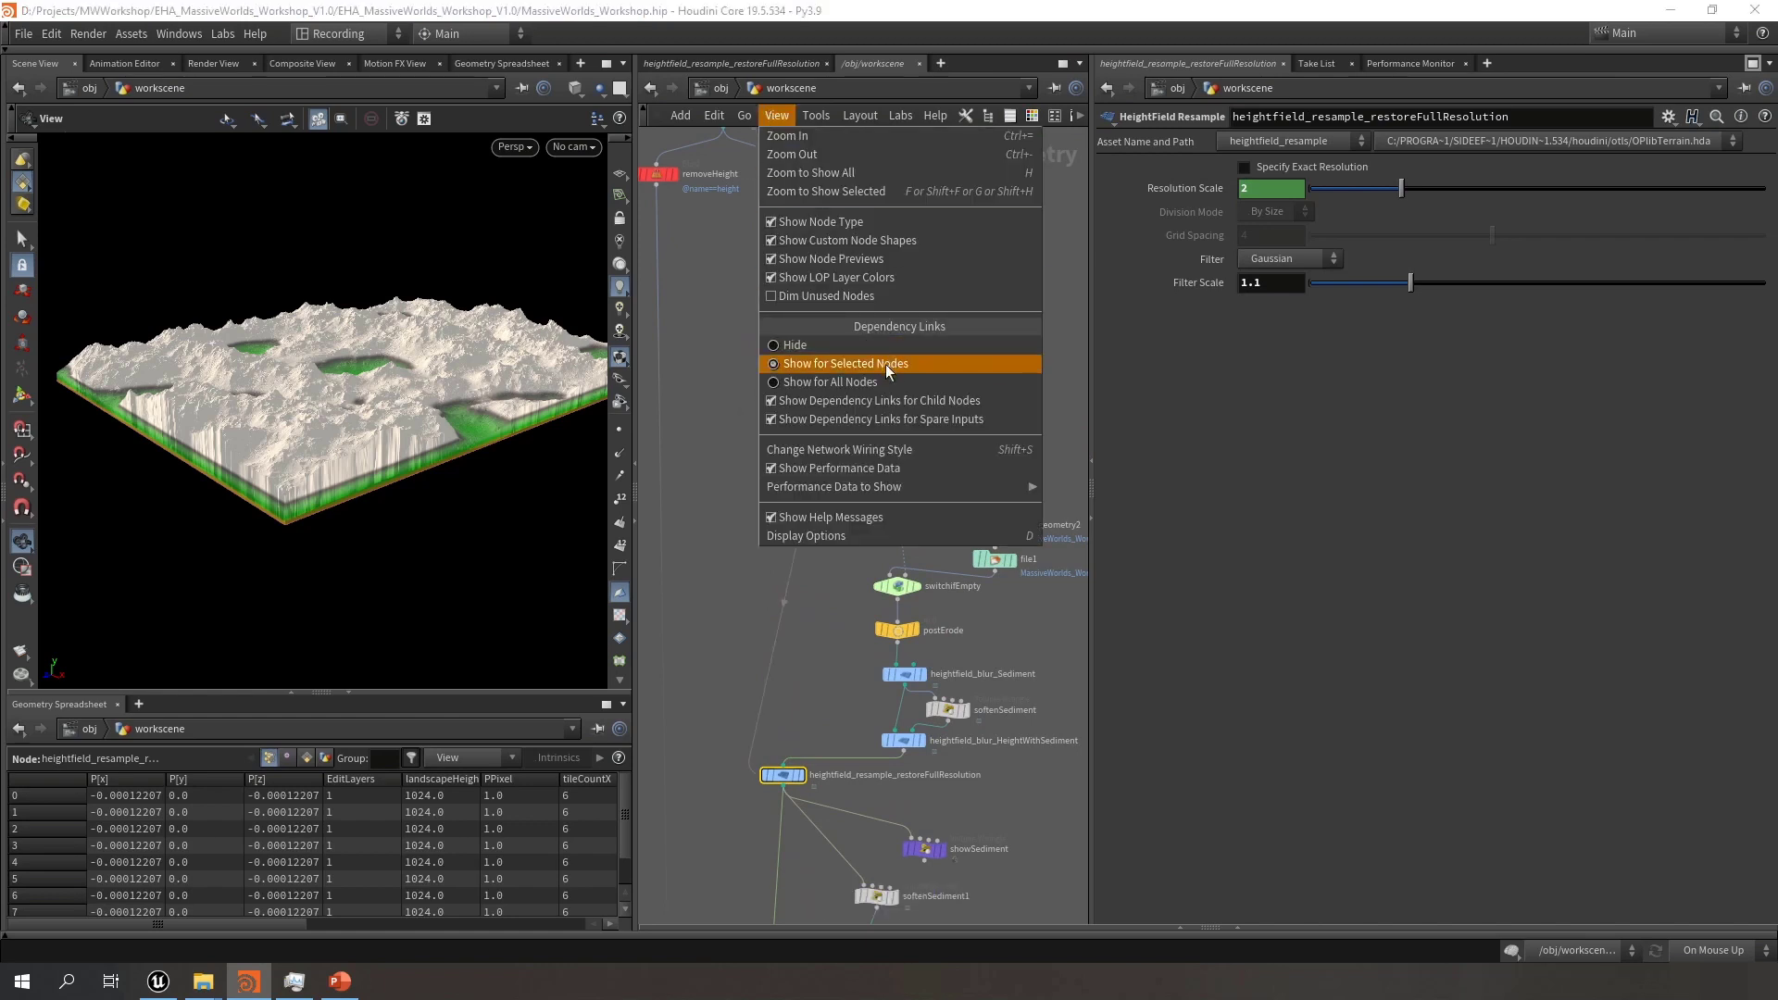
pyautogui.click(885, 362)
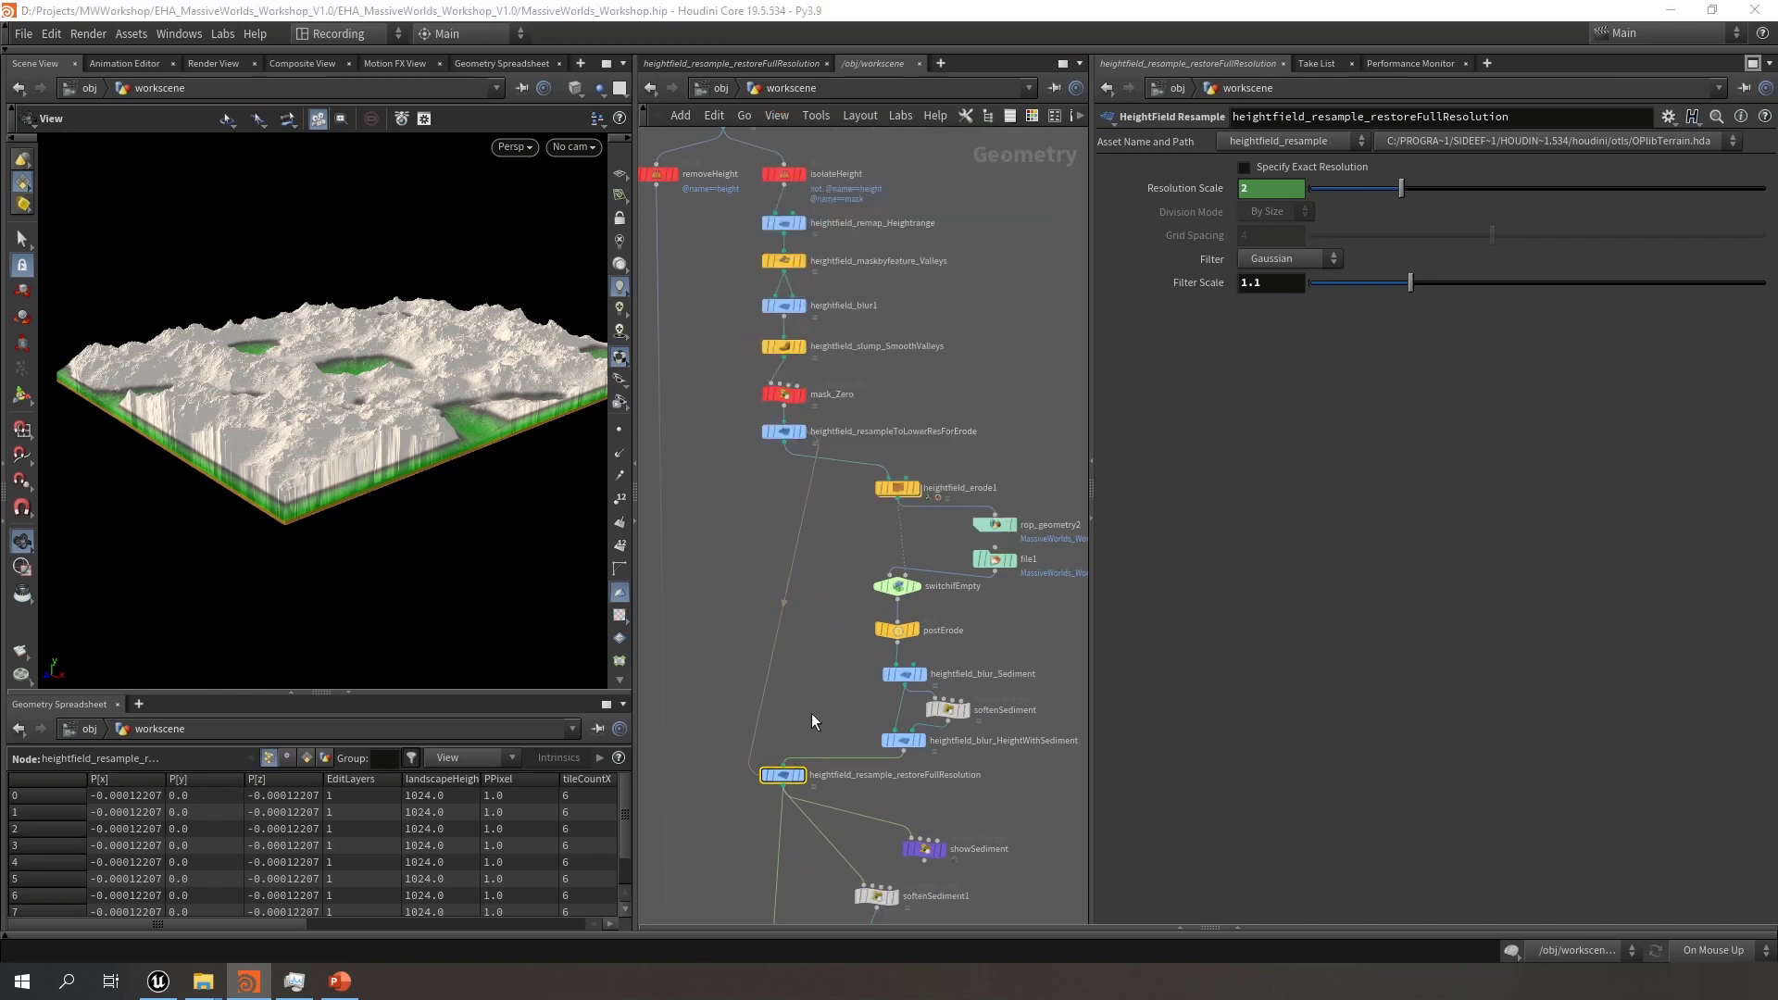
# Trace the removeHeight branch down the network to mergeWithOtherLayers, and select and display that merge node
pyautogui.moveTo(768, 549); pyautogui.dragTo(854, 645, button='middle')
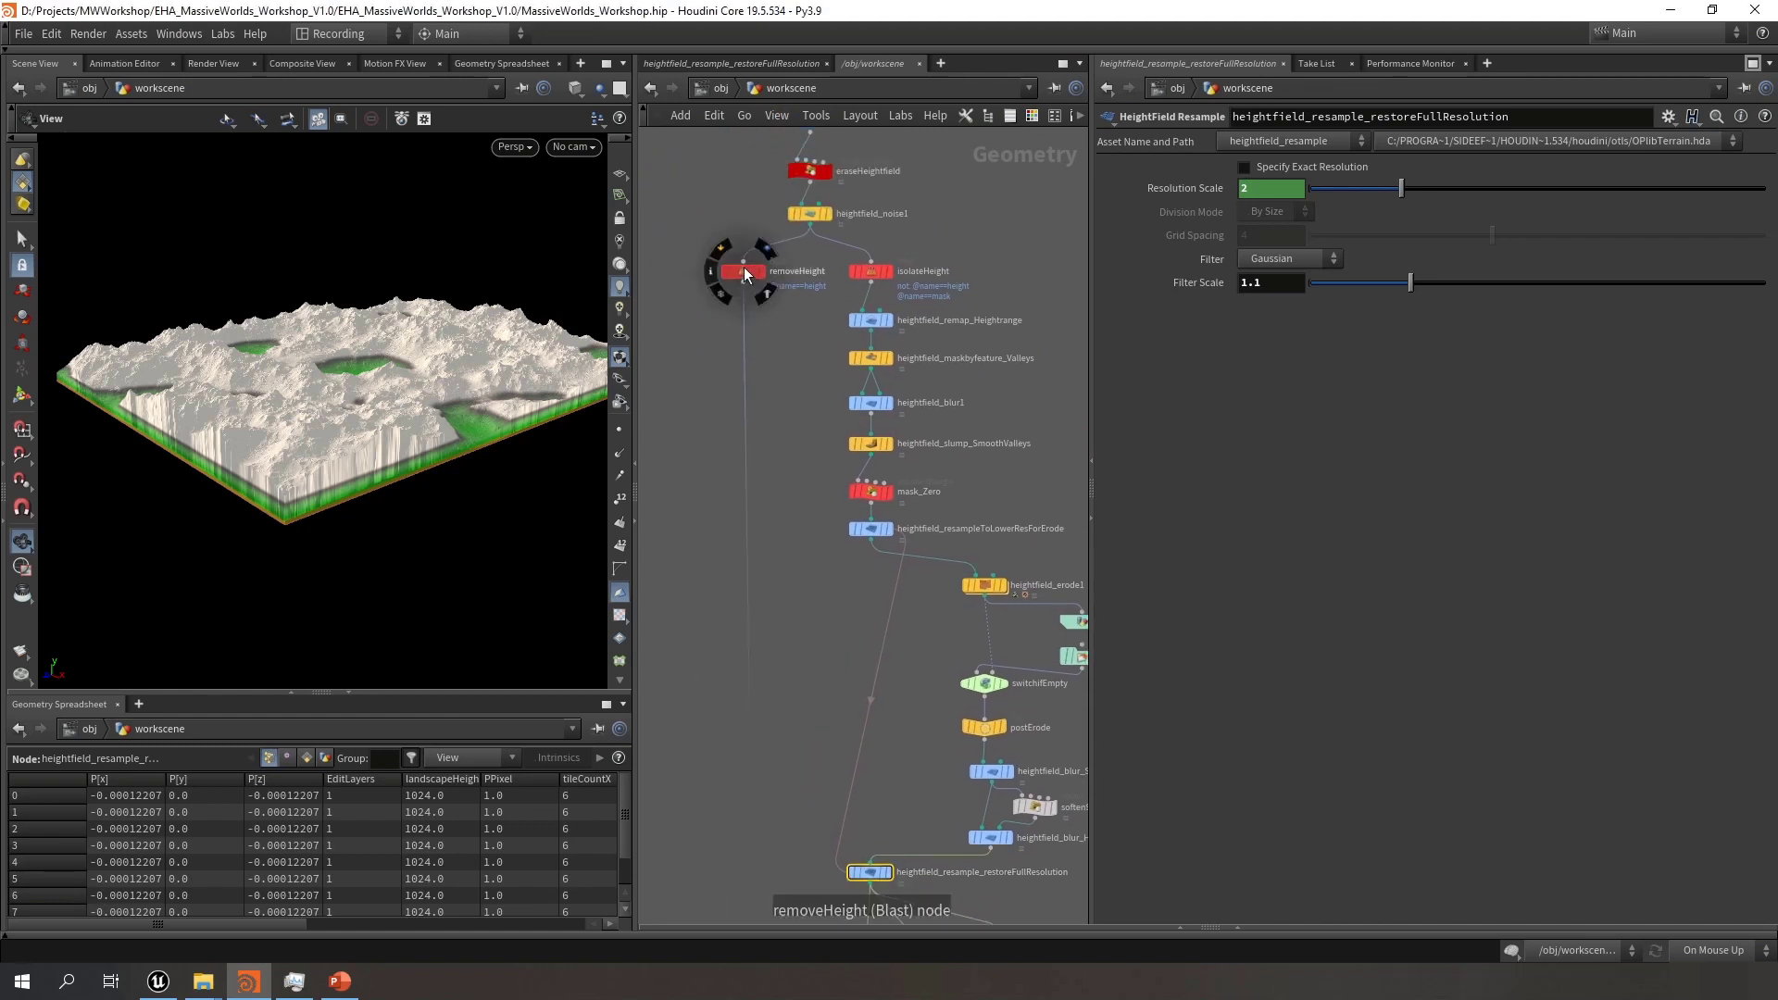
pyautogui.moveTo(749, 546); pyautogui.dragTo(797, 220, button='middle')
pyautogui.moveTo(822, 607); pyautogui.dragTo(806, 276, button='middle')
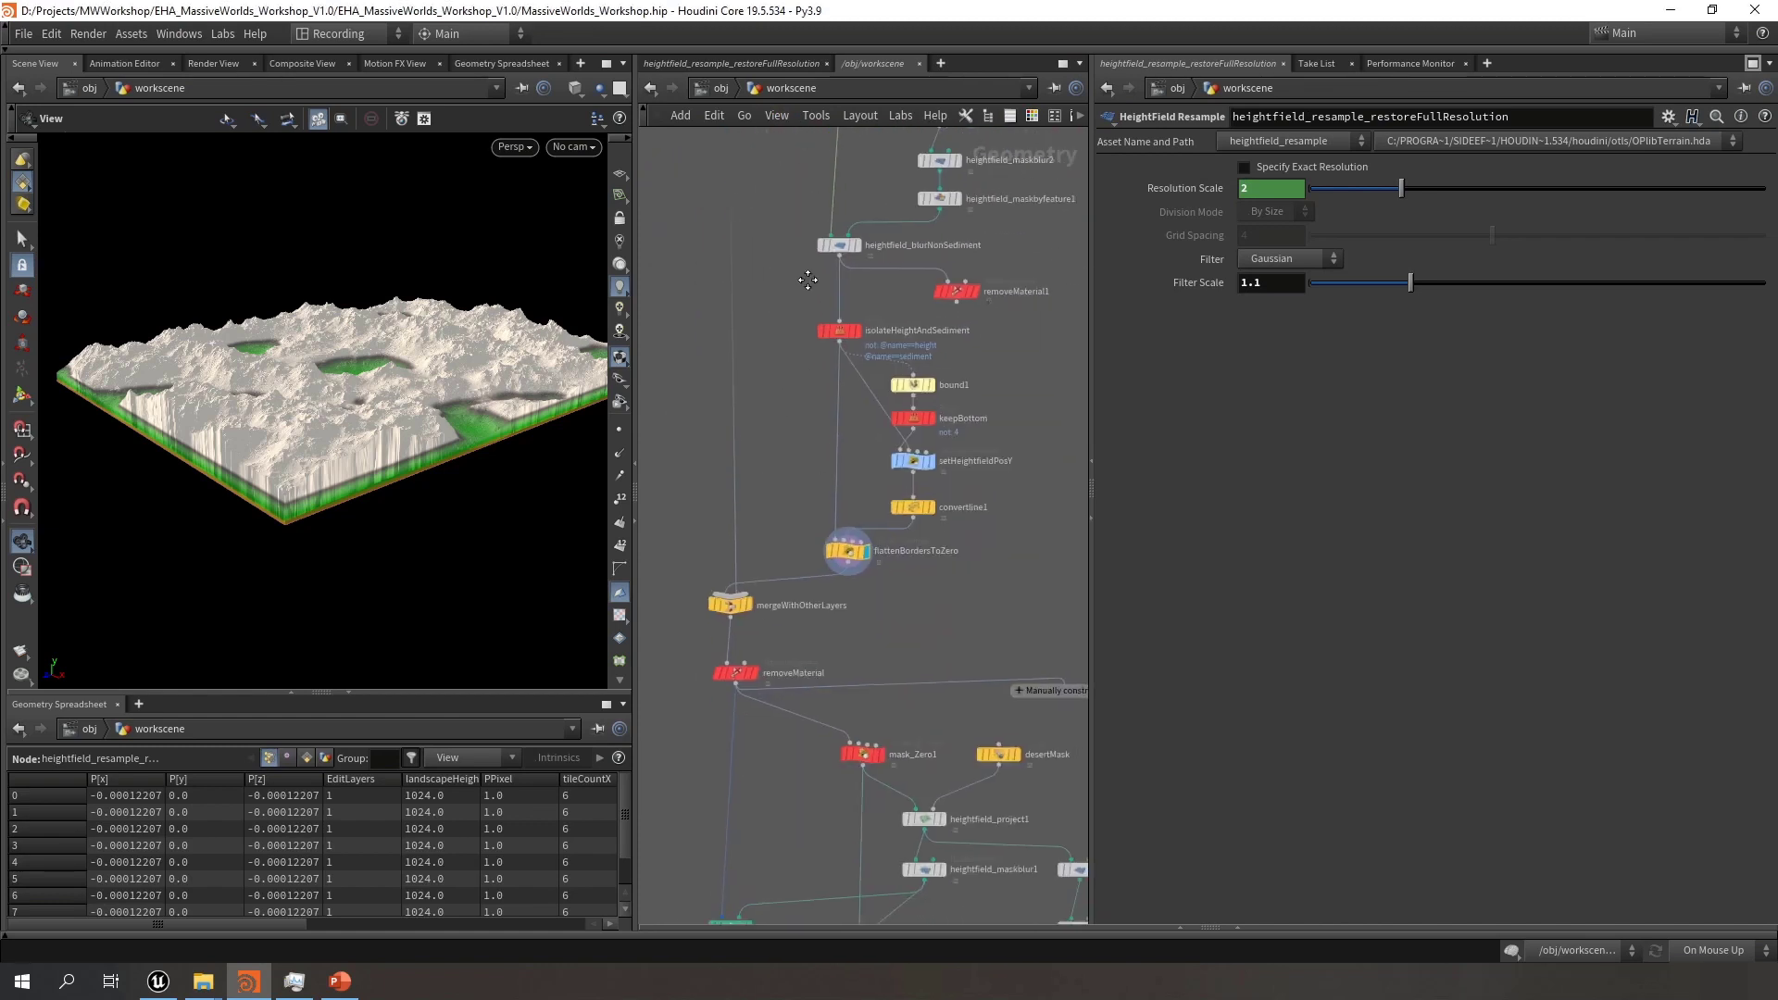
pyautogui.moveTo(744, 679); pyautogui.dragTo(759, 519, button='middle')
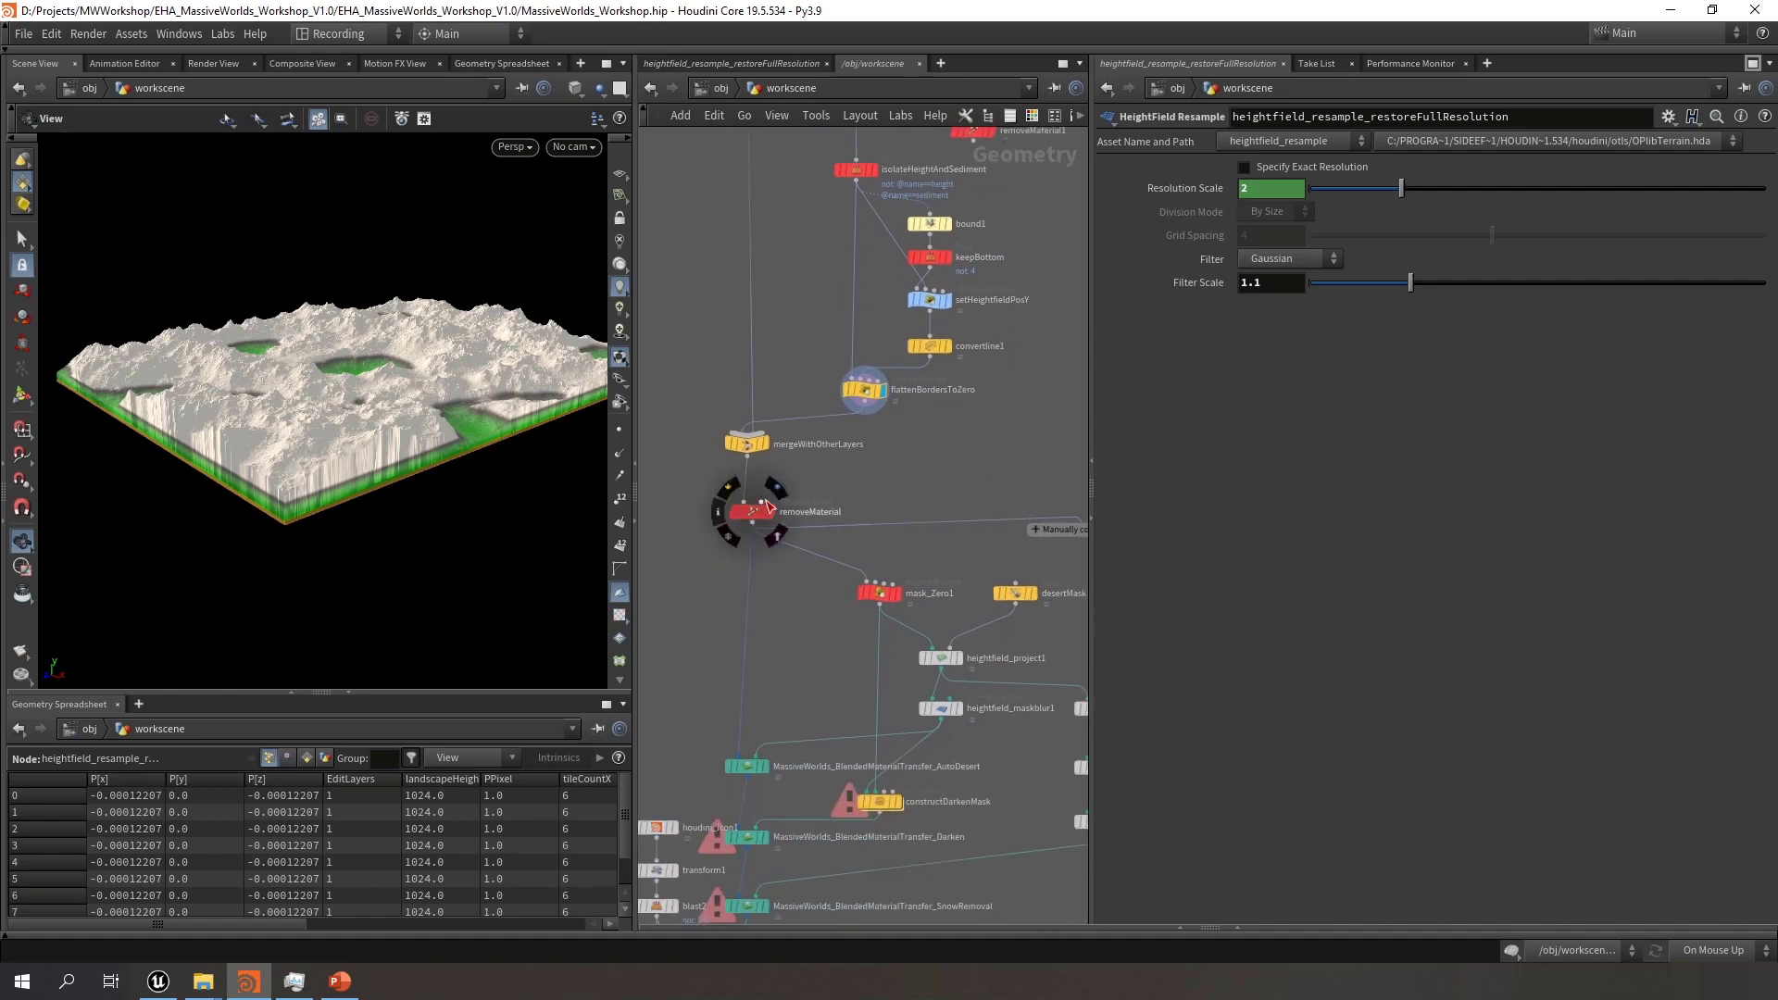
pyautogui.click(752, 448)
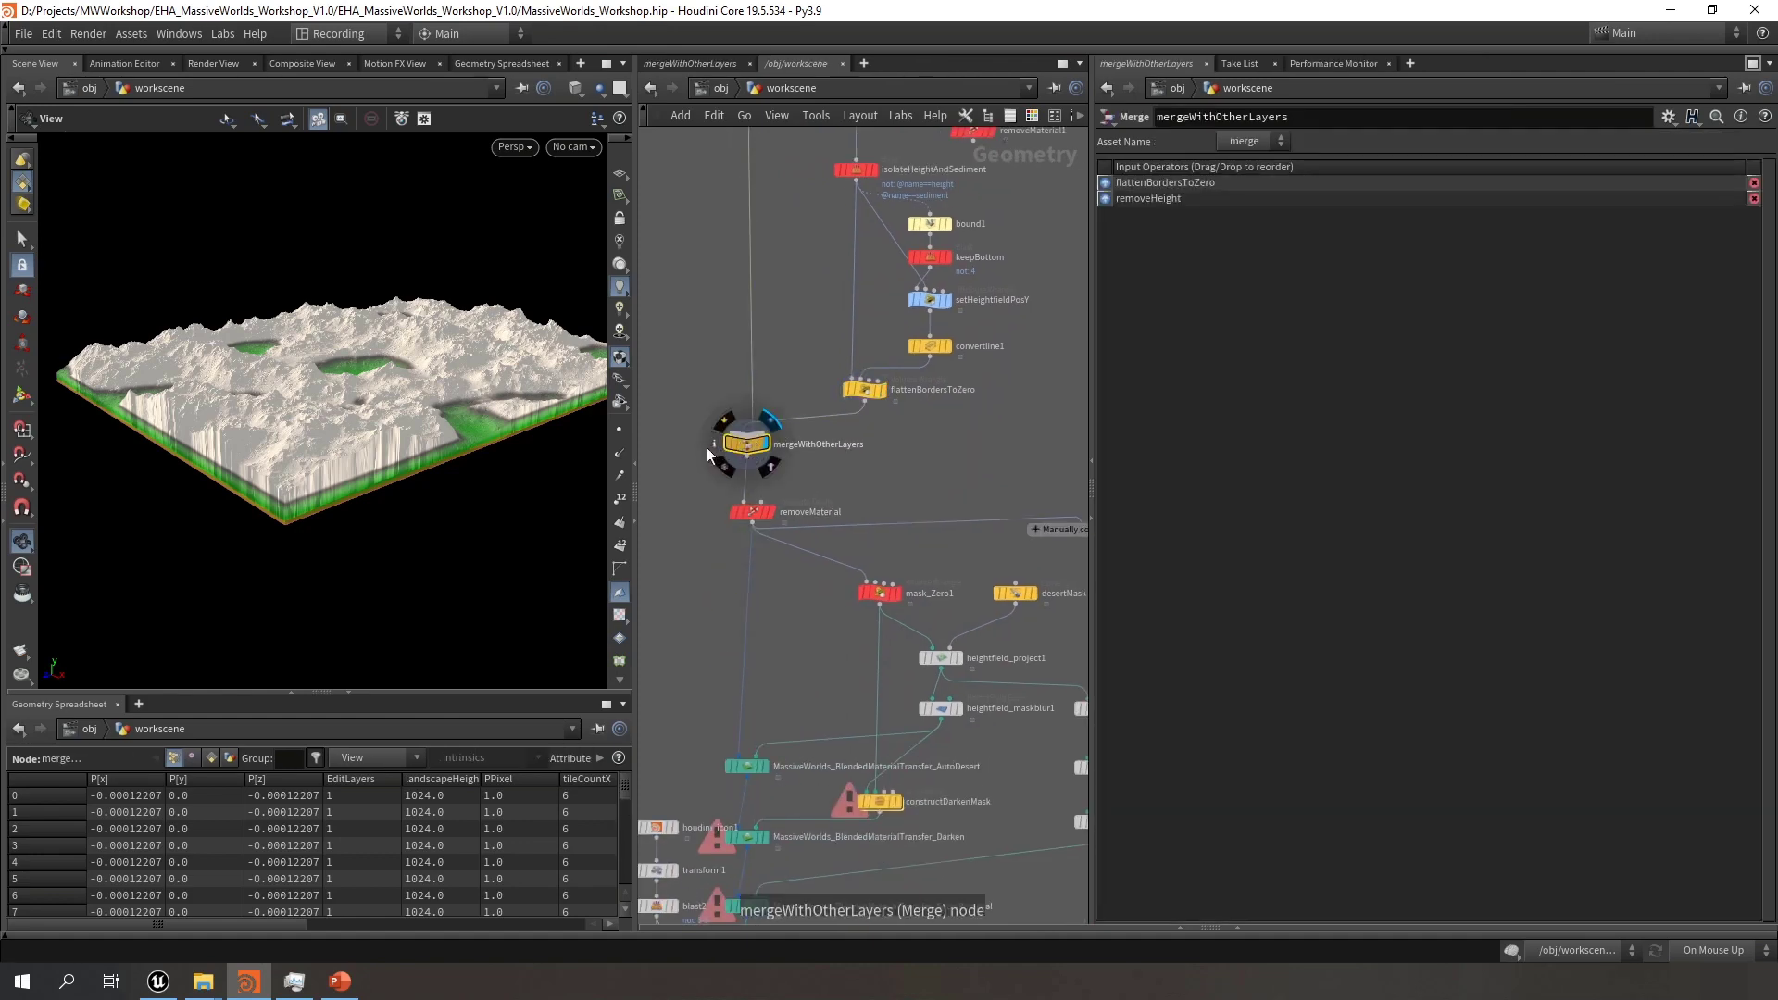
# Review the layers listed in mergeWithOtherLayers' node info
pyautogui.click(711, 443)
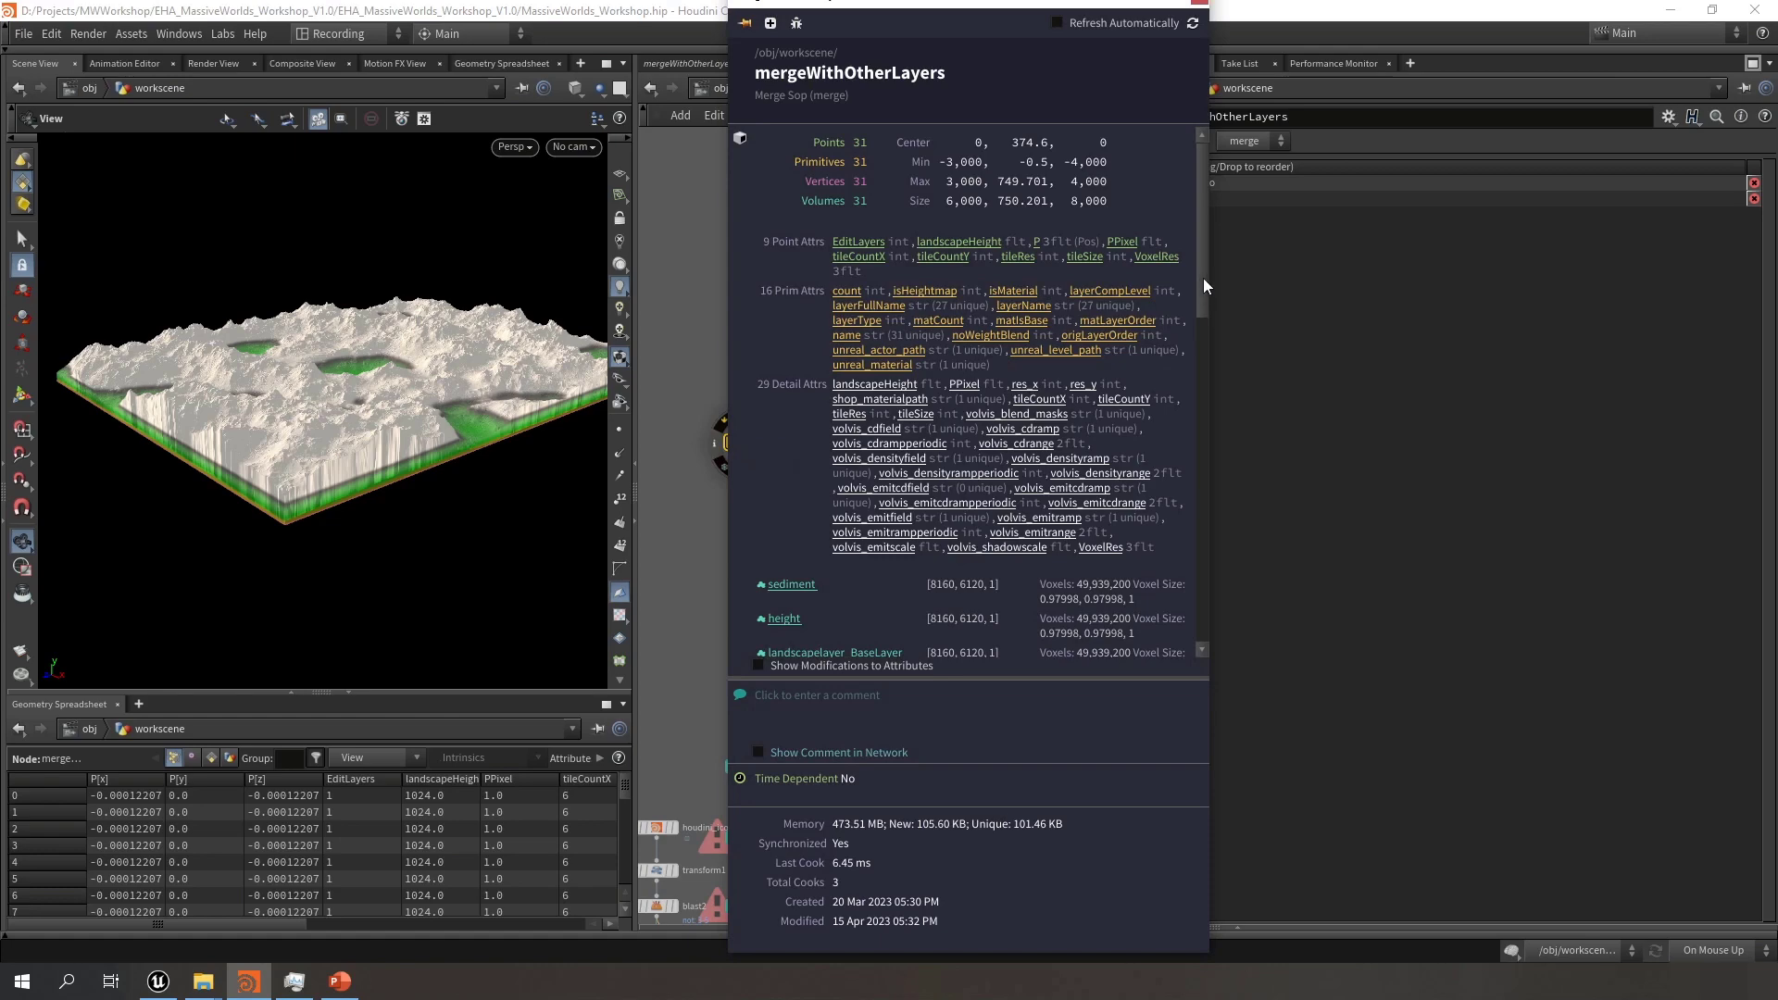
pyautogui.moveTo(1203, 278); pyautogui.dragTo(1192, 436)
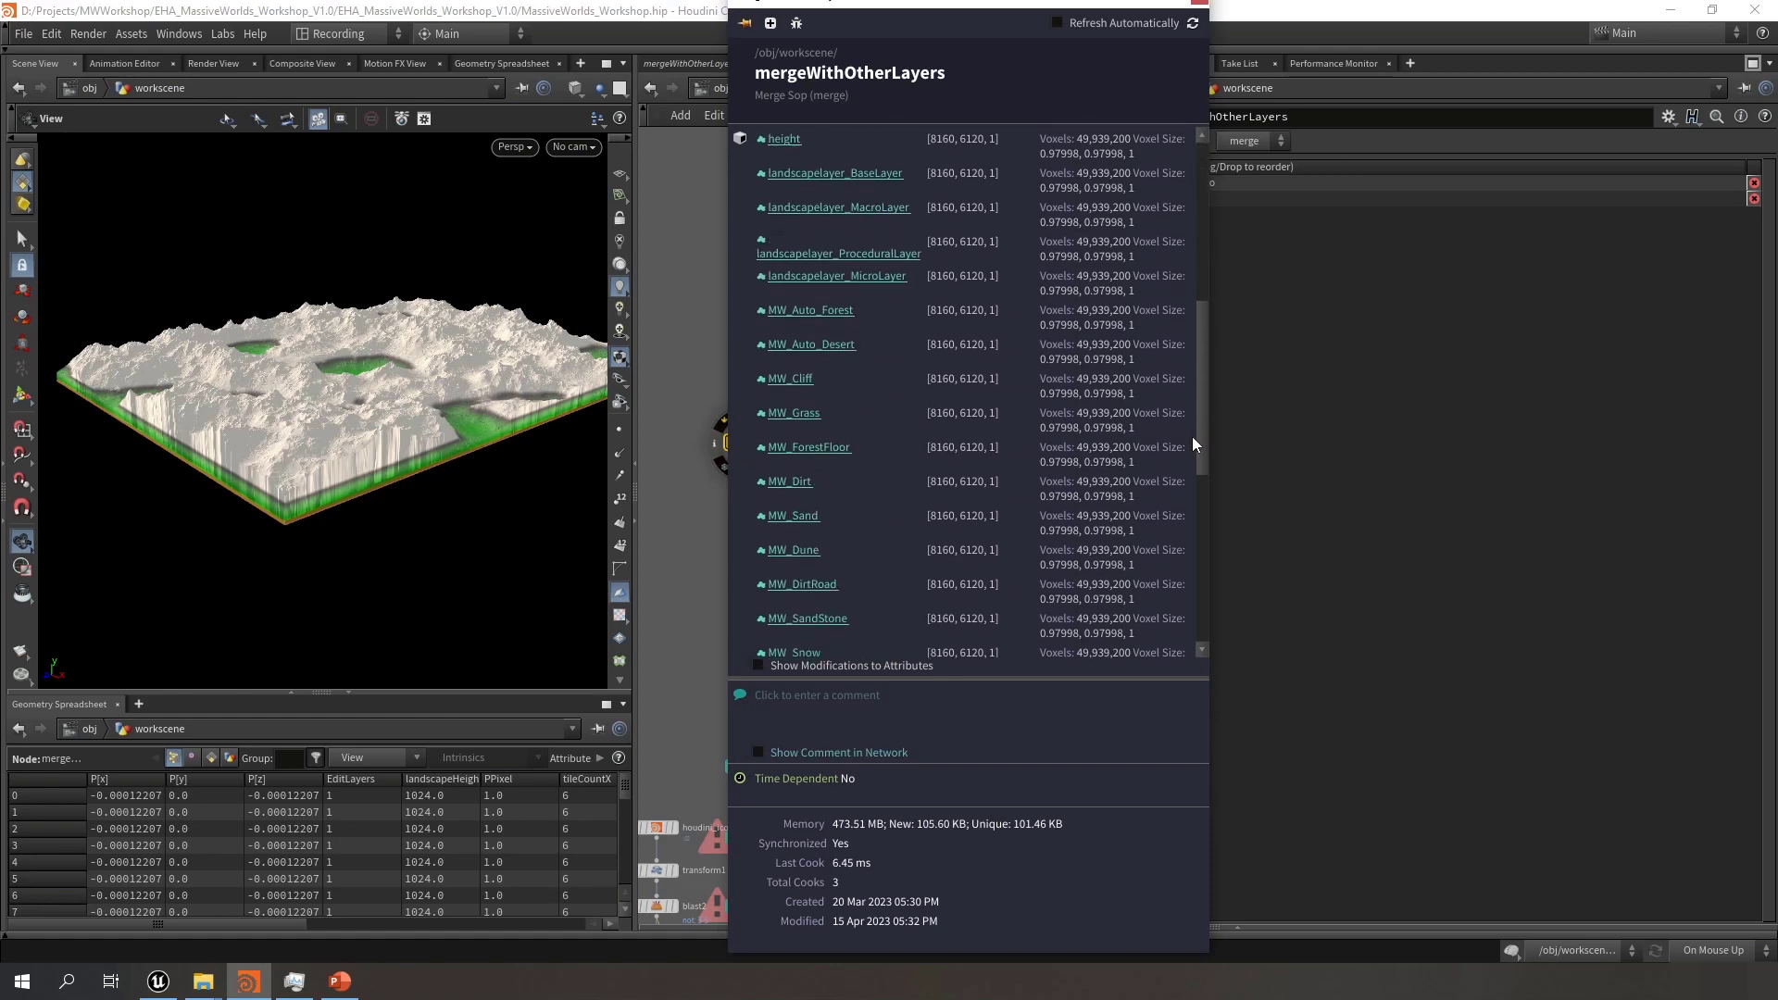
pyautogui.scroll(-3, 1193, 444)
pyautogui.click(1198, 7)
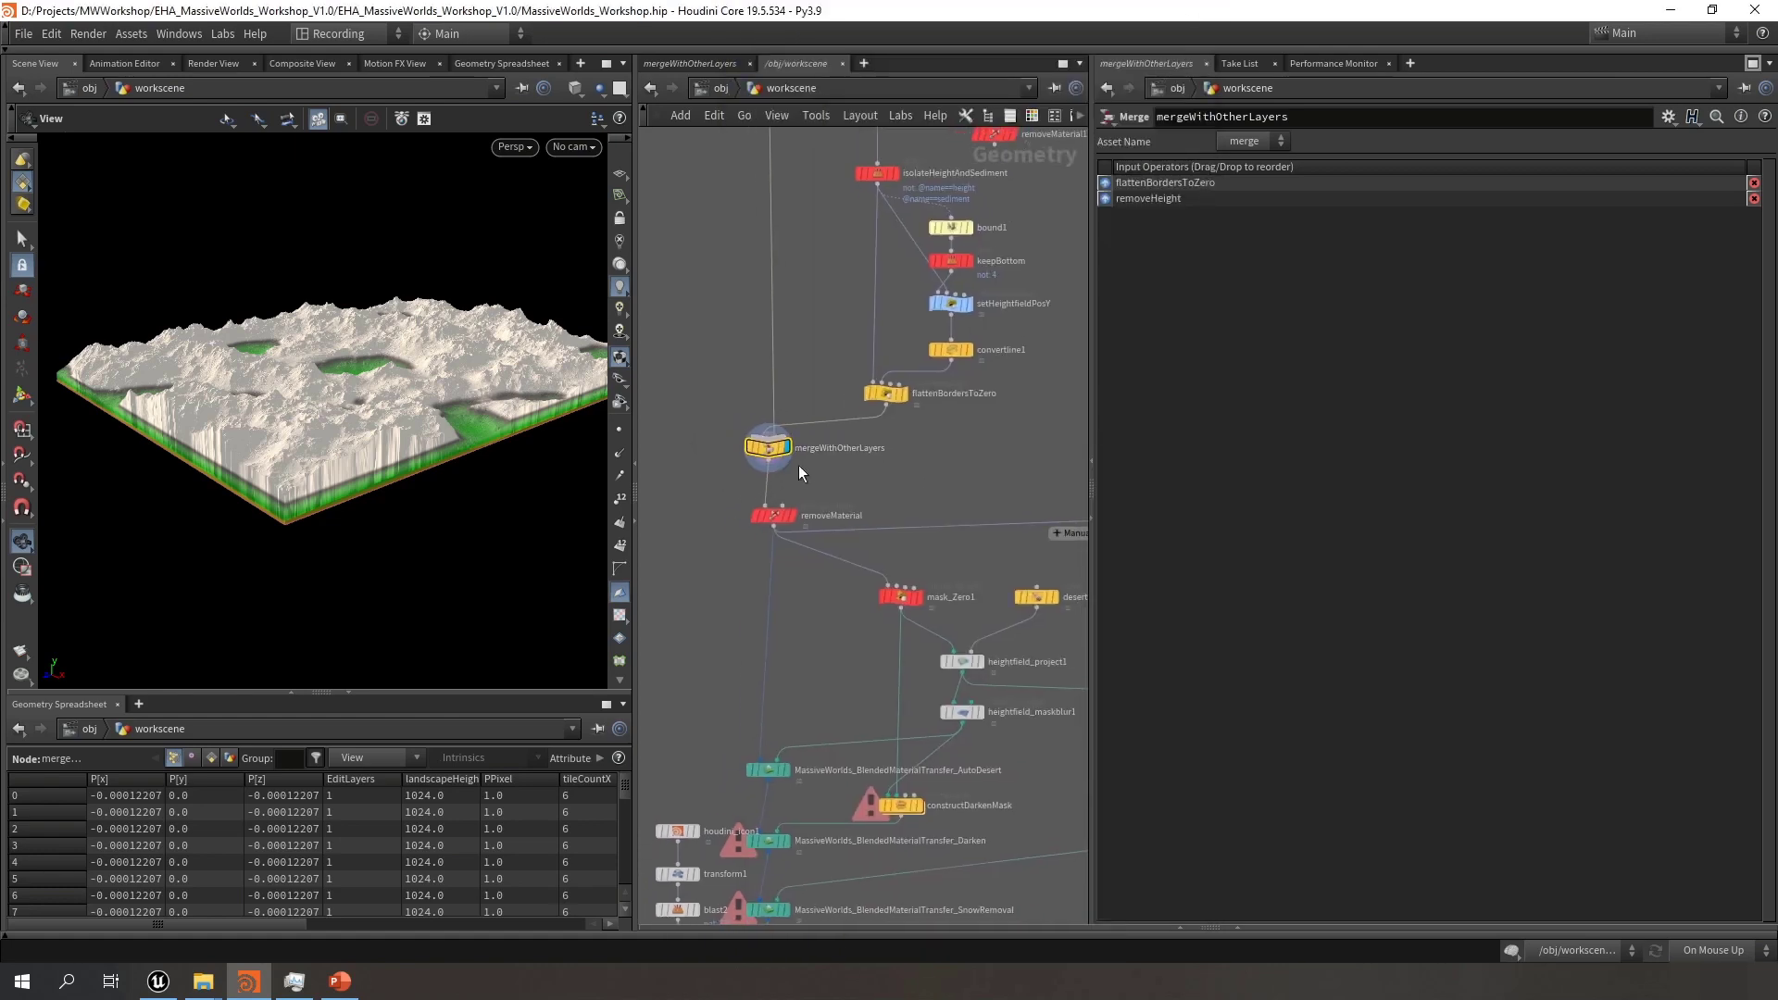
# Open mergeWithOtherLayers' geometry spreadsheet in its own window and enlarge it to show more rows and columns
pyautogui.scroll(-3, 827, 484)
pyautogui.moveTo(799, 361); pyautogui.dragTo(786, 782, button='middle')
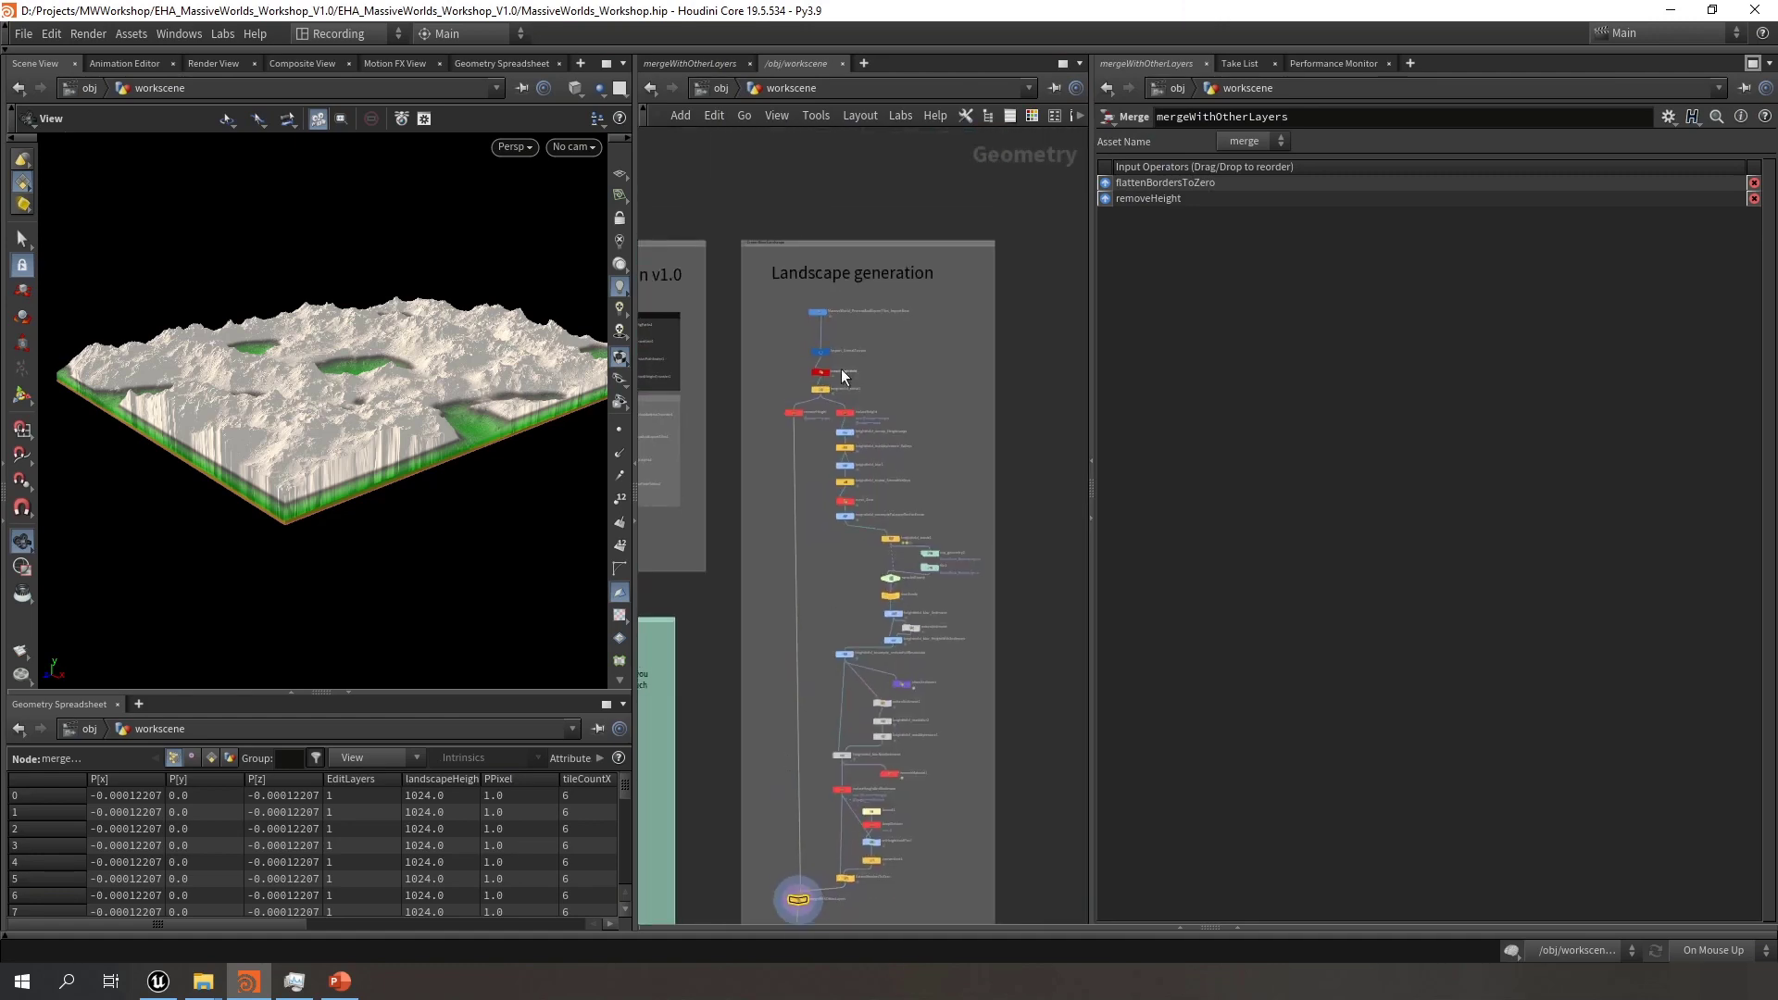
pyautogui.scroll(5, 819, 324)
pyautogui.scroll(-2, 943, 359)
pyautogui.moveTo(958, 375); pyautogui.dragTo(805, 139, button='middle')
pyautogui.scroll(4, 774, 667)
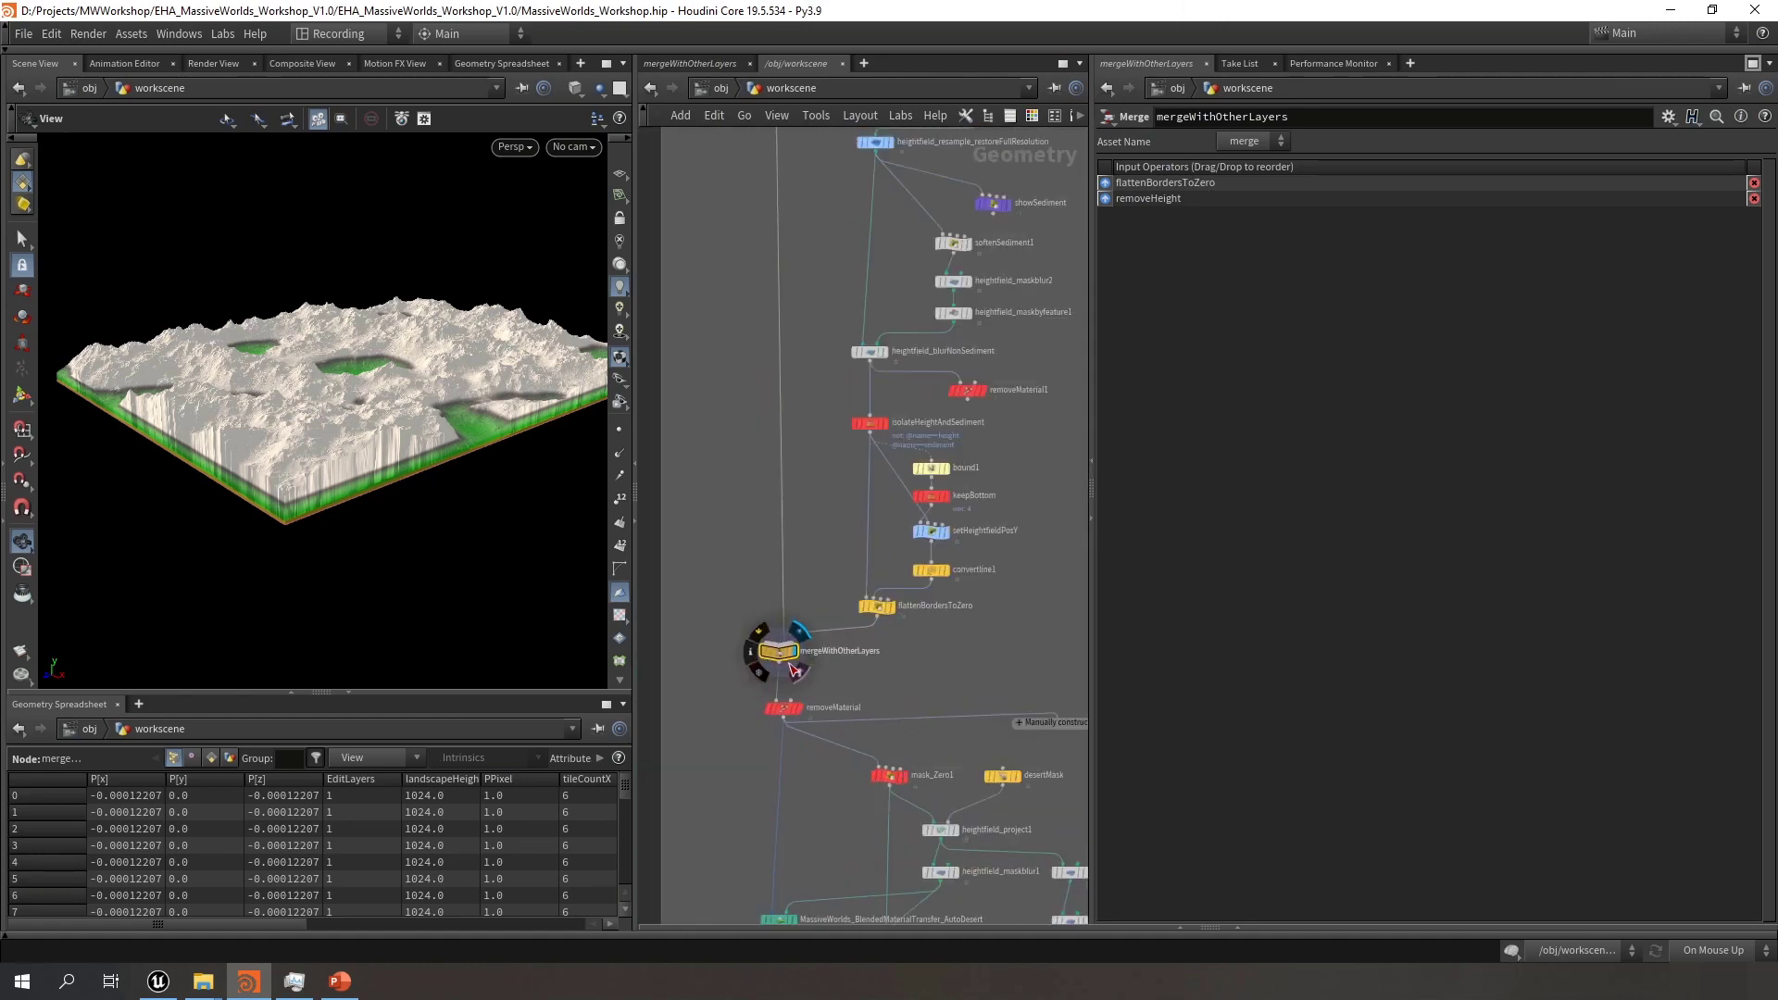
pyautogui.rightClick(769, 646)
pyautogui.click(831, 744)
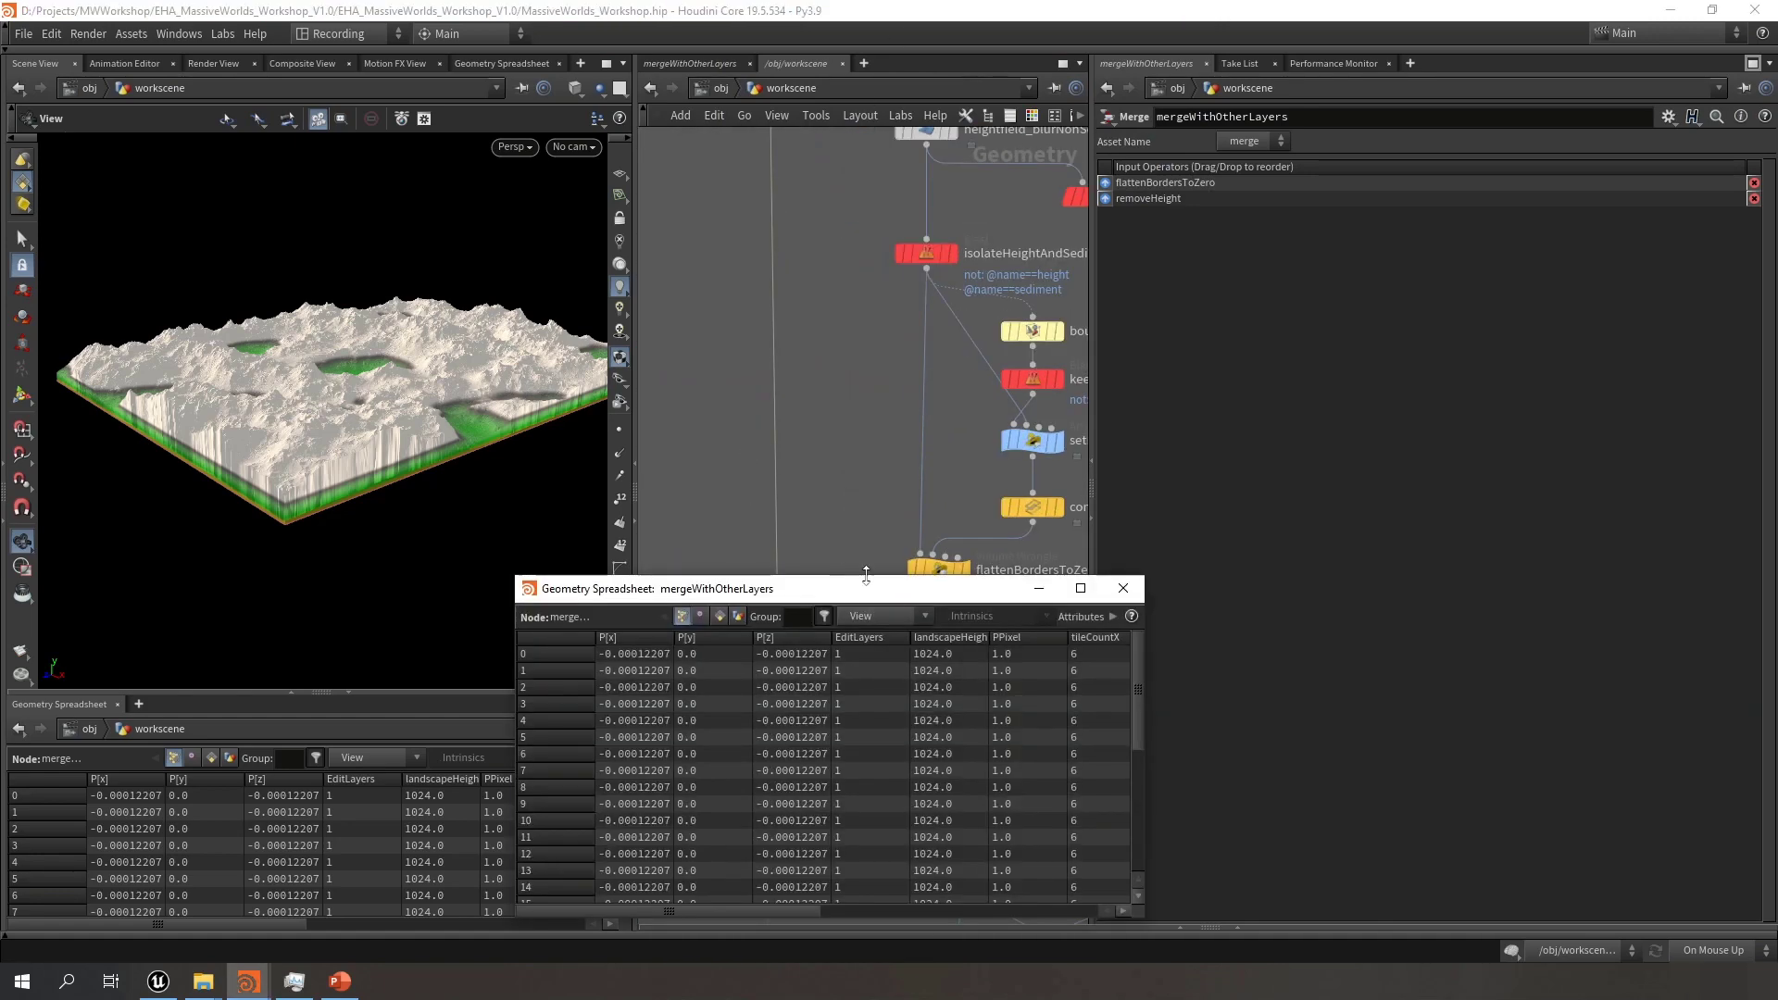
pyautogui.moveTo(853, 579); pyautogui.dragTo(568, 145)
pyautogui.moveTo(864, 476); pyautogui.dragTo(1282, 769)
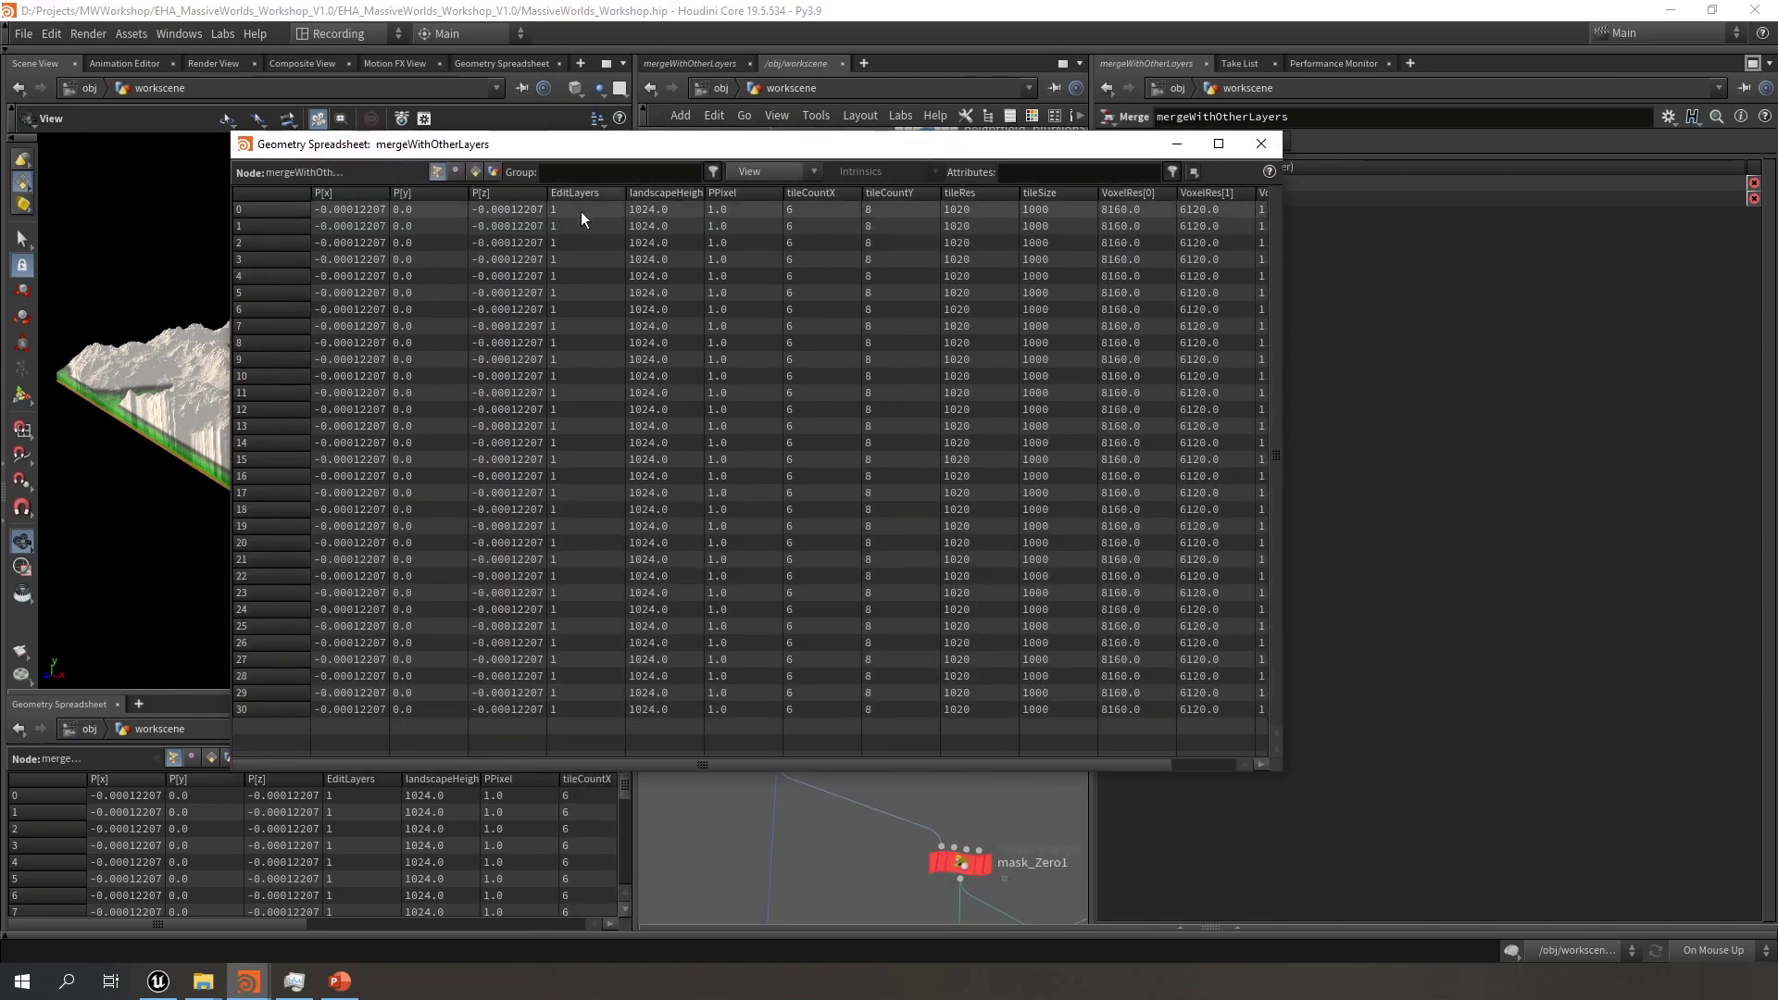
# List the primitive attributes in the spreadsheet, sort them by layerType and widen the layerFullName column
pyautogui.click(494, 172)
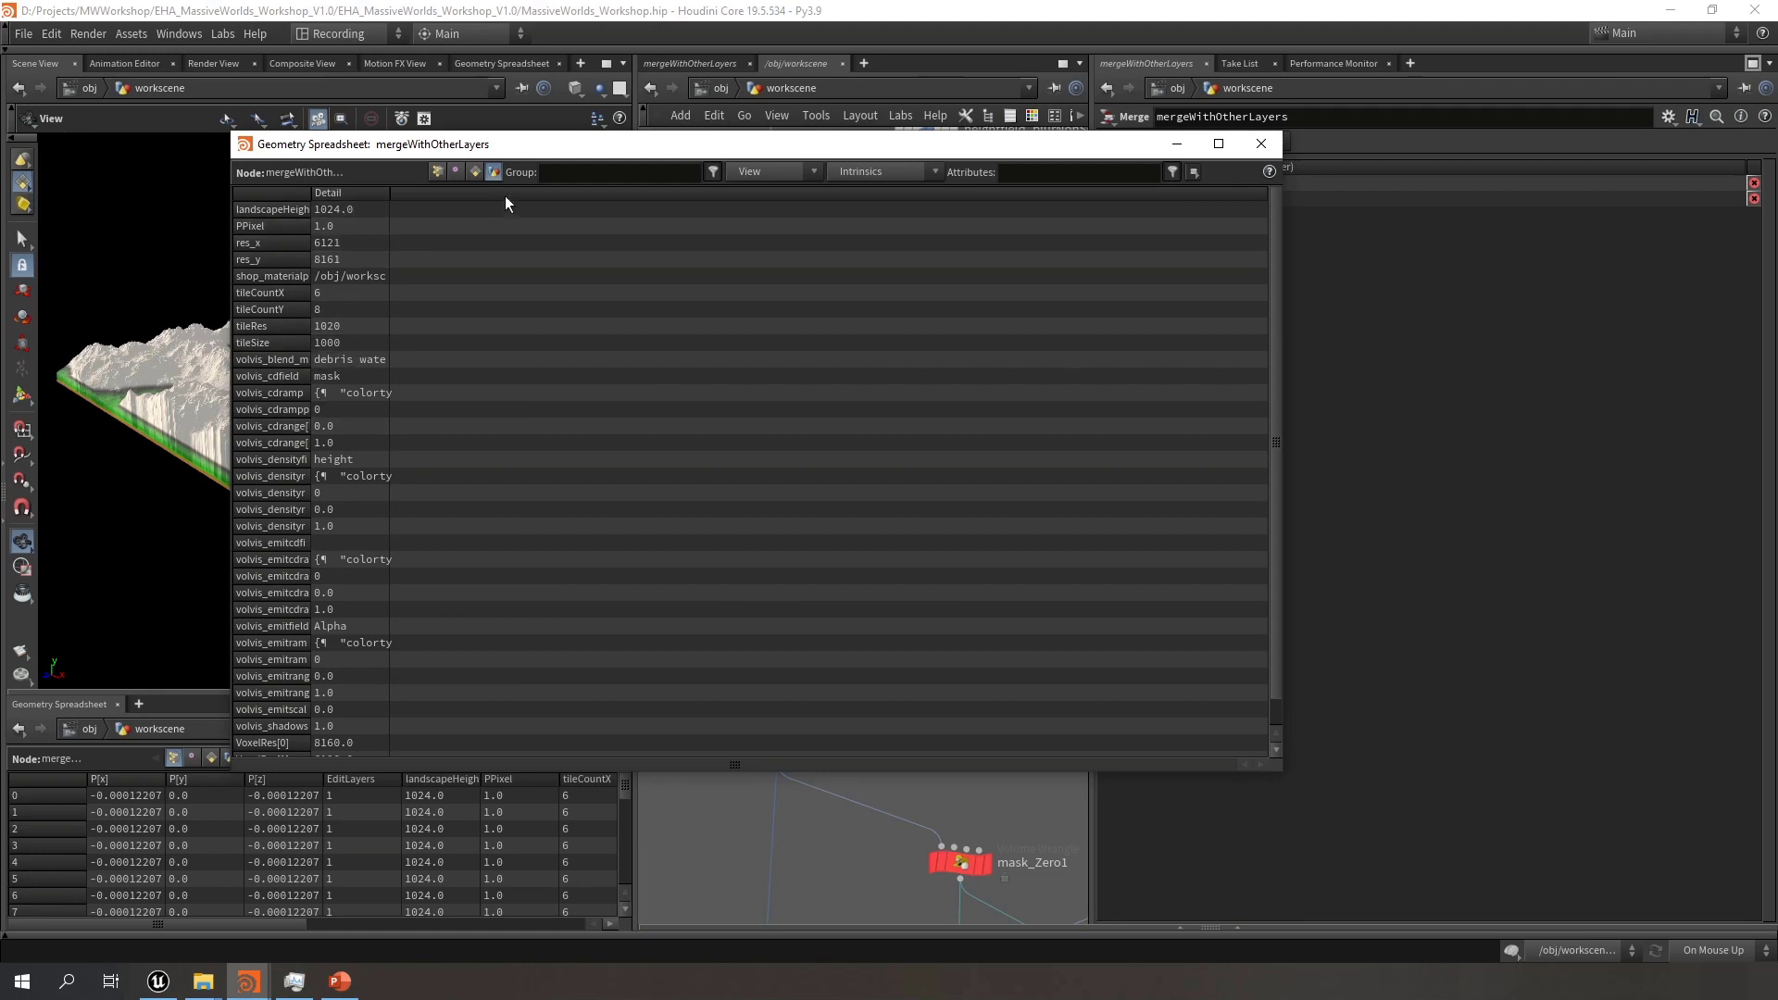
pyautogui.click(475, 173)
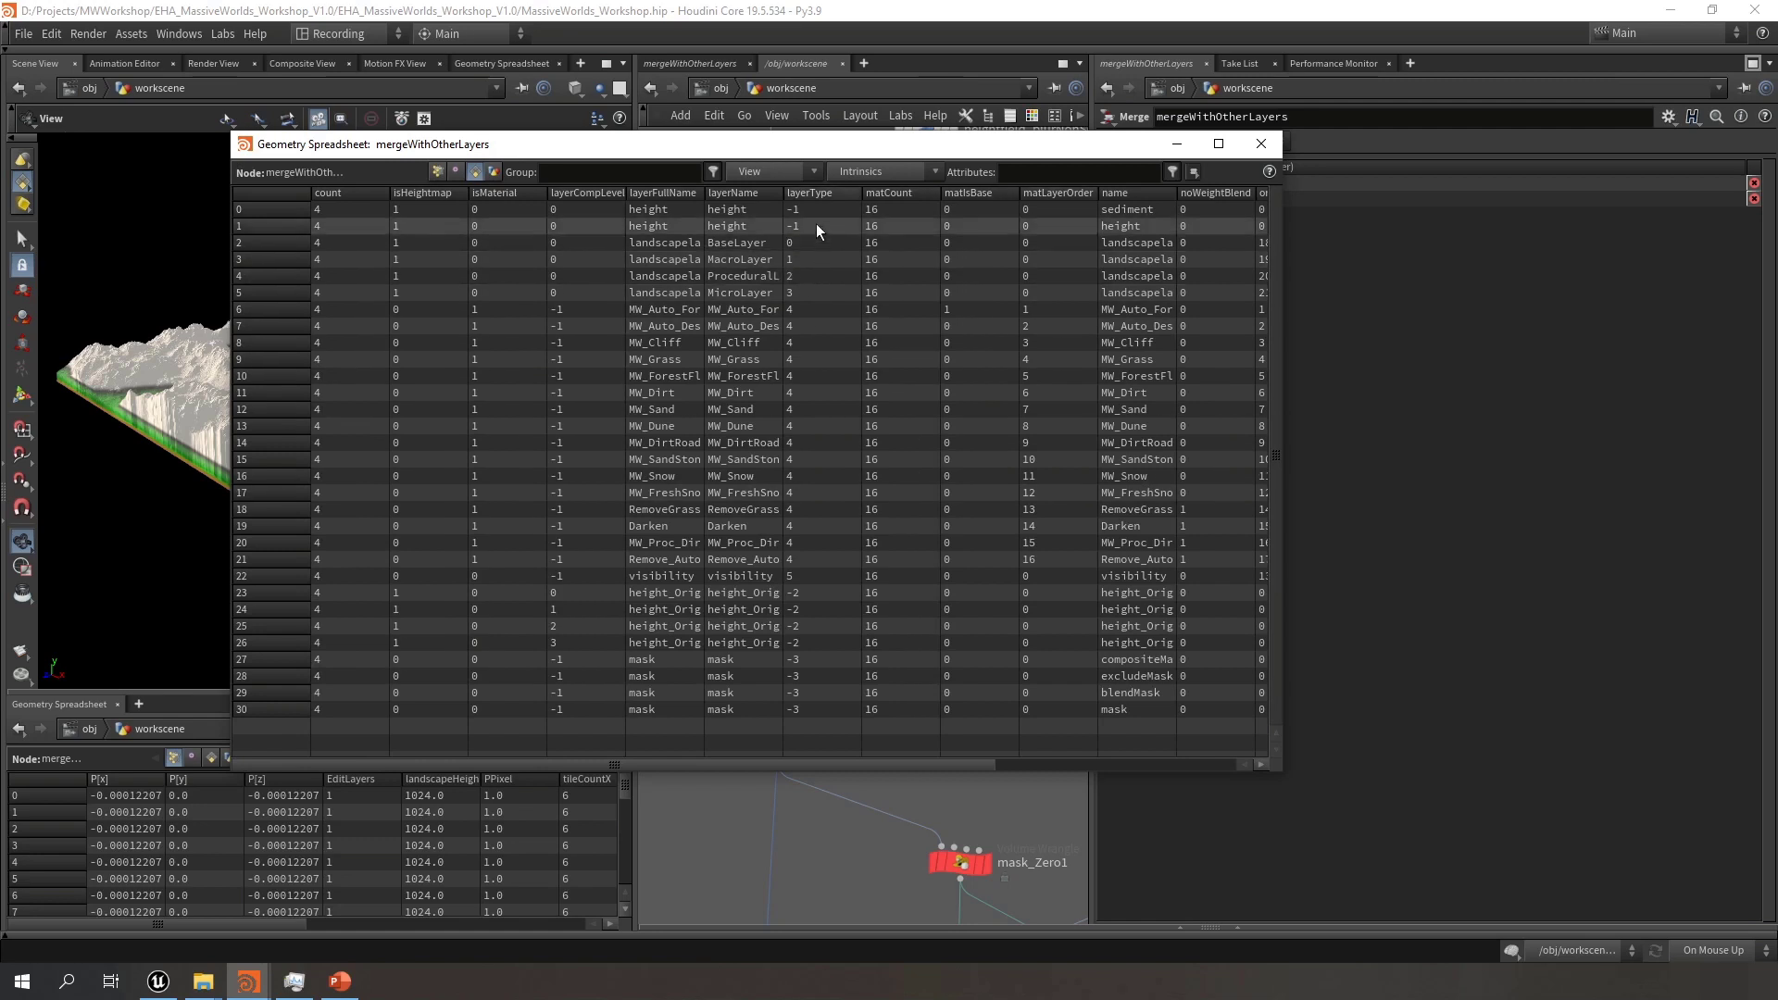
pyautogui.click(830, 190)
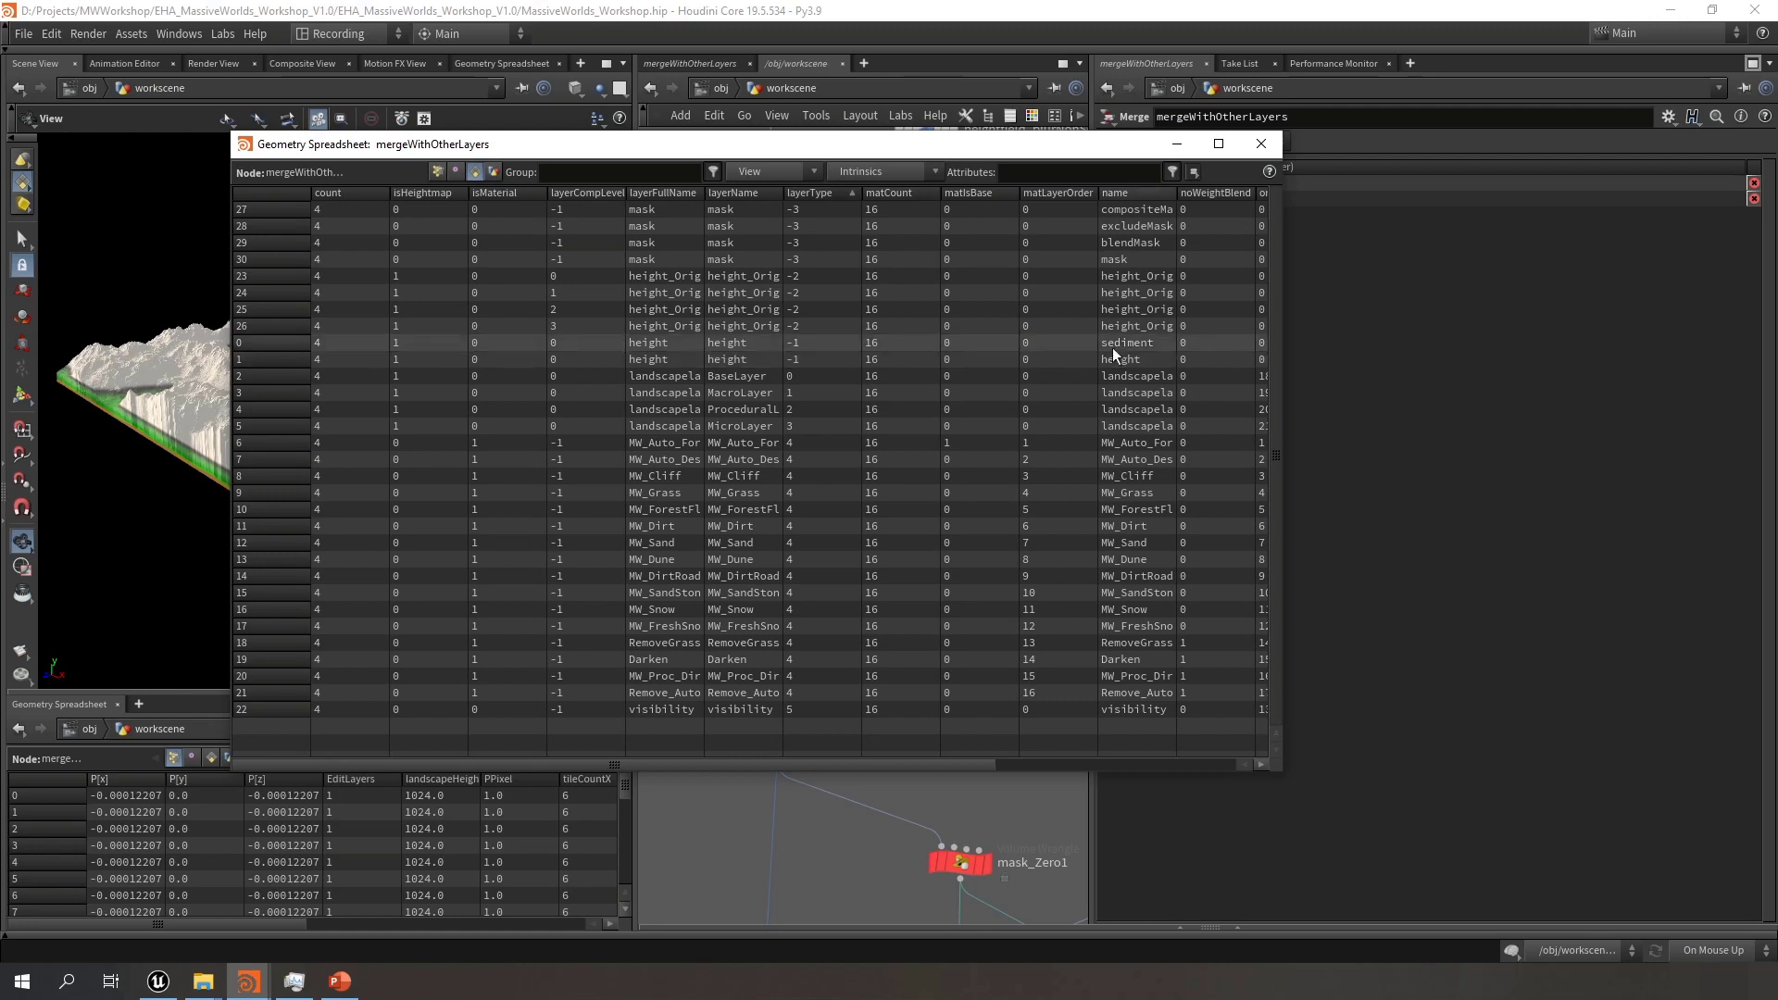
pyautogui.click(794, 387)
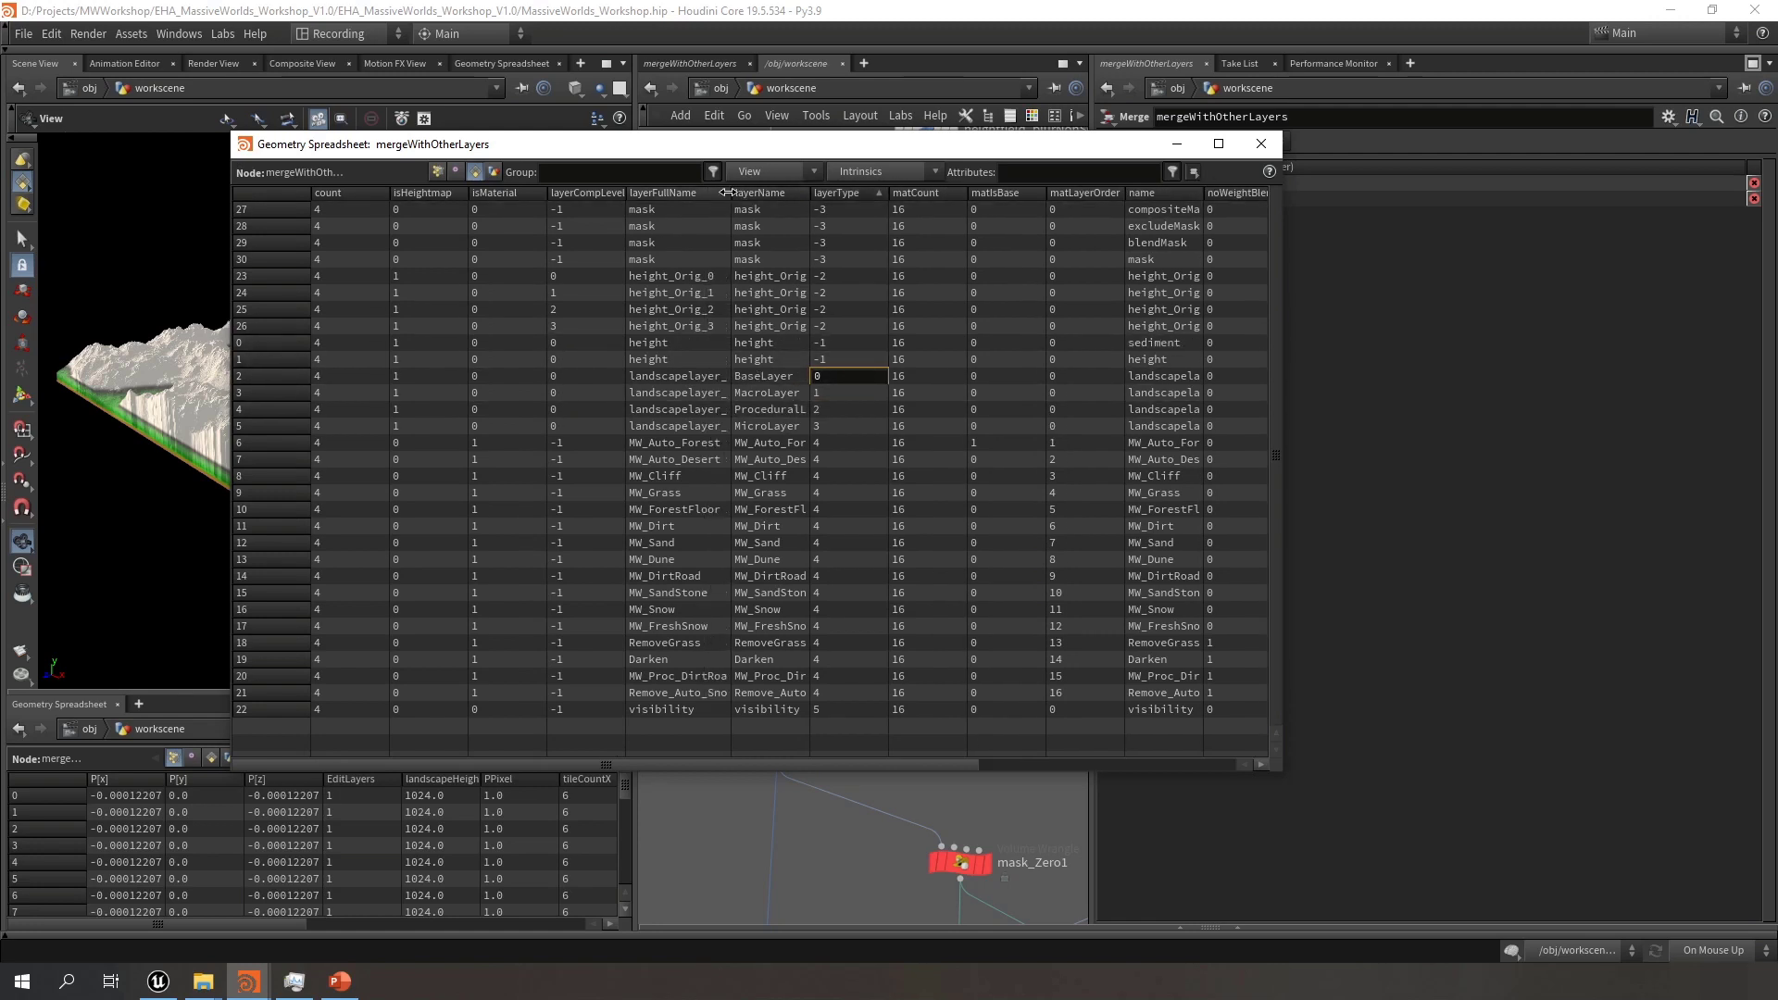
pyautogui.moveTo(731, 191); pyautogui.dragTo(849, 192)
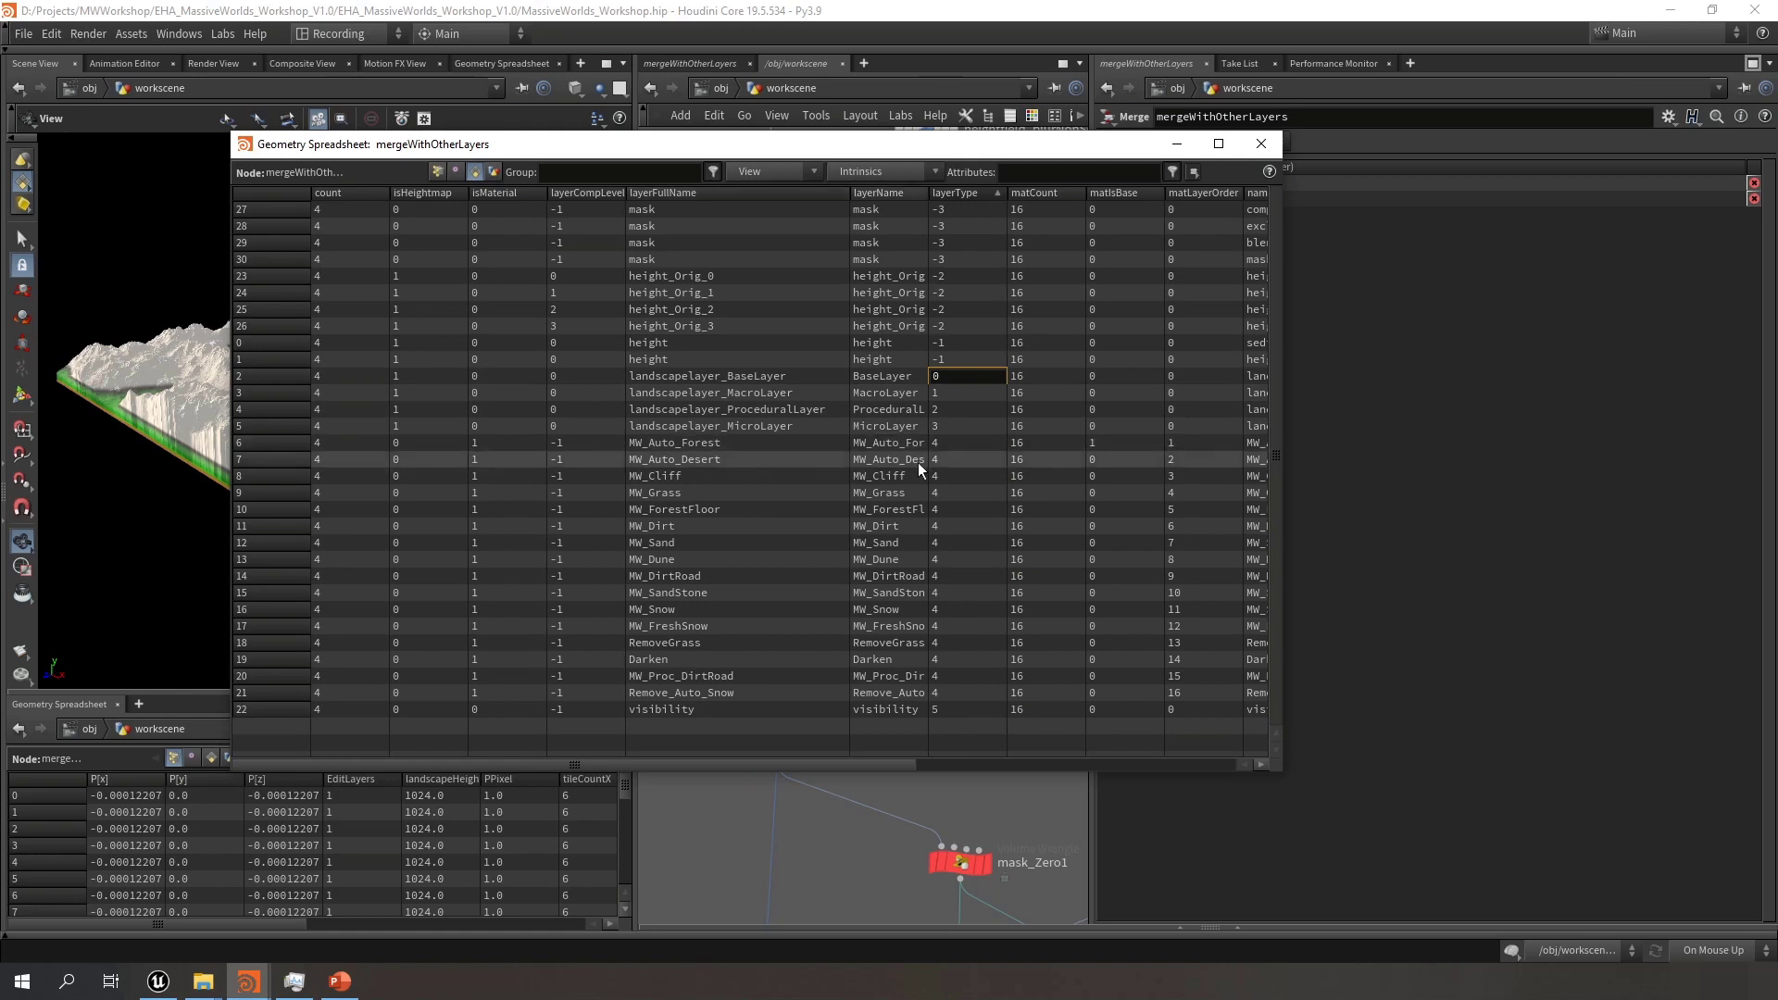
# Examine the layerType values of the material layers and the visibility layer, and close the spreadsheet window
pyautogui.moveTo(947, 442); pyautogui.dragTo(943, 562)
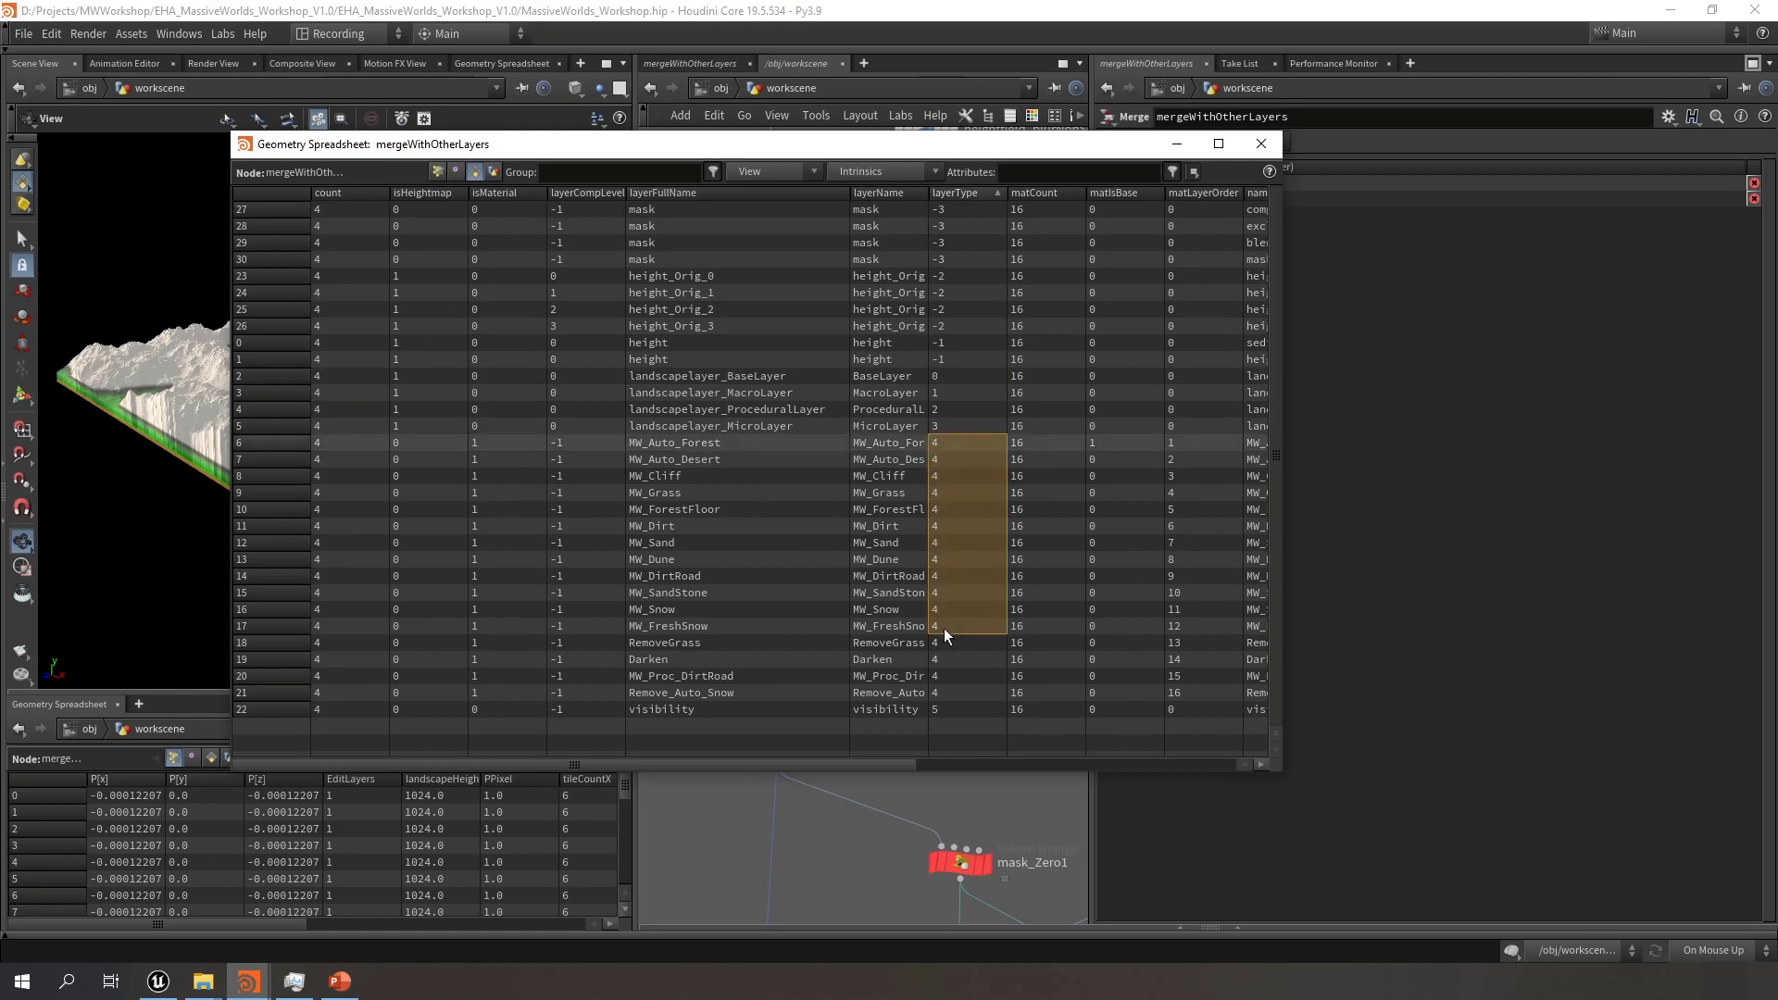
pyautogui.moveTo(945, 628); pyautogui.dragTo(951, 691)
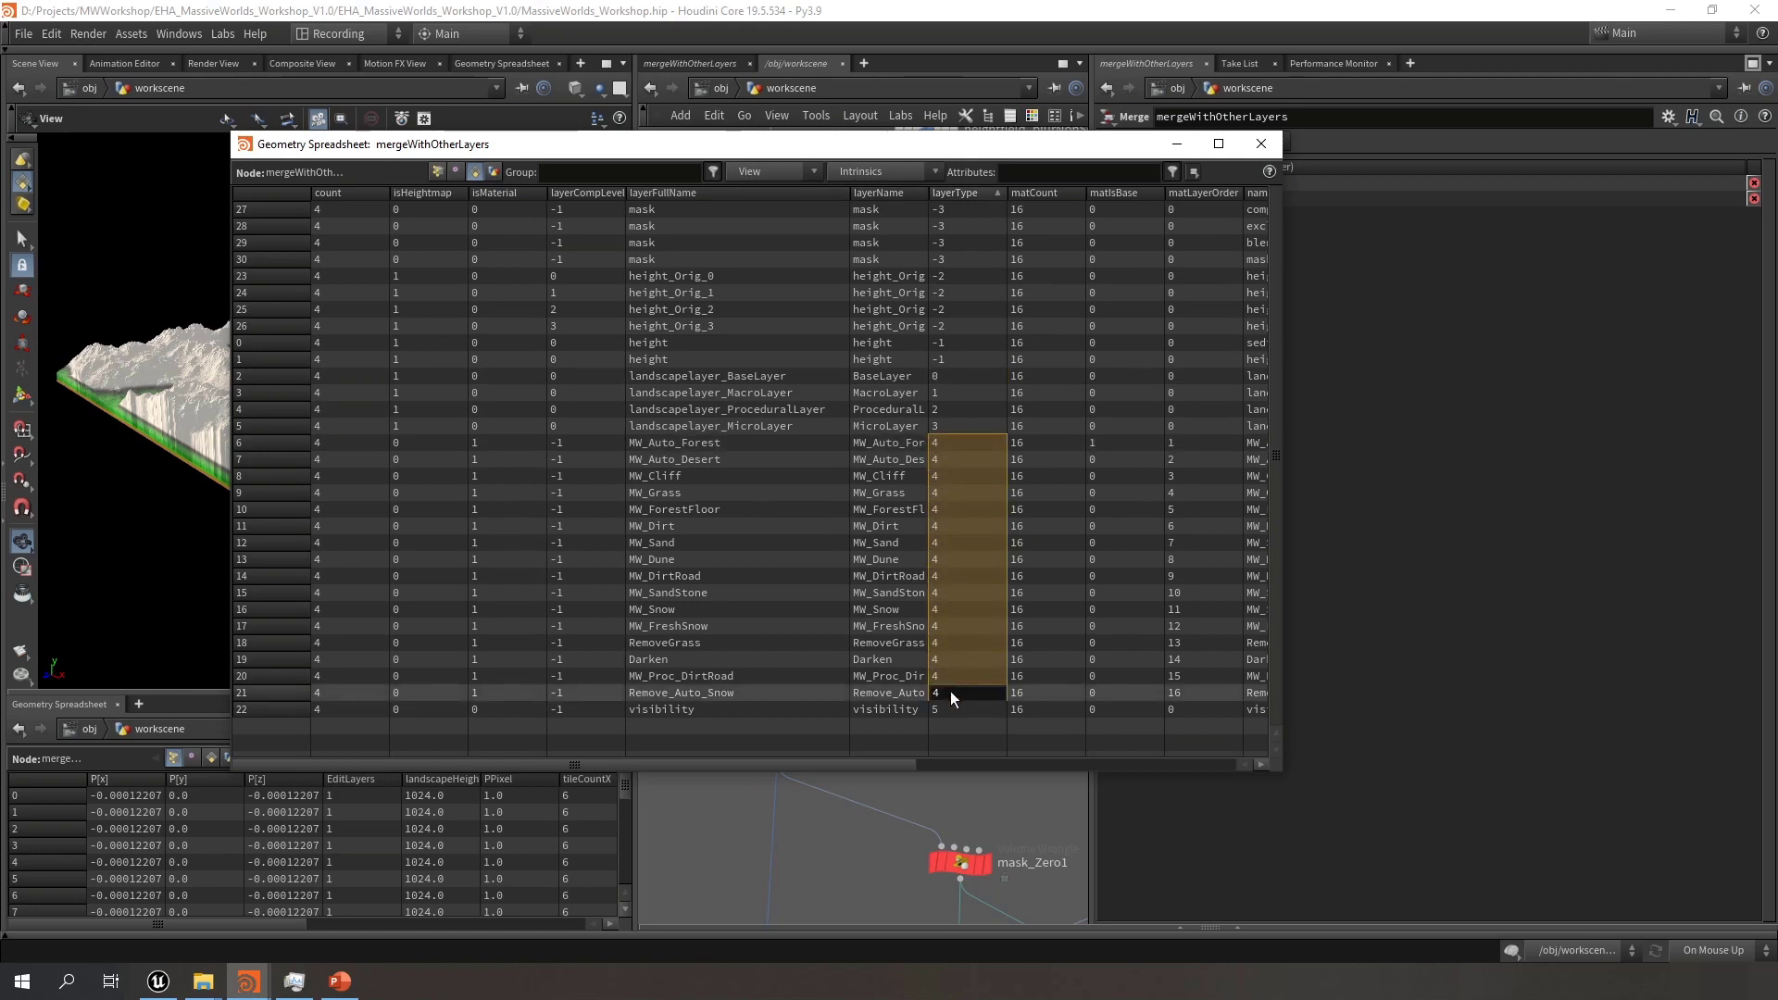
pyautogui.click(959, 710)
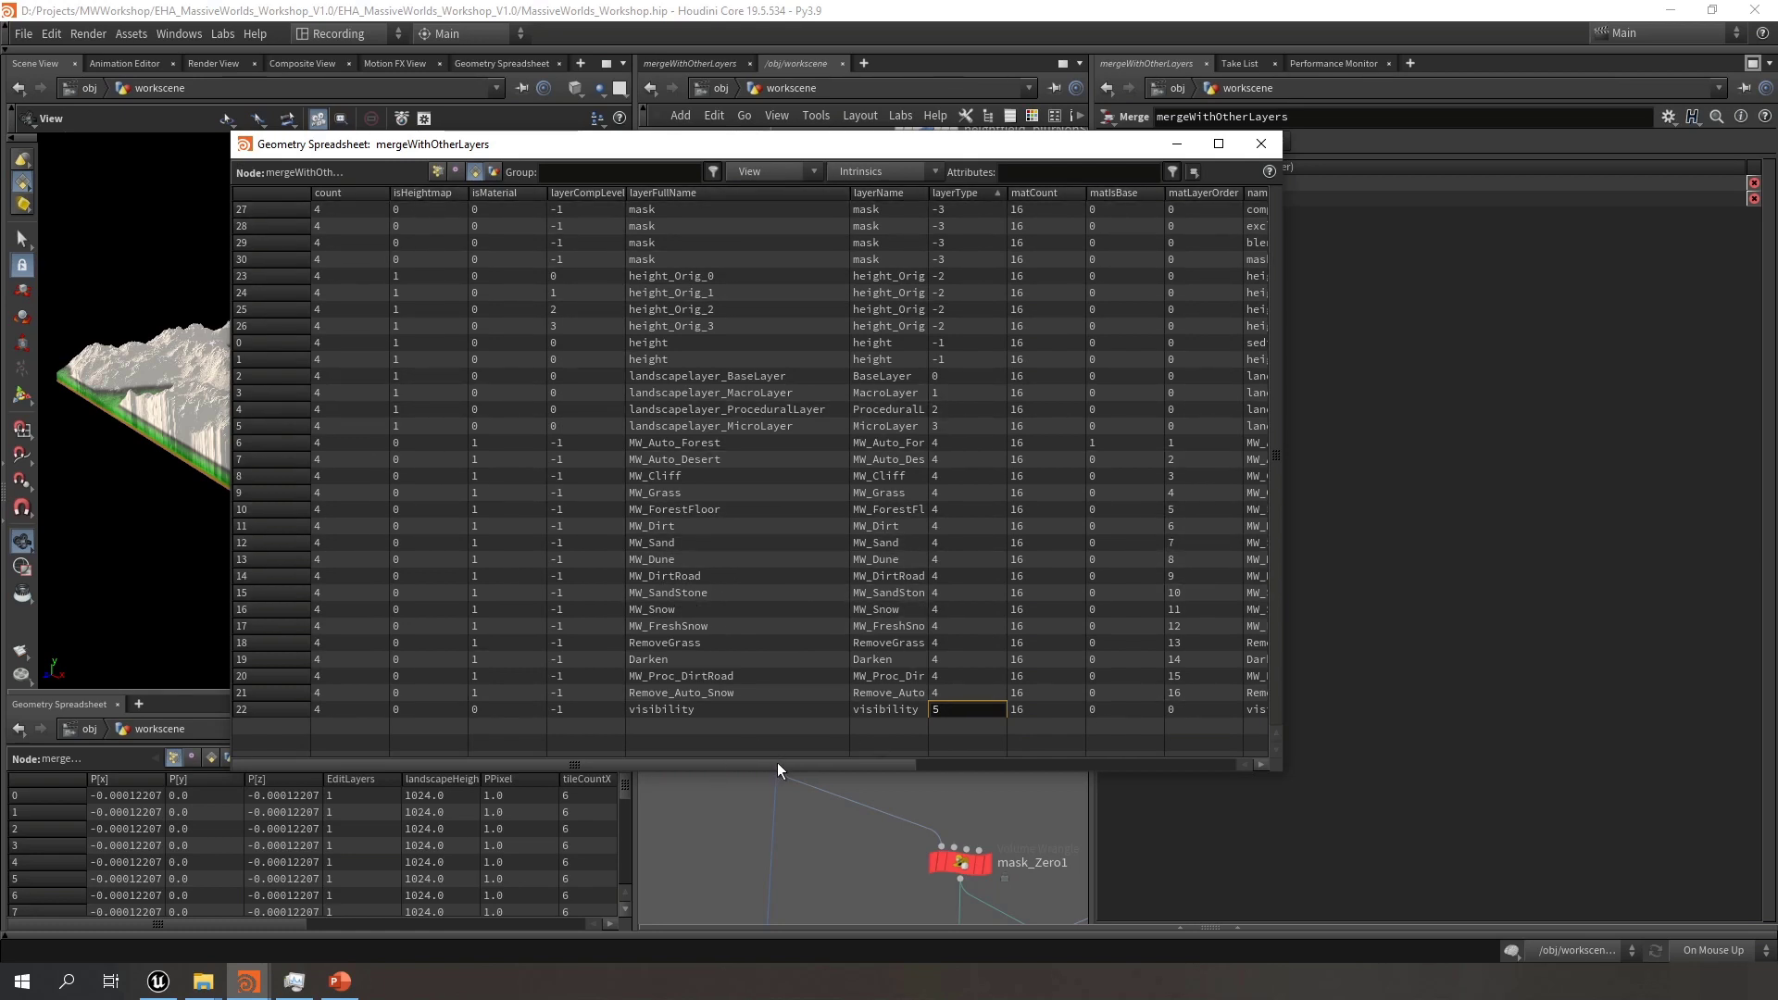
pyautogui.moveTo(776, 765)
pyautogui.mouseDown()
pyautogui.moveTo(991, 762)
pyautogui.moveTo(771, 763)
pyautogui.mouseUp()
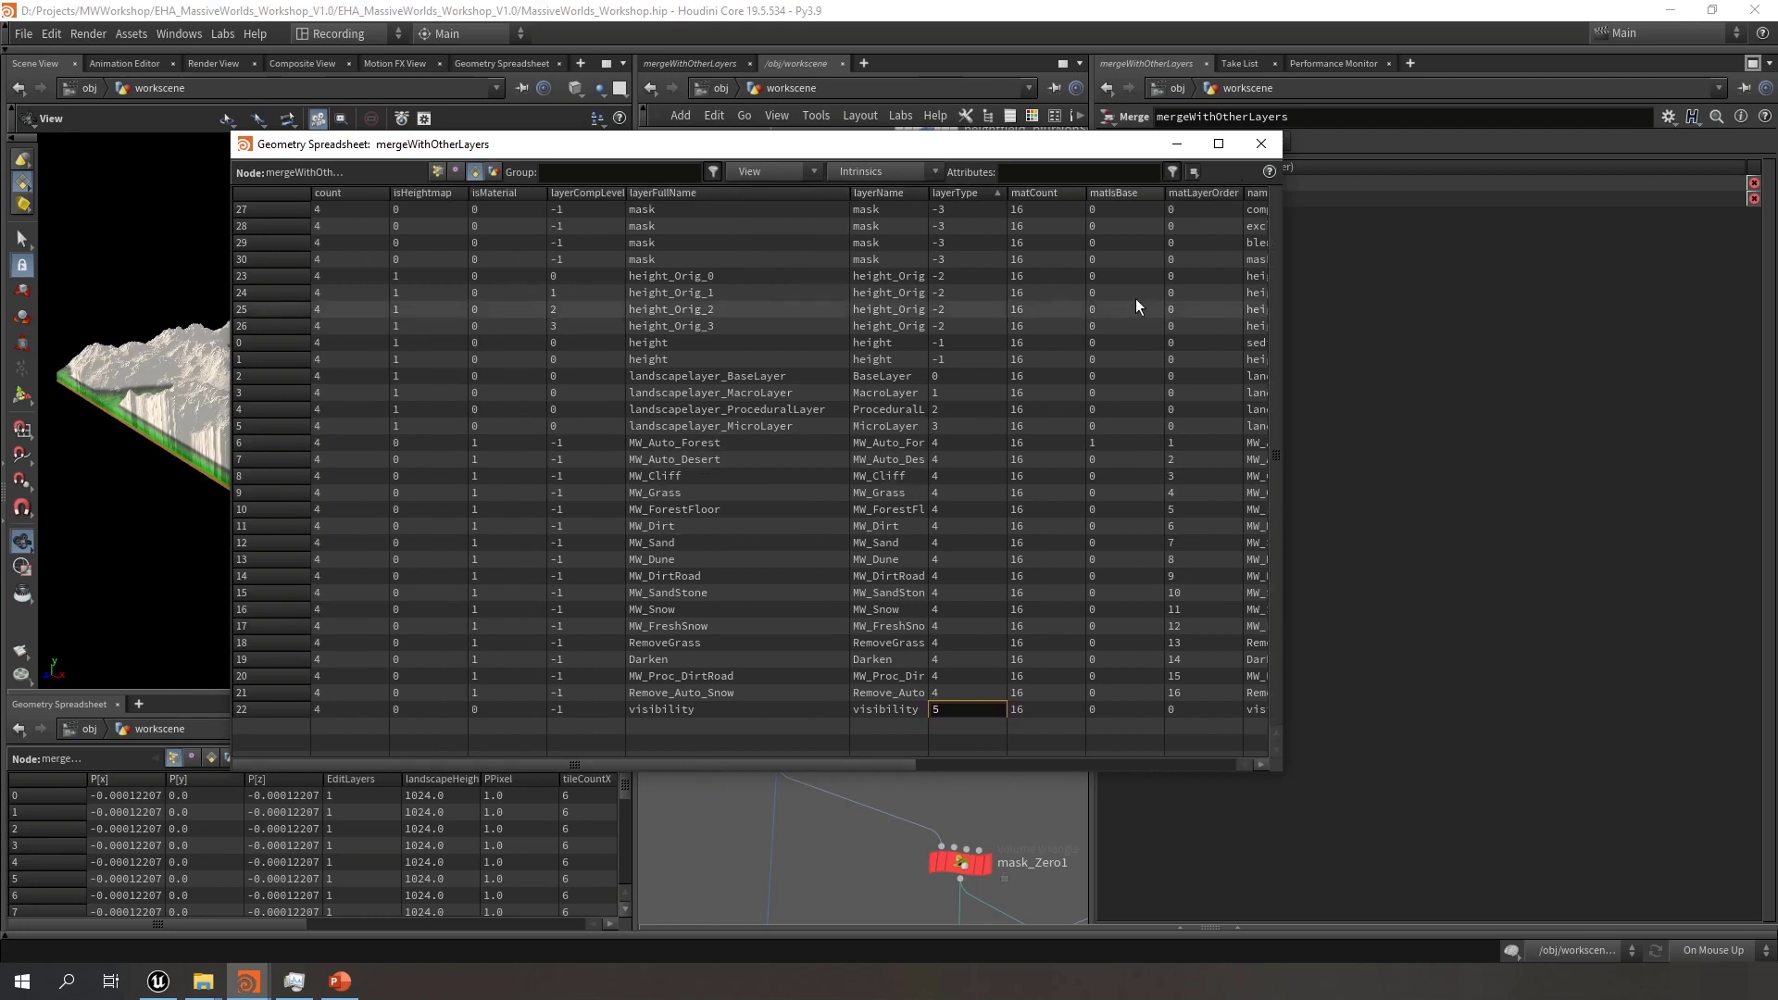
pyautogui.click(1263, 144)
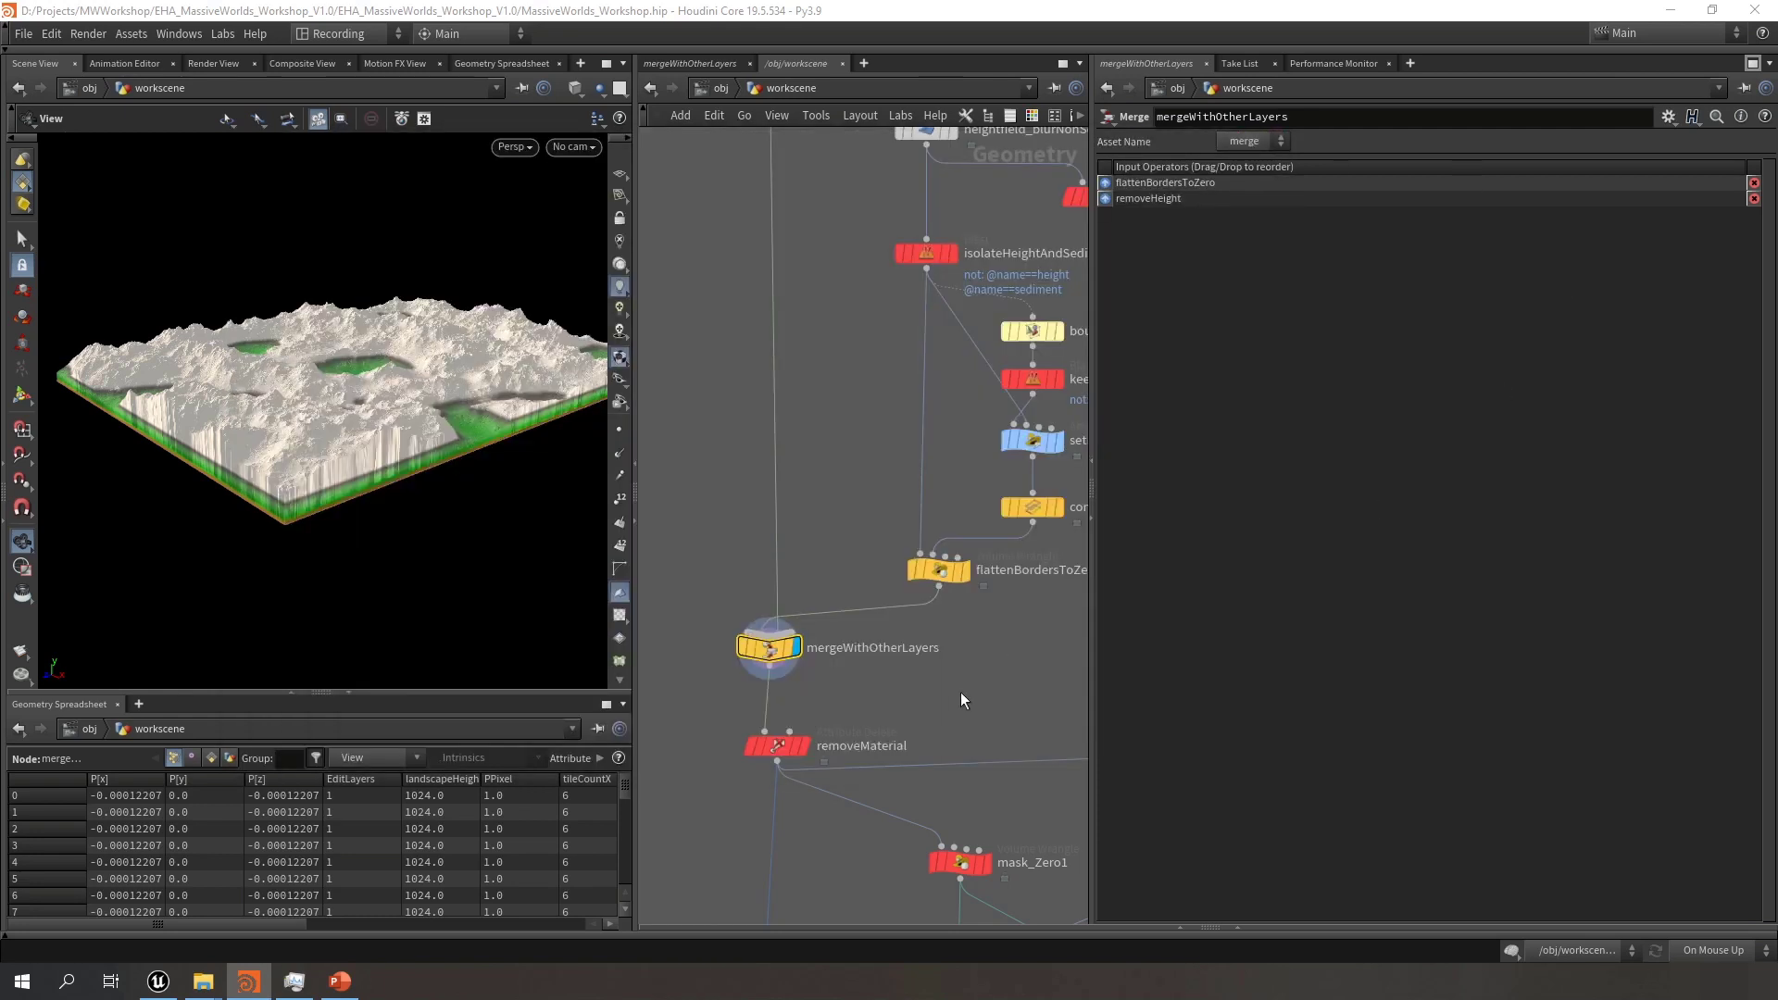
# Select MassiveWorlds_BlendedMaterialTransfer_AutoDesert in the network and review which material layers it can stamp
pyautogui.scroll(-8, 963, 701)
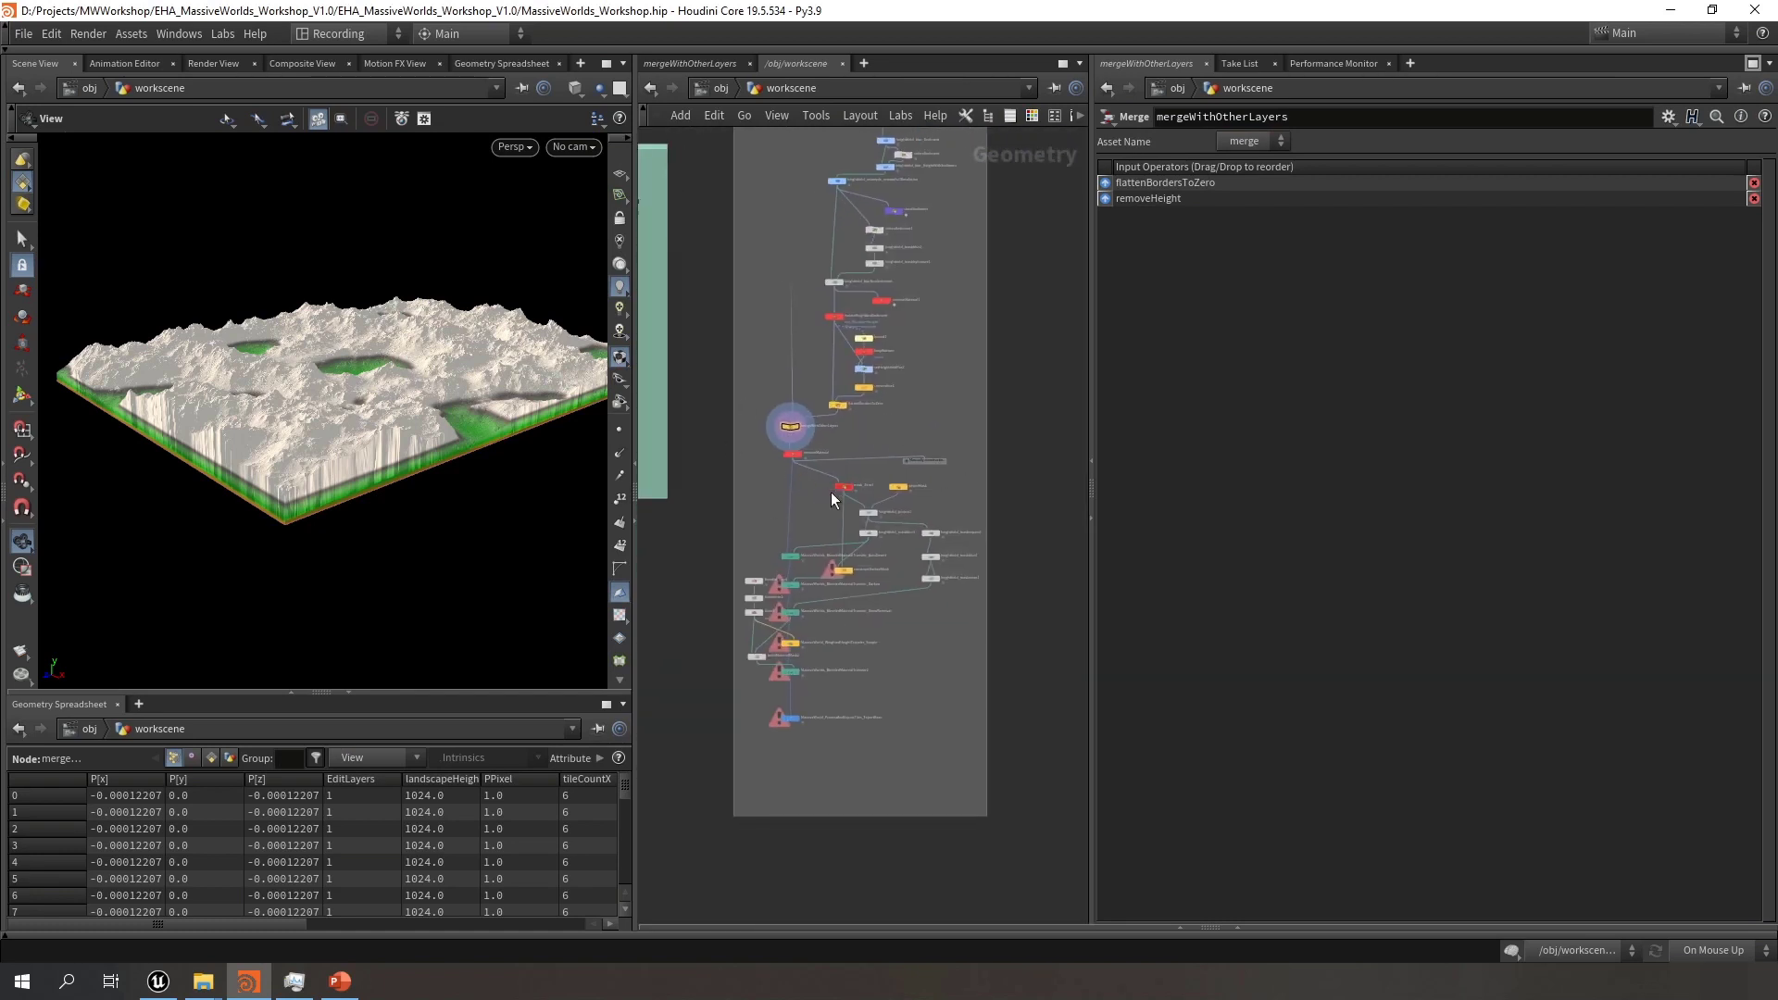
pyautogui.scroll(6, 830, 498)
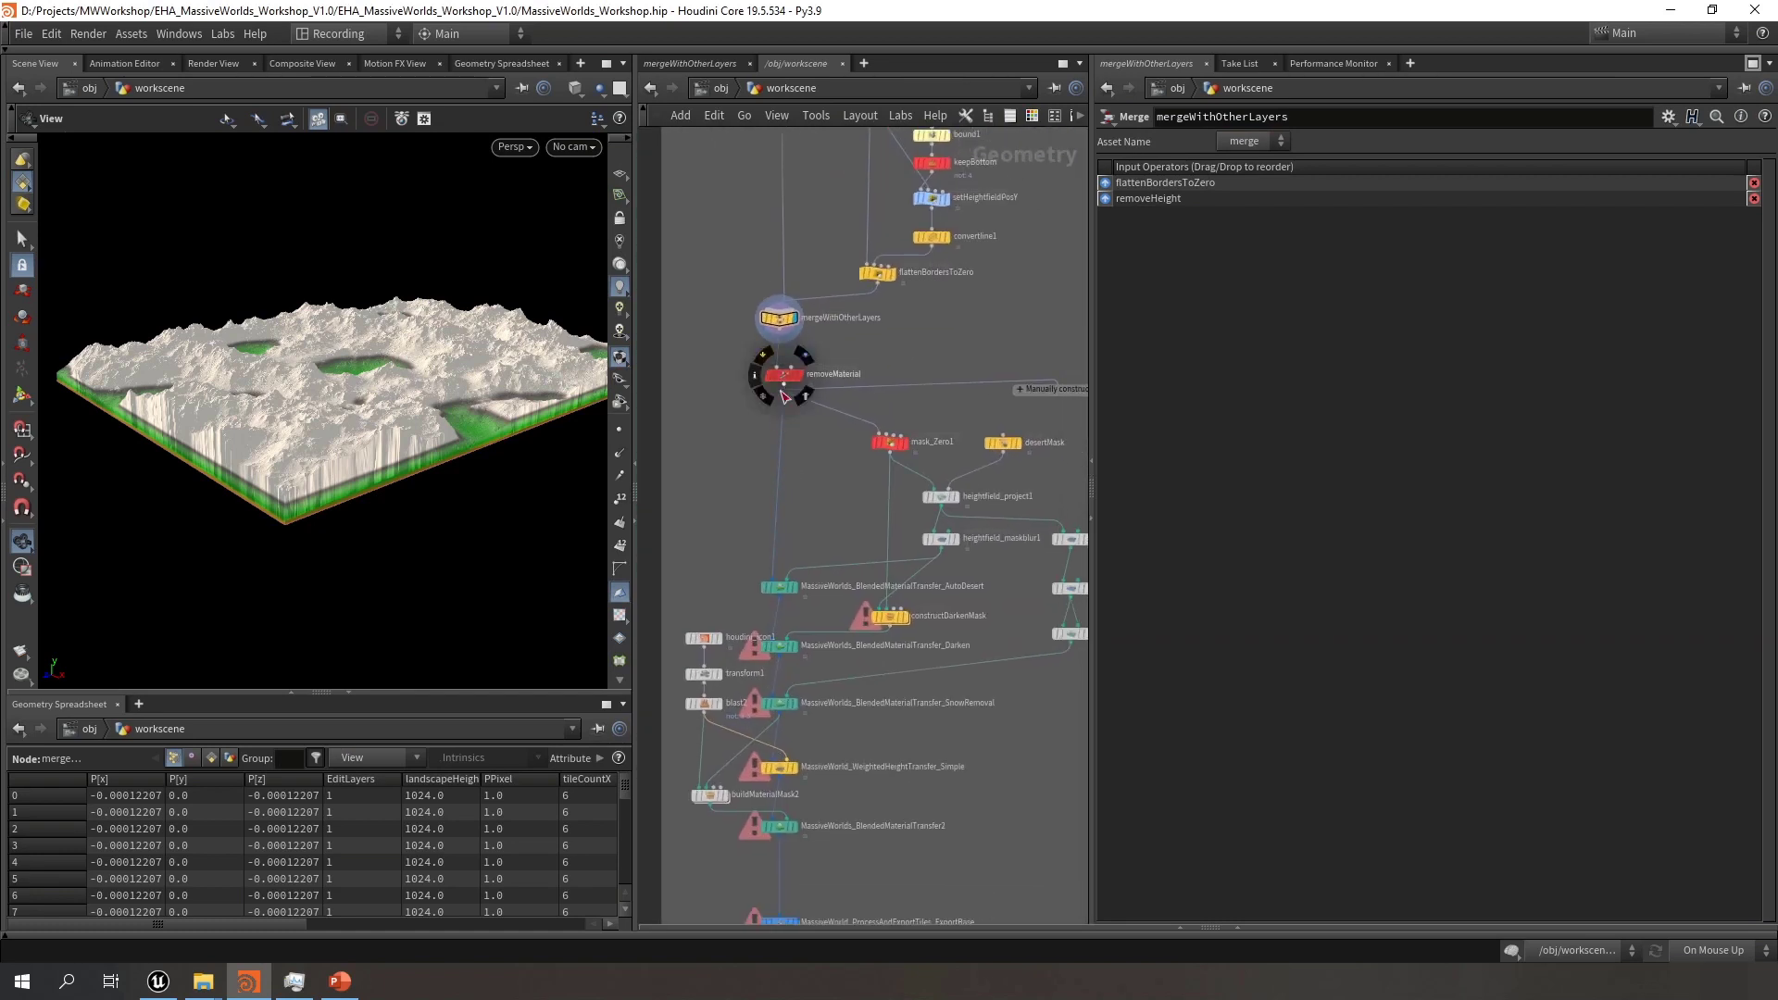
pyautogui.scroll(5, 379, 394)
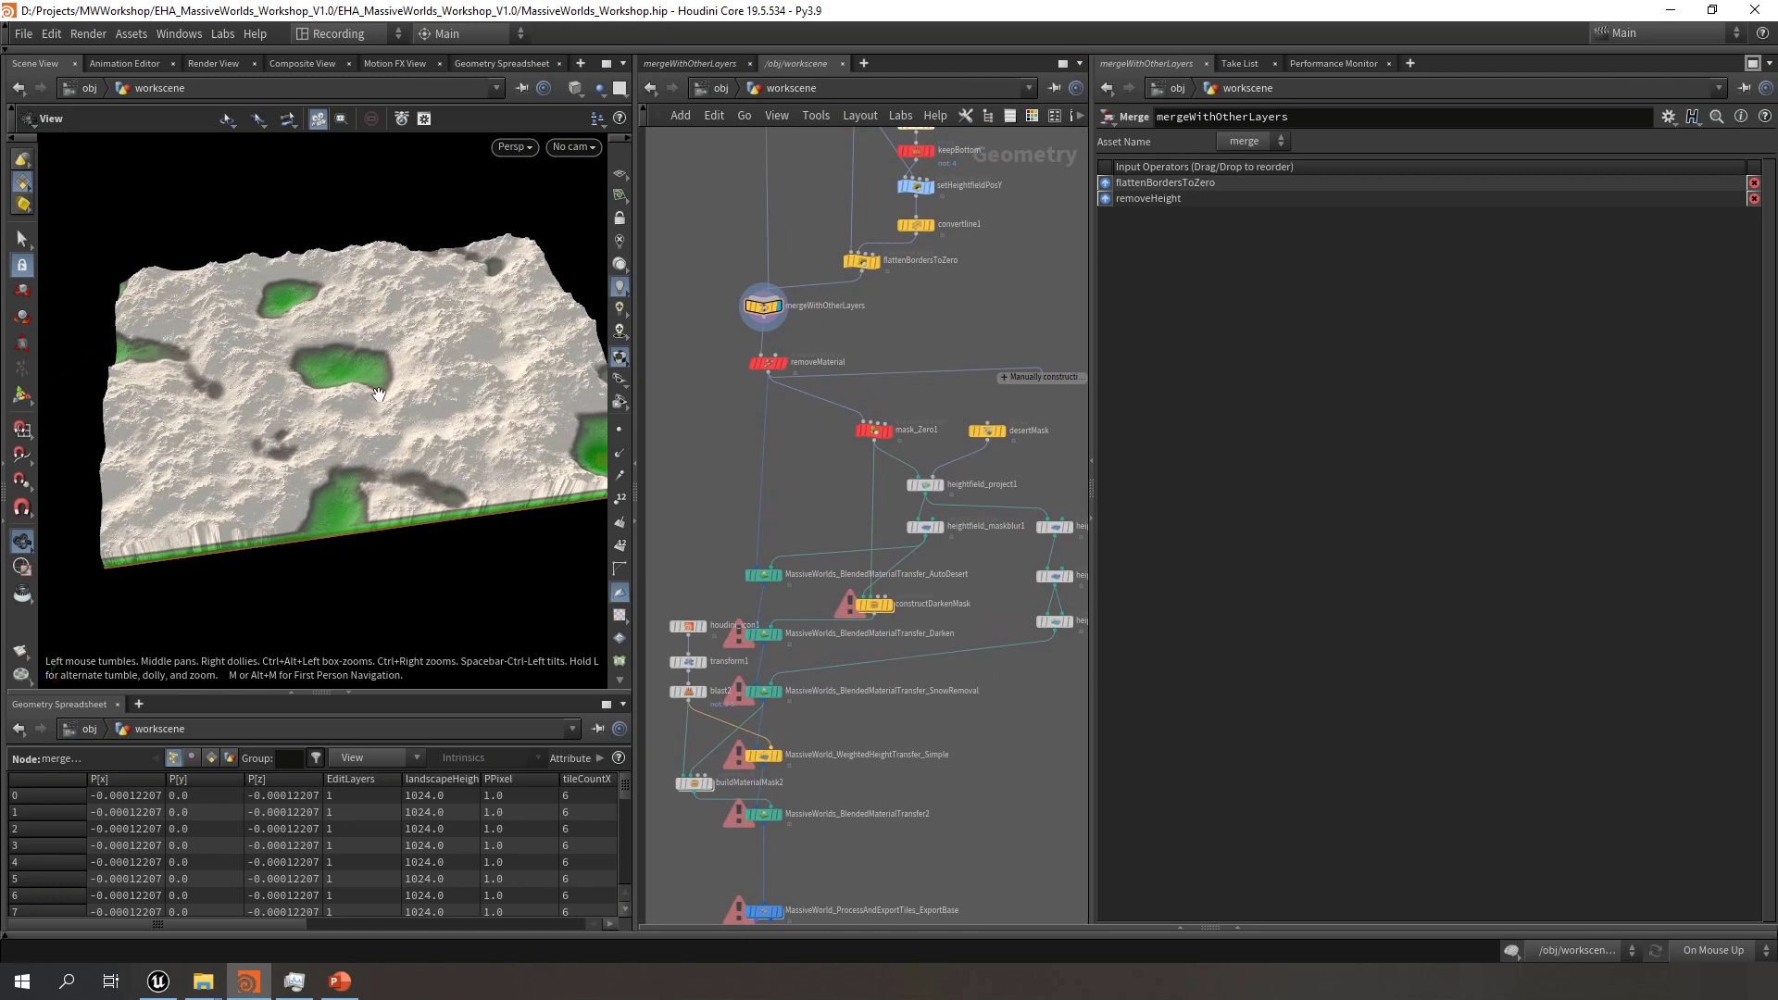
pyautogui.moveTo(378, 393); pyautogui.dragTo(375, 403)
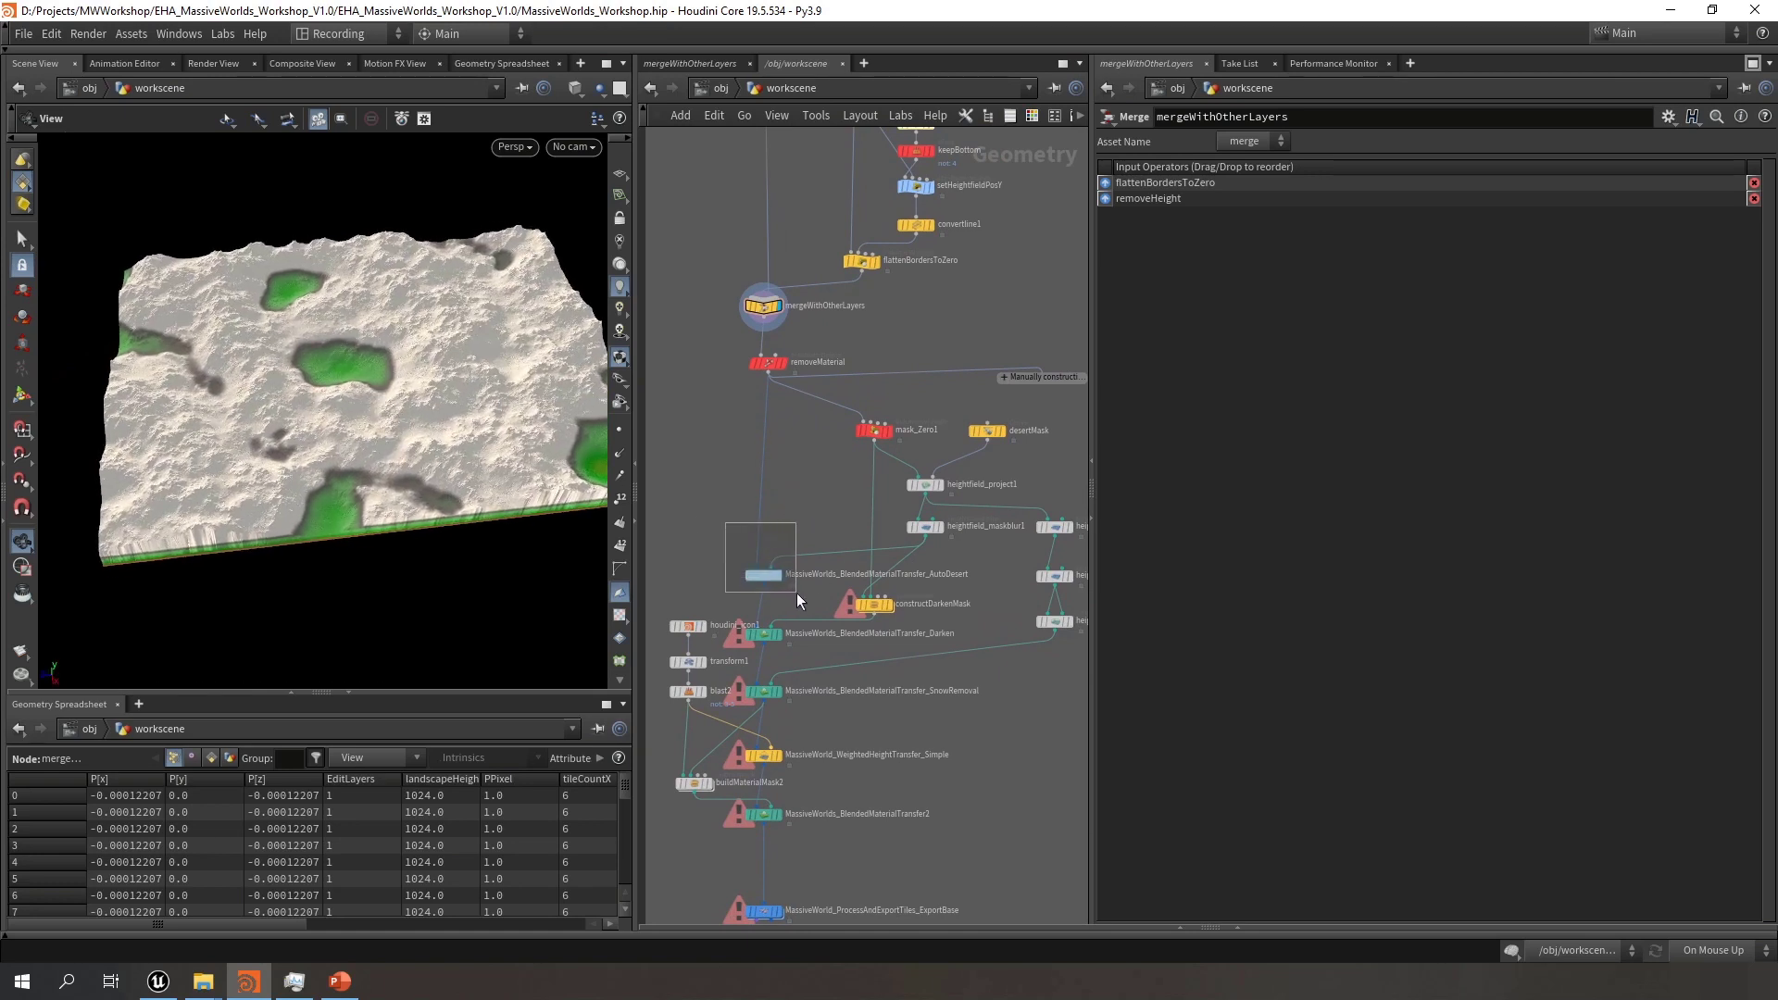
pyautogui.moveTo(797, 593); pyautogui.dragTo(793, 594)
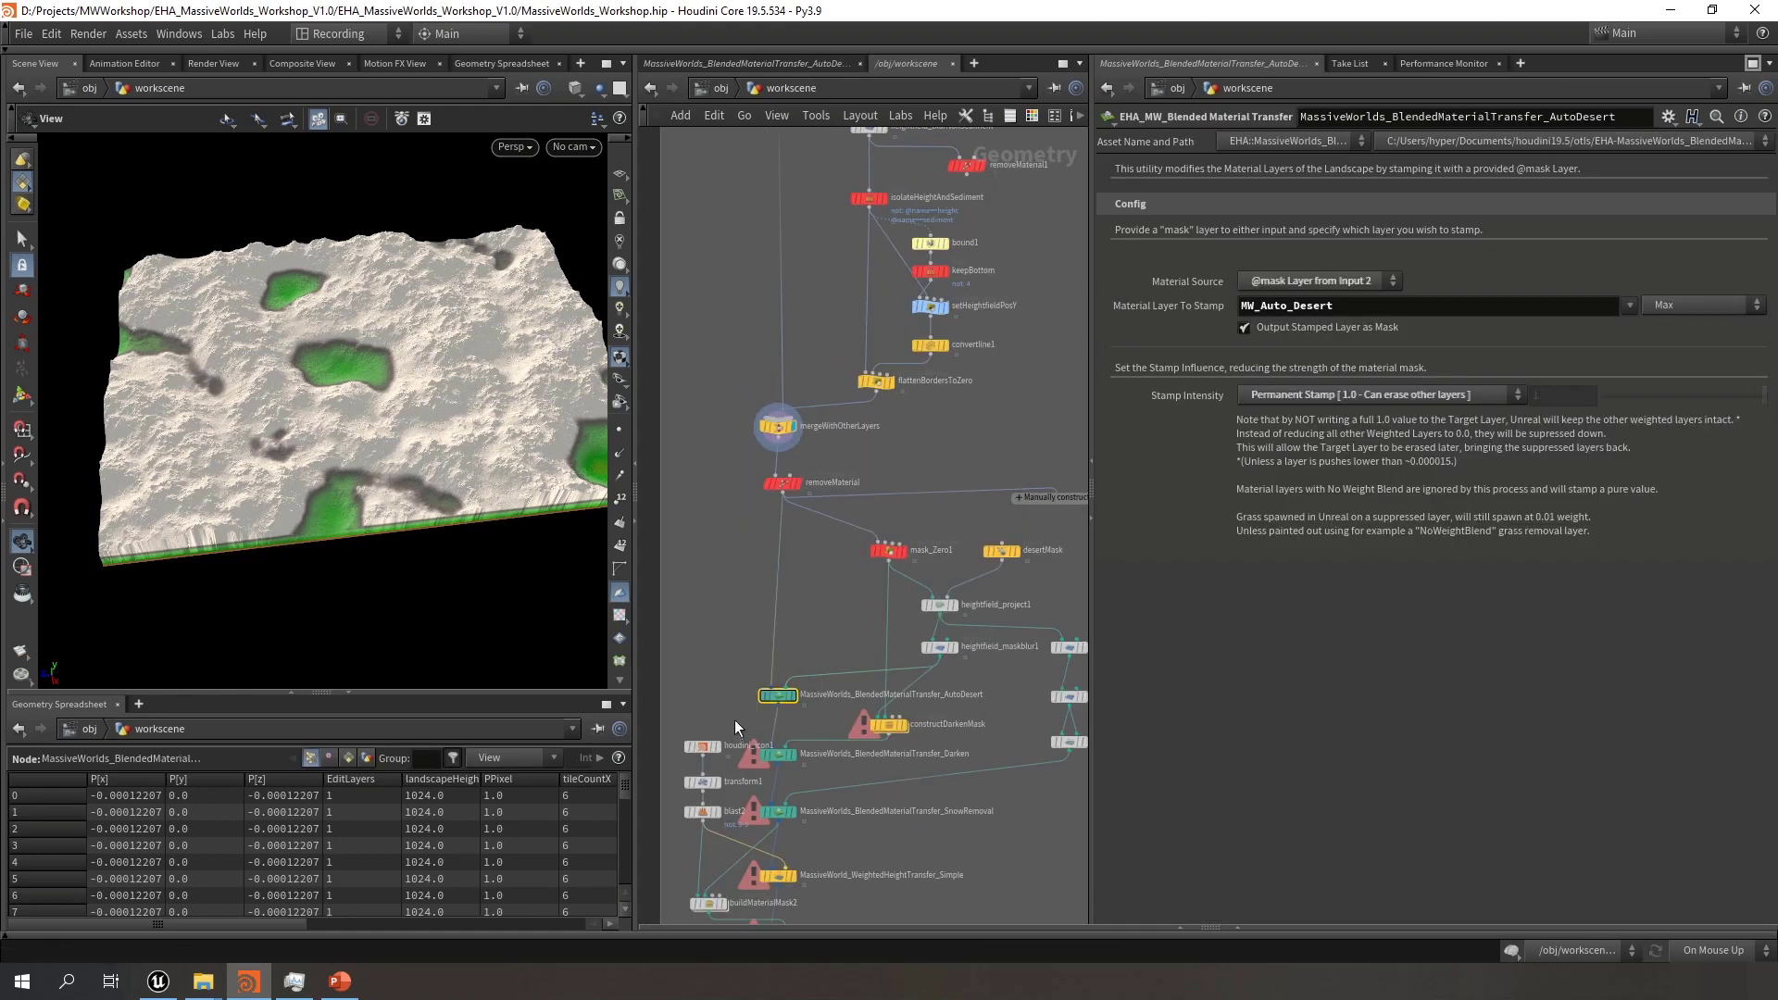
pyautogui.scroll(3, 776, 714)
pyautogui.moveTo(840, 722); pyautogui.dragTo(773, 700, button='middle')
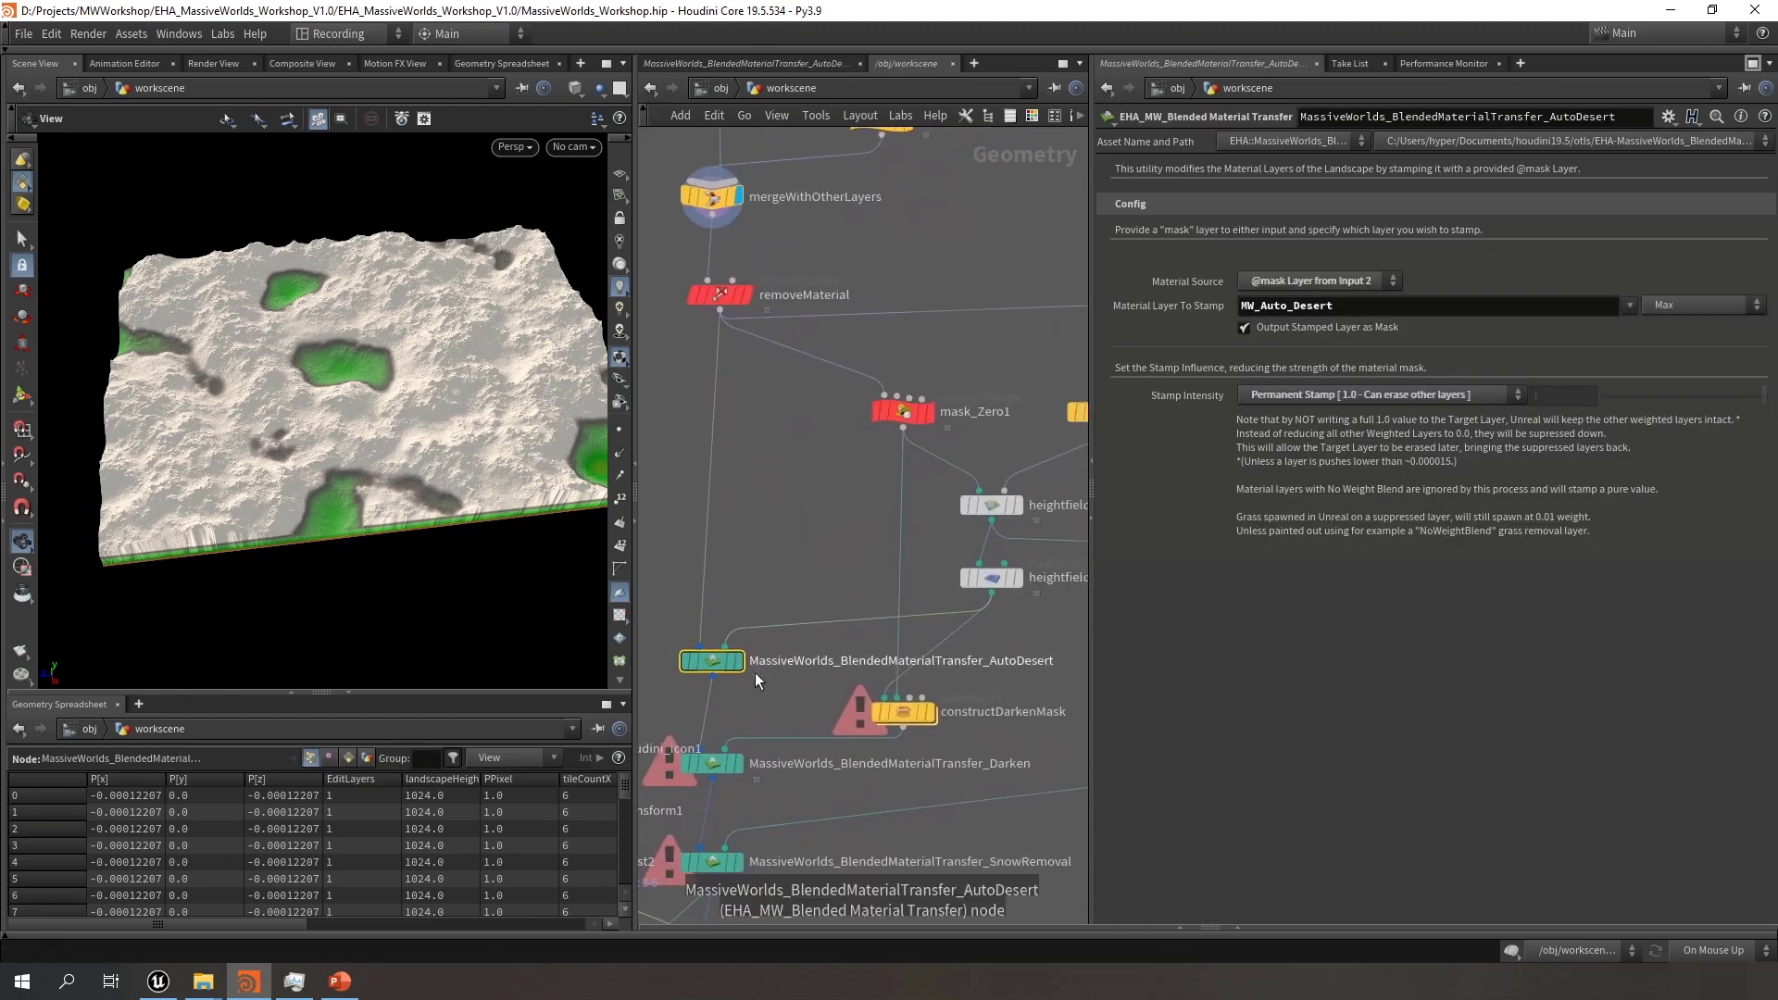
pyautogui.click(1629, 306)
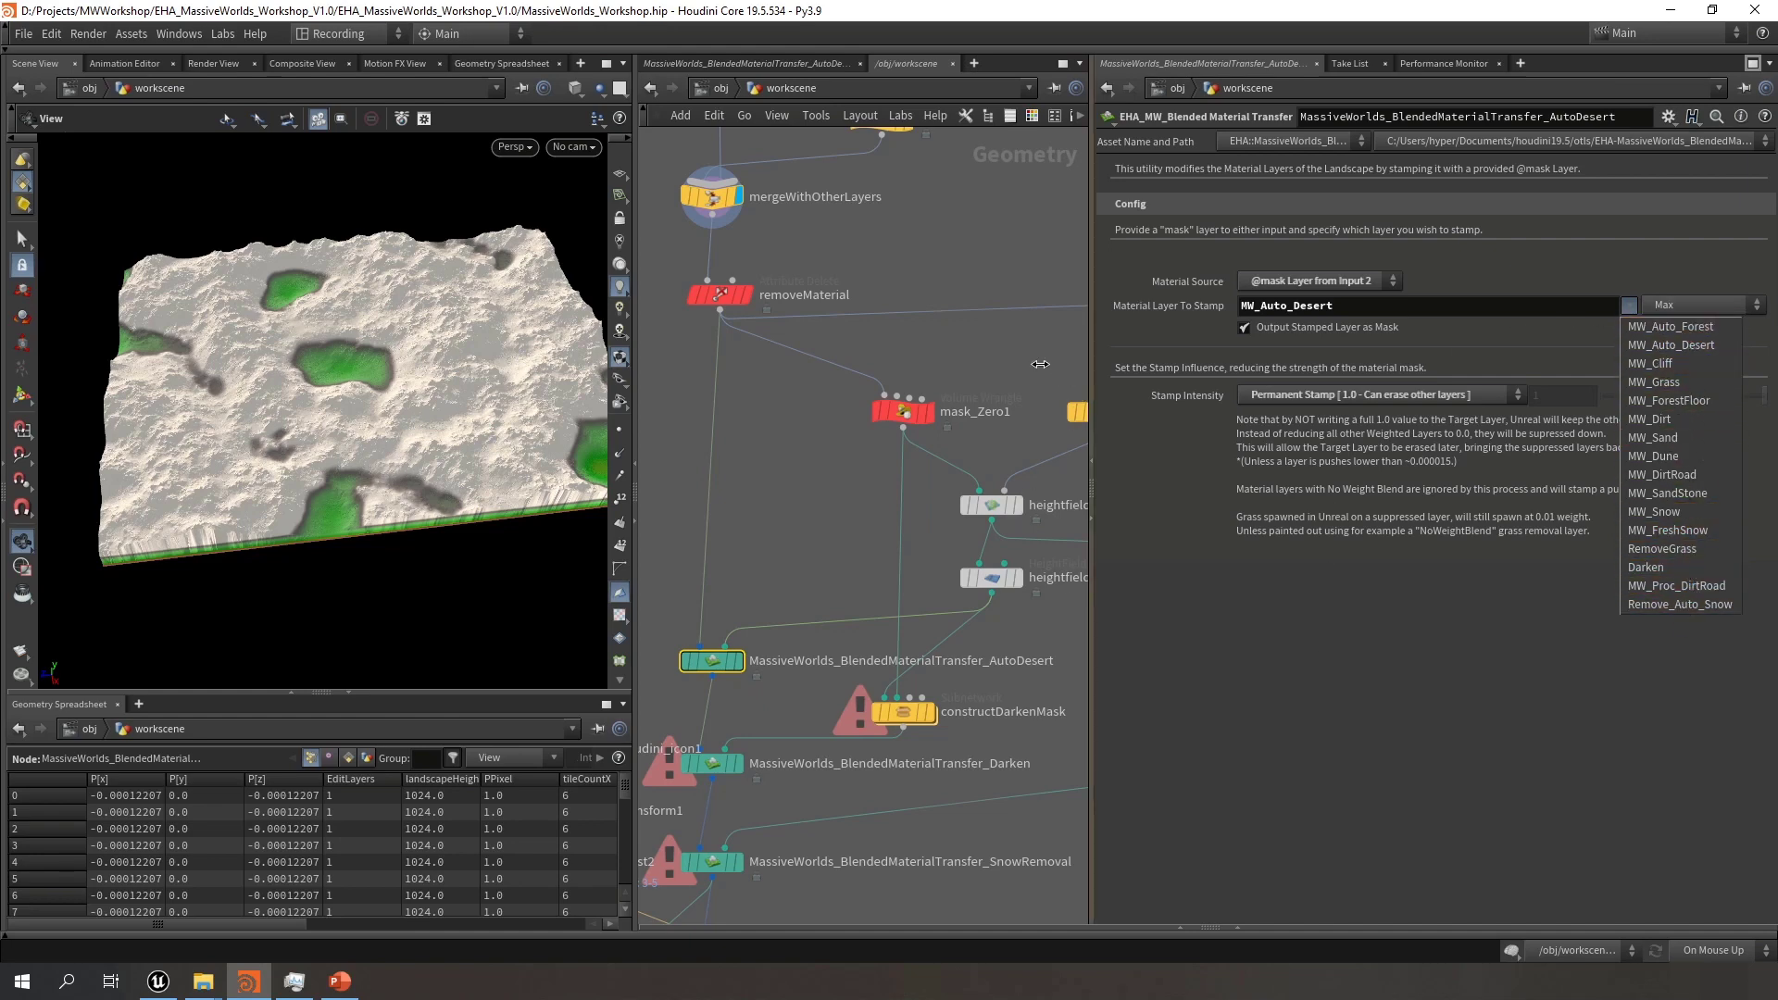
pyautogui.click(1009, 354)
# Select MassiveWorld_ProcessAndExportTiles_ImportBase at the start of the network and expand its material layer configuration for review
pyautogui.scroll(-8, 1009, 354)
pyautogui.moveTo(856, 325); pyautogui.dragTo(832, 795, button='middle')
pyautogui.scroll(5, 947, 286)
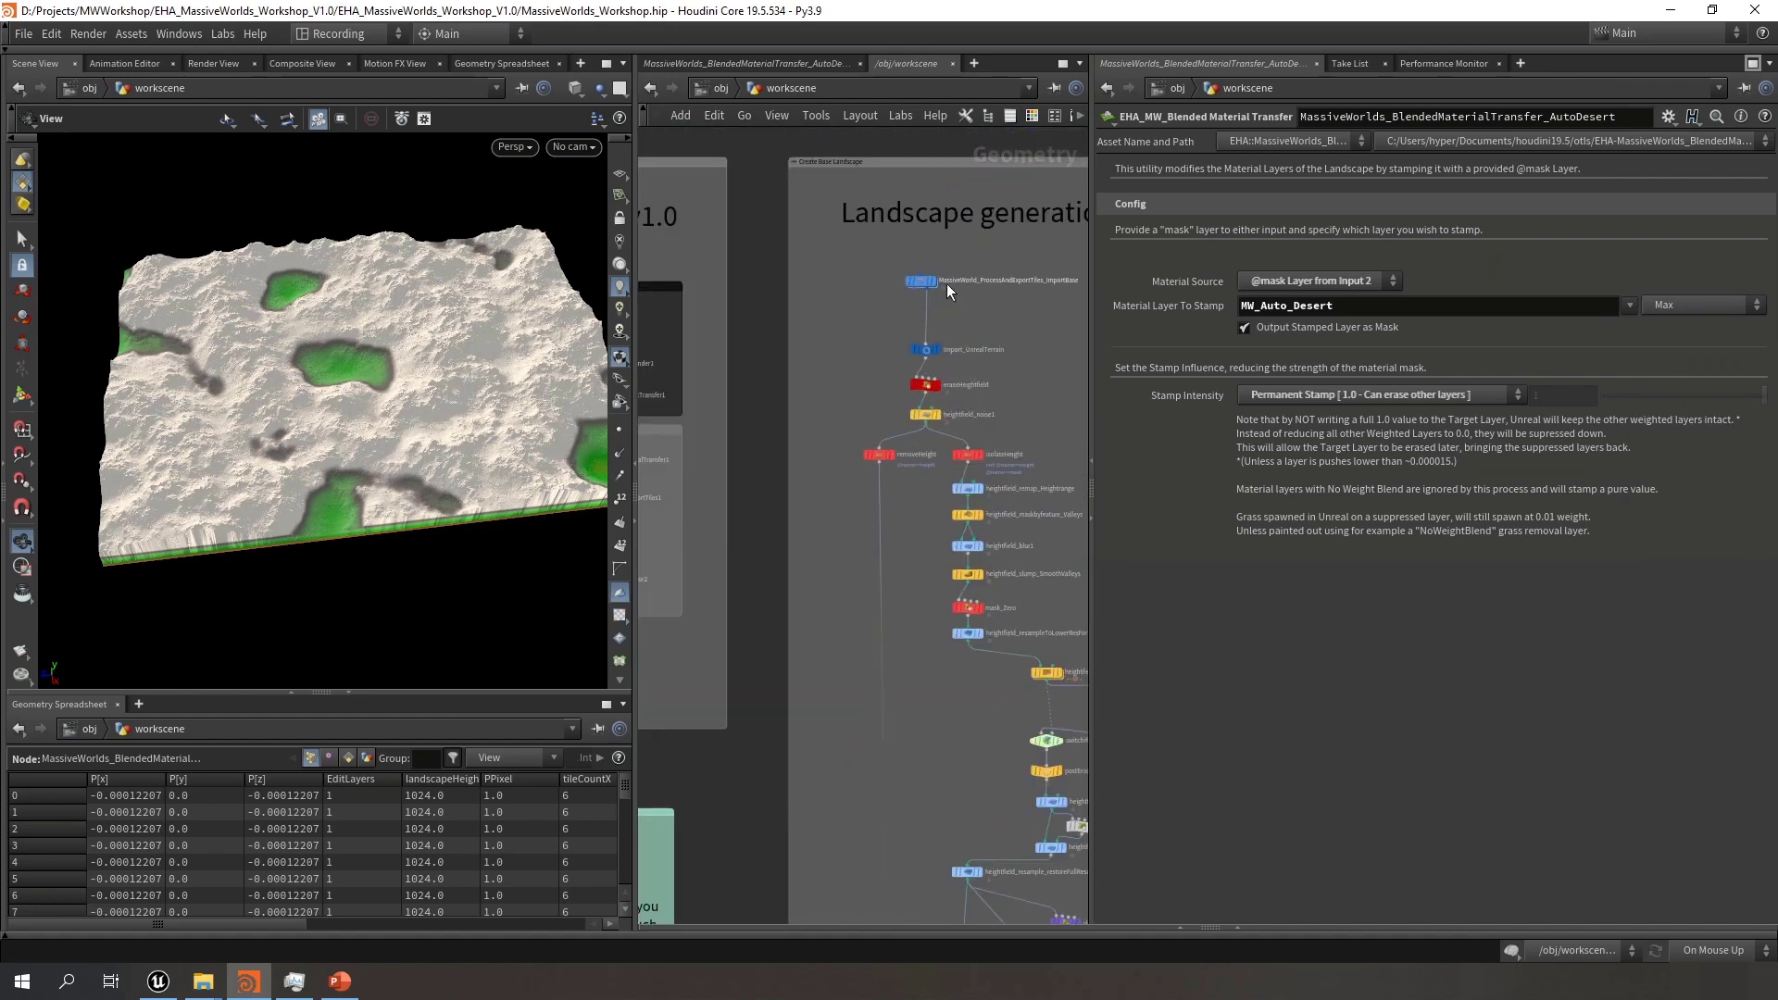
pyautogui.click(911, 279)
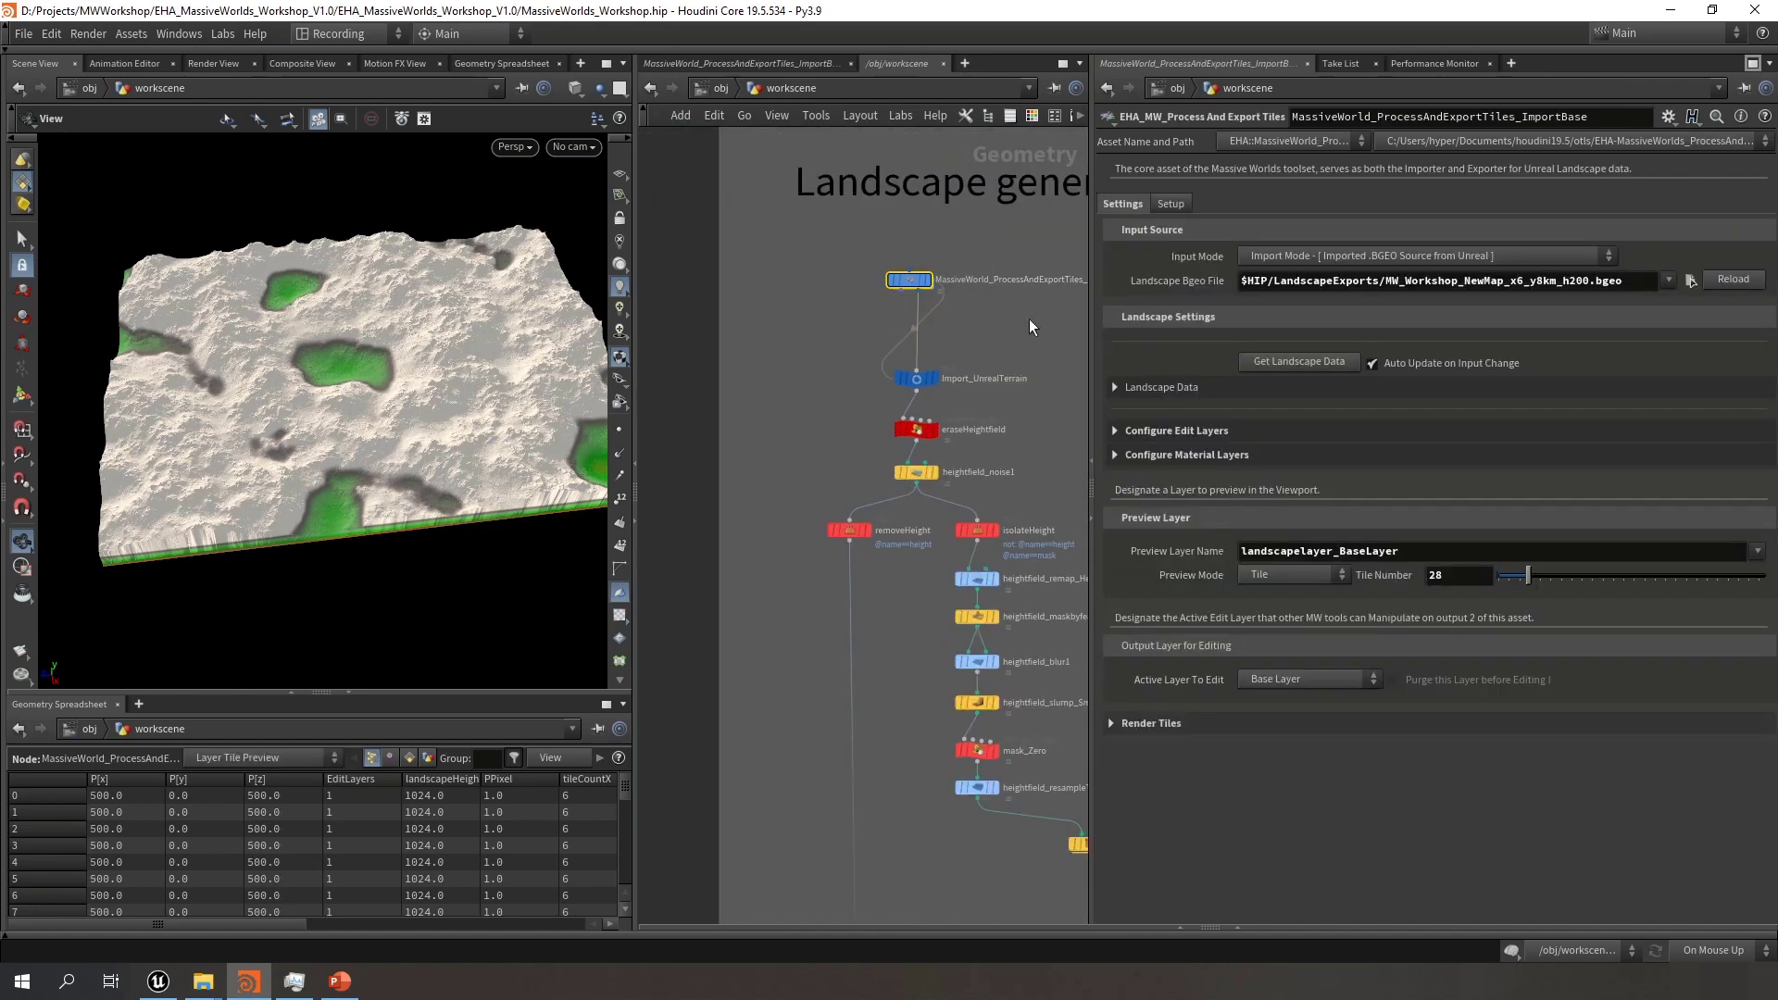
pyautogui.click(1142, 457)
pyautogui.scroll(-4, 1168, 495)
pyautogui.scroll(-2, 1199, 444)
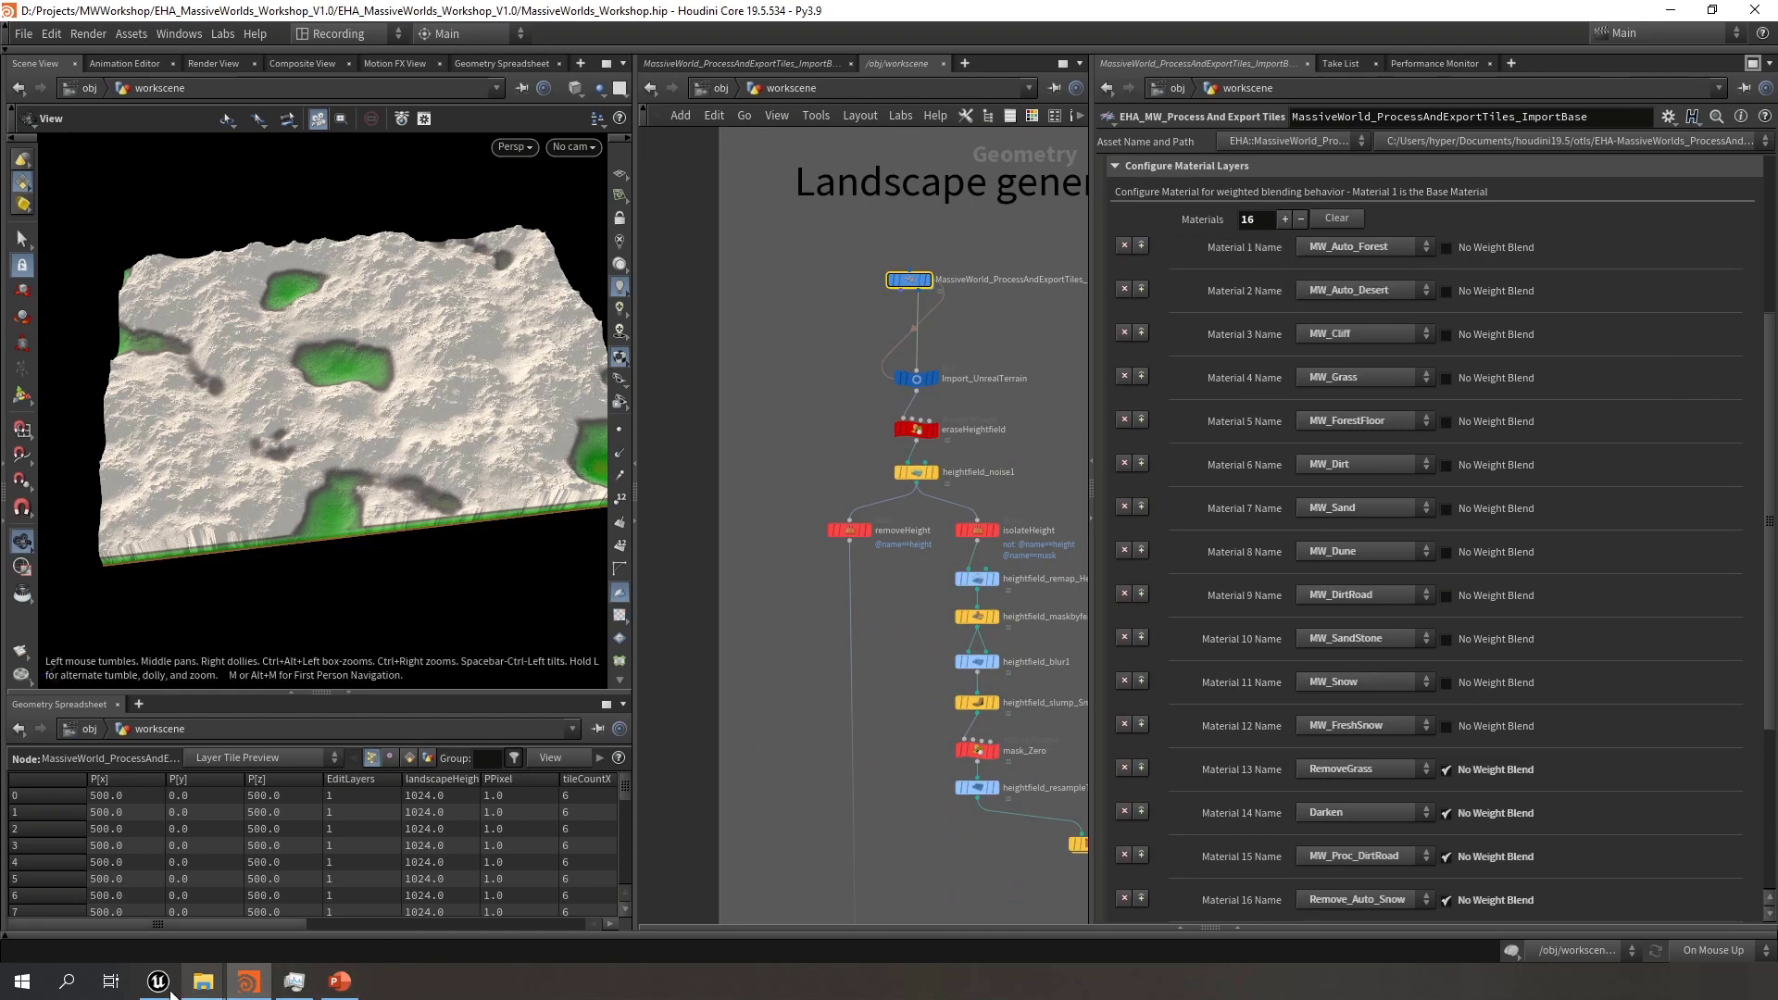
# Switch to Unreal Editor, review the landscape's paint layers and their weight-blend types, and return to Houdini
pyautogui.click(167, 988)
pyautogui.scroll(-5, 264, 232)
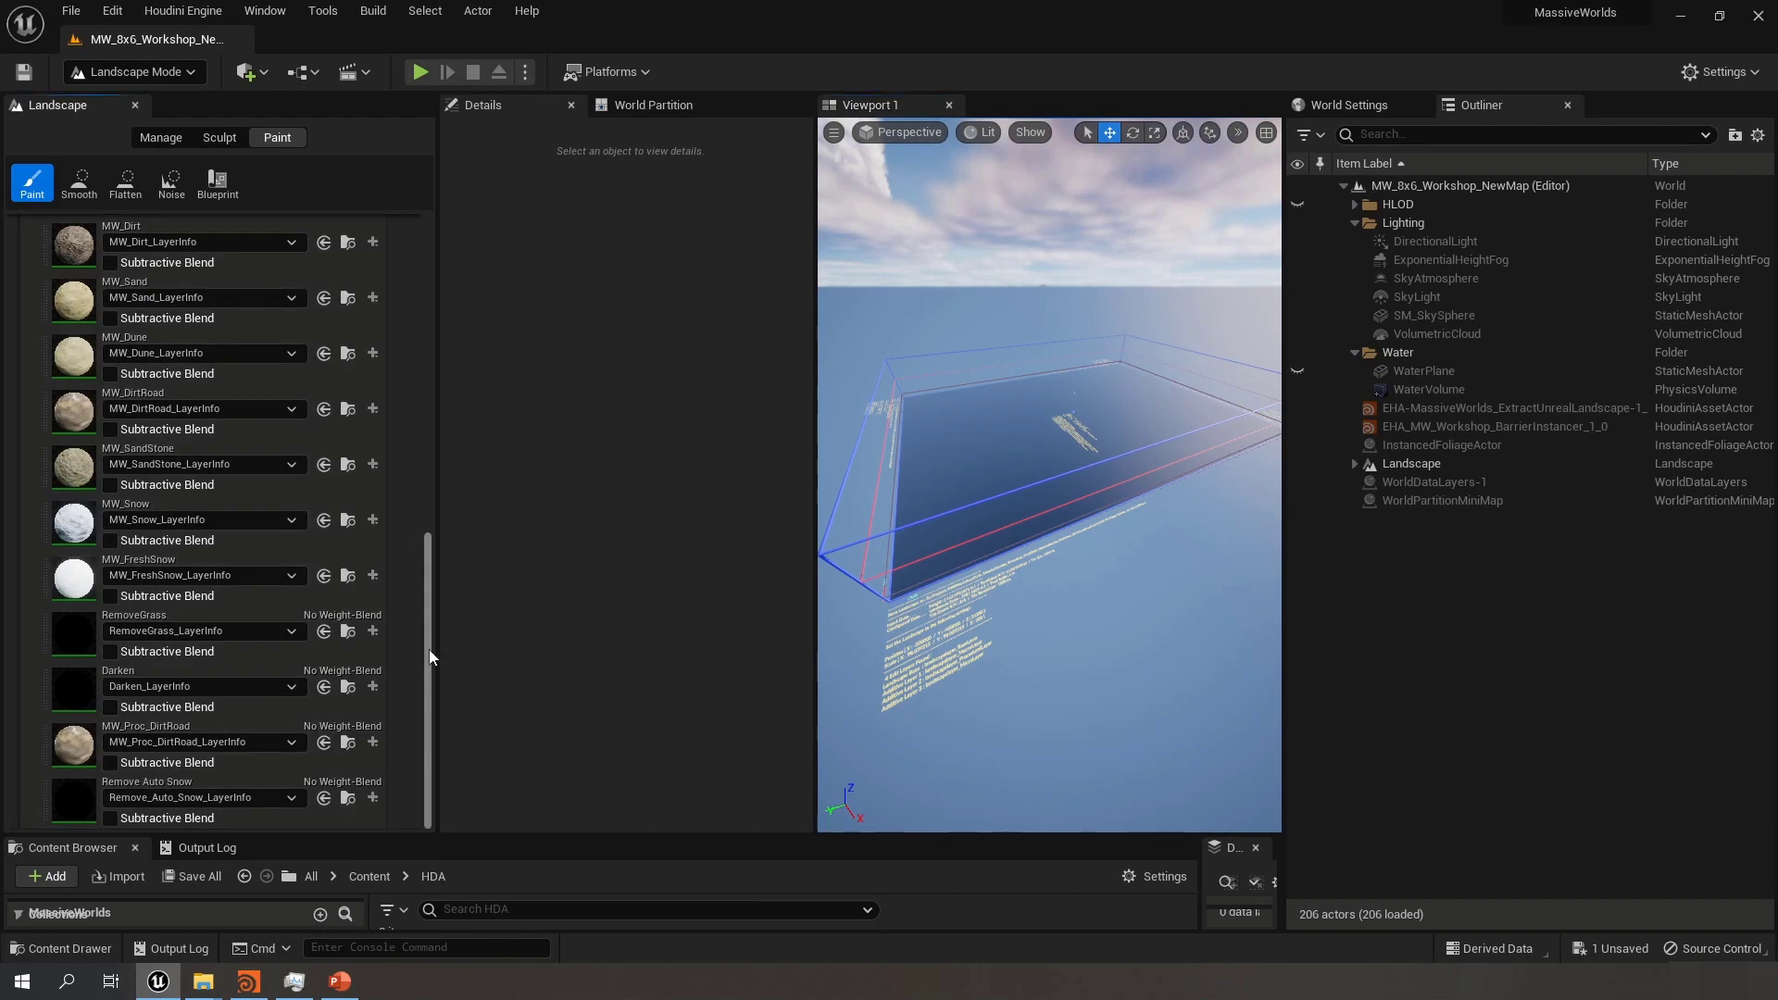
pyautogui.moveTo(430, 648)
pyautogui.mouseDown()
pyautogui.moveTo(431, 471)
pyautogui.moveTo(415, 676)
pyautogui.mouseUp()
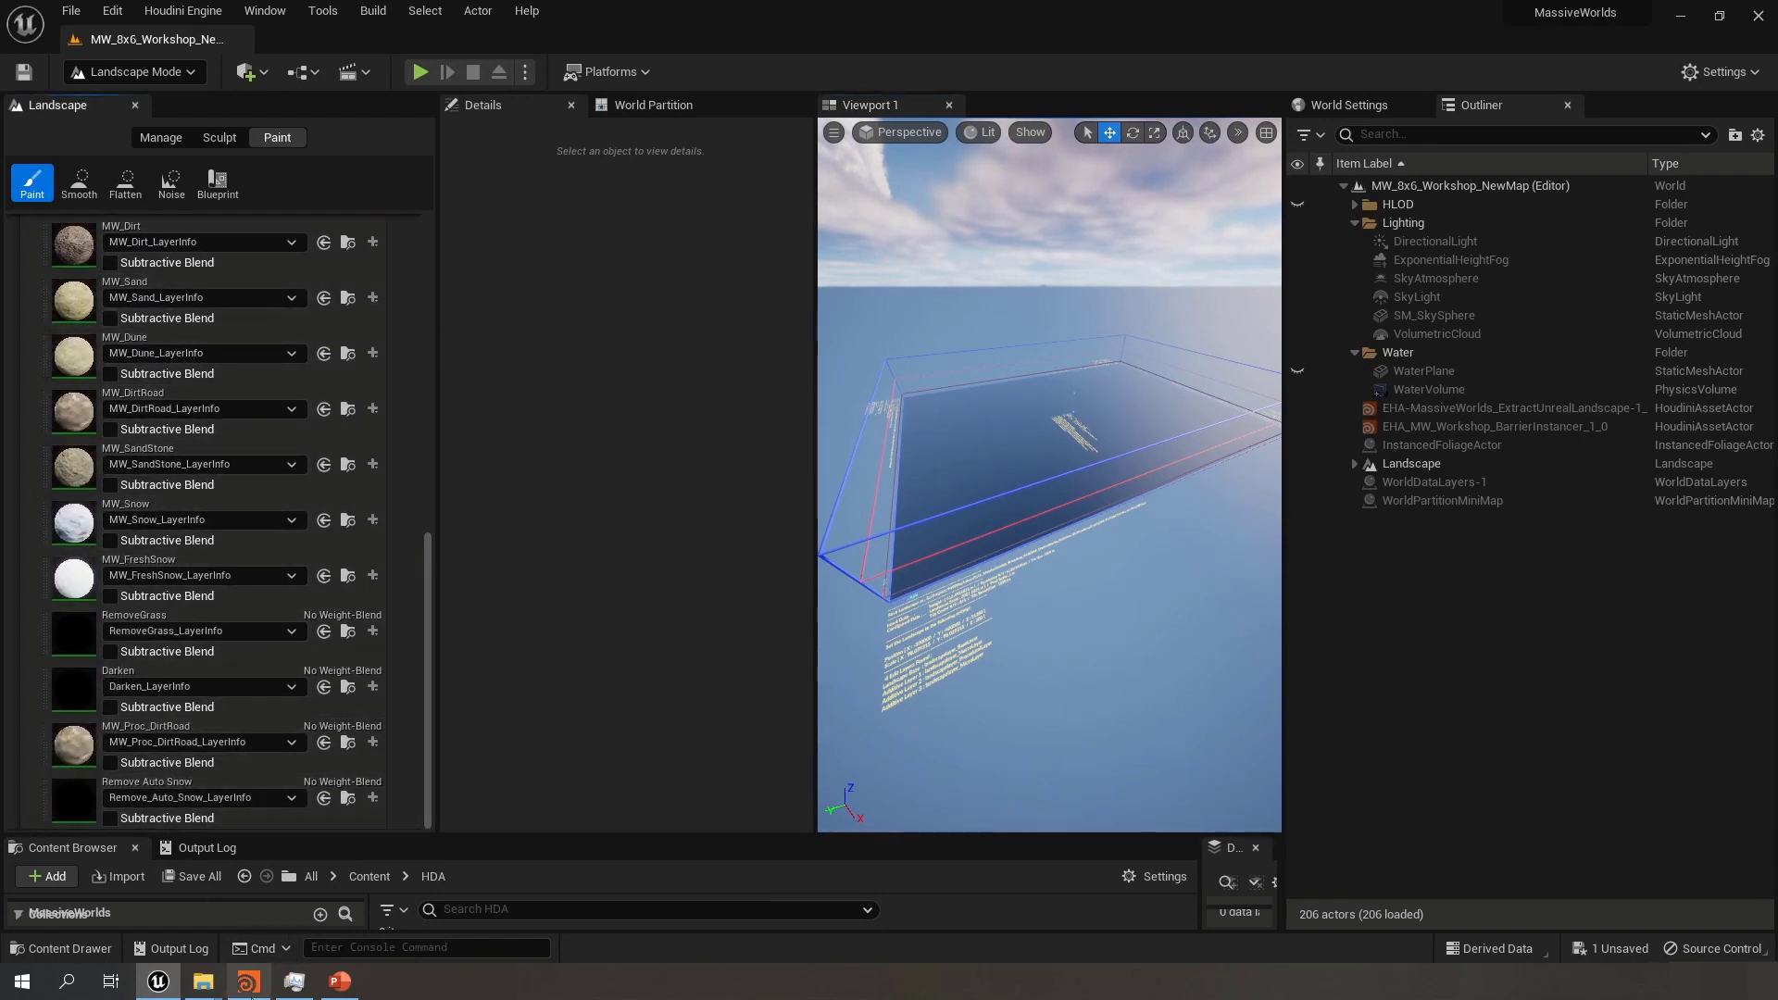
pyautogui.click(250, 987)
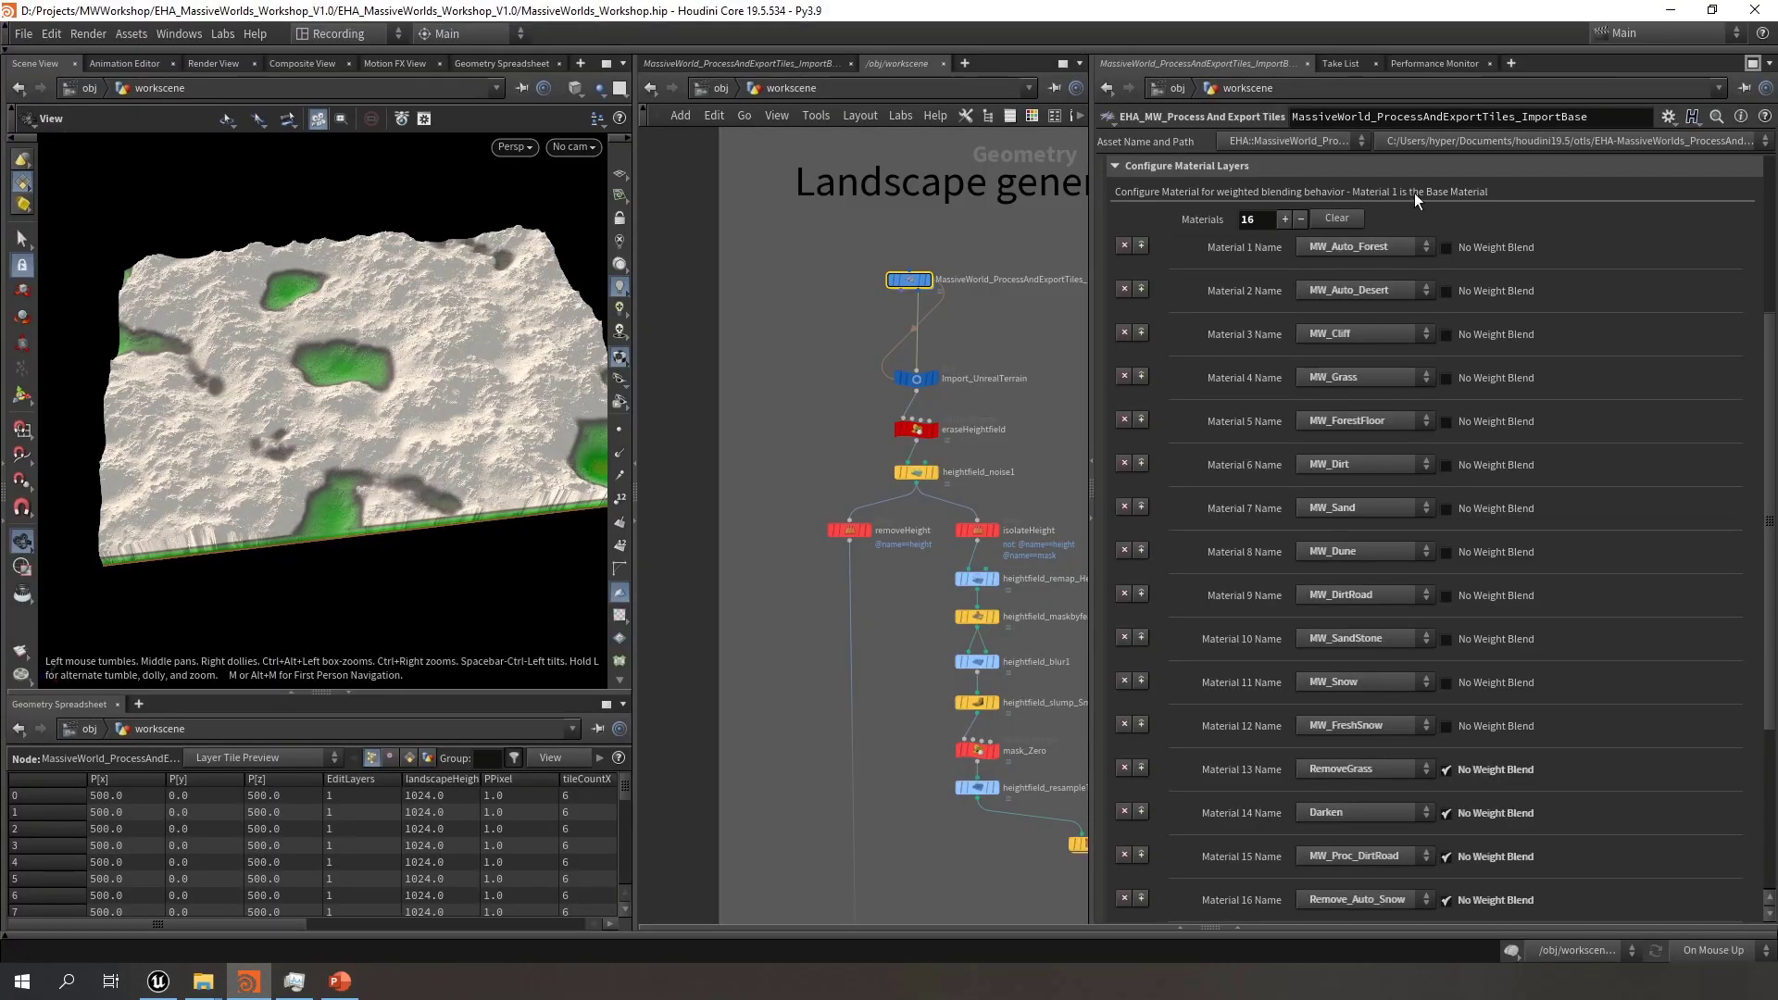
# Reselect the AutoDesert blended material transfer node and check its Material Layer To Stamp options, keeping MW_Auto_Desert
pyautogui.scroll(-5, 787, 655)
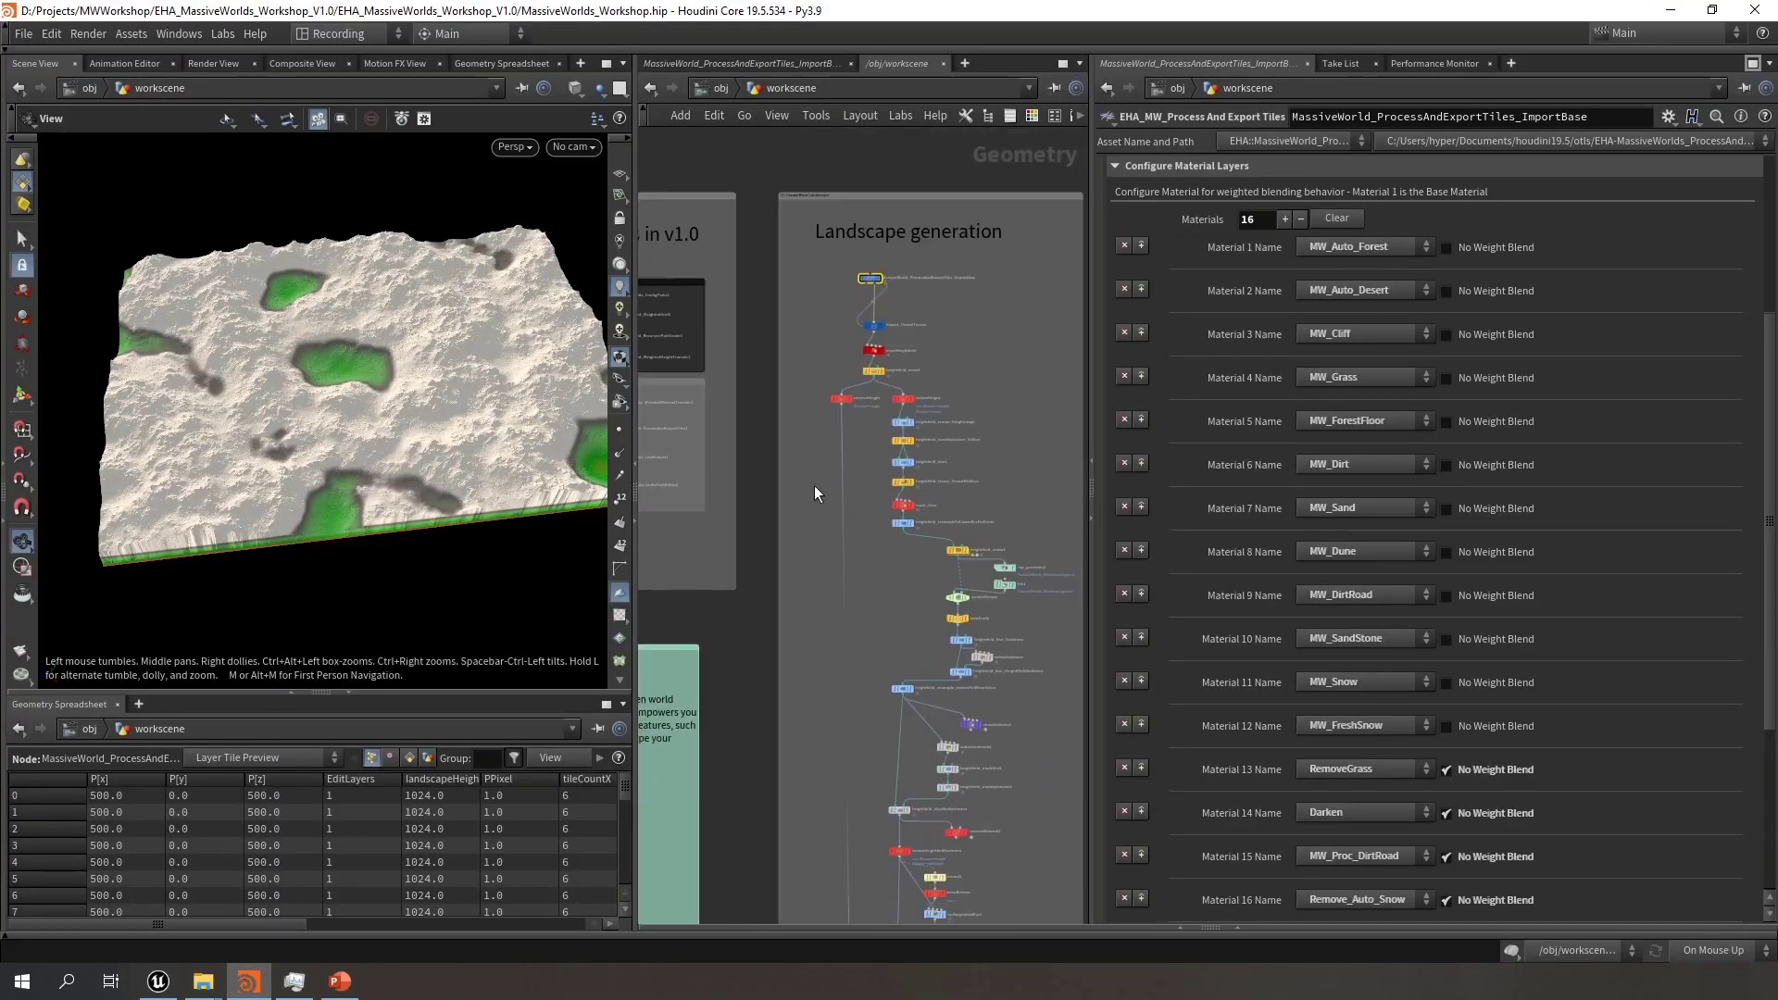
pyautogui.scroll(10, 798, 611)
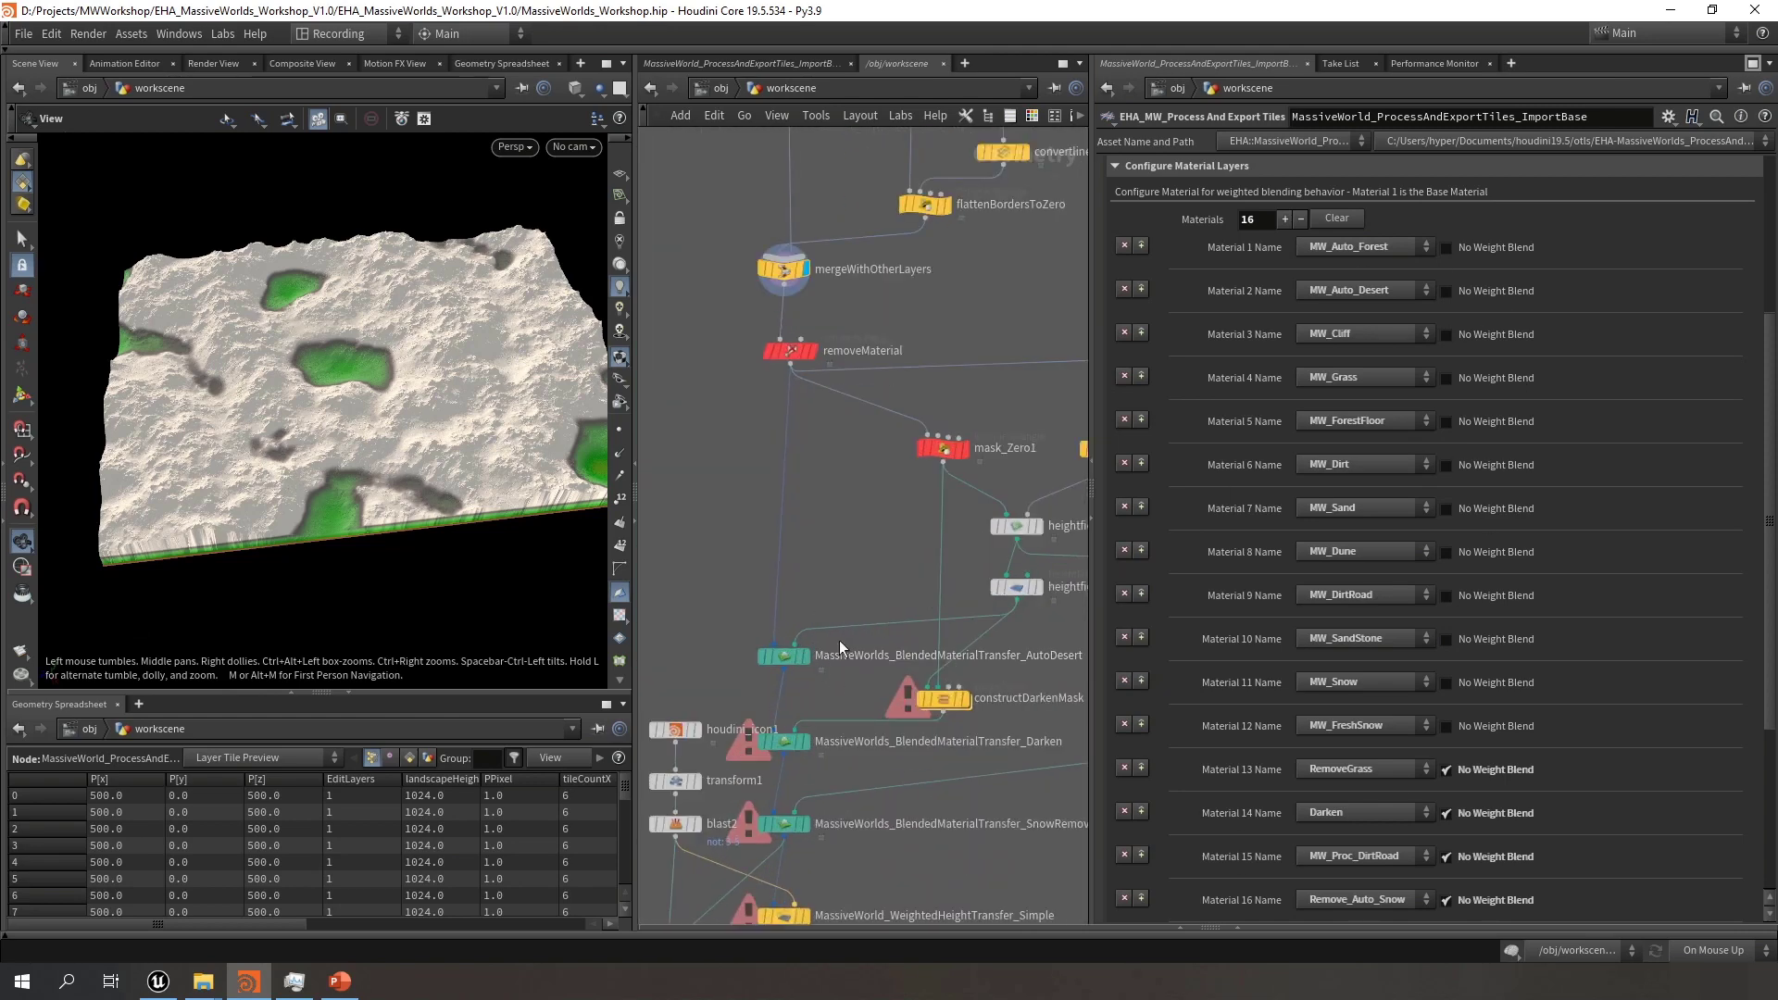
pyautogui.moveTo(839, 640); pyautogui.dragTo(798, 583, button='middle')
pyautogui.click(747, 600)
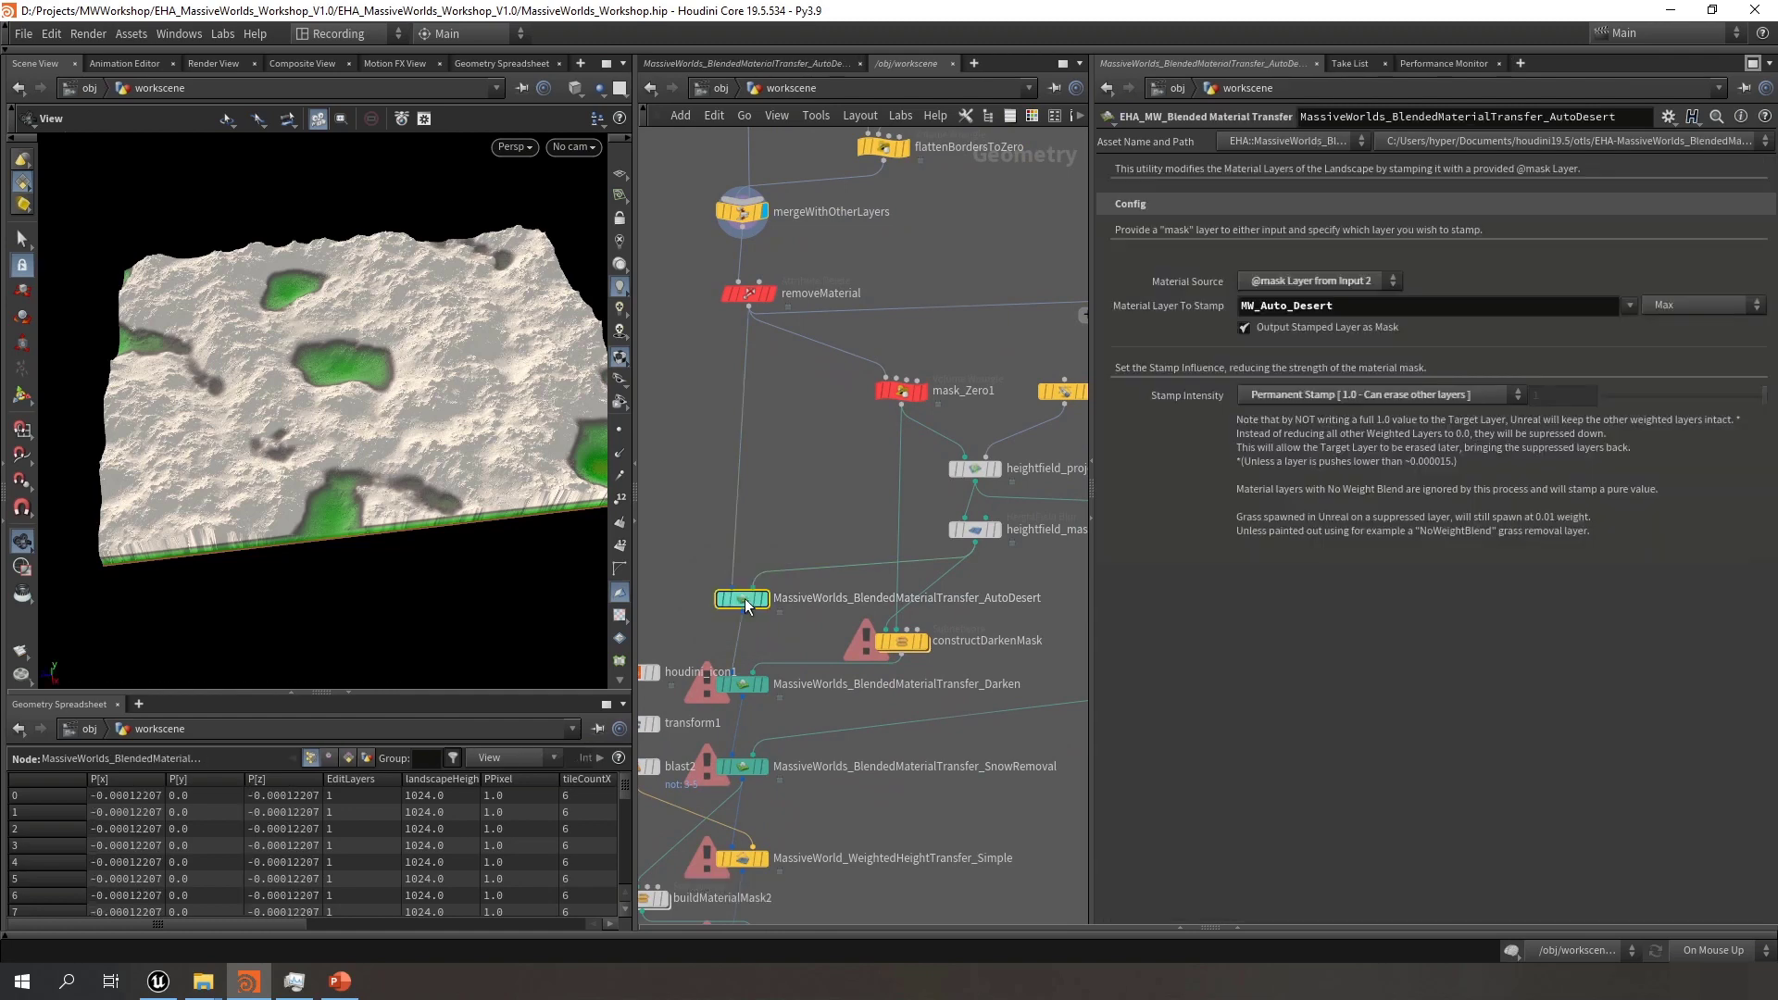
pyautogui.click(1630, 304)
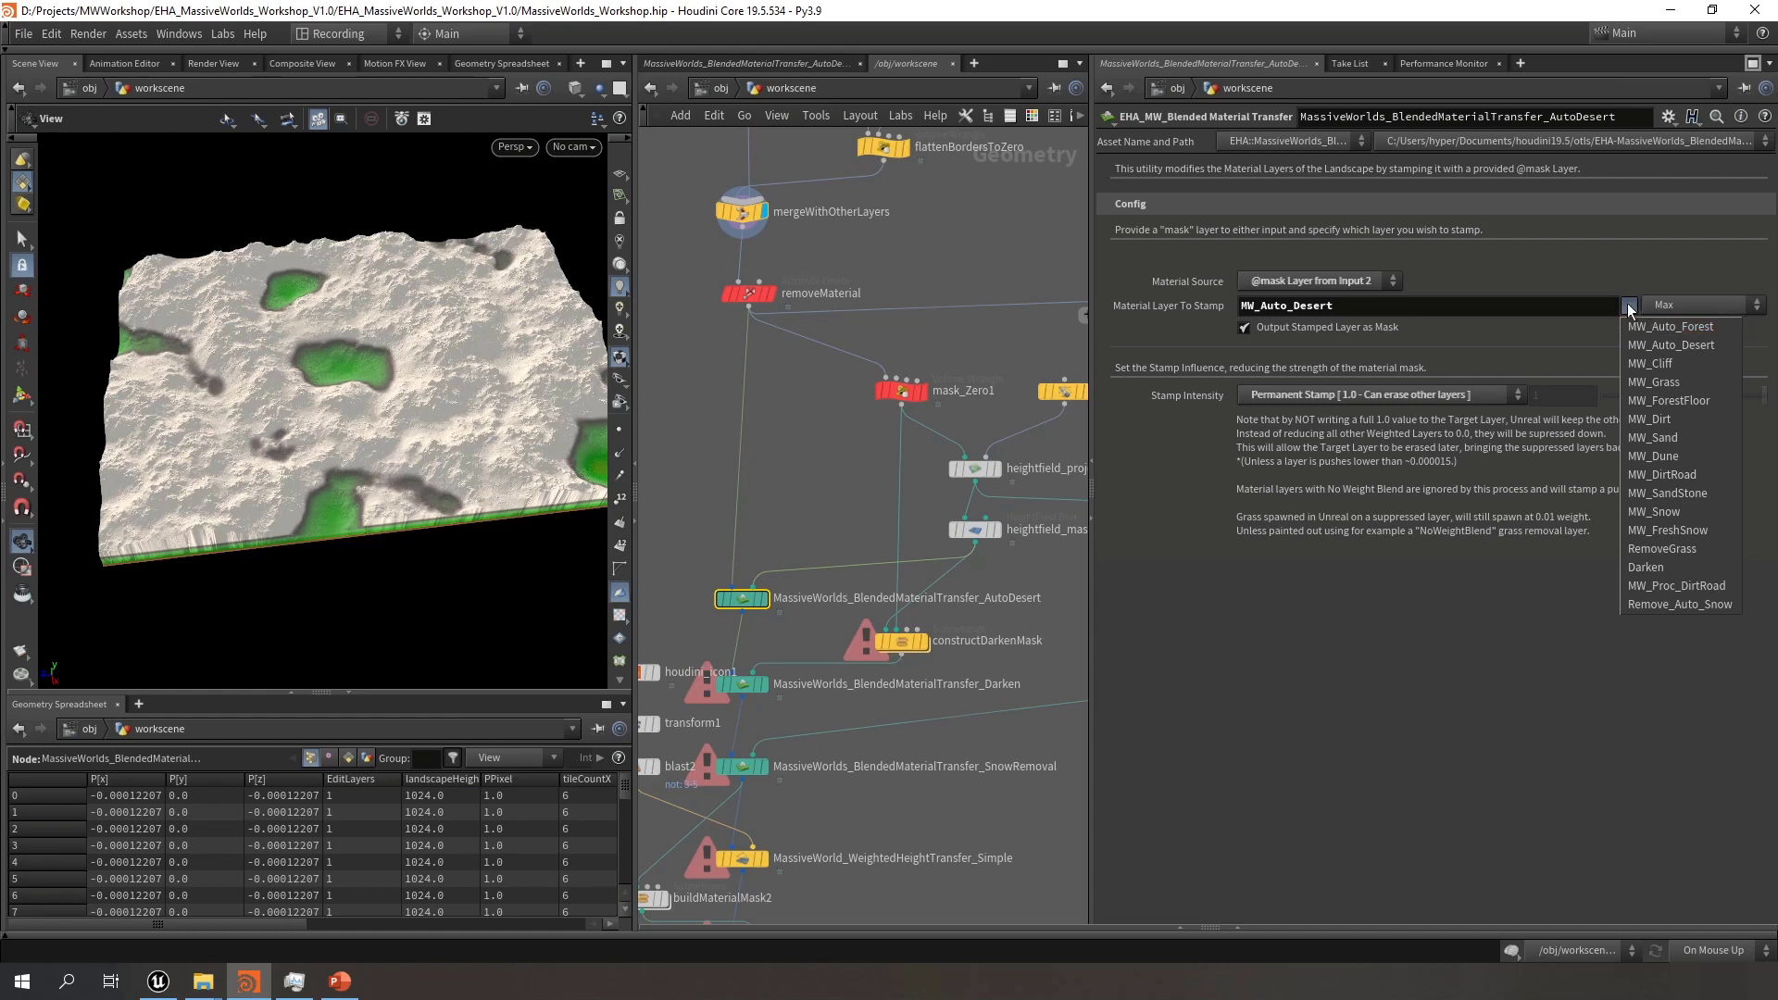
pyautogui.click(1426, 602)
# Display the AutoDesert transfer node's output and inspect the stamped desert mask on the terrain and its desertMask input
pyautogui.moveTo(792, 507); pyautogui.dragTo(802, 475, button='middle')
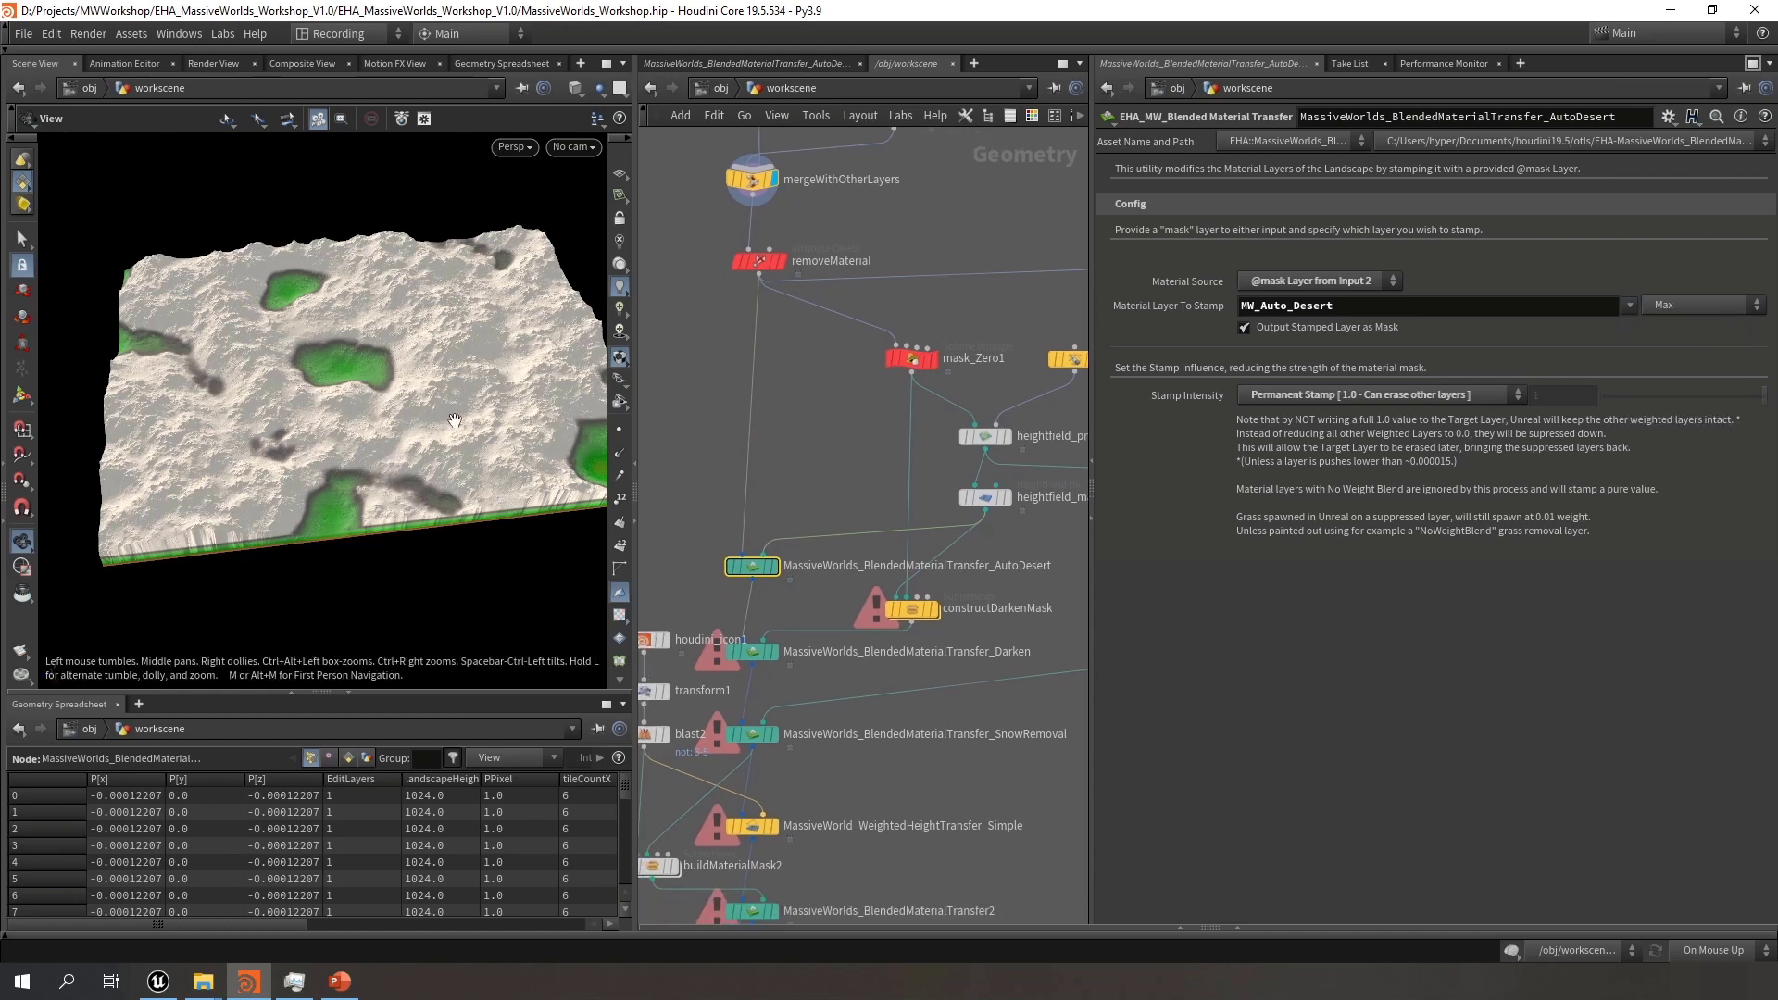
pyautogui.moveTo(453, 415)
pyautogui.mouseDown()
pyautogui.moveTo(423, 426)
pyautogui.moveTo(442, 431)
pyautogui.mouseUp()
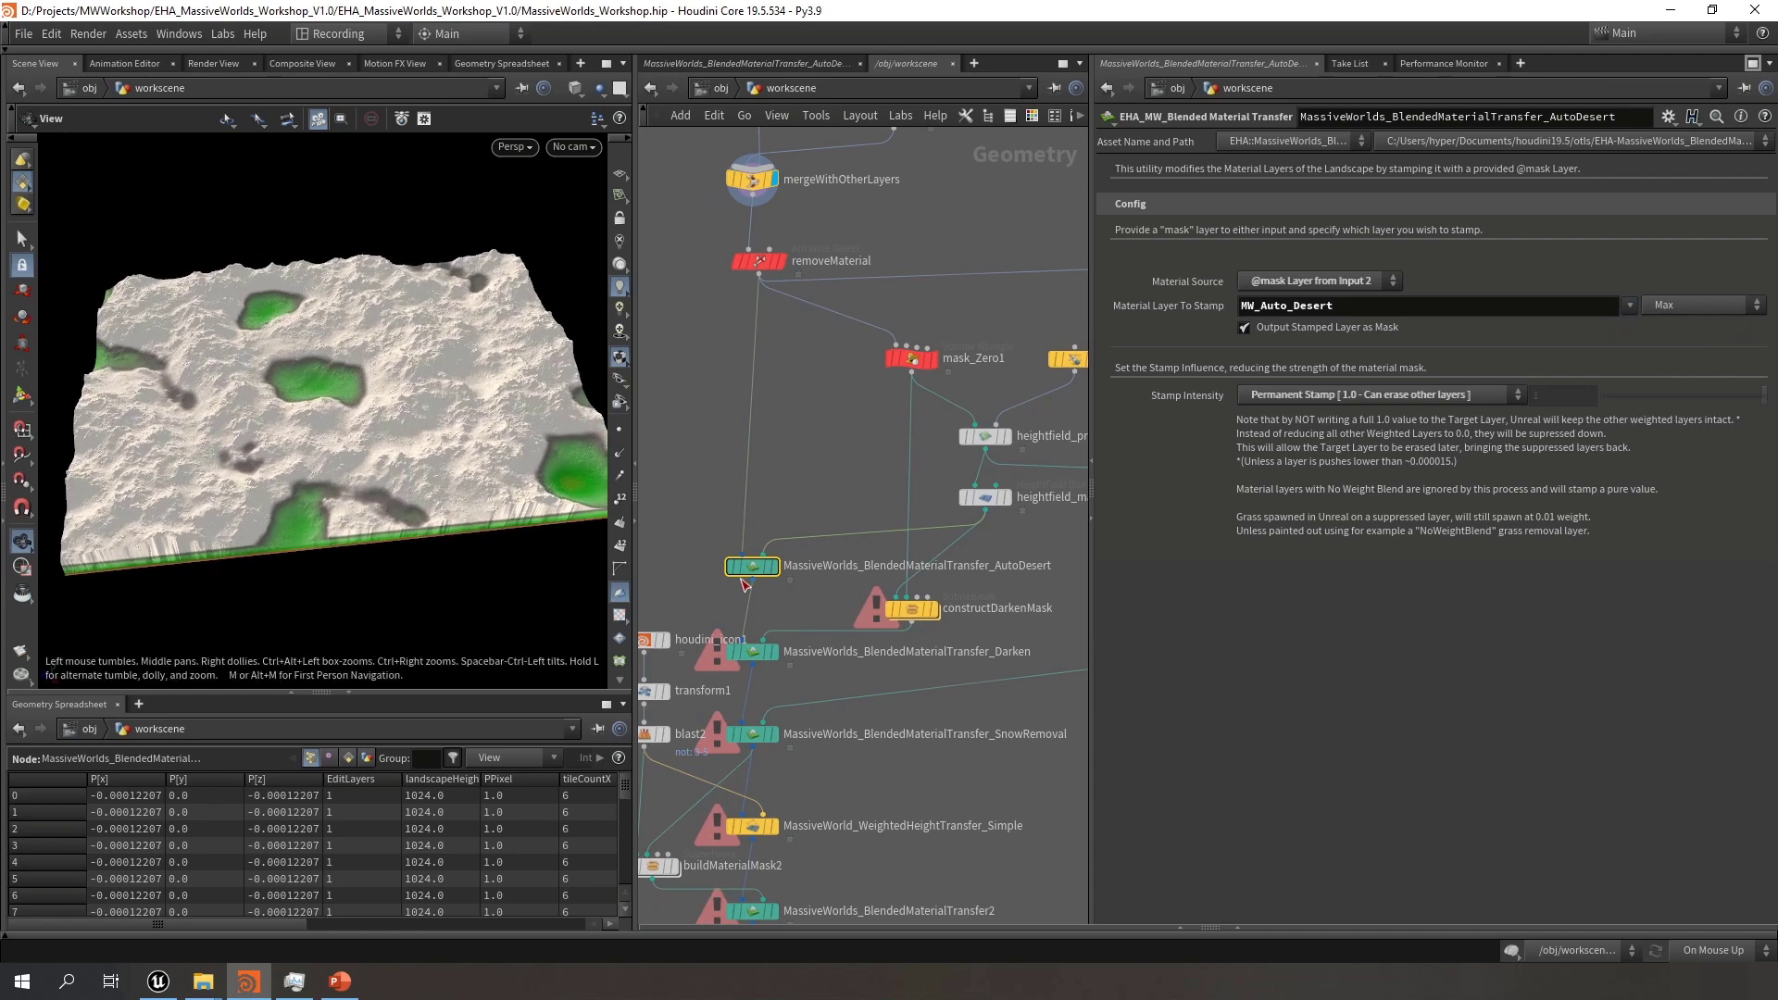
pyautogui.moveTo(774, 570)
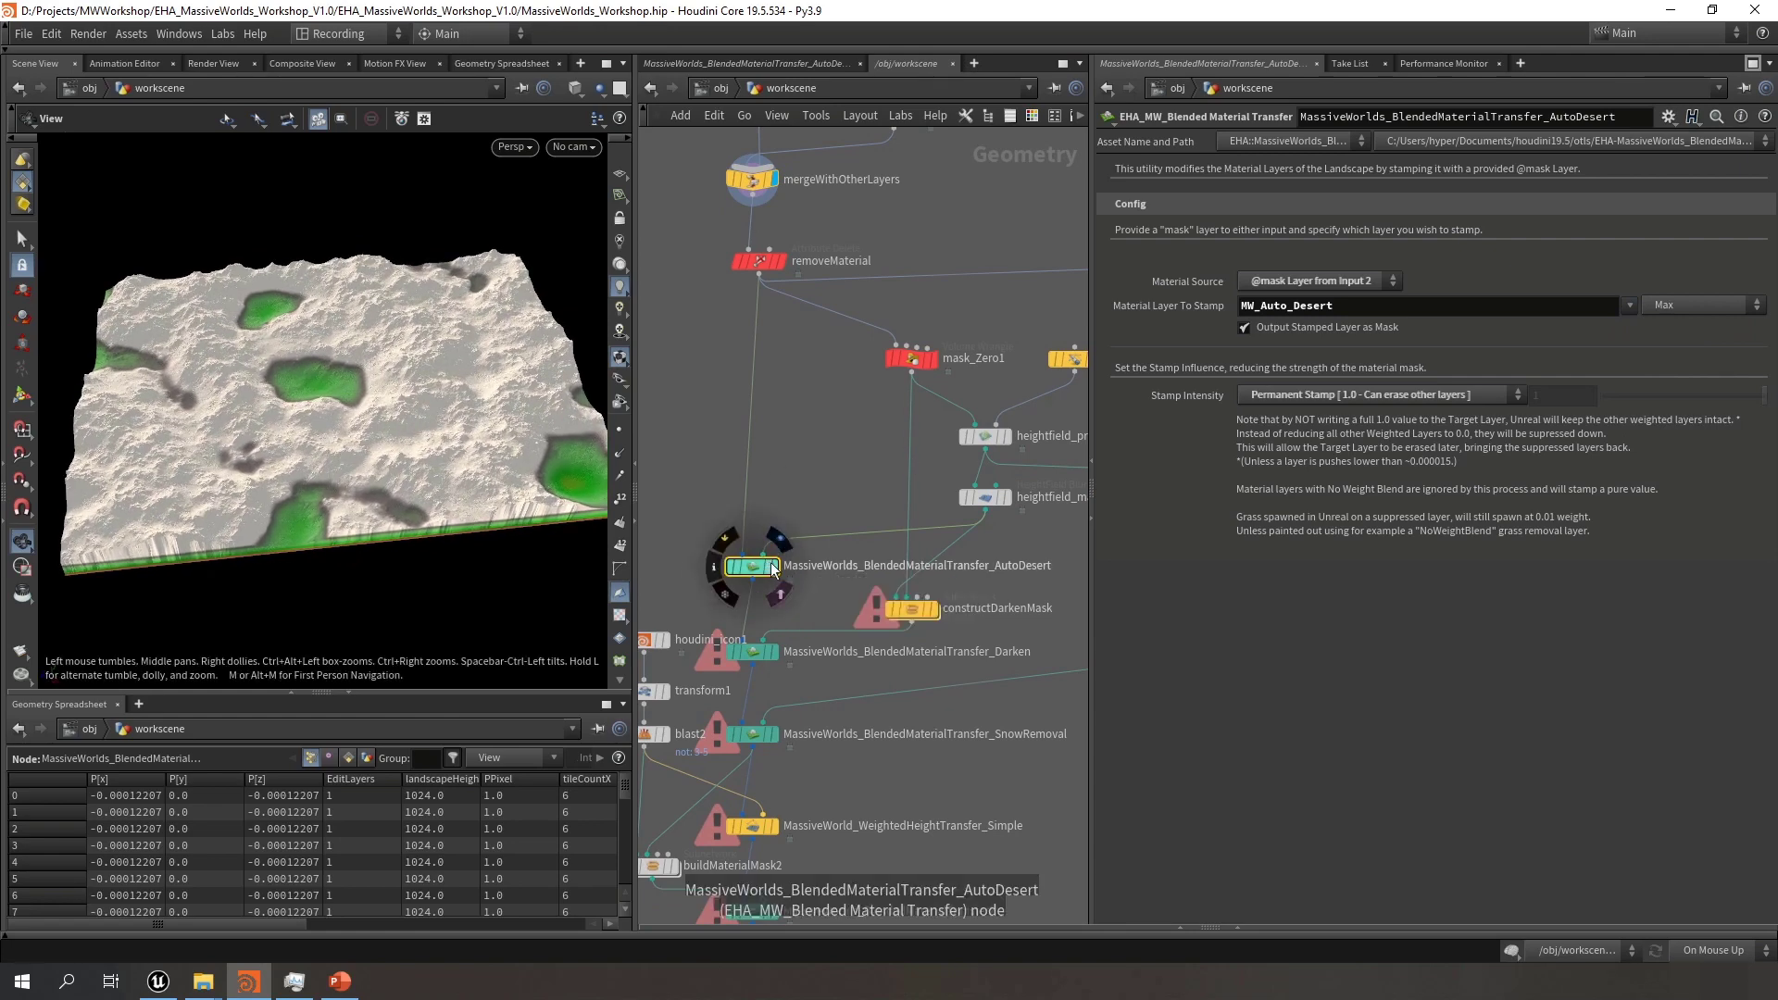
pyautogui.click(781, 539)
pyautogui.moveTo(593, 491); pyautogui.dragTo(445, 432)
pyautogui.moveTo(822, 425); pyautogui.dragTo(674, 453, button='middle')
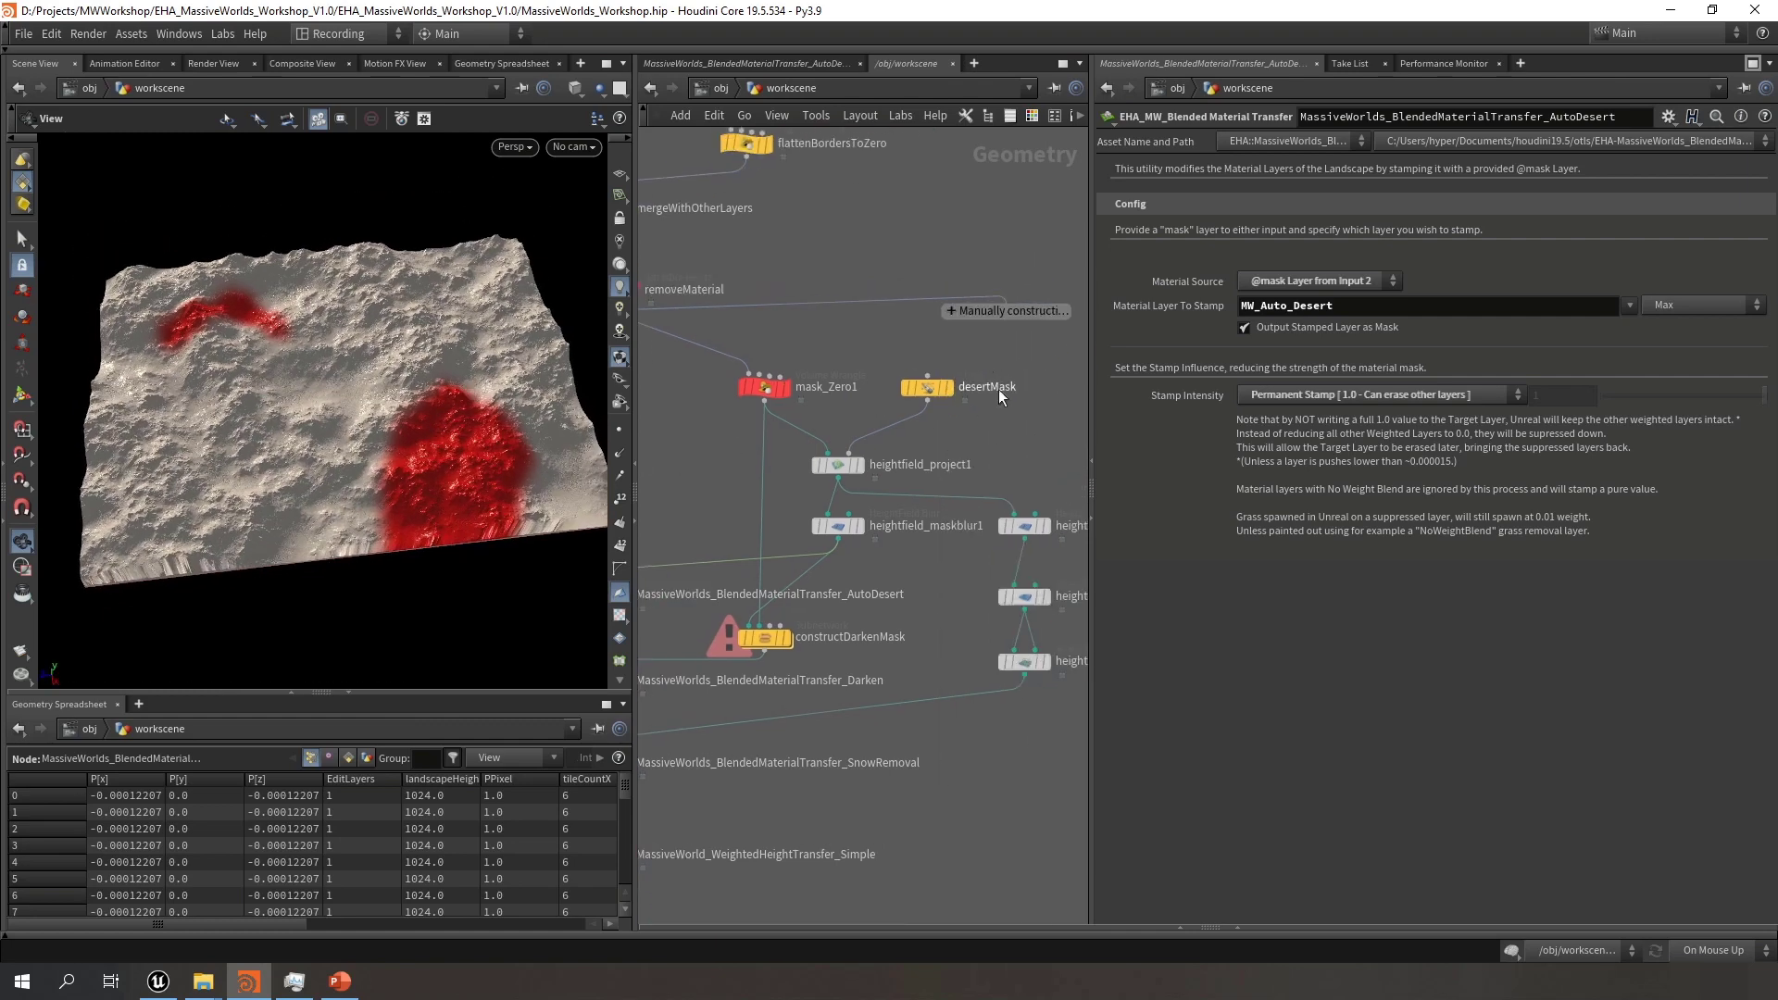
# Display the desertMask curve node's output and inspect the existing mask shapes
pyautogui.click(951, 387)
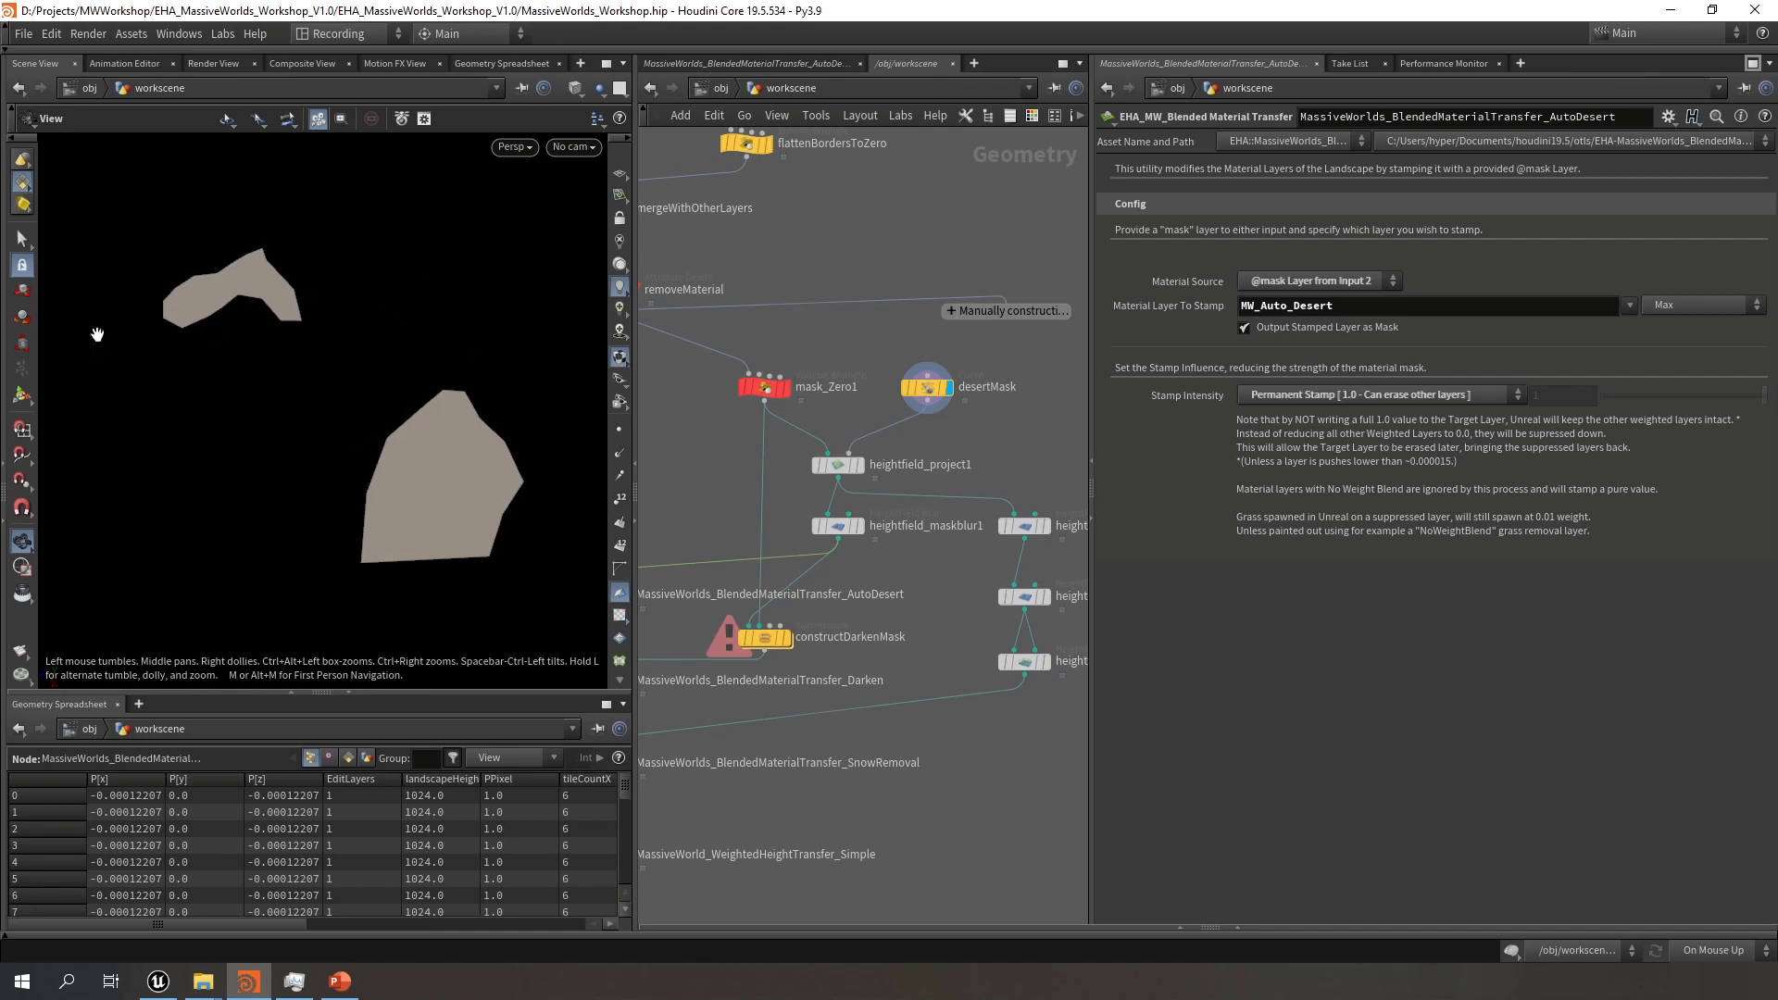
pyautogui.moveTo(959, 427); pyautogui.dragTo(974, 435, button='middle')
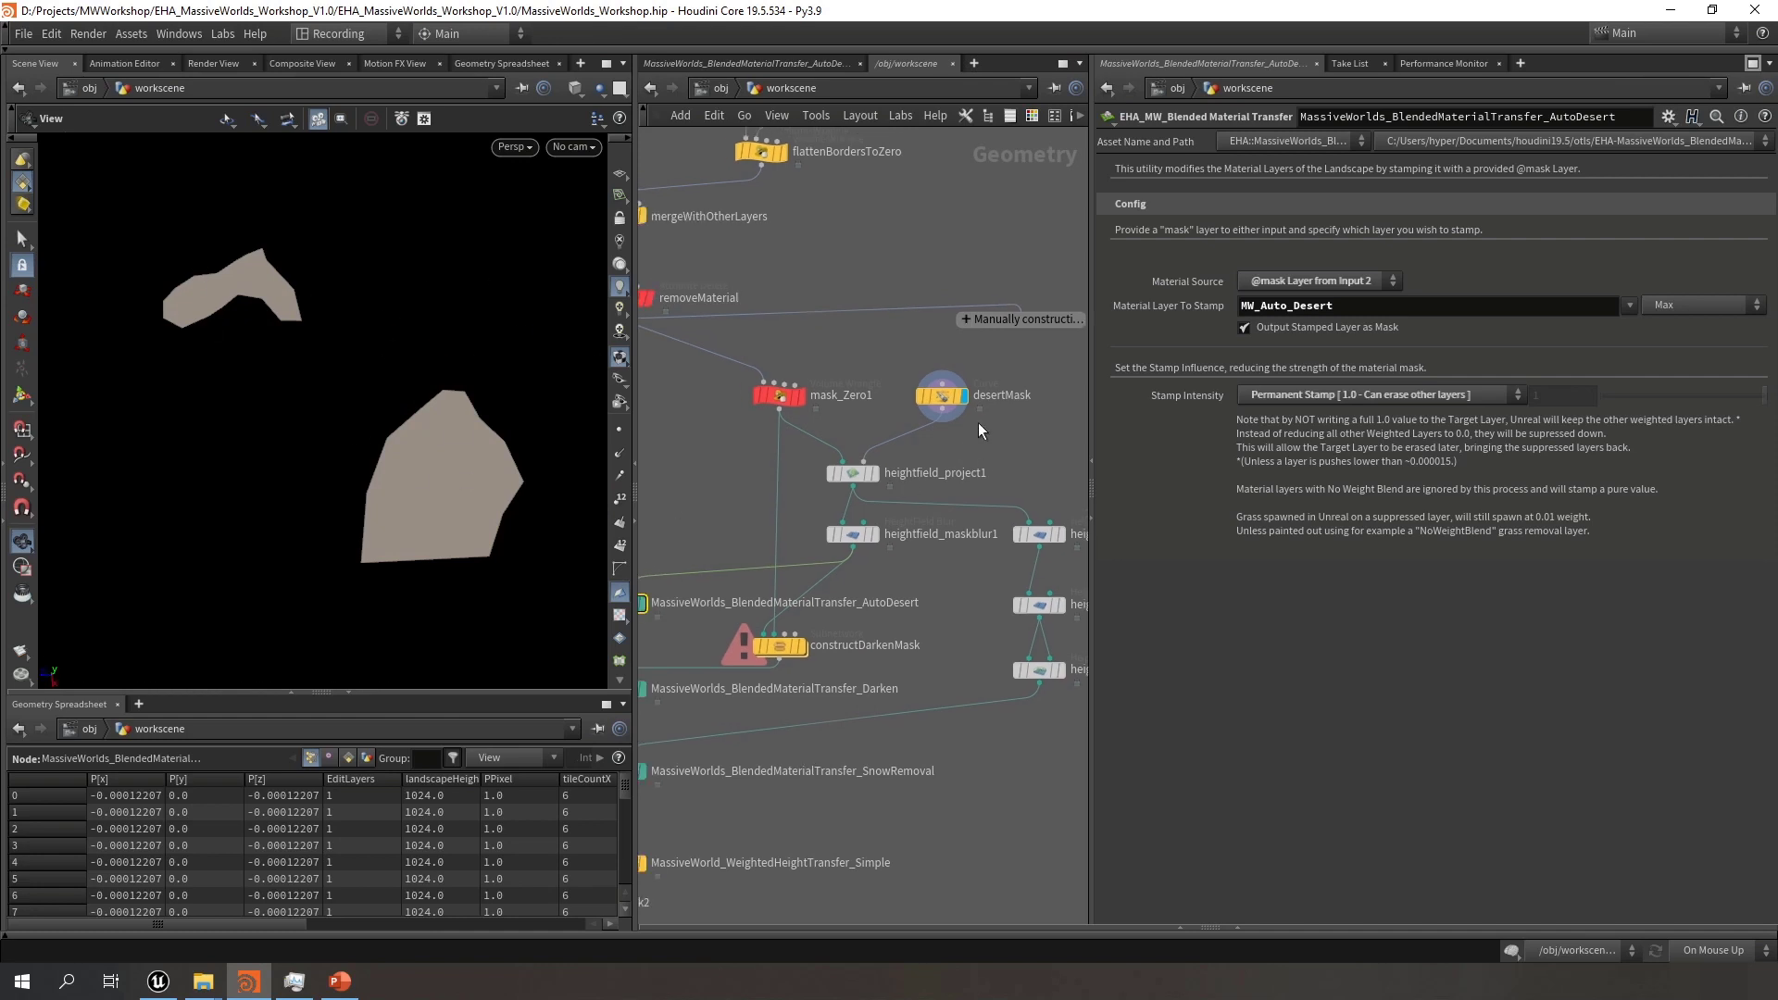
pyautogui.moveTo(833, 340); pyautogui.dragTo(889, 357, button='middle')
# Add a Convert HeightField node below removeMaterial in the network and set its density to 0.01
pyautogui.moveTo(718, 443); pyautogui.dragTo(735, 444, button='middle')
pyautogui.press('Tab')
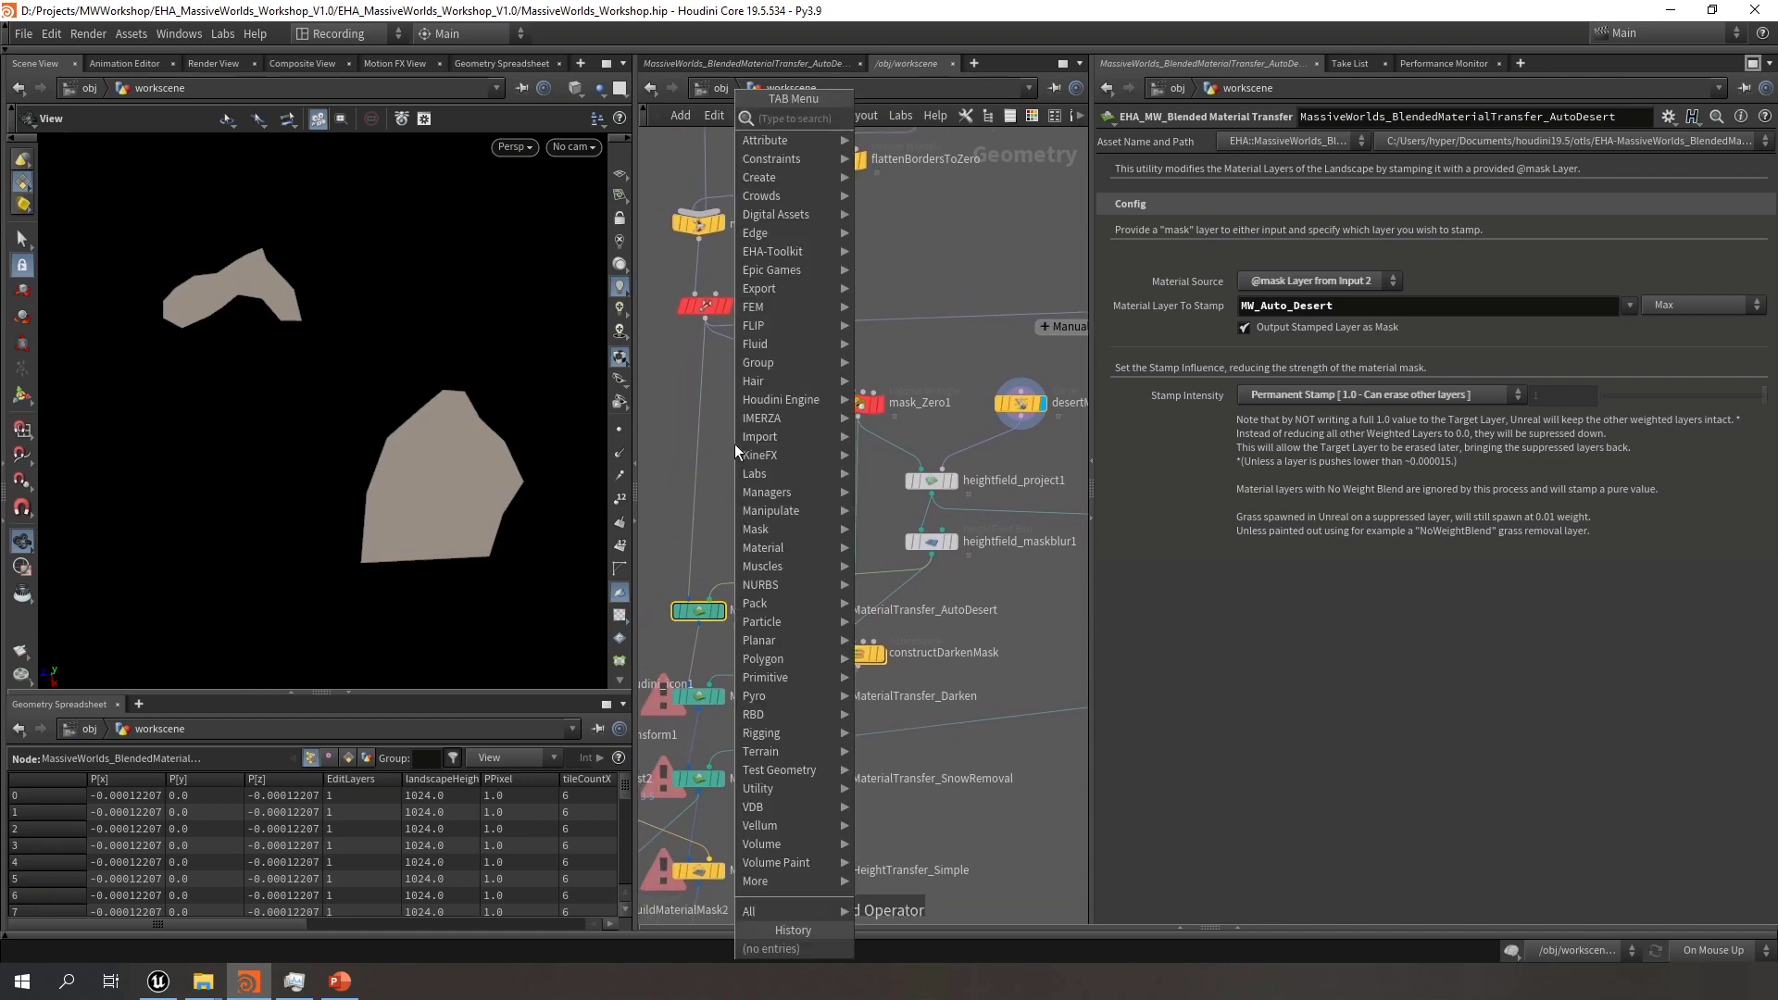
pyautogui.write('conver')
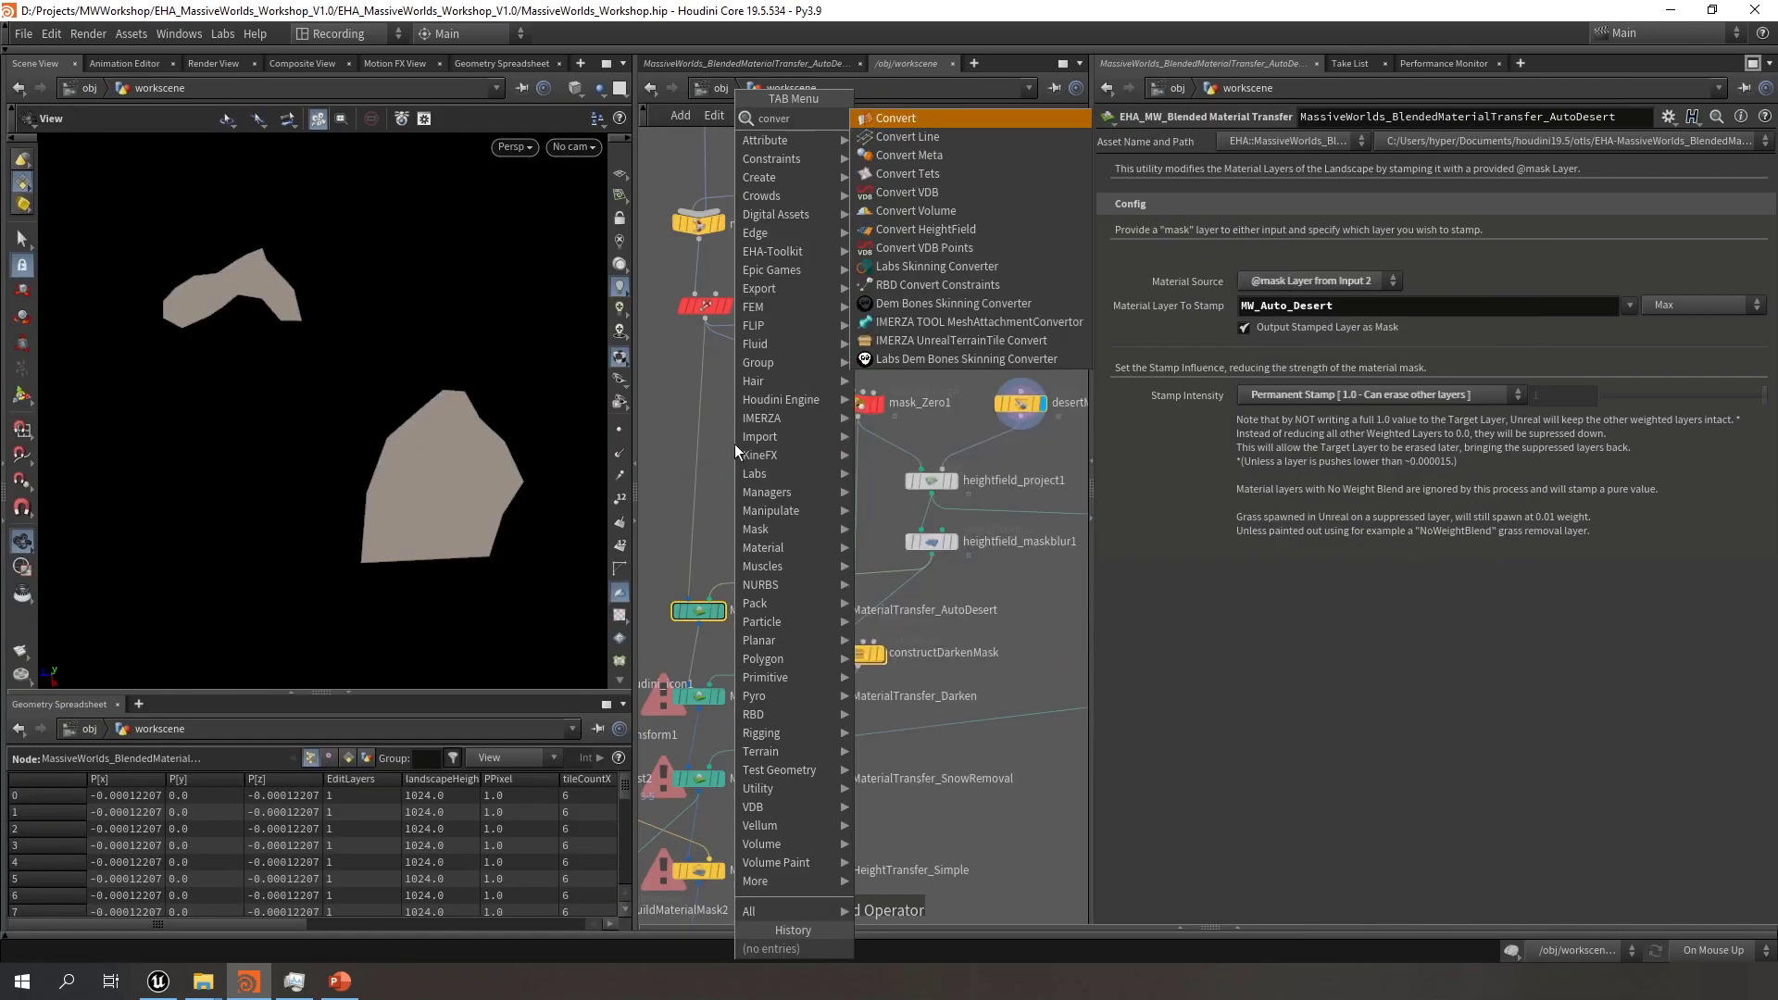
pyautogui.press('Down')
pyautogui.press('Down')
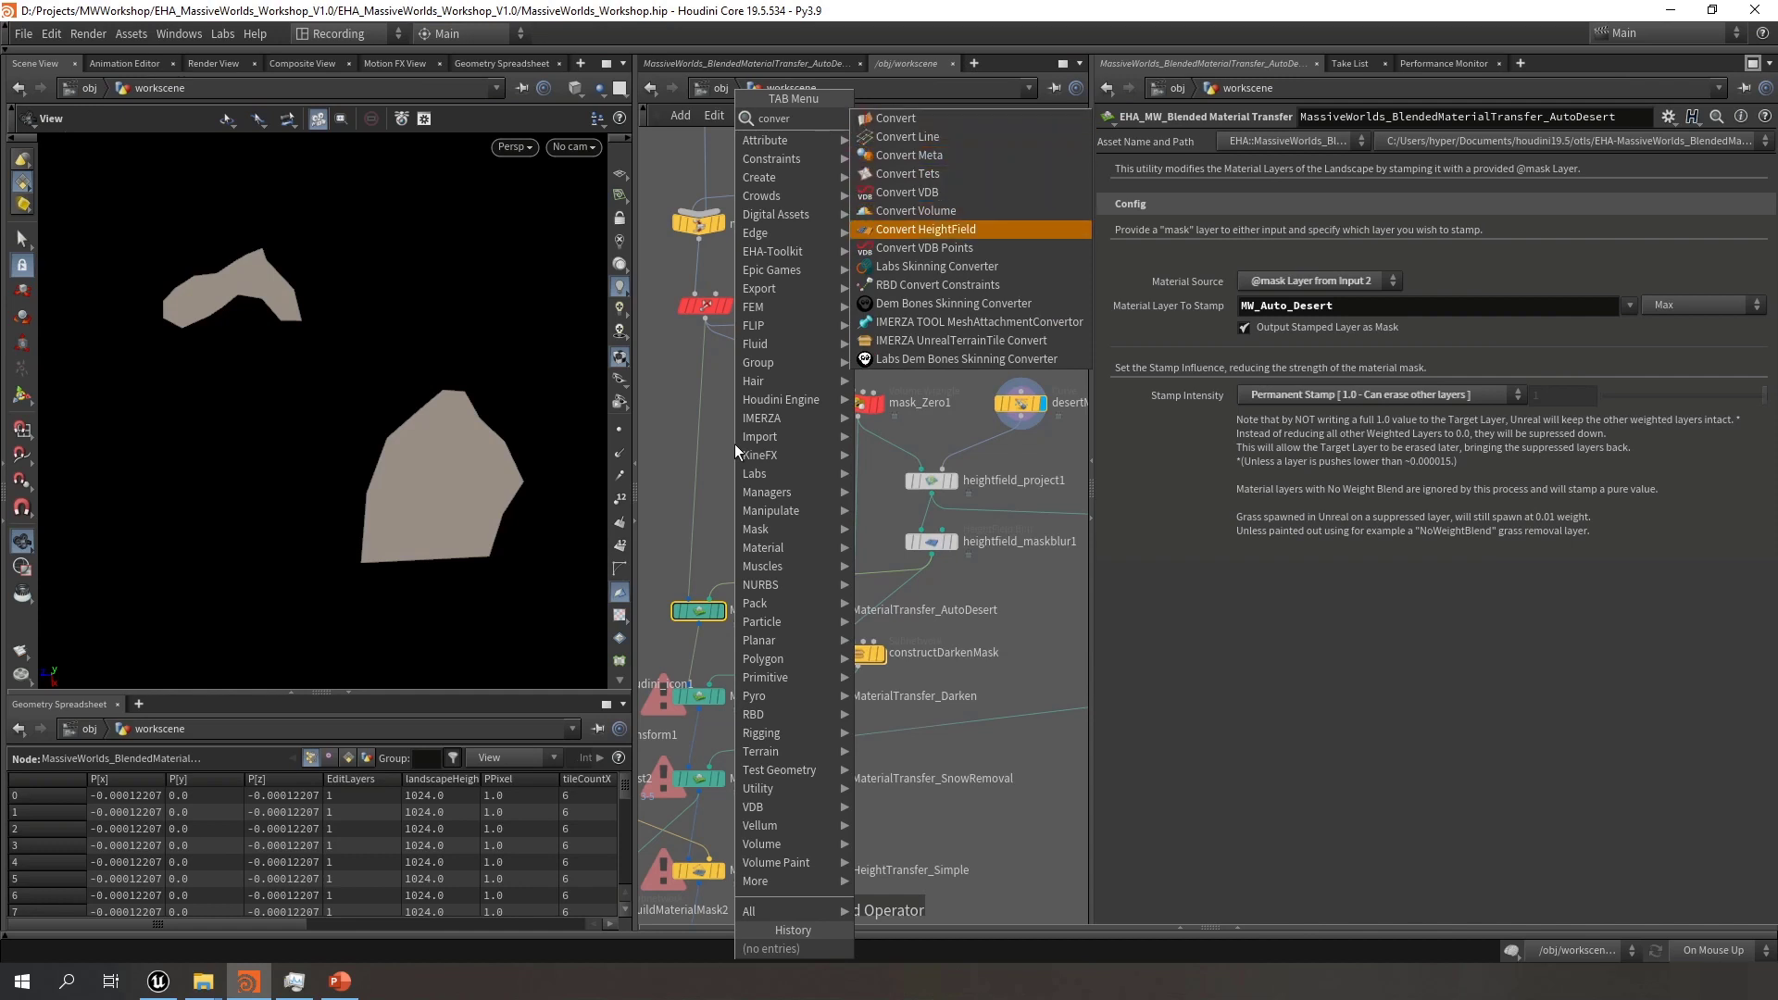
pyautogui.press('Return')
pyautogui.click(759, 457)
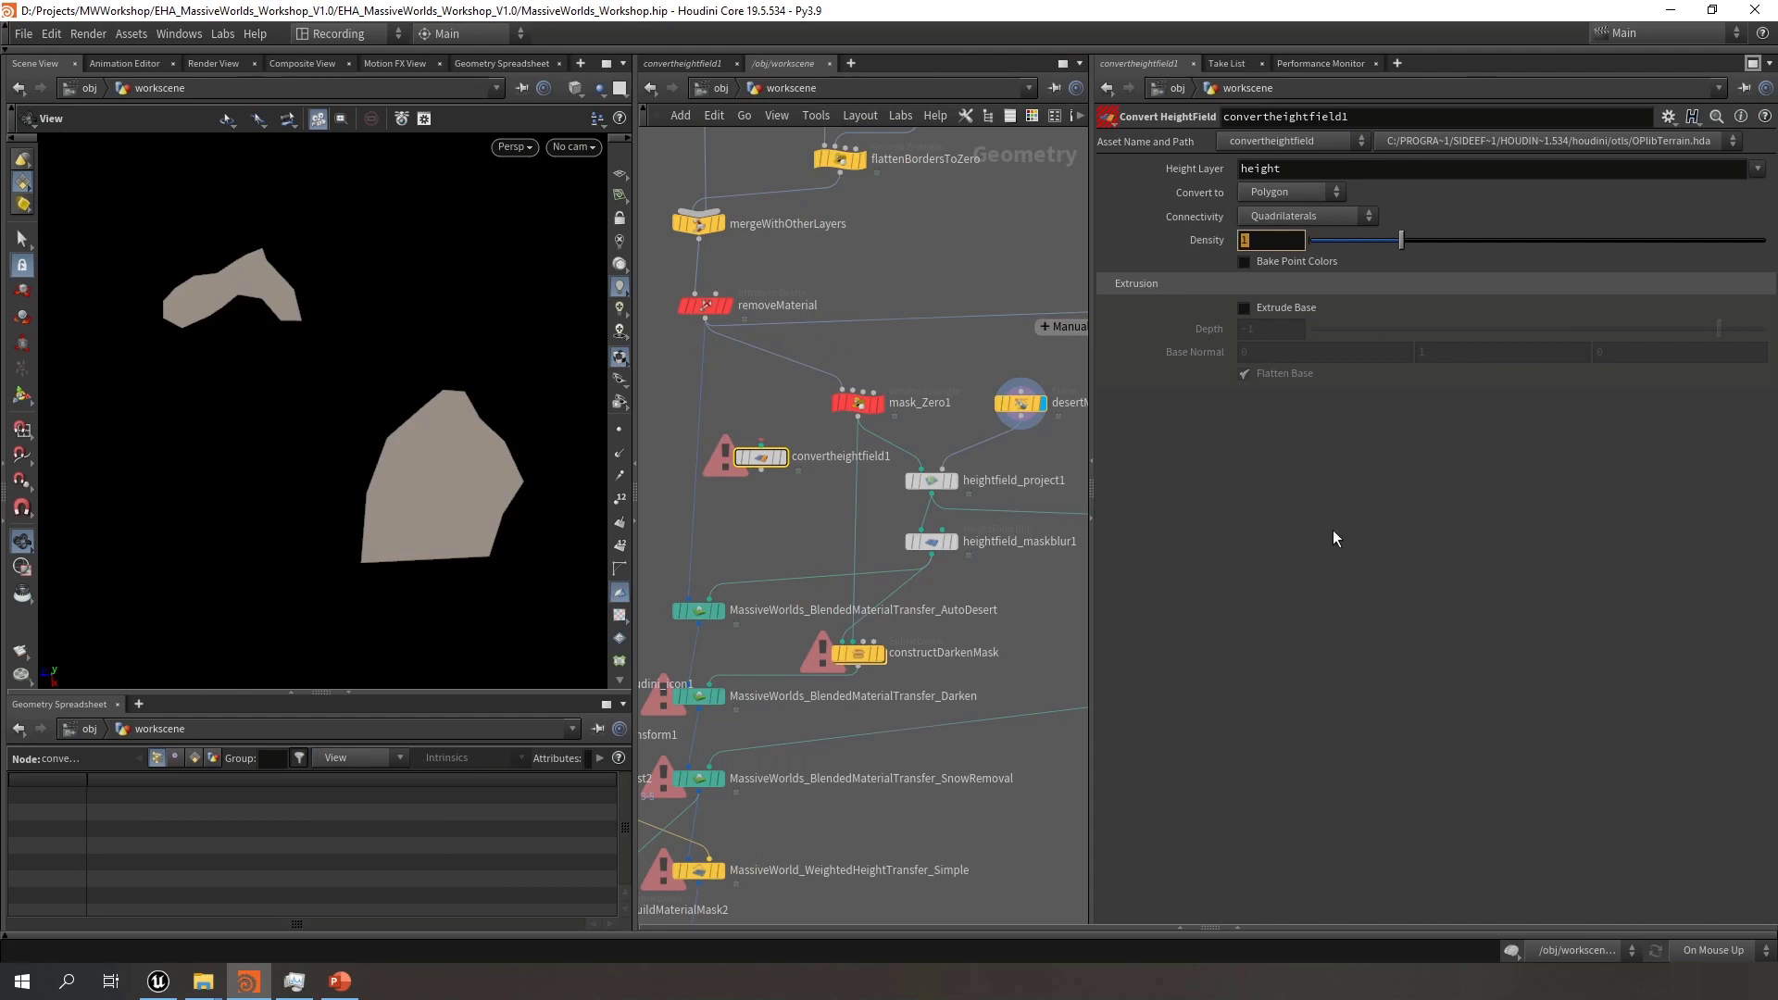
pyautogui.write('0.01')
pyautogui.press('Return')
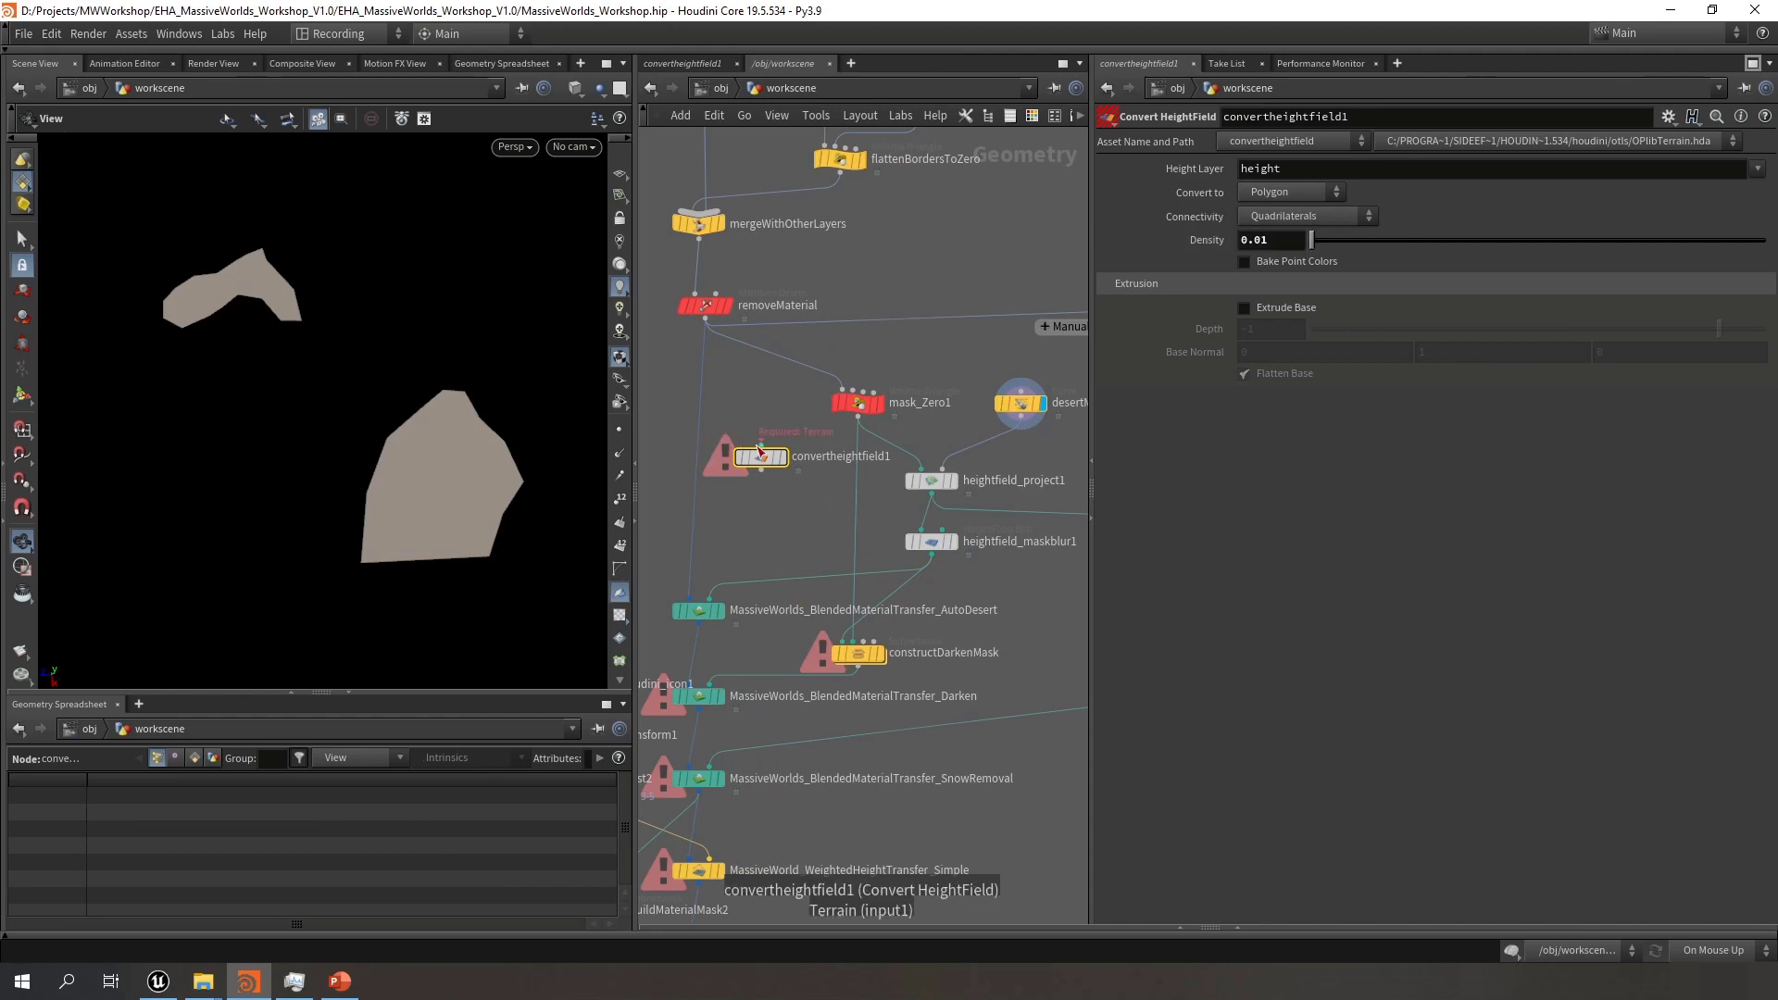
# Connect the removeMaterial output to the Convert HeightField node and display the converted polygon terrain
pyautogui.moveTo(762, 444); pyautogui.dragTo(706, 319)
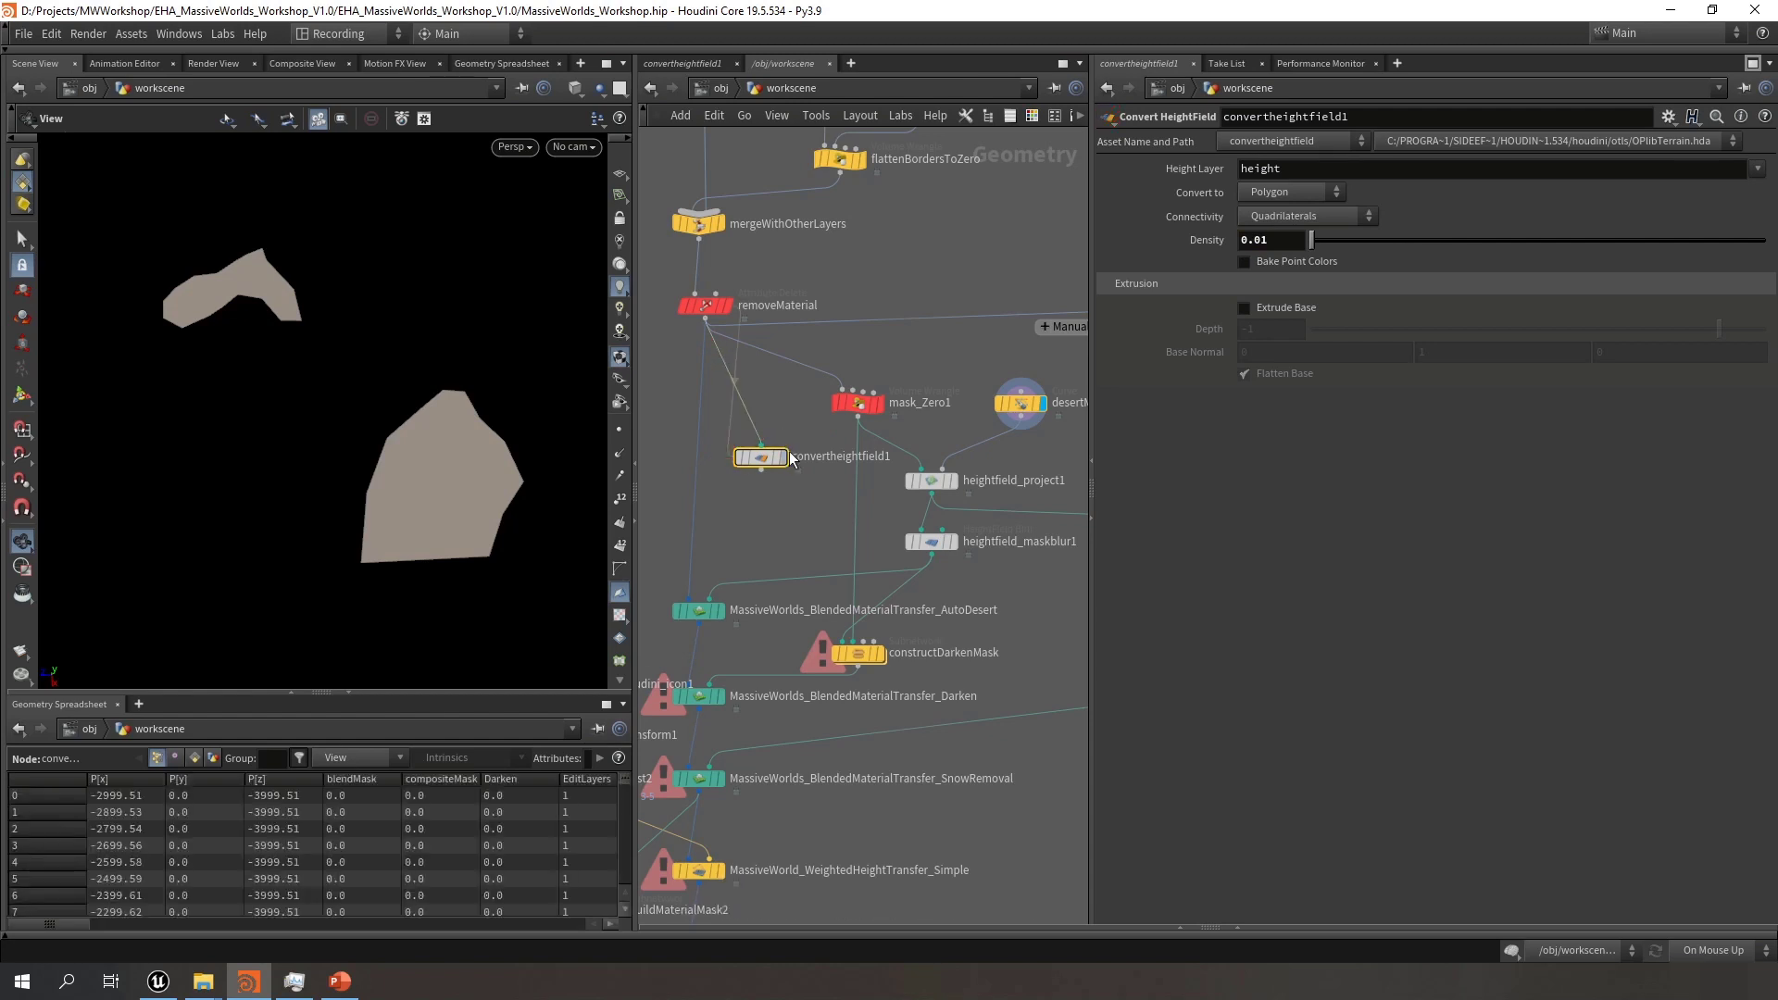
pyautogui.moveTo(350, 399)
pyautogui.mouseDown()
pyautogui.moveTo(334, 407)
pyautogui.moveTo(348, 428)
pyautogui.mouseUp()
pyautogui.scroll(2, 350, 427)
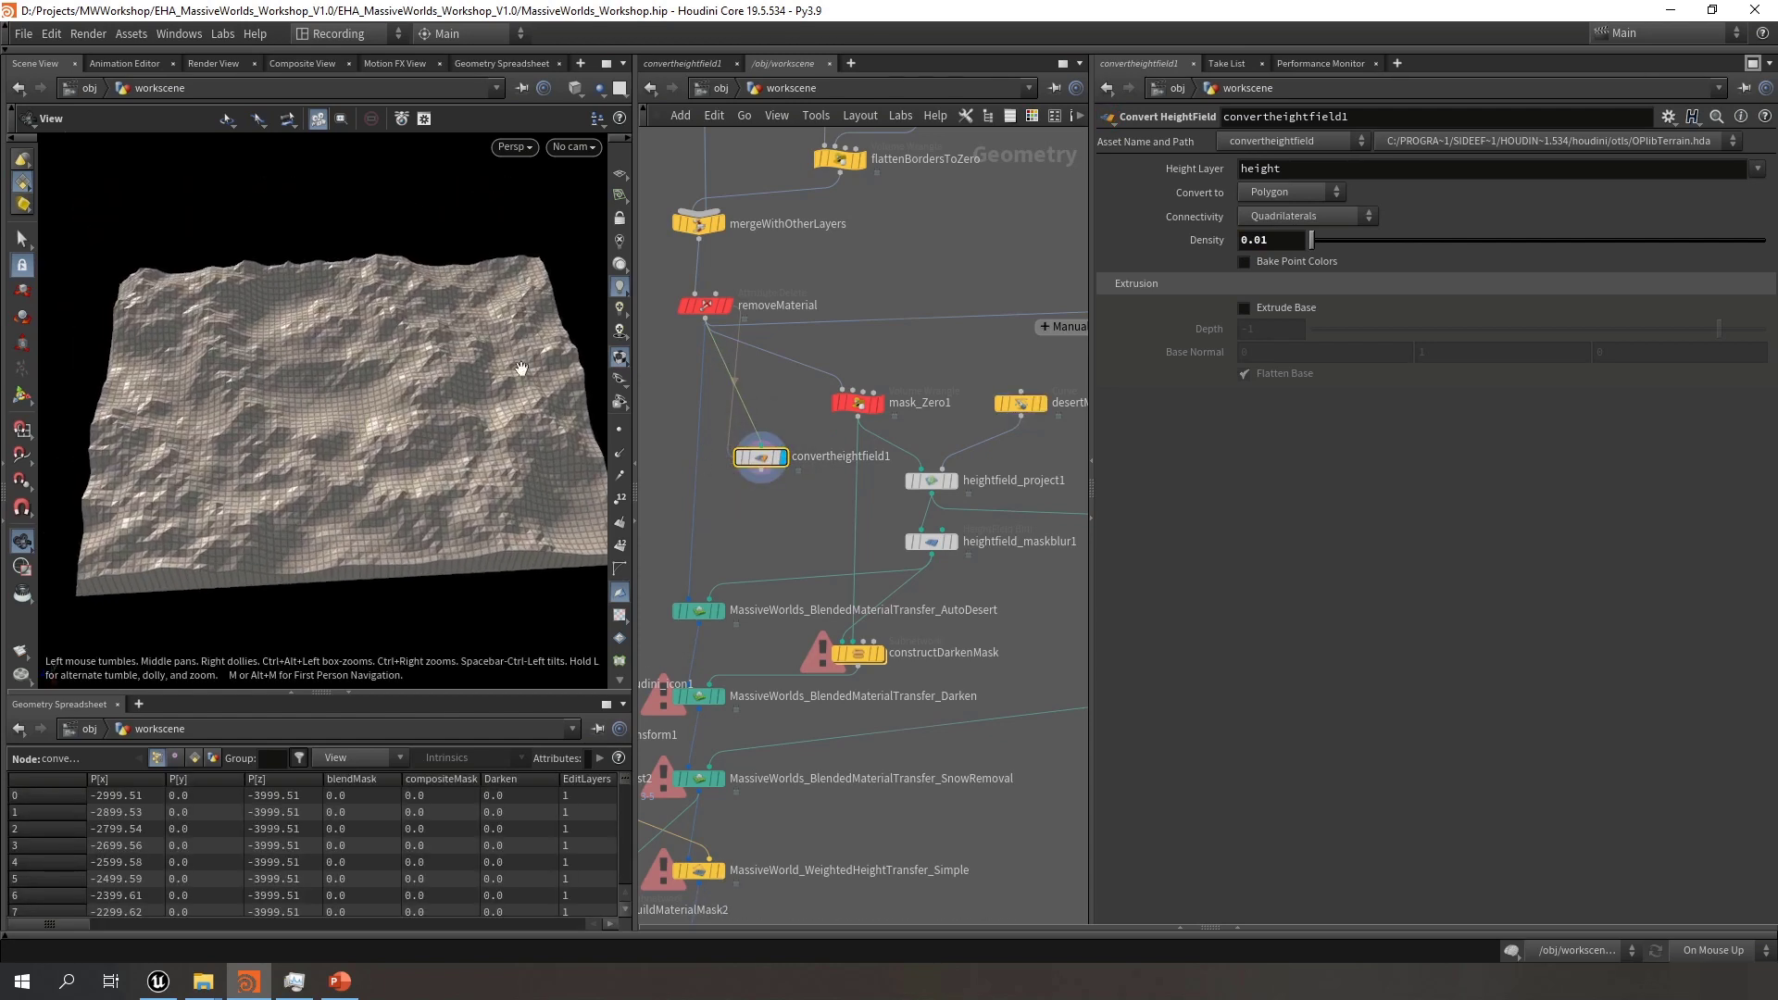
# Set the Convert HeightField density to 0.1 and check the finer terrain mesh
pyautogui.moveTo(1268, 239); pyautogui.dragTo(1109, 240)
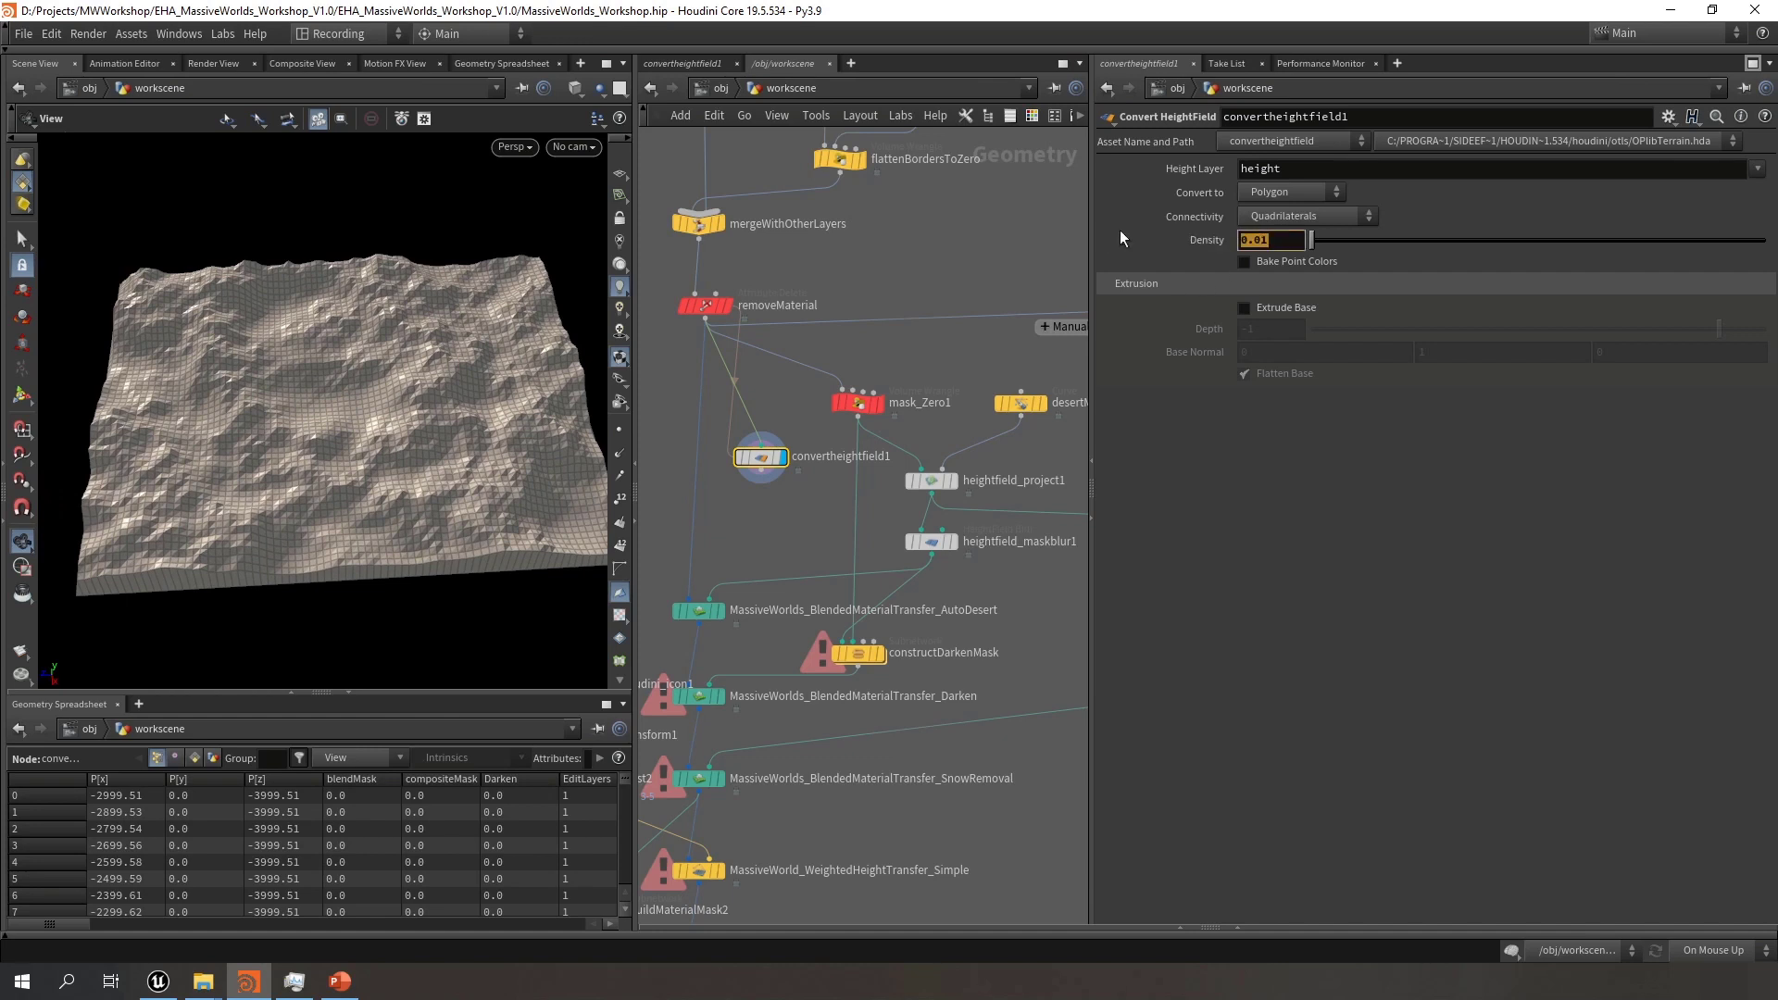
pyautogui.write('0.1')
pyautogui.press('Return')
pyautogui.moveTo(357, 386); pyautogui.dragTo(353, 379)
pyautogui.moveTo(352, 379); pyautogui.dragTo(429, 389, button='right')
pyautogui.moveTo(428, 389); pyautogui.dragTo(412, 435)
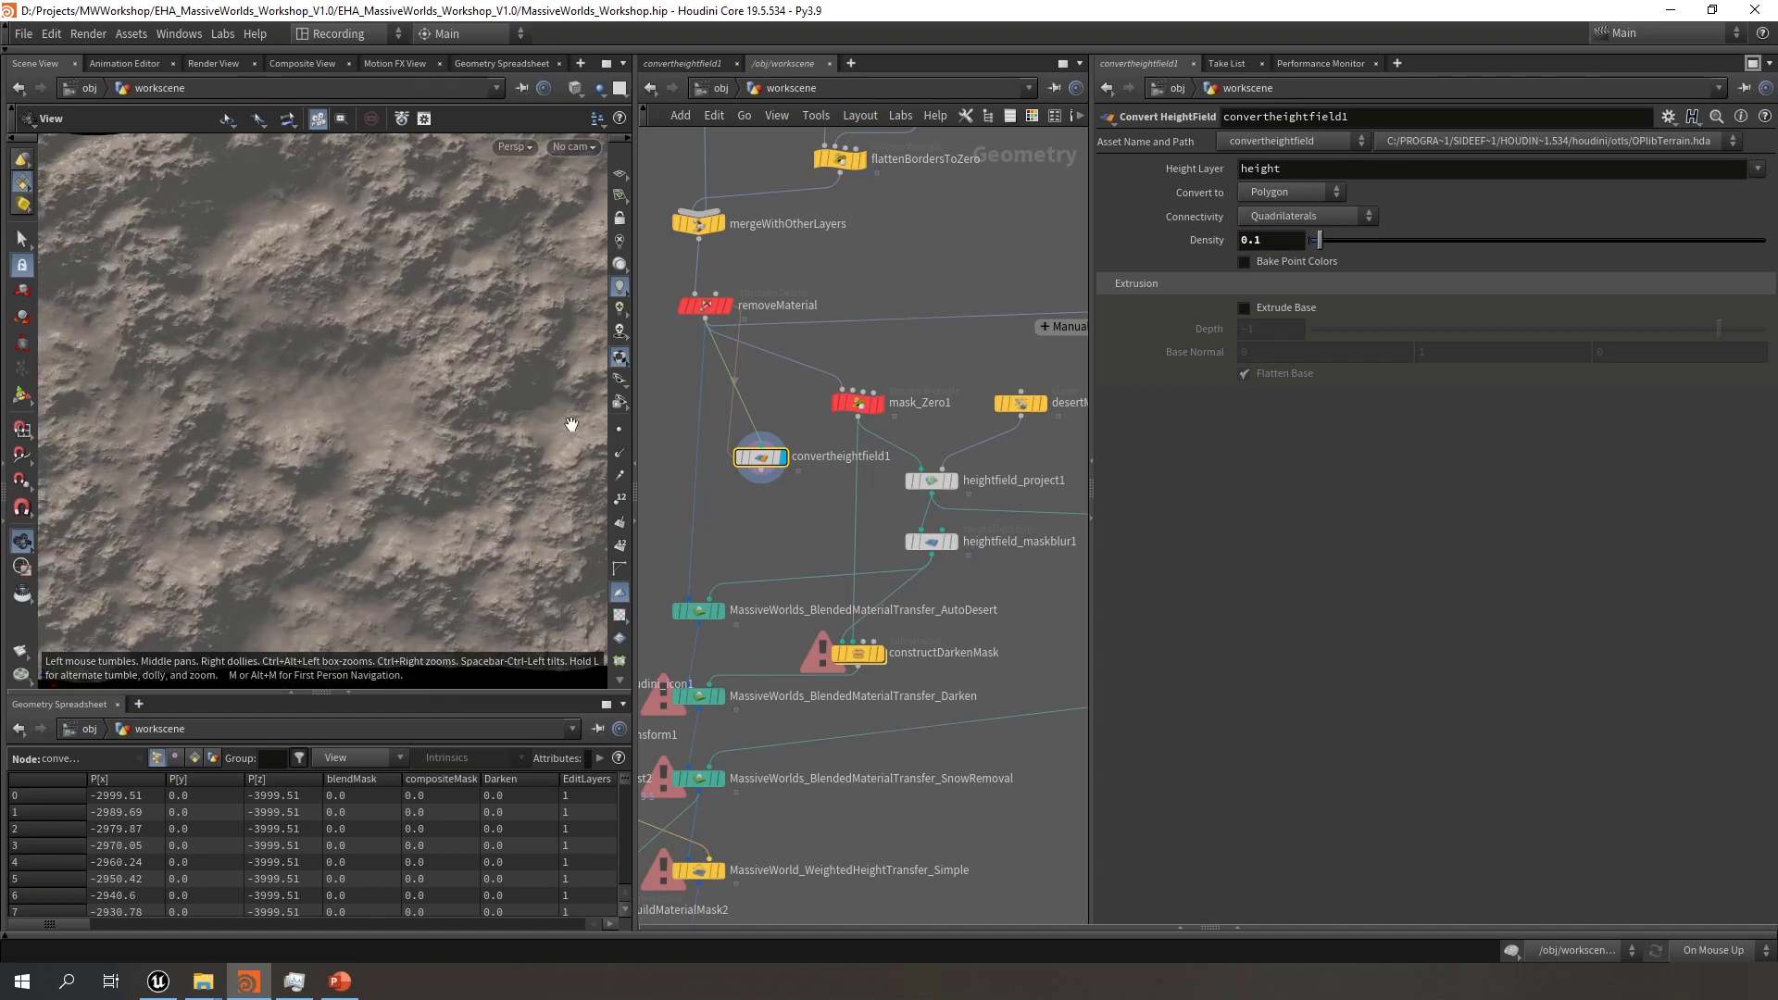
# Select the desertMask curve node, activate its Curve tool over the displayed terrain mesh, and widen the scene view pane
pyautogui.moveTo(984, 368); pyautogui.dragTo(922, 386, button='middle')
pyautogui.moveTo(991, 450); pyautogui.dragTo(995, 454)
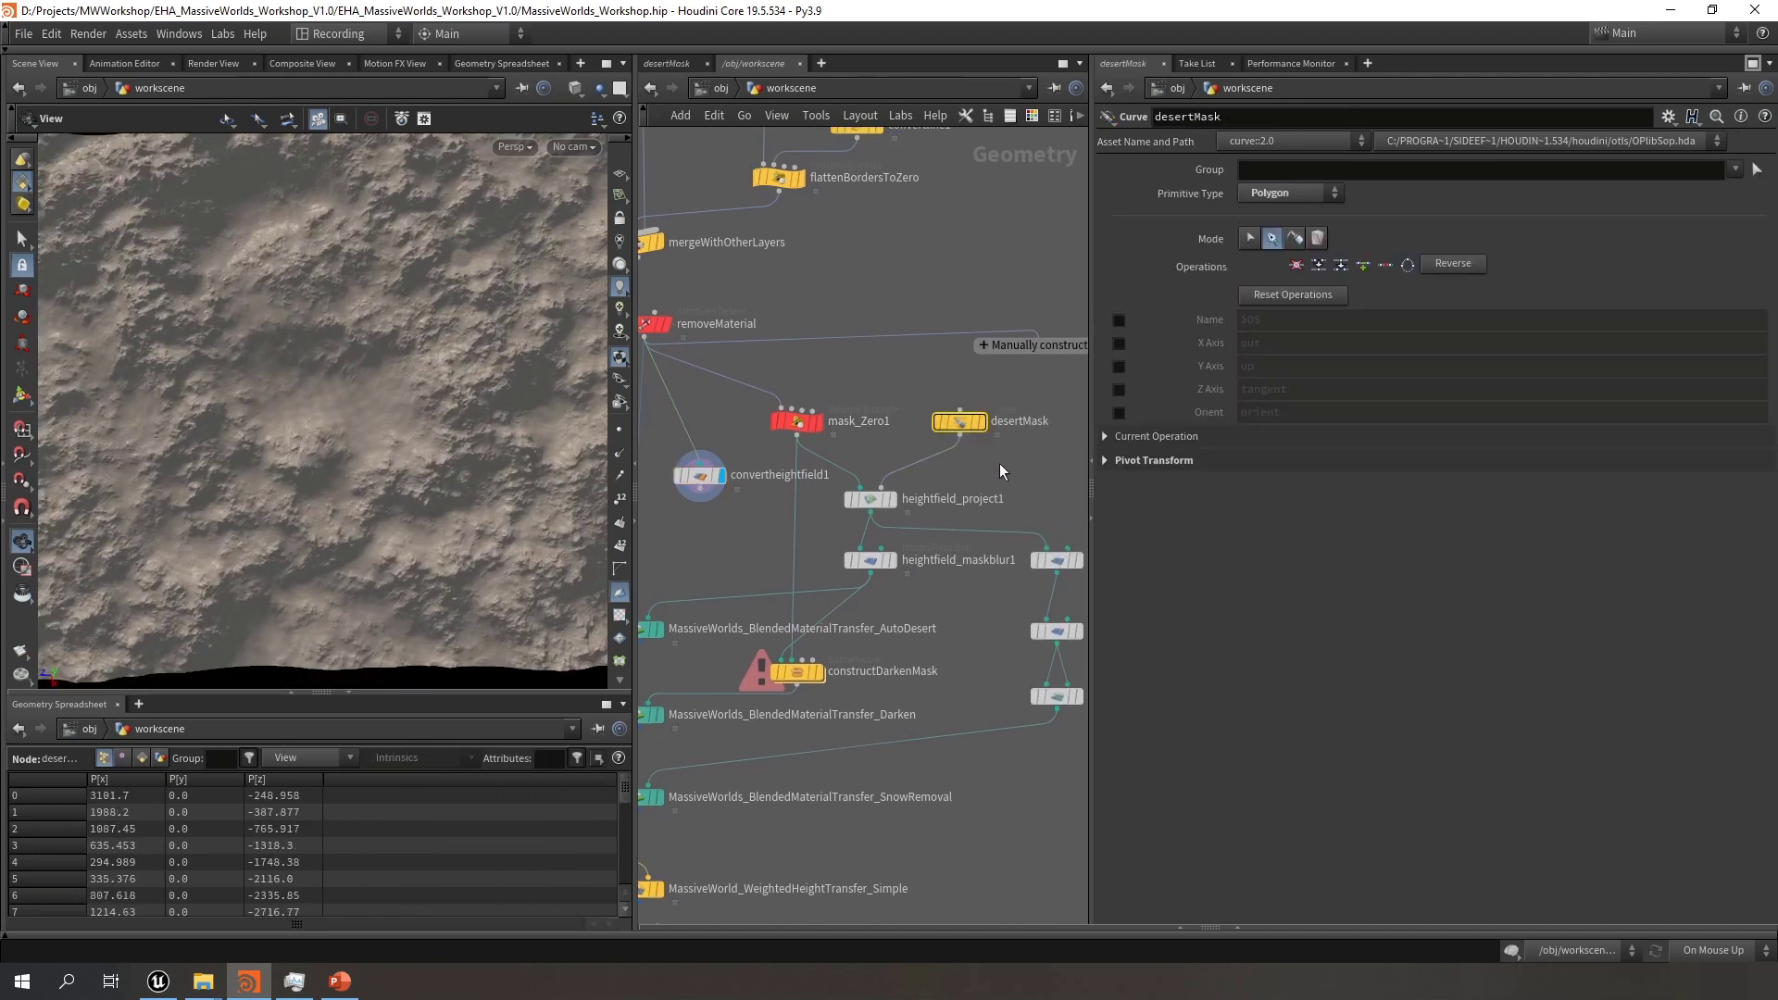
pyautogui.click(24, 399)
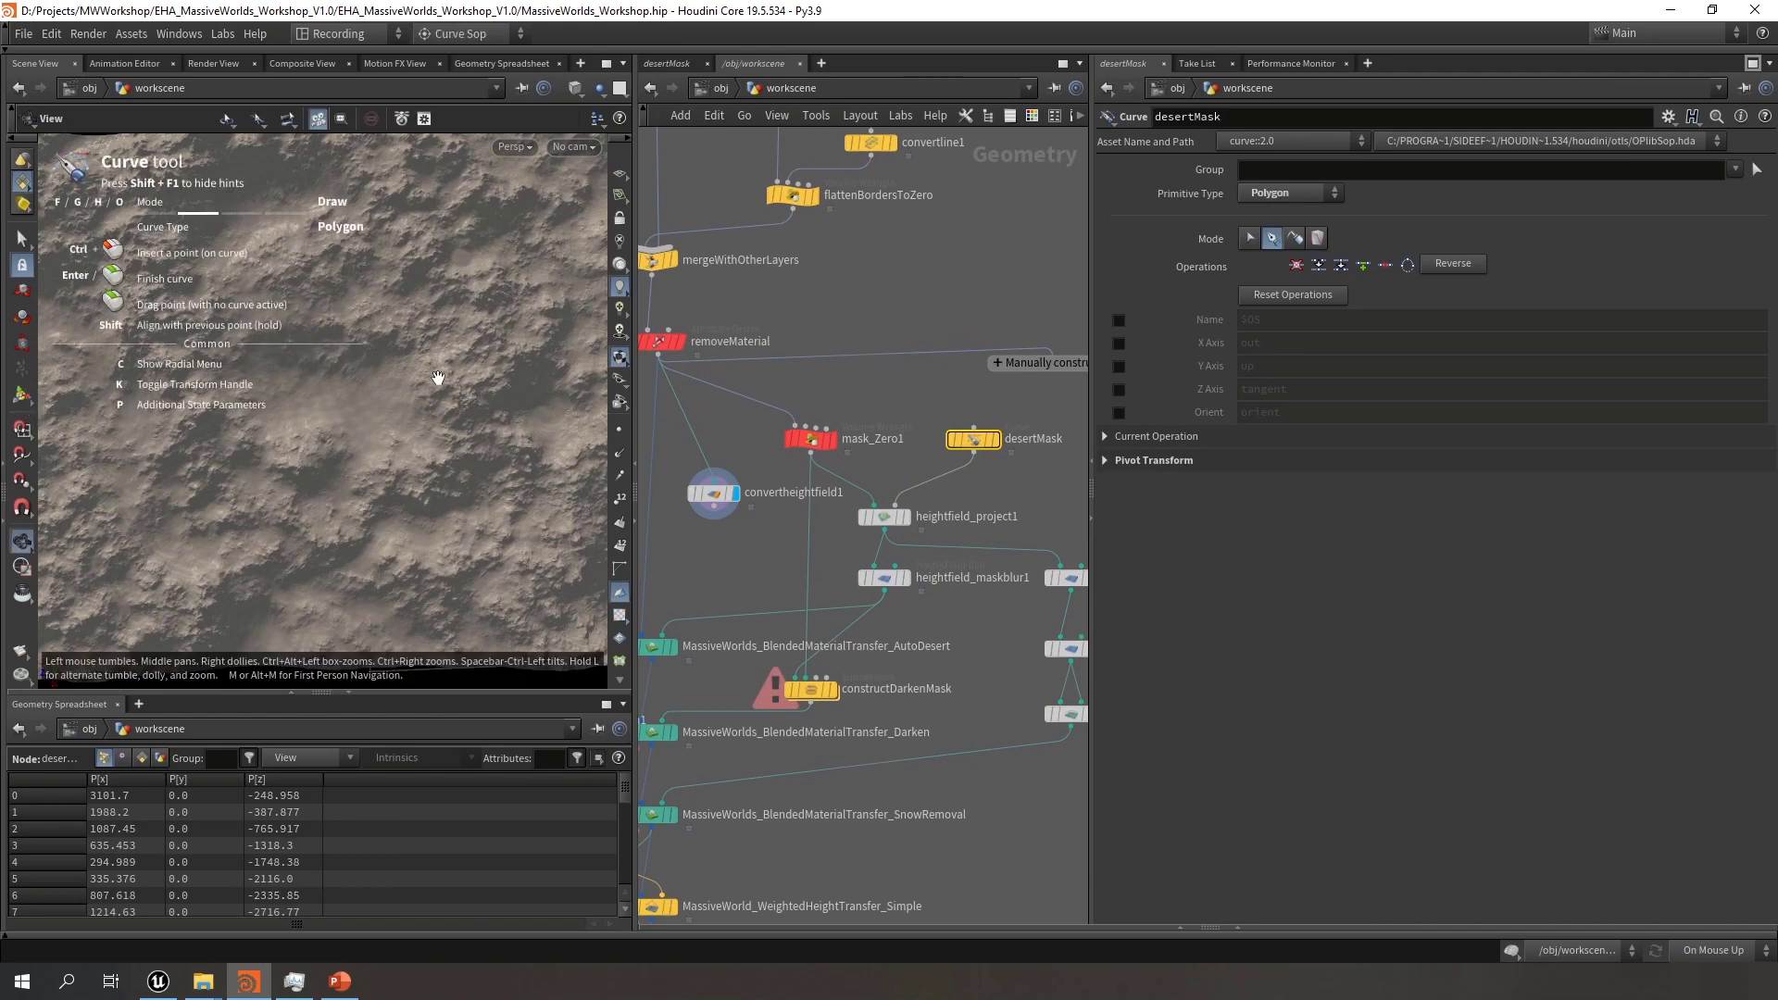
pyautogui.keyDown('alt'); pyautogui.moveTo(436, 377); pyautogui.dragTo(247, 365, button='right'); pyautogui.keyUp('alt')
pyautogui.keyDown('alt'); pyautogui.moveTo(247, 365); pyautogui.dragTo(238, 384, button='middle'); pyautogui.keyUp('alt')
pyautogui.keyDown('alt'); pyautogui.moveTo(238, 383); pyautogui.dragTo(406, 385, button='right'); pyautogui.keyUp('alt')
pyautogui.keyDown('alt'); pyautogui.moveTo(405, 384); pyautogui.dragTo(390, 417, button='middle'); pyautogui.keyUp('alt')
pyautogui.keyDown('alt'); pyautogui.moveTo(390, 418); pyautogui.dragTo(393, 408); pyautogui.keyUp('alt')
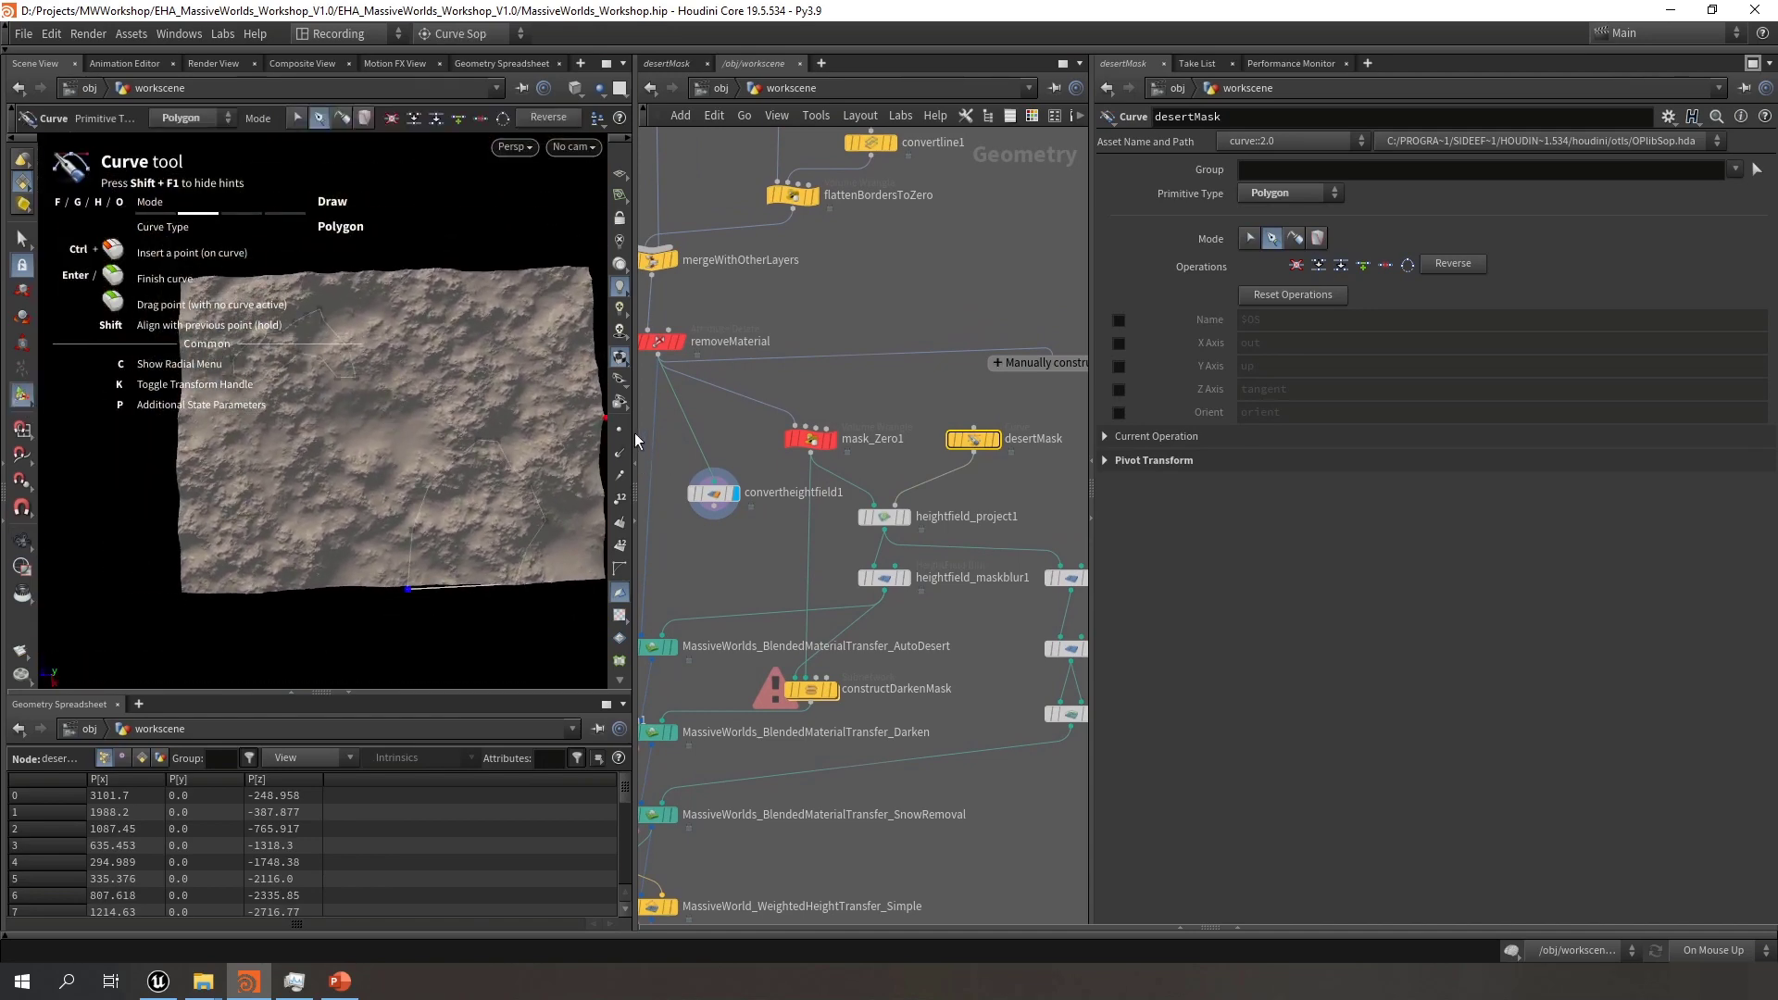
pyautogui.moveTo(635, 431); pyautogui.dragTo(587, 398)
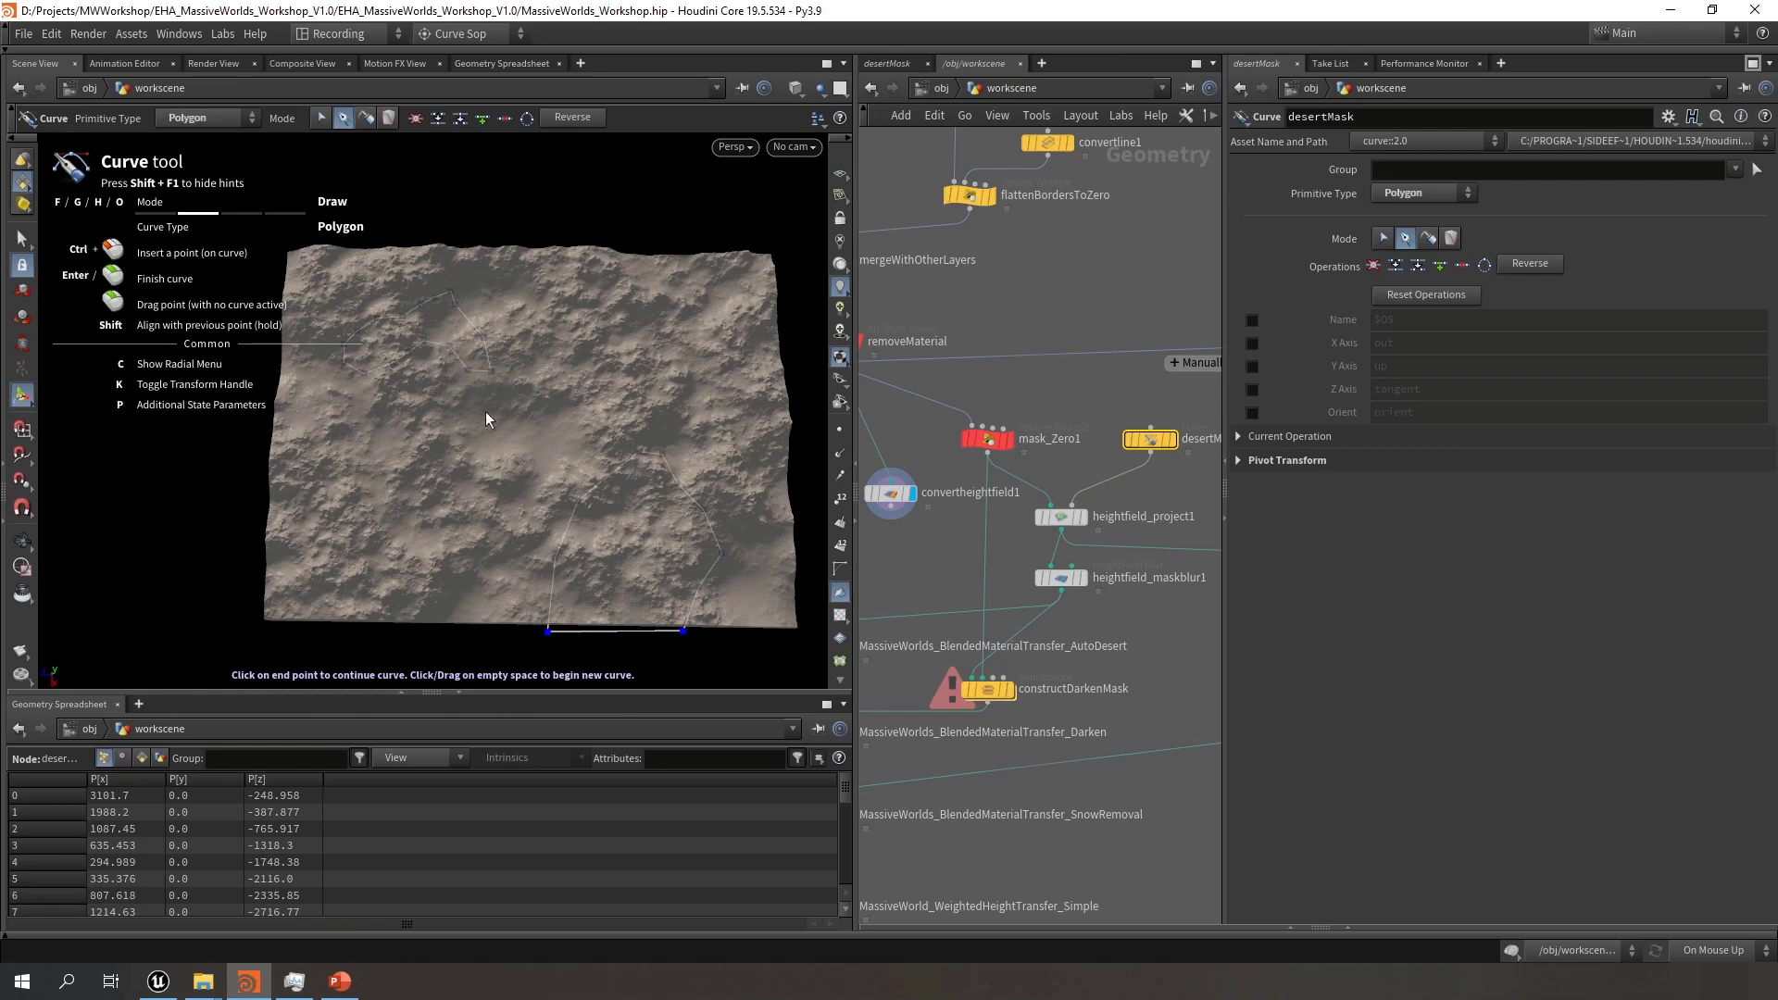
pyautogui.scroll(-3, 1039, 615)
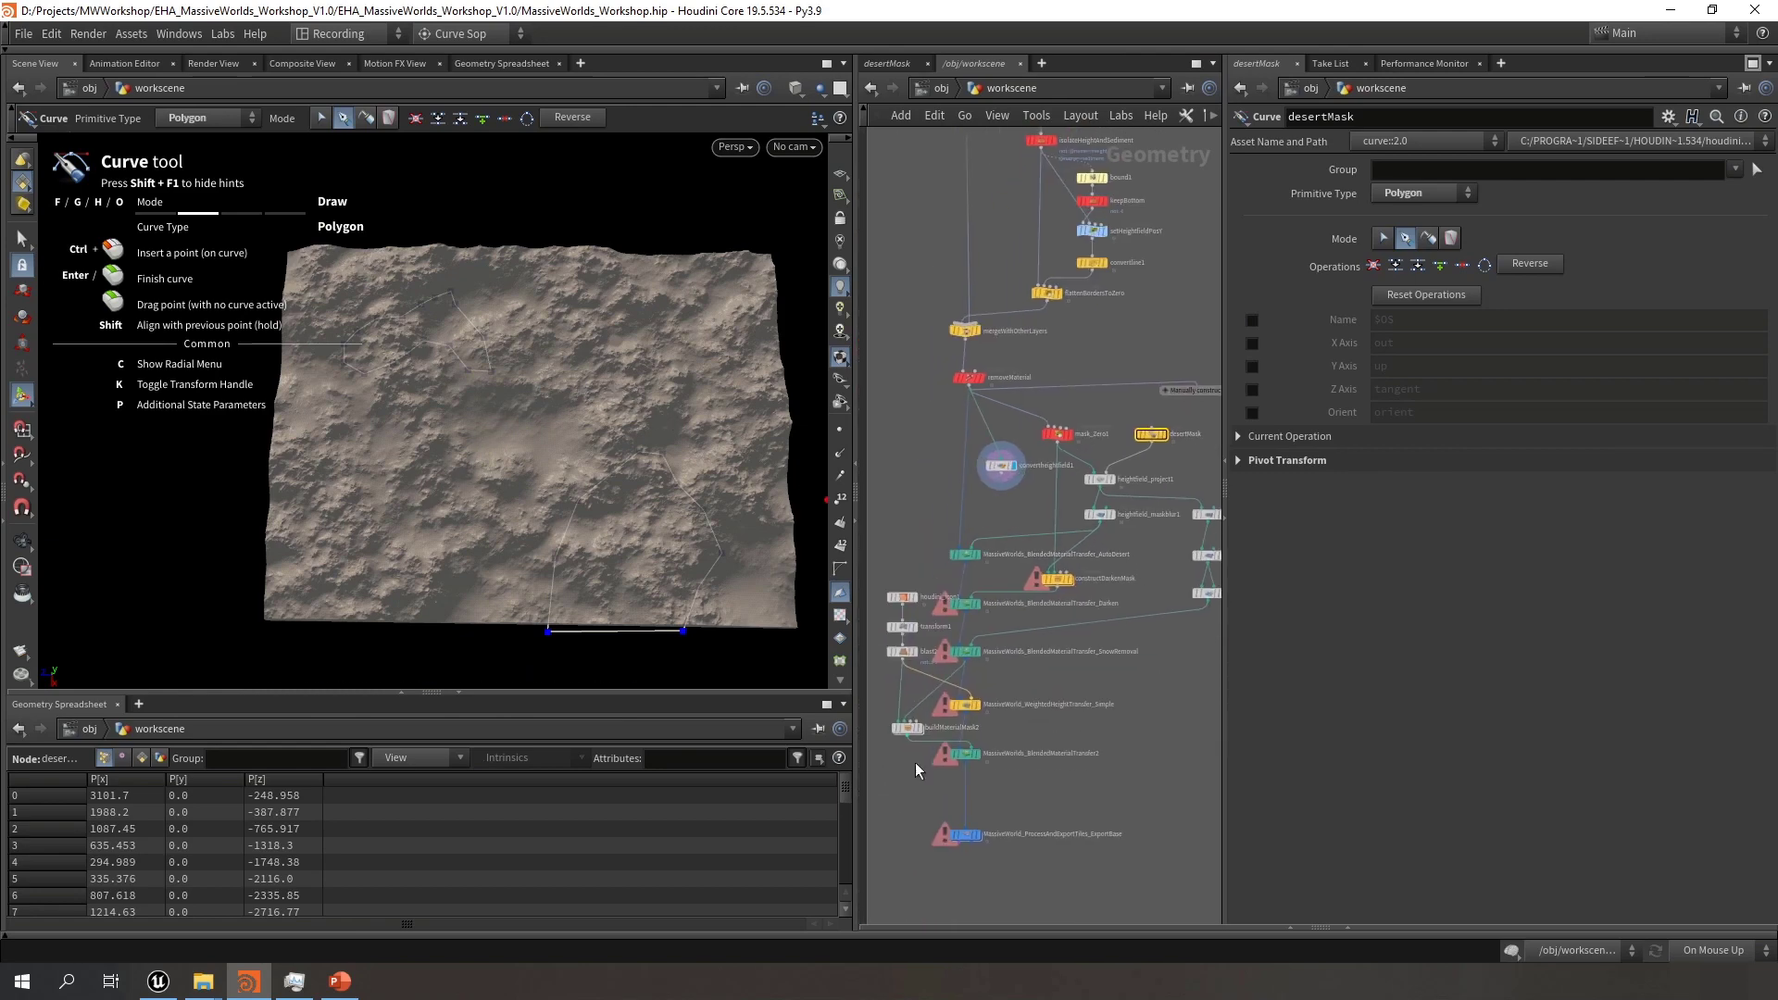
pyautogui.scroll(2, 1099, 677)
pyautogui.scroll(2, 1125, 723)
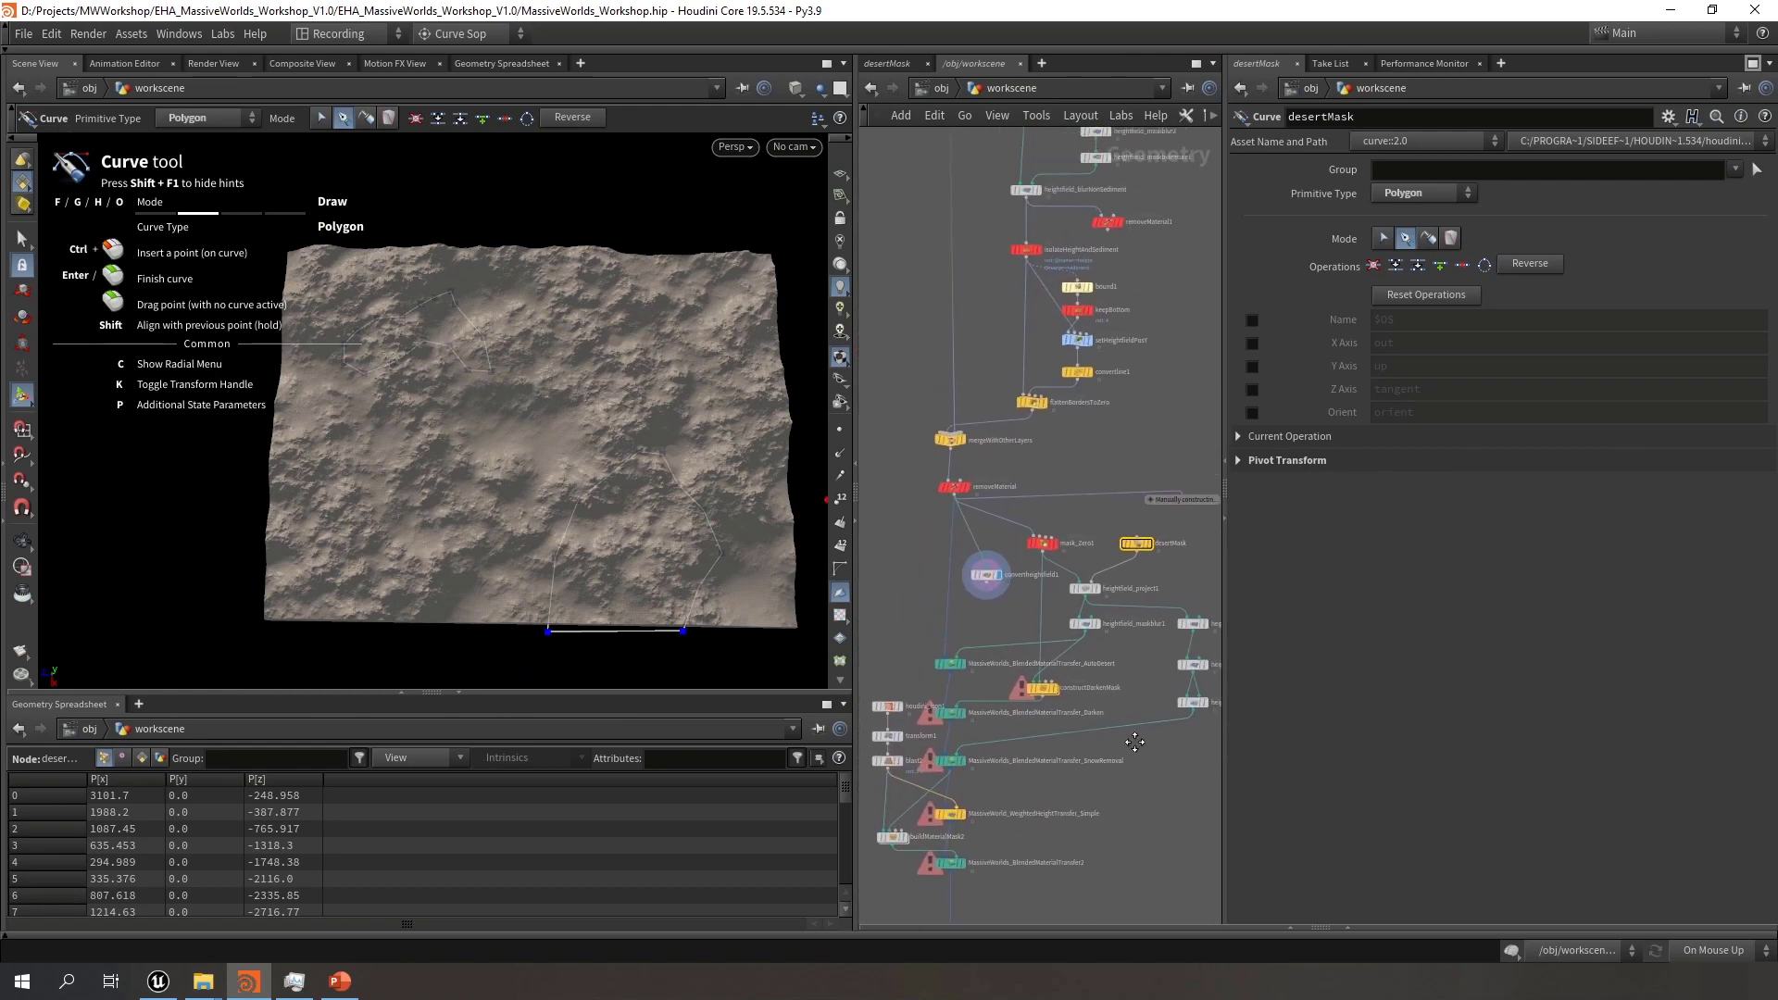
pyautogui.scroll(3, 1042, 542)
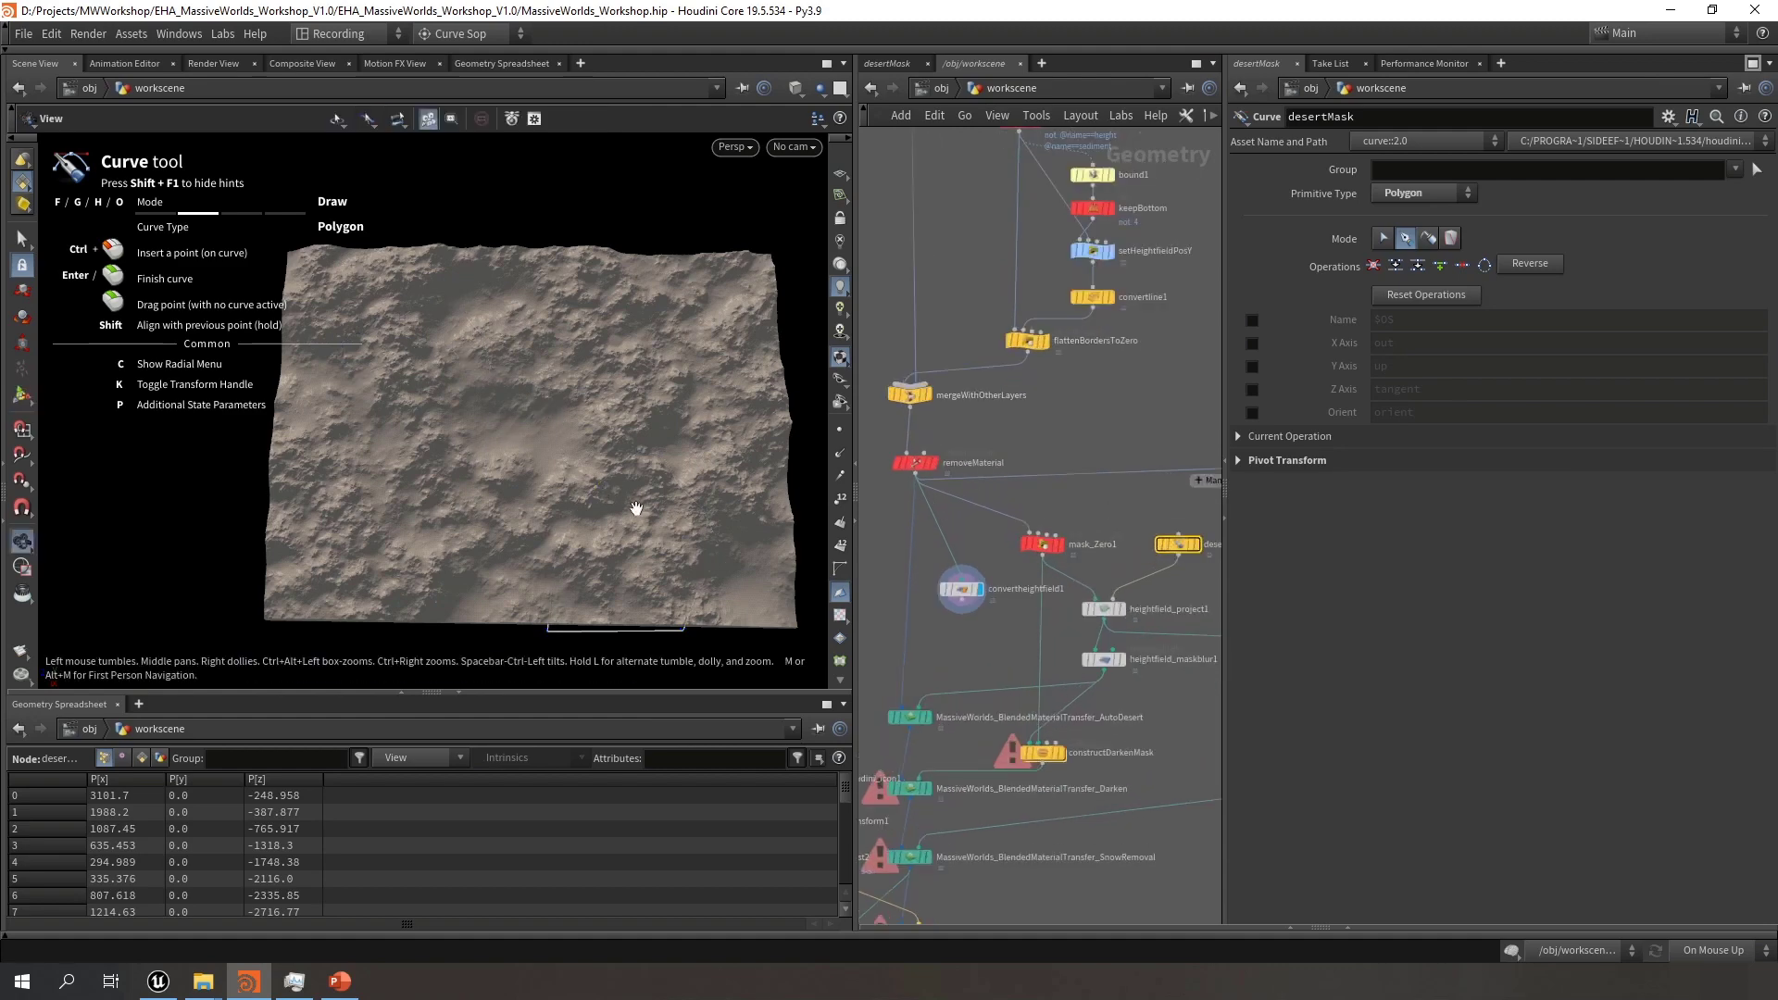
pyautogui.moveTo(635, 508); pyautogui.dragTo(603, 484, button='middle')
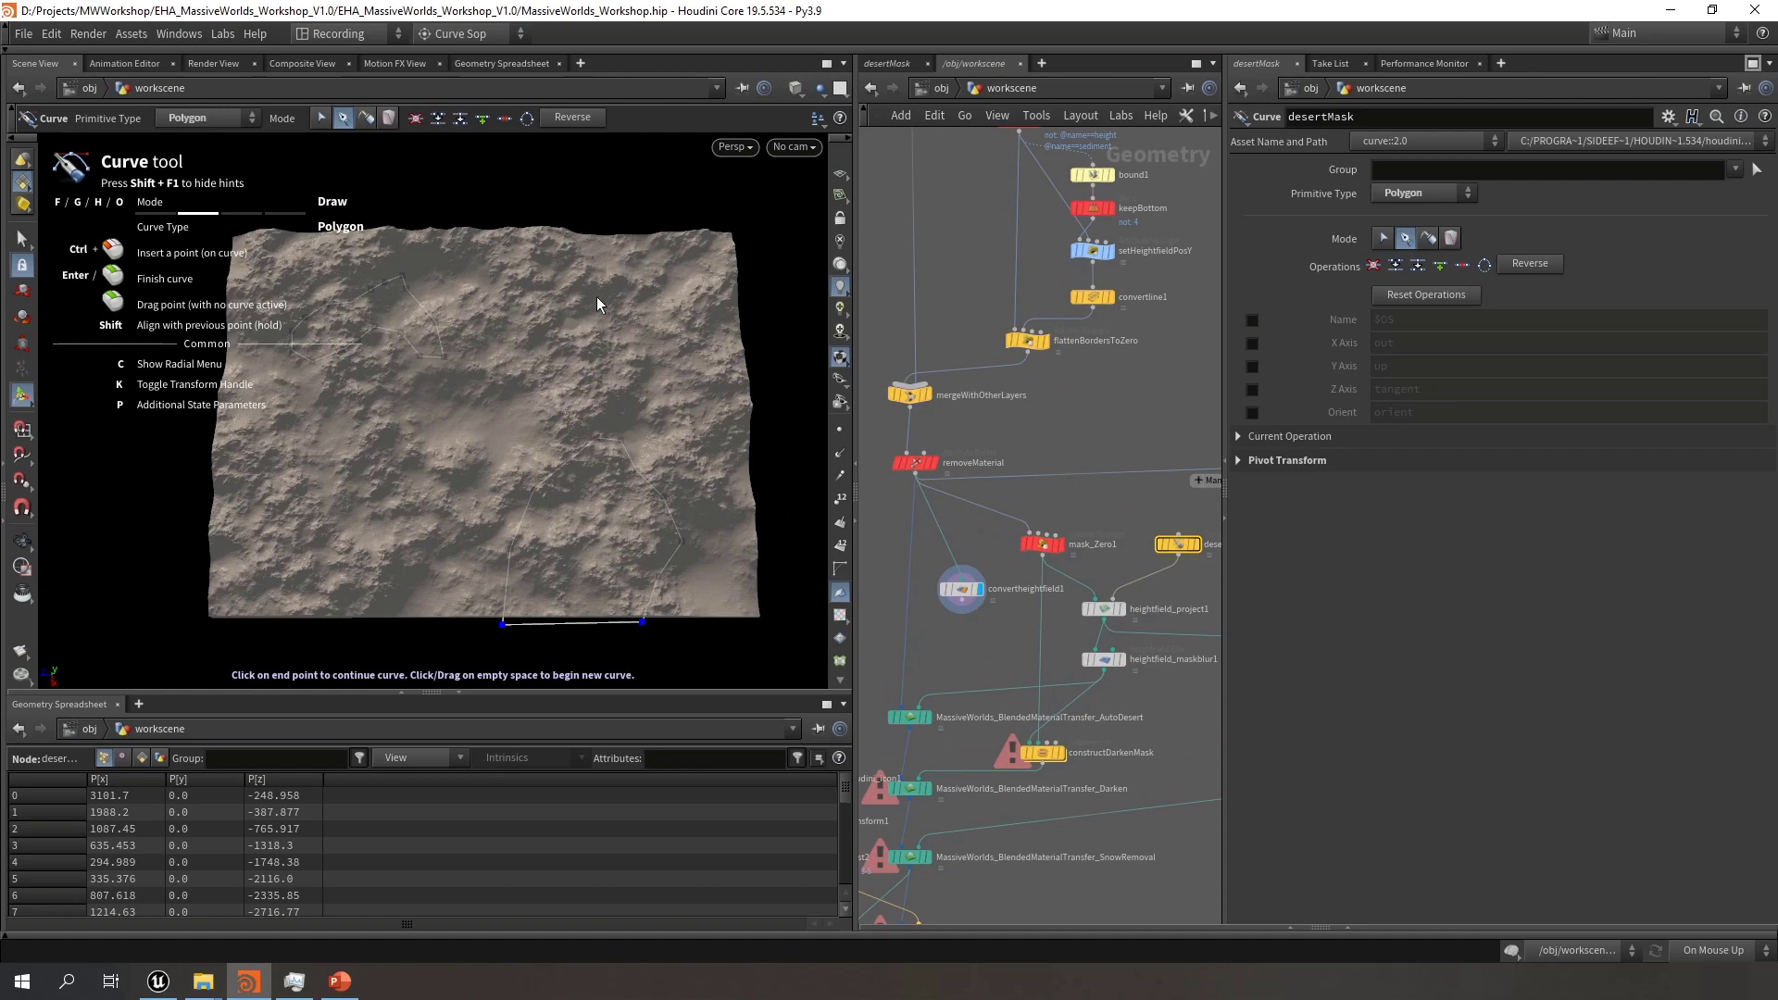
pyautogui.moveTo(692, 370)
pyautogui.mouseDown()
pyautogui.moveTo(732, 426)
pyautogui.moveTo(679, 277)
pyautogui.moveTo(702, 386)
pyautogui.mouseUp()
# Clear the existing curves from the desertMask node
pyautogui.press('space')
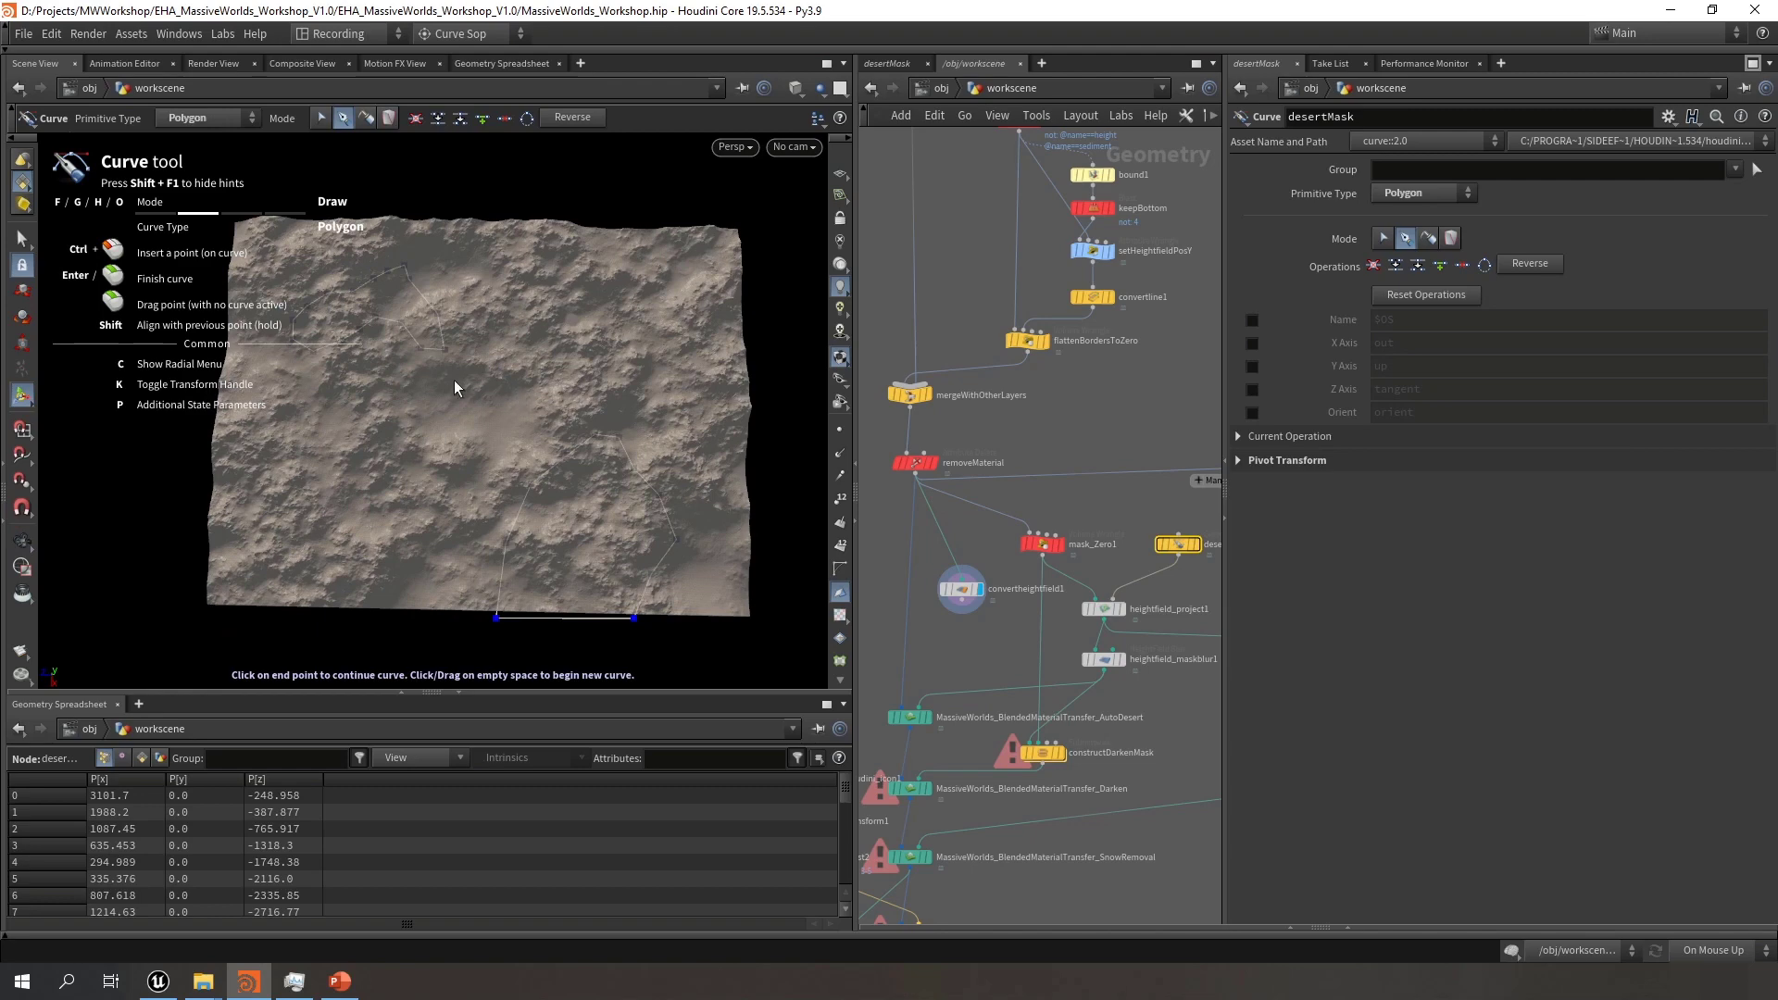
pyautogui.keyDown('alt'); pyautogui.moveTo(746, 572); pyautogui.dragTo(623, 552, button='middle'); pyautogui.keyUp('alt')
pyautogui.keyDown('alt'); pyautogui.moveTo(624, 552); pyautogui.dragTo(670, 463, button='right'); pyautogui.keyUp('alt')
pyautogui.keyDown('alt'); pyautogui.moveTo(600, 431); pyautogui.dragTo(516, 572, button='middle'); pyautogui.keyUp('alt')
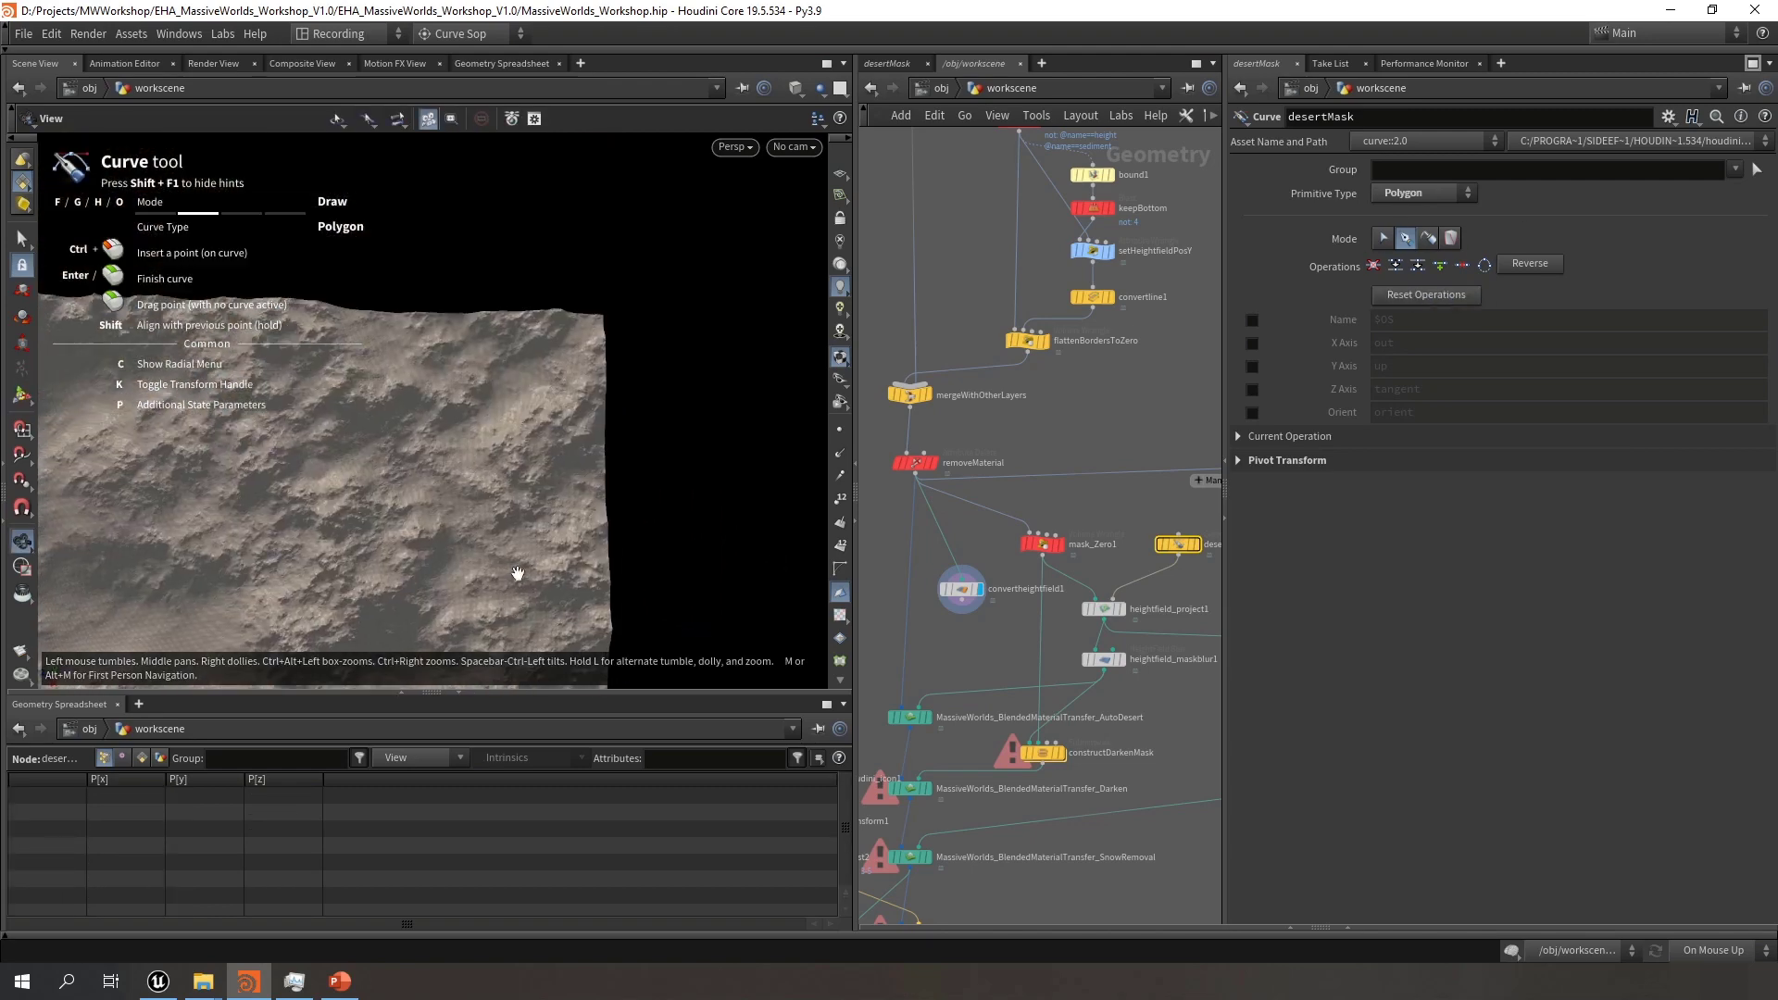
pyautogui.keyDown('alt'); pyautogui.moveTo(483, 474); pyautogui.dragTo(468, 370, button='middle'); pyautogui.keyUp('alt')
pyautogui.keyDown('alt'); pyautogui.moveTo(469, 370); pyautogui.dragTo(465, 395); pyautogui.keyUp('alt')
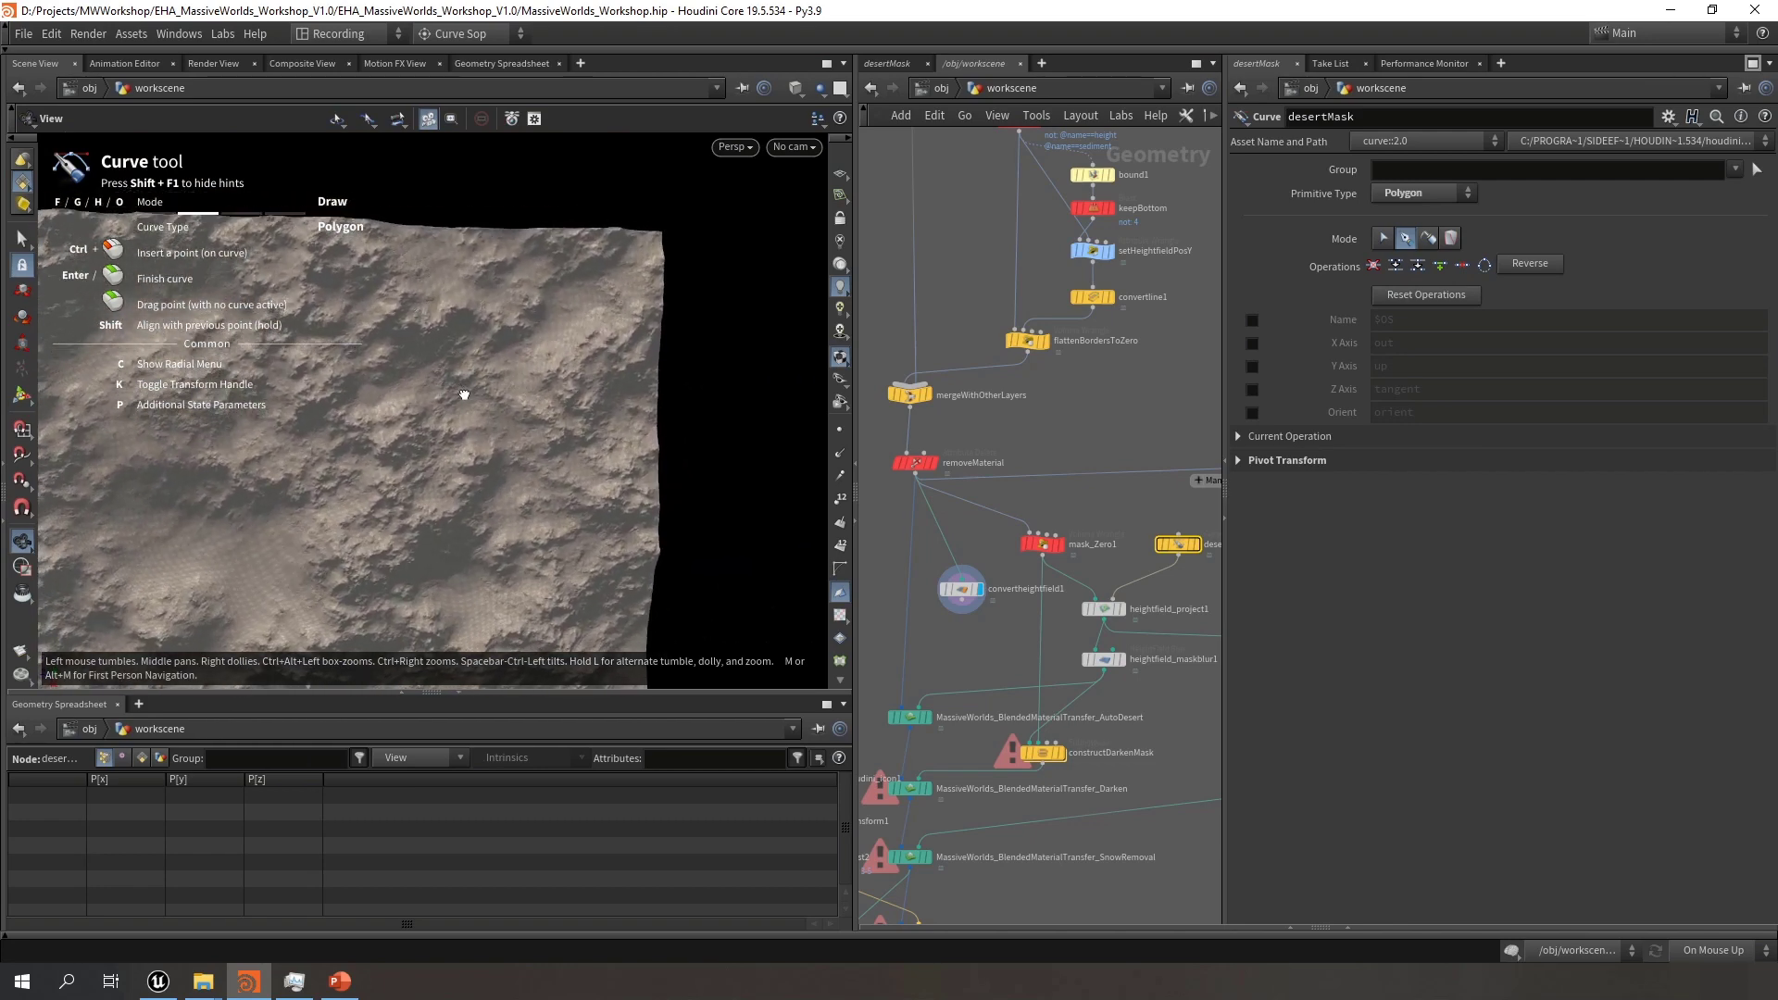
# Draw an irregular closed polygon curve on the terrain surface, enclosing its far right corner and extending slightly past the edges
pyautogui.click(383, 222)
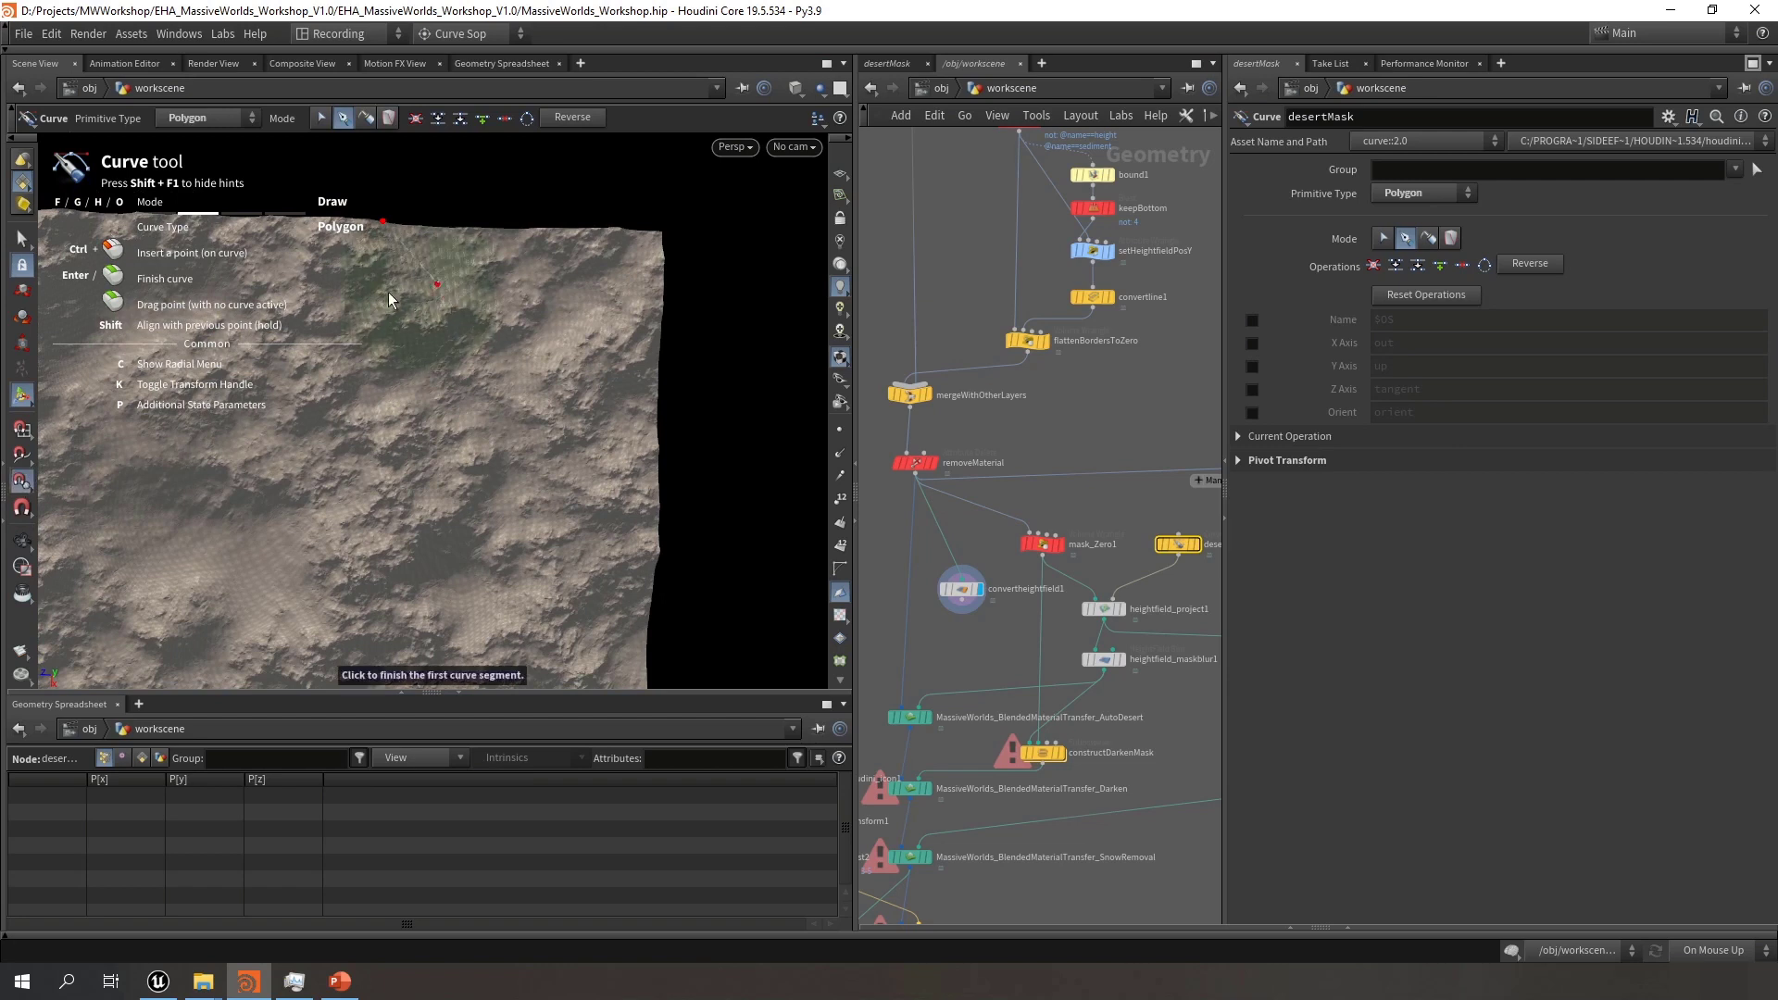
pyautogui.click(439, 302)
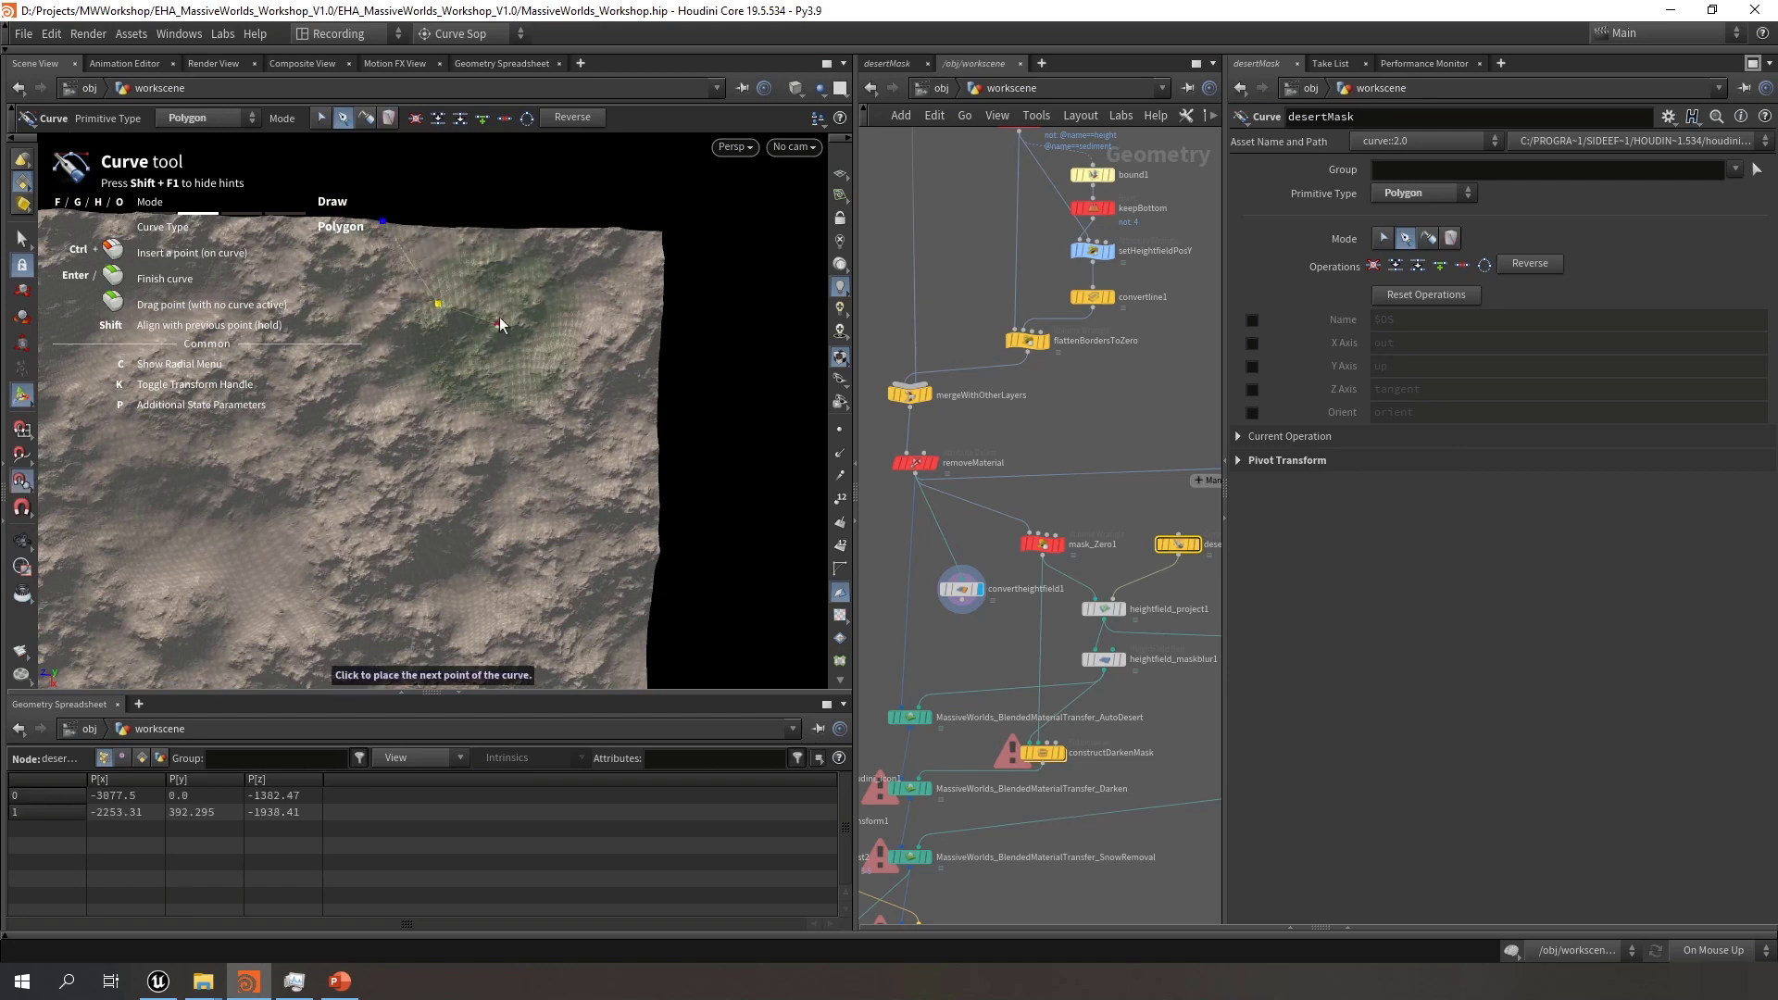
pyautogui.click(489, 314)
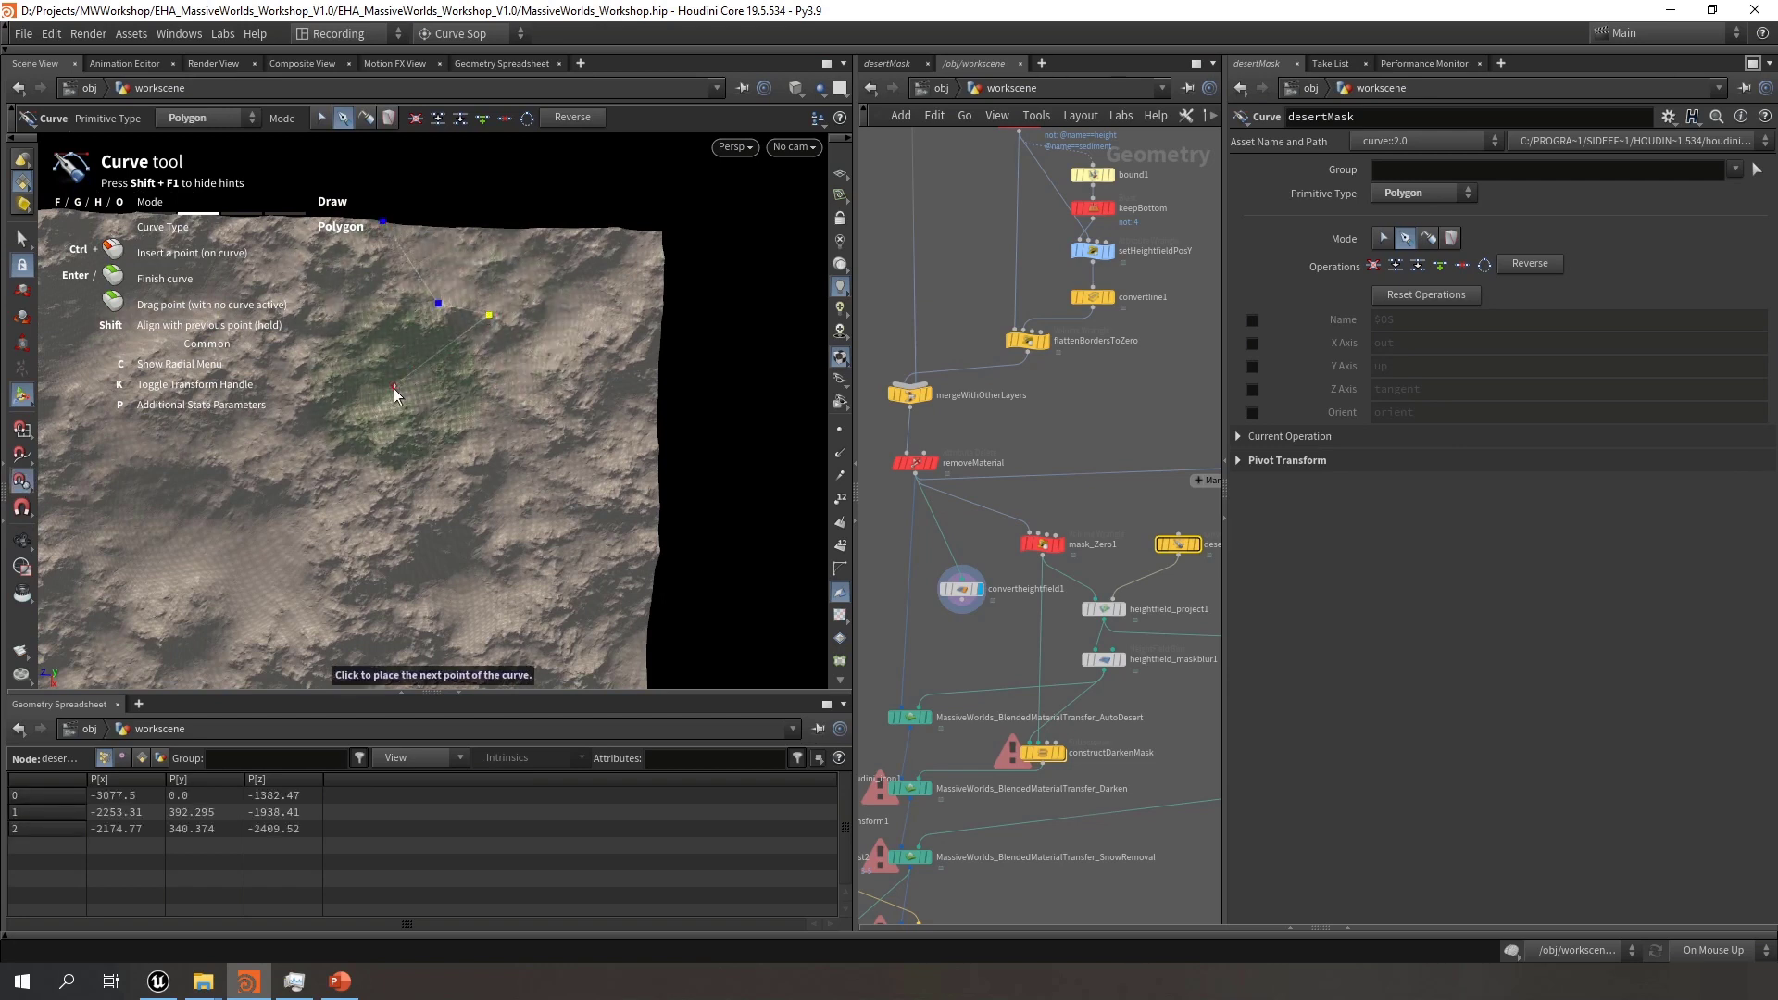
pyautogui.click(394, 386)
pyautogui.click(477, 422)
pyautogui.click(498, 449)
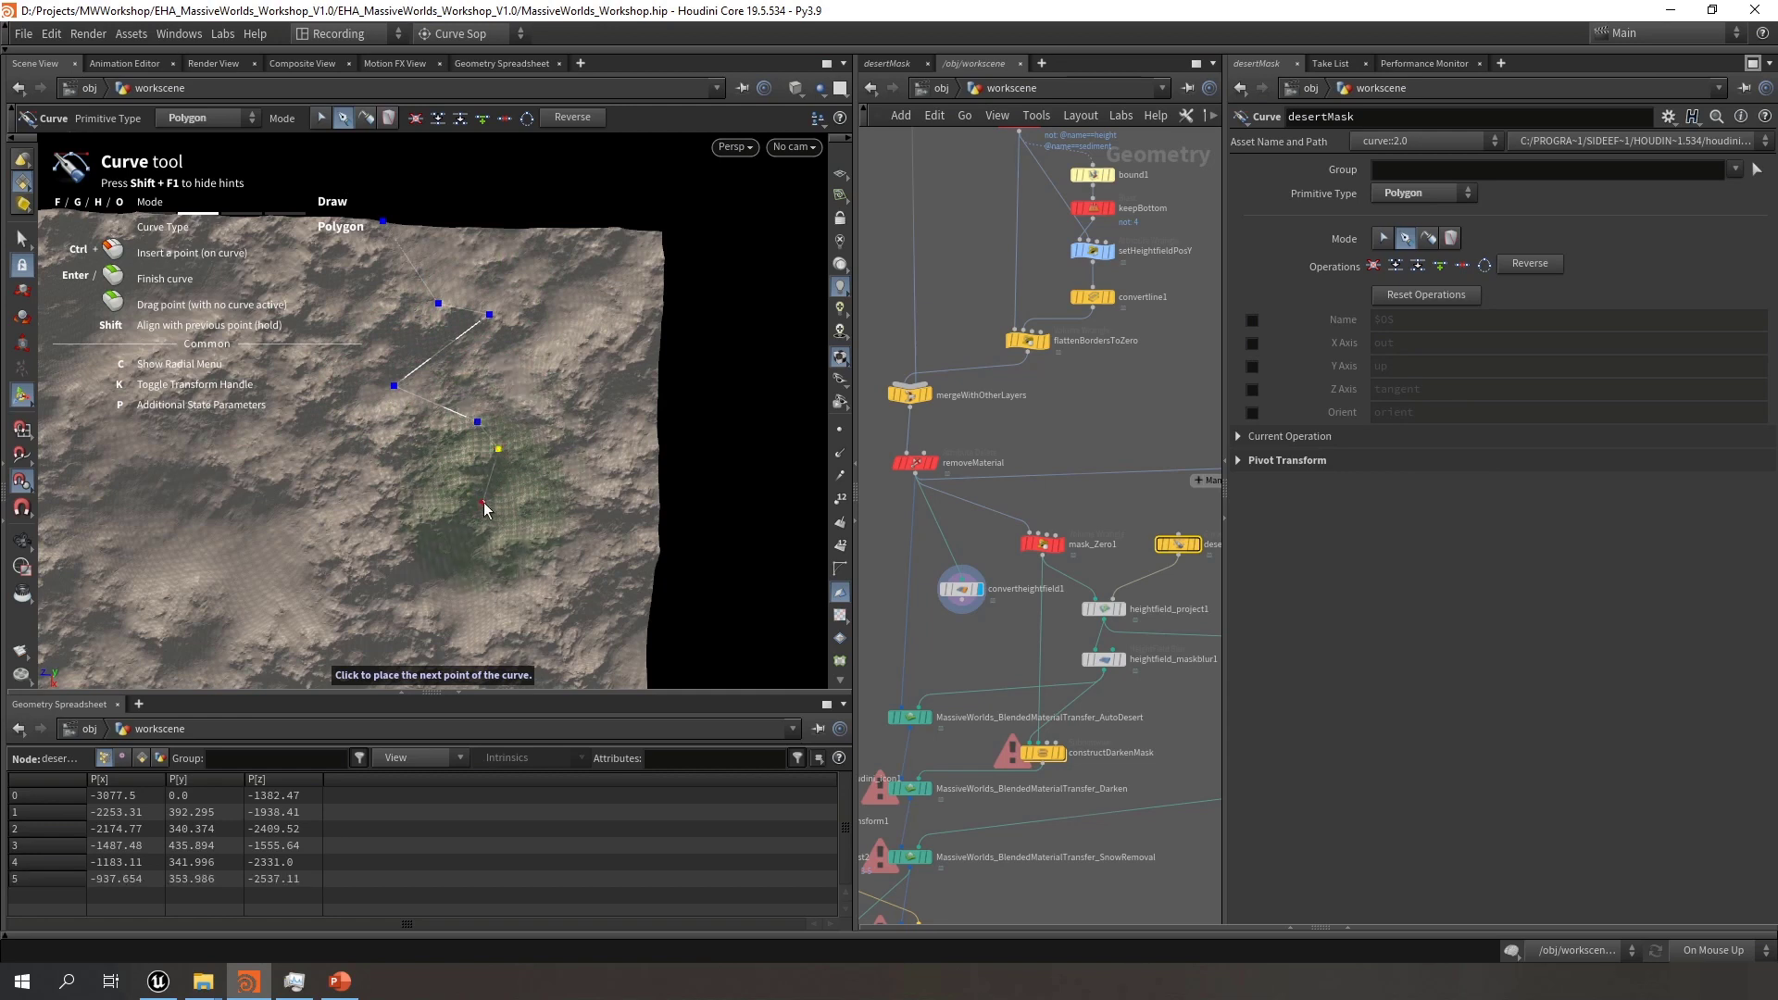
pyautogui.click(483, 506)
pyautogui.click(453, 554)
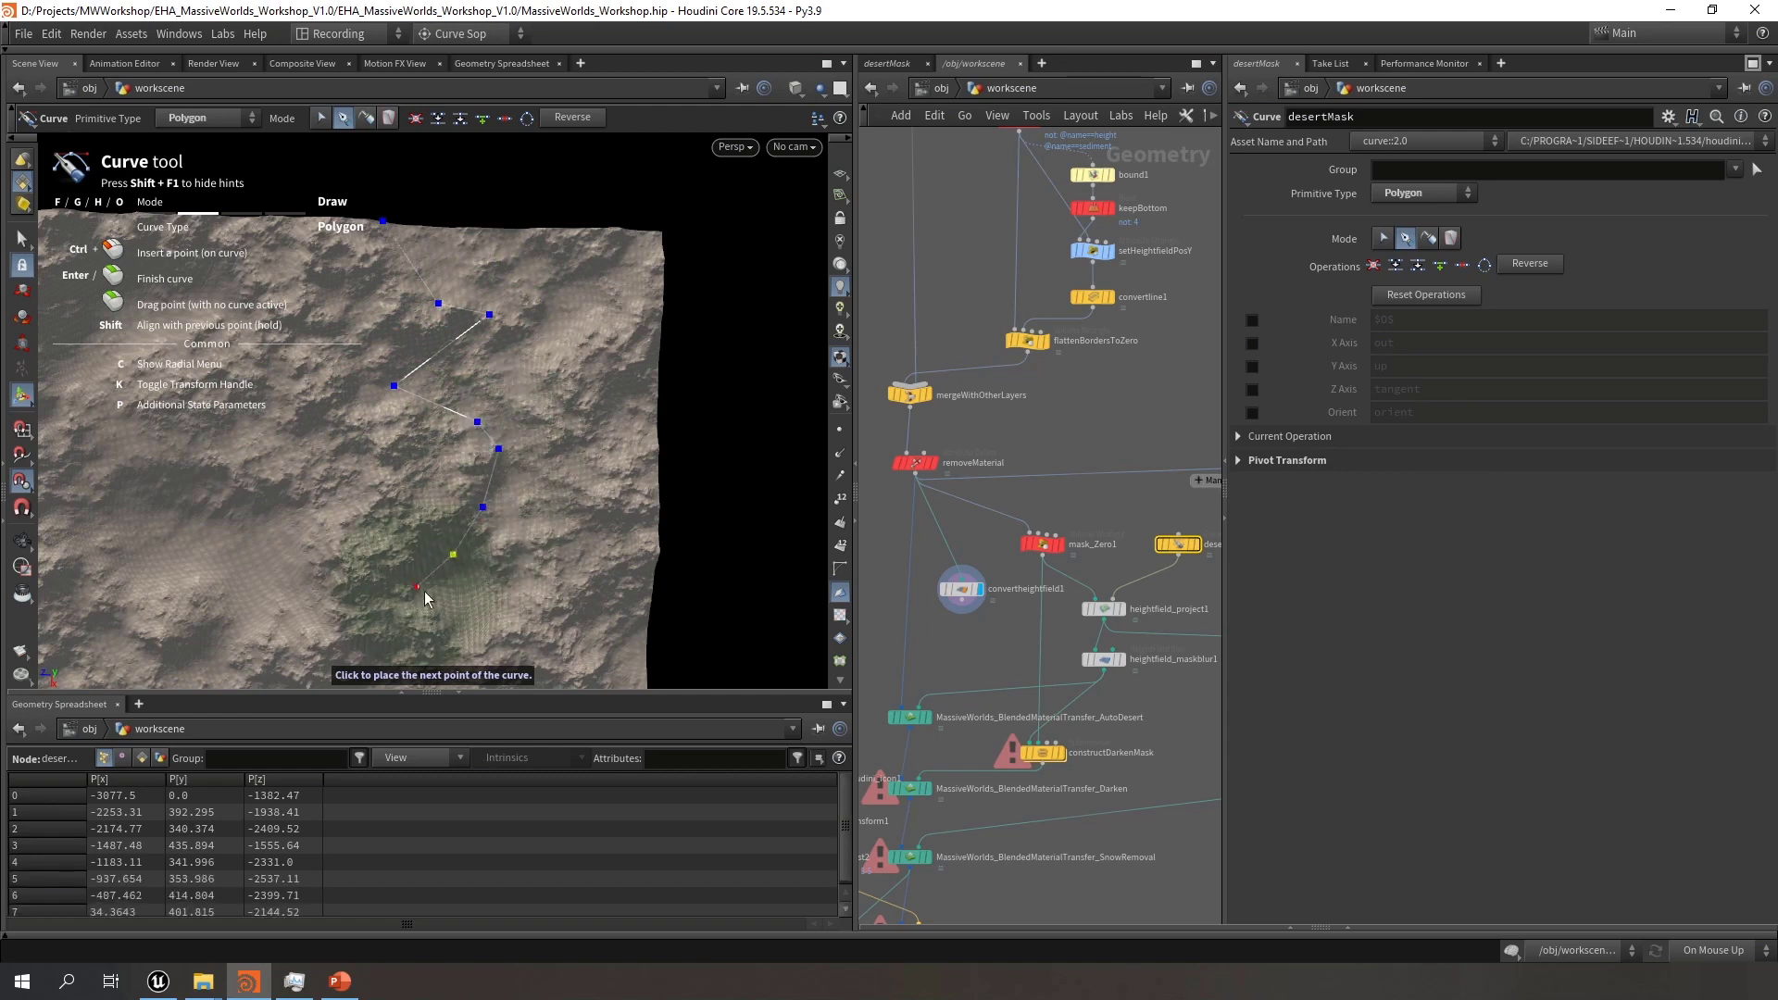
pyautogui.click(417, 587)
pyautogui.click(481, 613)
pyautogui.click(551, 581)
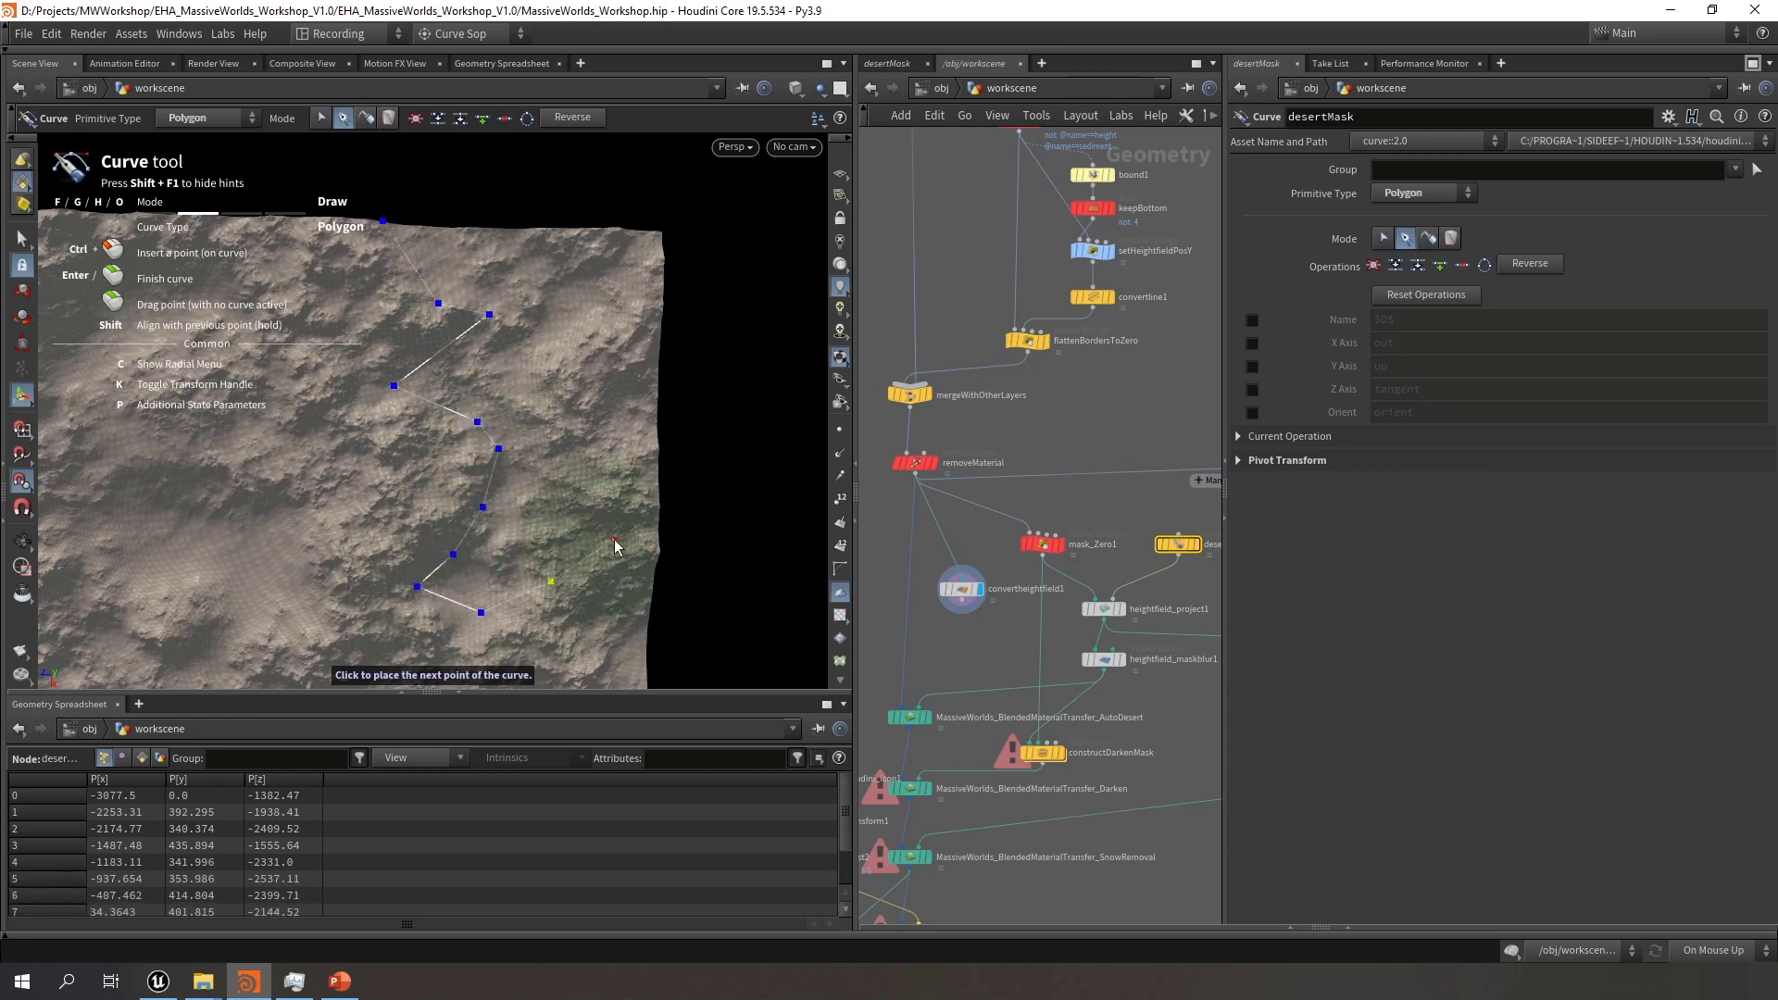
pyautogui.click(614, 540)
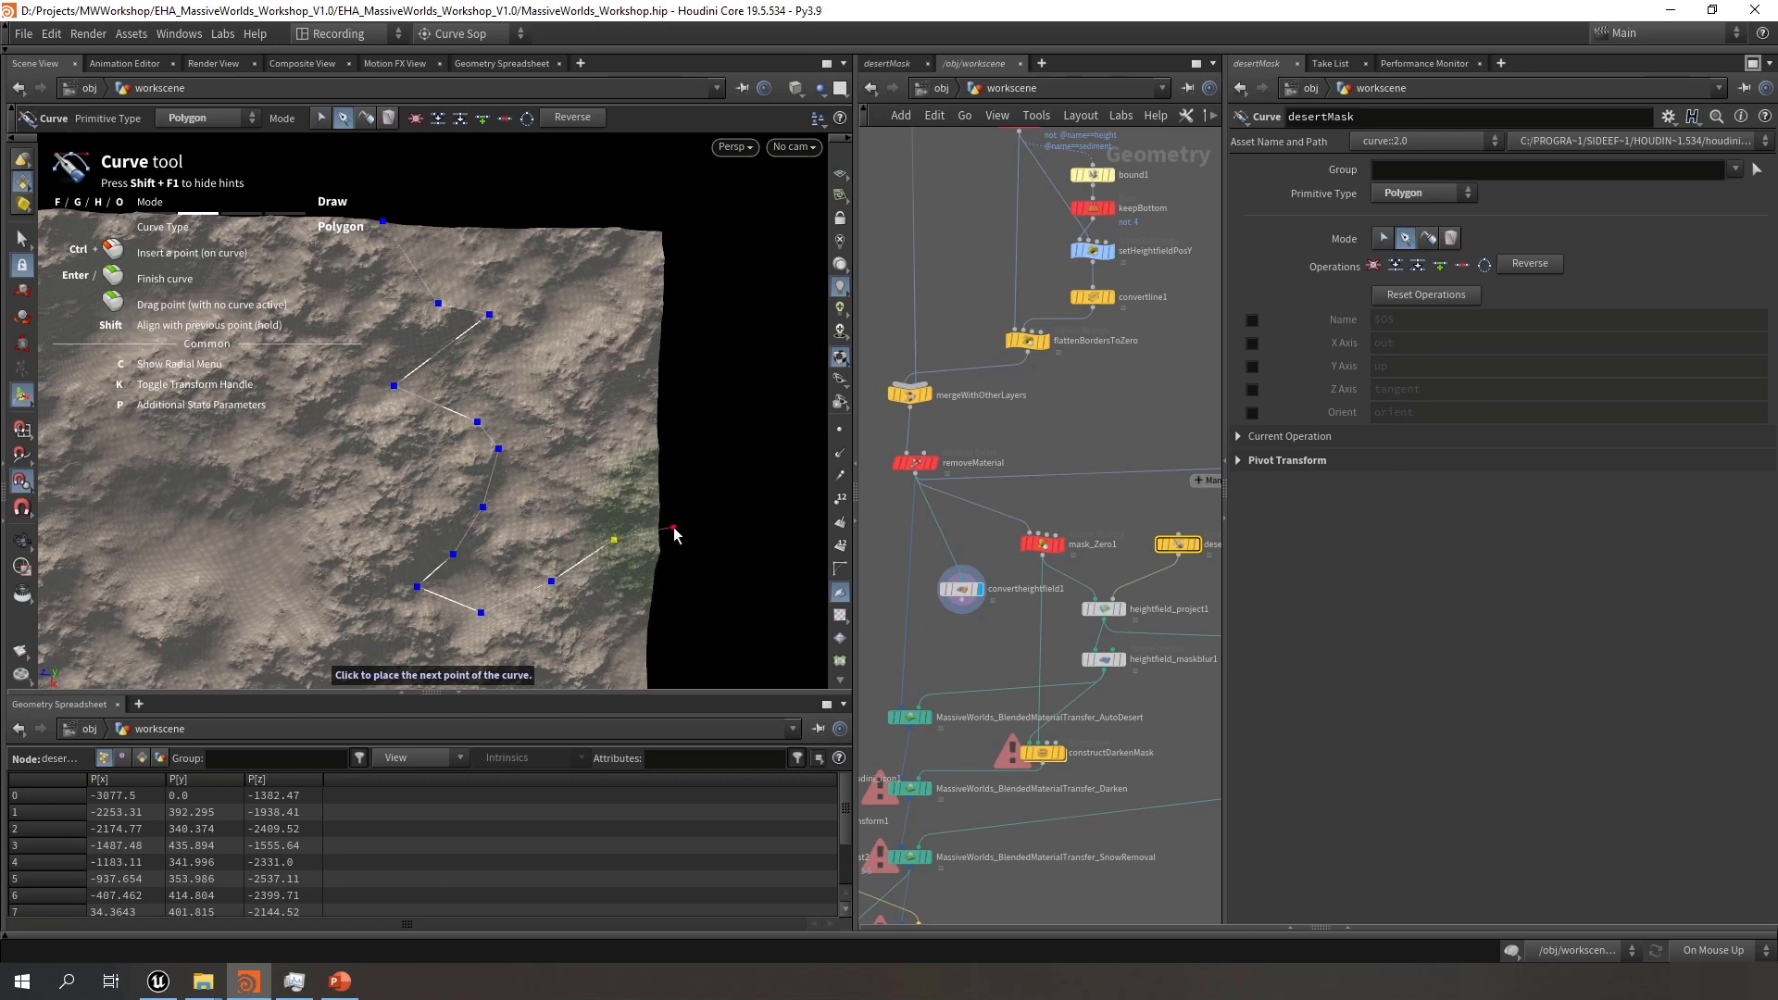
pyautogui.click(673, 530)
pyautogui.click(679, 225)
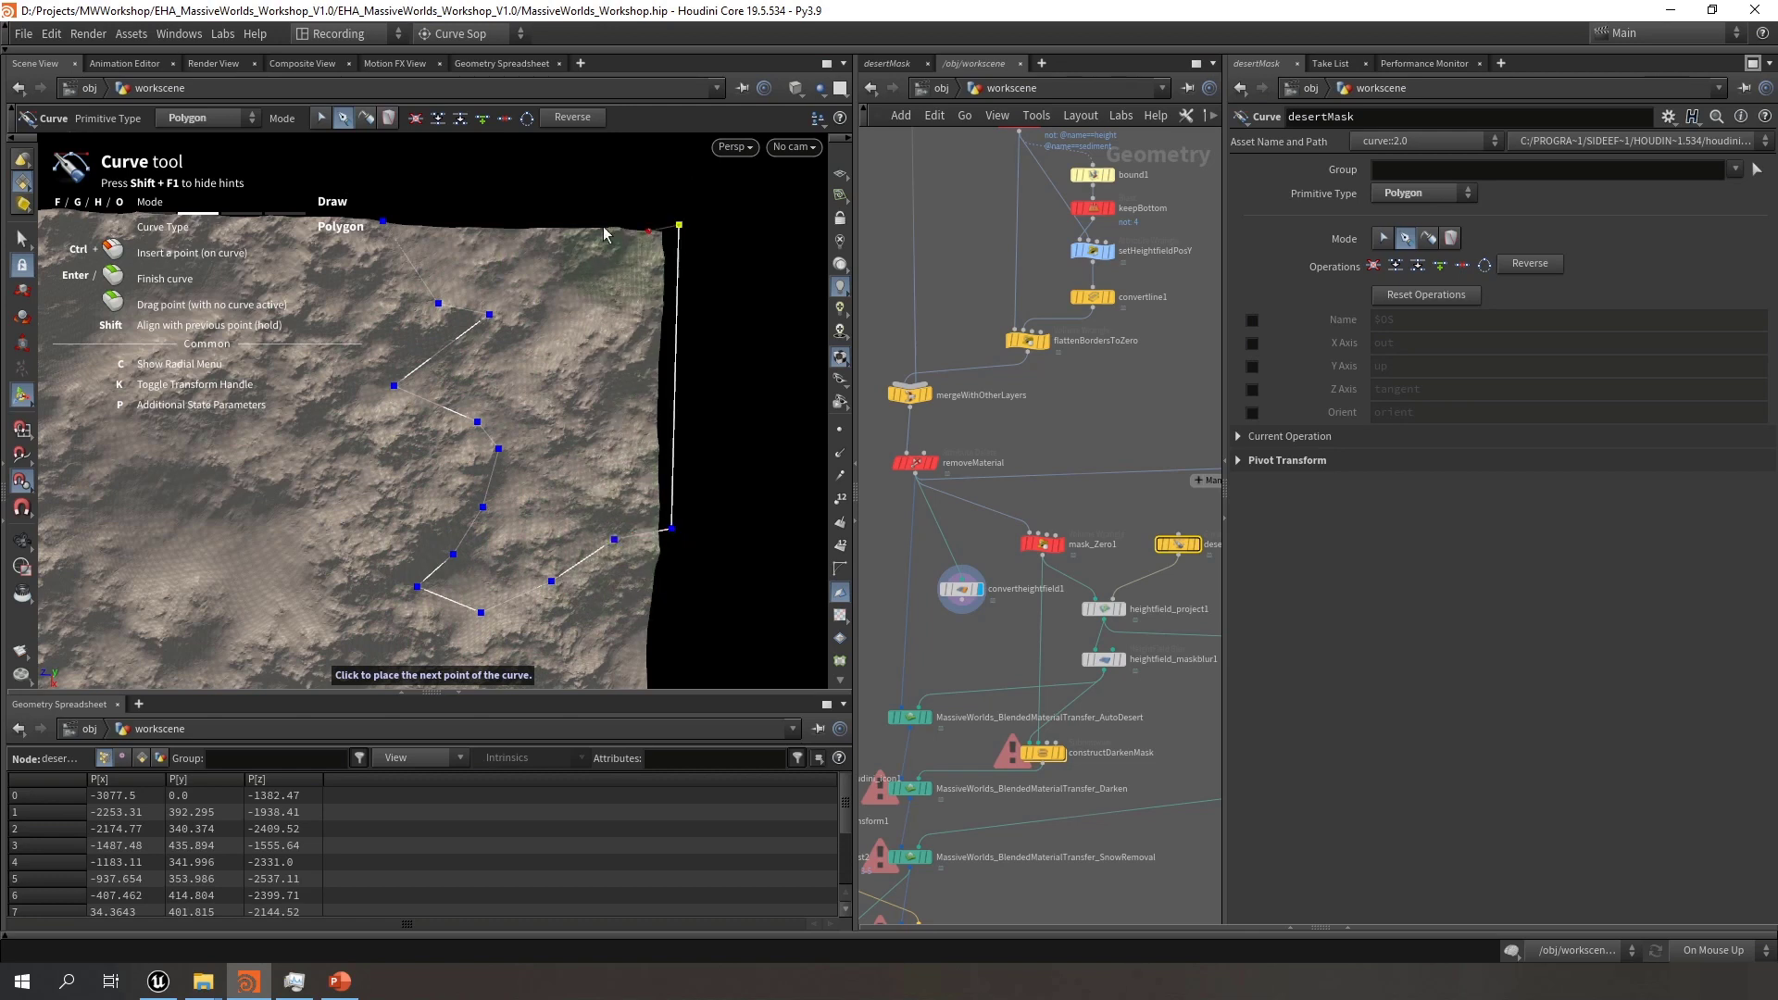
pyautogui.click(389, 223)
# Draw a second irregular closed polygon curve of 12 points on the terrain surface, enclosing a patch near its middle
pyautogui.keyDown('alt'); pyautogui.moveTo(597, 456); pyautogui.dragTo(592, 417); pyautogui.keyUp('alt')
pyautogui.keyDown('alt'); pyautogui.moveTo(592, 417); pyautogui.dragTo(616, 375, button='middle'); pyautogui.keyUp('alt')
pyautogui.keyDown('alt'); pyautogui.moveTo(616, 375); pyautogui.dragTo(537, 324); pyautogui.keyUp('alt')
pyautogui.keyDown('alt'); pyautogui.moveTo(537, 324); pyautogui.dragTo(675, 492, button='middle'); pyautogui.keyUp('alt')
pyautogui.scroll(3, 497, 460)
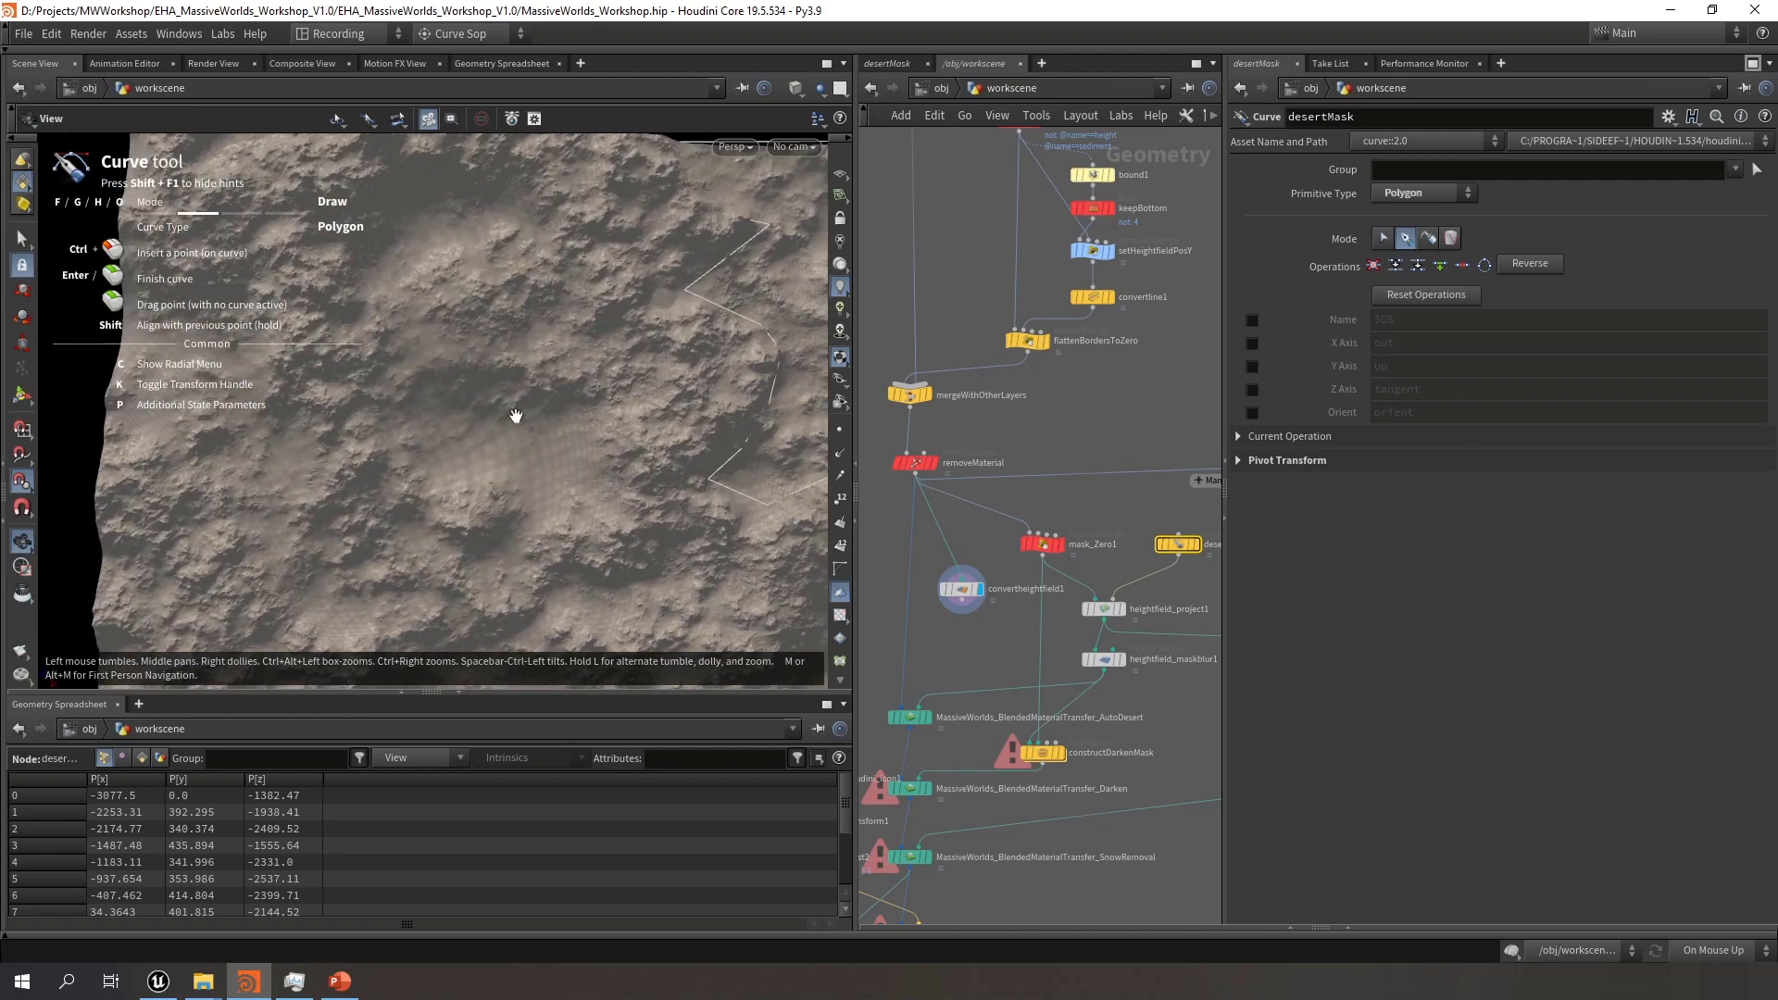
pyautogui.keyDown('alt'); pyautogui.moveTo(516, 415); pyautogui.dragTo(492, 449, button='middle'); pyautogui.keyUp('alt')
pyautogui.moveTo(493, 449)
pyautogui.keyDown('alt'); pyautogui.mouseDown()
pyautogui.moveTo(493, 370)
pyautogui.moveTo(494, 443)
pyautogui.mouseUp(); pyautogui.keyUp('alt')
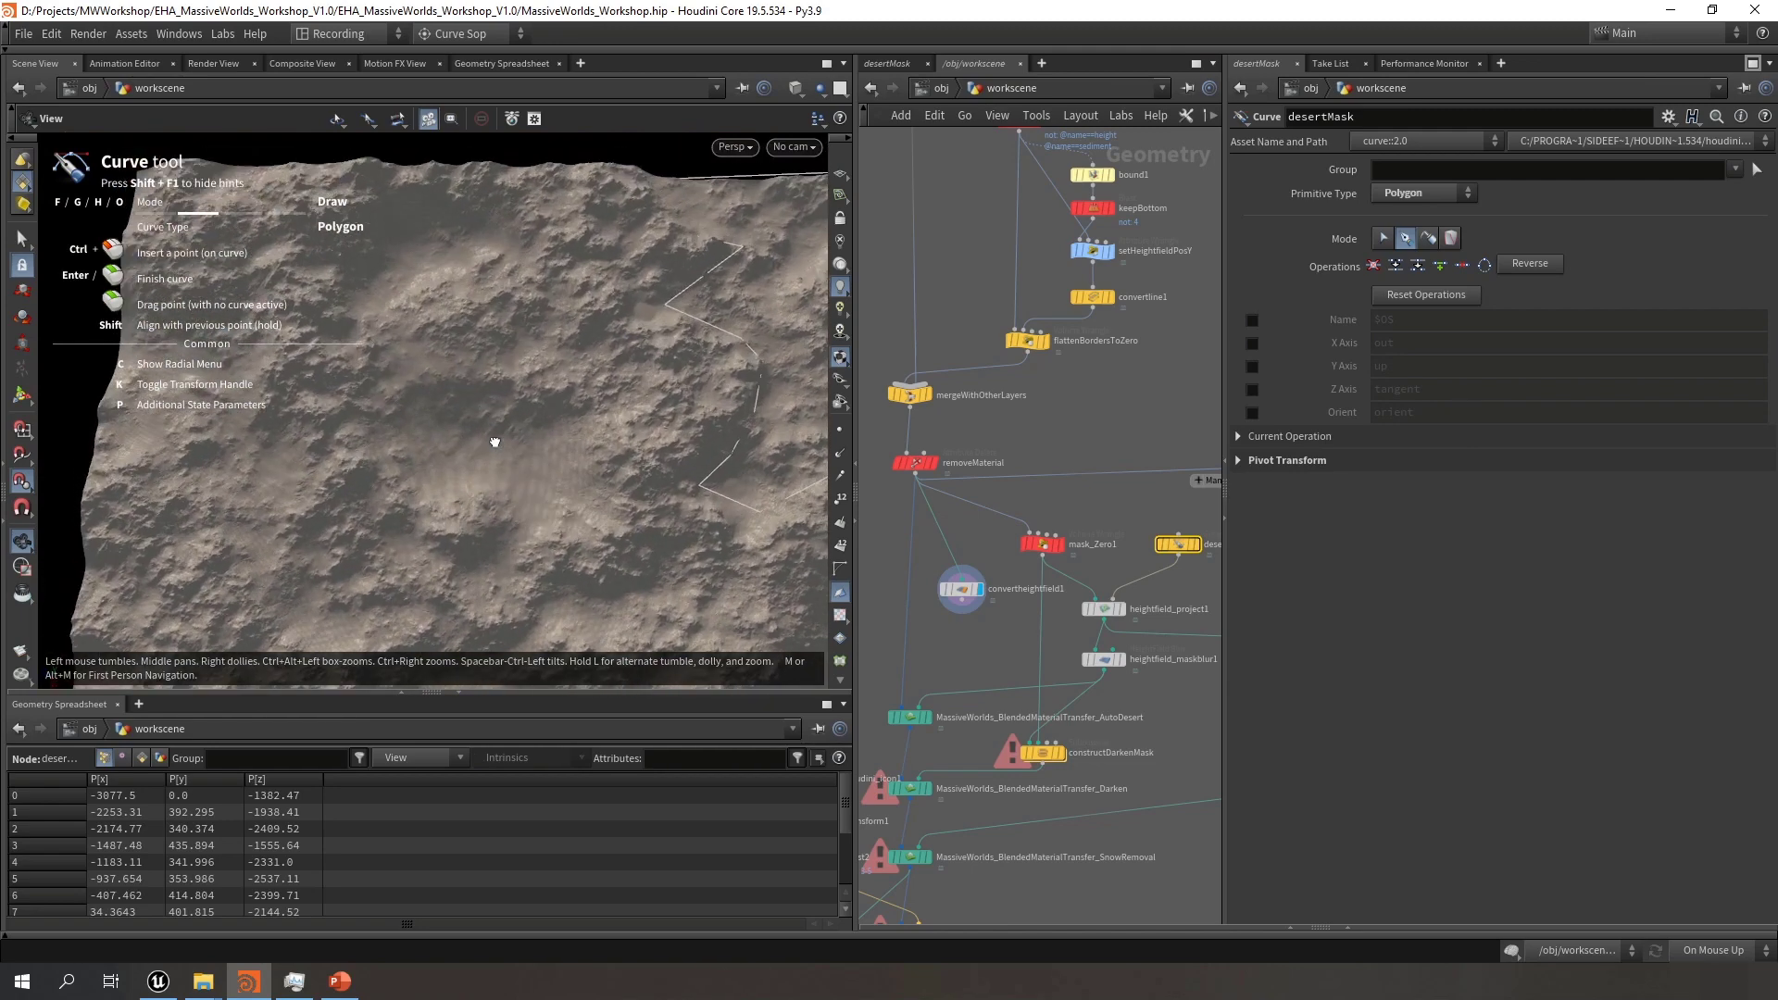
pyautogui.moveTo(494, 443)
pyautogui.keyDown('alt'); pyautogui.mouseDown(button='middle')
pyautogui.moveTo(741, 450)
pyautogui.moveTo(453, 414)
pyautogui.mouseUp(button='middle'); pyautogui.keyUp('alt')
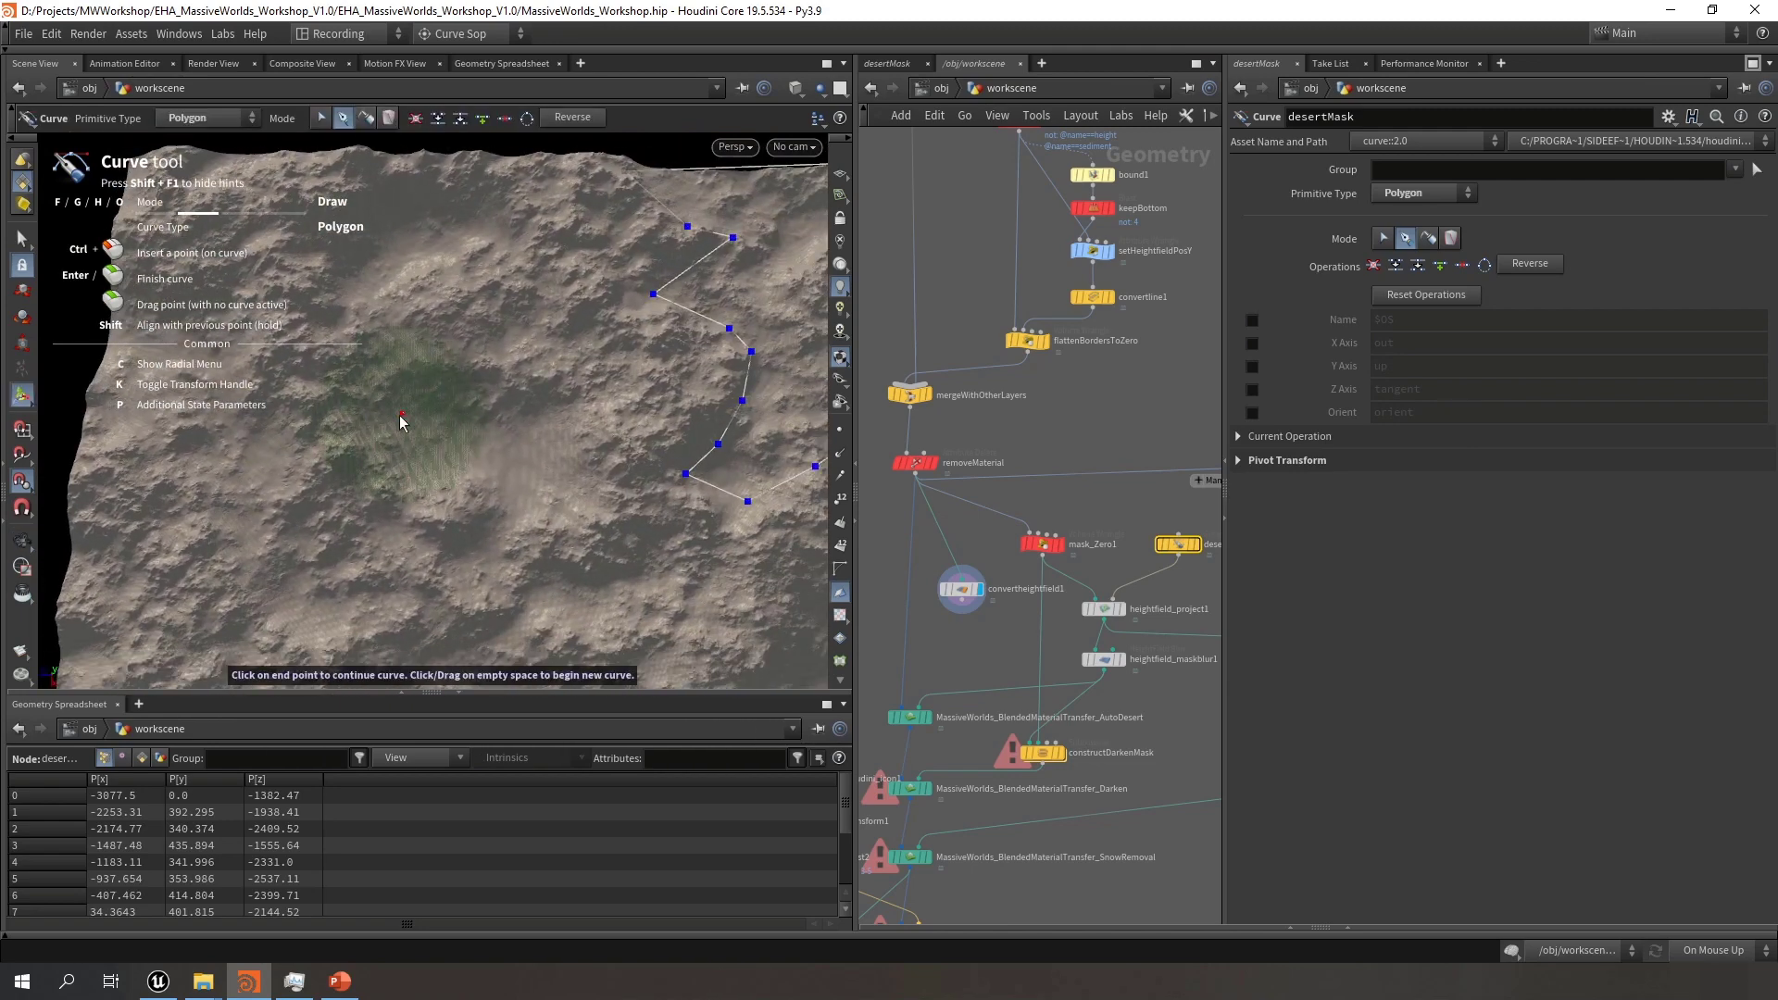
pyautogui.click(403, 404)
pyautogui.click(497, 399)
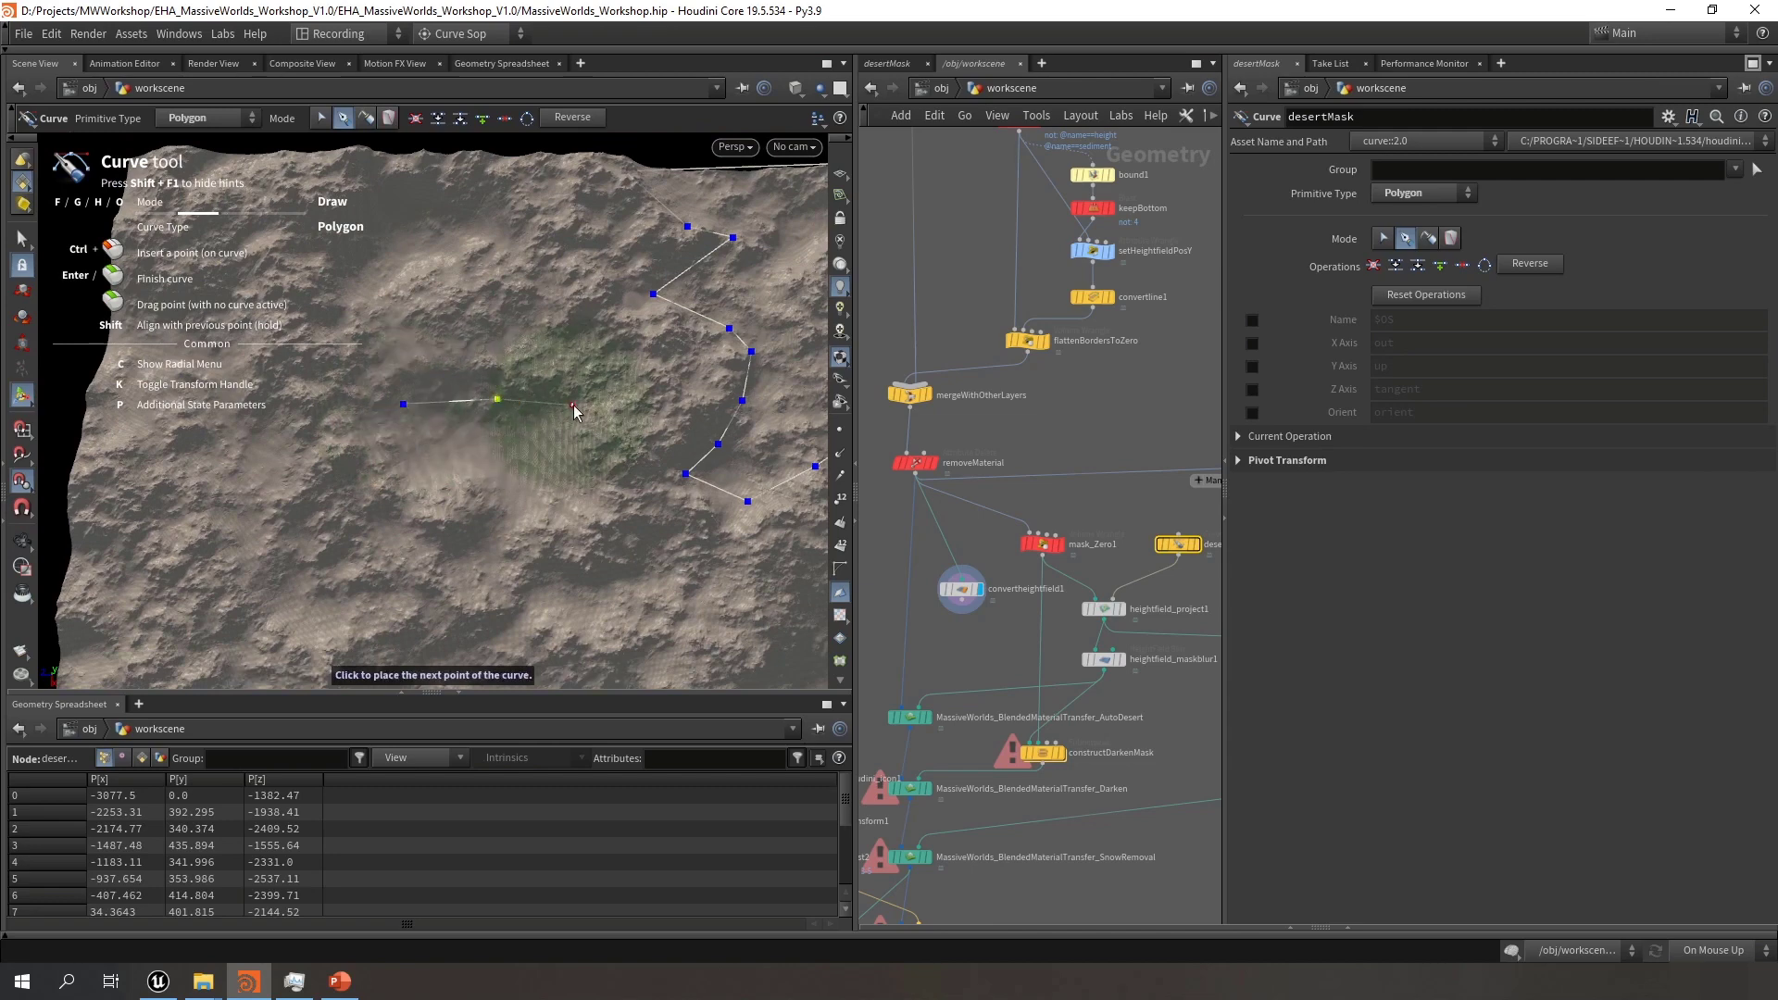
pyautogui.click(572, 405)
pyautogui.click(562, 445)
pyautogui.click(592, 482)
pyautogui.click(545, 502)
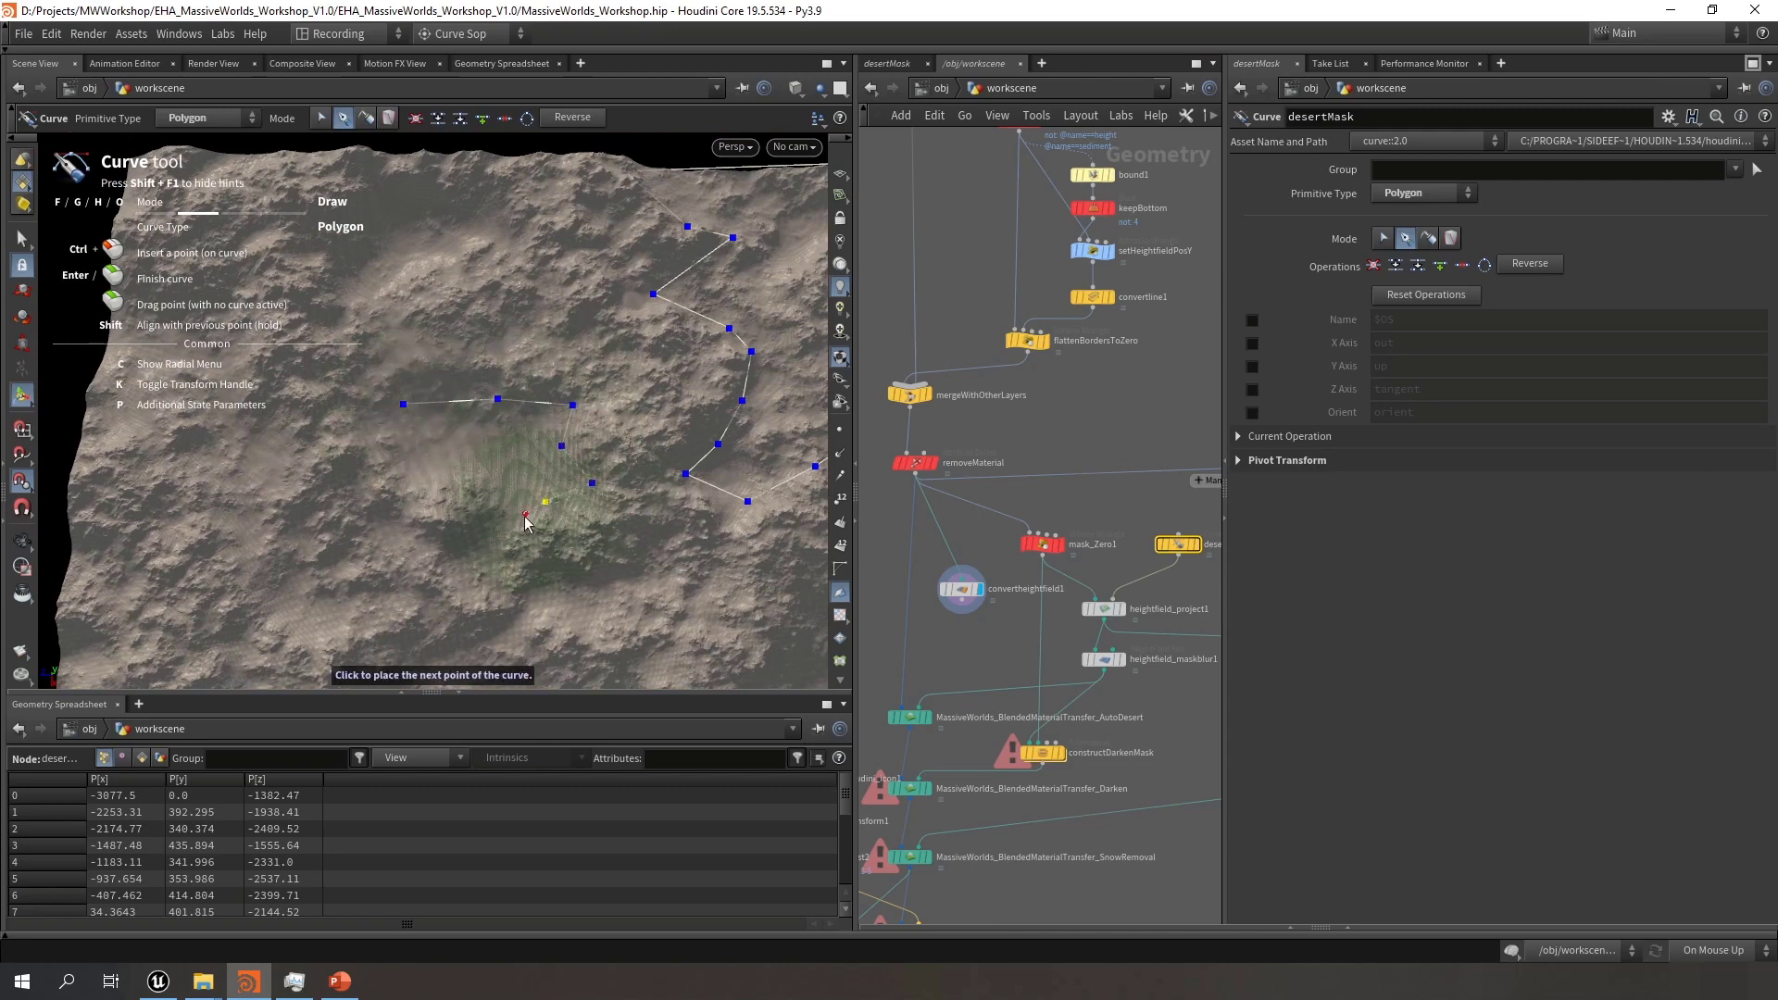
pyautogui.click(529, 524)
pyautogui.click(497, 508)
pyautogui.click(491, 478)
pyautogui.click(463, 478)
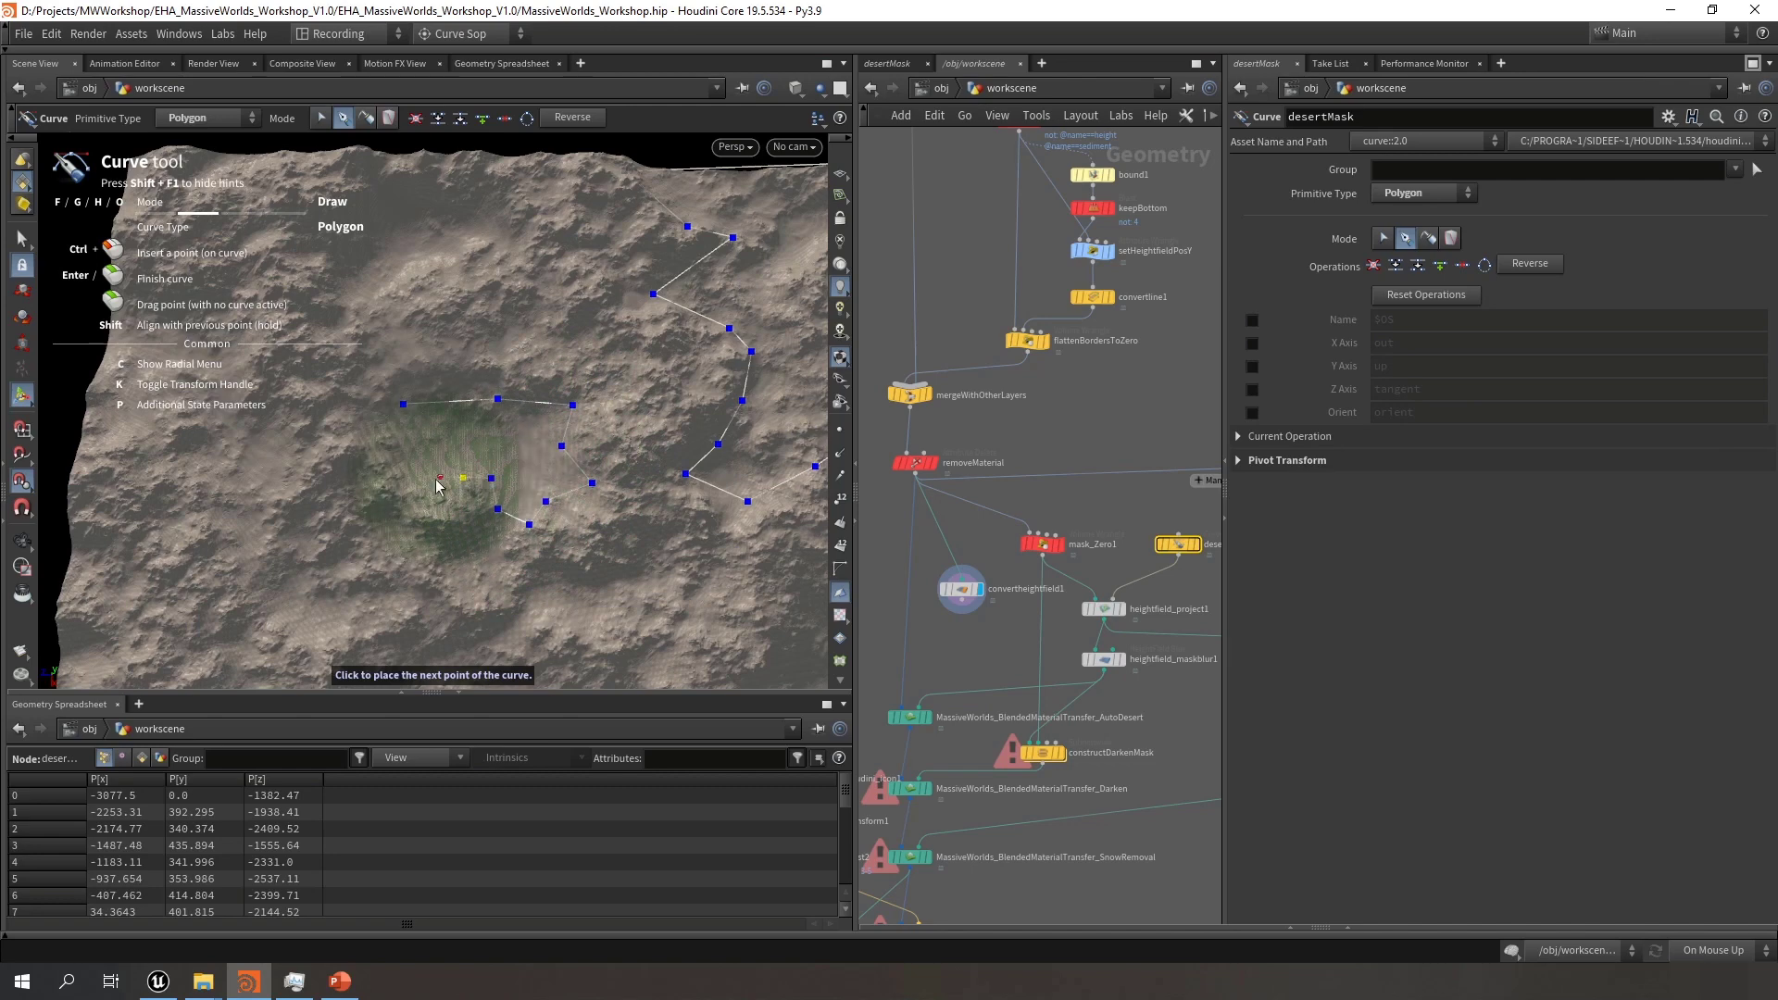
pyautogui.click(407, 479)
pyautogui.click(390, 437)
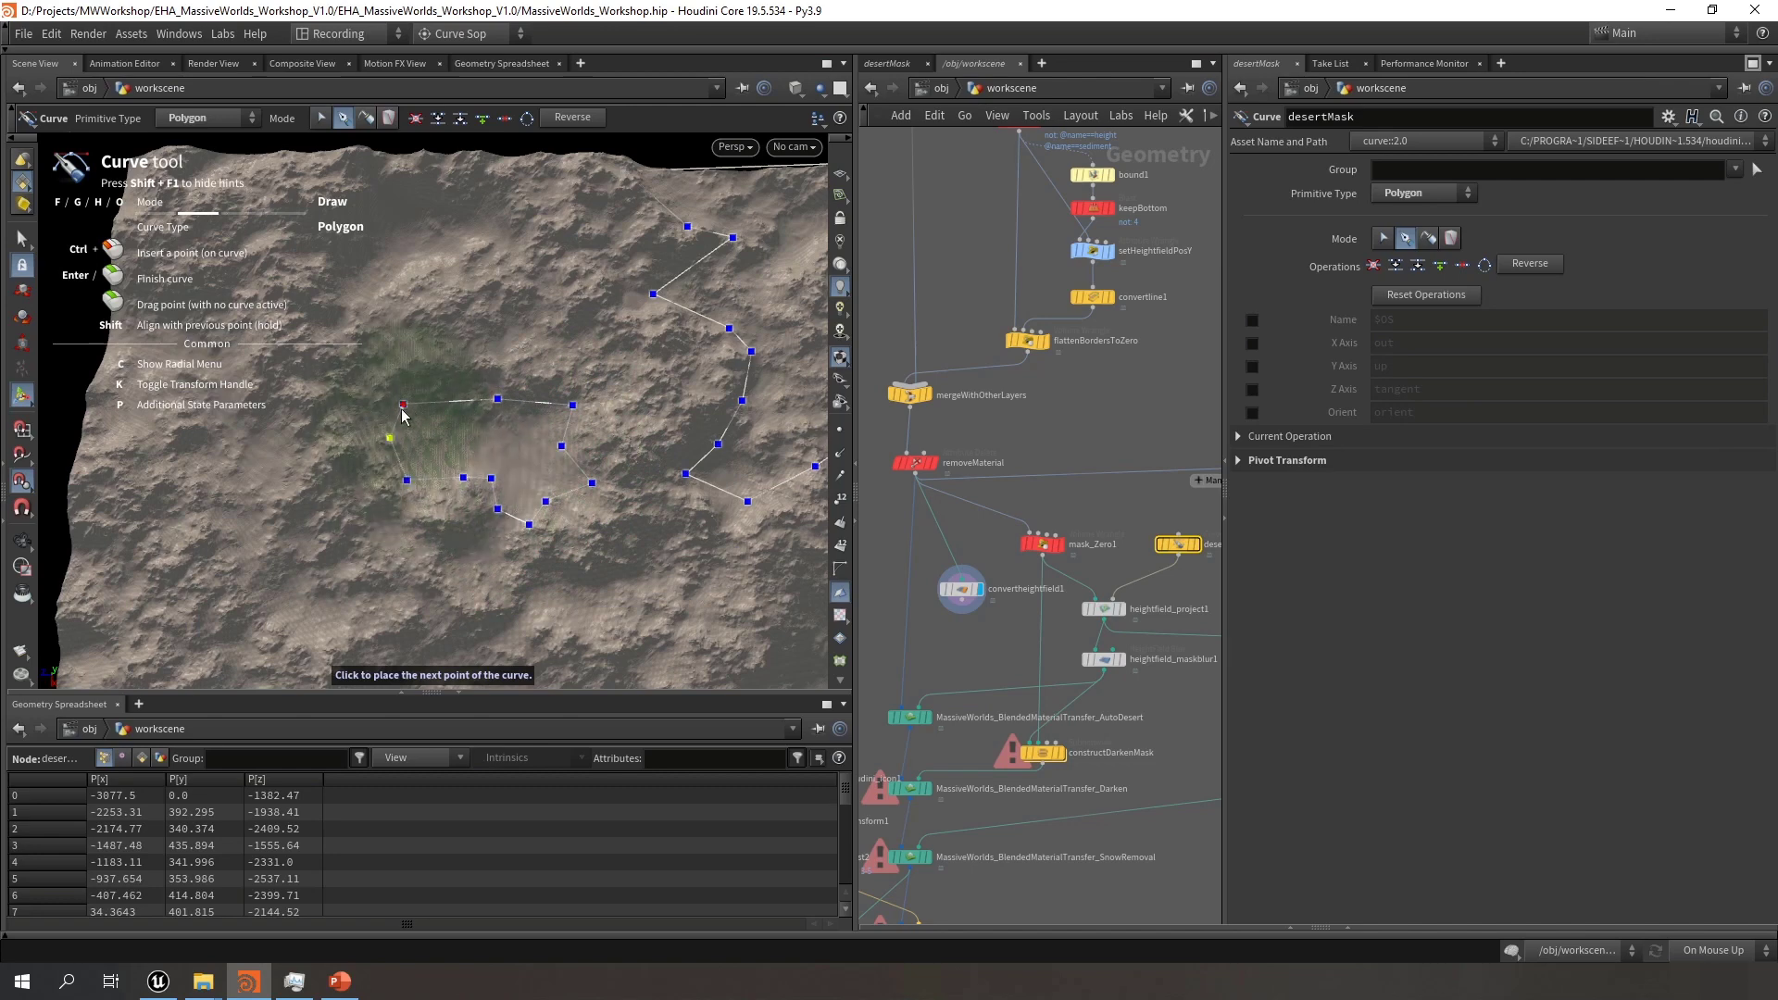
pyautogui.click(402, 408)
pyautogui.scroll(-3, 582, 406)
pyautogui.keyDown('alt'); pyautogui.moveTo(582, 405); pyautogui.dragTo(571, 370, button='middle'); pyautogui.keyUp('alt')
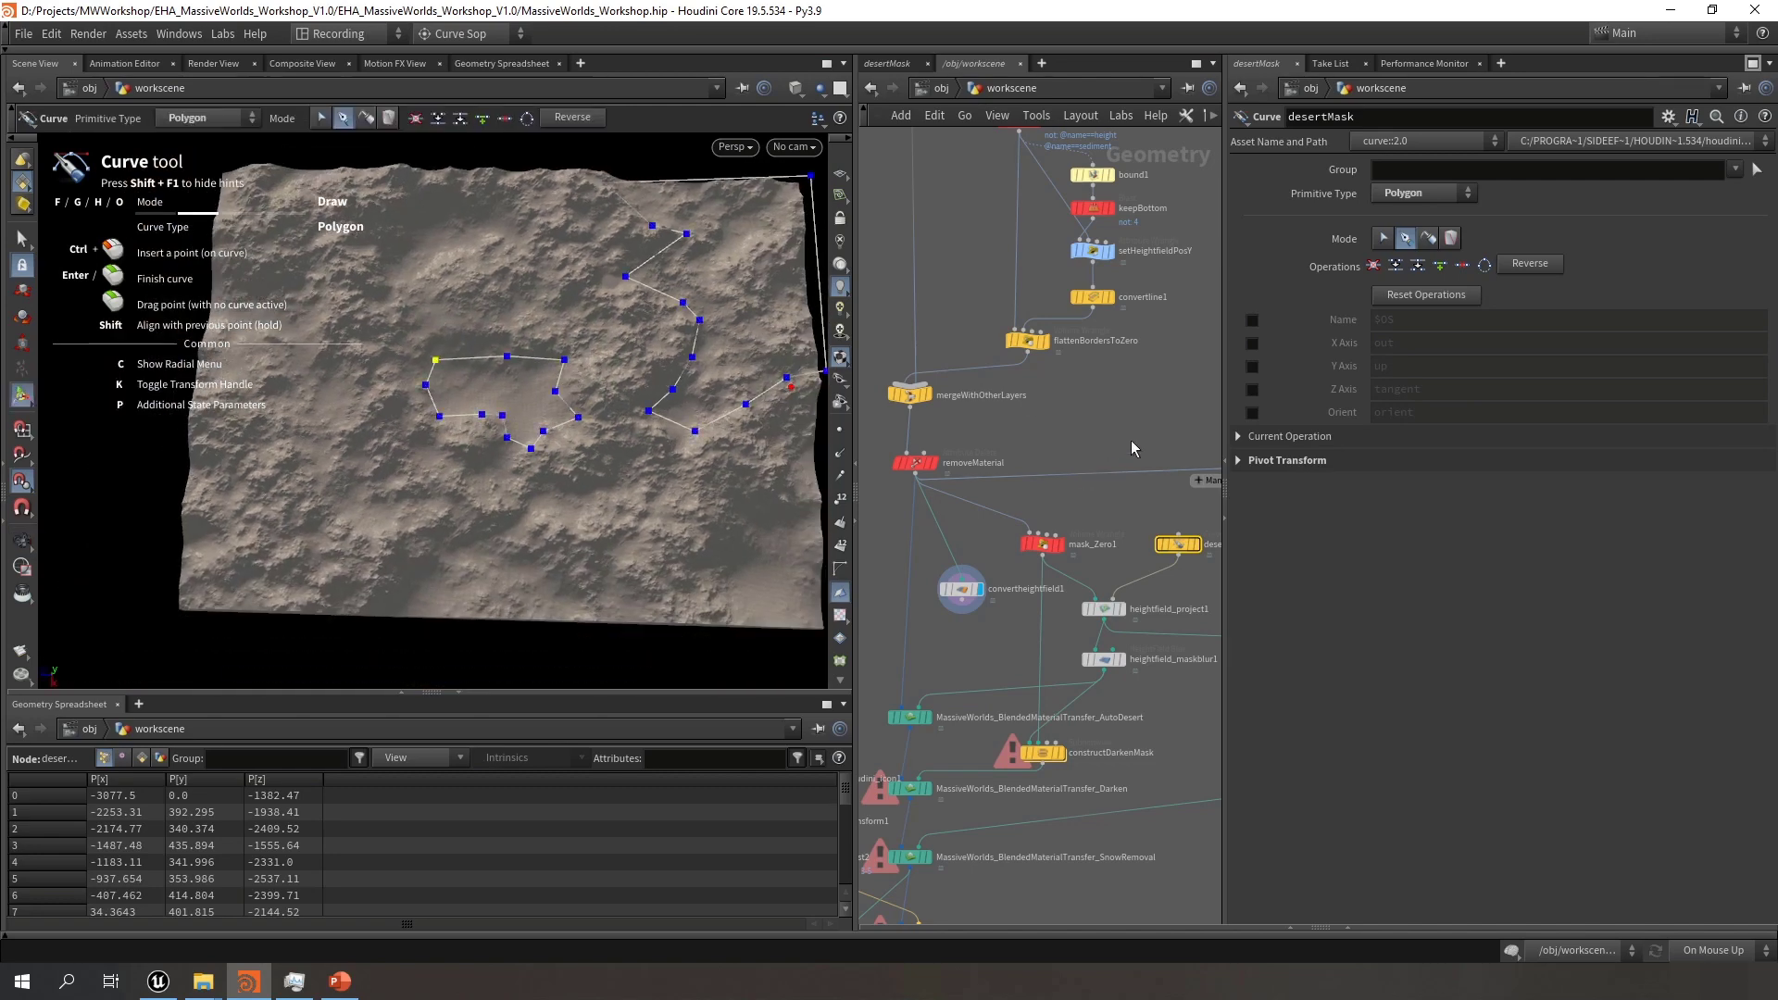
# Display in turn the desertMask curves, the heightfield_project1 mask and the blurred mask of heightfield_maskblur1
pyautogui.moveTo(1131, 441); pyautogui.dragTo(1101, 343, button='middle')
pyautogui.click(1168, 447)
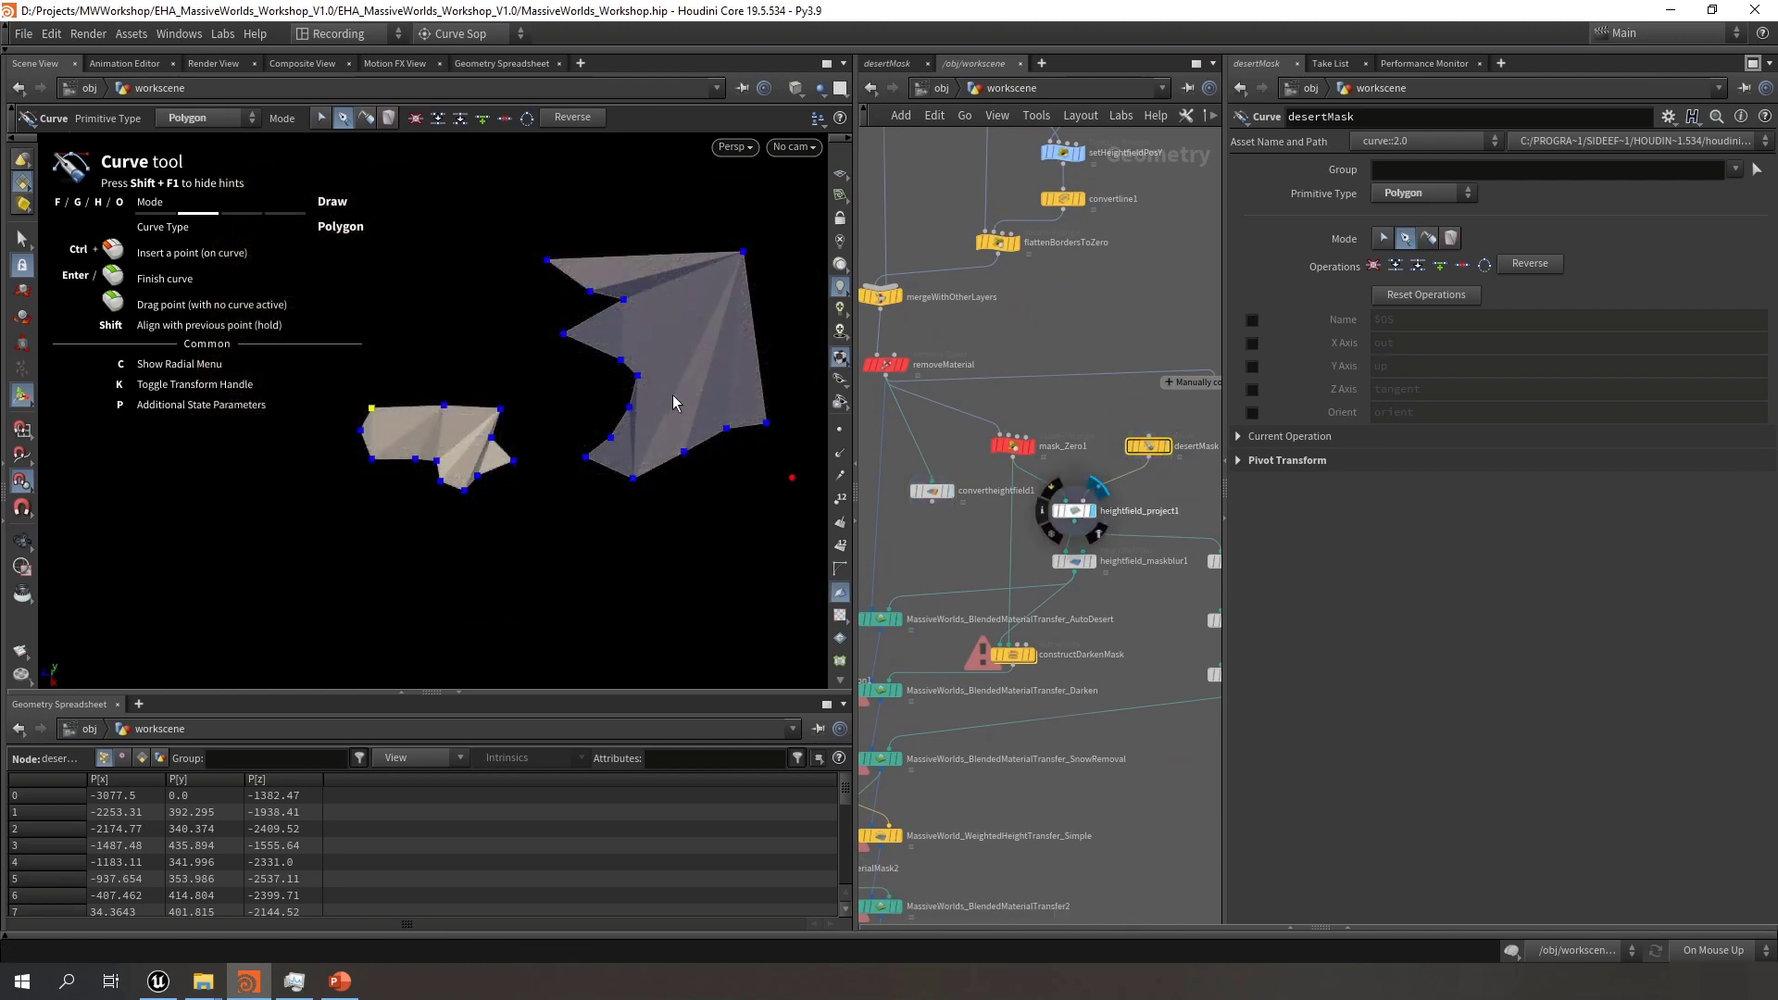
pyautogui.click(1075, 511)
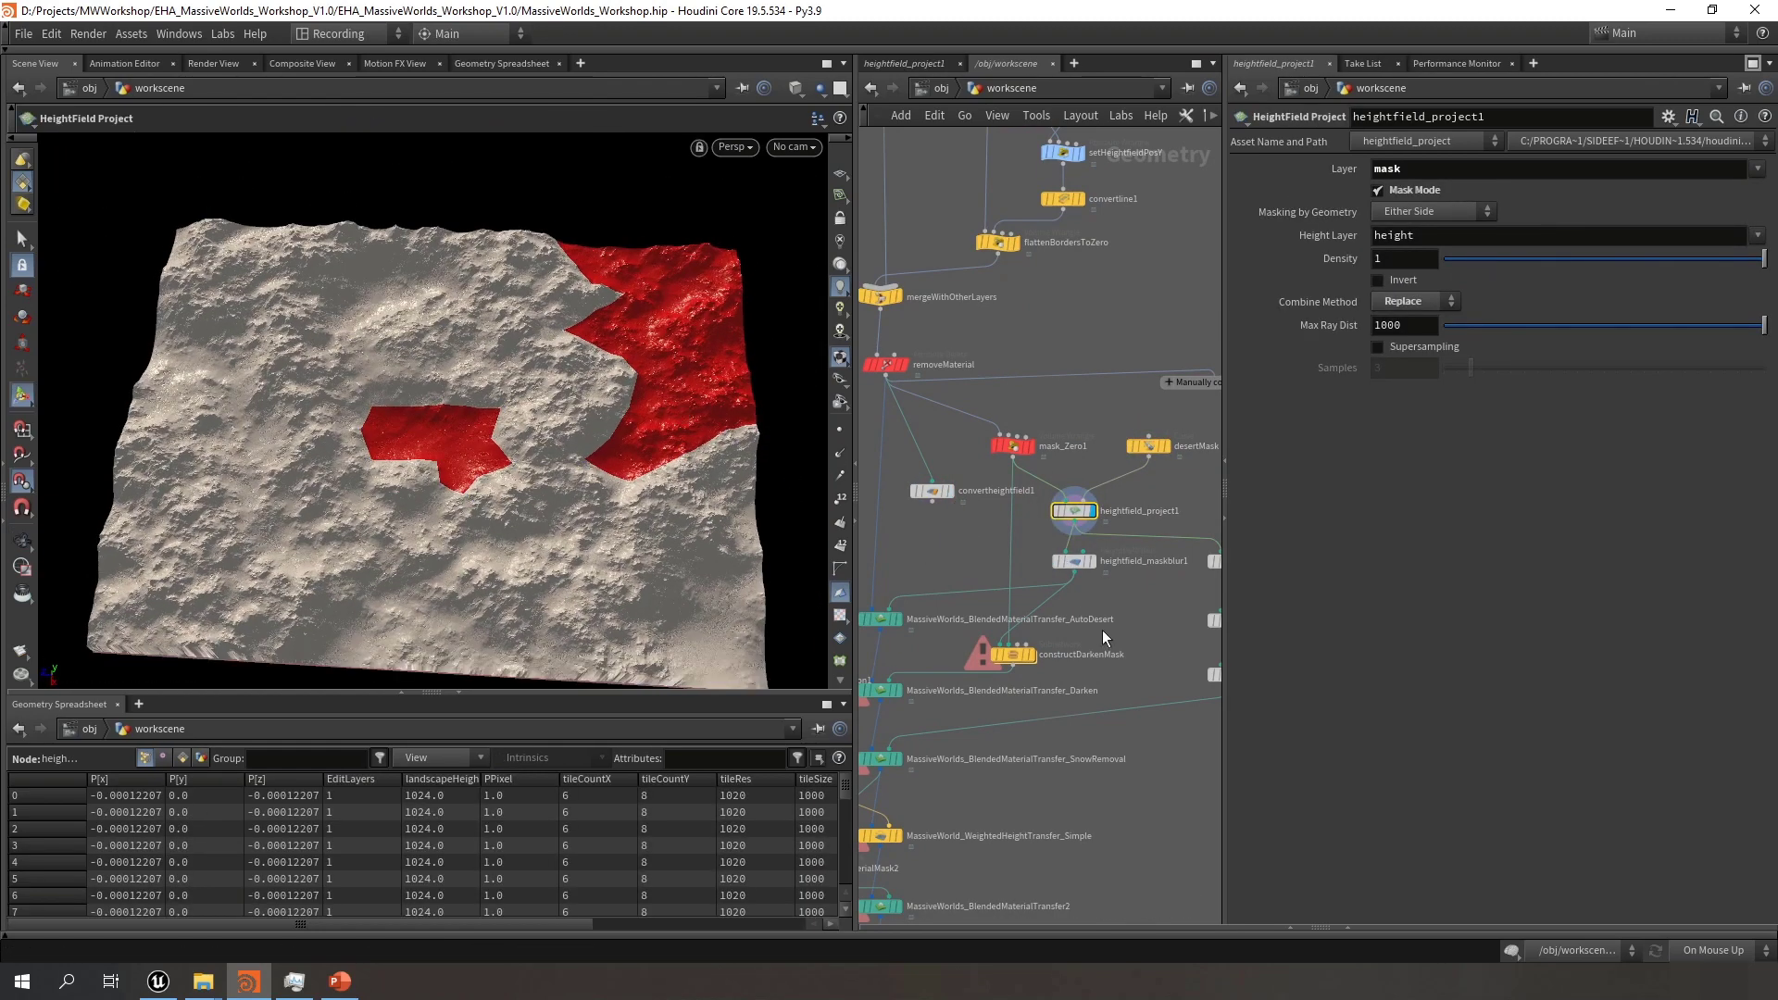
pyautogui.moveTo(1102, 630); pyautogui.dragTo(1148, 586, button='middle')
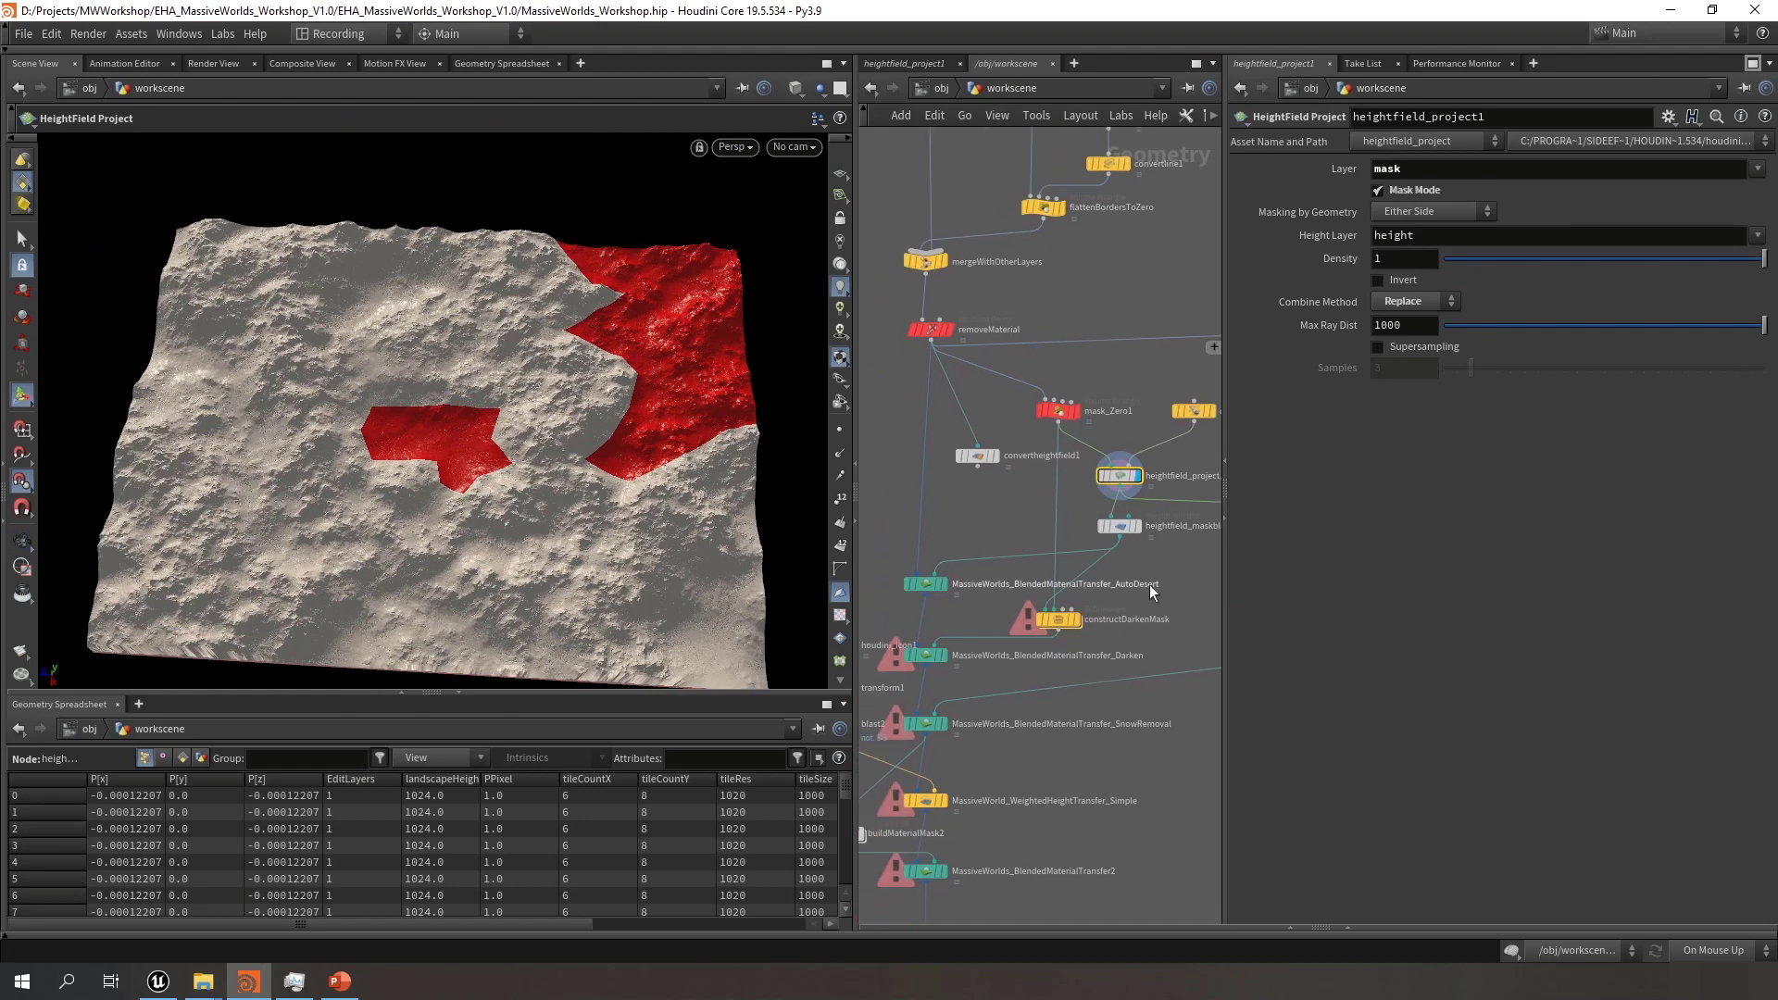
pyautogui.click(1119, 525)
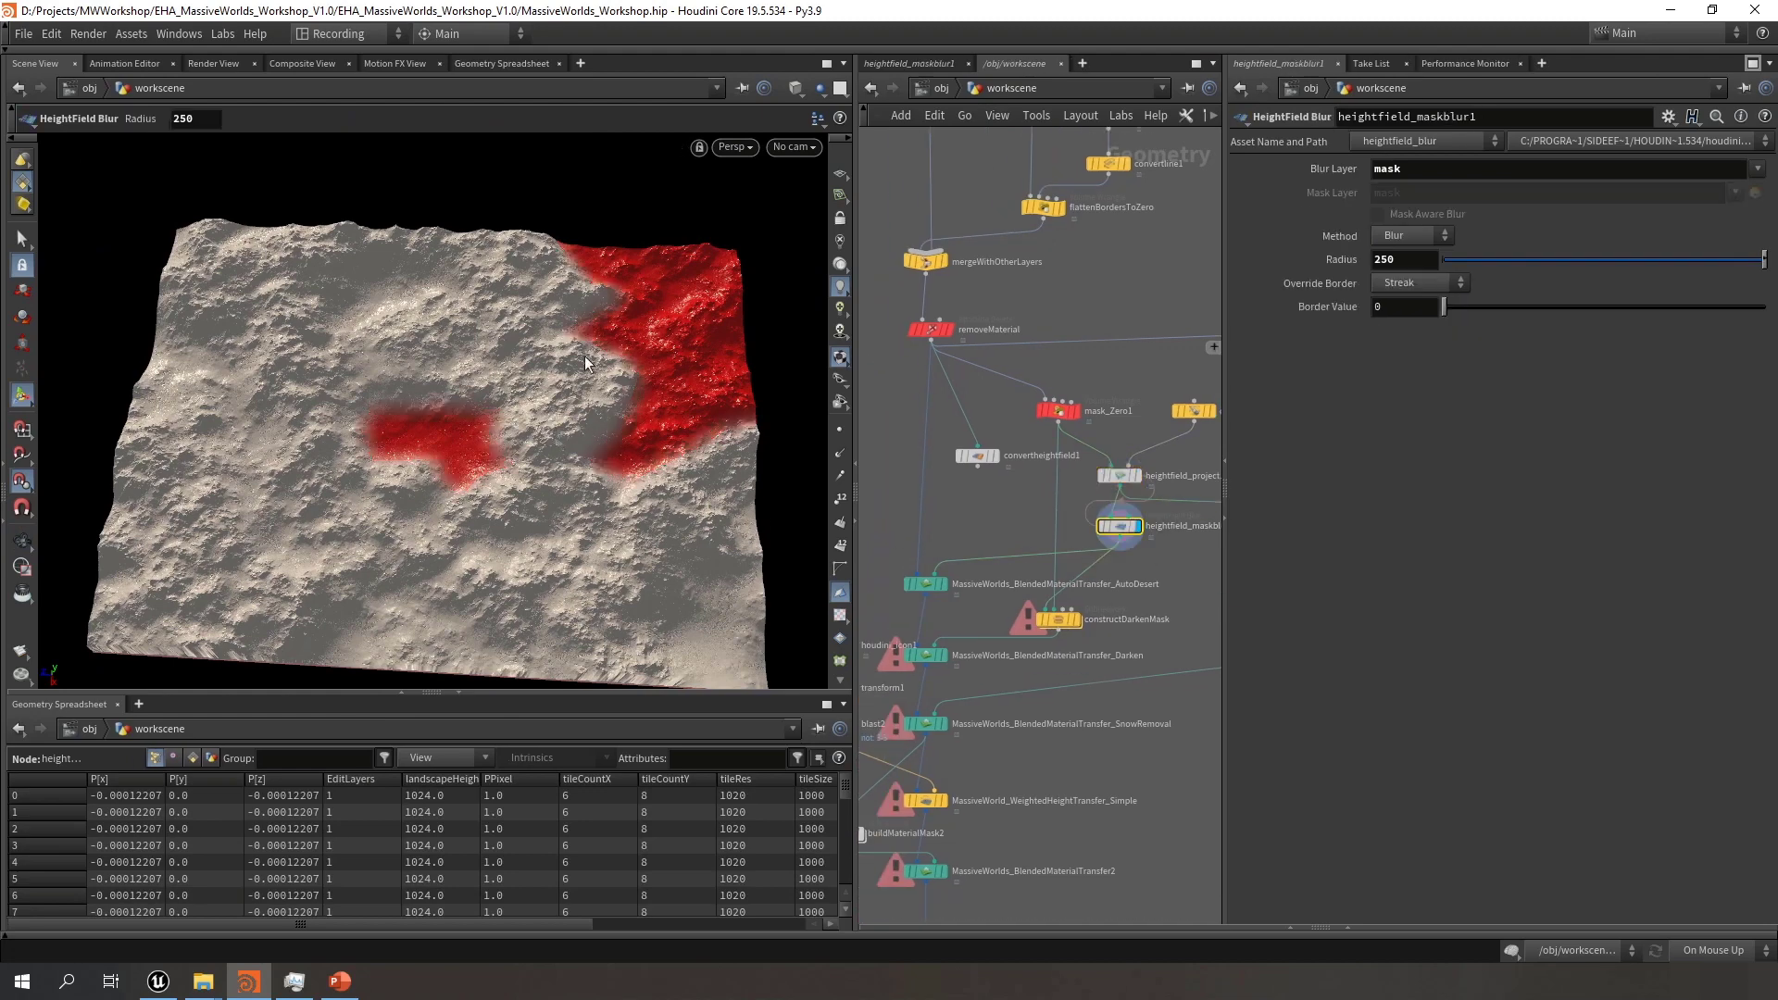
# Select the MassiveWorlds_BlendedMaterialTransfer_AutoDesert node, check its Material Source options, widen its parameter pane and display its result
pyautogui.moveTo(944, 591)
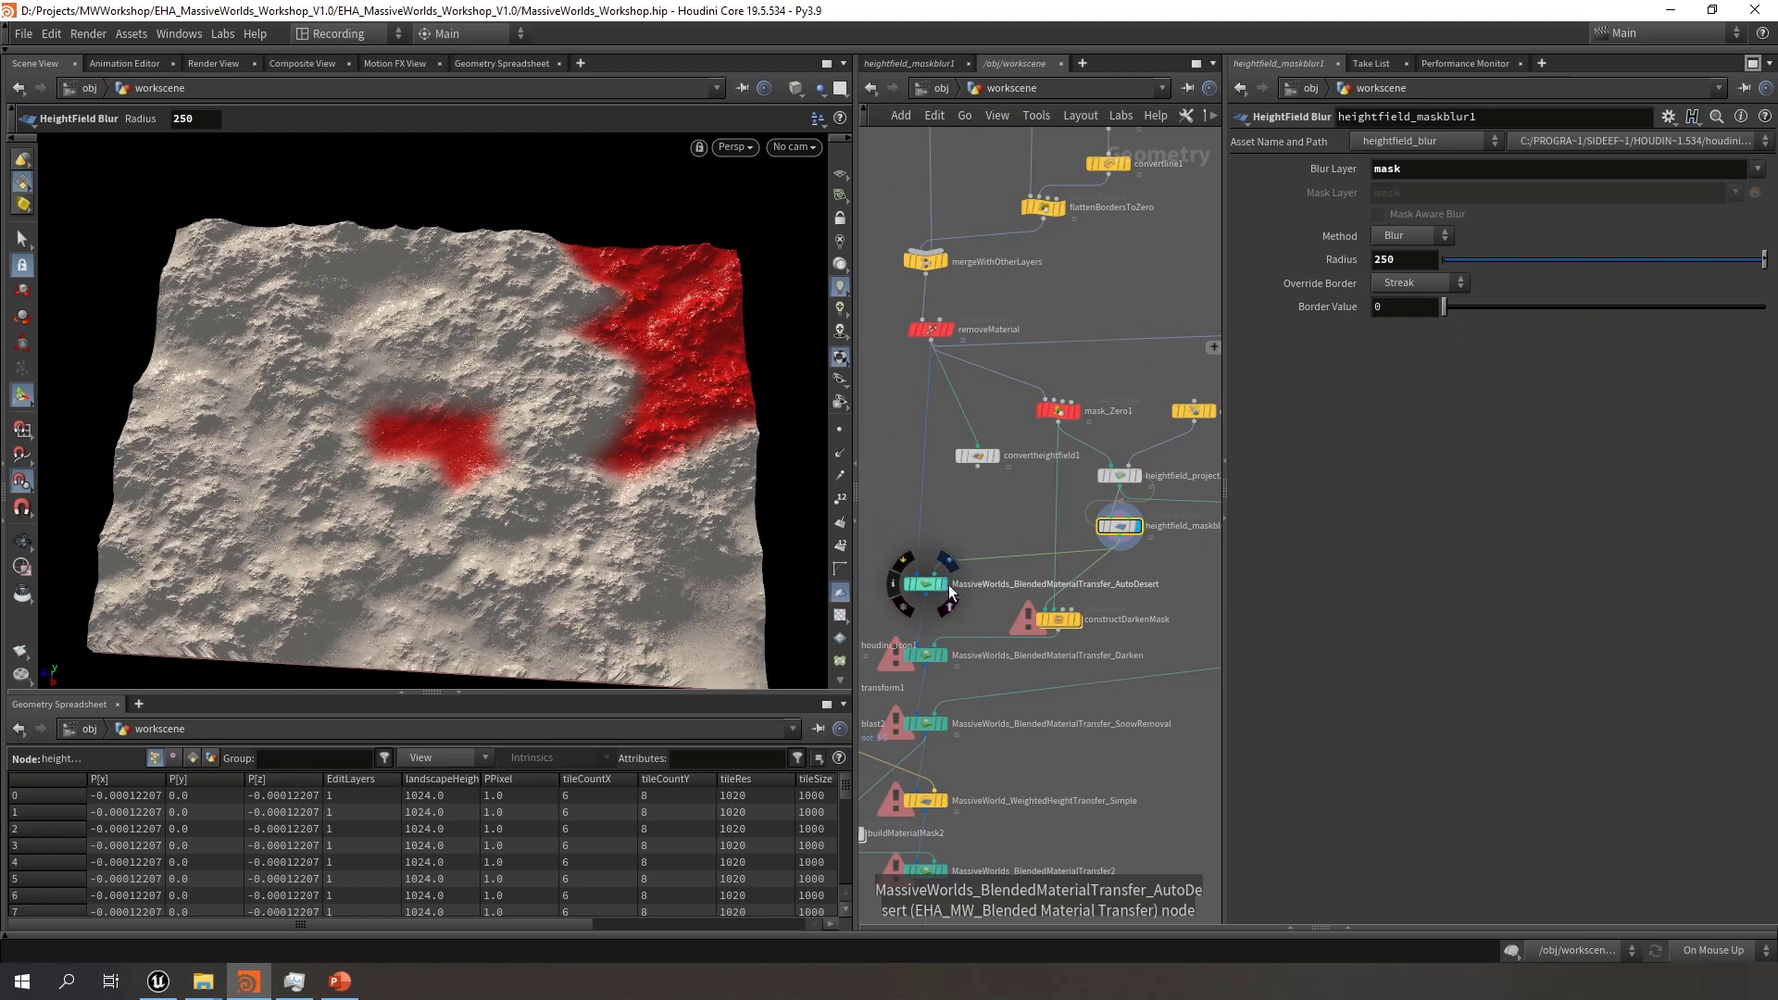
pyautogui.moveTo(975, 528)
pyautogui.mouseDown()
pyautogui.moveTo(936, 589)
pyautogui.moveTo(865, 608)
pyautogui.mouseUp()
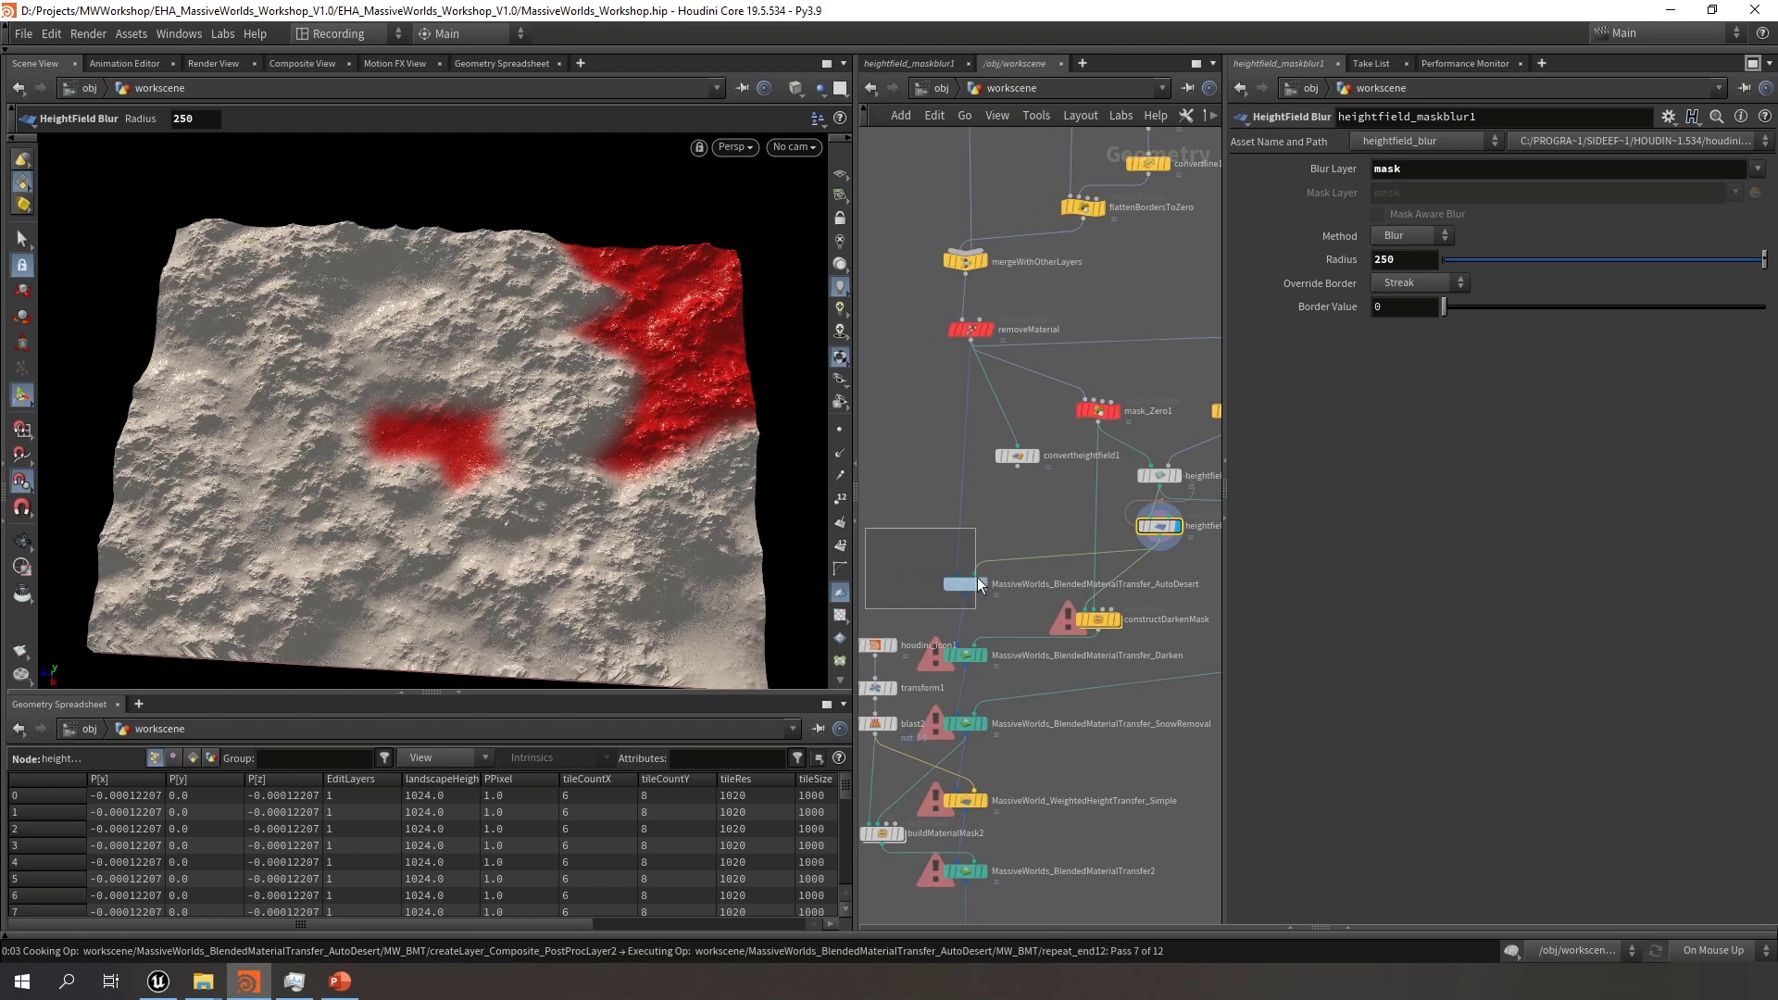
pyautogui.moveTo(978, 580); pyautogui.dragTo(978, 580)
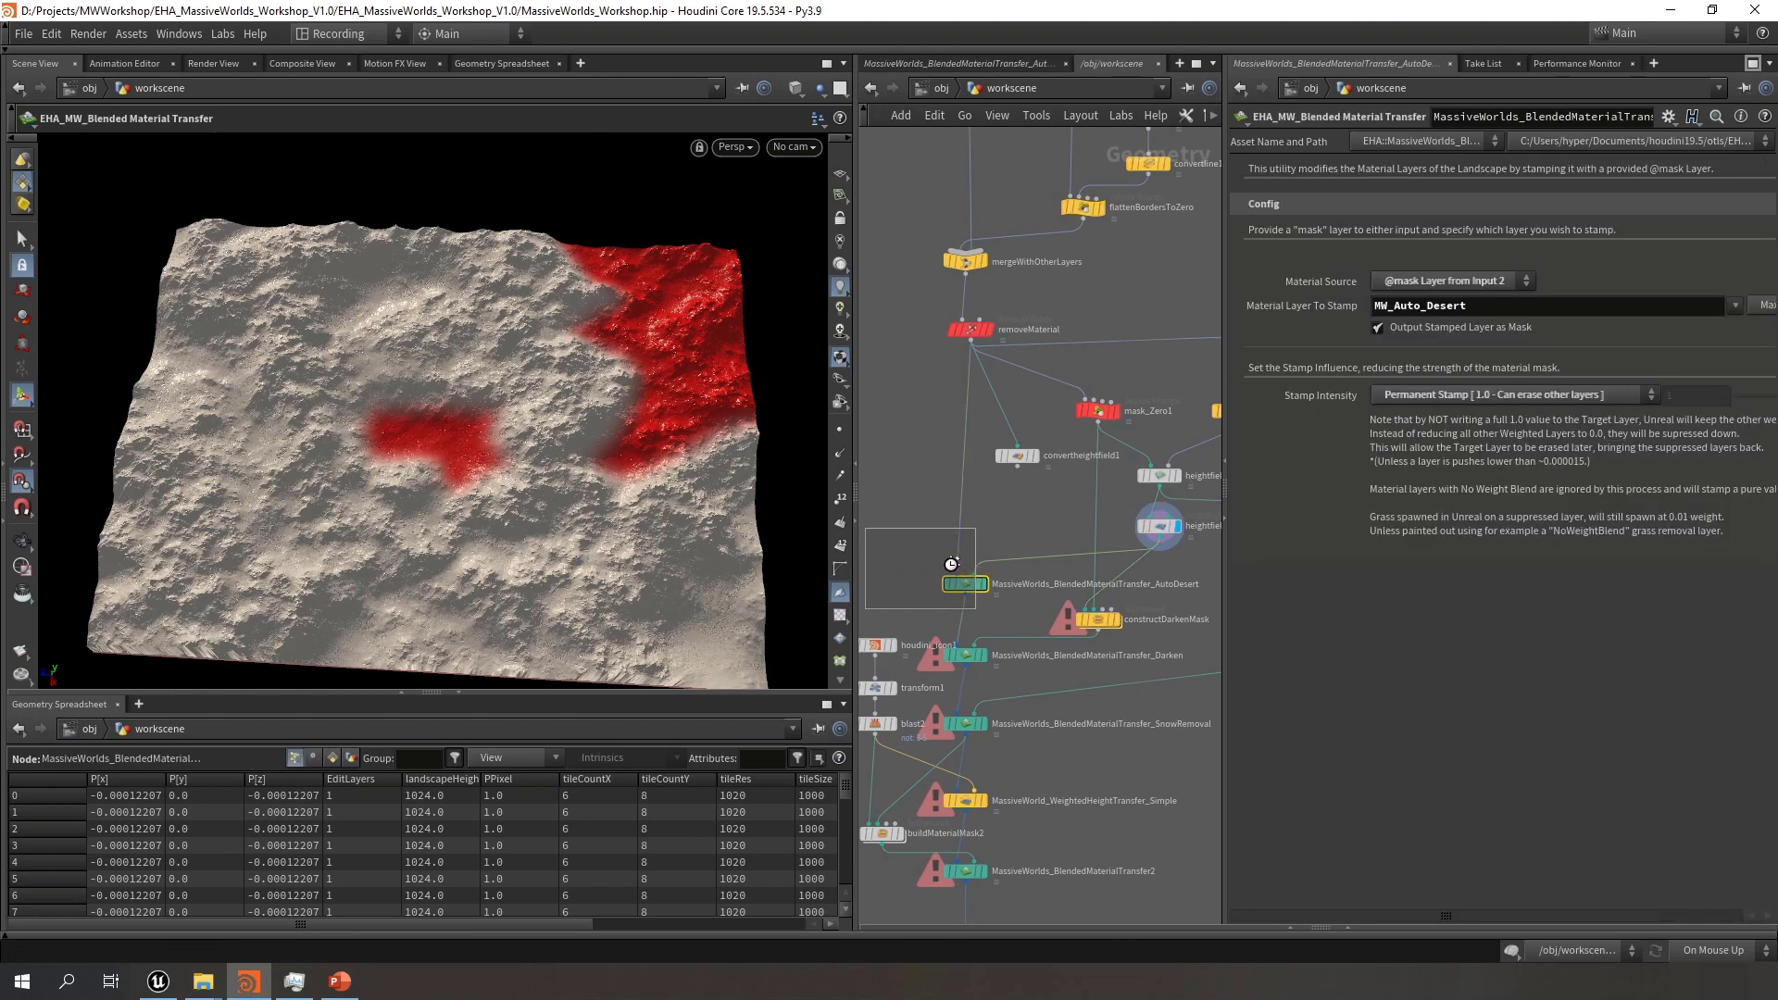
pyautogui.click(1453, 281)
pyautogui.click(1507, 281)
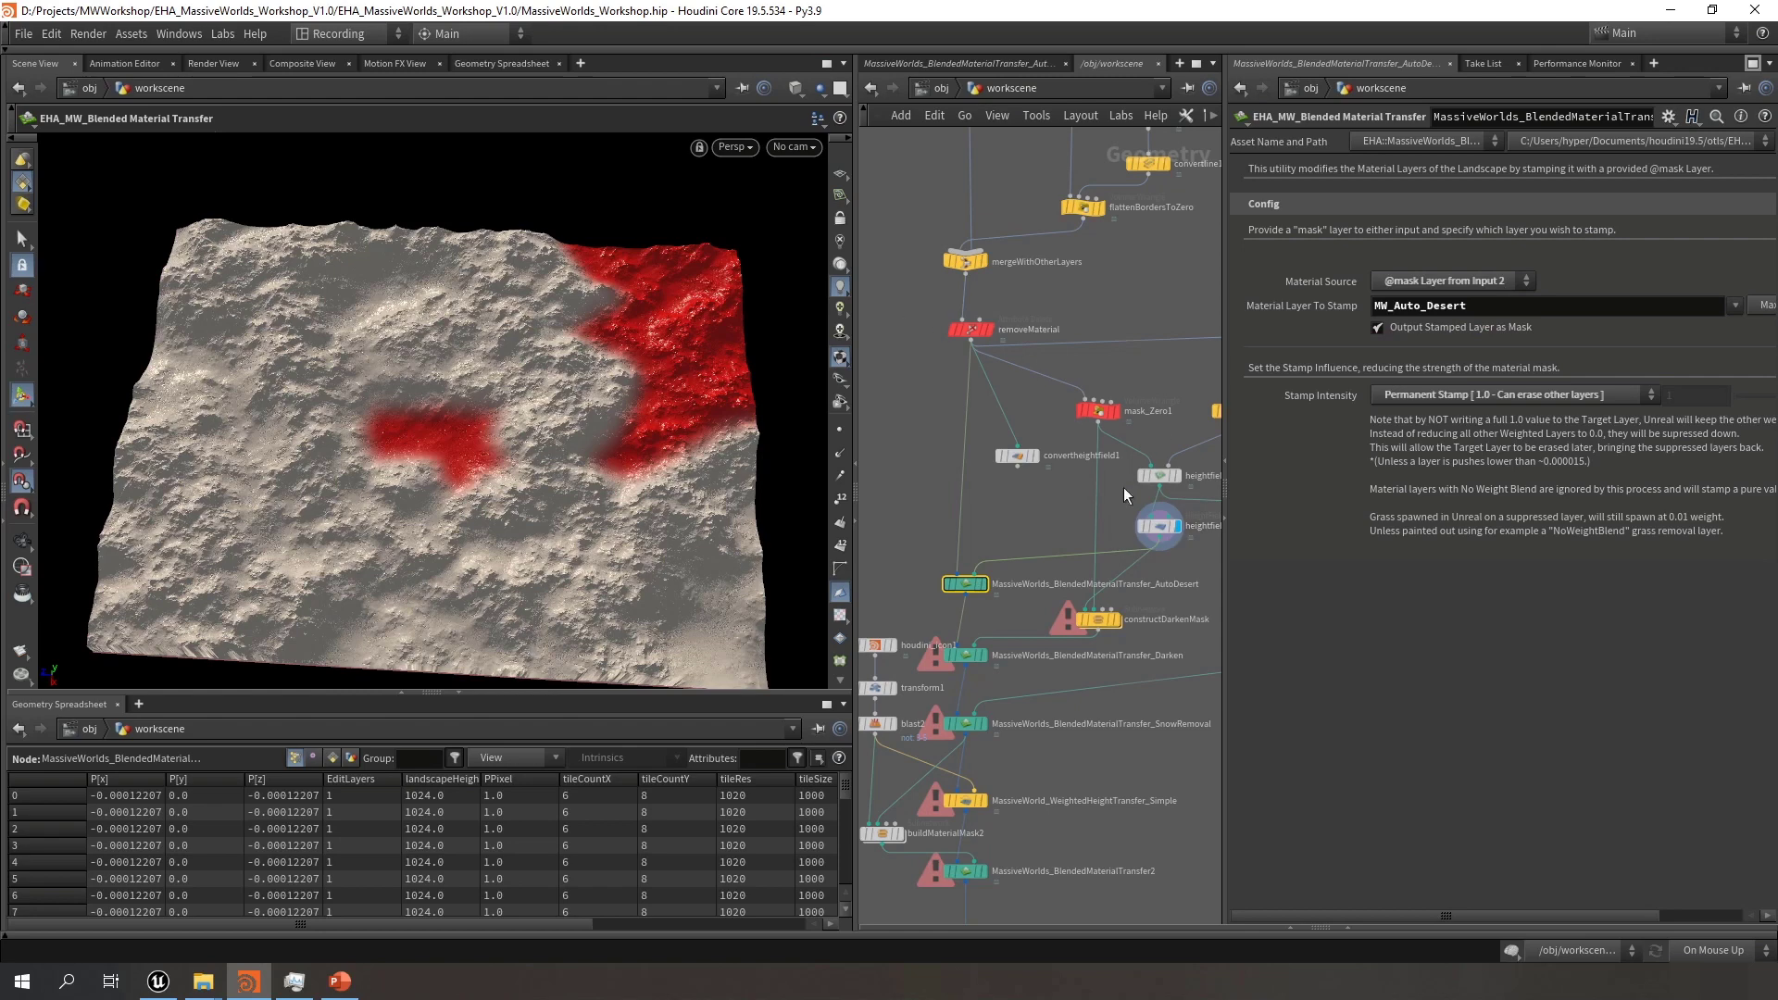
pyautogui.moveTo(984, 586)
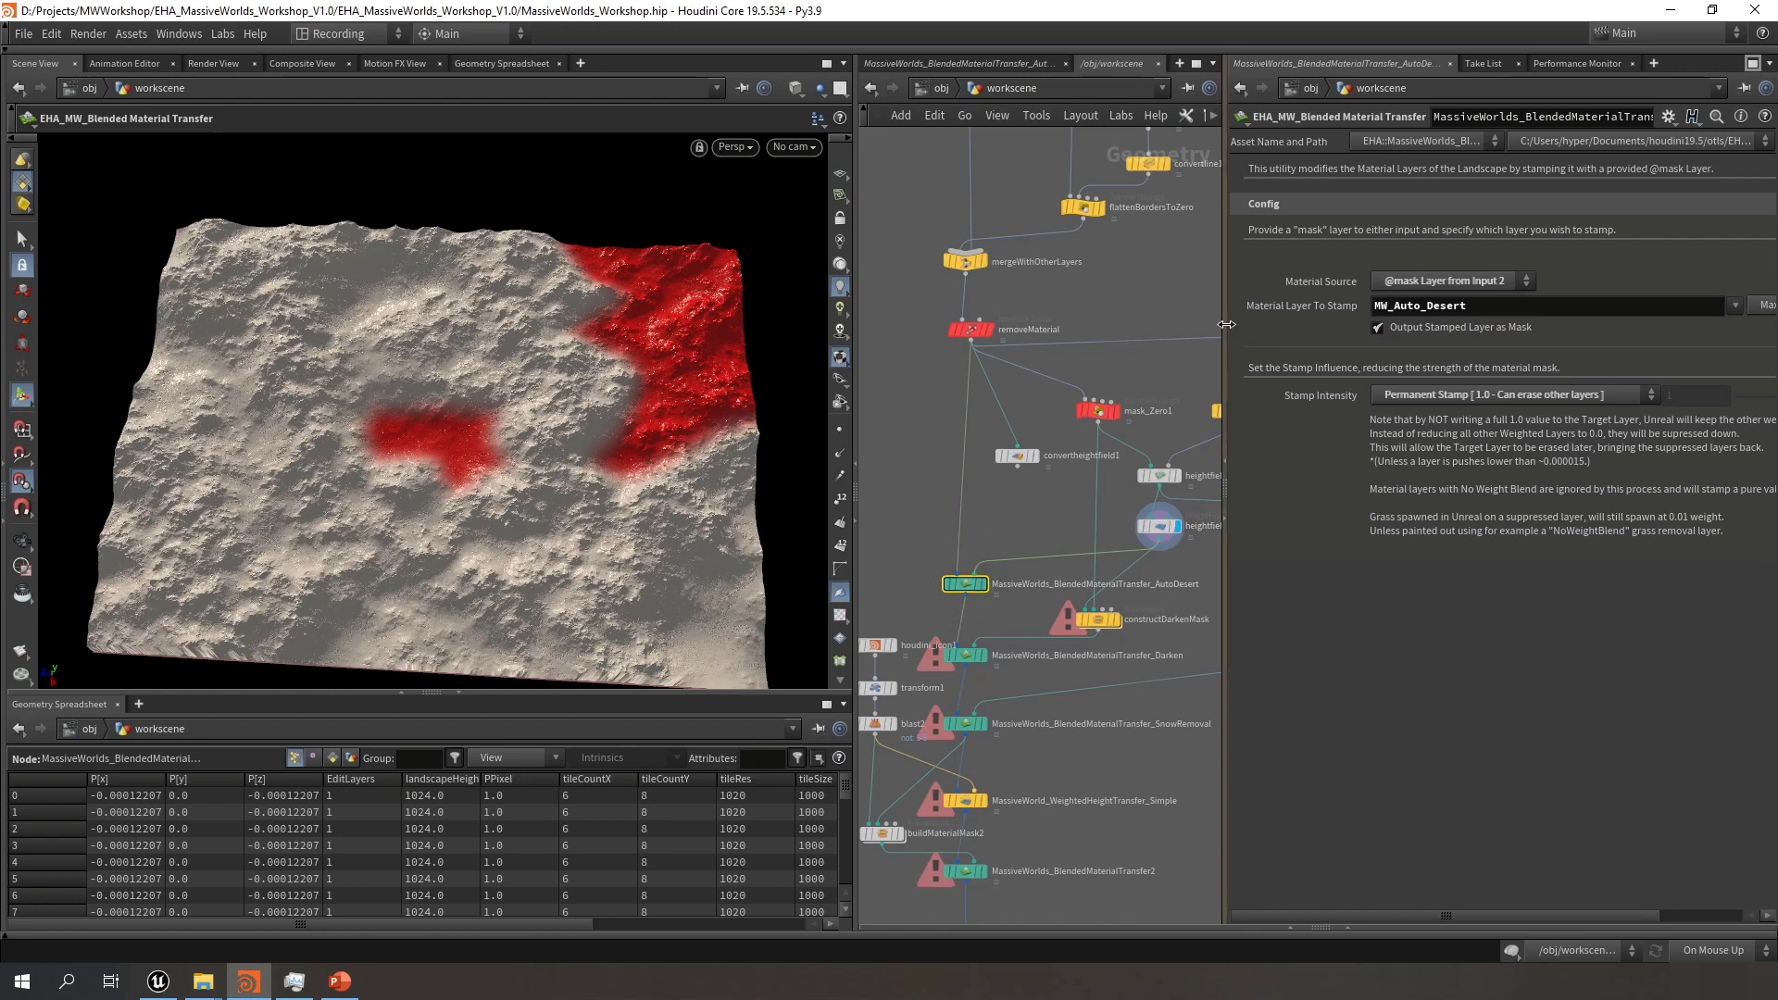
pyautogui.moveTo(1226, 324); pyautogui.dragTo(1116, 324)
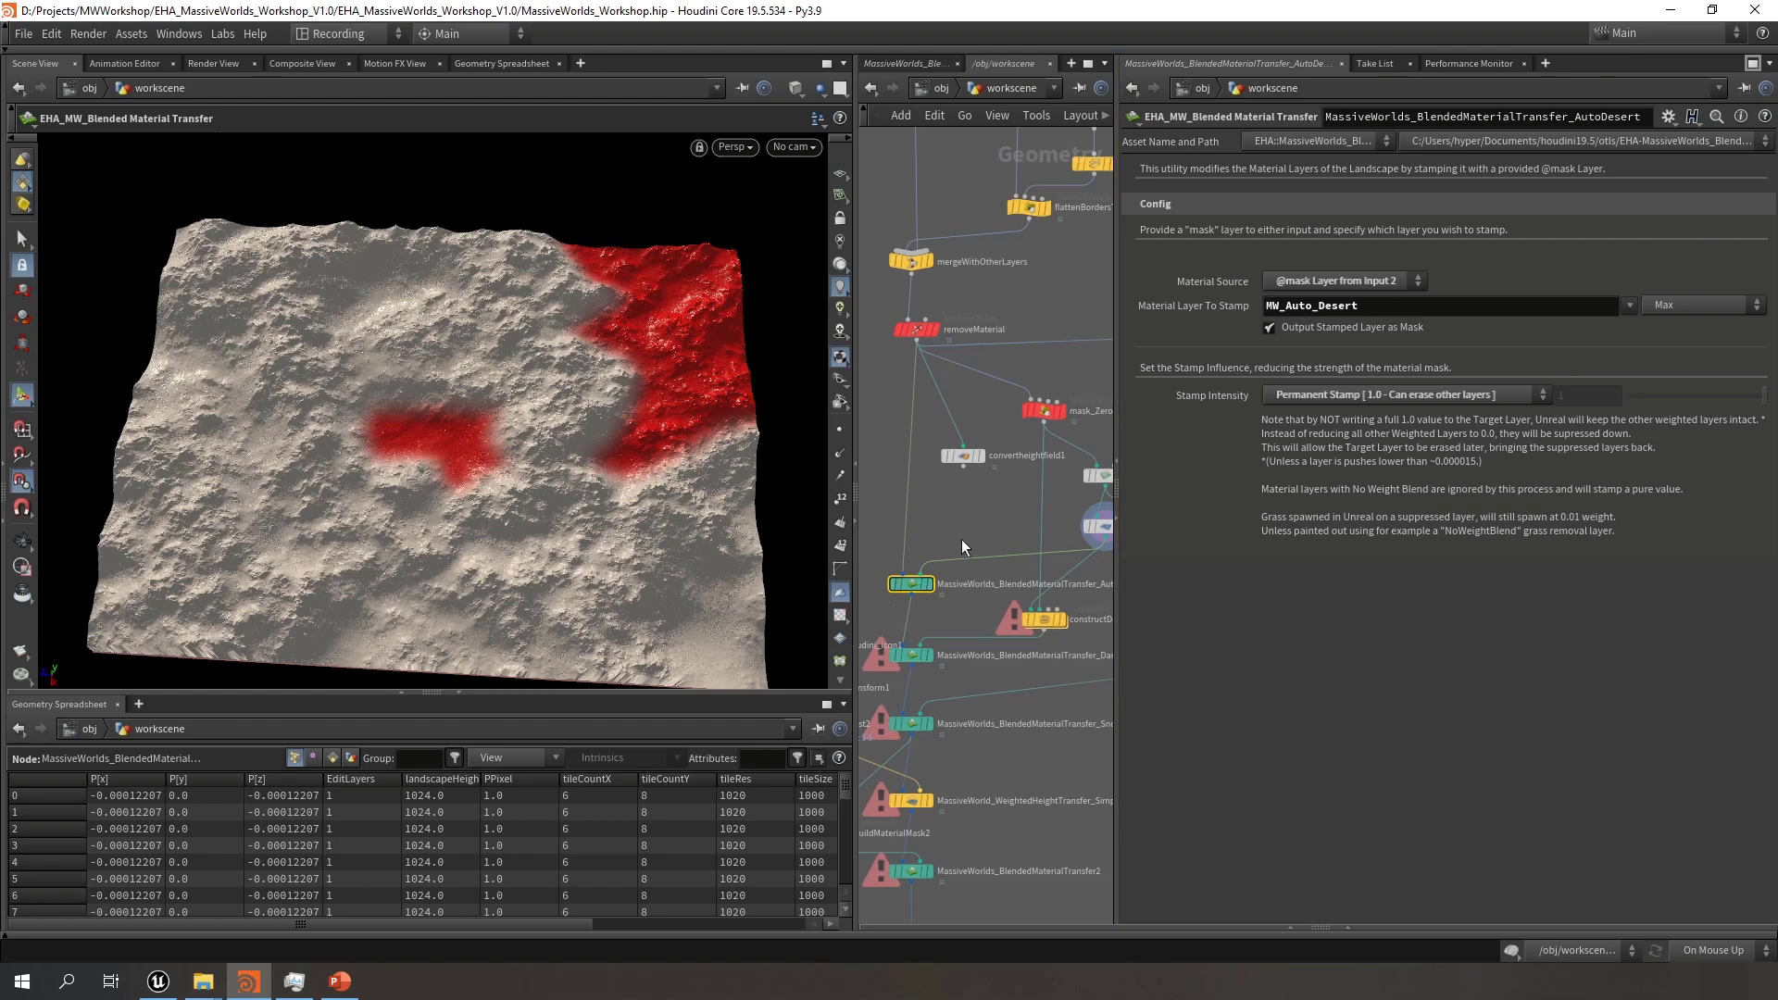
pyautogui.moveTo(914, 588)
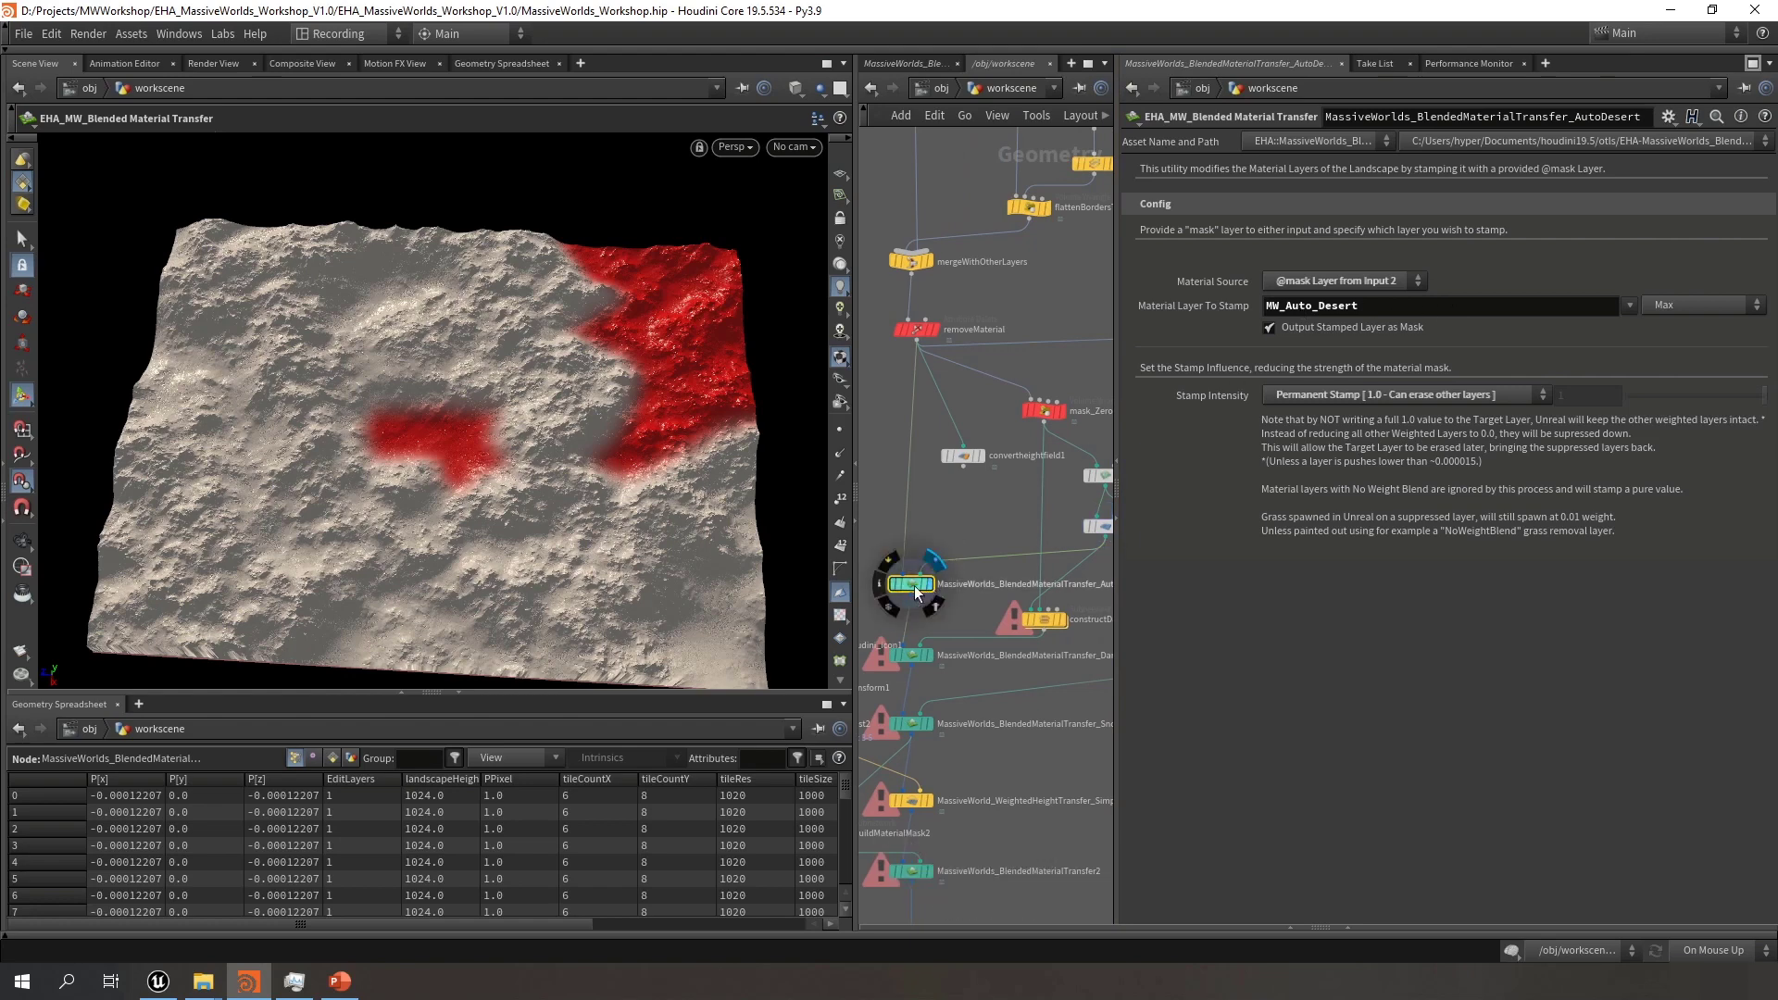
# Try the Replace and Flood [No Stamp] modes for the MW_Auto_Desert layer, and return the mode to Max
pyautogui.click(1693, 303)
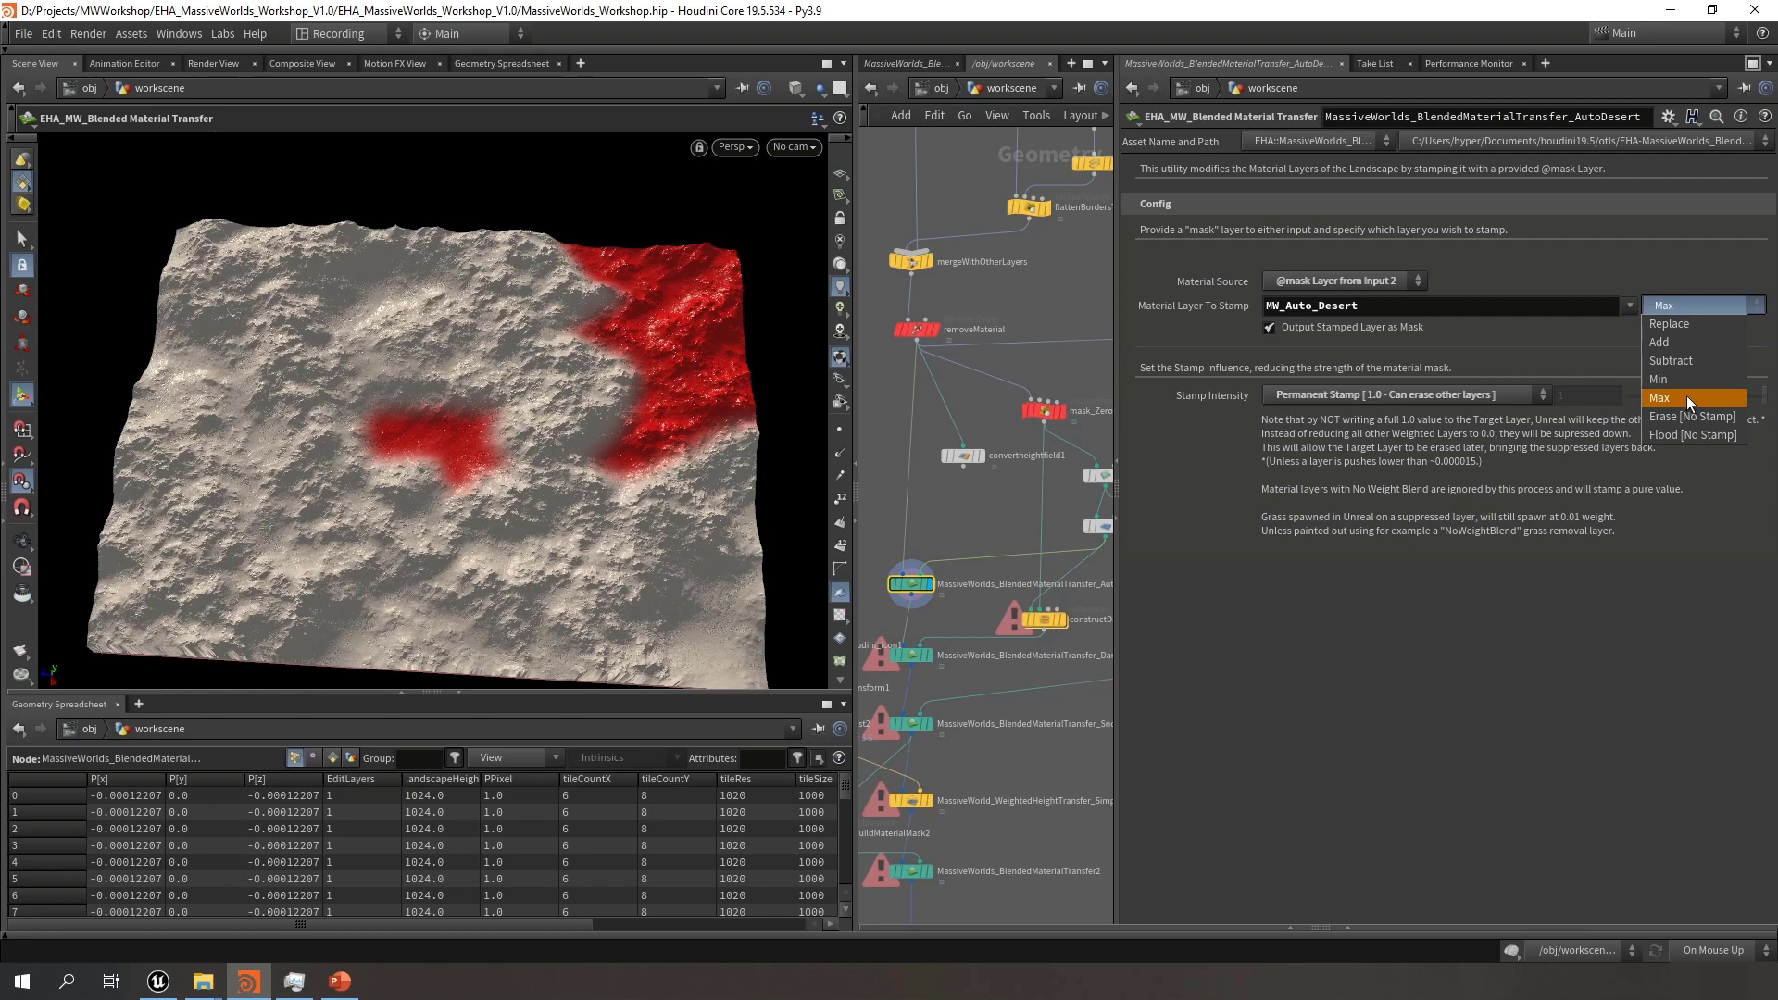
pyautogui.click(1687, 324)
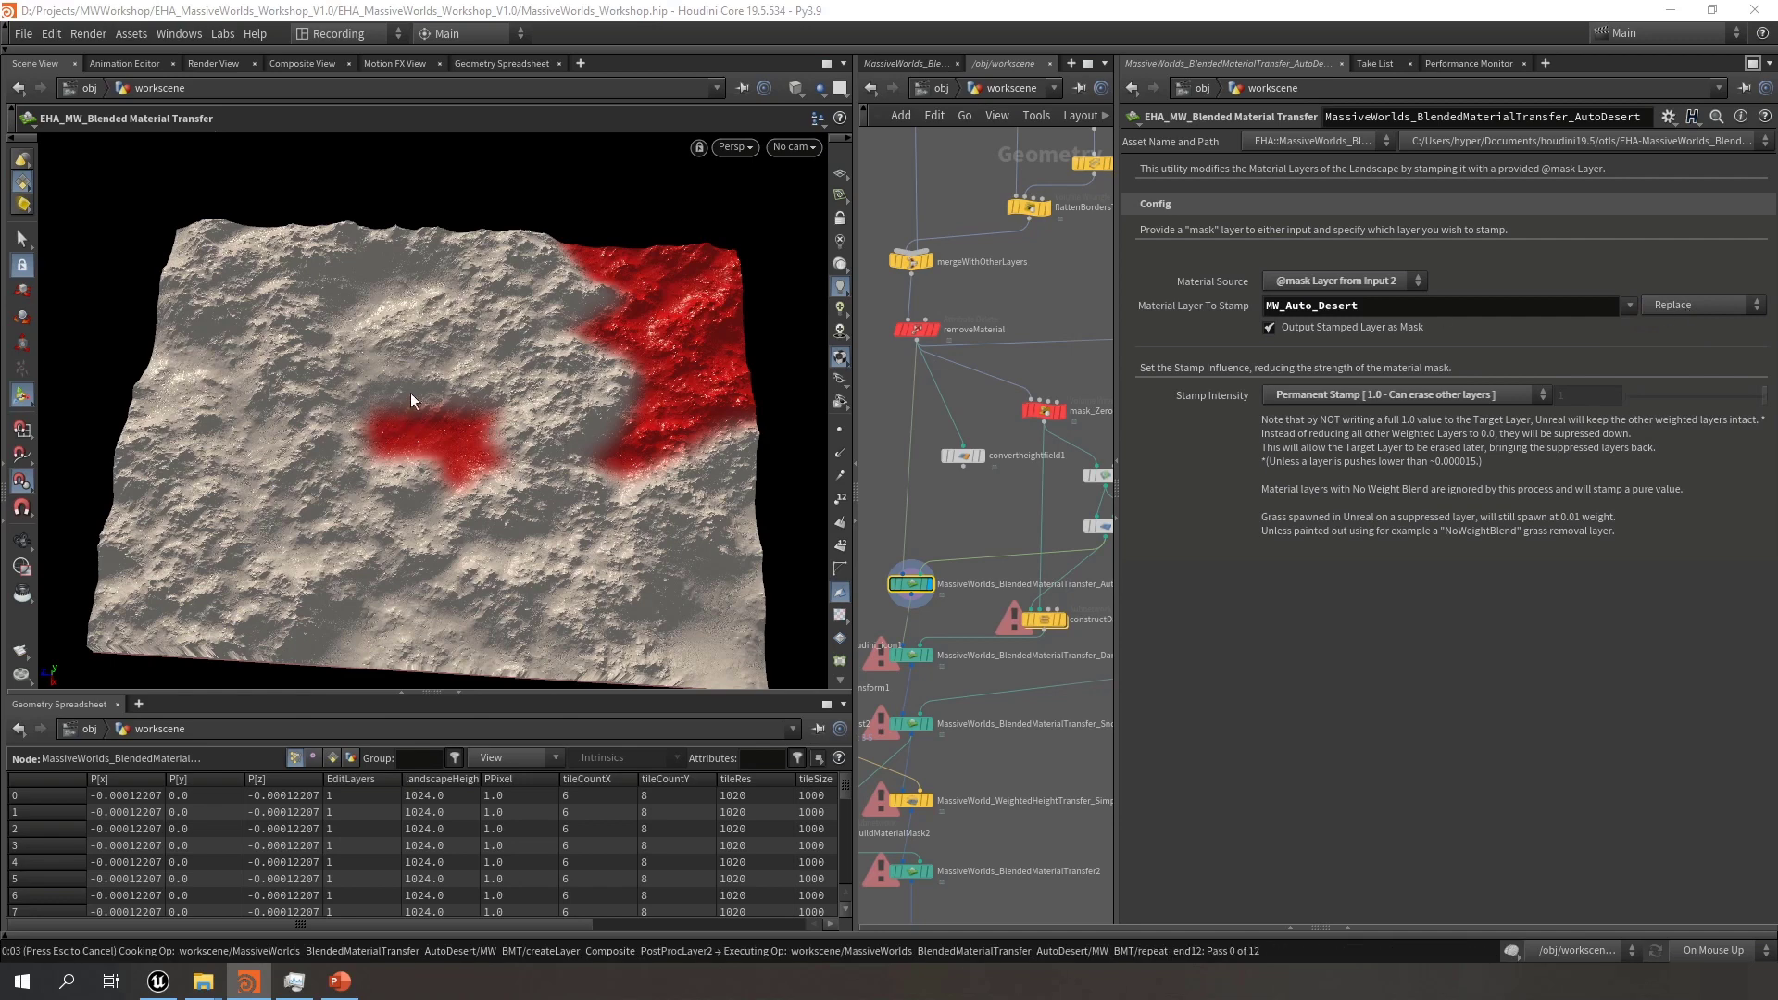
pyautogui.click(1709, 304)
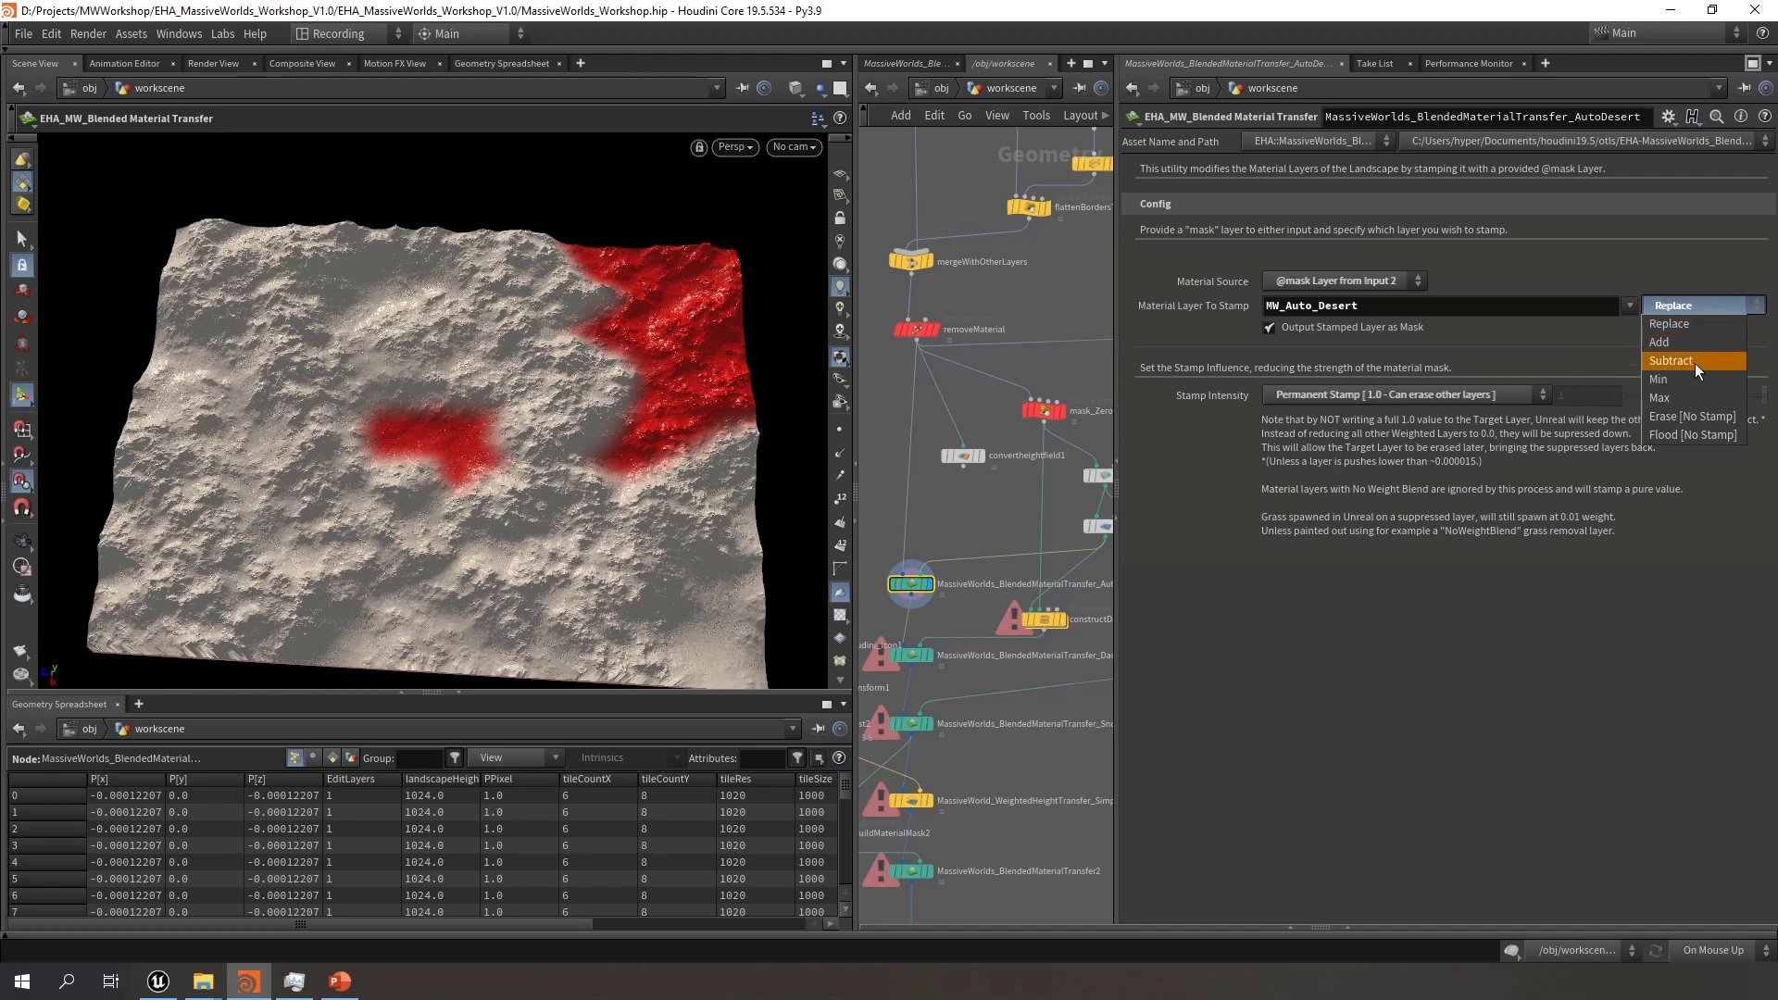
pyautogui.click(1683, 436)
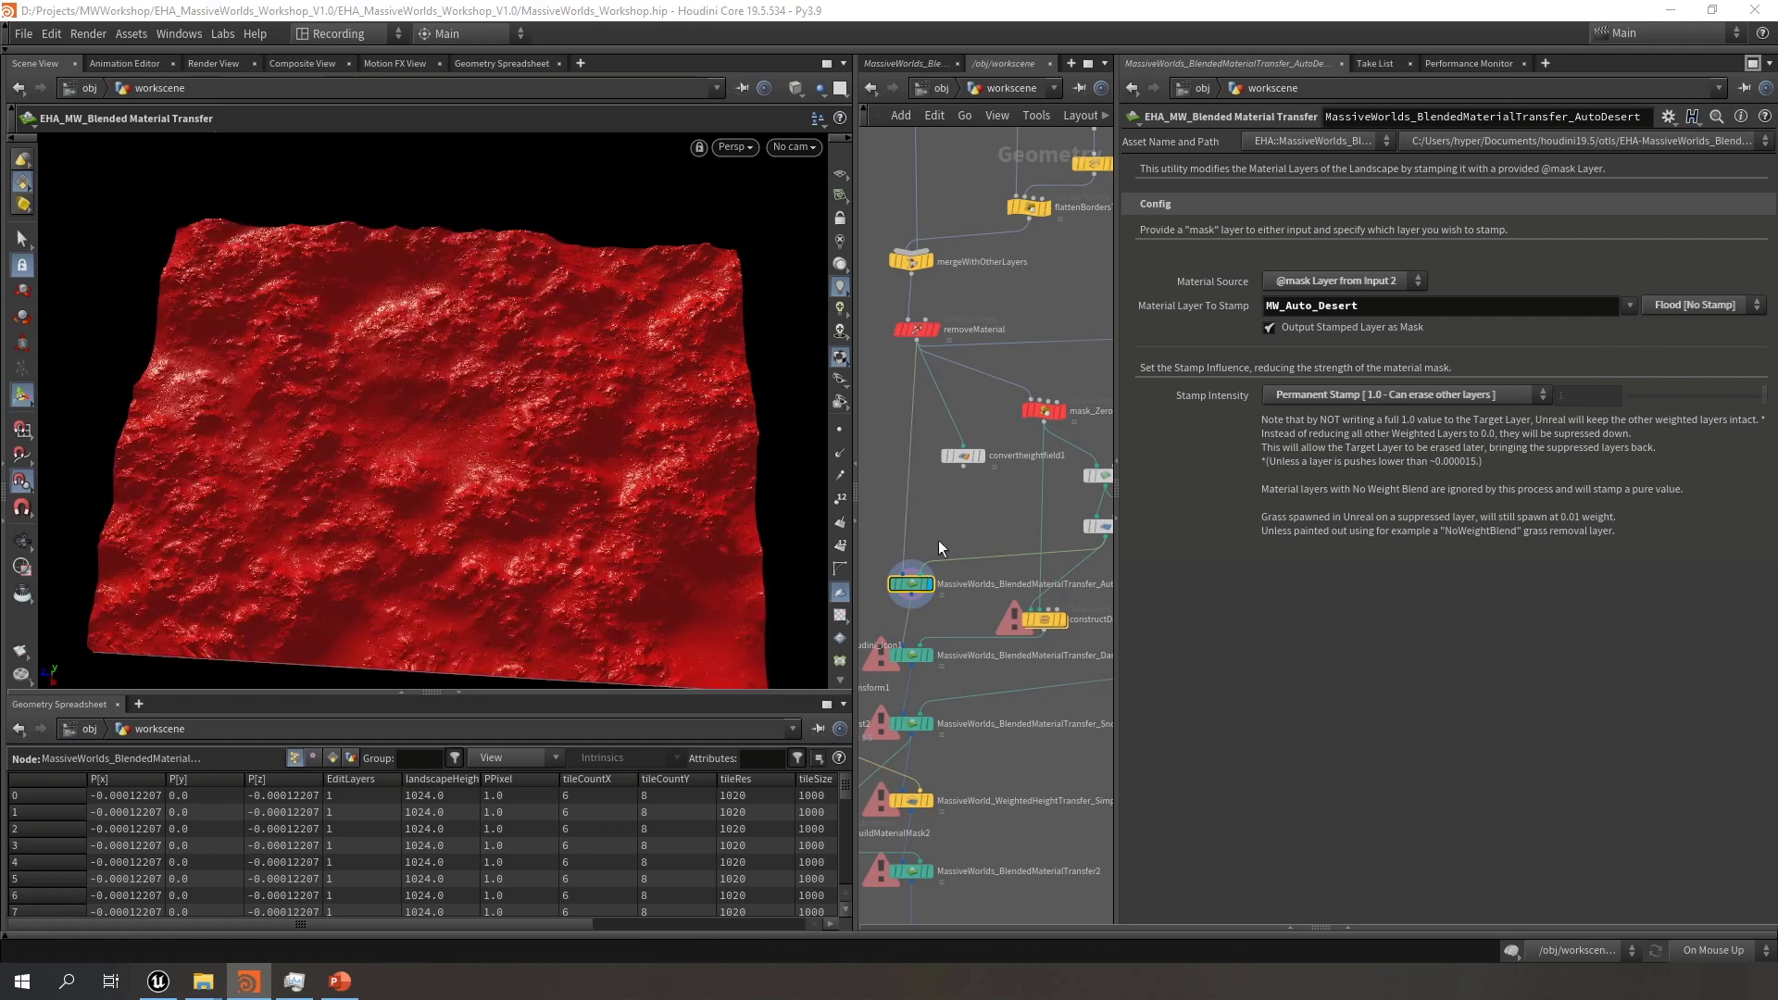
pyautogui.click(1703, 305)
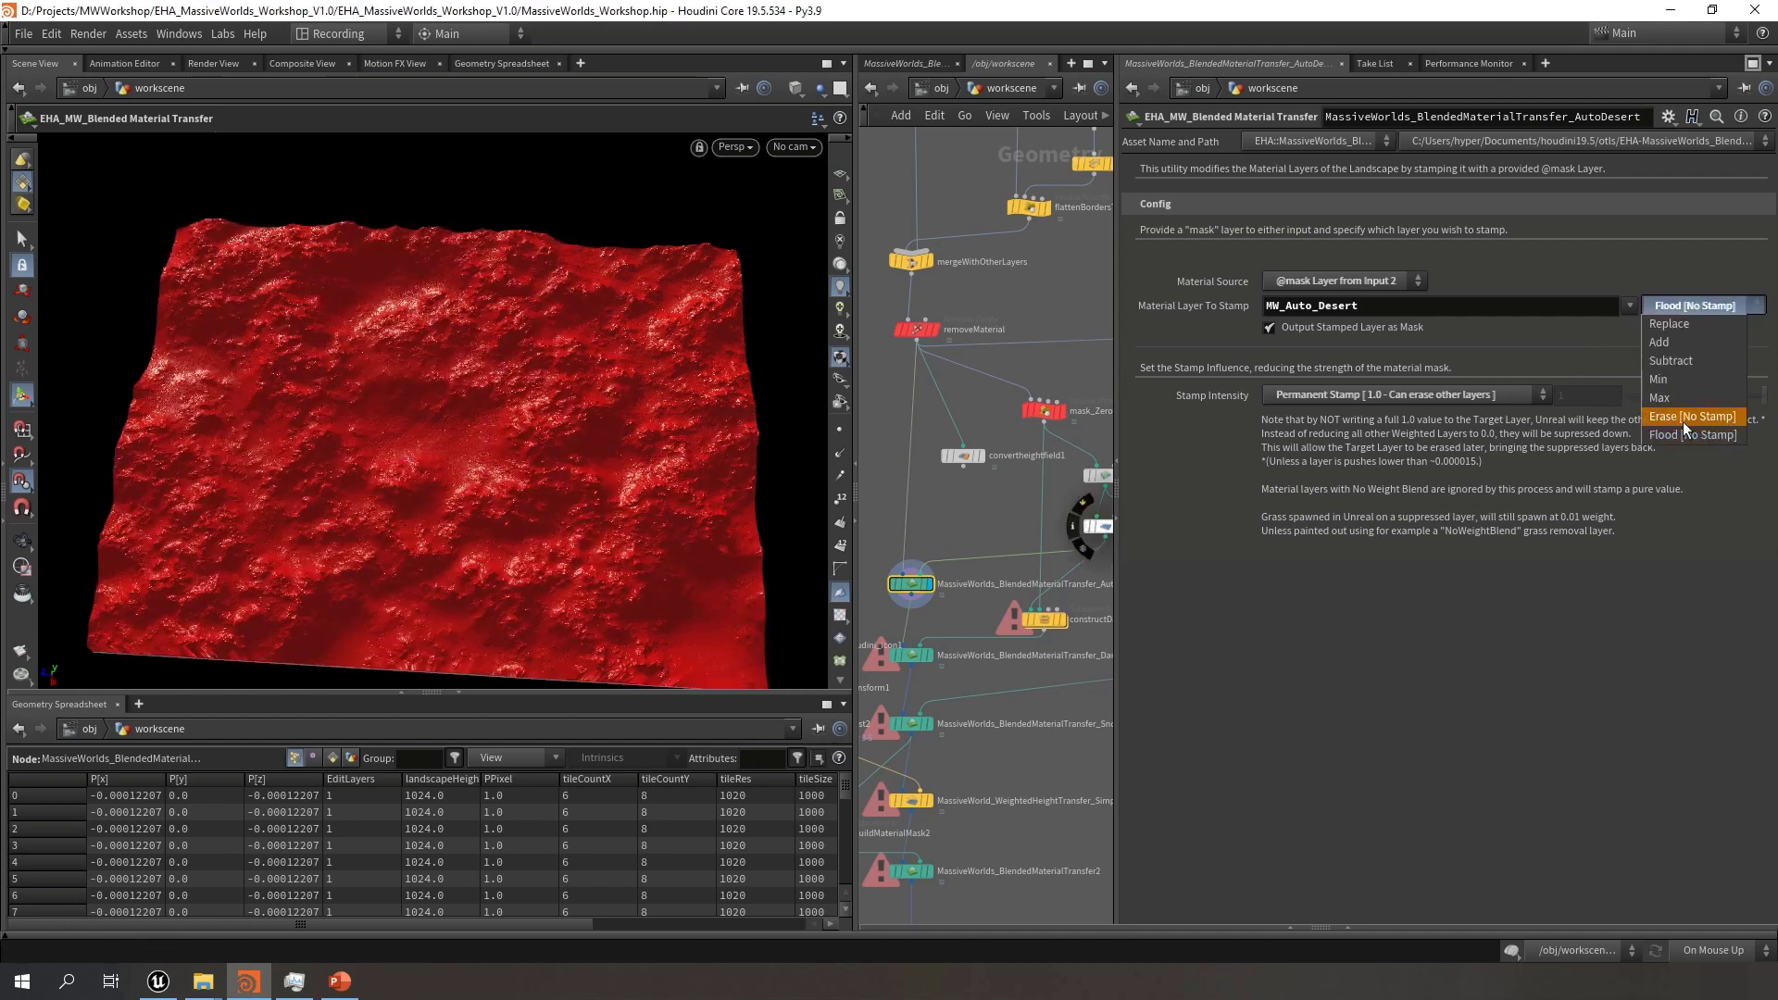
pyautogui.click(1680, 397)
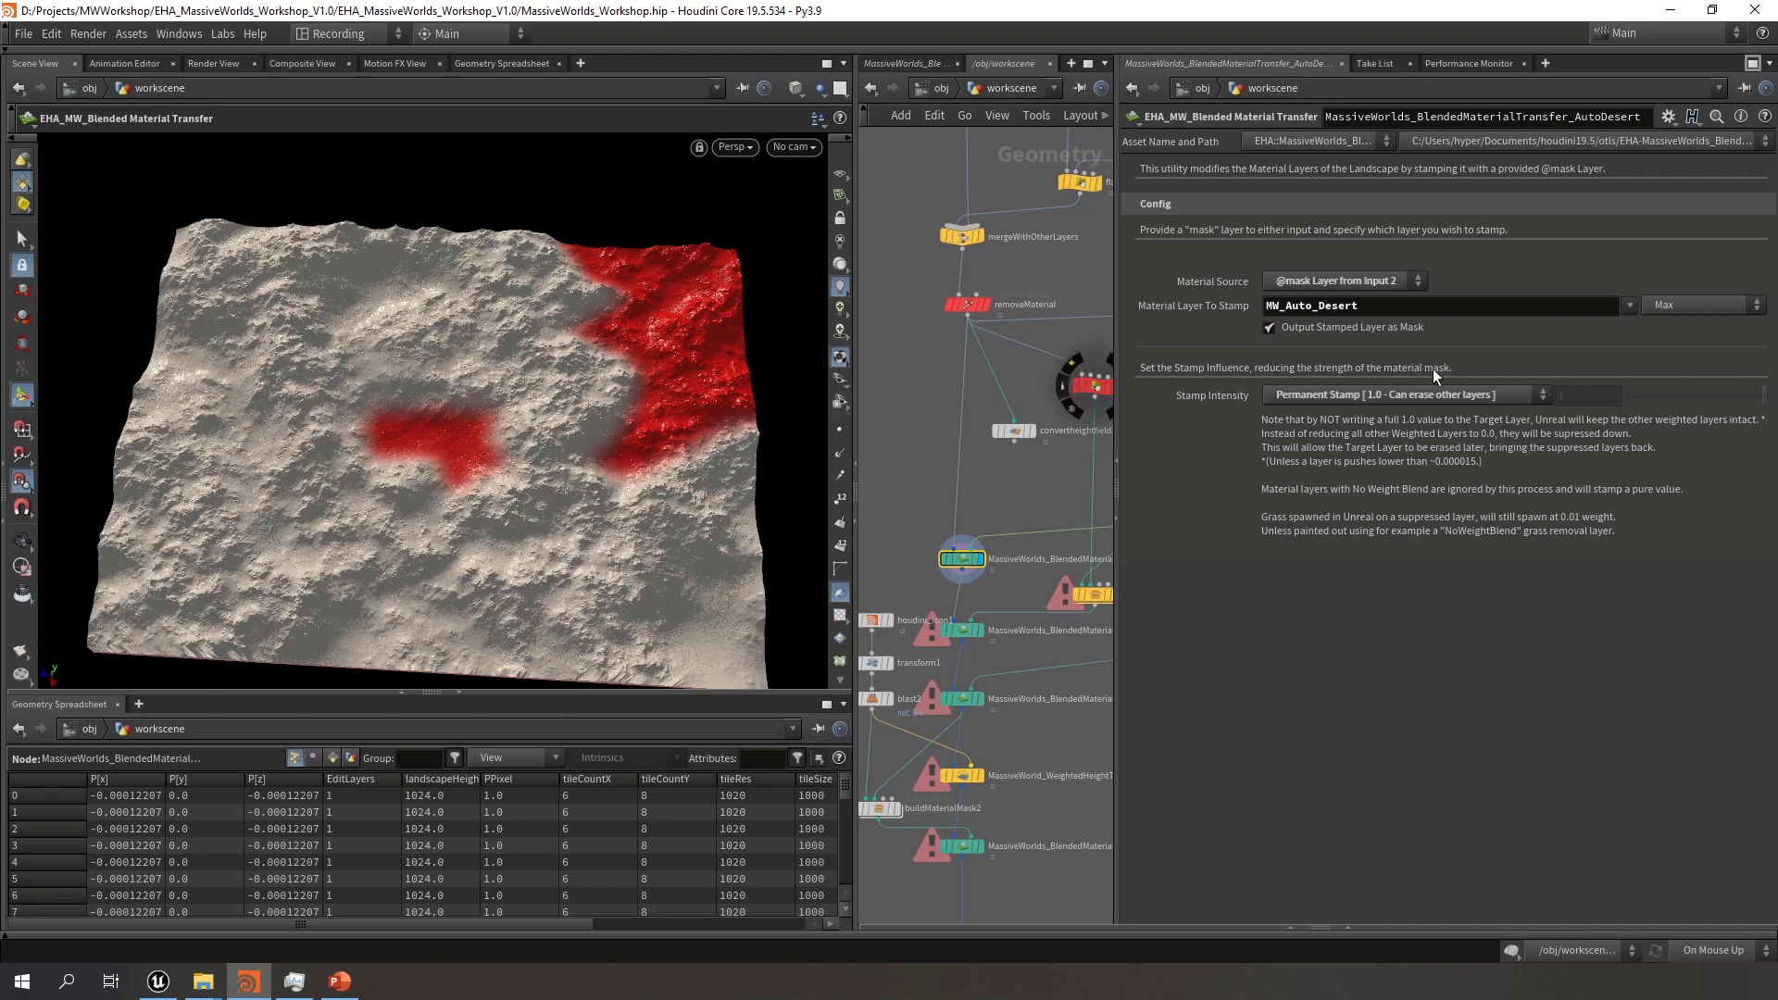
# Review the Stamp Intensity options of the AutoDesert material transfer node and the notes on suppressed layers
pyautogui.click(1369, 397)
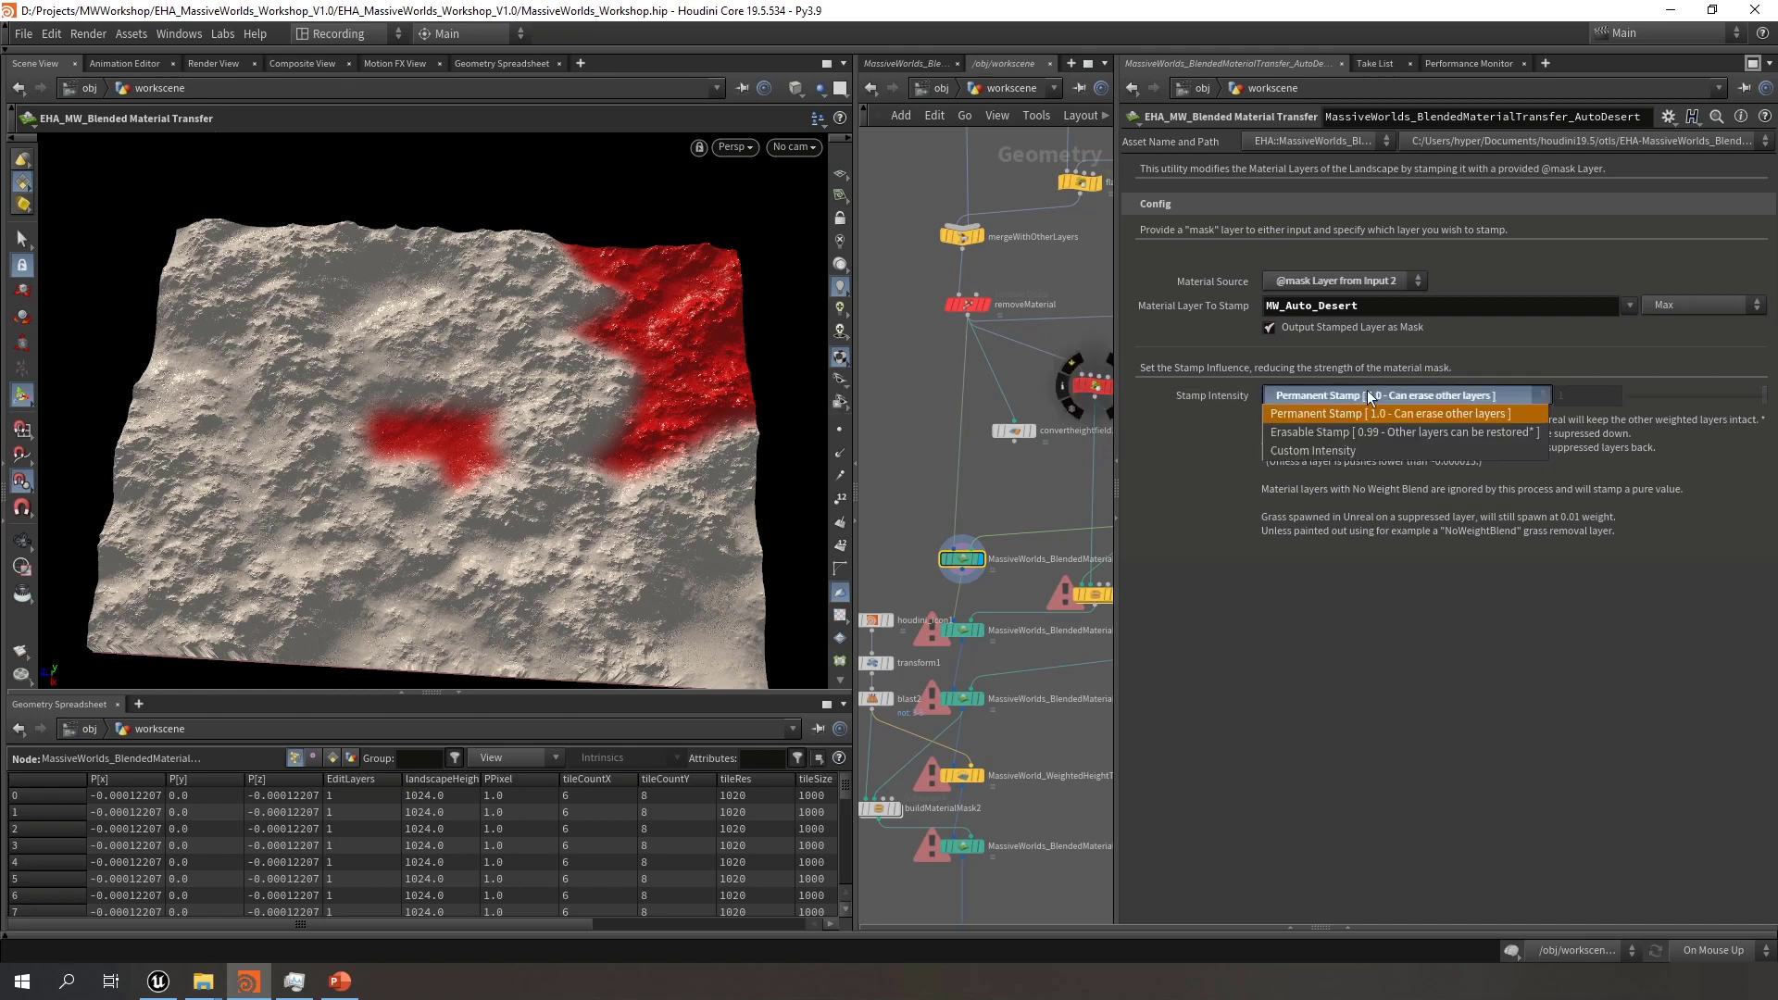
pyautogui.click(1493, 392)
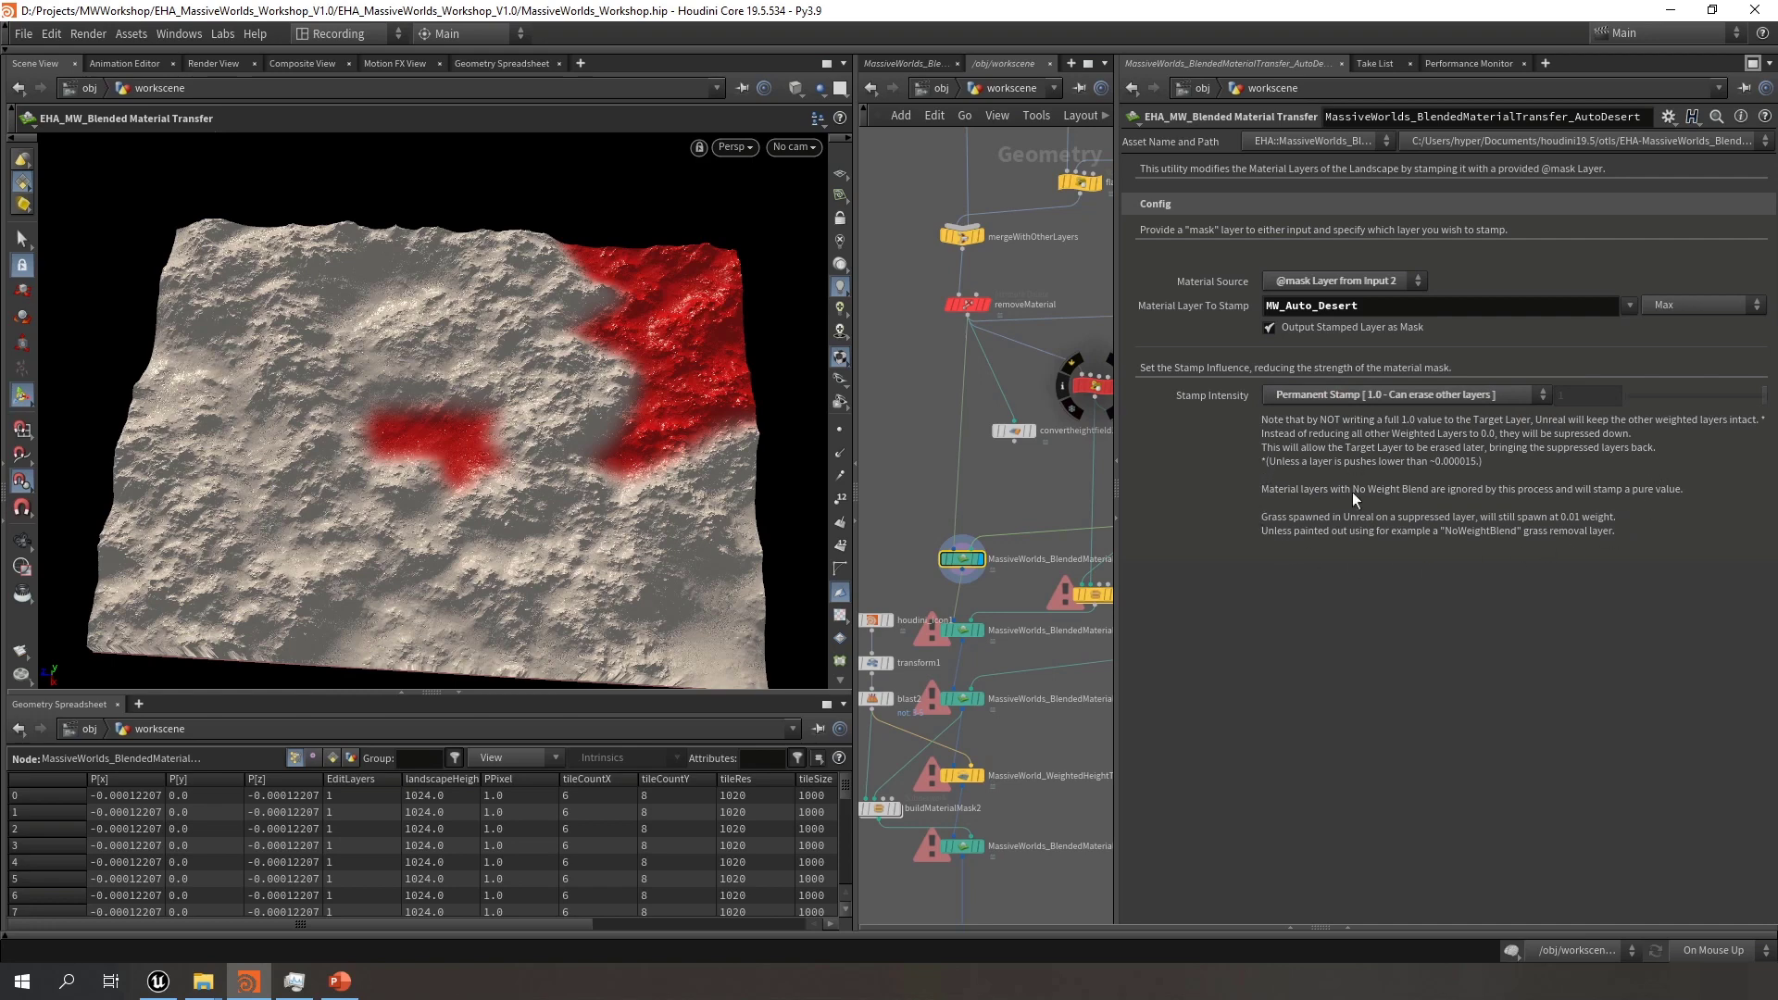
pyautogui.click(1506, 395)
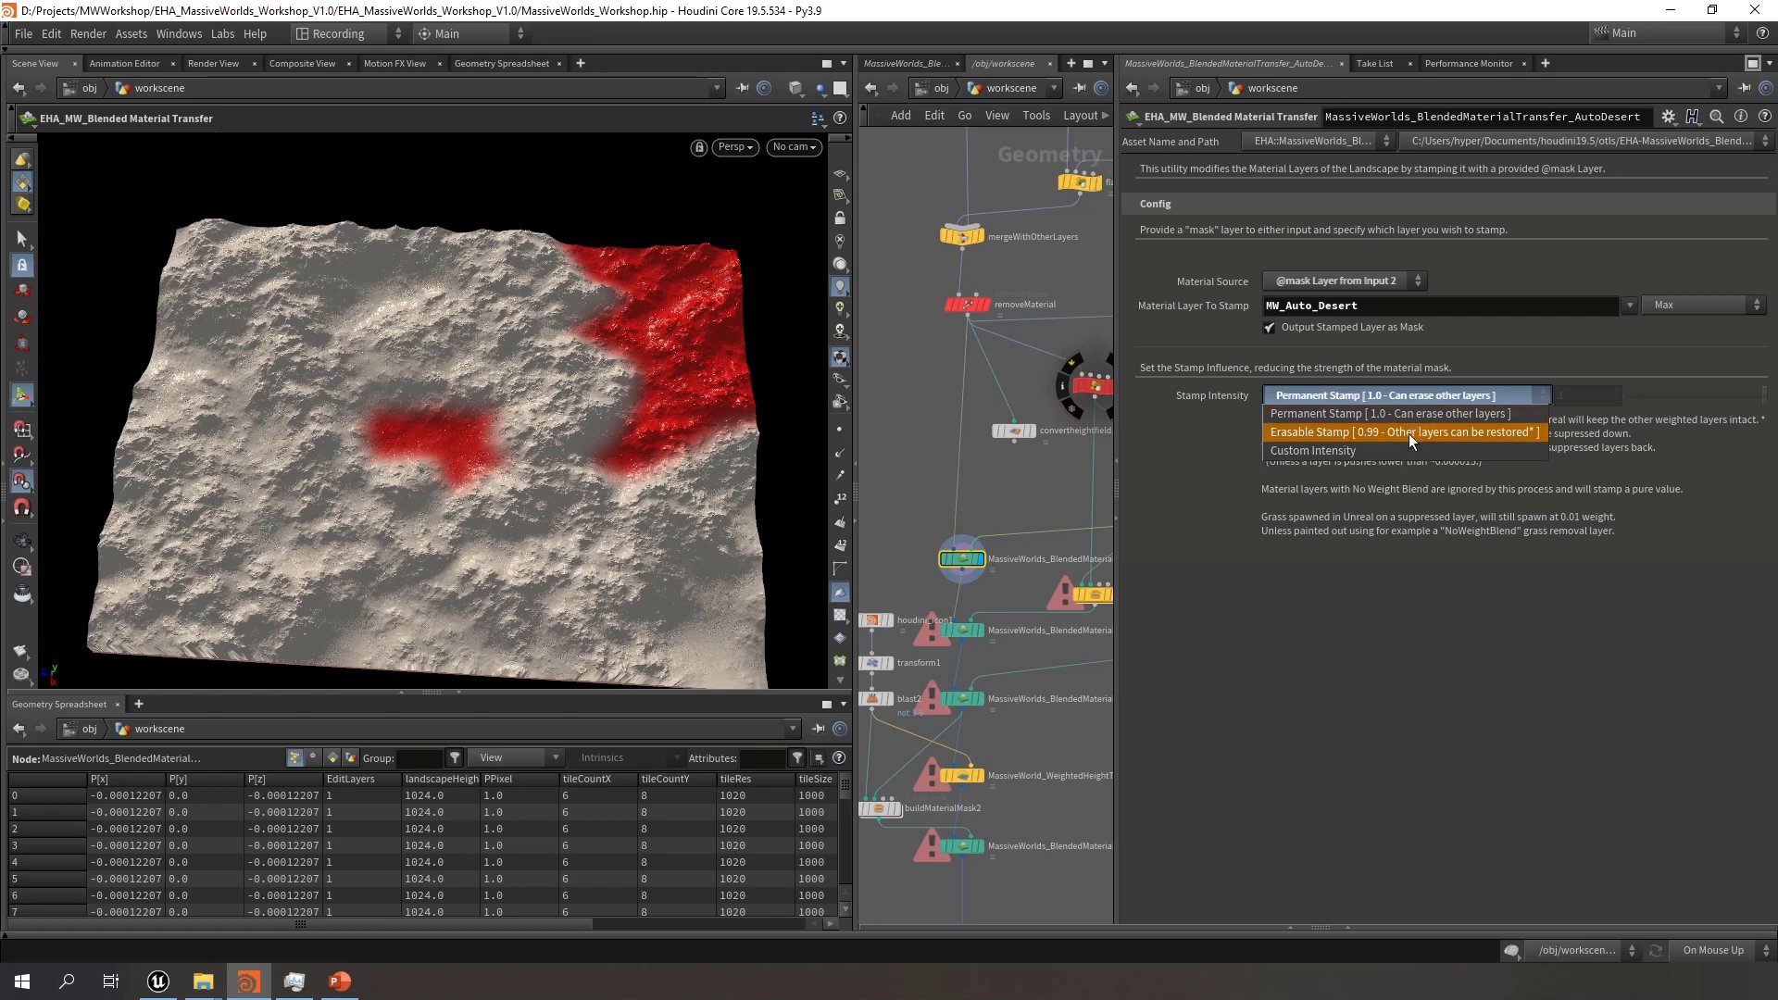
pyautogui.click(1466, 393)
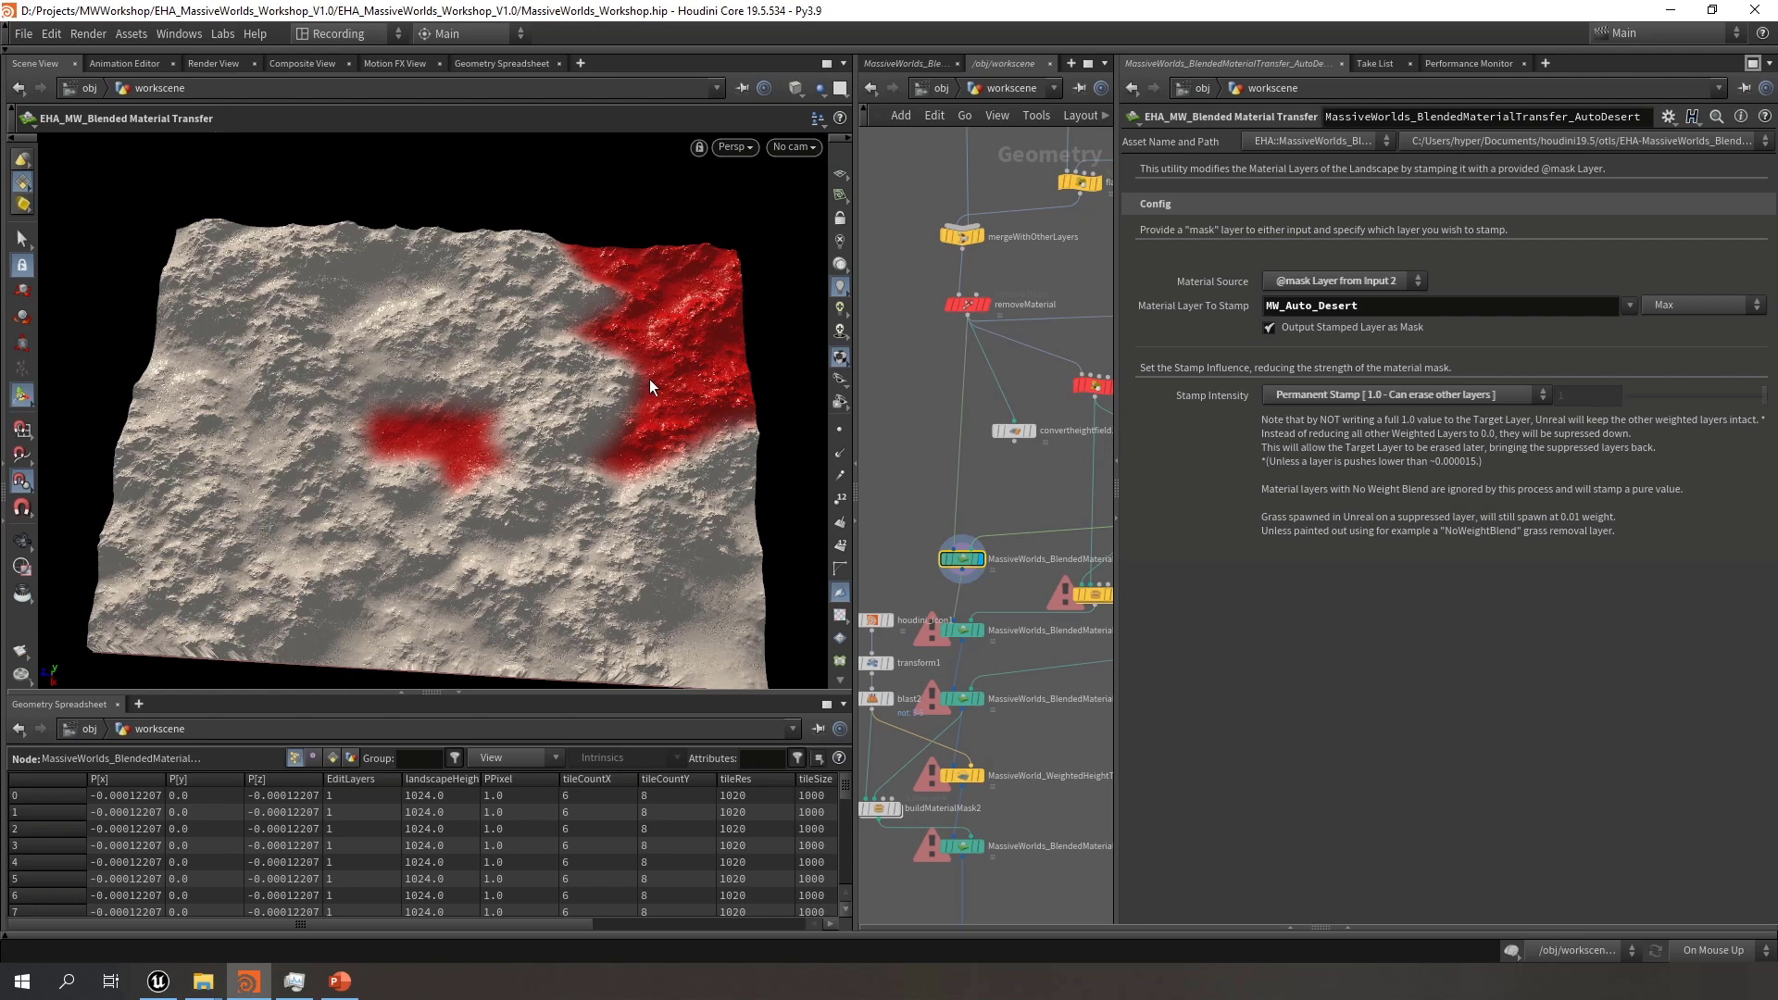
# Try a Custom Intensity of 0.5 for the desert stamp, and return the Stamp Intensity to Permanent Stamp
pyautogui.click(1381, 400)
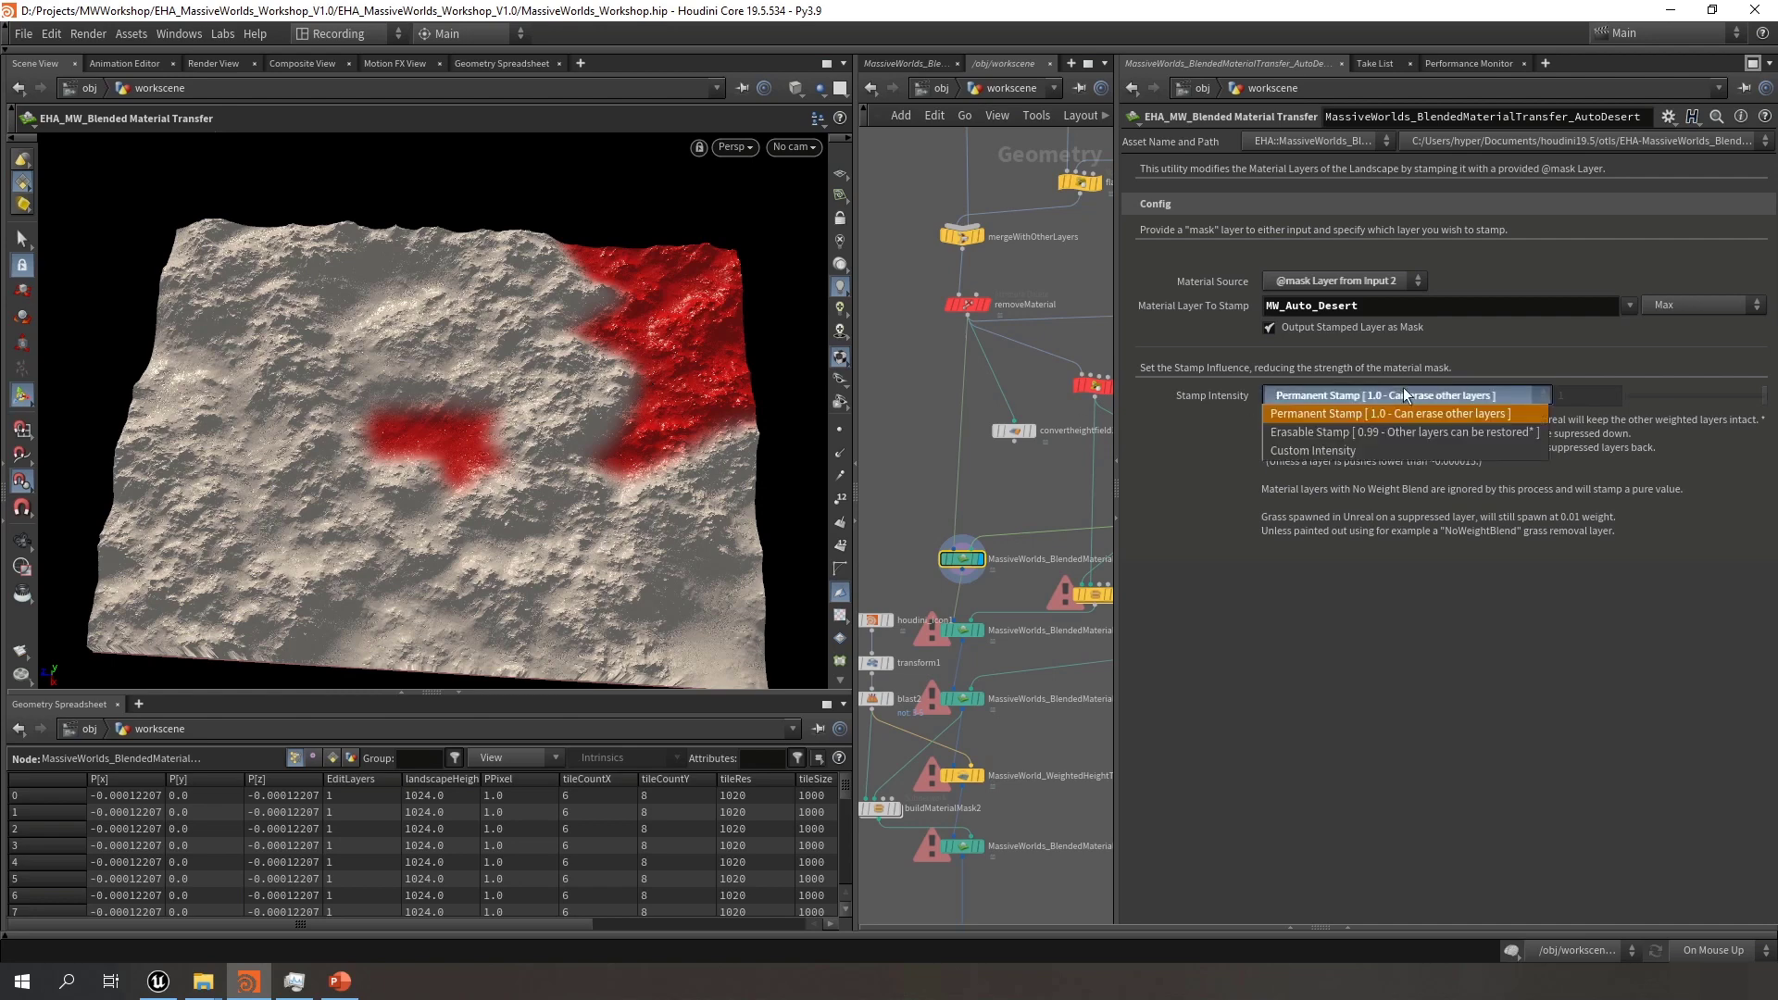
pyautogui.click(1355, 450)
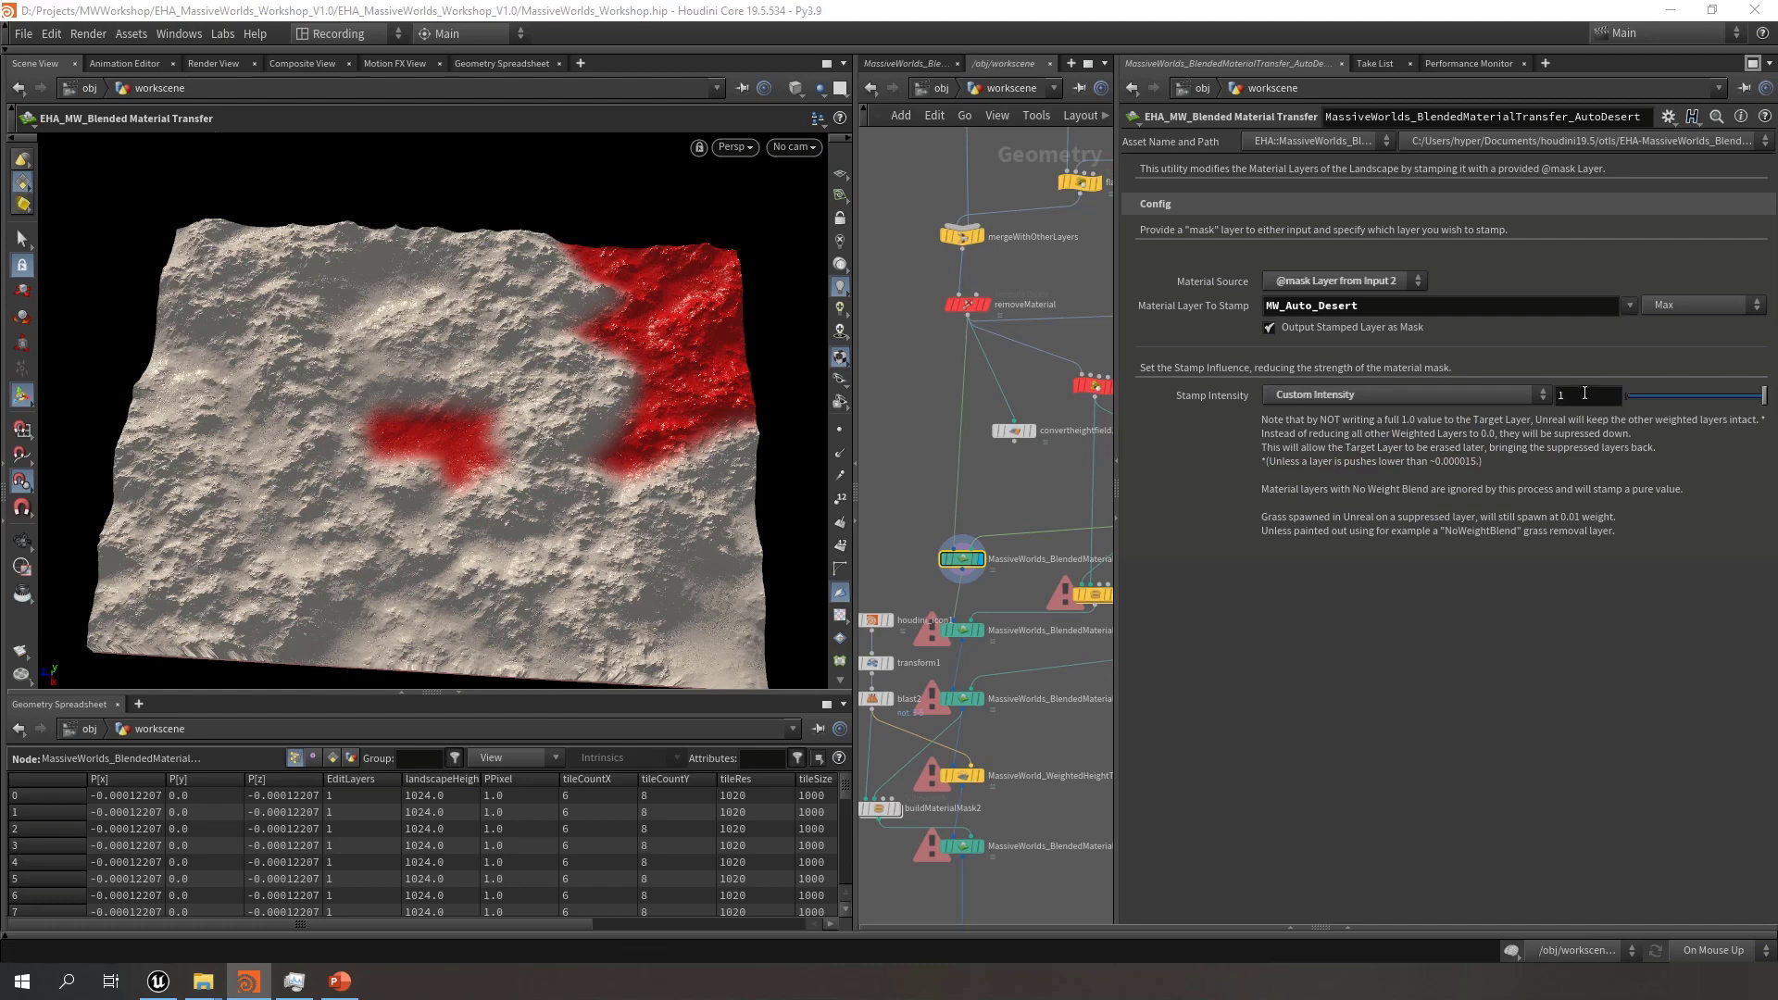
pyautogui.write('5')
pyautogui.press('Return')
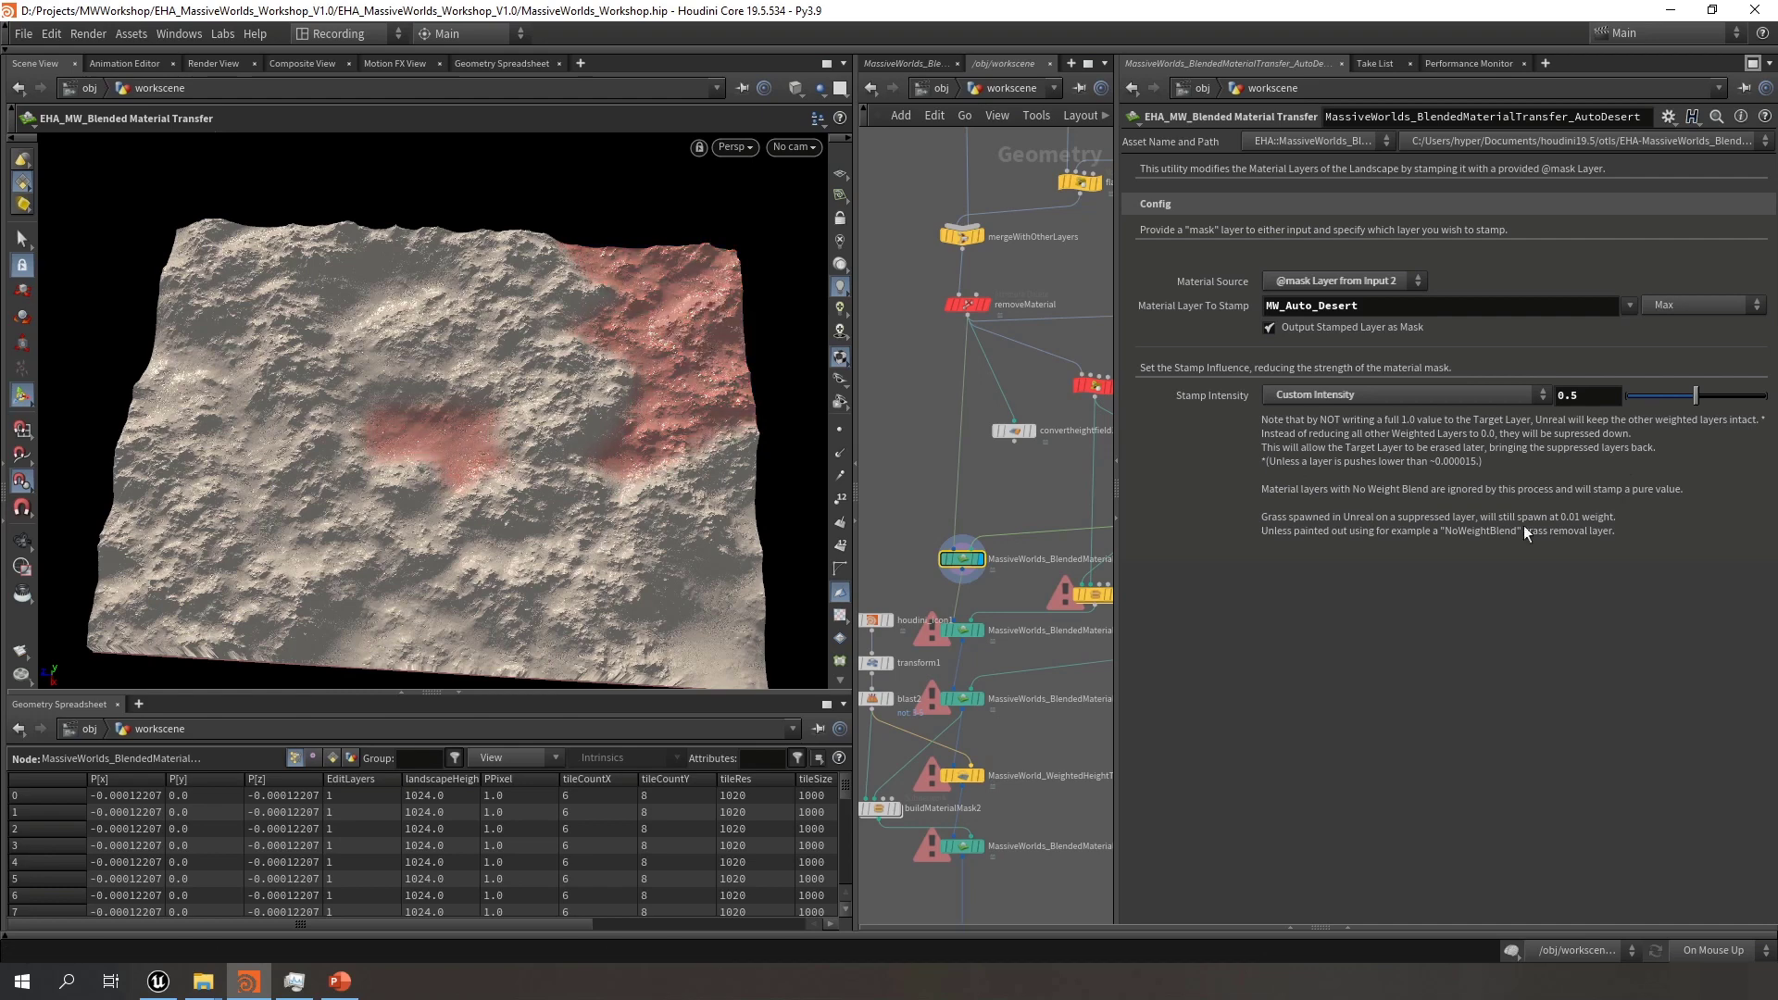
pyautogui.click(1380, 401)
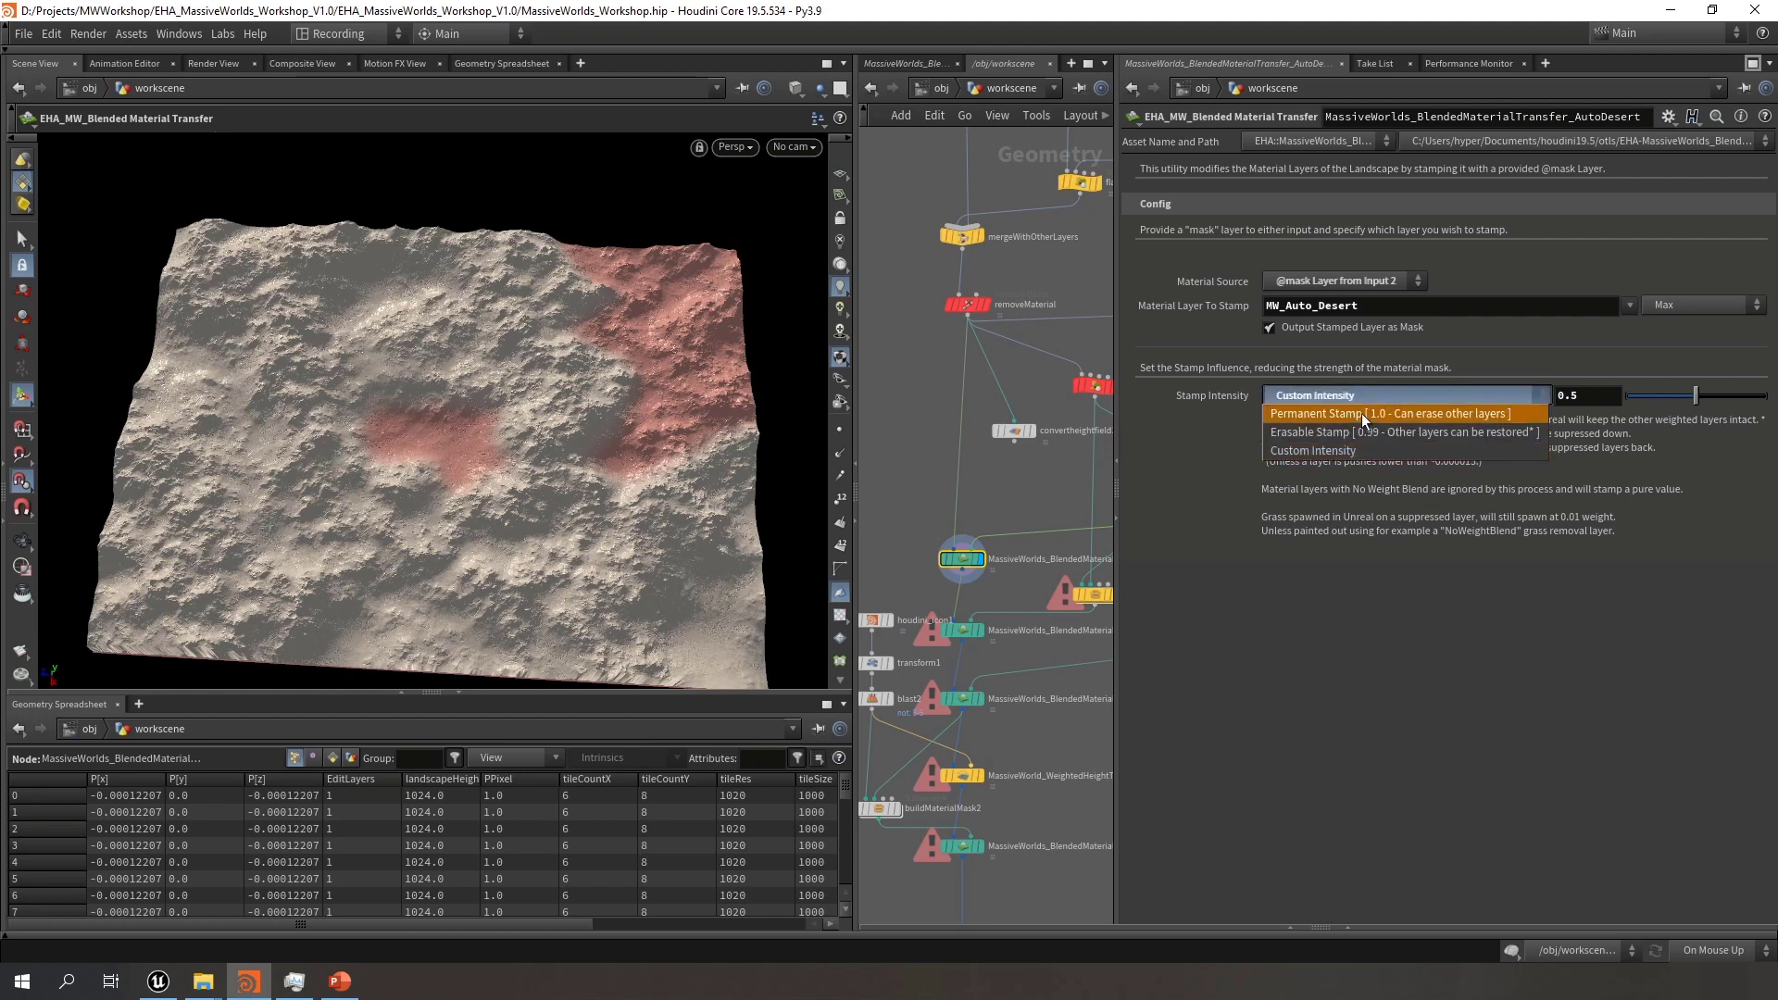
pyautogui.click(1361, 413)
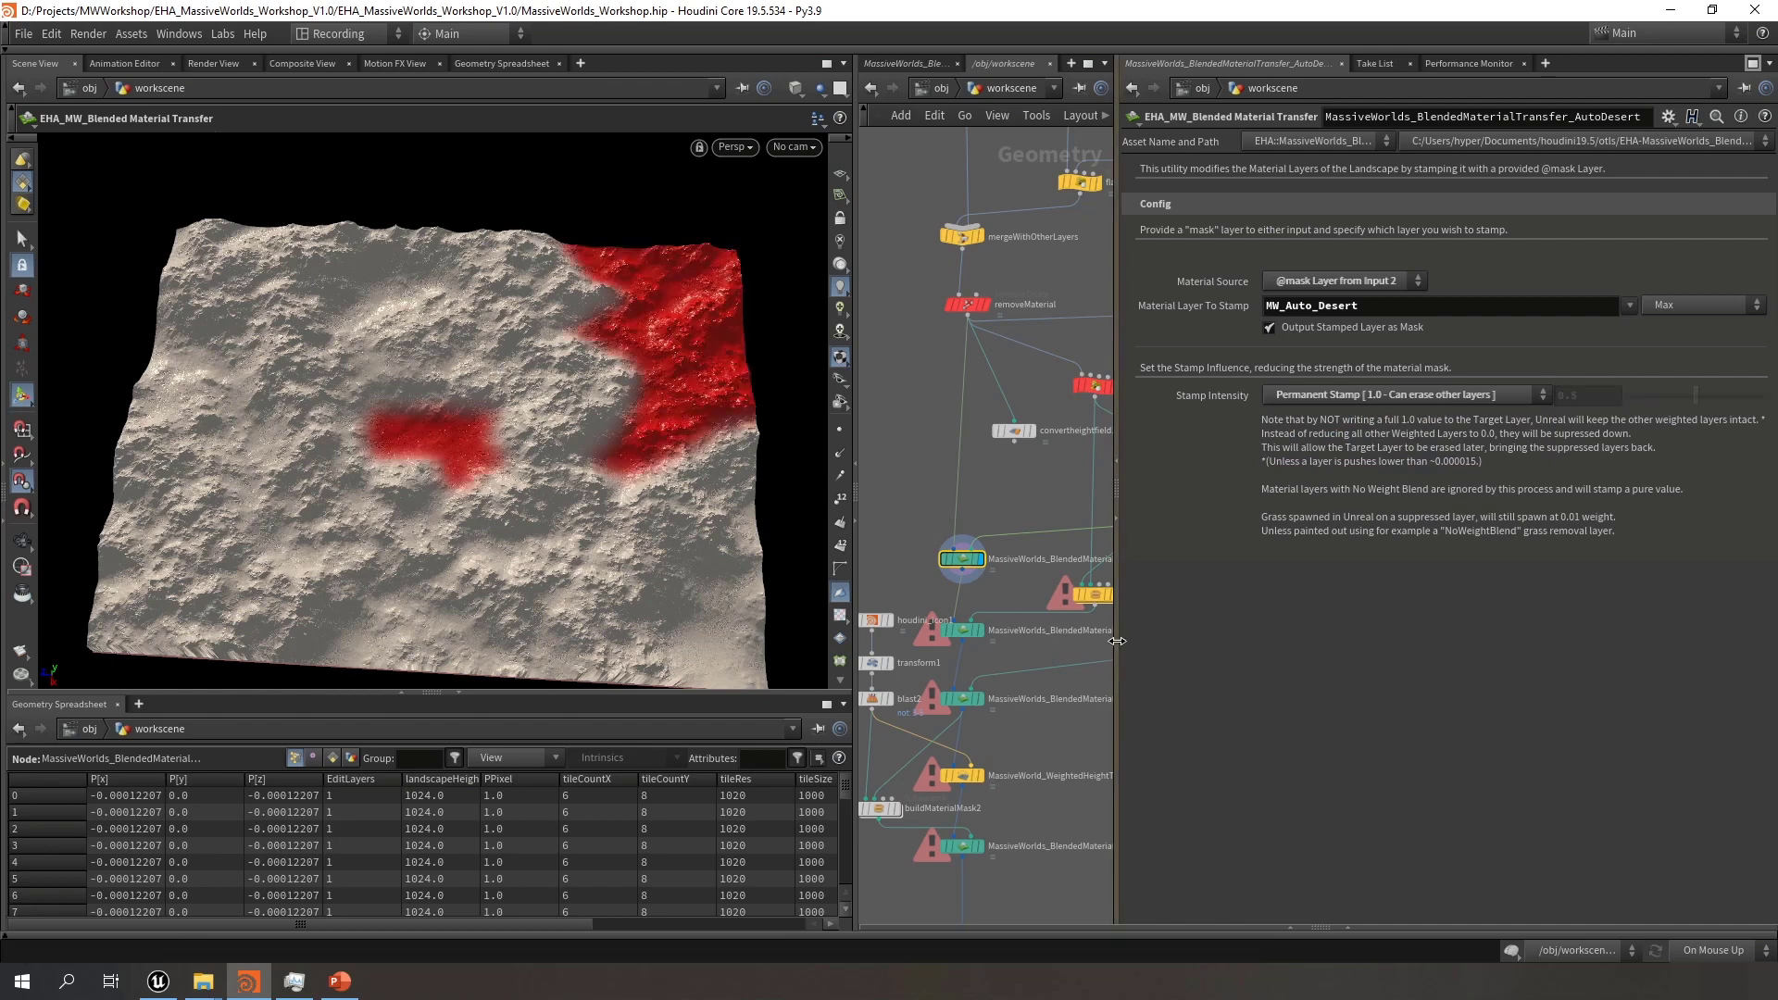
# Widen the network editor pane to show the material transfer nodes below AutoDesert
pyautogui.moveTo(1113, 634); pyautogui.dragTo(1311, 637)
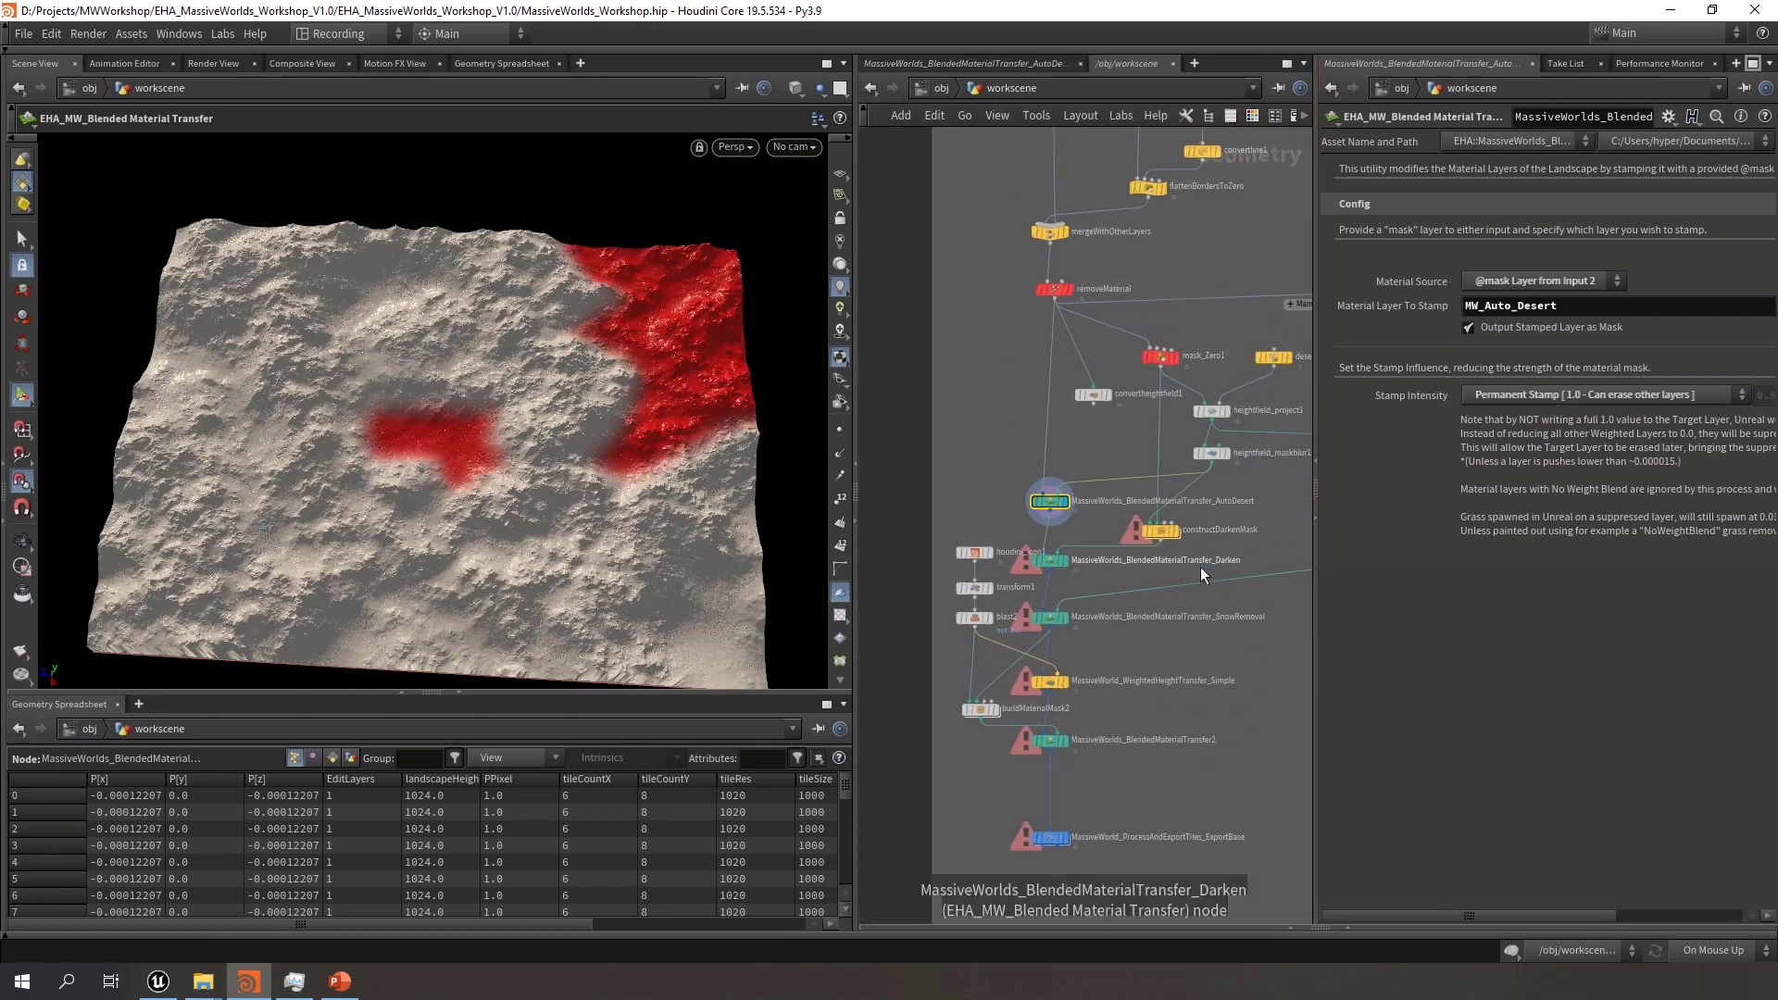
# Display the results of the Darken and SnowRemoval material transfer nodes and inspect their stamped masks across the terrain
pyautogui.scroll(3, 1117, 614)
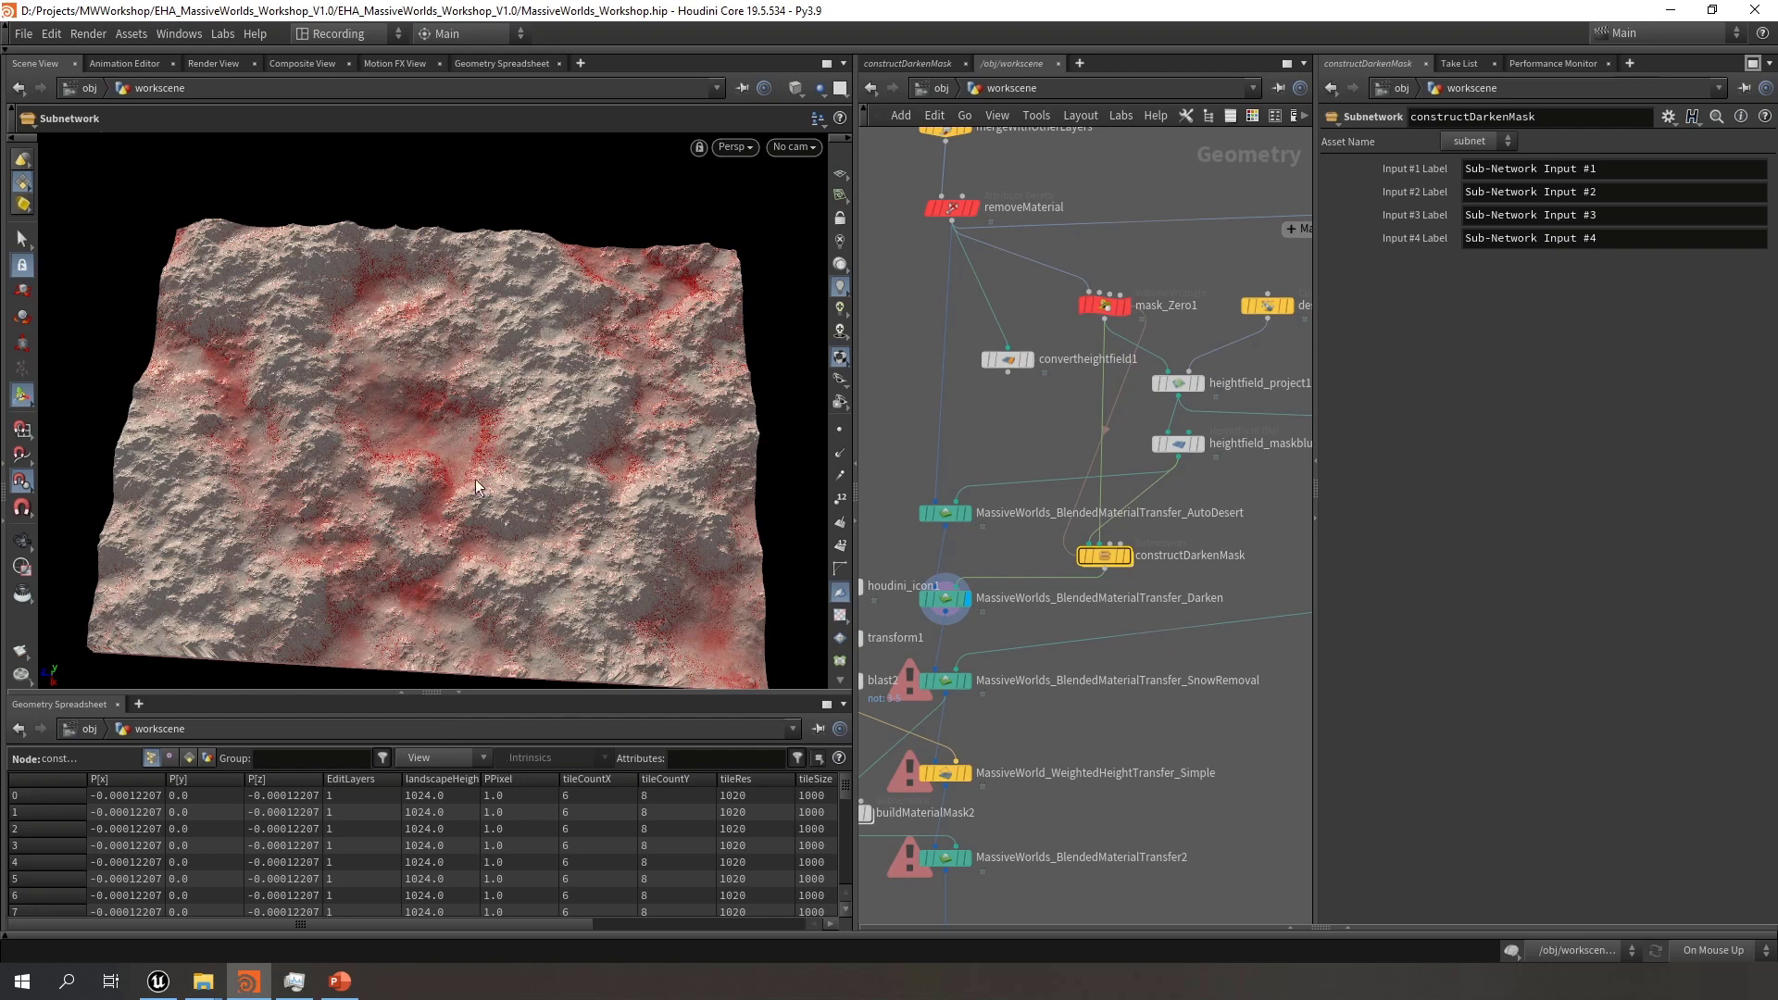
pyautogui.moveTo(967, 680)
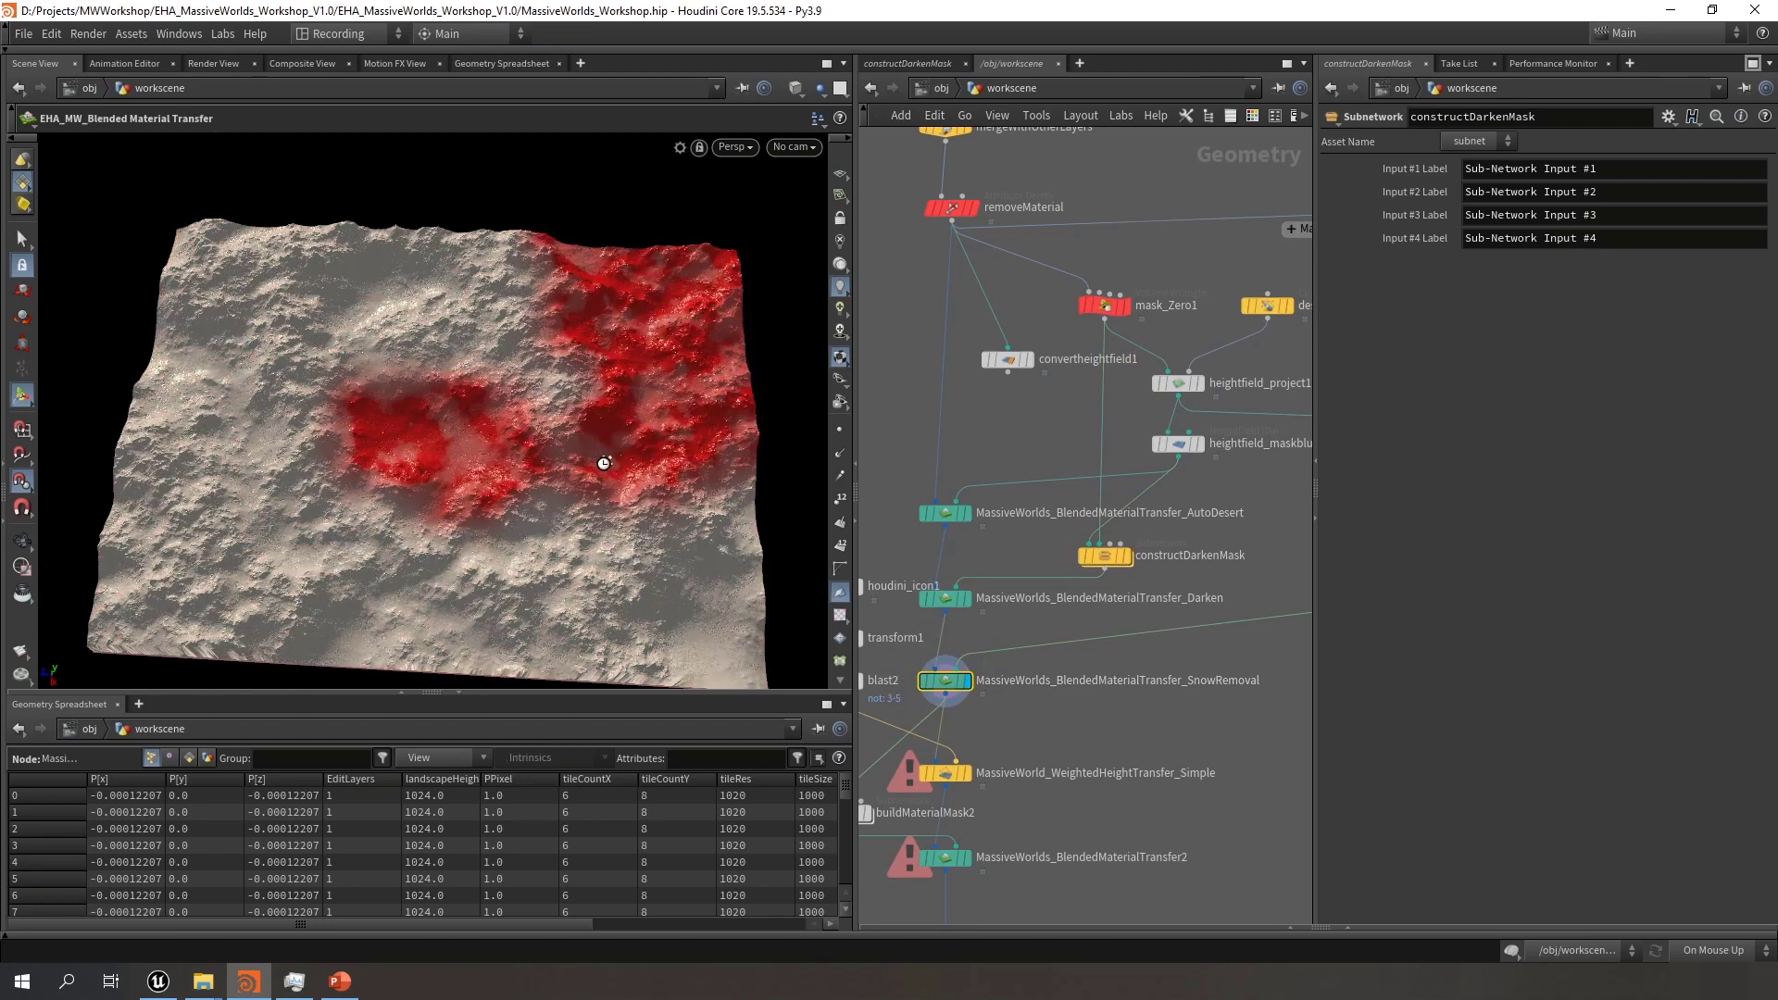
pyautogui.rightClick(593, 338)
pyautogui.click(259, 404)
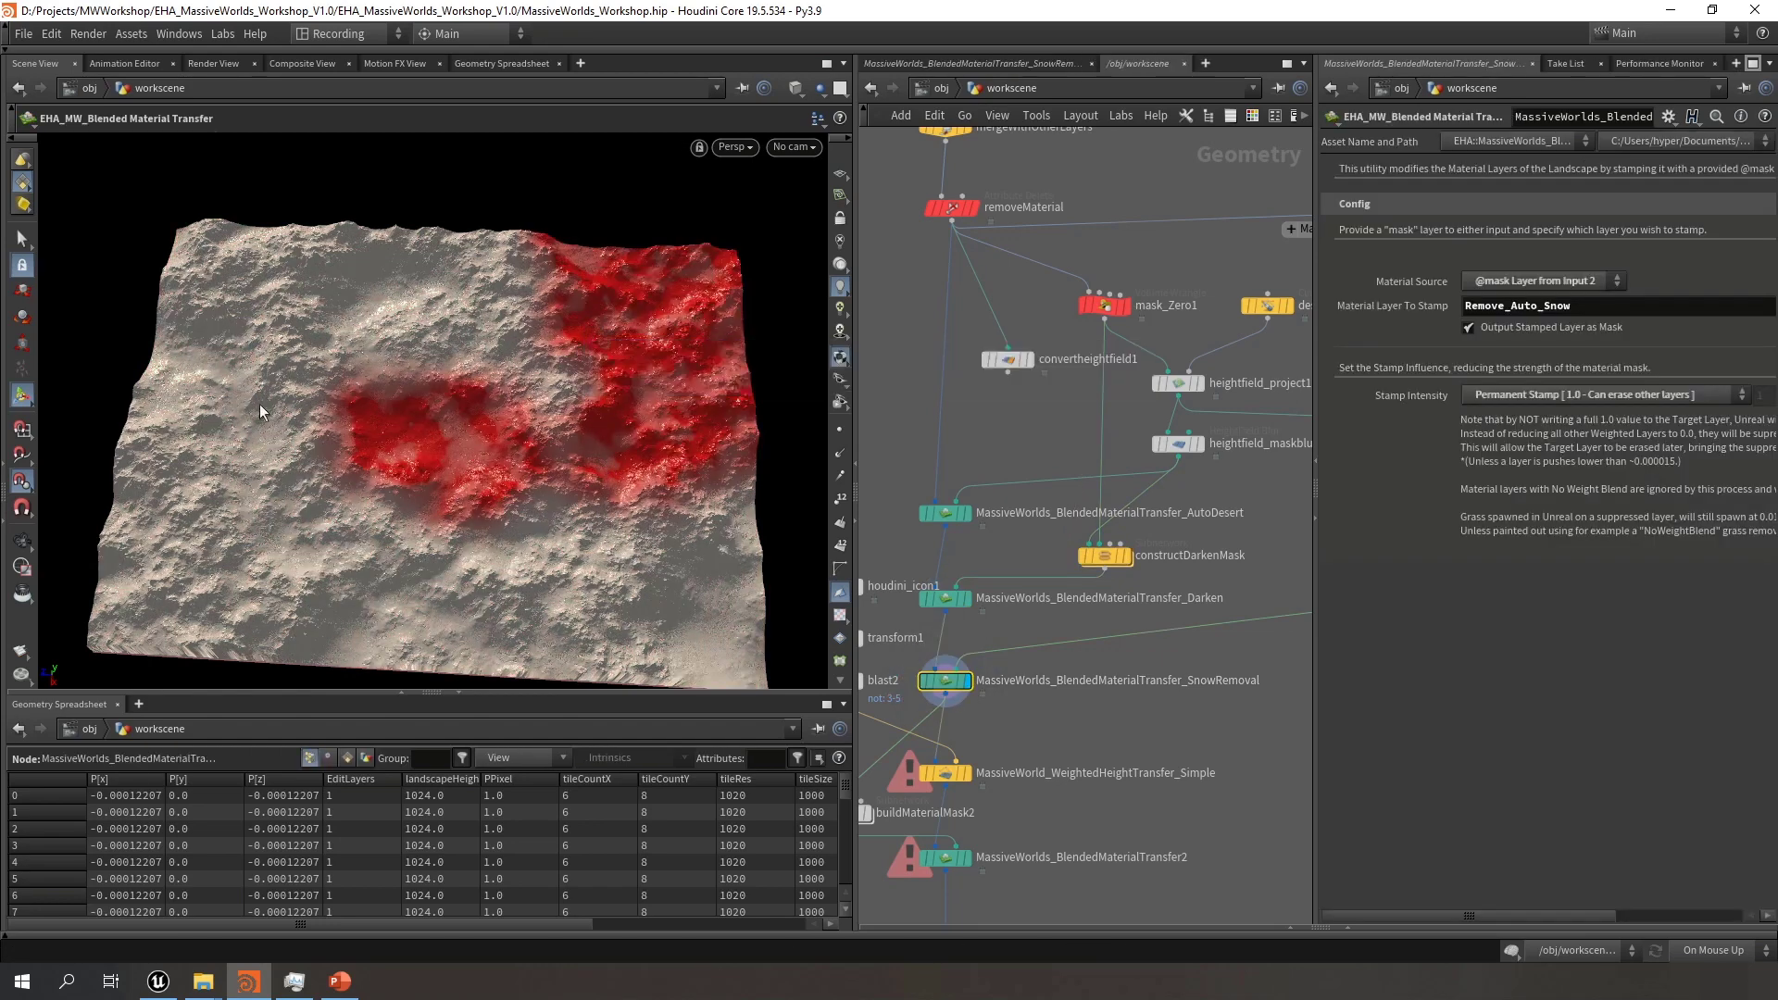
pyautogui.click(22, 542)
pyautogui.moveTo(602, 370); pyautogui.dragTo(1039, 648, button='right')
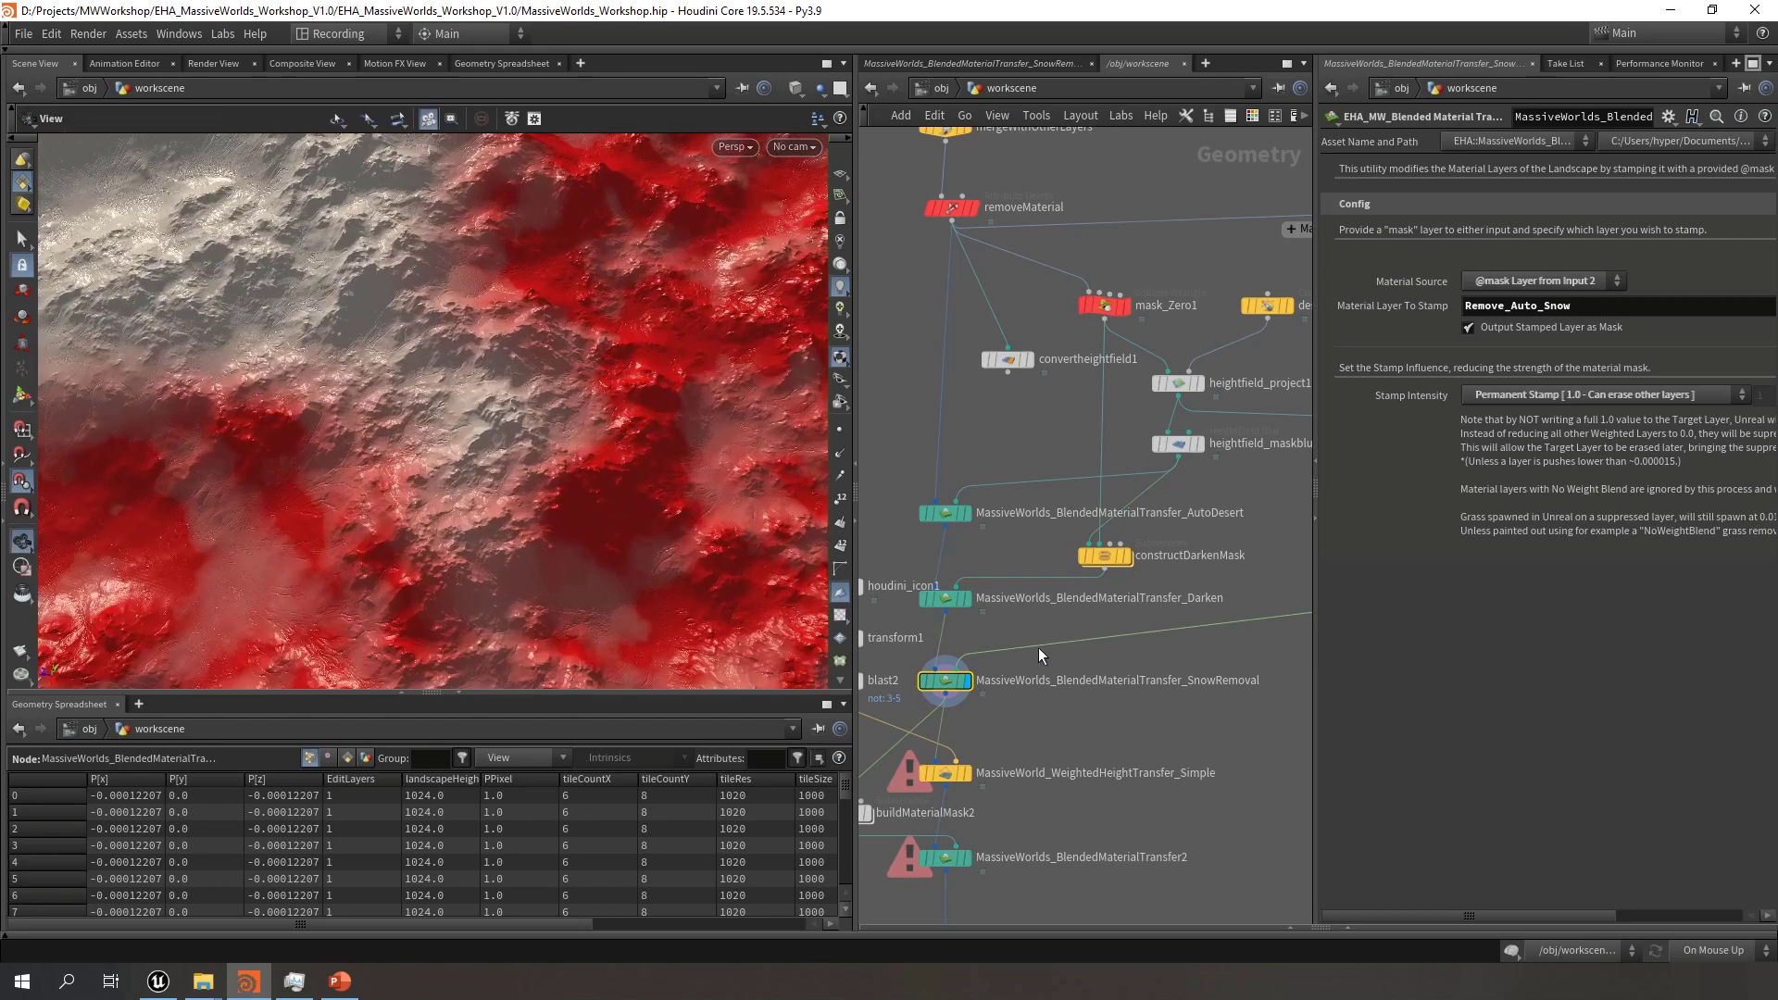
pyautogui.moveTo(1315, 364)
pyautogui.mouseDown()
pyautogui.moveTo(1072, 363)
pyautogui.moveTo(1317, 371)
pyautogui.mouseUp()
pyautogui.moveTo(563, 492); pyautogui.dragTo(586, 381)
pyautogui.scroll(-3, 1174, 718)
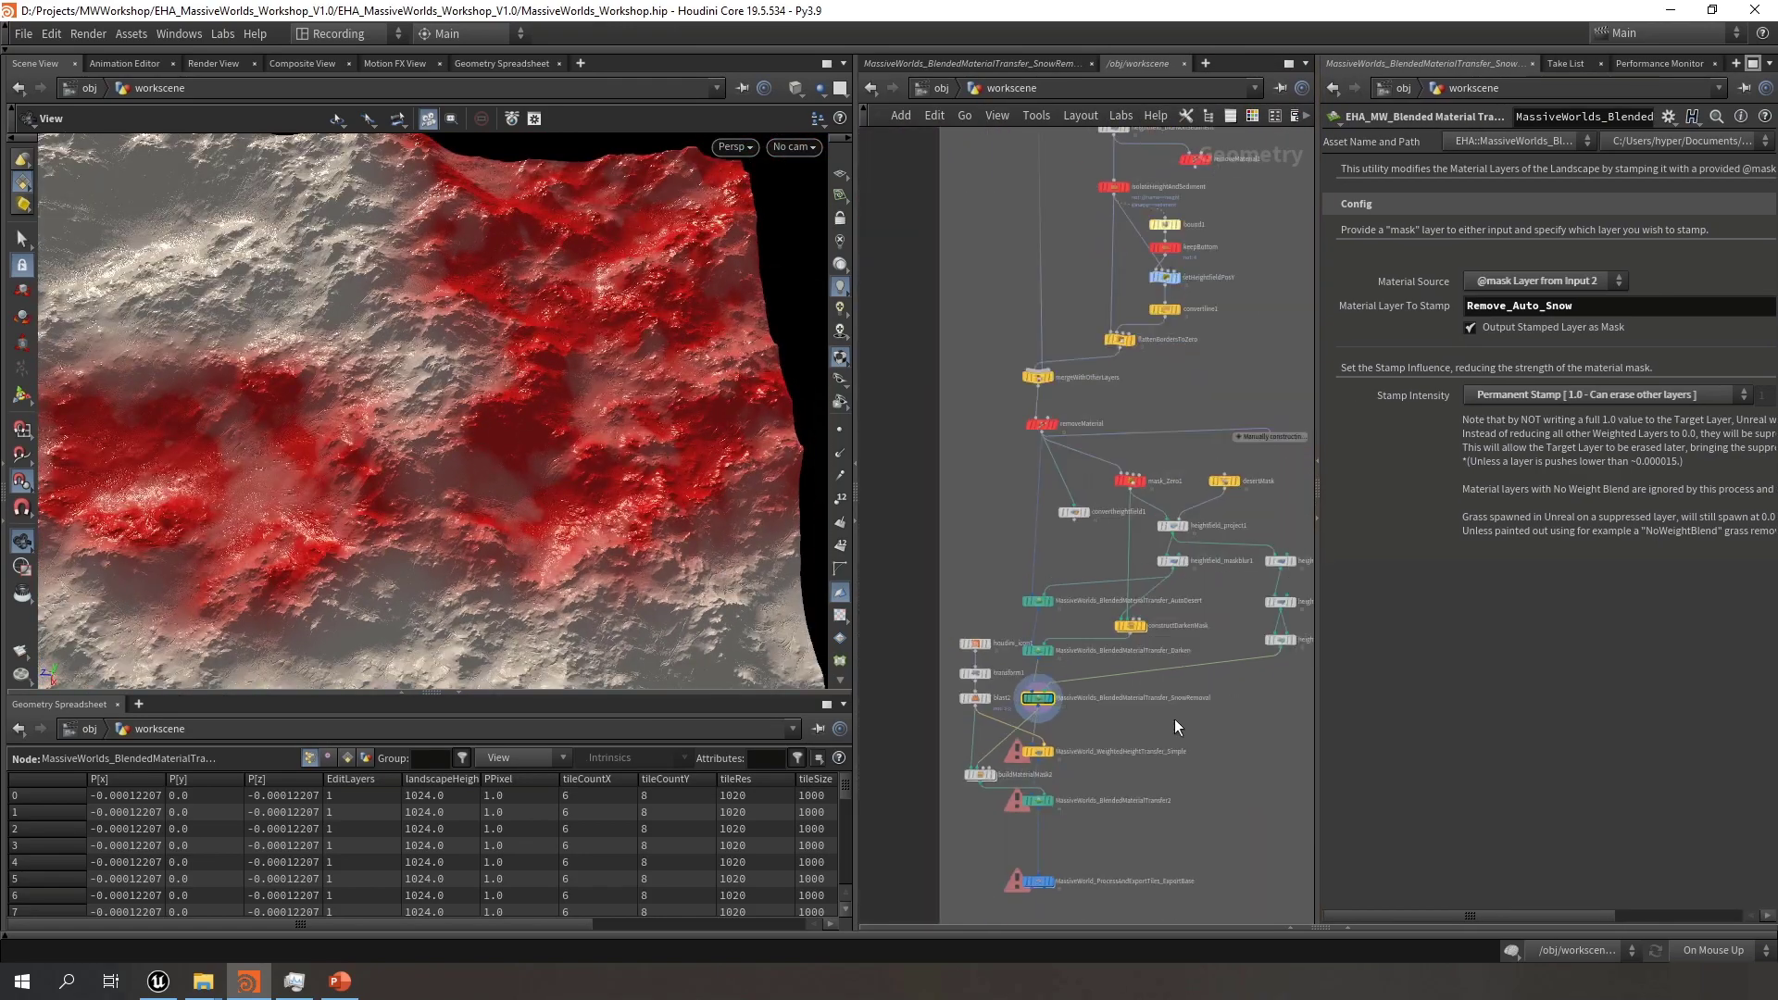
# Show blast2 as a template over the SnowRemoval result and examine where the Houdini icon sits on the terrain
pyautogui.scroll(5, 1160, 615)
pyautogui.moveTo(875, 729); pyautogui.dragTo(1317, 515, button='middle')
pyautogui.scroll(-1, 1119, 680)
pyautogui.moveTo(976, 700); pyautogui.dragTo(997, 610, button='middle')
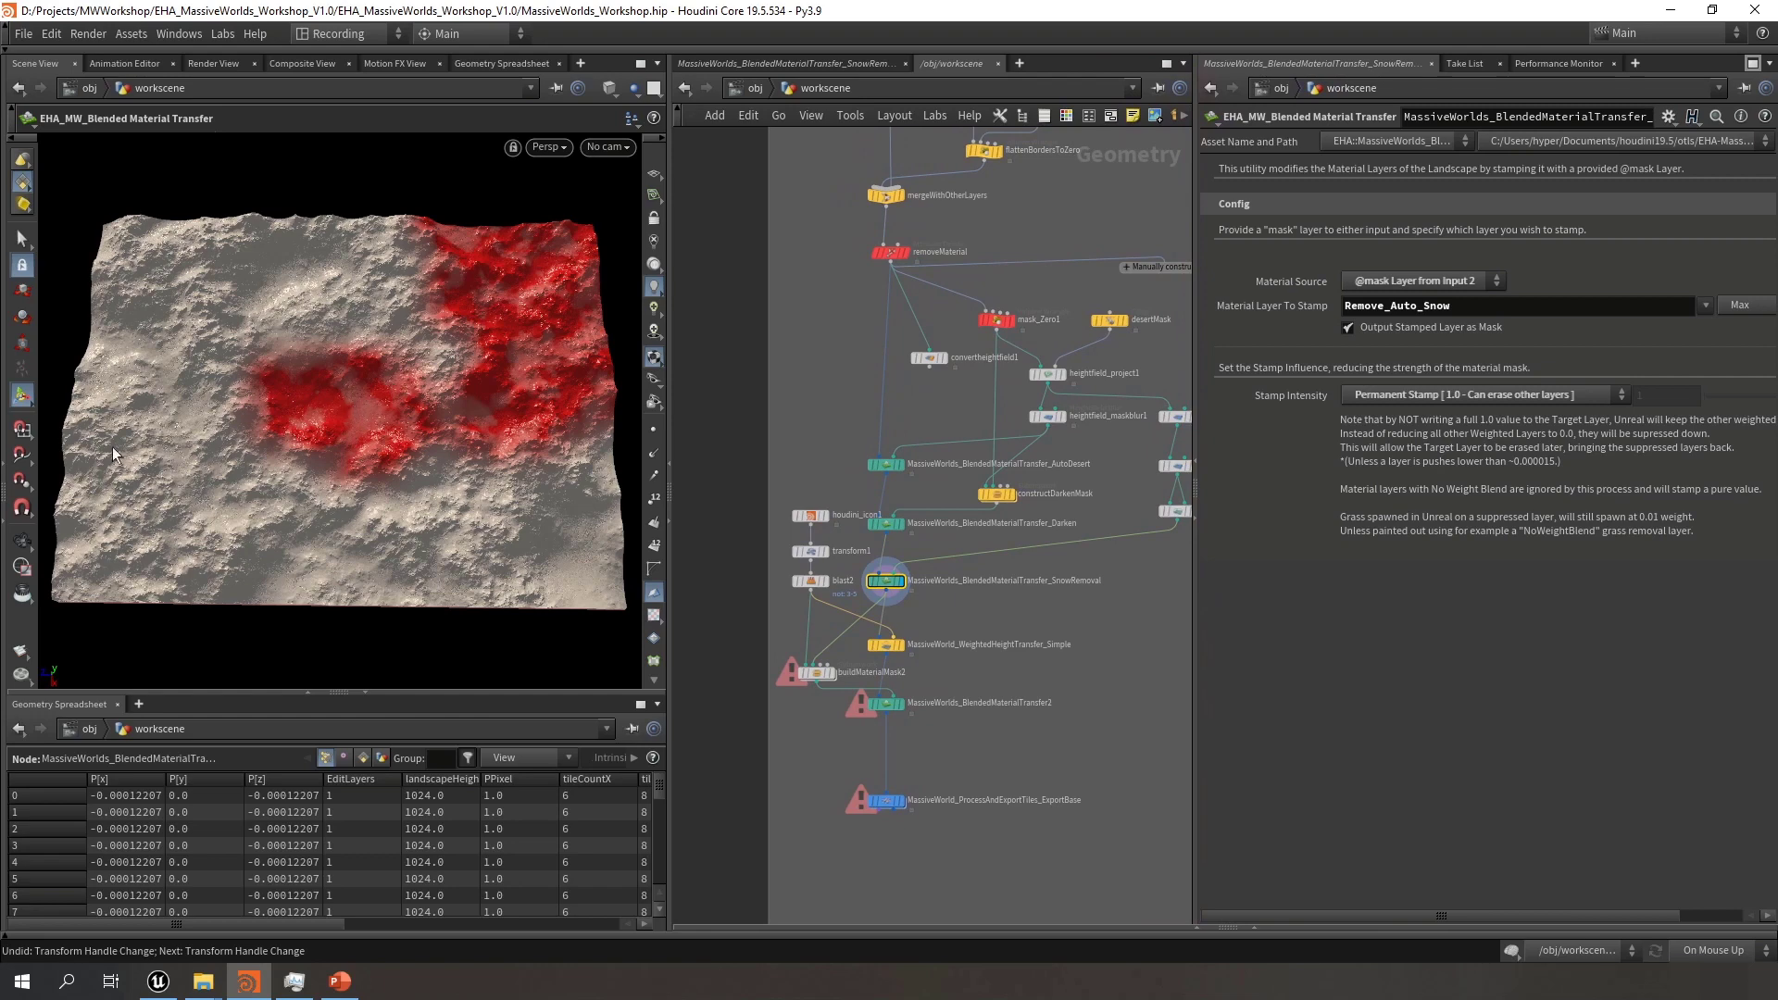
pyautogui.click(27, 541)
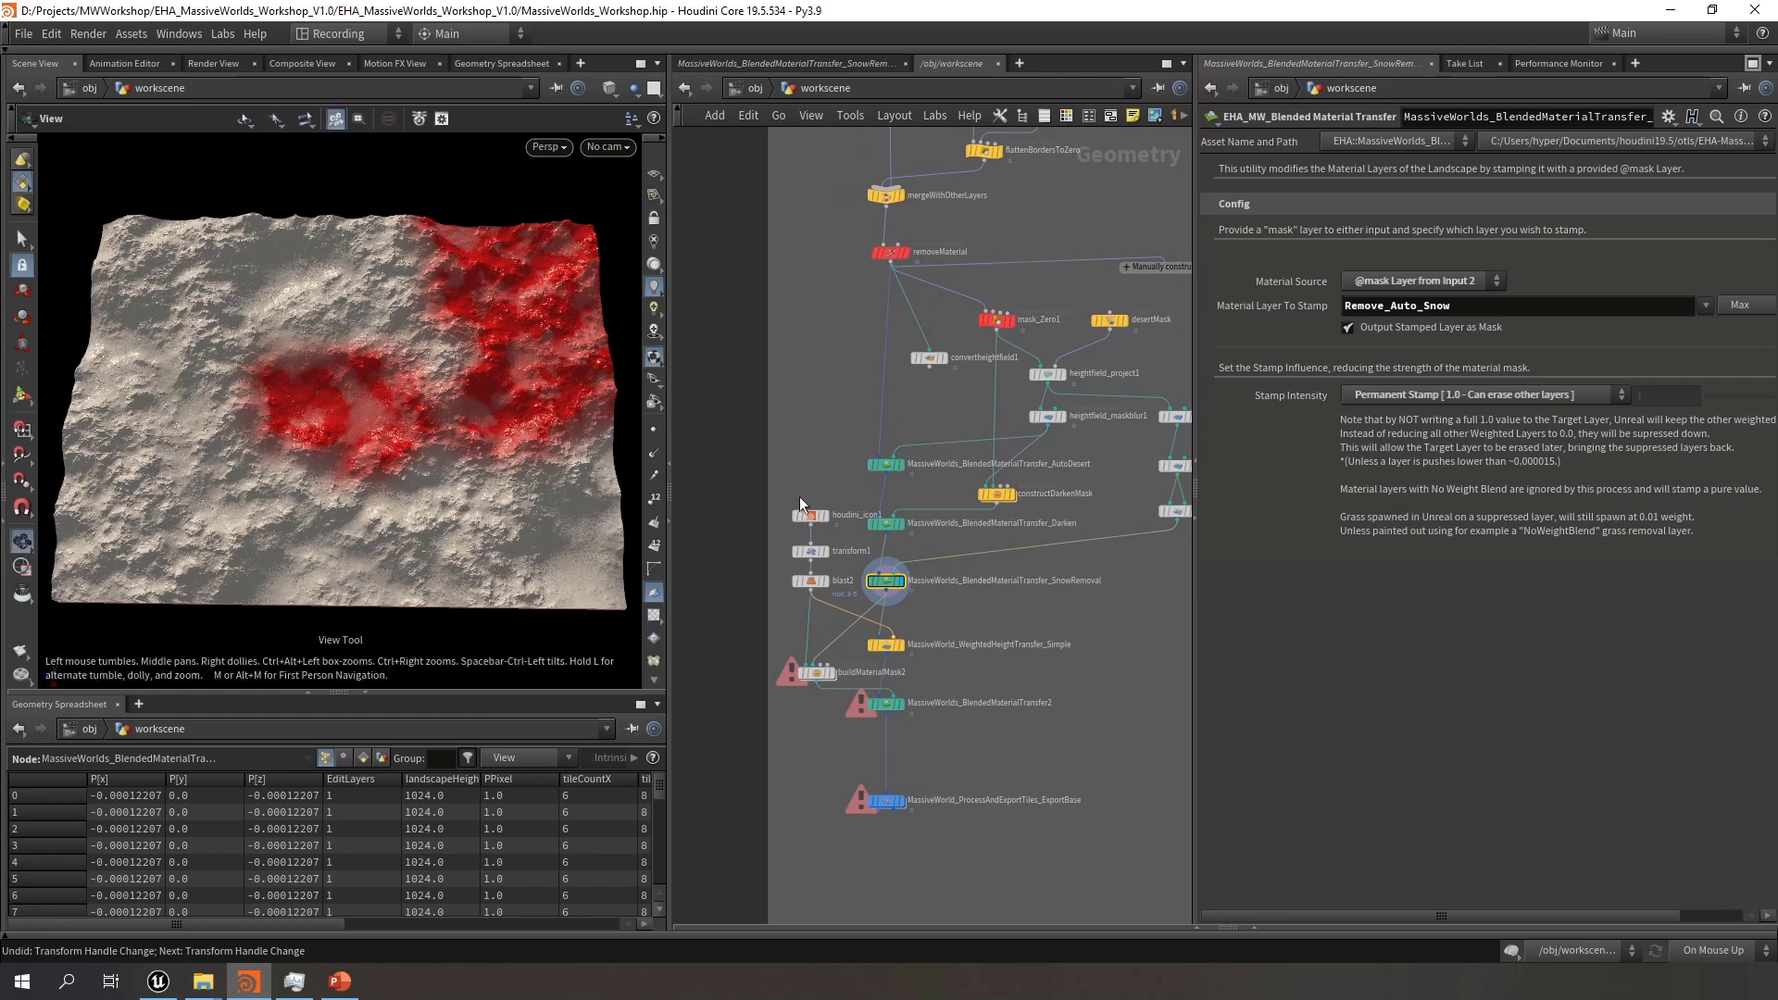
pyautogui.scroll(4, 830, 538)
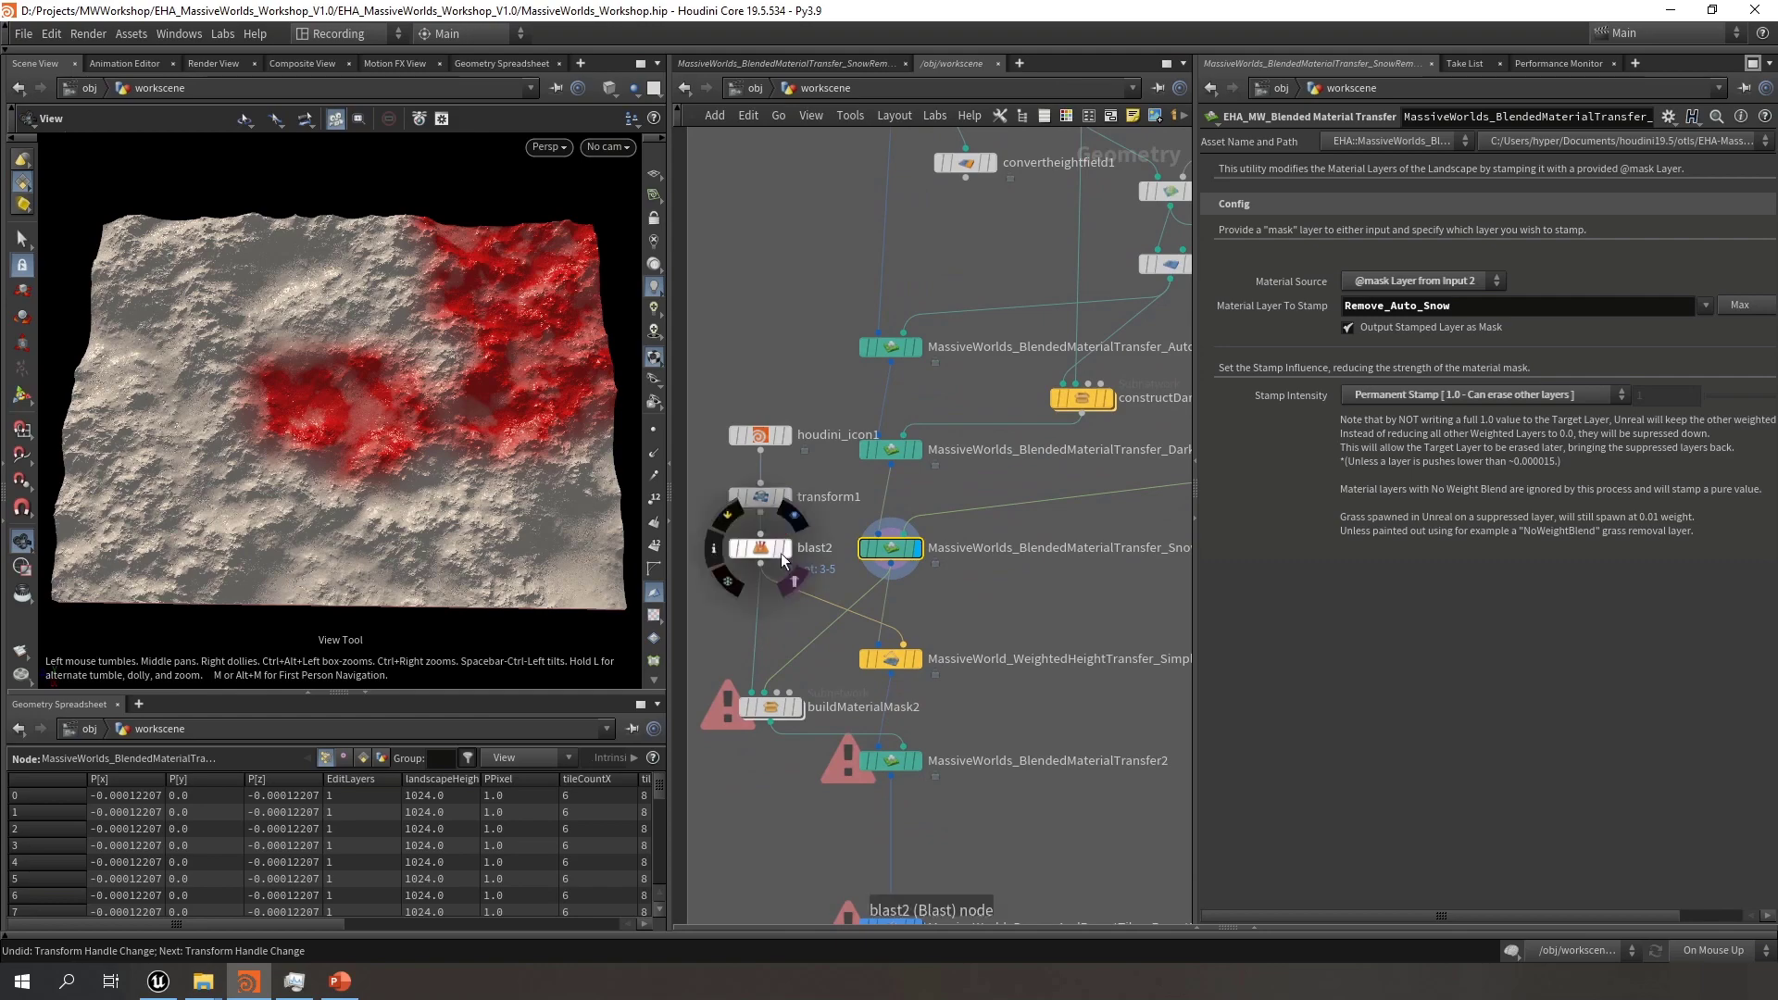
pyautogui.click(776, 553)
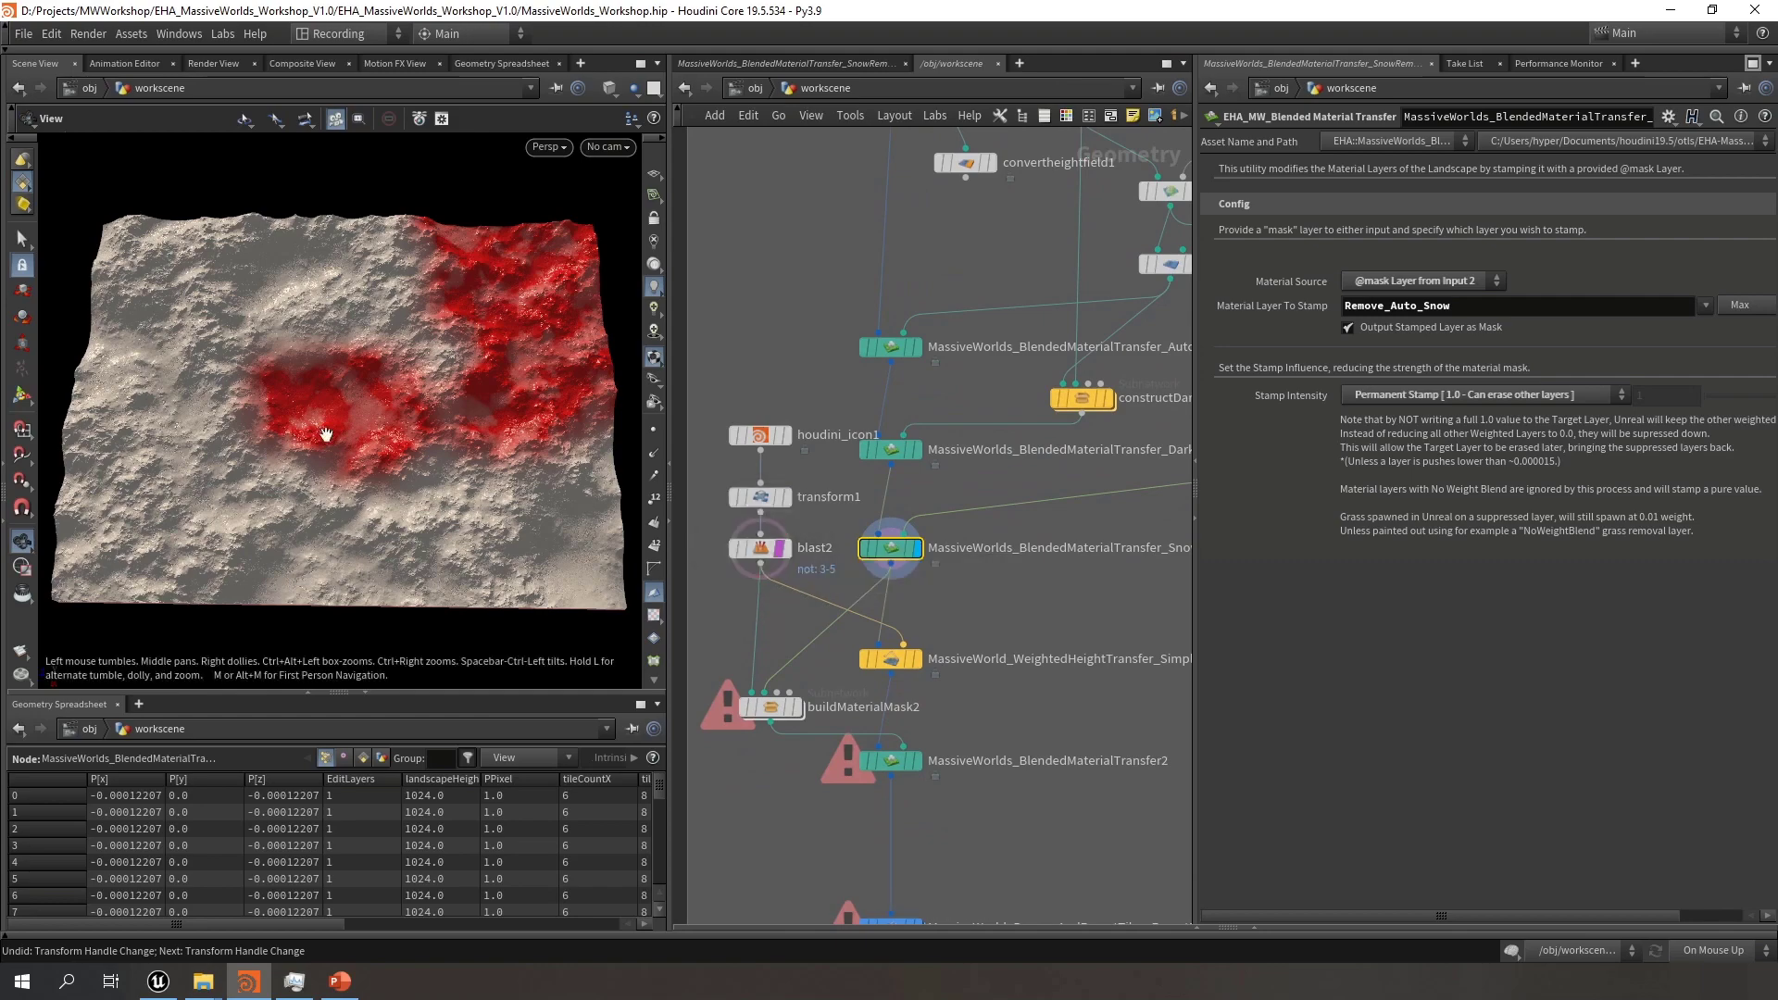
pyautogui.moveTo(332, 456); pyautogui.dragTo(655, 454, button='right')
pyautogui.moveTo(363, 485); pyautogui.dragTo(265, 461)
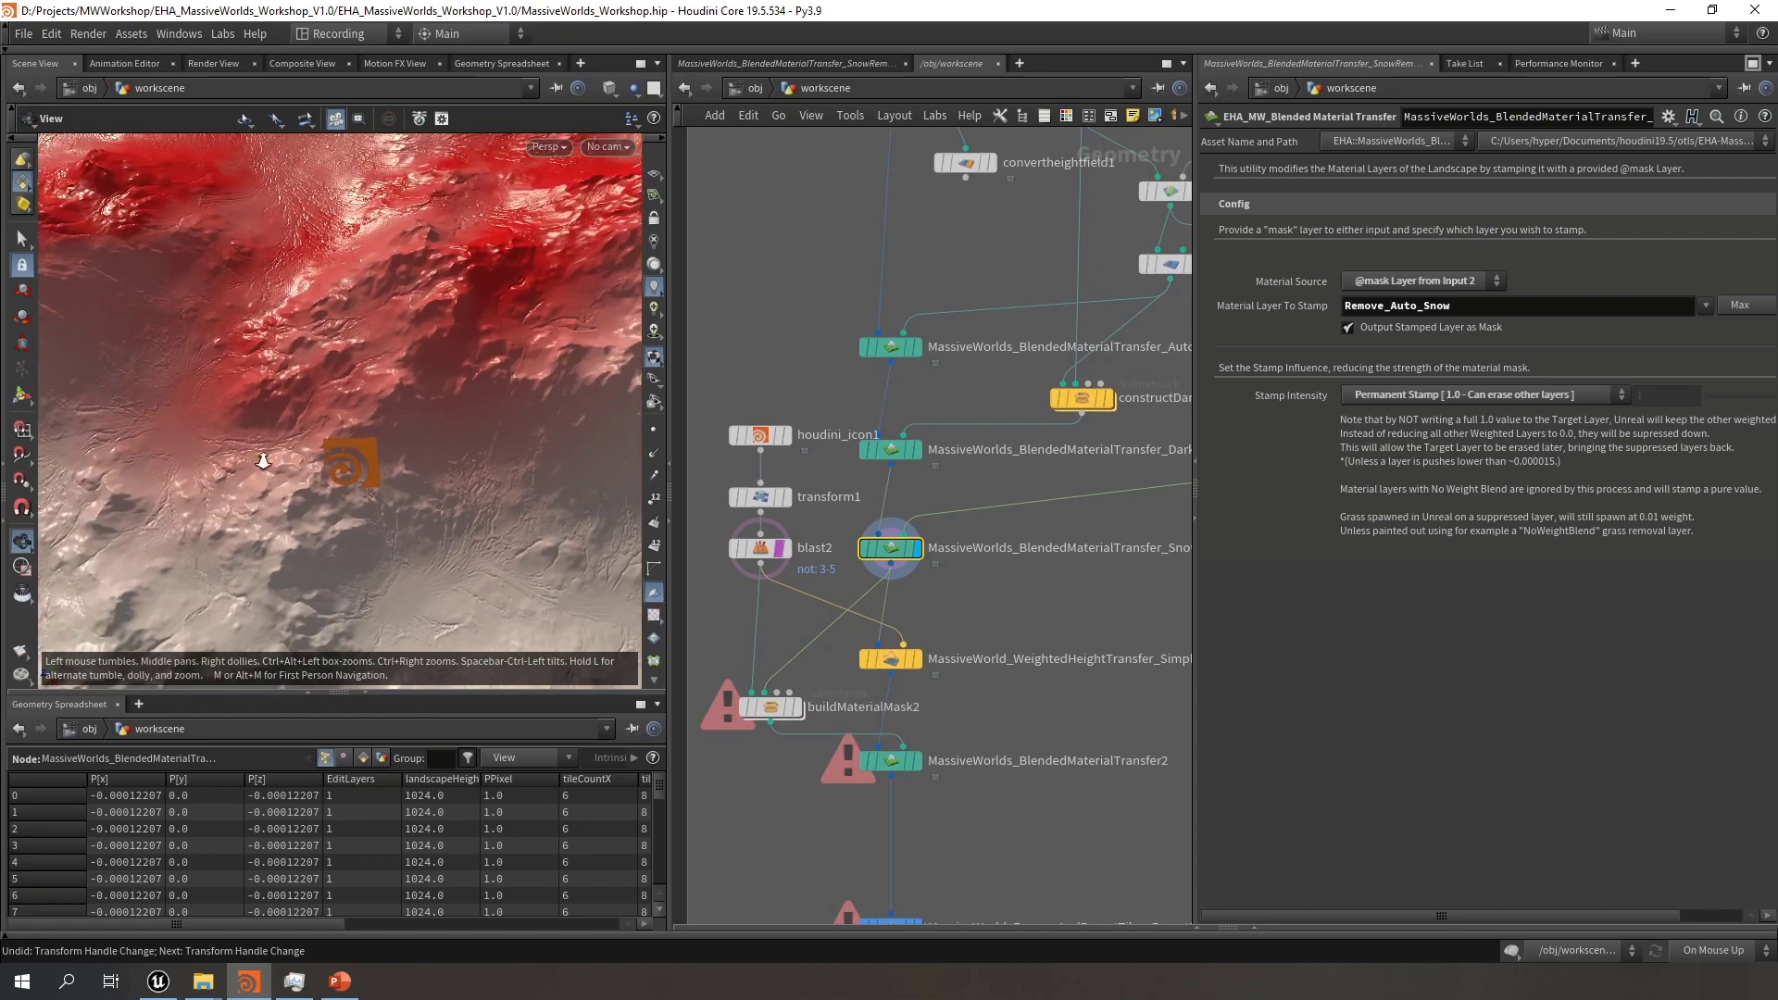
pyautogui.moveTo(335, 466); pyautogui.dragTo(387, 421, button='middle')
pyautogui.moveTo(387, 422); pyautogui.dragTo(431, 539)
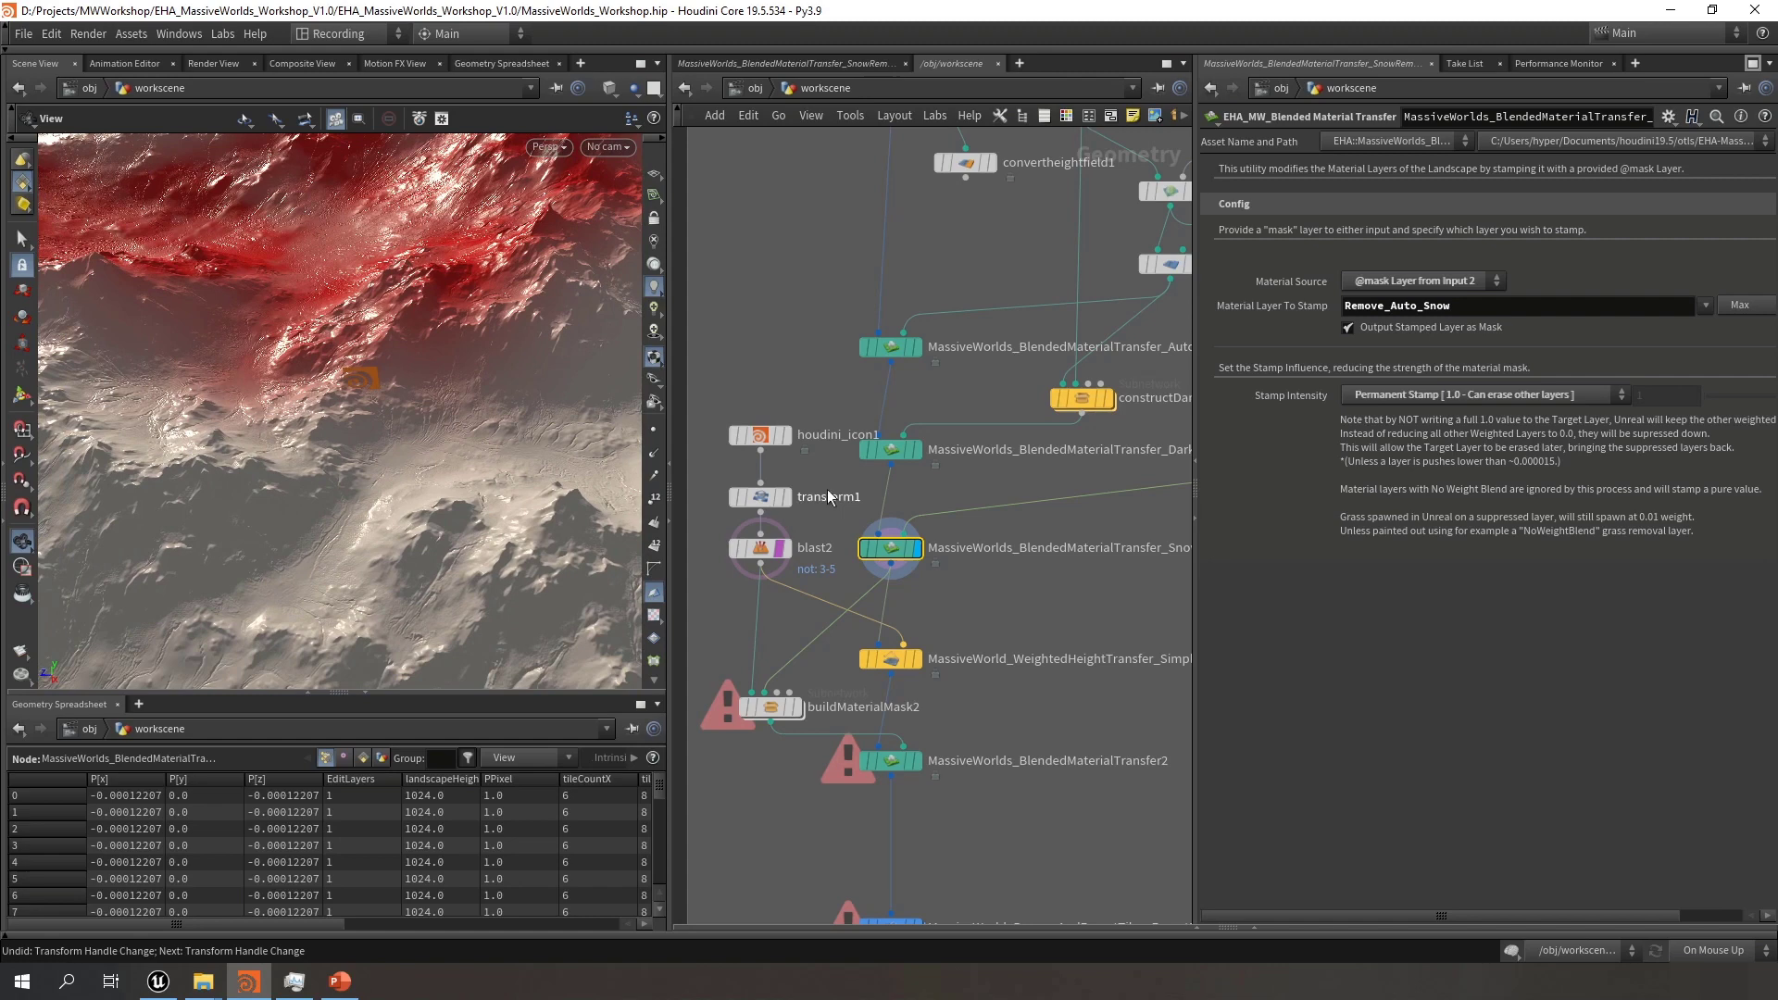
# Move and rotate the Houdini icon with transform1 onto the mountain, to about translate 1953, 398, -449 and rotate -90, 43.2, 0
pyautogui.click(756, 503)
pyautogui.moveTo(396, 390); pyautogui.dragTo(414, 400)
pyautogui.click(22, 395)
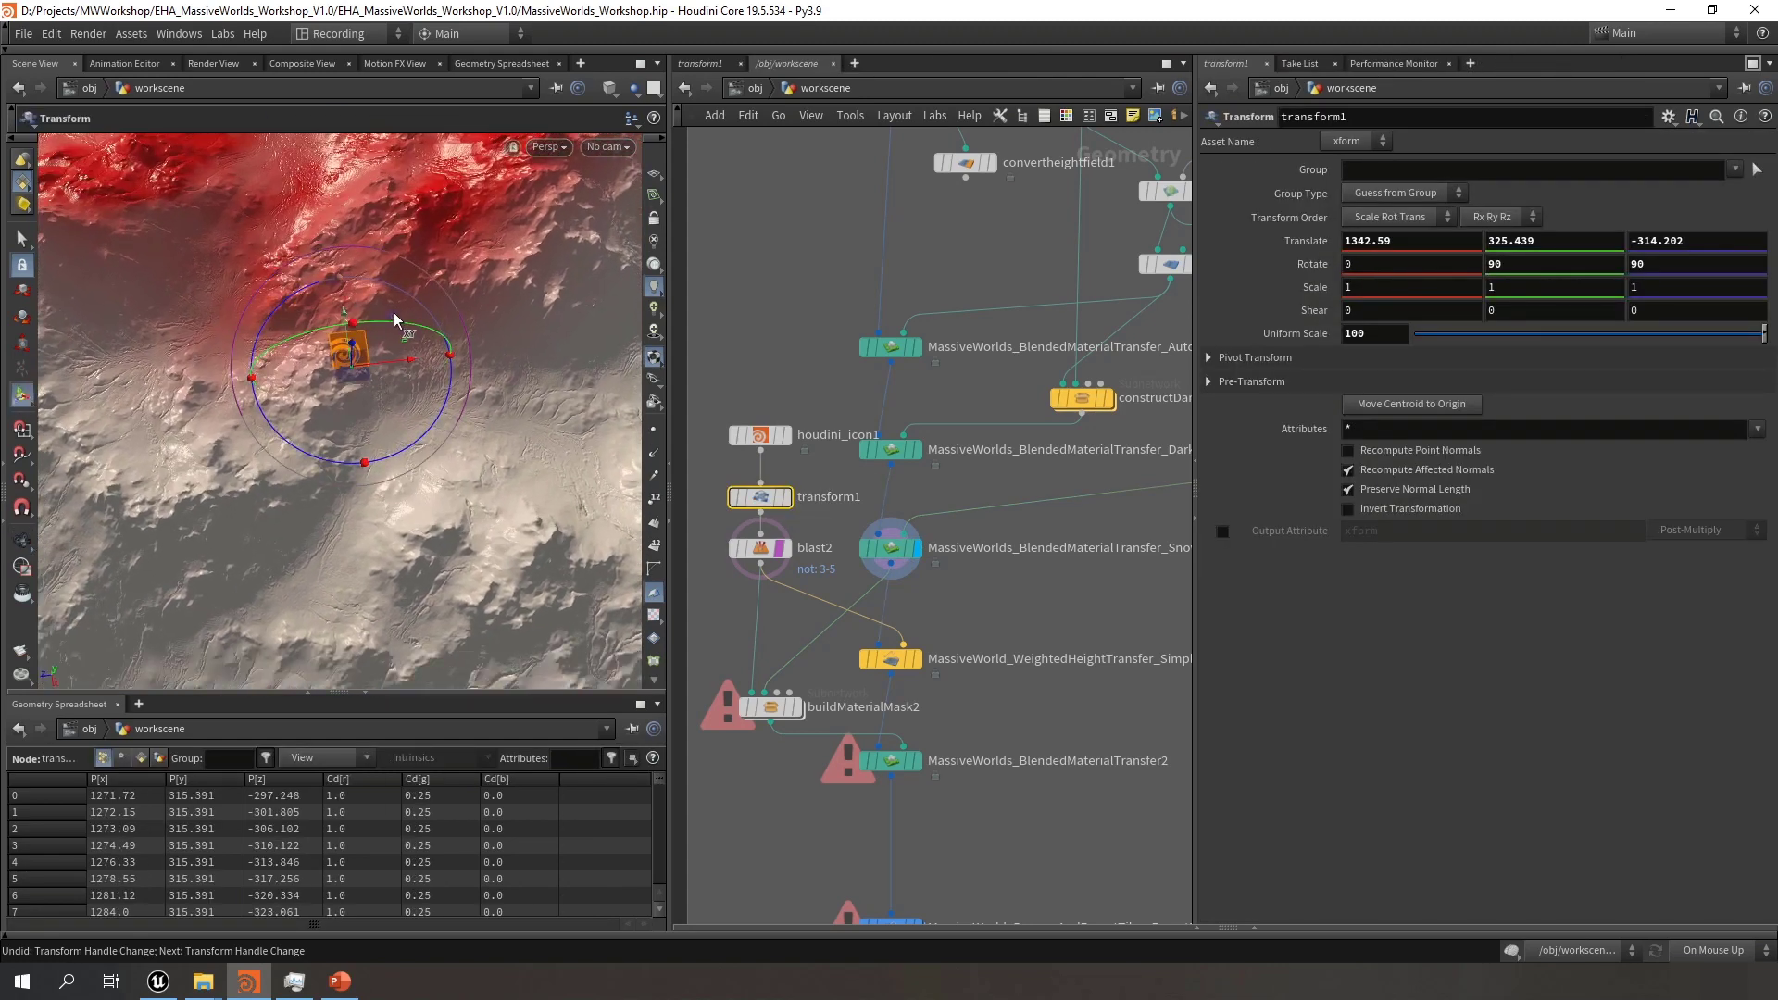
pyautogui.moveTo(394, 320); pyautogui.dragTo(554, 528)
pyautogui.moveTo(923, 577); pyautogui.dragTo(833, 558, button='middle')
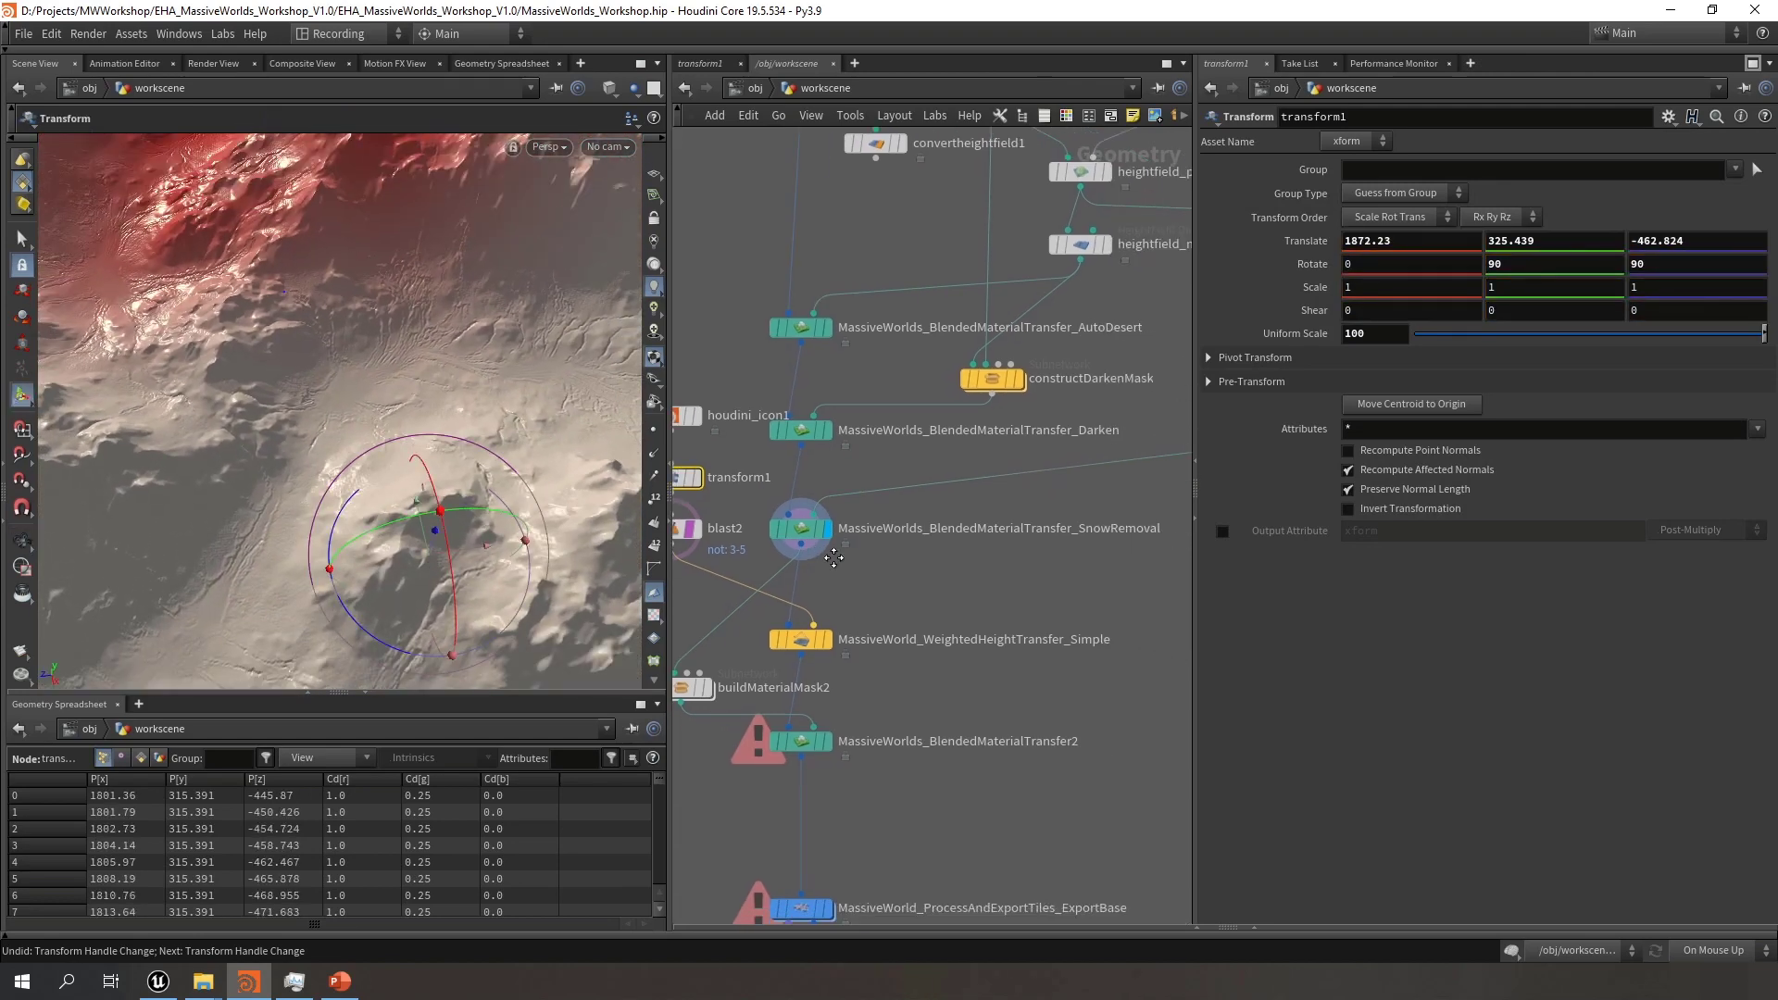
pyautogui.moveTo(949, 582); pyautogui.dragTo(1040, 585, button='middle')
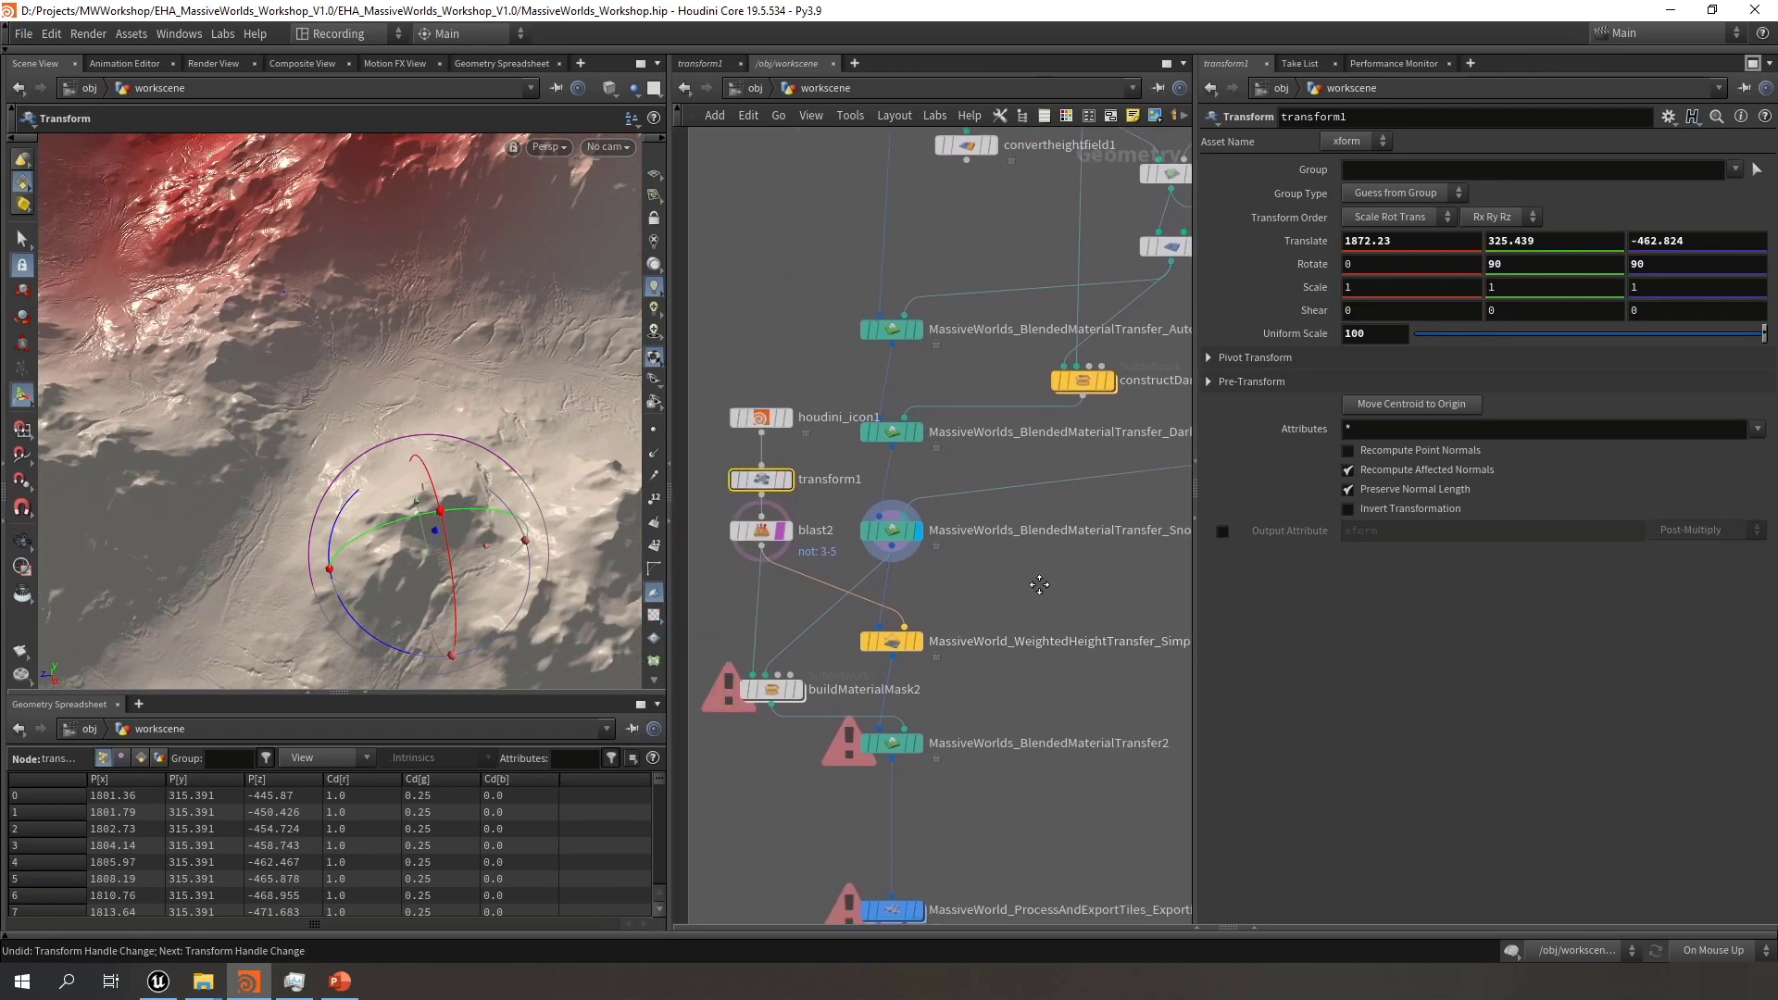
pyautogui.keyDown('alt'); pyautogui.moveTo(435, 547); pyautogui.dragTo(530, 542); pyautogui.keyUp('alt')
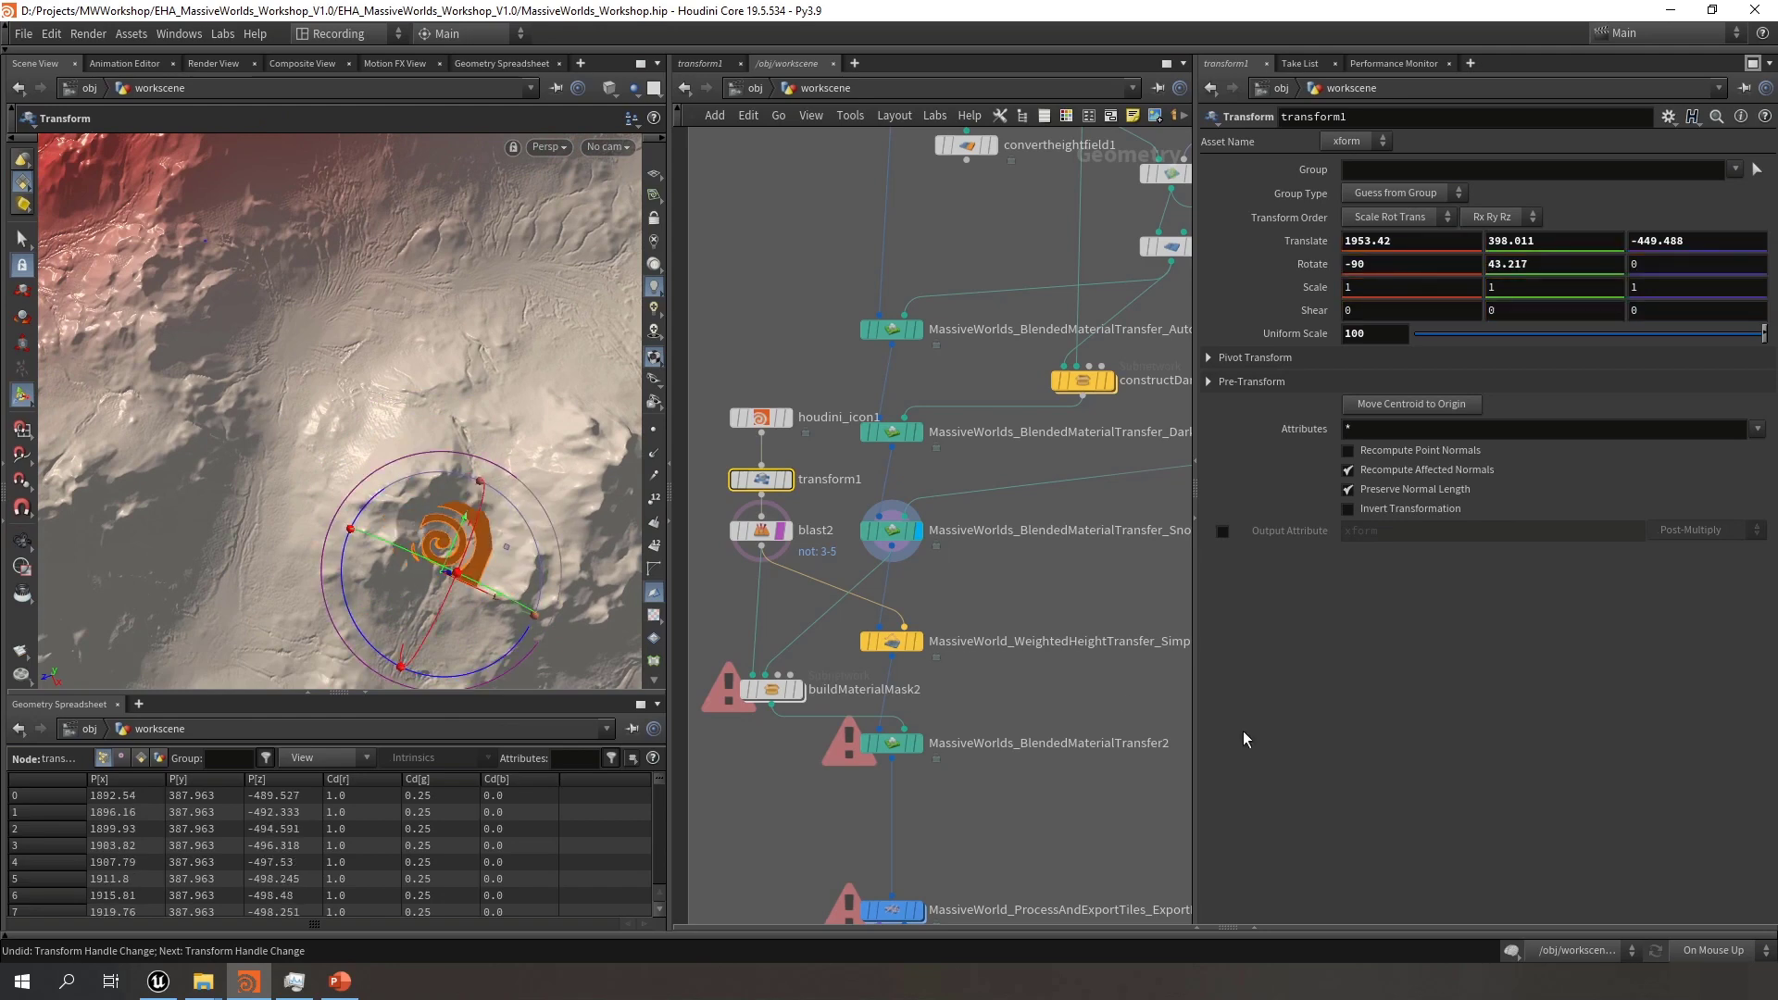
# Switch the cooking mode to Auto Update and shift the Houdini icon to about X 1974, Z -422
pyautogui.click(1717, 956)
pyautogui.click(1709, 894)
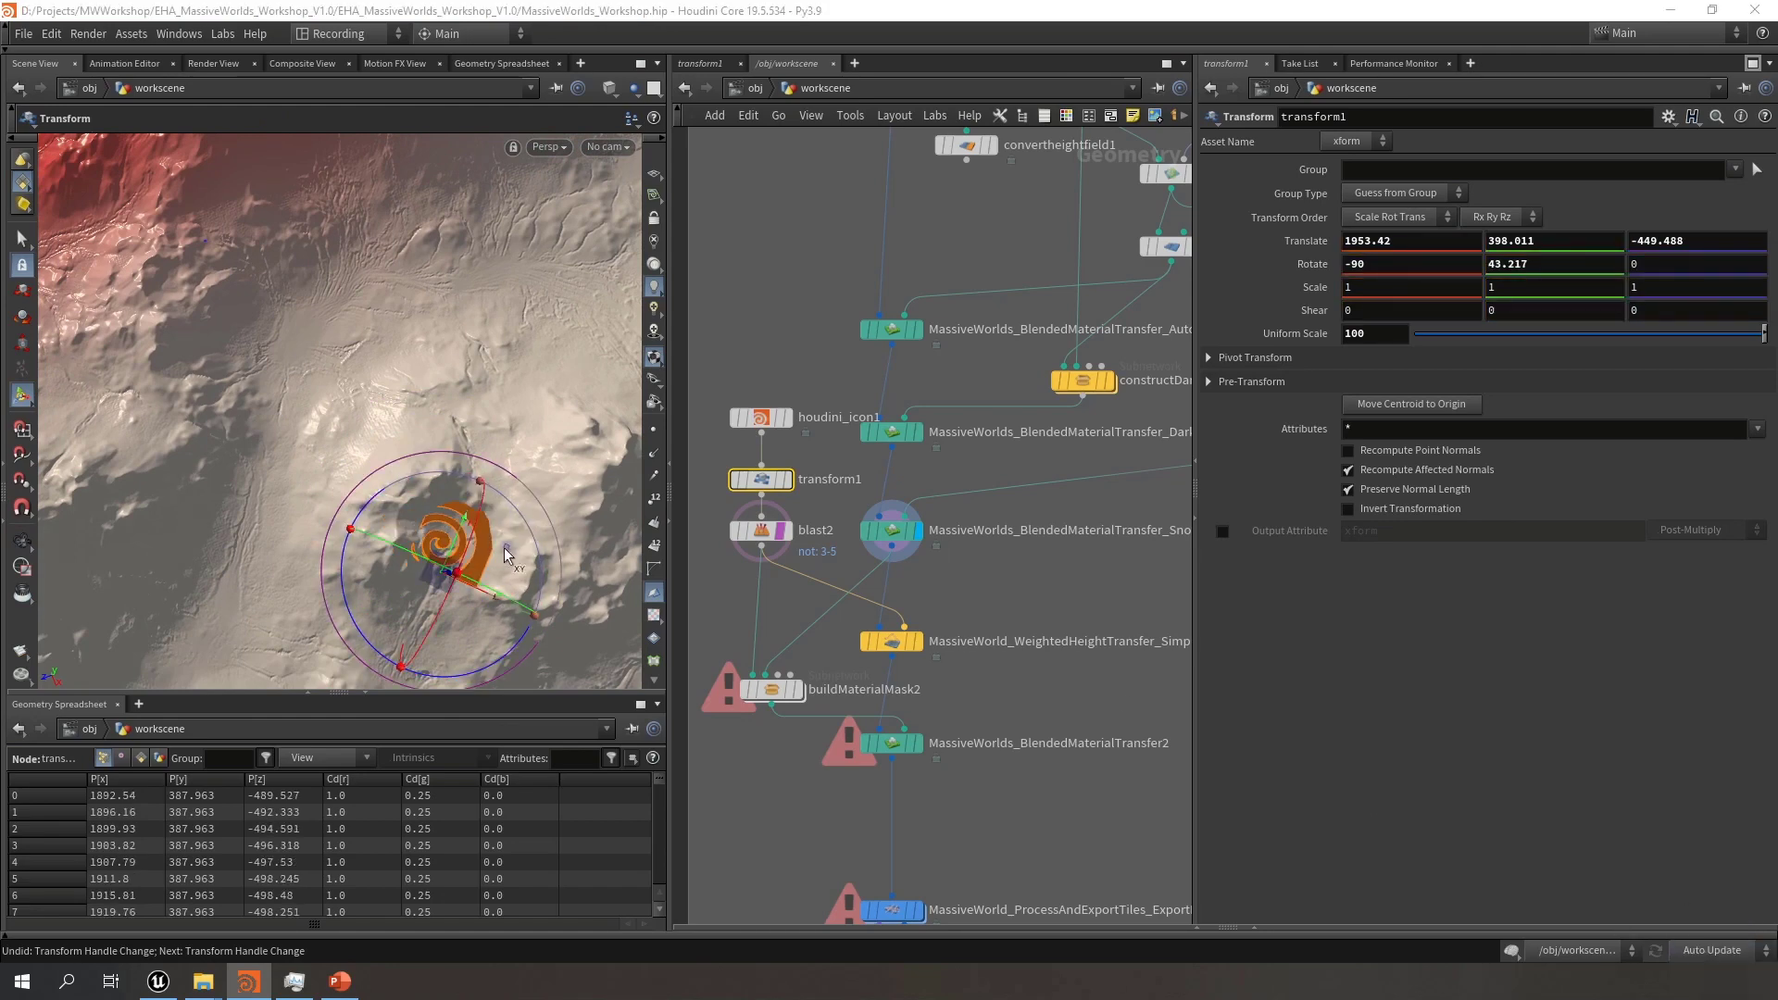
pyautogui.moveTo(507, 558); pyautogui.dragTo(366, 435)
pyautogui.press('Escape')
pyautogui.press('Return')
# Select the MassiveWorld_WeightedHeightTransfer_Simple node and review its Transfer Method options, keeping Simple Falloff Transfer
pyautogui.moveTo(844, 647); pyautogui.dragTo(838, 614, button='middle')
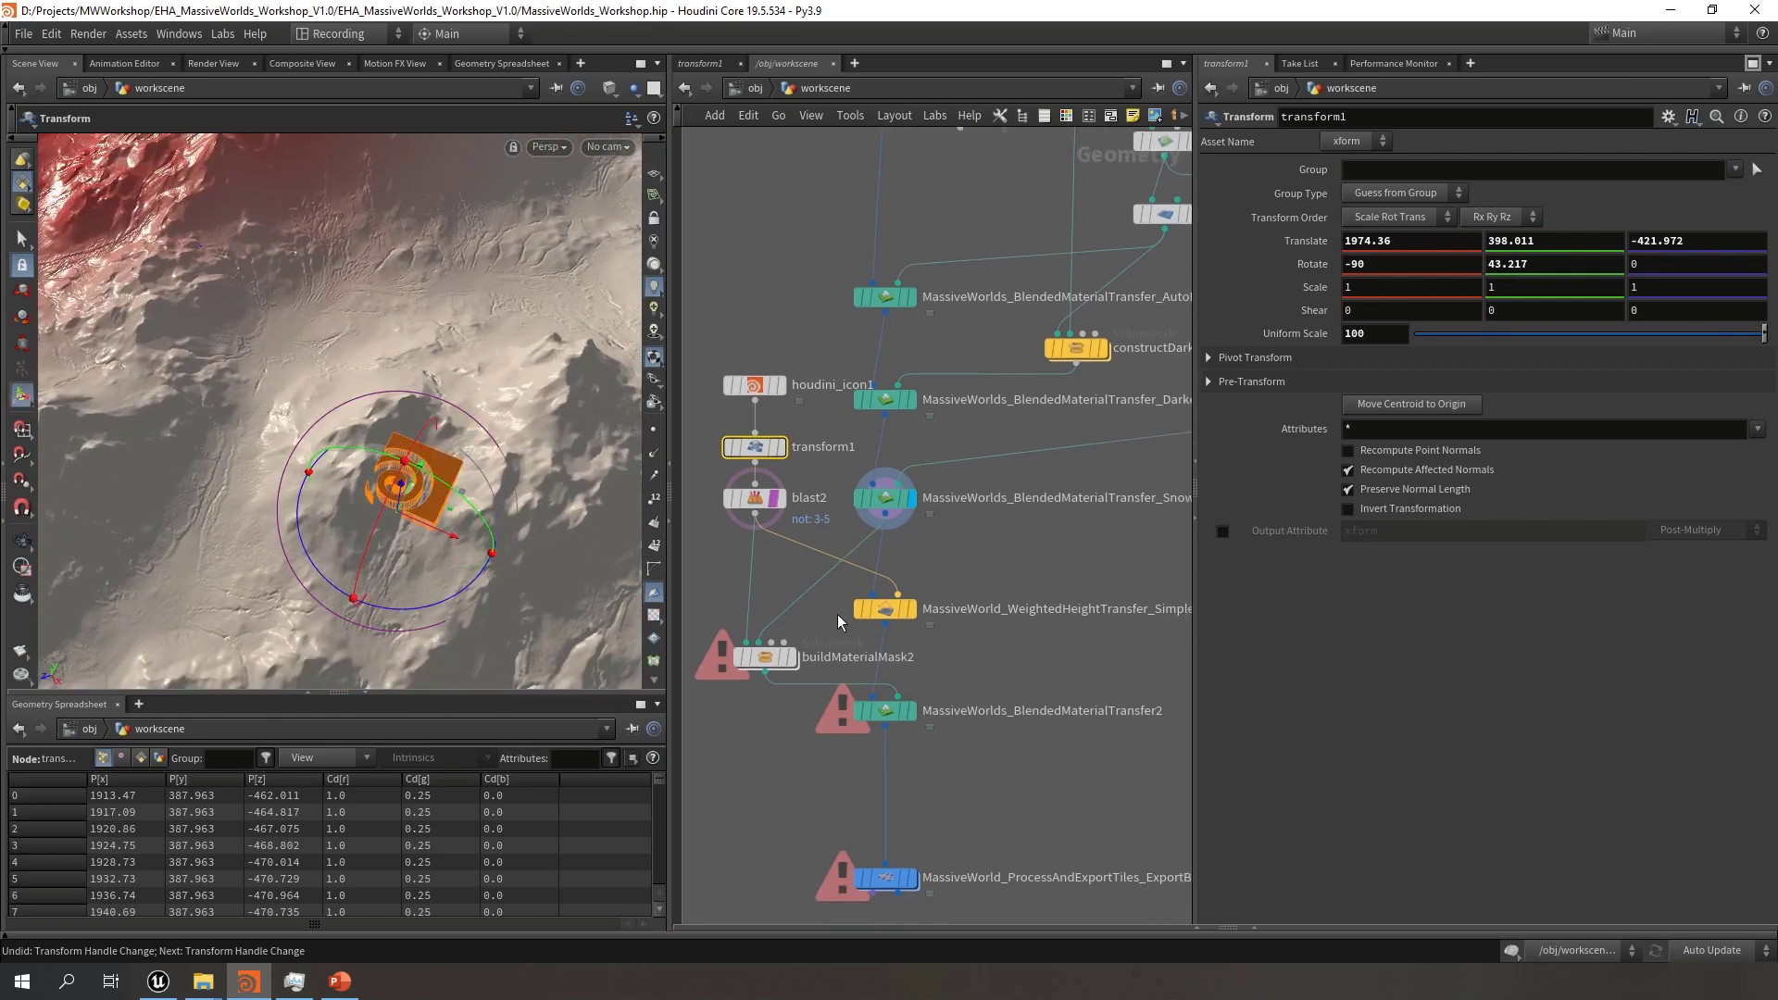
pyautogui.moveTo(980, 565); pyautogui.dragTo(945, 556, button='middle')
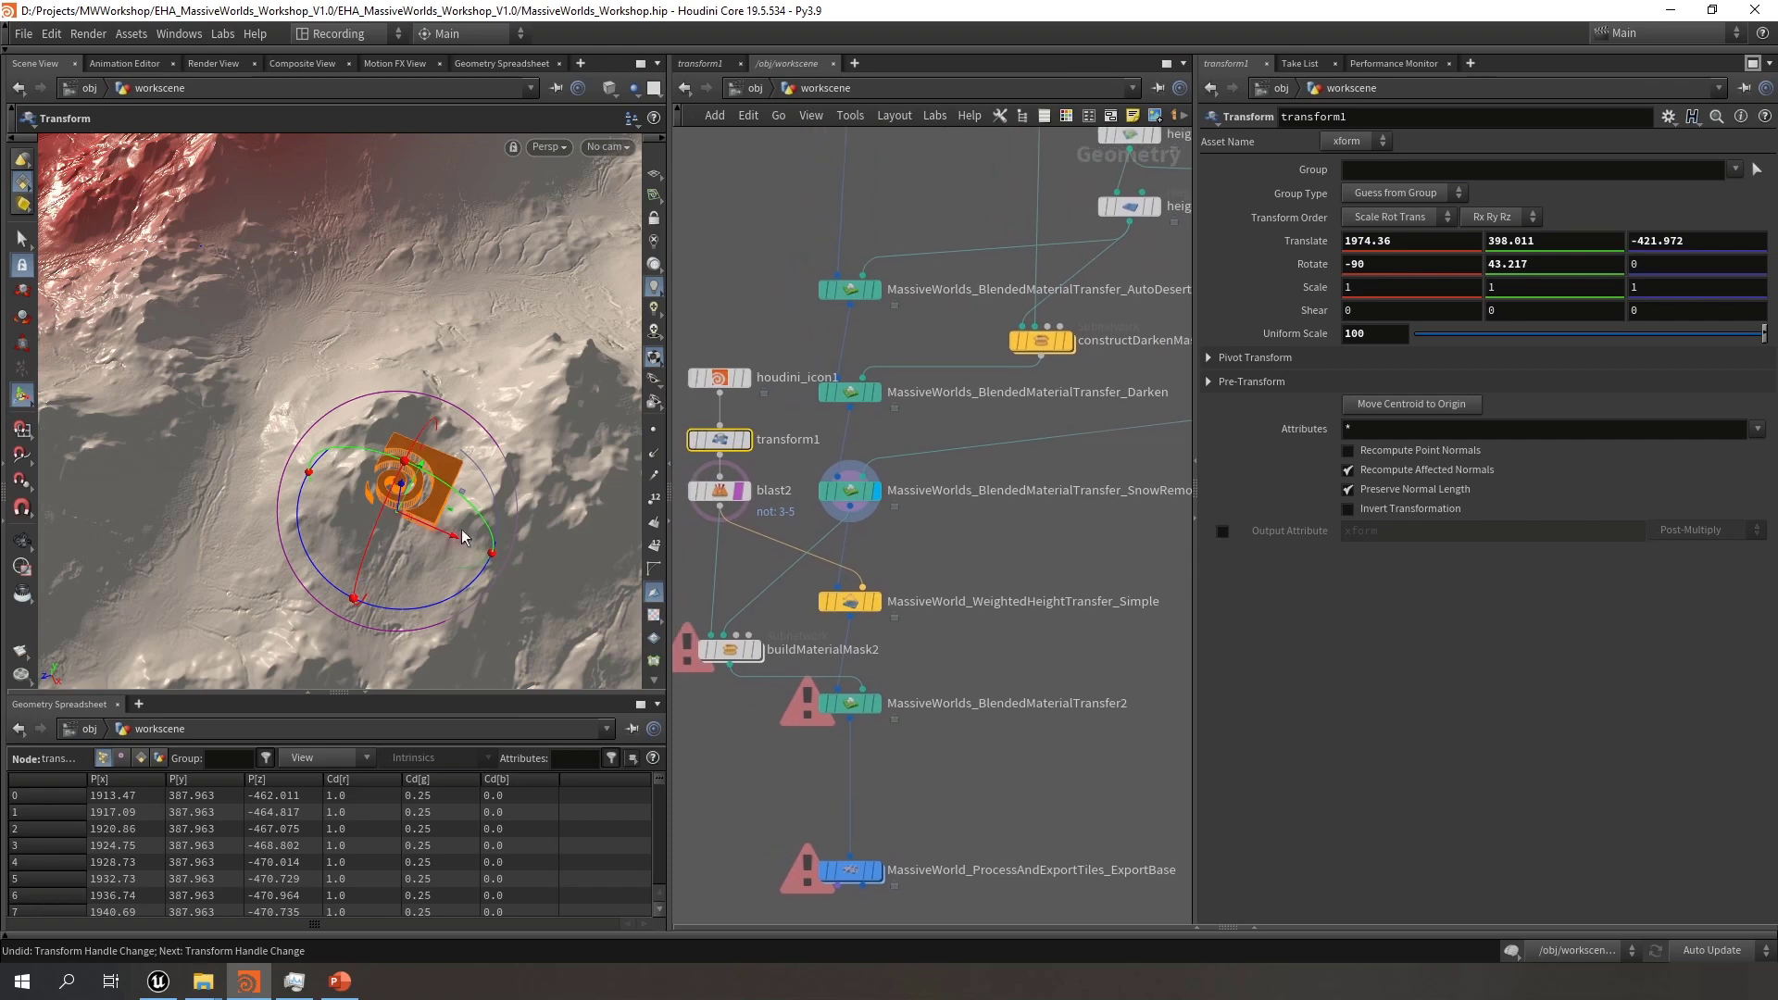
pyautogui.moveTo(948, 561); pyautogui.dragTo(795, 625)
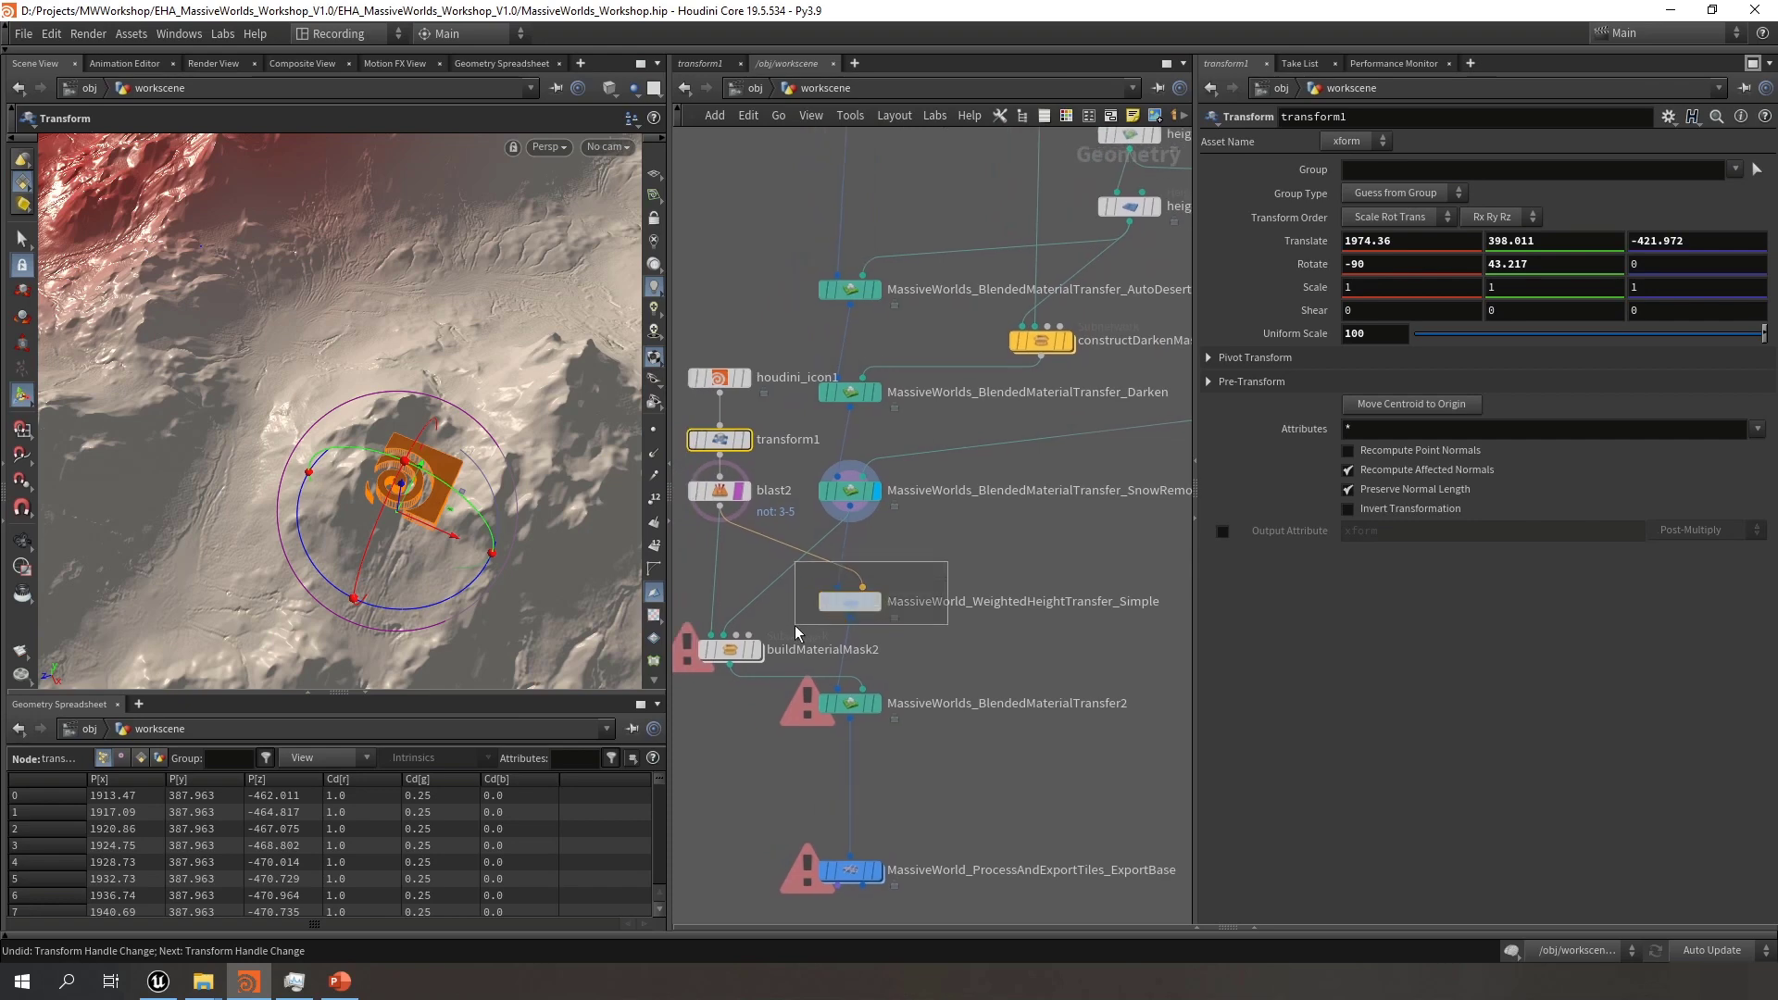
pyautogui.click(880, 605)
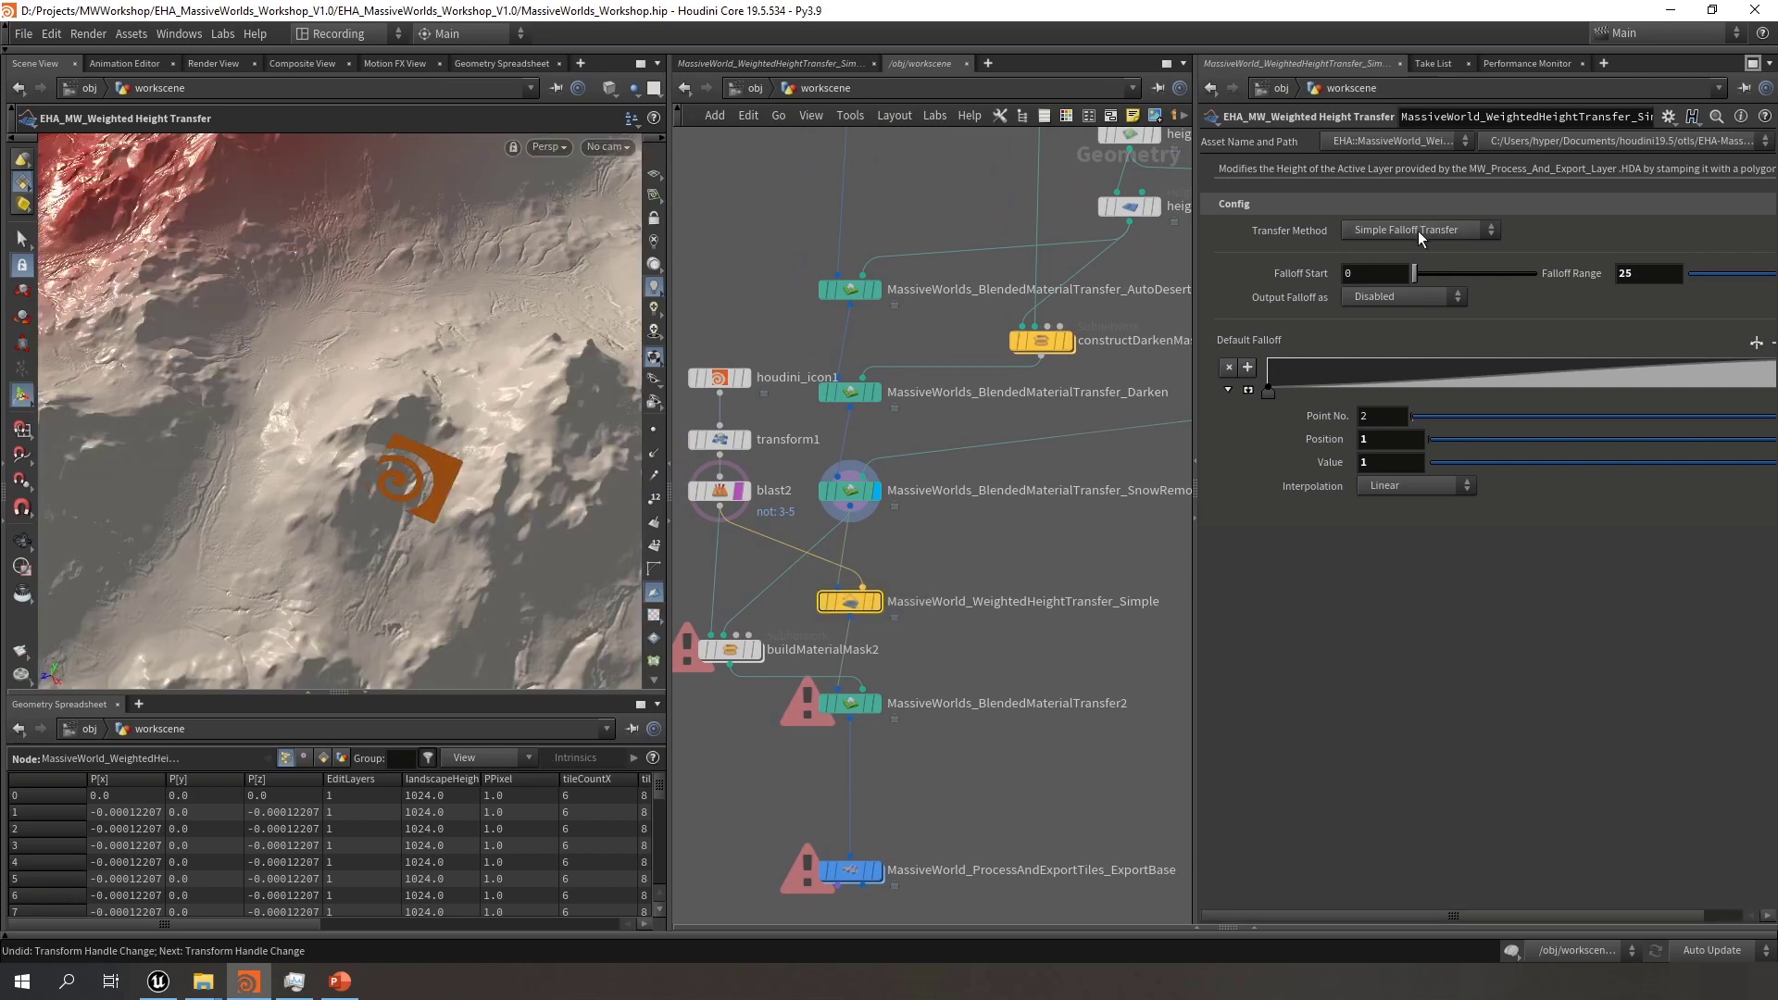
pyautogui.click(1419, 231)
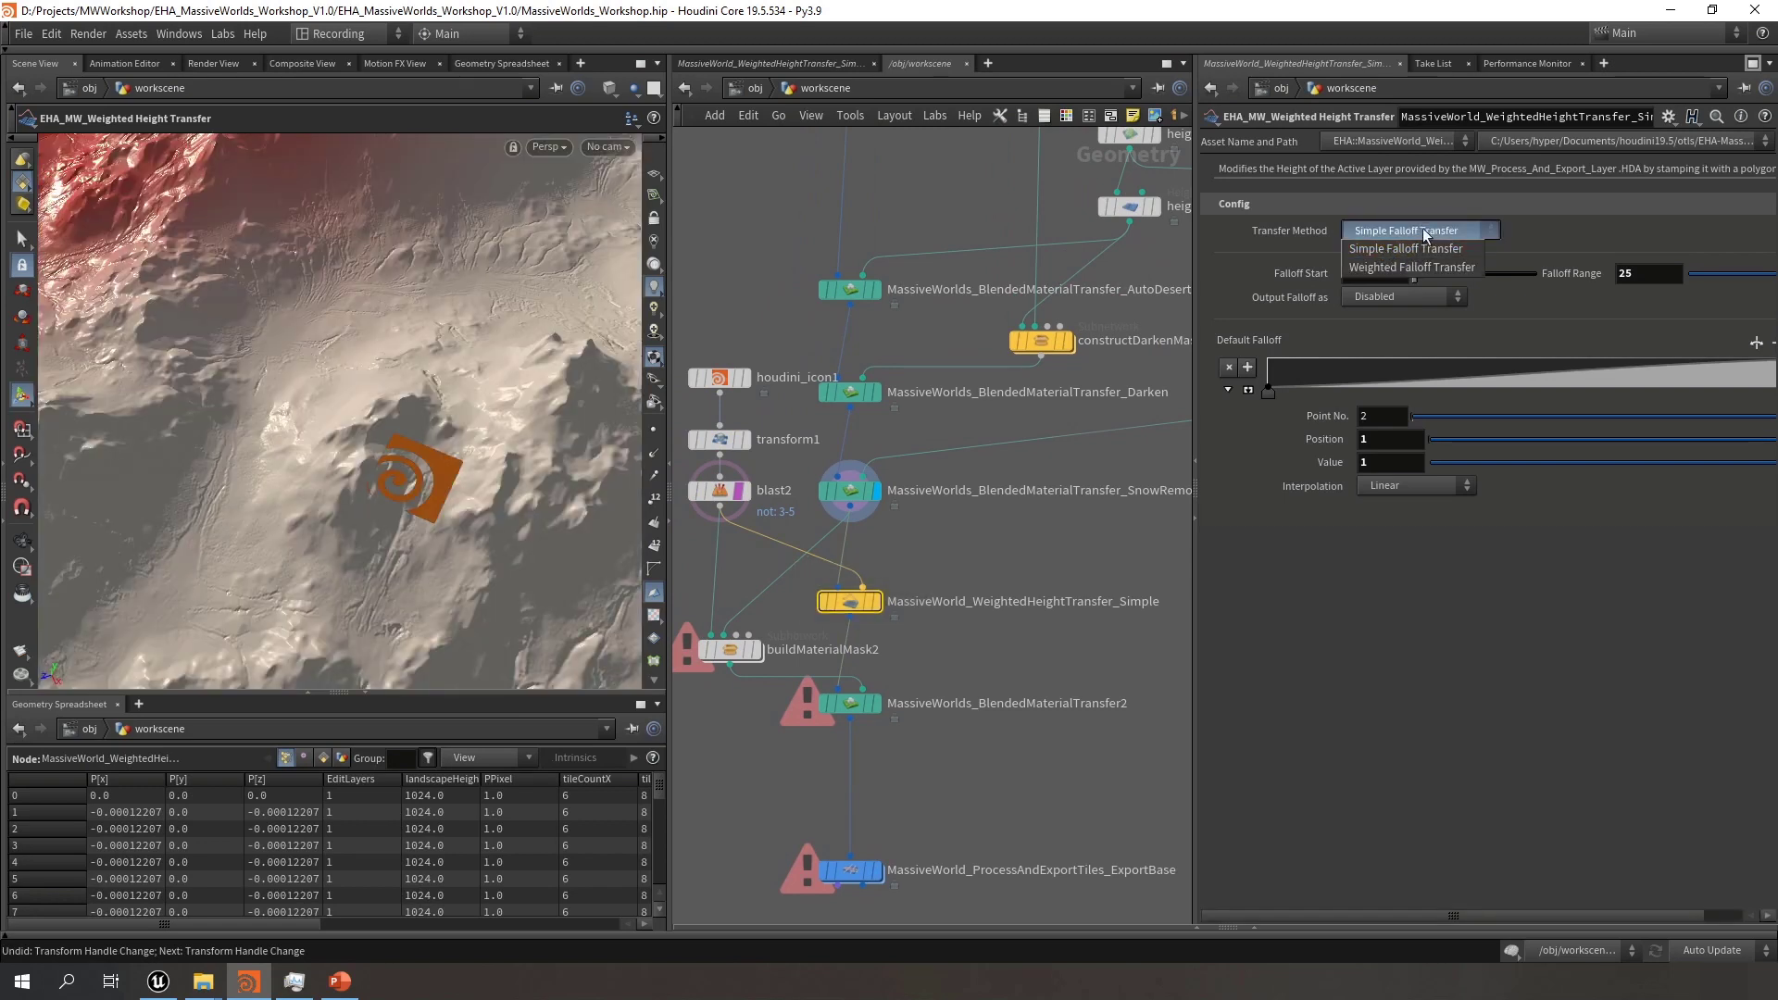
pyautogui.click(1425, 233)
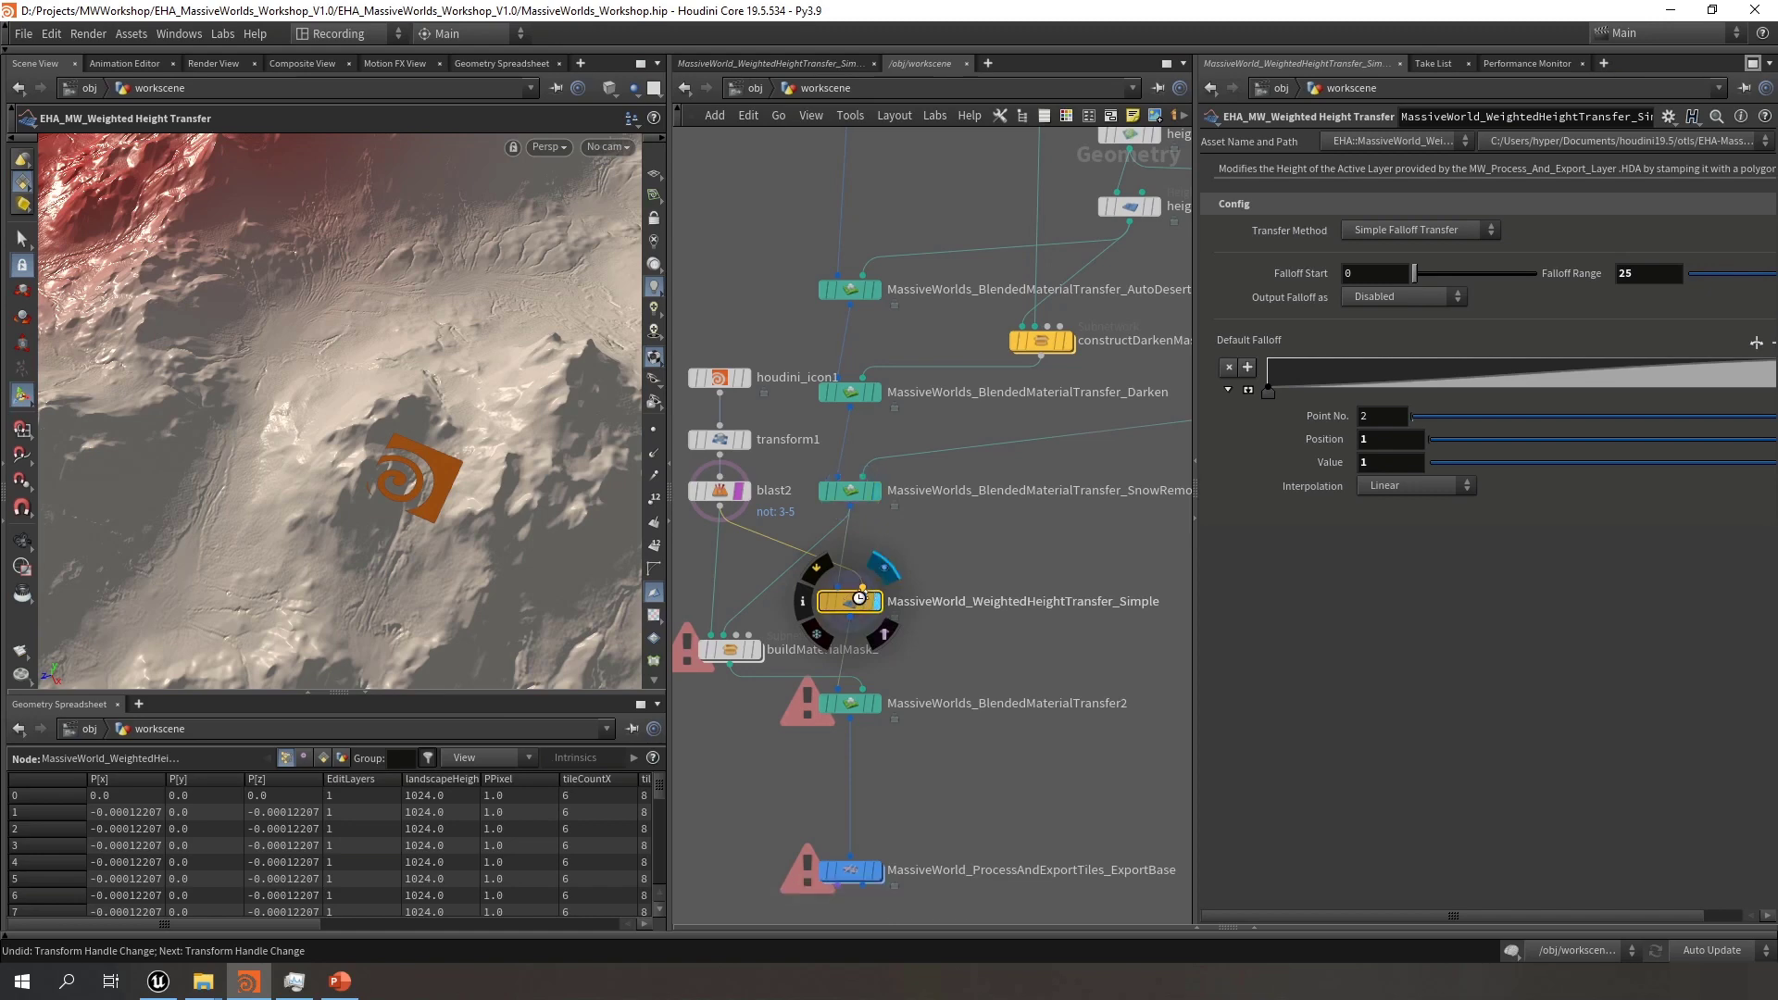
# Display the simple weighted height transfer's result and examine how the icon shape is stamped into the terrain
pyautogui.click(876, 602)
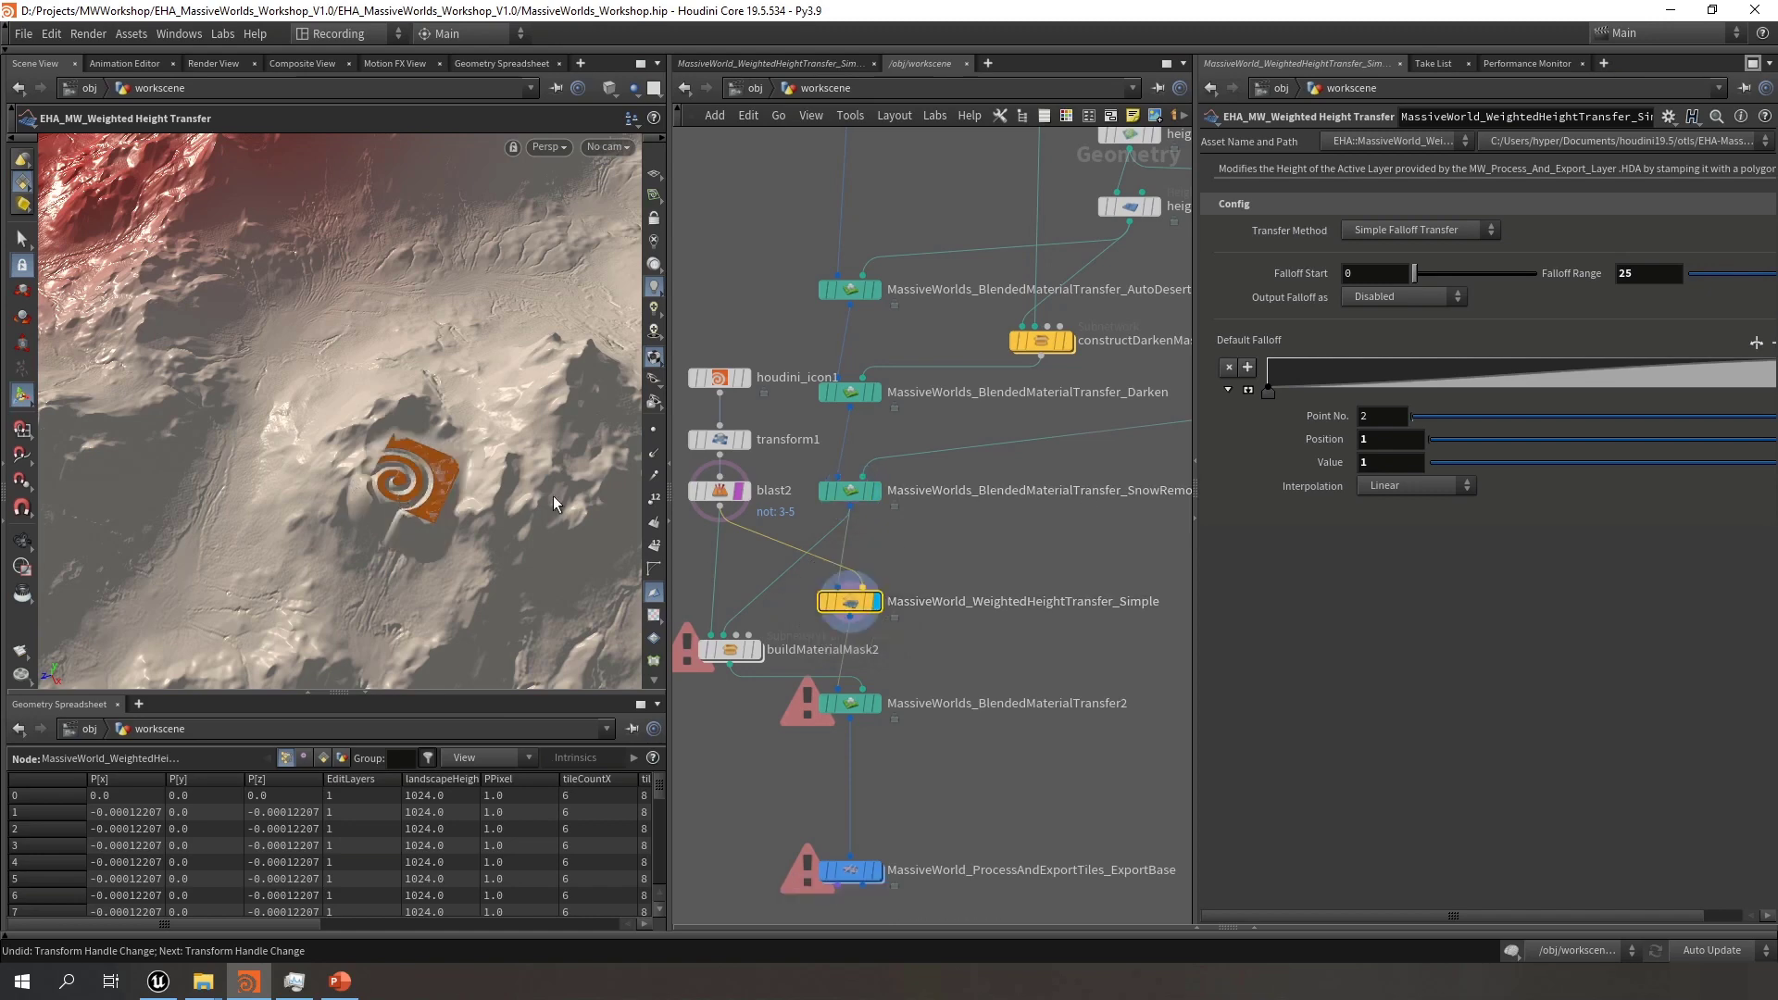
pyautogui.press('Escape')
pyautogui.moveTo(554, 503); pyautogui.dragTo(444, 434)
pyautogui.press('Return')
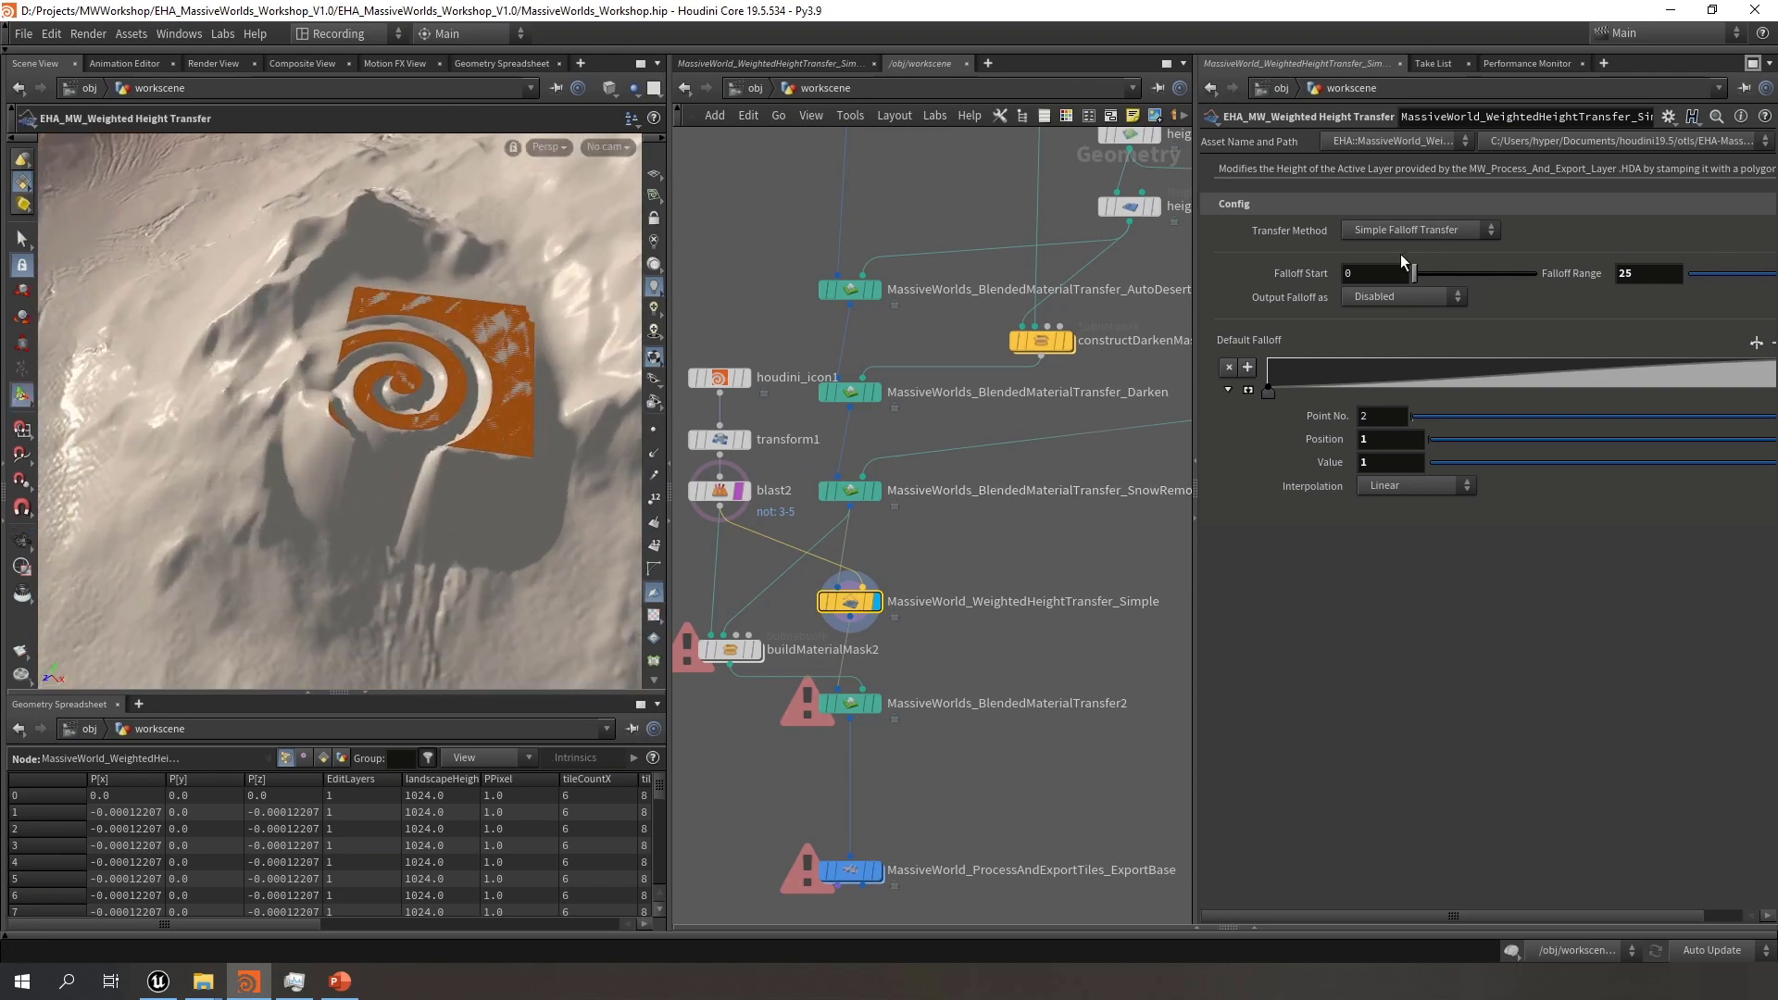
pyautogui.click(1415, 230)
pyautogui.click(1415, 225)
pyautogui.press('Escape')
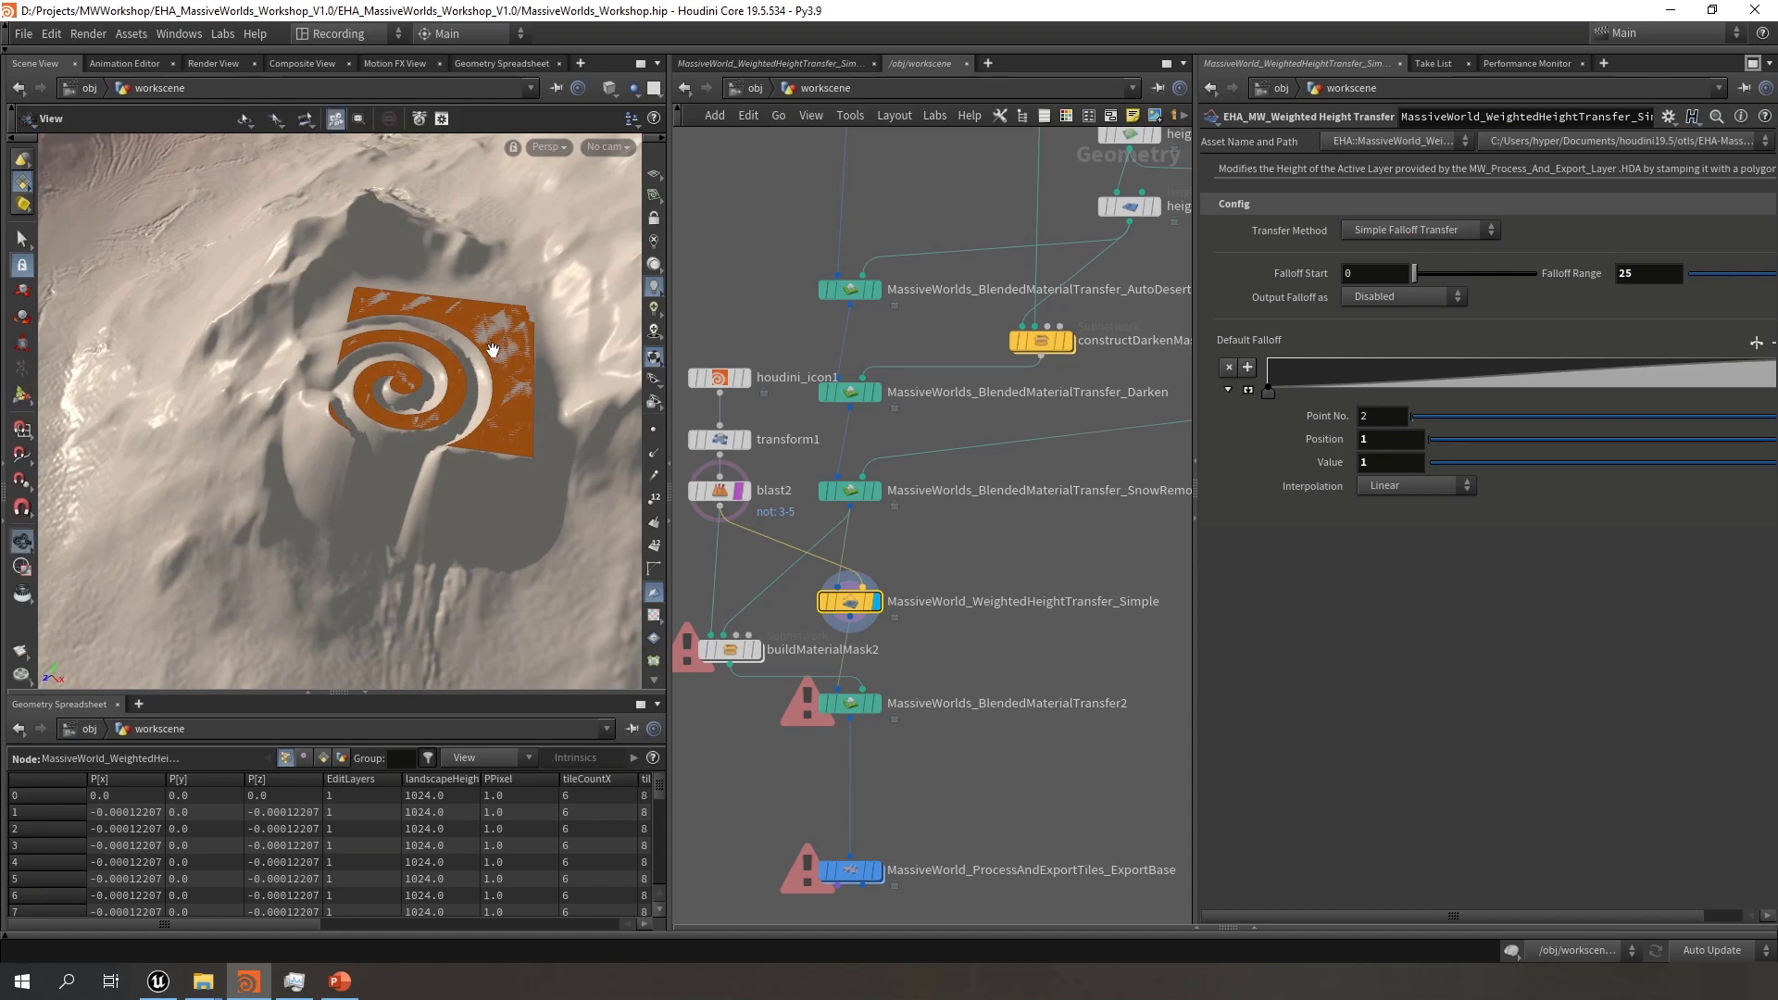
# Try a Falloff Range of 50 for the icon's height stamp and inspect how it blends into the slopes
pyautogui.scroll(-5, 503, 341)
pyautogui.moveTo(477, 380); pyautogui.dragTo(451, 405)
pyautogui.press('Return')
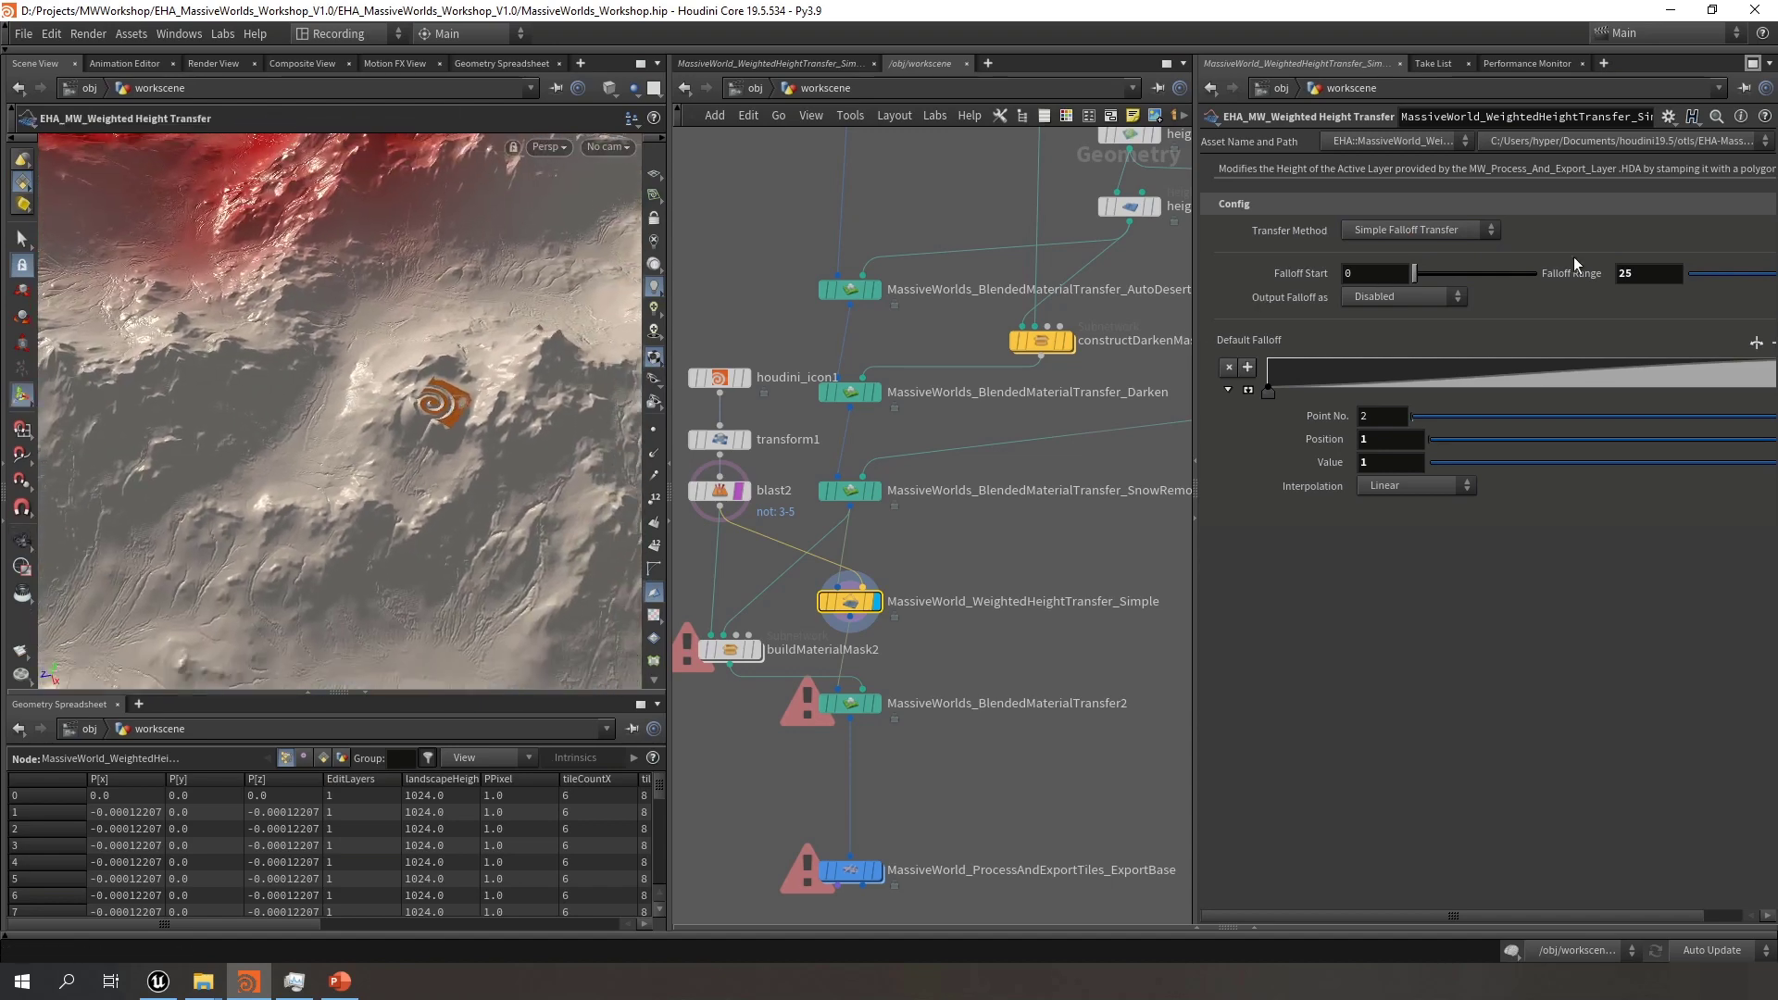
pyautogui.write('50')
pyautogui.press('Escape')
pyautogui.scroll(10, 473, 430)
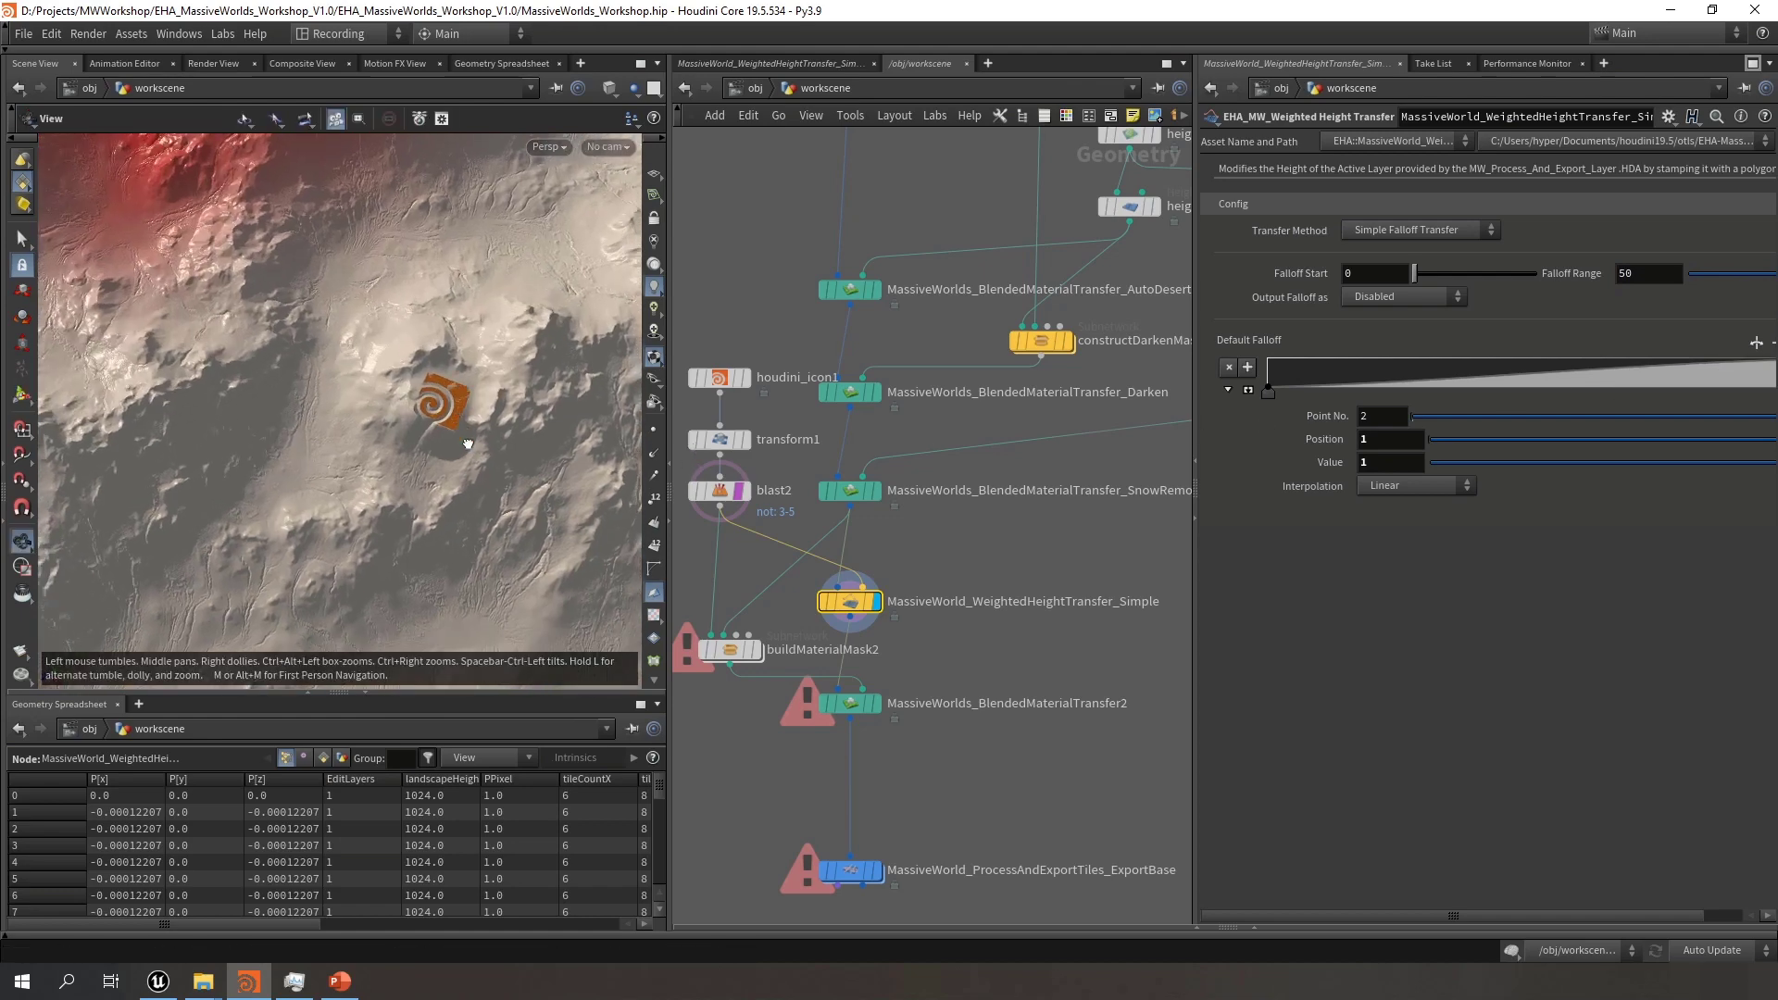
pyautogui.moveTo(488, 419); pyautogui.dragTo(520, 341)
pyautogui.press('Return')
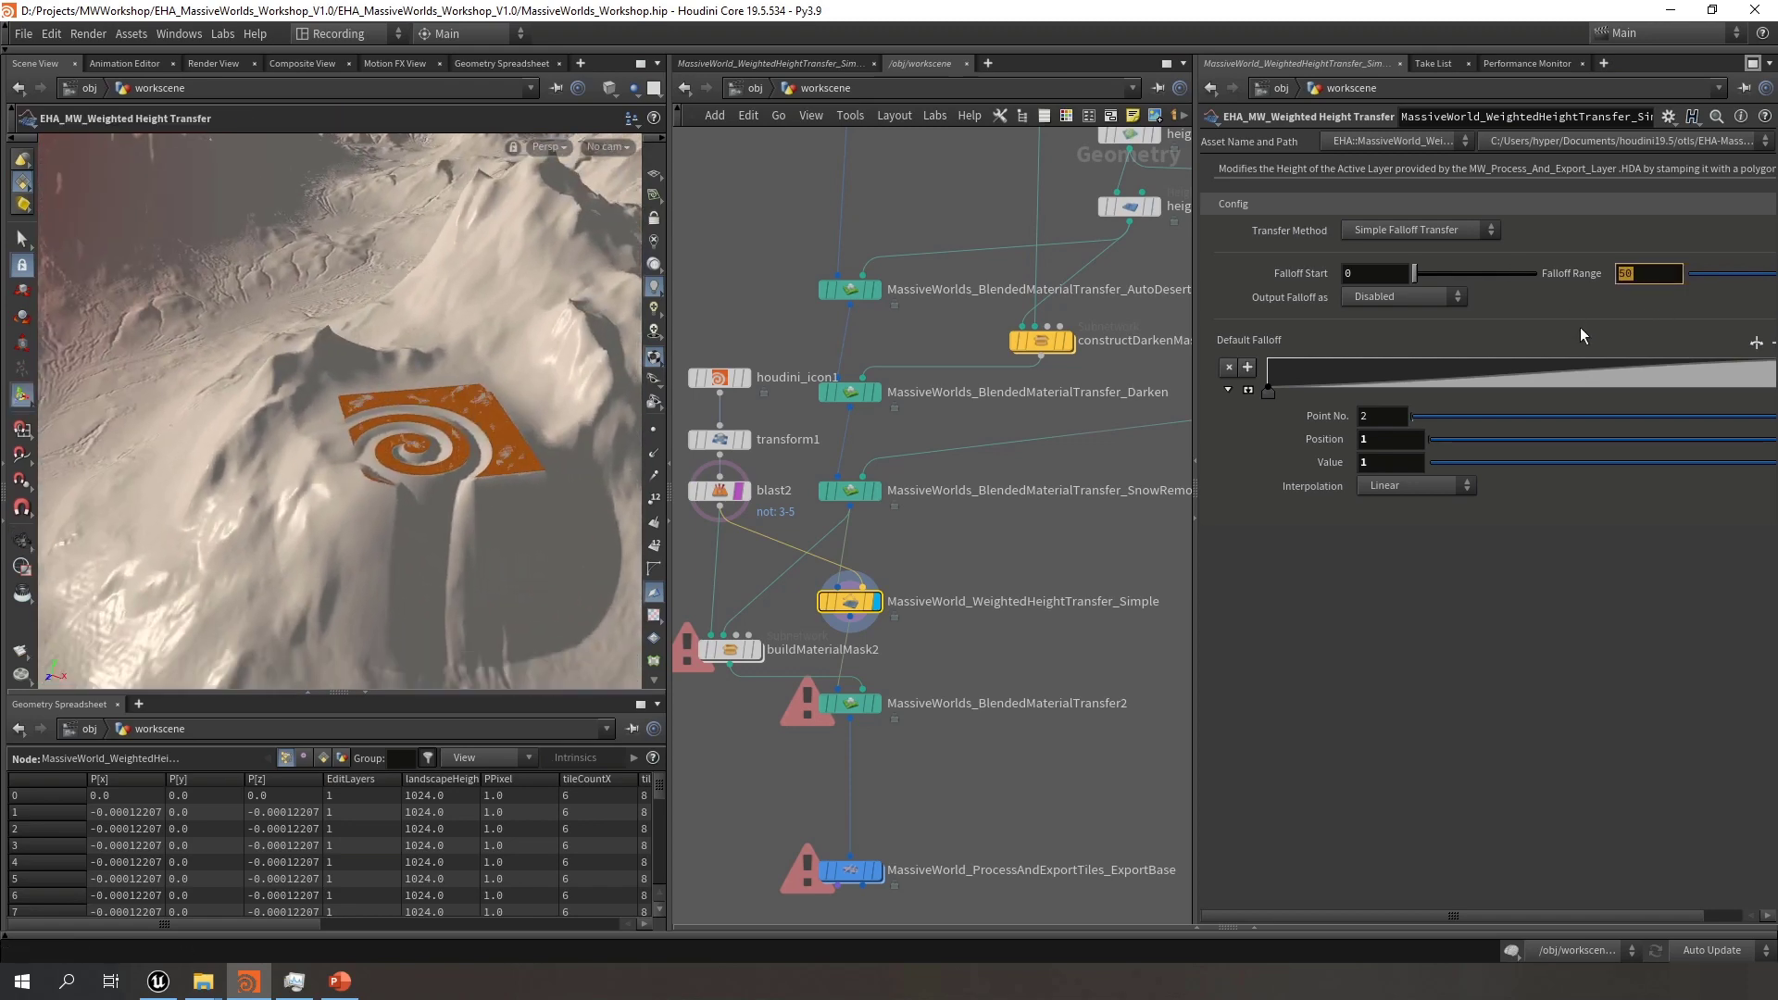
pyautogui.write('35')
pyautogui.press('Return')
pyautogui.click(1406, 297)
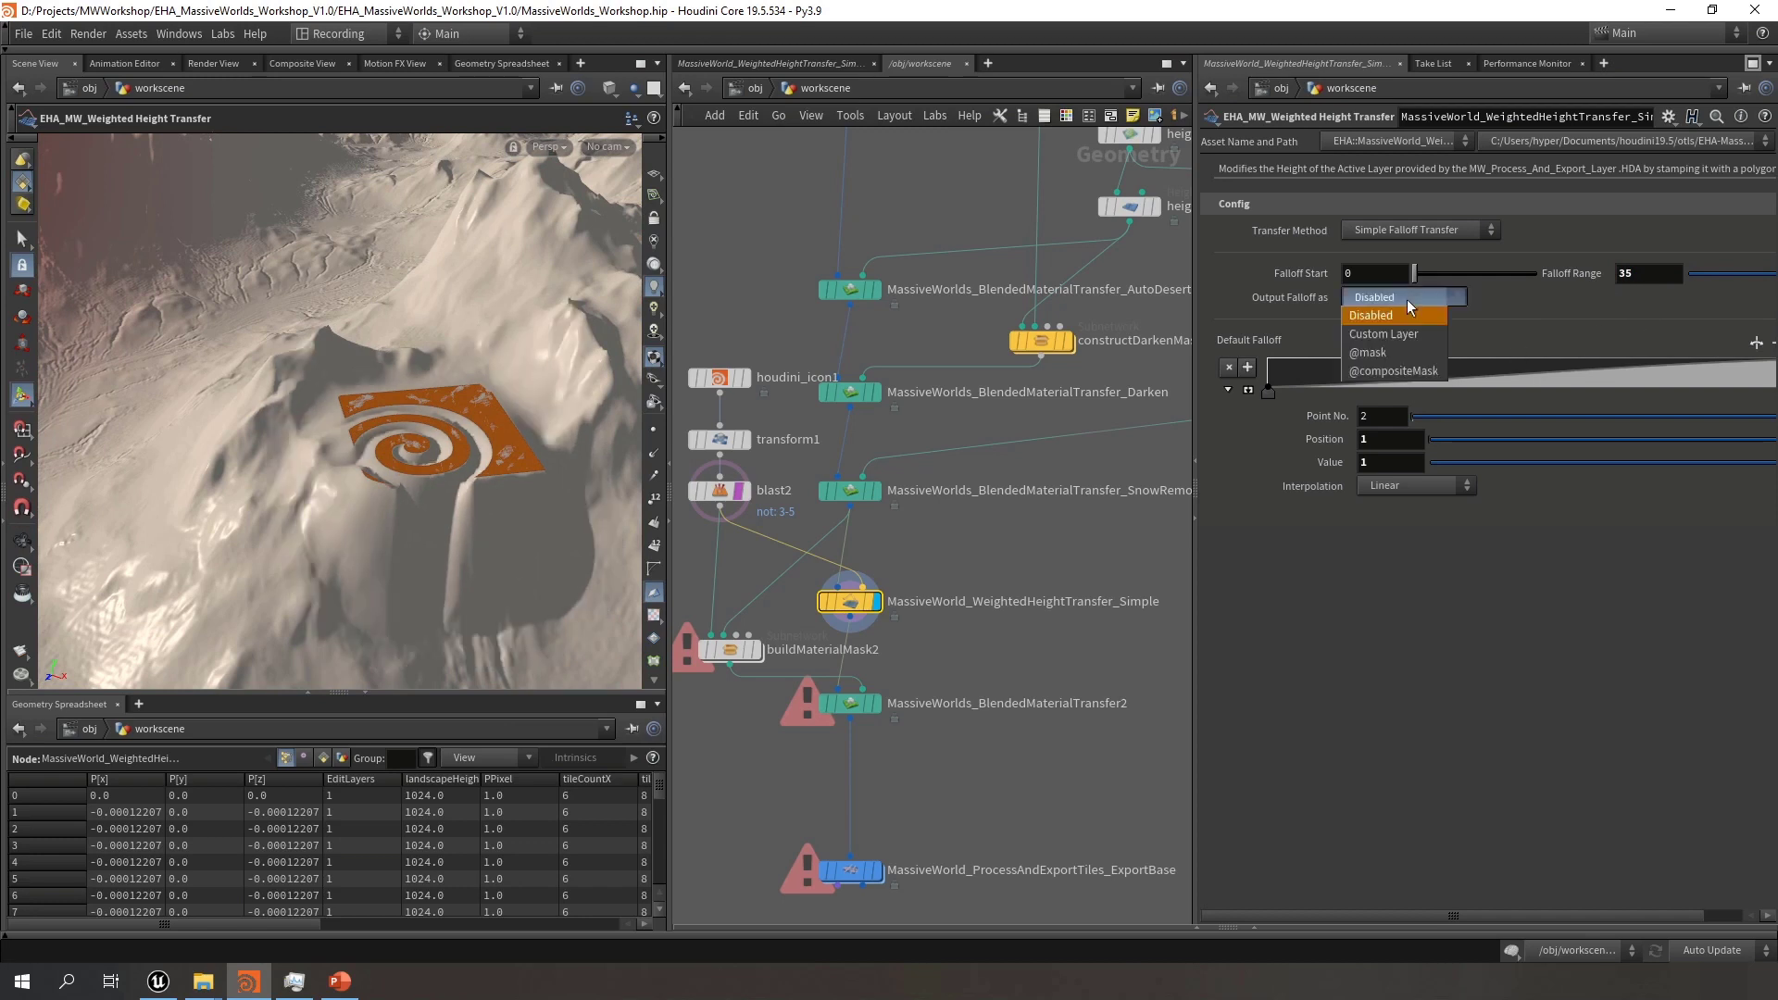
pyautogui.click(1391, 352)
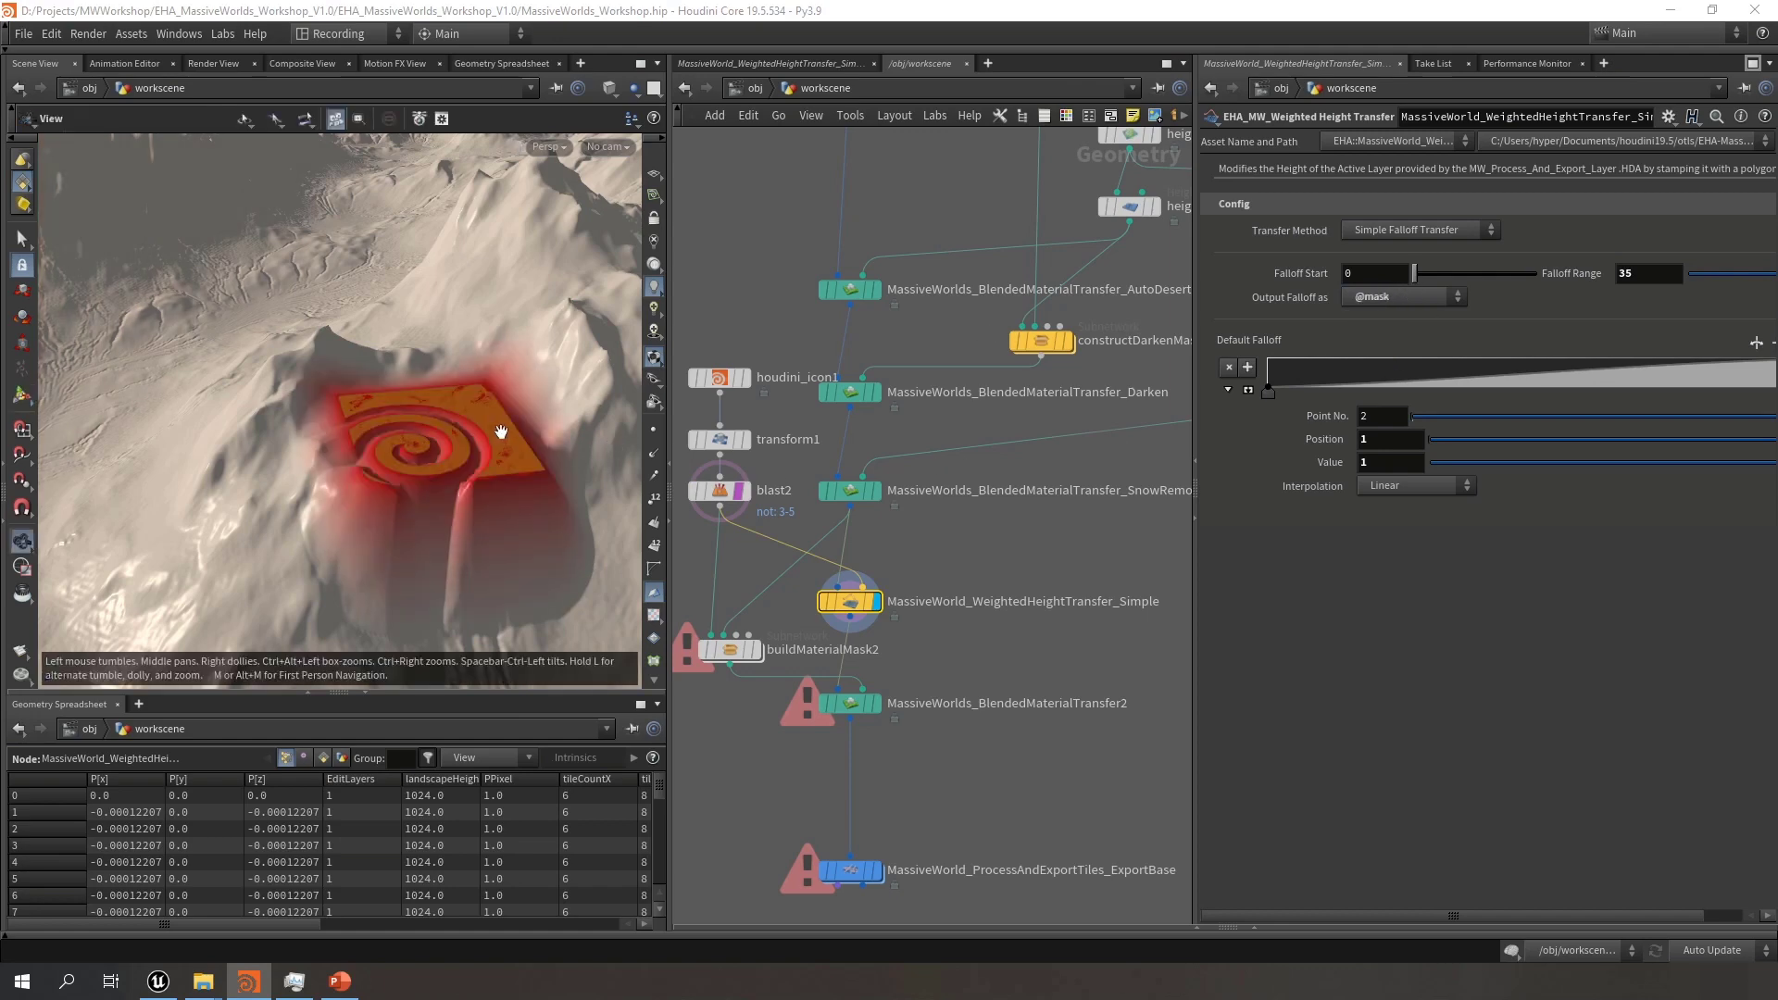
pyautogui.keyDown('alt'); pyautogui.moveTo(501, 432); pyautogui.dragTo(485, 483); pyautogui.keyUp('alt')
pyautogui.keyDown('alt'); pyautogui.moveTo(485, 483); pyautogui.dragTo(401, 460, button='right'); pyautogui.keyUp('alt')
pyautogui.keyDown('alt'); pyautogui.moveTo(401, 460); pyautogui.dragTo(432, 470); pyautogui.keyUp('alt')
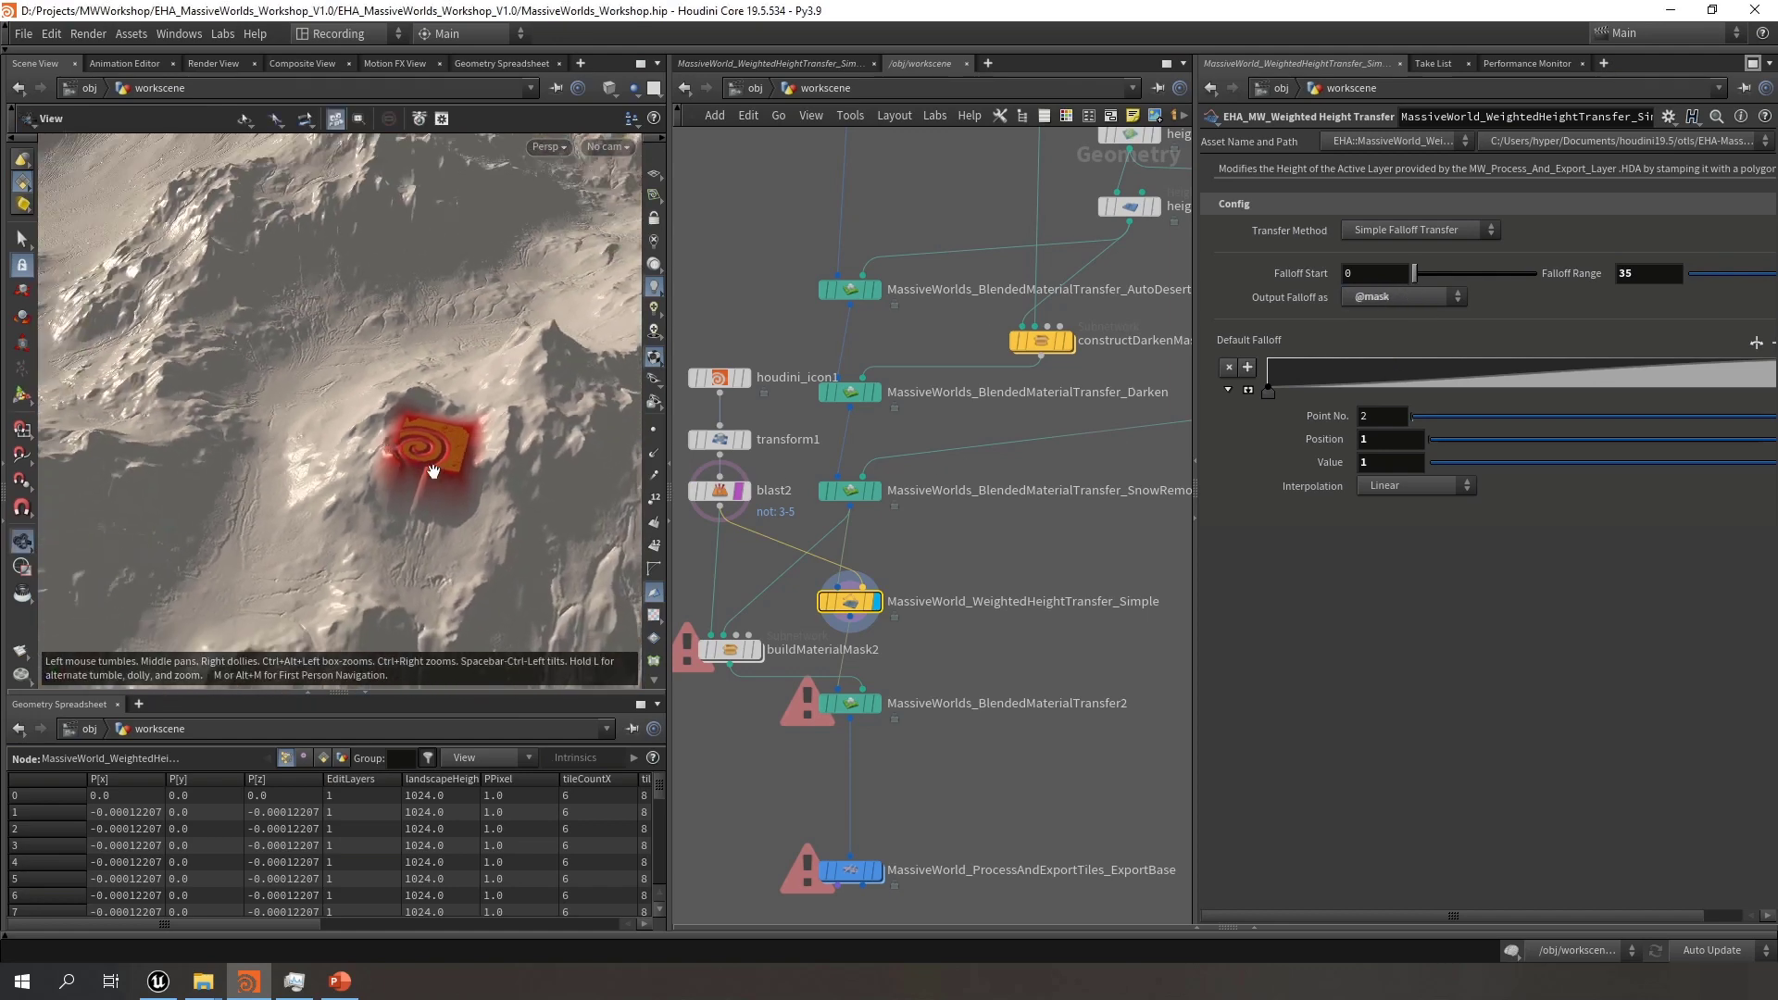
# Display the MassiveWorlds_BlendedMaterialTransfer2 node's result and inspect the MW_ForestFloor stamp on the icon
pyautogui.moveTo(940, 652); pyautogui.dragTo(931, 581, button='middle')
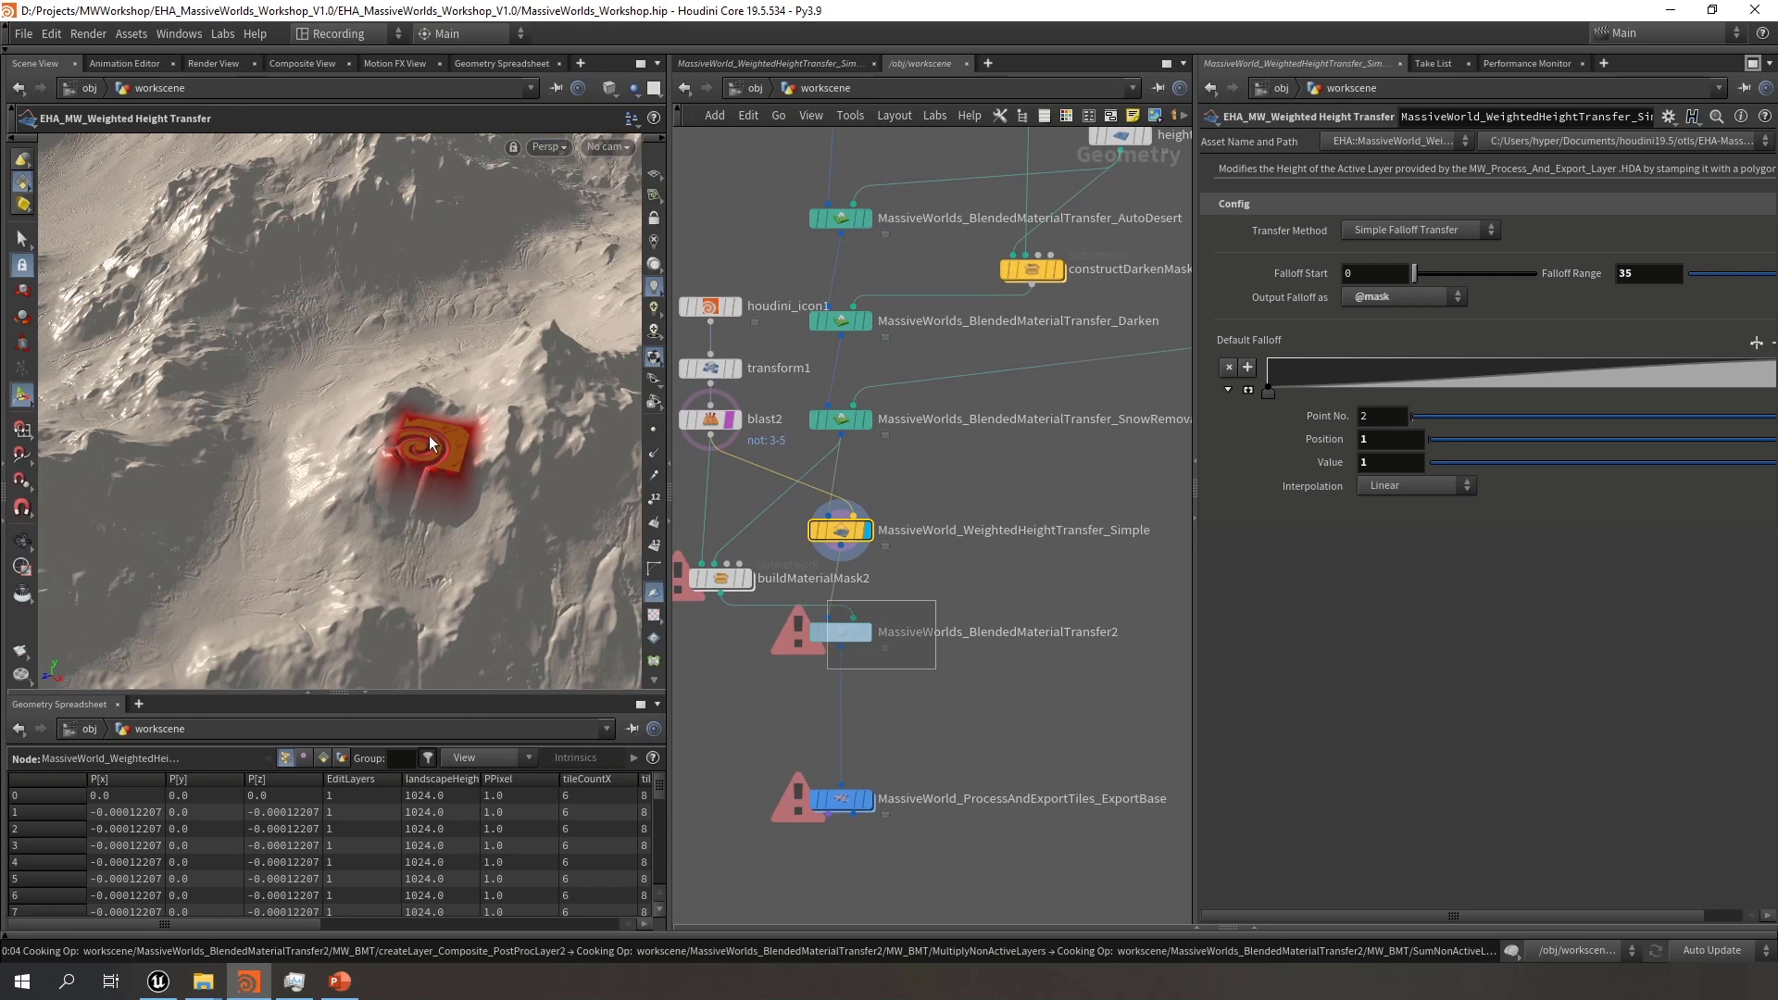
pyautogui.click(868, 633)
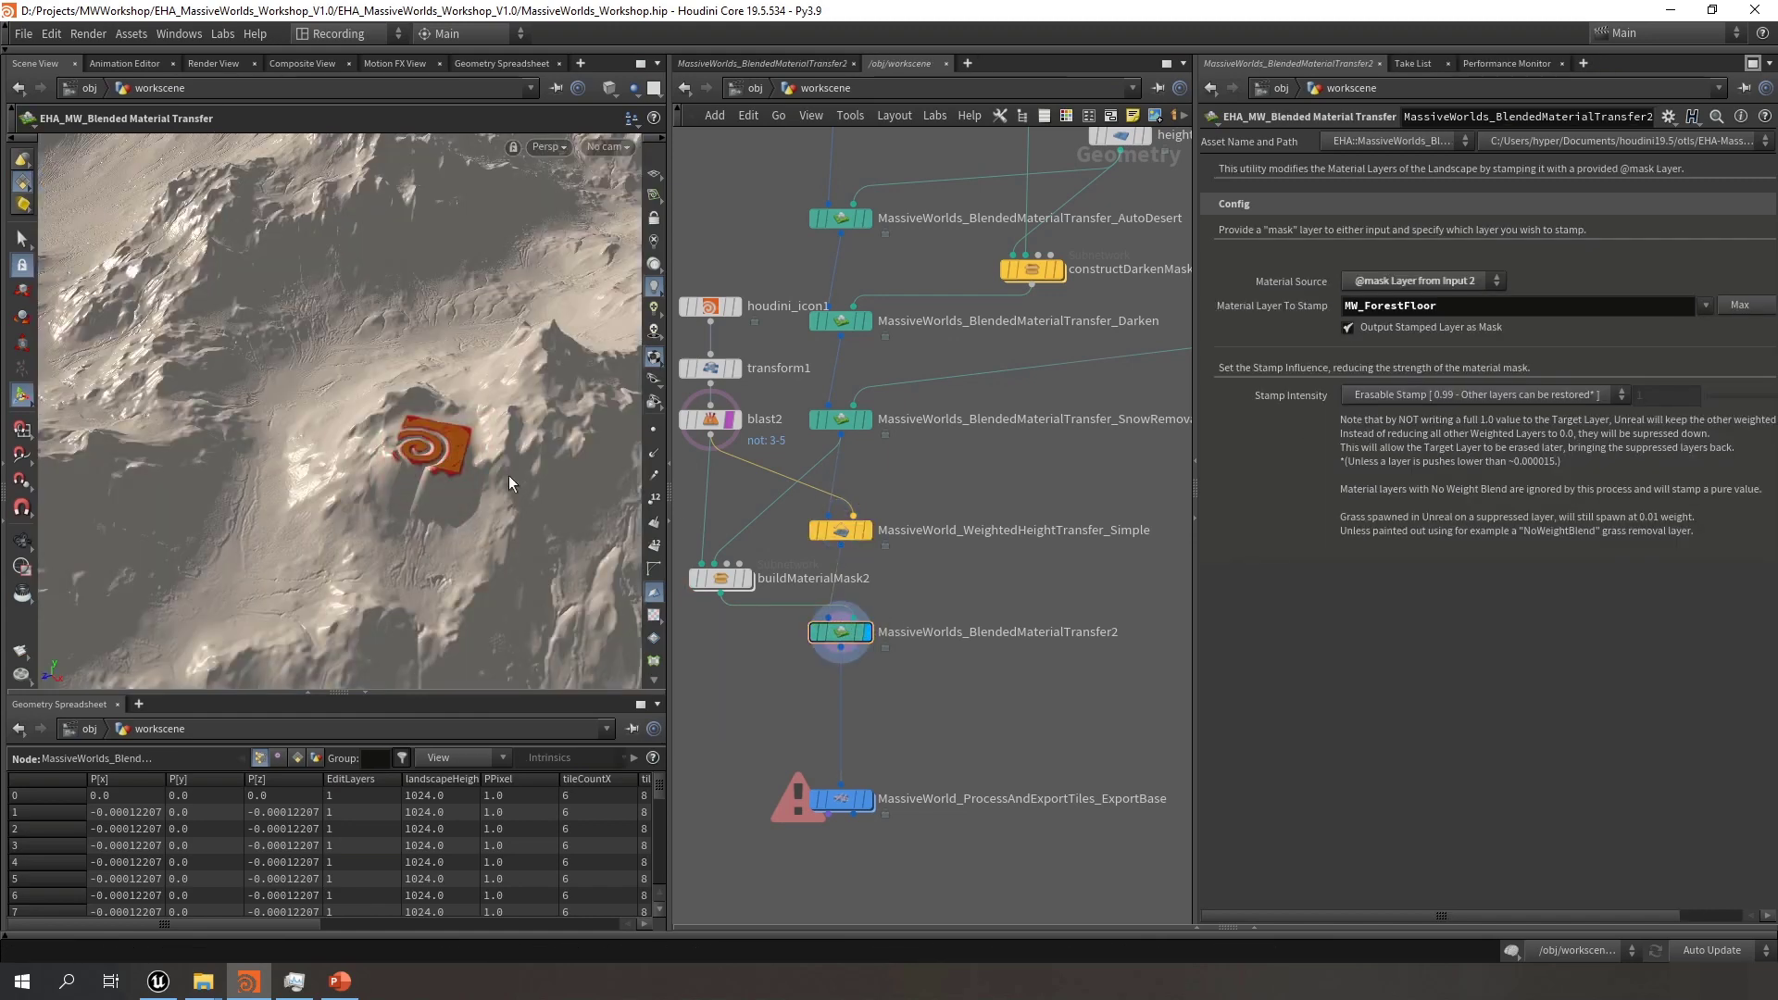
pyautogui.click(22, 541)
pyautogui.scroll(5, 562, 443)
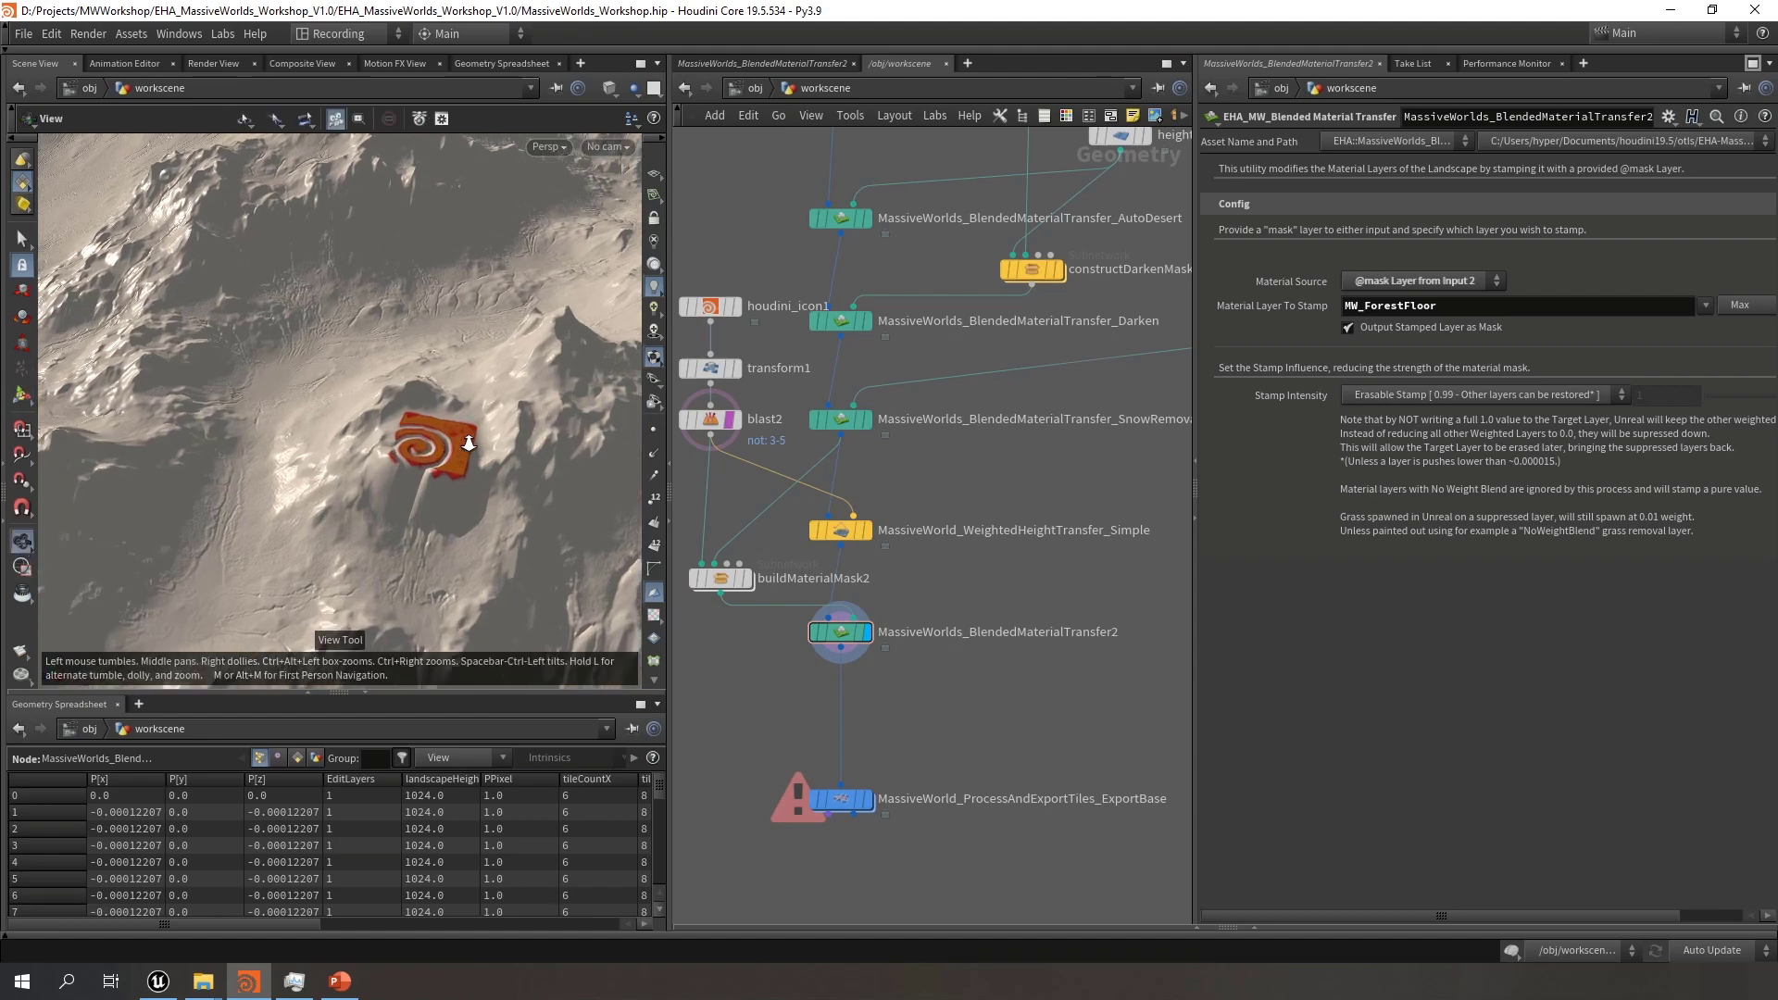
pyautogui.moveTo(562, 444); pyautogui.dragTo(565, 491)
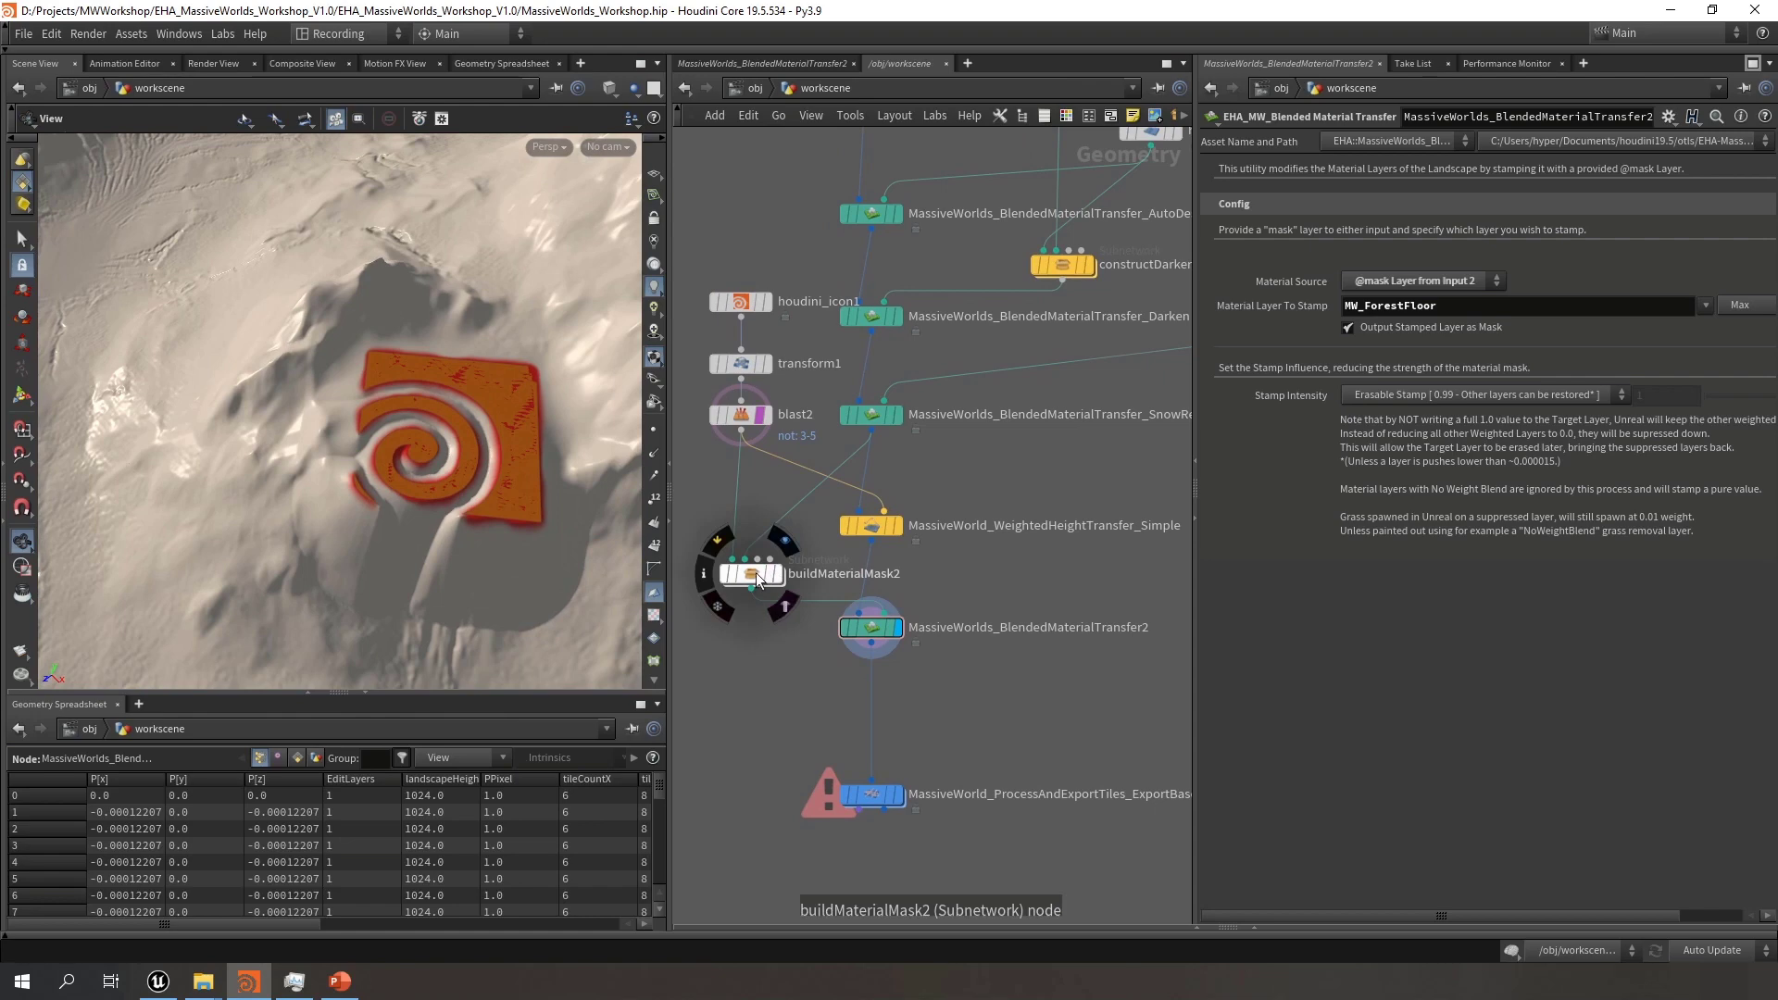
# Look inside the buildMaterialMask2 subnetwork, examine the icon mask on the terrain, and return to the workscene network
pyautogui.moveTo(757, 574); pyautogui.dragTo(753, 571)
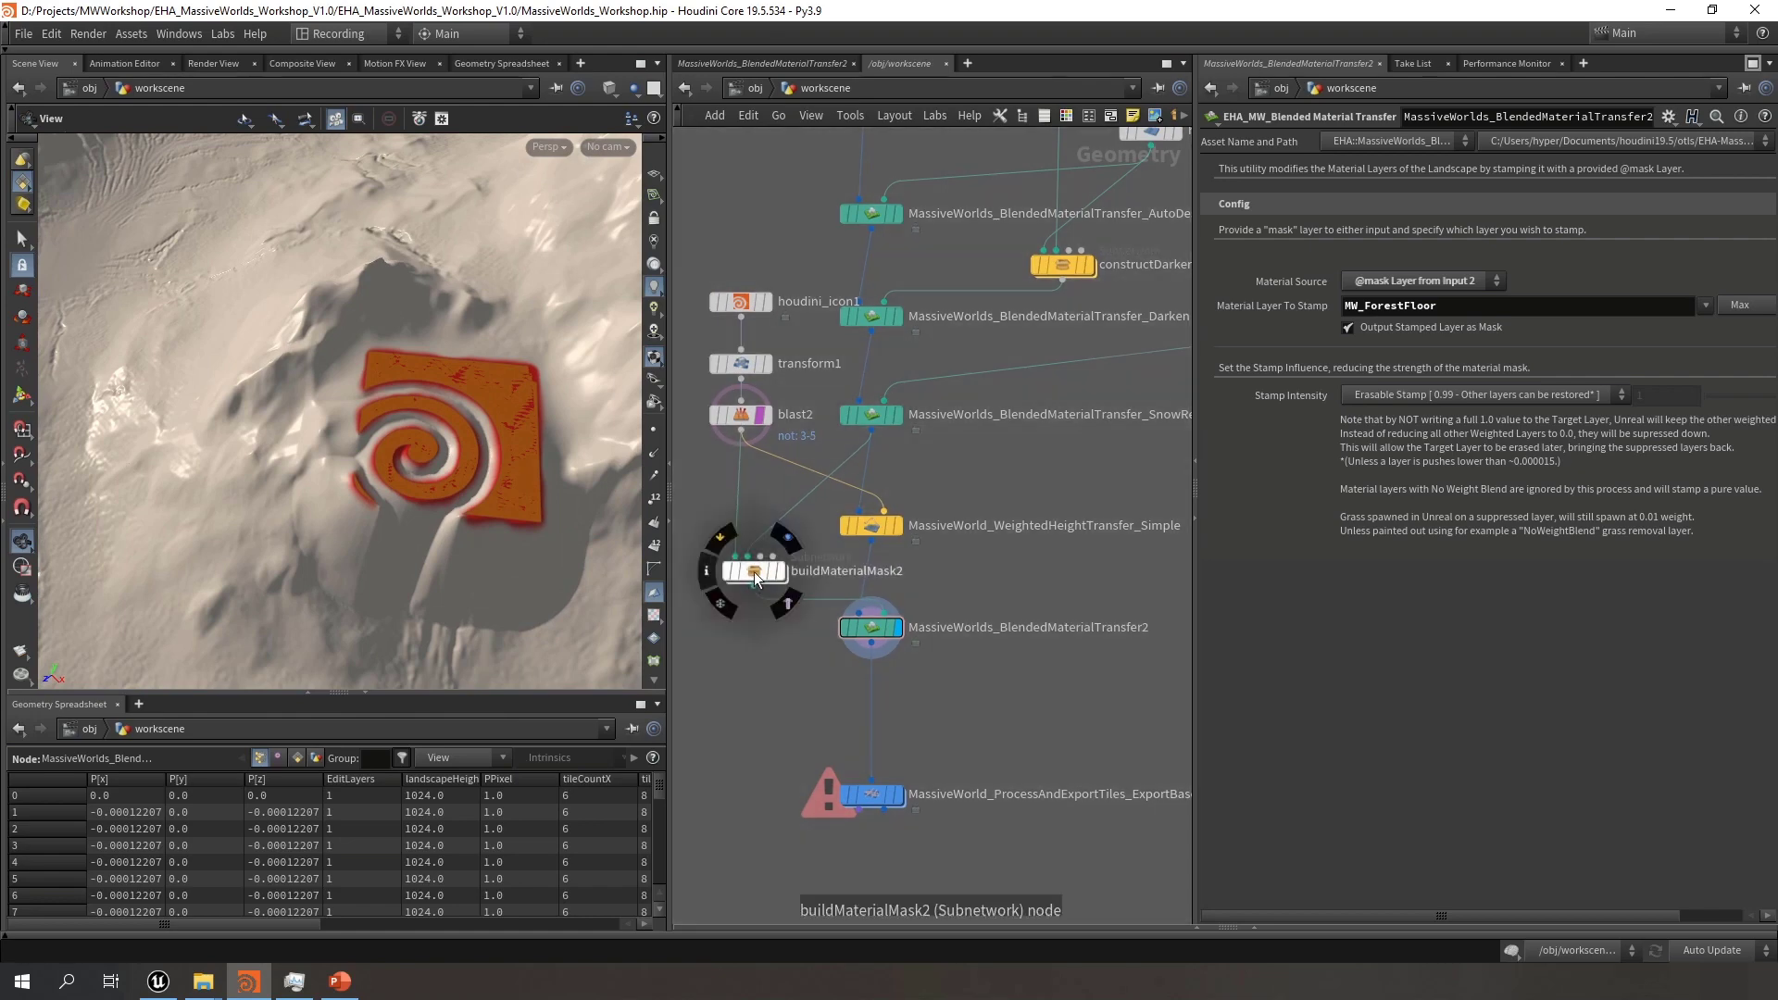
pyautogui.doubleClick(754, 573)
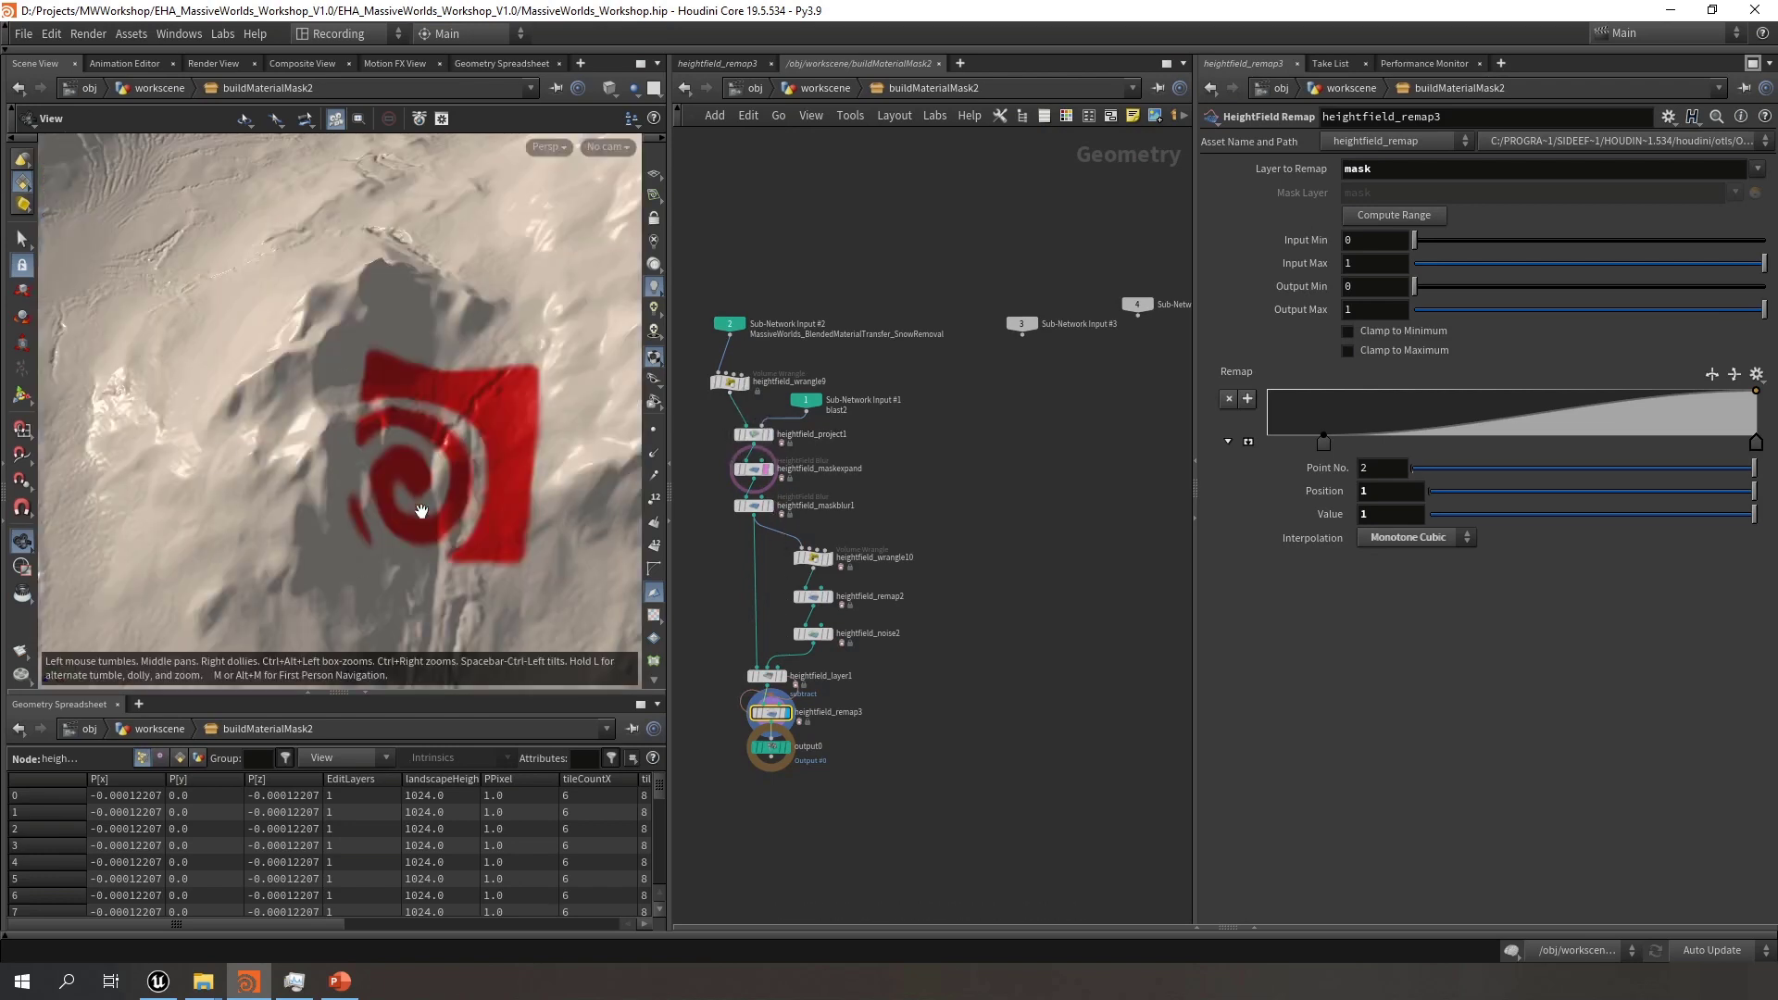
pyautogui.moveTo(517, 483); pyautogui.dragTo(516, 475)
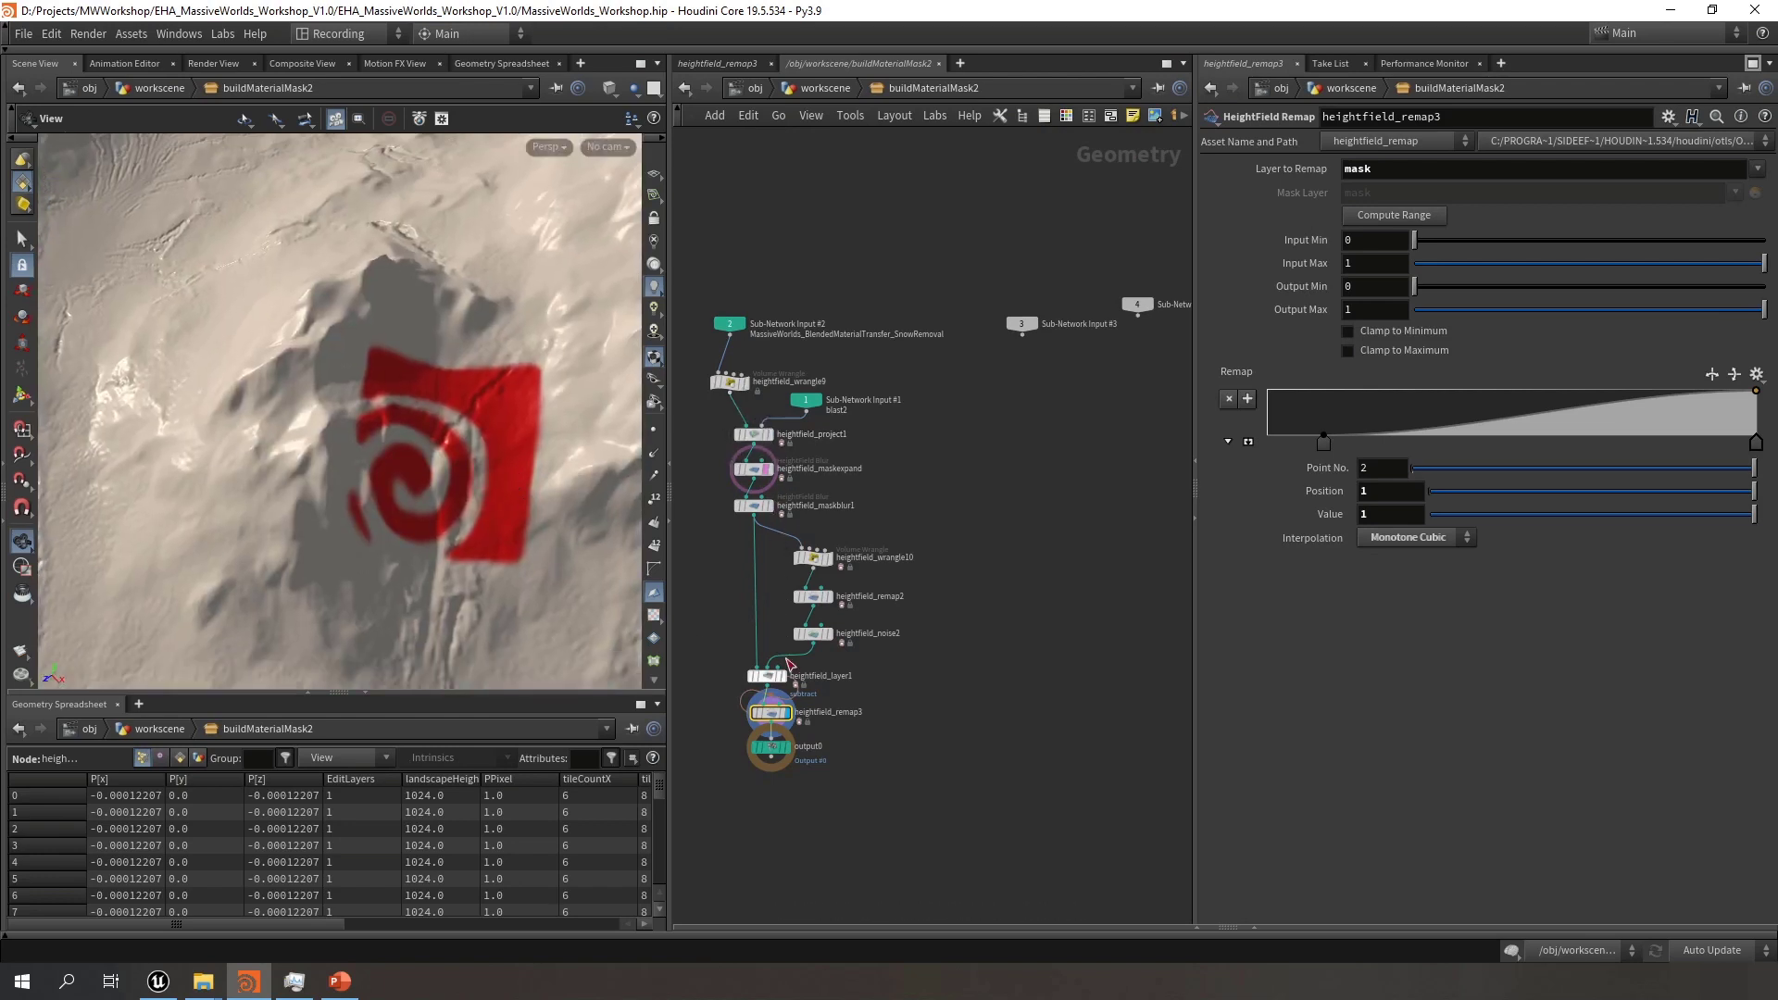
pyautogui.click(825, 87)
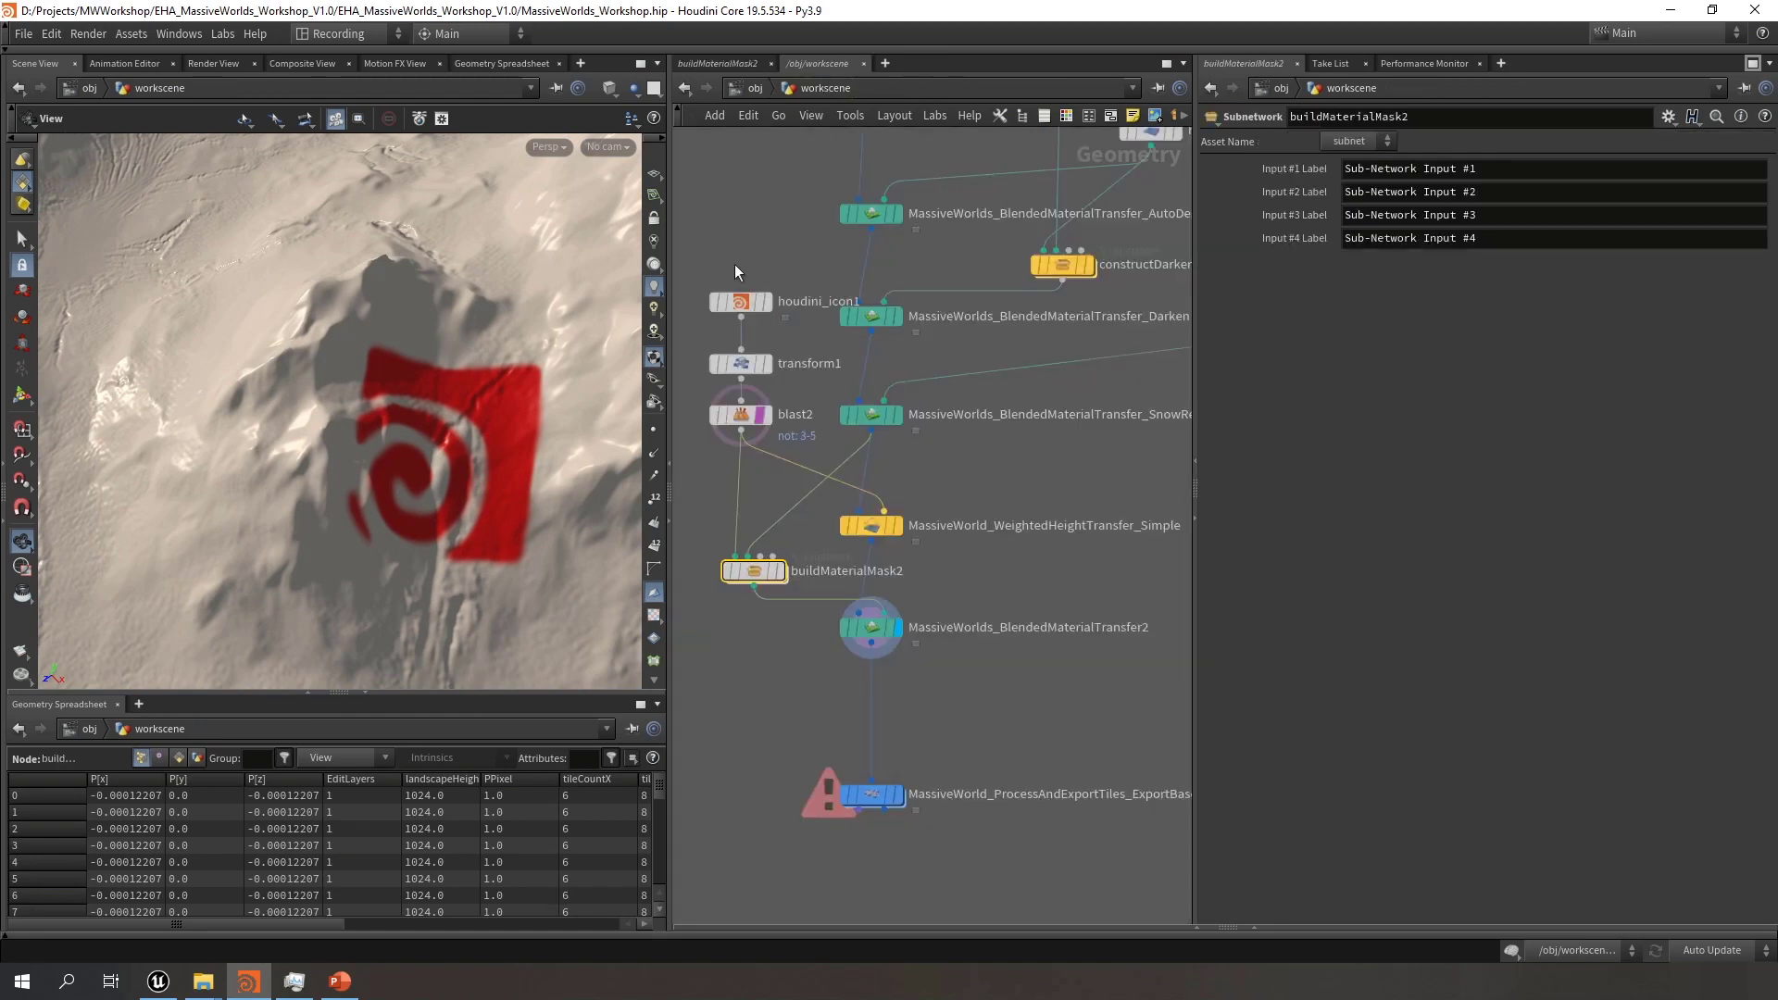
pyautogui.moveTo(758, 576); pyautogui.dragTo(758, 578)
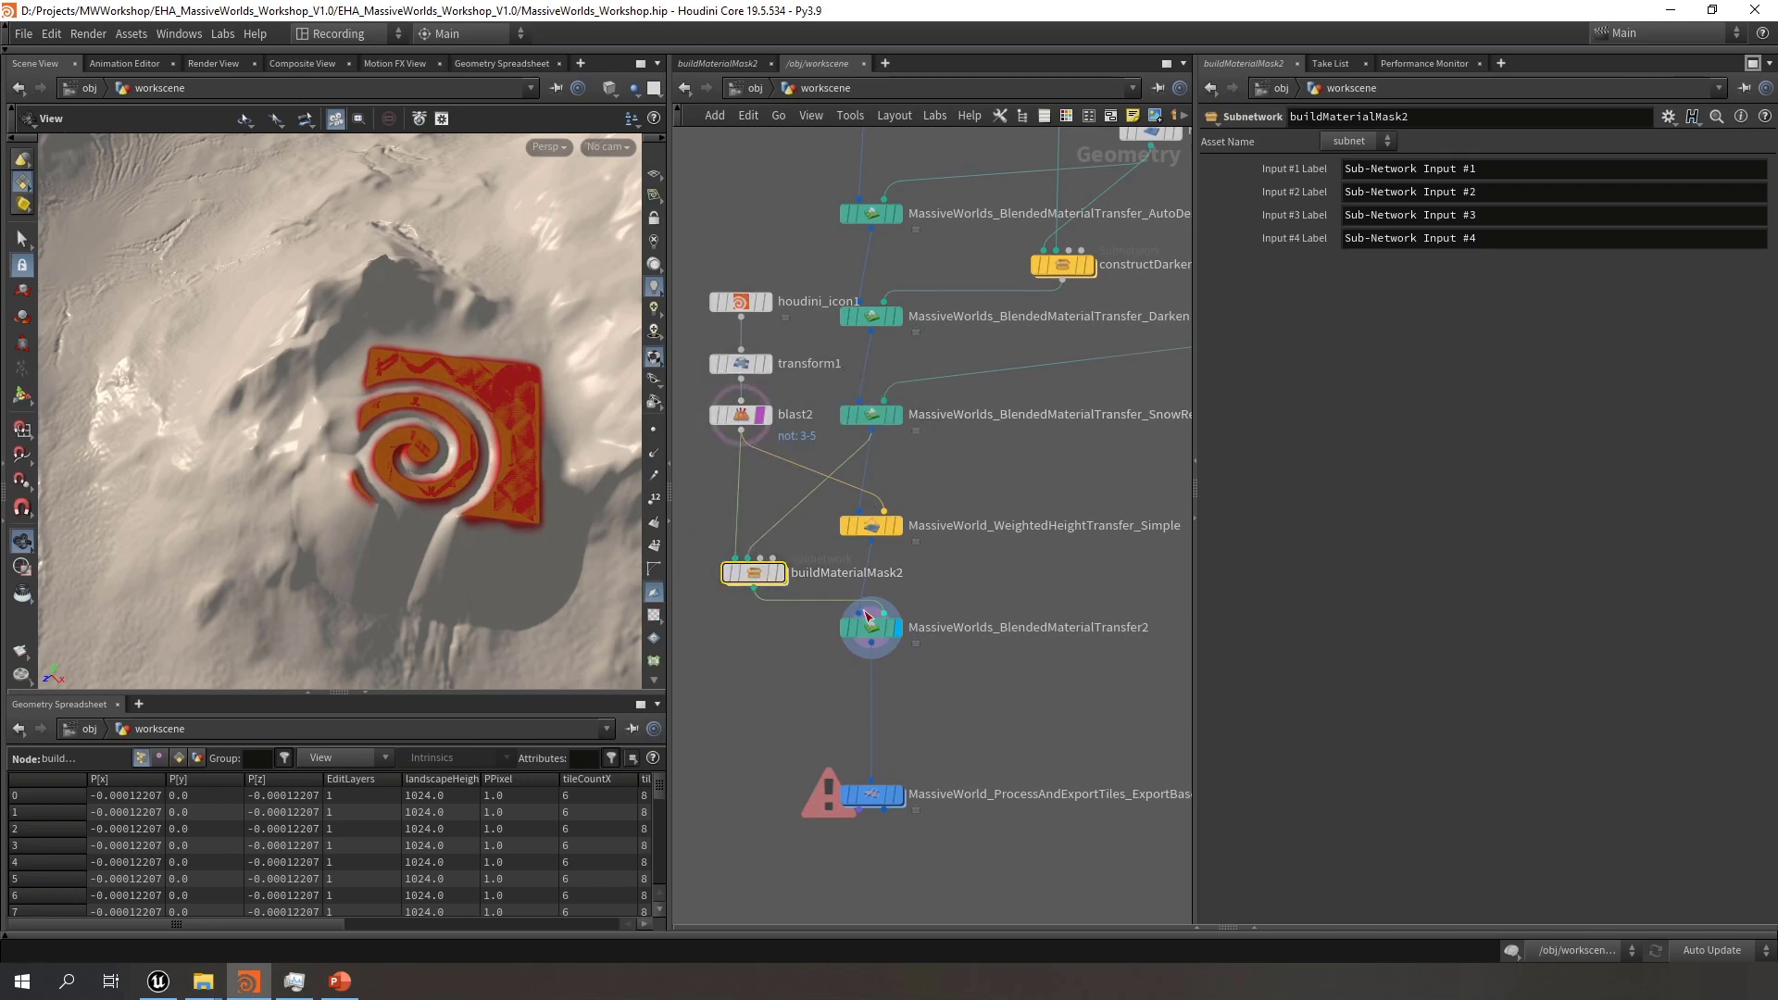
# Select the MassiveWorlds_BlendedMaterialTransfer2 node and inspect its stamp settings and the stamped icon on the terrain
pyautogui.moveTo(995, 722); pyautogui.dragTo(967, 715, button='middle')
pyautogui.moveTo(916, 714); pyautogui.dragTo(798, 607)
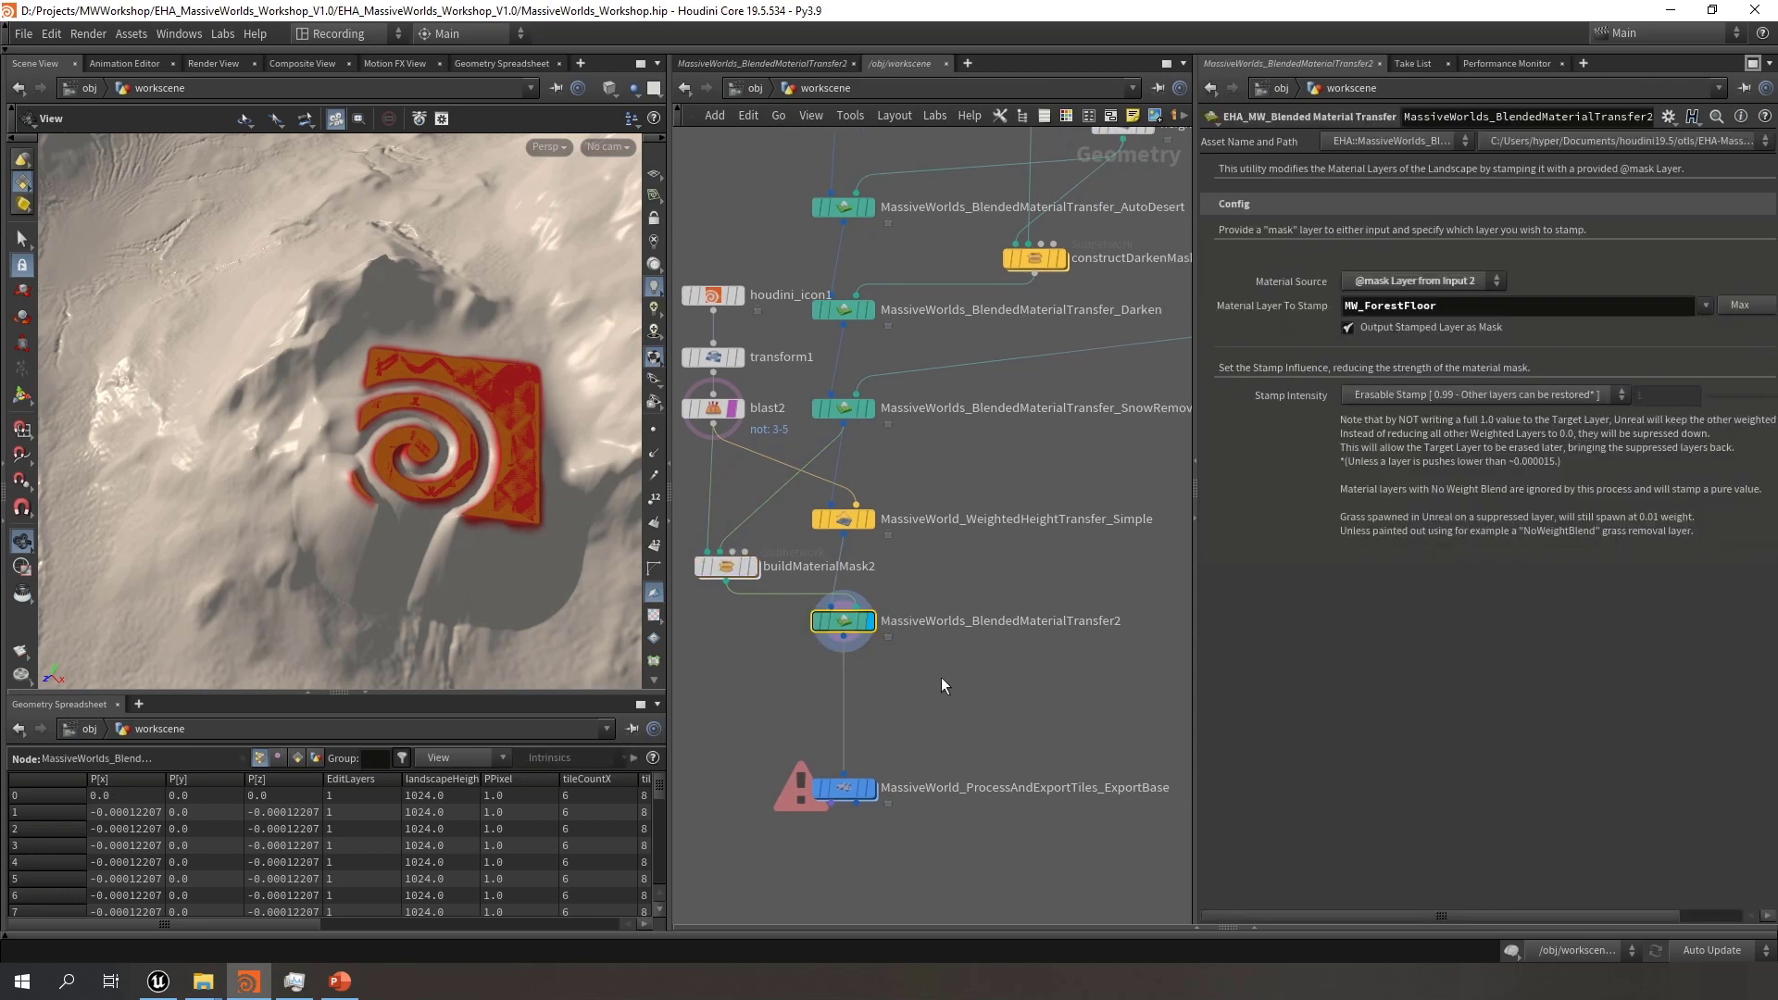
pyautogui.moveTo(468, 489); pyautogui.dragTo(471, 439)
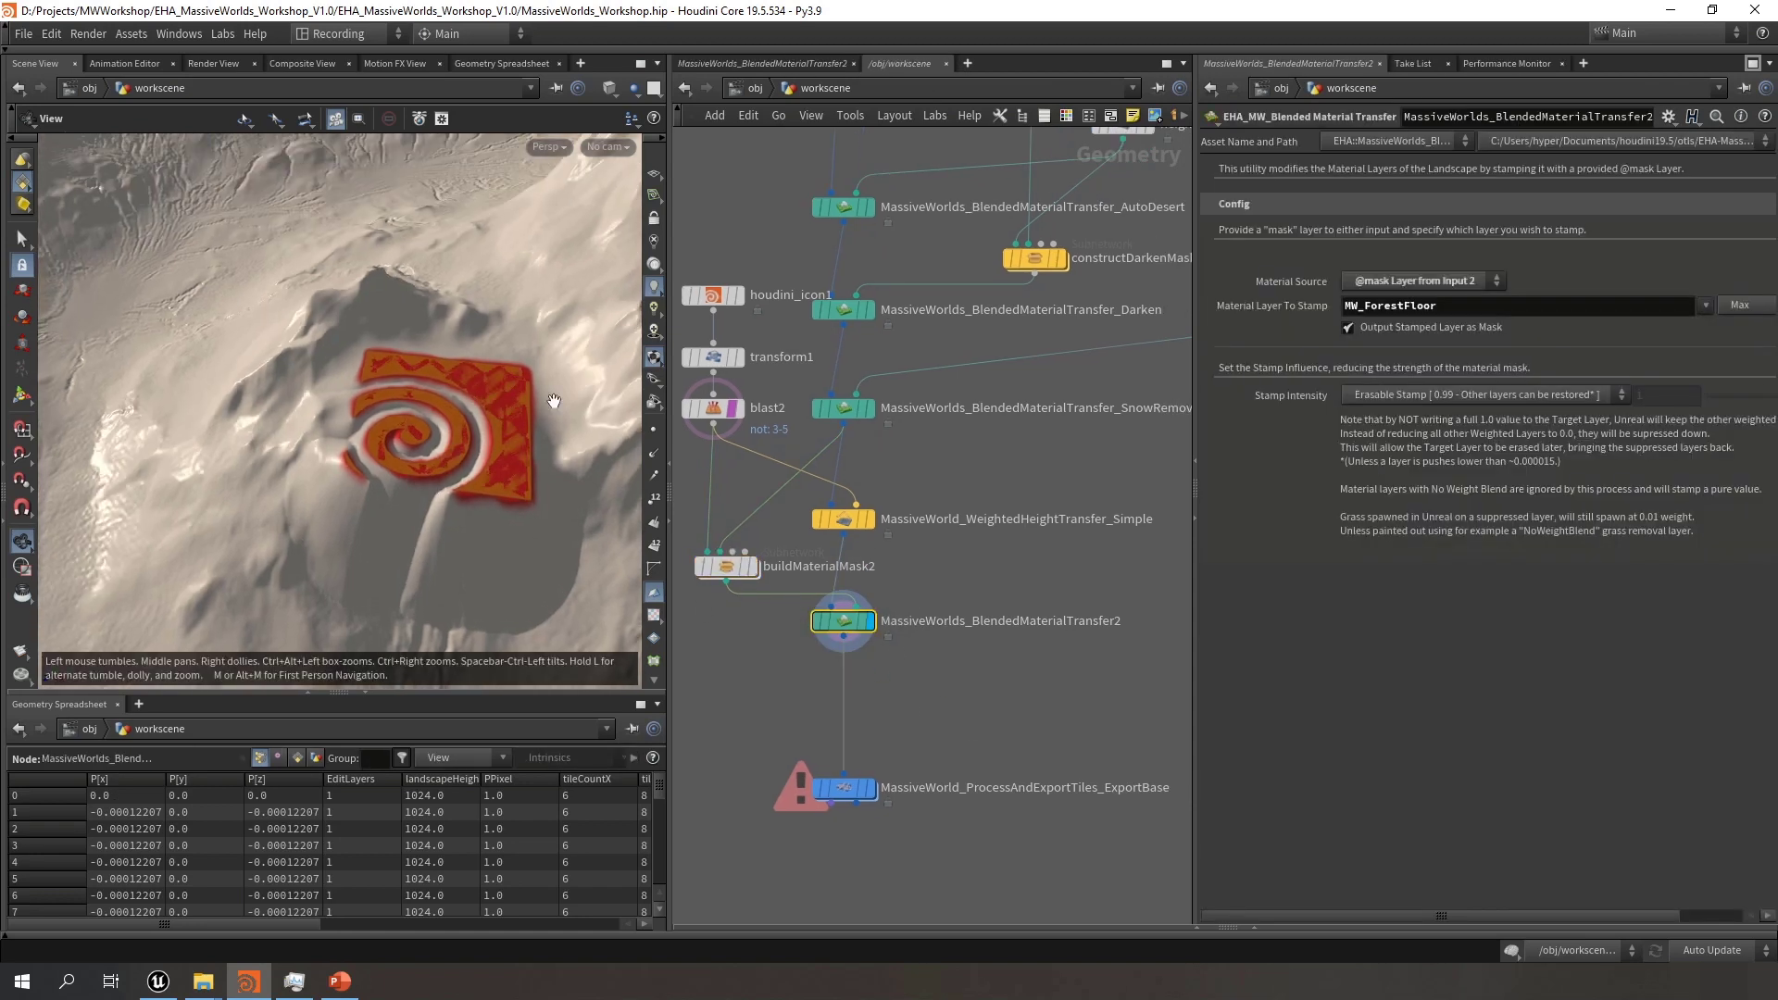
pyautogui.scroll(-3, 987, 669)
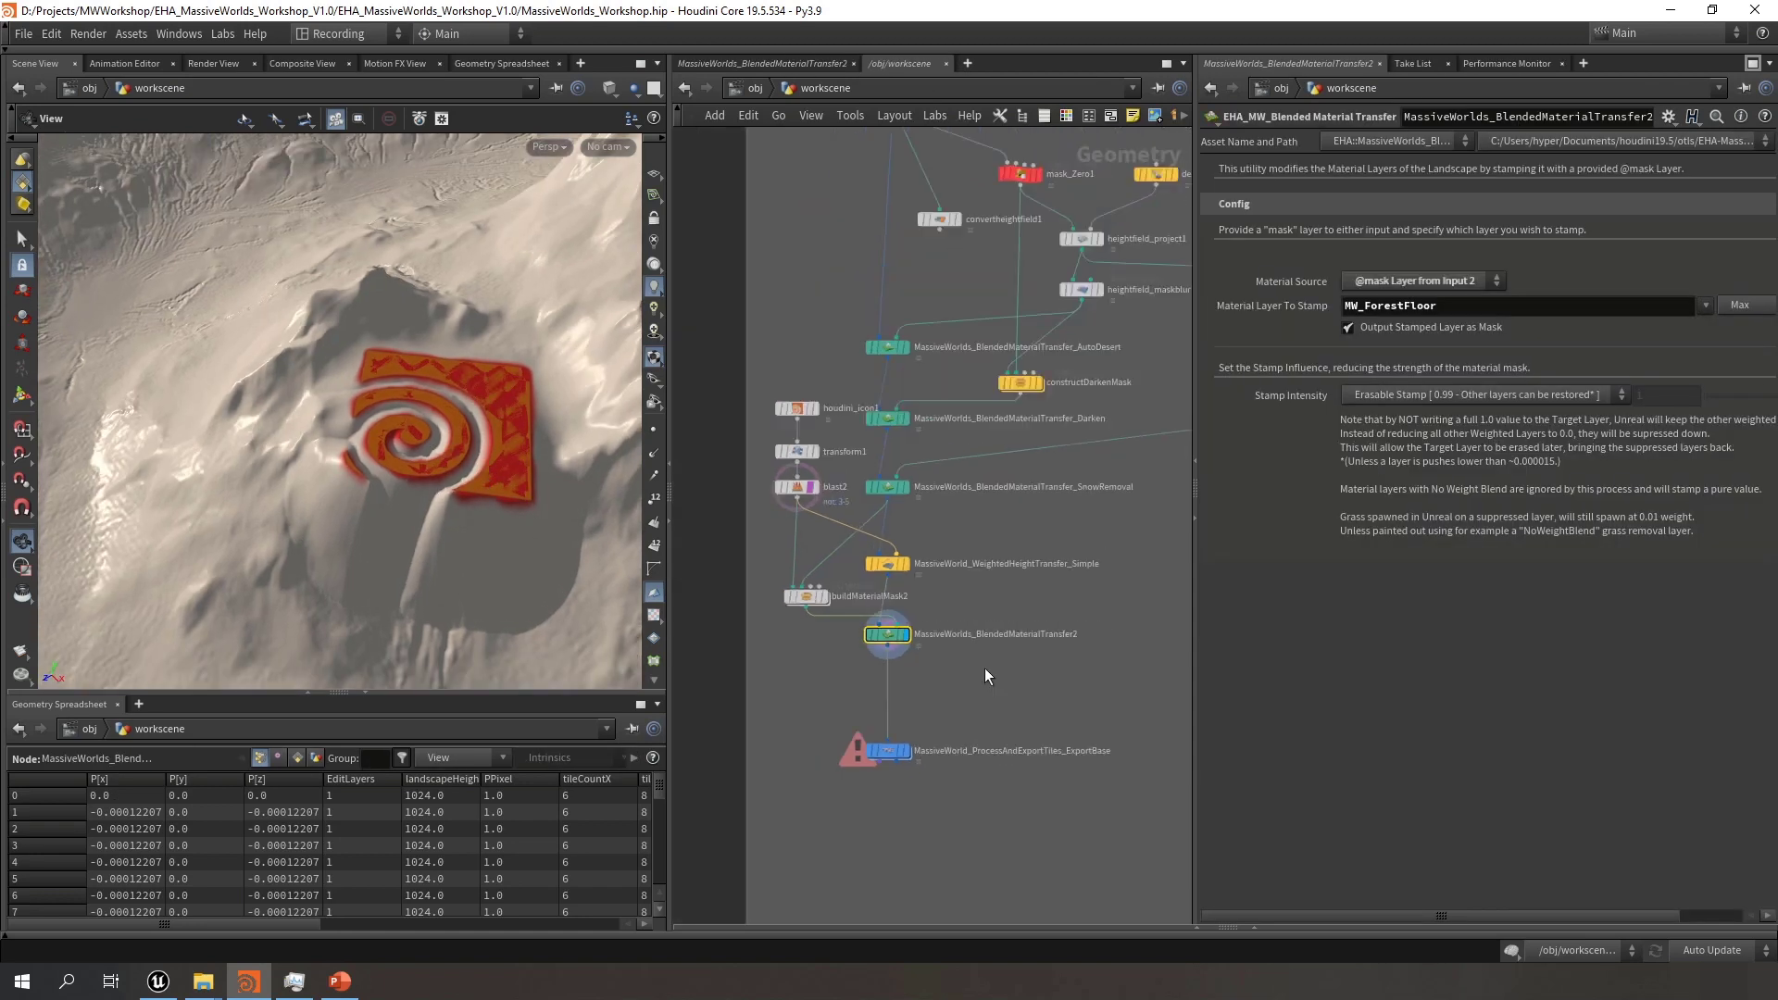
# Select the MassiveWorld_ProcessAndExportTiles_ExportBase node, widen the parameter area, and check its Input Mode
pyautogui.moveTo(986, 676); pyautogui.dragTo(942, 643, button='middle')
pyautogui.moveTo(989, 658); pyautogui.dragTo(830, 743)
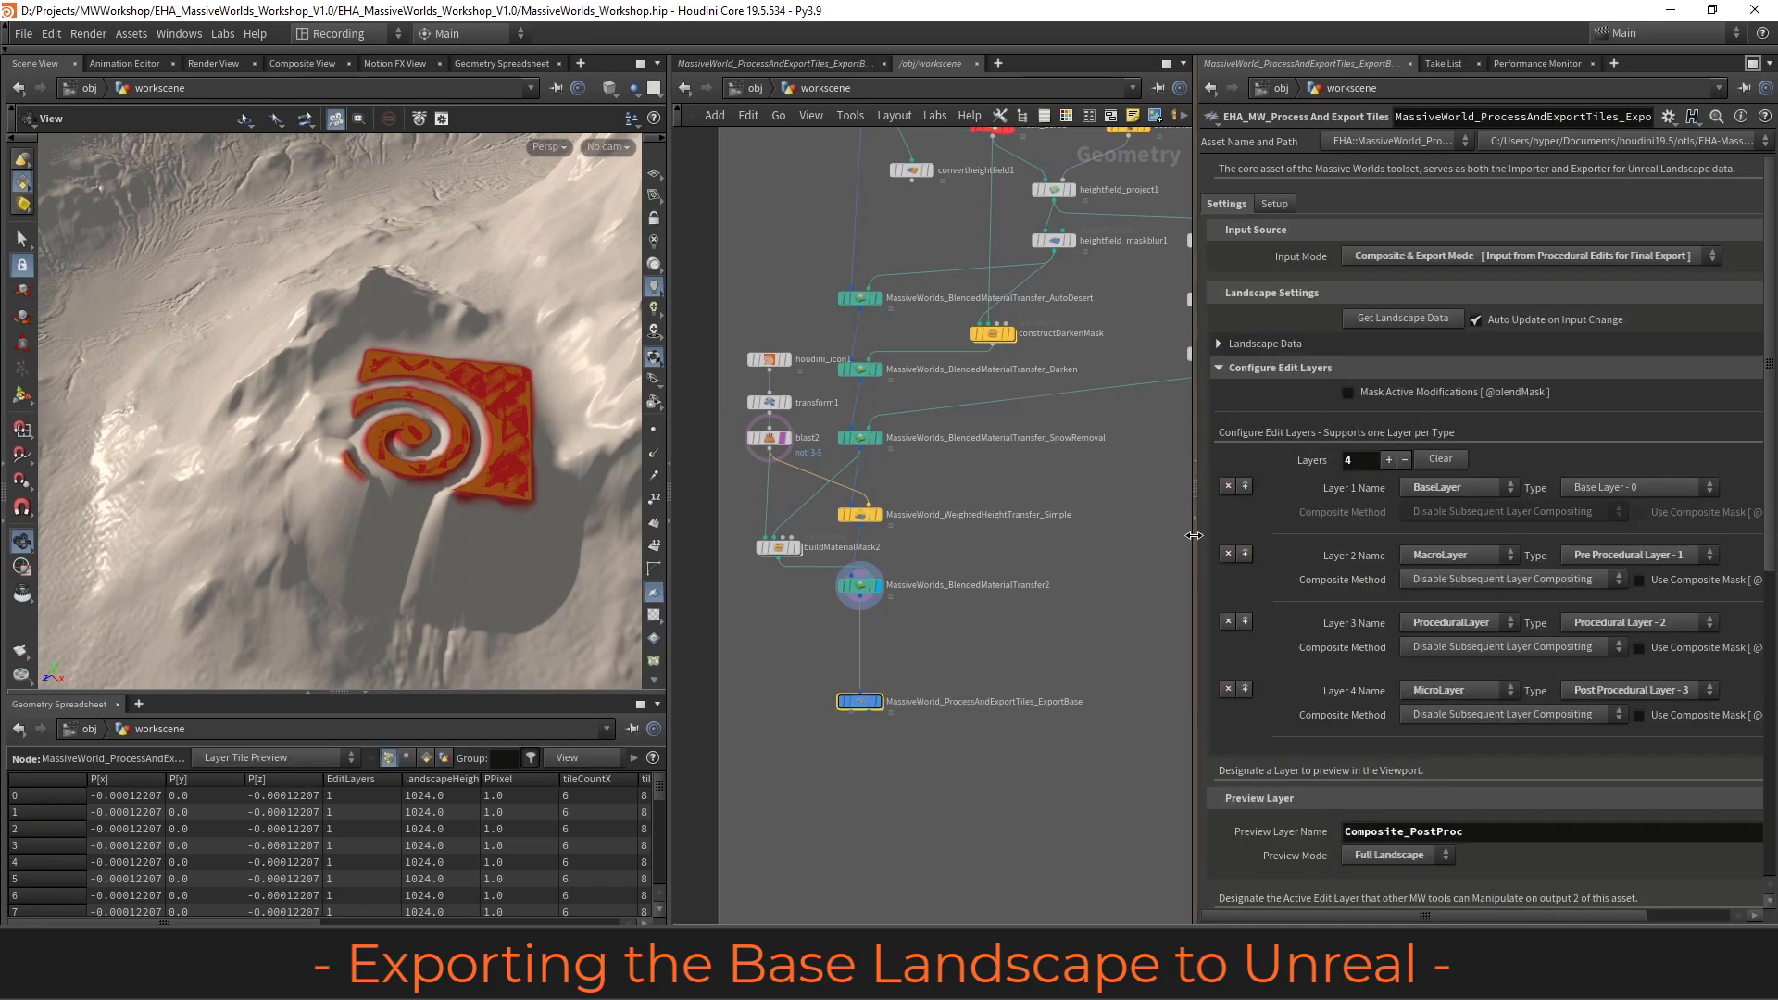
pyautogui.moveTo(1194, 565); pyautogui.dragTo(1011, 565)
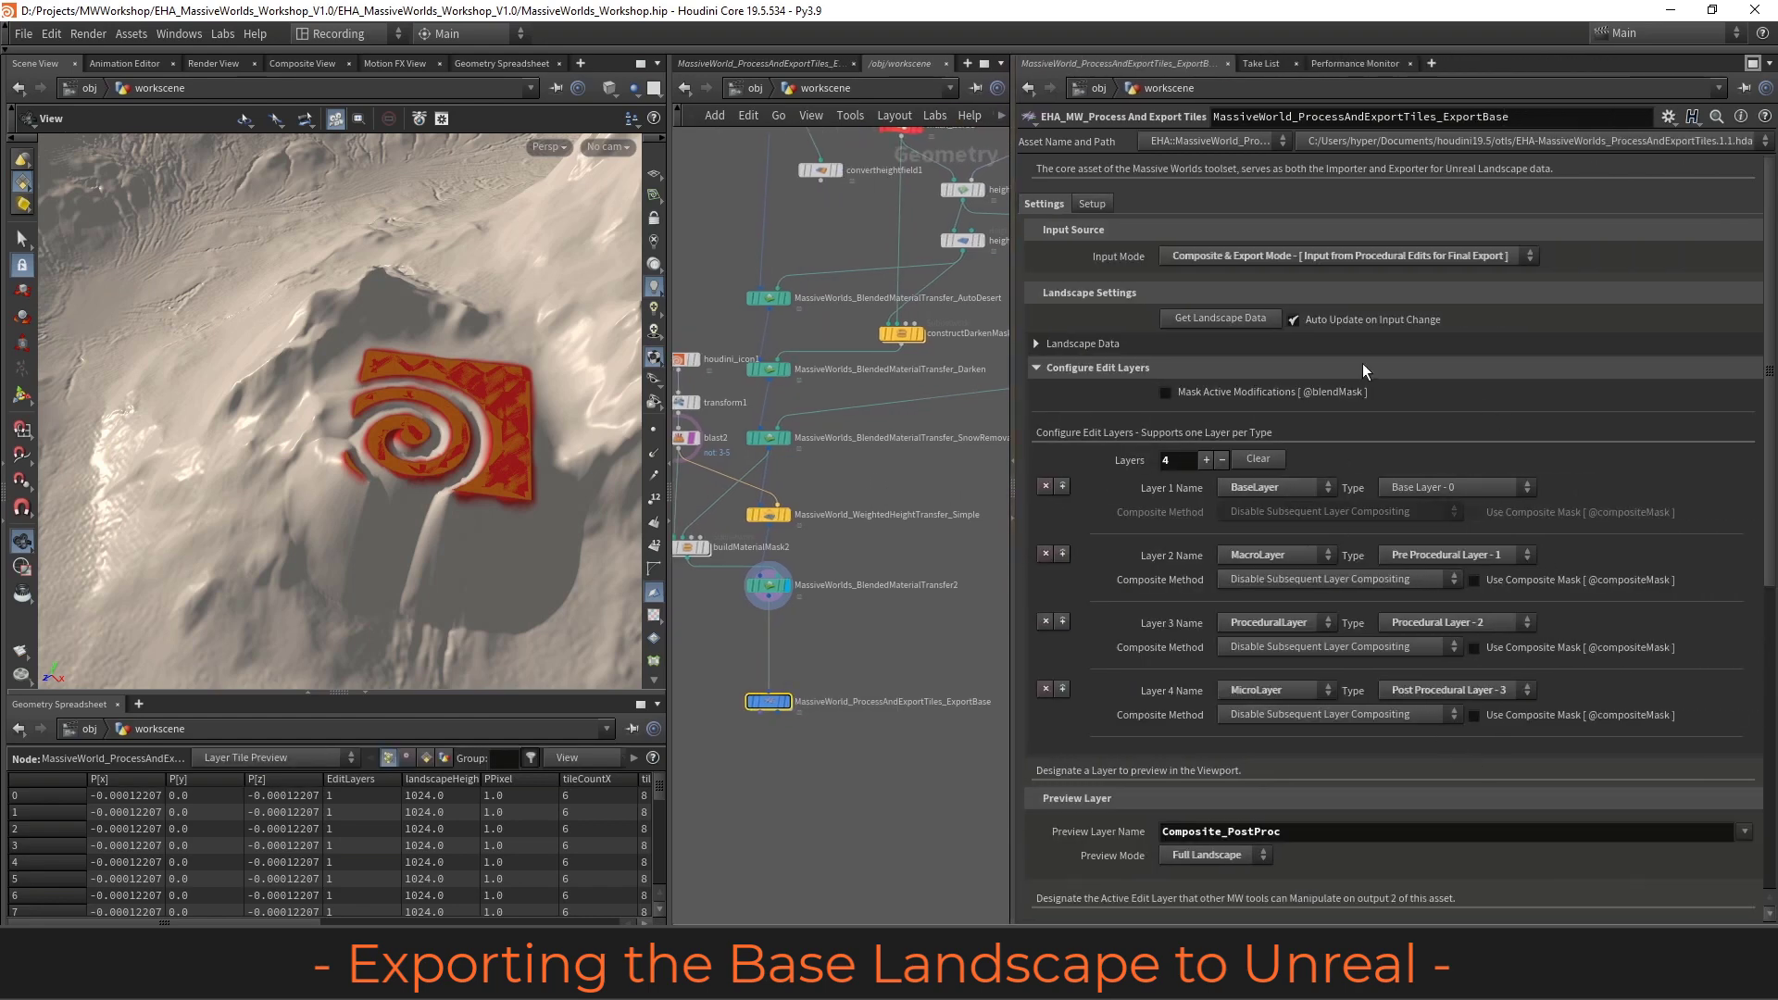
pyautogui.click(1308, 255)
pyautogui.click(1308, 255)
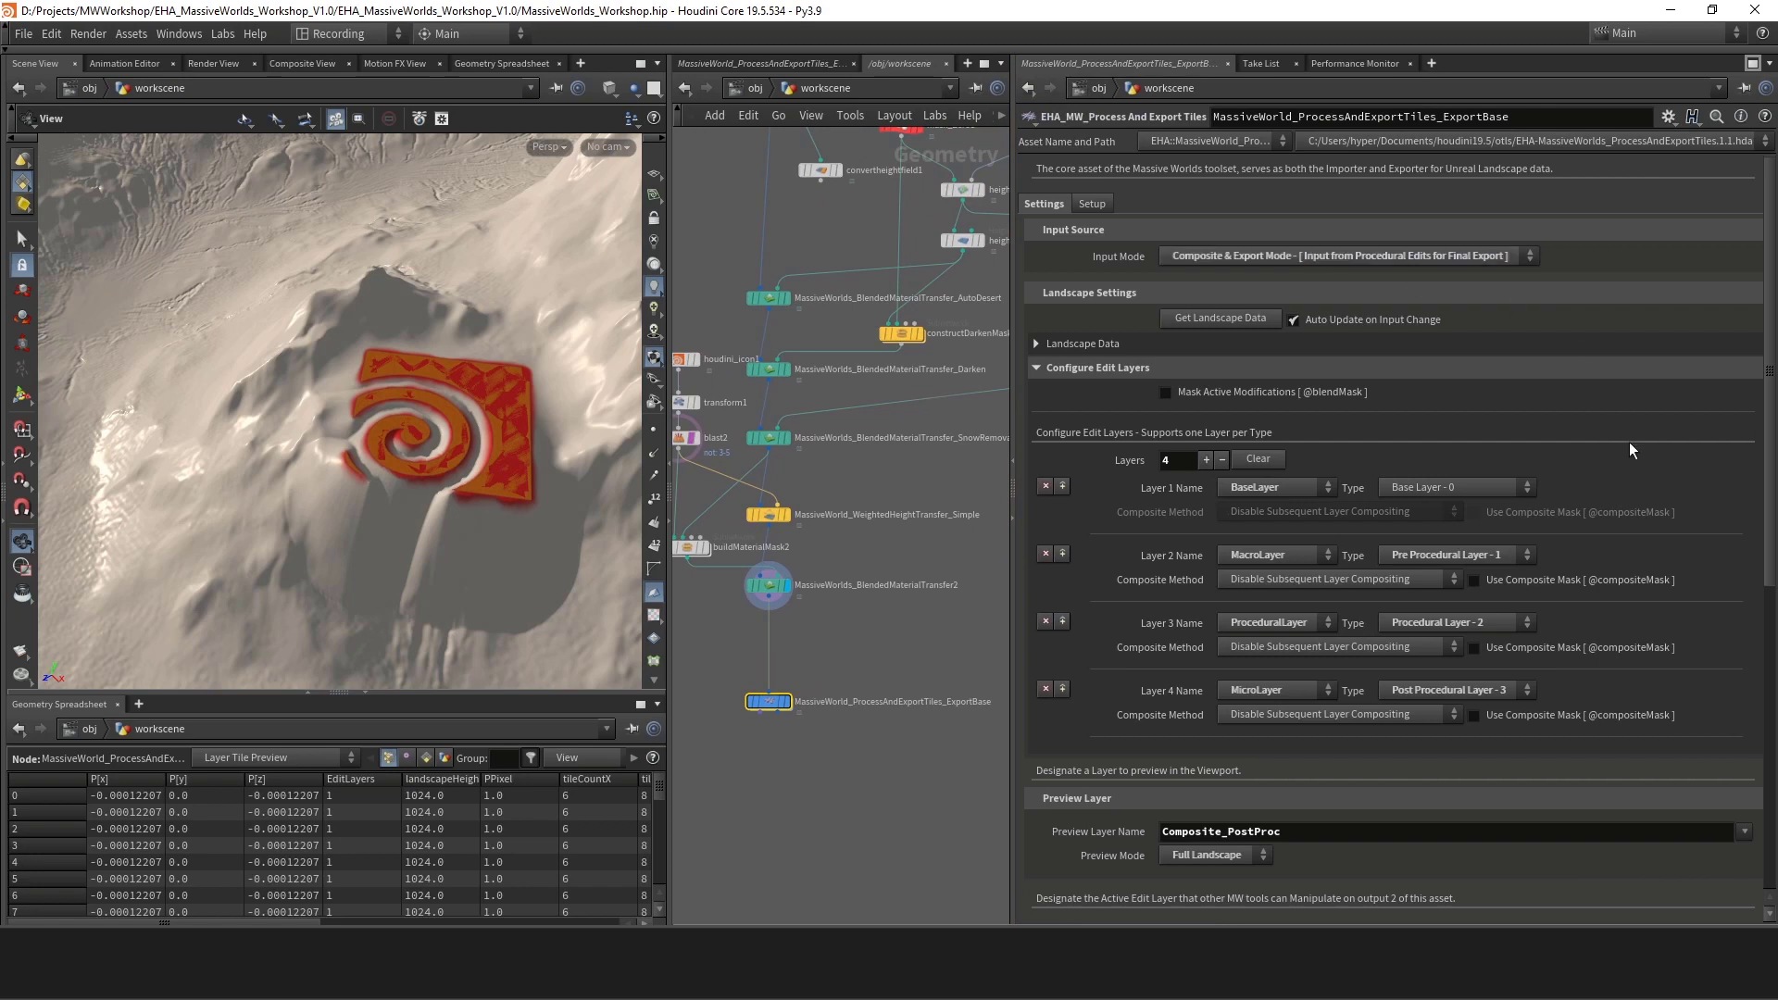
# Review the Composite Method choices for MacroLayer and ProceduralLayer in the export node, keeping Disable Subsequent Layer Compositing
pyautogui.scroll(-3, 1524, 470)
pyautogui.click(1273, 481)
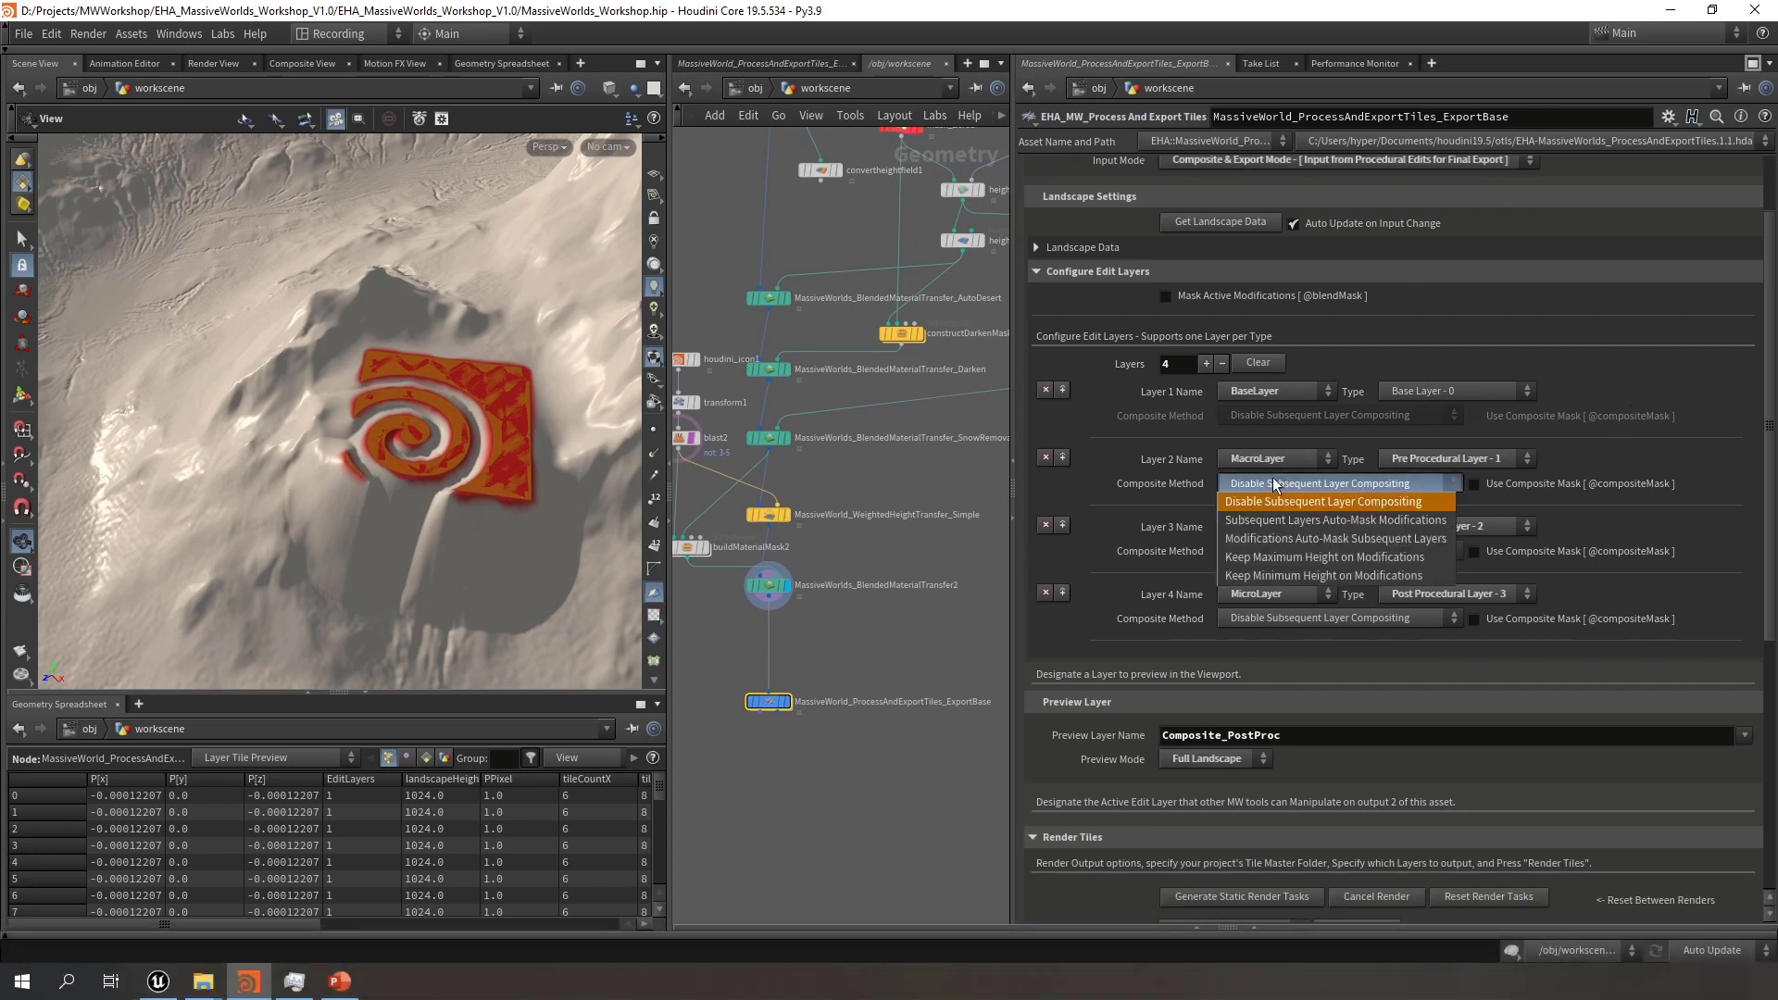
pyautogui.click(1278, 485)
pyautogui.click(1301, 552)
pyautogui.click(1301, 552)
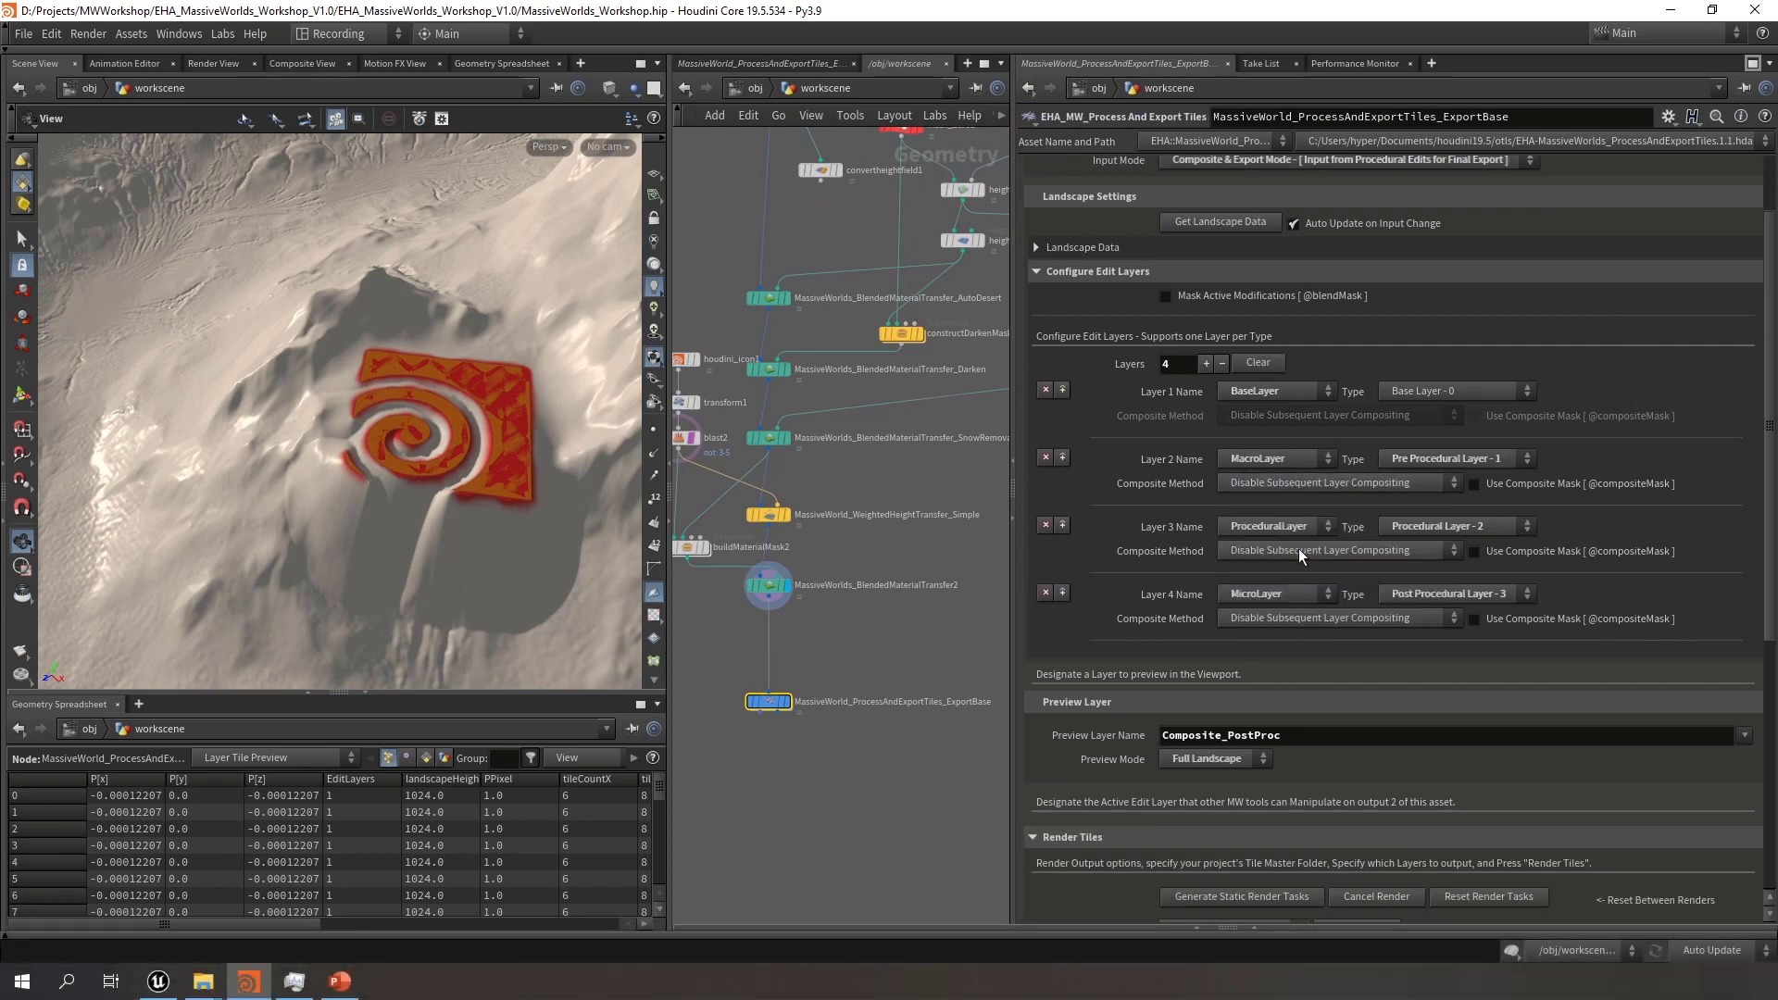
pyautogui.scroll(-6, 459, 533)
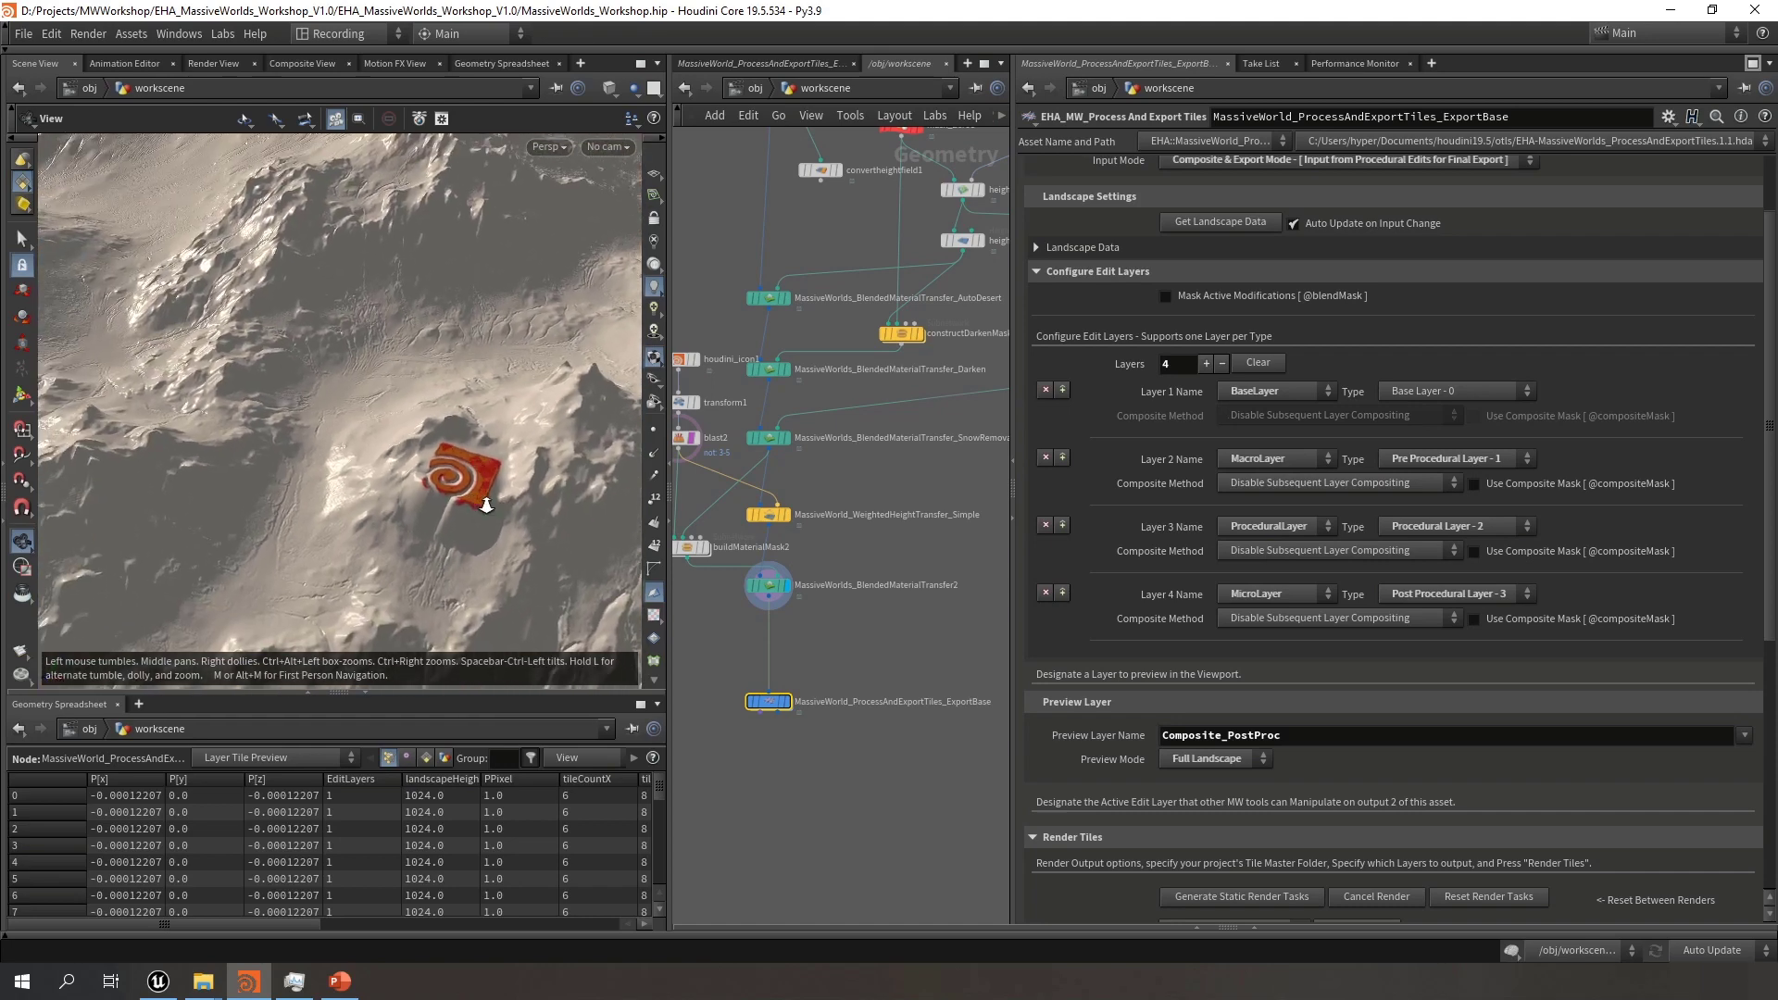
pyautogui.click(1334, 480)
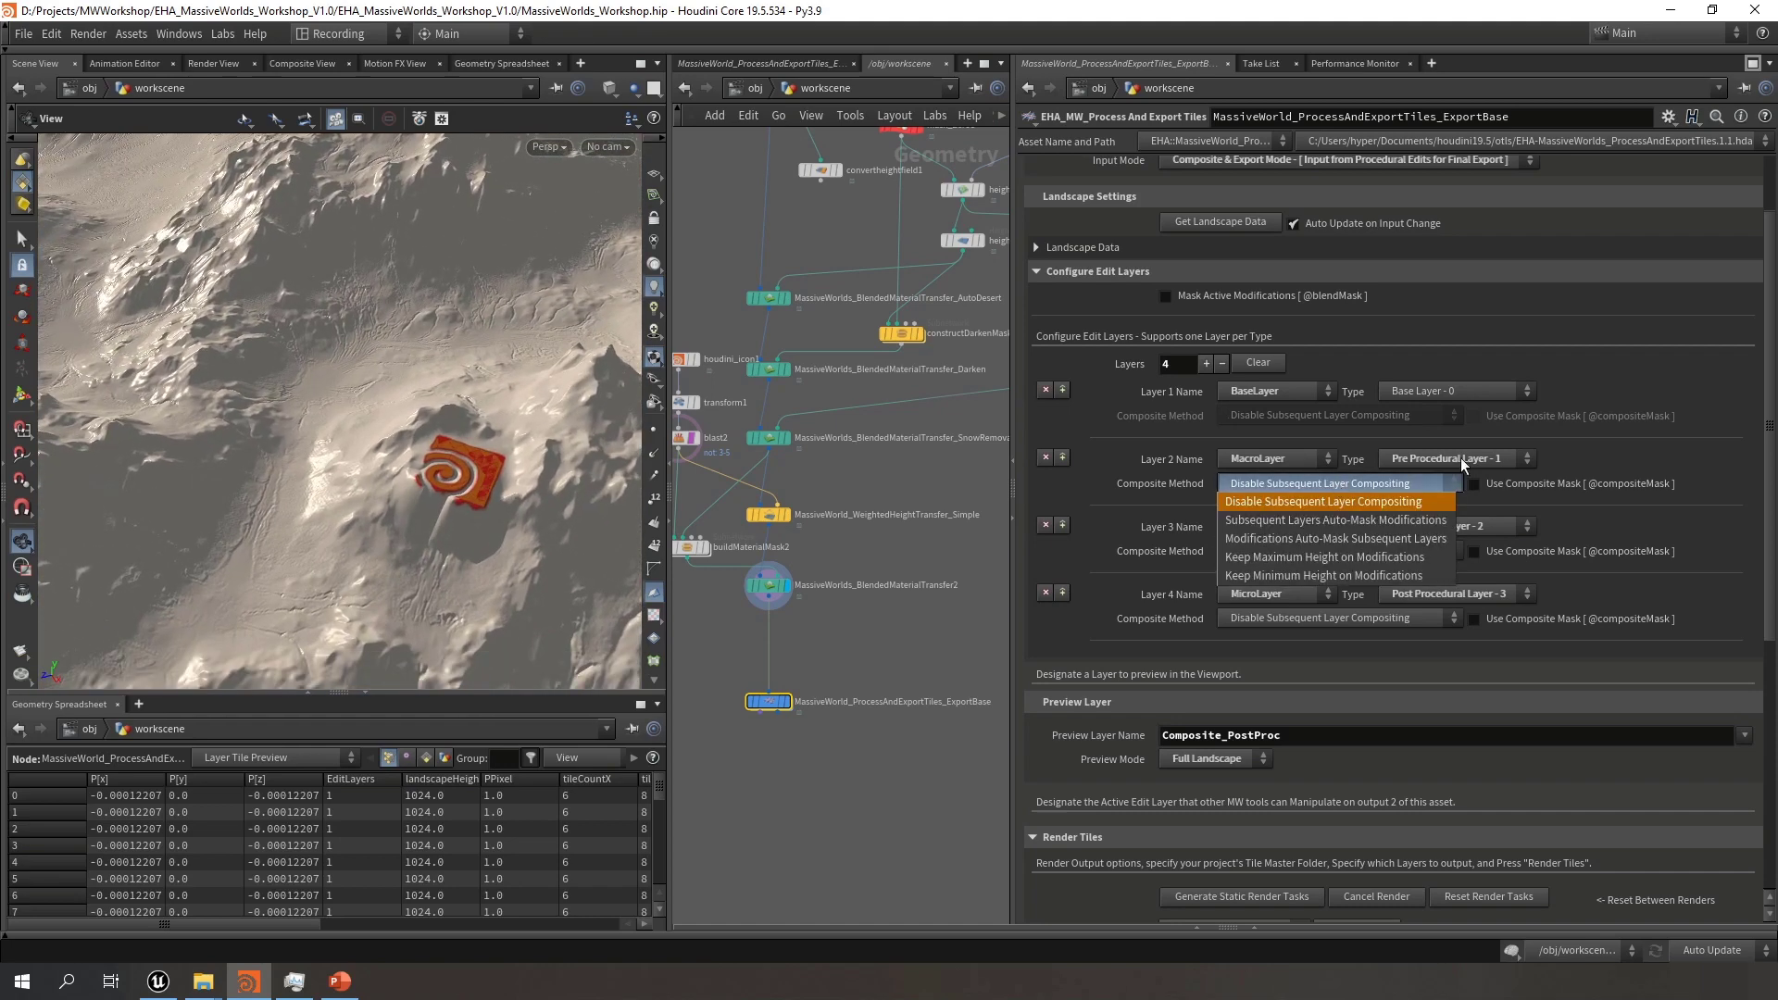
pyautogui.click(1432, 481)
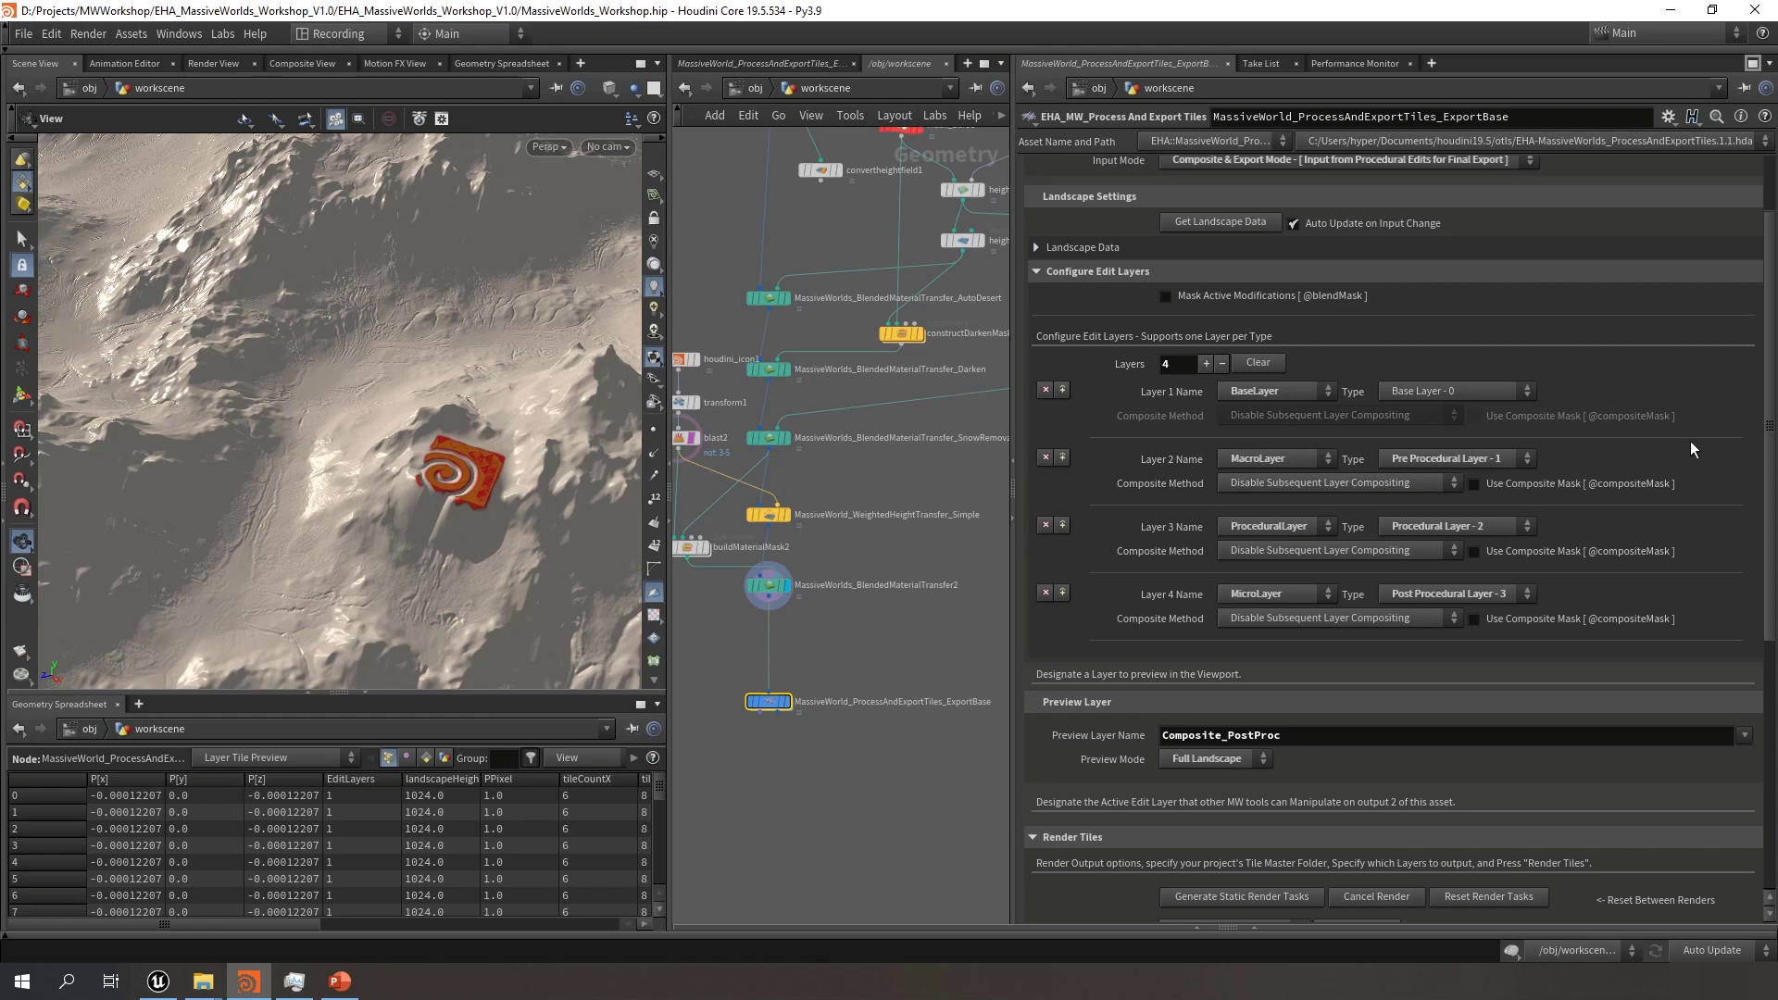
# Check the export node's Landscape Data, then review its edit layer, preview layer and render tile settings
pyautogui.scroll(3, 1691, 441)
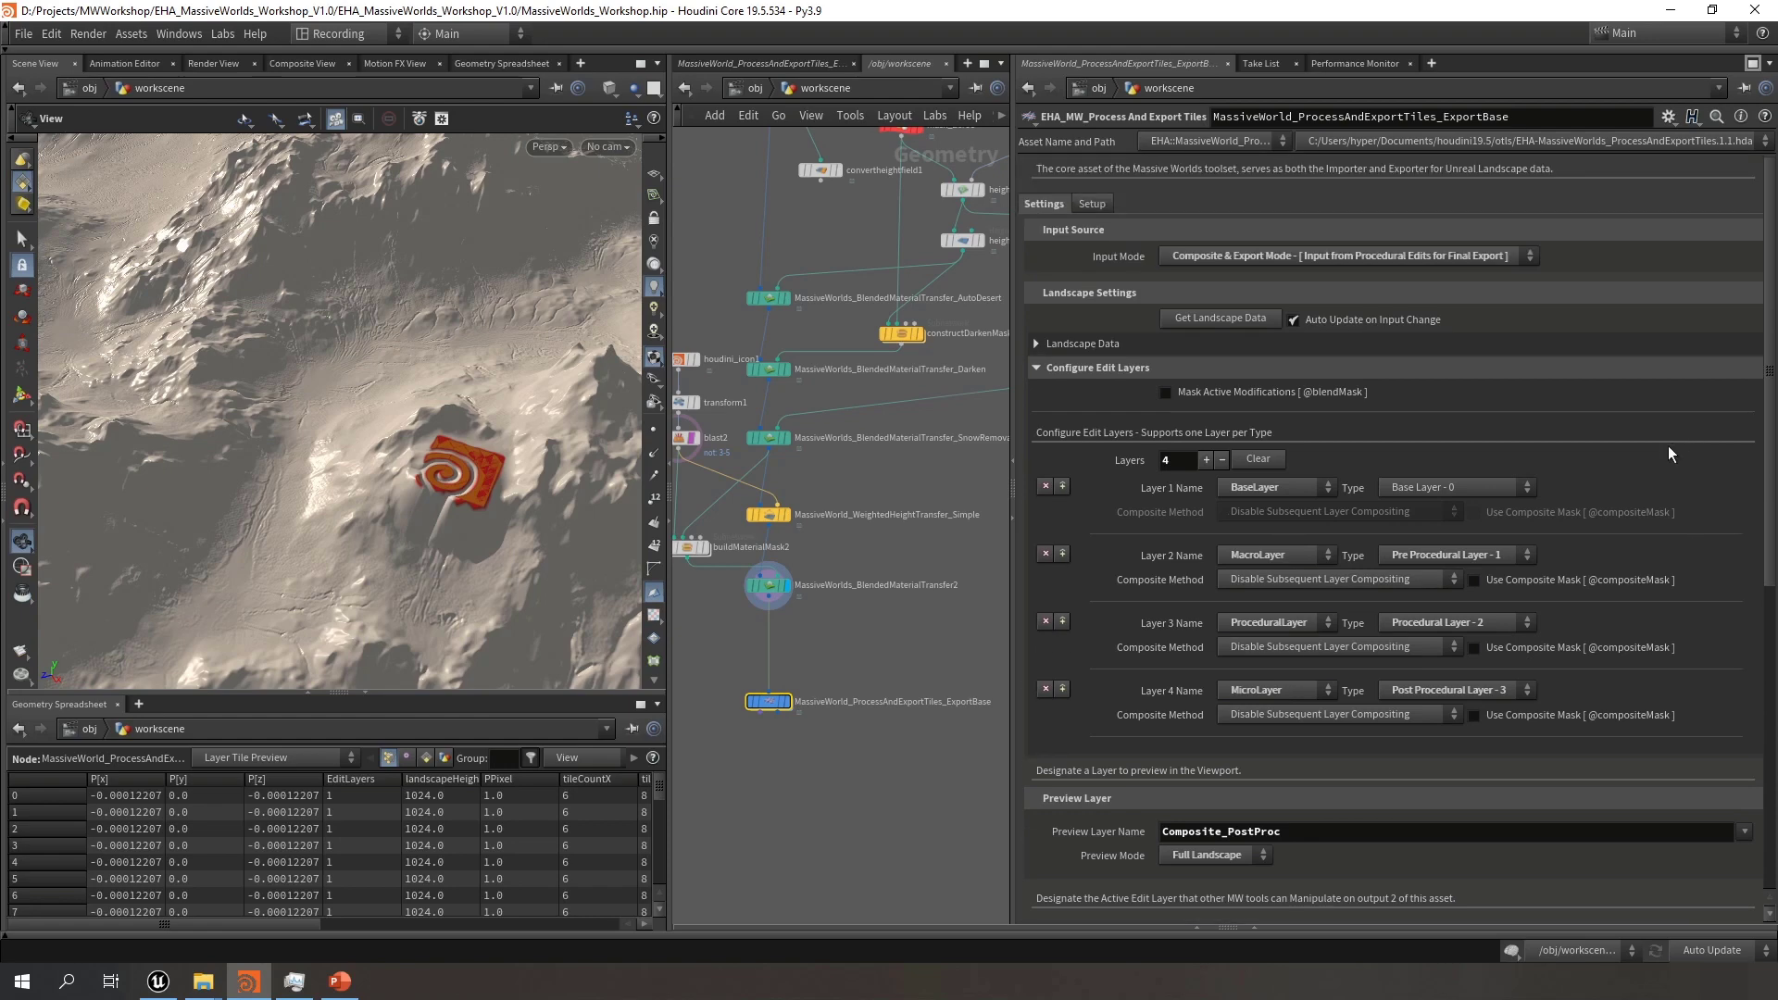
pyautogui.click(1055, 344)
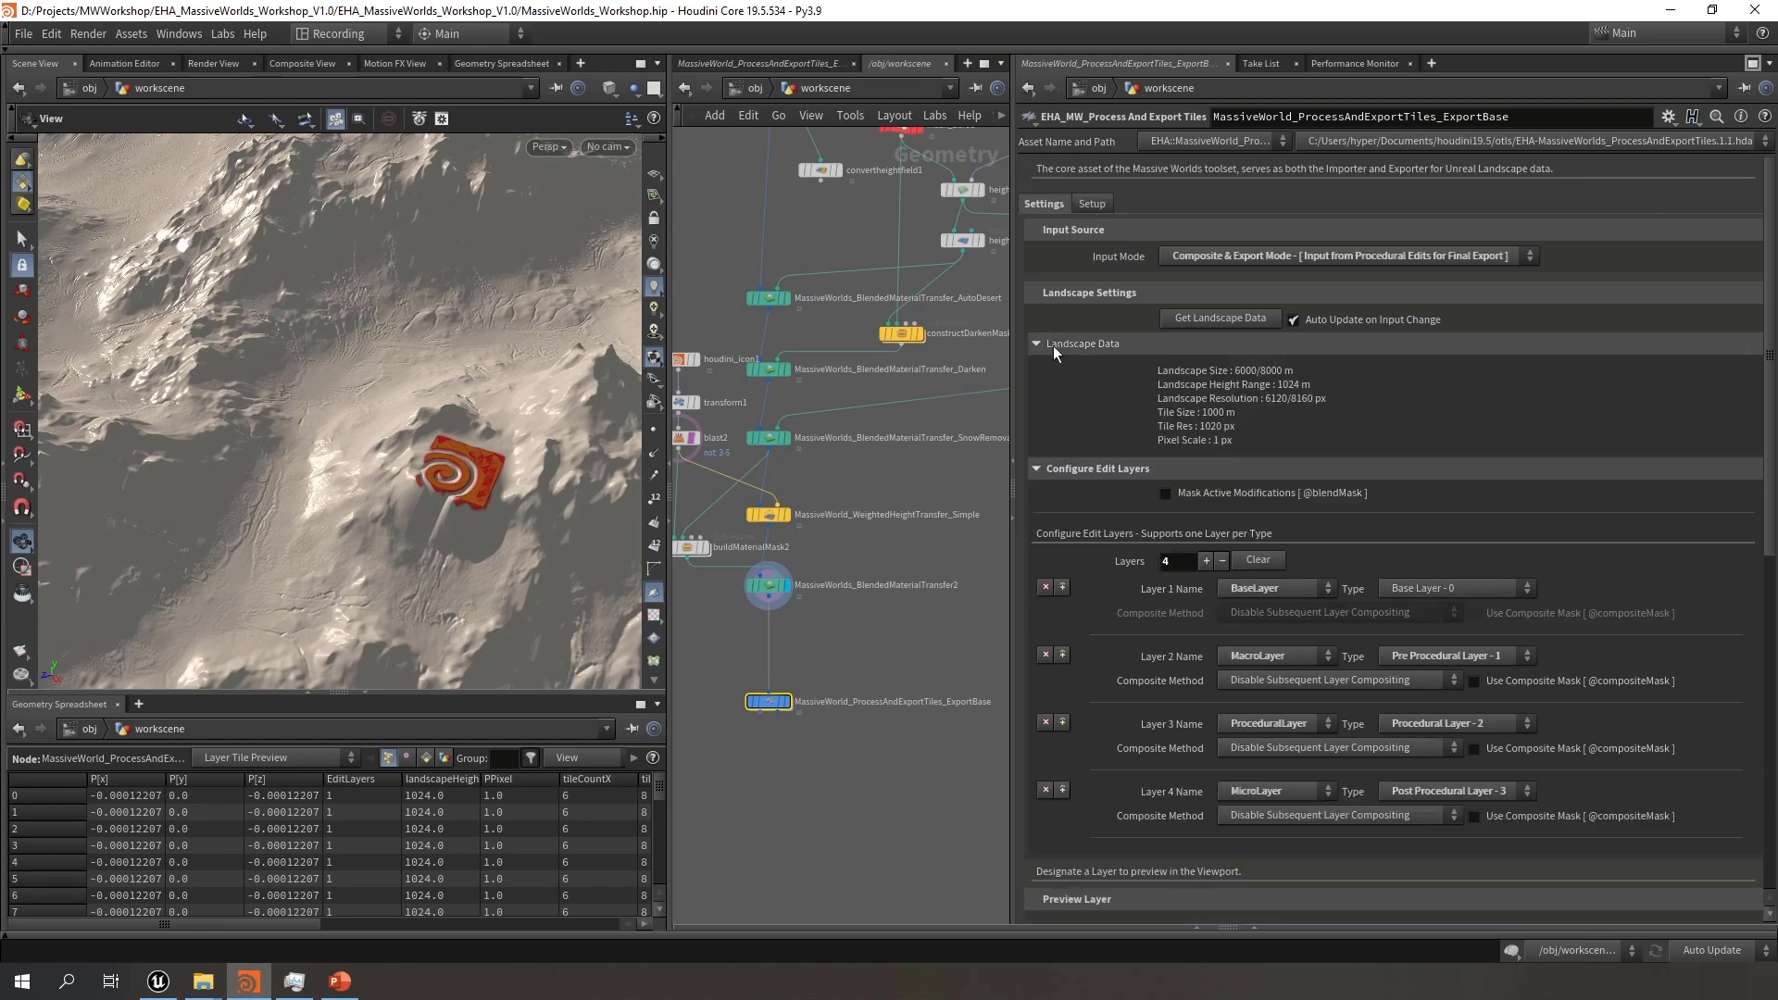
pyautogui.click(1050, 345)
pyautogui.scroll(-10, 1653, 374)
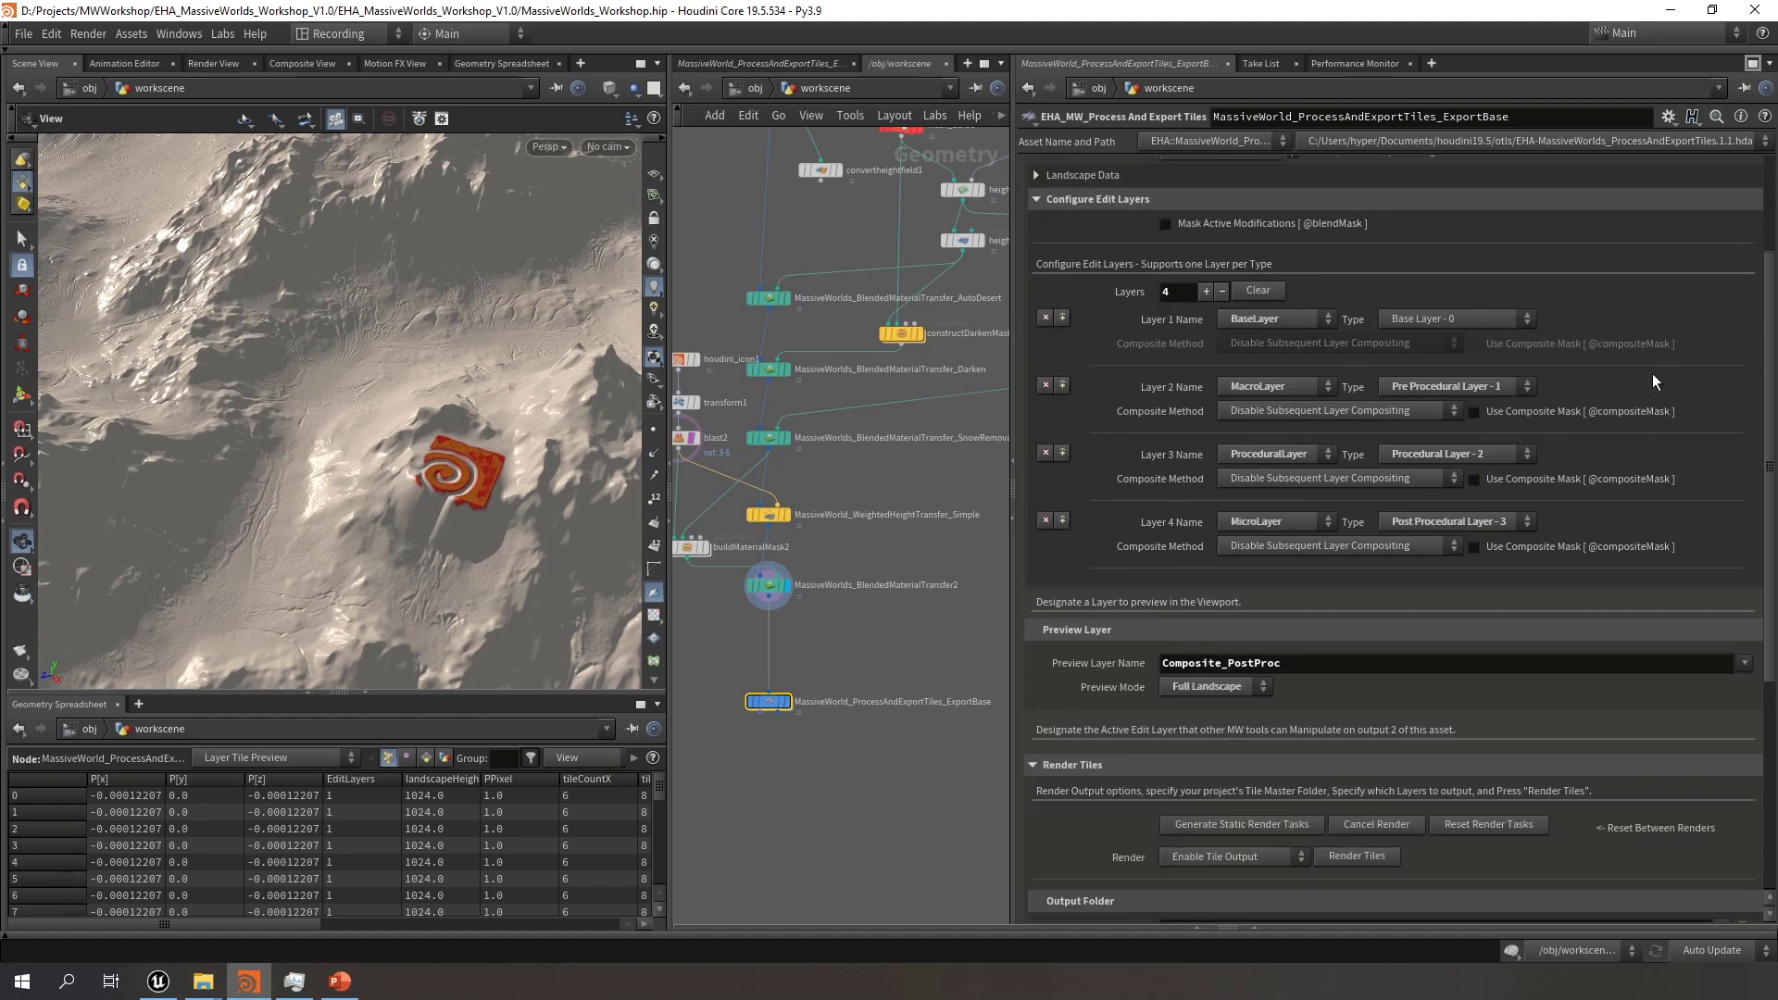
pyautogui.scroll(-1, 1642, 384)
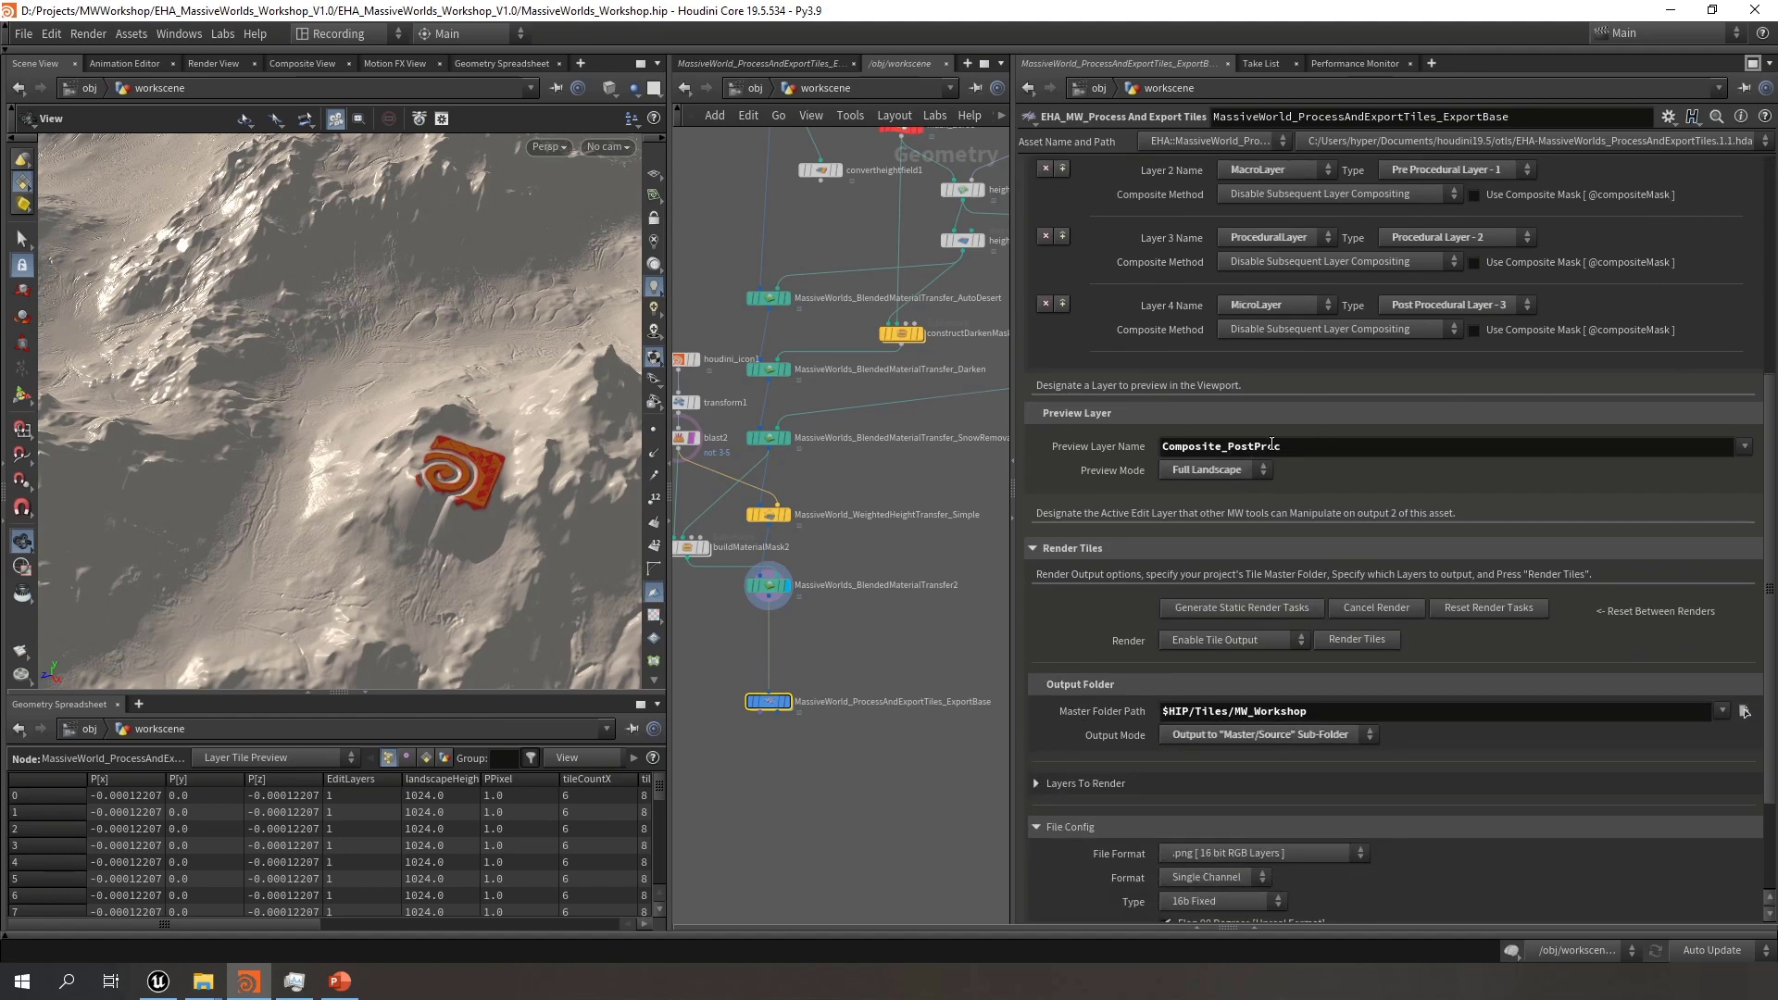
pyautogui.scroll(-5, 370, 412)
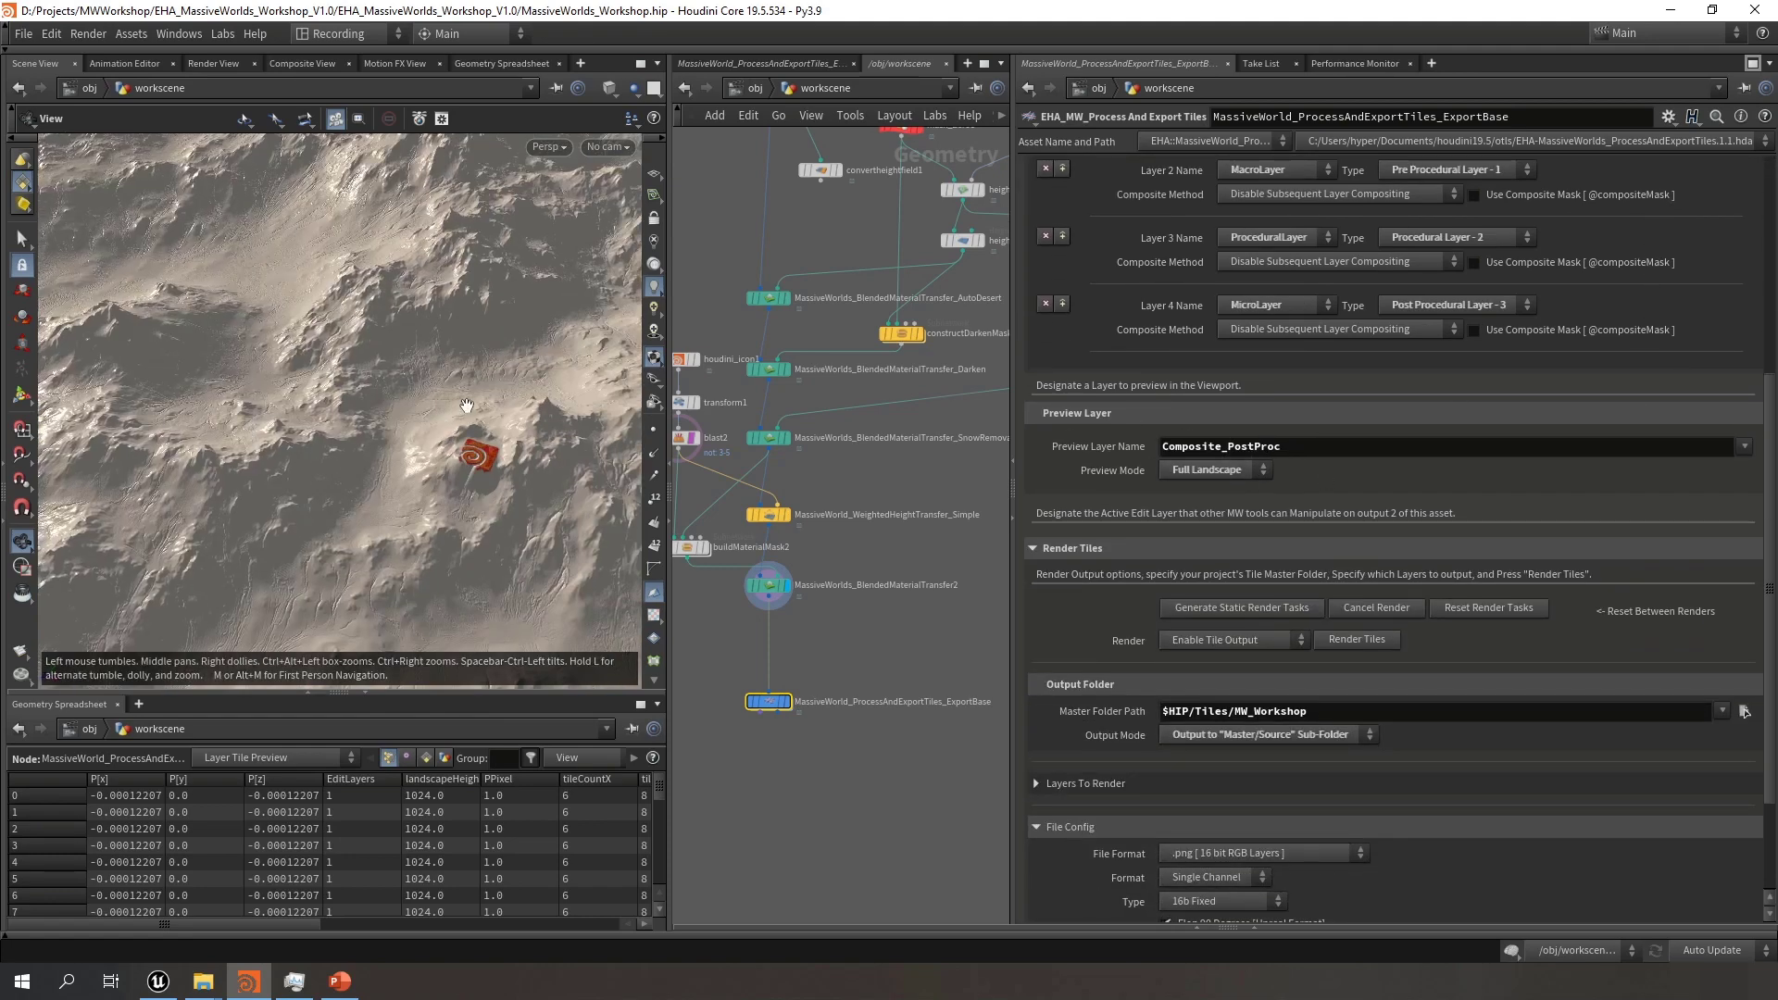
# Set the export node's Preview Layer Name to Darken, display the node, and inspect the mask across the landscape tiles
pyautogui.moveTo(370, 412); pyautogui.dragTo(333, 366)
pyautogui.click(1744, 447)
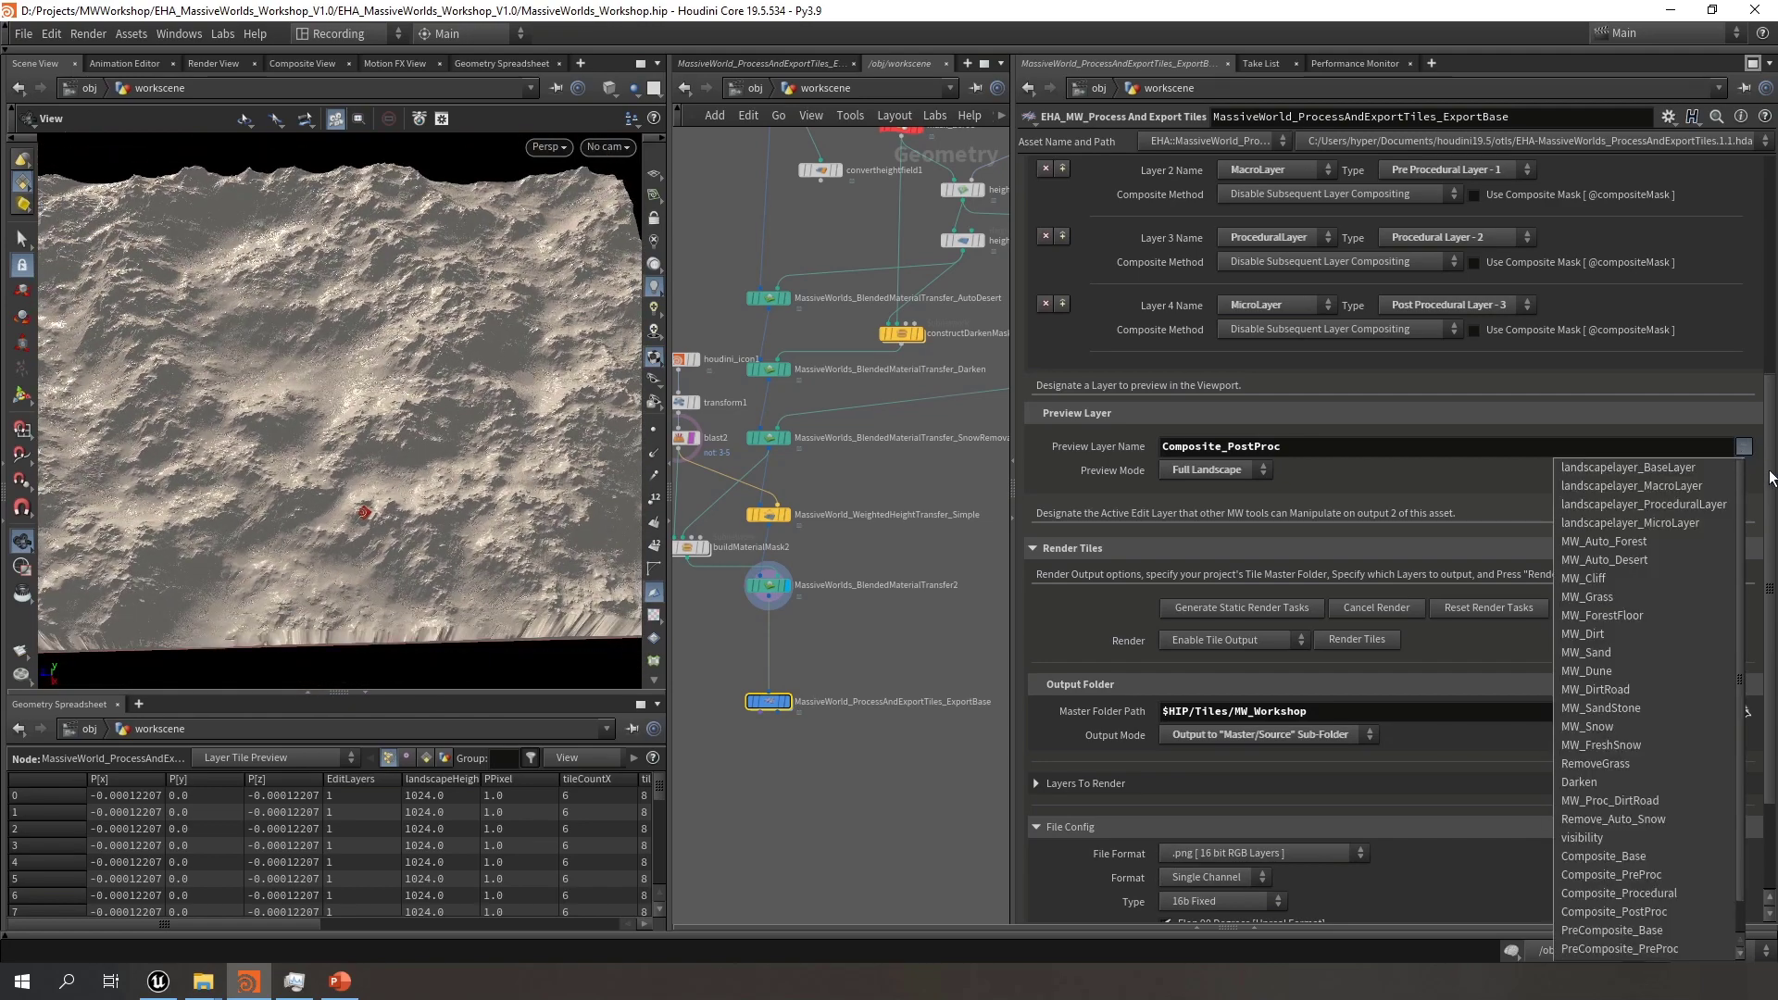
pyautogui.click(1593, 781)
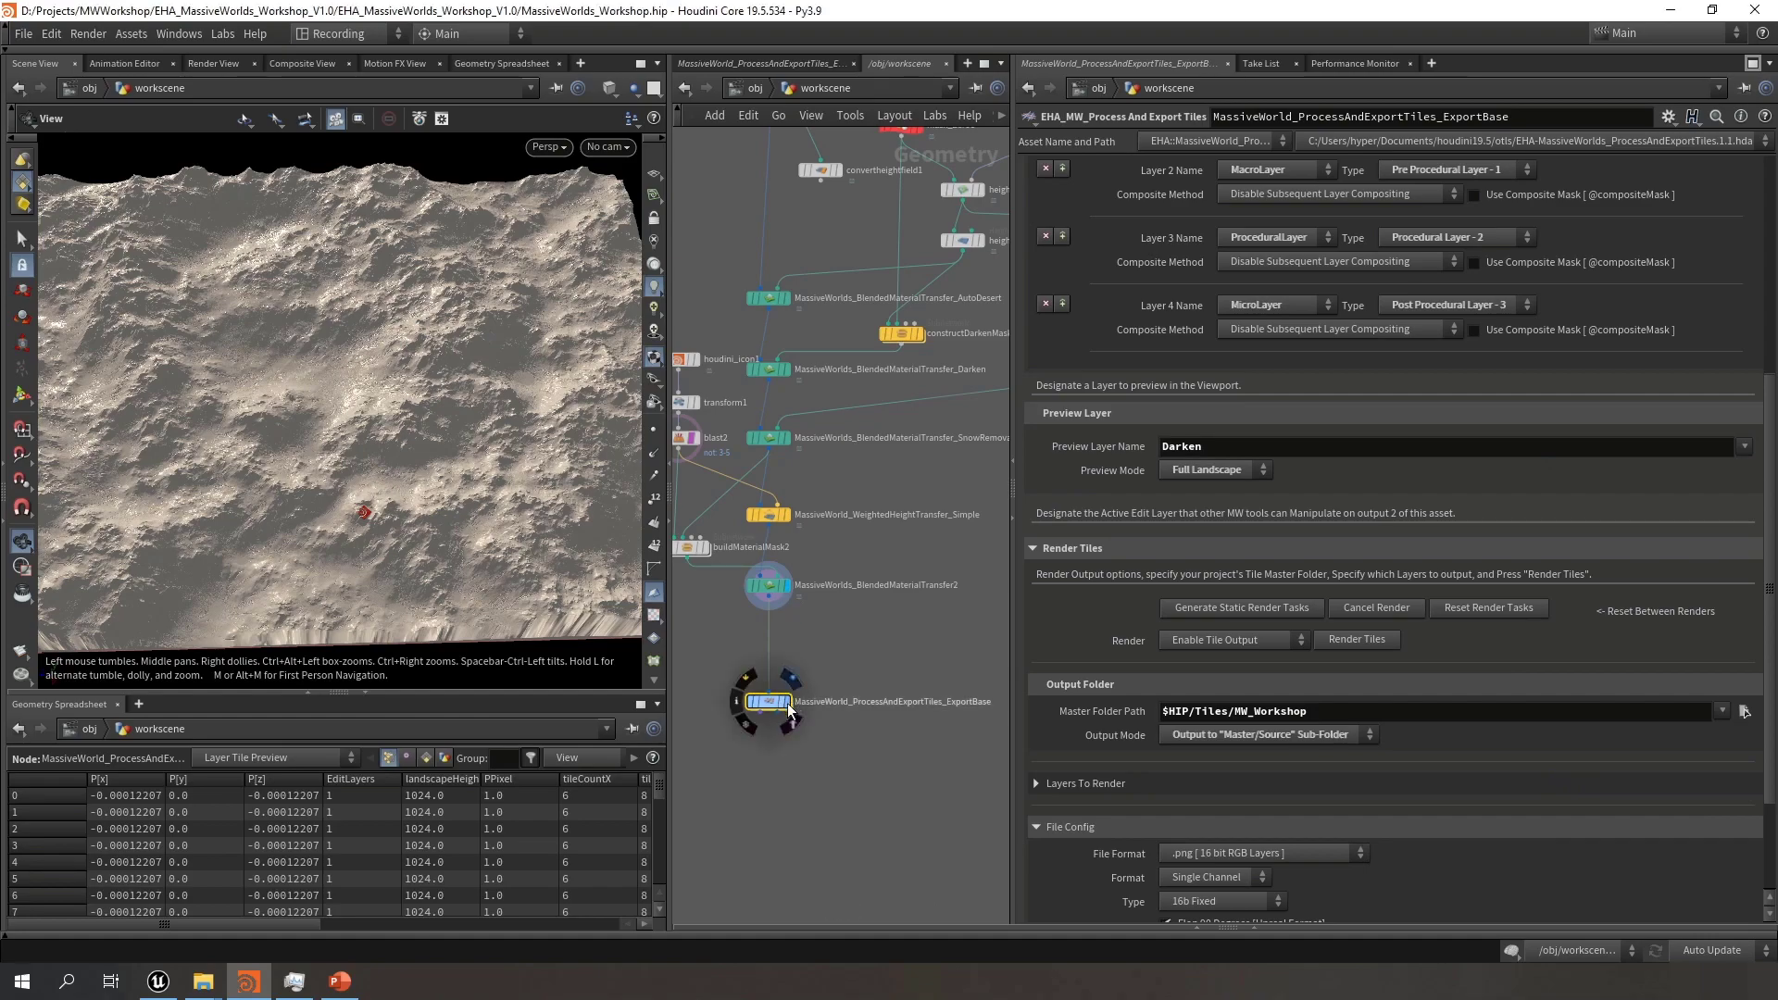
pyautogui.moveTo(769, 706)
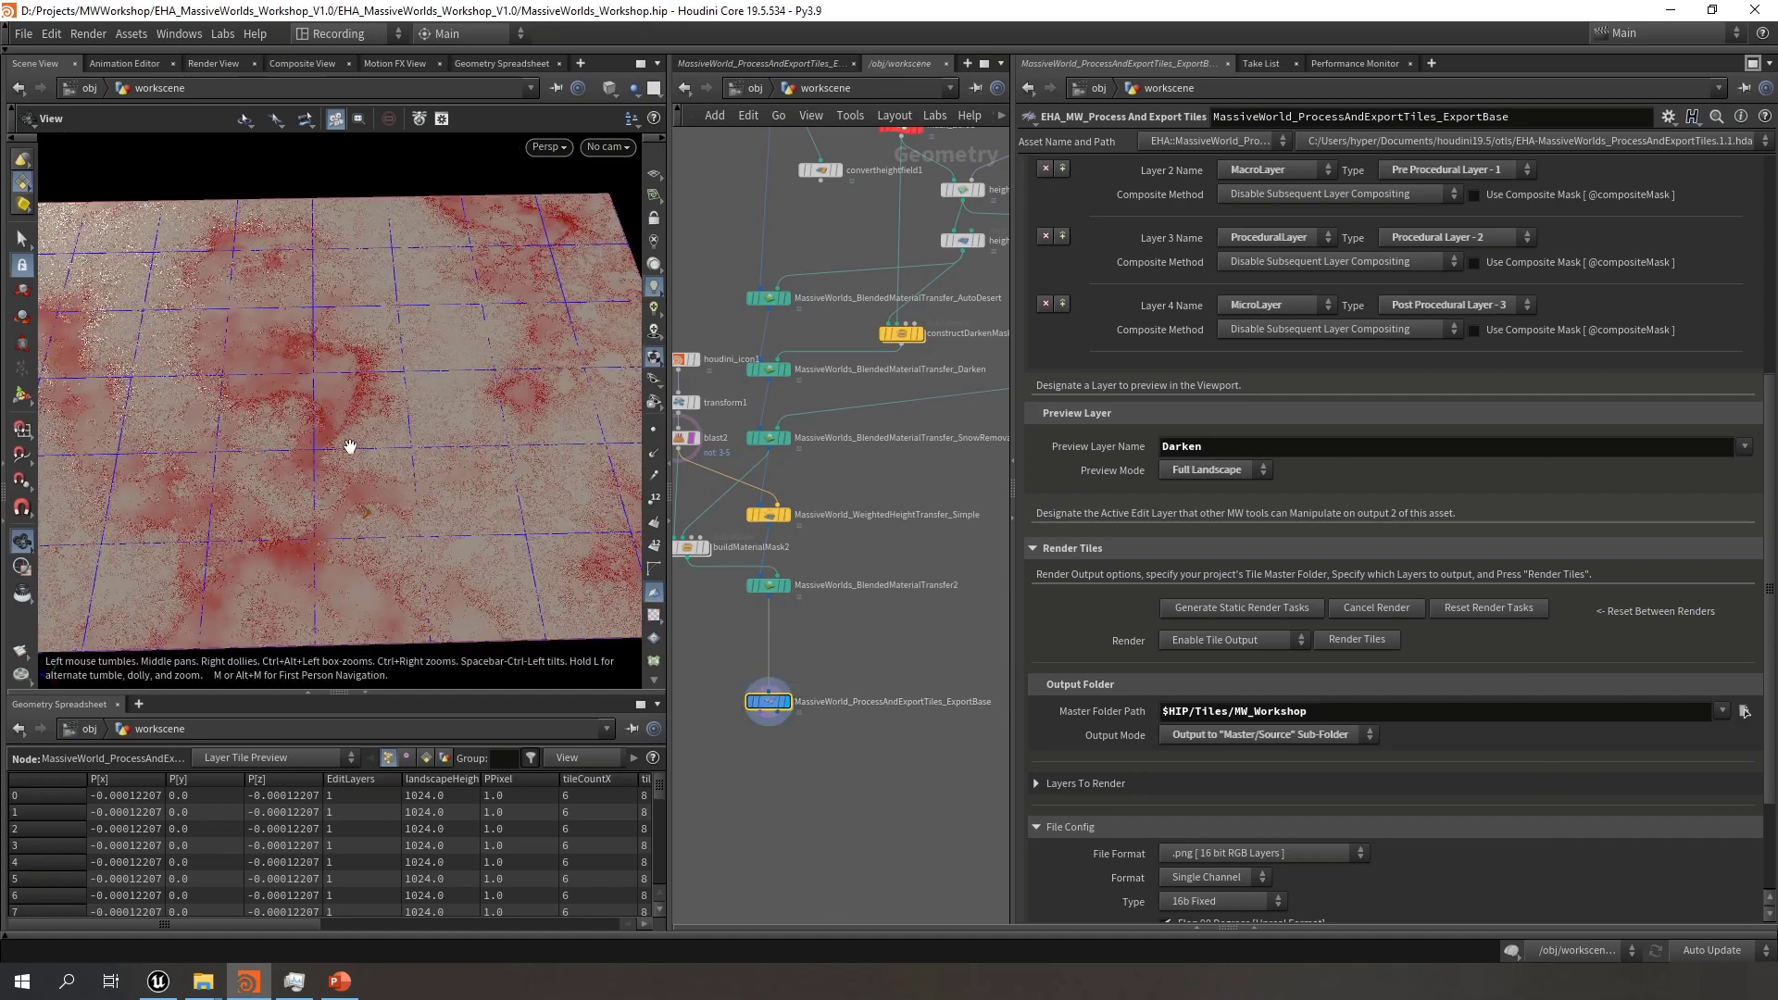
pyautogui.moveTo(349, 444); pyautogui.dragTo(695, 435, button='right')
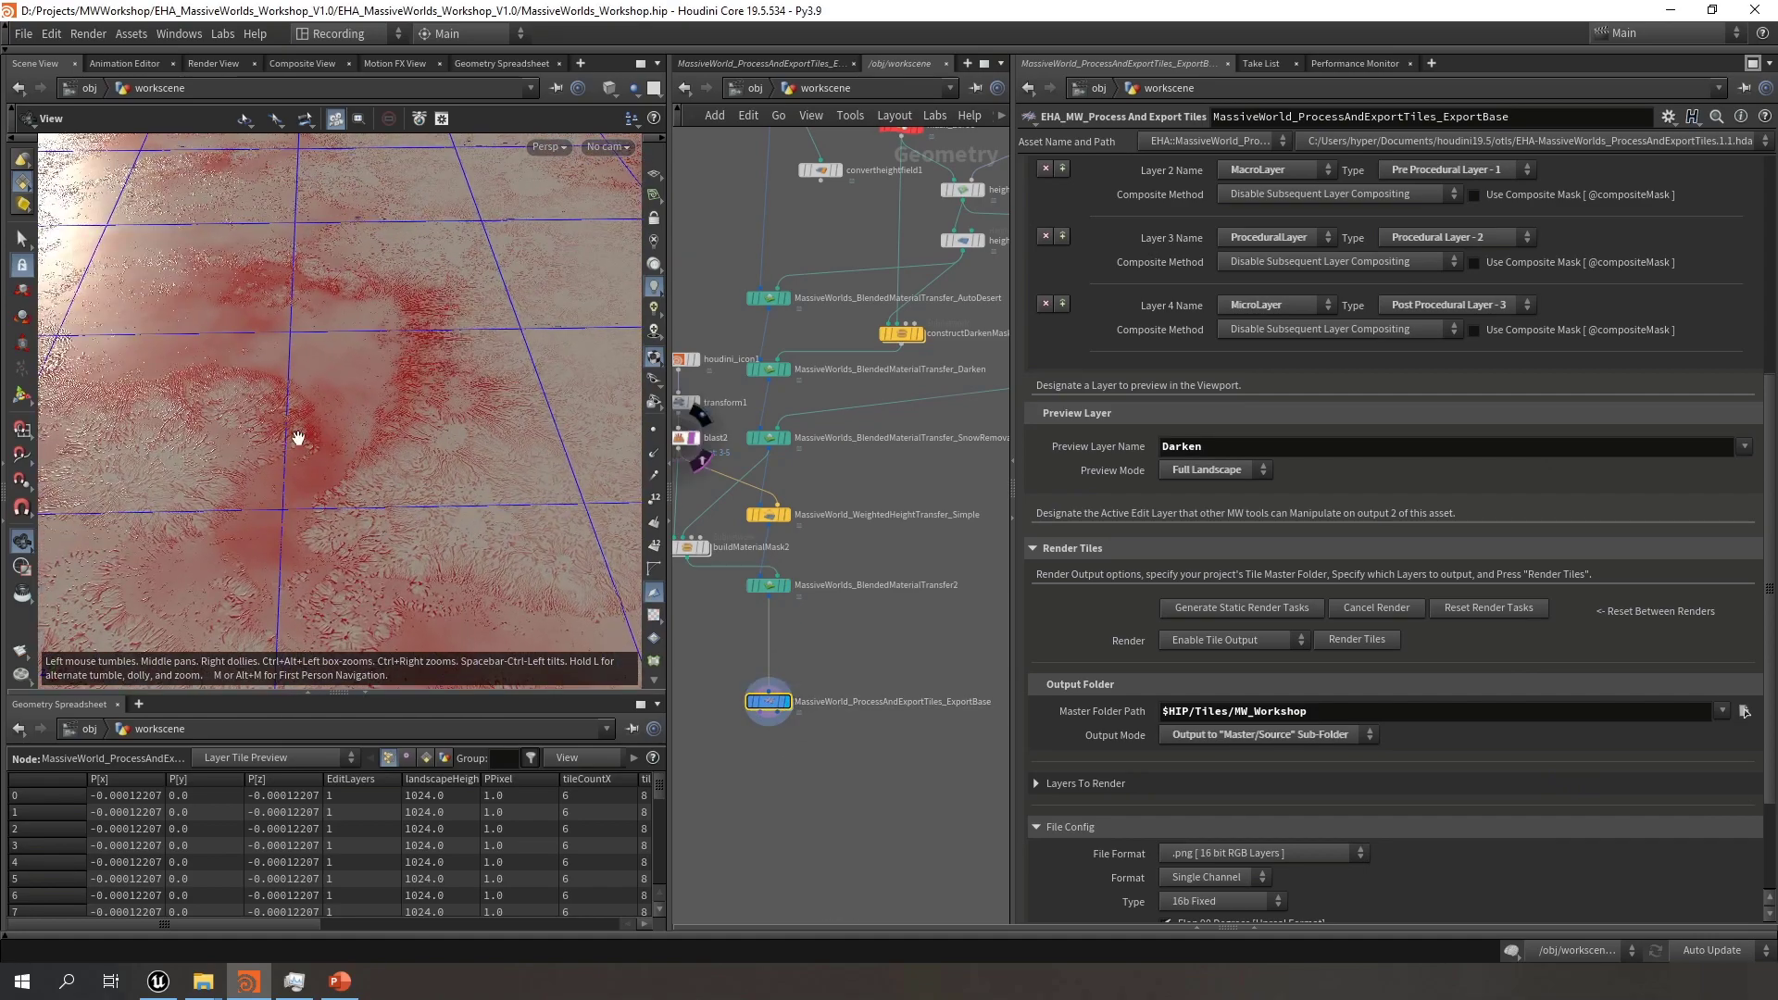
pyautogui.moveTo(297, 436); pyautogui.dragTo(697, 458, button='right')
pyautogui.moveTo(353, 457); pyautogui.dragTo(342, 358)
pyautogui.moveTo(487, 399); pyautogui.dragTo(359, 413, button='right')
pyautogui.moveTo(443, 434); pyautogui.dragTo(413, 386)
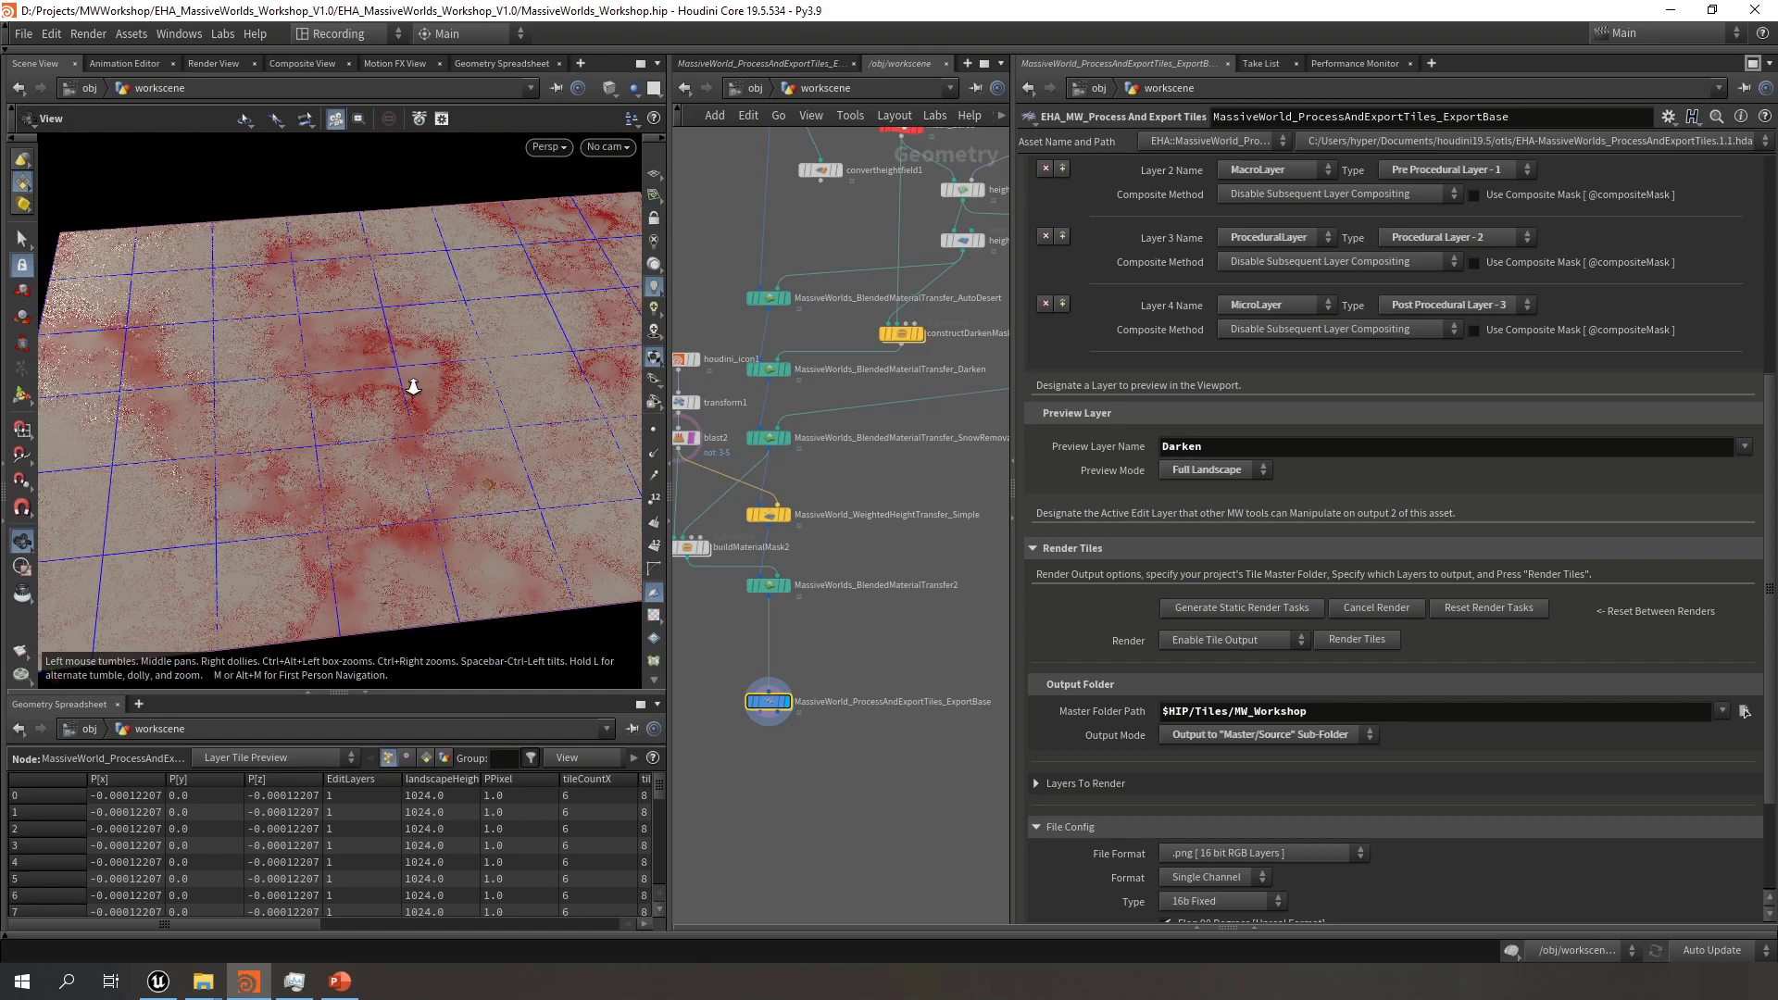
# Preview landscapelayer_BaseLayer on the export node and examine the terrain height around the stamped icon
pyautogui.click(1745, 448)
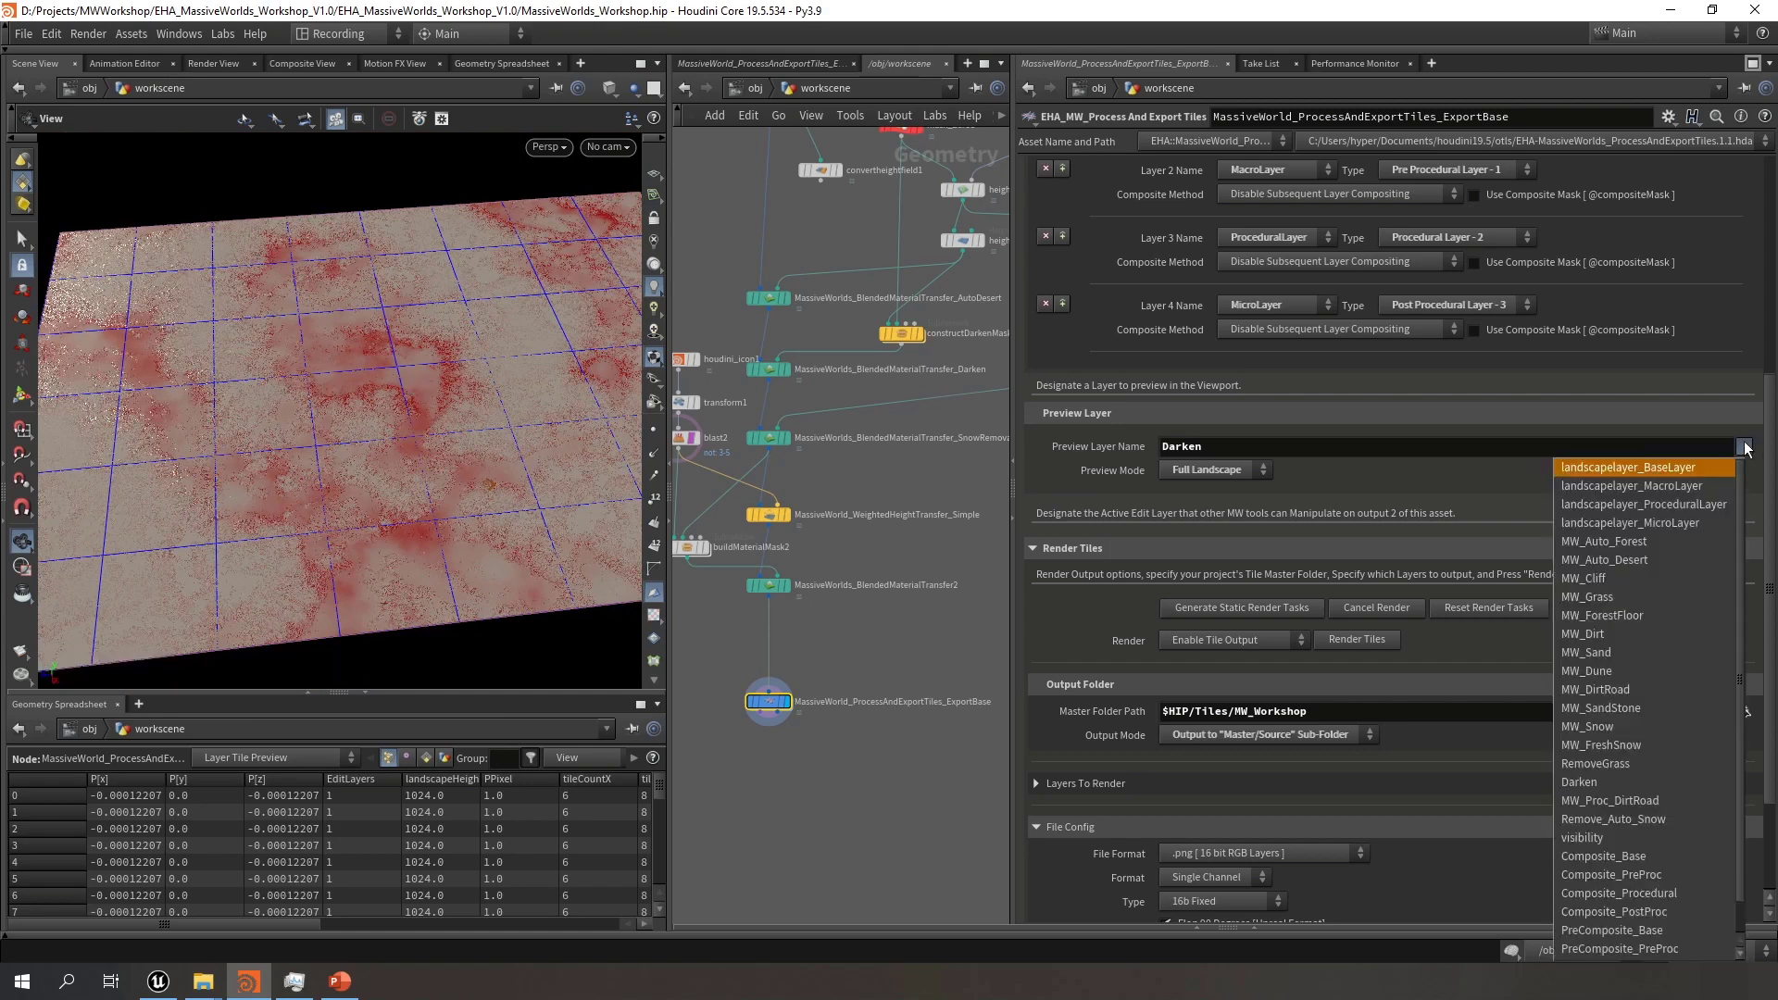
pyautogui.click(1624, 469)
pyautogui.moveTo(358, 401)
pyautogui.mouseDown()
pyautogui.moveTo(297, 377)
pyautogui.moveTo(369, 410)
pyautogui.moveTo(350, 394)
pyautogui.mouseUp()
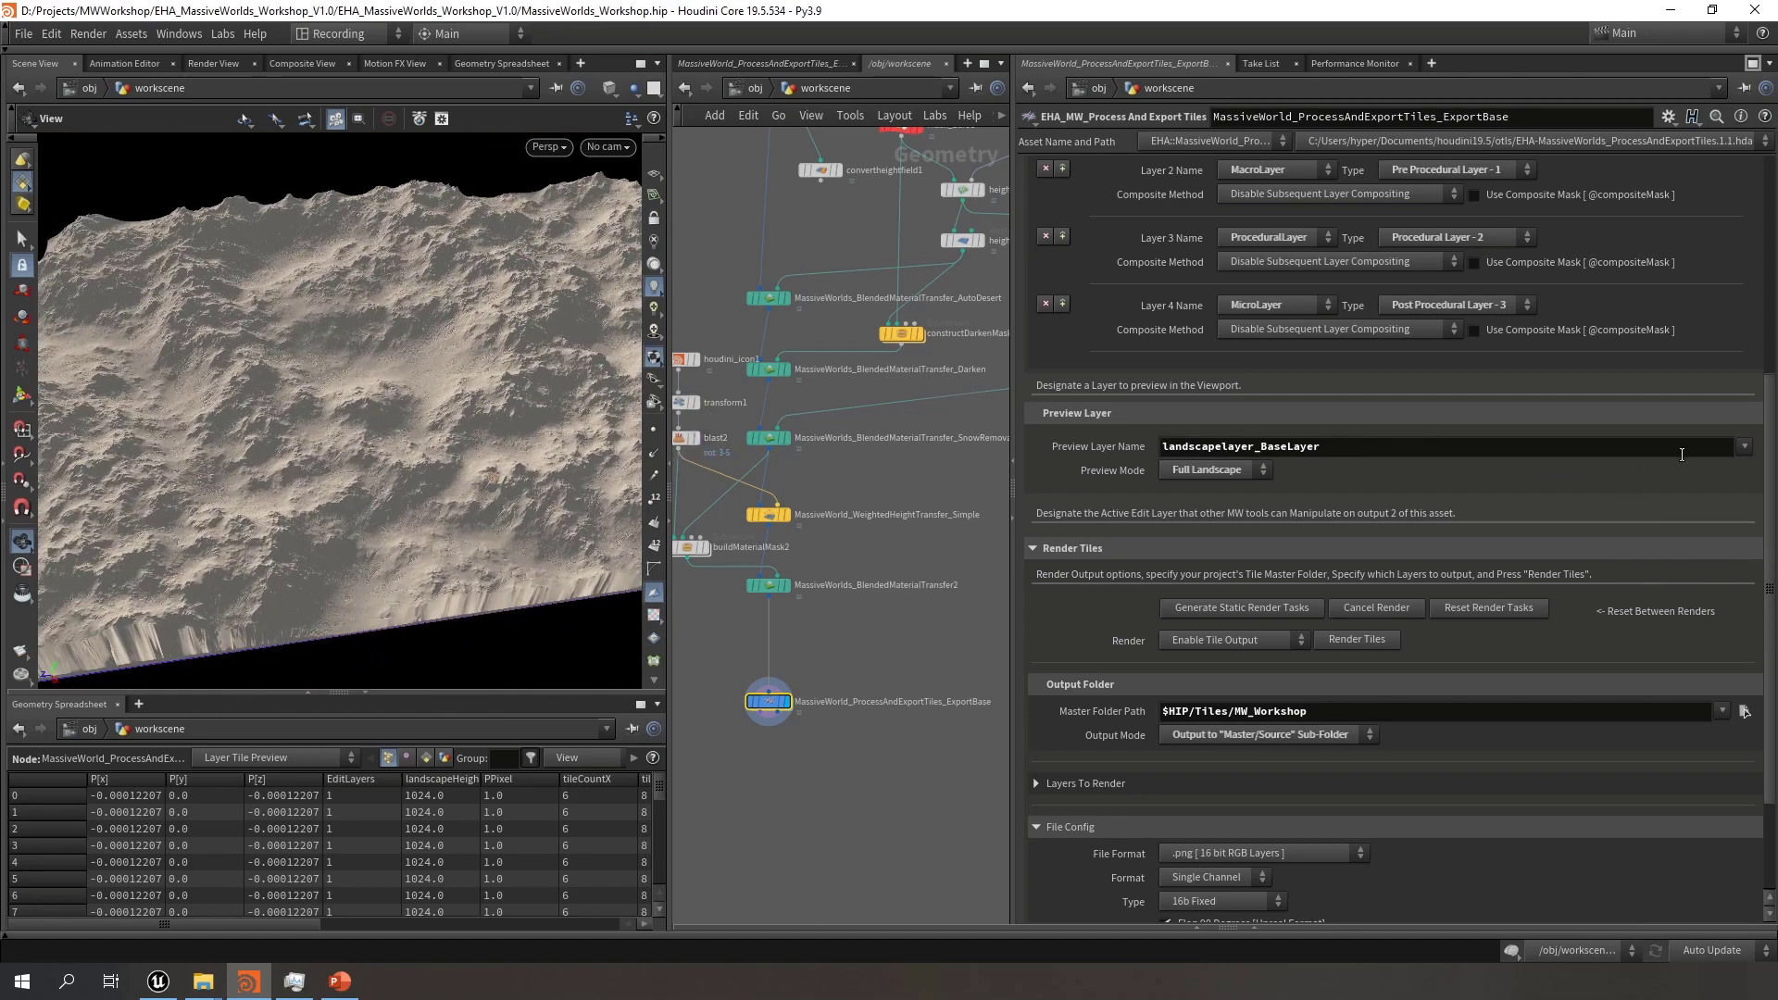
pyautogui.moveTo(478, 469); pyautogui.dragTo(811, 465, button='right')
pyautogui.moveTo(491, 471); pyautogui.dragTo(405, 461, button='middle')
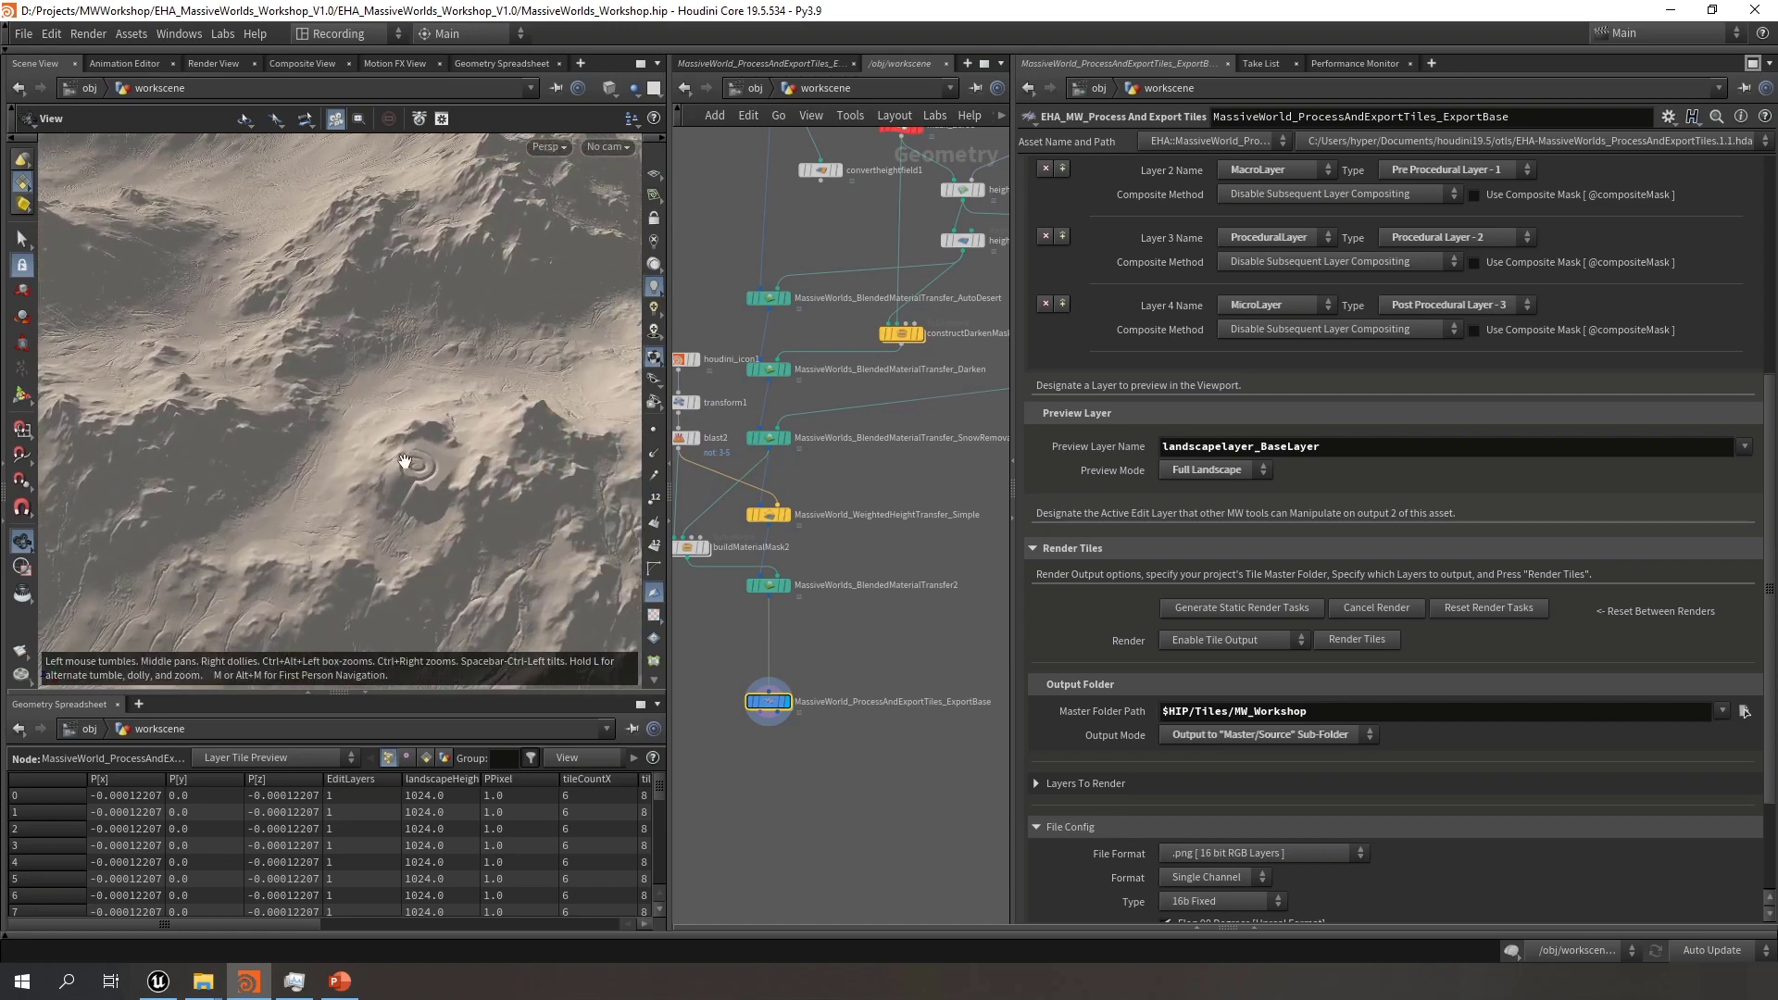
pyautogui.moveTo(405, 460); pyautogui.dragTo(146, 393, button='right')
pyautogui.moveTo(147, 393); pyautogui.dragTo(111, 123, button='middle')
pyautogui.moveTo(111, 123); pyautogui.dragTo(19, 123, button='right')
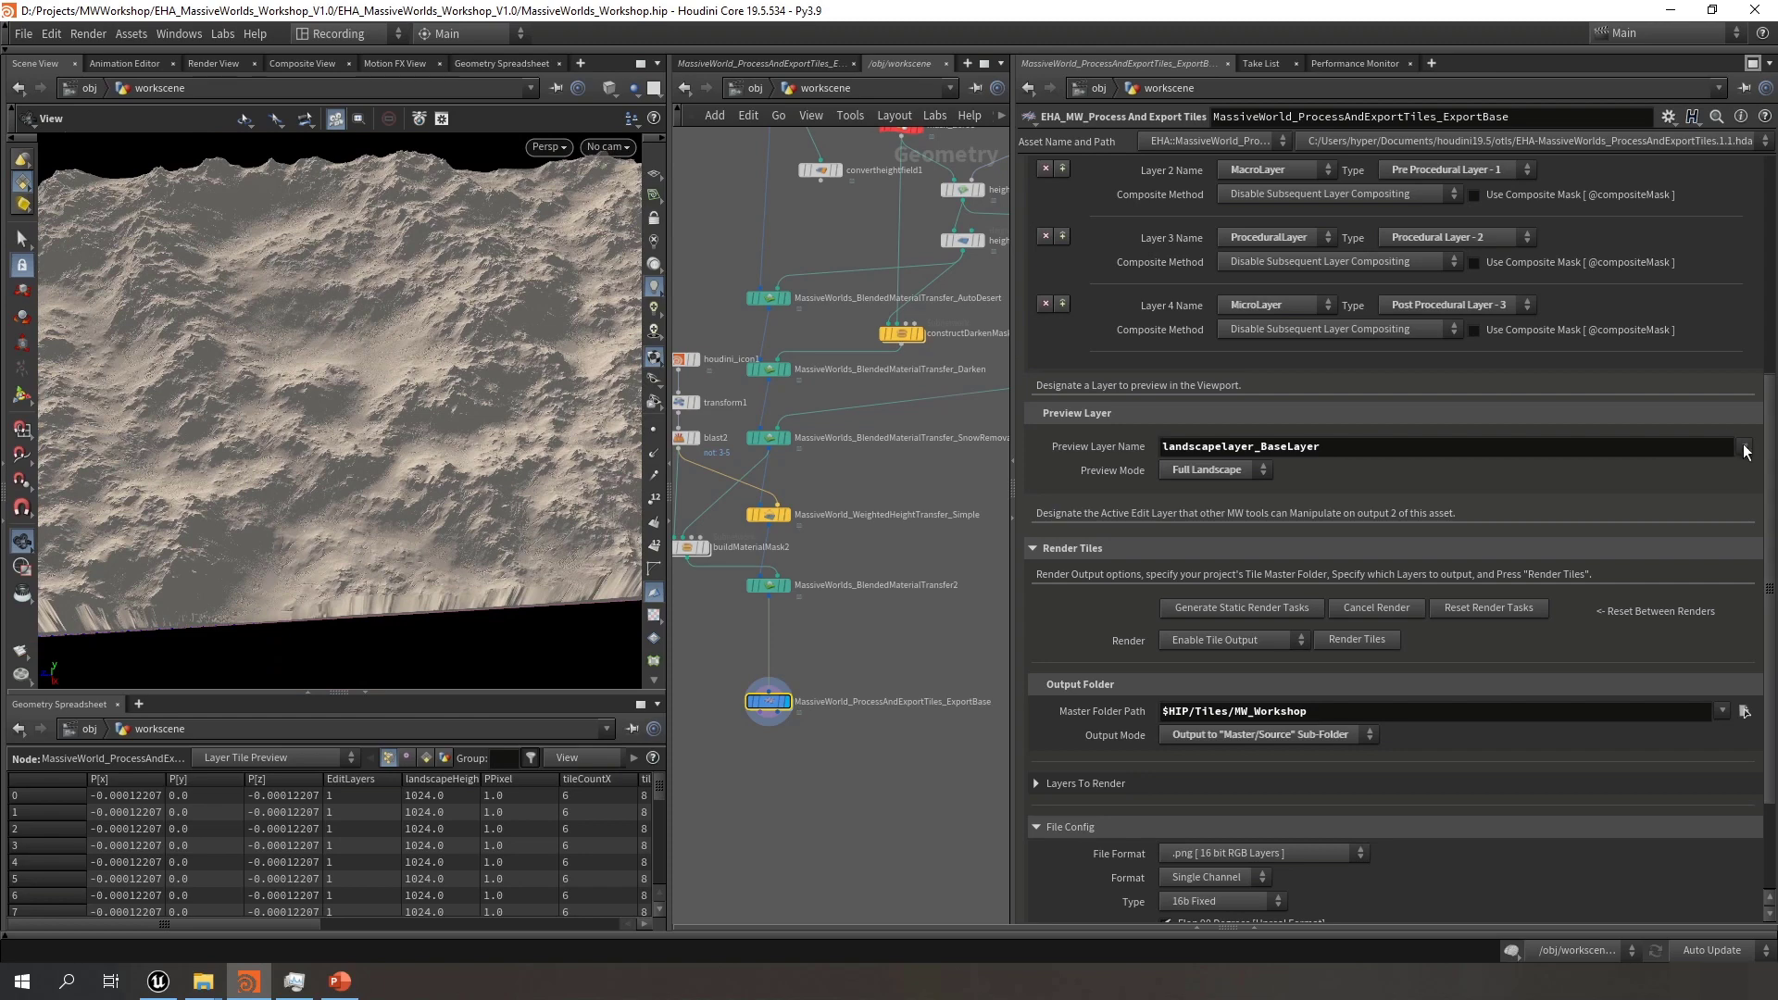
# Switch the export node's preview to landscapelayer_MacroLayer and inspect that layer across the full landscape
pyautogui.click(1745, 449)
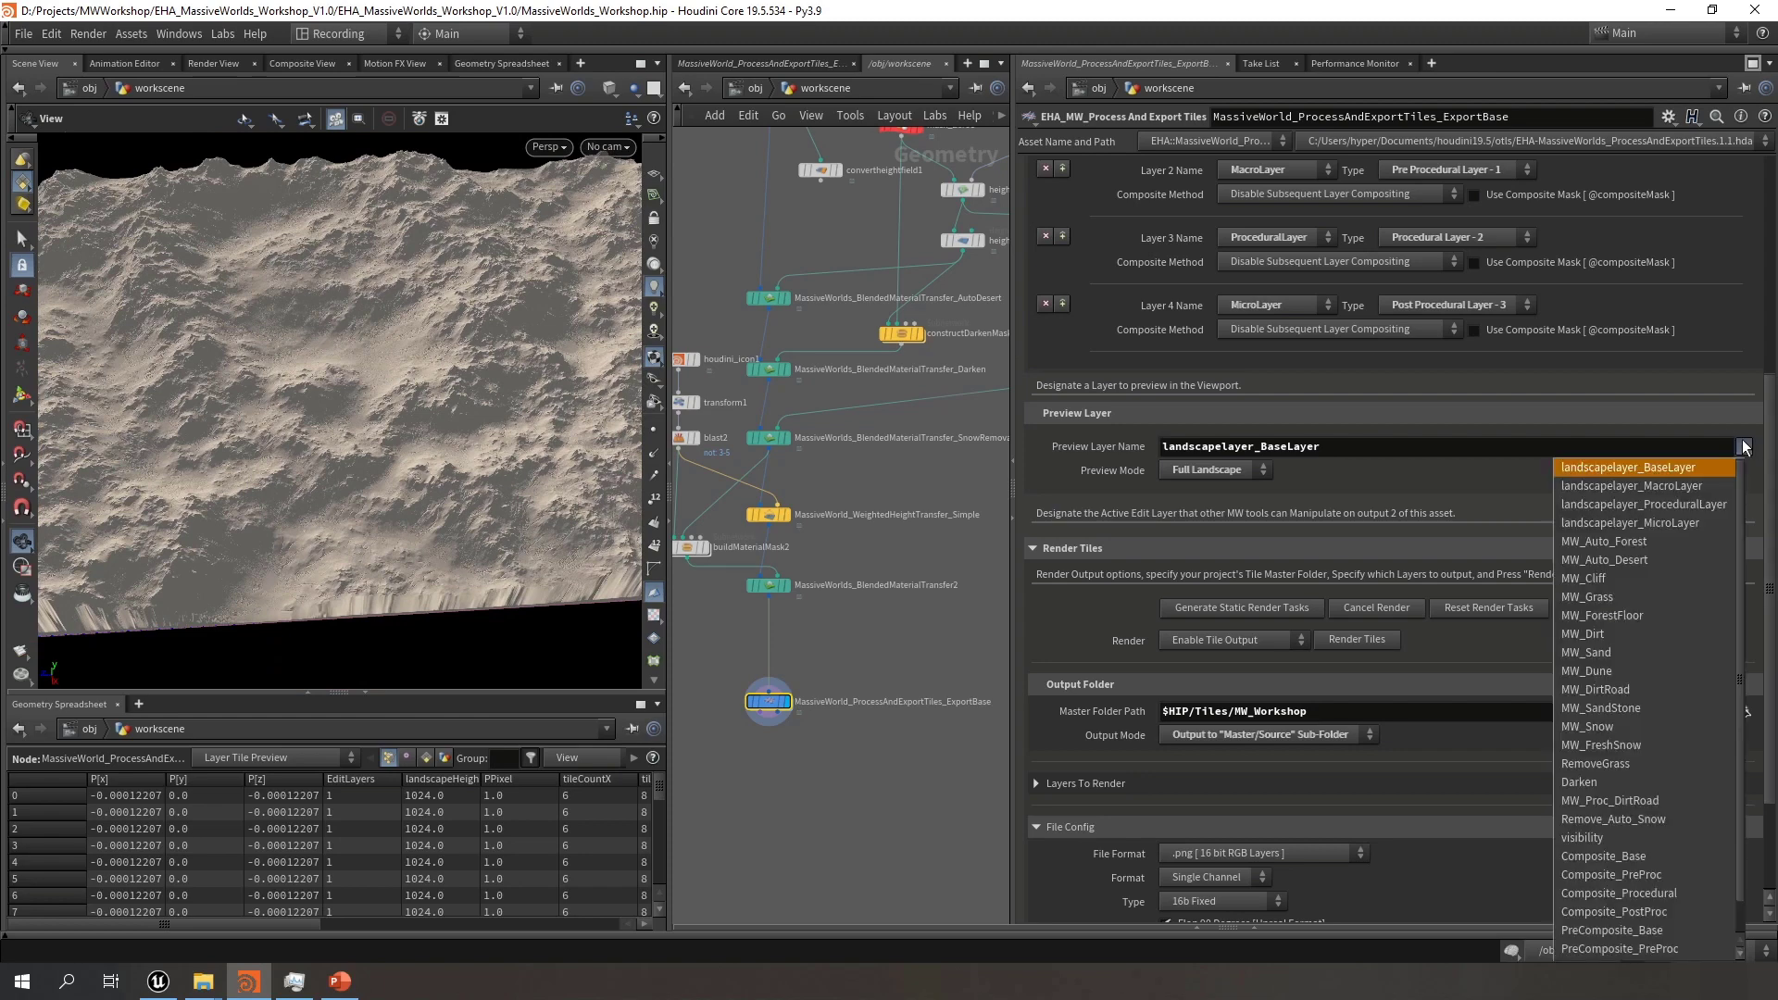
pyautogui.click(1660, 487)
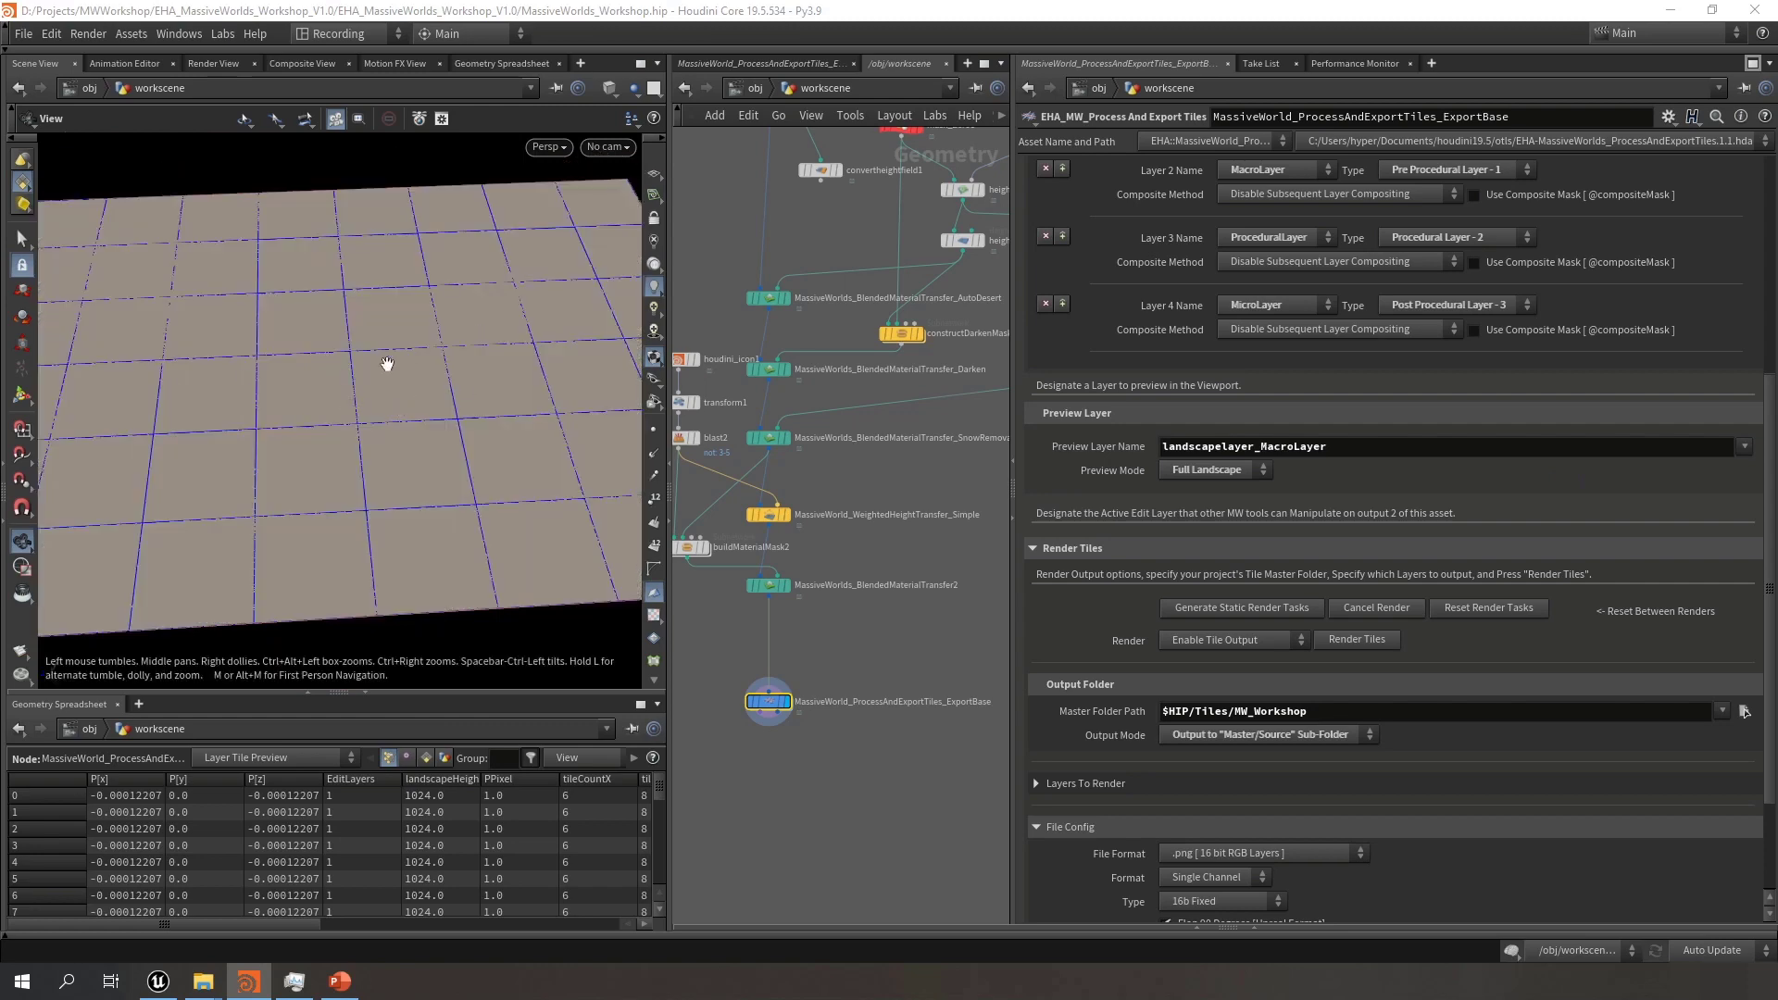
pyautogui.click(1746, 447)
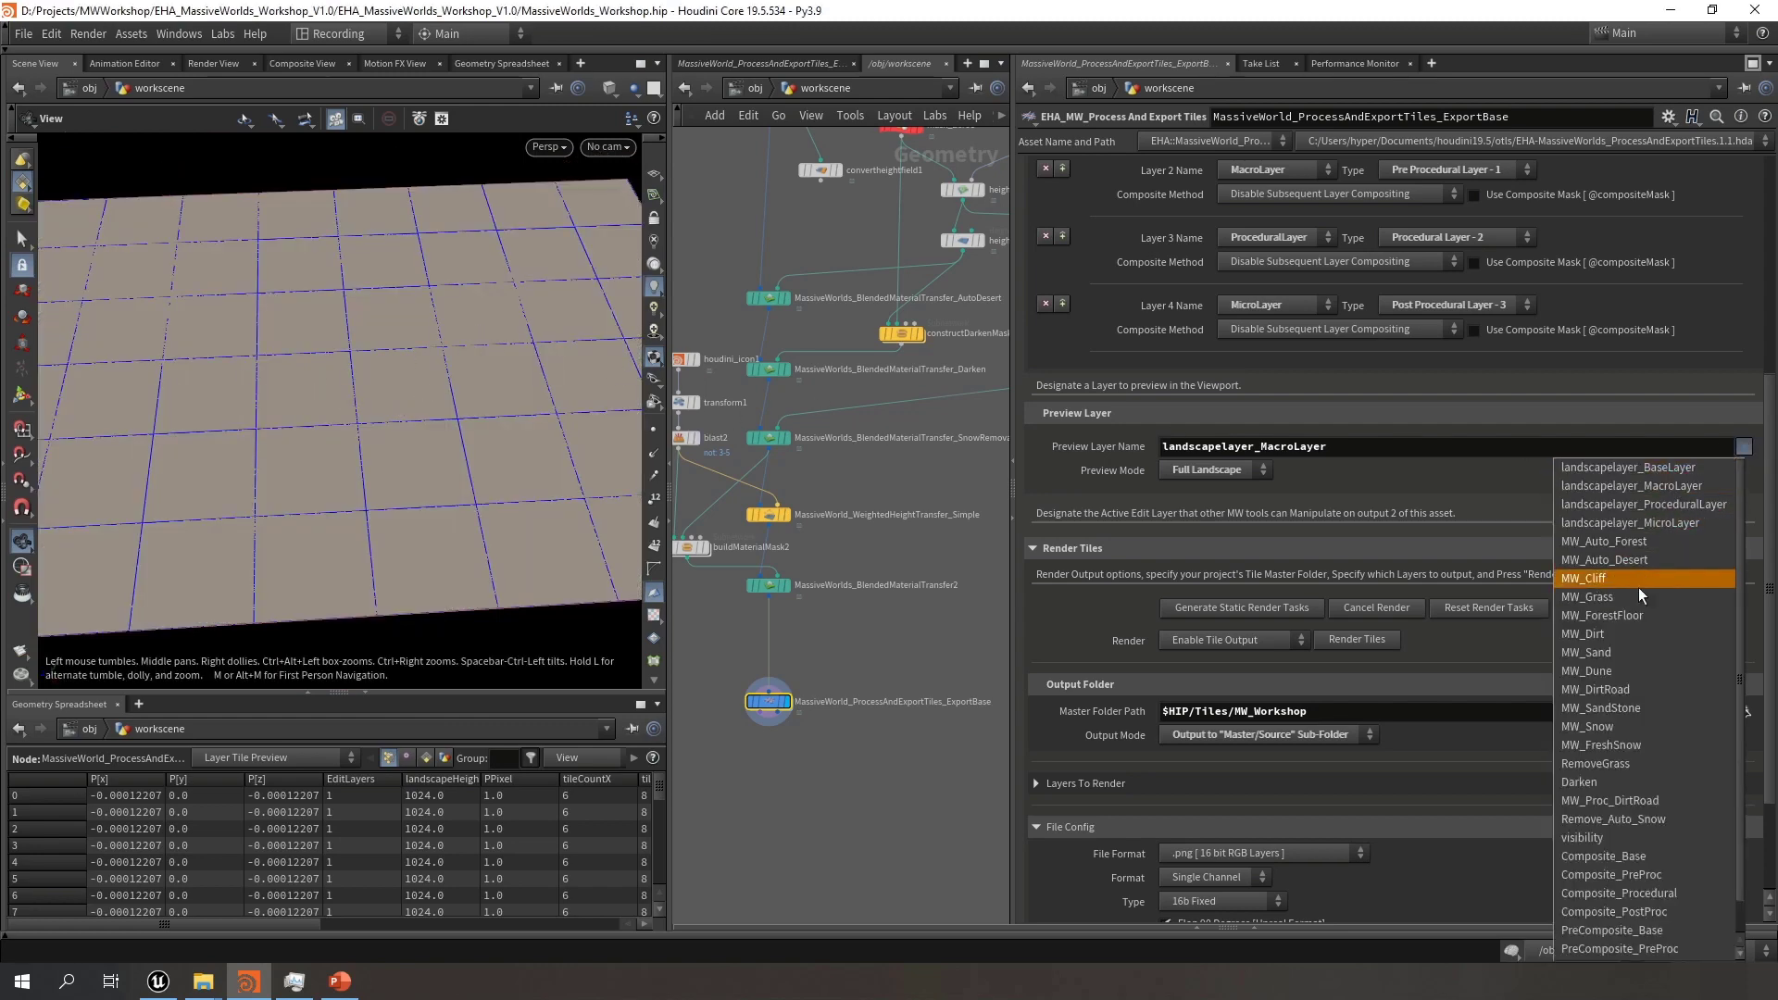
pyautogui.press('Escape')
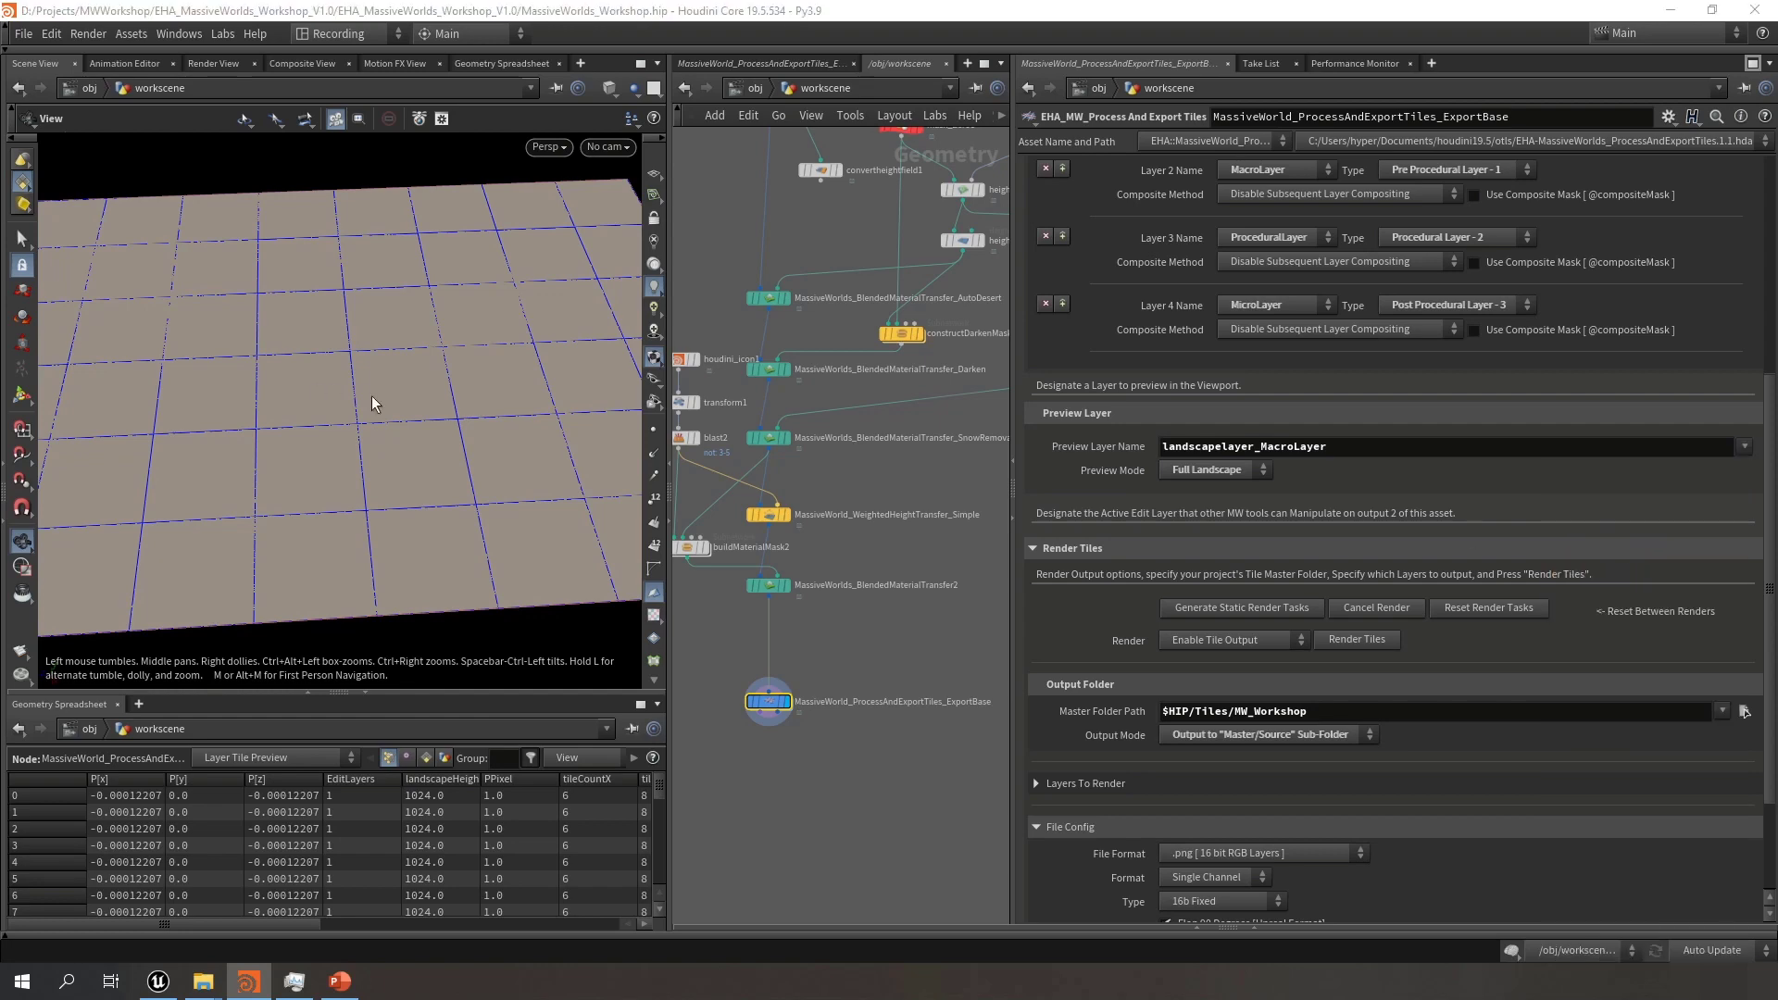
pyautogui.moveTo(377, 358); pyautogui.dragTo(448, 317)
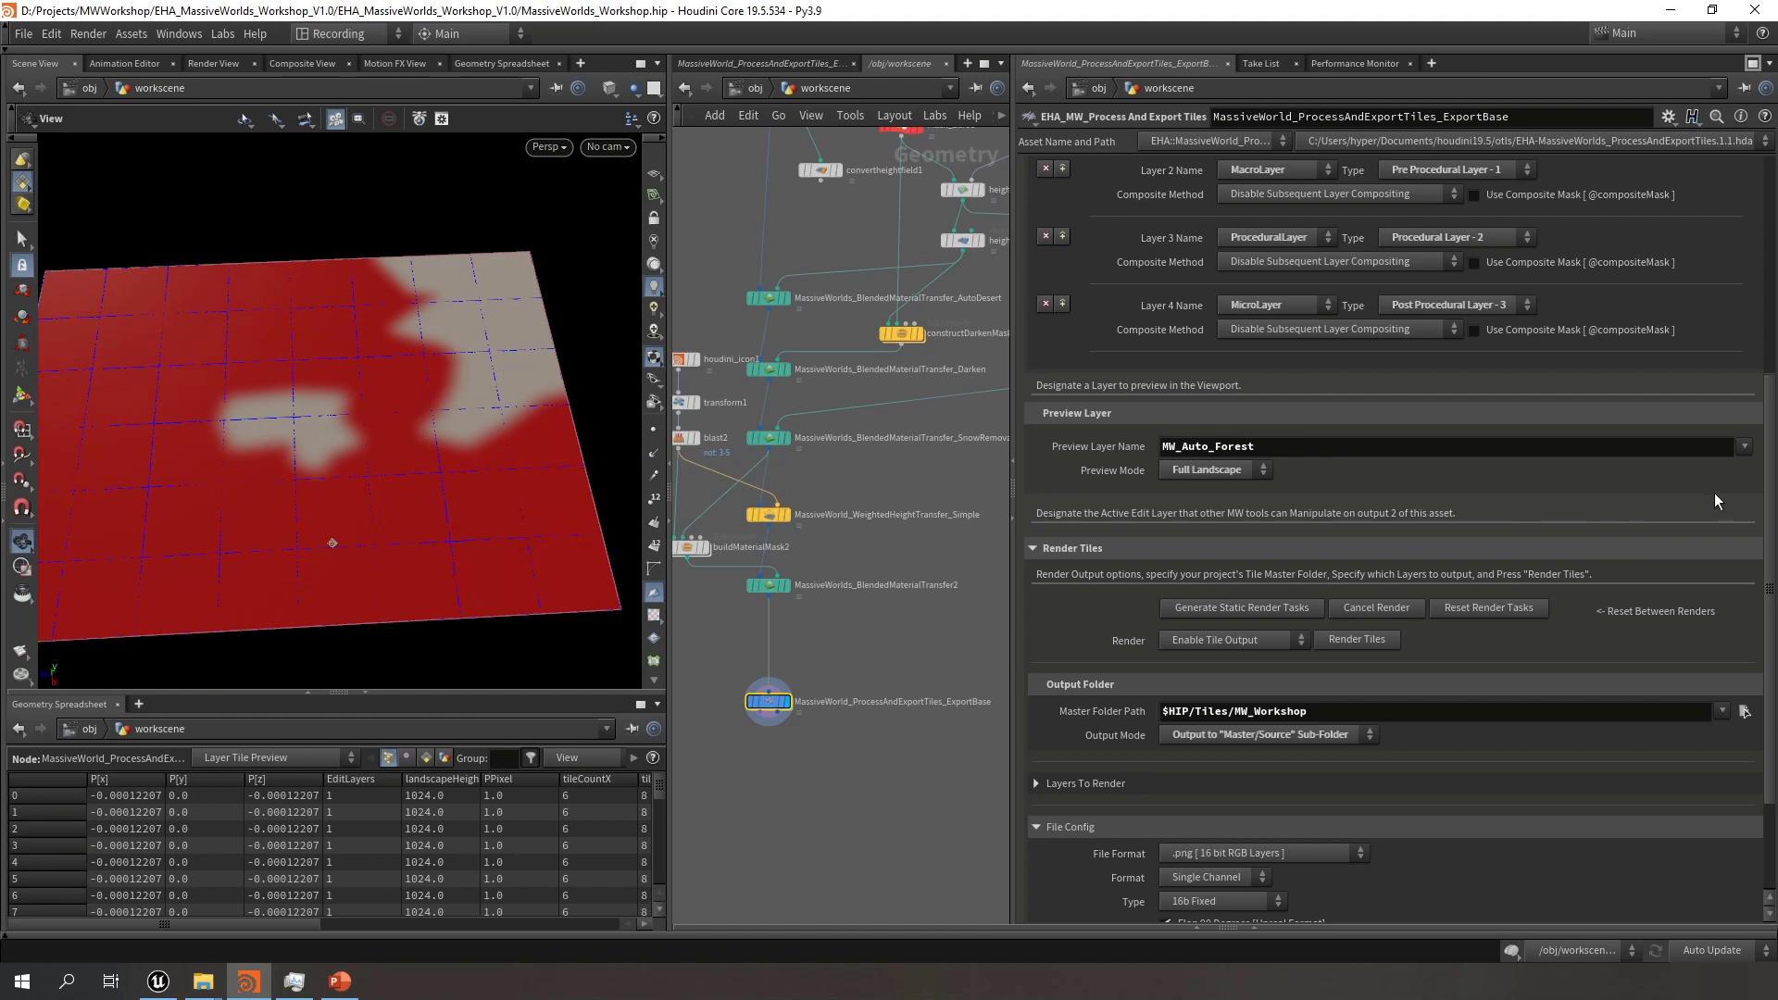
# Inspect the MW_Auto_Forest mask up close around the stamped icon and across the wider landscape
pyautogui.click(1746, 449)
pyautogui.click(1746, 448)
pyautogui.moveTo(318, 556); pyautogui.dragTo(599, 529, button='right')
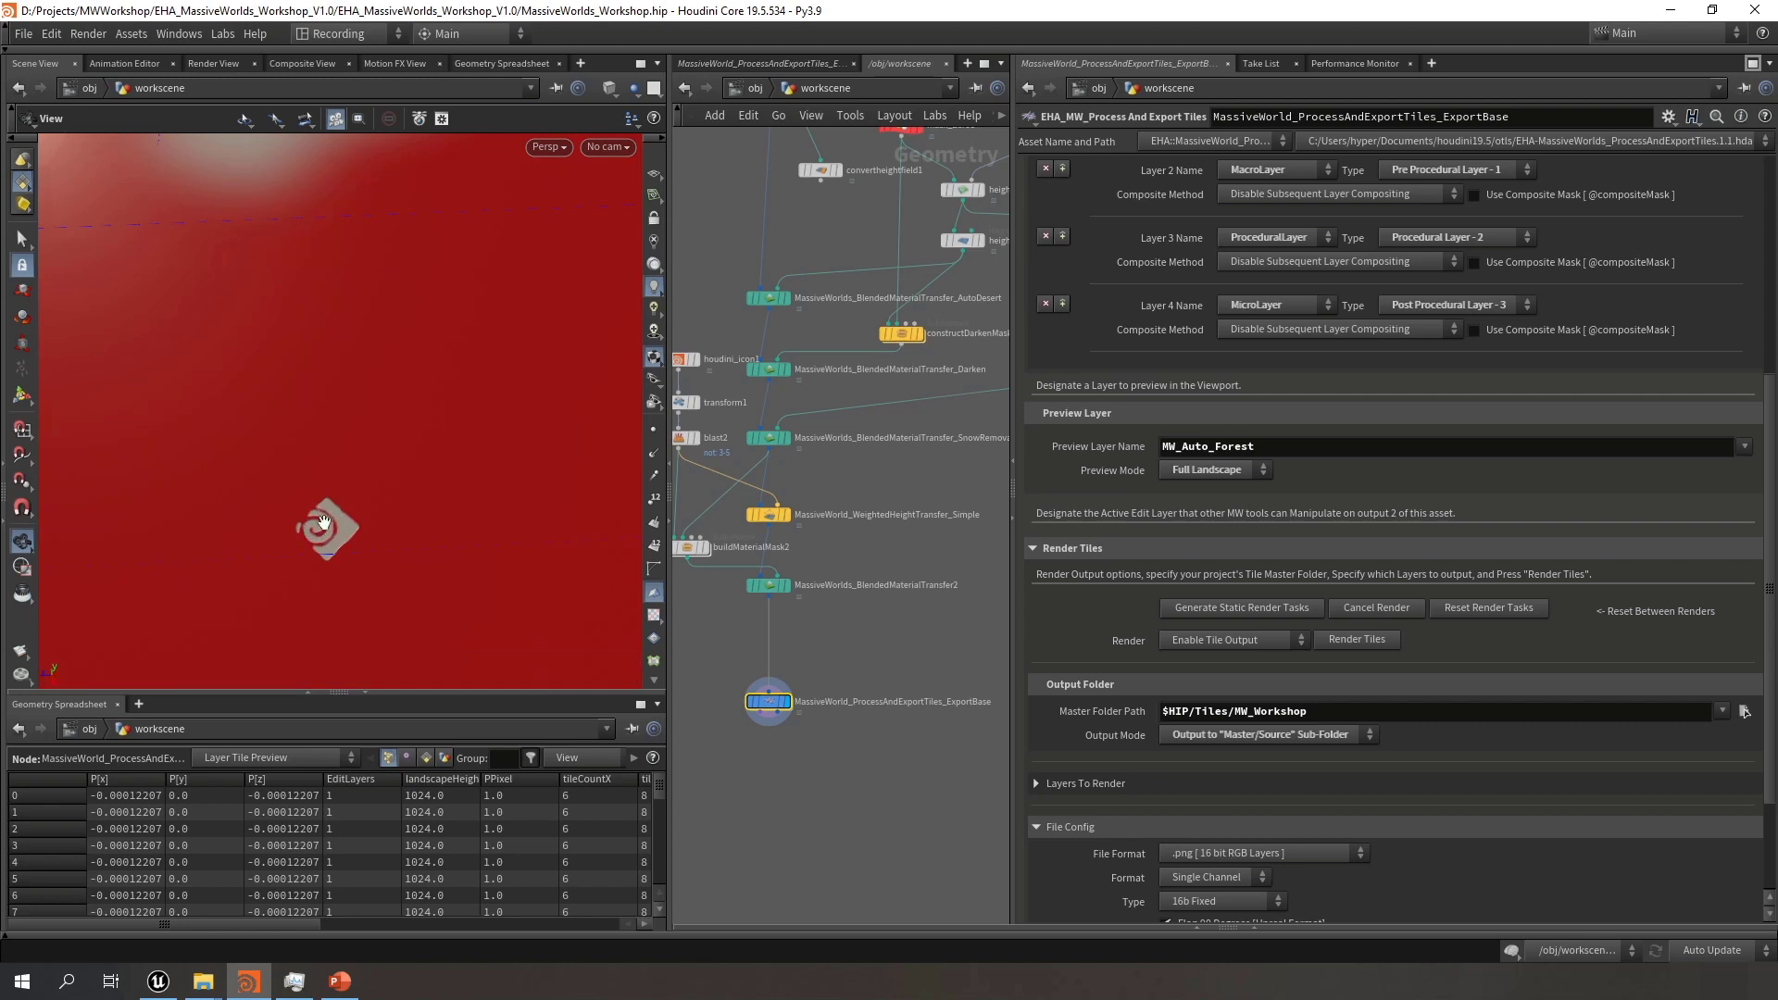
pyautogui.moveTo(359, 535)
pyautogui.mouseDown()
pyautogui.moveTo(406, 502)
pyautogui.moveTo(353, 532)
pyautogui.mouseUp()
pyautogui.moveTo(353, 531); pyautogui.dragTo(273, 485, button='right')
pyautogui.moveTo(273, 485); pyautogui.dragTo(397, 461)
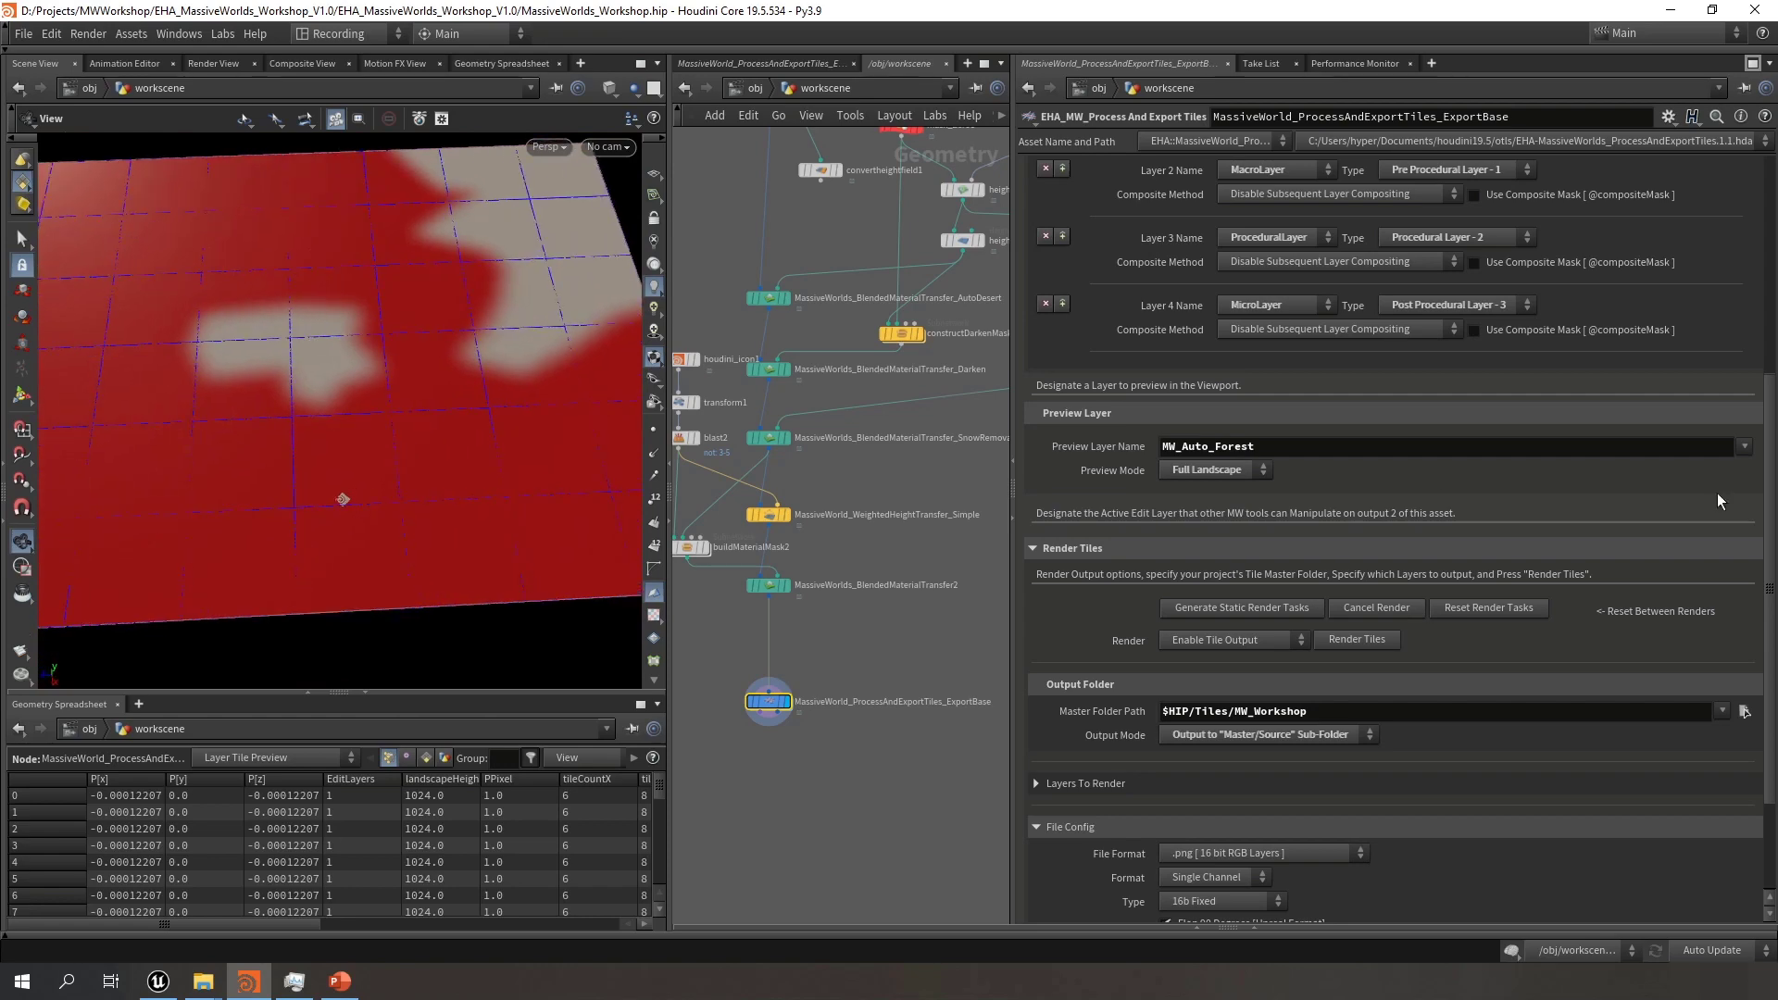
# Switch the export node's preview layer to MW_Auto_Desert and inspect the desert mask across the landscape
pyautogui.click(1745, 446)
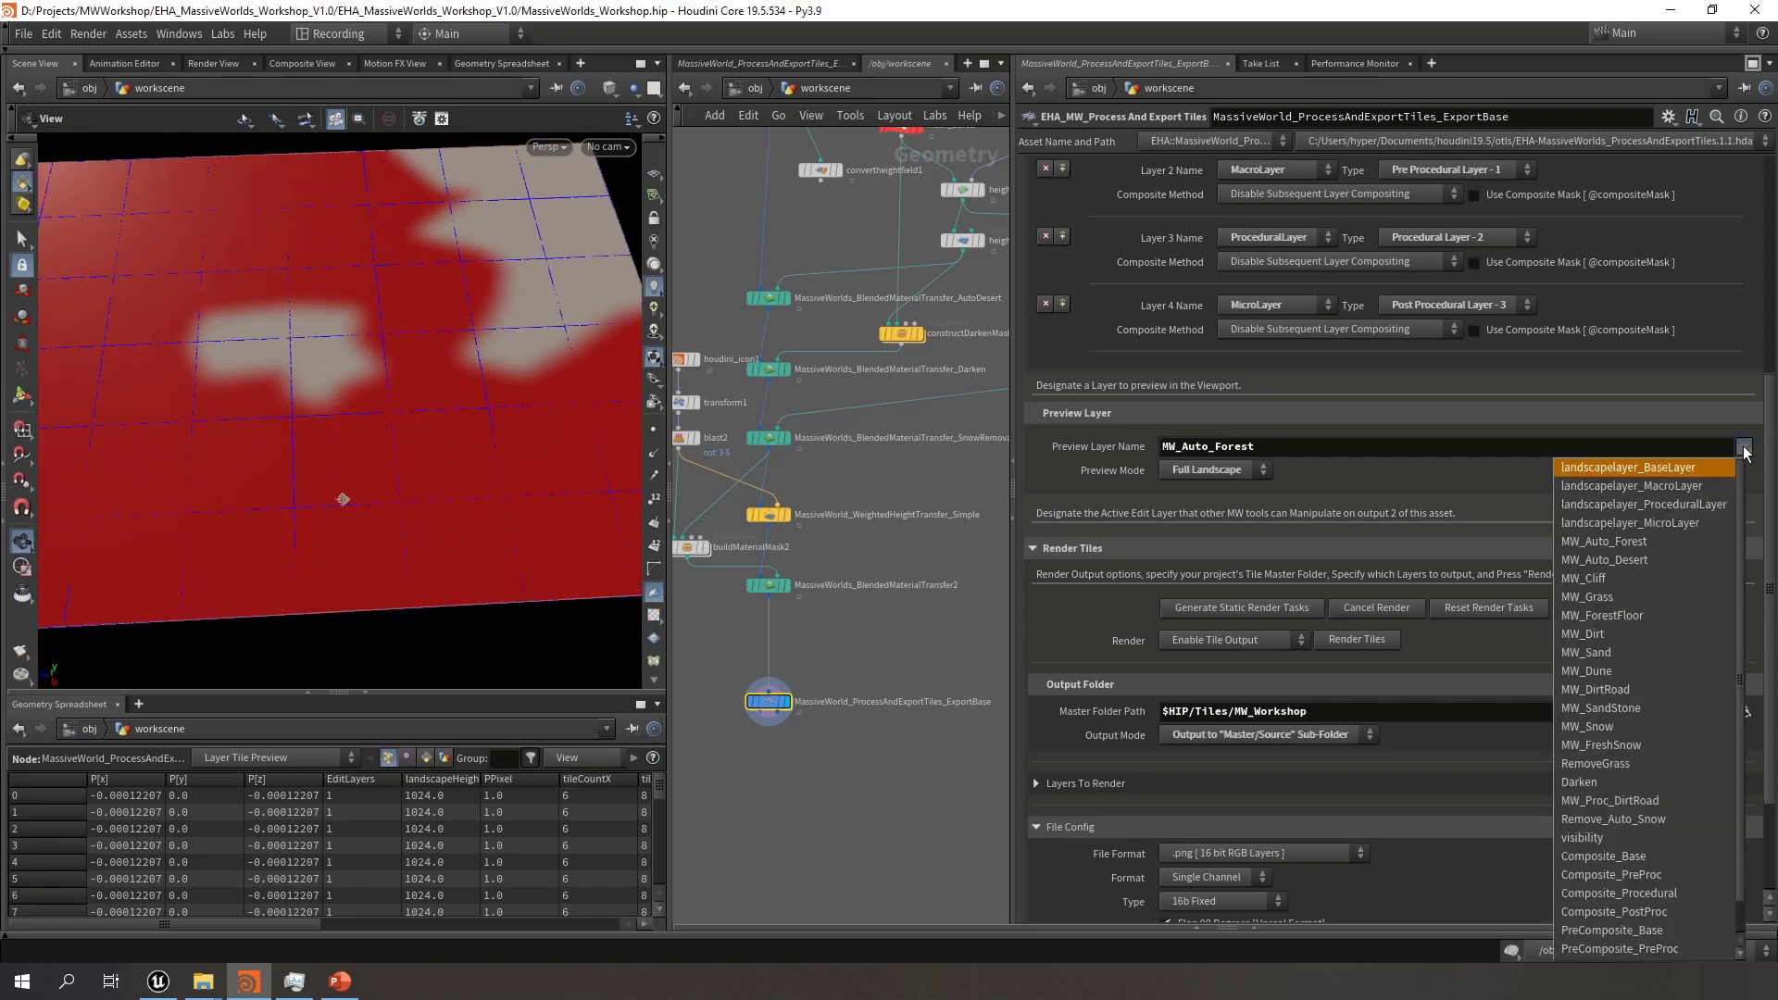
pyautogui.click(1631, 566)
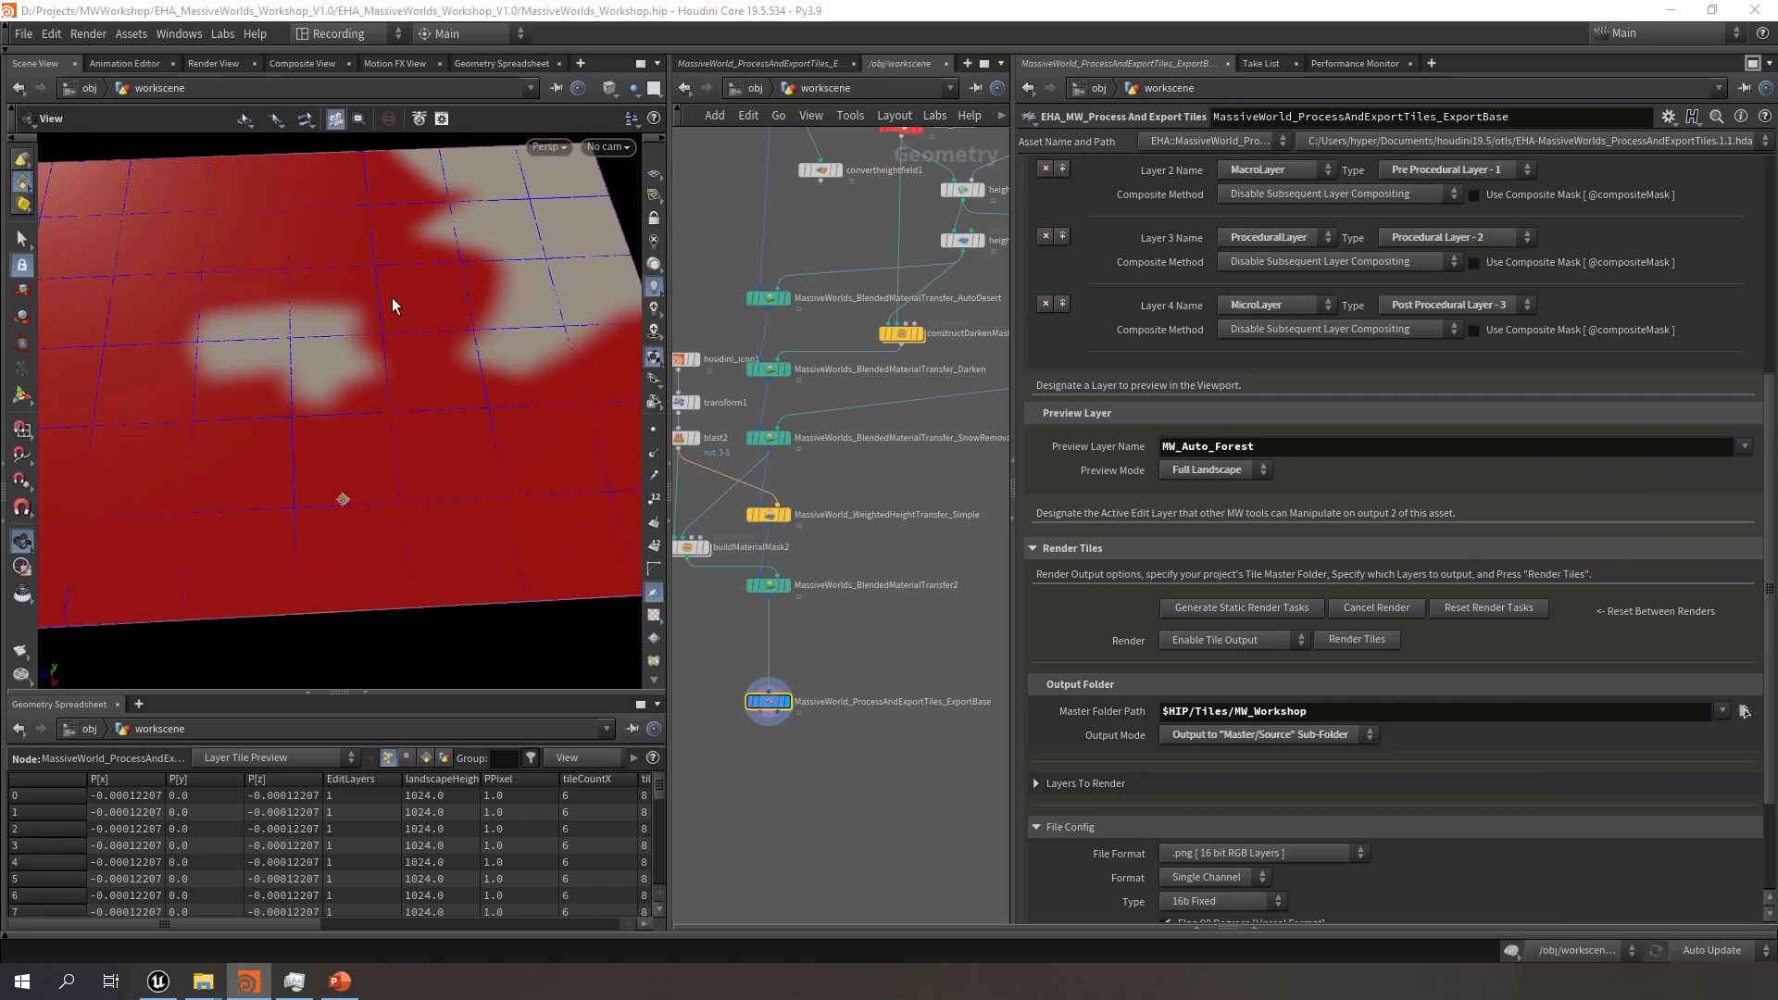
pyautogui.moveTo(436, 298); pyautogui.dragTo(331, 363)
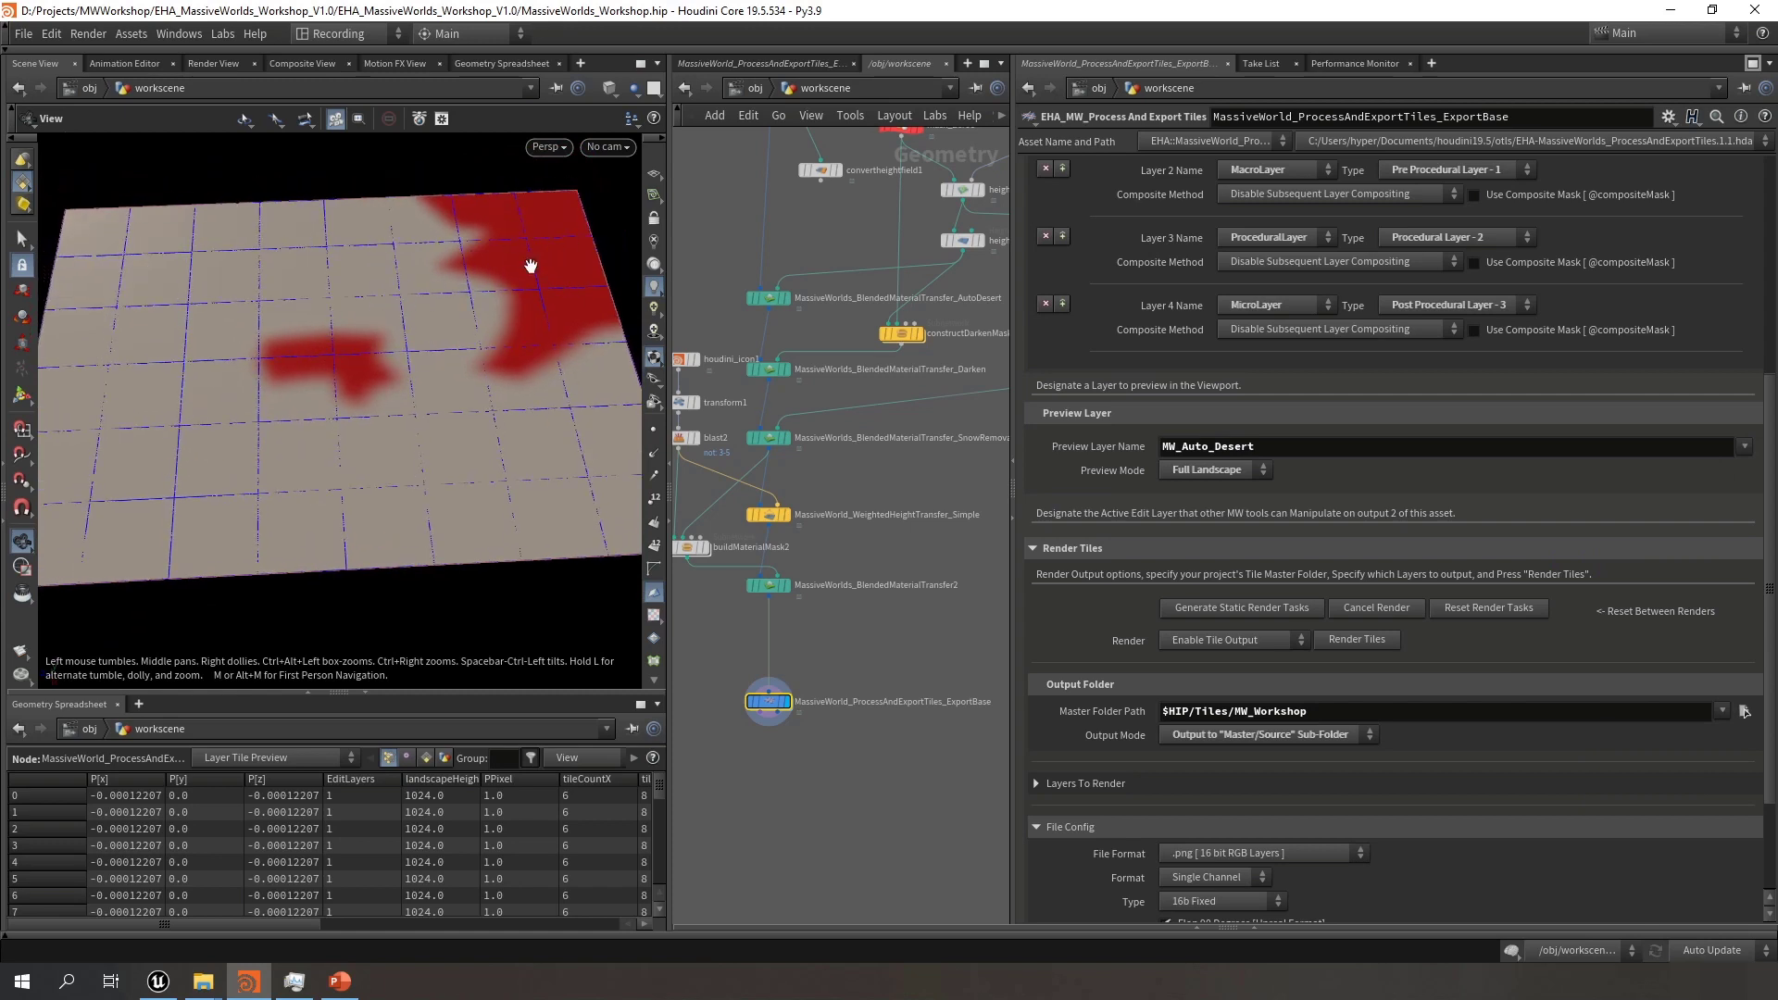
# Preview PreComposite_Base on the export node and compare it with the import node at the start of the landscape network
pyautogui.click(1745, 448)
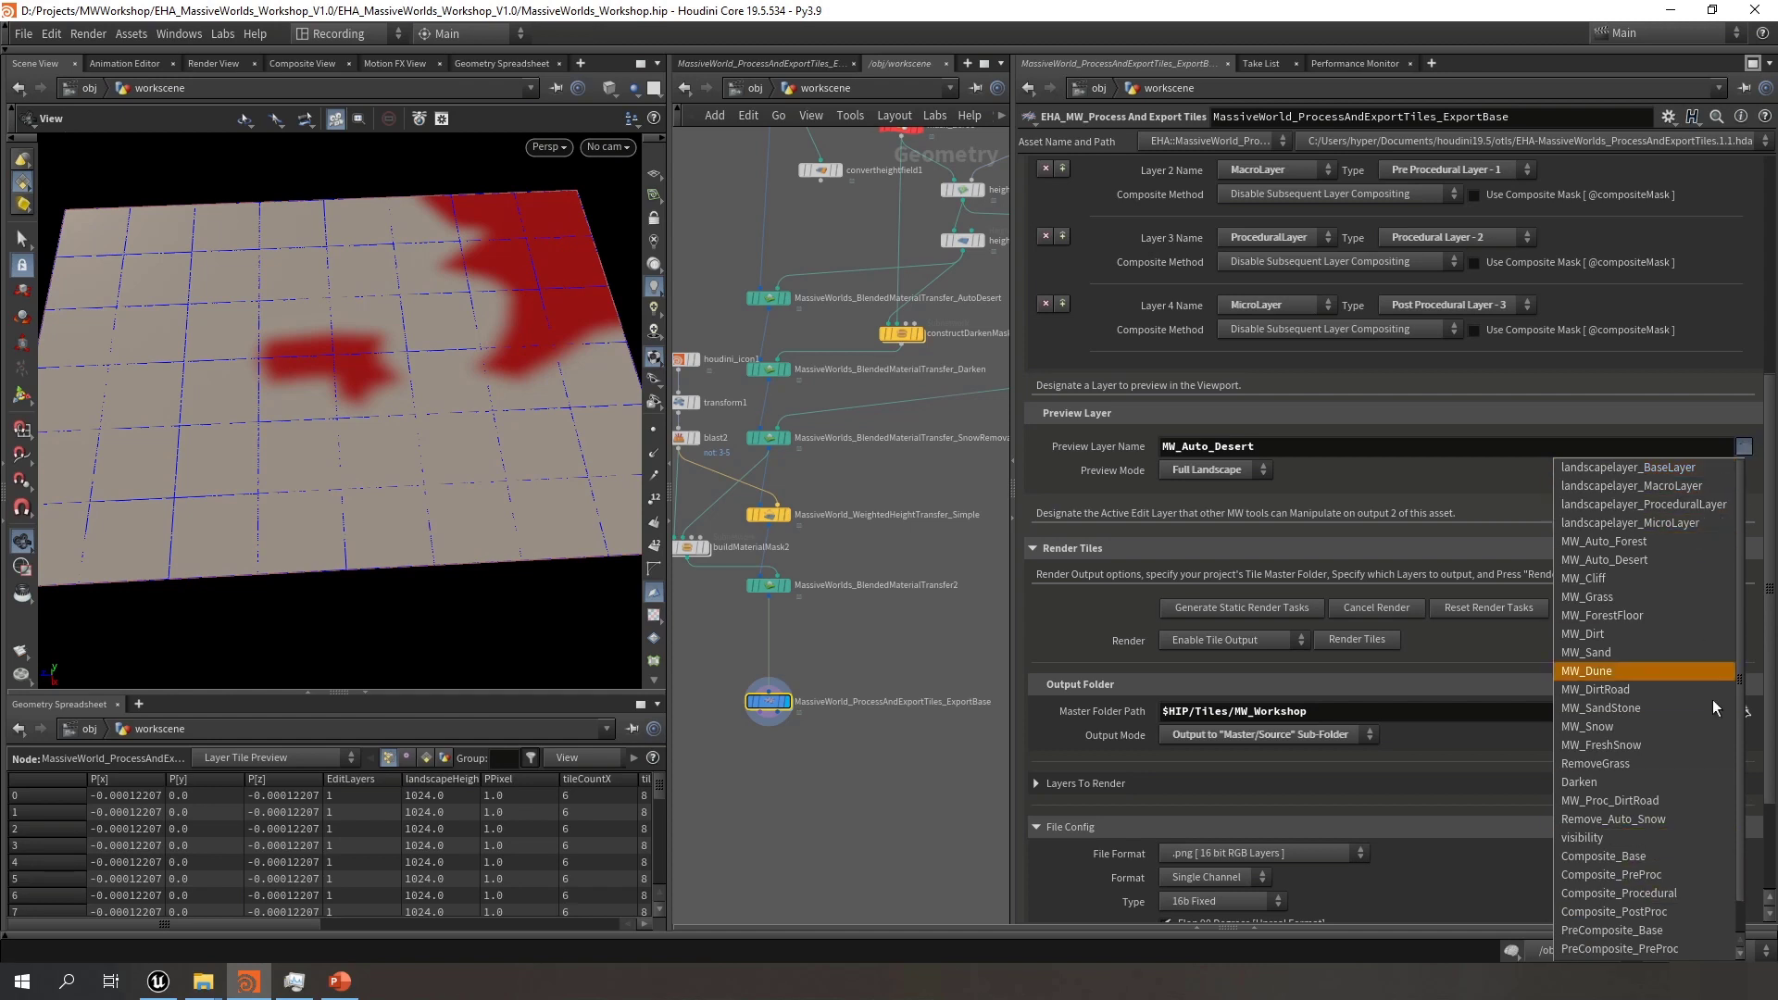
pyautogui.scroll(-1, 1686, 653)
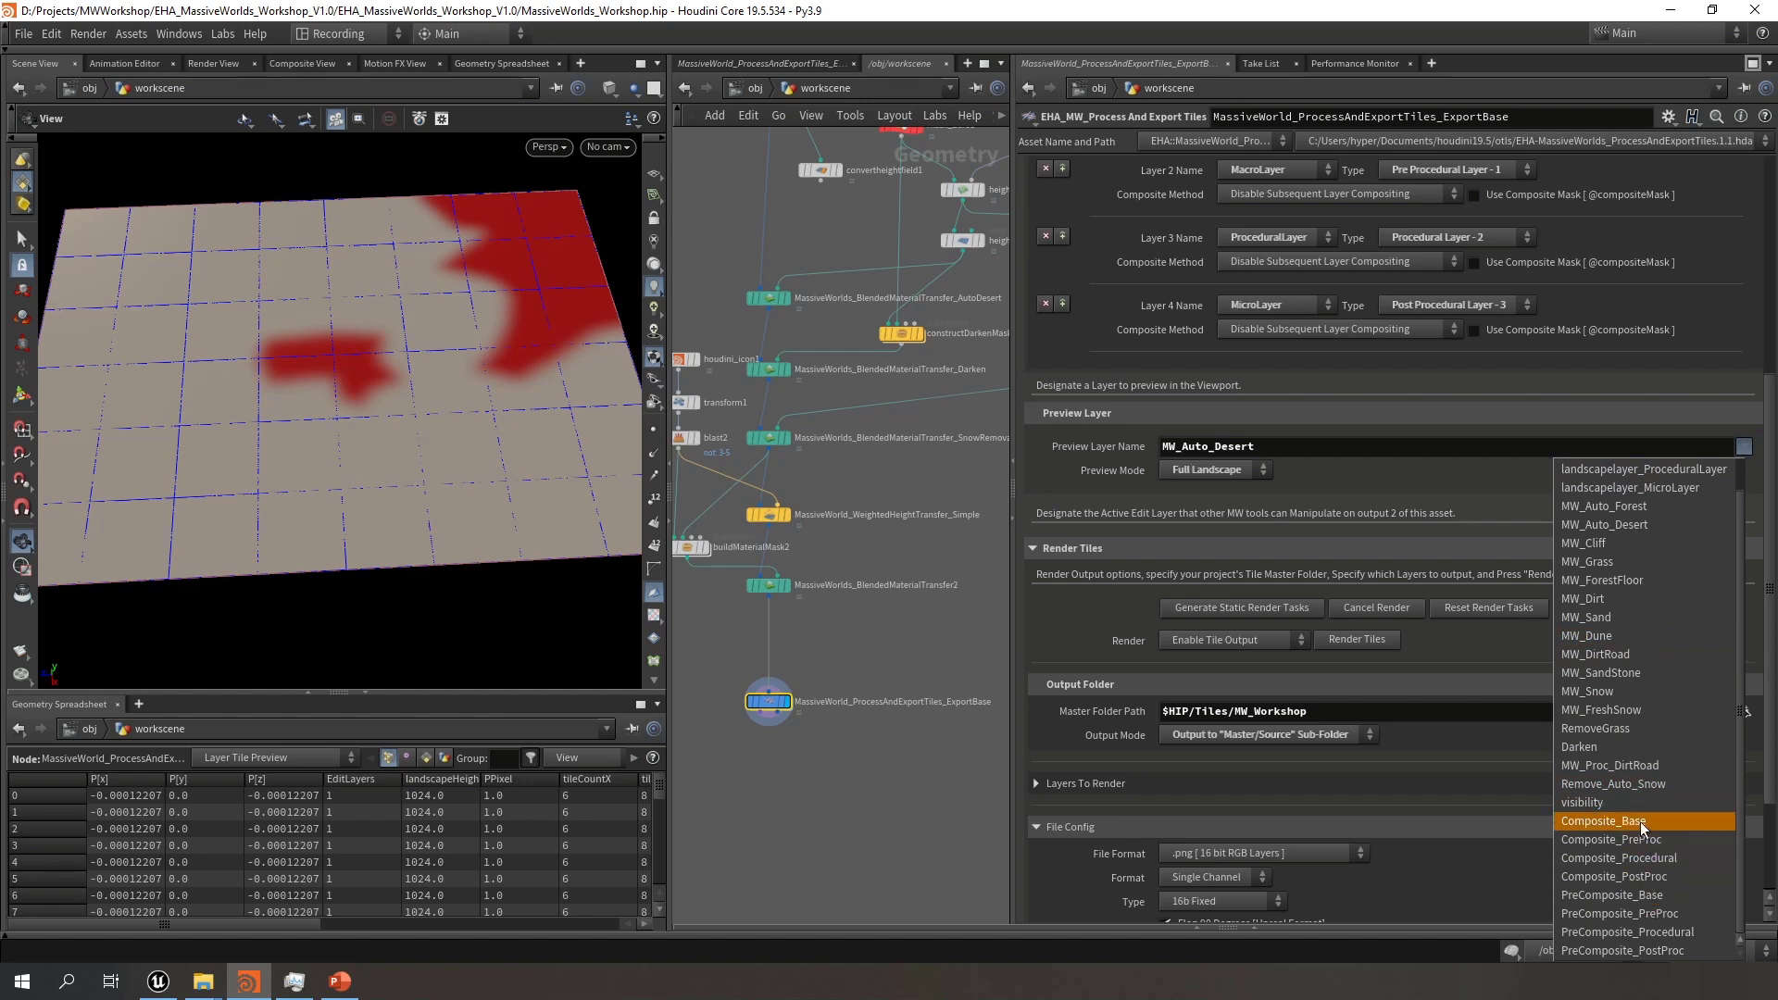
pyautogui.click(1639, 897)
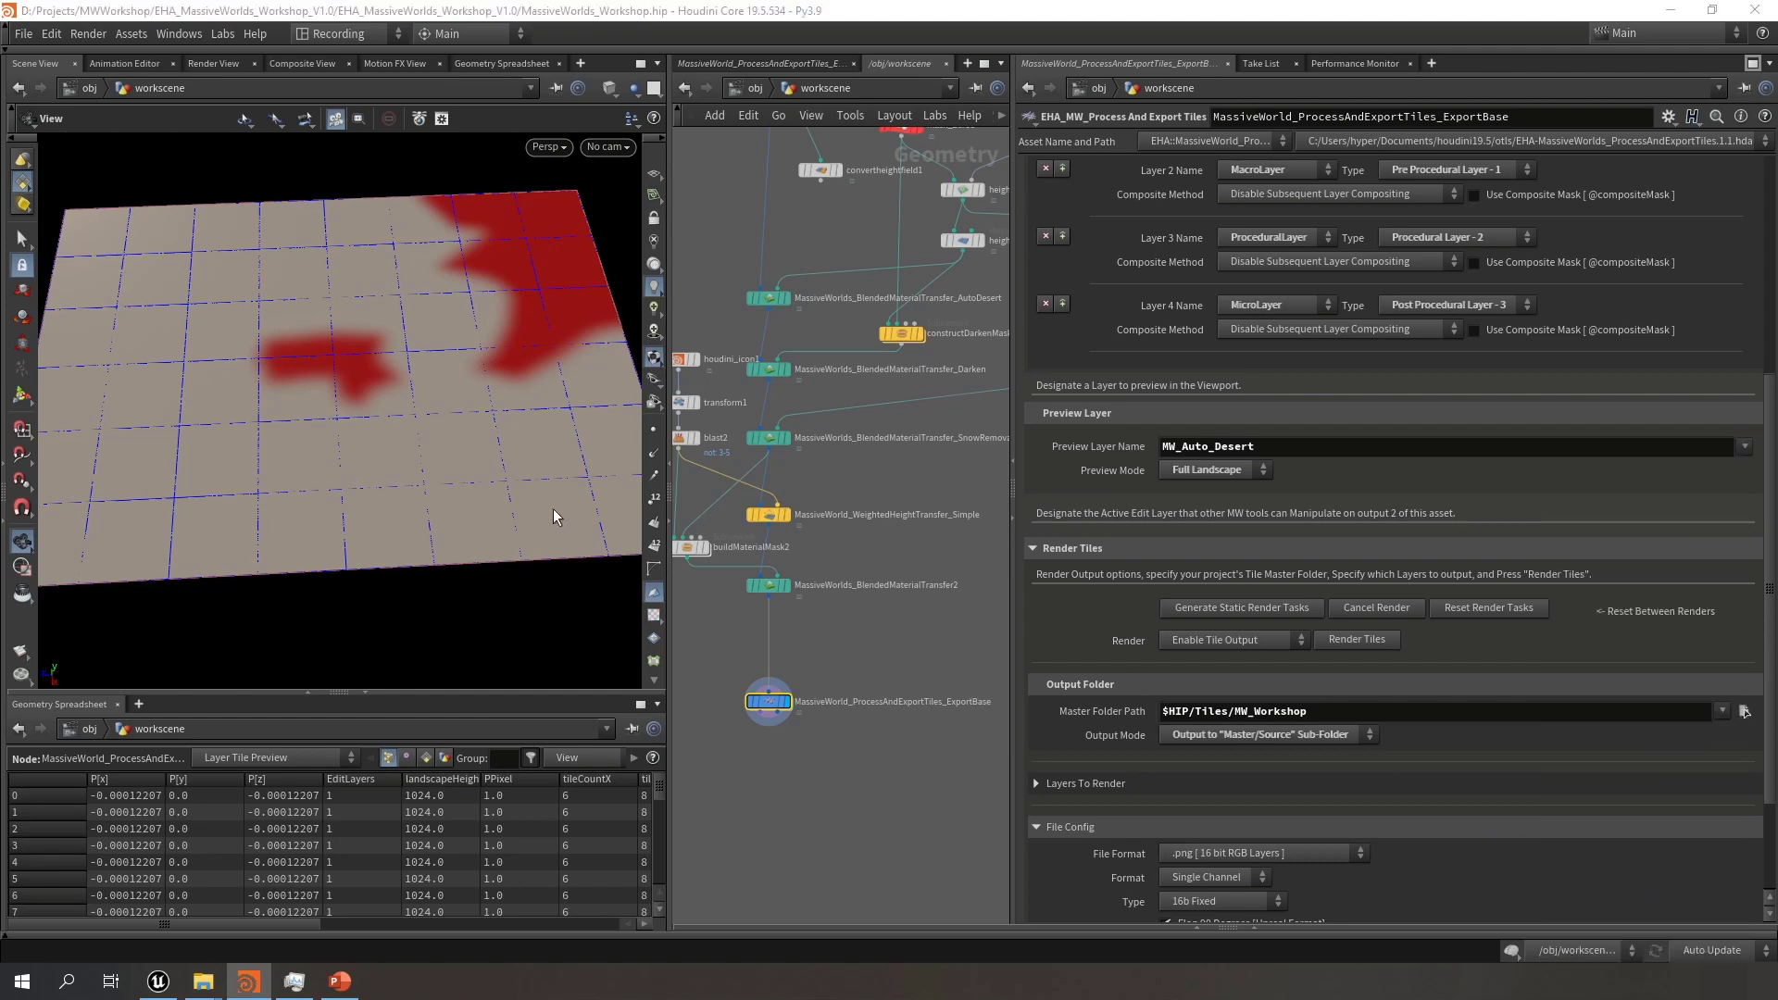
pyautogui.scroll(-10, 830, 648)
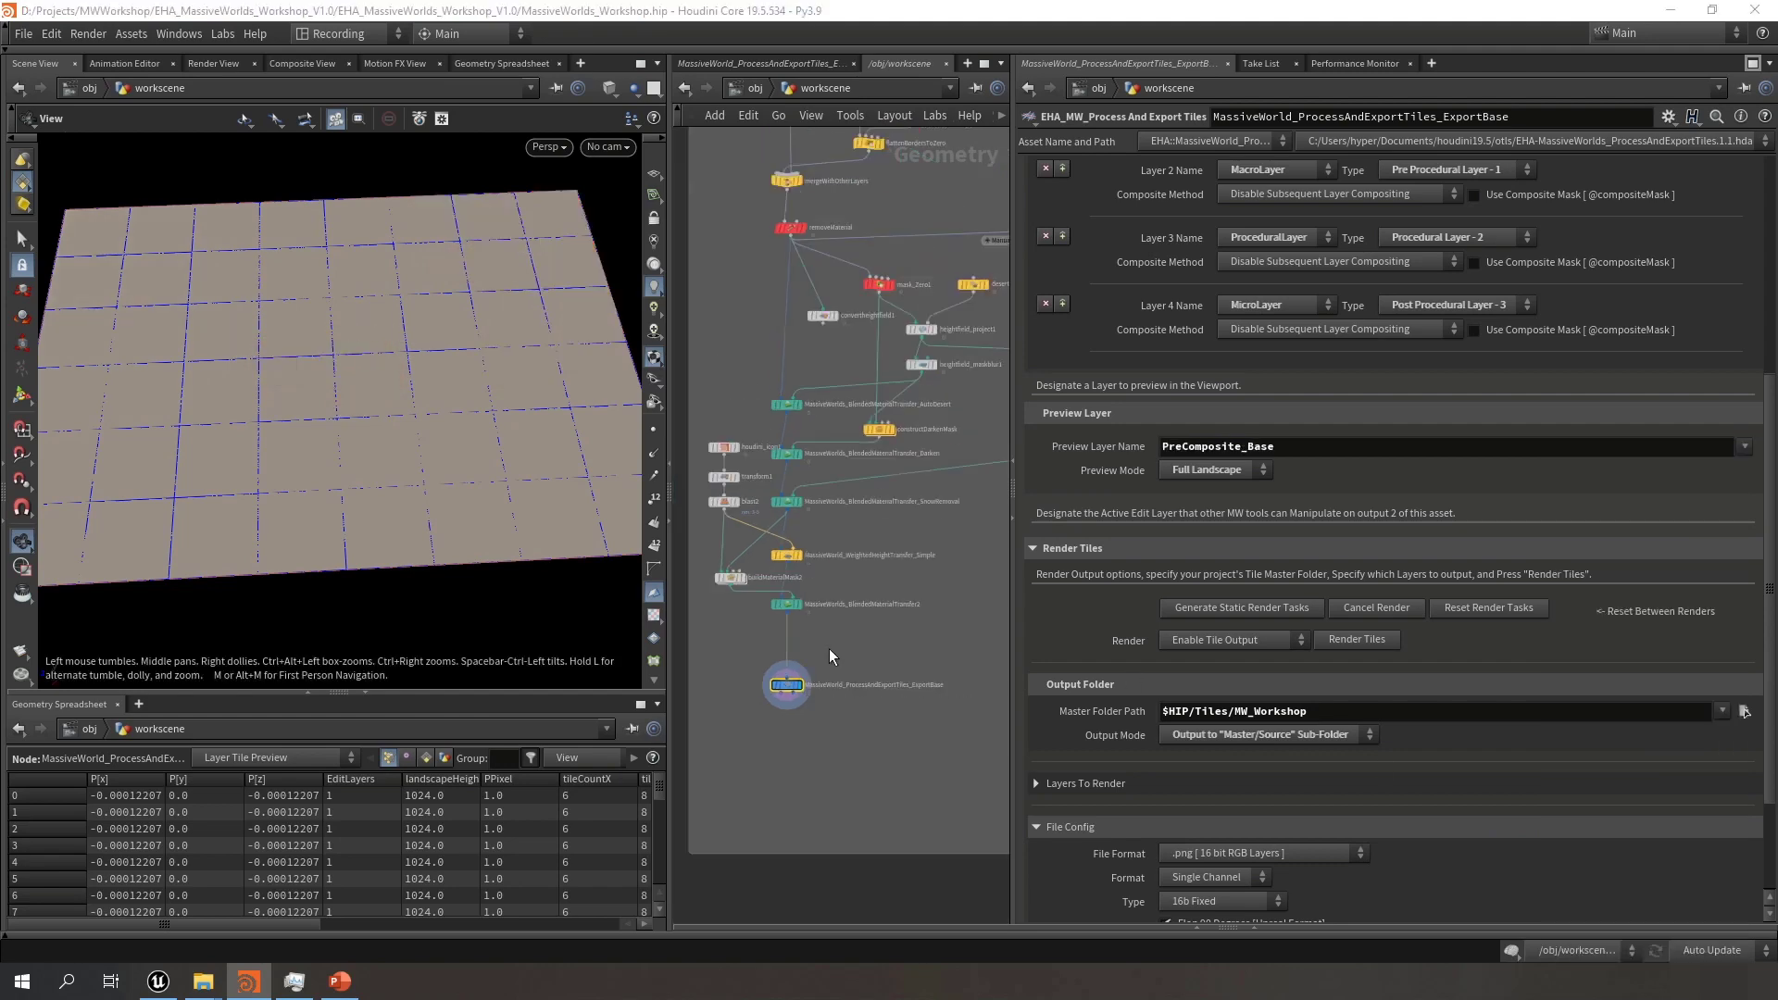
pyautogui.scroll(10, 810, 648)
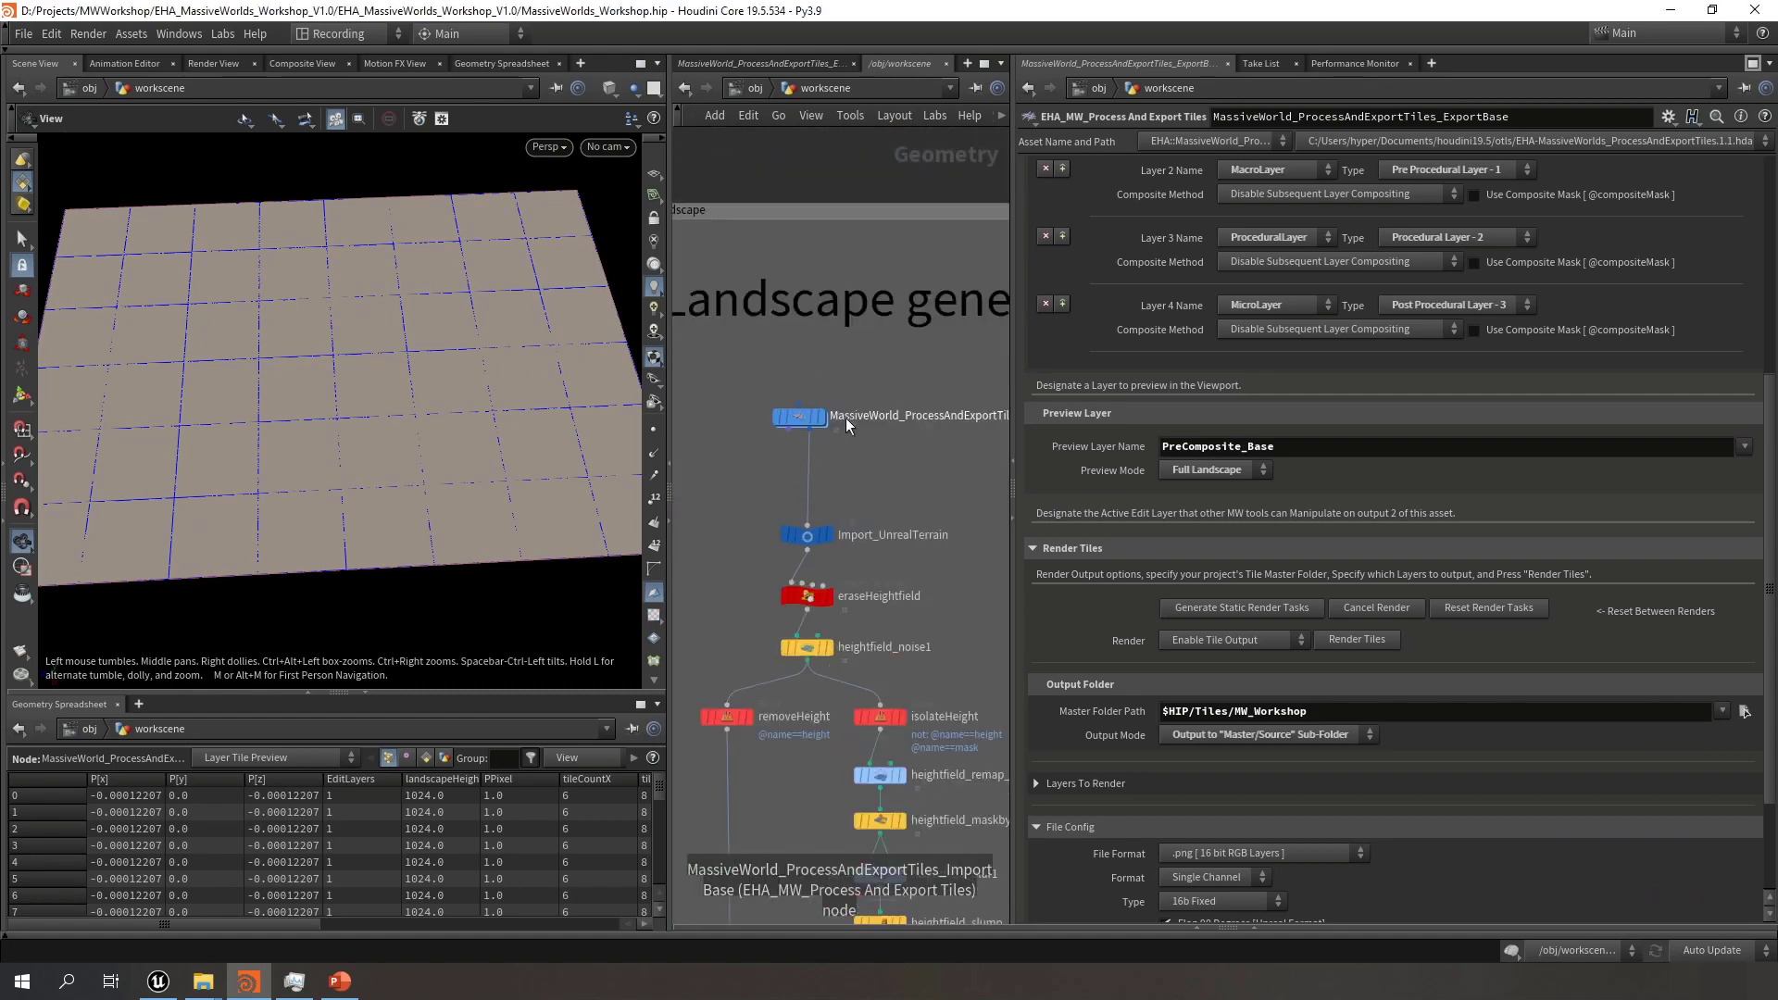
pyautogui.moveTo(448, 394); pyautogui.dragTo(384, 350)
pyautogui.moveTo(412, 409); pyautogui.dragTo(418, 408)
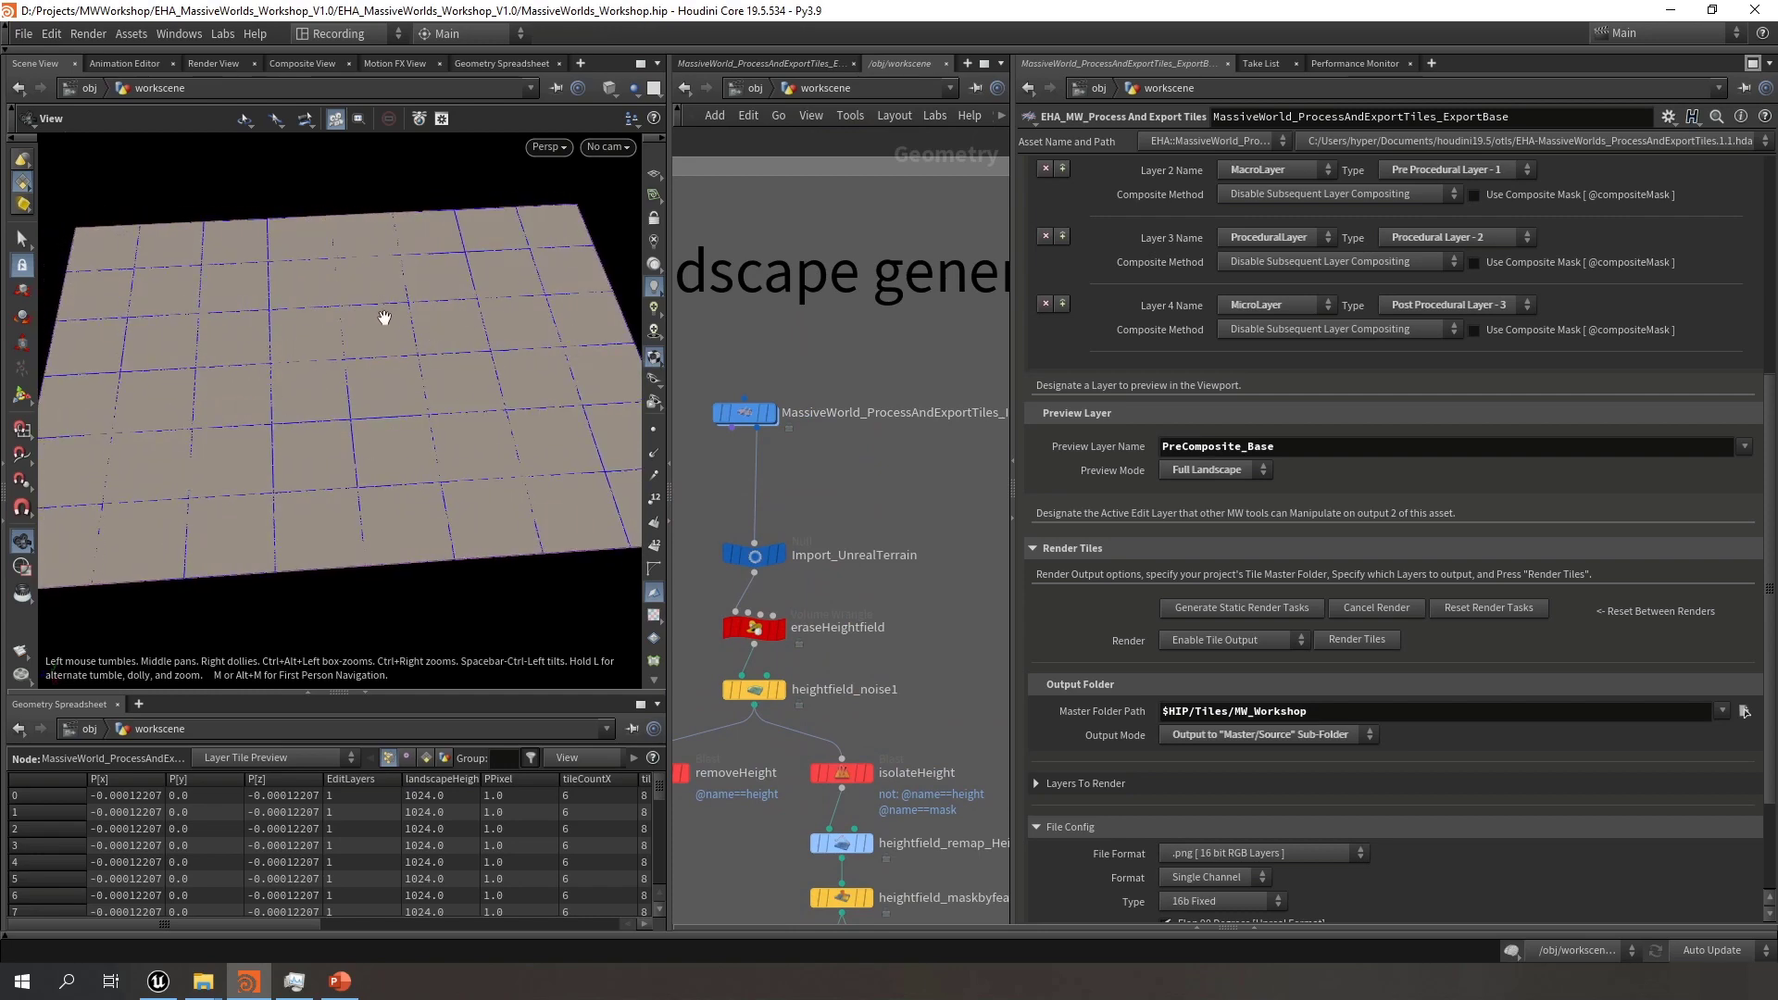
# Return to the export node at the end of the network and preview its Composite_Base layer
pyautogui.scroll(-5, 893, 535)
pyautogui.scroll(-5, 912, 543)
pyautogui.moveTo(924, 537); pyautogui.dragTo(861, 264, button='middle')
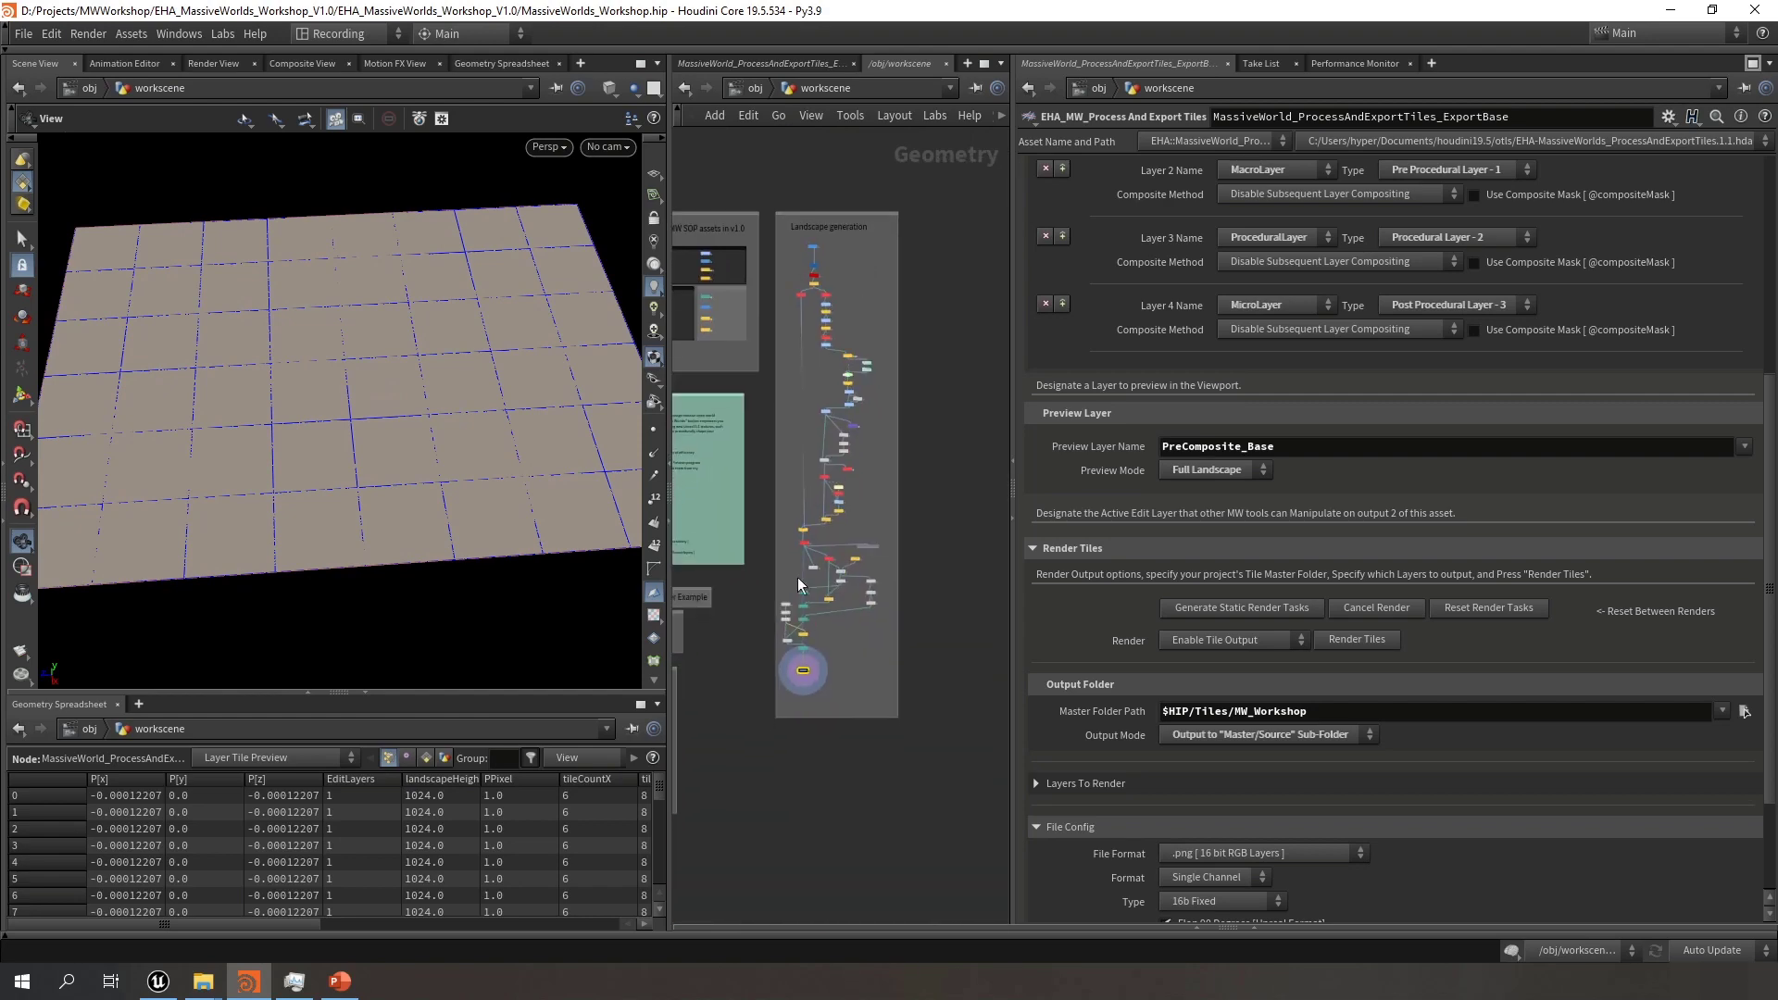
pyautogui.scroll(5, 802, 667)
pyautogui.moveTo(824, 647); pyautogui.dragTo(865, 636, button='middle')
pyautogui.scroll(3, 872, 624)
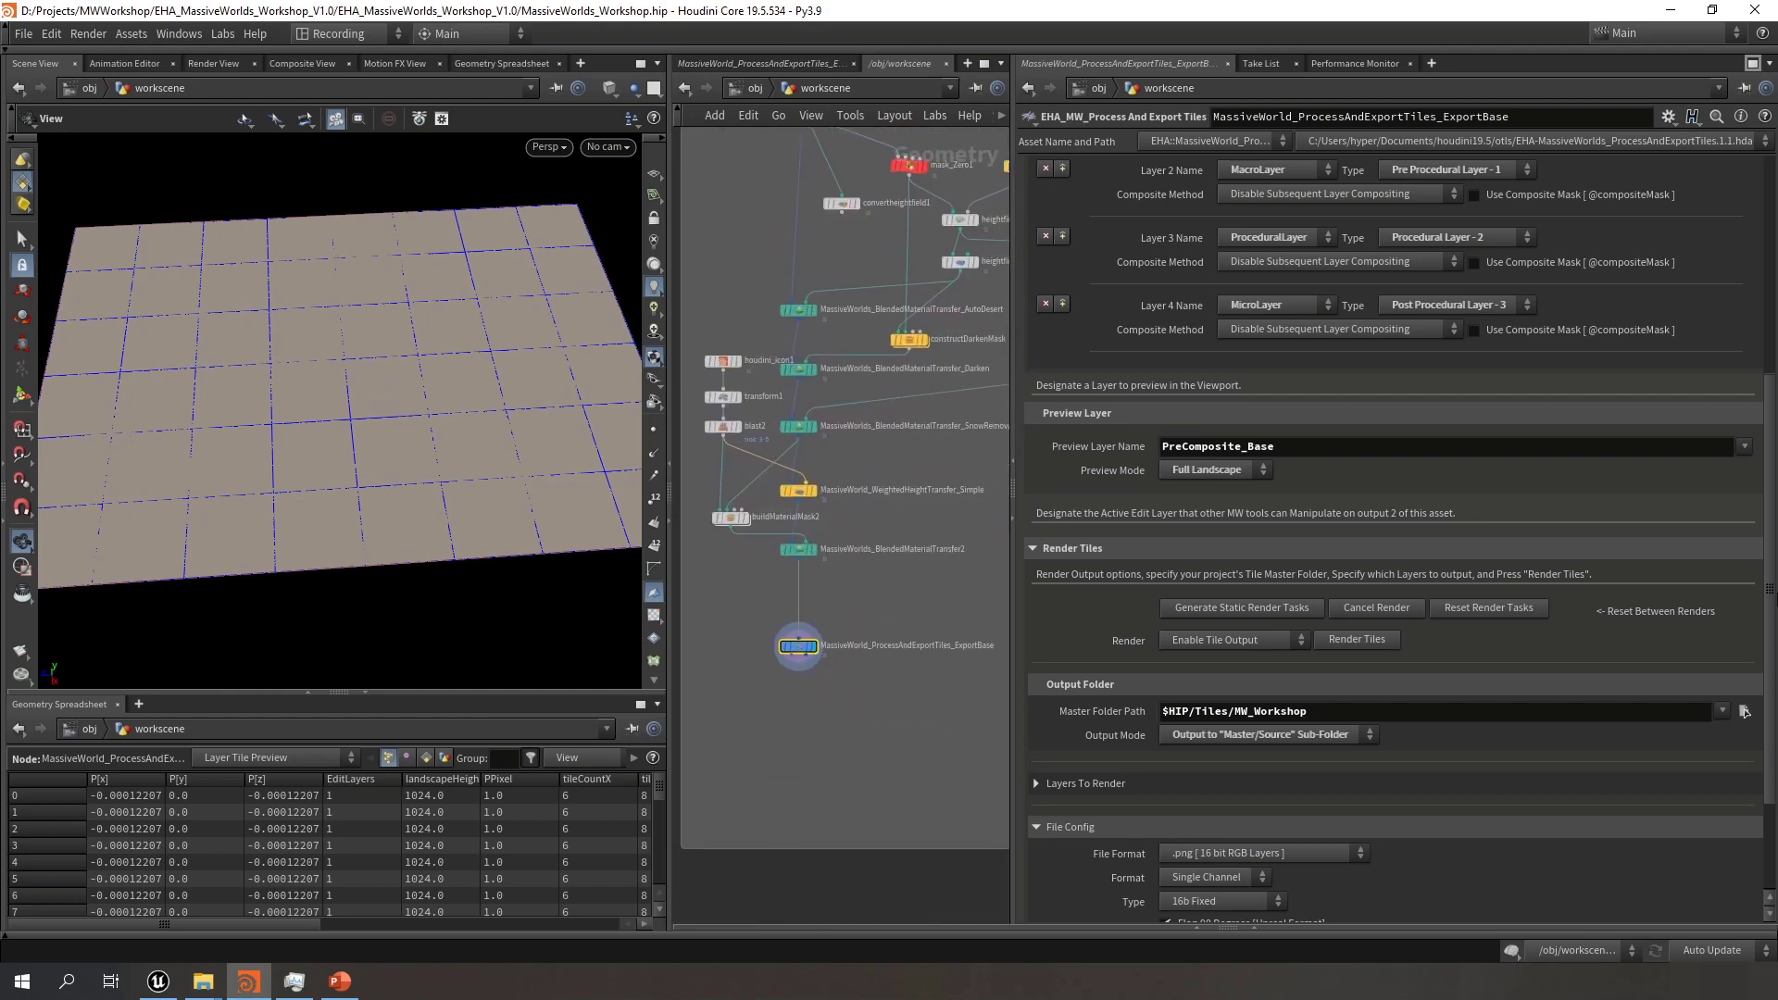
pyautogui.click(1745, 448)
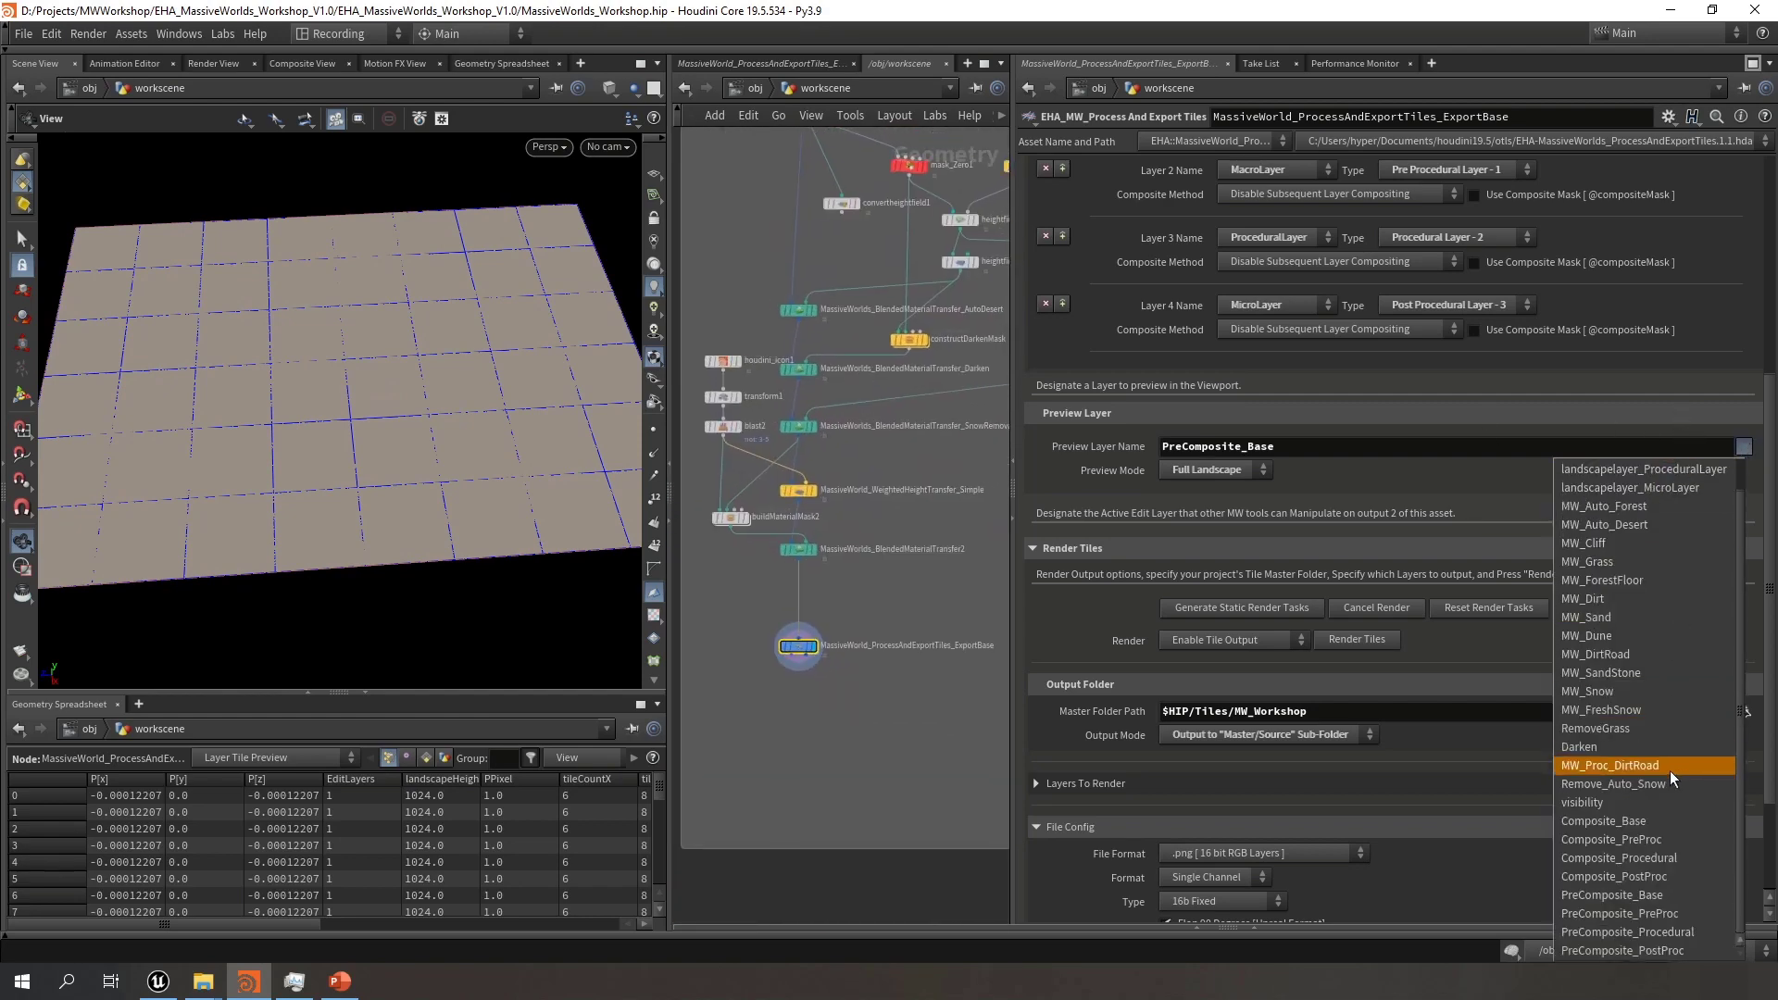
pyautogui.click(1649, 820)
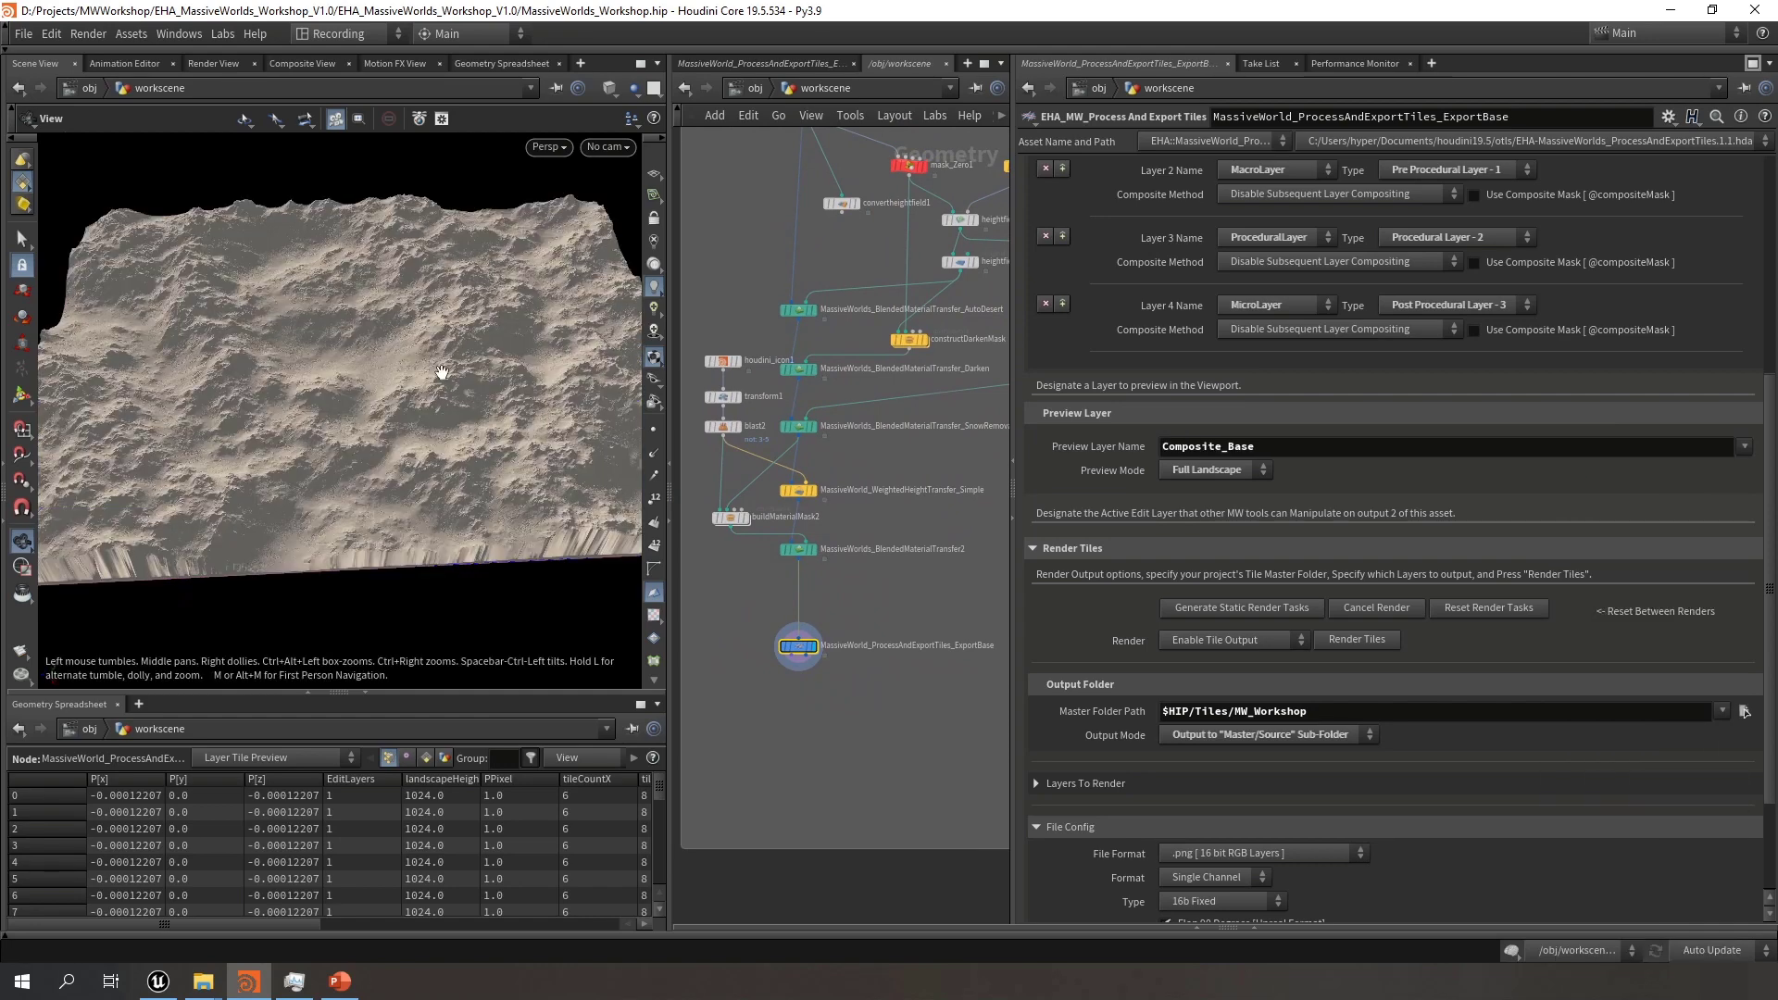
# Switch the preview layer to Composite_PostProc and examine the combined terrain up close
pyautogui.click(1745, 448)
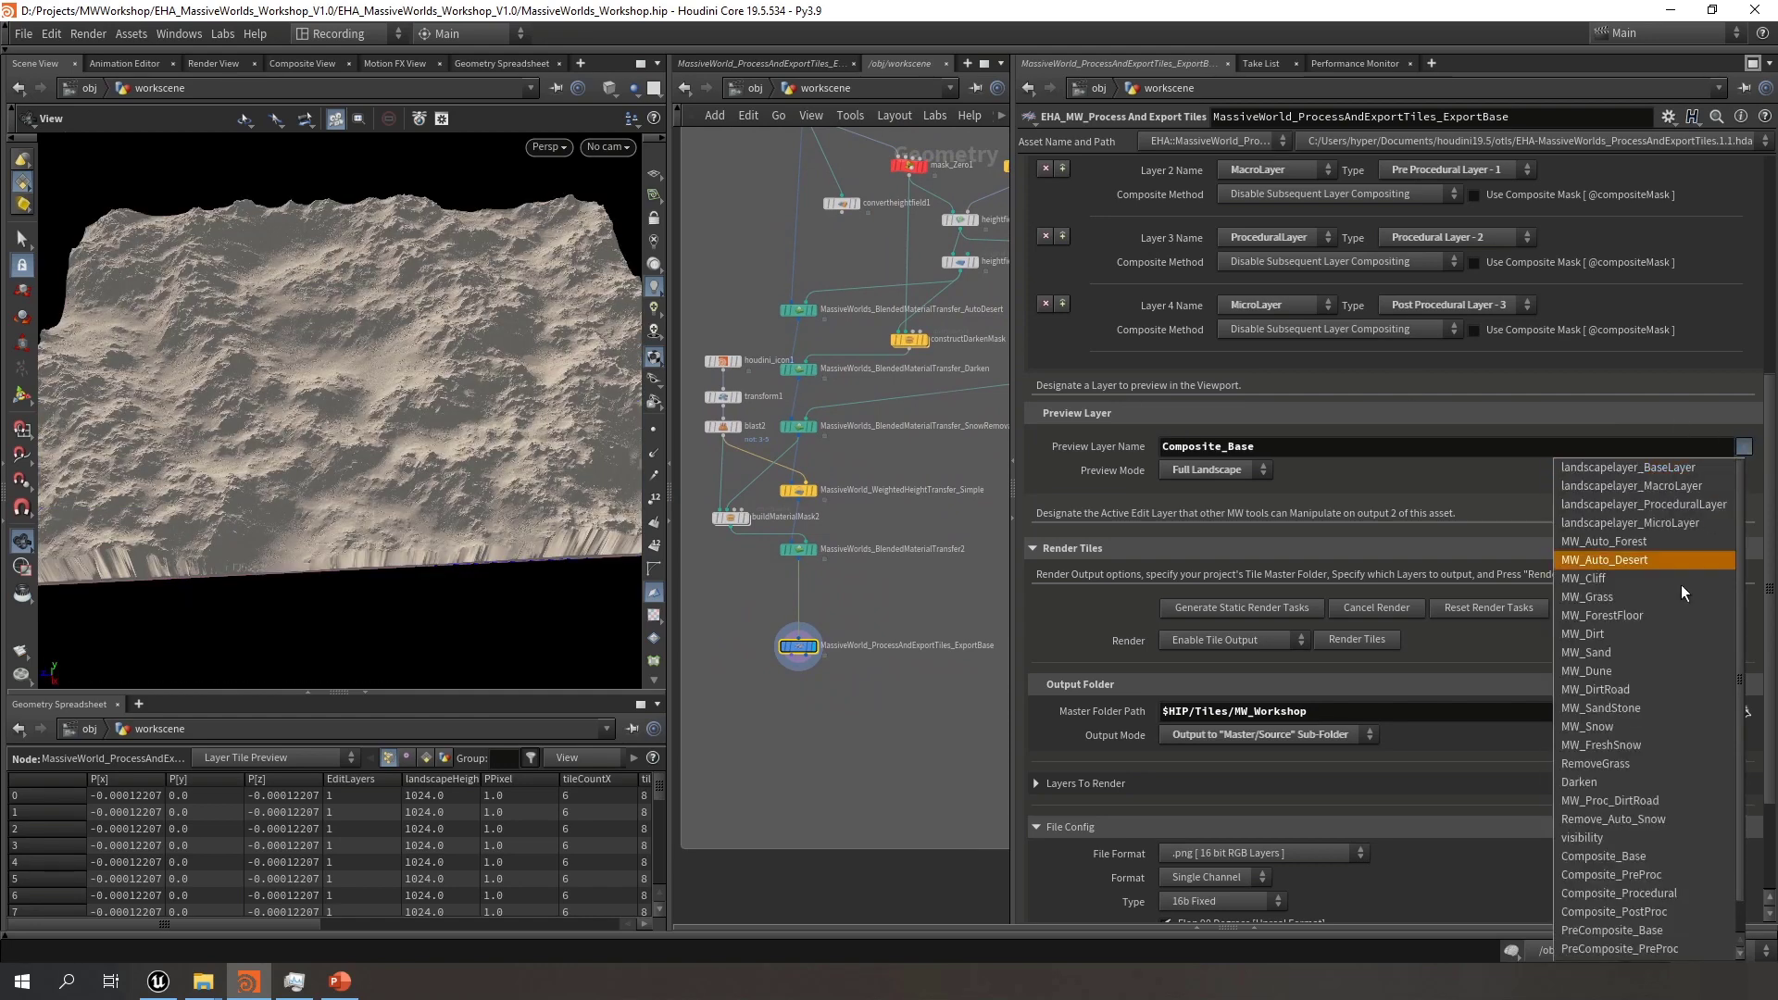
pyautogui.scroll(-1, 1654, 787)
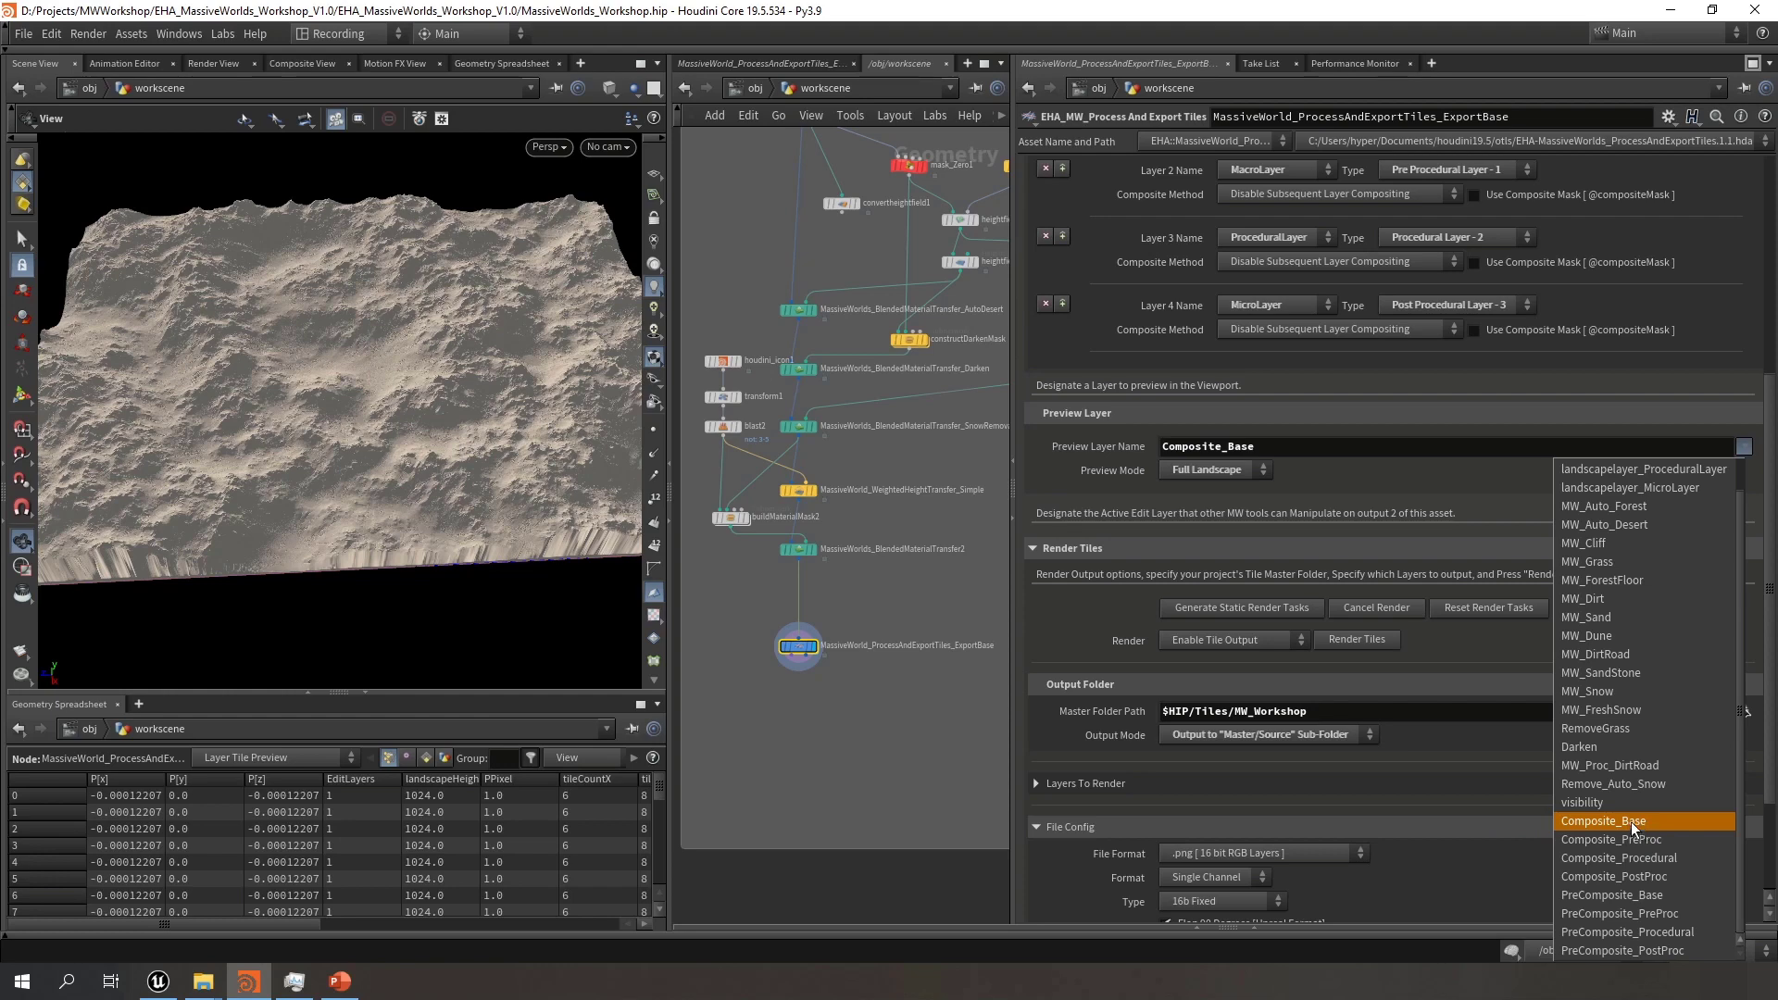
pyautogui.click(1635, 878)
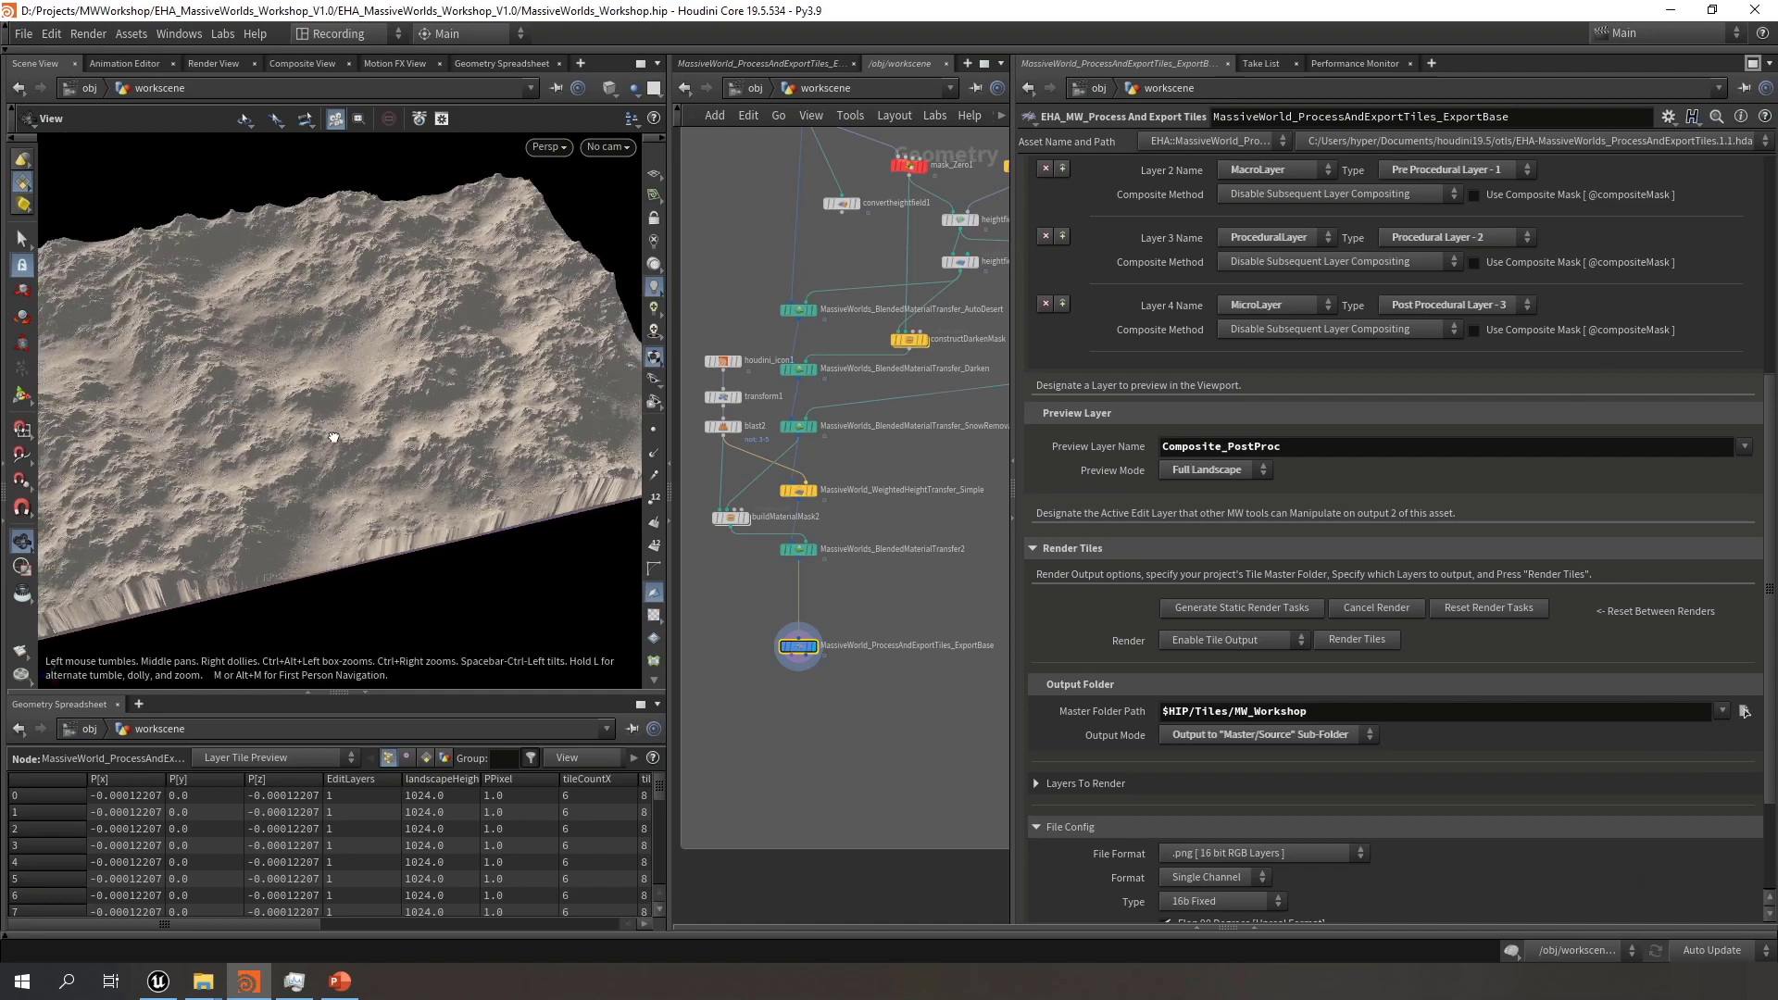
pyautogui.moveTo(334, 437); pyautogui.dragTo(361, 325)
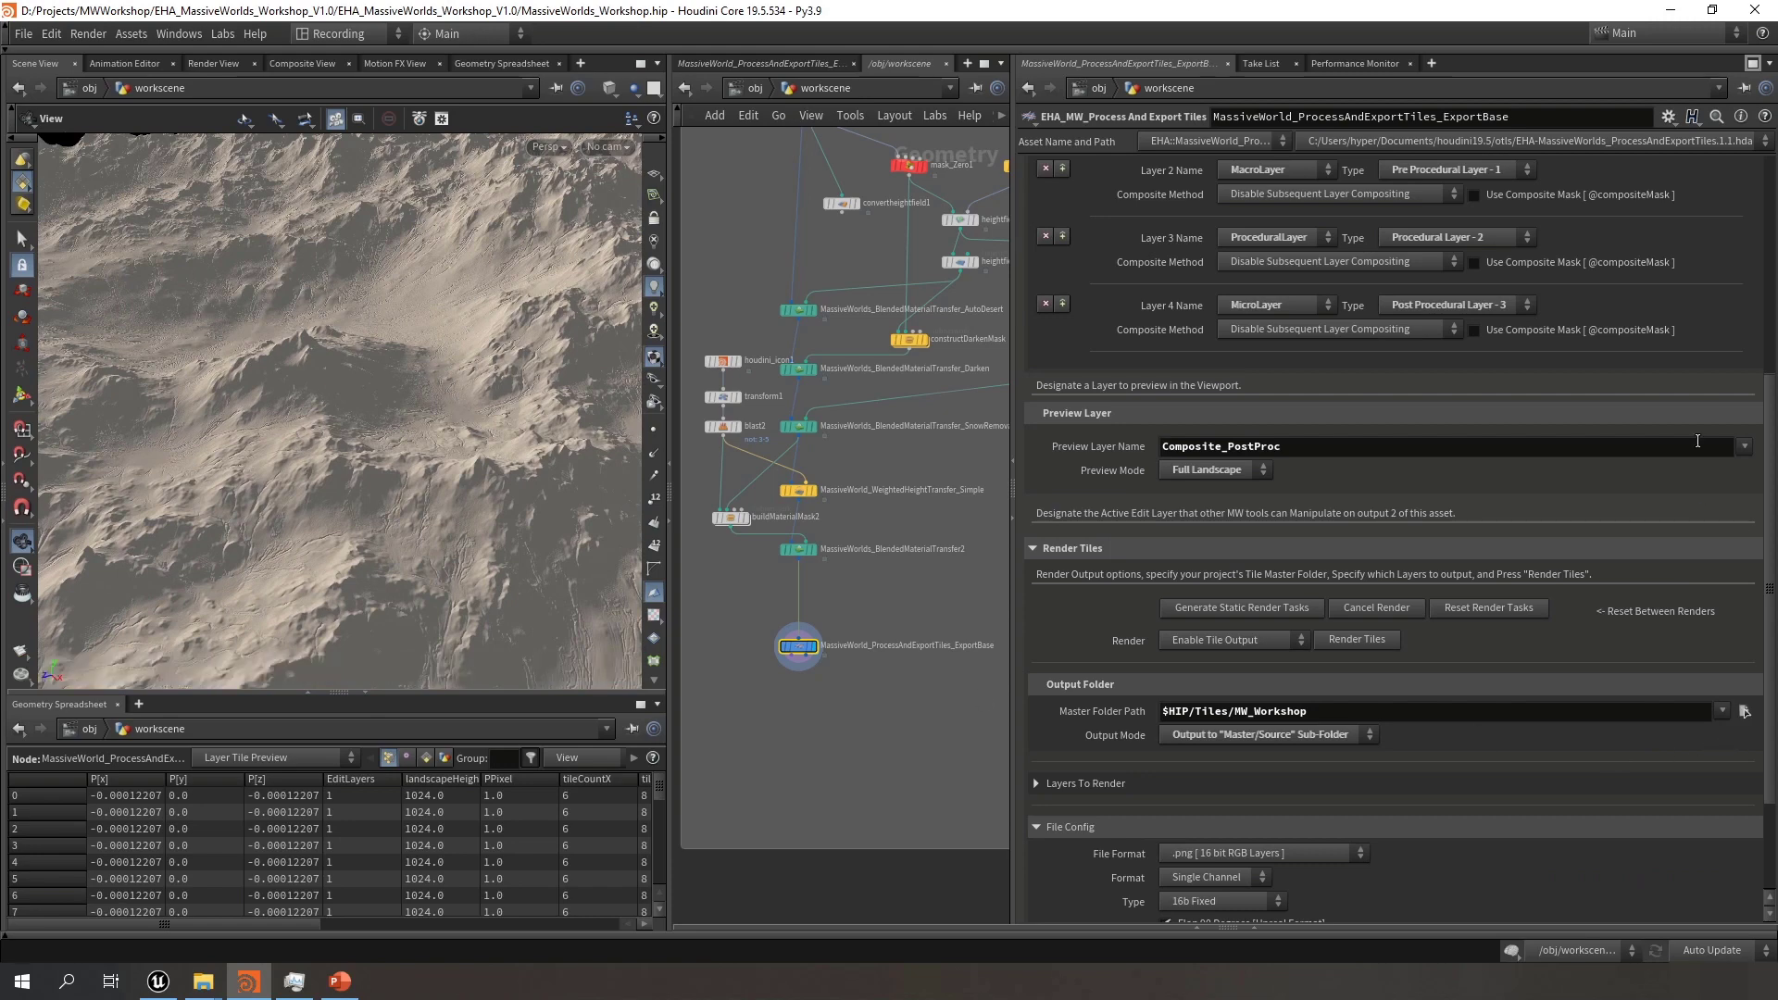
# Preview landscapelayer_MicroLayer on the export node and inspect it across the tile grid
pyautogui.click(1746, 447)
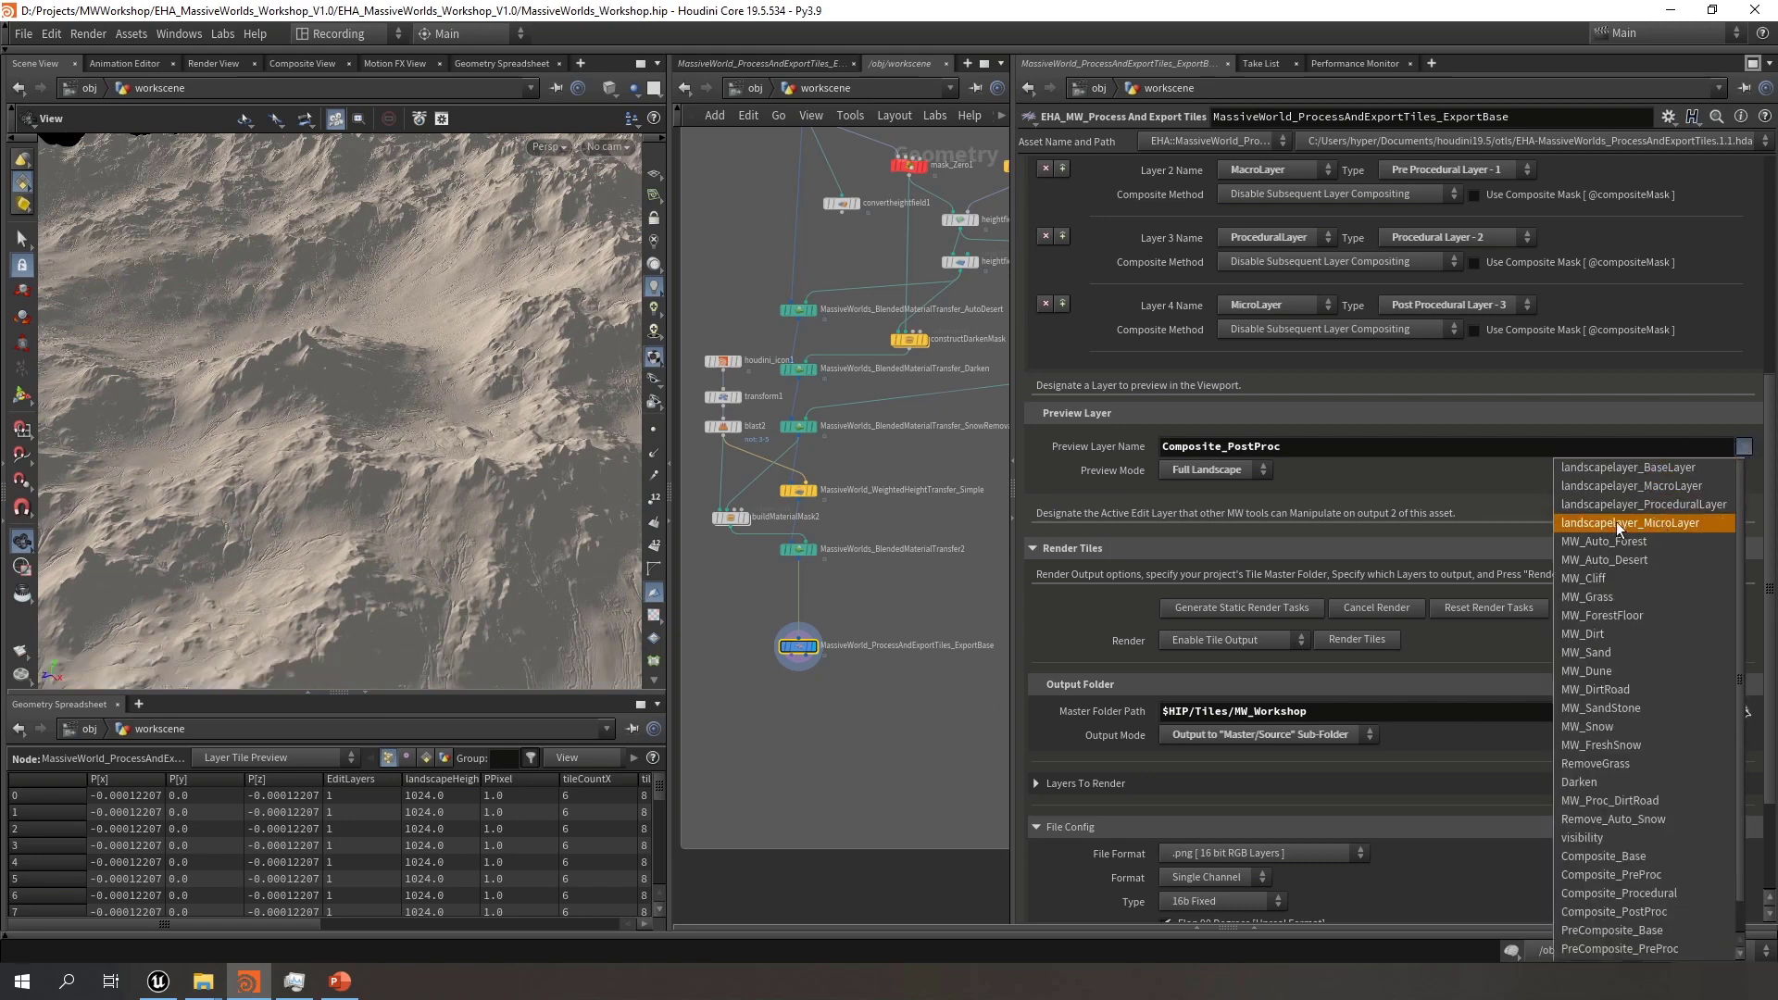
pyautogui.click(1660, 524)
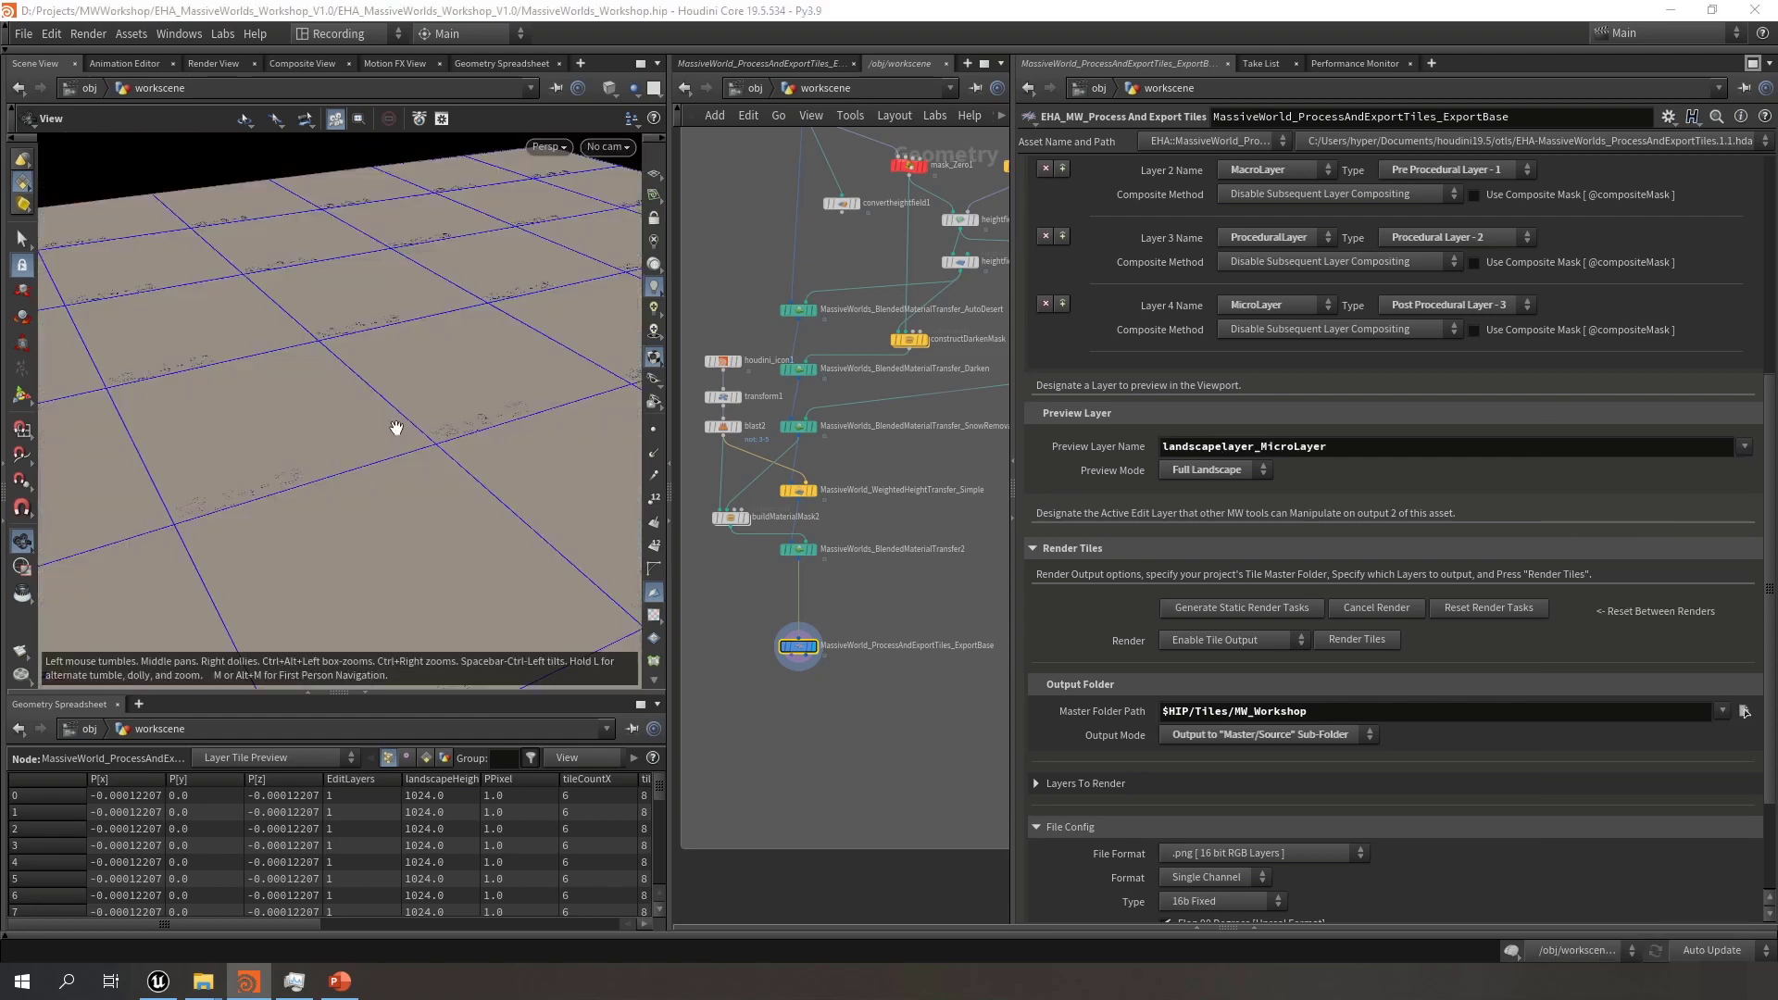
pyautogui.moveTo(401, 427)
pyautogui.mouseDown()
pyautogui.moveTo(397, 397)
pyautogui.moveTo(397, 428)
pyautogui.mouseUp()
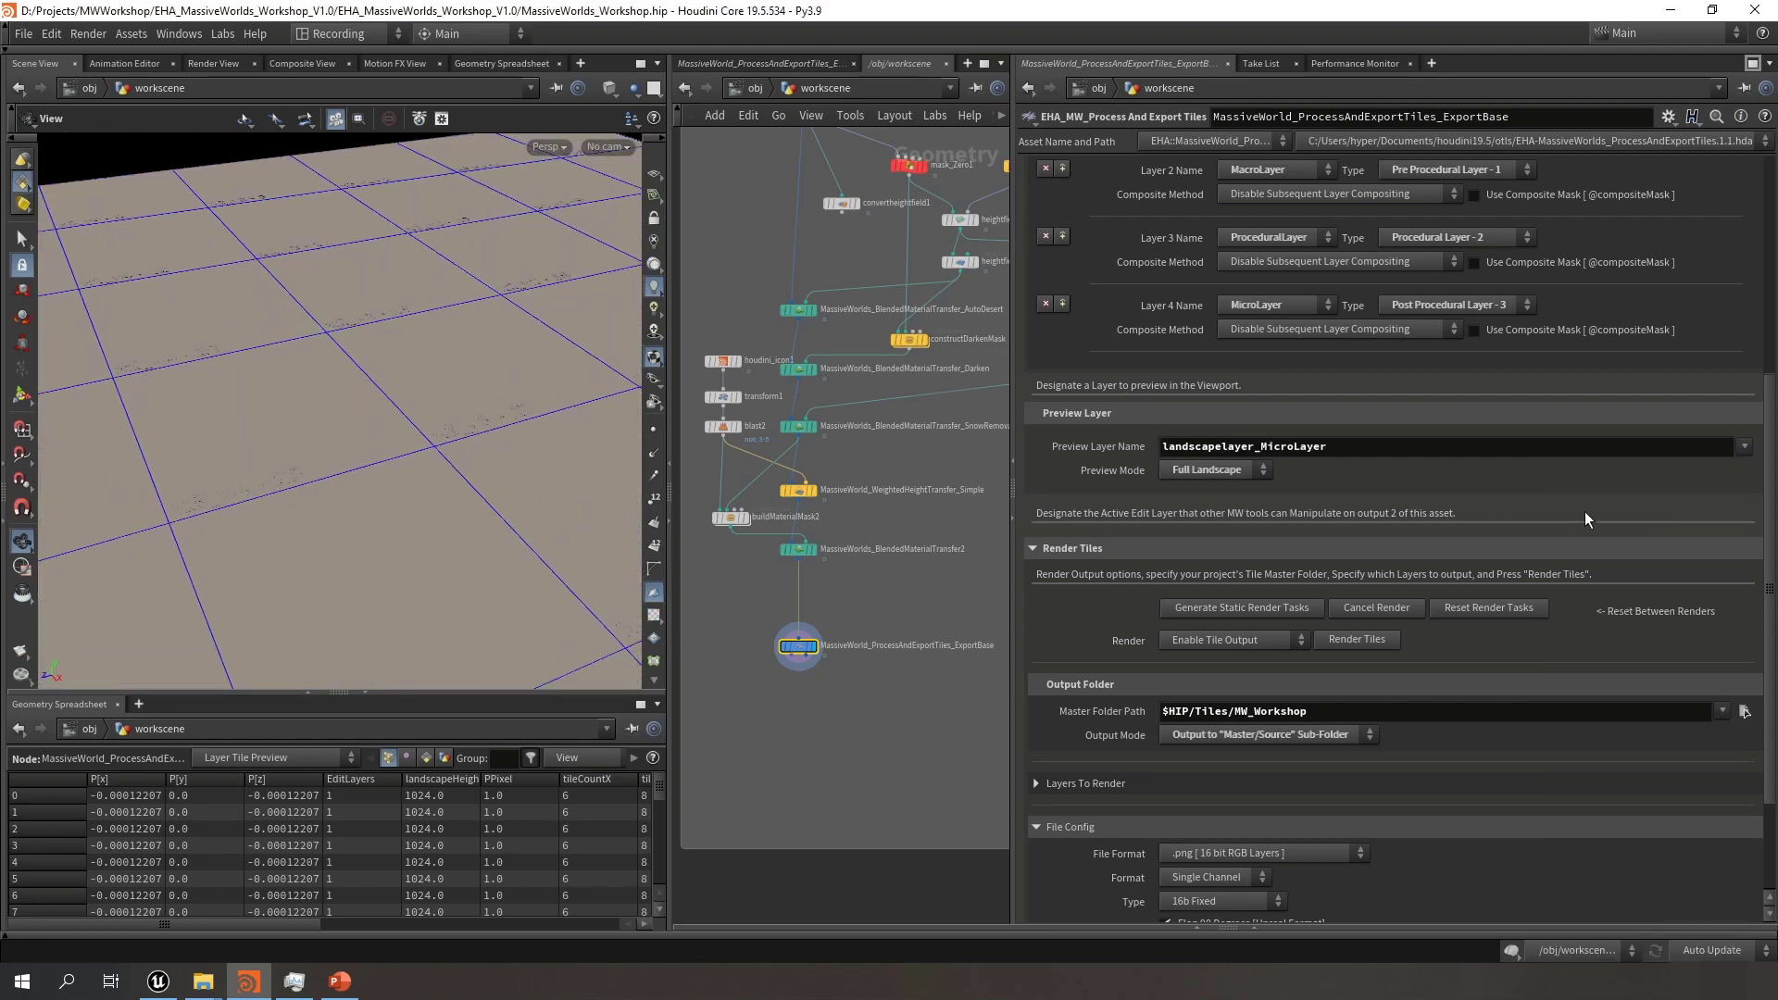
# Set the Preview Layer Name back to Composite_PostProc and view the whole composited landscape
pyautogui.click(1744, 447)
pyautogui.scroll(-2, 1703, 653)
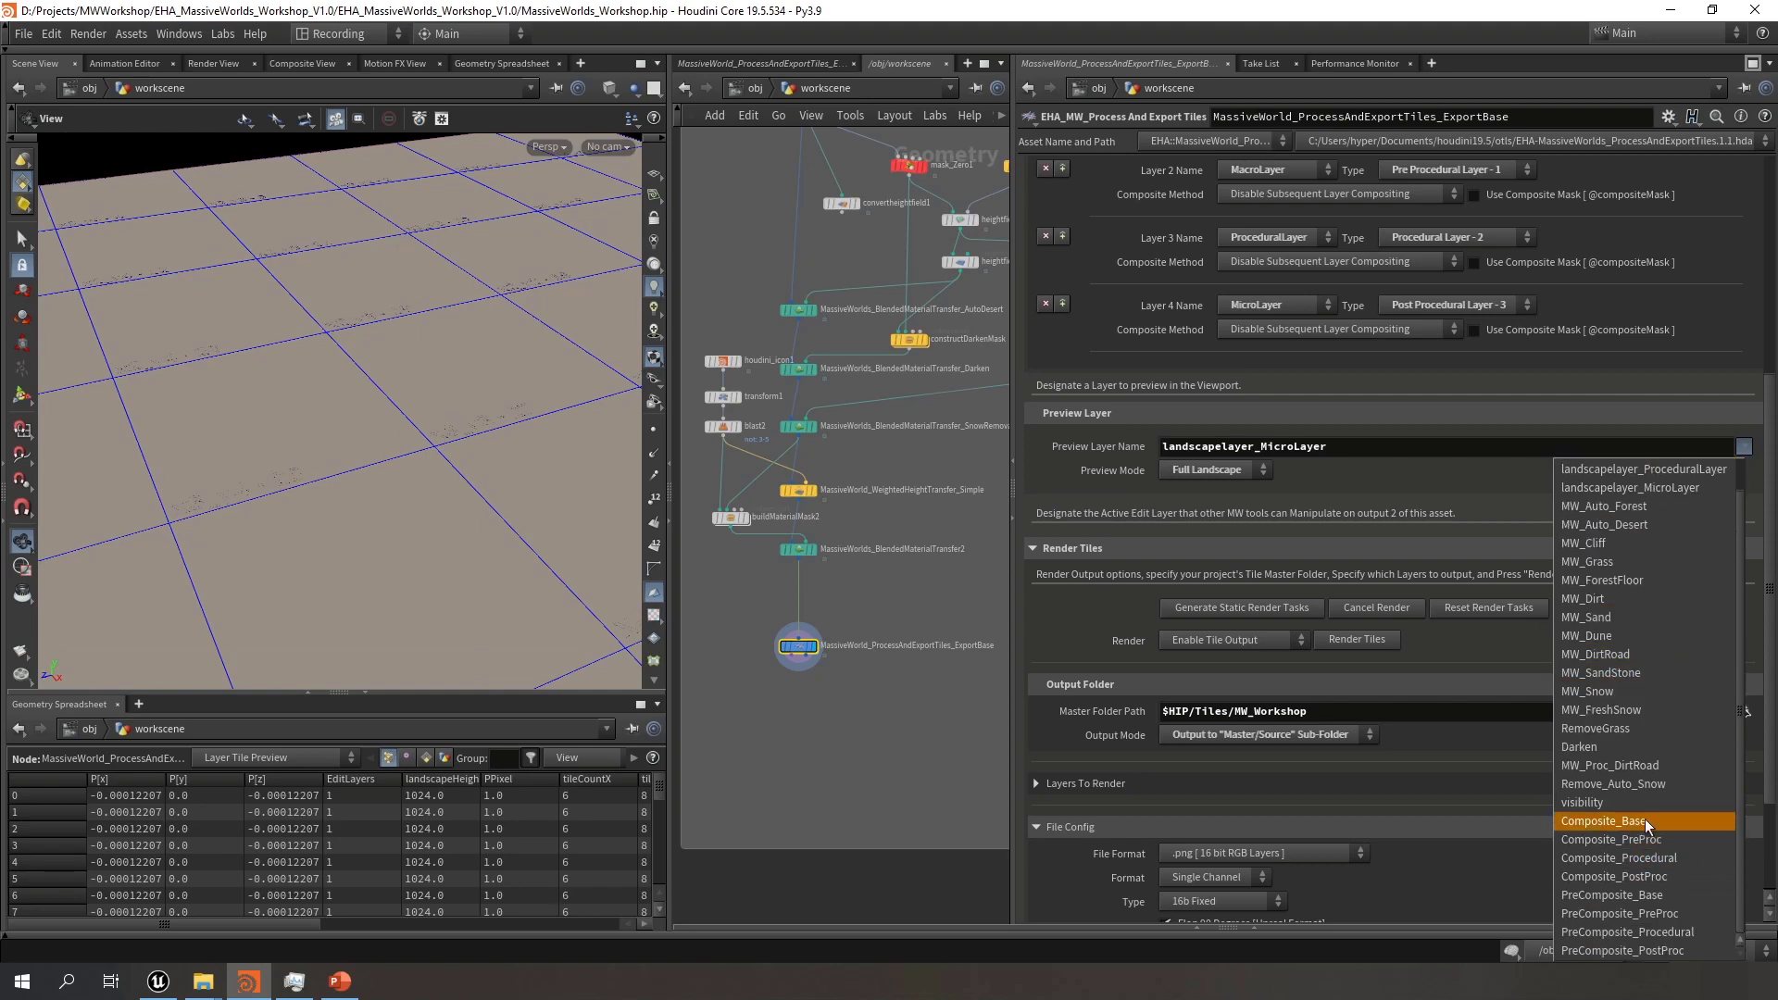
pyautogui.click(1647, 875)
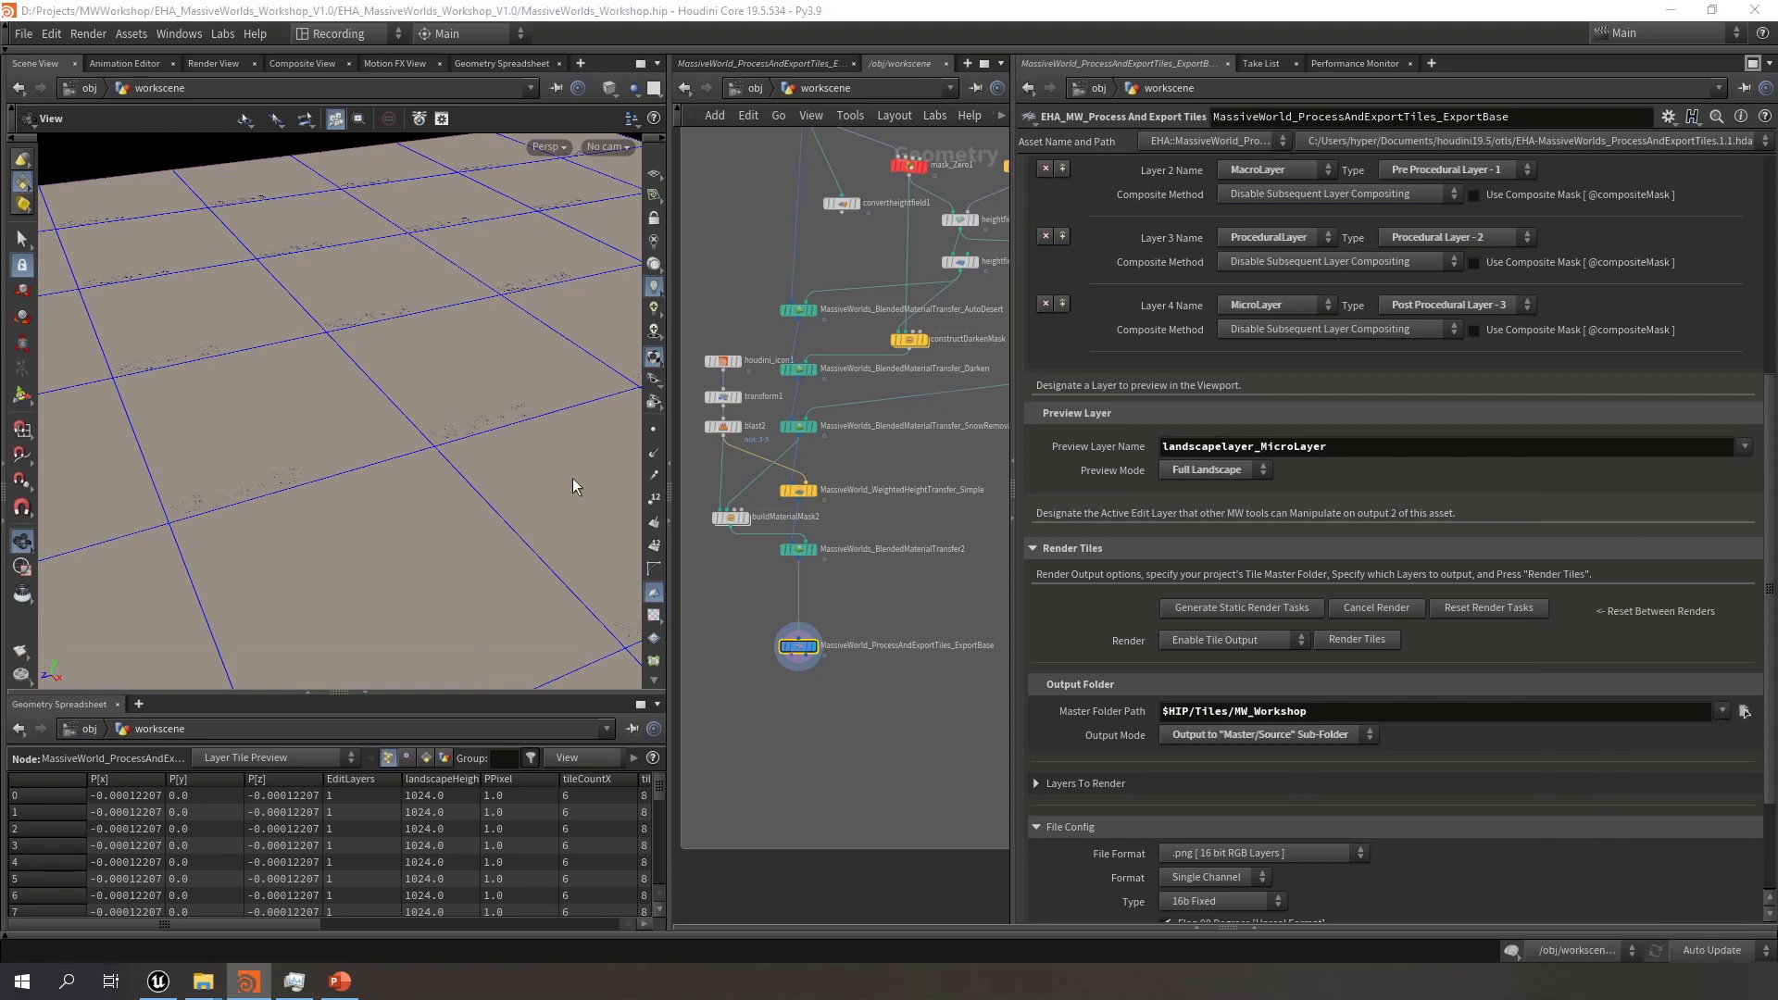
pyautogui.scroll(-5, 452, 341)
pyautogui.scroll(3, 450, 341)
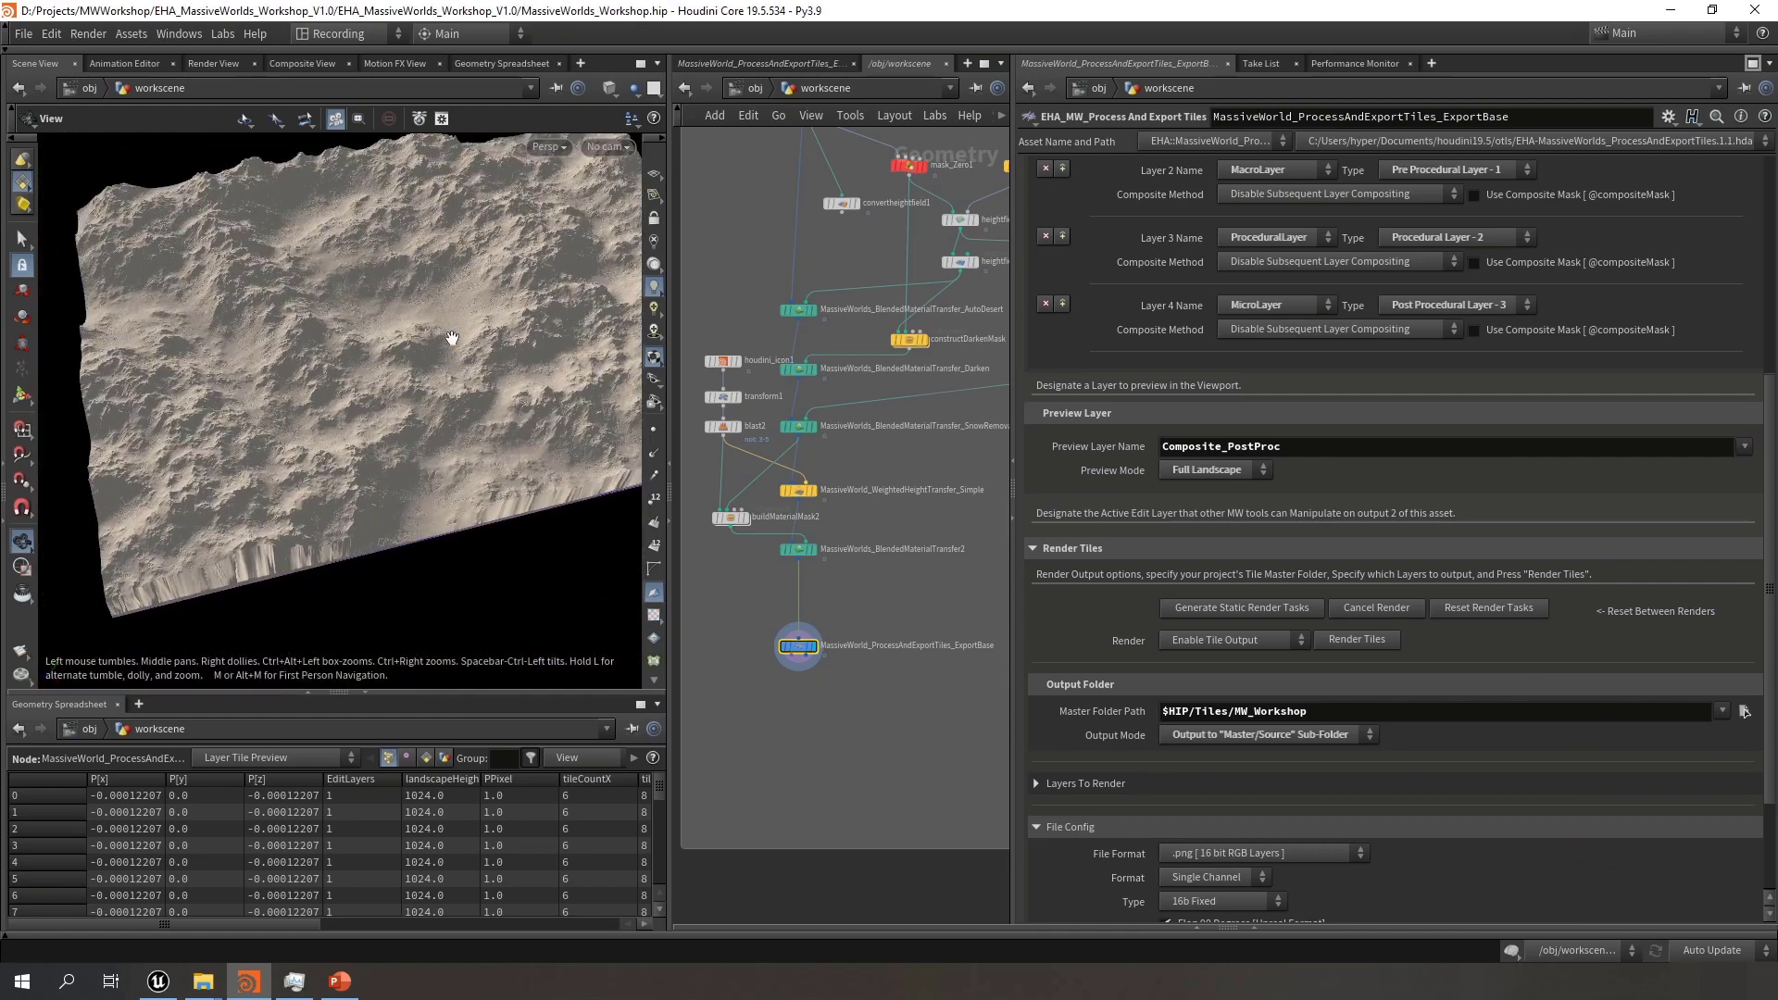
pyautogui.moveTo(450, 341); pyautogui.dragTo(388, 393, button='middle')
pyautogui.moveTo(388, 393)
pyautogui.mouseDown()
pyautogui.moveTo(404, 374)
pyautogui.moveTo(380, 359)
pyautogui.moveTo(400, 381)
pyautogui.mouseUp()
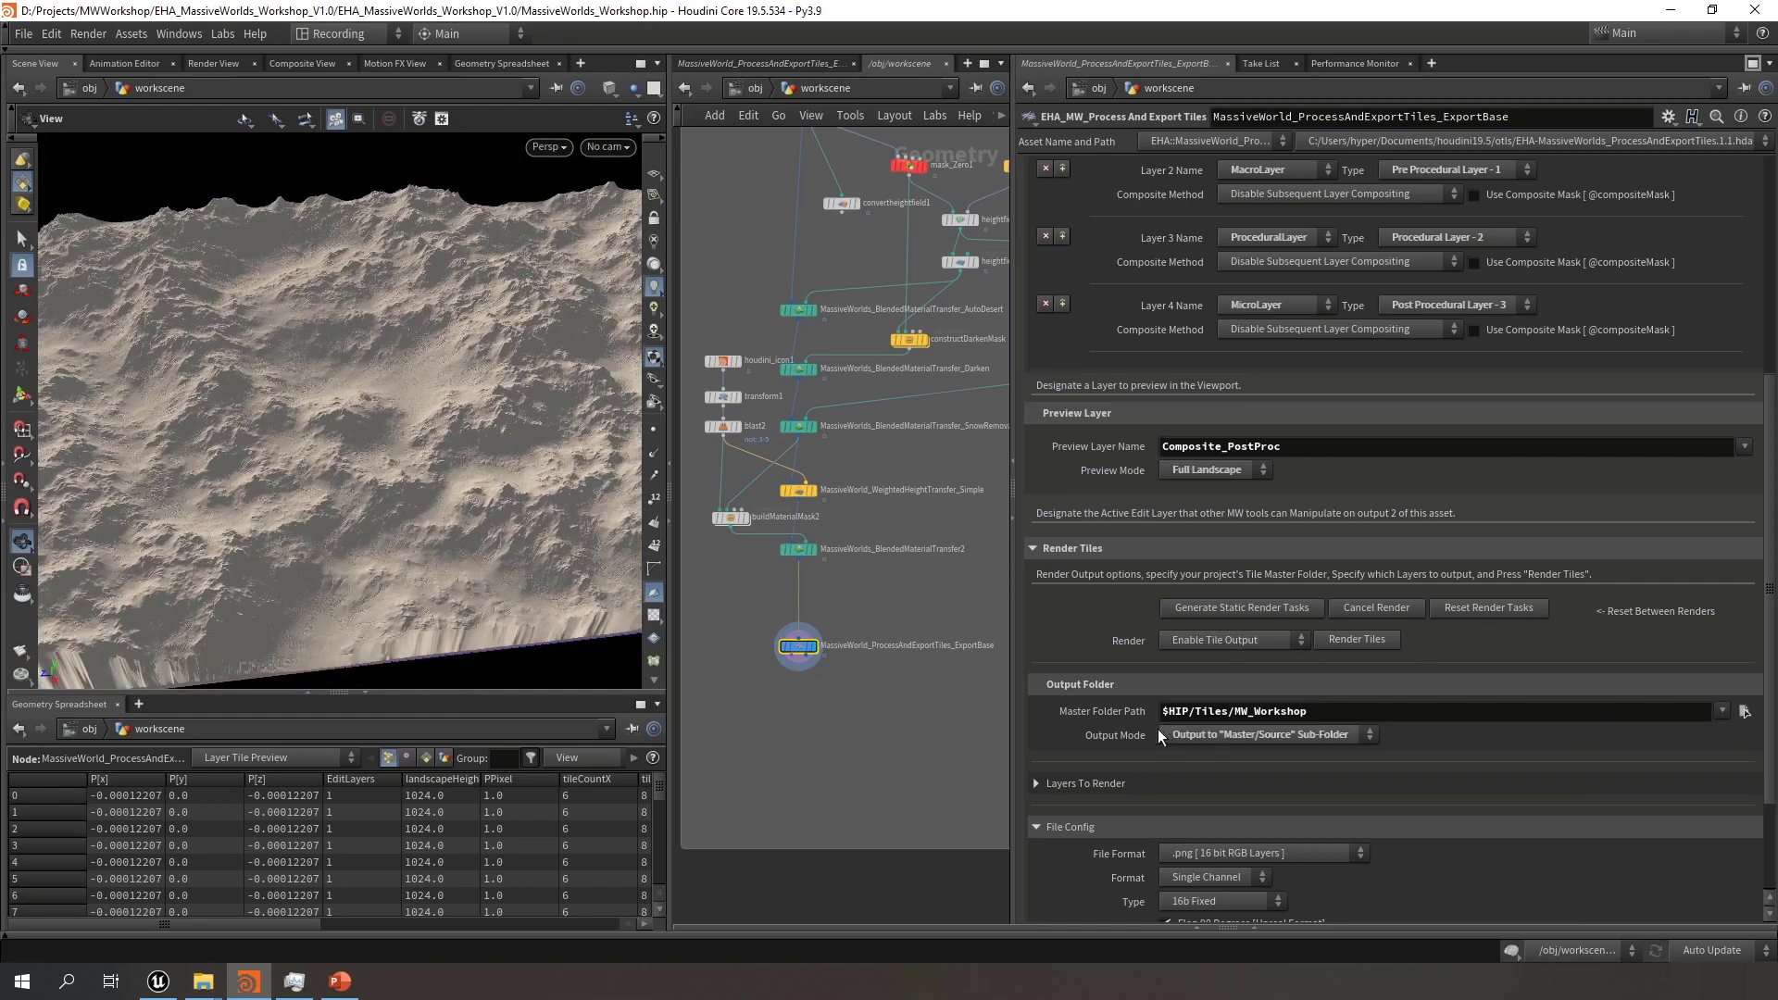
# Collapse File Config, expand PDG Config, and review the Batch Size and Total Threads options, keeping Custom Slot Count
pyautogui.click(1038, 830)
pyautogui.click(1045, 804)
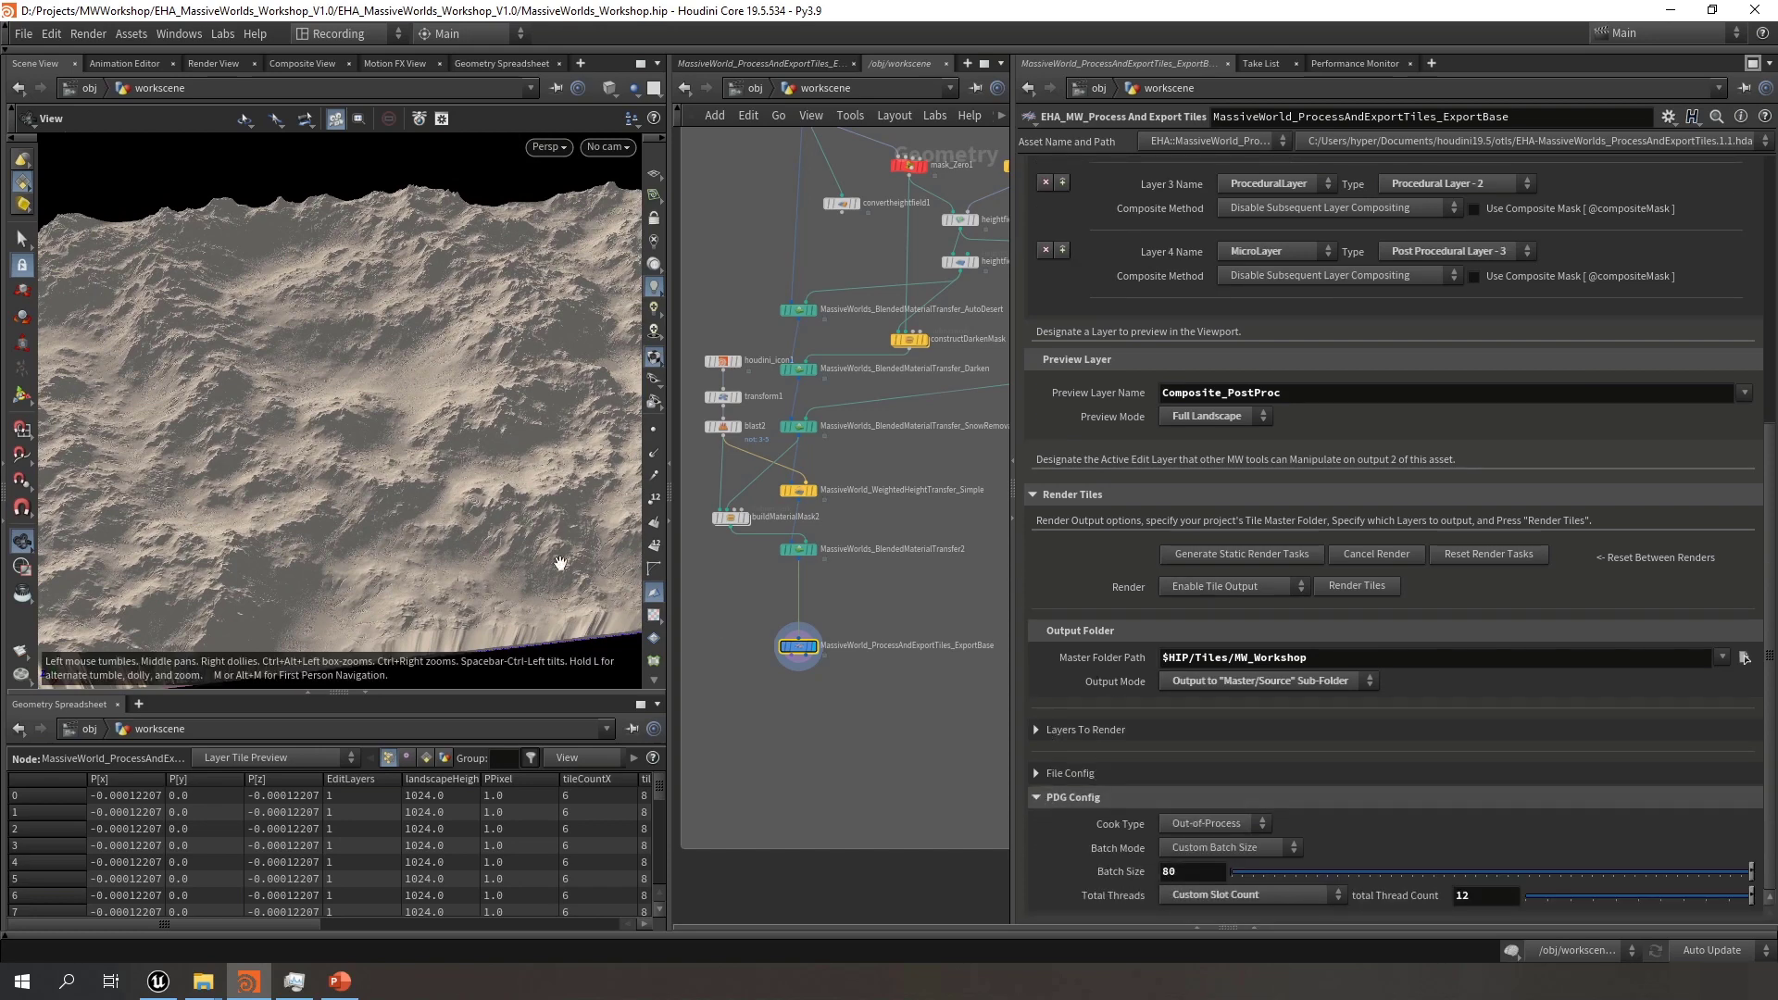
pyautogui.scroll(-2, 483, 436)
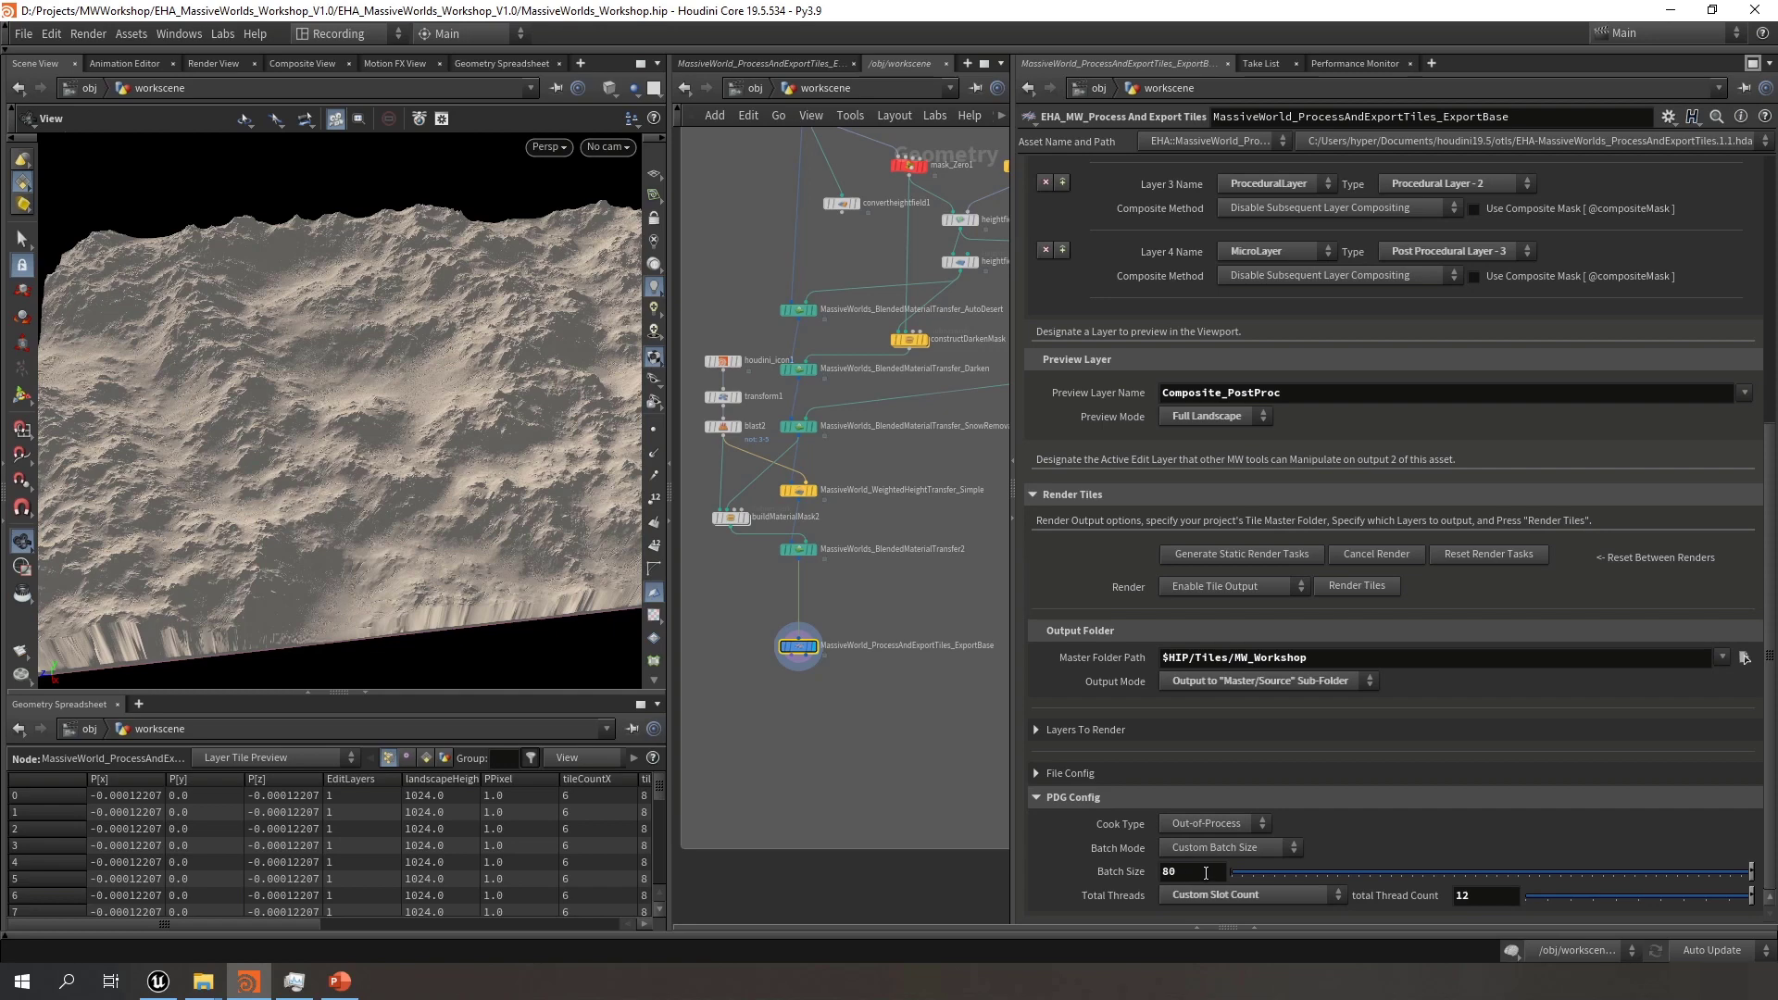
pyautogui.moveTo(1204, 874); pyautogui.dragTo(1158, 872)
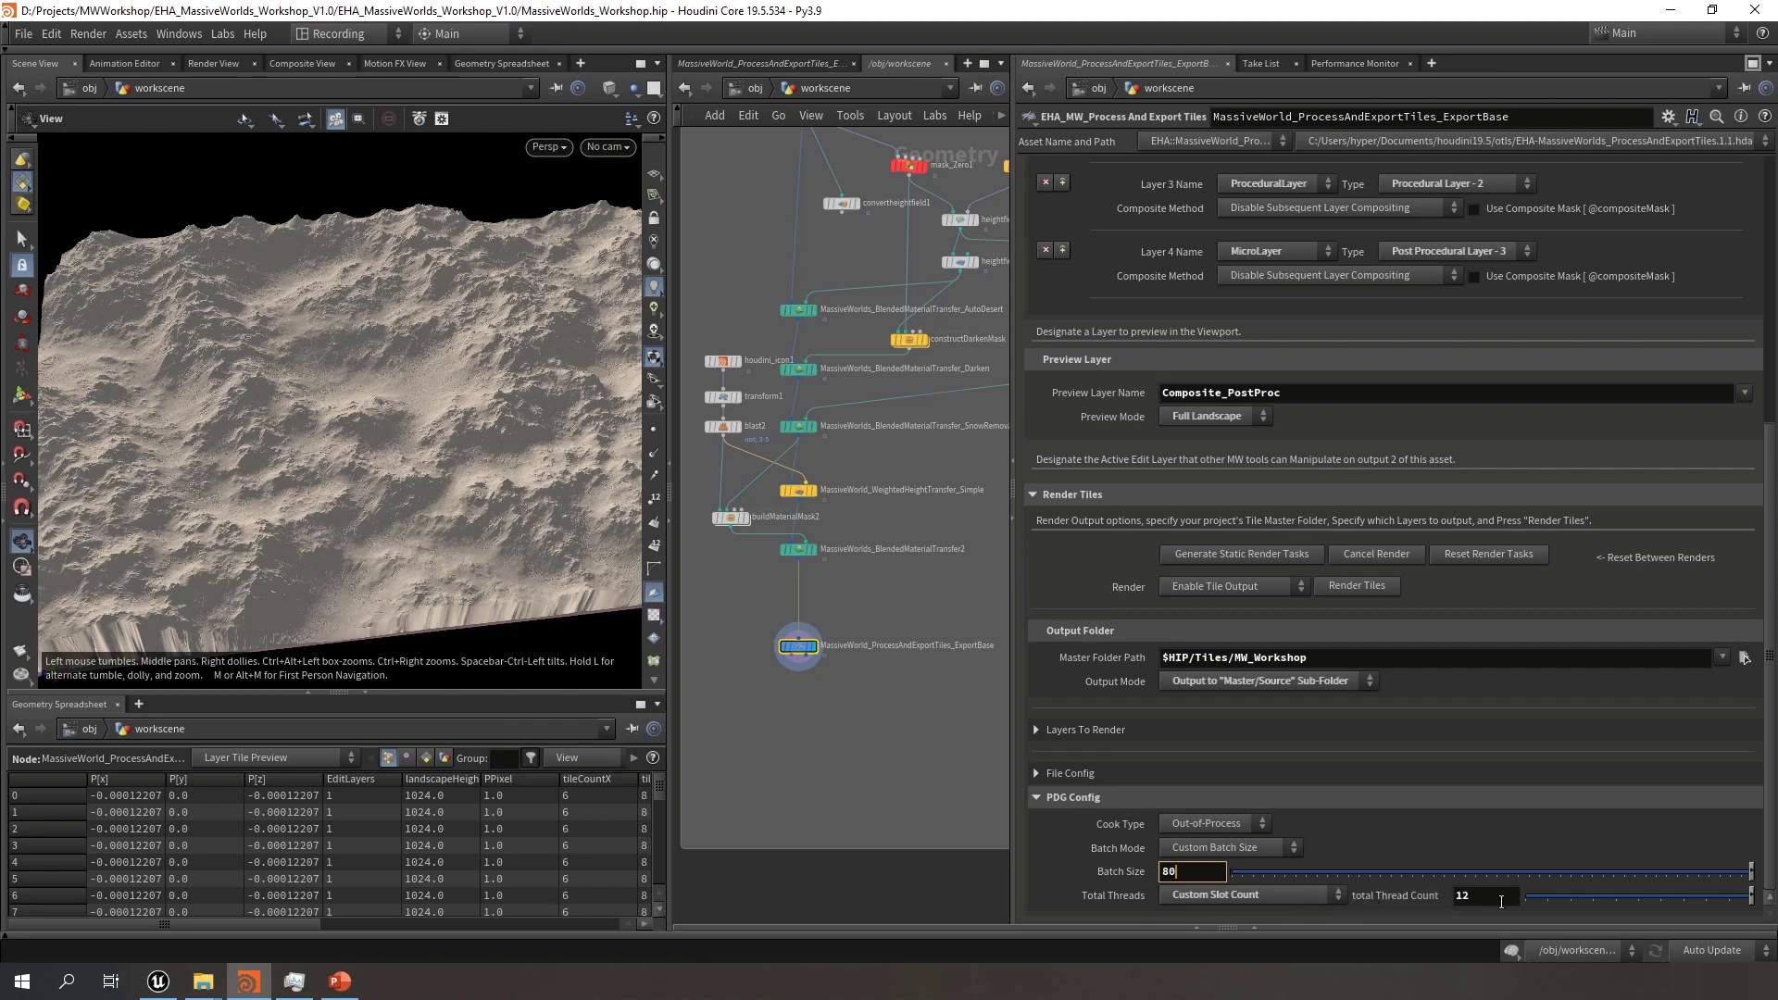
pyautogui.click(1309, 891)
pyautogui.click(1309, 891)
pyautogui.click(1330, 893)
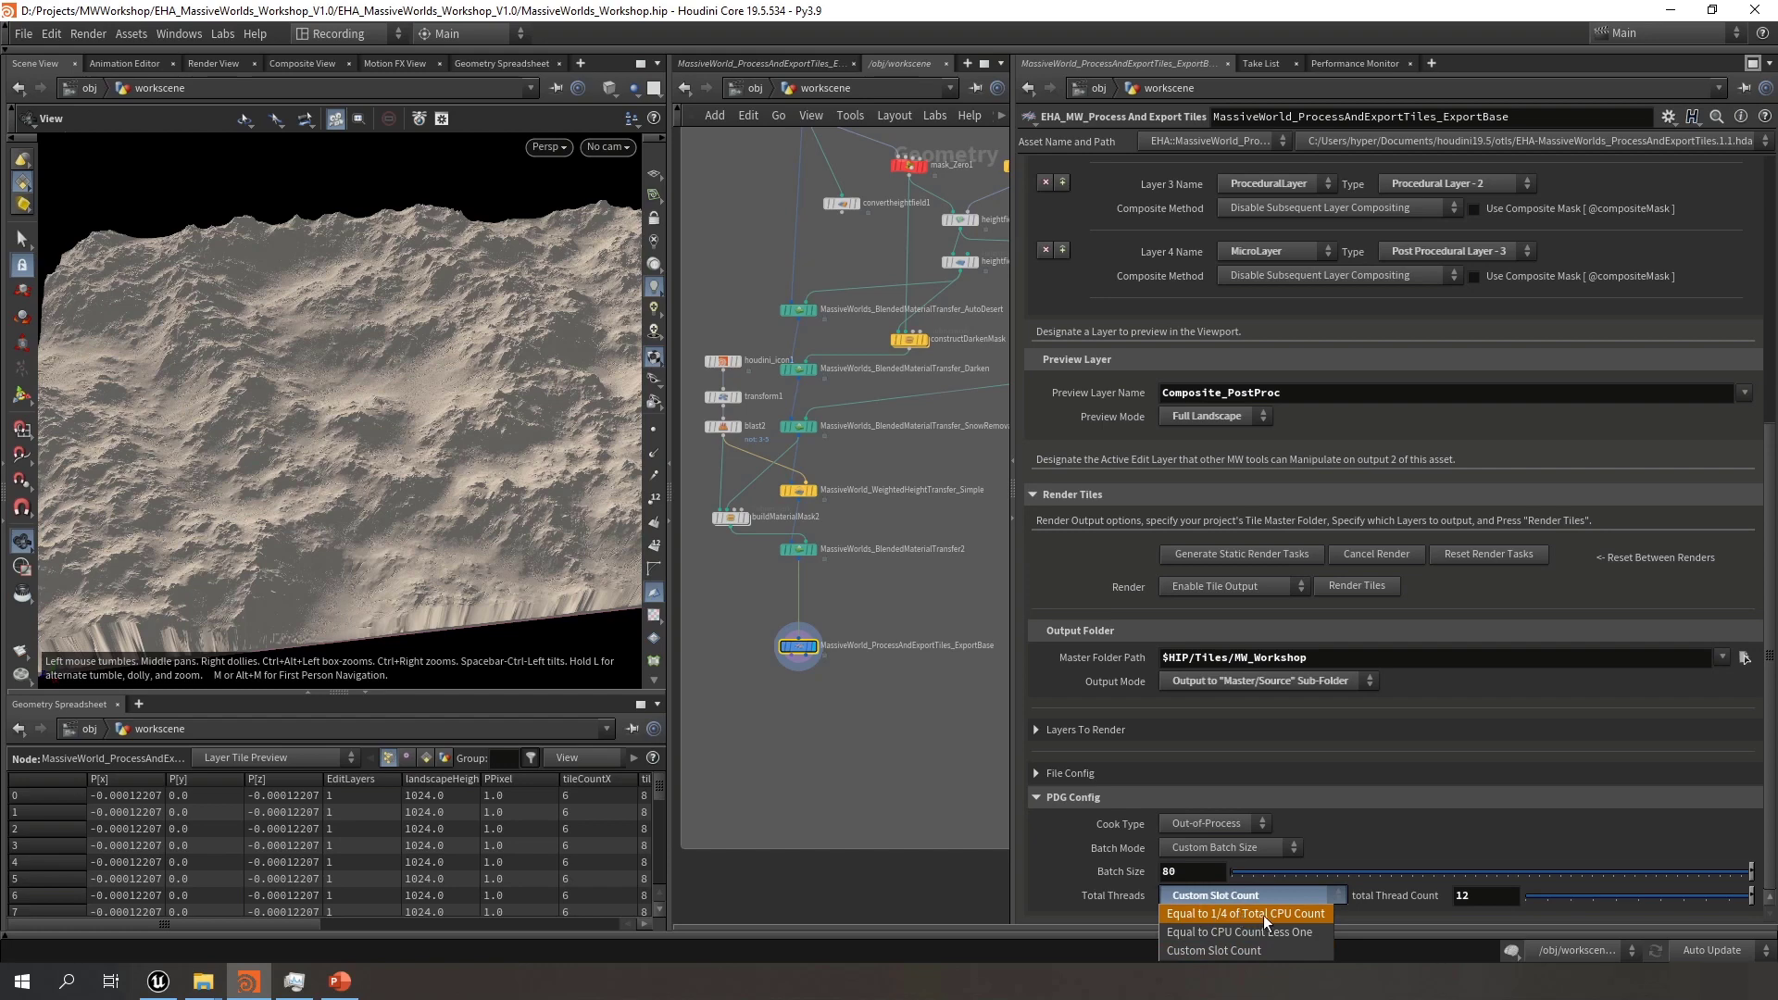
pyautogui.click(1231, 951)
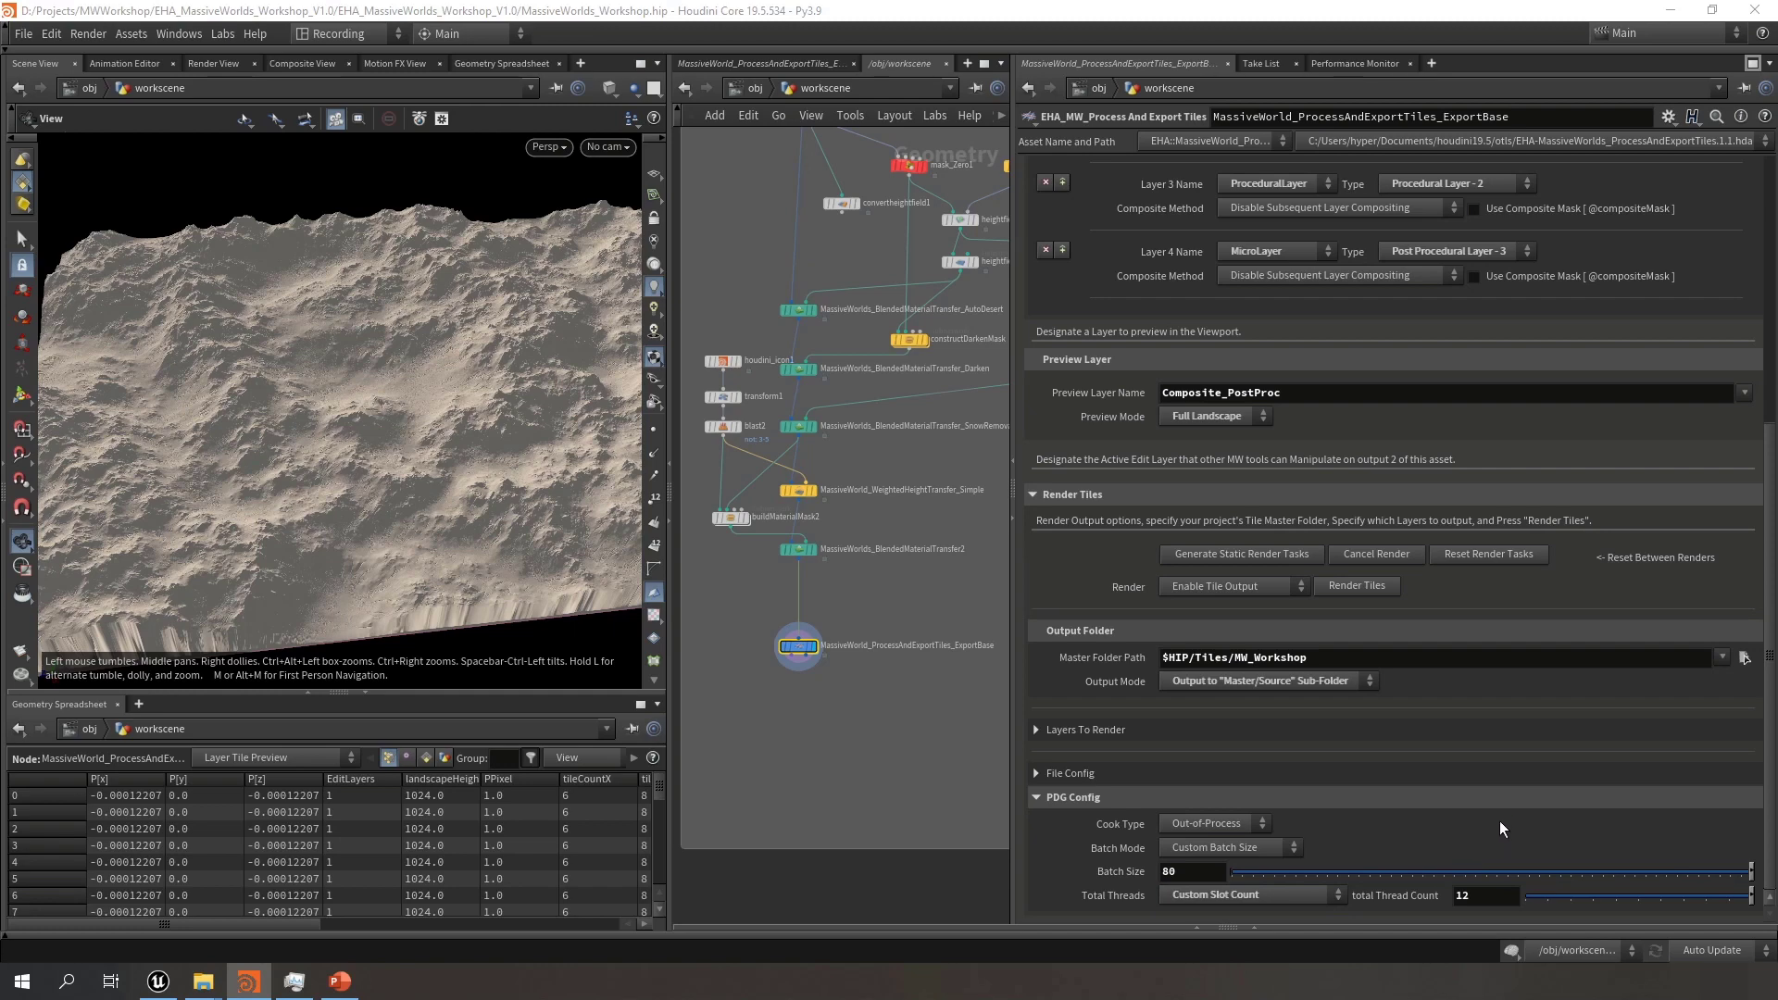
# Collapse PDG Config, check the File Config export format, and review the Layers To Render options
pyautogui.click(1065, 796)
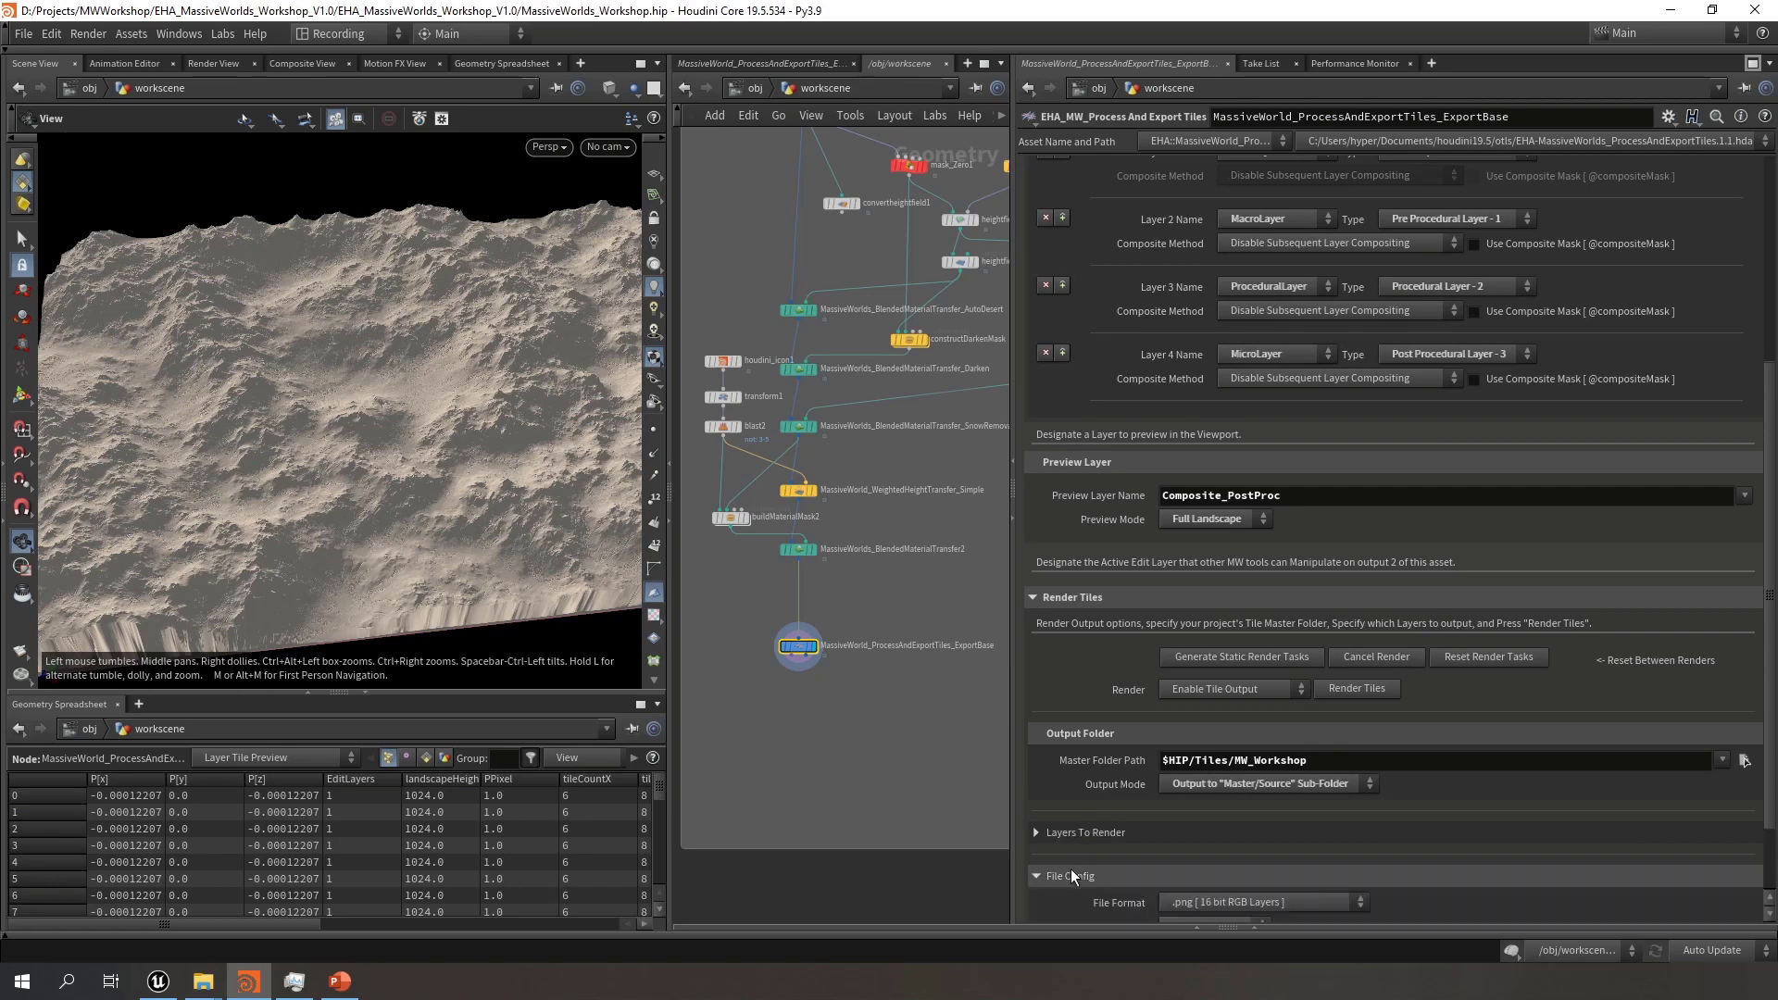
pyautogui.click(1070, 872)
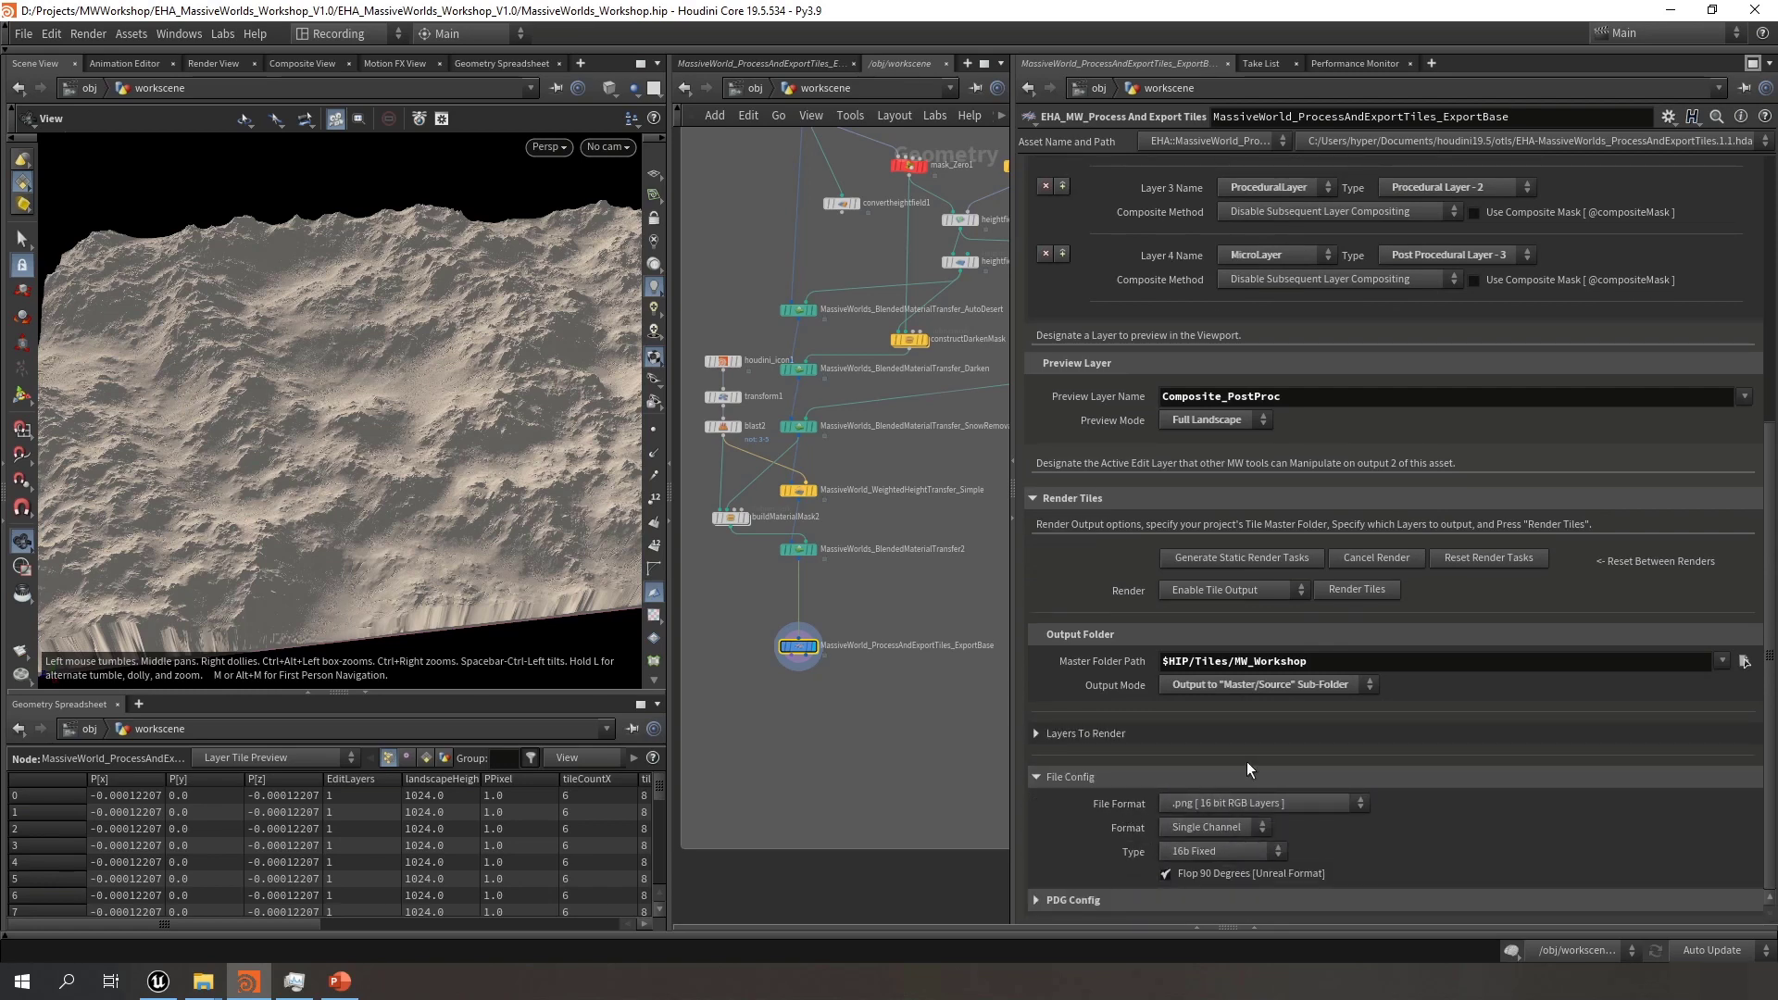
pyautogui.click(1048, 776)
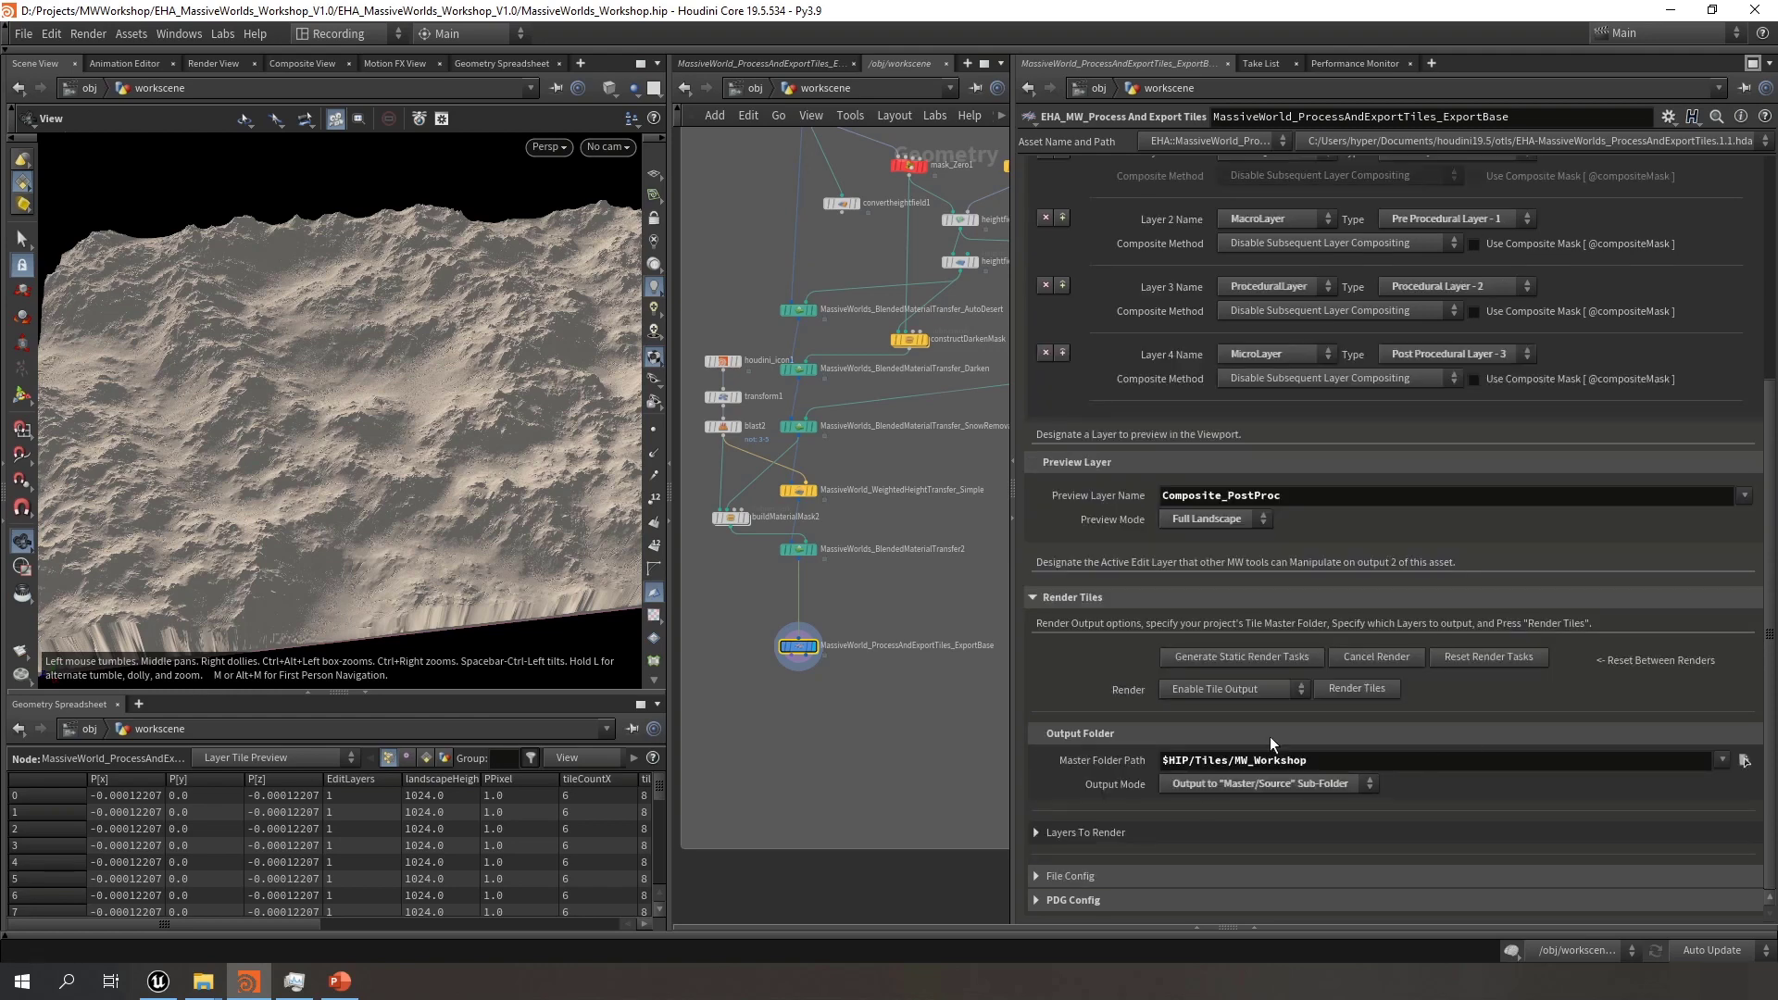
pyautogui.click(1054, 831)
pyautogui.scroll(-5, 1082, 778)
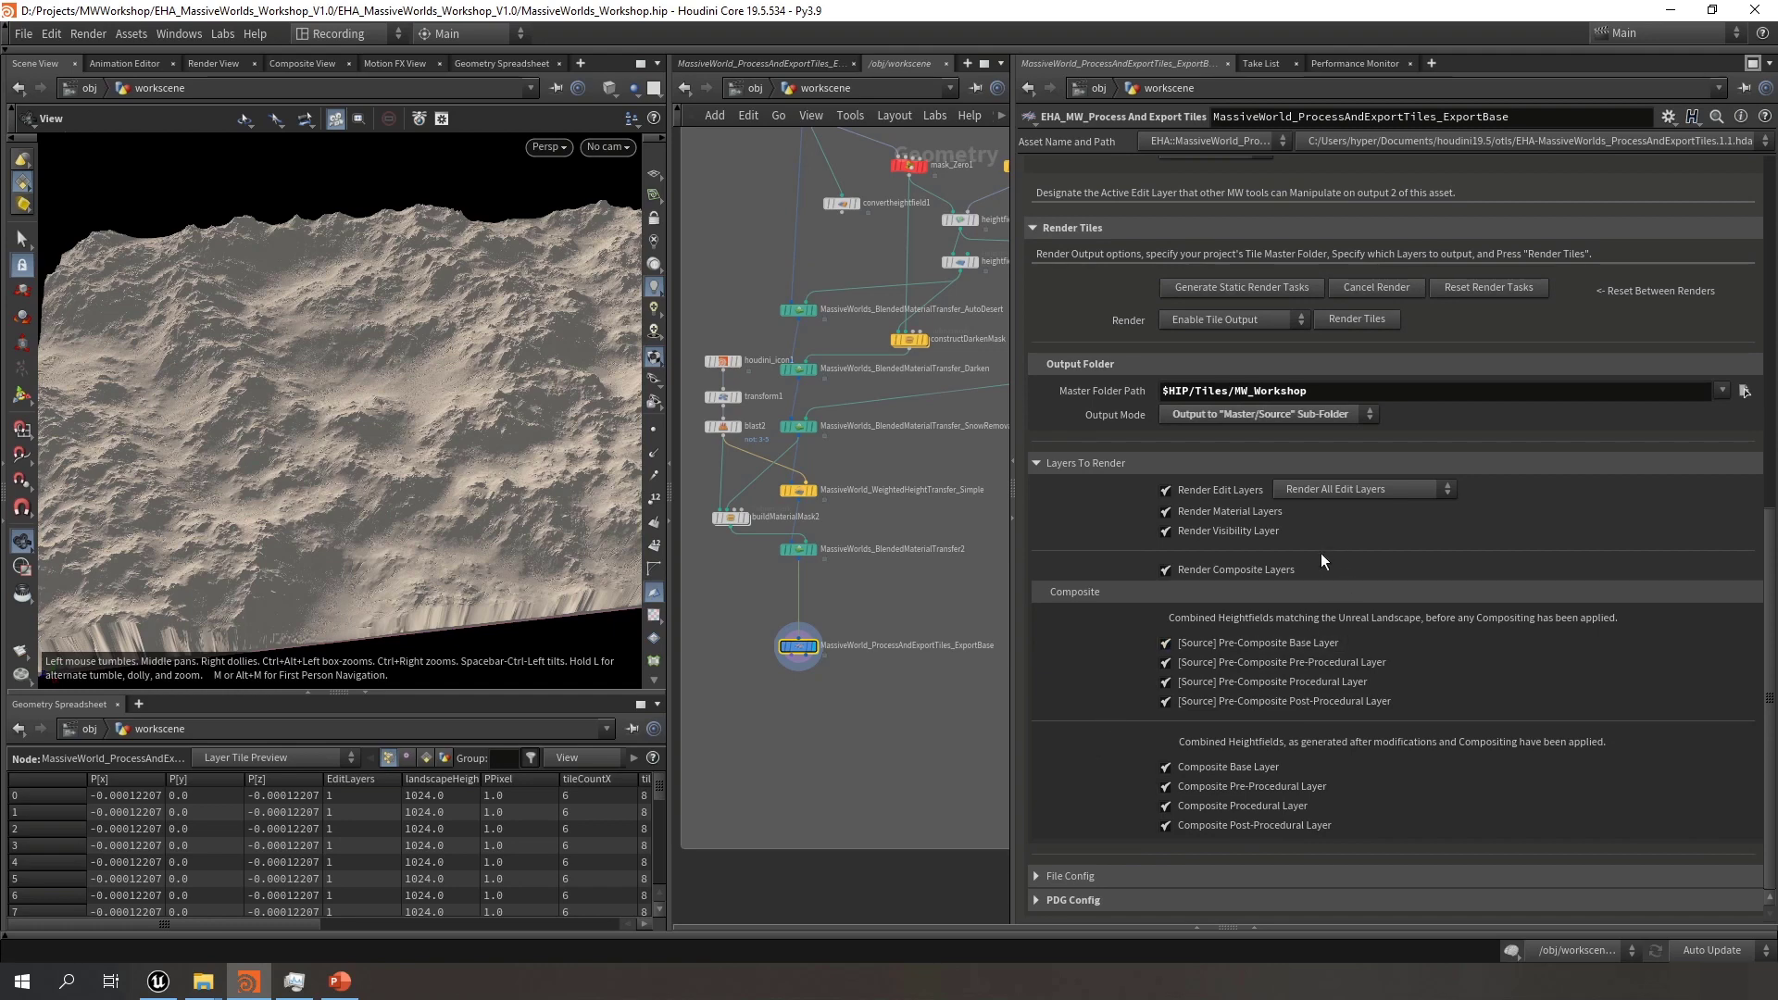
# Set the Output Mode to Auto Output to Corresponding Folders and the Master Folder Path to $HIP/Tiles/MW_Workshop_NewMap
pyautogui.click(1248, 415)
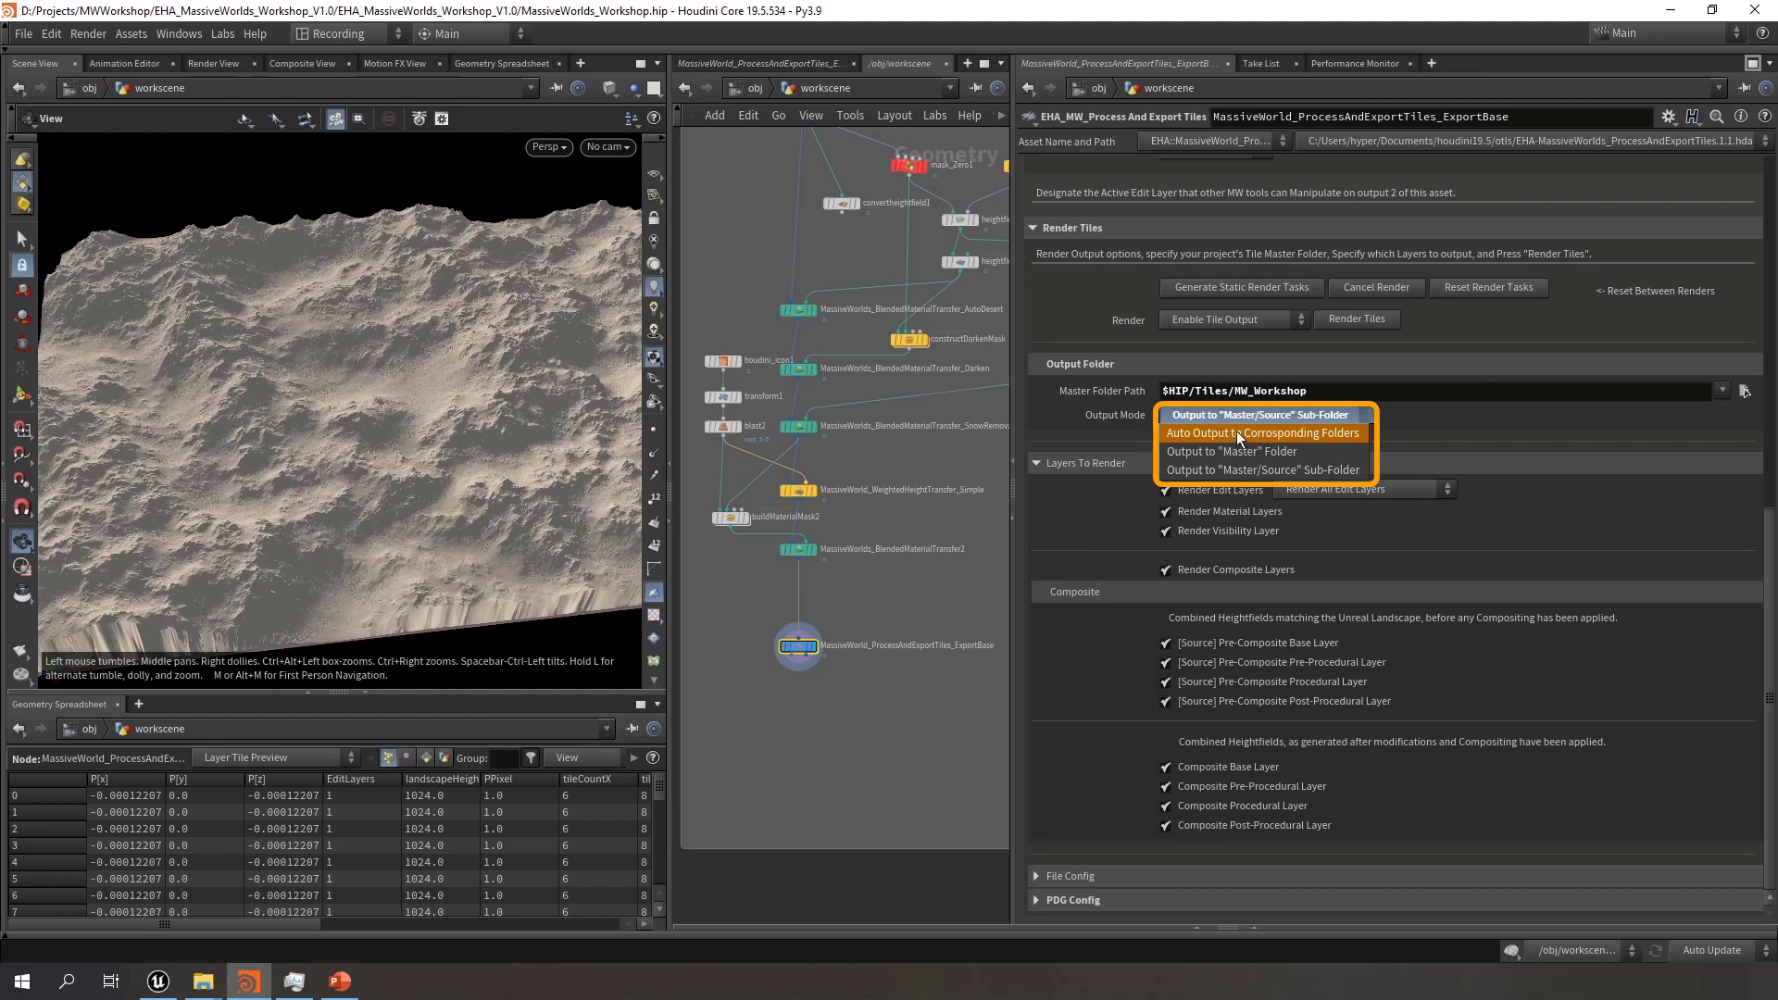
pyautogui.click(1238, 434)
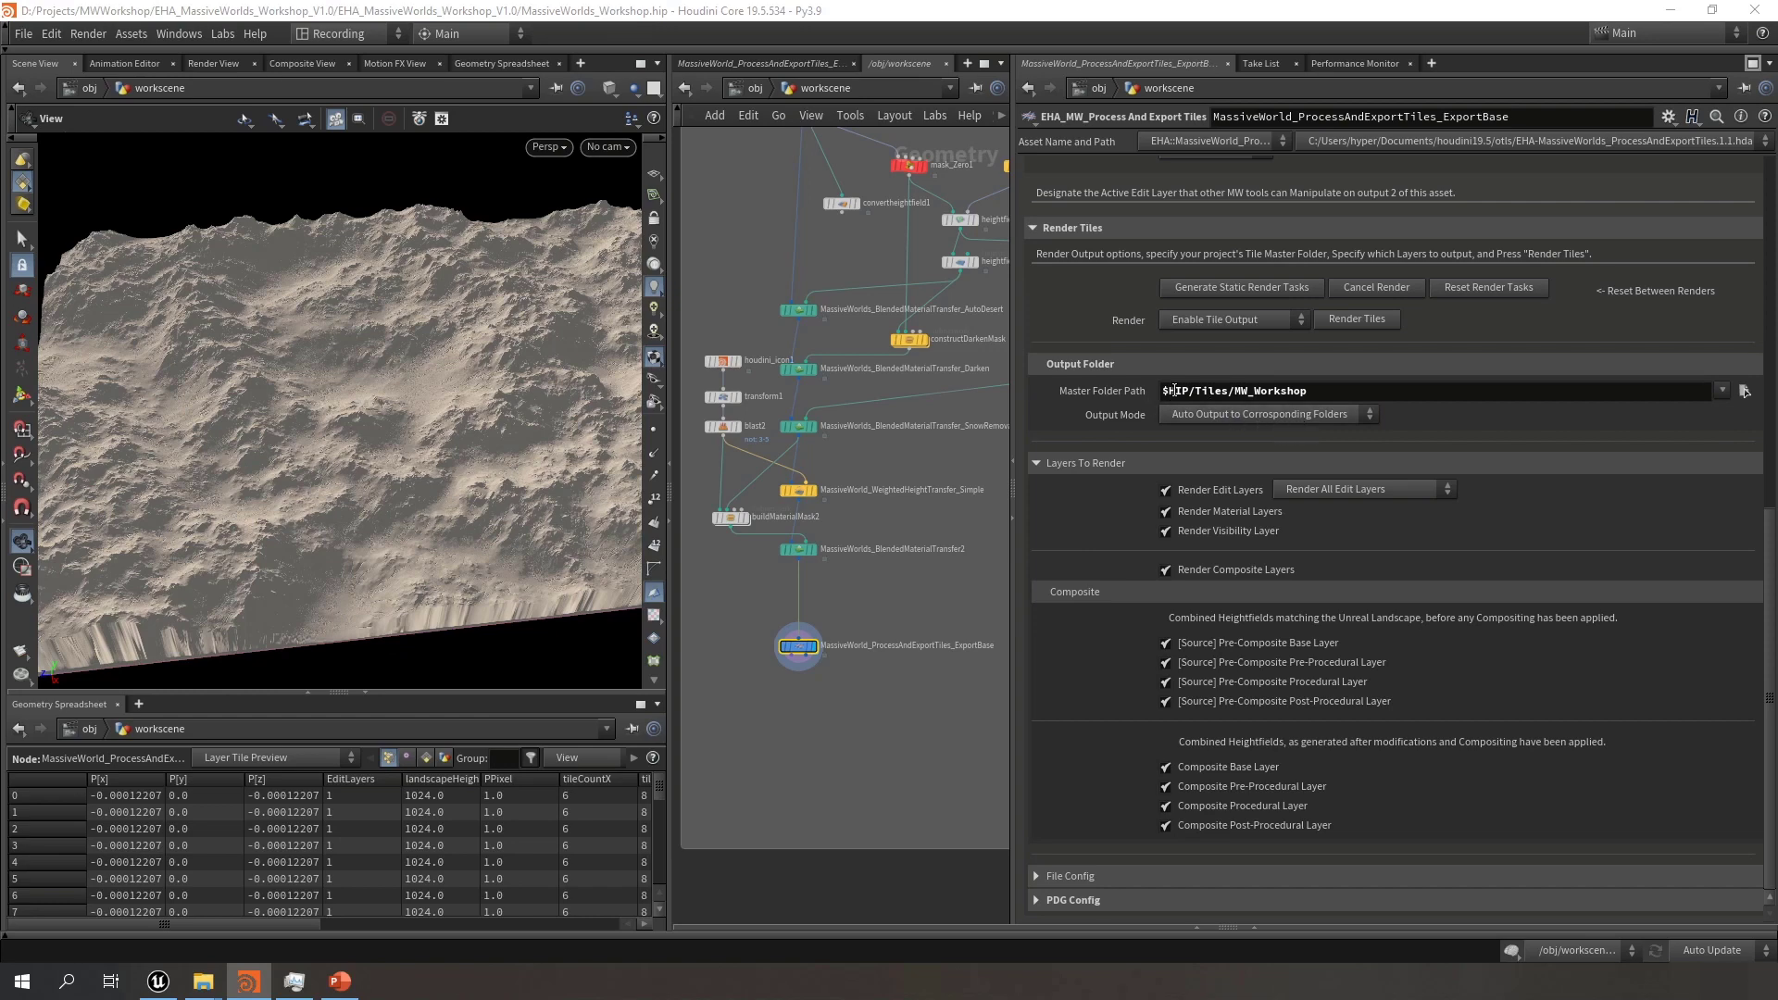
pyautogui.click(1359, 383)
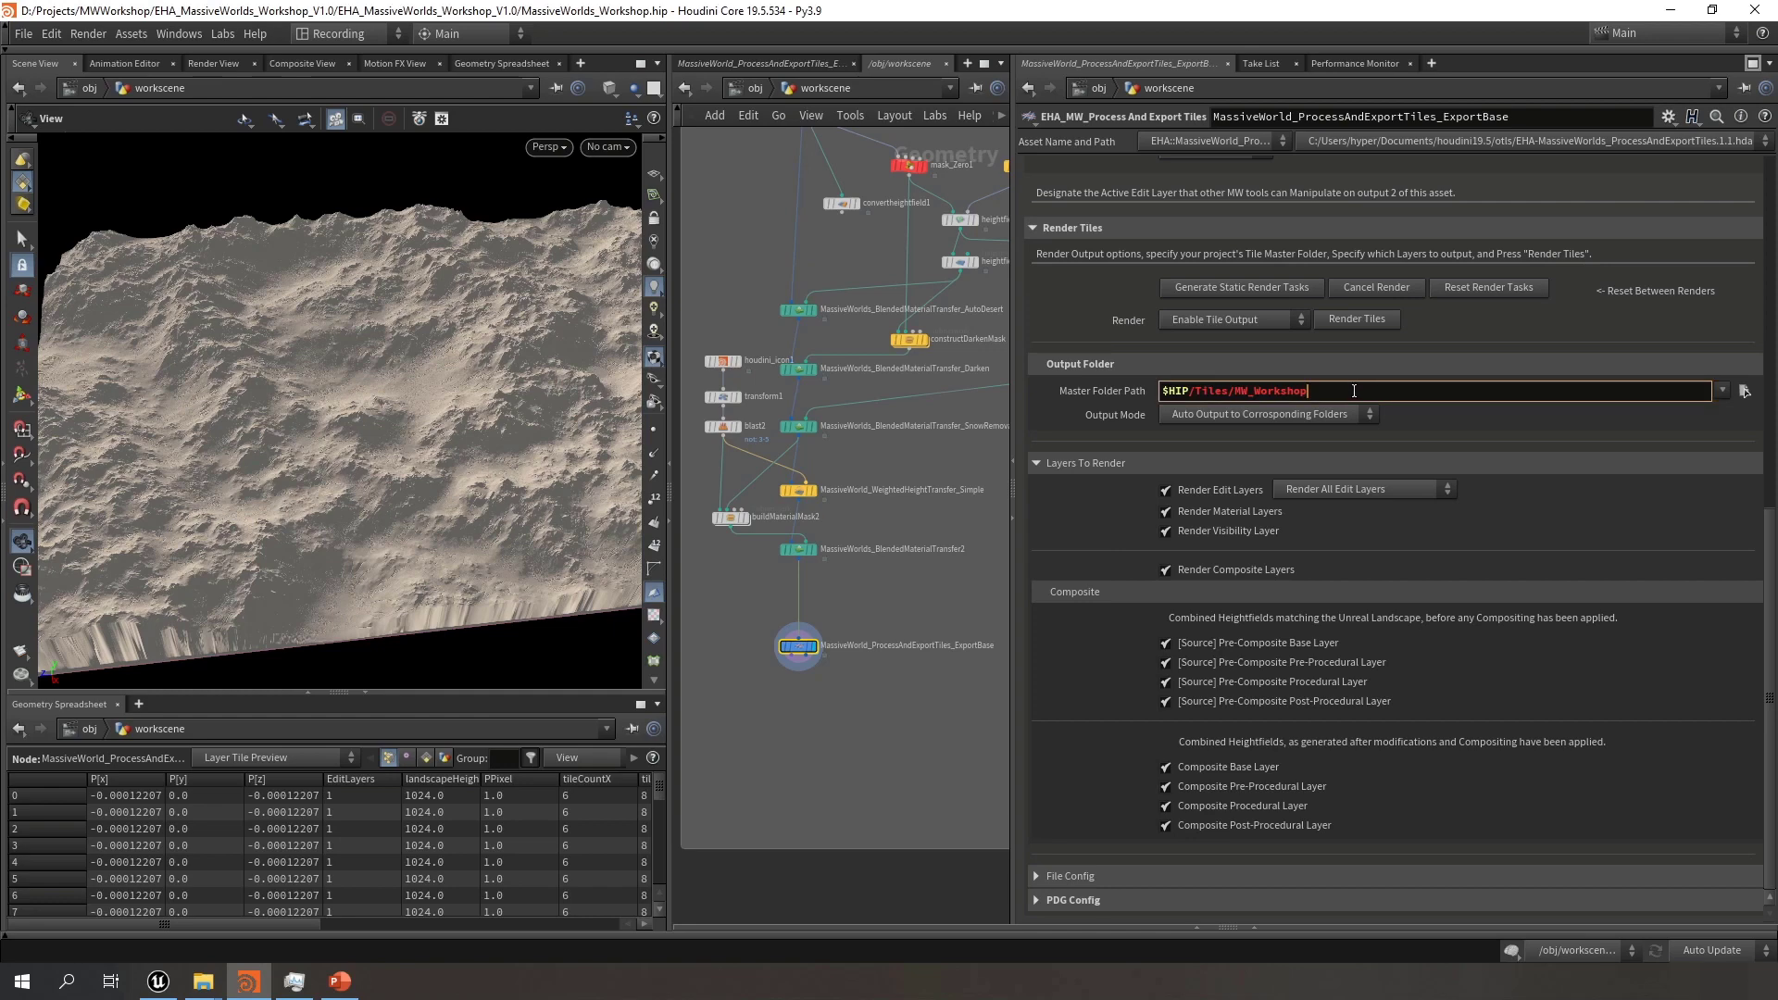
pyautogui.write('_NewMap')
pyautogui.press('Return')
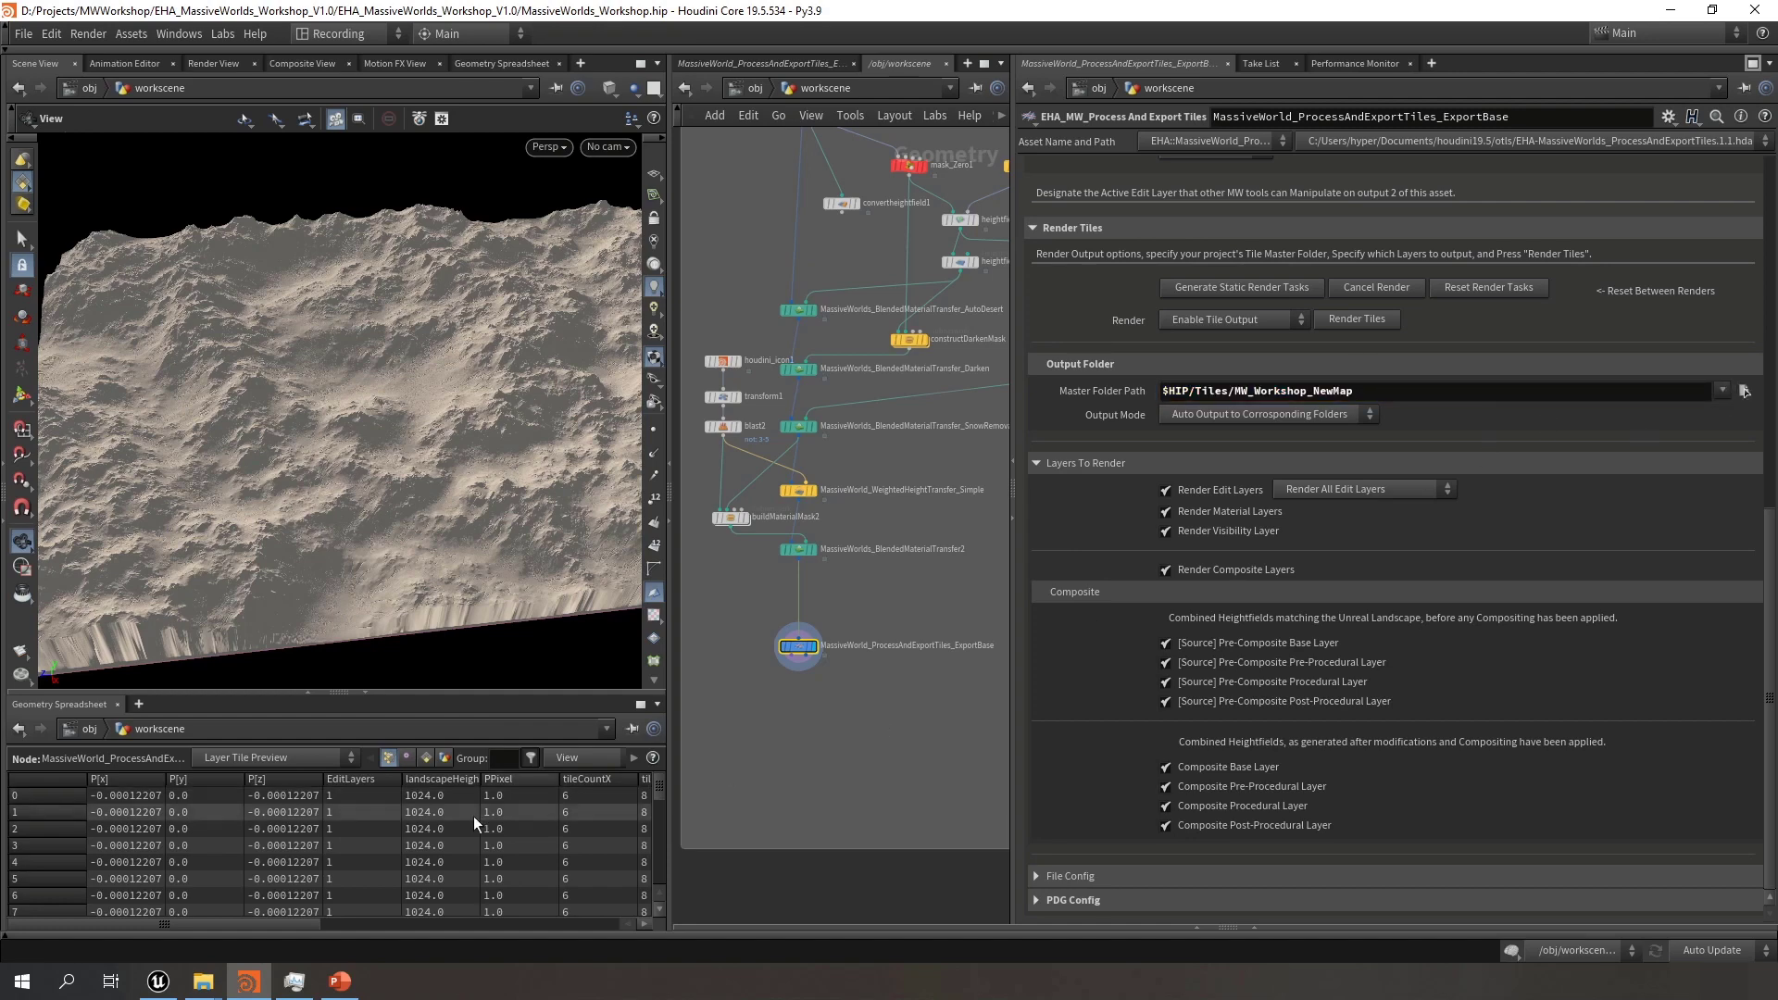
# Switch to File Explorer and open the project's Tiles folder to check the existing tile output folders
pyautogui.click(211, 990)
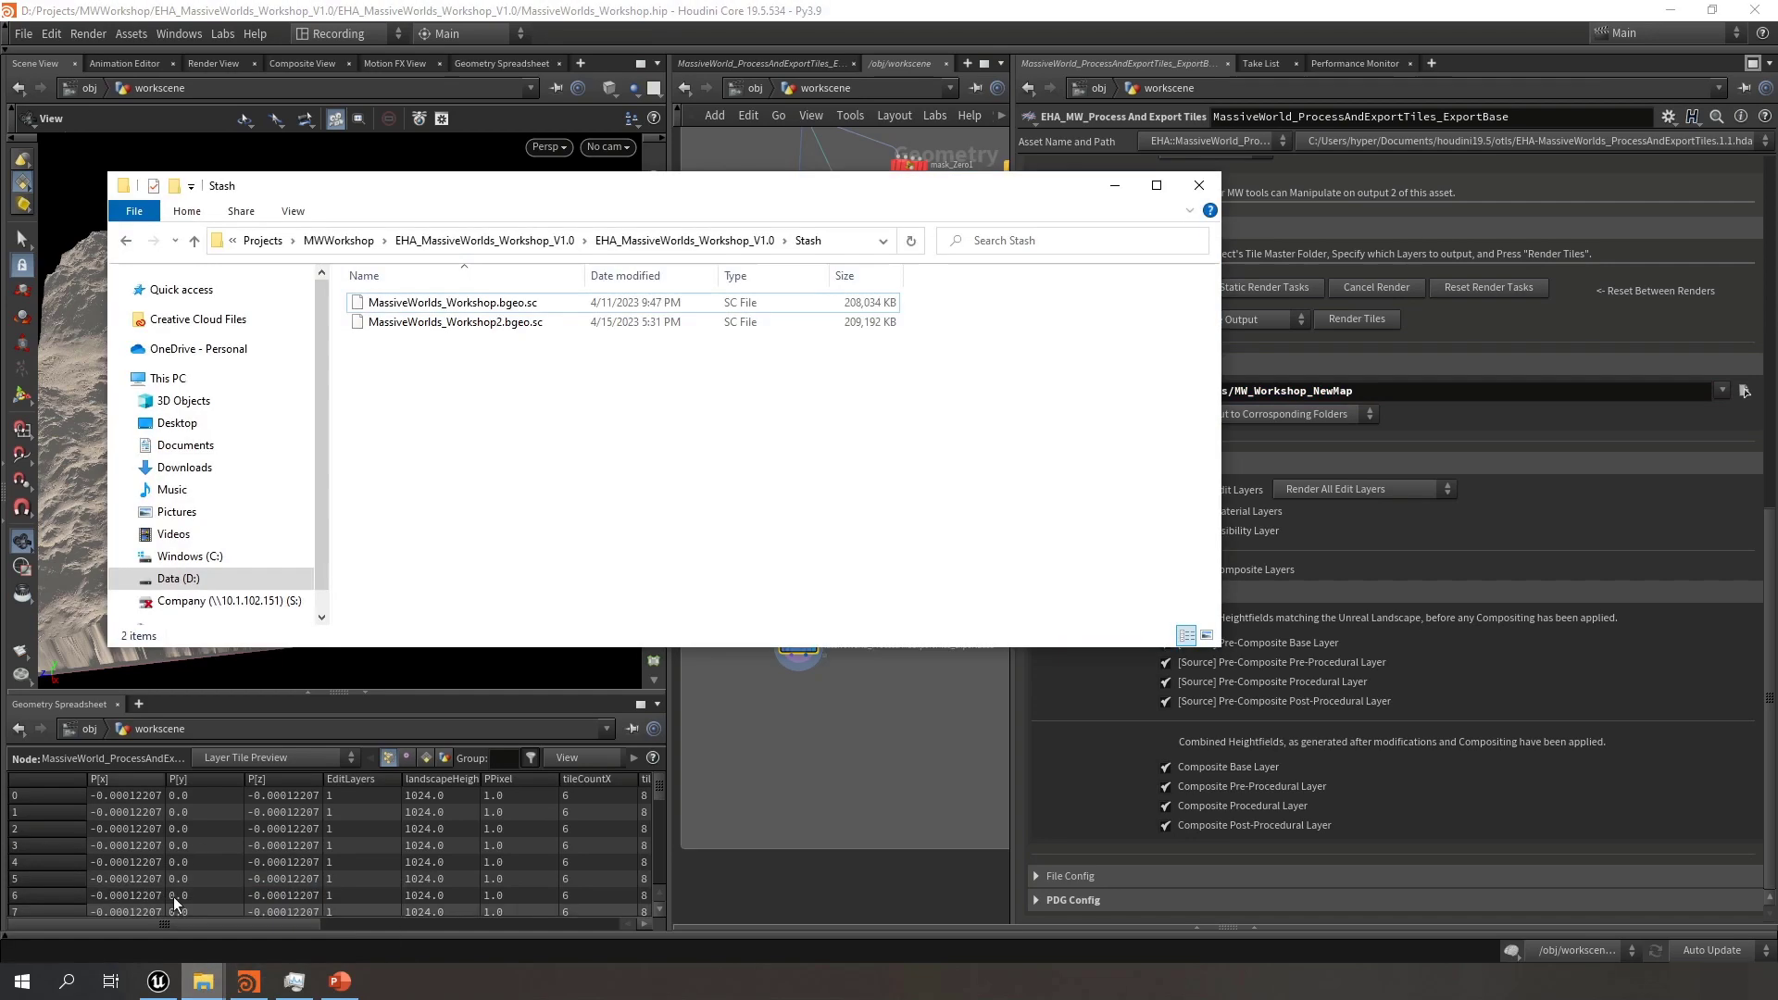
pyautogui.click(151, 915)
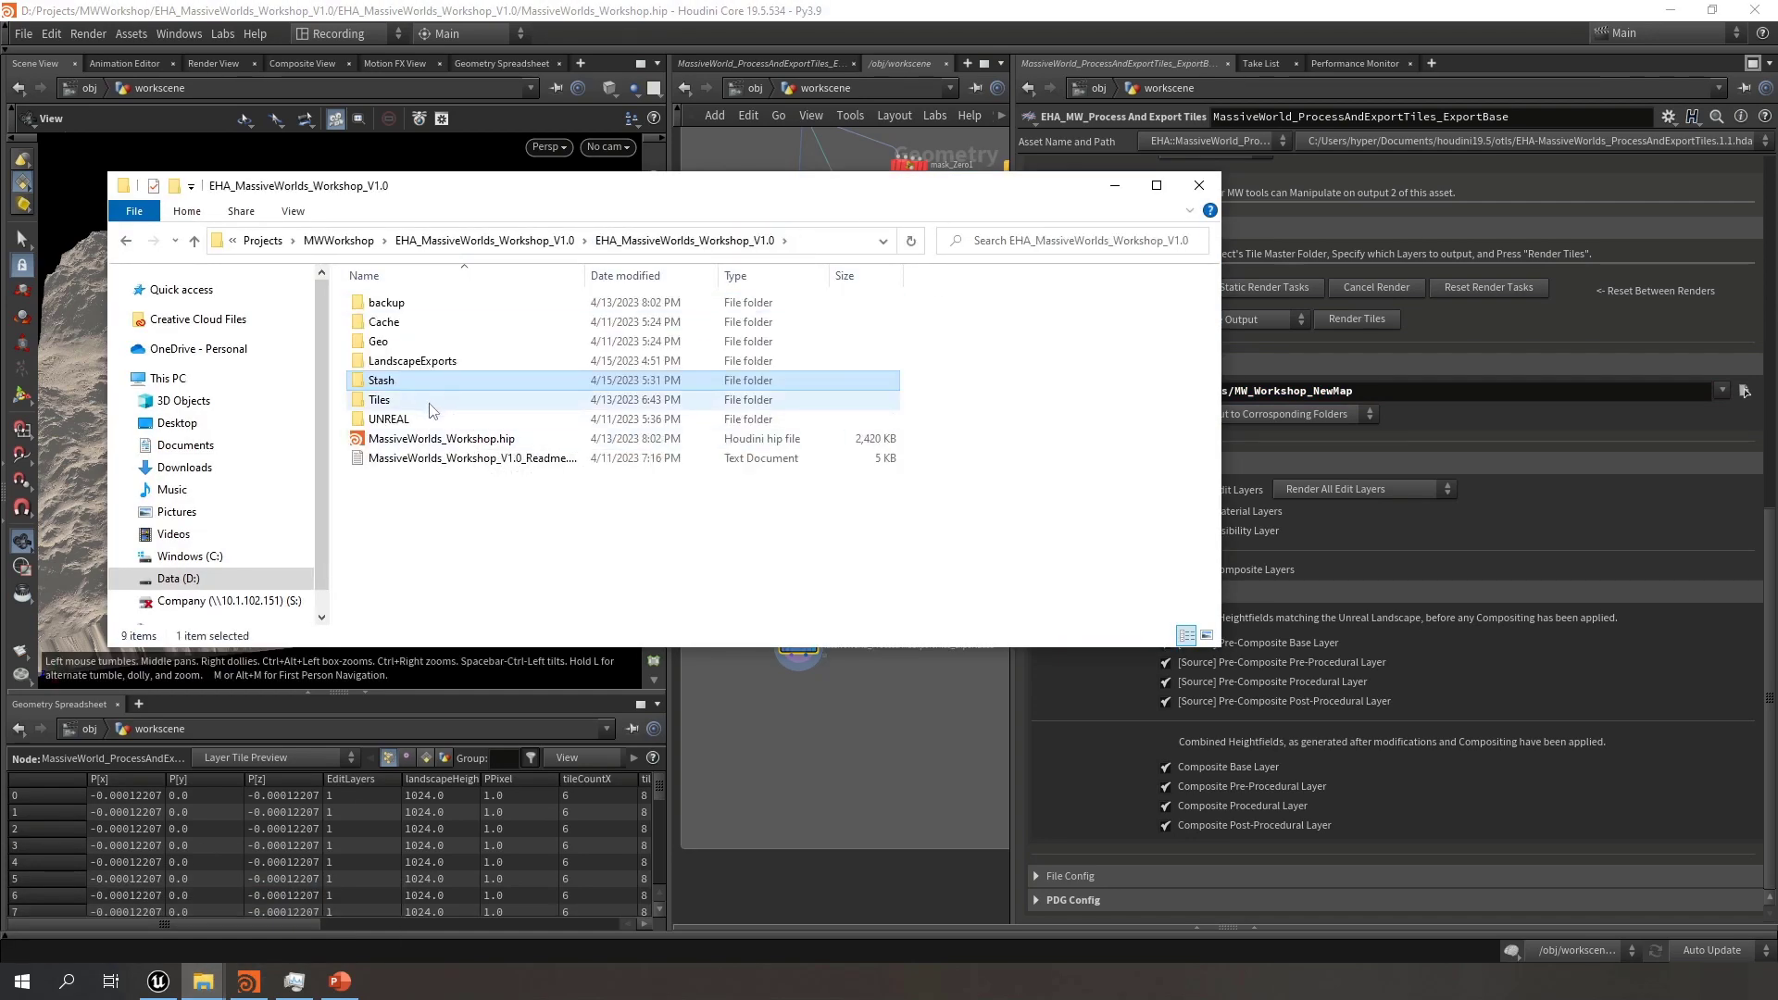
pyautogui.doubleClick(431, 405)
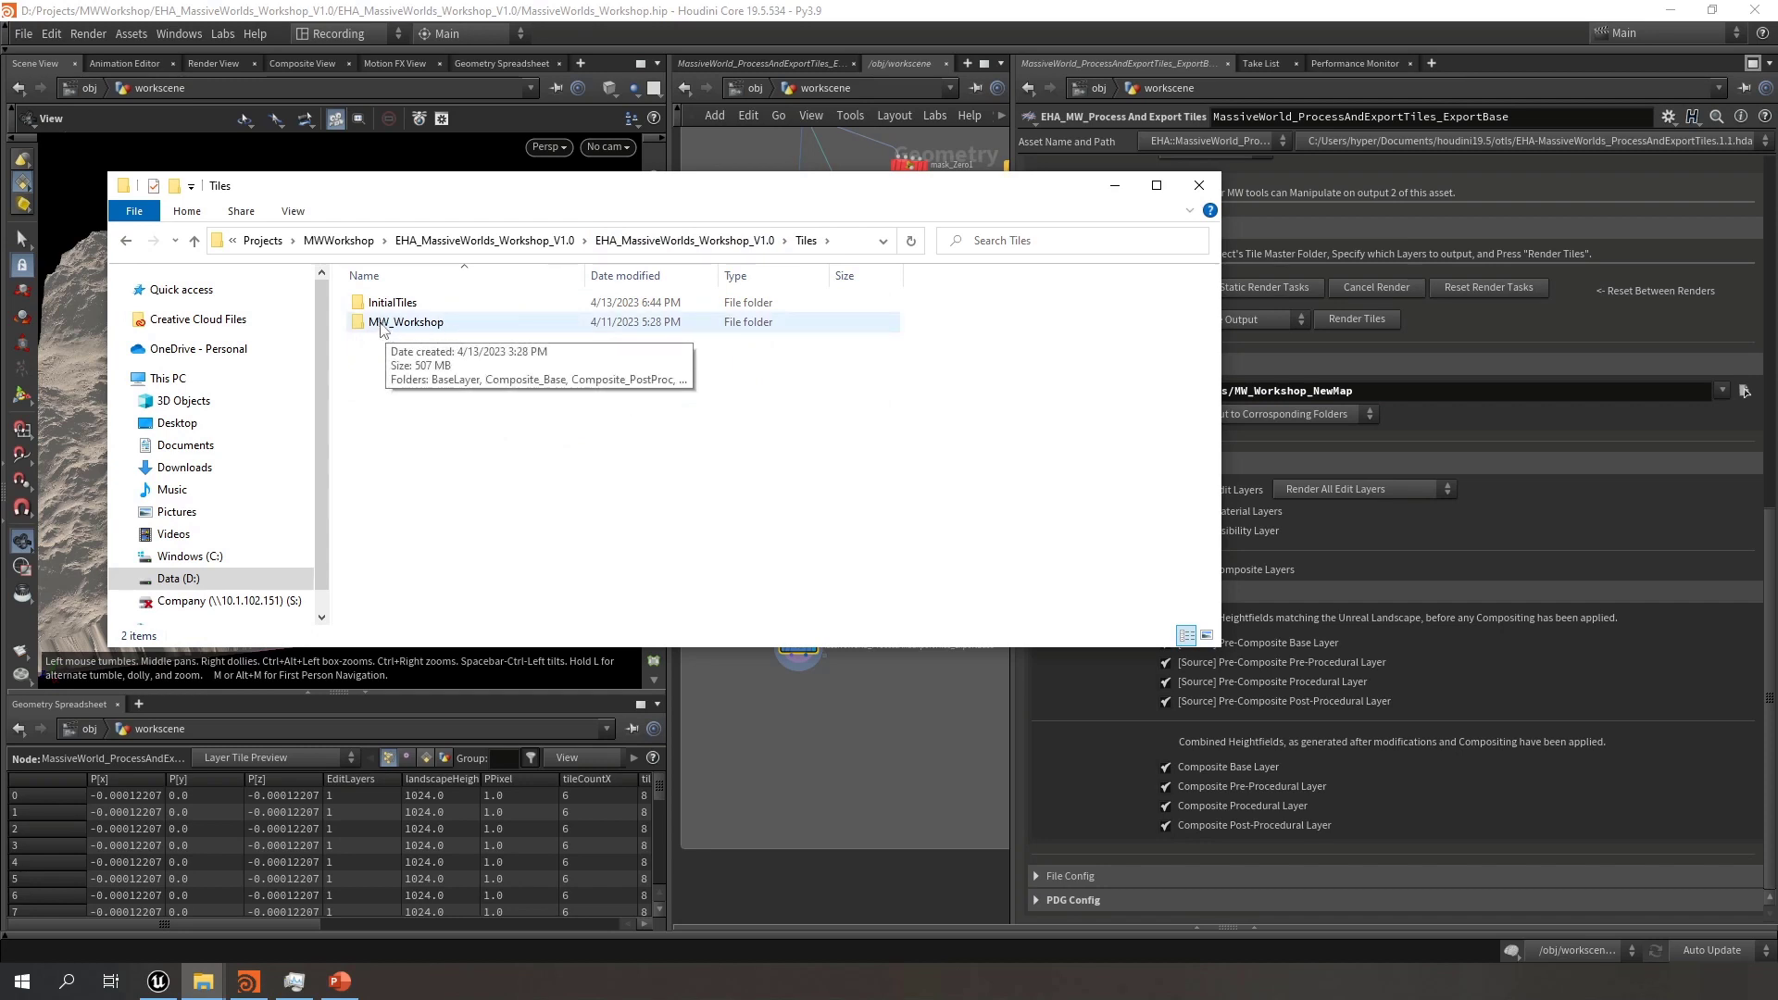
# Examine the layer folders inside Tiles/MW_Workshop, return to the Tiles folder and minimize the file browser
pyautogui.doubleClick(448, 322)
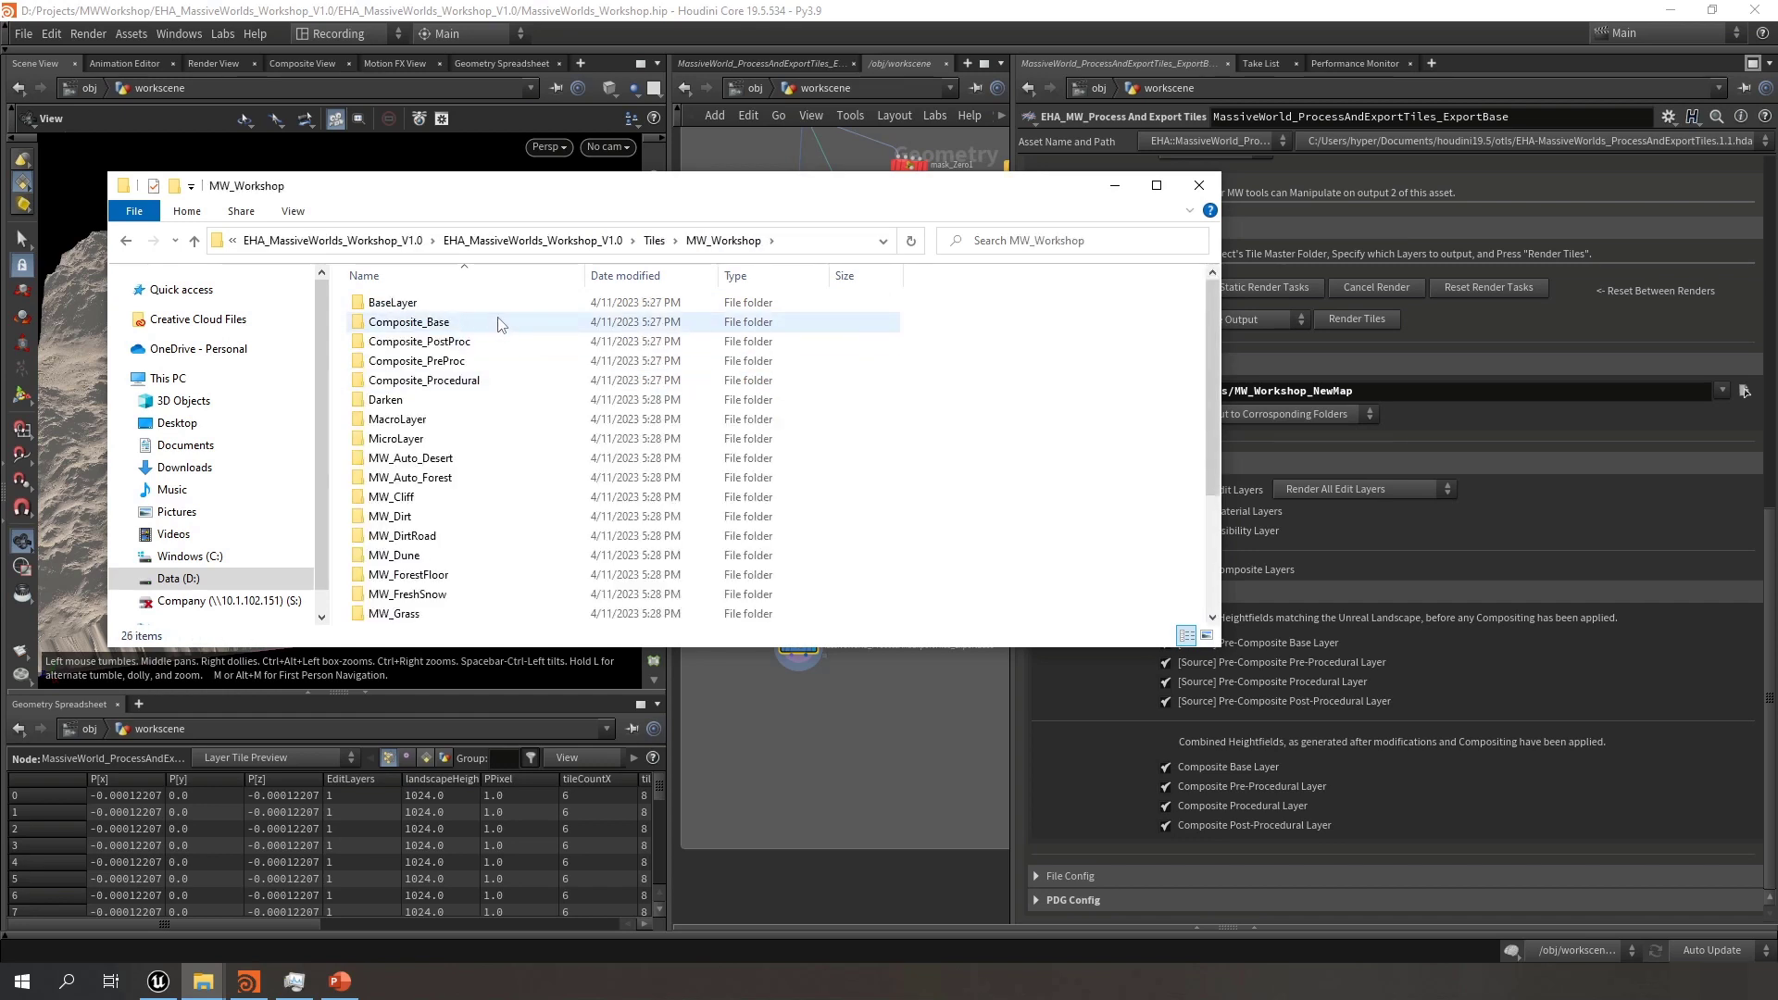
pyautogui.scroll(-3, 496, 326)
pyautogui.scroll(3, 484, 473)
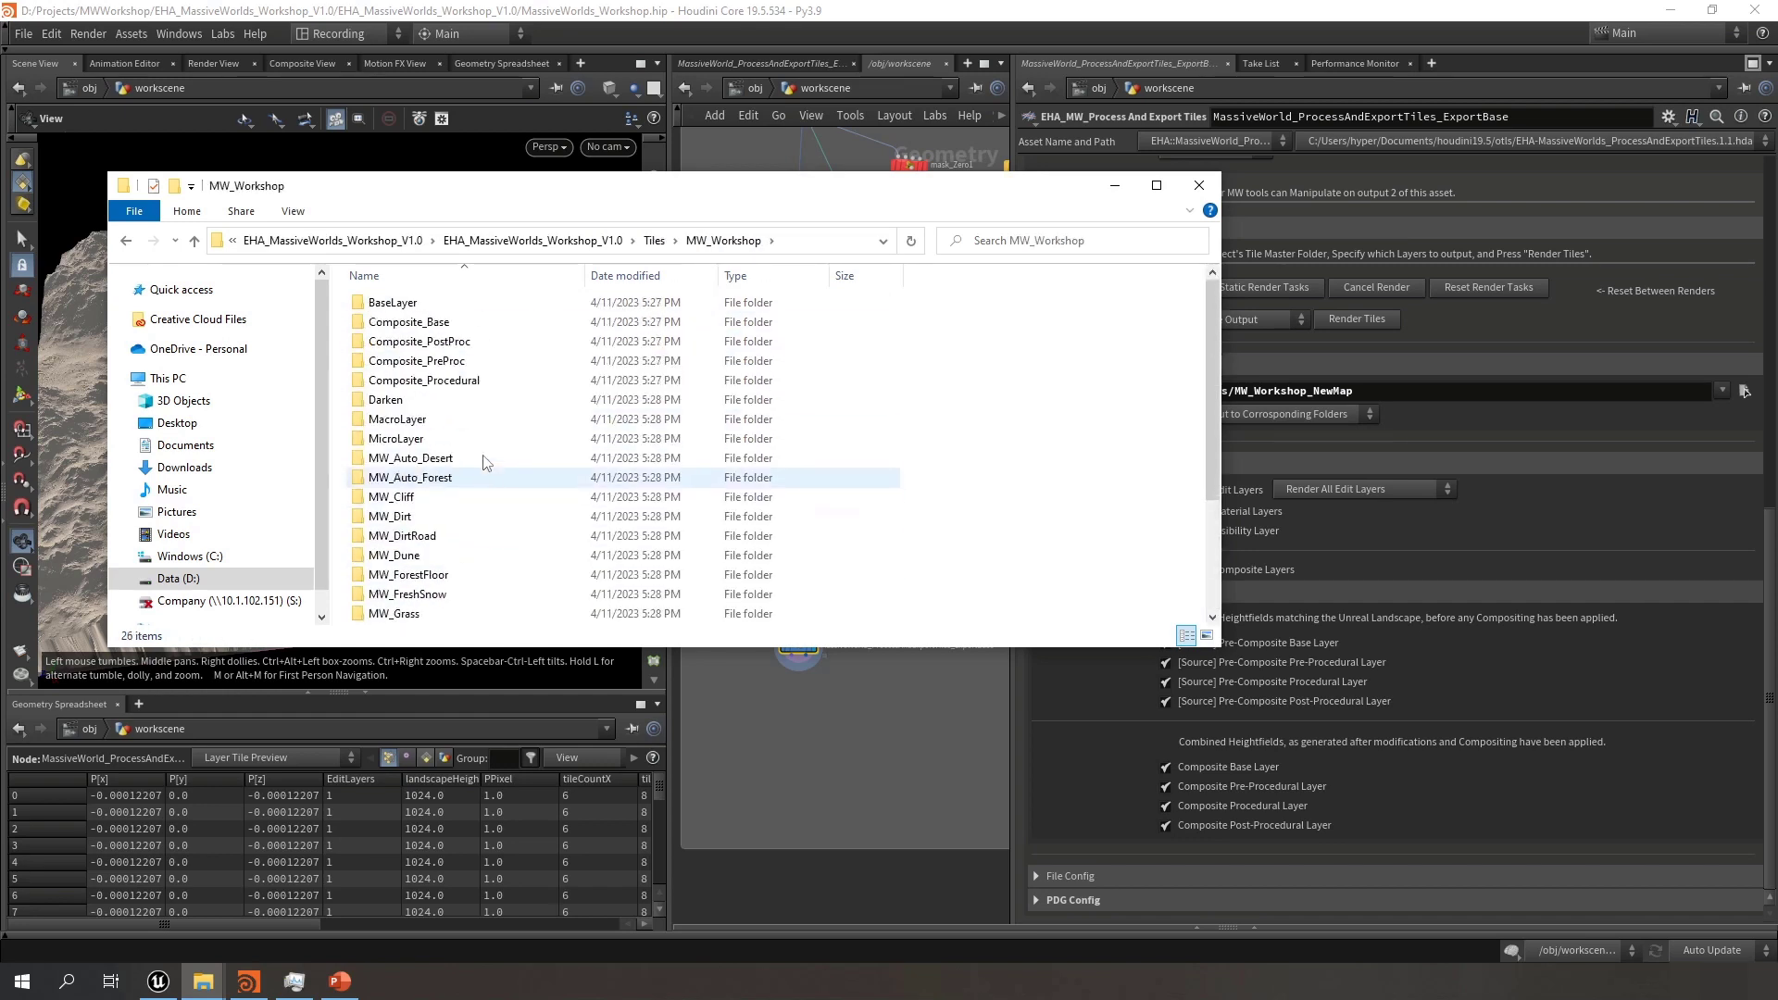
pyautogui.click(654, 241)
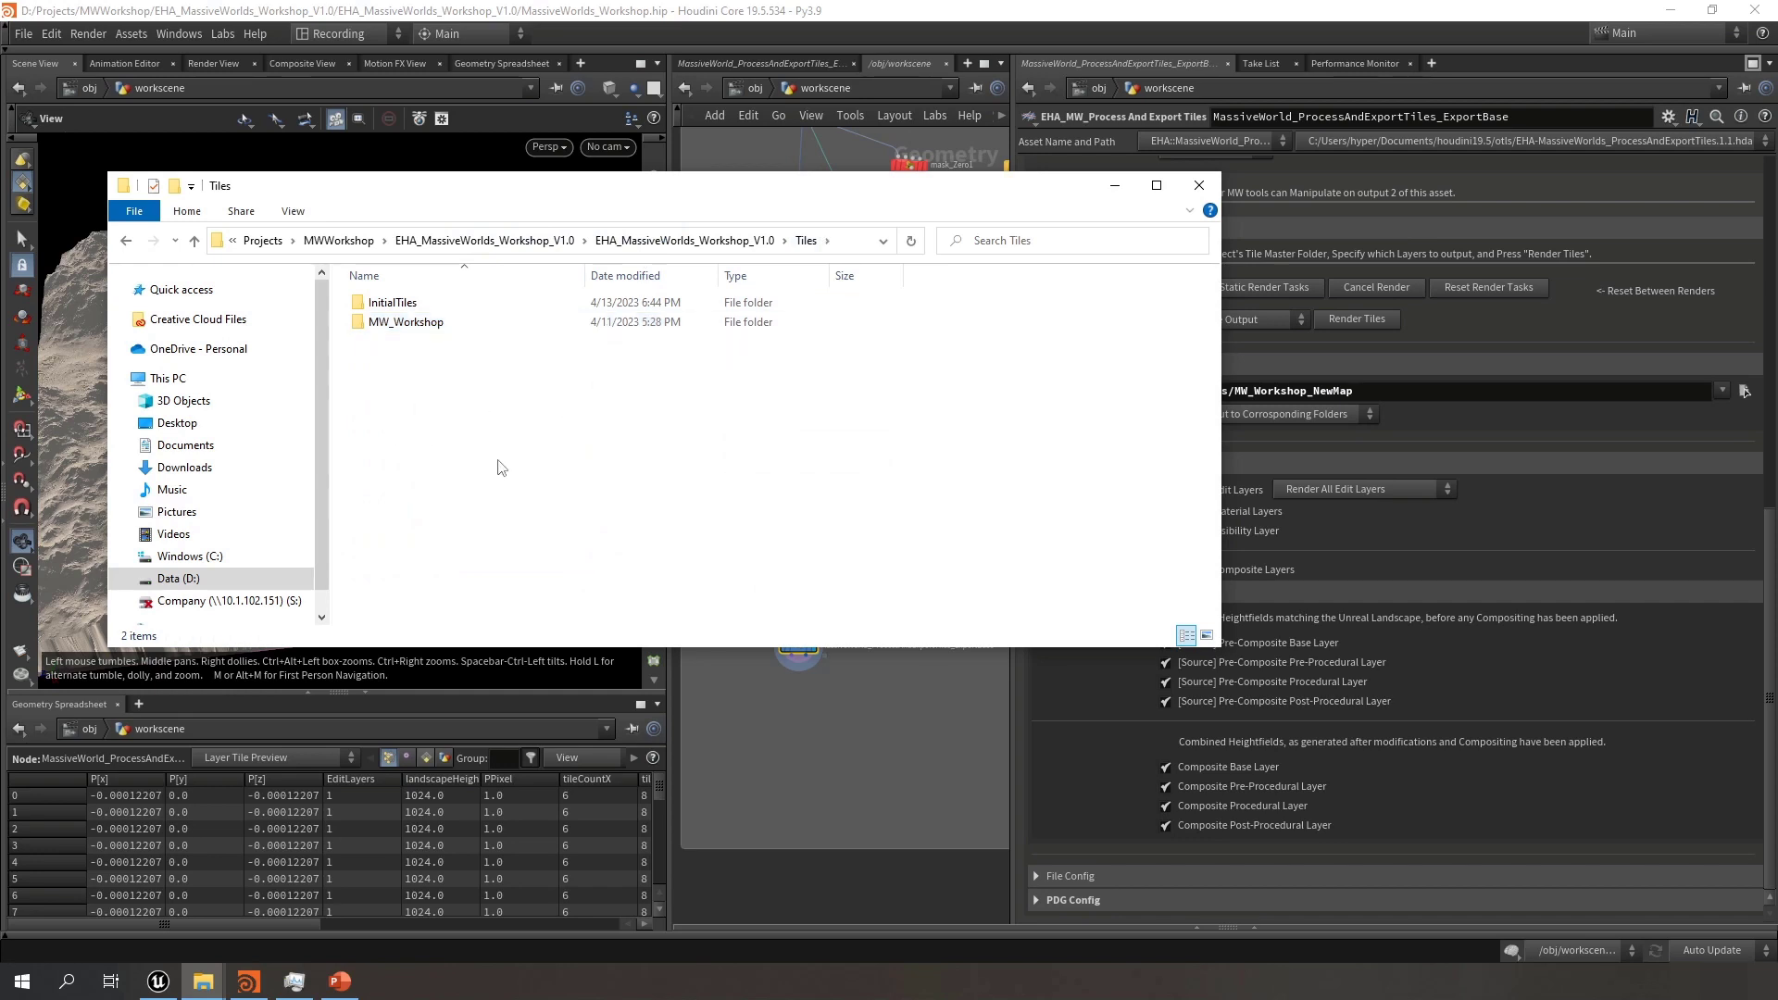
pyautogui.click(1115, 185)
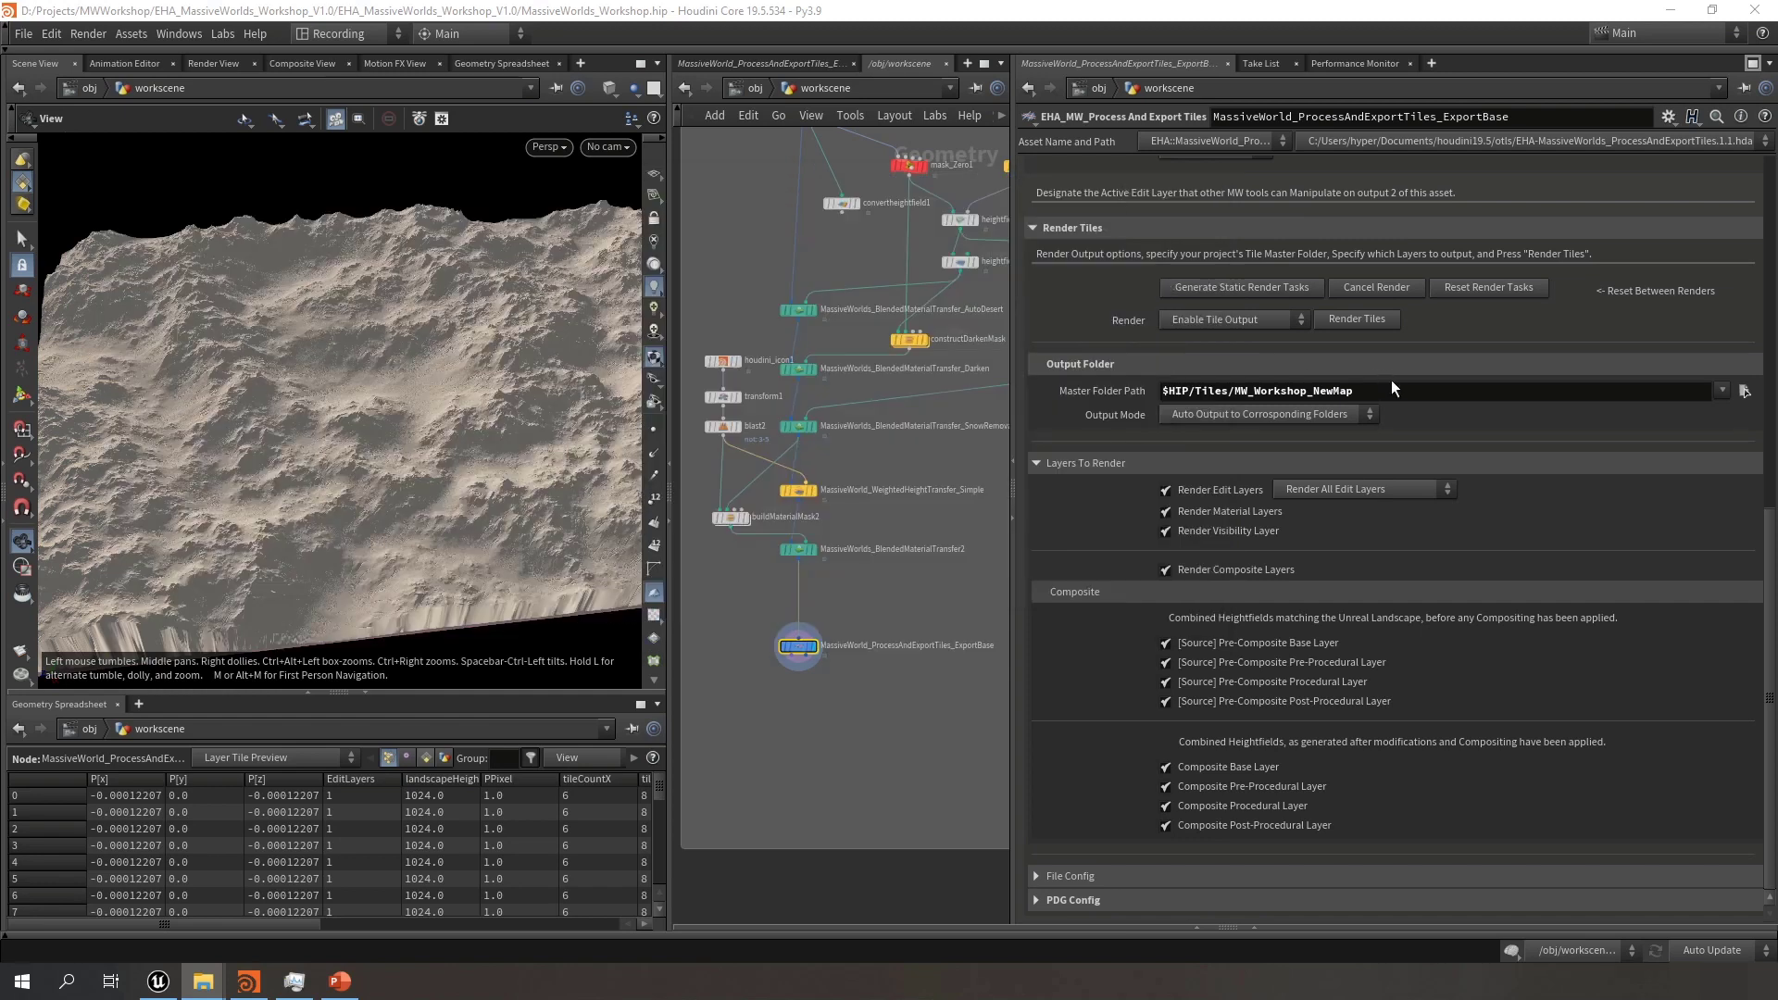
# Set the ExportBase node's render mode to Pre-Render Diagnostics and run the tile render
pyautogui.moveTo(1391, 391); pyautogui.dragTo(1091, 391)
pyautogui.click(1420, 389)
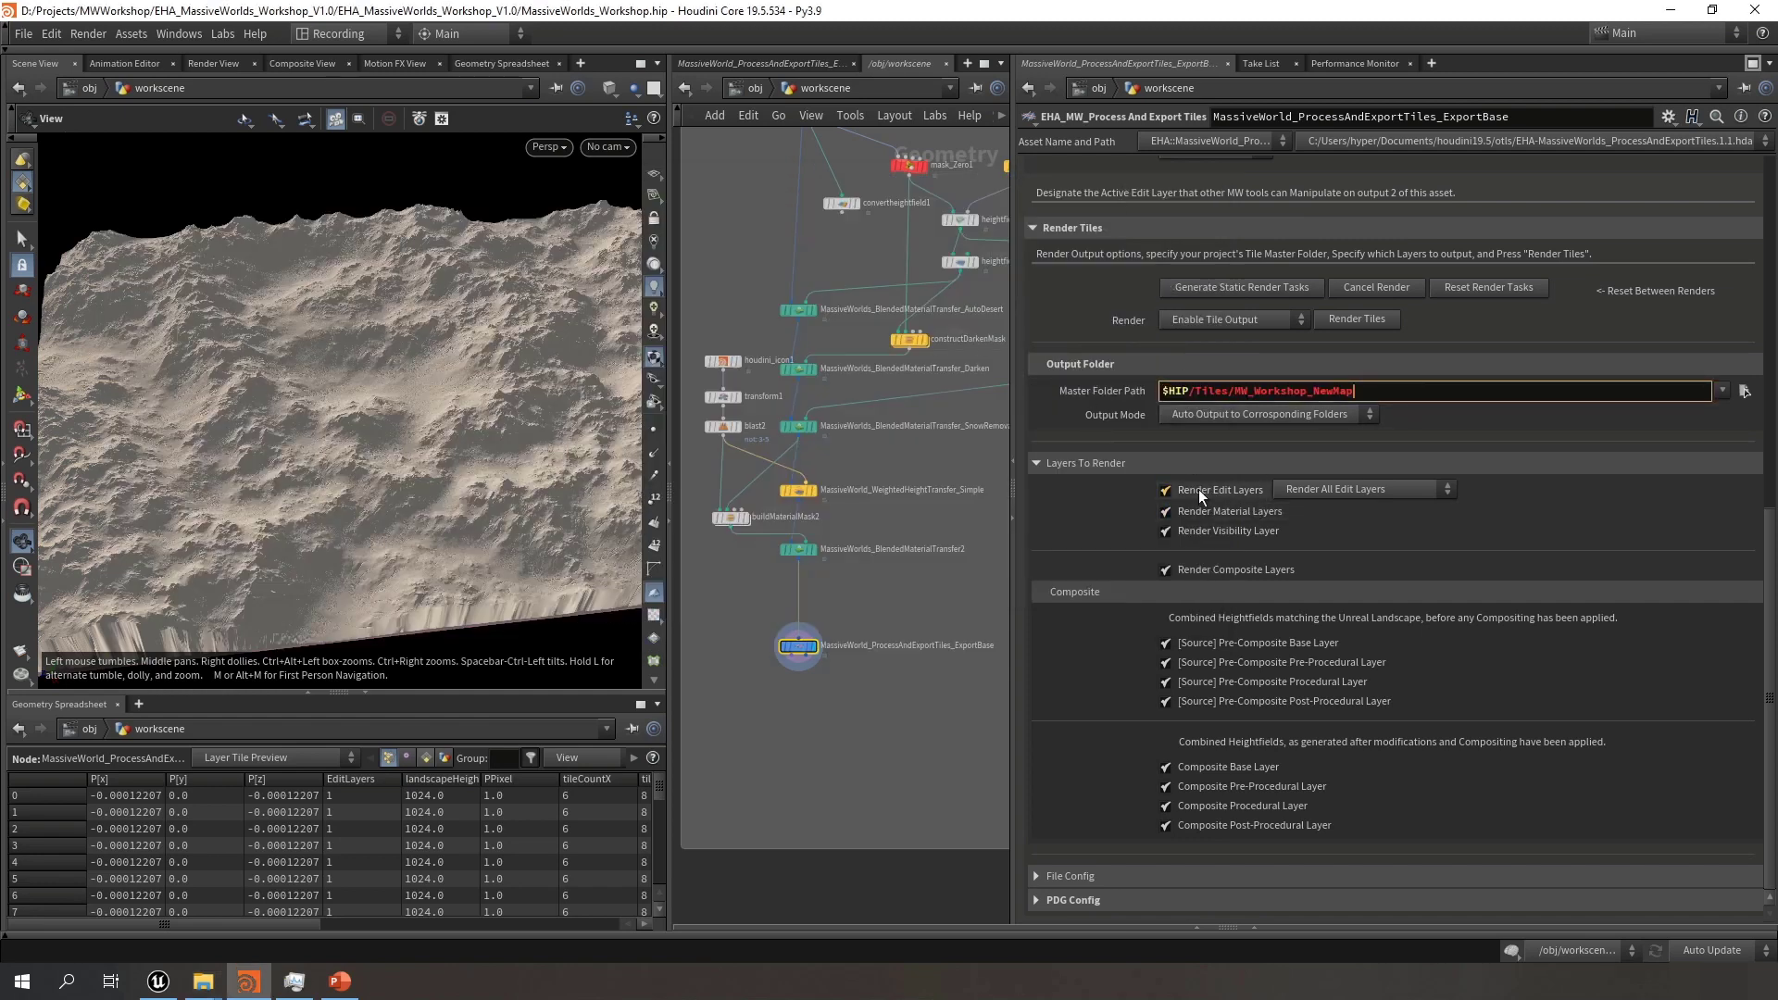
pyautogui.moveTo(1199, 491)
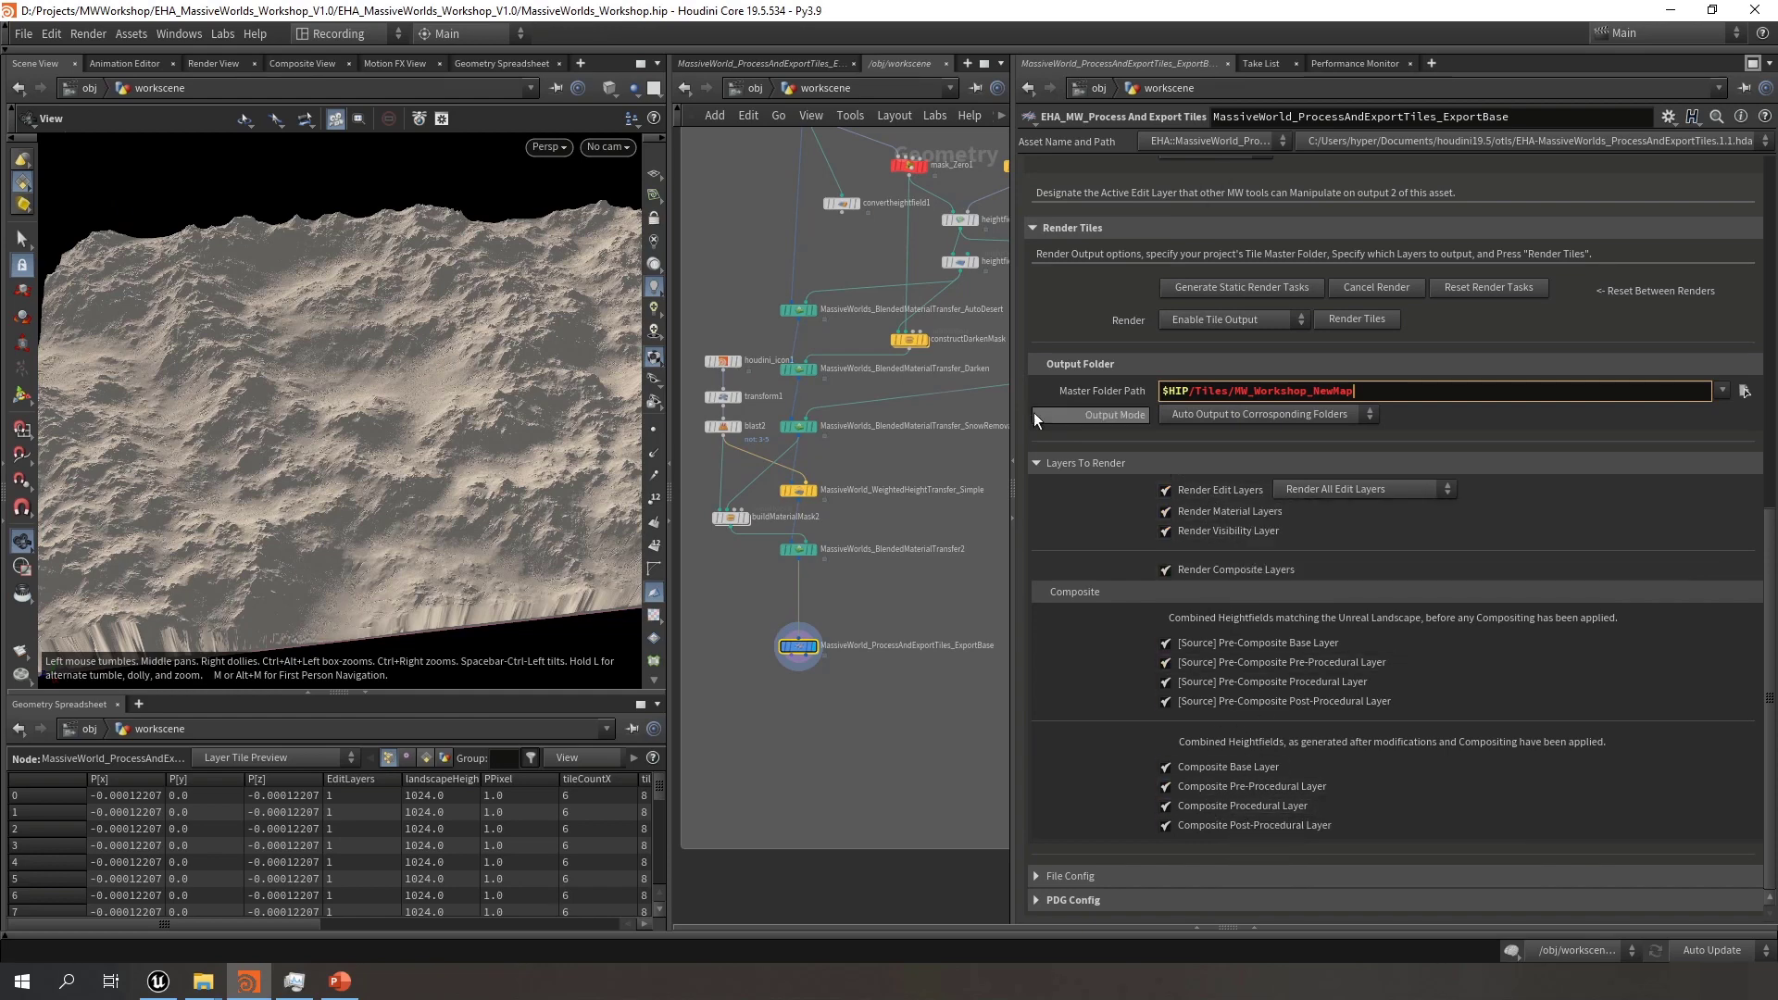
pyautogui.scroll(3, 1104, 571)
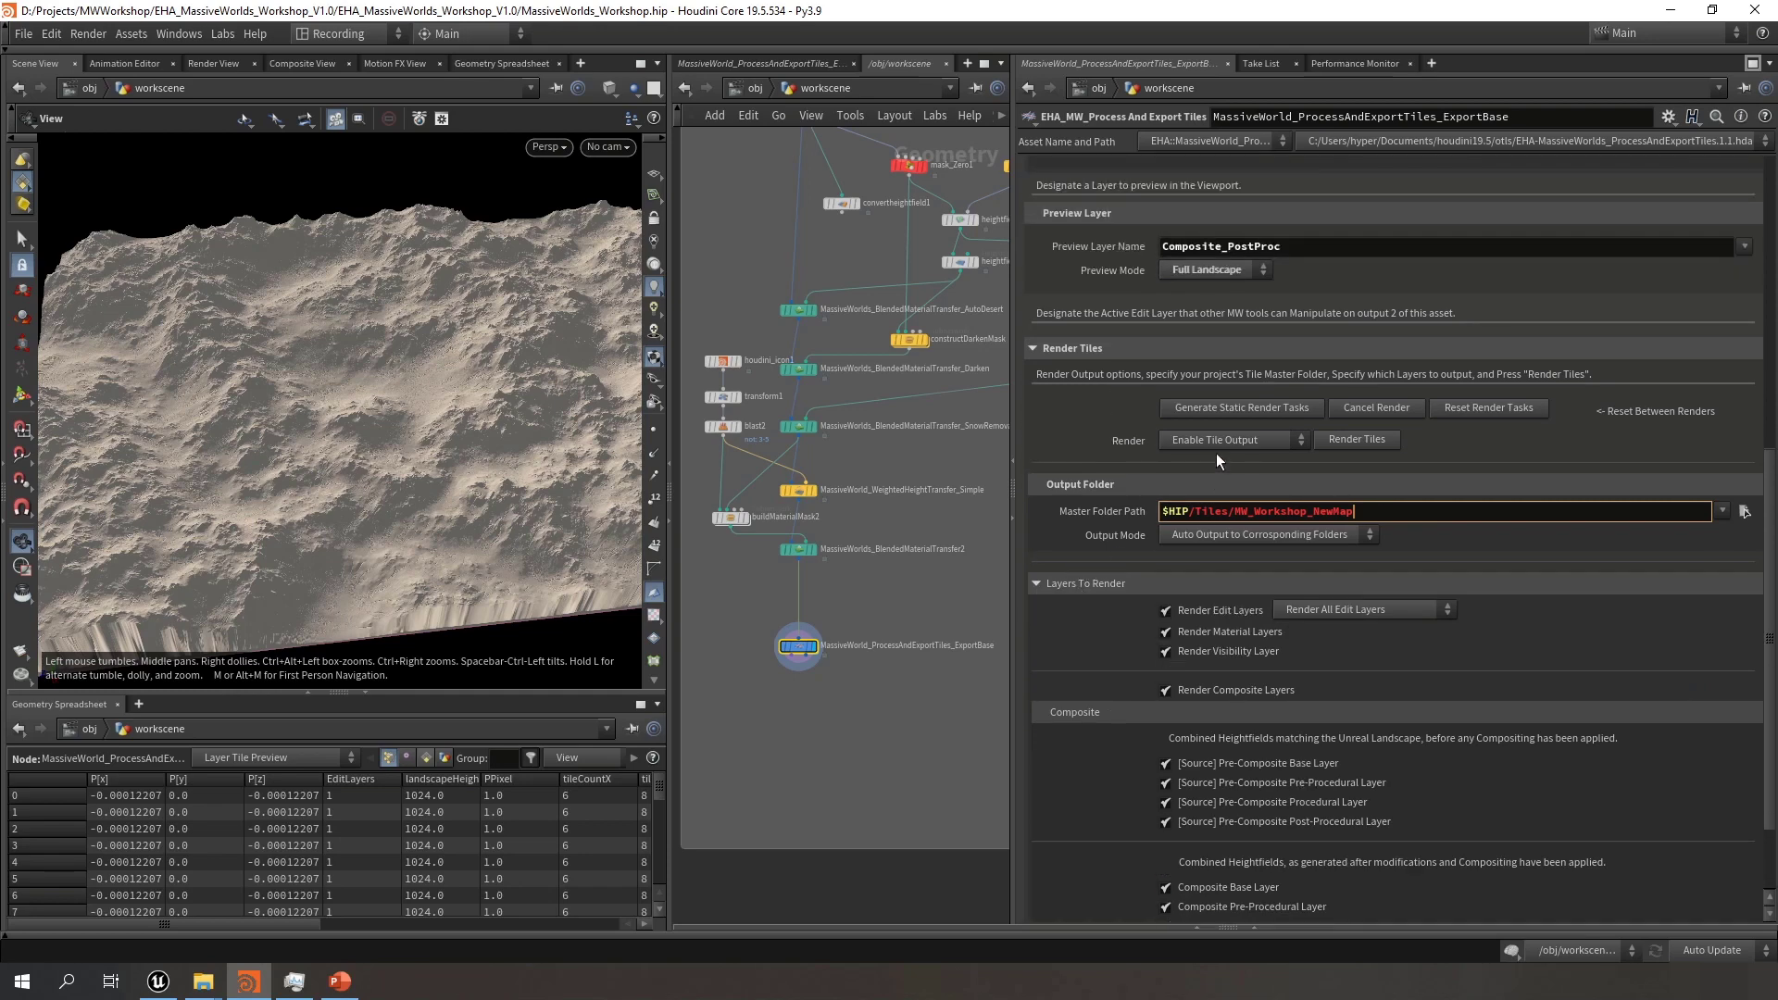
pyautogui.click(1237, 439)
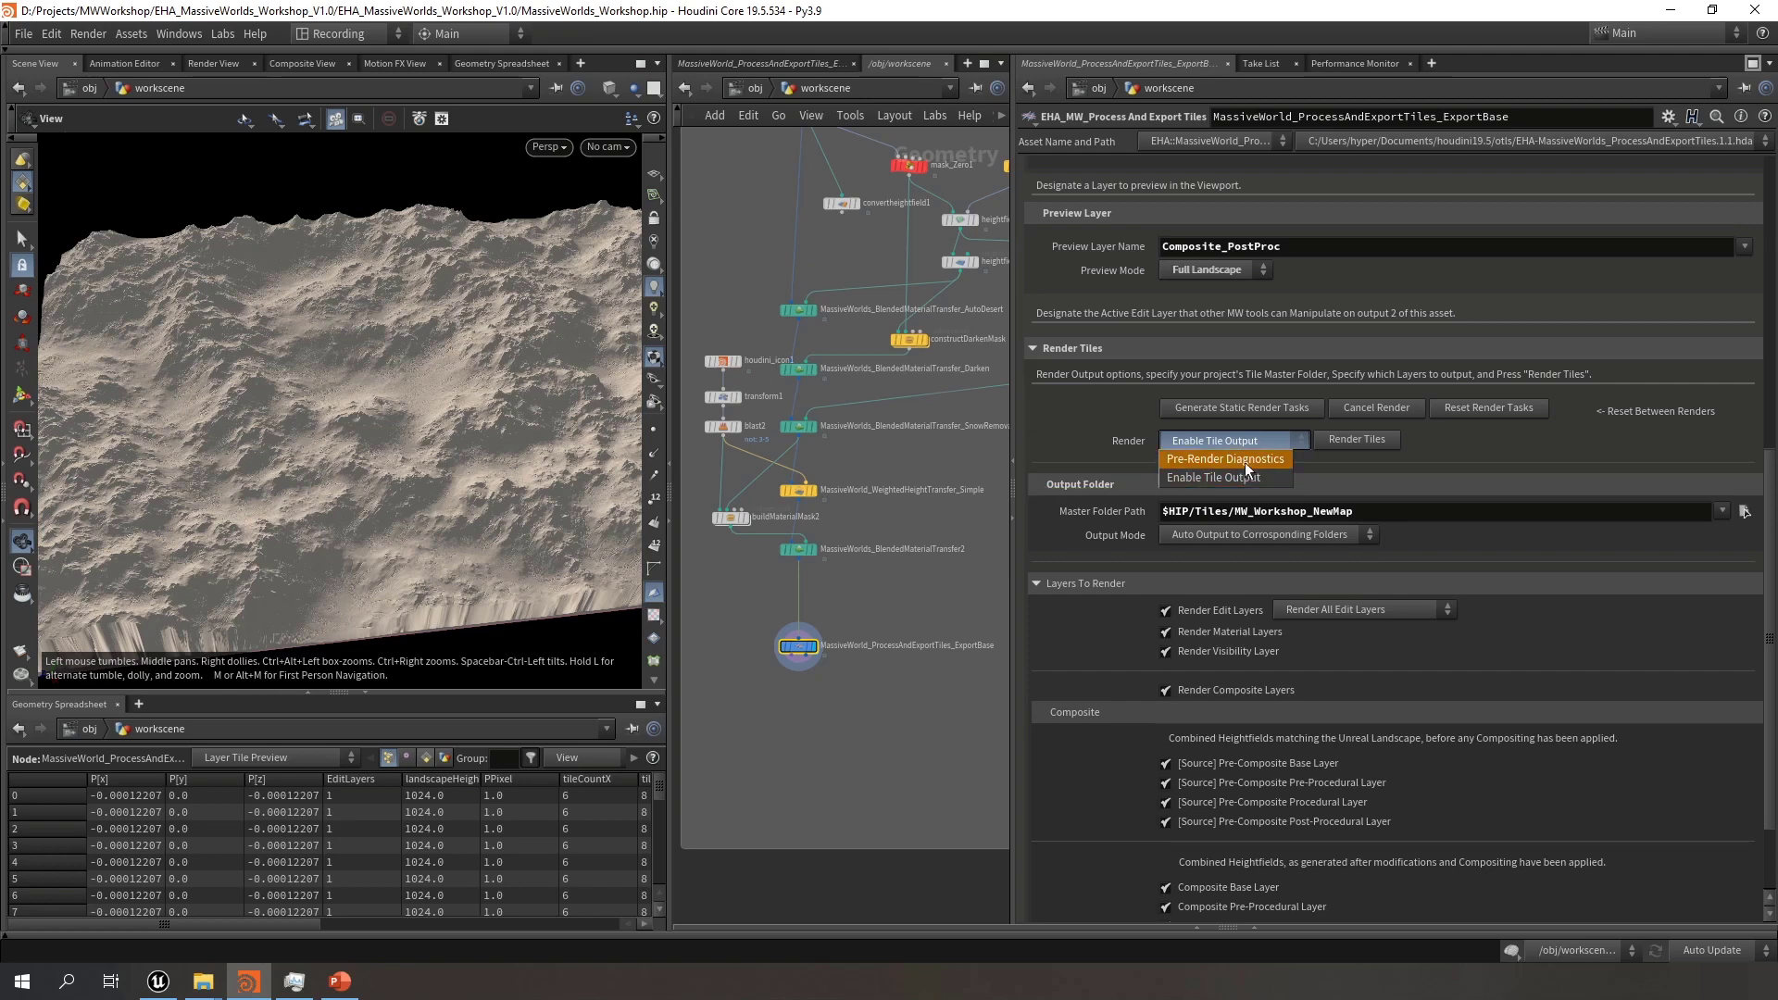
pyautogui.click(1247, 459)
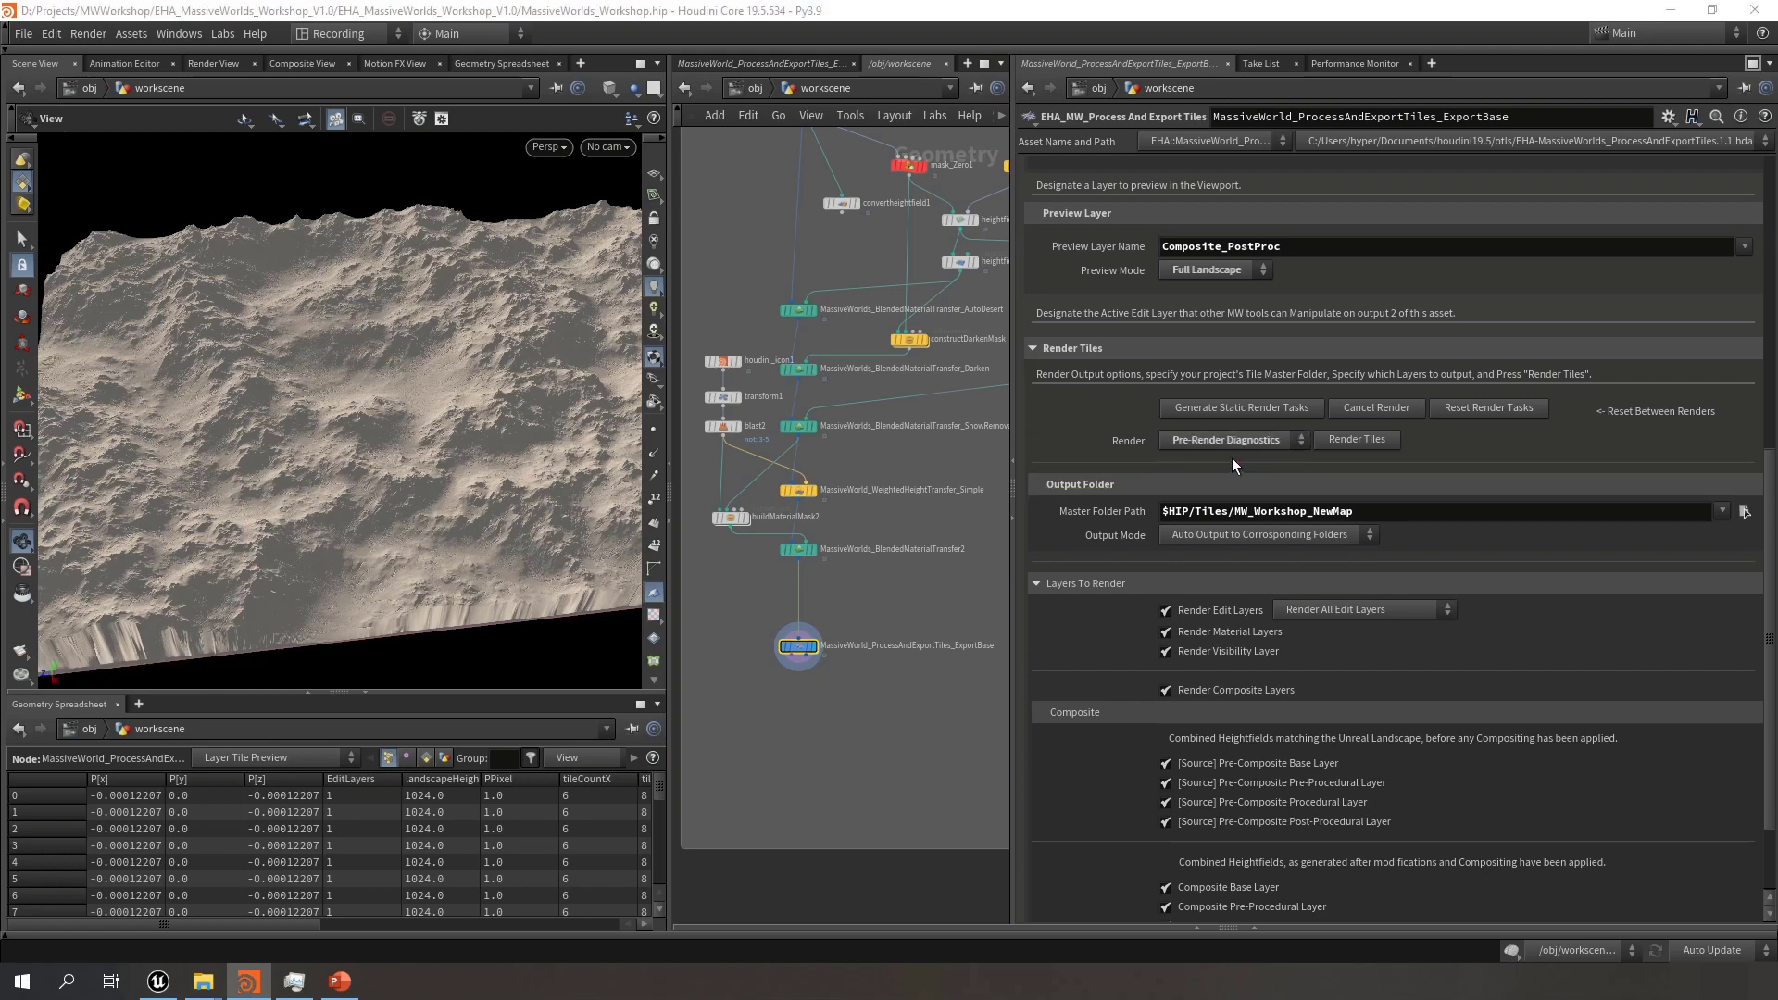
pyautogui.click(1369, 439)
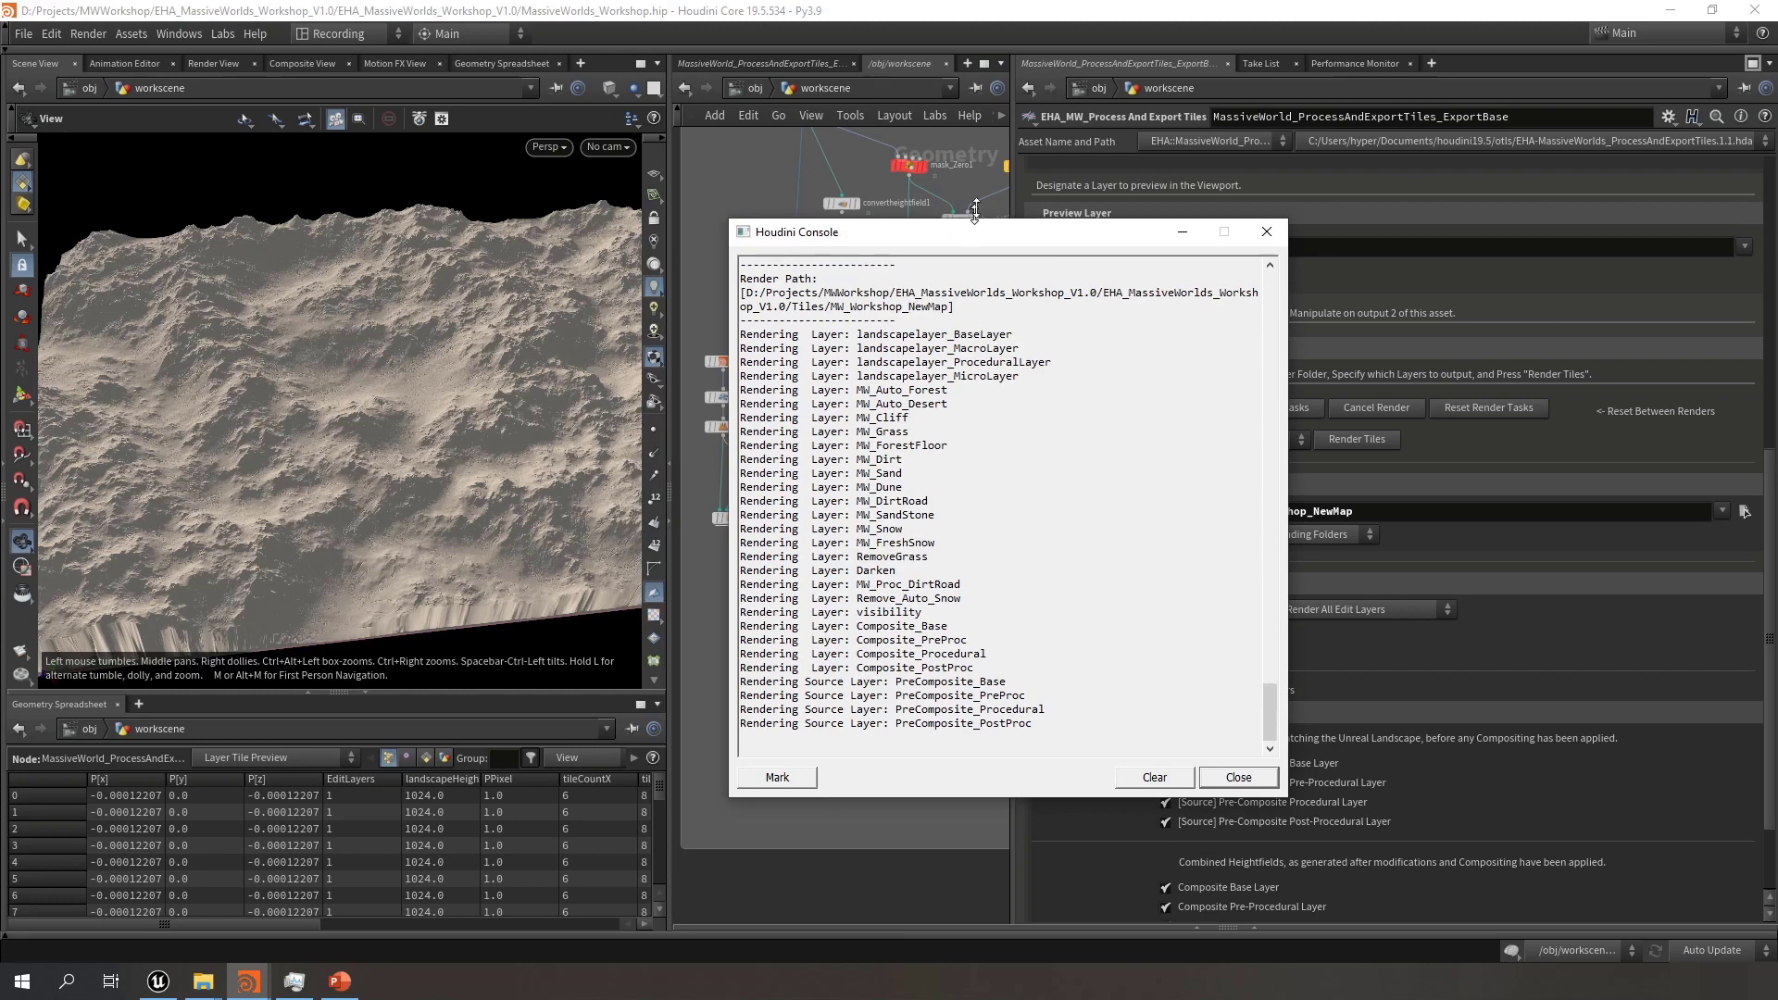
# Enlarge the Houdini Console, examine the ExportBase diagnostics for the render path, output layers and source layers, and close it
pyautogui.moveTo(975, 211); pyautogui.dragTo(975, 105)
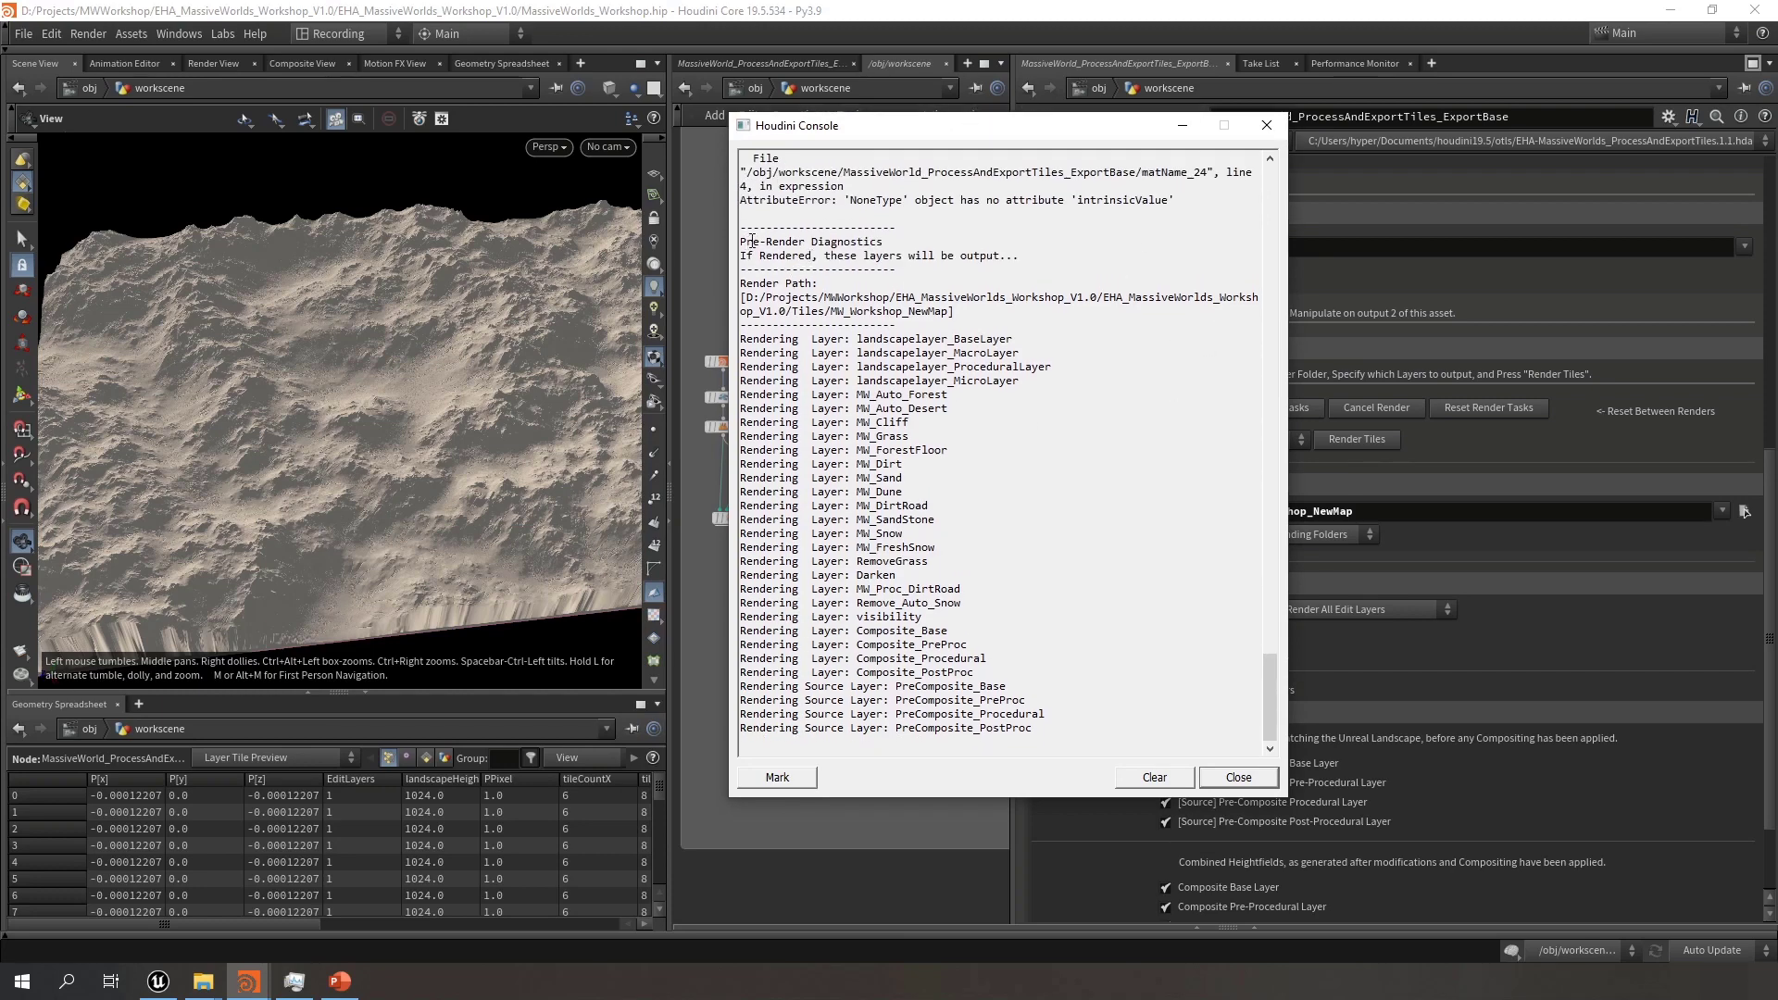
pyautogui.moveTo(747, 241); pyautogui.dragTo(1030, 249)
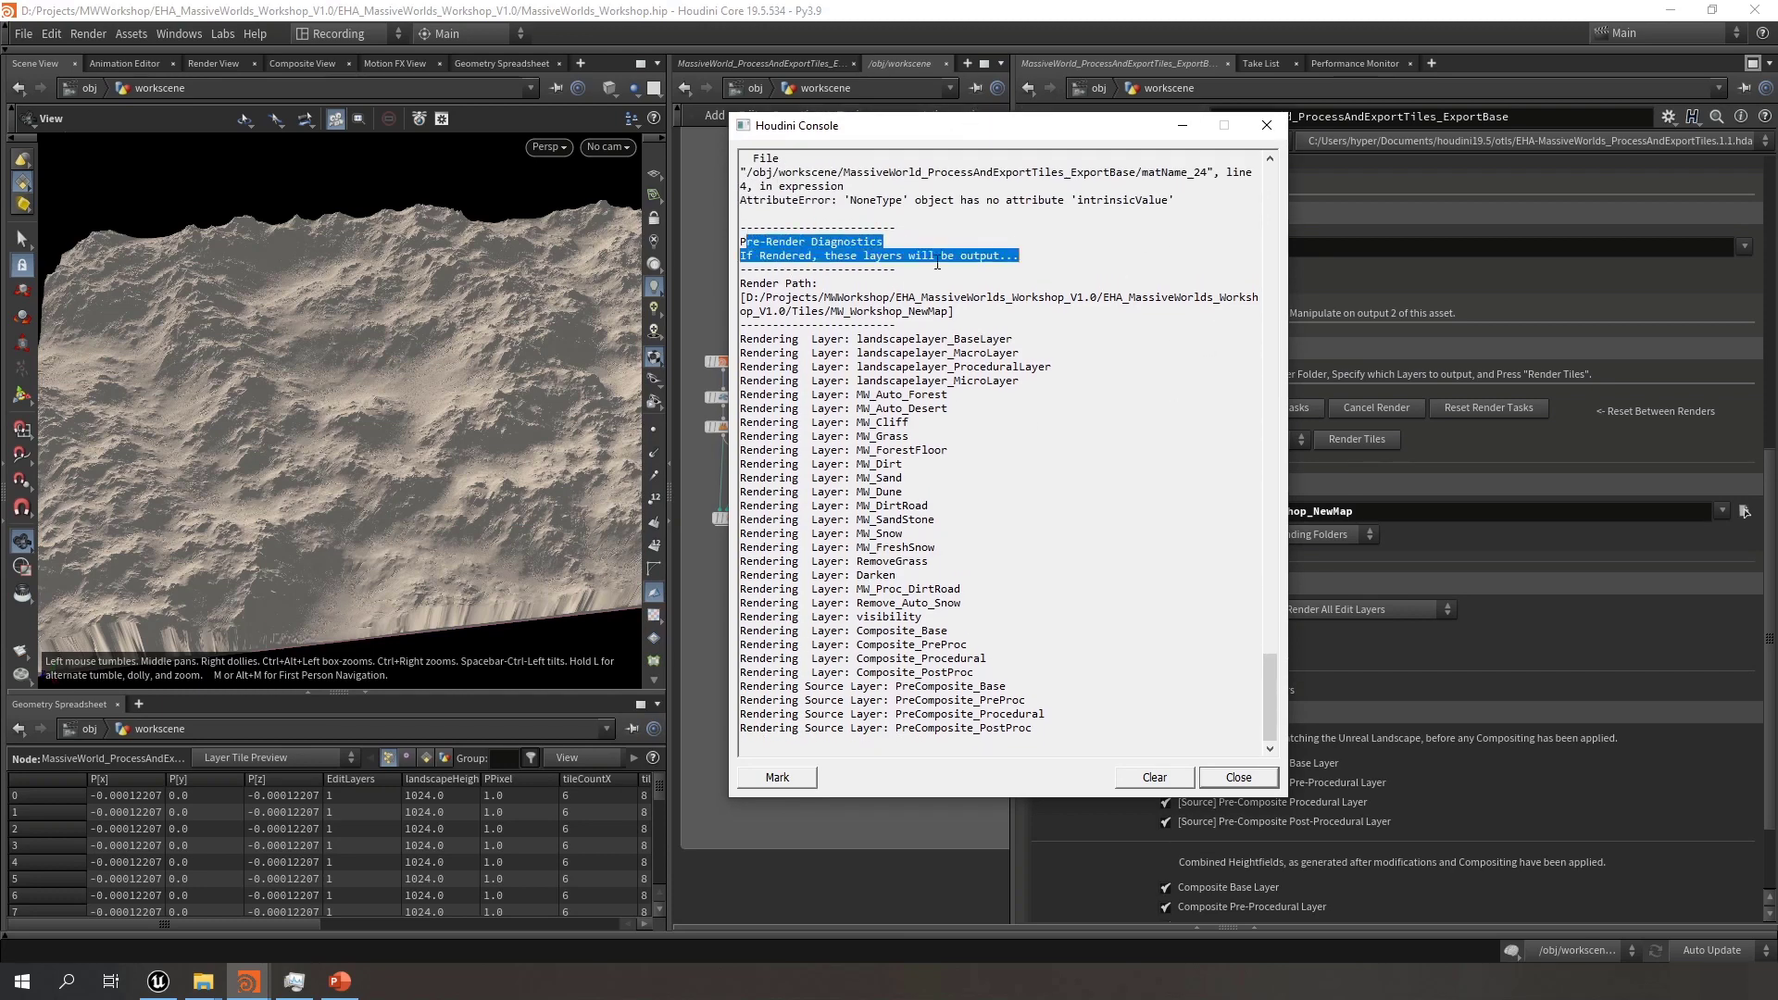
pyautogui.click(824, 283)
pyautogui.moveTo(727, 312); pyautogui.dragTo(359, 315)
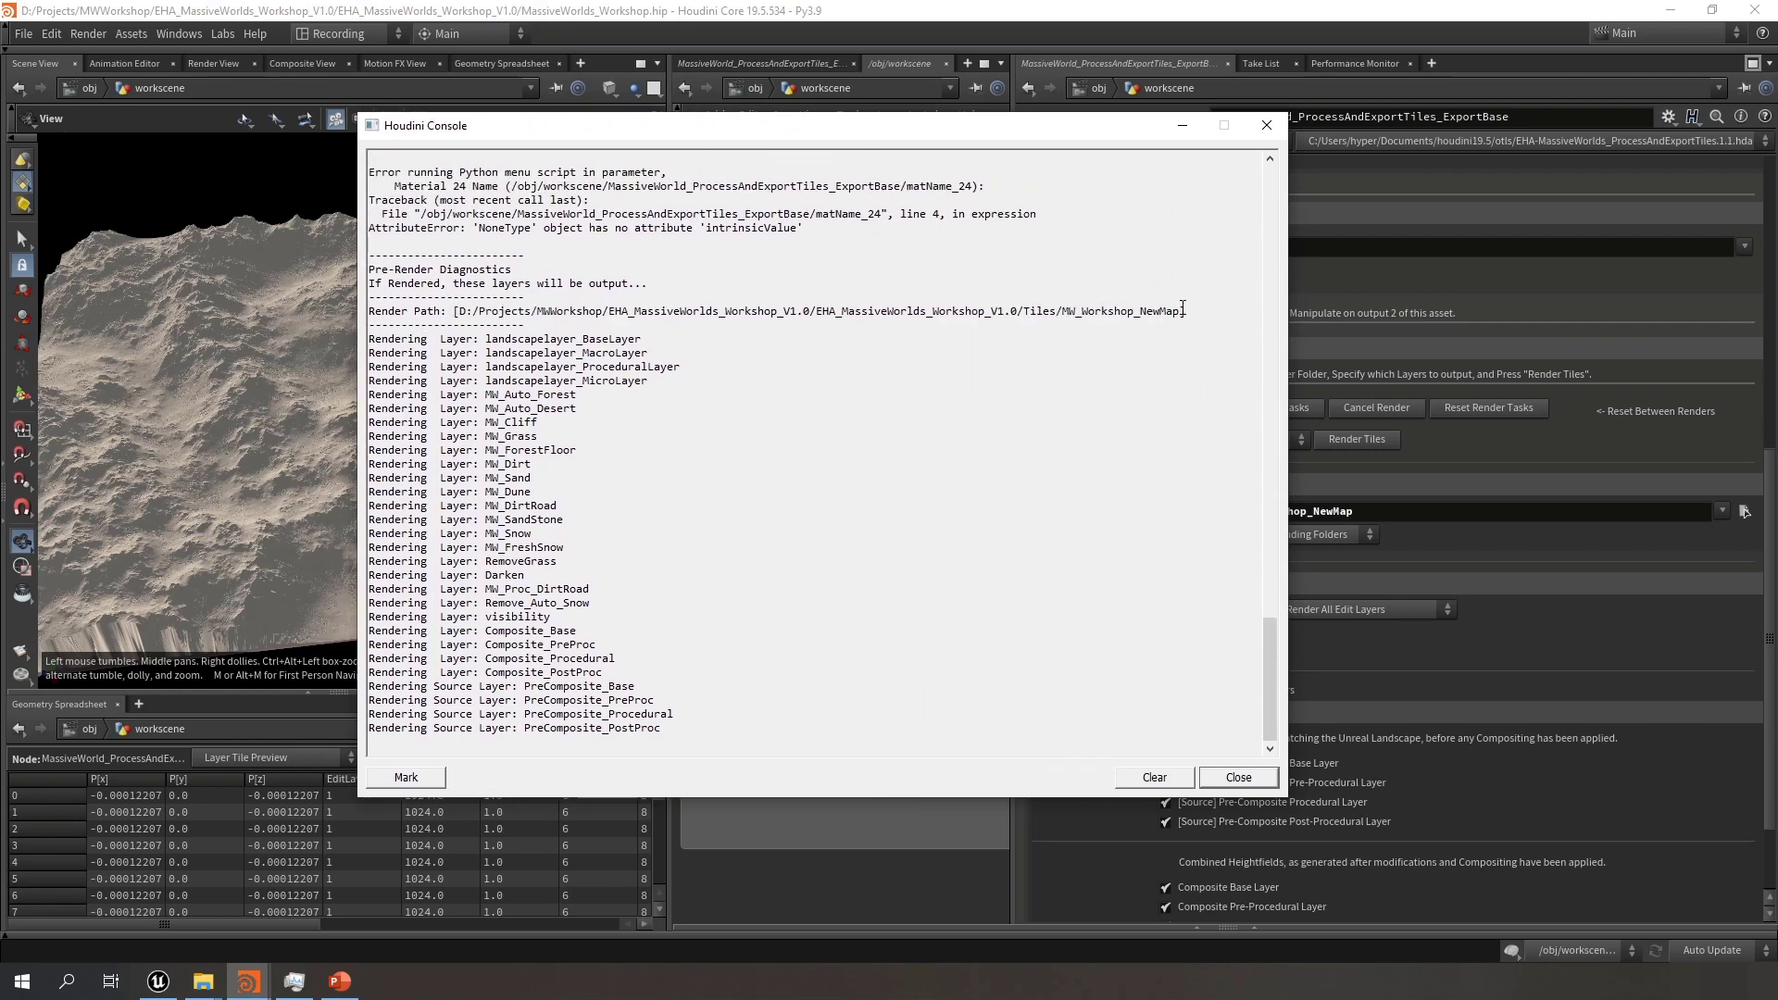
pyautogui.moveTo(1183, 308); pyautogui.dragTo(369, 309)
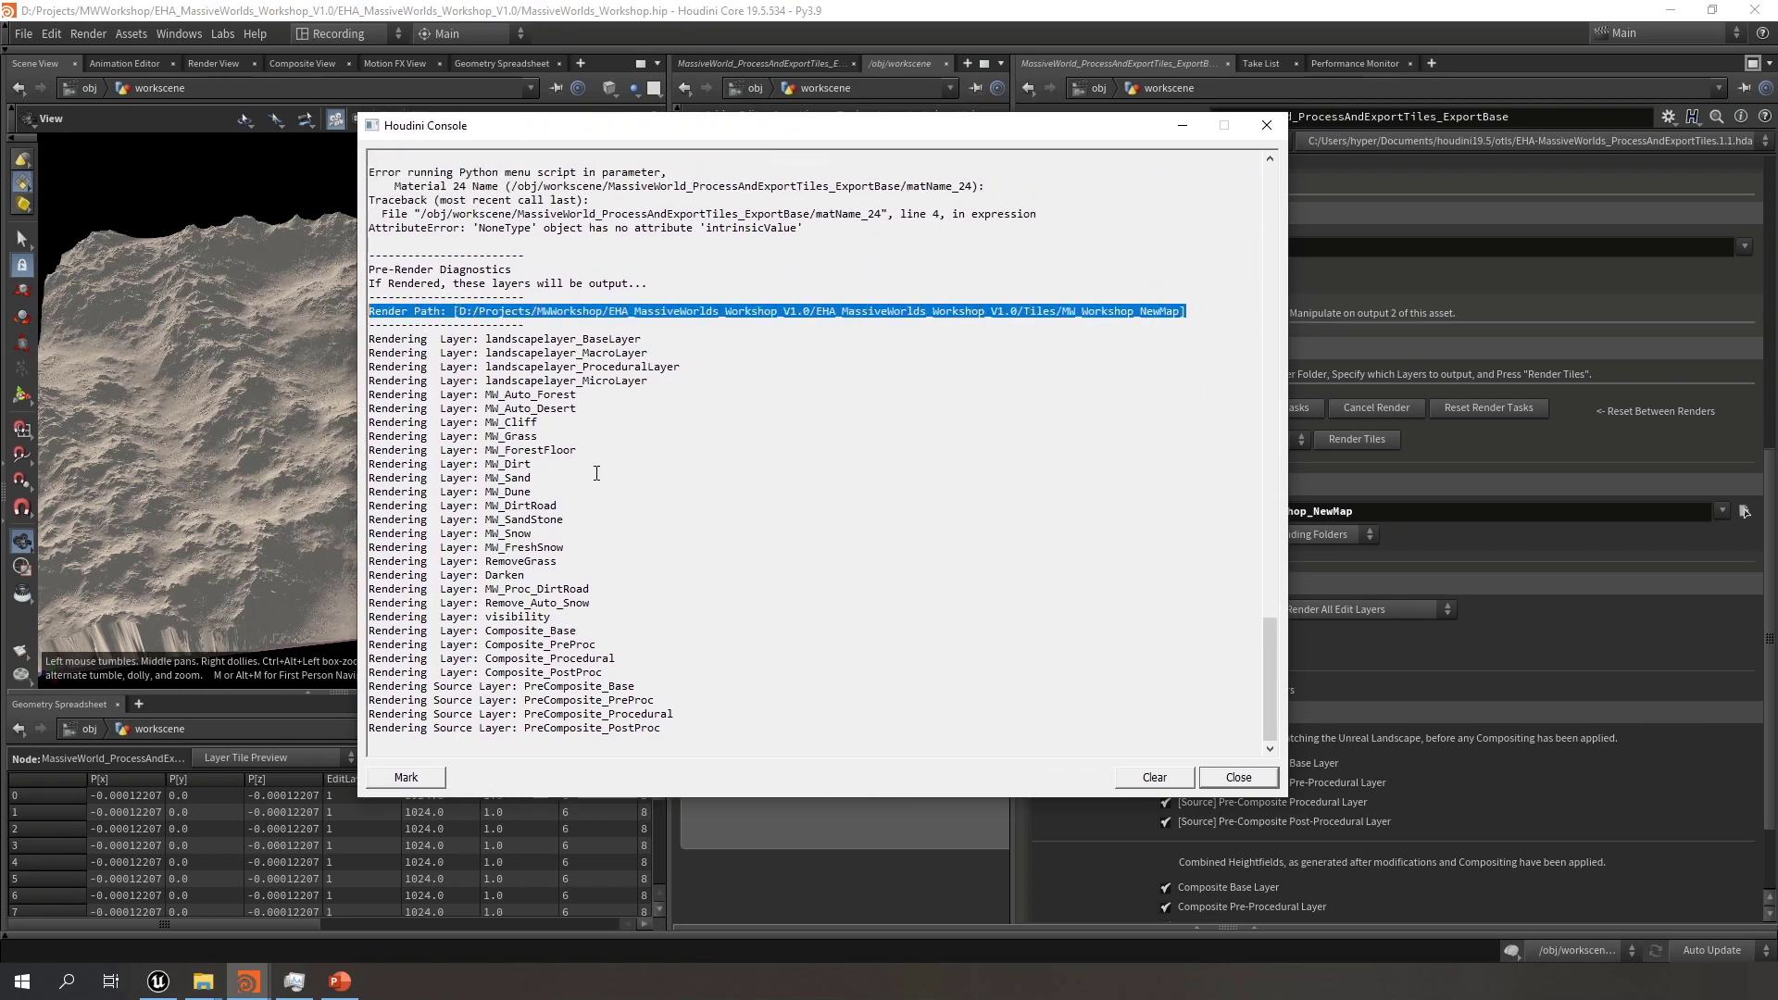
pyautogui.moveTo(371, 728); pyautogui.dragTo(376, 340)
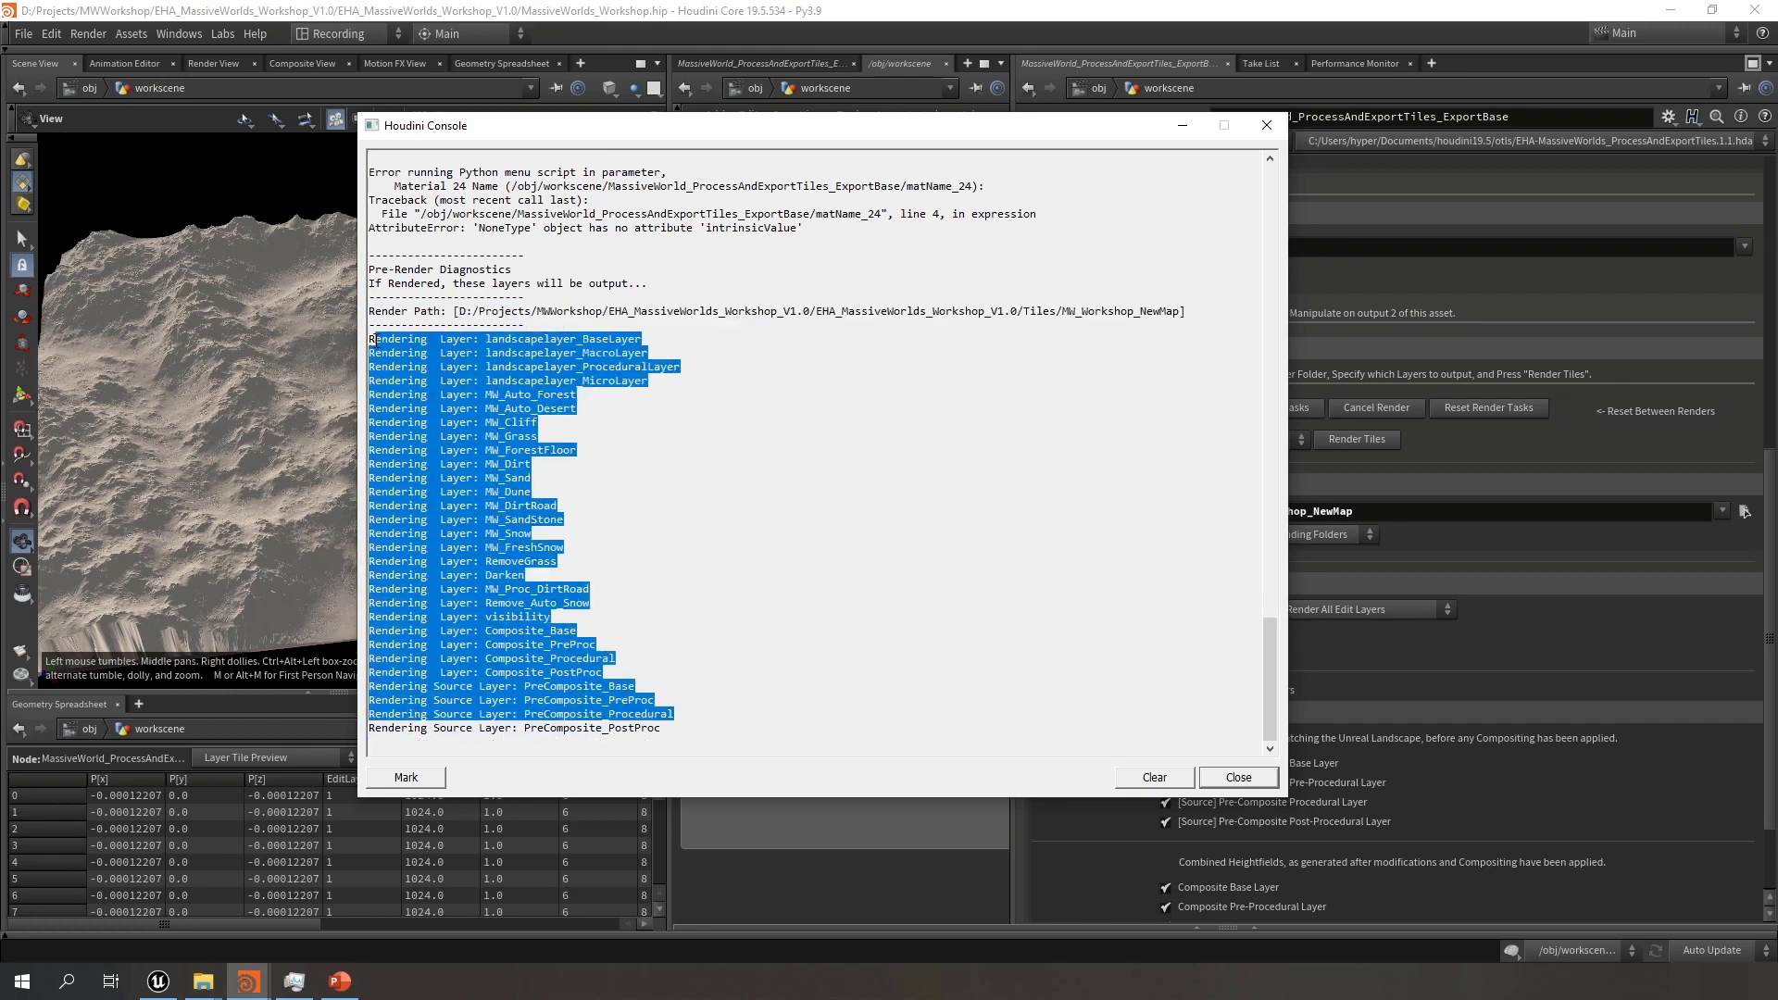
pyautogui.click(714, 367)
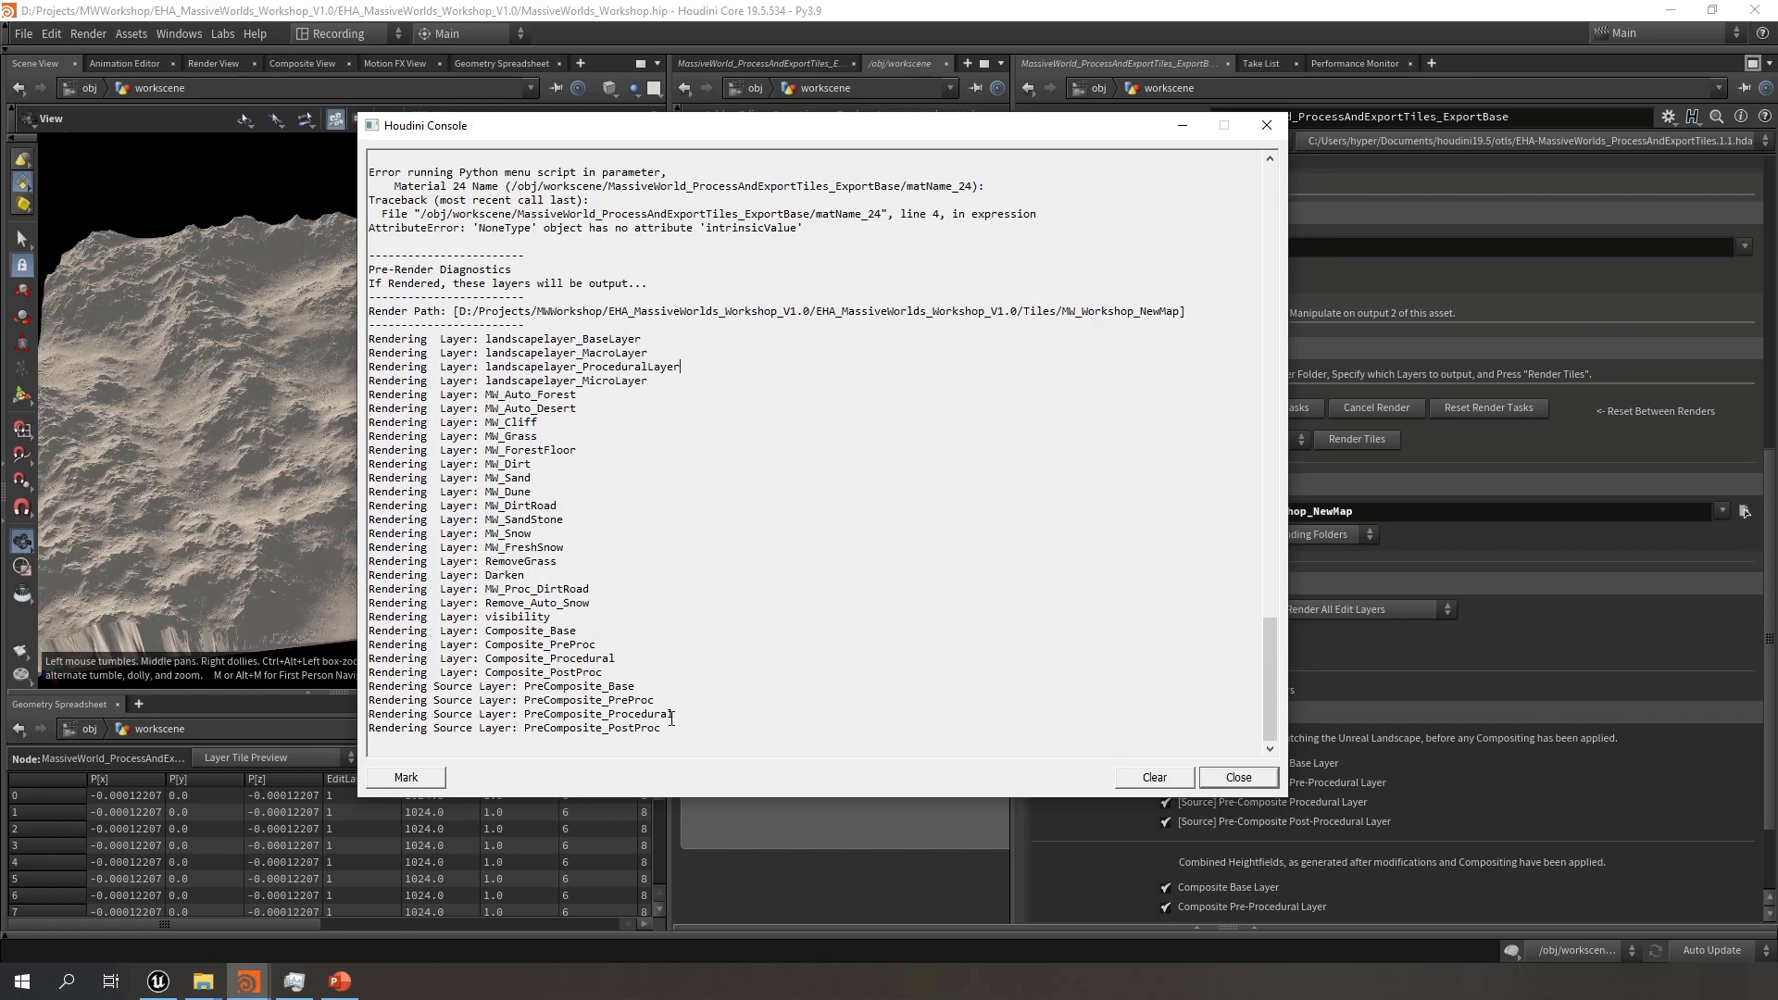
pyautogui.moveTo(681, 736); pyautogui.dragTo(368, 686)
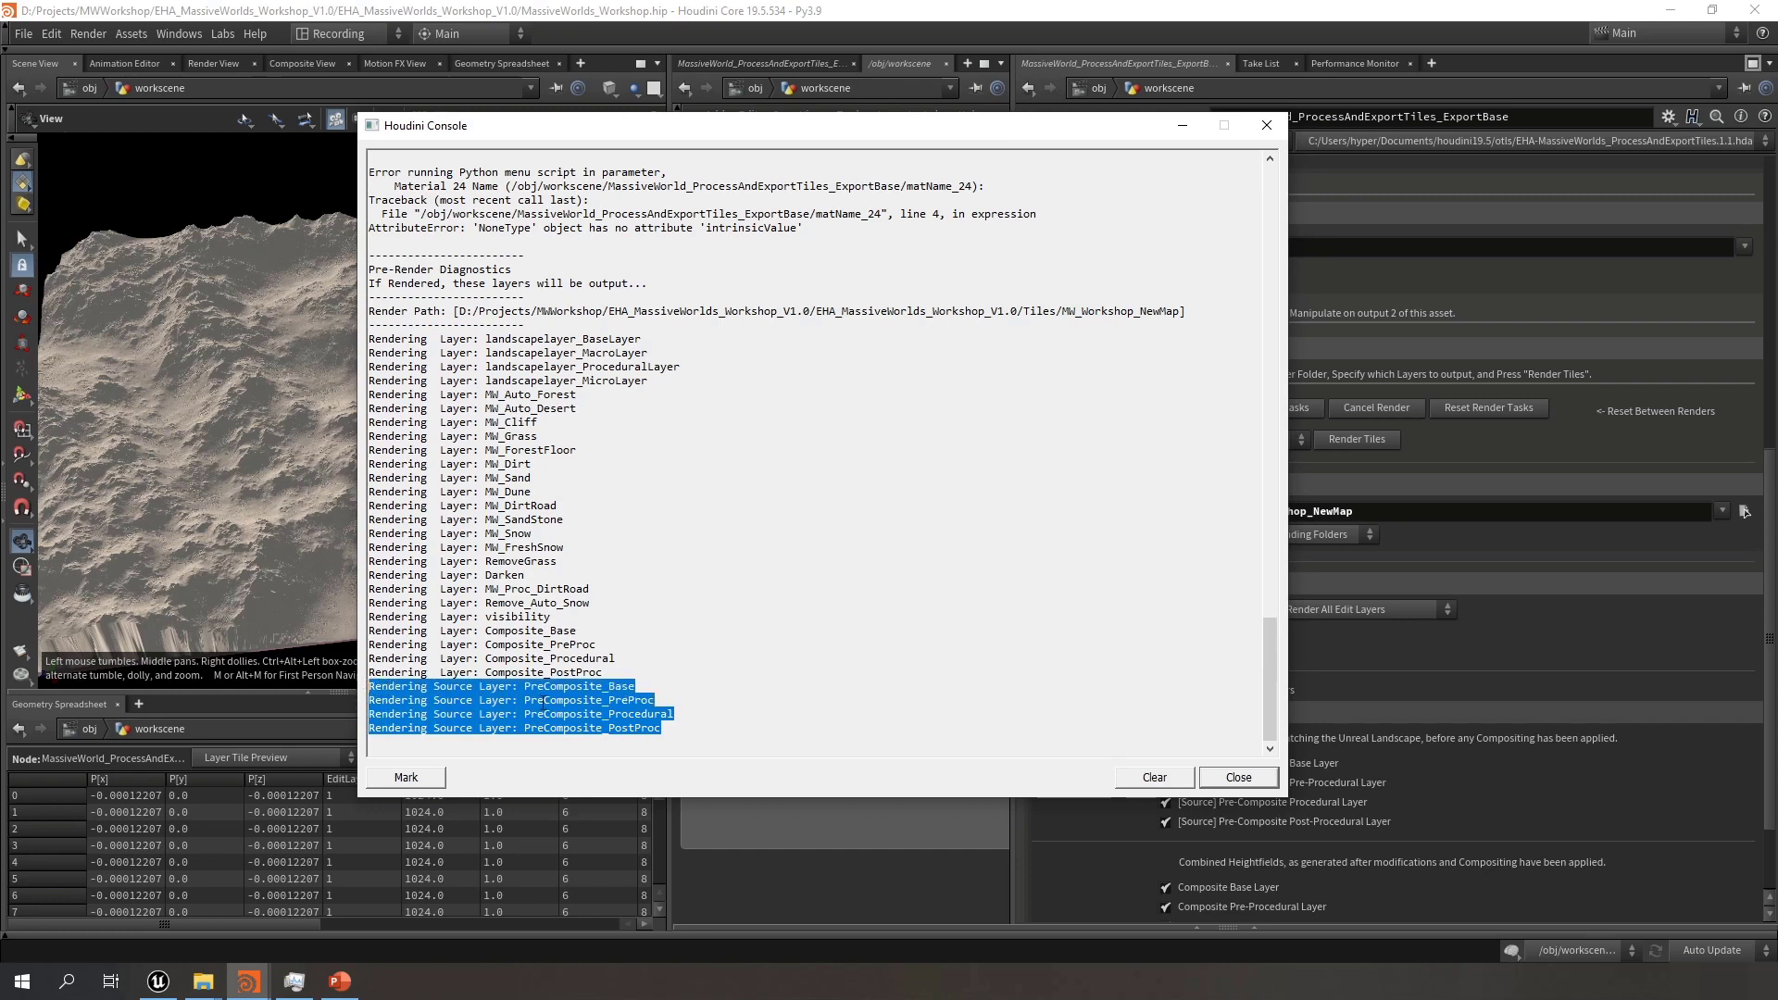
pyautogui.click(720, 695)
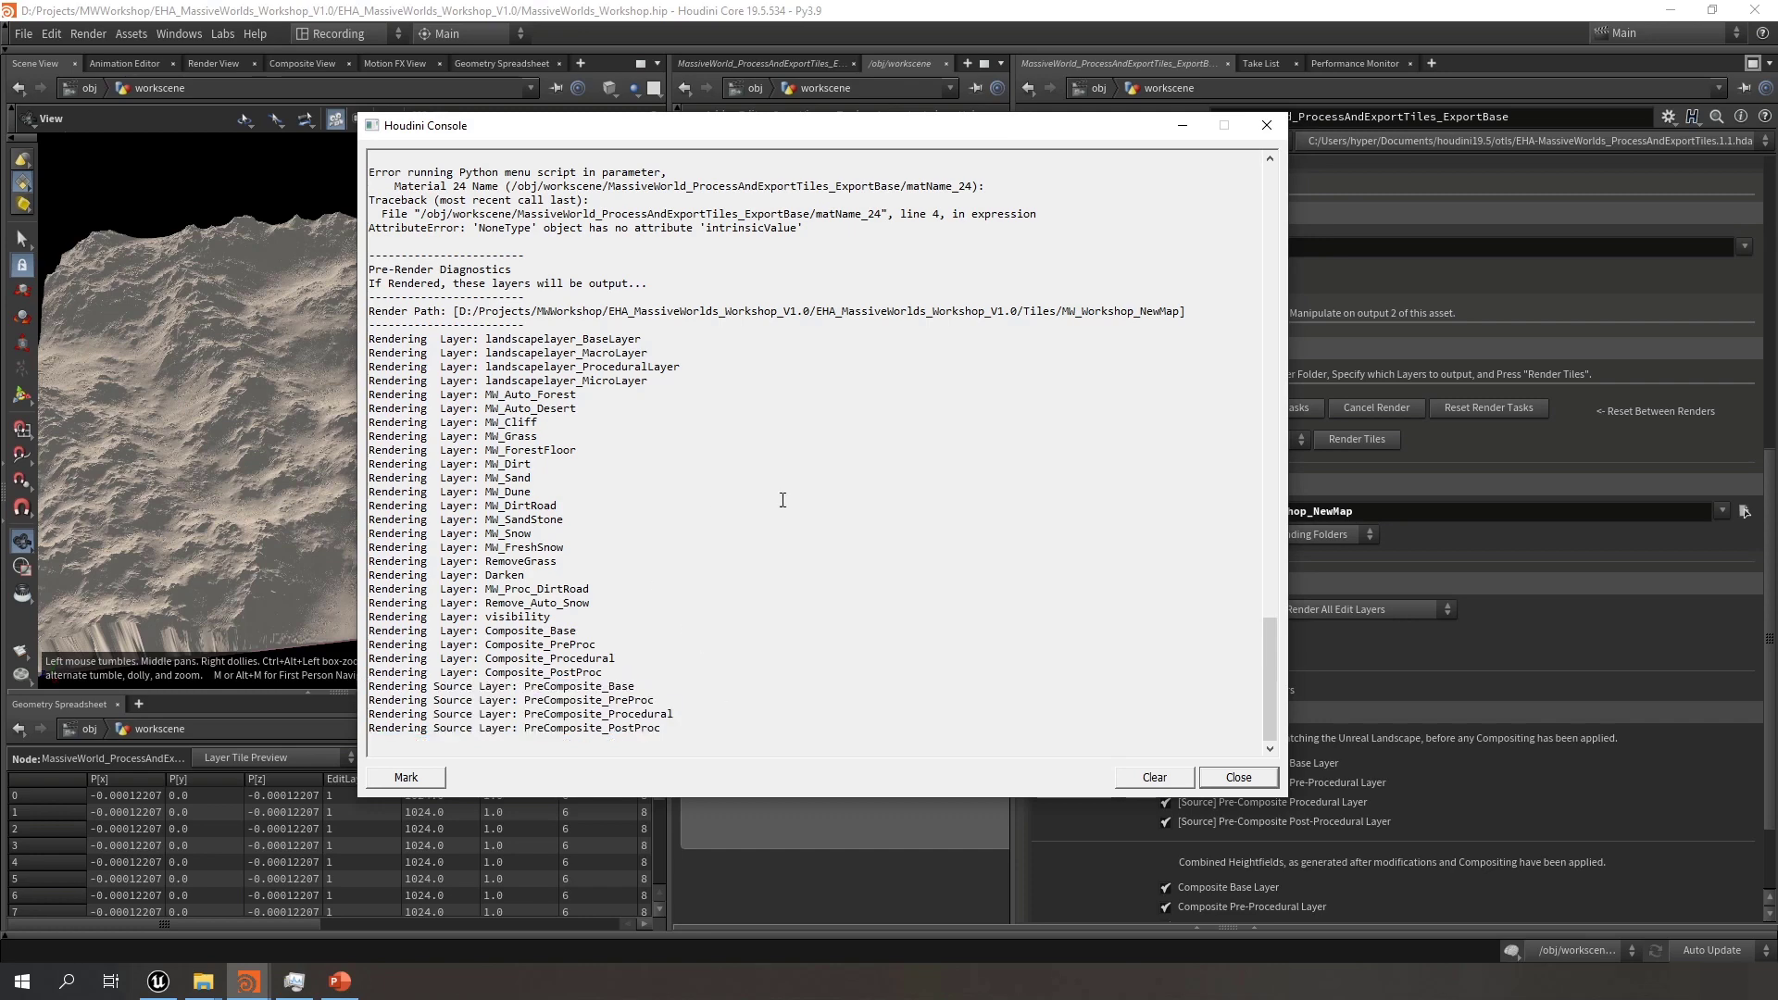
pyautogui.click(1266, 125)
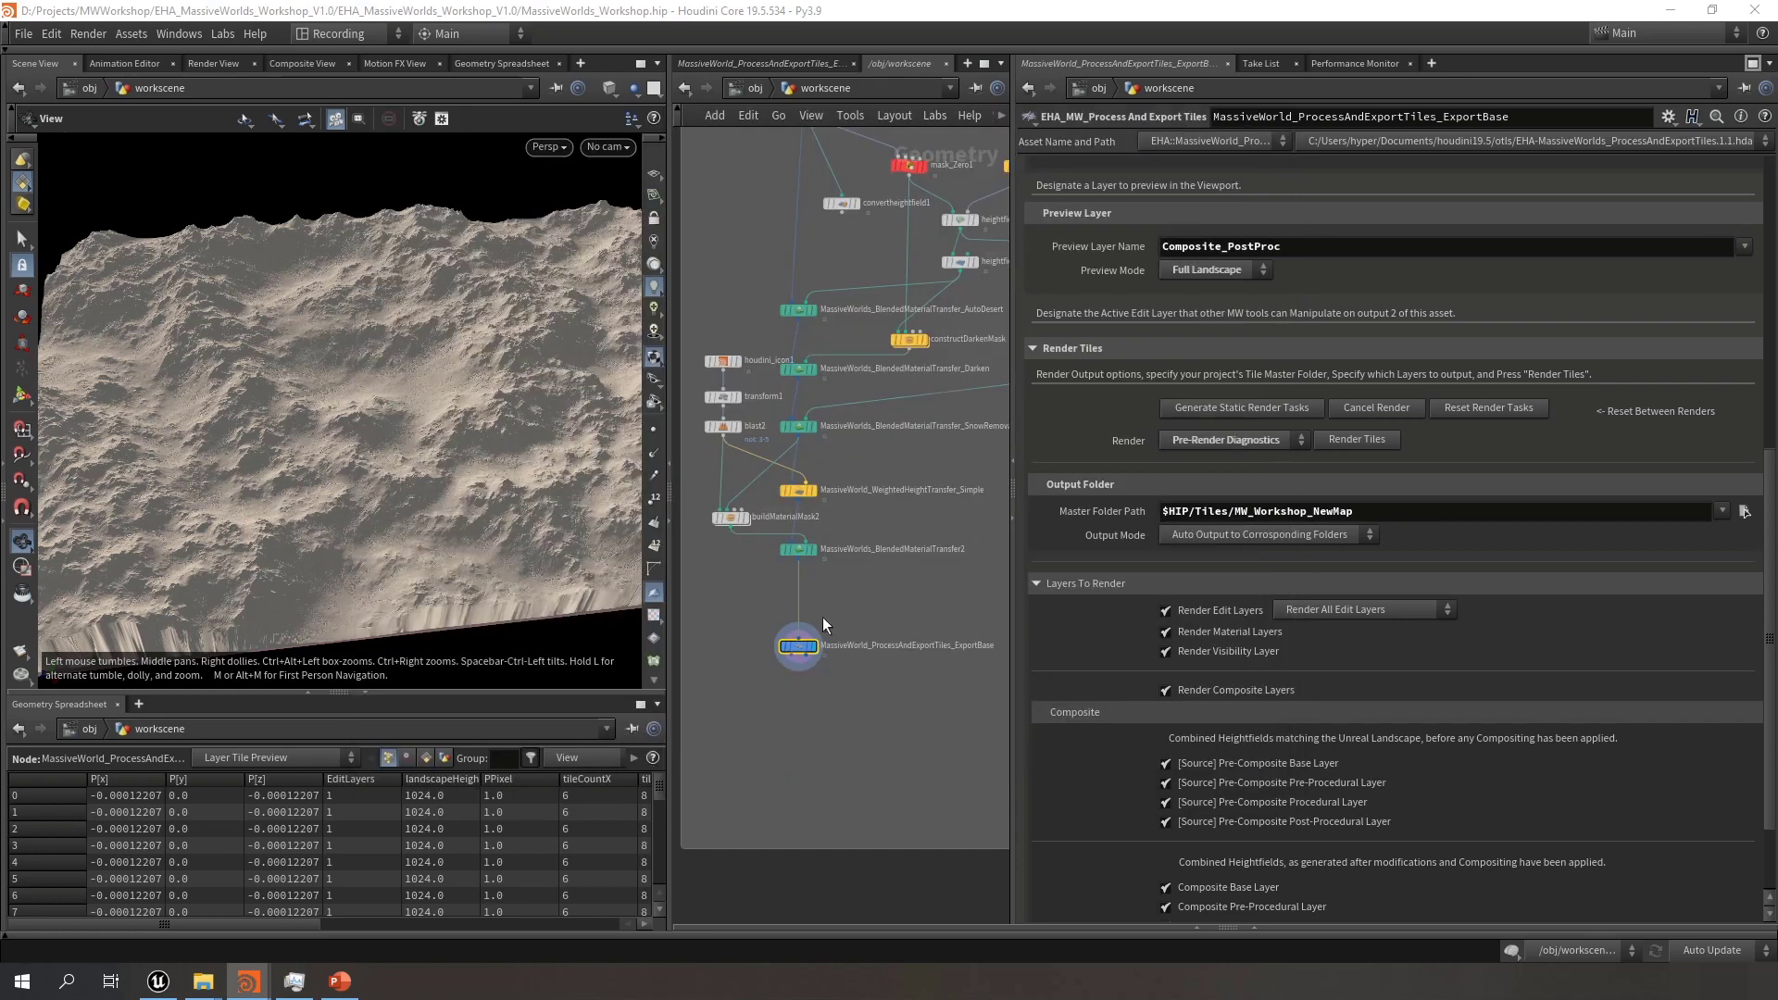
# Select the MassiveWorld_ProcessAndExportTiles_ImportBase node above the import terrain node and expand its Render Tiles and Layers To Render settings
pyautogui.scroll(5, 828, 443)
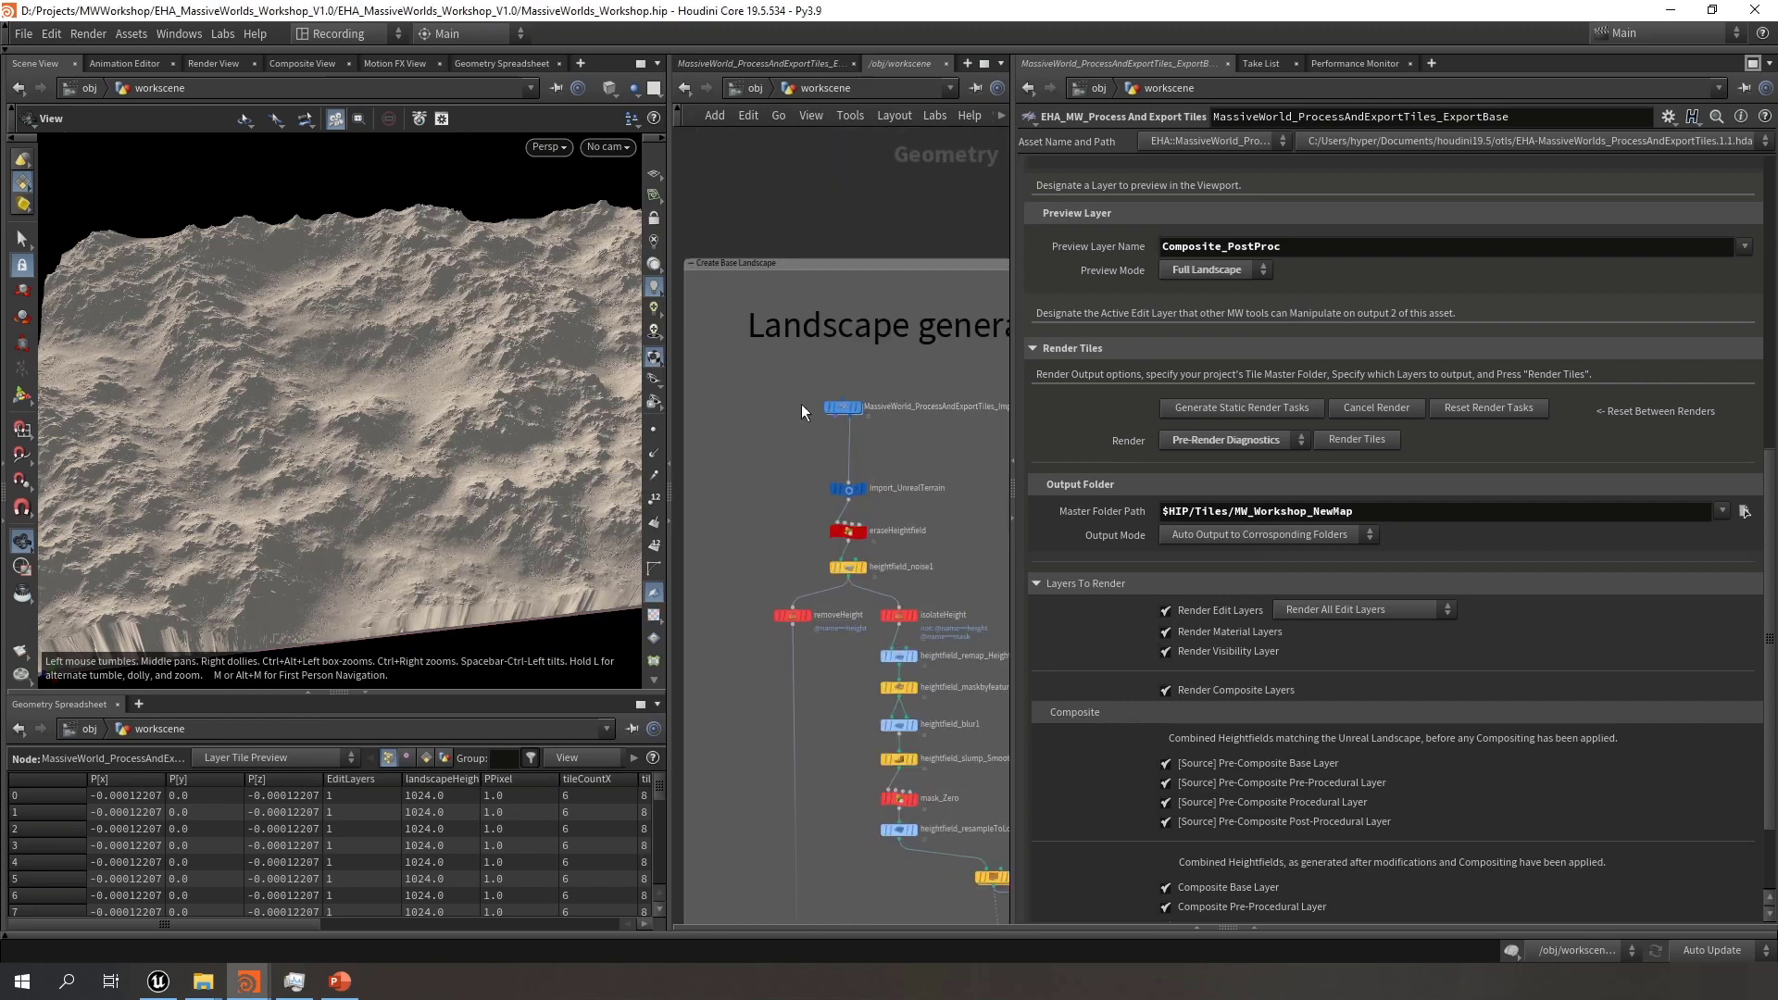
pyautogui.moveTo(918, 459); pyautogui.dragTo(831, 443, button='middle')
pyautogui.moveTo(895, 442); pyautogui.dragTo(724, 374)
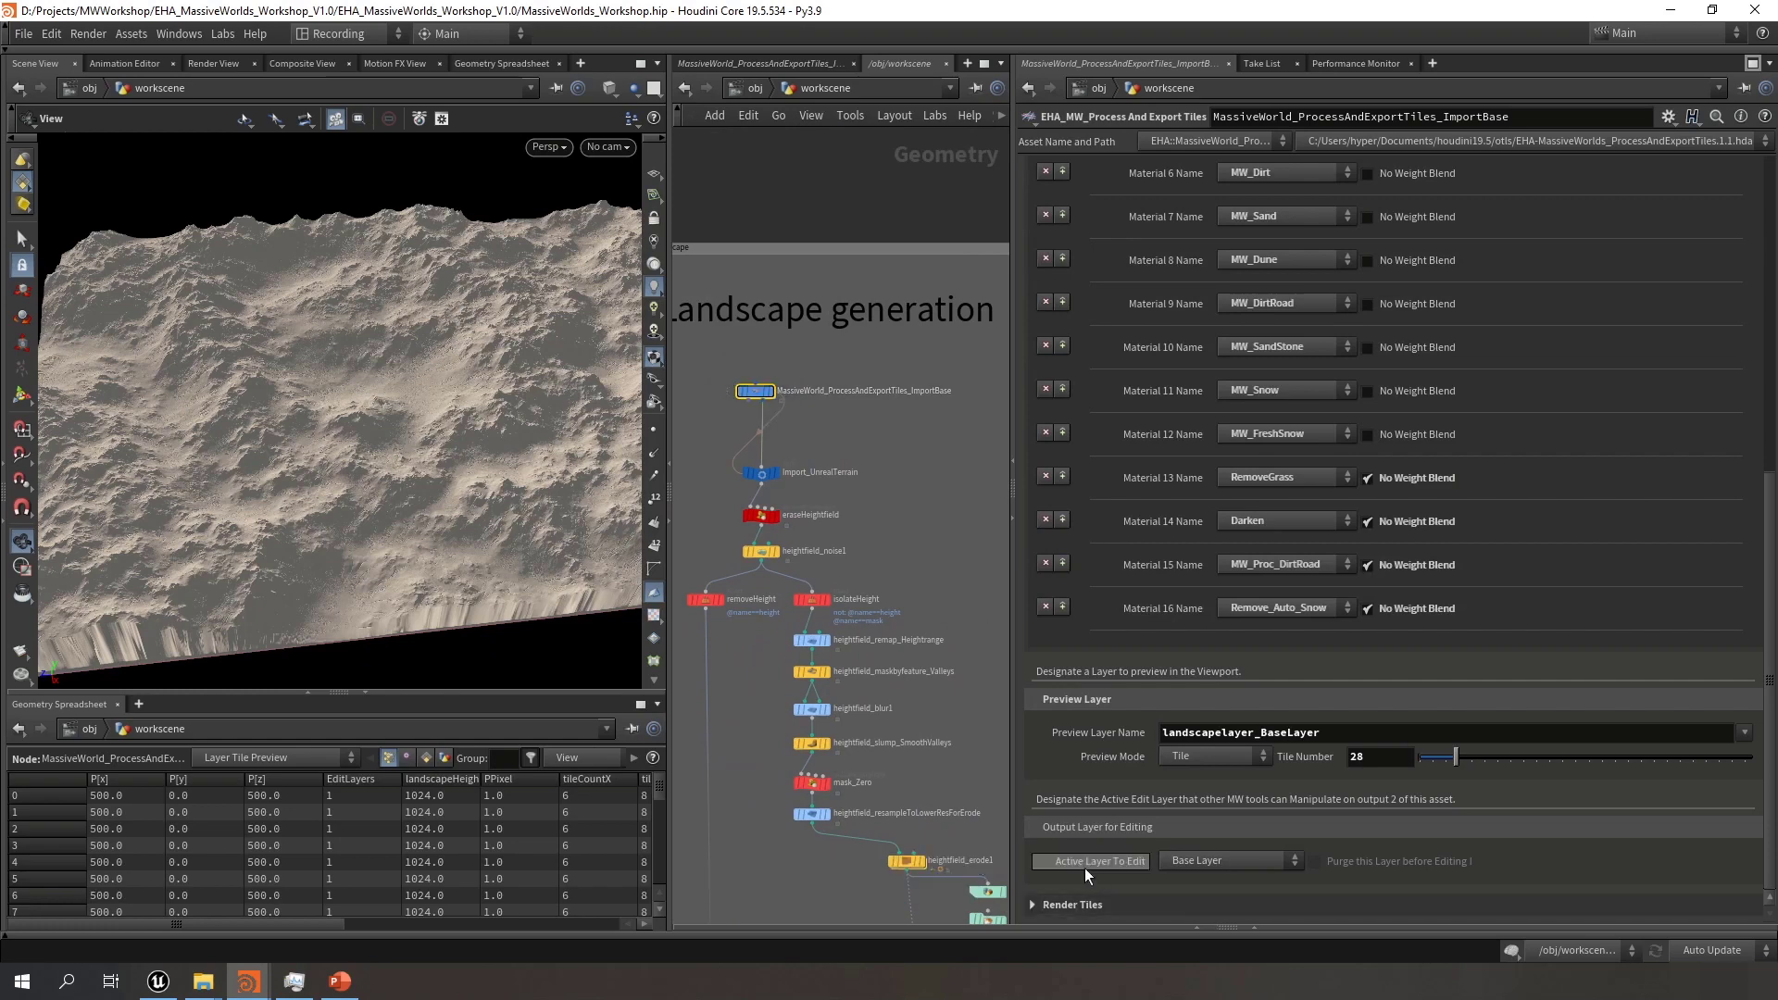
pyautogui.click(1071, 904)
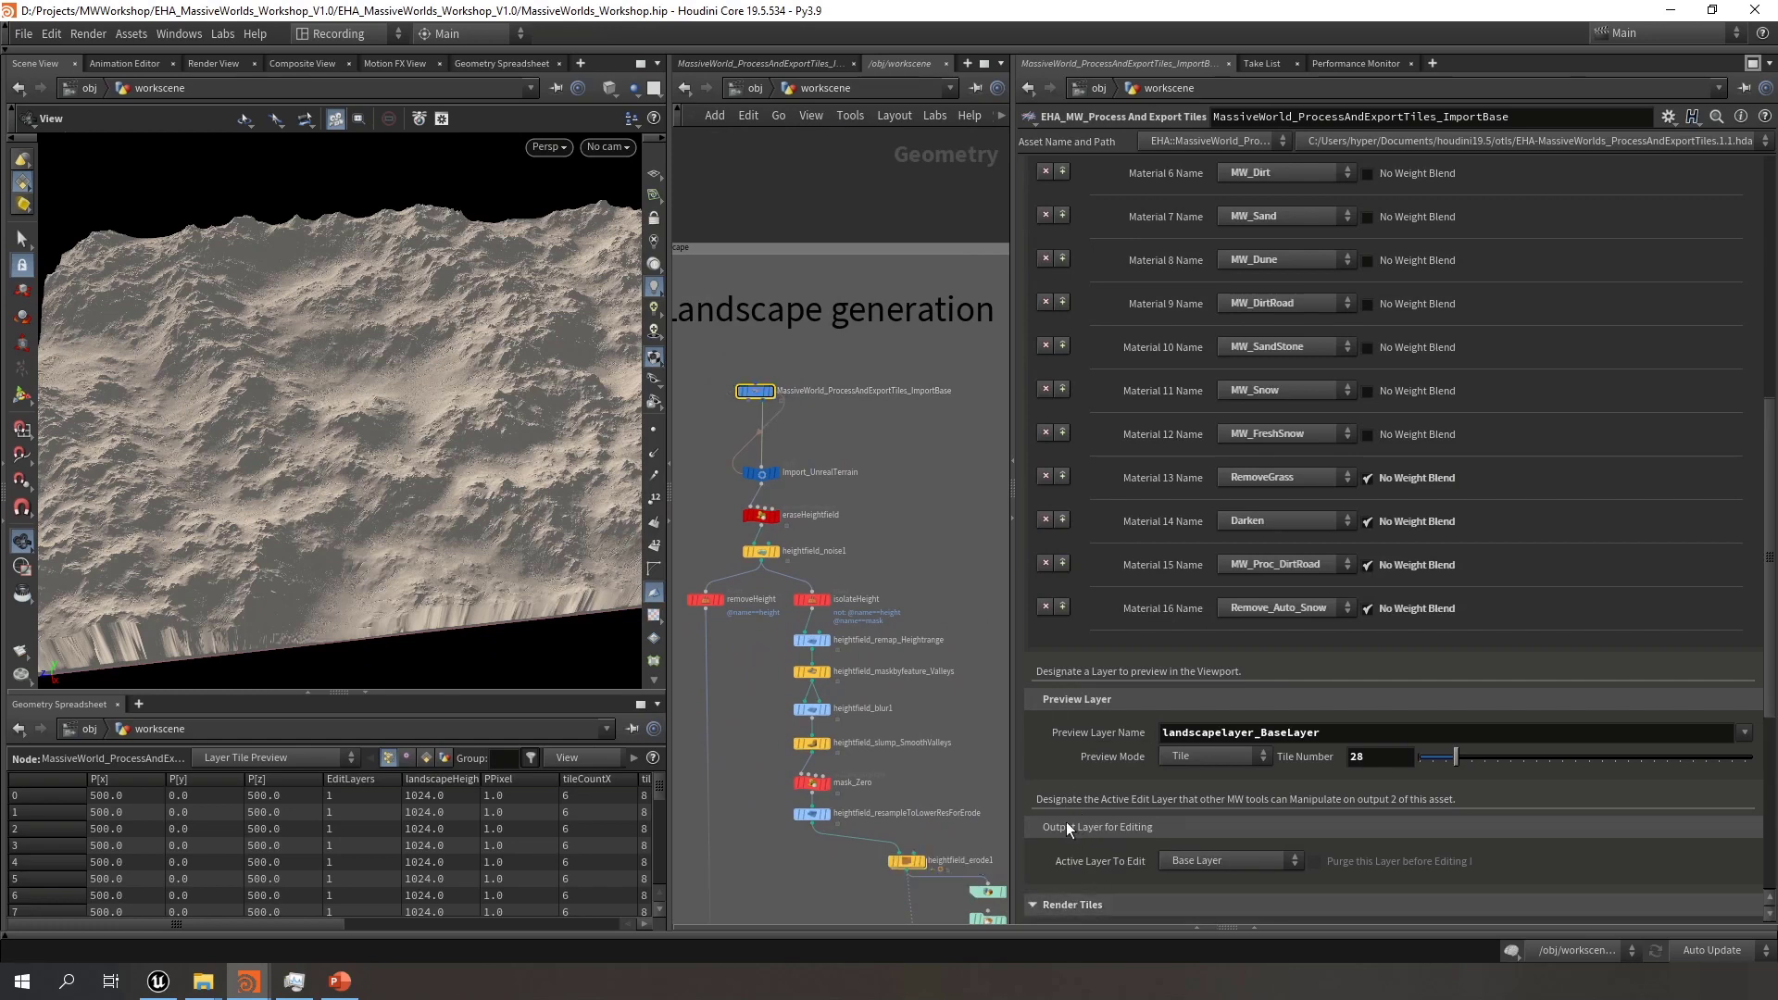
pyautogui.scroll(-5, 1080, 769)
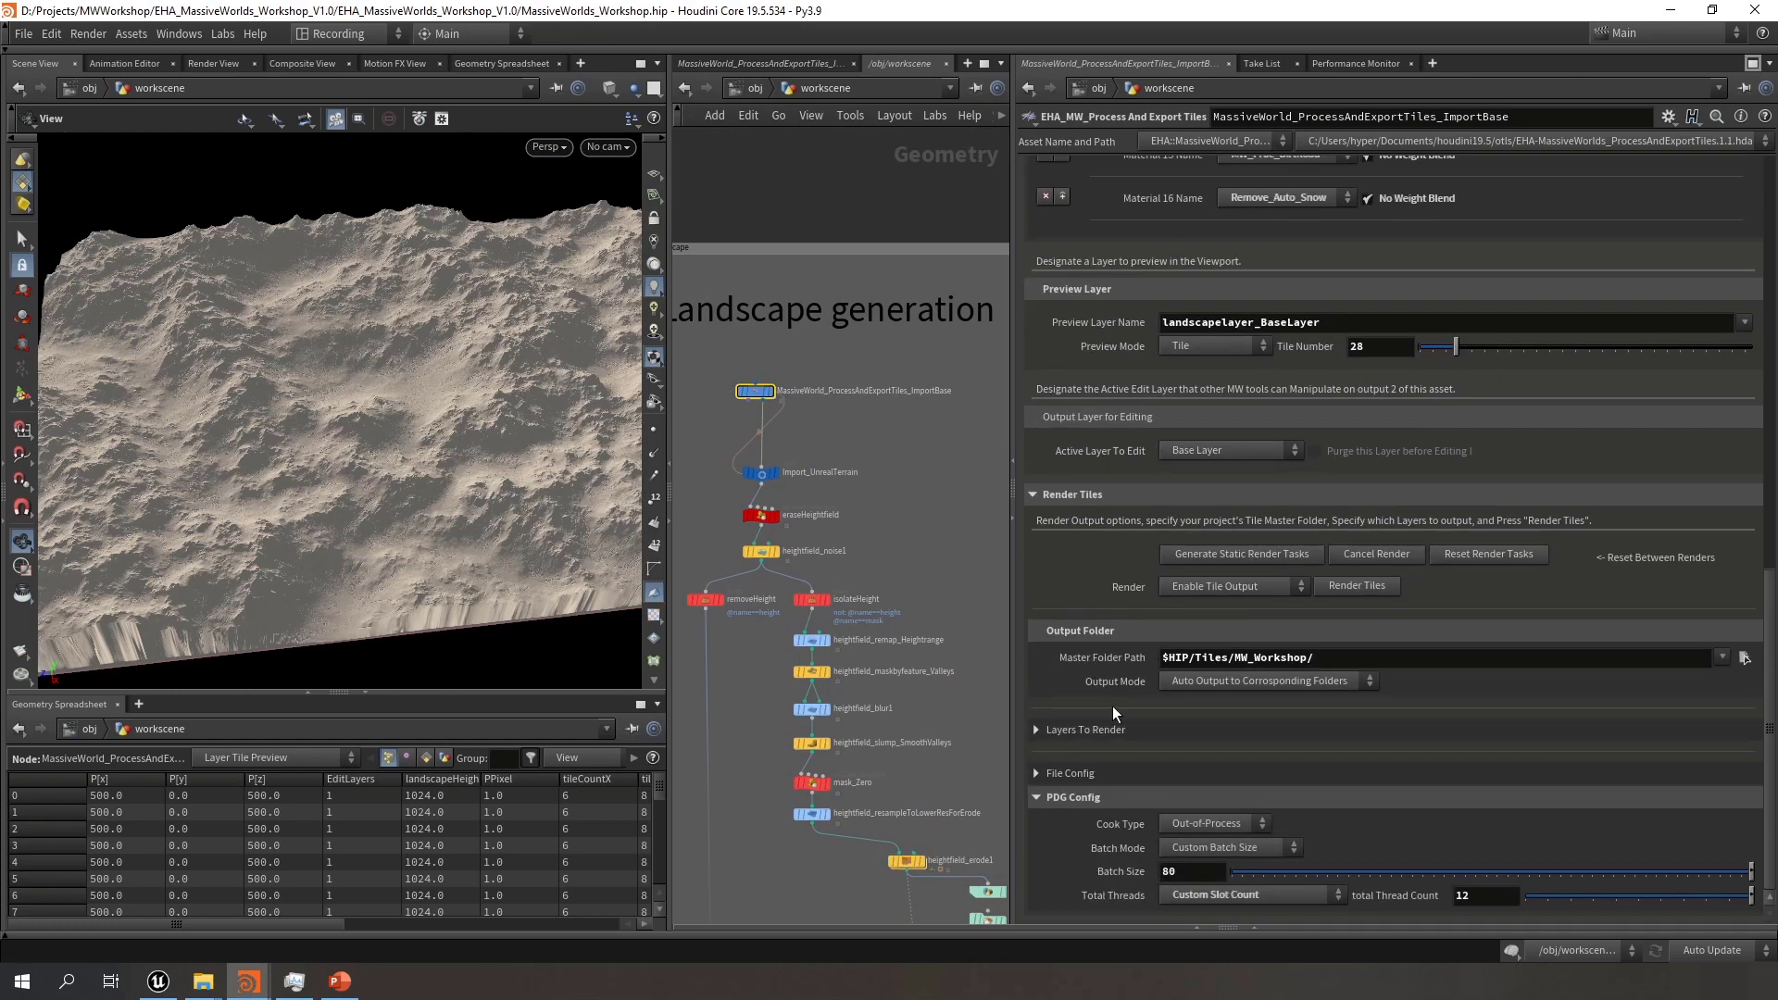
pyautogui.click(1037, 730)
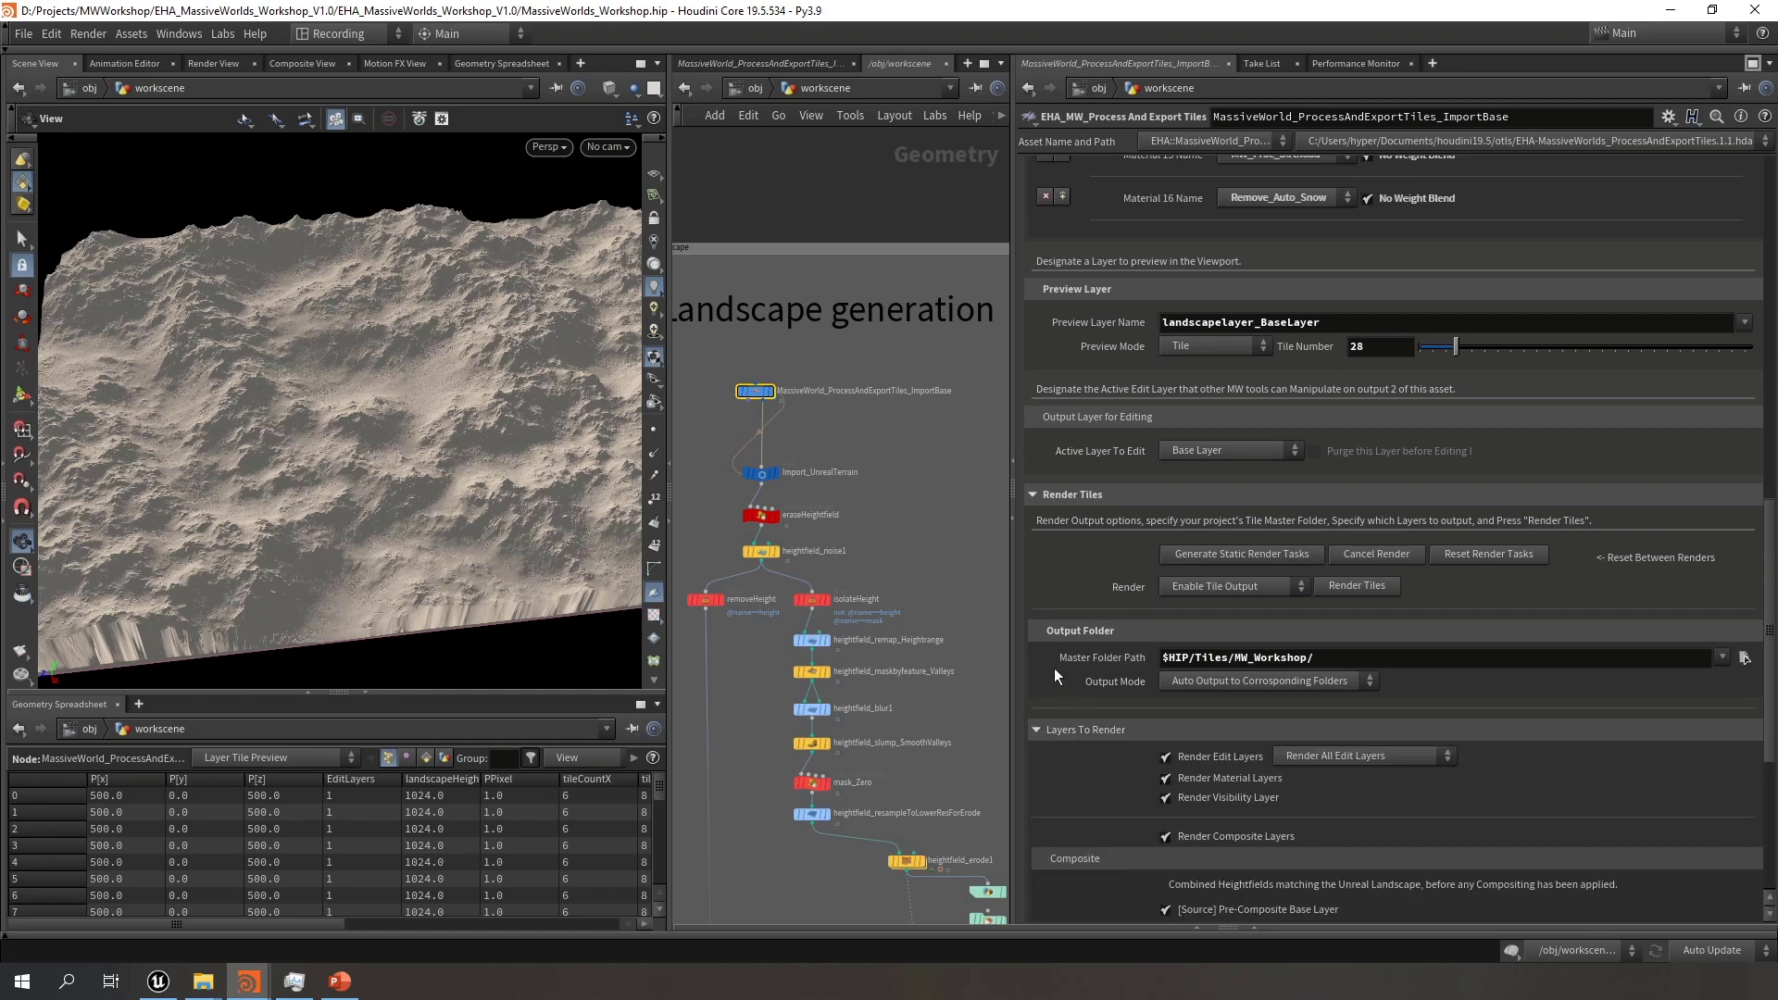
# Keep the output mode at Auto Output to Corresponding Folders and set the ImportBase node's render mode to Pre-Render Diagnostics
pyautogui.scroll(-2, 1054, 669)
pyautogui.click(1260, 563)
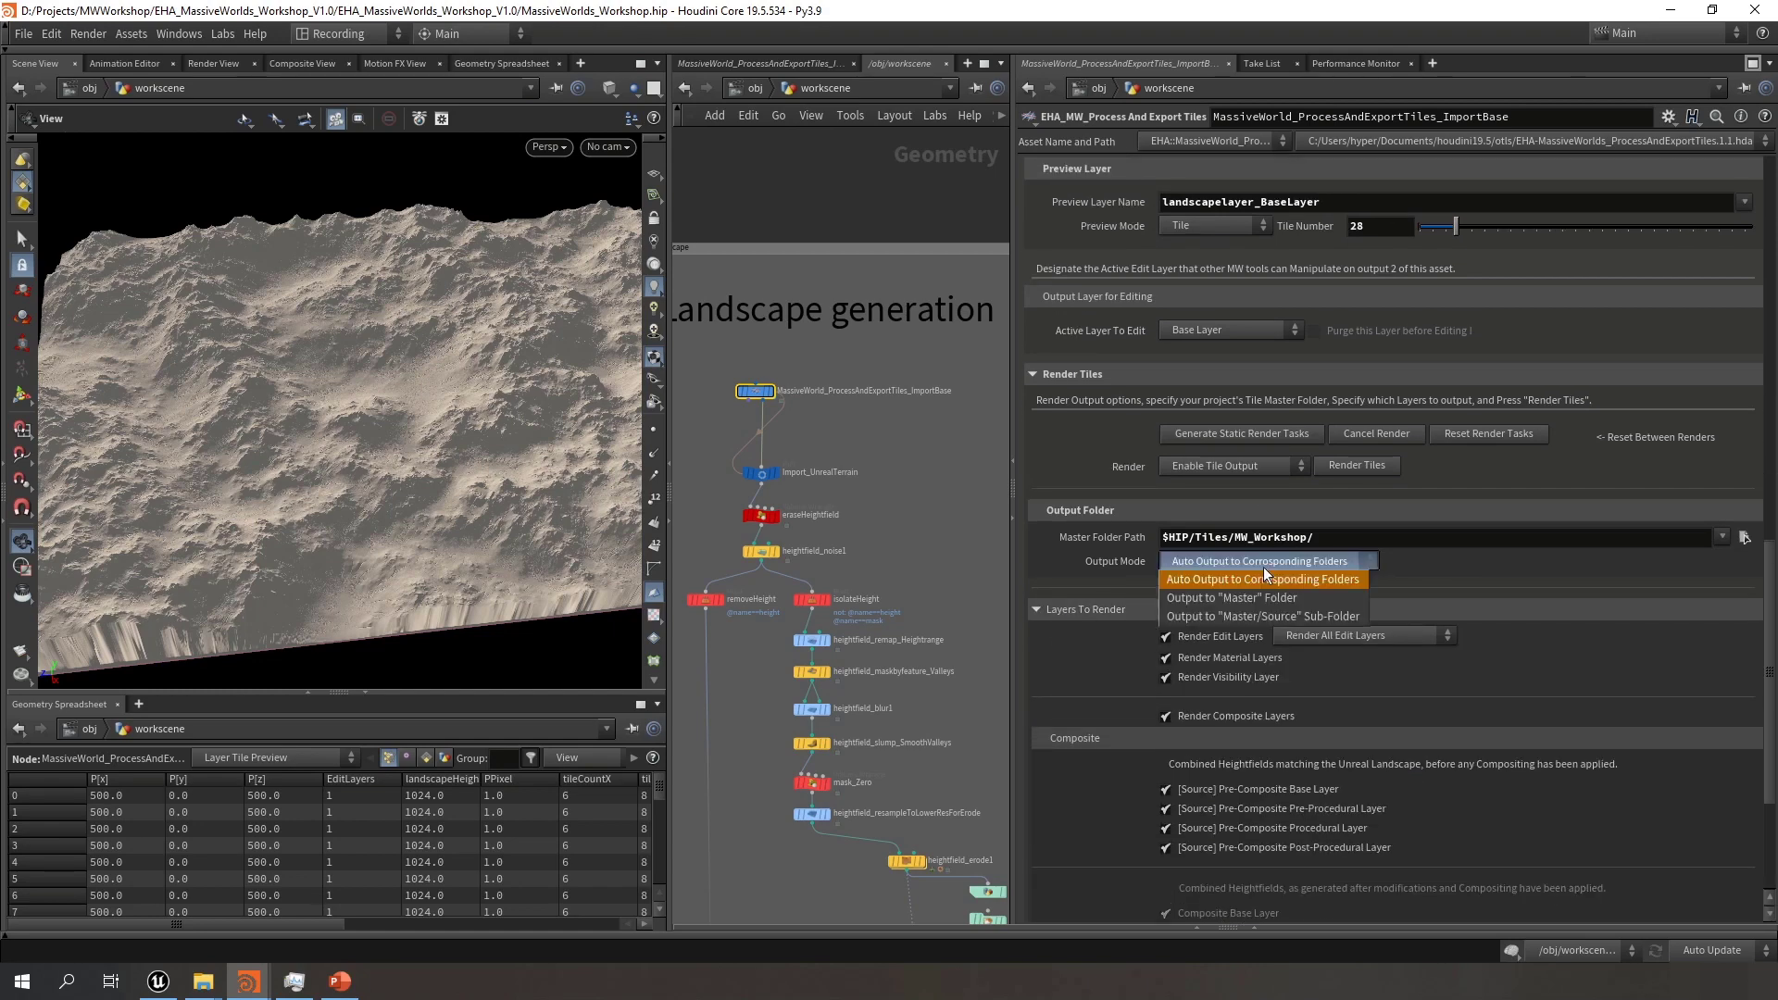
pyautogui.click(1264, 567)
pyautogui.click(1274, 464)
pyautogui.click(1230, 487)
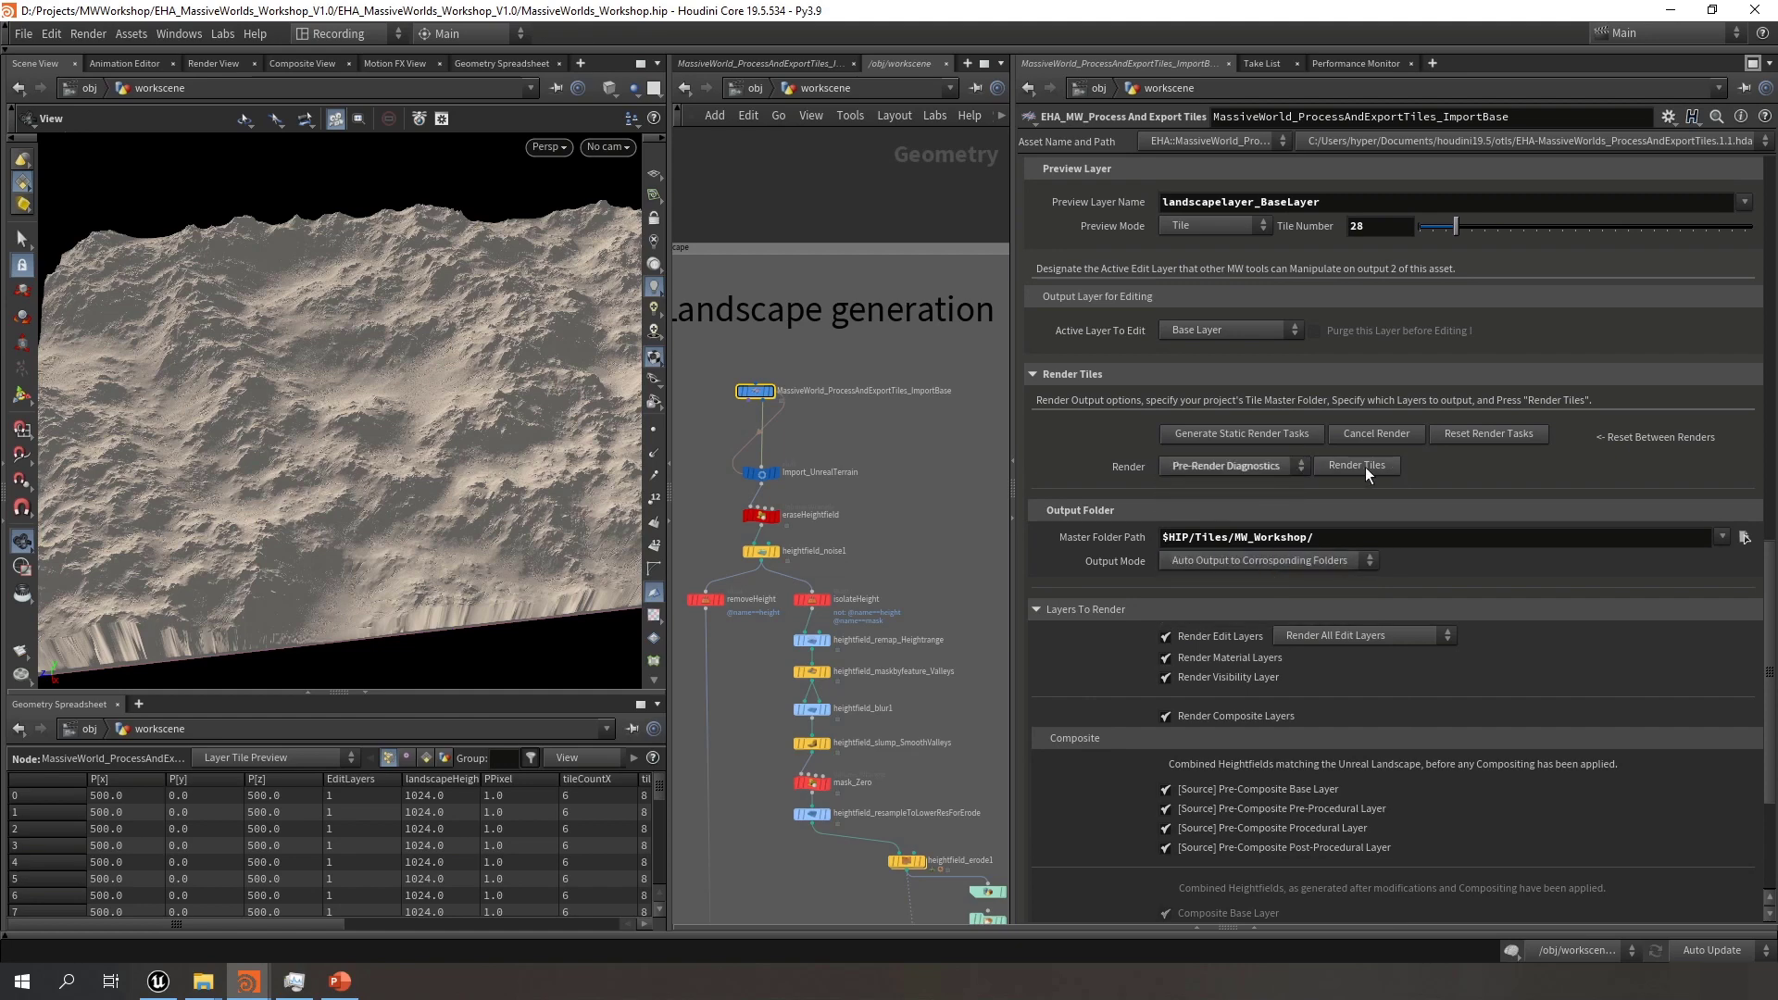
# Bring up the Houdini Console and examine the render path and source layers in the ImportBase node's pre-render diagnostics
pyautogui.moveTo(249, 982)
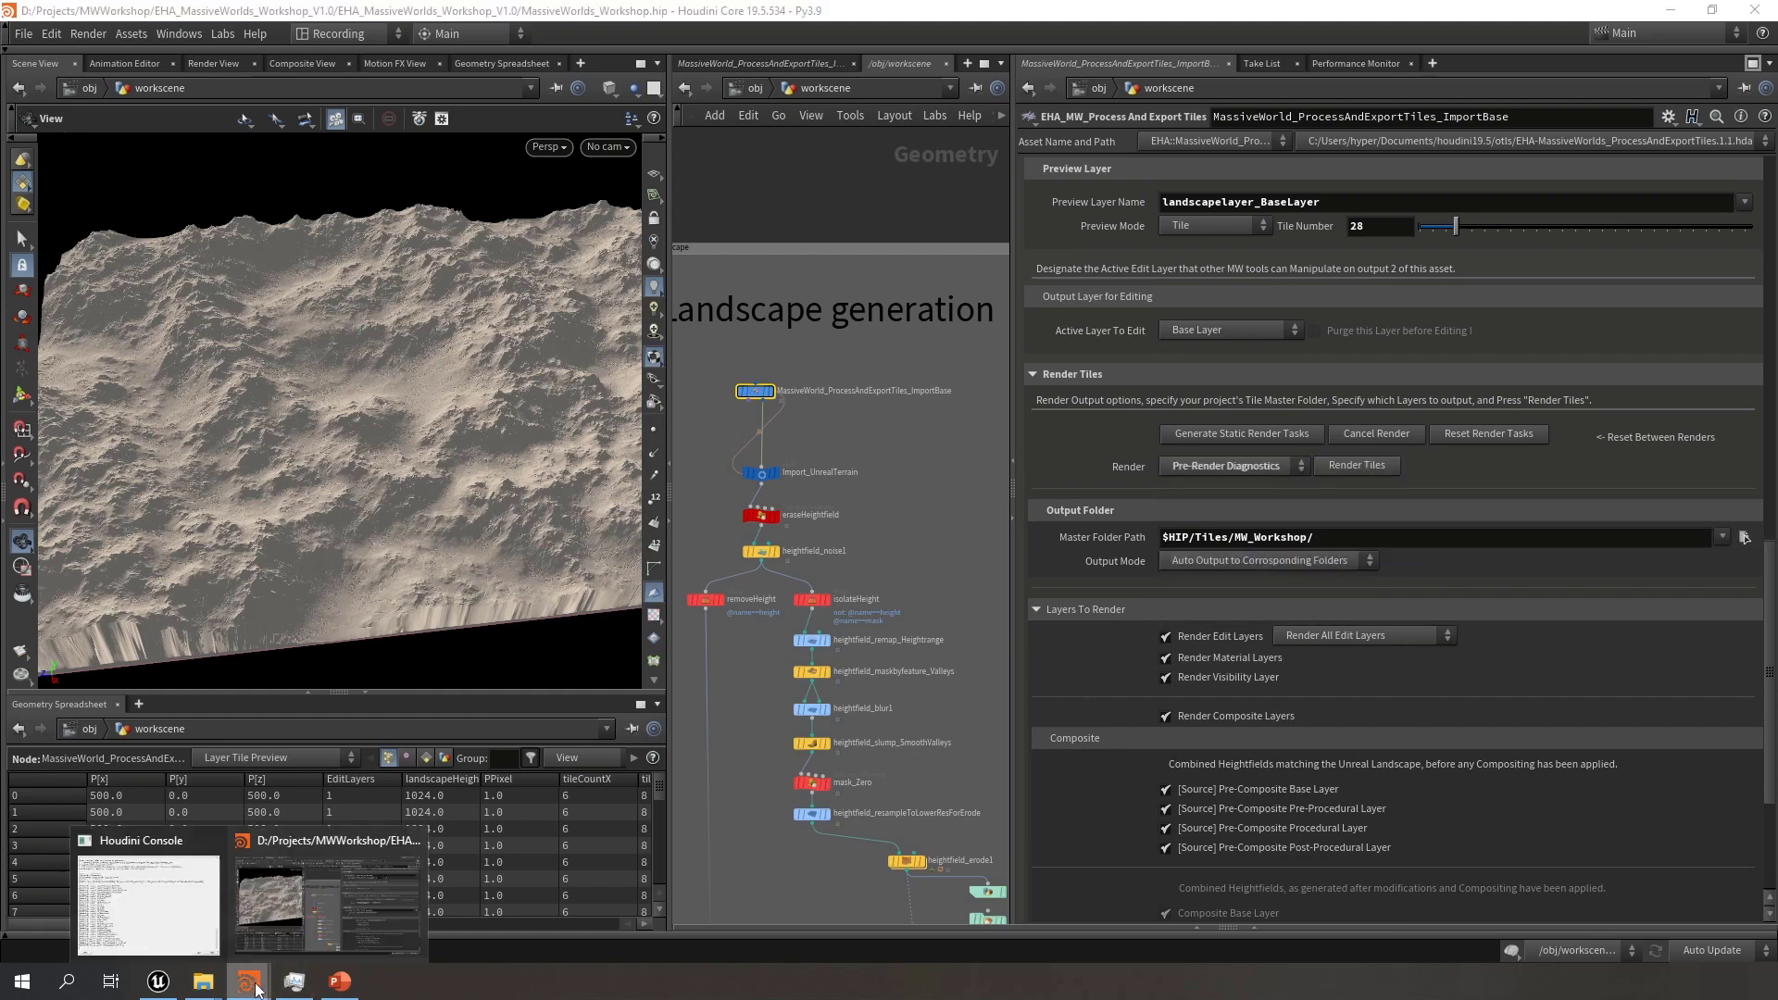
pyautogui.click(169, 895)
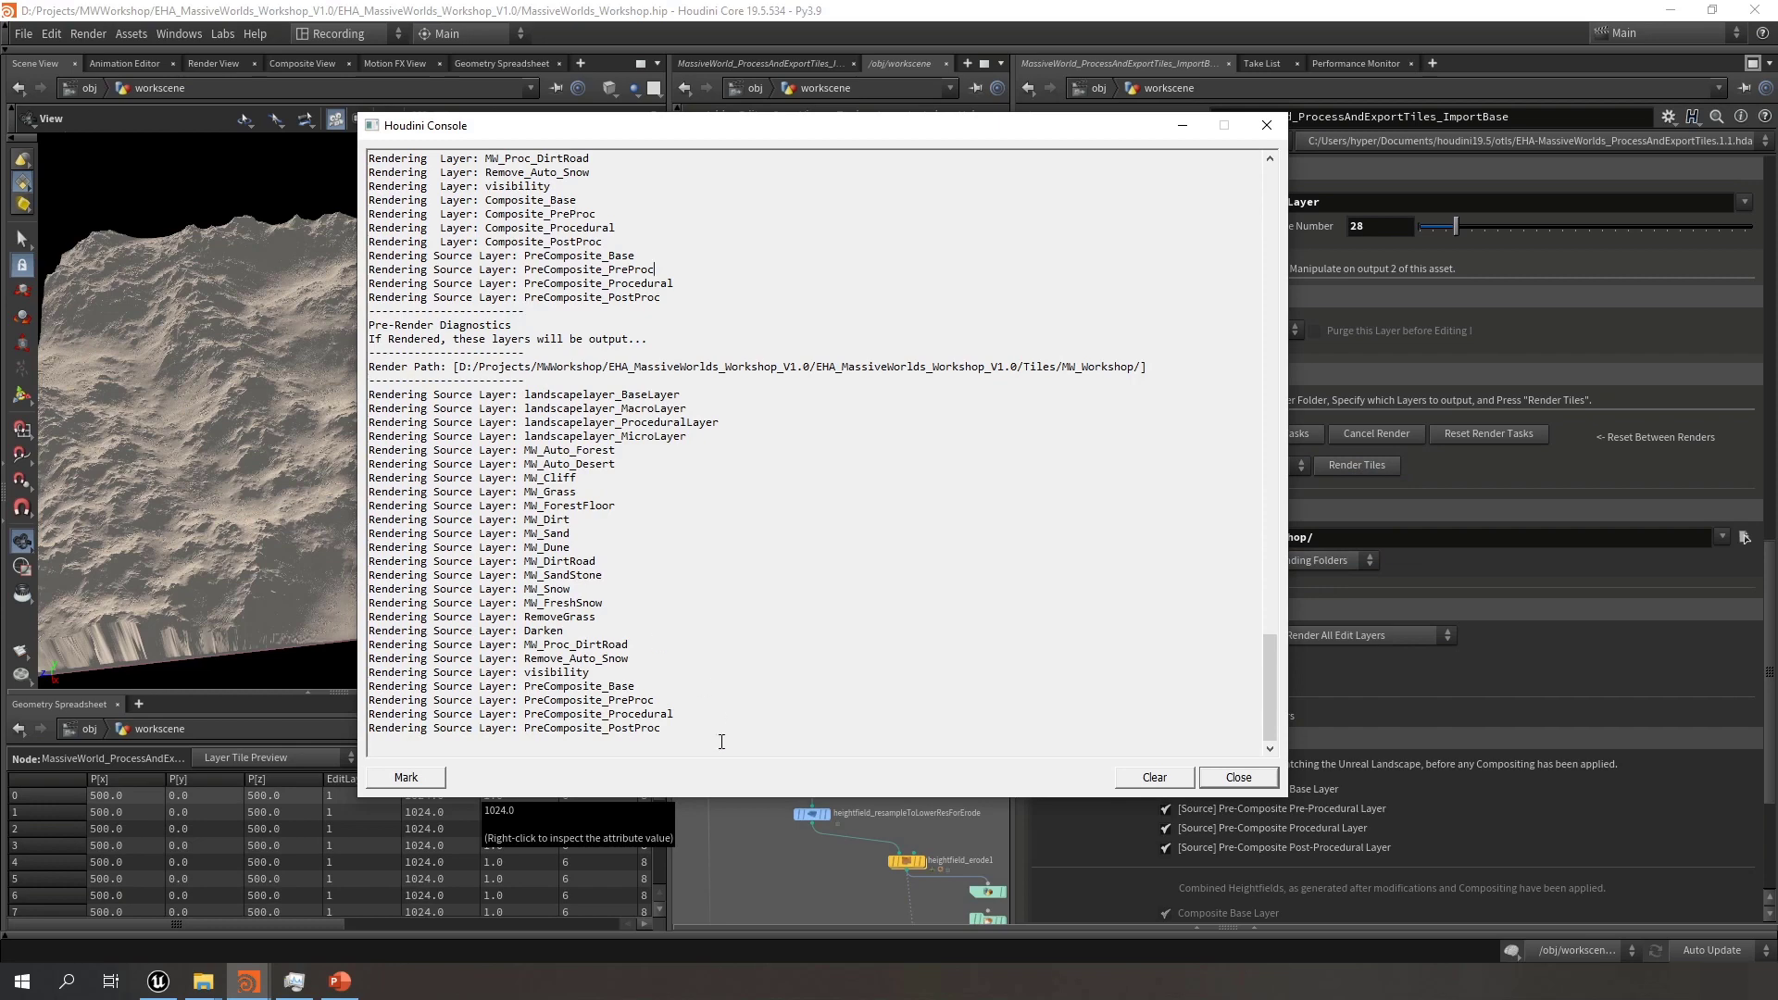
pyautogui.moveTo(686, 729); pyautogui.dragTo(349, 391)
pyautogui.click(643, 436)
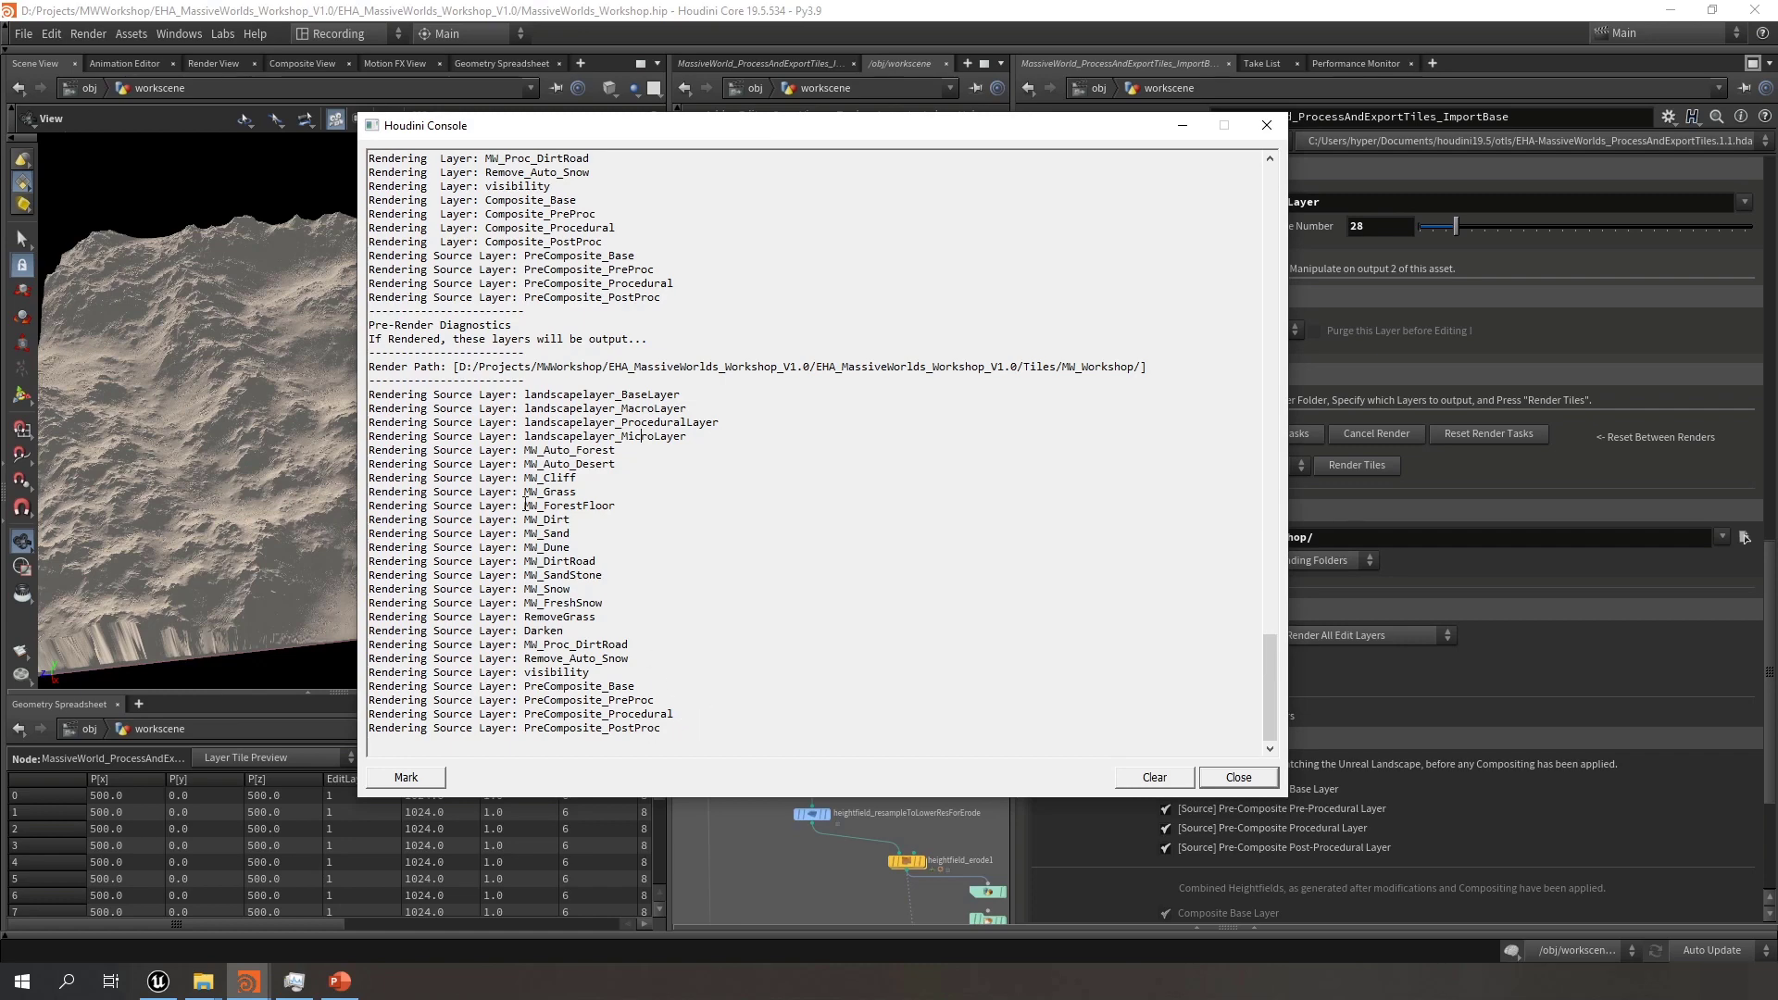
pyautogui.moveTo(399, 414); pyautogui.dragTo(738, 727)
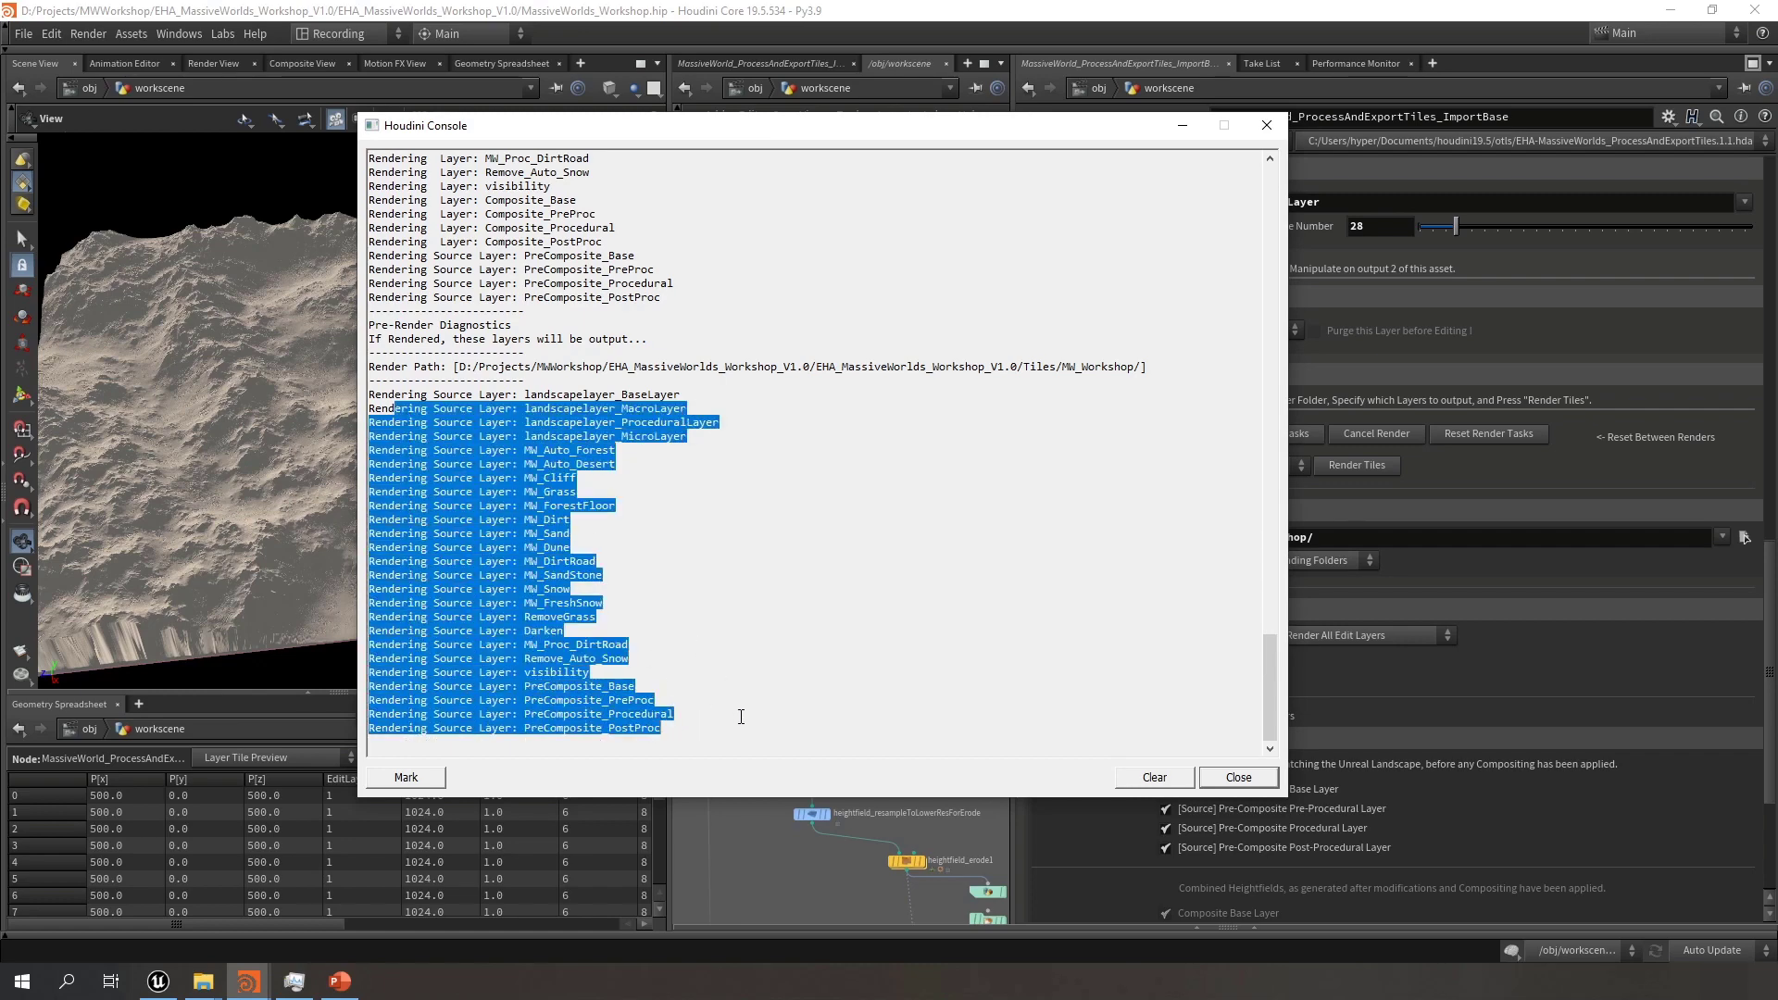
pyautogui.click(738, 718)
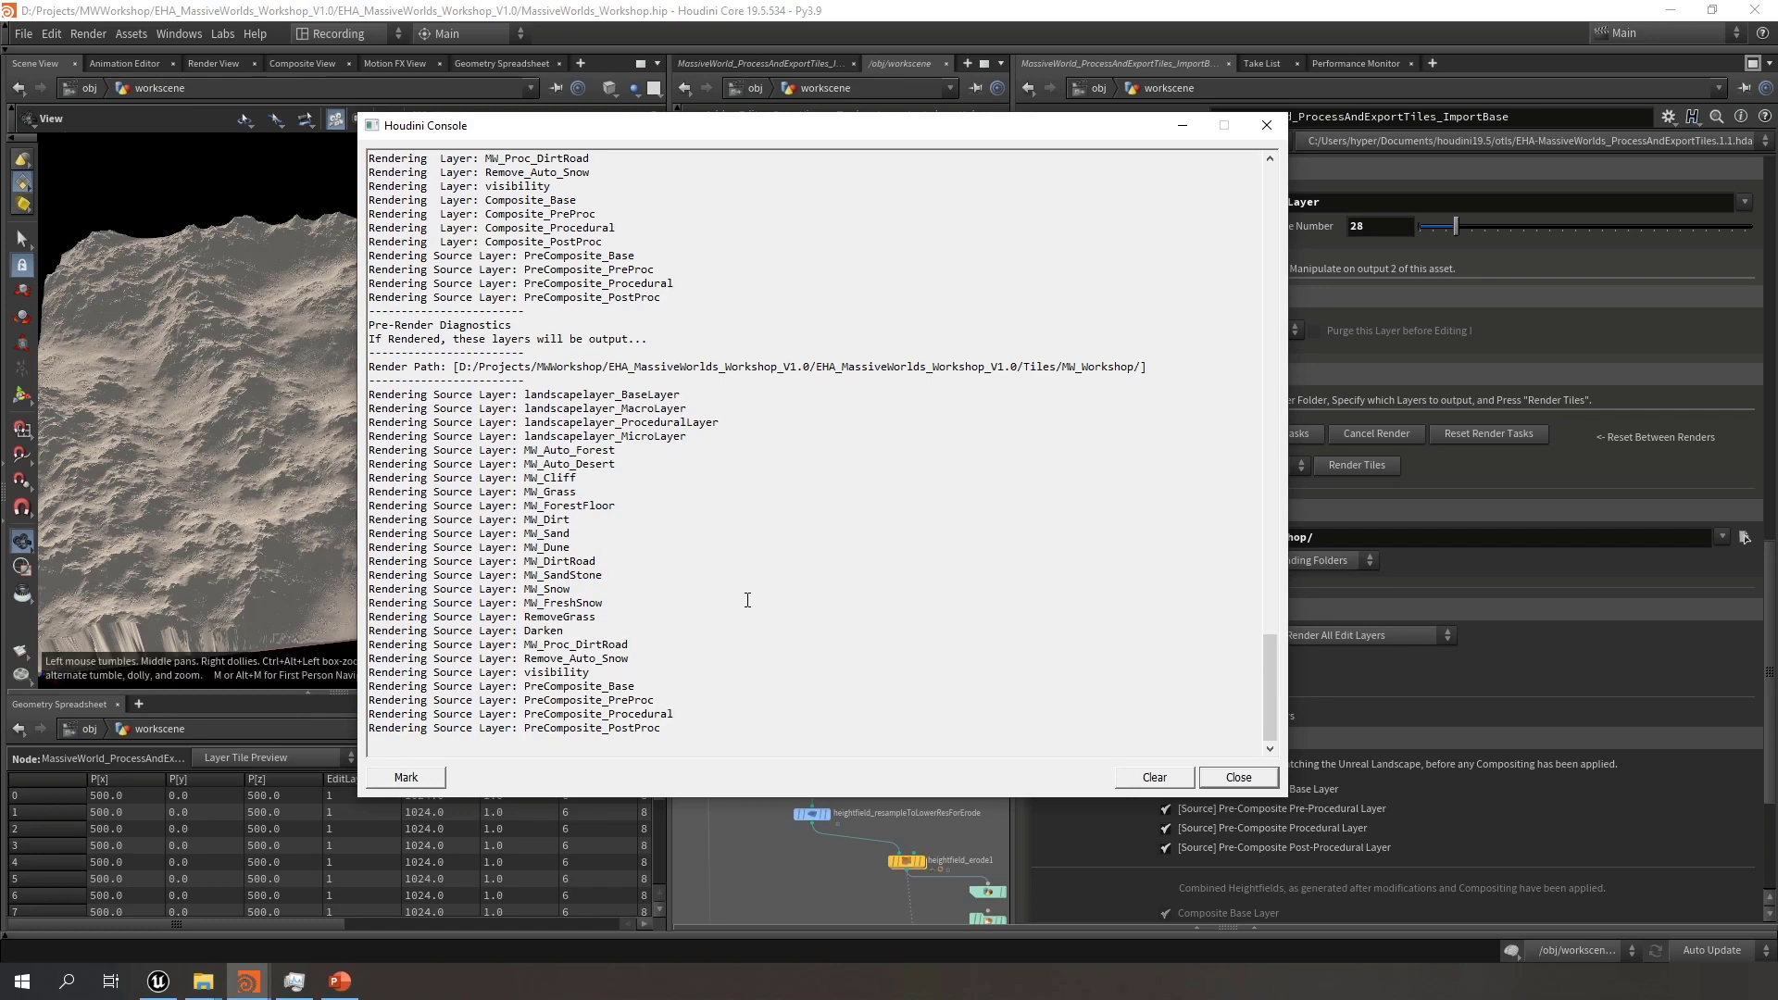
# Compare with the earlier ExportBase diagnostics, examining the Composite_PreProc and Composite_Procedural output layers
pyautogui.scroll(5, 714, 310)
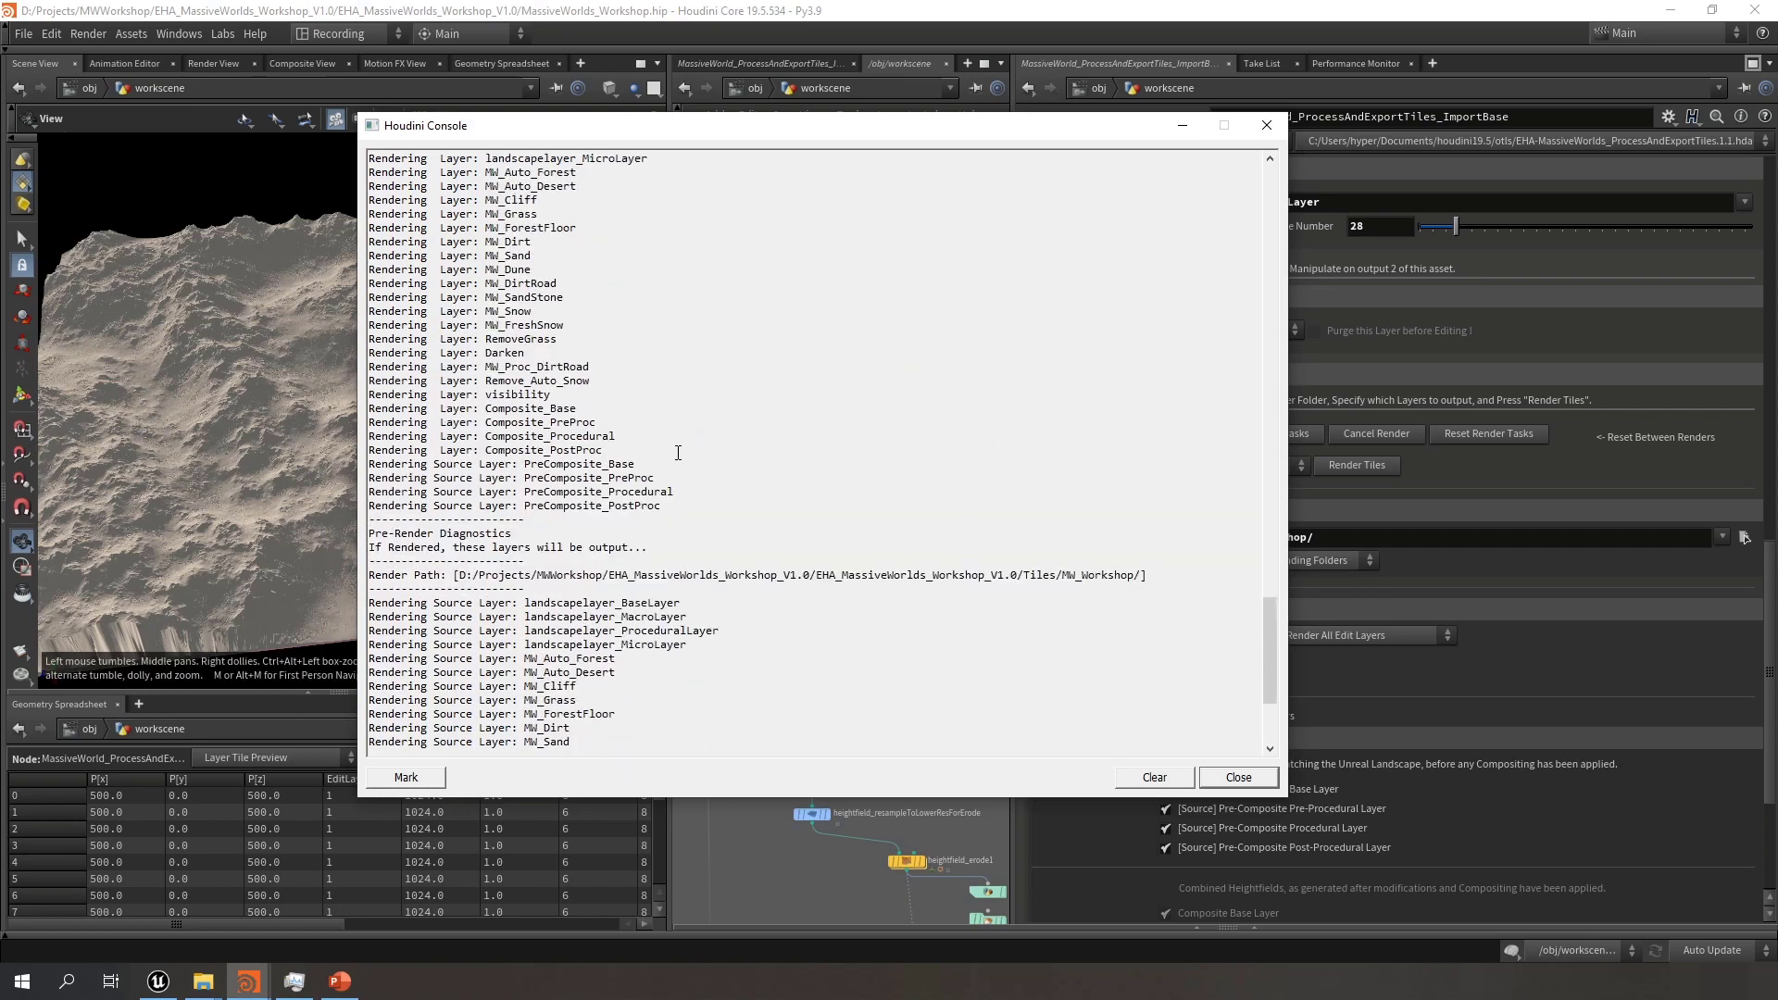
pyautogui.moveTo(625, 422); pyautogui.dragTo(360, 423)
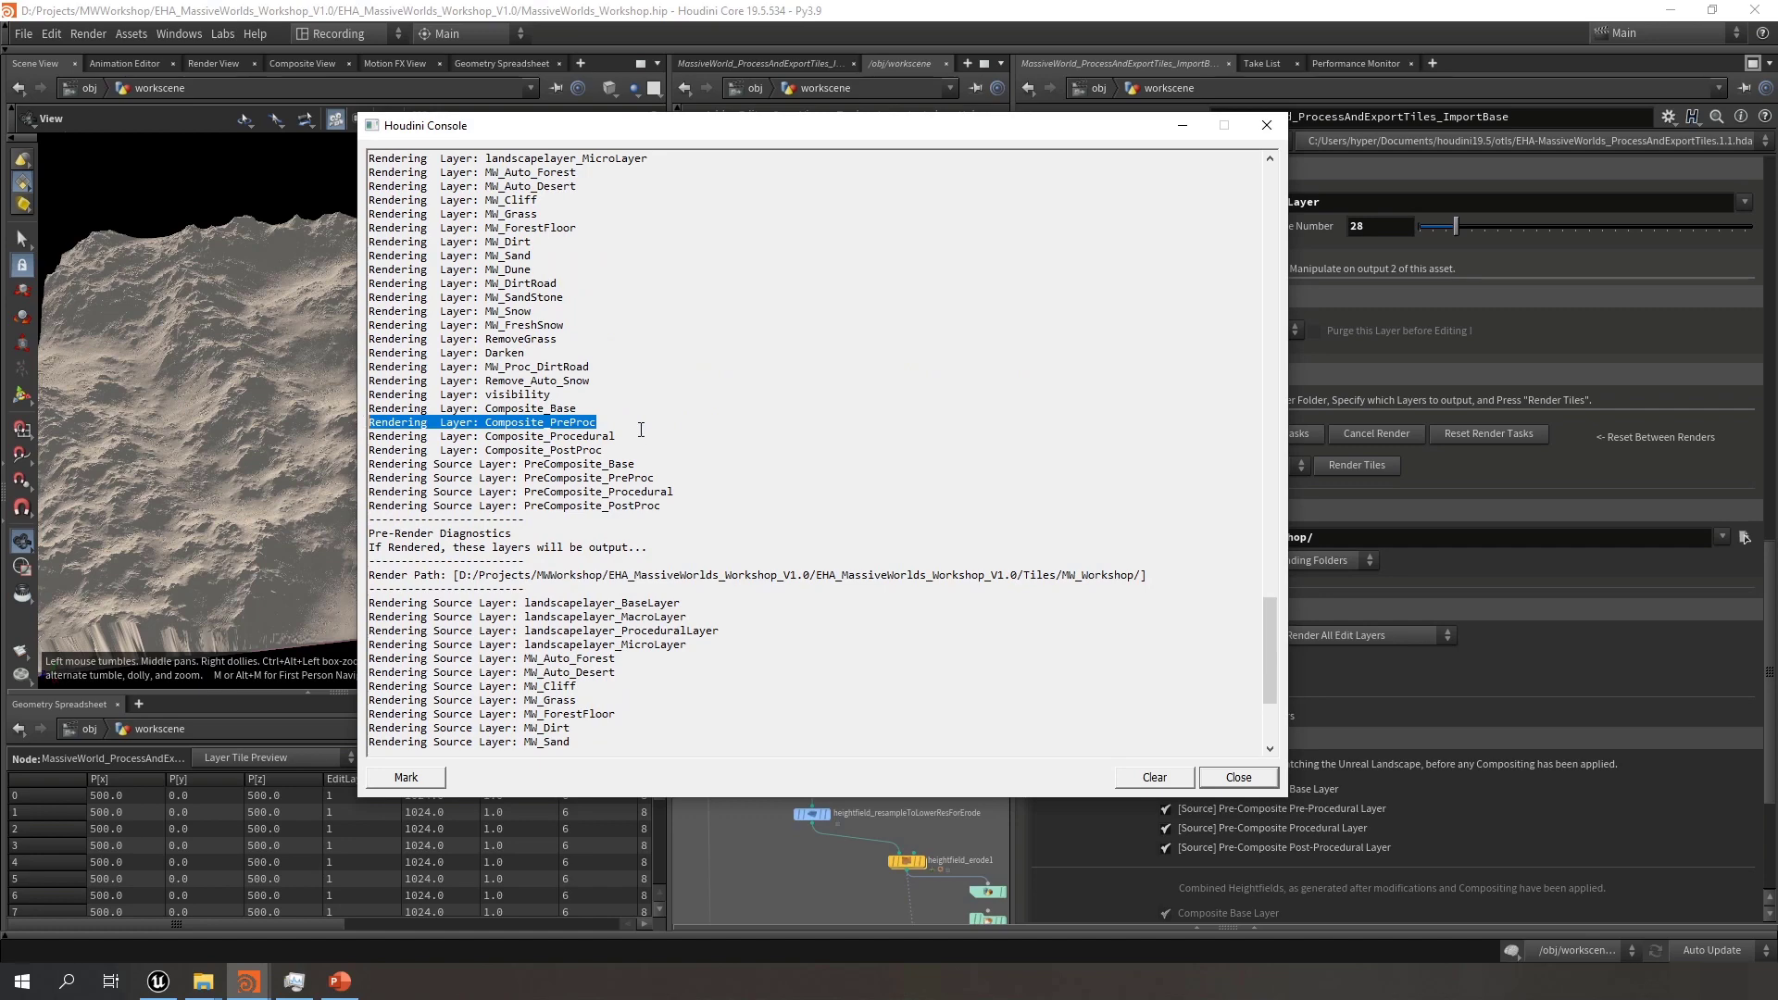
pyautogui.moveTo(642, 436); pyautogui.dragTo(338, 431)
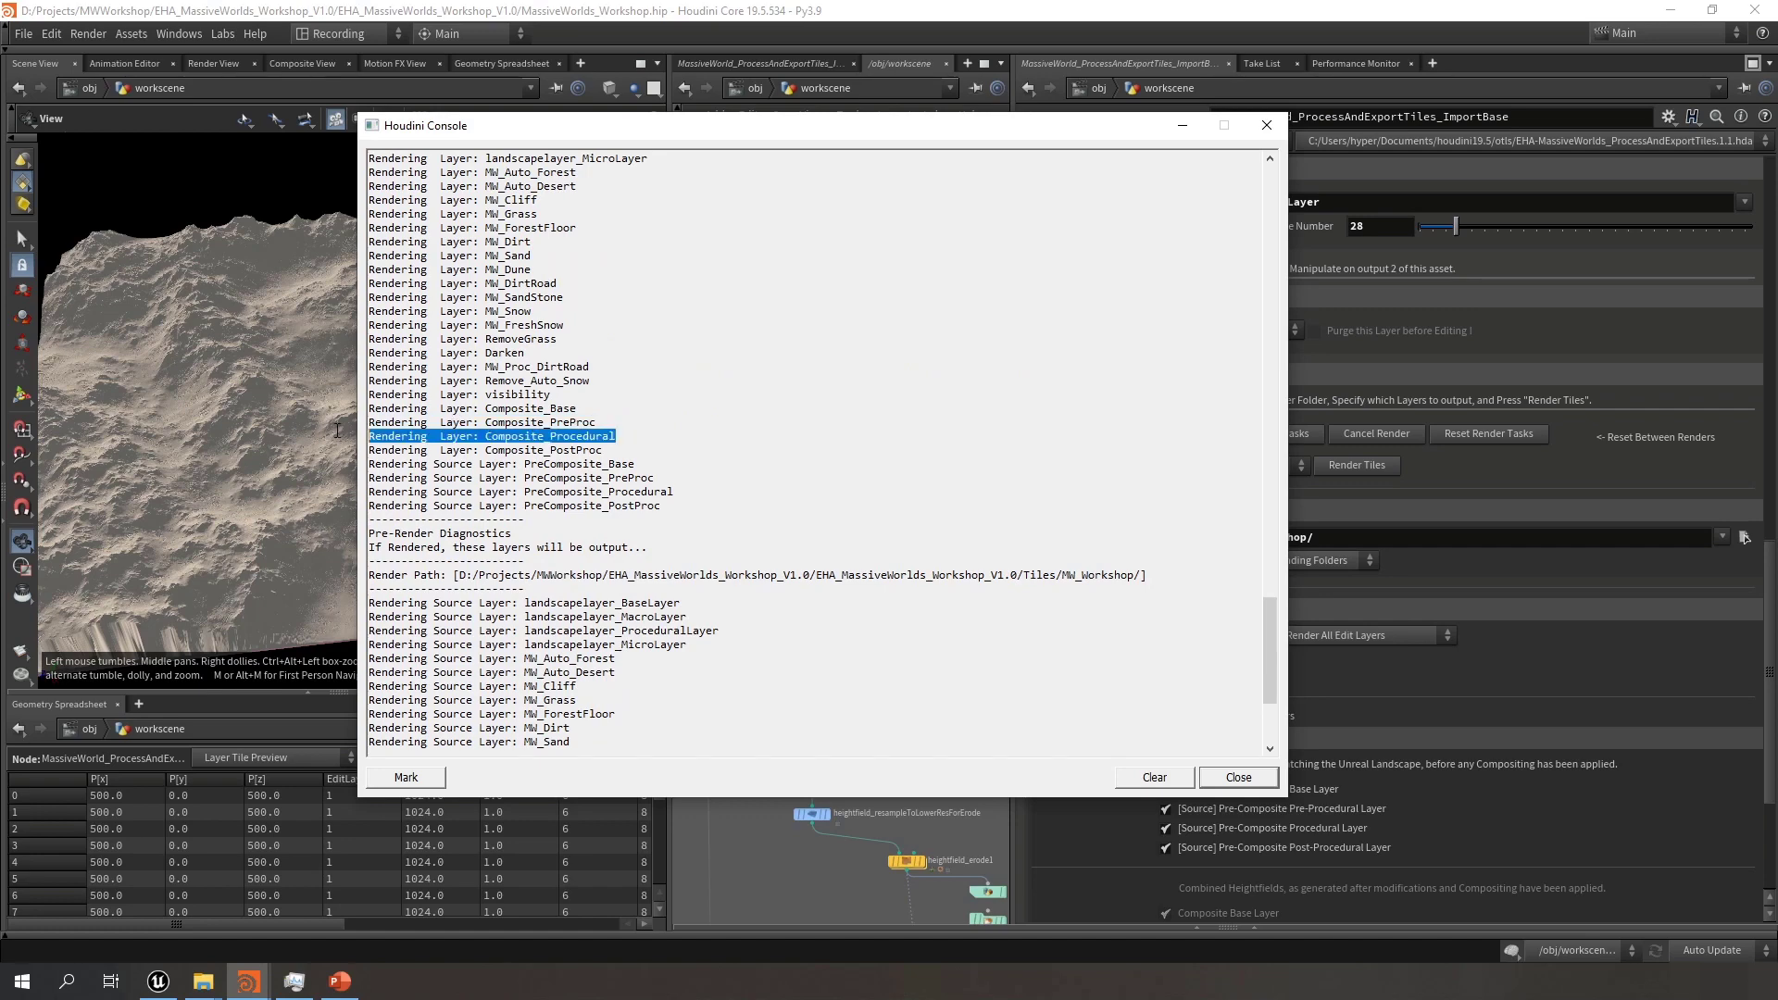
pyautogui.moveTo(619, 422); pyautogui.dragTo(360, 421)
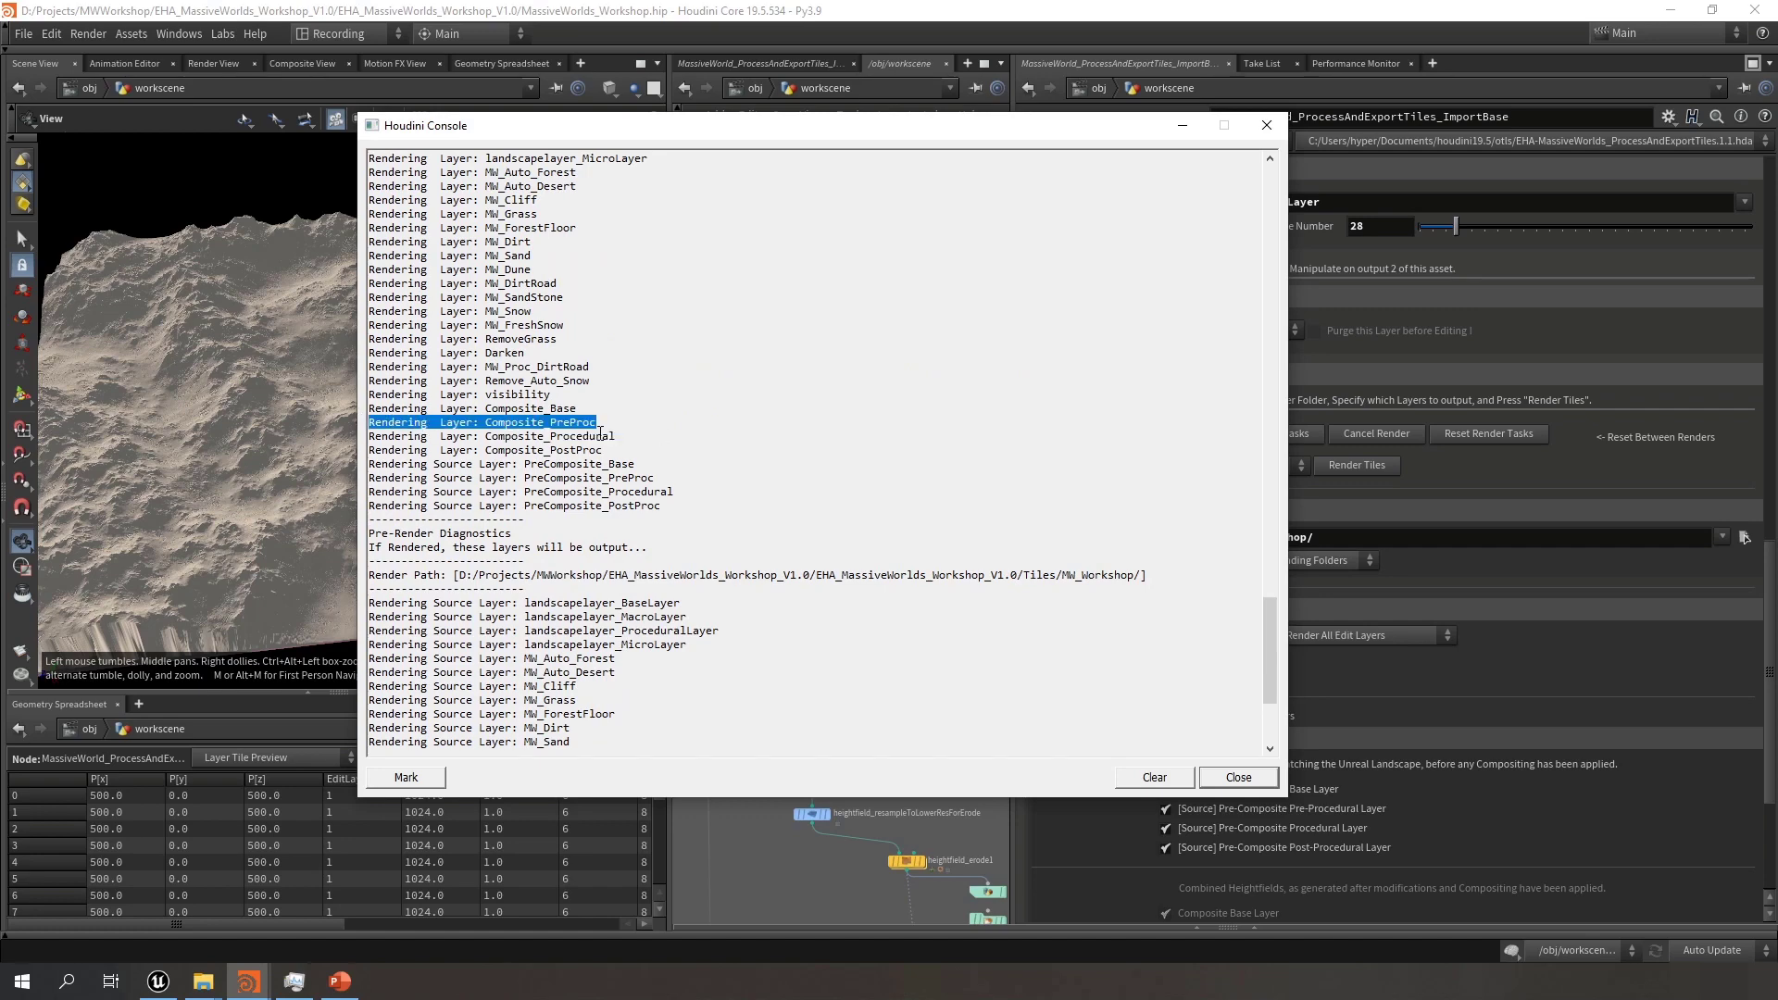
pyautogui.click(683, 423)
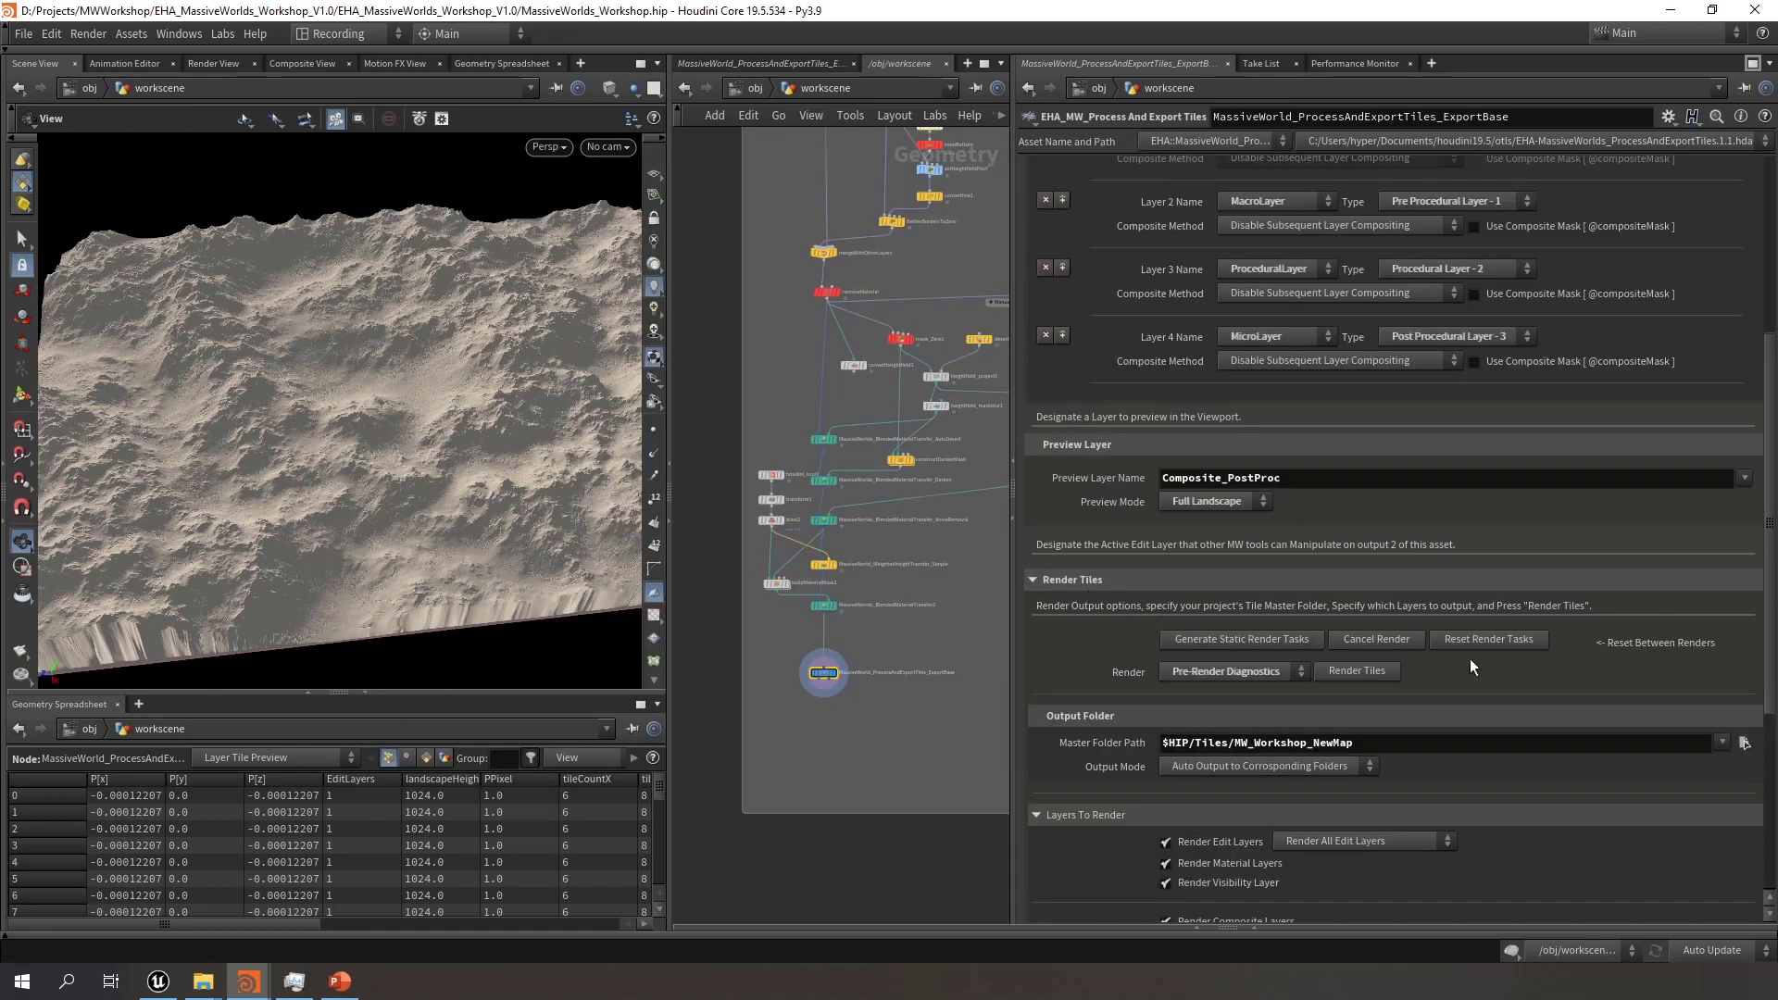
# Set the ExportBase node's render mode to Enable Tile Output and clear the Houdini Console, moved clear of the render settings
pyautogui.click(1259, 670)
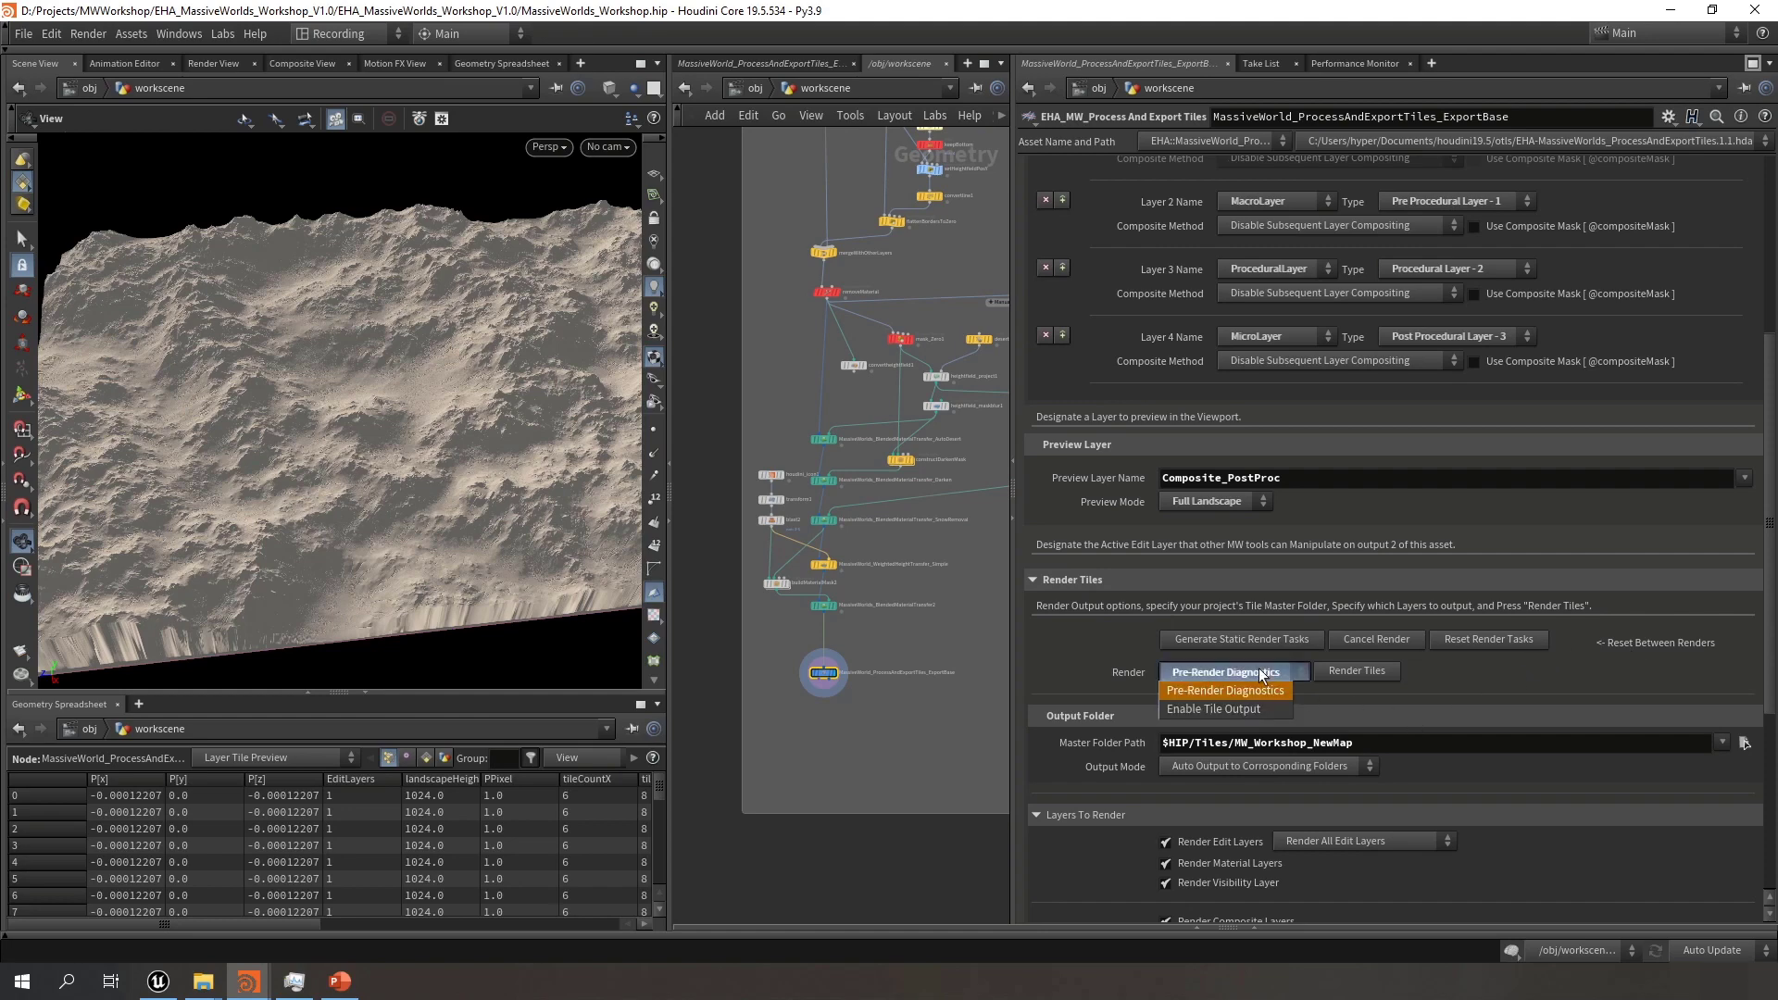
pyautogui.click(1189, 709)
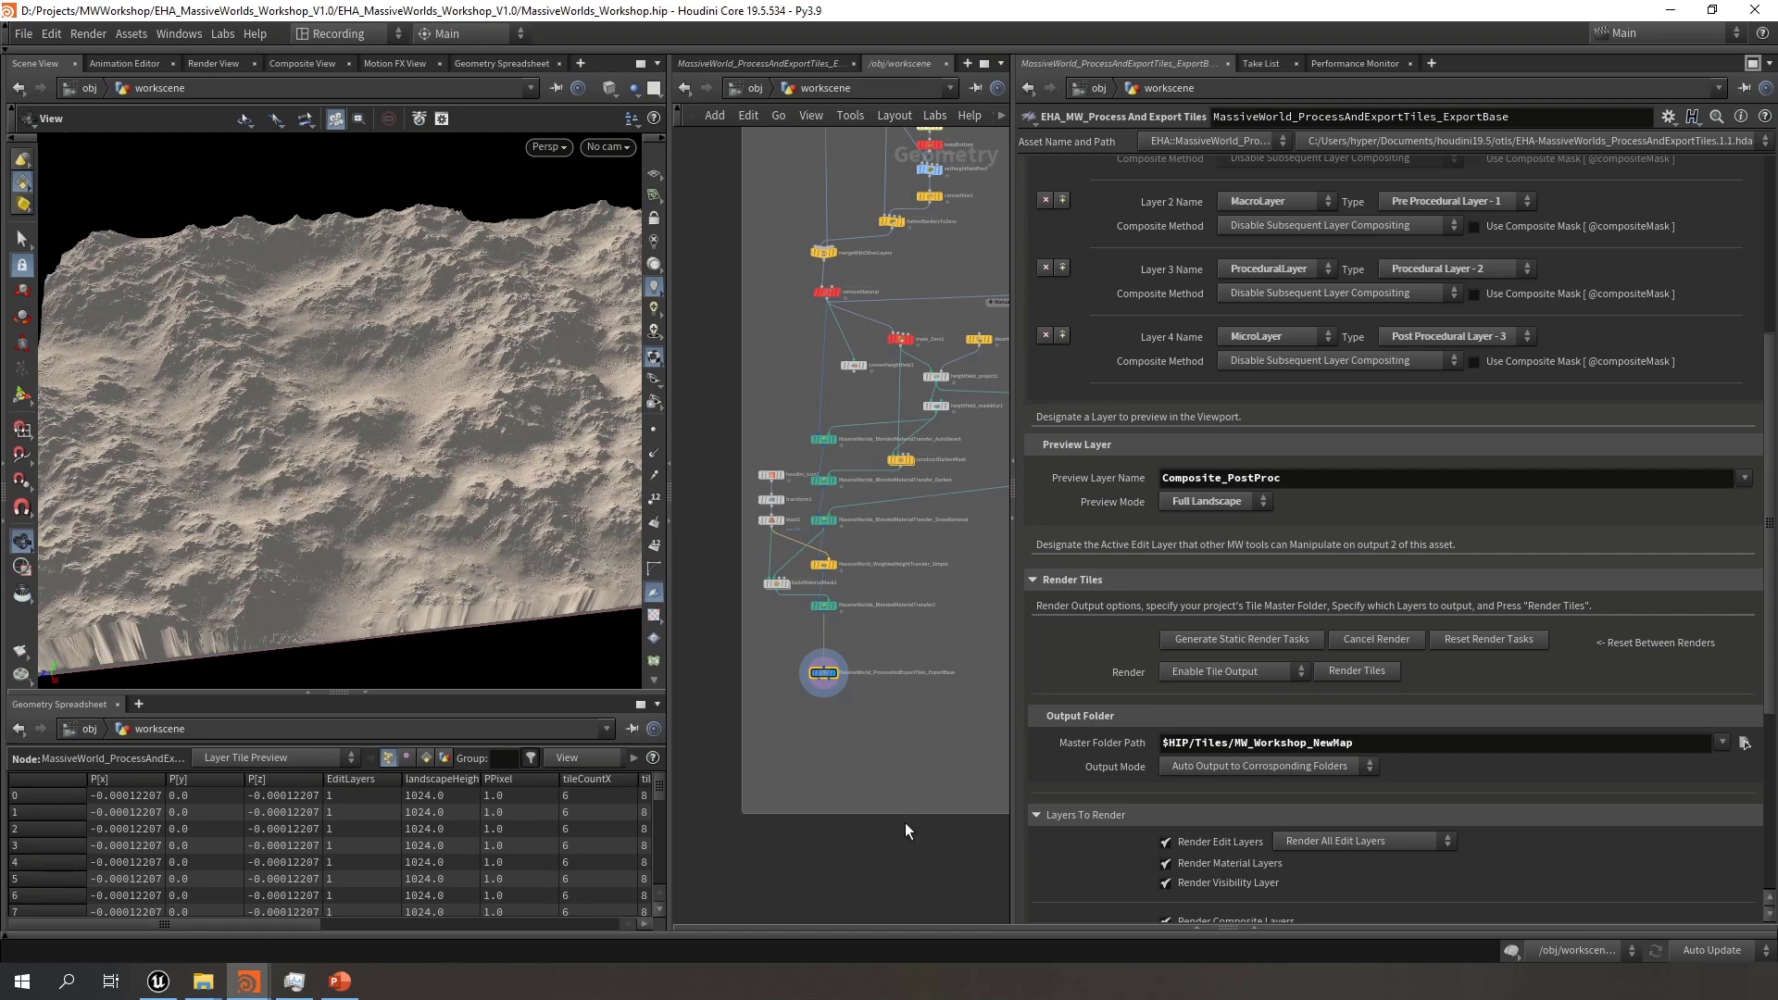
pyautogui.click(247, 981)
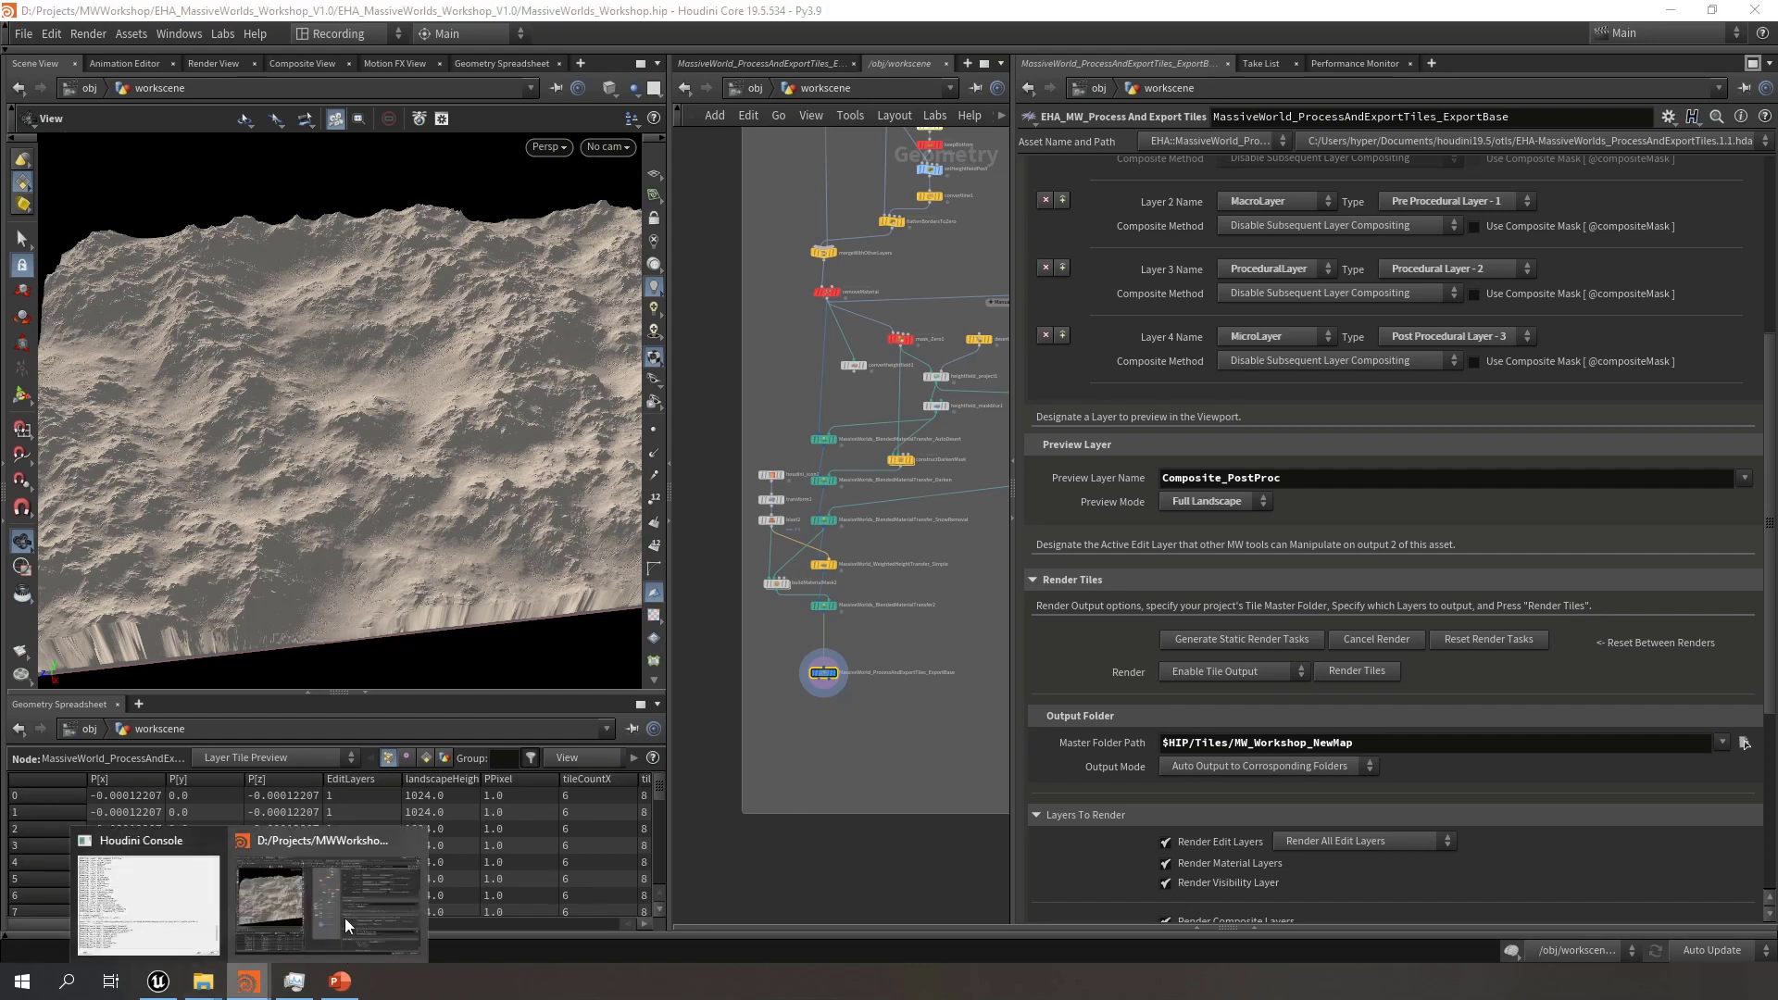
pyautogui.click(190, 906)
pyautogui.moveTo(938, 139); pyautogui.dragTo(672, 104)
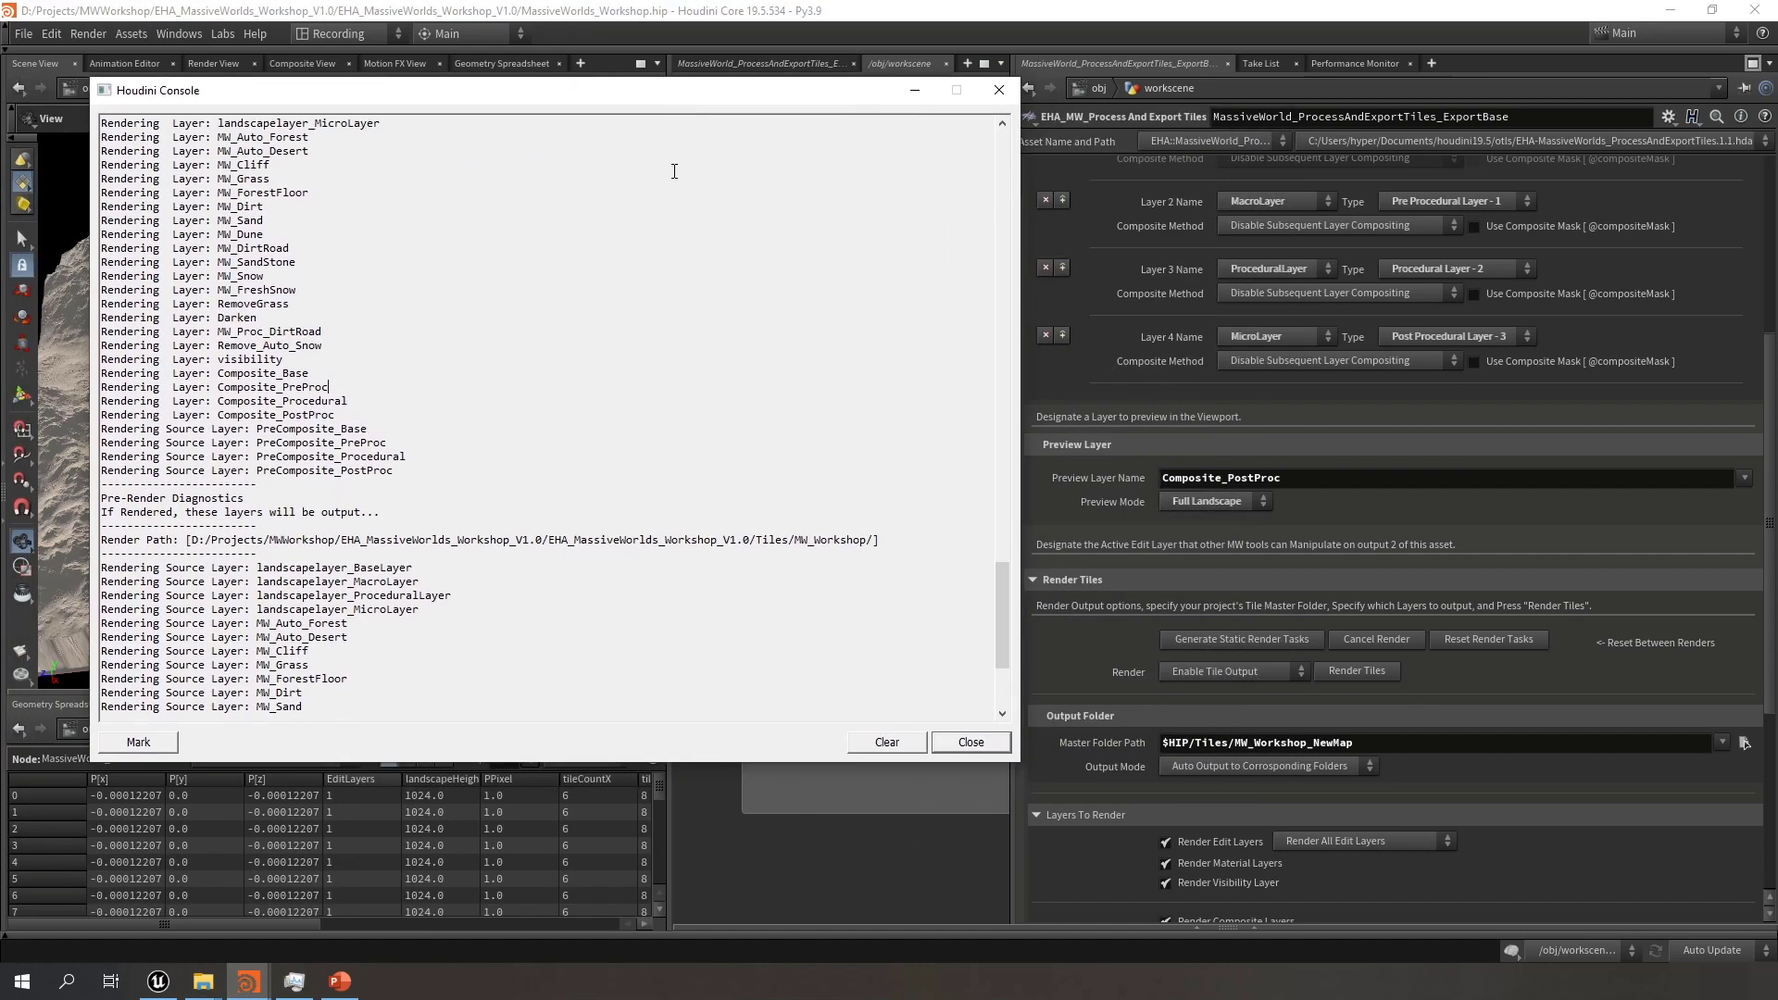
pyautogui.click(889, 744)
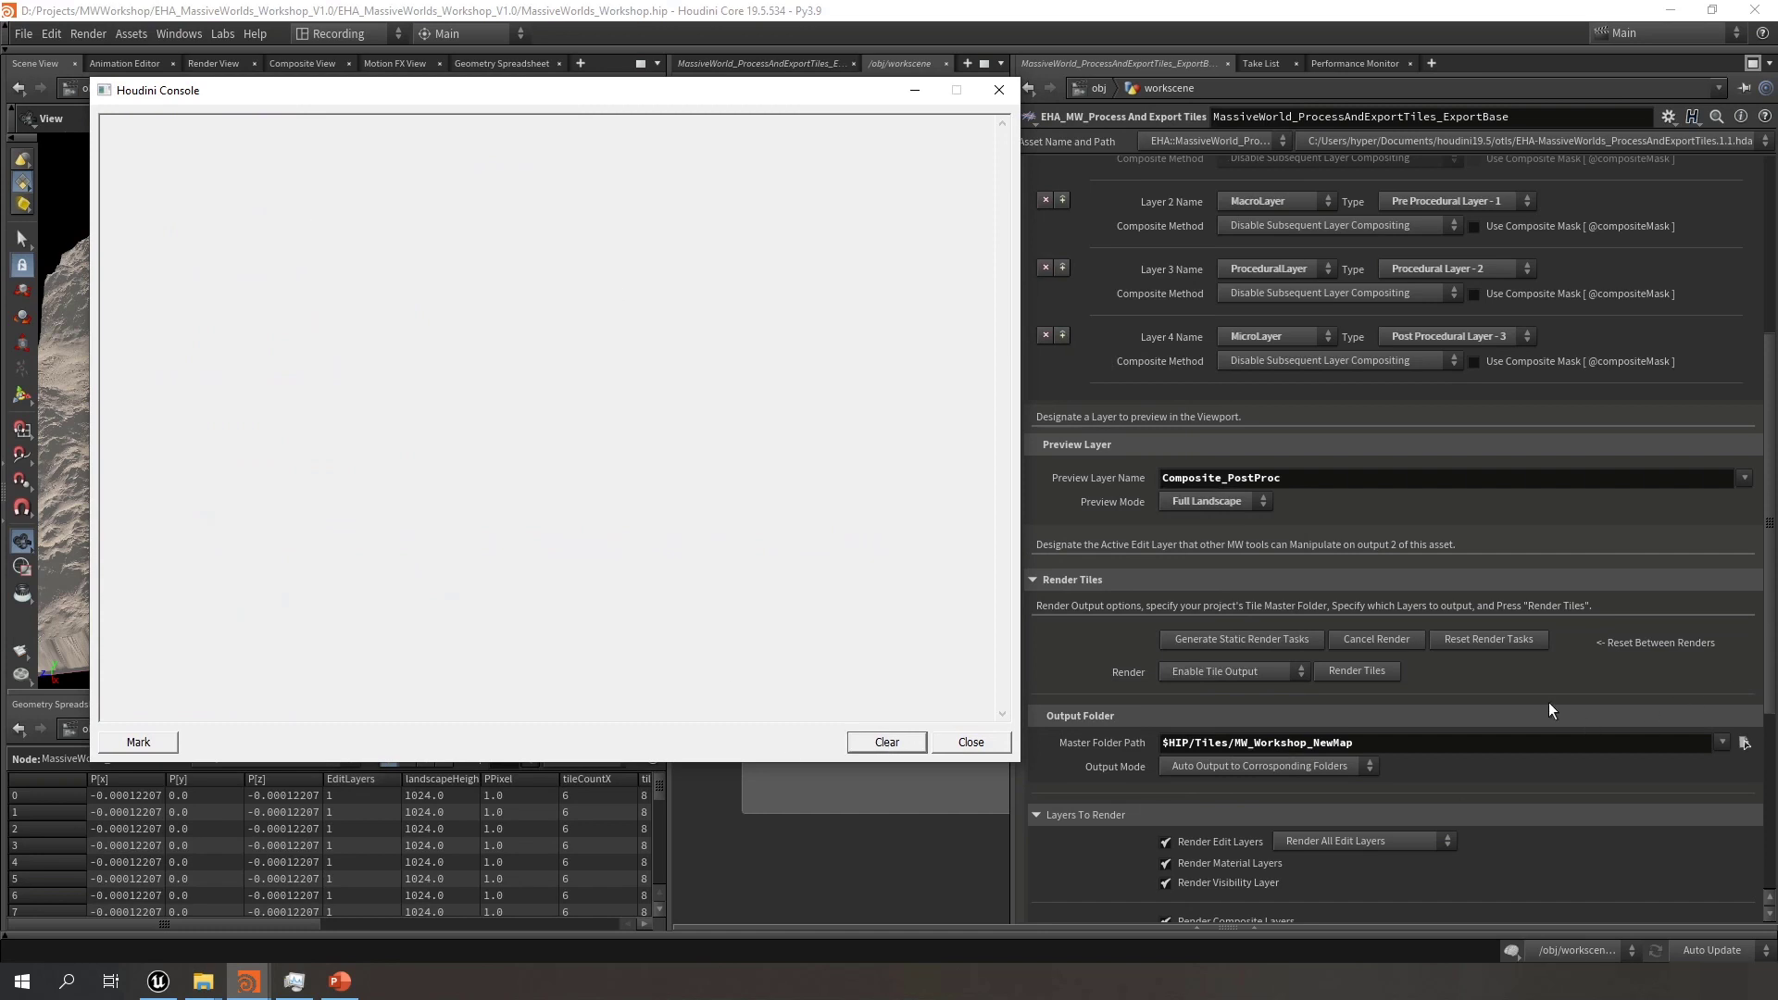
# Reset the ExportBase node's render tasks and start the tile render, with the PDG Config settings expanded
pyautogui.click(1525, 643)
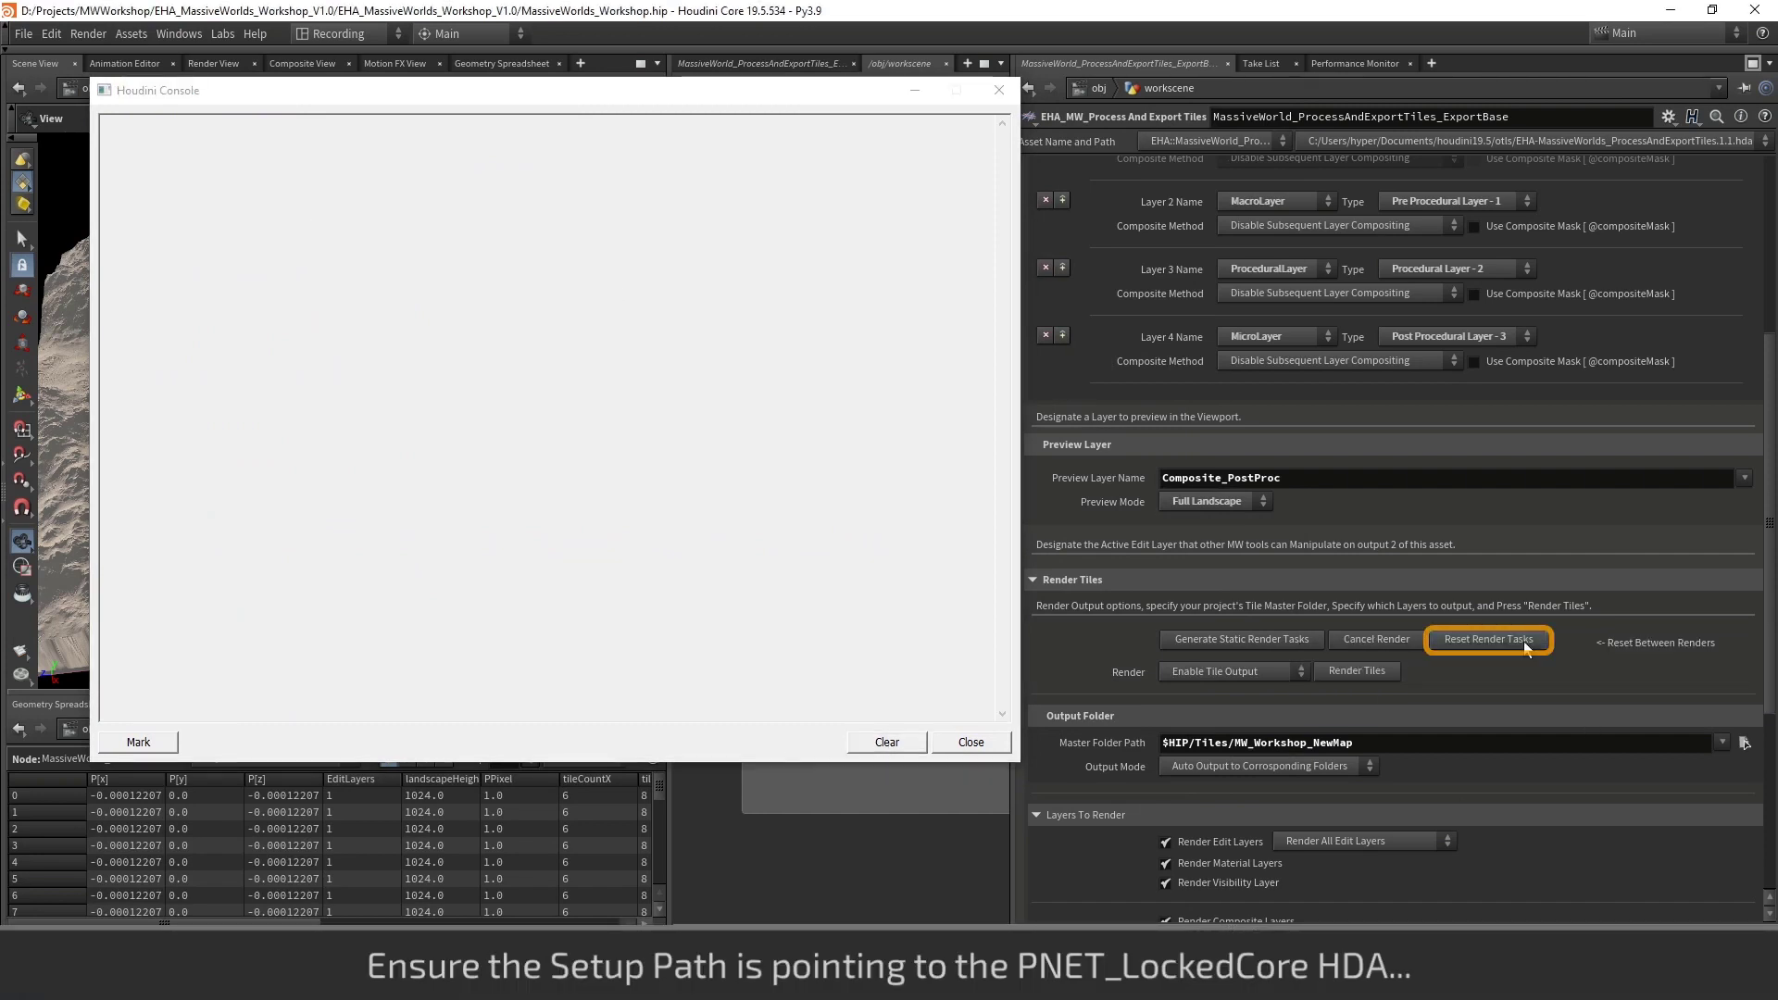
pyautogui.click(1377, 674)
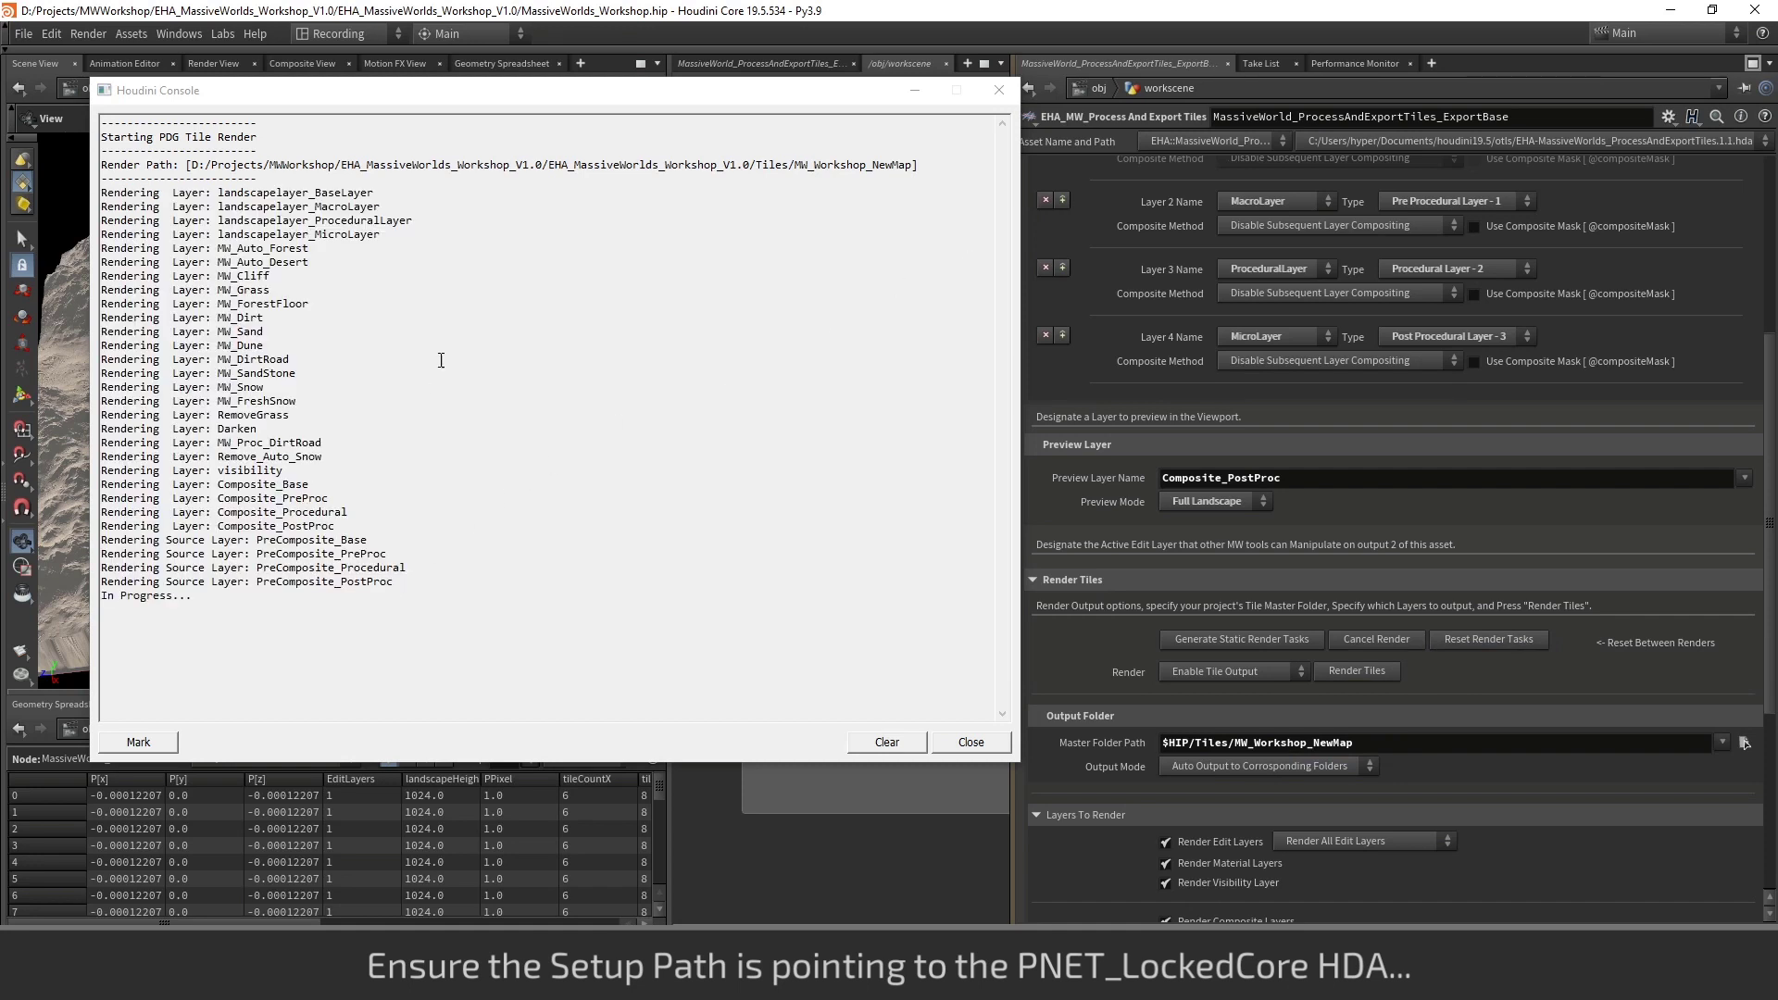
pyautogui.scroll(-5, 1088, 815)
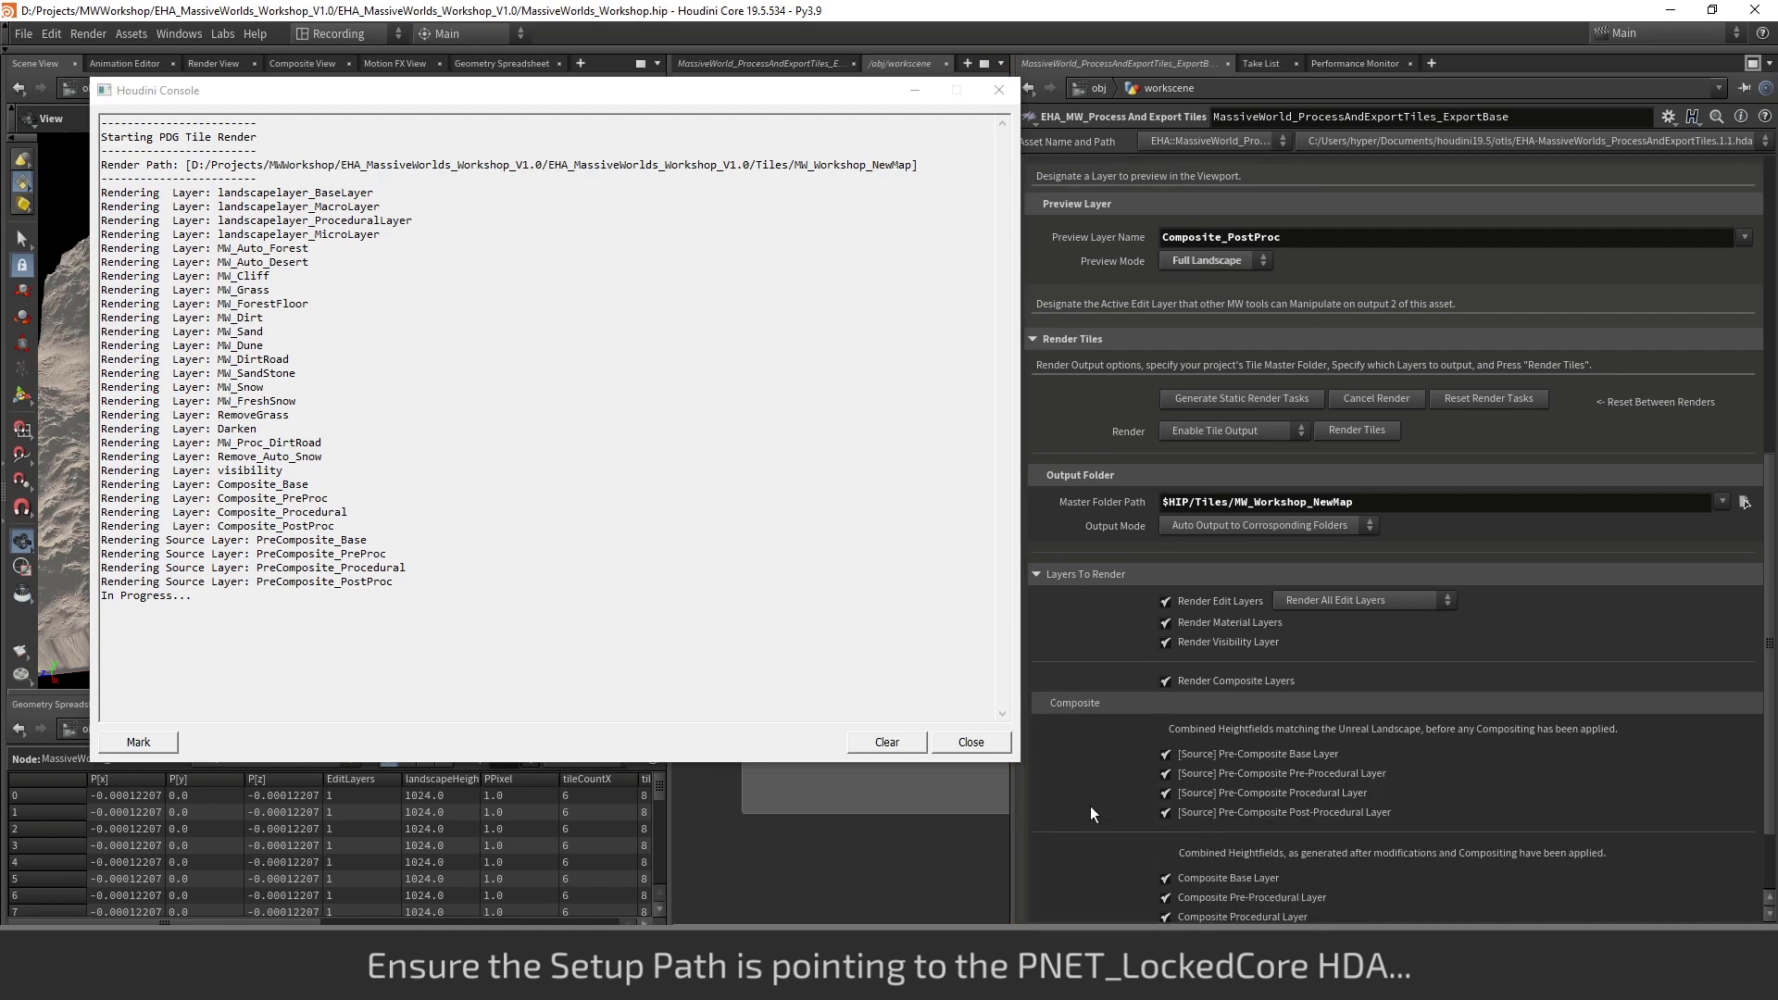
pyautogui.click(1073, 900)
pyautogui.scroll(-2, 1114, 799)
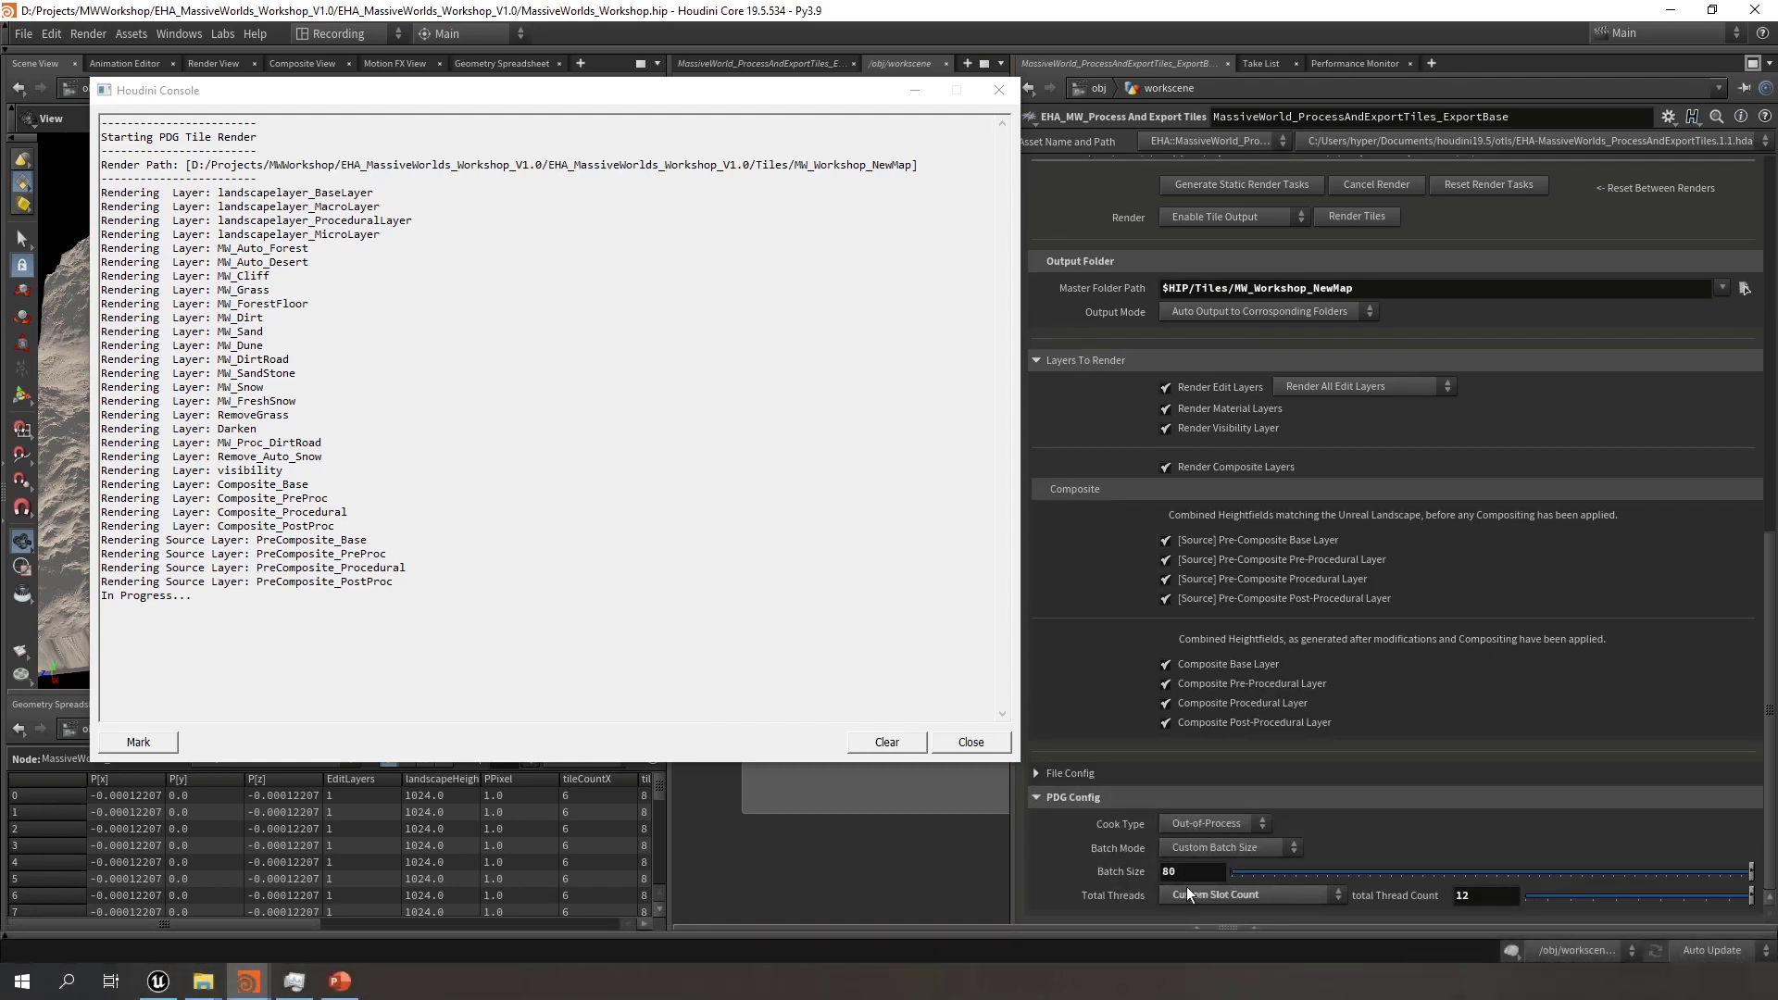
# Switch to the Tiles folder in File Explorer, narrow the Houdini Console beside it and open the MW_Workshop_NewMap folder
pyautogui.moveTo(209, 990)
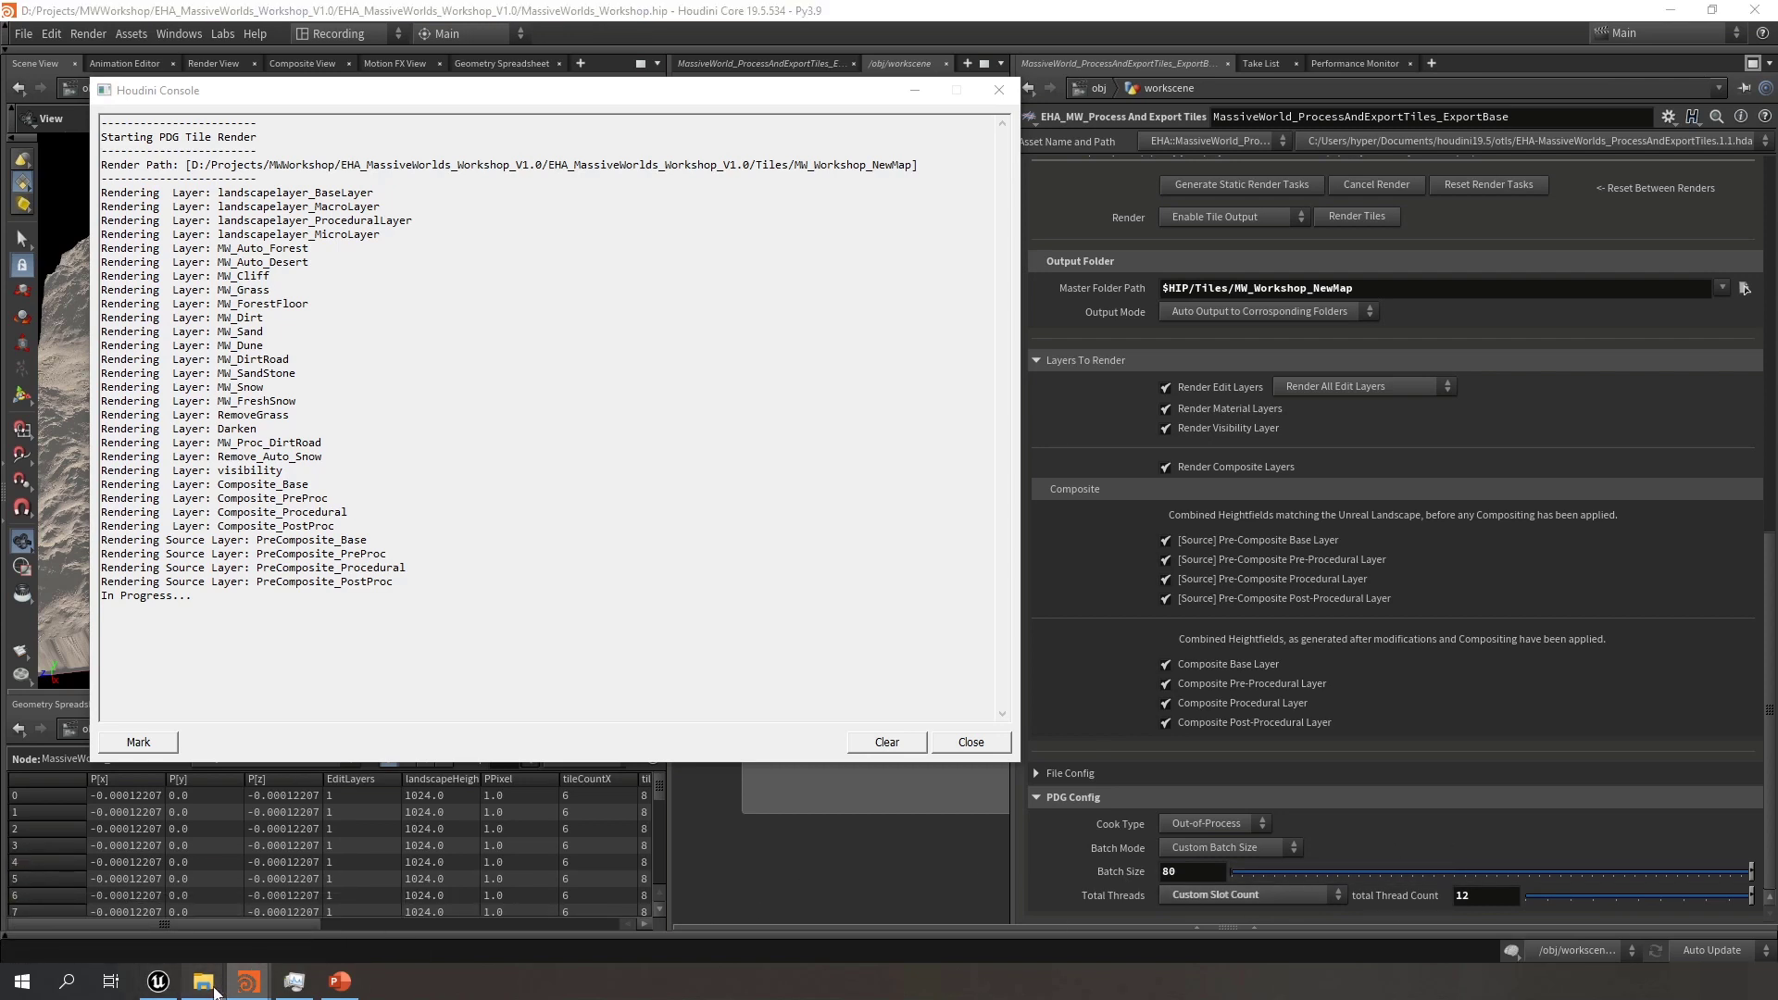
pyautogui.click(111, 910)
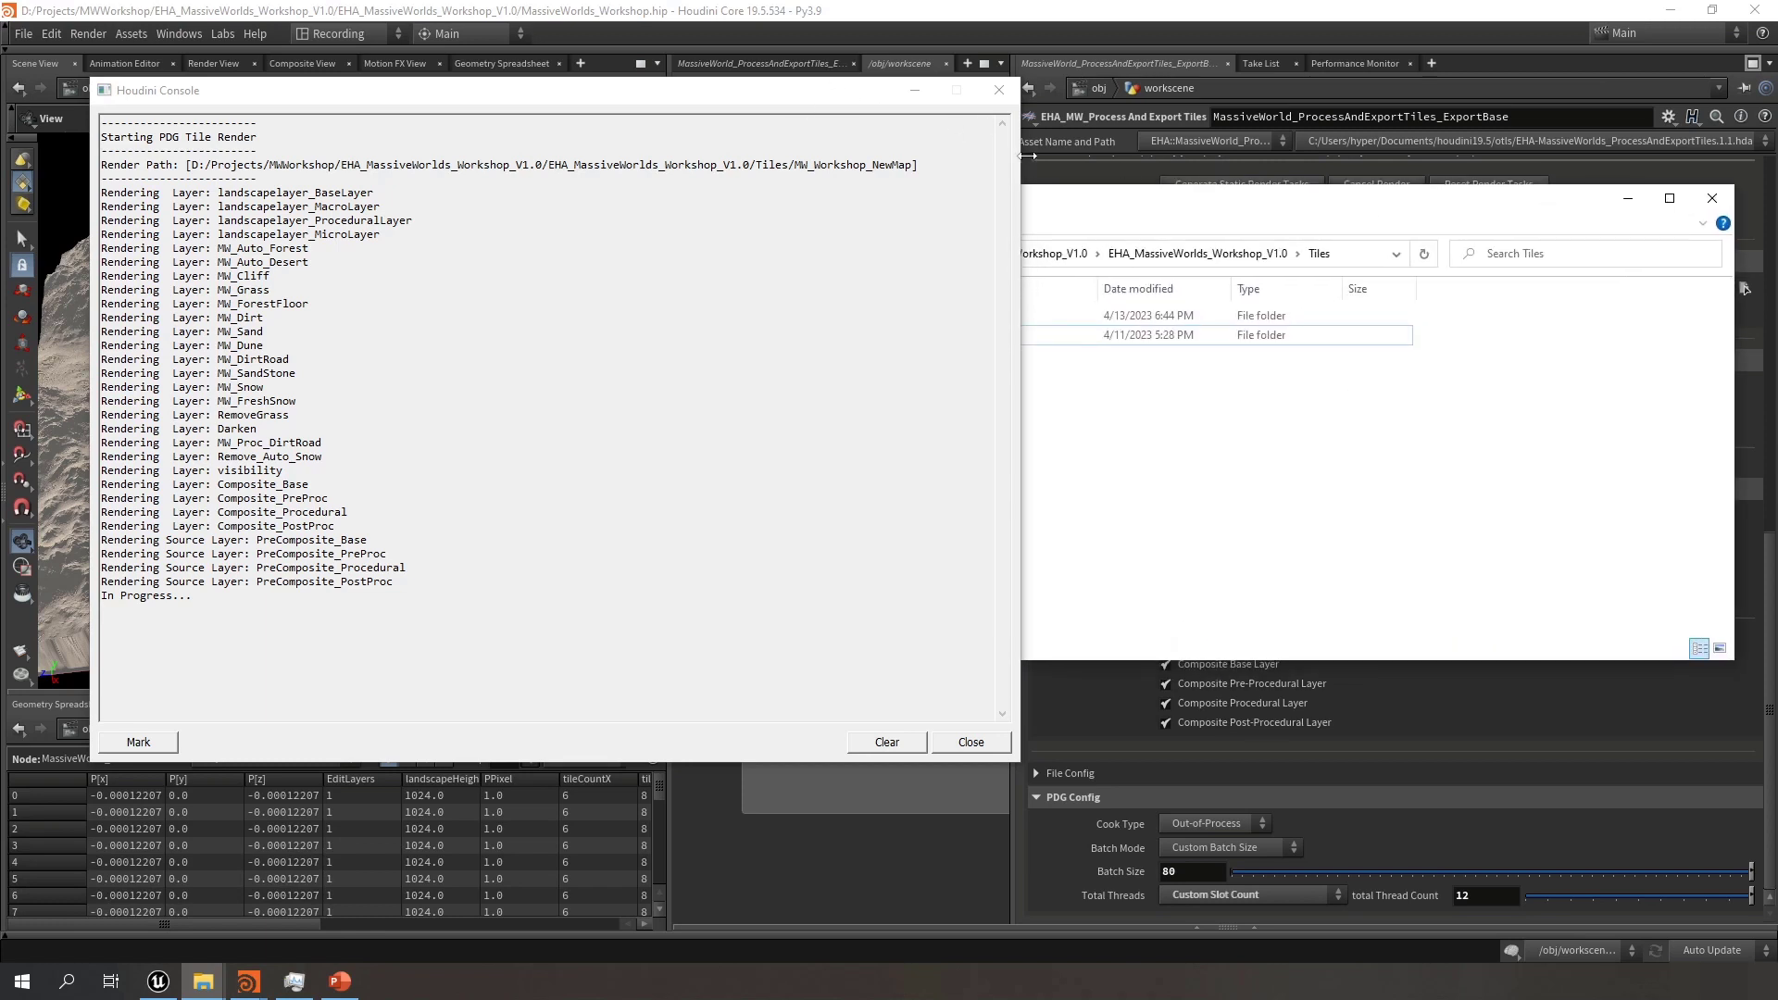
pyautogui.moveTo(1028, 155); pyautogui.dragTo(580, 155)
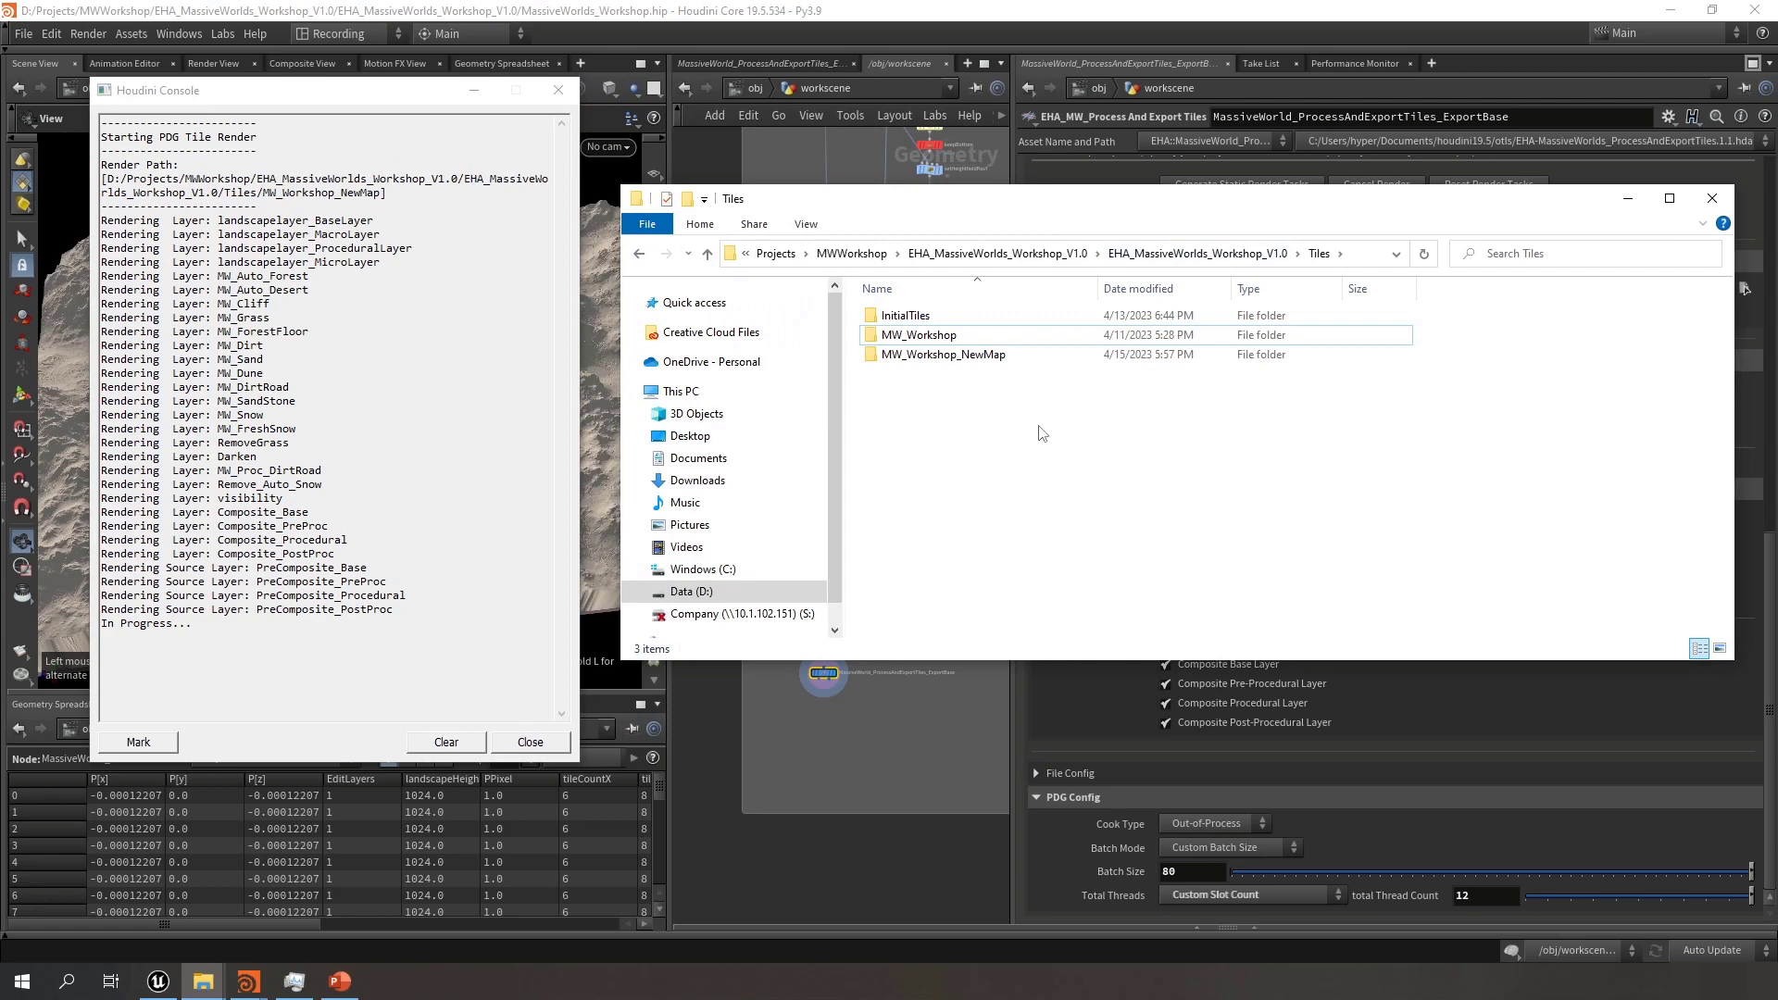
pyautogui.doubleClick(949, 357)
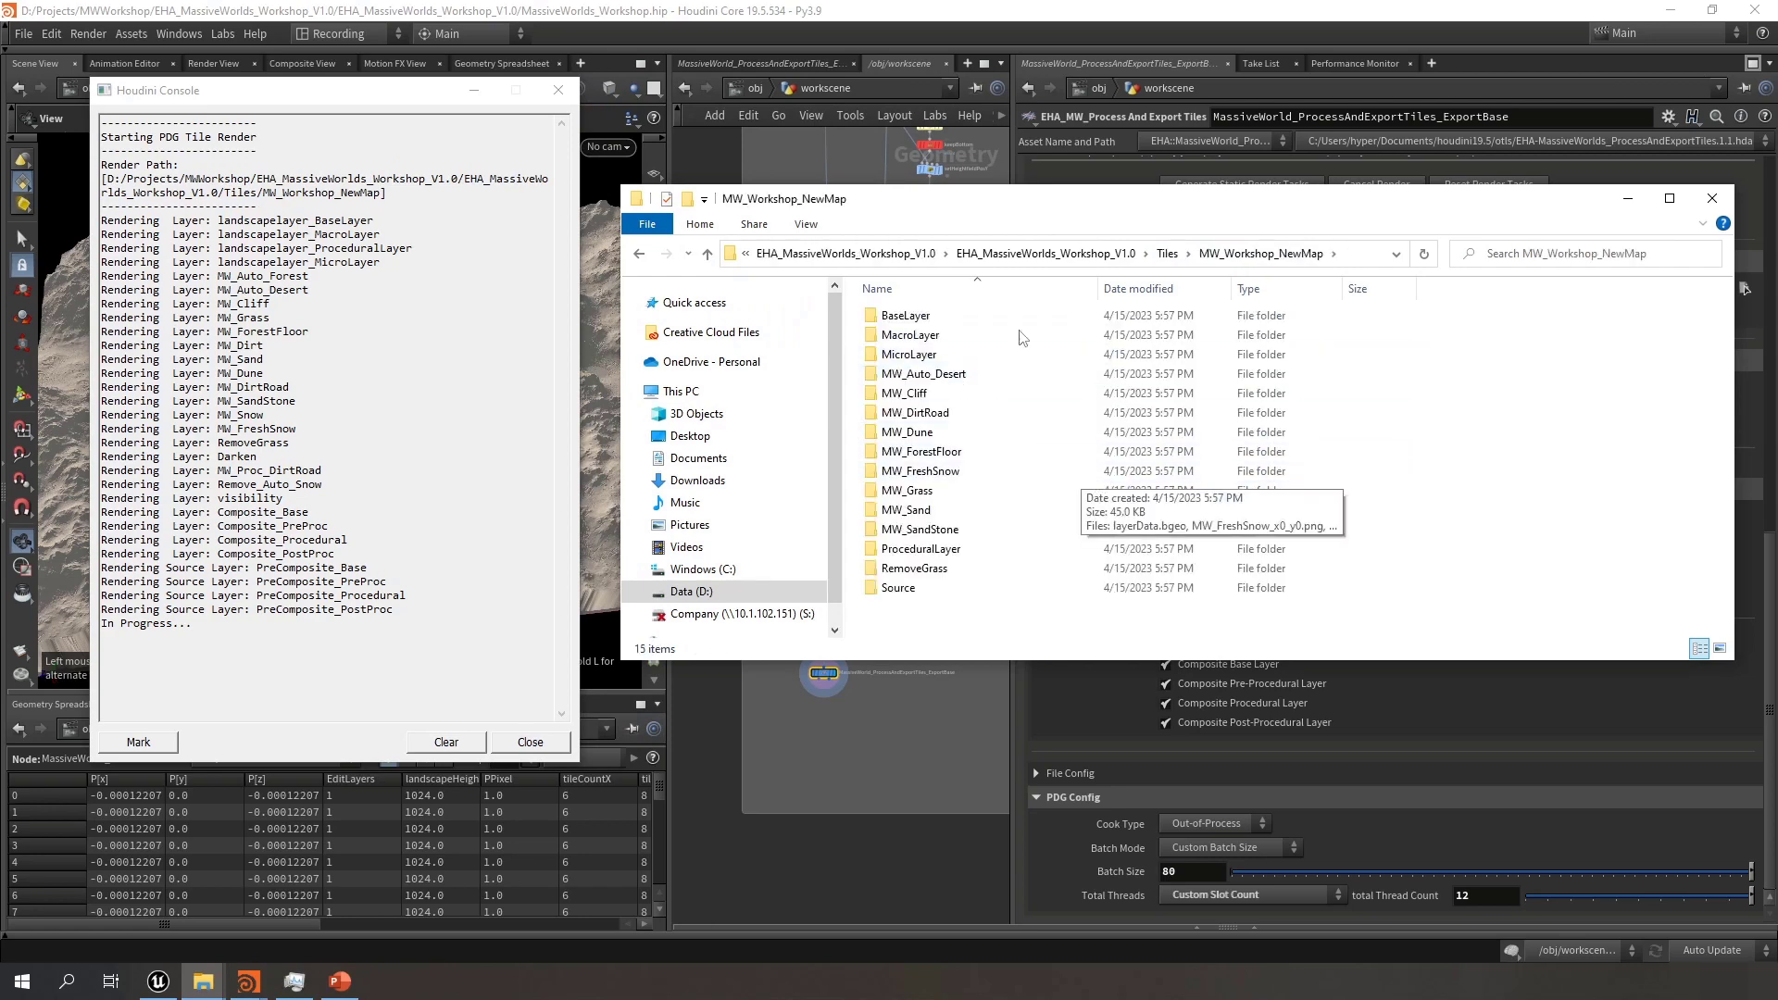
# Open the BaseLayer folder and list its tiles with file type, dimensions and size
pyautogui.doubleClick(968, 316)
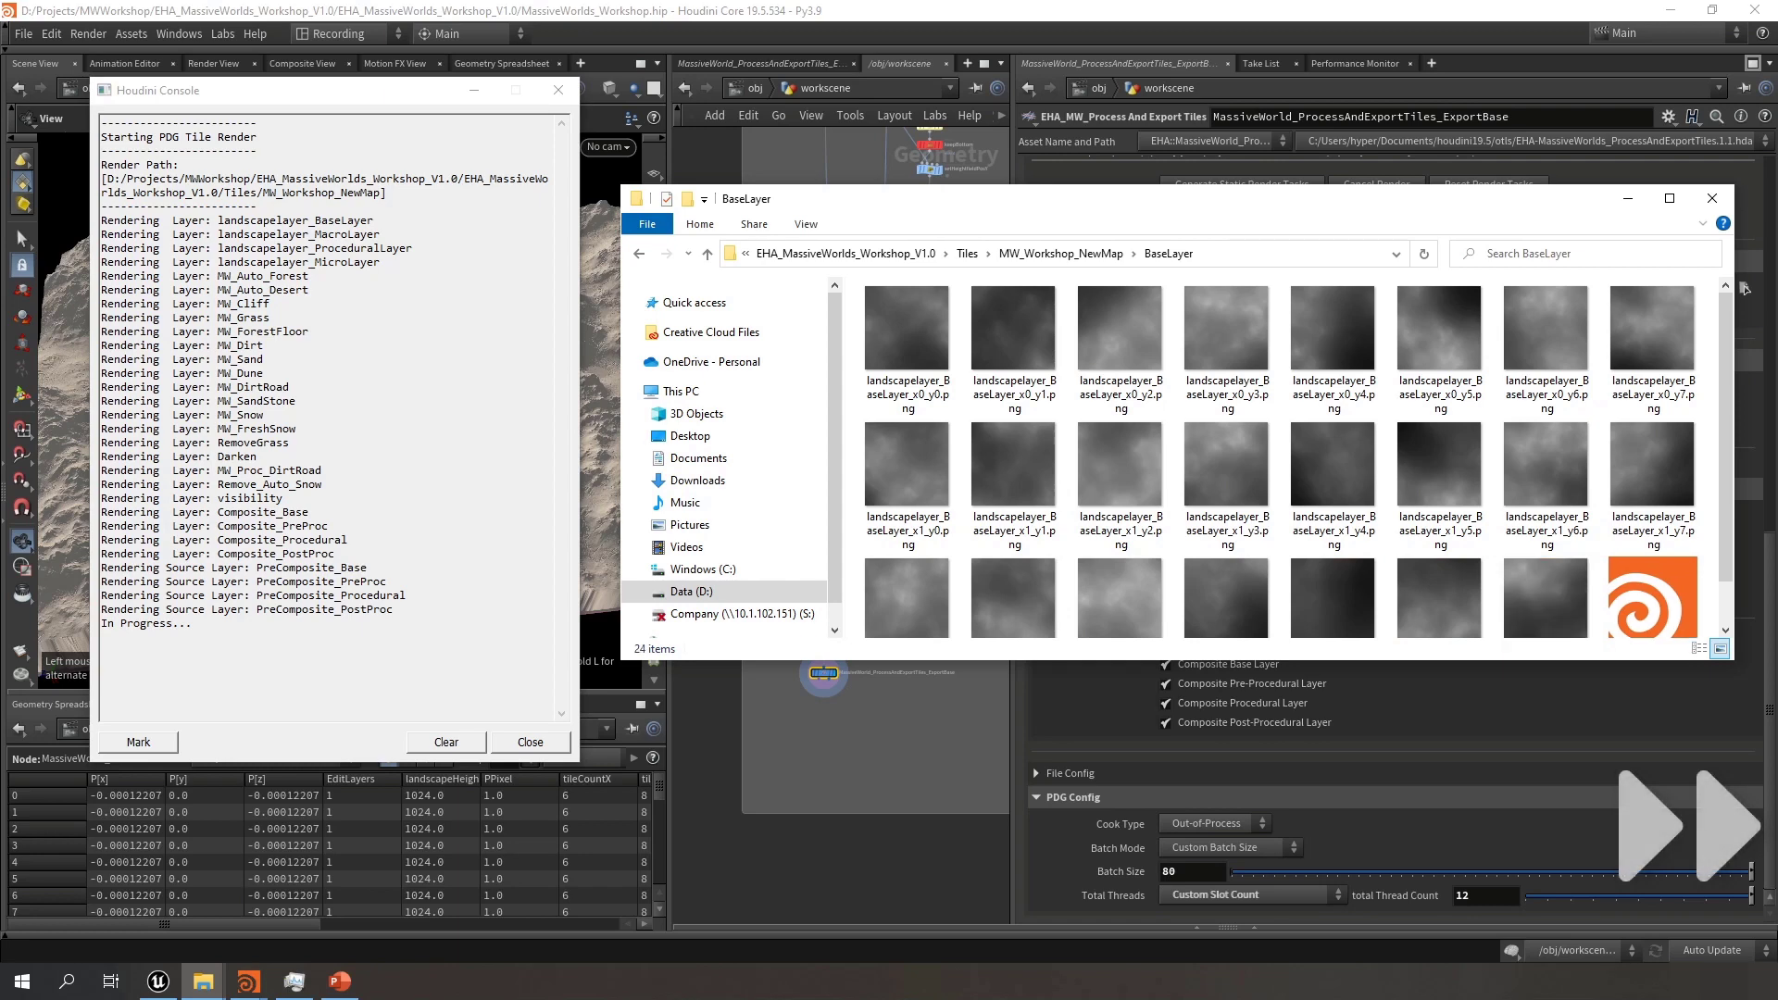
pyautogui.click(1700, 648)
pyautogui.keyDown('ctrl'); pyautogui.scroll(-2, 1478, 470); pyautogui.keyUp('ctrl')
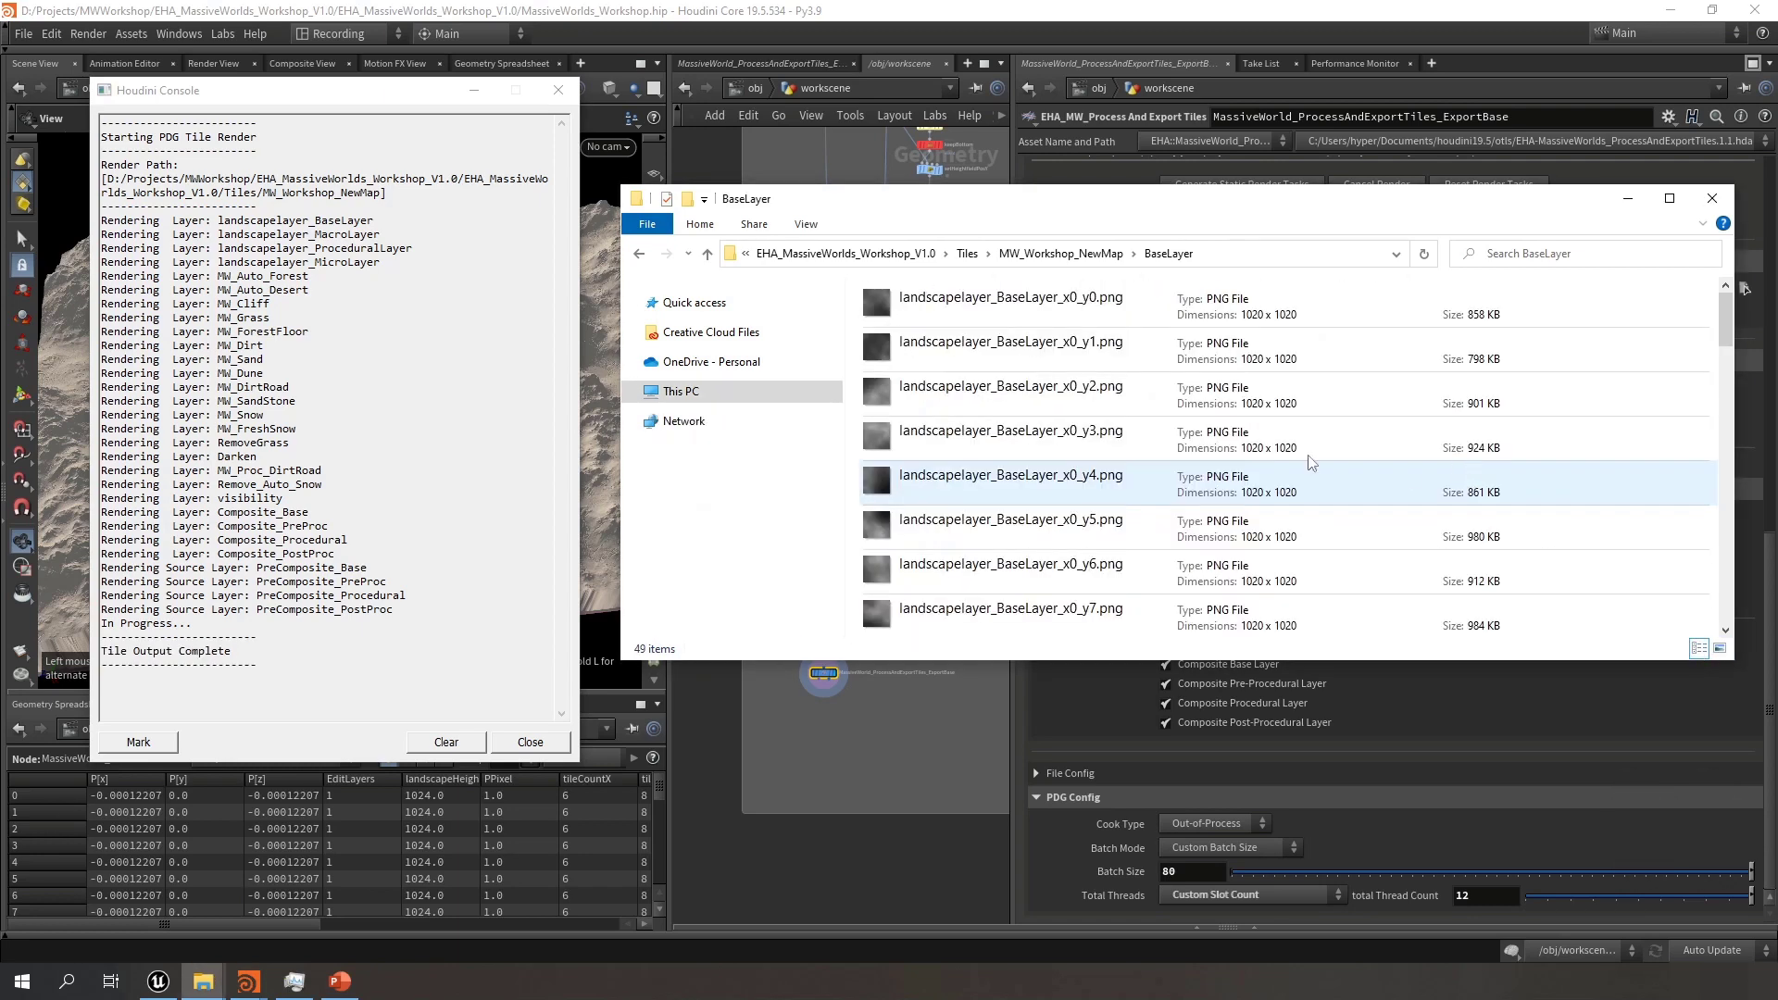
# Review the layer folders in MW_Workshop_NewMap and inspect the MW_Auto_Forest tiles in an enlarged window, with the Houdini Console closed
pyautogui.click(1061, 253)
pyautogui.scroll(-3, 945, 442)
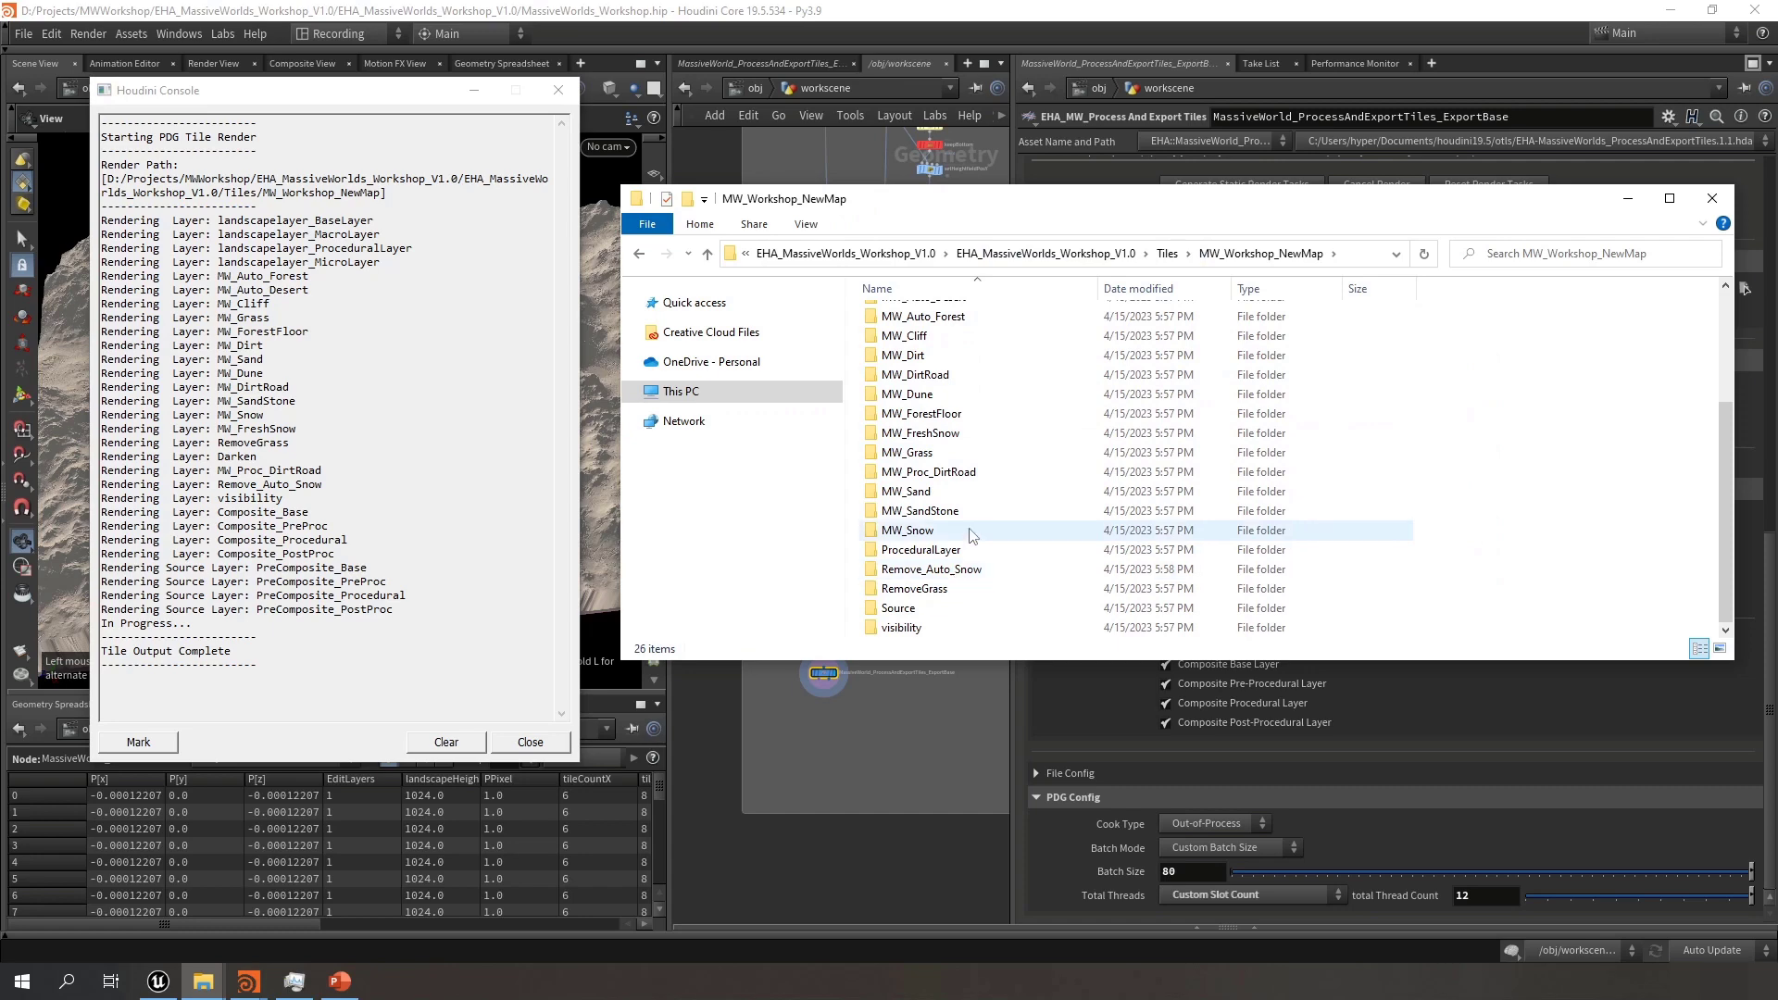
pyautogui.scroll(3, 970, 536)
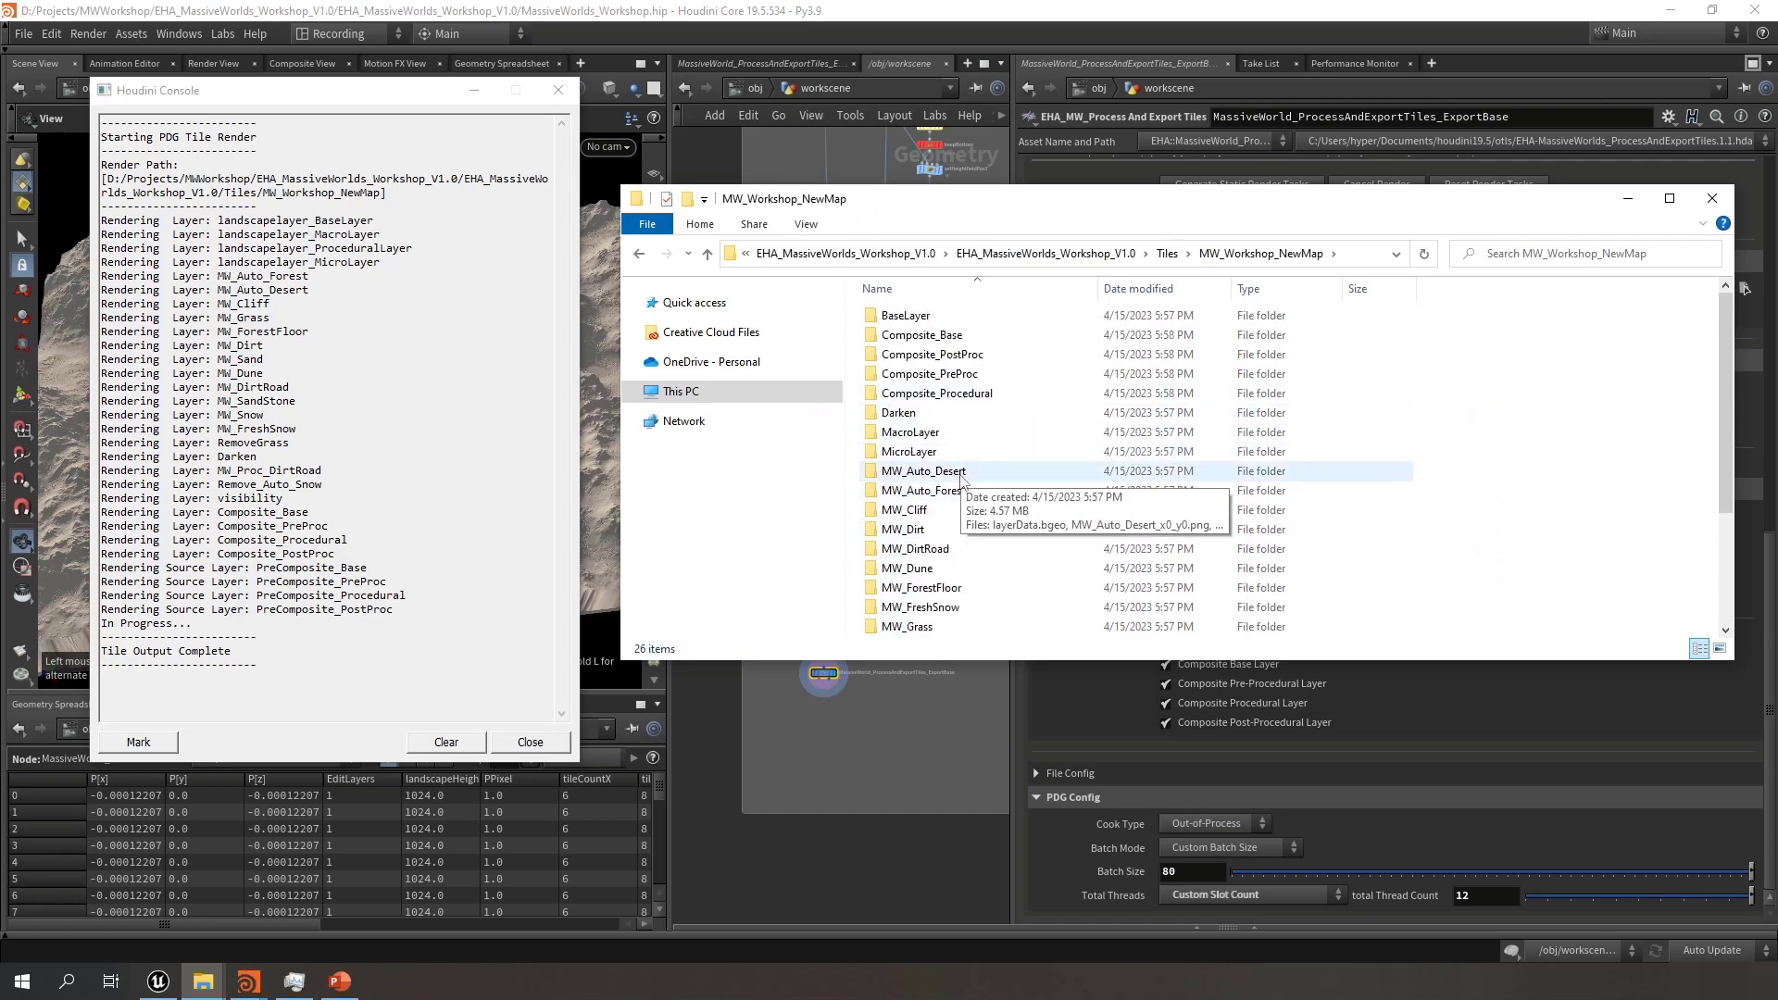
pyautogui.doubleClick(931, 490)
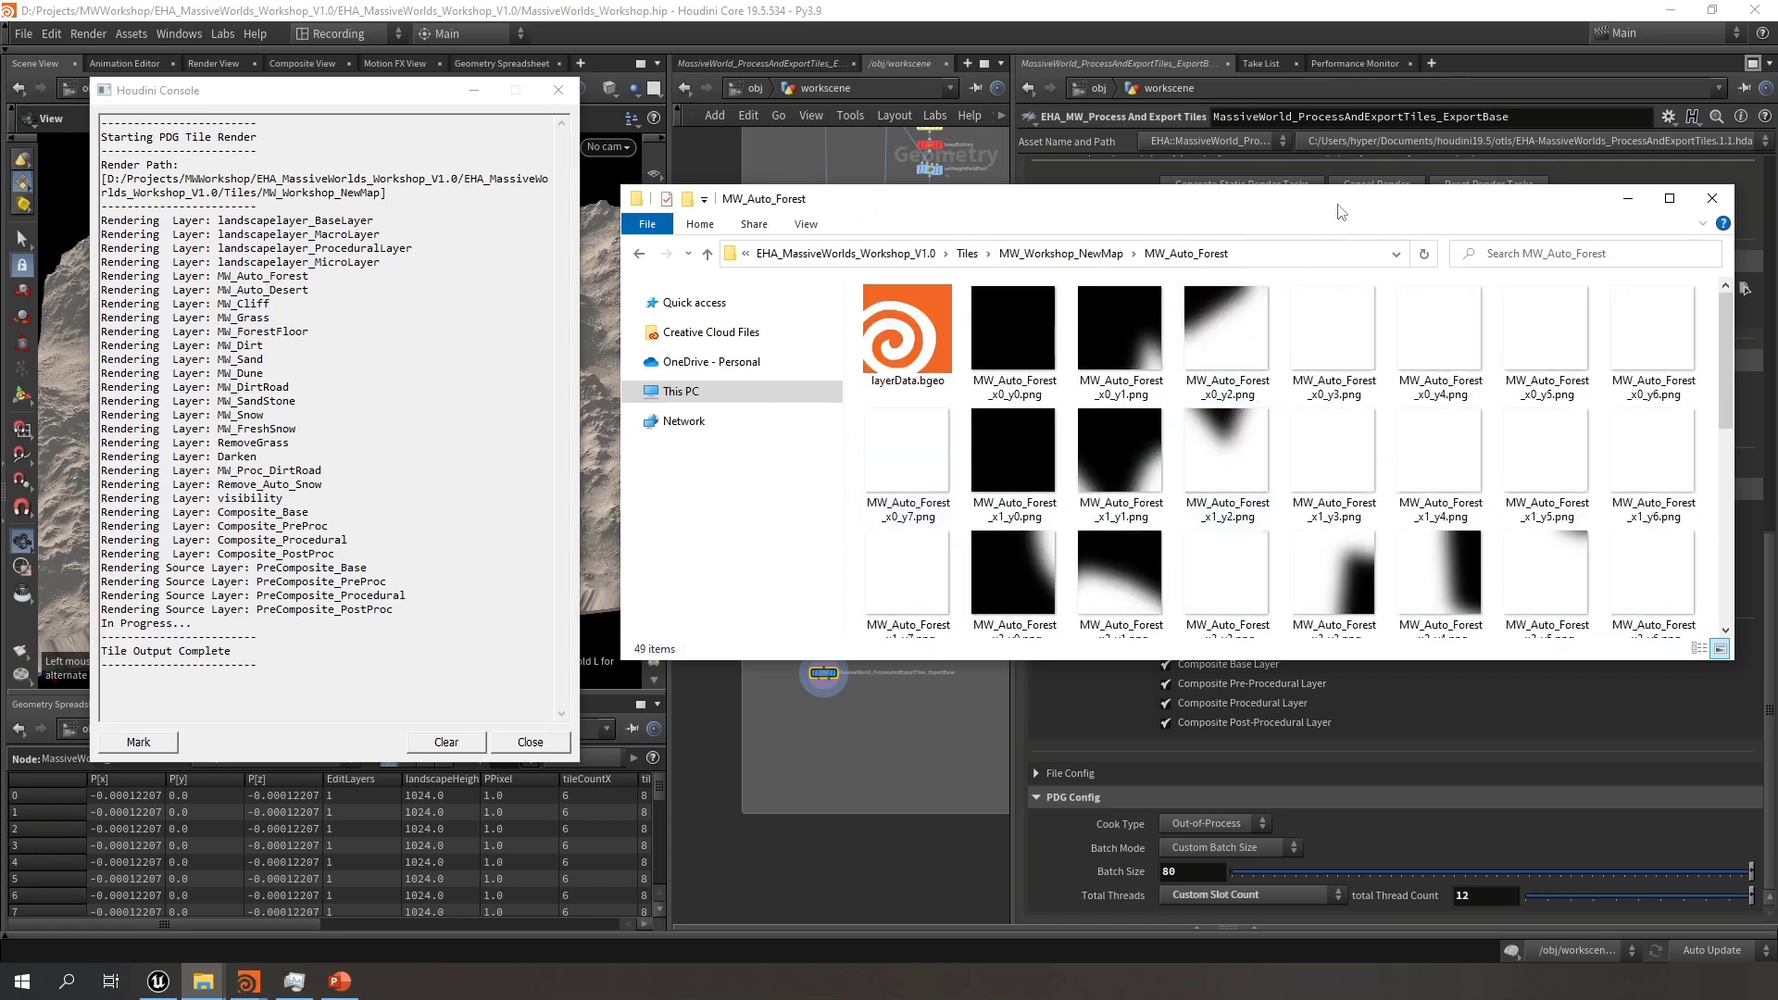
pyautogui.moveTo(1337, 212); pyautogui.dragTo(1255, 199)
pyautogui.click(558, 90)
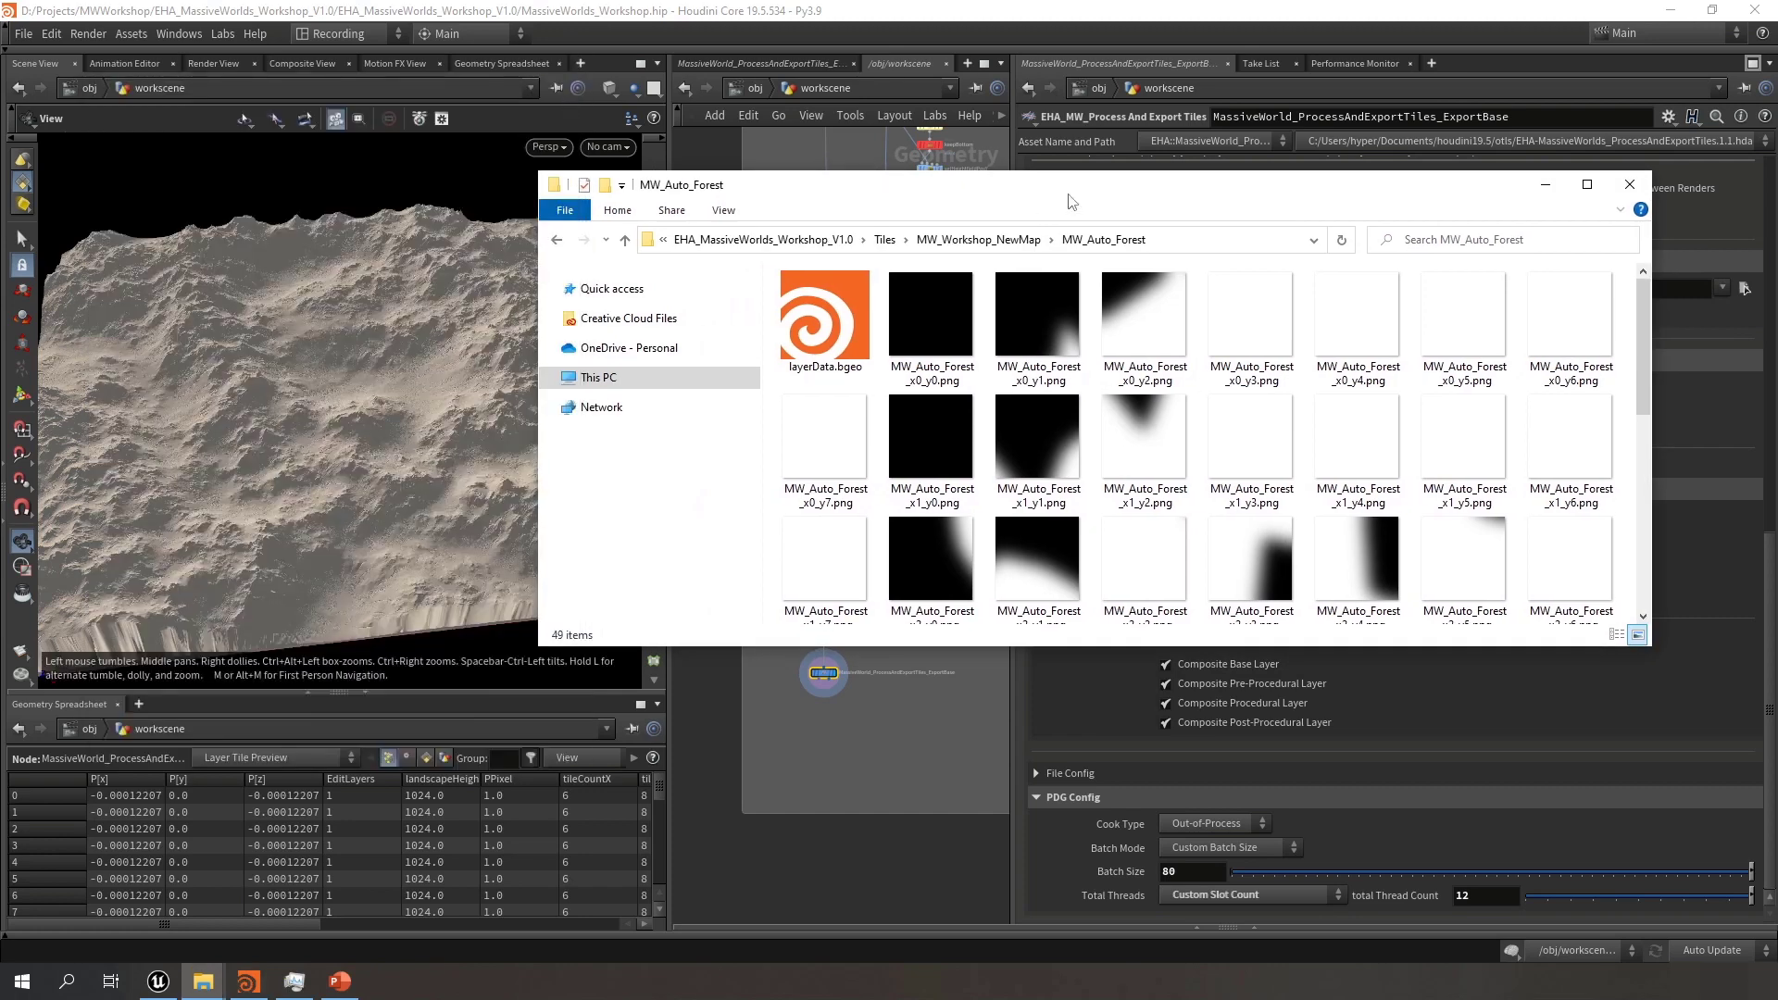
pyautogui.moveTo(1069, 202); pyautogui.dragTo(811, 151)
pyautogui.moveTo(930, 596); pyautogui.dragTo(930, 815)
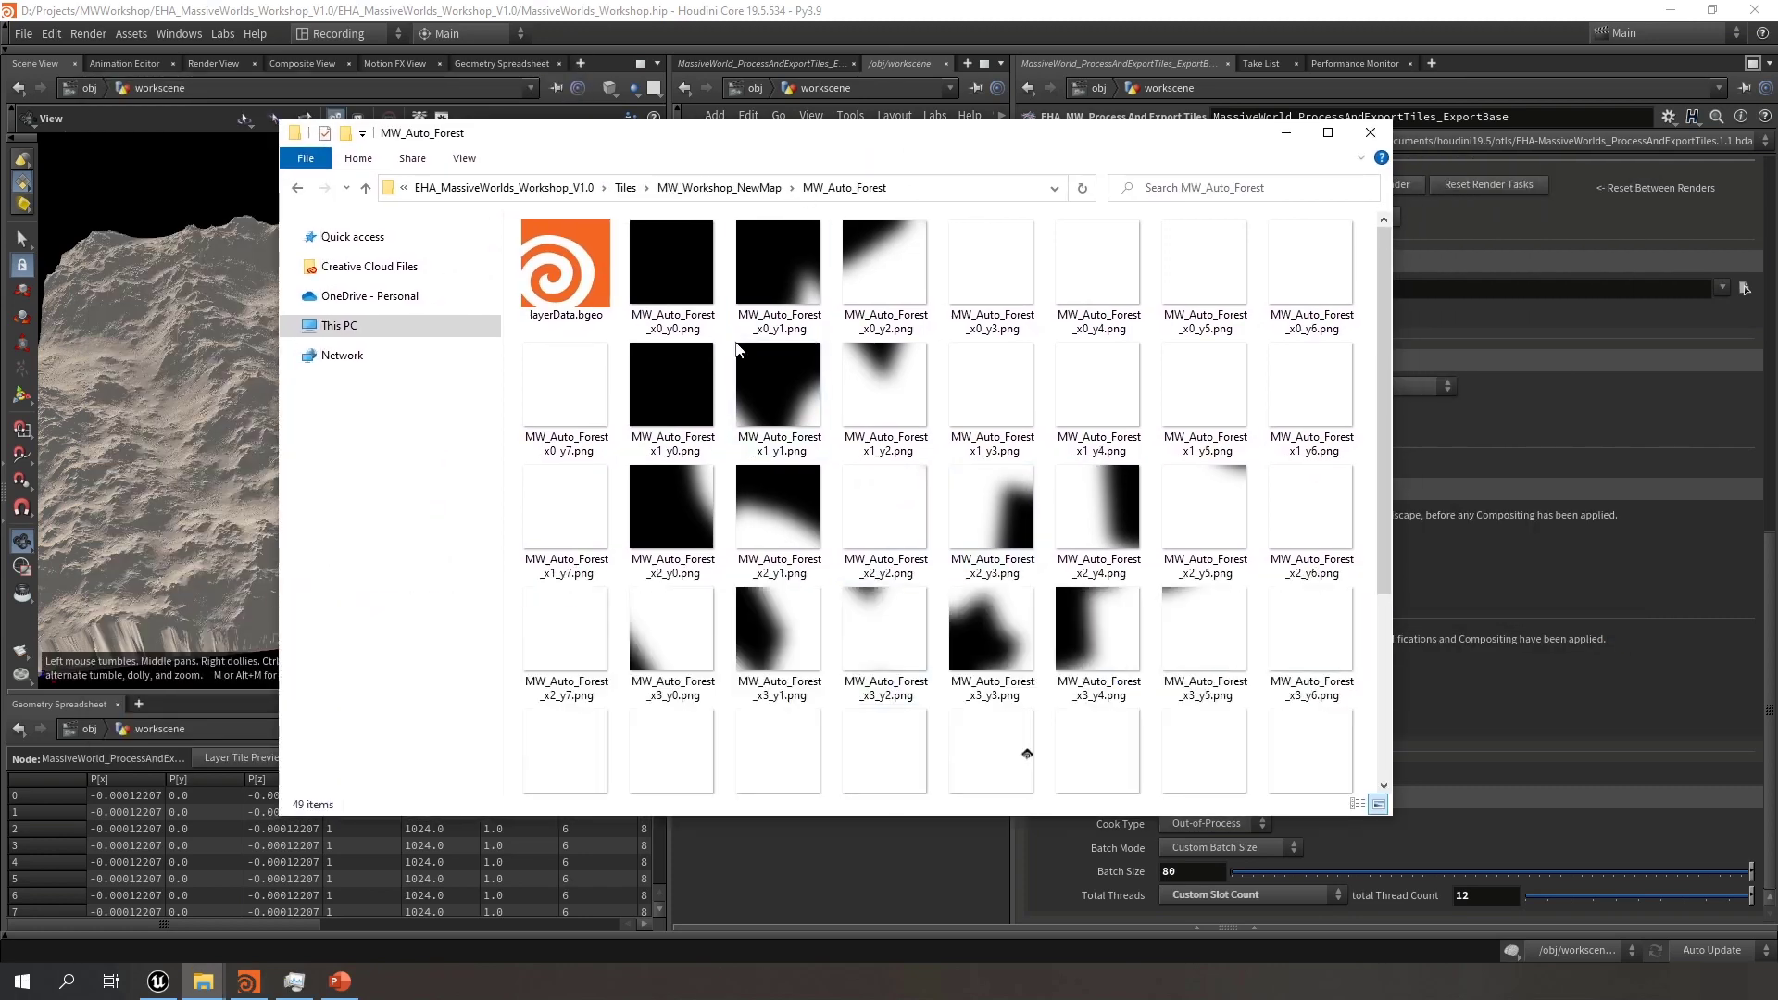
# Inspect the tiles in the Composite_Base folder and return to the MW_Workshop_NewMap folder
pyautogui.click(748, 190)
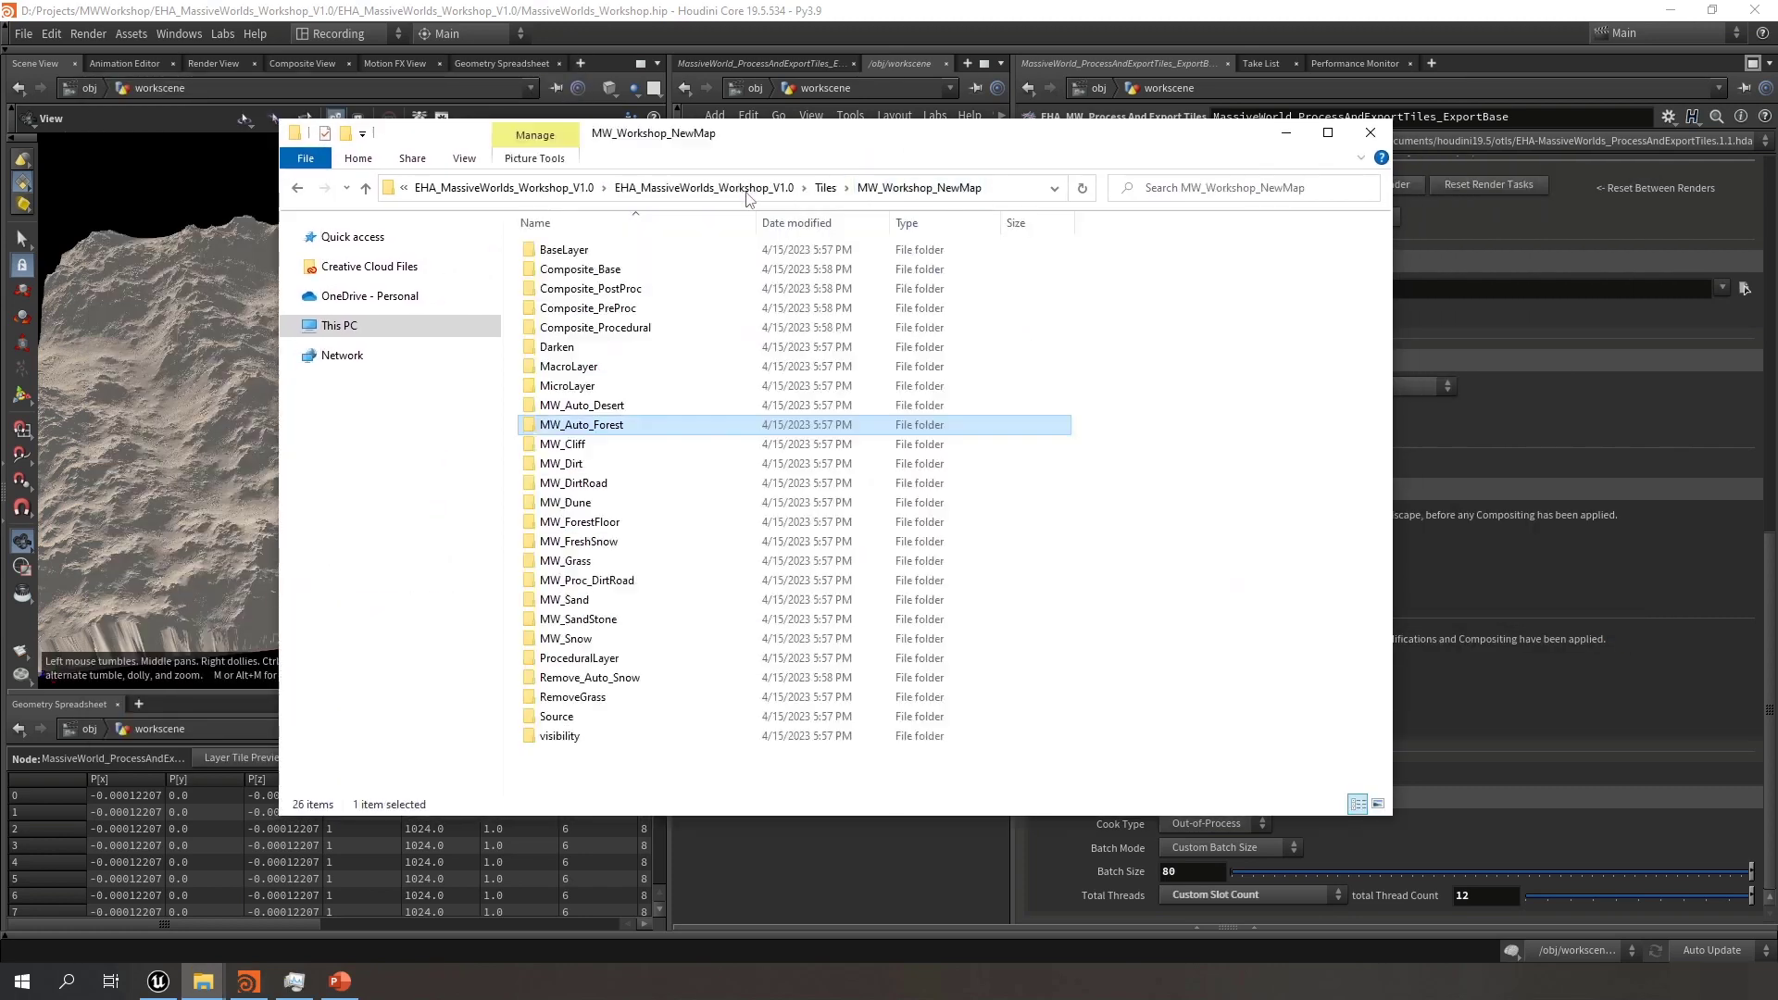
pyautogui.doubleClick(633, 270)
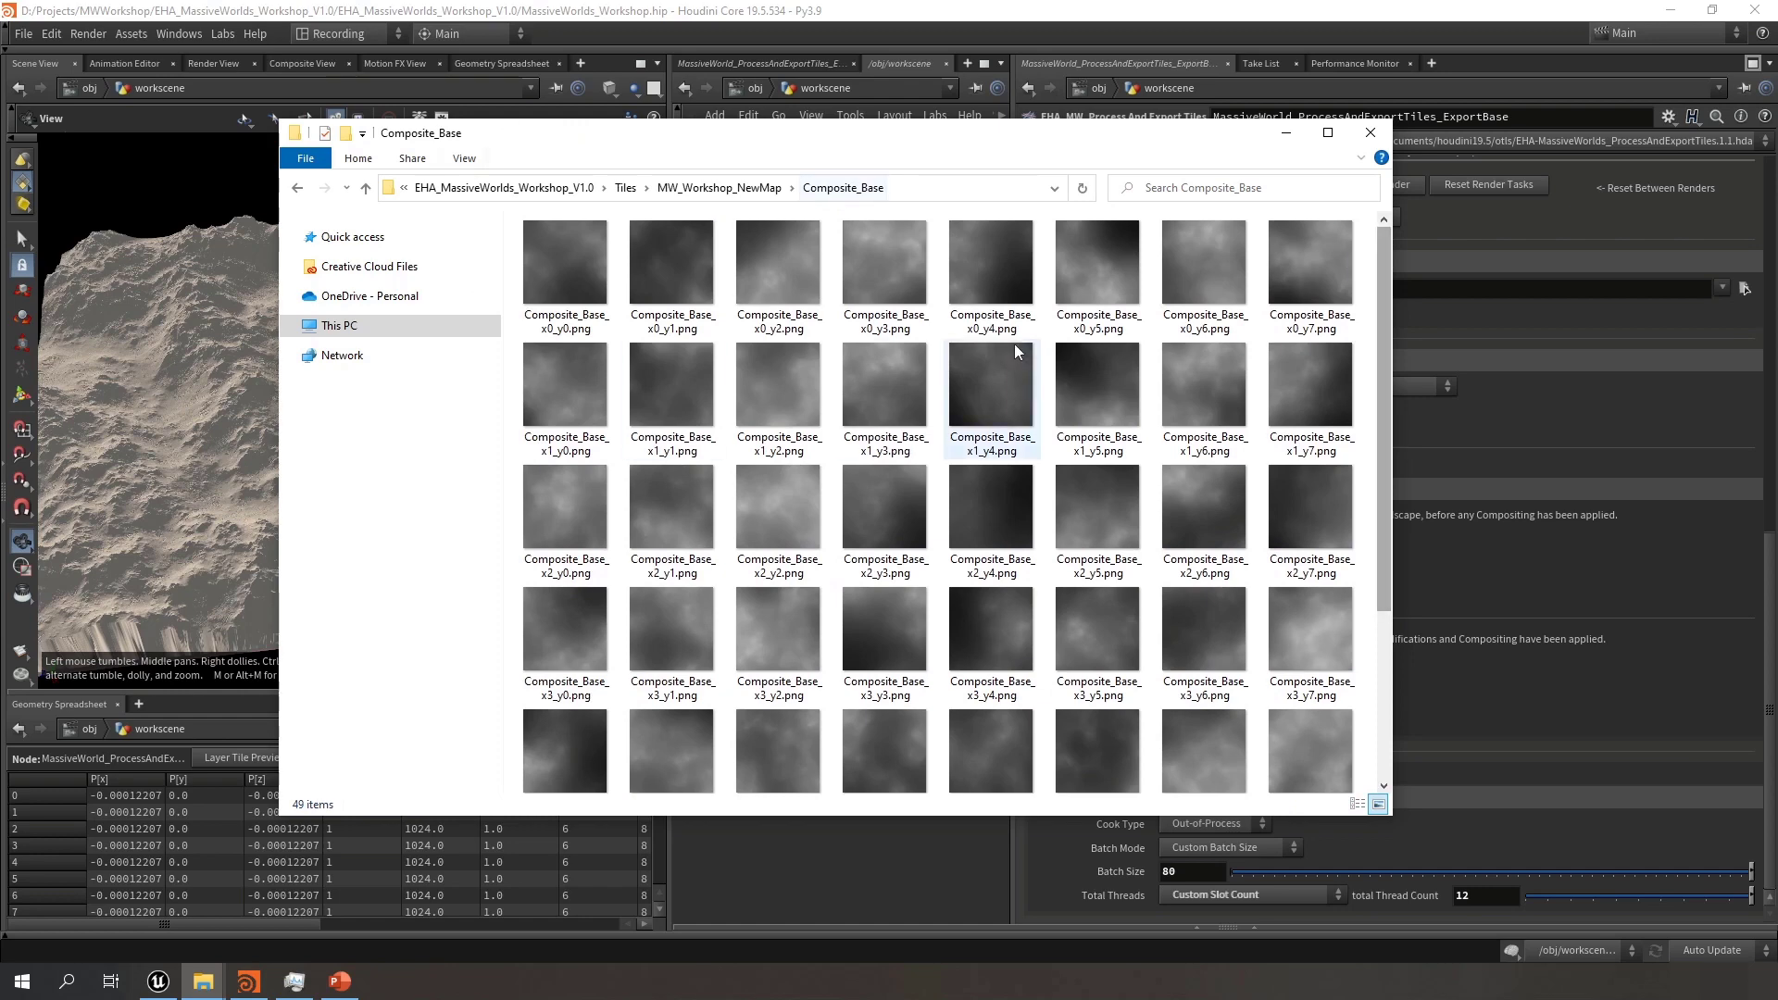
pyautogui.click(725, 189)
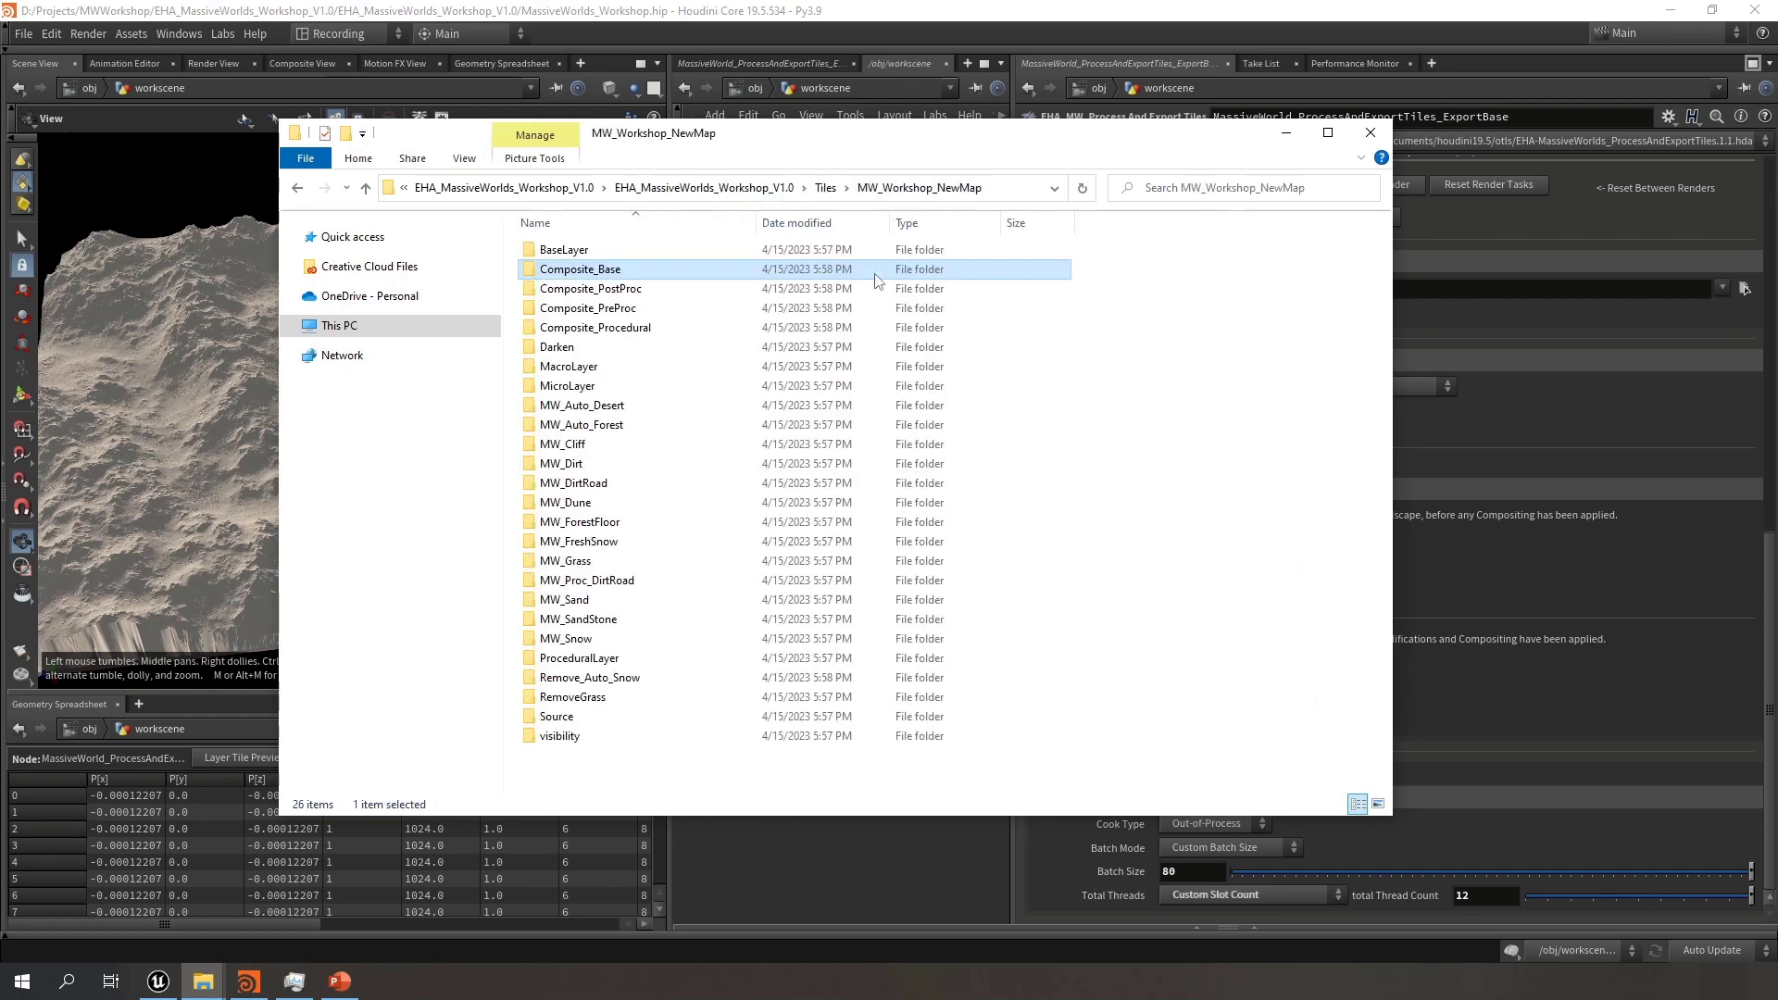
# Minimize File Explorer and switch to the Unreal Editor with the MW_8x6_Workshop_NewMap level
pyautogui.click(1290, 135)
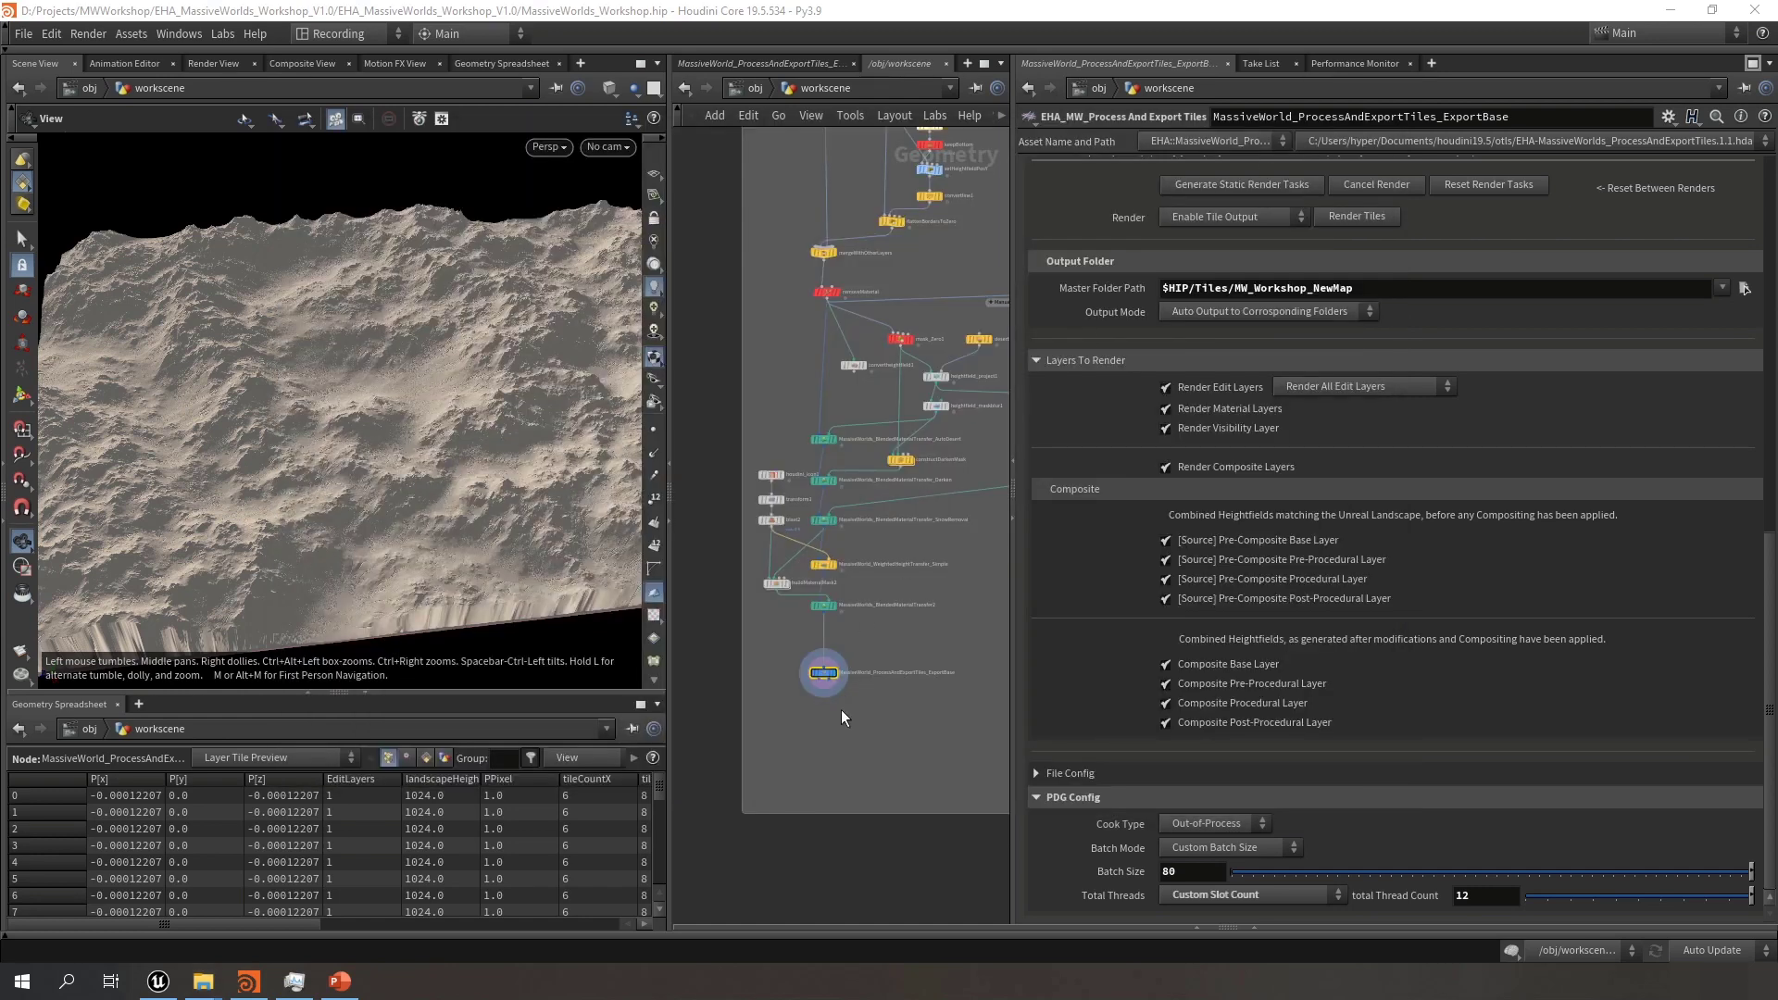
pyautogui.click(161, 990)
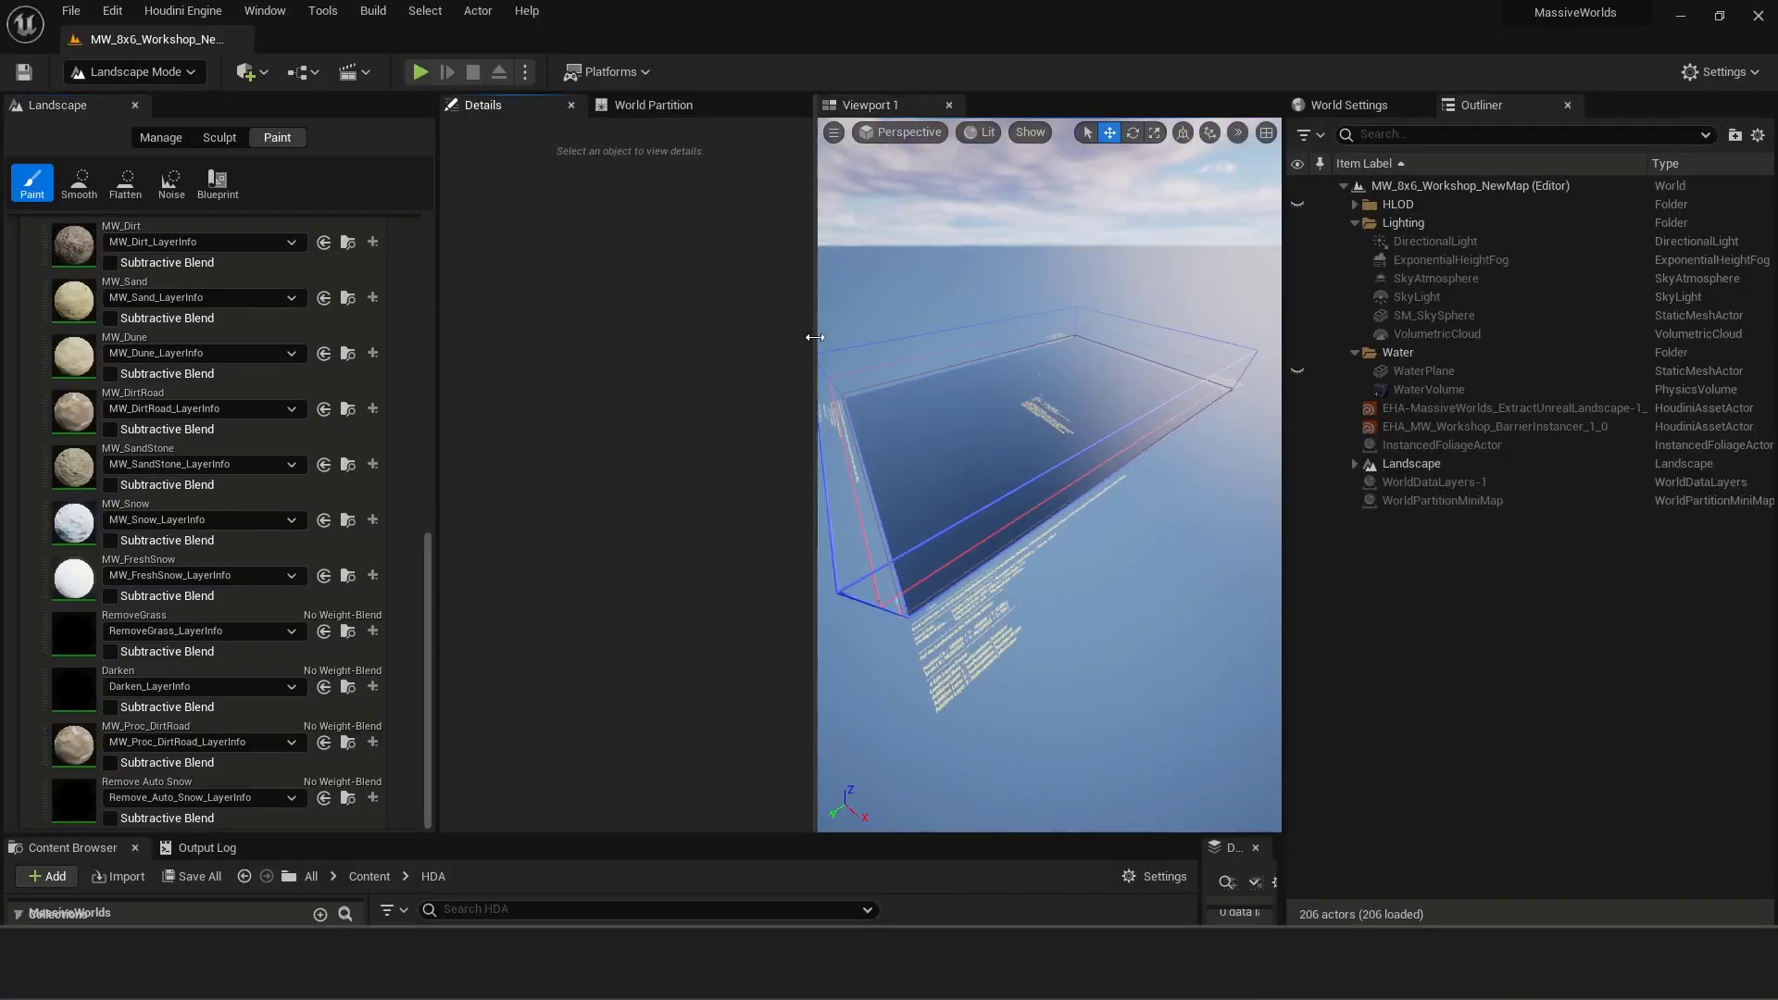
# Widen the viewport across the Details area and activate the landscape Import tool for managing landscape data
pyautogui.moveTo(815, 337); pyautogui.dragTo(456, 342)
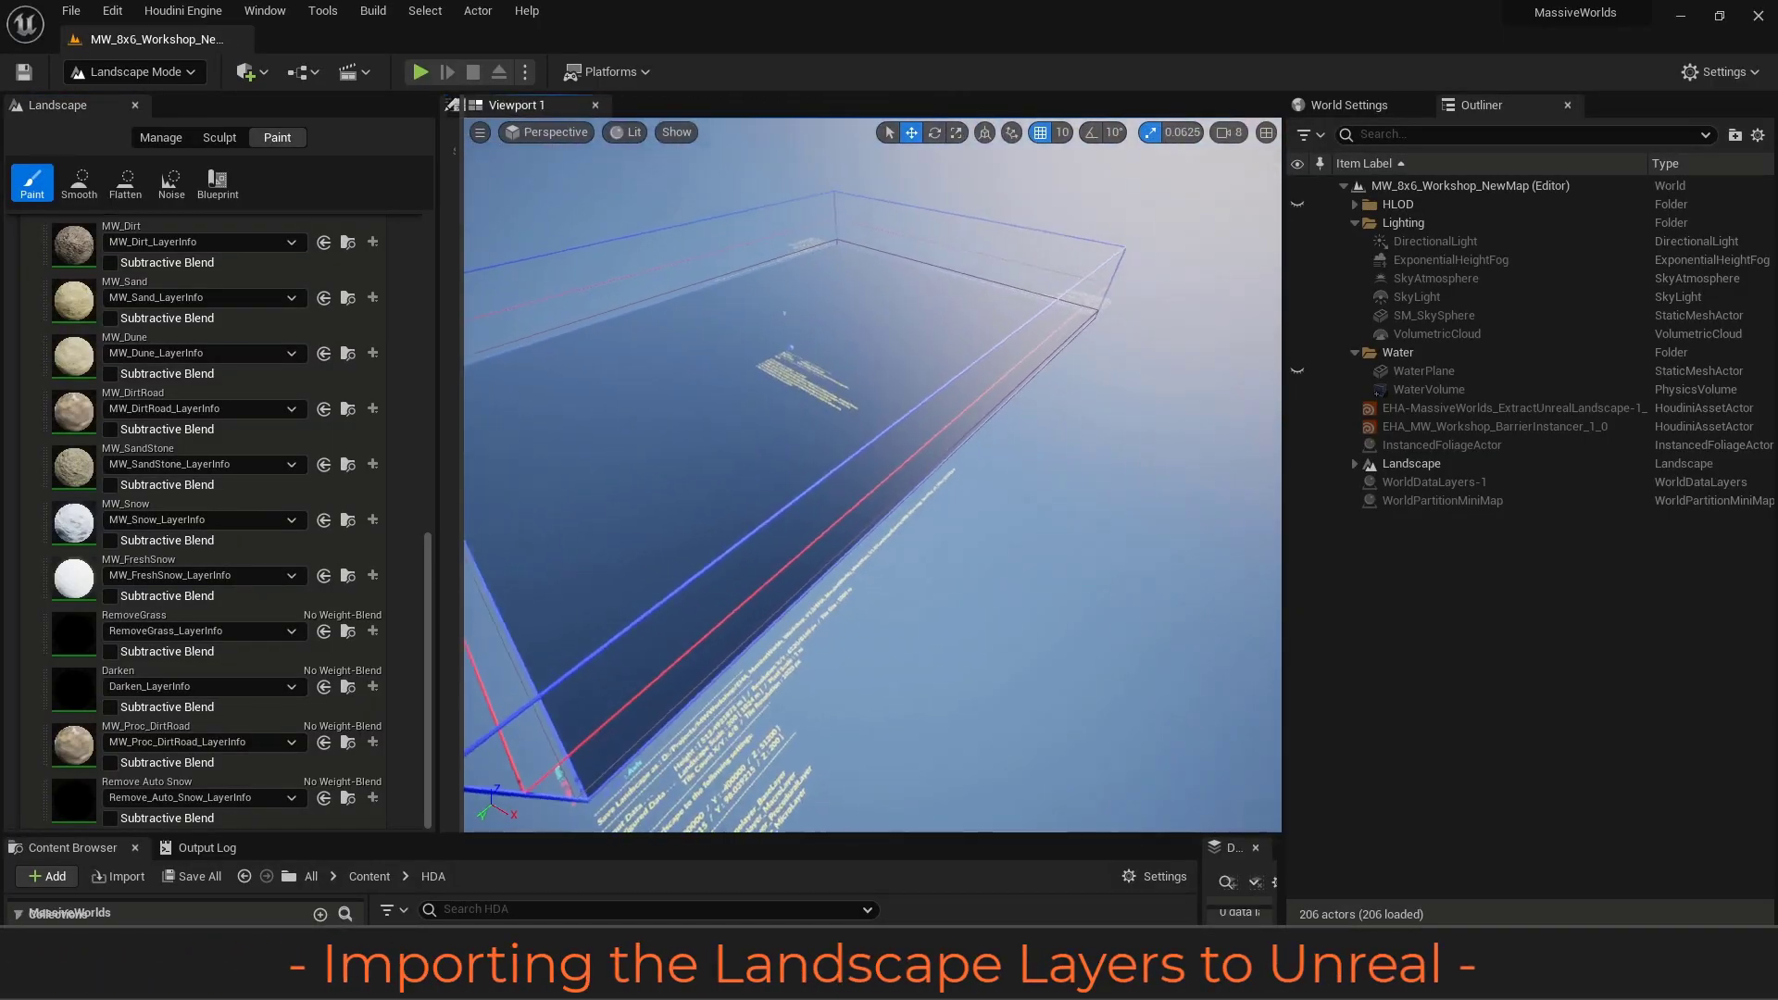
pyautogui.moveTo(989, 396)
pyautogui.mouseDown(button='right')
pyautogui.moveTo(1005, 381)
pyautogui.moveTo(988, 397)
pyautogui.mouseUp(button='right')
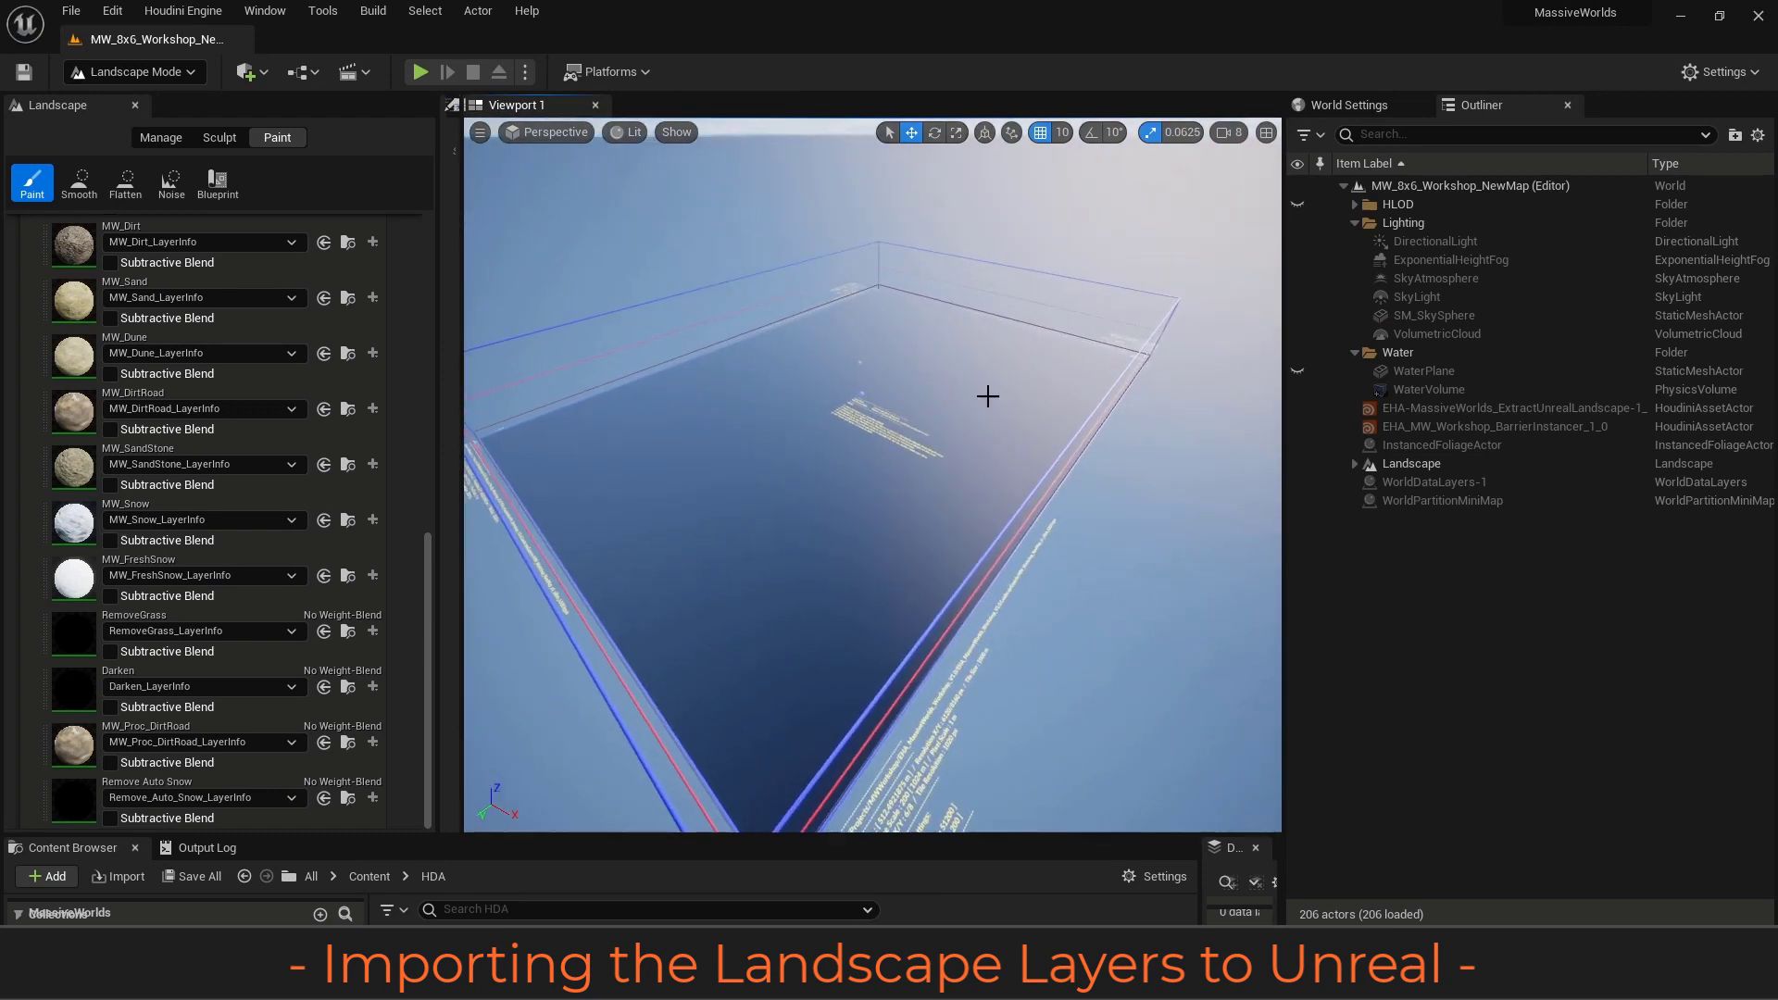
pyautogui.click(169, 74)
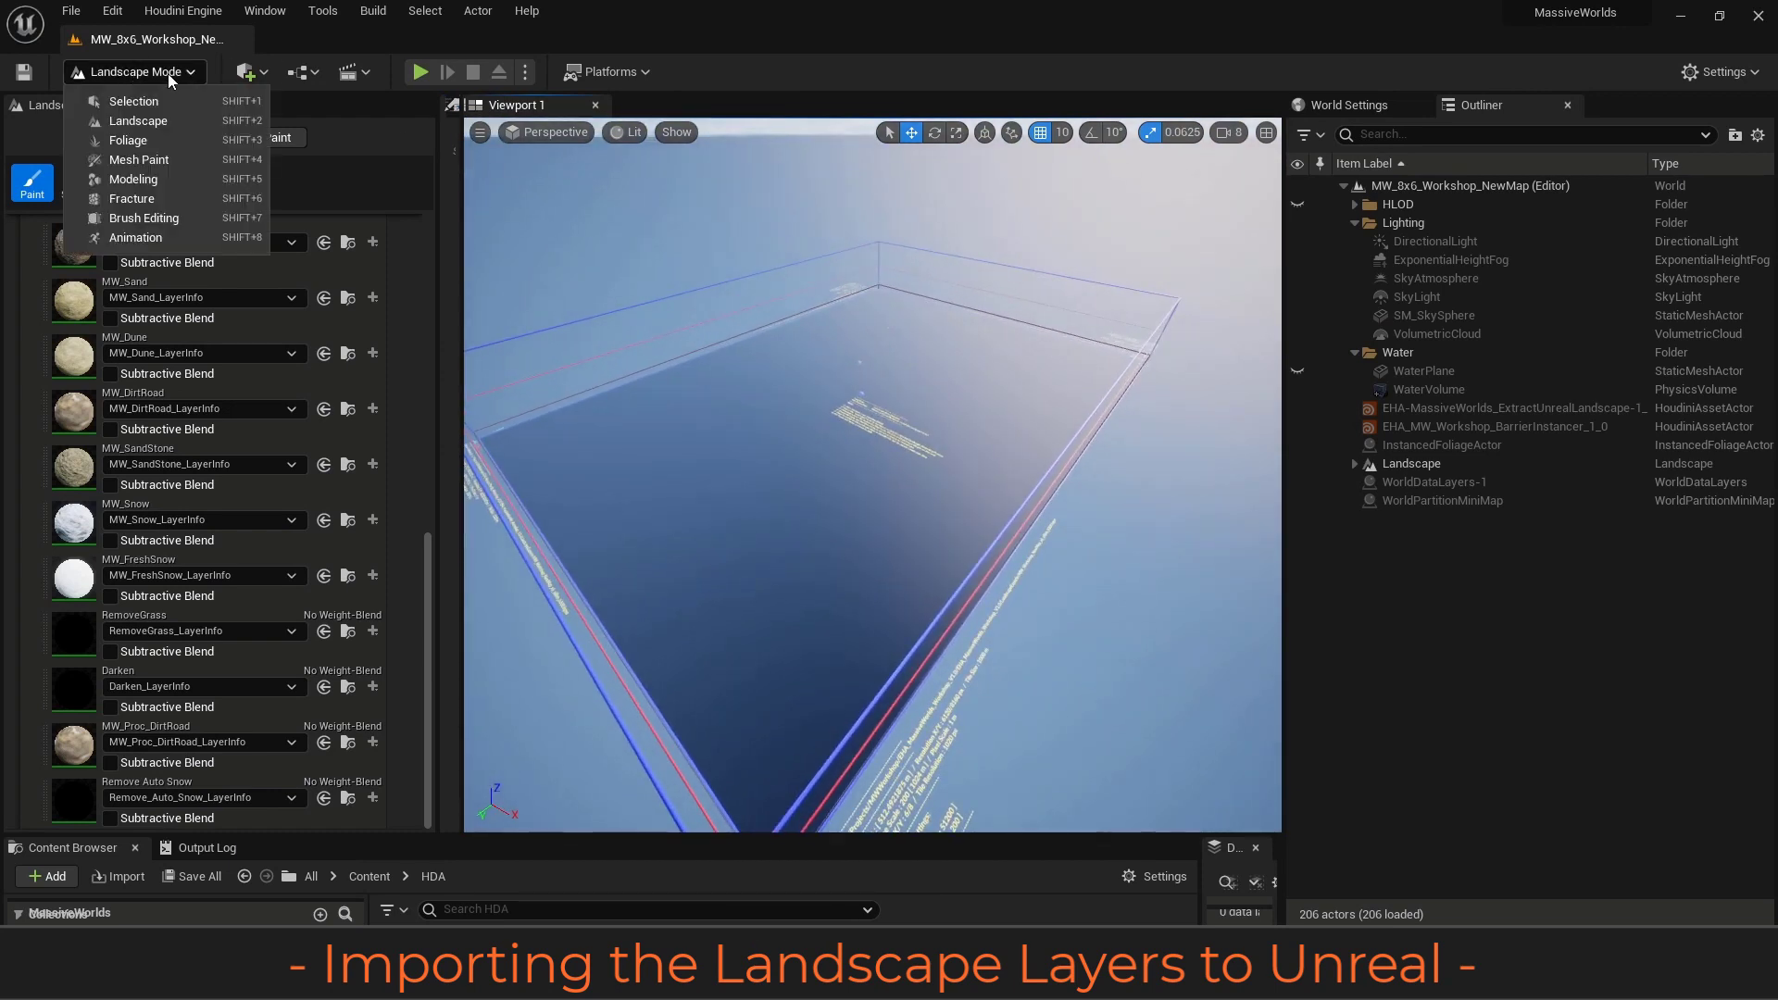
pyautogui.click(169, 74)
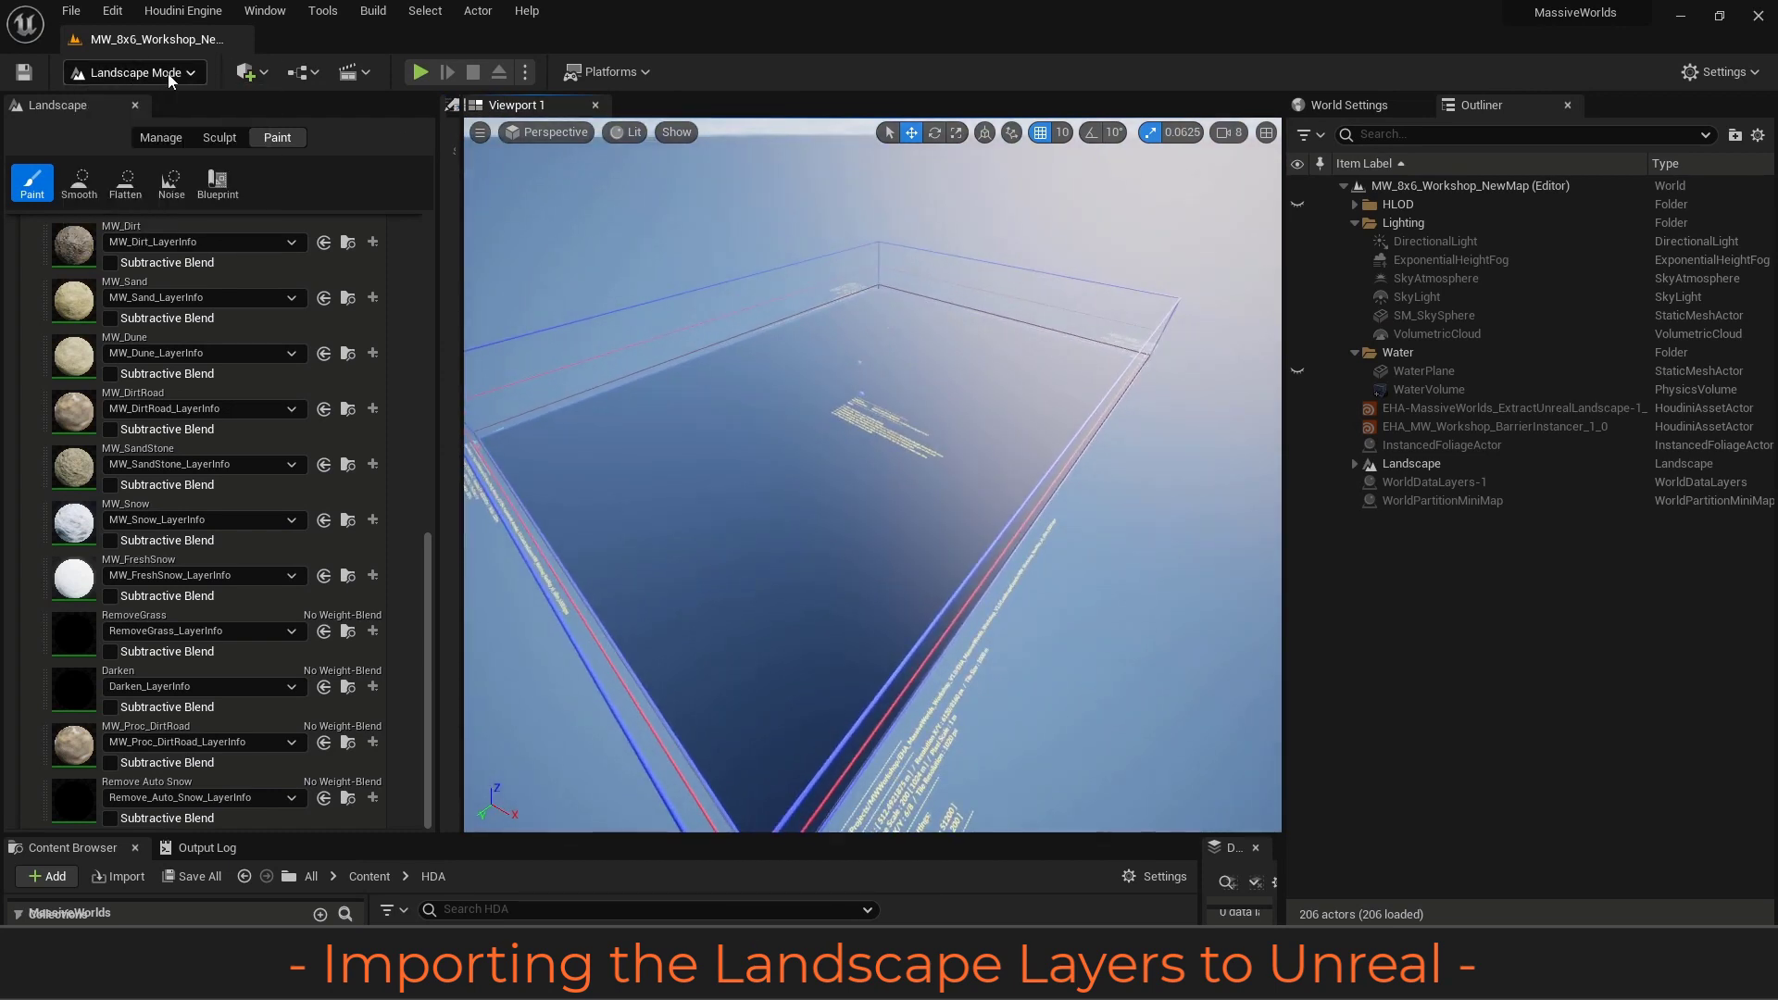
pyautogui.click(160, 139)
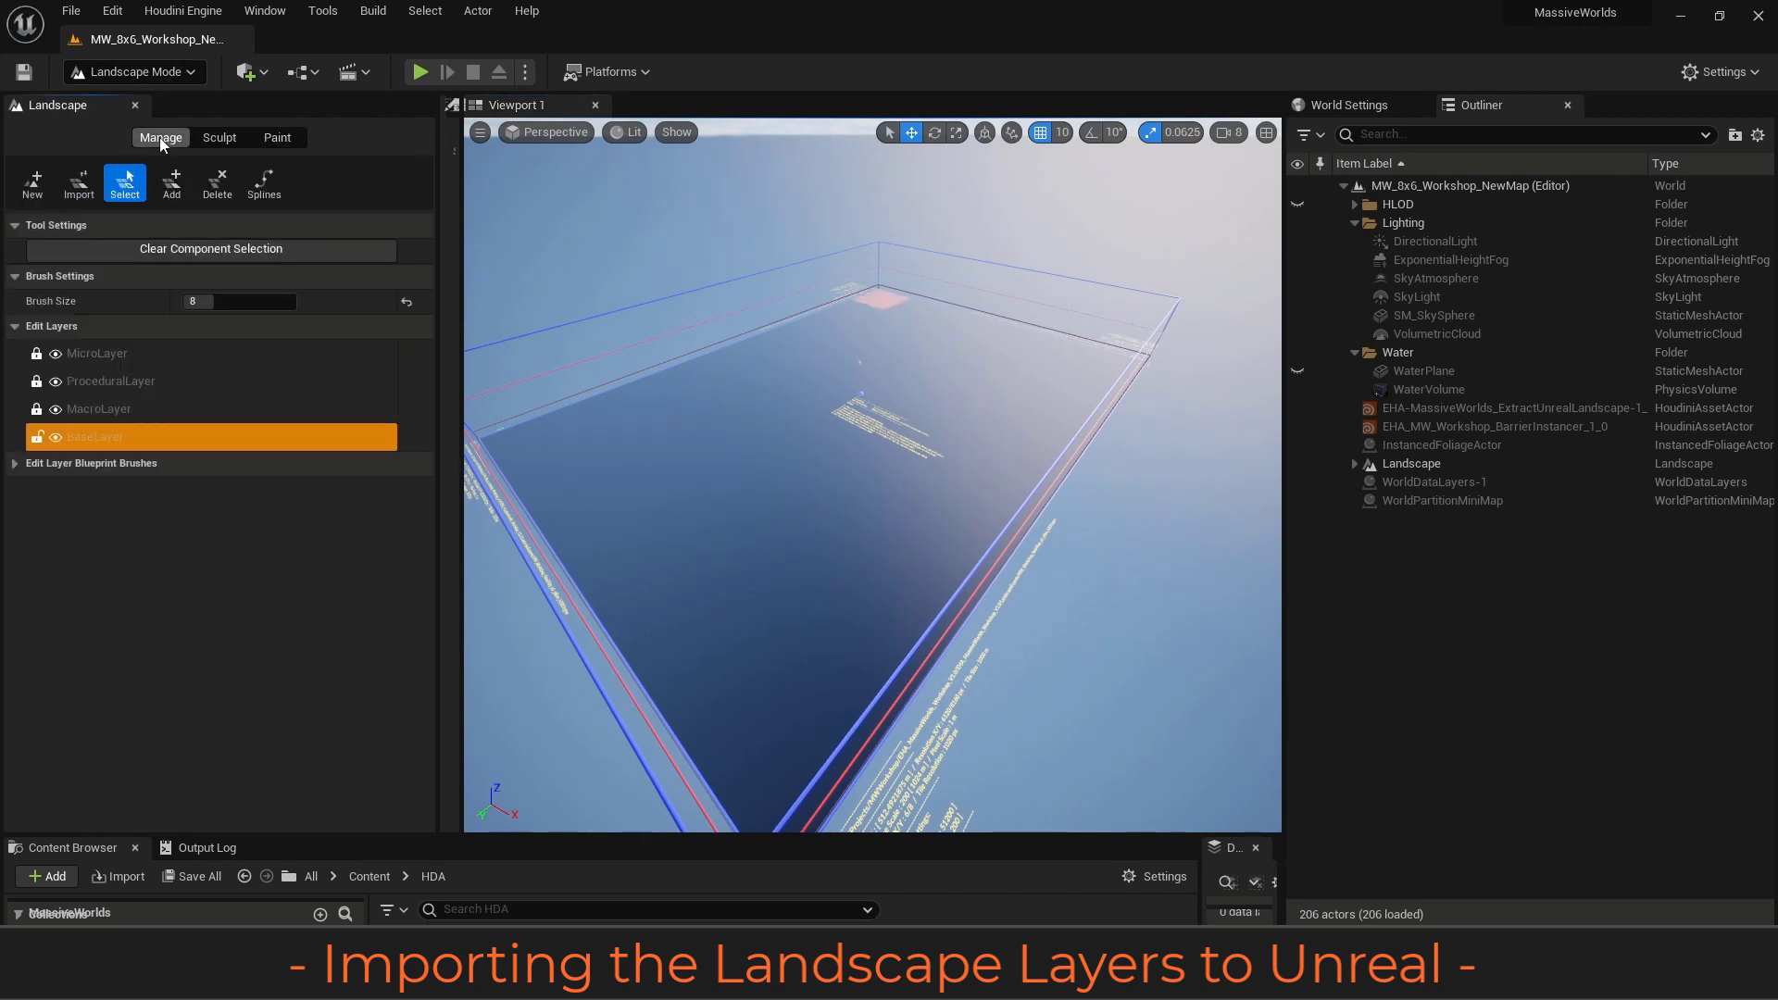
pyautogui.click(80, 190)
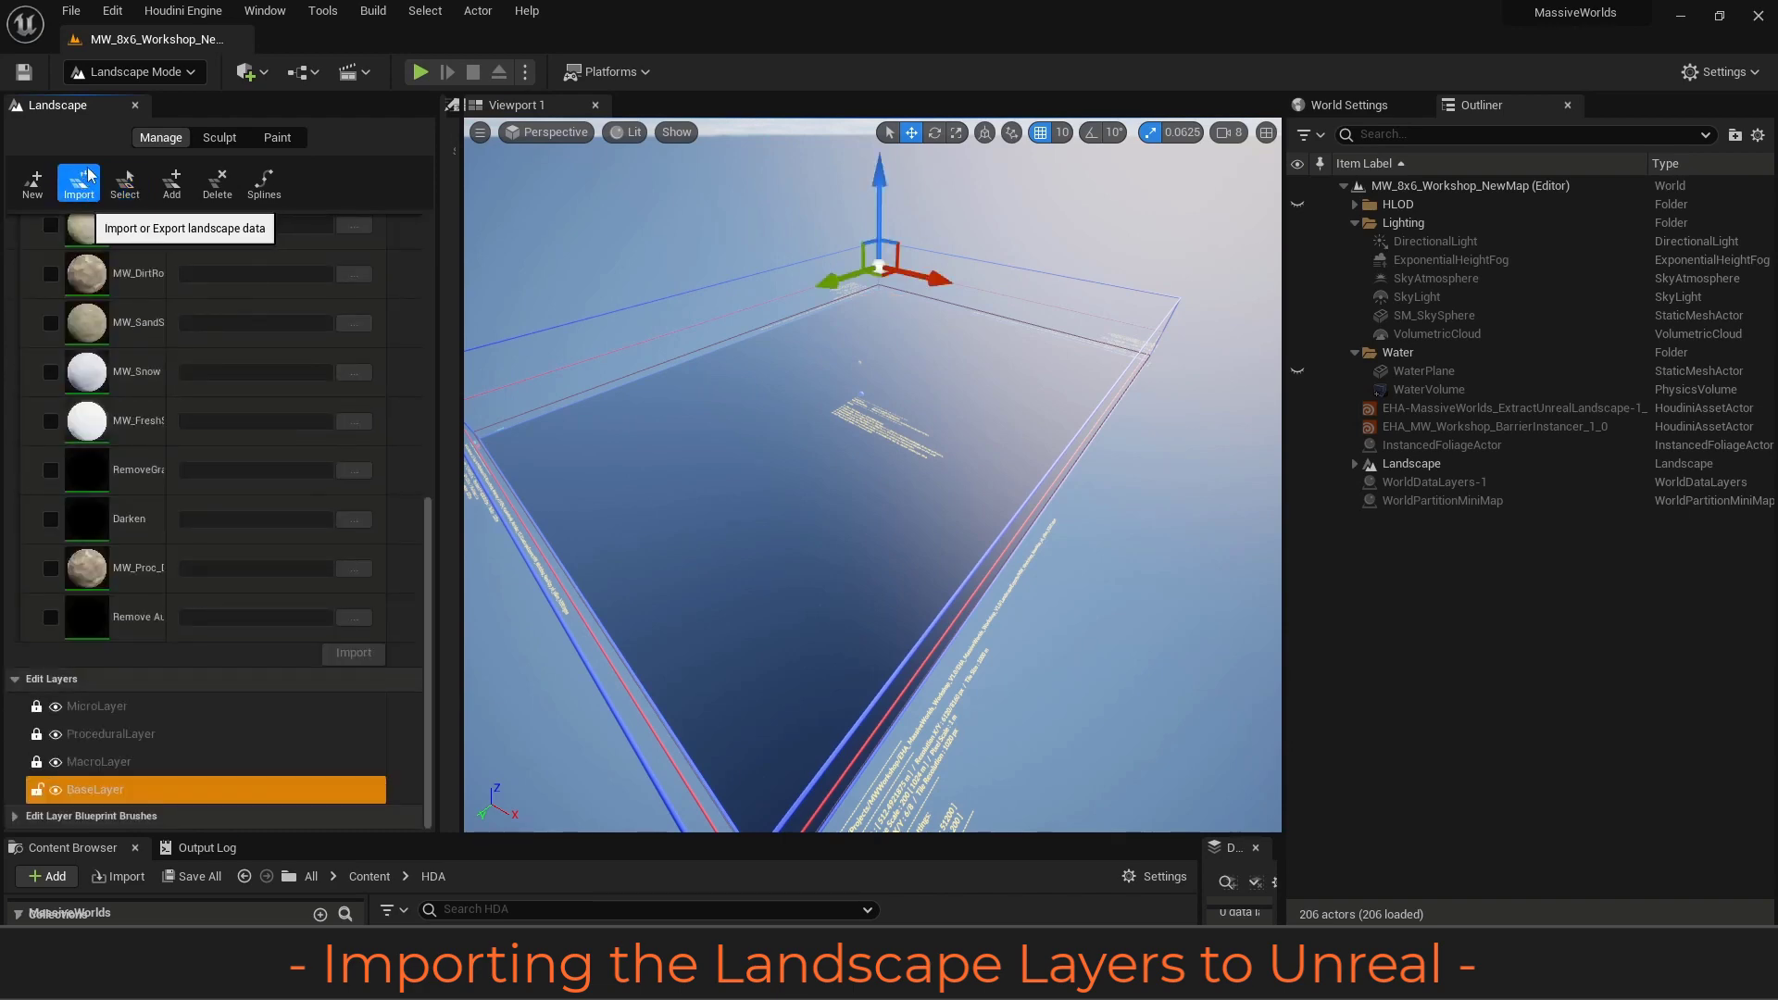
# Select BaseLayer as the target edit layer for the landscape import
pyautogui.moveTo(870, 472); pyautogui.dragTo(767, 409, button='right')
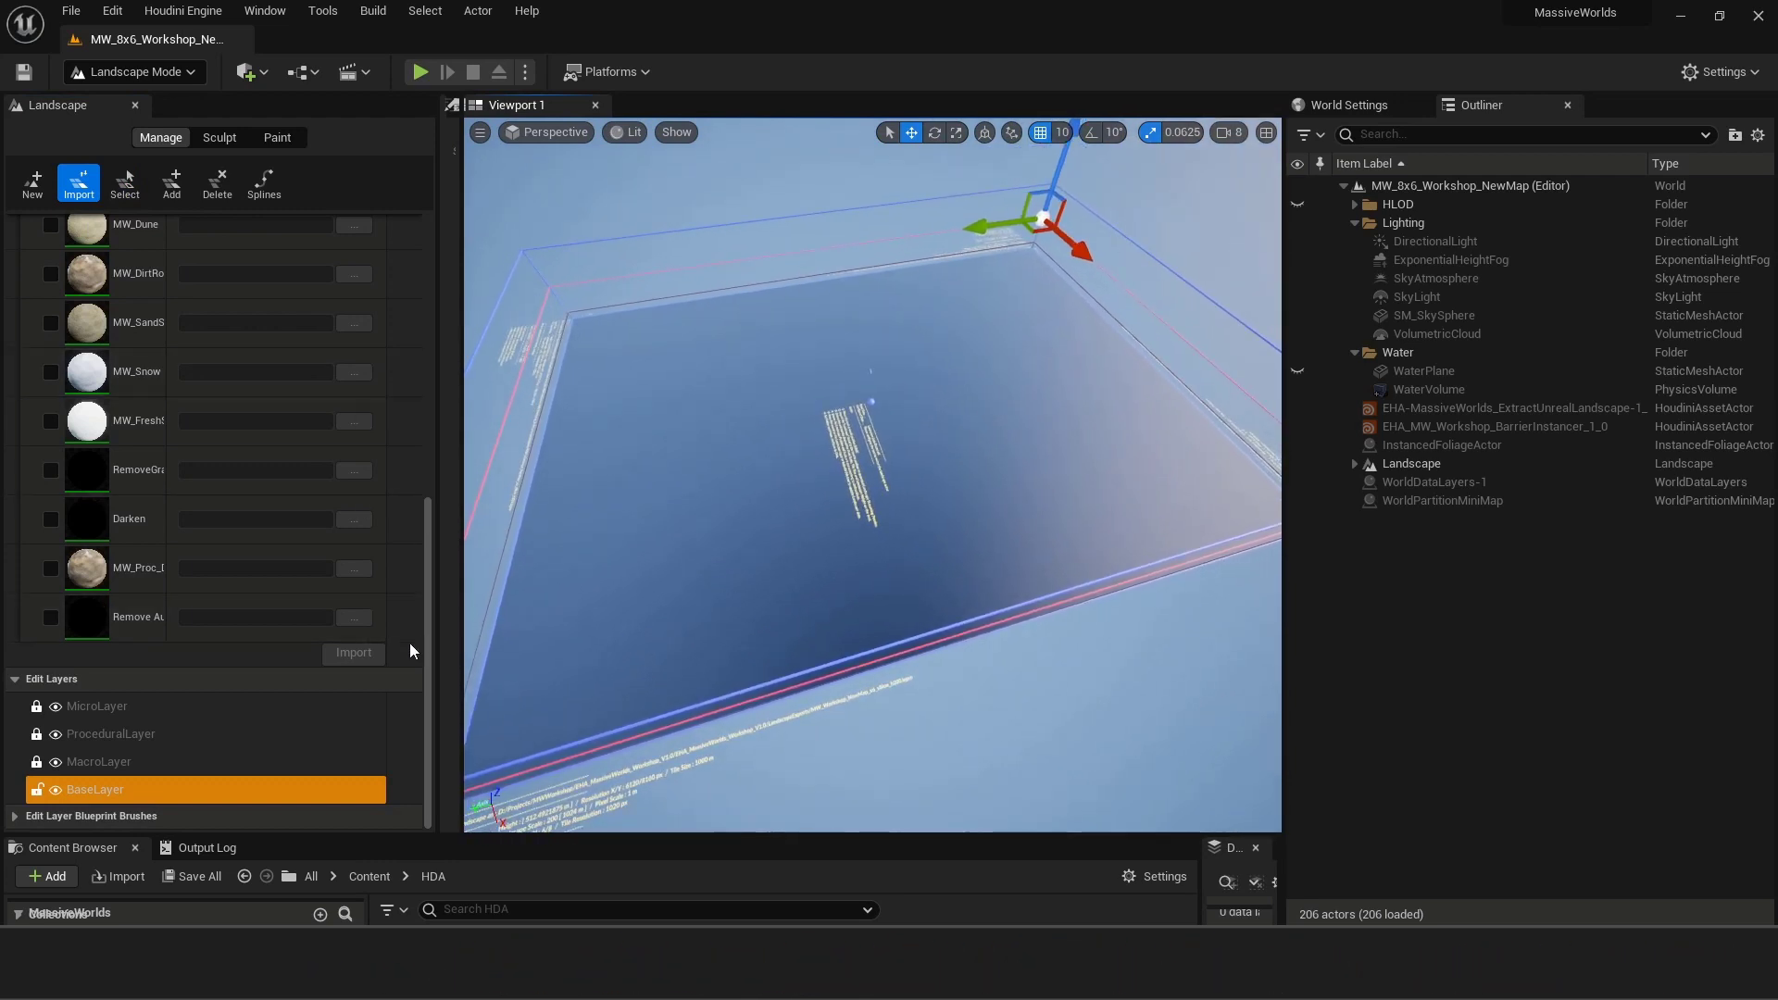
pyautogui.click(71, 792)
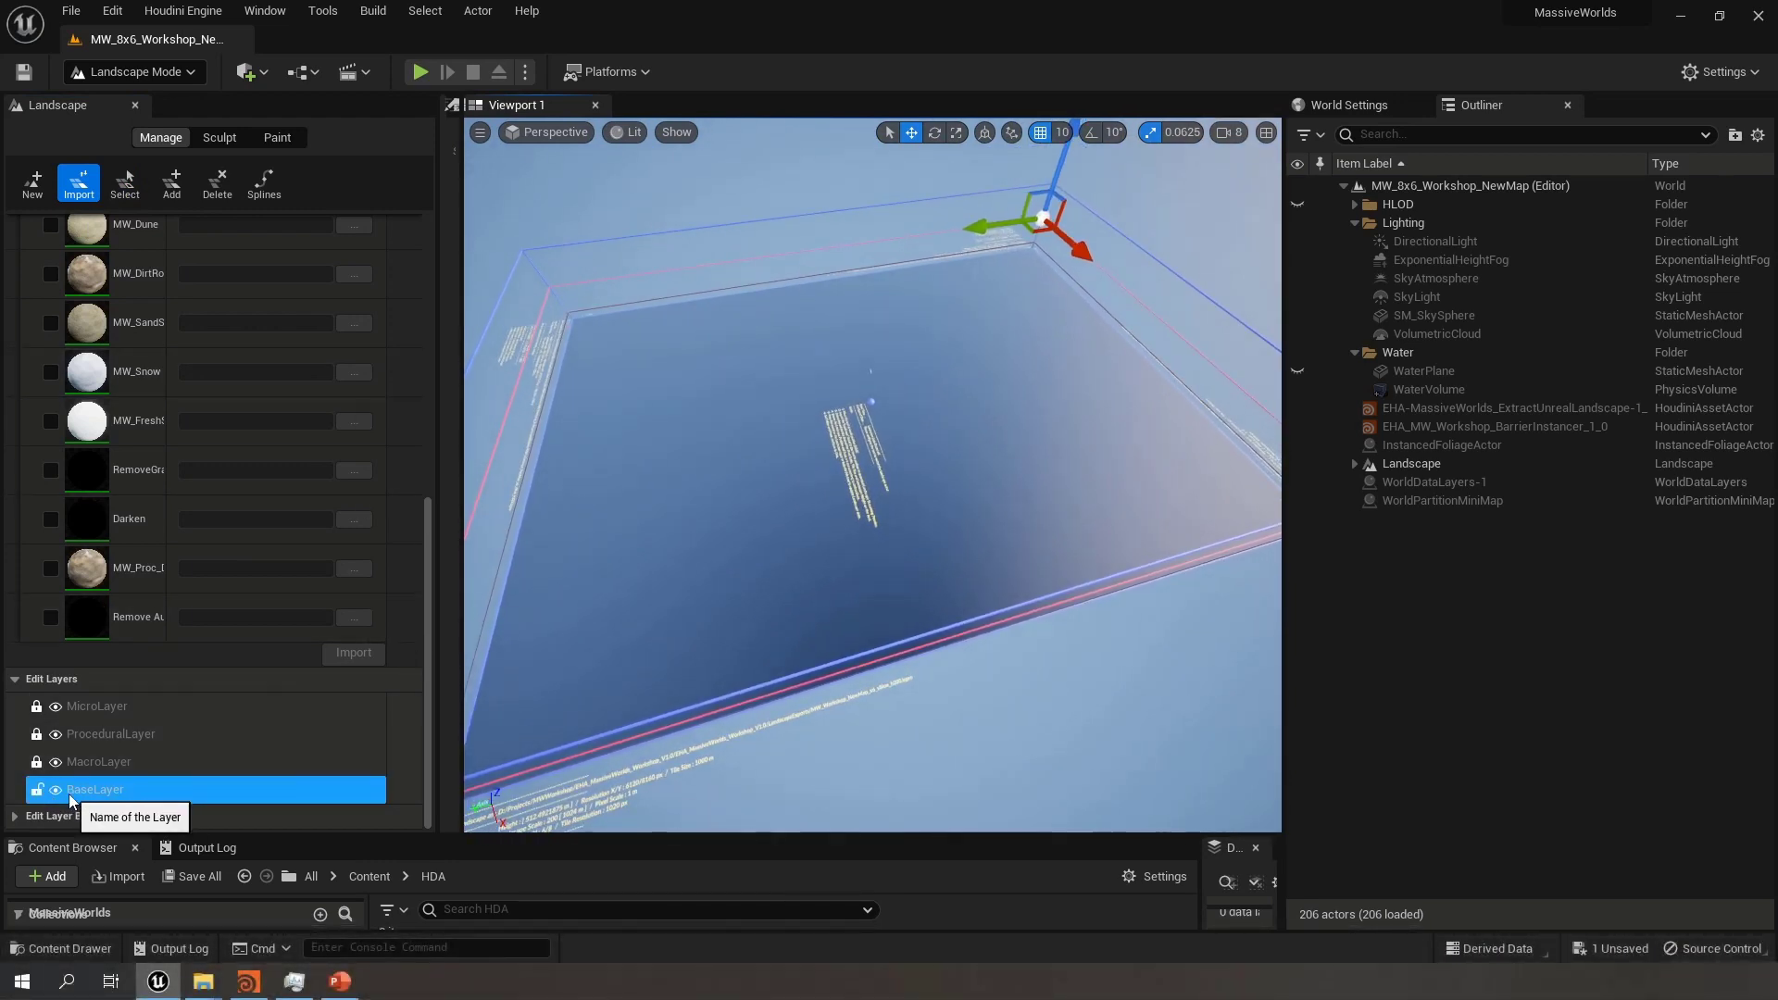
pyautogui.click(131, 795)
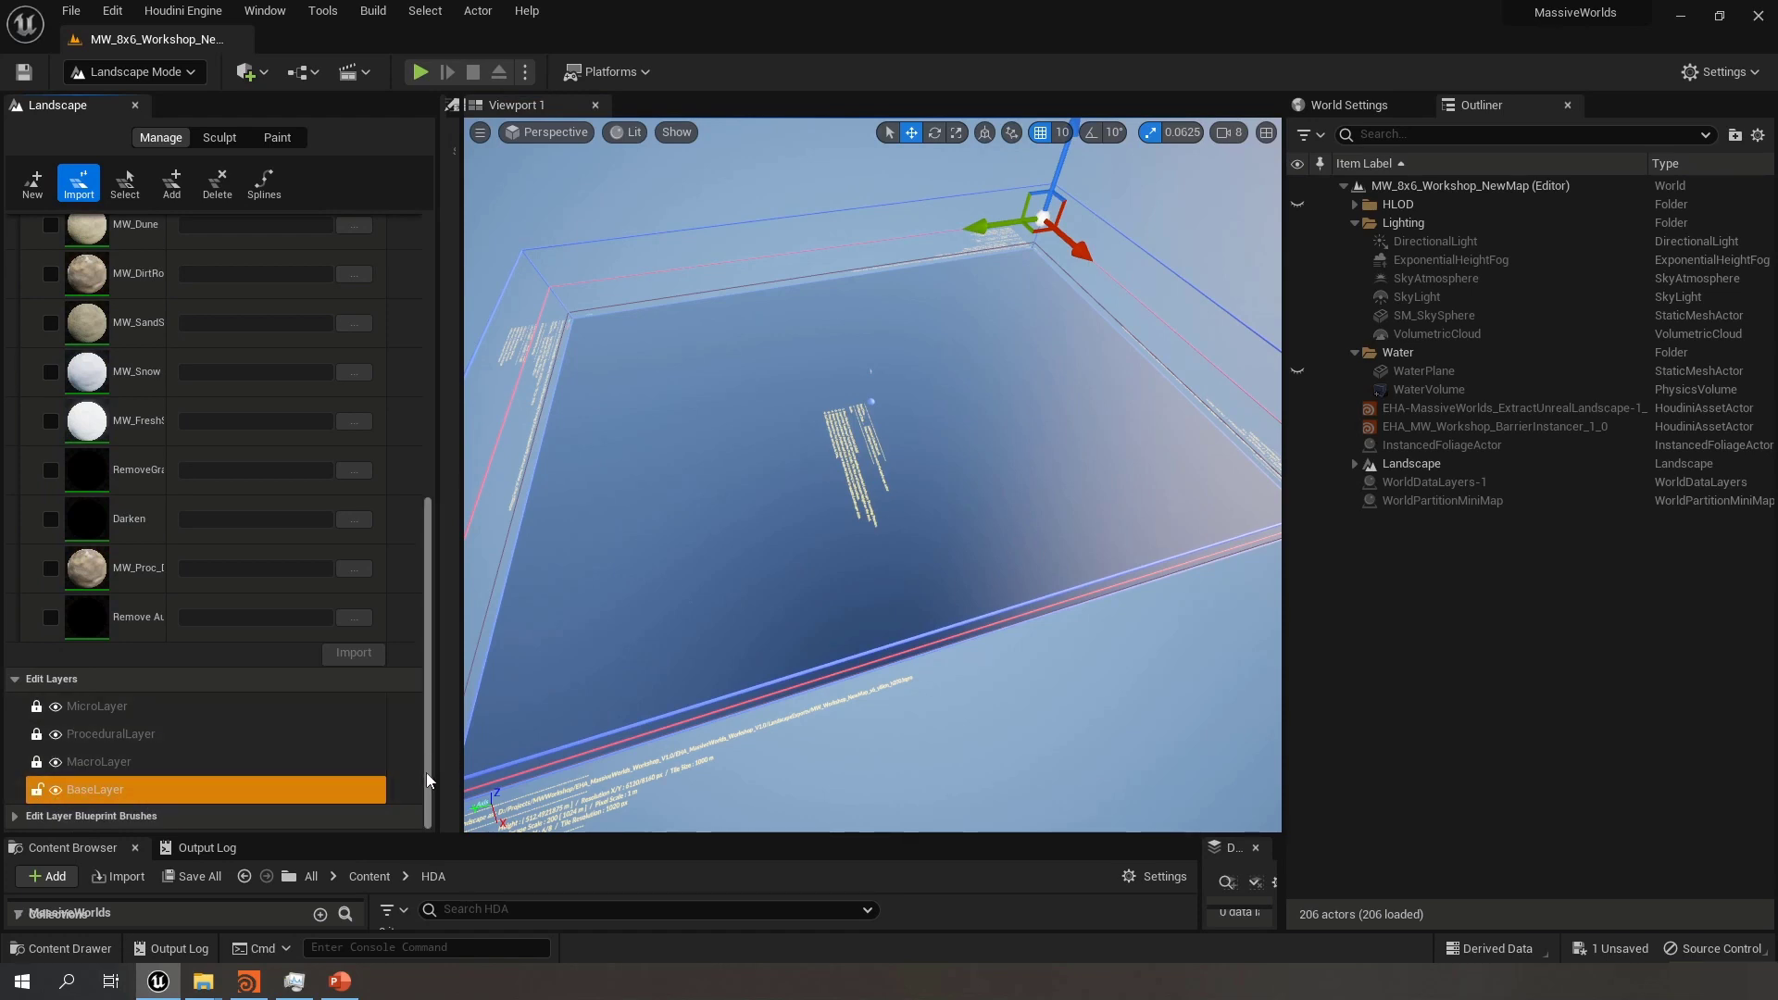
pyautogui.moveTo(426, 771); pyautogui.dragTo(435, 490)
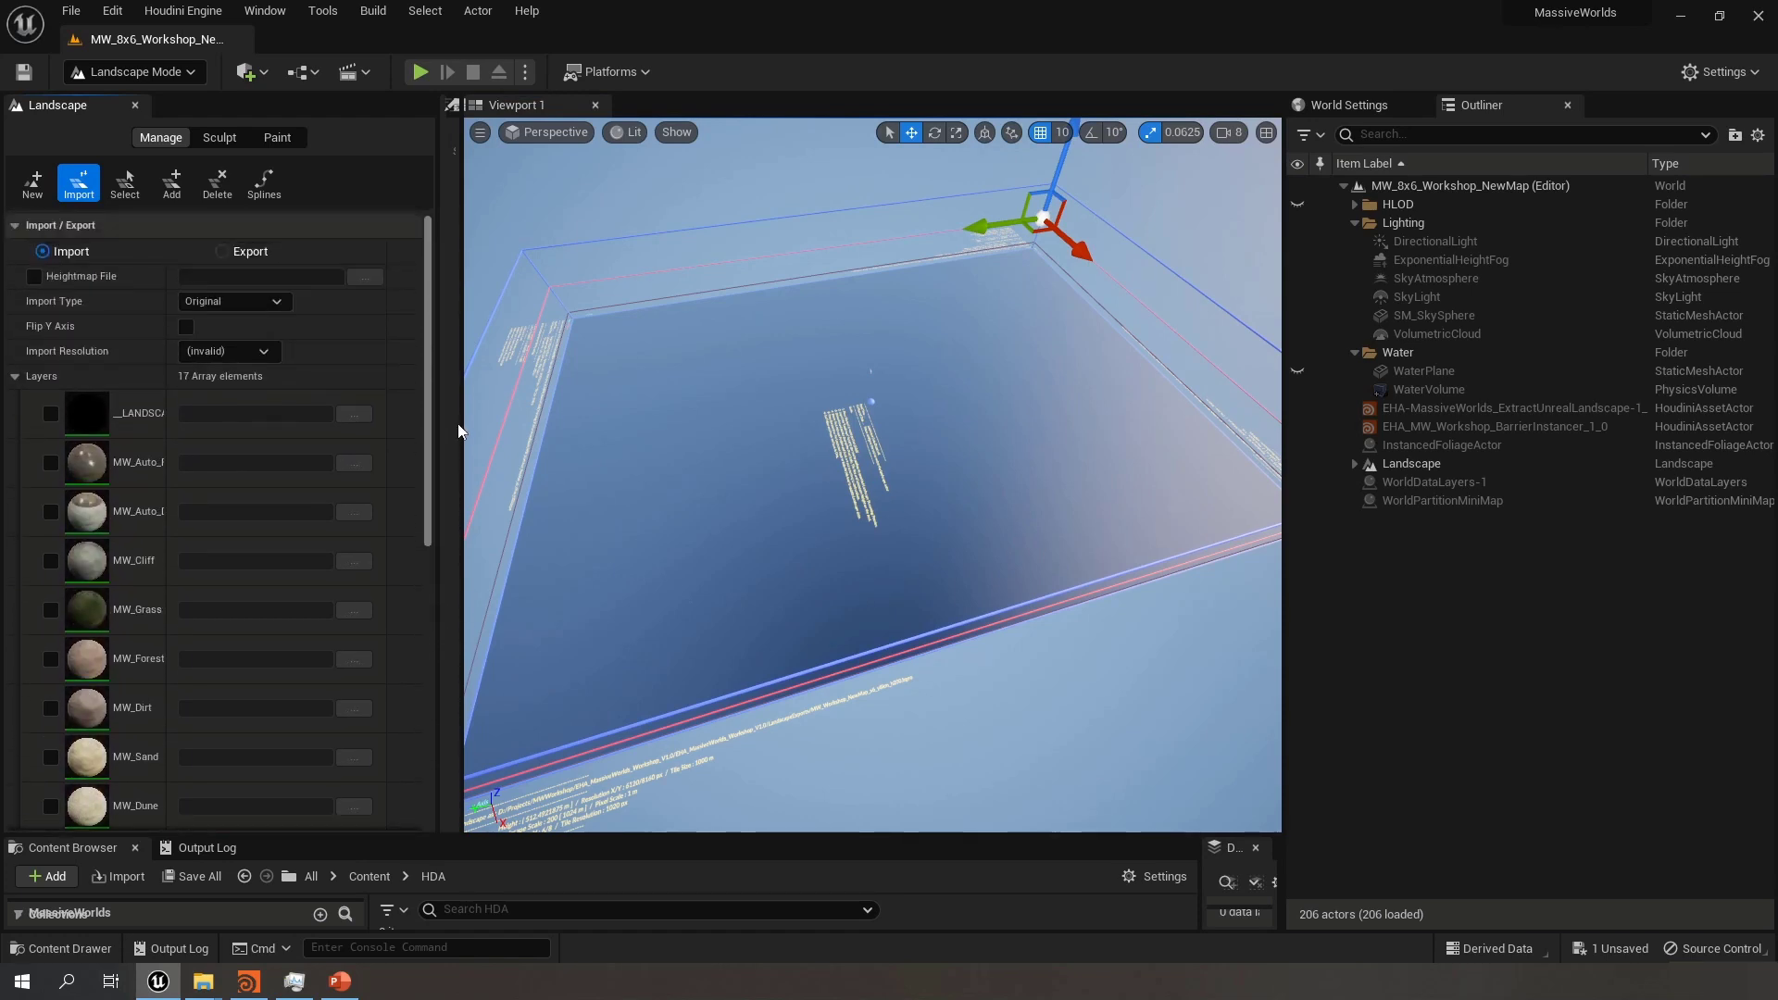
# Enable the heightmap file import and browse to the Tiles/MW_Workshop_NewMap folder
pyautogui.click(35, 277)
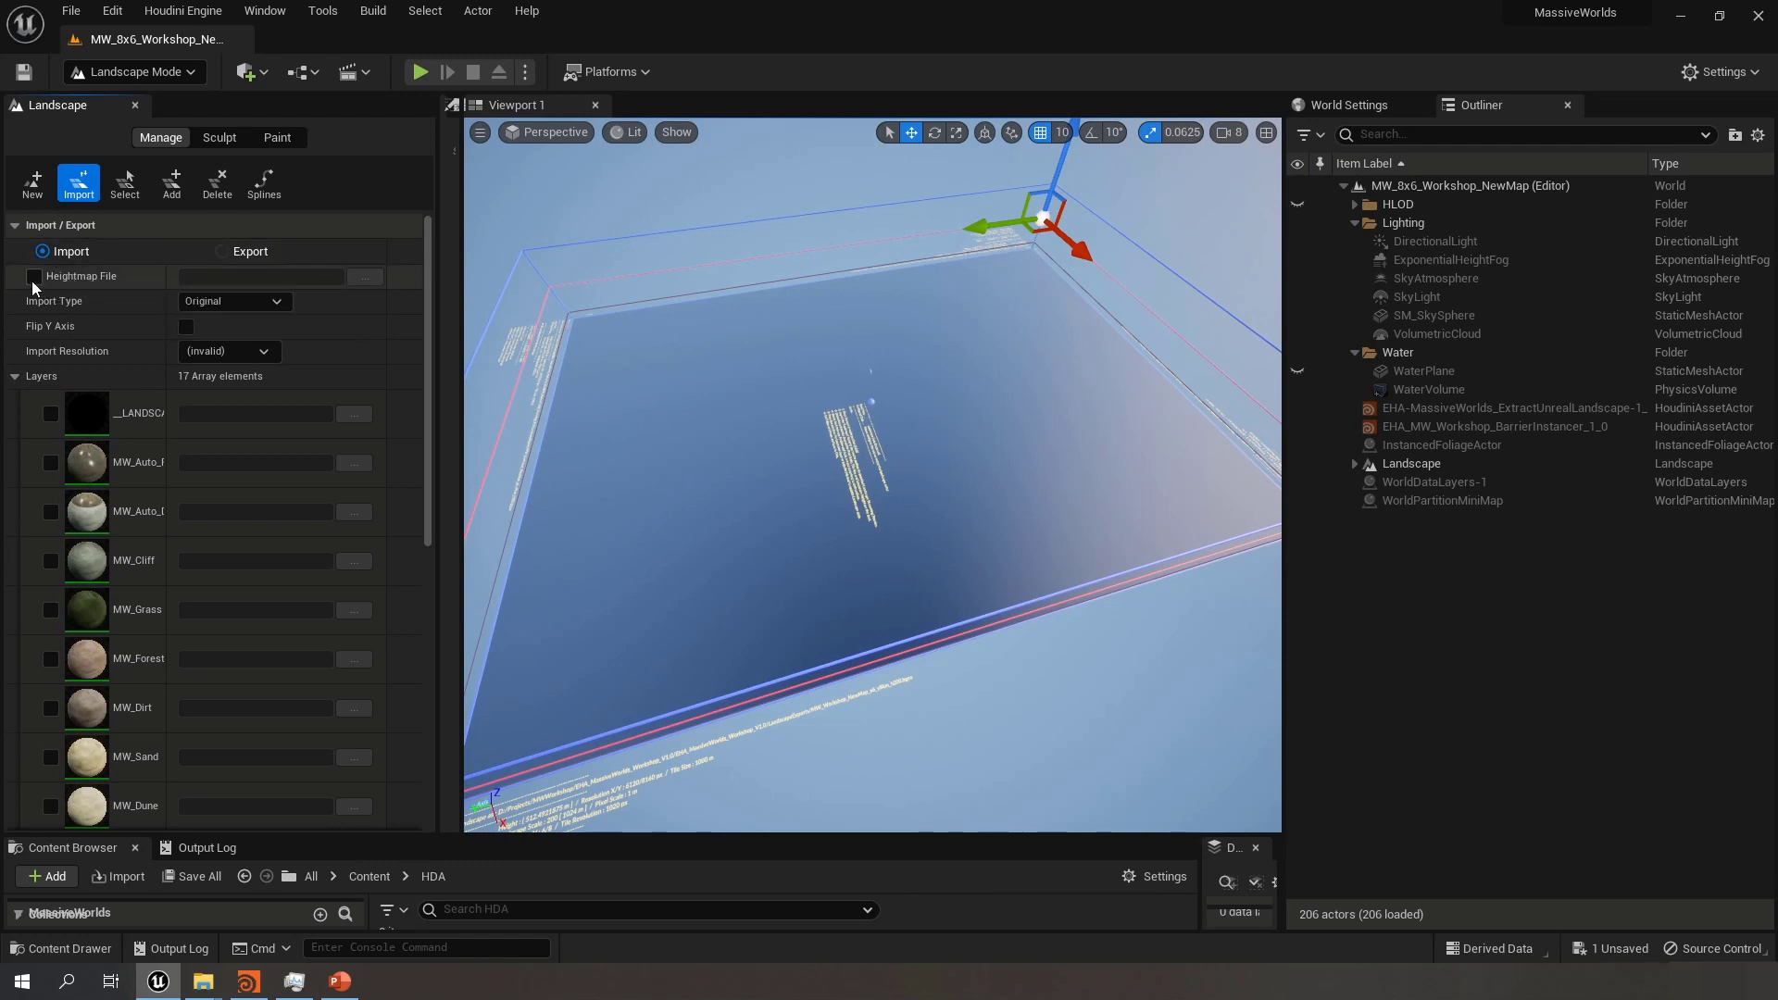
pyautogui.click(366, 278)
pyautogui.click(753, 168)
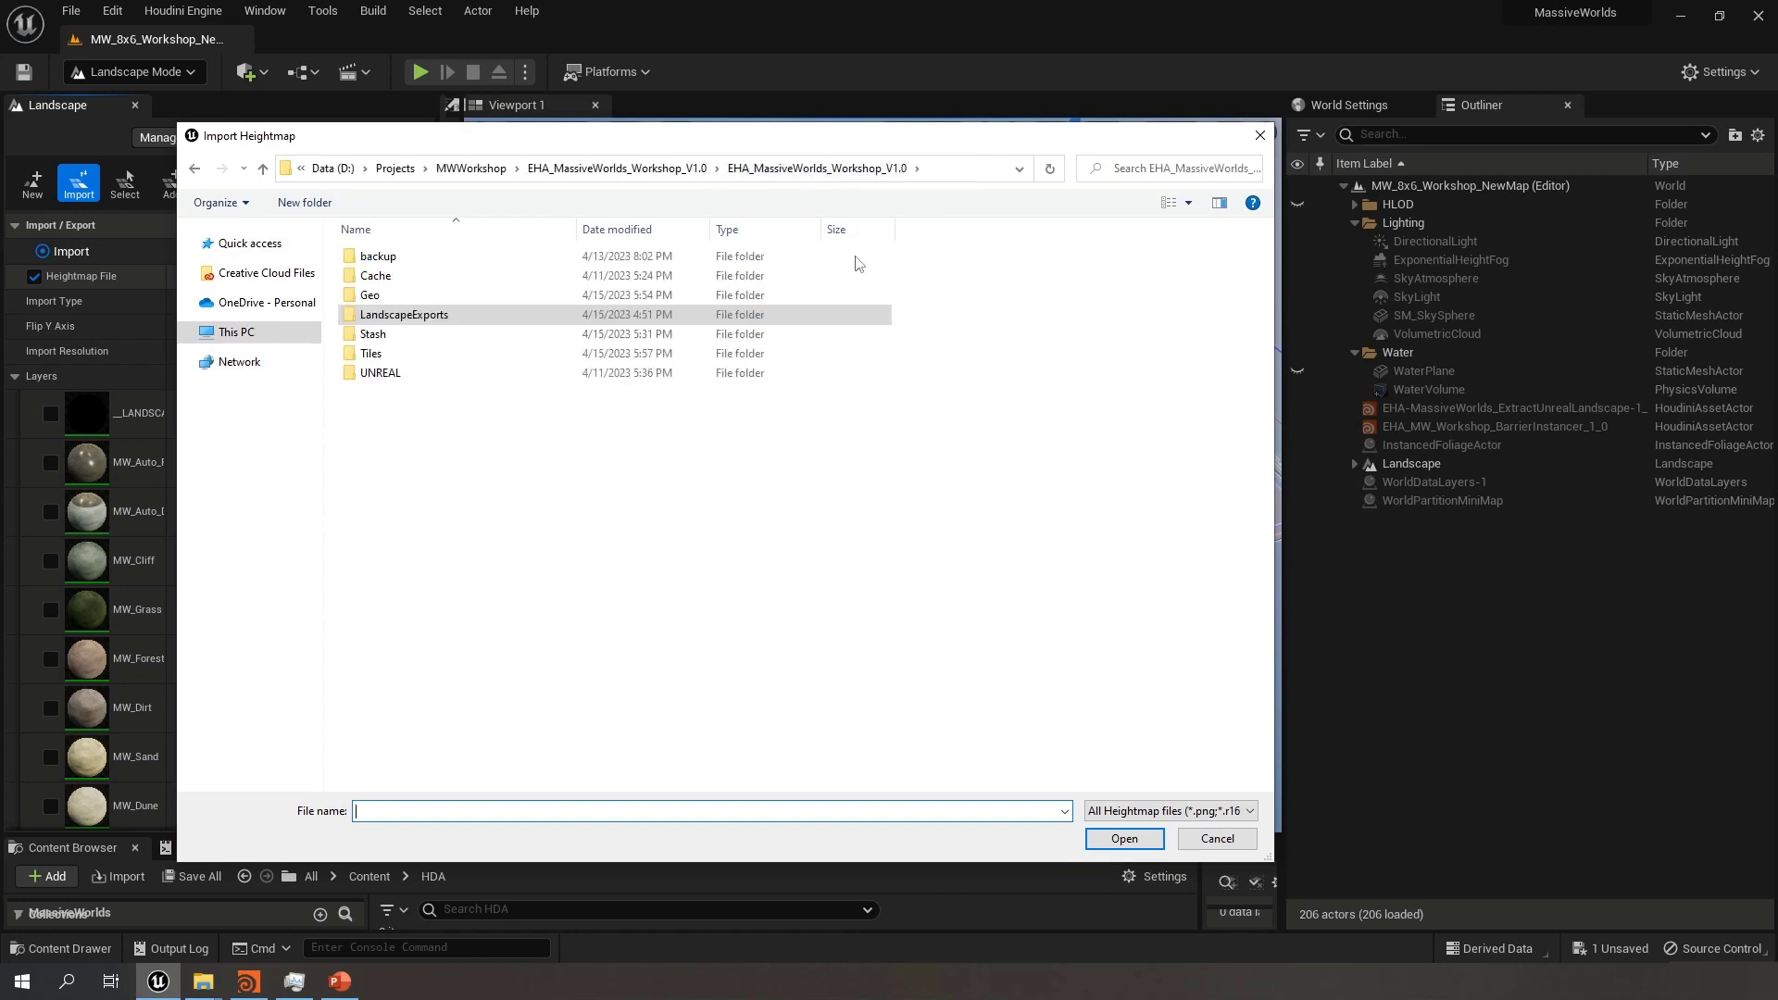
pyautogui.click(411, 361)
pyautogui.doubleClick(411, 357)
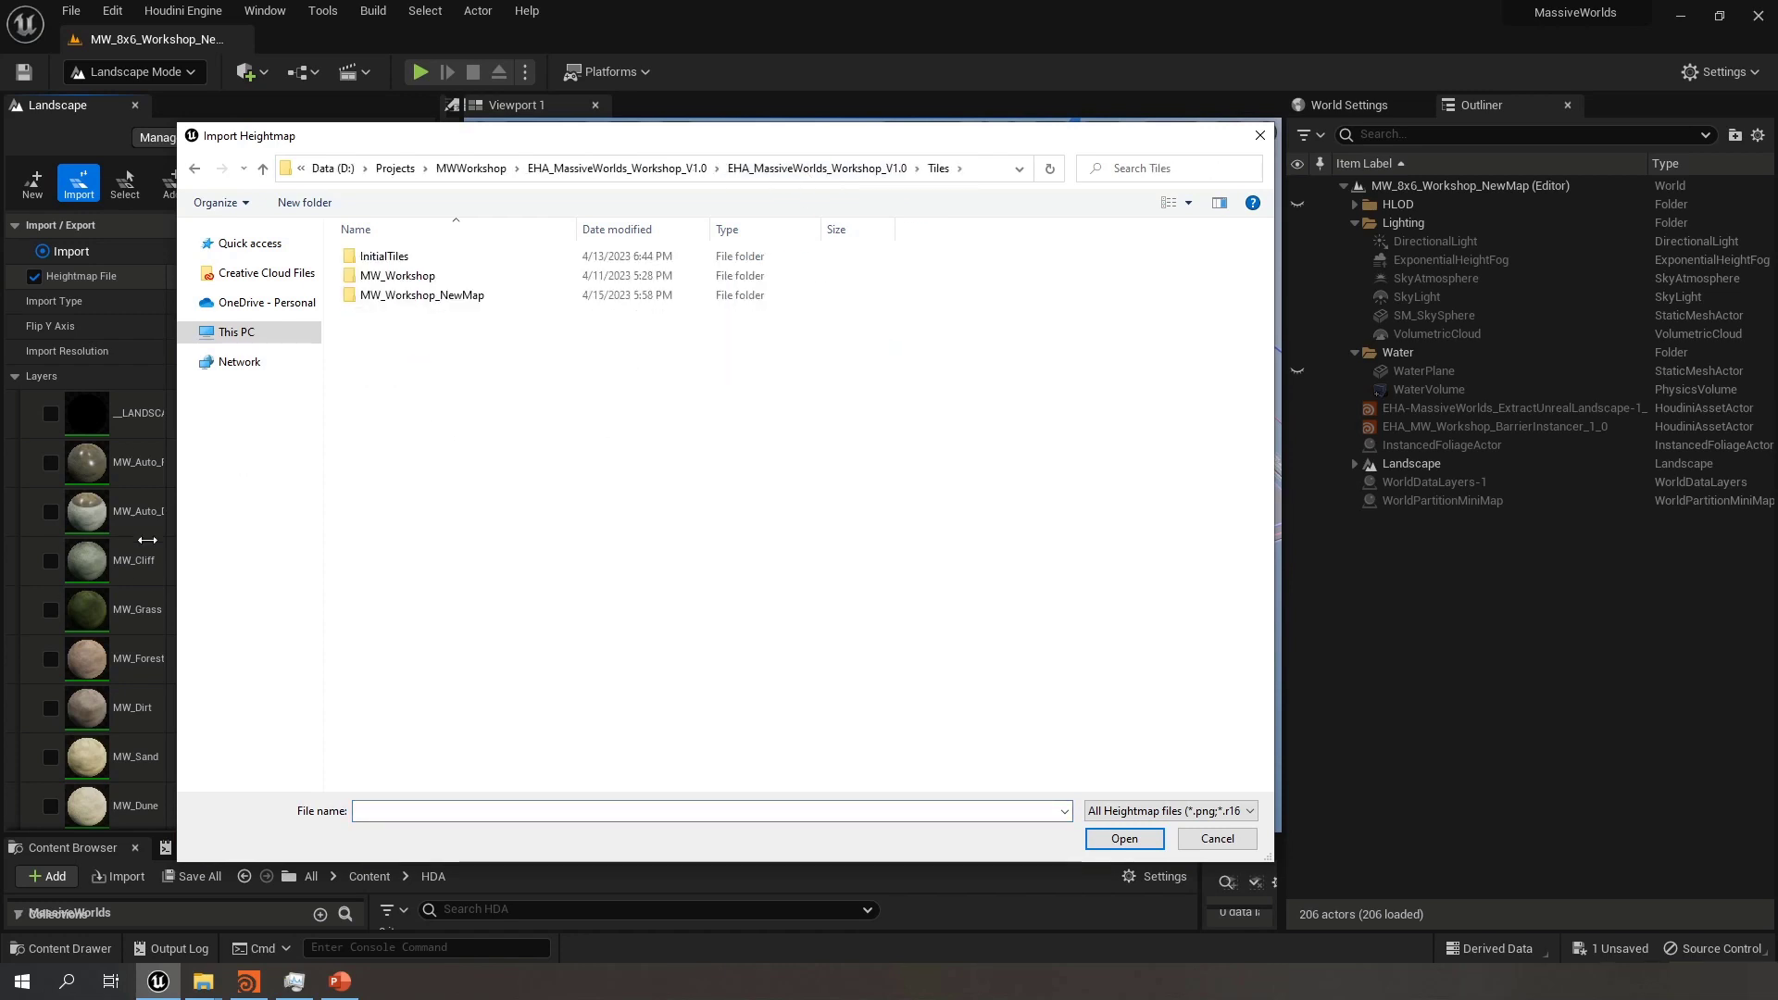
pyautogui.doubleClick(468, 295)
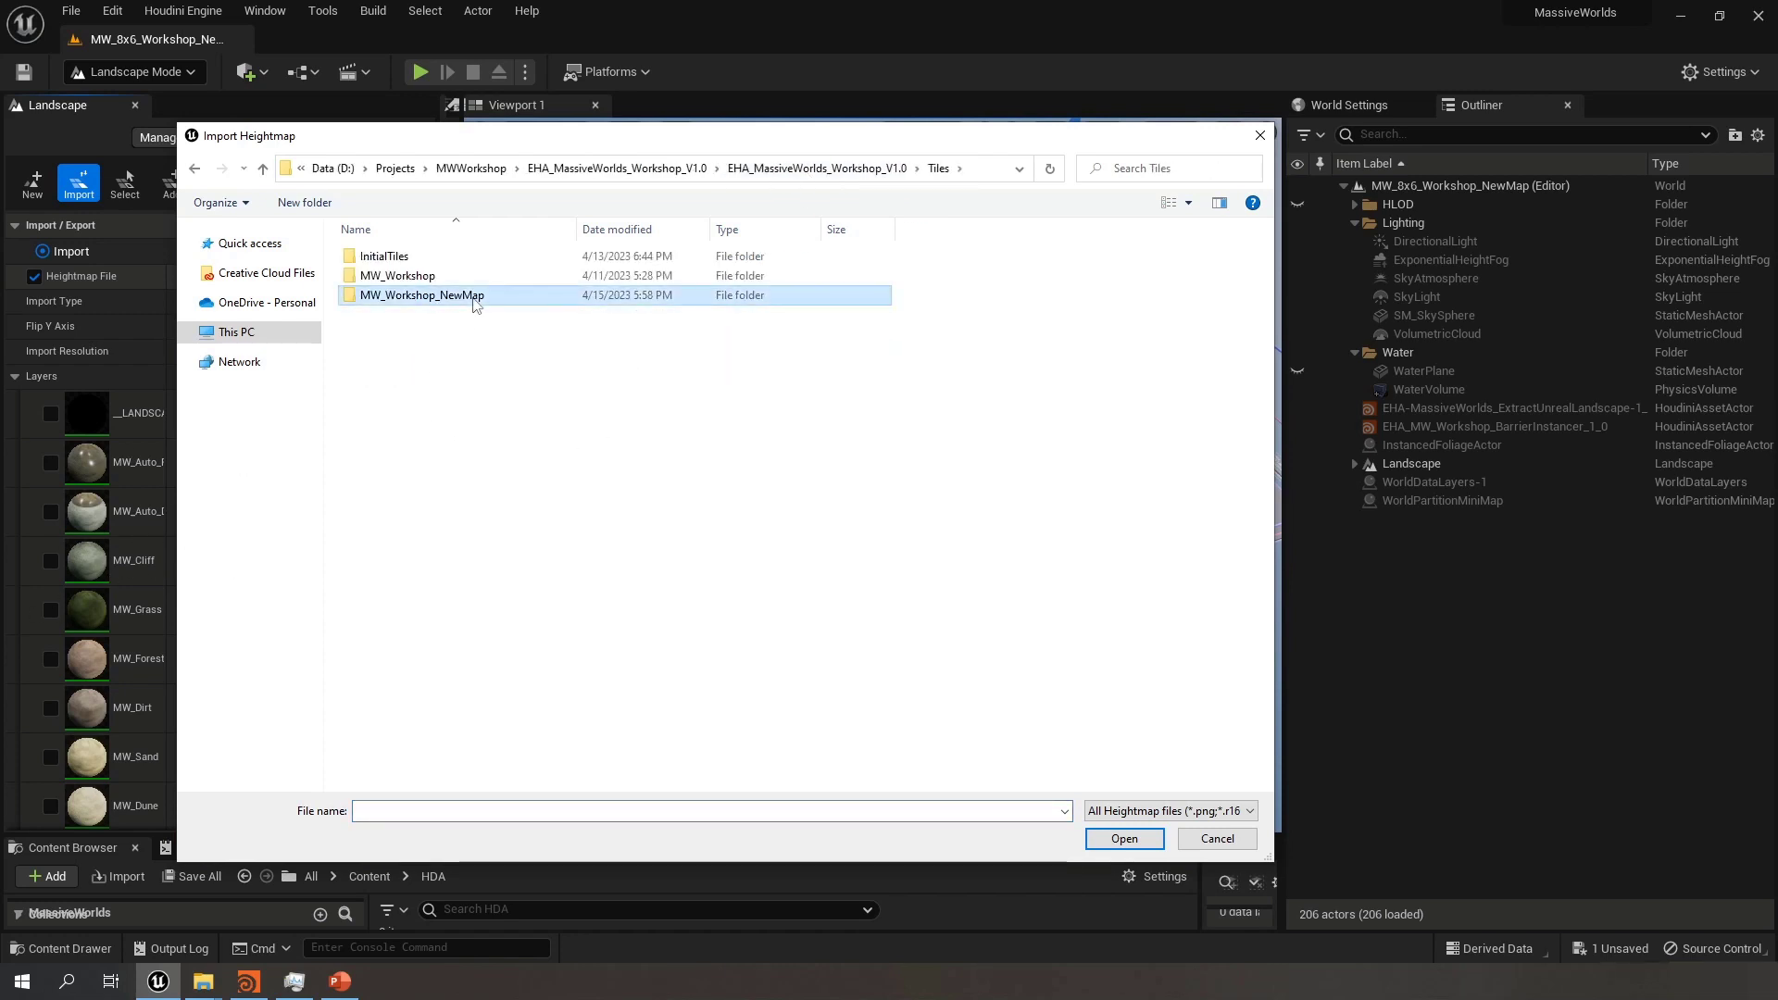
pyautogui.moveTo(554, 135); pyautogui.dragTo(858, 103)
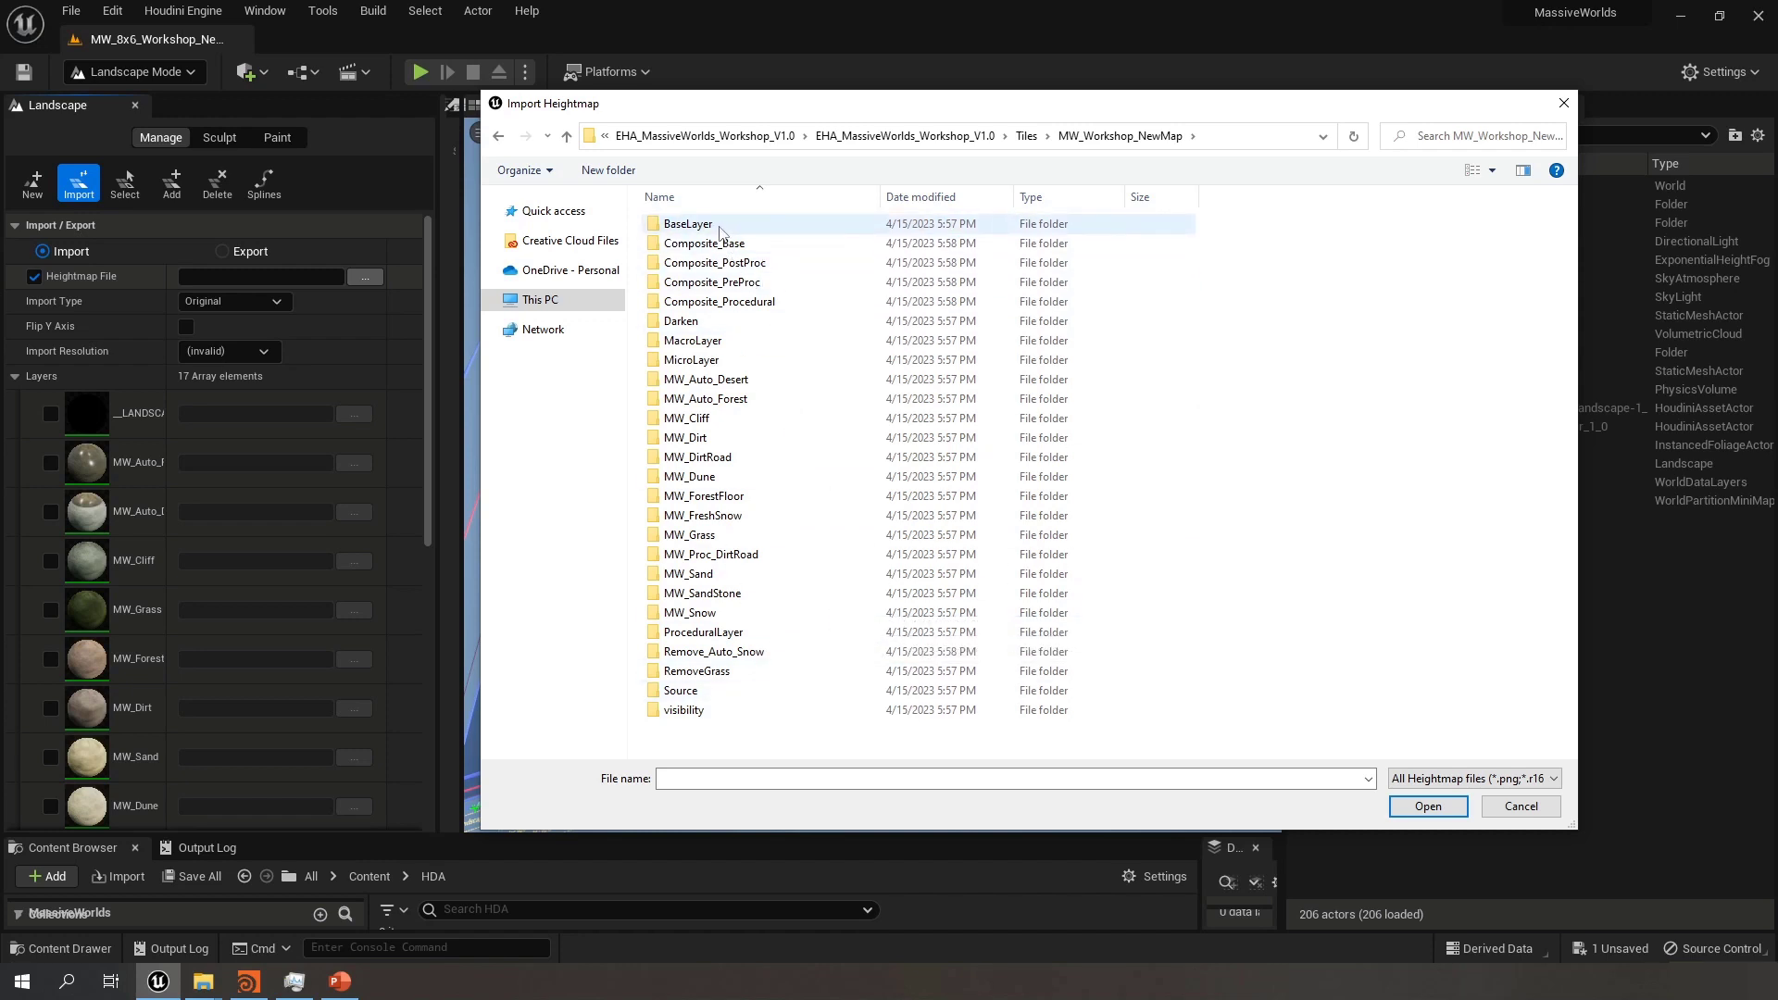
# Load landscapelayer_BaseLayer_x0_y0.png from the BaseLayer folder as the heightmap file
pyautogui.click(723, 231)
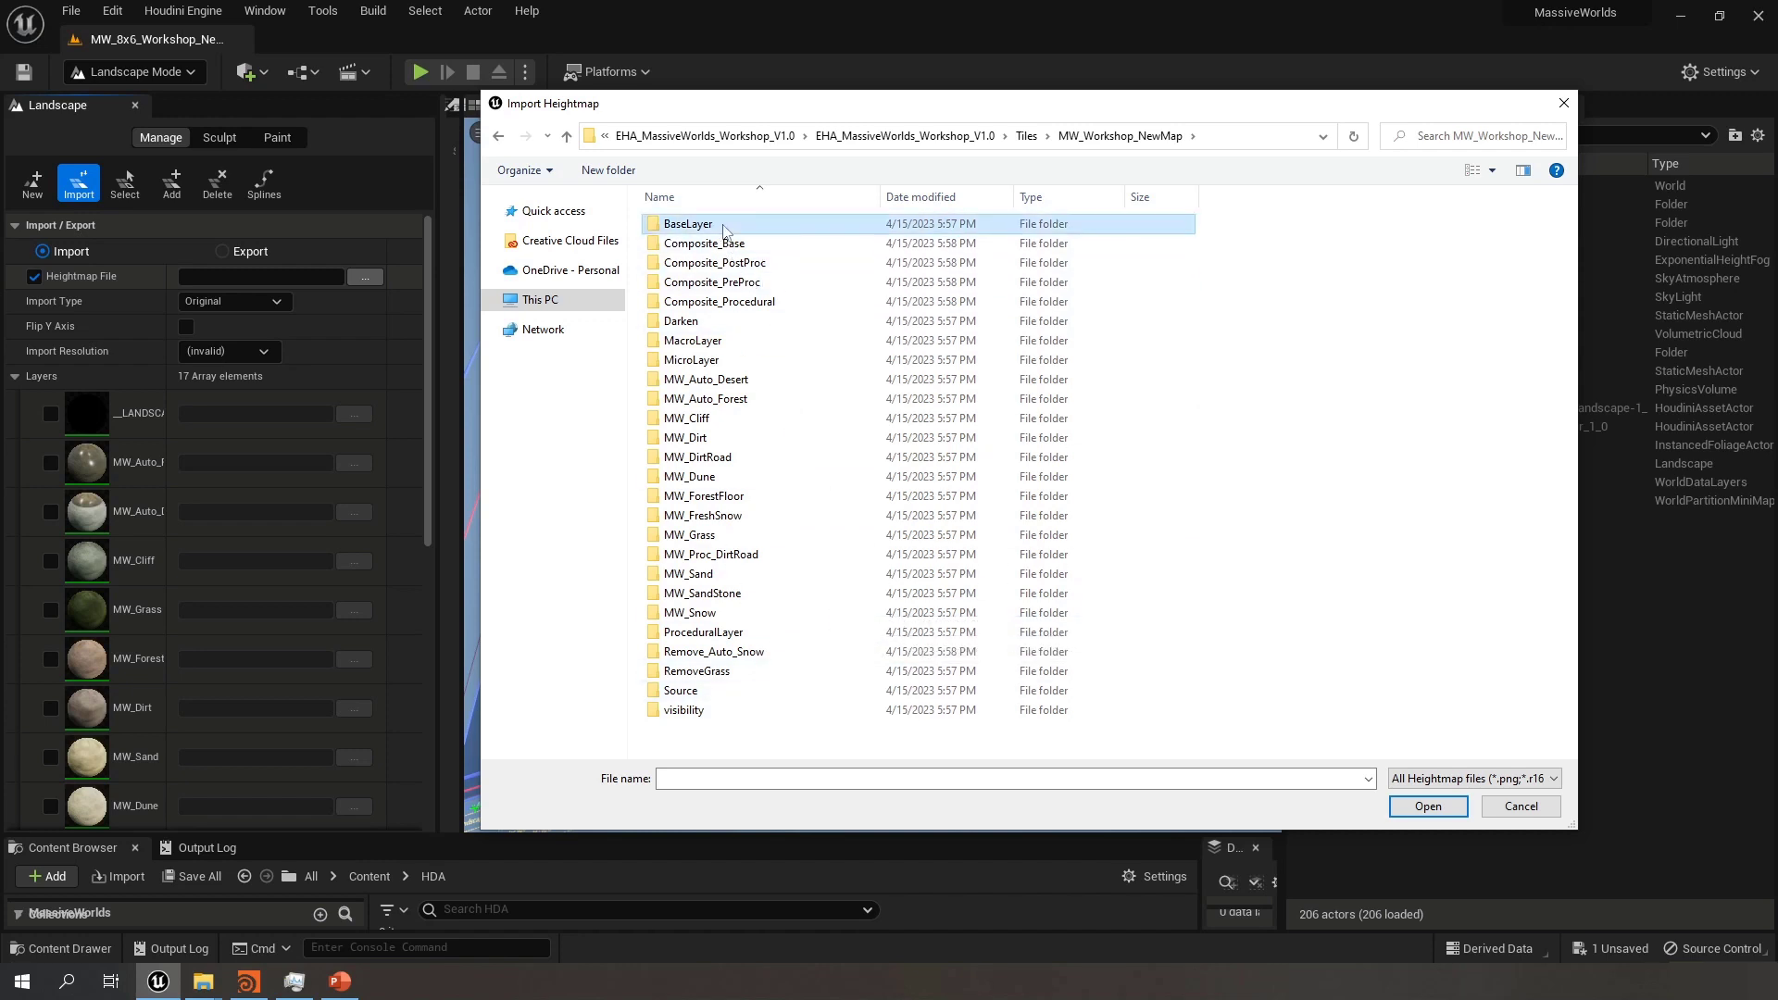
pyautogui.click(759, 346)
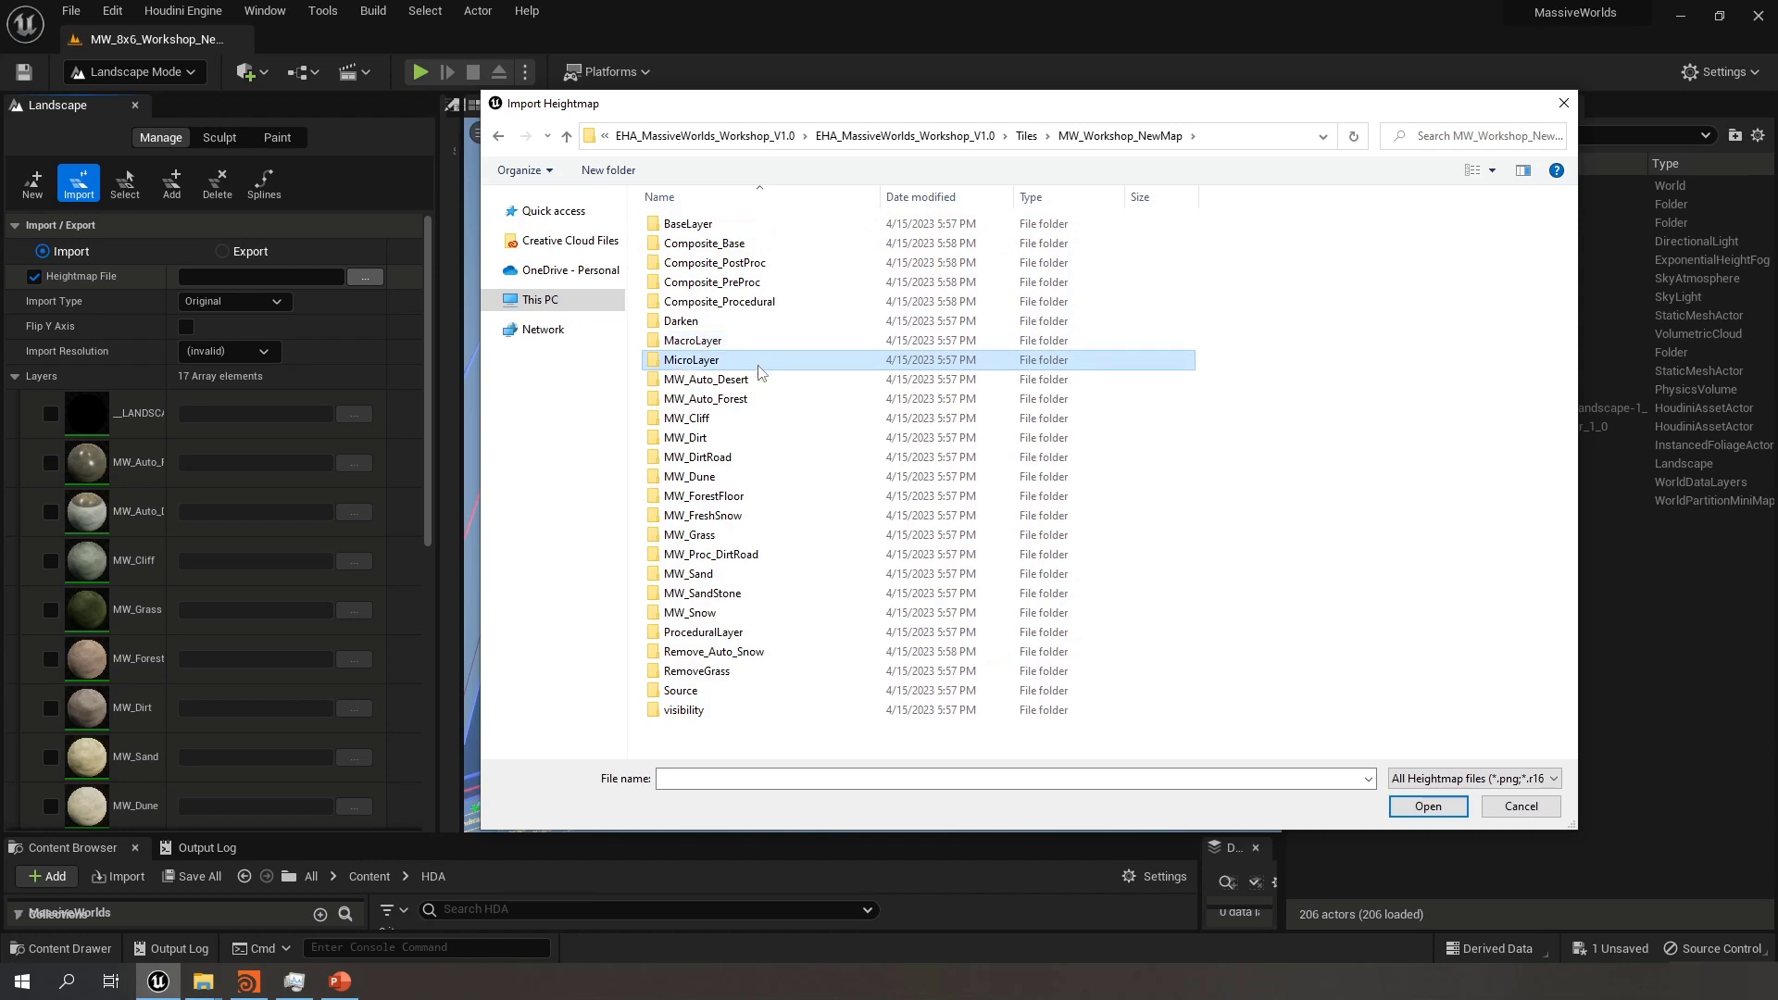
pyautogui.click(783, 637)
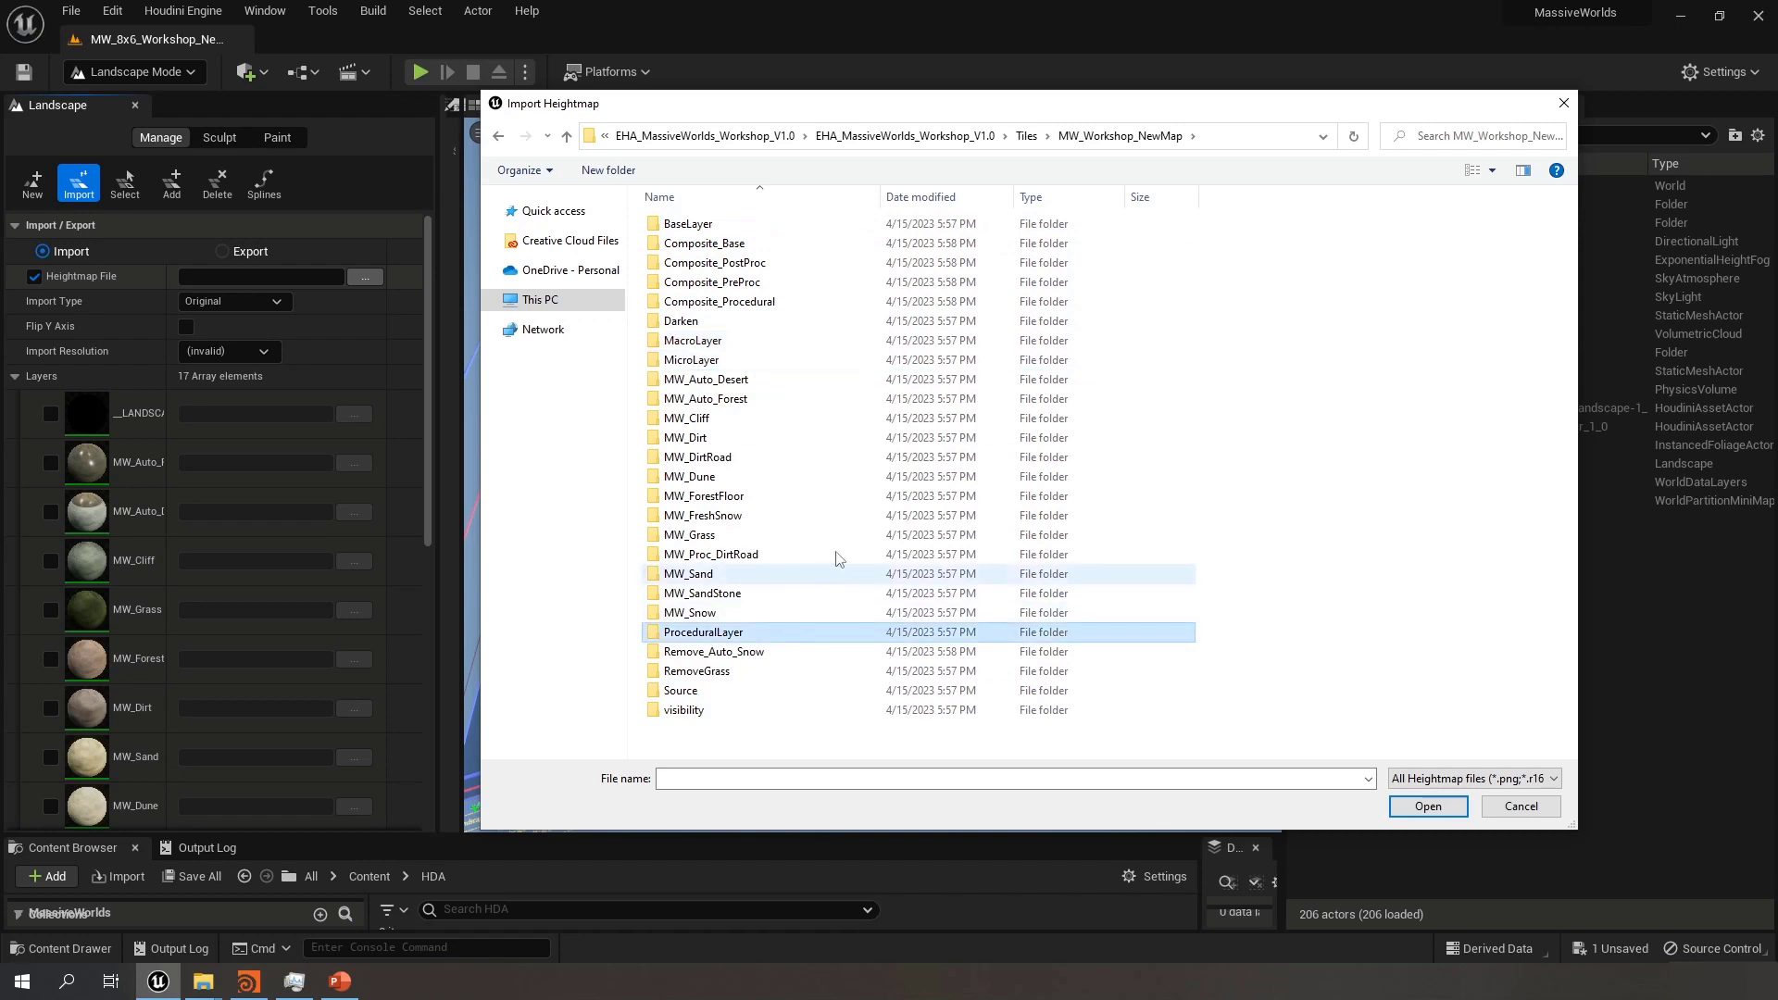
pyautogui.doubleClick(730, 230)
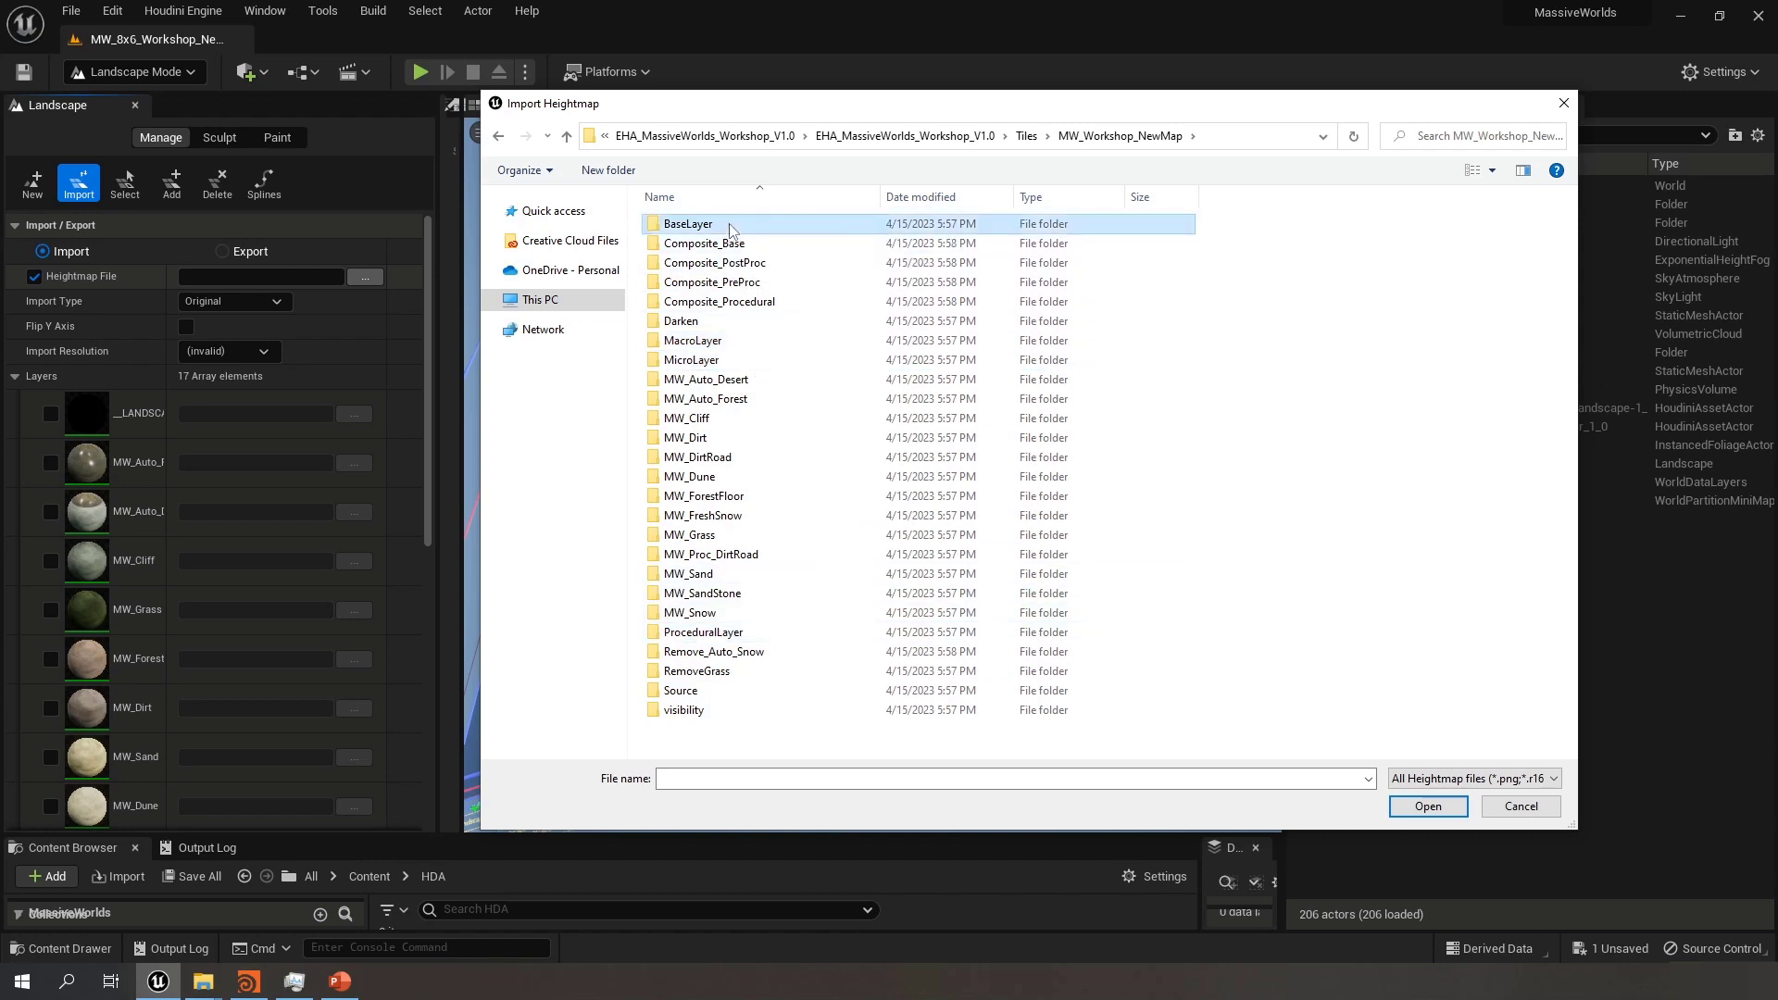
pyautogui.click(685, 245)
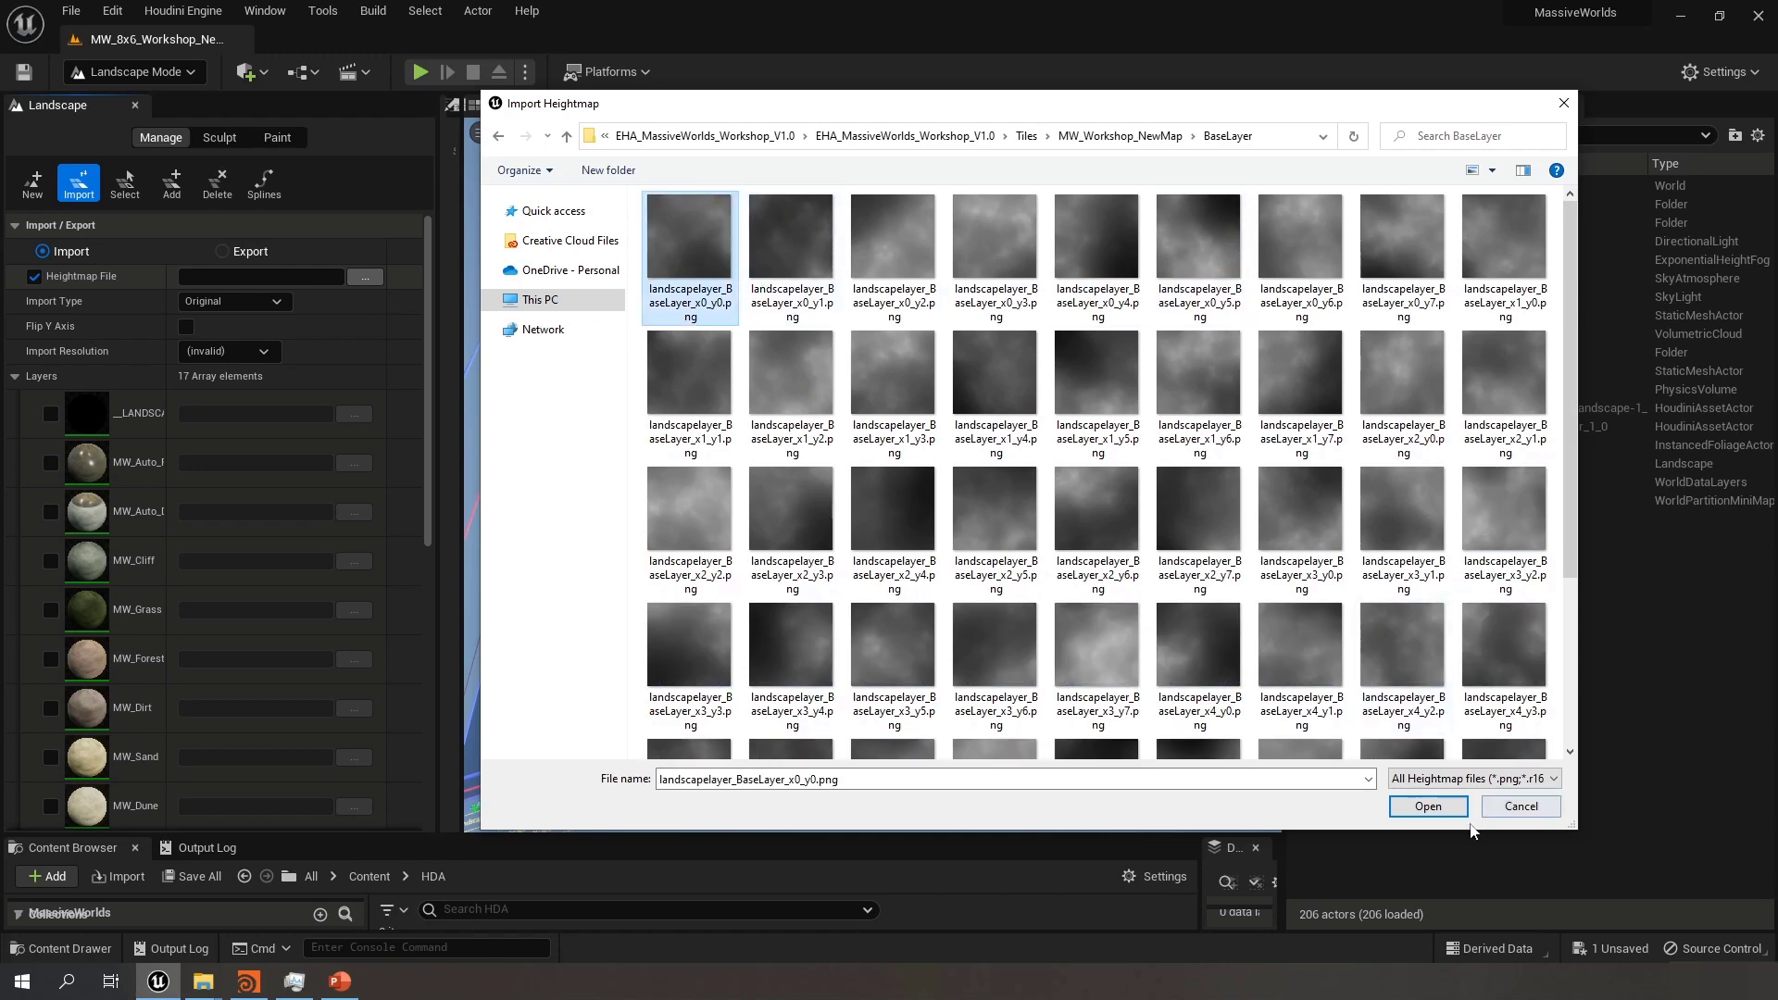
pyautogui.click(1429, 807)
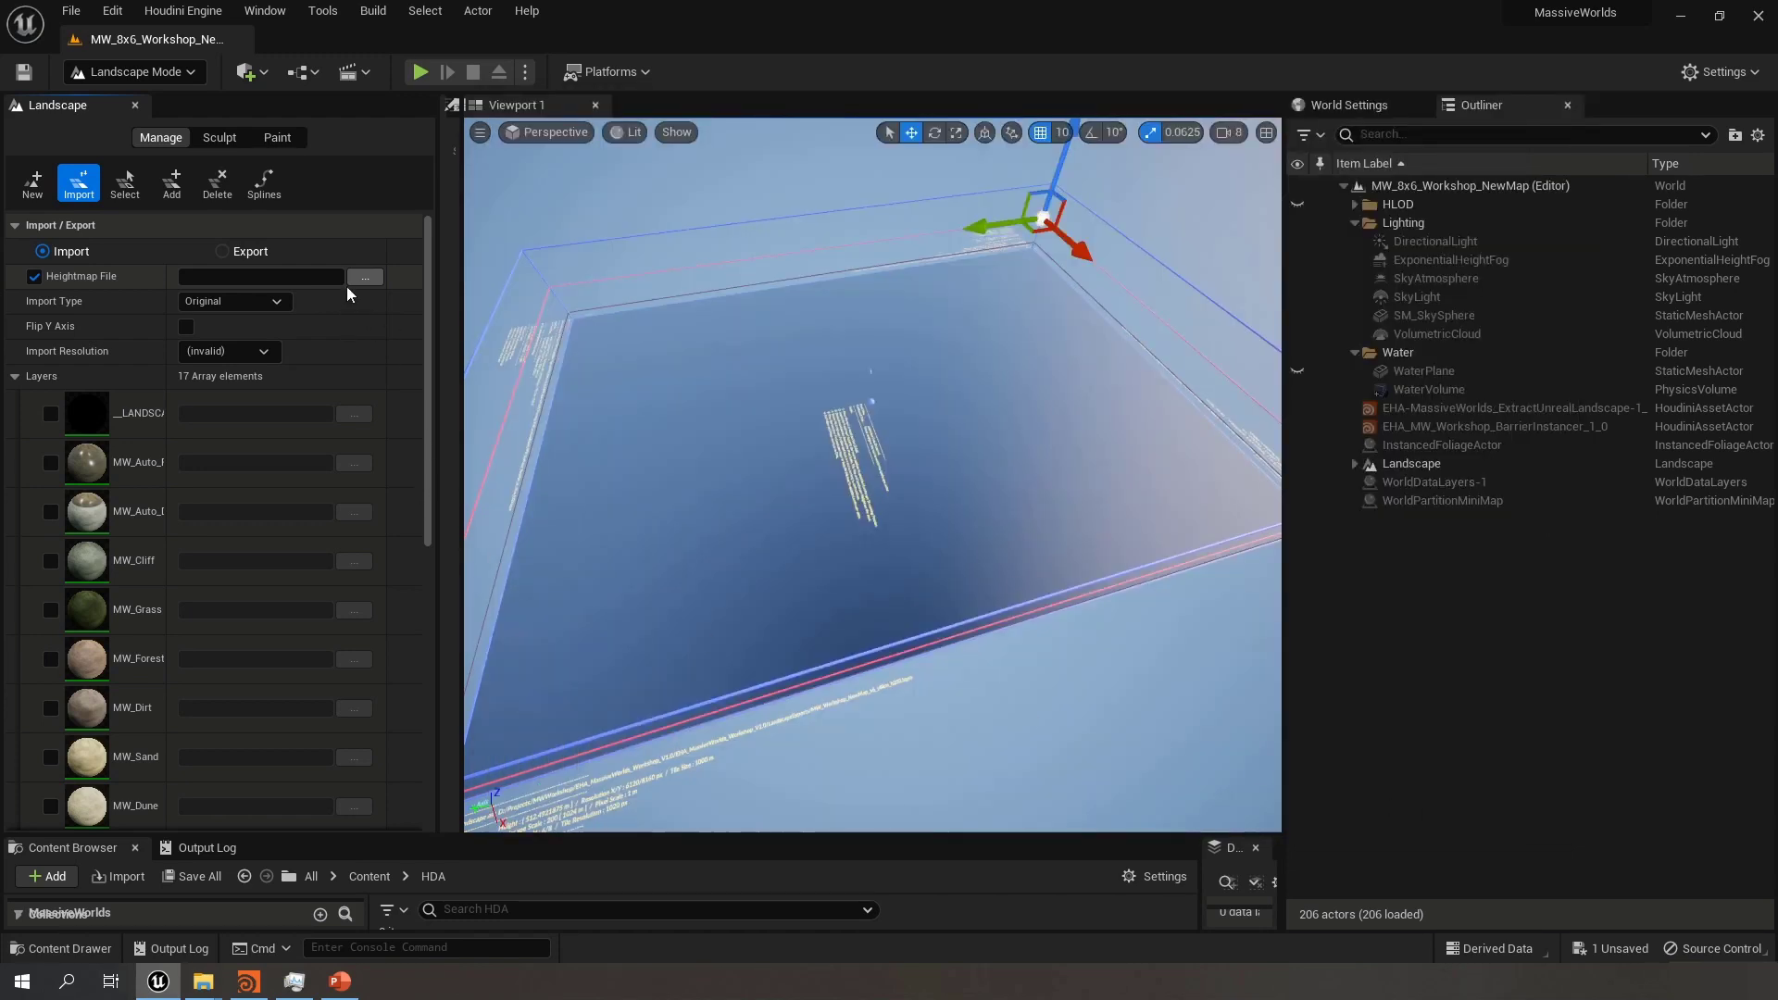
# Examine the import preview grid over the landscape and compare it with the tile numbering in the BaseLayer folder in File Explorer
pyautogui.moveTo(921, 446); pyautogui.dragTo(855, 696, button='right')
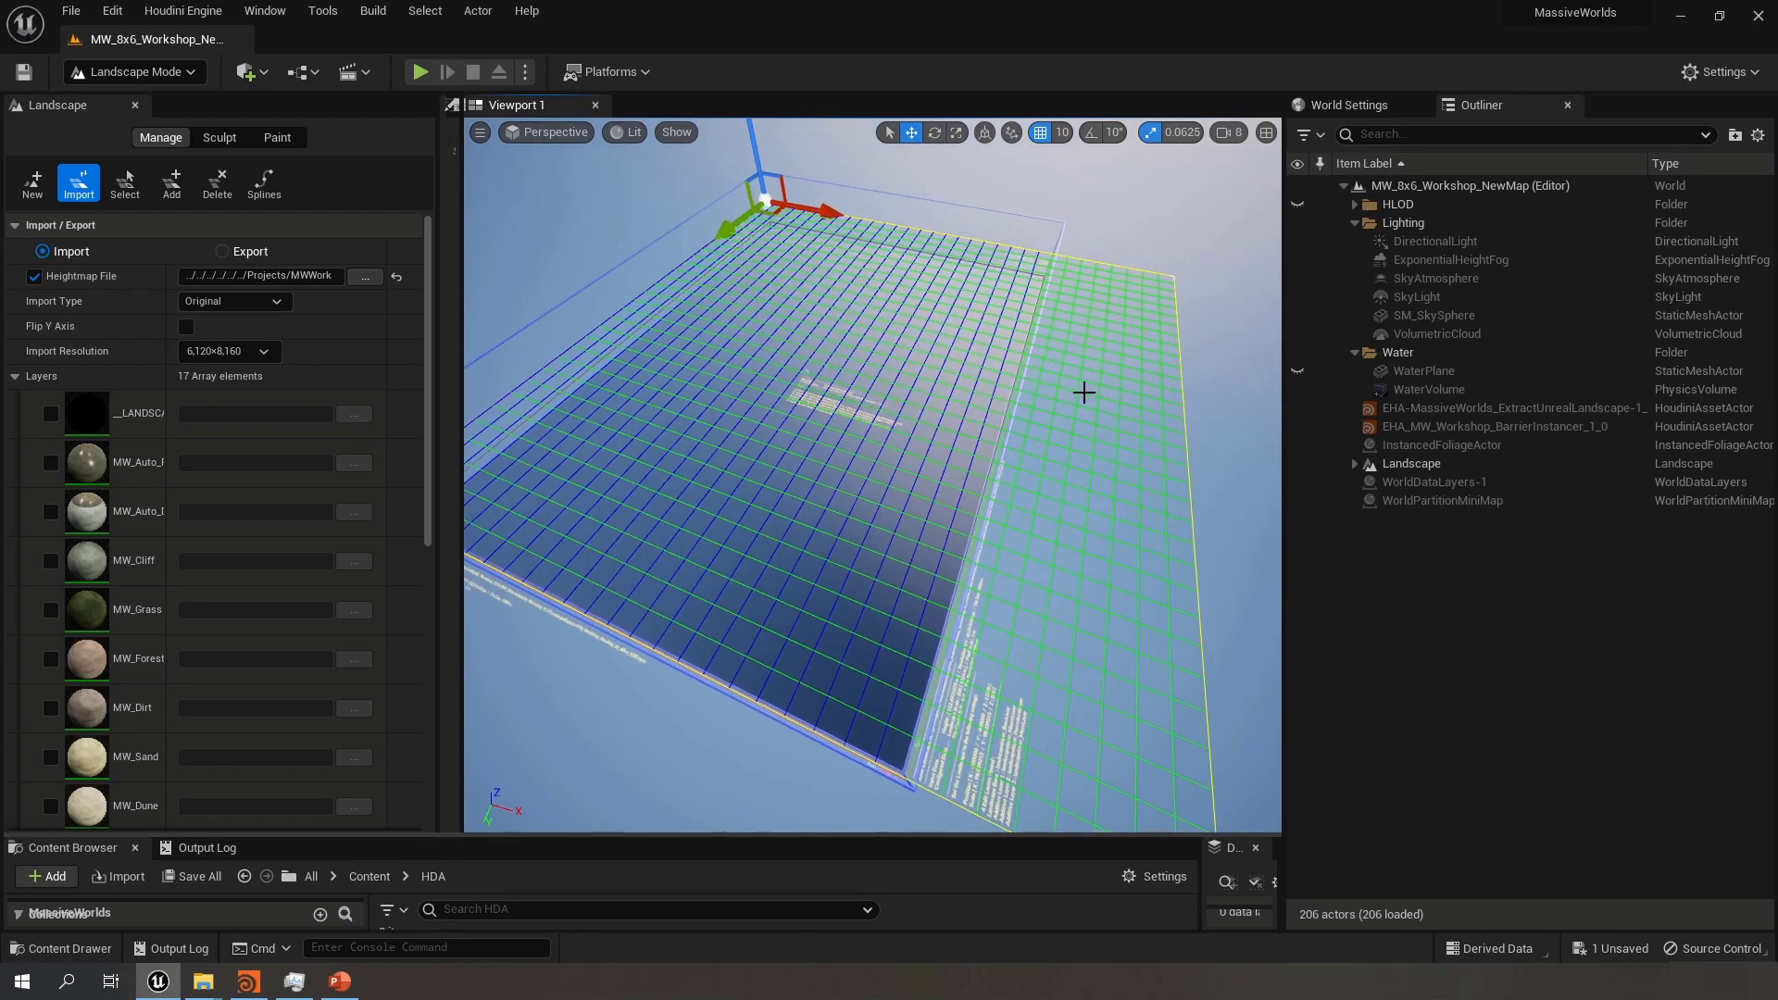
pyautogui.moveTo(942, 425)
pyautogui.mouseDown(button='right')
pyautogui.moveTo(912, 417)
pyautogui.moveTo(940, 424)
pyautogui.mouseUp(button='right')
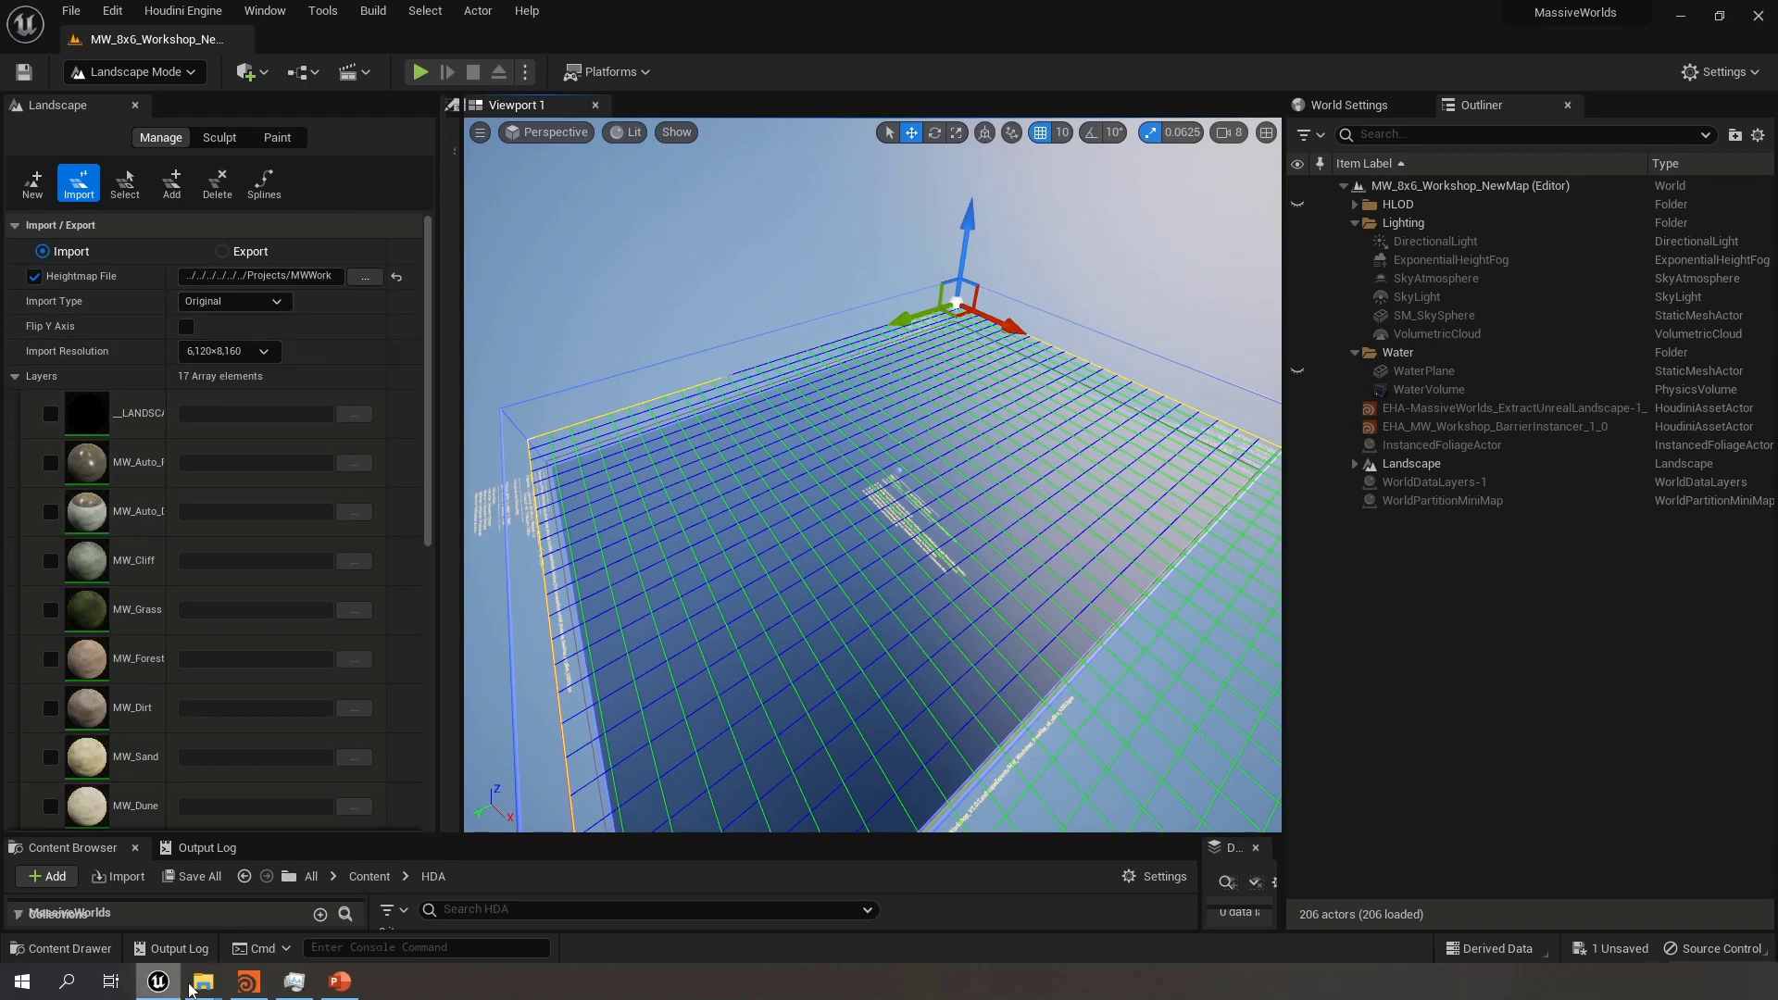
pyautogui.moveTo(204, 989)
pyautogui.click(92, 912)
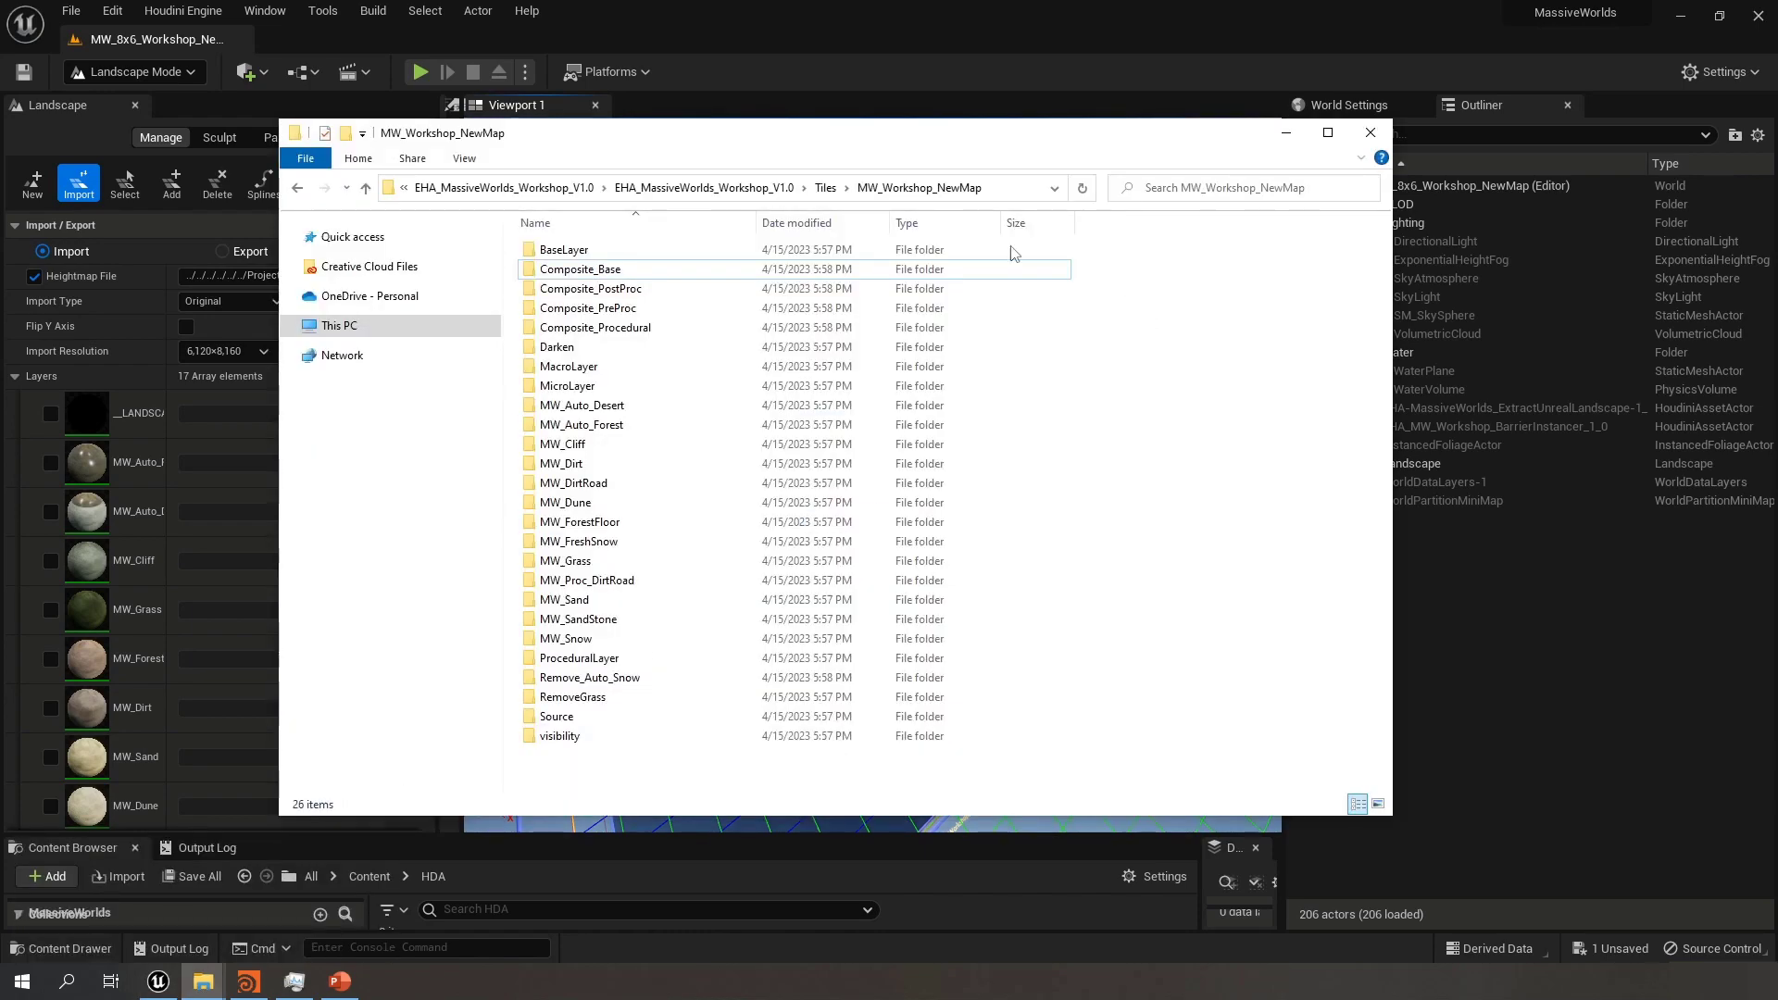
pyautogui.doubleClick(600, 259)
pyautogui.scroll(-5, 857, 467)
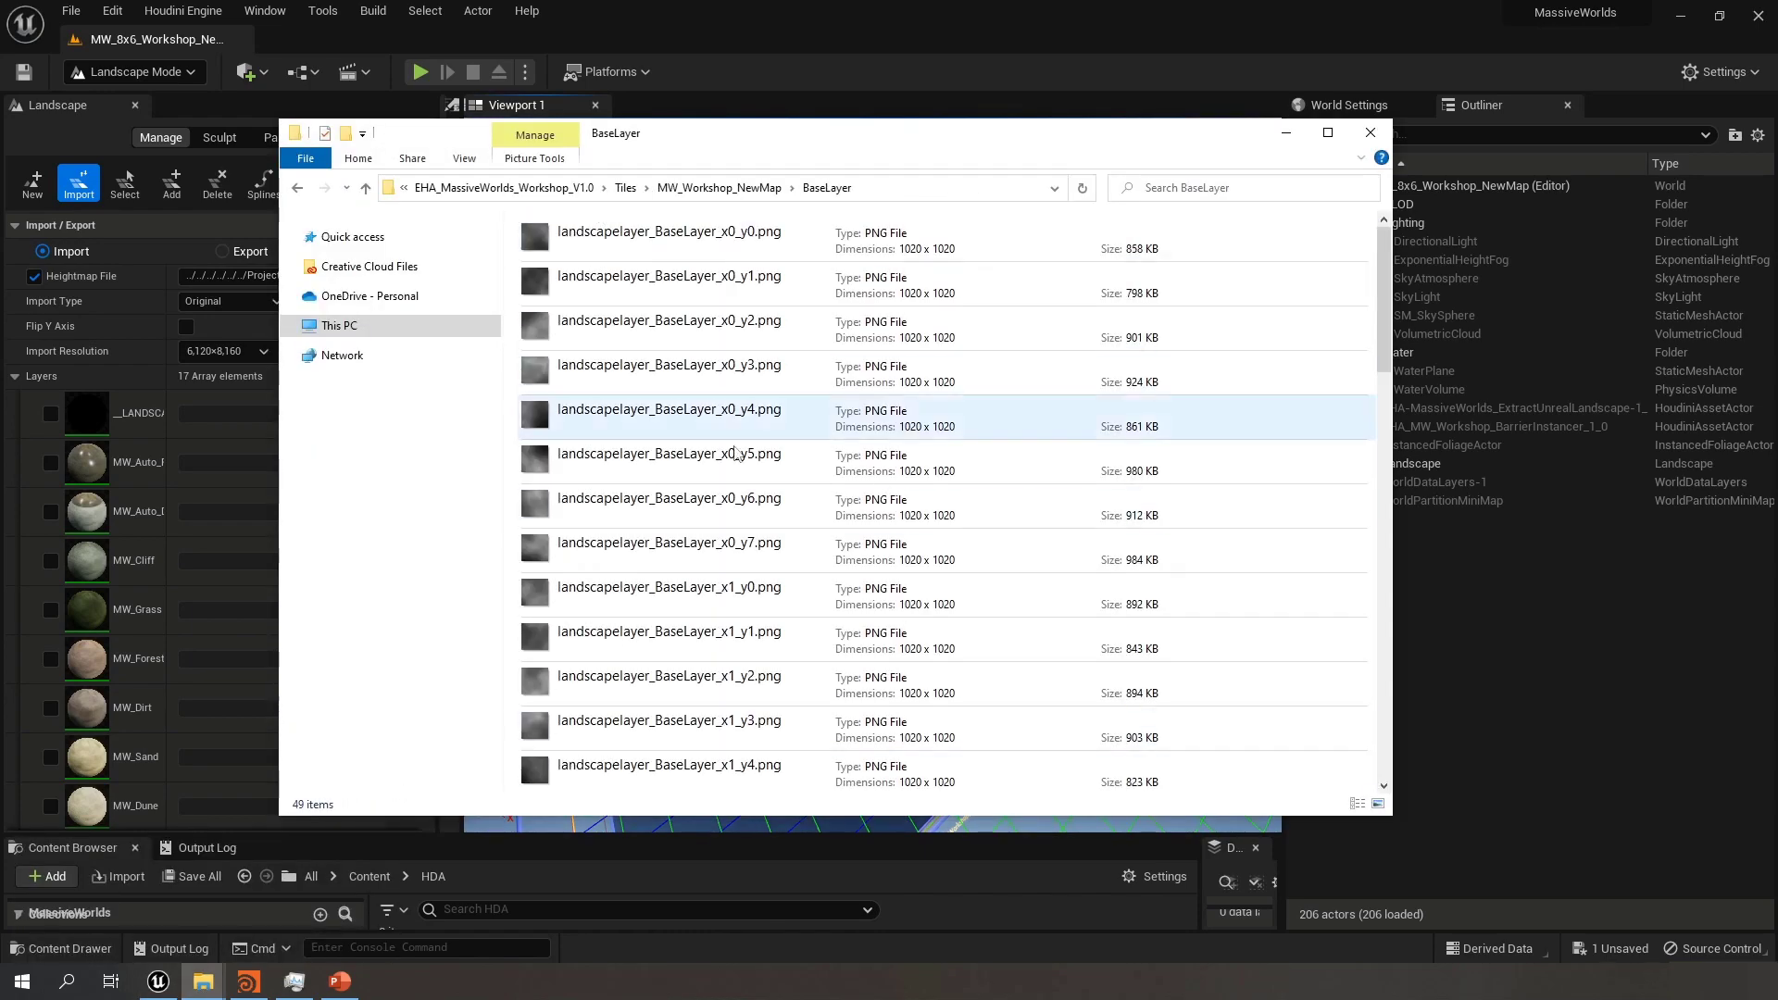
pyautogui.scroll(-5, 783, 497)
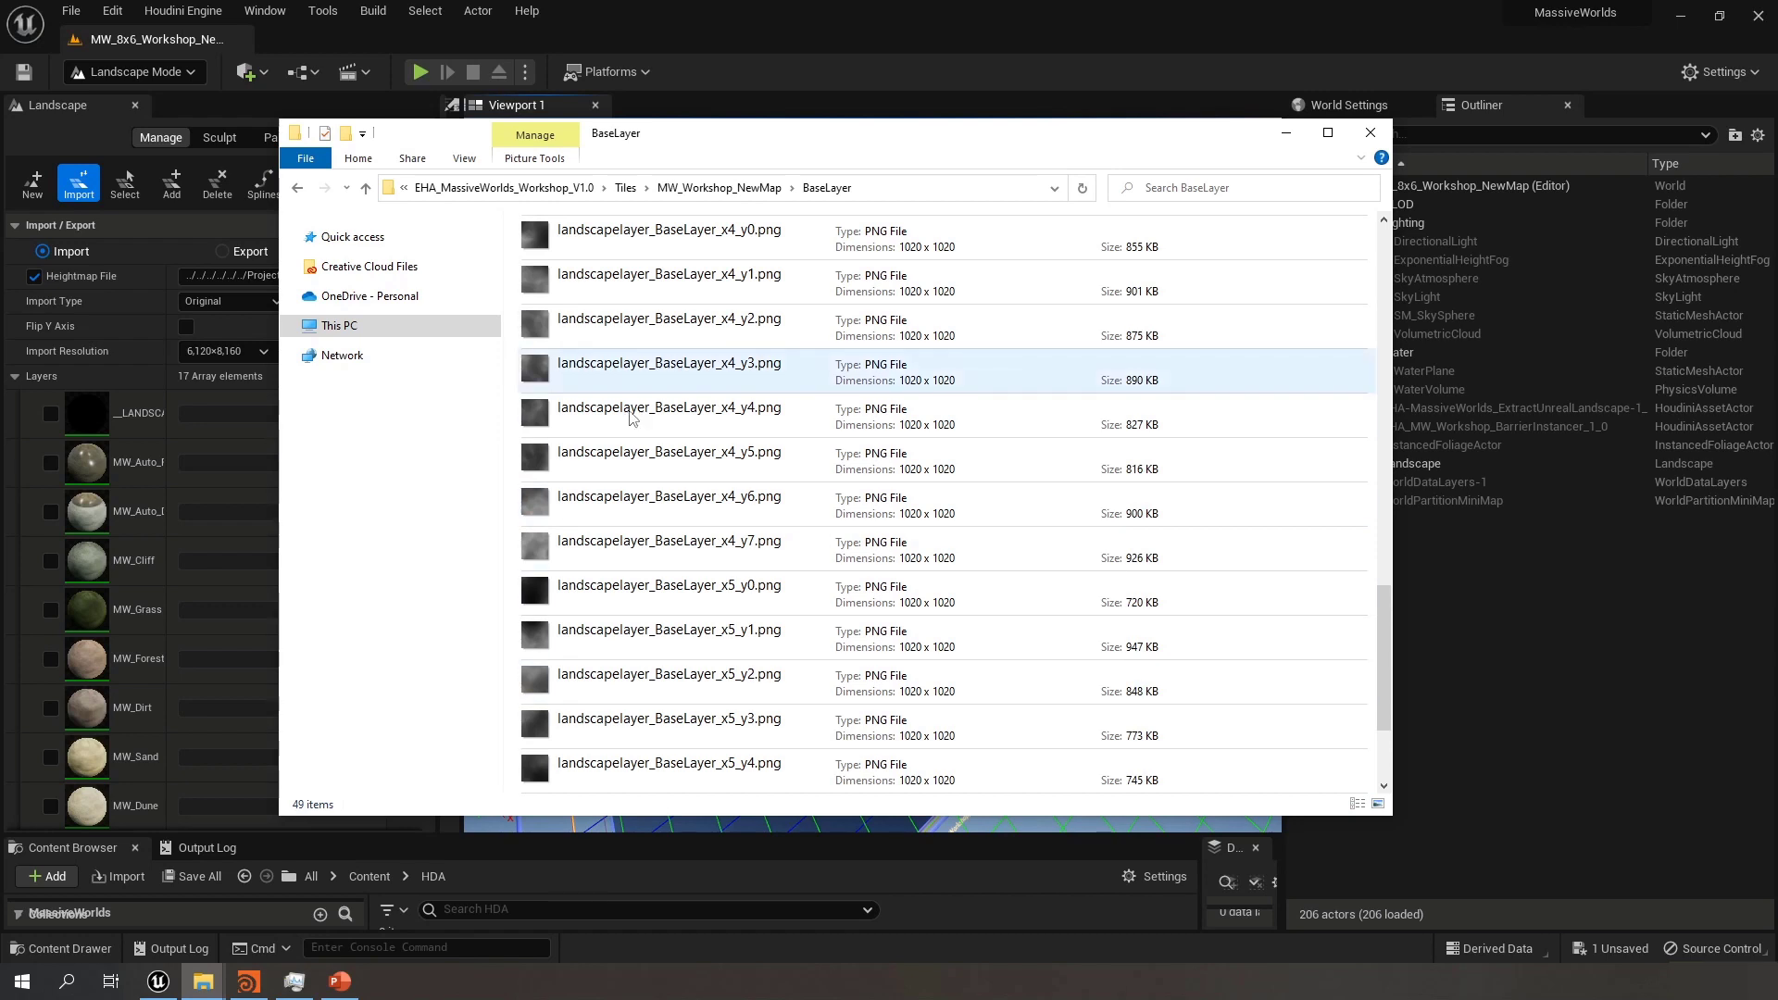
pyautogui.click(1291, 139)
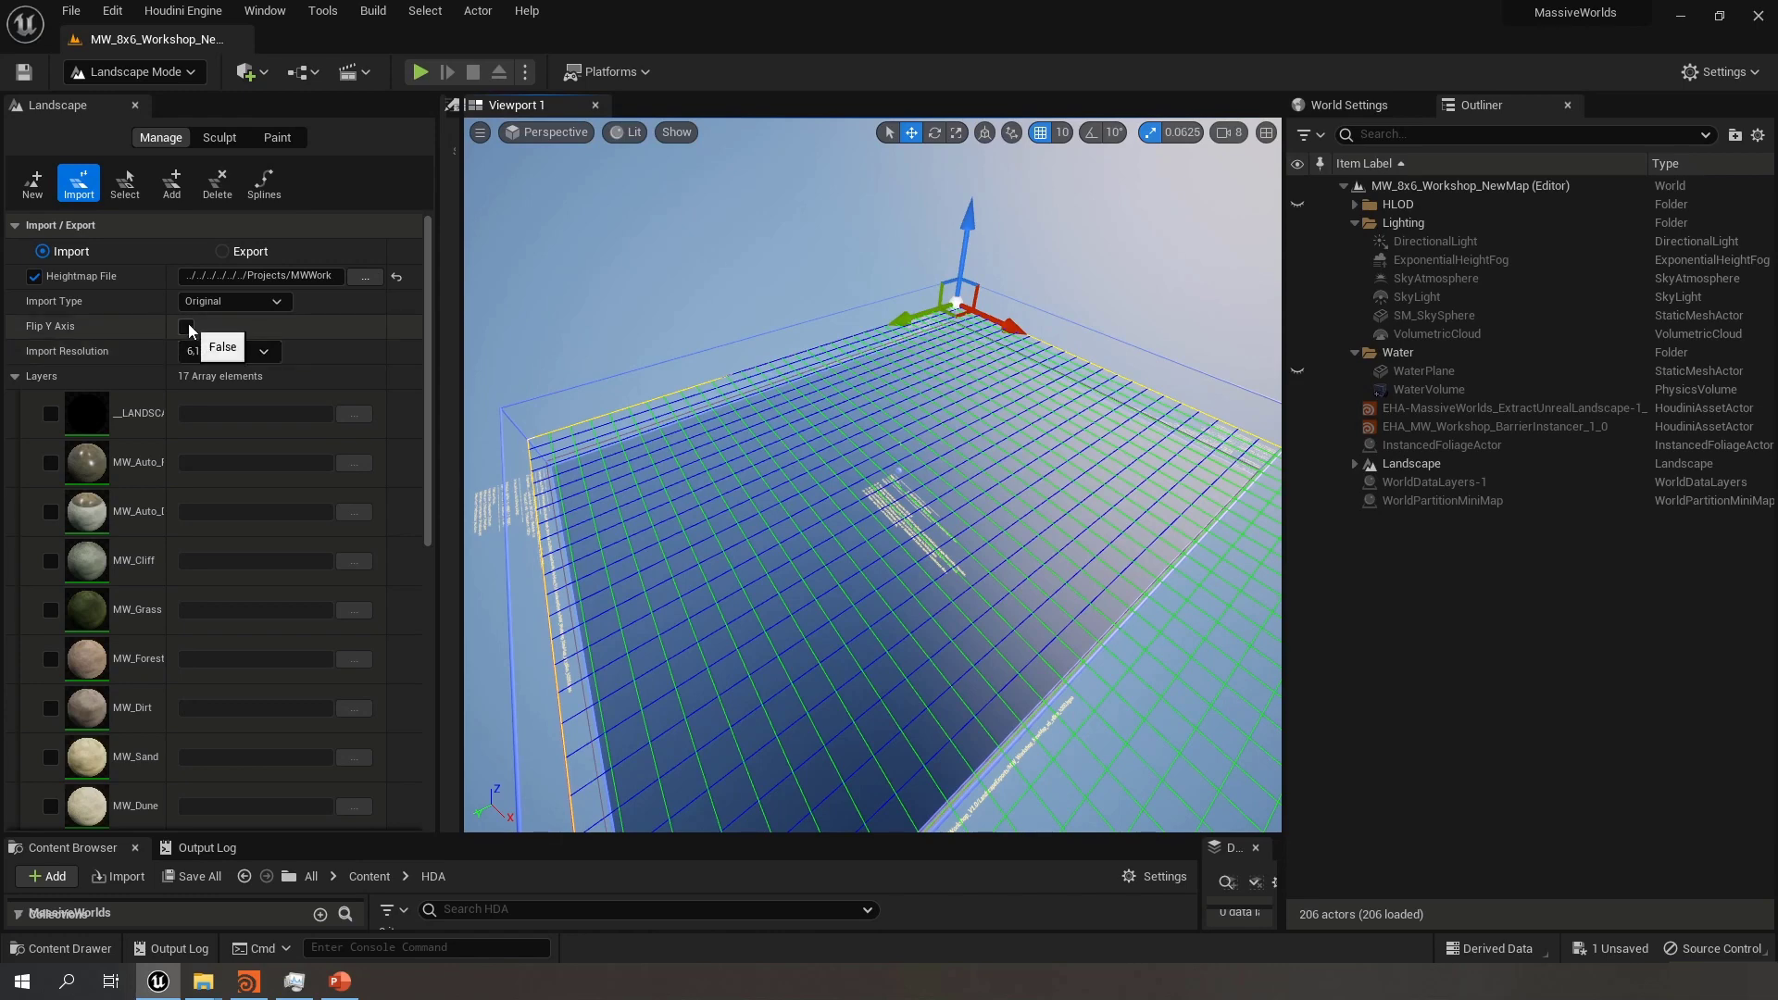
# Widen the landscape import settings and their name column to show the full layer names
pyautogui.moveTo(428, 347); pyautogui.dragTo(428, 414)
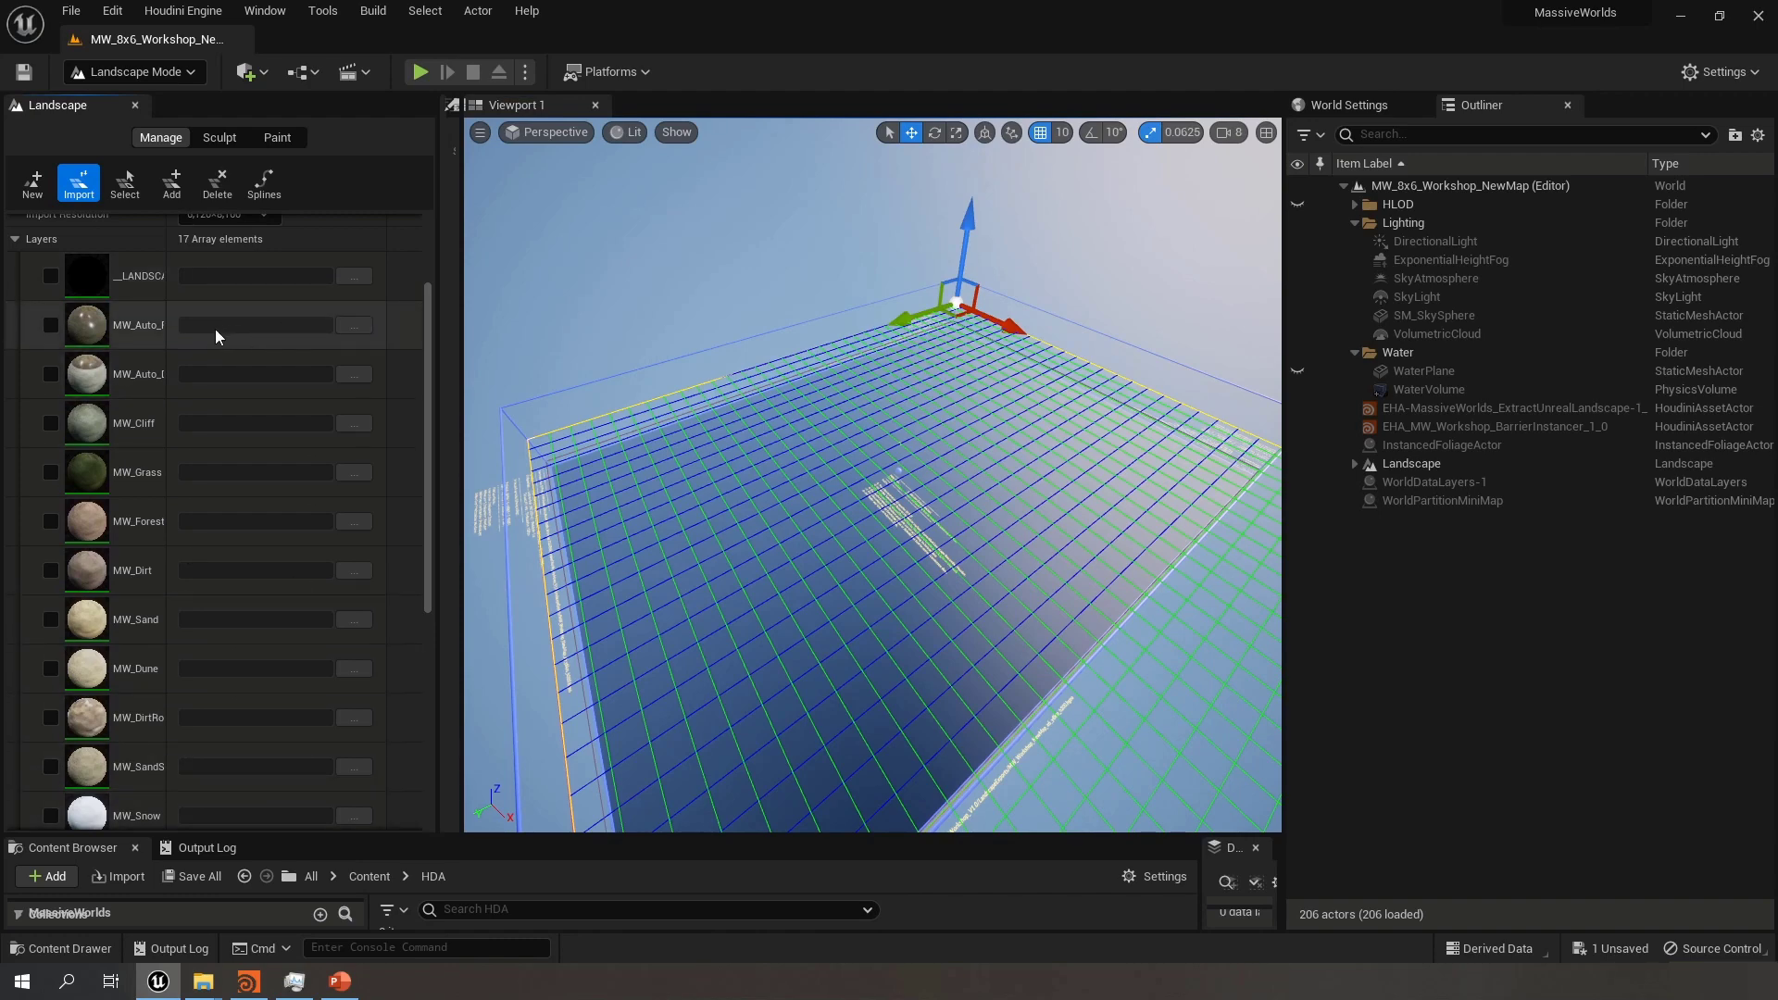
pyautogui.moveTo(168, 243); pyautogui.dragTo(266, 270)
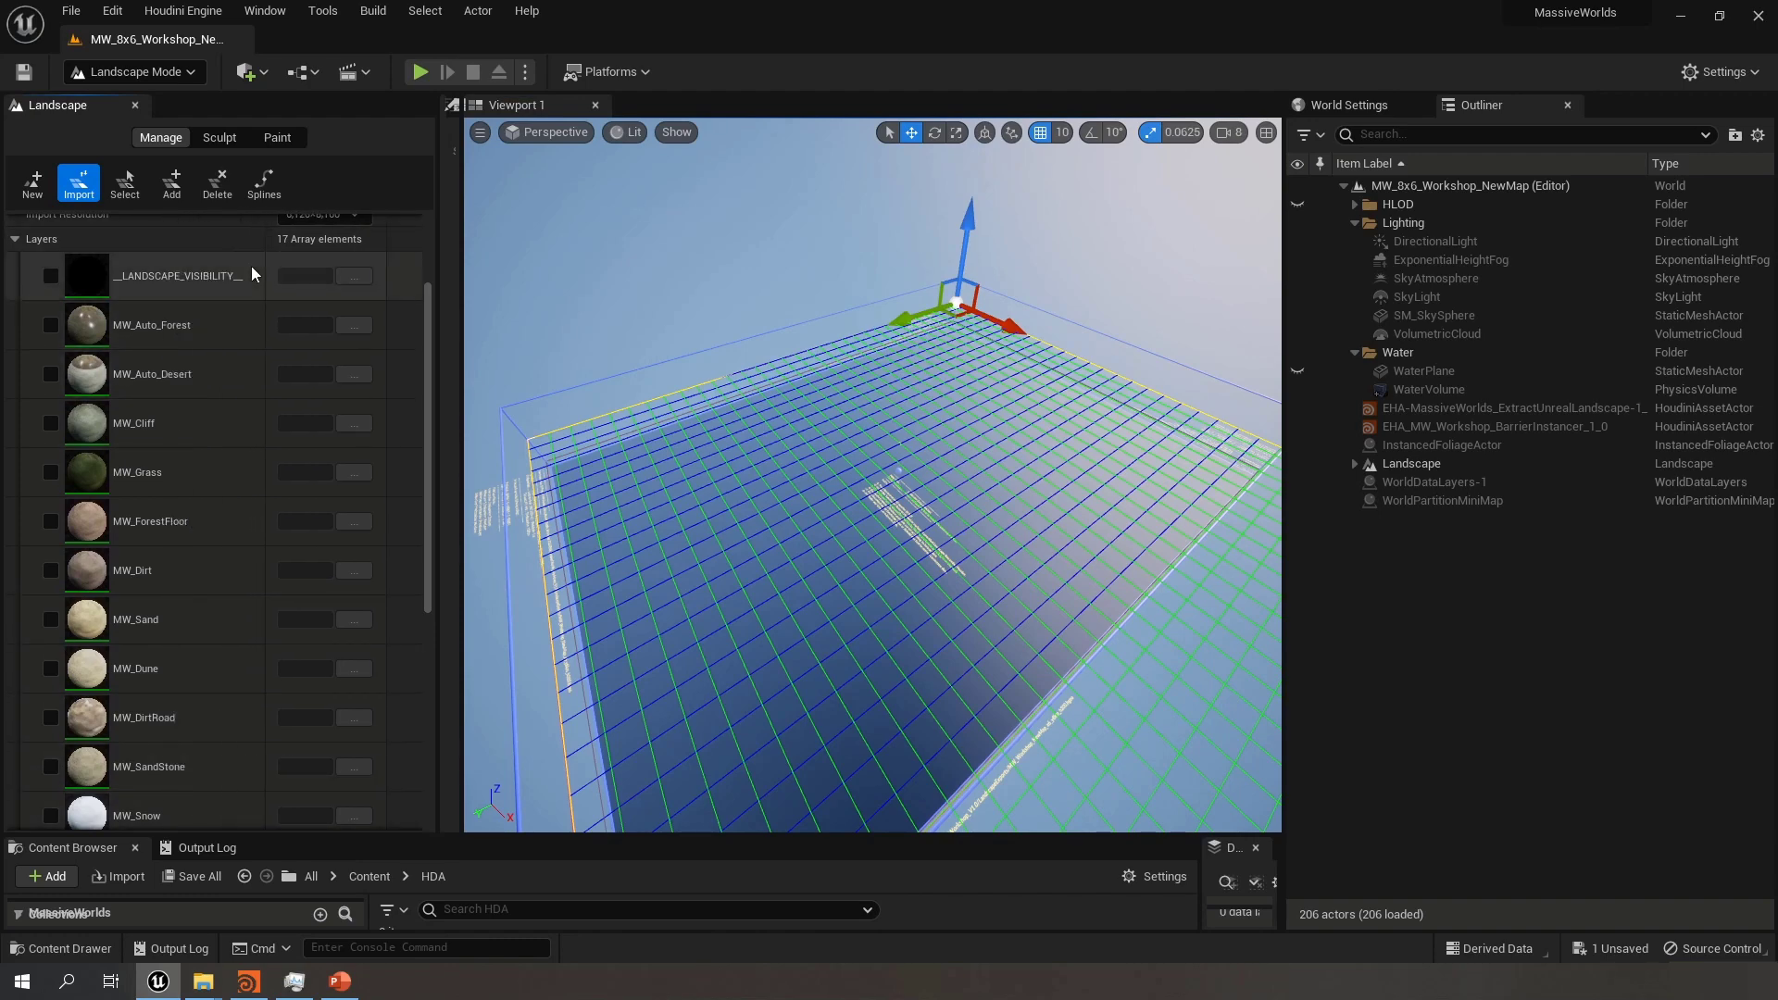
pyautogui.moveTo(450, 352); pyautogui.dragTo(553, 362)
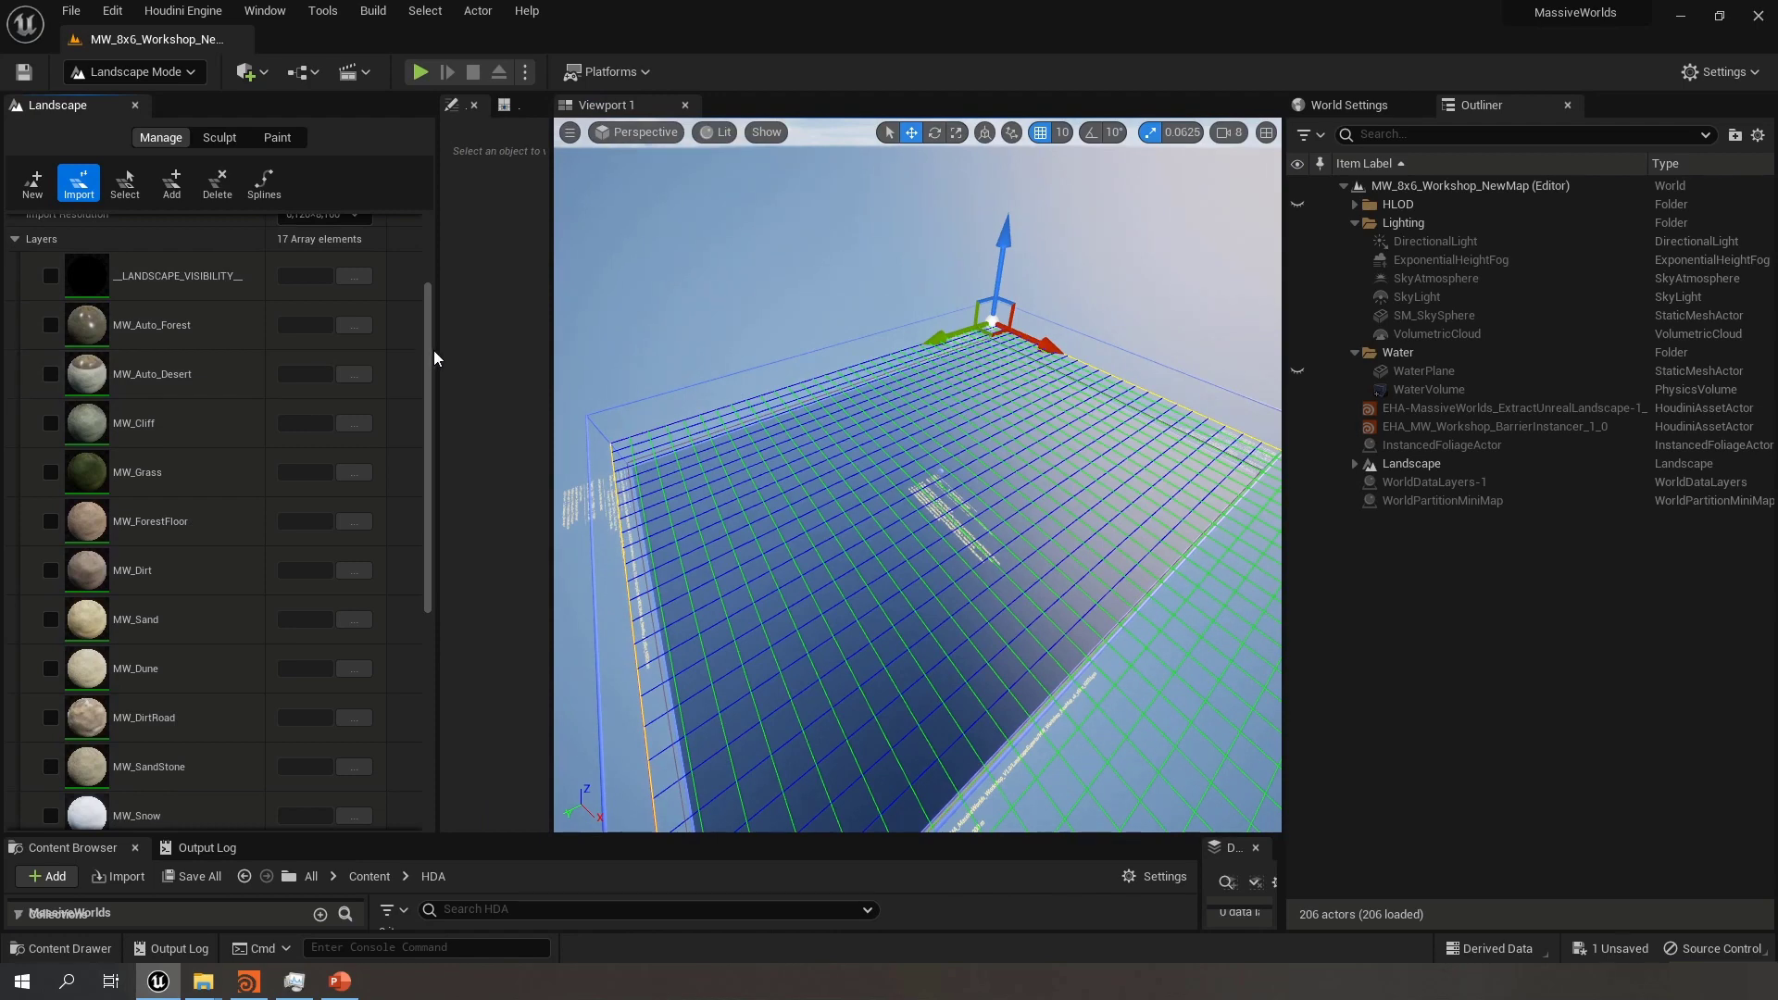
pyautogui.moveTo(435, 358); pyautogui.dragTo(524, 358)
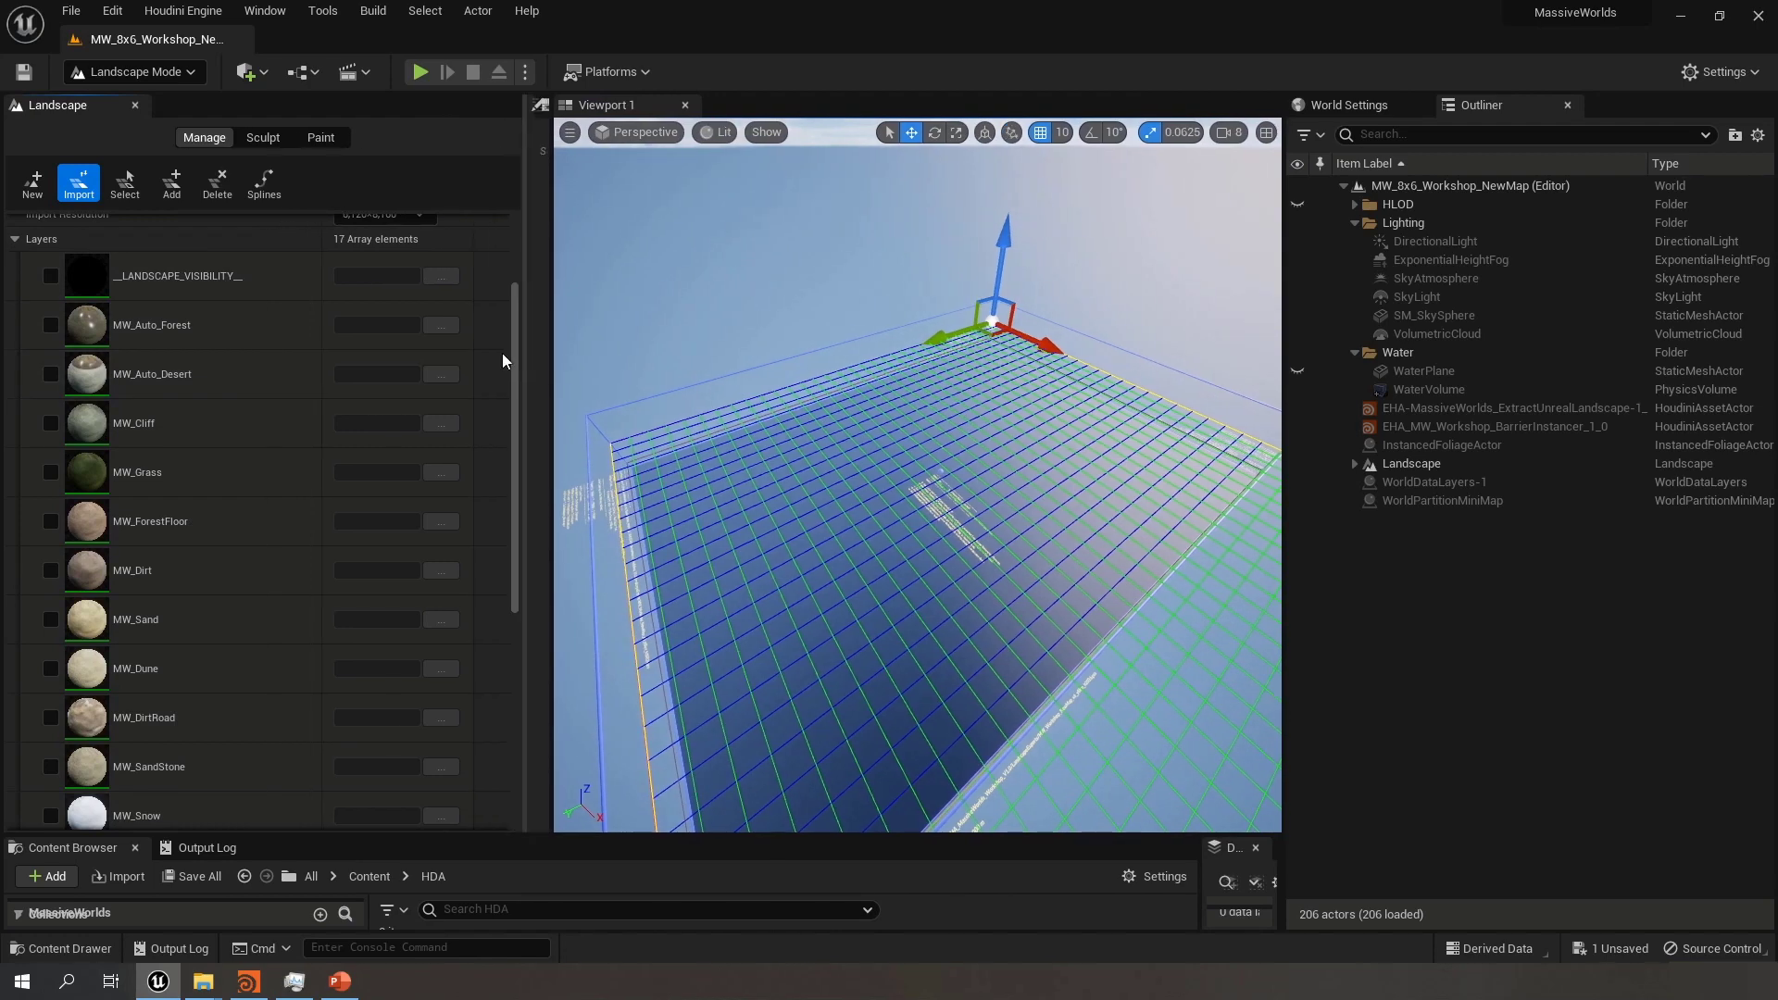
# Enable the MW_Auto_Forest layer for import and load MW_Auto_Forest_x0_y0.png from its tile folder
pyautogui.click(51, 326)
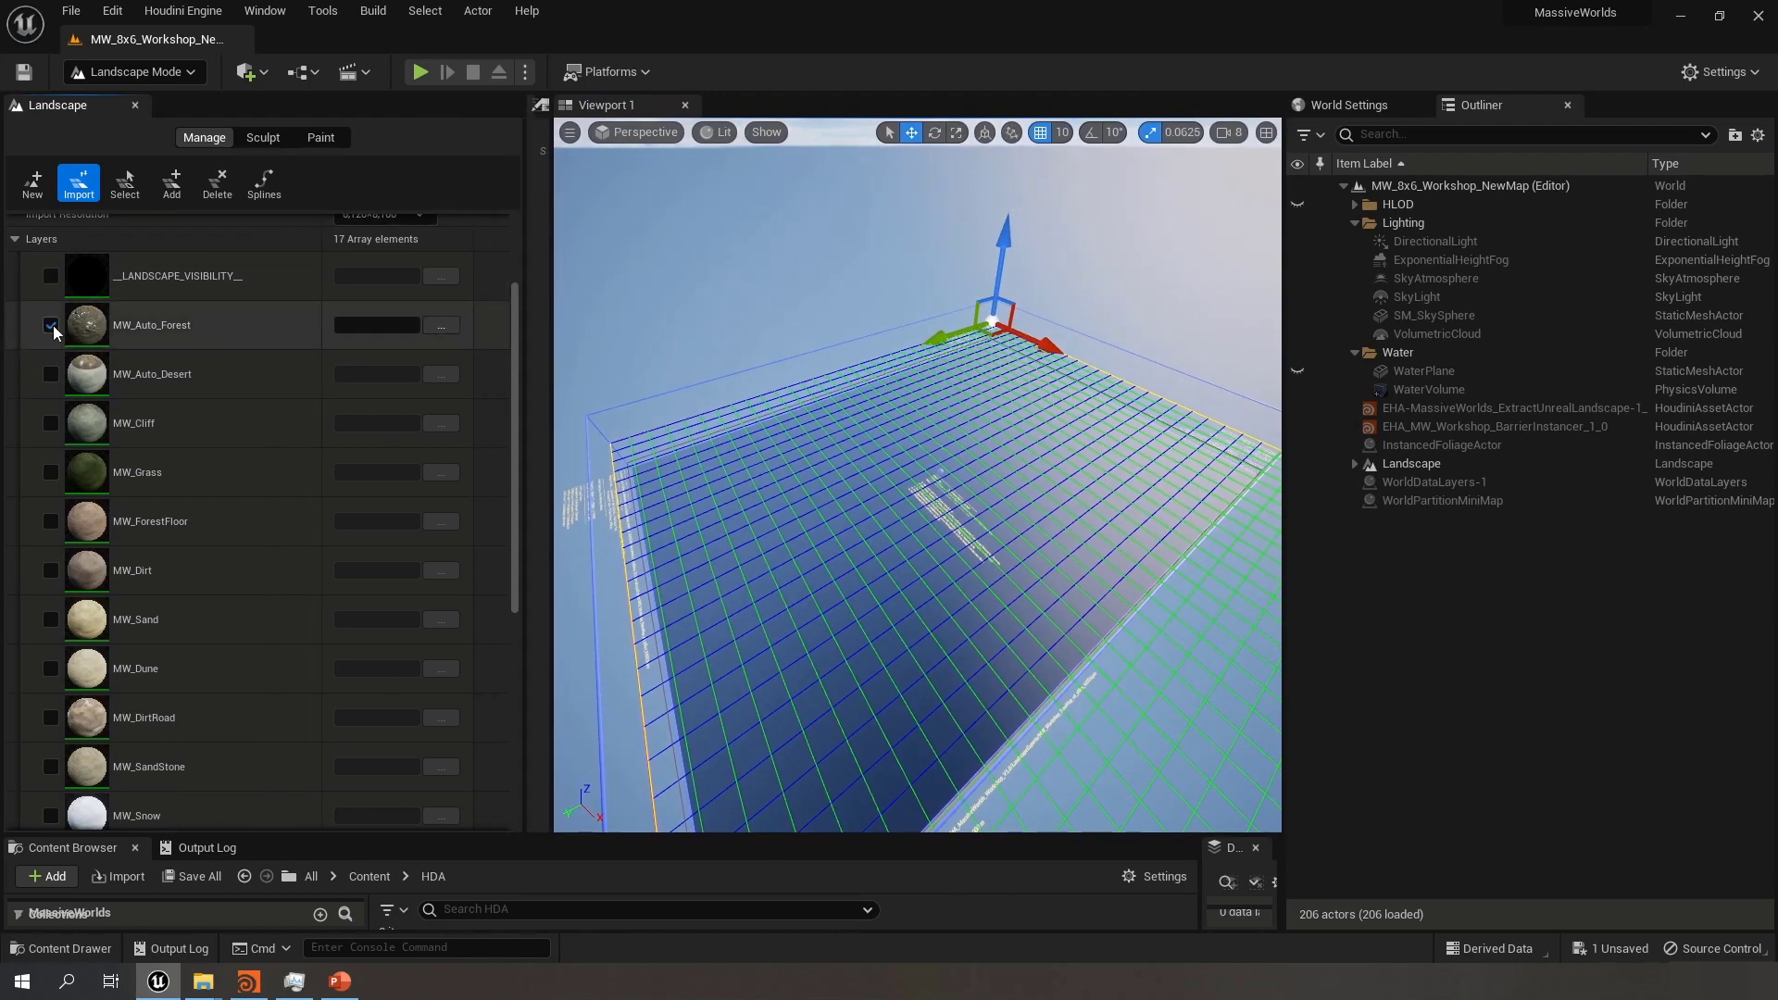
pyautogui.click(442, 326)
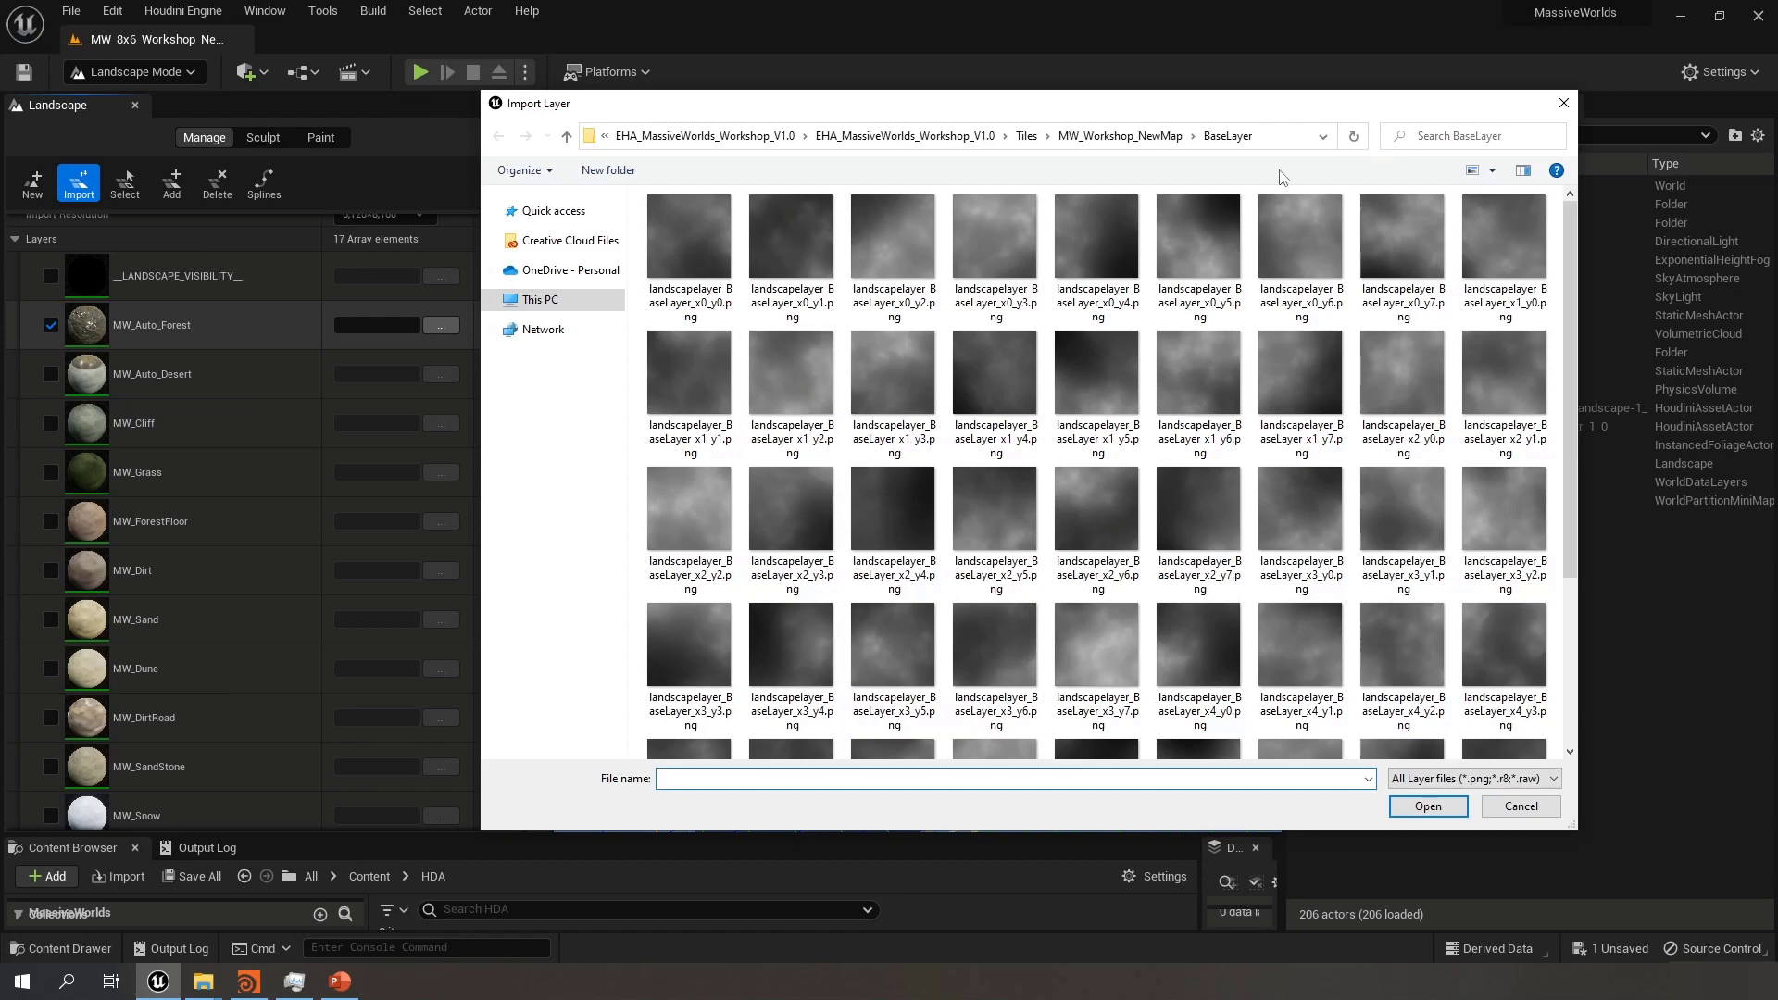
pyautogui.click(1119, 136)
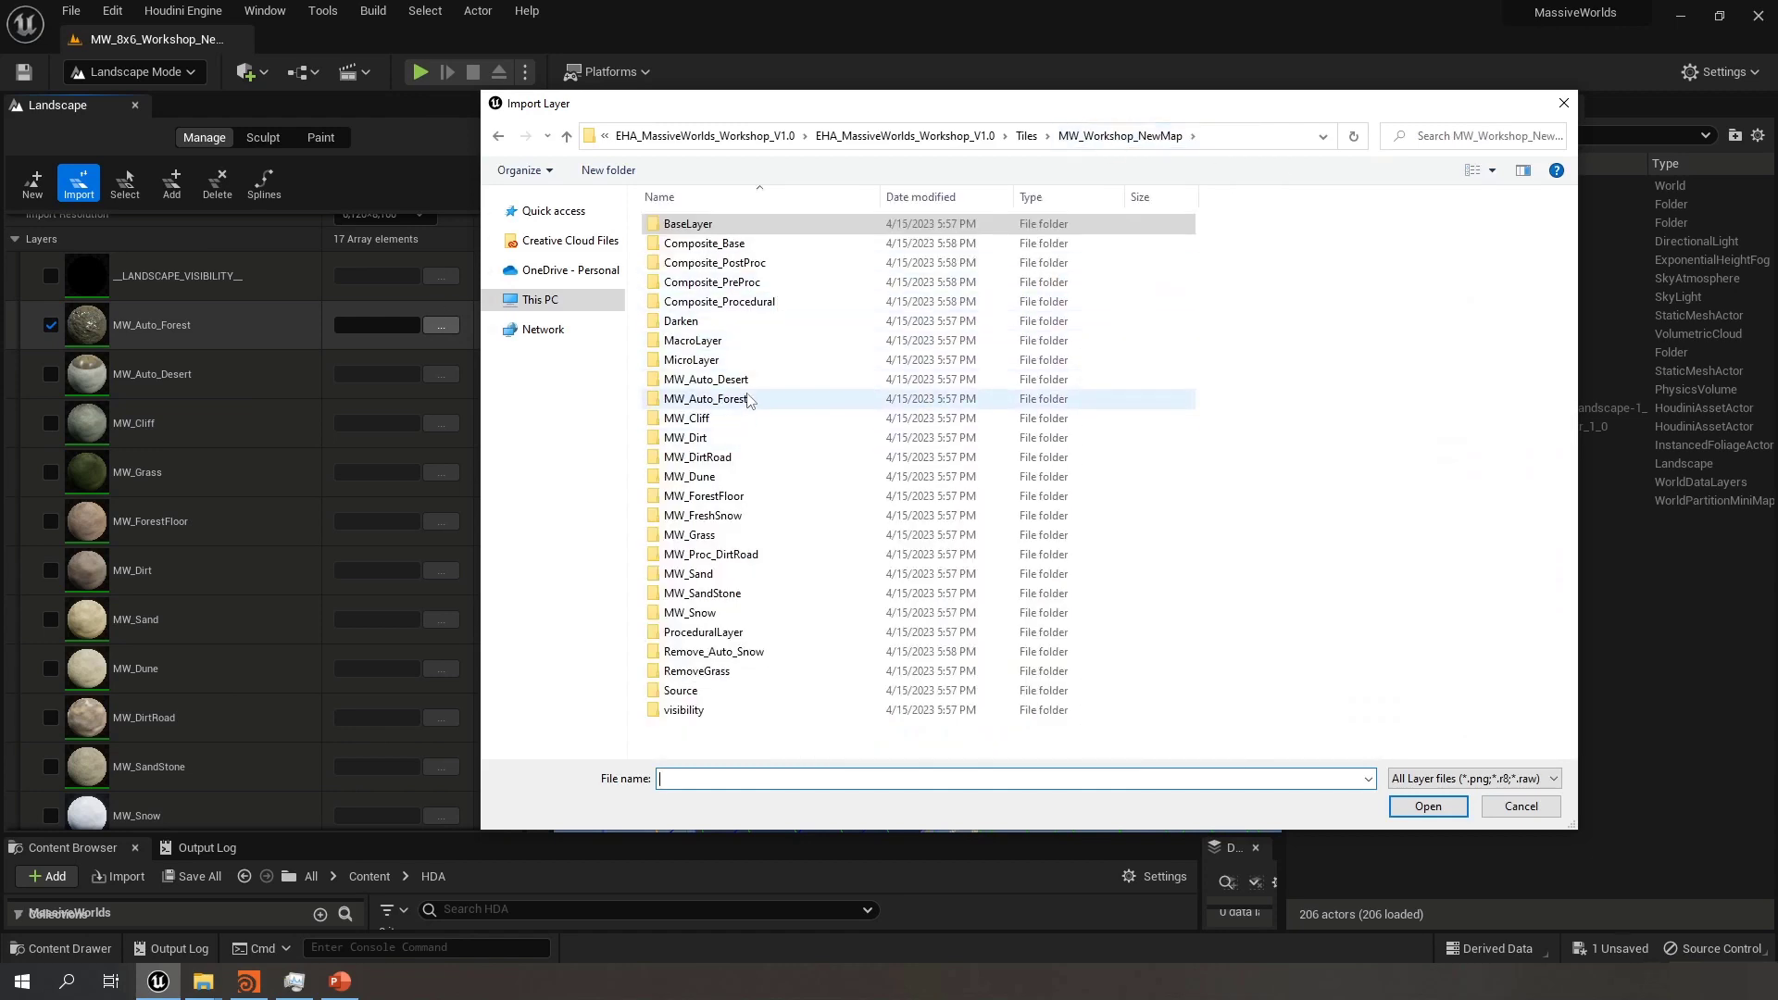
pyautogui.doubleClick(747, 400)
pyautogui.click(690, 239)
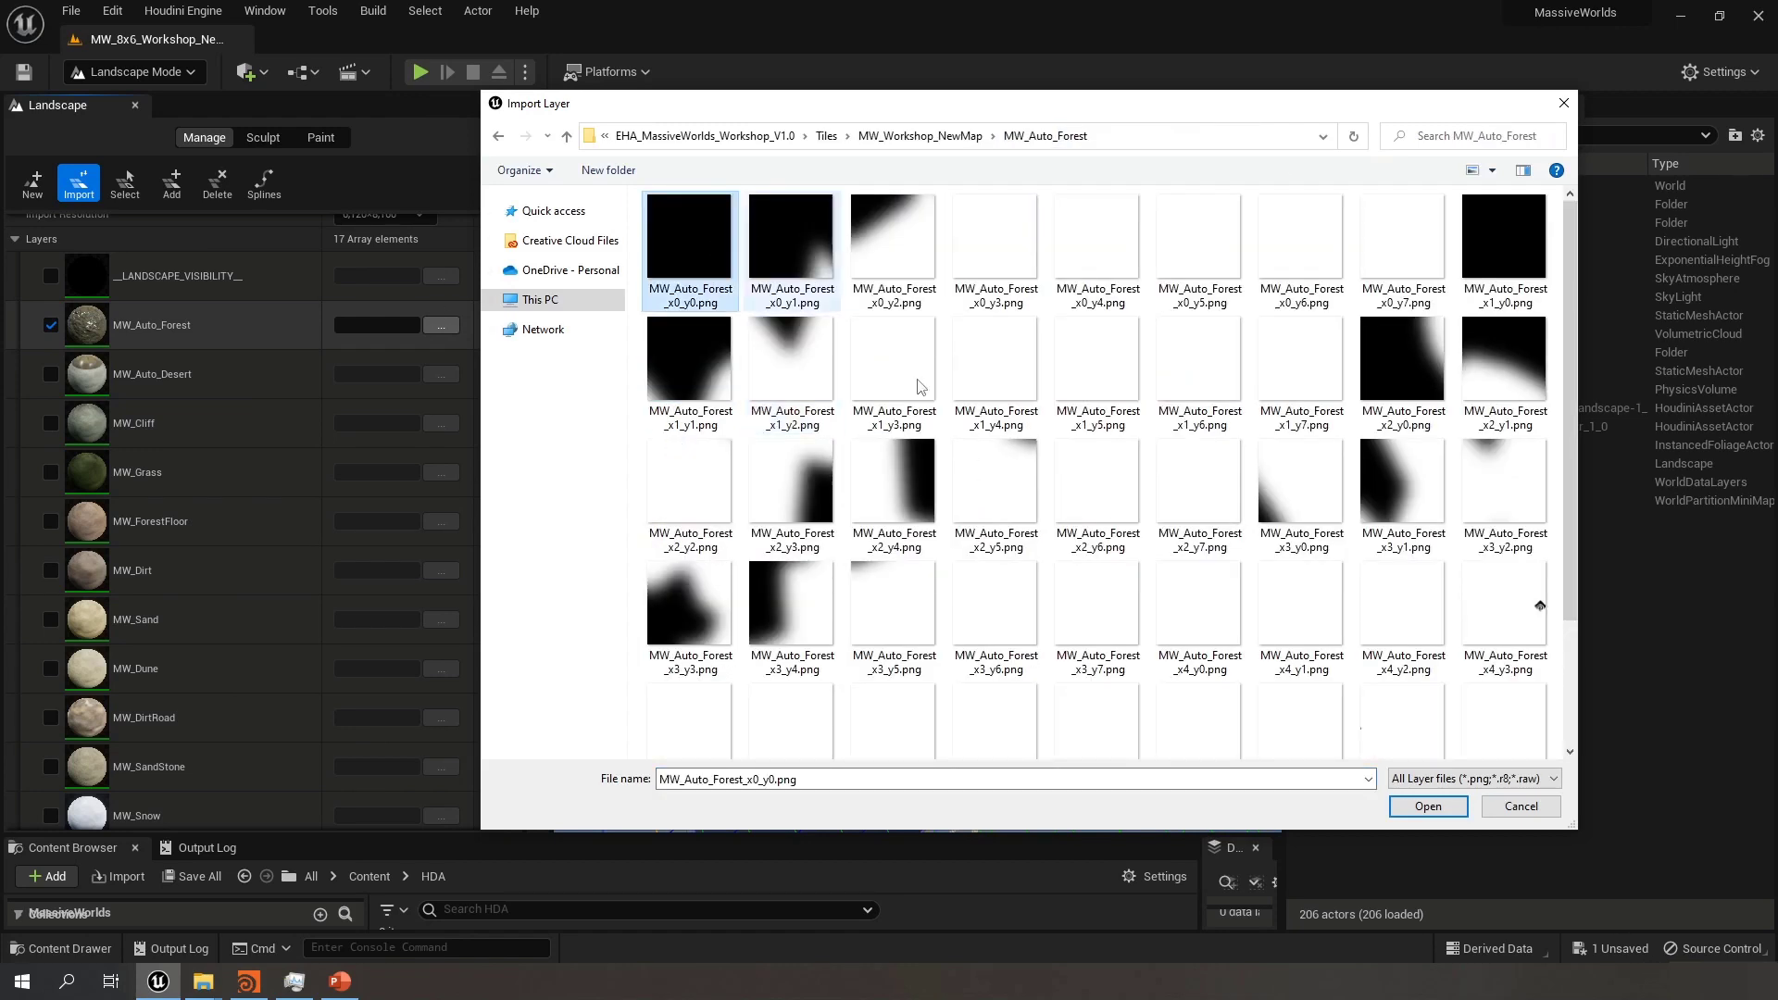
pyautogui.click(1428, 804)
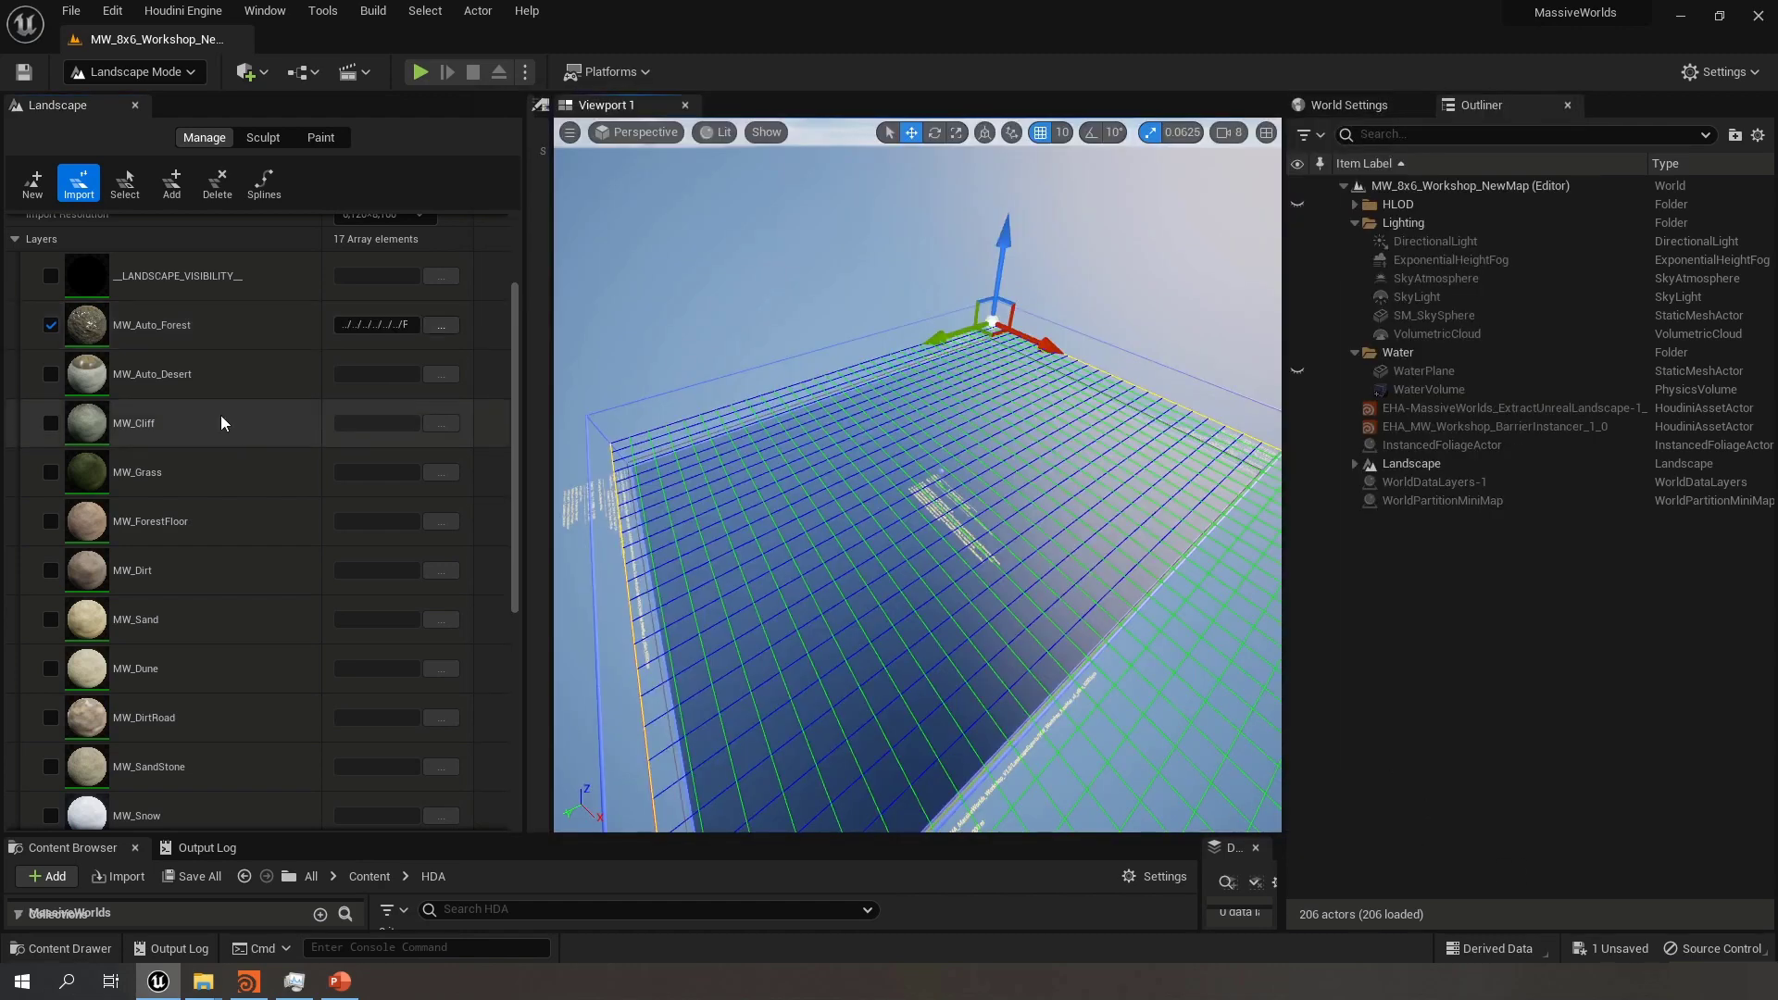
# Enable the MW_Auto_Desert layer for import and load MW_Auto_Desert_x0_y0.png from its tile folder
pyautogui.click(50, 374)
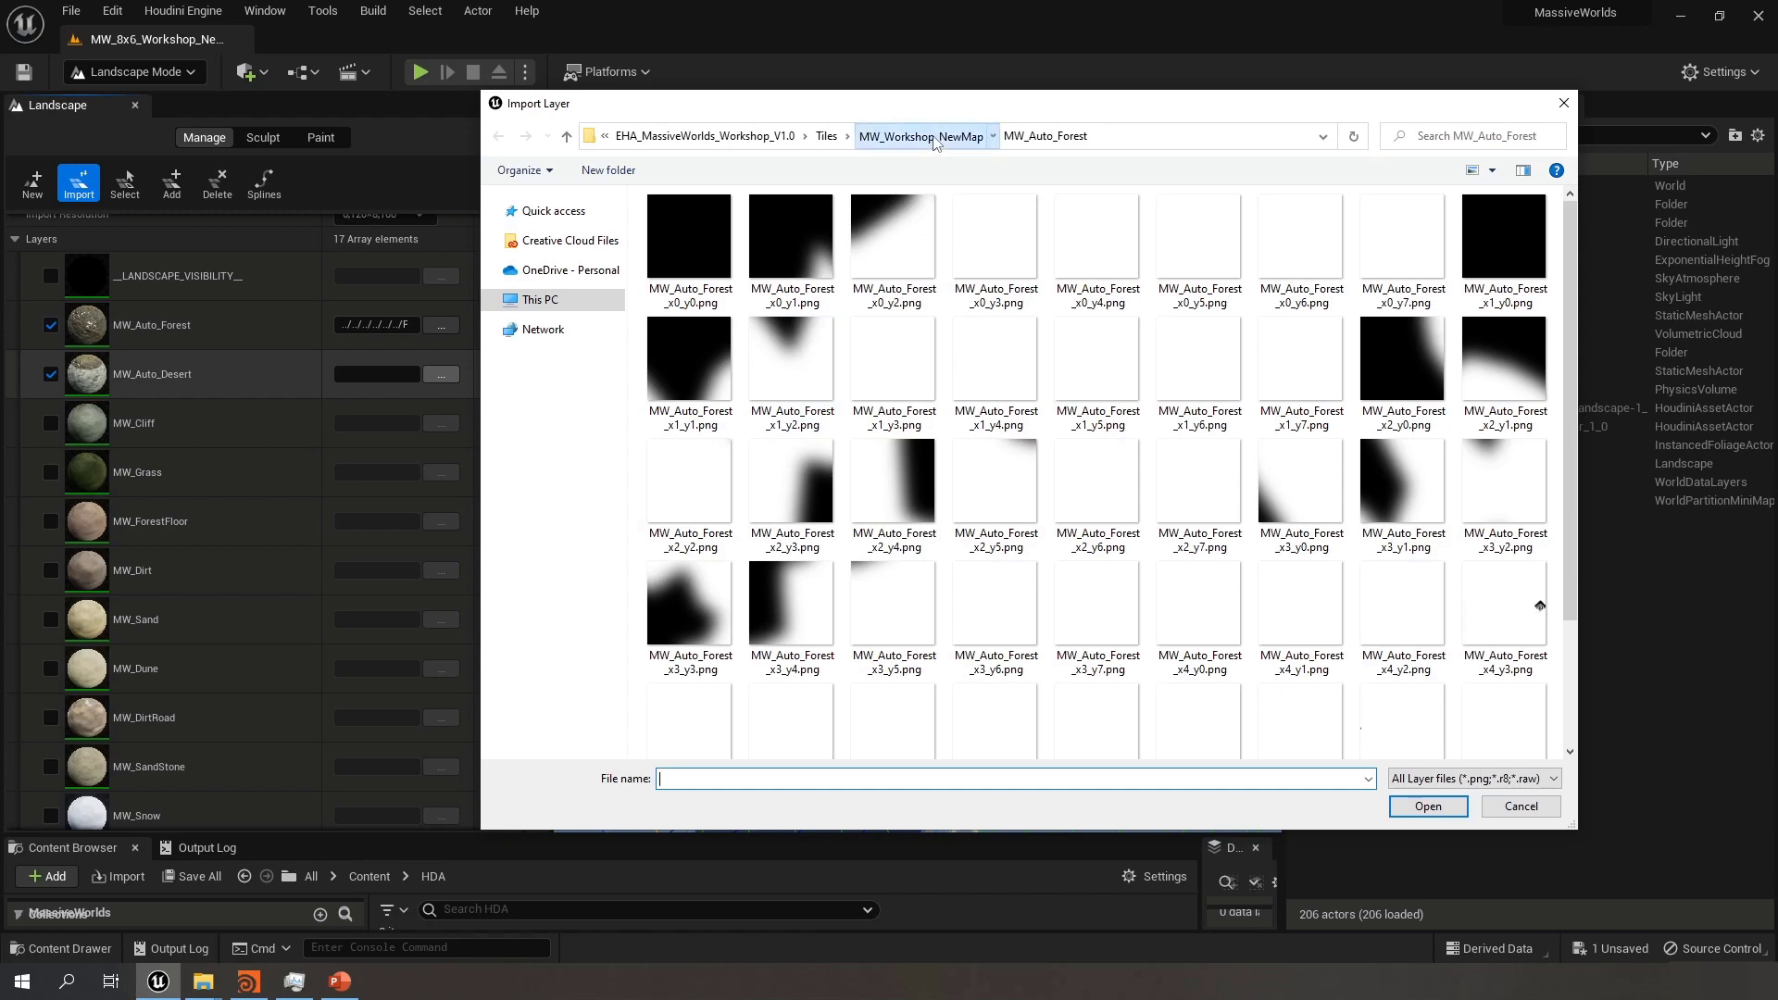
pyautogui.click(926, 135)
pyautogui.doubleClick(704, 380)
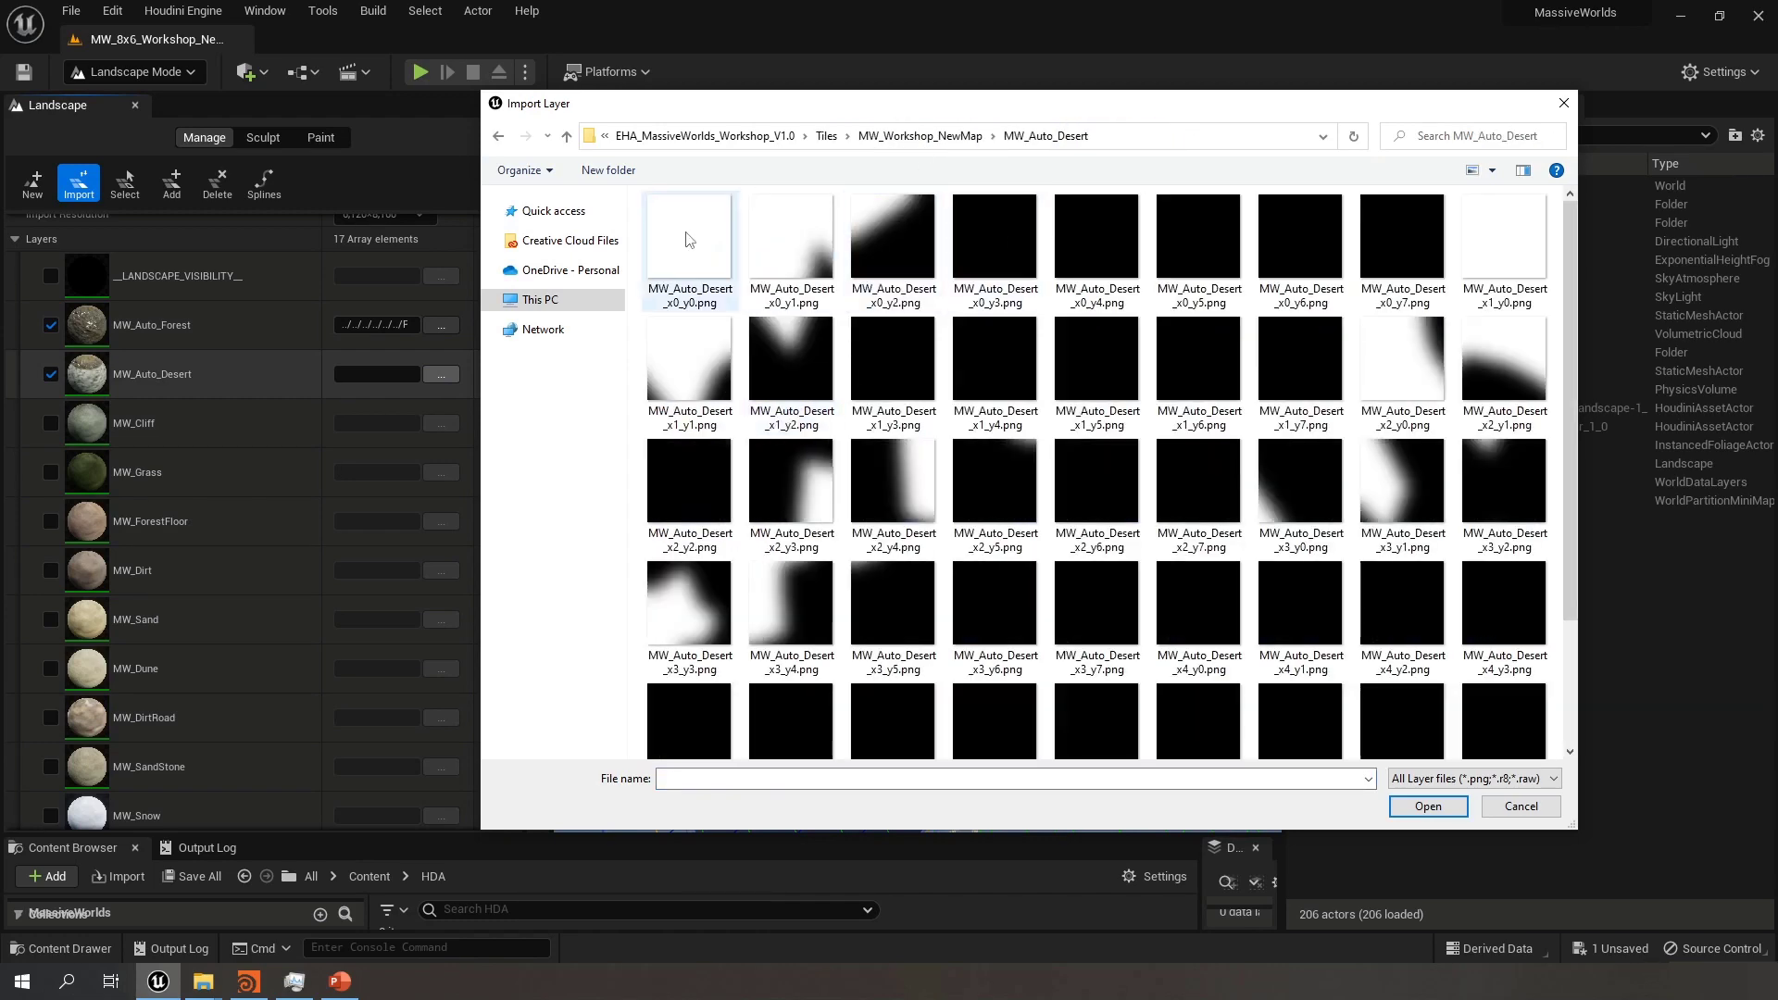
pyautogui.click(718, 262)
pyautogui.click(1428, 806)
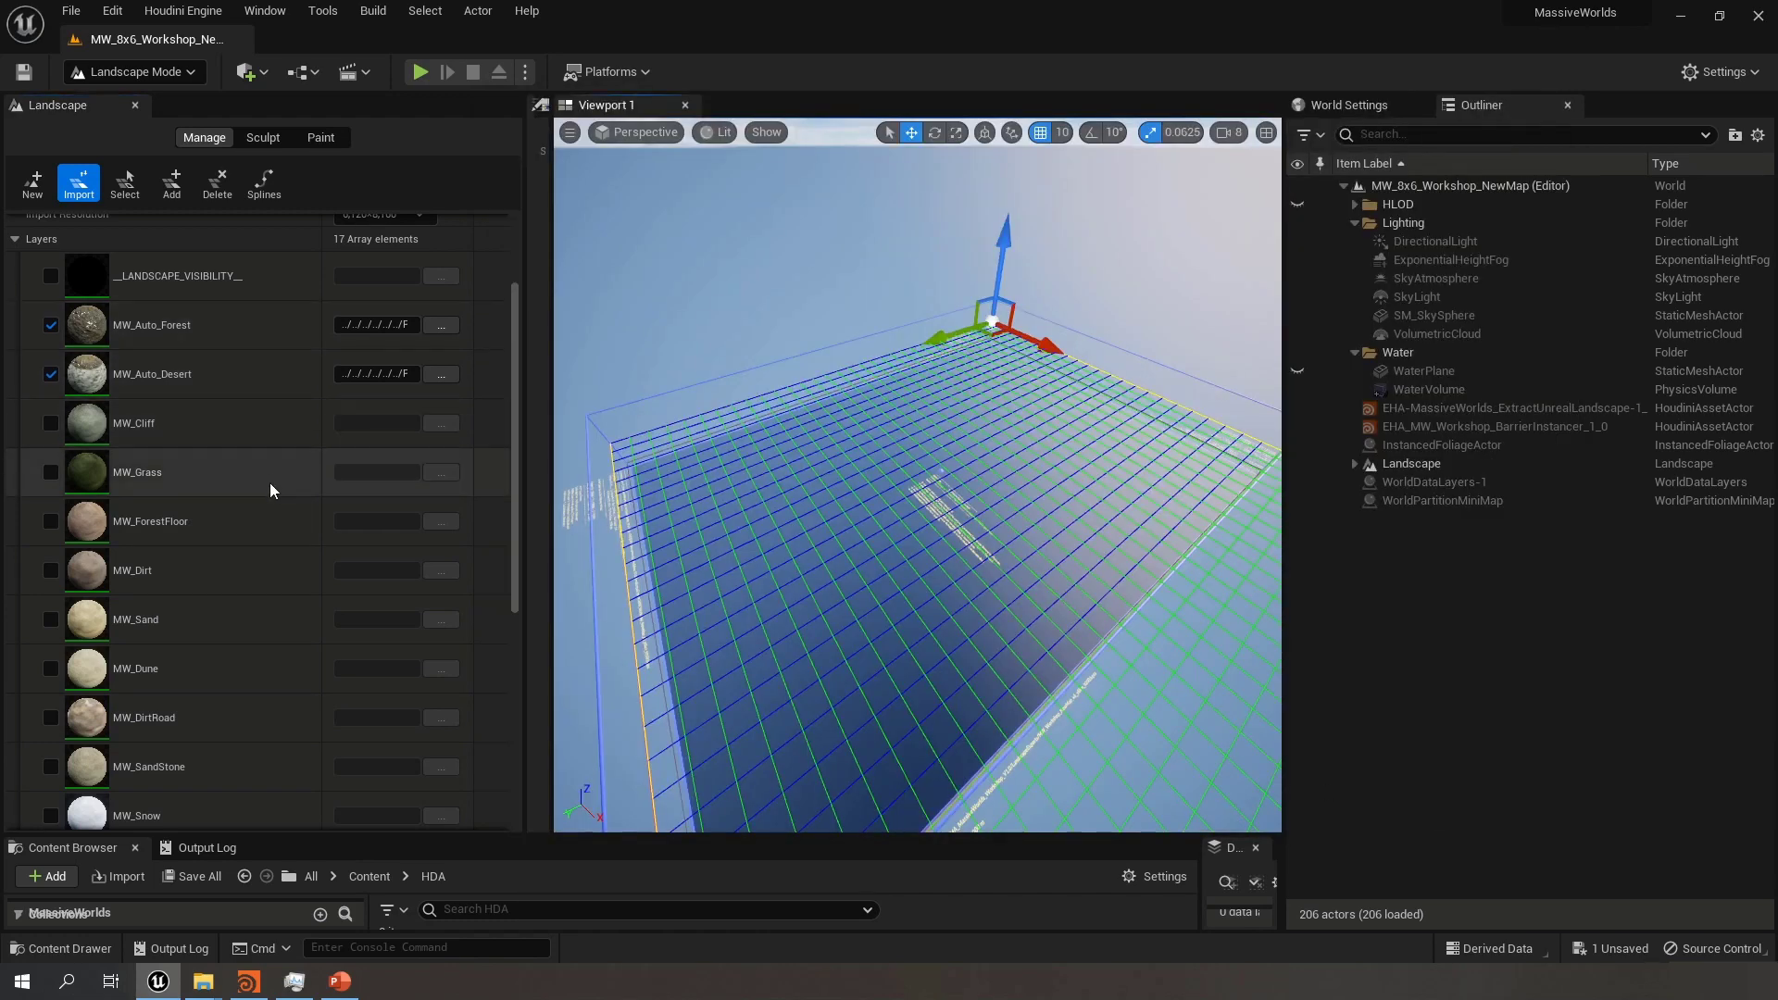
# Enable the MW_ForestFloor layer for import and load MW_ForestFloor_x0_y0.png from its tile folder
pyautogui.scroll(-3, 215, 435)
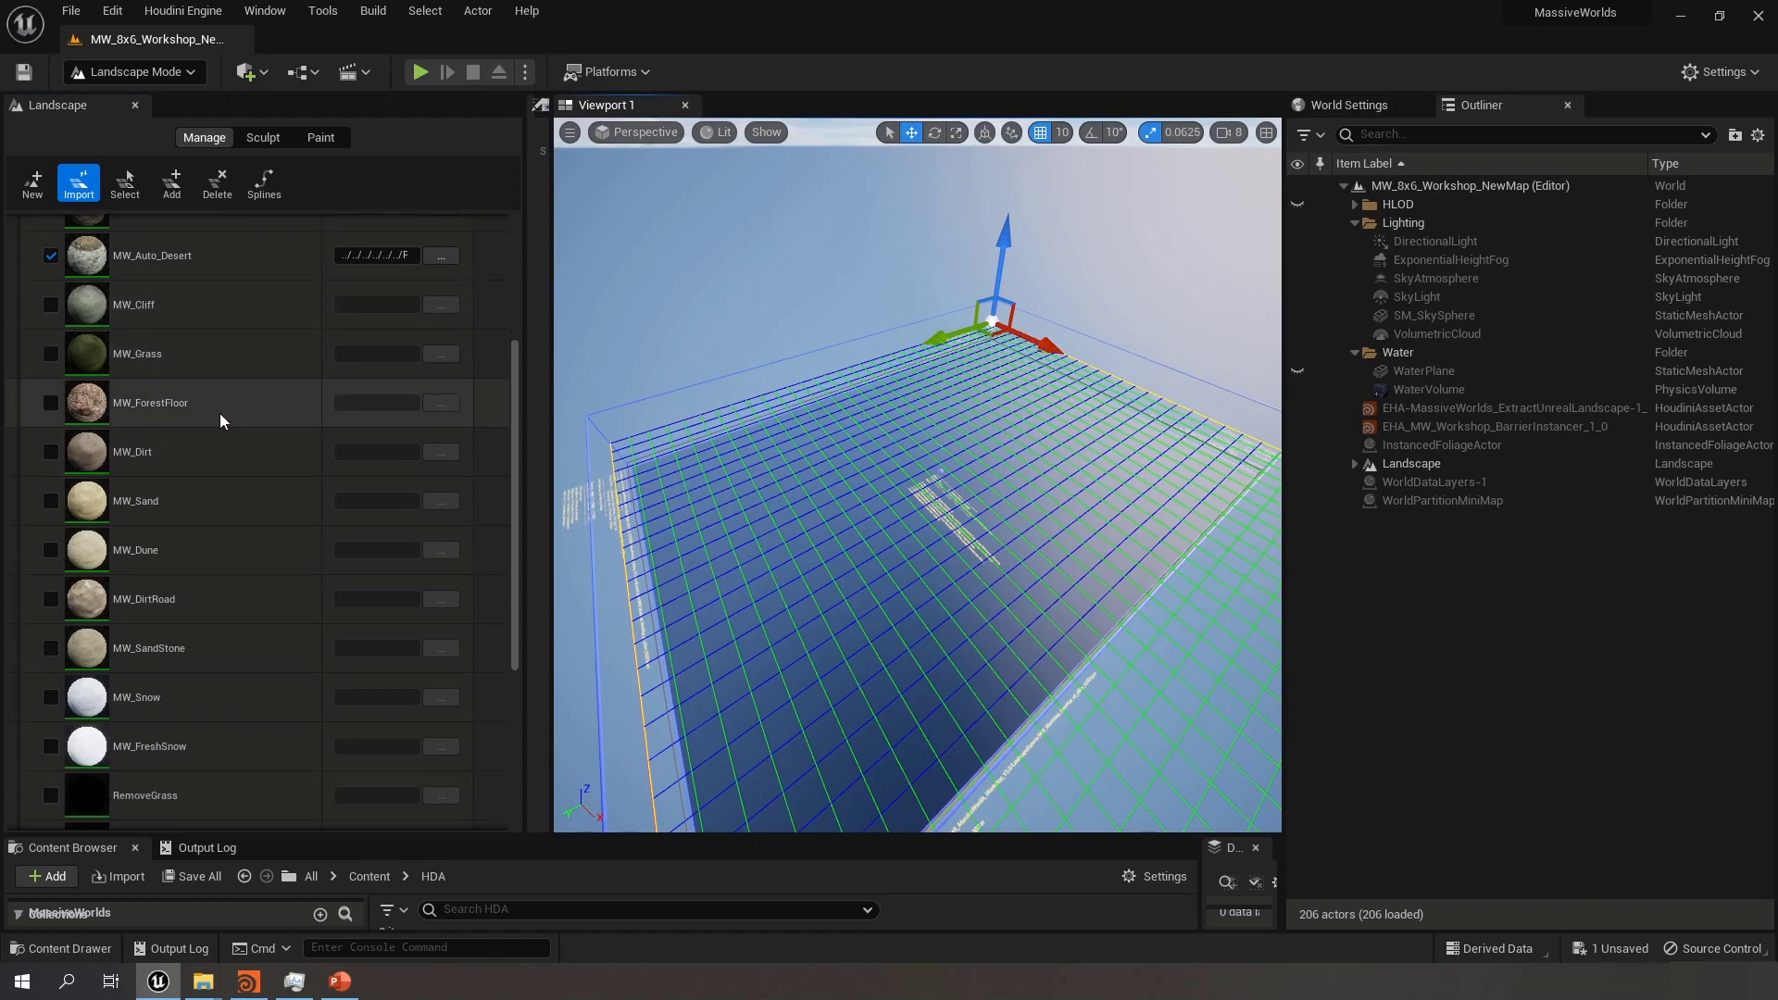
pyautogui.click(50, 402)
pyautogui.click(441, 403)
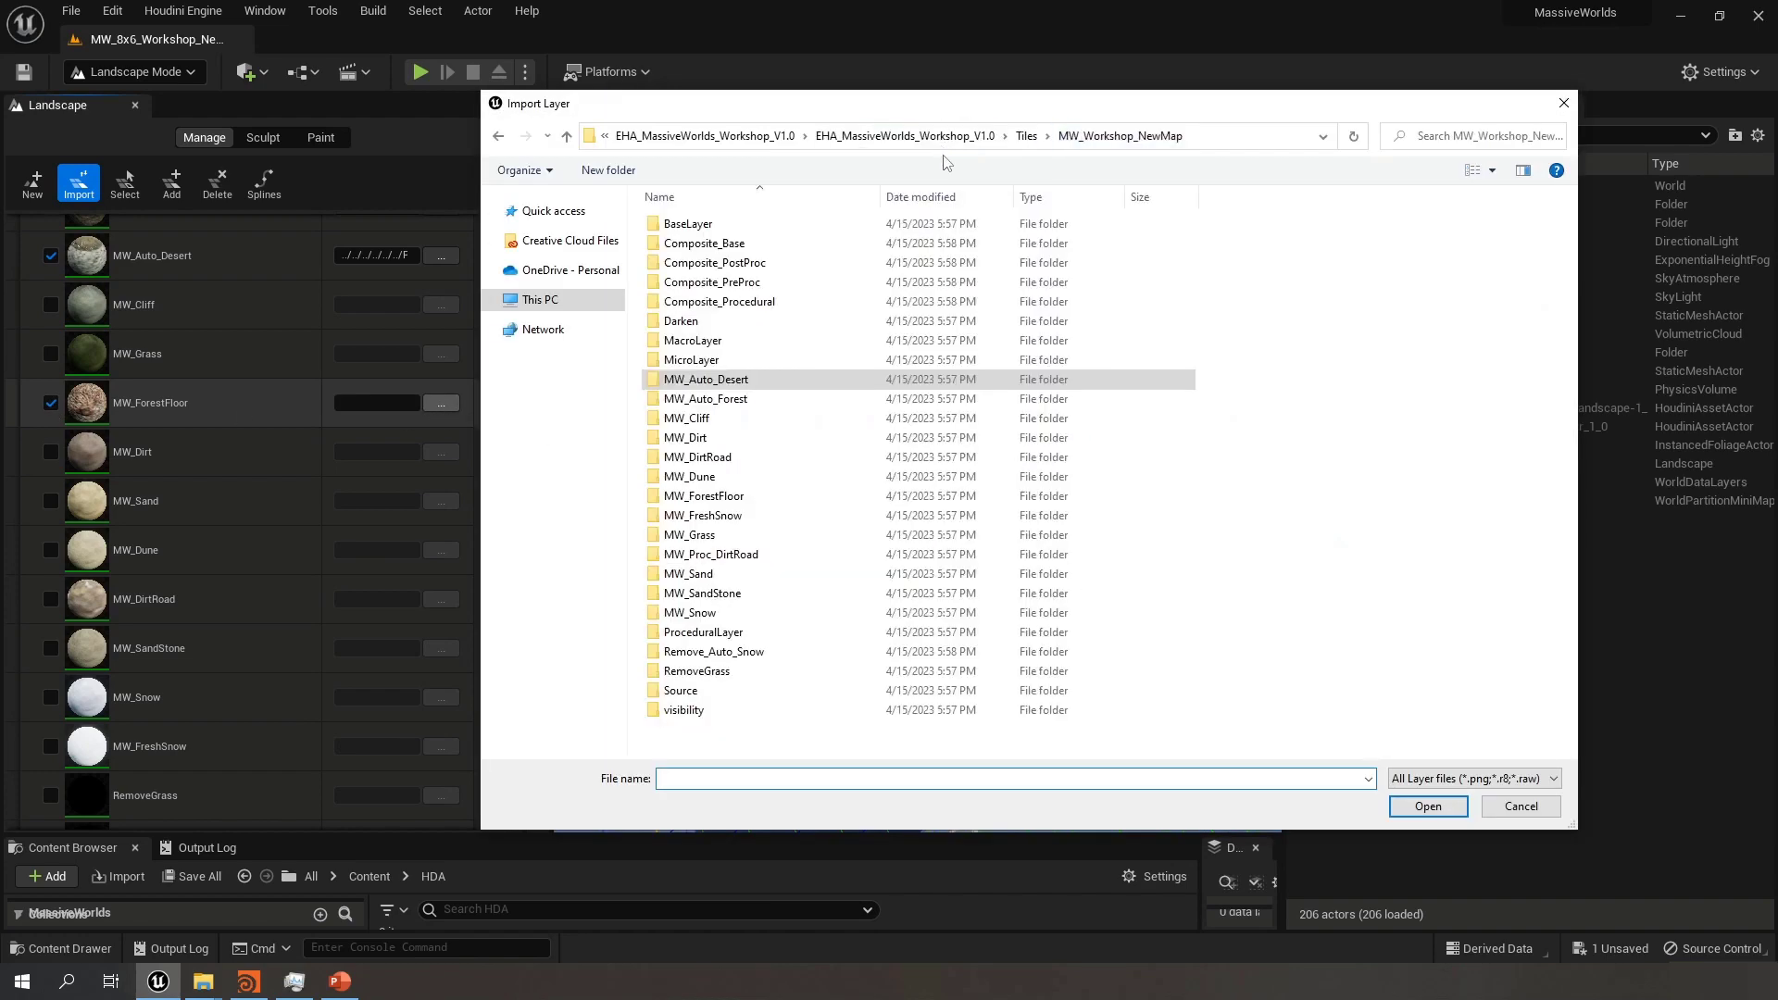
pyautogui.click(721, 499)
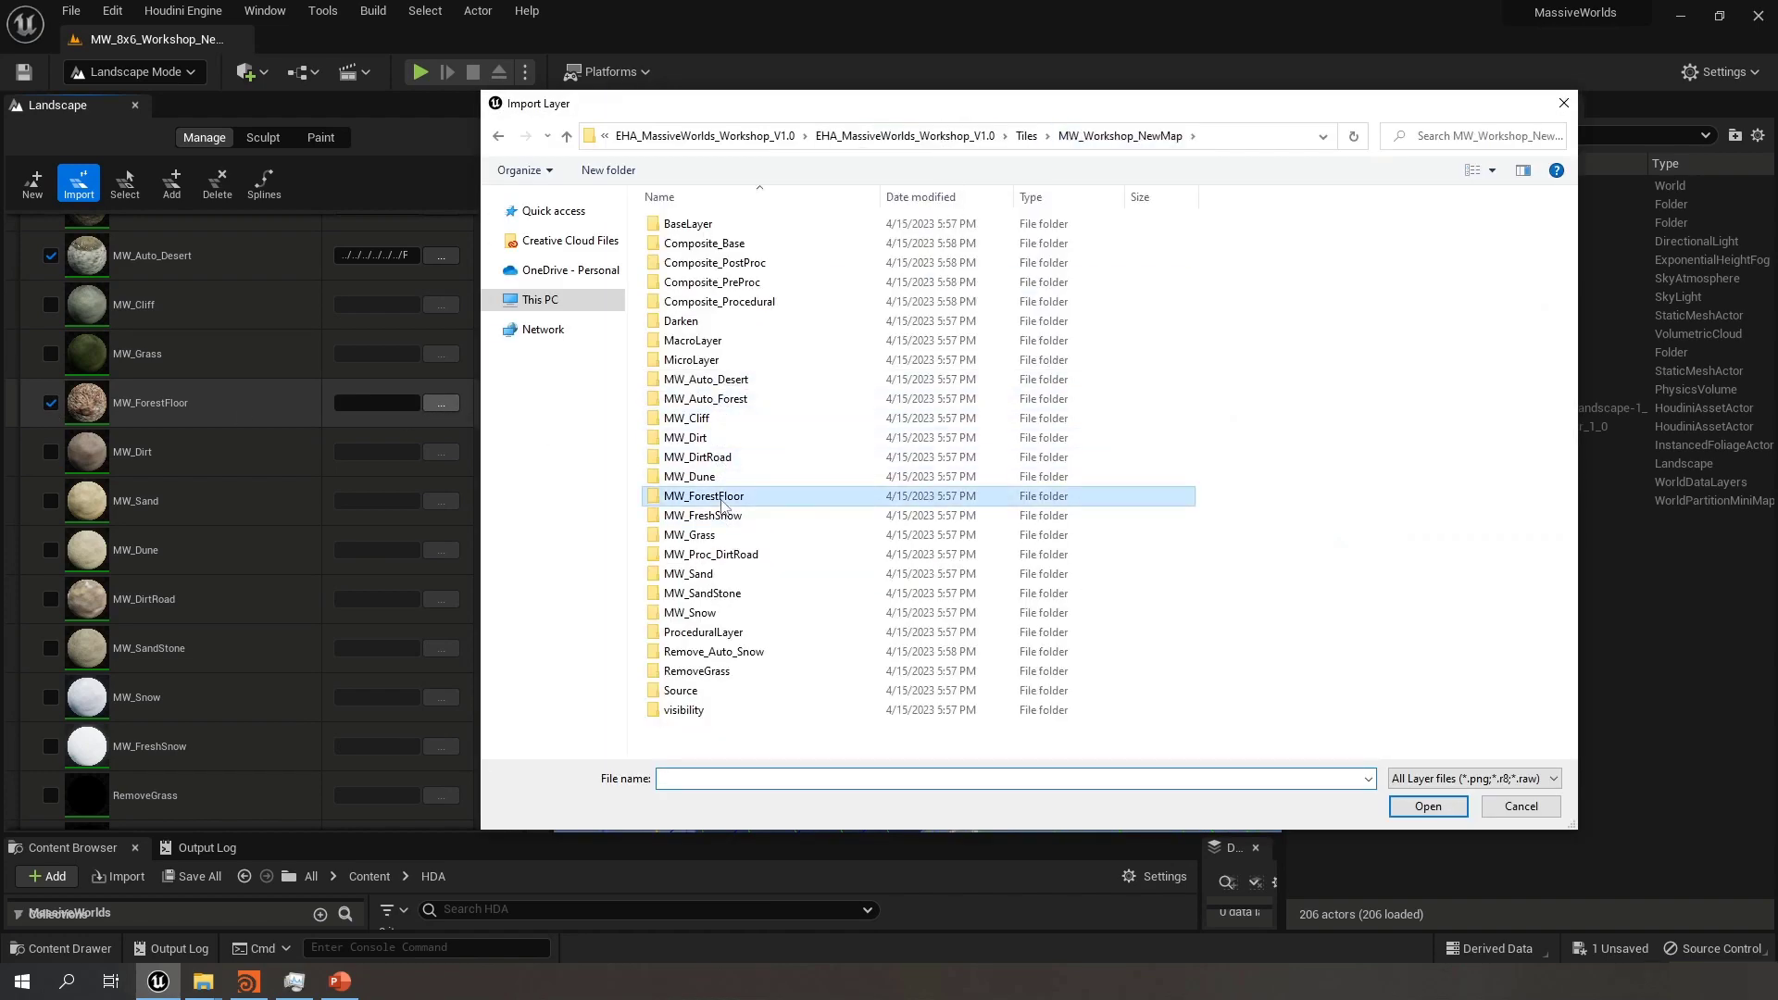
pyautogui.doubleClick(721, 498)
pyautogui.click(694, 245)
pyautogui.click(1428, 806)
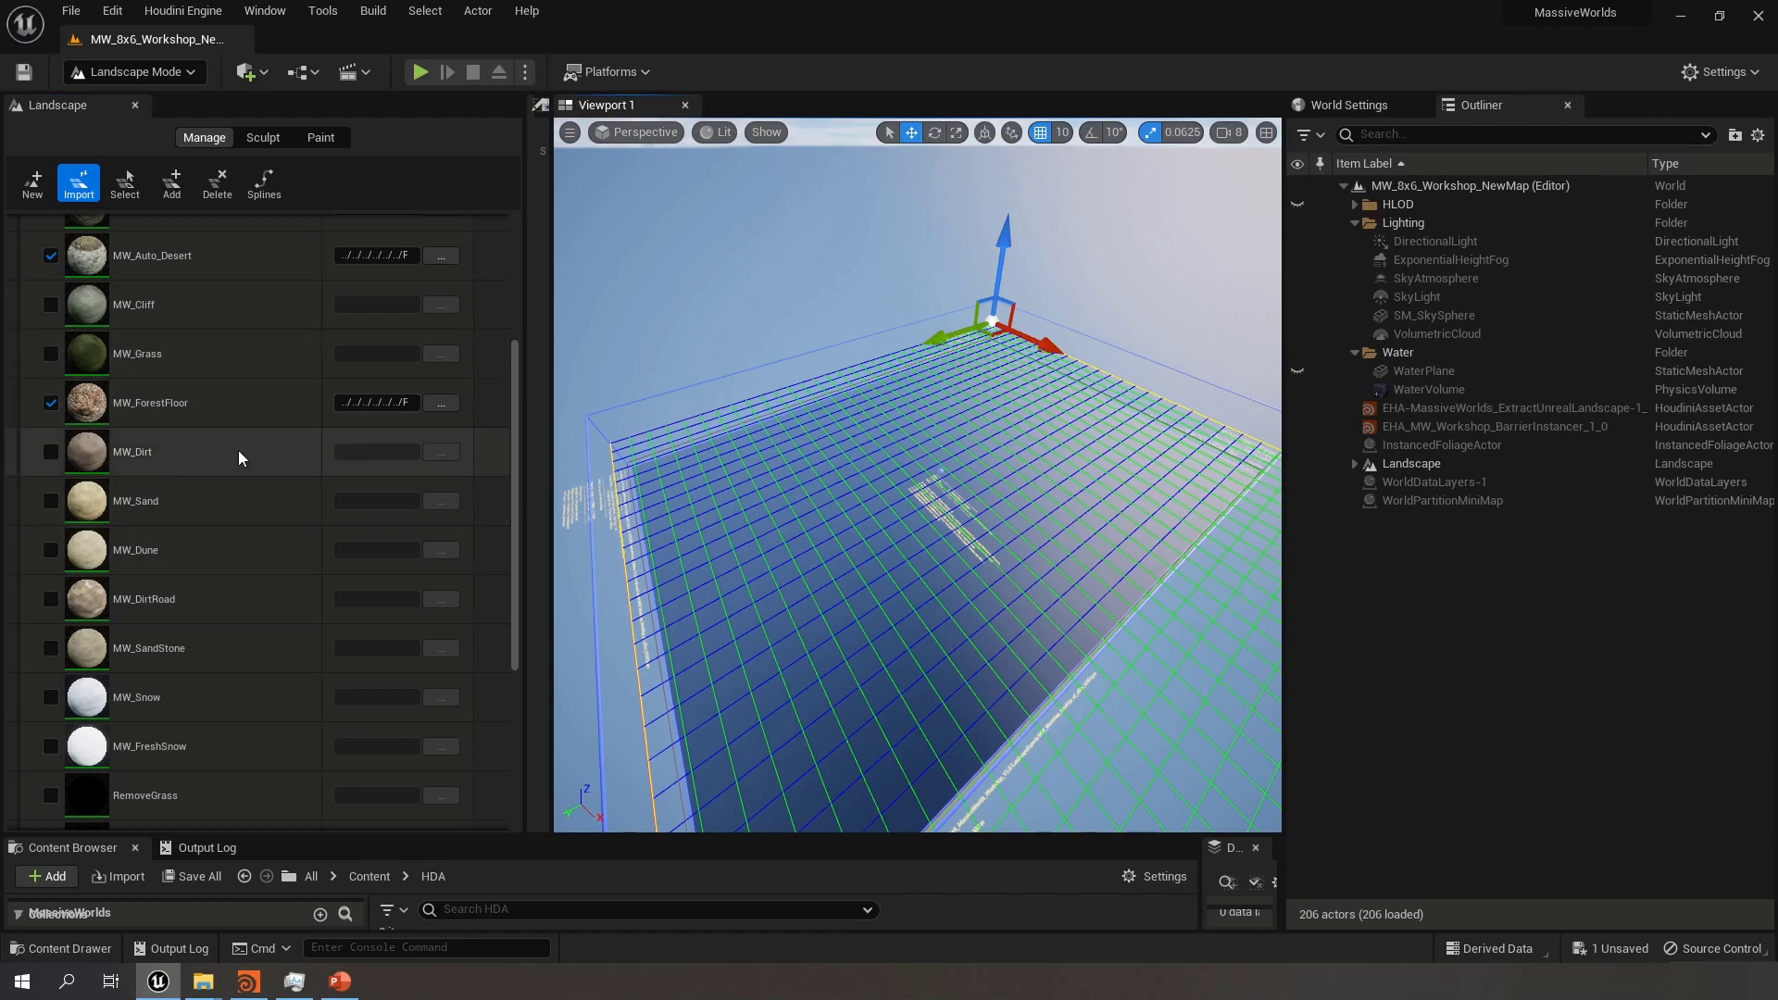
# Enable the Darken layer for import and load Darken_x0_y0.png from the Darken tile folder
pyautogui.scroll(-4, 275, 419)
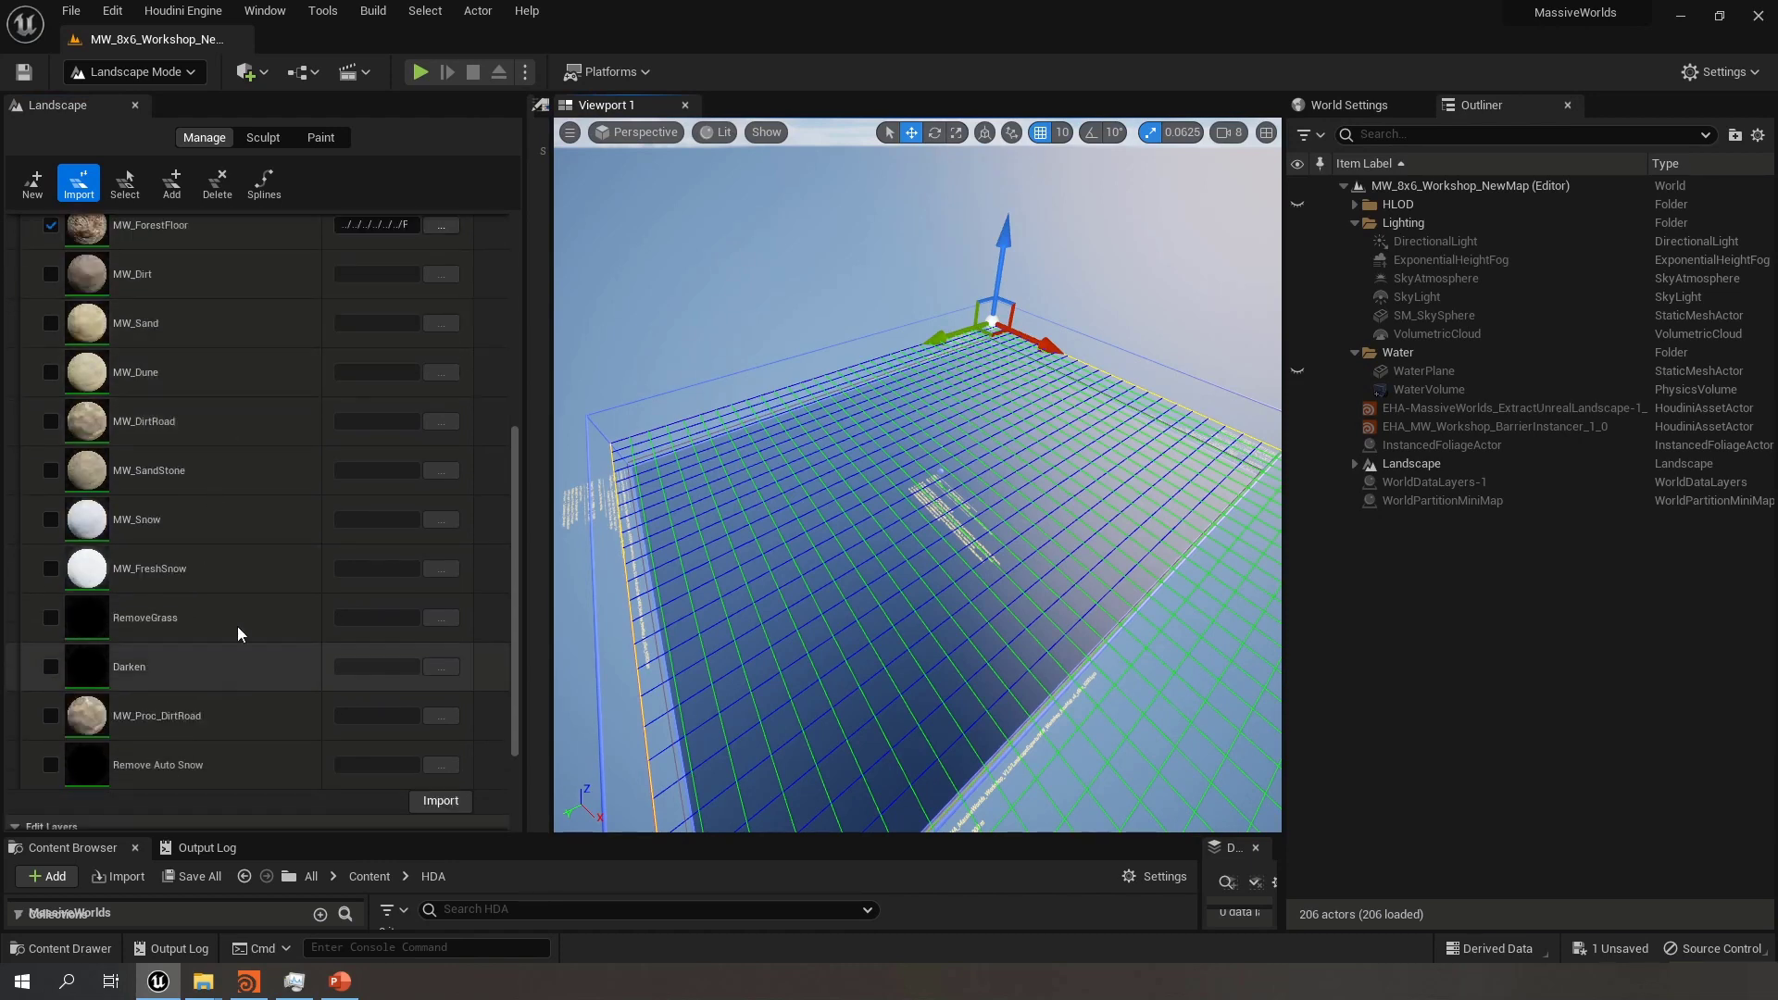
pyautogui.click(50, 667)
pyautogui.click(441, 667)
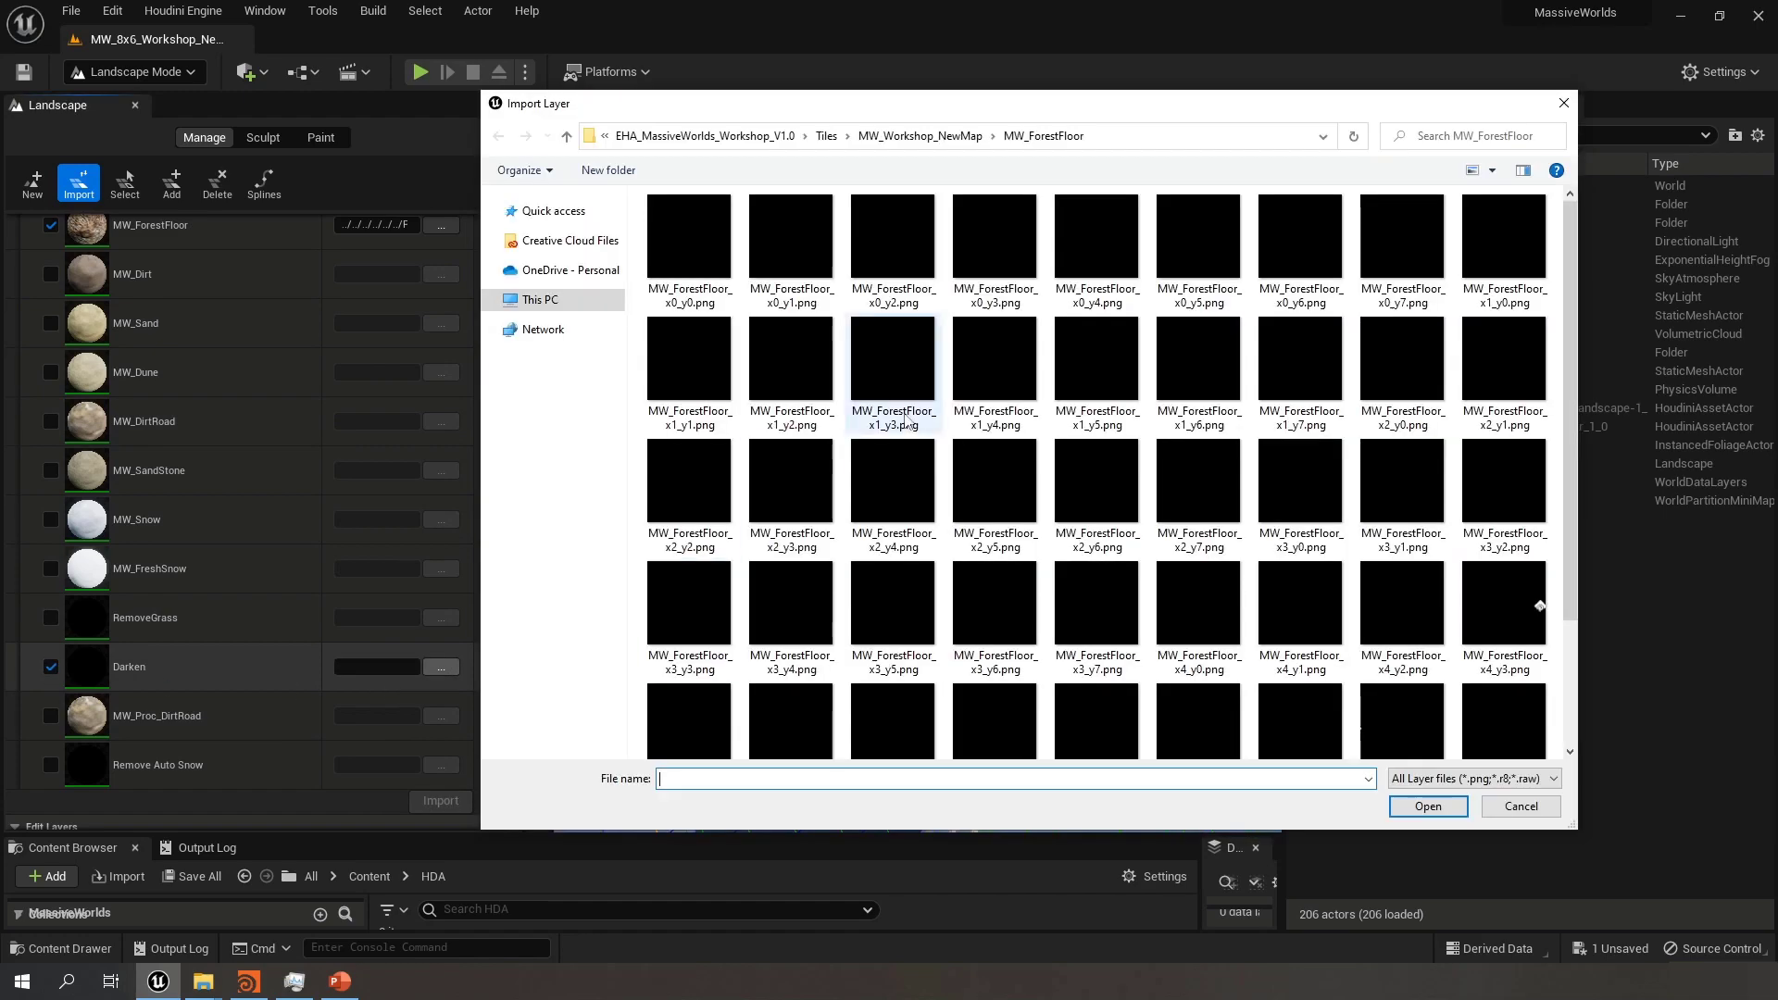
pyautogui.click(920, 136)
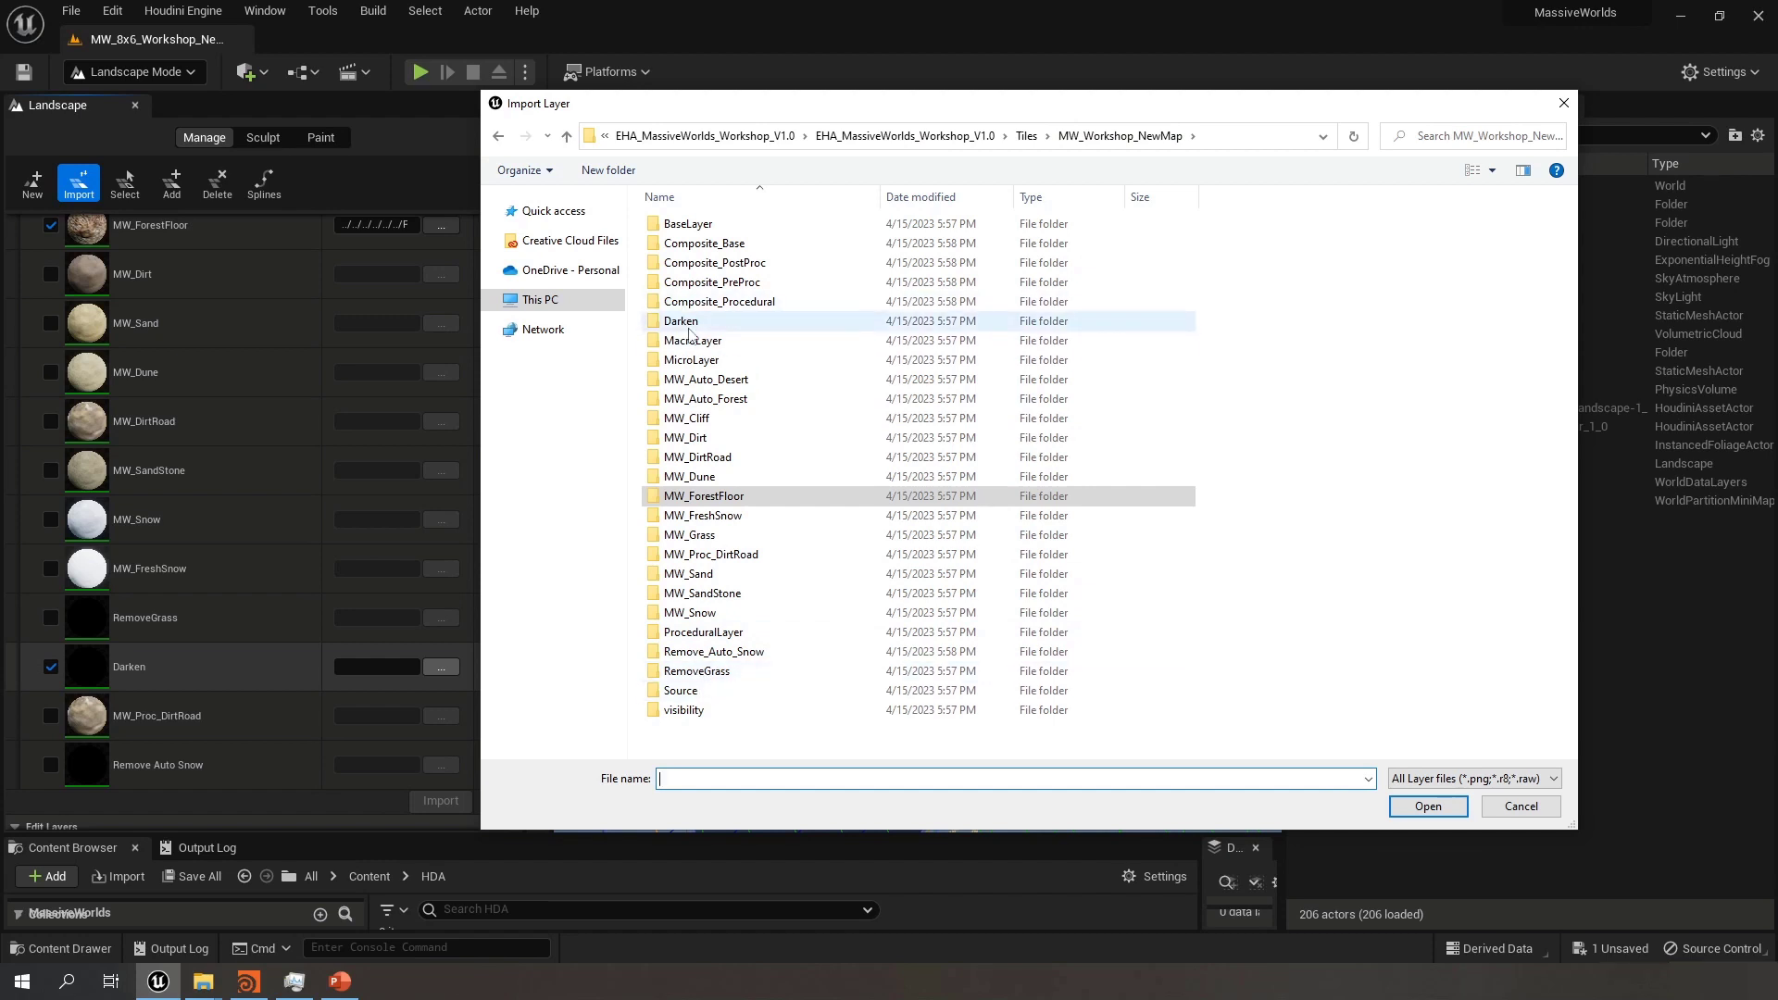
pyautogui.doubleClick(950, 320)
pyautogui.click(713, 250)
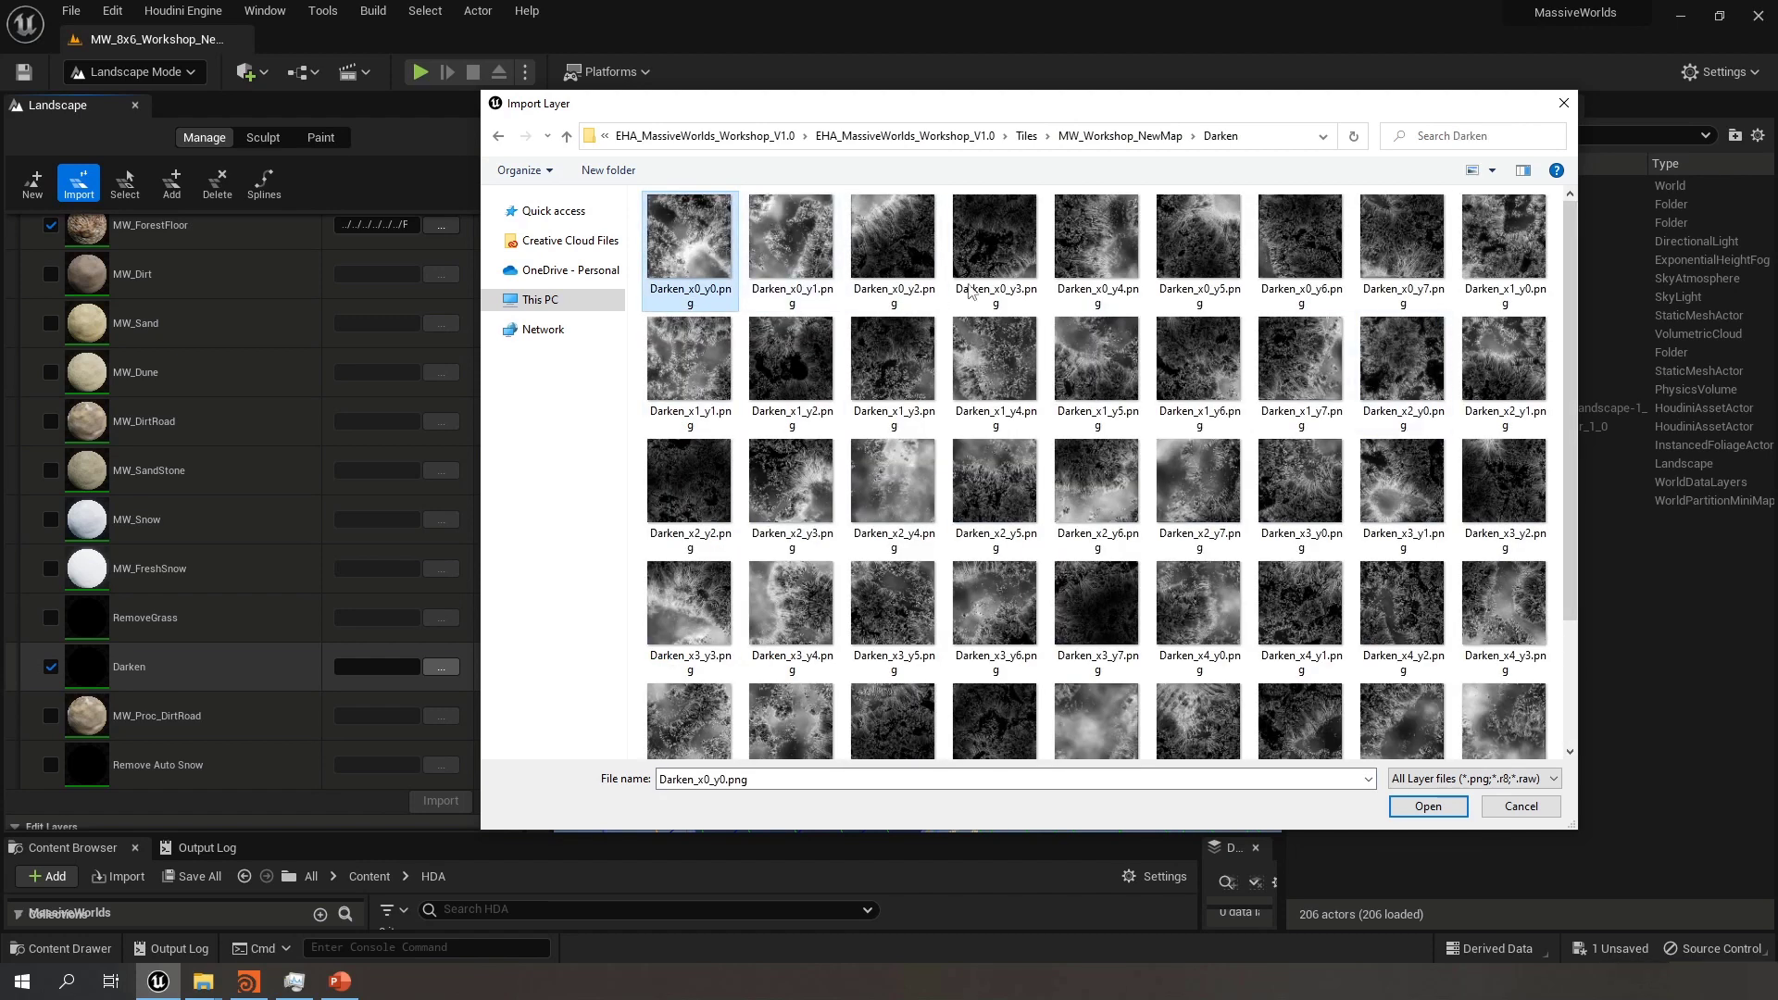
pyautogui.click(1428, 806)
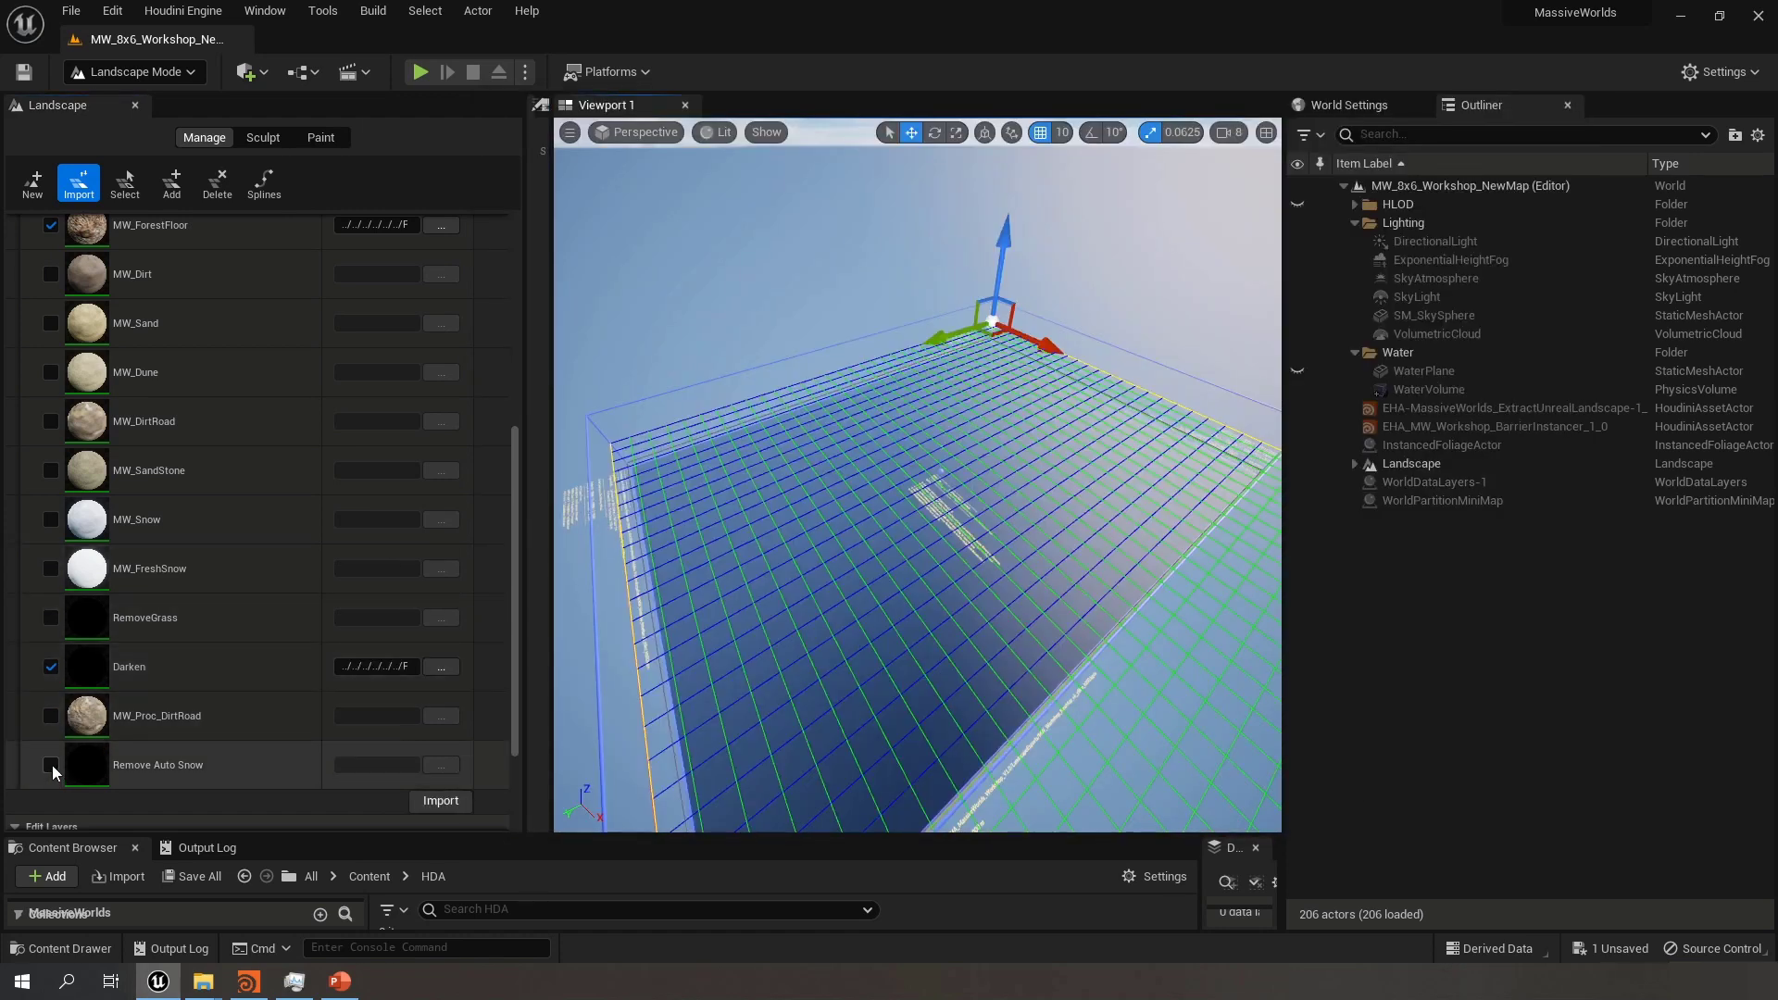
# Enable the Remove Auto Snow layer for import and load Remove_Auto_Snow_x0_y0.png from the Remove_Auto_Snow folder
pyautogui.click(51, 765)
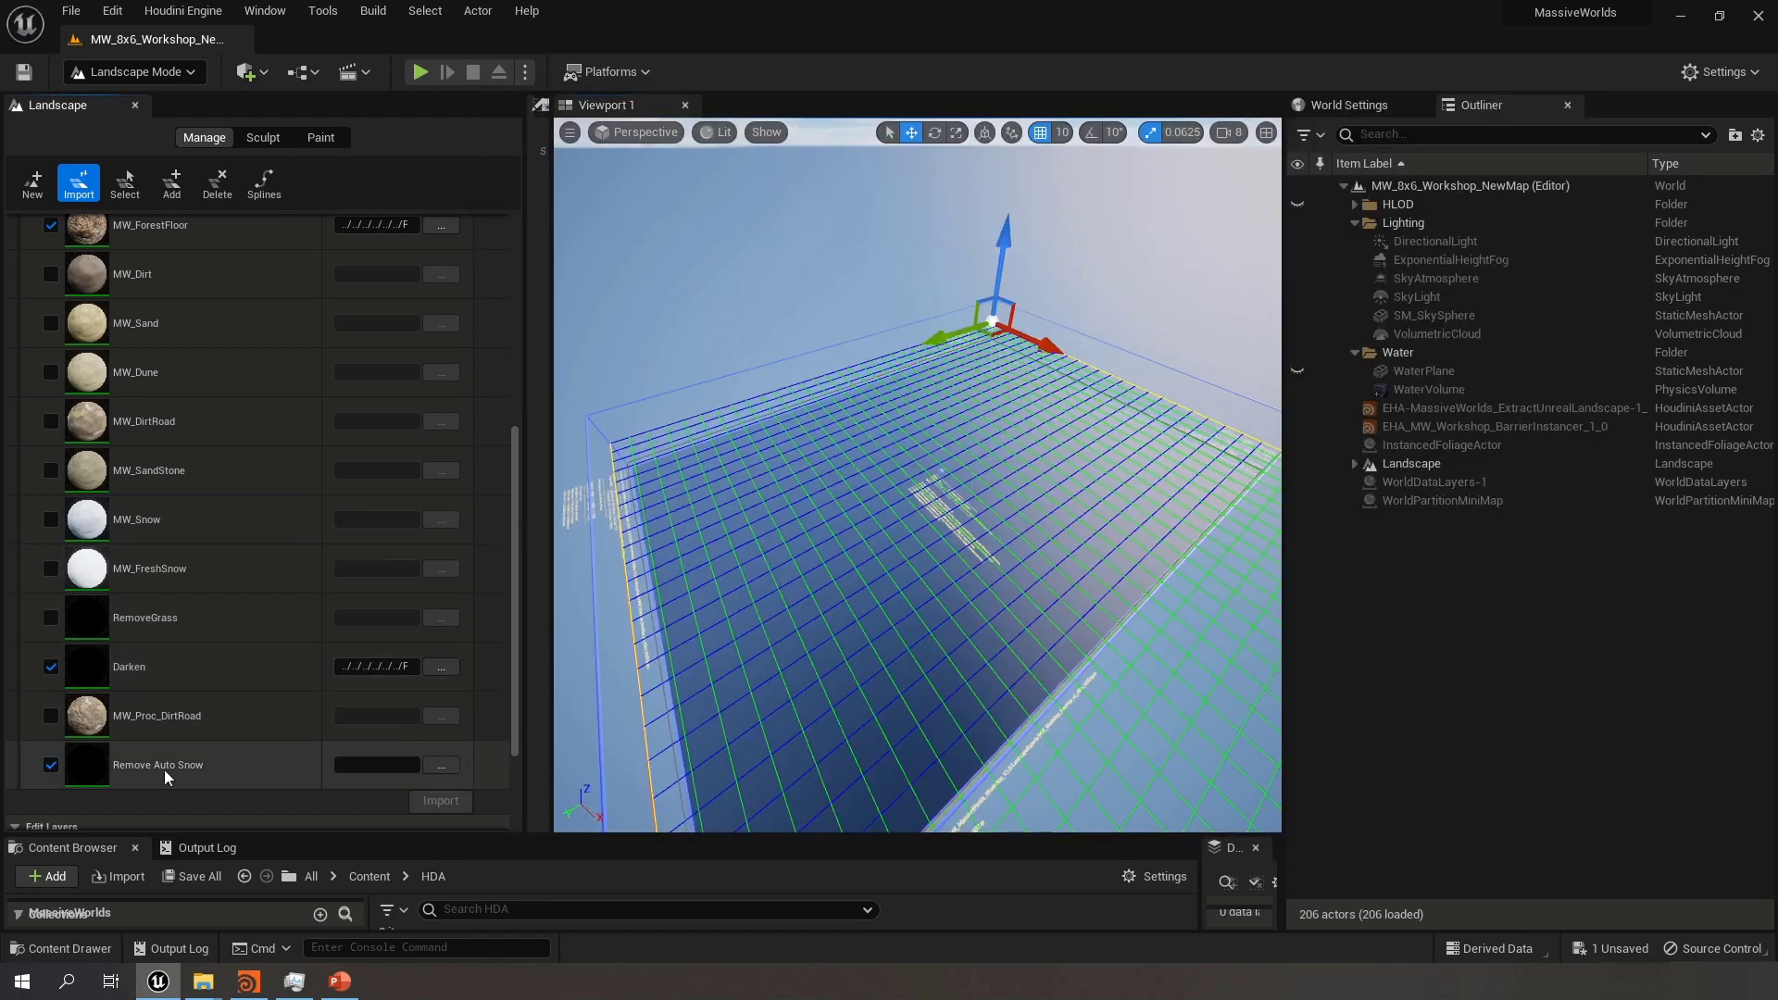
pyautogui.click(441, 765)
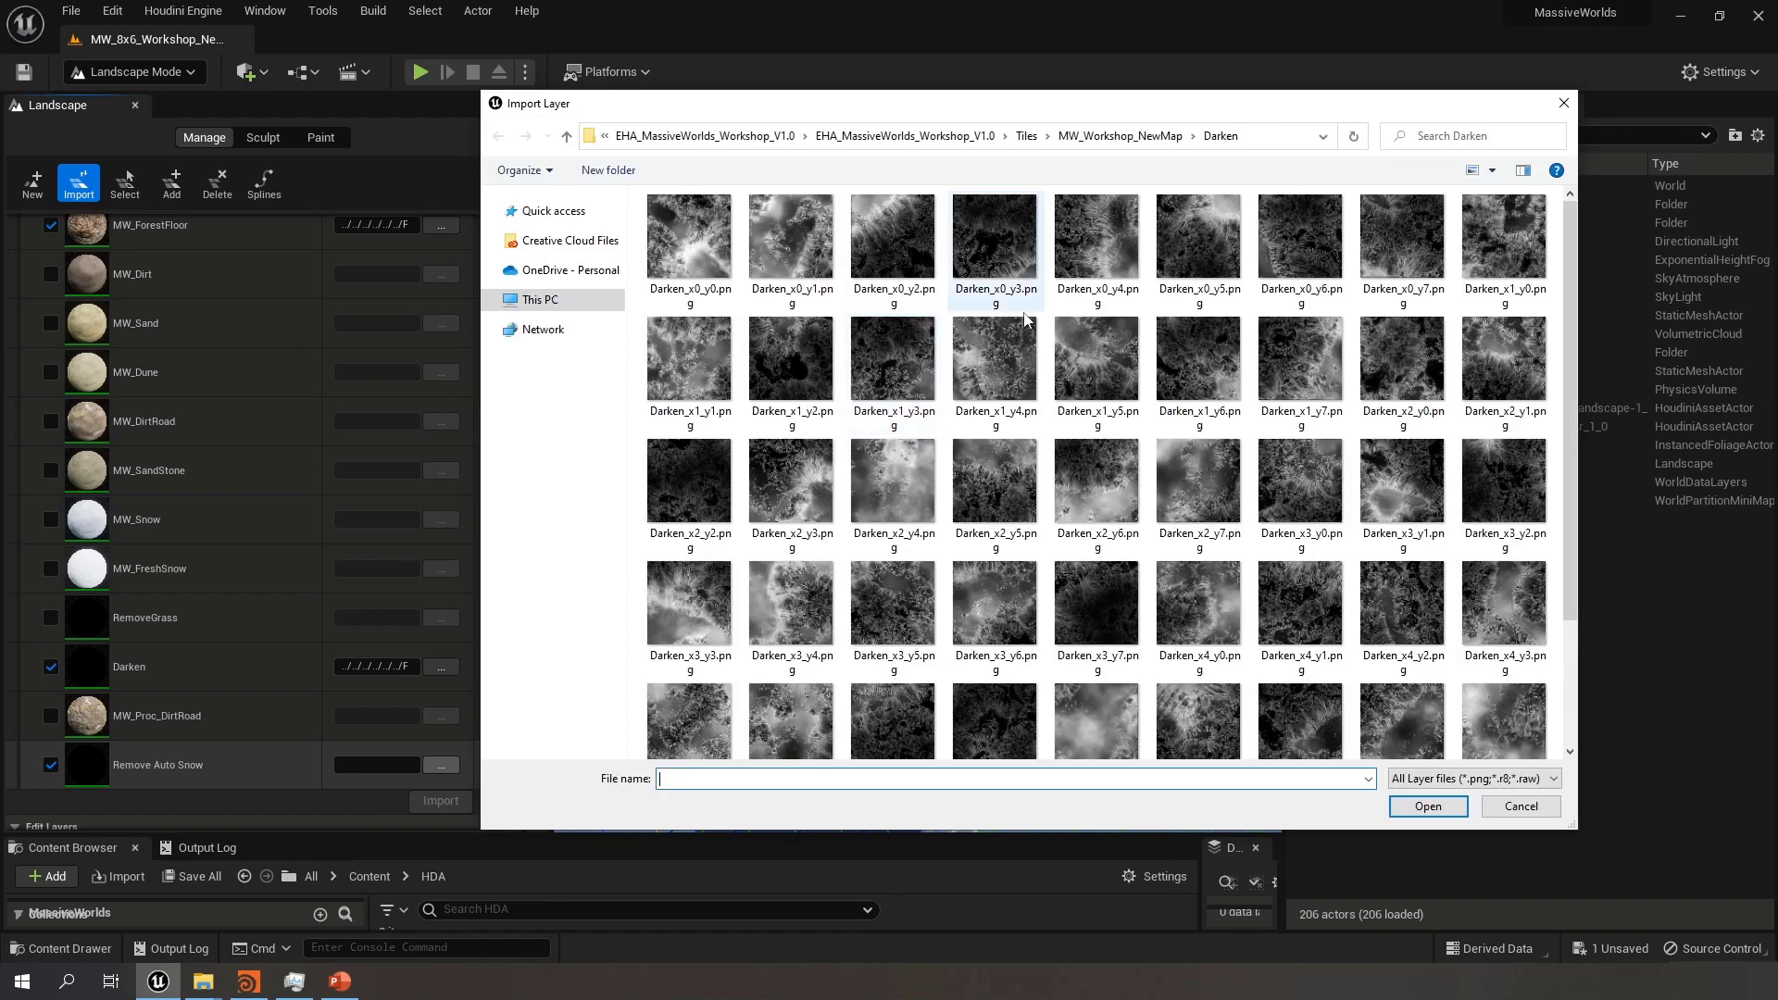
pyautogui.click(1116, 135)
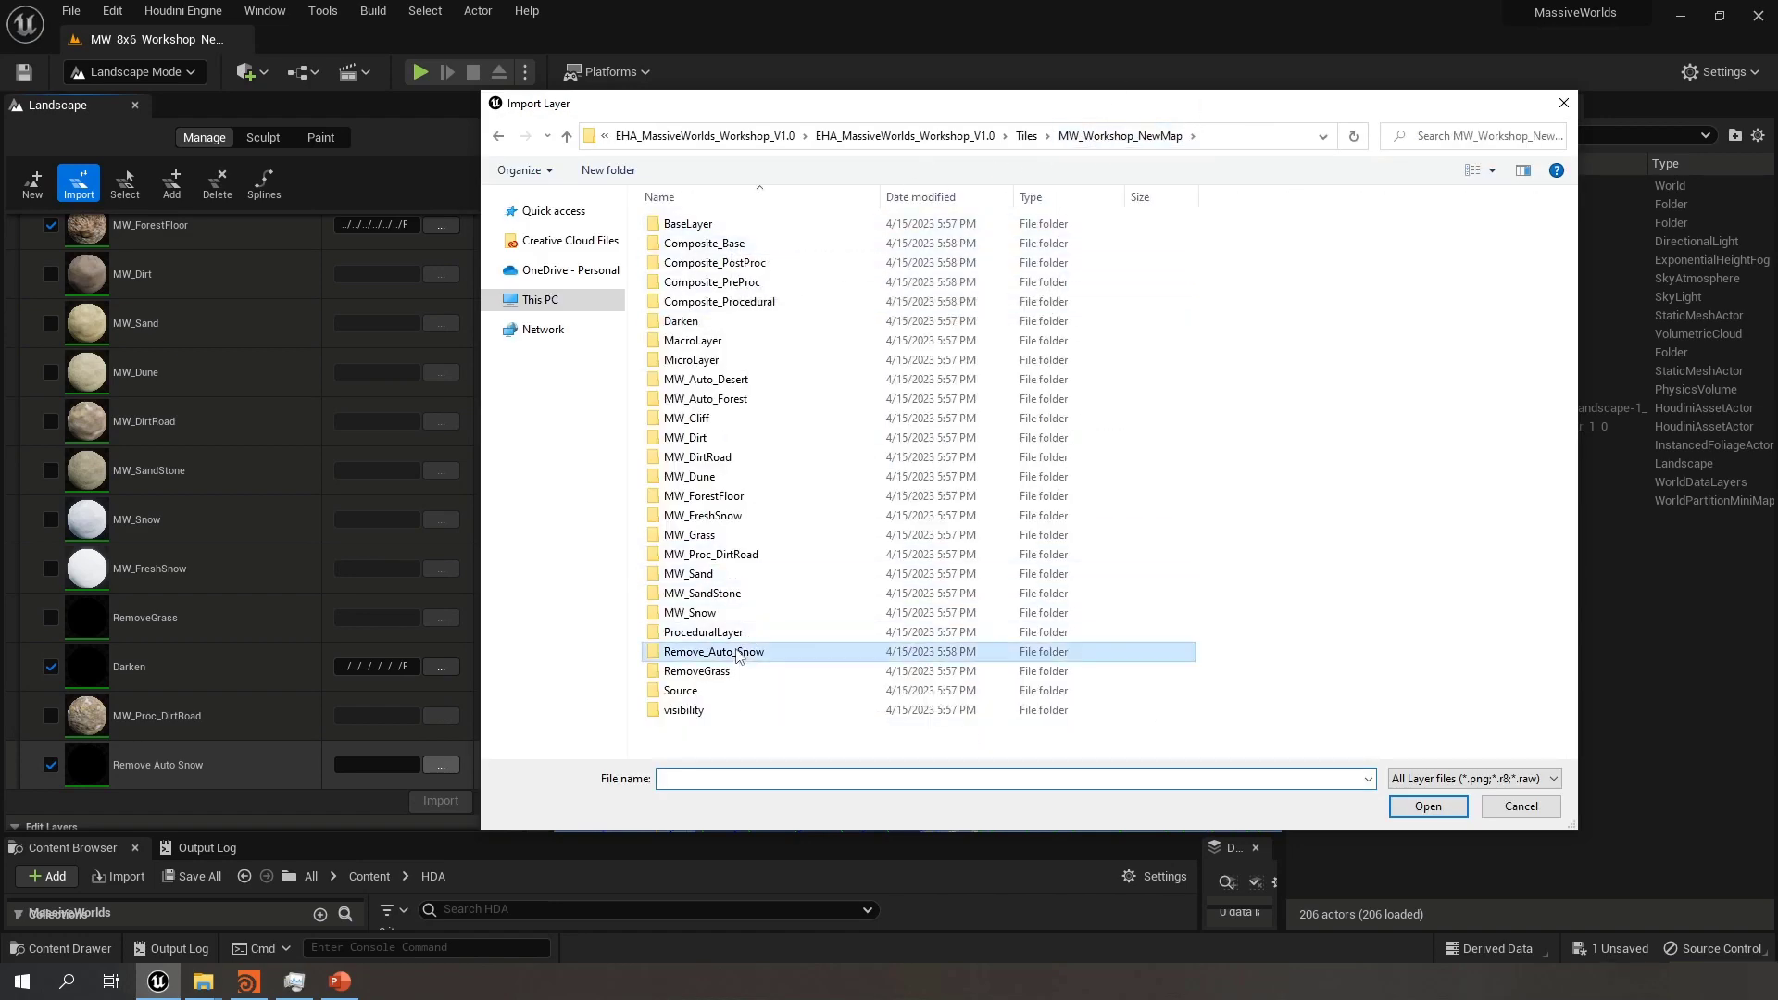
pyautogui.doubleClick(732, 651)
pyautogui.click(698, 246)
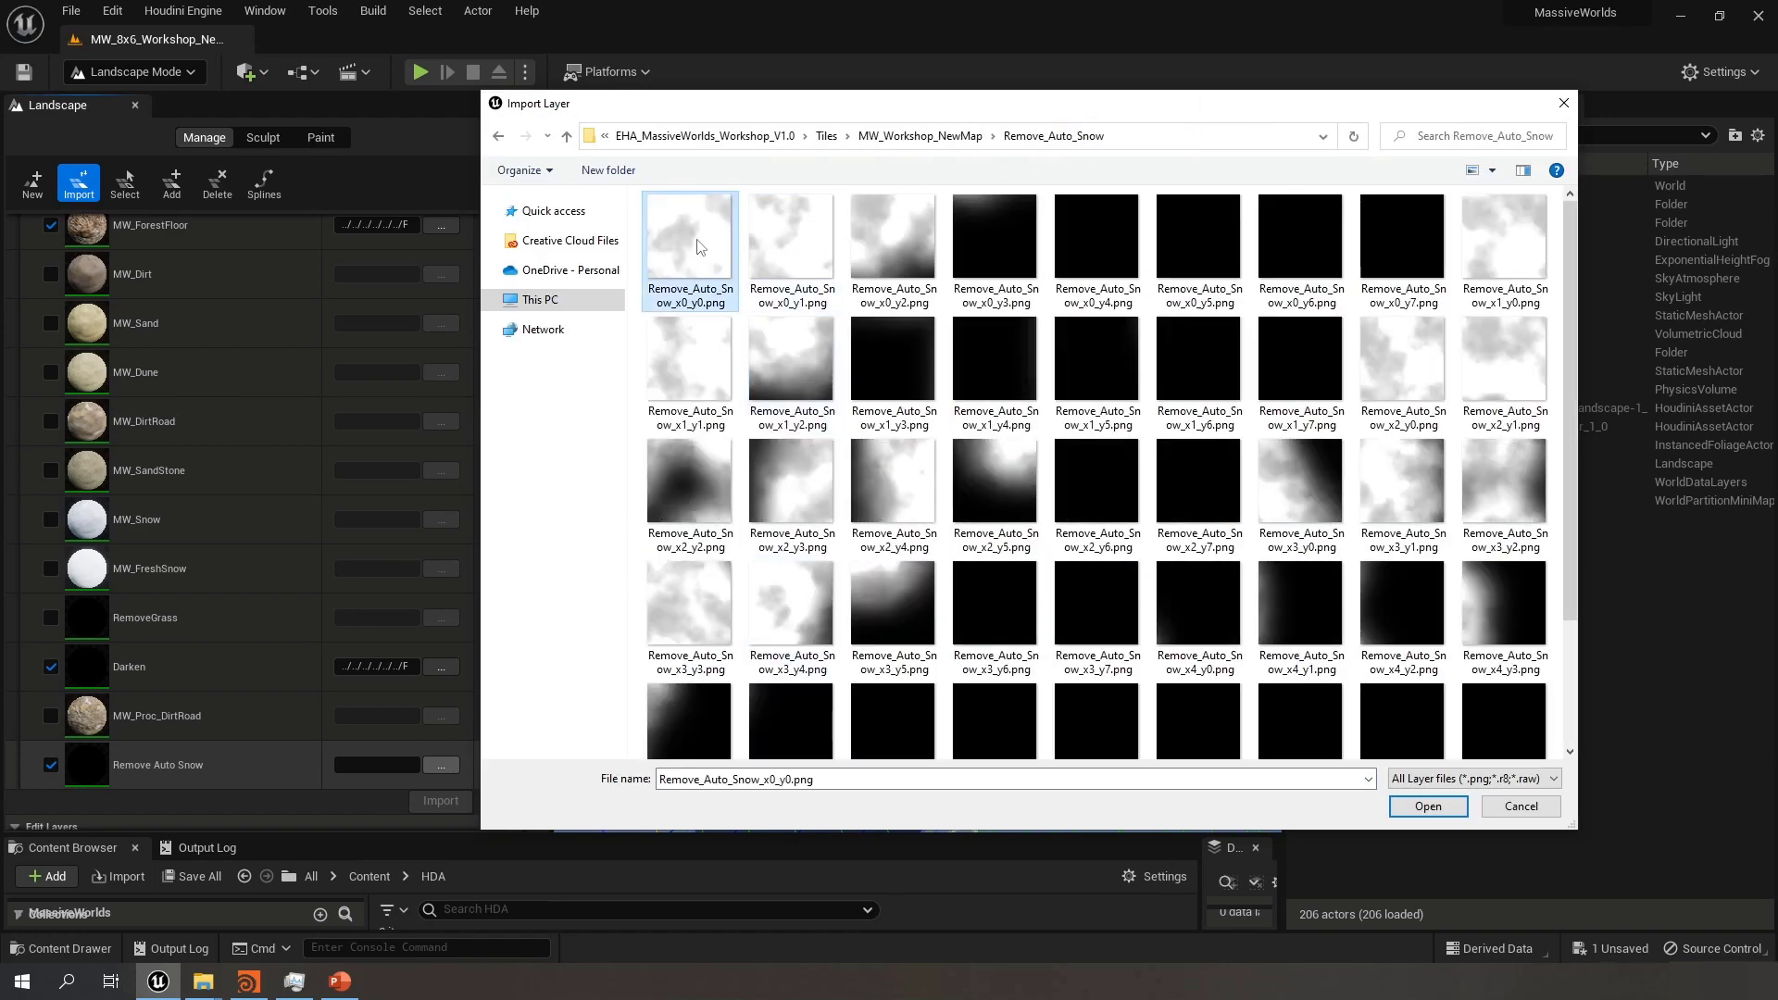
pyautogui.click(1427, 807)
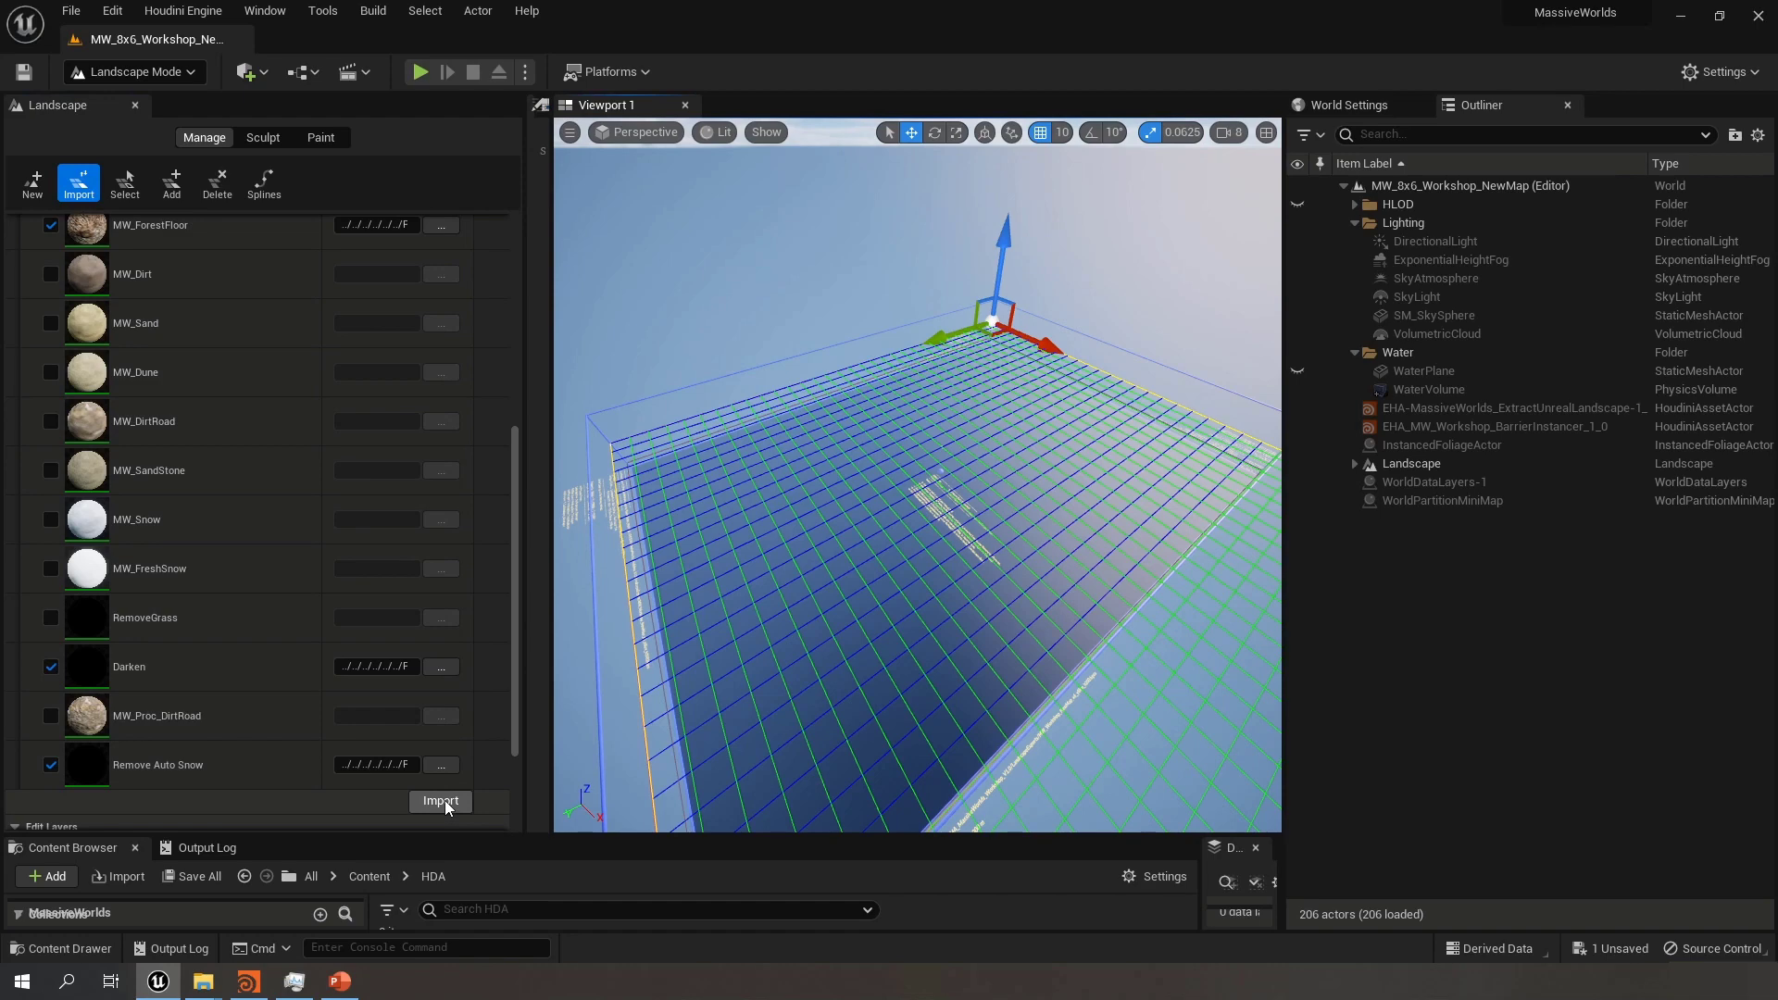
# Check the memory usage in Task Manager, then switch to Houdini and save the MassiveWorlds_Workshop.hip scene
pyautogui.click(294, 981)
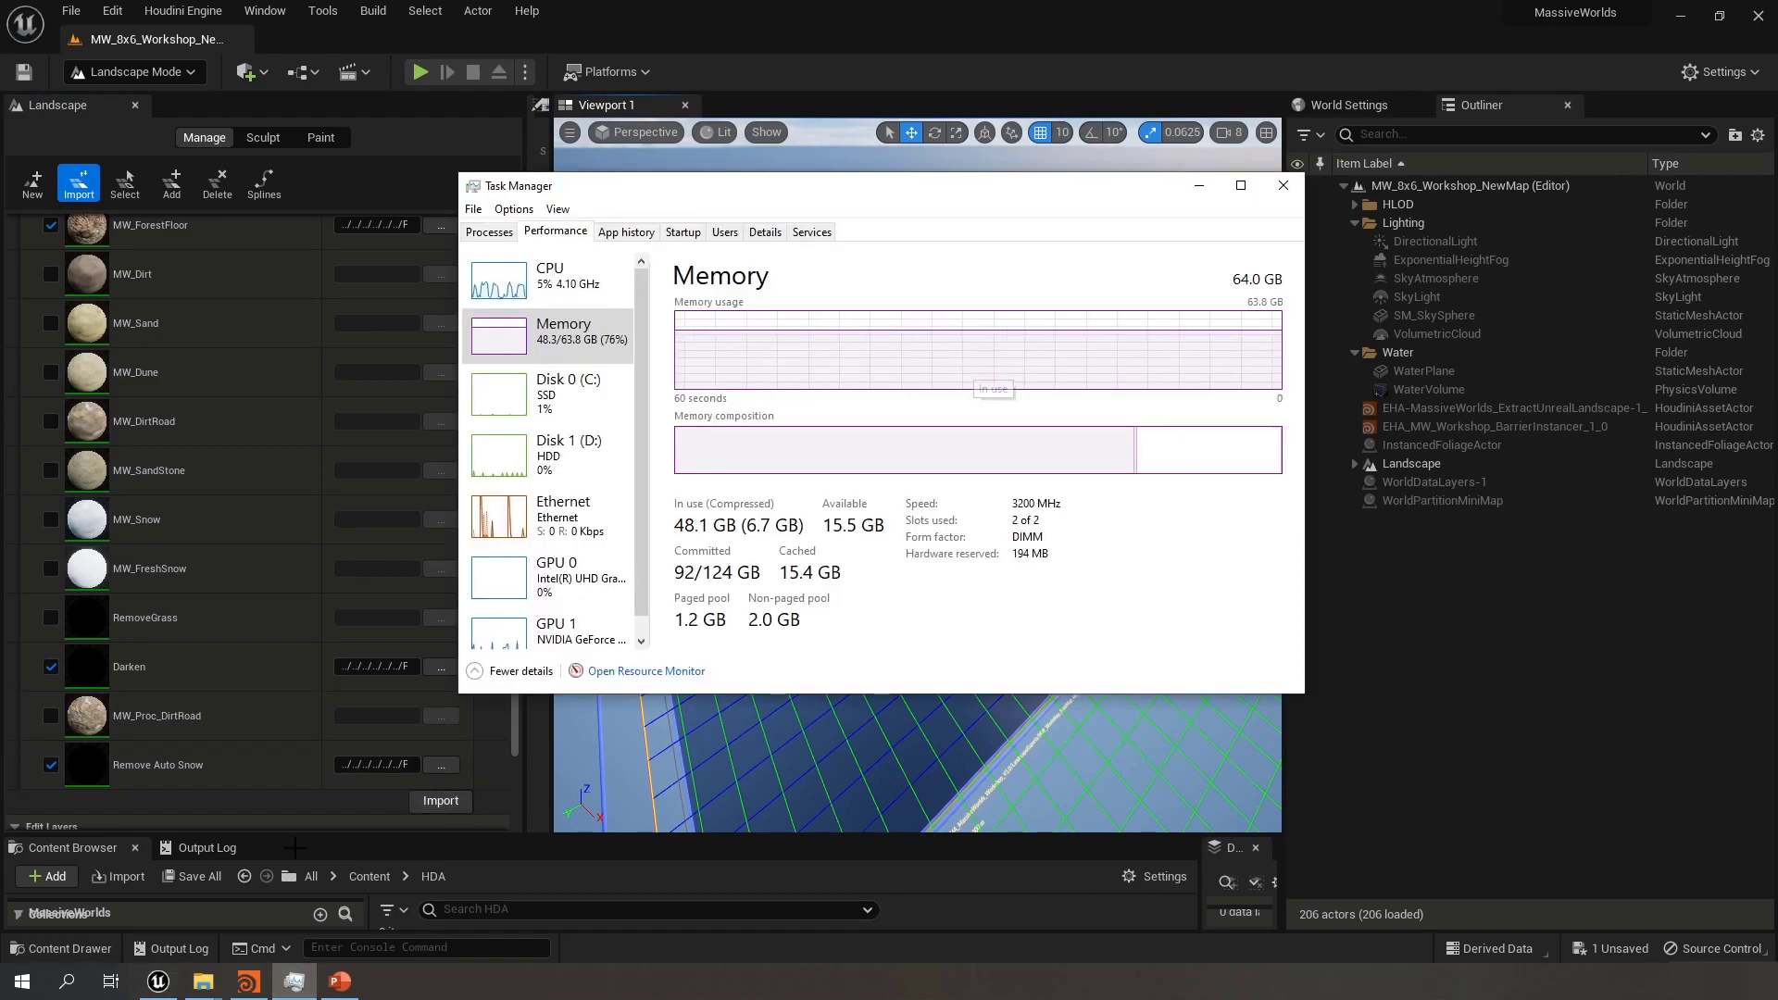
pyautogui.moveTo(247, 987)
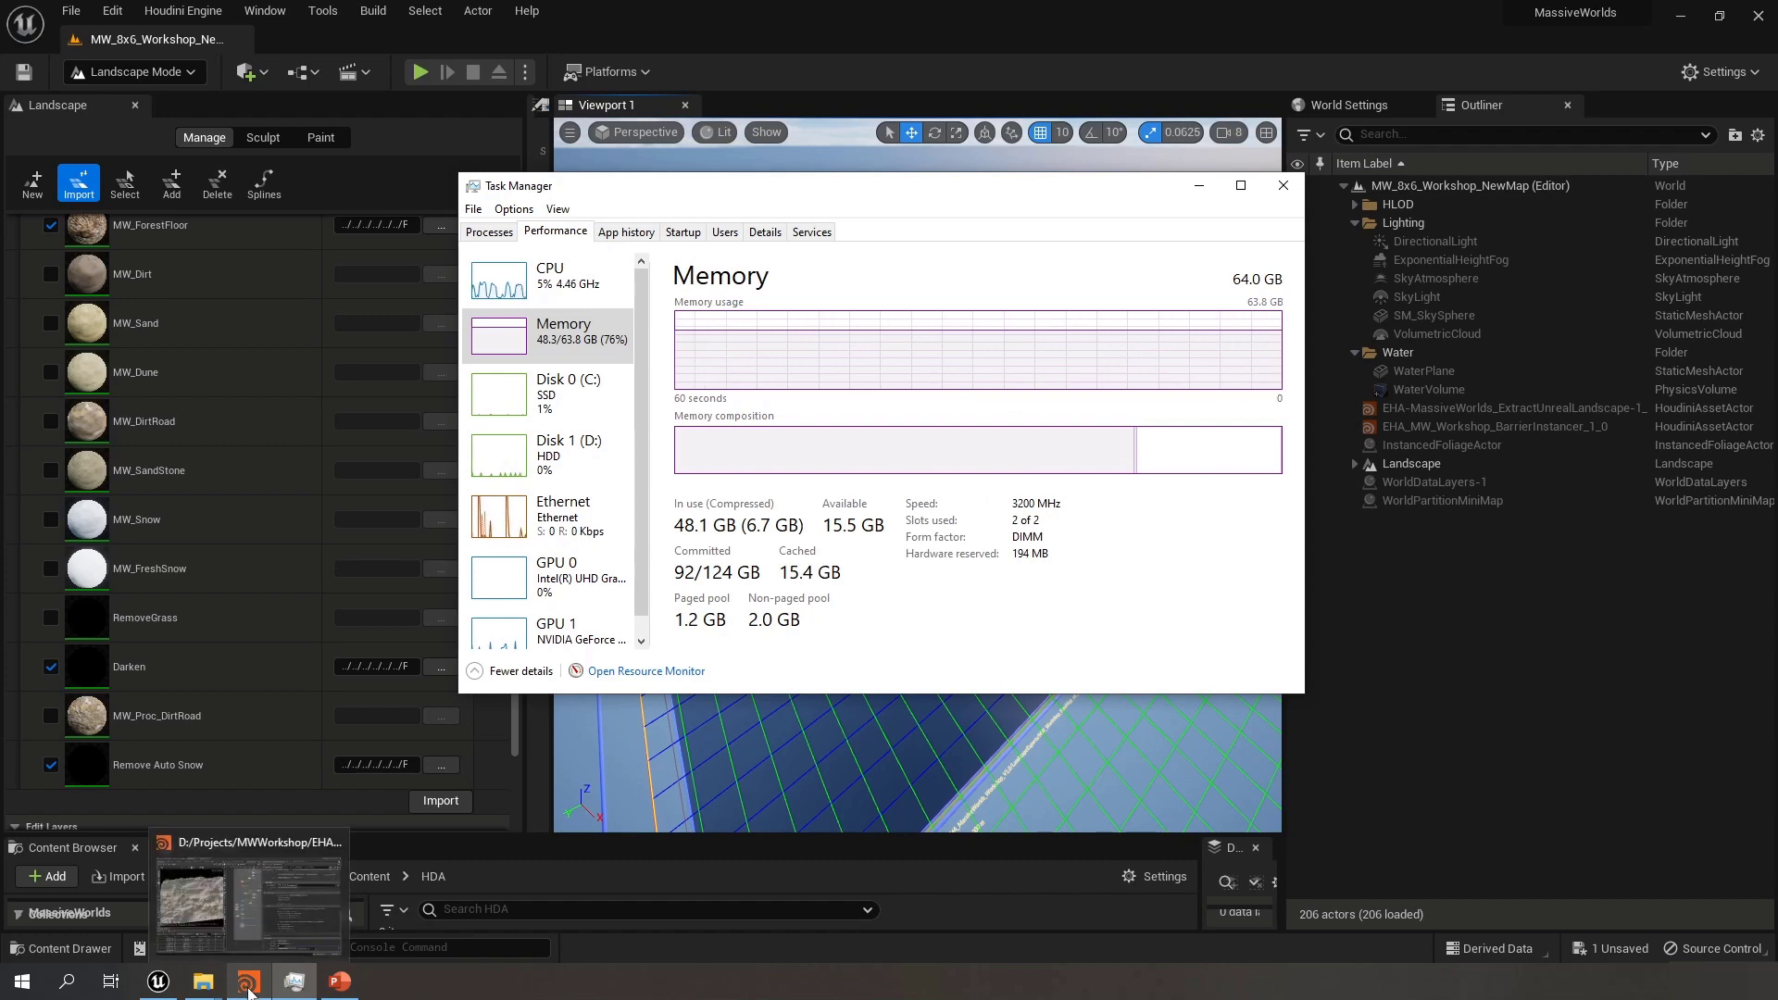
pyautogui.click(248, 983)
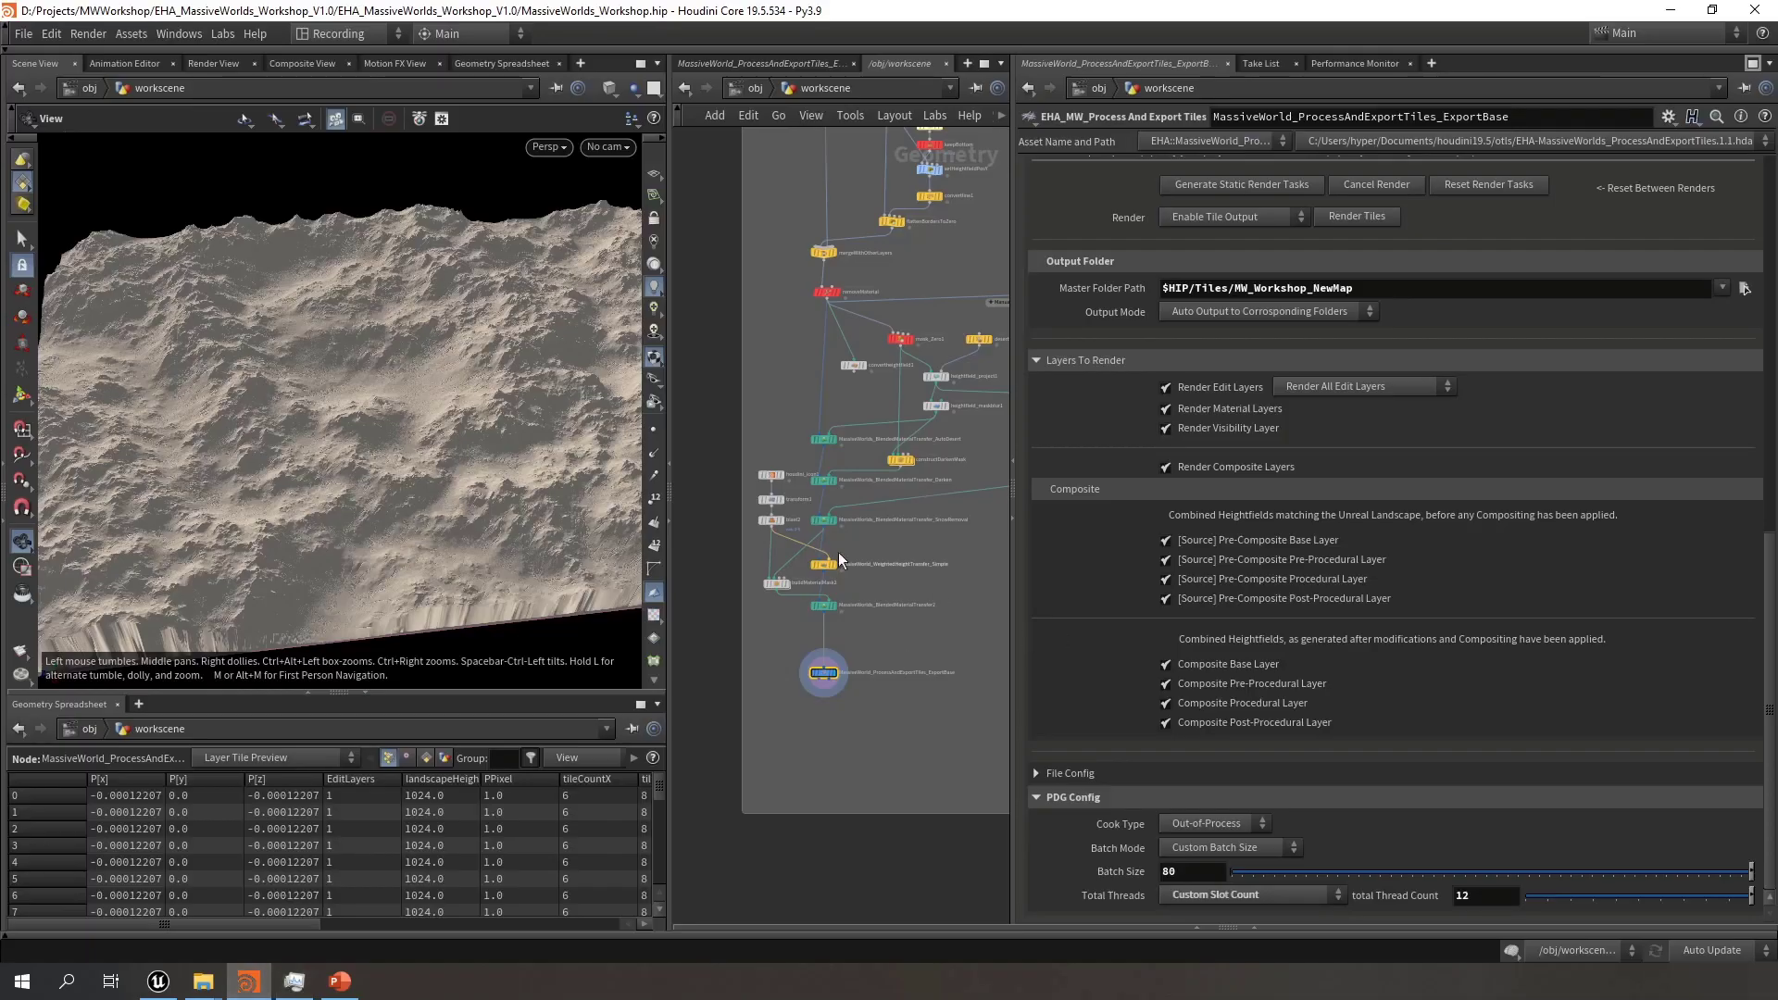
pyautogui.click(20, 34)
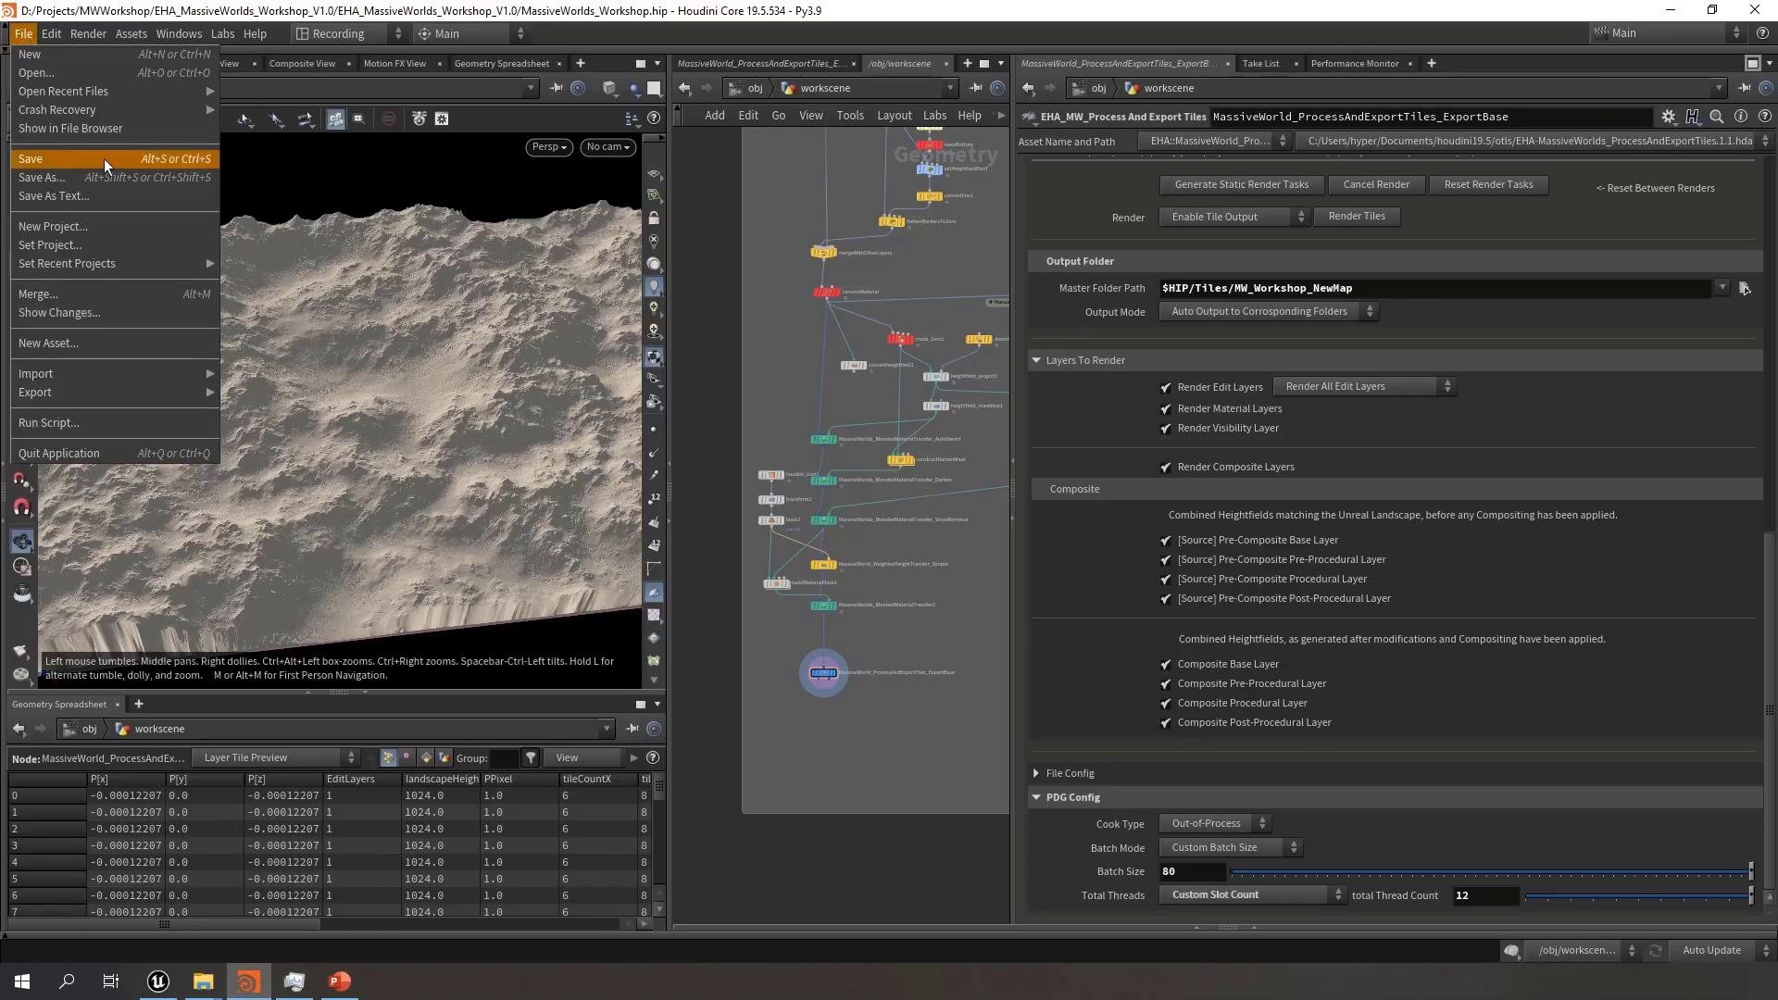
pyautogui.click(100, 155)
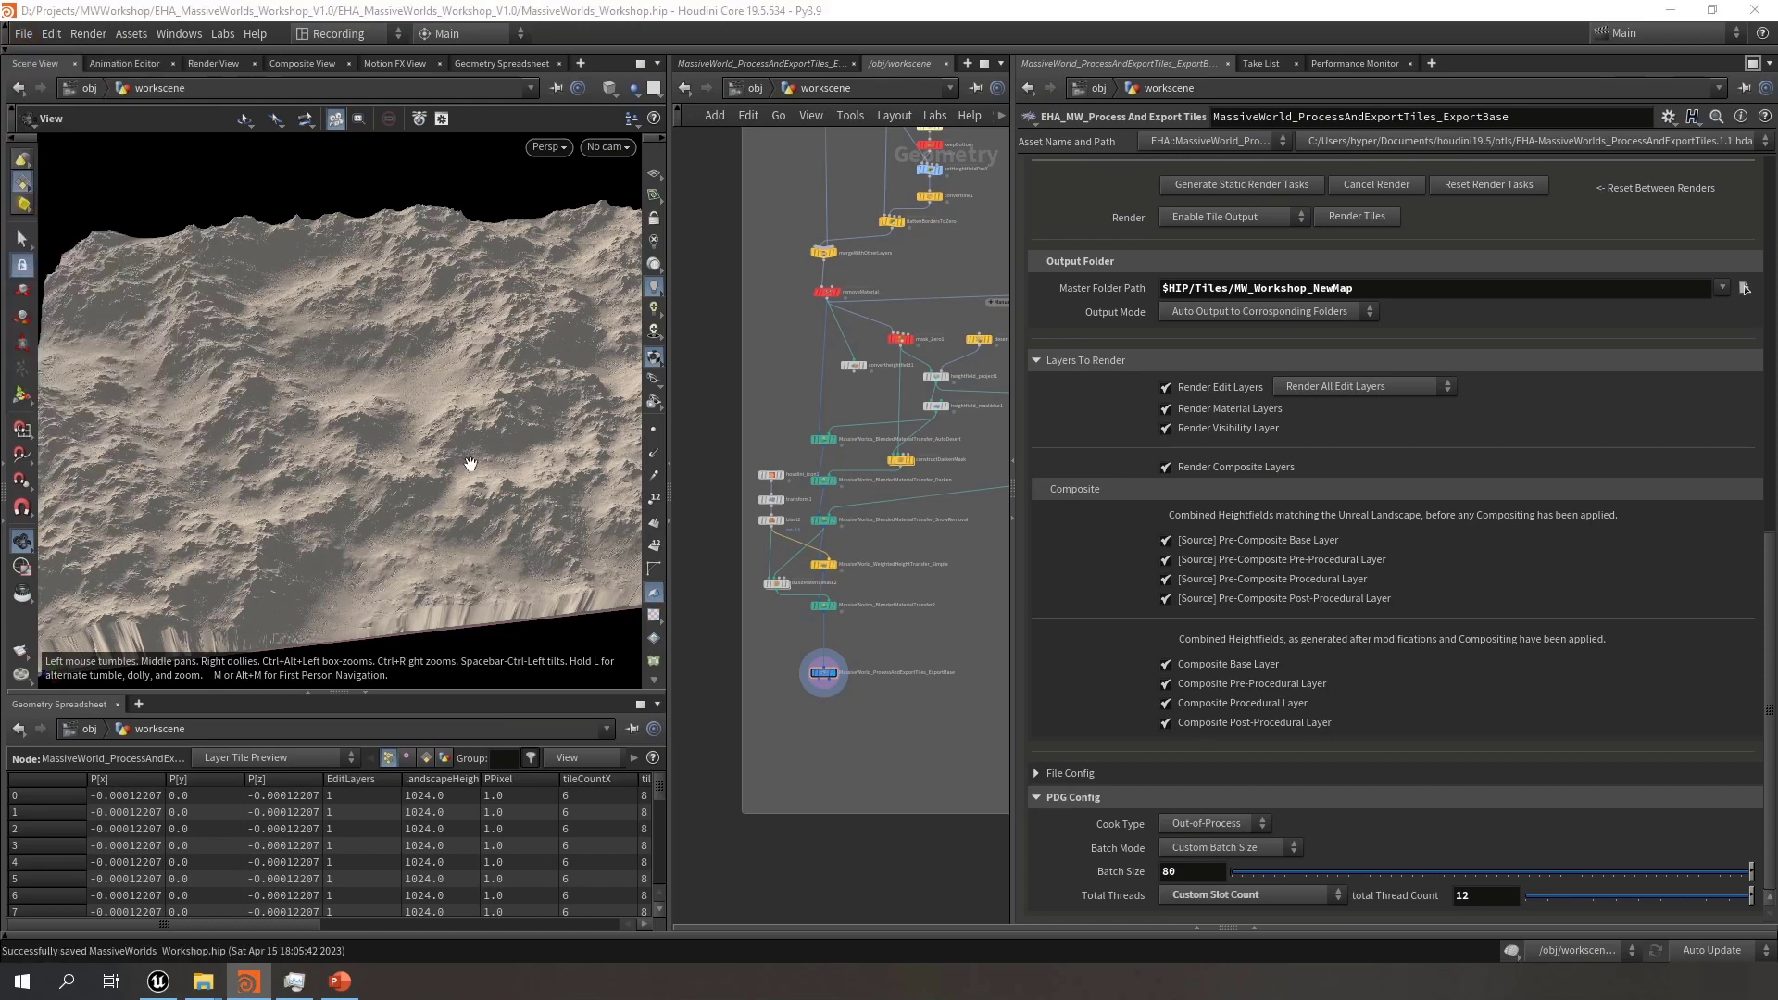
# Recheck the memory usage in Task Manager, minimize it and return to the Unreal editor
pyautogui.click(294, 981)
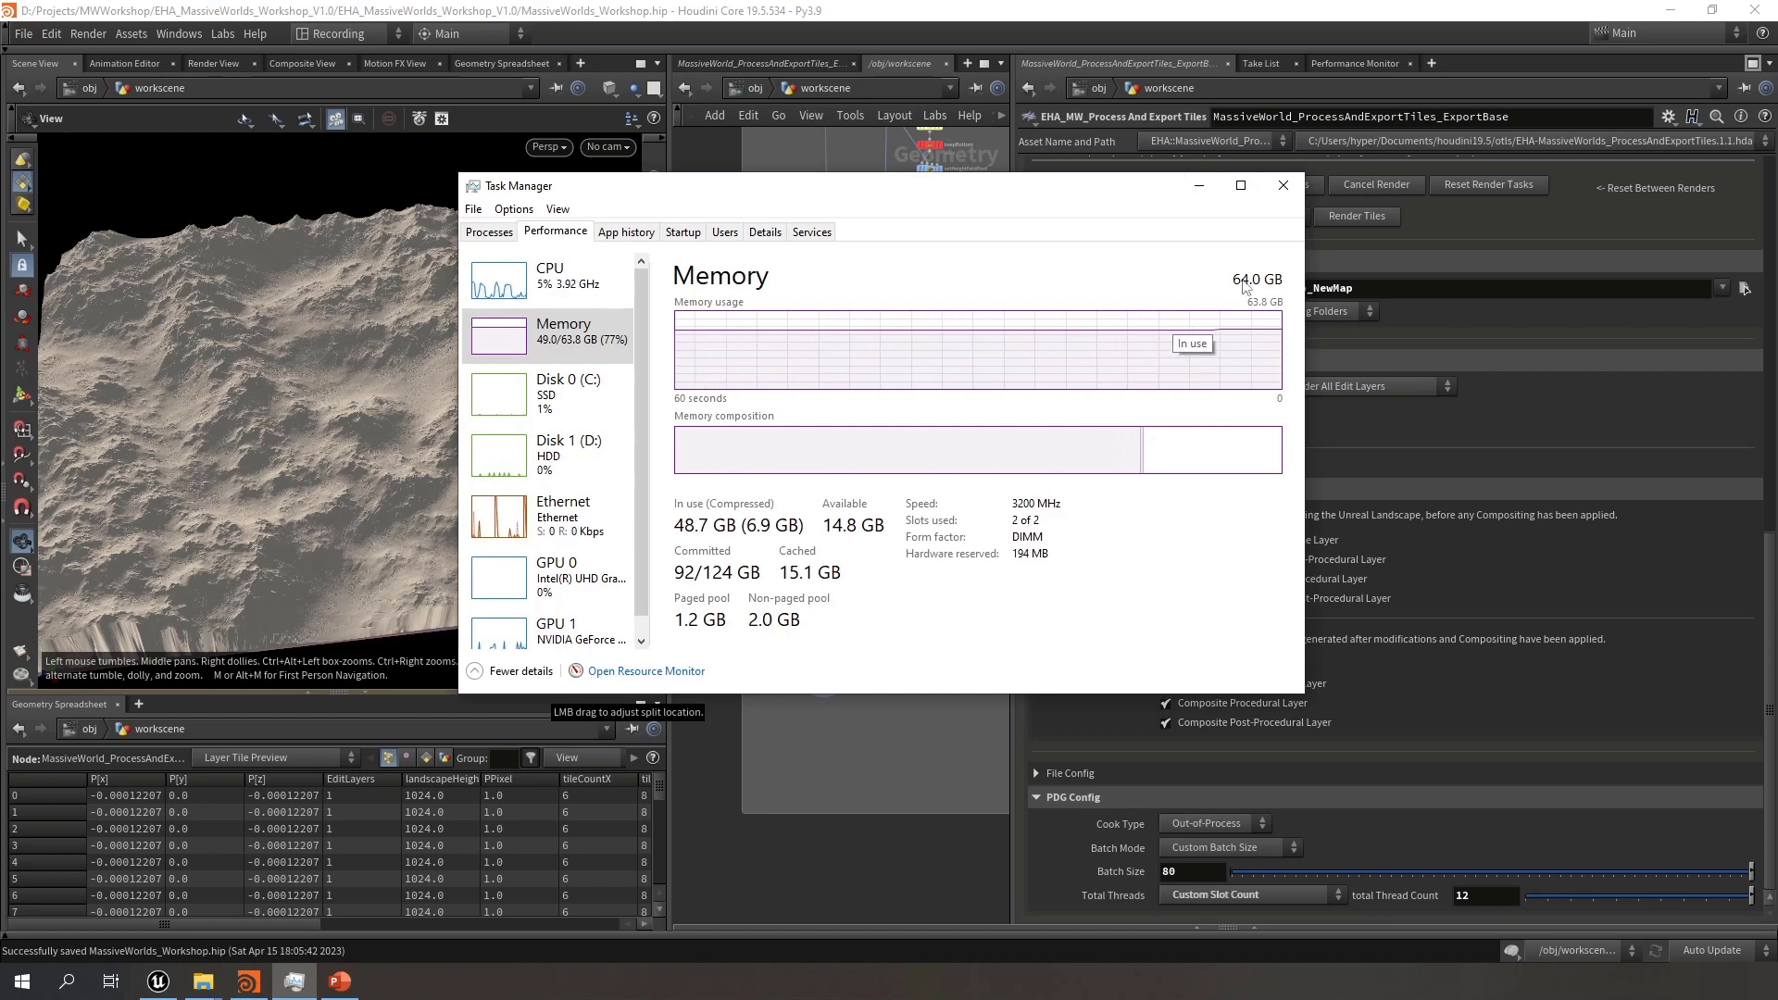
pyautogui.click(1200, 187)
pyautogui.click(158, 982)
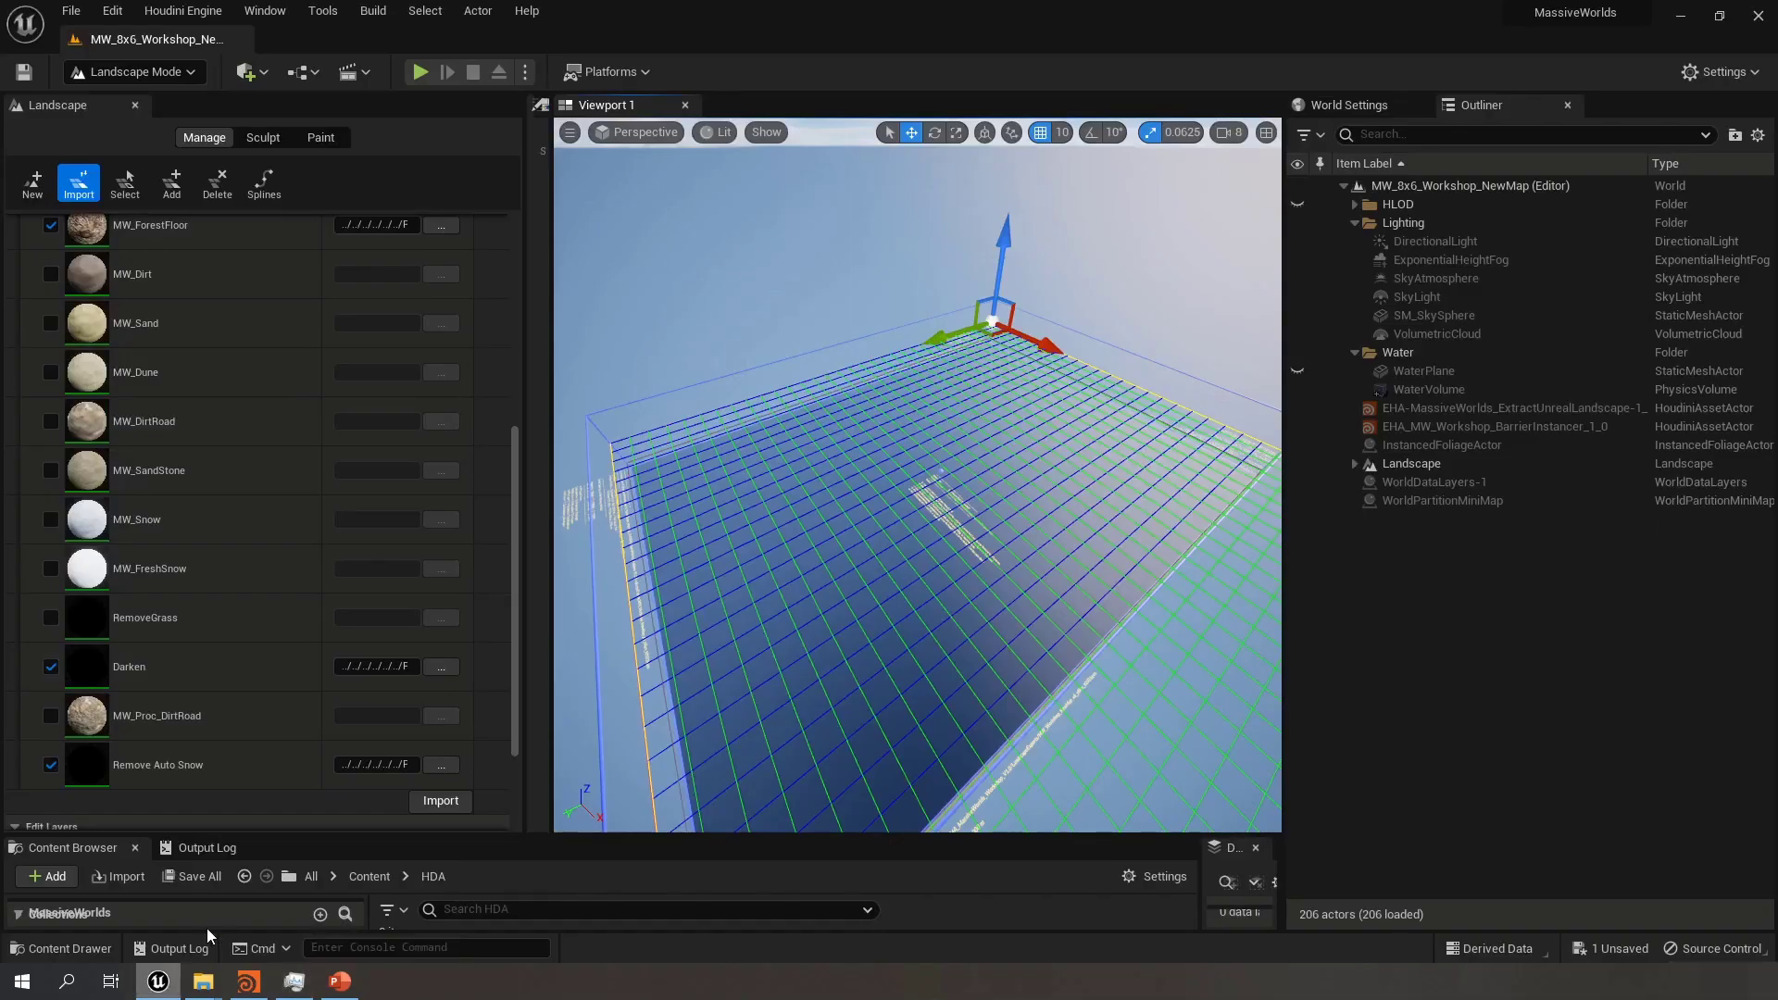
# Import the chosen heightmap and layer files into the landscape's BaseLayer and fly in to inspect the terrain
pyautogui.moveTo(817, 482); pyautogui.dragTo(817, 497, button='right')
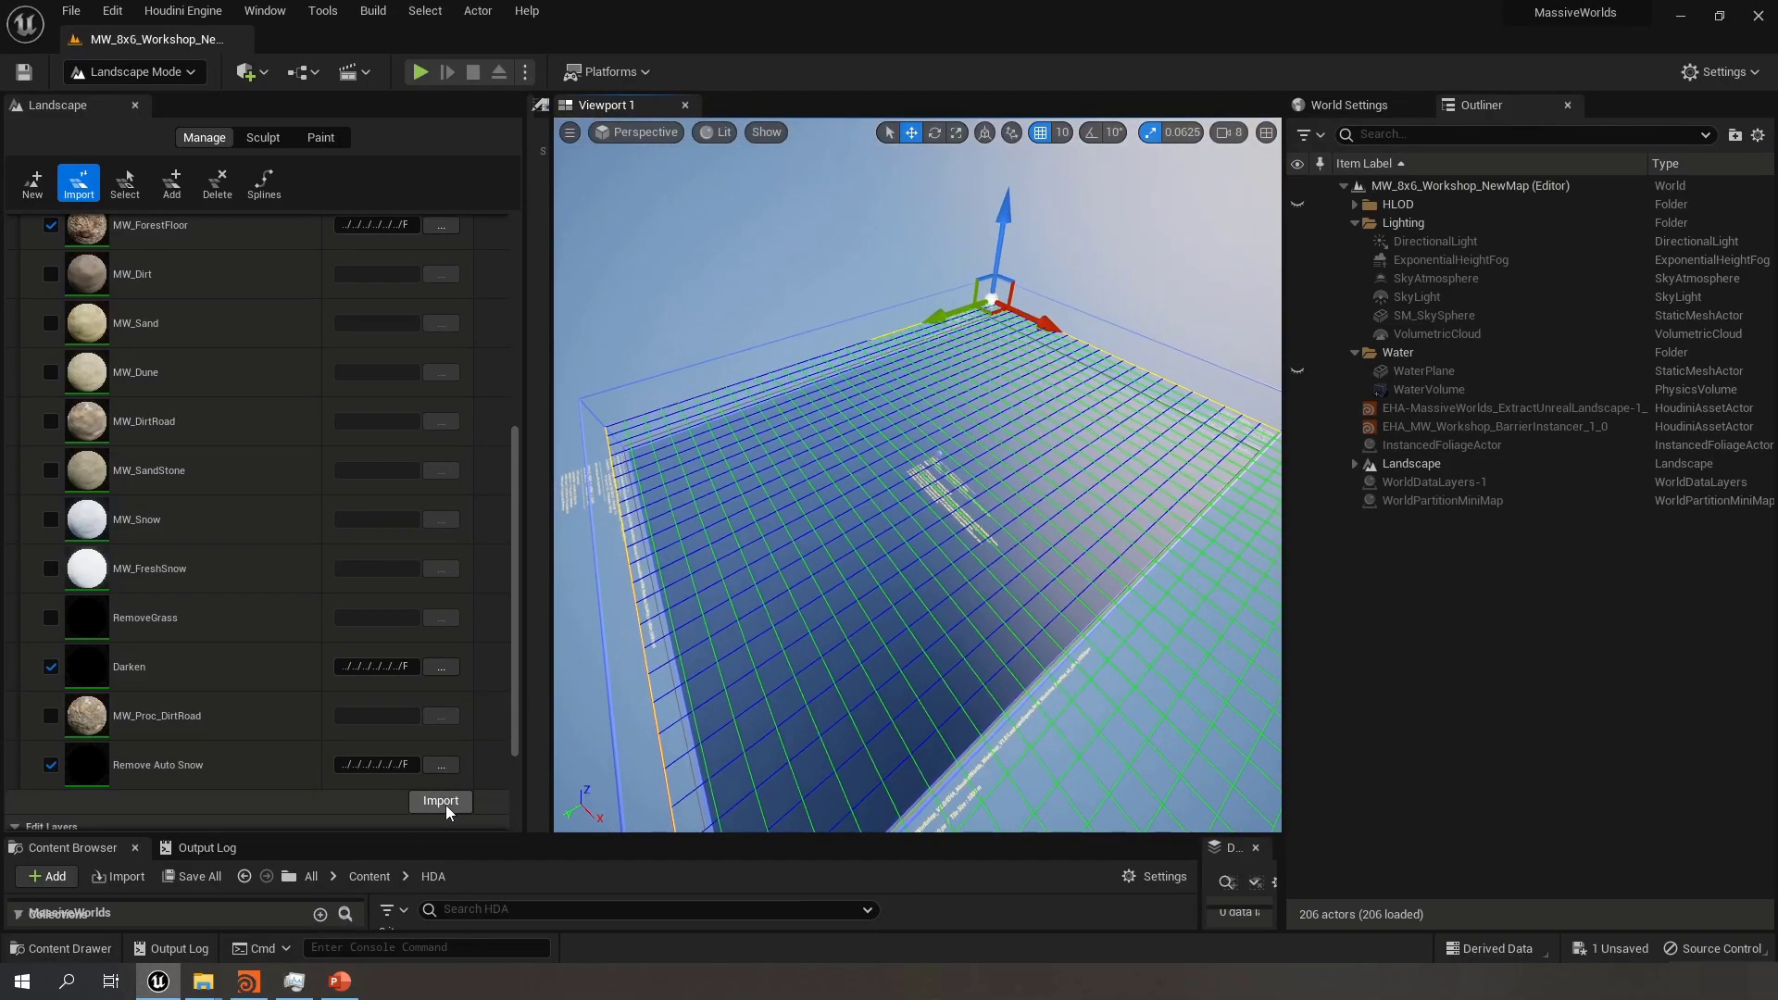
pyautogui.moveTo(509, 725); pyautogui.dragTo(276, 819)
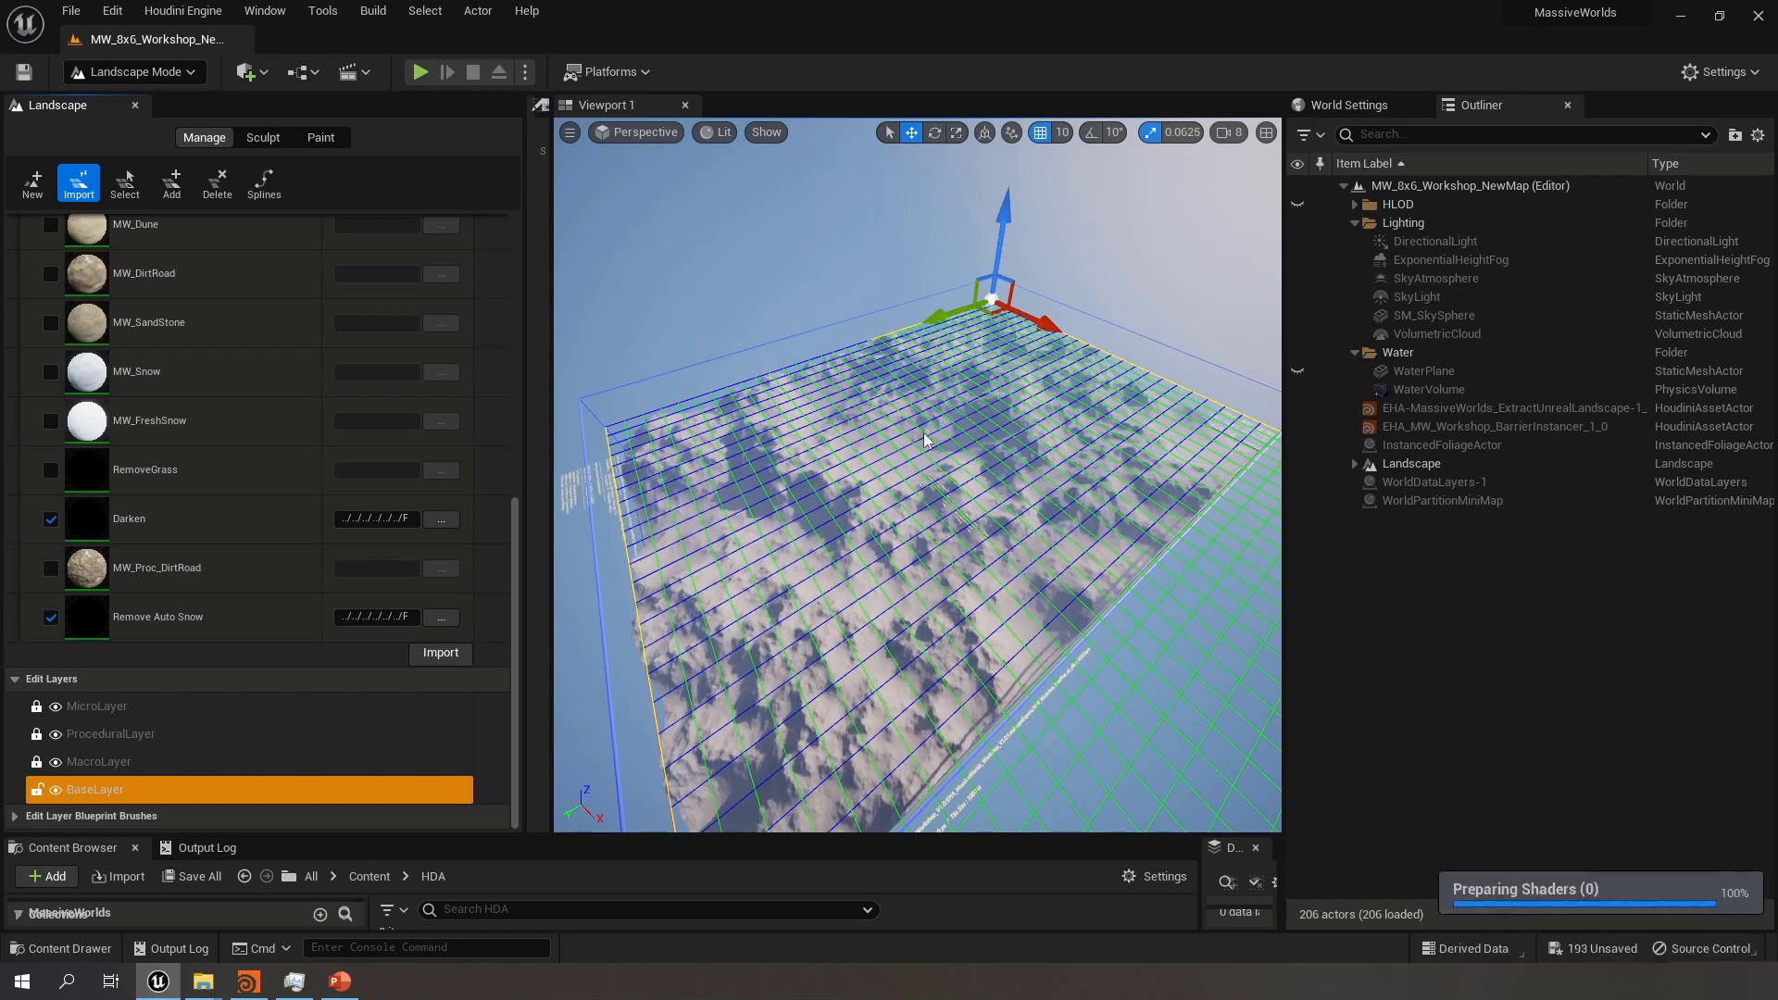
pyautogui.rightClick(924, 439)
pyautogui.moveTo(924, 389)
pyautogui.mouseDown(button='right')
pyautogui.moveTo(919, 330)
pyautogui.moveTo(902, 329)
pyautogui.moveTo(1038, 326)
pyautogui.moveTo(901, 327)
pyautogui.moveTo(931, 396)
pyautogui.mouseUp(button='right')
pyautogui.press('w')
pyautogui.press('w')
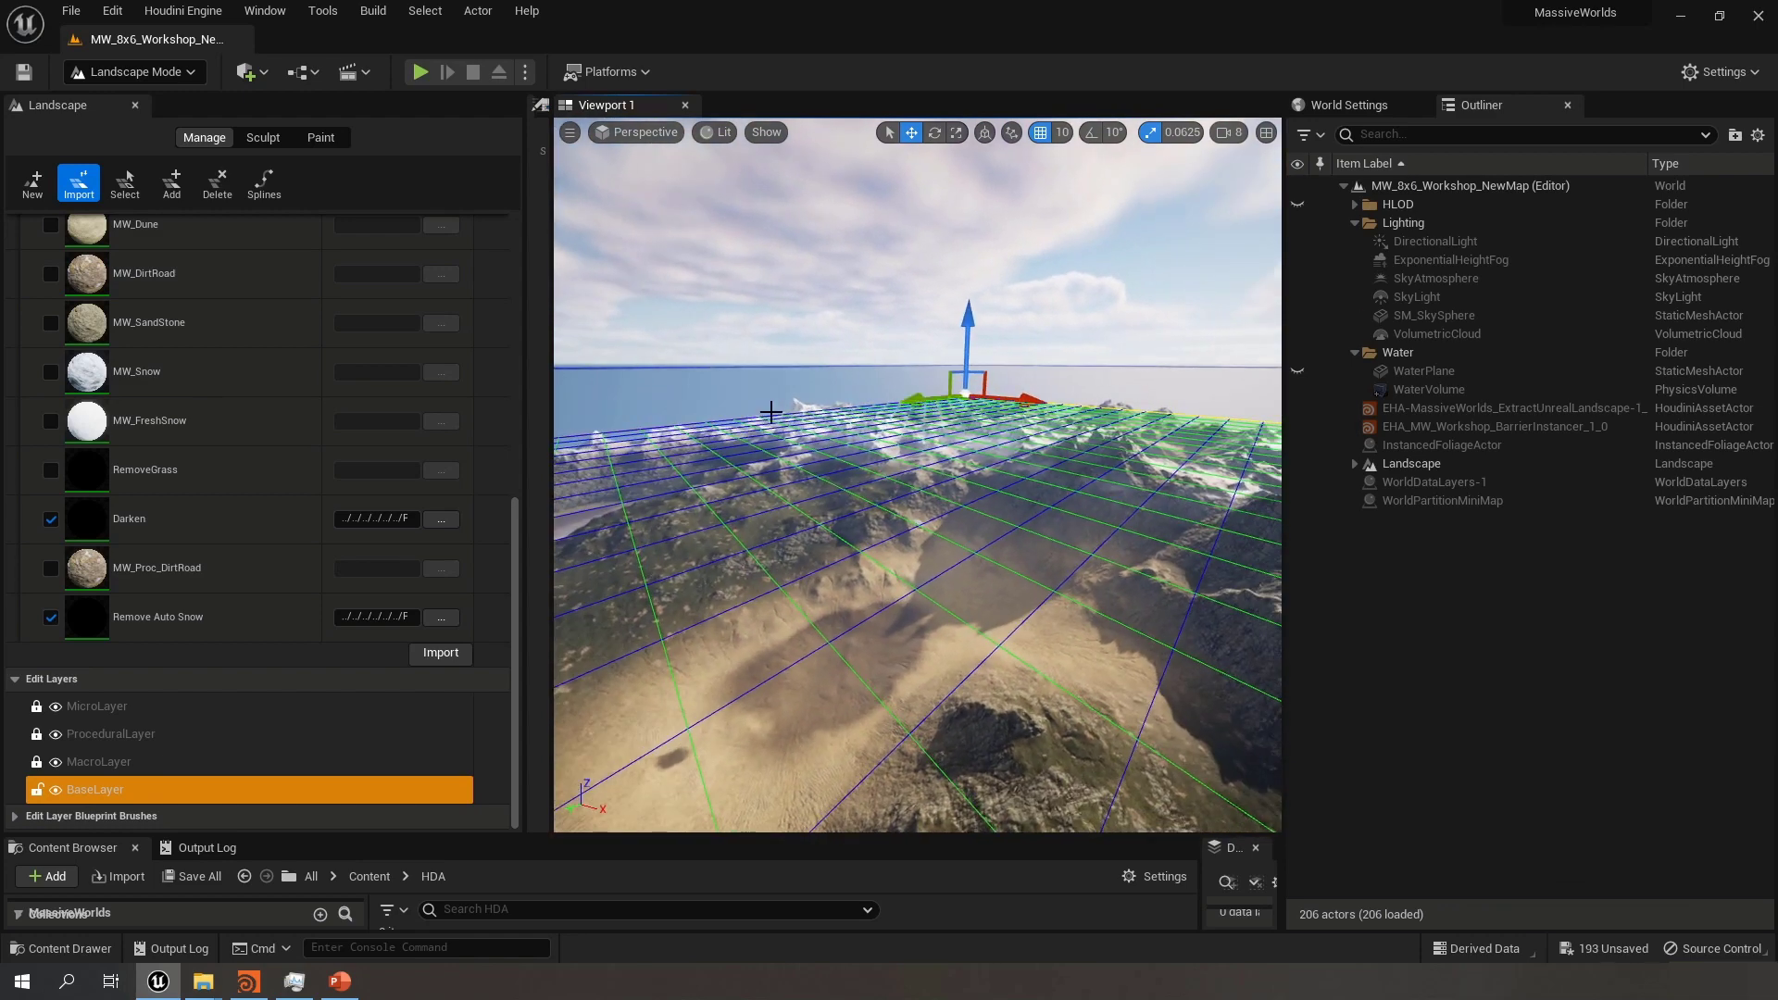
# Save all modified map content and switch the editor from Landscape to Selection mode
pyautogui.click(203, 886)
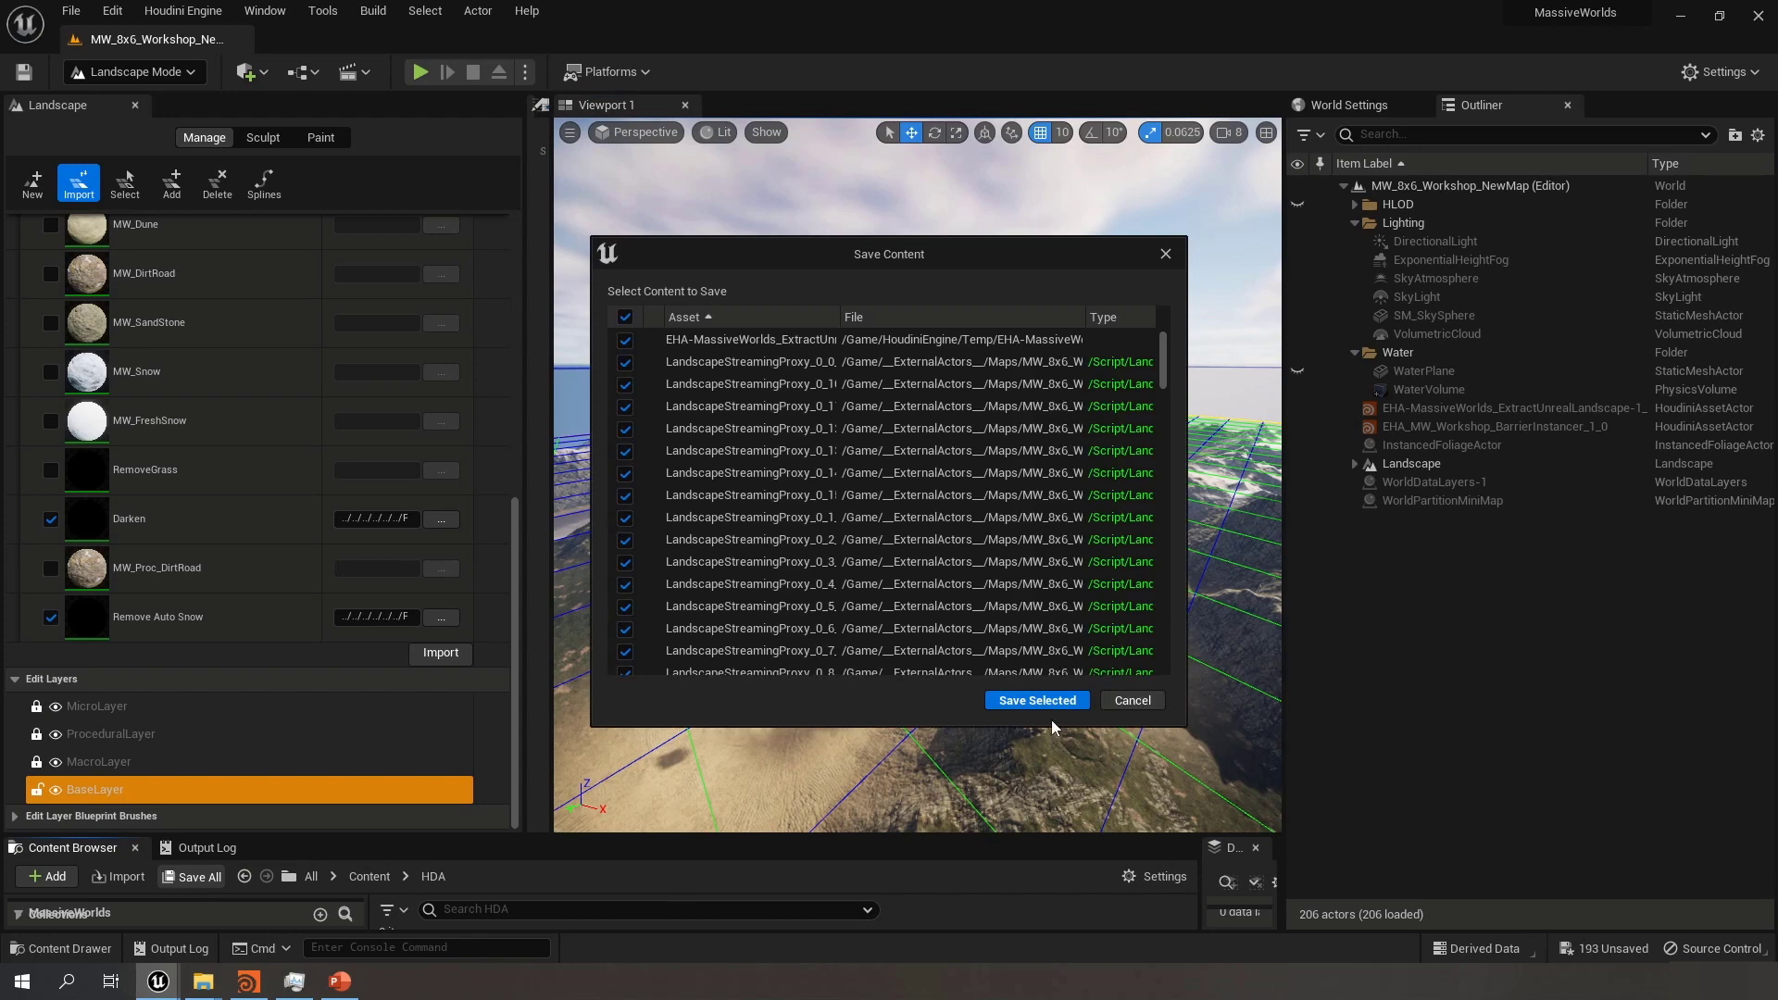
pyautogui.click(1016, 703)
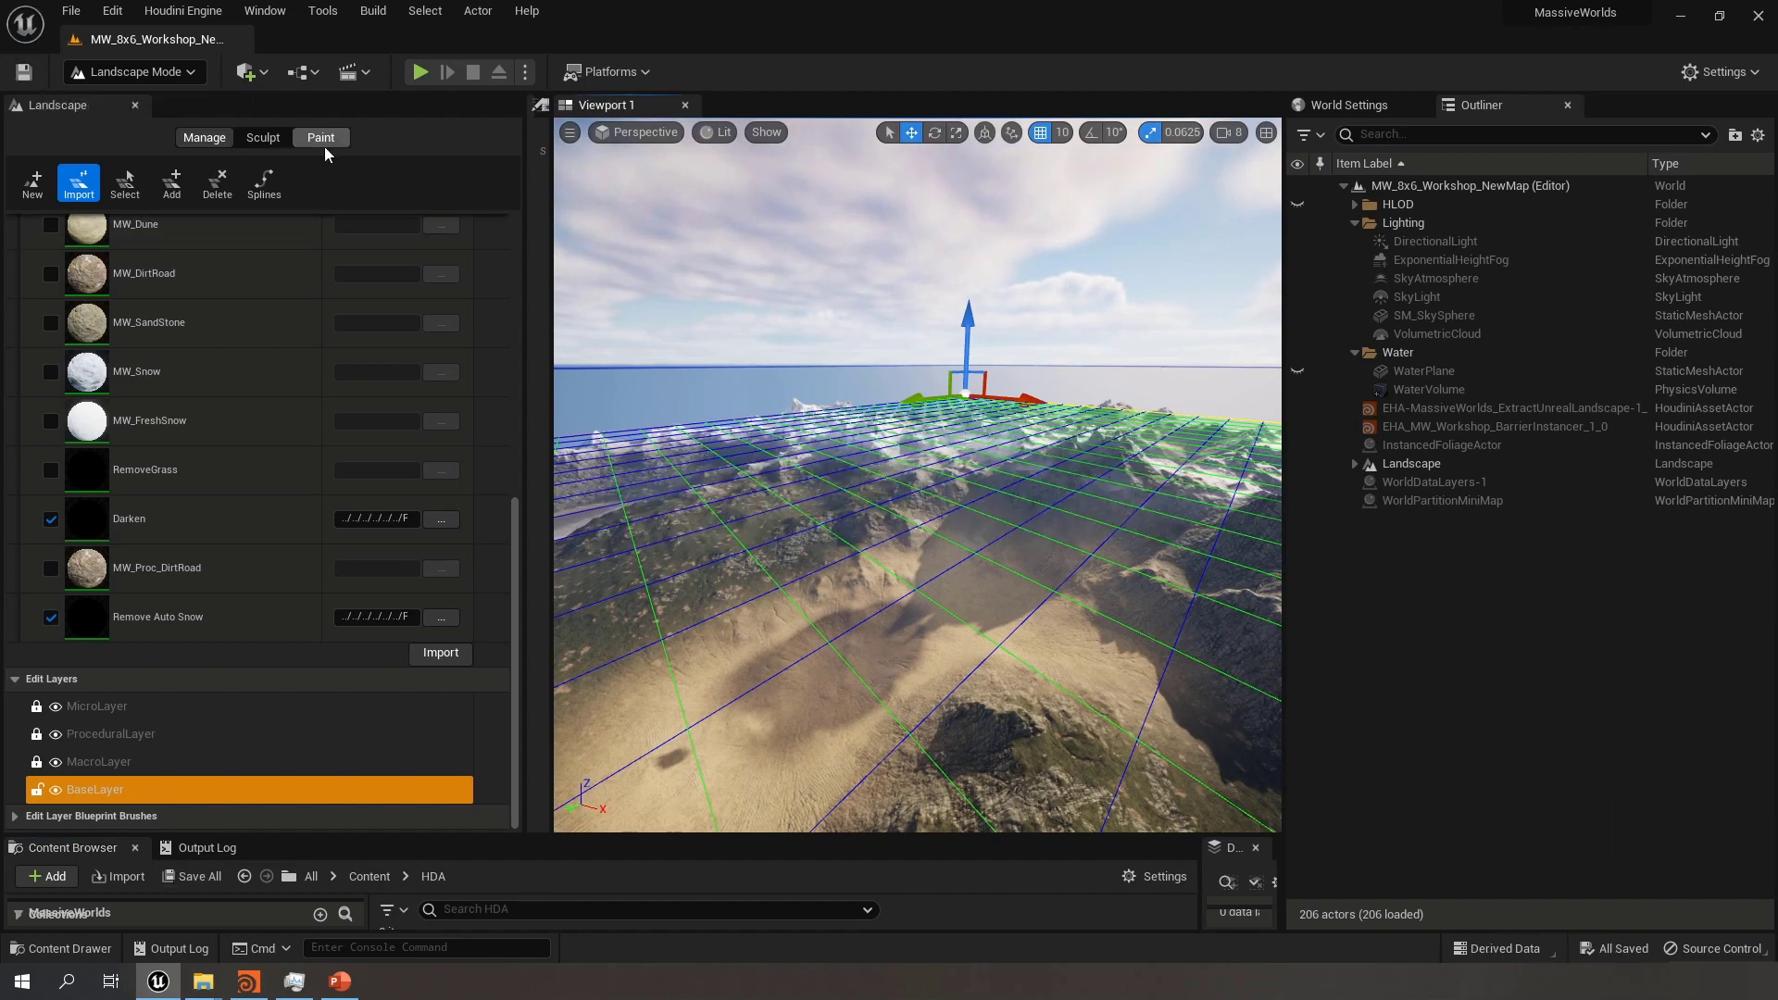
pyautogui.click(167, 81)
pyautogui.click(145, 104)
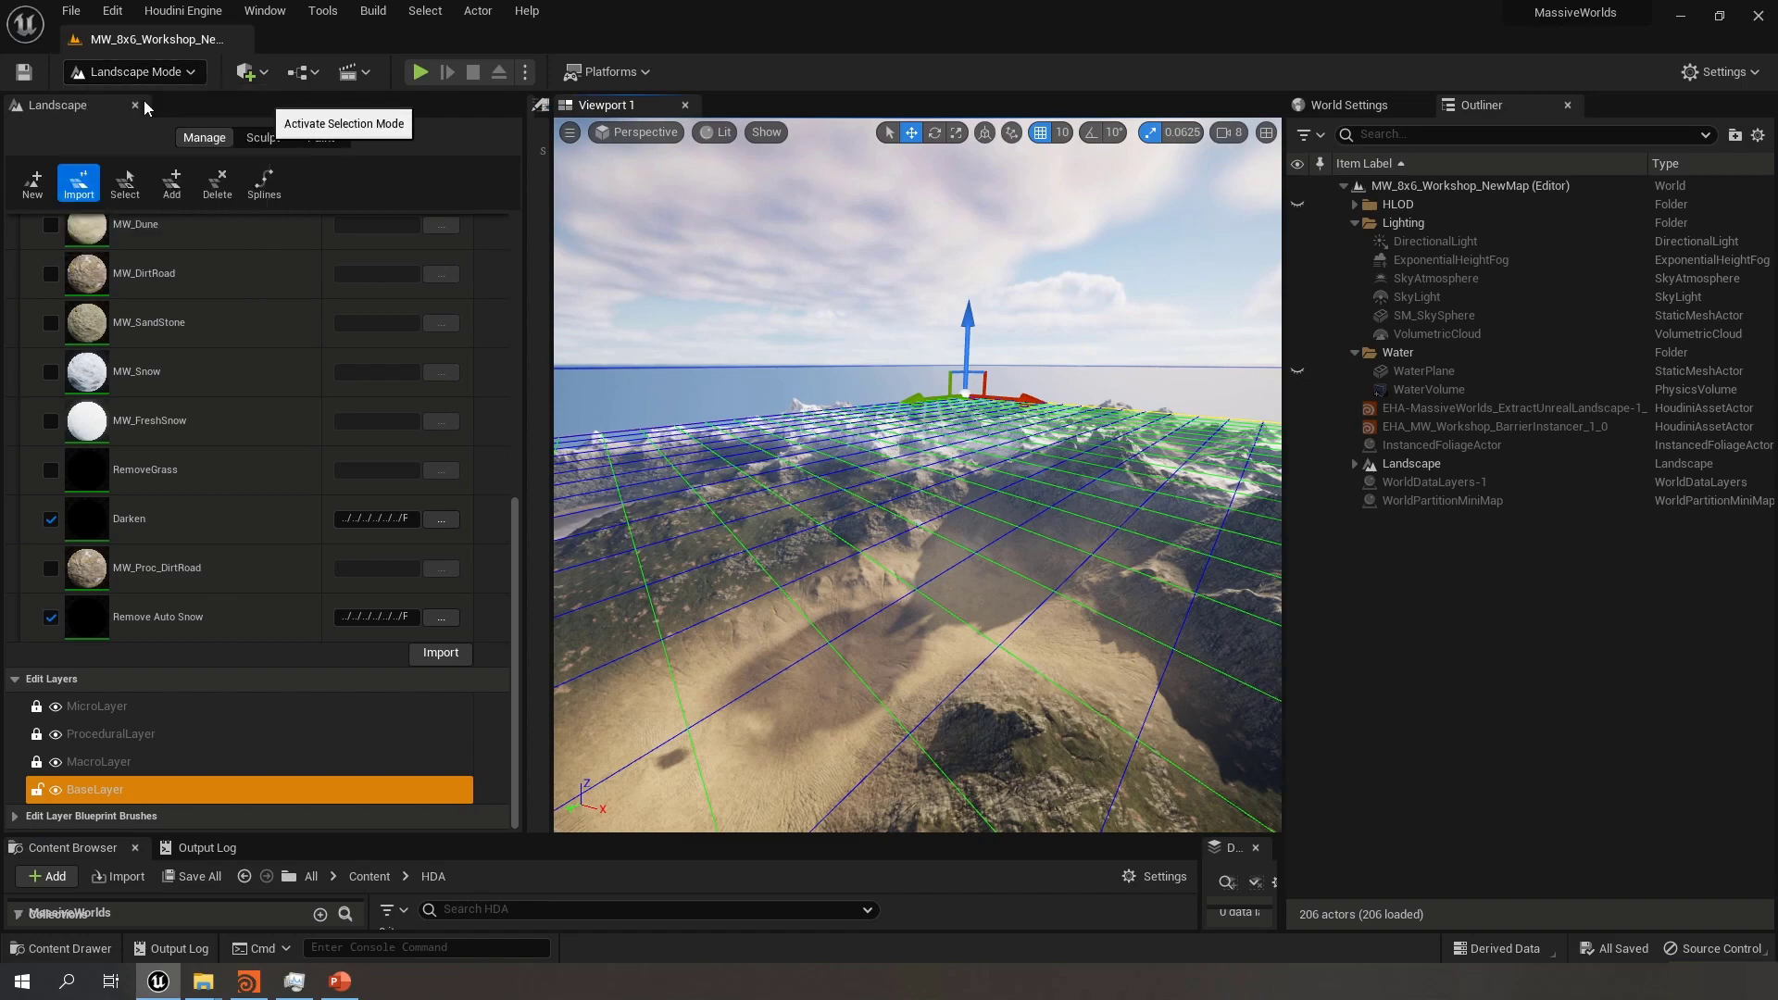
# Show the WaterPlane in the level and fly around the imported terrain to inspect it
pyautogui.moveTo(882, 498); pyautogui.dragTo(838, 507, button='right')
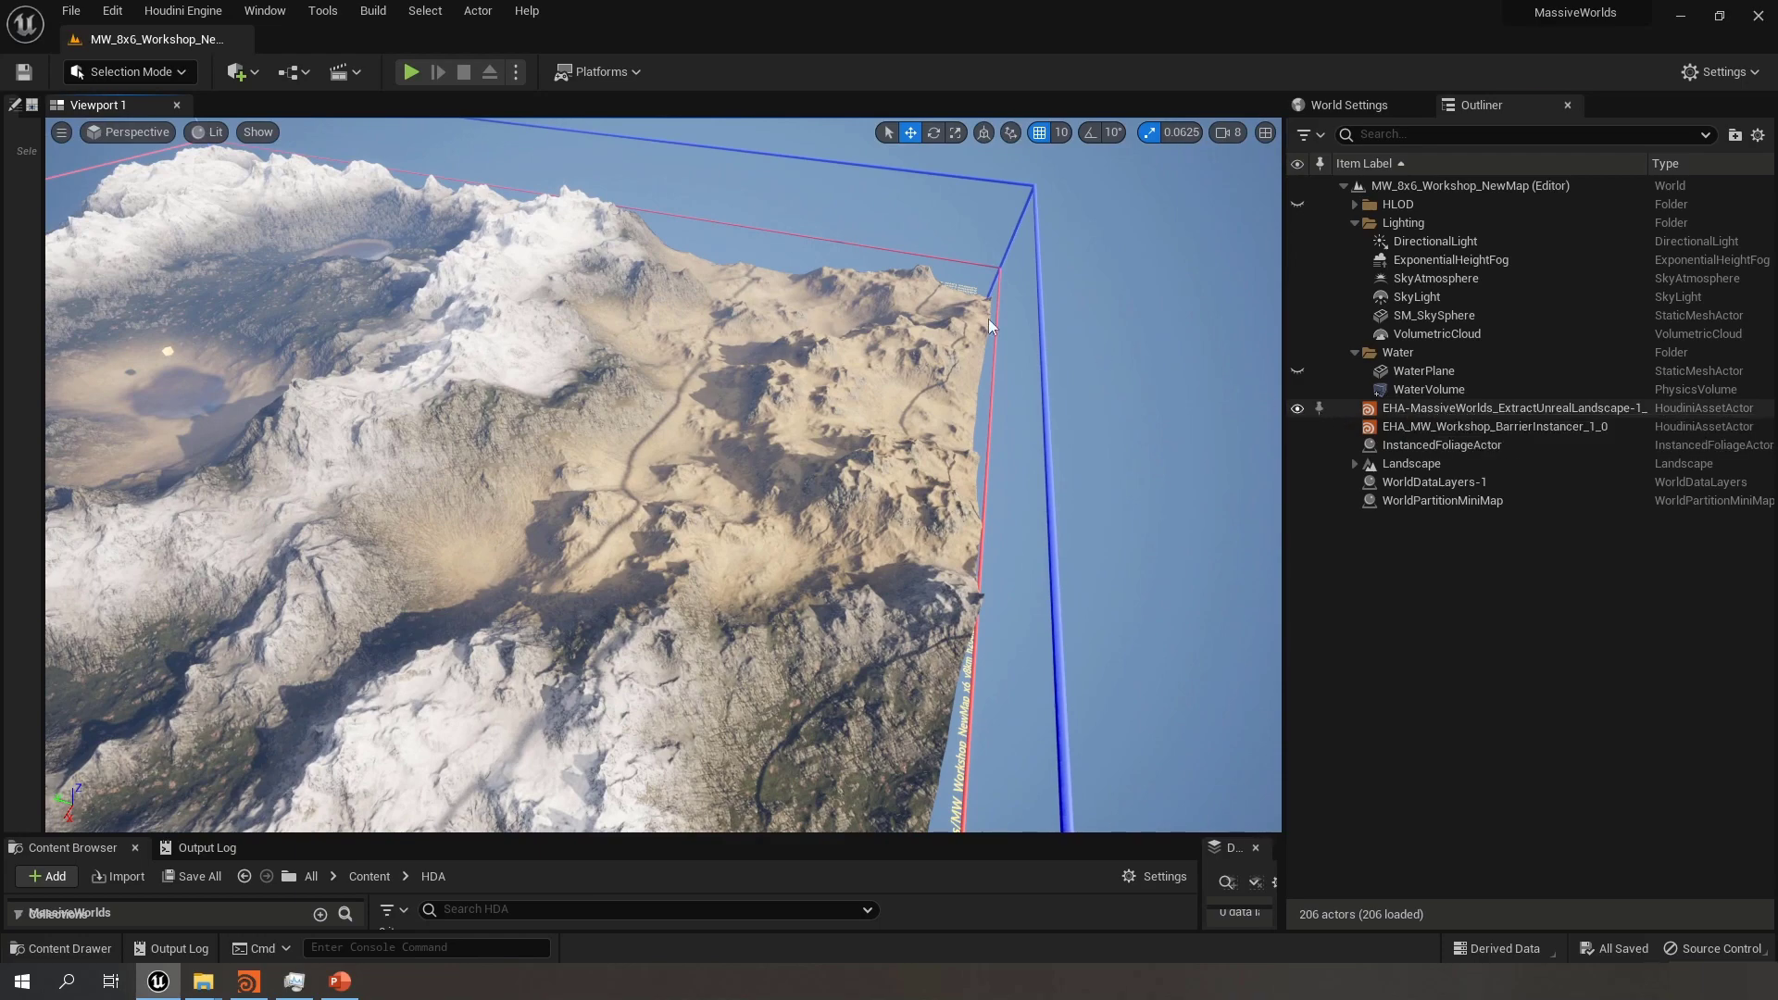
pyautogui.moveTo(799, 346)
pyautogui.mouseDown(button='right')
pyautogui.moveTo(737, 338)
pyautogui.moveTo(750, 353)
pyautogui.moveTo(747, 324)
pyautogui.moveTo(693, 324)
pyautogui.moveTo(788, 329)
pyautogui.moveTo(798, 380)
pyautogui.moveTo(843, 347)
pyautogui.moveTo(768, 357)
pyautogui.moveTo(823, 395)
pyautogui.moveTo(854, 378)
pyautogui.moveTo(853, 324)
pyautogui.moveTo(833, 357)
pyautogui.mouseUp(button='right')
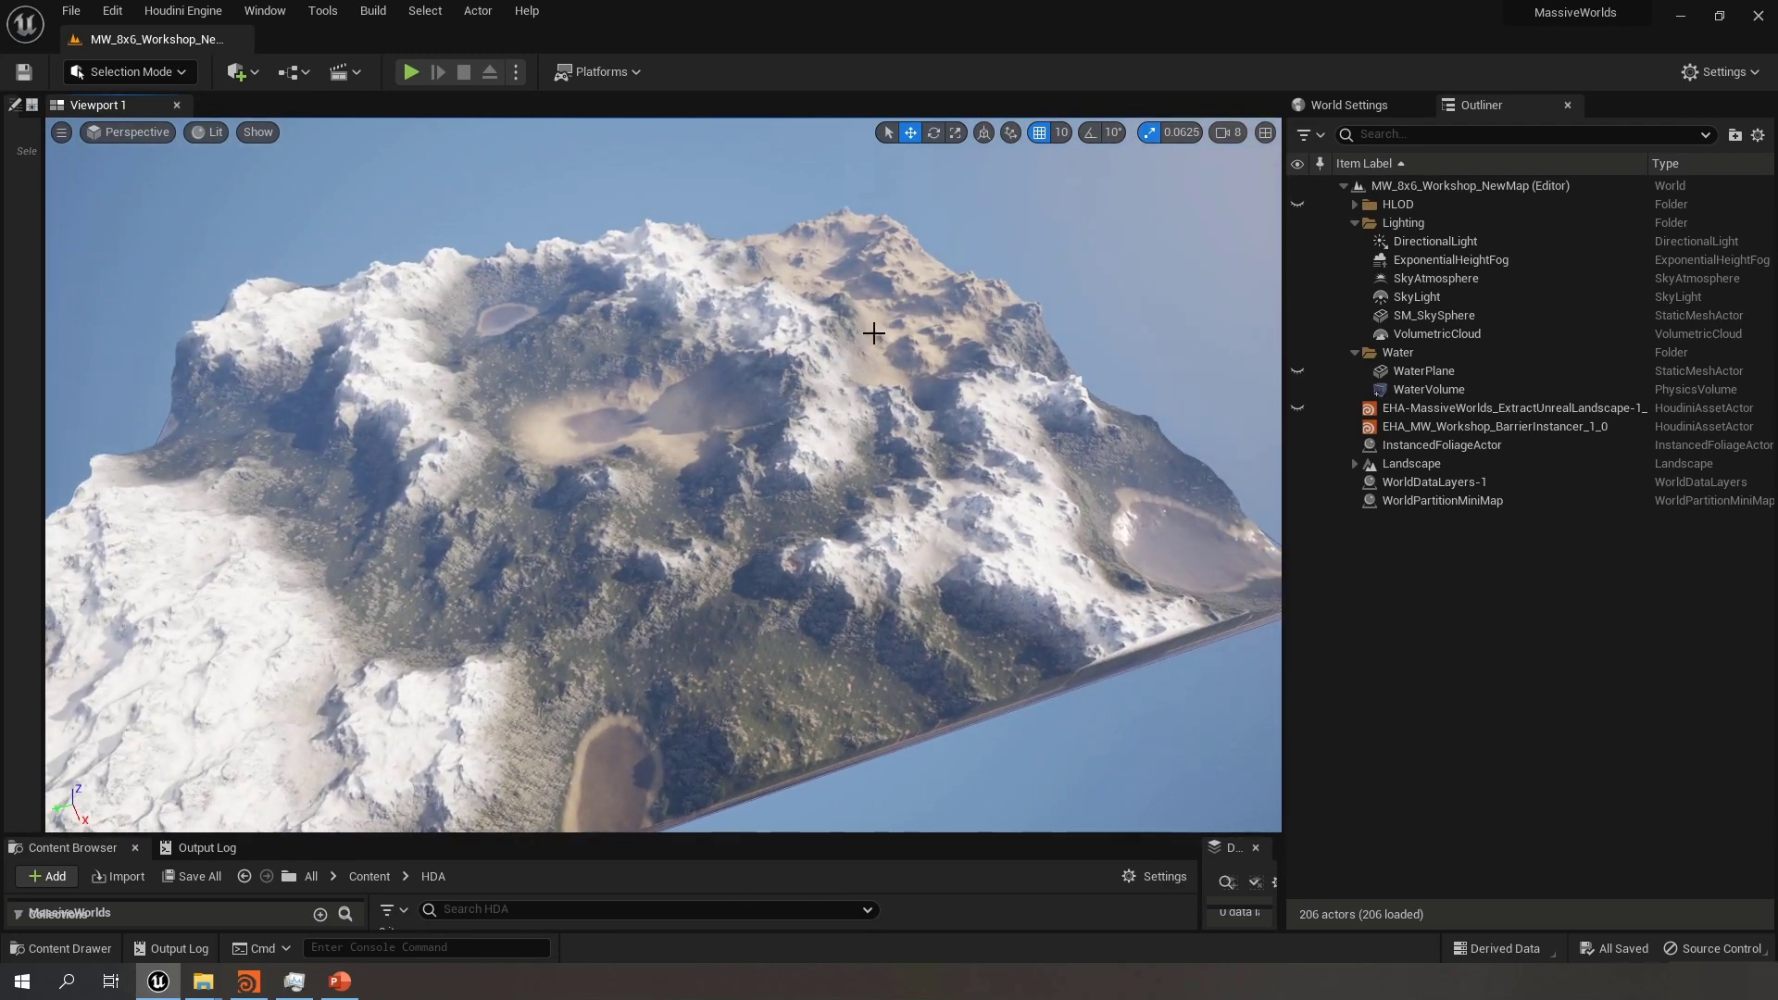
pyautogui.moveTo(745, 532); pyautogui.dragTo(824, 509, button='right')
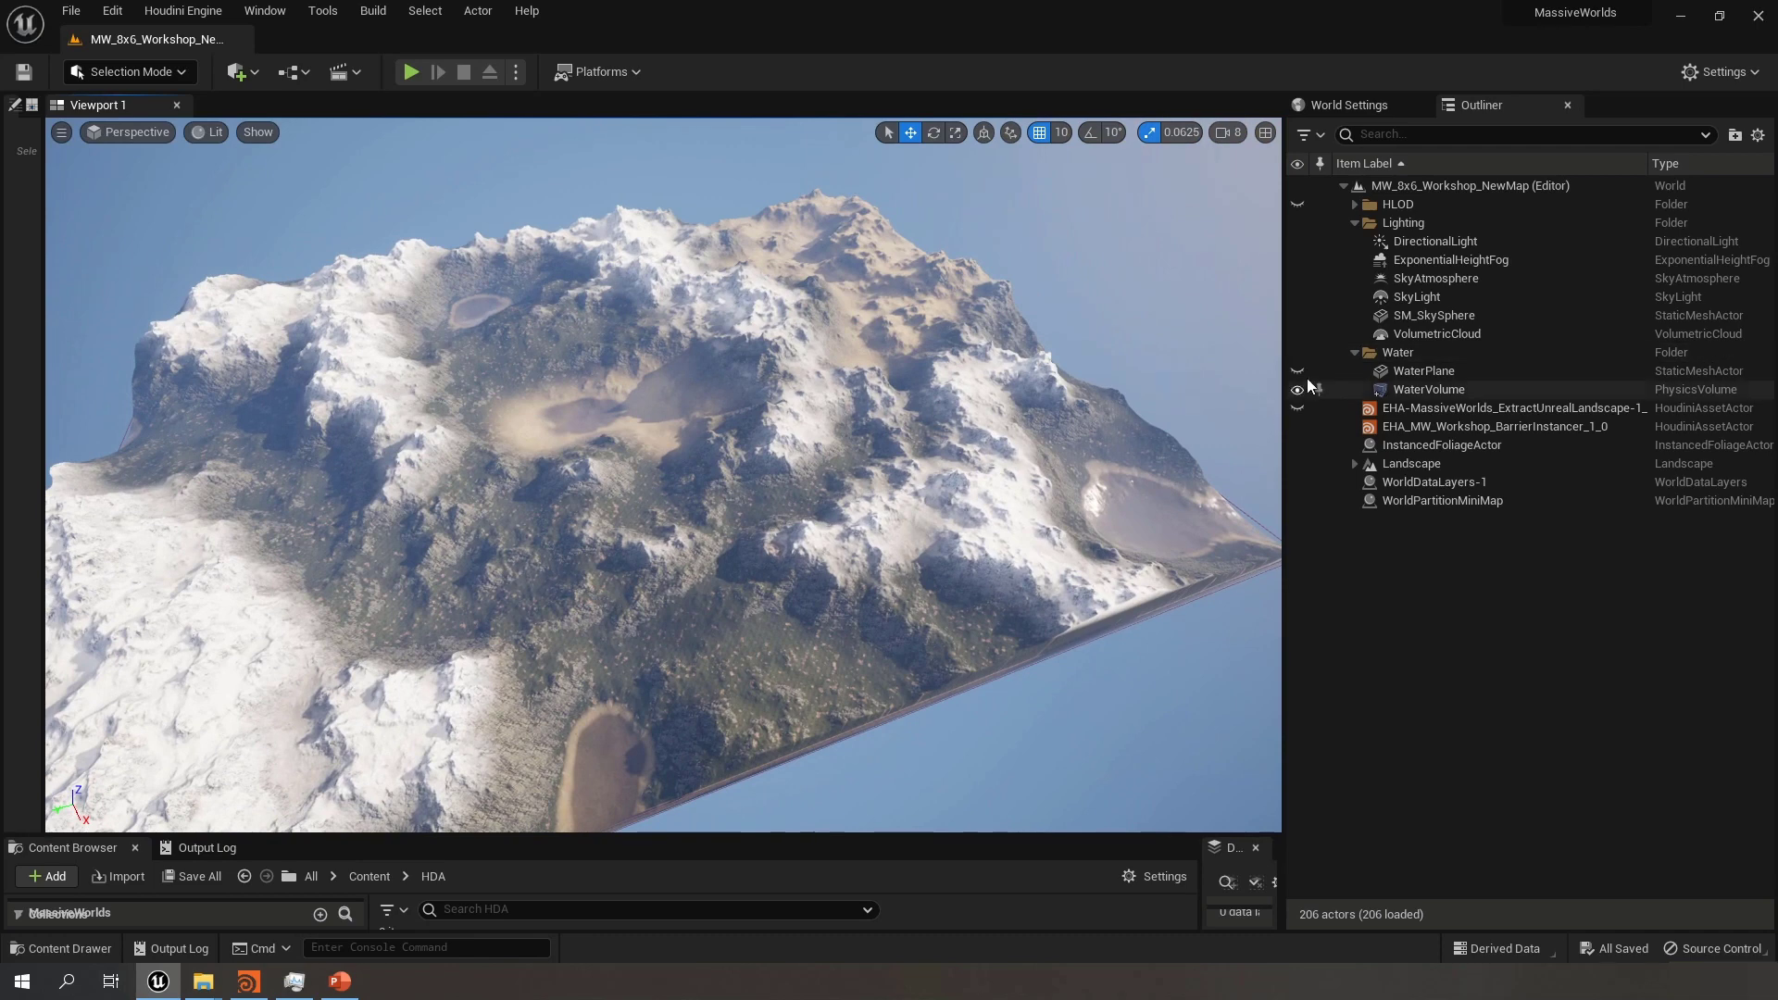
pyautogui.click(1299, 371)
pyautogui.moveTo(783, 469); pyautogui.dragTo(704, 444, button='right')
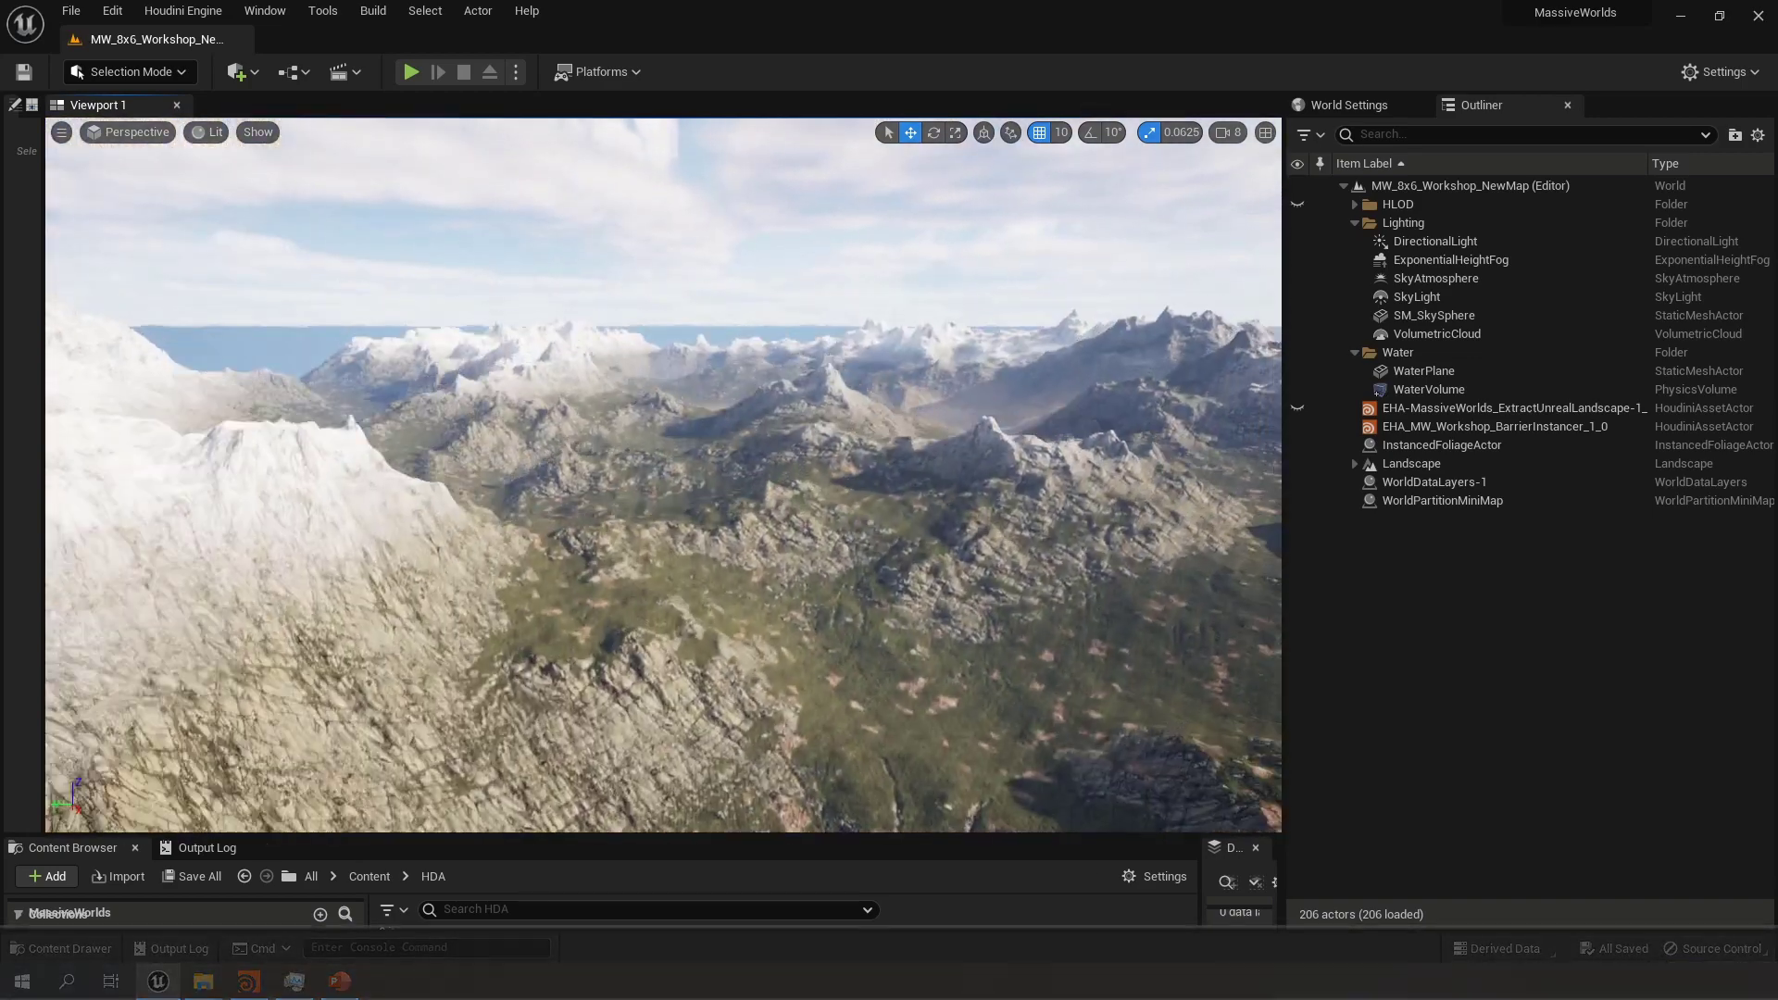
pyautogui.moveTo(704, 444); pyautogui.dragTo(788, 478, button='right')
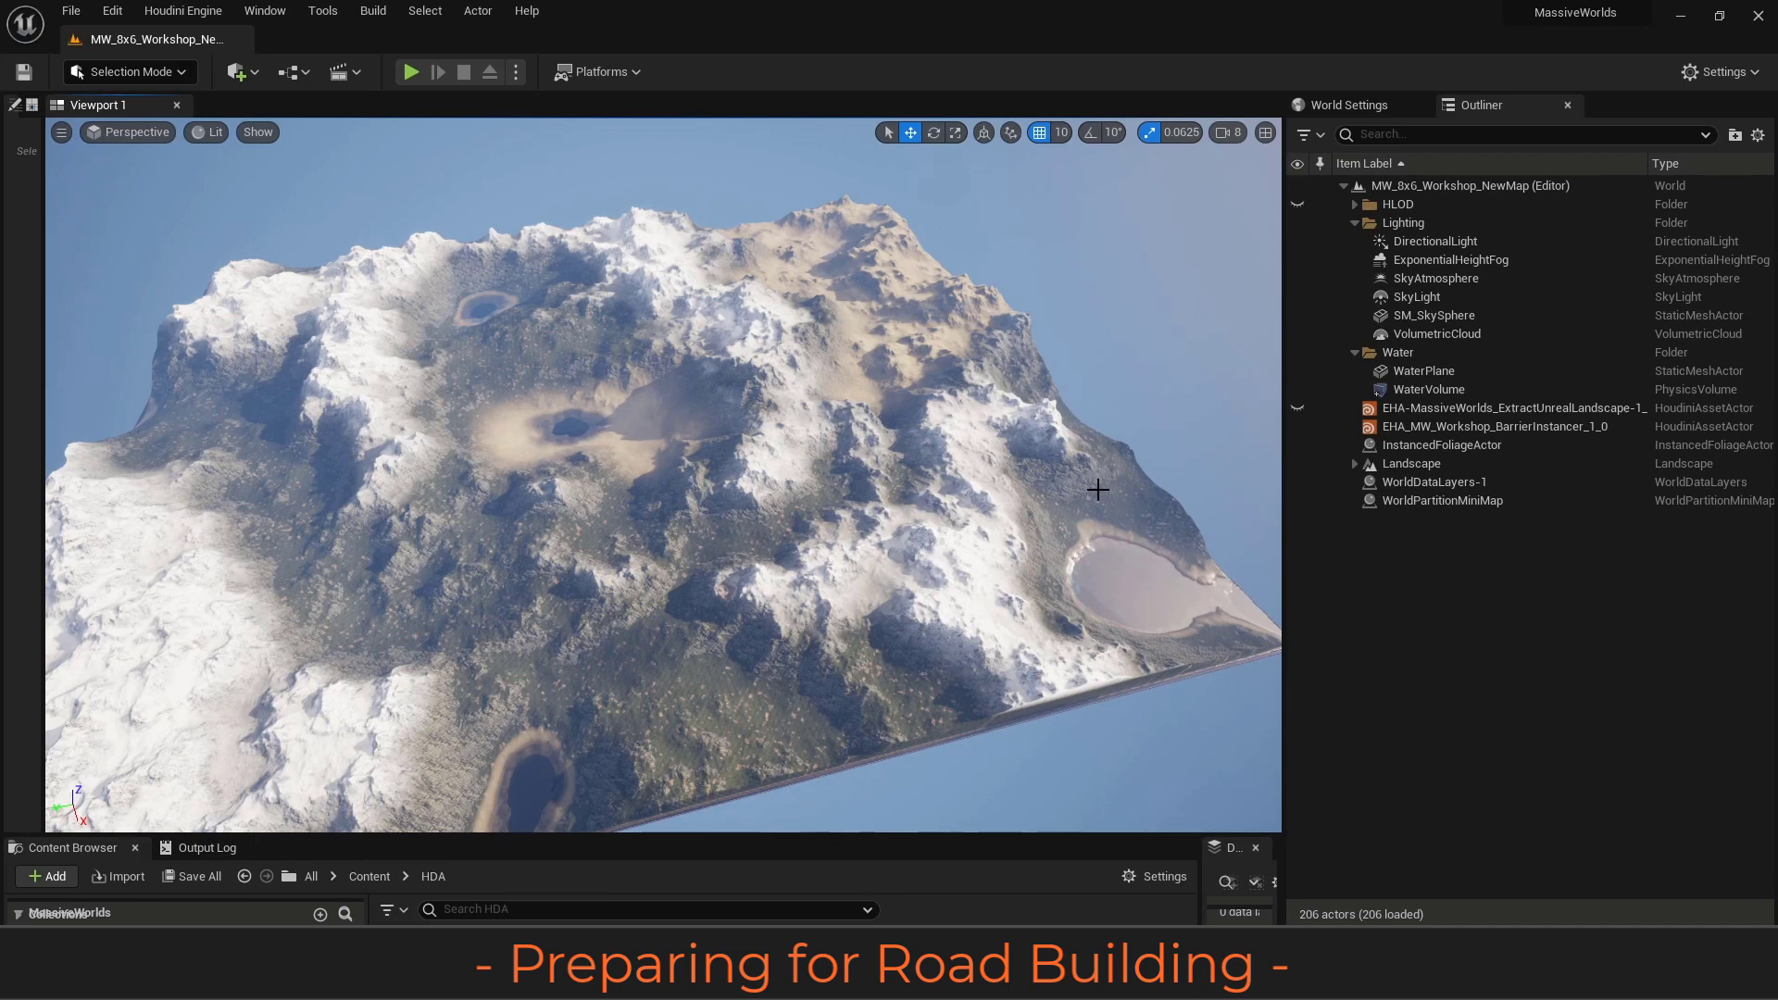
pyautogui.keyDown('alt'); pyautogui.moveTo(647, 635); pyautogui.dragTo(786, 603); pyautogui.keyUp('alt')
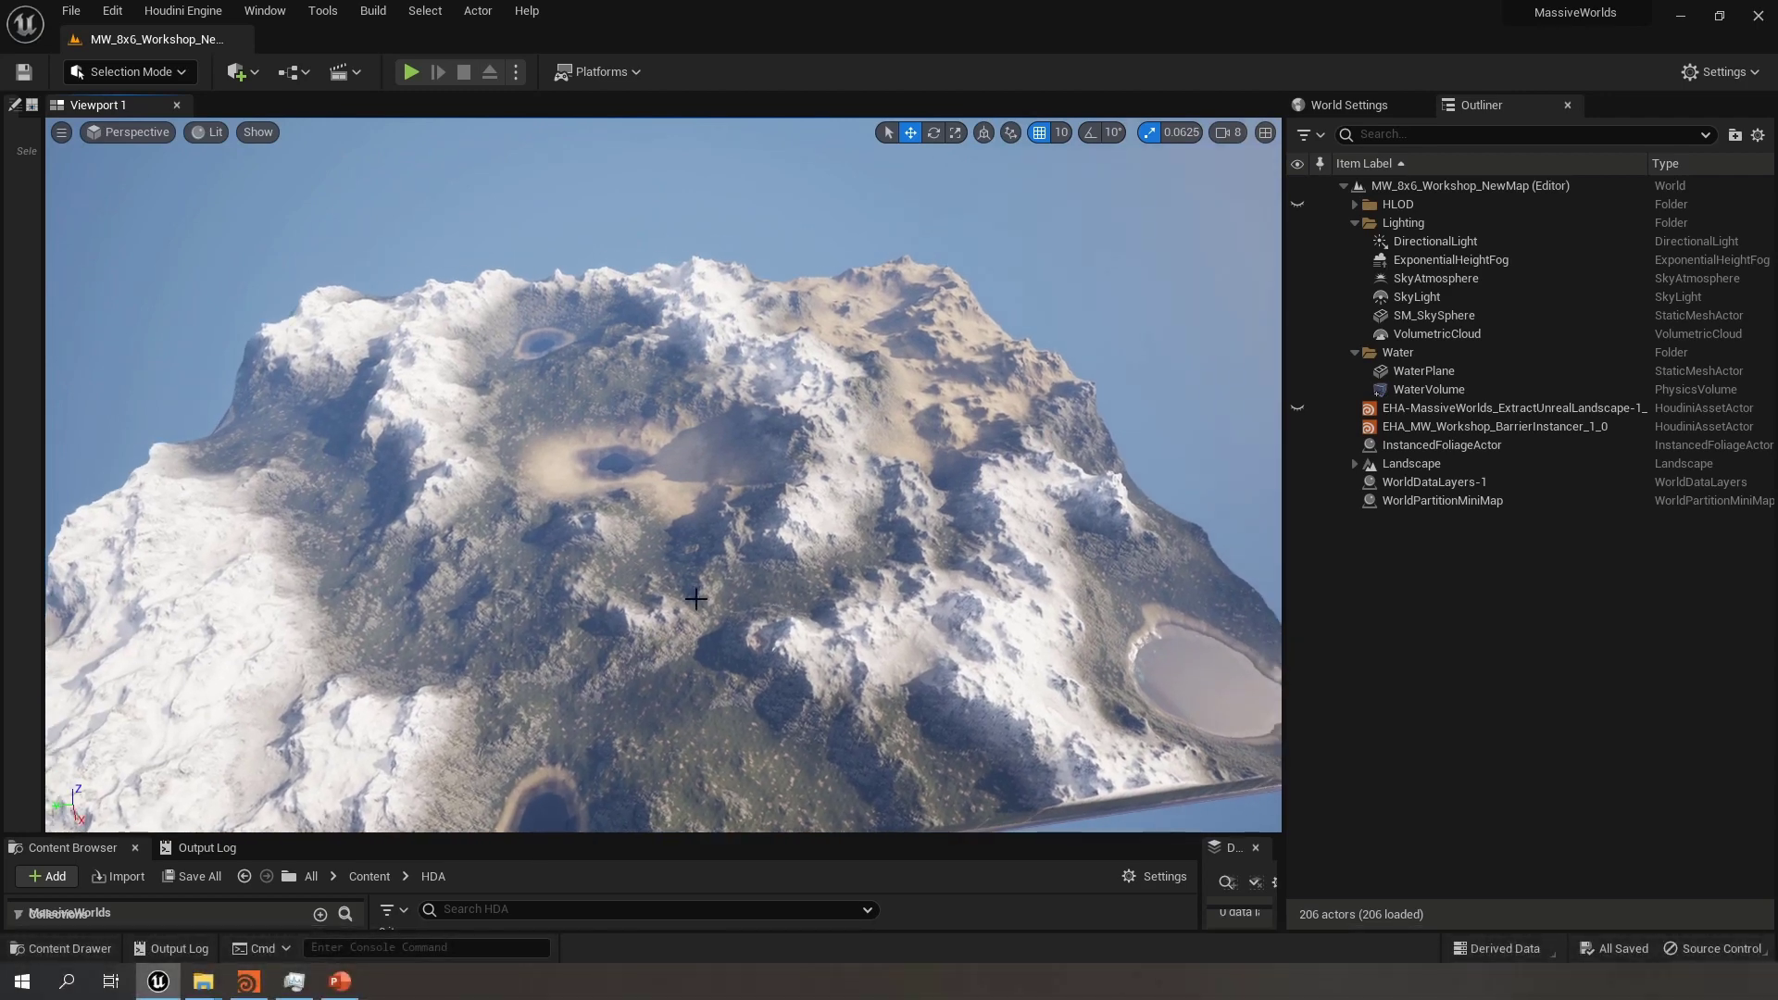
pyautogui.keyDown('alt'); pyautogui.moveTo(821, 526); pyautogui.dragTo(821, 526); pyautogui.keyUp('alt')
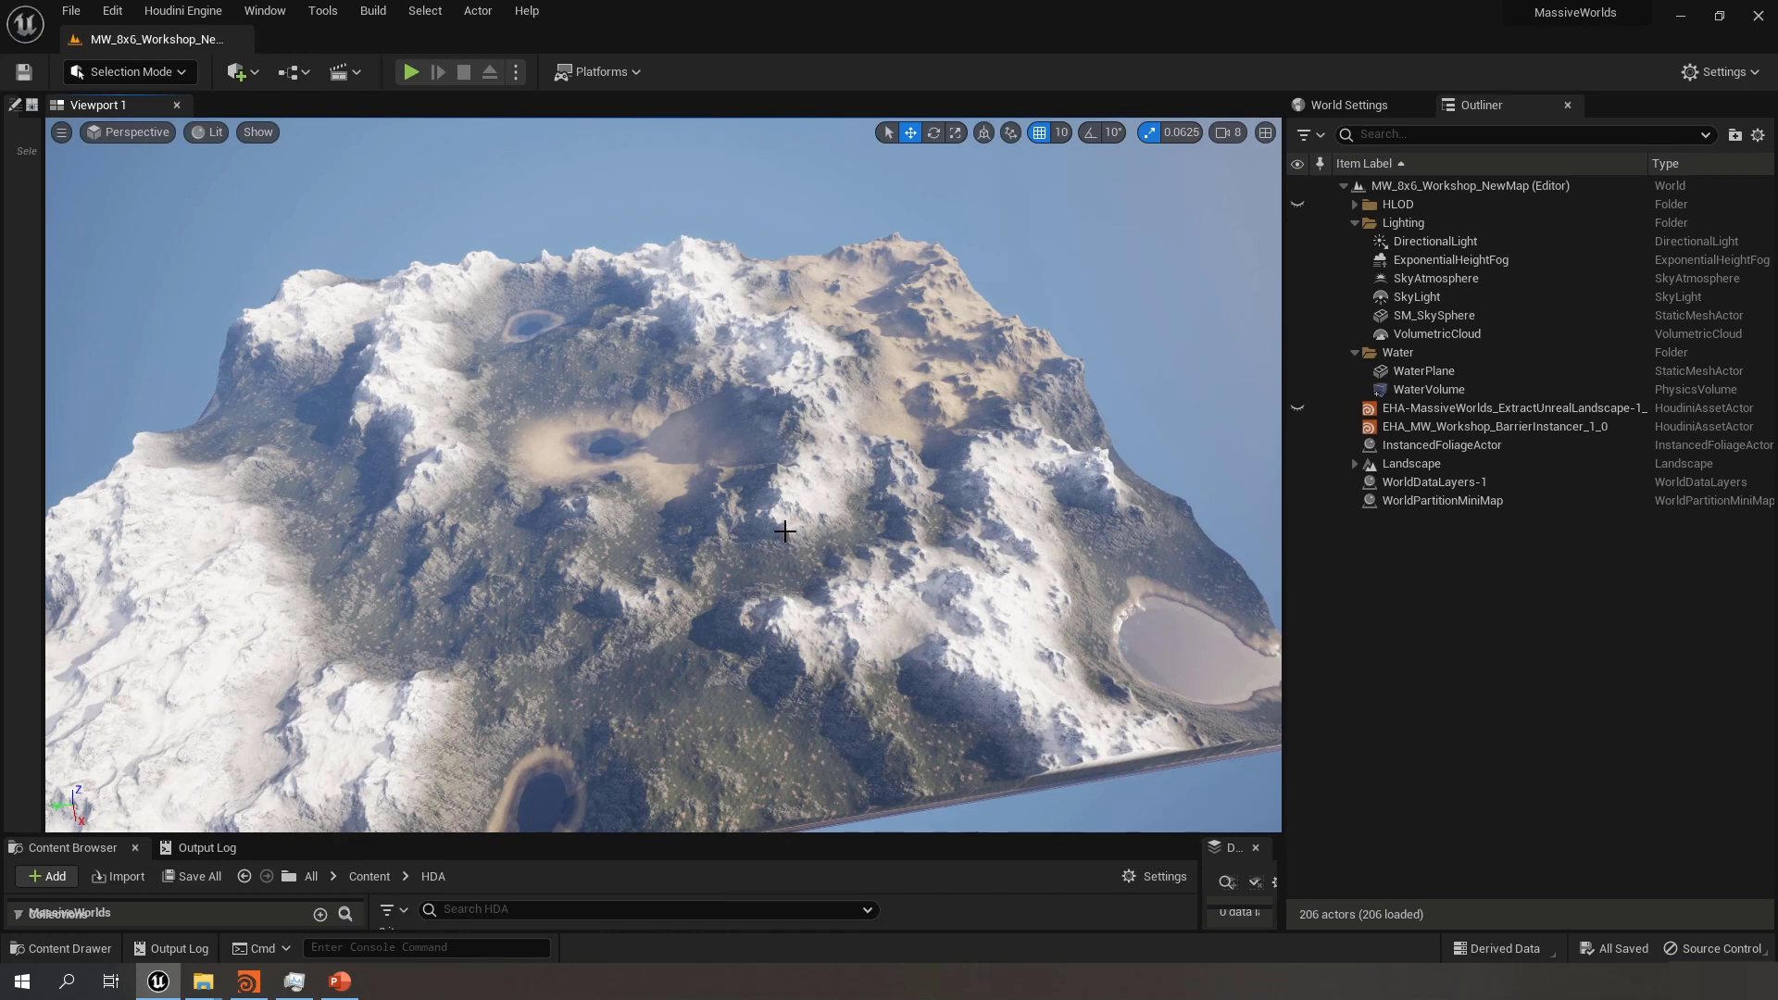
# Select the EHA-MassiveWorlds_ExtractUnrealLandscape actor and briefly check the Houdini scene before returning to Unreal
pyautogui.click(1408, 409)
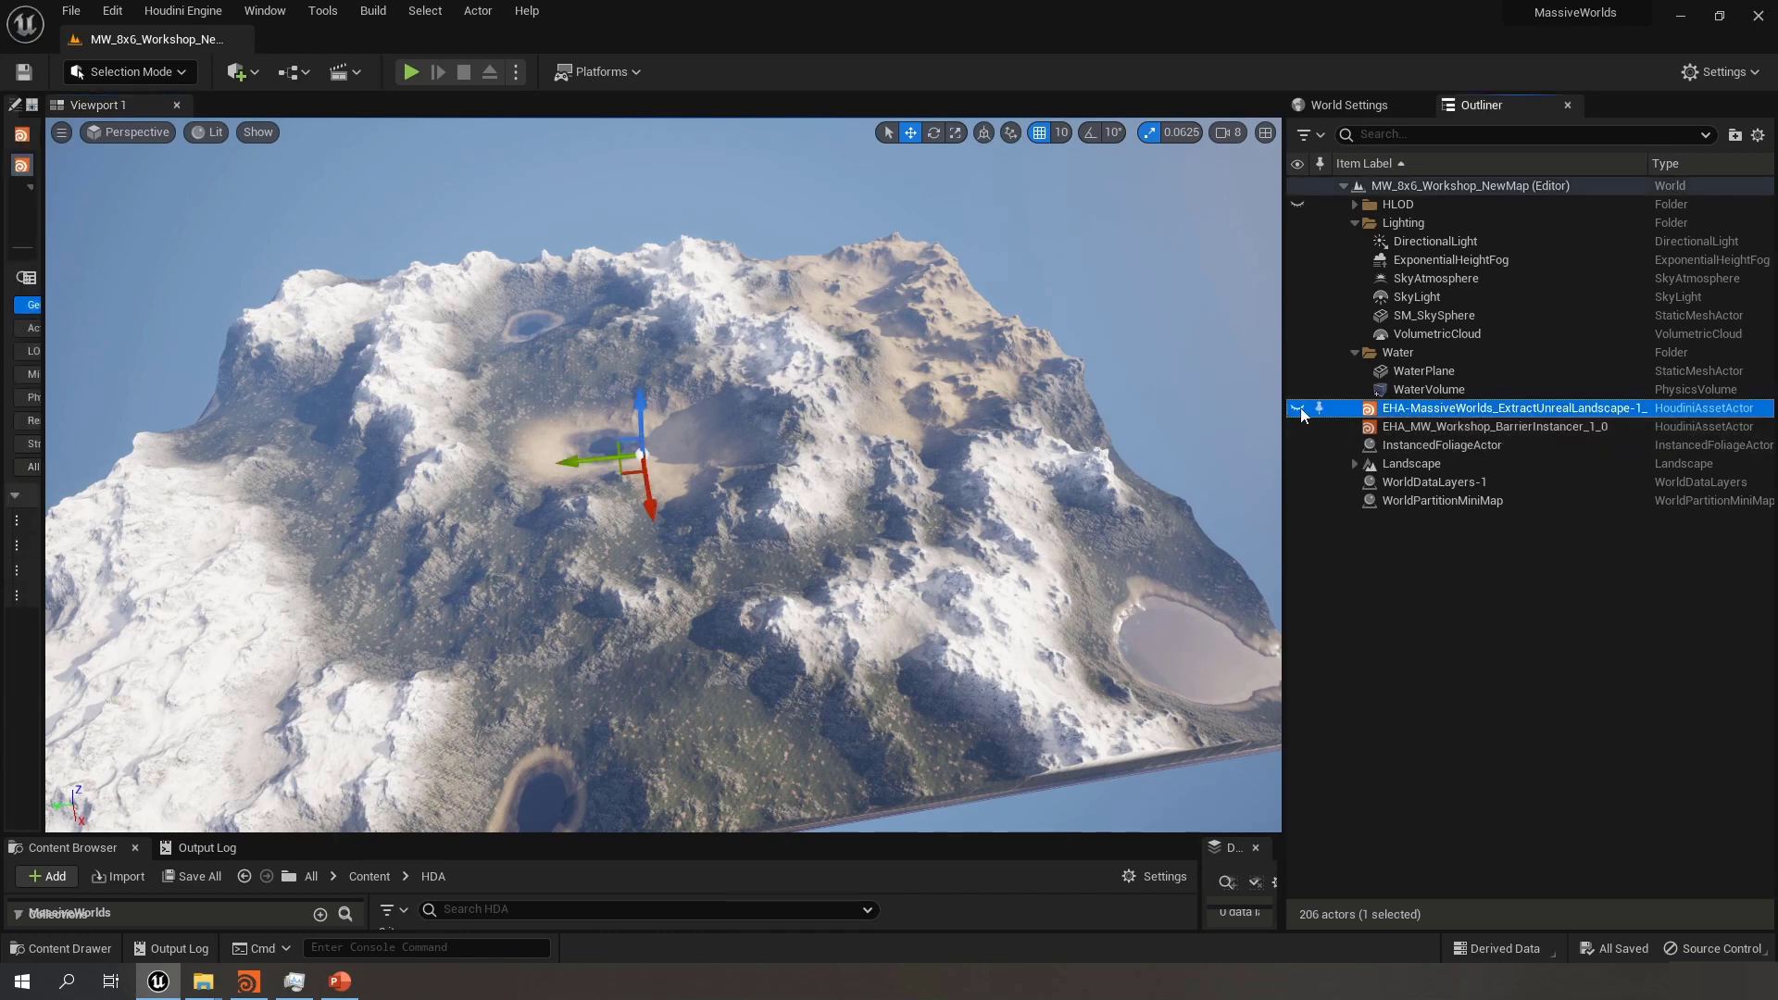
pyautogui.click(1297, 408)
pyautogui.moveTo(246, 989)
pyautogui.click(258, 913)
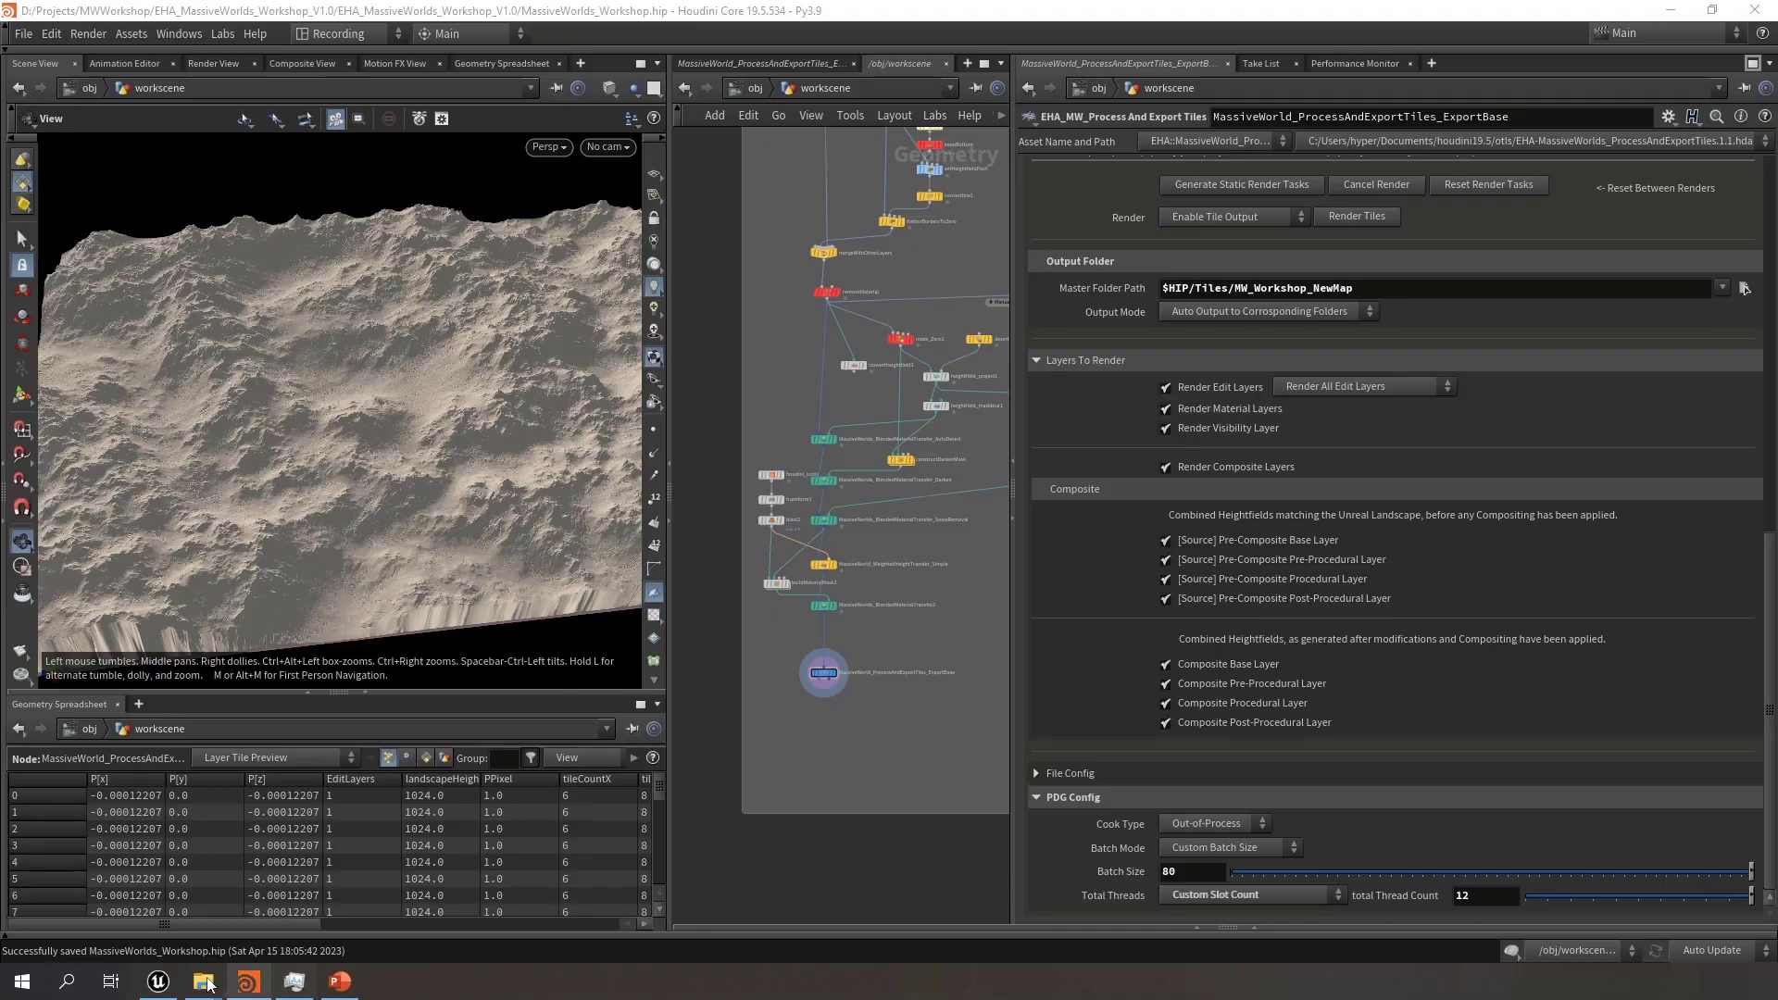
pyautogui.click(157, 981)
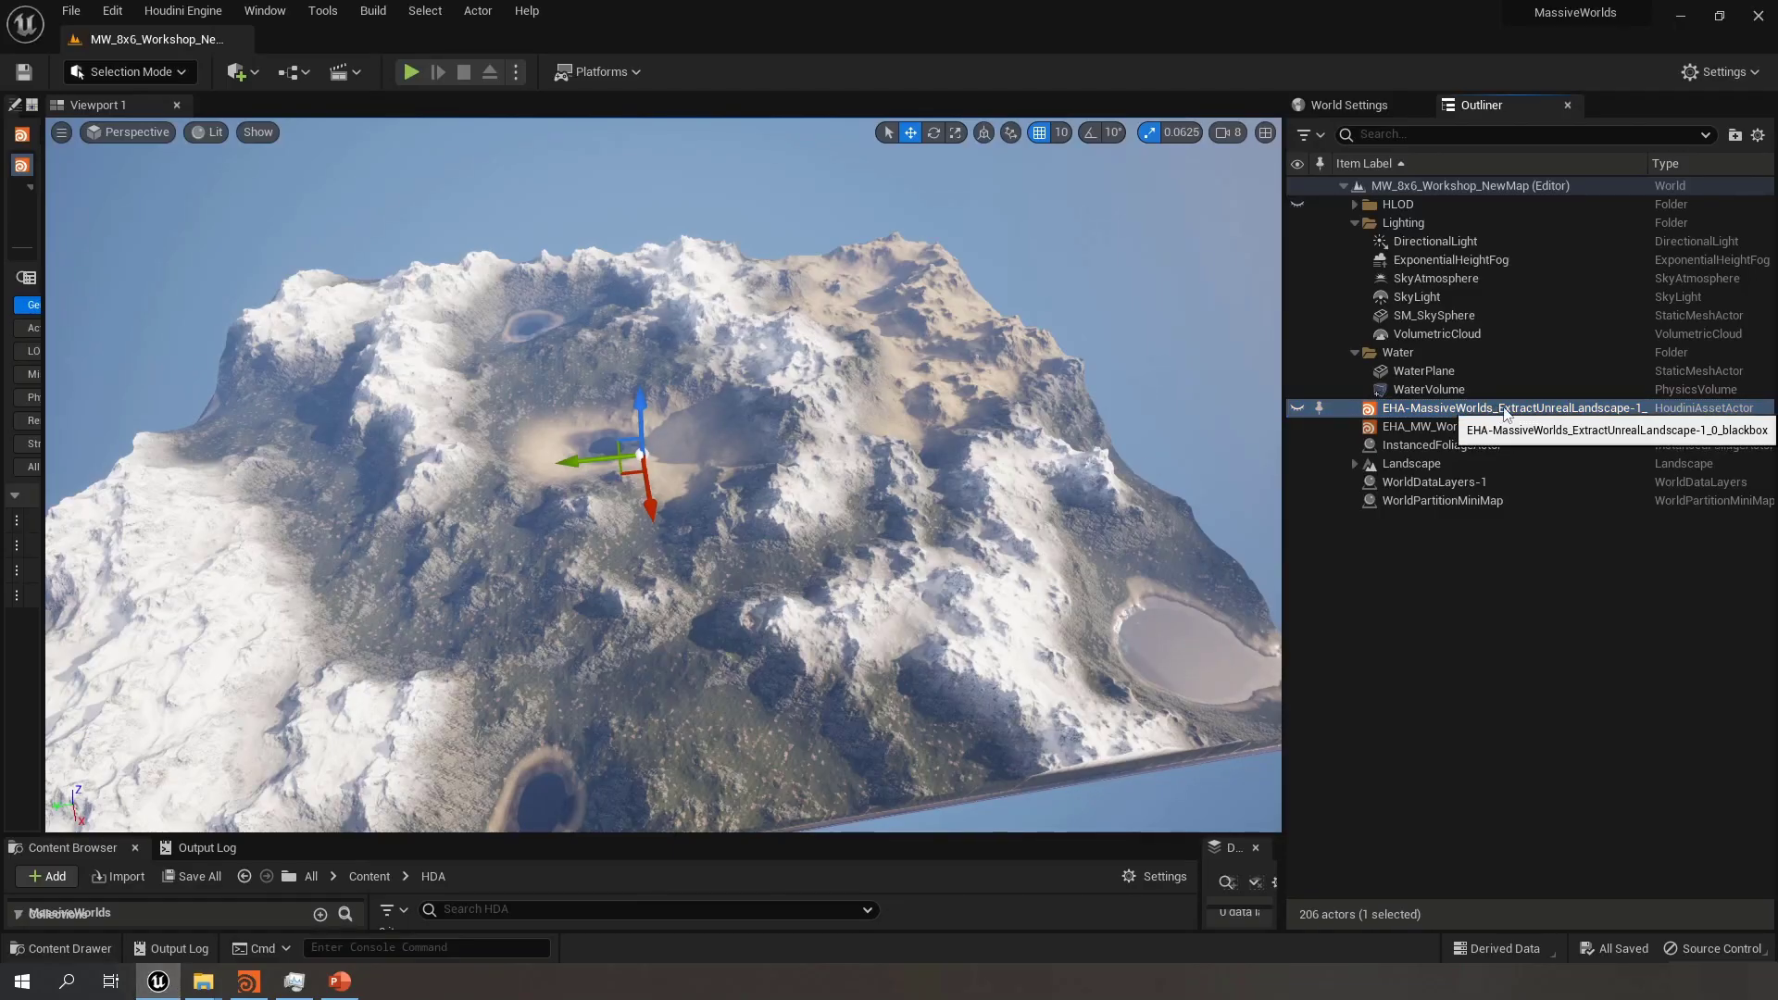
# Switch to Houdini and select the landscape import node in the Import Export Setup Example
pyautogui.click(248, 984)
pyautogui.scroll(-5, 894, 322)
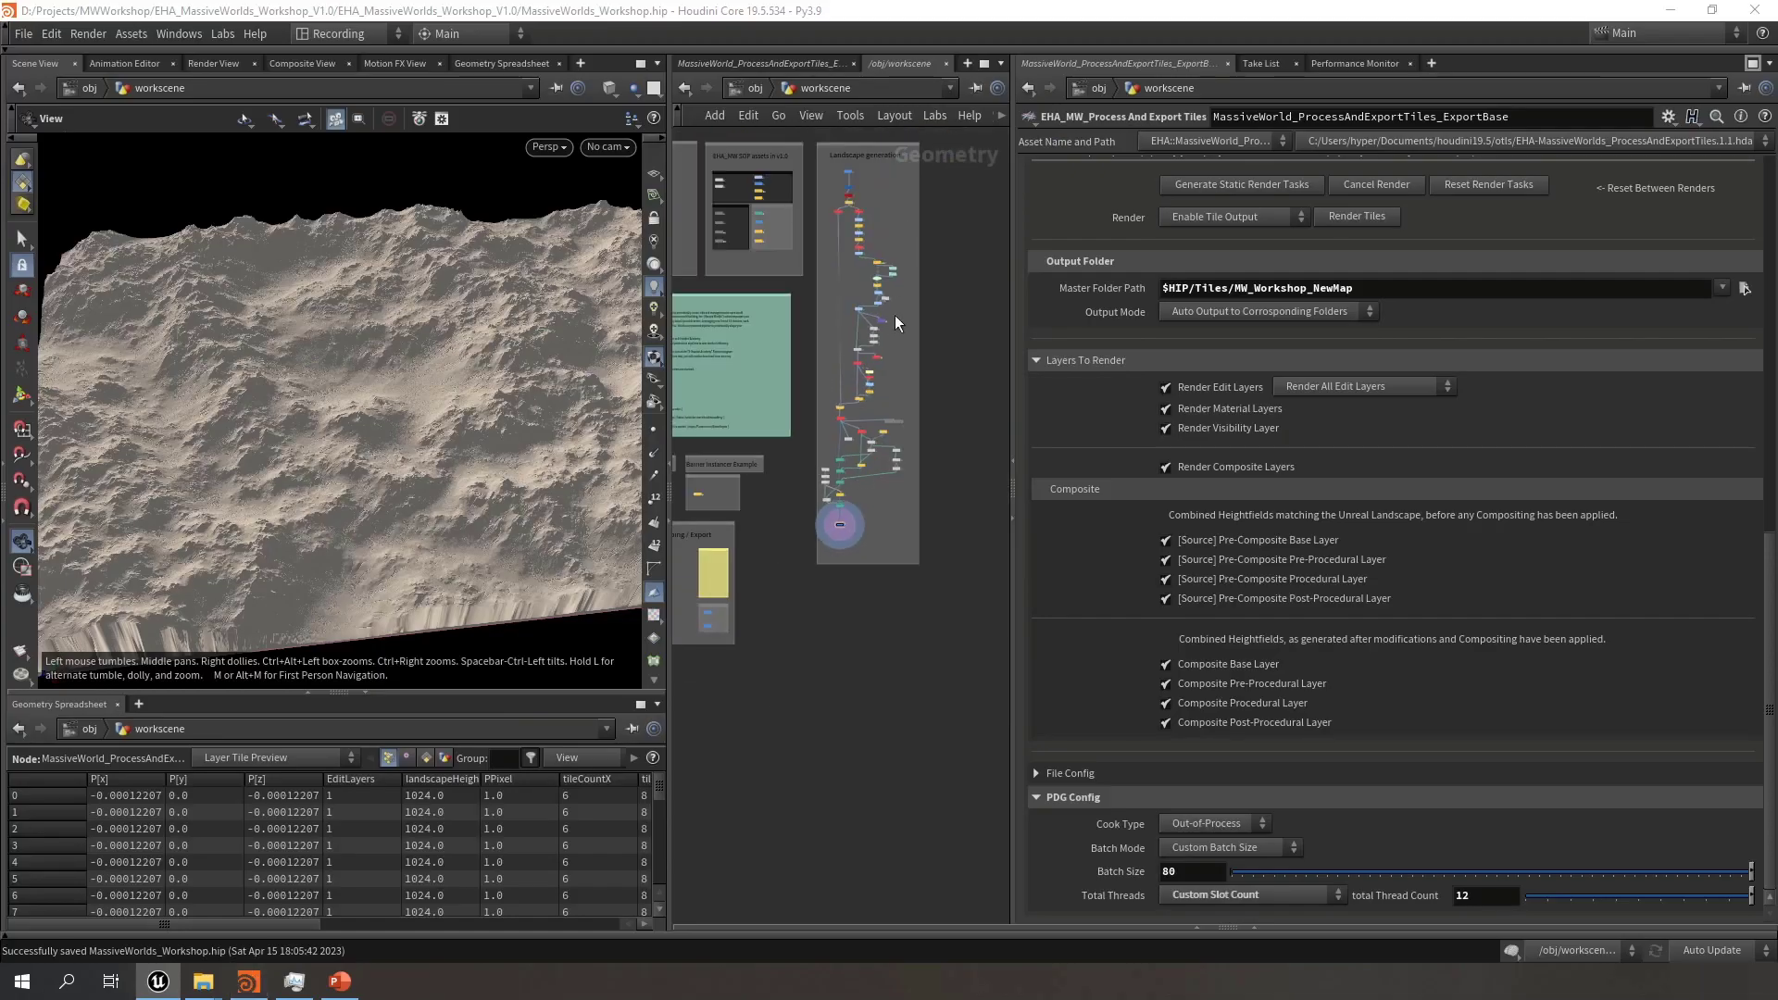
pyautogui.moveTo(778, 657); pyautogui.dragTo(931, 652, button='middle')
pyautogui.scroll(8, 875, 625)
pyautogui.moveTo(825, 468); pyautogui.dragTo(822, 486, button='middle')
pyautogui.moveTo(821, 488); pyautogui.dragTo(797, 453)
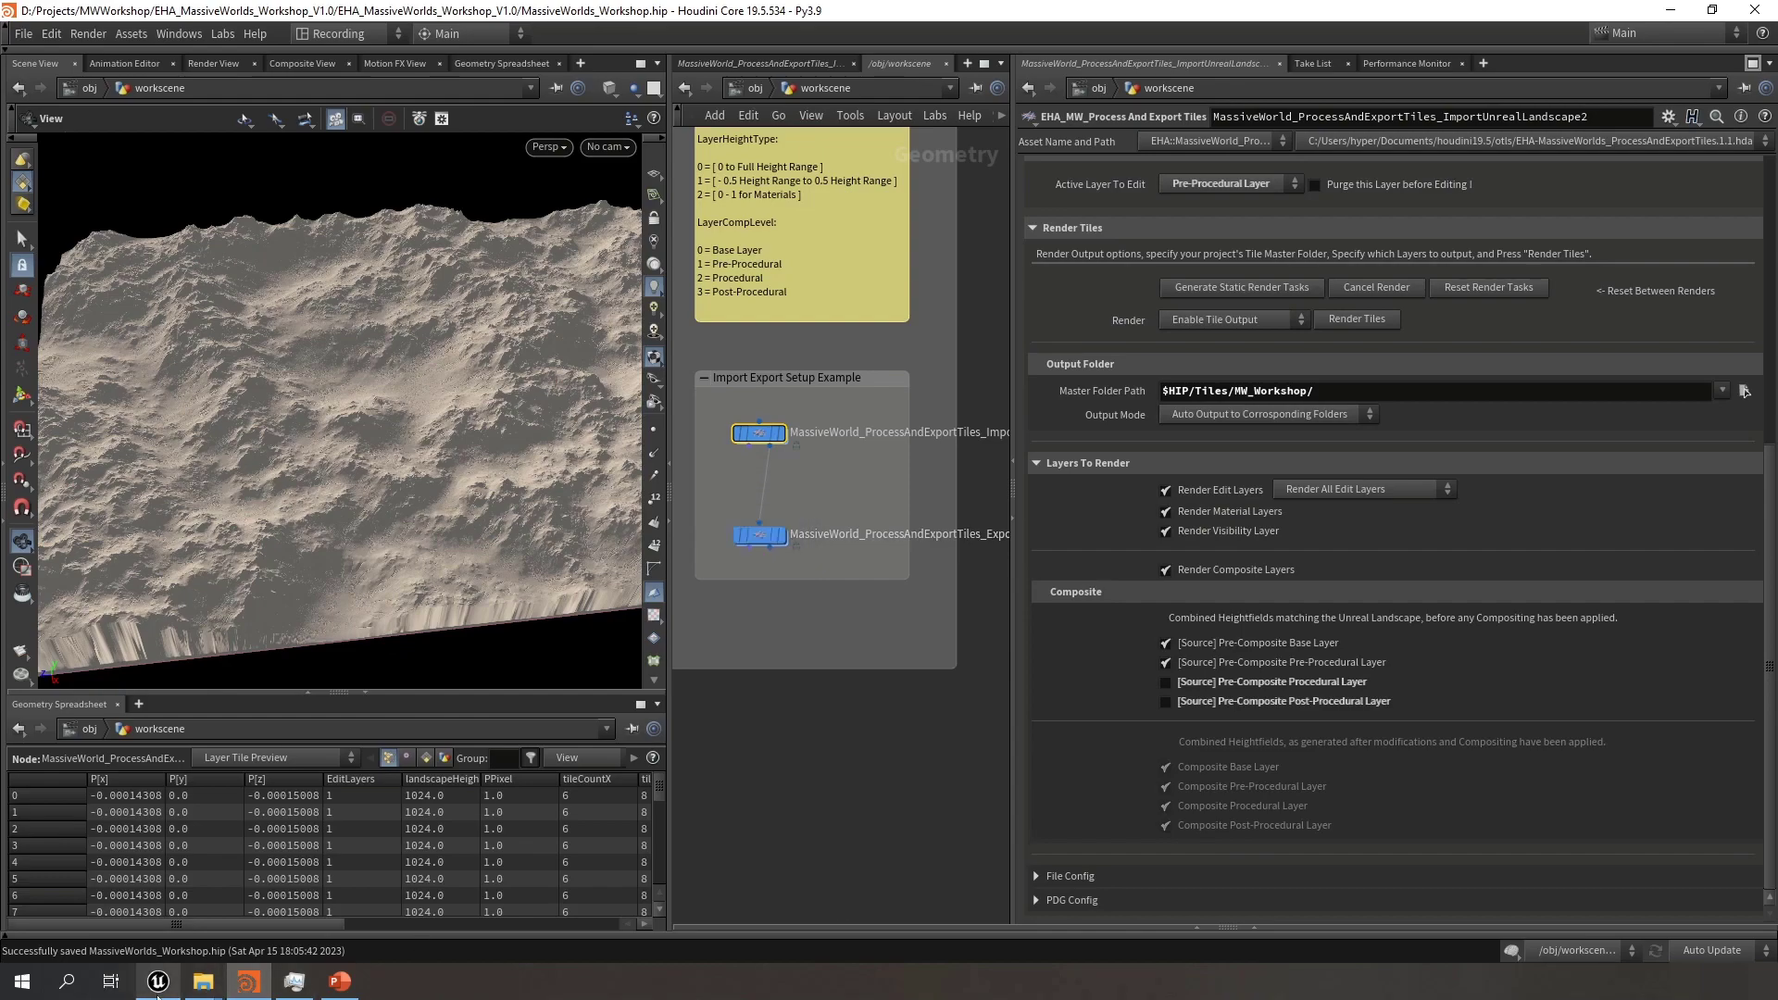
# Return to Unreal, show the ExtractUnrealLandscape actor and open its HoudiniAssetComponent parameters at the Save Landscape File settings
pyautogui.click(157, 981)
pyautogui.moveTo(719, 436); pyautogui.dragTo(579, 514, button='right')
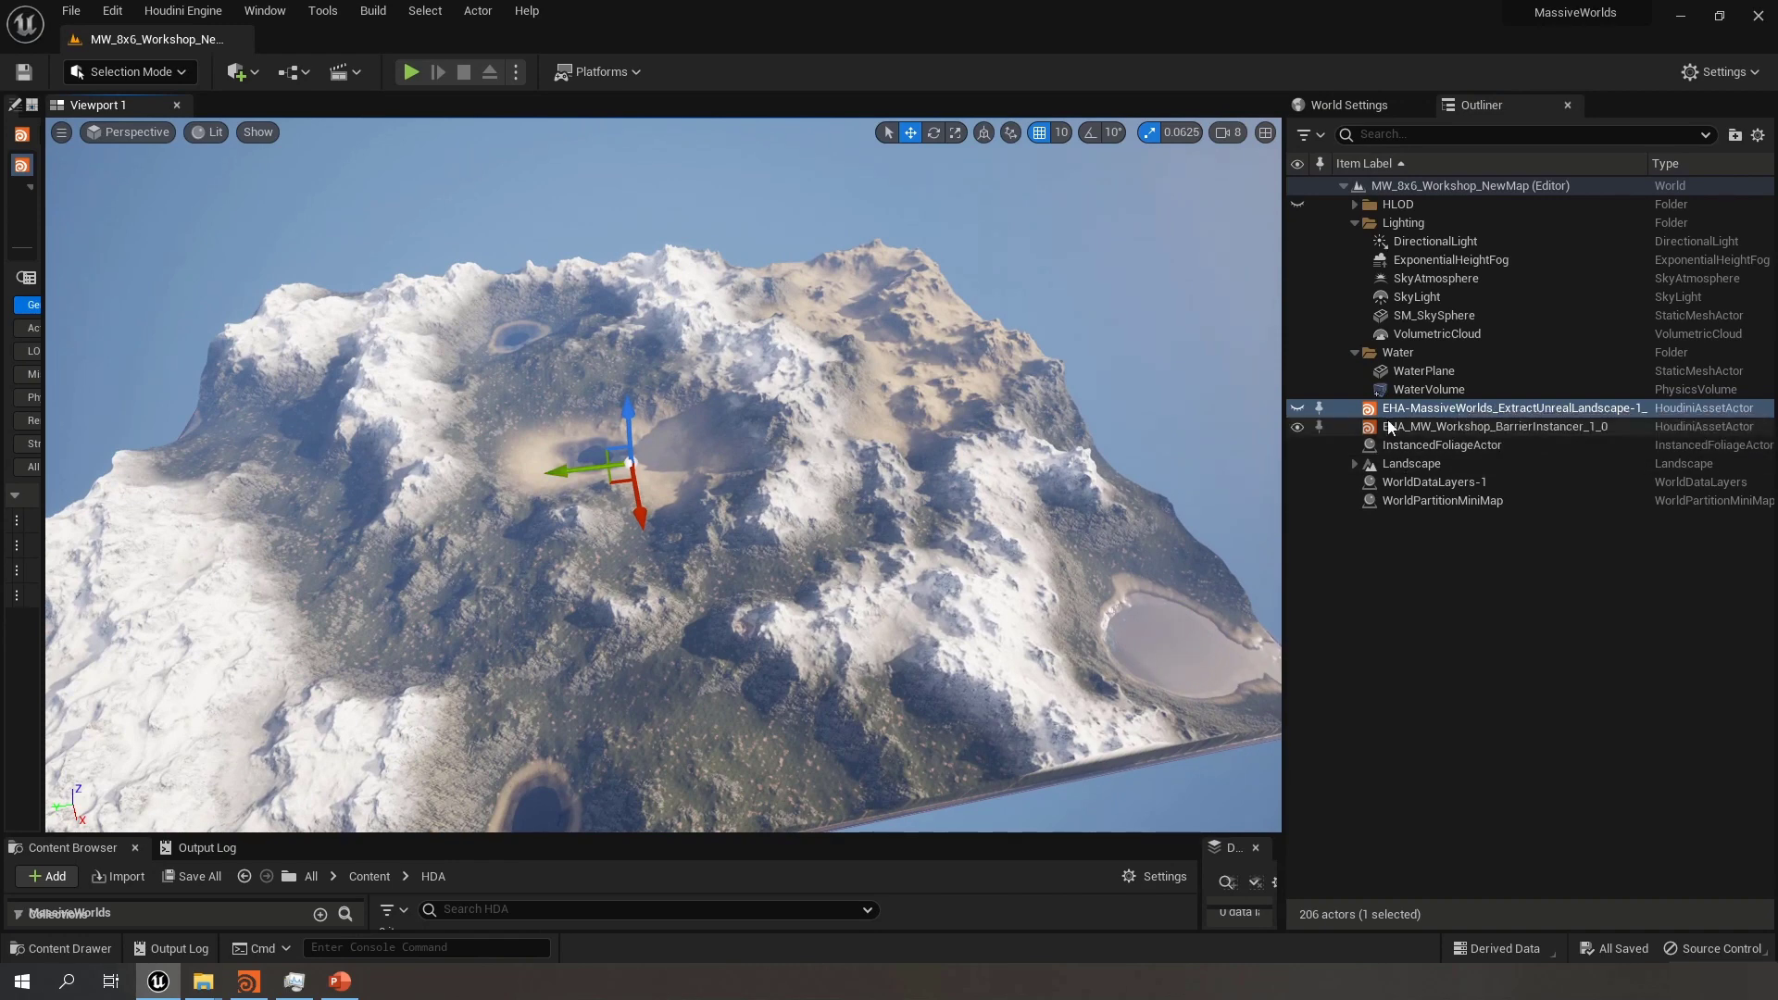
pyautogui.click(1298, 409)
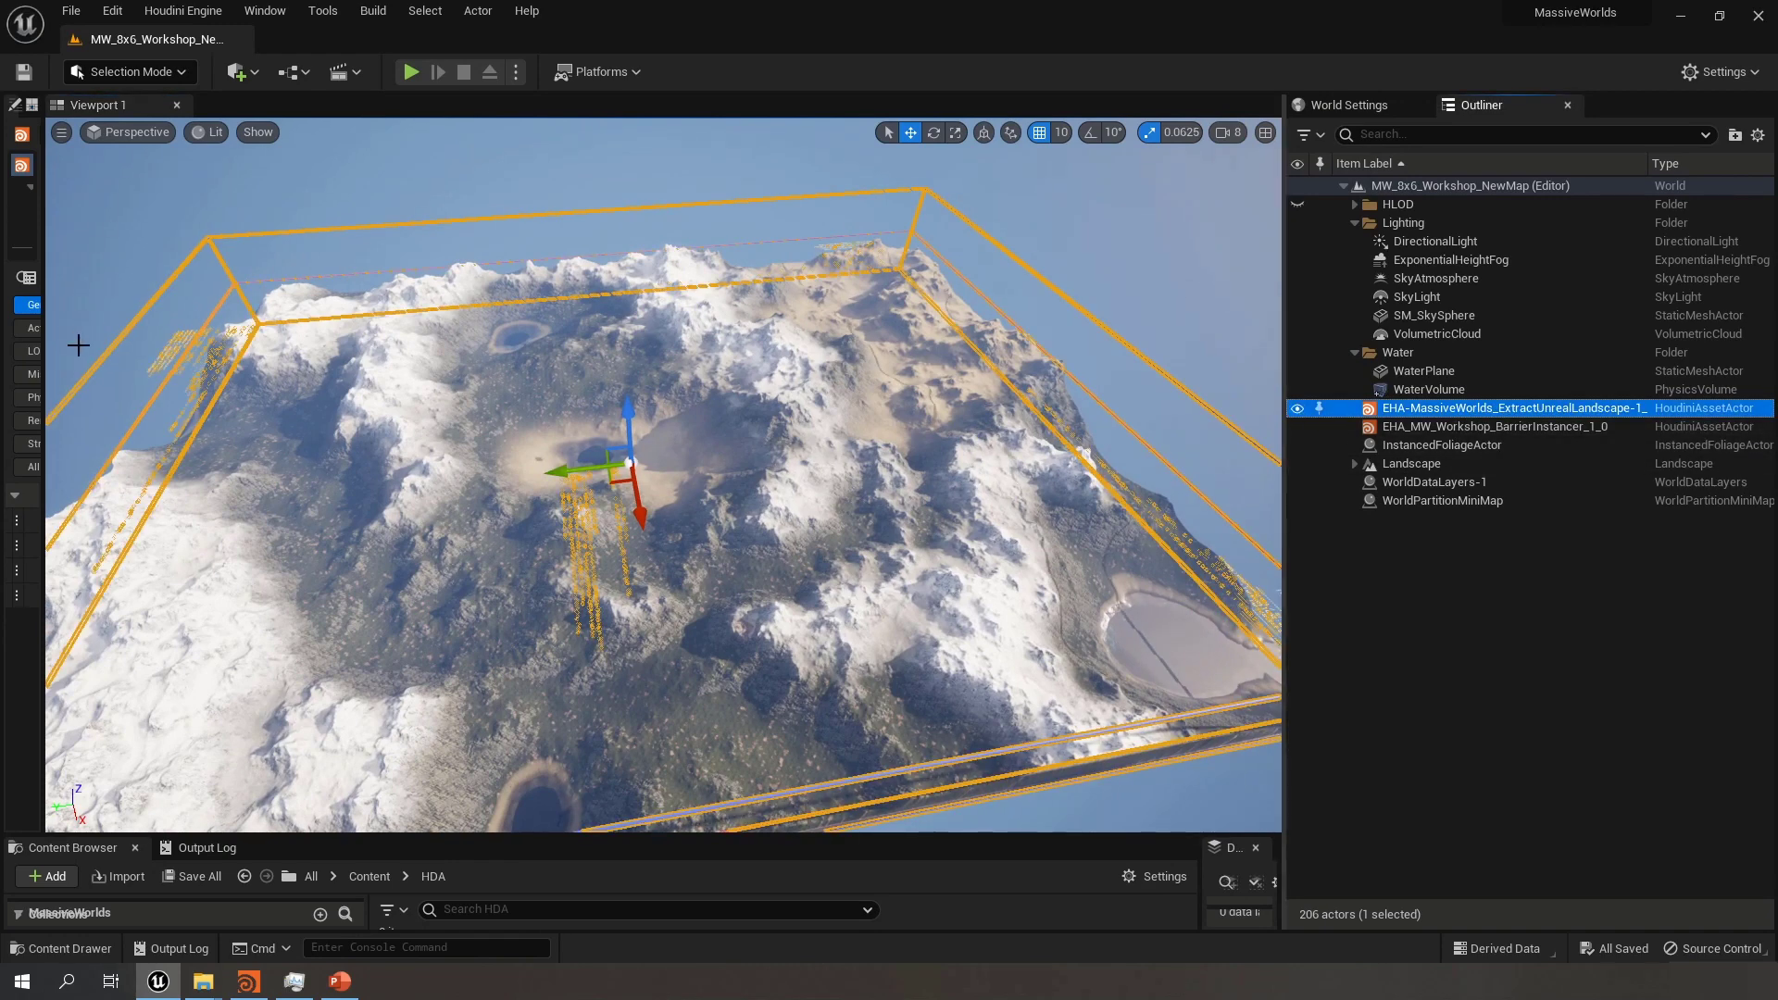
pyautogui.moveTo(43, 369); pyautogui.dragTo(442, 370)
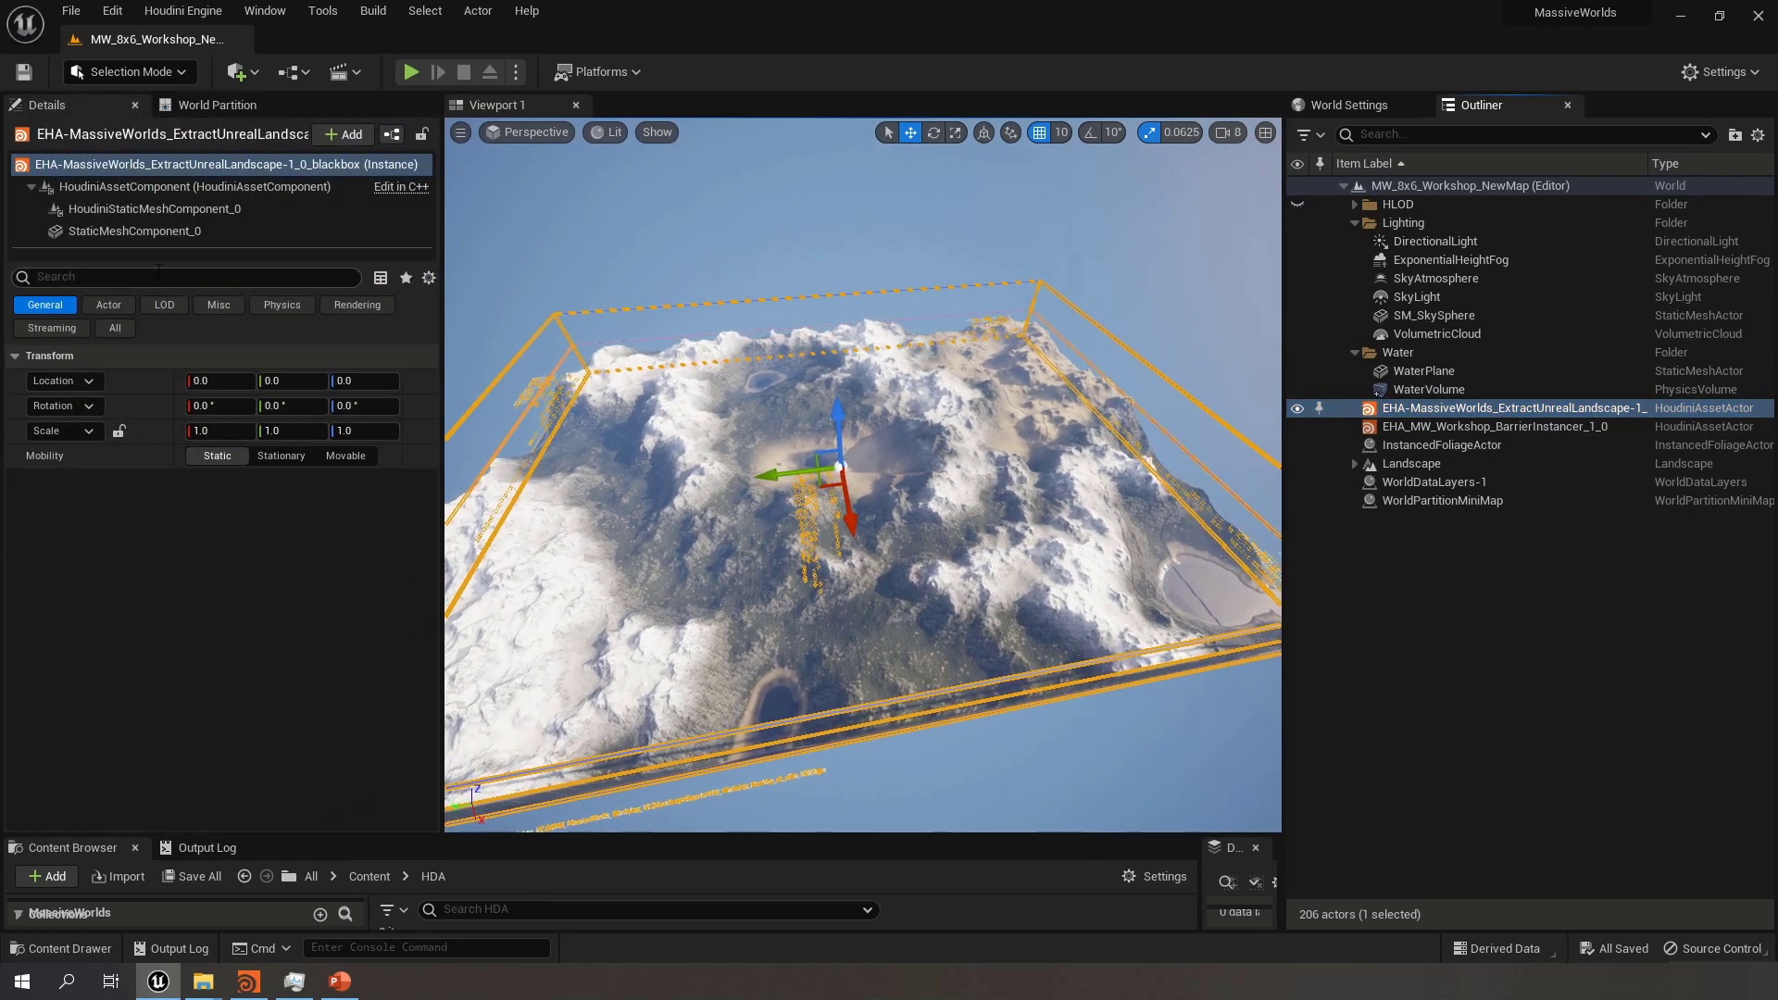
pyautogui.click(179, 188)
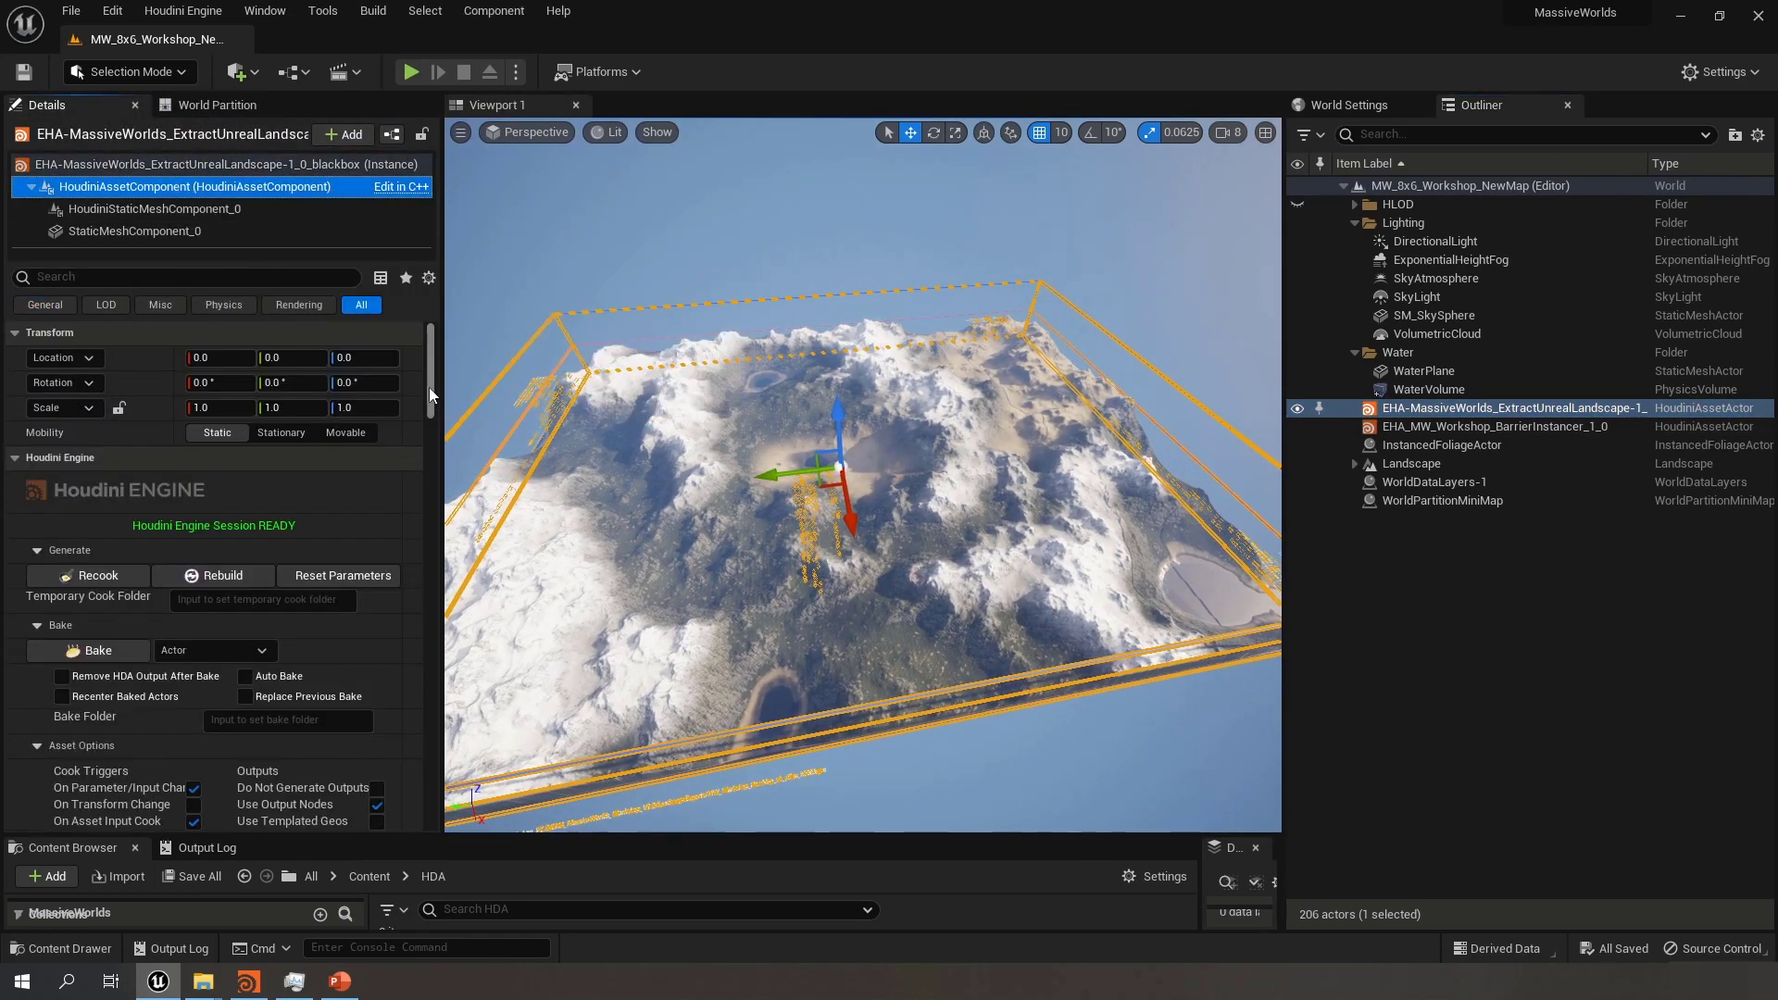
pyautogui.moveTo(430, 387); pyautogui.dragTo(429, 476)
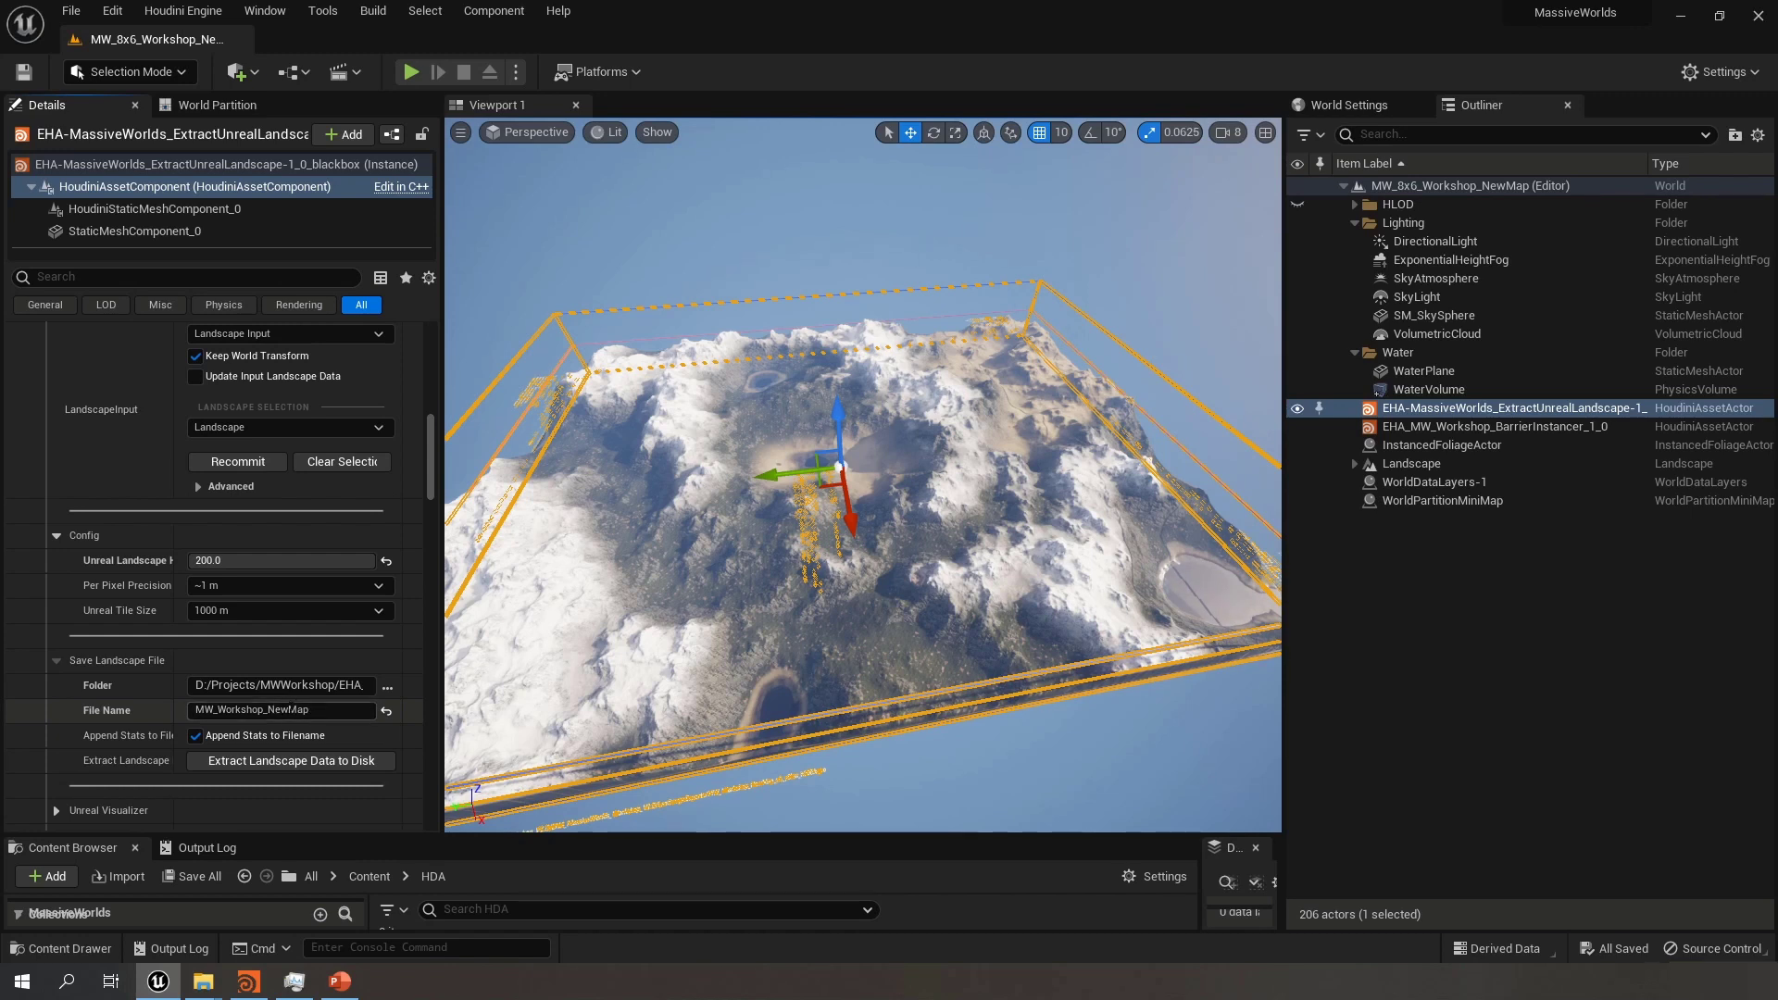
# Check MW_Workshop_NewMap_x6_y8km_h200.bgeo in the project's LandscapeExports folder and minimize the file window
pyautogui.moveTo(203, 982)
pyautogui.moveTo(288, 896)
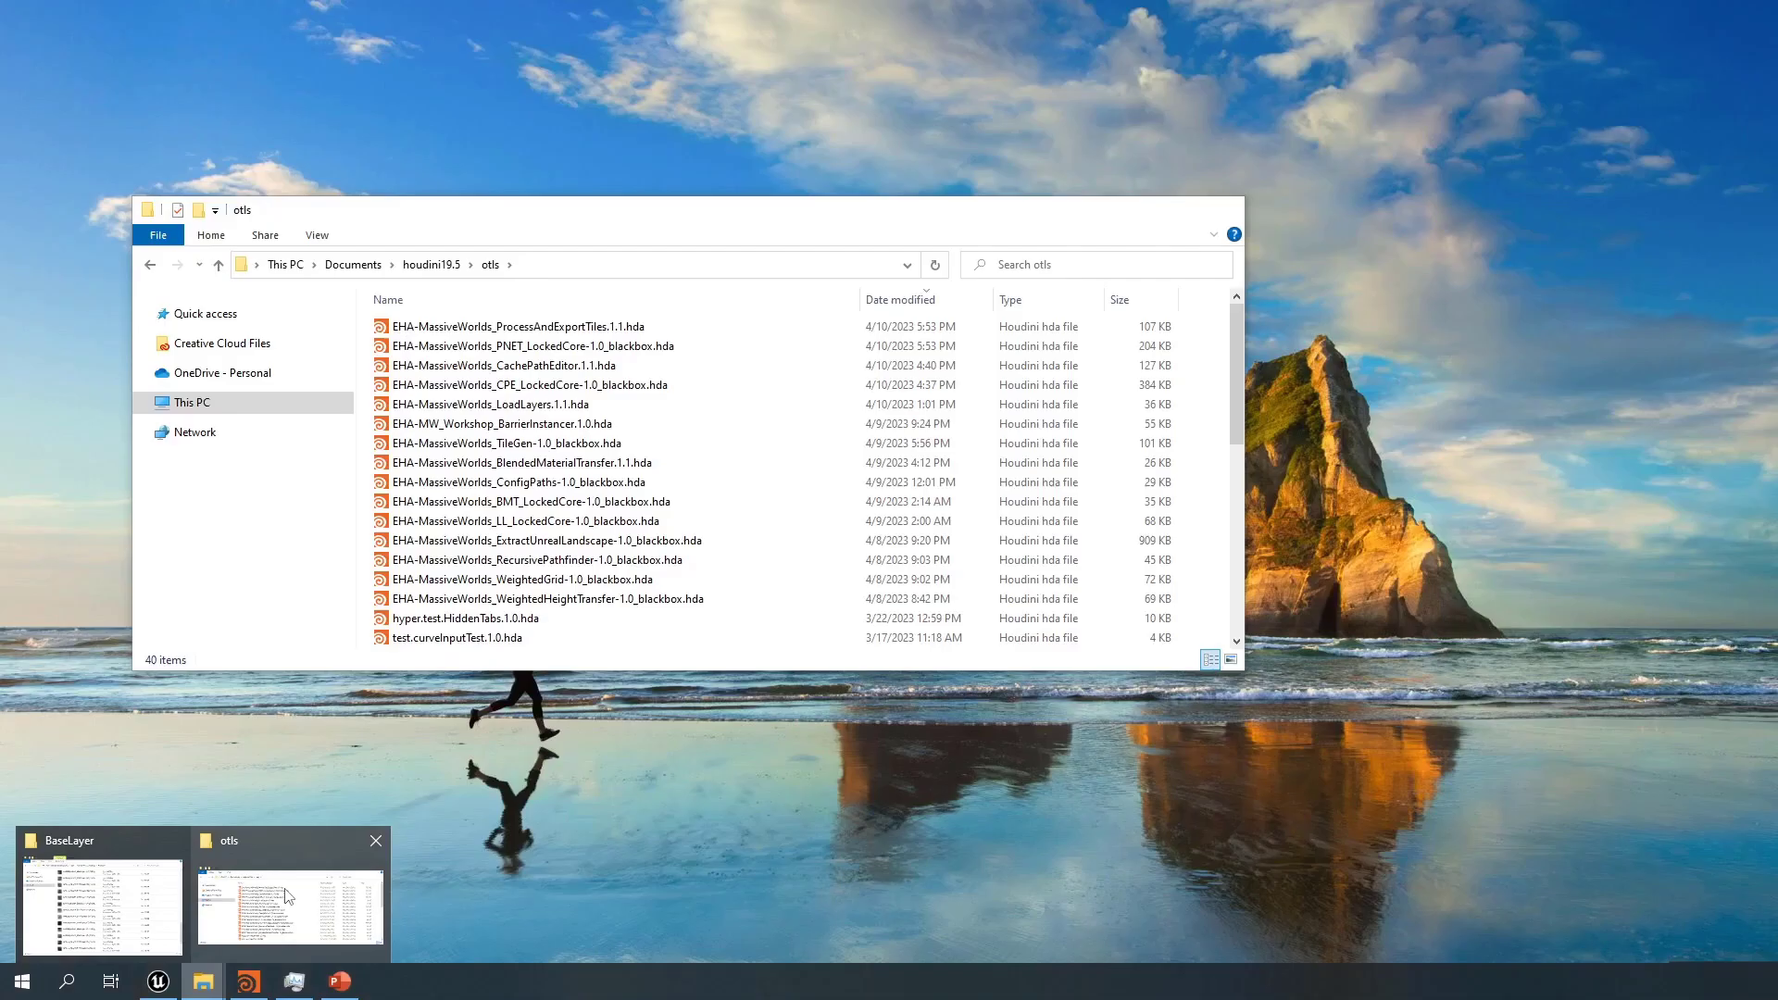
pyautogui.click(139, 880)
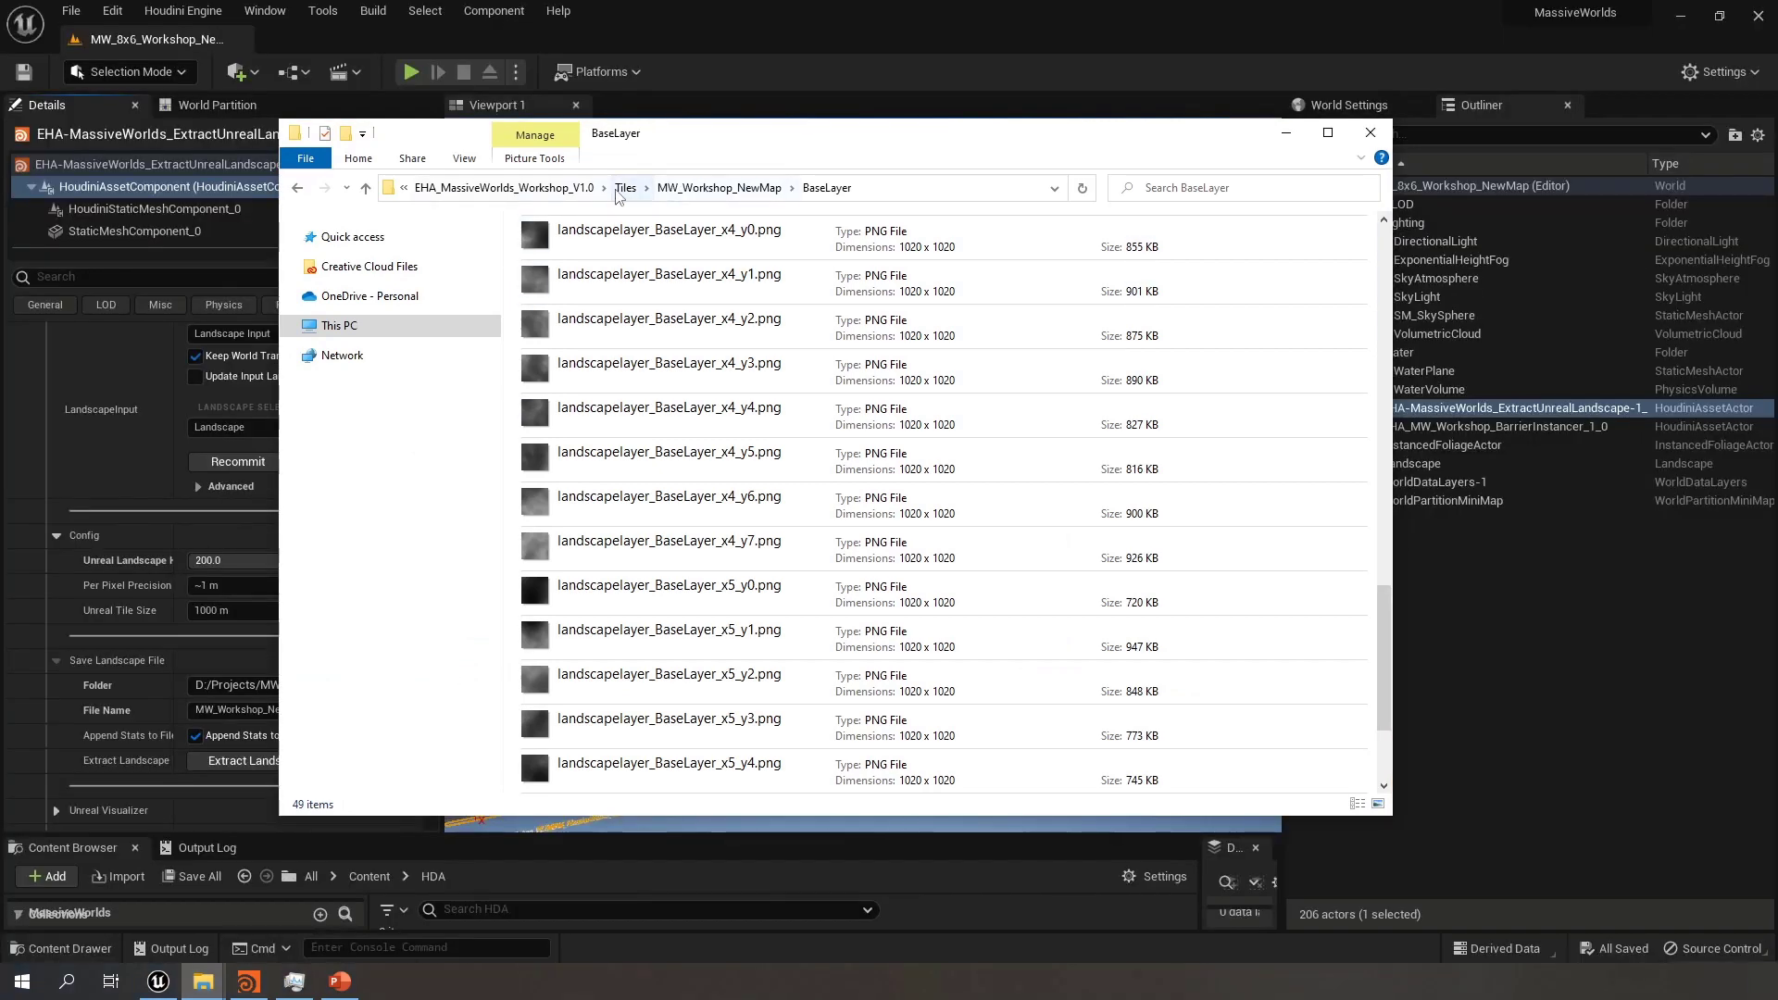
pyautogui.click(569, 189)
pyautogui.doubleClick(616, 315)
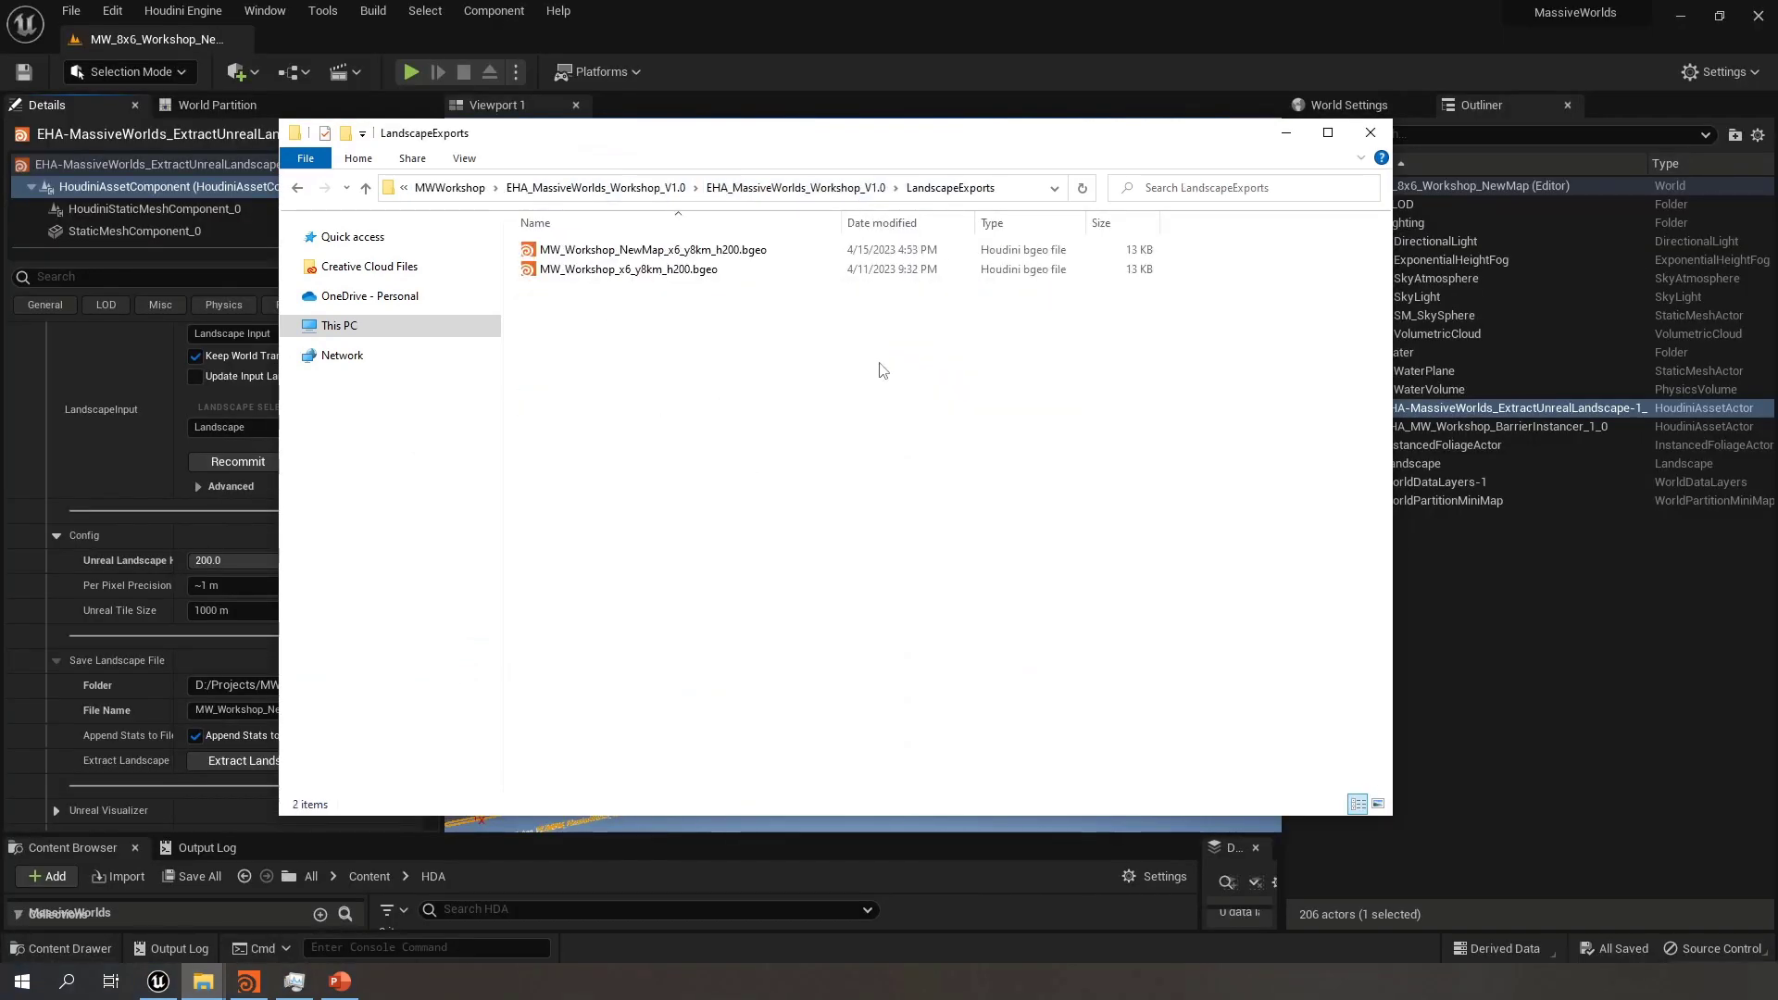
pyautogui.click(643, 252)
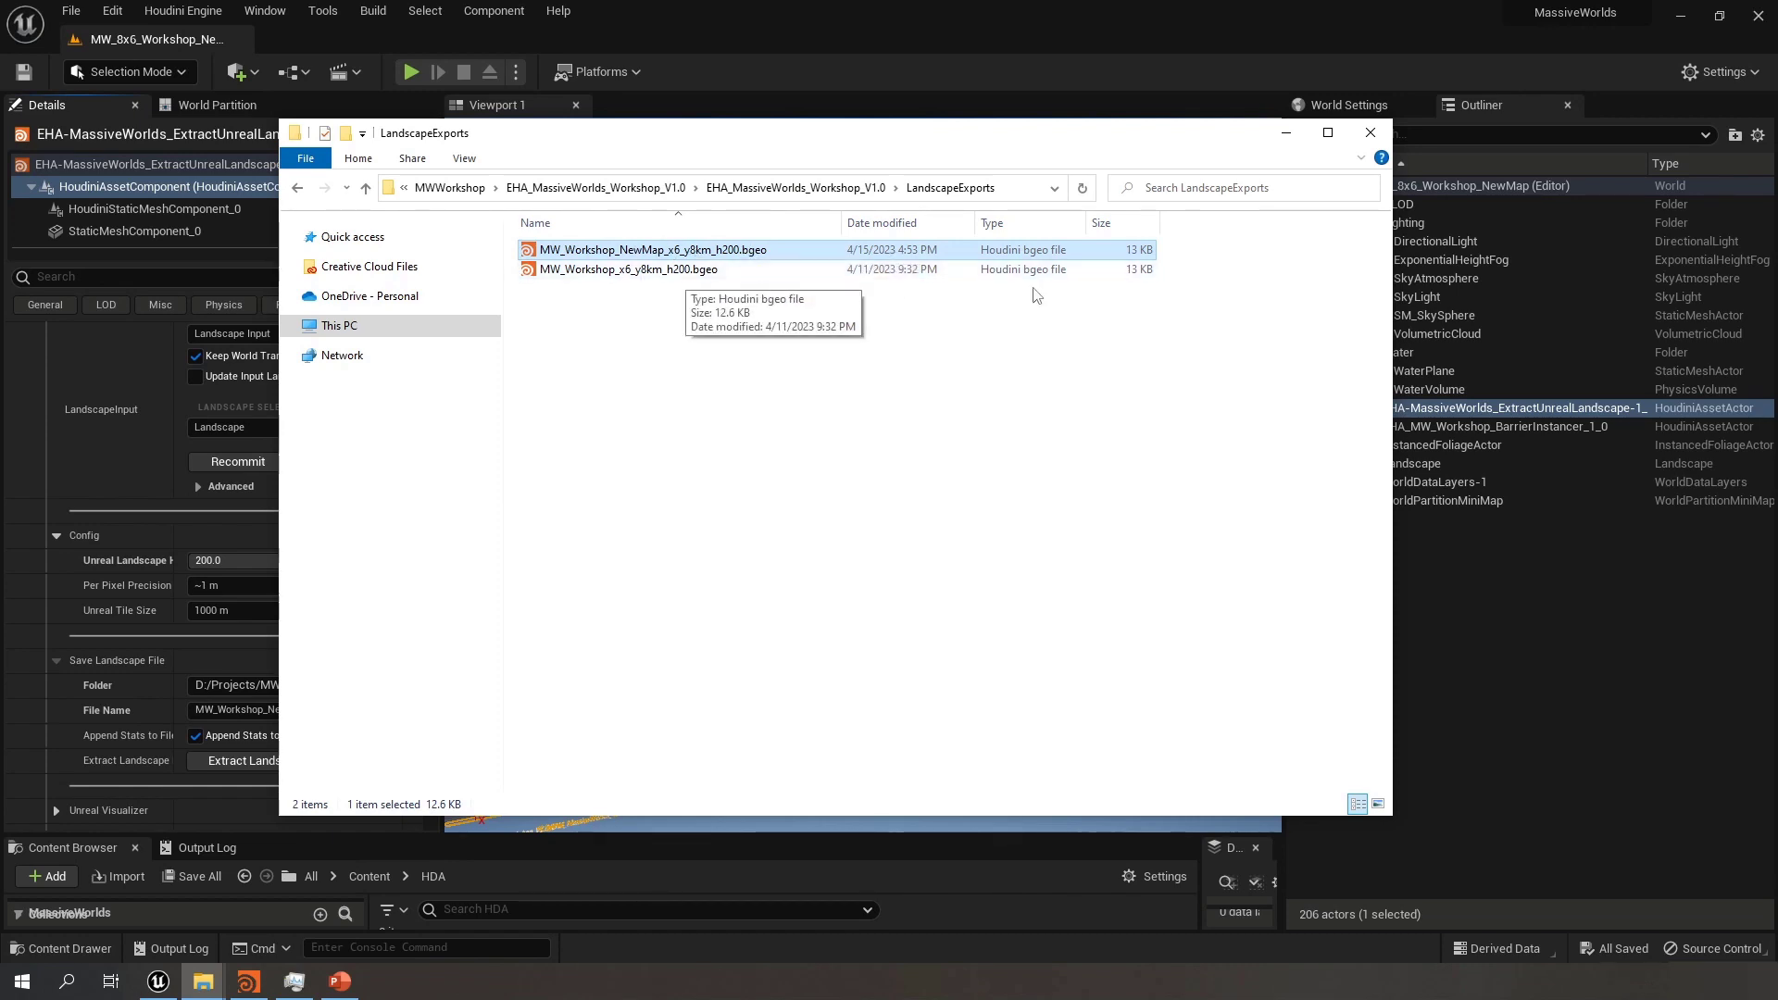
pyautogui.click(1286, 132)
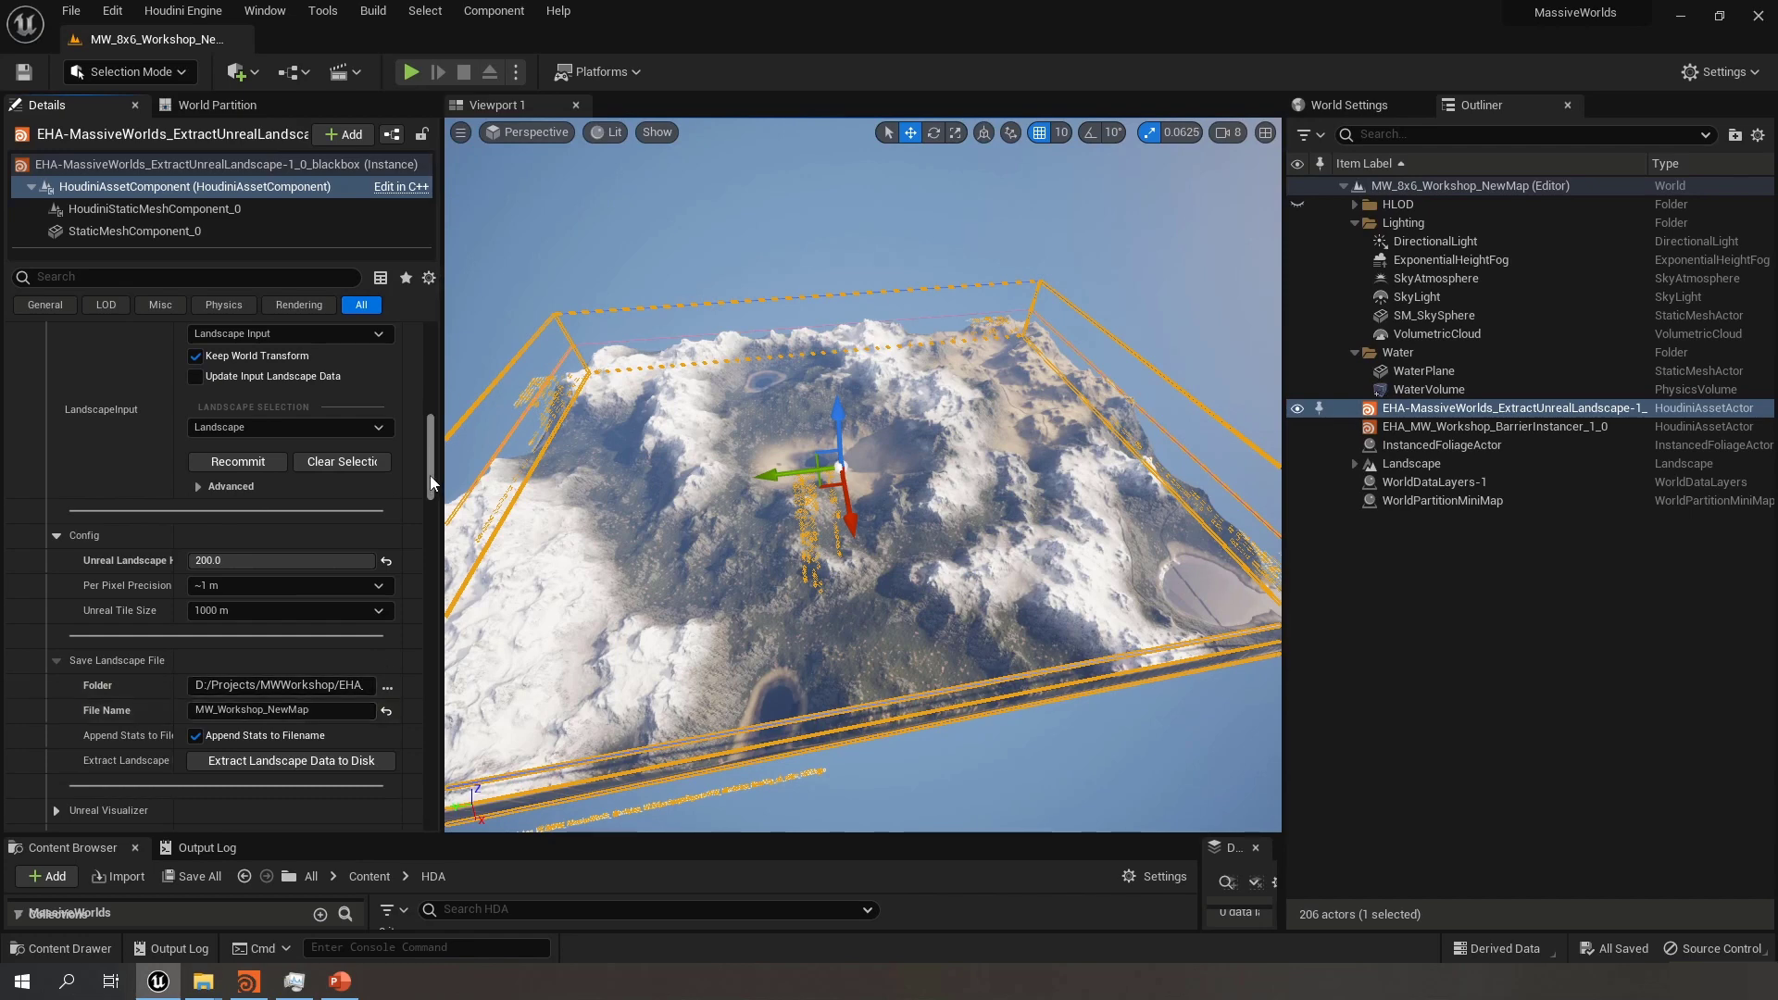
# Recommit the Landscape input to Houdini and extract the landscape data to disk under the file name MW_Workshop_NewMap
pyautogui.scroll(2, 431, 478)
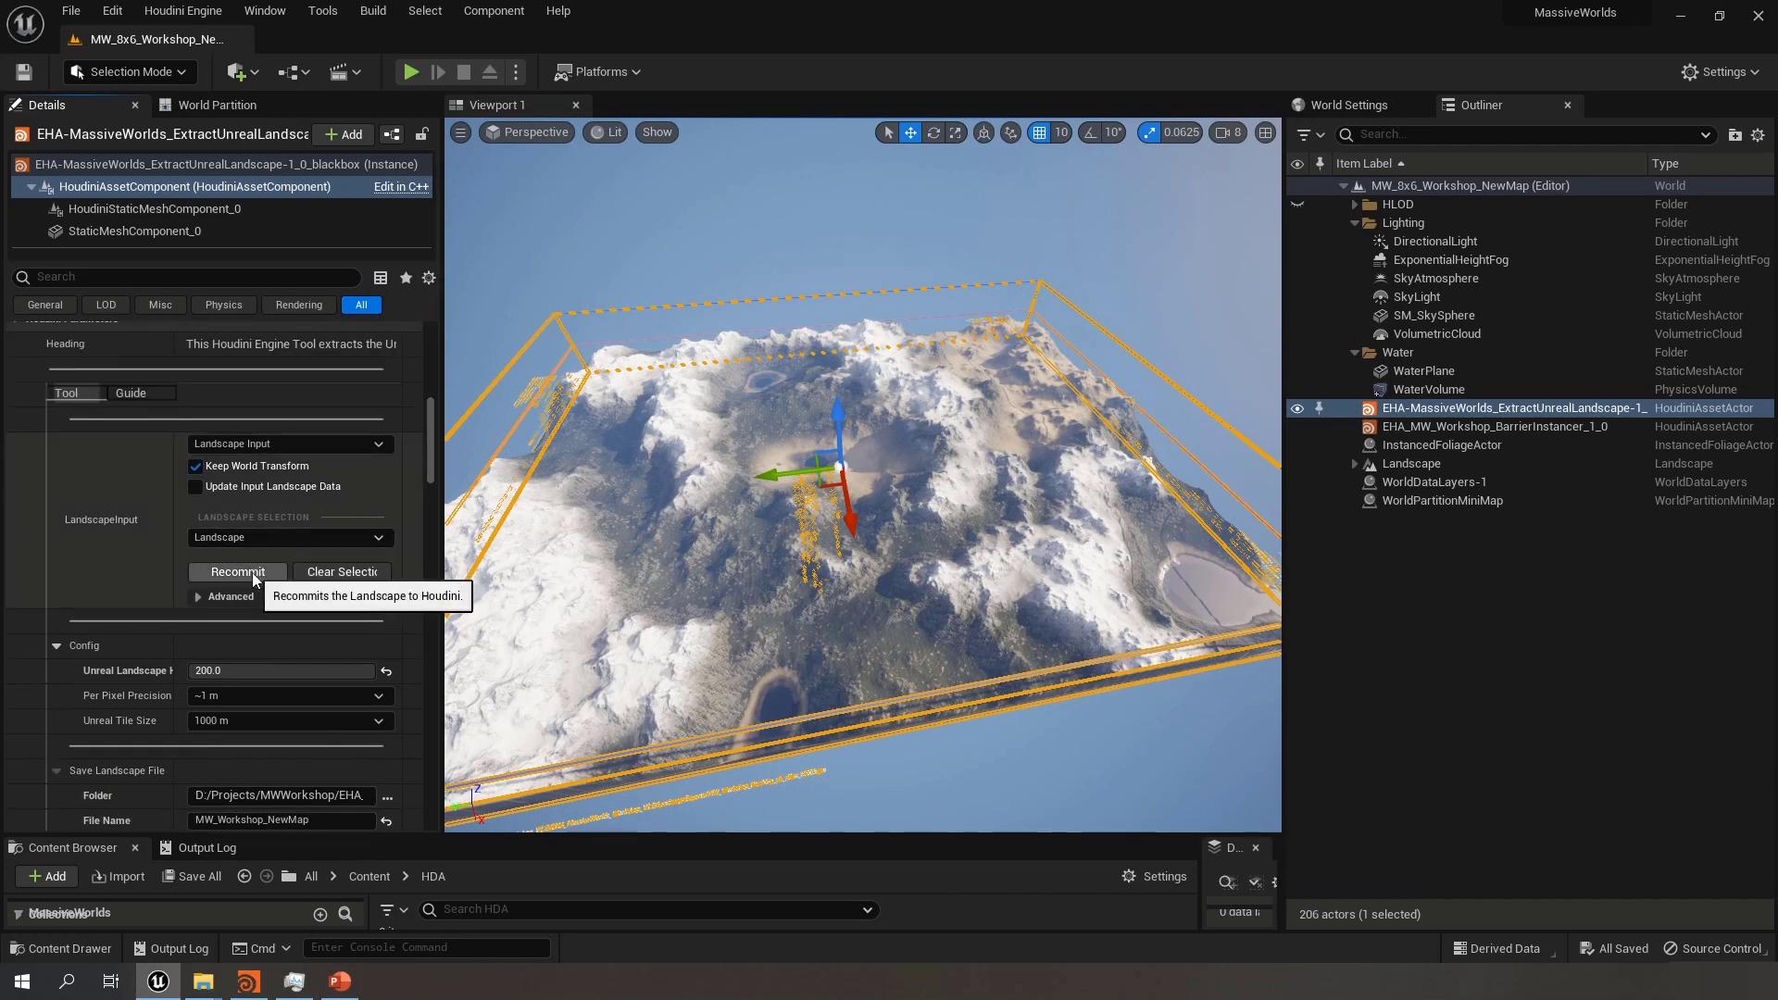
pyautogui.click(183, 11)
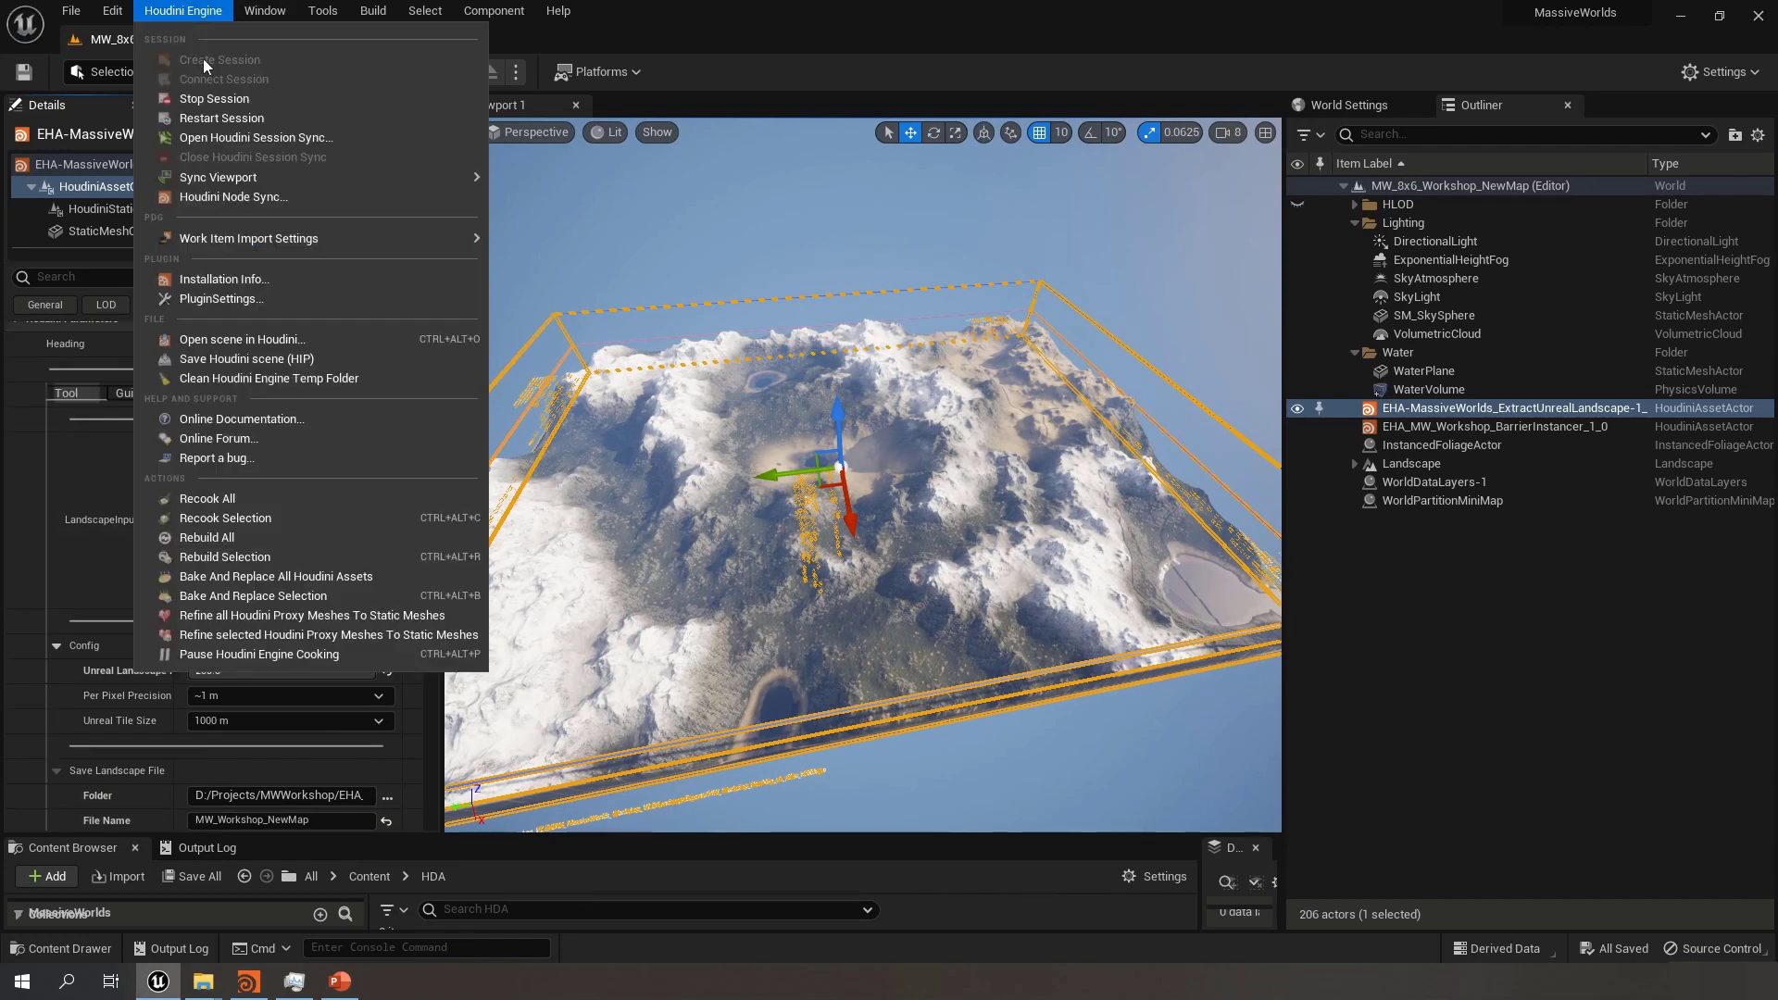
pyautogui.press('Escape')
pyautogui.moveTo(428, 458)
pyautogui.mouseDown()
pyautogui.moveTo(425, 398)
pyautogui.moveTo(431, 459)
pyautogui.mouseUp()
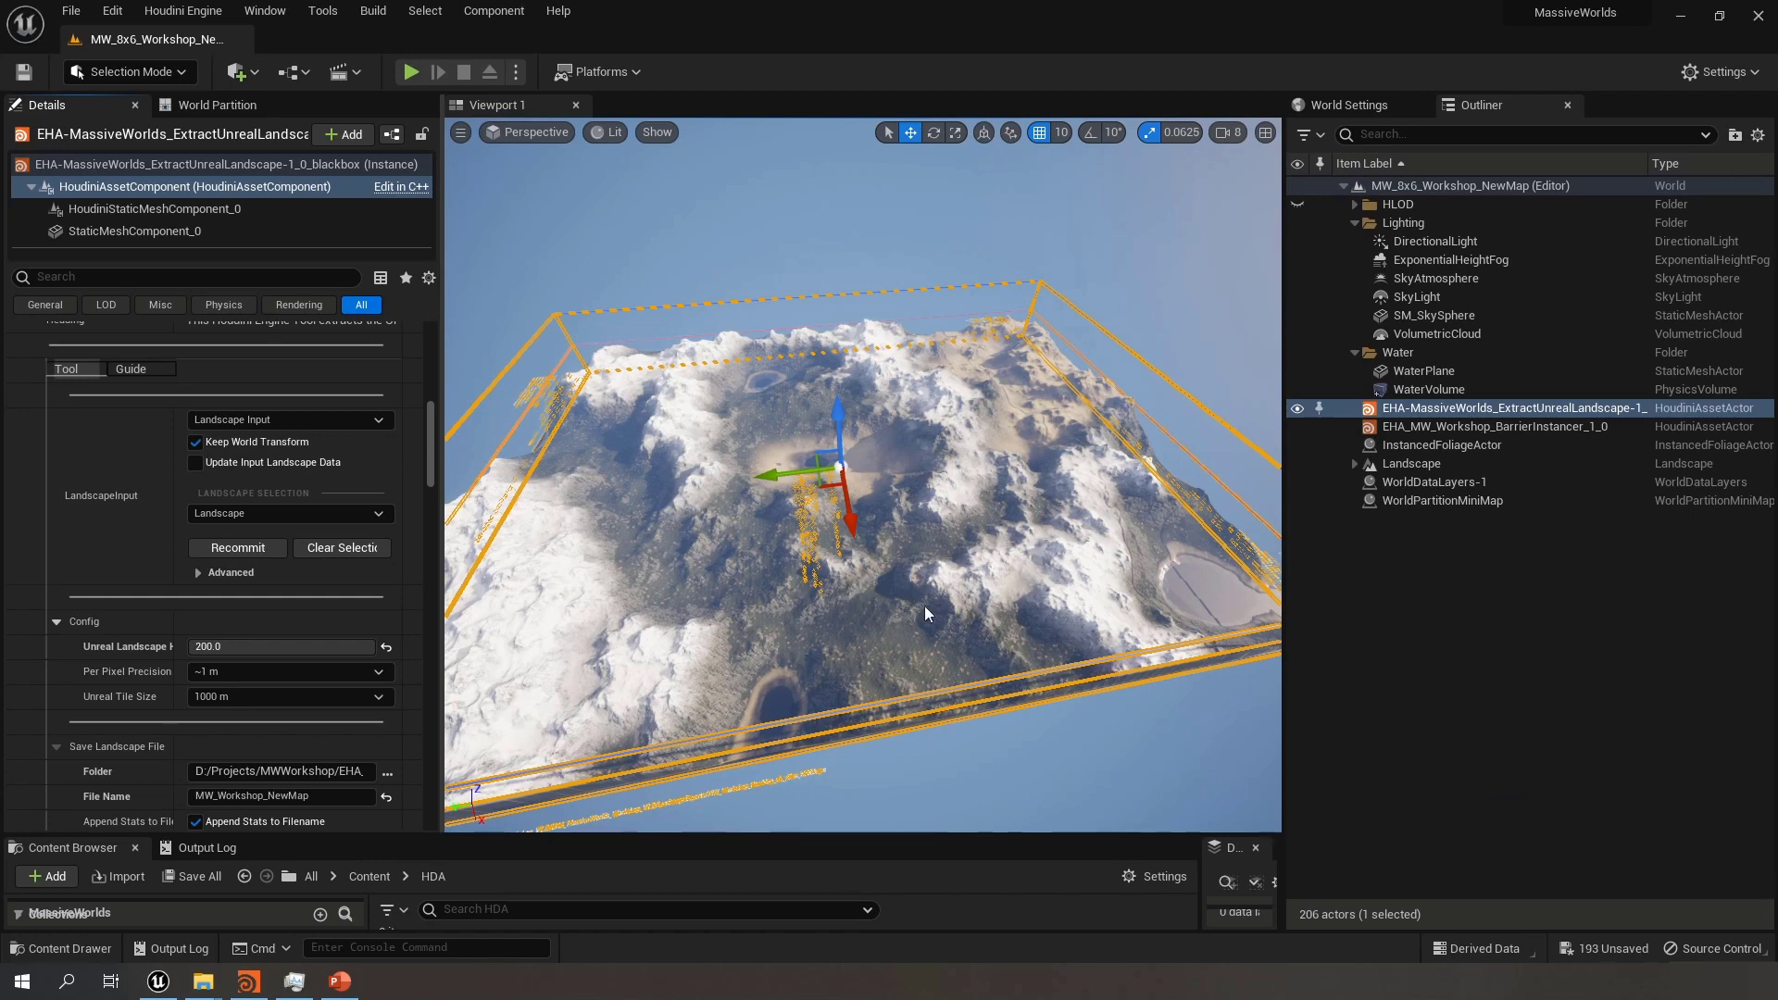
pyautogui.moveTo(964, 748); pyautogui.dragTo(949, 743, button='right')
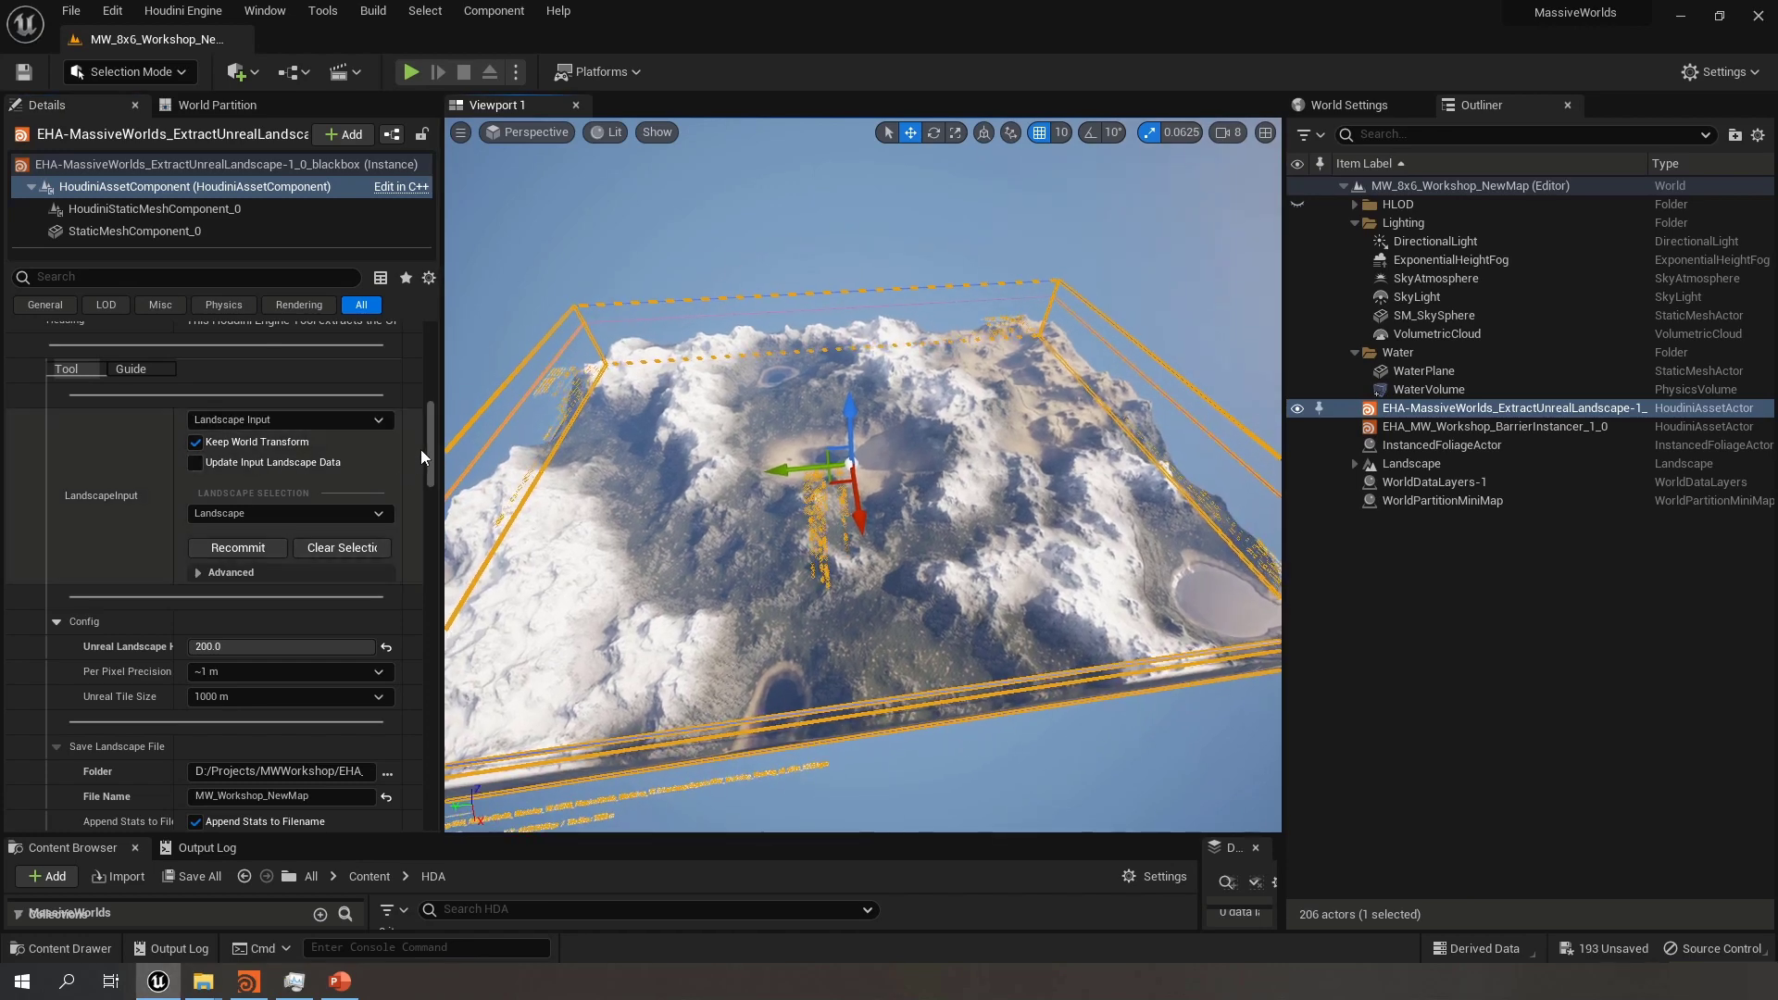
pyautogui.moveTo(430, 439); pyautogui.dragTo(432, 456)
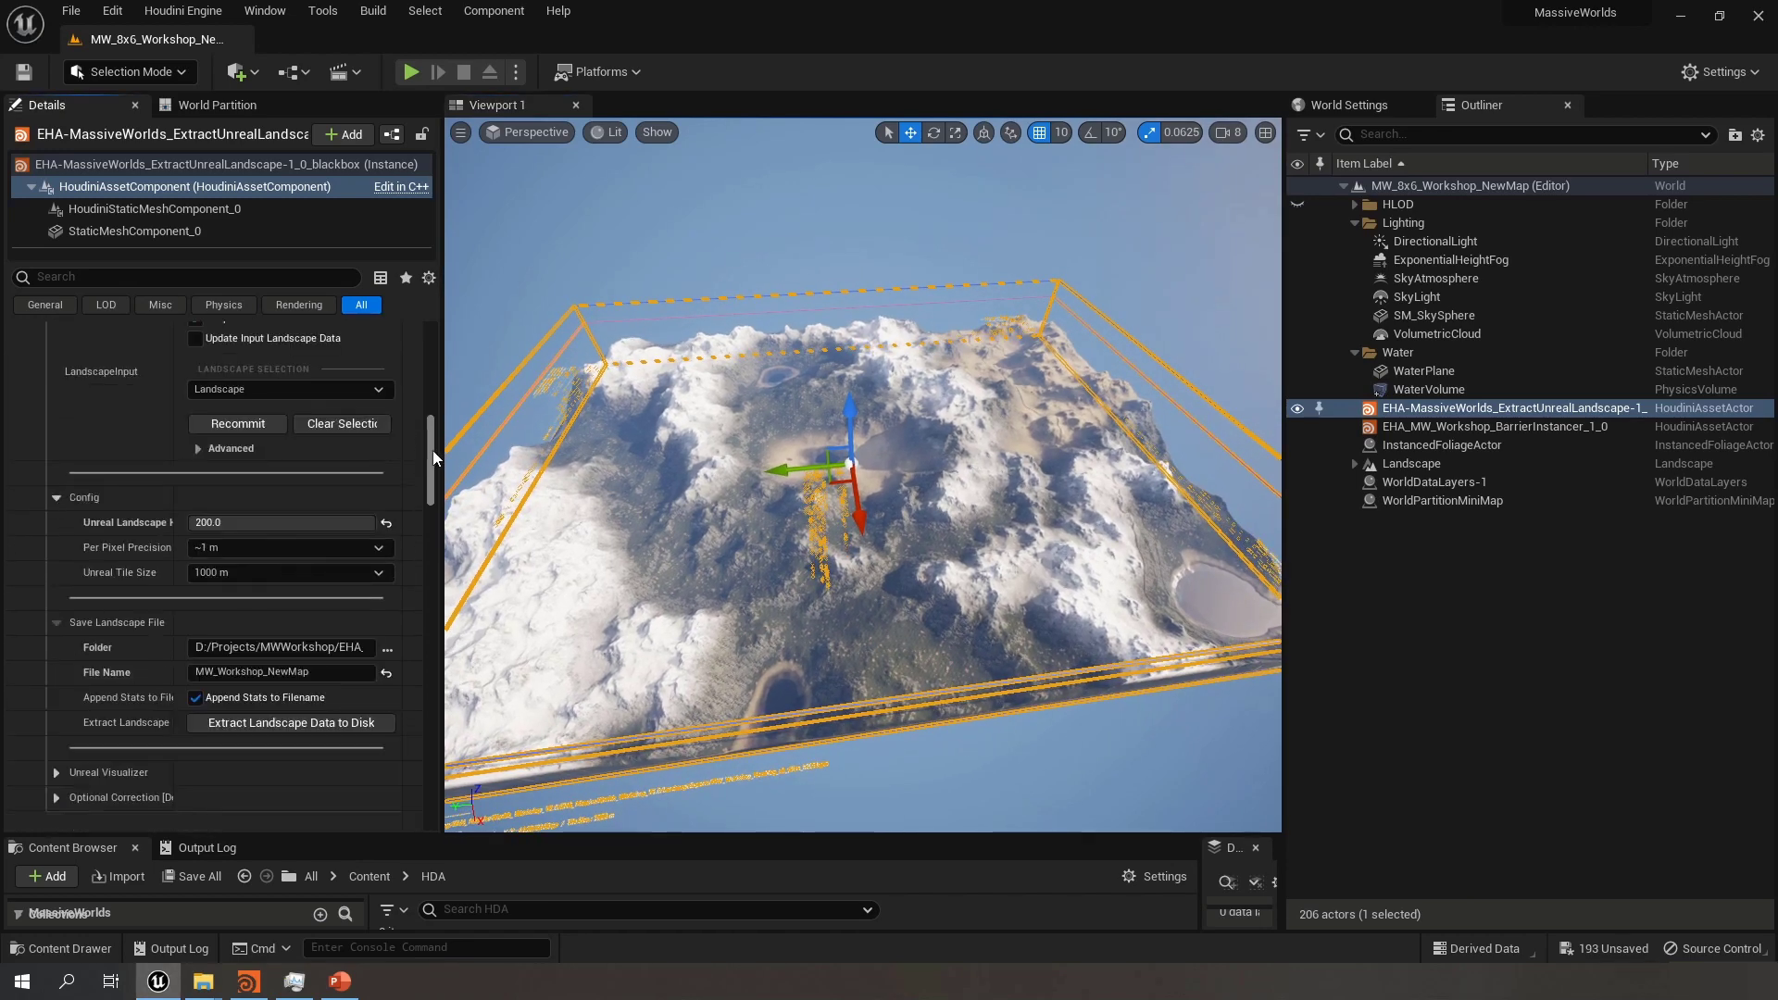
pyautogui.click(295, 724)
# Recheck the date and size of MW_Workshop_NewMap_x6_y8km_h200.bgeo in LandscapeExports, then minimize the file window
pyautogui.moveTo(211, 986)
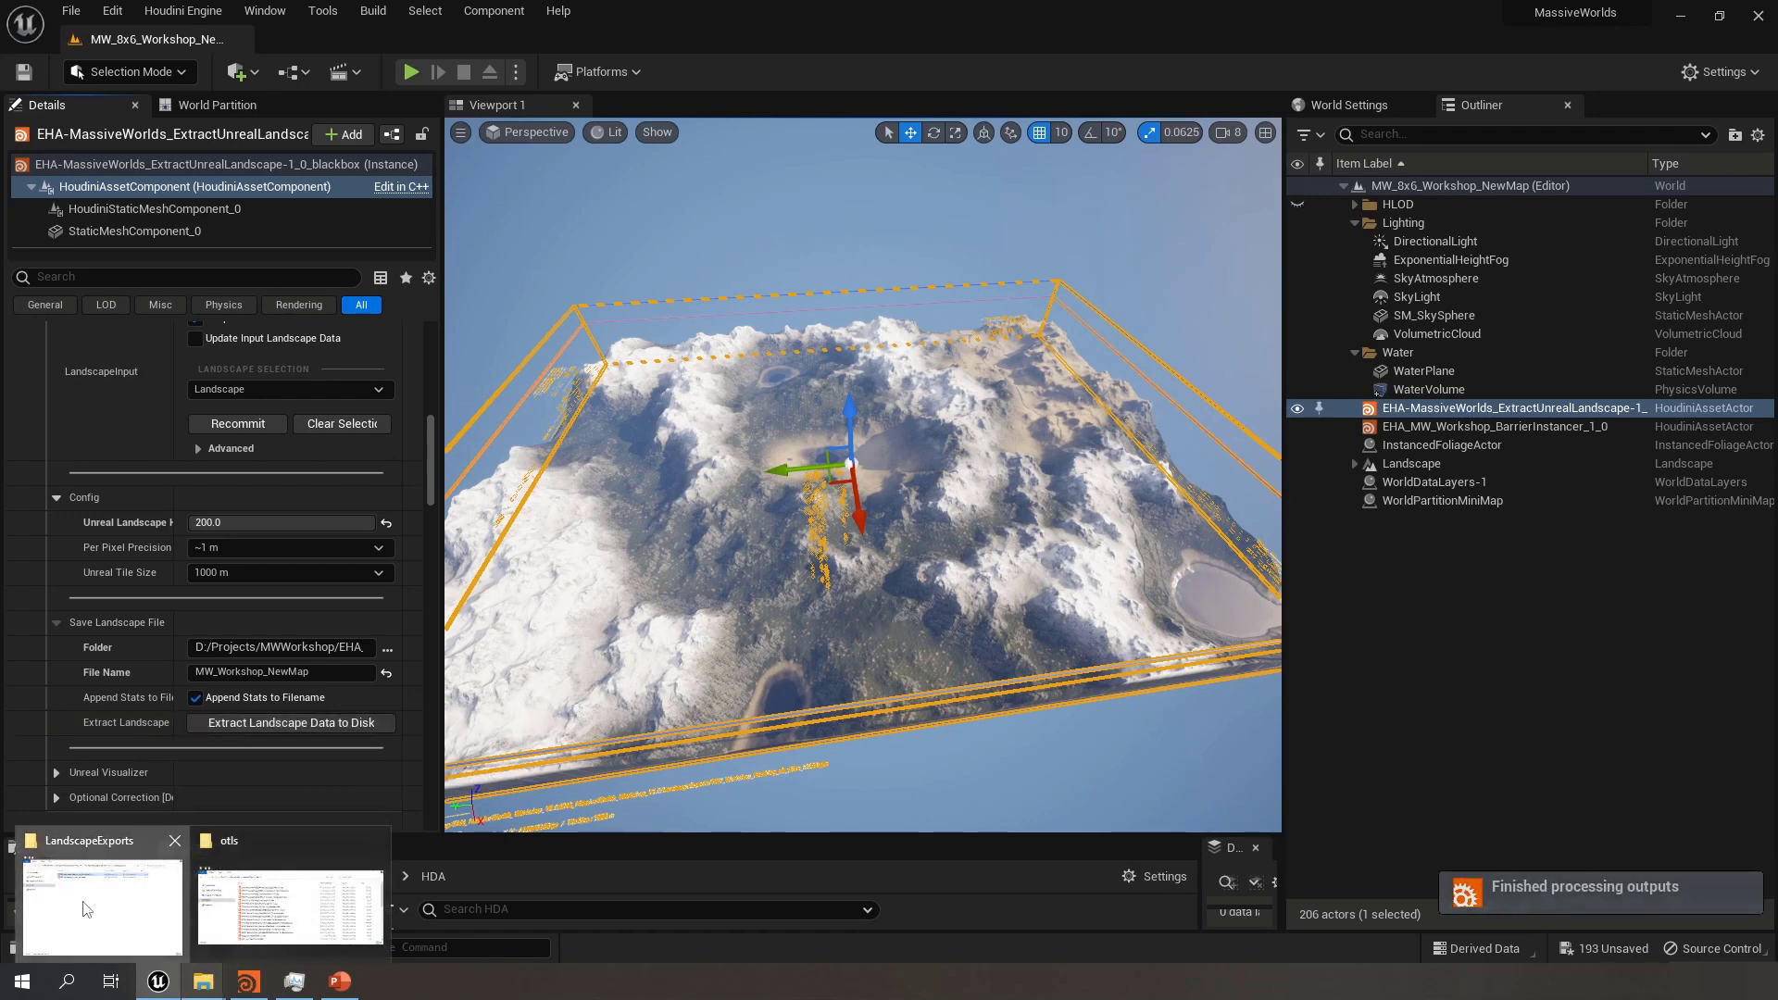
pyautogui.click(254, 903)
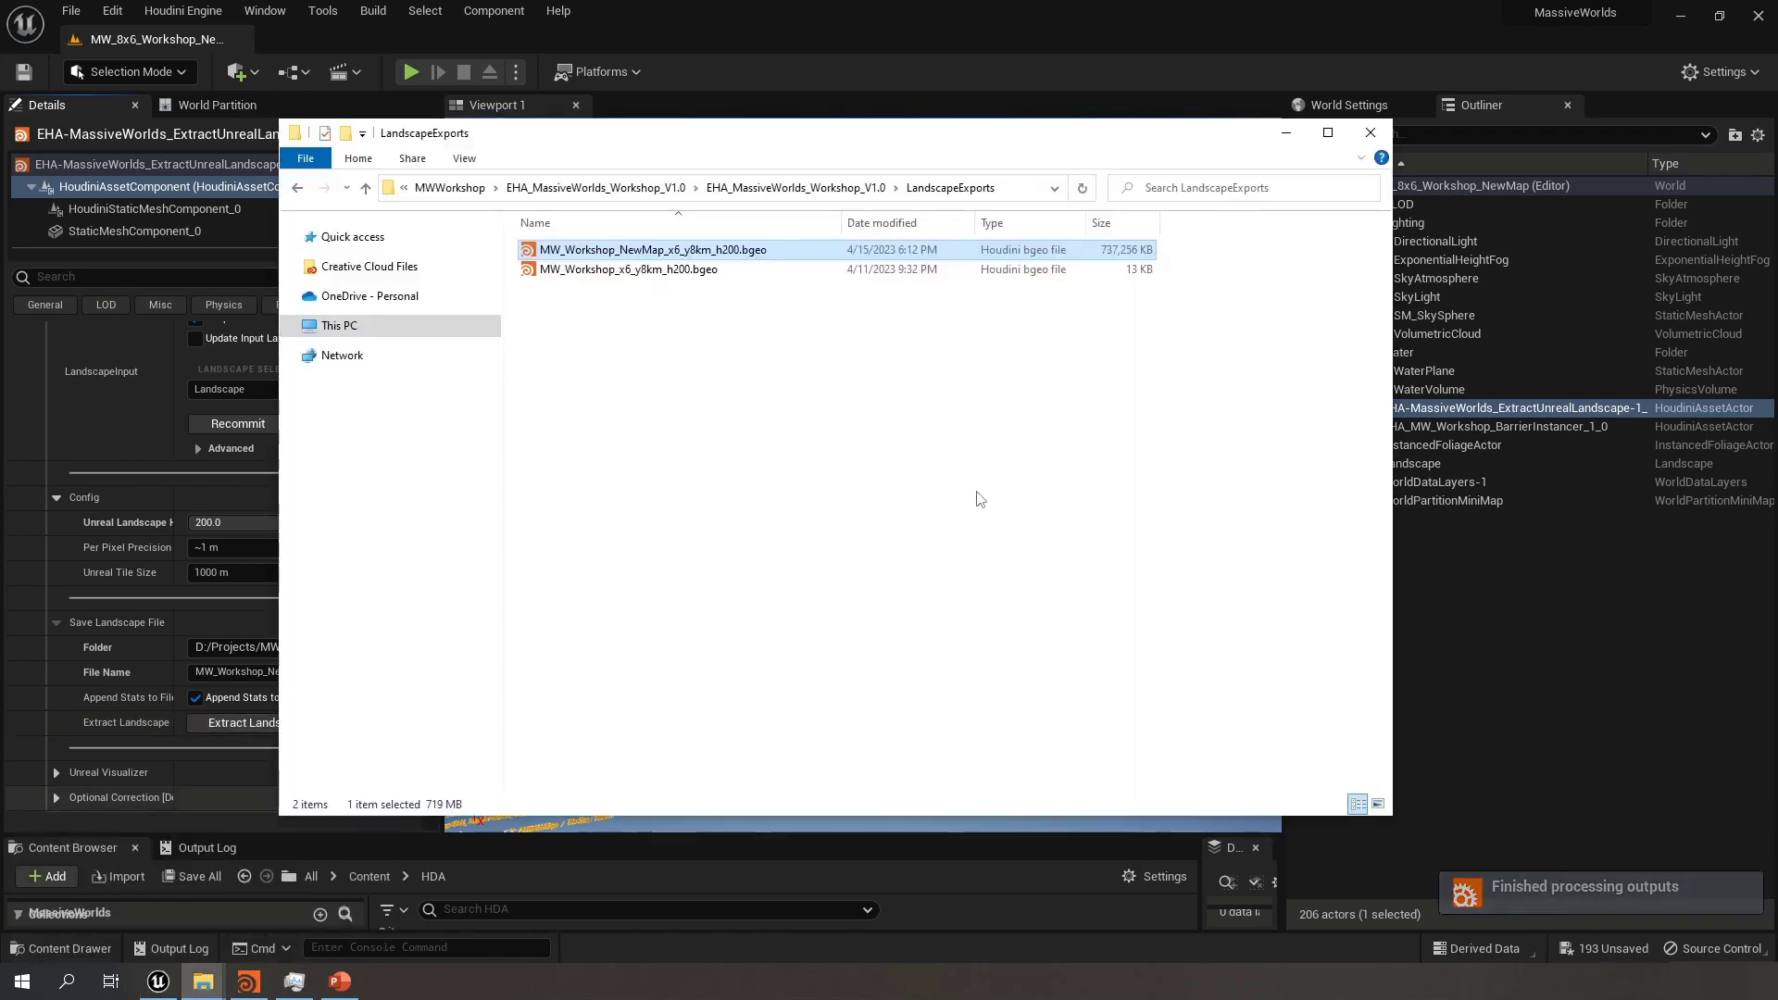
pyautogui.click(740, 253)
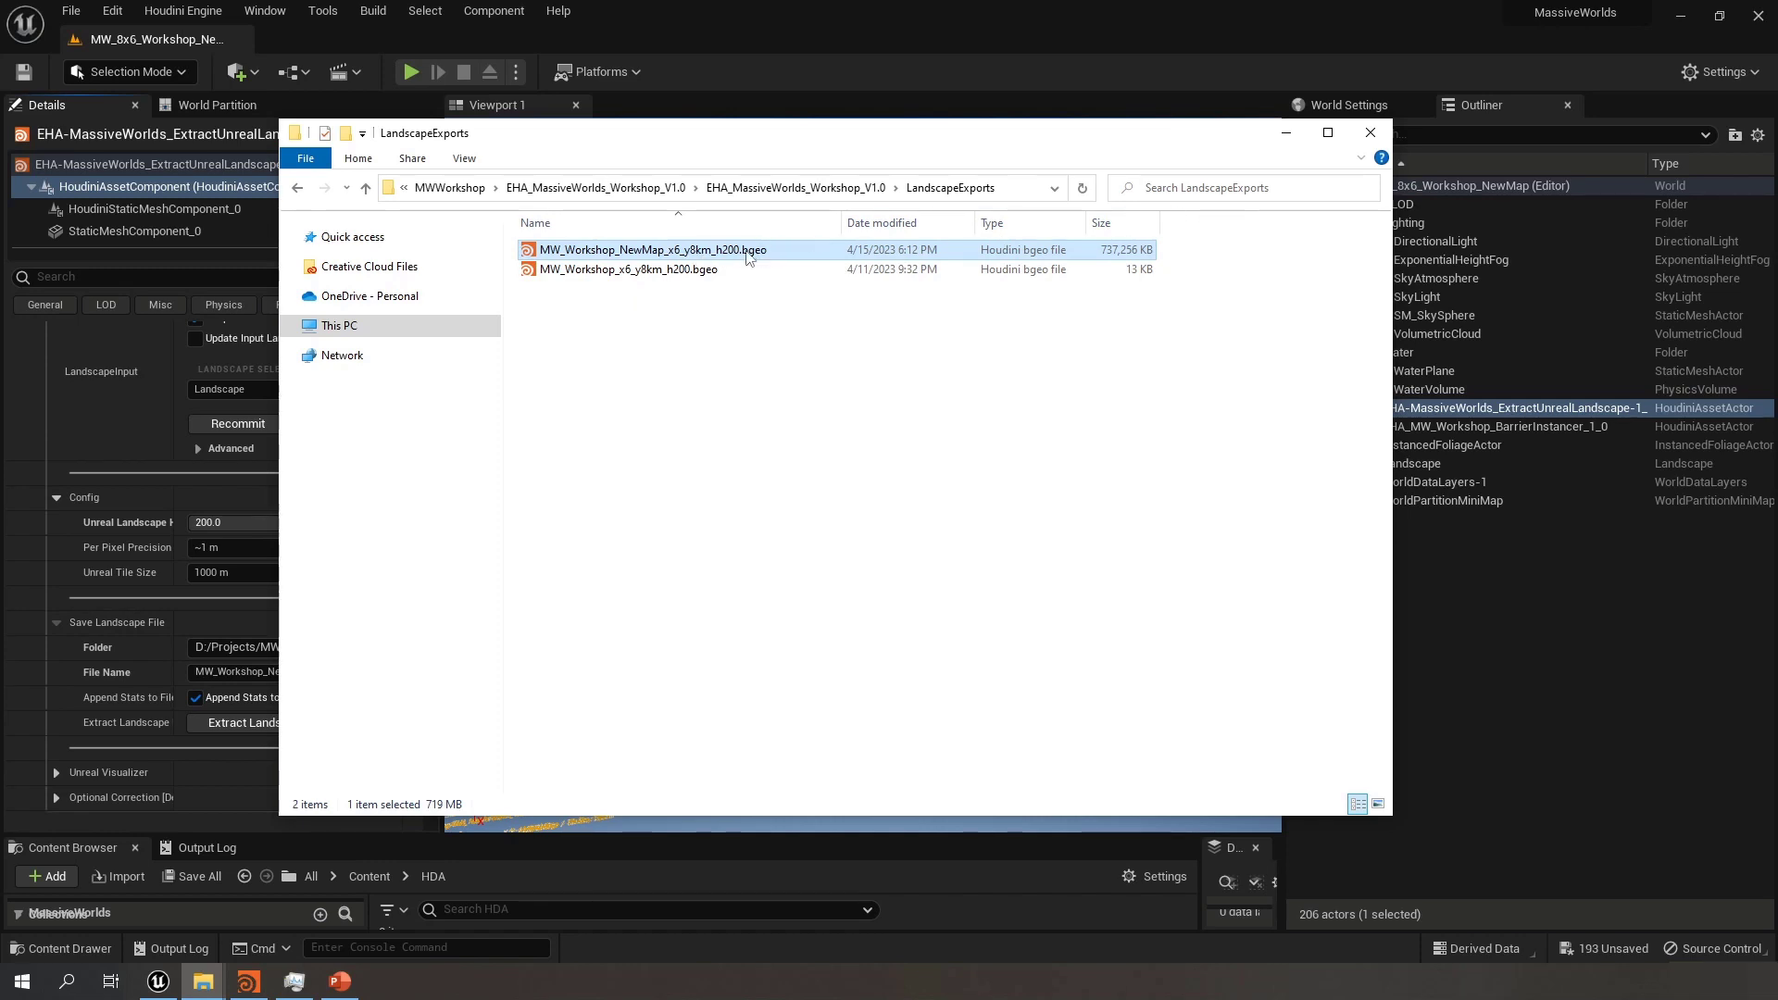
pyautogui.click(1289, 135)
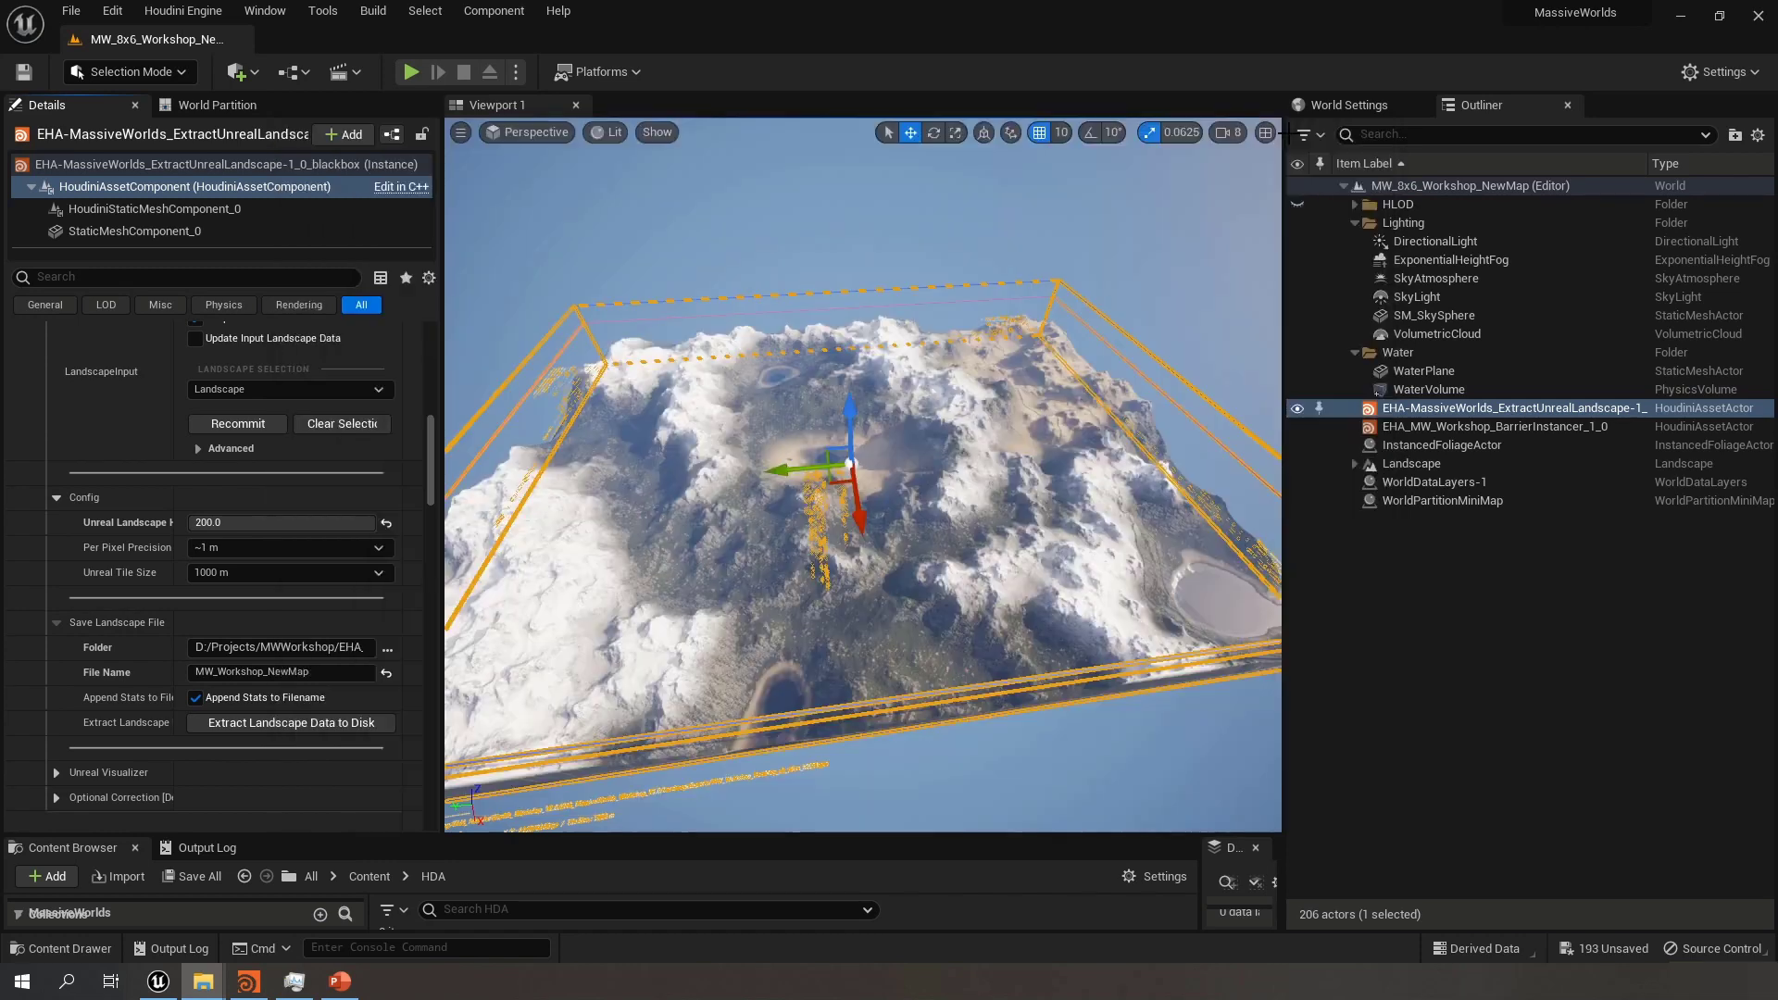
# Switch to Houdini, widen the network view and select the MassiveWorld_PNET_ImportUnrealLandscape node in the main Import / Stamping / Export network
pyautogui.click(247, 987)
pyautogui.scroll(-4, 863, 759)
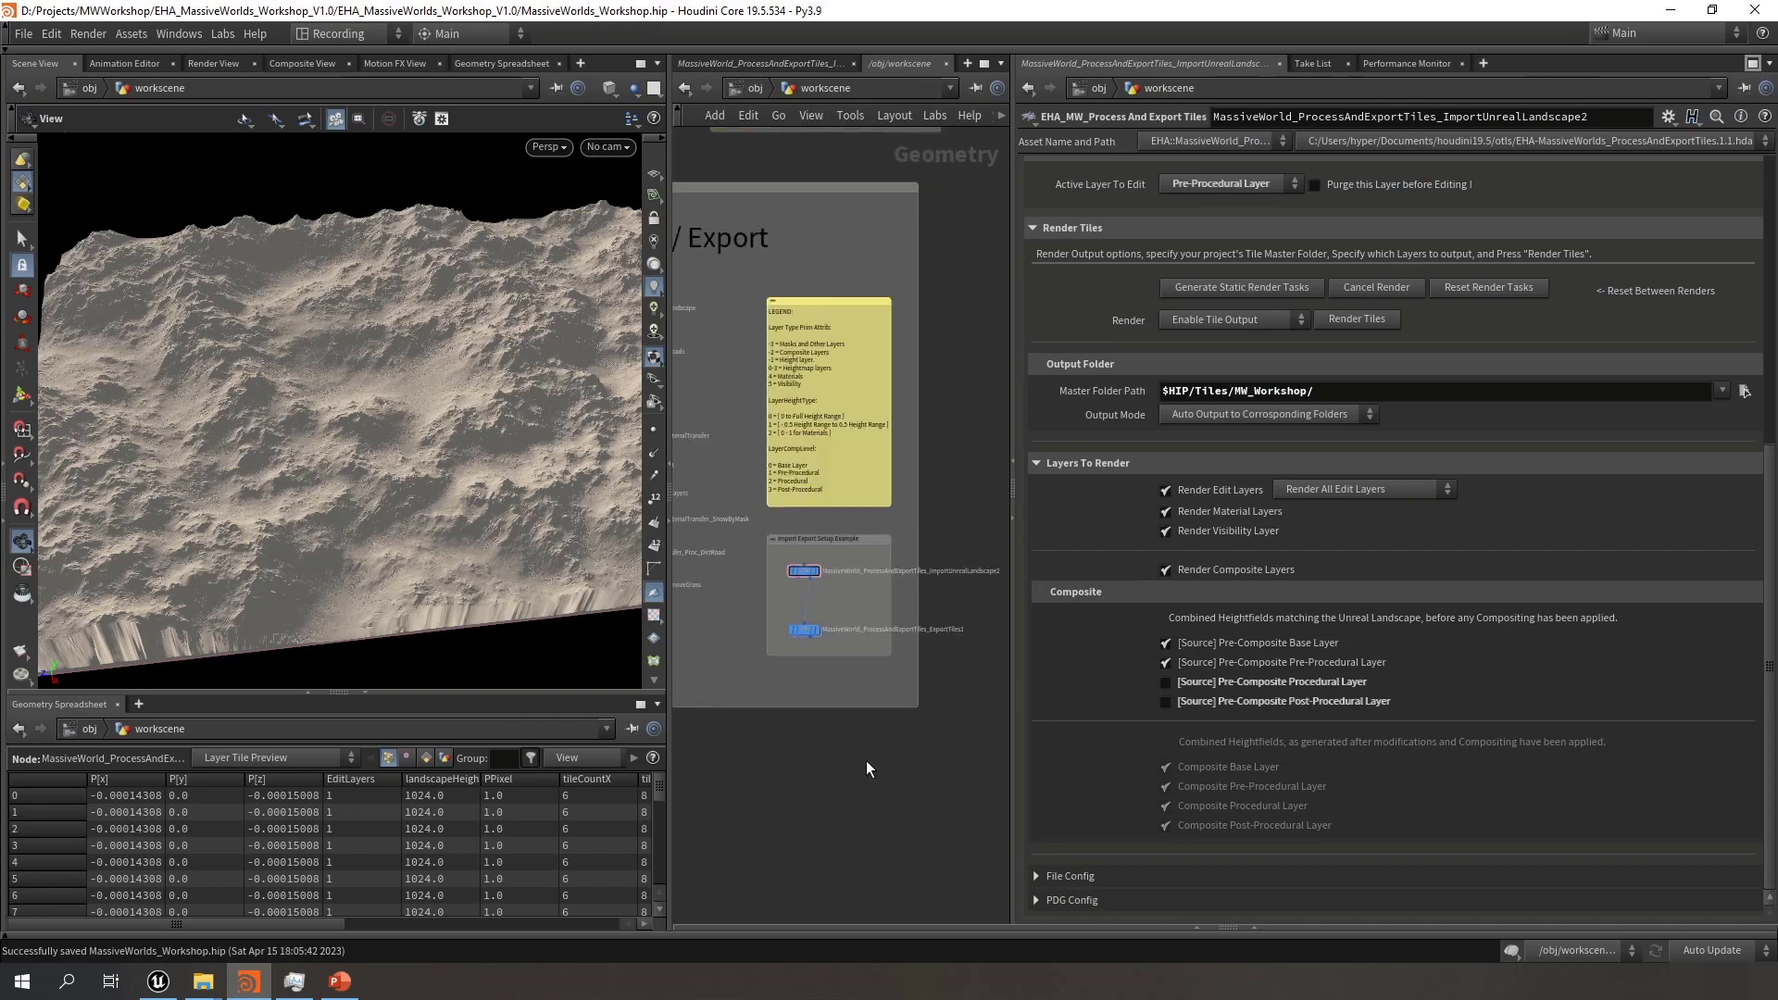
pyautogui.scroll(-5, 874, 692)
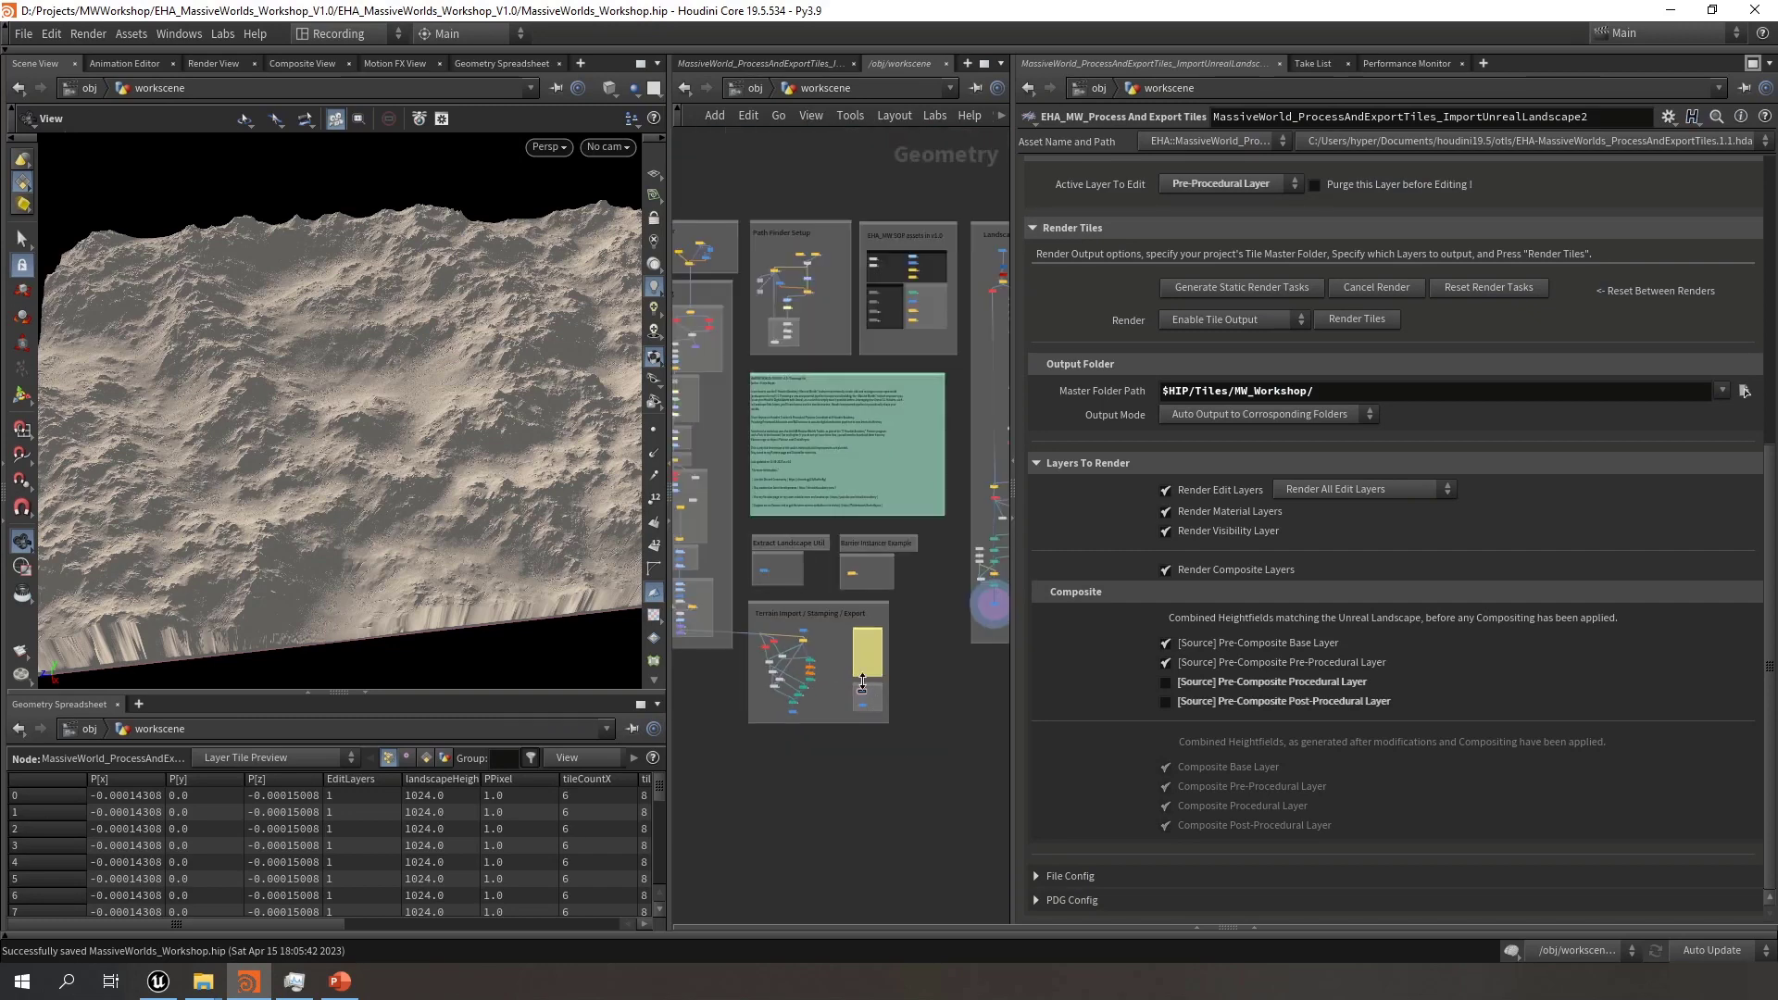
pyautogui.scroll(4, 863, 635)
pyautogui.moveTo(1010, 656); pyautogui.dragTo(1251, 664)
pyautogui.scroll(4, 946, 627)
pyautogui.moveTo(1096, 641); pyautogui.dragTo(1075, 640, button='middle')
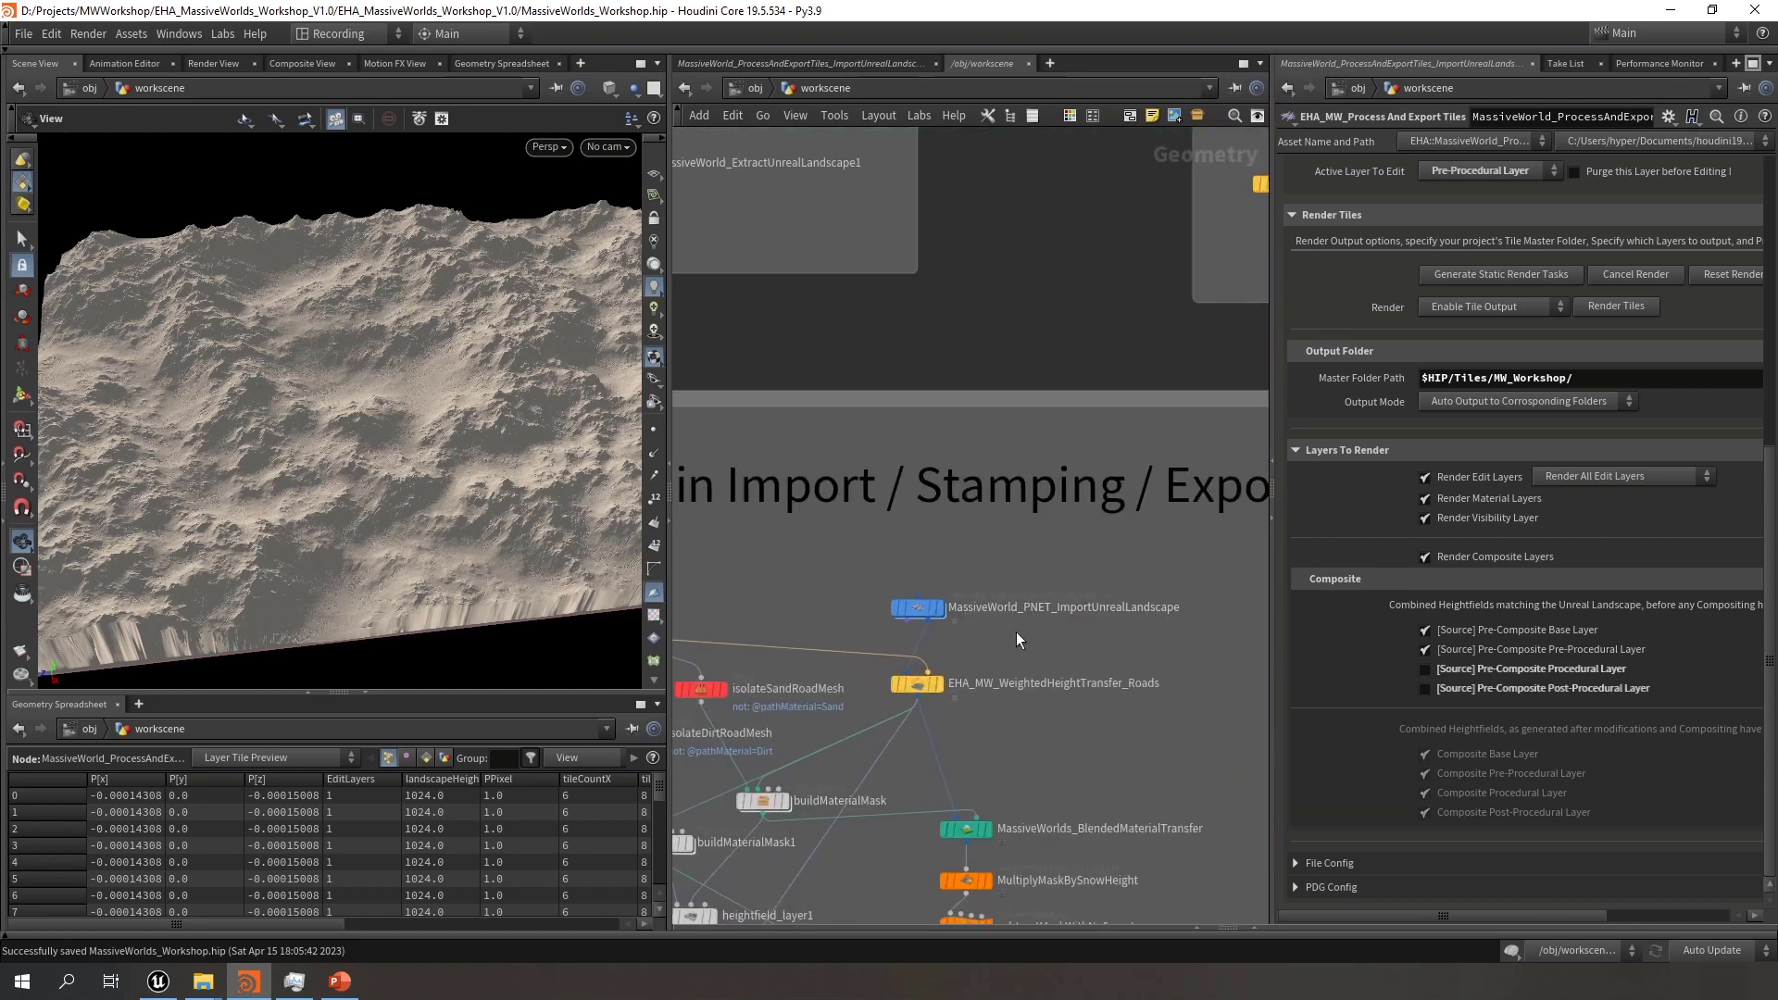
pyautogui.moveTo(1023, 636); pyautogui.dragTo(843, 573)
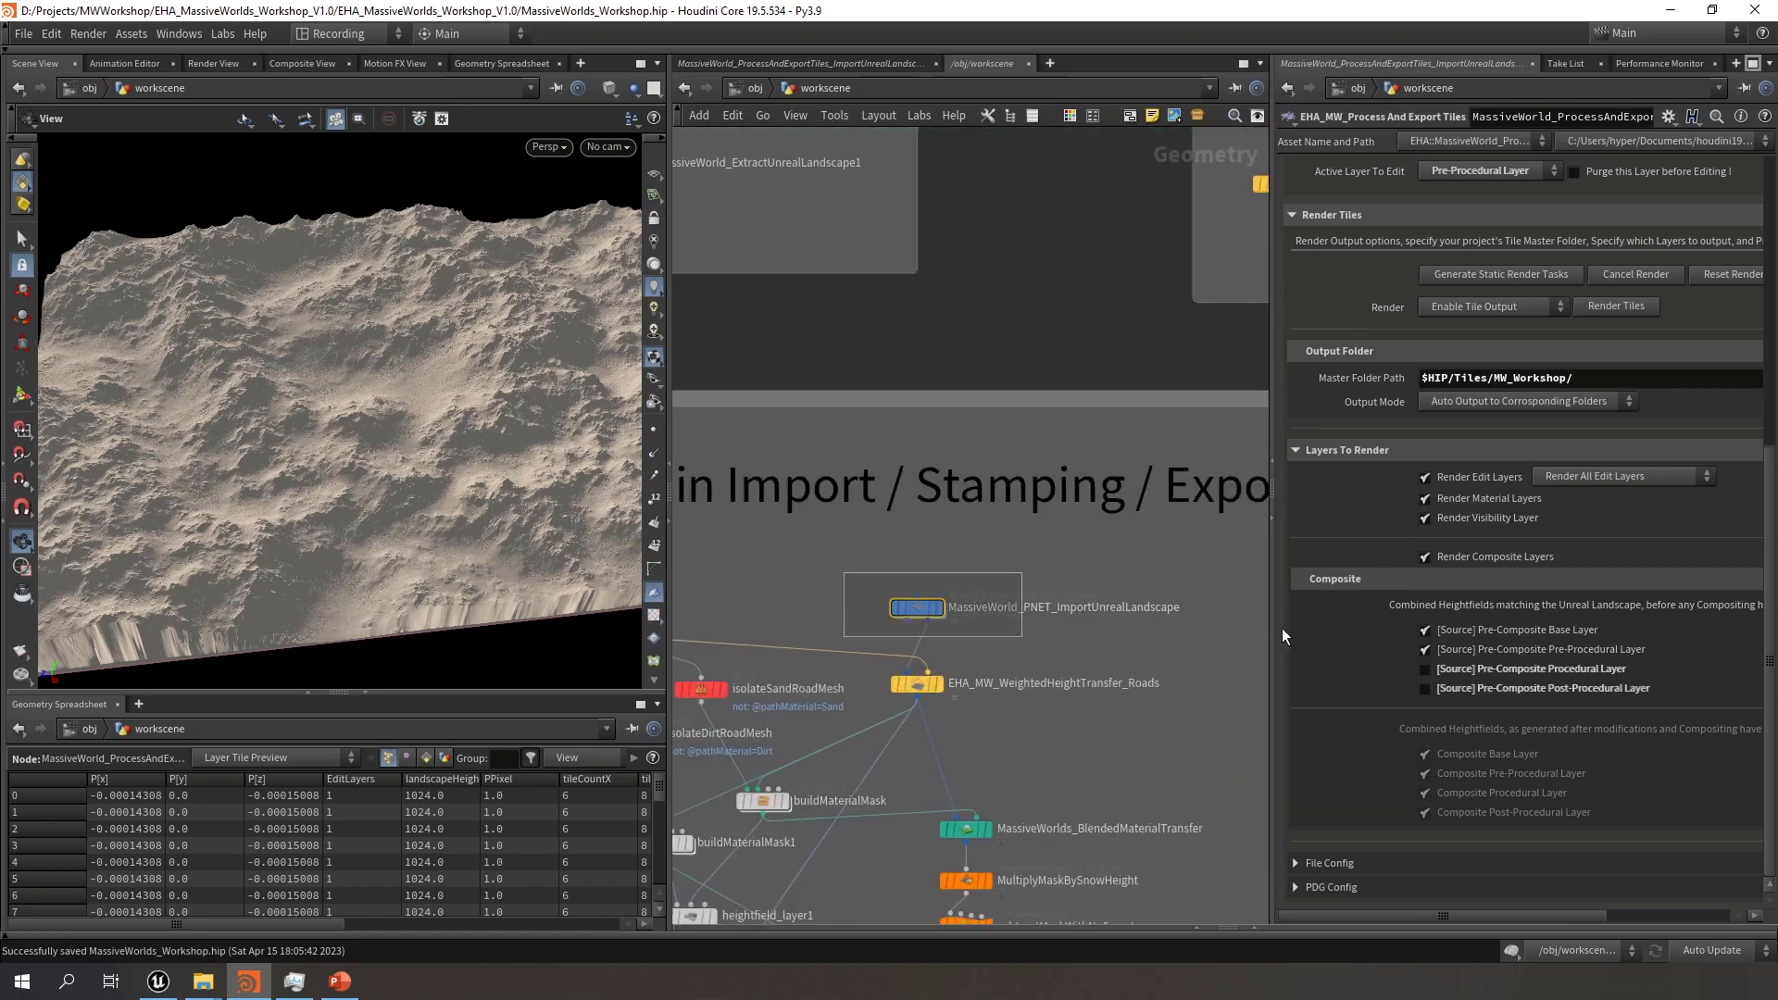
# Copy the path of the project's LandscapeExports folder from the file window, then minimize that window
pyautogui.moveTo(1282, 635); pyautogui.dragTo(1096, 635)
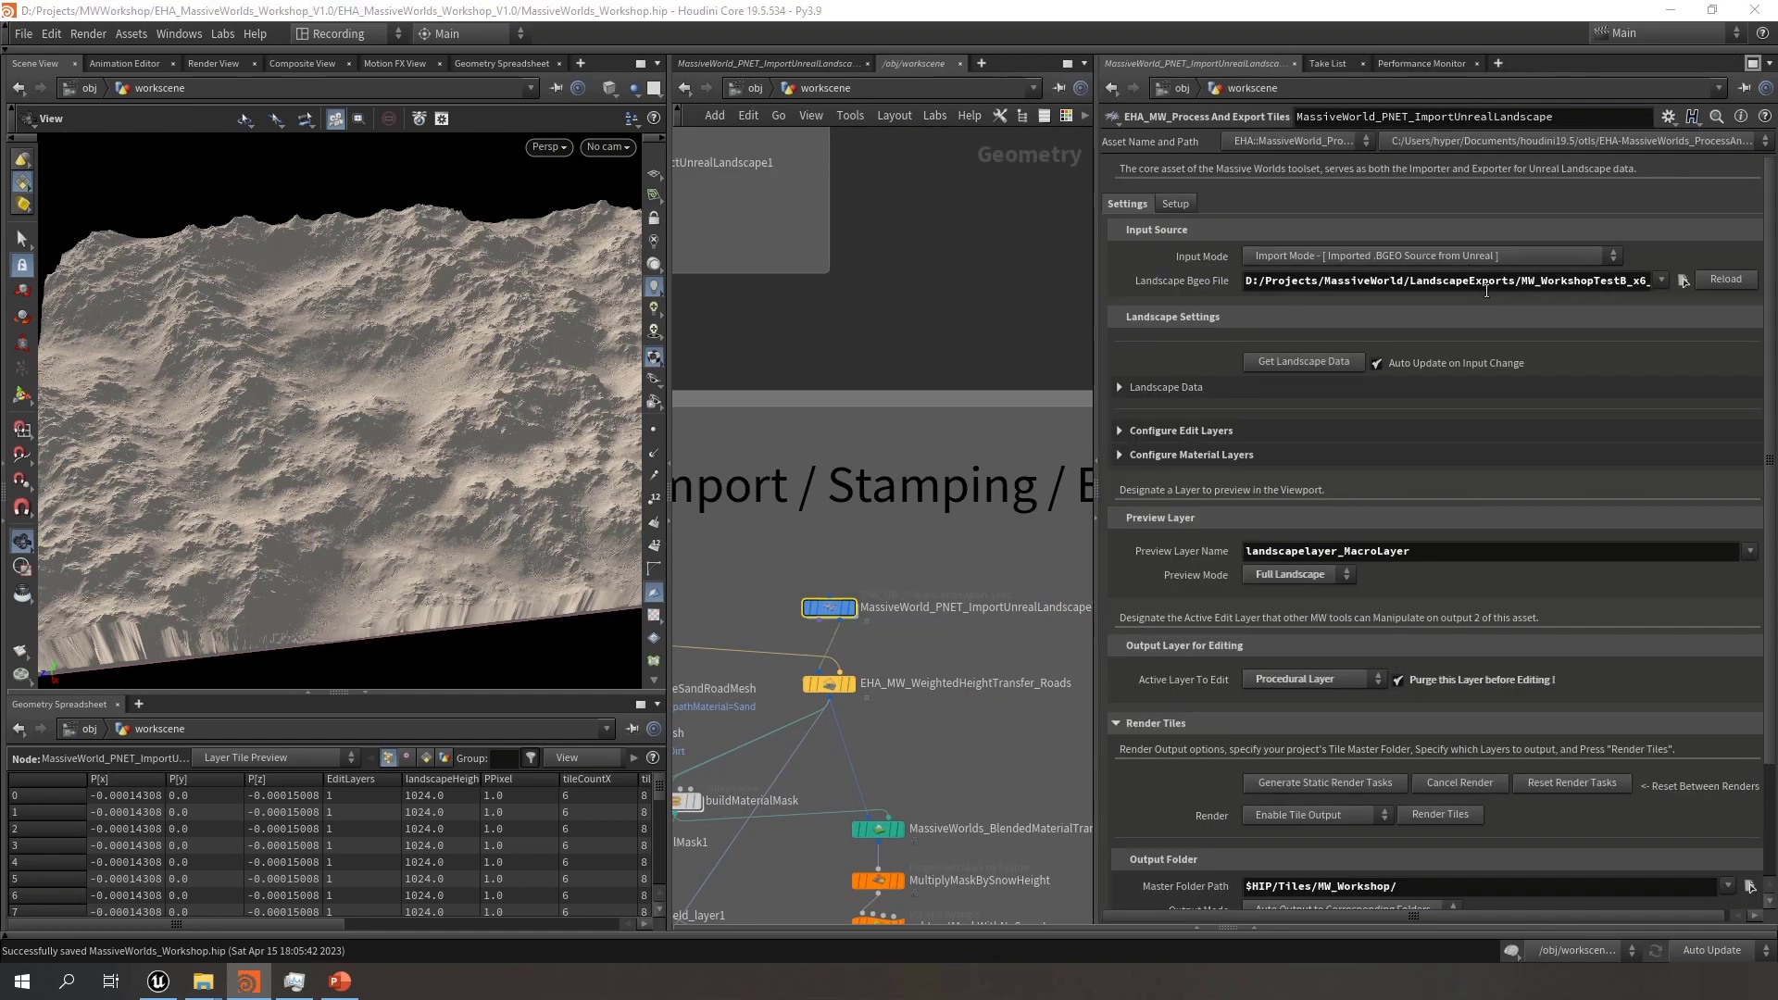
pyautogui.moveTo(202, 981)
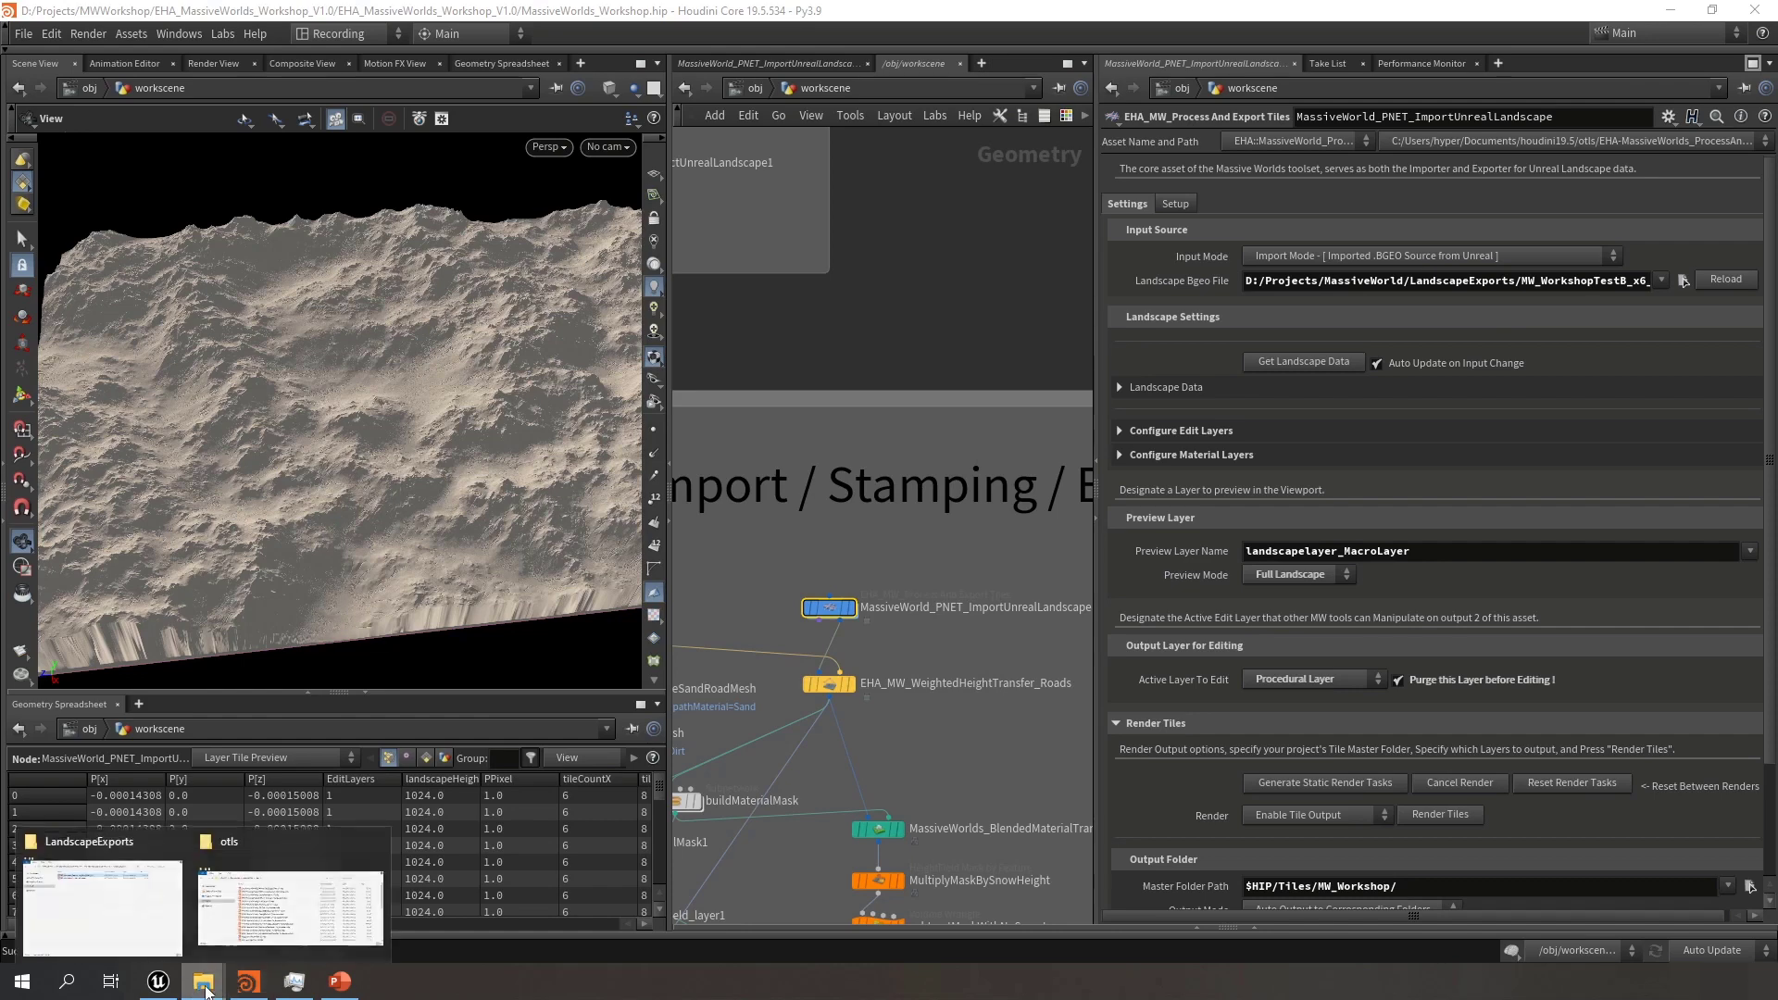
pyautogui.click(134, 906)
pyautogui.click(1012, 497)
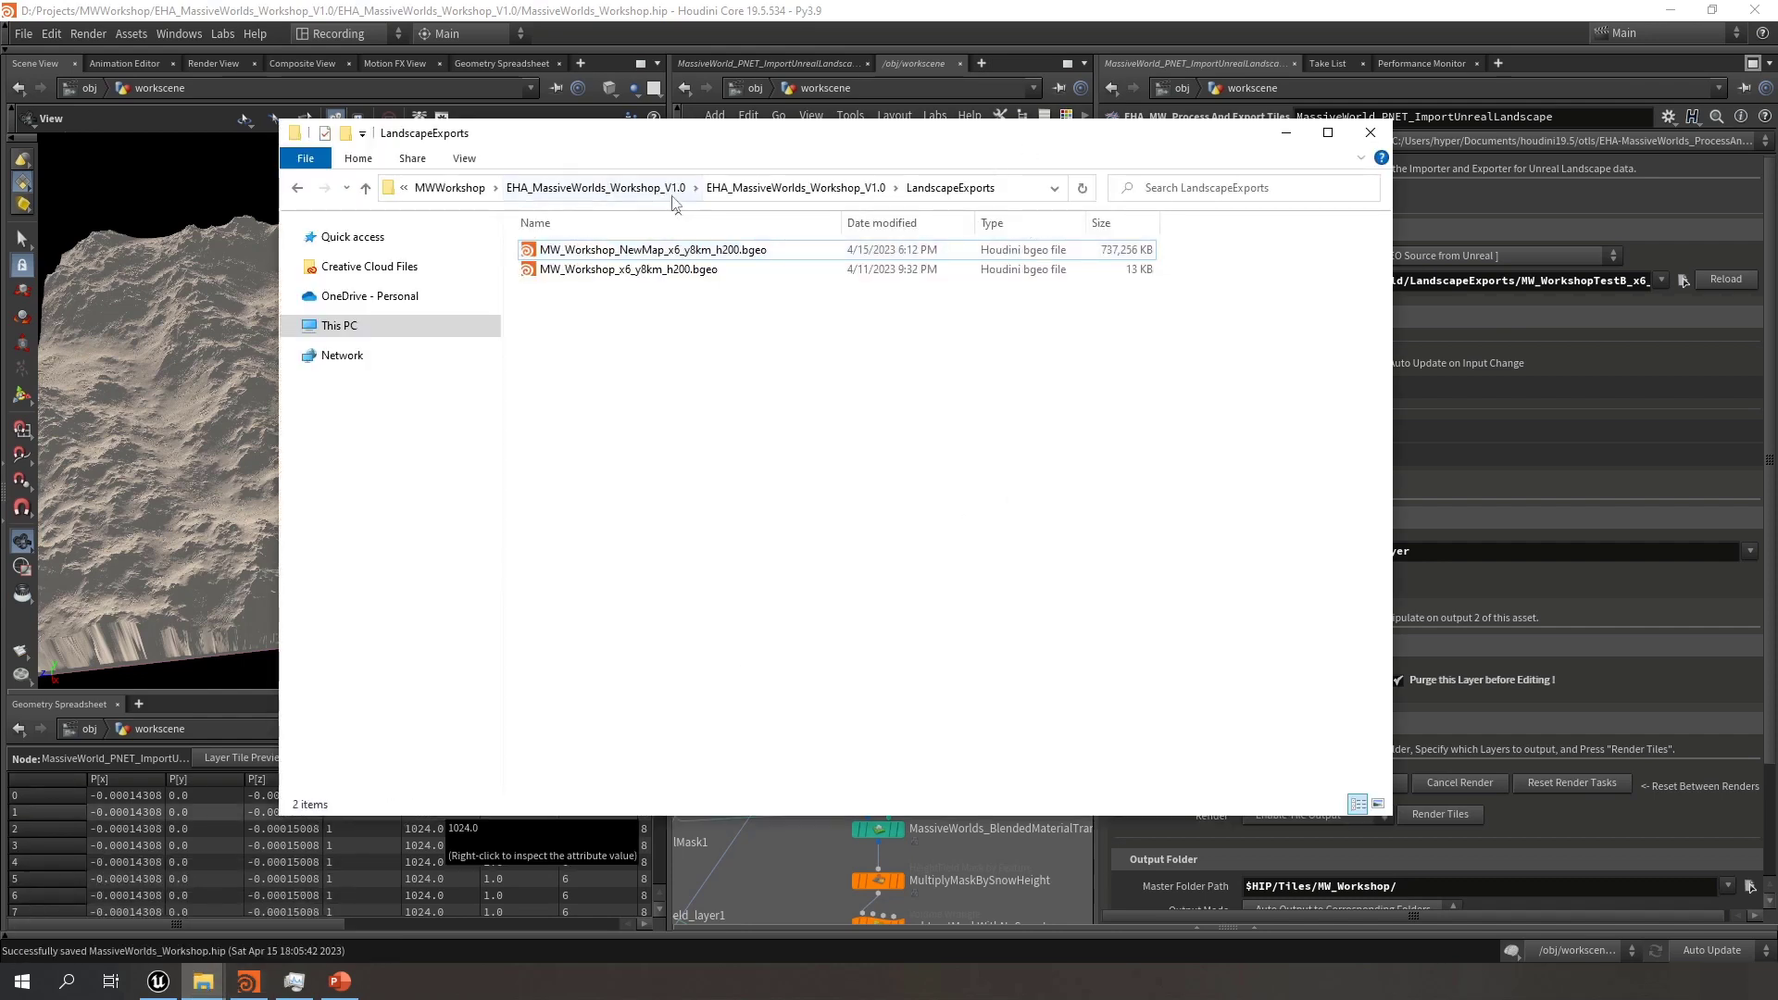
pyautogui.click(1011, 187)
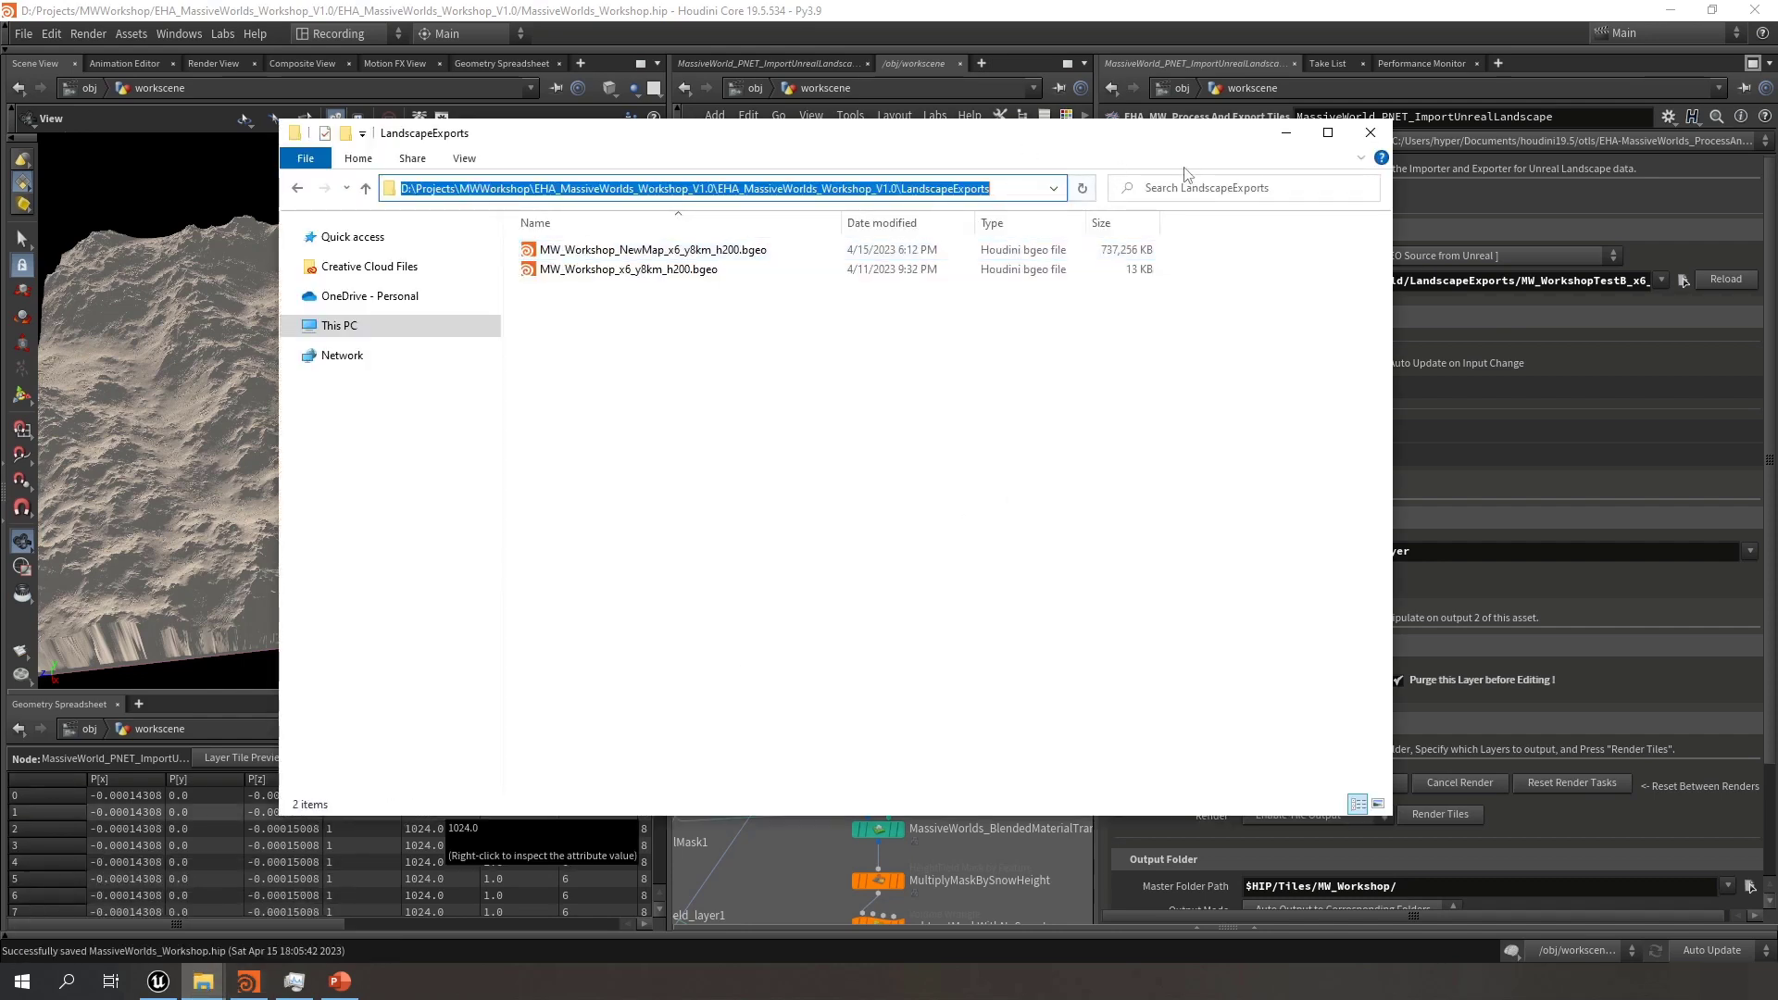
pyautogui.click(1286, 132)
# Set the import node's Landscape Bgeo File to MW_Workshop_NewMap_x6_y8km_h200.bgeo from the project's LandscapeExports folder
pyautogui.click(1684, 281)
pyautogui.tripleClick(798, 237)
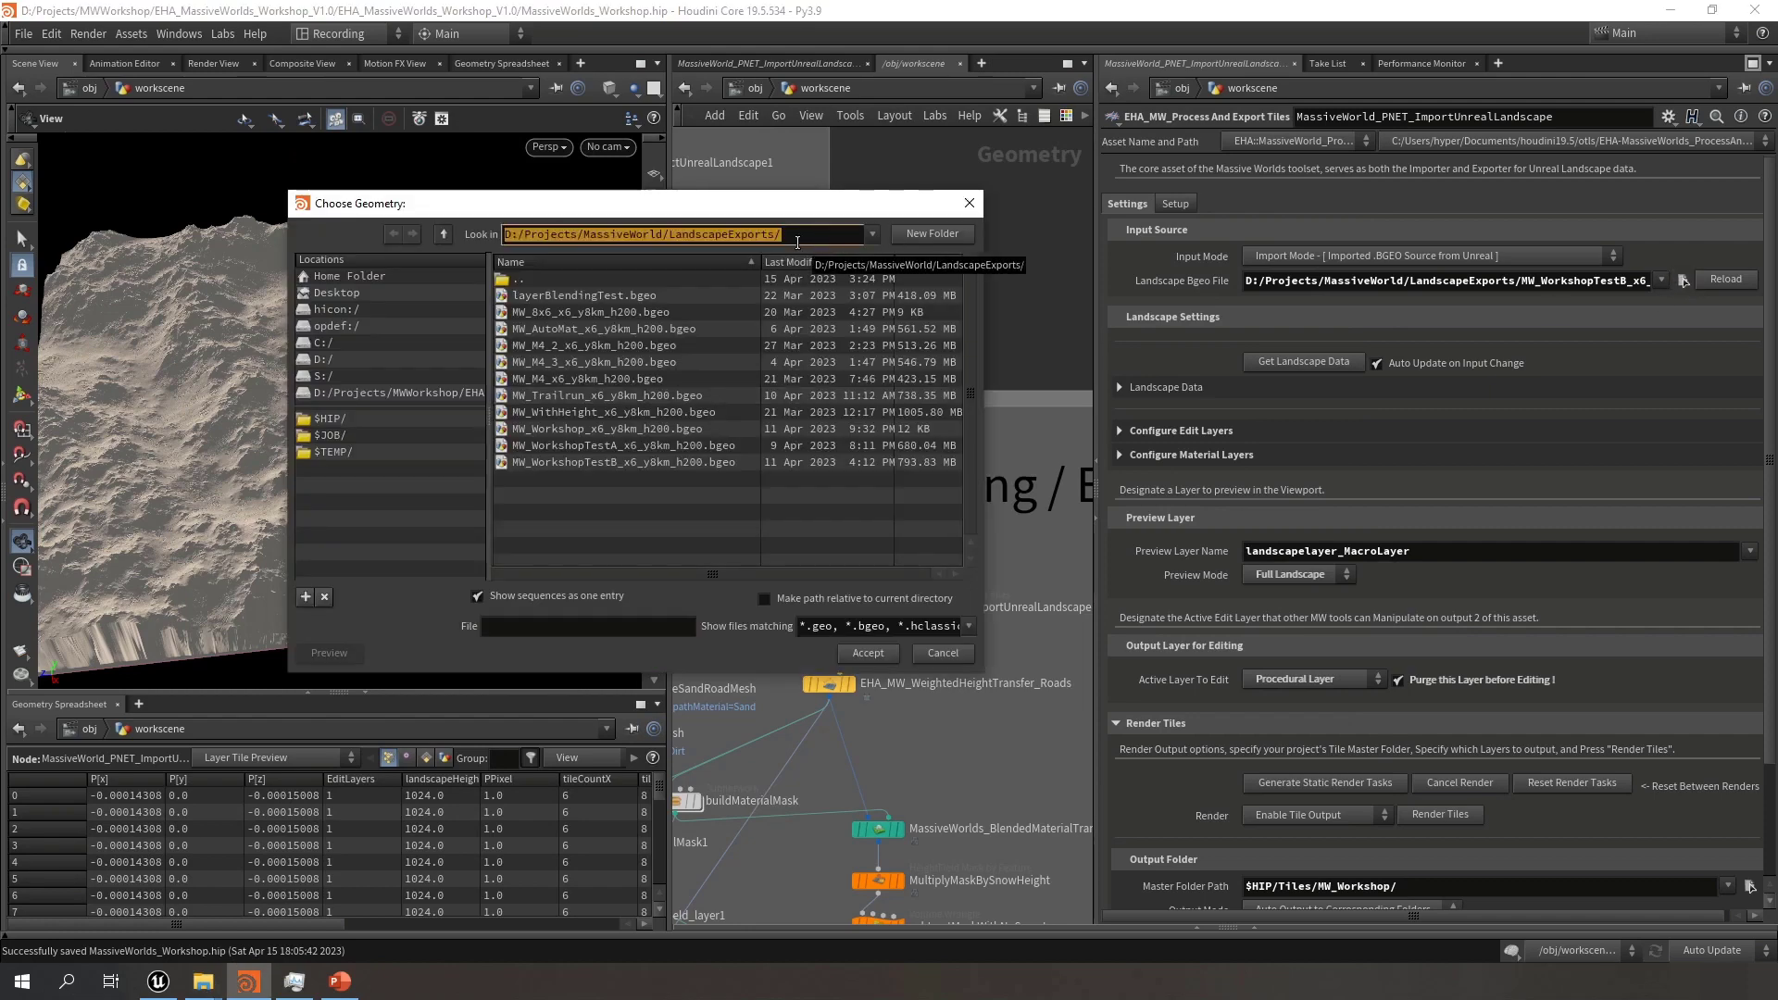
pyautogui.write('D:\\Projects\\MWWorkshop\\EHA_MassiveWorlds_Workshop_V1.0')
pyautogui.press('Return')
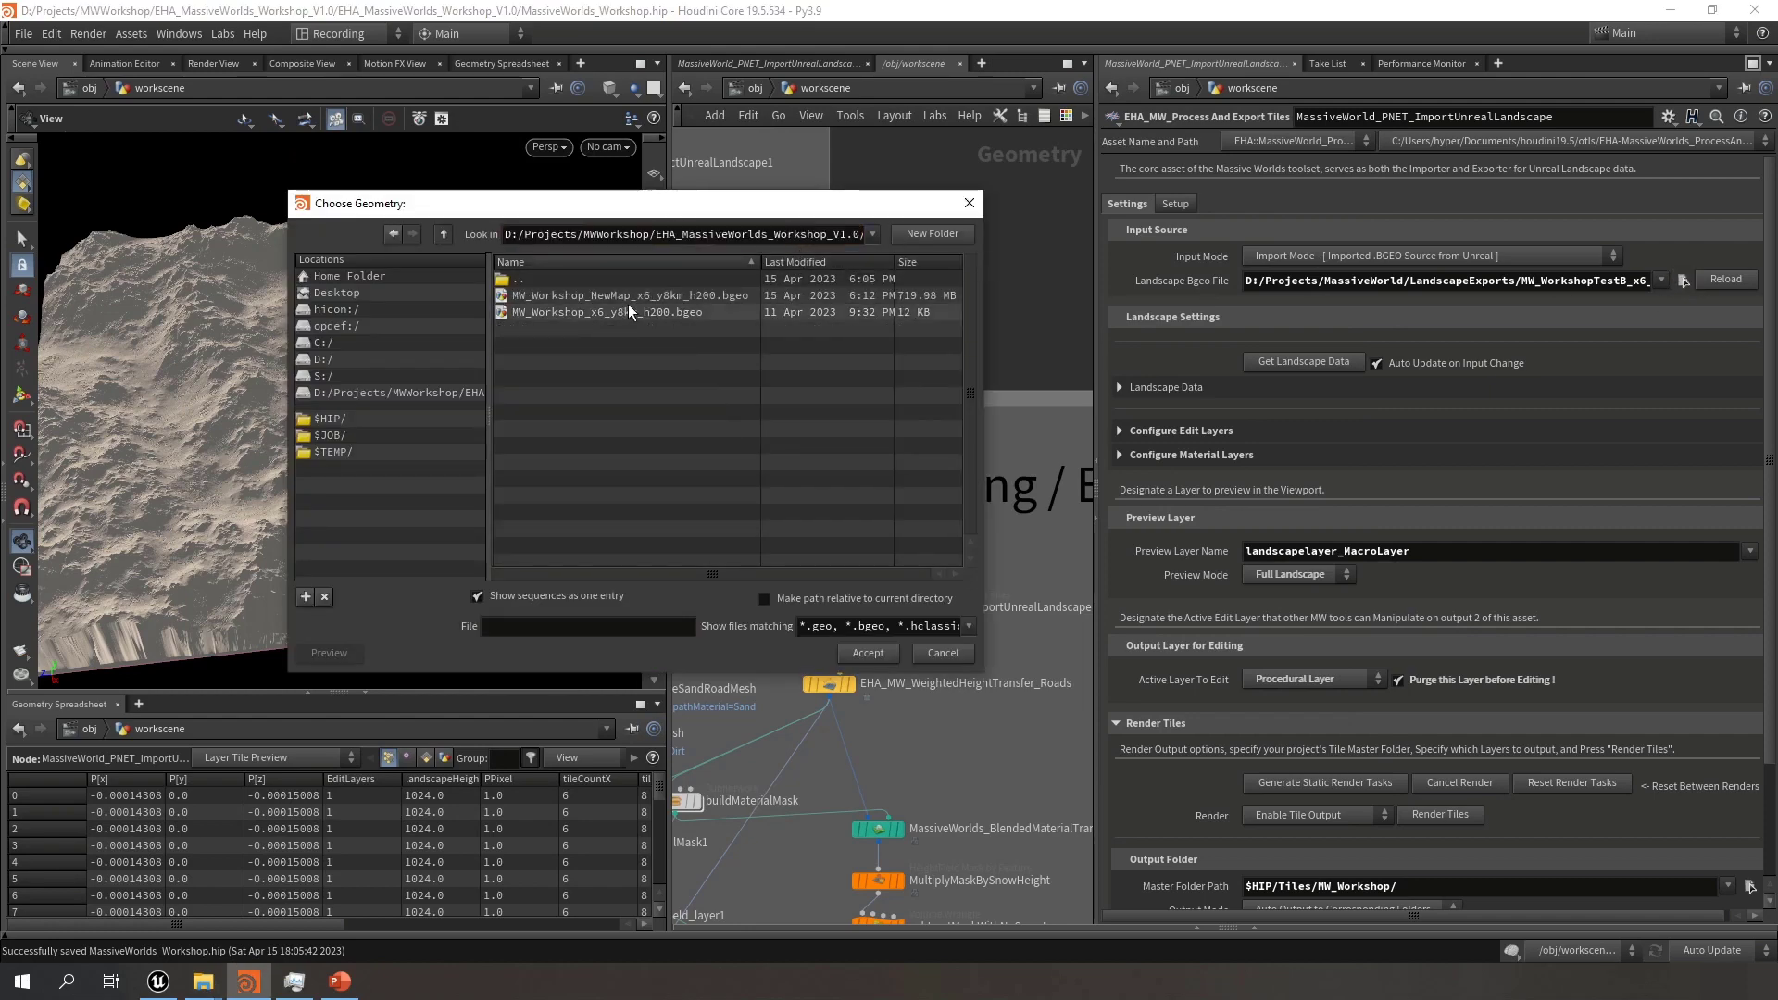
pyautogui.click(669, 297)
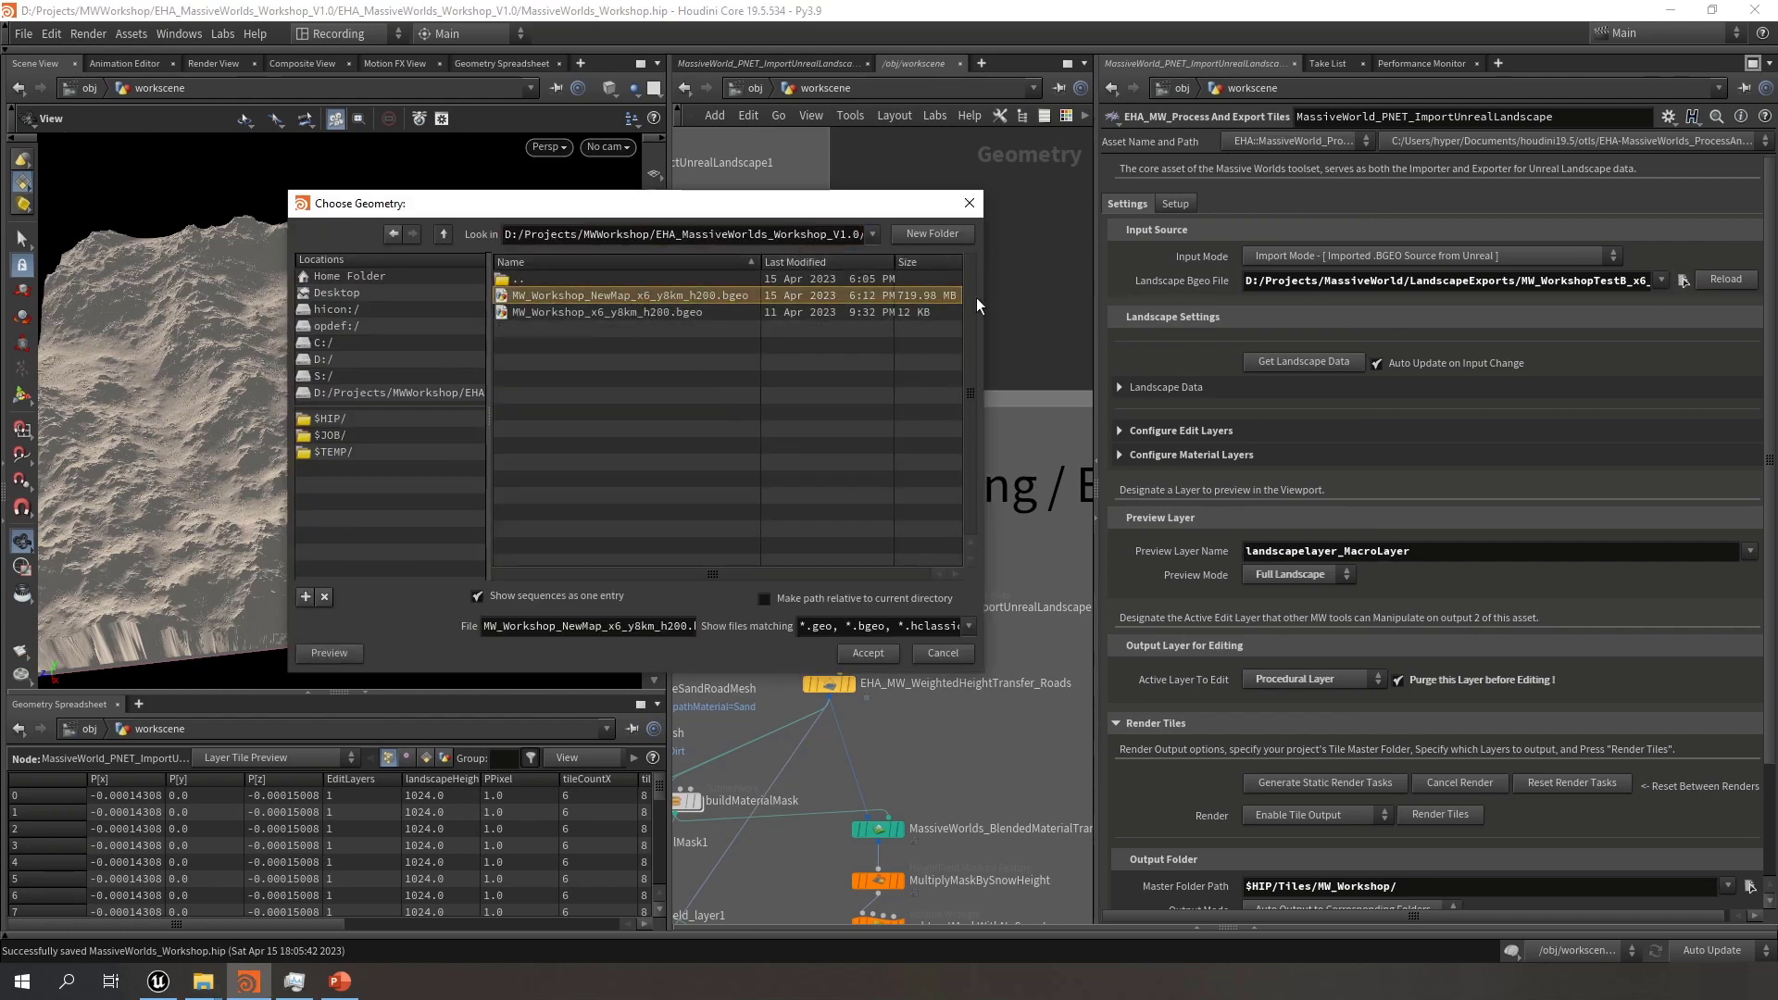
pyautogui.moveTo(984, 296); pyautogui.dragTo(1061, 296)
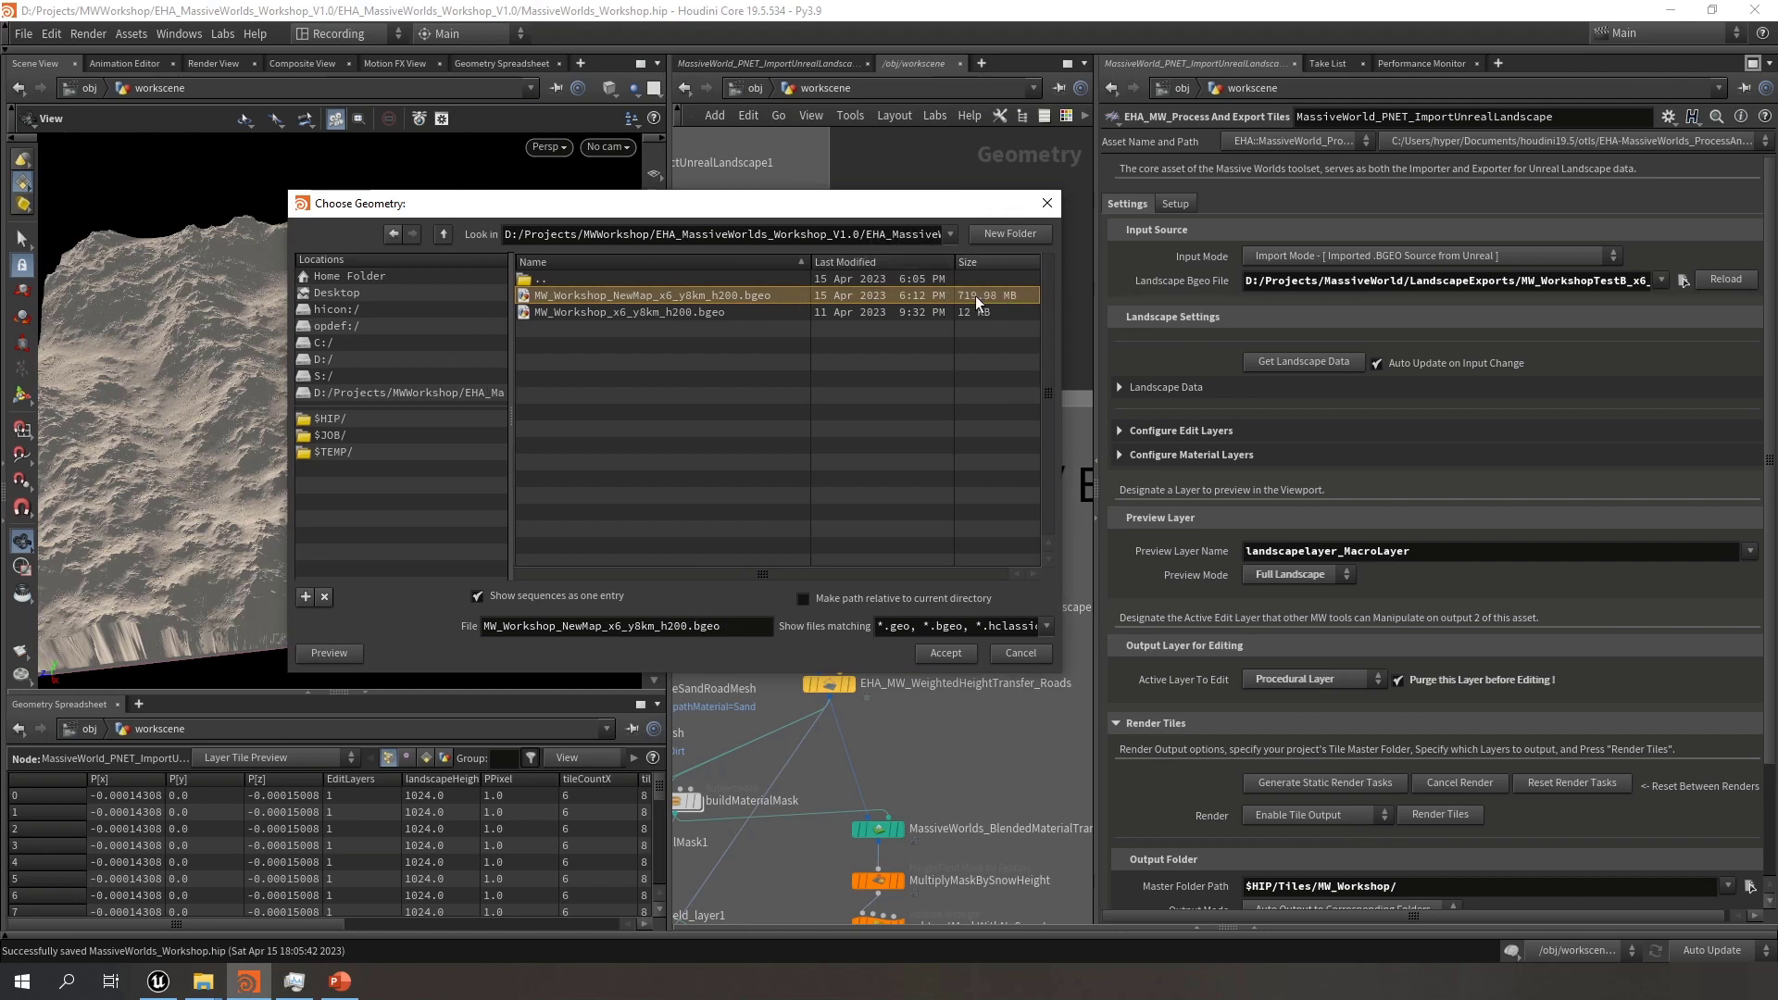
pyautogui.click(943, 652)
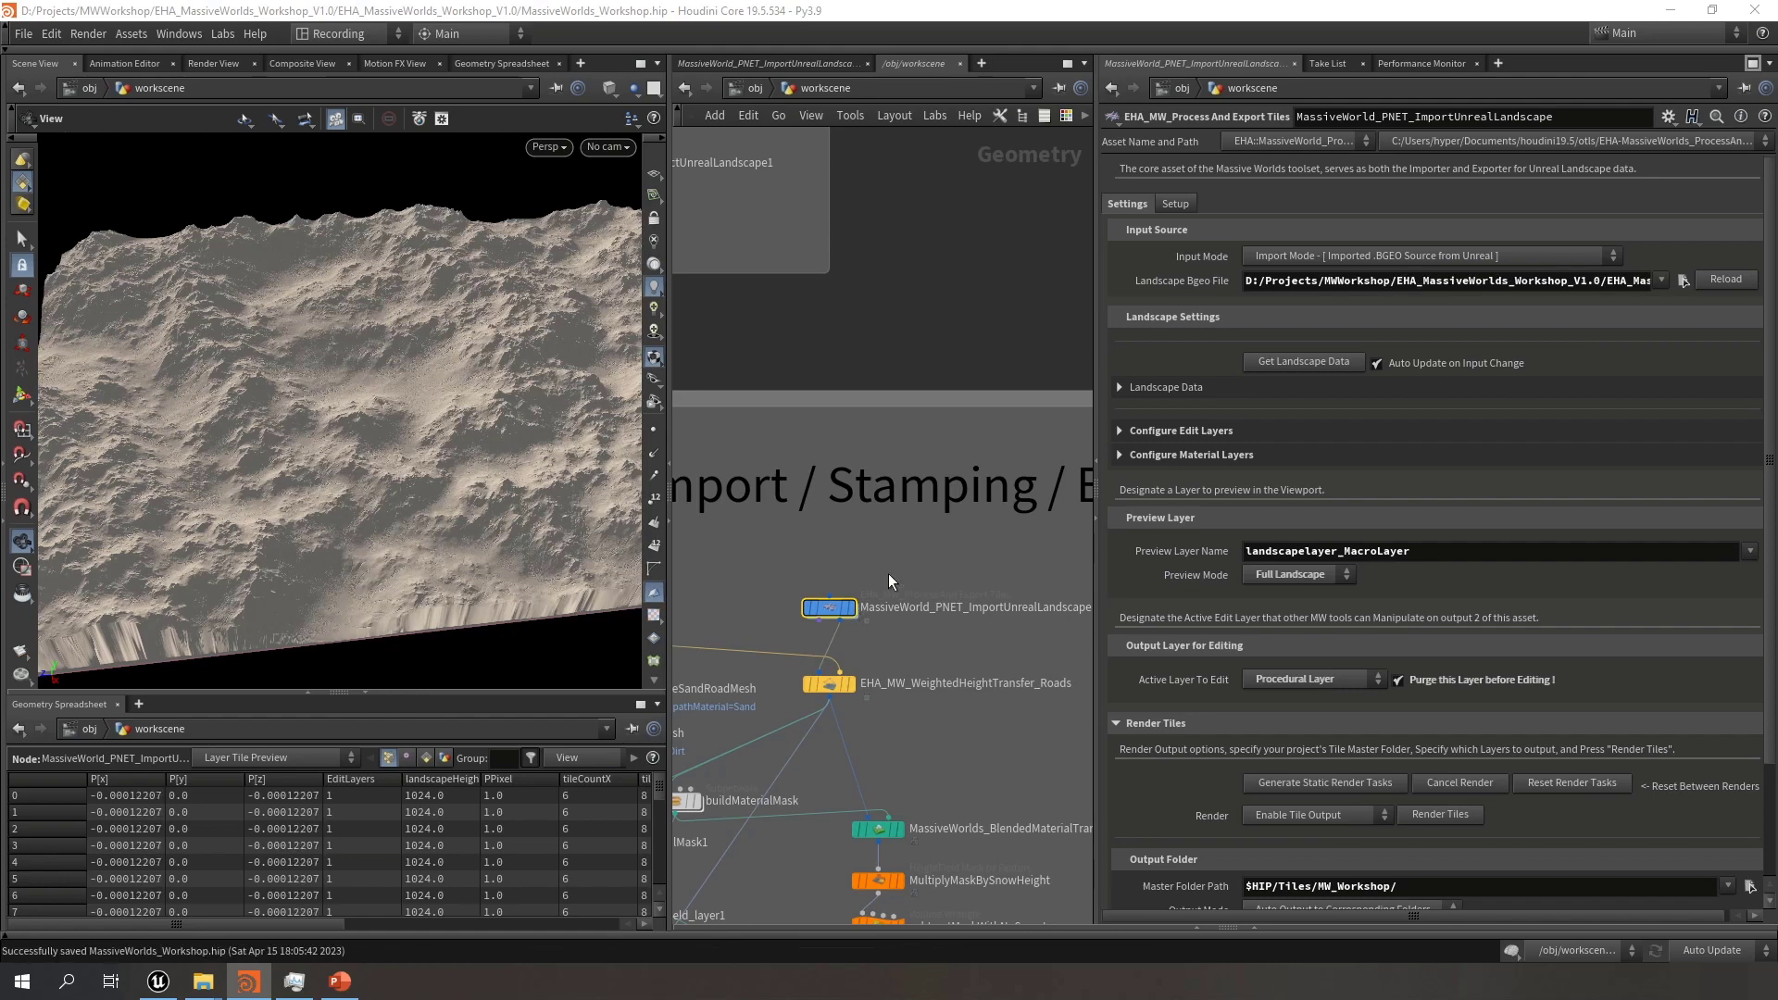
# Display the MassiveWorld_PNET_ImportUnrealLandscape node in the viewport and widen its parameter pane
pyautogui.moveTo(870, 574); pyautogui.dragTo(852, 575, button='middle')
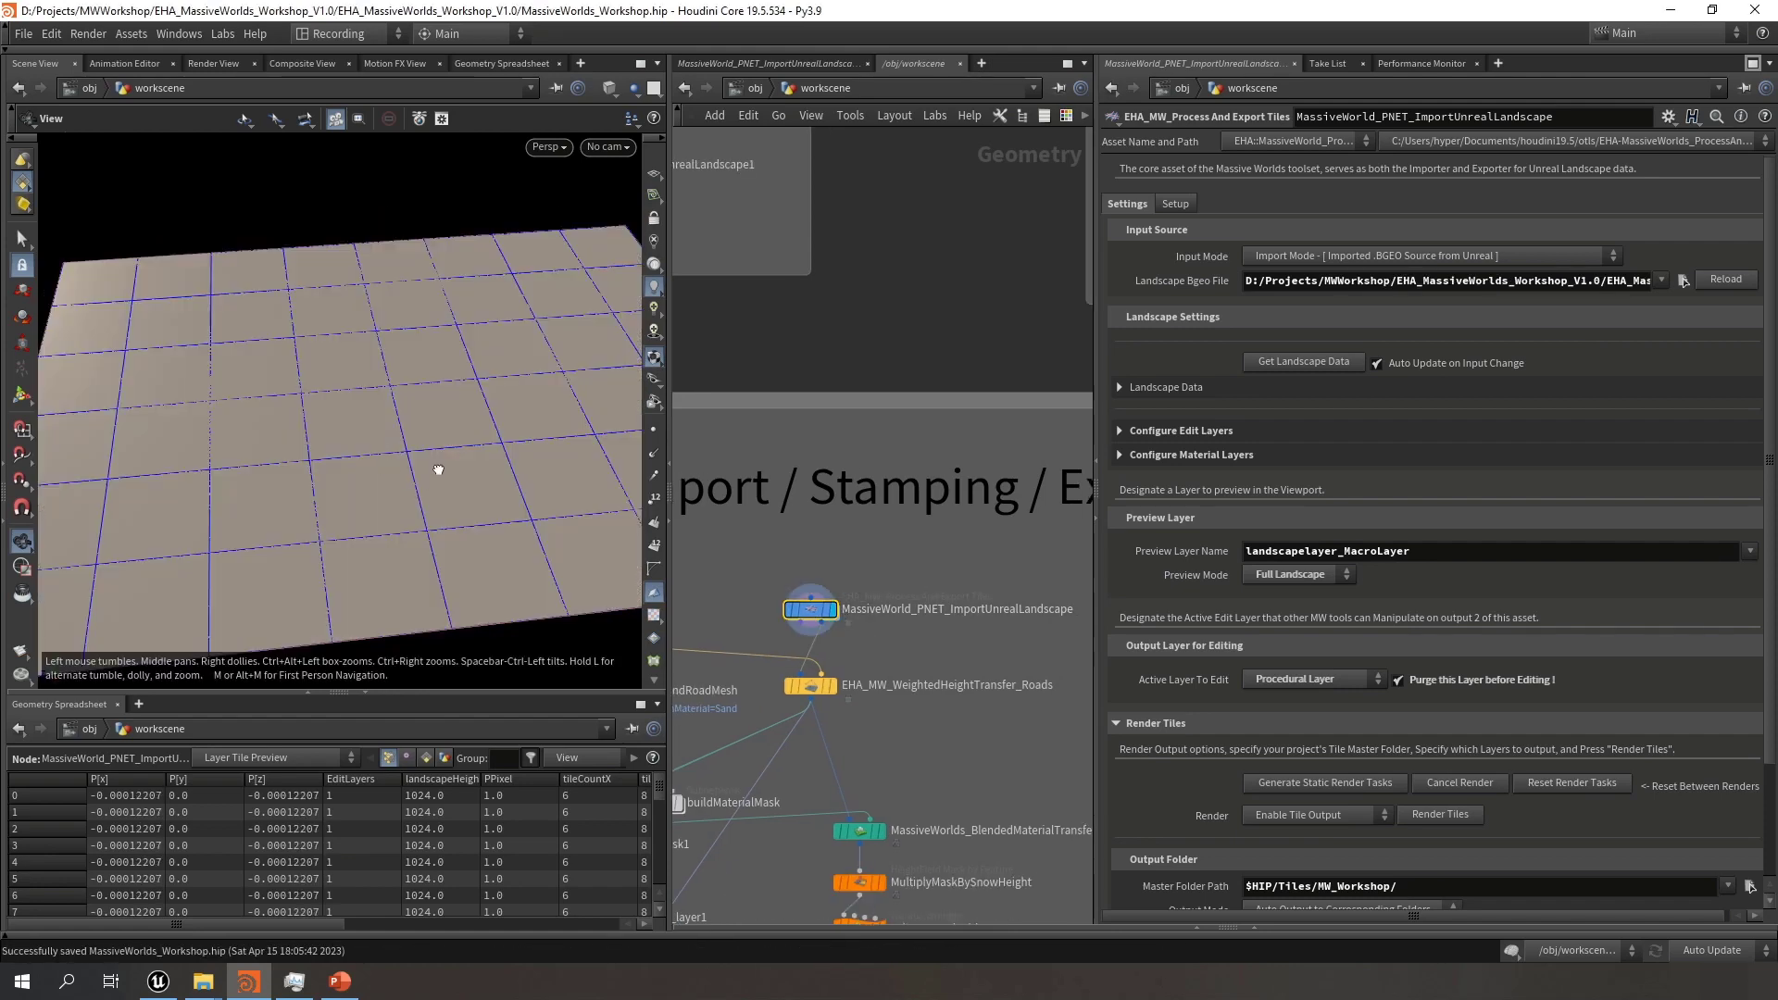
pyautogui.moveTo(436, 468); pyautogui.dragTo(802, 451)
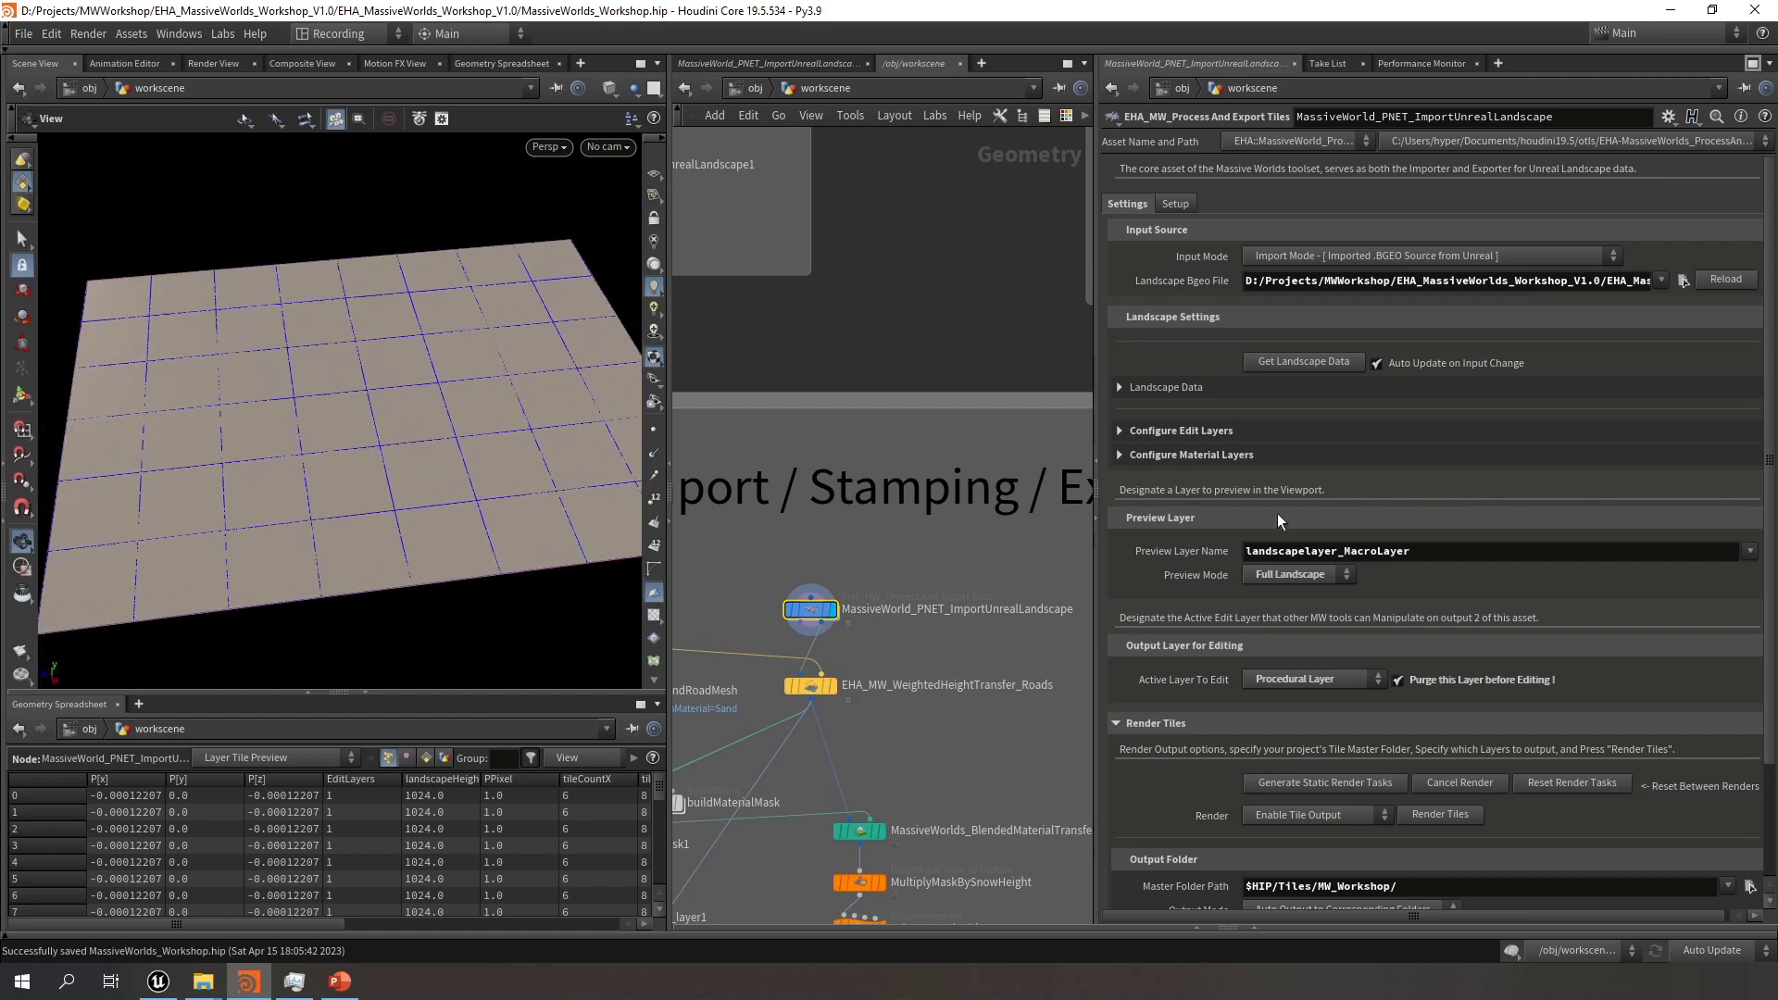
pyautogui.moveTo(1096, 584); pyautogui.dragTo(944, 583)
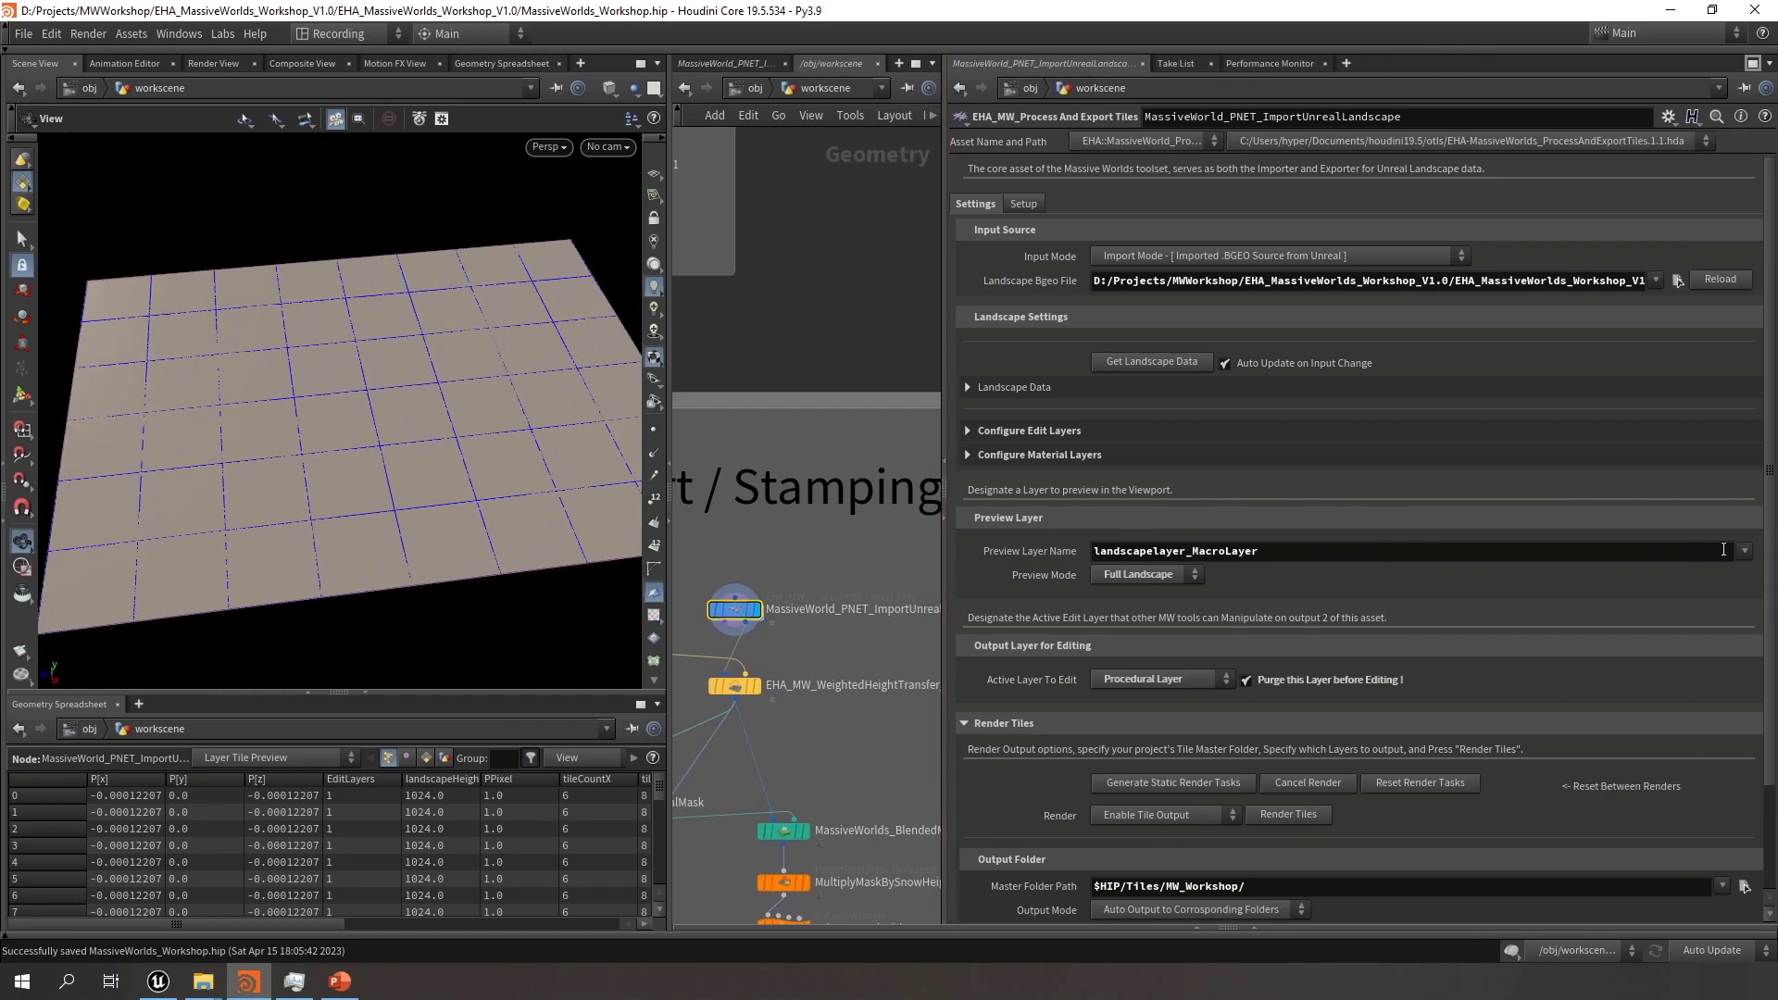
# Review the import node's landscape data, edit layer configuration and material layer list, collapsing each section after checking it
pyautogui.click(1015, 387)
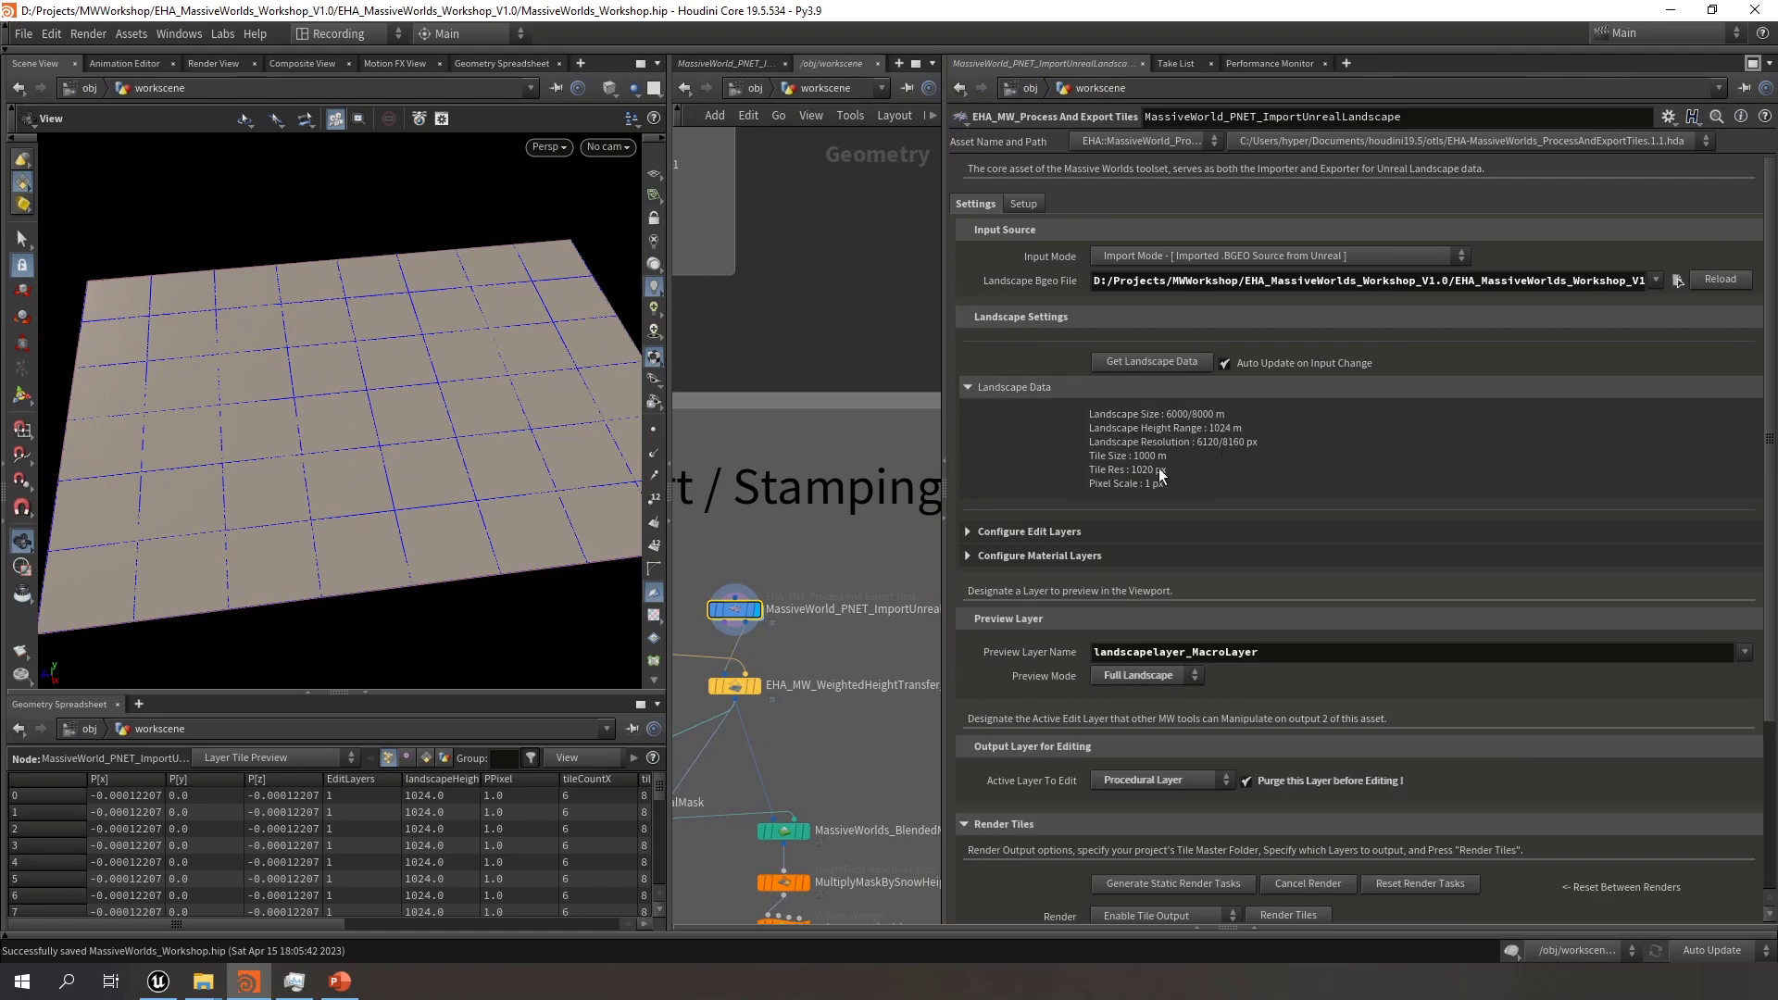
pyautogui.click(997, 387)
pyautogui.click(1012, 430)
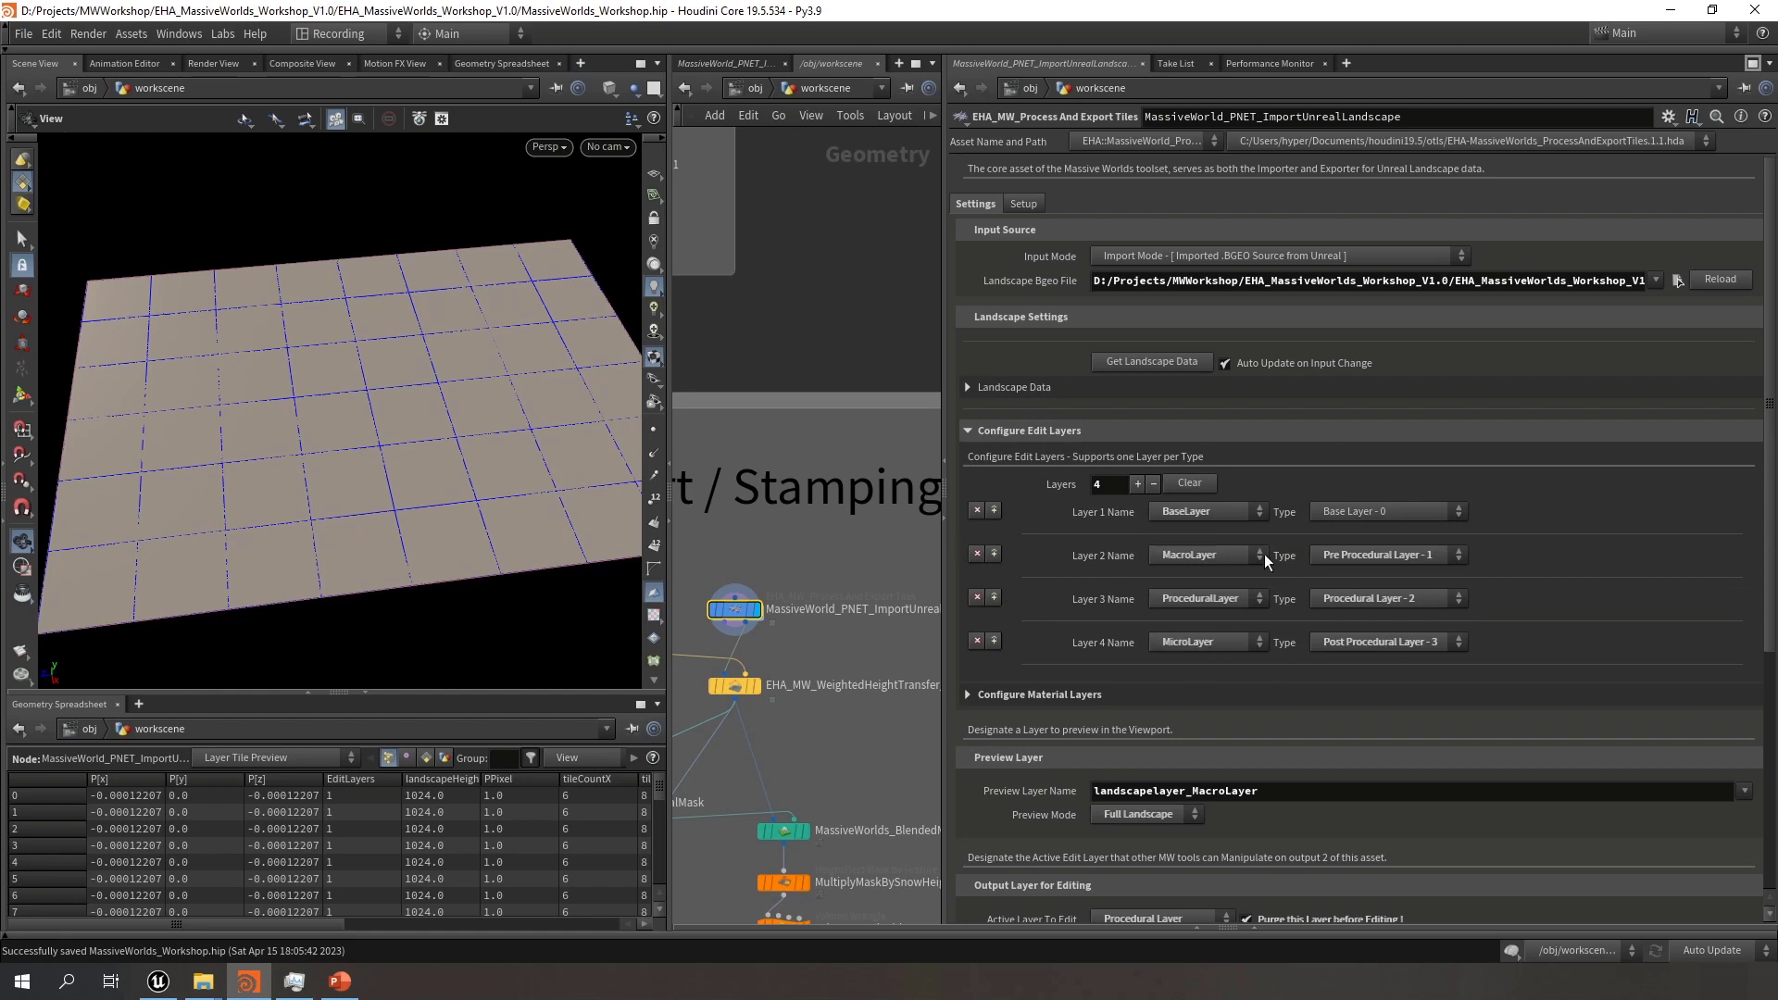
pyautogui.click(985, 431)
pyautogui.click(991, 455)
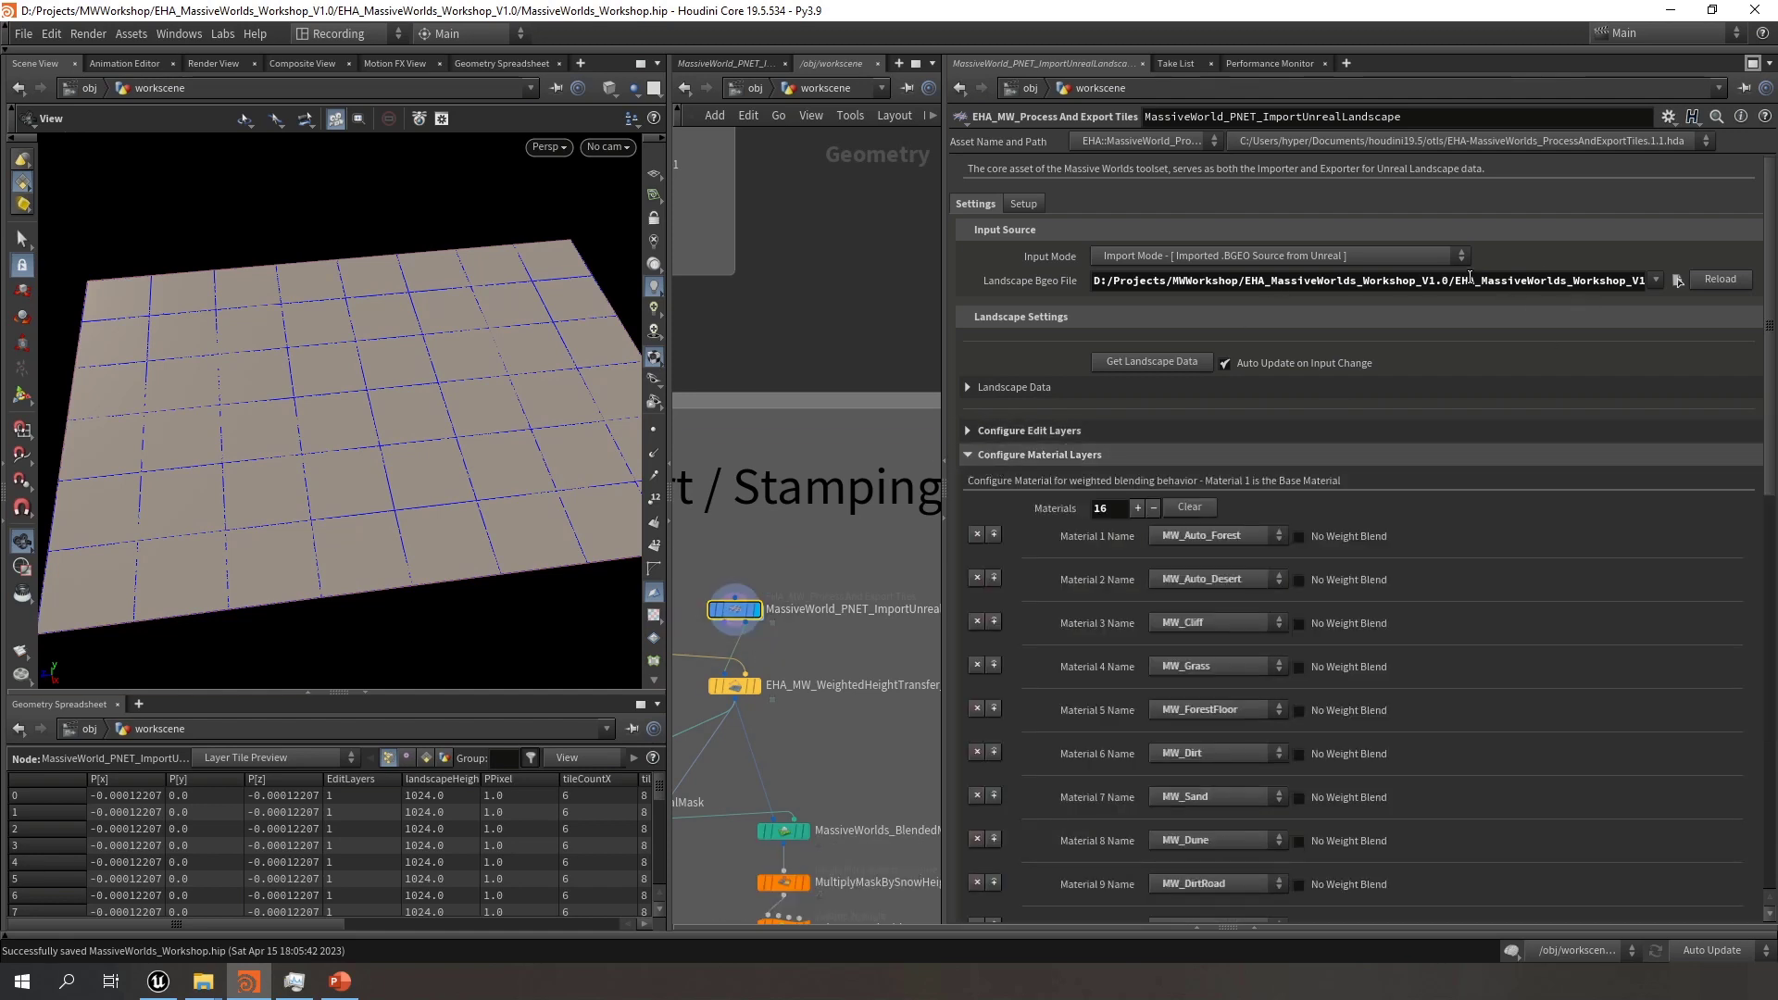
pyautogui.scroll(-10, 1452, 614)
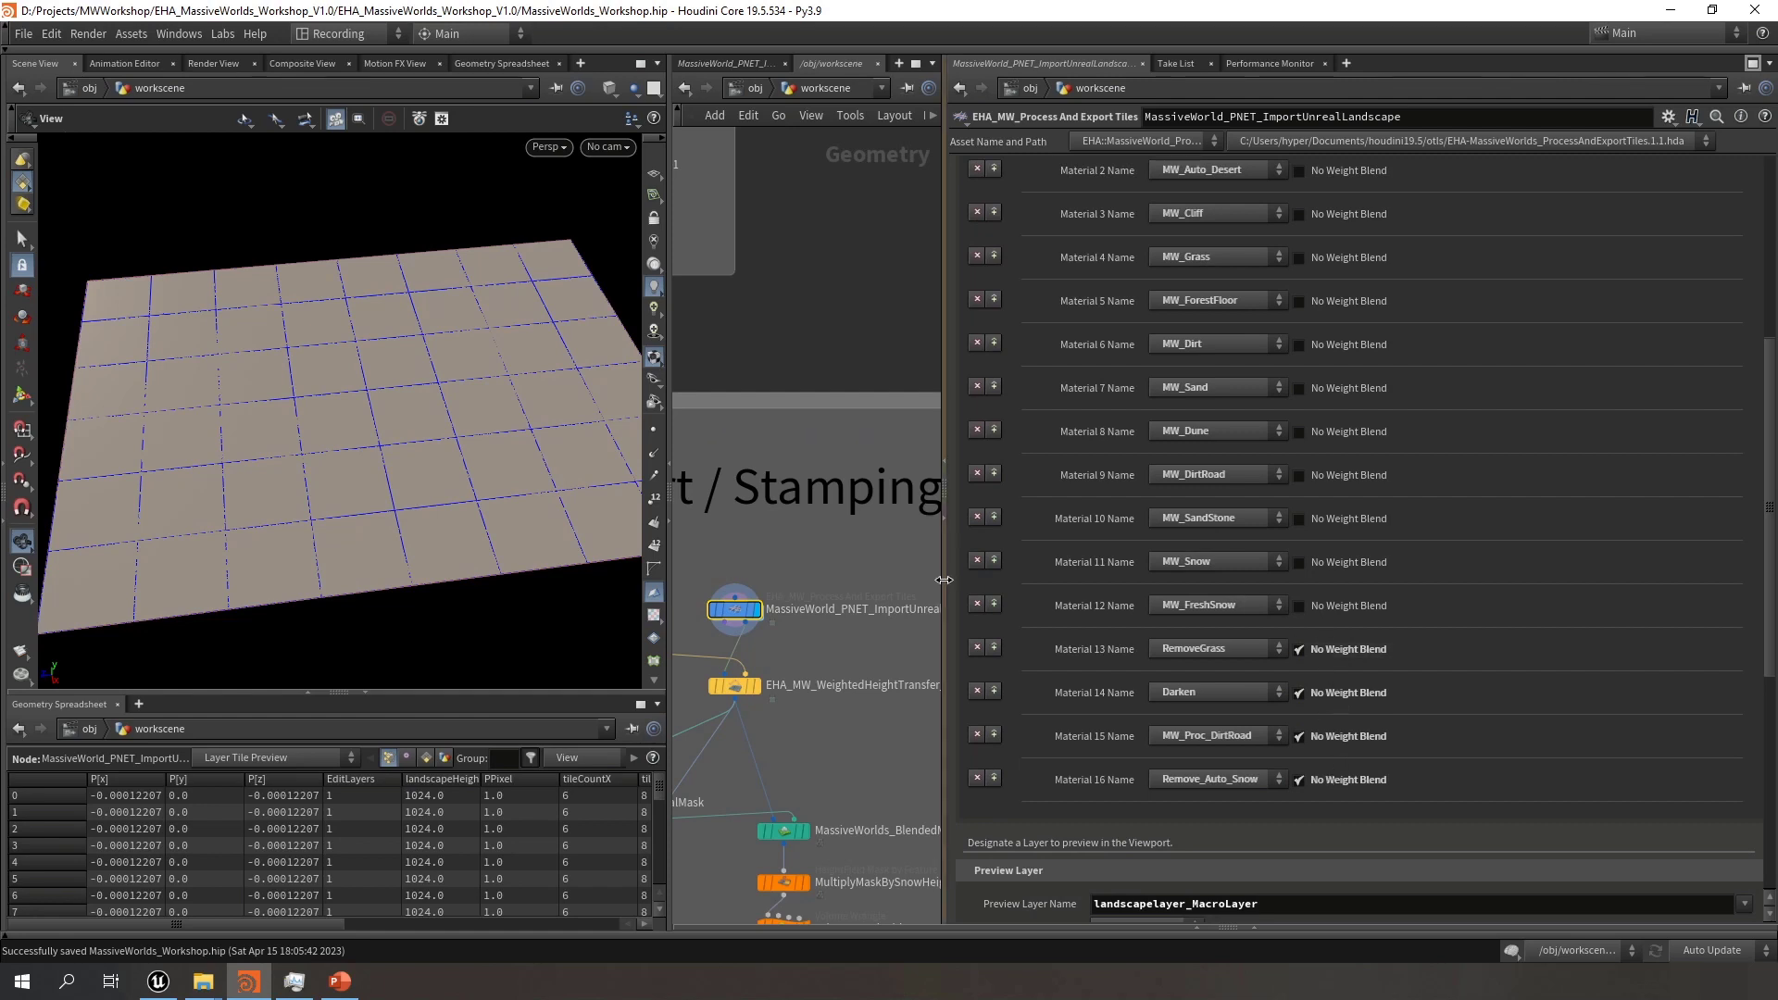
pyautogui.moveTo(944, 580); pyautogui.dragTo(1131, 582)
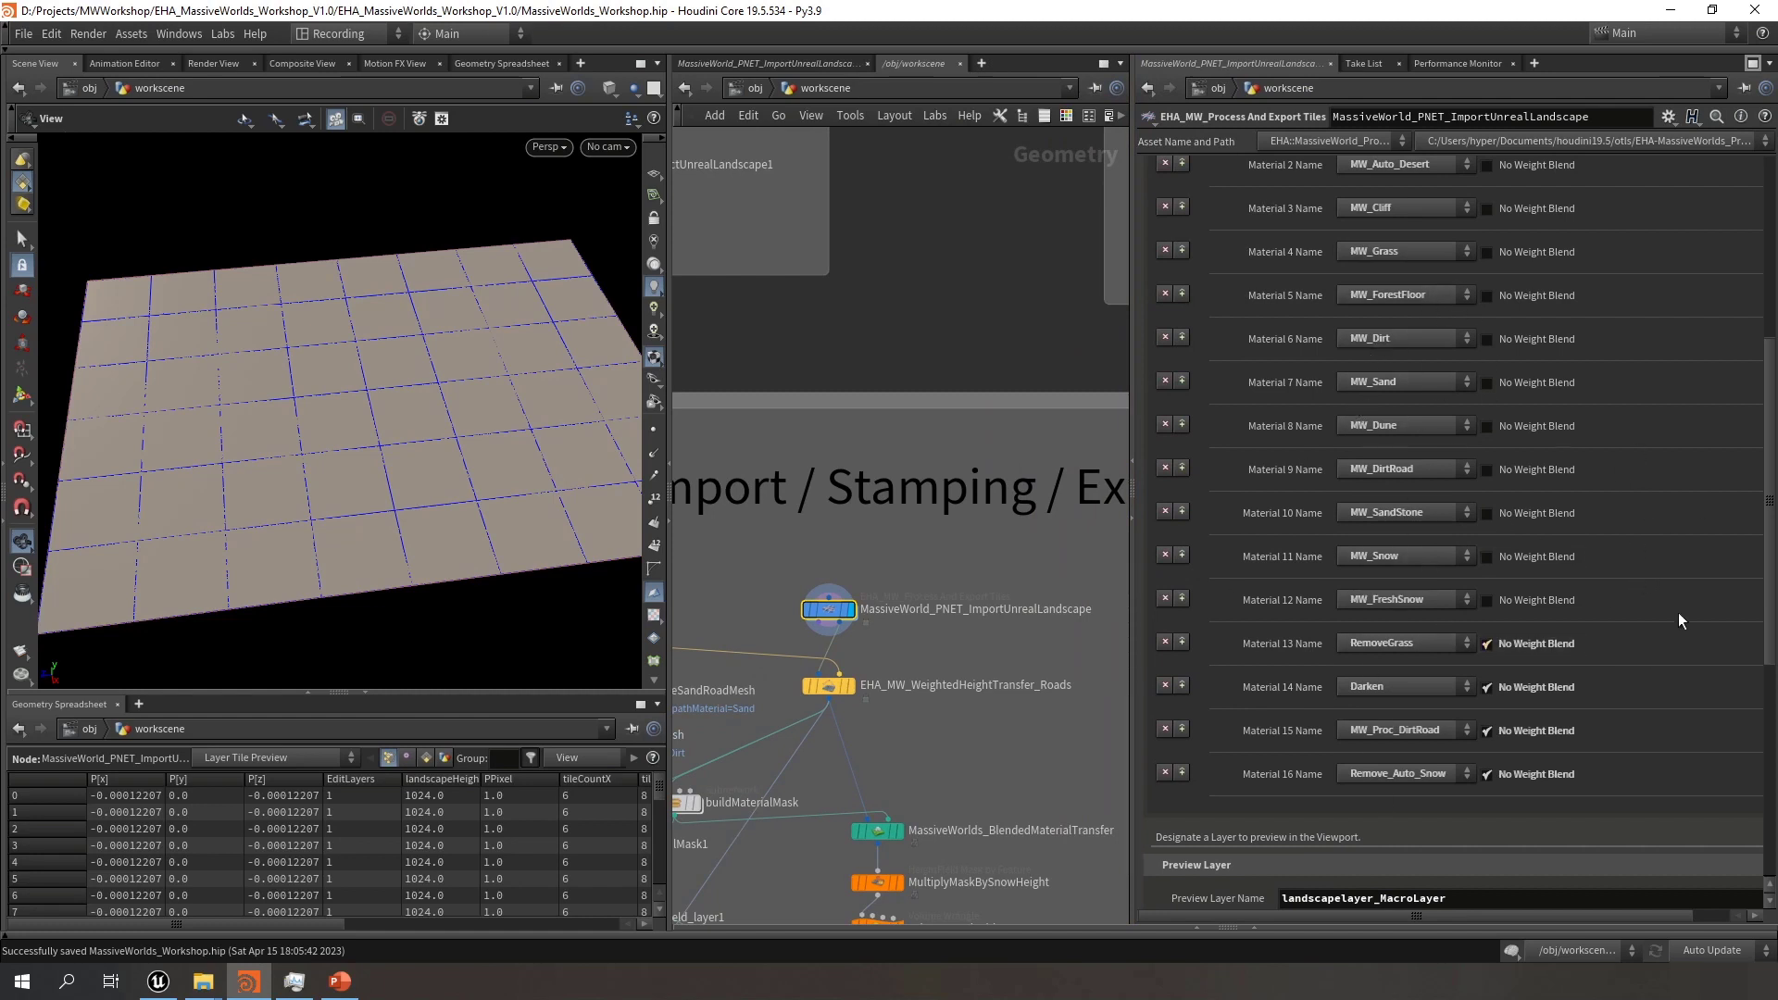
pyautogui.scroll(5, 1613, 613)
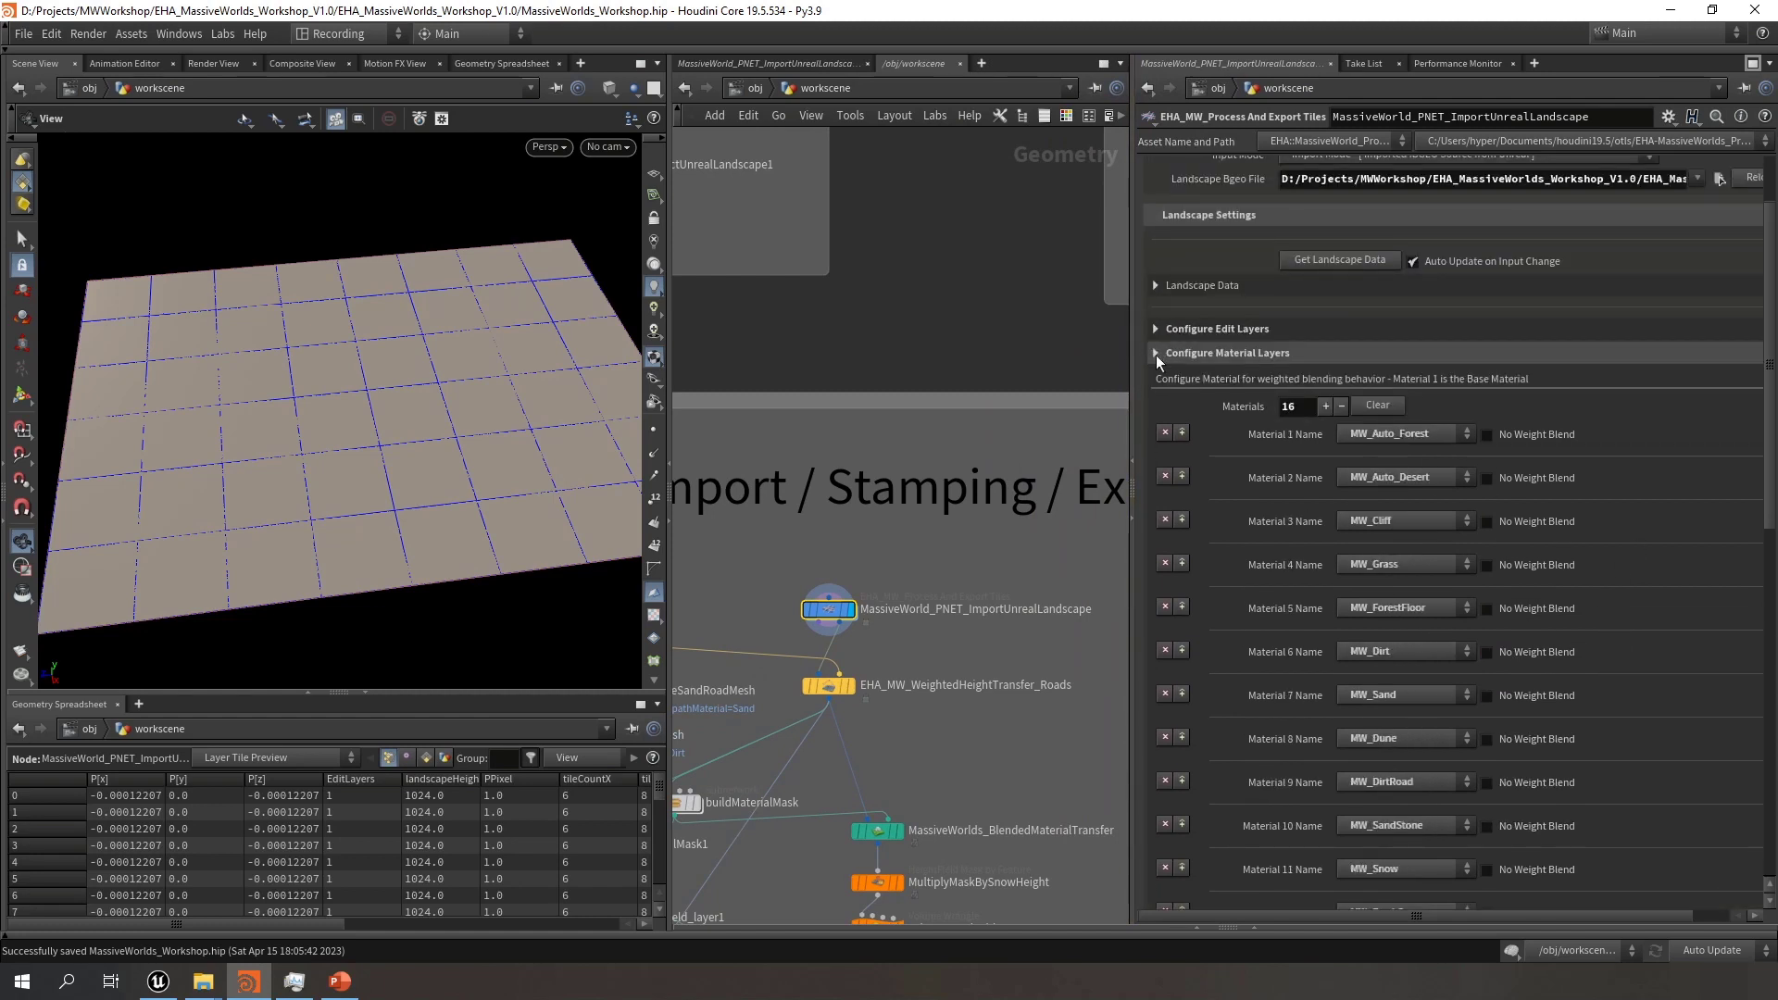
pyautogui.click(1156, 354)
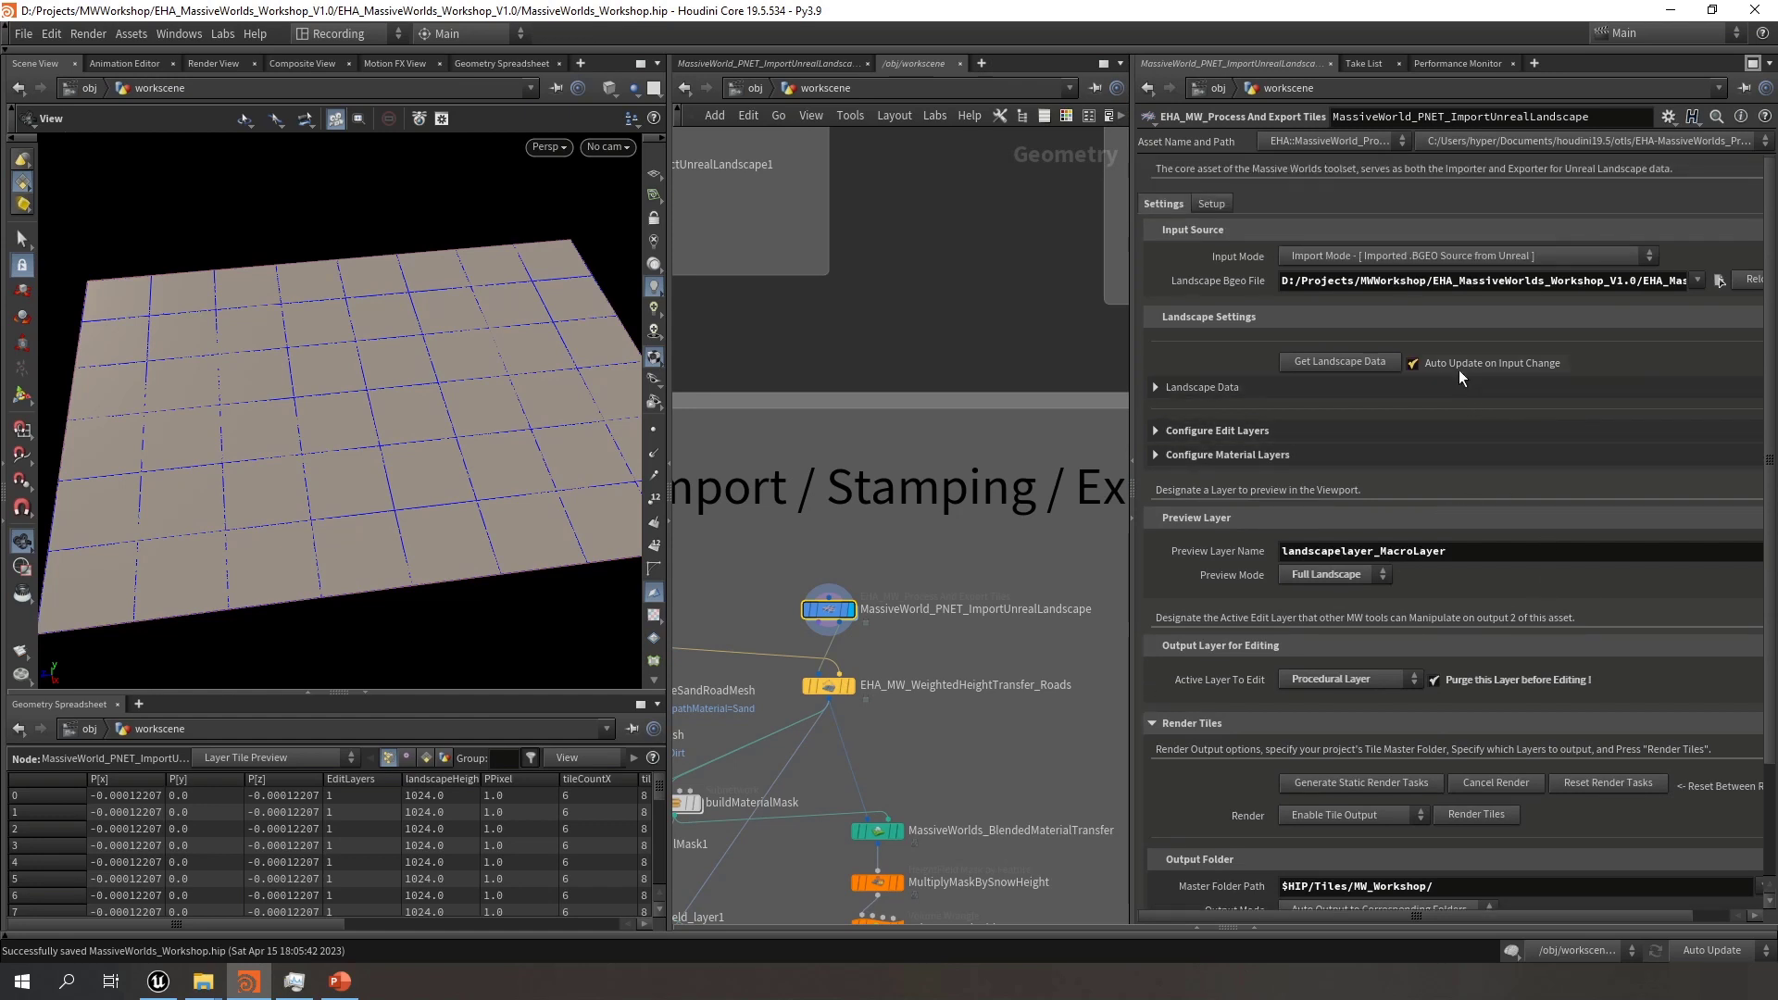
# Turn off Auto Update on Input Change for the import node and recheck its edit layer names and types
pyautogui.click(1482, 364)
pyautogui.click(1223, 431)
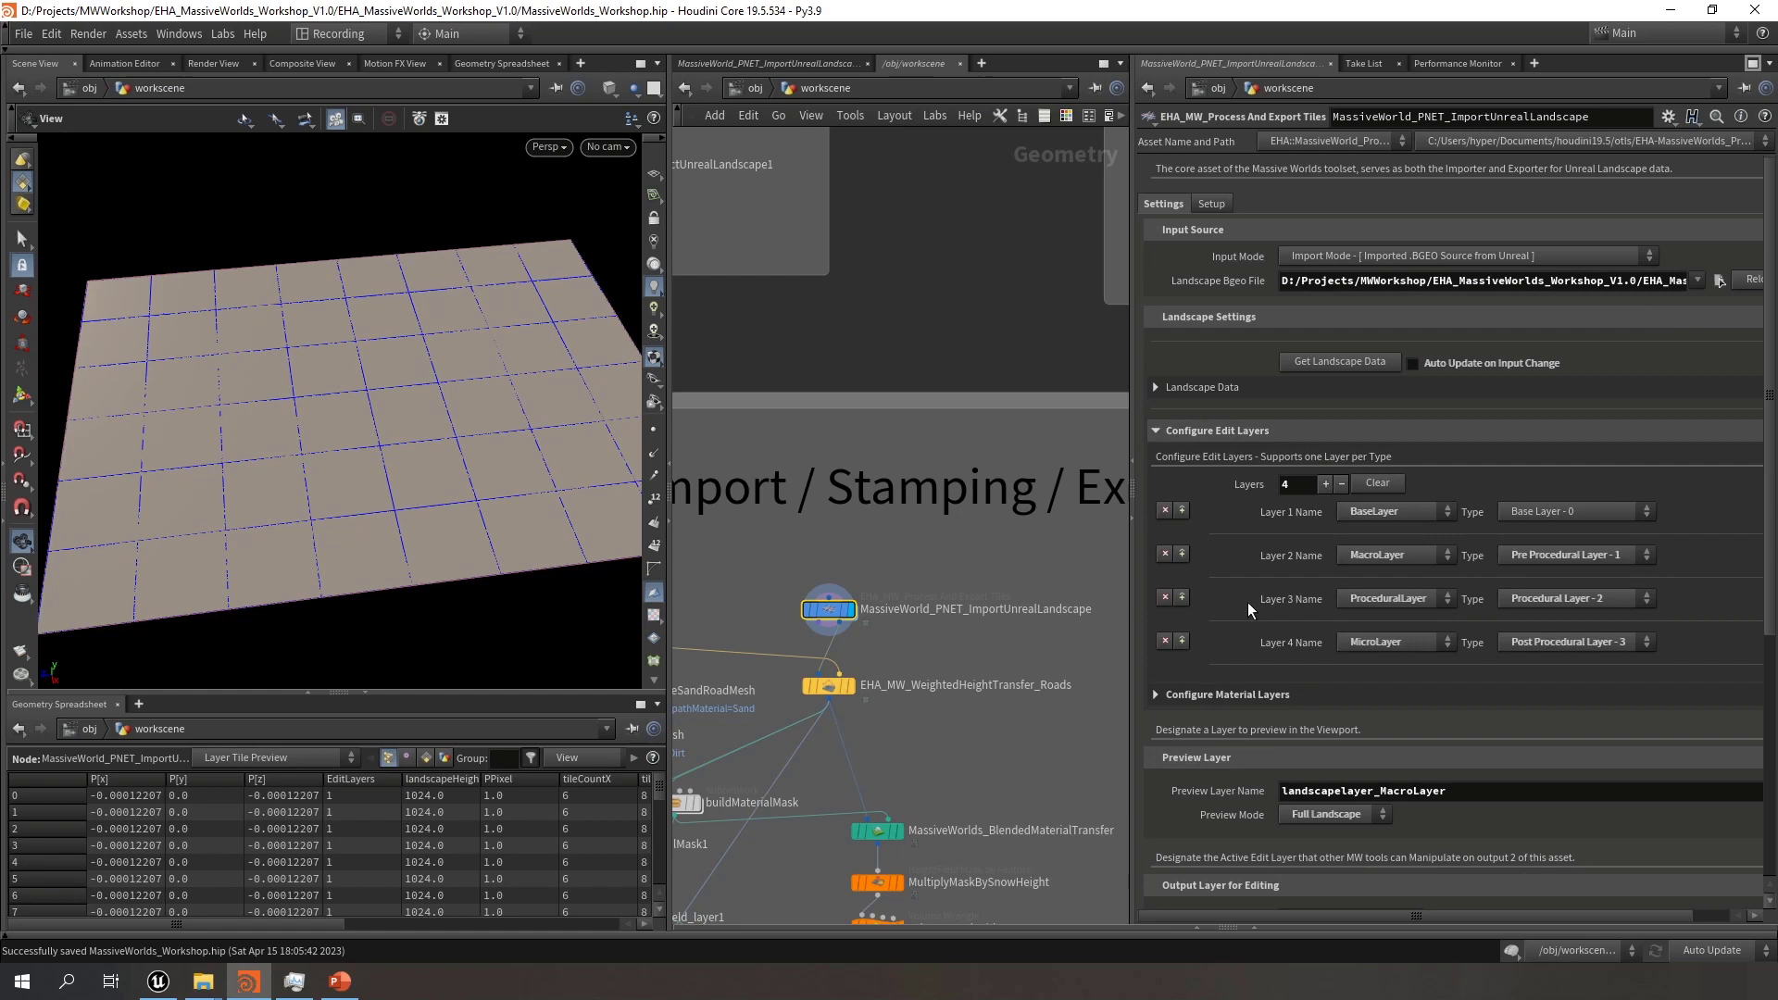
pyautogui.click(1223, 430)
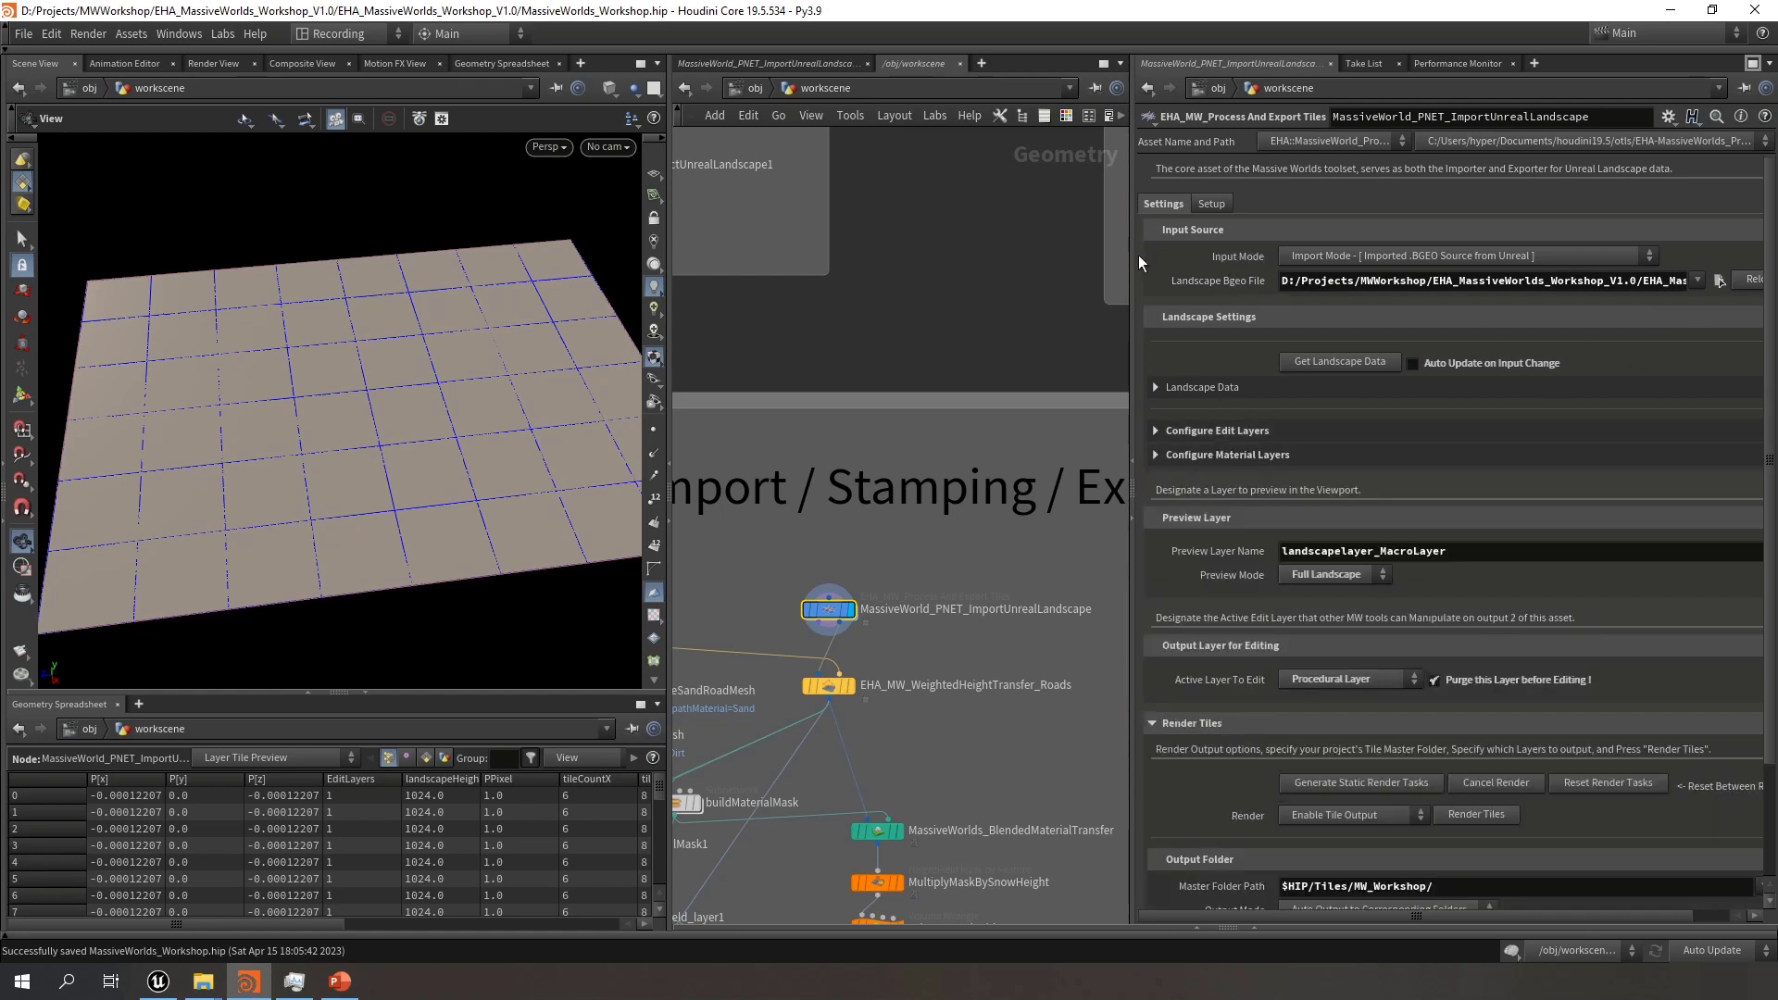
# Check the MW_PNET .HDA Path in the import node's setup parameters, then return to its main settings
pyautogui.moveTo(1133, 253); pyautogui.dragTo(985, 253)
pyautogui.click(1065, 204)
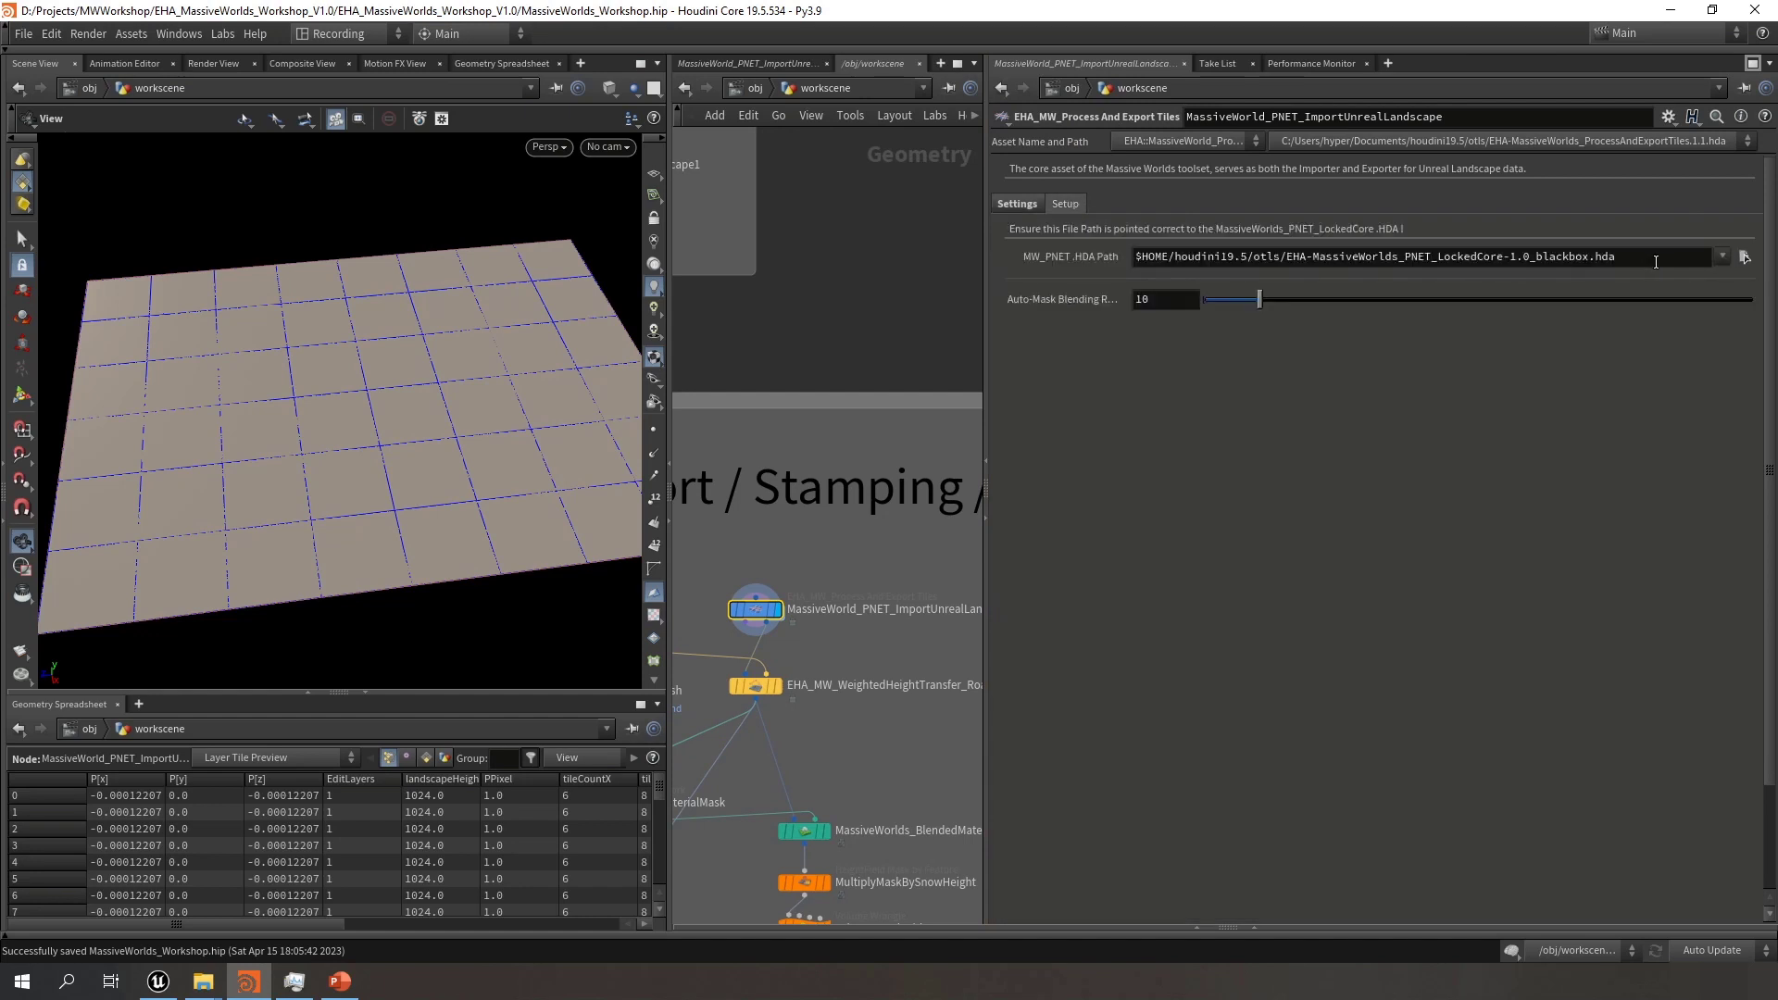
pyautogui.click(1391, 255)
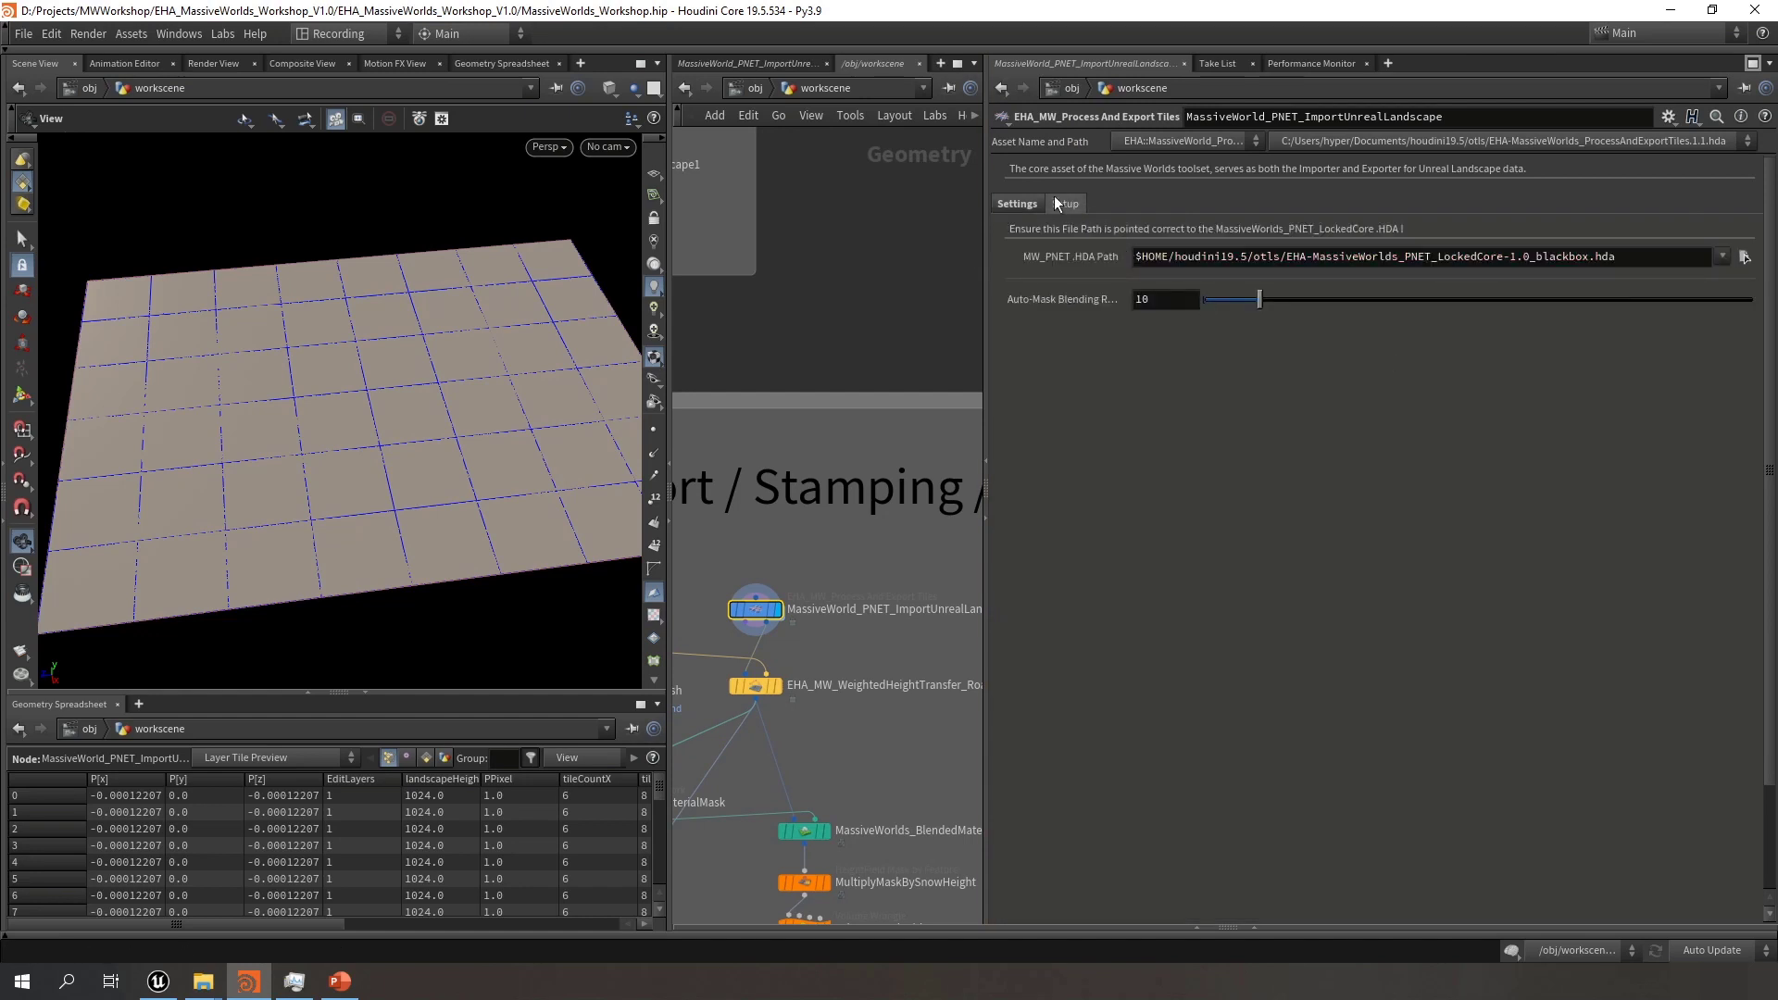
pyautogui.click(1018, 204)
# Preview the MW_Auto_Forest material layer in the viewport, then switch the preview back to landscapelayer_MacroLayer
pyautogui.scroll(-3, 1769, 389)
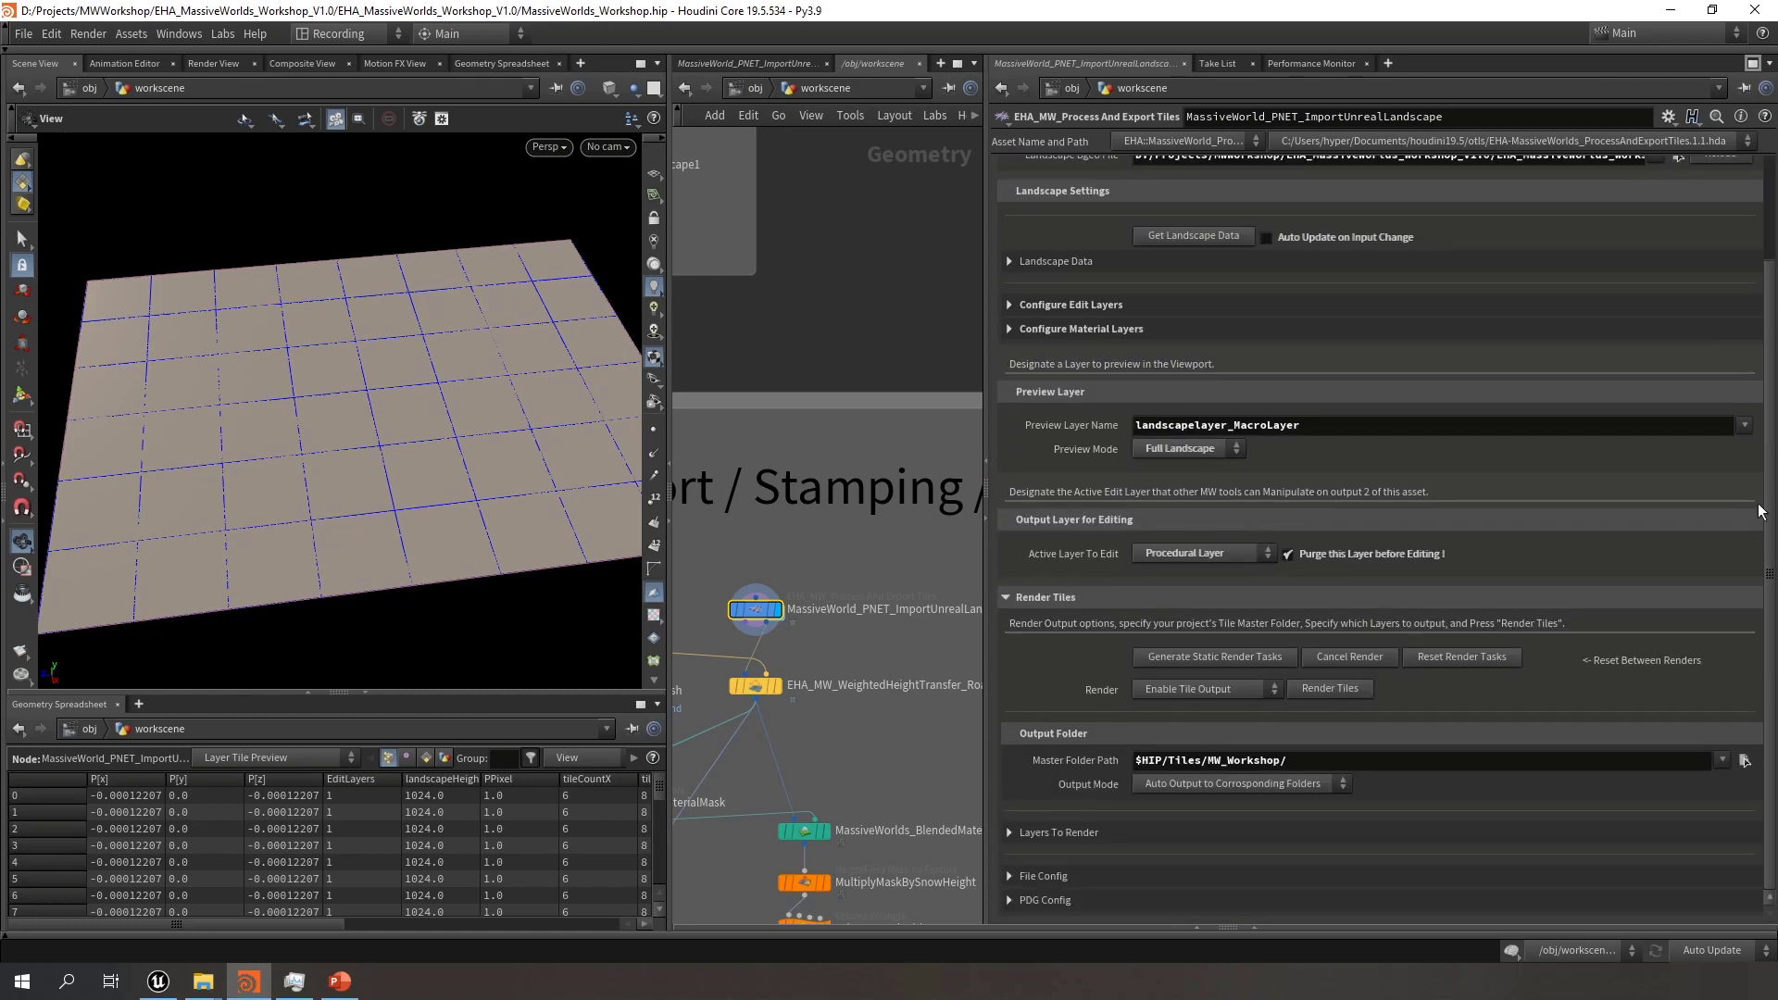
pyautogui.click(1744, 426)
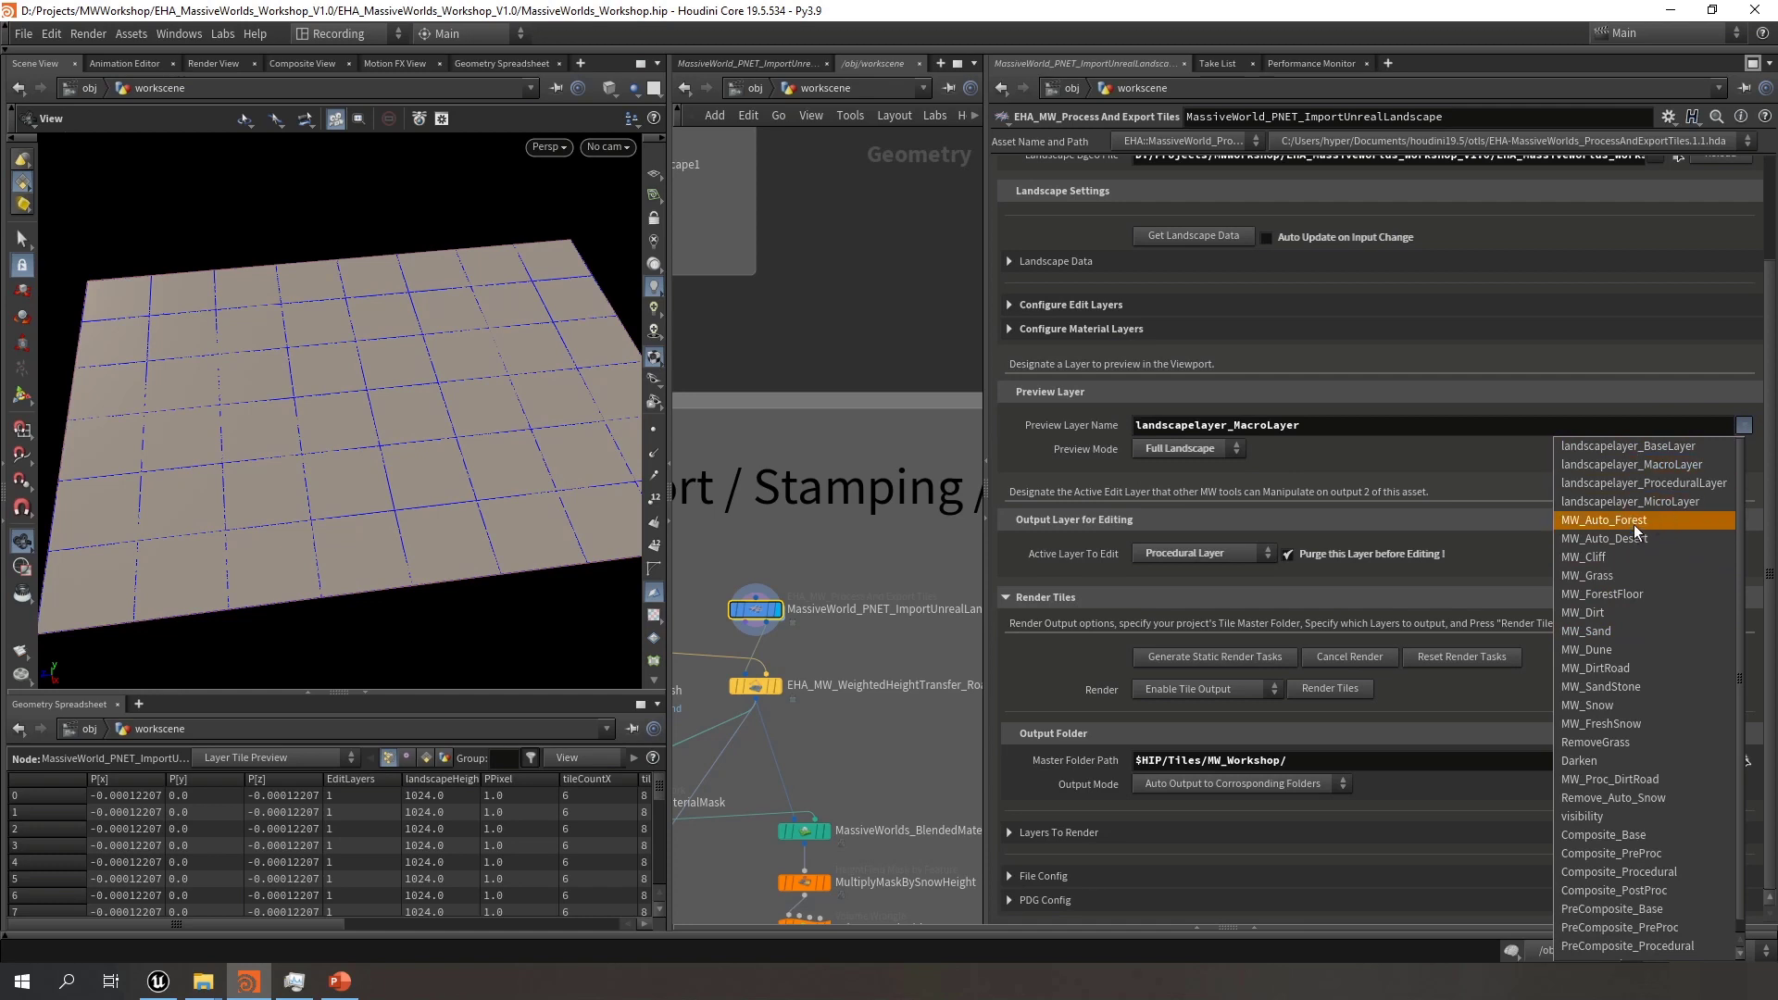
pyautogui.press('Escape')
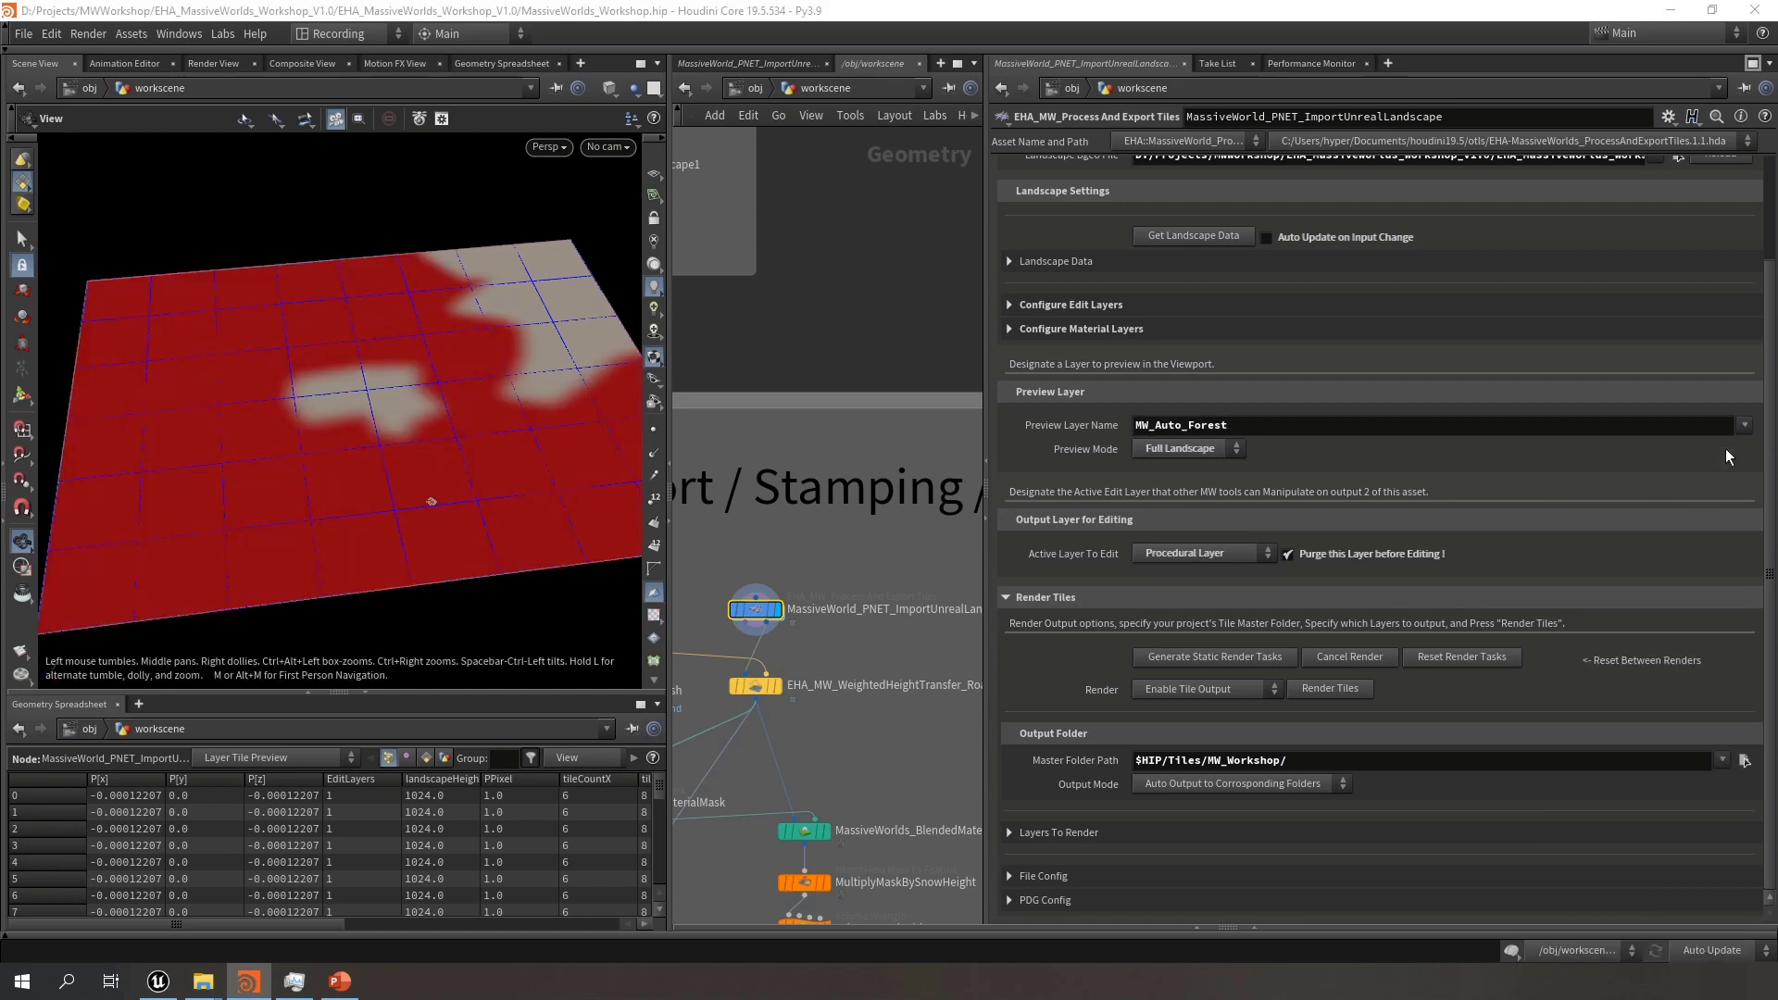
pyautogui.click(1745, 427)
pyautogui.click(1653, 448)
pyautogui.click(1745, 427)
pyautogui.click(349, 394)
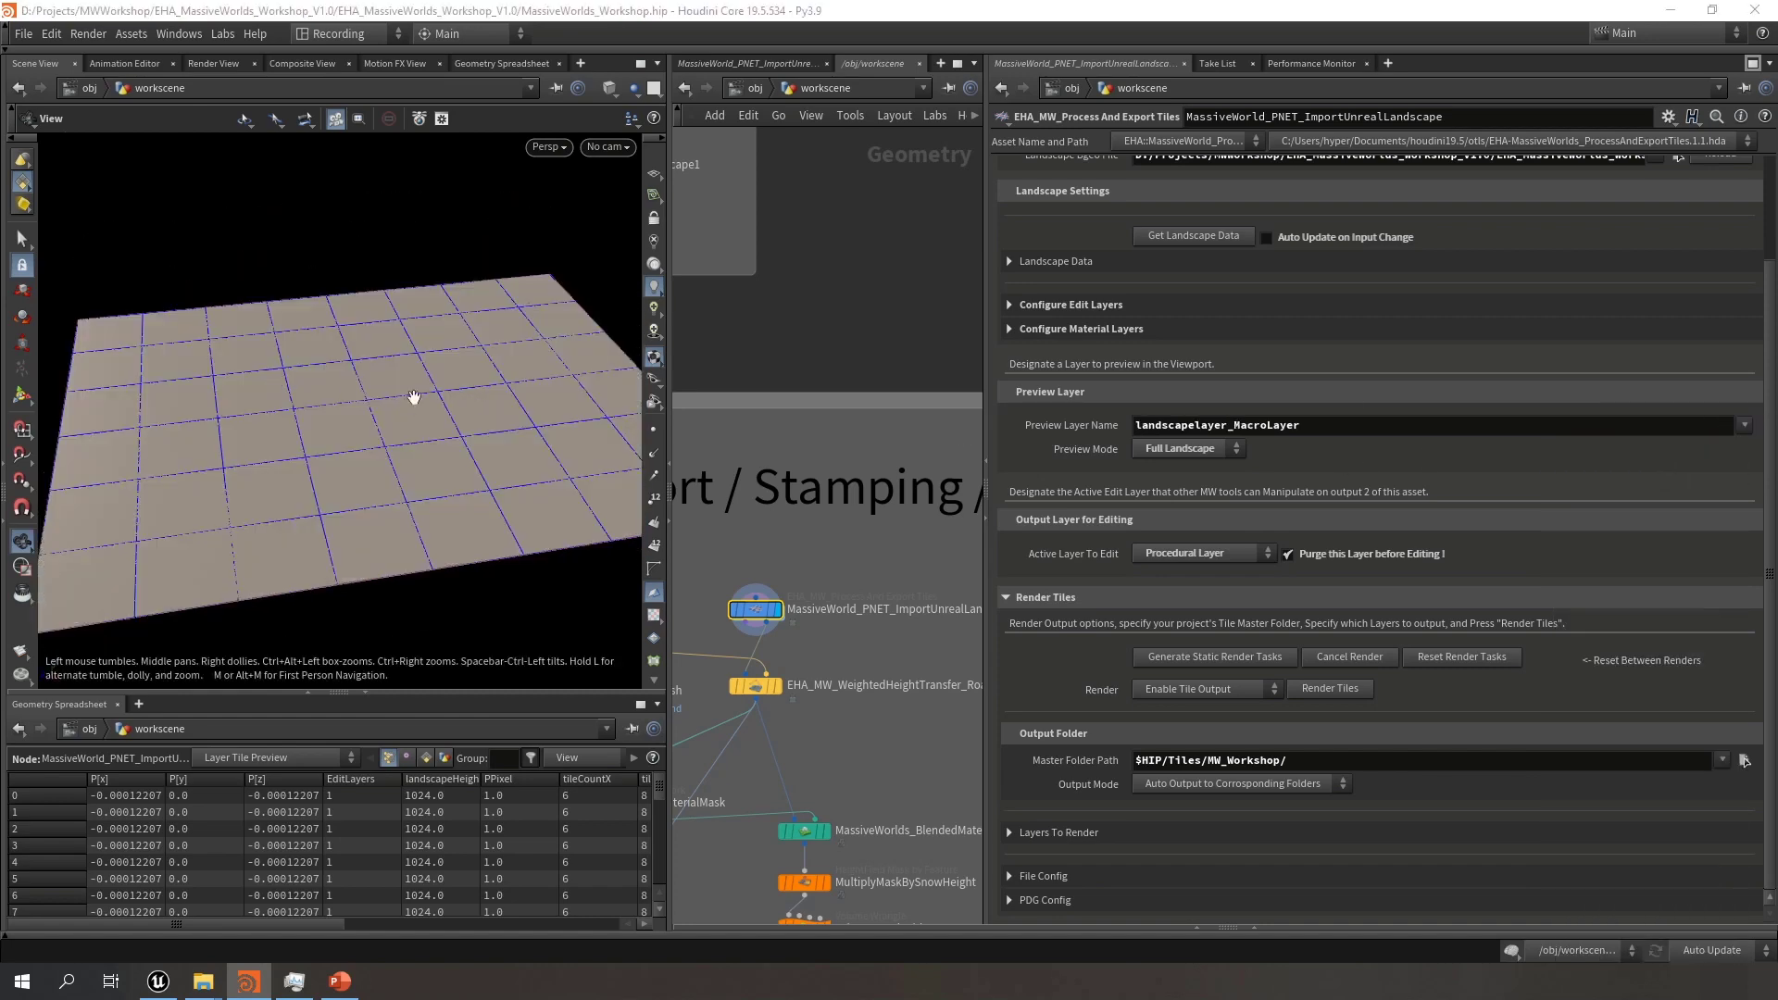
# Set the import node's preview layer to Composite_Base and inspect the terrain in the viewport
pyautogui.click(1745, 427)
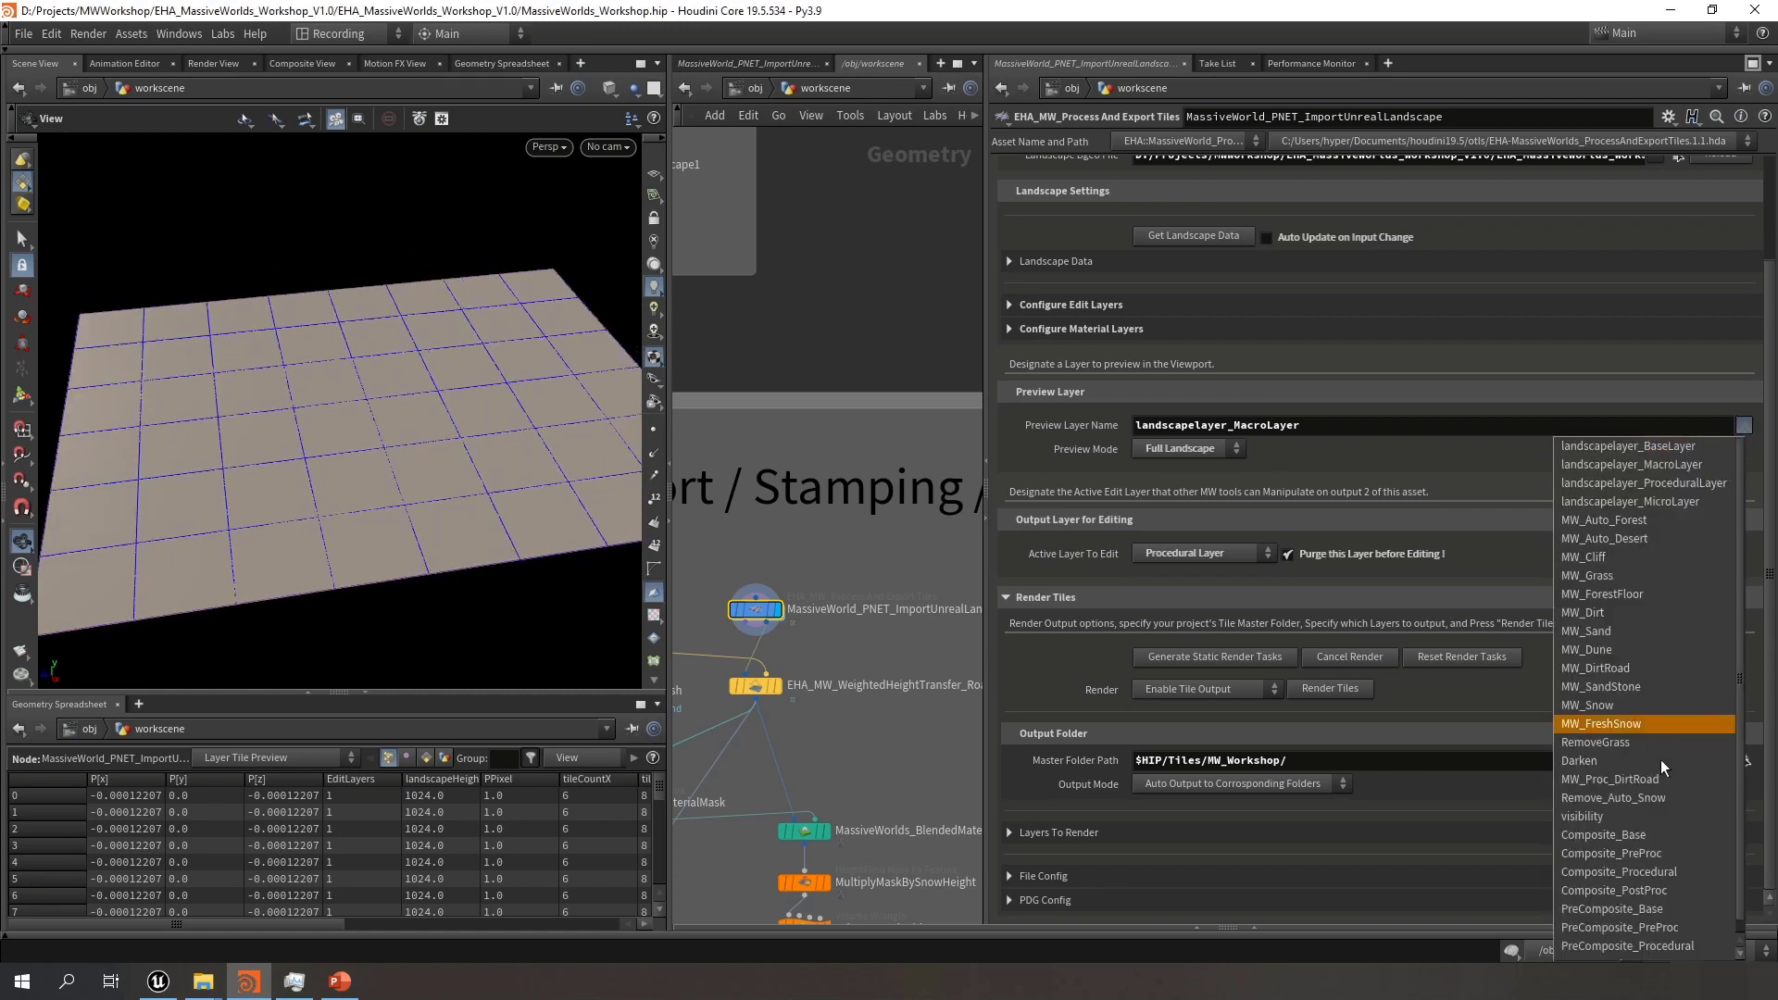
pyautogui.click(1643, 837)
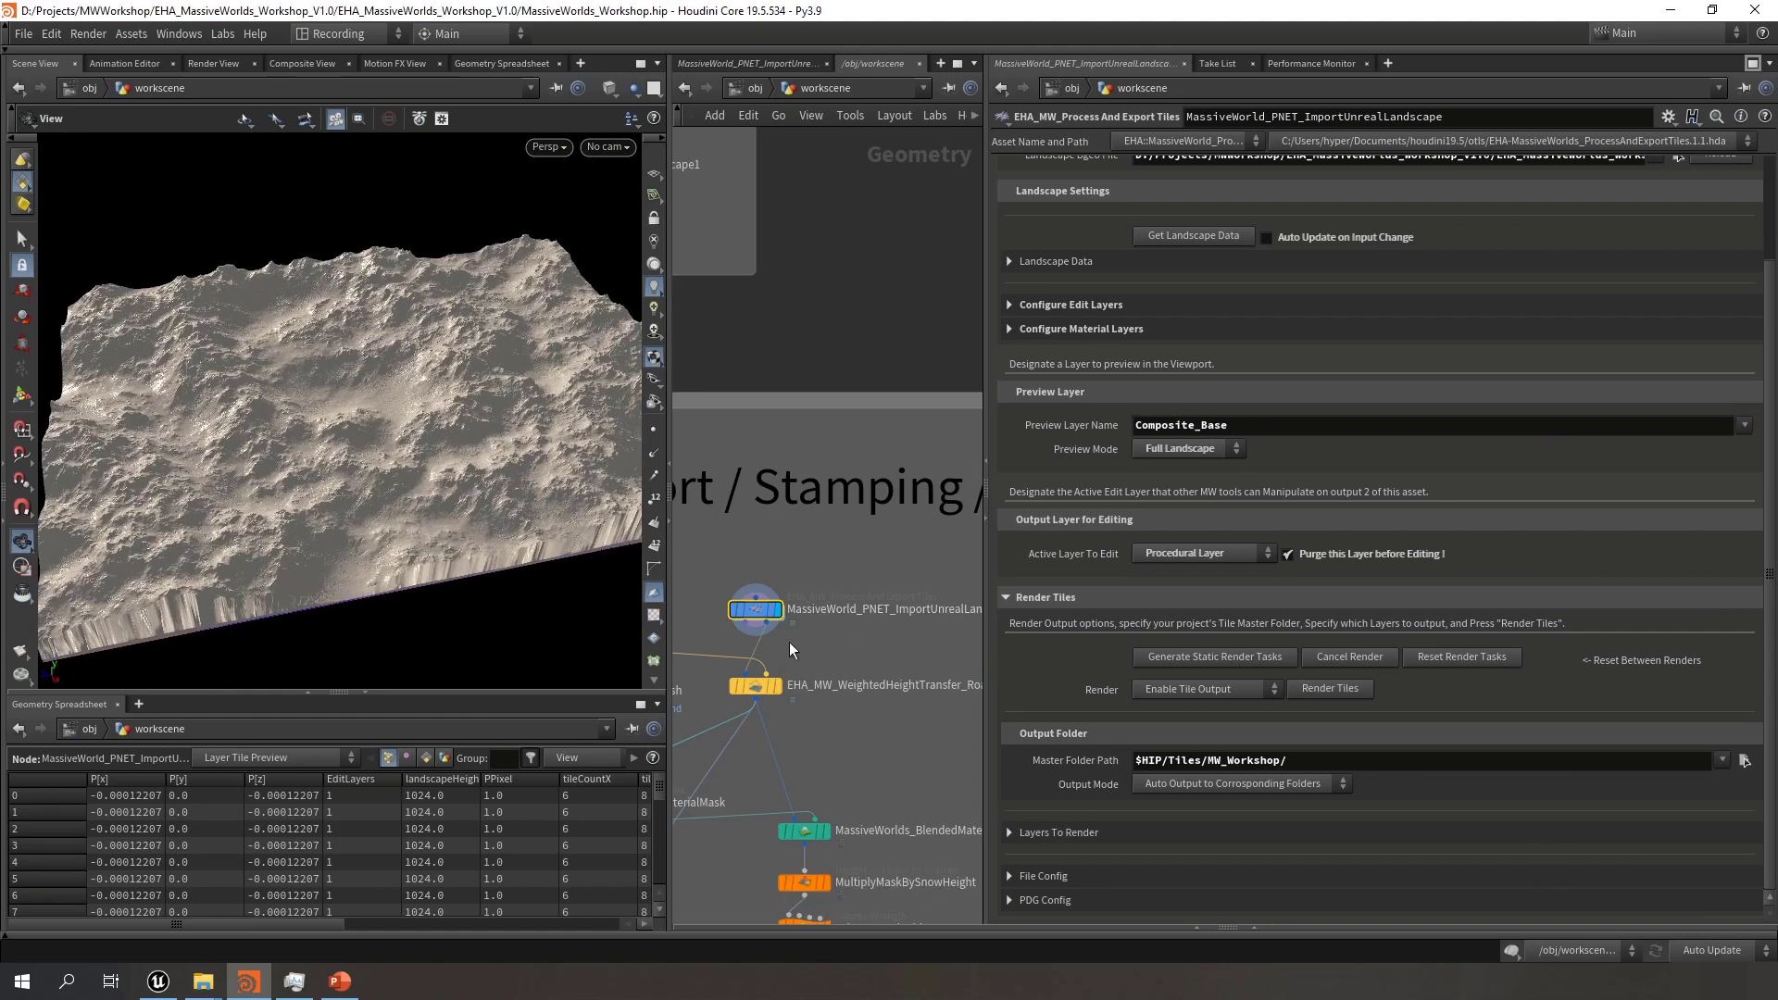
pyautogui.scroll(-3, 794, 633)
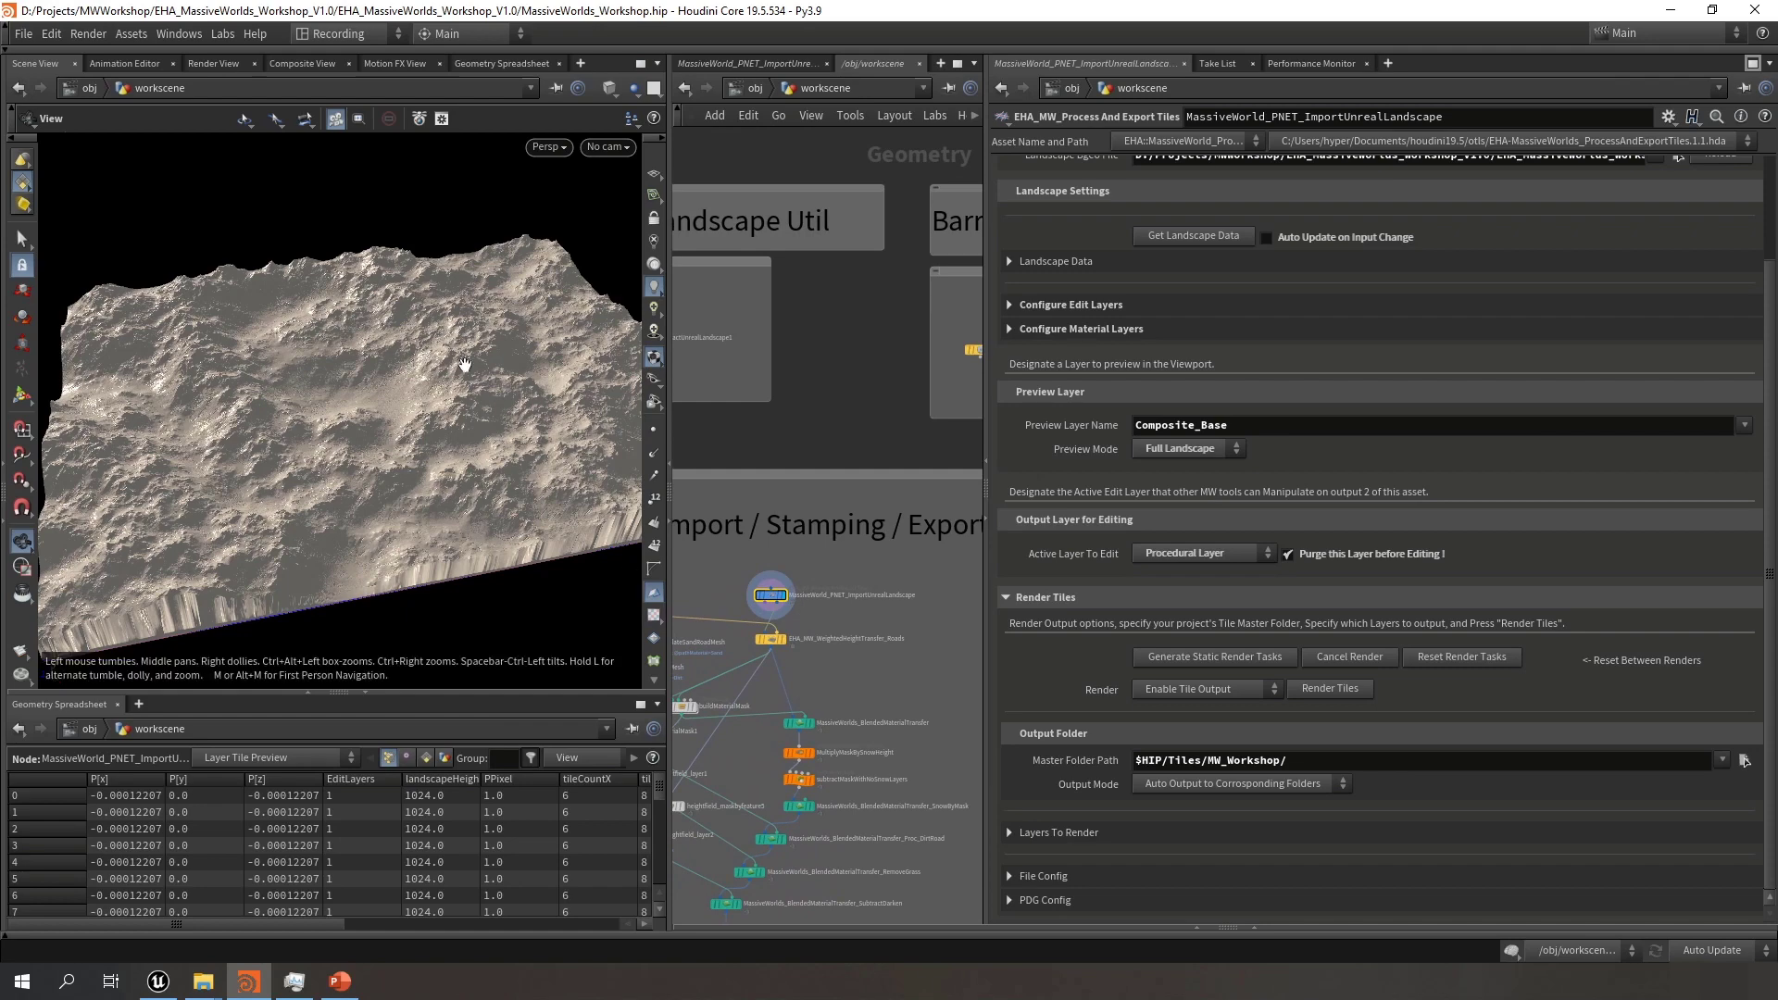
pyautogui.moveTo(463, 363); pyautogui.dragTo(341, 361)
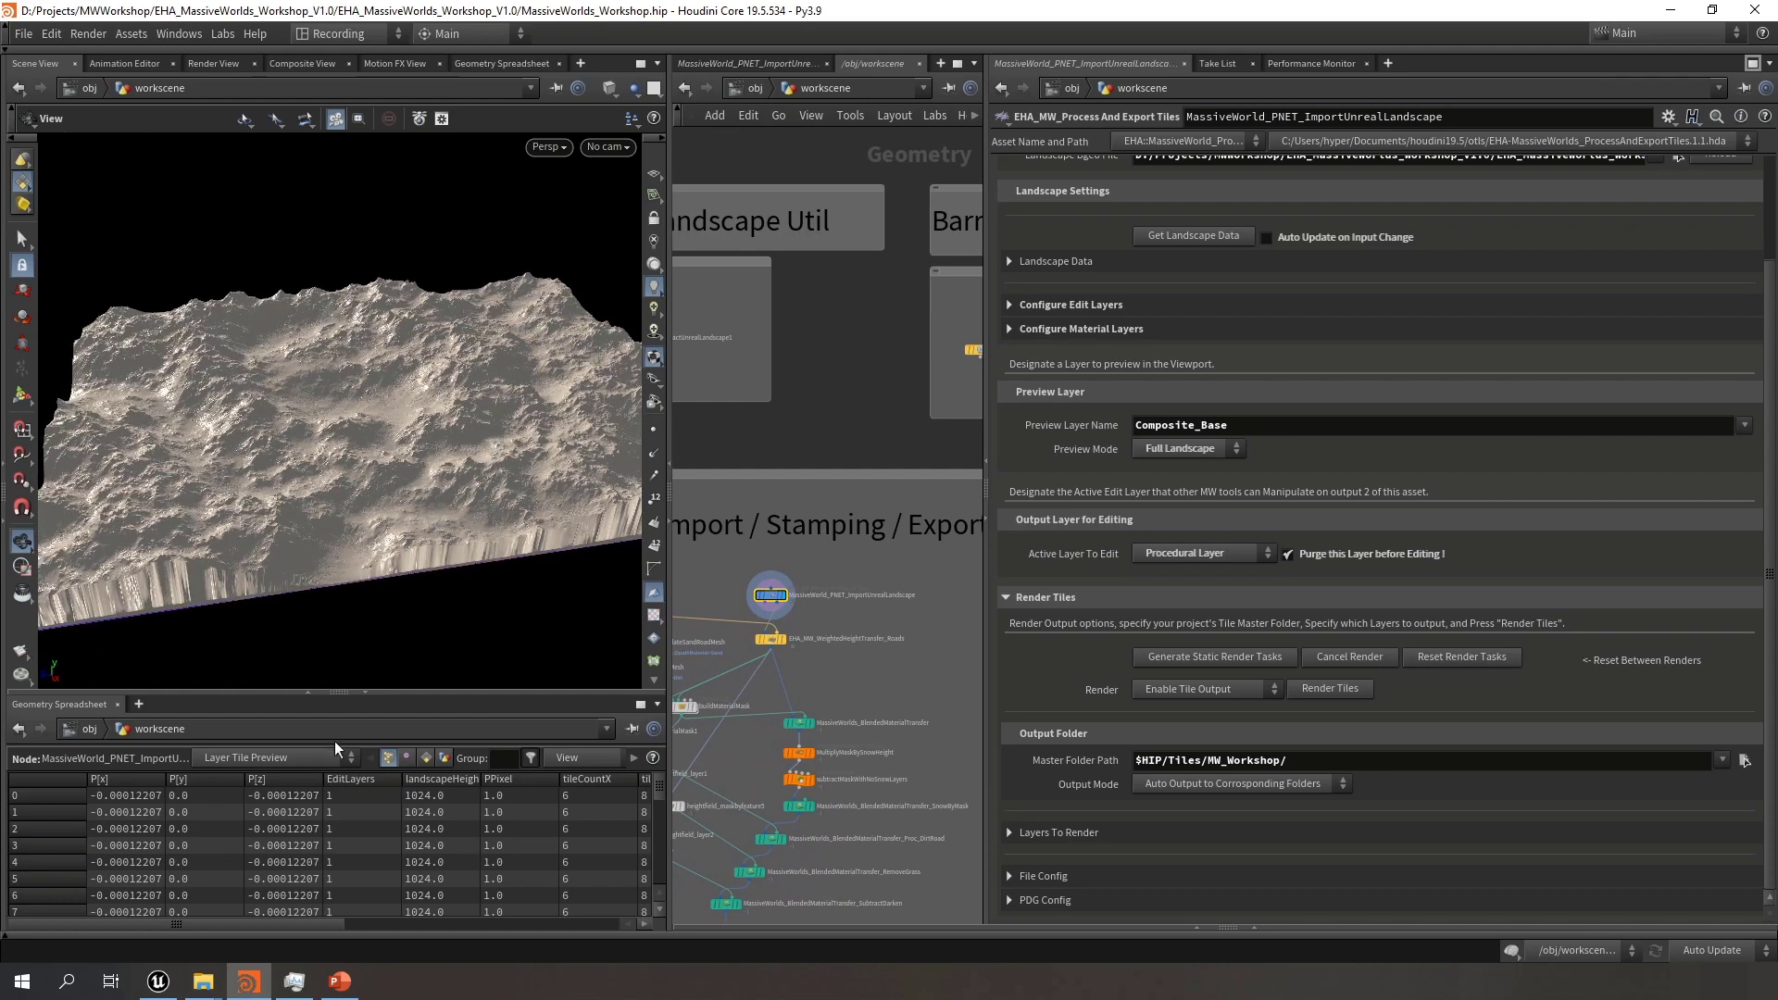
# Switch to the file window and open the project's Tiles/MW_Workshop_NewMap folder
pyautogui.click(203, 982)
pyautogui.click(123, 900)
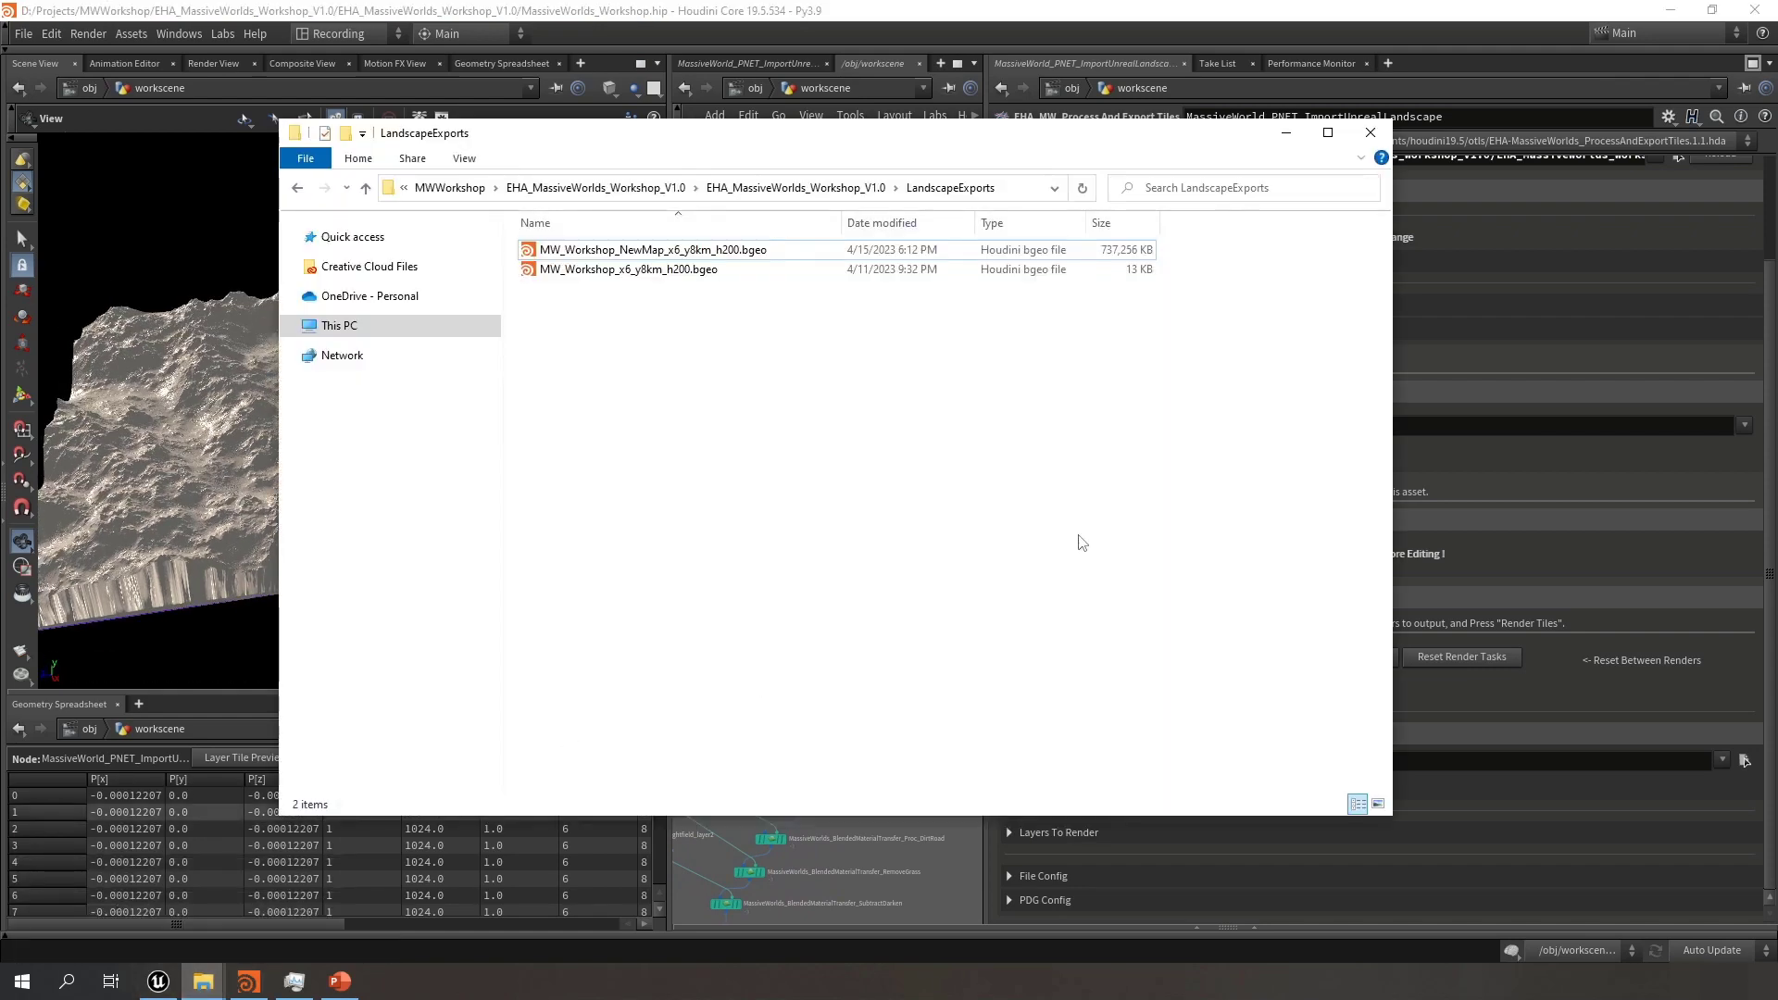
pyautogui.click(802, 188)
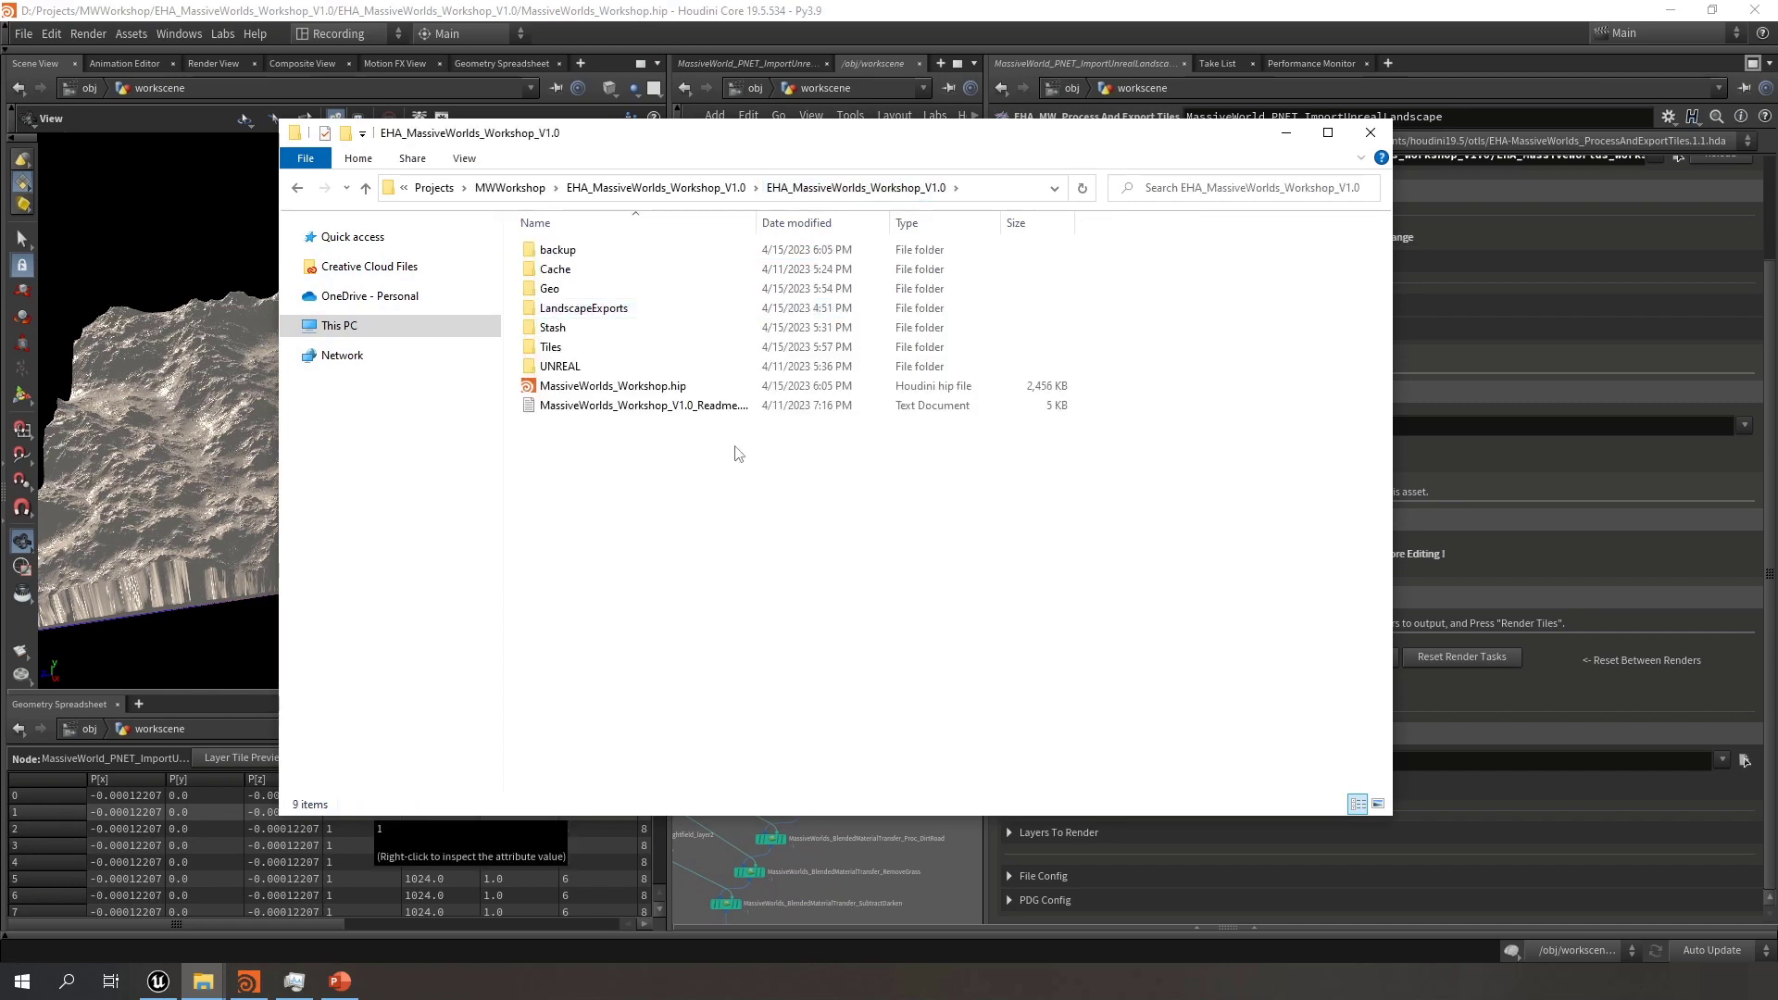
pyautogui.doubleClick(630, 347)
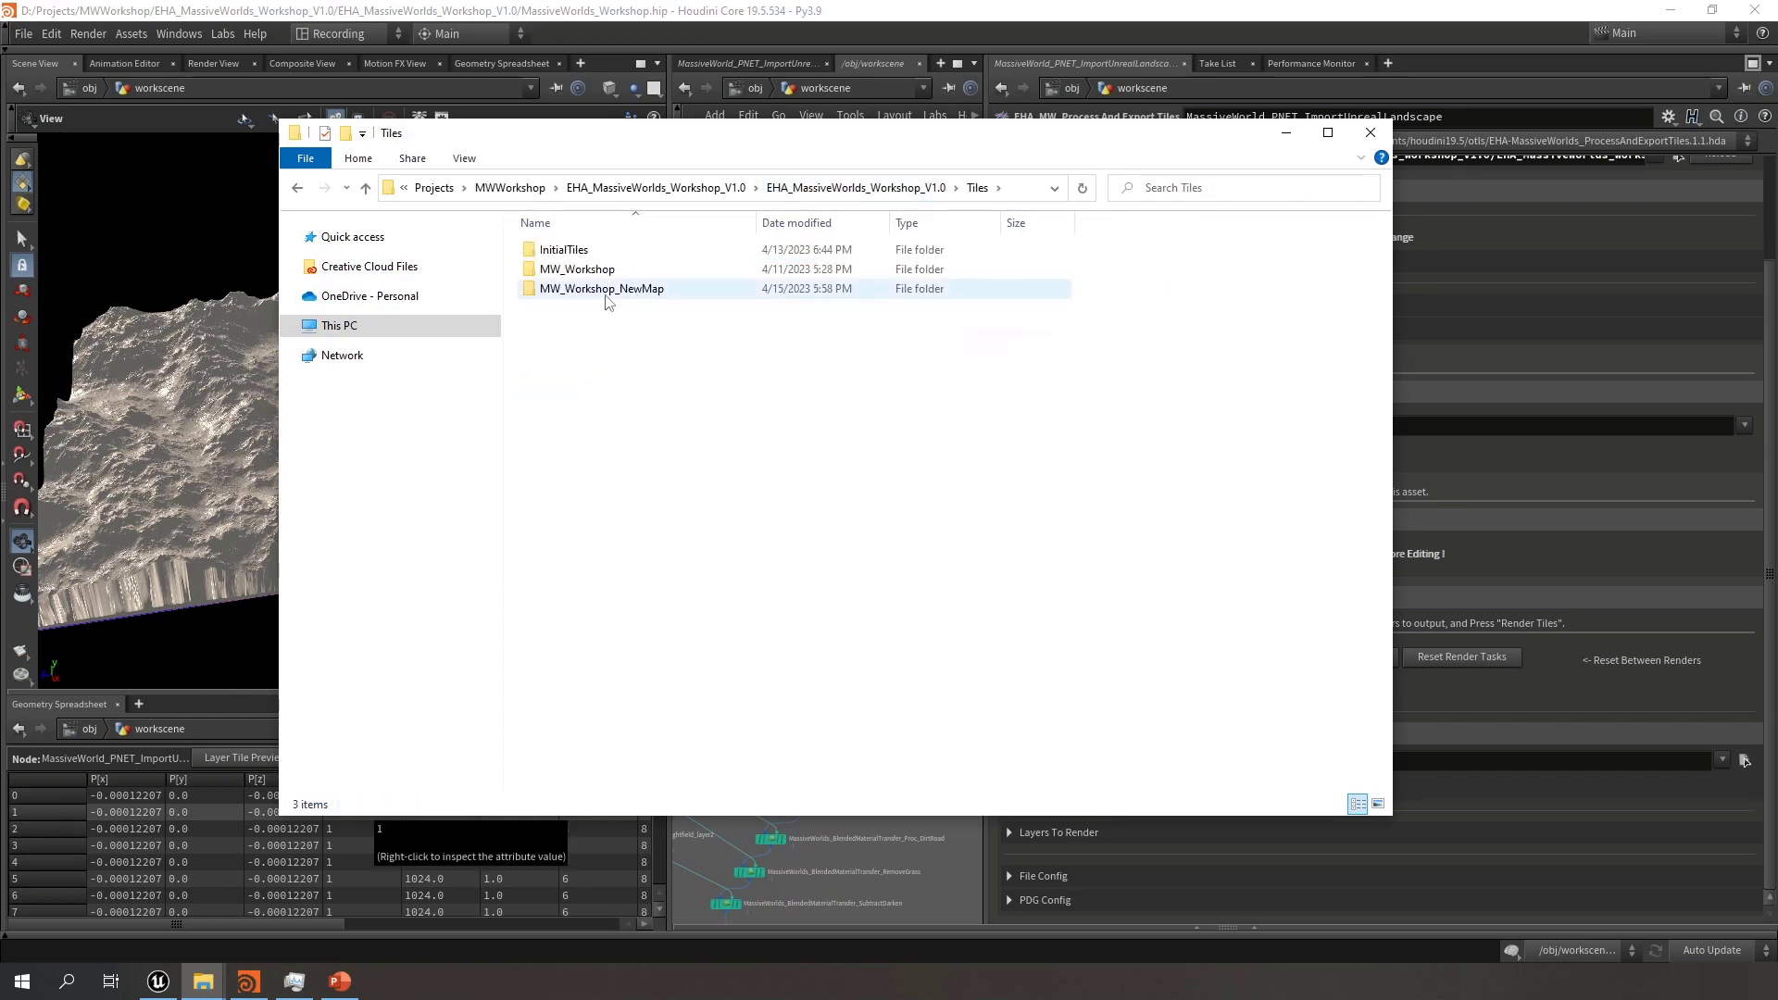
pyautogui.doubleClick(646, 291)
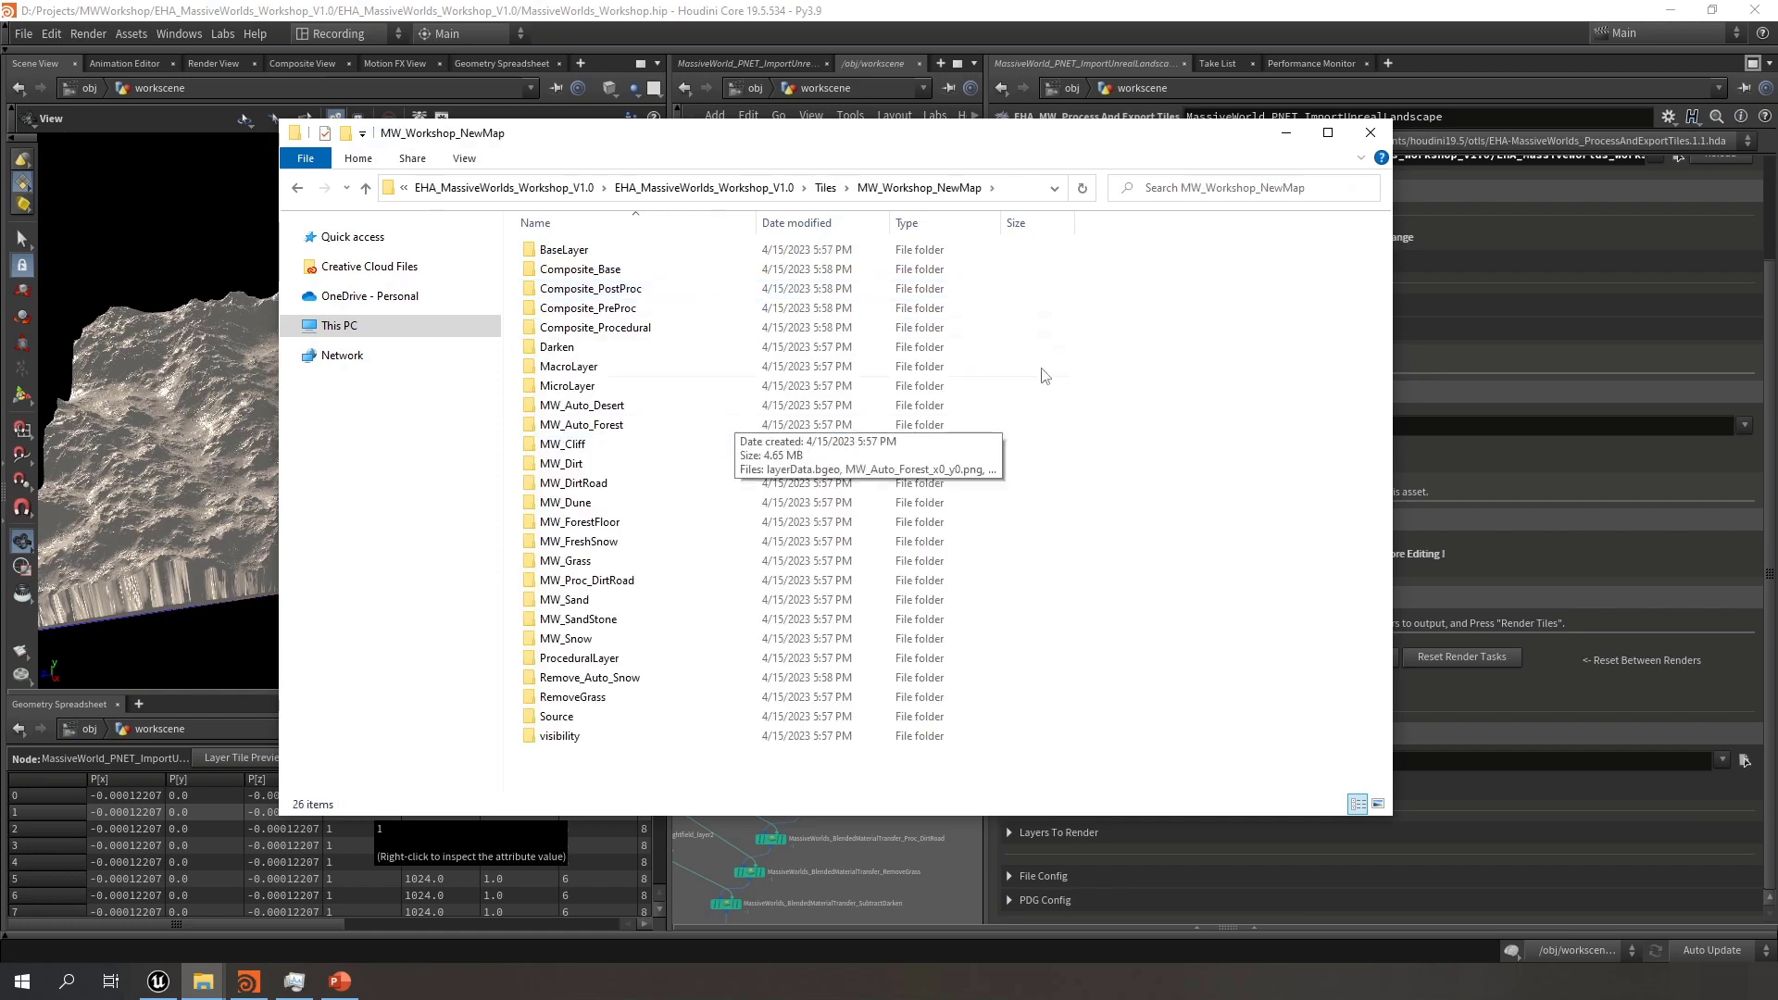
# Inspect the tile images in Source/PreComposite_Base, then return to the Source folder and minimize the file window
pyautogui.doubleClick(599, 721)
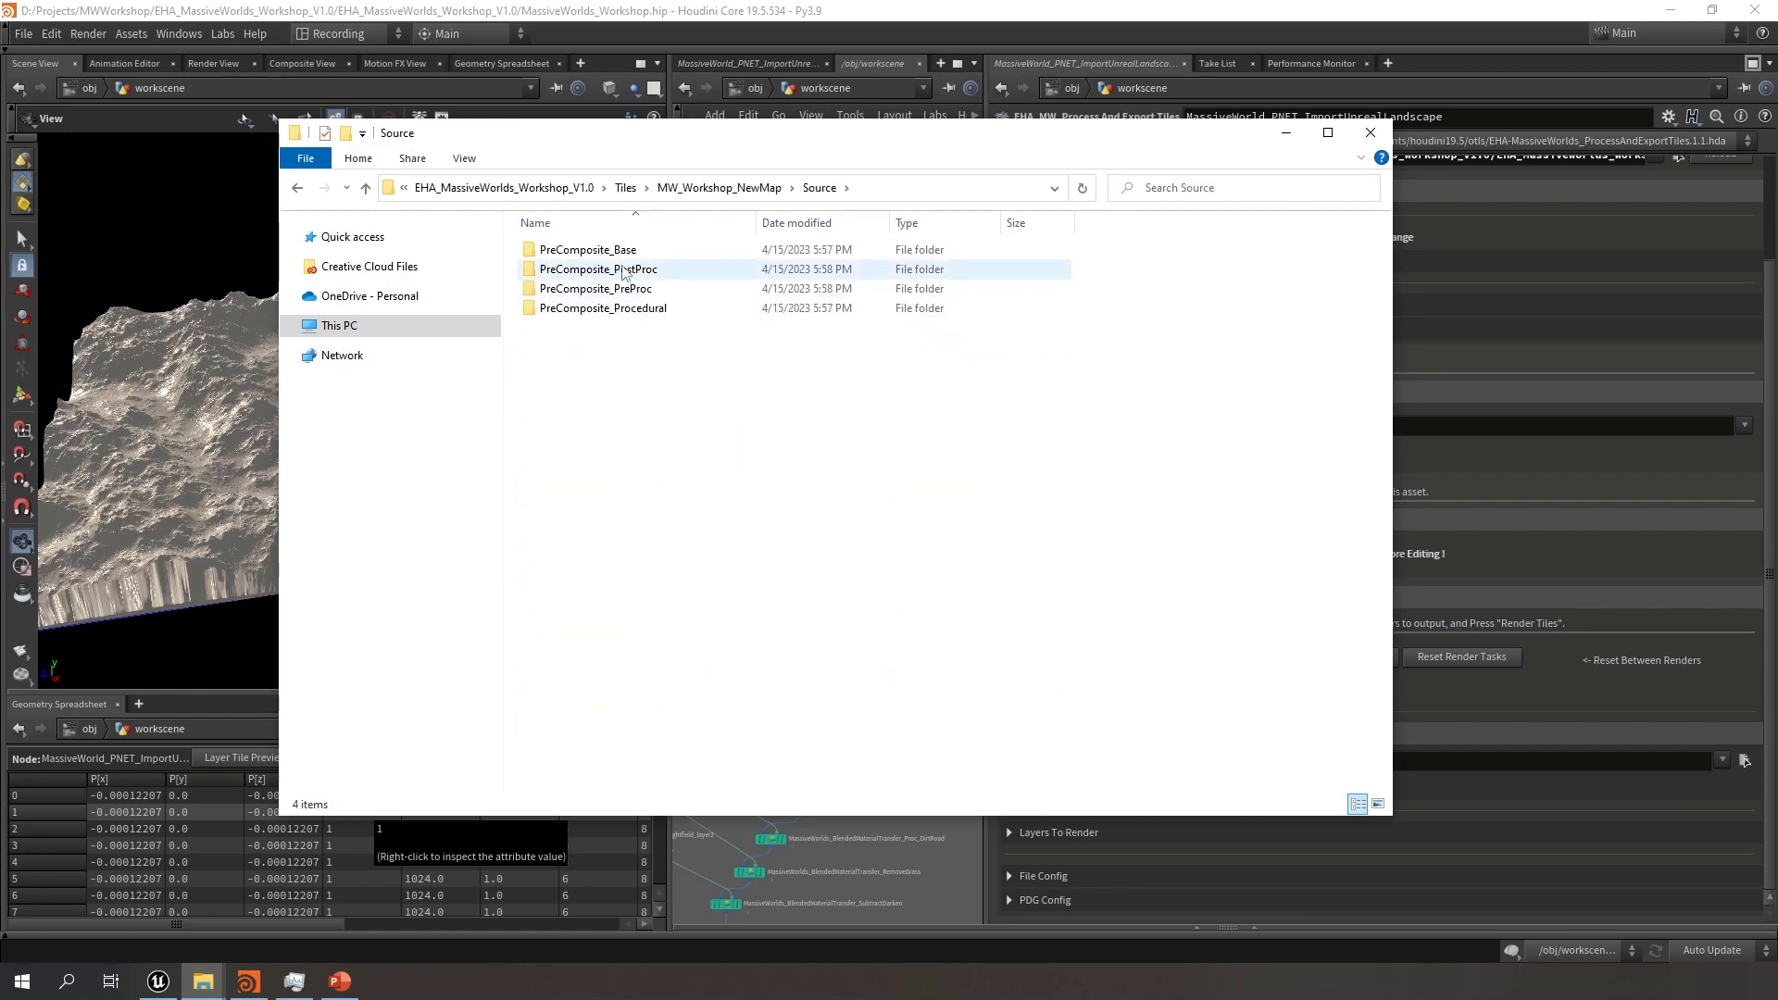
pyautogui.doubleClick(637, 254)
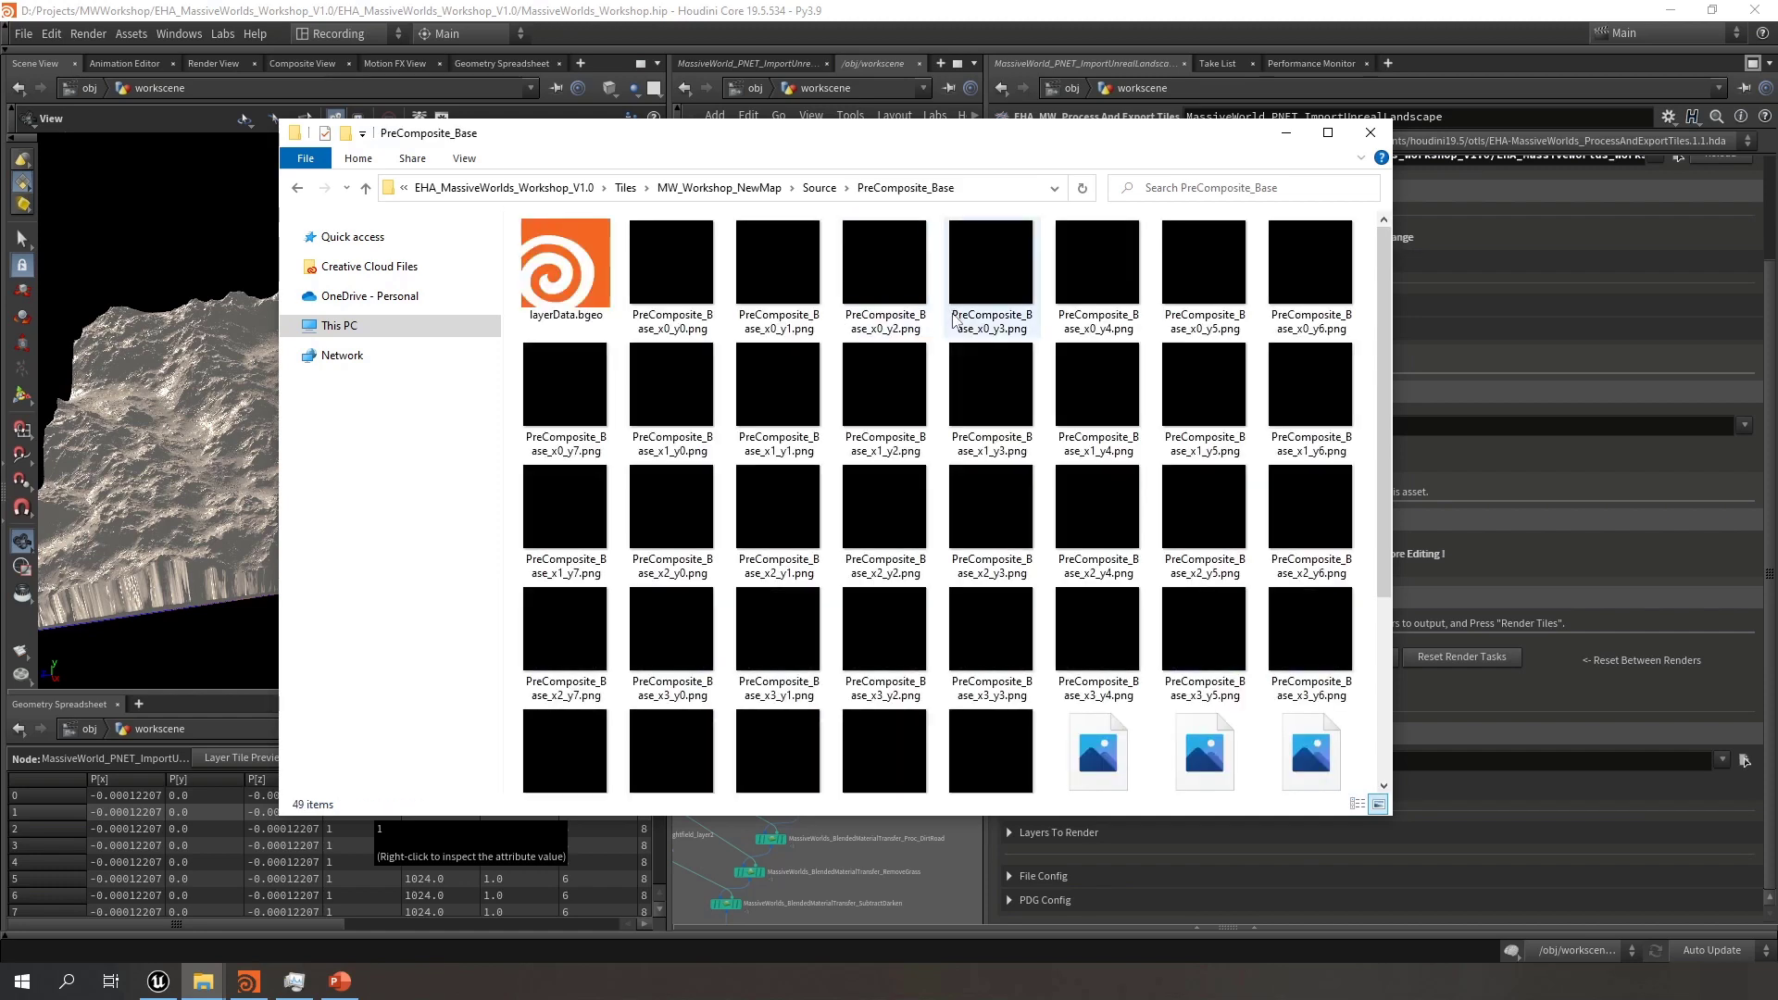
pyautogui.scroll(-5, 1386, 321)
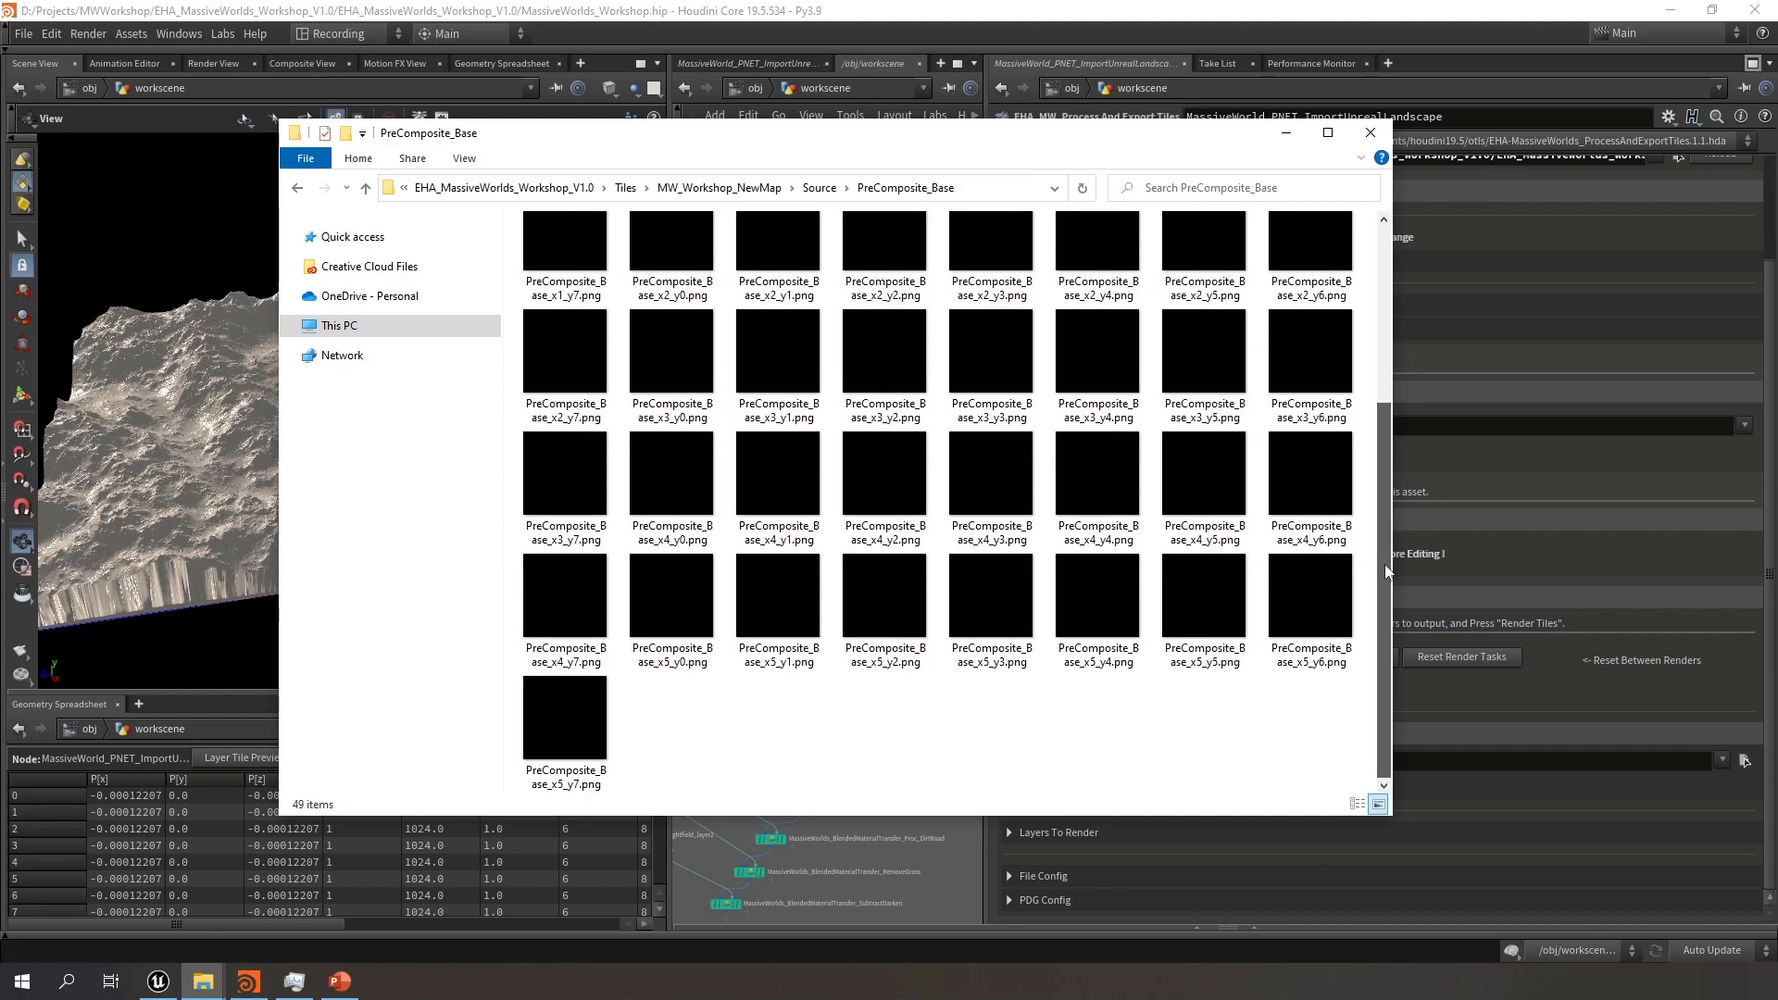
pyautogui.scroll(5, 1387, 321)
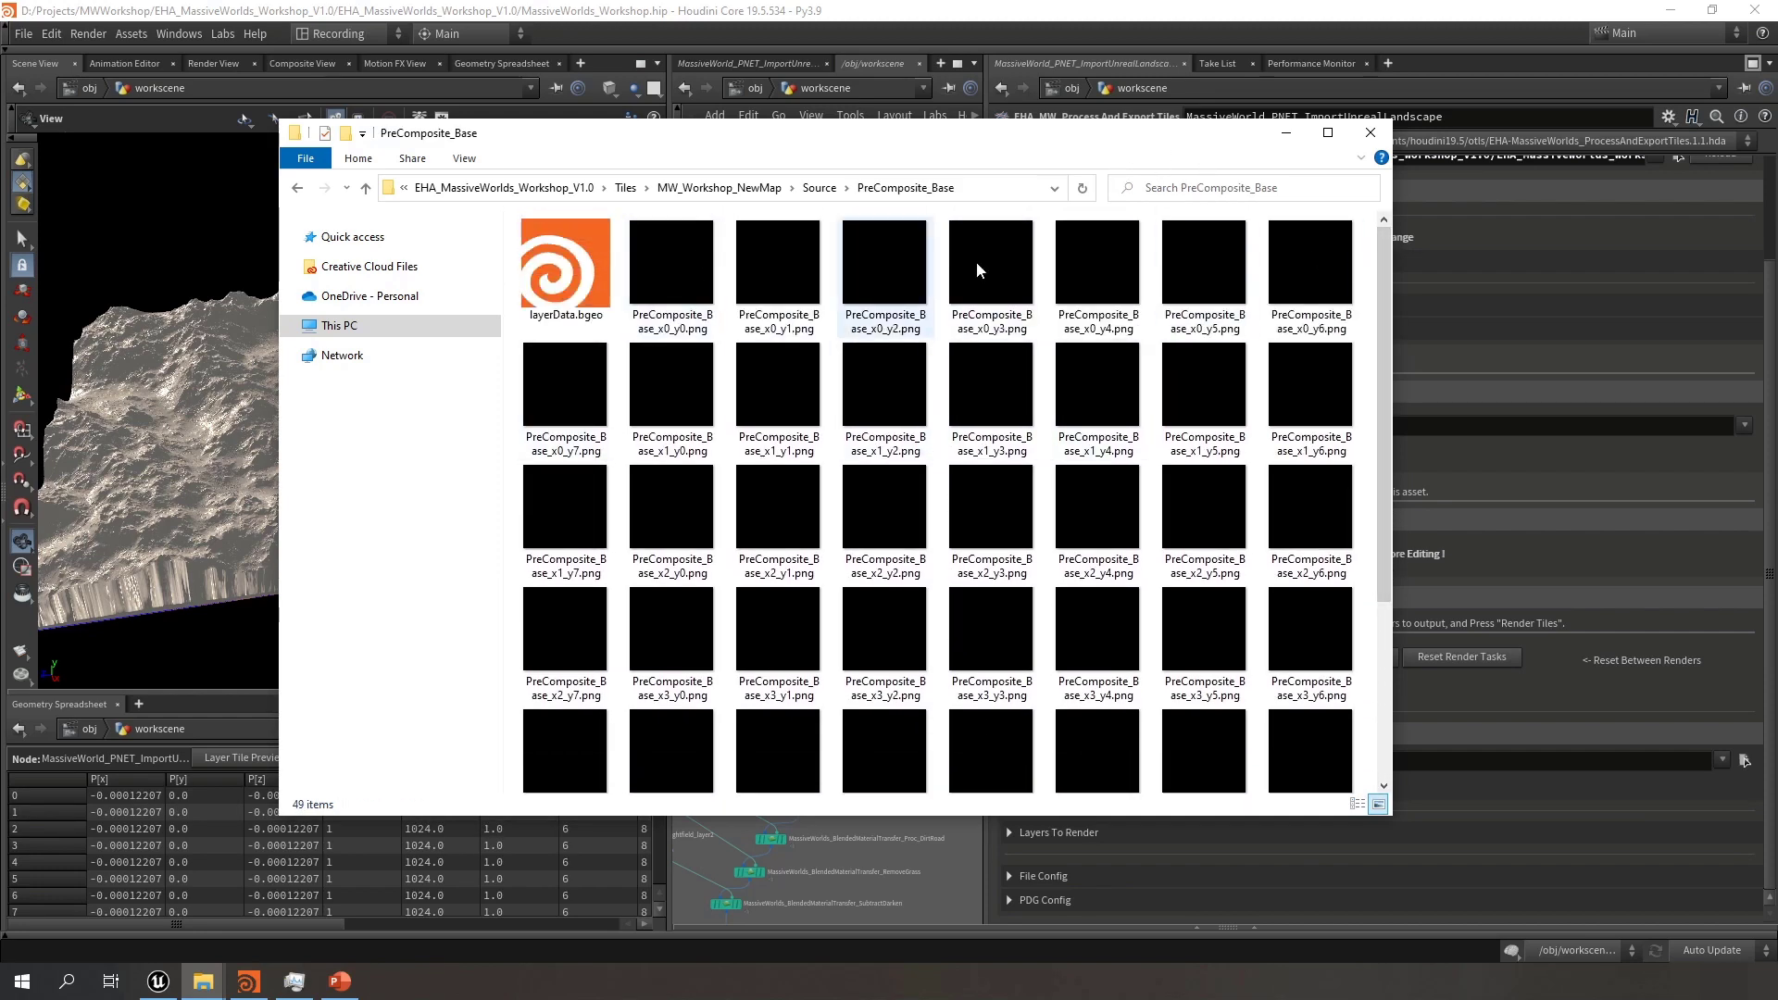
pyautogui.click(820, 187)
pyautogui.click(862, 499)
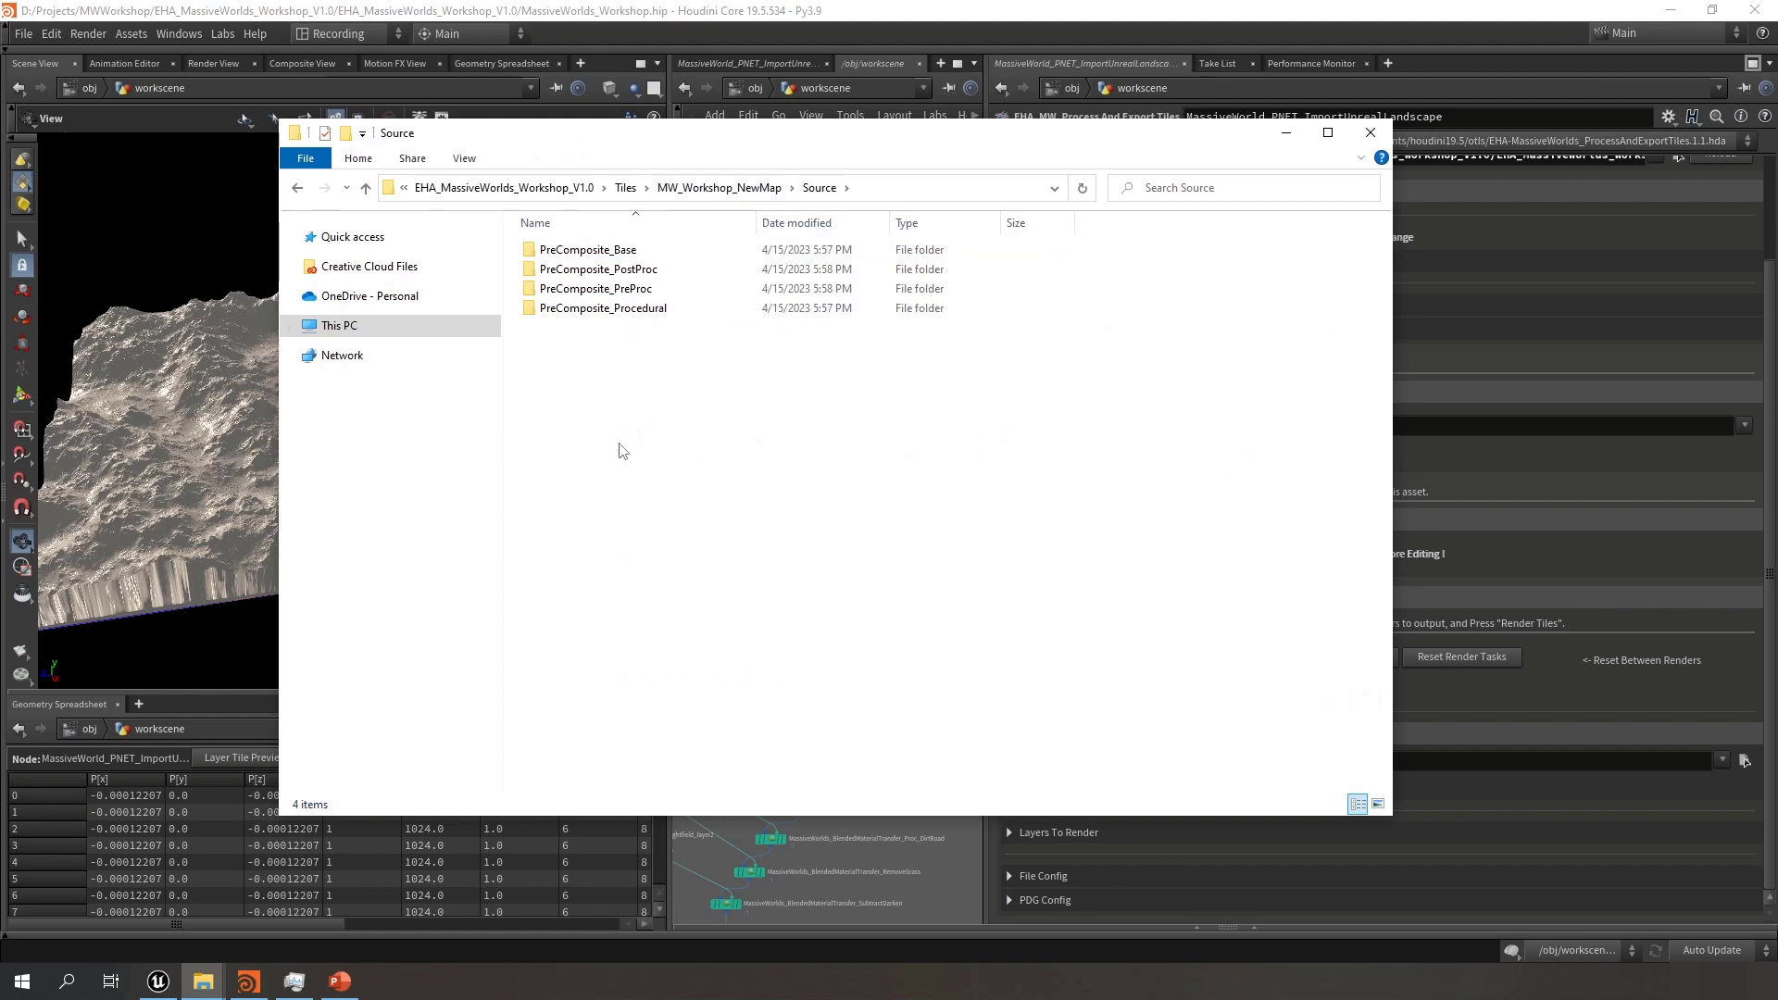
pyautogui.click(1285, 132)
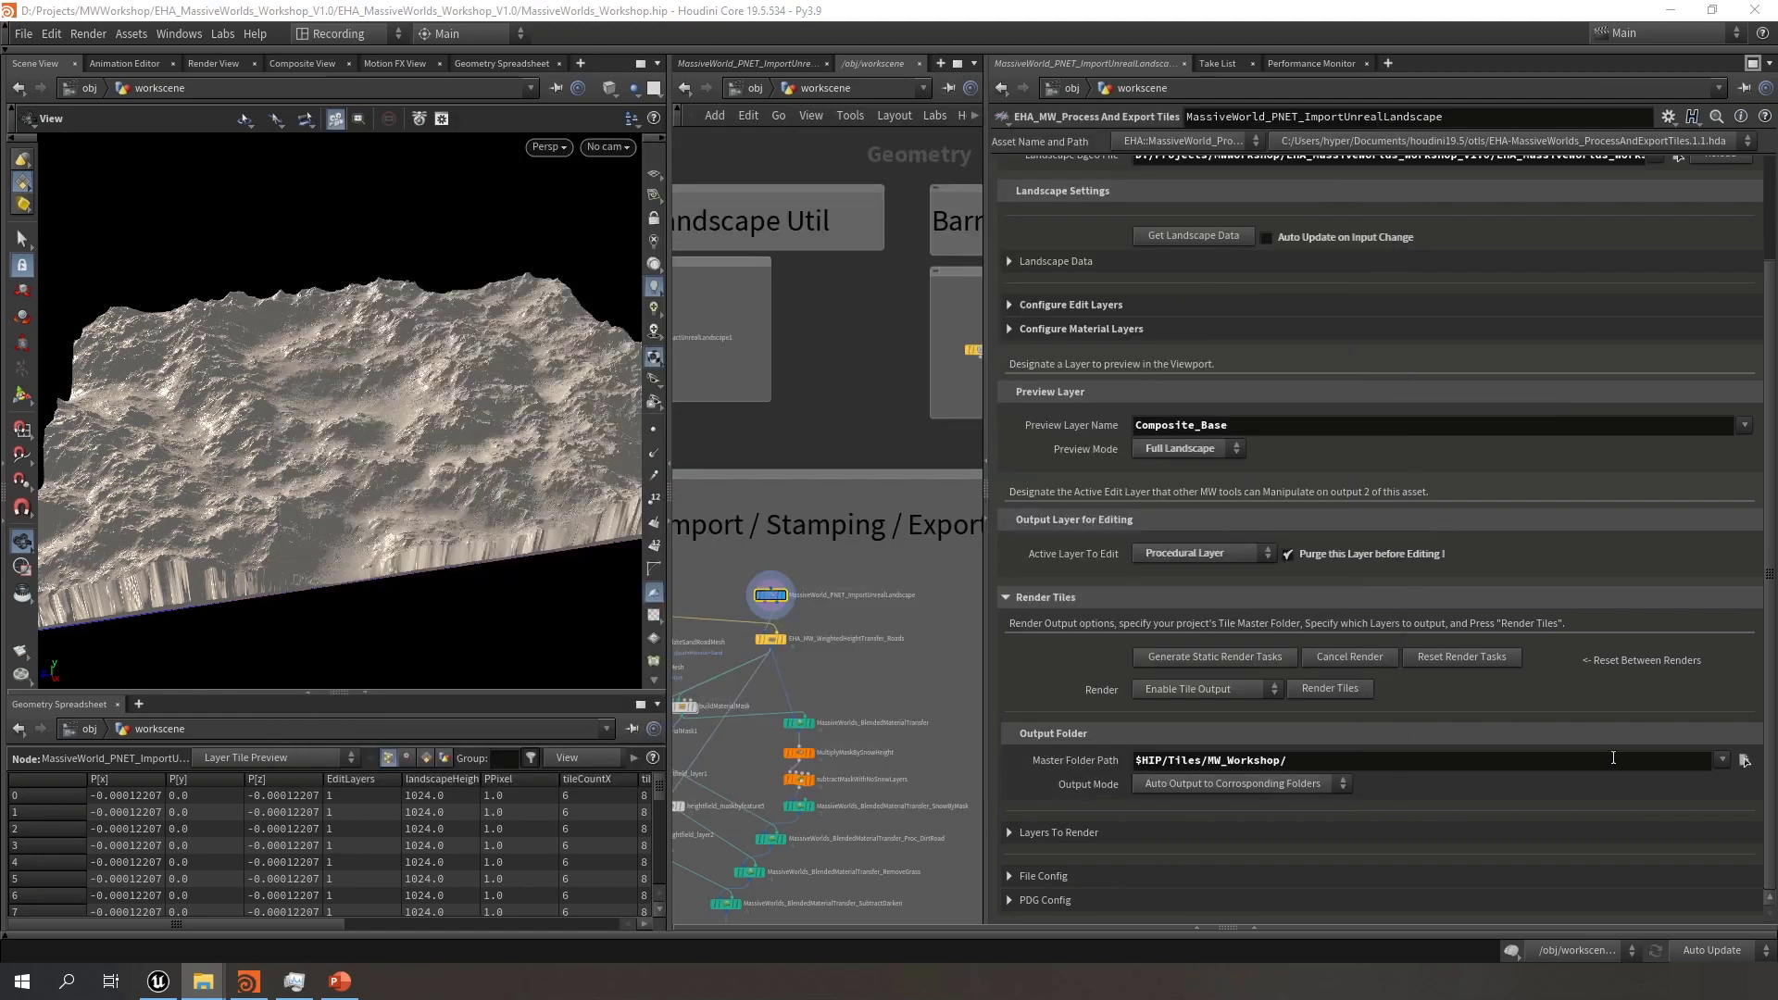
# Review the import node's Layers To Render options, then collapse that section
pyautogui.click(1066, 834)
pyautogui.scroll(-4, 1043, 663)
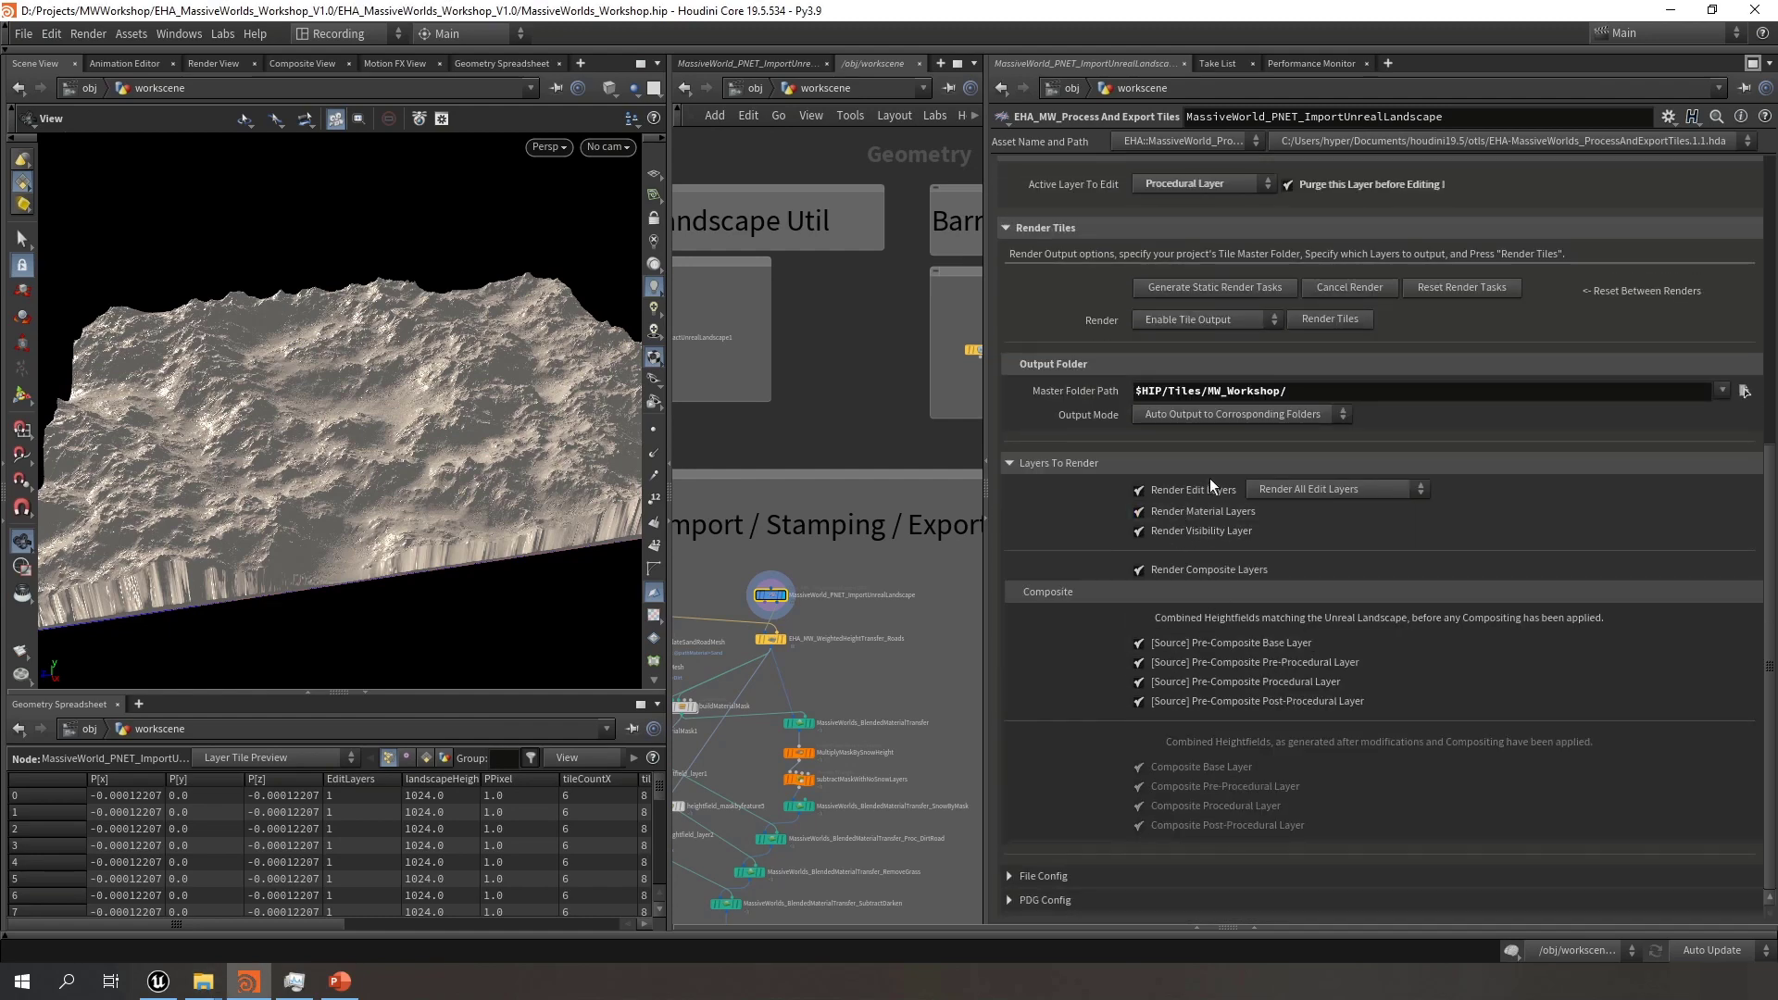
pyautogui.click(1032, 464)
# Set the Batch Size in the import node's PDG Config to 80
pyautogui.click(1047, 903)
pyautogui.scroll(-2, 1034, 768)
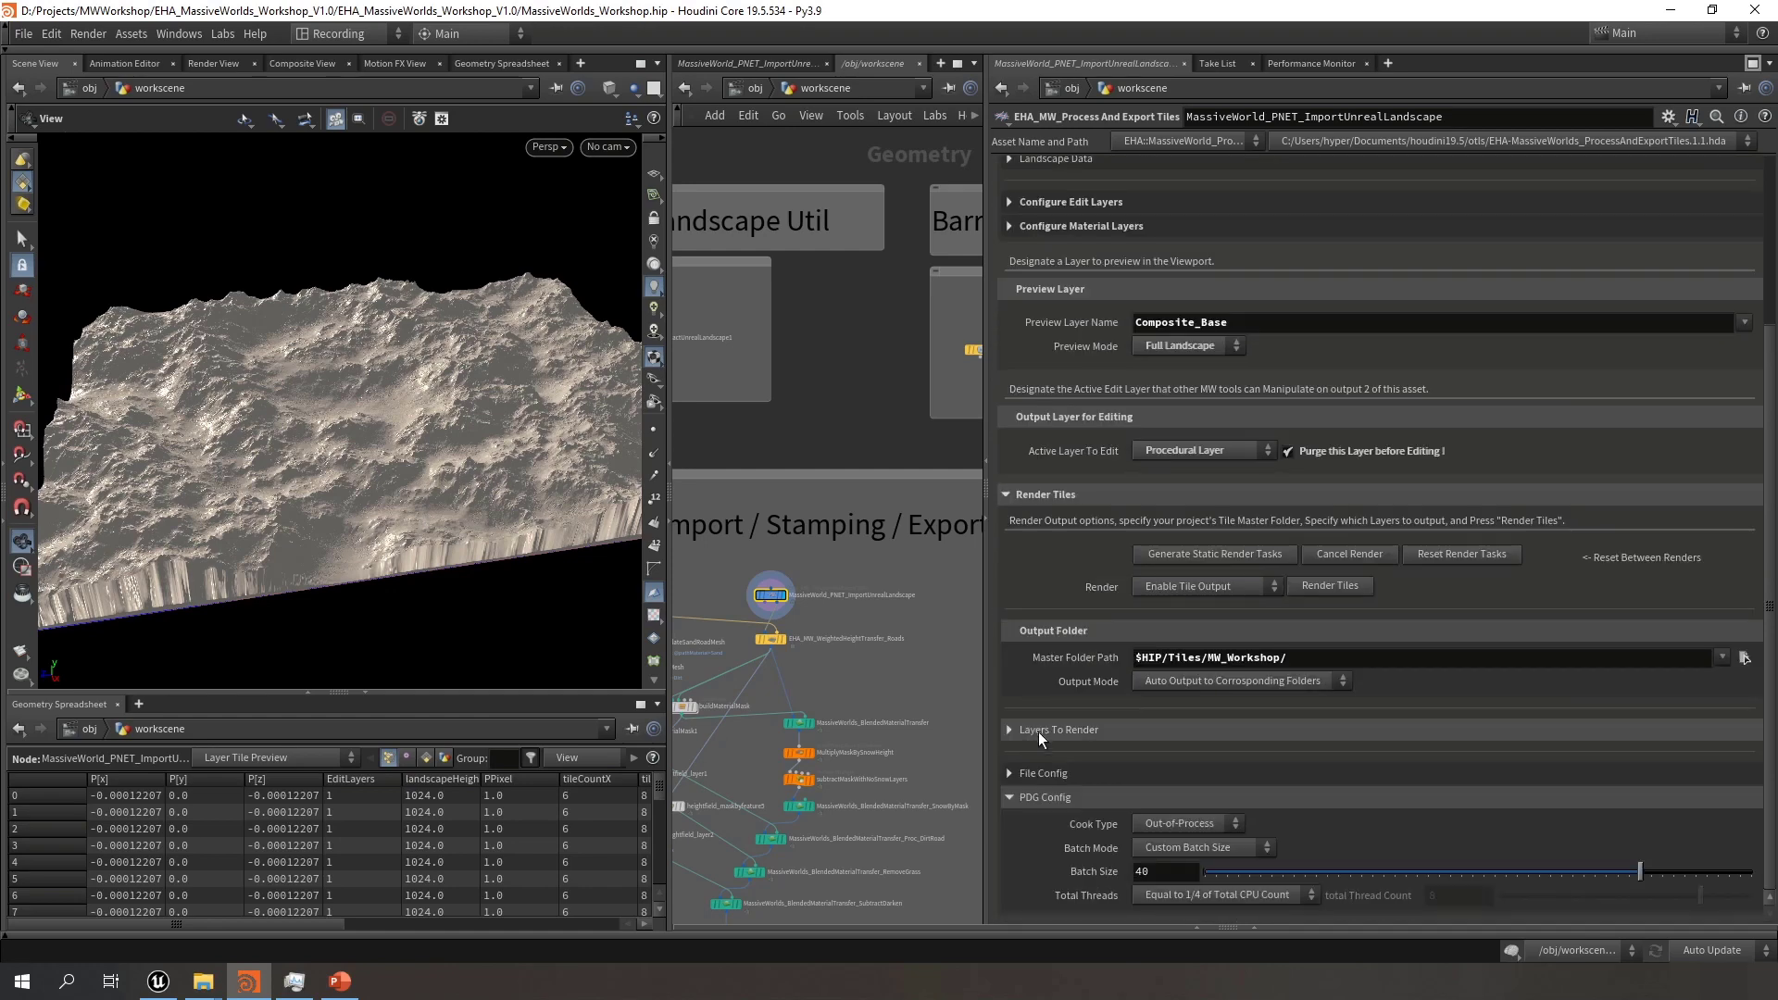
pyautogui.doubleClick(1144, 871)
pyautogui.write('8')
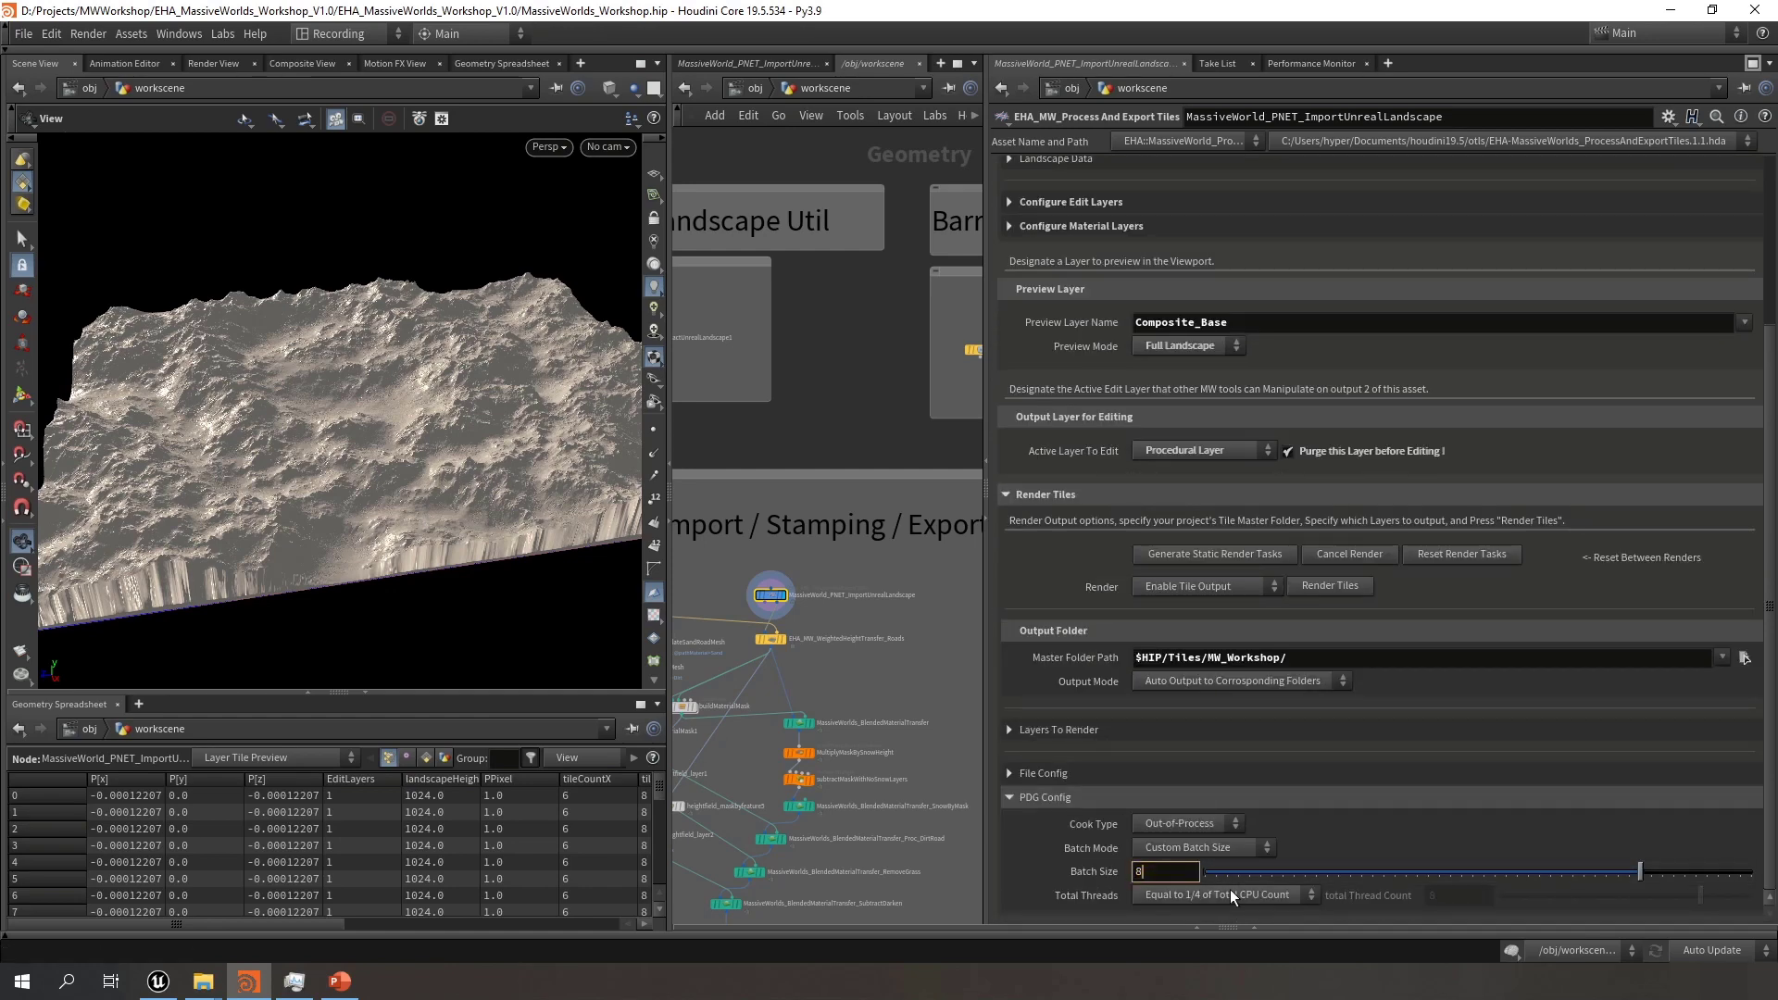
pyautogui.write('0')
pyautogui.press('Return')
# Set Total Threads to Custom Slot Count with a thread count of 12, then collapse PDG Config
pyautogui.click(1306, 894)
pyautogui.click(1223, 951)
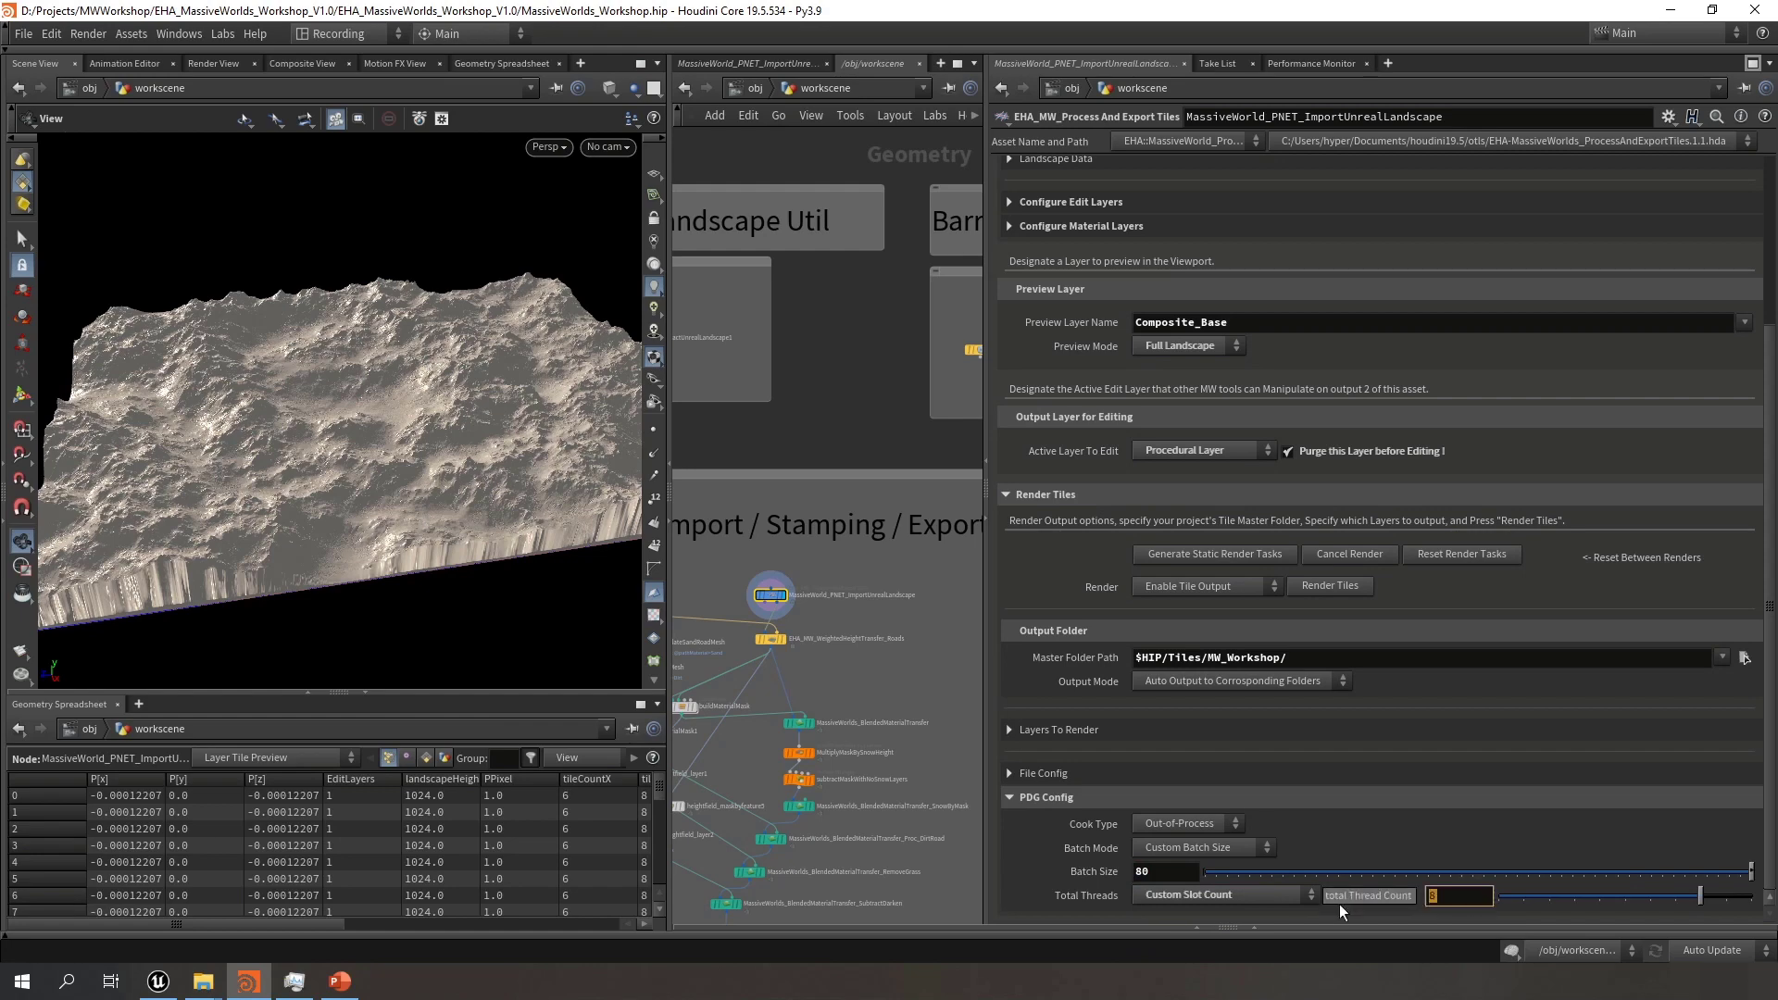
pyautogui.write('12')
pyautogui.press('Return')
pyautogui.click(1047, 797)
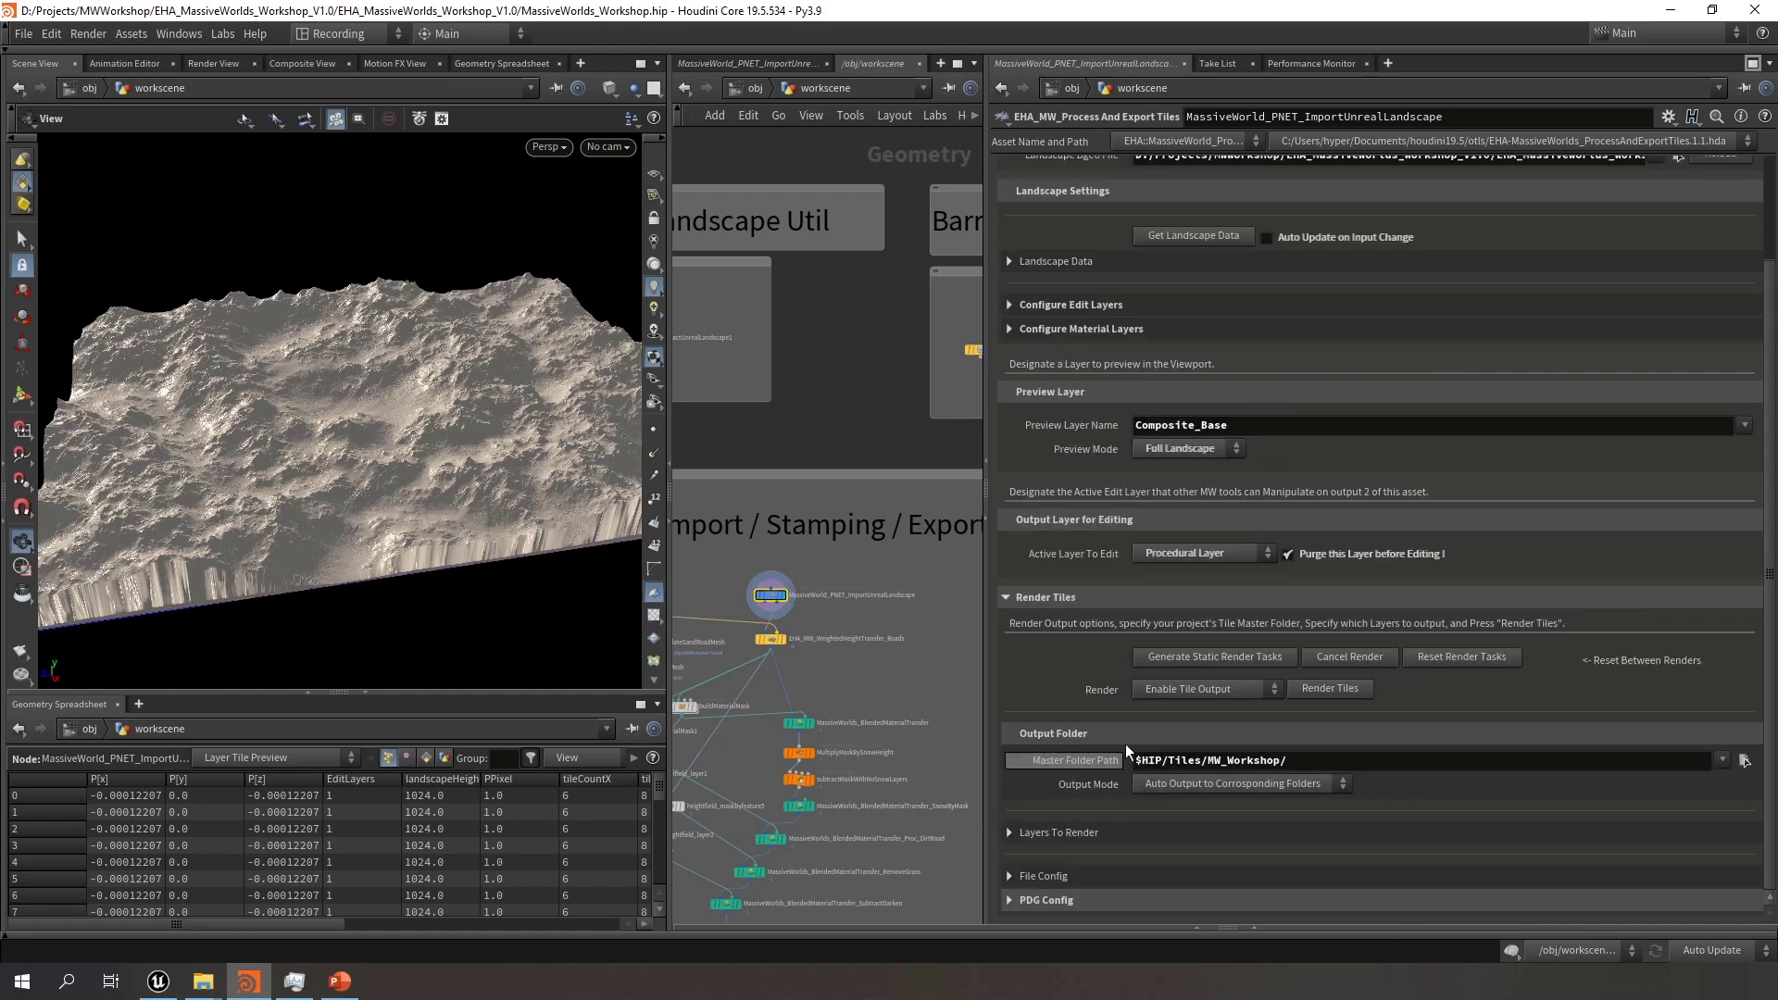
# Set the Render mode to Pre-Render Diagnostics and the Master Folder Path to $HIP/Tiles/MW_Workshop_NewMap/
pyautogui.click(1214, 690)
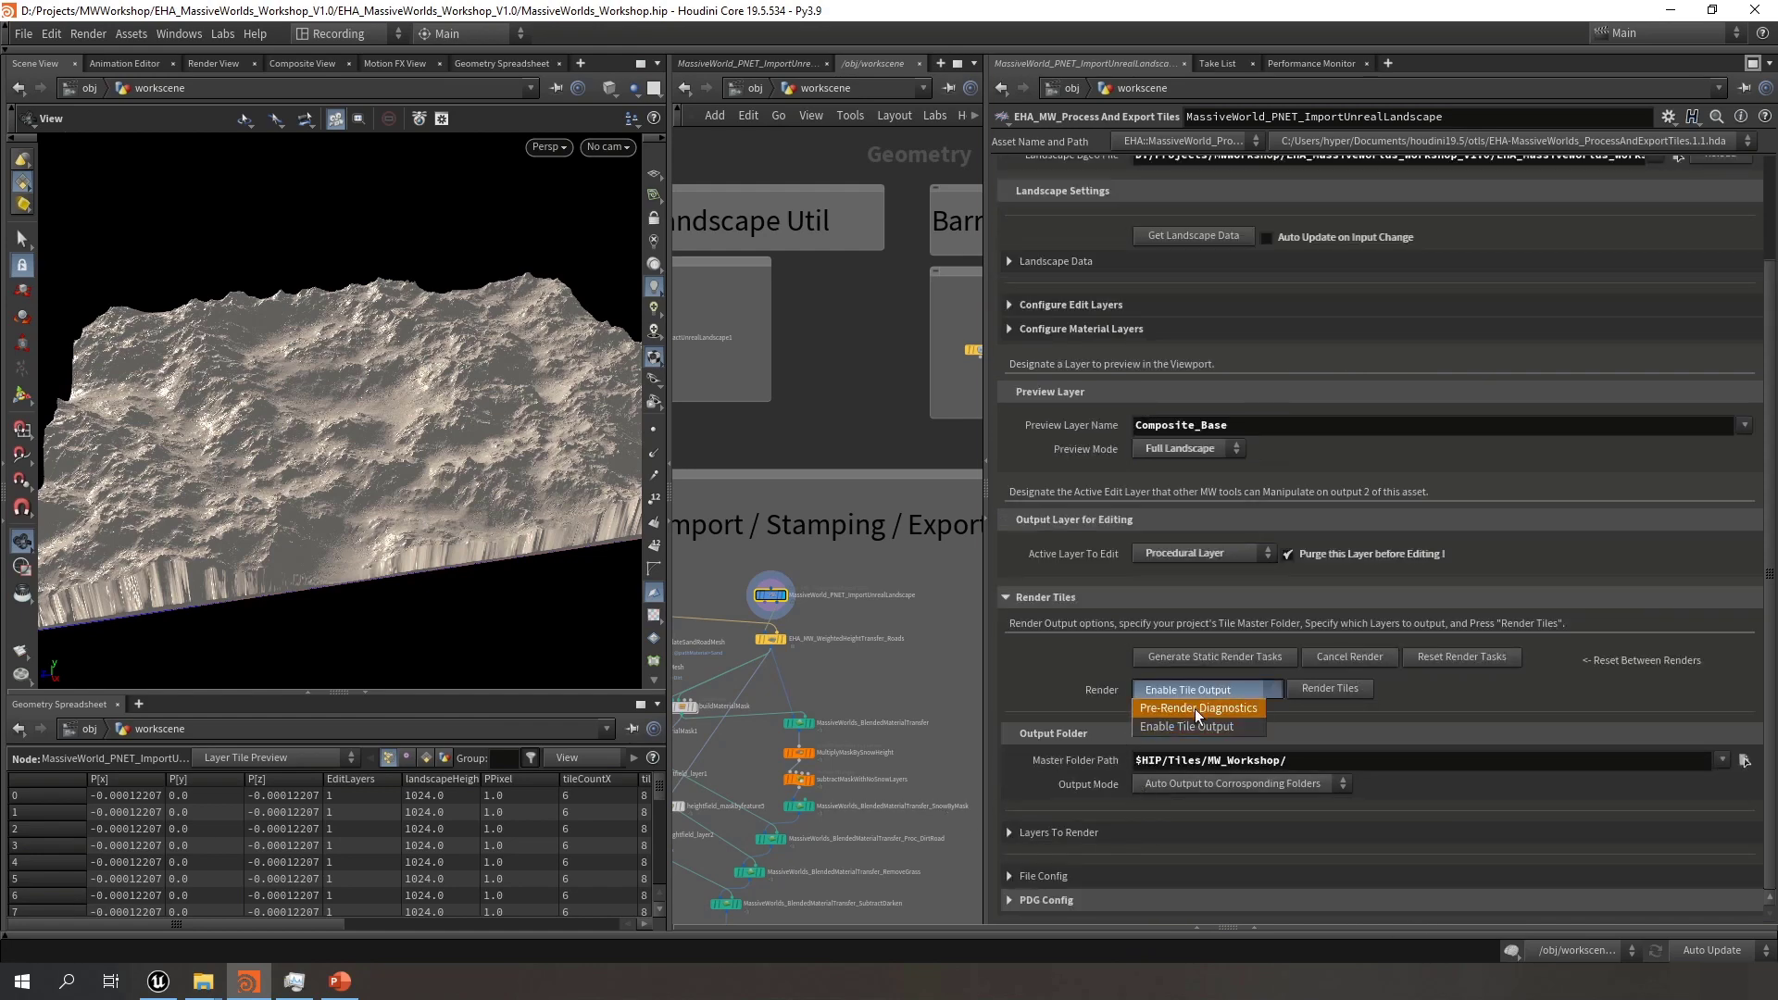
pyautogui.click(1195, 708)
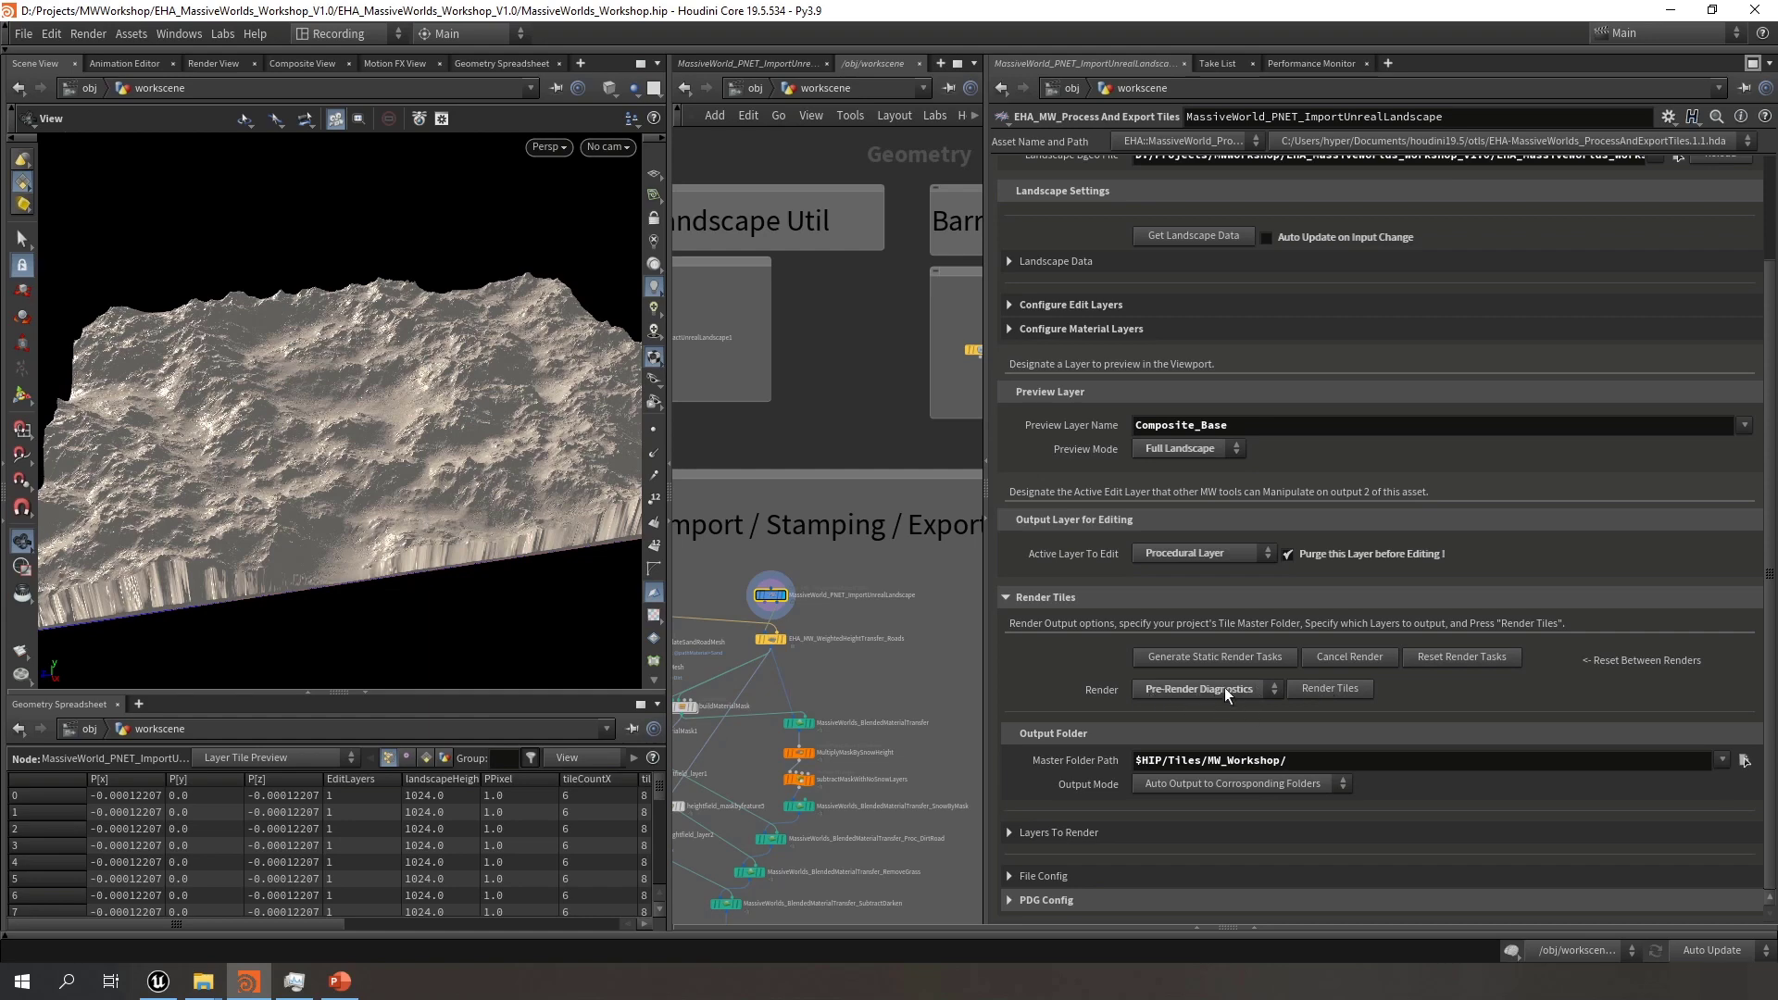
pyautogui.click(1744, 760)
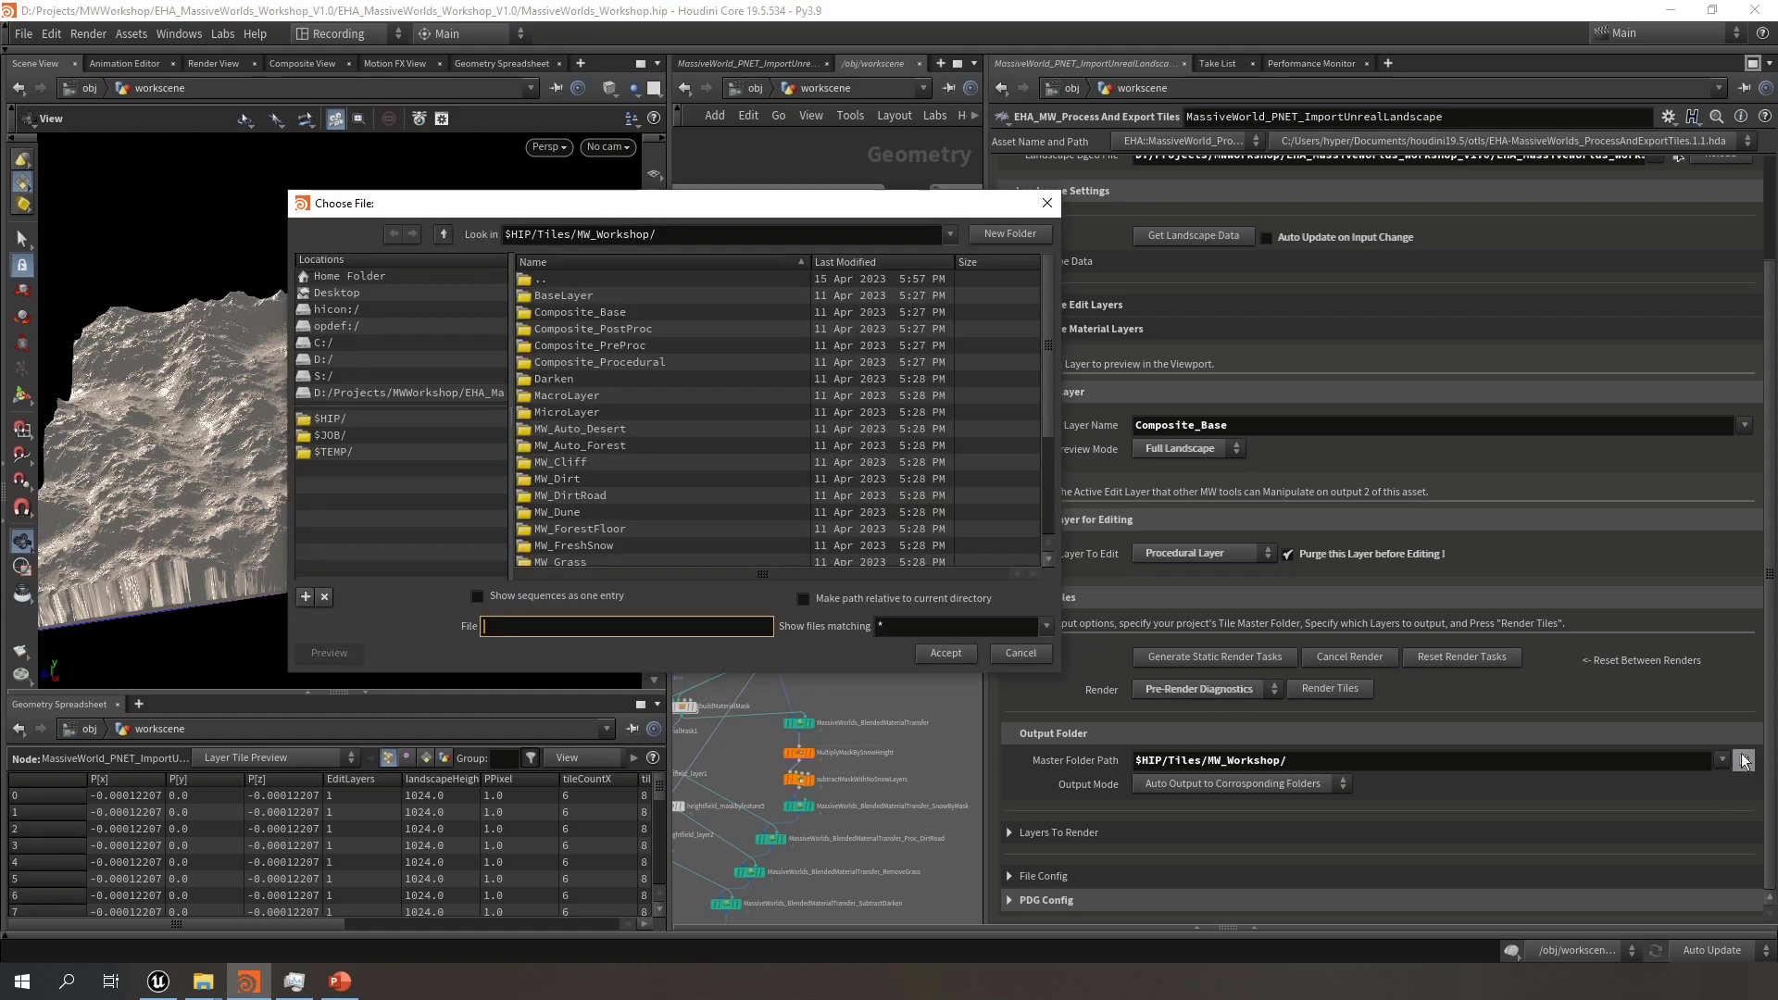
pyautogui.click(444, 235)
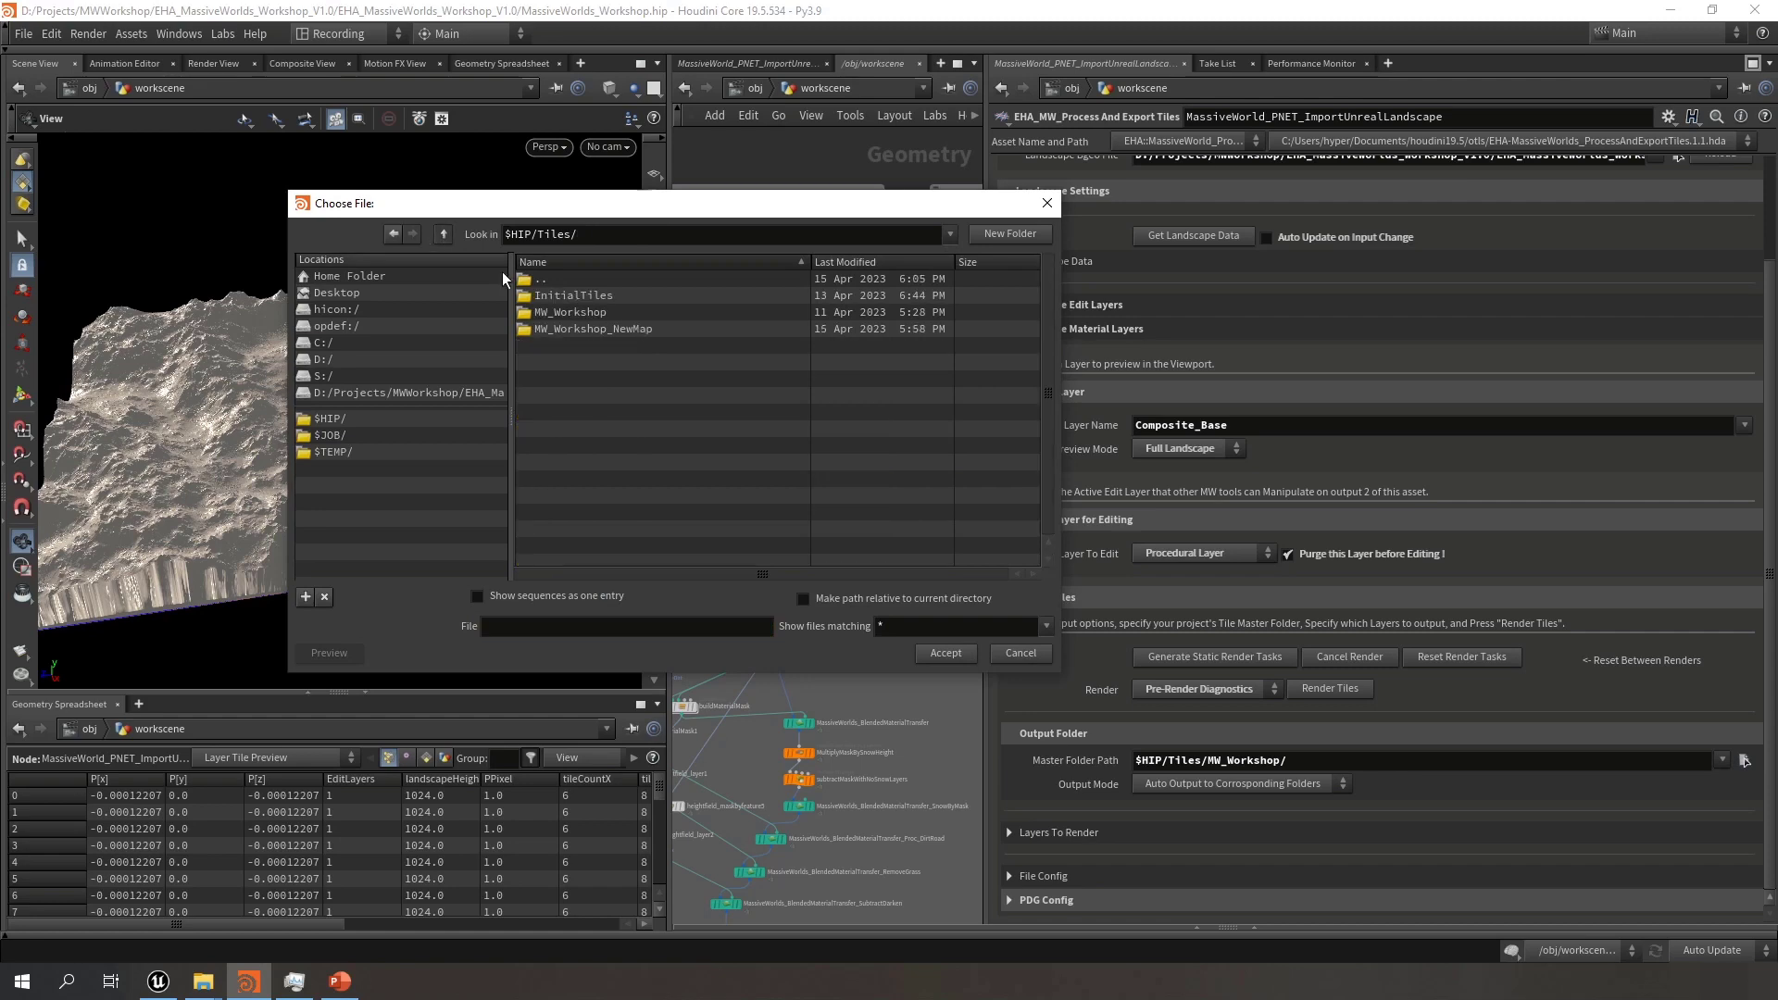
pyautogui.click(635, 330)
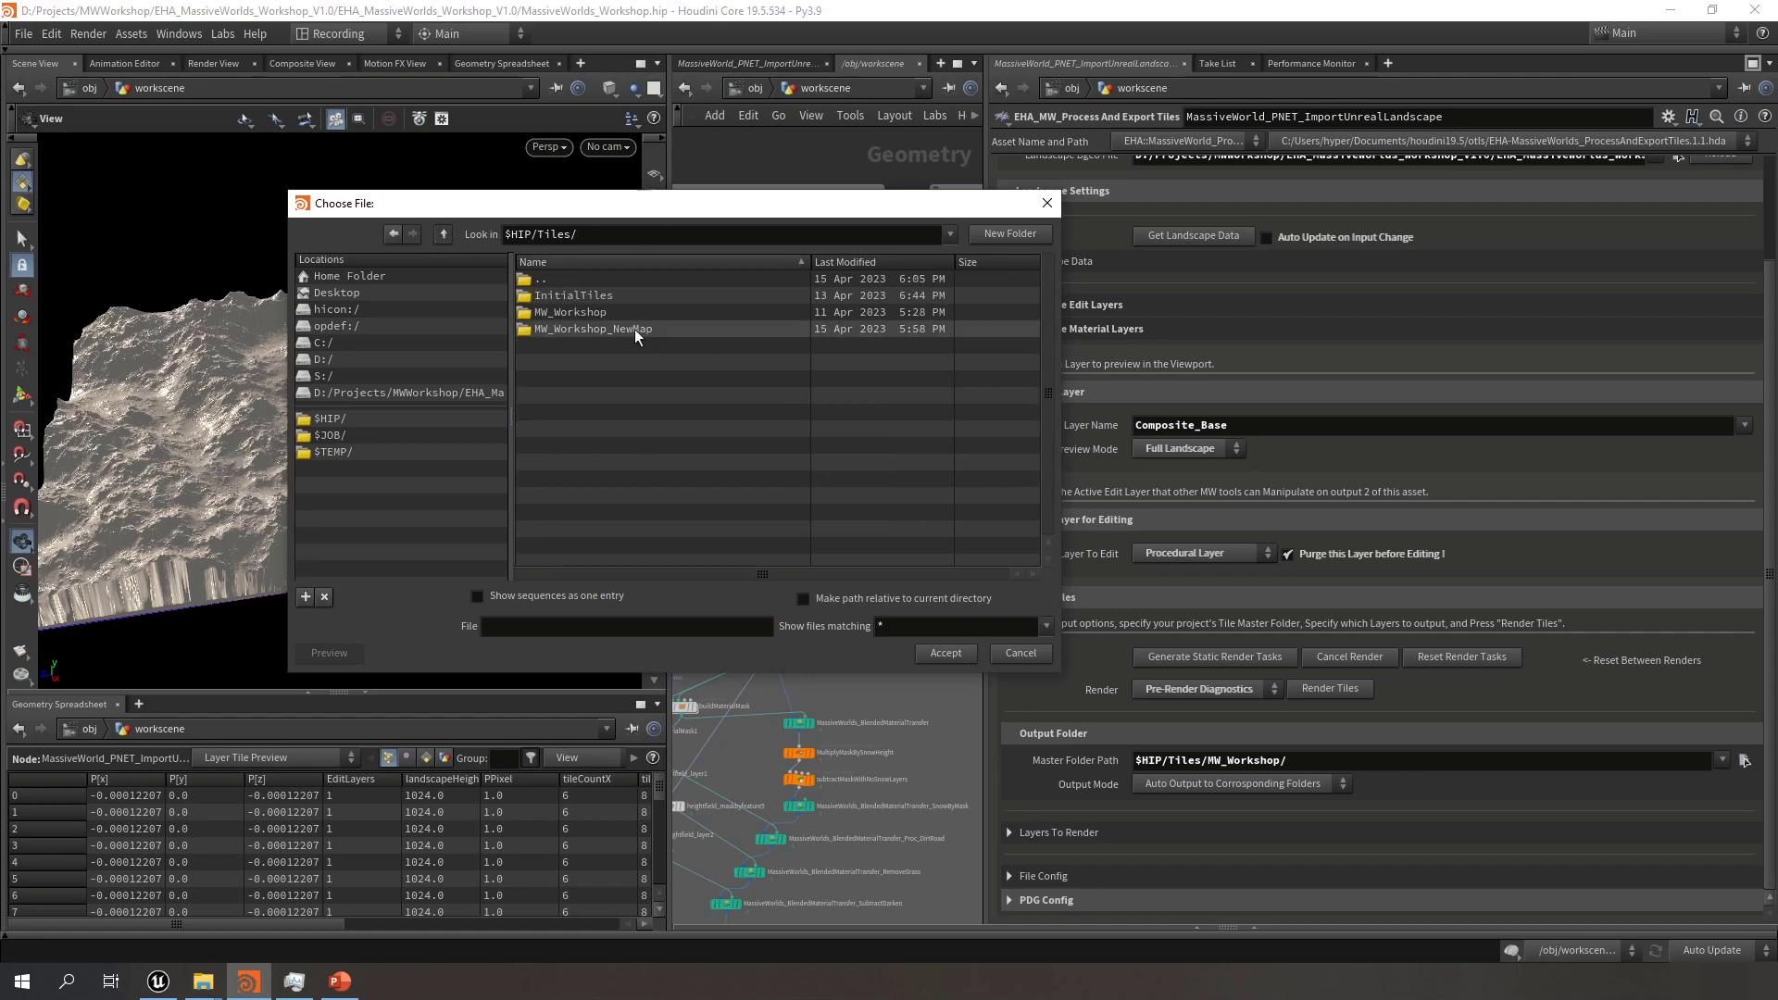
pyautogui.click(946, 653)
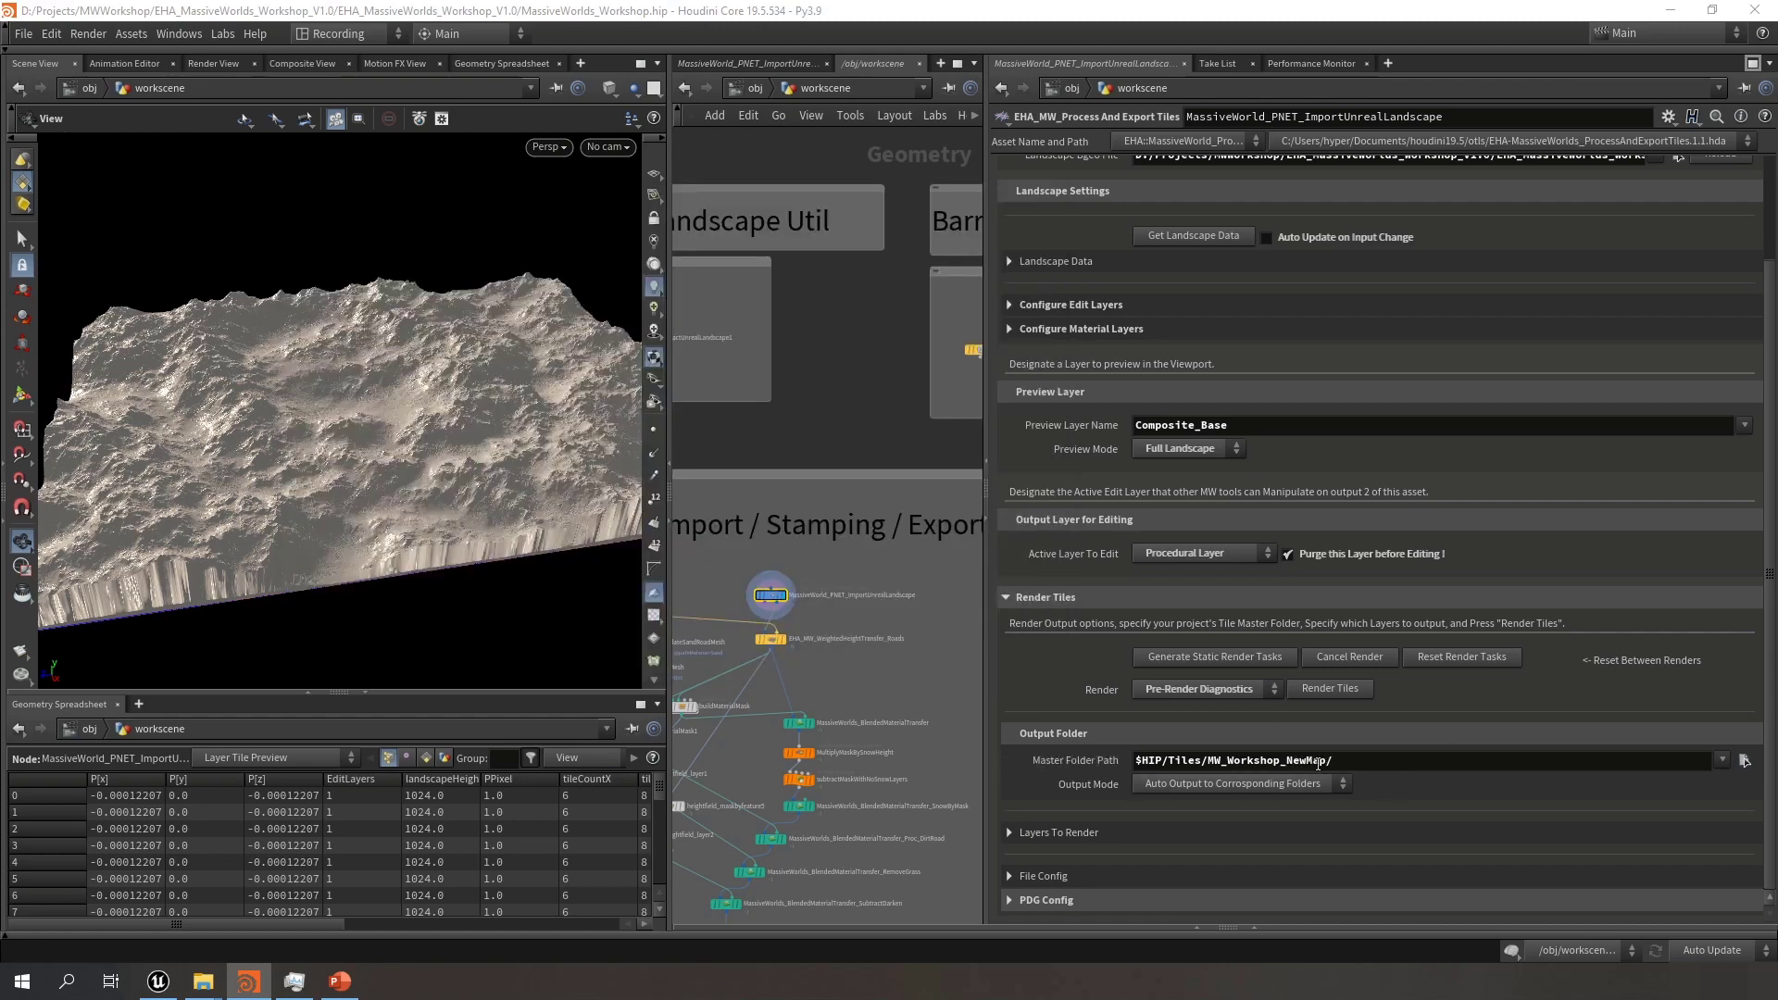
# Run the pre-render diagnostics, check the render path and source layers listed in the console, then close it
pyautogui.click(1354, 691)
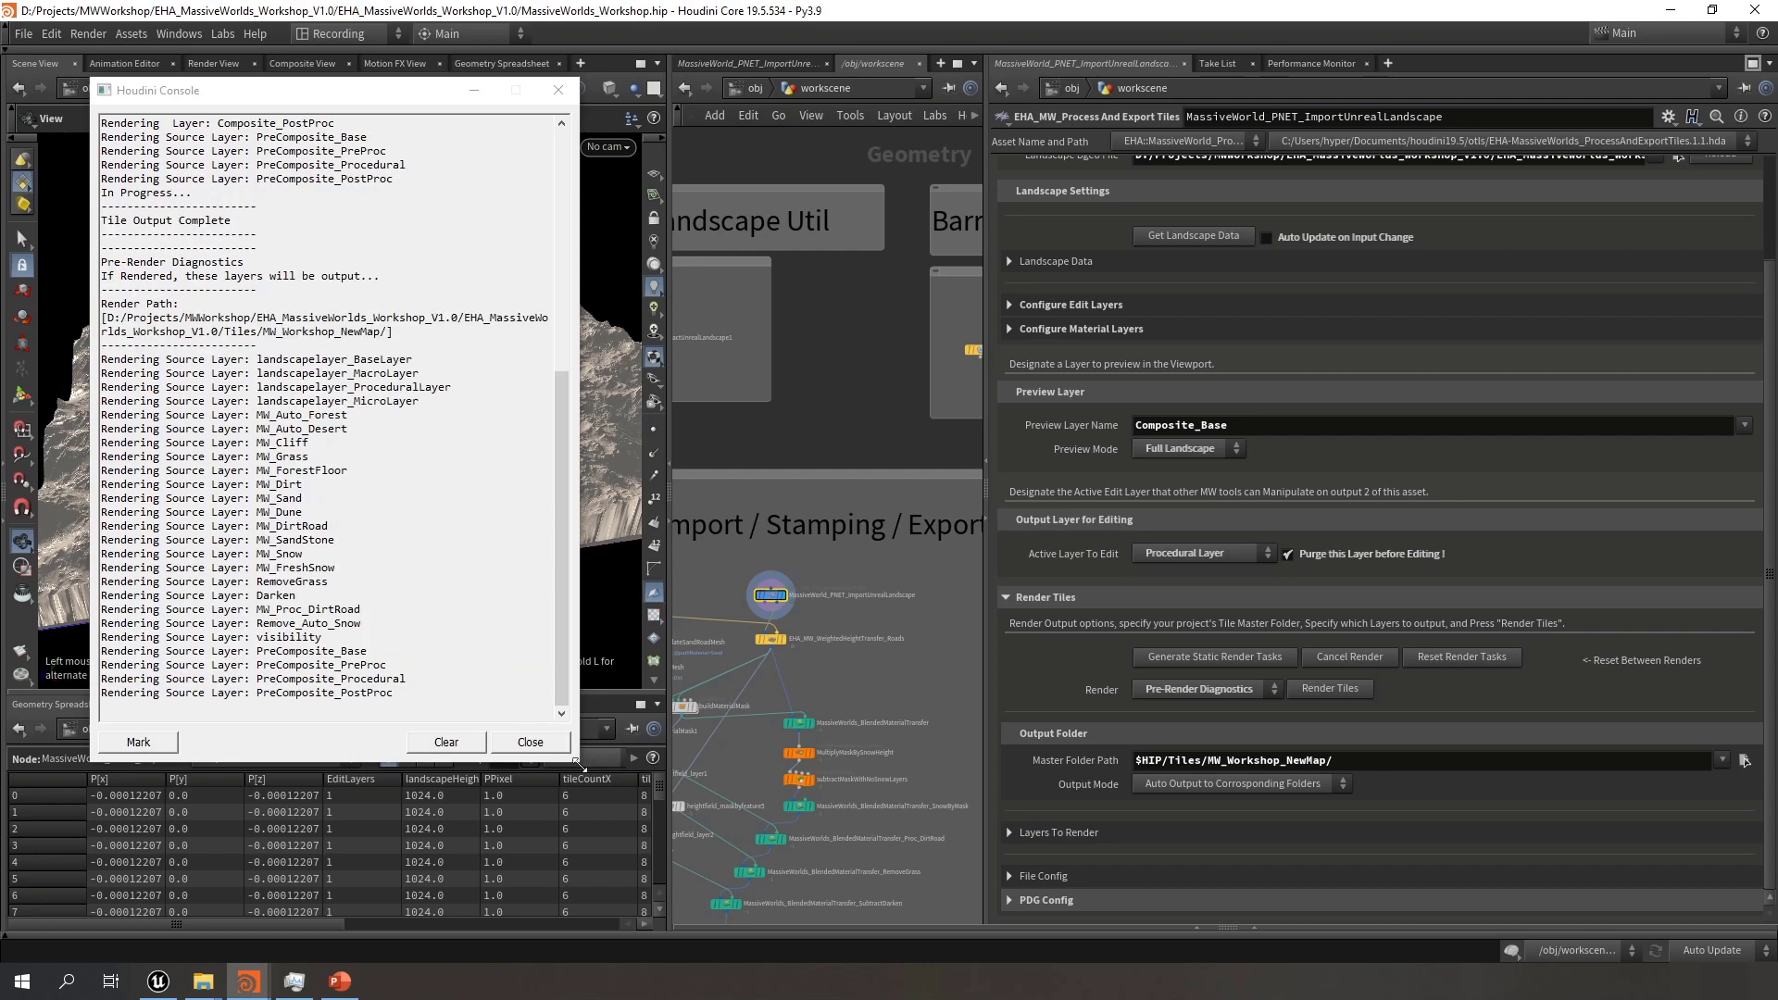
pyautogui.moveTo(581, 760); pyautogui.dragTo(1035, 844)
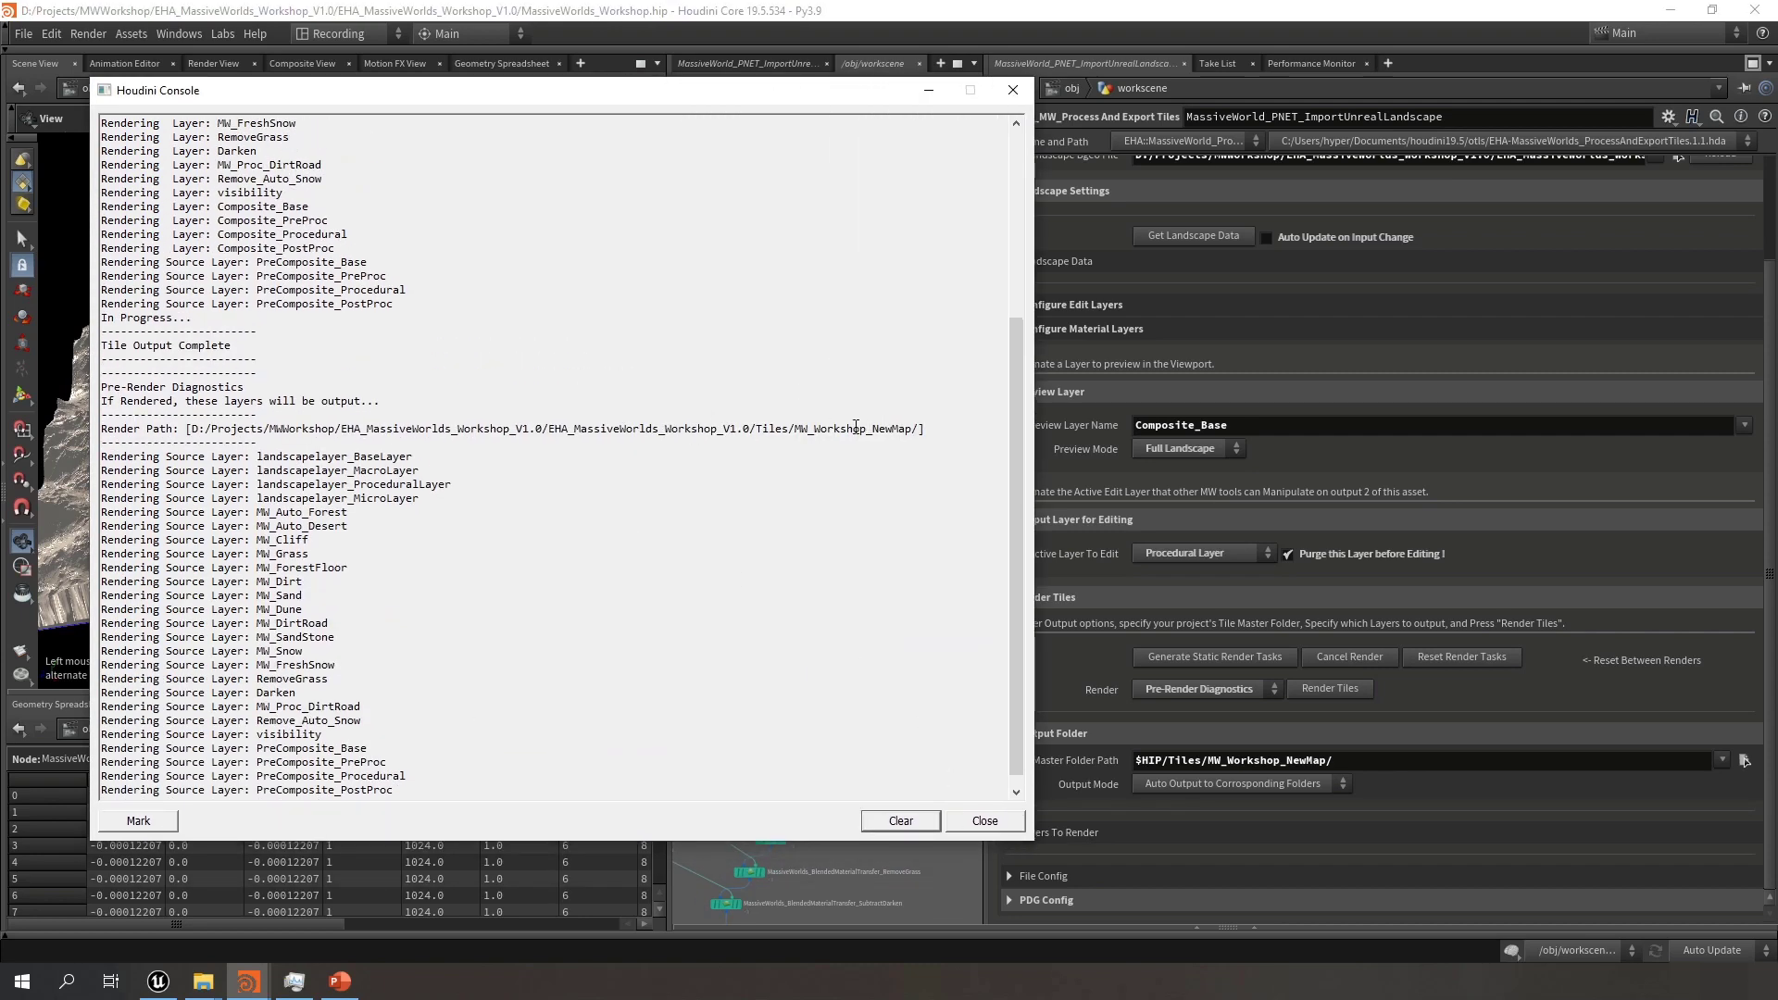
pyautogui.moveTo(750, 428); pyautogui.dragTo(924, 431)
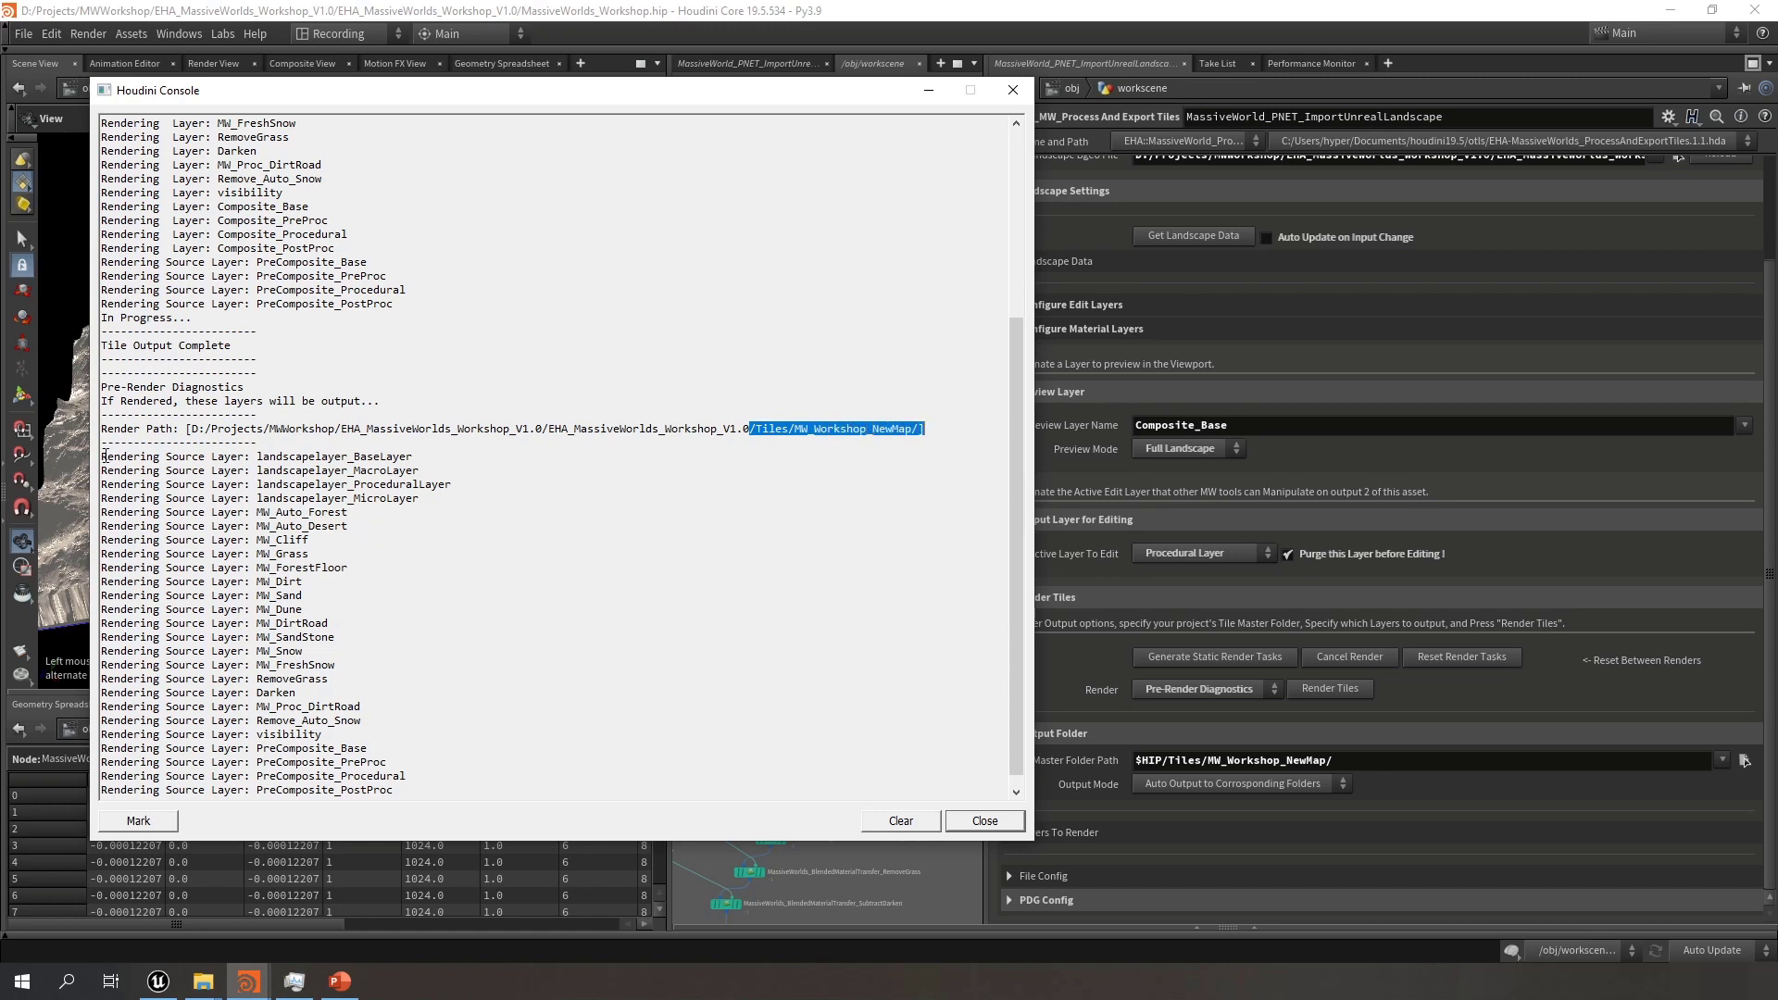
pyautogui.moveTo(105, 456); pyautogui.dragTo(424, 787)
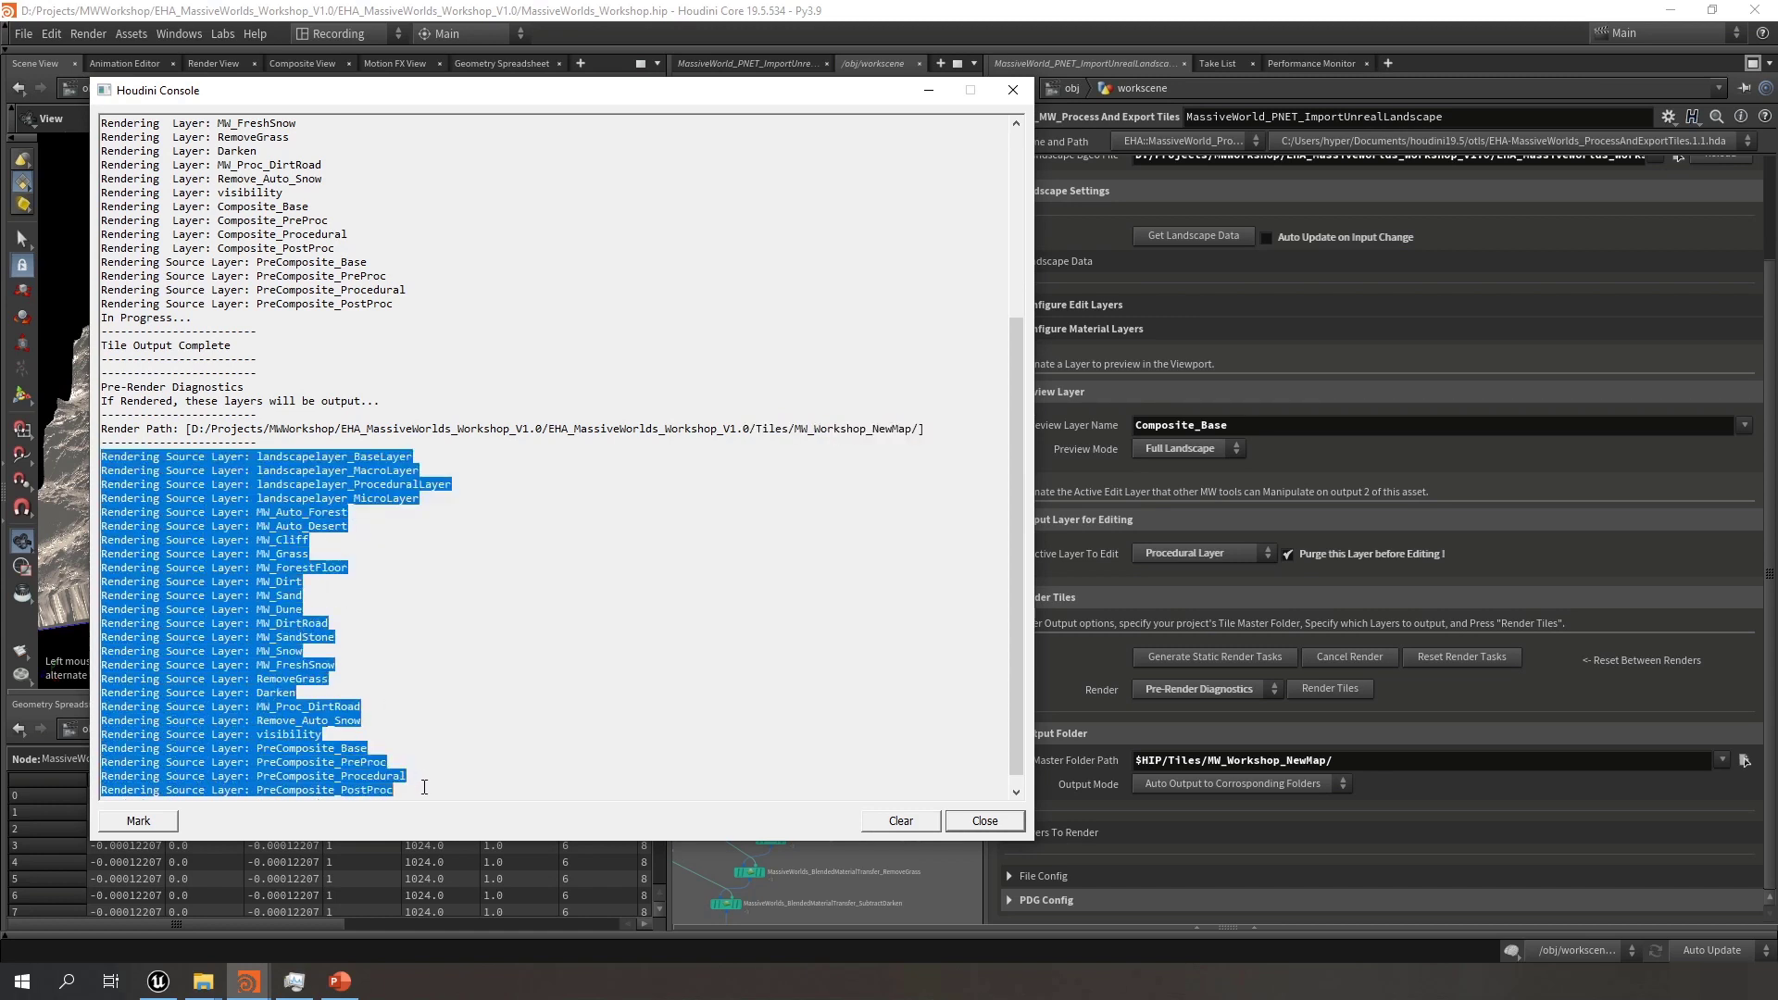
pyautogui.click(336, 637)
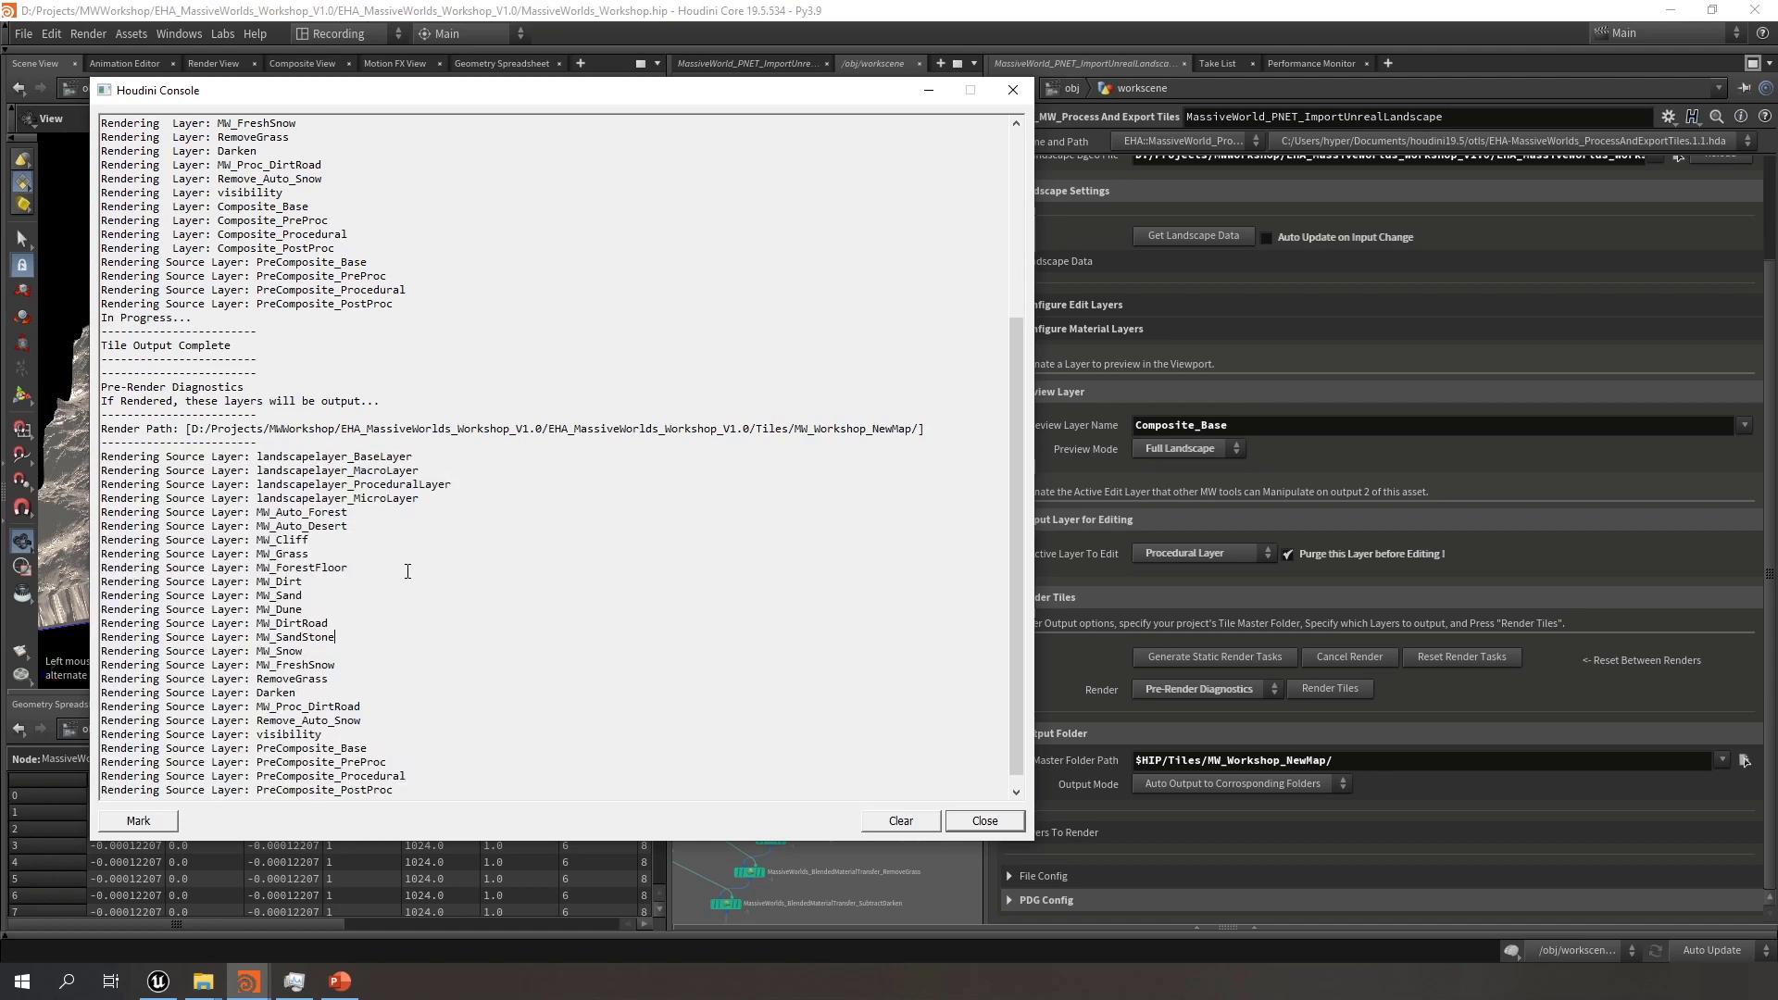
pyautogui.click(1013, 90)
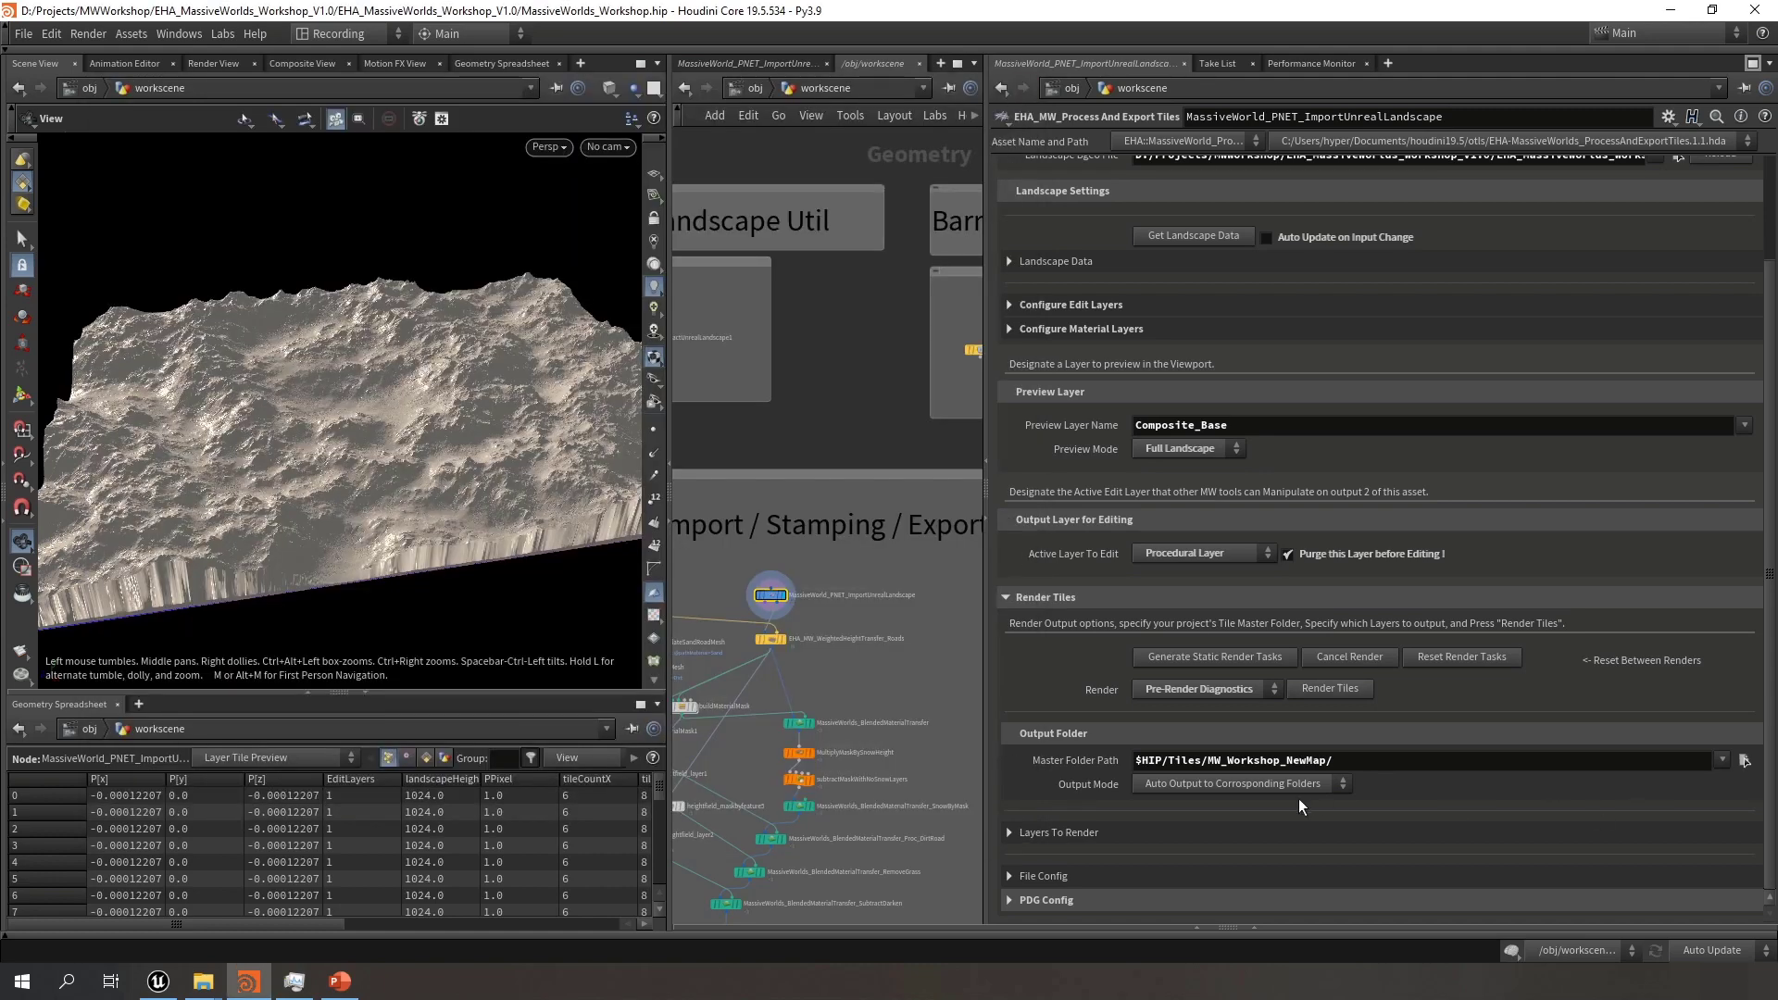
# Switch the Render mode to Enable Tile Output and render the tiles
pyautogui.click(1232, 685)
pyautogui.click(1198, 728)
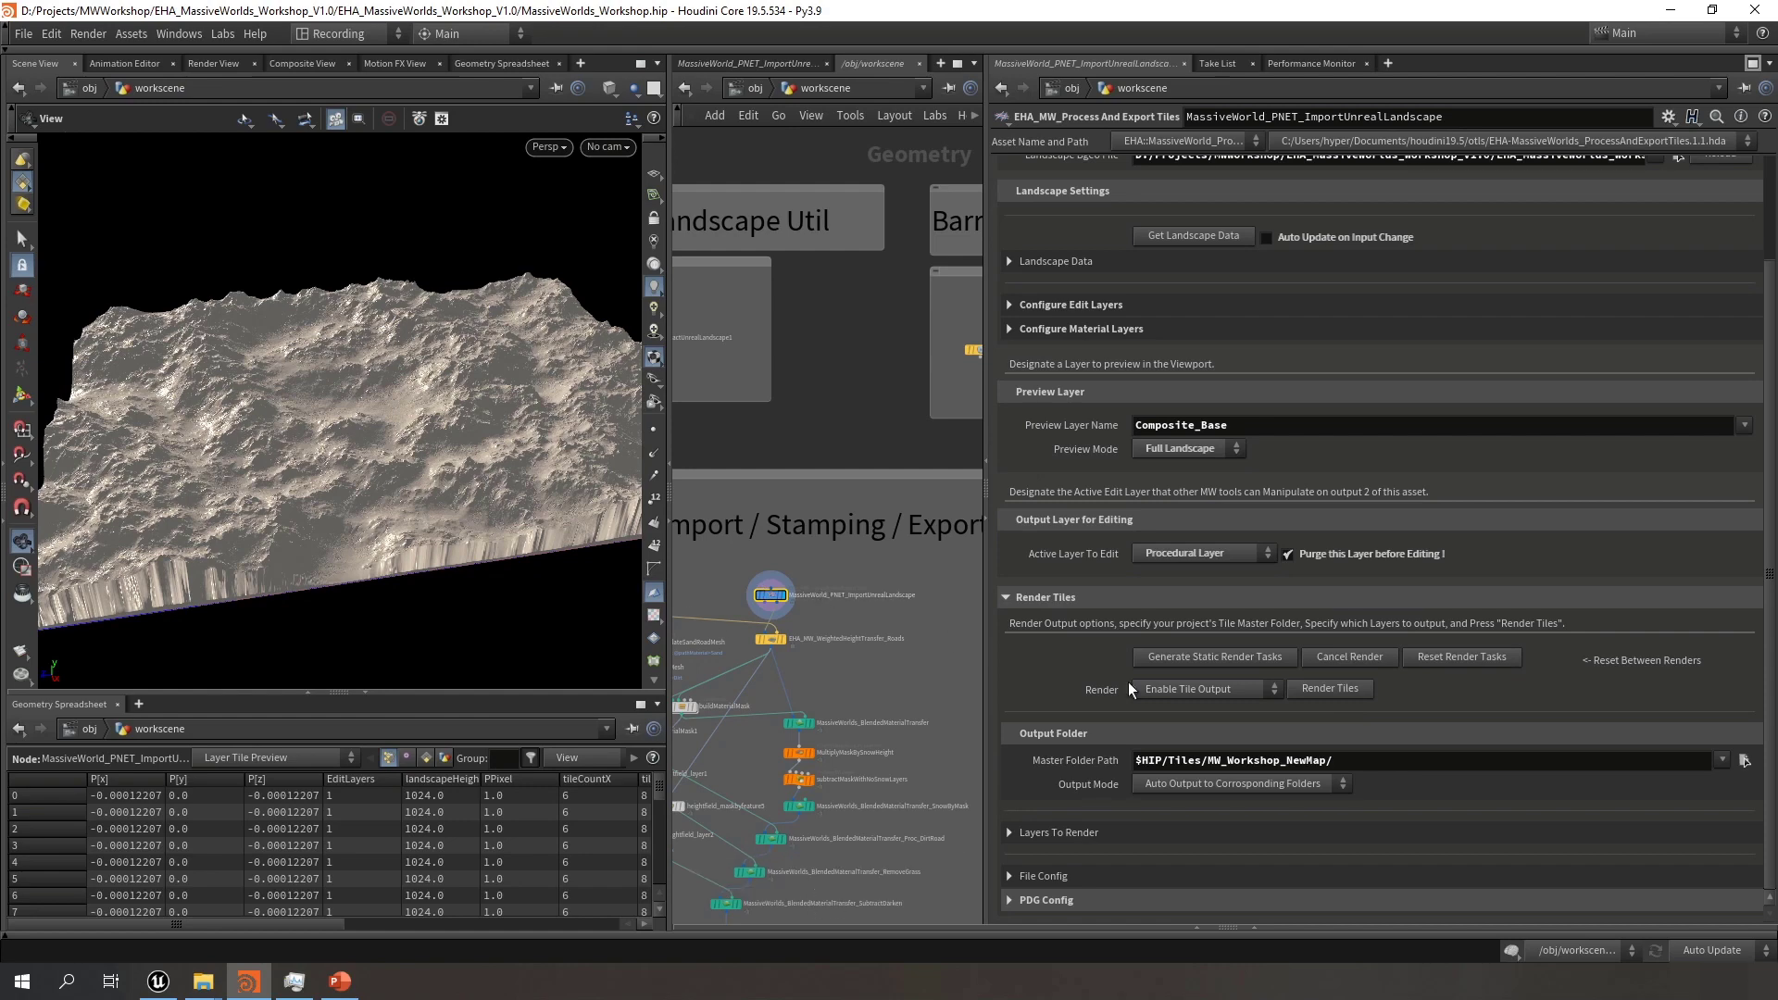
pyautogui.click(1348, 686)
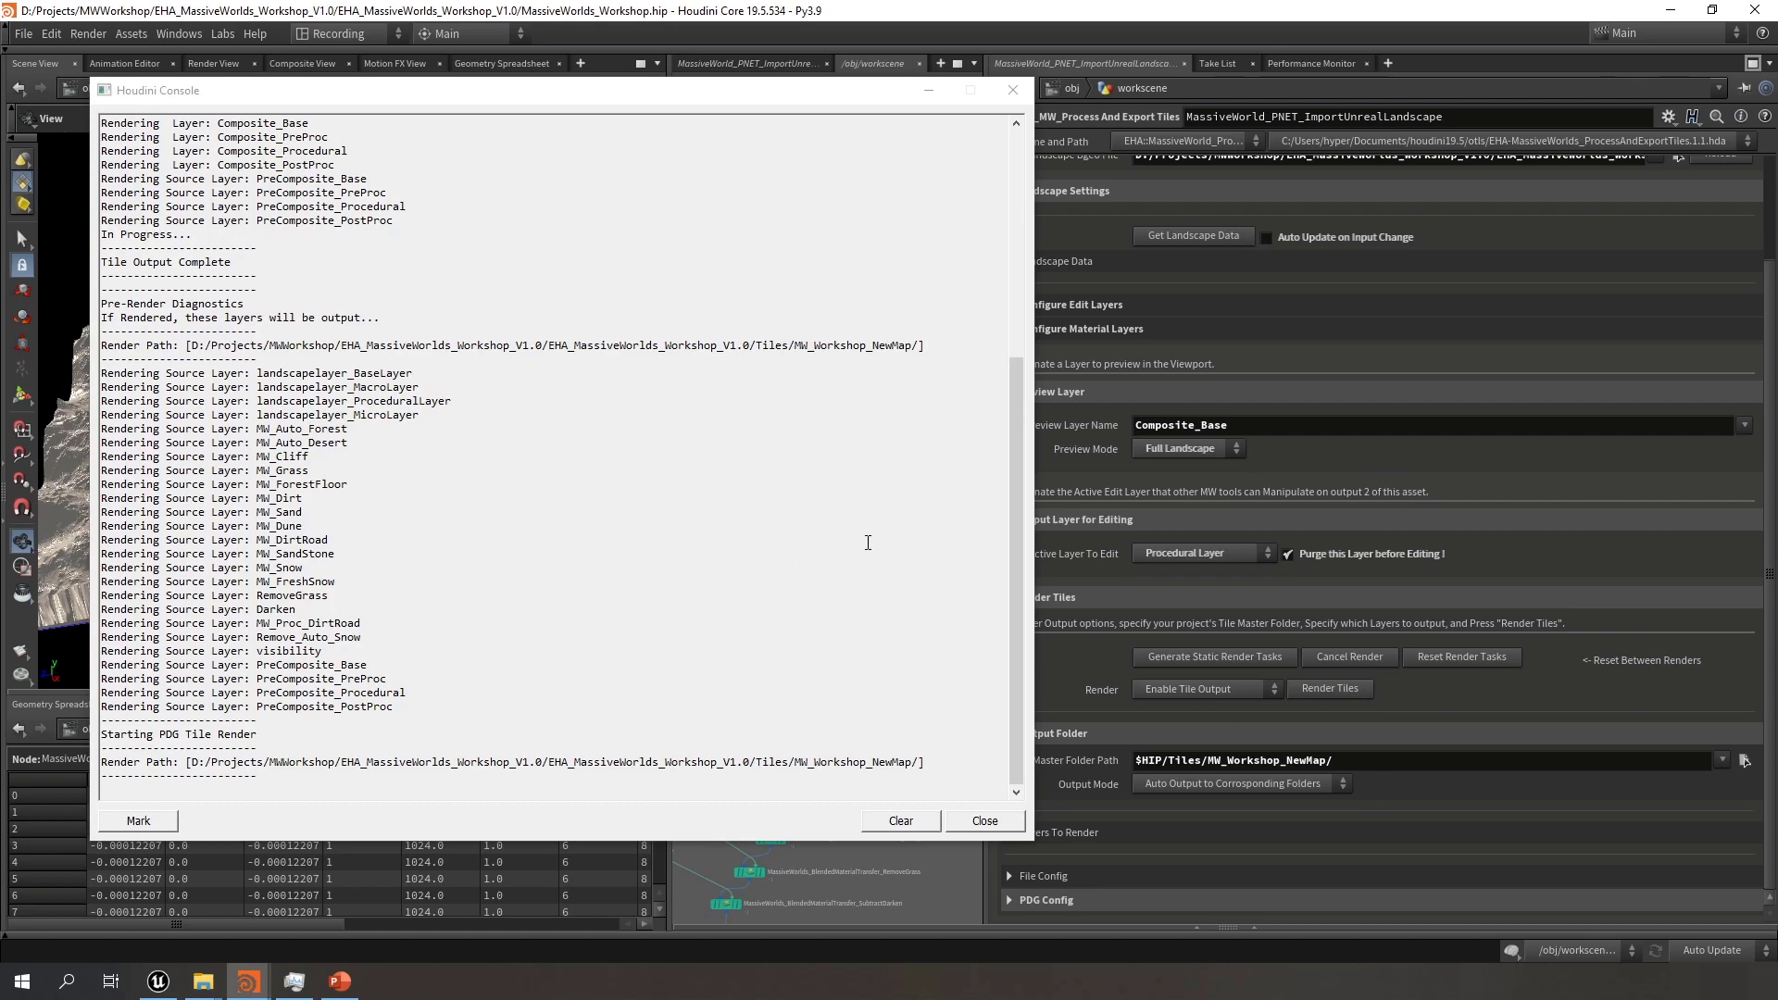
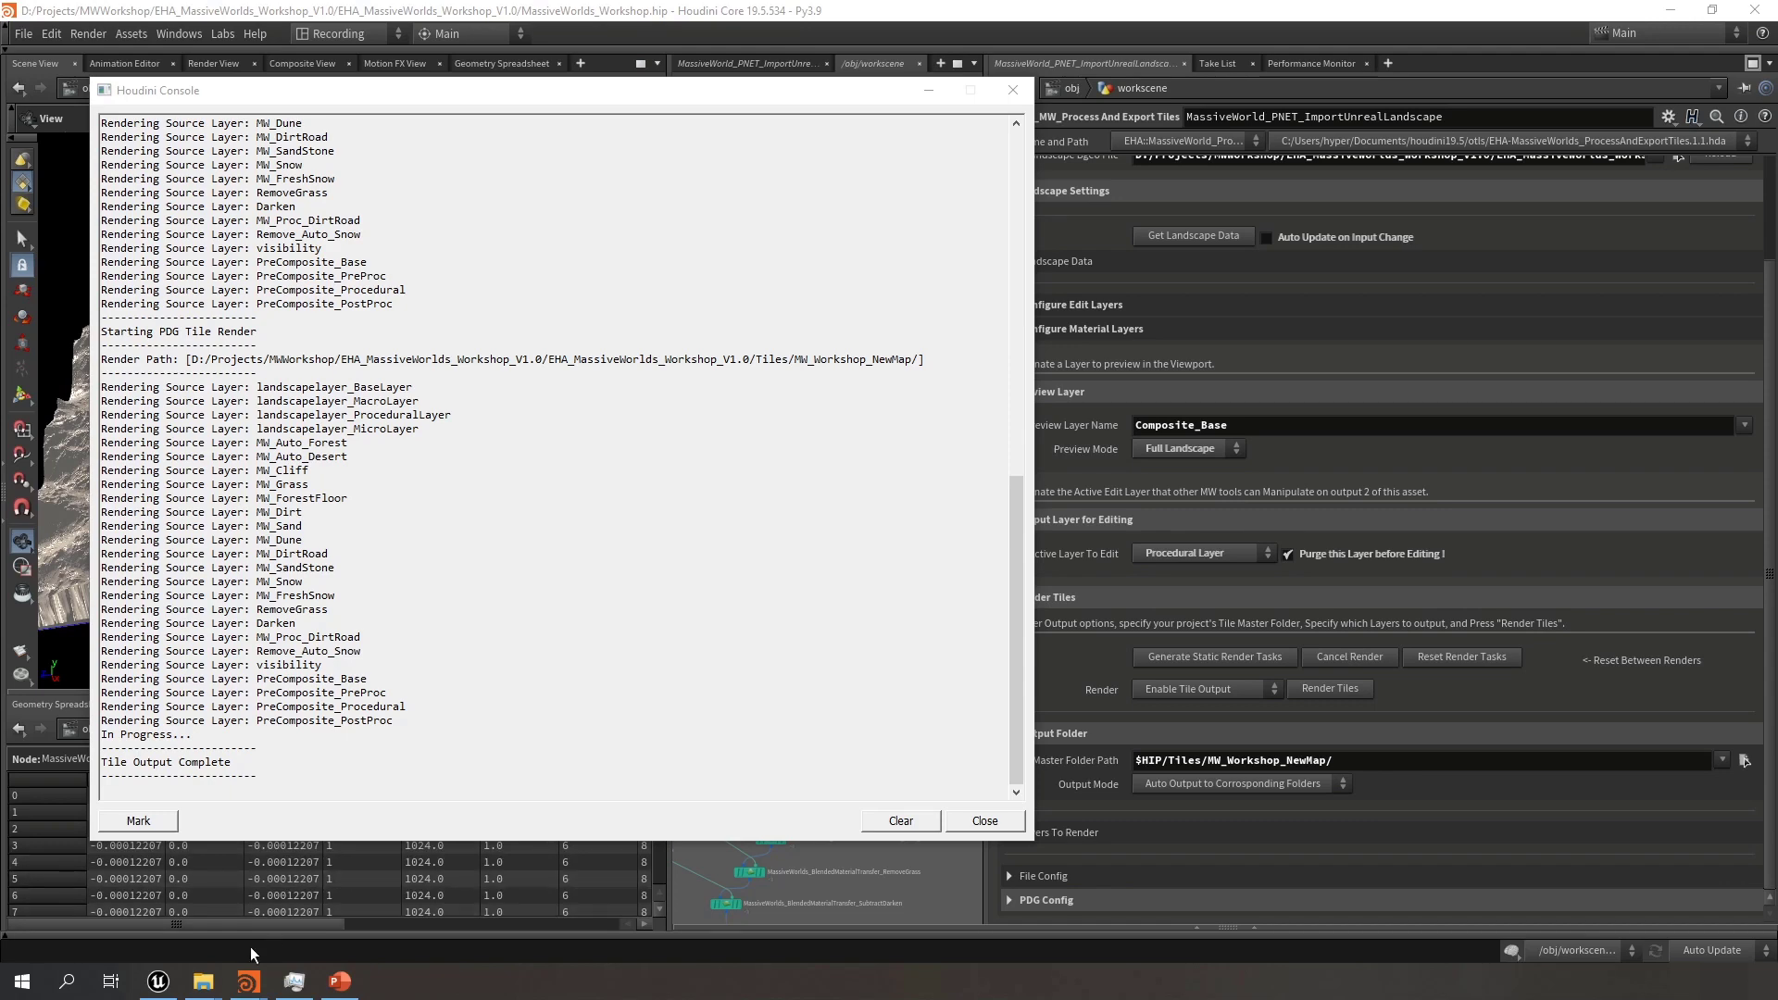
# Switch to the file window, check the rendered layer folders in Source, and go up to the MW_Workshop_NewMap folder
pyautogui.moveTo(201, 983)
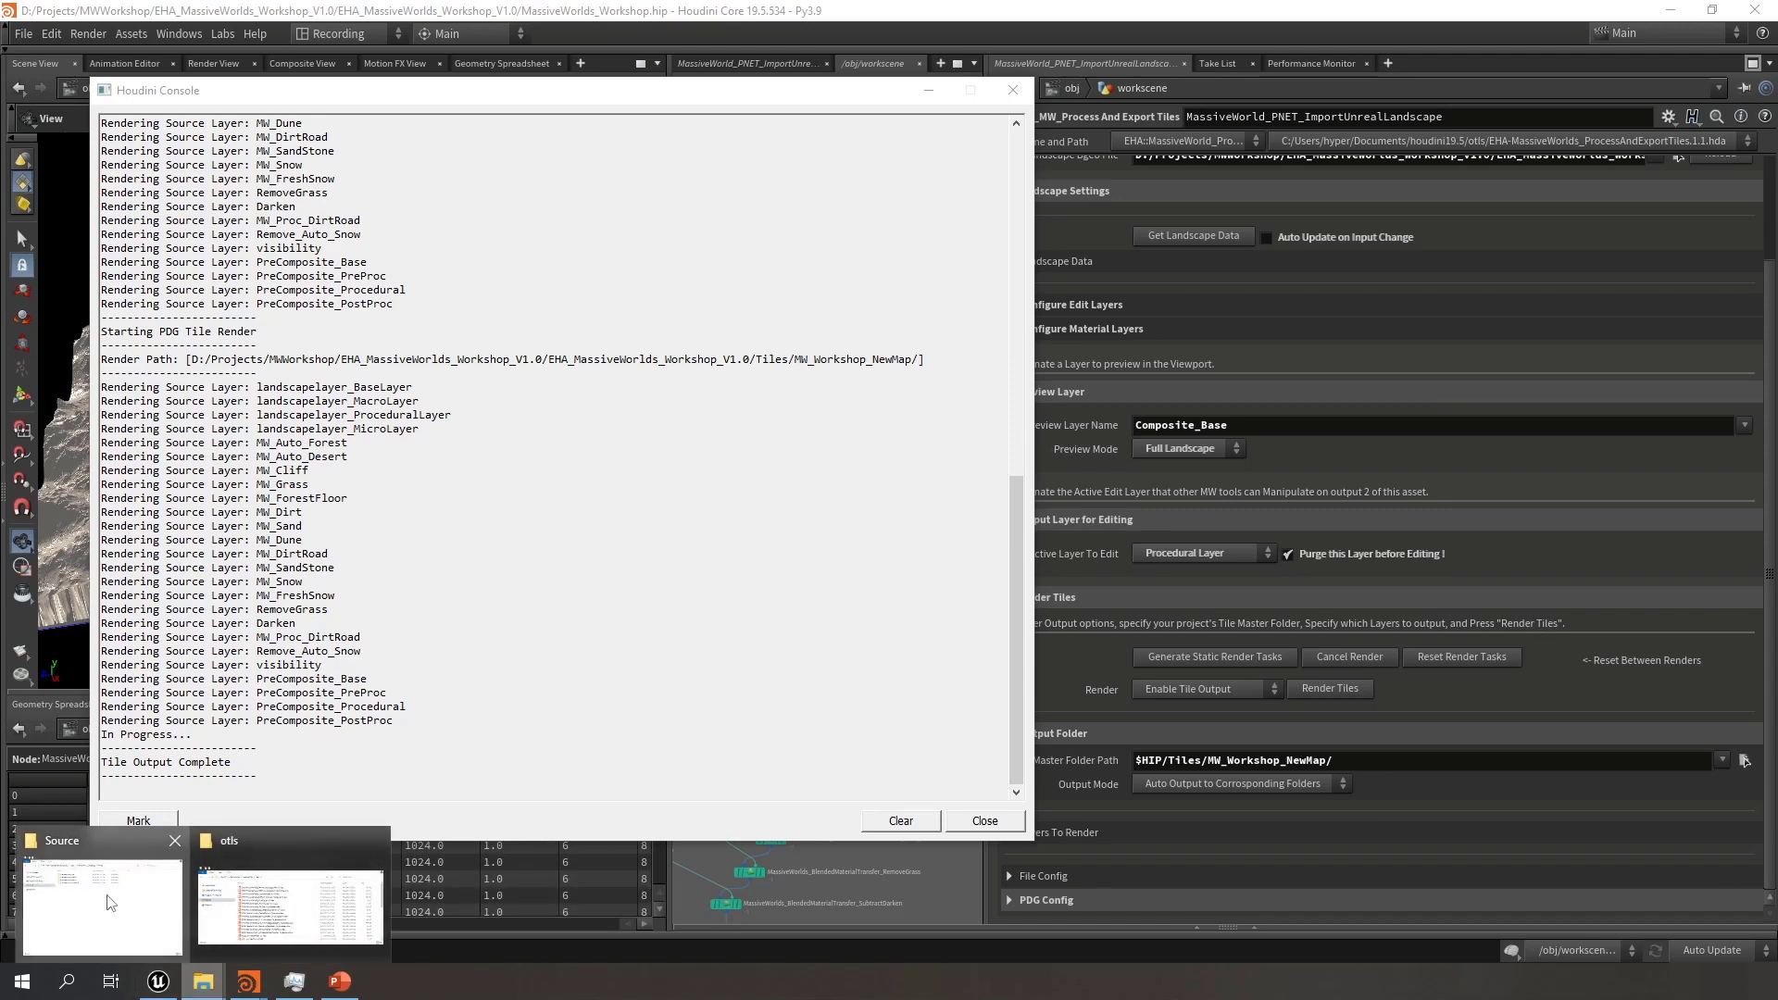
pyautogui.click(138, 903)
pyautogui.click(928, 90)
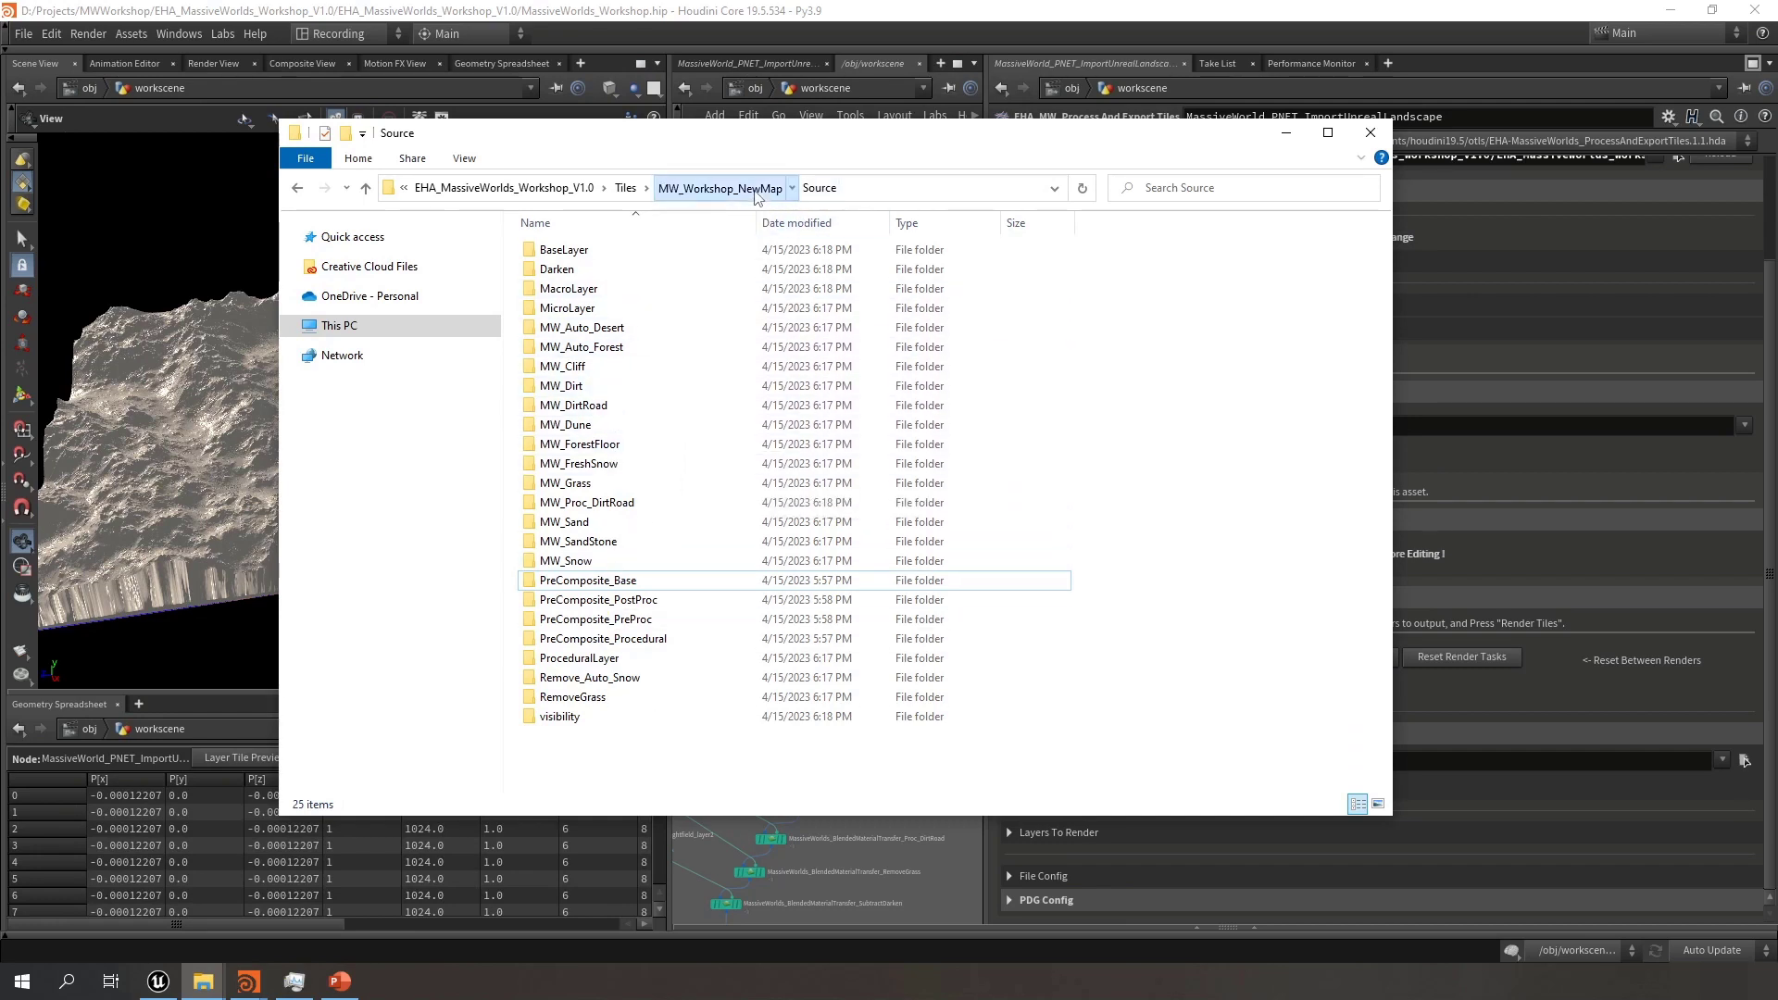
pyautogui.click(719, 188)
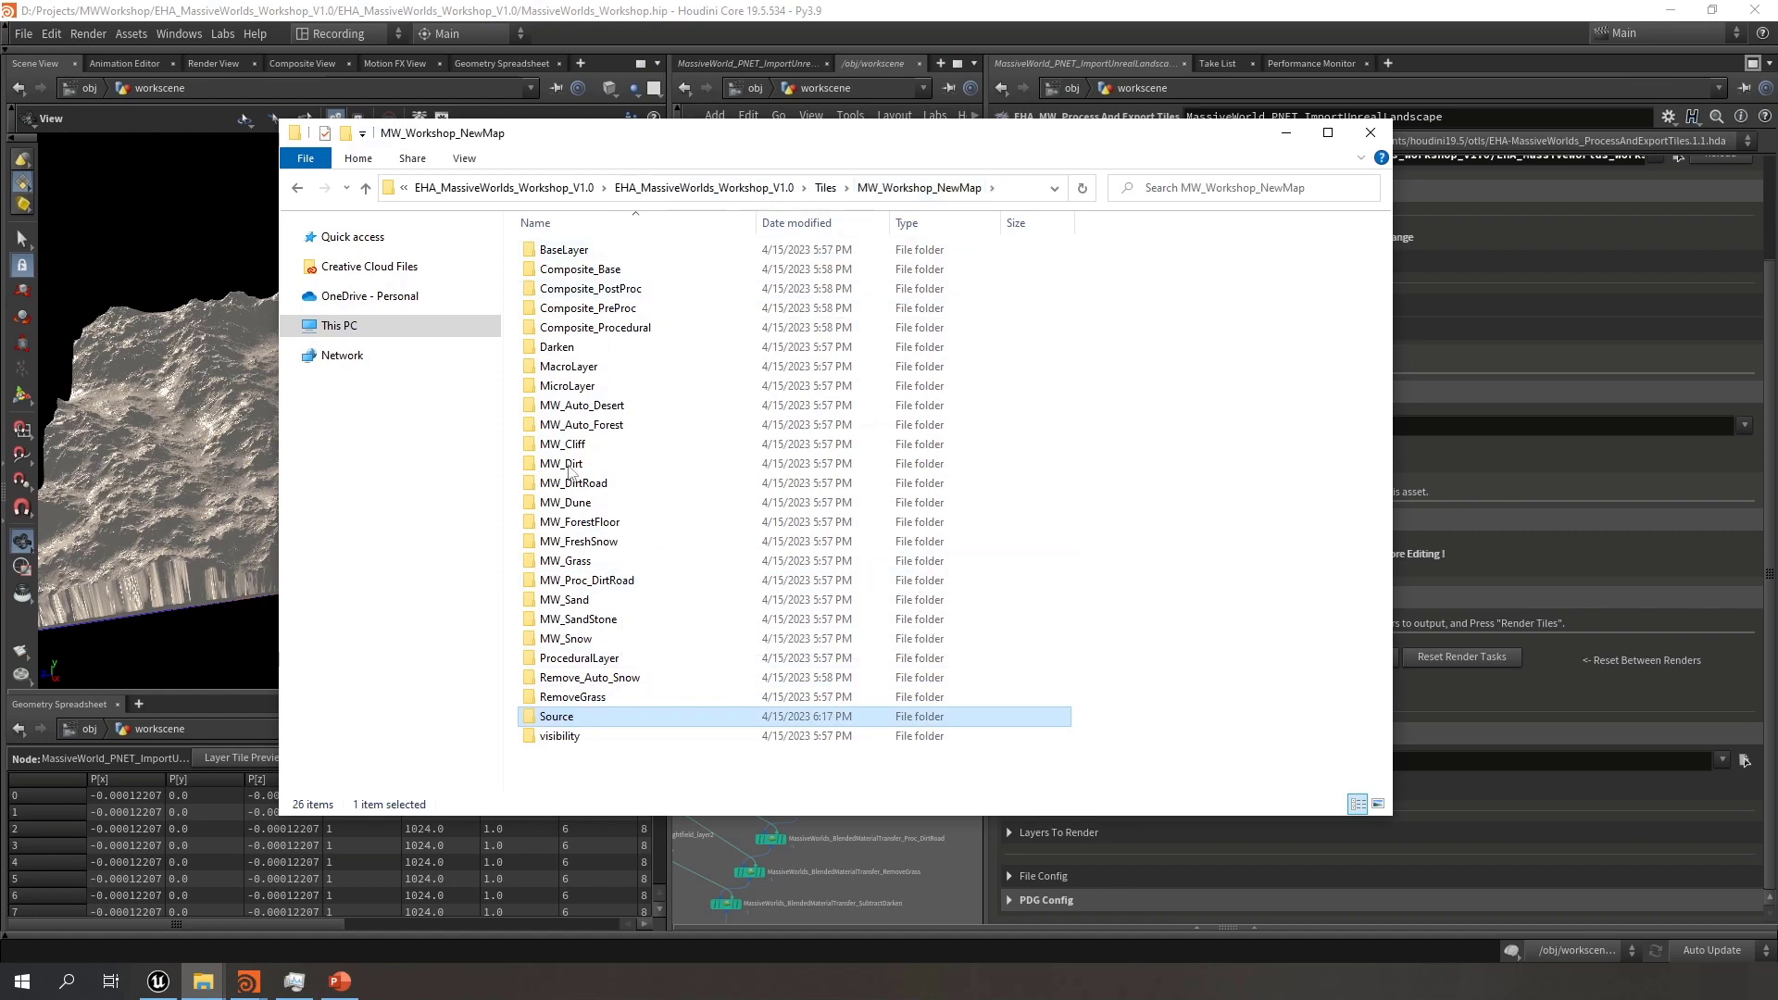
# Trace the folder hierarchy from the project folder through Tiles and MW_Workshop_NewMap to Source, then return to MW_Workshop_NewMap
pyautogui.click(823, 189)
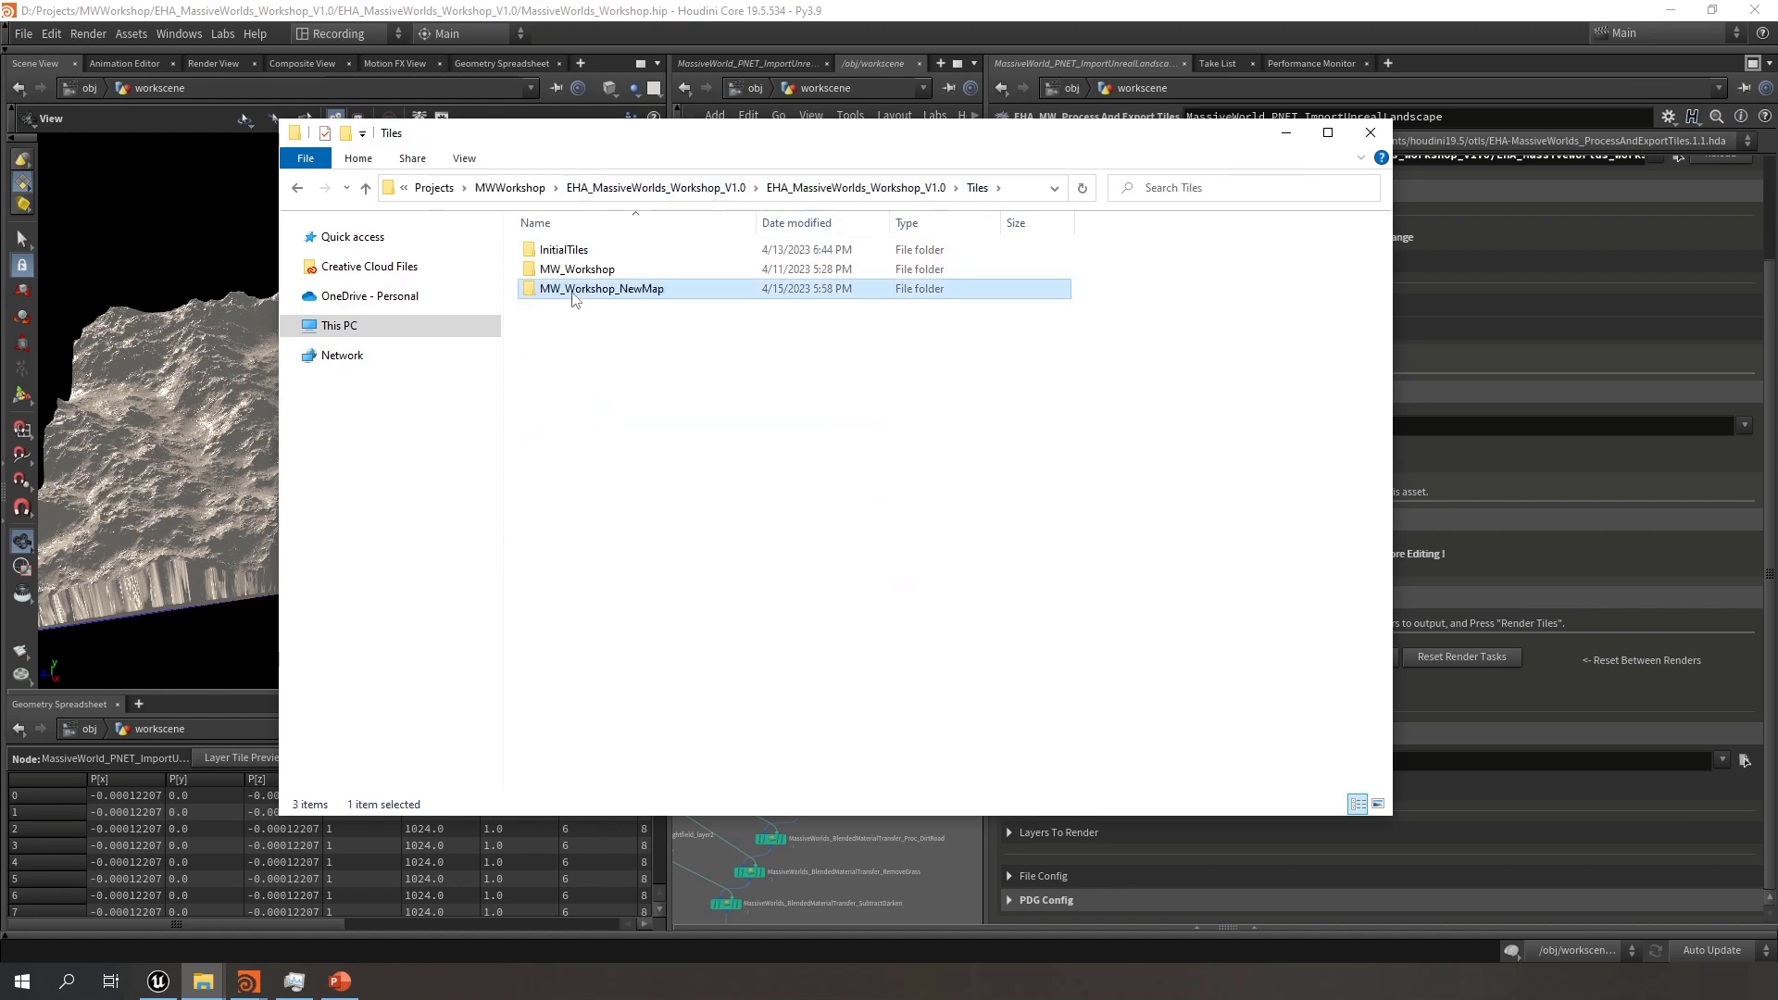
pyautogui.click(856, 188)
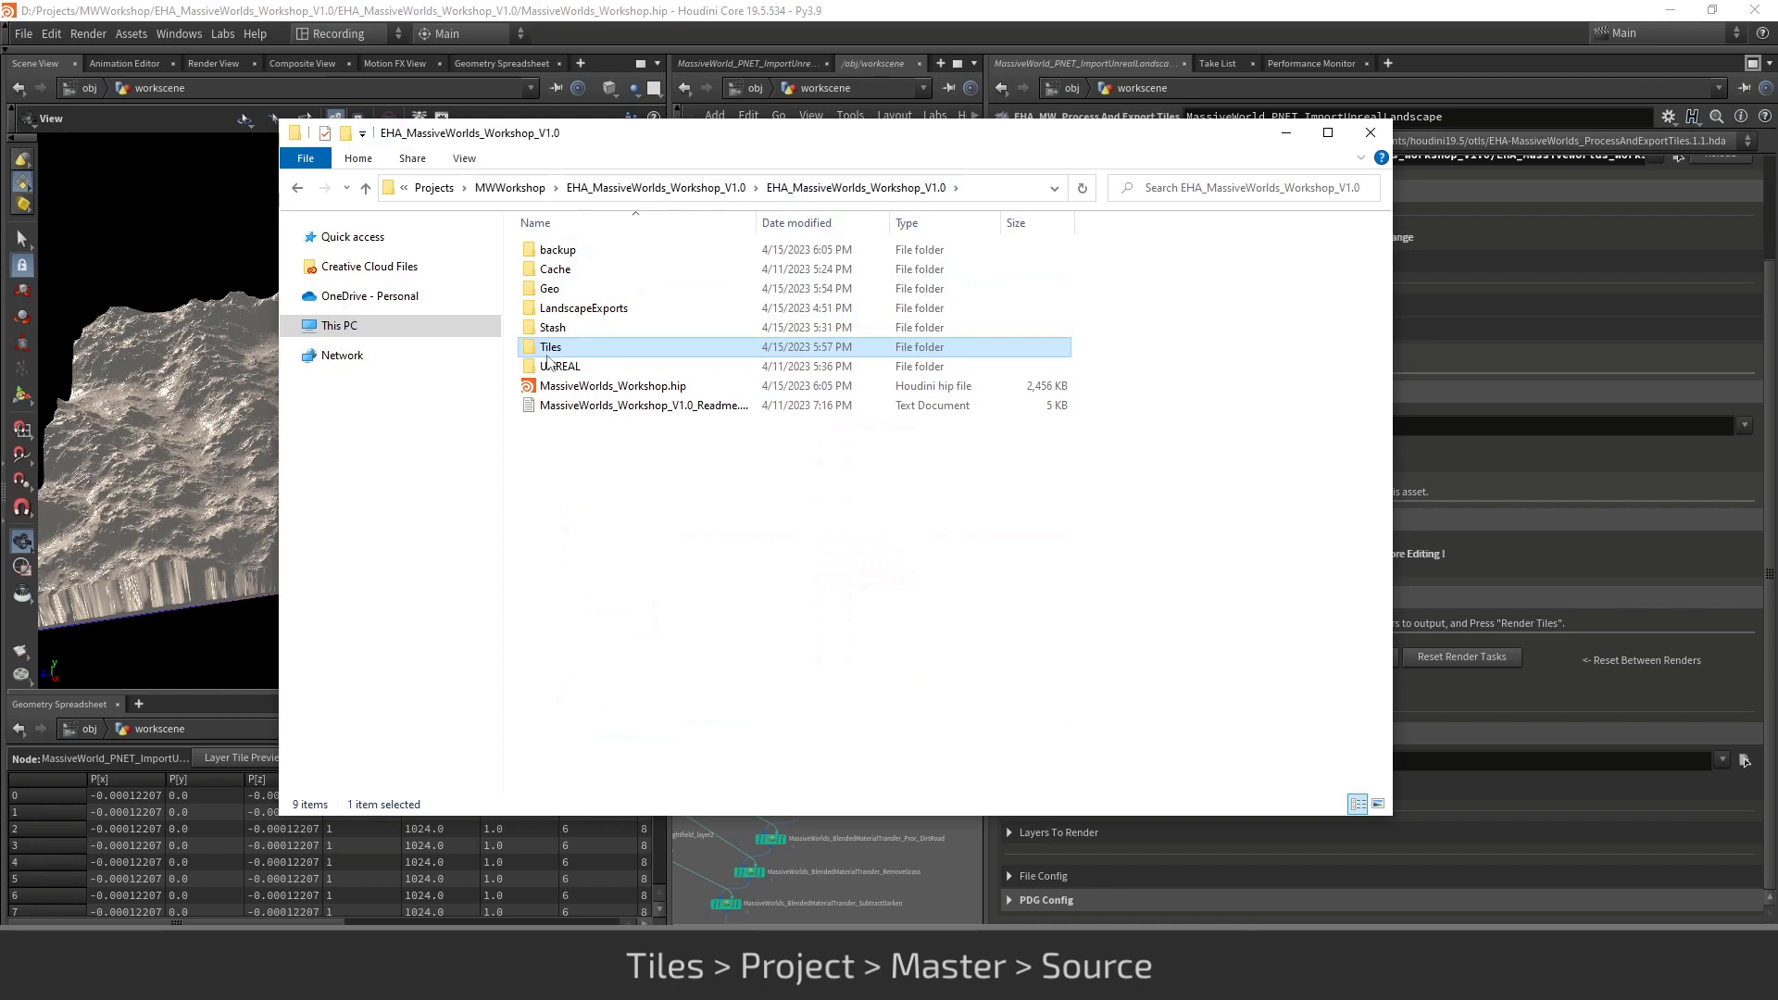
pyautogui.doubleClick(574, 350)
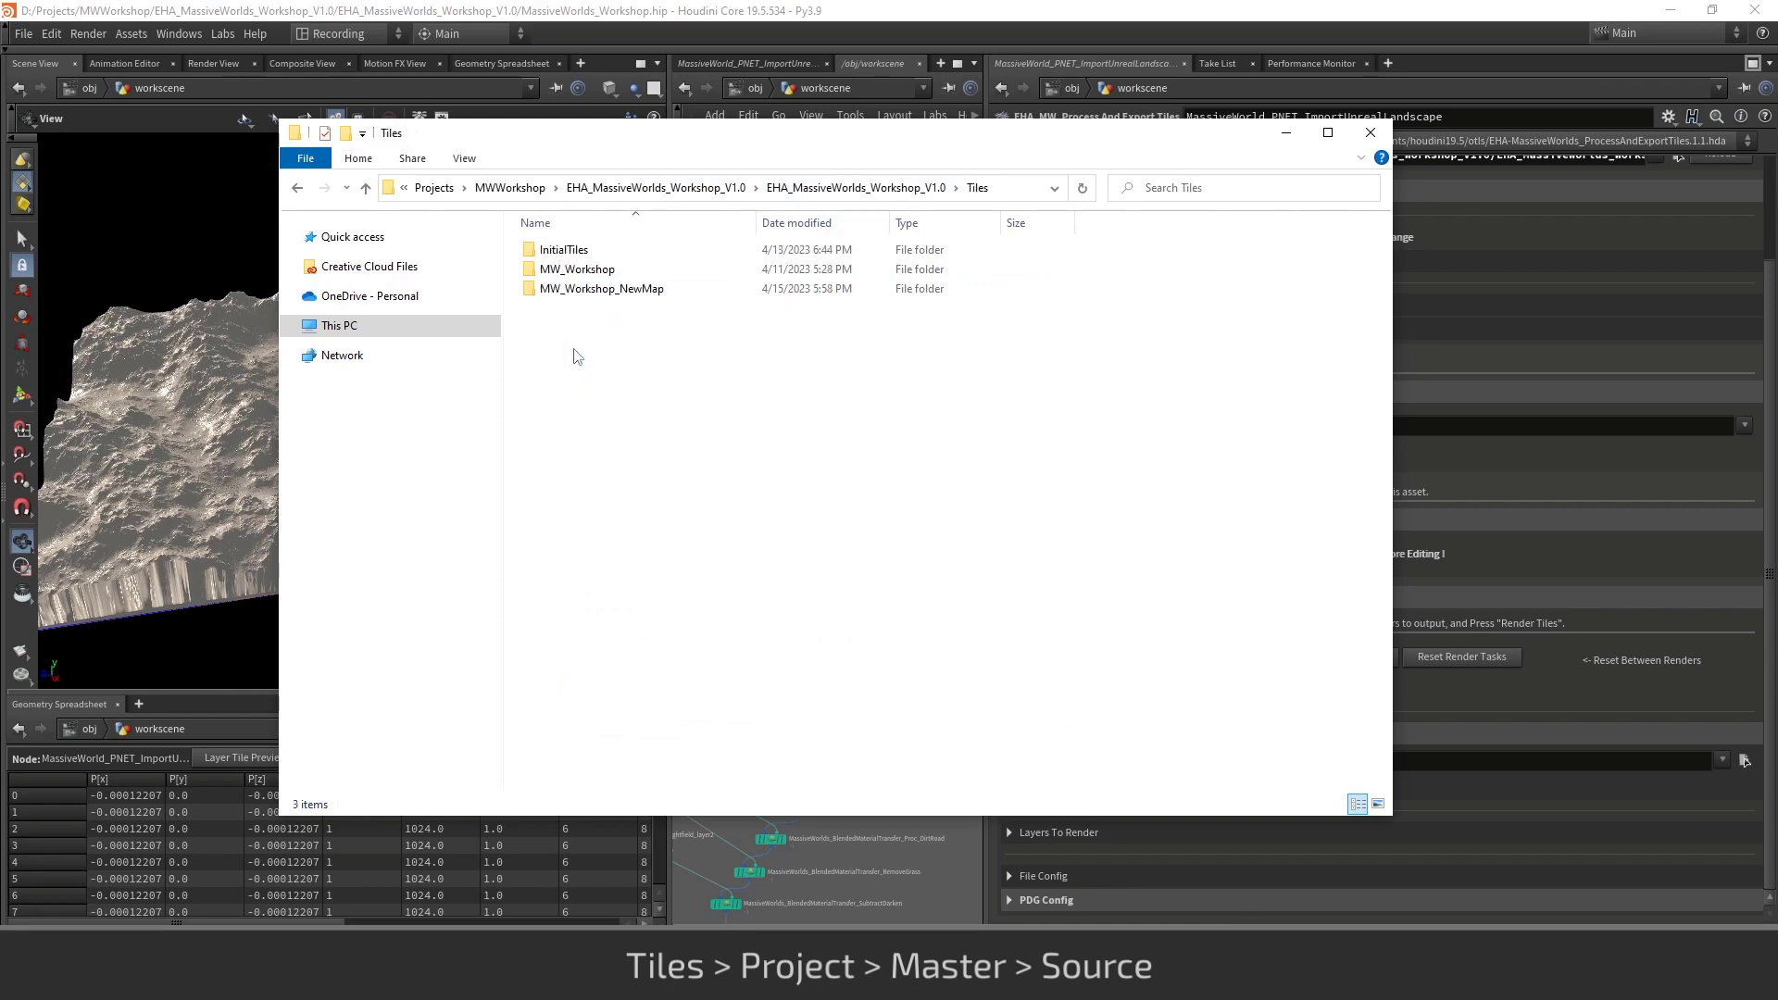
pyautogui.doubleClick(625, 290)
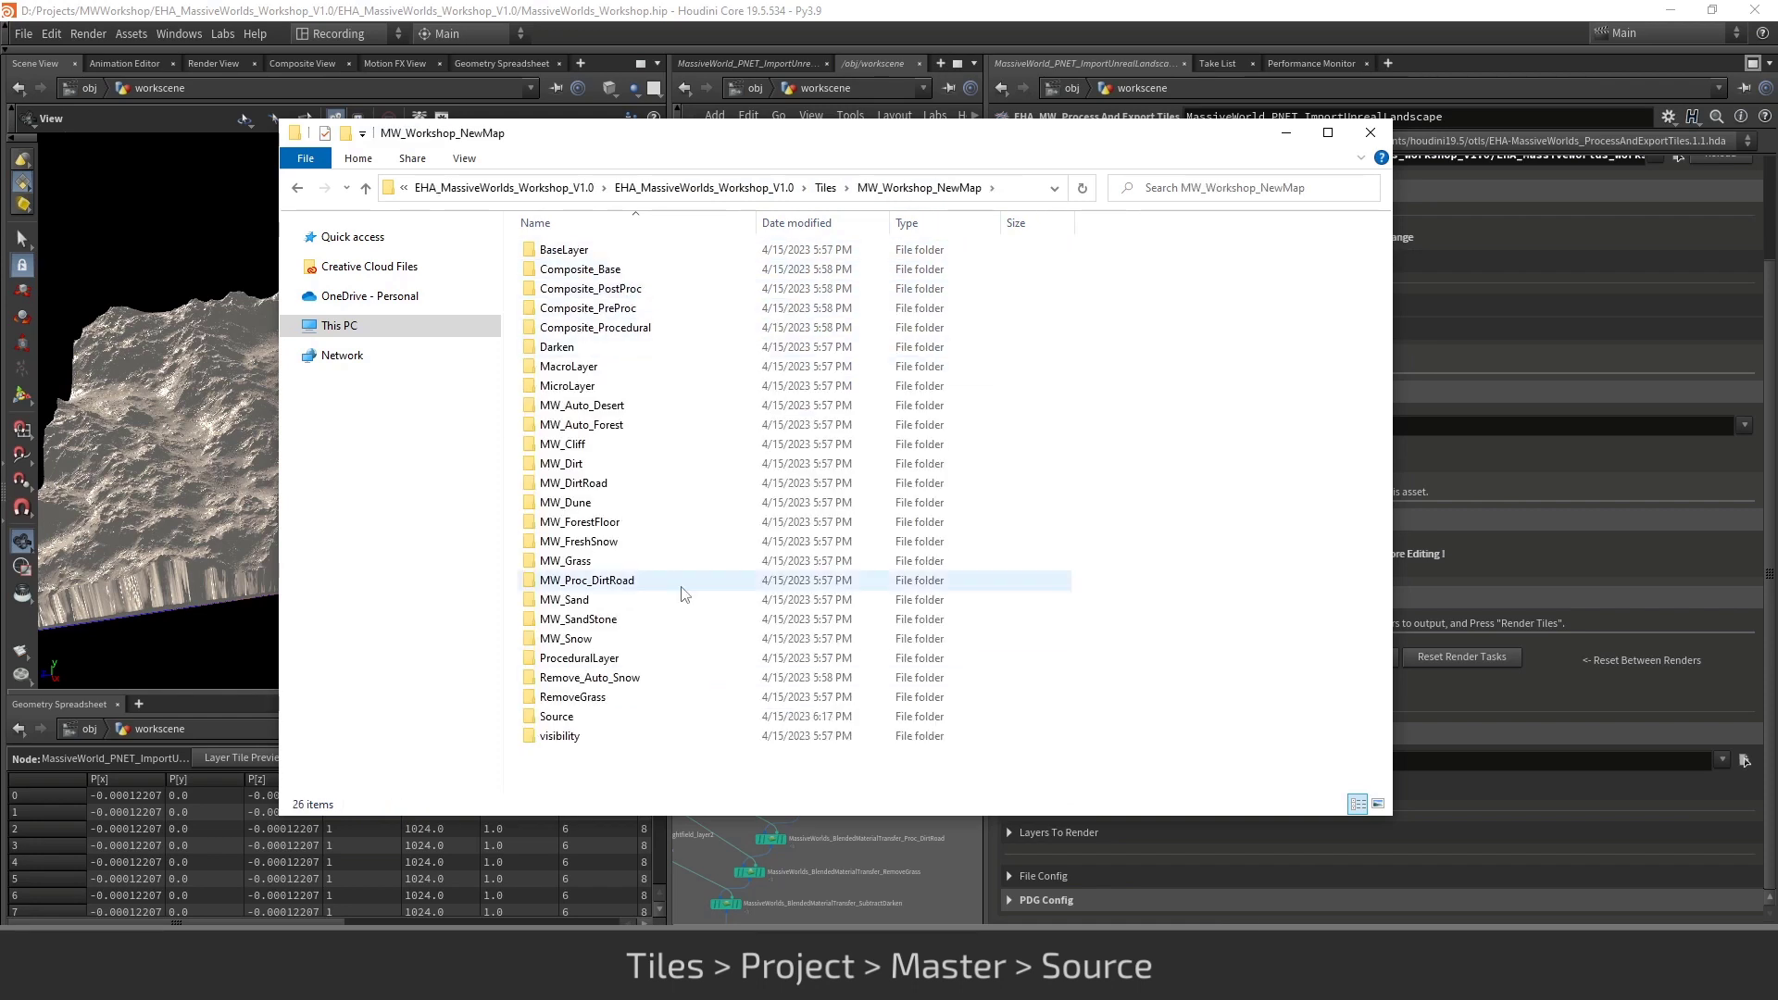
pyautogui.doubleClick(604, 718)
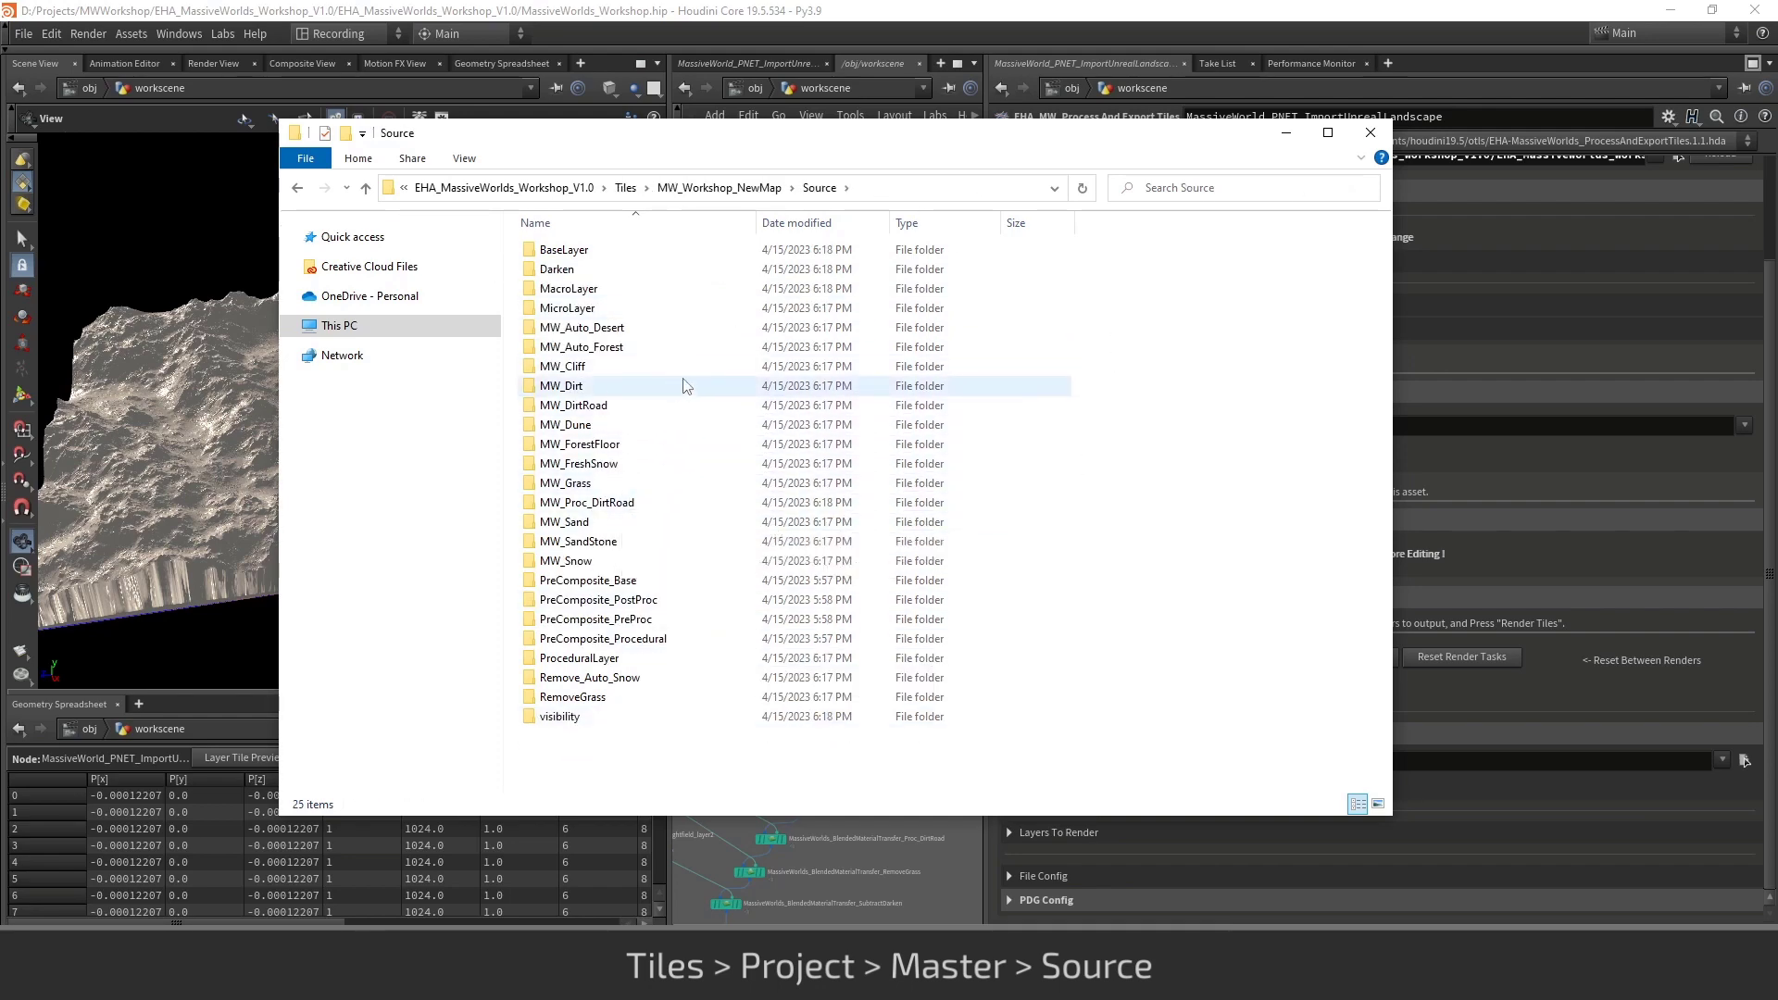
pyautogui.hotkey('alt', 'Up')
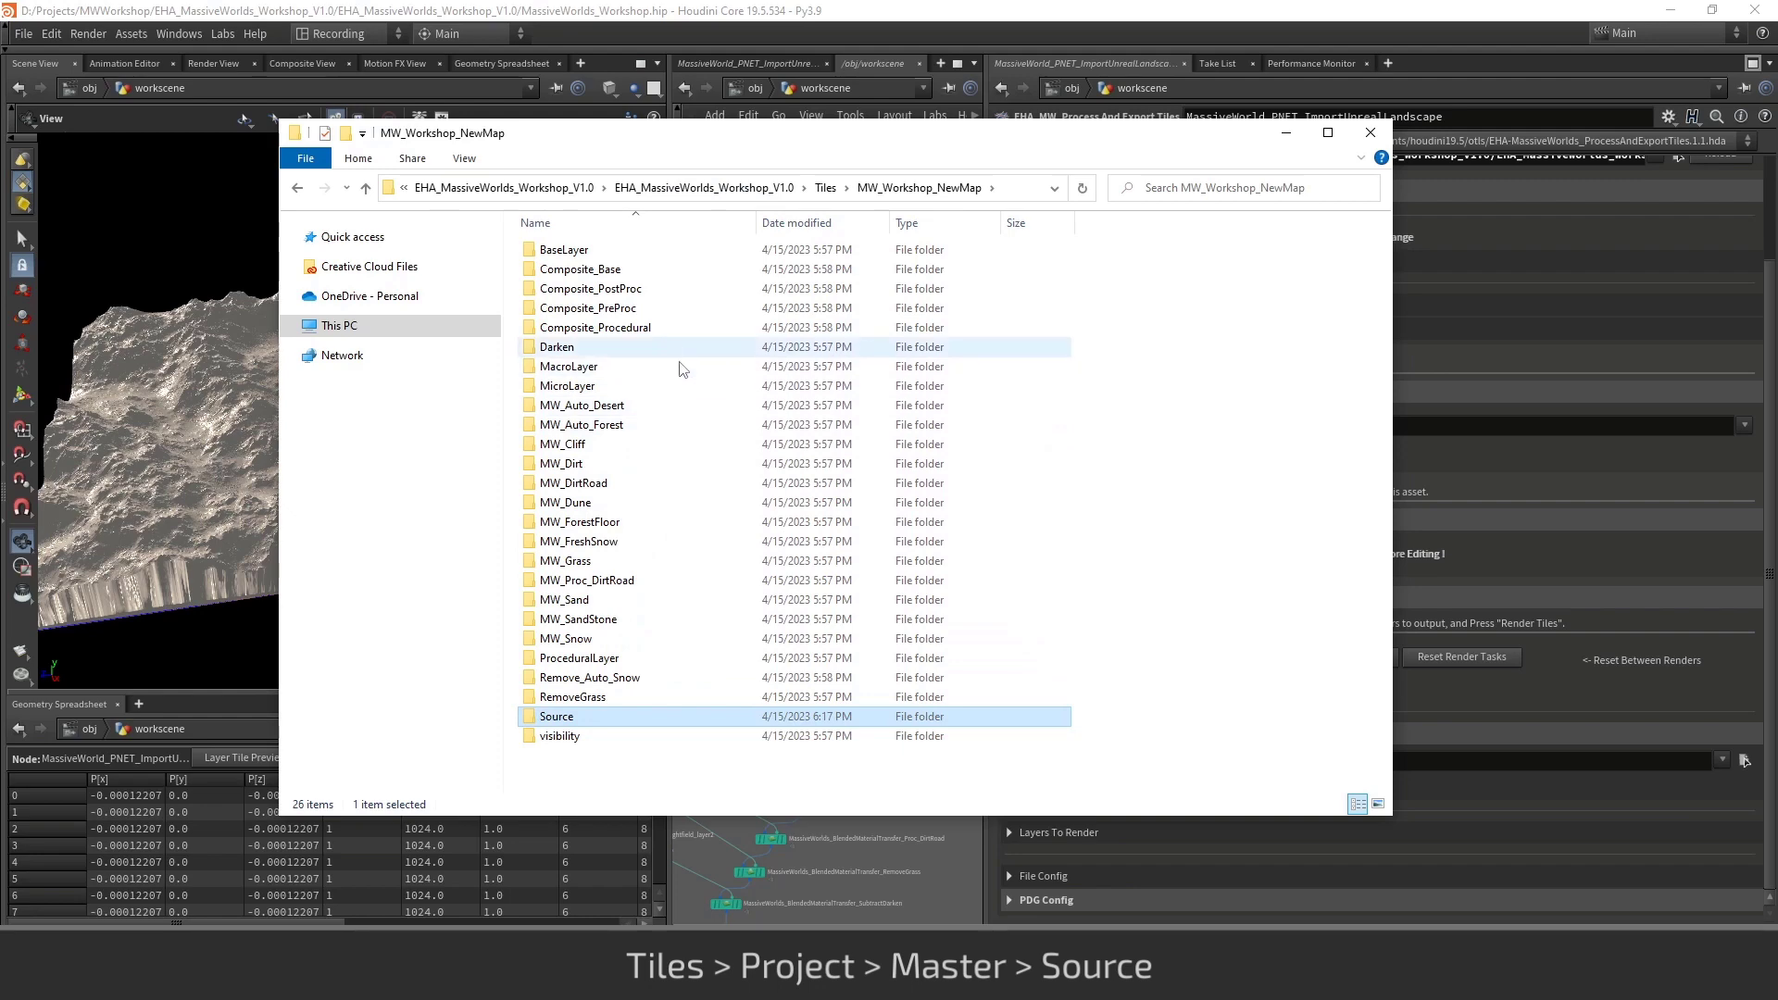
# Recheck the layer folders in Source, go back up to MW_Workshop_NewMap, and switch back to Houdini
pyautogui.doubleClick(635, 717)
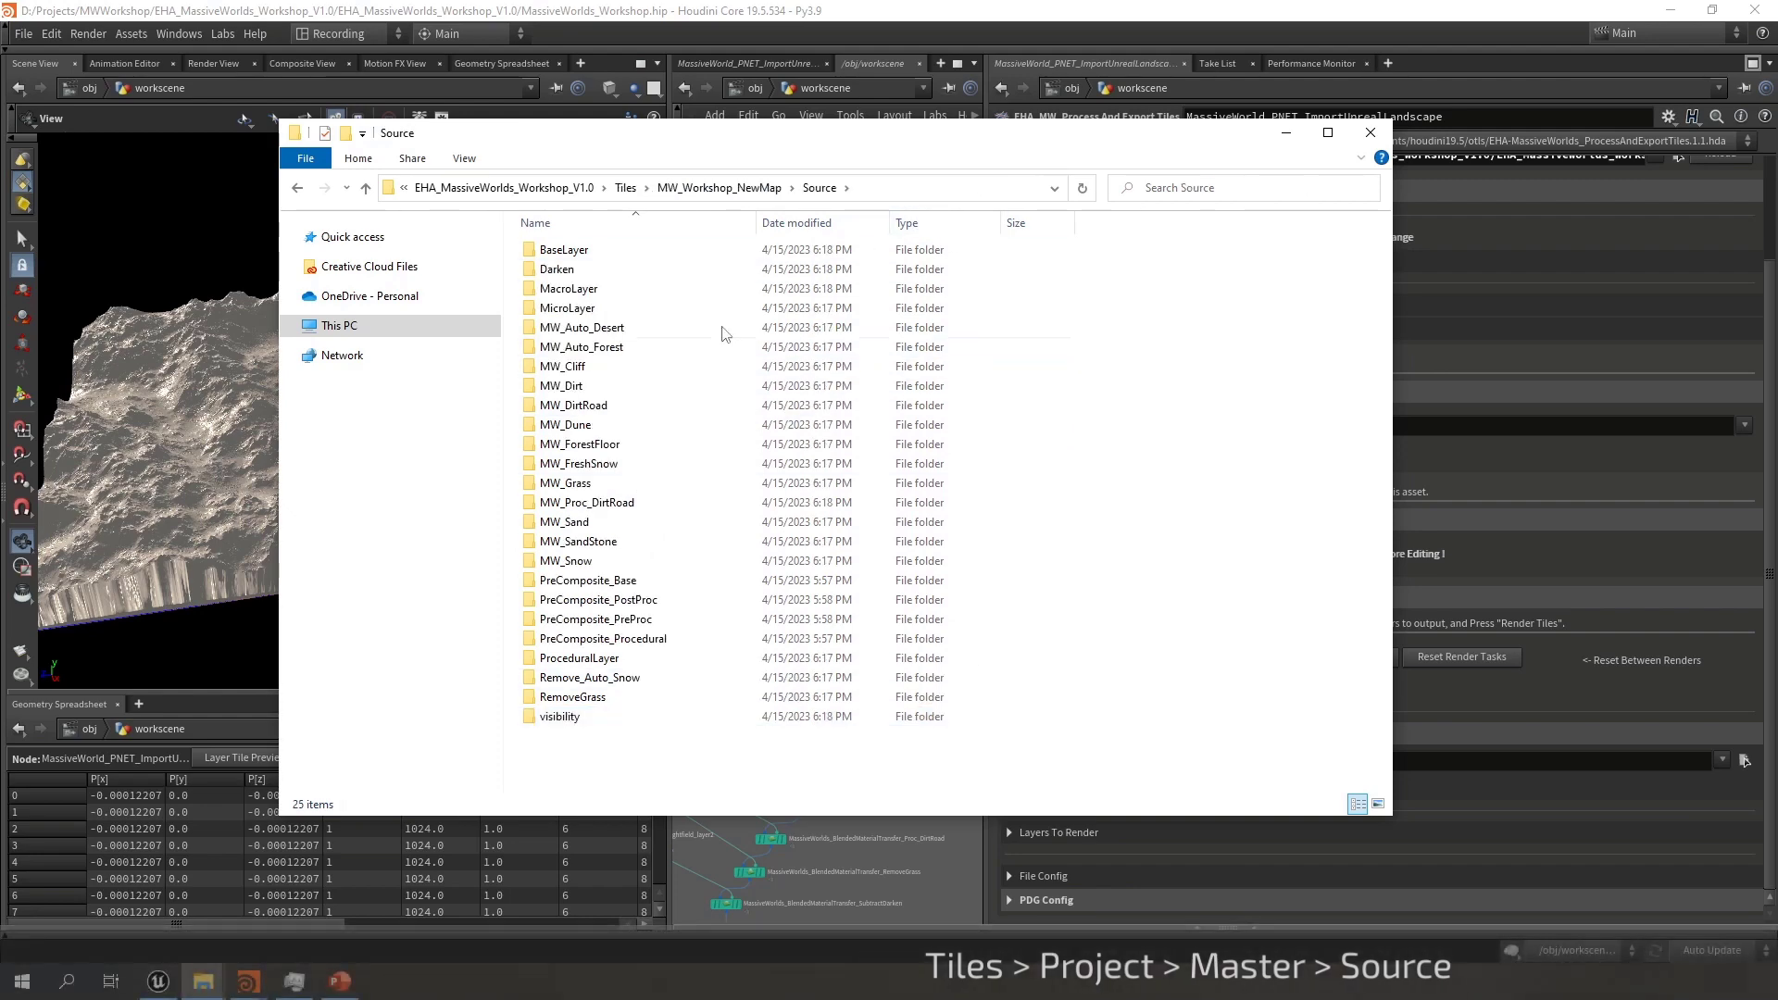
pyautogui.click(748, 190)
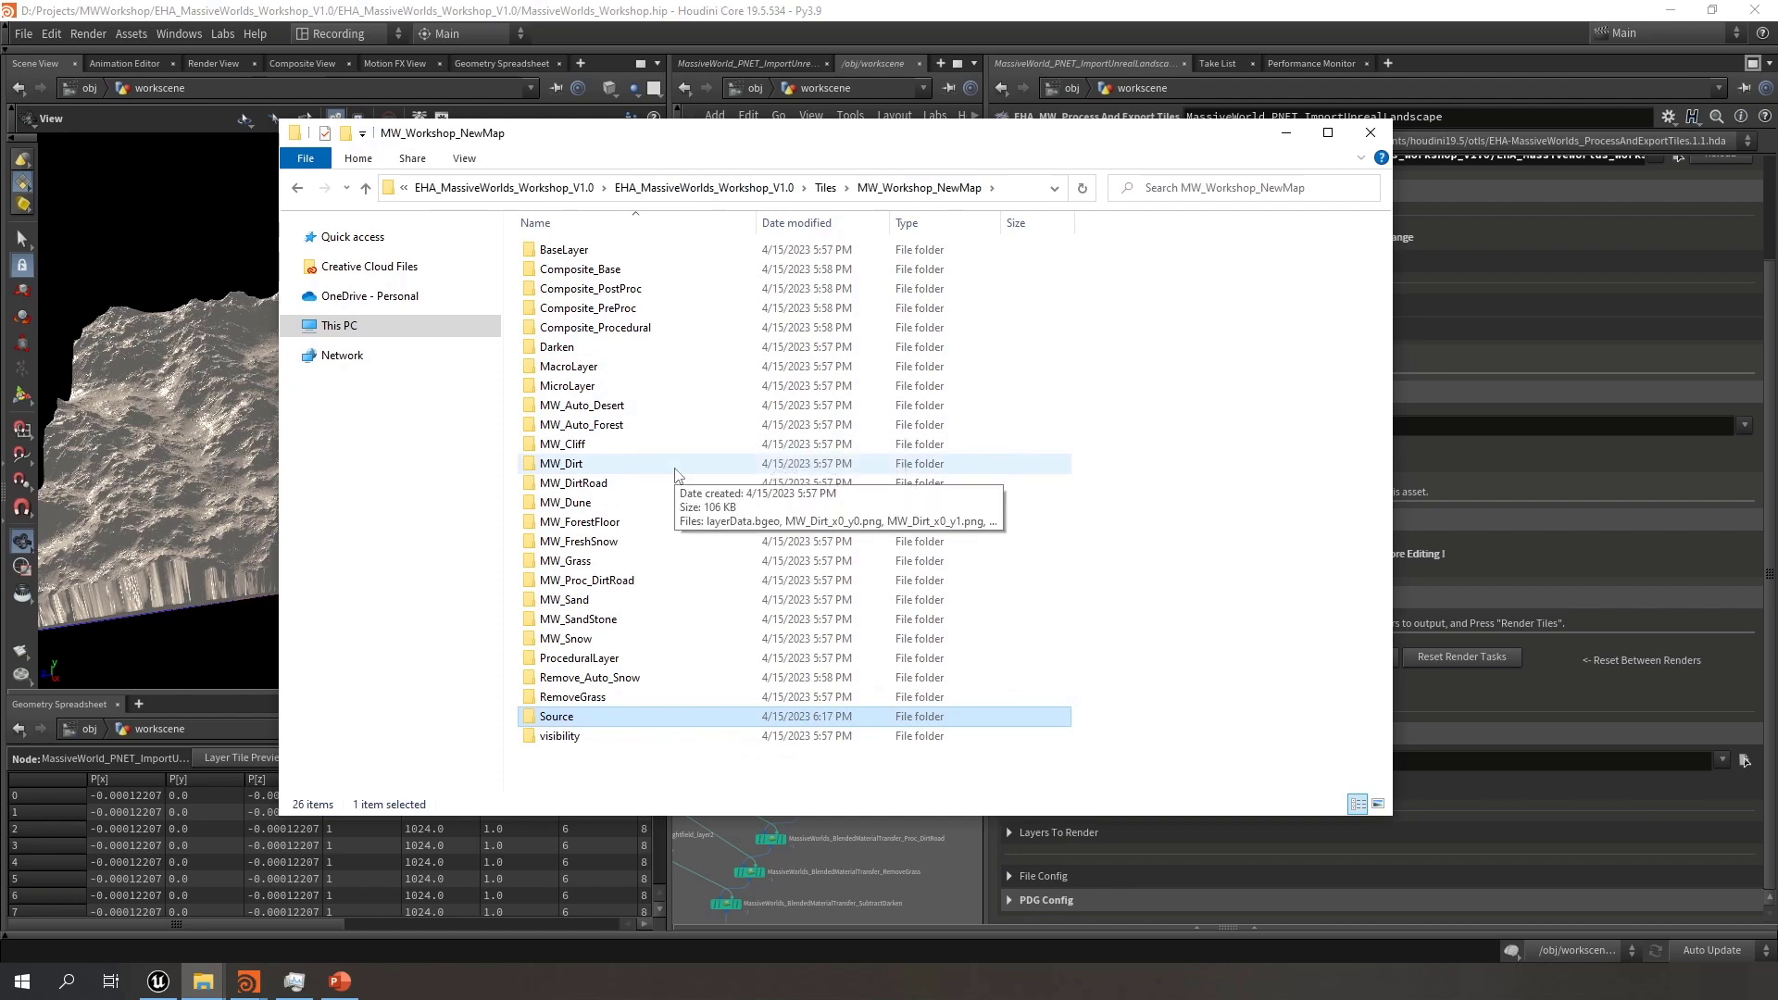
pyautogui.hotkey('alt', 'Tab')
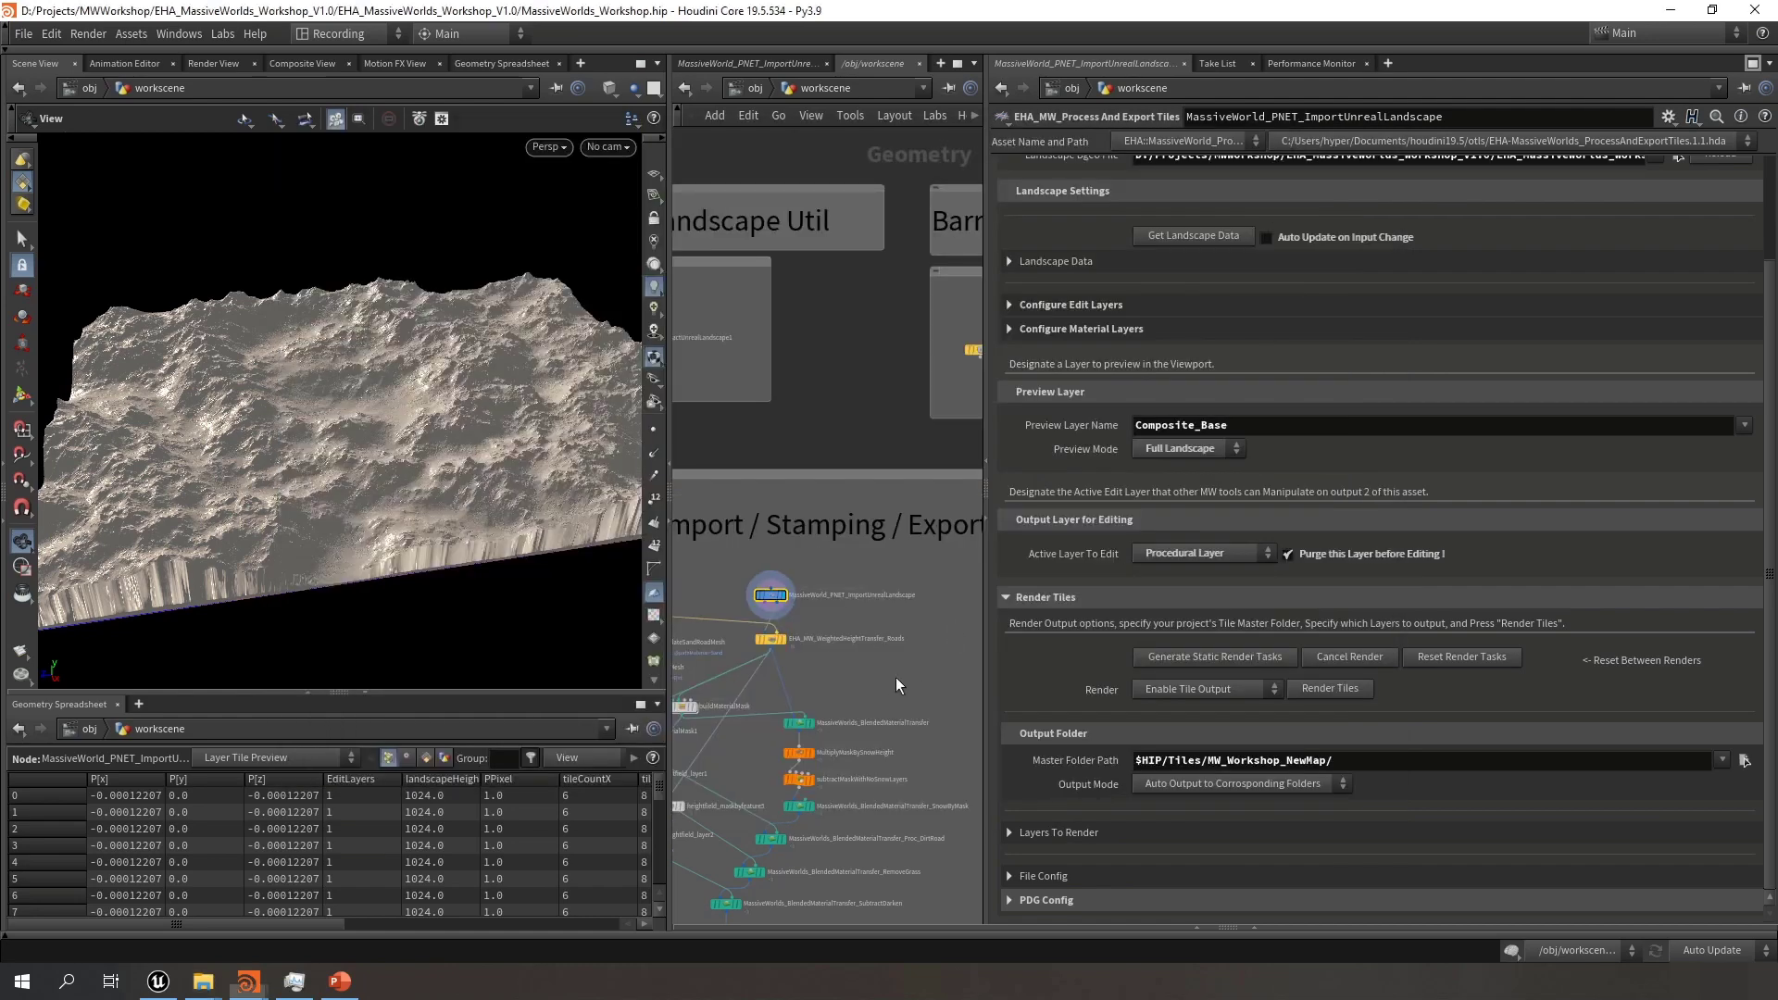
# Find the Path Finder Setup network box and display its pathSegments merge to view the existing curves
pyautogui.scroll(-10, 897, 676)
pyautogui.scroll(-3, 906, 670)
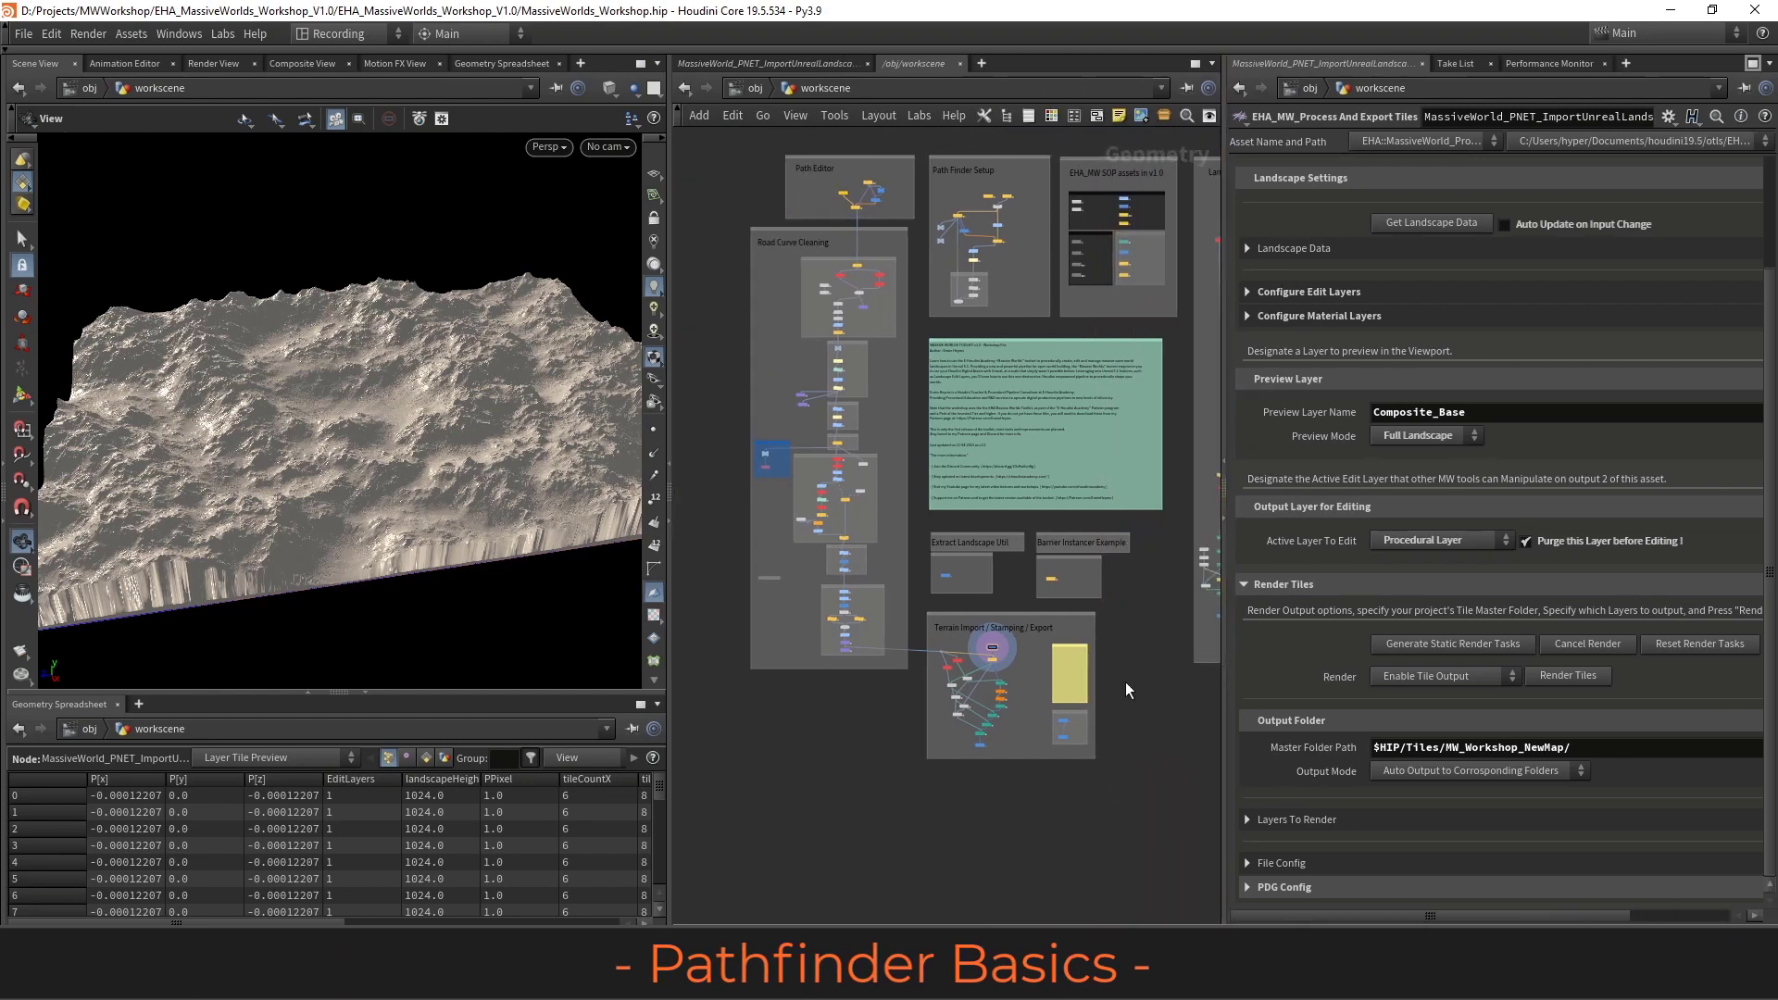
pyautogui.moveTo(1126, 683); pyautogui.dragTo(1122, 748, button='middle')
pyautogui.moveTo(844, 191); pyautogui.dragTo(827, 360, button='middle')
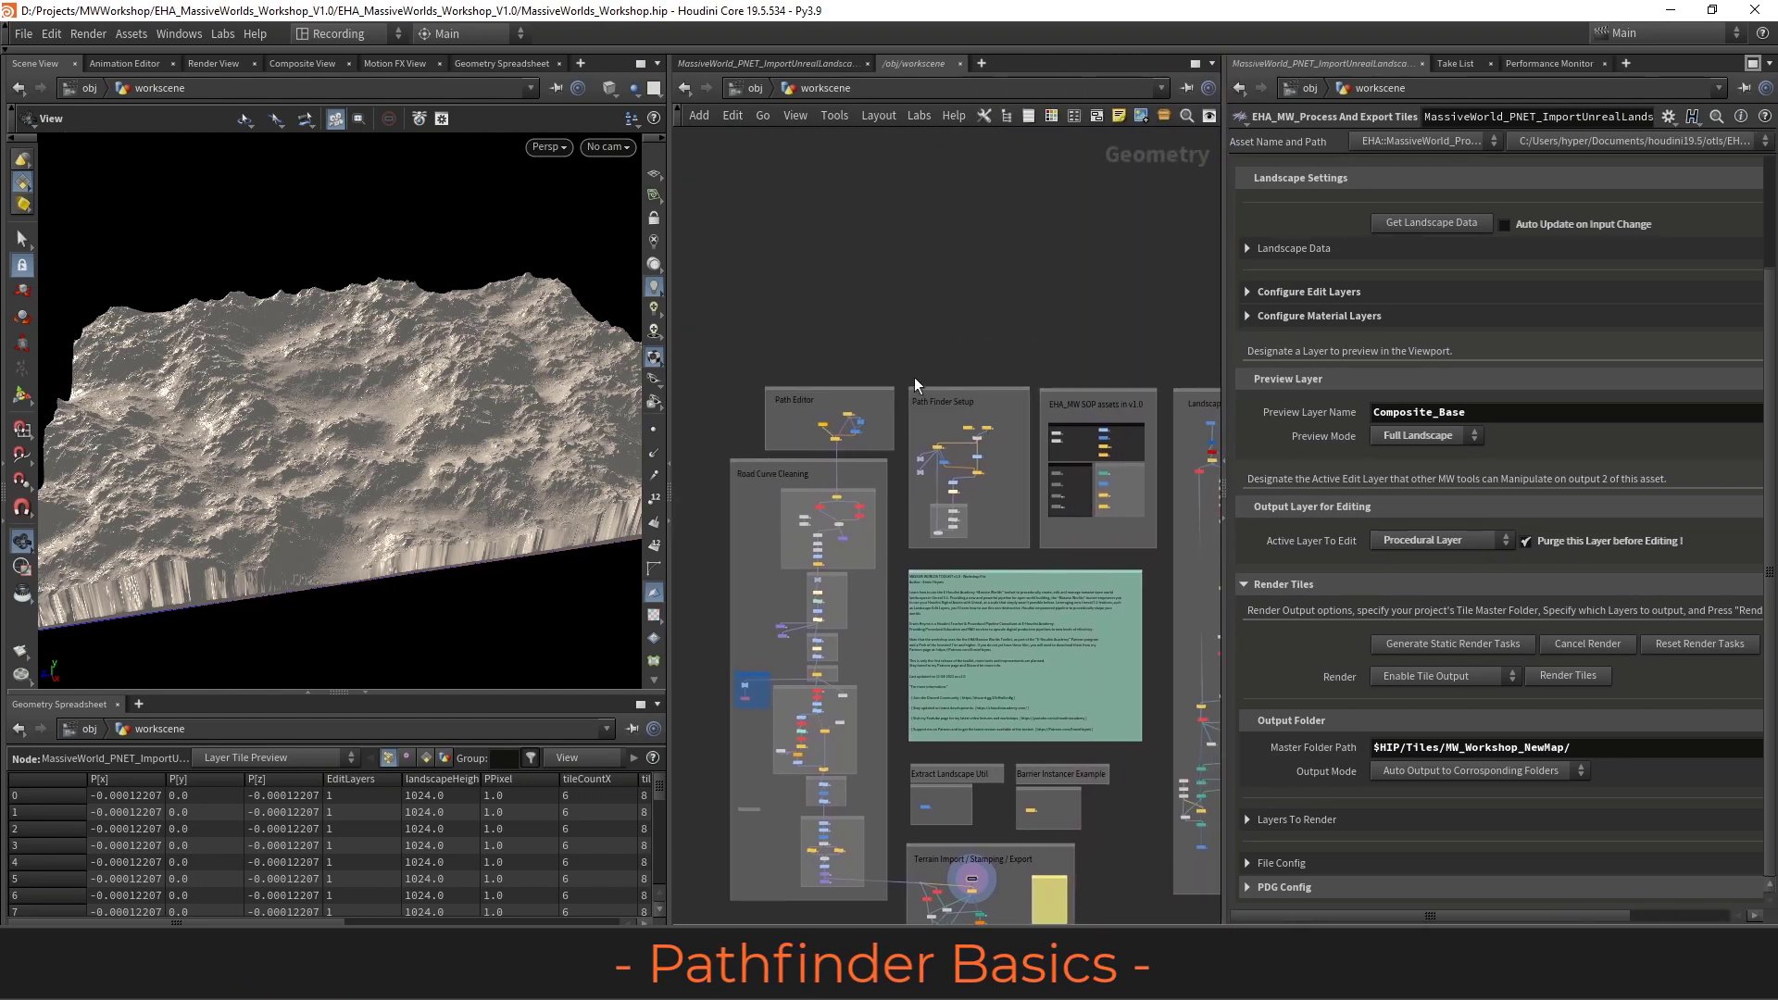
pyautogui.scroll(6, 915, 384)
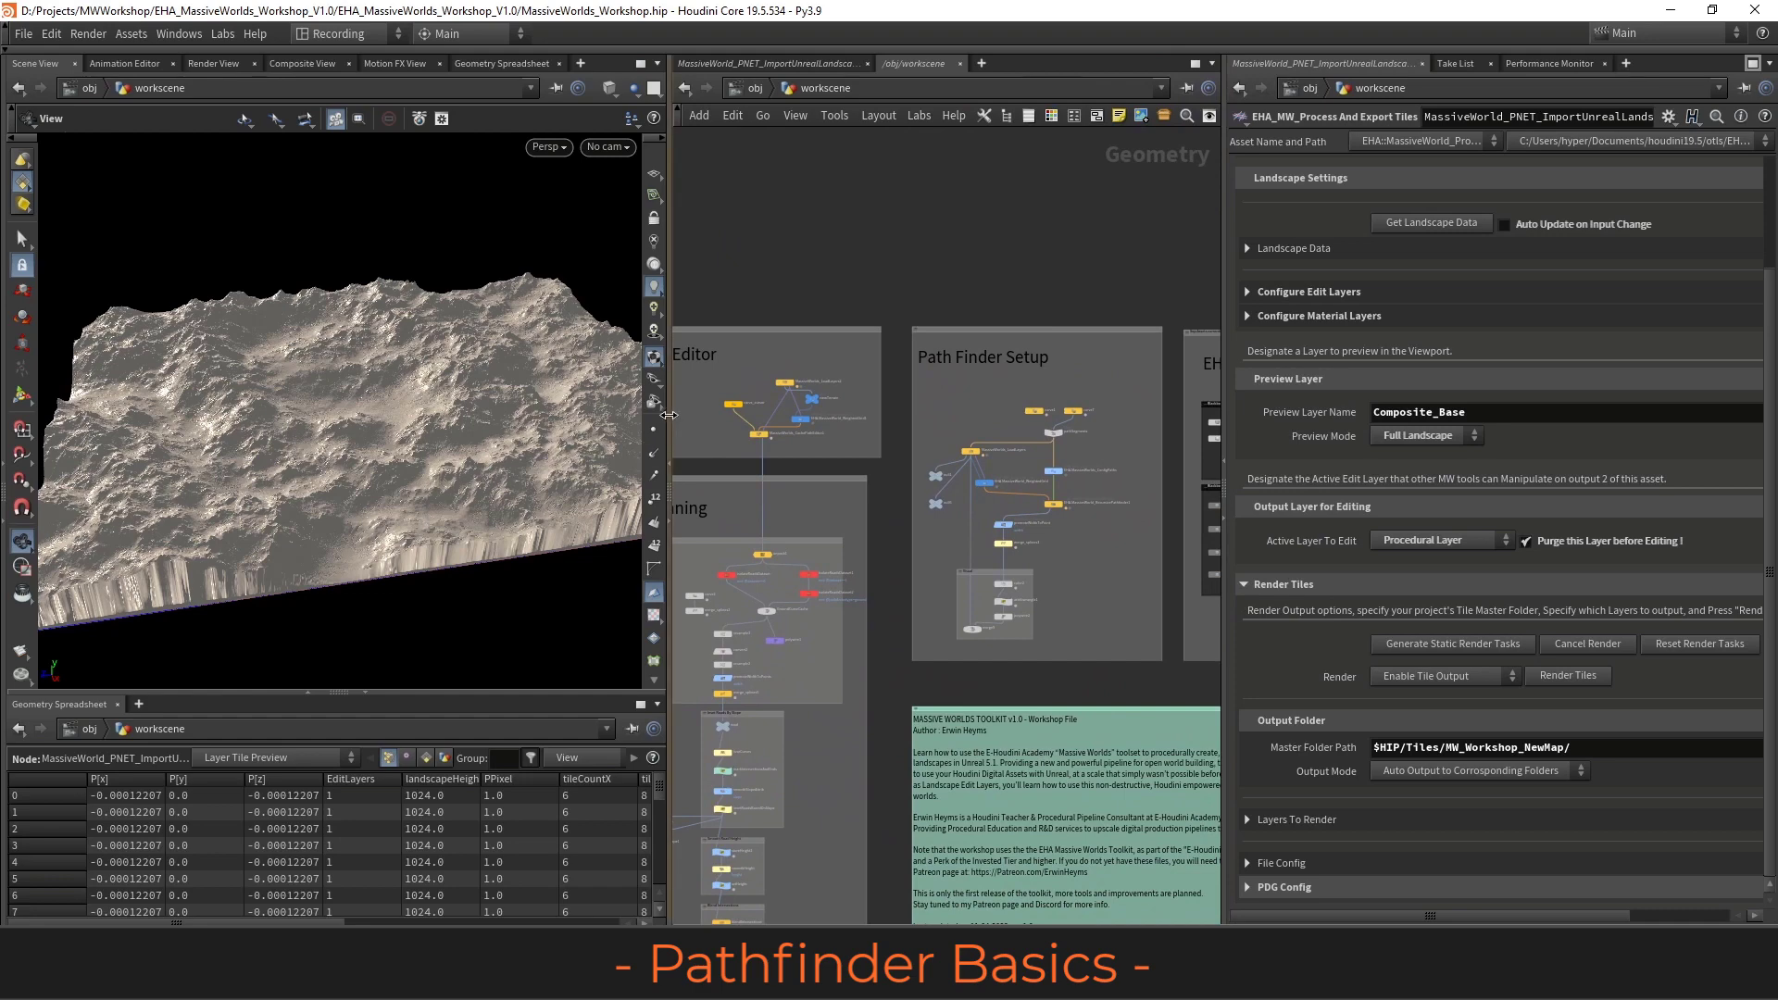
pyautogui.moveTo(669, 417); pyautogui.dragTo(530, 416)
pyautogui.moveTo(680, 440); pyautogui.dragTo(710, 426, button='middle')
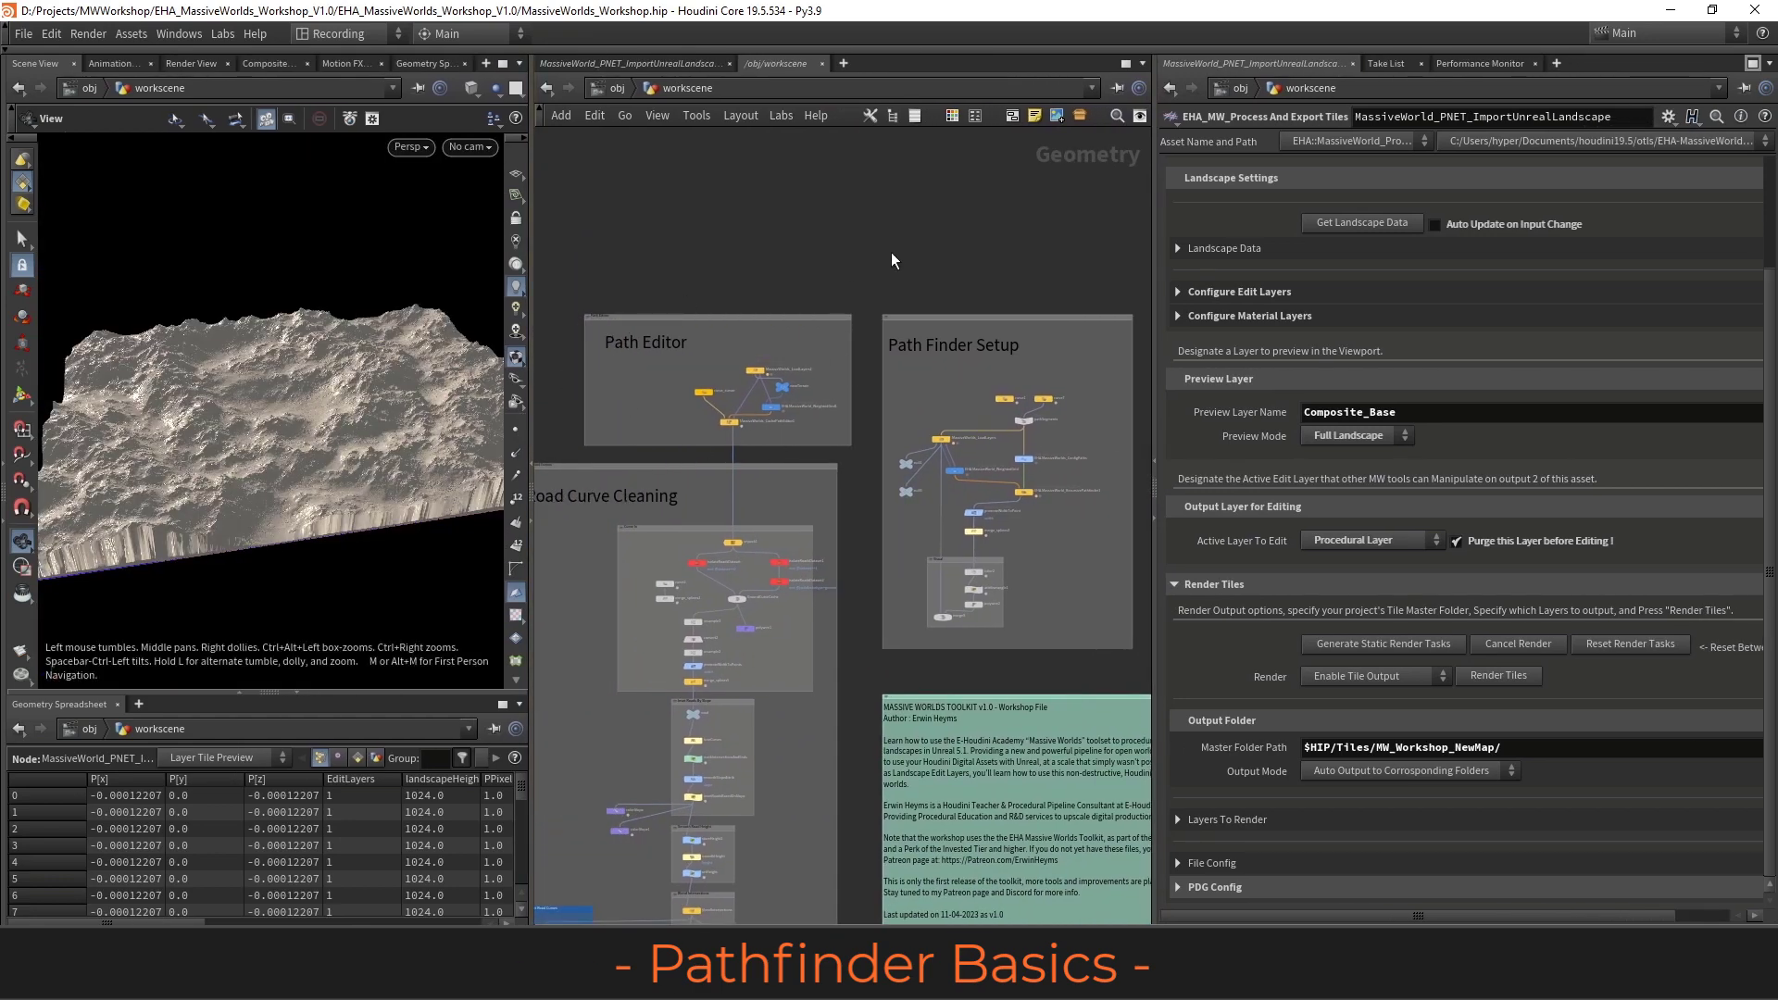
pyautogui.moveTo(919, 313); pyautogui.dragTo(727, 311, button='middle')
pyautogui.scroll(3, 780, 463)
pyautogui.moveTo(812, 445); pyautogui.dragTo(828, 458, button='middle')
pyautogui.scroll(1, 824, 454)
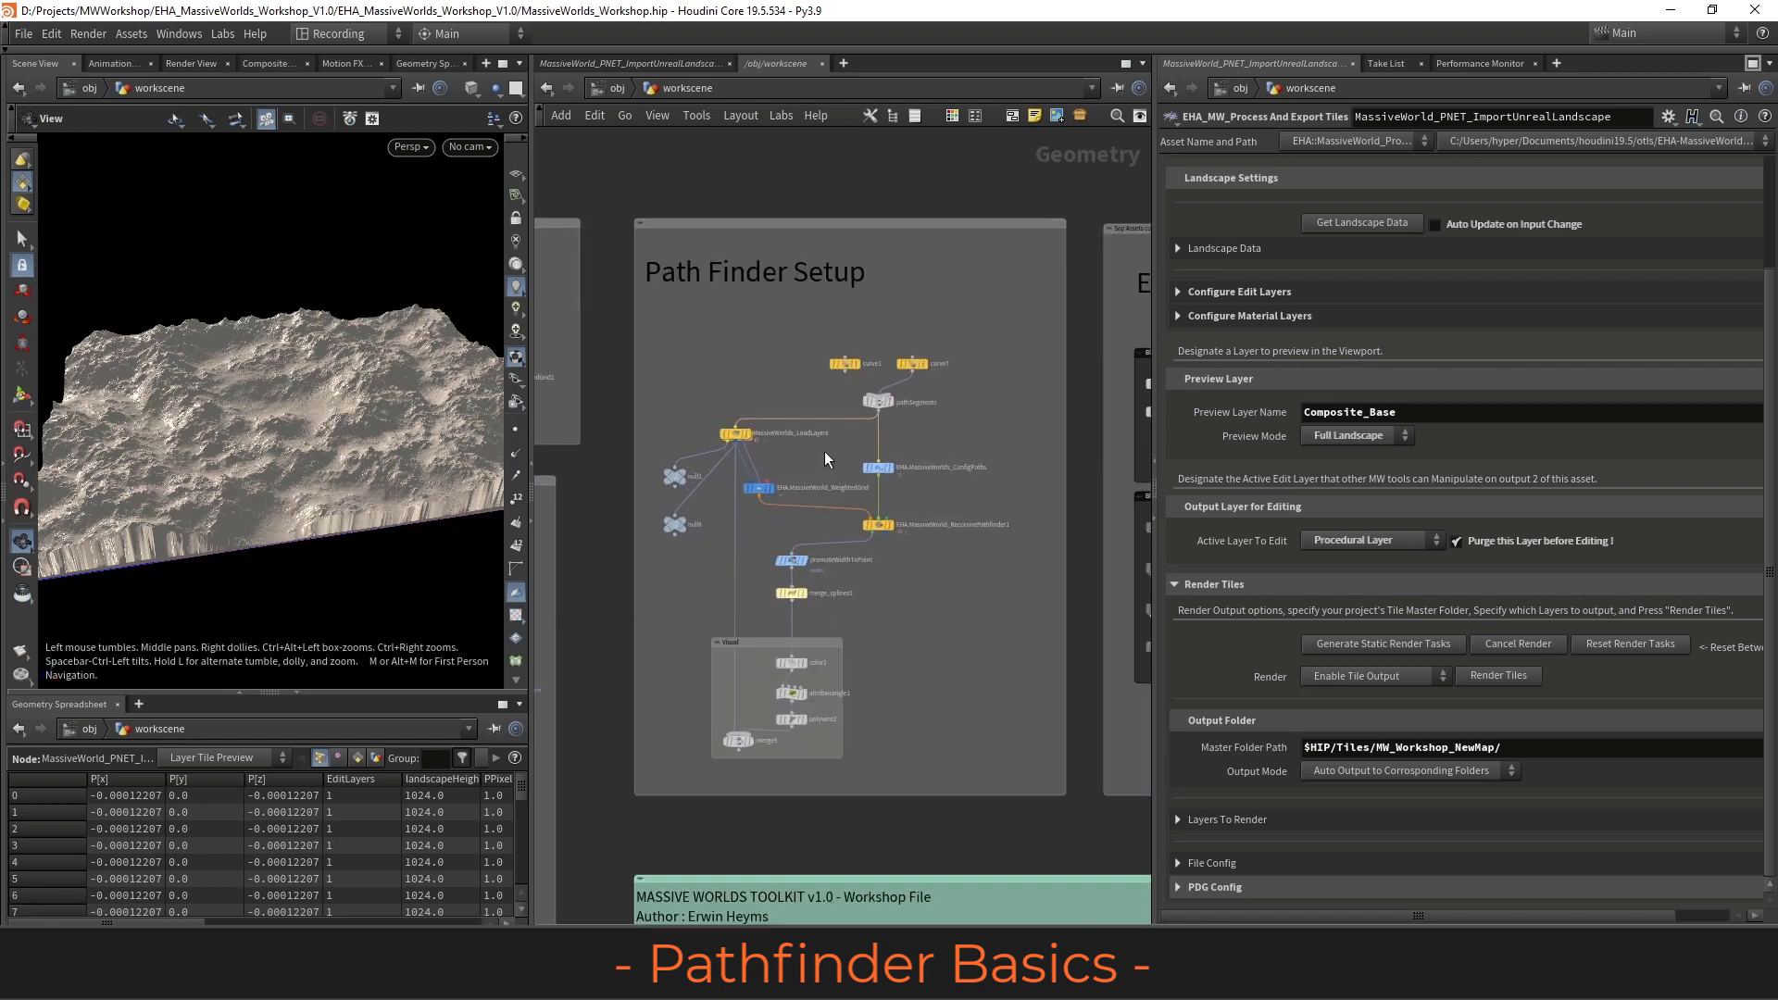
pyautogui.scroll(4, 825, 452)
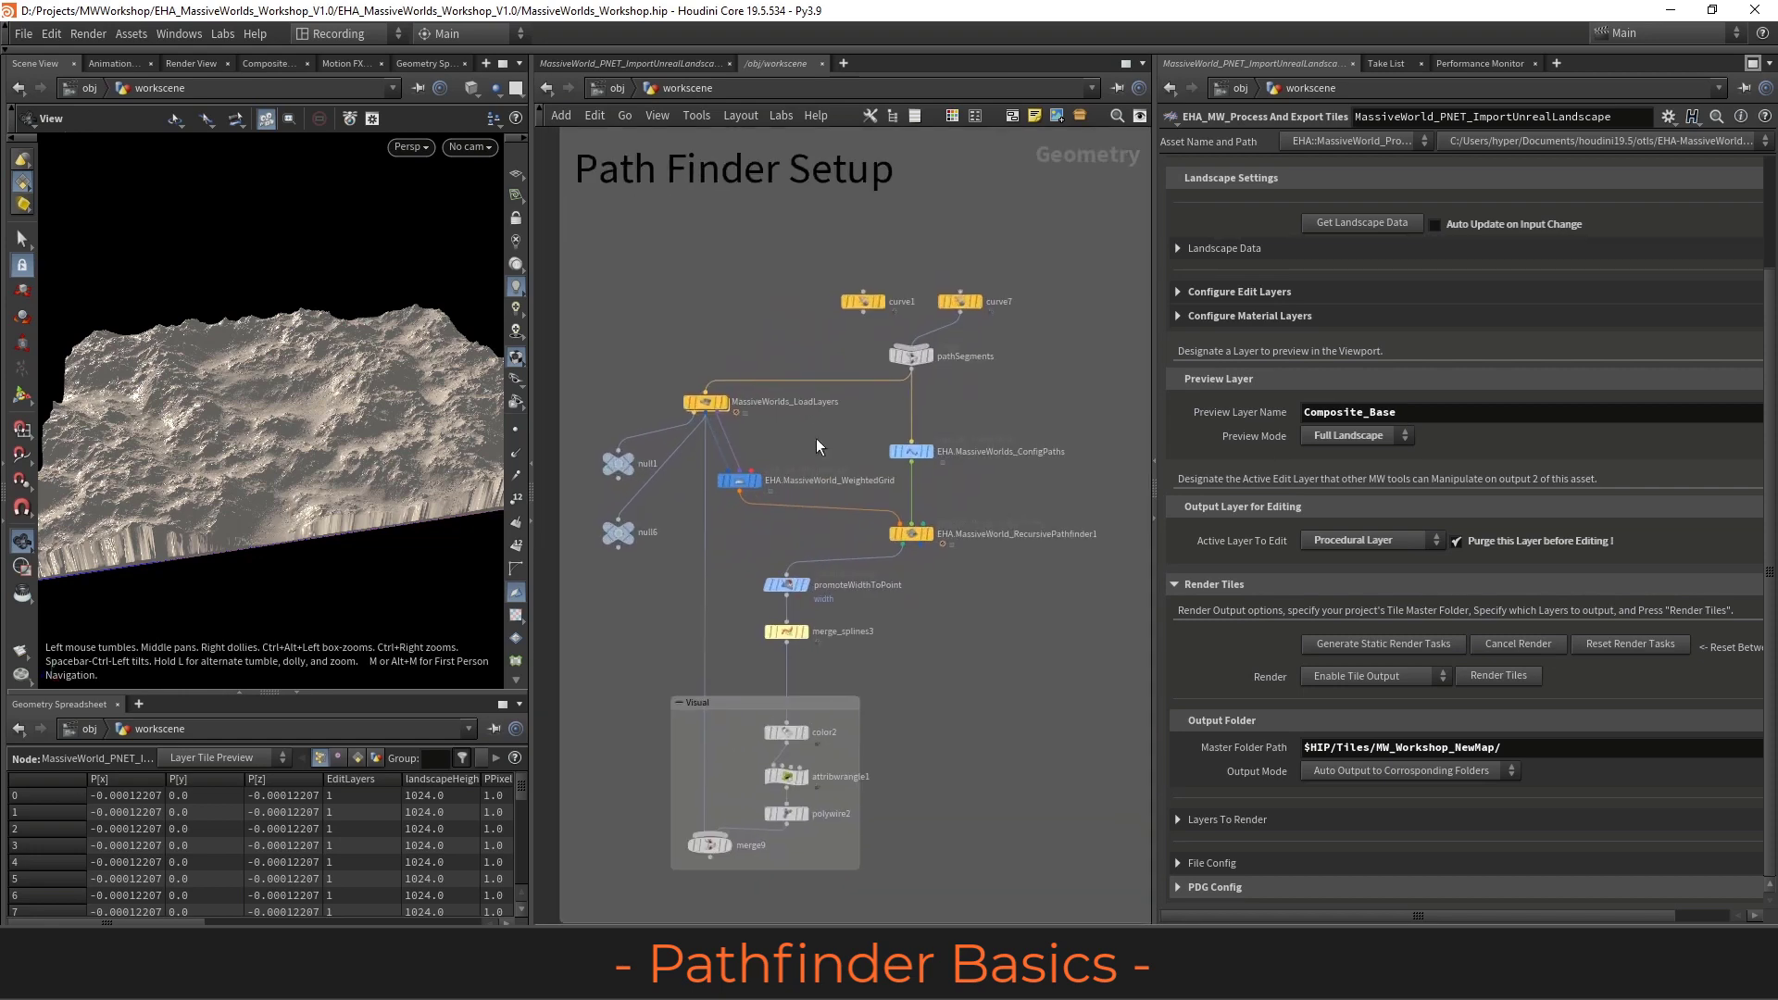
pyautogui.click(911, 361)
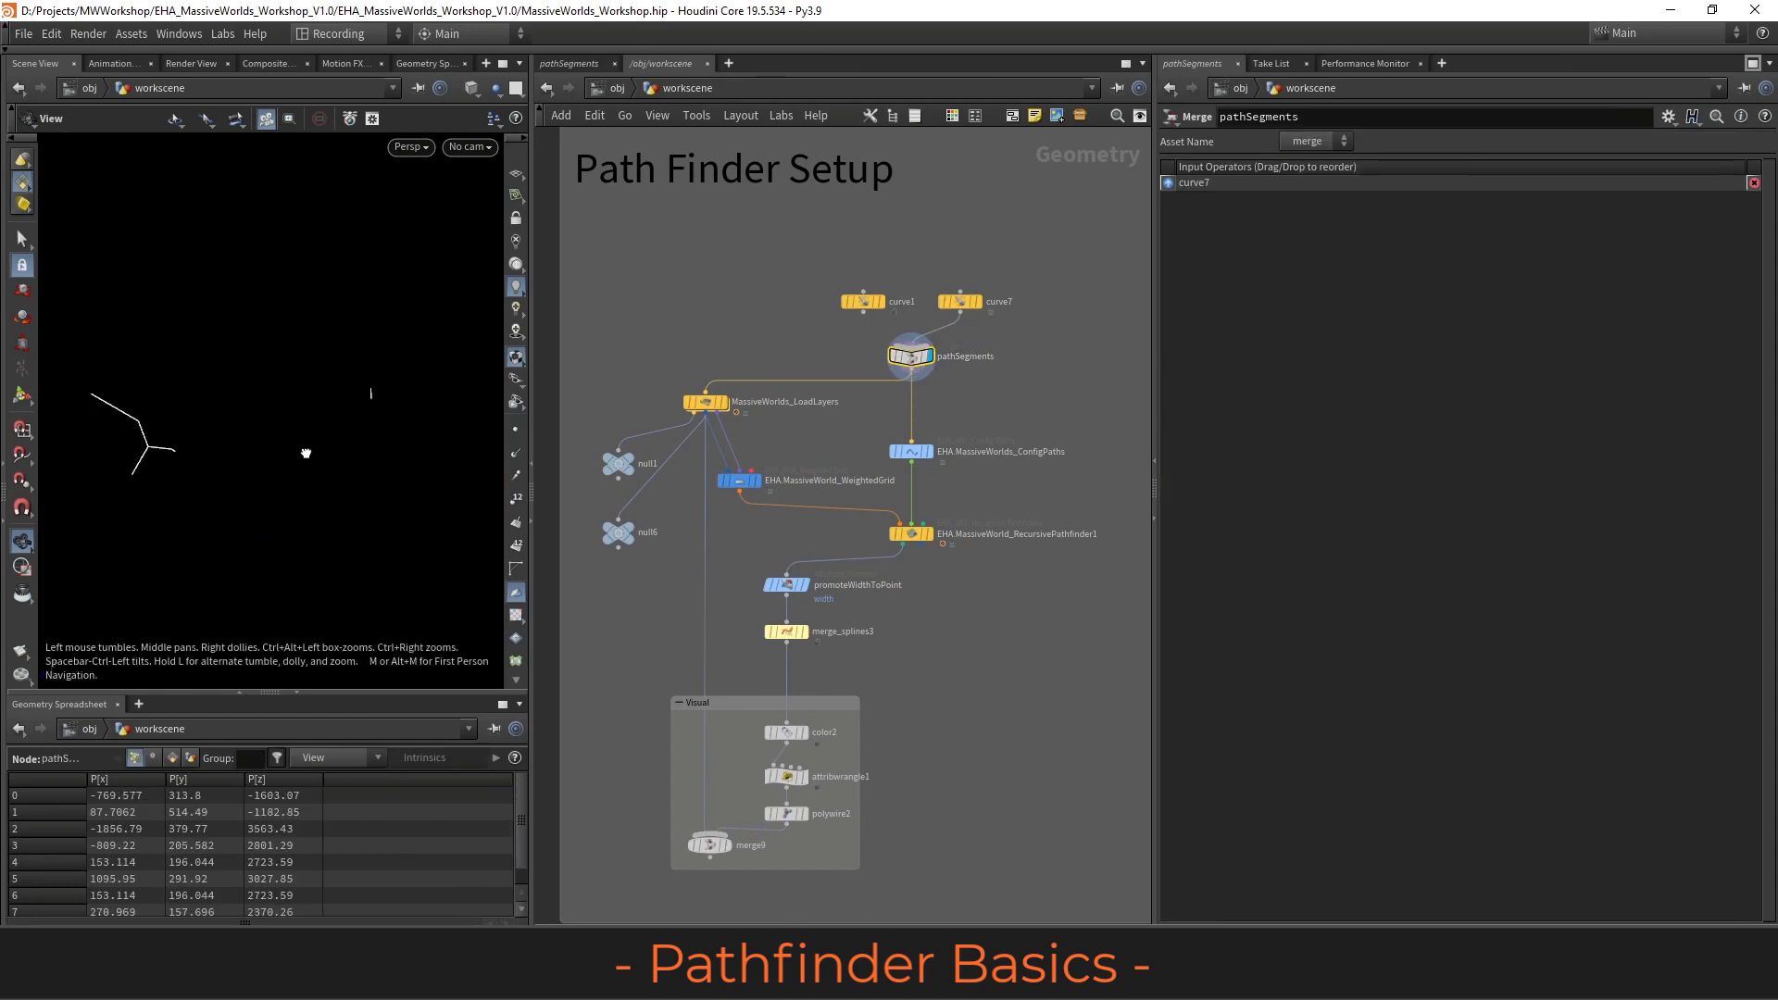
pyautogui.moveTo(235, 472); pyautogui.dragTo(286, 464)
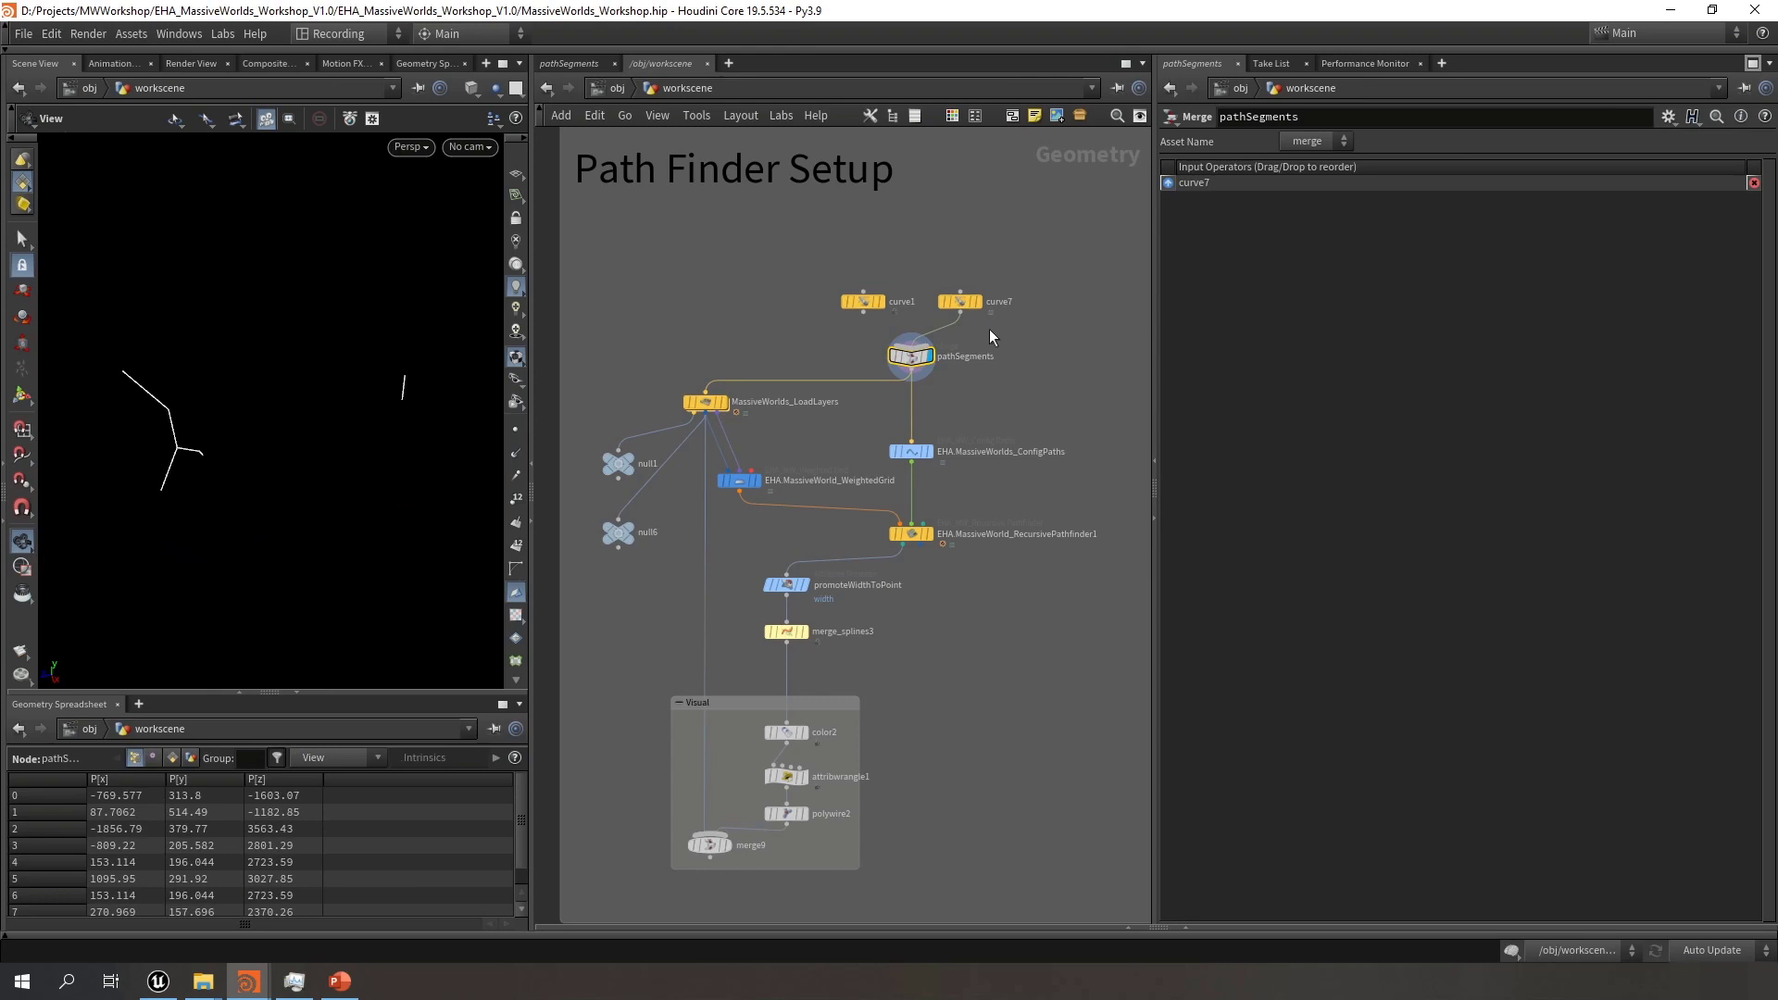
# Disconnect curve7 from pathSegments, set both original curves aside, and wire a copy of curve7 into the merge instead
pyautogui.moveTo(995, 331); pyautogui.dragTo(930, 331)
pyautogui.moveTo(1002, 351); pyautogui.dragTo(999, 368, button='middle')
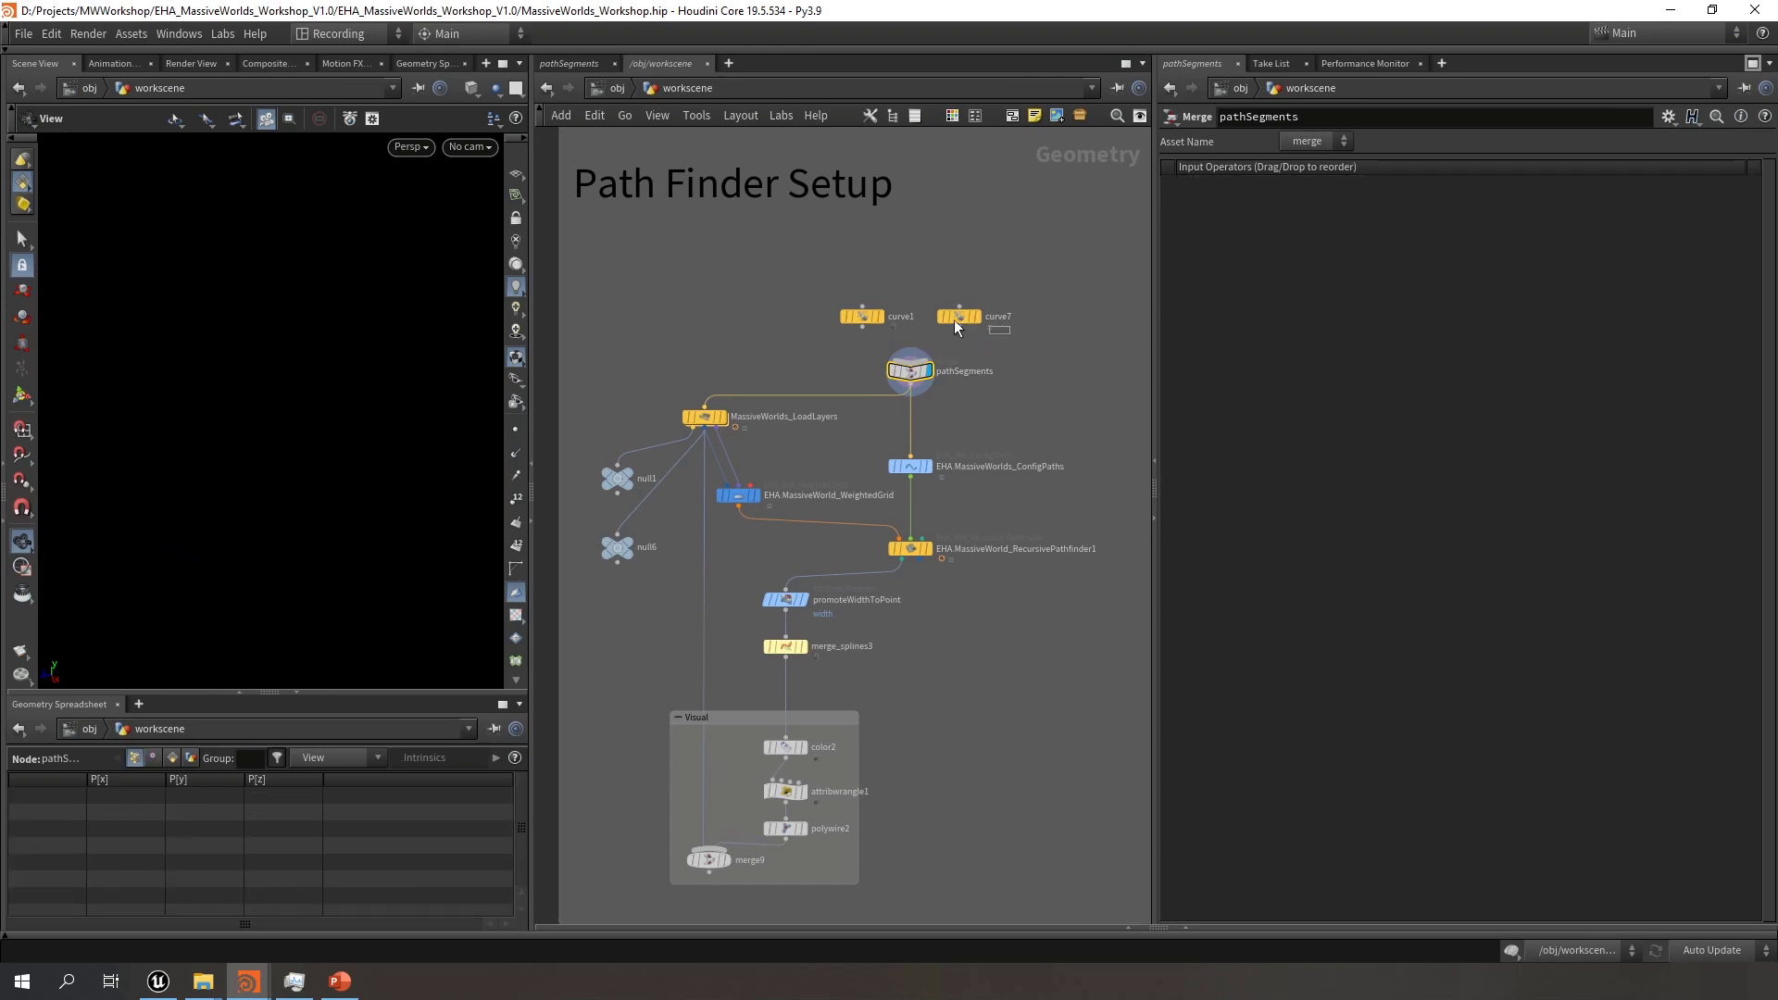
pyautogui.click(955, 320)
pyautogui.keyDown('shift'); pyautogui.click(853, 317); pyautogui.keyUp('shift')
pyautogui.moveTo(858, 313); pyautogui.dragTo(855, 269)
pyautogui.hotkey('ctrl', 'v')
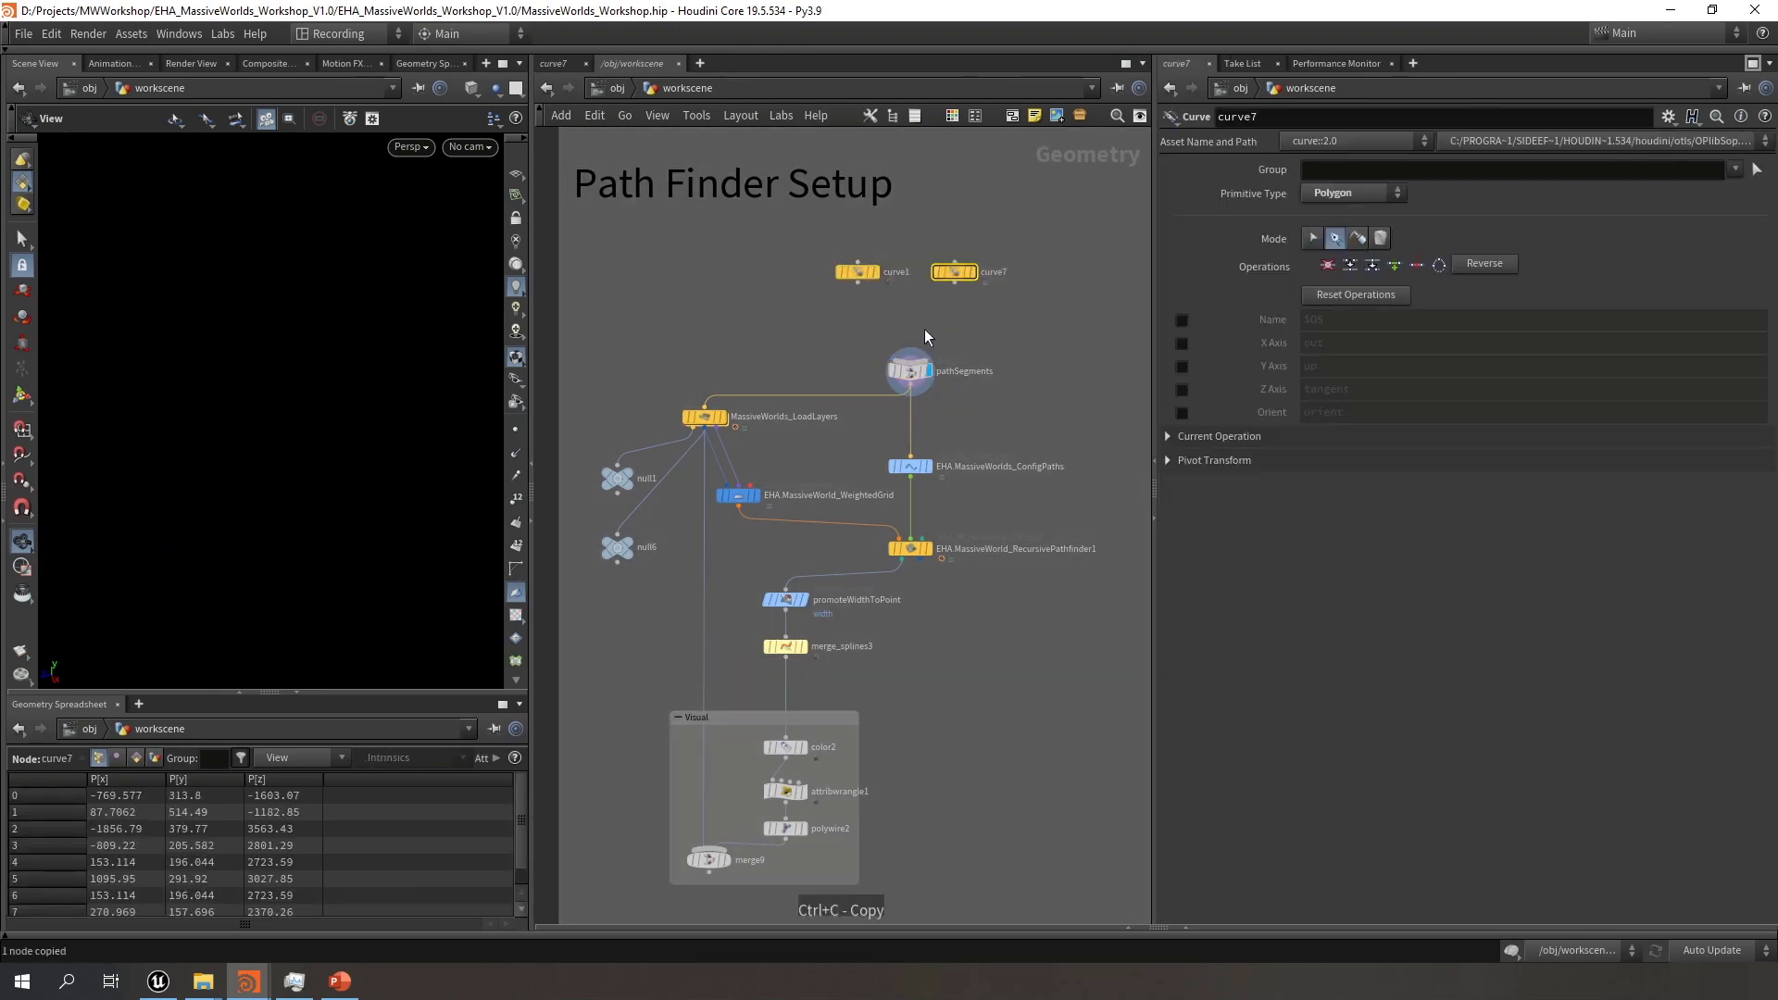
pyautogui.moveTo(923, 325); pyautogui.dragTo(915, 318)
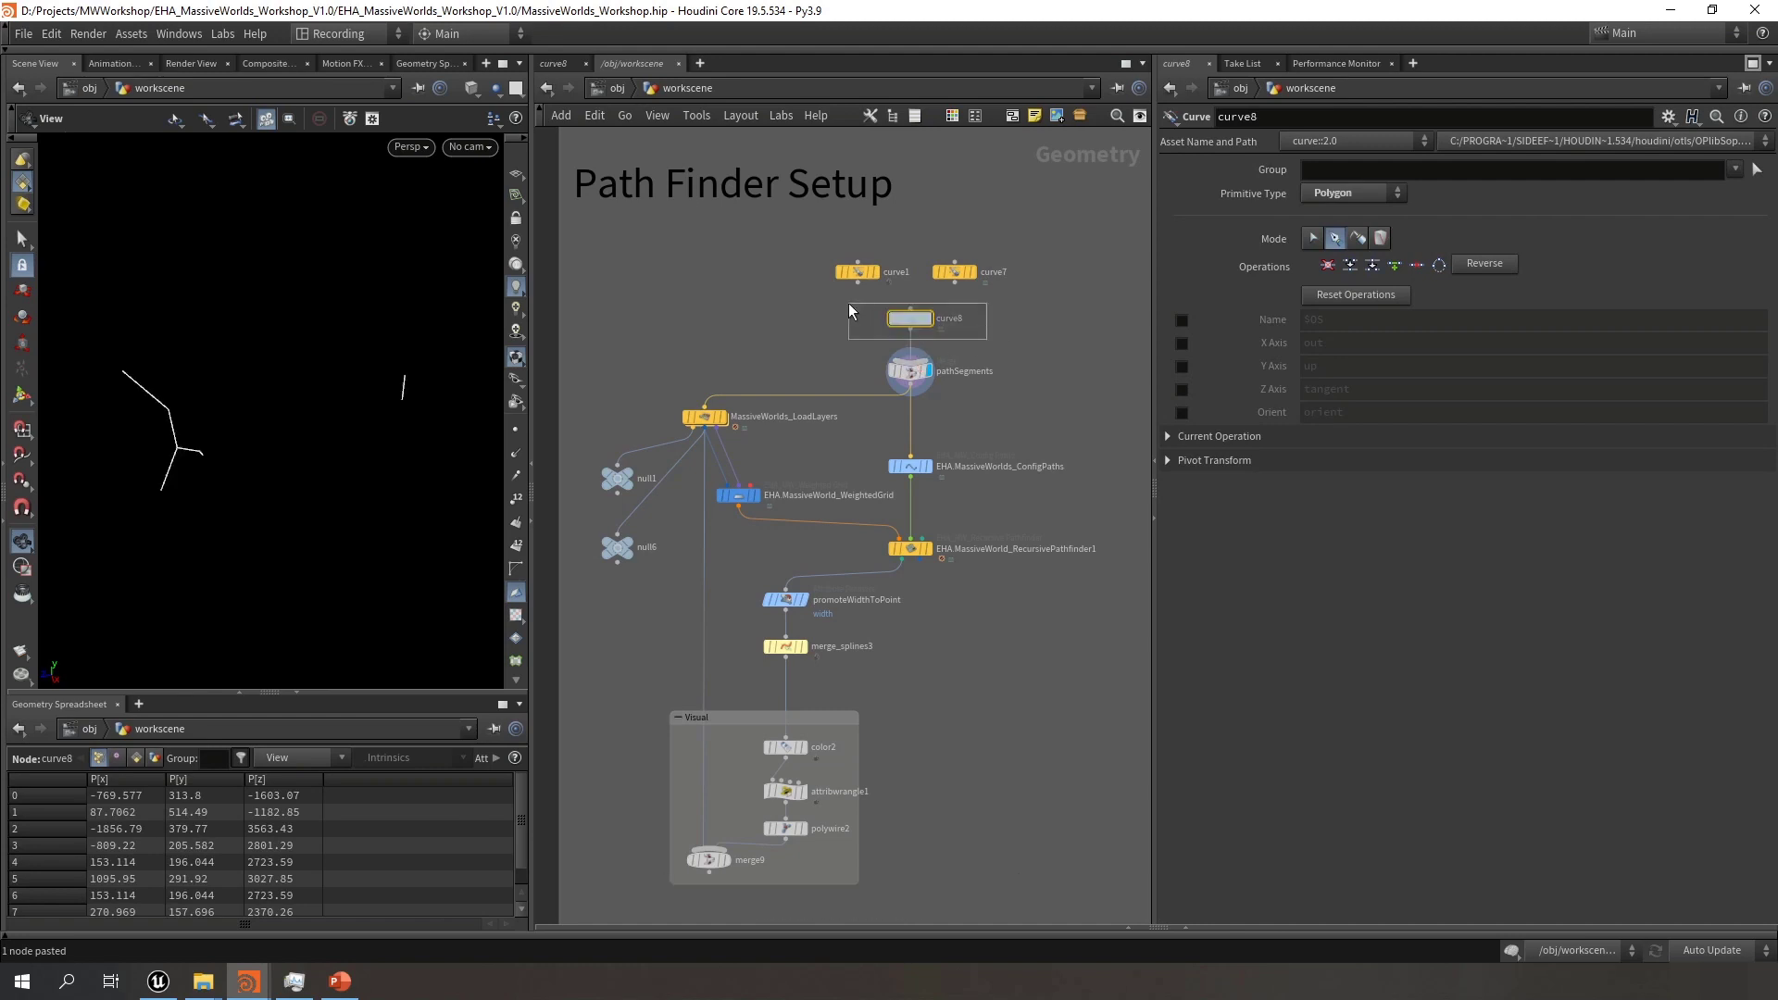
# Reset the operations of the copied curve so it is empty, and display that curve node
pyautogui.click(1342, 295)
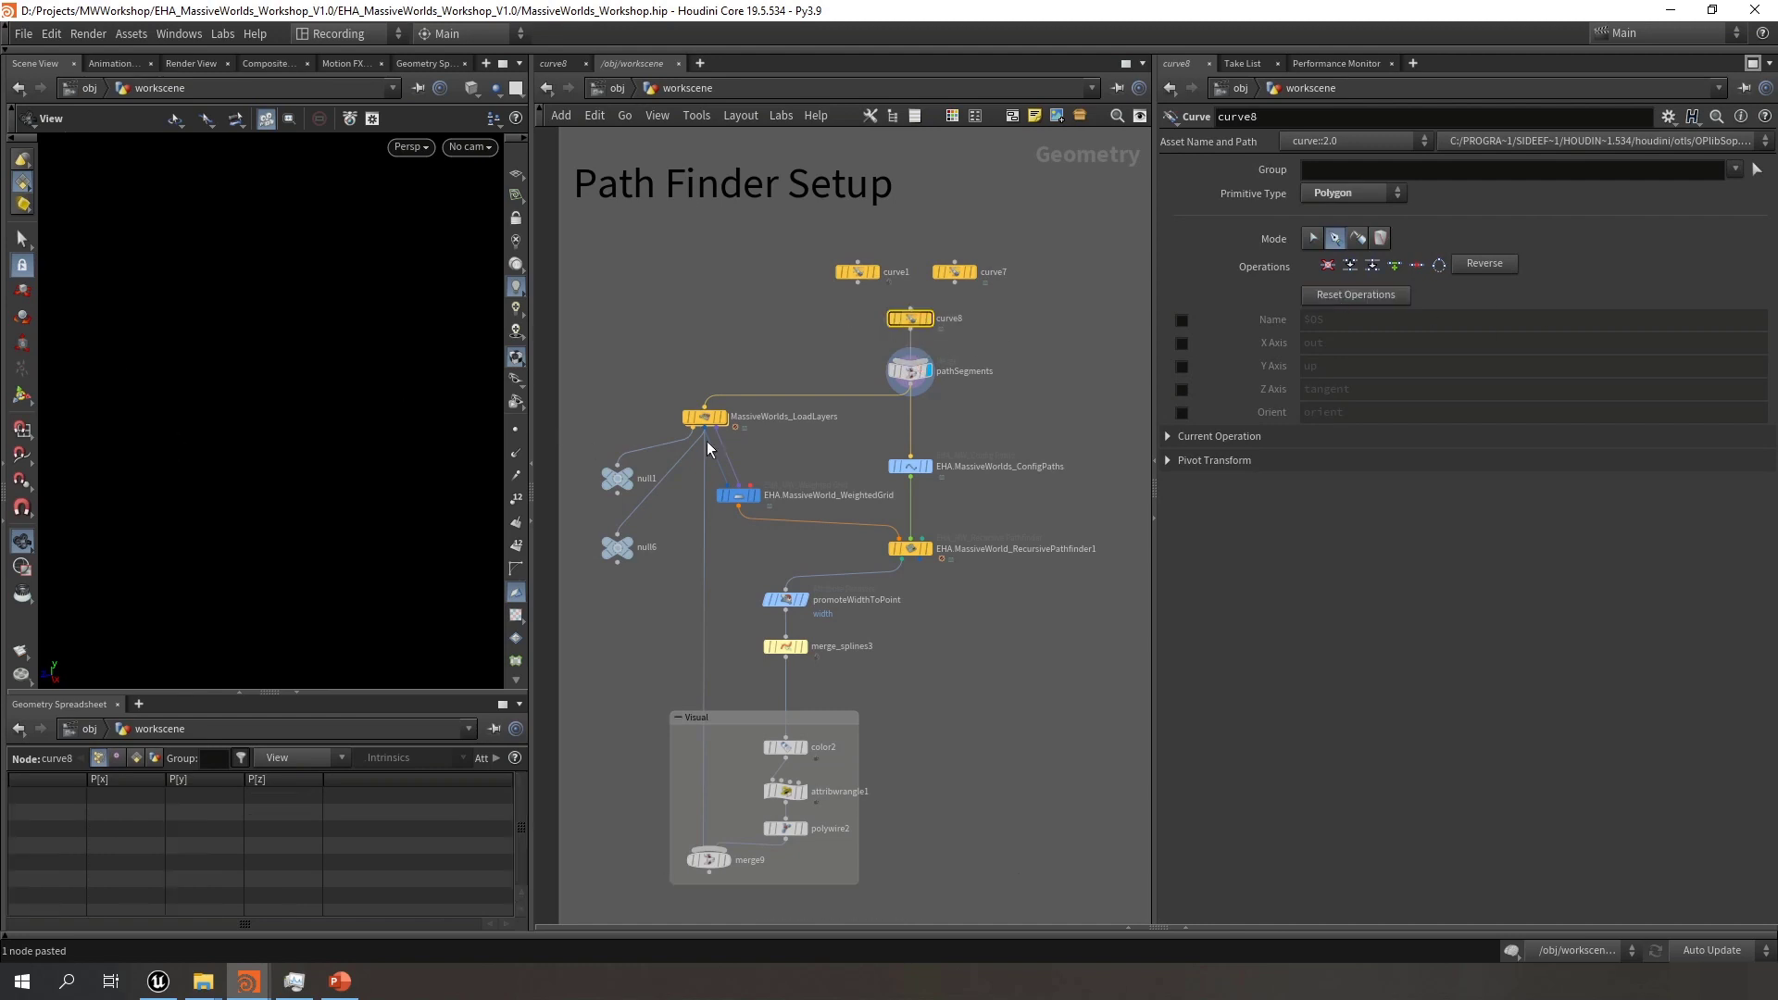
pyautogui.hotkey('ctrl', 'z')
pyautogui.scroll(-2, 1020, 402)
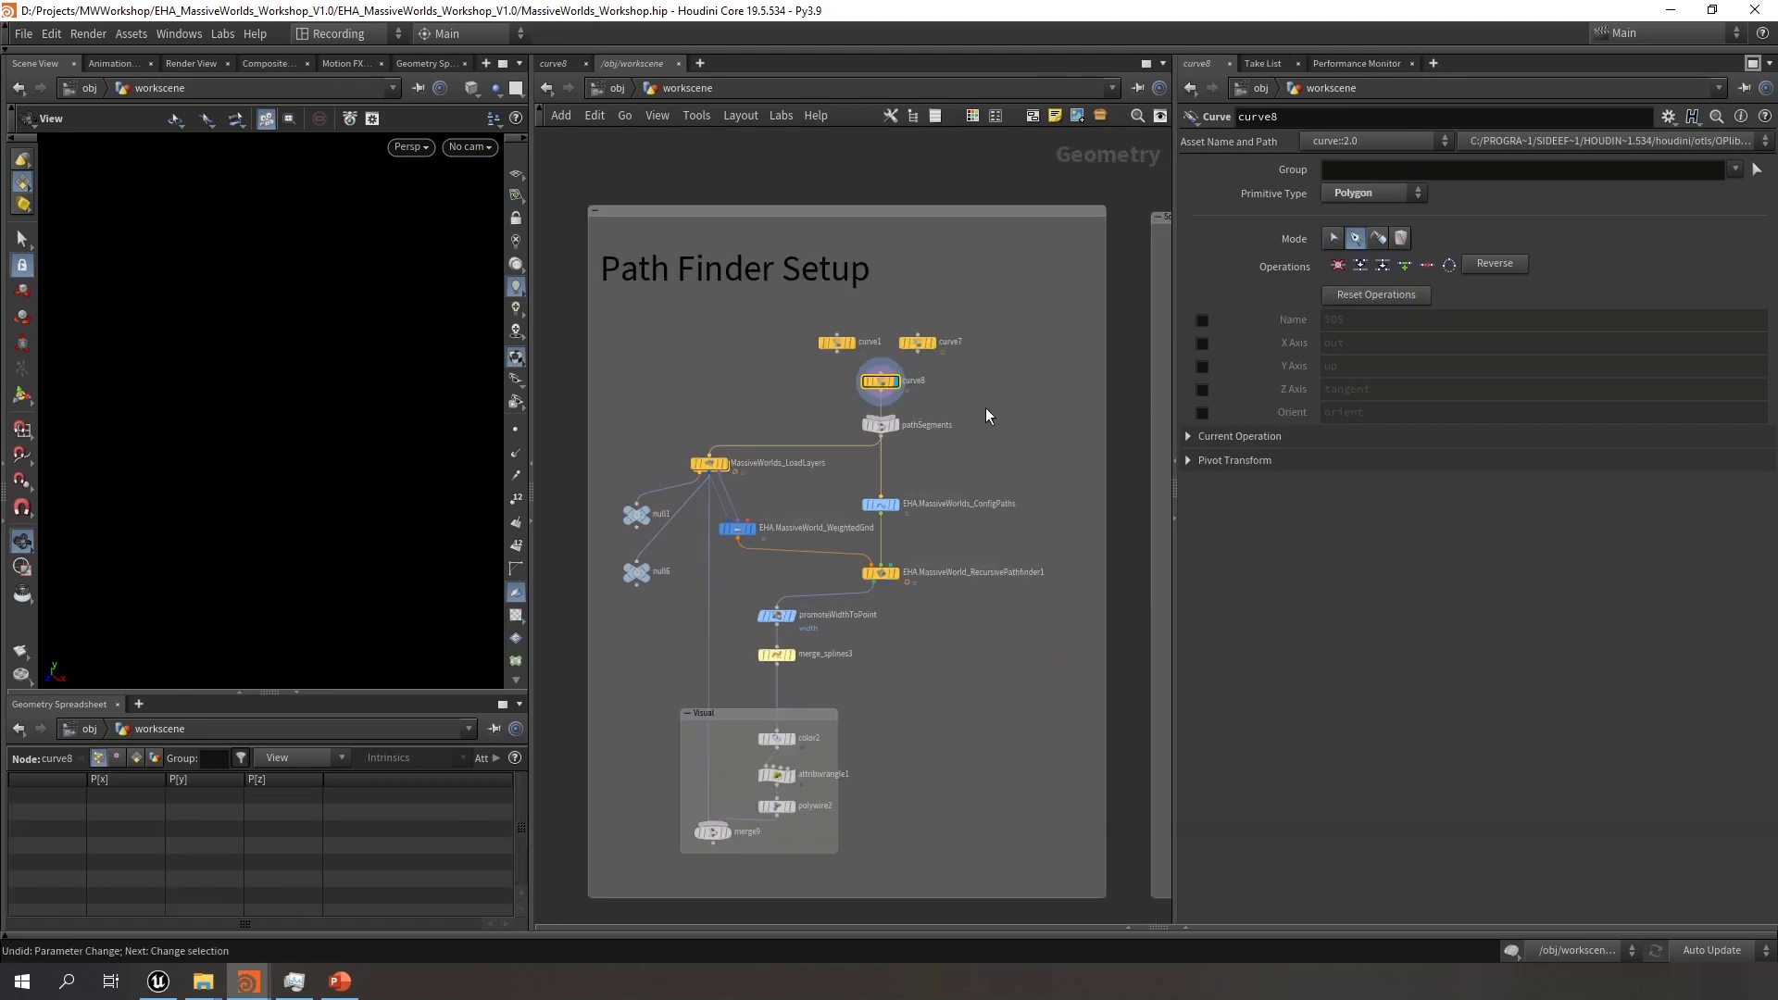
pyautogui.moveTo(889, 378)
pyautogui.scroll(3, 741, 453)
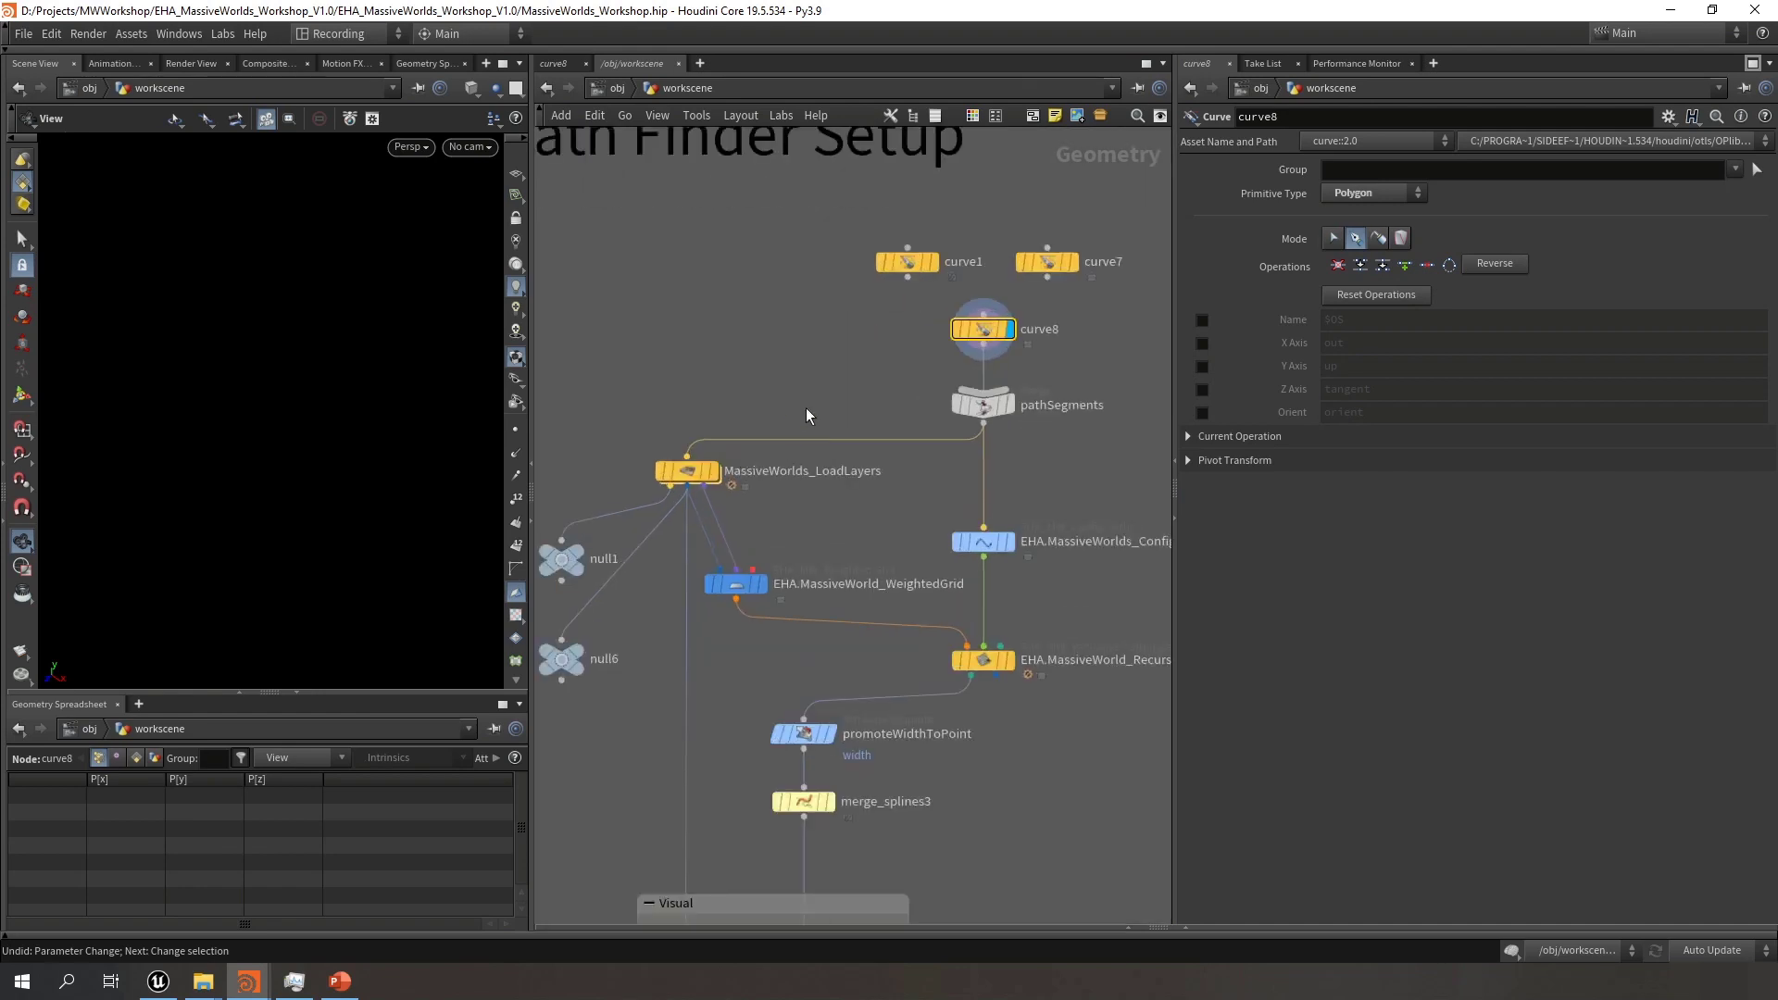
pyautogui.moveTo(778, 415); pyautogui.dragTo(805, 407, button='middle')
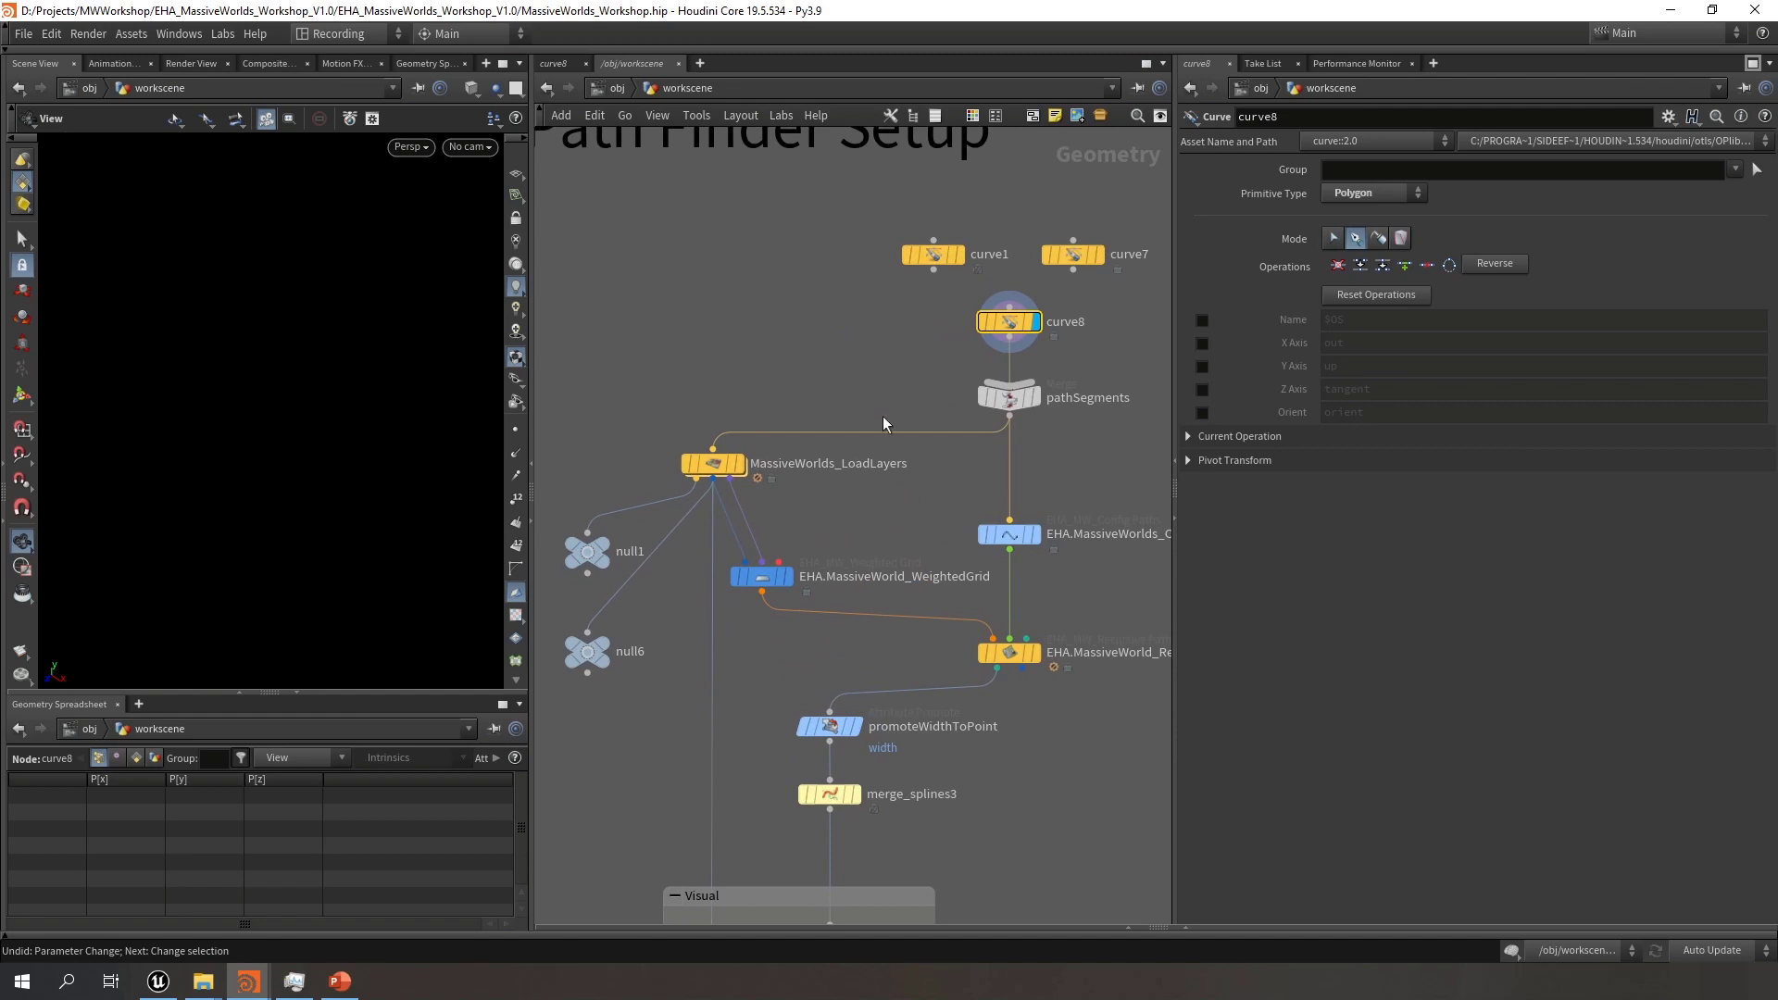
# Select the MassiveWorlds_LoadLayers node and widen the parameter area to show all of its settings
pyautogui.moveTo(904, 396); pyautogui.dragTo(614, 507)
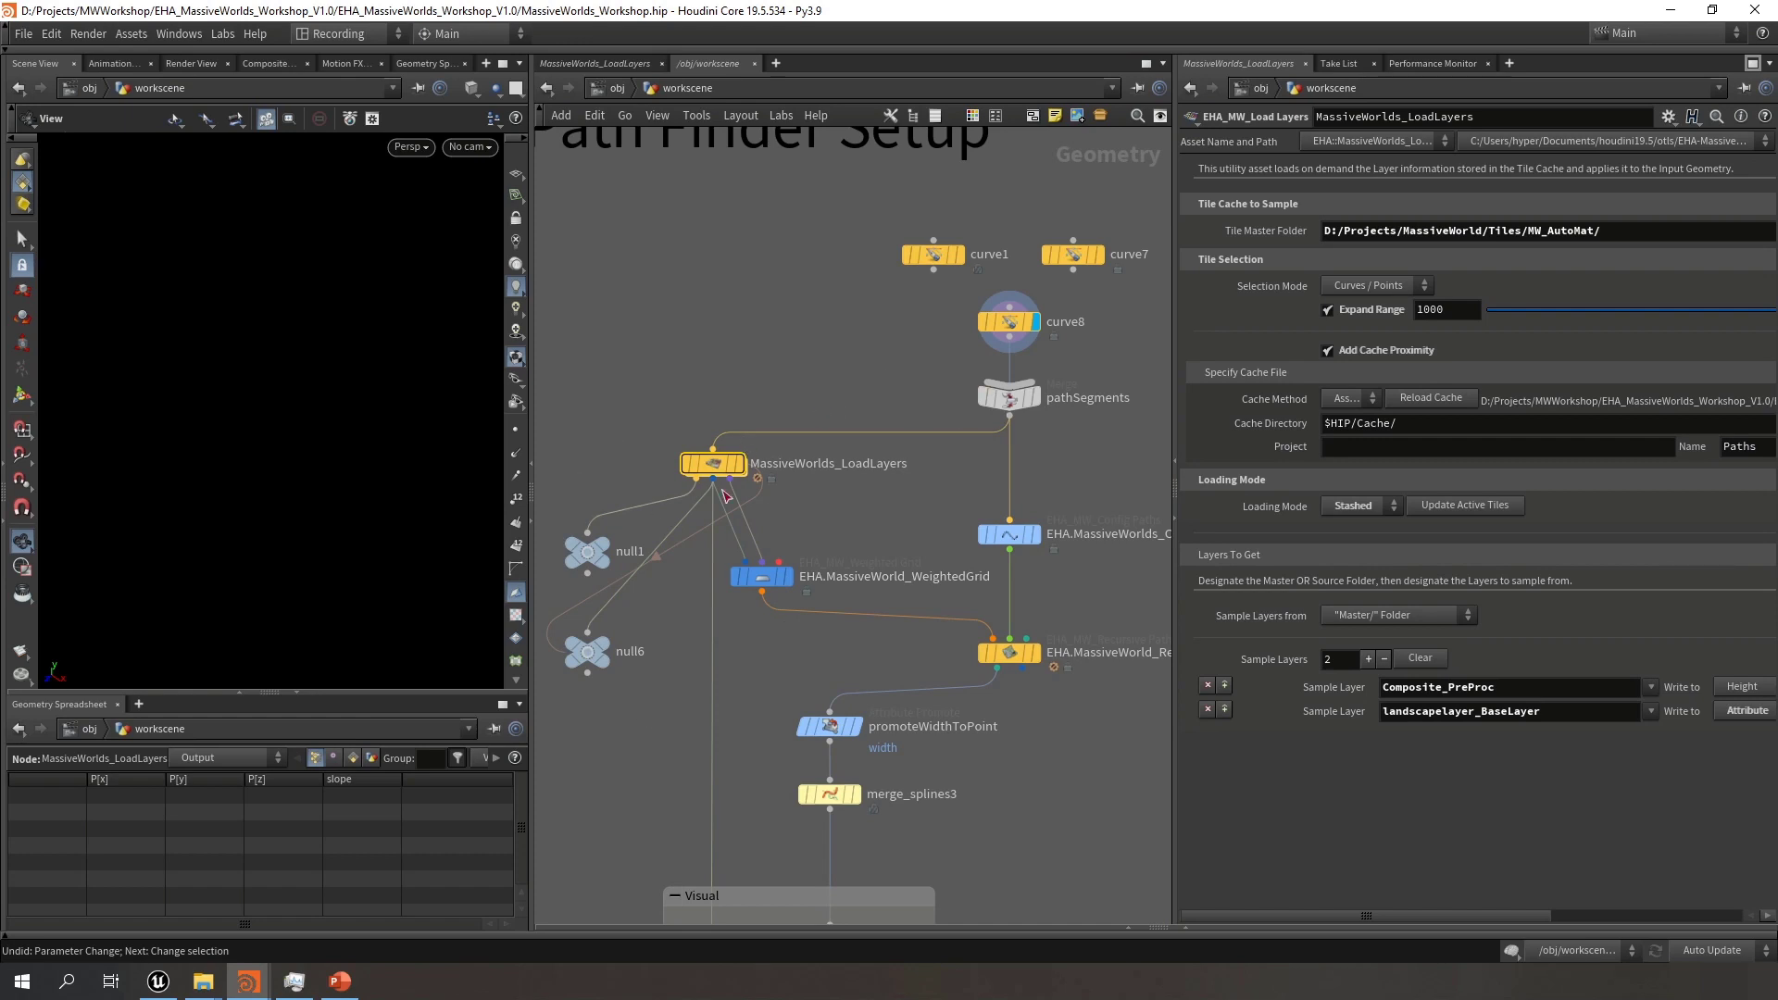
pyautogui.moveTo(715, 468)
pyautogui.moveTo(603, 662)
pyautogui.moveTo(1172, 422); pyautogui.dragTo(1074, 443)
pyautogui.press('h')
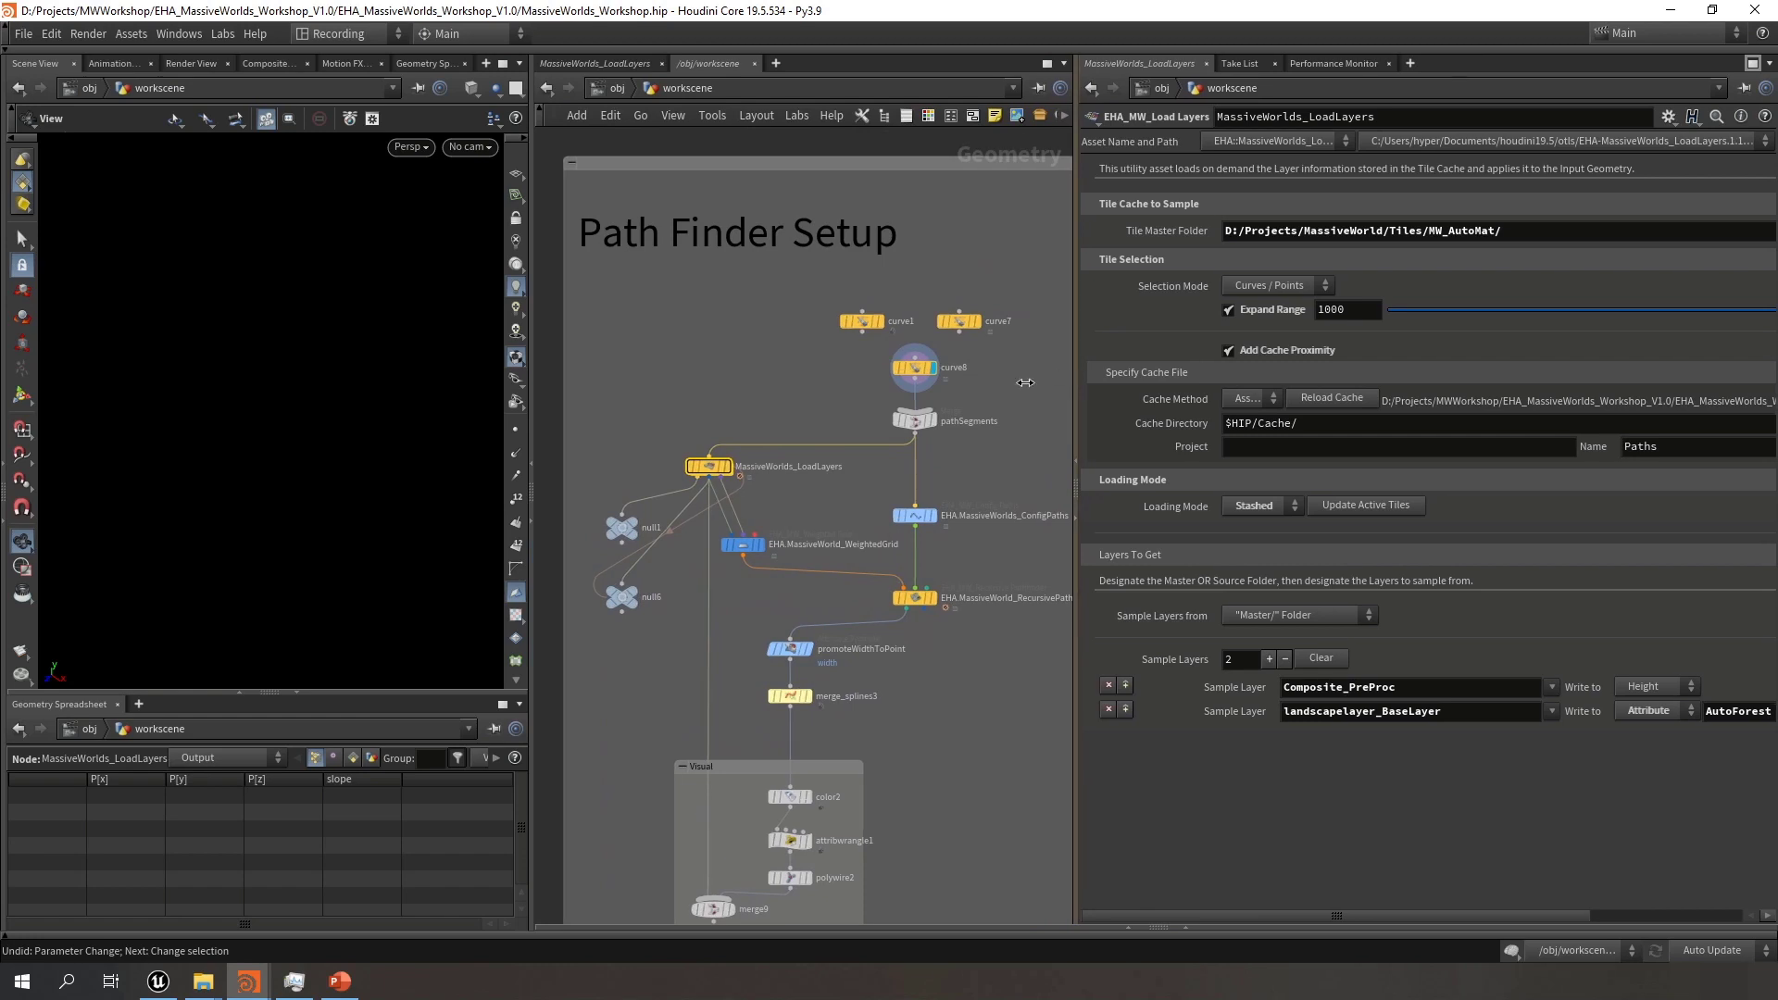
pyautogui.moveTo(1073, 379); pyautogui.dragTo(887, 383)
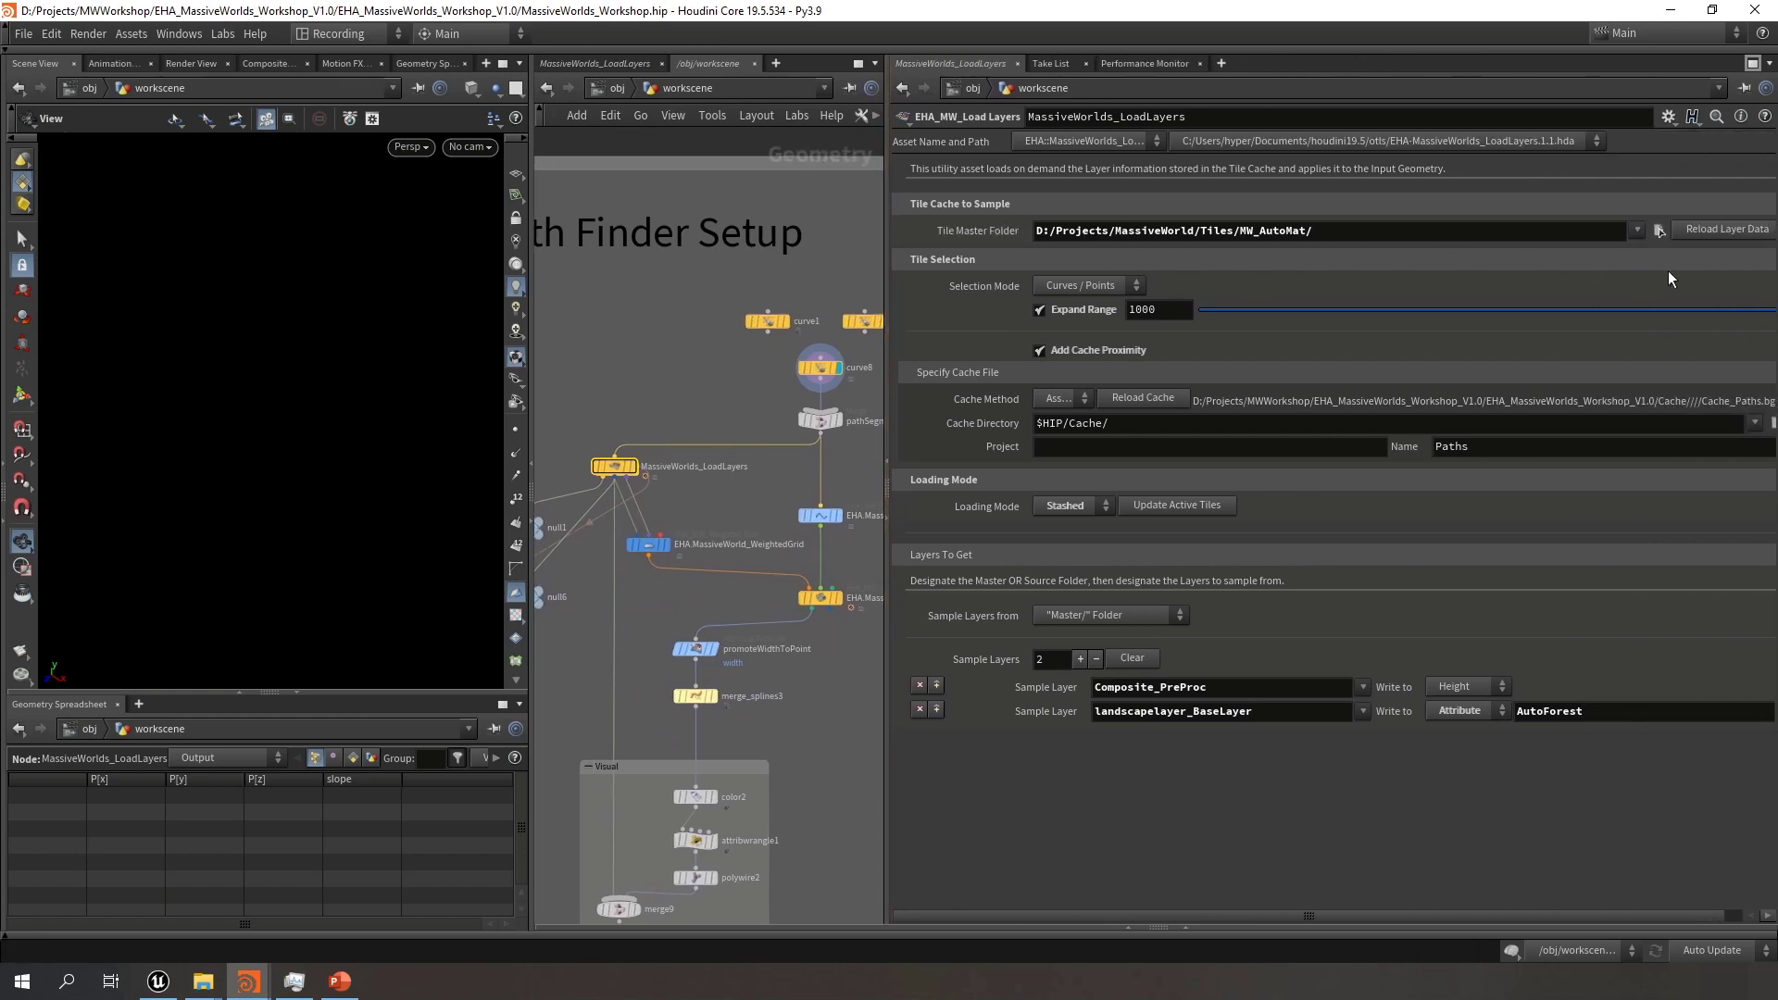
# Set the Tile Master Folder to the project's Tiles/MW_Workshop_NewMap folder and check the end of the path
pyautogui.click(1660, 229)
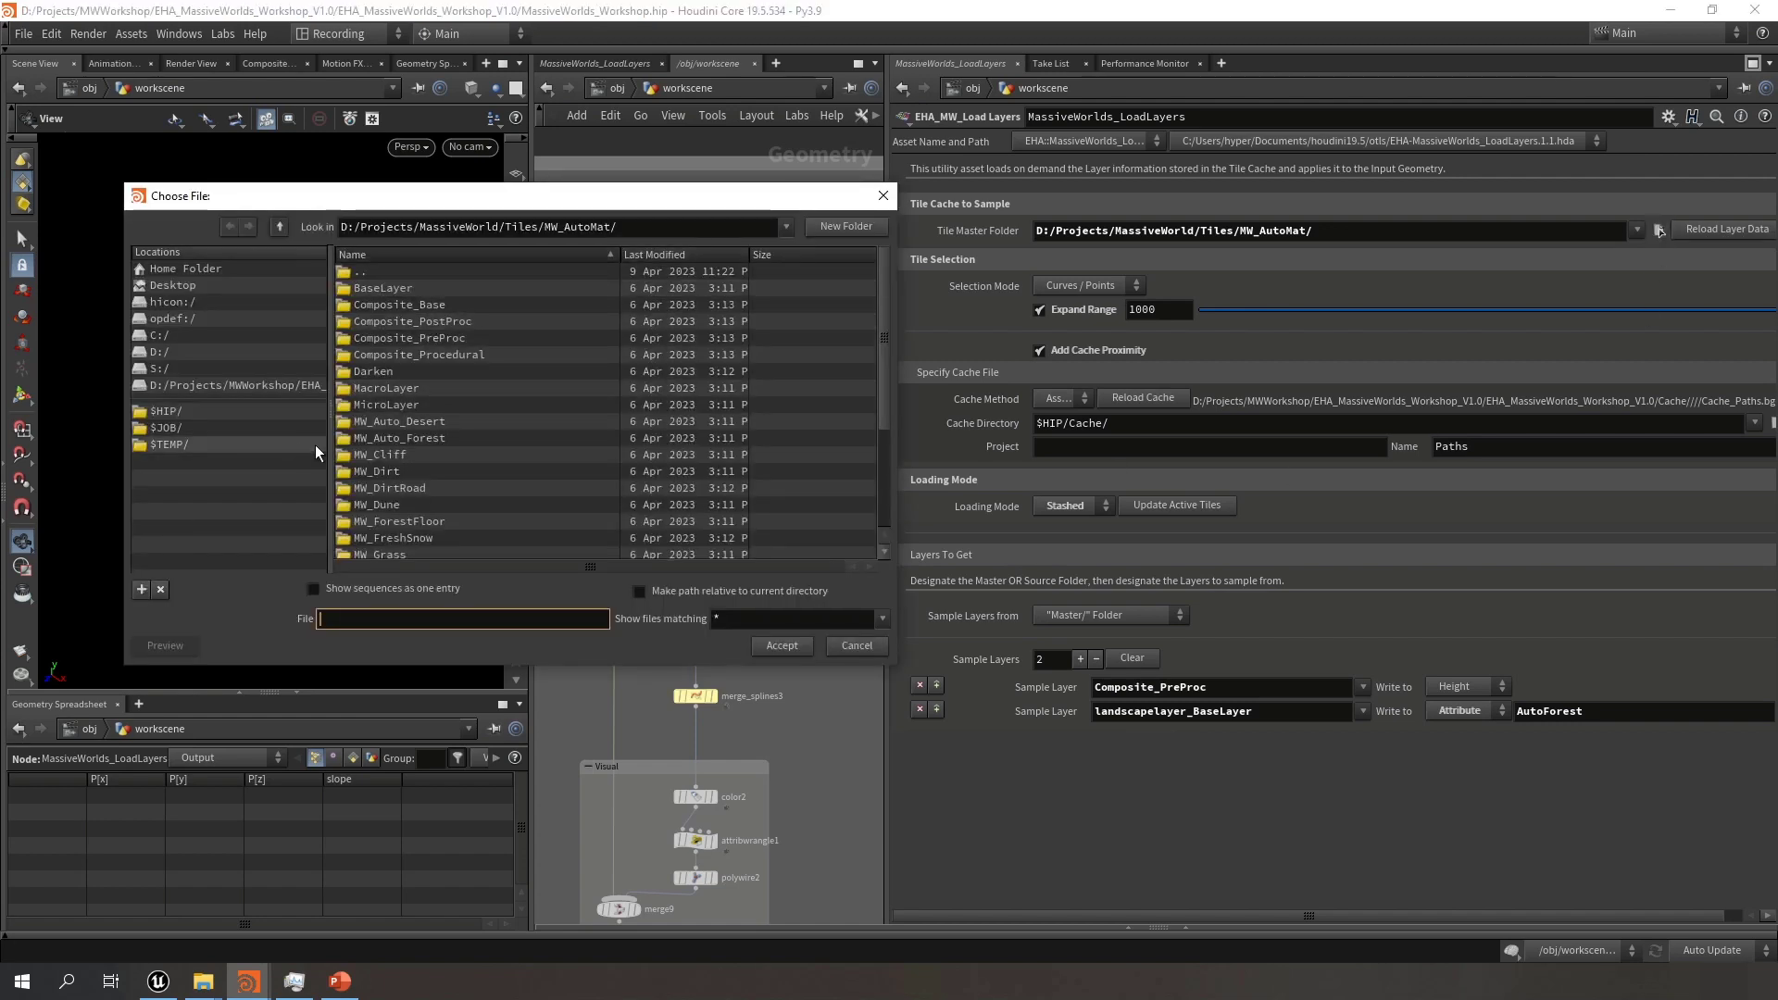
pyautogui.moveTo(331, 439)
pyautogui.mouseDown()
pyautogui.moveTo(732, 439)
pyautogui.moveTo(301, 438)
pyautogui.mouseUp()
pyautogui.click(469, 386)
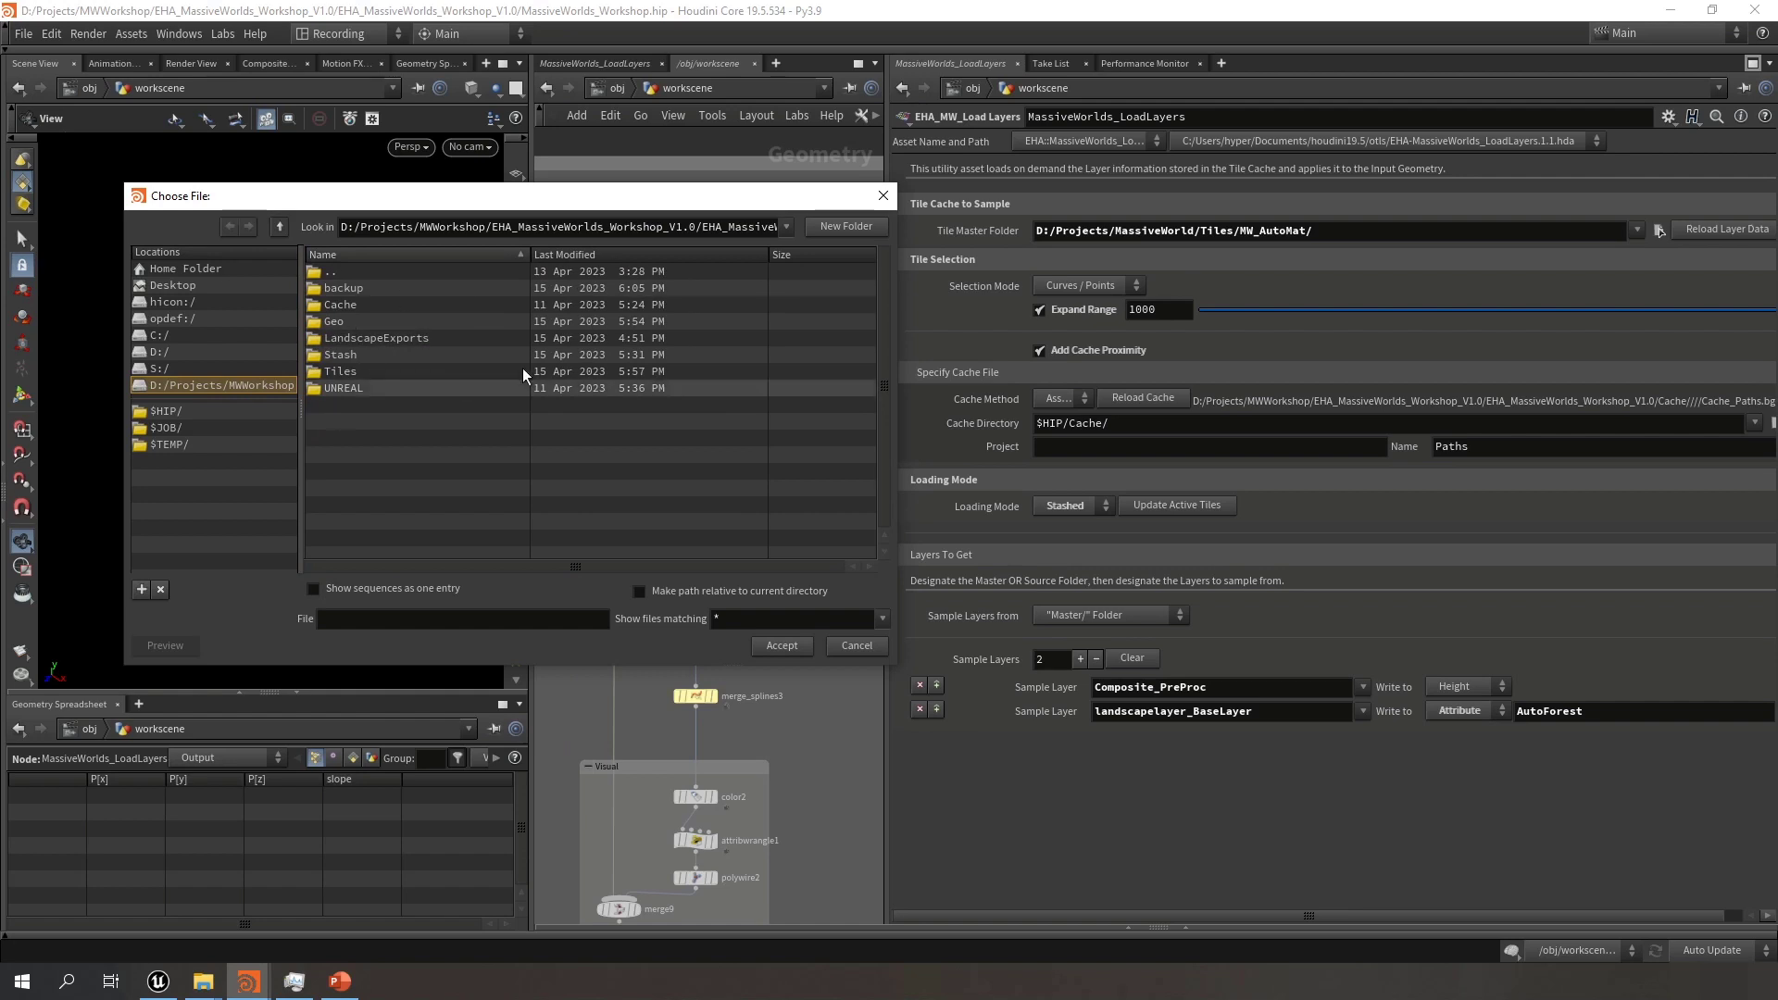
pyautogui.doubleClick(396, 370)
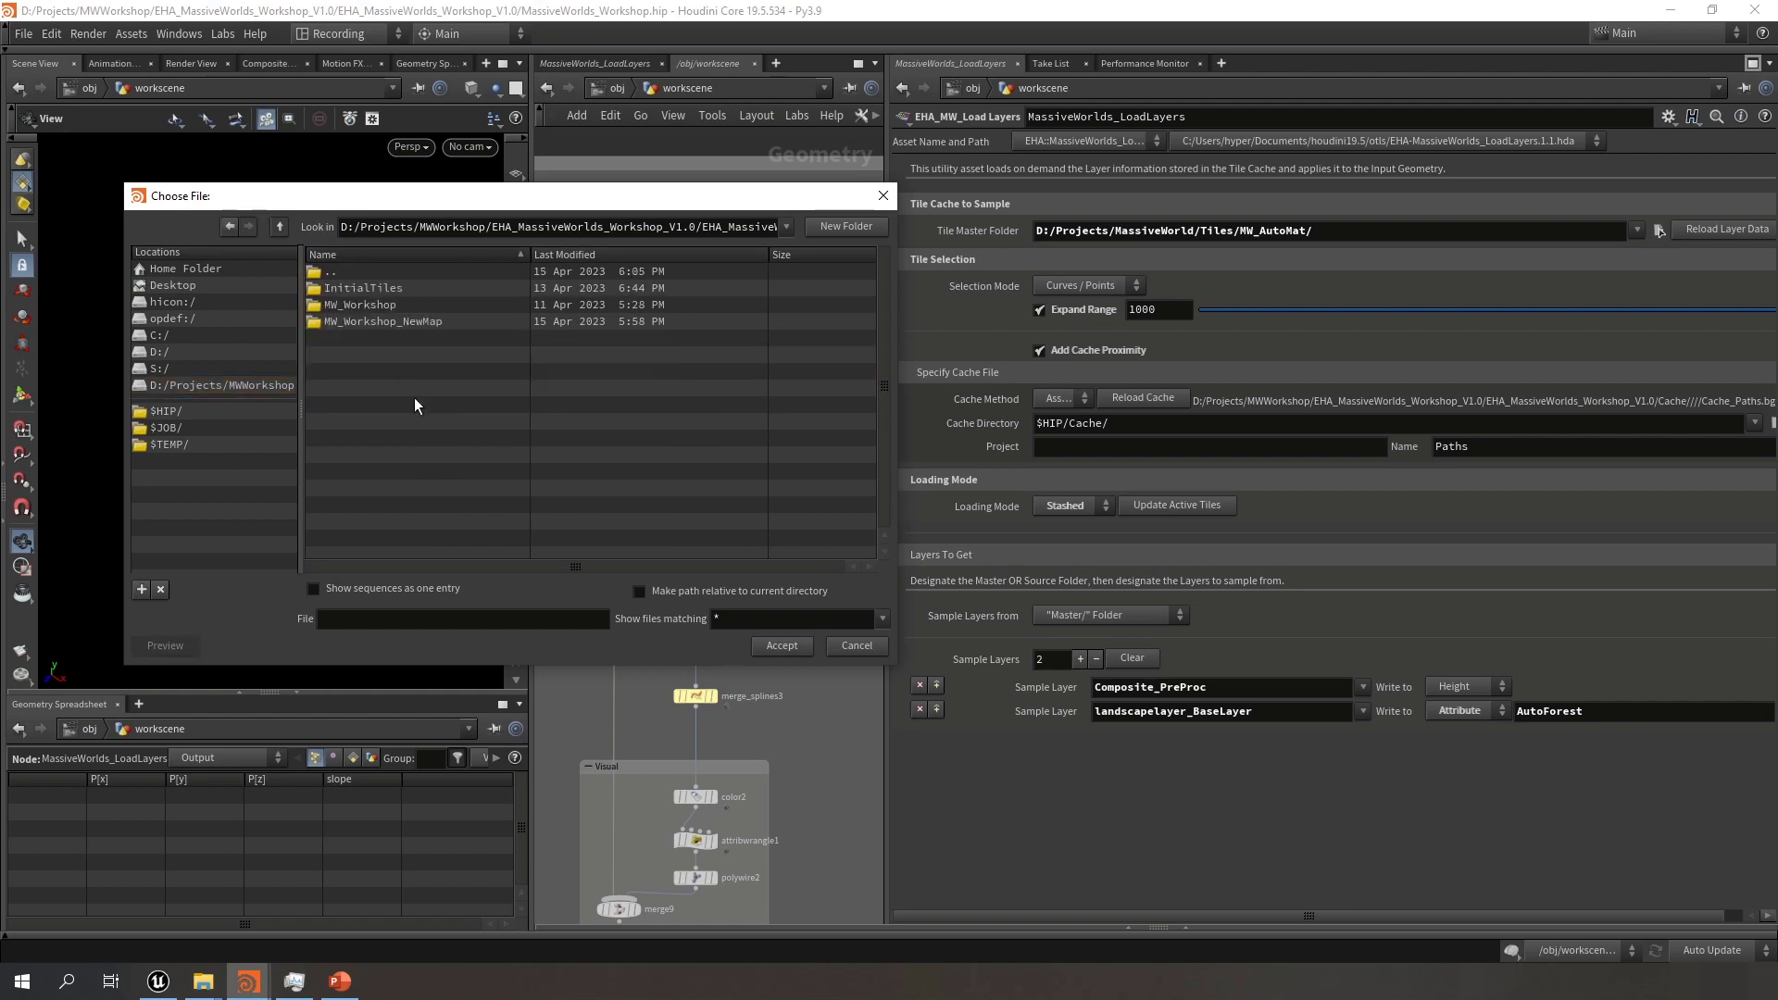
pyautogui.doubleClick(421, 320)
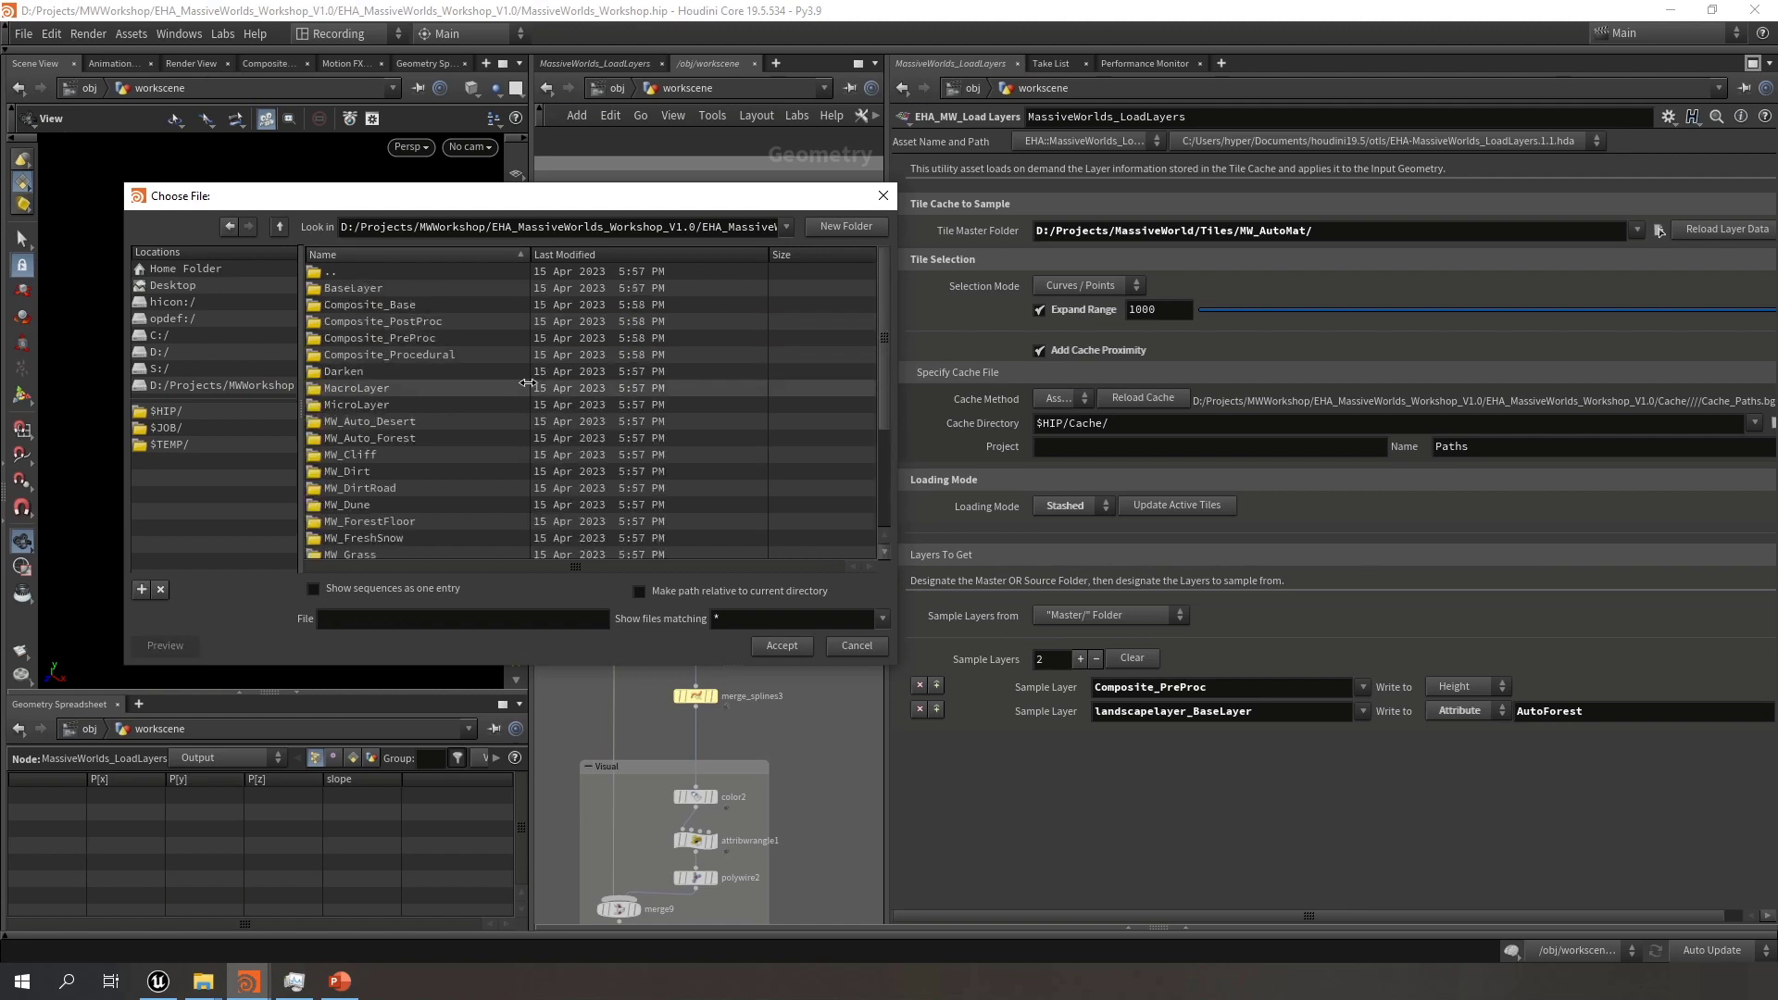
pyautogui.moveTo(886, 345)
pyautogui.mouseDown()
pyautogui.moveTo(871, 455)
pyautogui.moveTo(870, 339)
pyautogui.mouseUp()
pyautogui.click(791, 643)
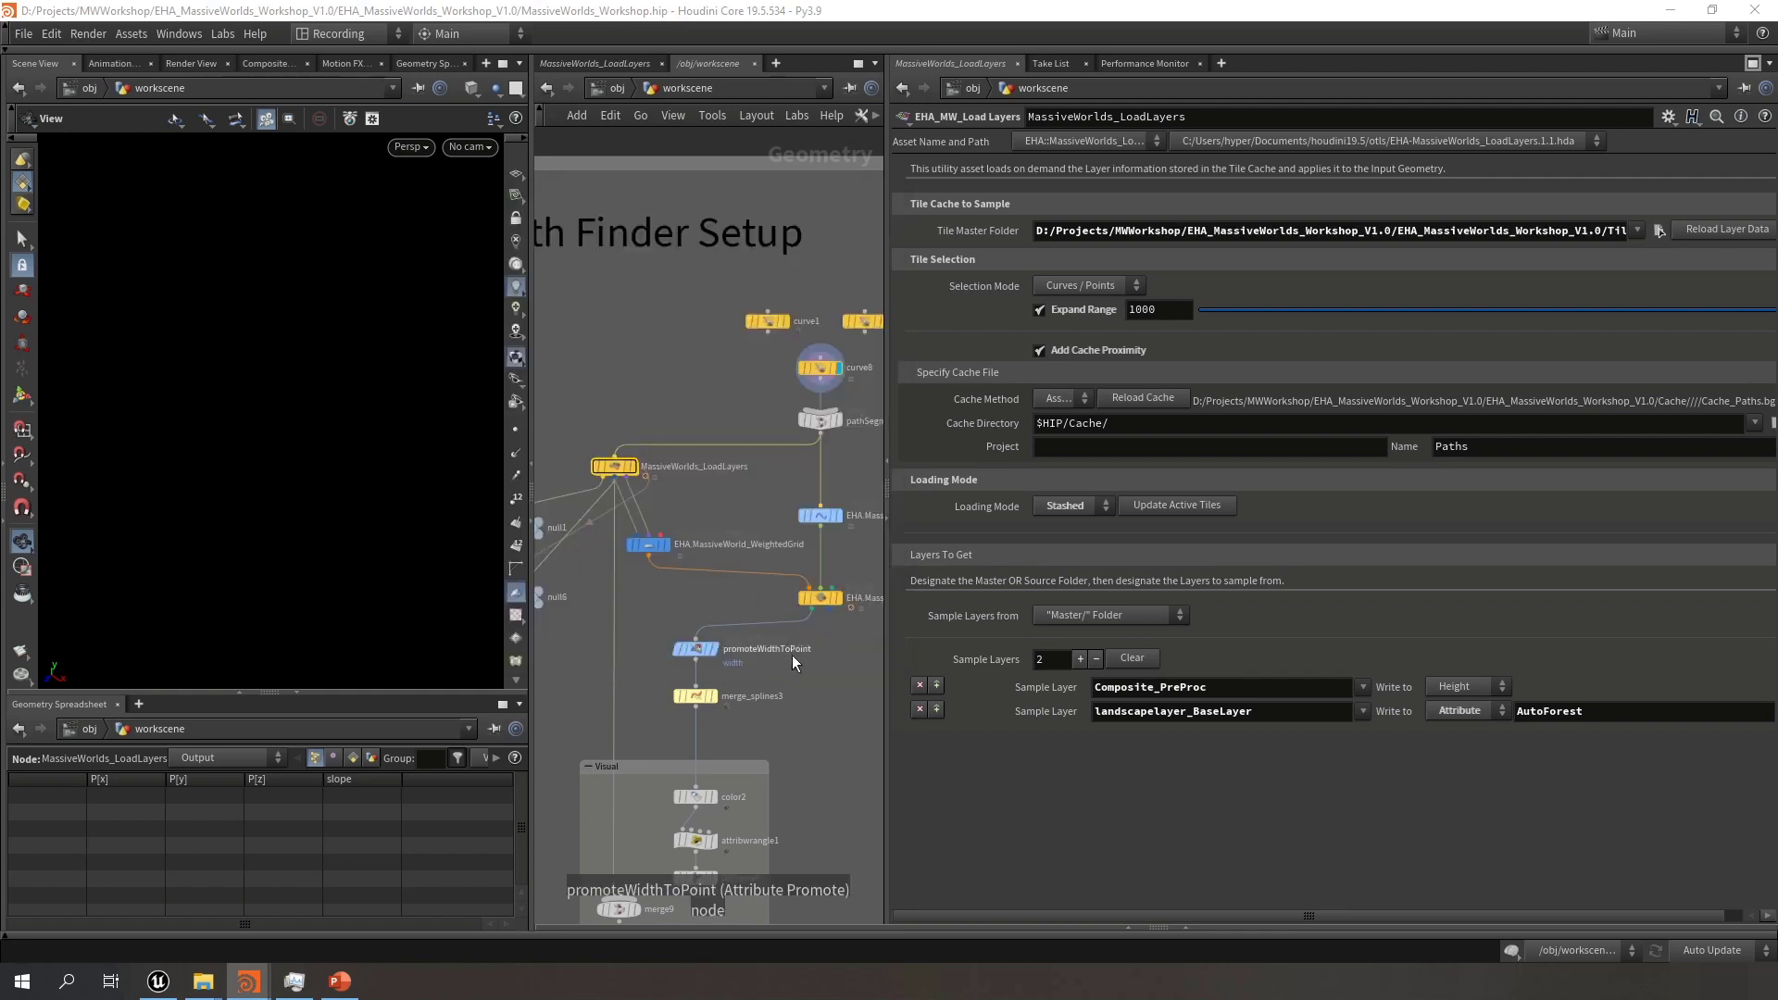
pyautogui.click(1514, 232)
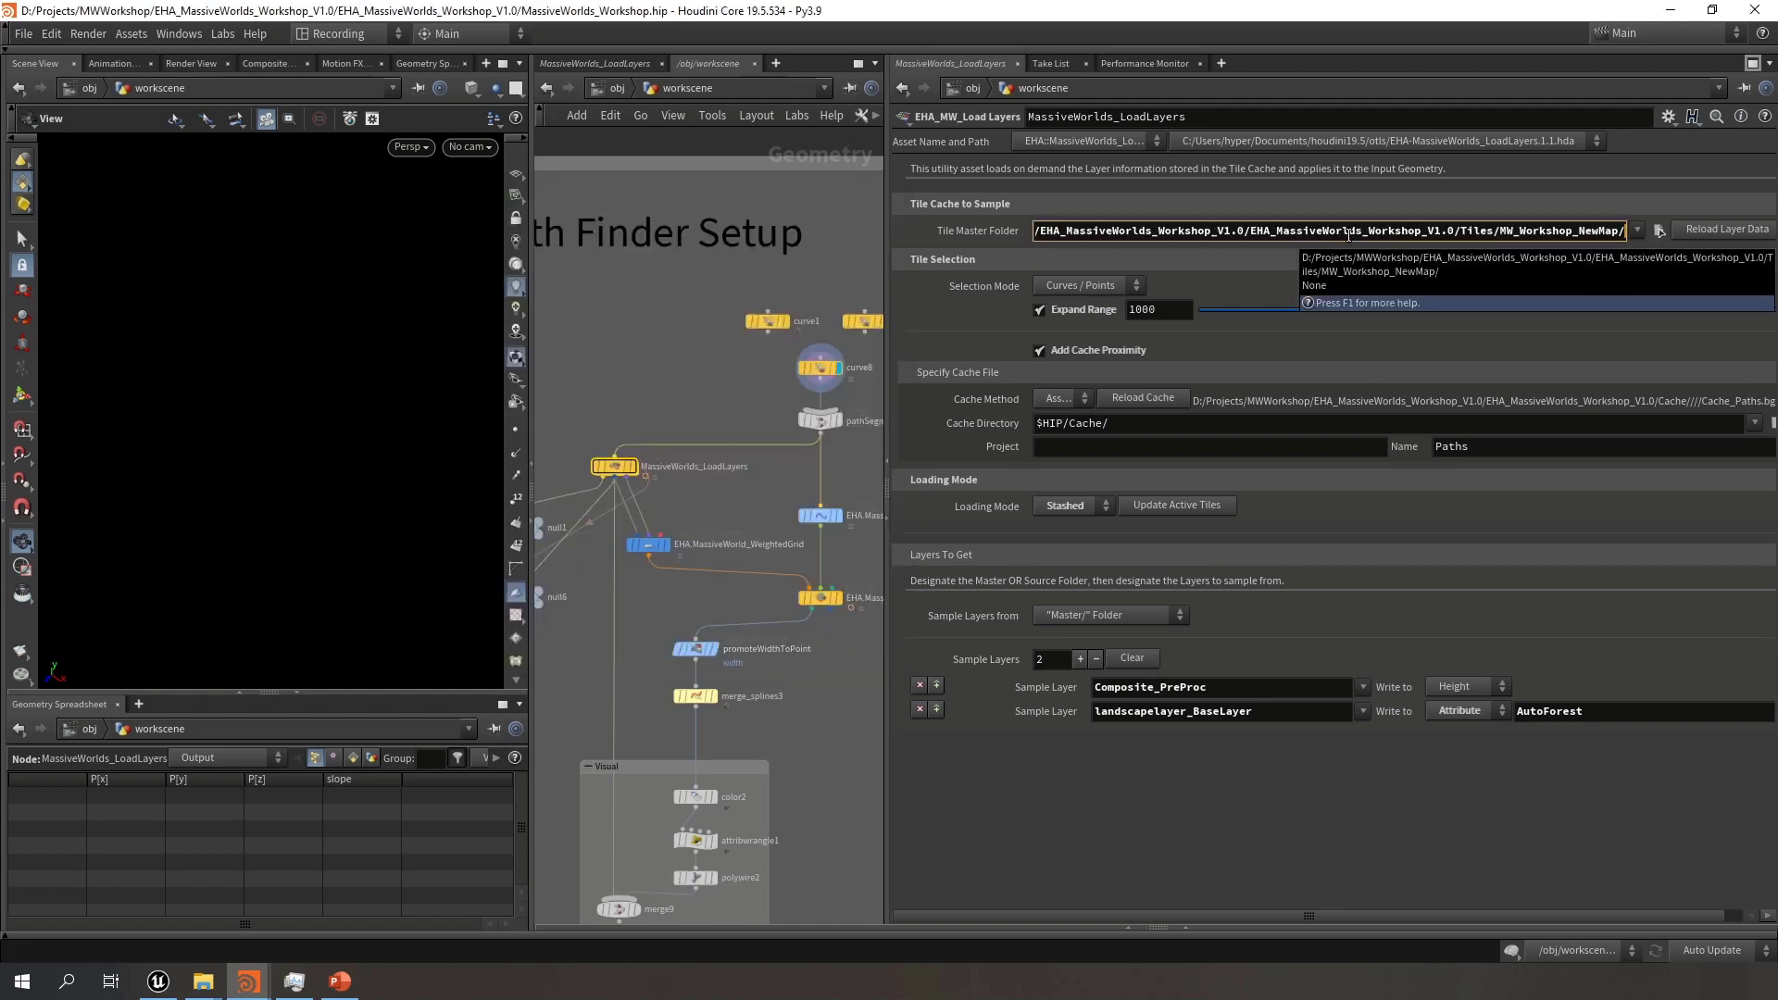
pyautogui.moveTo(1463, 230); pyautogui.dragTo(1640, 234)
pyautogui.click(1625, 228)
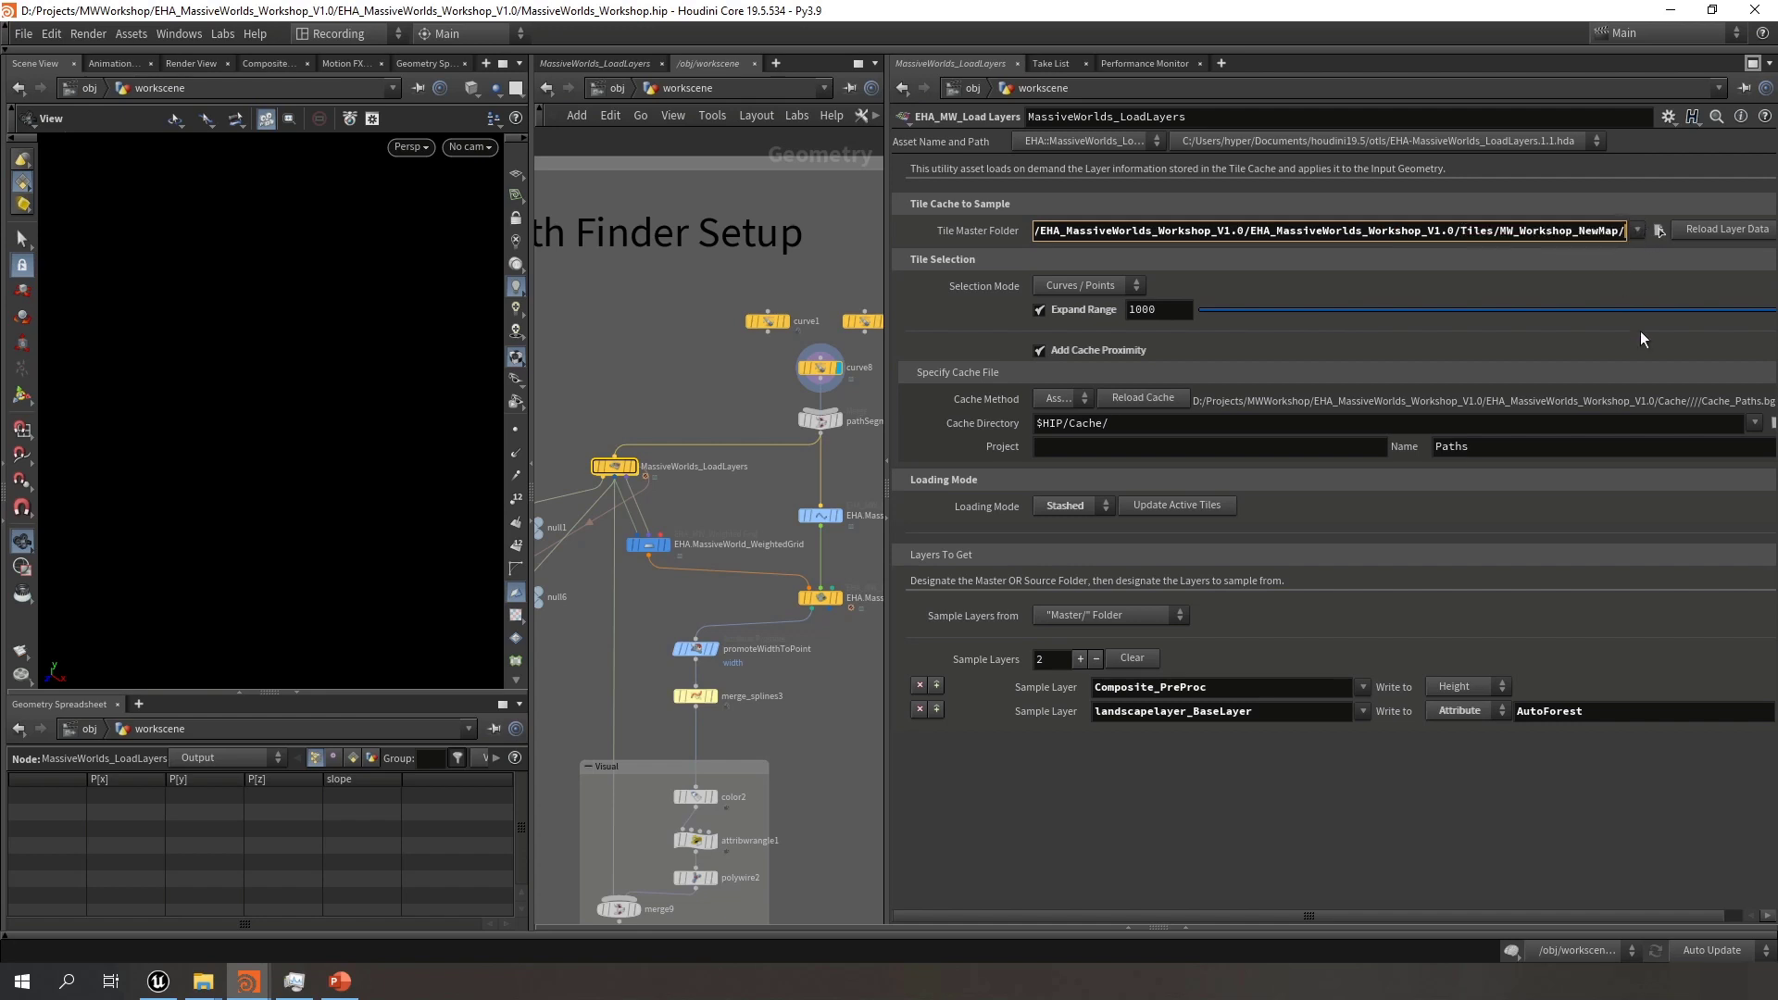
pyautogui.click(1502, 263)
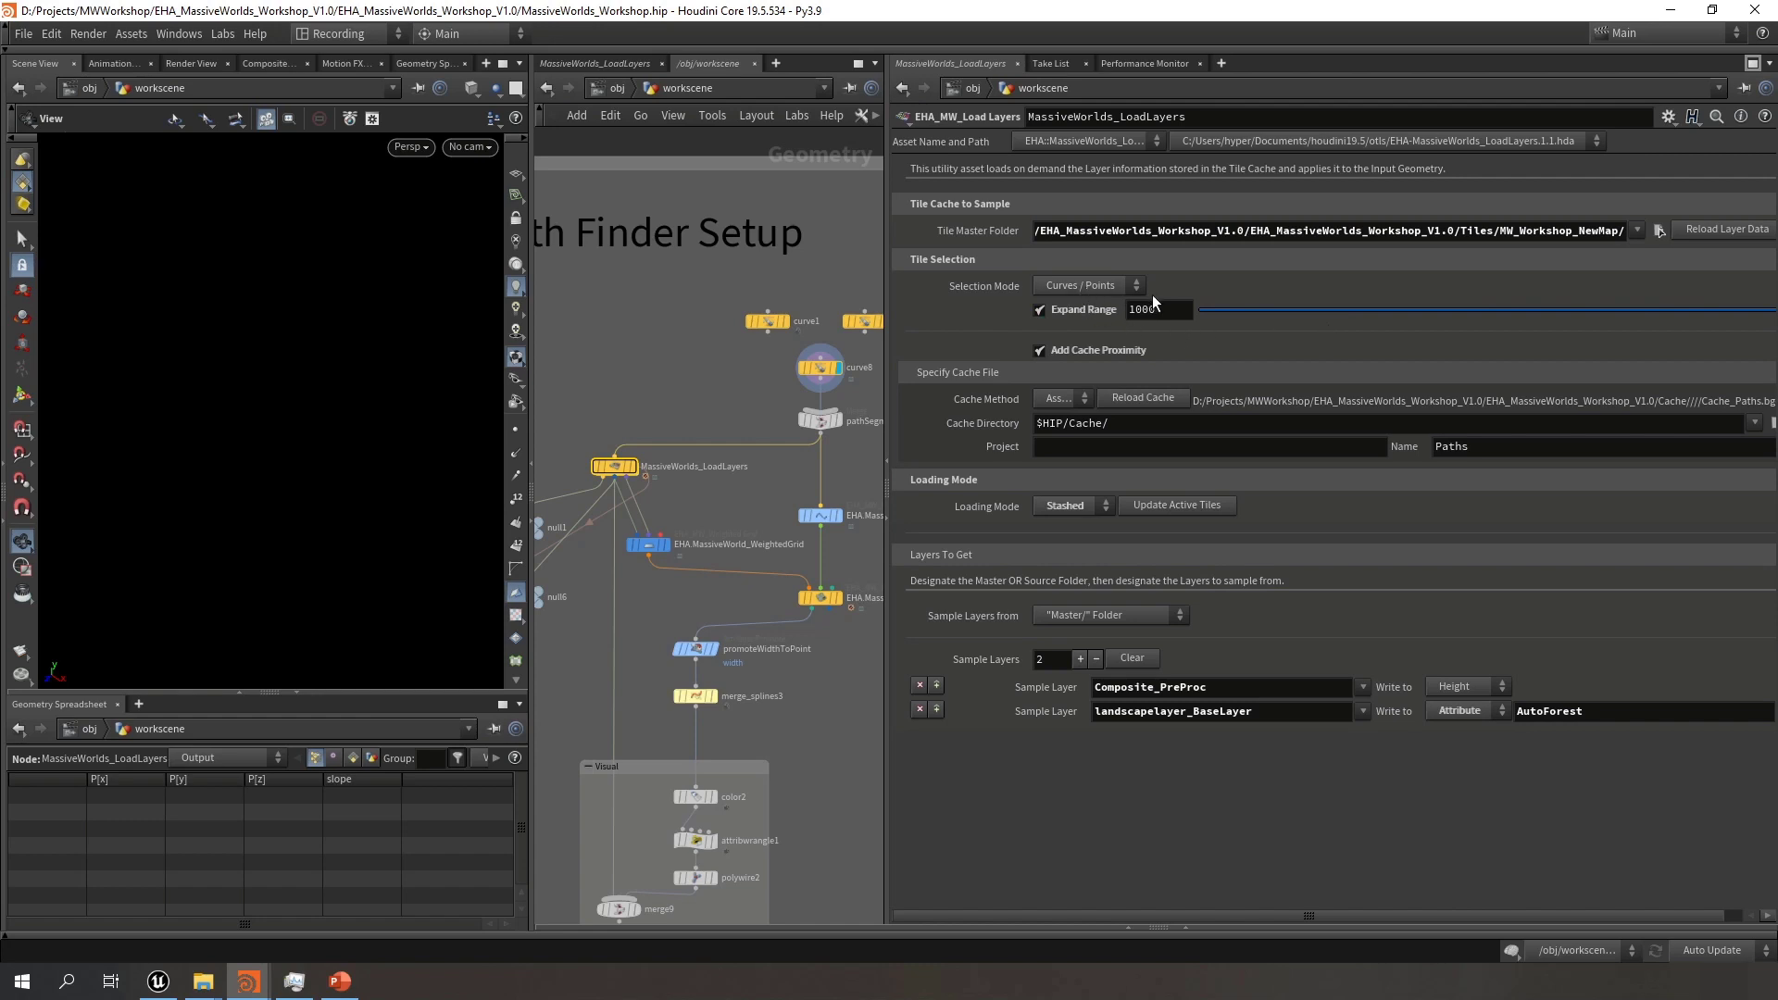
# Disable Add Cache Proximity, set the Loading Mode to Live, and display the MassiveWorlds_LoadLayers node
pyautogui.click(1115, 349)
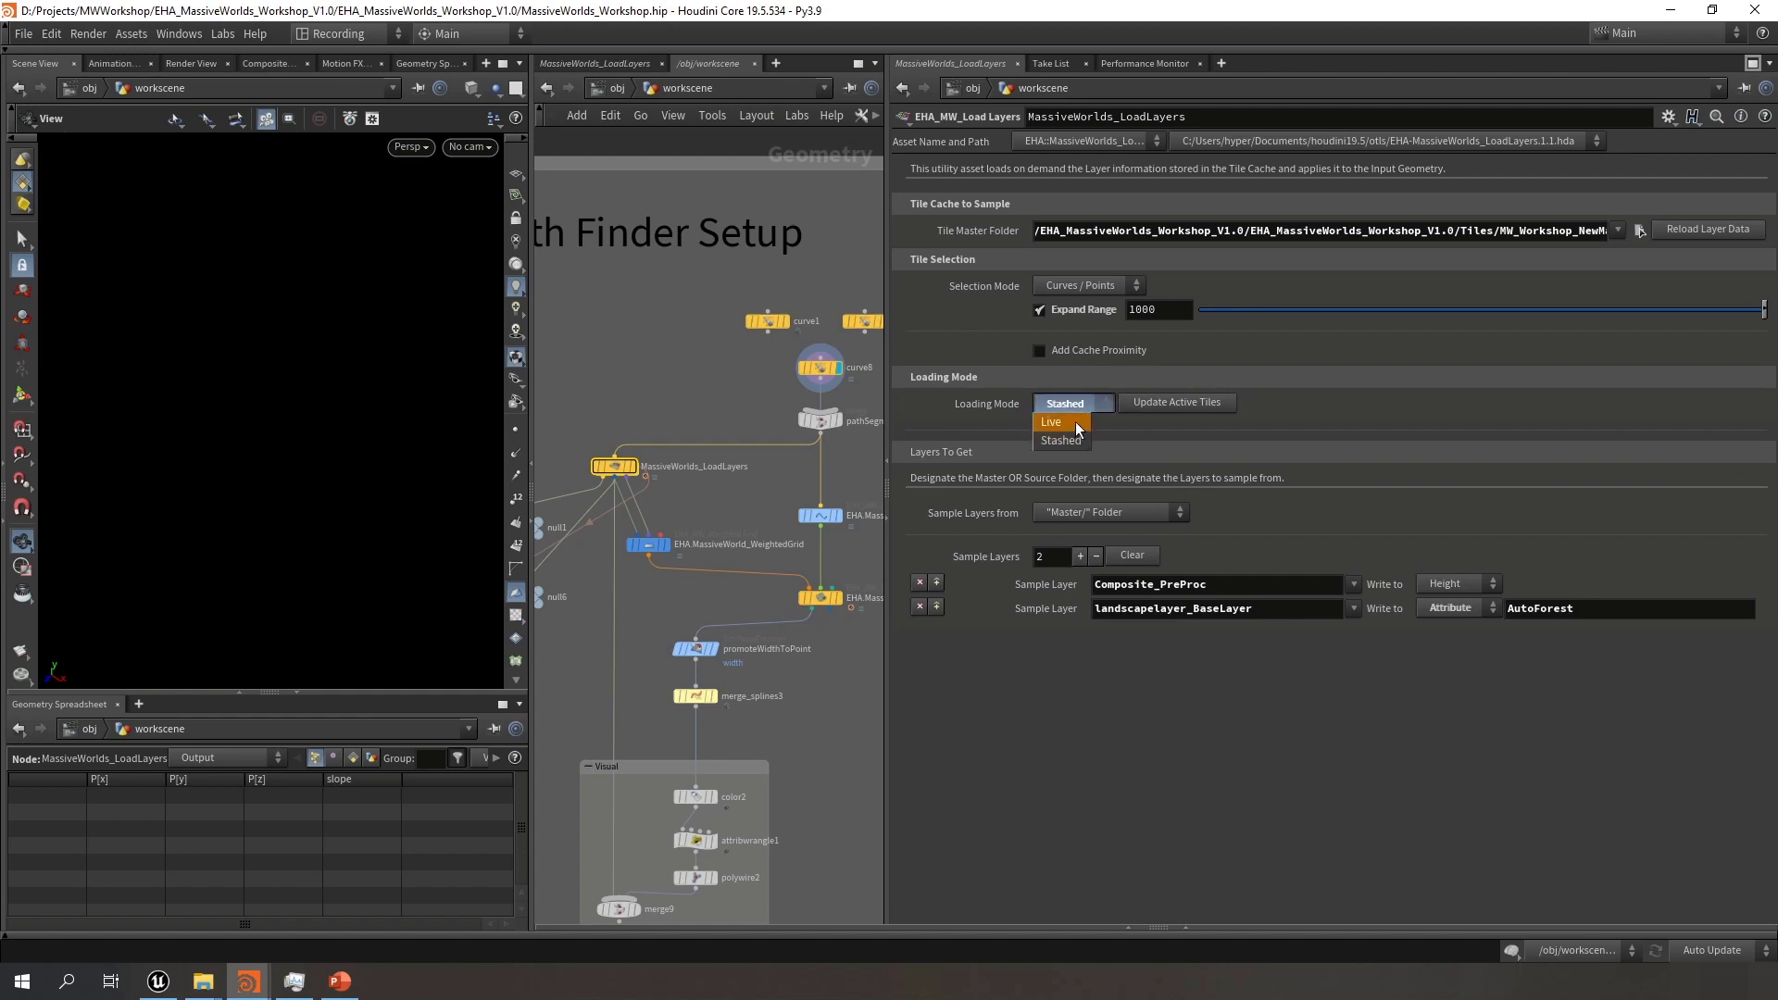
pyautogui.click(1055, 422)
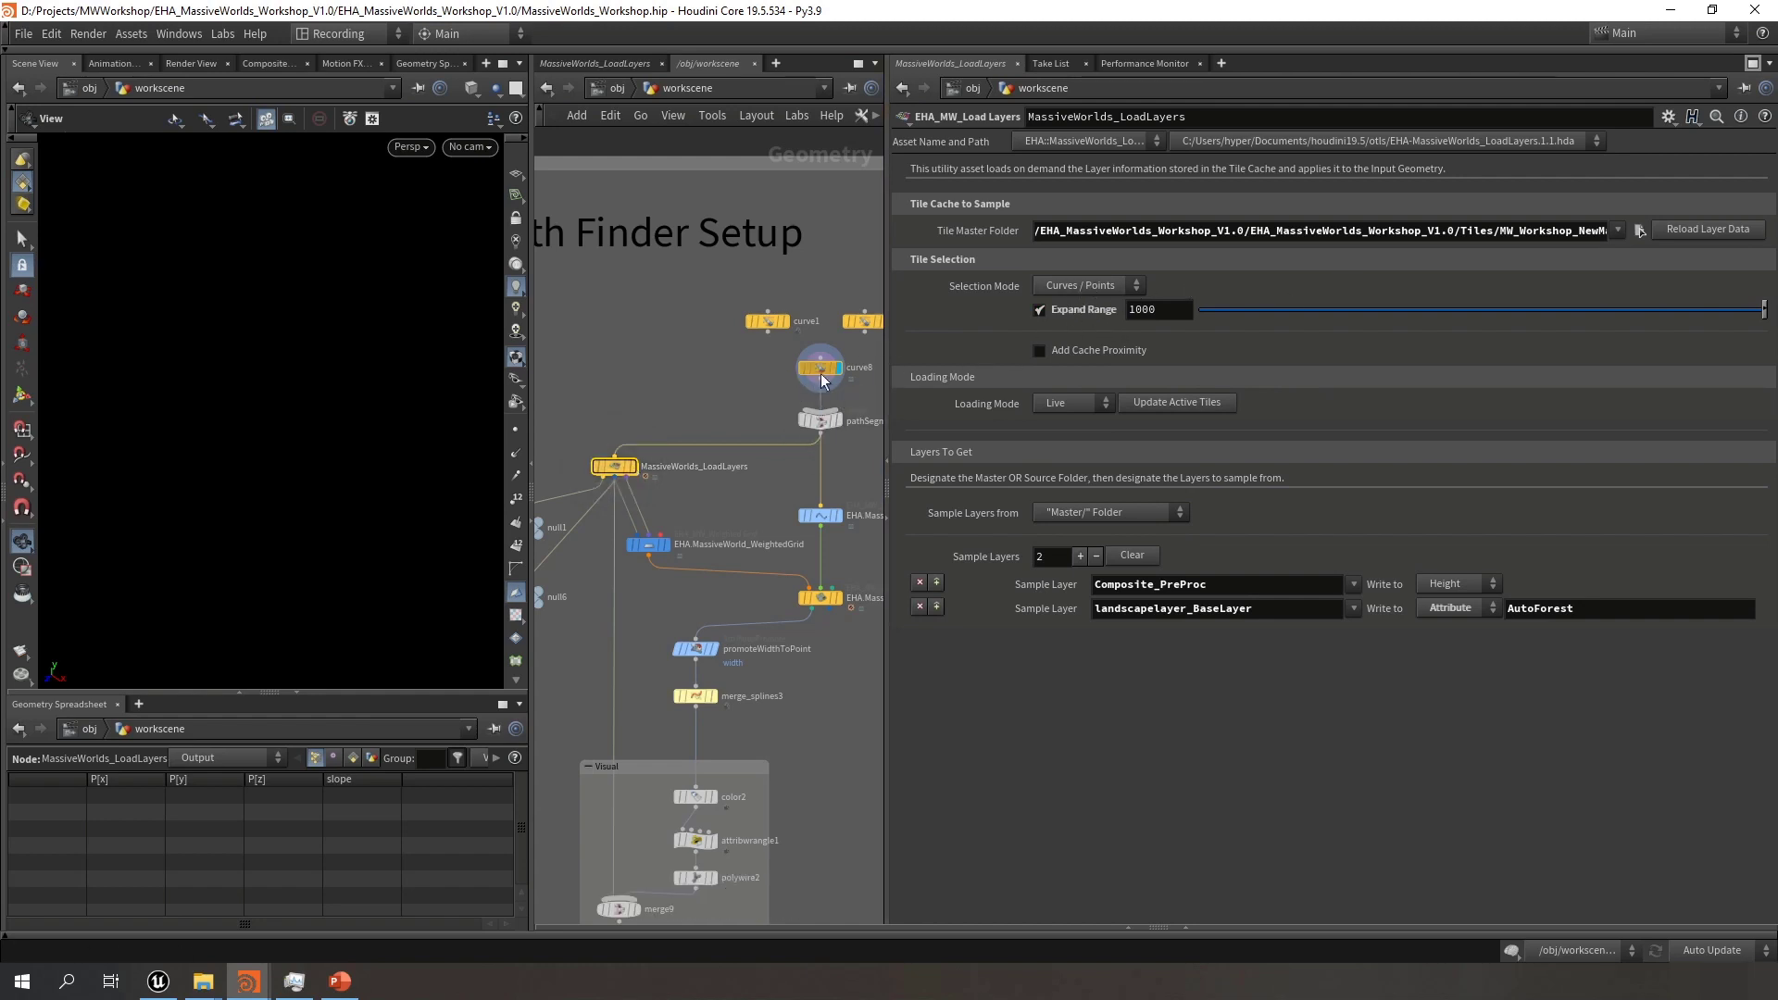
pyautogui.moveTo(814, 368)
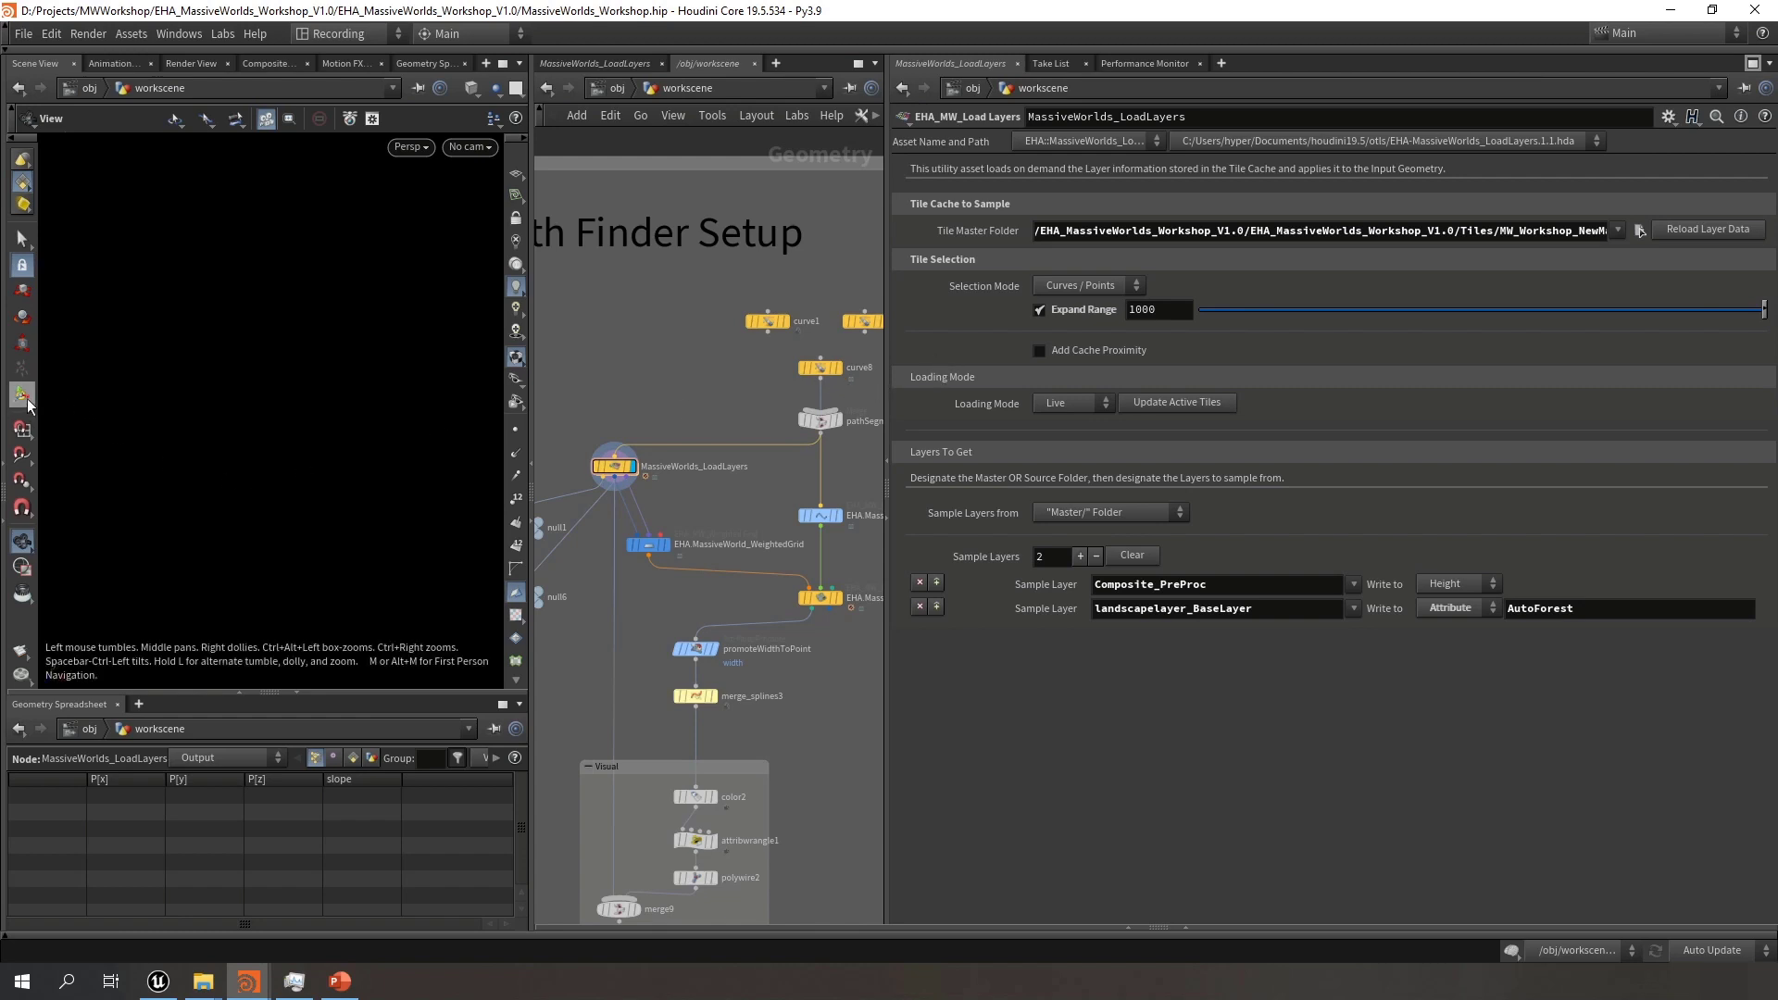
# Draw a straight two-point polygon curve in the curve8 node, from about X -220, Z 866 to X -379, Z -1460
pyautogui.click(819, 368)
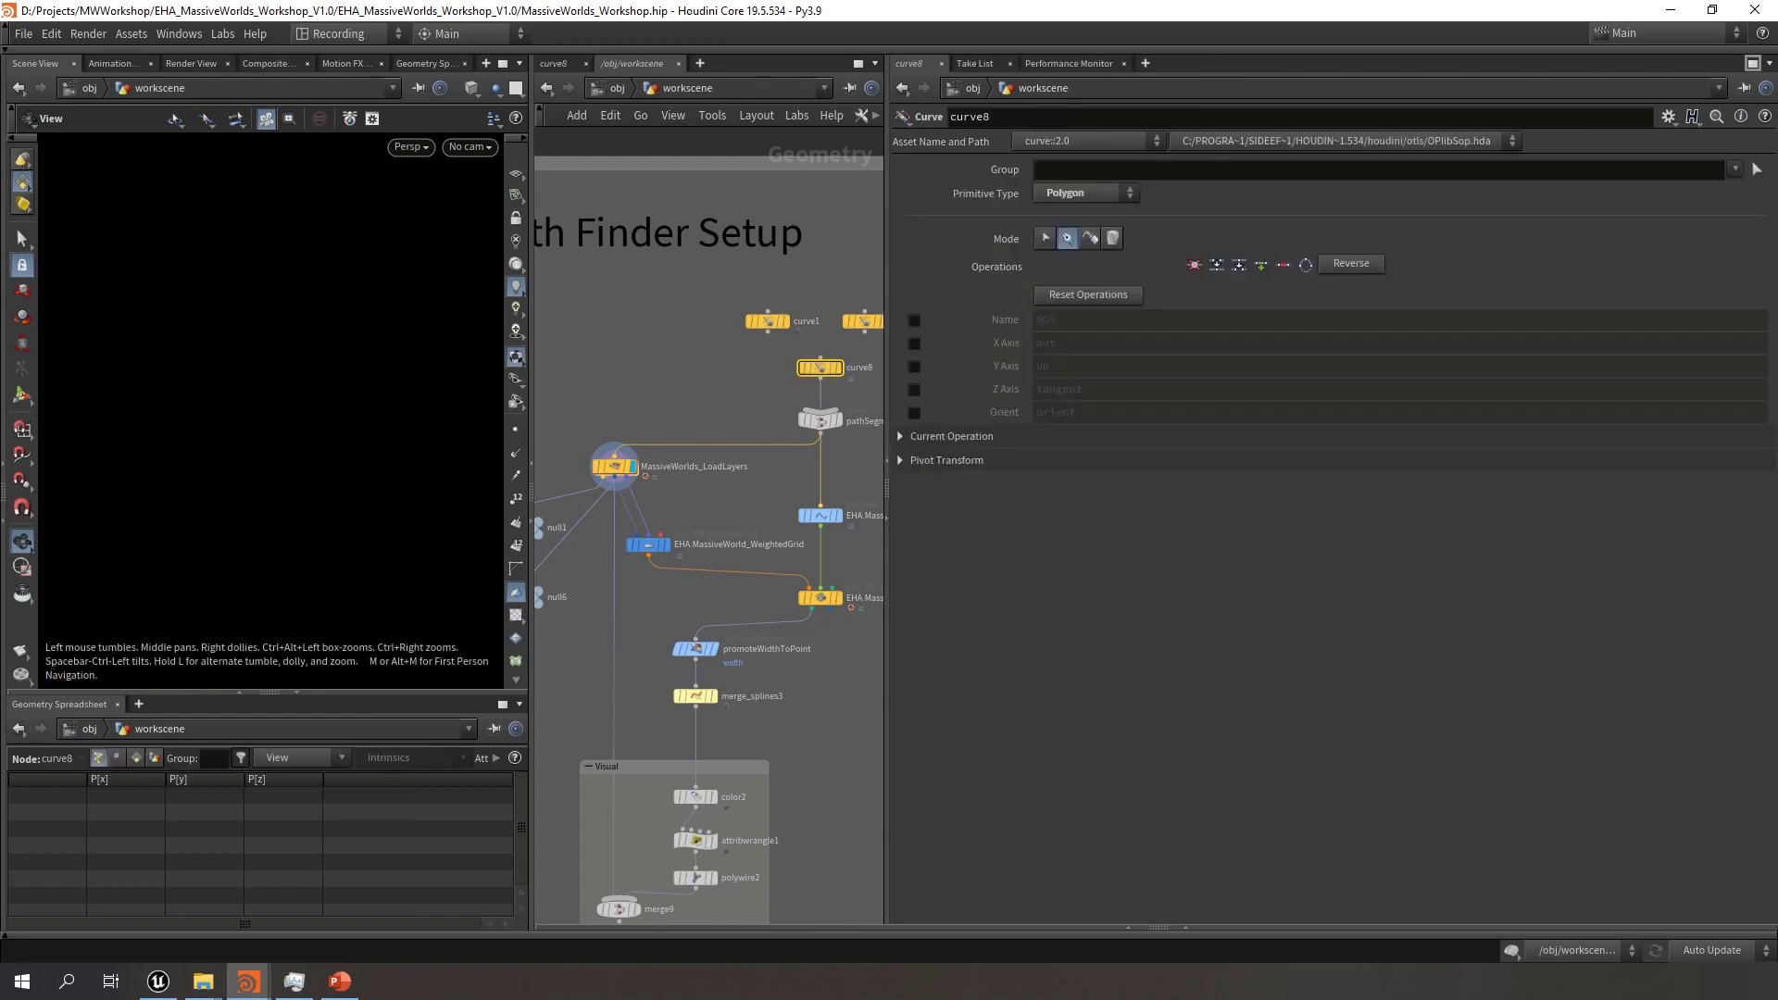
pyautogui.click(22, 396)
pyautogui.click(516, 174)
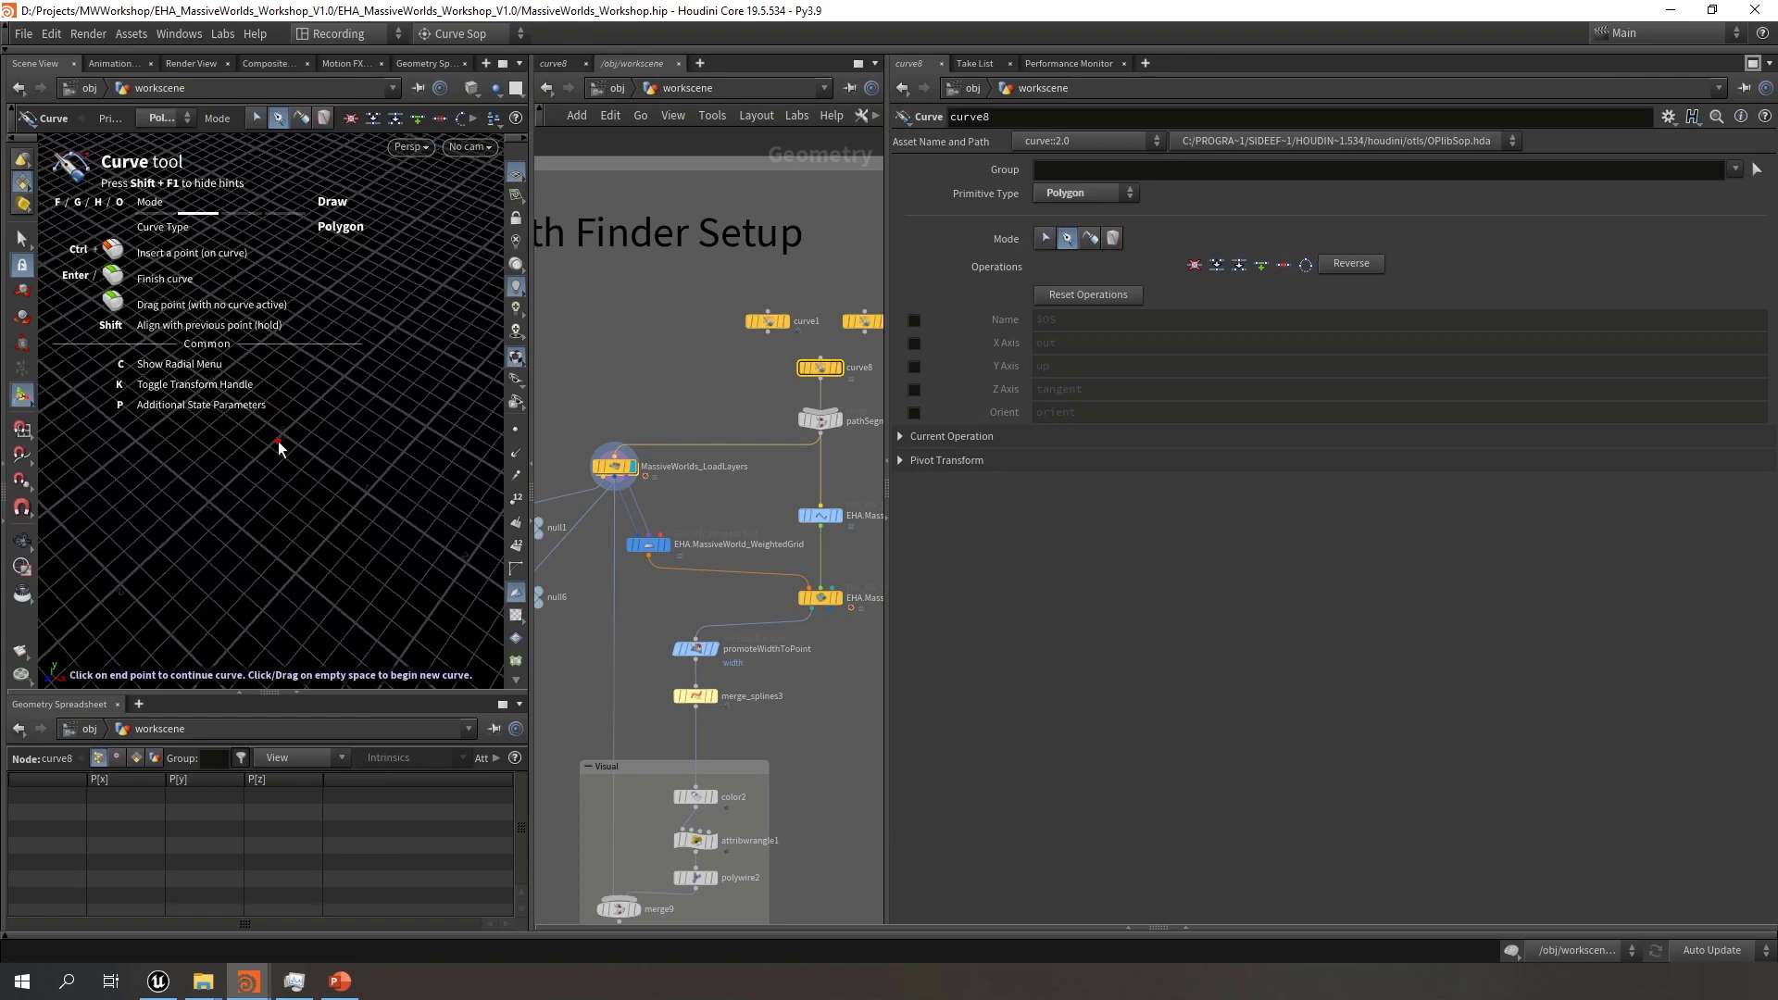
pyautogui.keyDown('alt'); pyautogui.moveTo(192, 504); pyautogui.dragTo(287, 490); pyautogui.keyUp('alt')
pyautogui.click(242, 484)
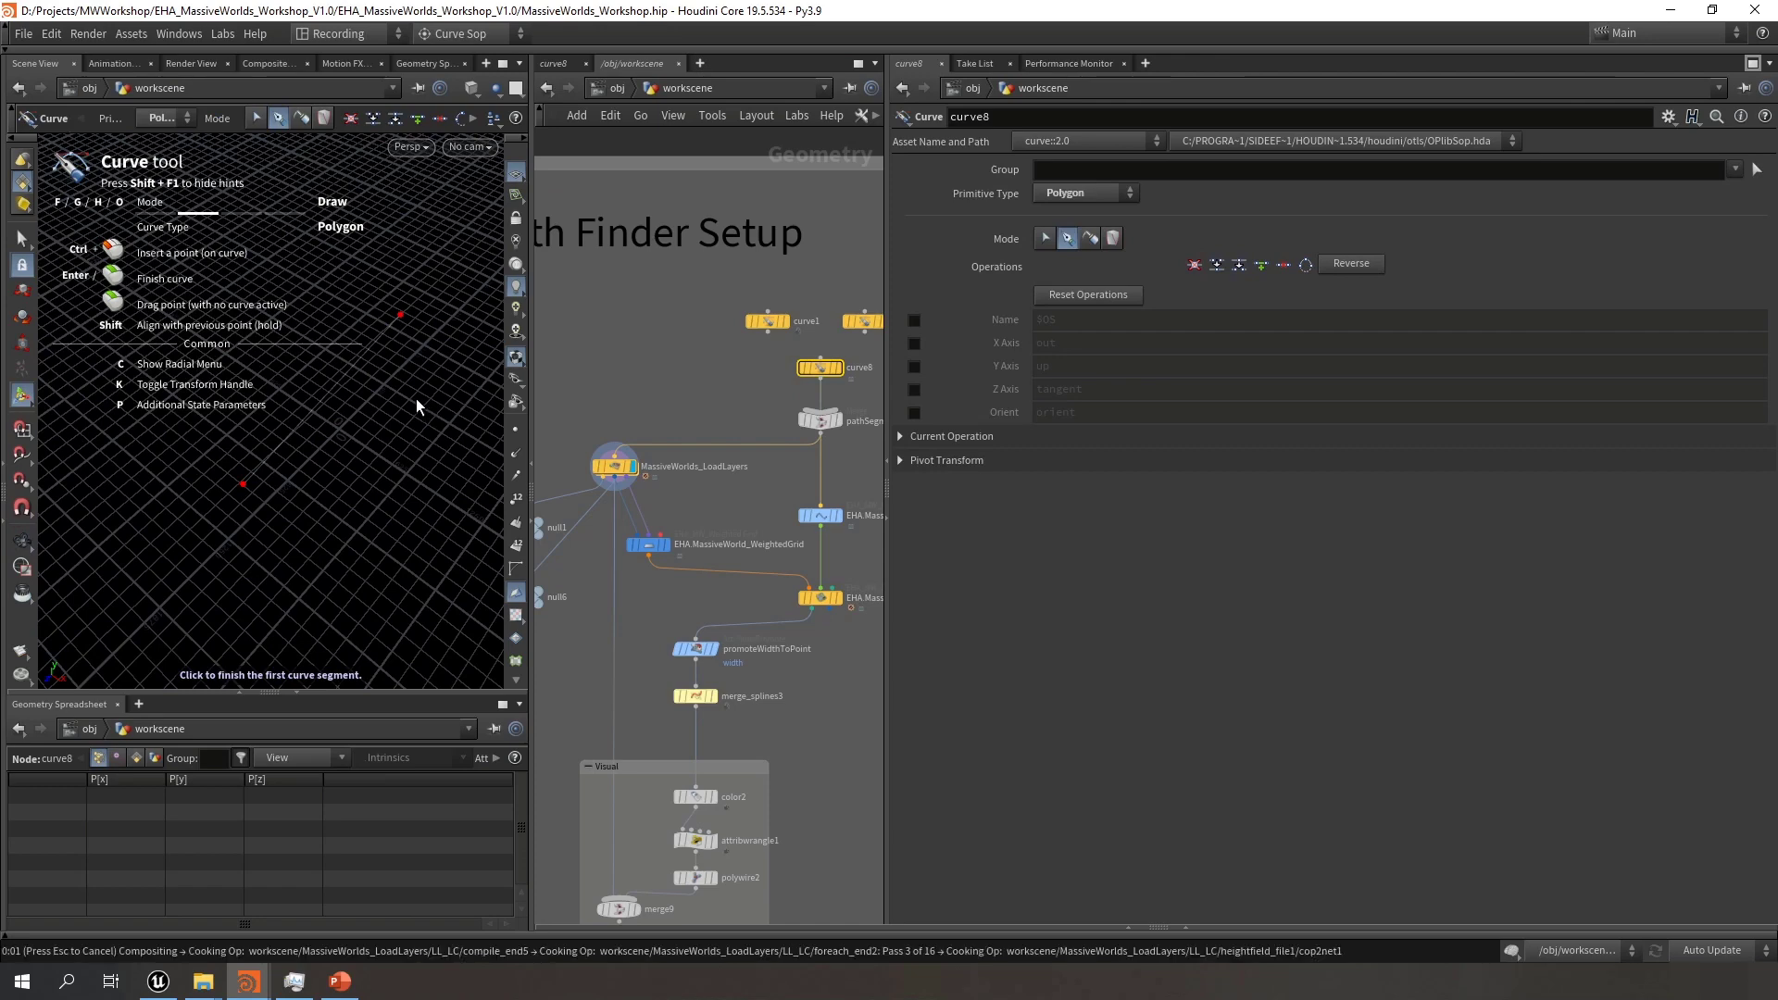
pyautogui.press('Return')
# Display the MassiveWorlds_LoadLayers node and widen the viewport to examine the tiles around the curve
pyautogui.moveTo(689, 500); pyautogui.dragTo(602, 446)
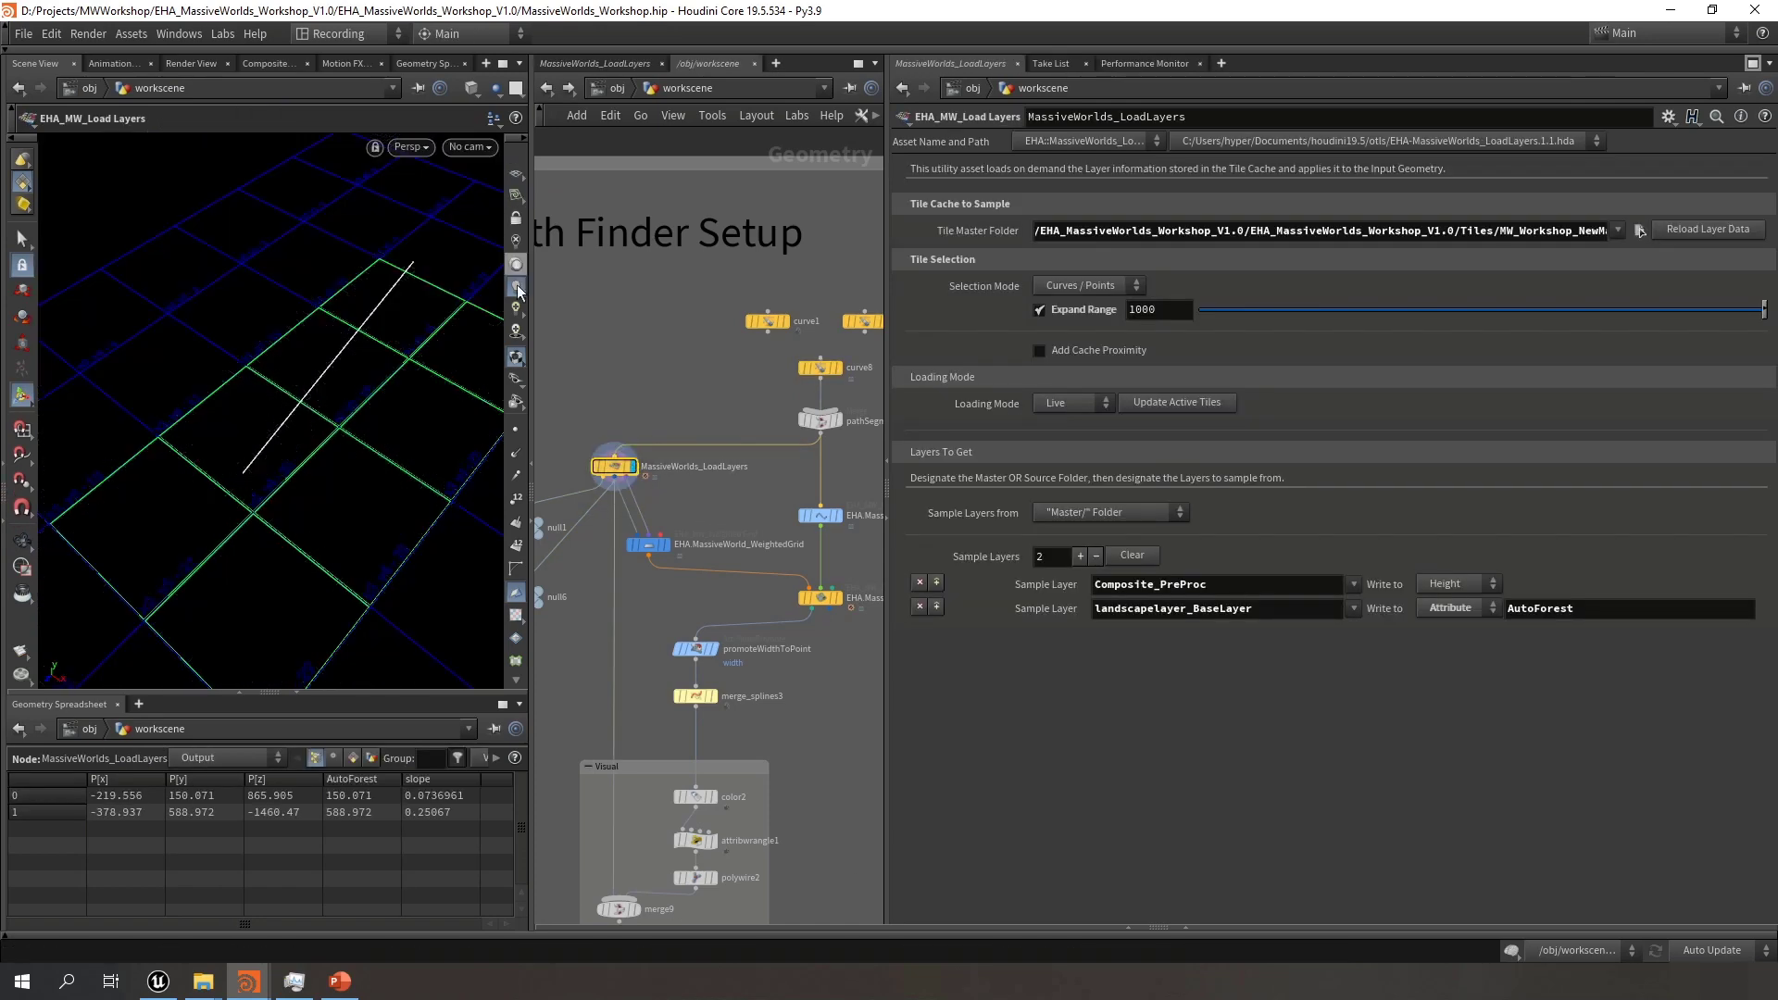
pyautogui.moveTo(535, 367); pyautogui.dragTo(866, 370)
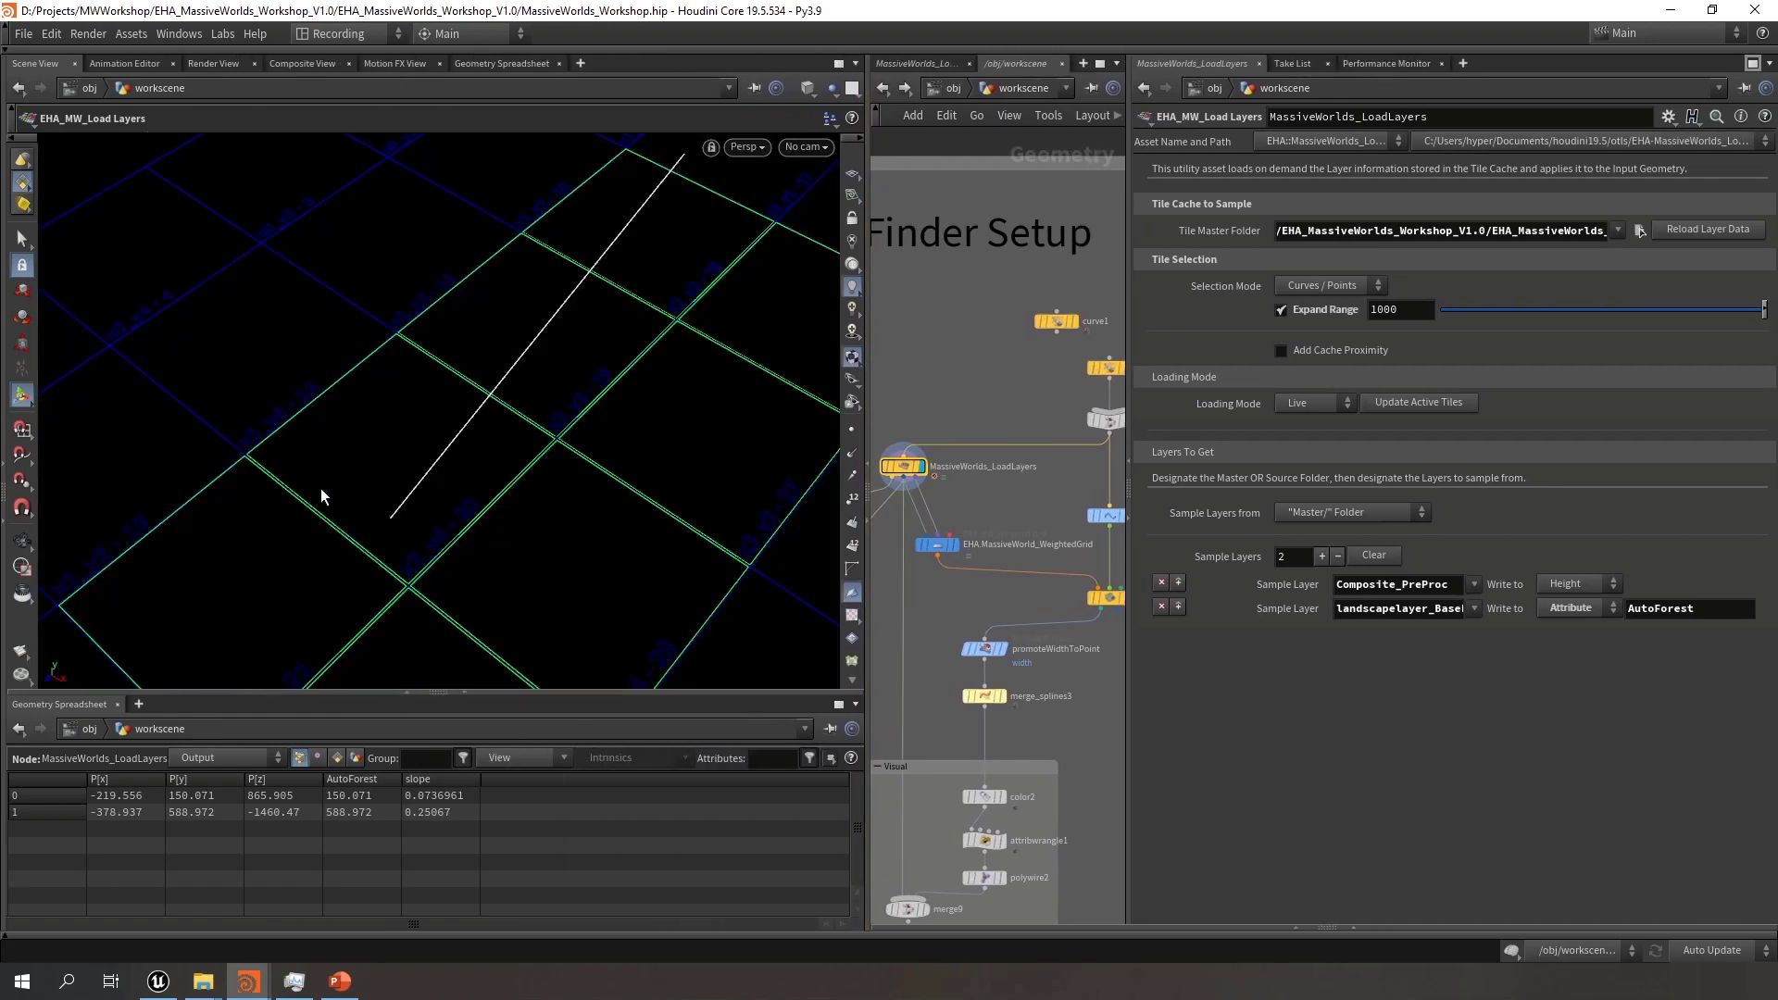
pyautogui.moveTo(437, 398); pyautogui.dragTo(608, 405)
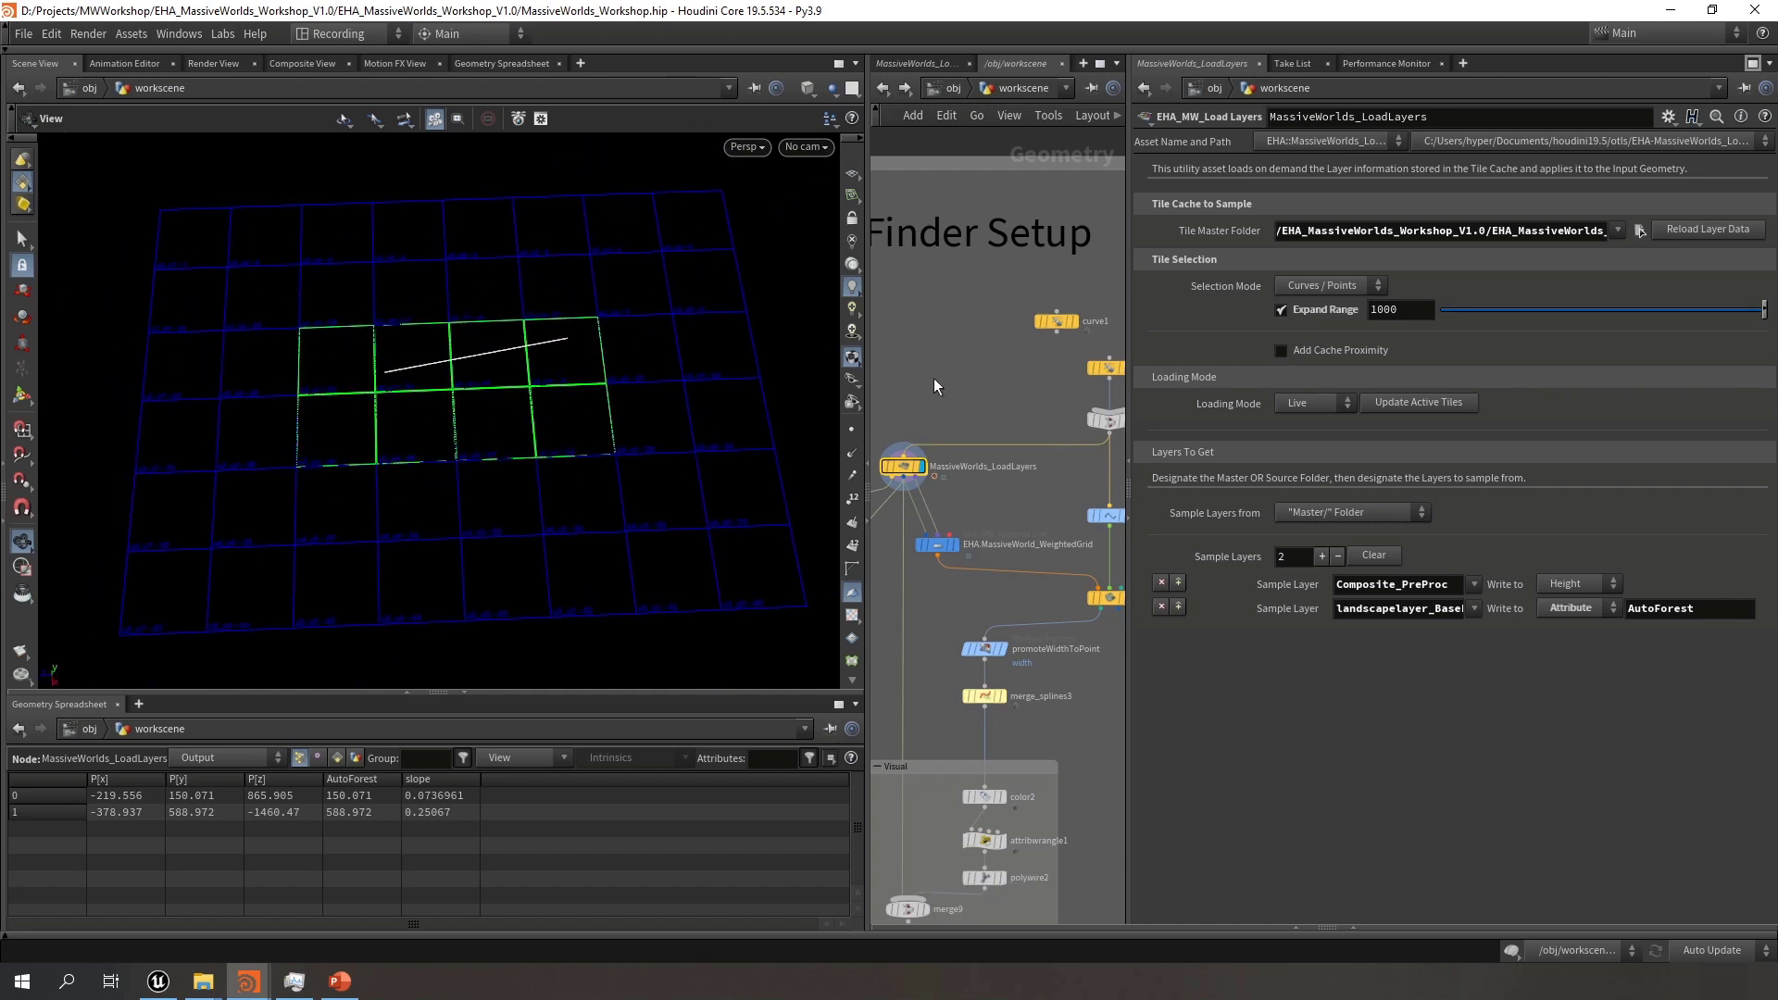
# Display the null6 node below MassiveWorlds_LoadLayers to view the loaded terrain tiles
pyautogui.moveTo(933, 378); pyautogui.dragTo(1040, 369, button='middle')
pyautogui.moveTo(919, 572)
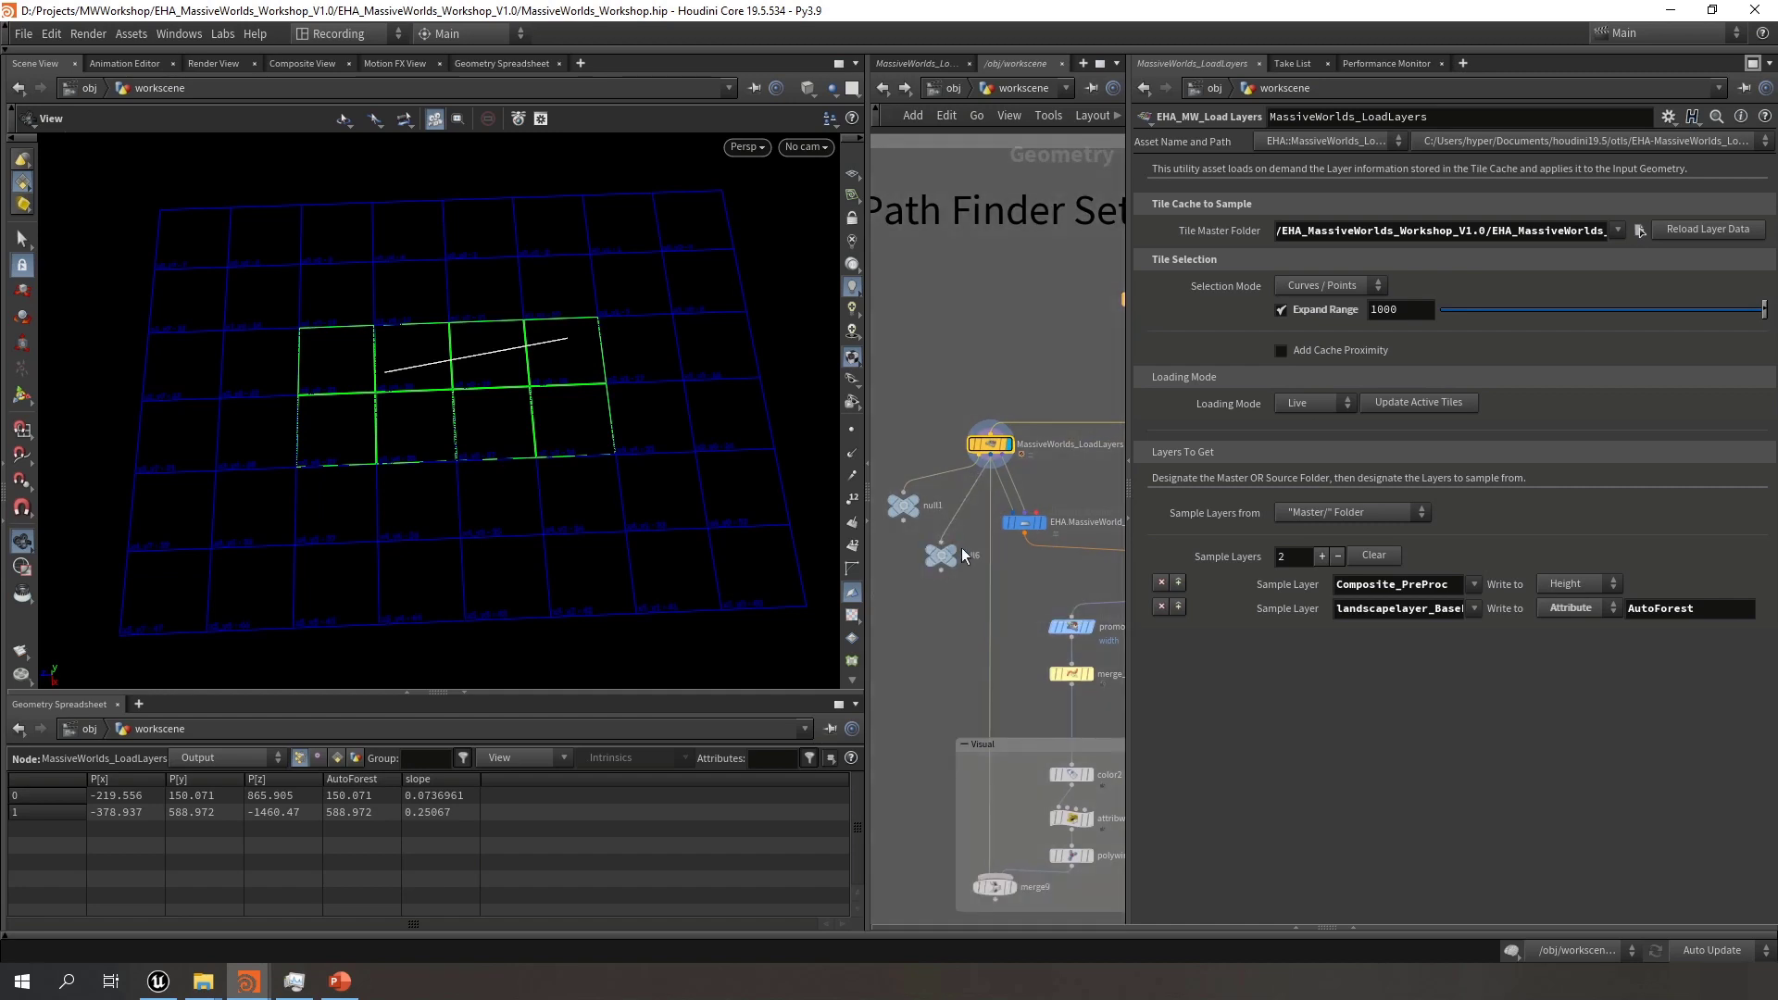
pyautogui.scroll(2, 960, 546)
pyautogui.moveTo(960, 542); pyautogui.dragTo(993, 540, button='middle')
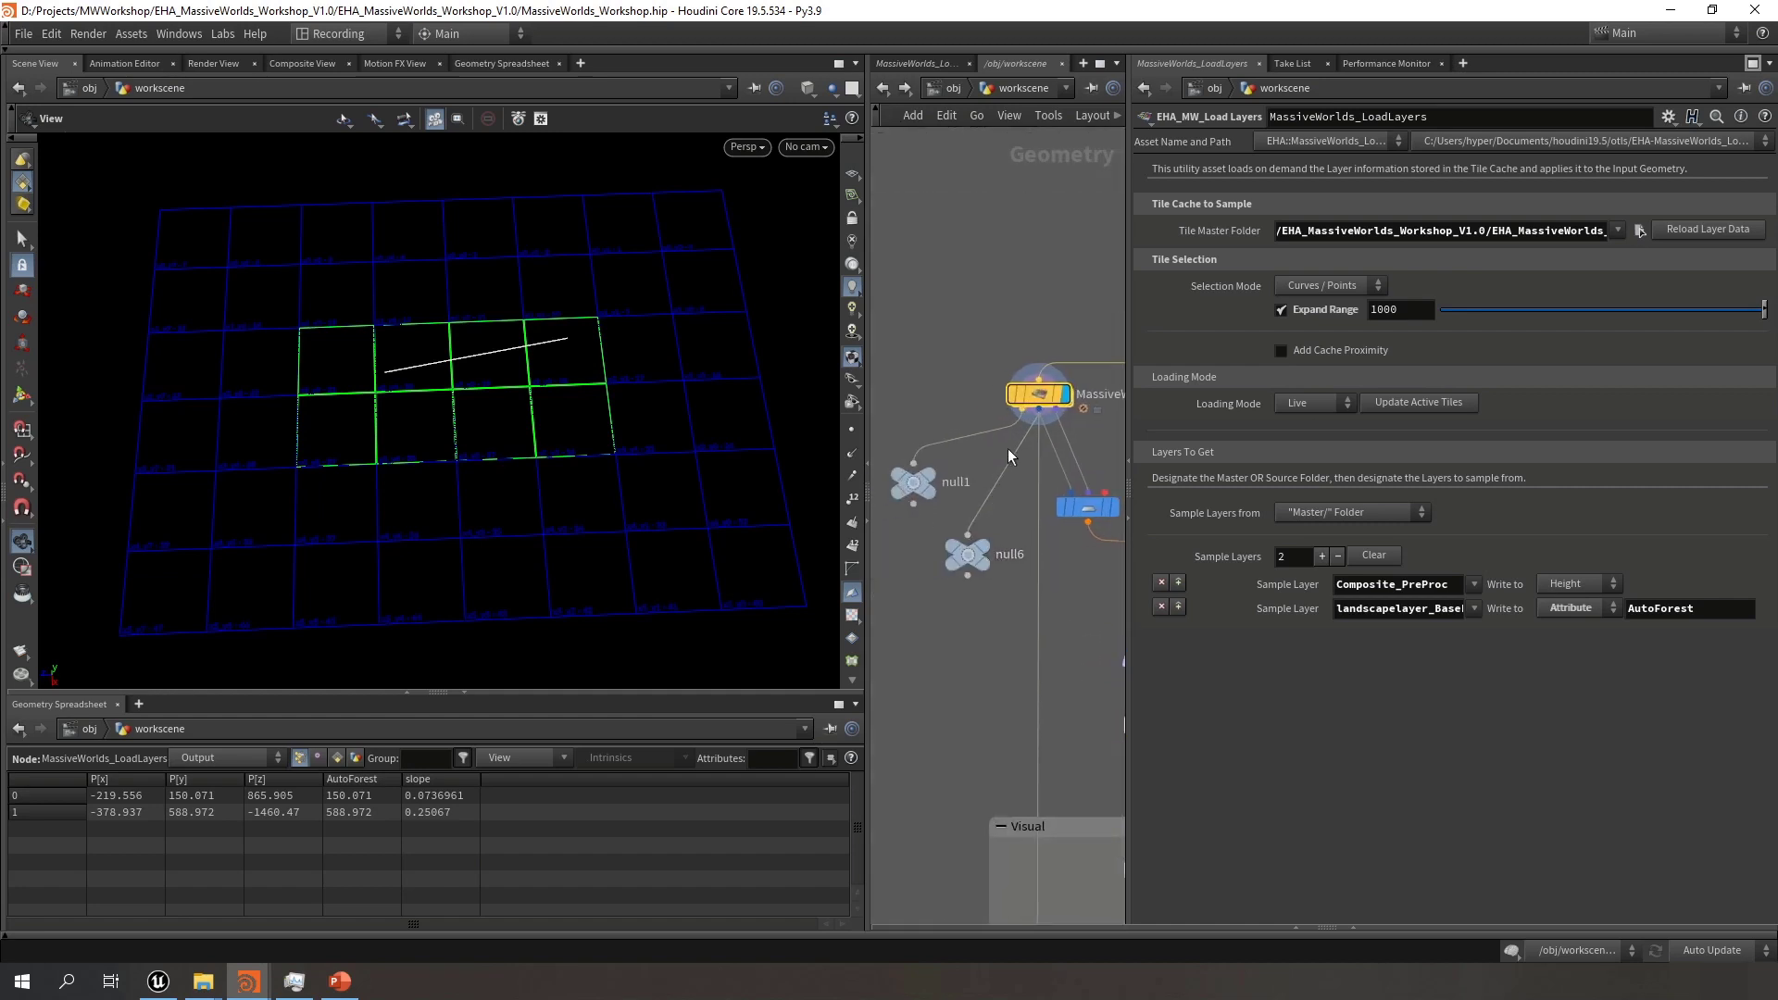
pyautogui.click(987, 543)
pyautogui.moveTo(465, 370); pyautogui.dragTo(1315, 410, button='right')
pyautogui.moveTo(468, 431)
pyautogui.mouseDown()
pyautogui.moveTo(508, 369)
pyautogui.moveTo(471, 439)
pyautogui.mouseUp()
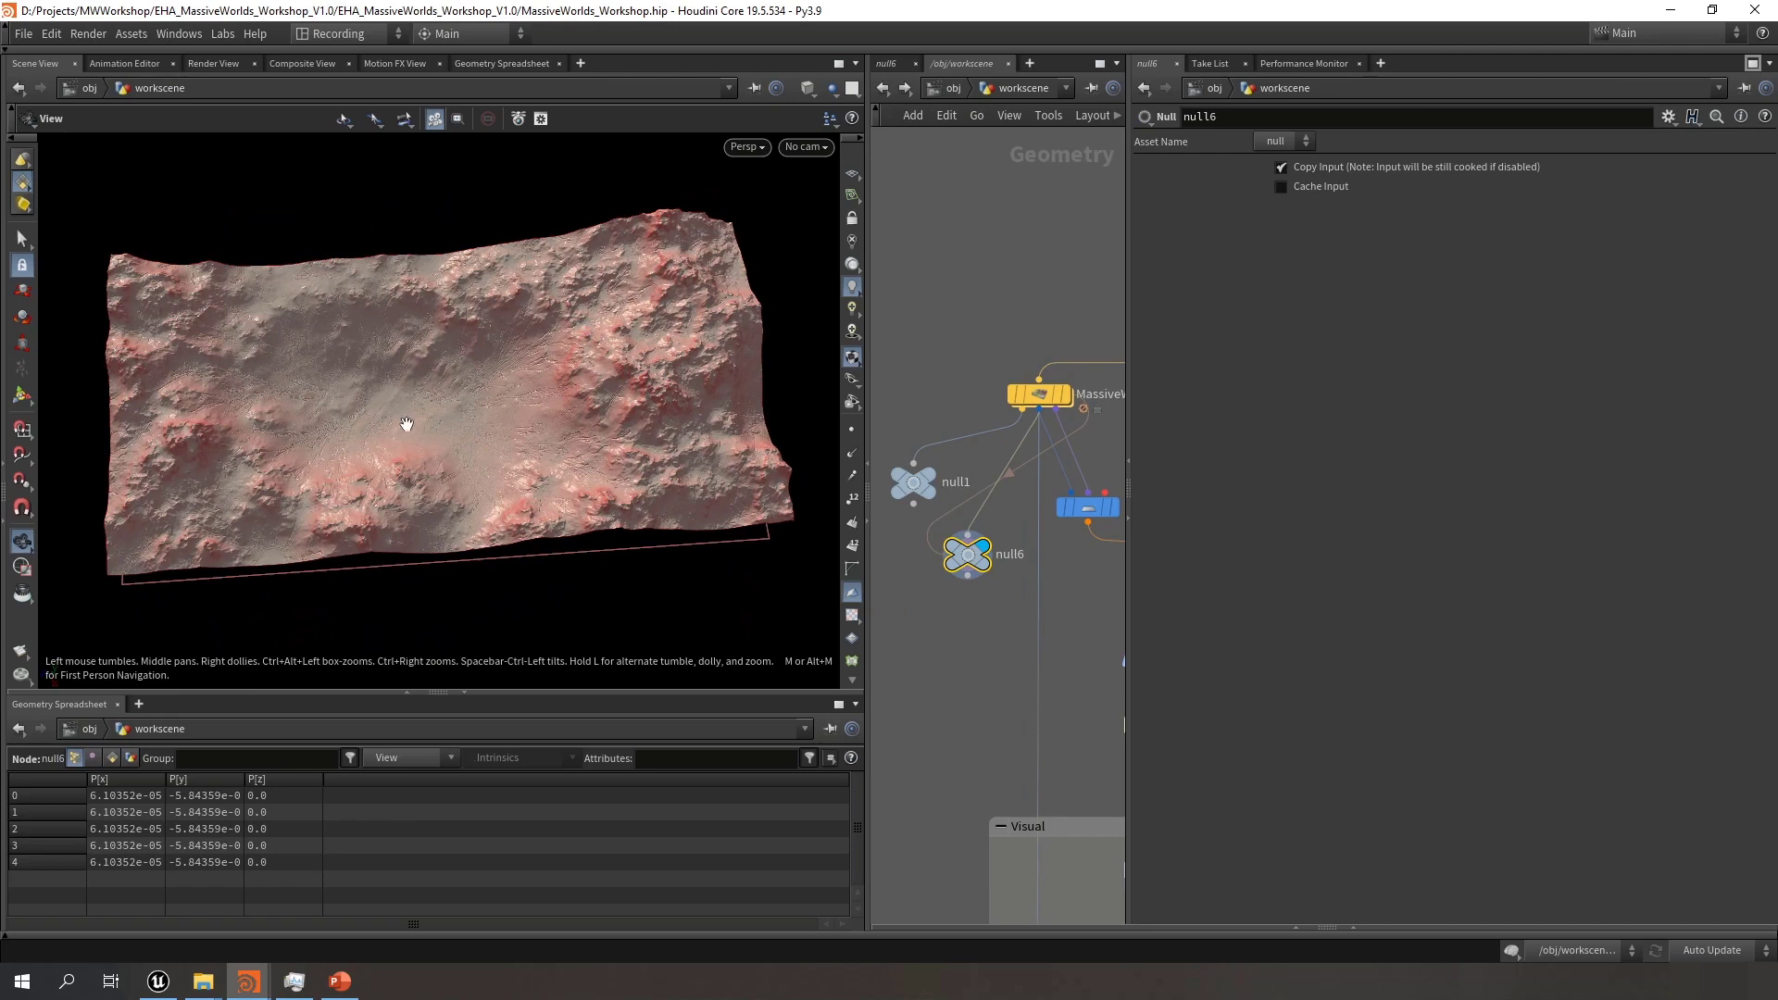
pyautogui.scroll(-5, 973, 302)
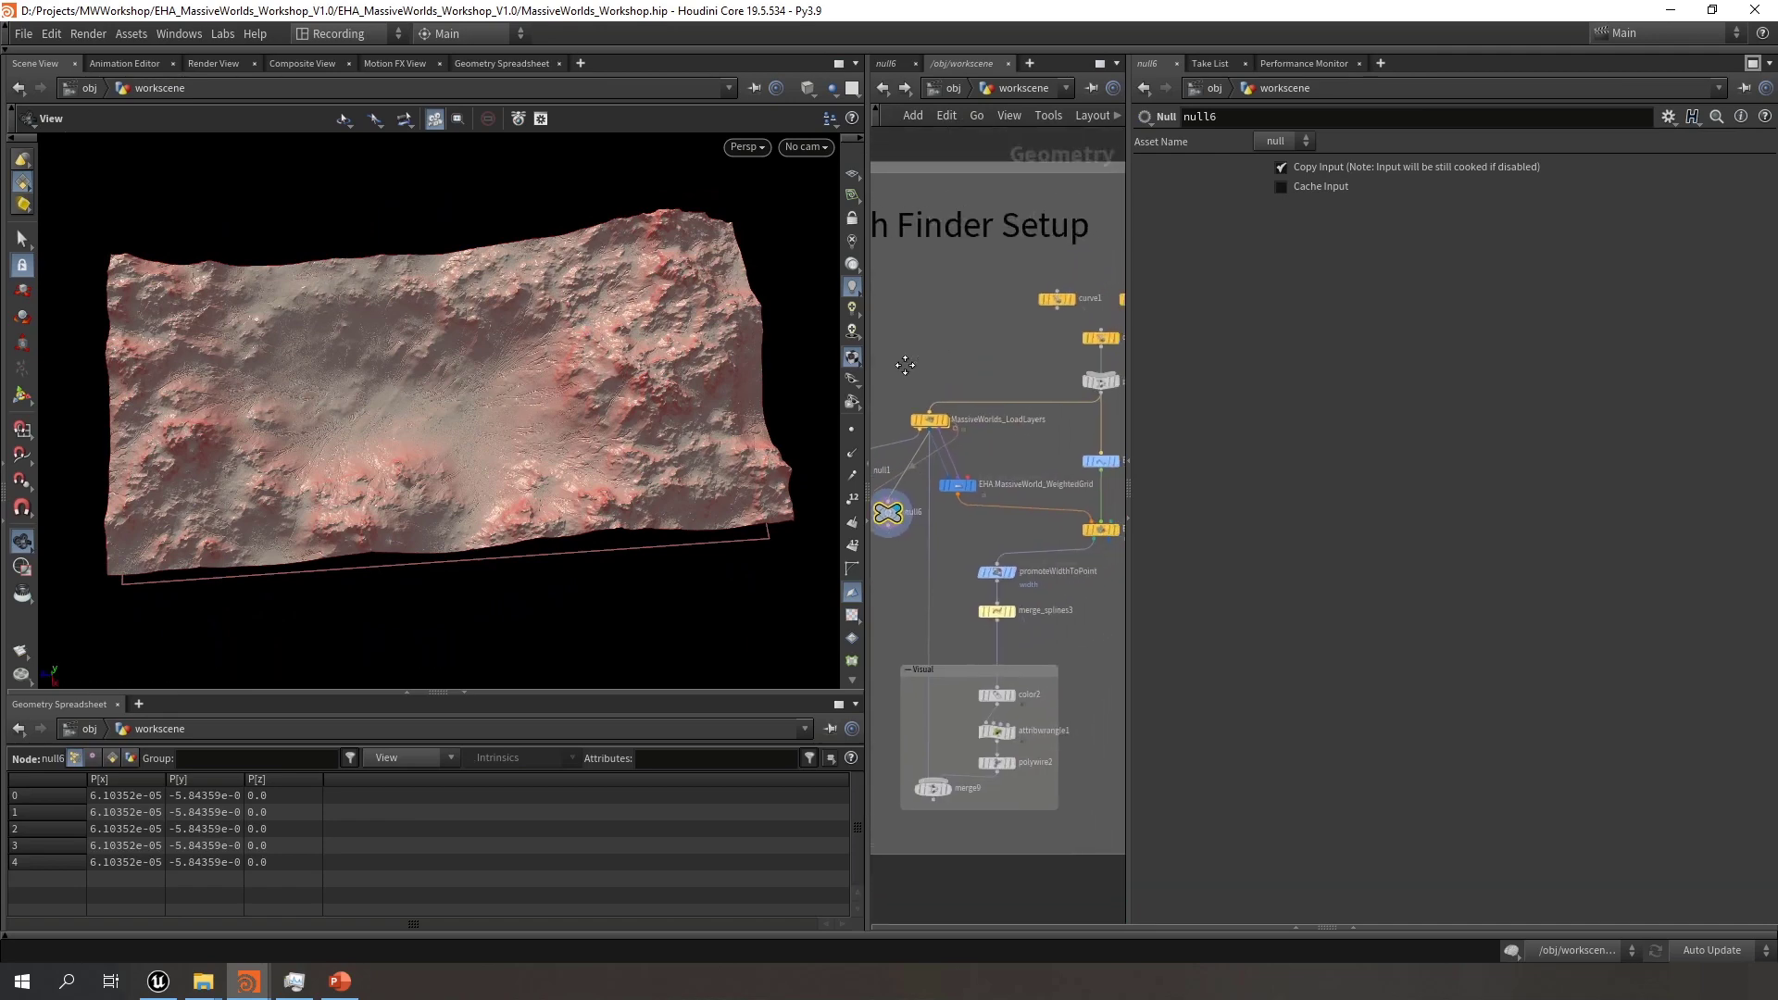
# Clear the sample layers in MassiveWorlds_LoadLayers and add one Composite_PreProc layer from the "Master/" Folder, written to Height
pyautogui.click(956, 407)
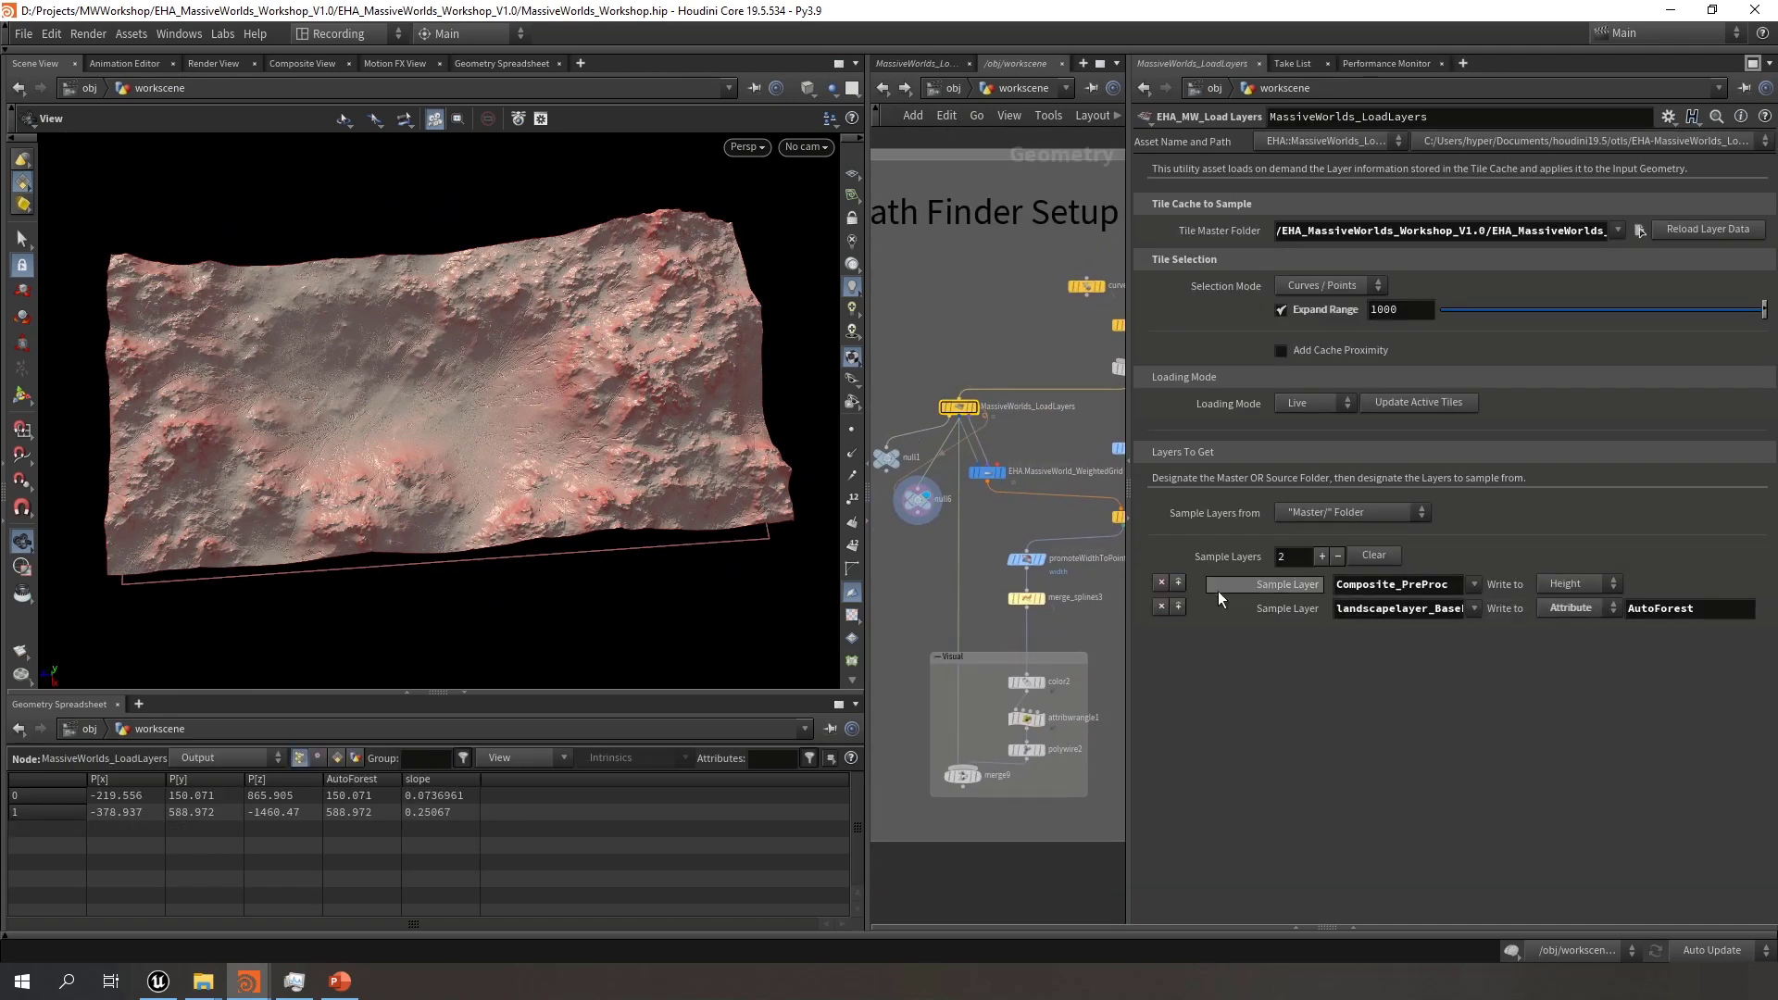
pyautogui.hotkey('ctrl', 'z')
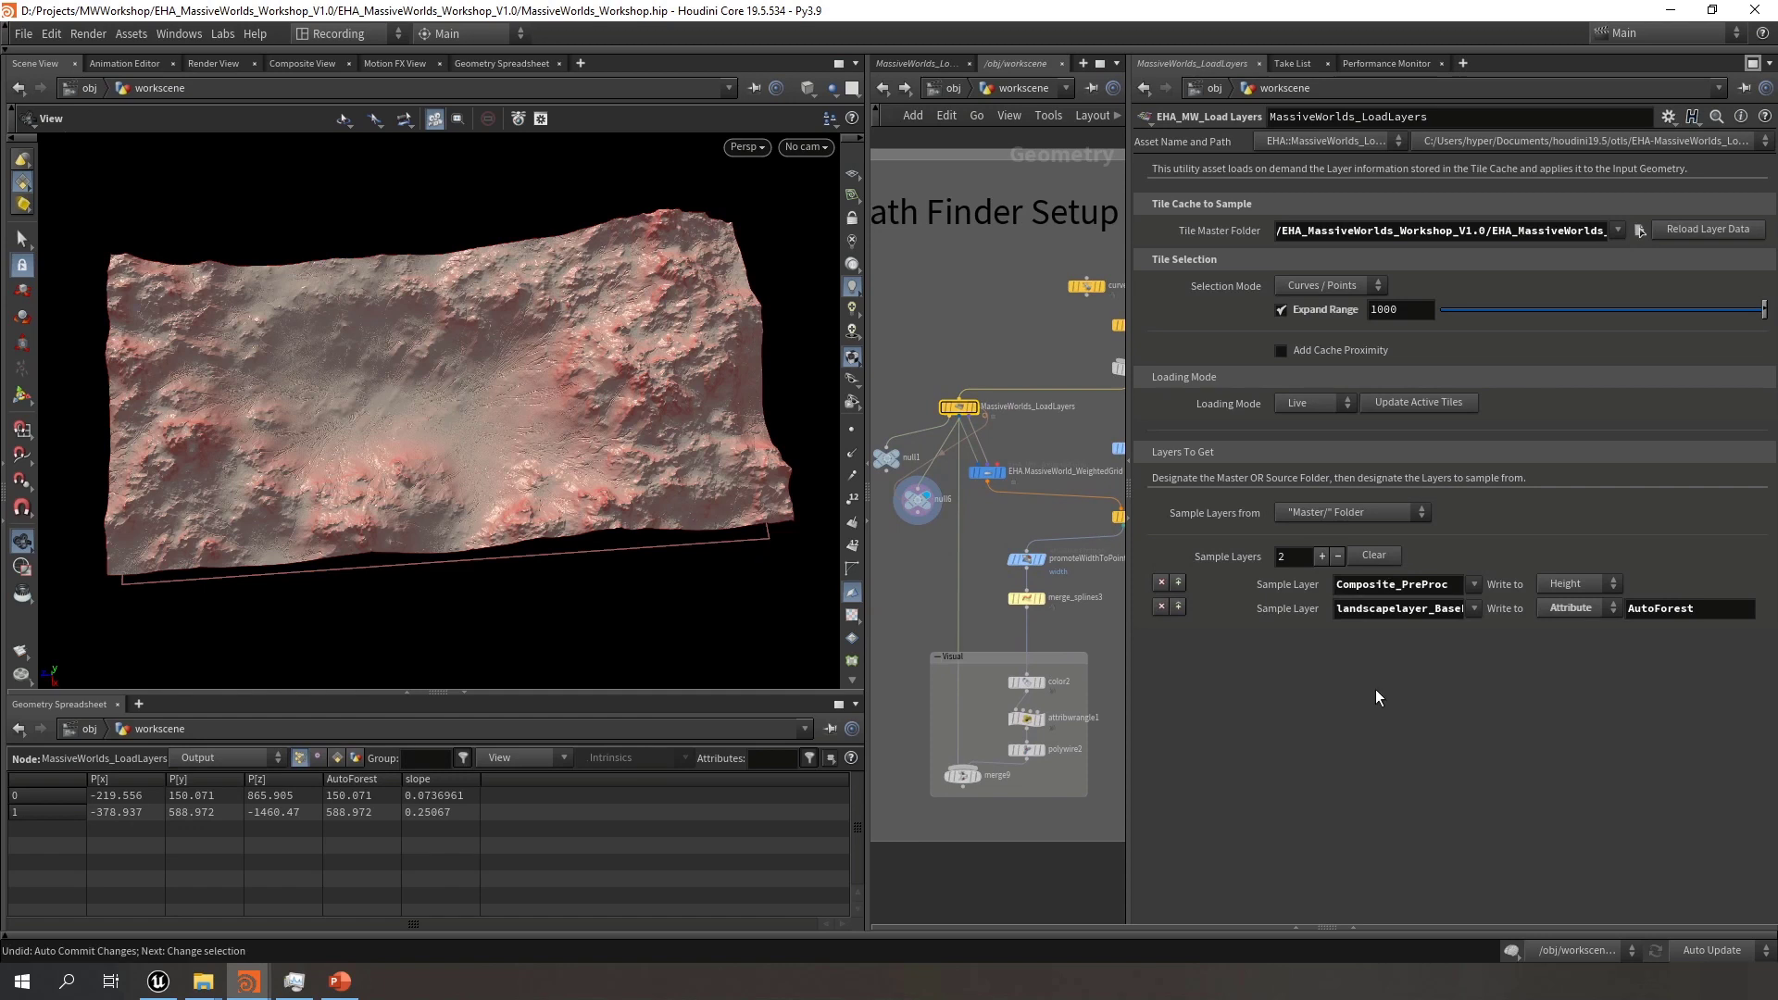
pyautogui.click(1377, 555)
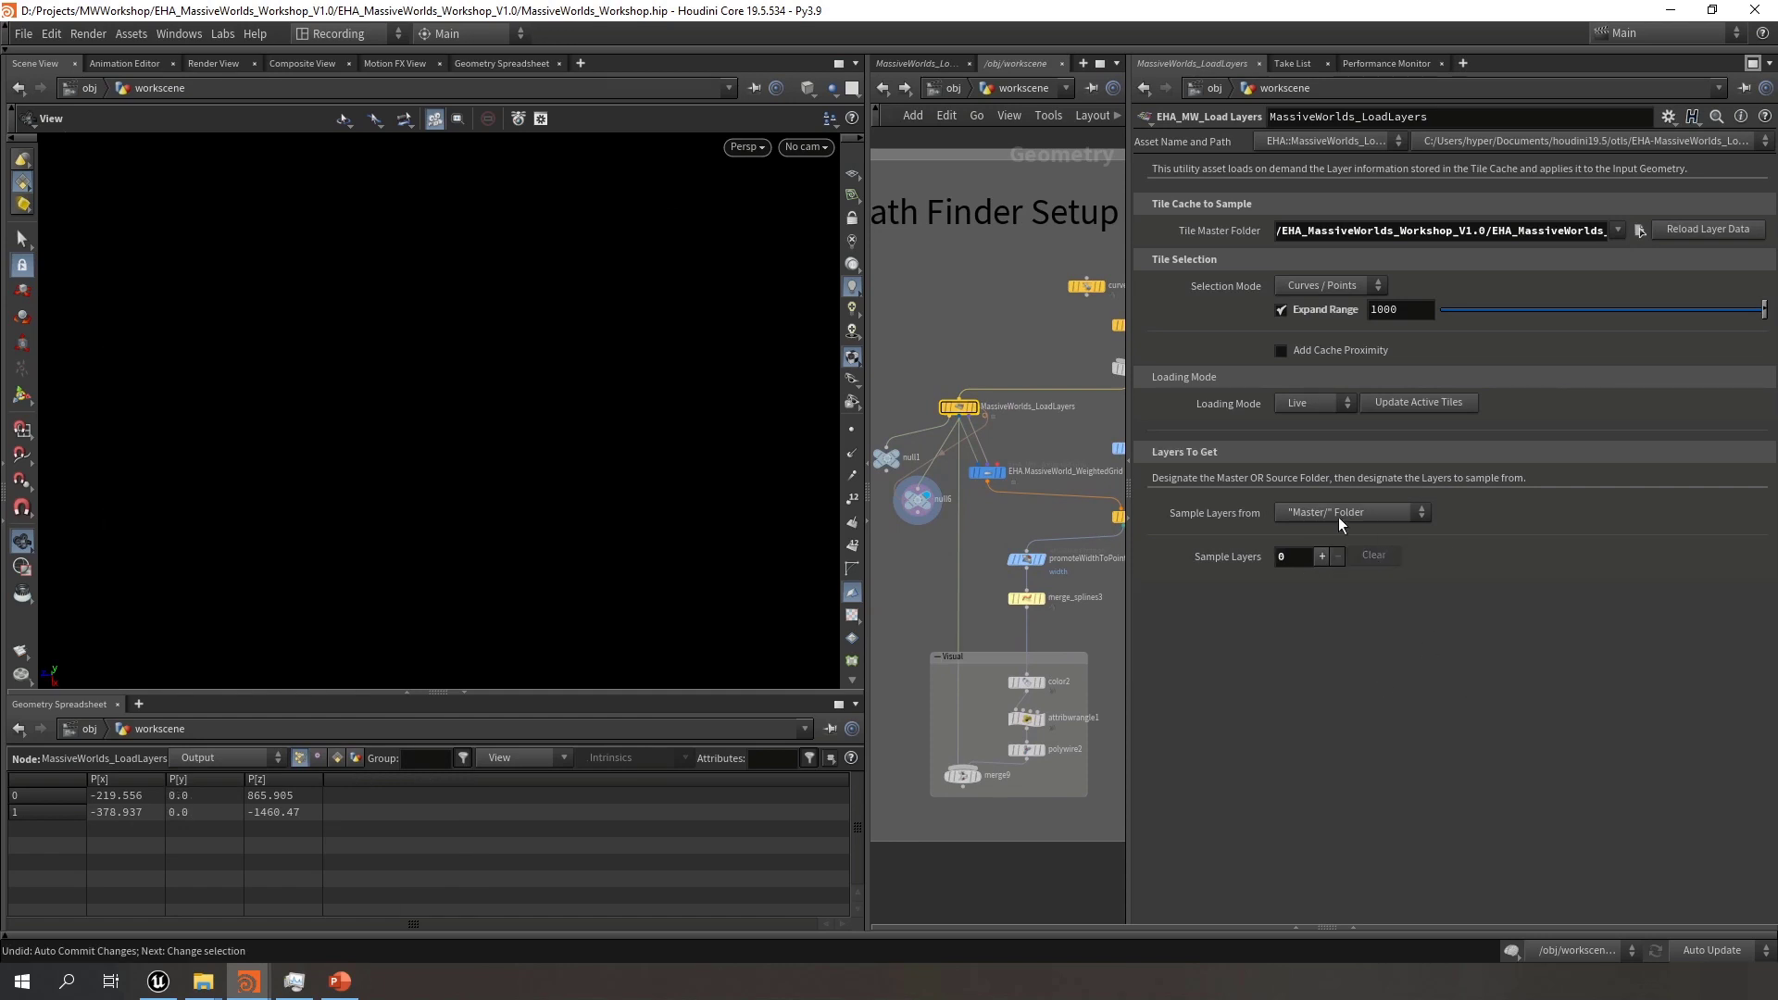
pyautogui.click(1386, 515)
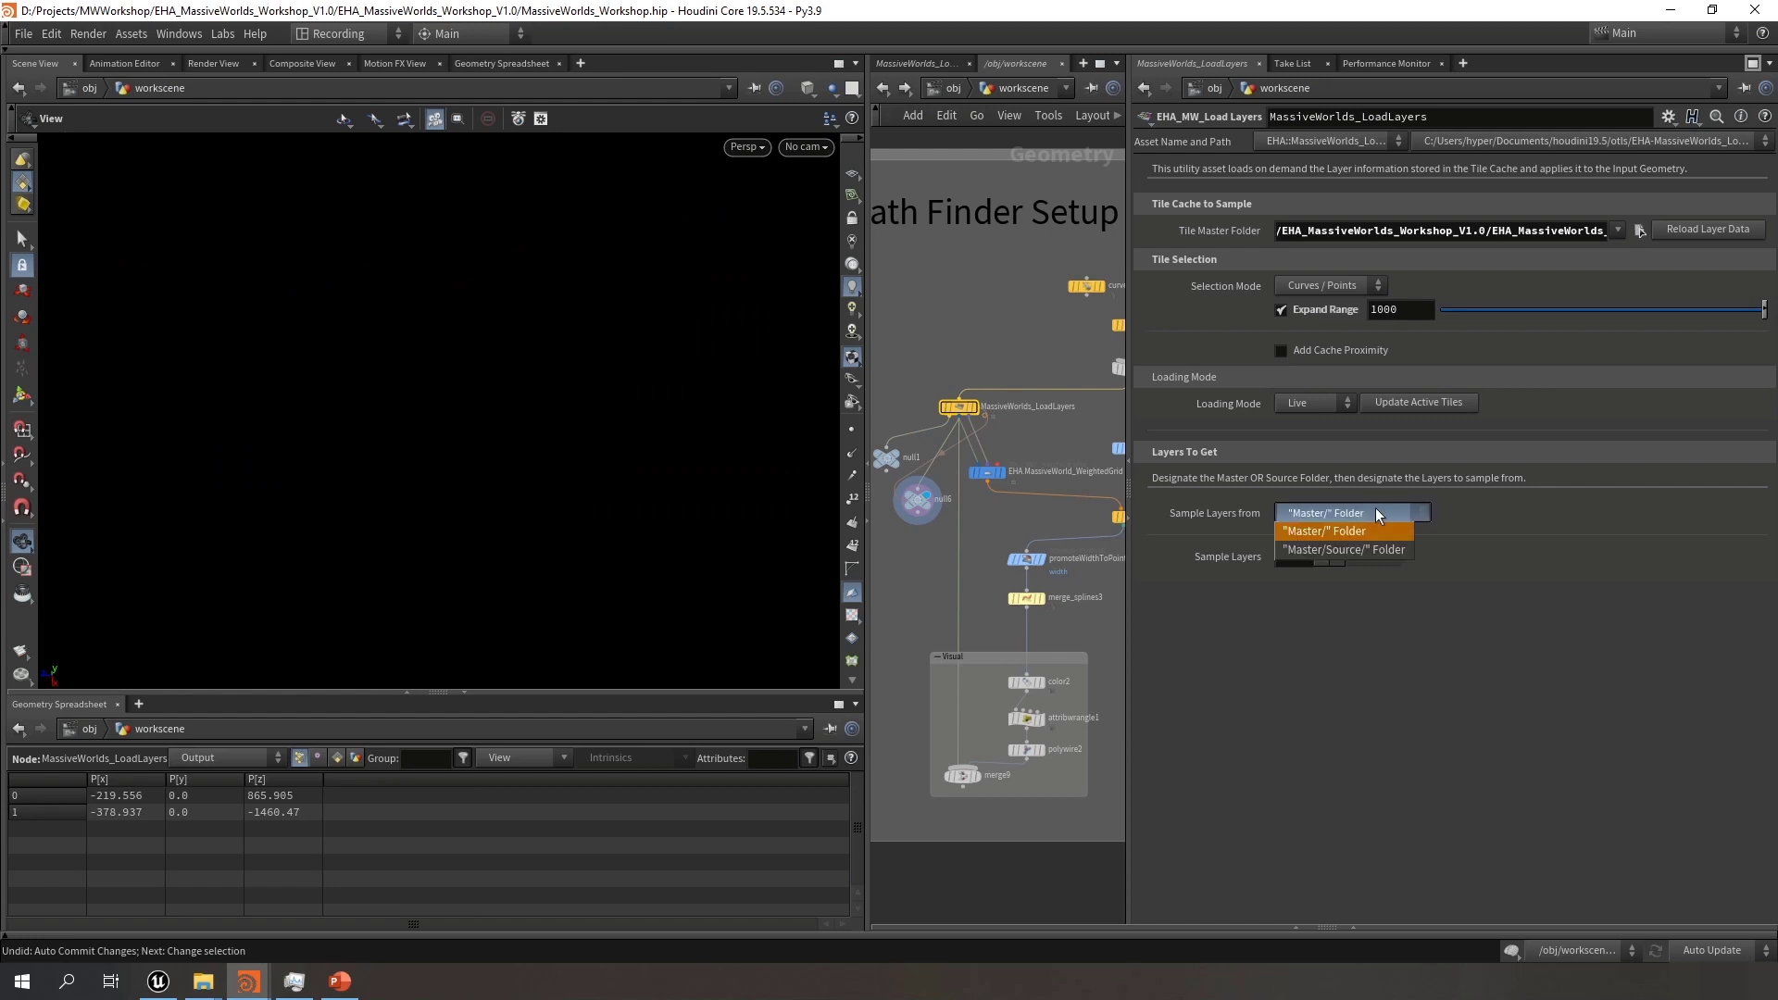
pyautogui.click(1374, 531)
pyautogui.click(1322, 557)
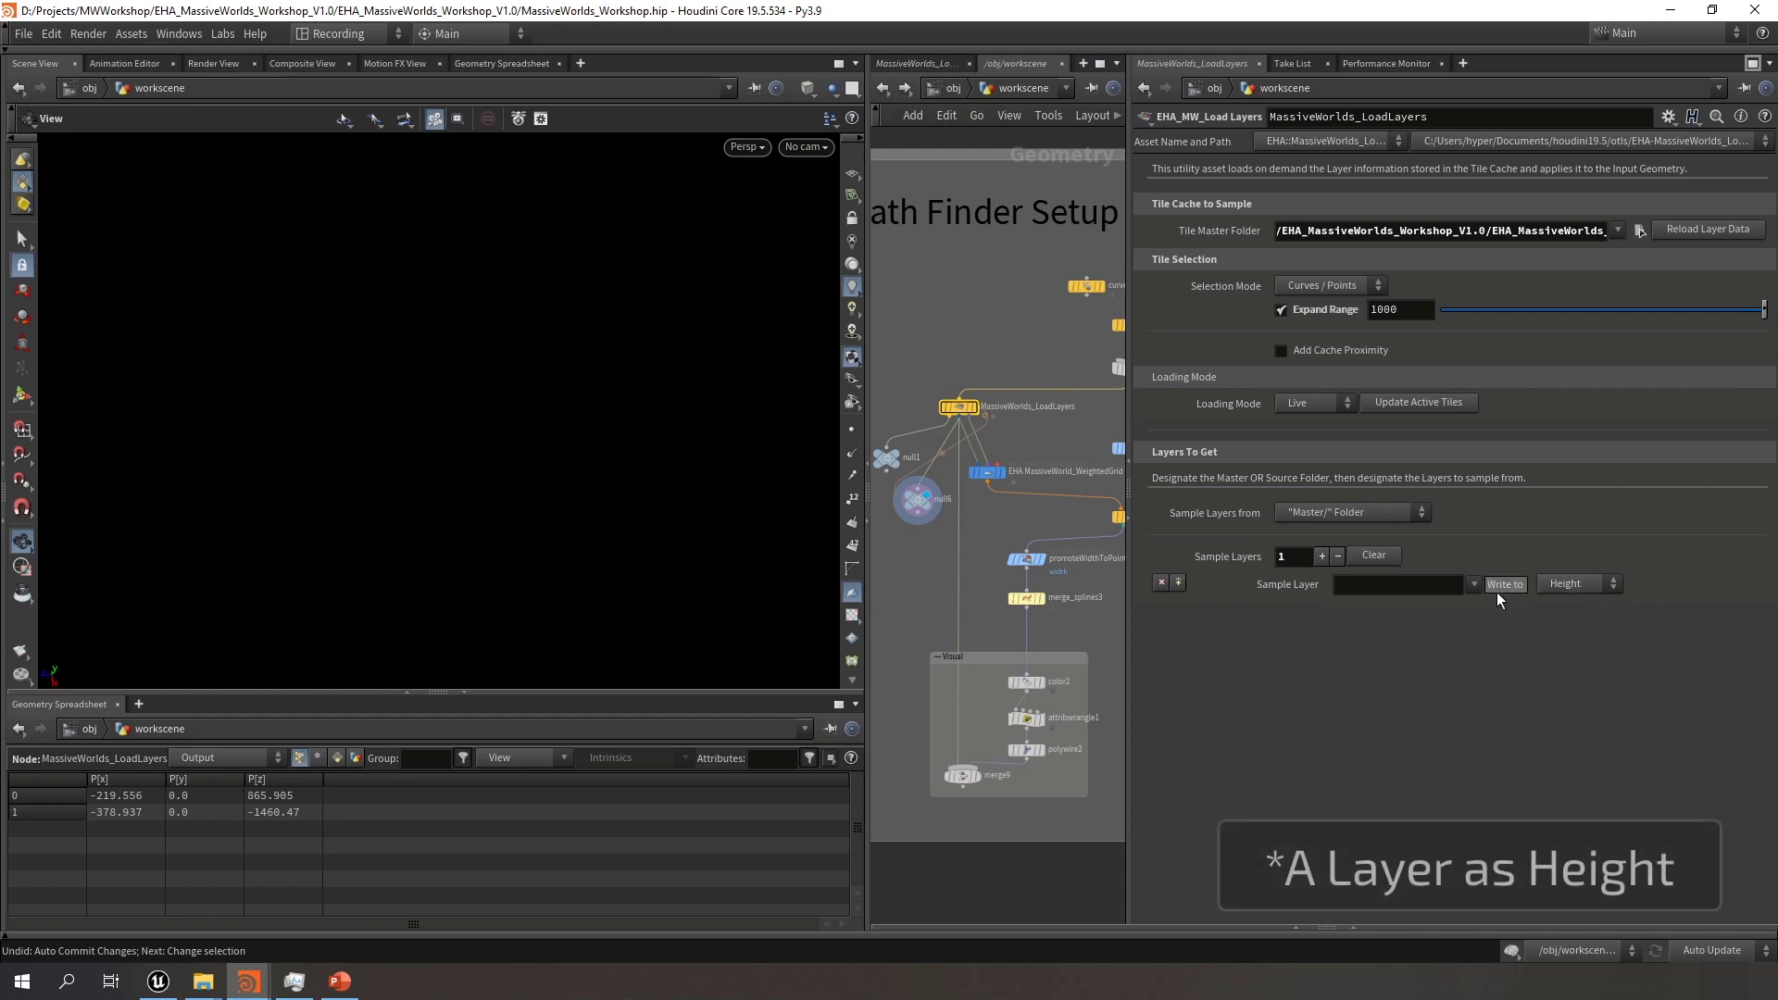
pyautogui.click(1474, 584)
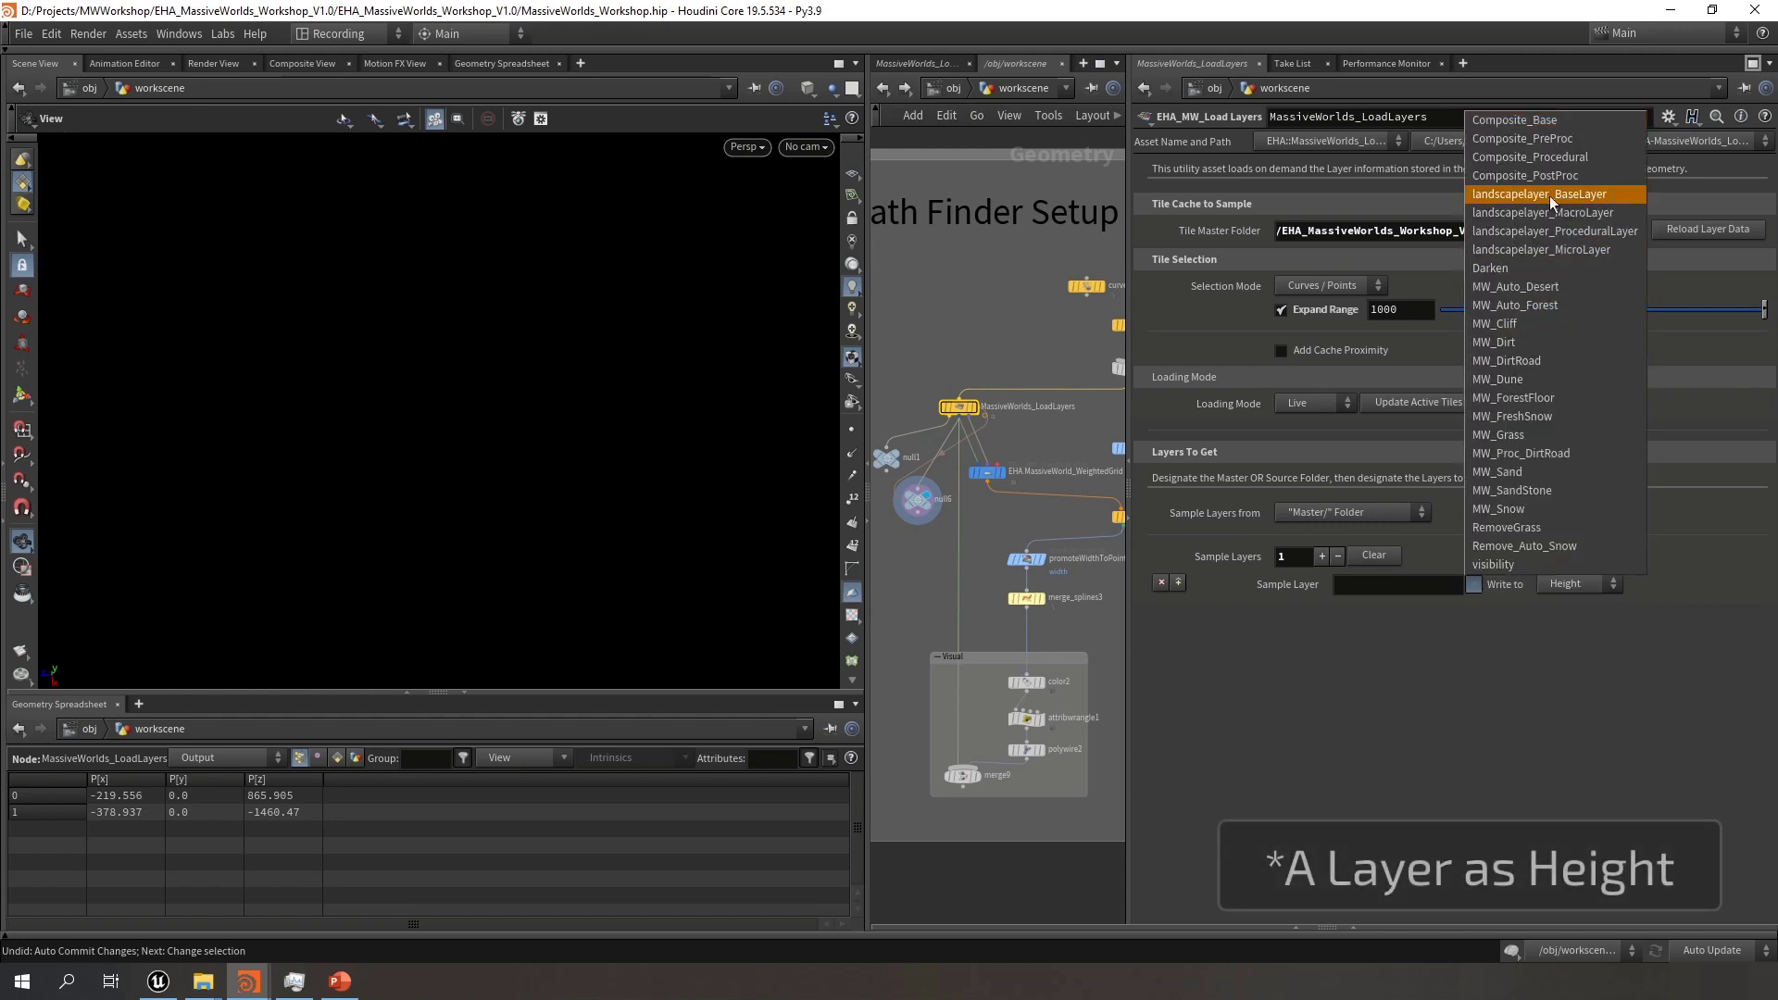
pyautogui.click(1561, 141)
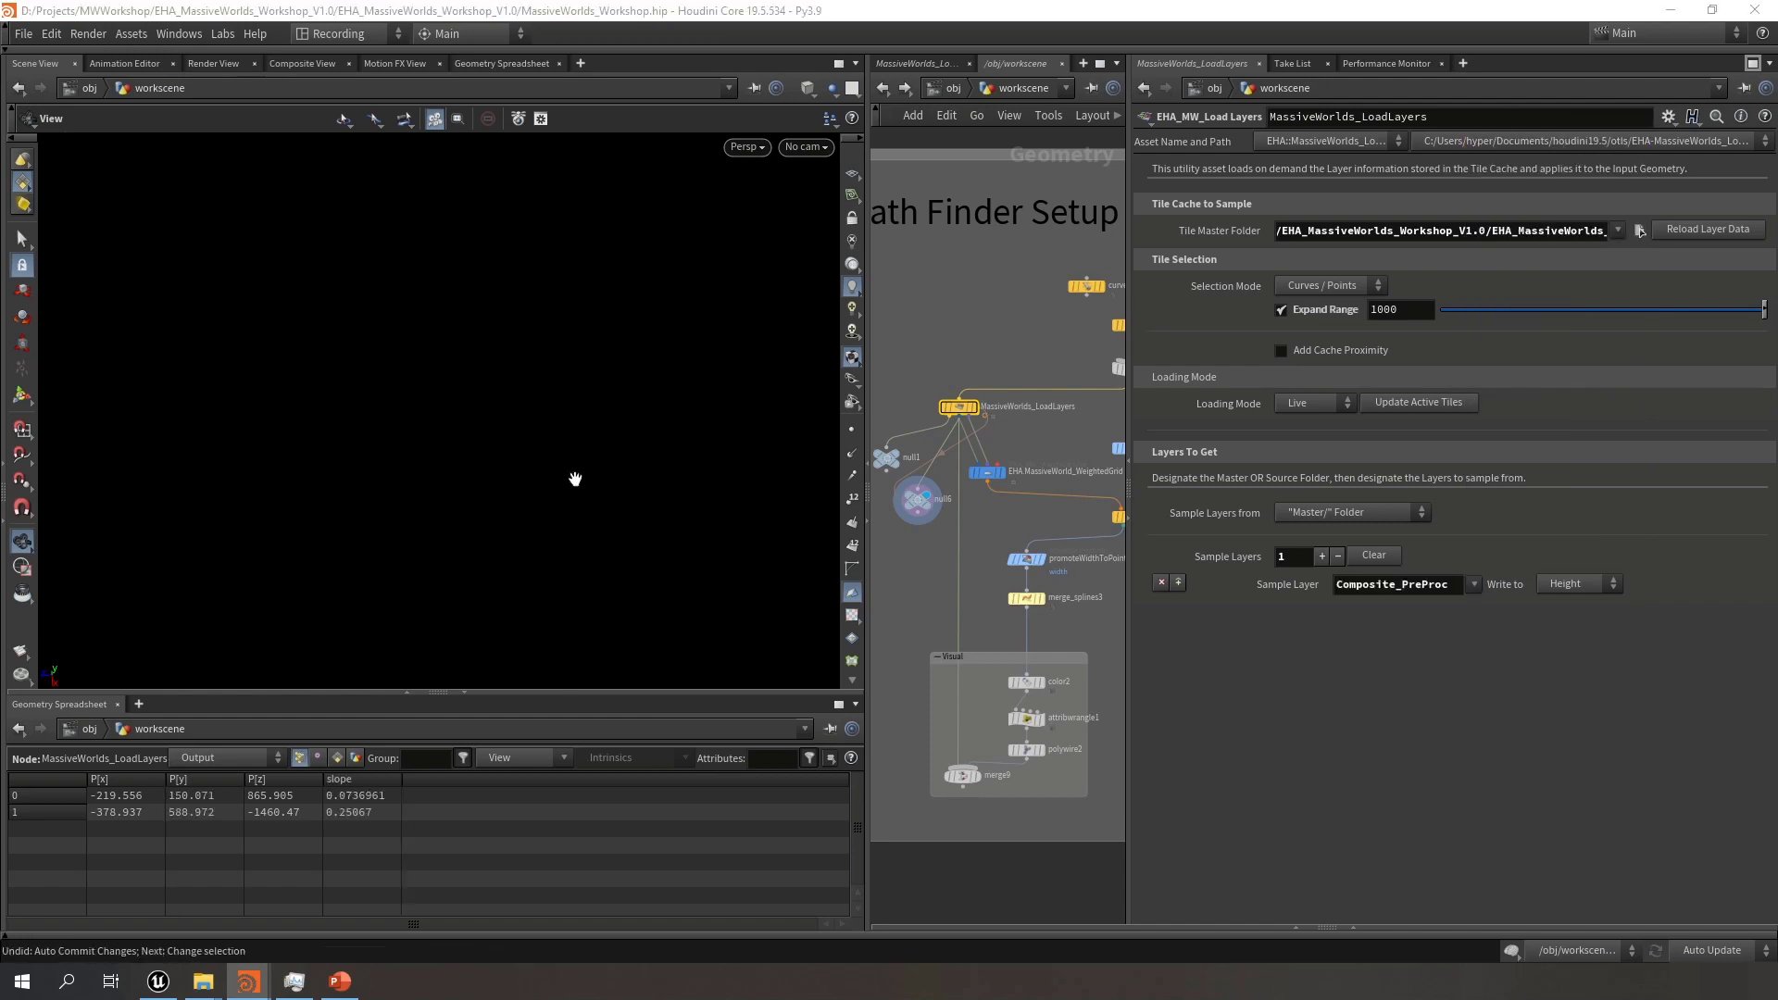
pyautogui.moveTo(537, 477); pyautogui.dragTo(469, 413)
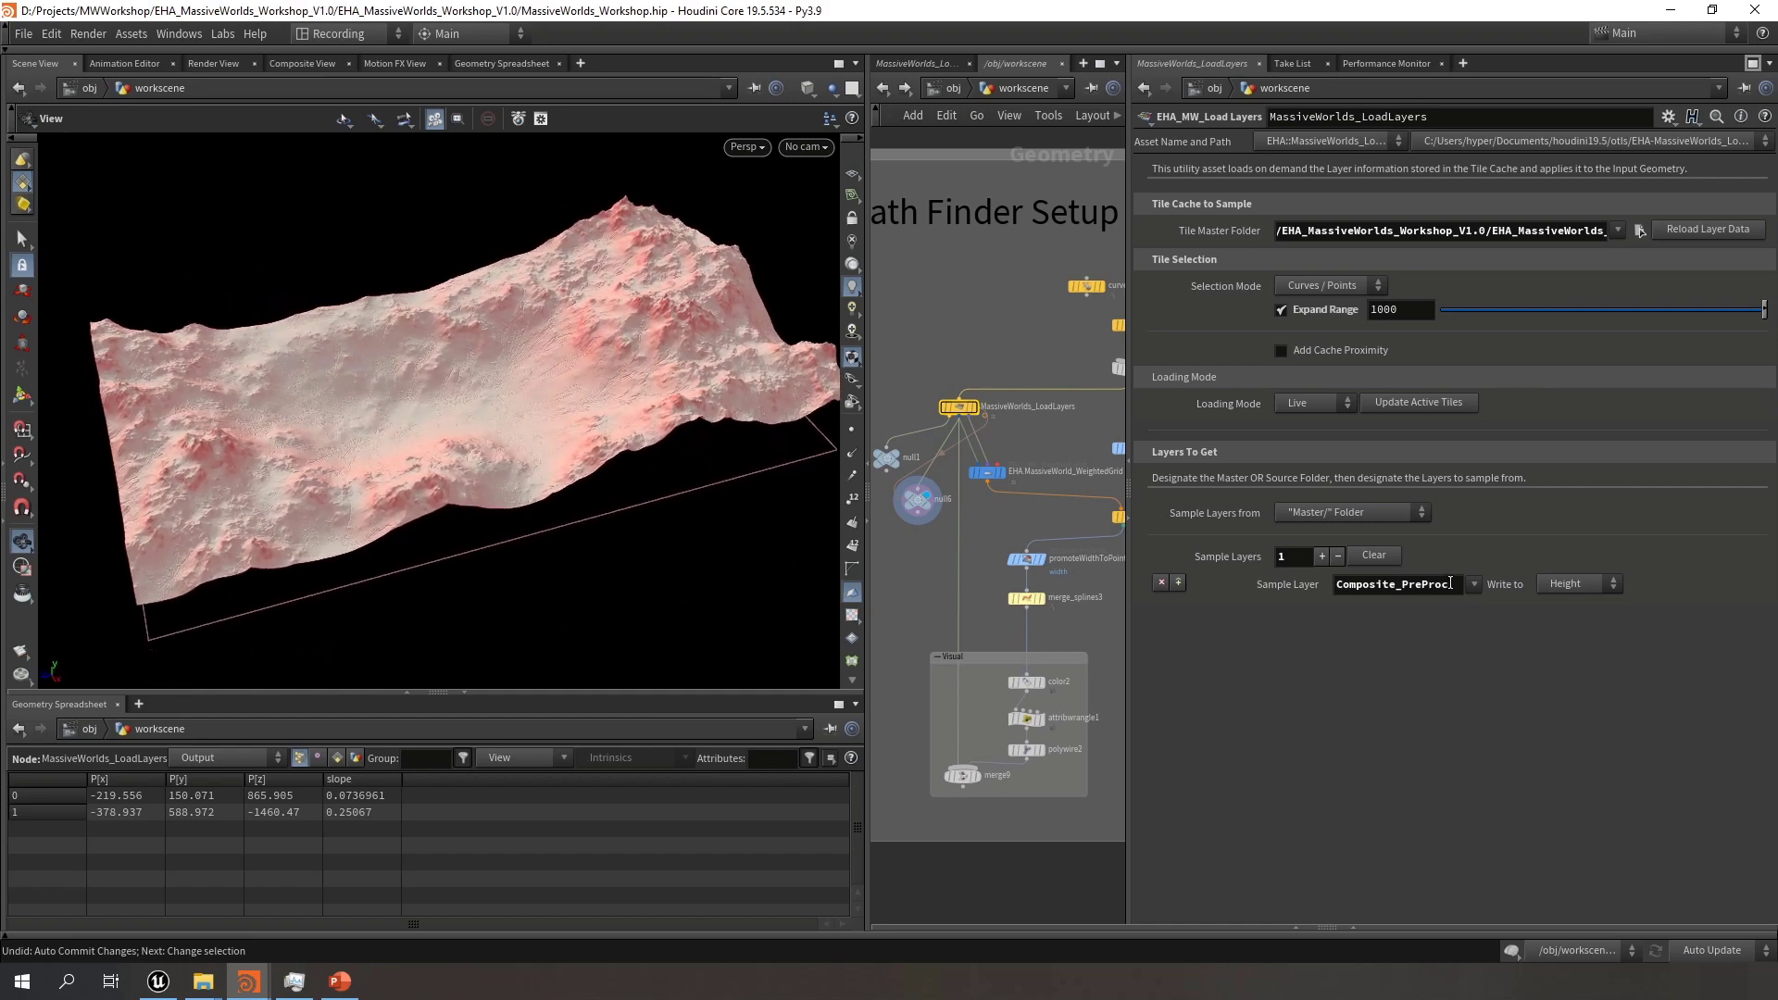
# Switch to Unreal Editor to review the landscape's edit layers, and return to Houdini to examine the terrain sampled from Composite_PreProc
pyautogui.hotkey('alt', 'Tab')
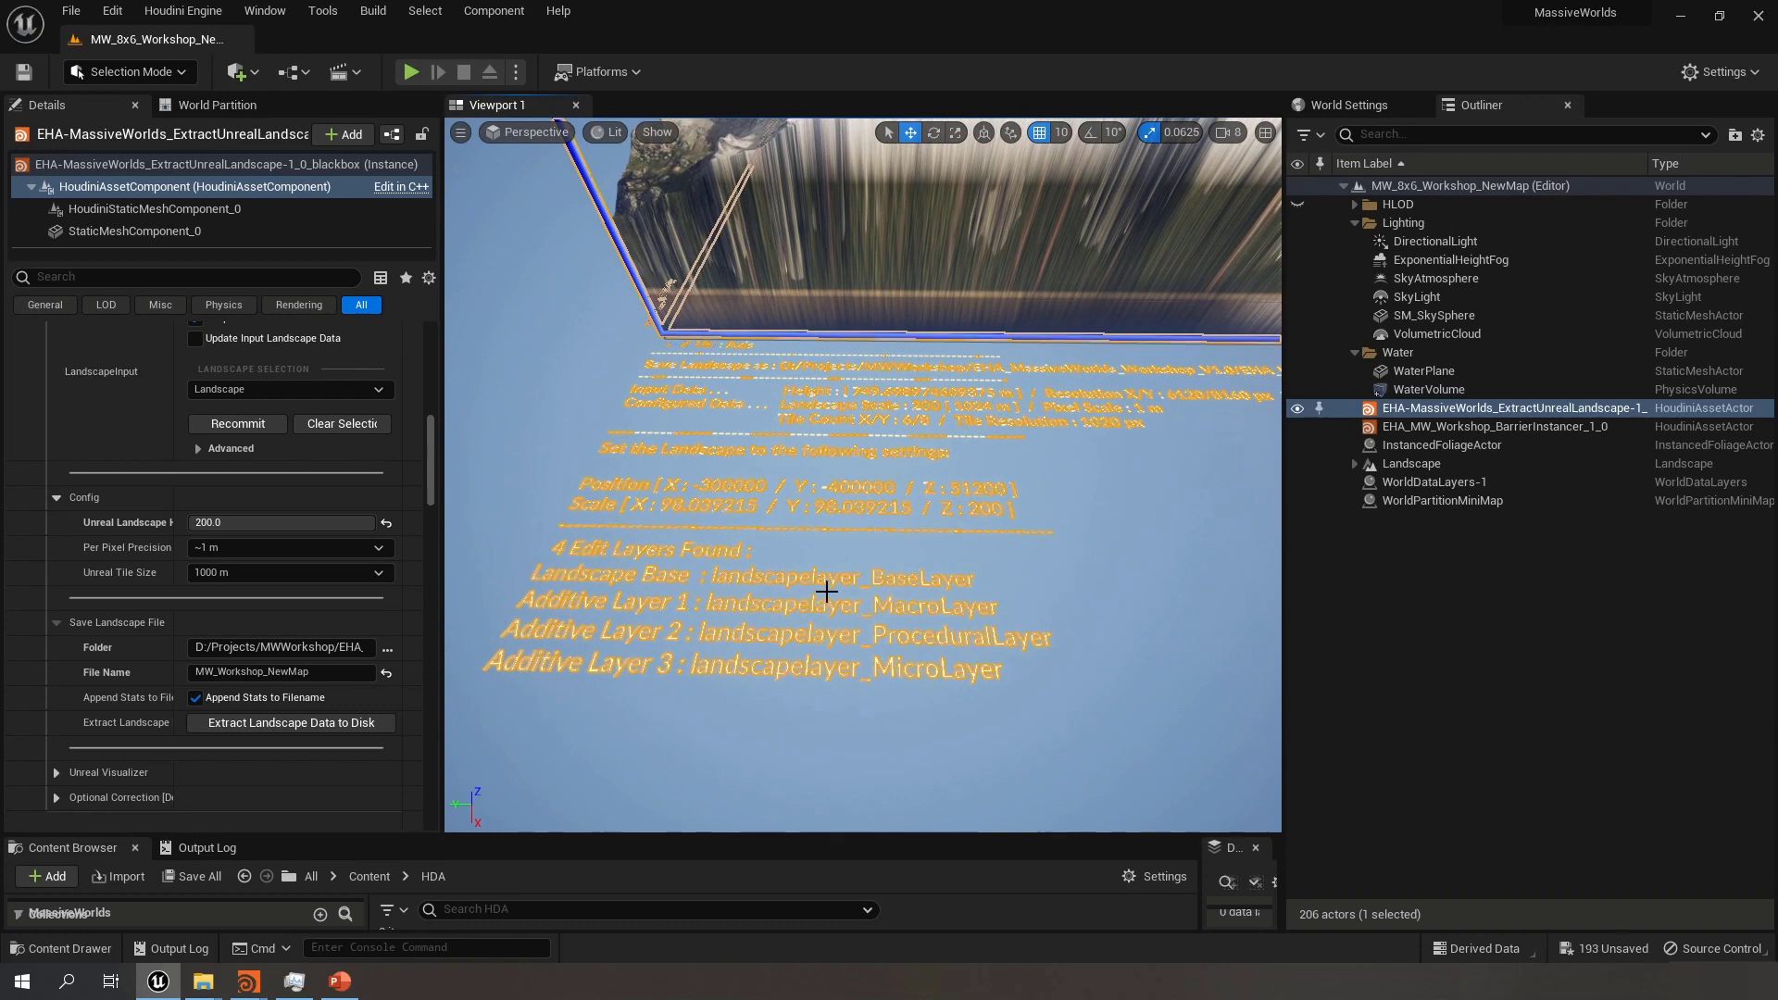
pyautogui.click(1071, 595)
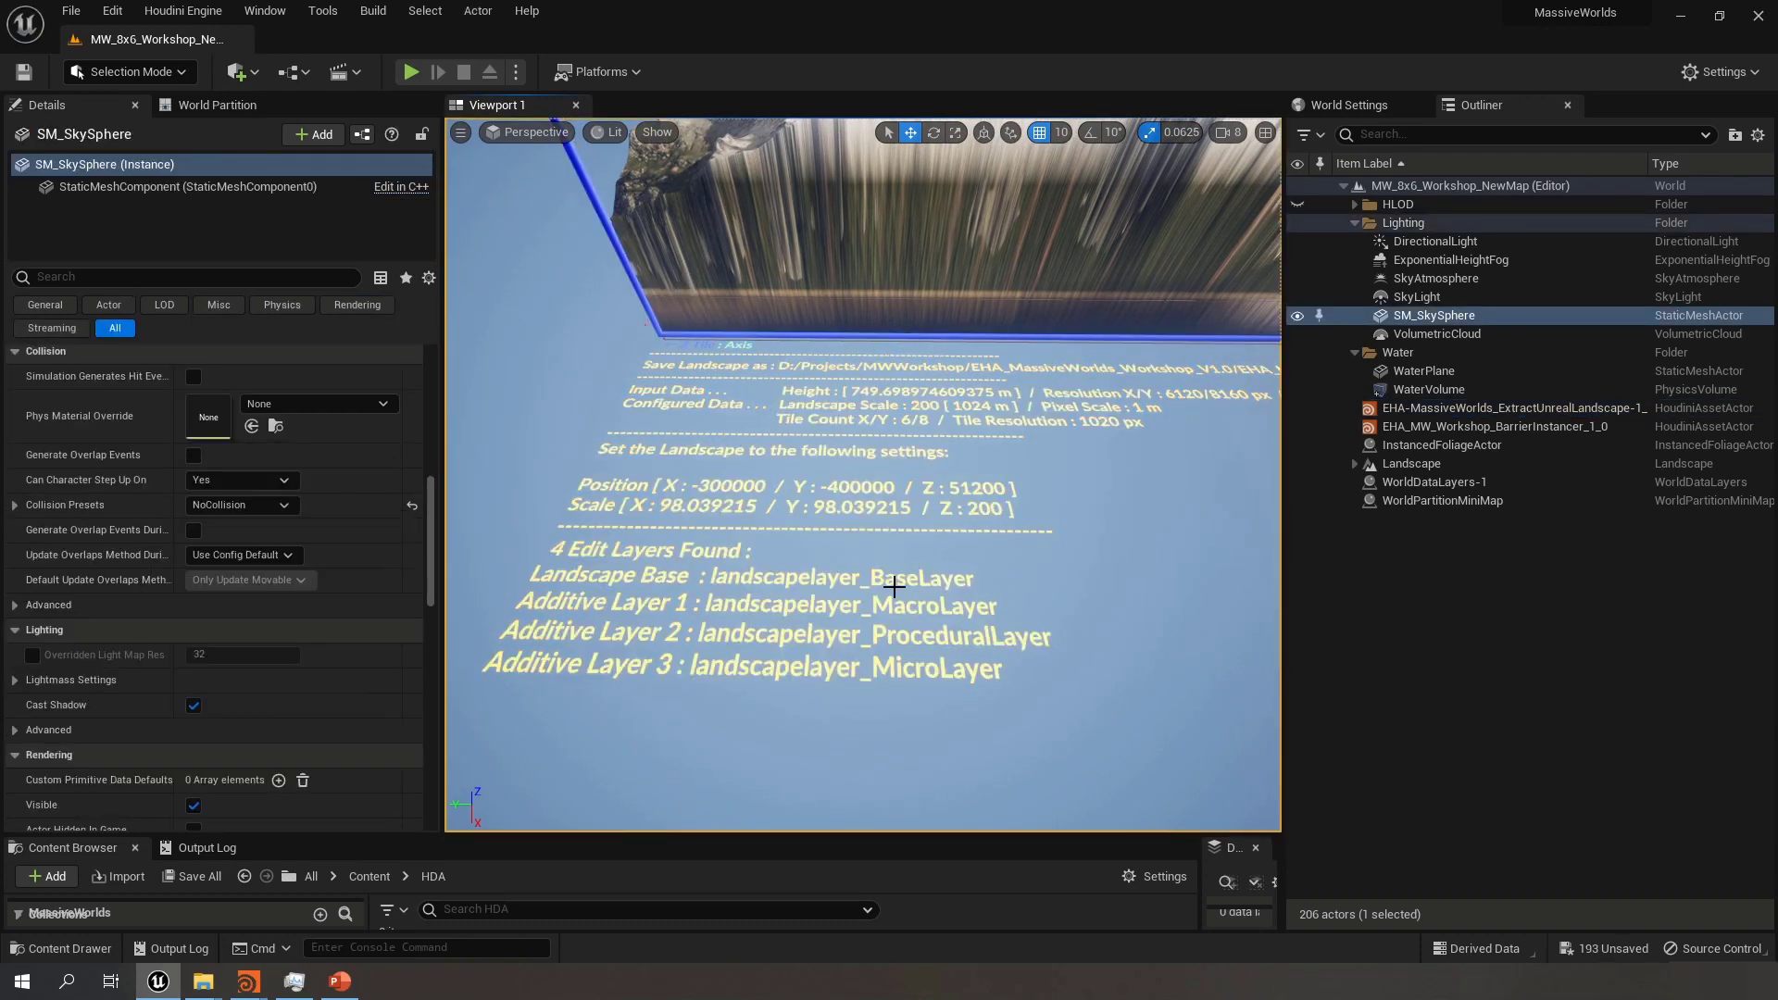
pyautogui.moveTo(247, 980)
pyautogui.click(208, 886)
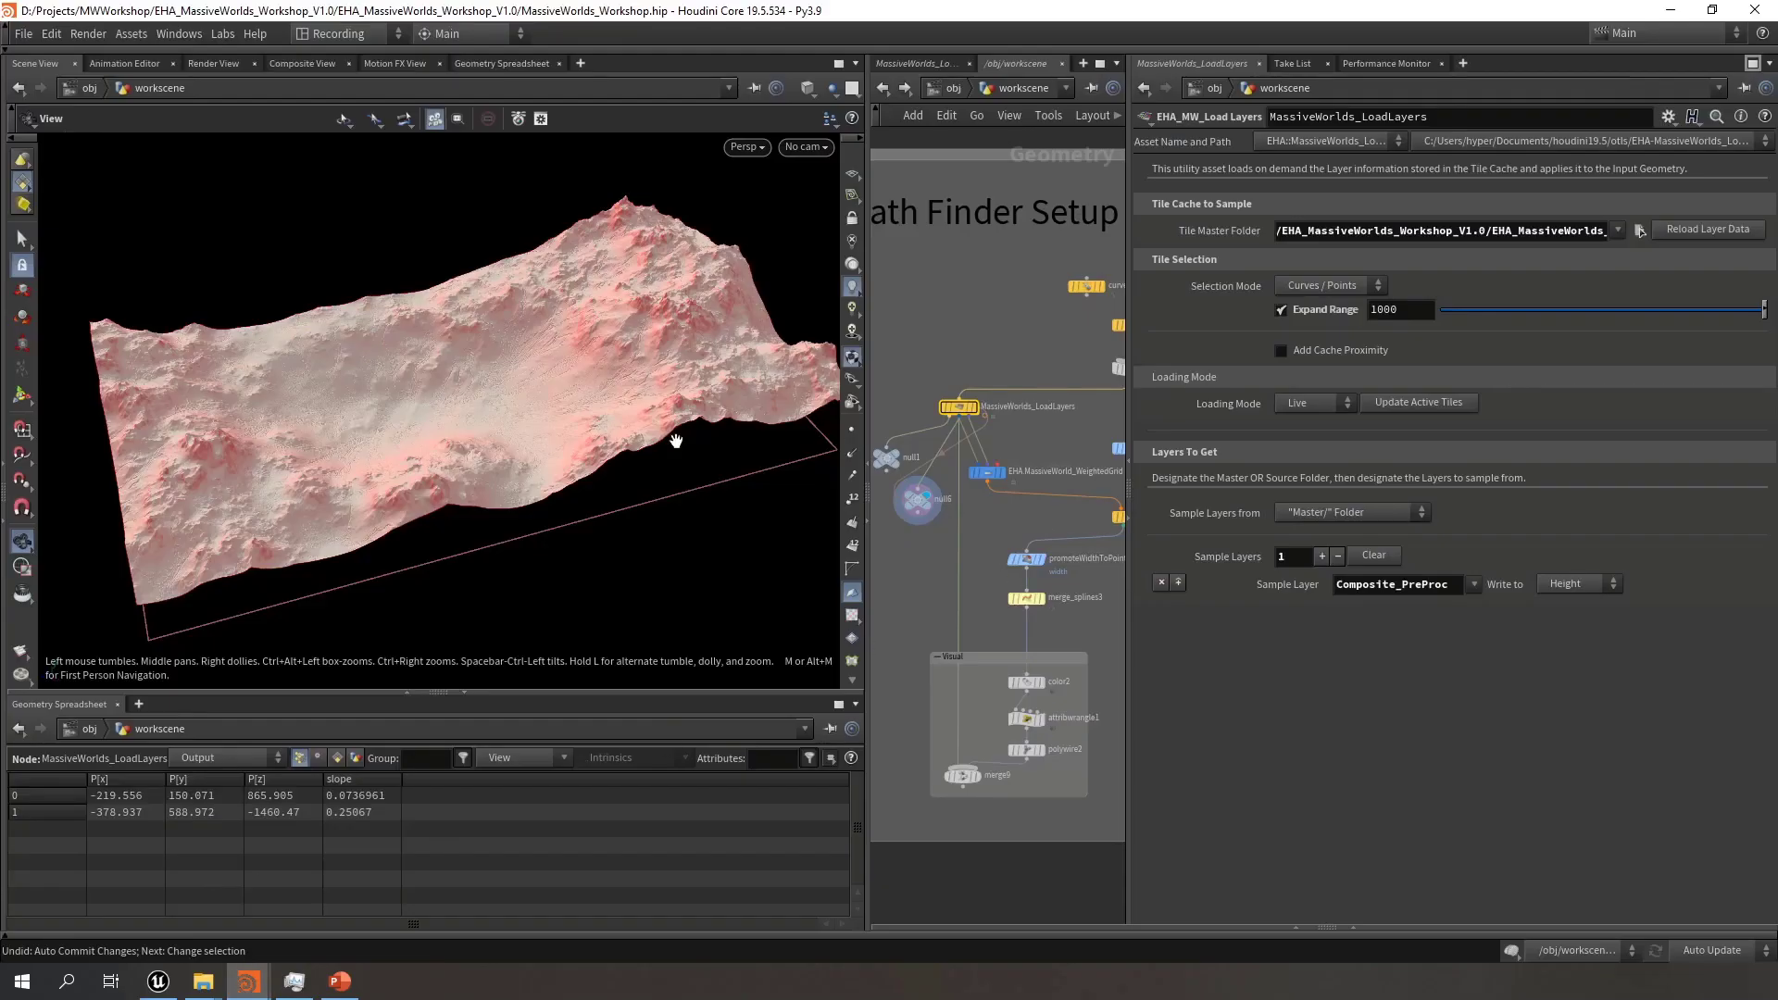
pyautogui.moveTo(520, 369); pyautogui.dragTo(583, 384, button='right')
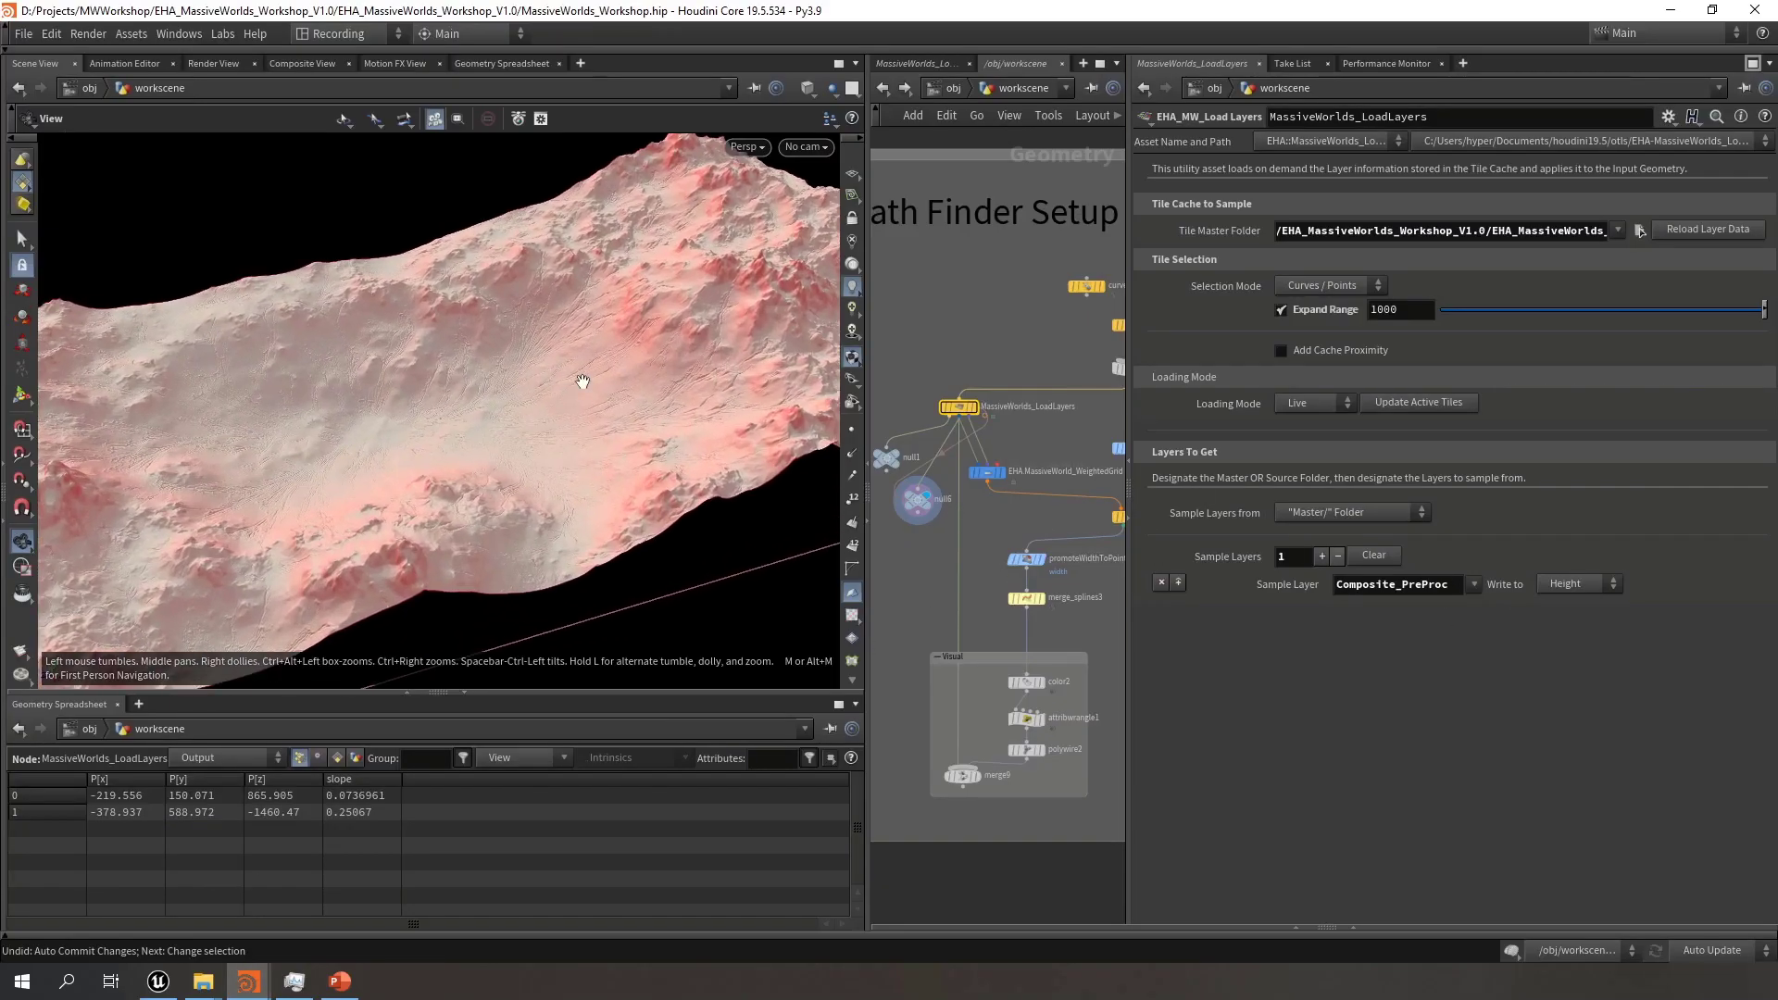
pyautogui.moveTo(584, 384); pyautogui.dragTo(488, 386)
pyautogui.moveTo(488, 385); pyautogui.dragTo(322, 393, button='right')
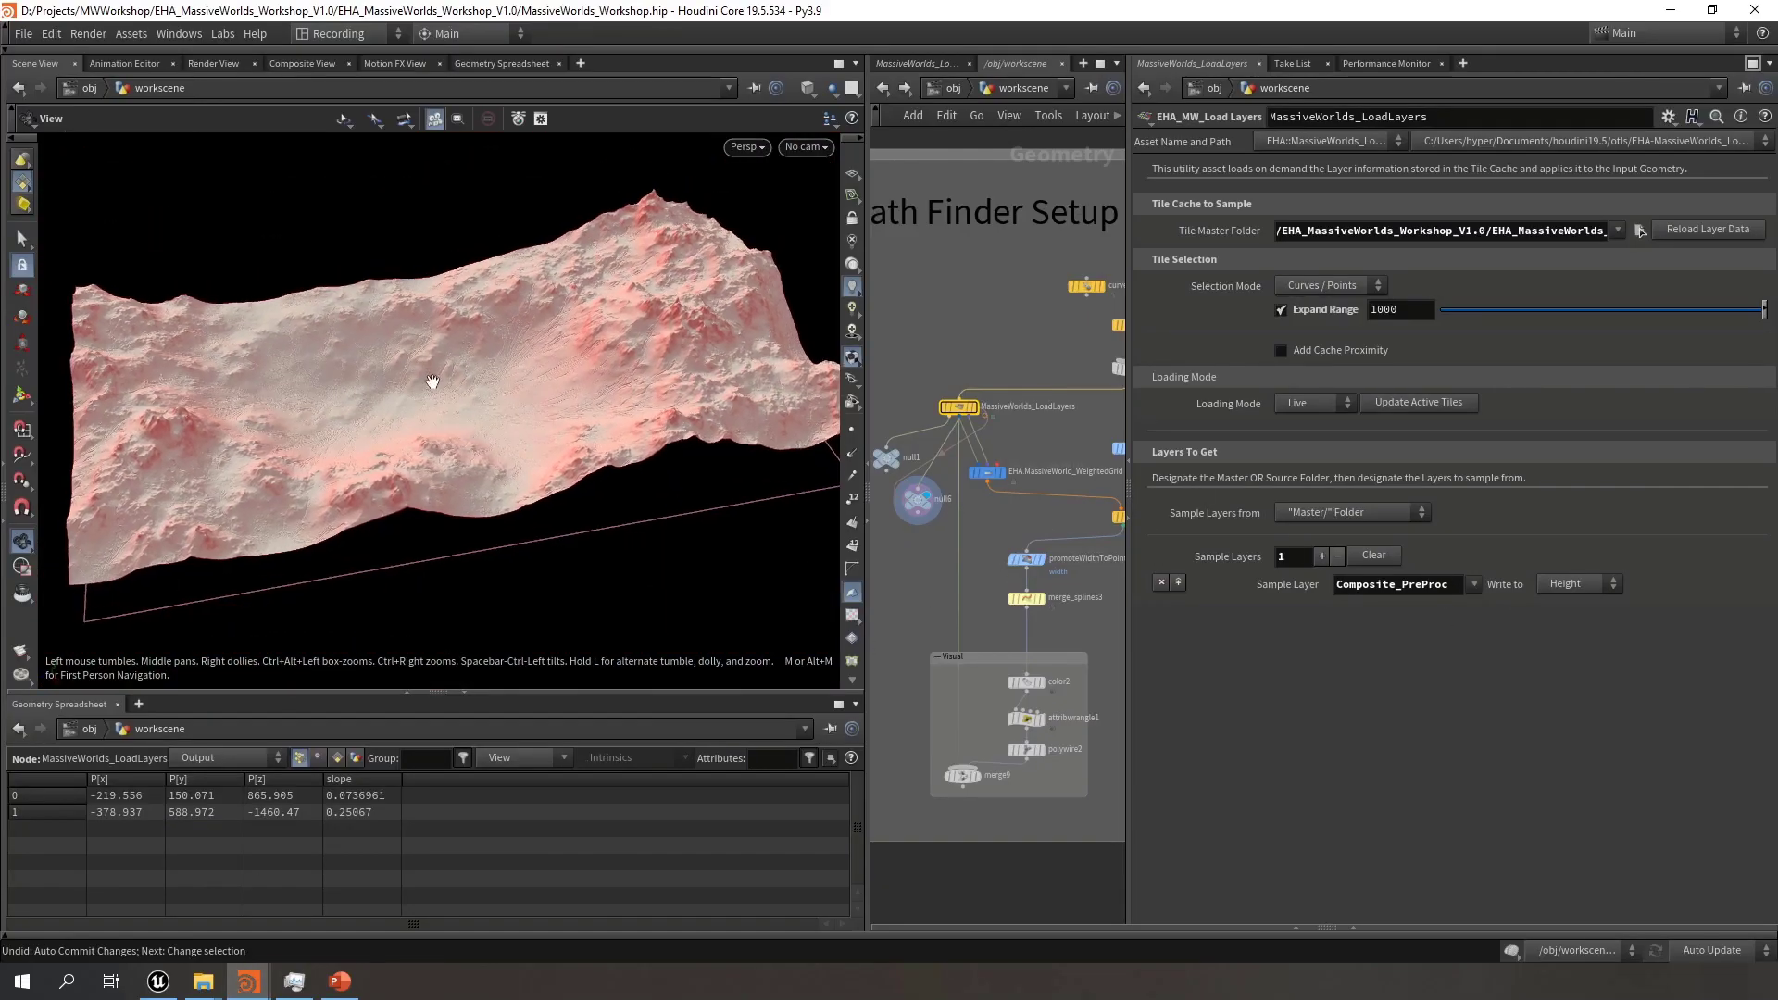
pyautogui.moveTo(341, 433); pyautogui.dragTo(547, 382)
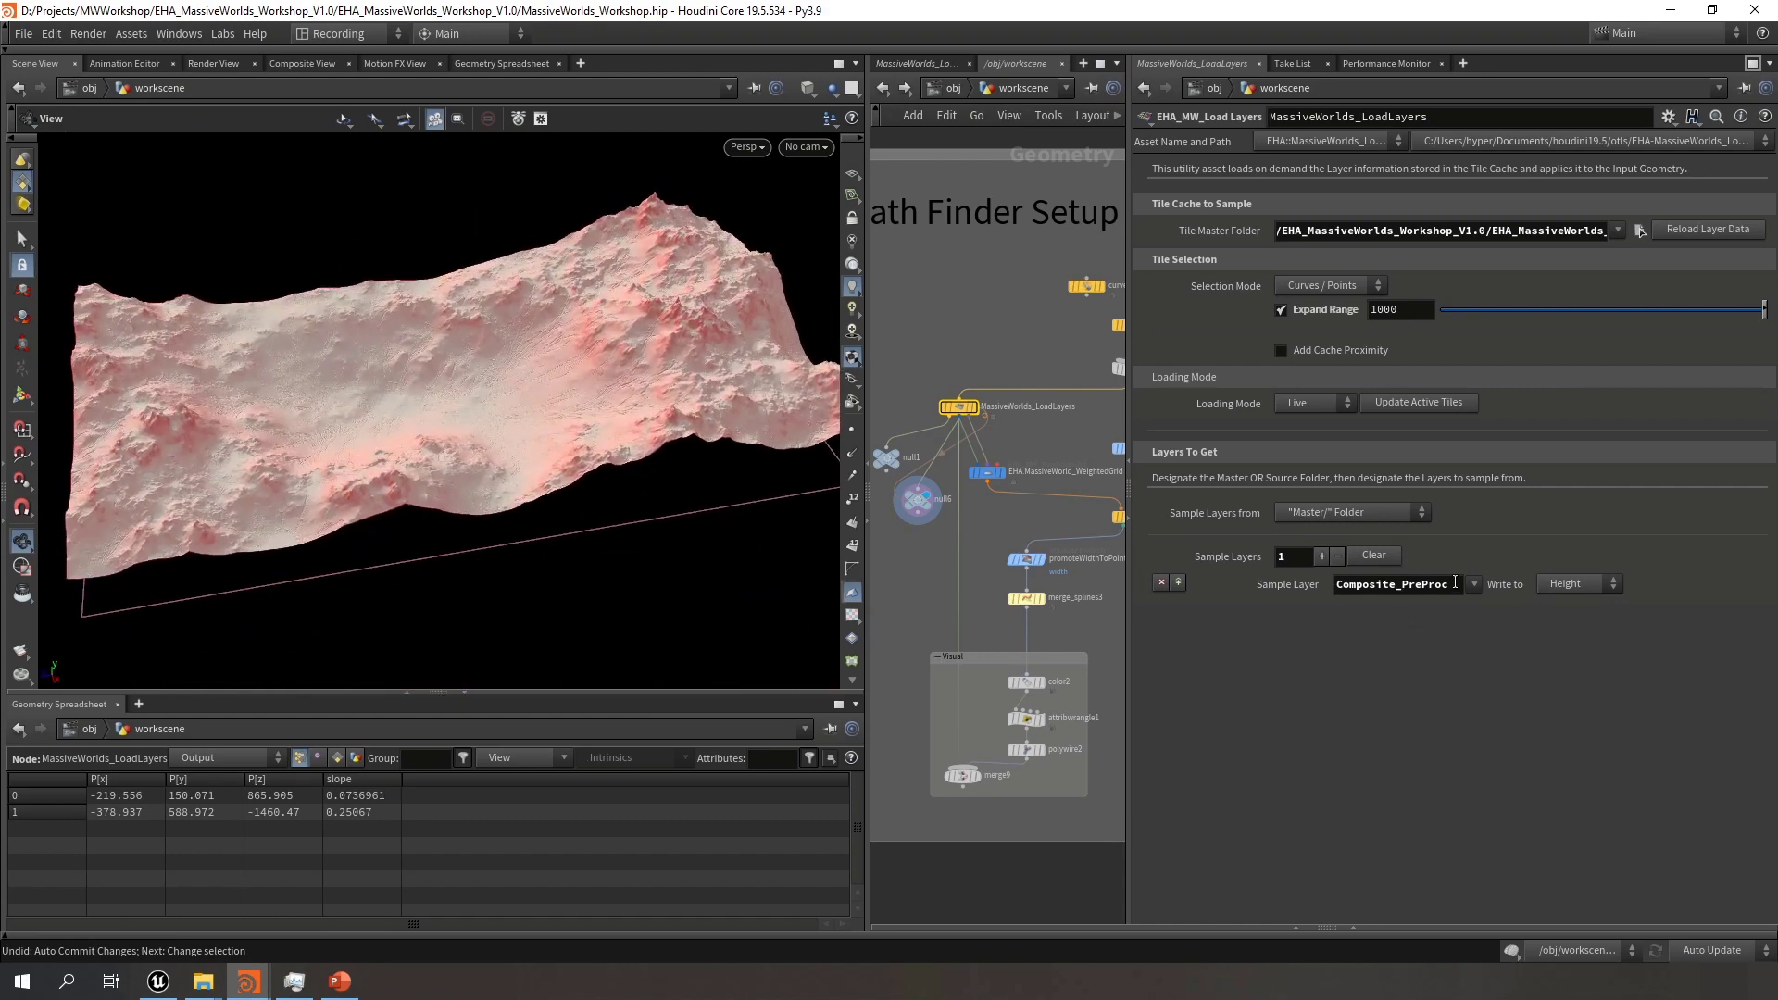
pyautogui.moveTo(323, 417); pyautogui.dragTo(435, 399)
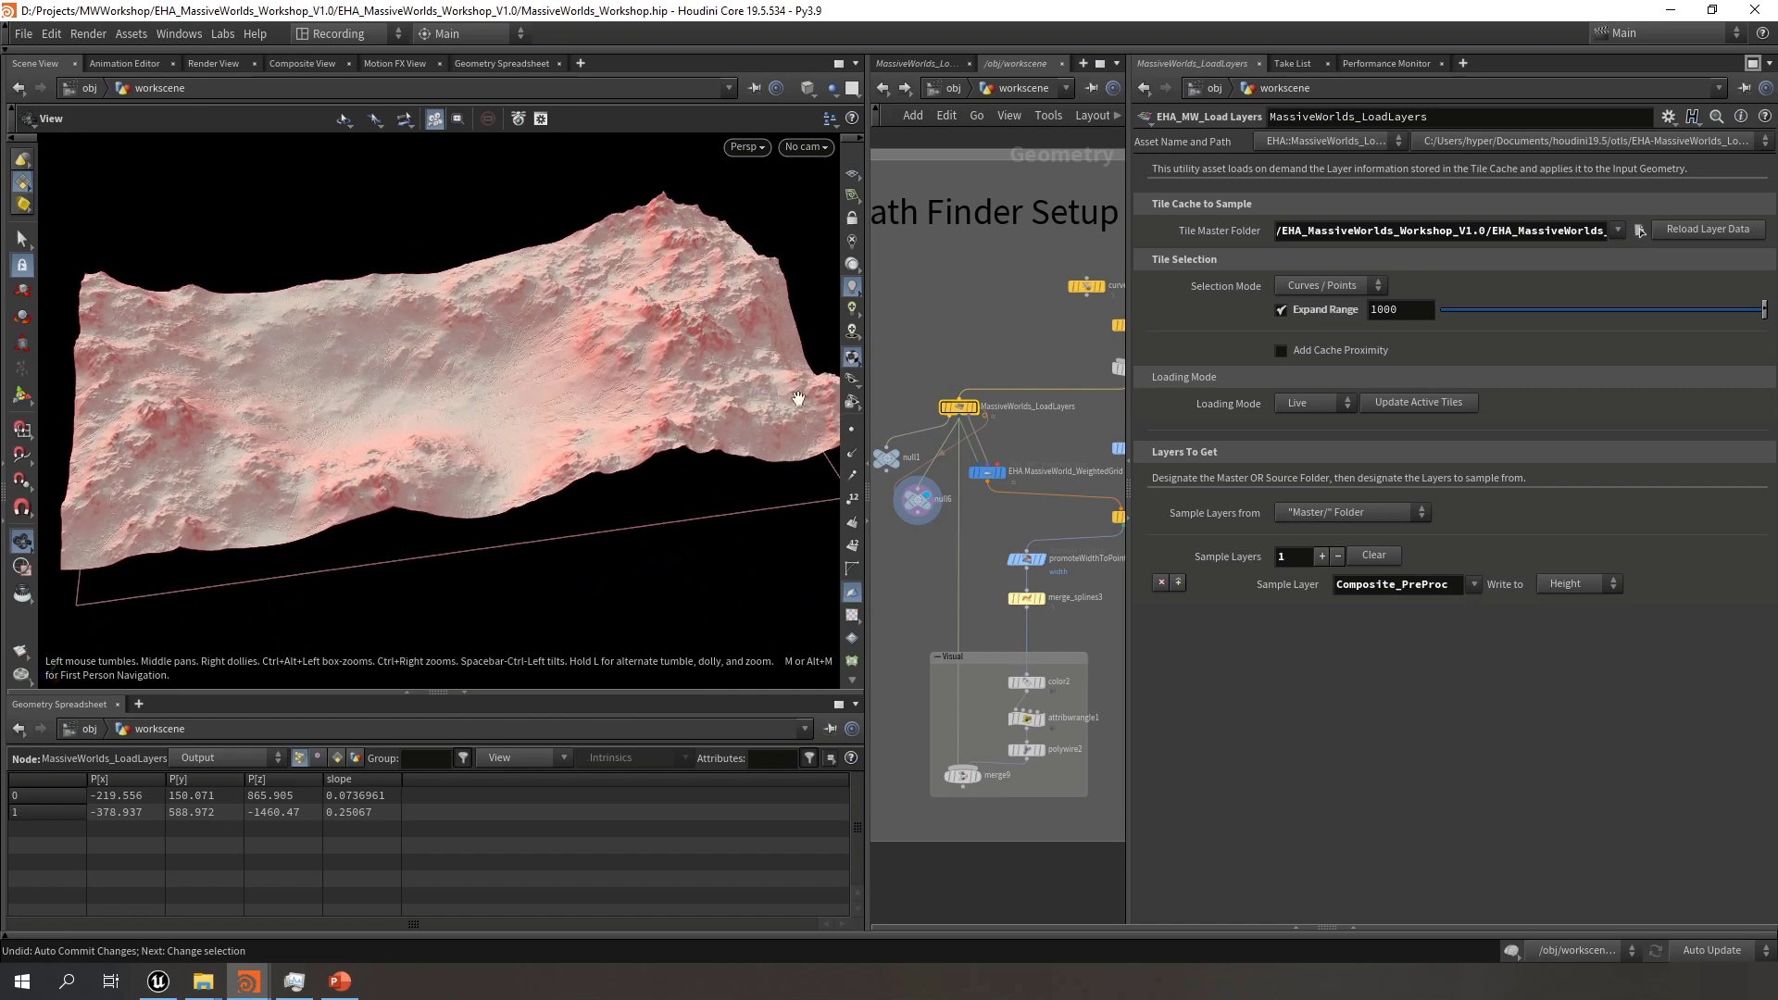
# Display the null1 node to view the curve output of MassiveWorlds_LoadLayers
pyautogui.moveTo(958, 313); pyautogui.dragTo(1003, 326, button='middle')
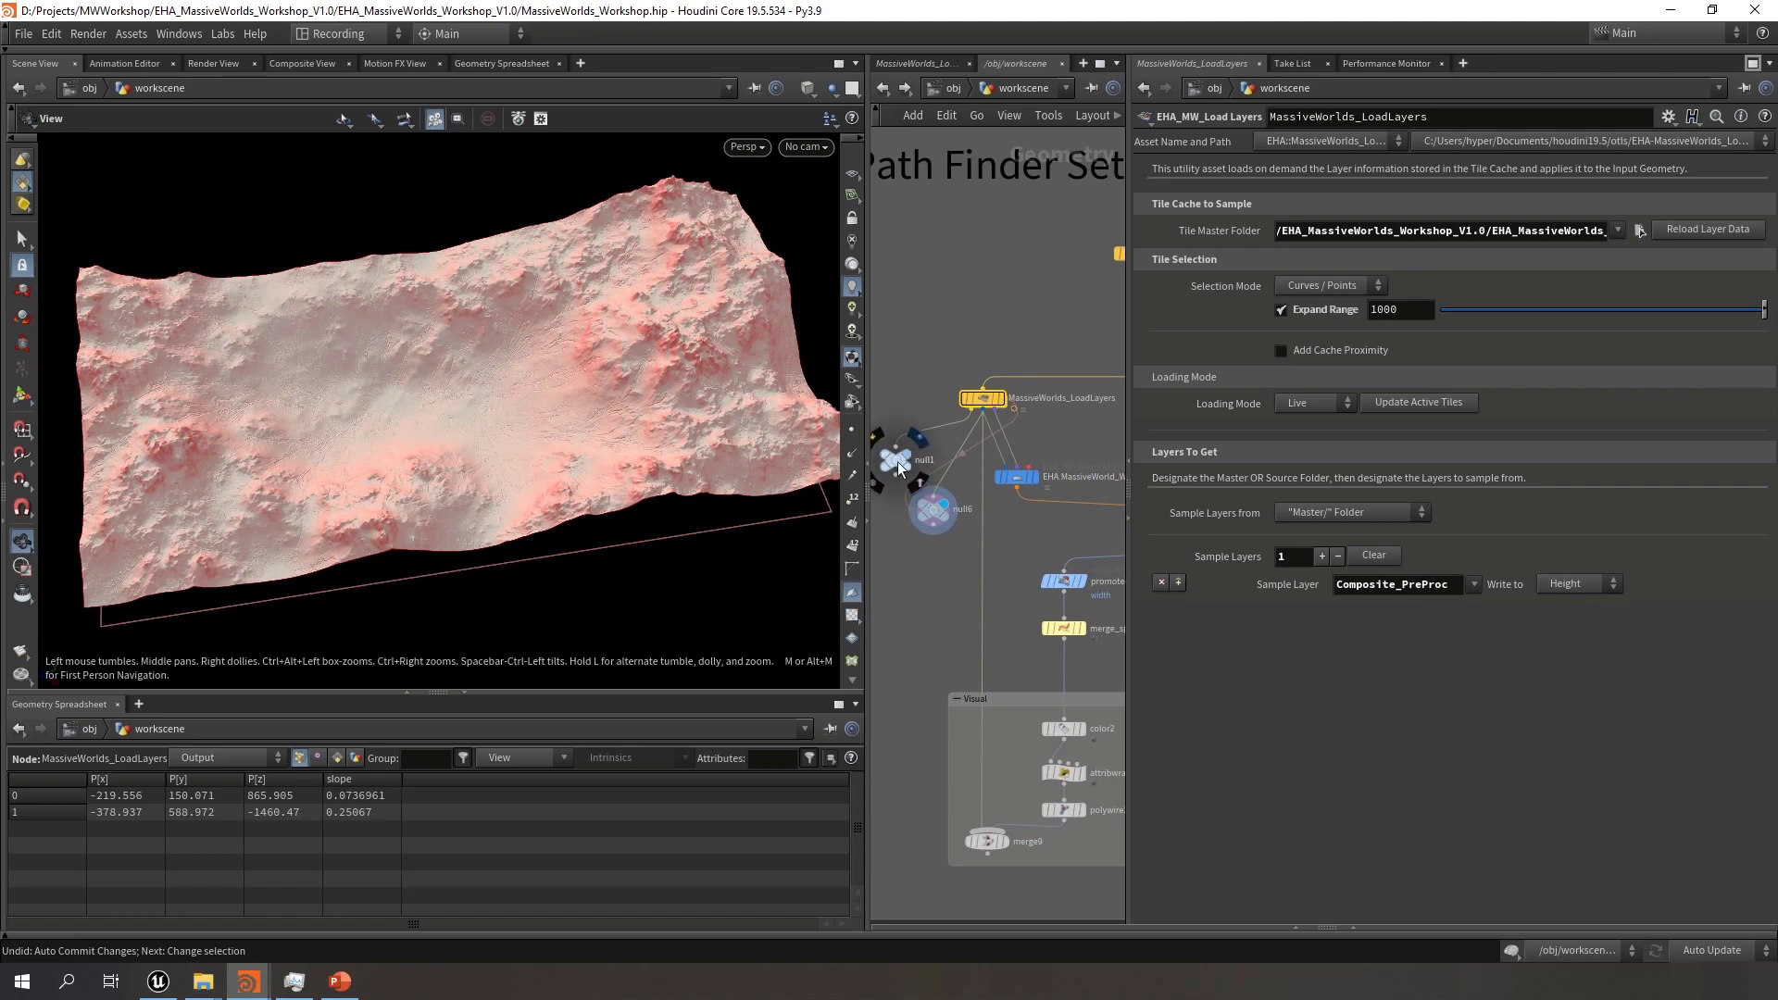
pyautogui.click(896, 460)
pyautogui.moveTo(582, 407); pyautogui.dragTo(567, 338)
pyautogui.scroll(-5, 1002, 398)
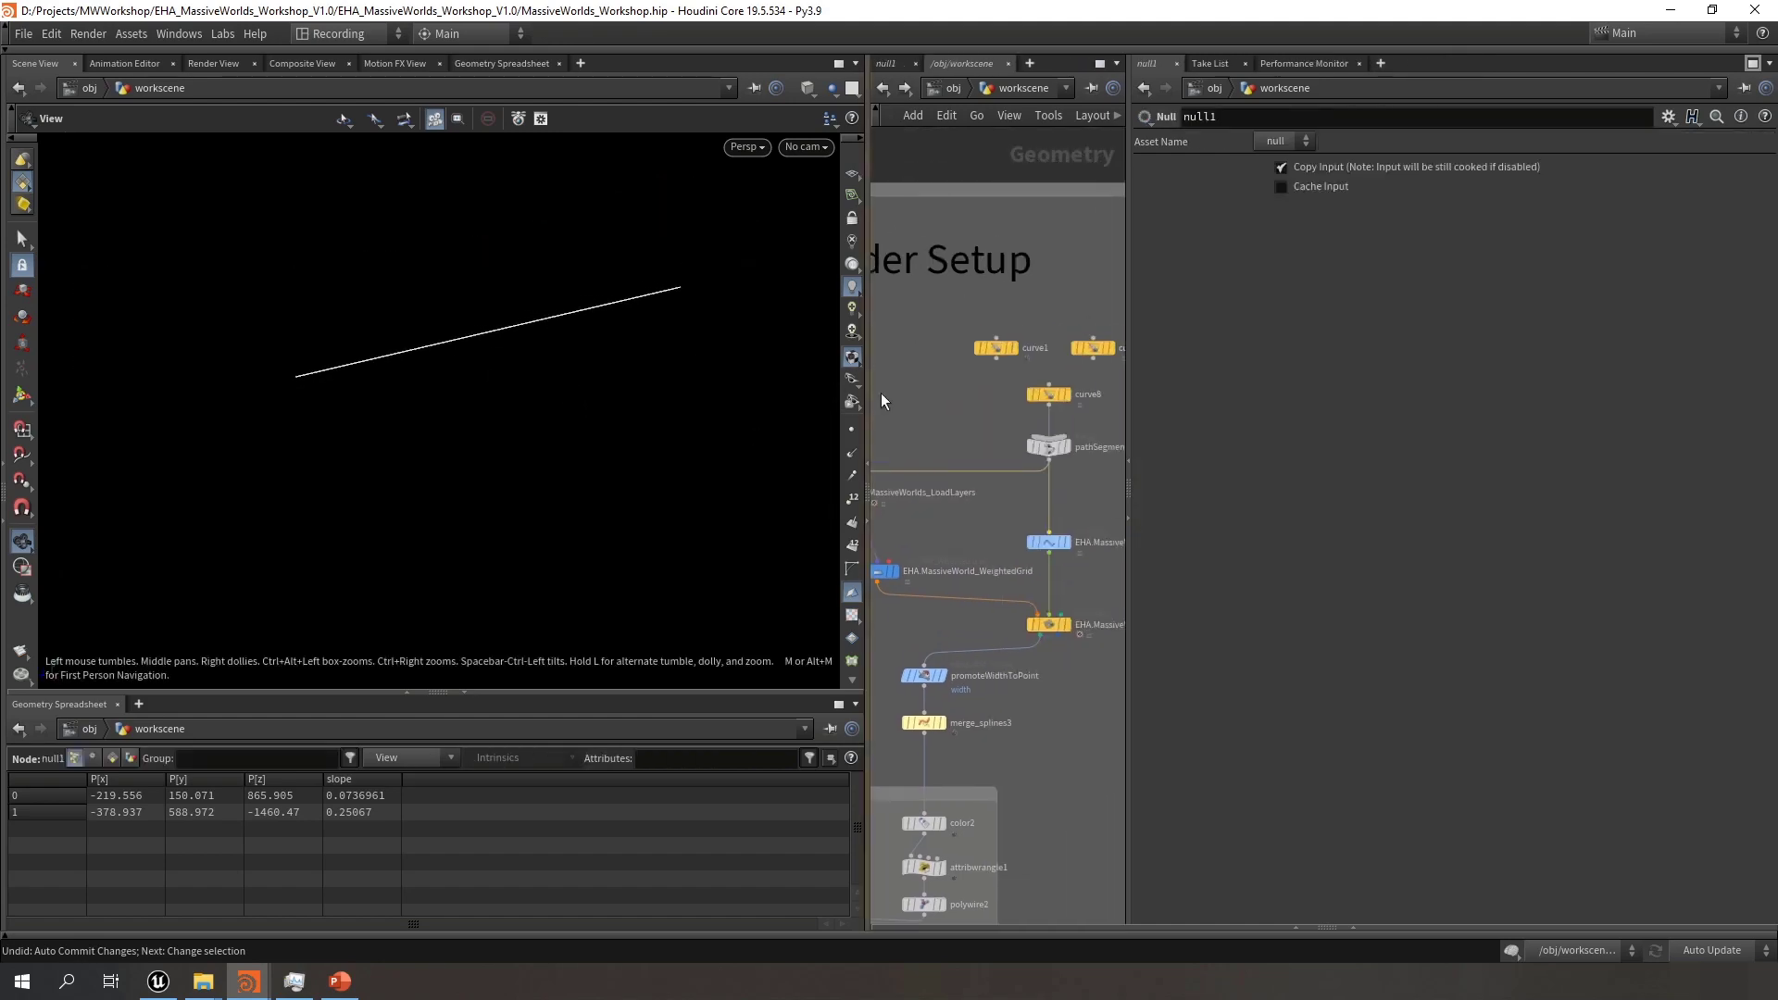
# Add a Resample node just above MassiveWorlds_LoadLayers in the network
pyautogui.scroll(5, 1000, 398)
pyautogui.moveTo(995, 371); pyautogui.dragTo(963, 387, button='middle')
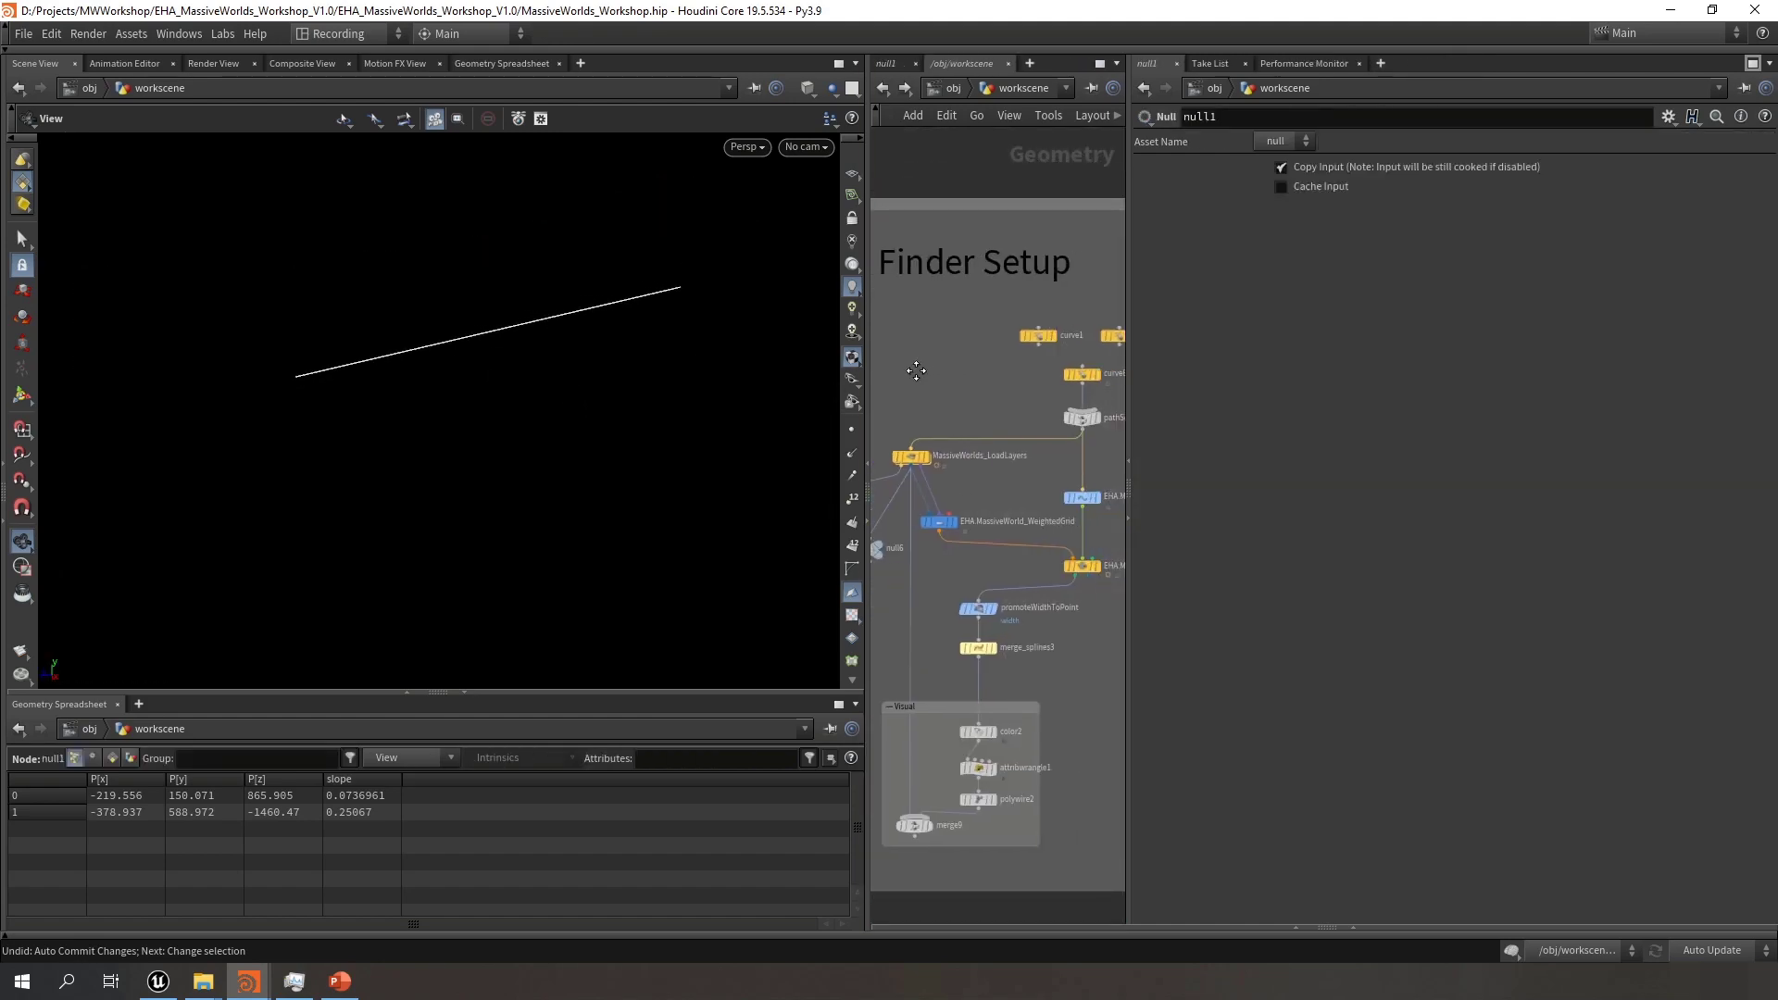
pyautogui.press('Tab')
pyautogui.write('resa')
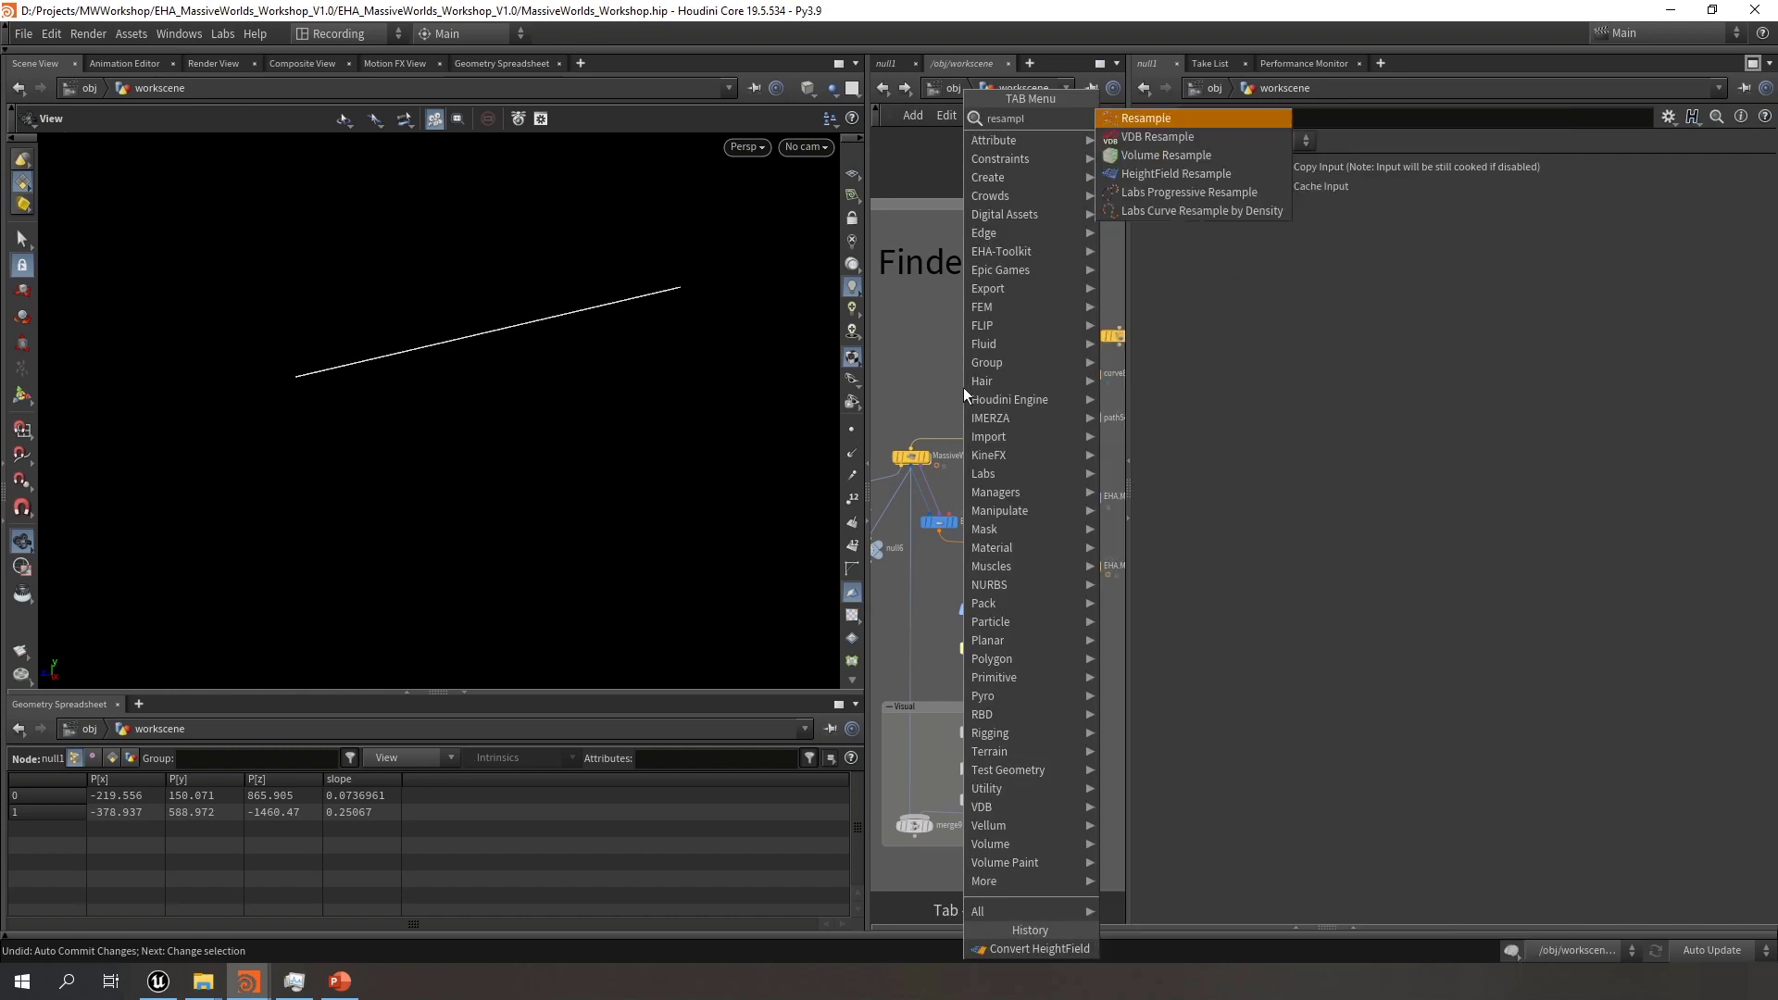
pyautogui.press('Return')
pyautogui.scroll(2, 982, 407)
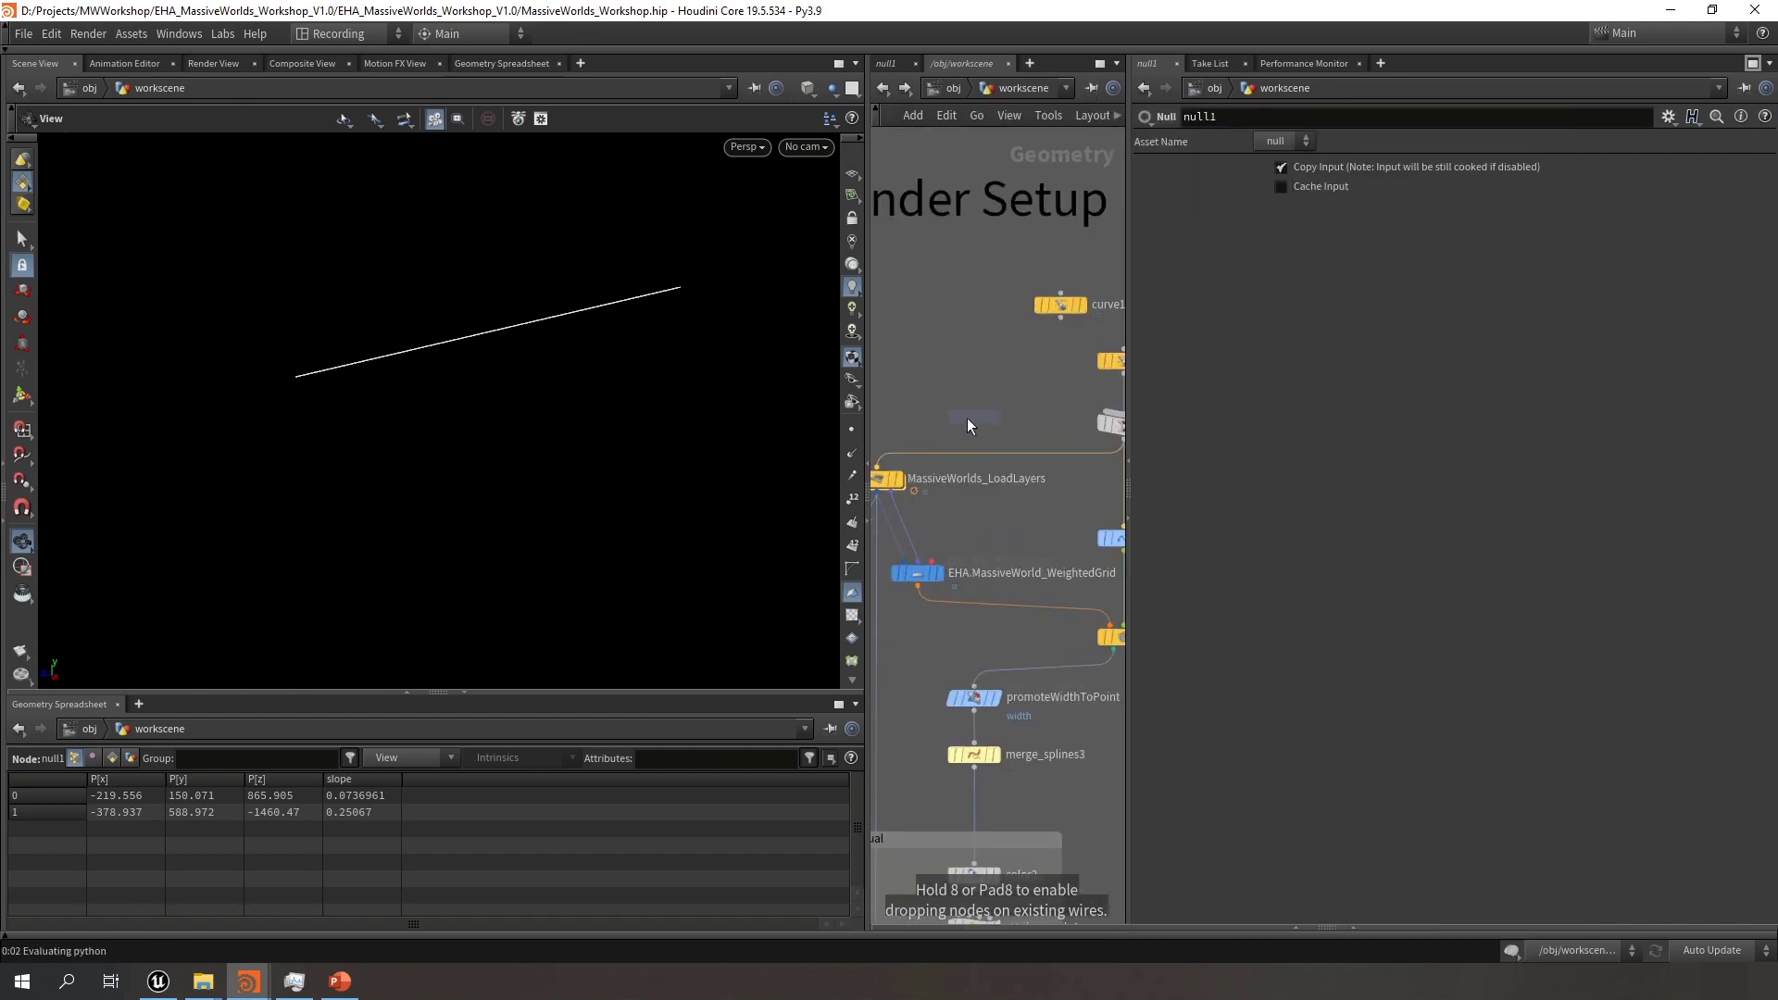
pyautogui.click(970, 417)
# Set the Resample node's Length to 1 and insert it into the wire feeding MassiveWorlds_LoadLayers
pyautogui.moveTo(1303, 322); pyautogui.dragTo(1230, 326)
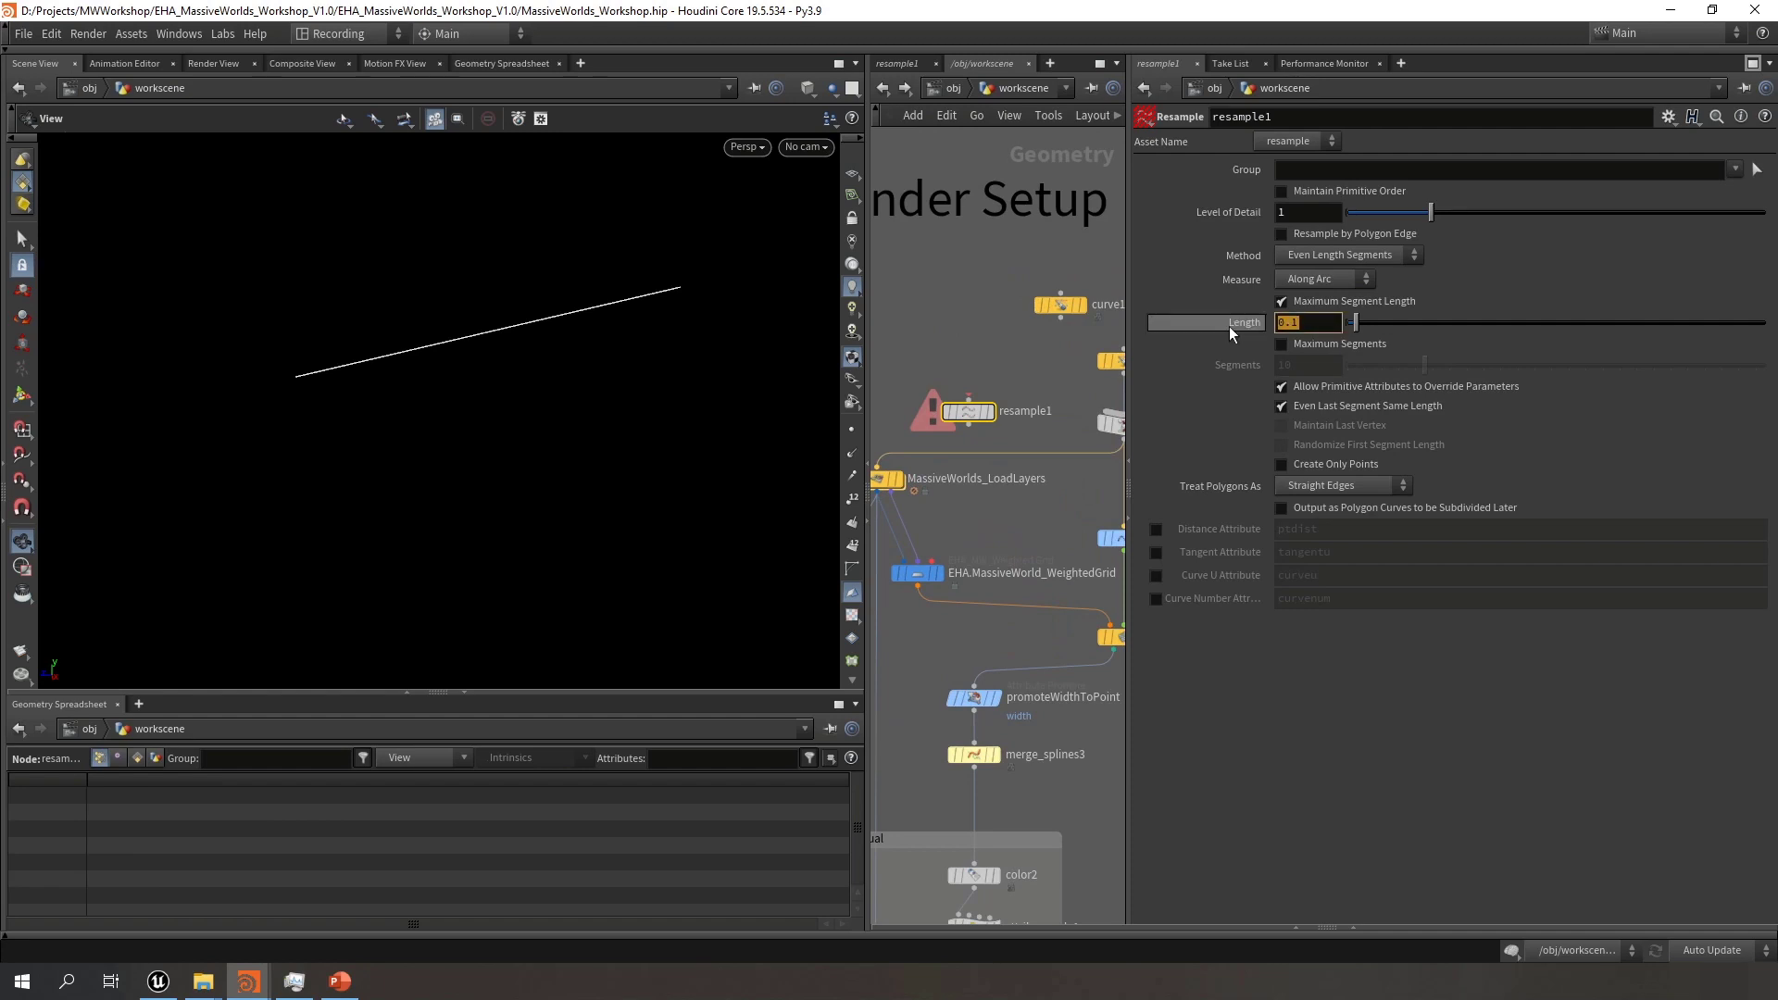
pyautogui.write('1')
pyautogui.press('Return')
pyautogui.moveTo(1013, 448); pyautogui.dragTo(969, 411)
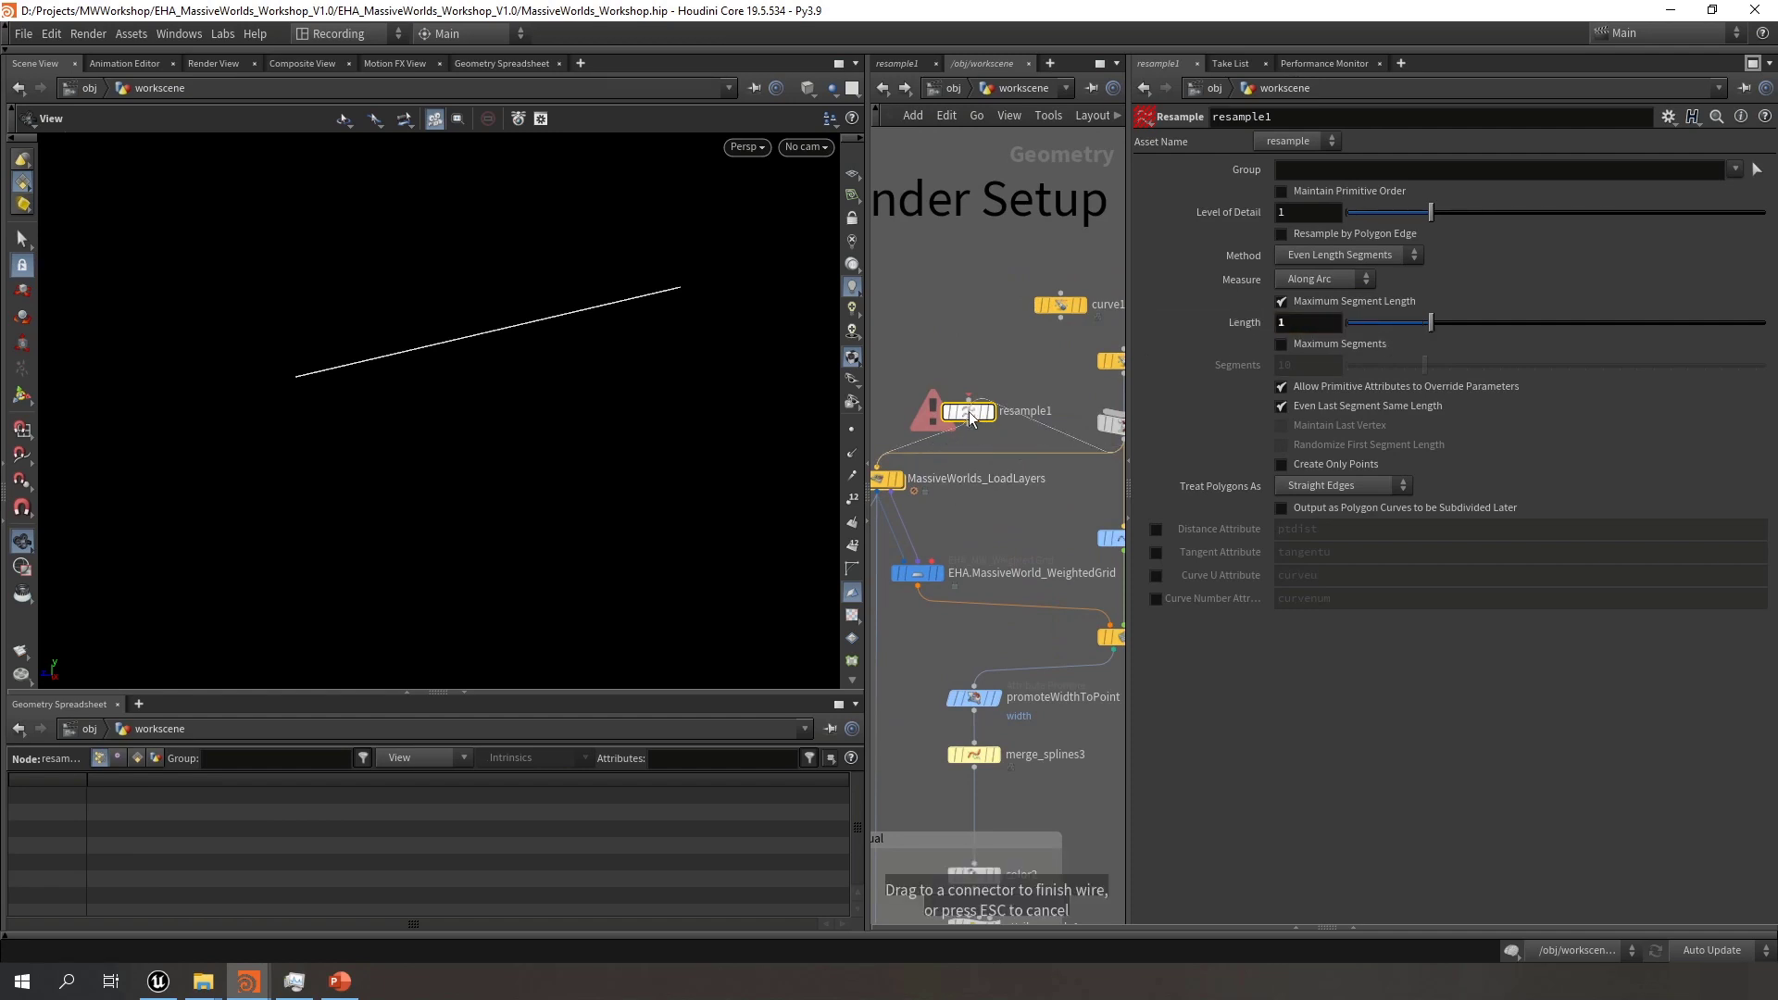
# Turn on point display in the viewport to inspect the resampled curve's points
pyautogui.moveTo(942, 335); pyautogui.dragTo(1049, 360, button='middle')
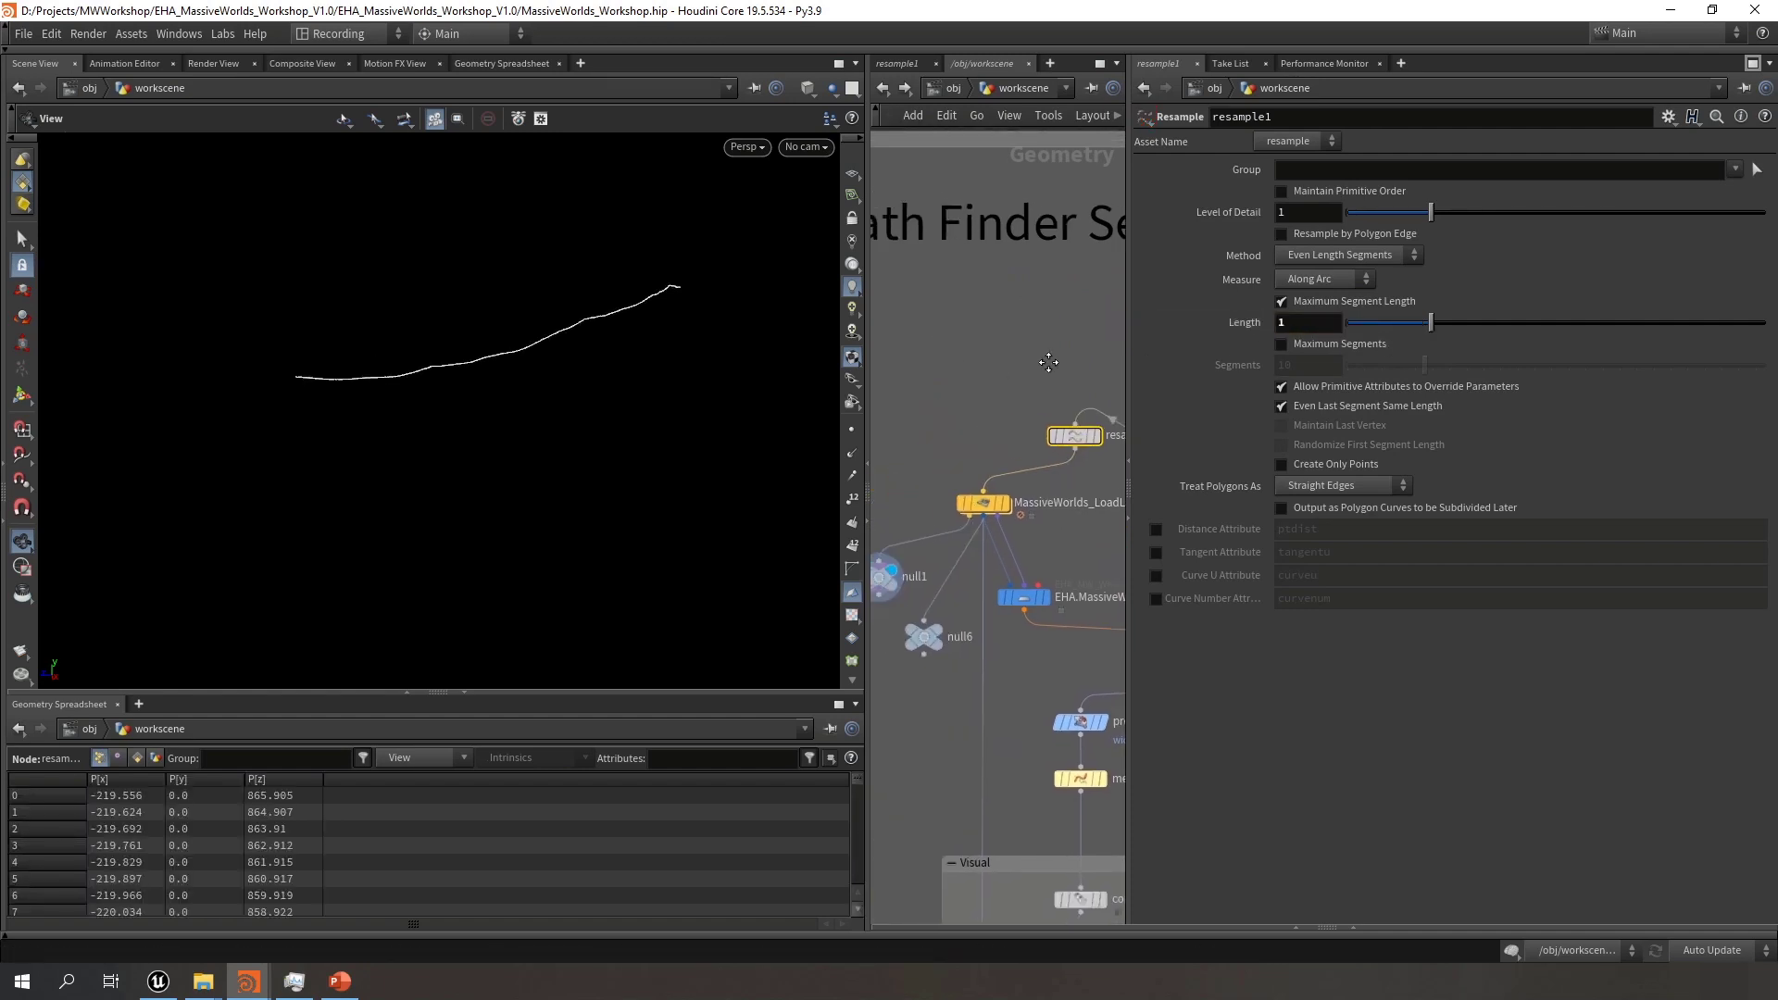
pyautogui.moveTo(603, 318); pyautogui.dragTo(798, 349)
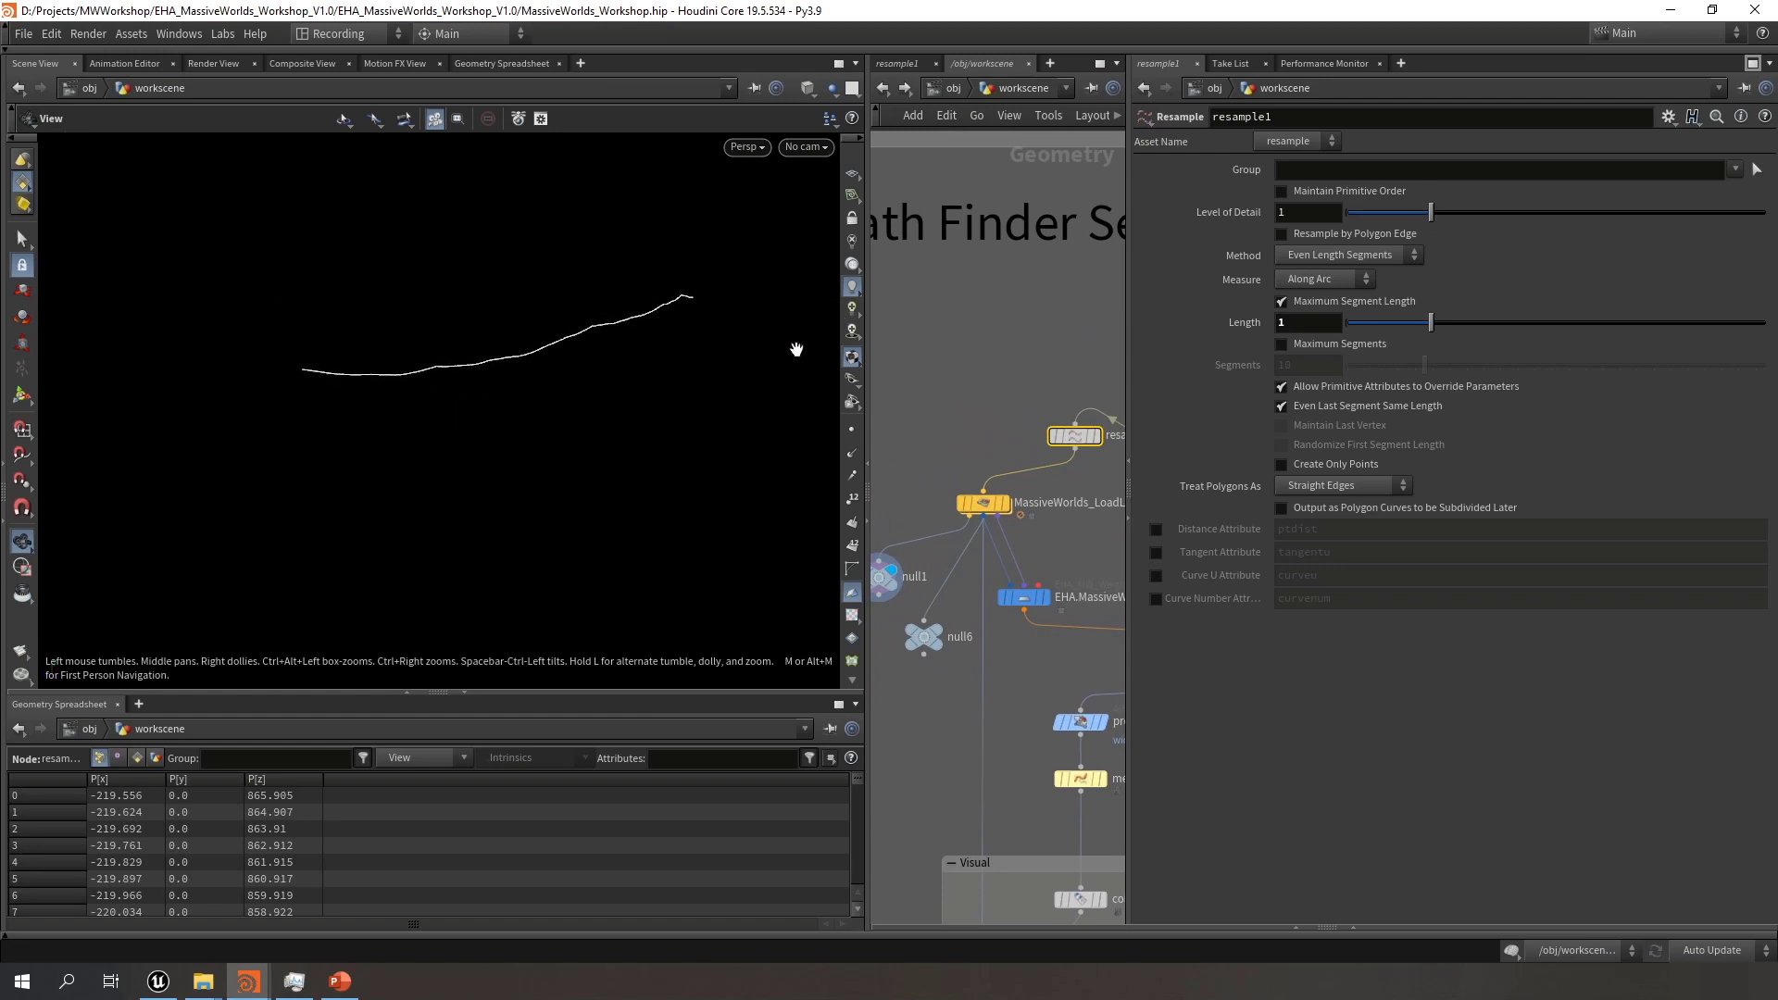
pyautogui.click(853, 429)
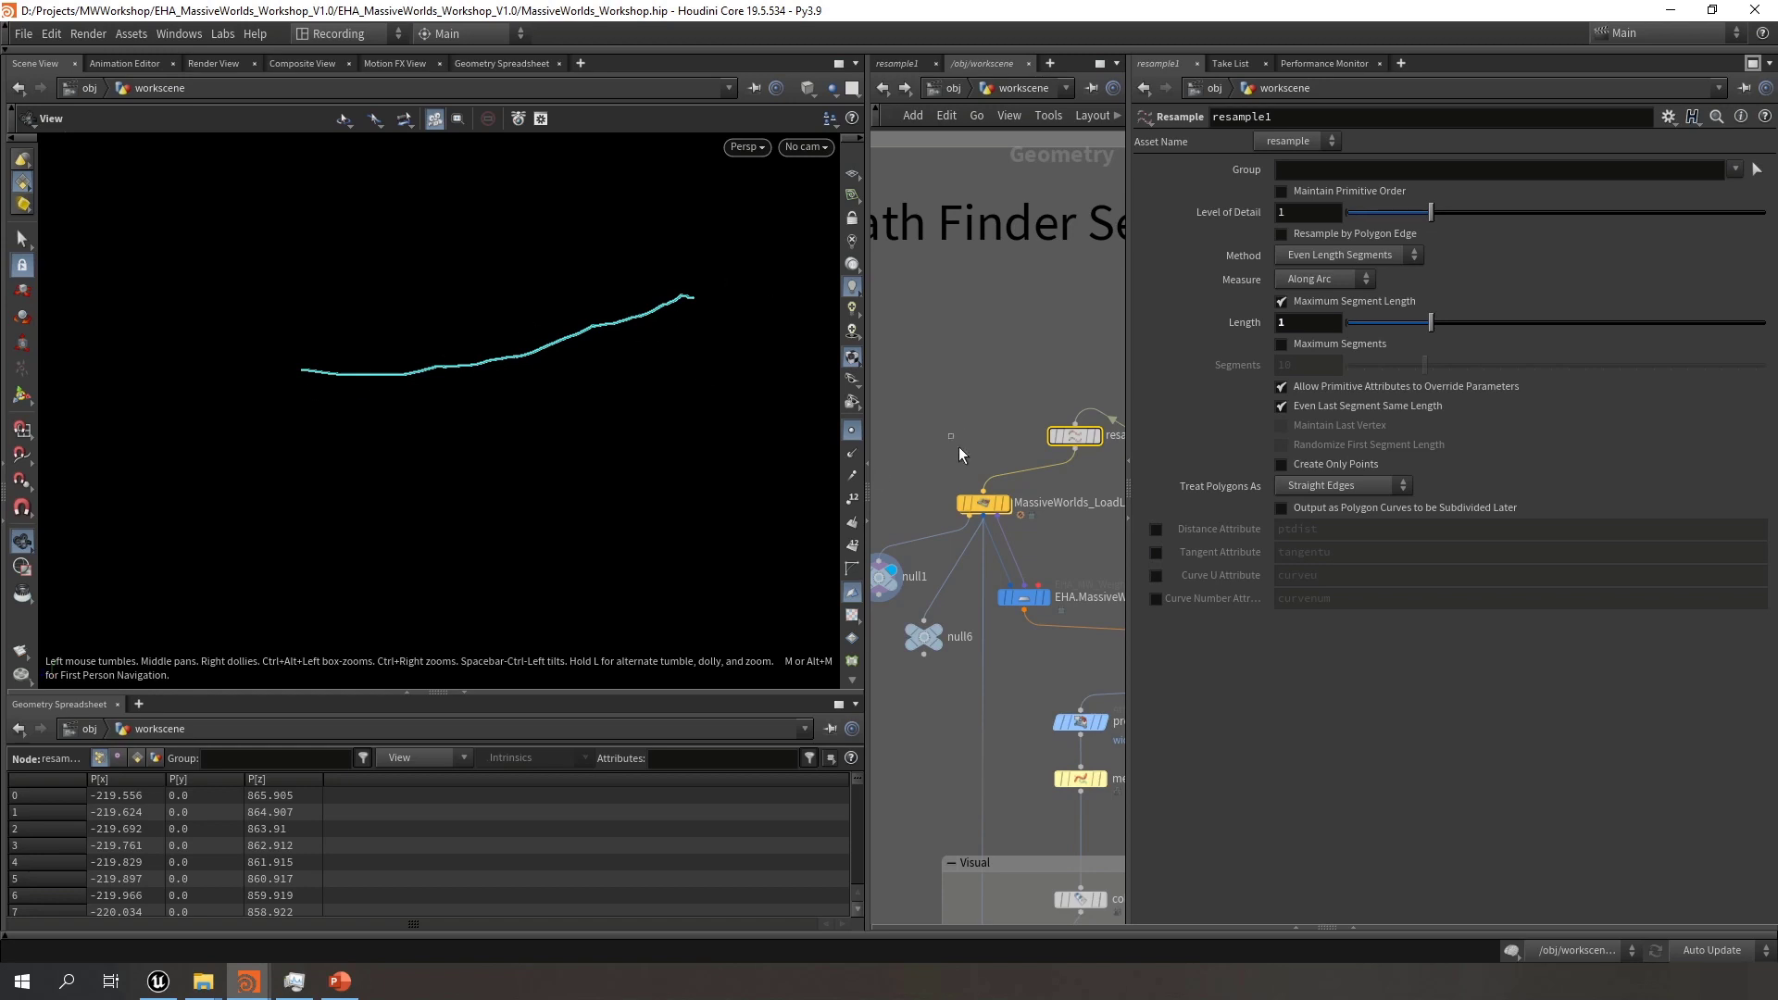
# Turn off the viewport's point display and add a second sample layer, Darken, to MassiveWorlds_LoadLayers
pyautogui.click(985, 503)
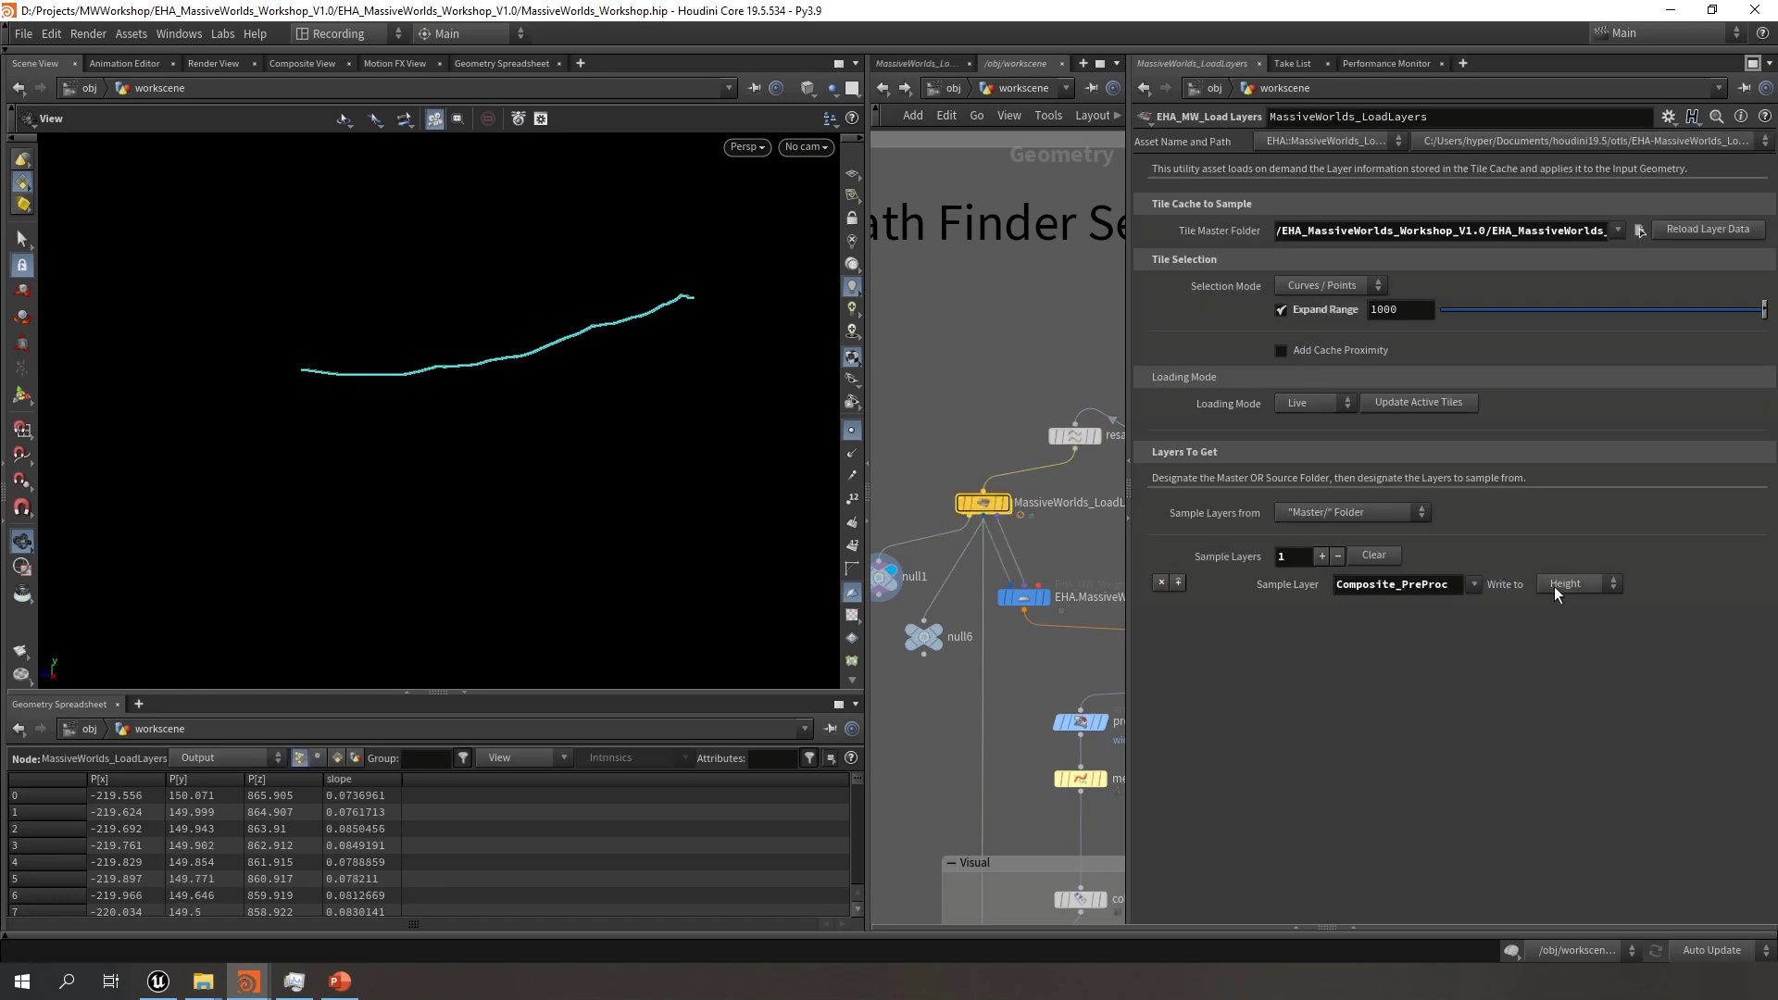
pyautogui.click(853, 432)
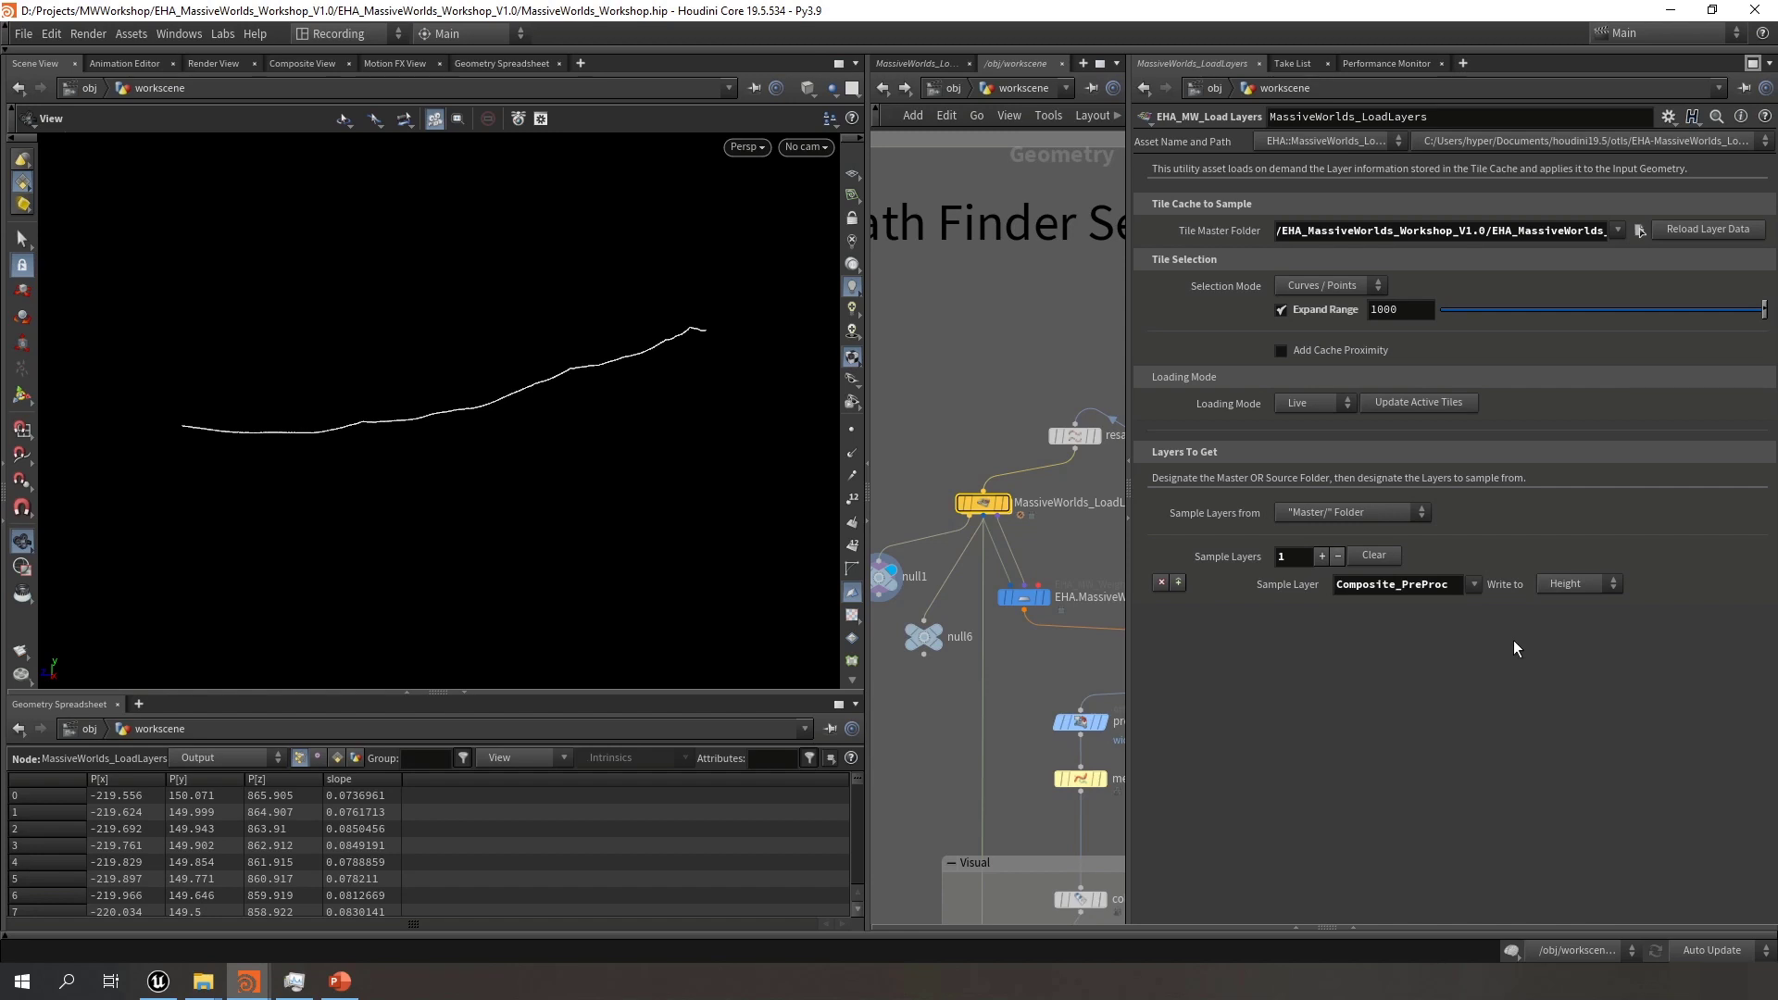
pyautogui.click(1321, 556)
pyautogui.click(1474, 608)
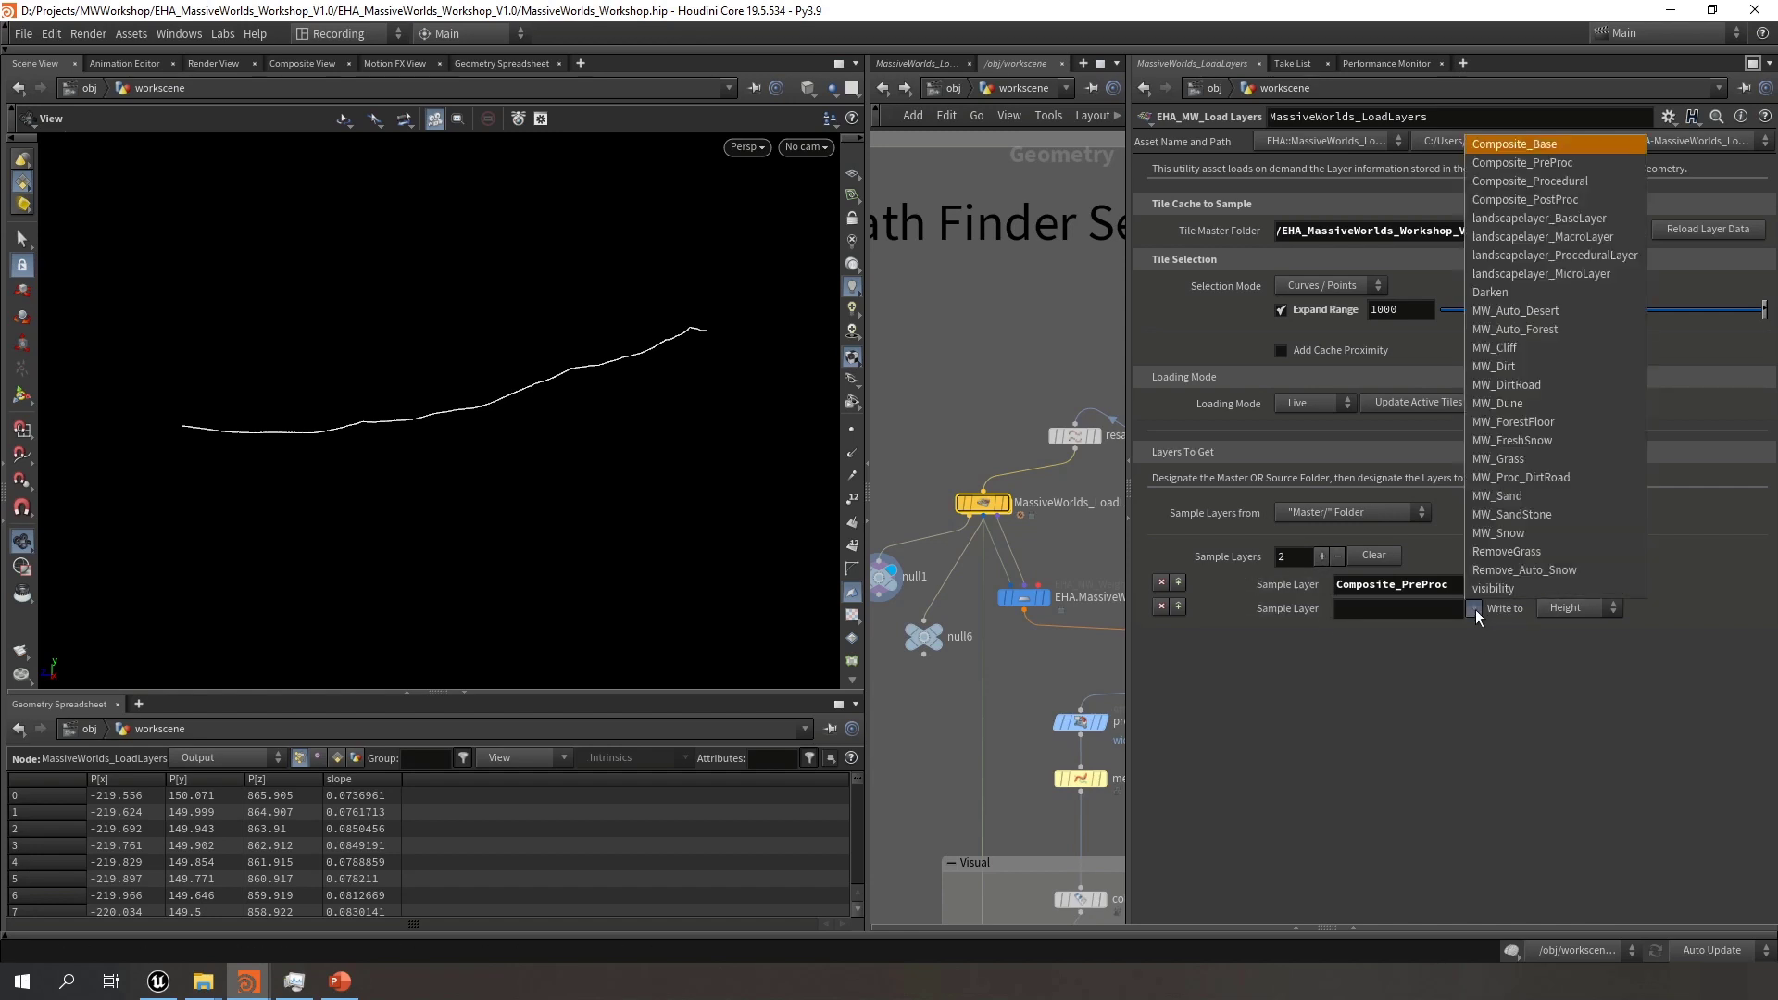
pyautogui.click(1525, 291)
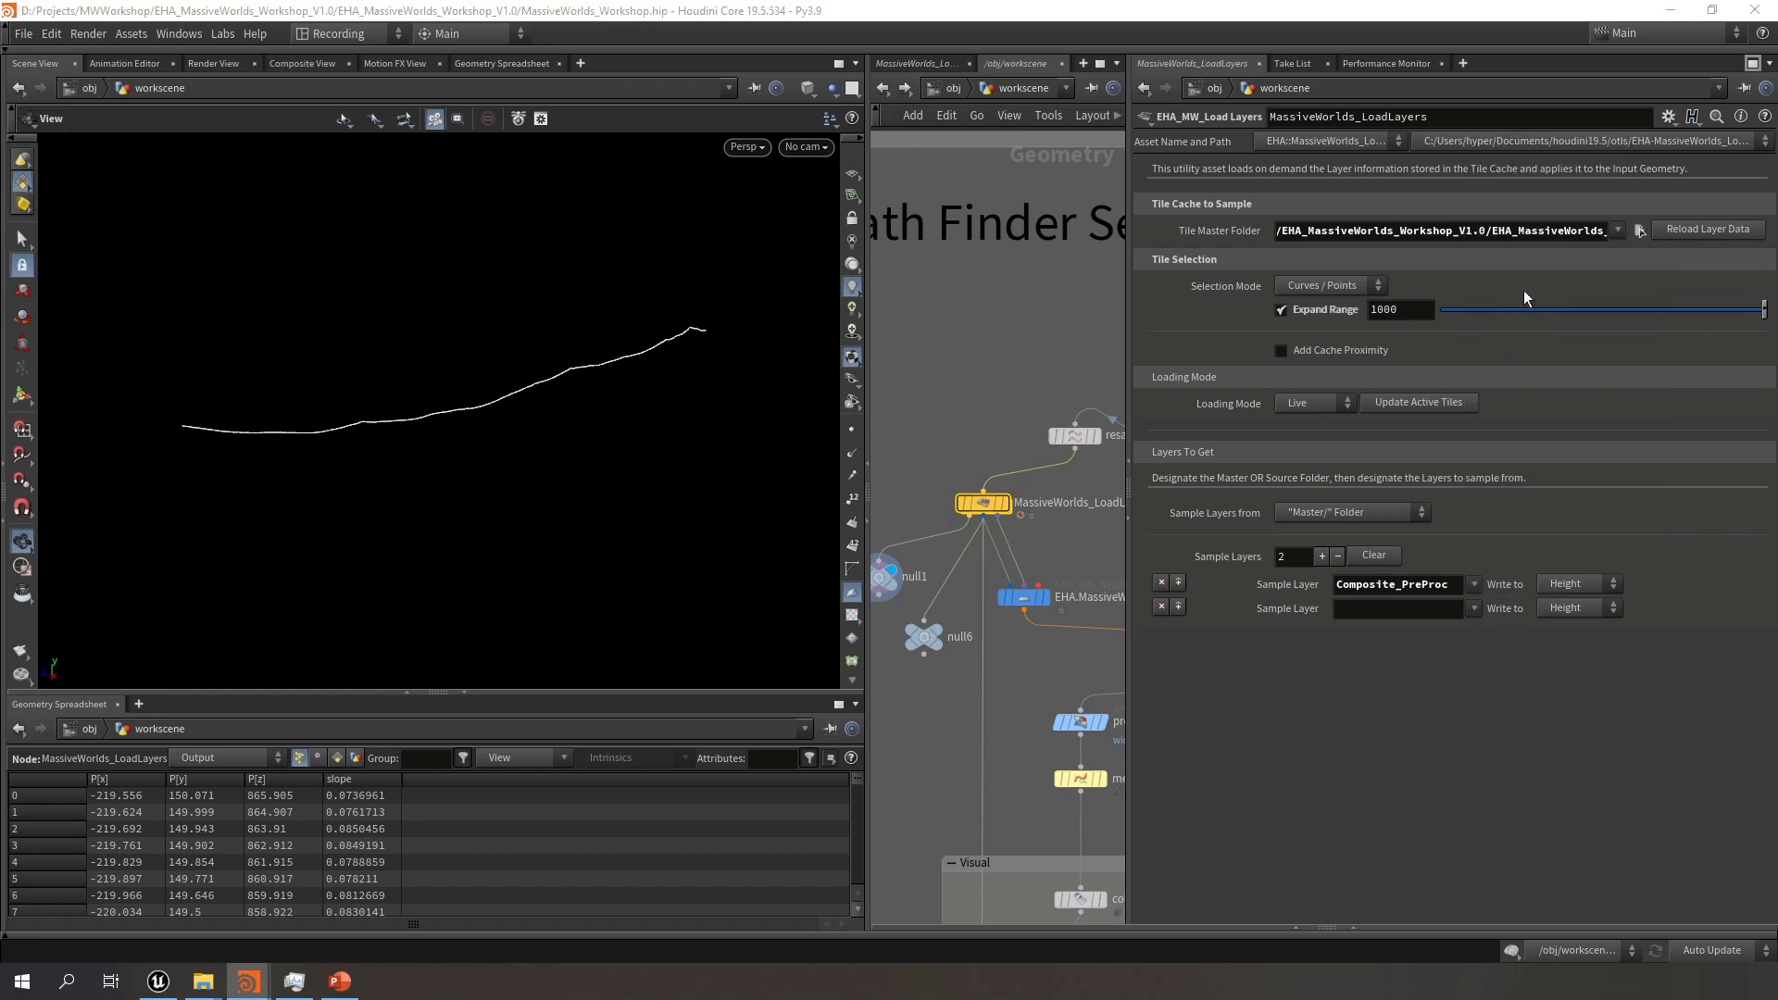
# Write the Darken sample layer to an attribute named mask
pyautogui.click(1578, 615)
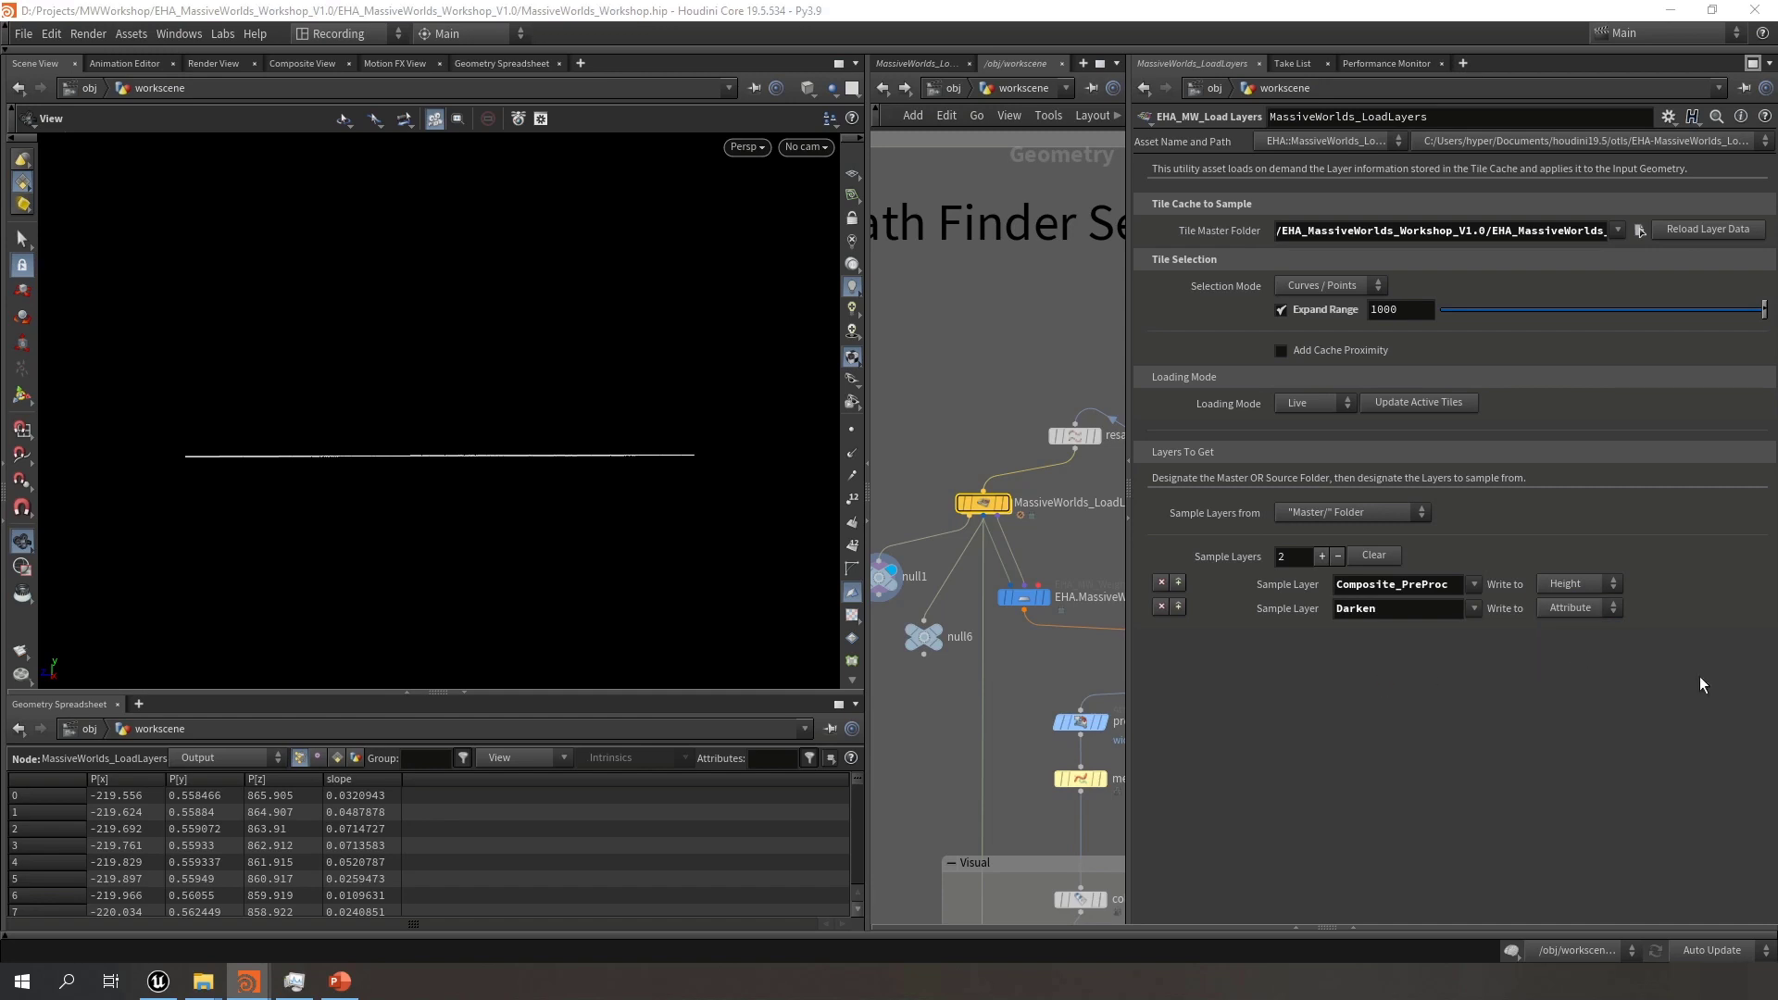
pyautogui.click(1664, 610)
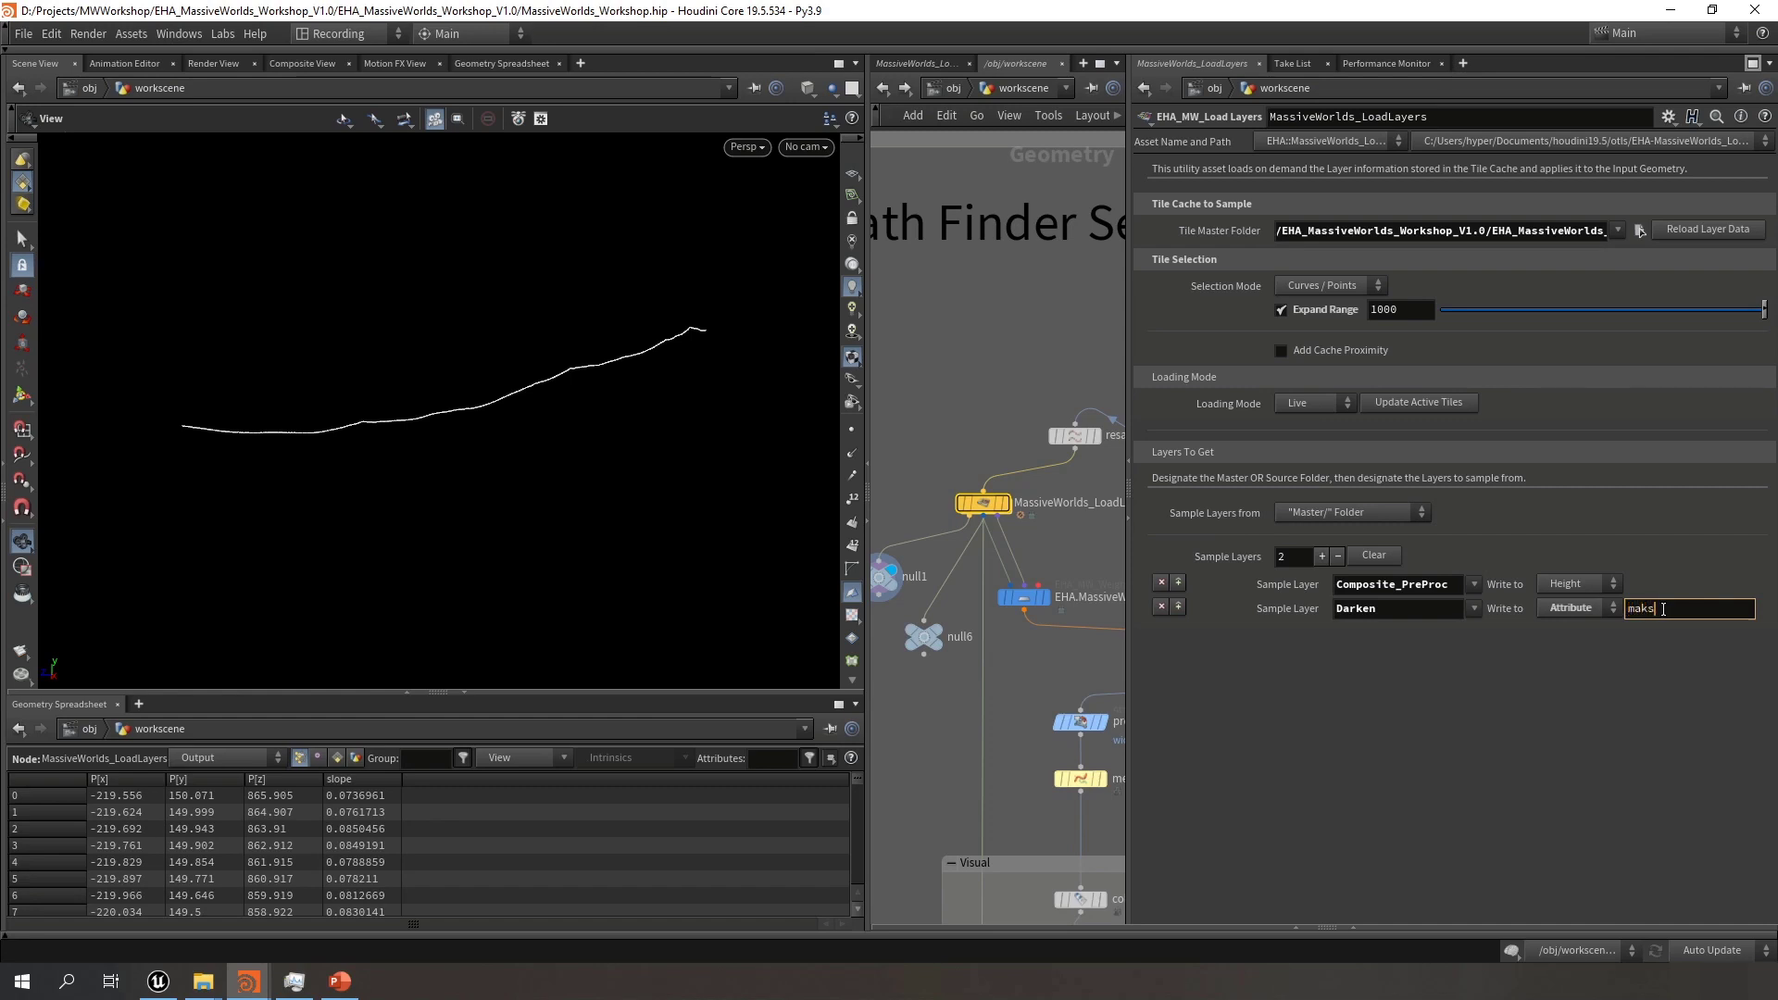
pyautogui.write('mask')
pyautogui.press('Return')
pyautogui.press('Return')
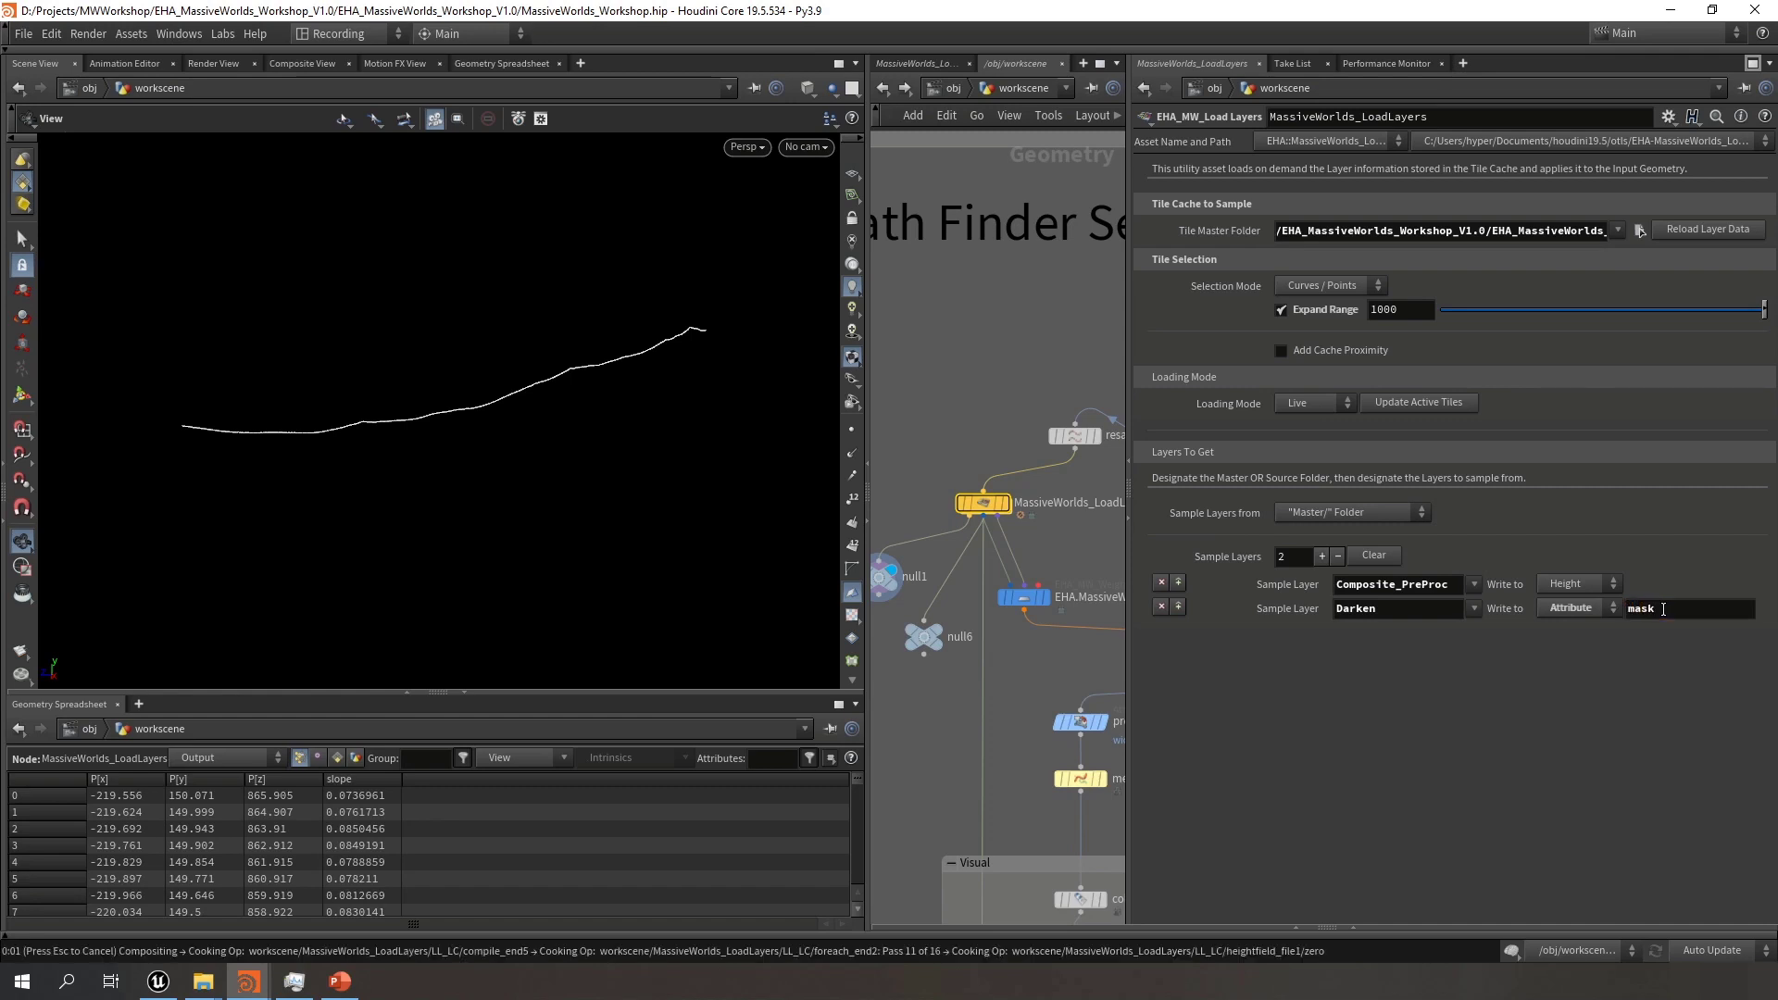
# Inspect the mask attribute in null1's geometry spreadsheet, sorting the points by mask in descending order
pyautogui.moveTo(938, 706); pyautogui.dragTo(969, 701, button='middle')
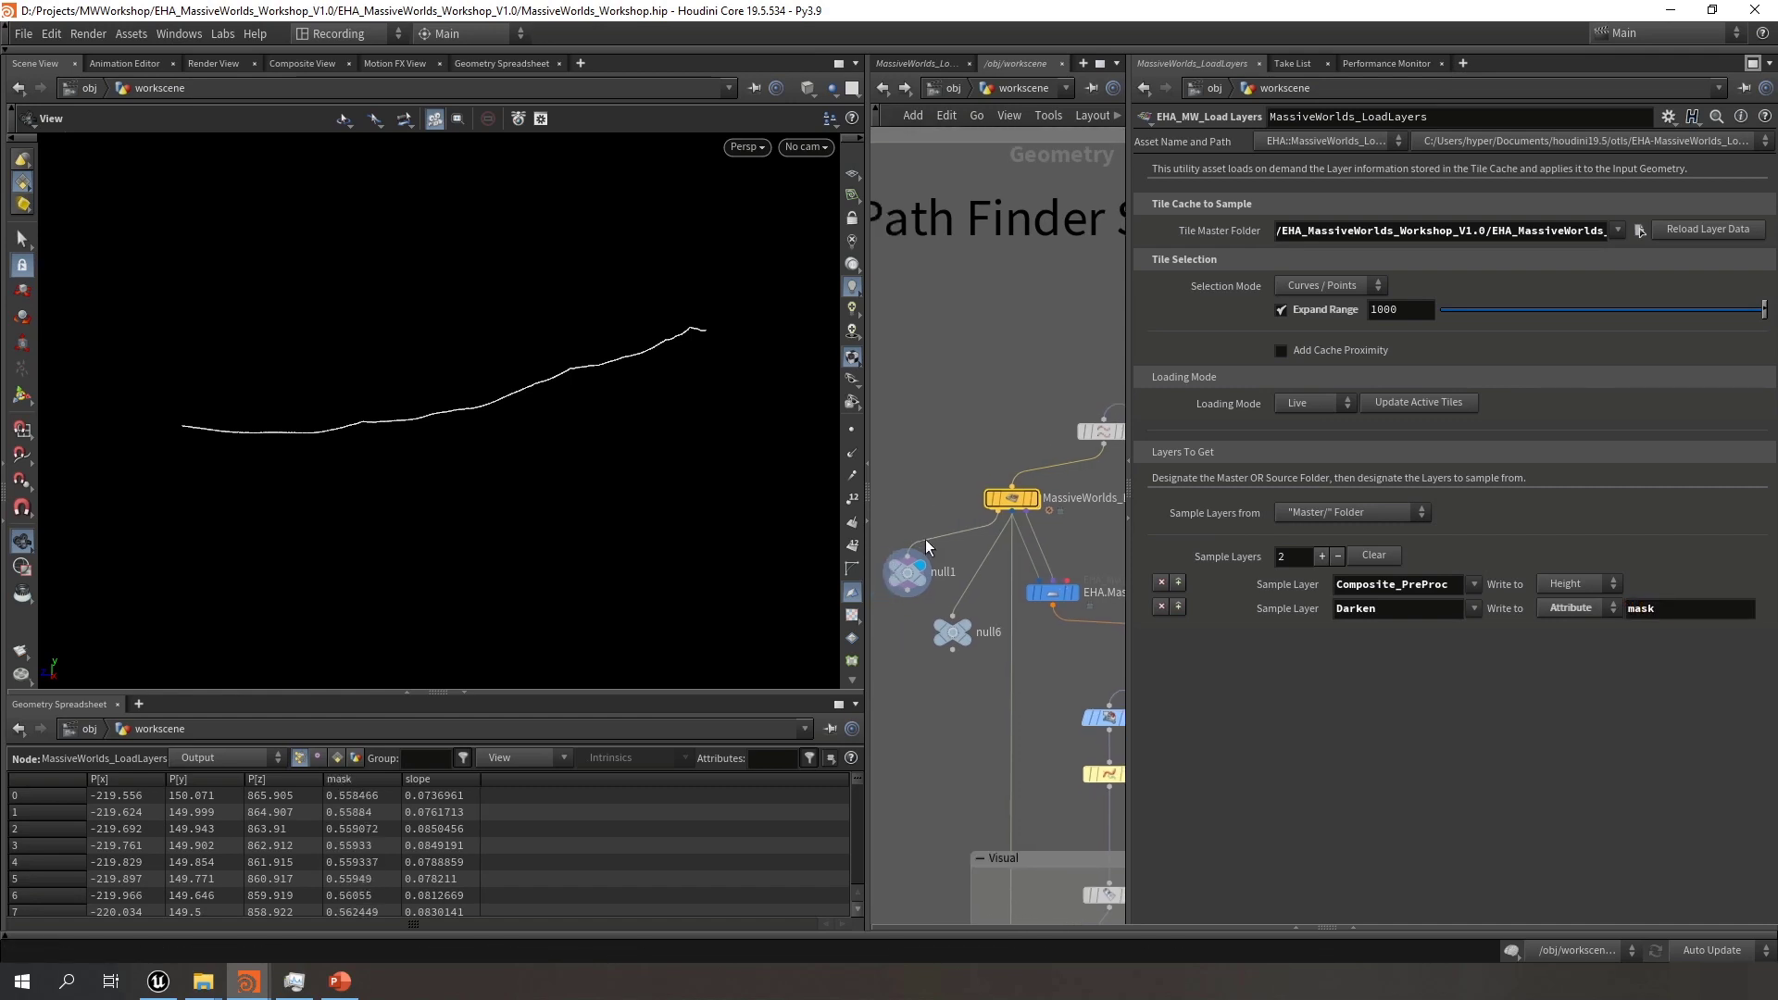
pyautogui.rightClick(913, 574)
pyautogui.click(977, 671)
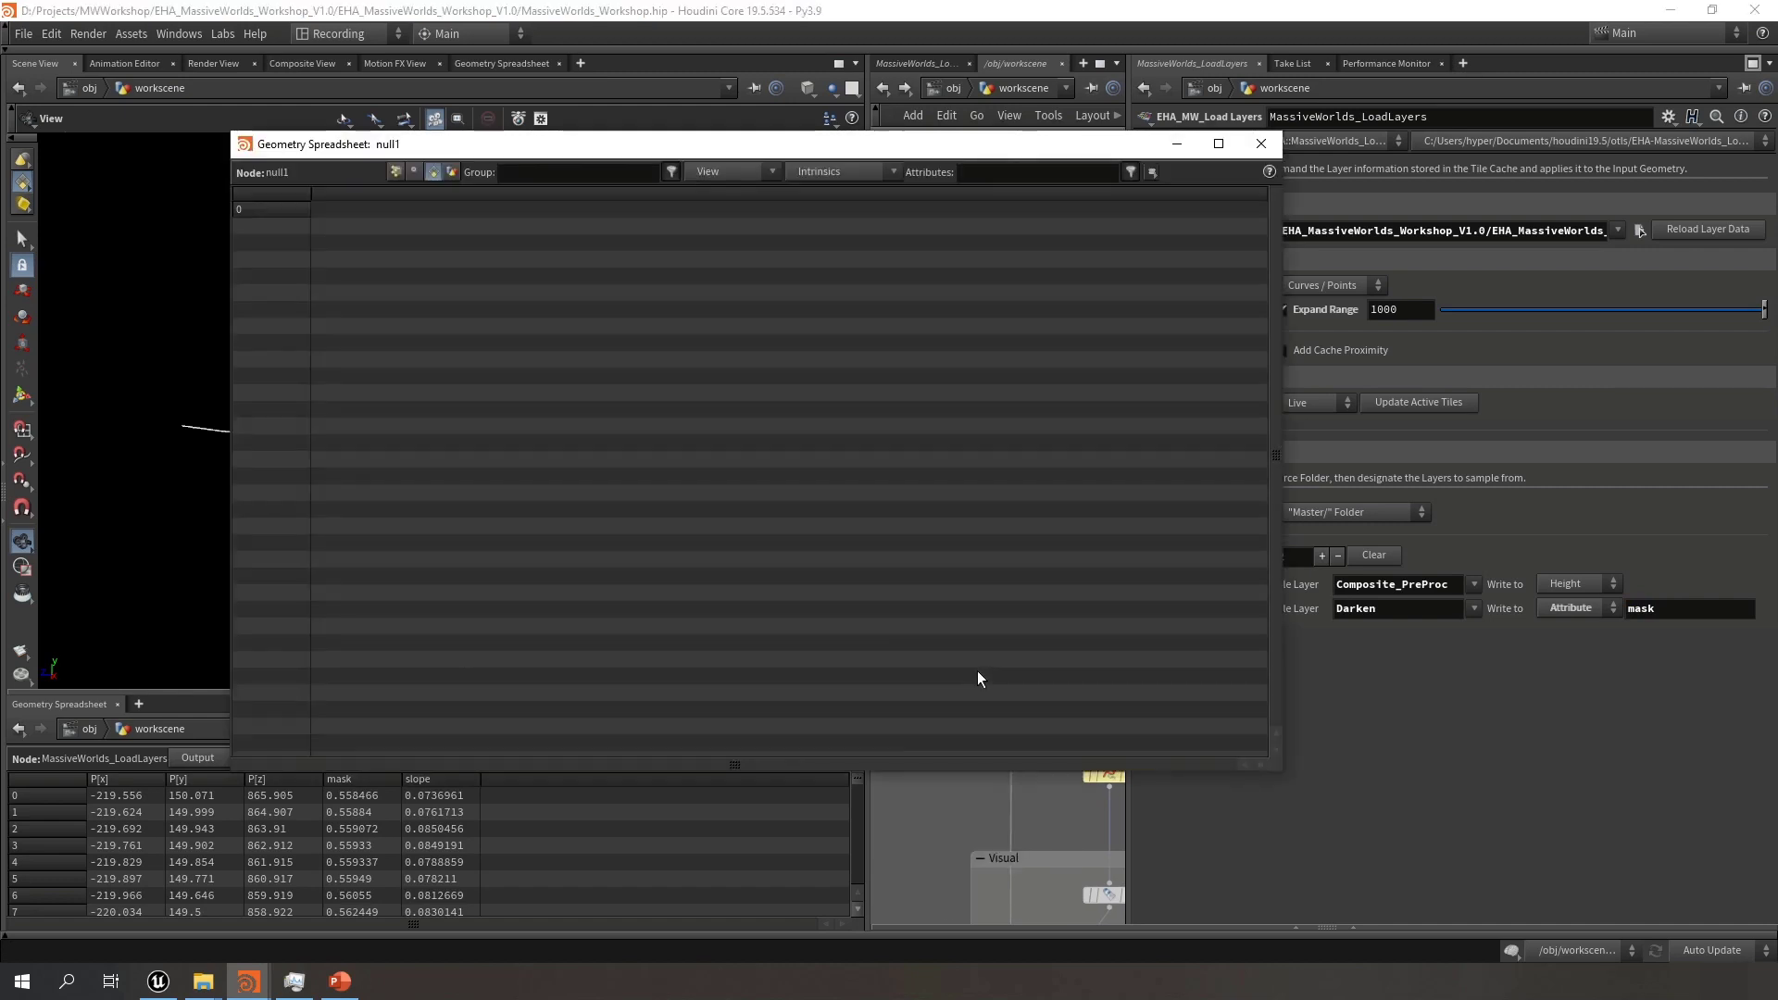
pyautogui.moveTo(398, 144); pyautogui.dragTo(753, 147)
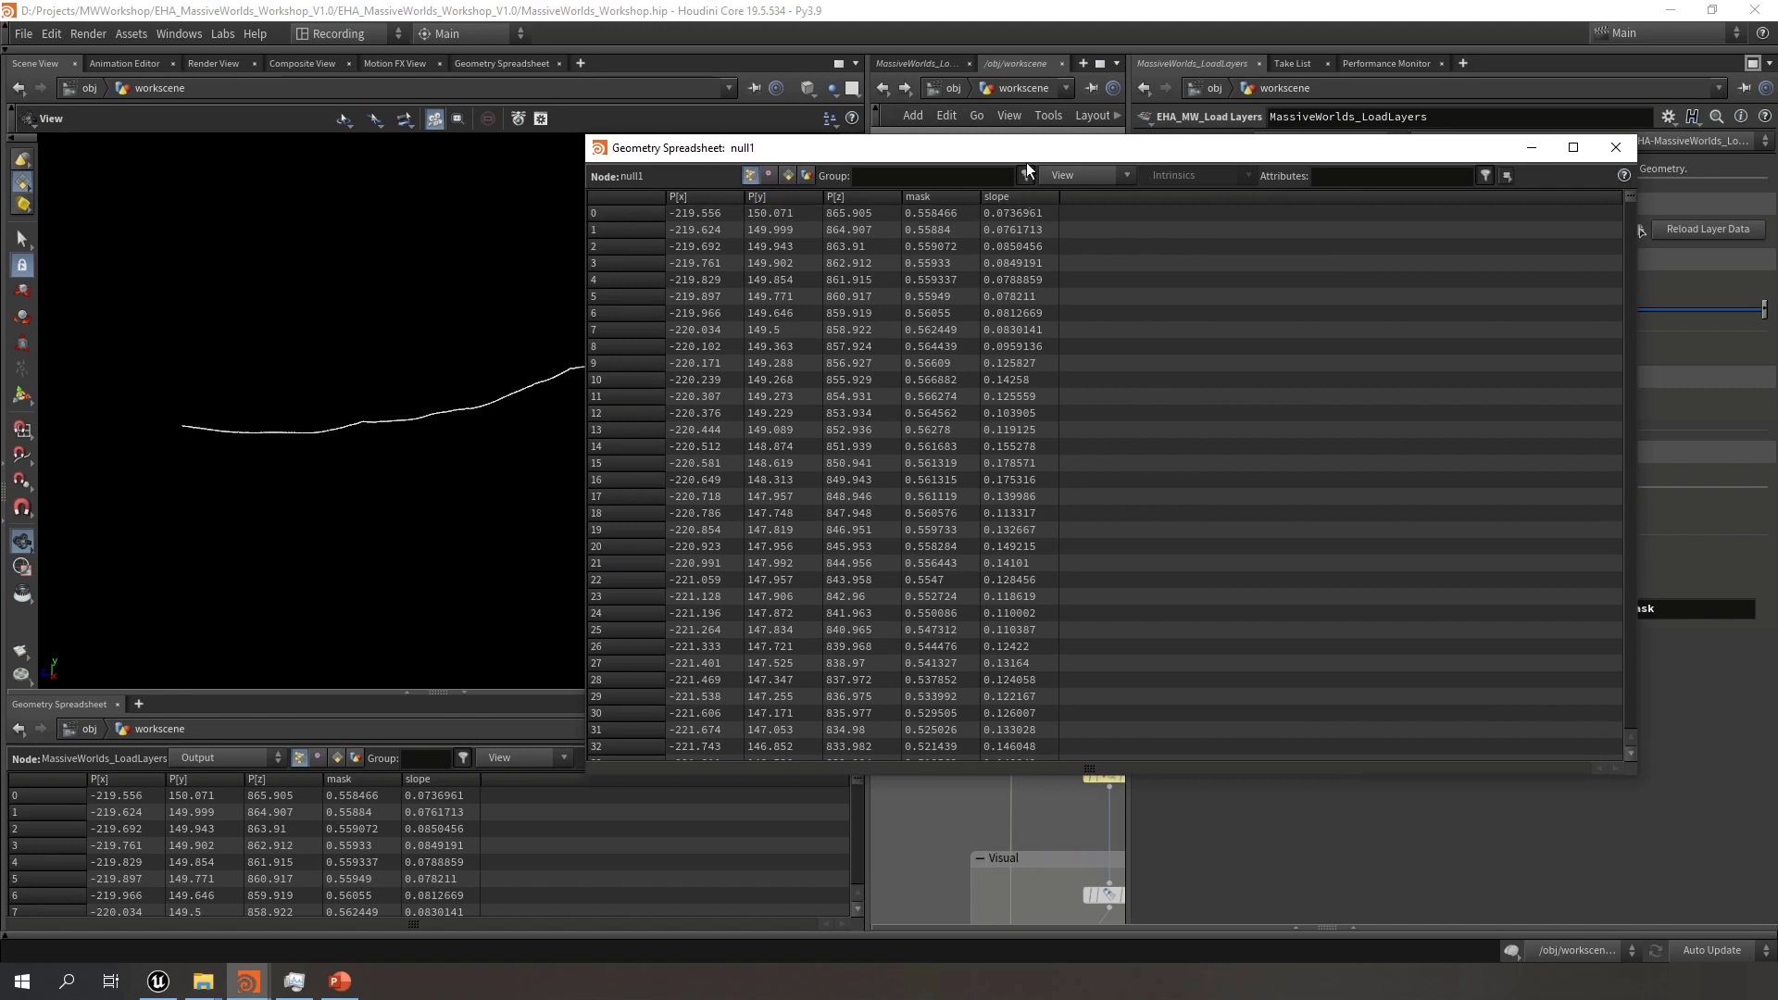
pyautogui.moveTo(1024, 149); pyautogui.dragTo(1173, 139)
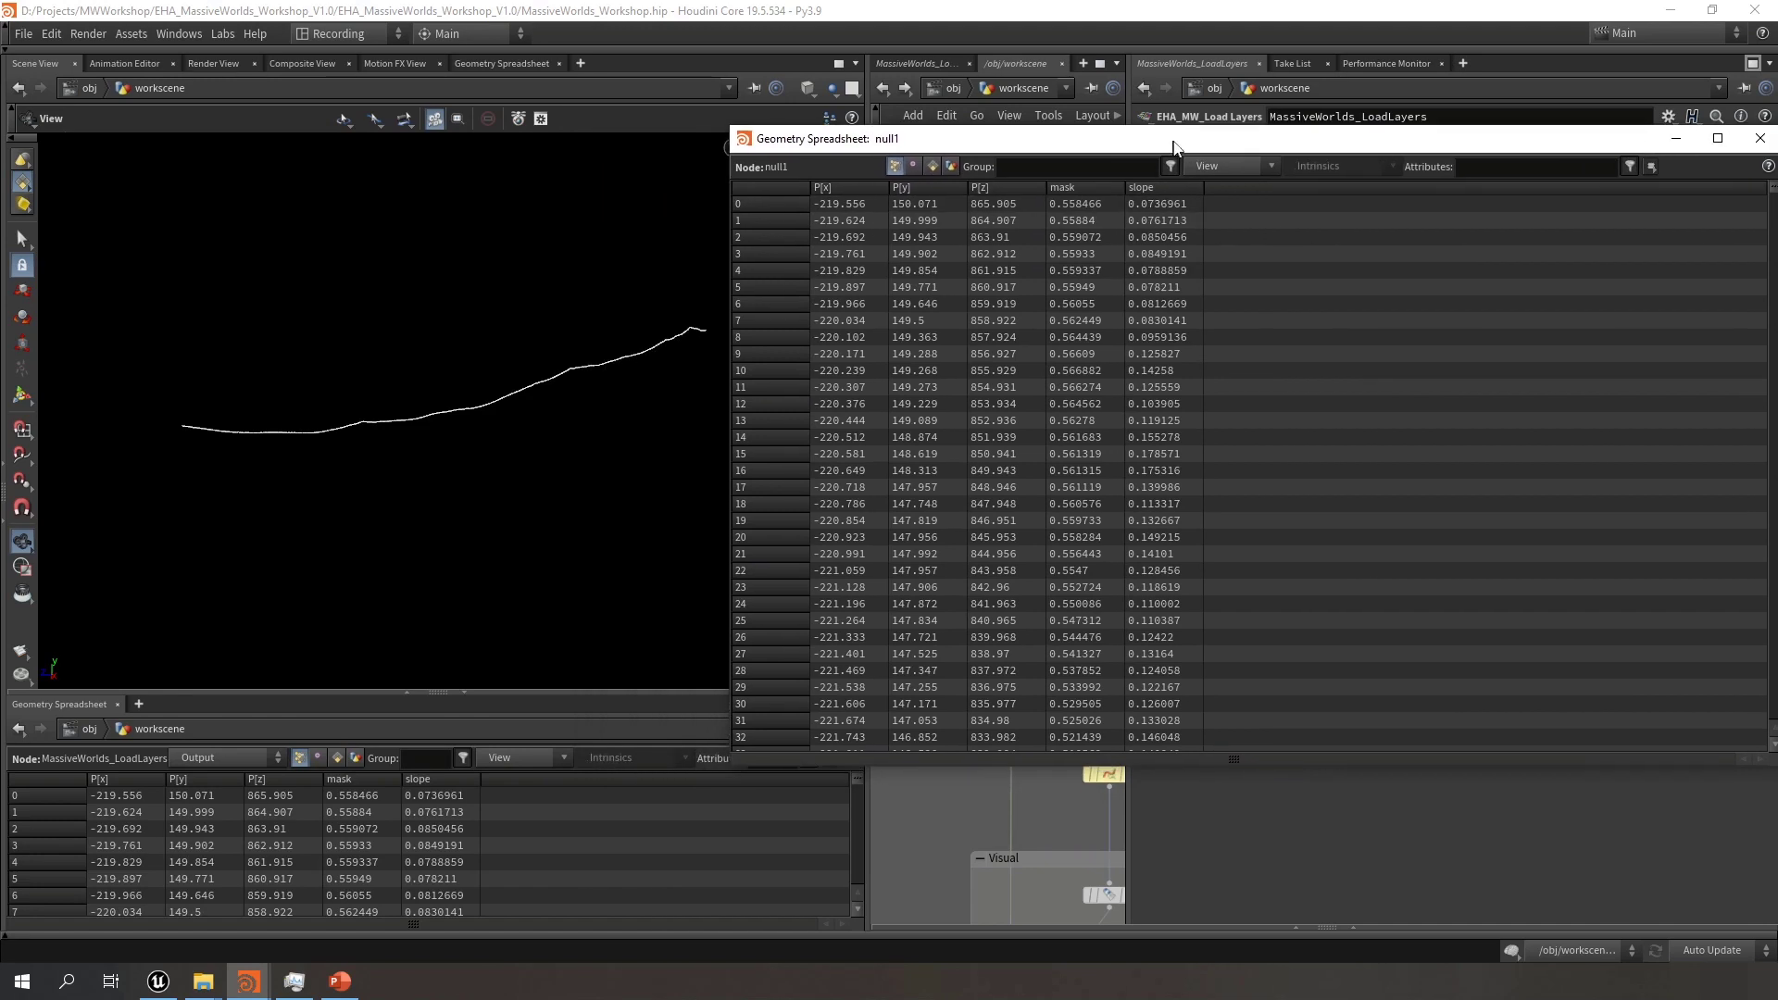
pyautogui.click(1085, 187)
pyautogui.click(1086, 186)
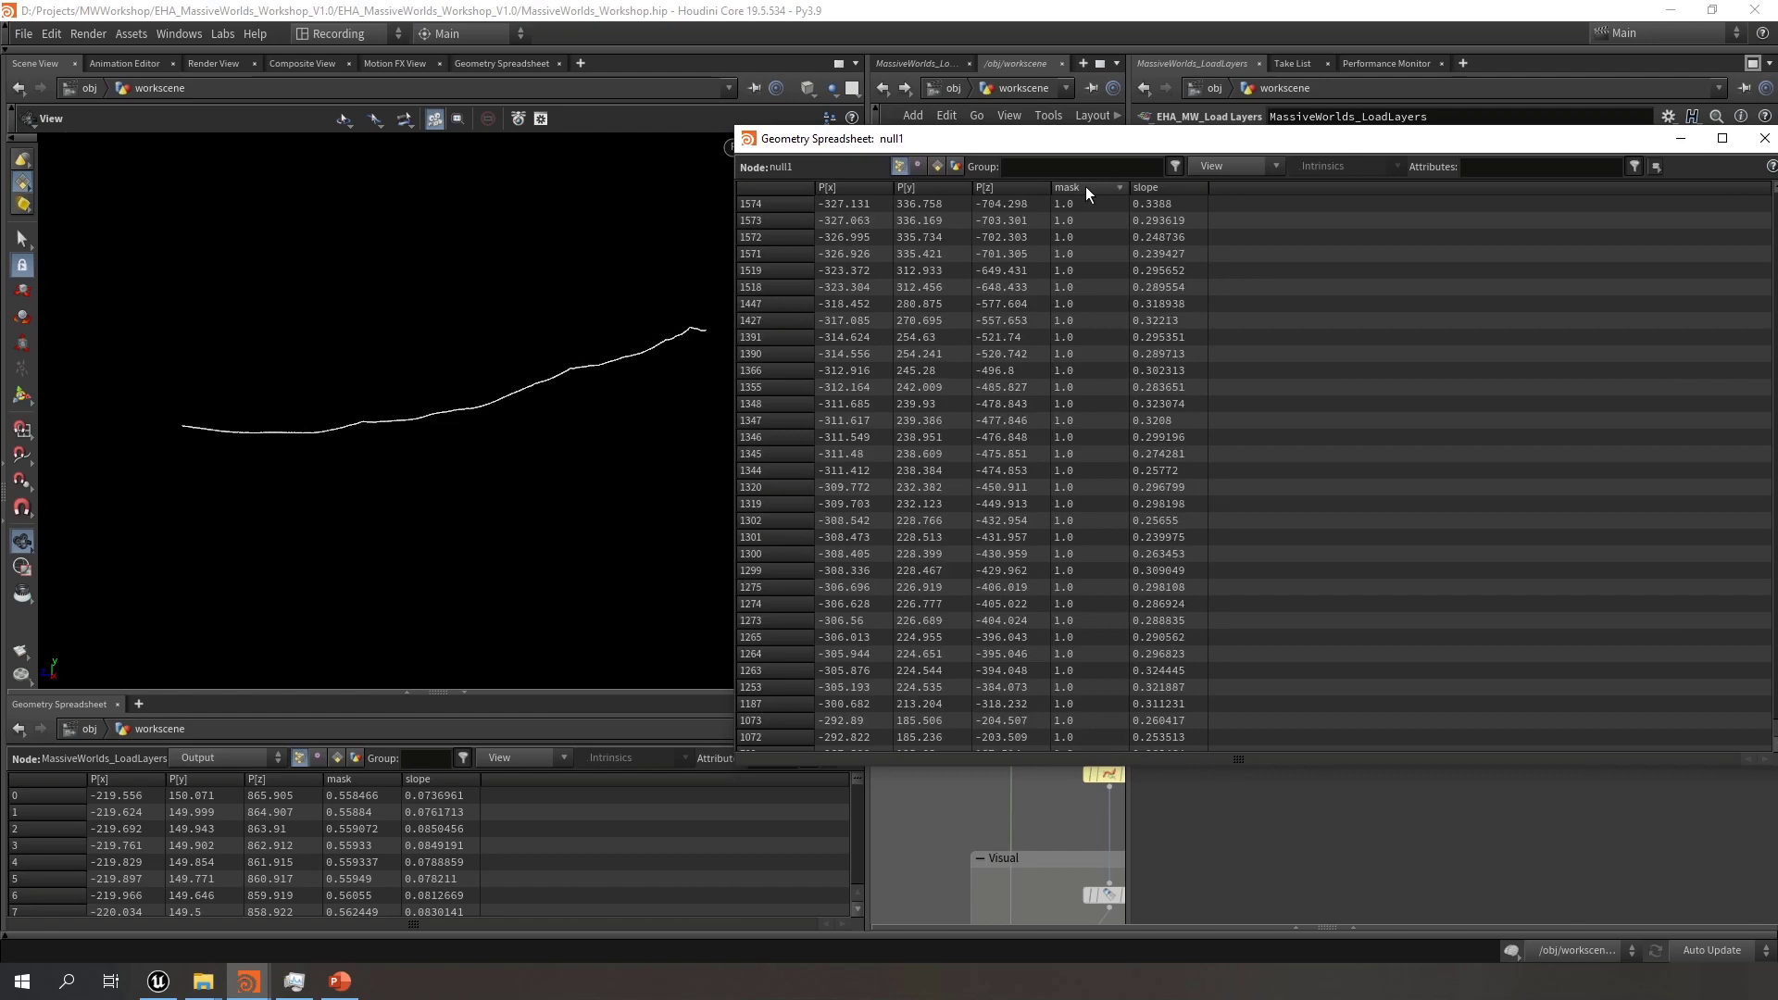
pyautogui.moveTo(1489, 141); pyautogui.dragTo(1275, 169)
pyautogui.click(1552, 167)
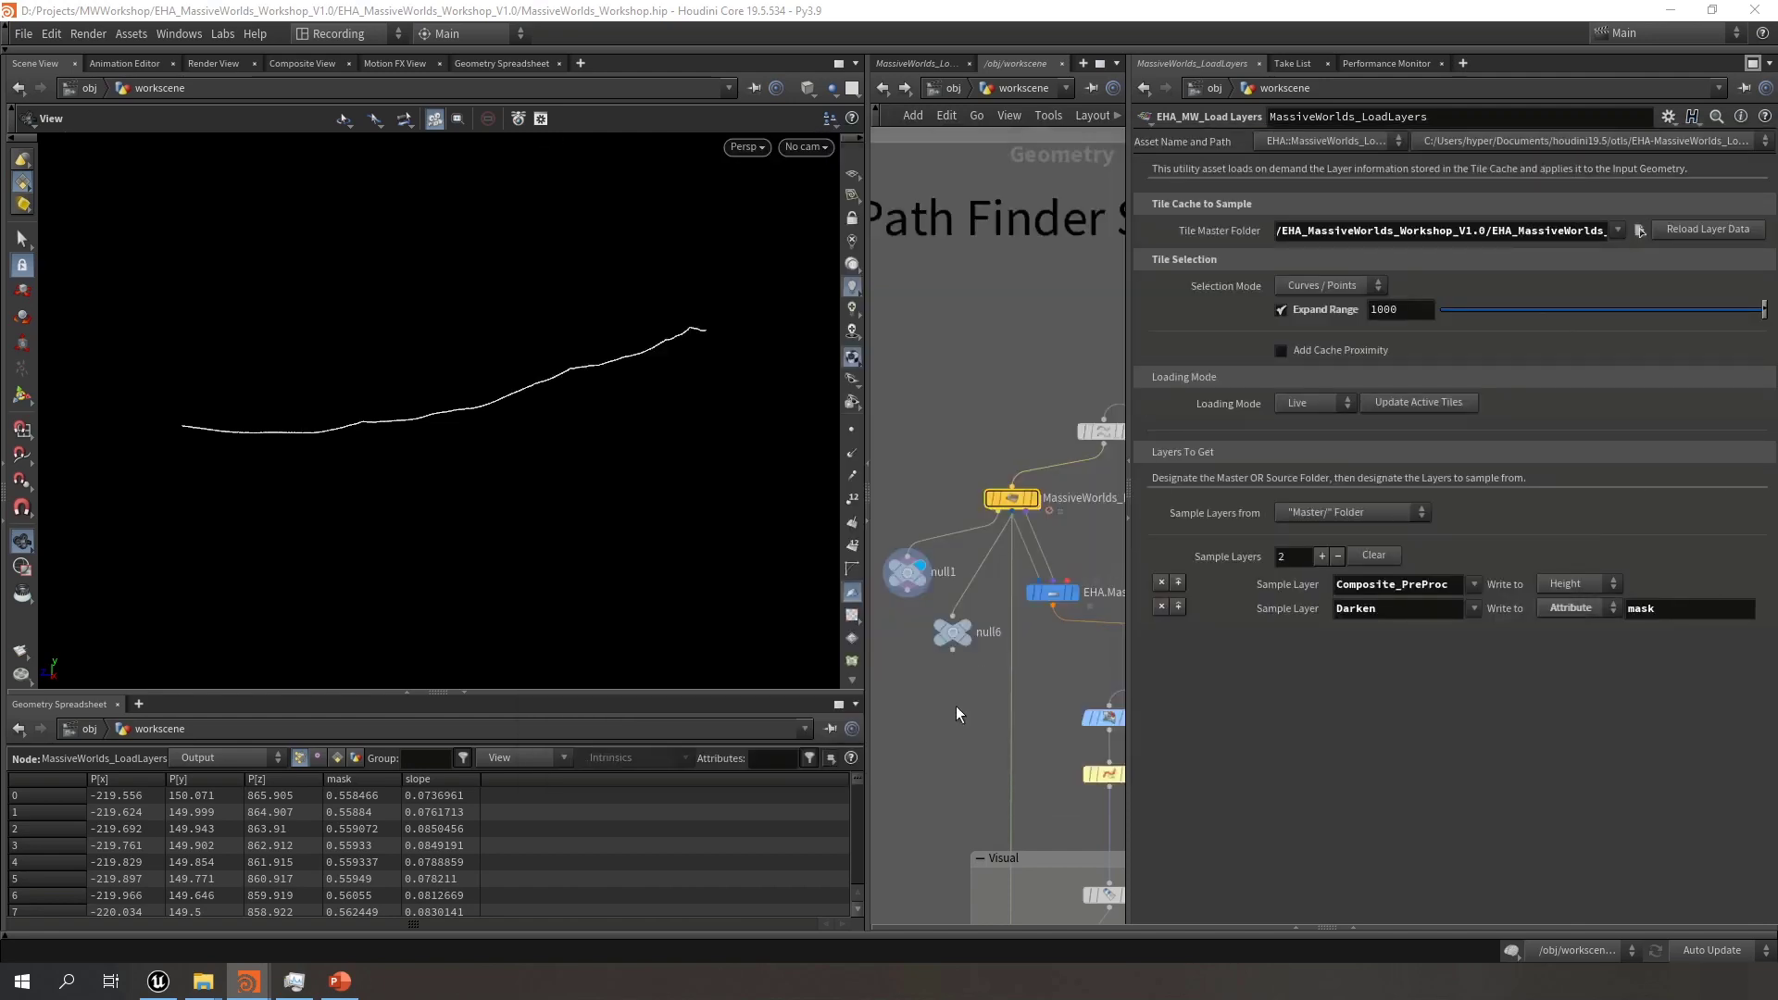
# Add a Color node below null1, connect null1's output to it and display it
pyautogui.press('Tab')
pyautogui.write('co')
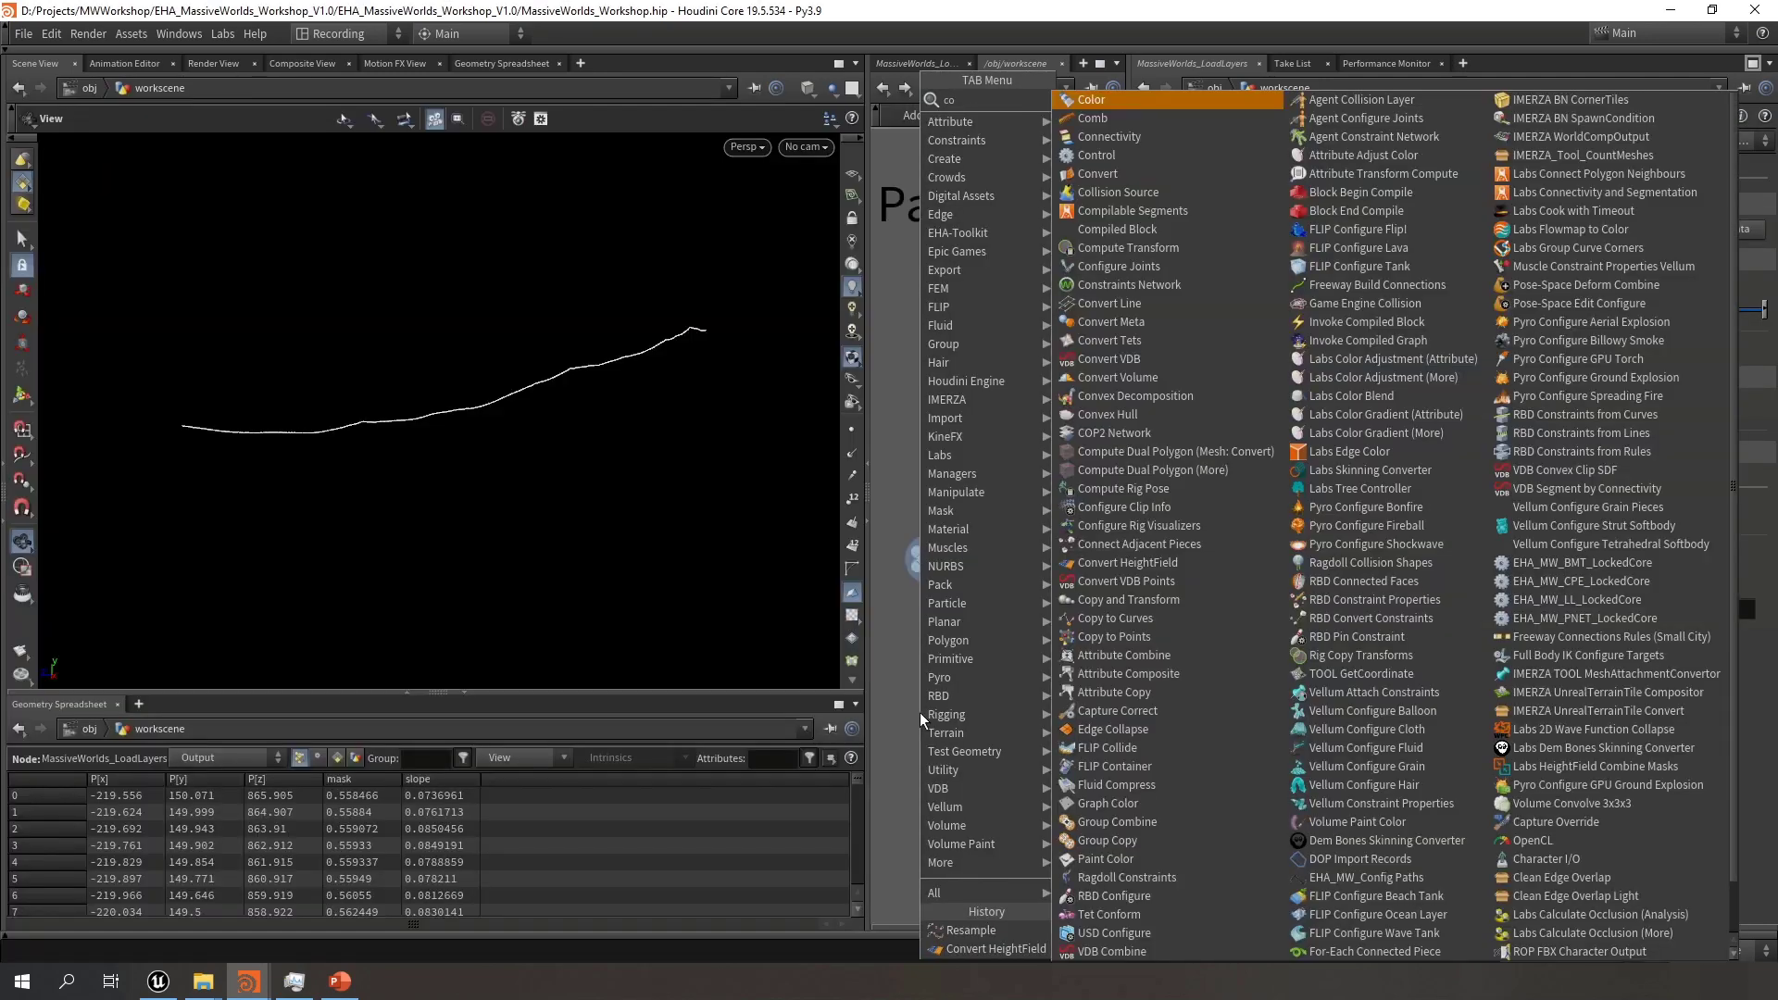
pyautogui.press('Return')
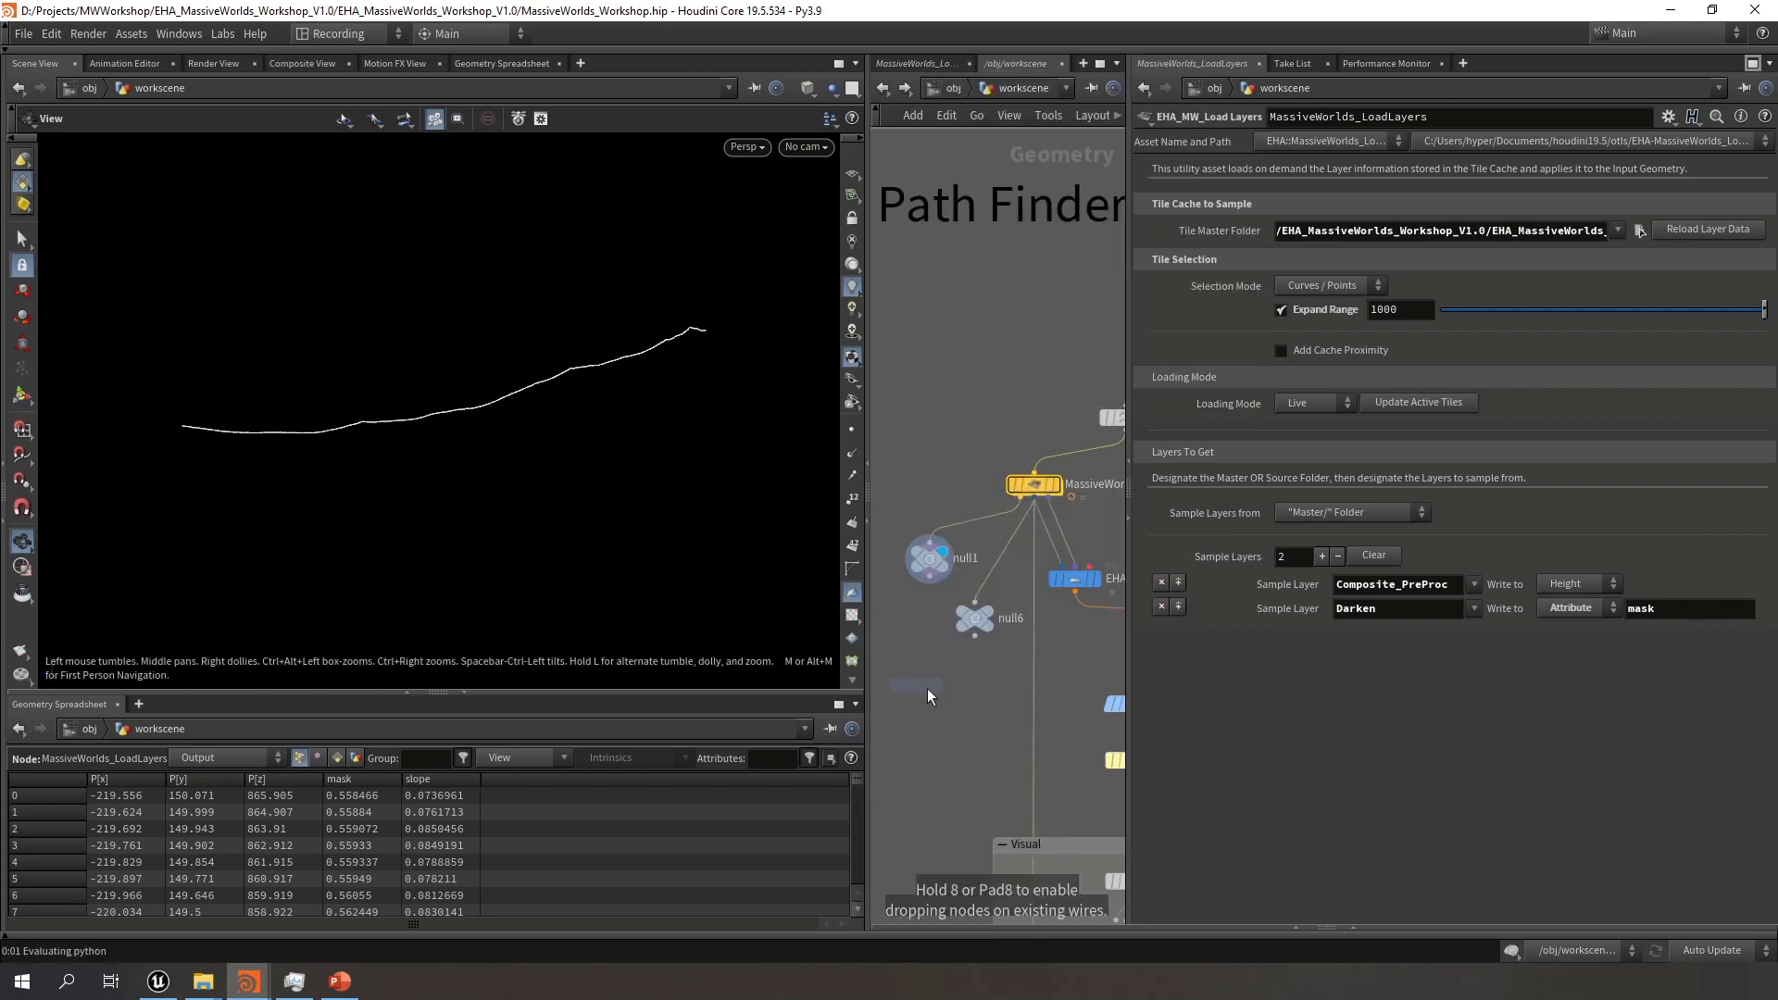
pyautogui.click(926, 686)
pyautogui.moveTo(930, 576); pyautogui.dragTo(906, 674)
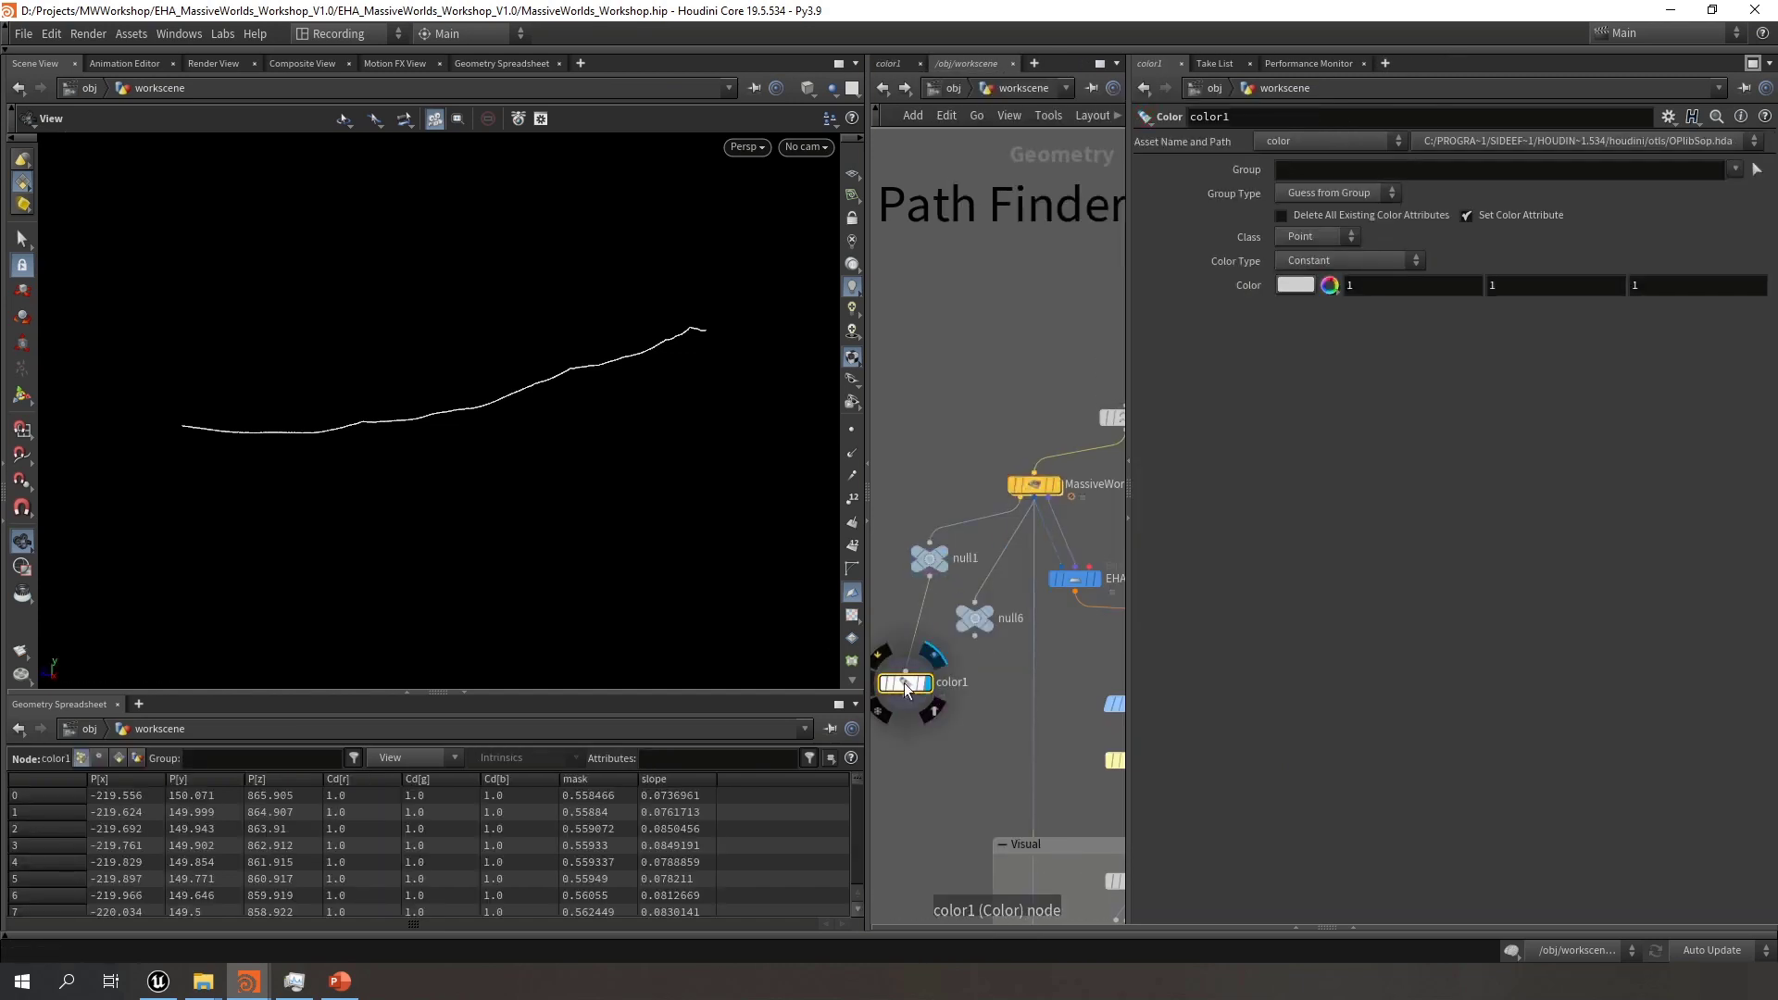
# Set the Color node's Color Type to Ramp from Attribute, driven by the mask attribute
pyautogui.click(1317, 237)
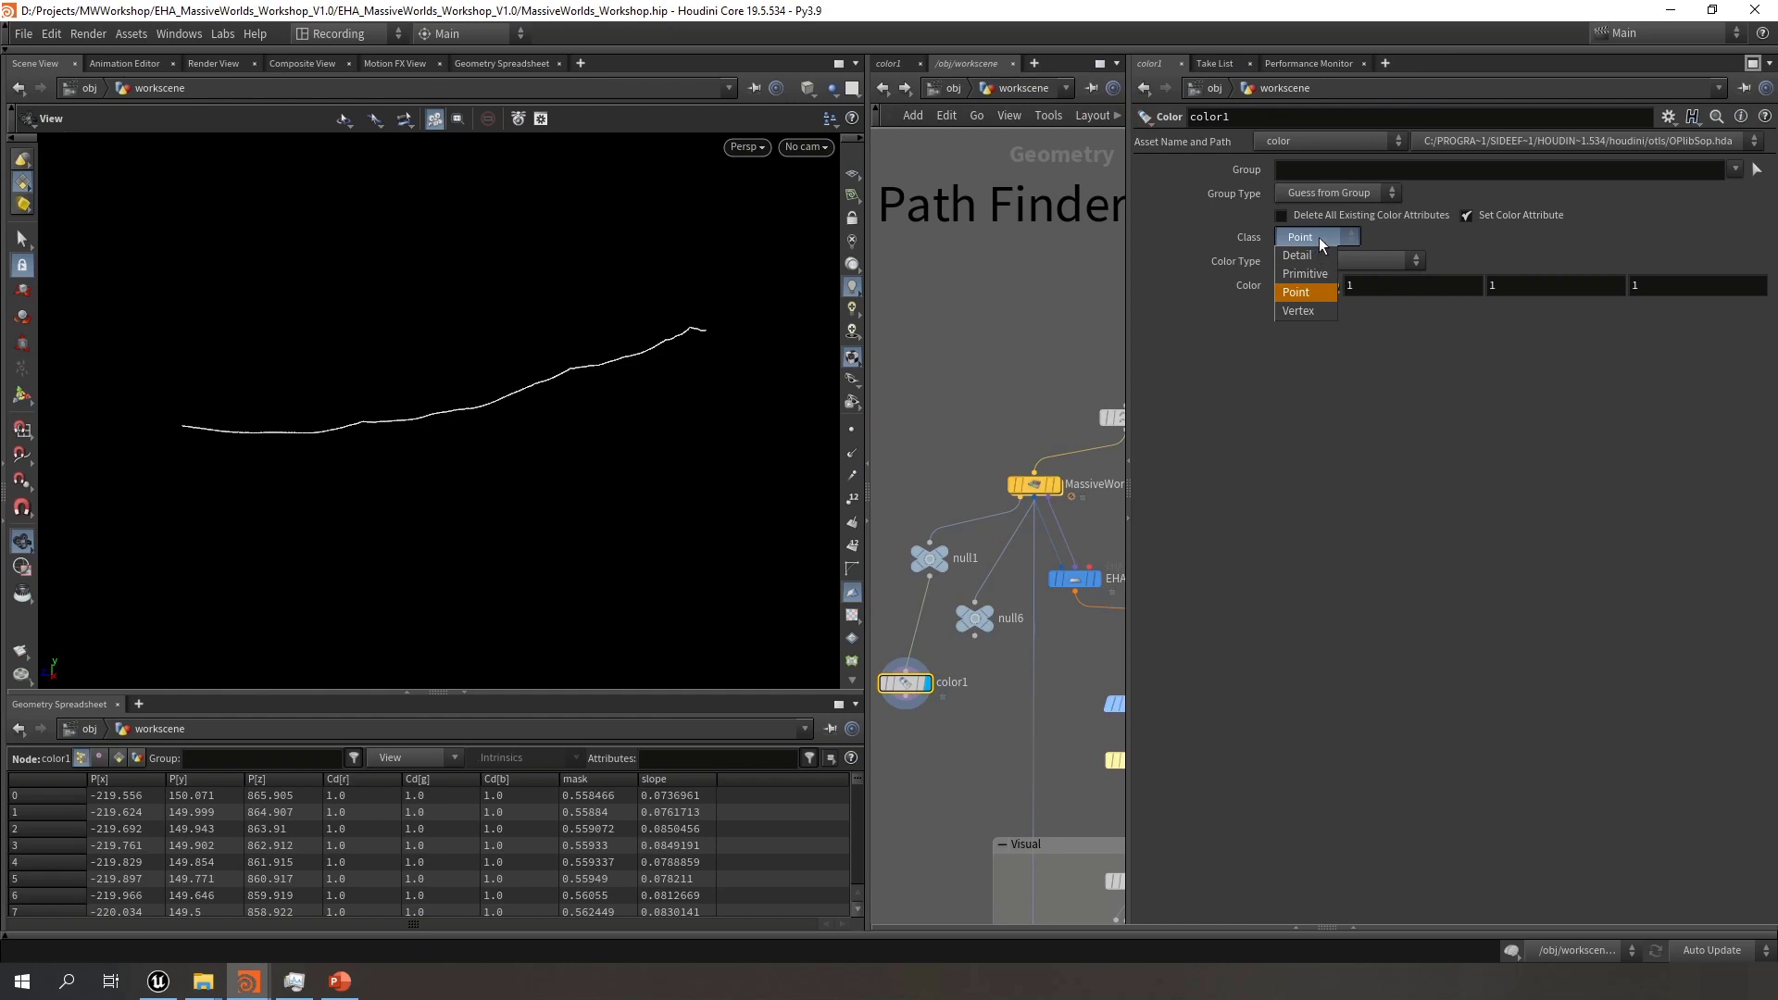
pyautogui.click(1321, 244)
pyautogui.click(1345, 264)
pyautogui.click(1331, 335)
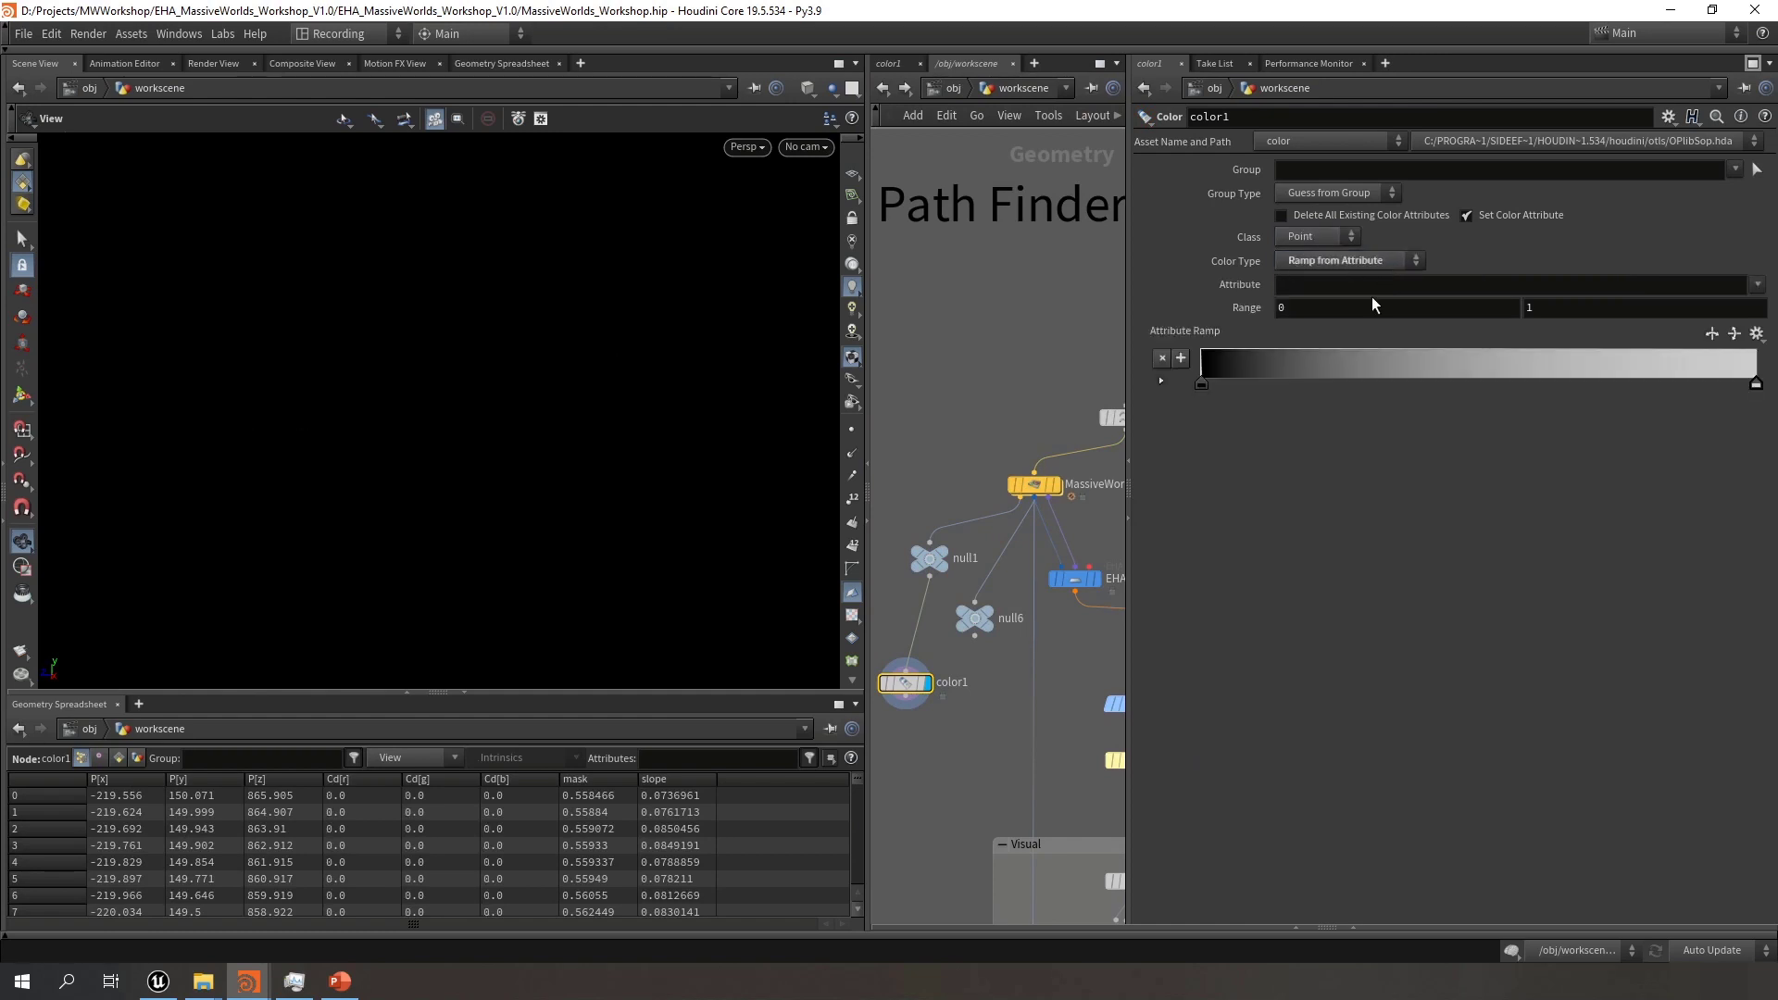
pyautogui.click(1362, 284)
pyautogui.write('mask')
pyautogui.press('Return')
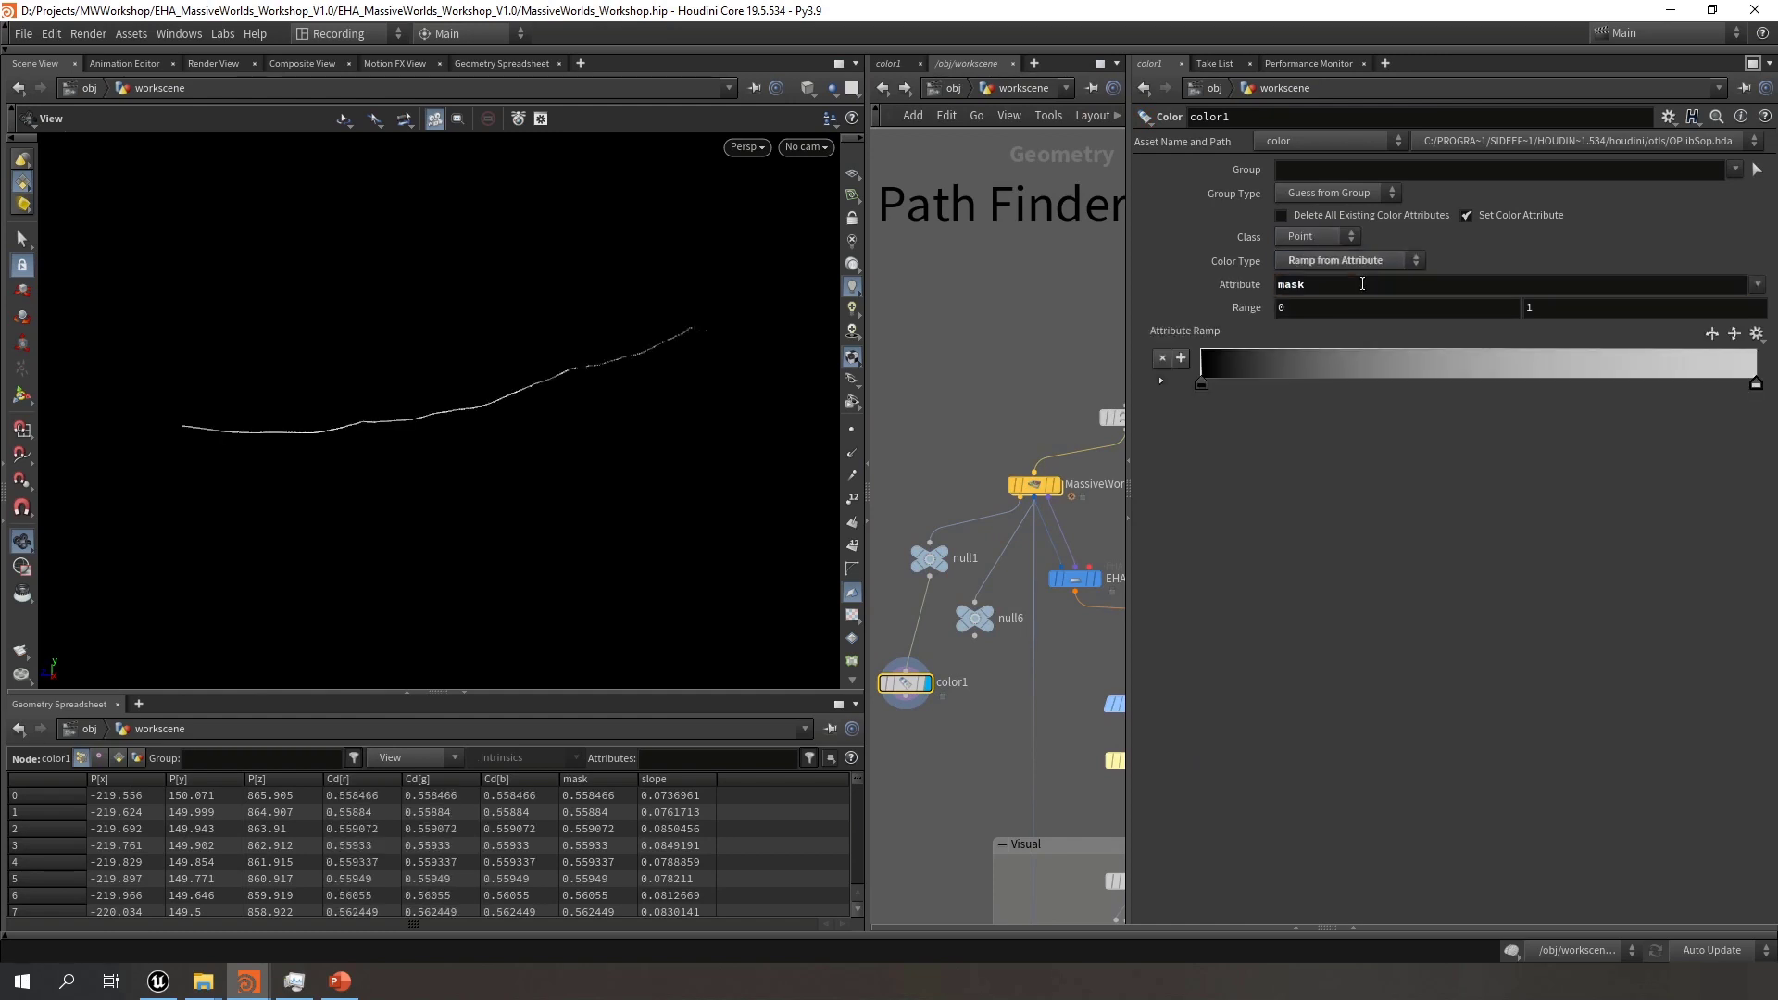
# Set the starting colour of the Color node's attribute ramp to red
pyautogui.doubleClick(1210, 386)
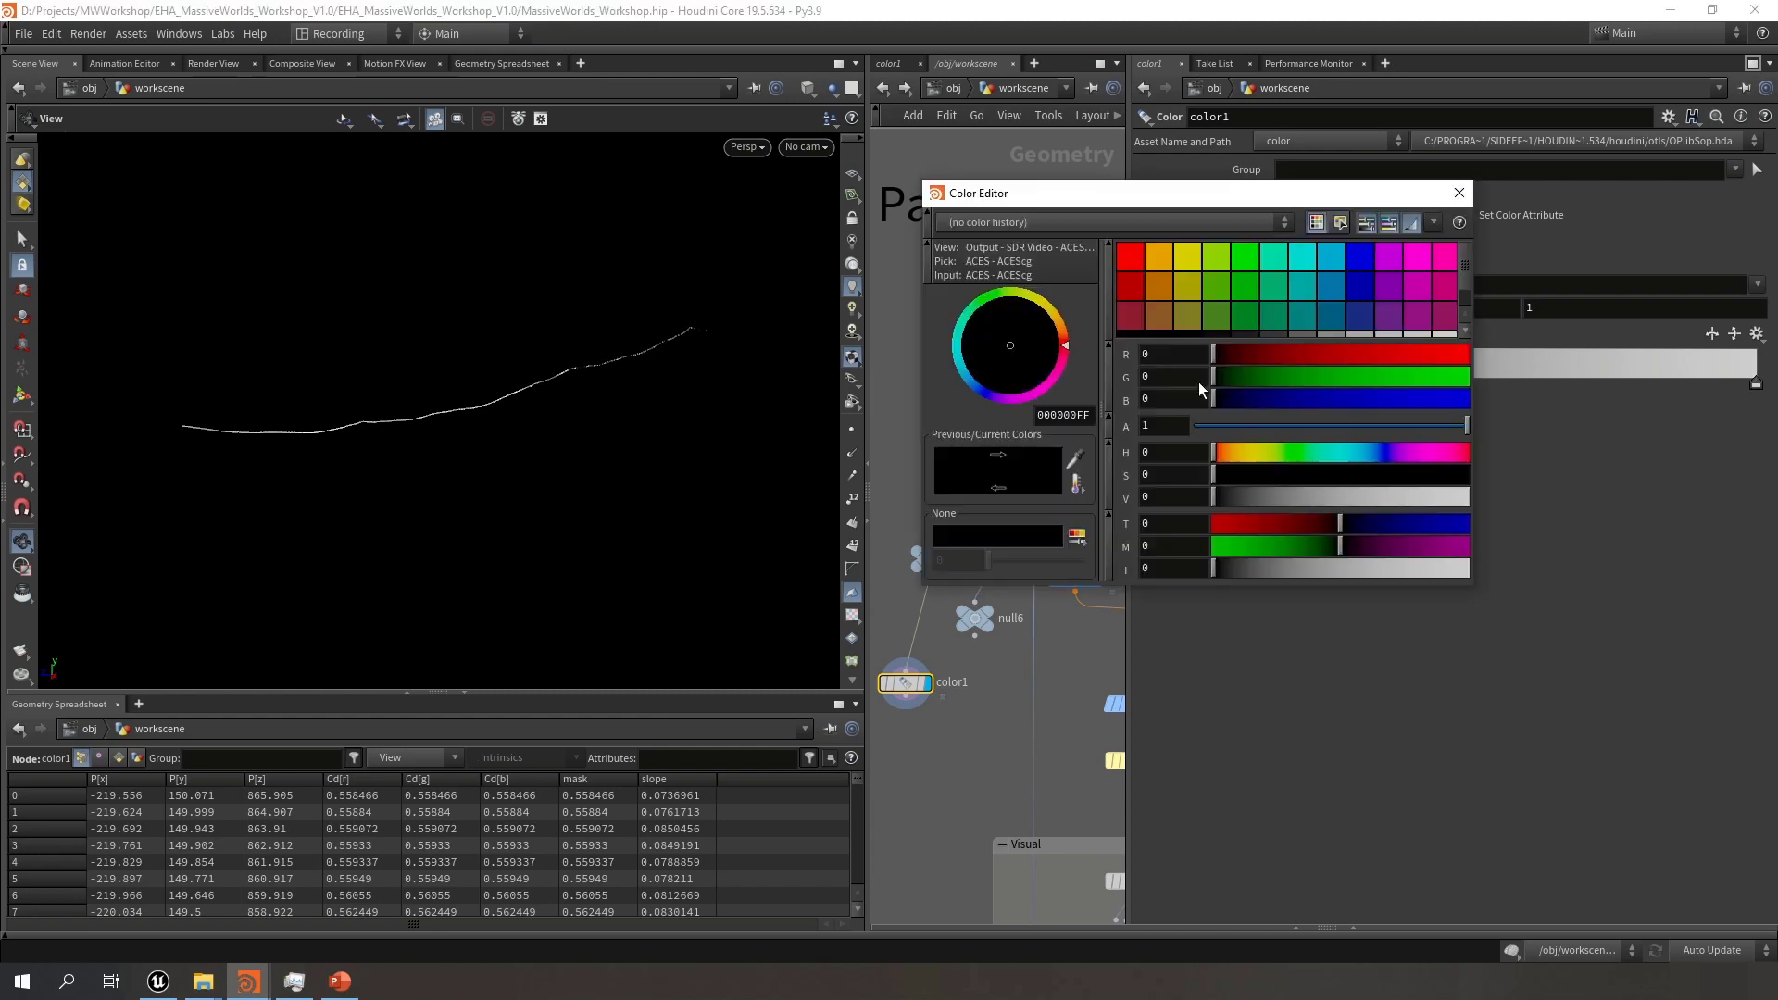
pyautogui.click(1131, 257)
pyautogui.click(1459, 192)
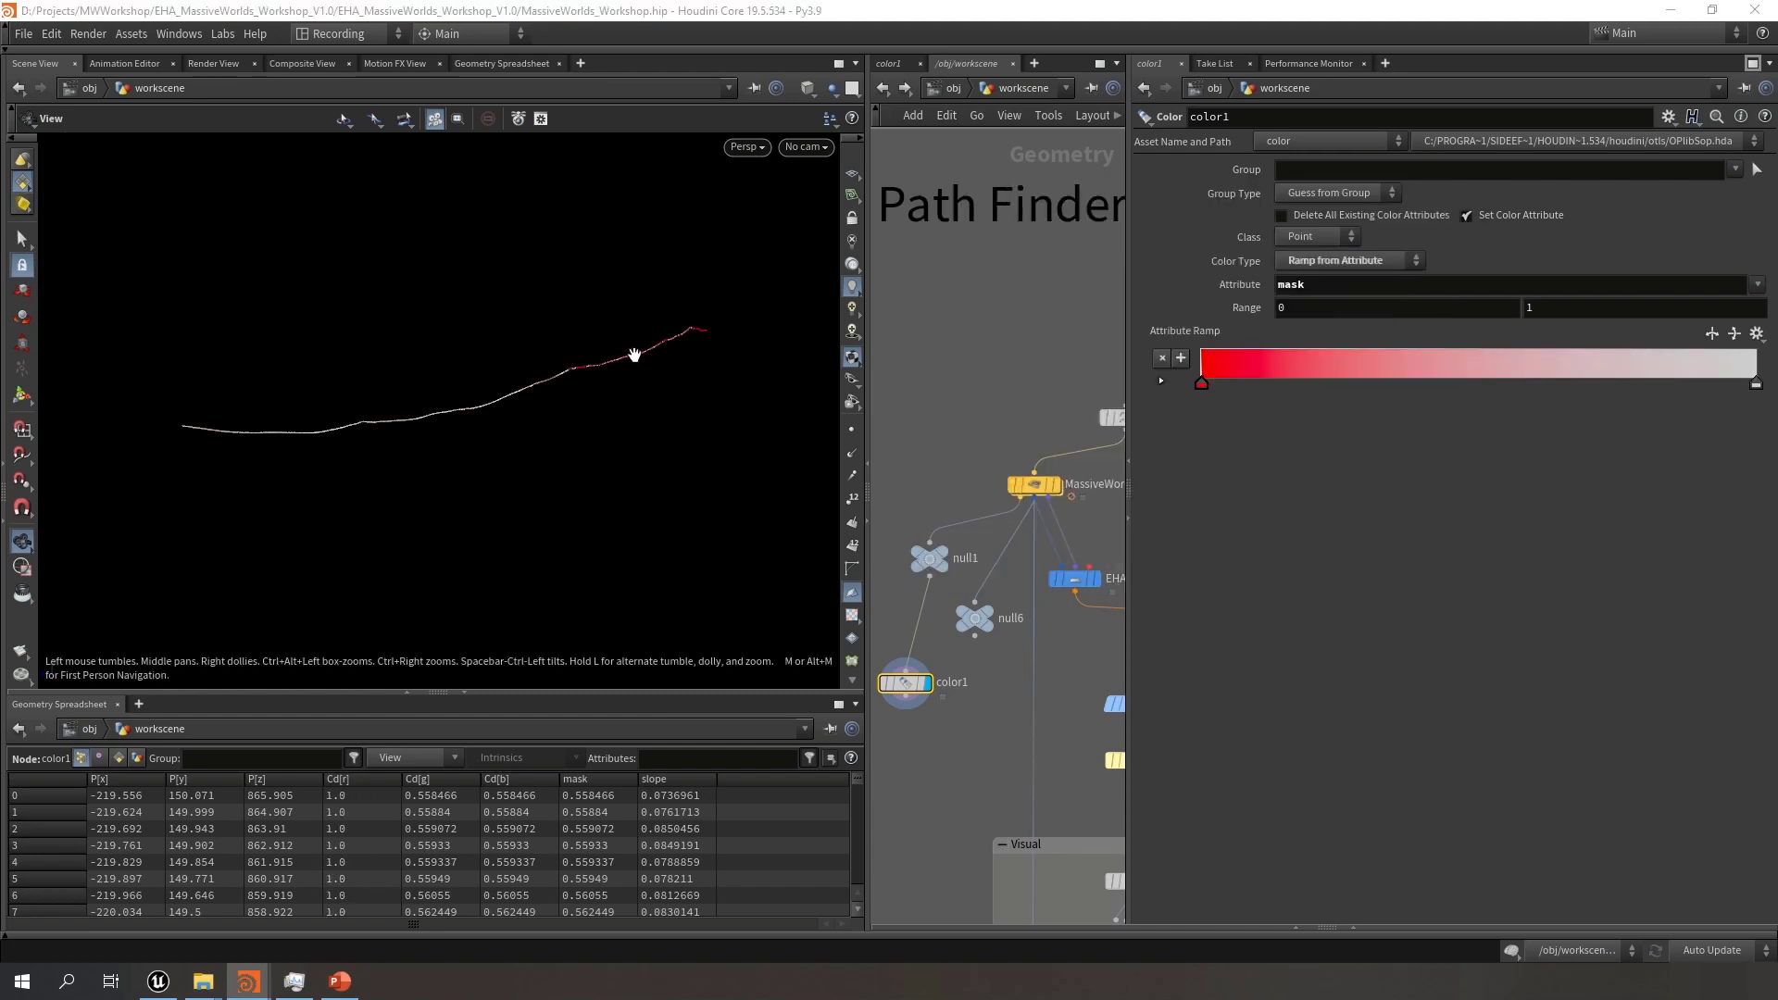
pyautogui.moveTo(570, 350); pyautogui.dragTo(655, 341)
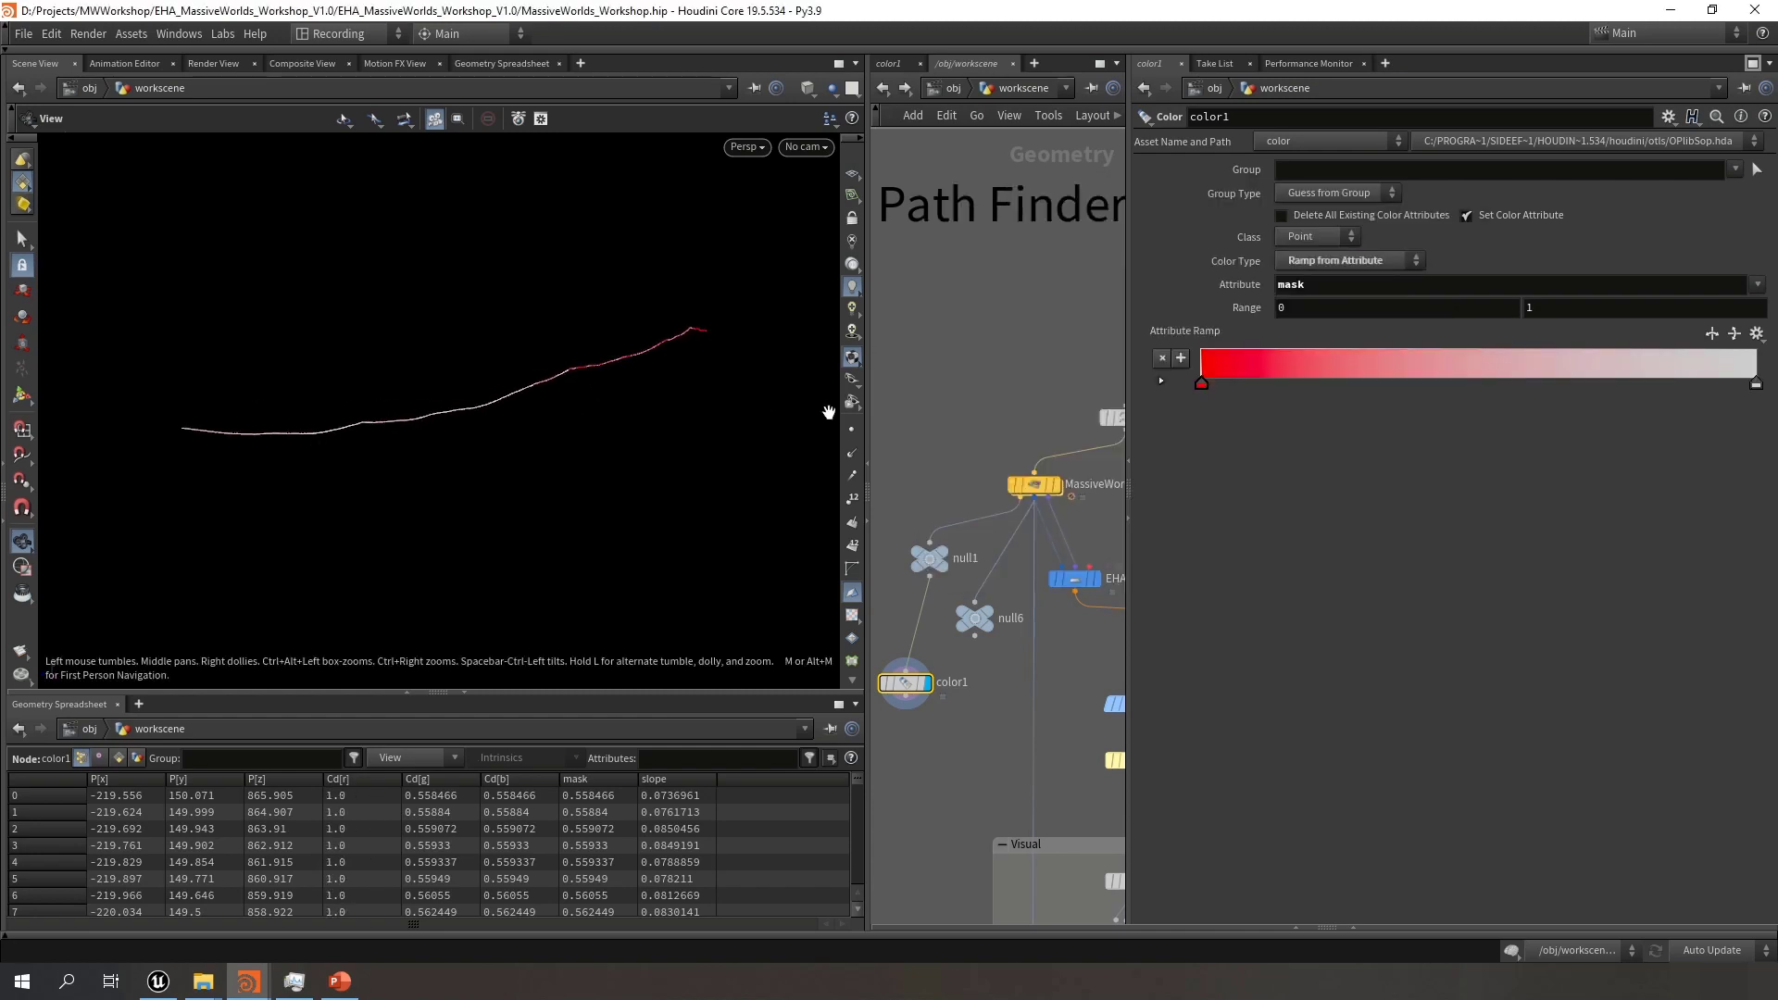
# Display the null6 node to view the loaded landscape tiles with their mask
pyautogui.scroll(-2, 976, 414)
pyautogui.moveTo(976, 413); pyautogui.dragTo(943, 432, button='middle')
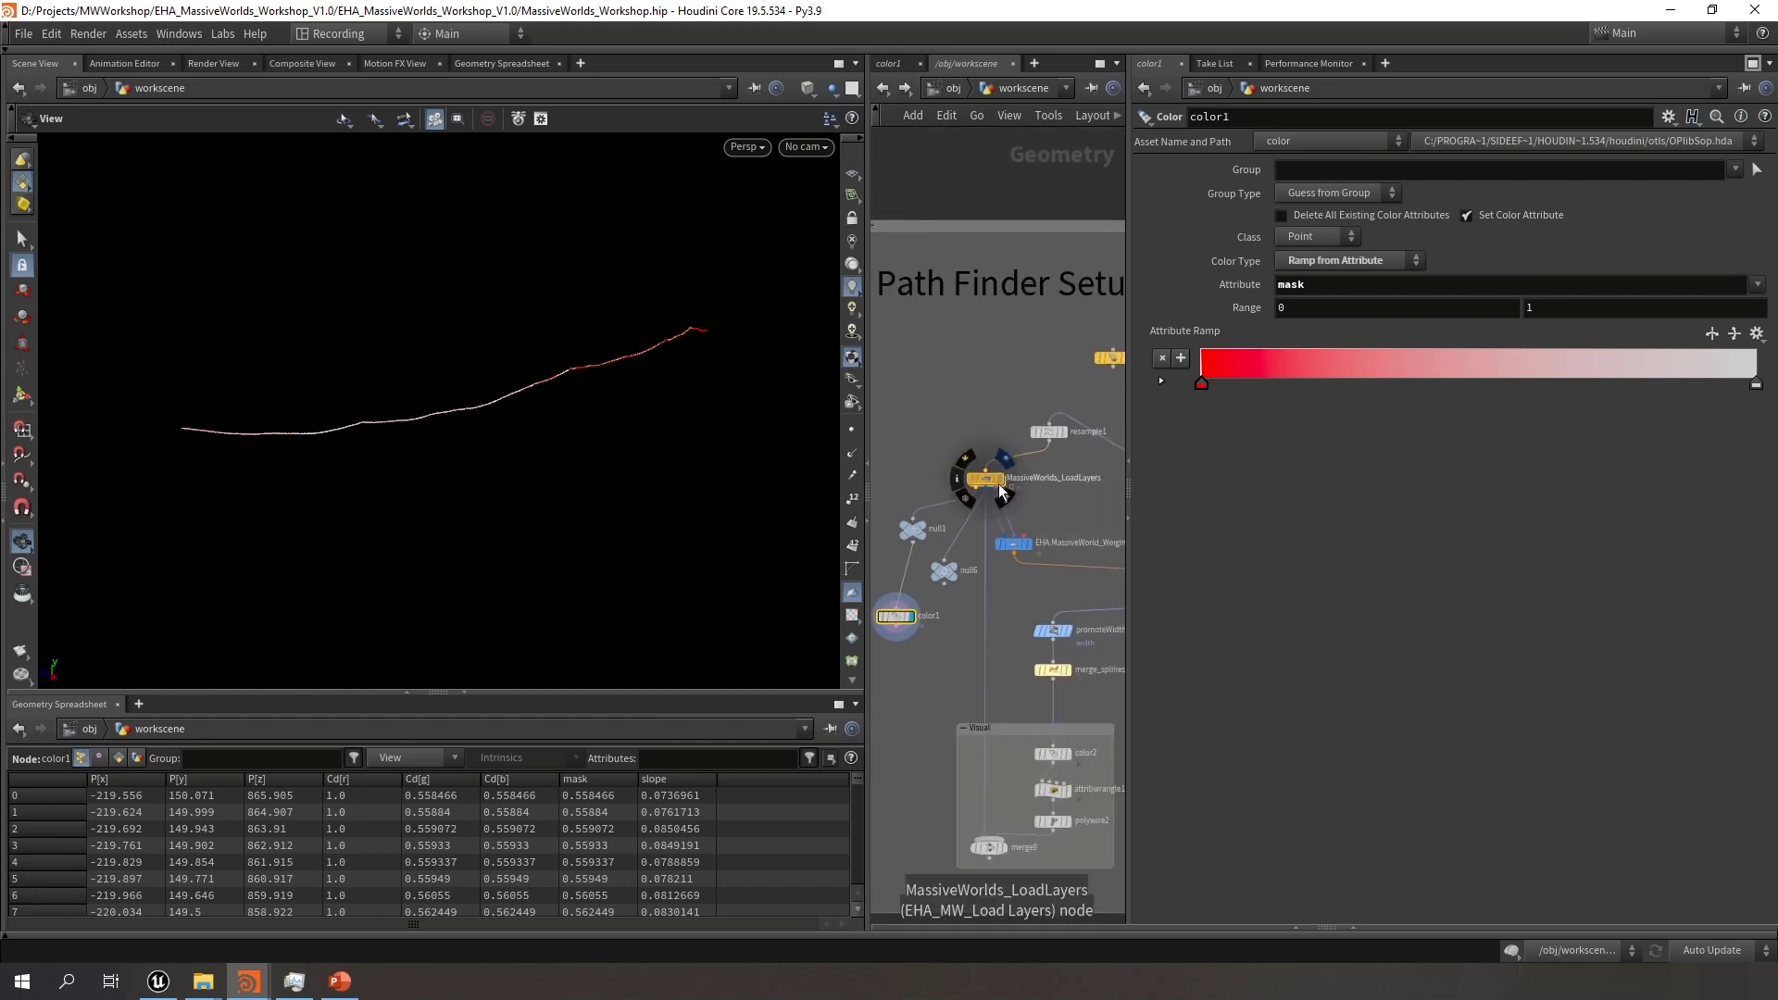
pyautogui.scroll(1, 999, 483)
pyautogui.moveTo(1068, 507); pyautogui.dragTo(1021, 510, button='middle')
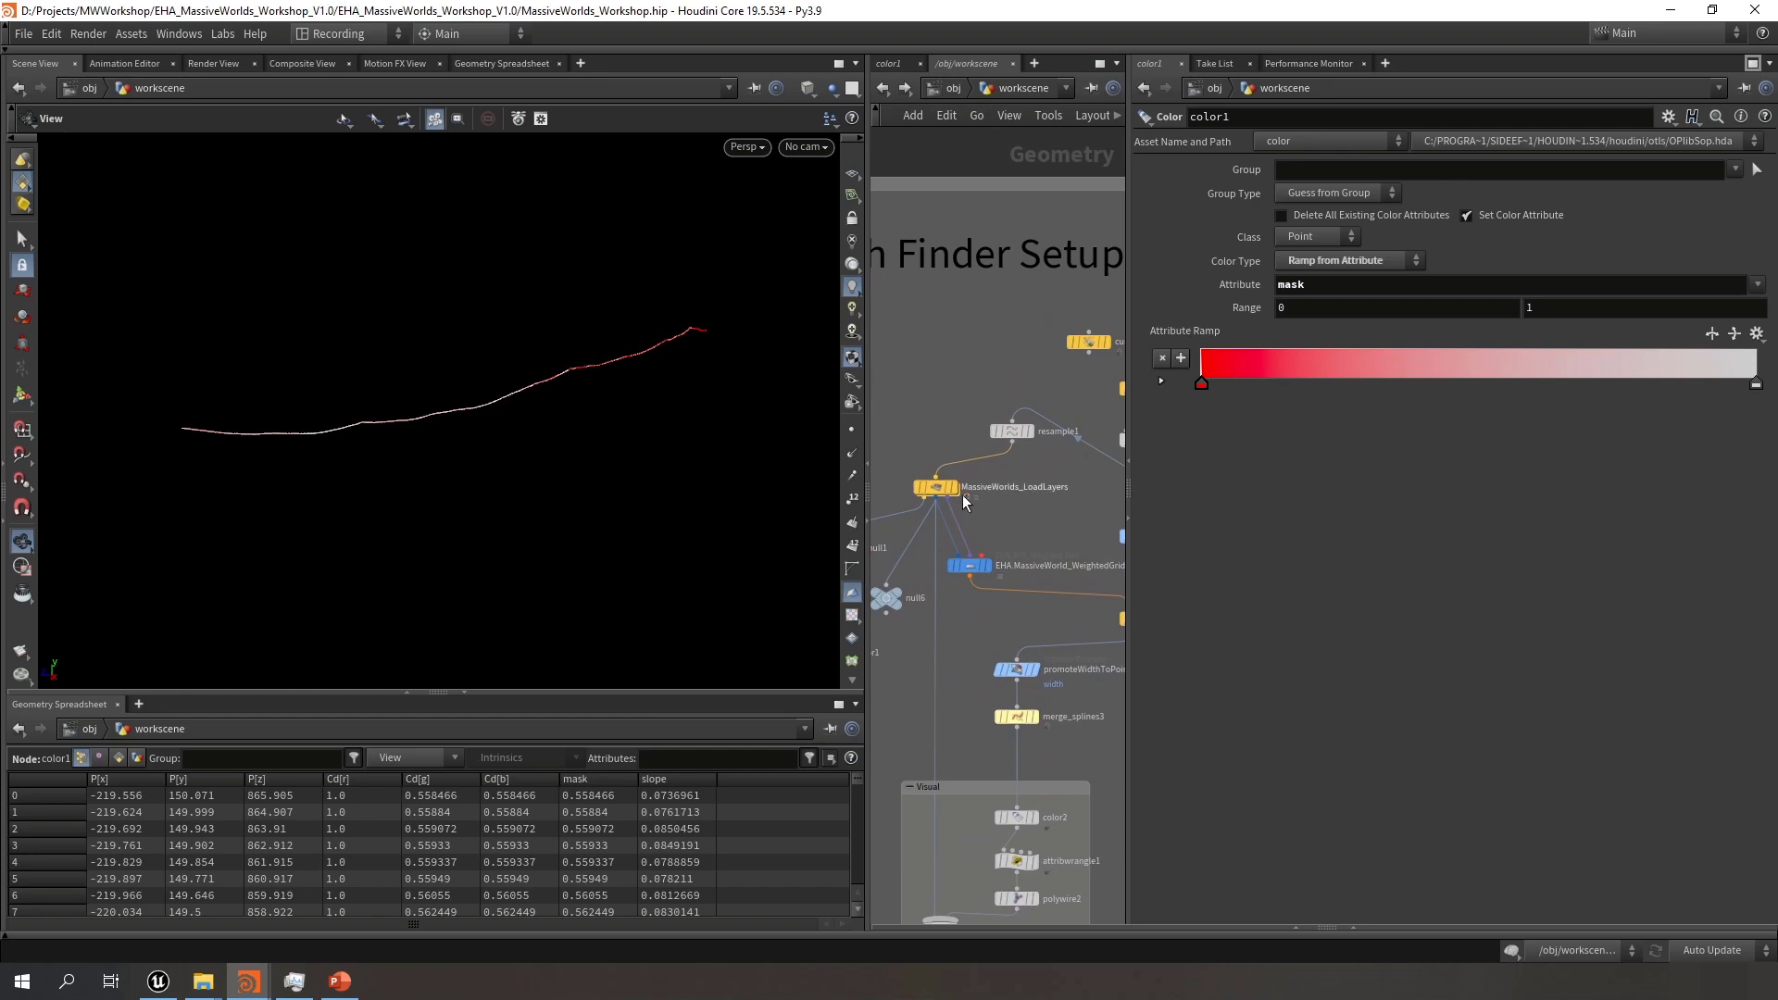
pyautogui.click(896, 593)
pyautogui.click(887, 600)
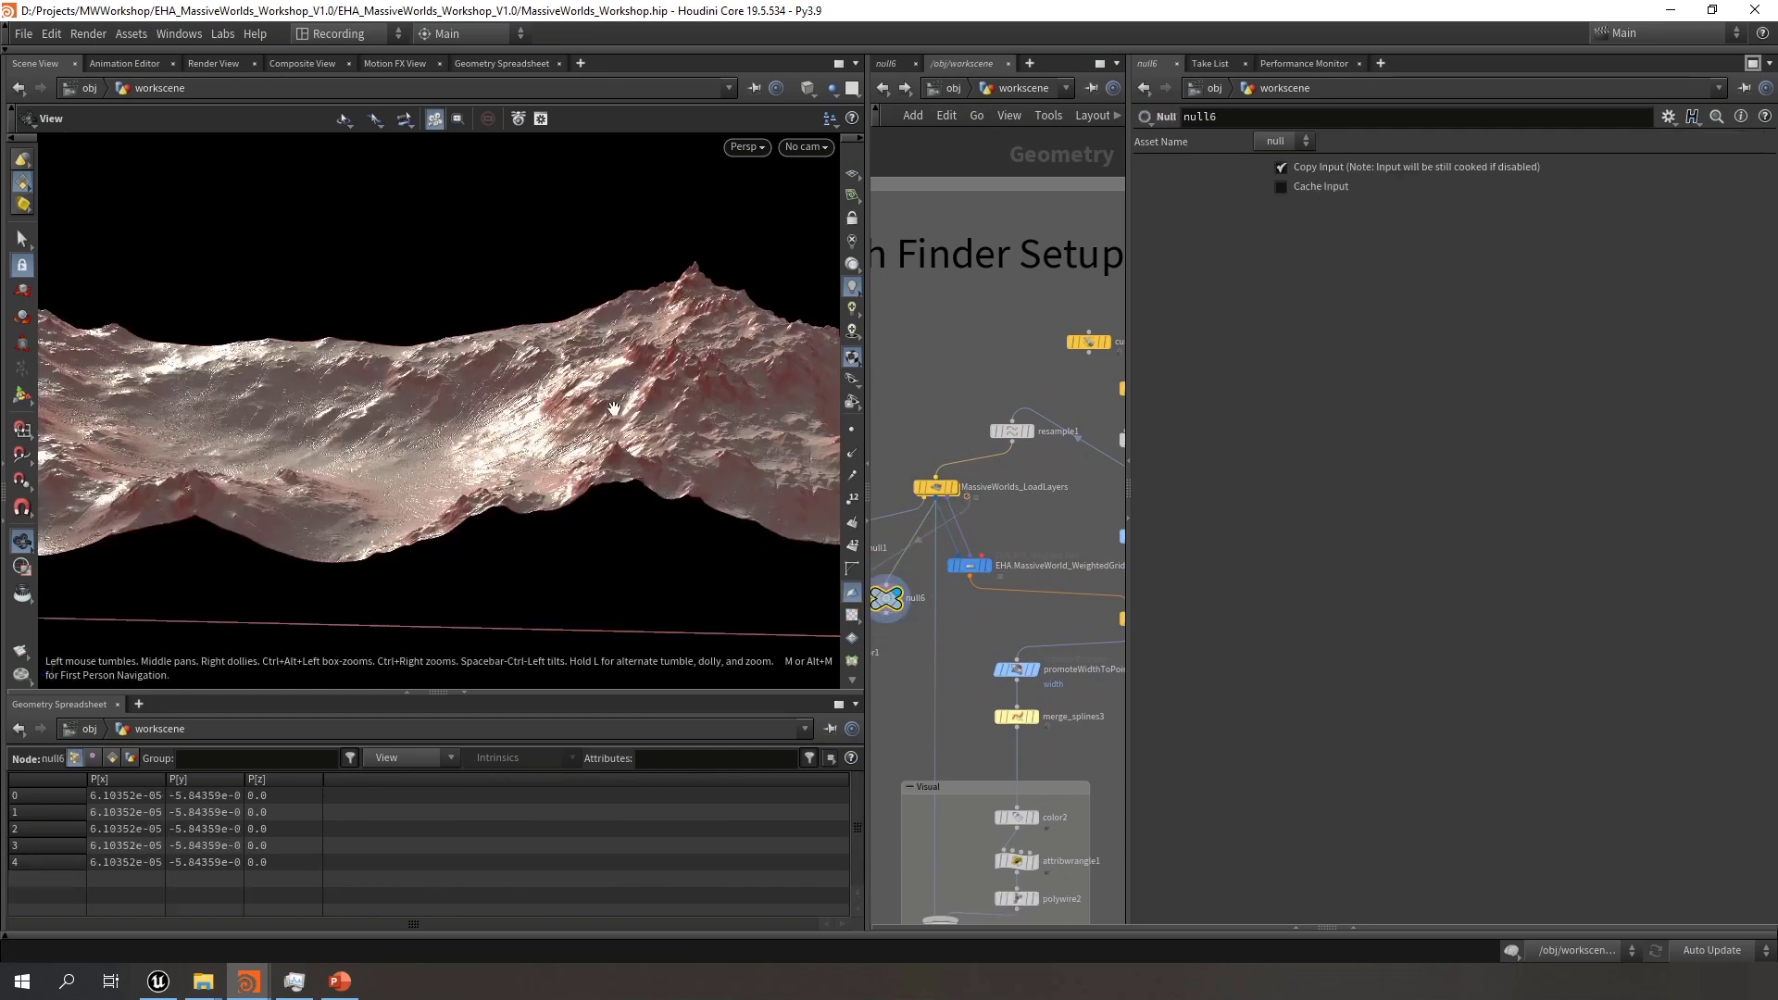
pyautogui.moveTo(639, 379); pyautogui.dragTo(627, 483)
pyautogui.scroll(-3, 627, 483)
pyautogui.moveTo(627, 482); pyautogui.dragTo(633, 499, button='middle')
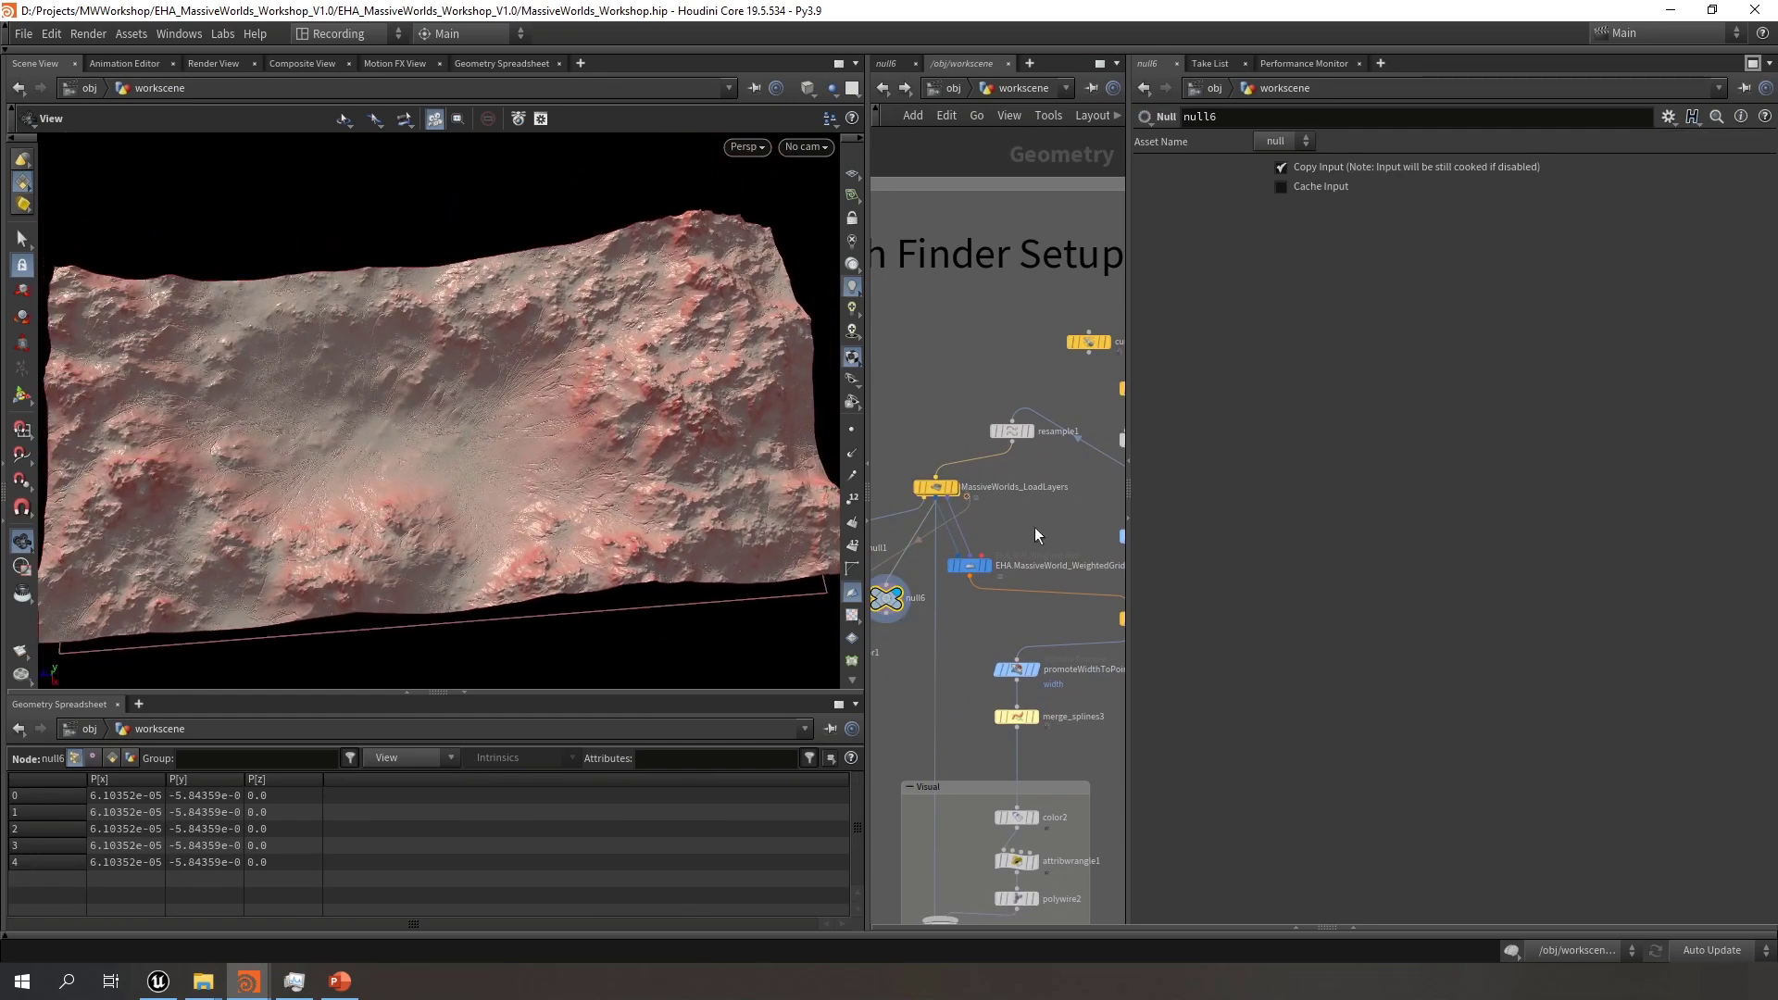
# Set the Expand Range of MassiveWorlds_LoadLayers to 2000
pyautogui.click(922, 488)
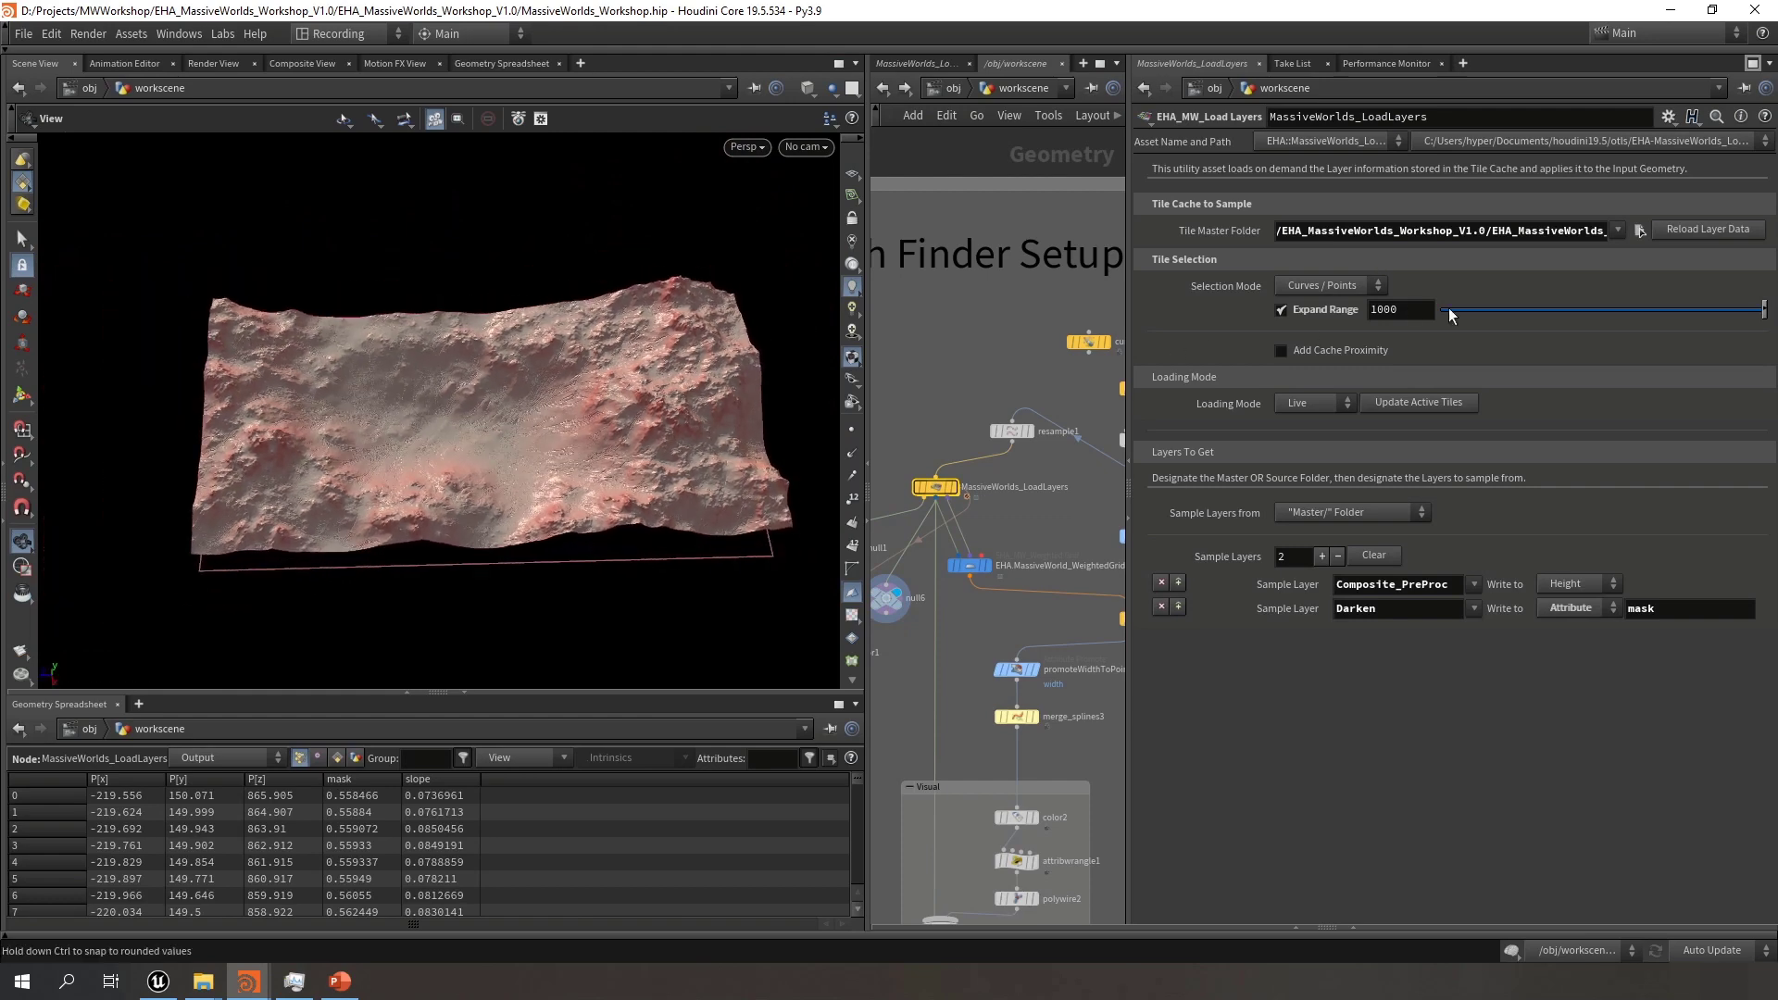
pyautogui.click(1416, 308)
pyautogui.write('200')
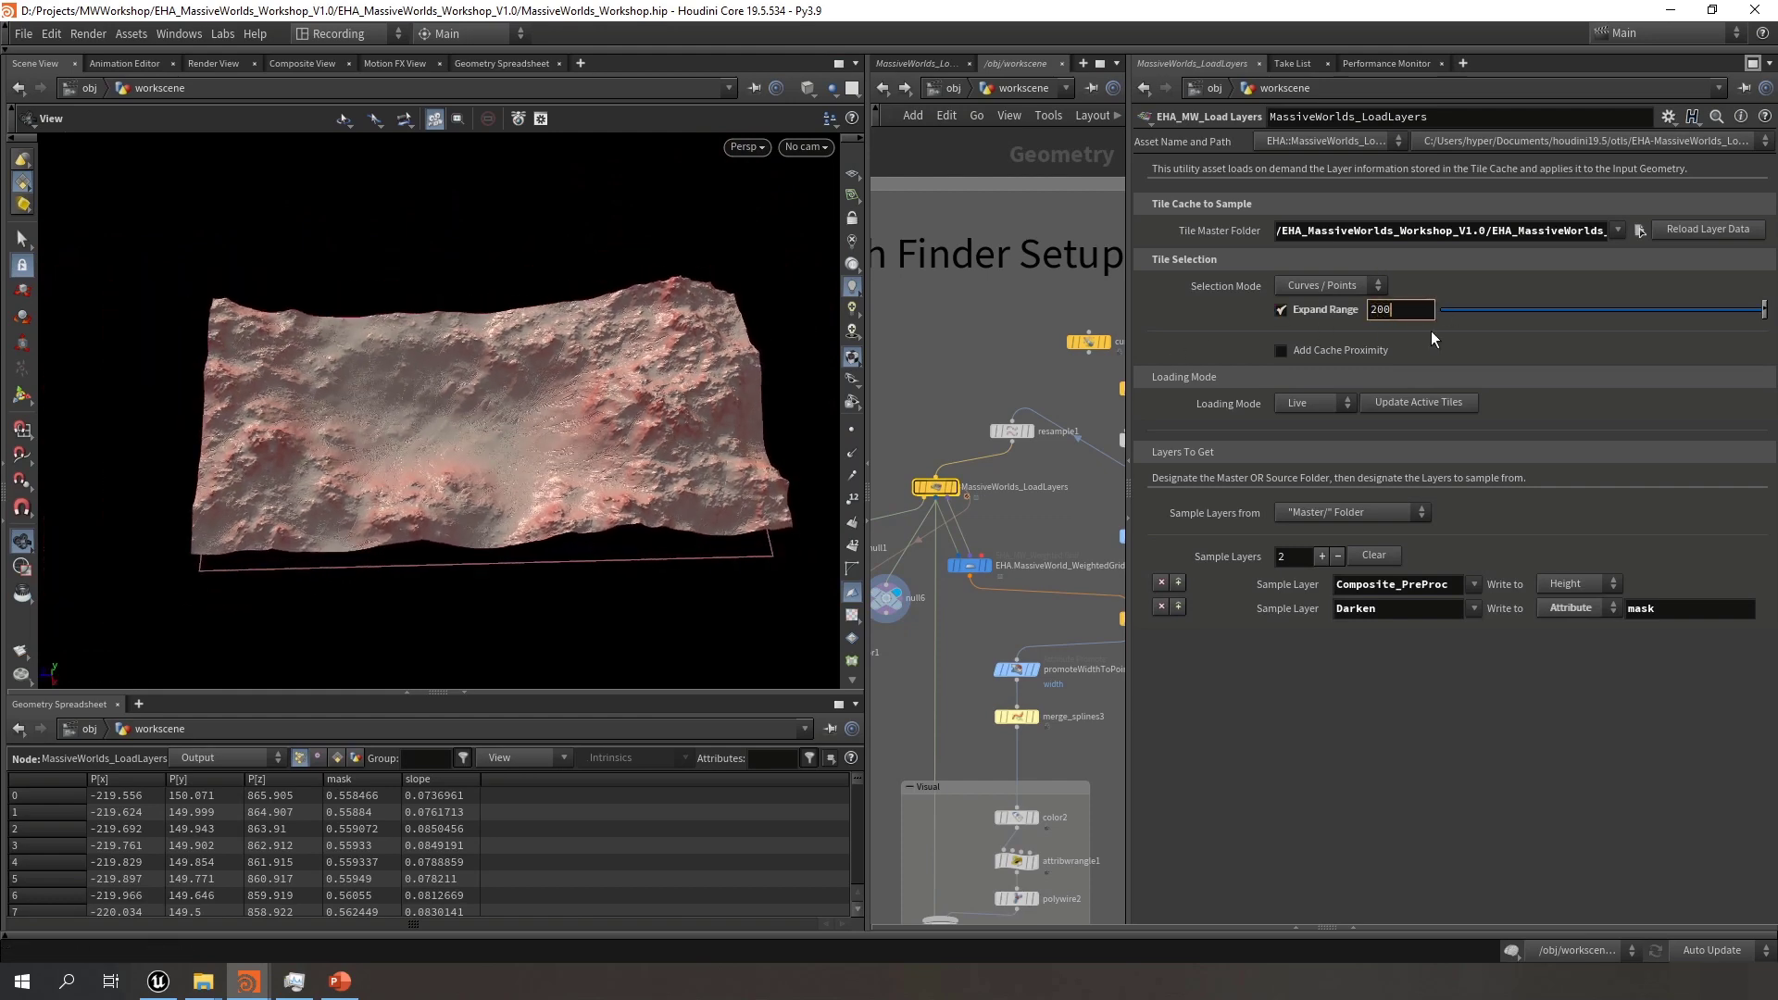
pyautogui.write('0')
pyautogui.press('Return')
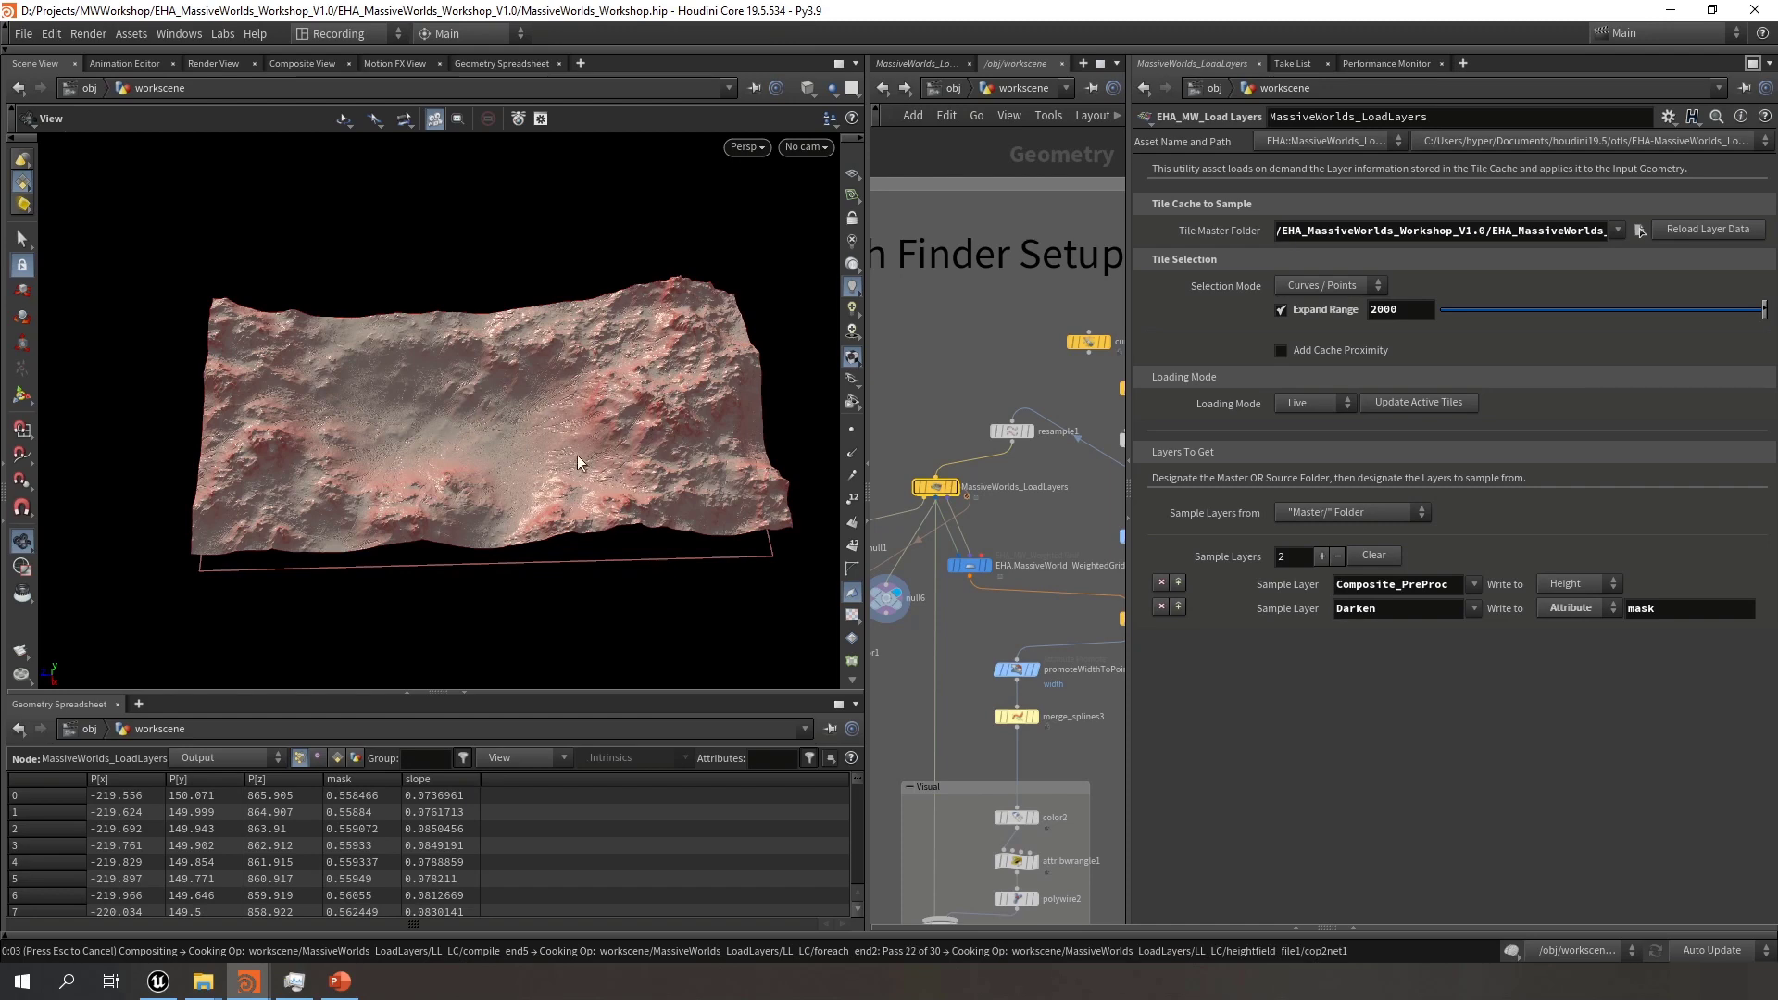
pyautogui.moveTo(594, 485); pyautogui.dragTo(527, 429)
# Template the resample1 node and display MassiveWorlds_LoadLayers to compare the flat and projected curves over the tile grid
pyautogui.moveTo(1034, 430); pyautogui.dragTo(1011, 432, button='middle')
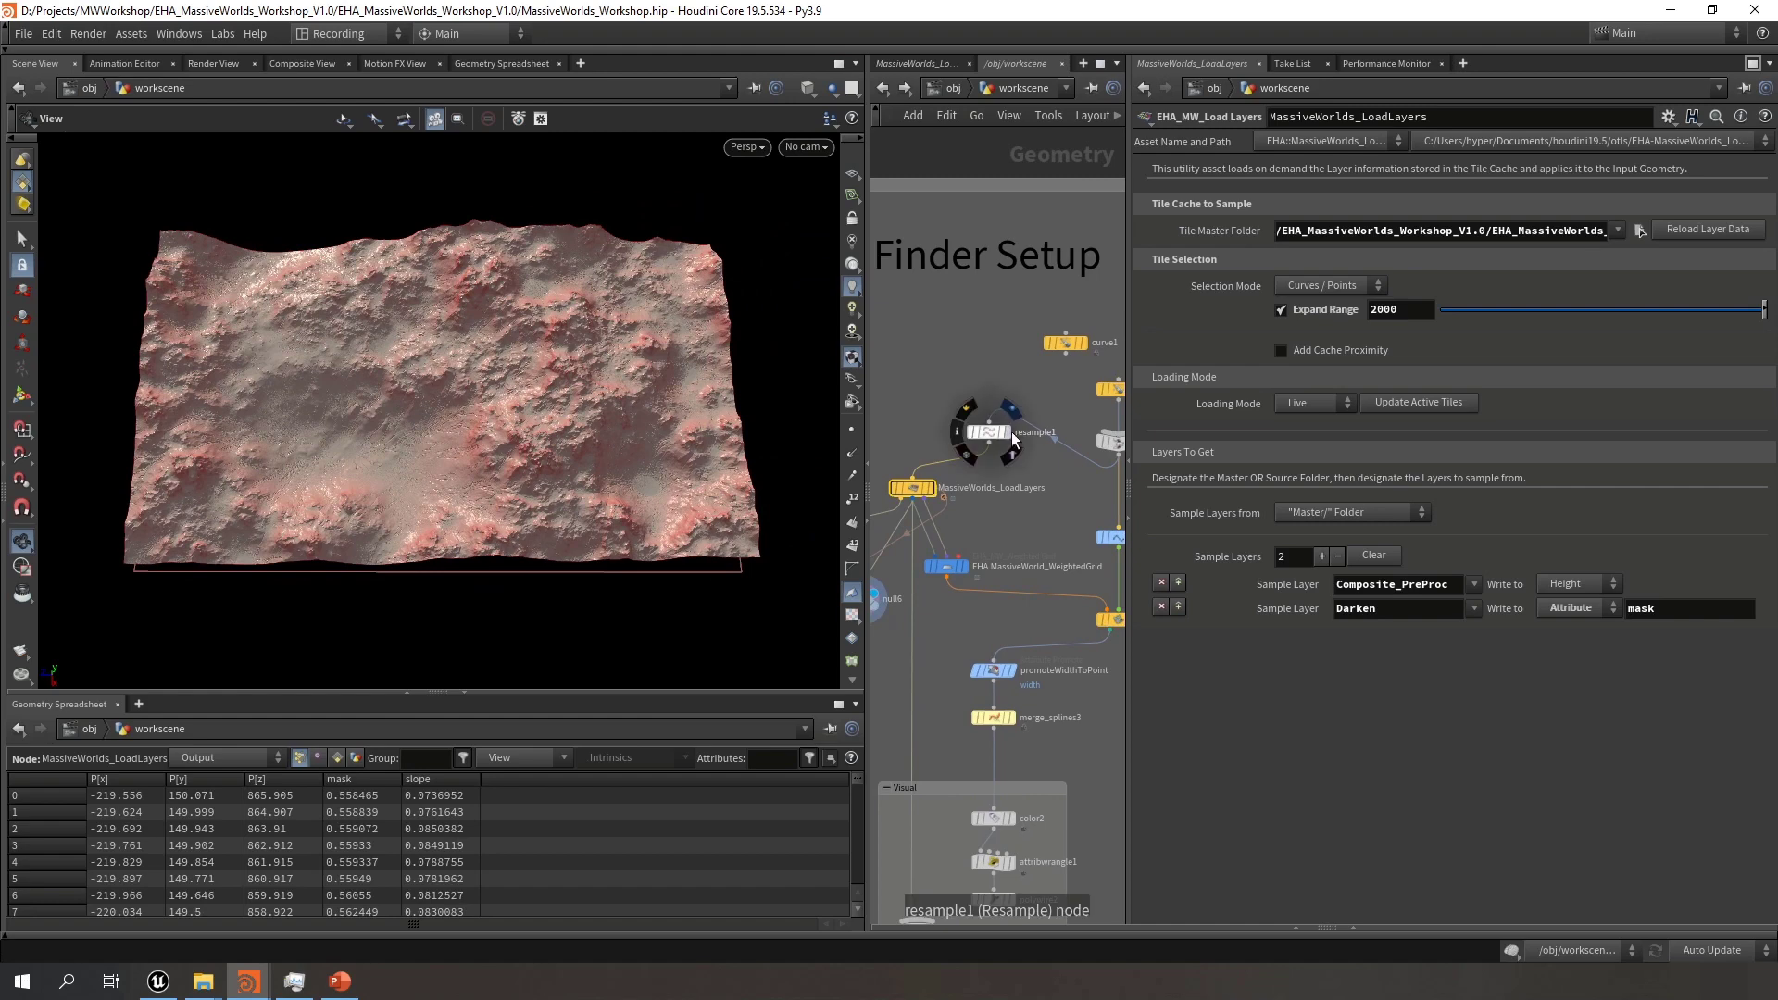
pyautogui.click(1003, 432)
pyautogui.click(929, 488)
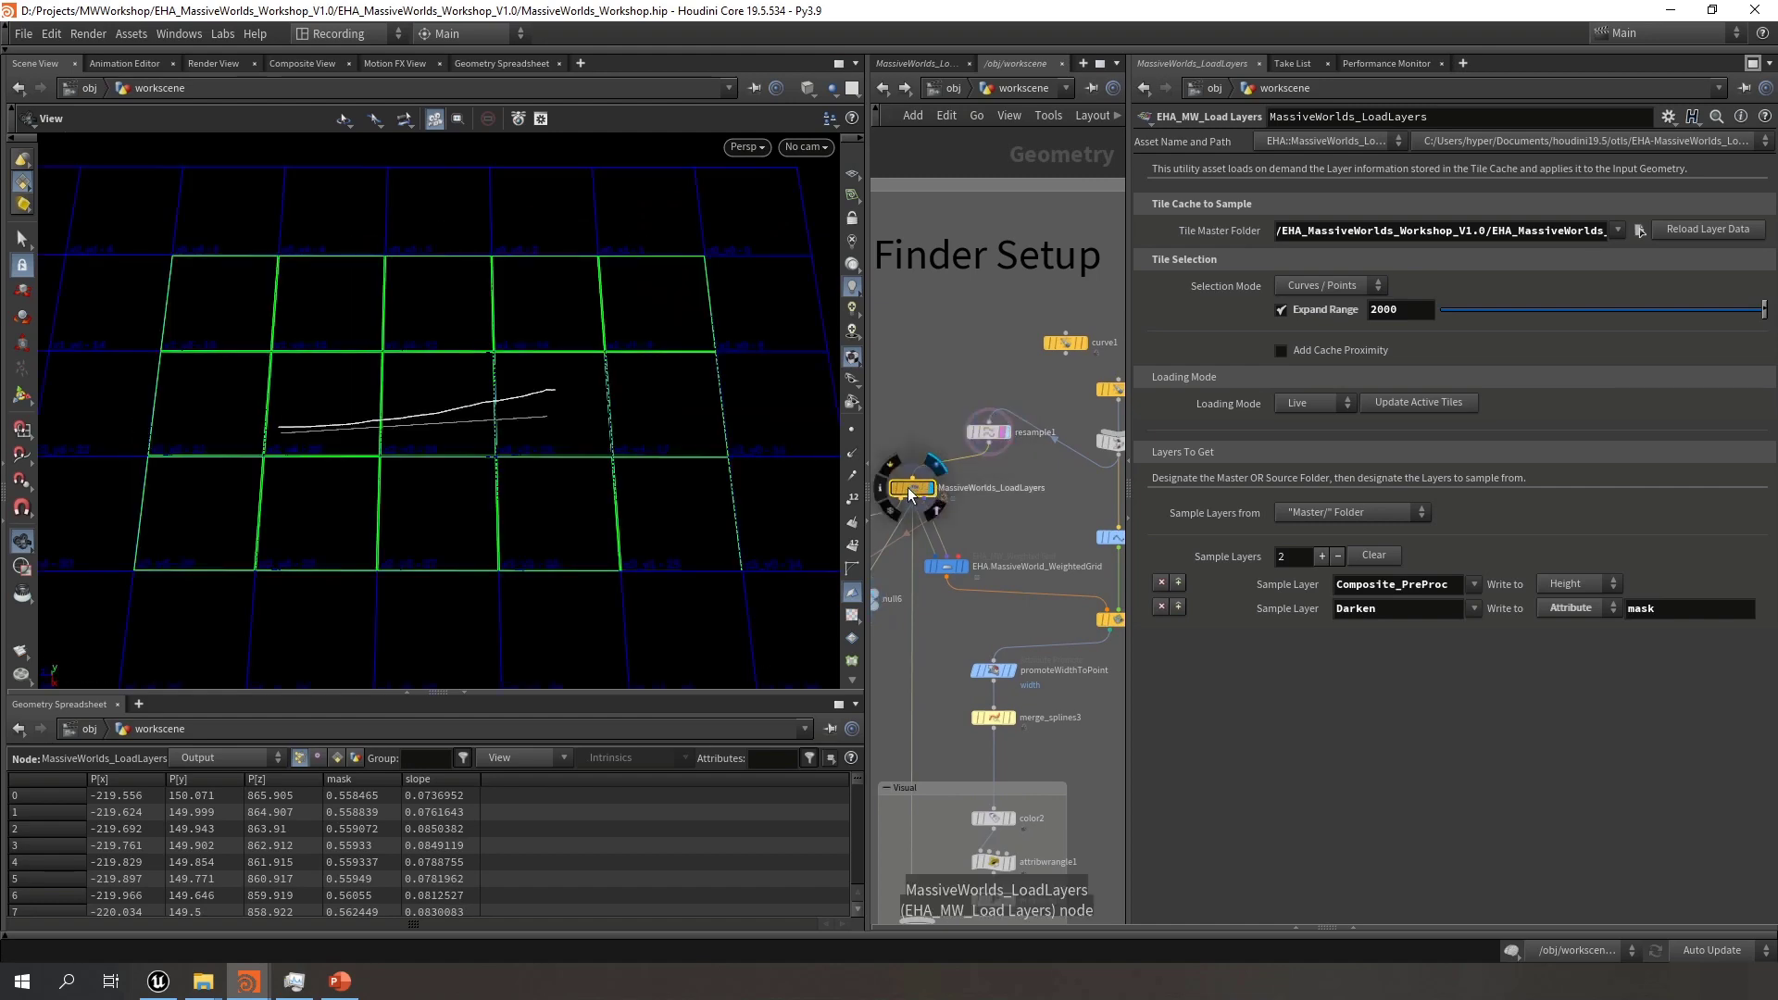
pyautogui.moveTo(571, 414); pyautogui.dragTo(509, 433)
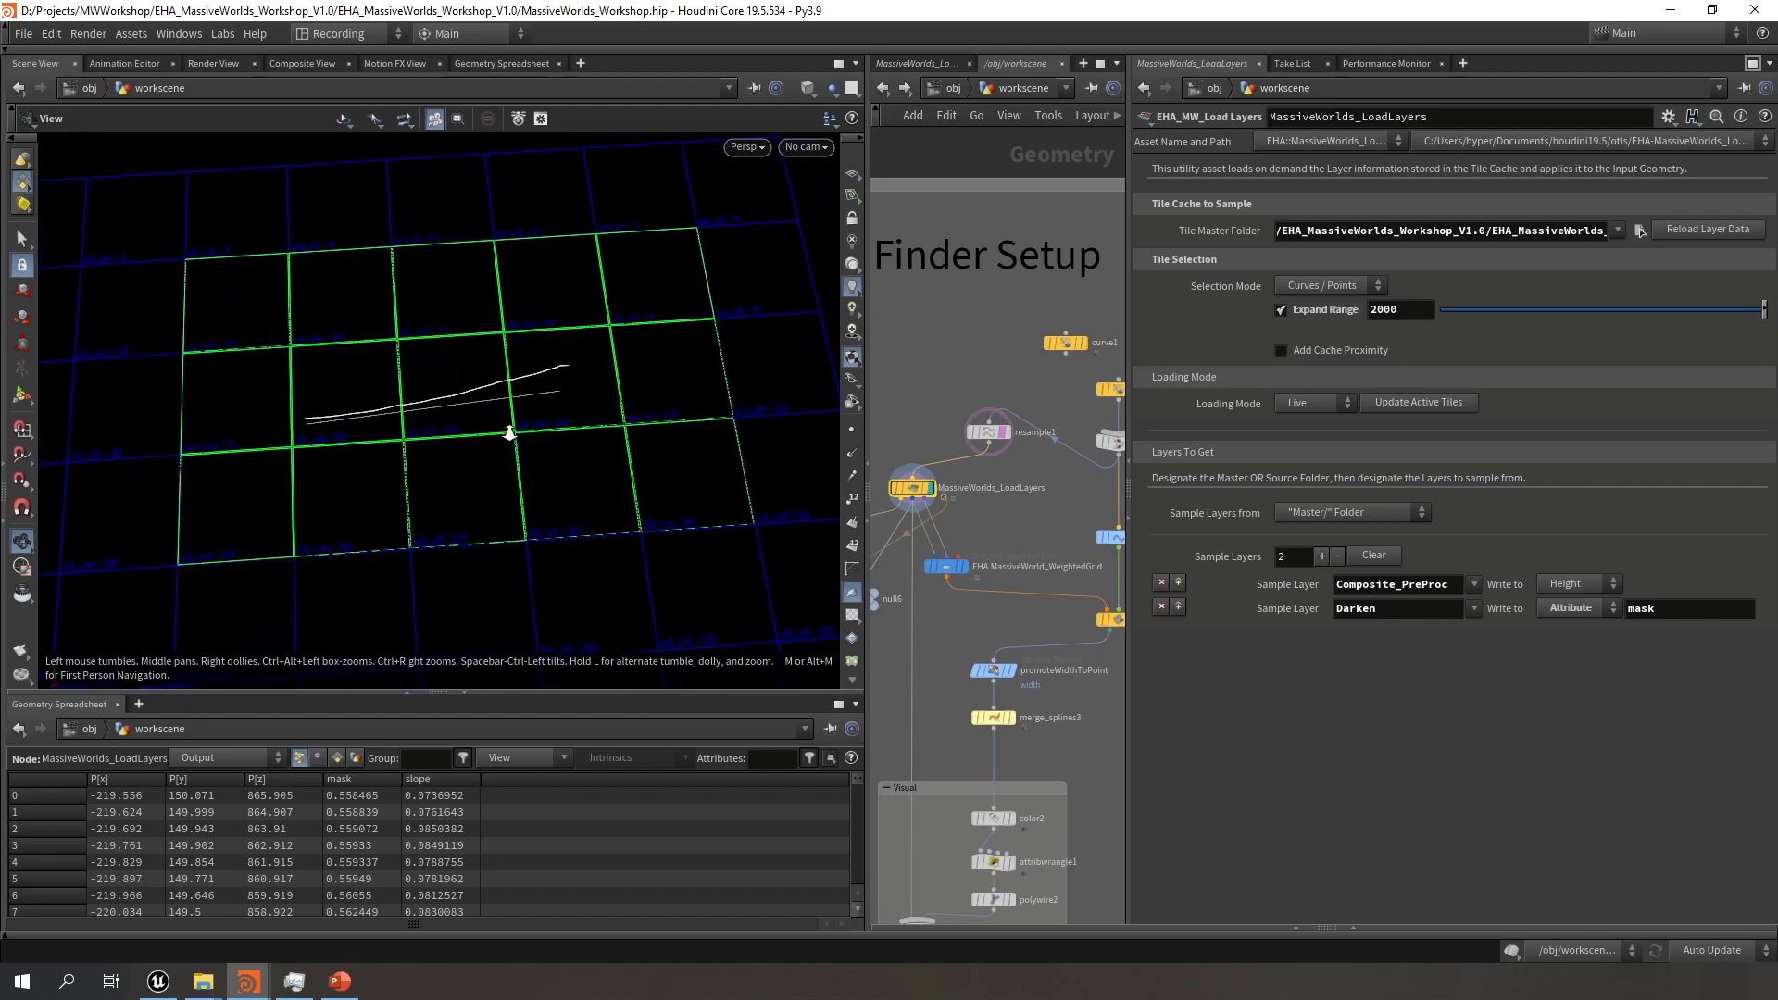
pyautogui.moveTo(510, 433); pyautogui.dragTo(512, 436, button='right')
# Review the Selection Mode options of MassiveWorlds_LoadLayers, keeping Curves / Points
pyautogui.moveTo(1010, 537); pyautogui.dragTo(1040, 511, button='middle')
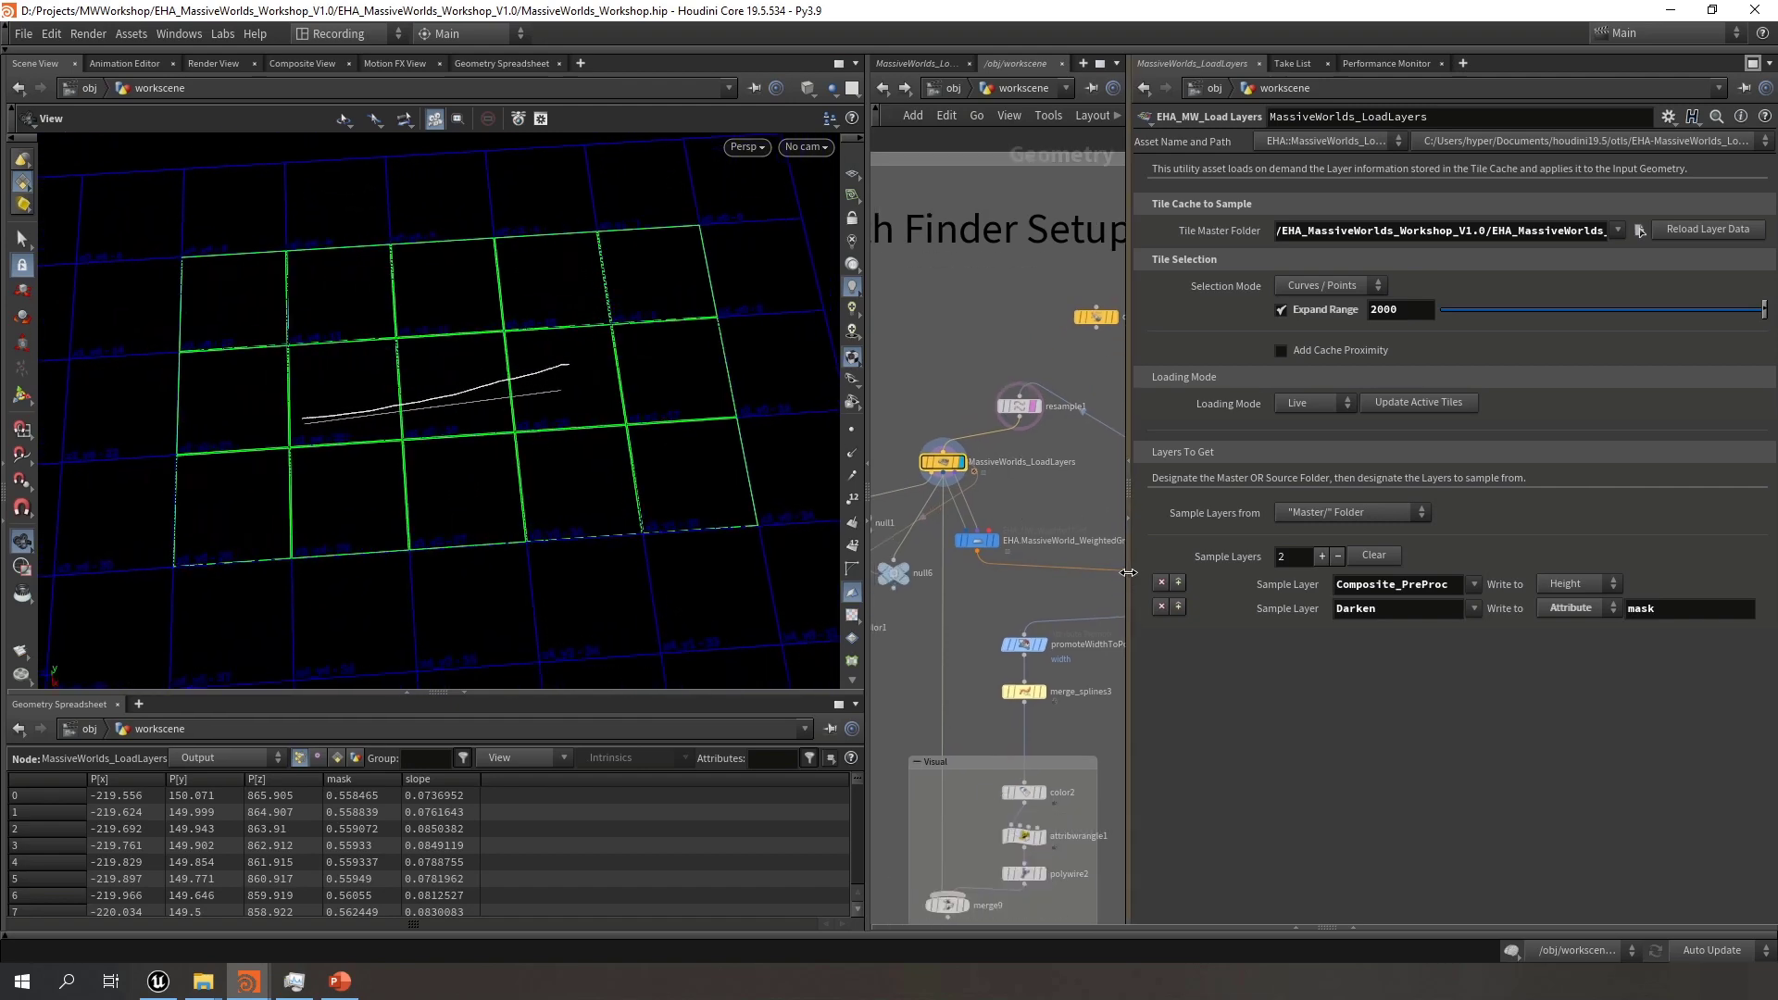
pyautogui.moveTo(1128, 573); pyautogui.dragTo(1267, 572)
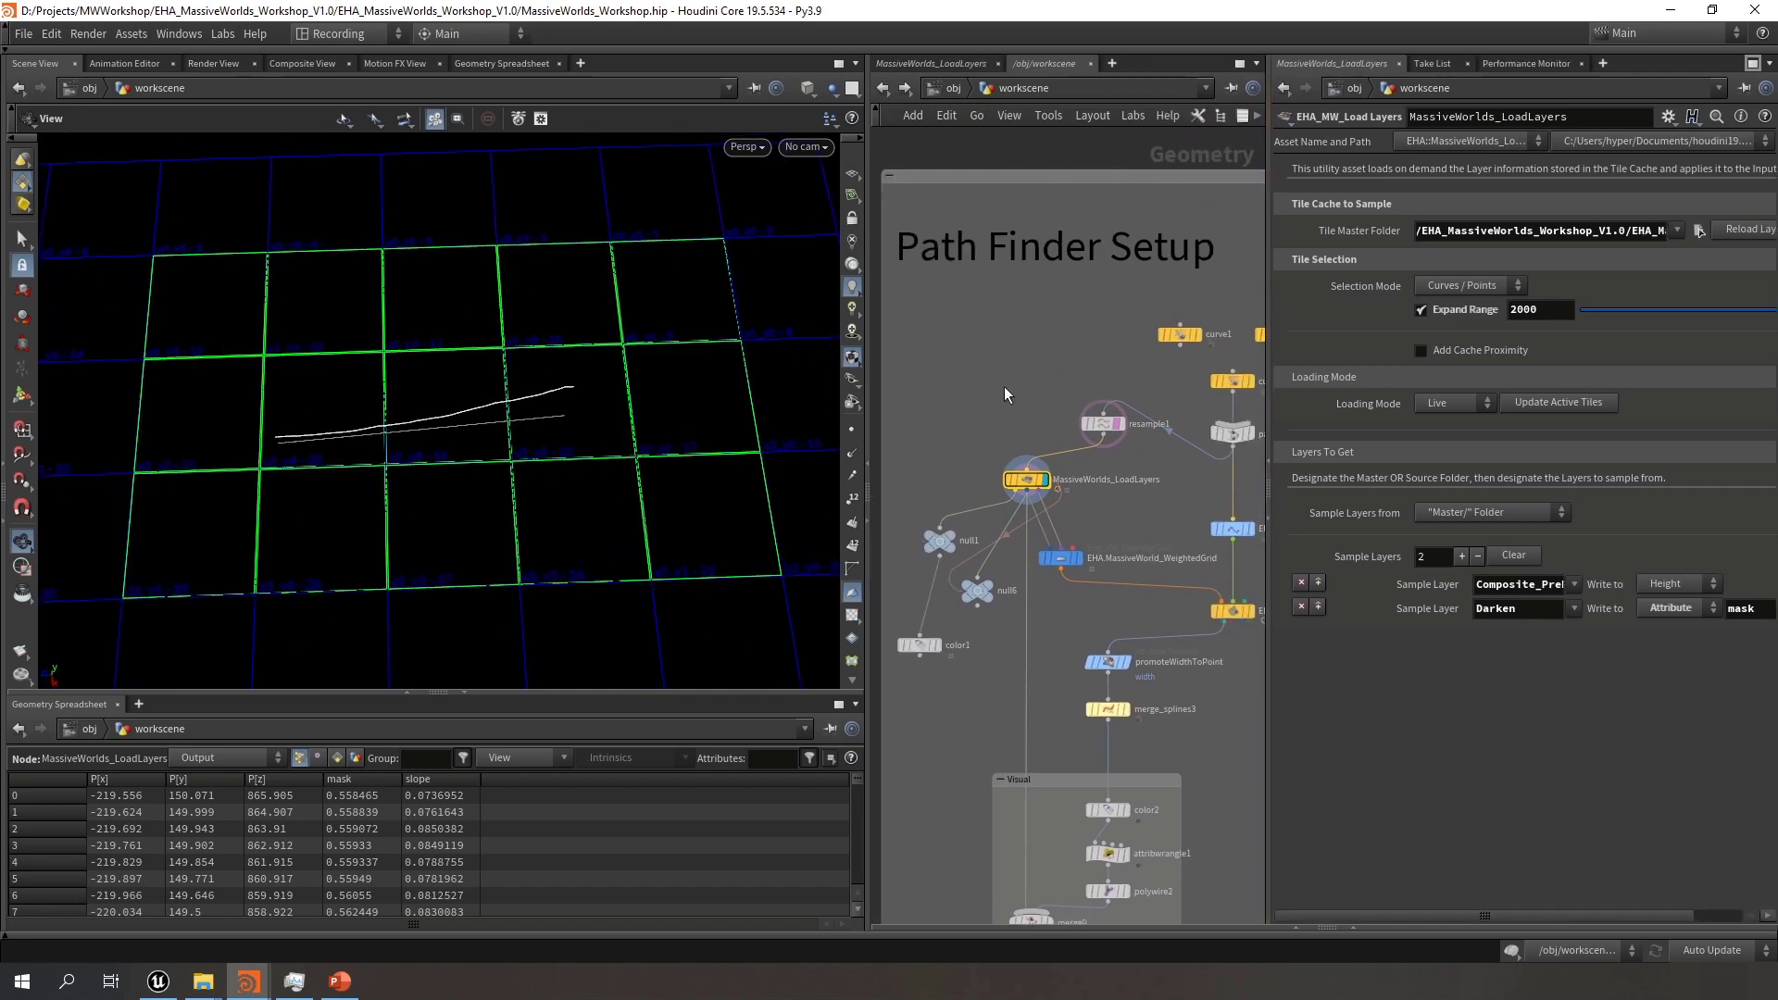
pyautogui.click(1508, 286)
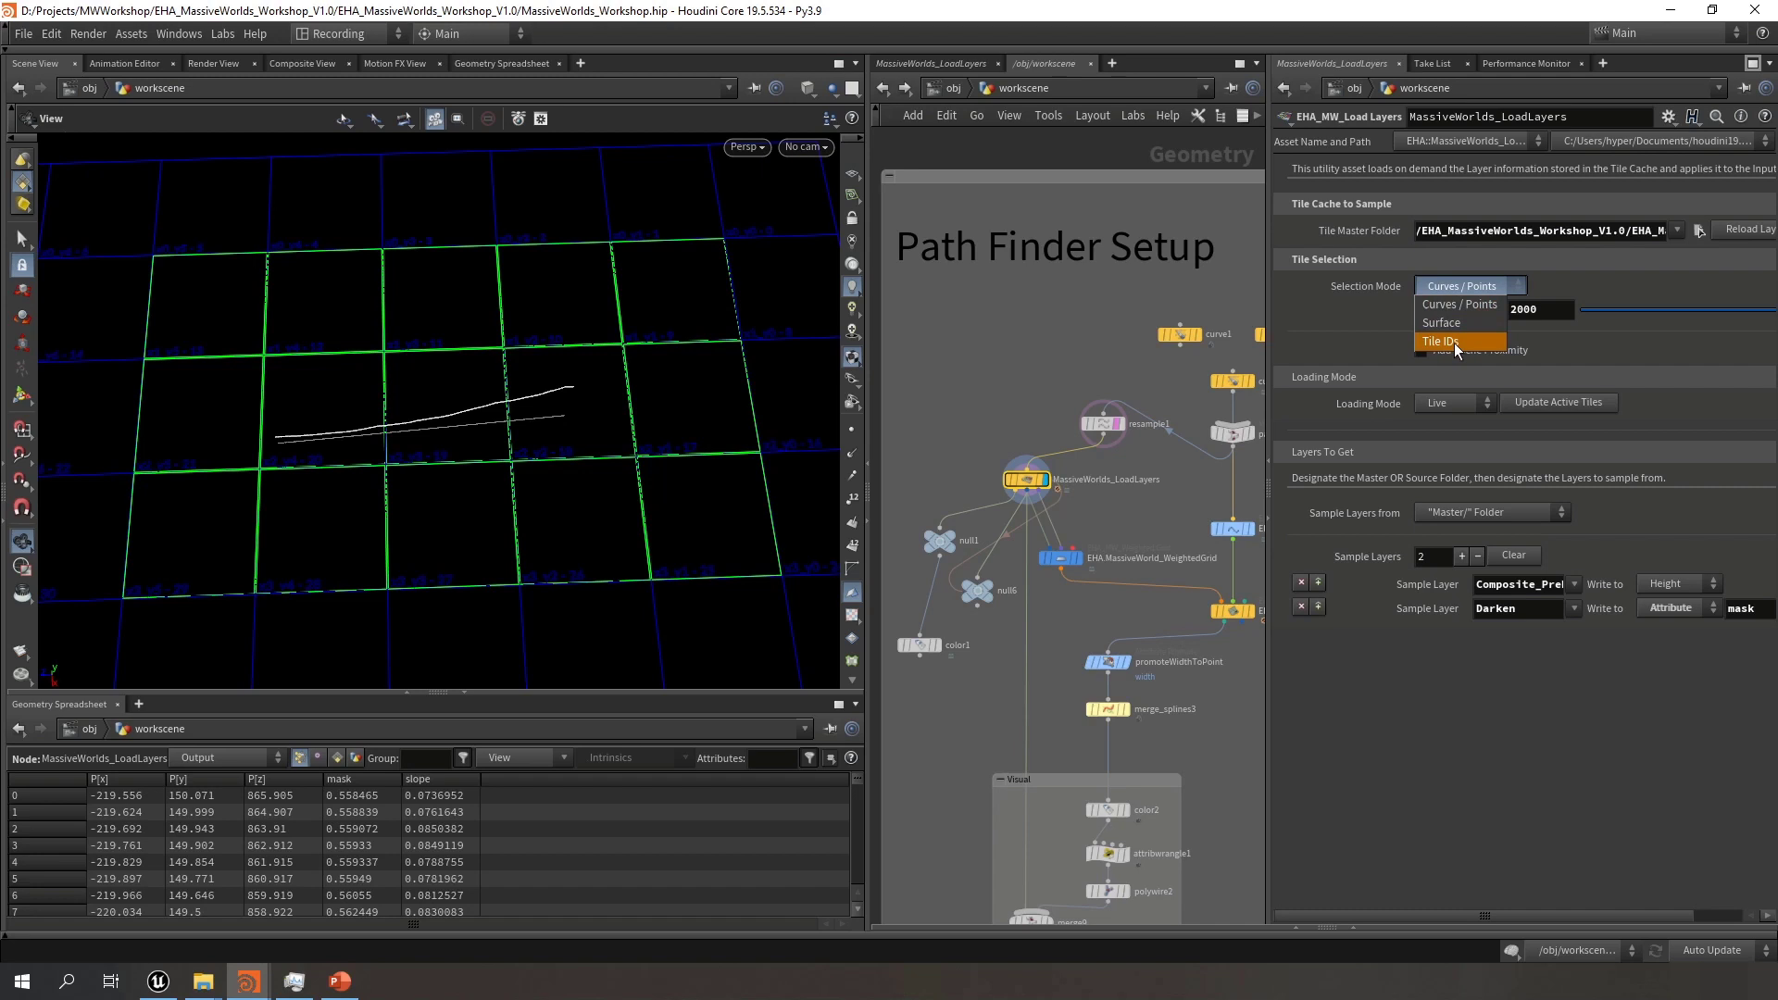
pyautogui.click(1472, 290)
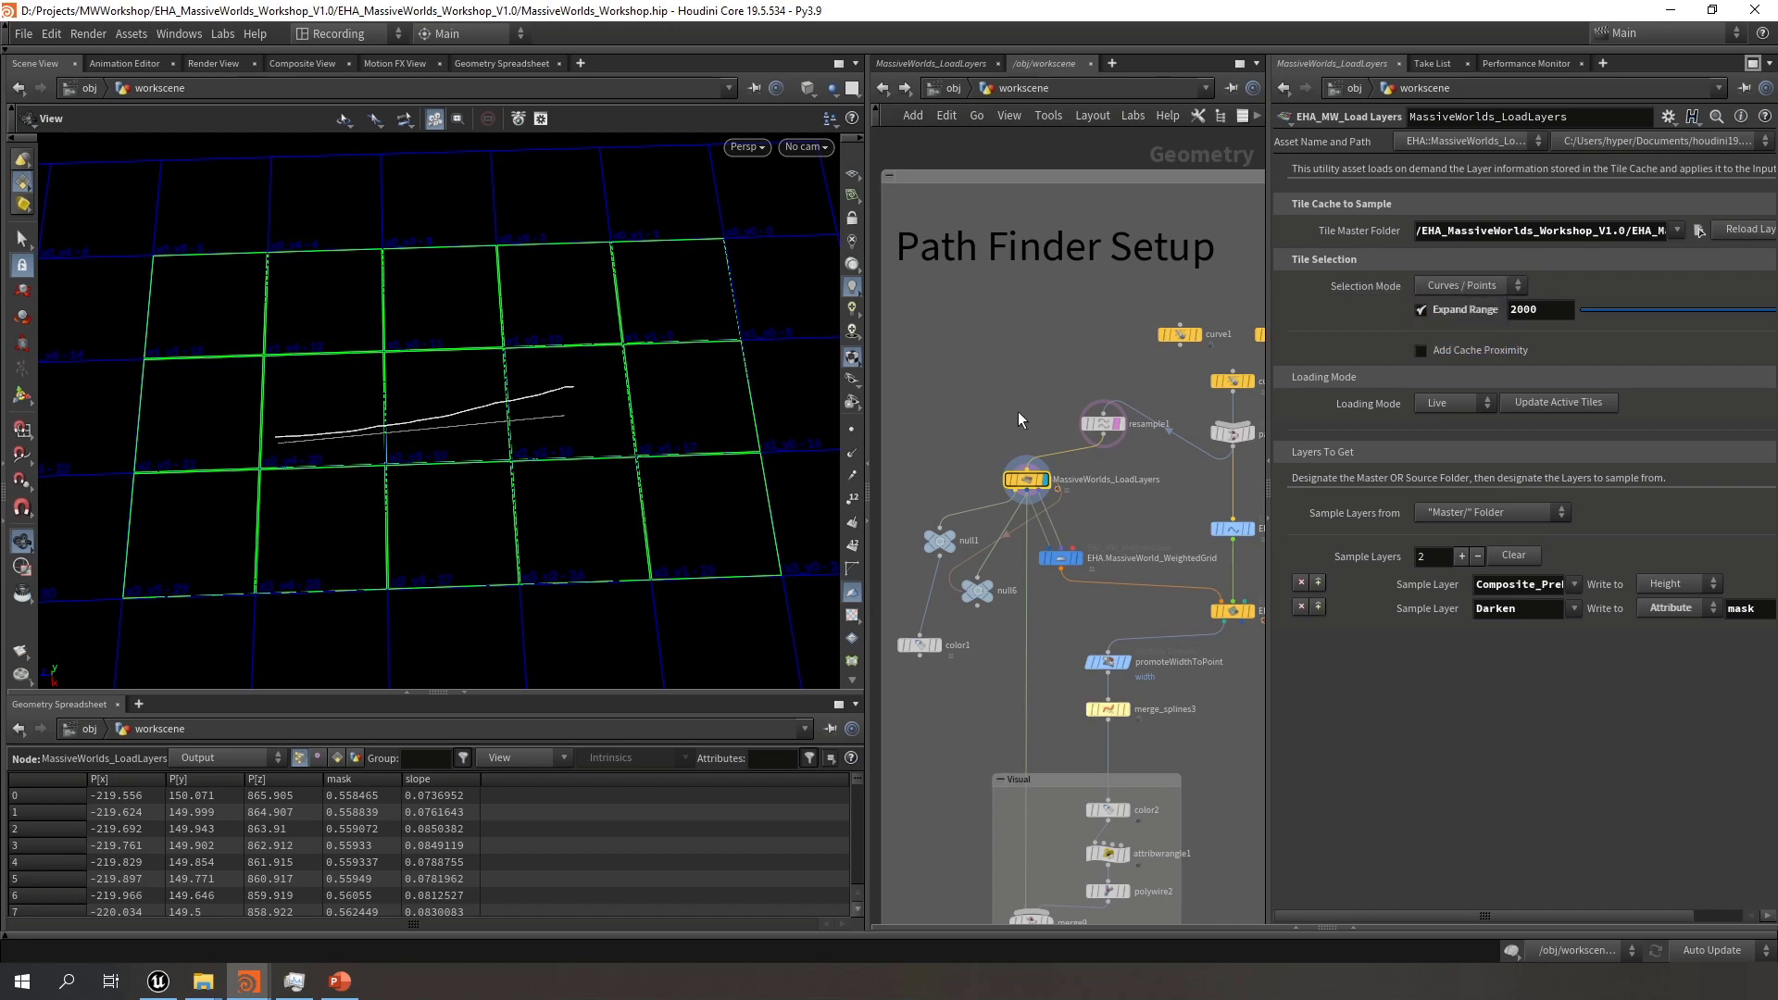
# Select and display the EHA.MassiveWorld_WeightedGrid node and inspect the cost-coloured terrain grid from several angles
pyautogui.scroll(-1, 1019, 413)
pyautogui.moveTo(1023, 443); pyautogui.dragTo(1009, 396, button='middle')
pyautogui.scroll(2, 1075, 461)
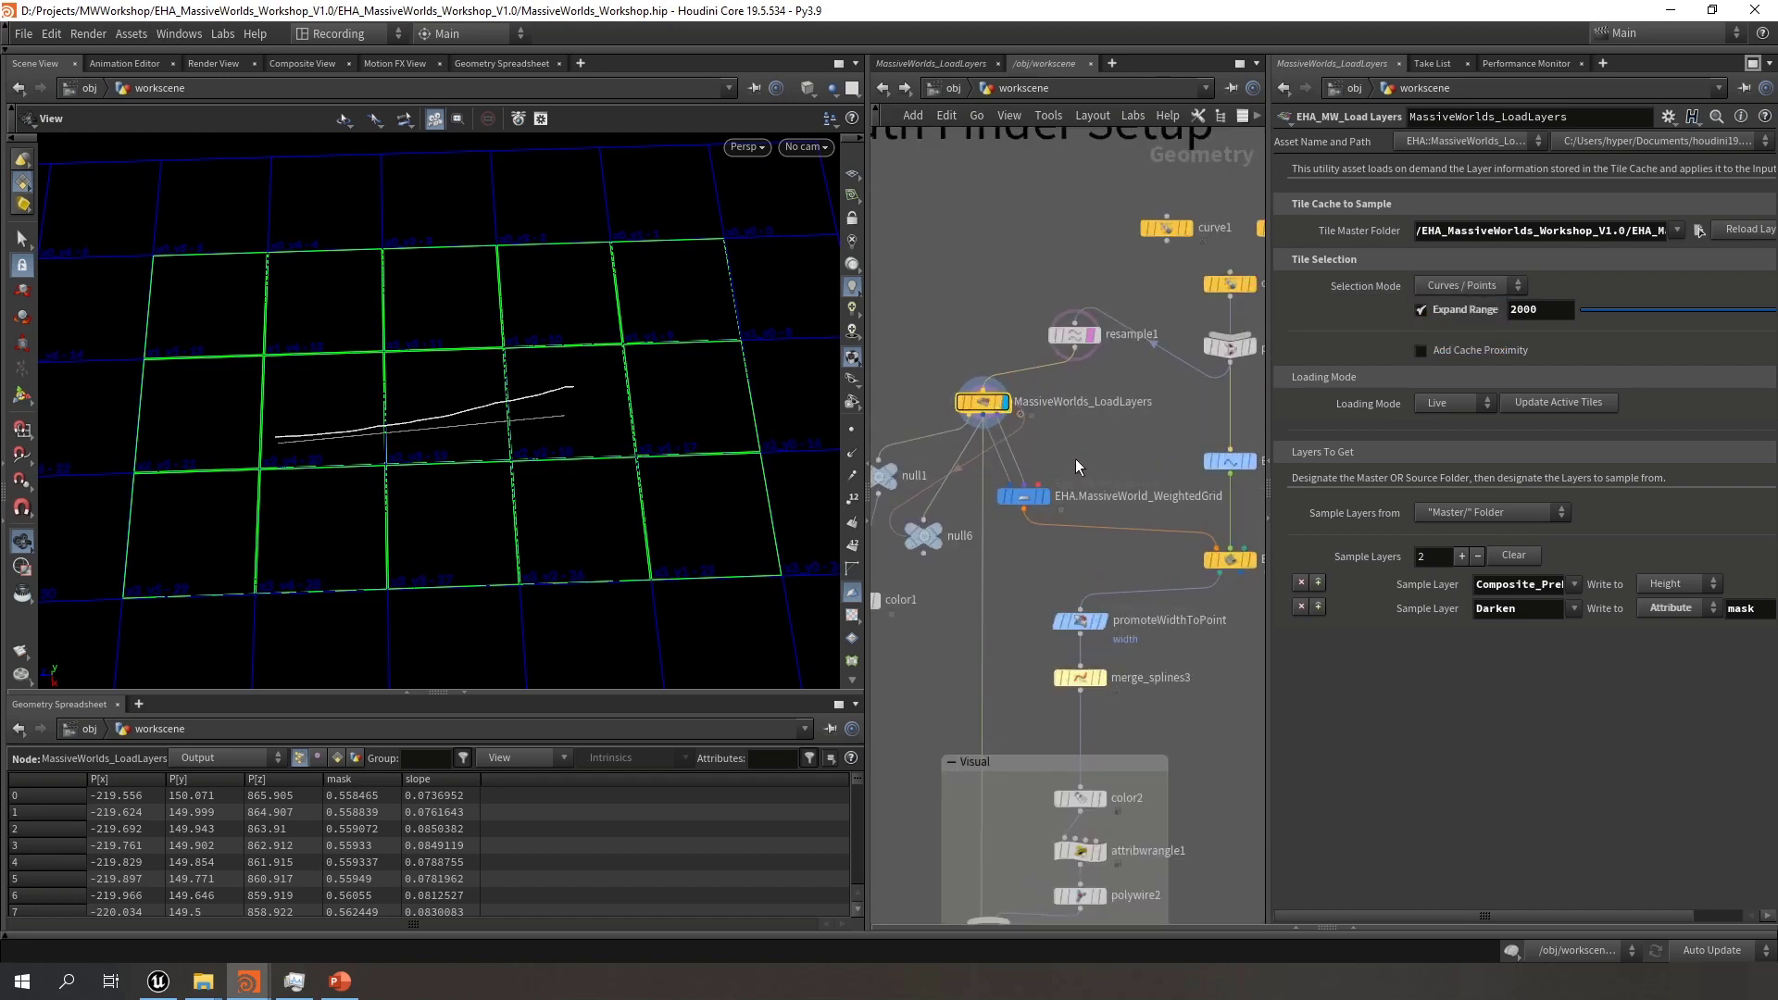
pyautogui.moveTo(1084, 453); pyautogui.dragTo(987, 542)
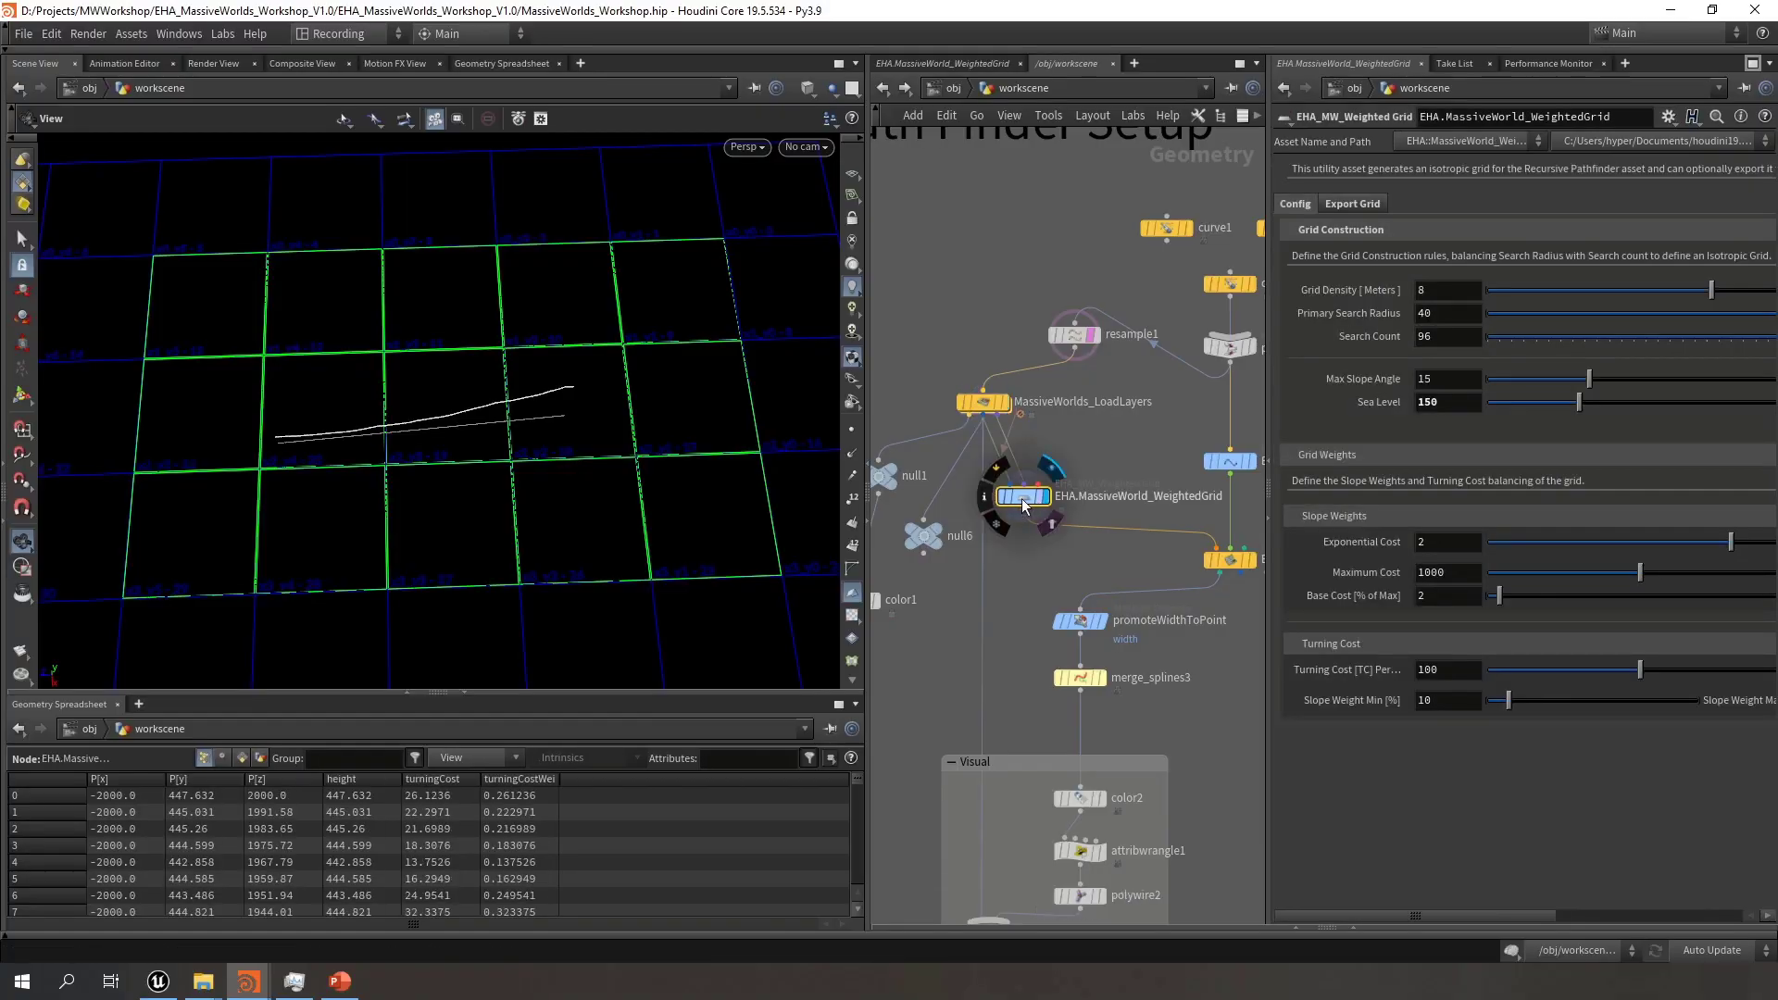
pyautogui.moveTo(480, 409); pyautogui.dragTo(473, 324)
pyautogui.moveTo(519, 394); pyautogui.dragTo(933, 405, button='right')
pyautogui.moveTo(820, 407); pyautogui.dragTo(732, 411)
pyautogui.moveTo(397, 410); pyautogui.dragTo(506, 422)
pyautogui.moveTo(535, 399); pyautogui.dragTo(315, 394, button='right')
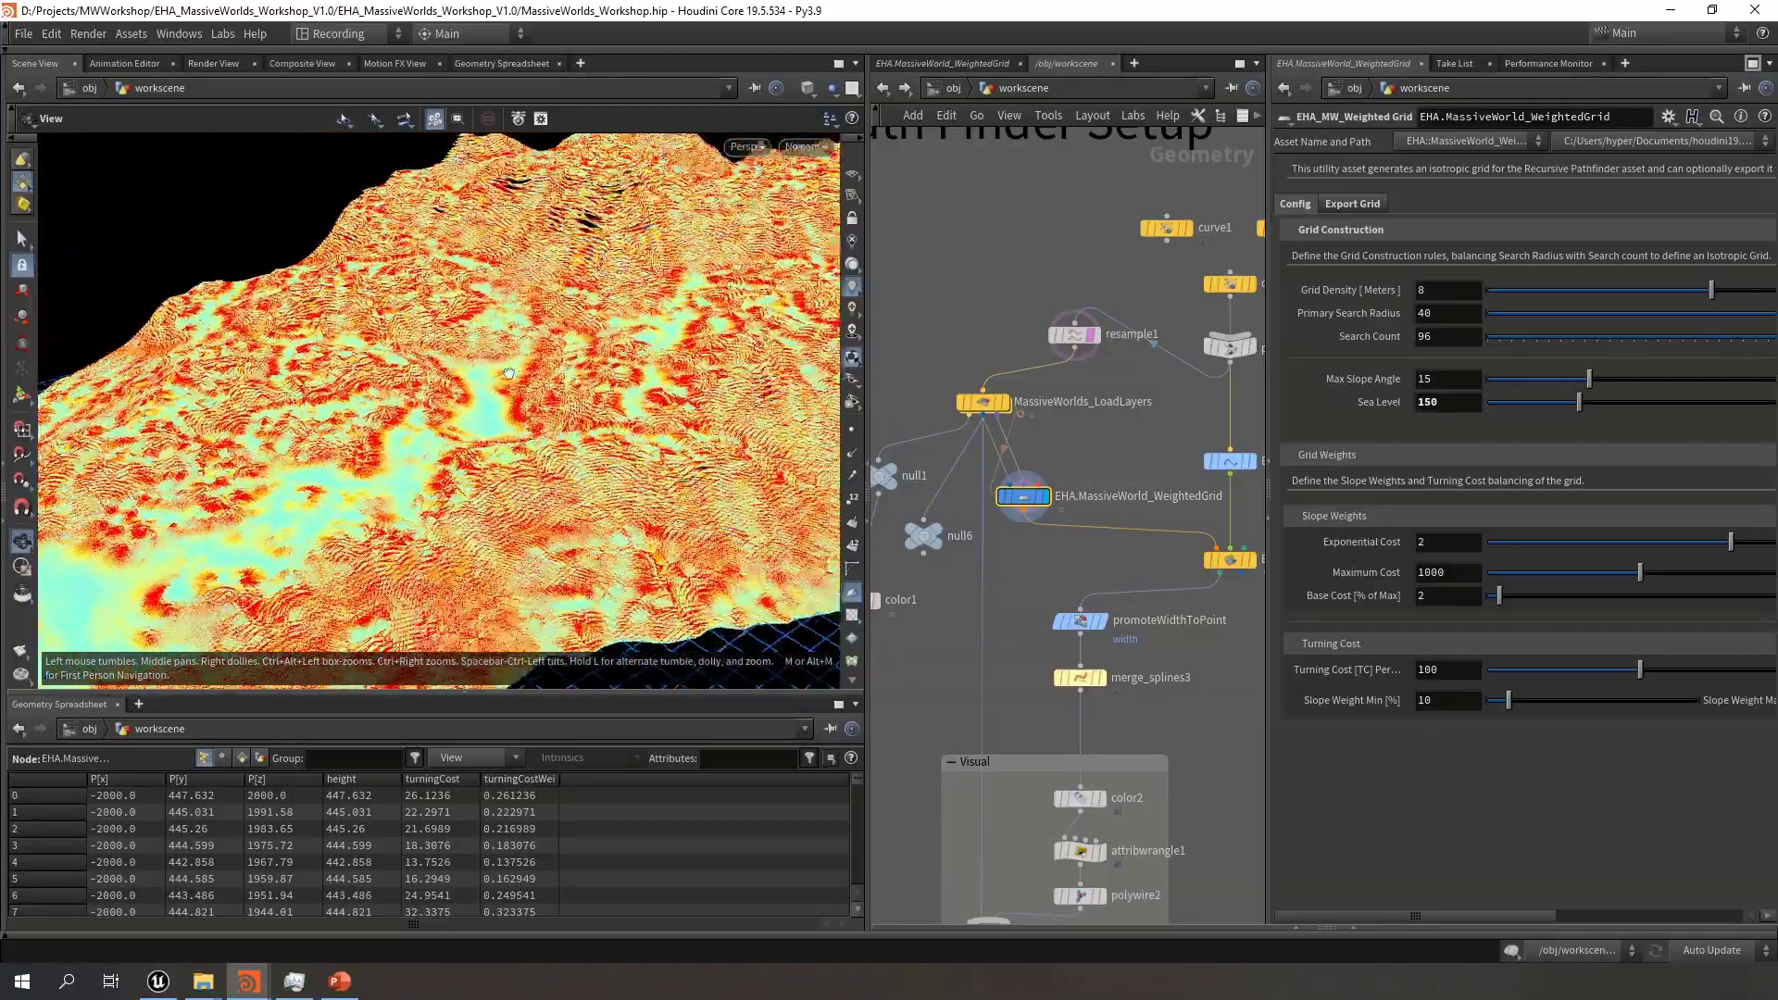
pyautogui.moveTo(686, 384); pyautogui.dragTo(541, 363)
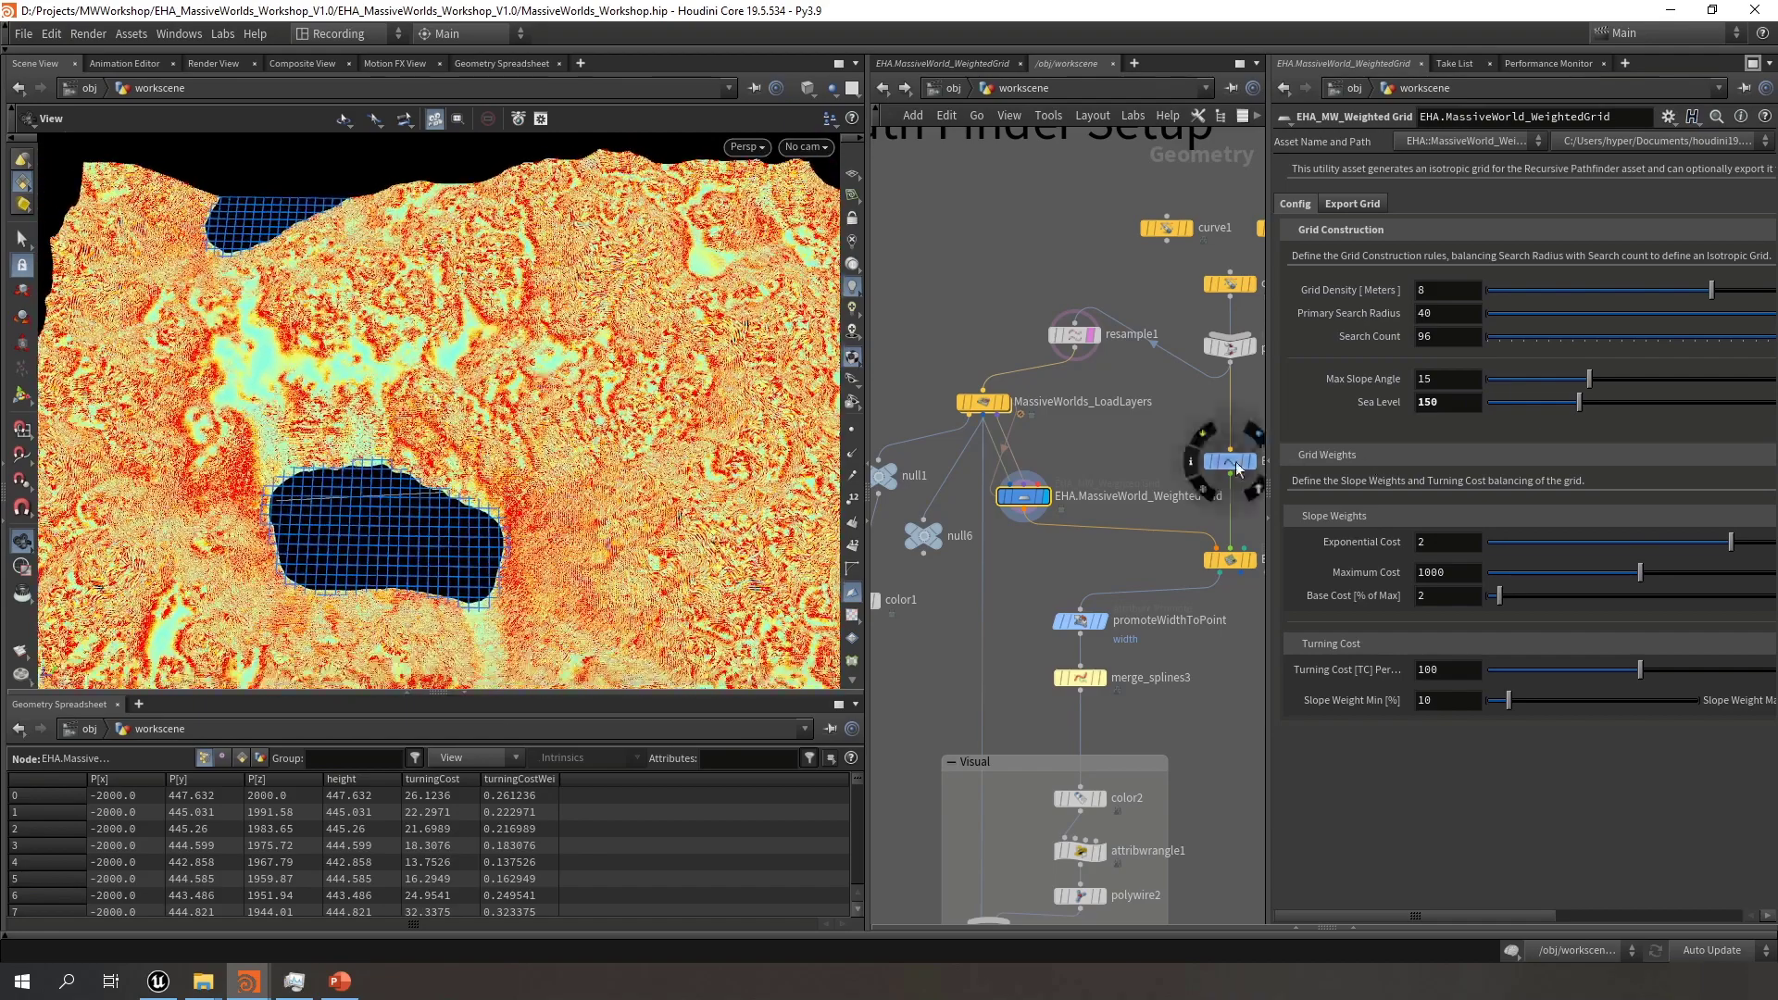
# Enlarge the parameter area to read the weighted grid's construction, slope weight and turning cost settings
pyautogui.moveTo(1268, 410); pyautogui.dragTo(1246, 413)
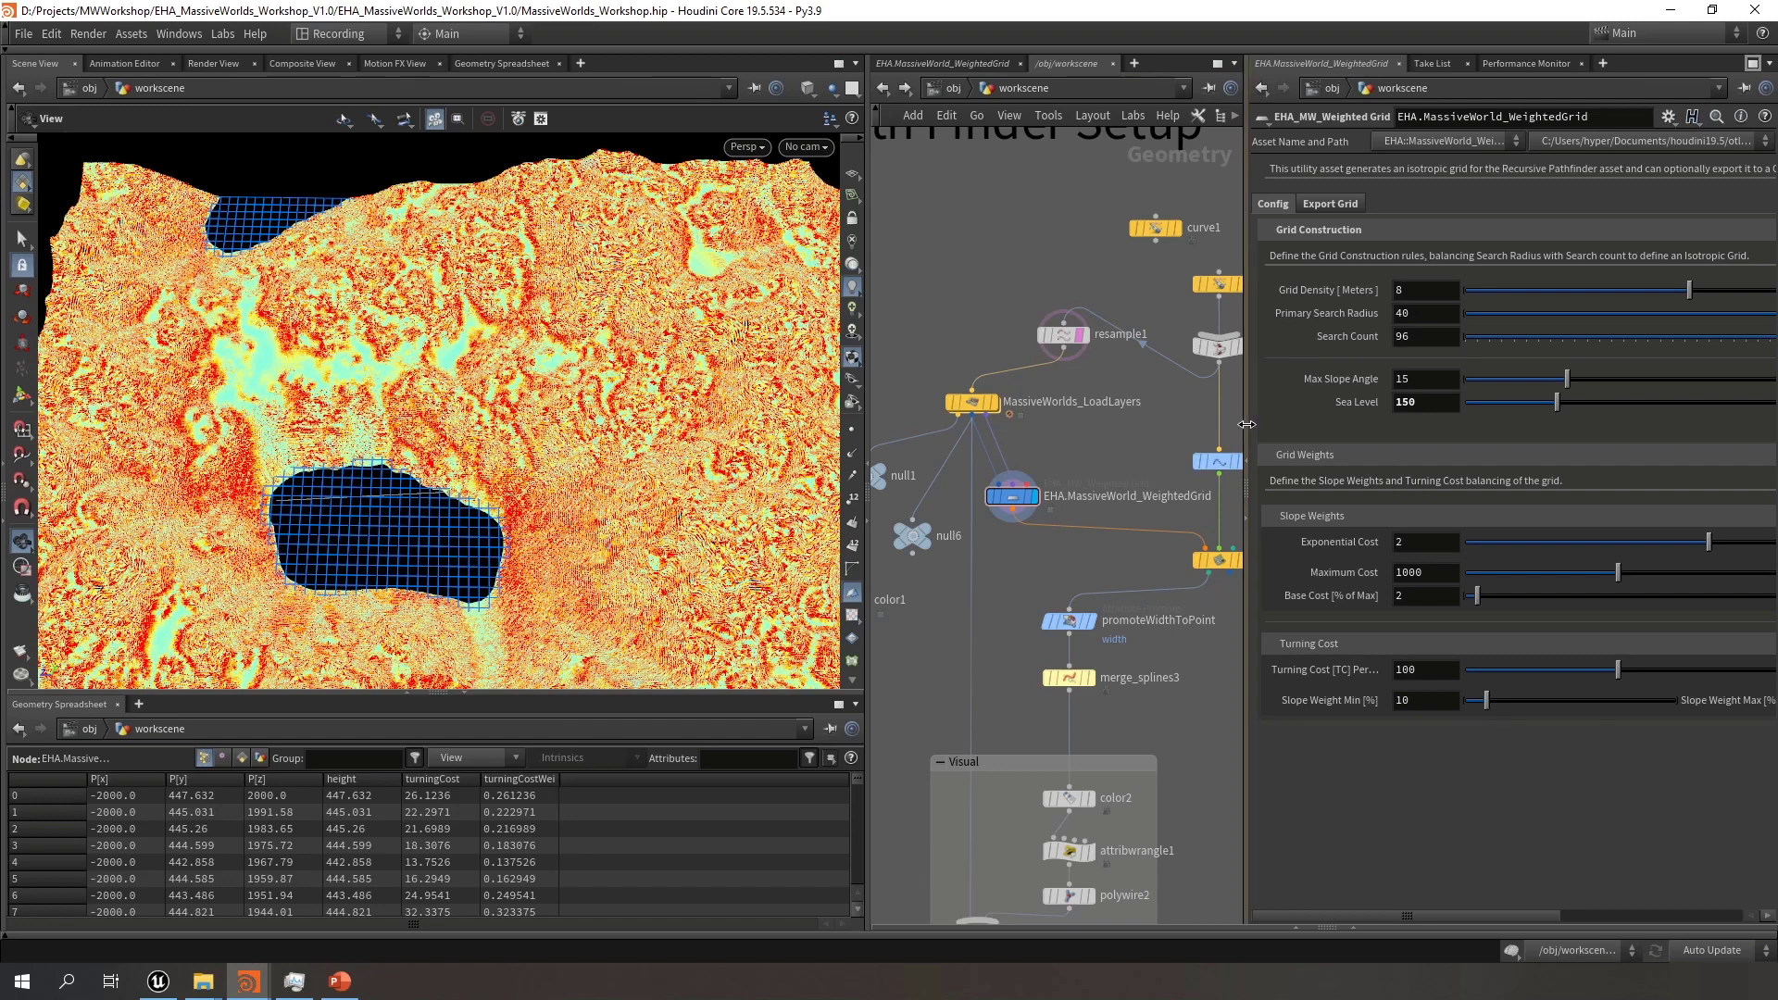
pyautogui.moveTo(1247, 426); pyautogui.dragTo(955, 436)
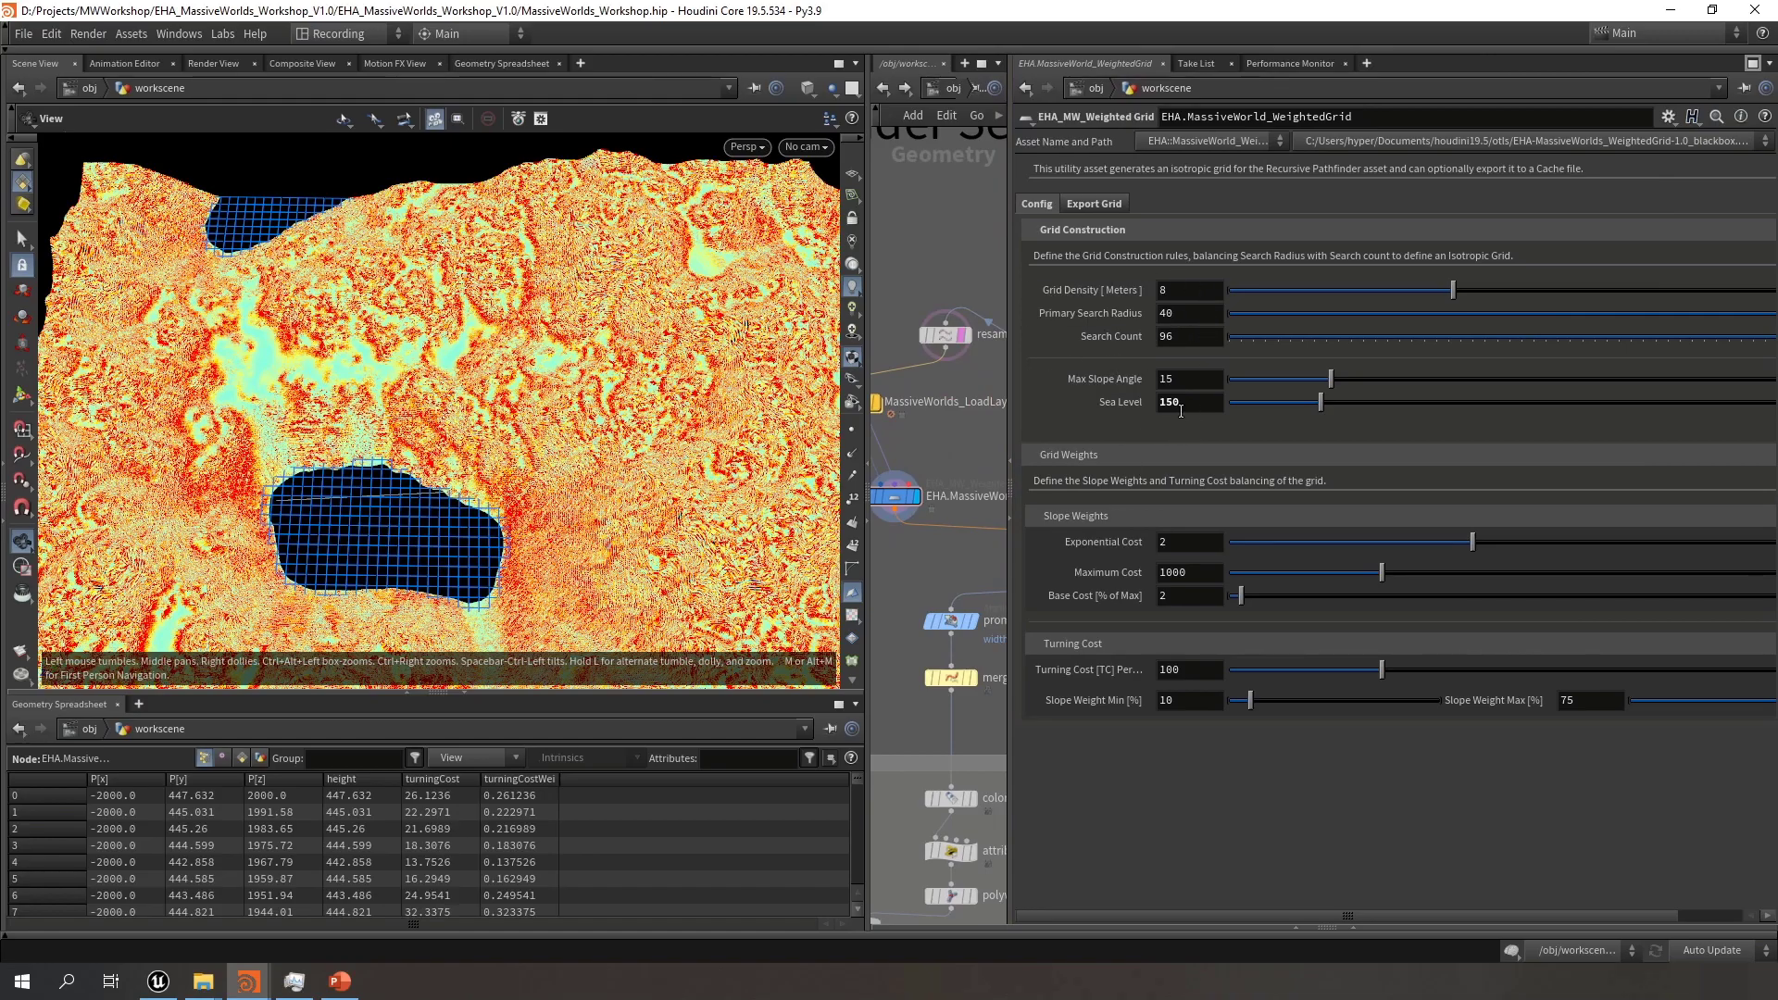
pyautogui.moveTo(589, 391); pyautogui.dragTo(580, 398)
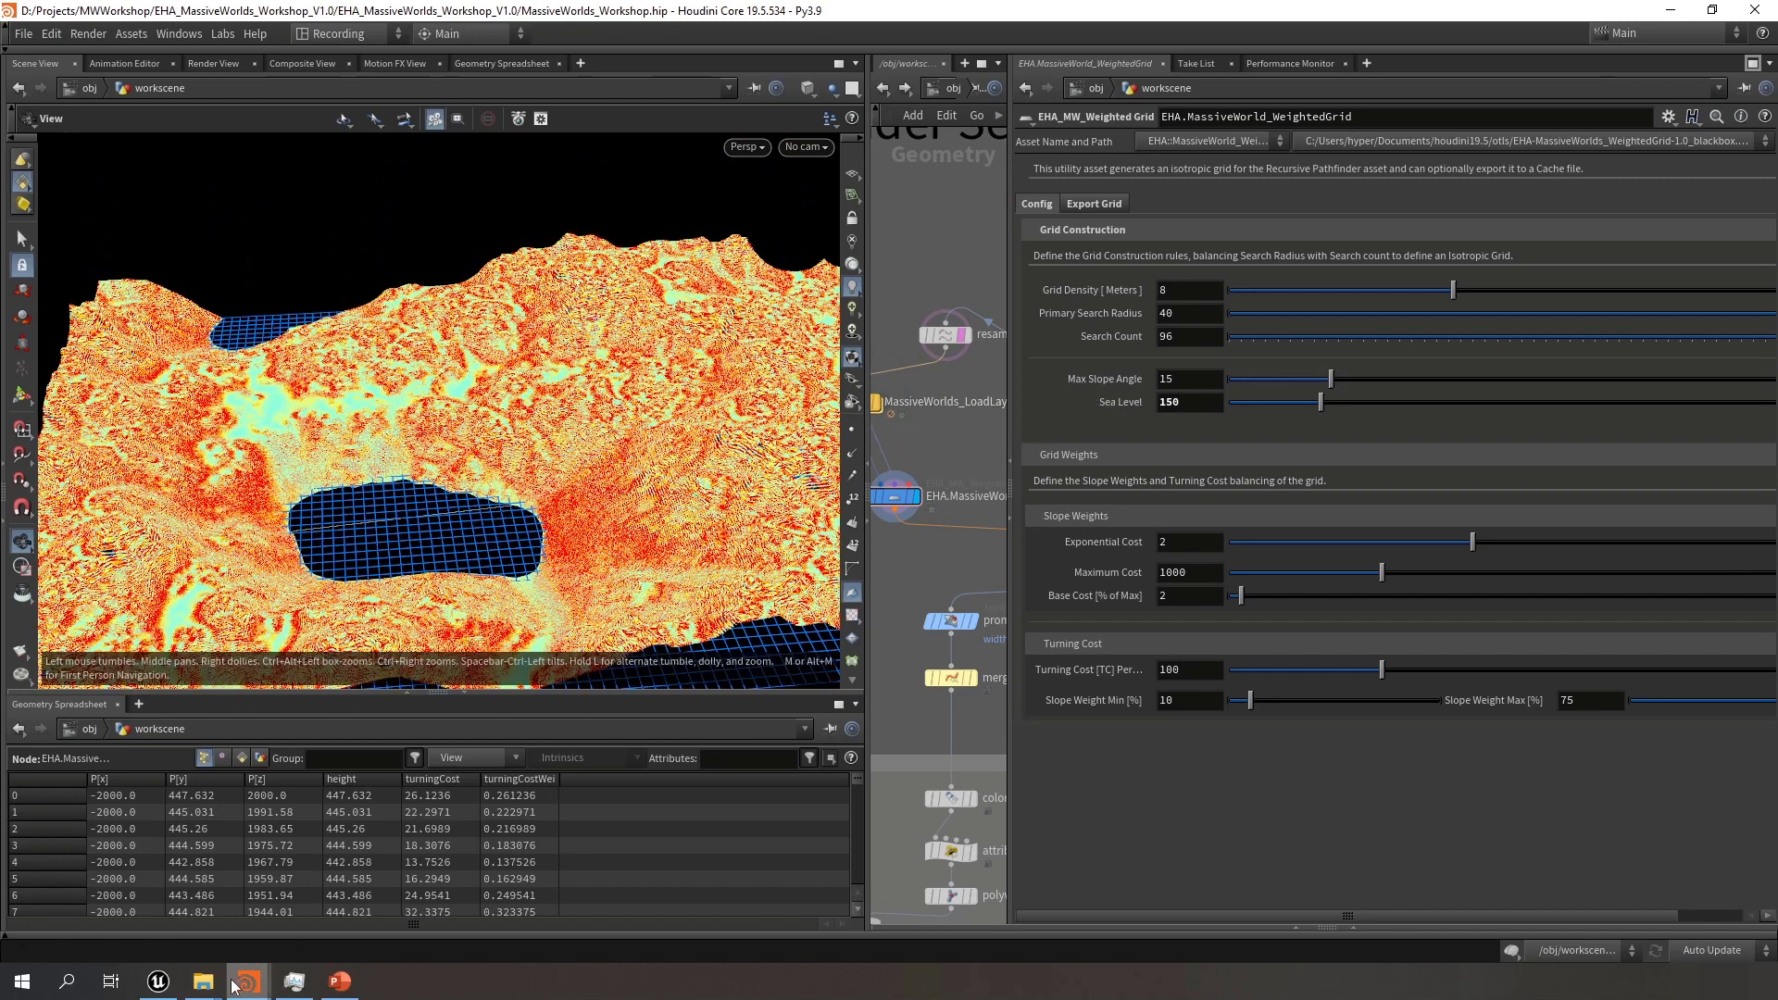
# Switch to Unreal Editor, select the WaterPlane in the lake and check its Location height
pyautogui.click(158, 981)
pyautogui.moveTo(915, 435); pyautogui.dragTo(844, 425, button='right')
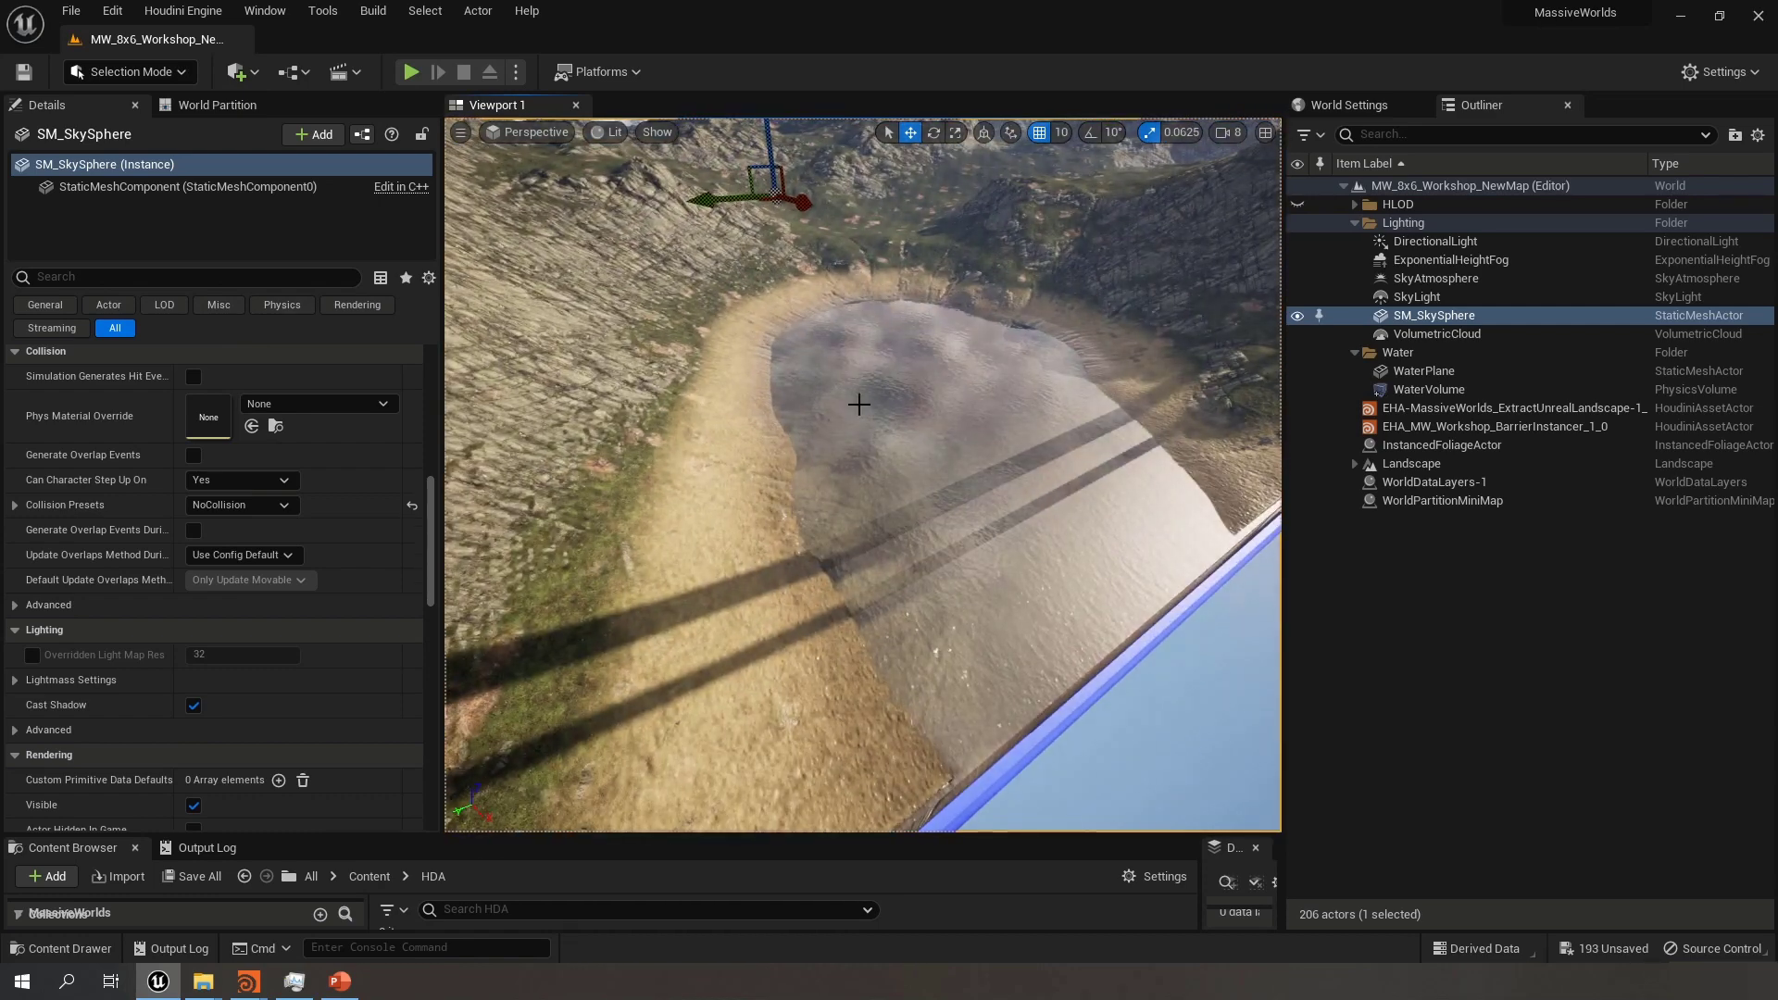
pyautogui.click(860, 409)
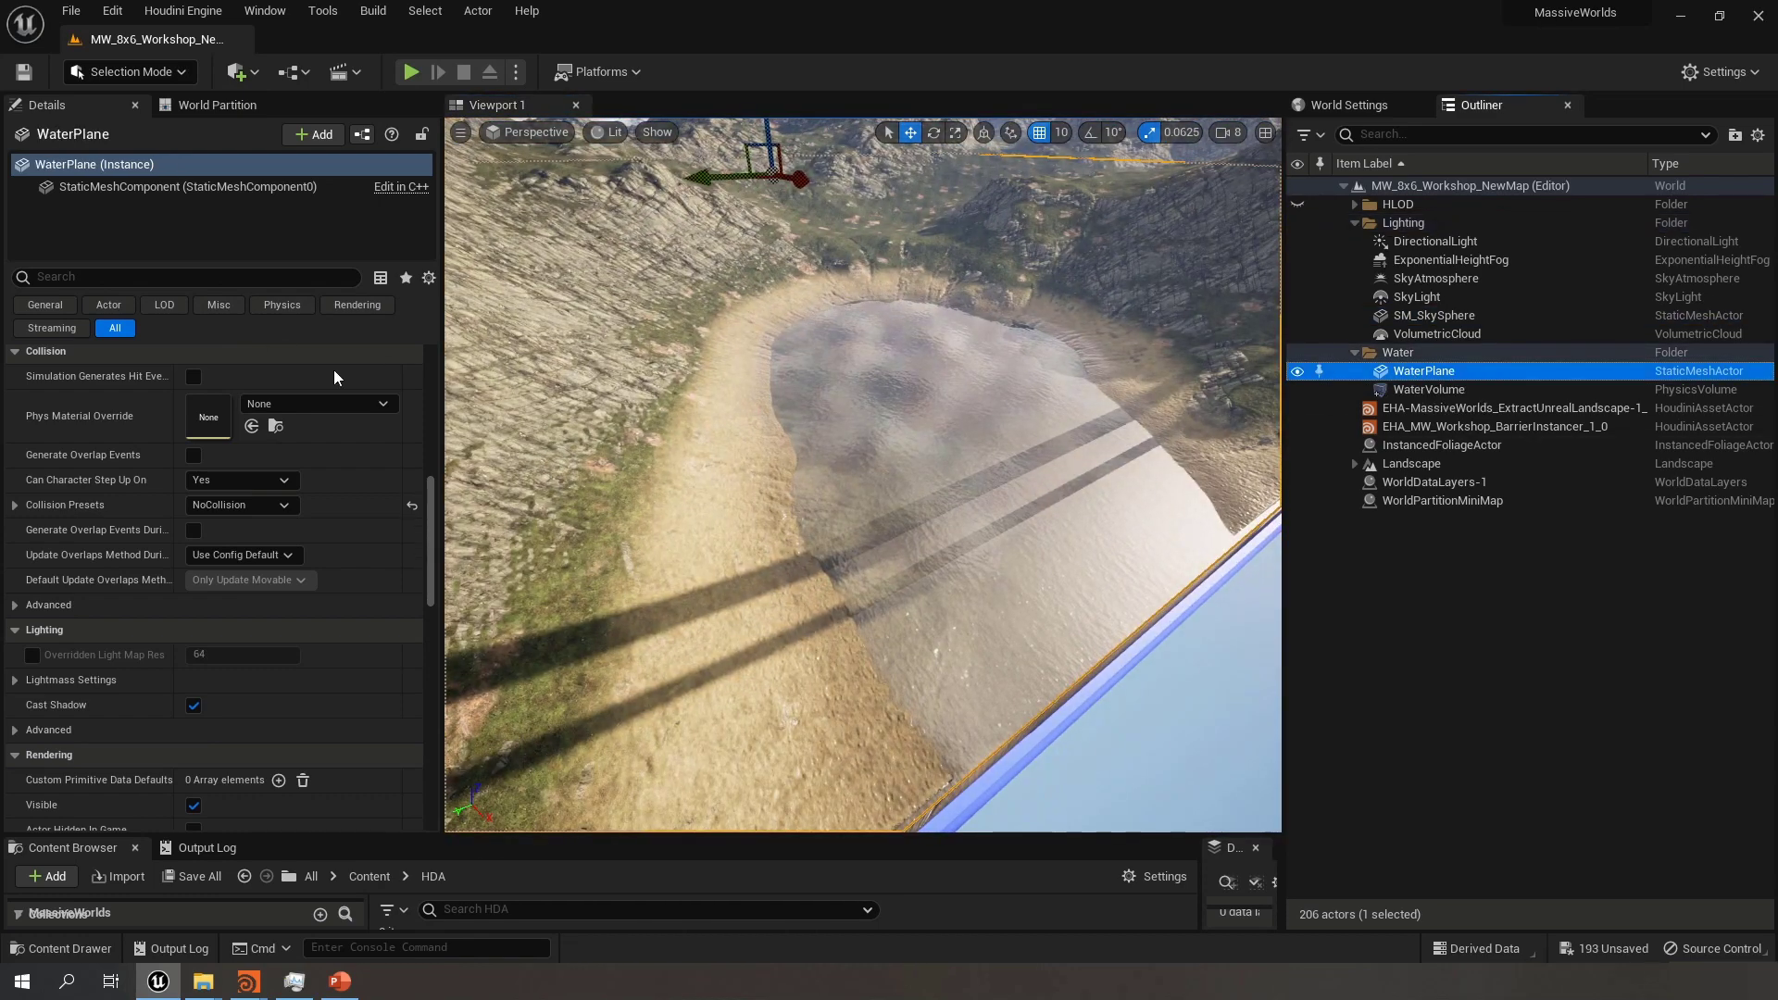
pyautogui.moveTo(432, 539); pyautogui.dragTo(437, 393)
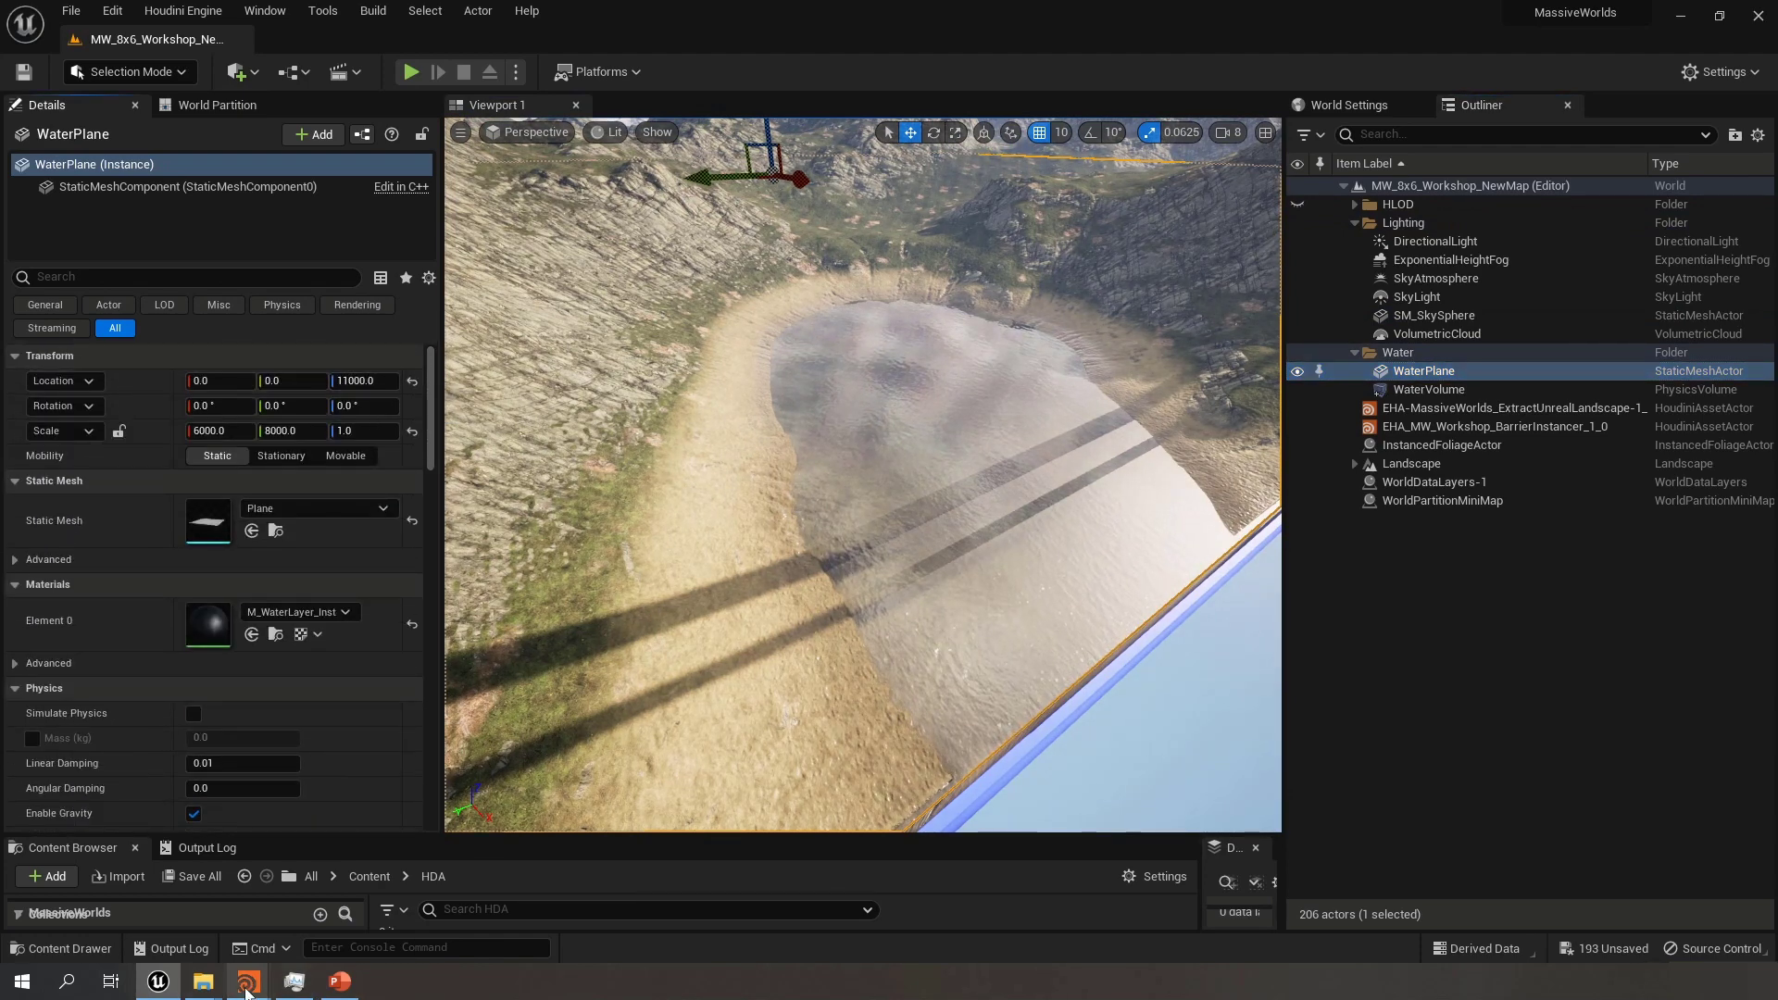
# Return to Houdini, set the weighted grid's Sea Level to 125 and inspect the updated lake cut-out
pyautogui.moveTo(249, 982)
pyautogui.click(184, 903)
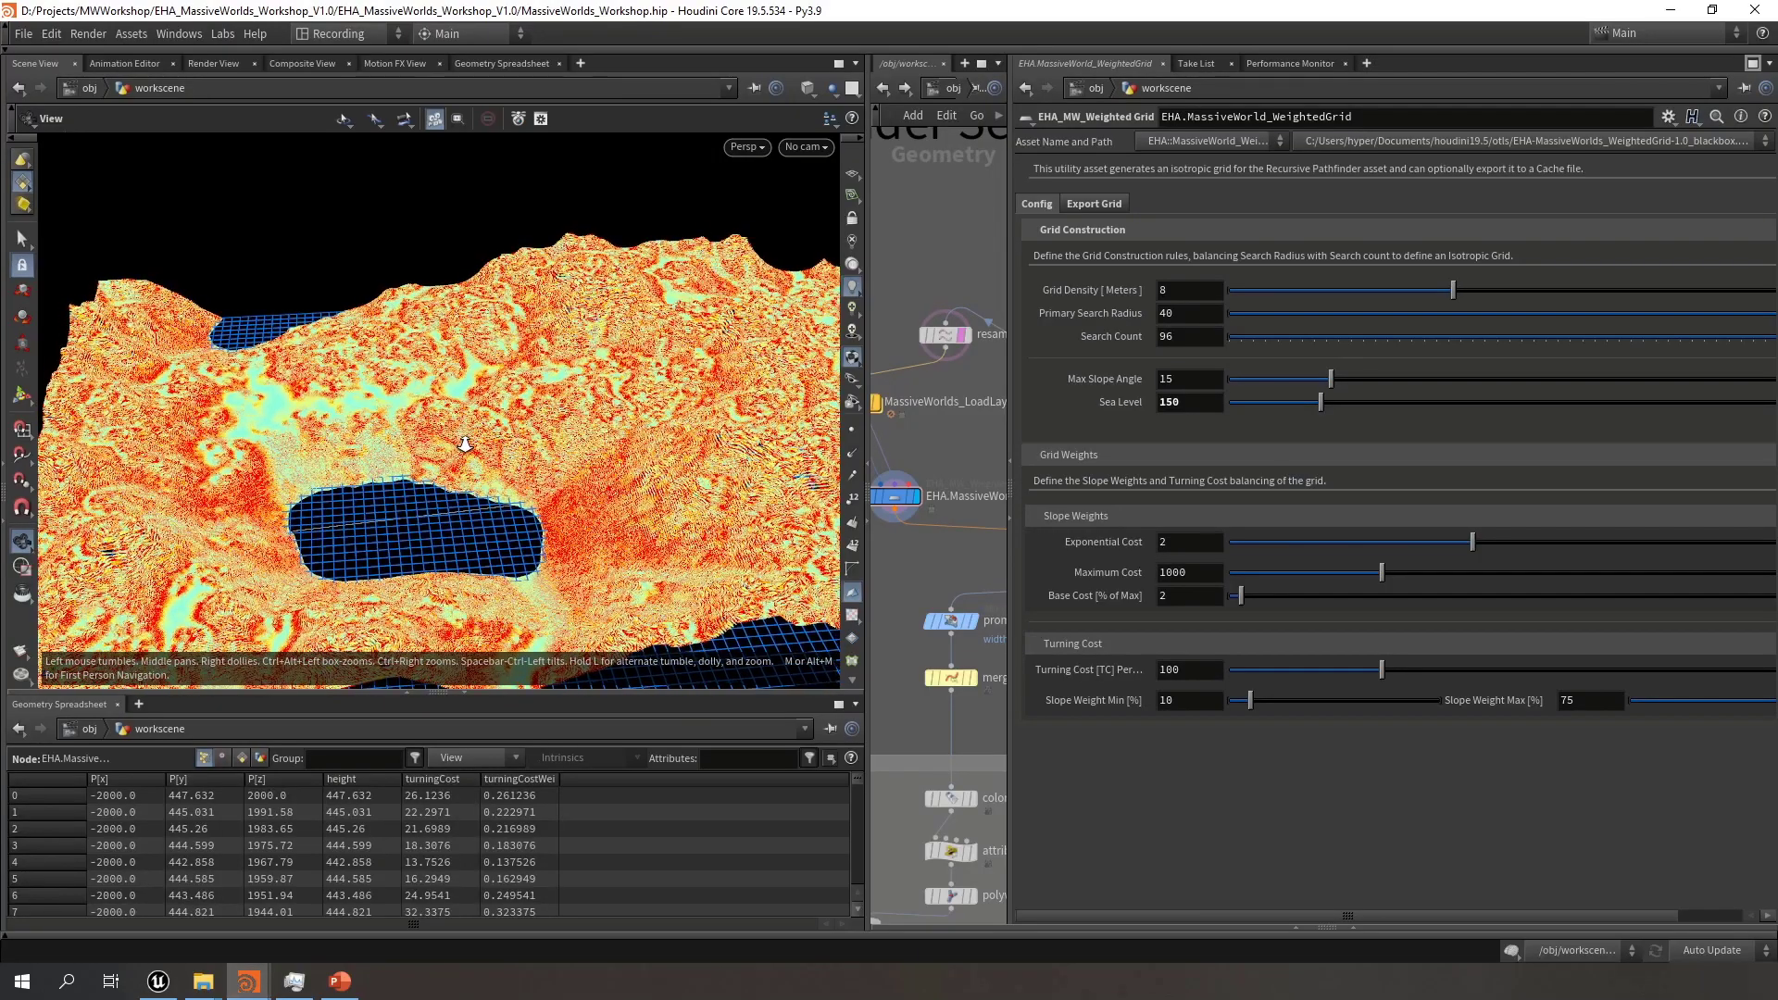
pyautogui.doubleClick(1191, 402)
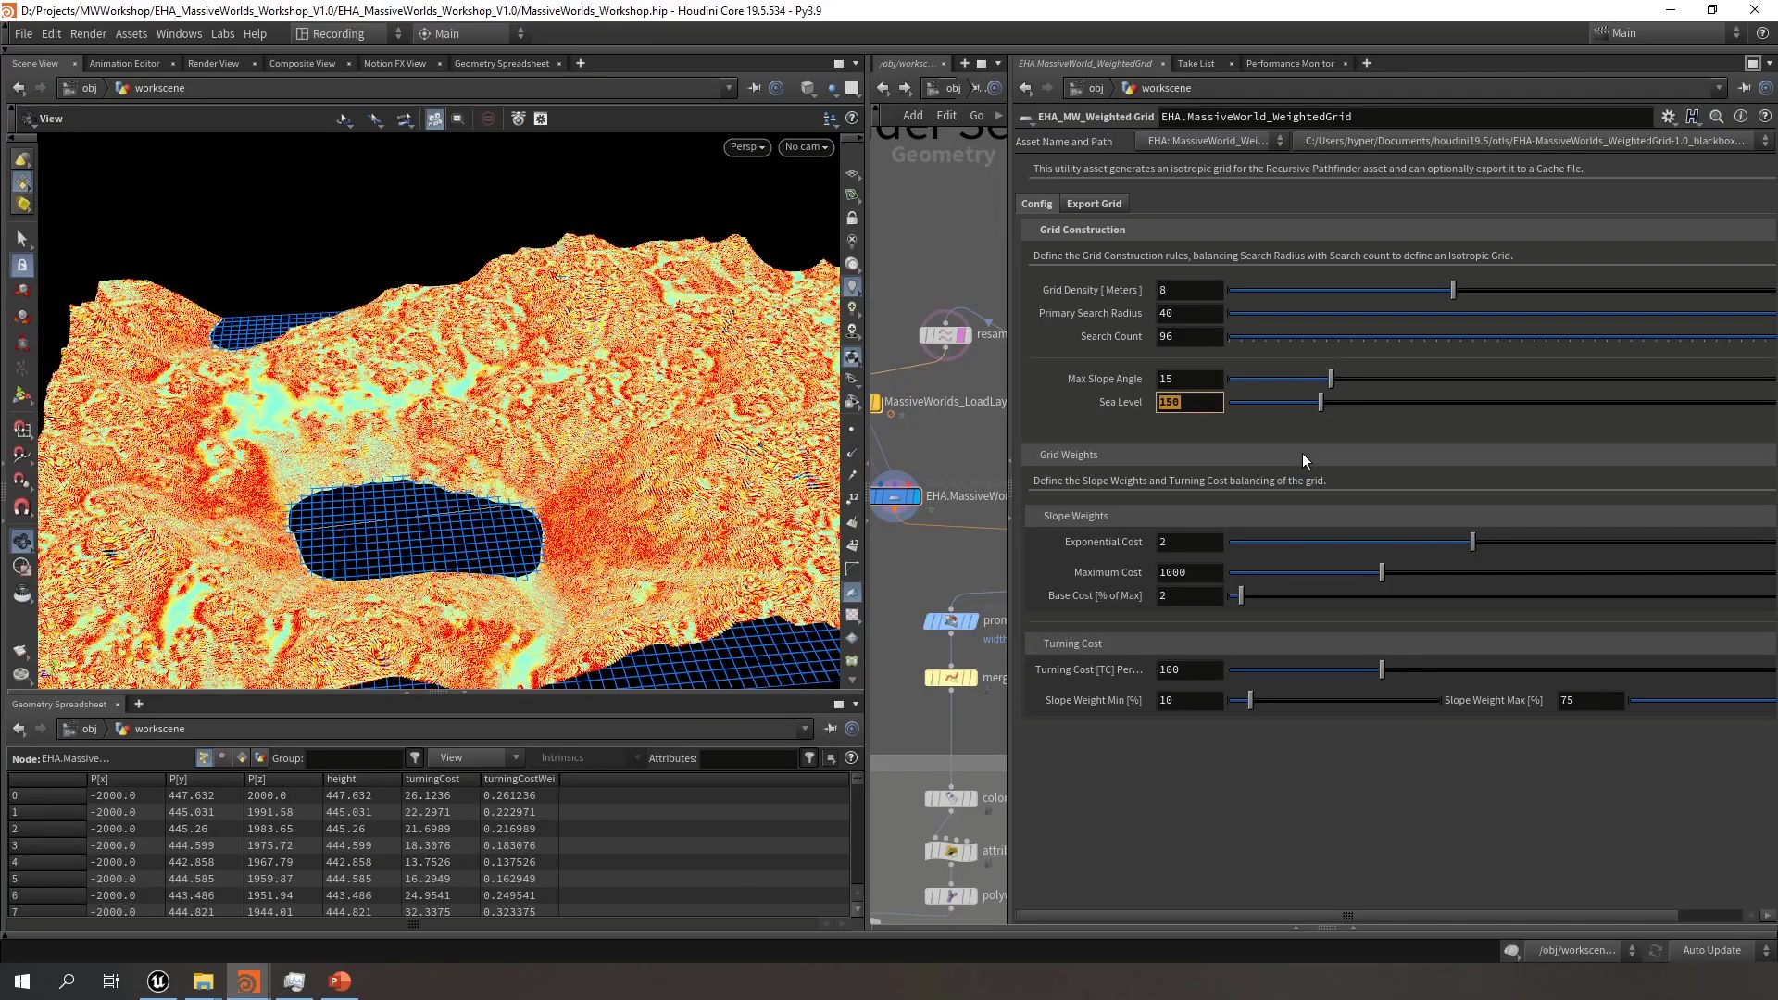
pyautogui.write('13')
pyautogui.press('BackSpace')
pyautogui.write('250')
pyautogui.press('BackSpace')
pyautogui.press('Return')
pyautogui.moveTo(567, 563); pyautogui.dragTo(591, 350)
pyautogui.moveTo(361, 350); pyautogui.dragTo(335, 436)
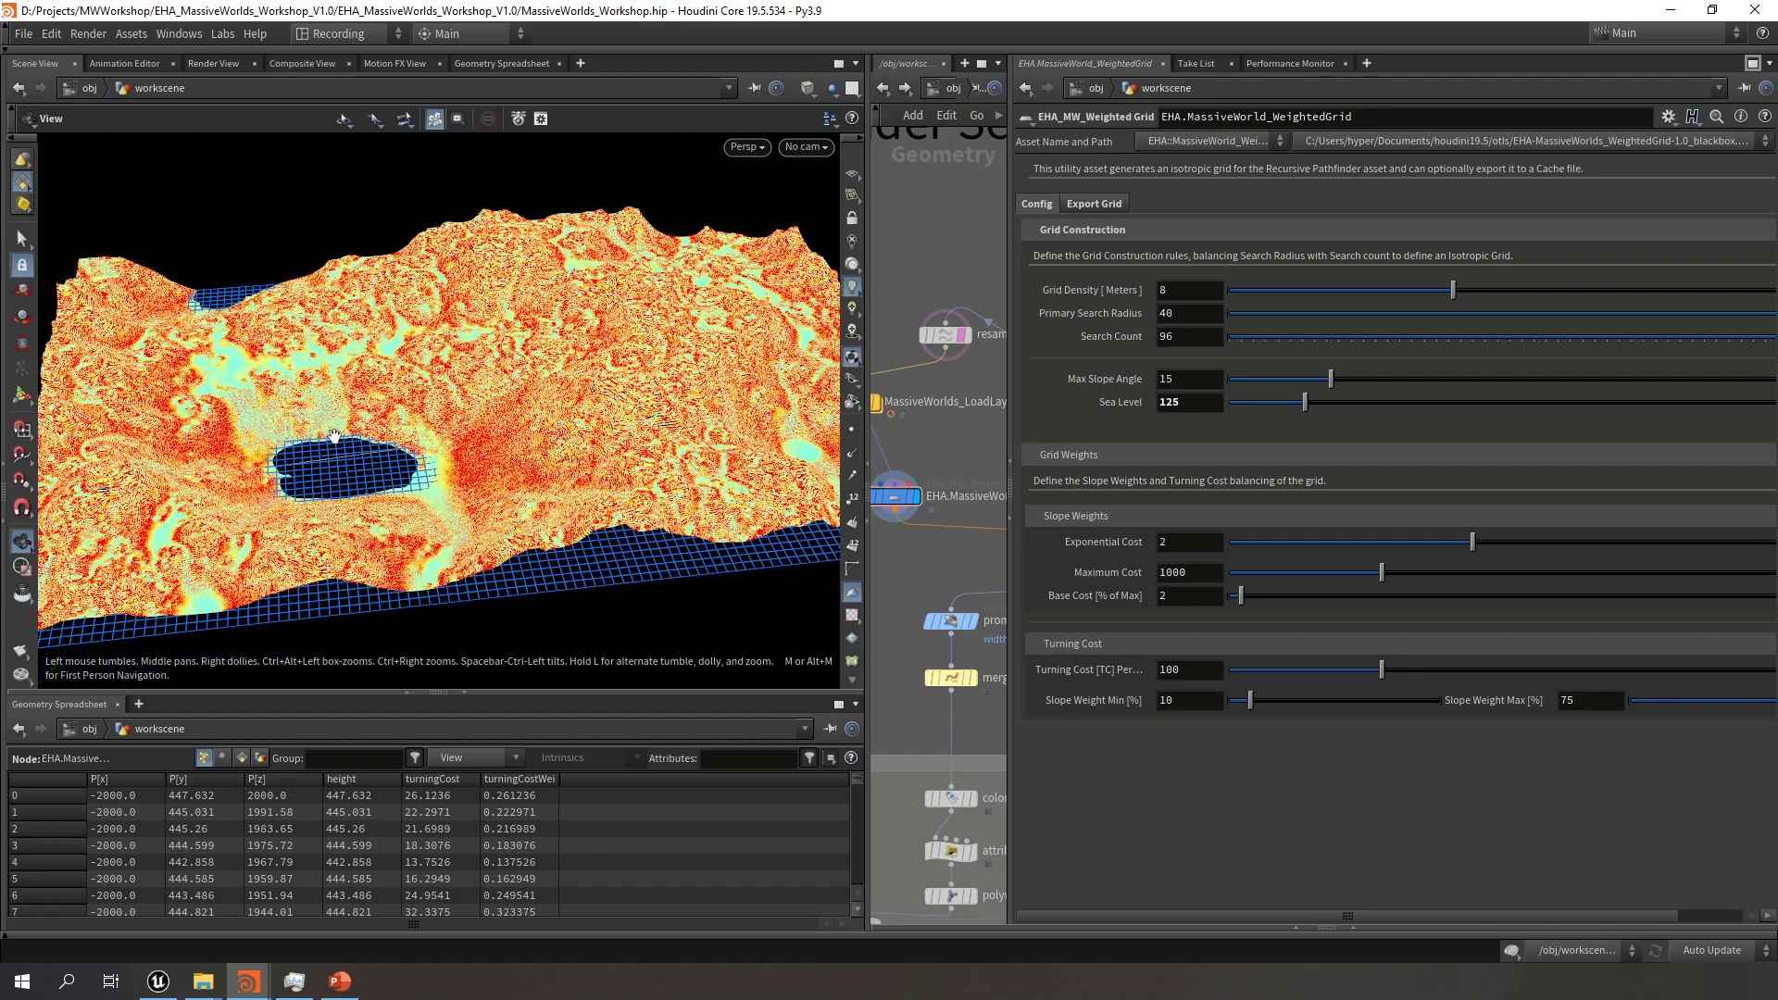
pyautogui.moveTo(768, 478); pyautogui.dragTo(530, 453)
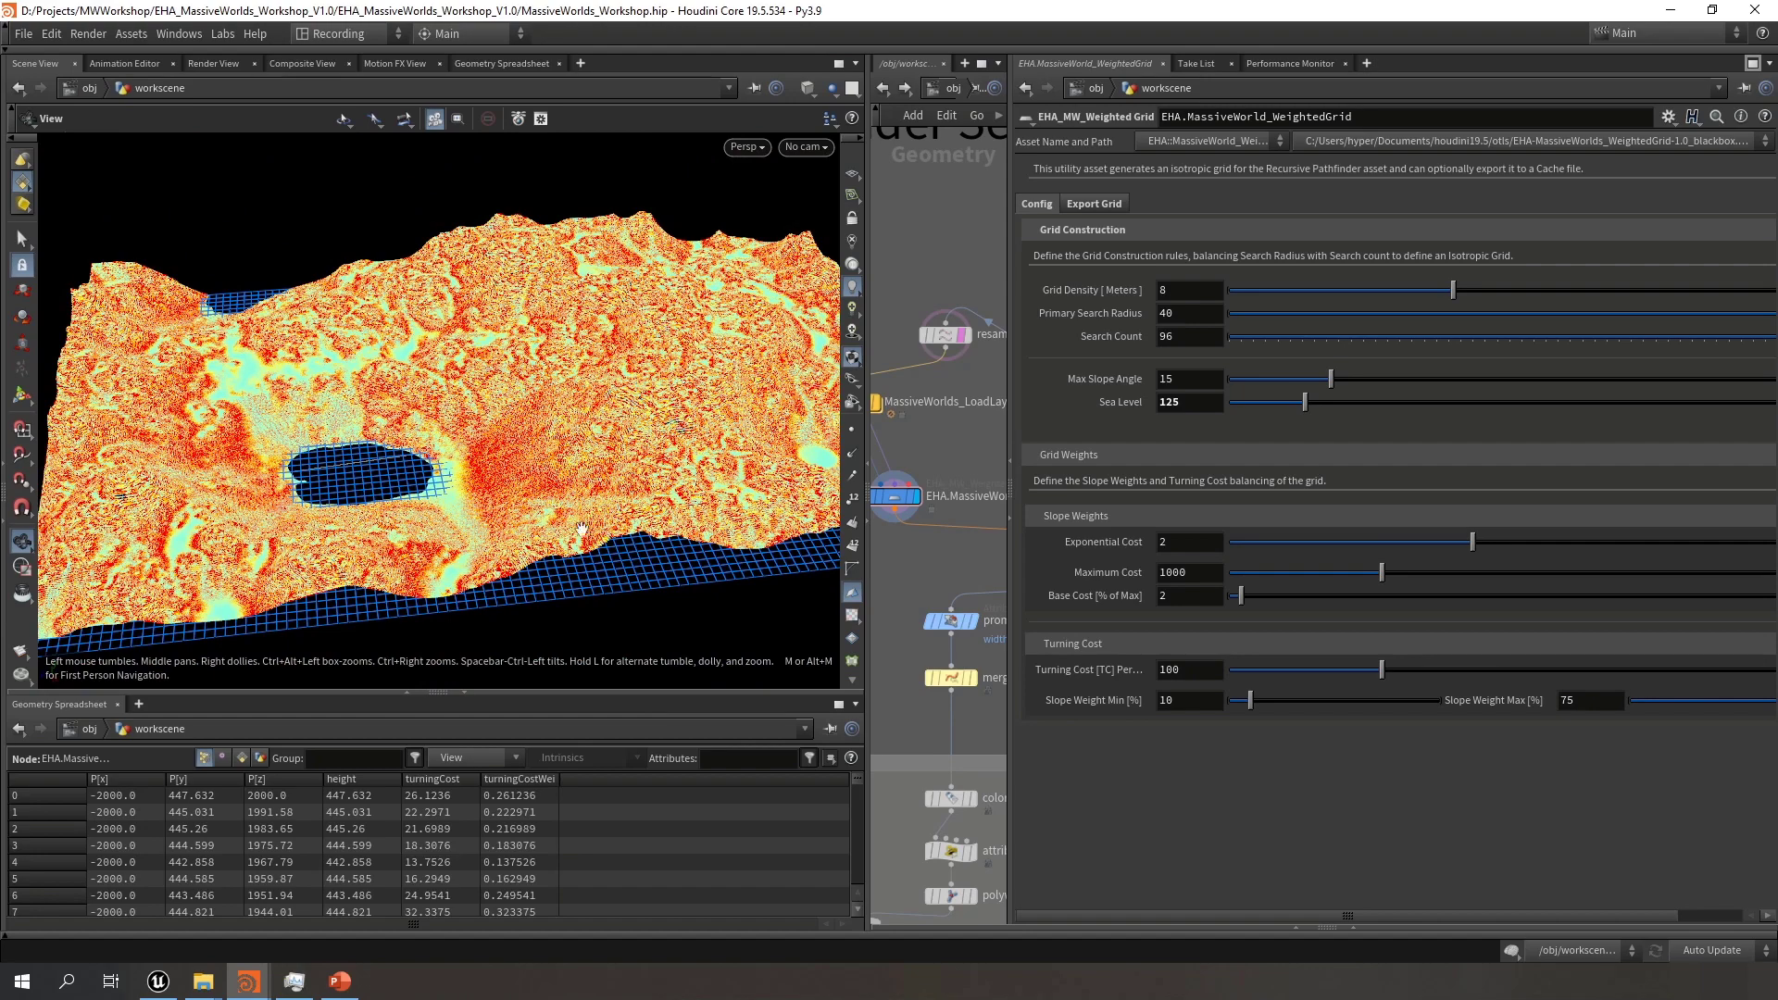
pyautogui.moveTo(582, 529); pyautogui.dragTo(574, 502)
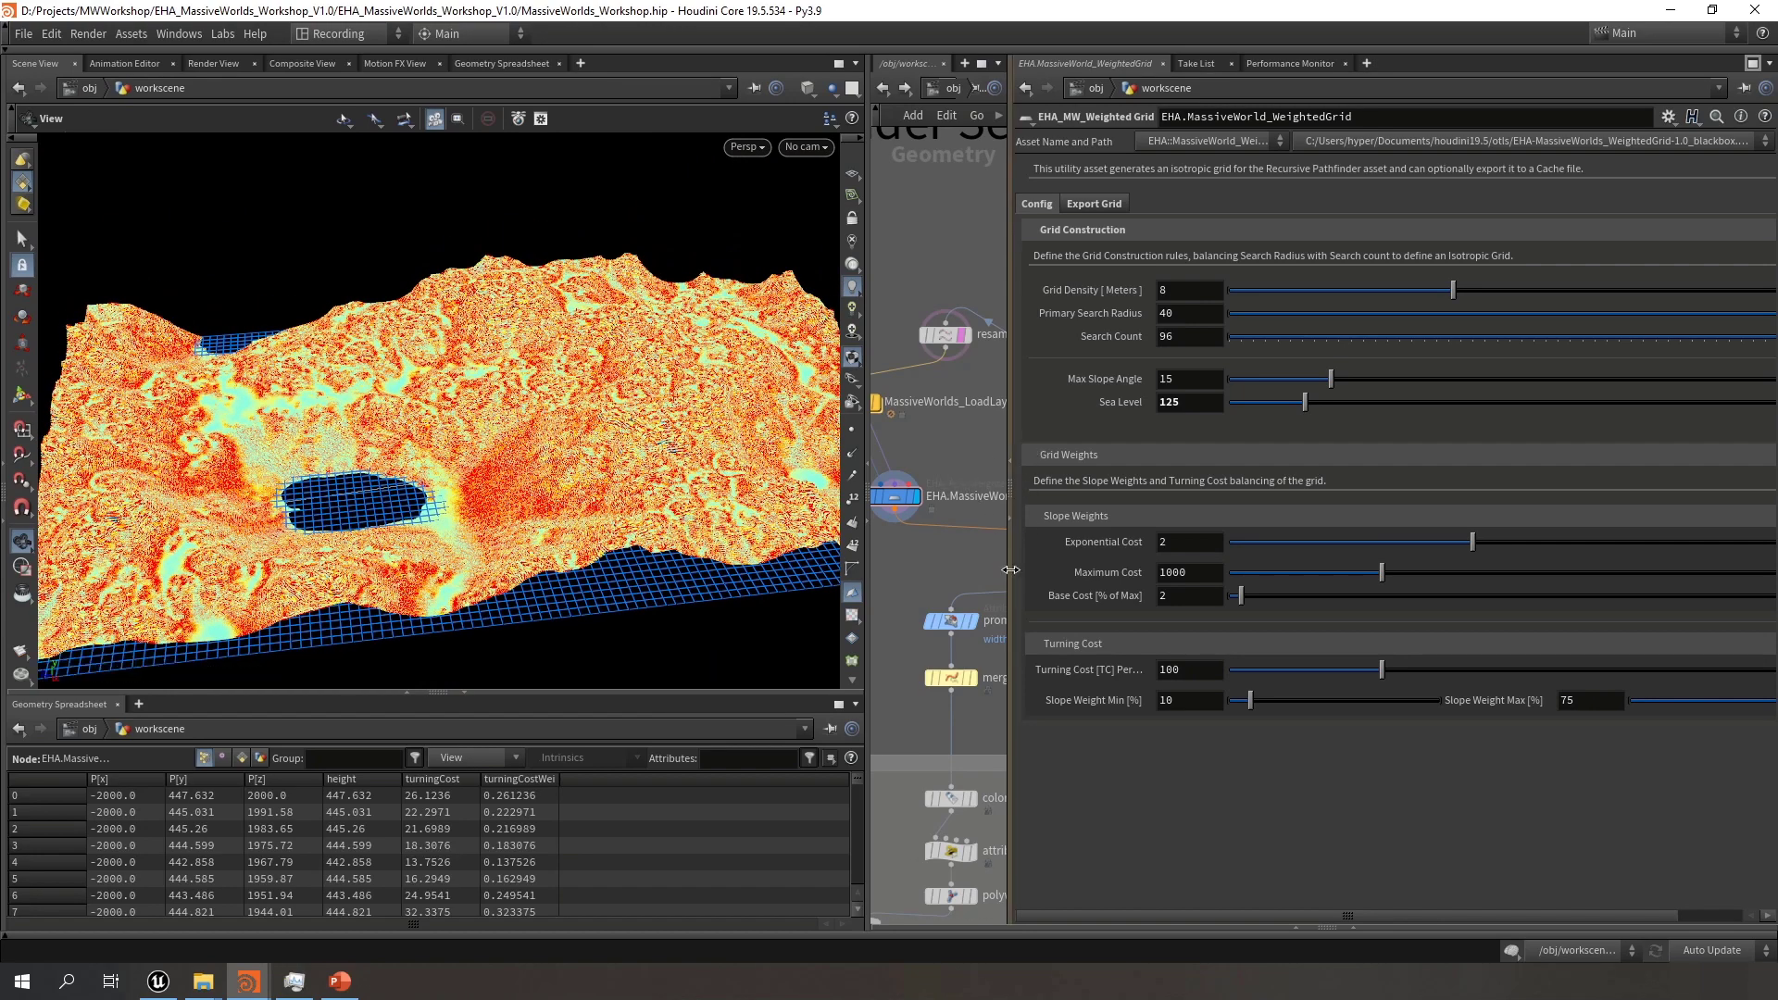
# Examine how the WeightedGrid node connects within the Path Finder Setup and in the neighbouring cache path editor network
pyautogui.moveTo(1009, 542); pyautogui.dragTo(1218, 552)
pyautogui.scroll(-2, 1060, 563)
pyautogui.moveTo(1059, 563); pyautogui.dragTo(1042, 551, button='middle')
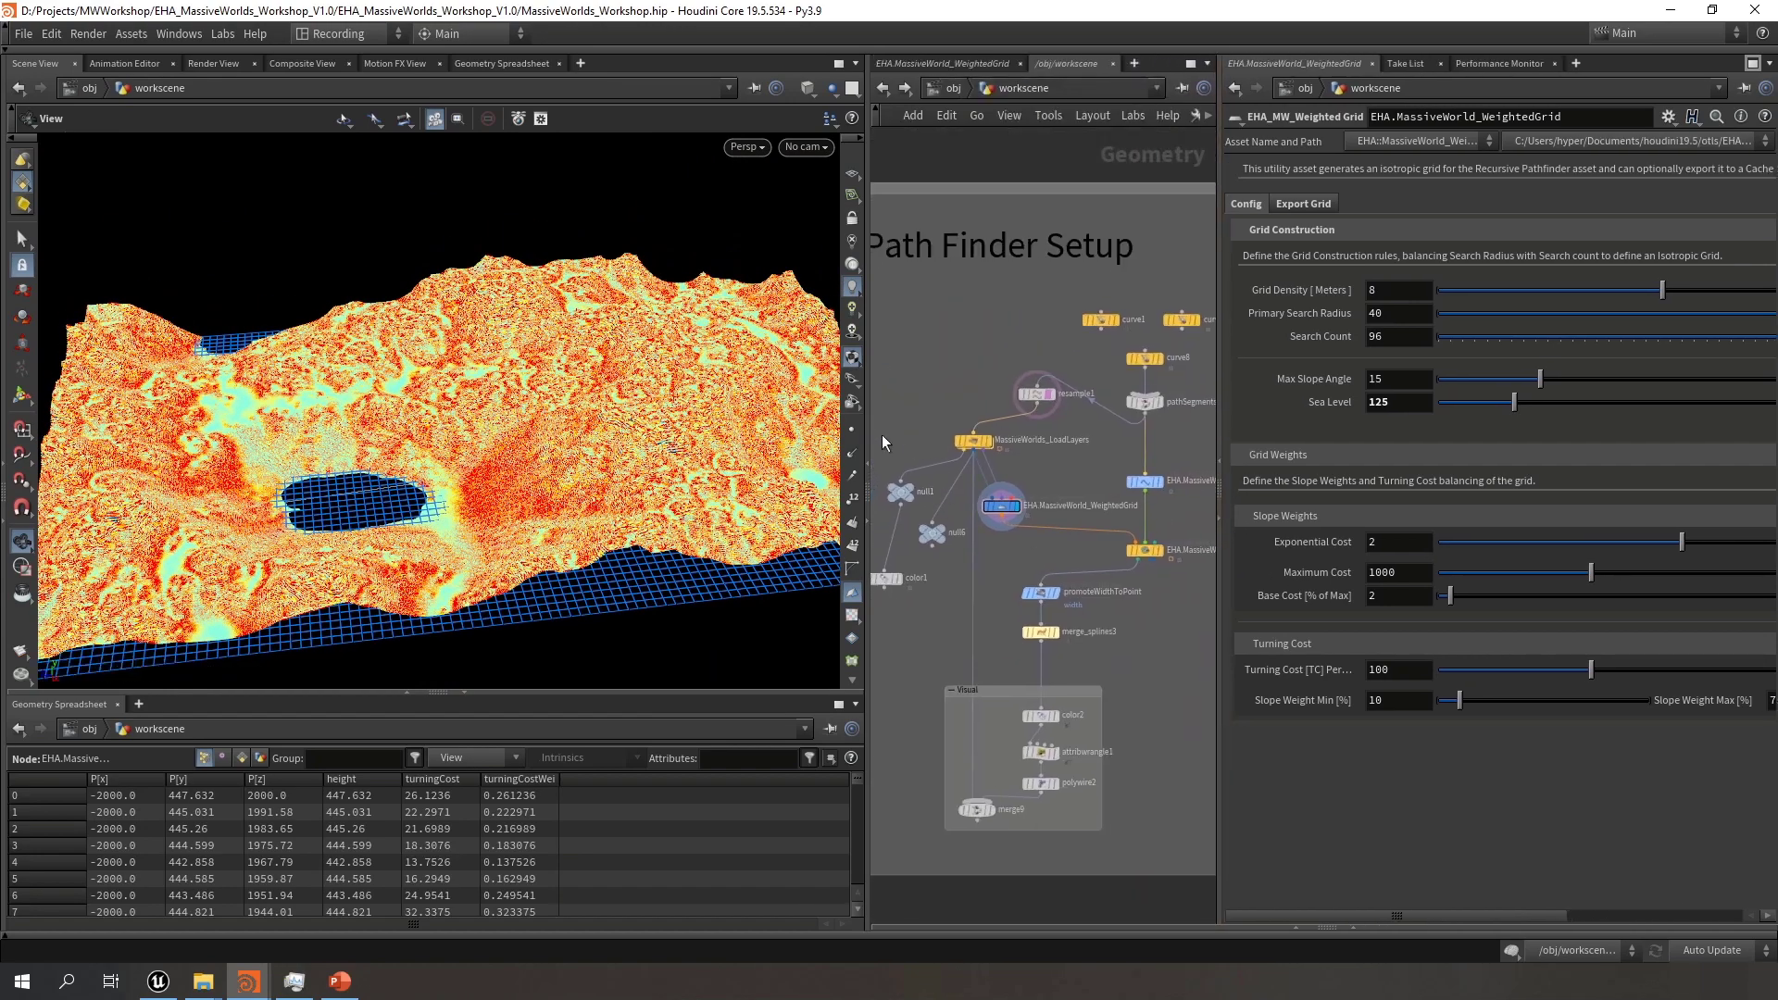
pyautogui.moveTo(869, 430); pyautogui.dragTo(745, 440)
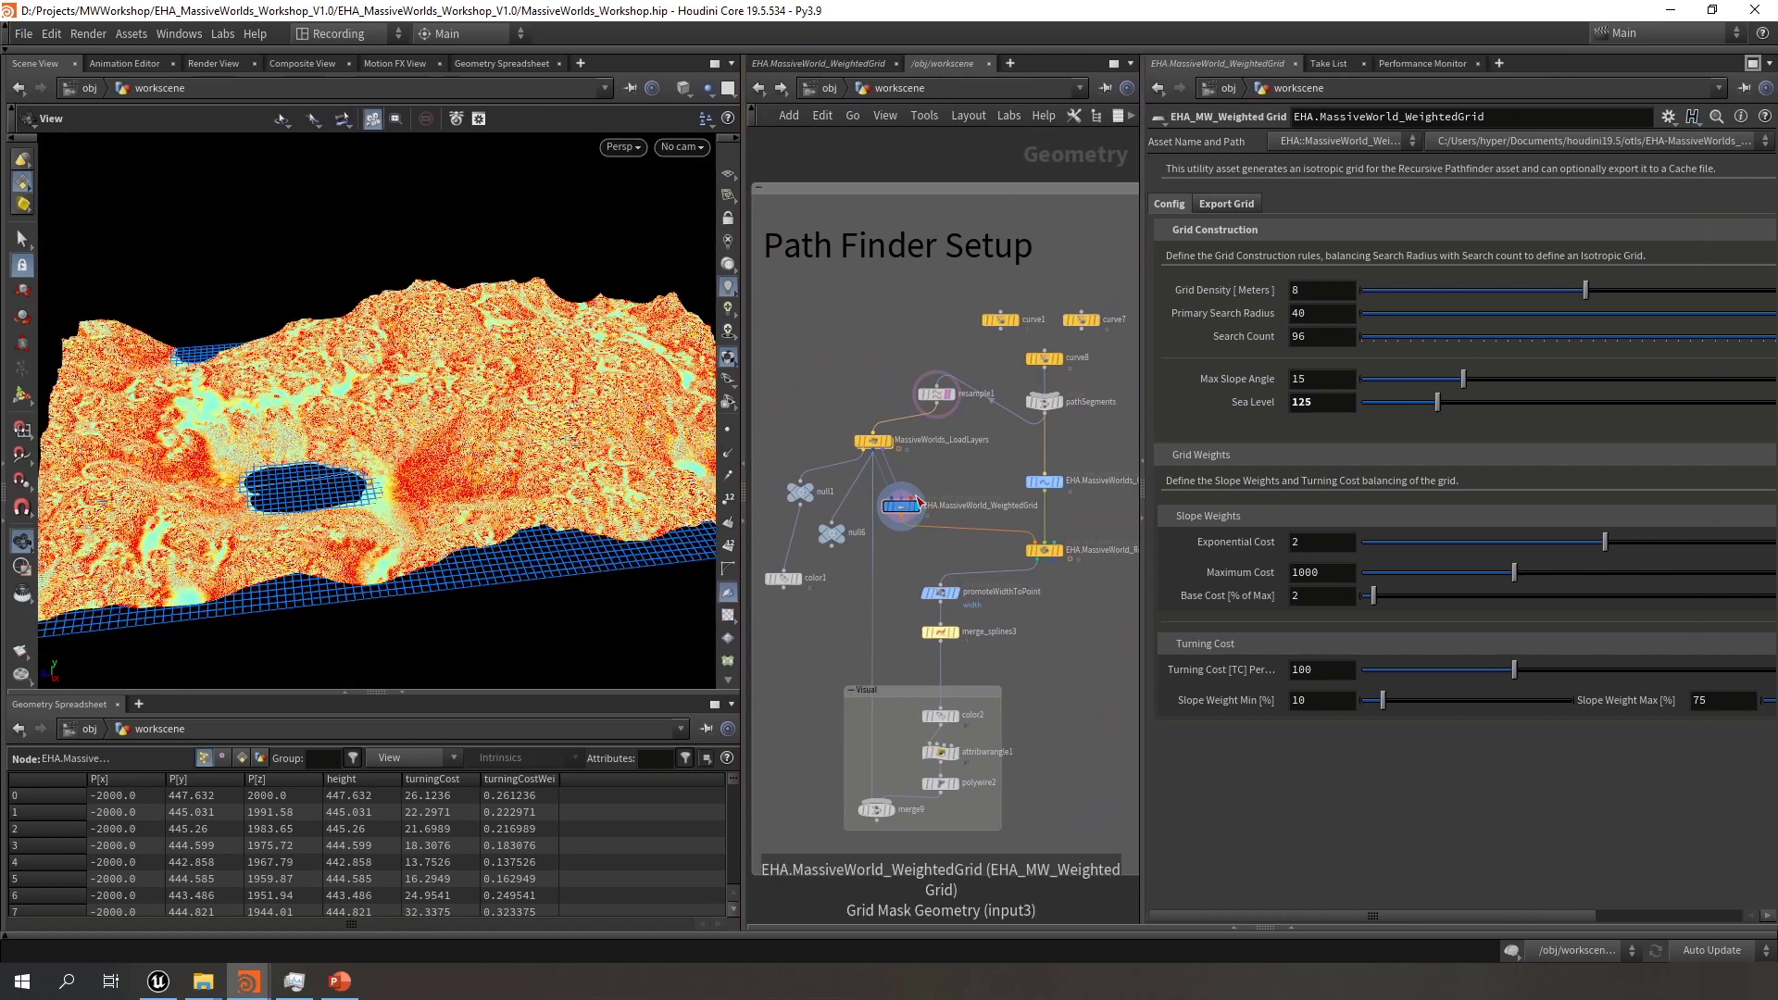
pyautogui.moveTo(924, 367); pyautogui.dragTo(914, 354, button='middle')
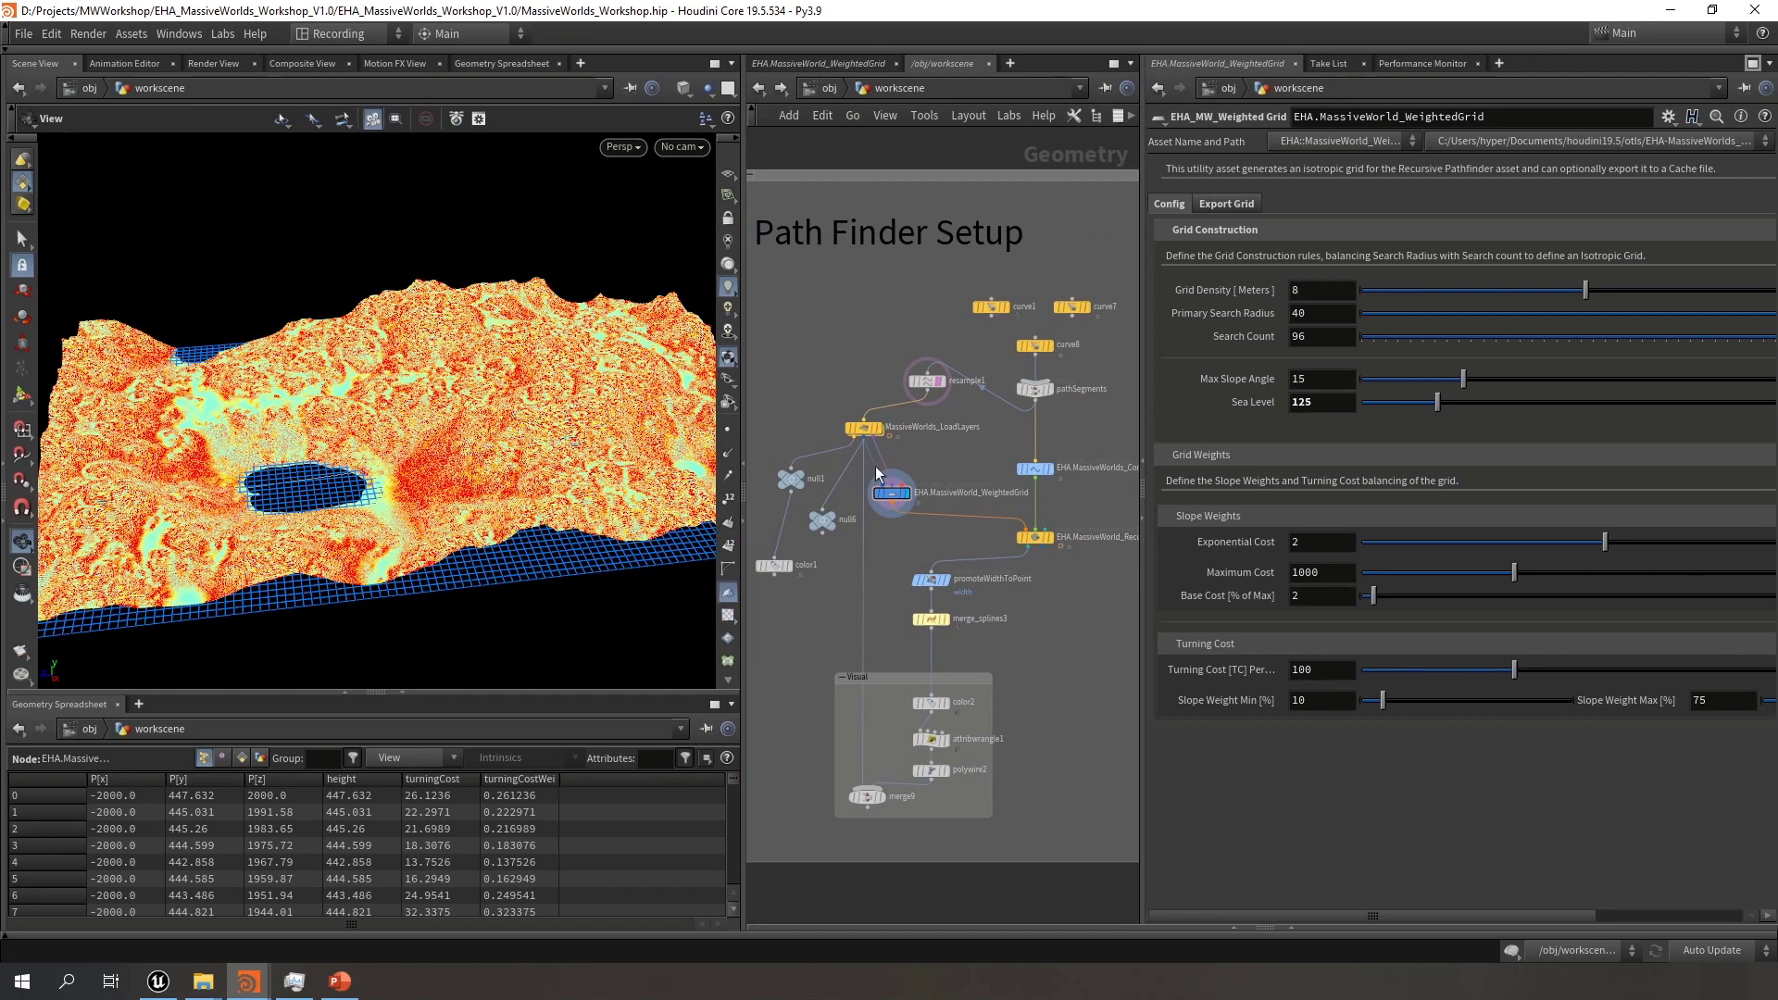
pyautogui.moveTo(1115, 540); pyautogui.dragTo(1008, 539, button='middle')
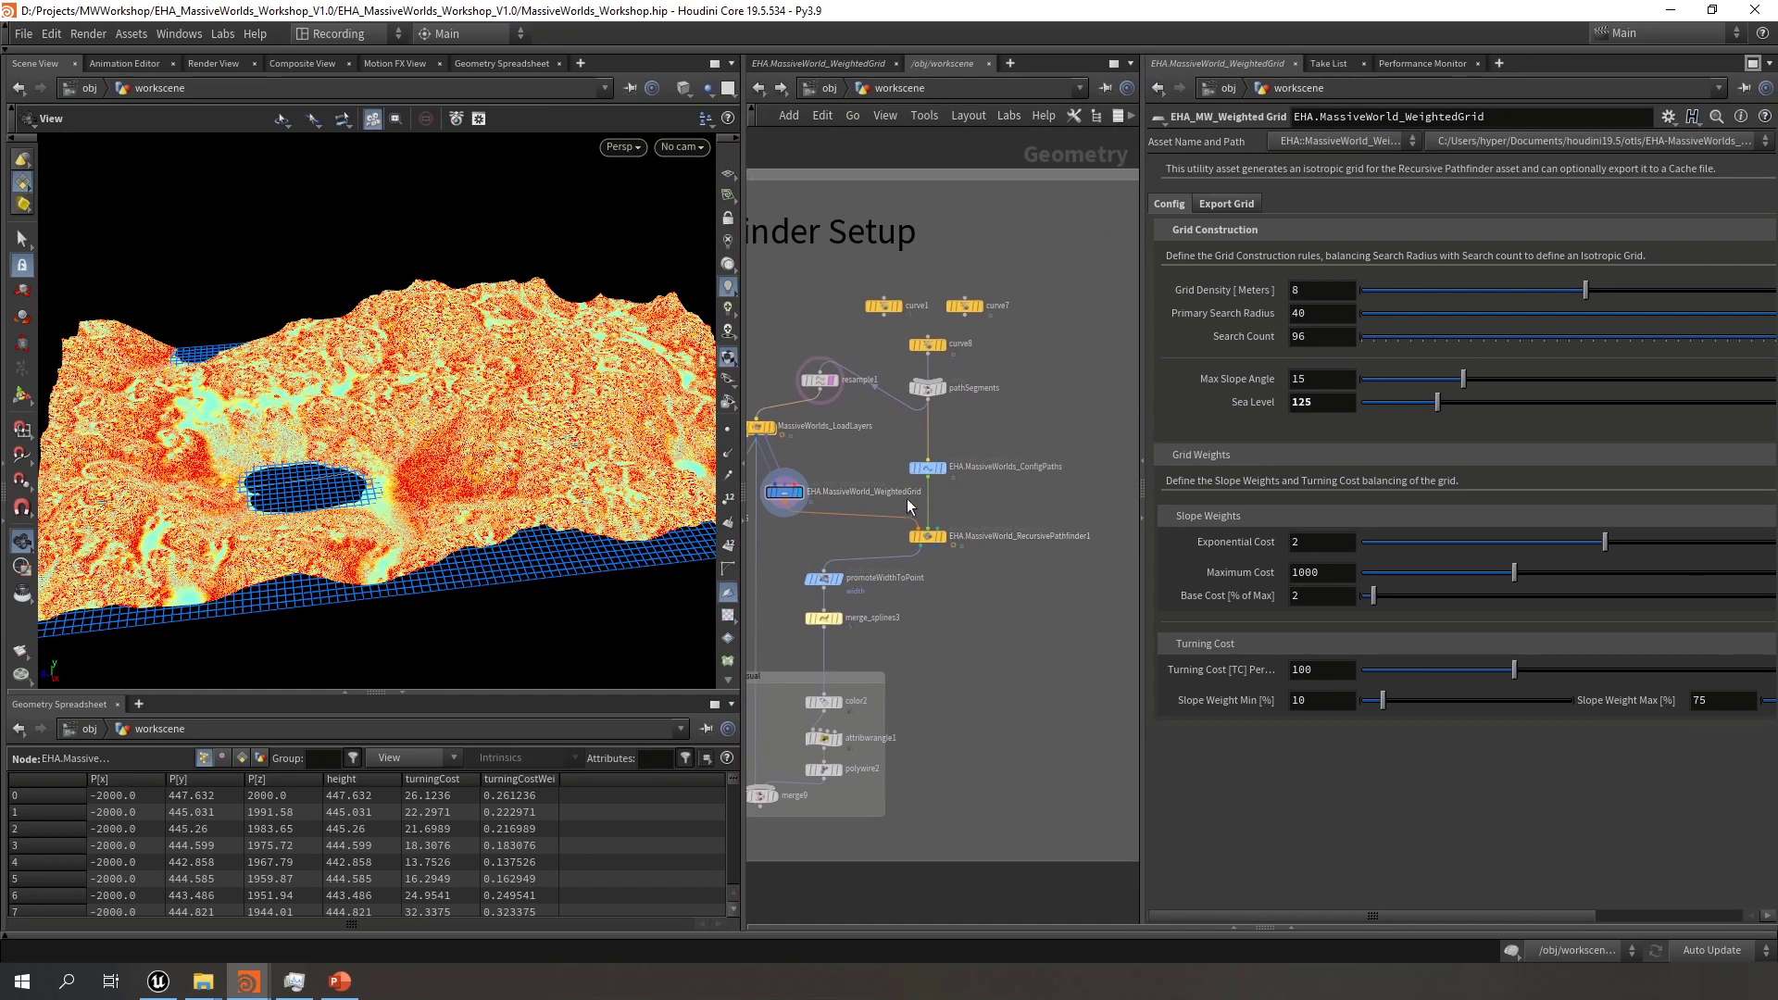
pyautogui.moveTo(834, 482); pyautogui.dragTo(1144, 558, button='middle')
pyautogui.scroll(-2, 1019, 543)
pyautogui.moveTo(1037, 463); pyautogui.dragTo(1158, 515, button='middle')
pyautogui.scroll(4, 955, 537)
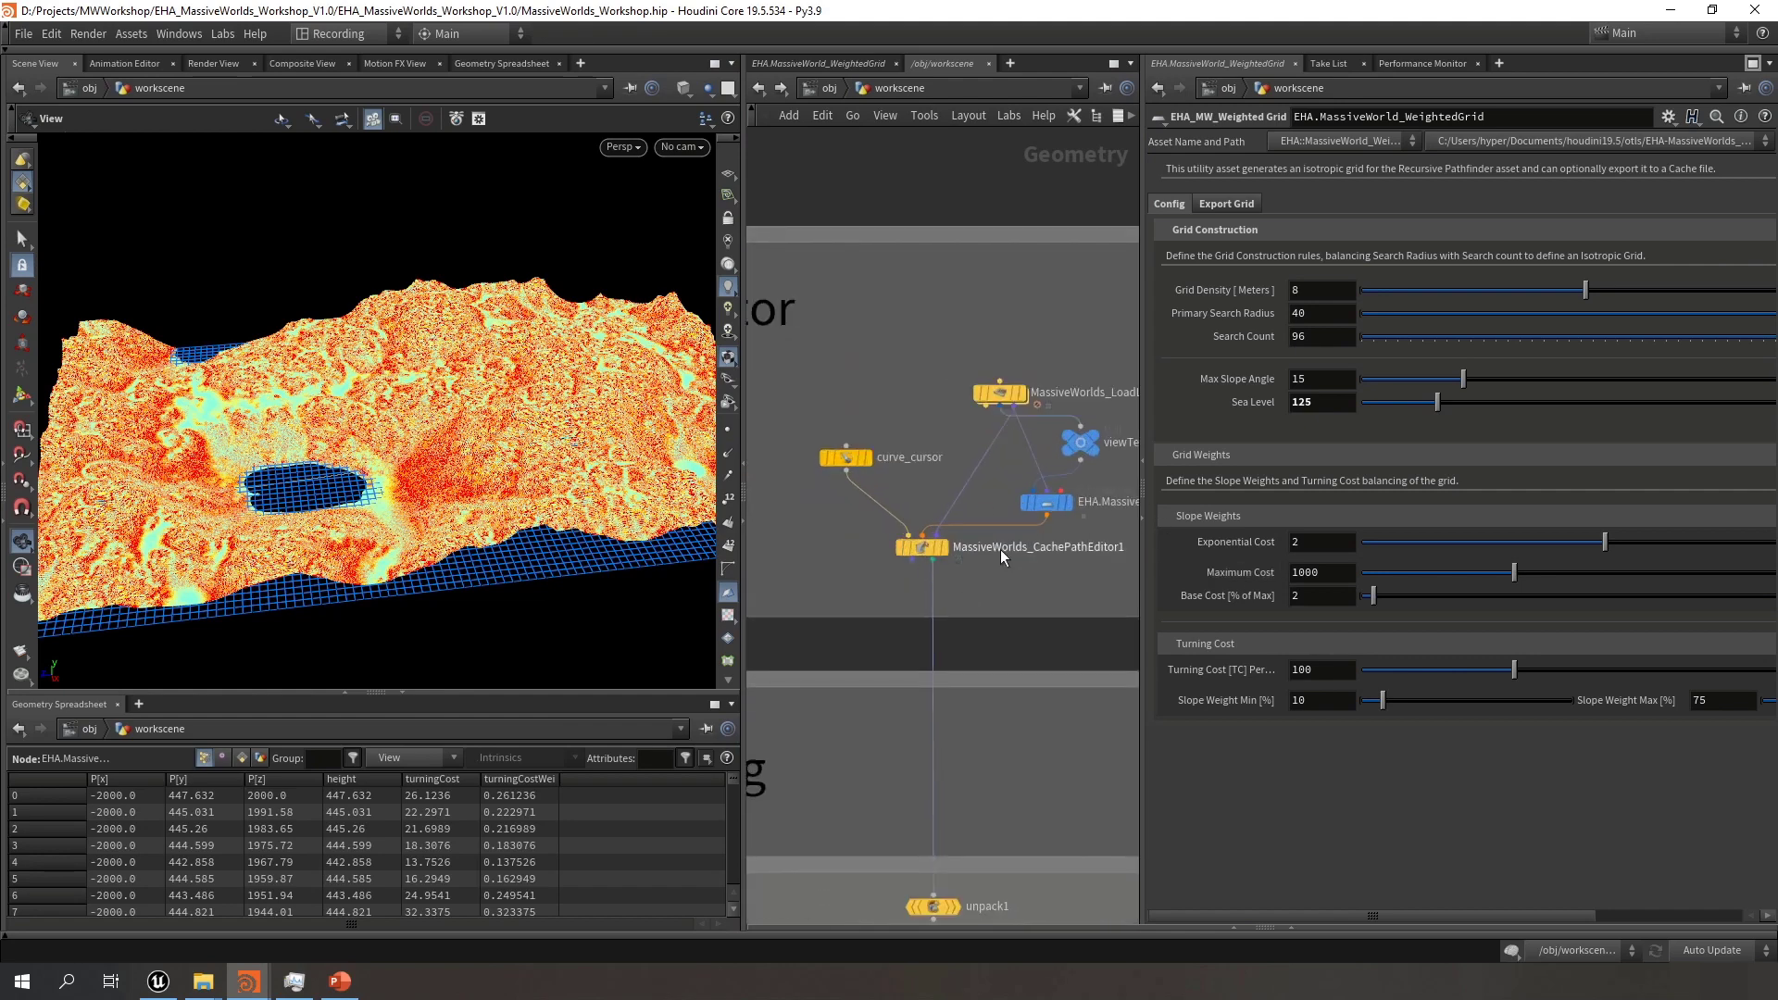
pyautogui.scroll(-3, 928, 552)
pyautogui.moveTo(989, 575); pyautogui.dragTo(690, 545, button='middle')
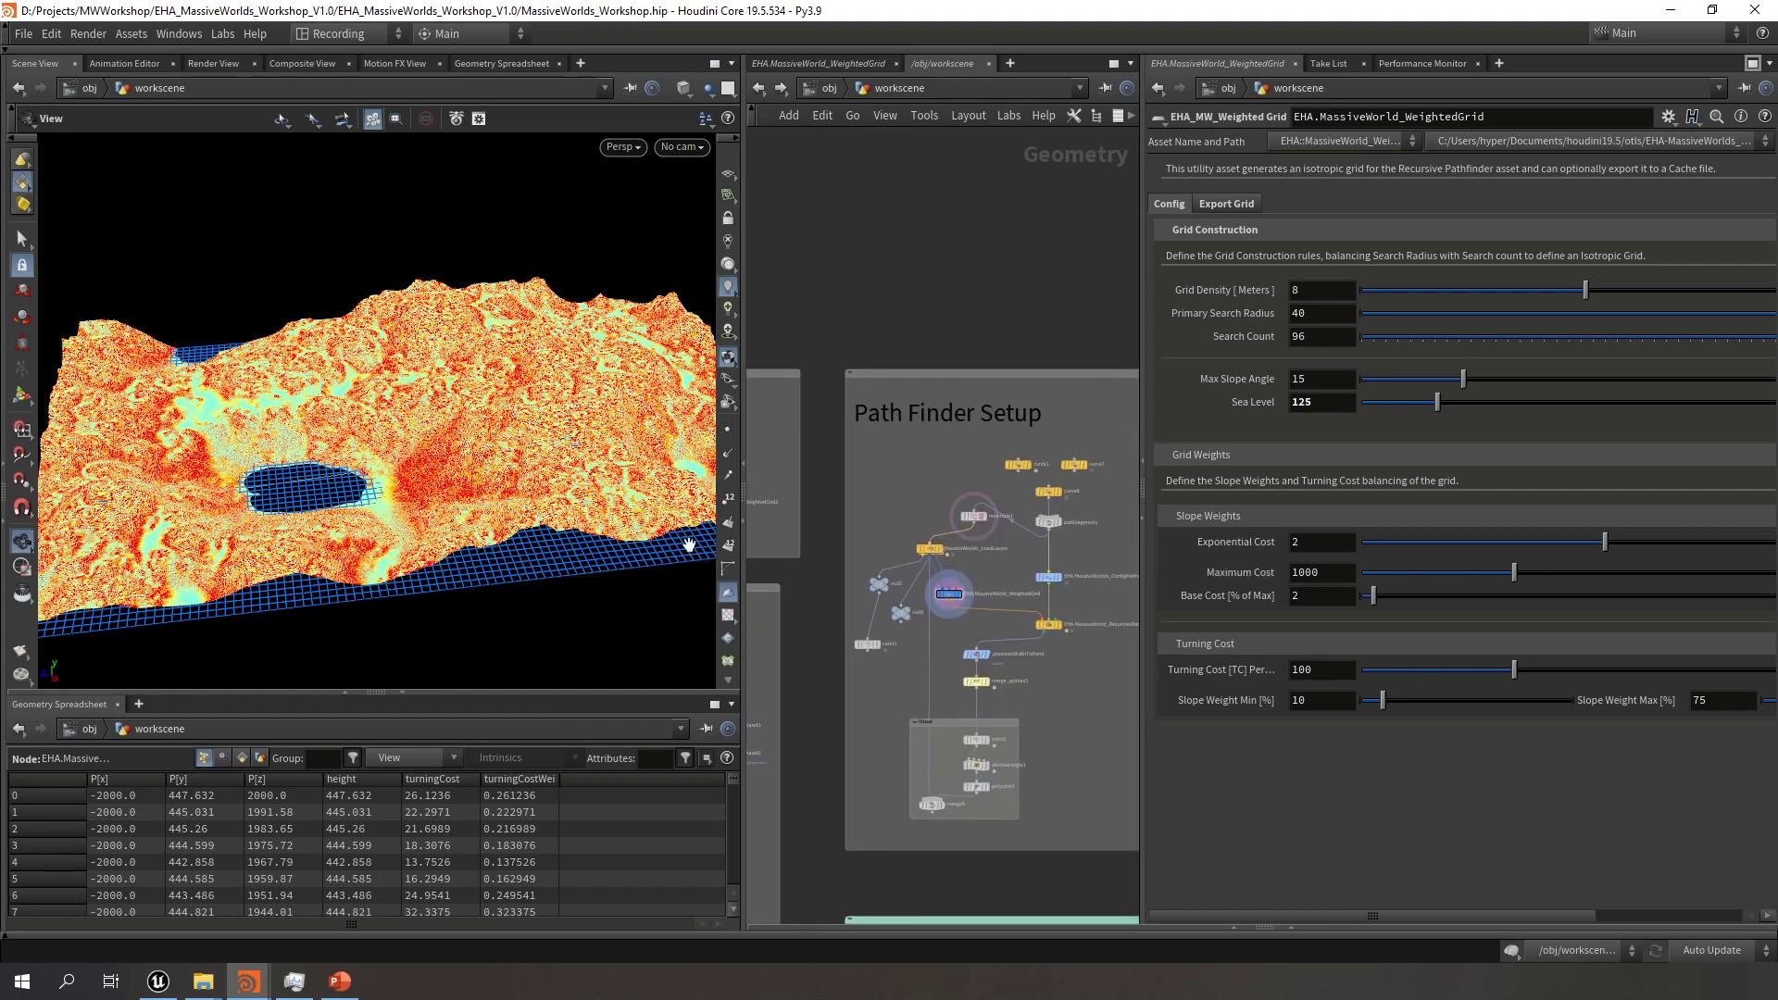
pyautogui.scroll(5, 963, 574)
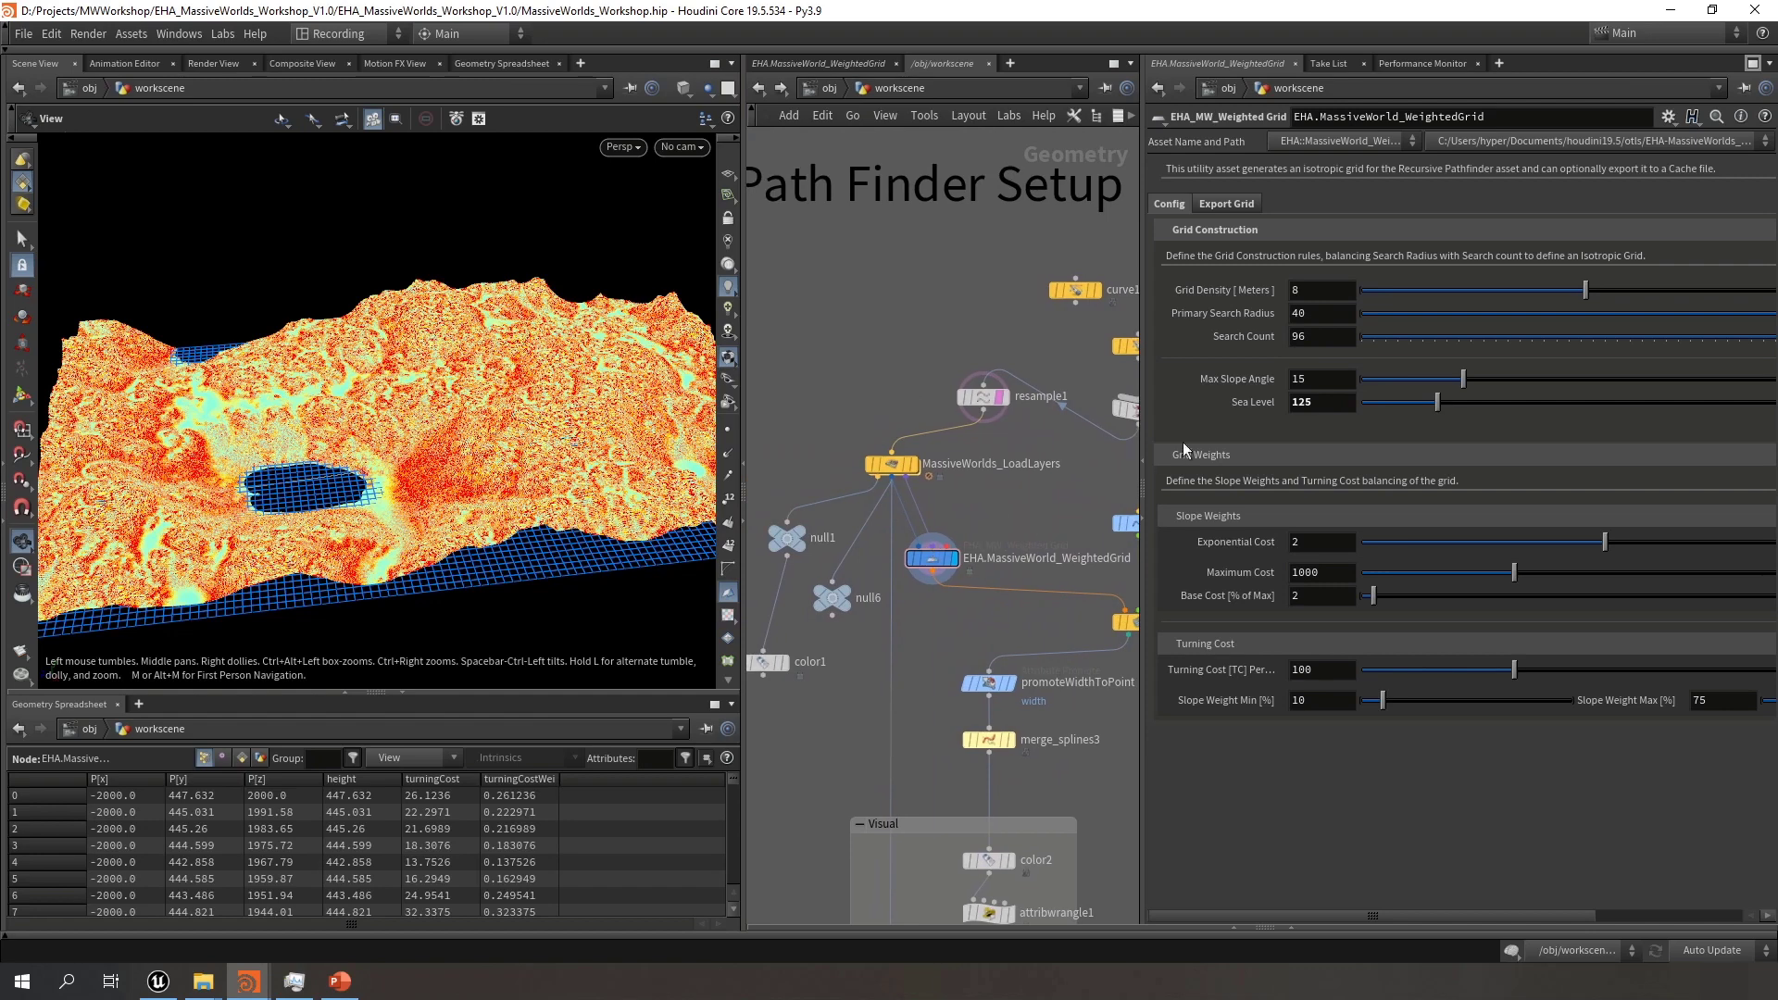
# In the weighted grid's export settings, set the cache Project to NewMap and check the Cache Method options
pyautogui.click(1225, 202)
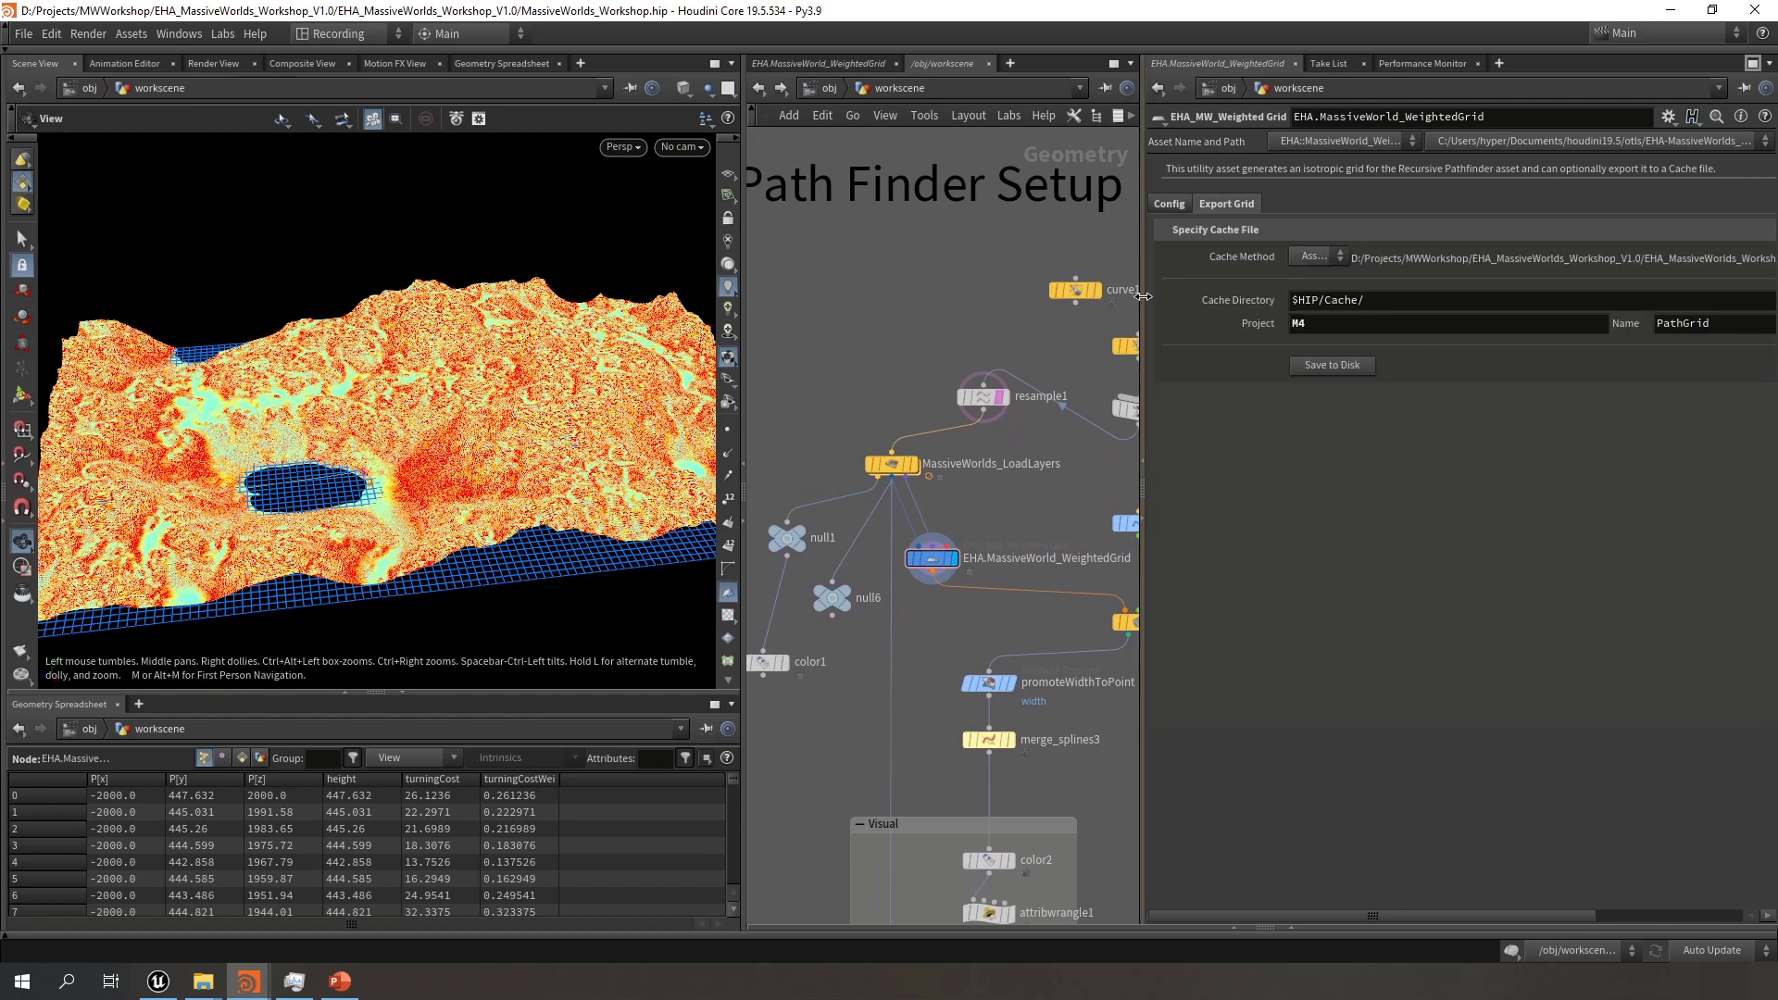
pyautogui.moveTo(1025, 292); pyautogui.dragTo(865, 292)
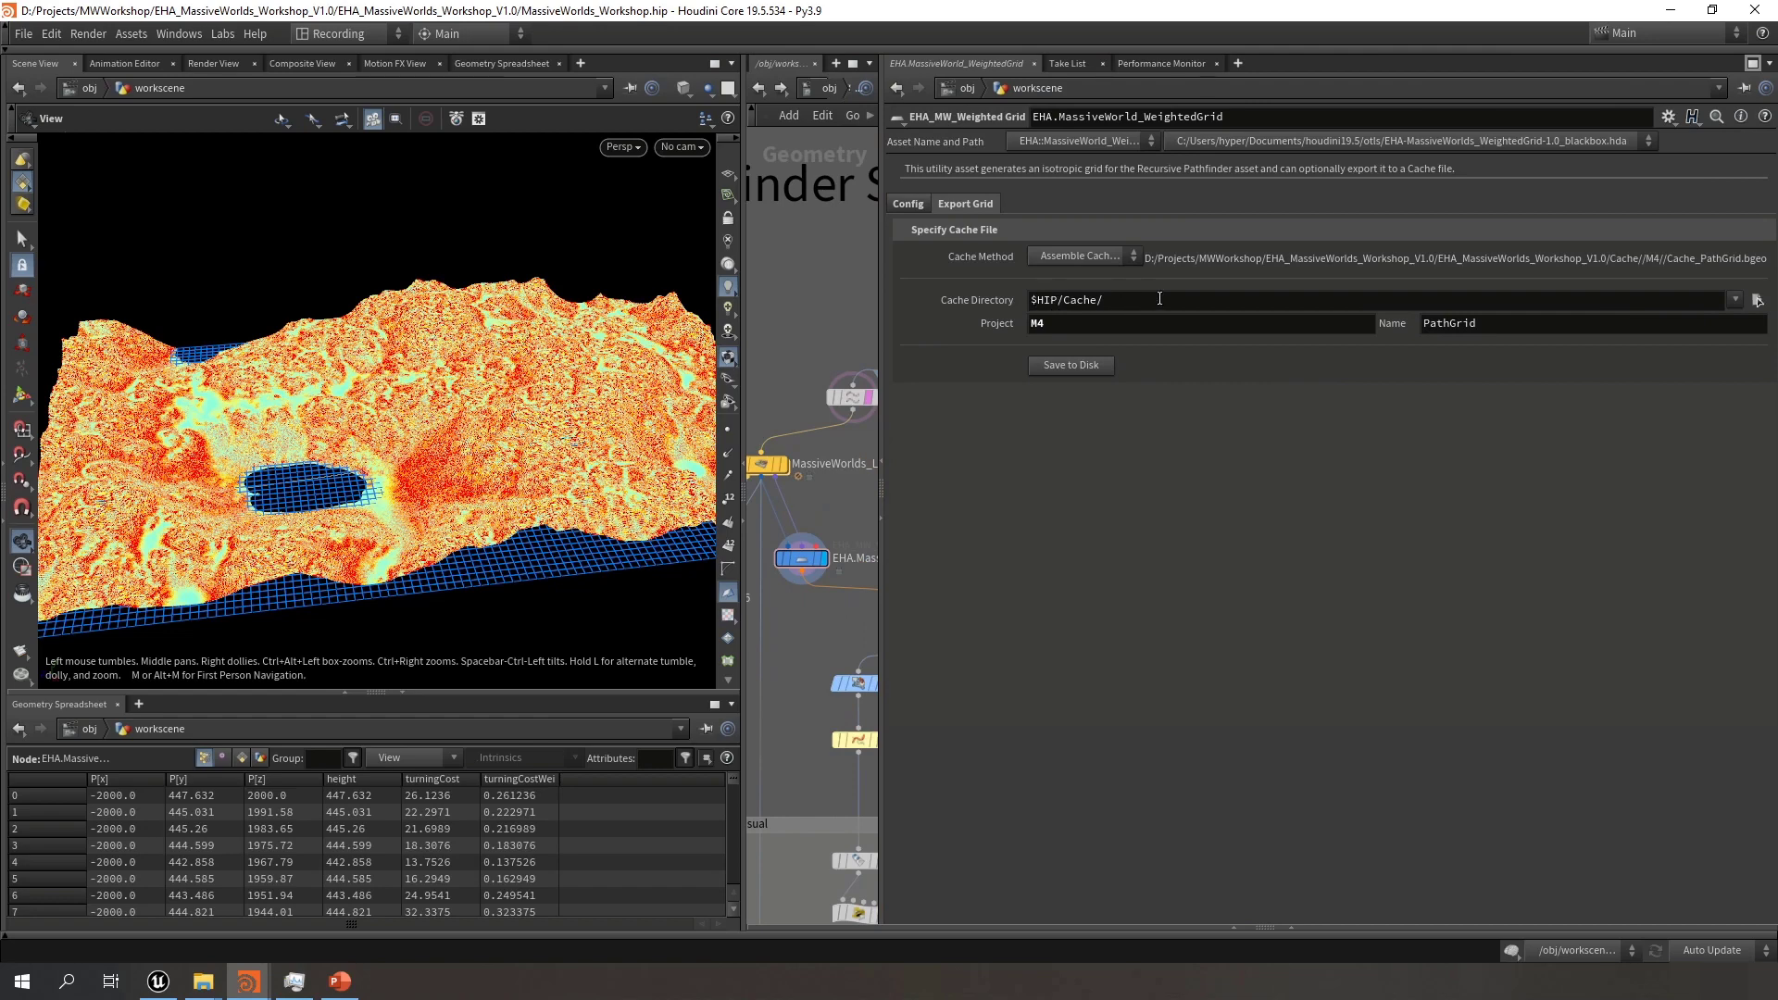
pyautogui.click(1124, 329)
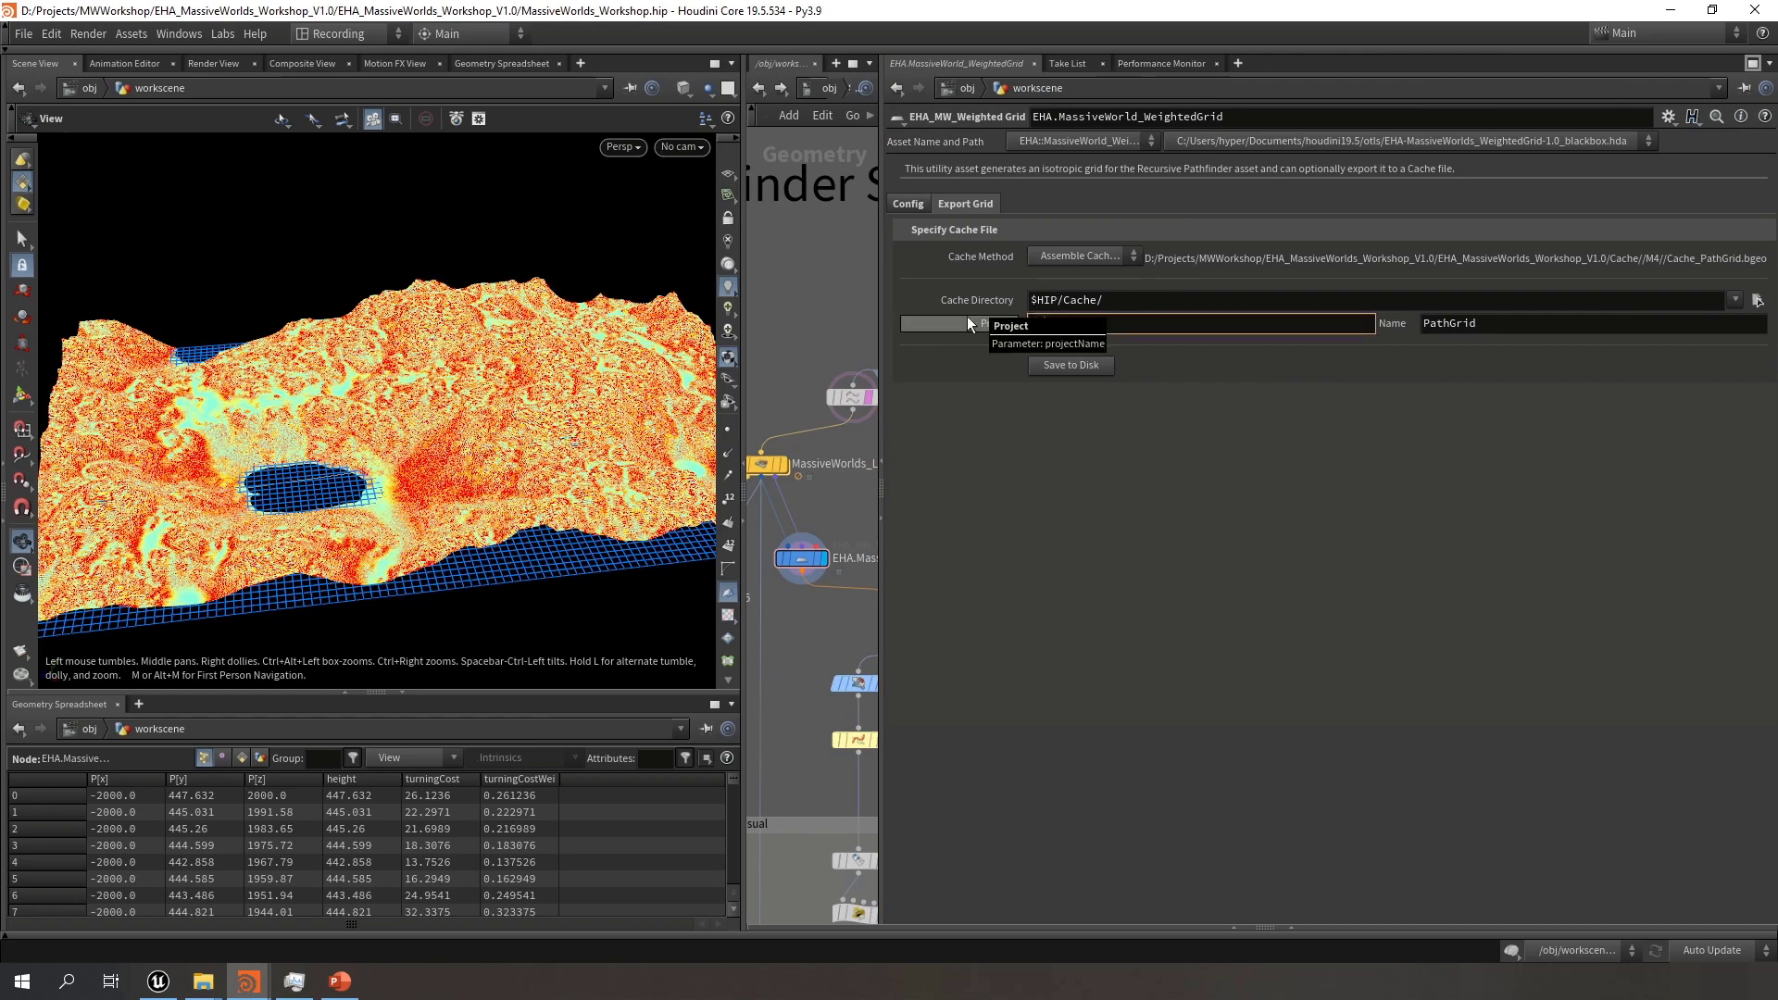
pyautogui.write('New')
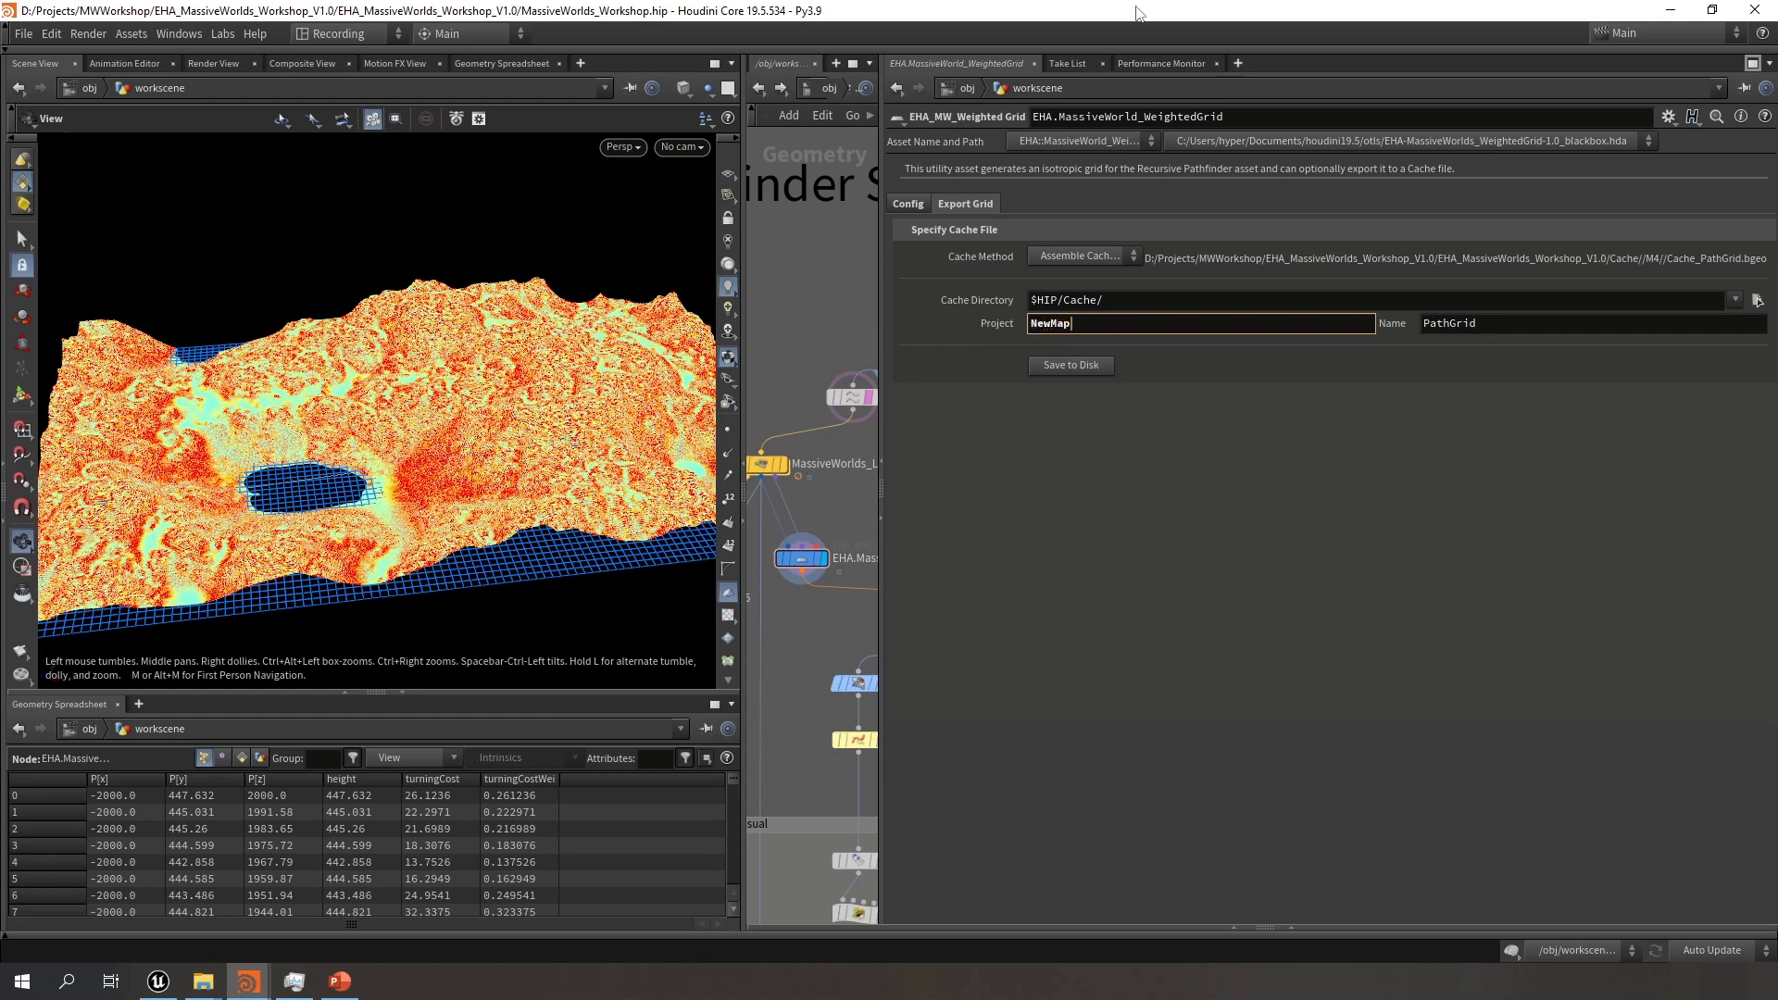
pyautogui.write('Map')
pyautogui.press('Return')
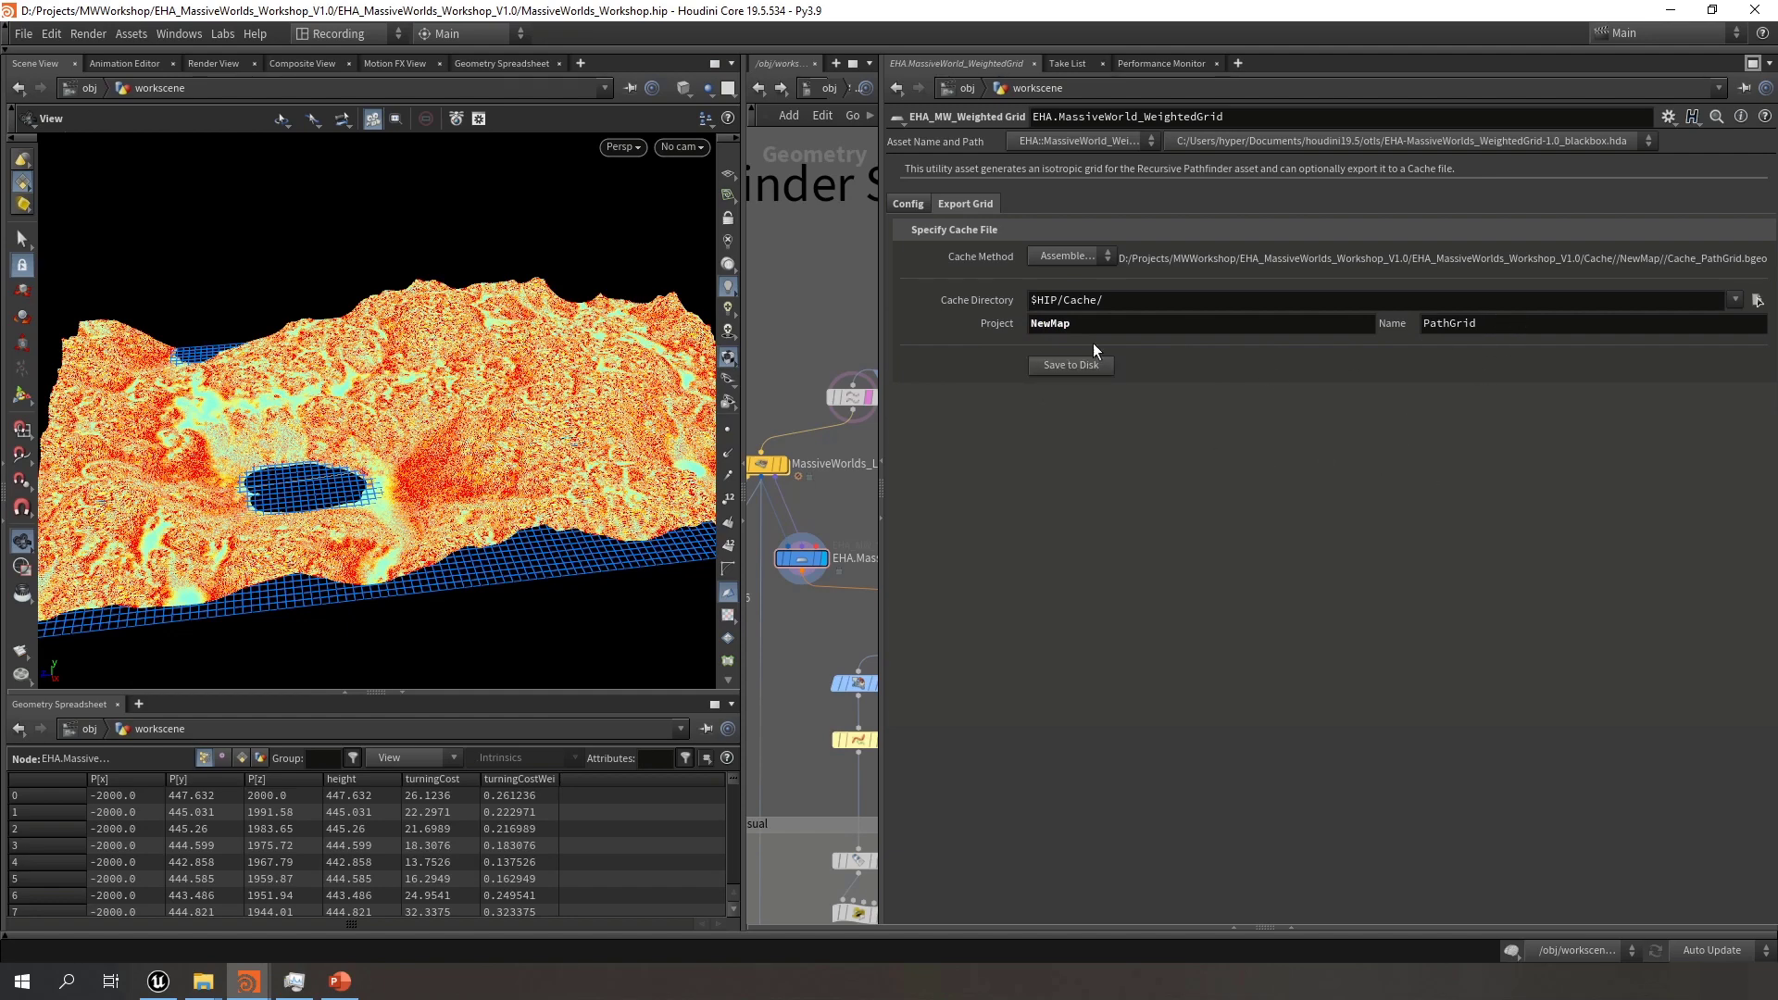
pyautogui.click(1074, 257)
pyautogui.click(1081, 253)
# Switch to File Explorer and open the project's Cache/NewMap folder to check the exported path grid file
pyautogui.moveTo(209, 982)
pyautogui.click(268, 903)
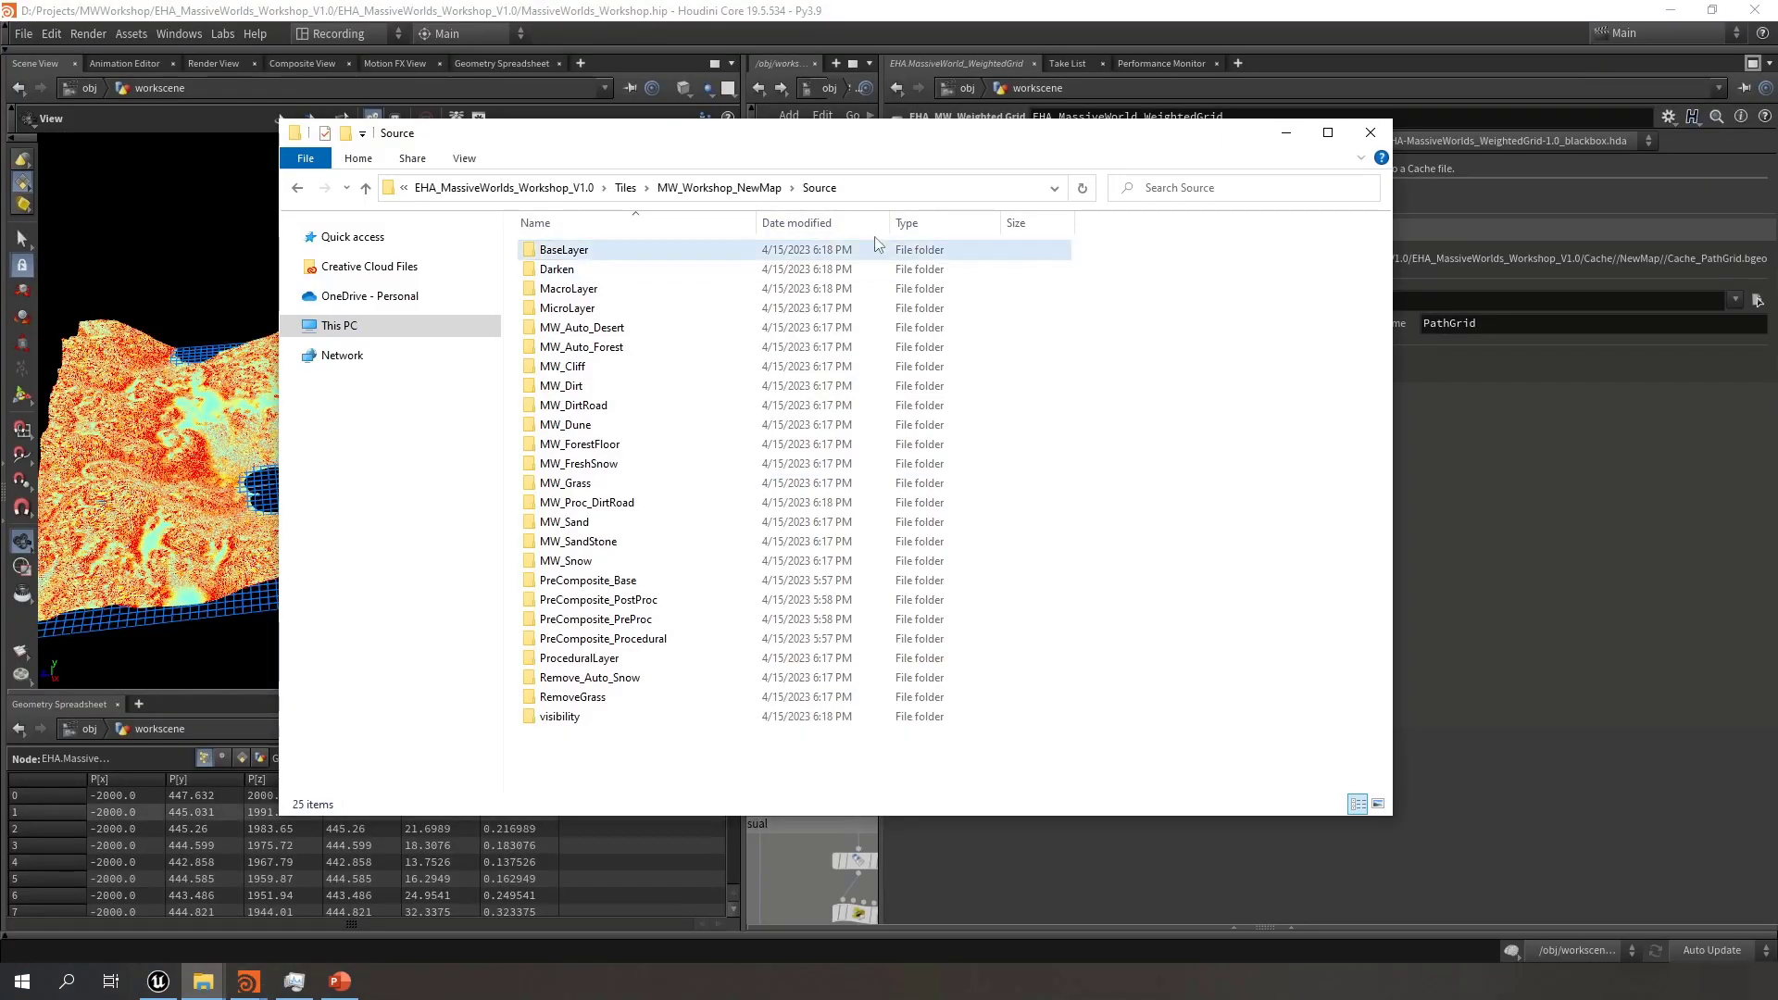
pyautogui.click(701, 190)
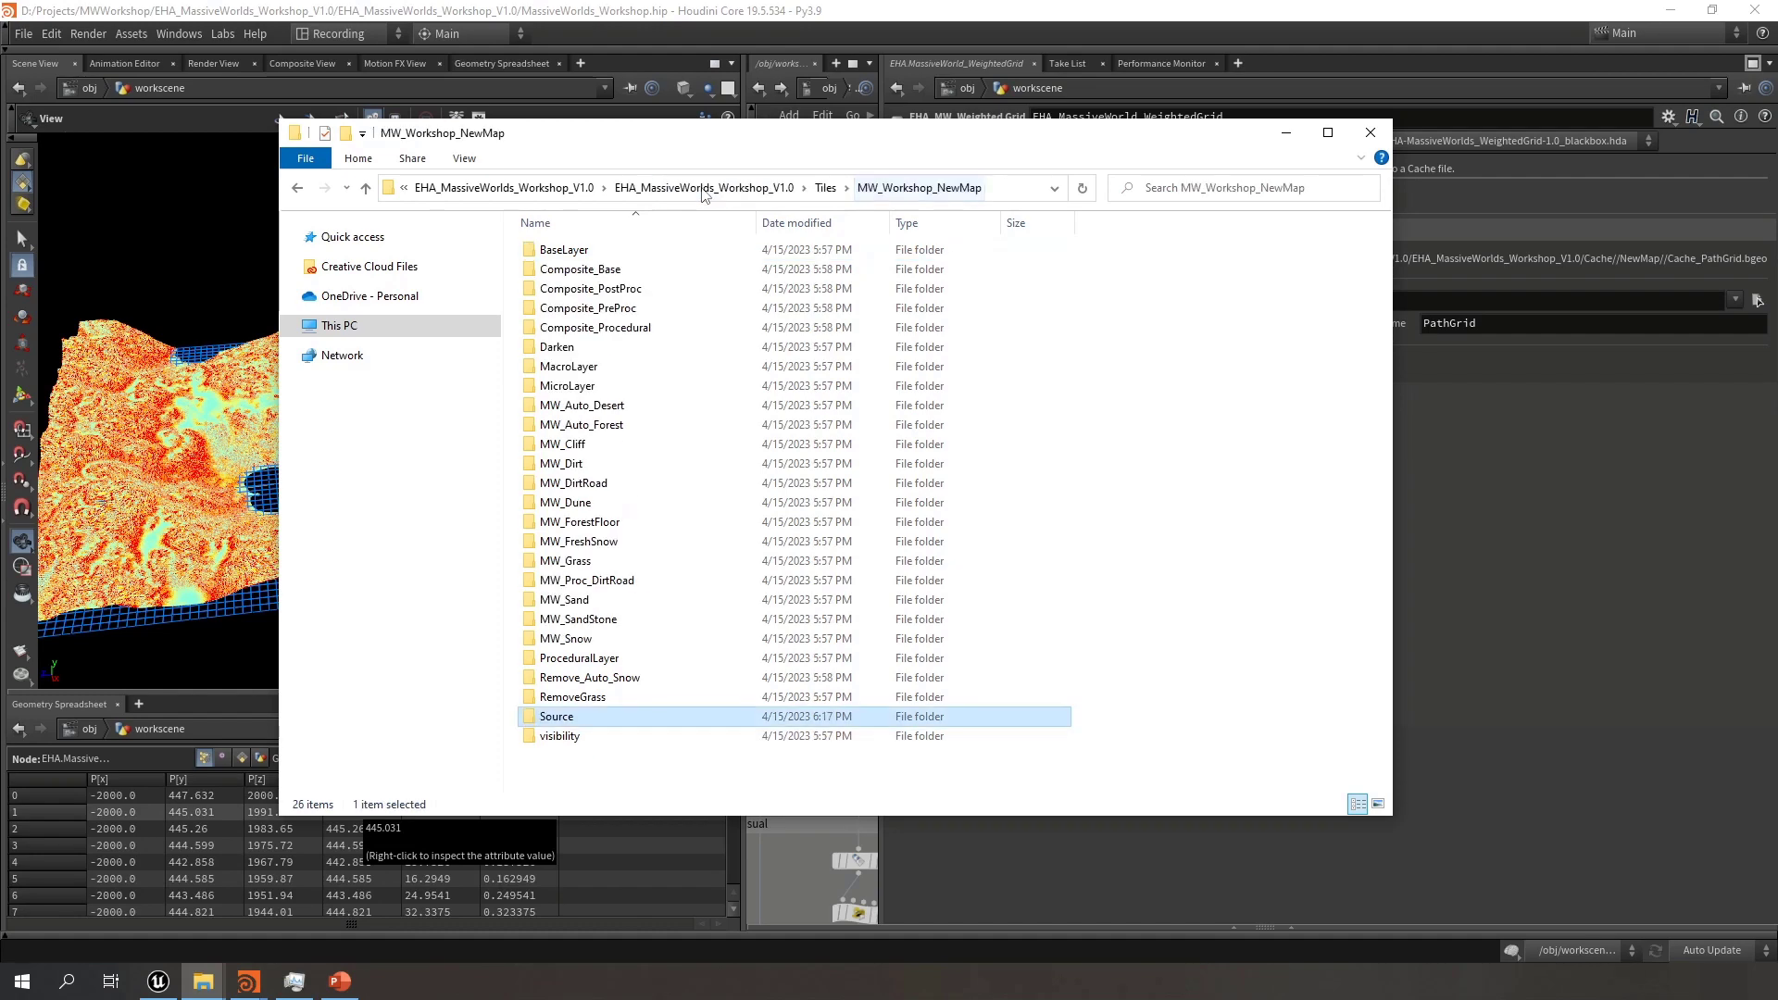
pyautogui.click(824, 190)
pyautogui.click(889, 193)
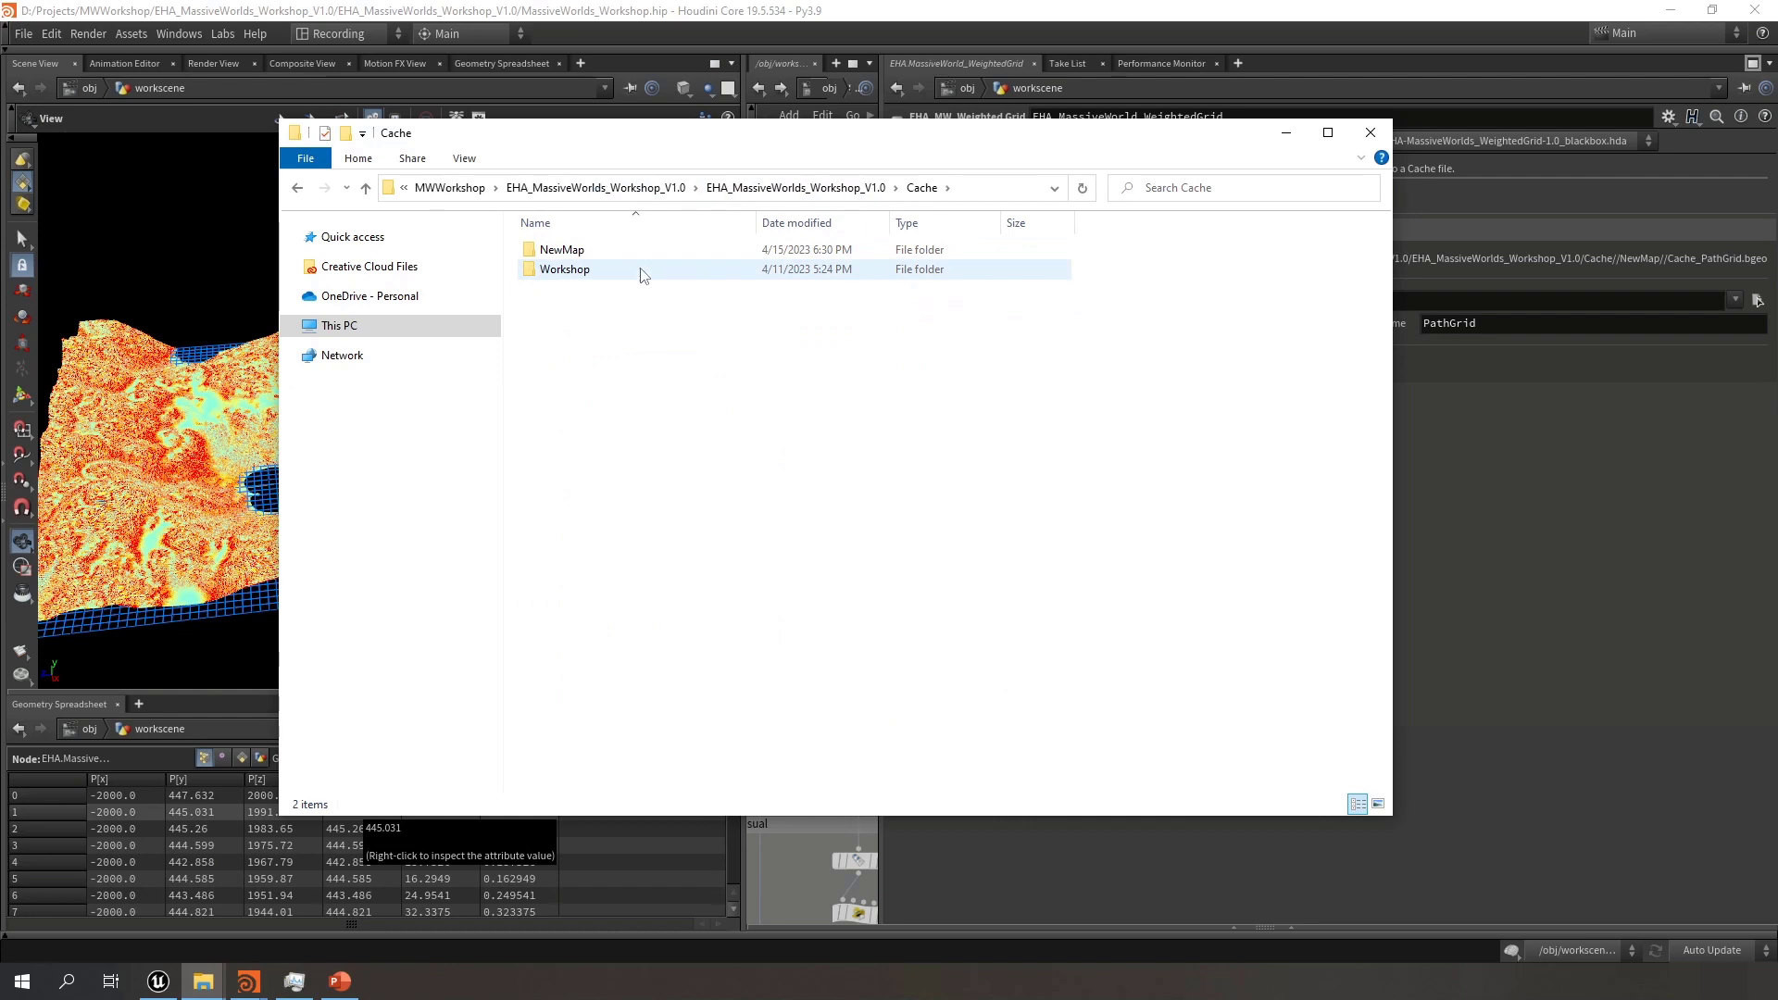
pyautogui.doubleClick(639, 251)
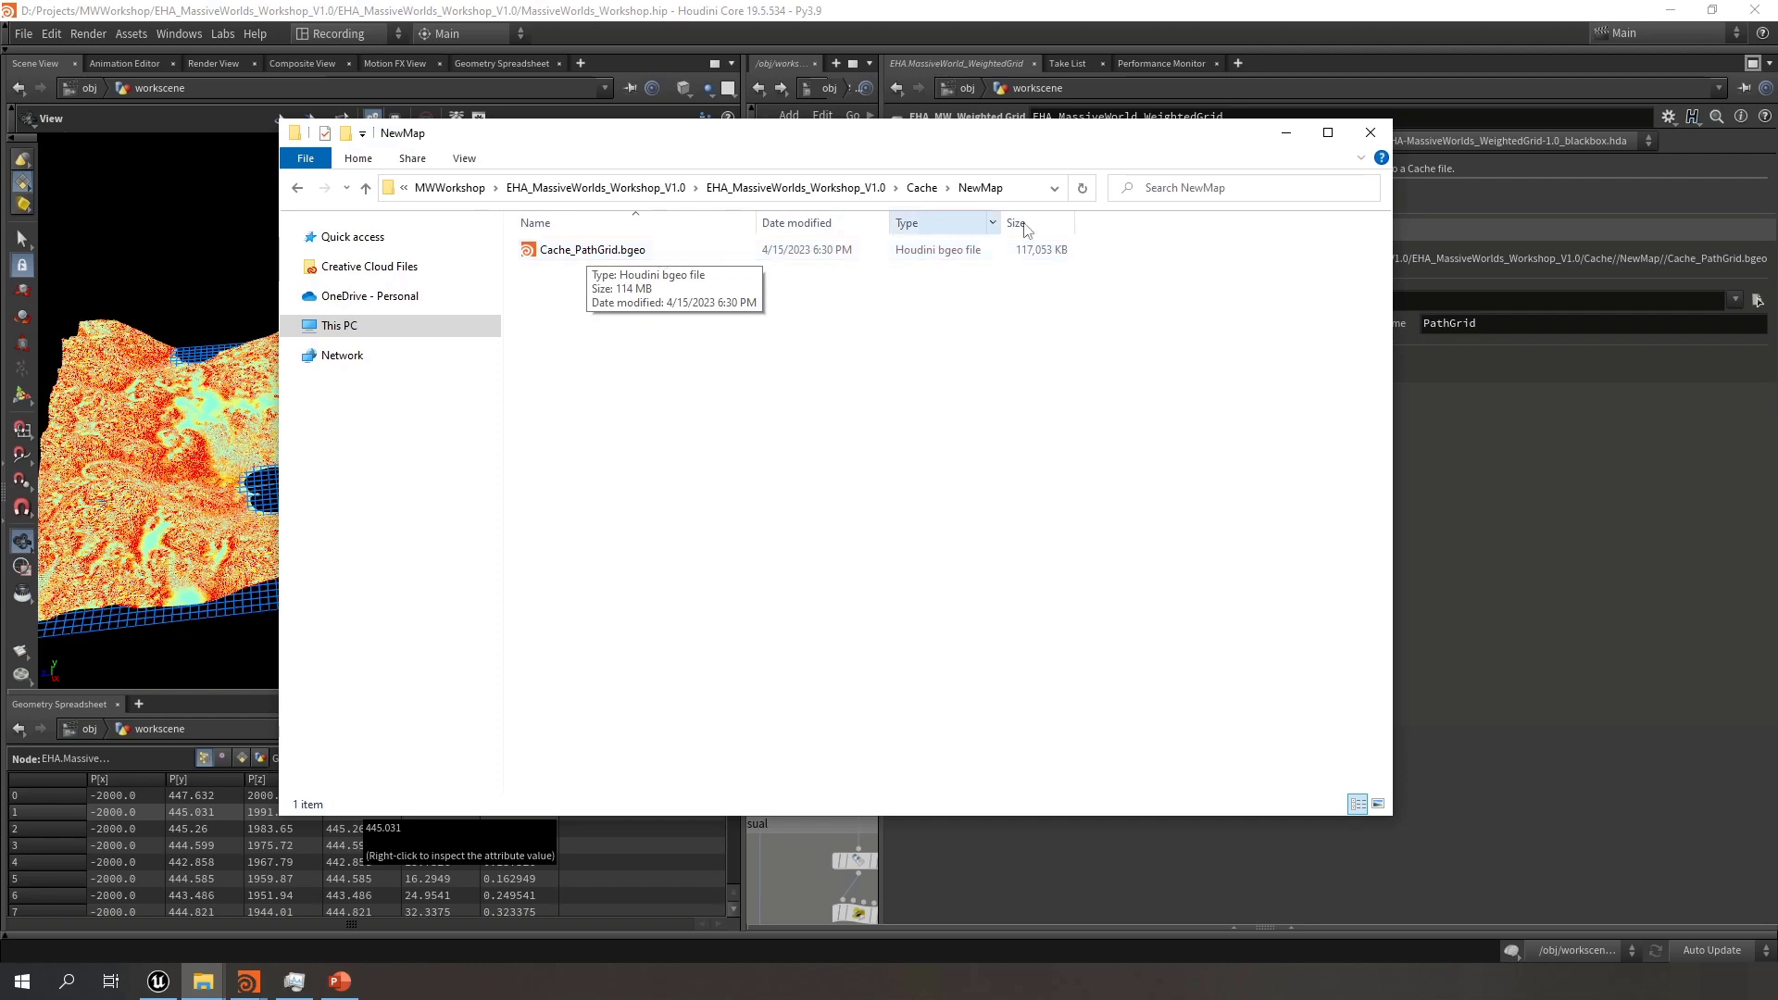
# Return to Houdini, enlarge the network area and display the pathSegments merge node's curve
pyautogui.click(1287, 132)
pyautogui.moveTo(881, 564); pyautogui.dragTo(1269, 580)
pyautogui.moveTo(500, 357); pyautogui.dragTo(541, 426)
pyautogui.moveTo(1103, 522); pyautogui.dragTo(882, 440, button='middle')
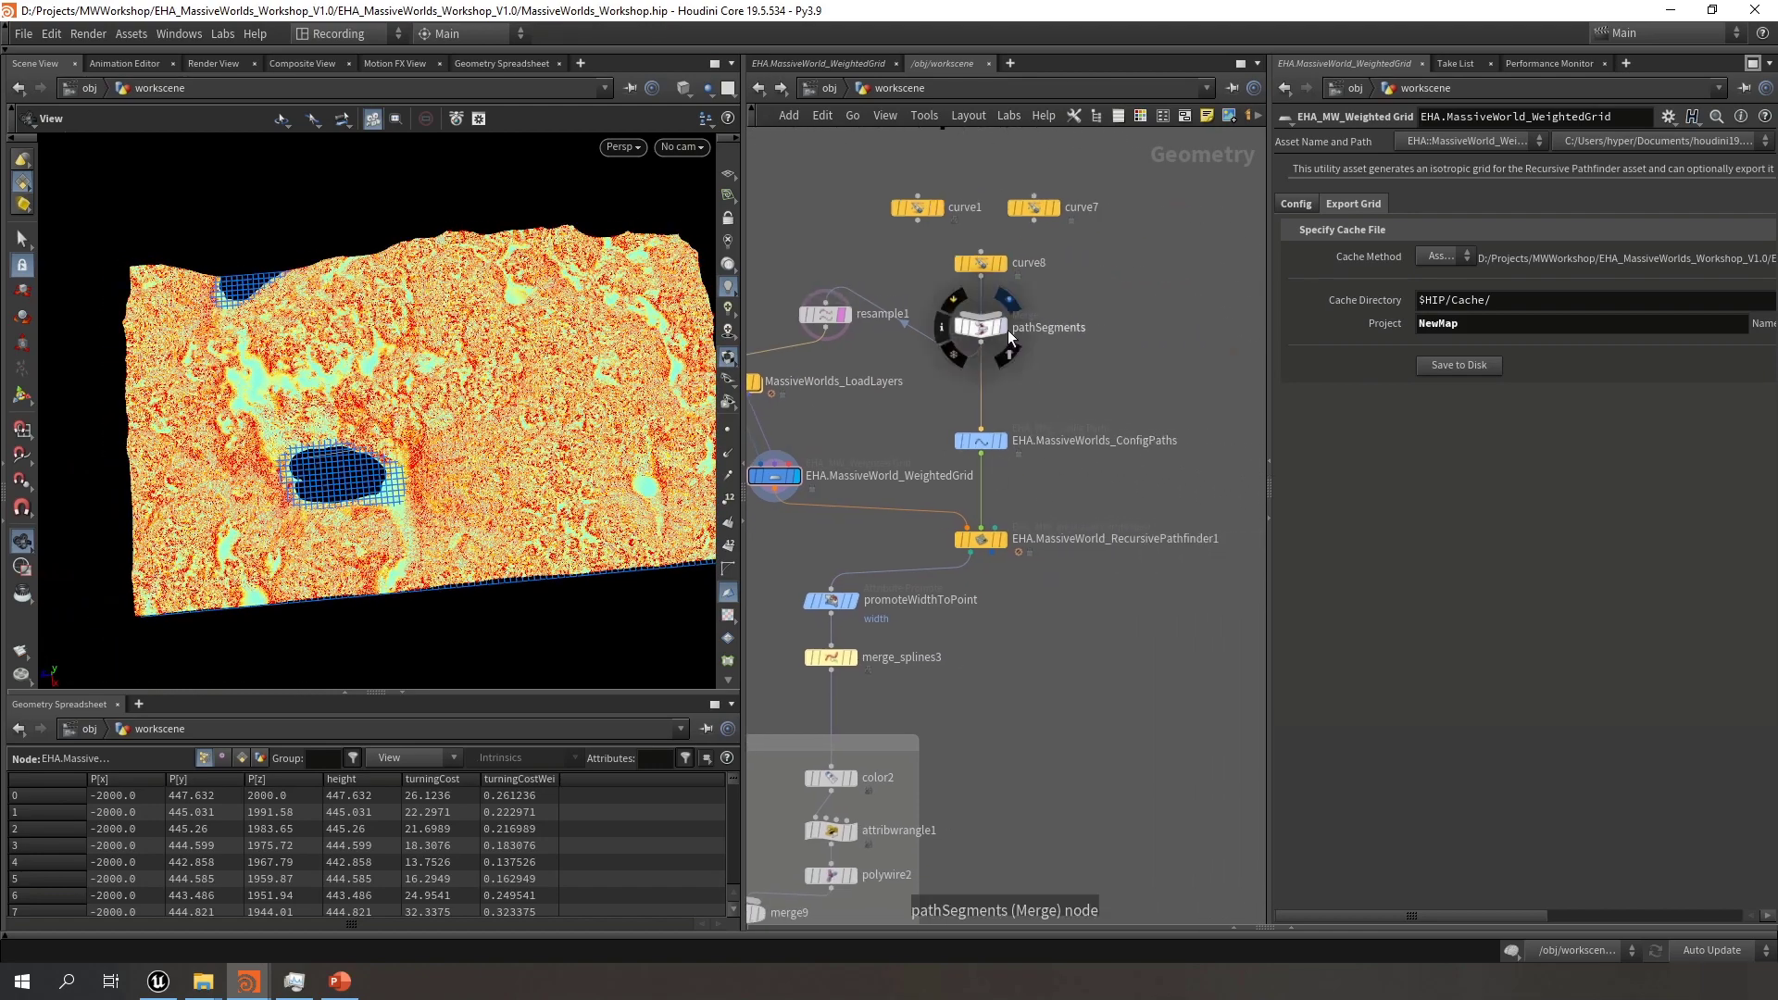
pyautogui.click(1004, 327)
pyautogui.click(976, 330)
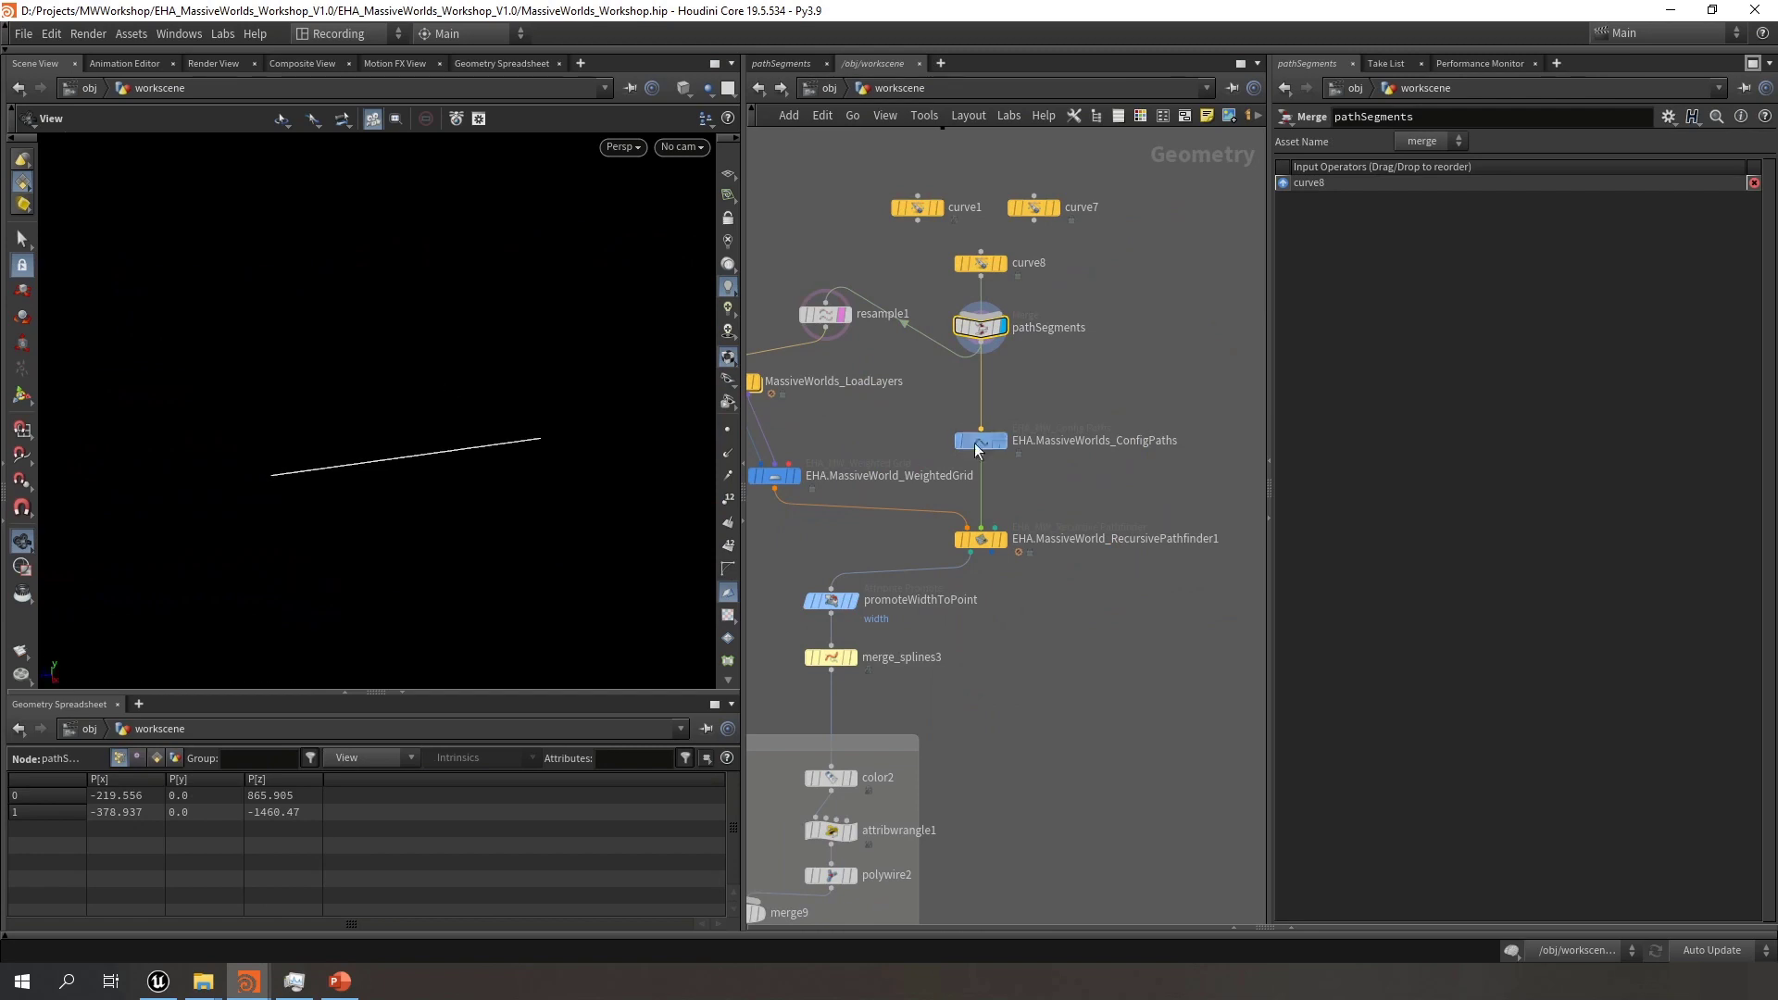
# In the ConfigPaths node, clear all per-prim-group settings and check the global Archetype options
pyautogui.moveTo(1040, 413); pyautogui.dragTo(945, 481)
pyautogui.moveTo(1267, 415); pyautogui.dragTo(1043, 431)
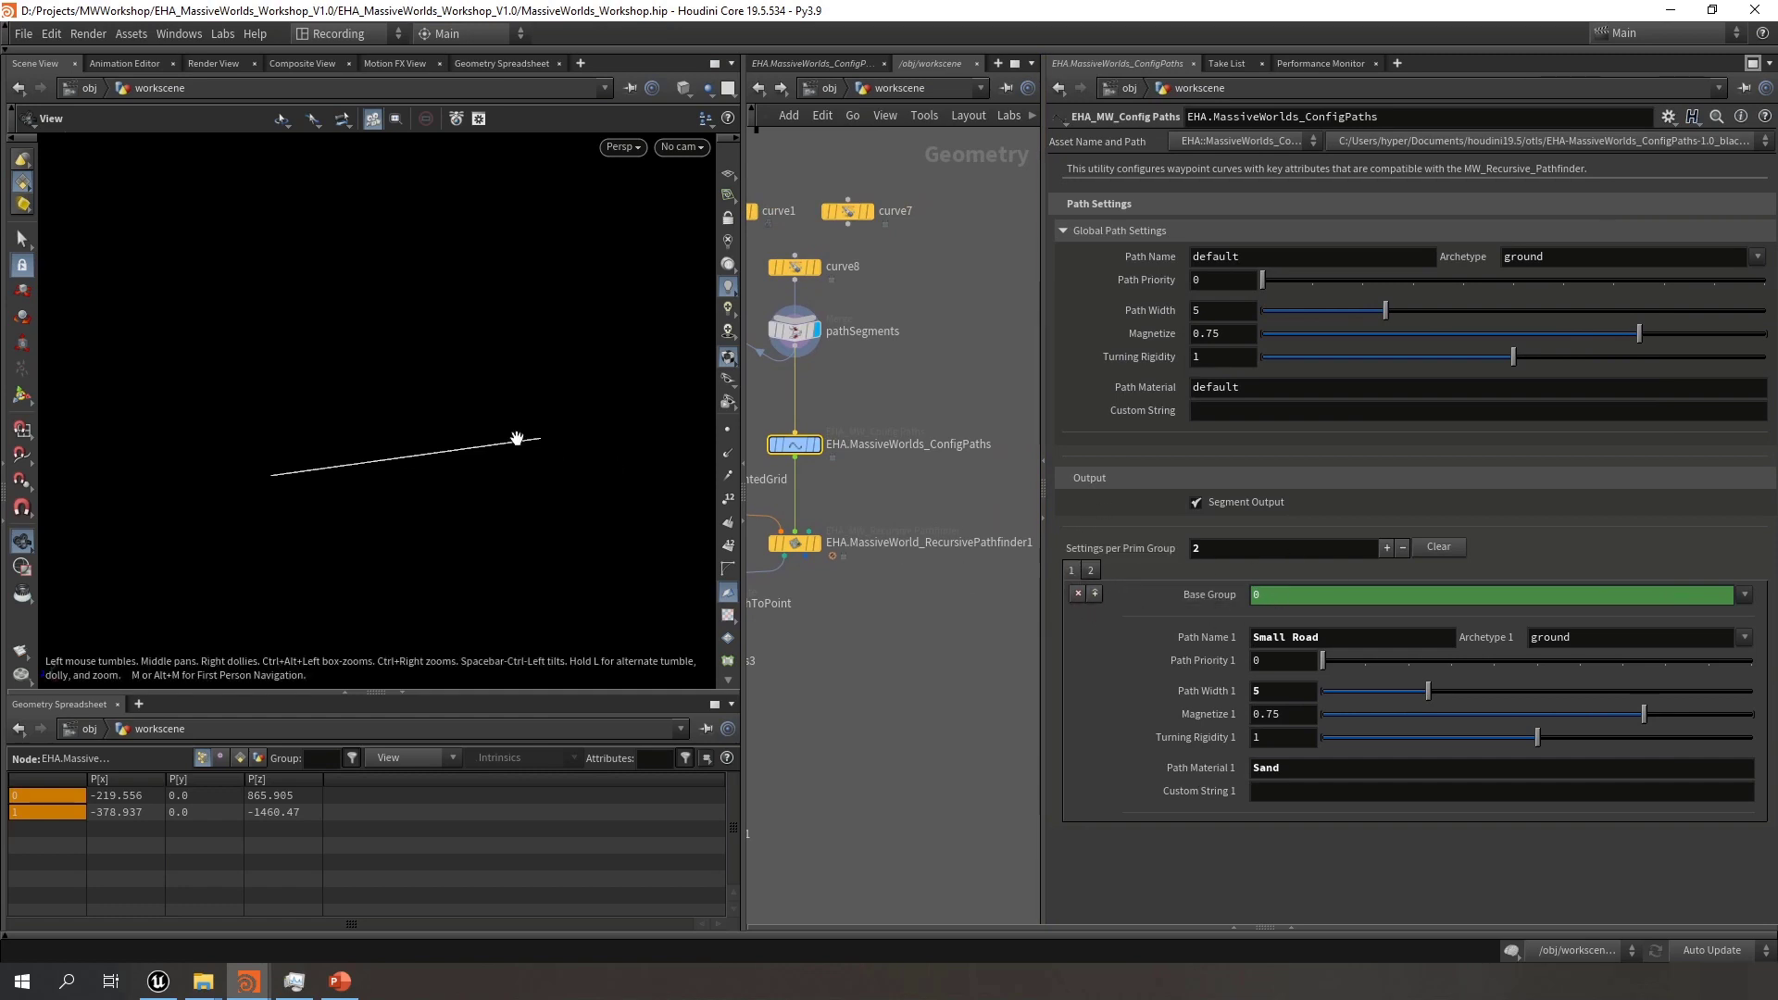
pyautogui.click(1438, 548)
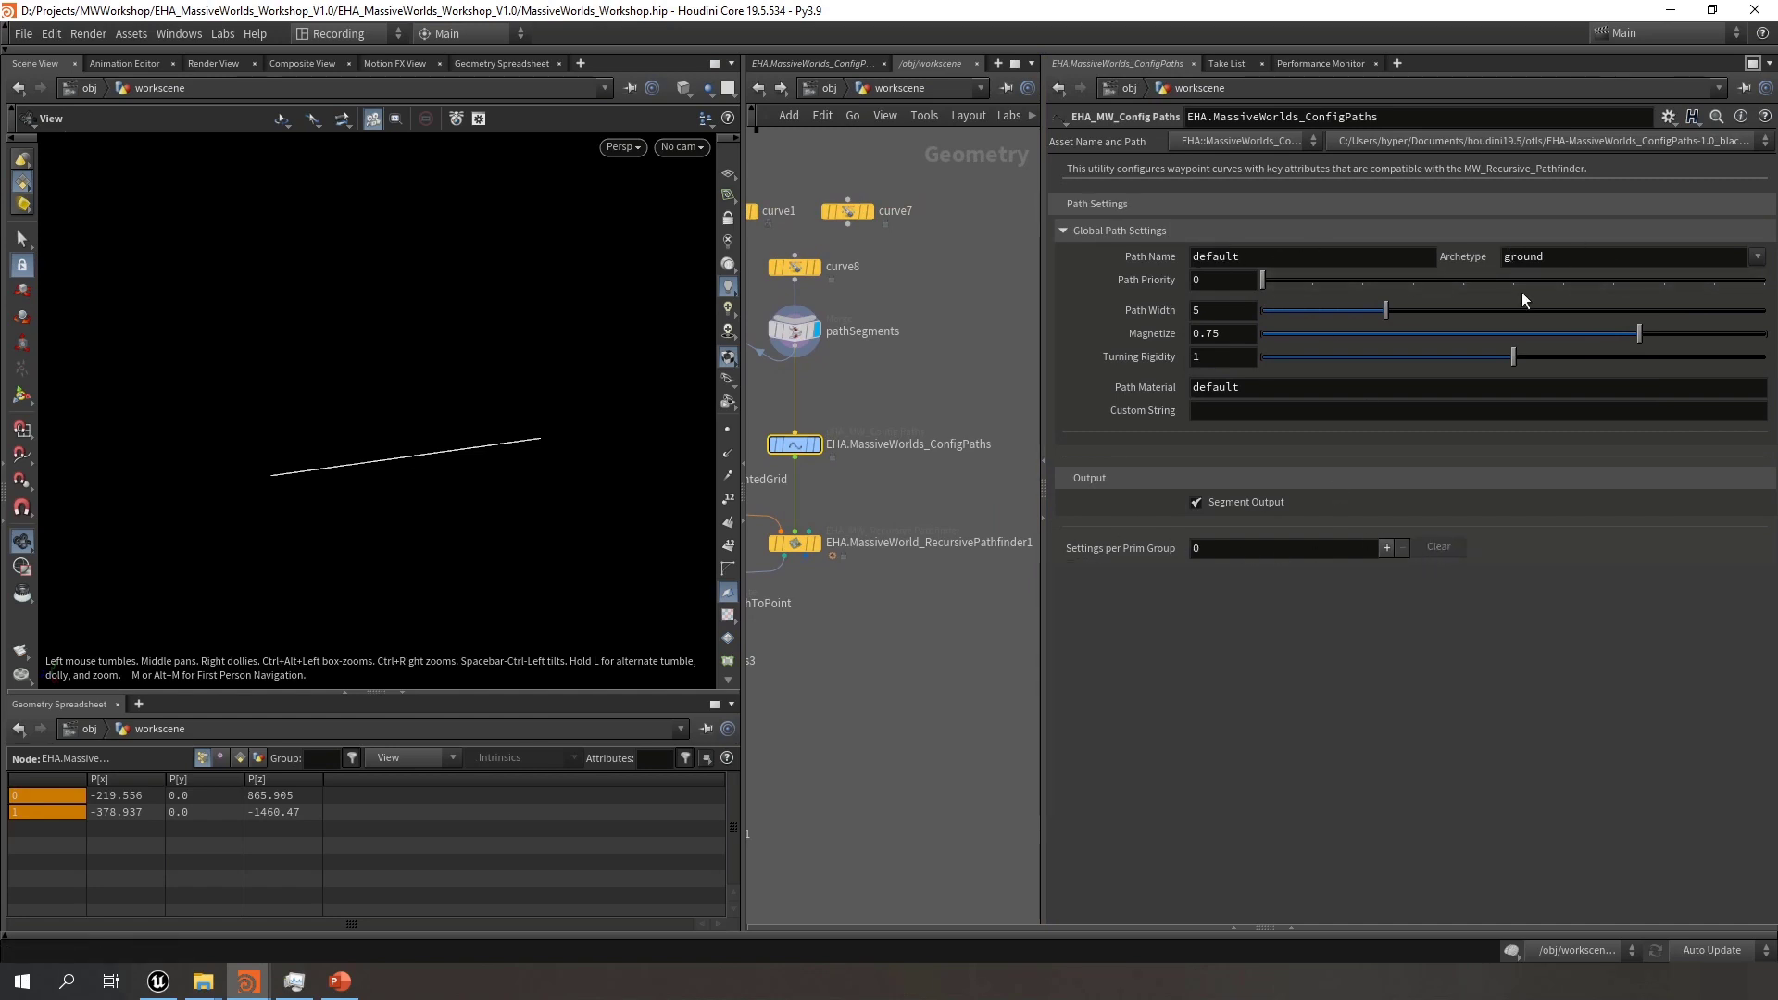
pyautogui.click(1758, 262)
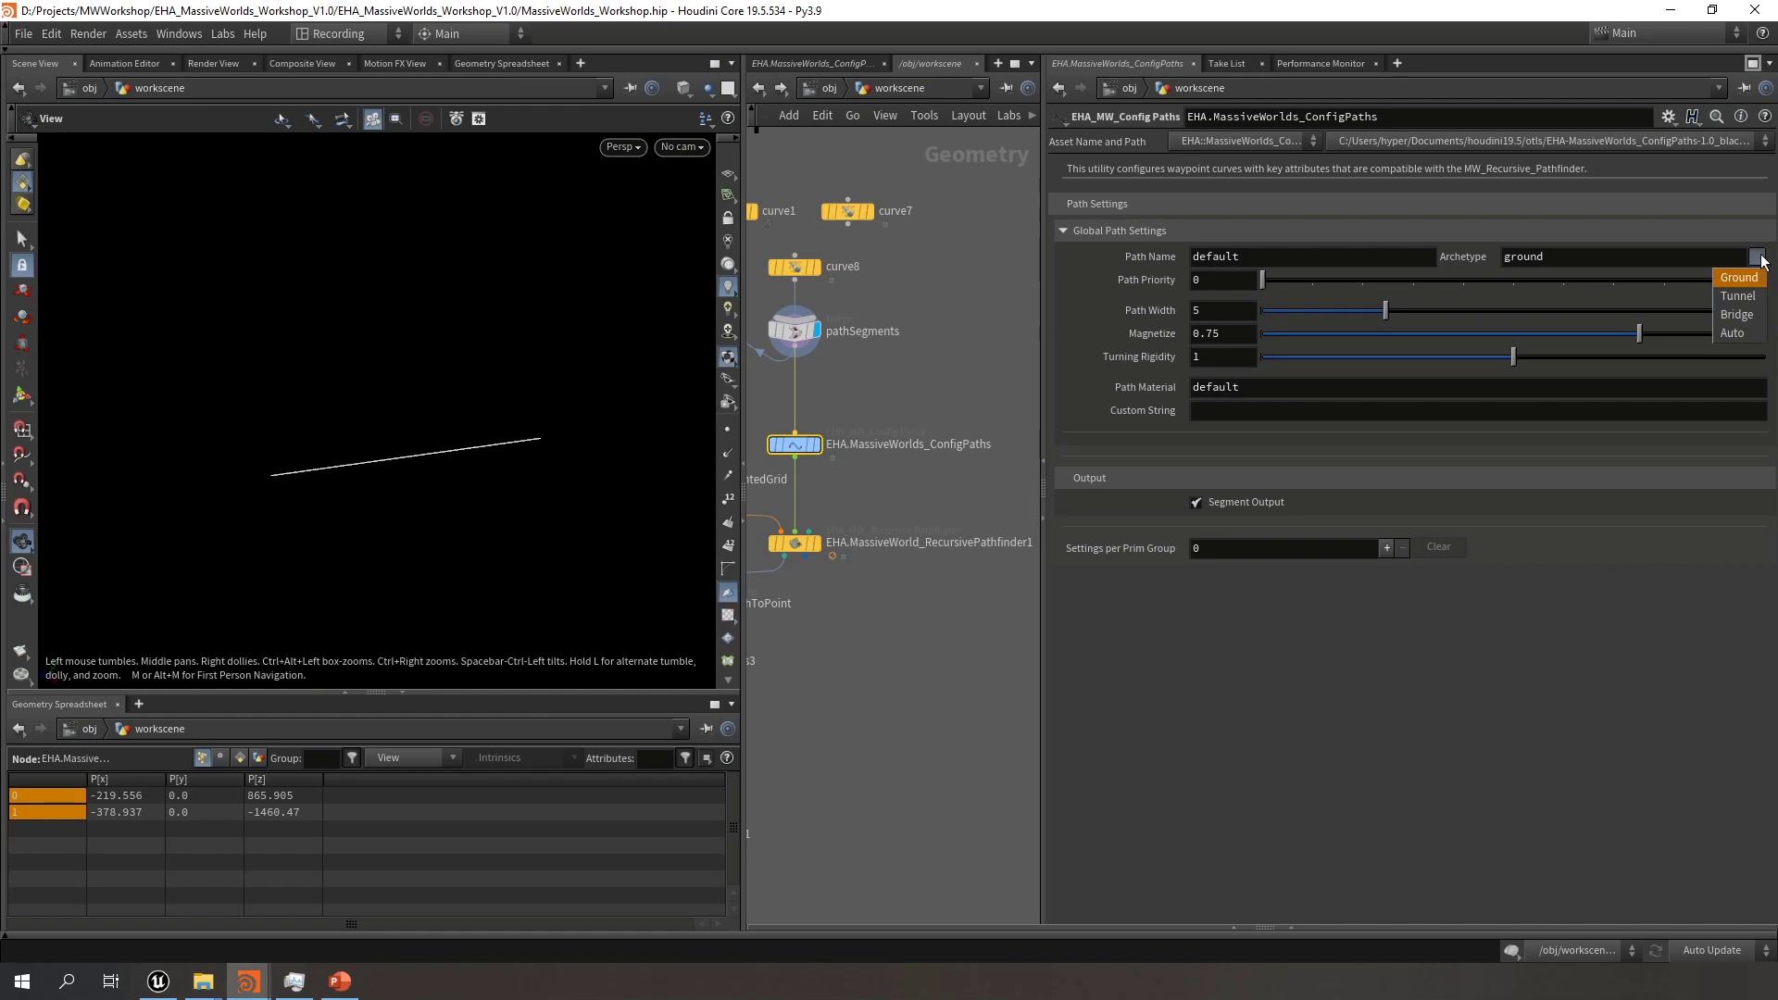
pyautogui.click(1577, 261)
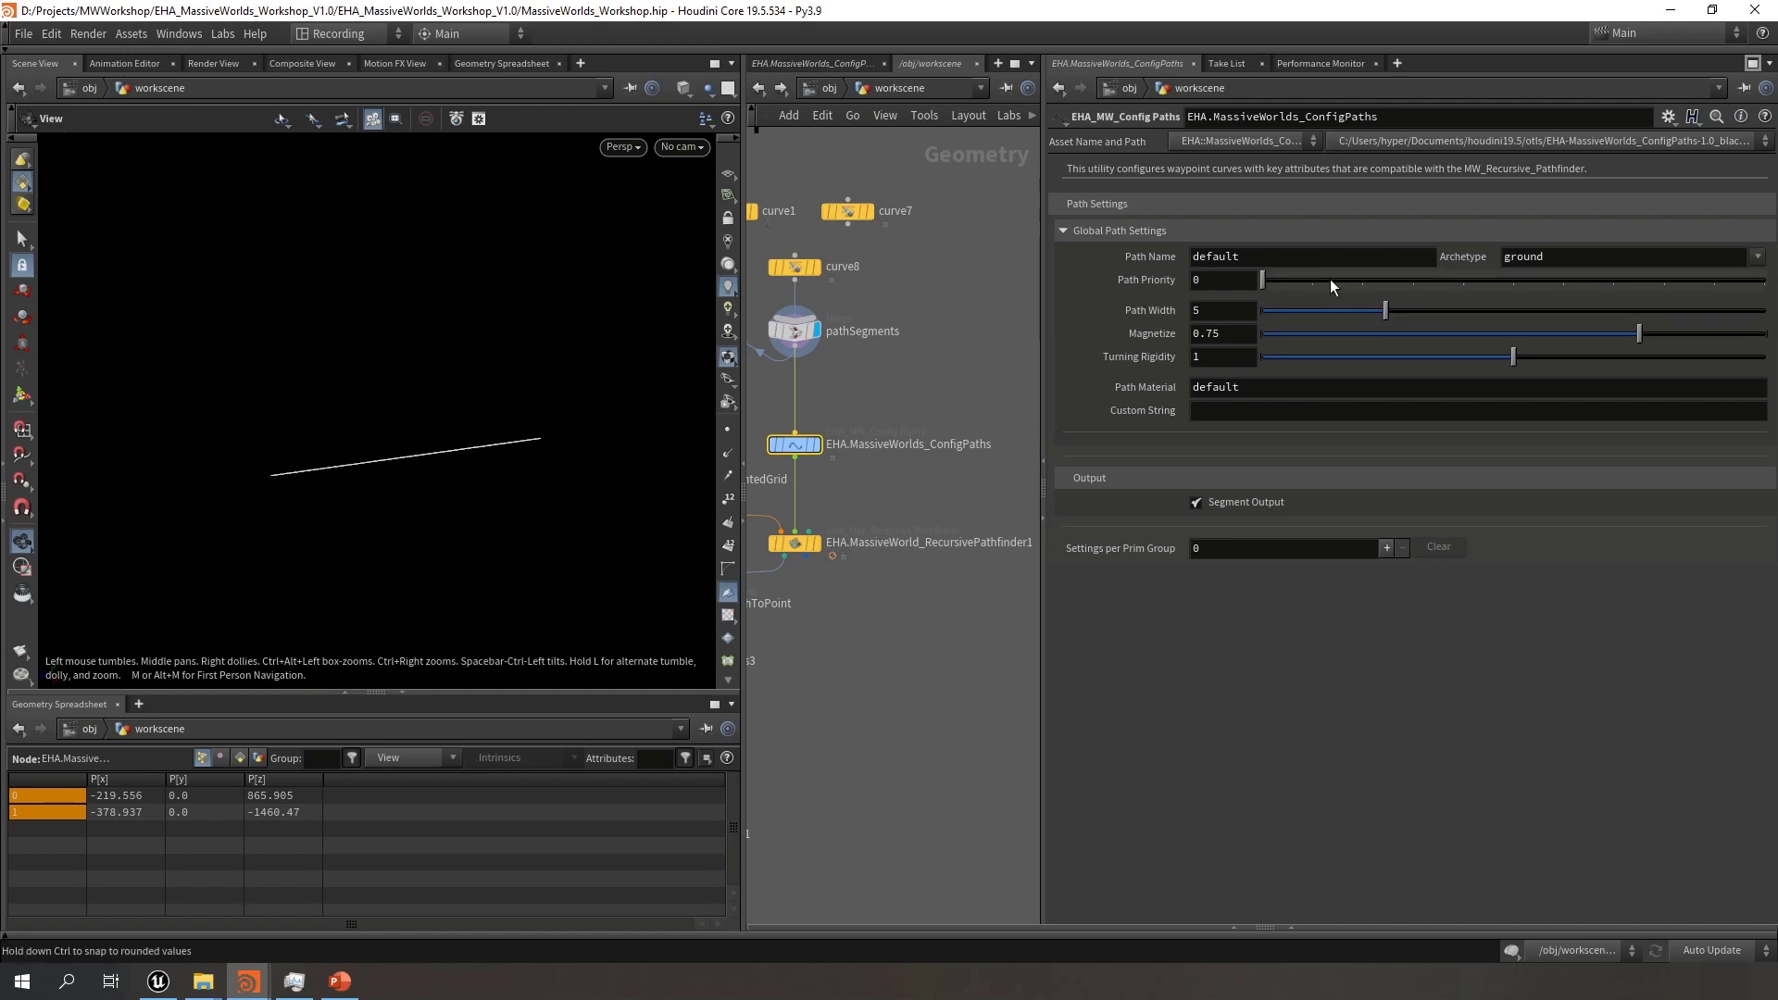
# Set the ConfigPaths node's global Path Priority to 3 and Path Width to 12
pyautogui.moveTo(1393, 278); pyautogui.dragTo(1347, 285)
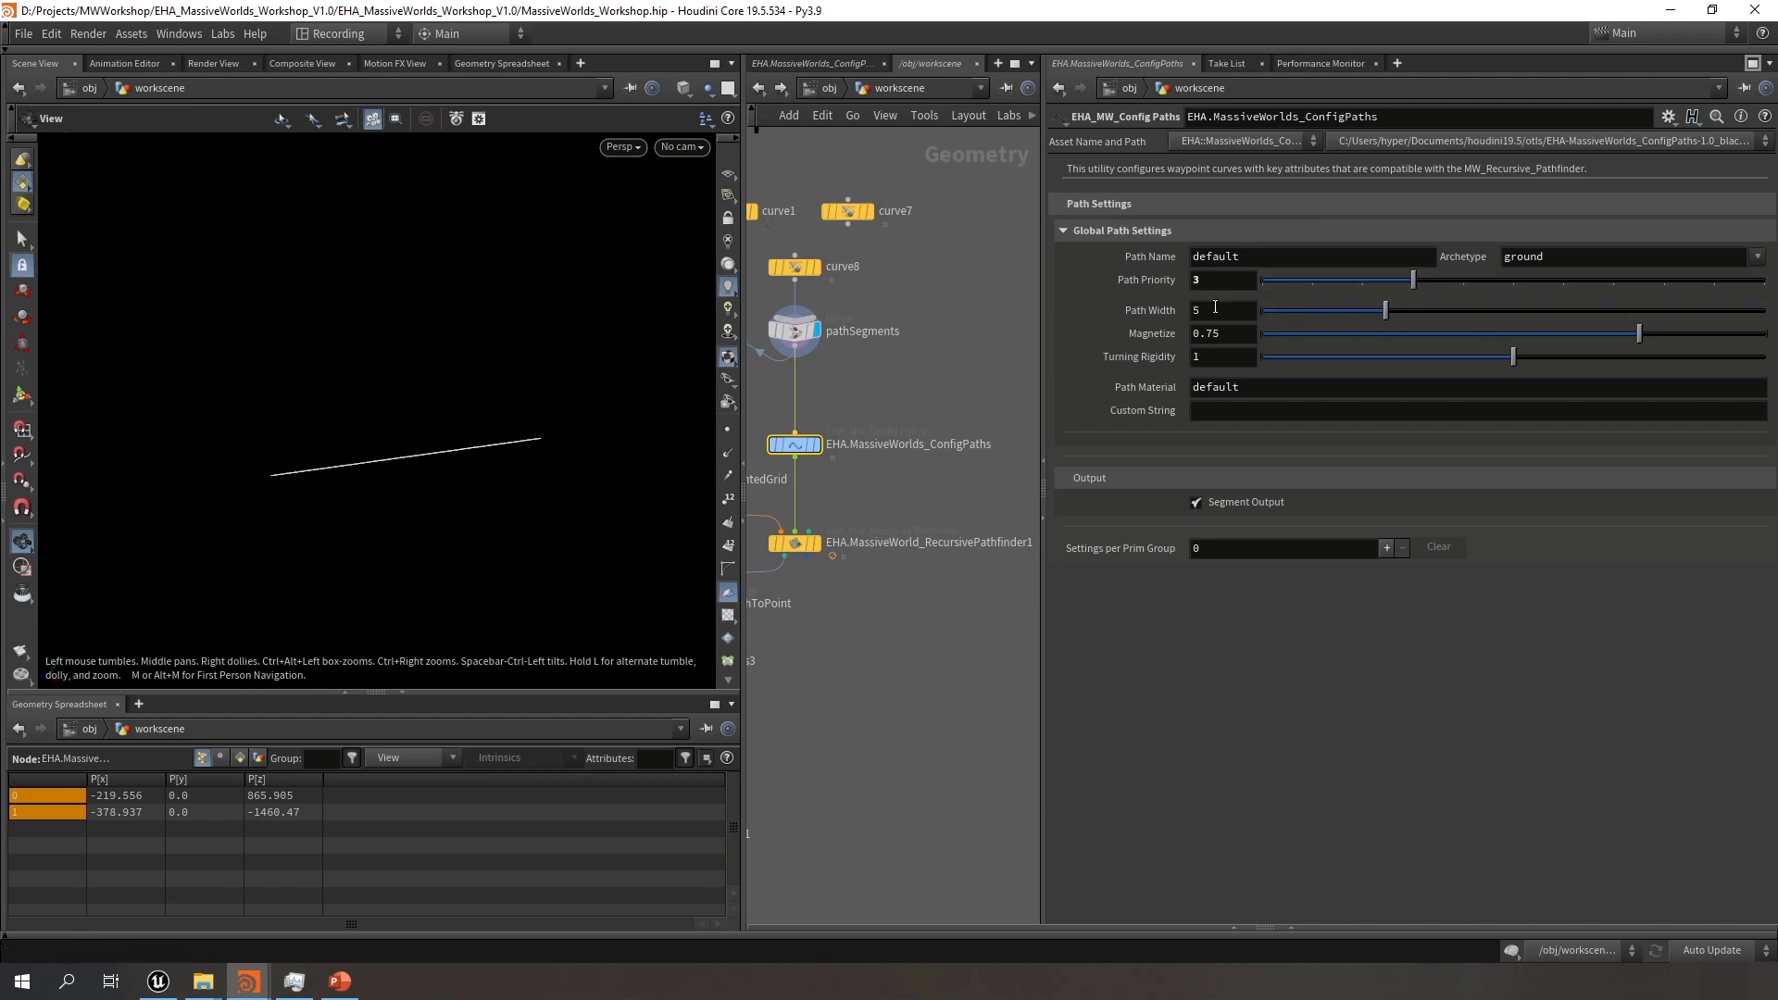
pyautogui.press('Tab')
pyautogui.write('12')
pyautogui.press('Return')
# Examine the Path Finder Setup network around ConfigPaths and the node's global Magnetize setting
pyautogui.moveTo(802, 567); pyautogui.dragTo(837, 571, button='middle')
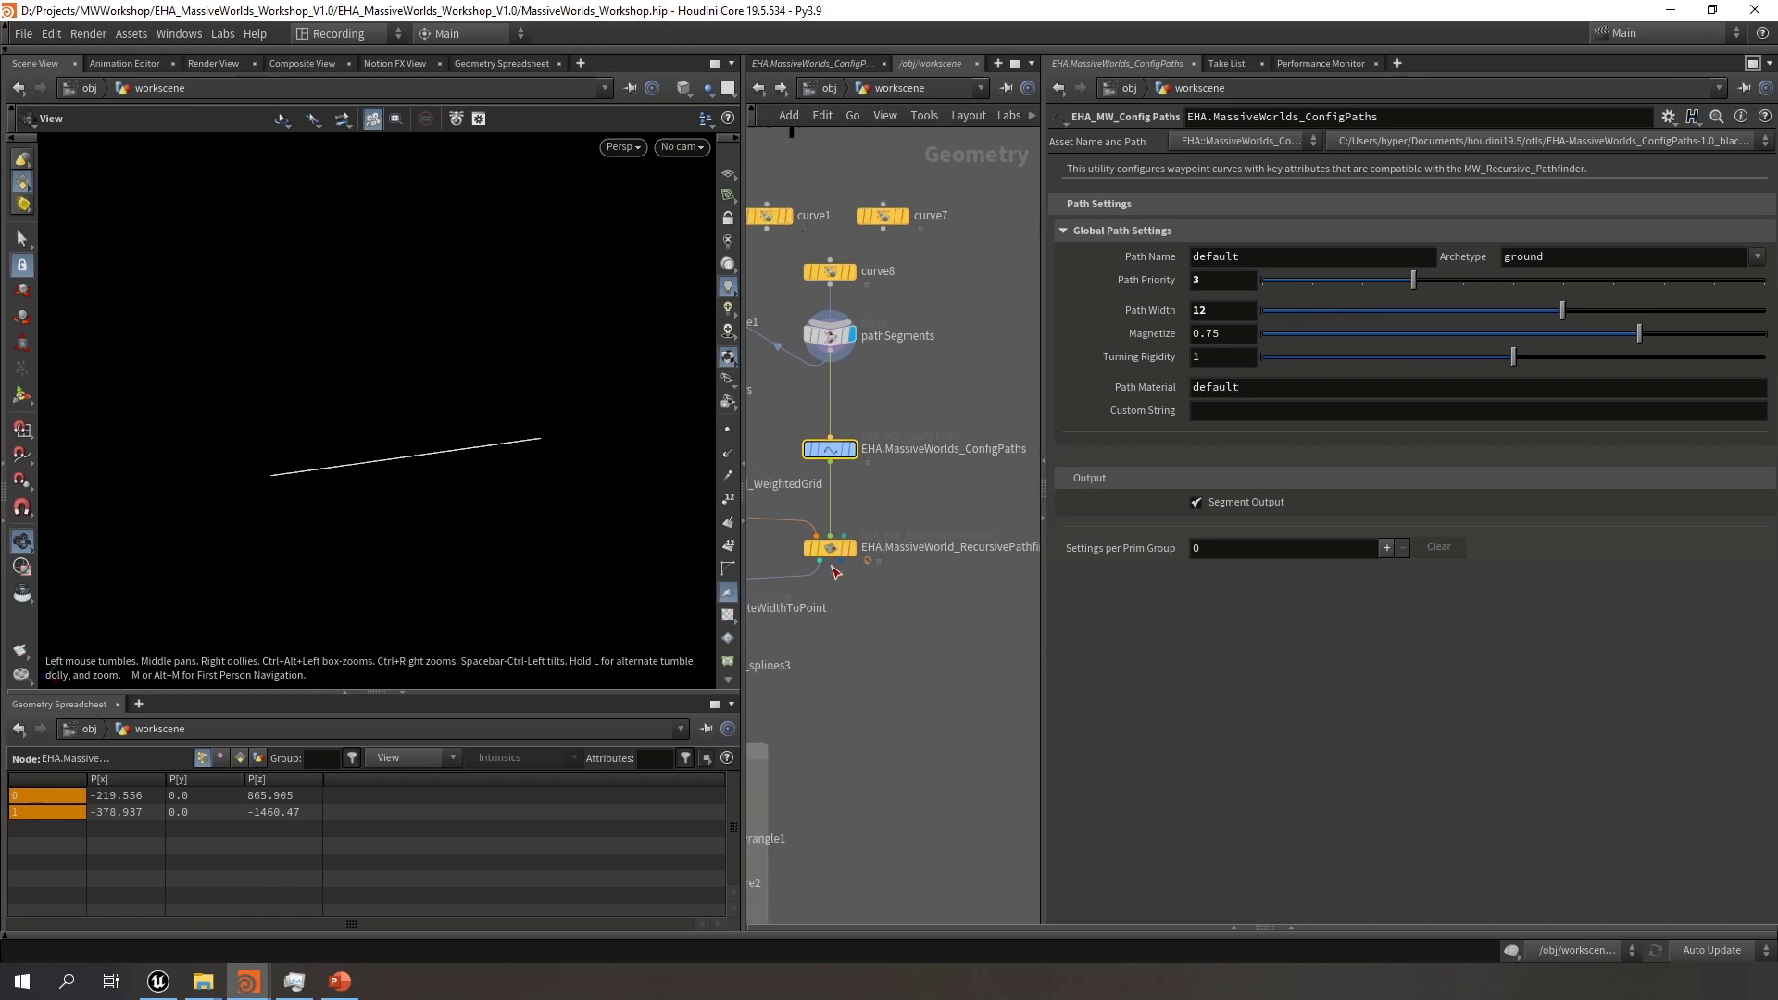
pyautogui.scroll(-5, 916, 598)
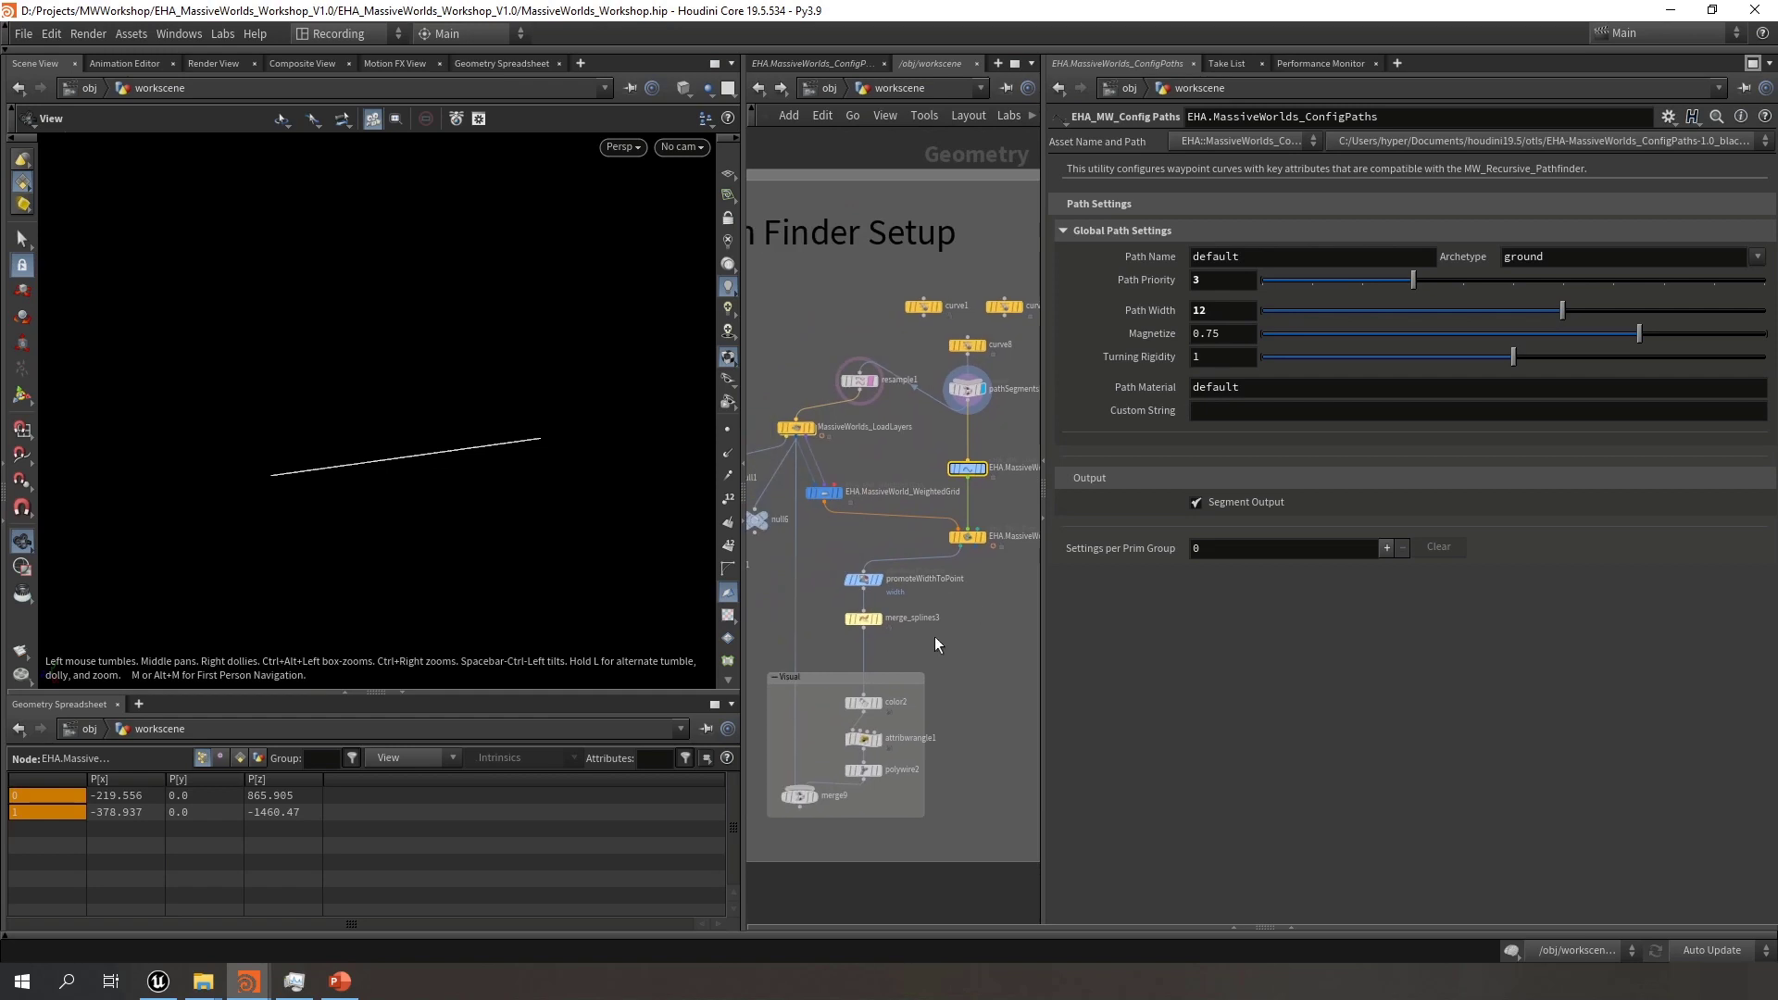
pyautogui.scroll(-6, 941, 630)
pyautogui.moveTo(892, 485); pyautogui.dragTo(837, 382, button='middle')
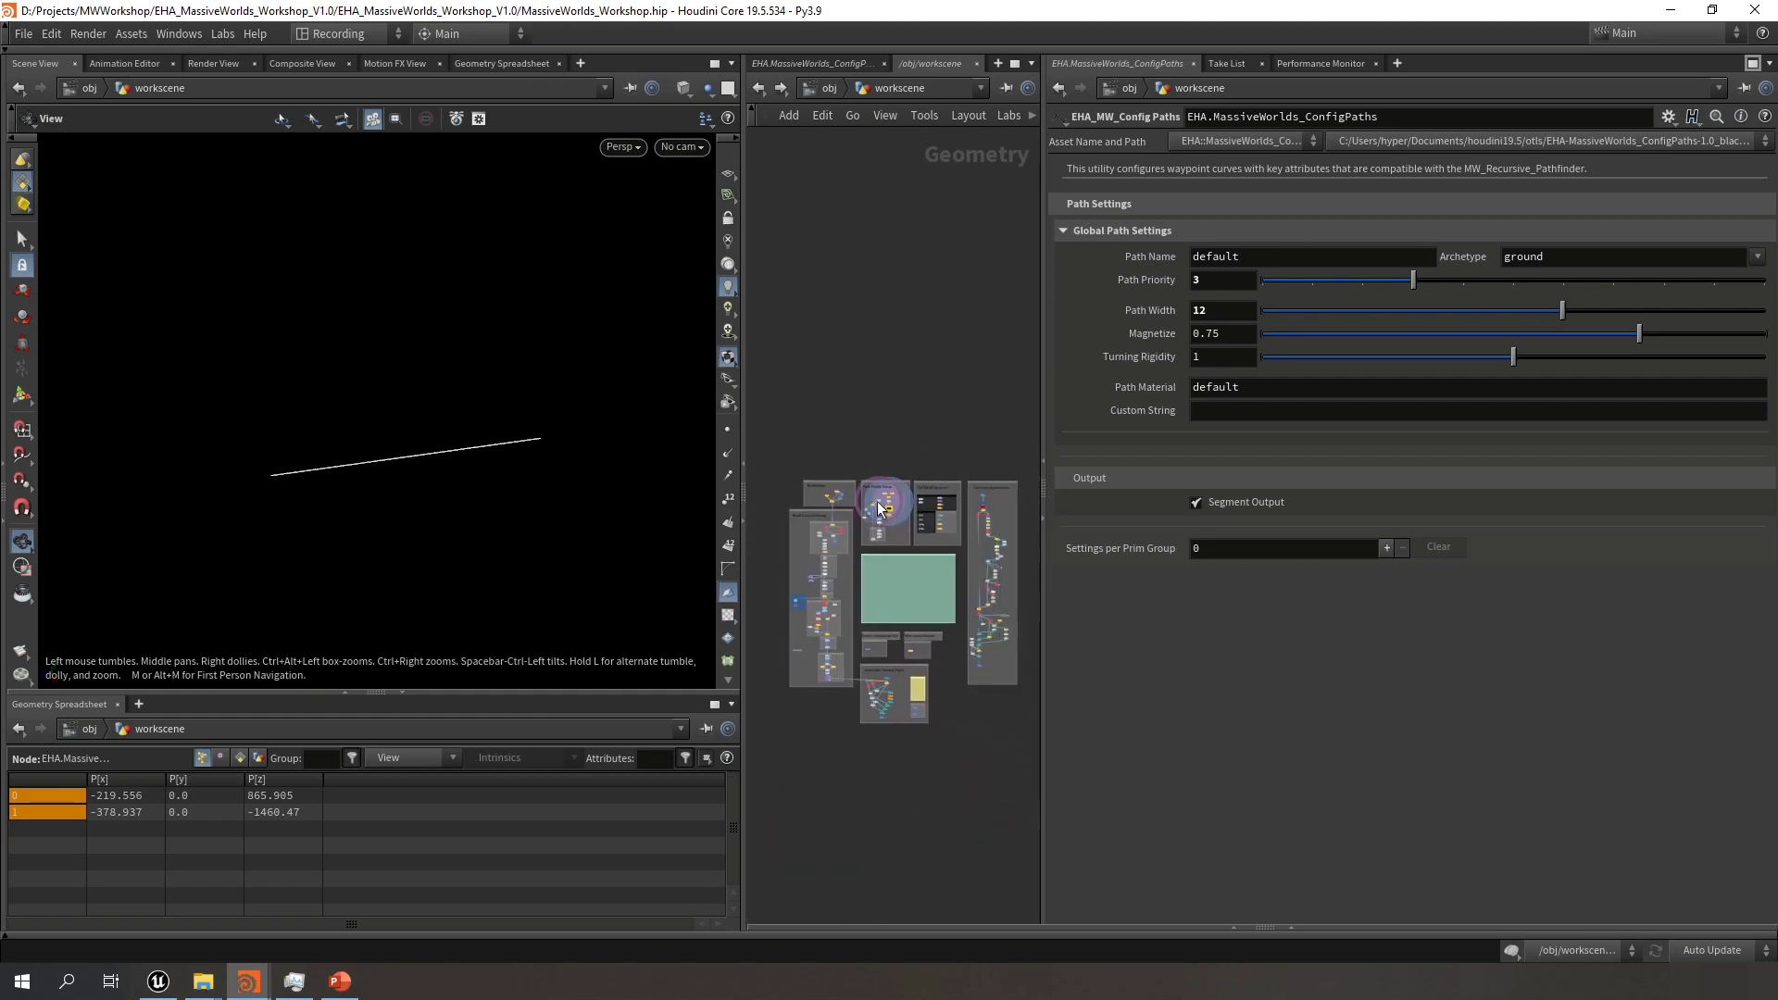
pyautogui.scroll(7, 894, 507)
pyautogui.scroll(5, 896, 513)
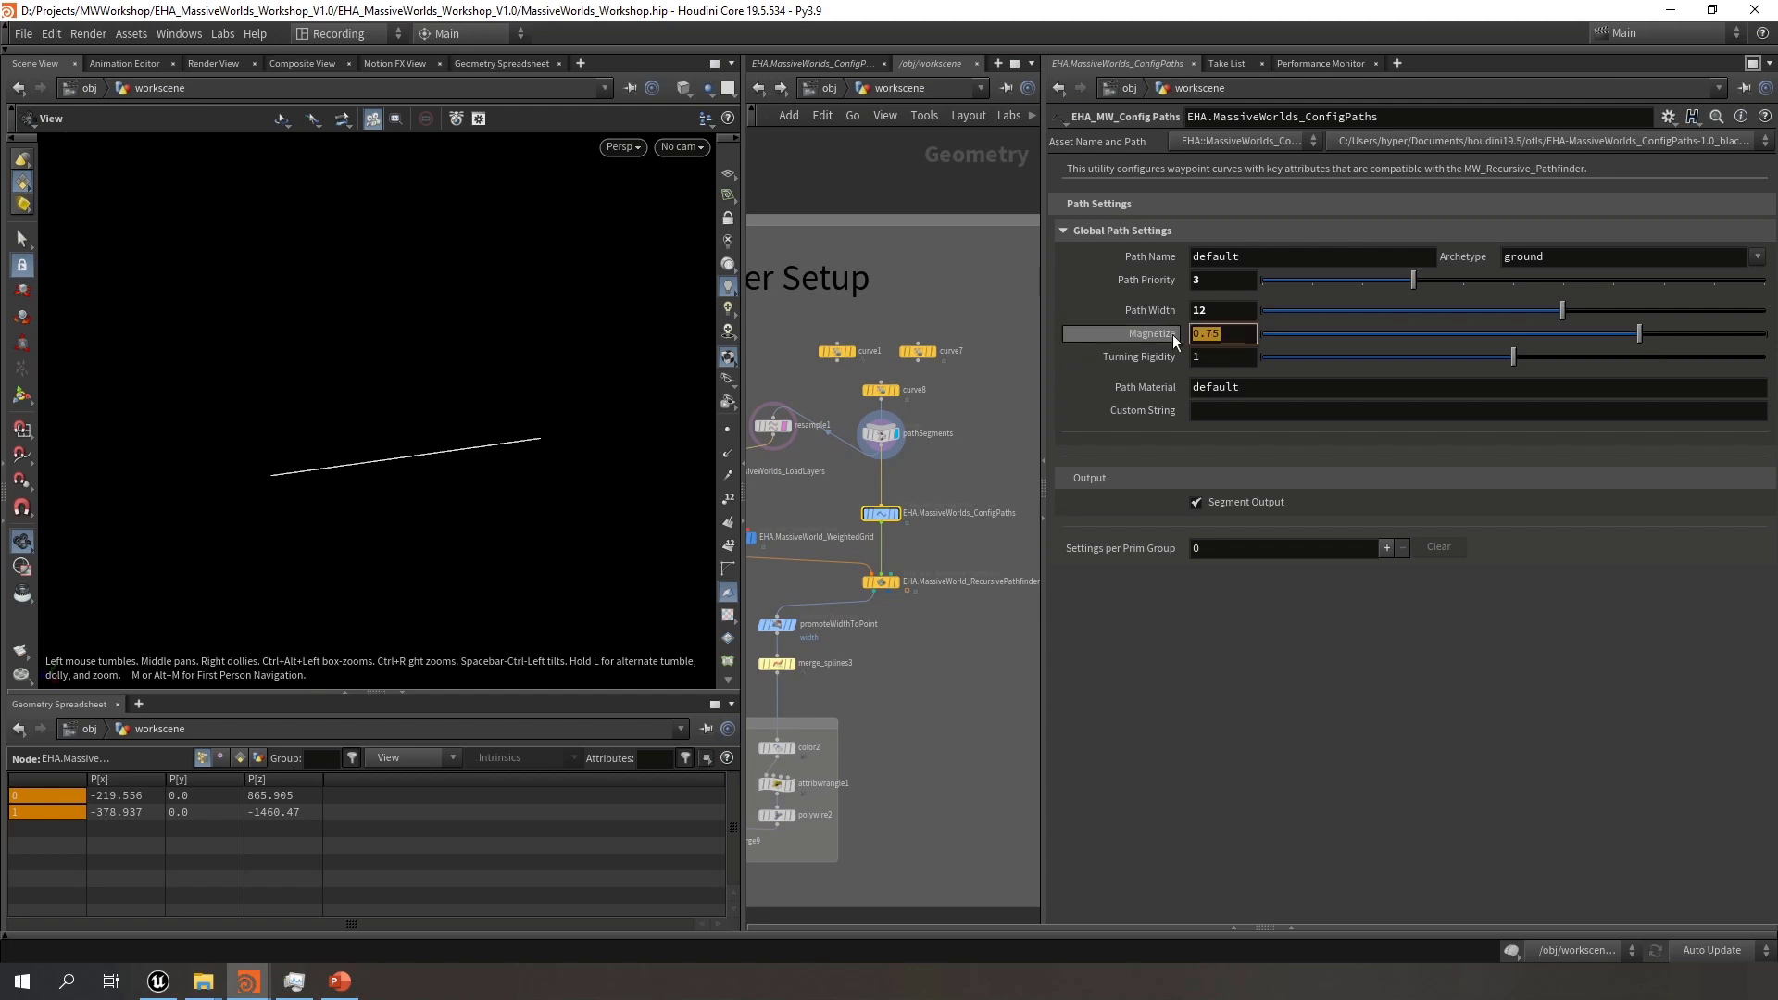
pyautogui.click(1214, 357)
pyautogui.click(1220, 334)
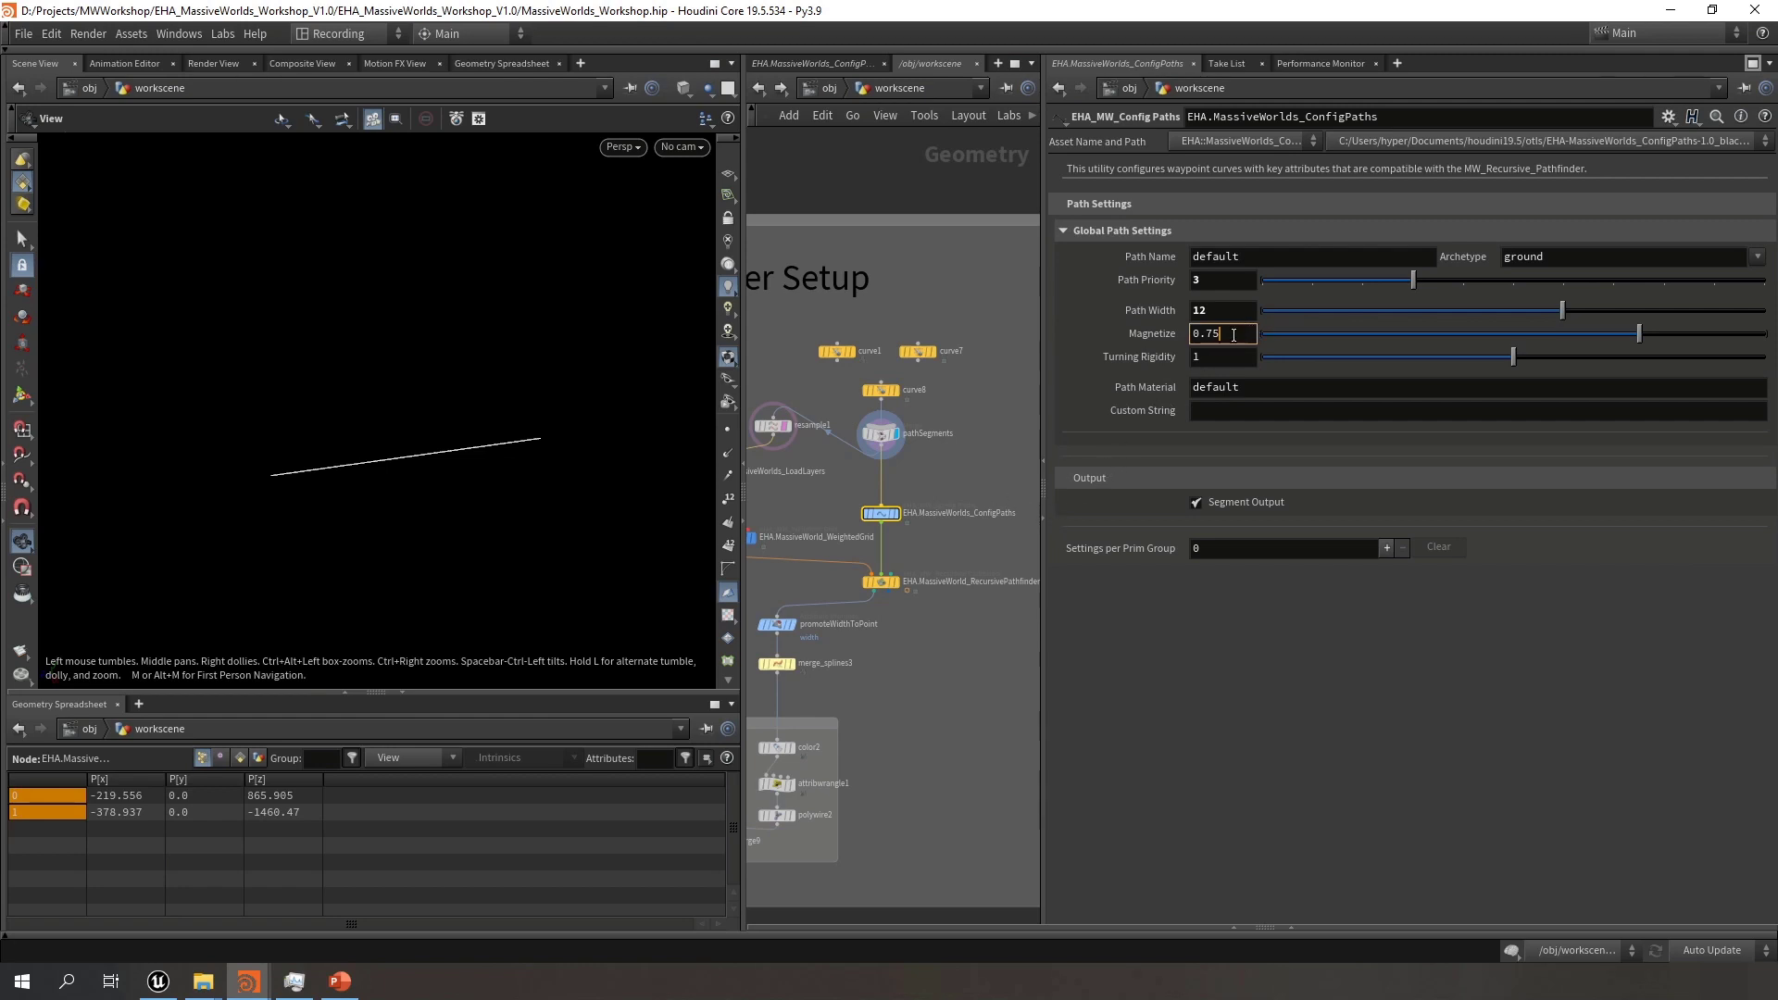
pyautogui.moveTo(1233, 336); pyautogui.dragTo(1193, 335)
pyautogui.click(1239, 332)
pyautogui.moveTo(958, 462); pyautogui.dragTo(968, 471, button='middle')
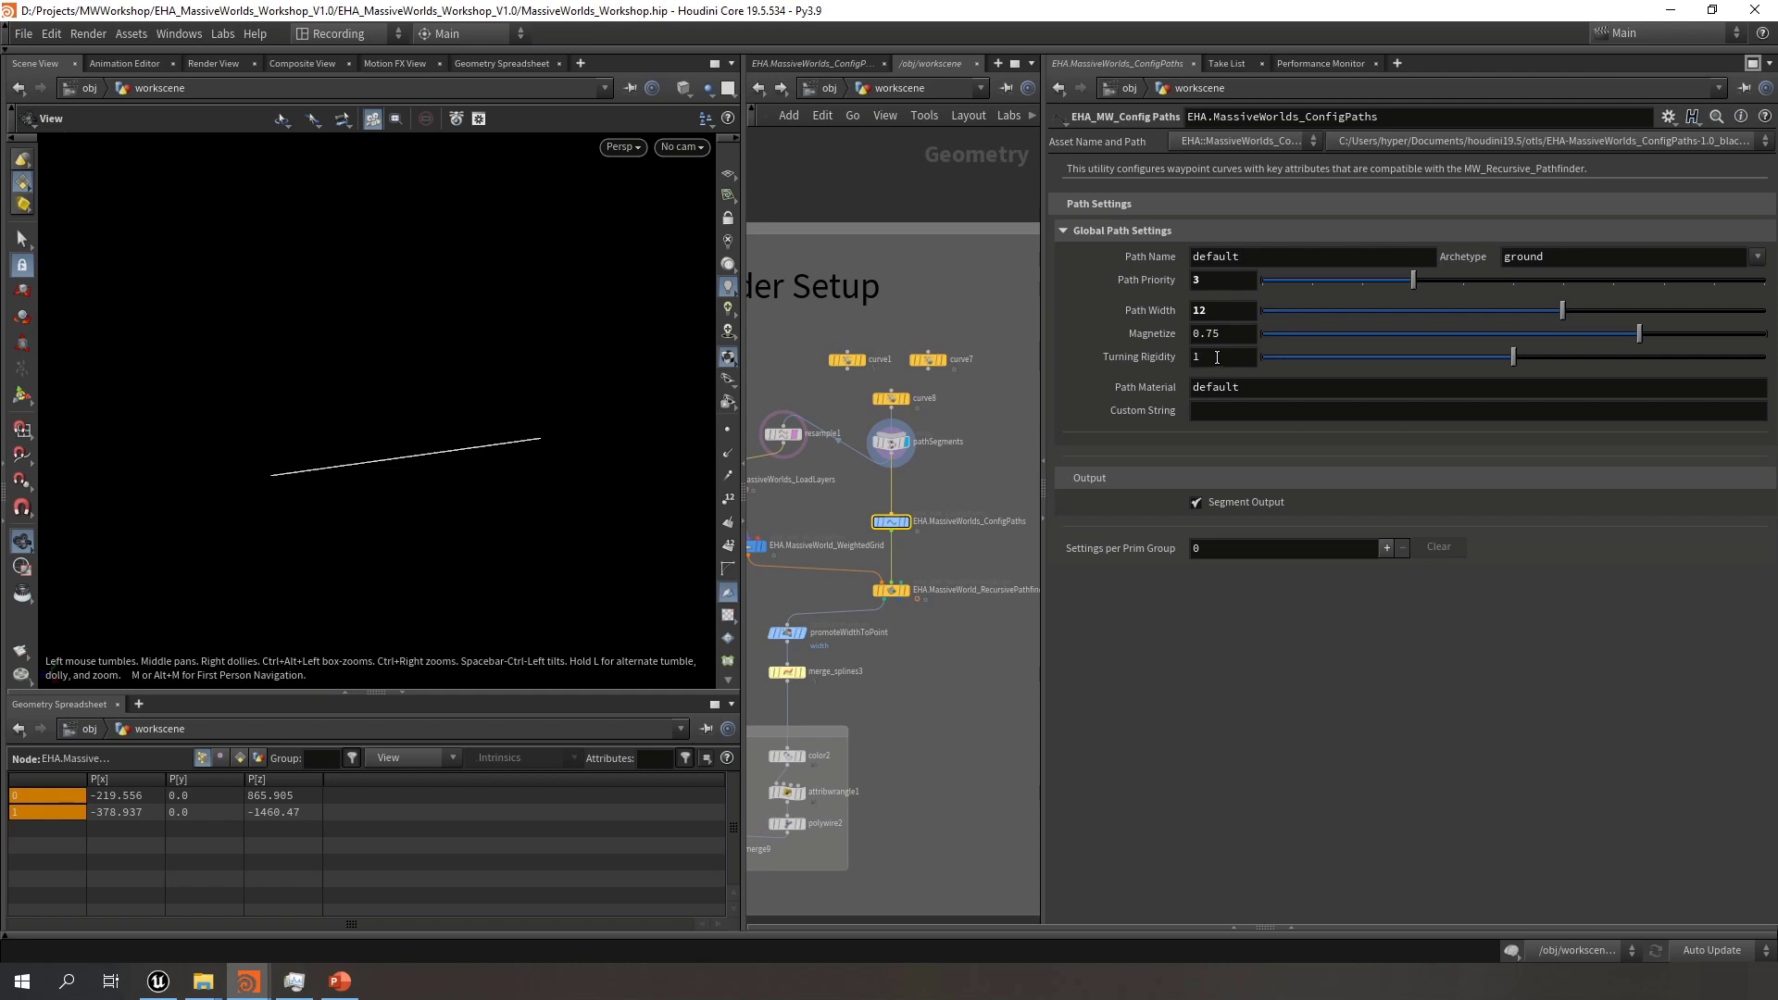
# Try a global Turning Rigidity of 0.5 in the ConfigPaths node, then restore it to 1
pyautogui.moveTo(1539, 357); pyautogui.dragTo(1769, 356)
pyautogui.click(1219, 356)
pyautogui.write('00.5')
pyautogui.press('Return')
pyautogui.moveTo(1228, 359); pyautogui.dragTo(1169, 360)
pyautogui.write('1')
pyautogui.press('Return')
# Enlarge the network area and display the ConfigPaths output followed by the WeightedGrid output
pyautogui.moveTo(1044, 569); pyautogui.dragTo(1238, 567)
pyautogui.click(1004, 521)
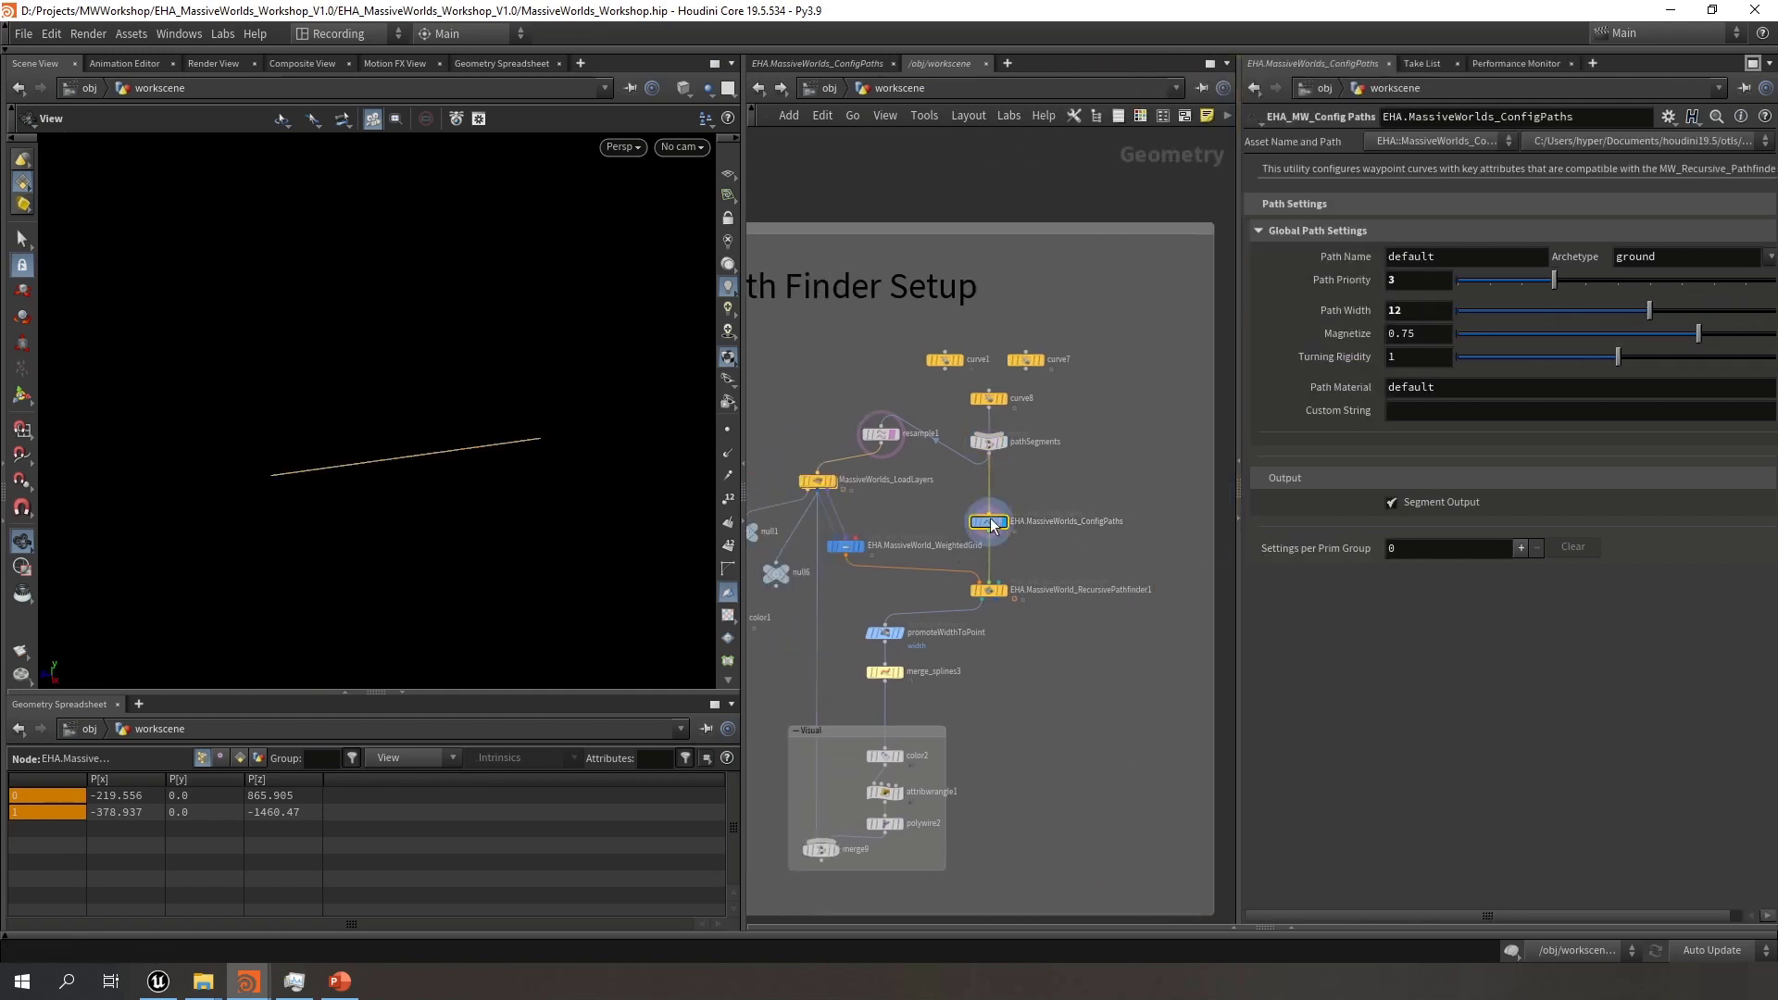
pyautogui.scroll(3, 1009, 568)
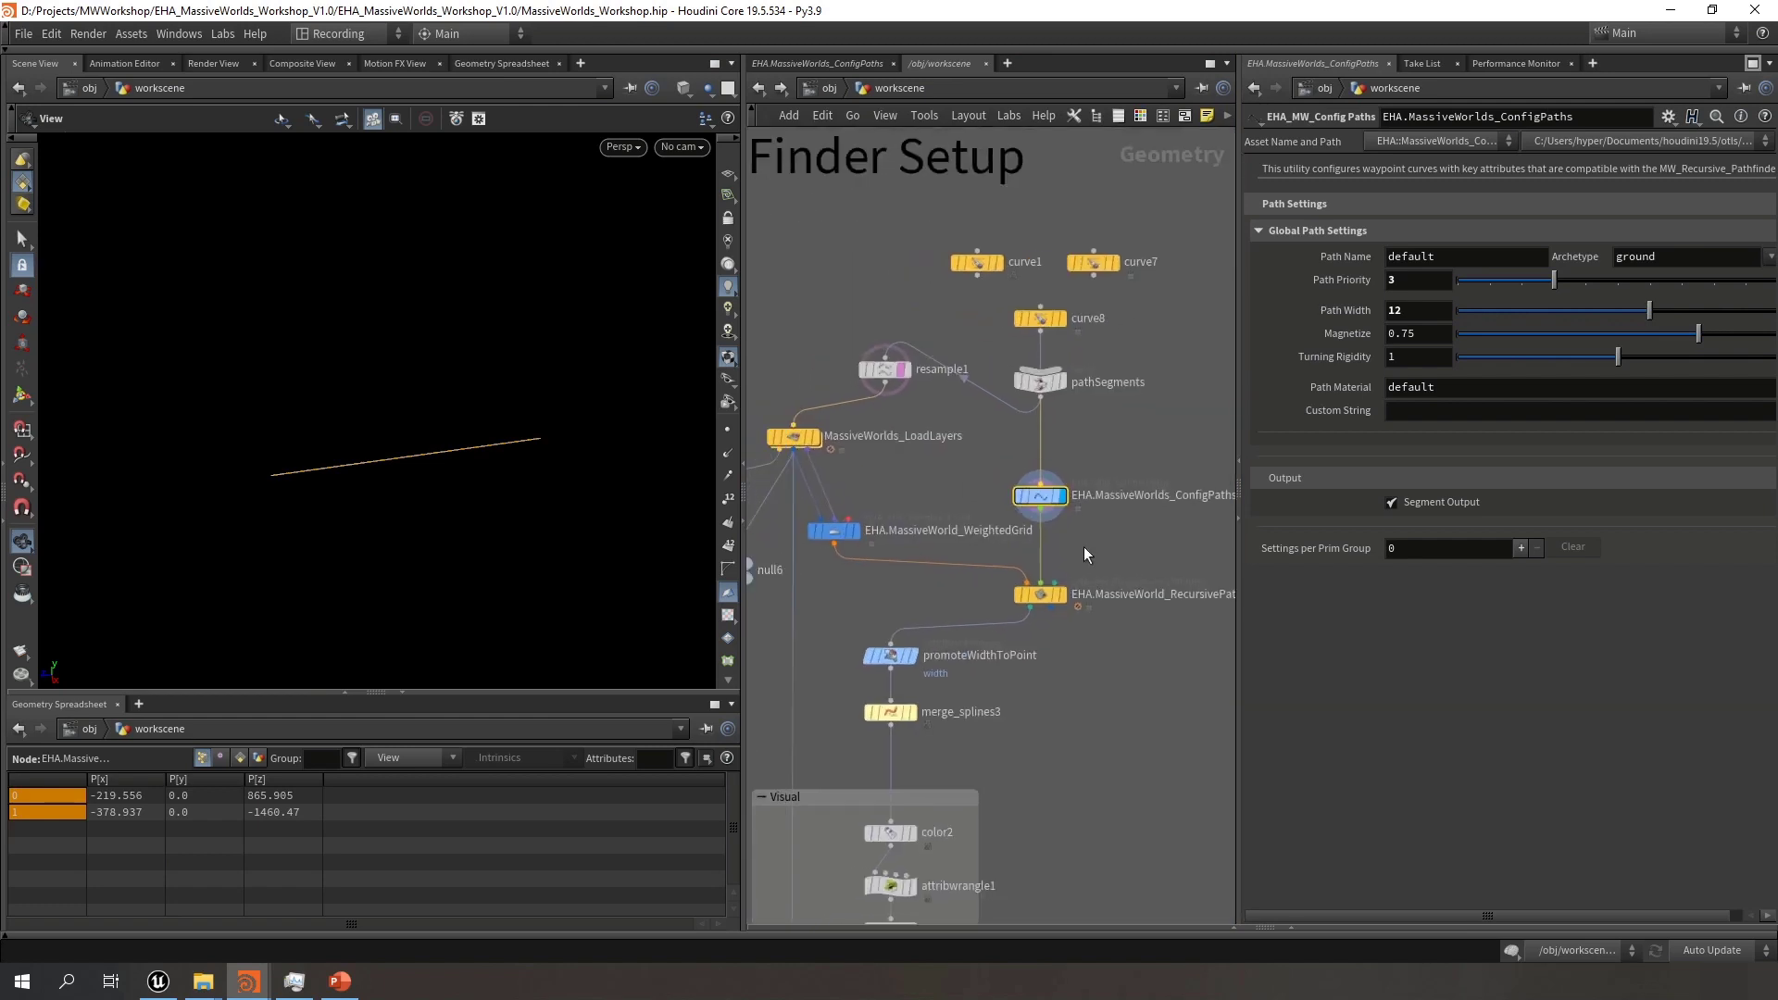
pyautogui.click(857, 532)
pyautogui.click(836, 536)
pyautogui.moveTo(1108, 553); pyautogui.dragTo(1047, 548, button='middle')
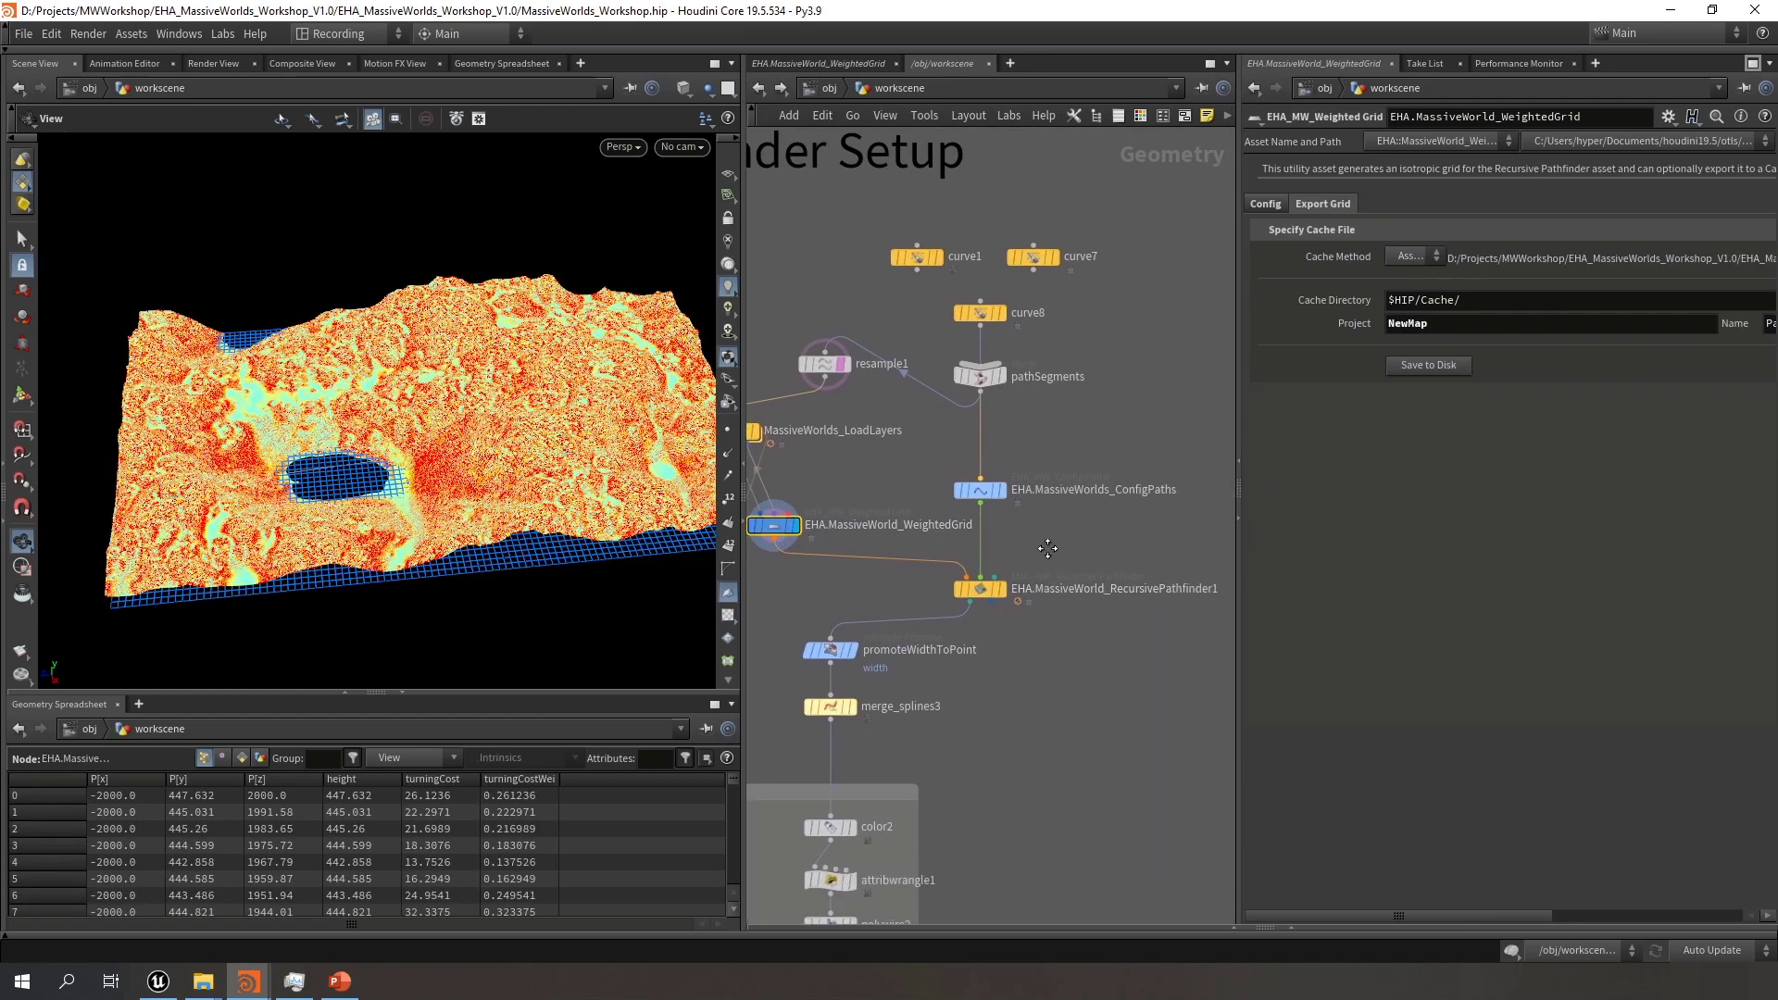
# Select and display the RecursivePathfinder1 node, and inspect its generated path from several angles
pyautogui.moveTo(1060, 550); pyautogui.dragTo(932, 636)
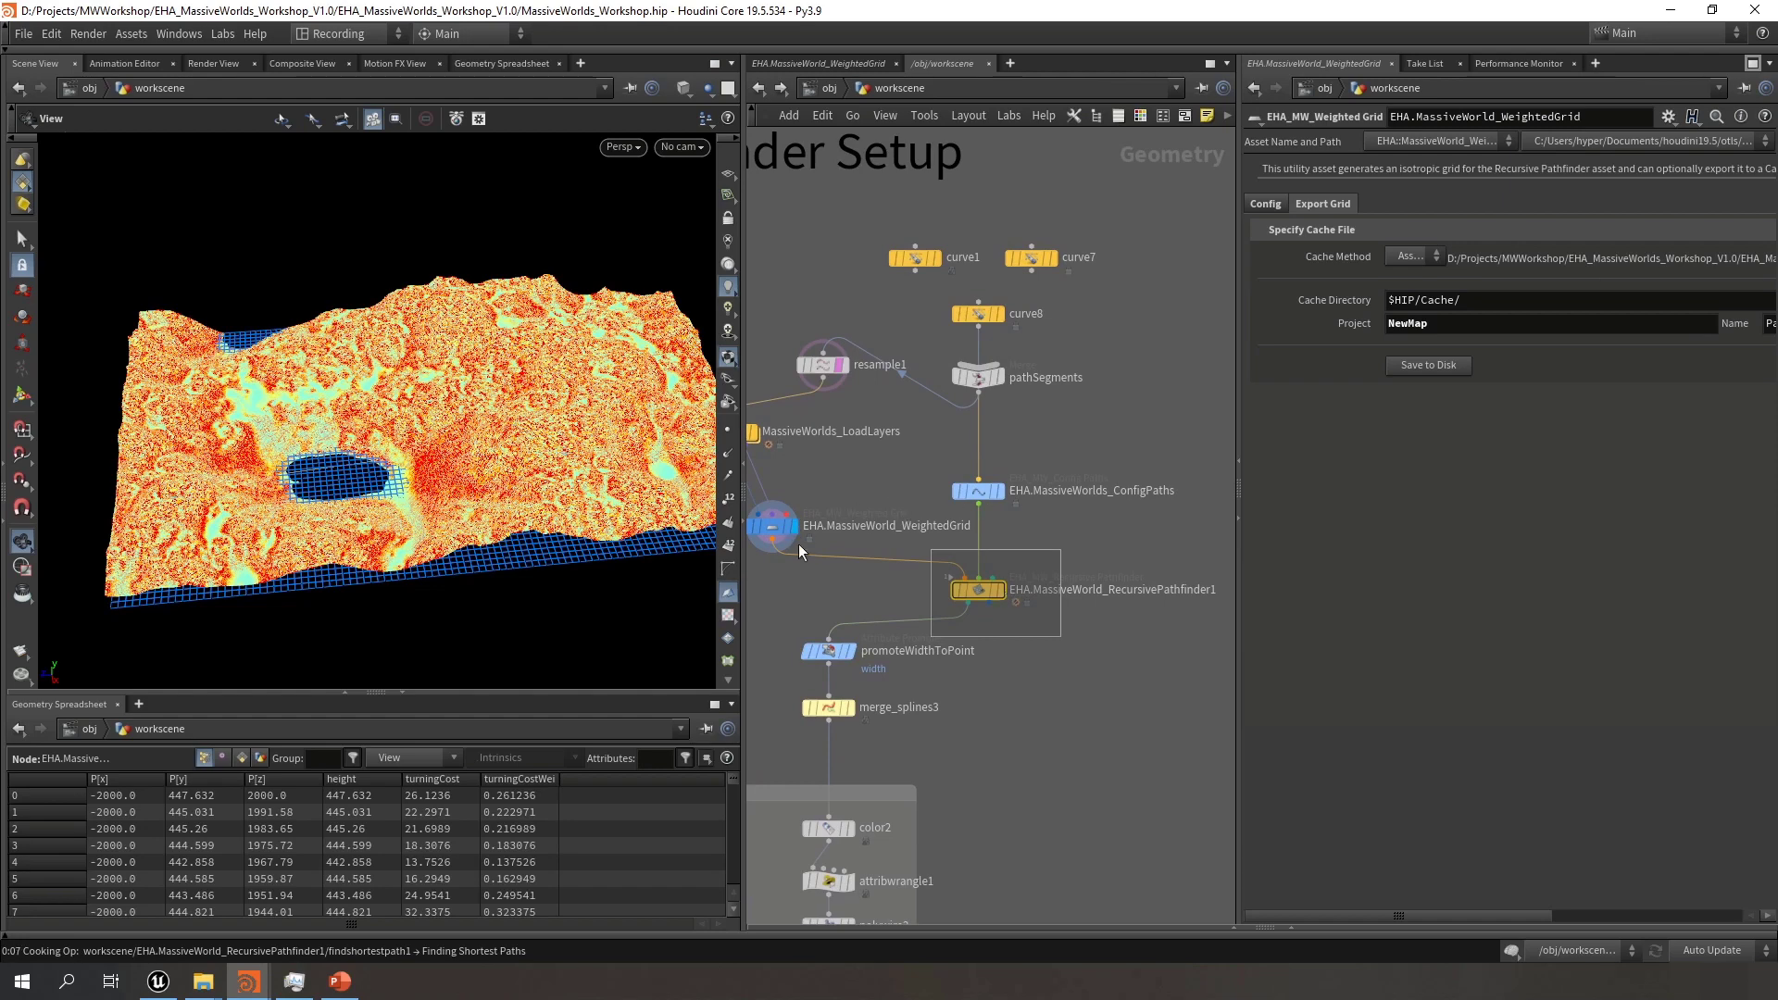
pyautogui.click(964, 604)
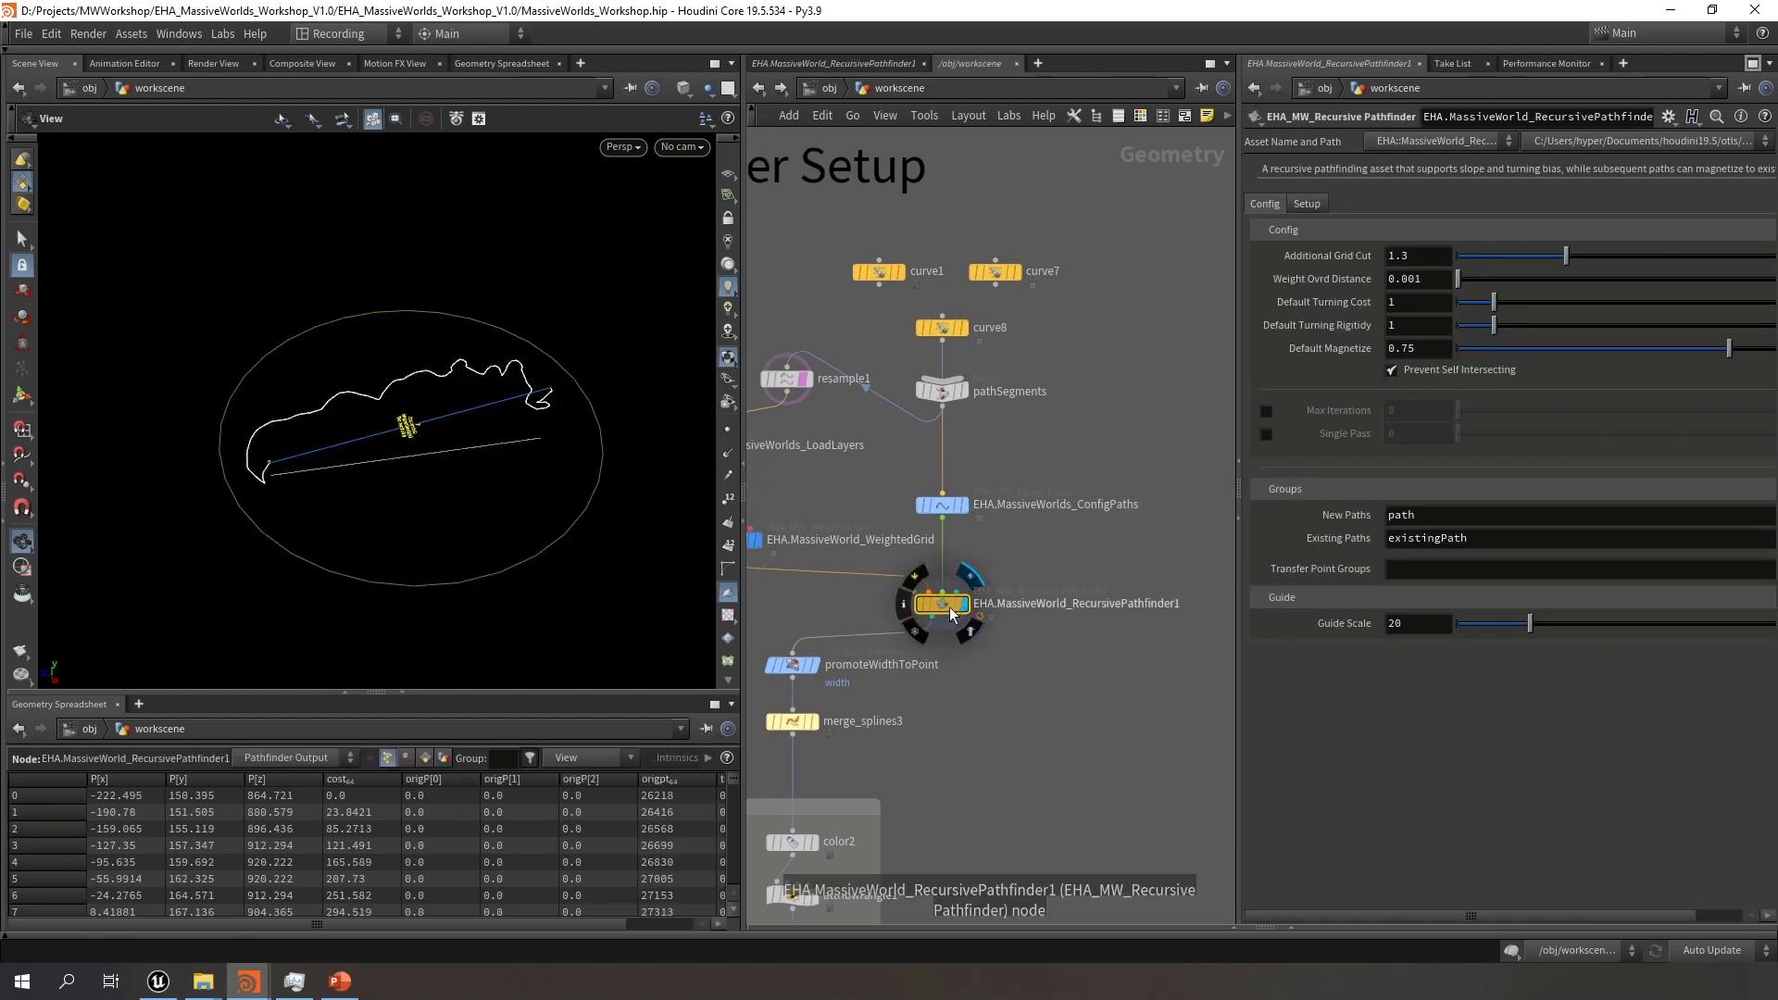
pyautogui.moveTo(445, 394); pyautogui.dragTo(441, 444)
pyautogui.moveTo(441, 445); pyautogui.dragTo(718, 435, button='right')
pyautogui.moveTo(412, 391); pyautogui.dragTo(429, 405, button='middle')
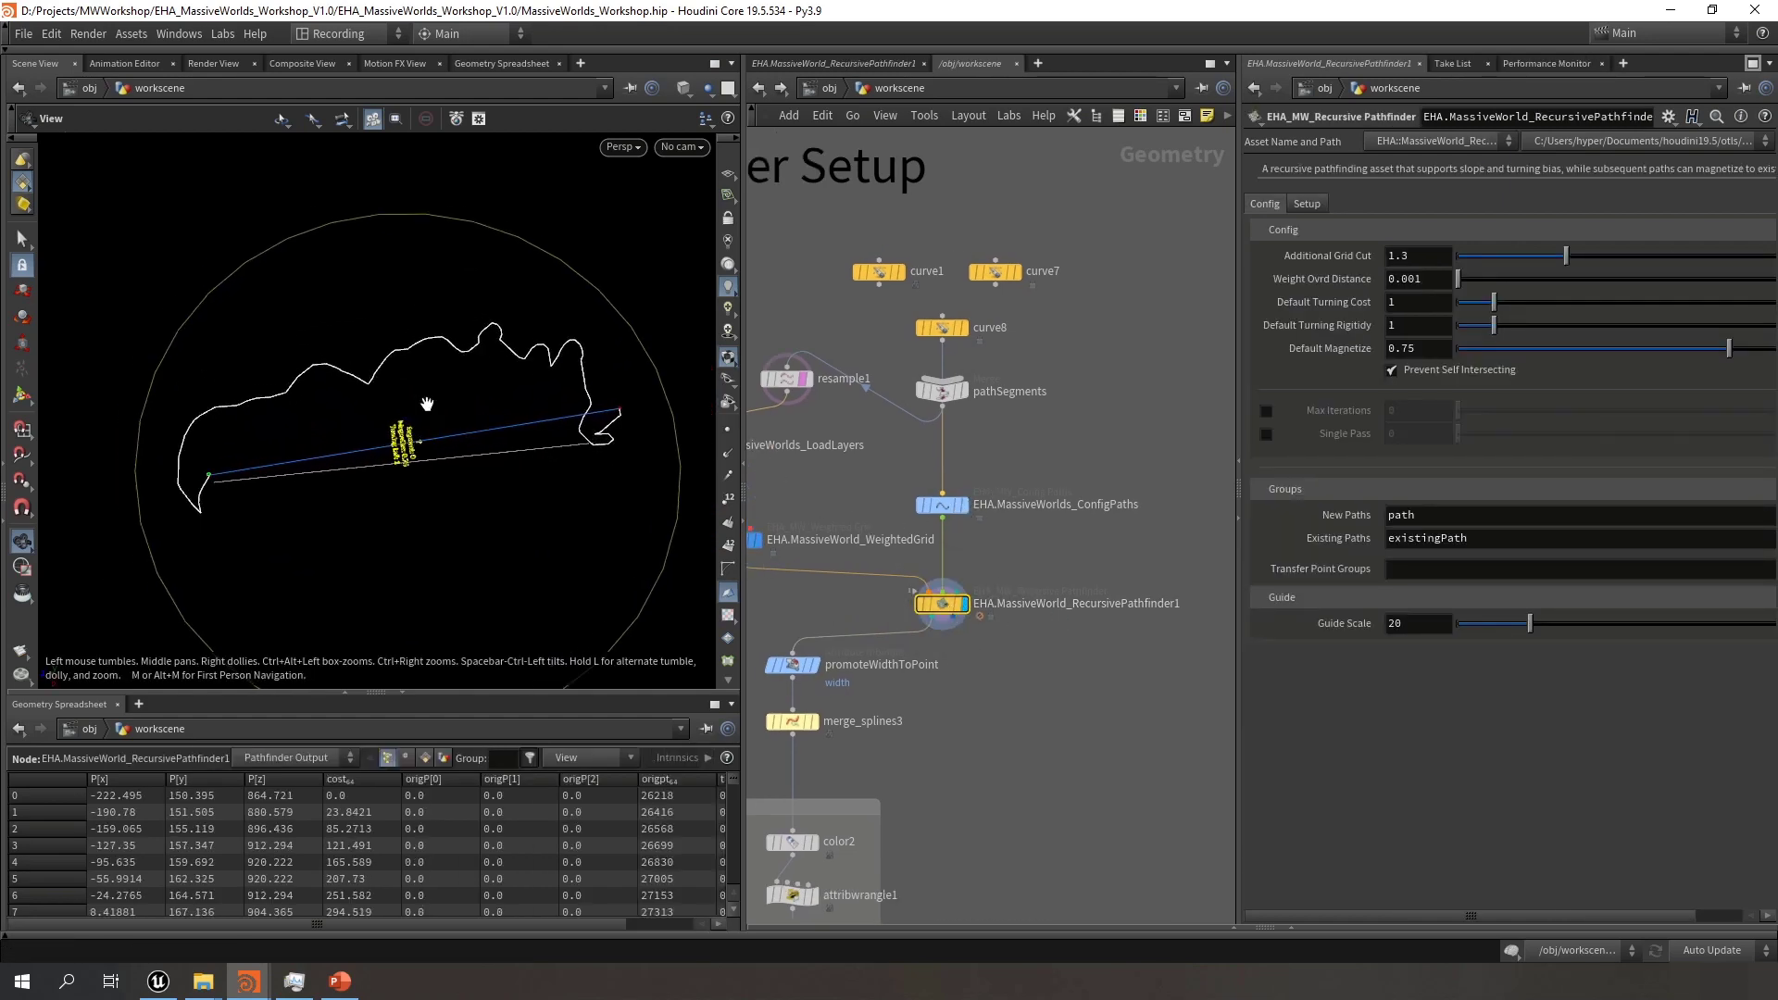
pyautogui.moveTo(429, 405); pyautogui.dragTo(471, 417, button='right')
pyautogui.moveTo(470, 417)
pyautogui.mouseDown()
pyautogui.moveTo(559, 405)
pyautogui.moveTo(474, 393)
pyautogui.mouseUp()
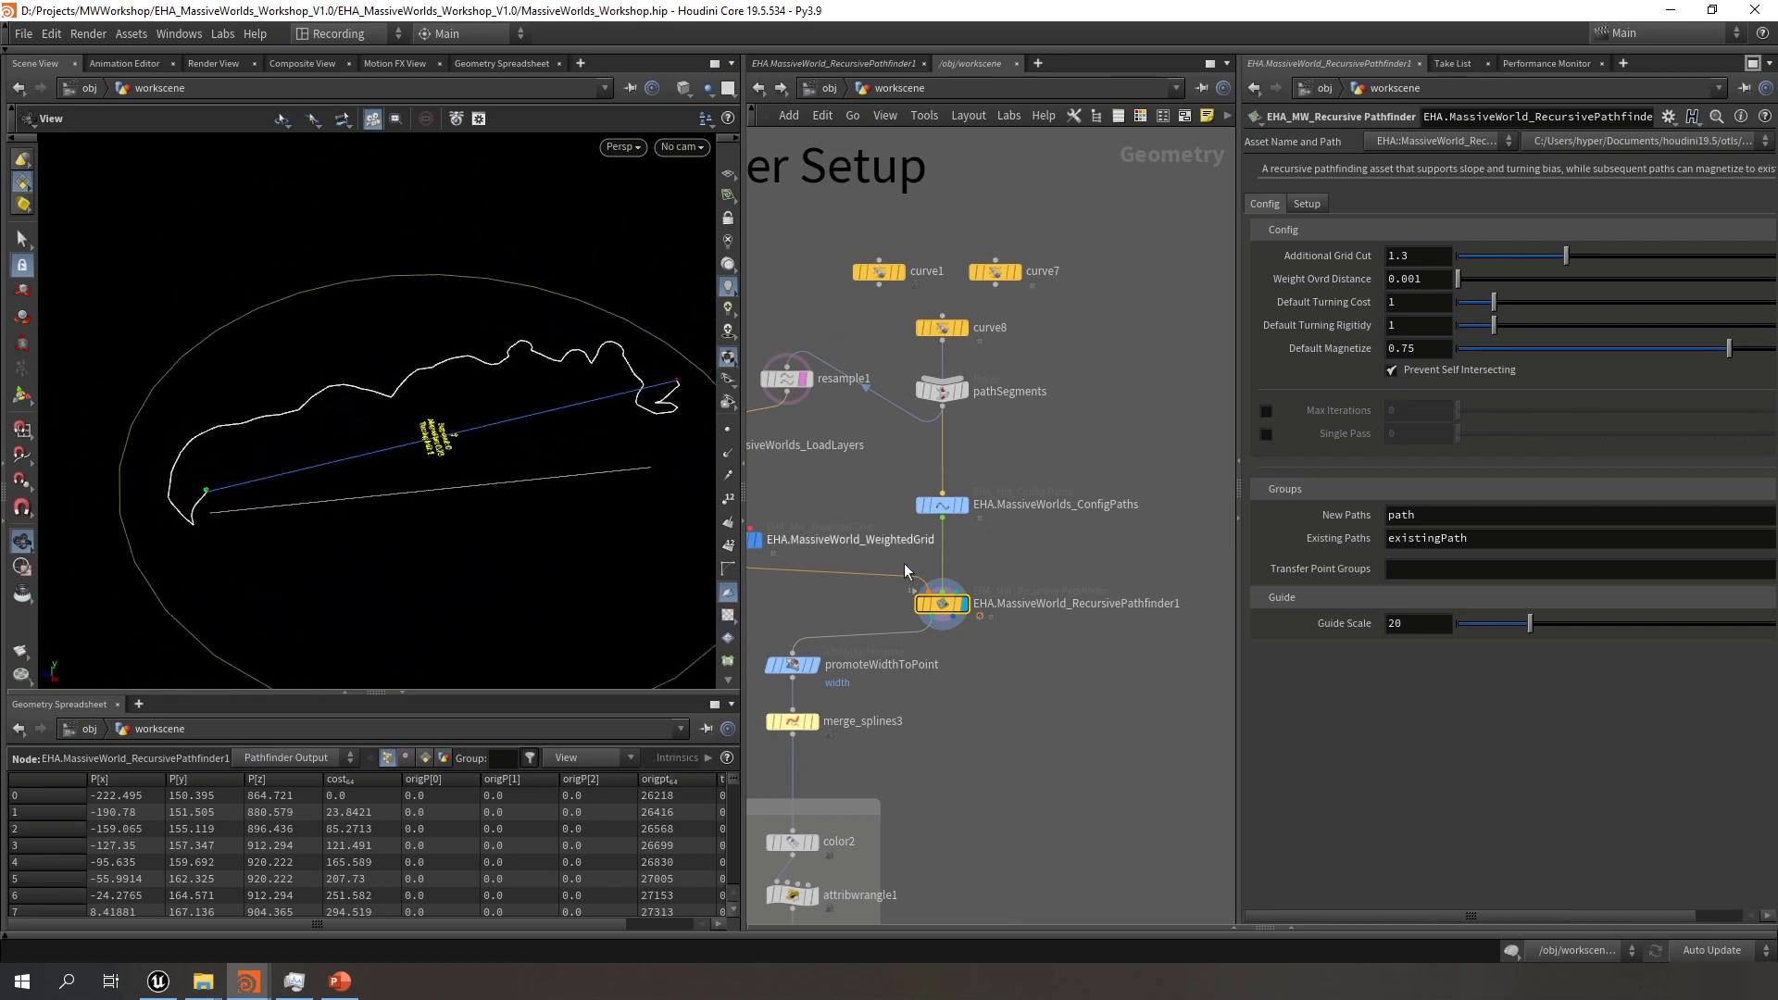
# Display the merge9 node in the Visual group to show the path together with the terrain
pyautogui.scroll(-3, 1054, 731)
pyautogui.moveTo(1054, 730); pyautogui.dragTo(1069, 715, button='middle')
pyautogui.scroll(4, 917, 732)
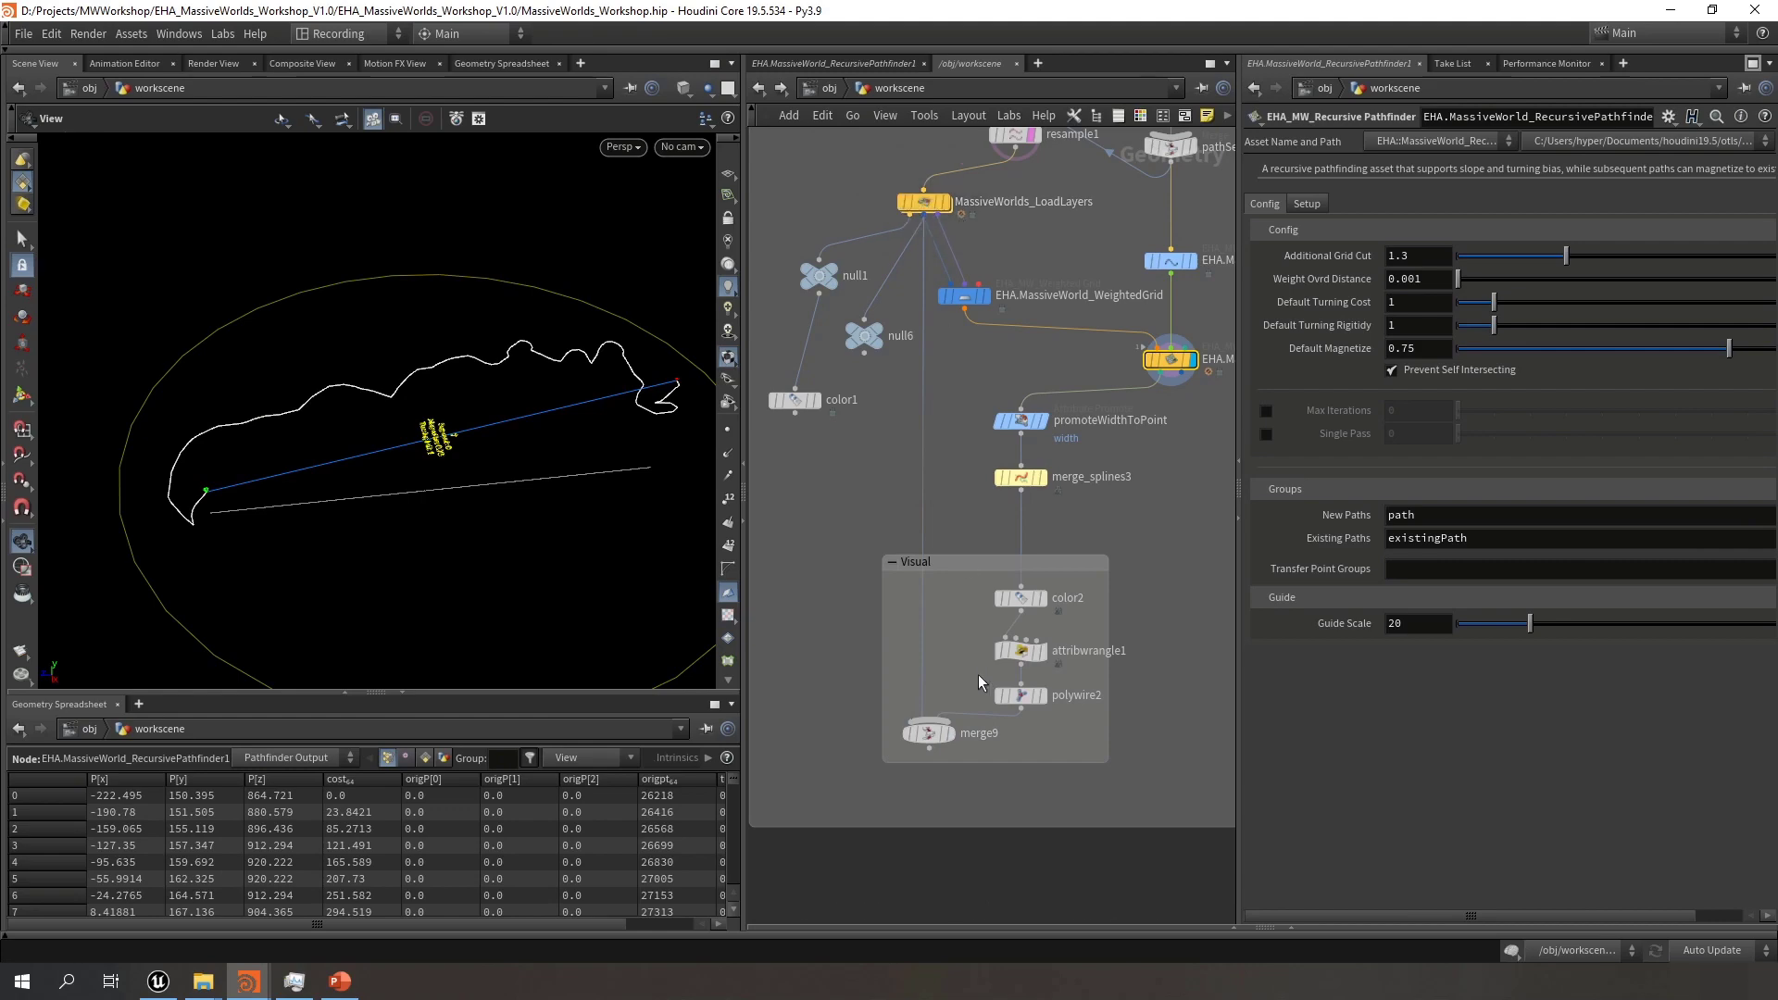
pyautogui.click(926, 736)
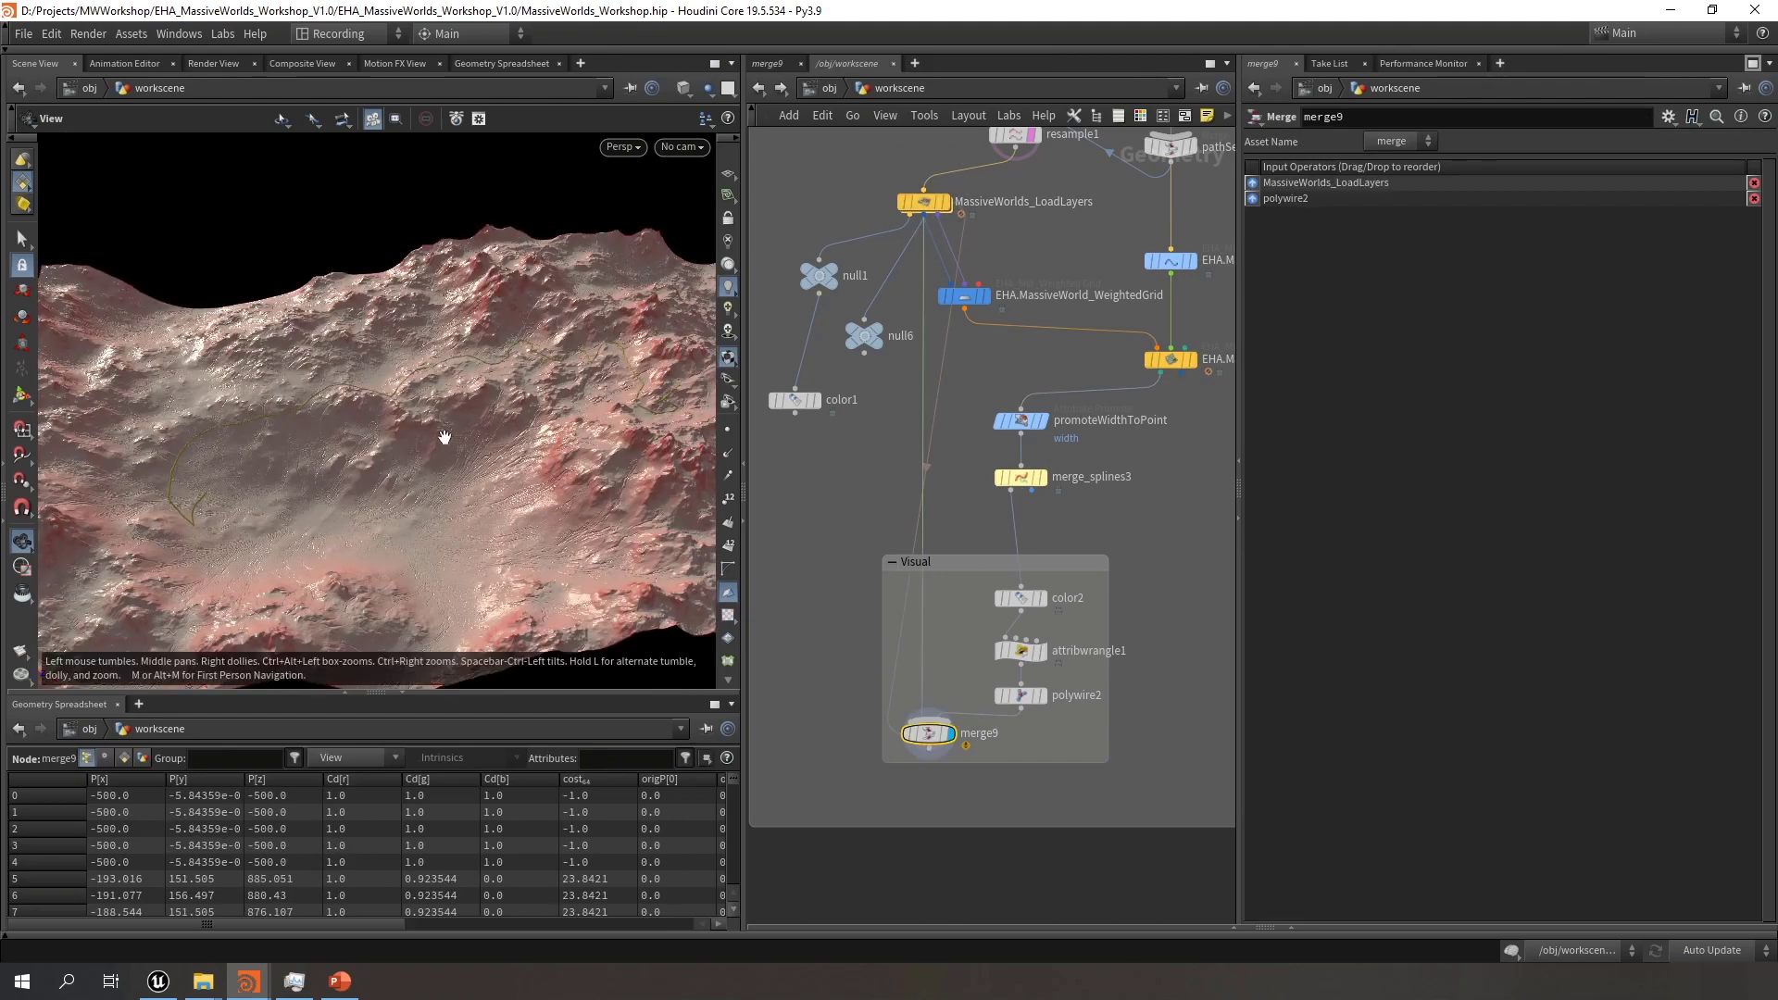
# Examine the yellow path across the terrain from several angles and switch the viewport to wireframe
pyautogui.scroll(10, 377, 432)
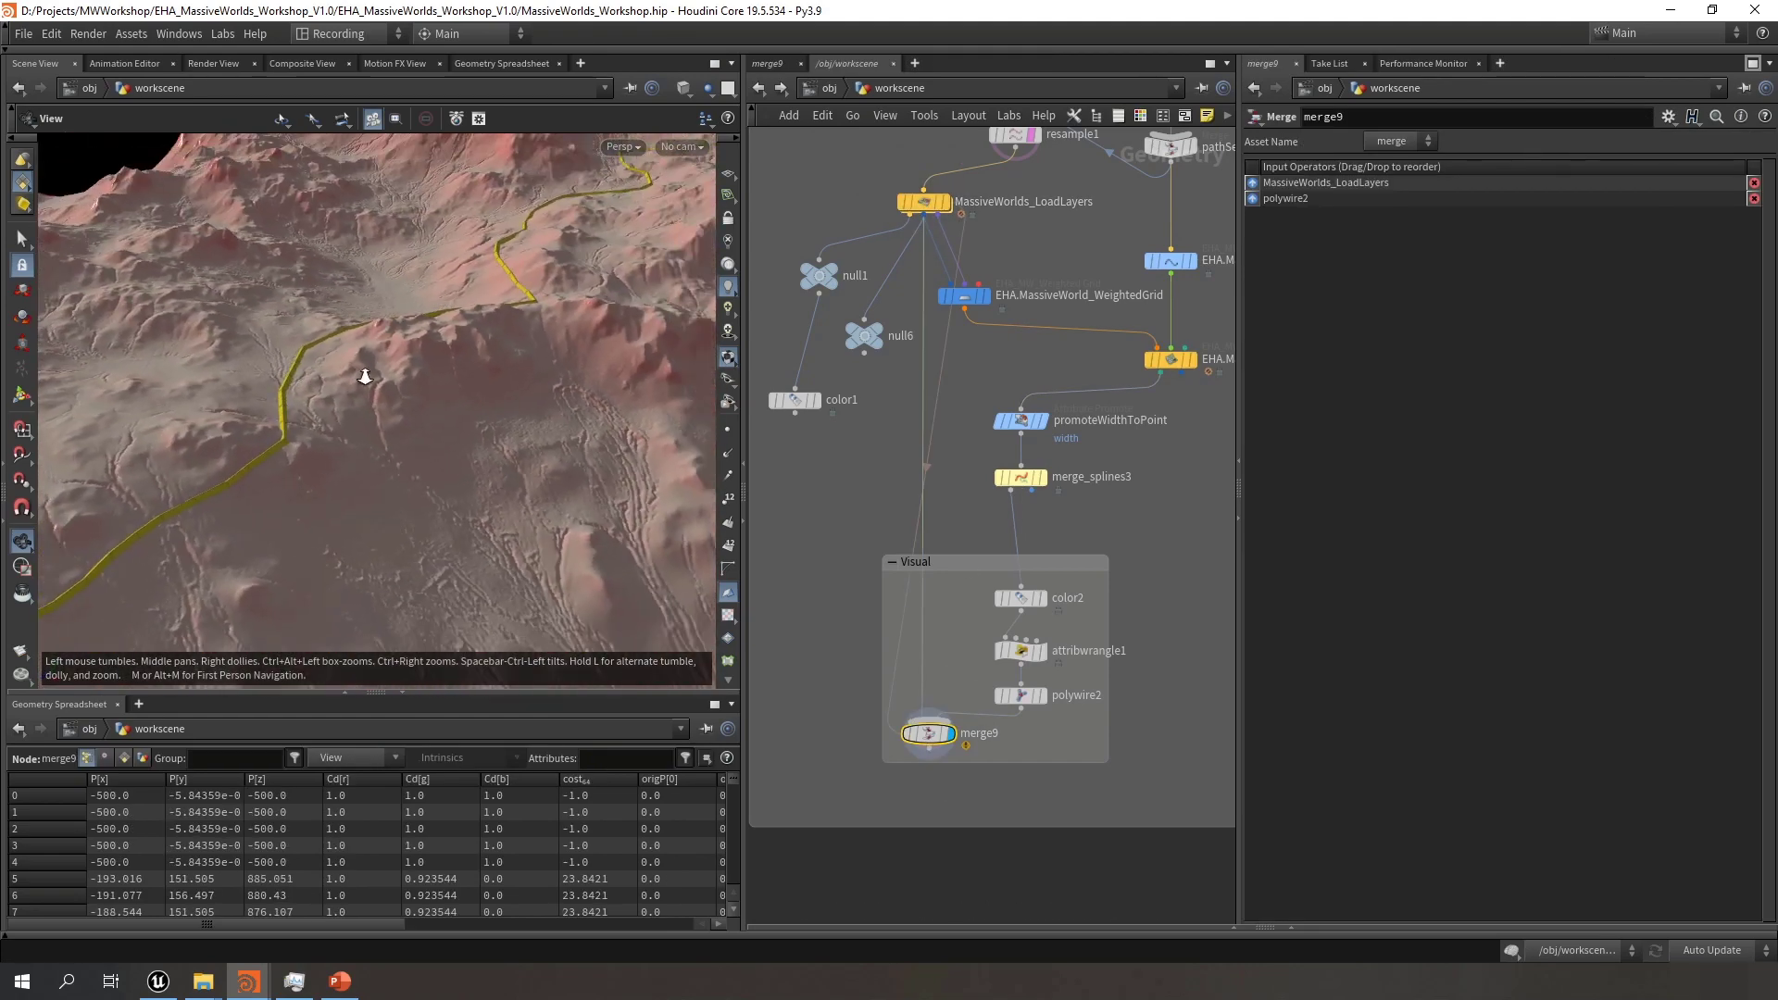
pyautogui.moveTo(391, 443); pyautogui.dragTo(229, 440)
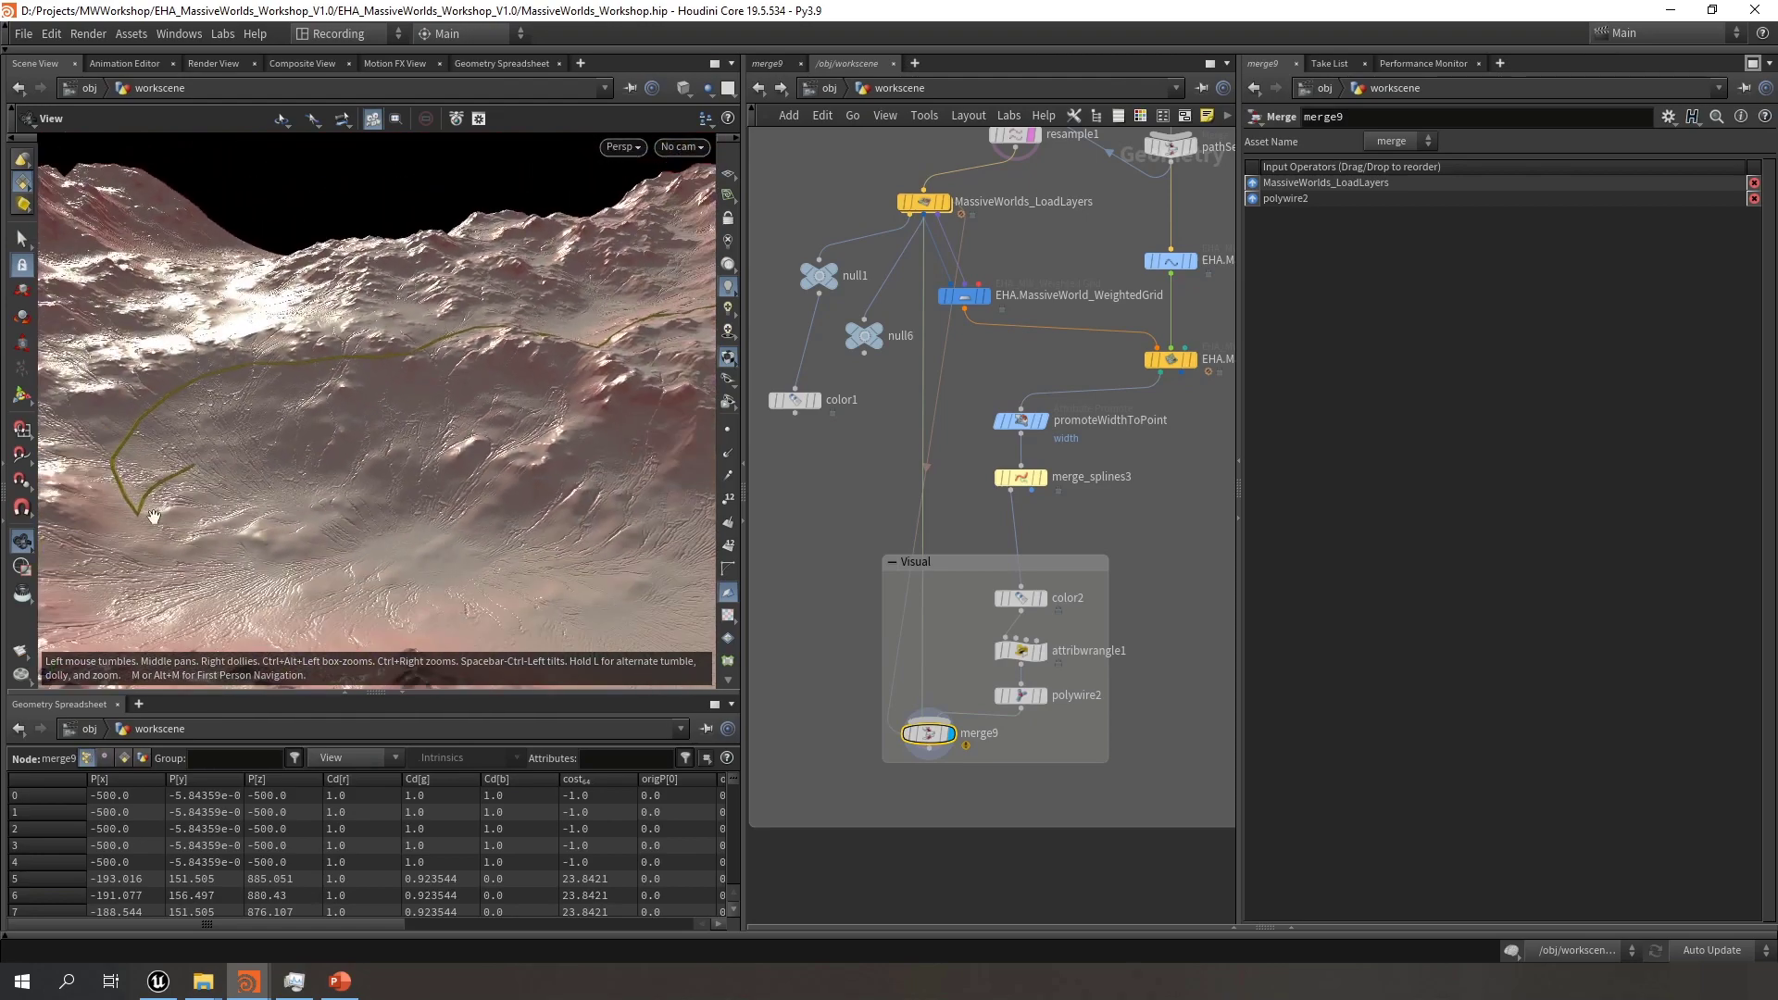
pyautogui.moveTo(485, 371); pyautogui.dragTo(395, 386)
pyautogui.moveTo(446, 352); pyautogui.dragTo(681, 359, button='right')
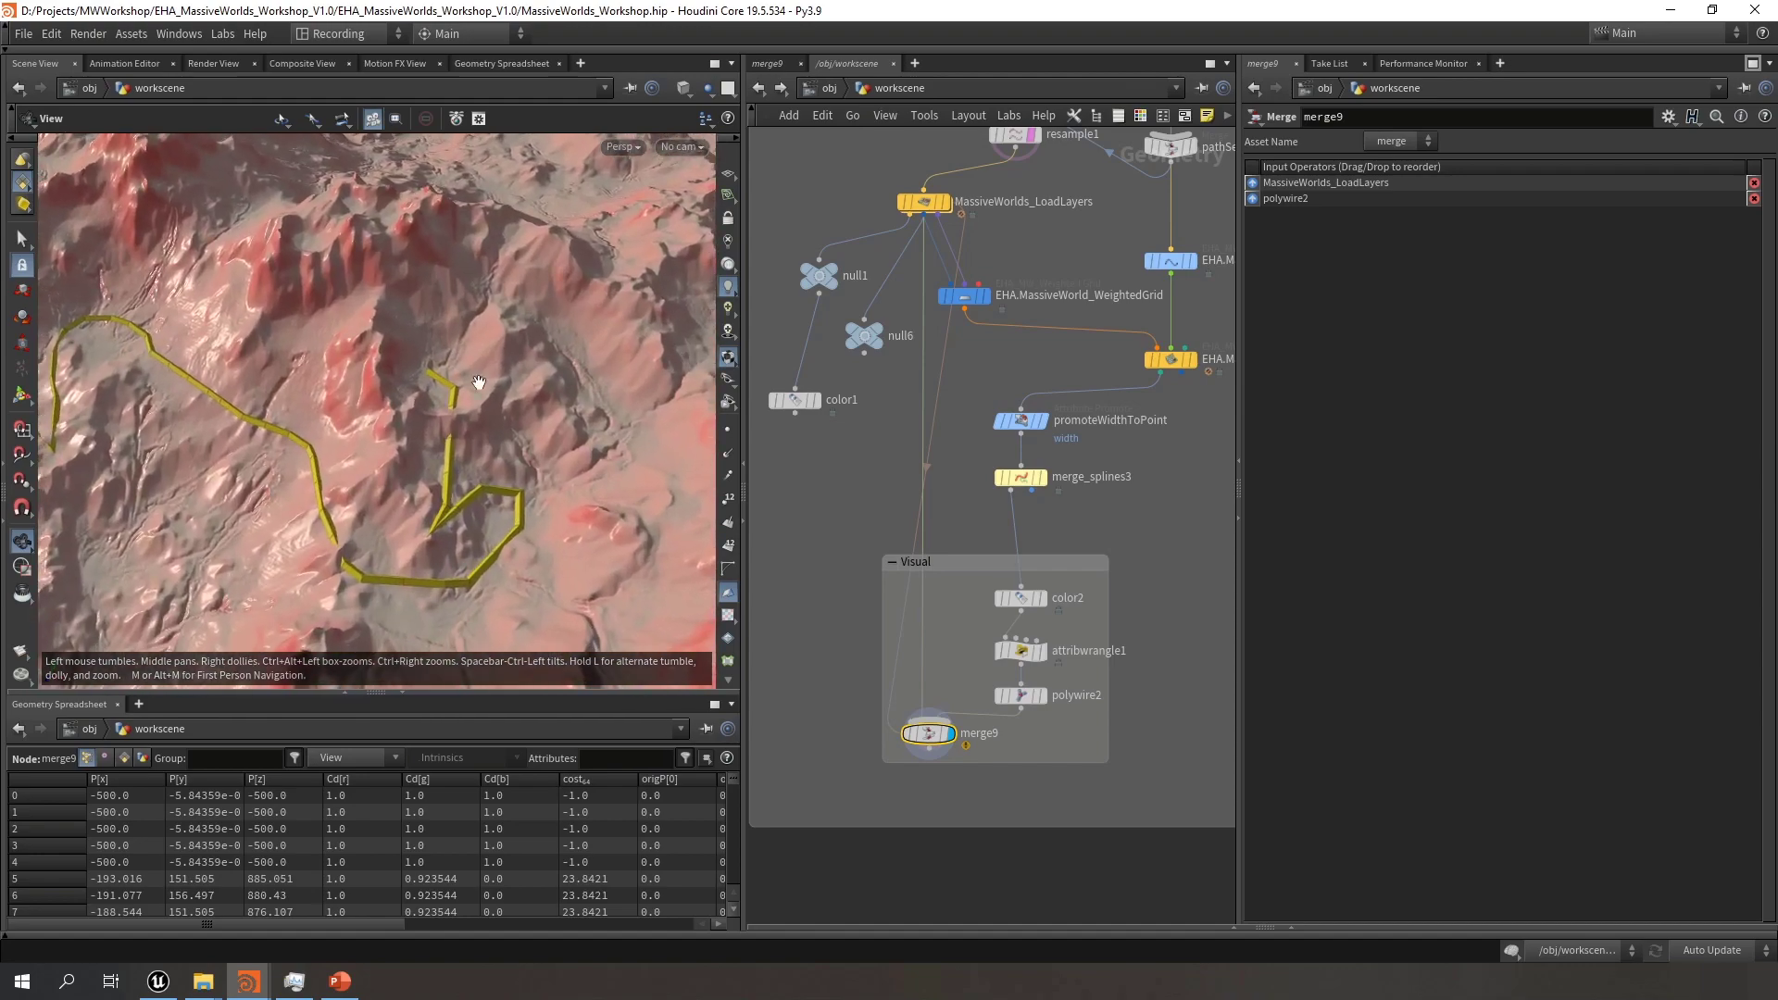
pyautogui.moveTo(480, 381)
pyautogui.mouseDown()
pyautogui.moveTo(419, 434)
pyautogui.moveTo(490, 379)
pyautogui.mouseUp()
pyautogui.scroll(-10, 419, 433)
pyautogui.scroll(-3, 1063, 622)
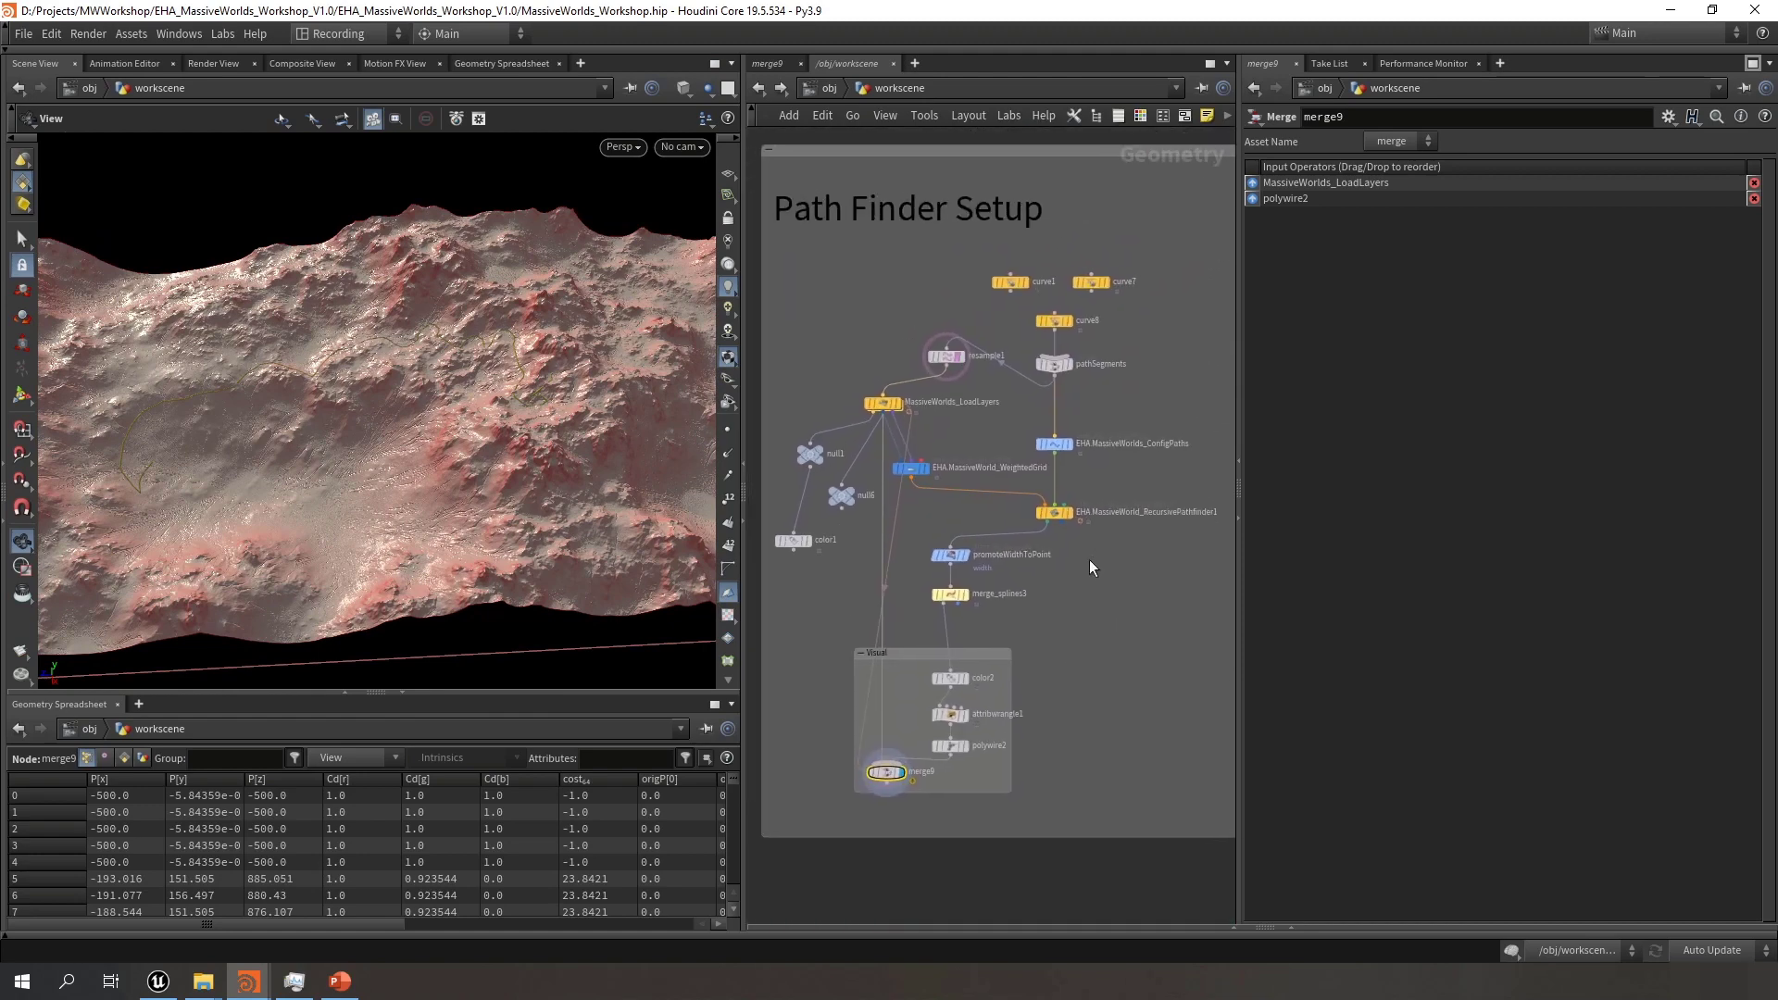
pyautogui.moveTo(480, 350)
pyautogui.mouseDown()
pyautogui.moveTo(542, 347)
pyautogui.moveTo(509, 407)
pyautogui.mouseUp()
pyautogui.press('w')
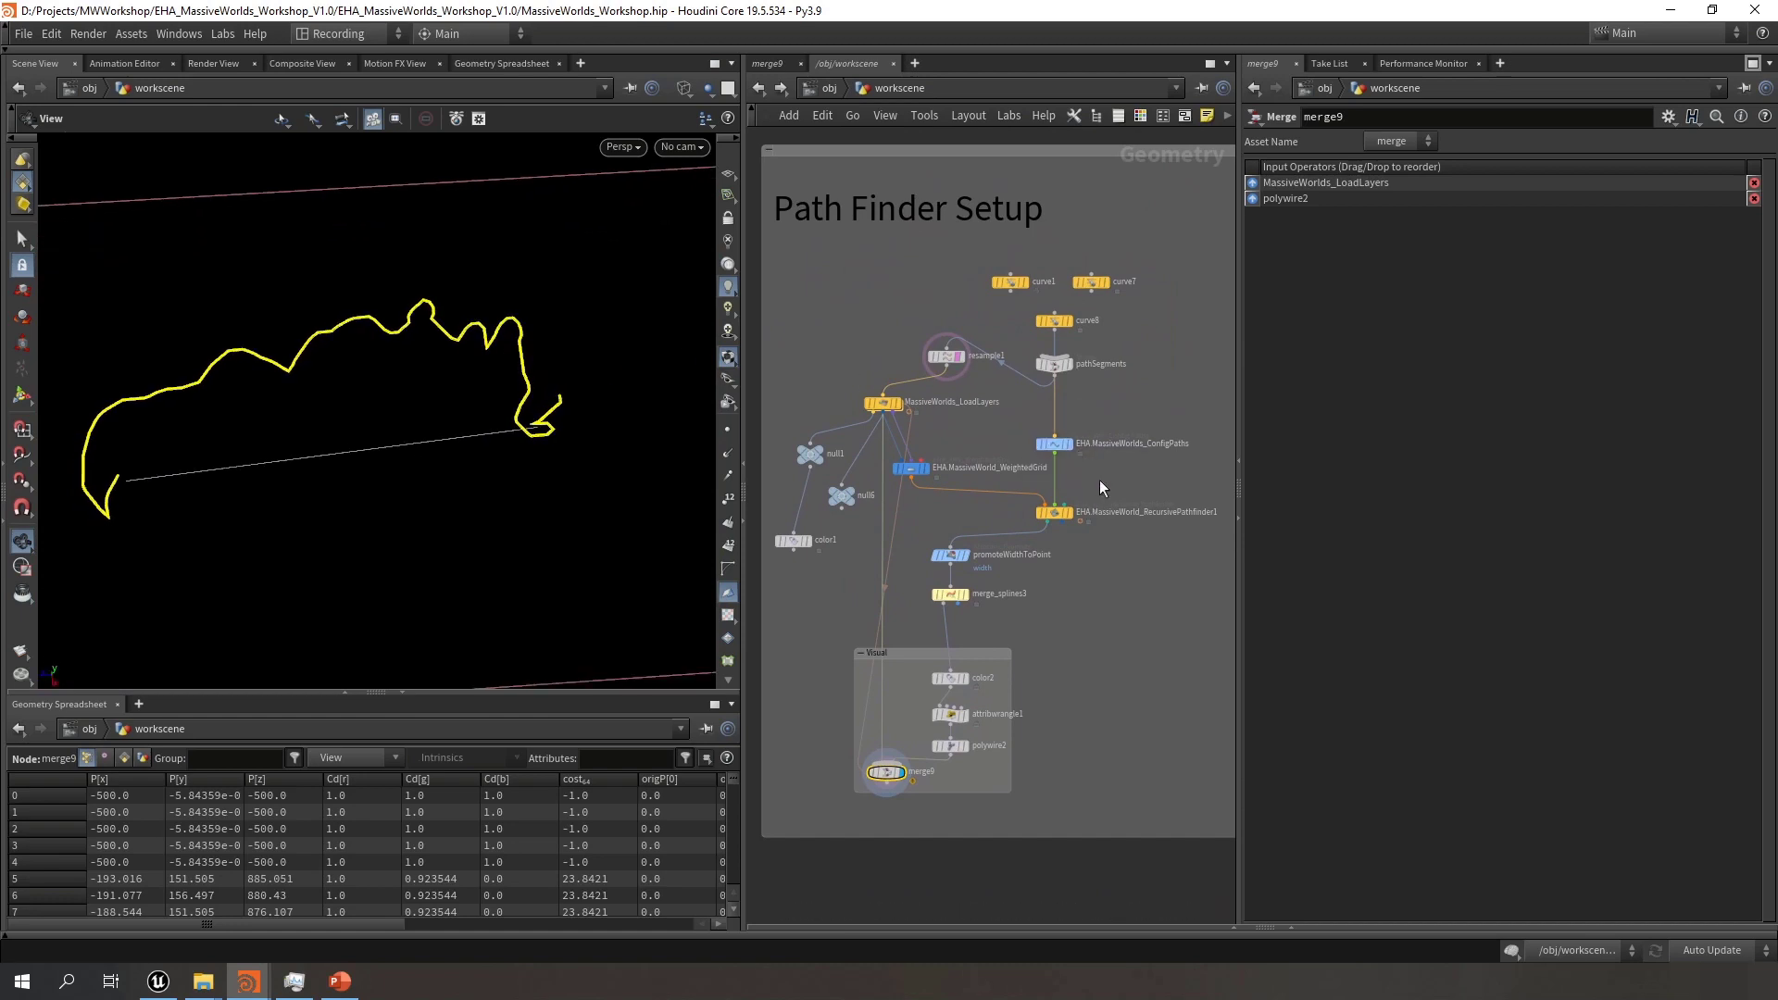
# Set the Turning Rigidity of the EHA.MassiveWorlds_ConfigPaths node to 4
pyautogui.click(1149, 444)
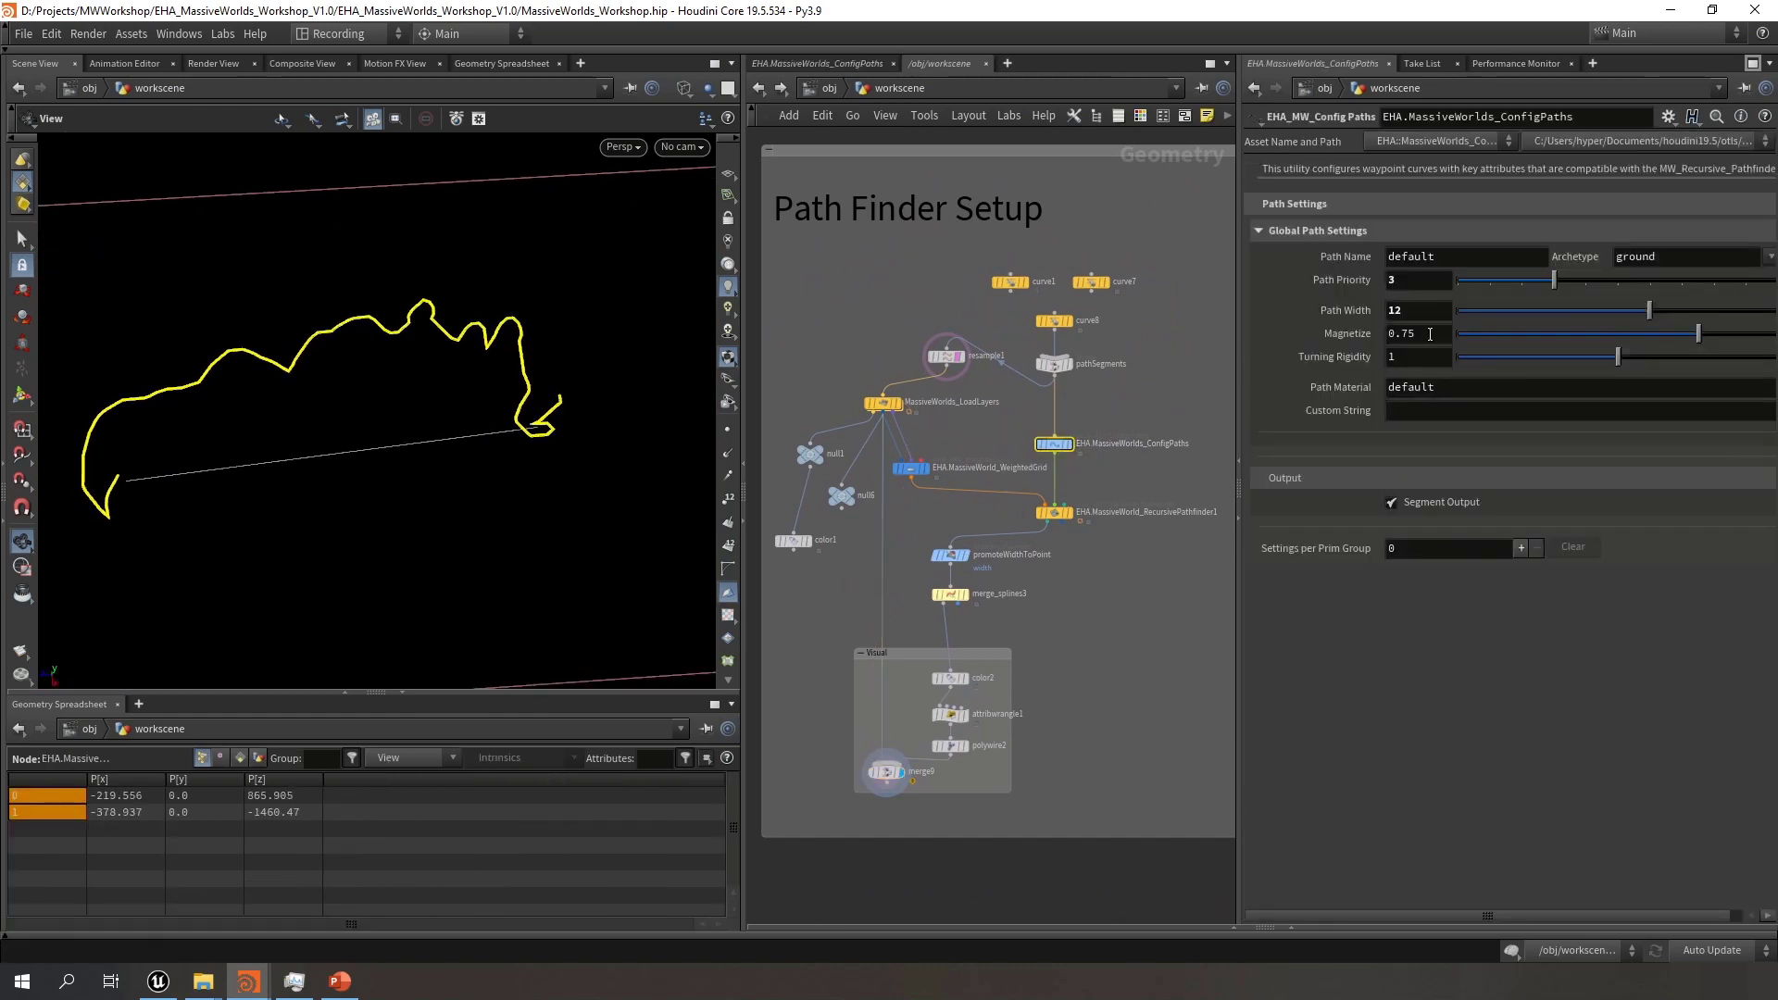
pyautogui.click(1413, 353)
pyautogui.write('0.5')
pyautogui.press('Return')
pyautogui.click(1407, 357)
pyautogui.write('4')
pyautogui.press('Return')
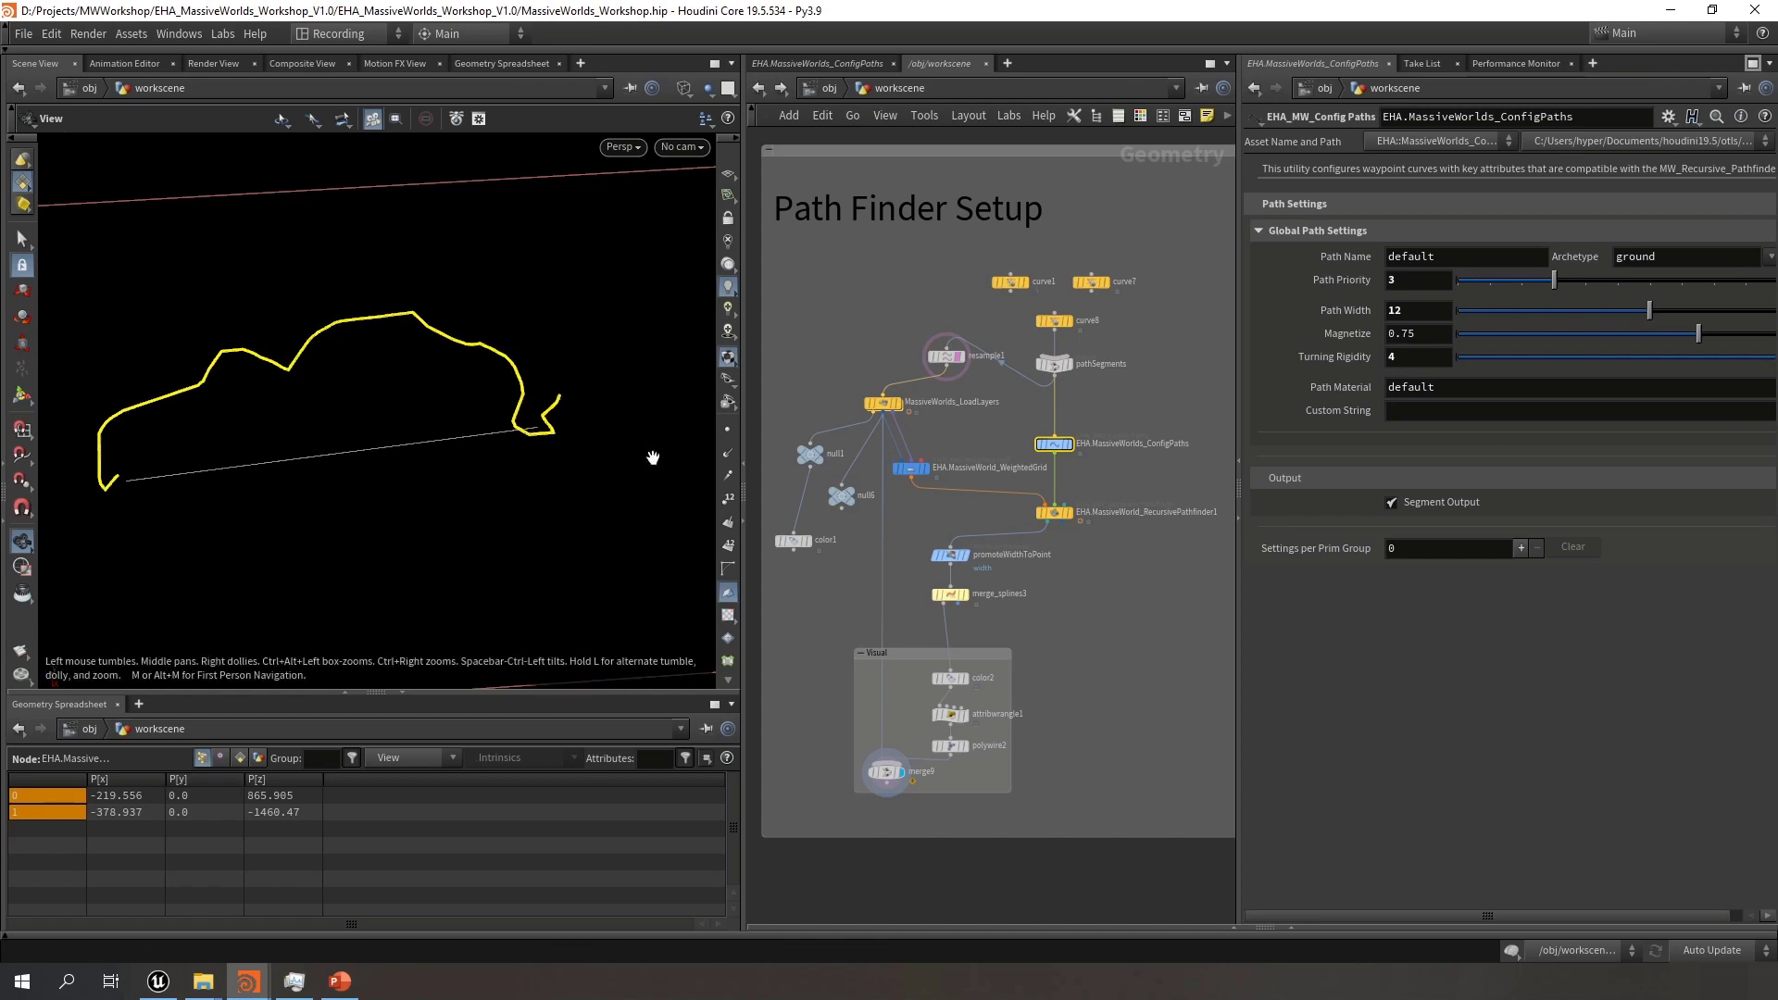
# Select the merge9 node, return the viewport to shaded display and examine the path's route over the terrain
pyautogui.moveTo(1086, 565); pyautogui.dragTo(1111, 523, button='middle')
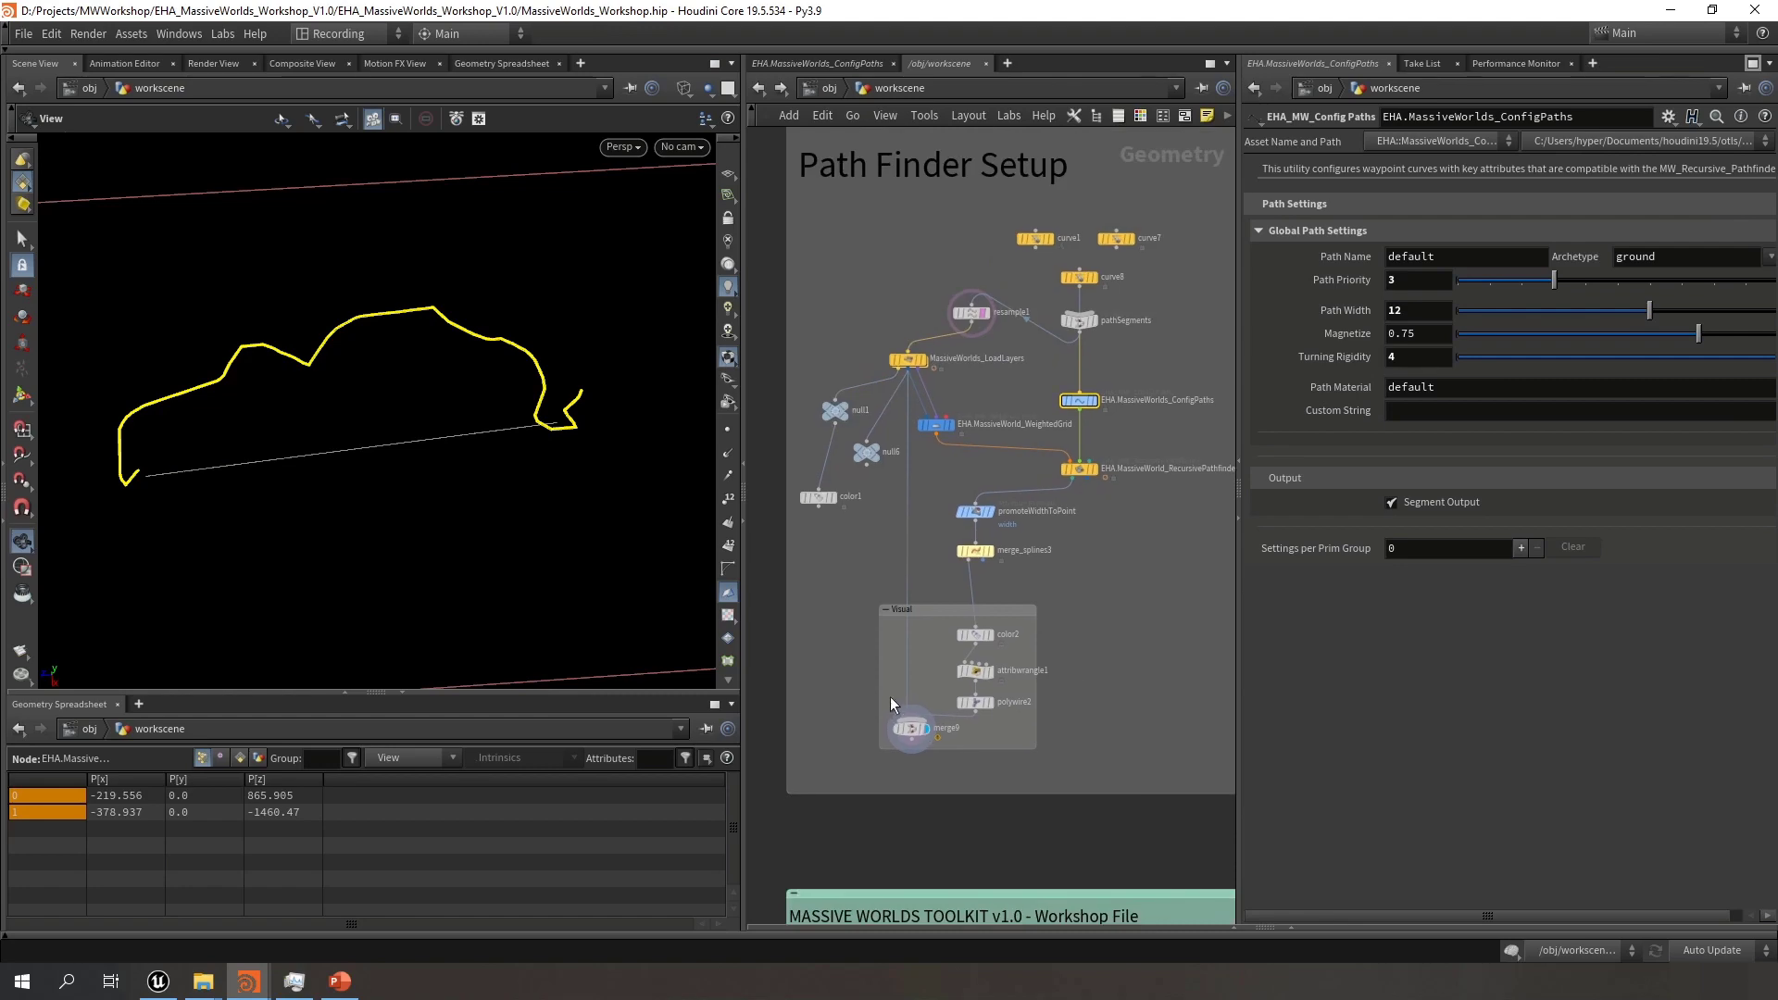
pyautogui.click(912, 729)
pyautogui.press('w')
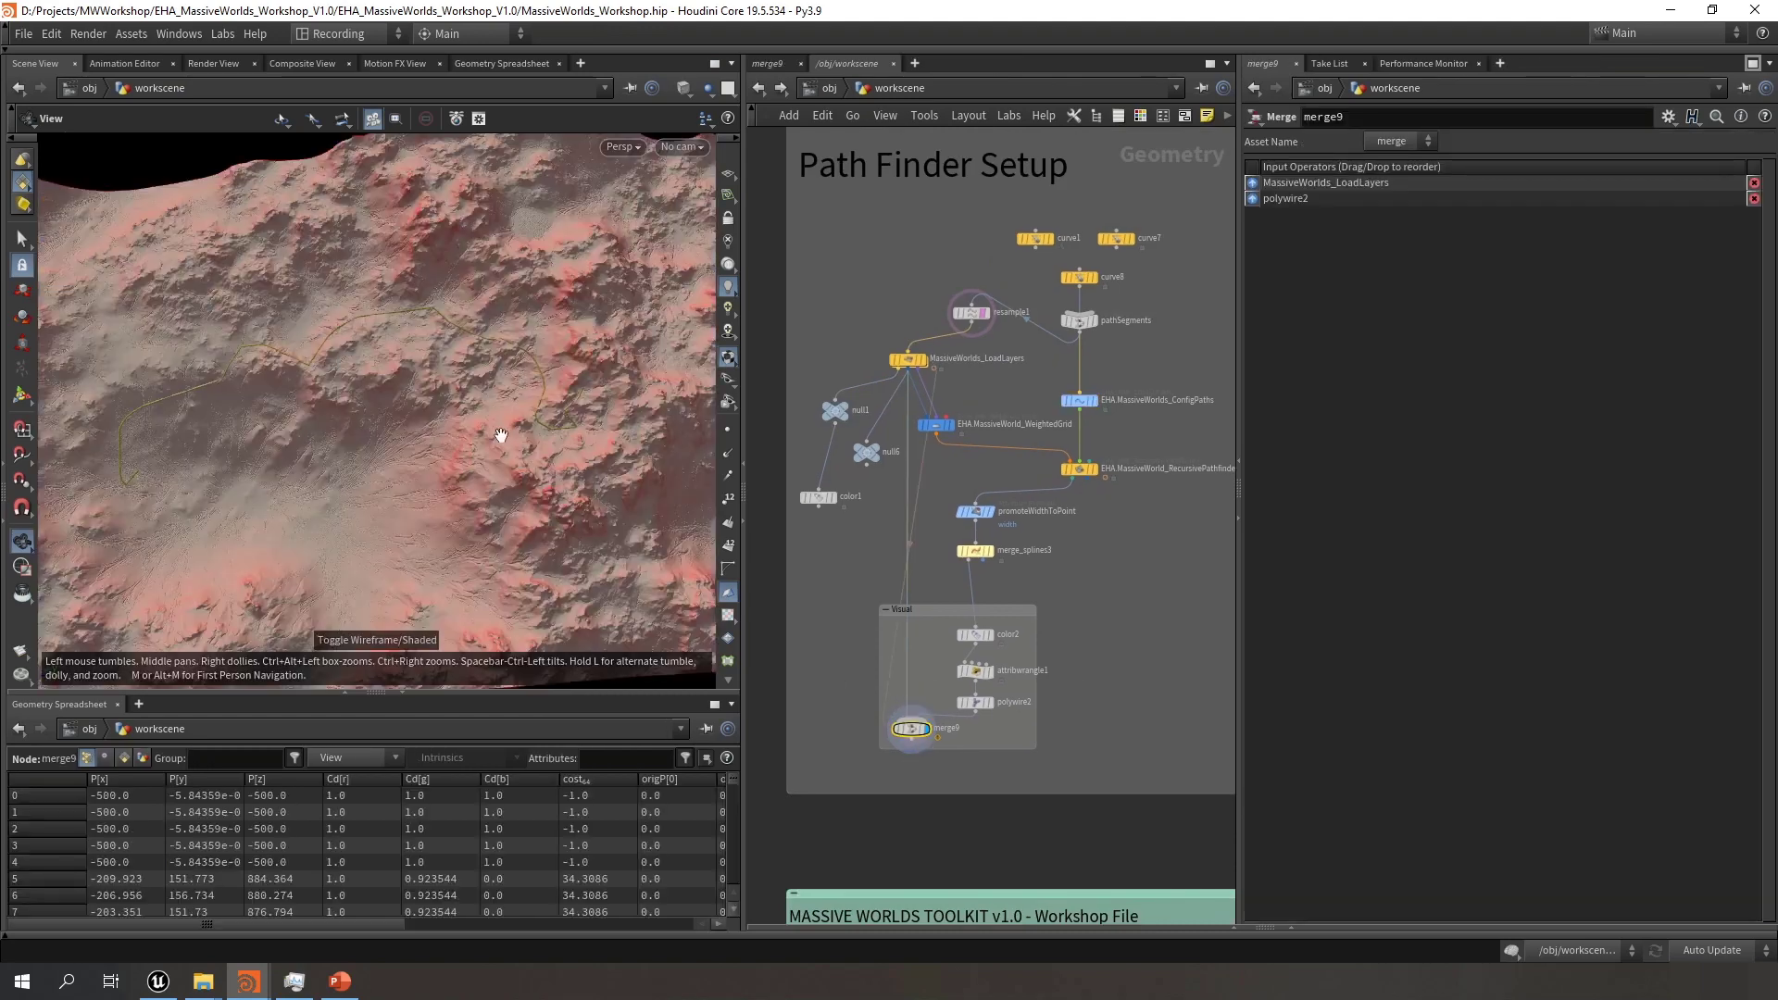
pyautogui.moveTo(542, 389); pyautogui.dragTo(874, 414, button='right')
pyautogui.moveTo(389, 412); pyautogui.dragTo(583, 428)
pyautogui.moveTo(341, 401); pyautogui.dragTo(428, 403)
pyautogui.scroll(5, 1009, 583)
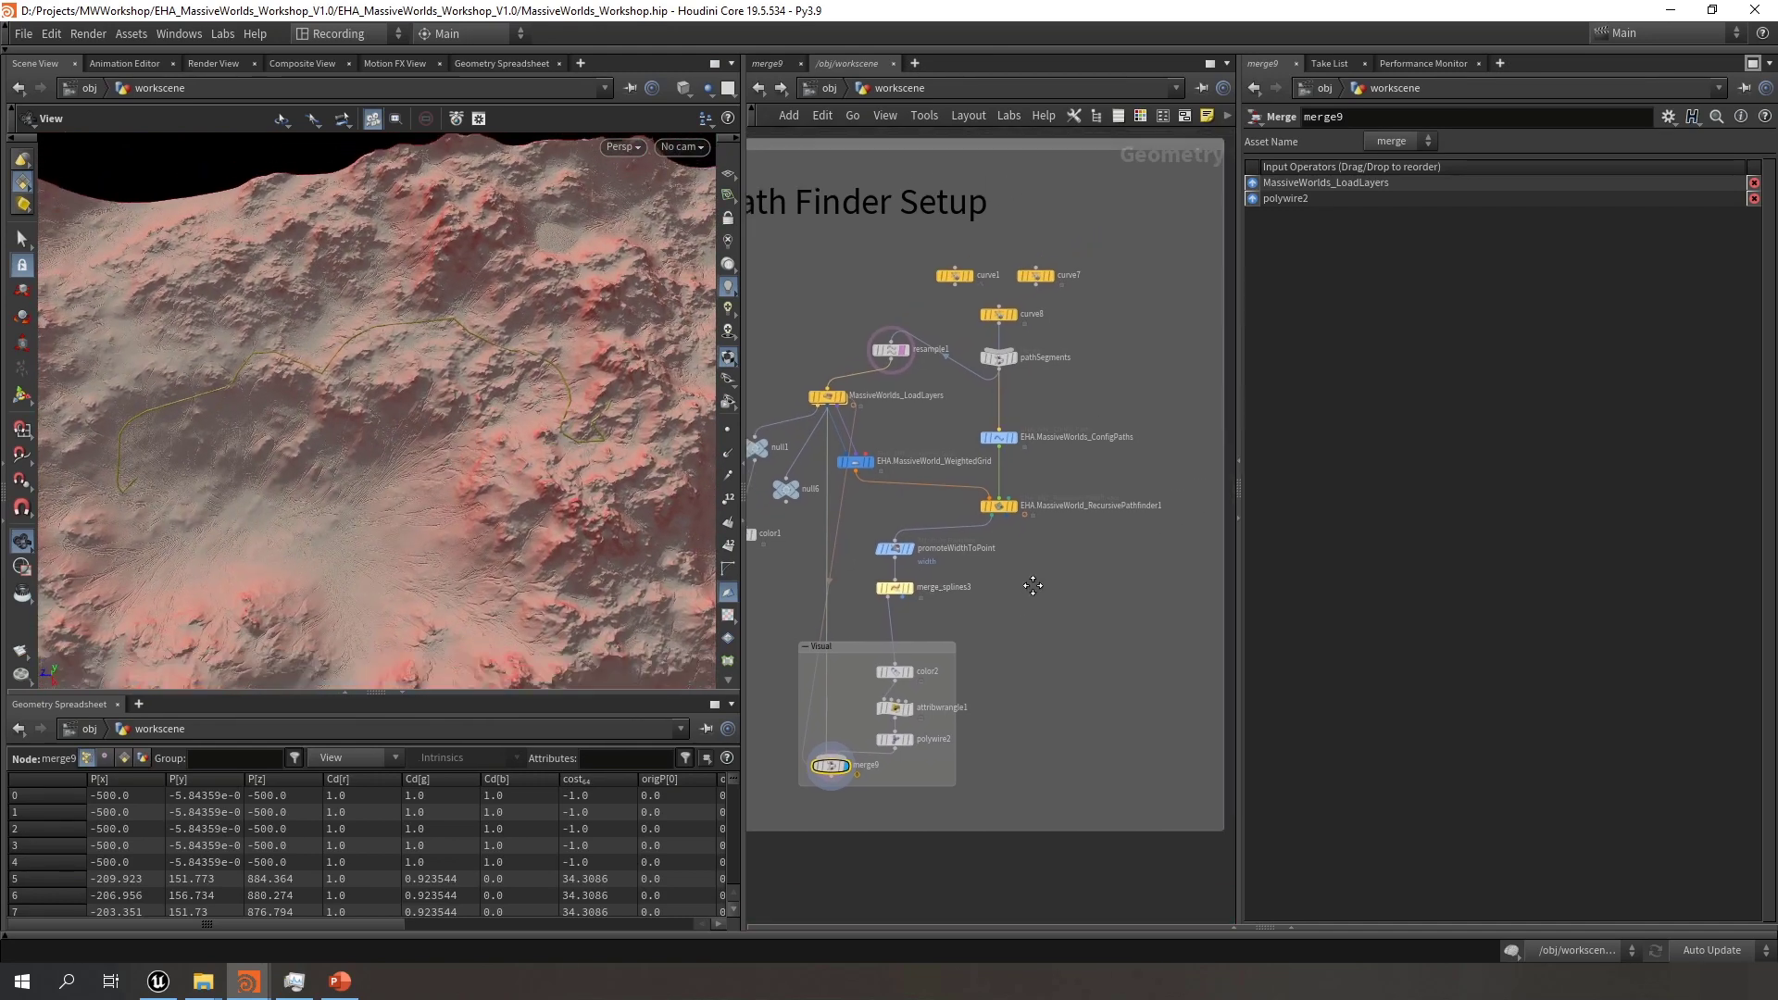
# Switch the curve8 node from curve::2.0 to the older curve version
pyautogui.moveTo(1048, 497); pyautogui.dragTo(1021, 536, button='middle')
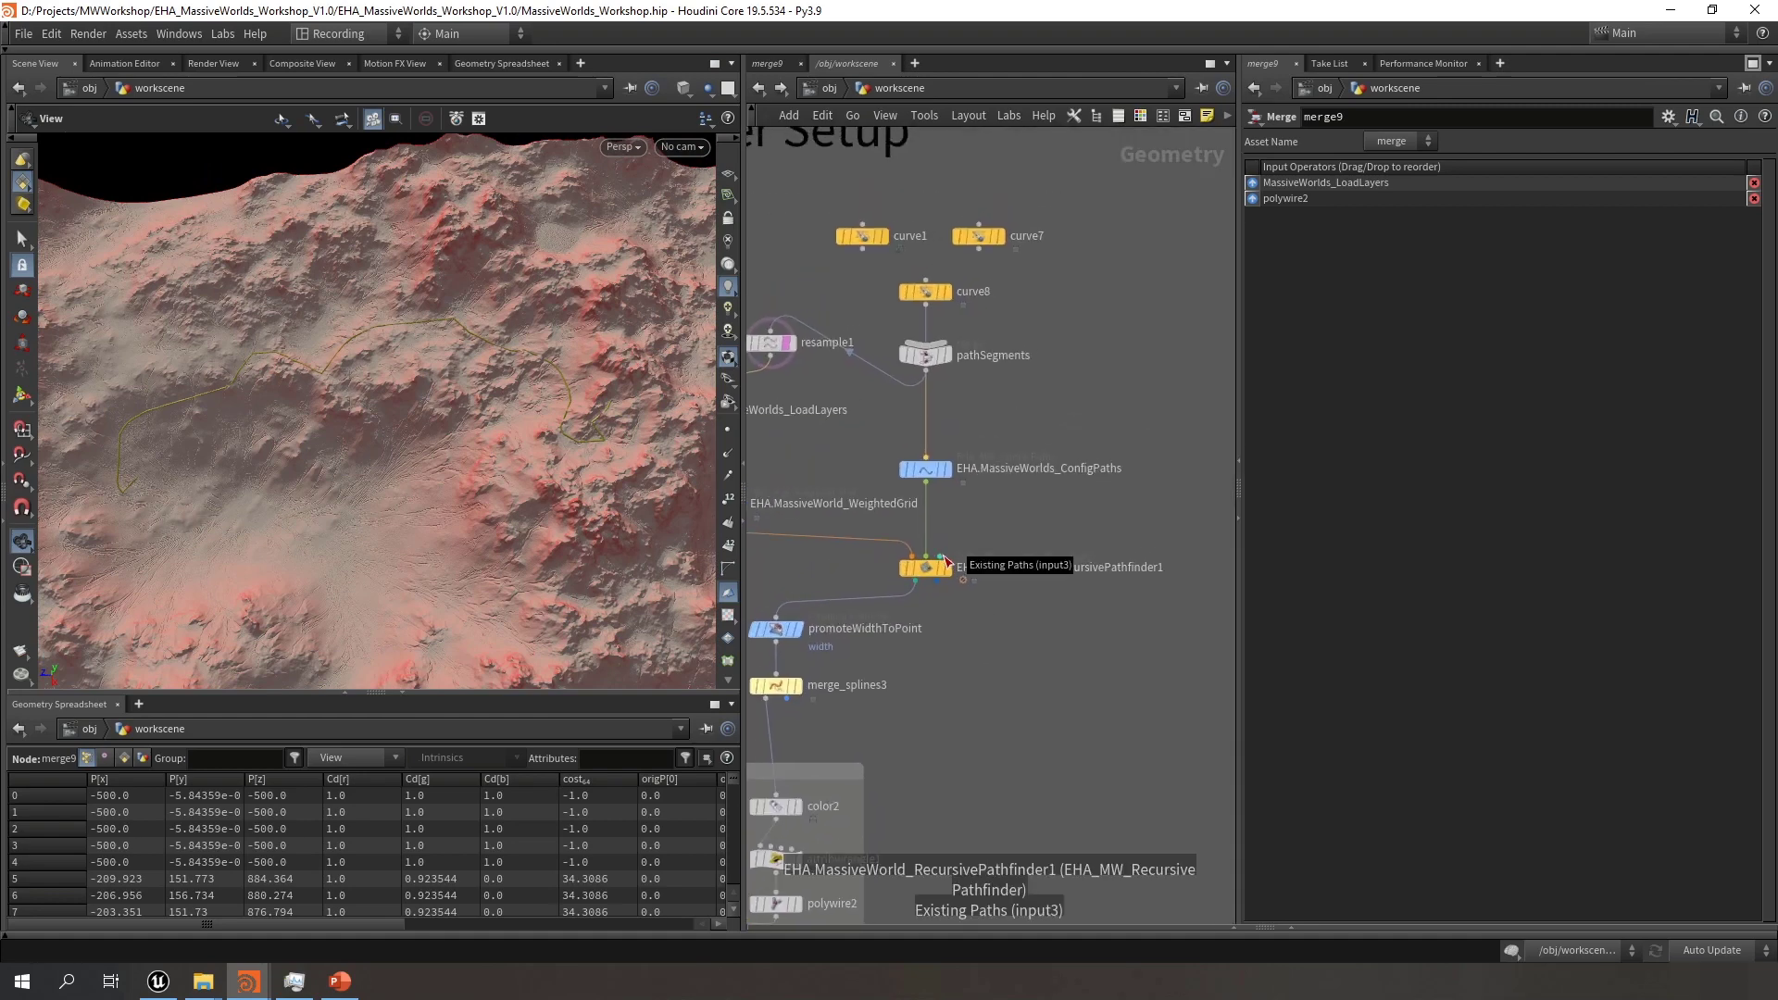
pyautogui.moveTo(969, 530); pyautogui.dragTo(1006, 542, button='middle')
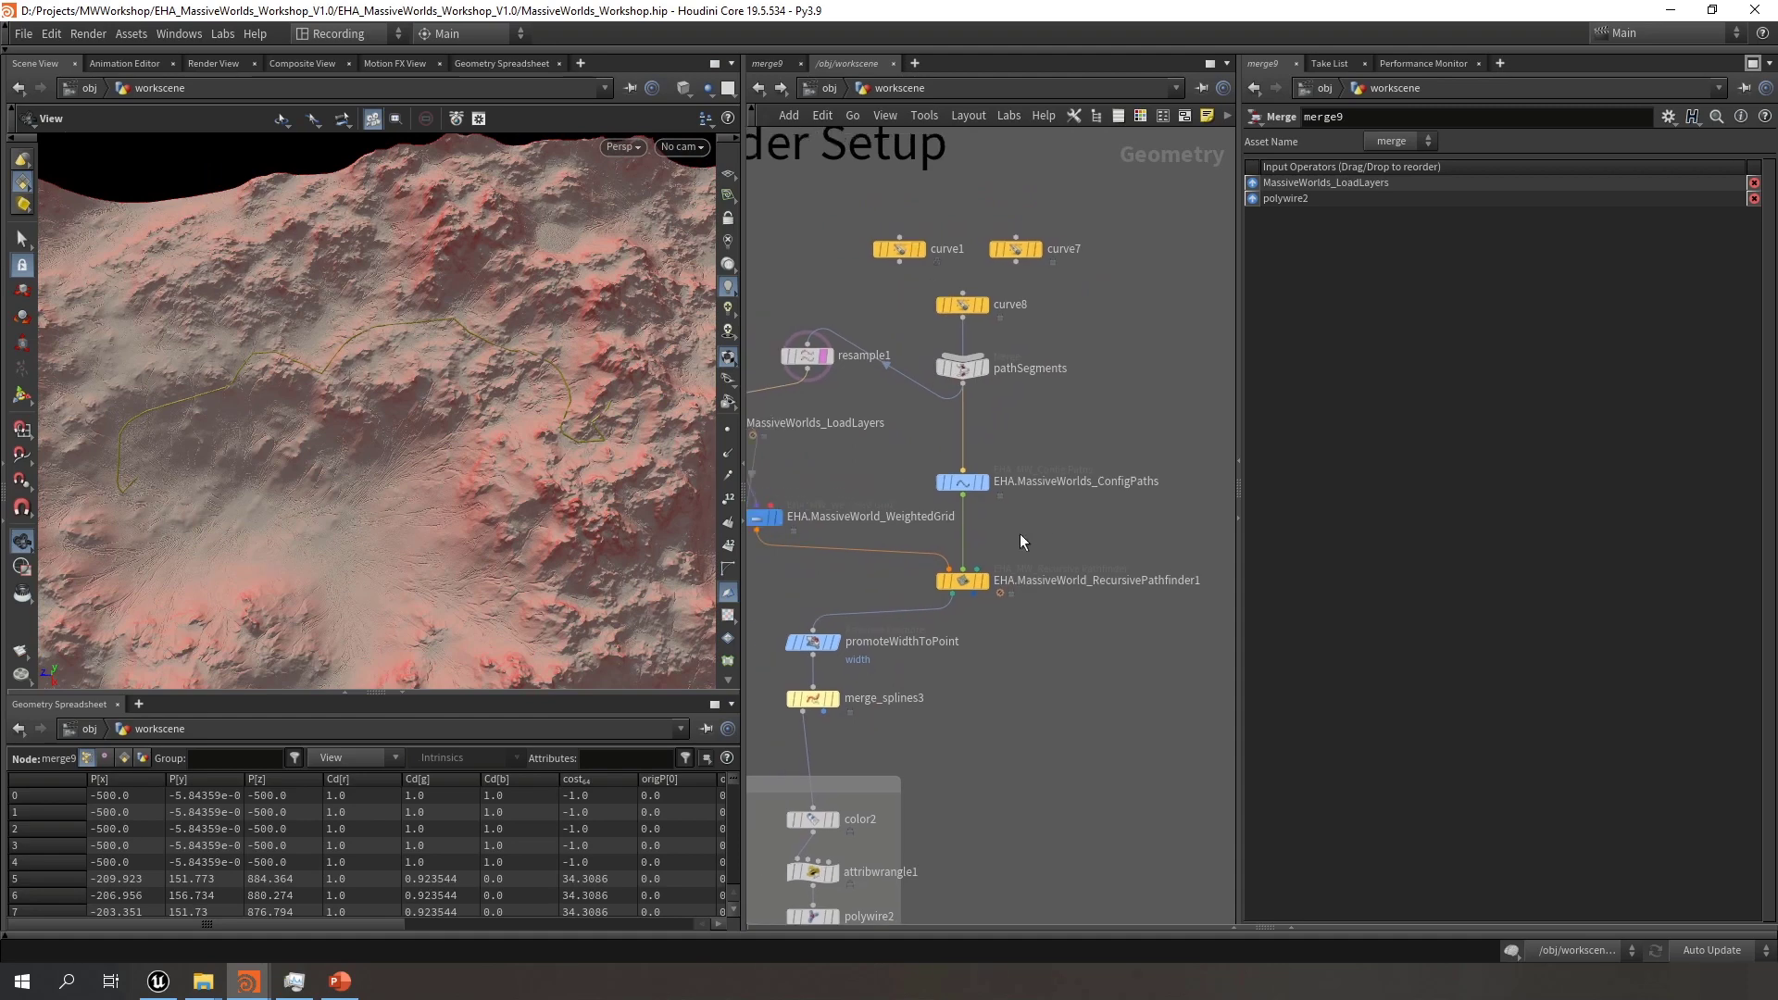
pyautogui.click(961, 305)
pyautogui.moveTo(444, 434); pyautogui.dragTo(405, 408)
pyautogui.press('Return')
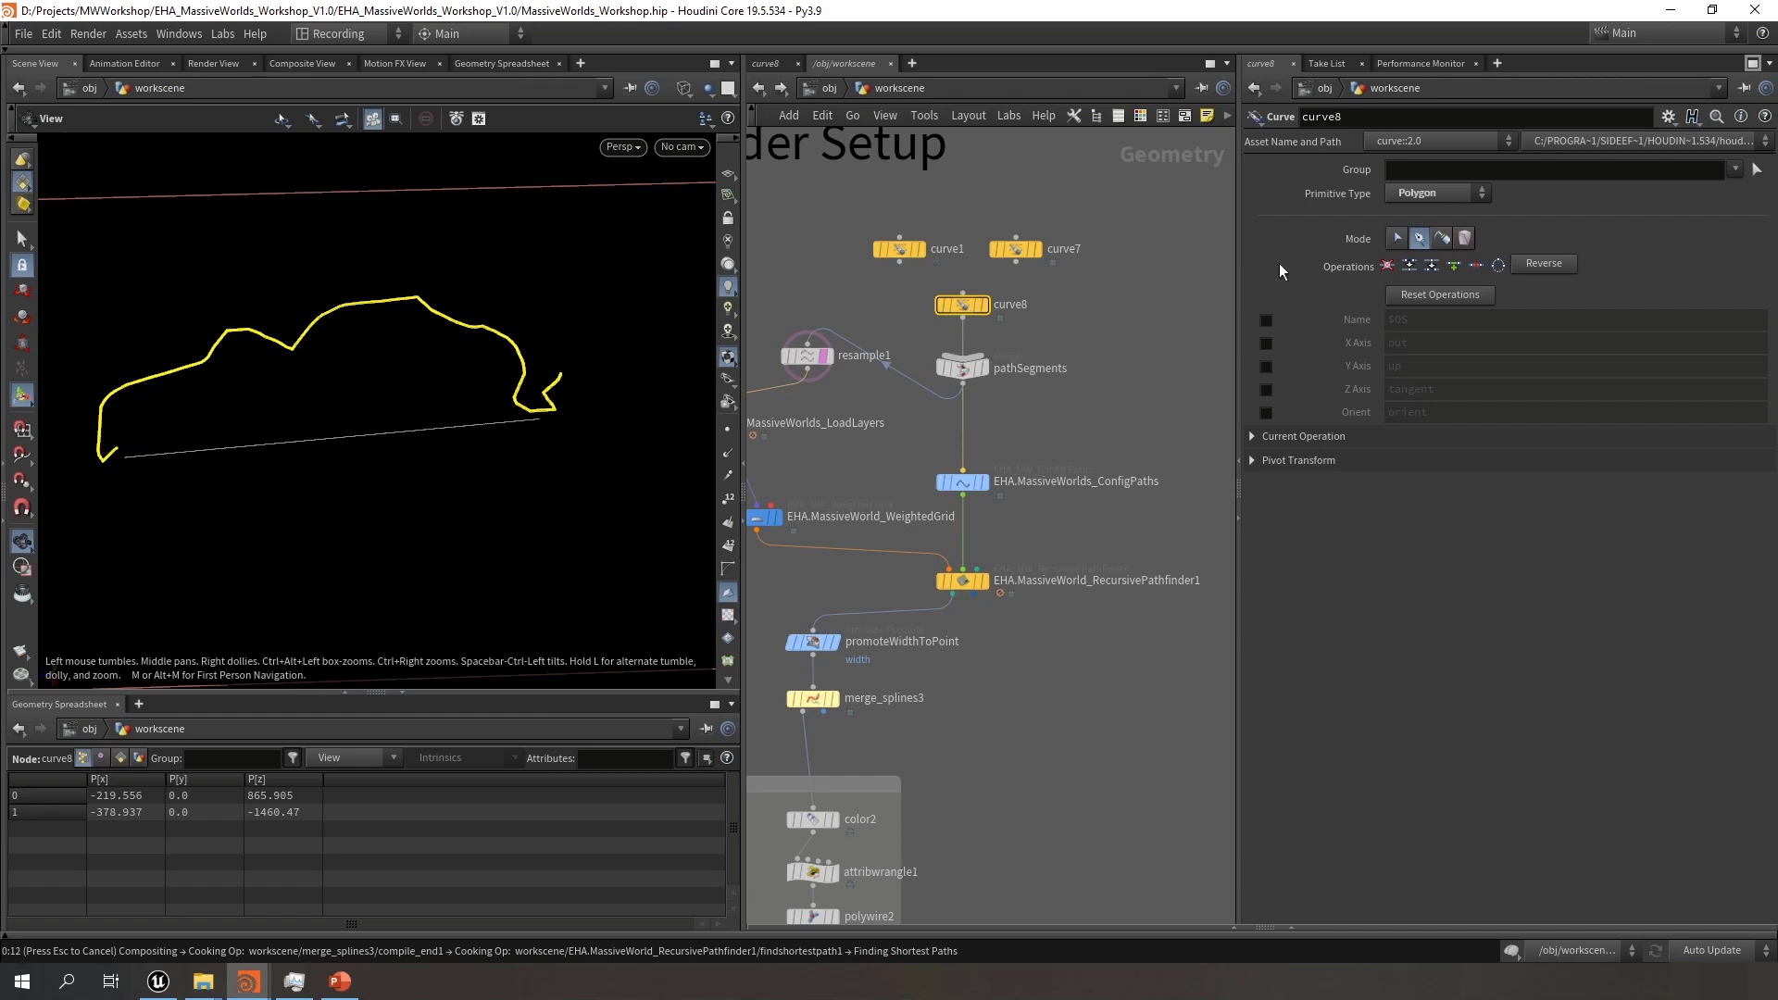
pyautogui.click(1452, 135)
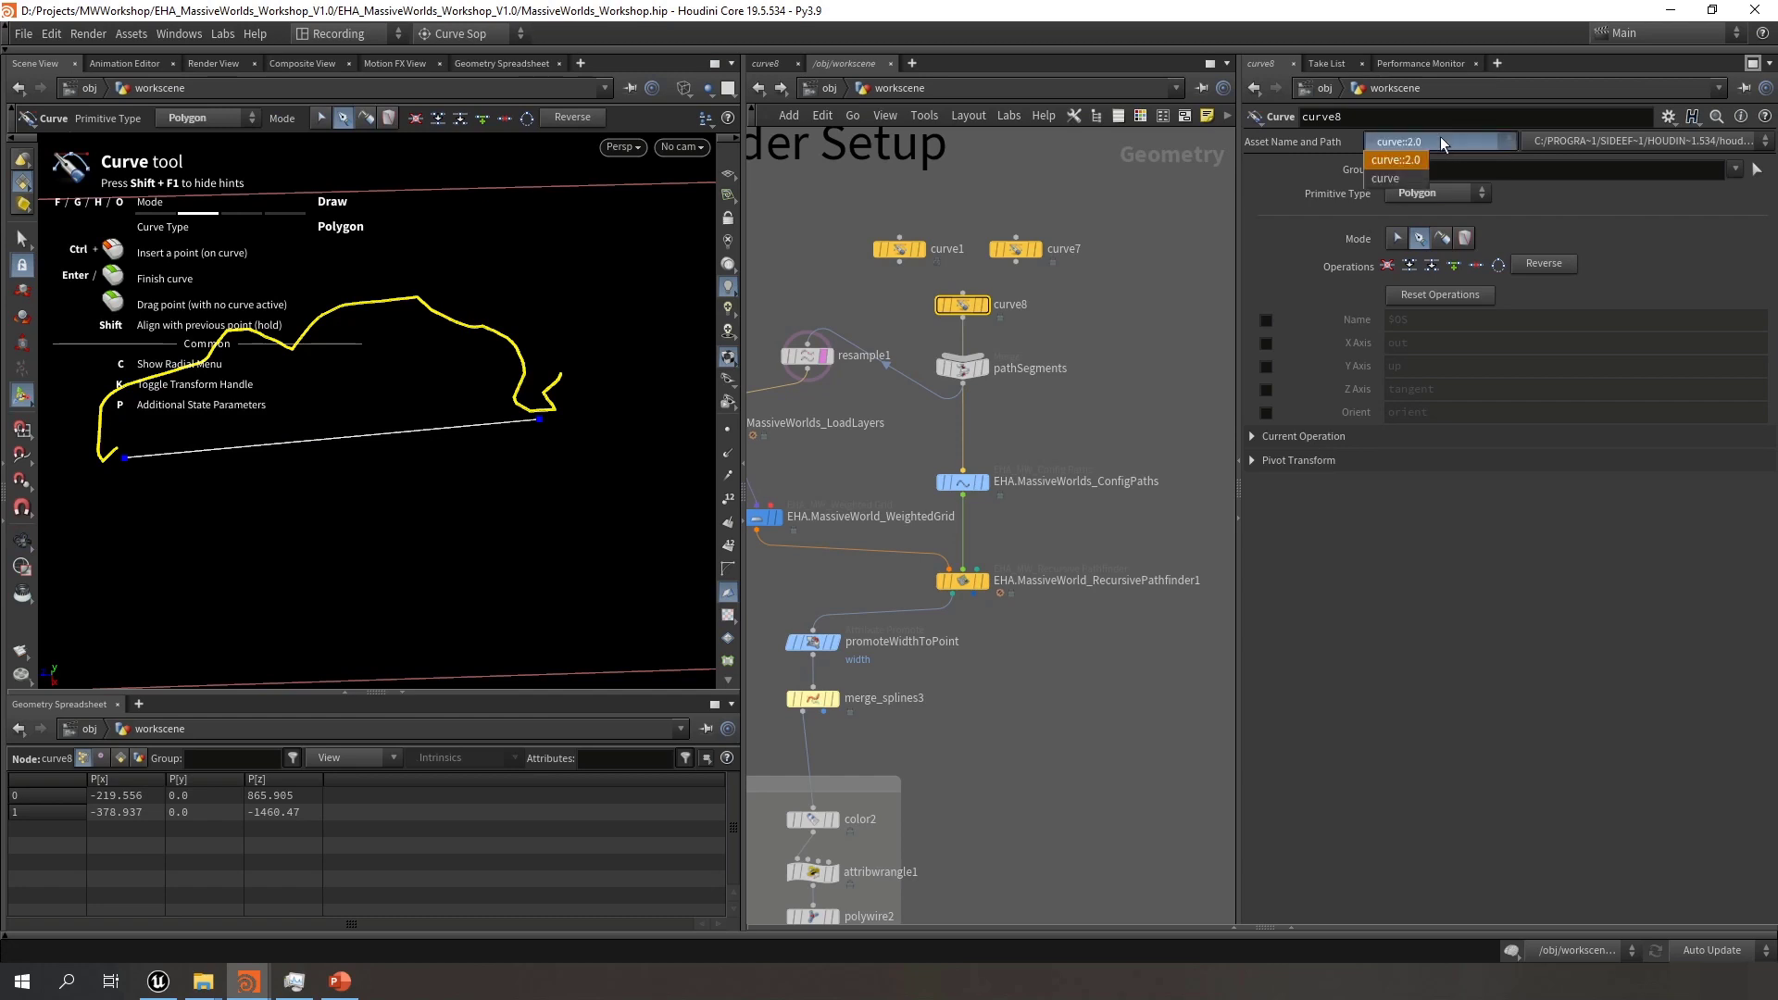
pyautogui.click(1402, 180)
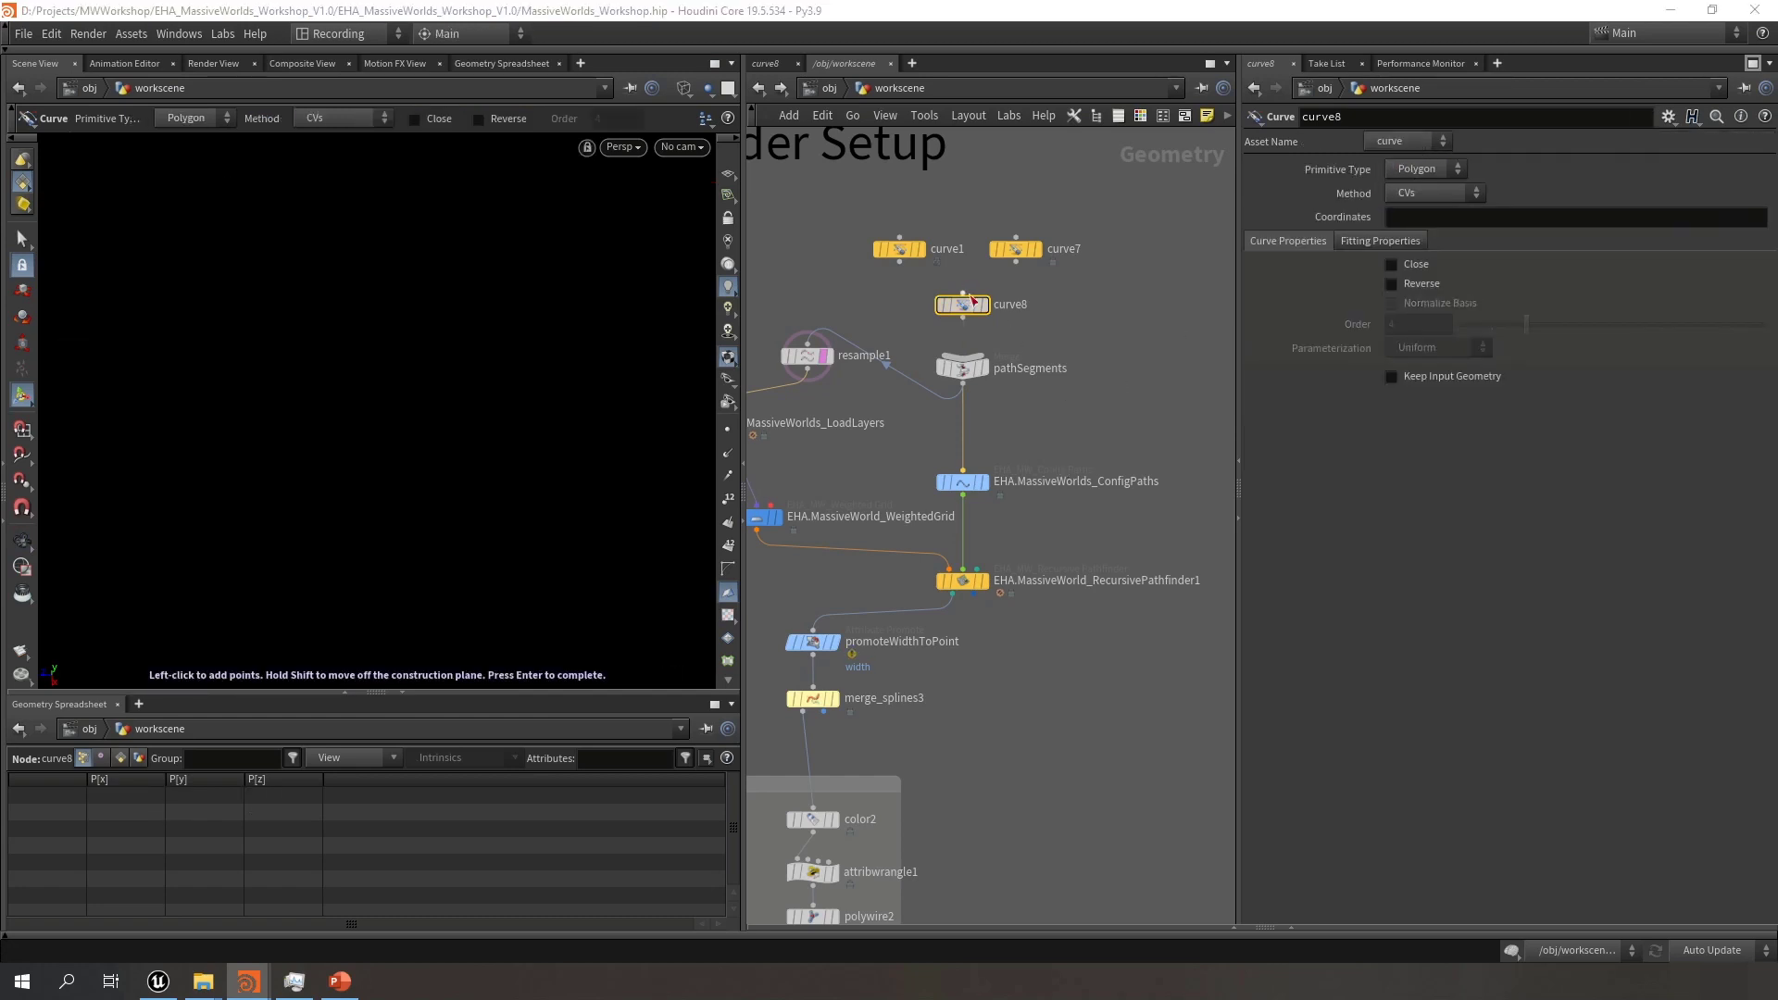
# Set the Asset Definition Toolbar to Show Always and choose the curve version for curve8
pyautogui.click(145, 37)
pyautogui.moveTo(194, 121)
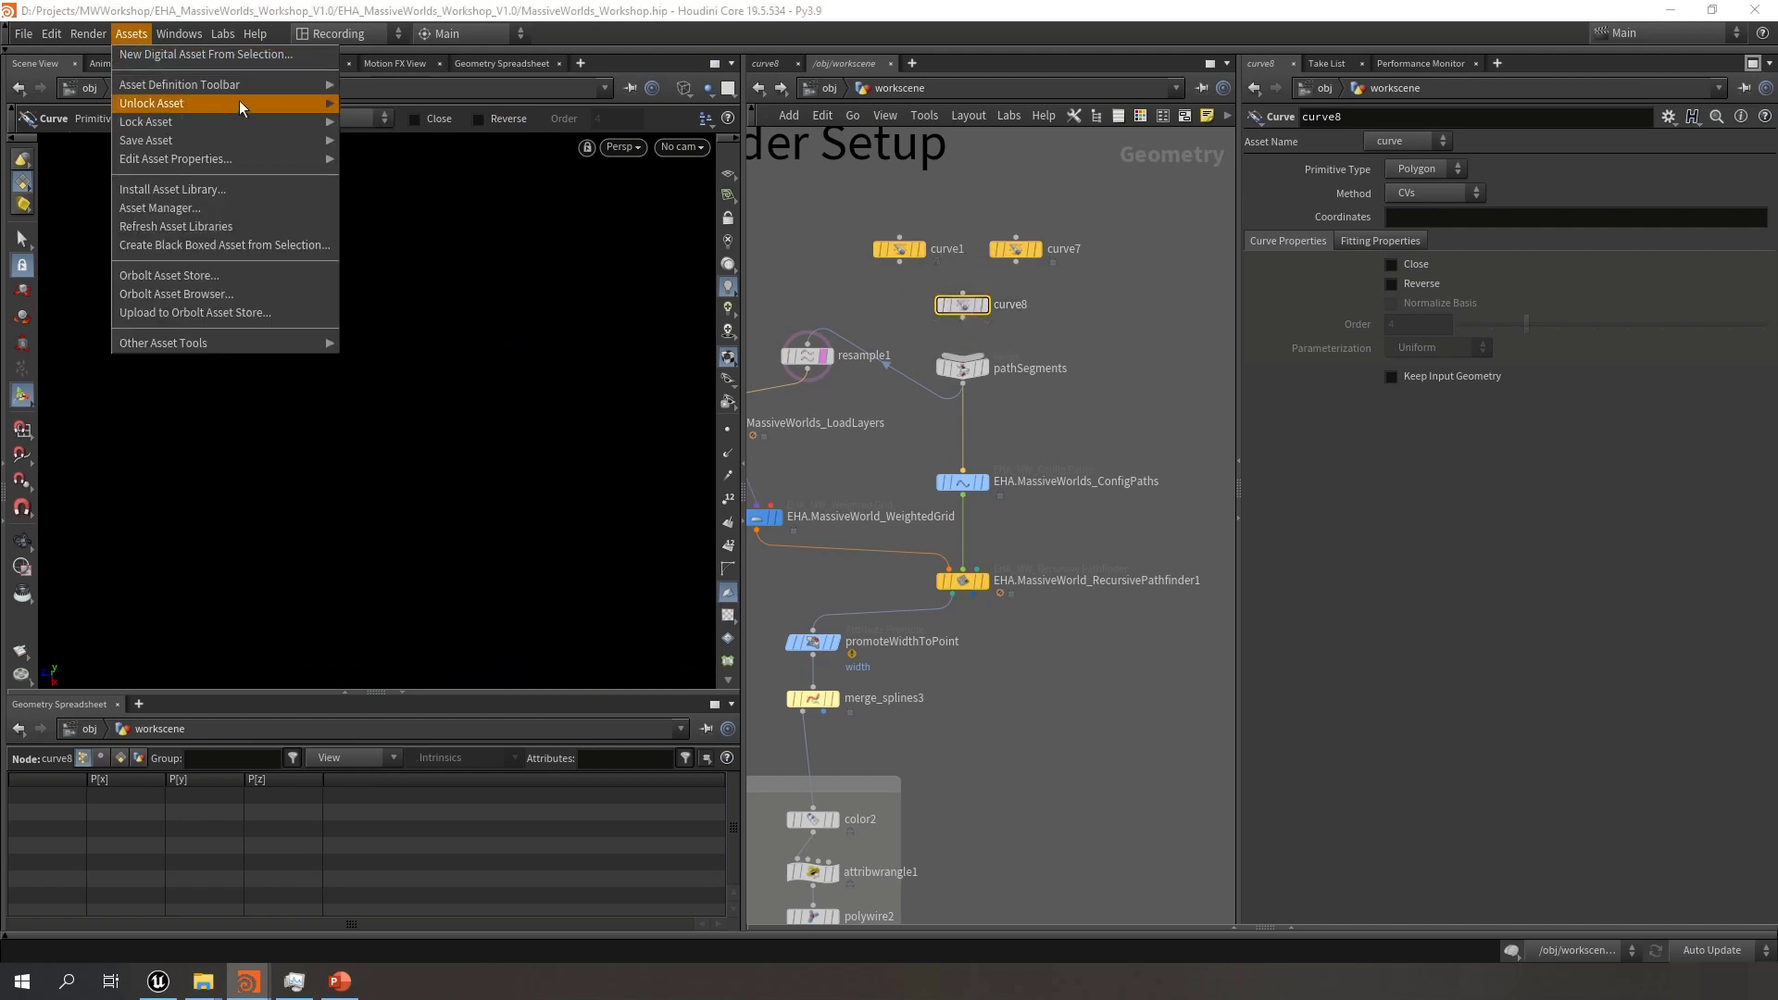
pyautogui.moveTo(241, 89)
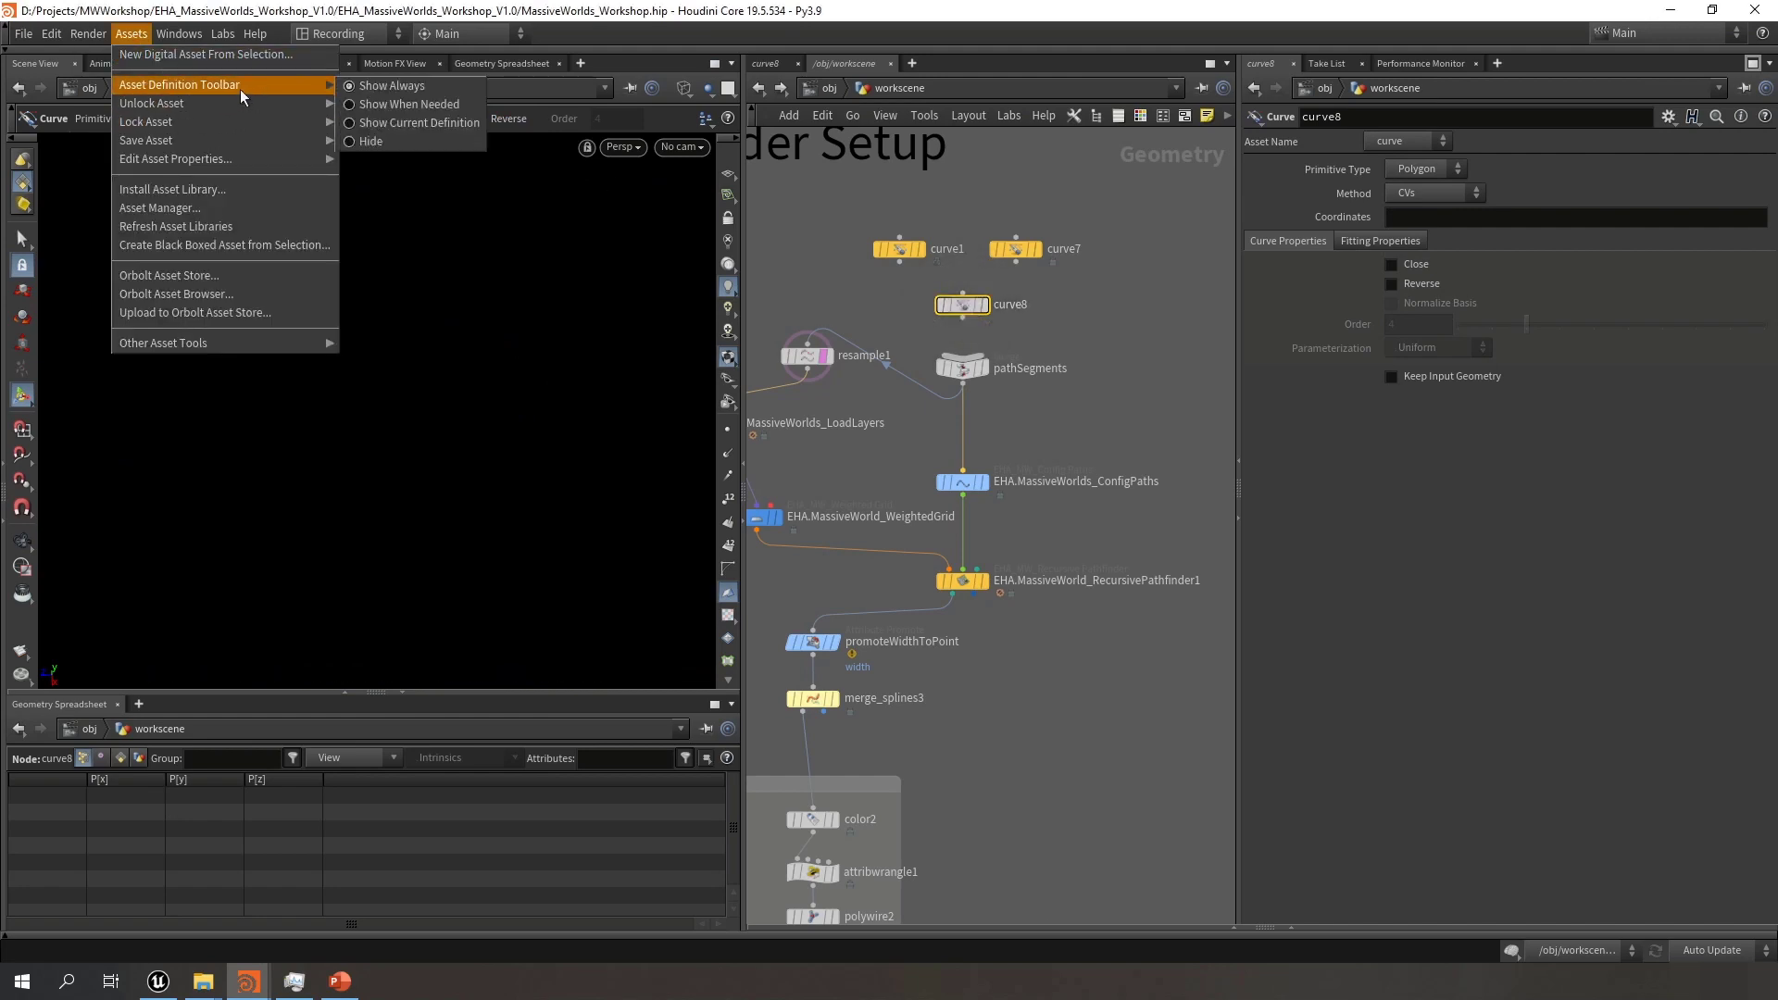
pyautogui.click(424, 85)
pyautogui.click(1406, 141)
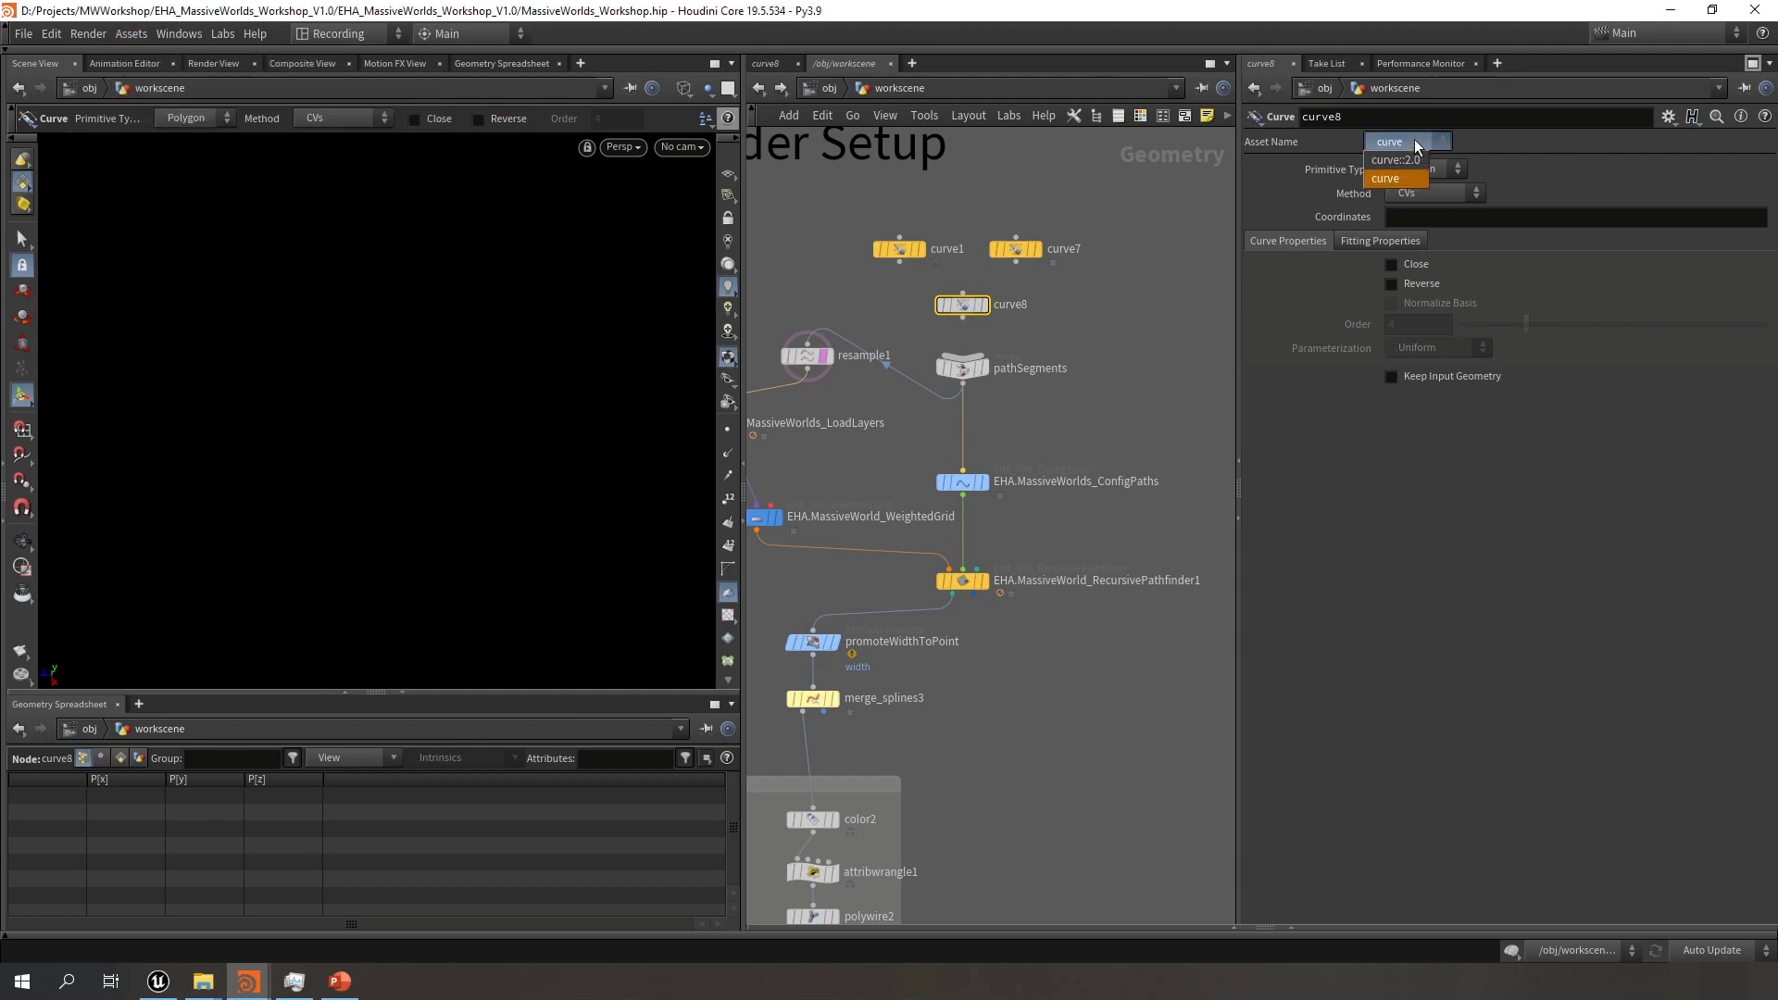
pyautogui.click(1400, 182)
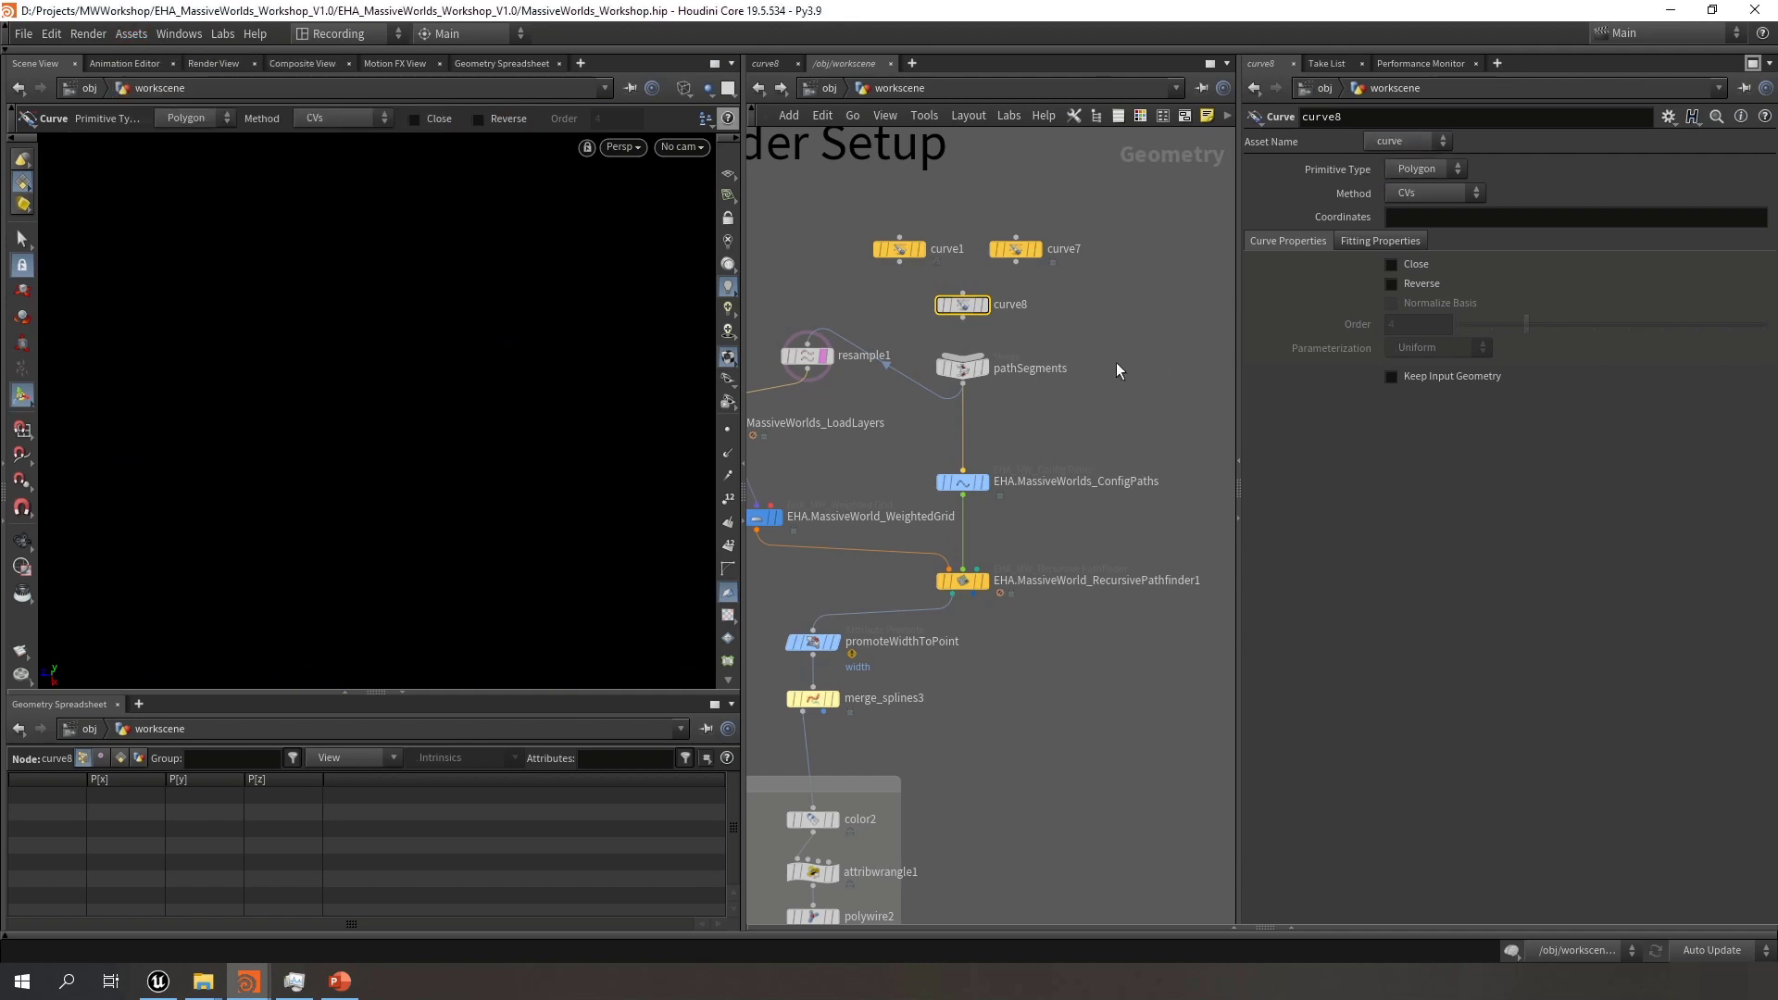
# Draw a two-point polygon curve in curve8 from about (-373, 152, 634) to about (-795, 361, -1325)
pyautogui.moveTo(1115, 363); pyautogui.dragTo(1174, 374, button='middle')
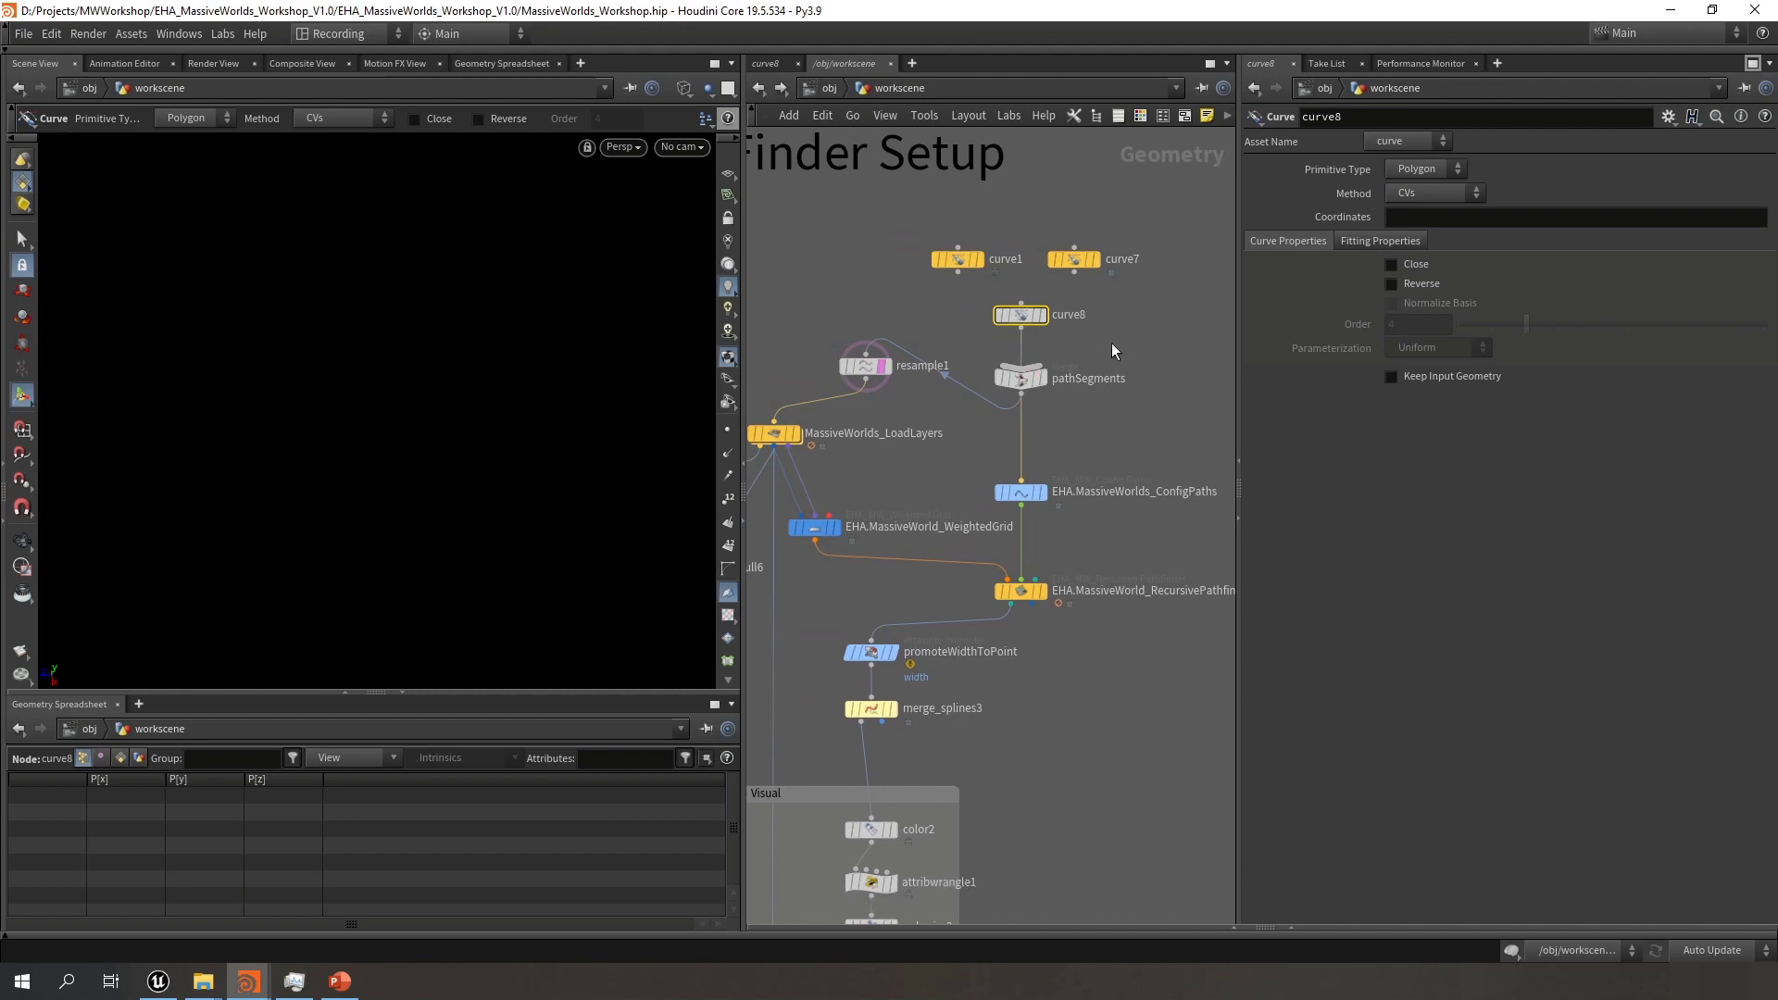
pyautogui.click(162, 420)
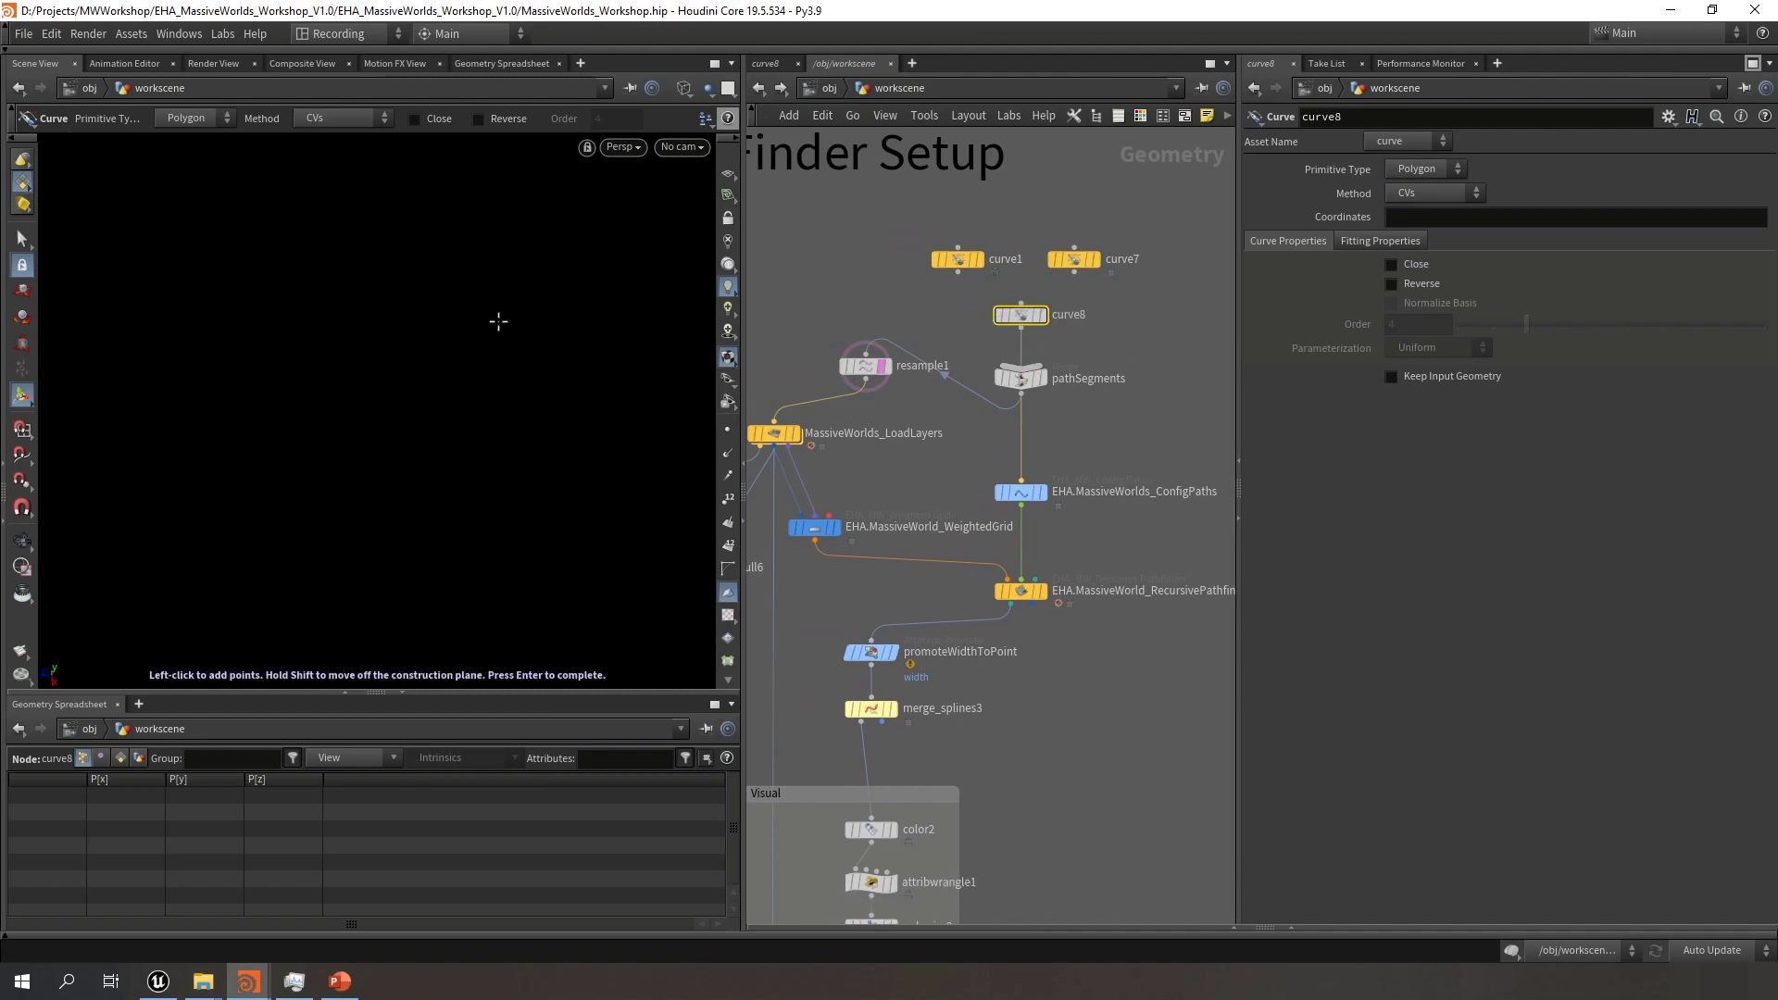
pyautogui.click(518, 323)
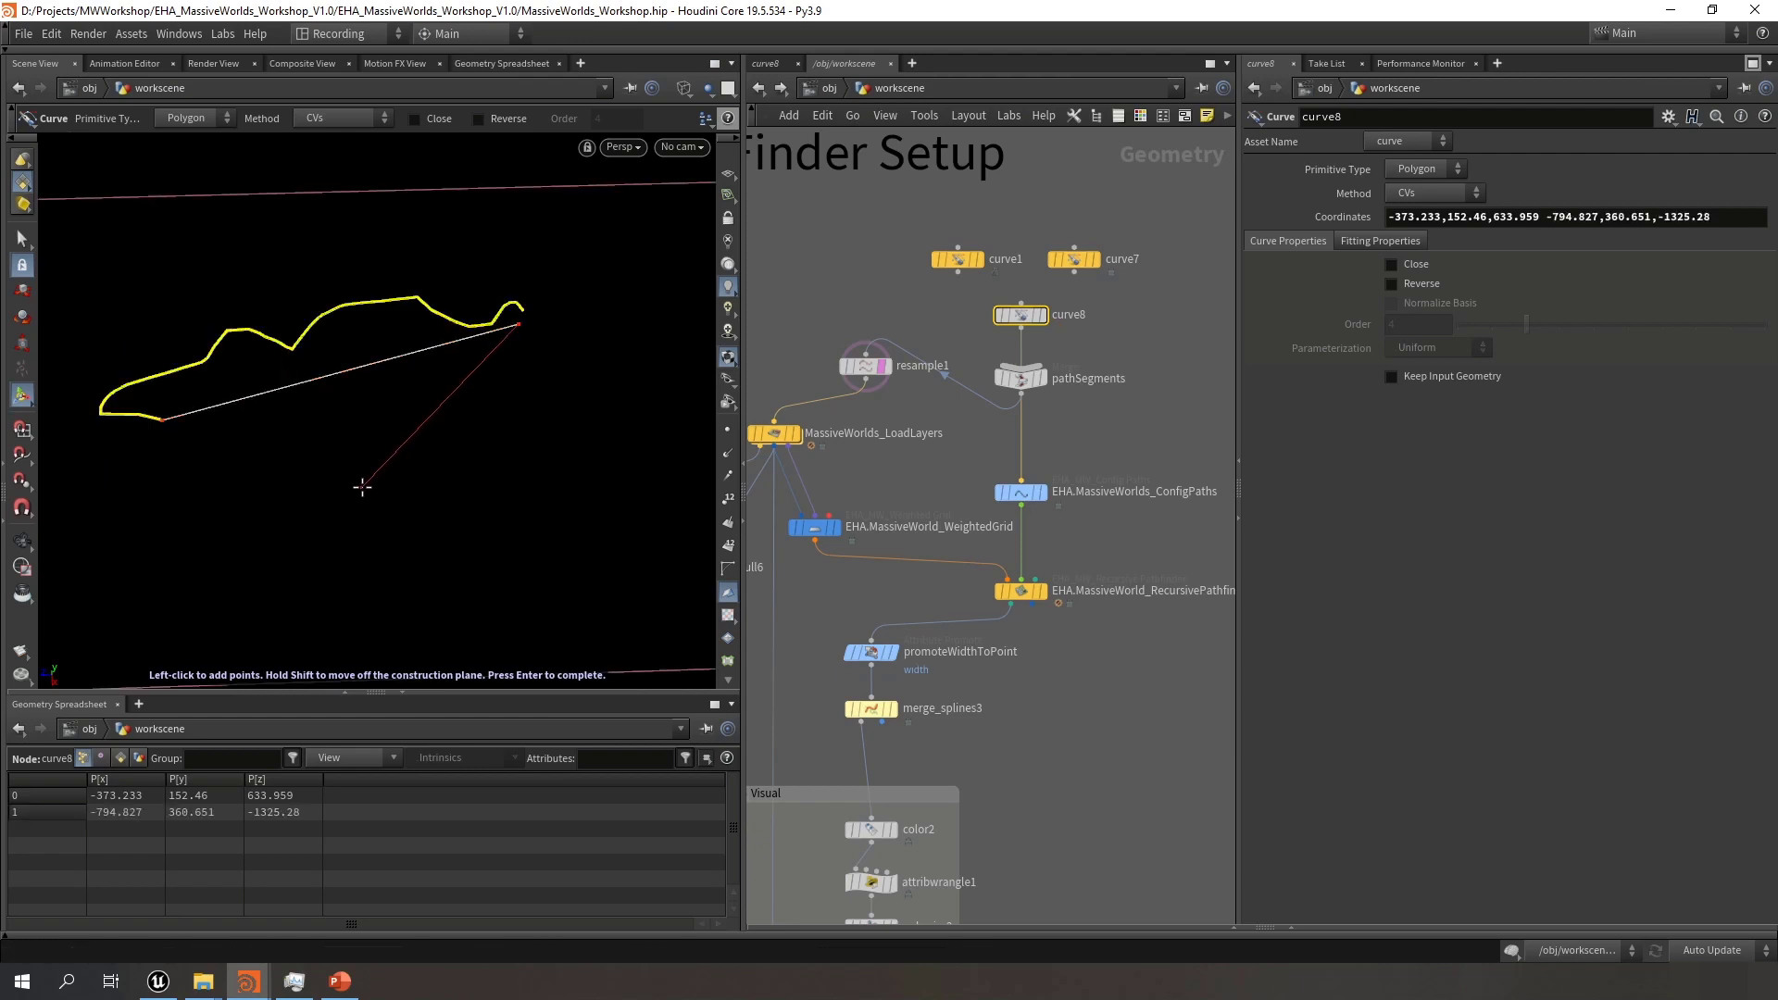
pyautogui.press('Return')
# Display the MassiveWorlds_LoadLayers node and examine the tiles around the curve and the node's Loading Mode
pyautogui.moveTo(919, 491); pyautogui.dragTo(940, 495, button='middle')
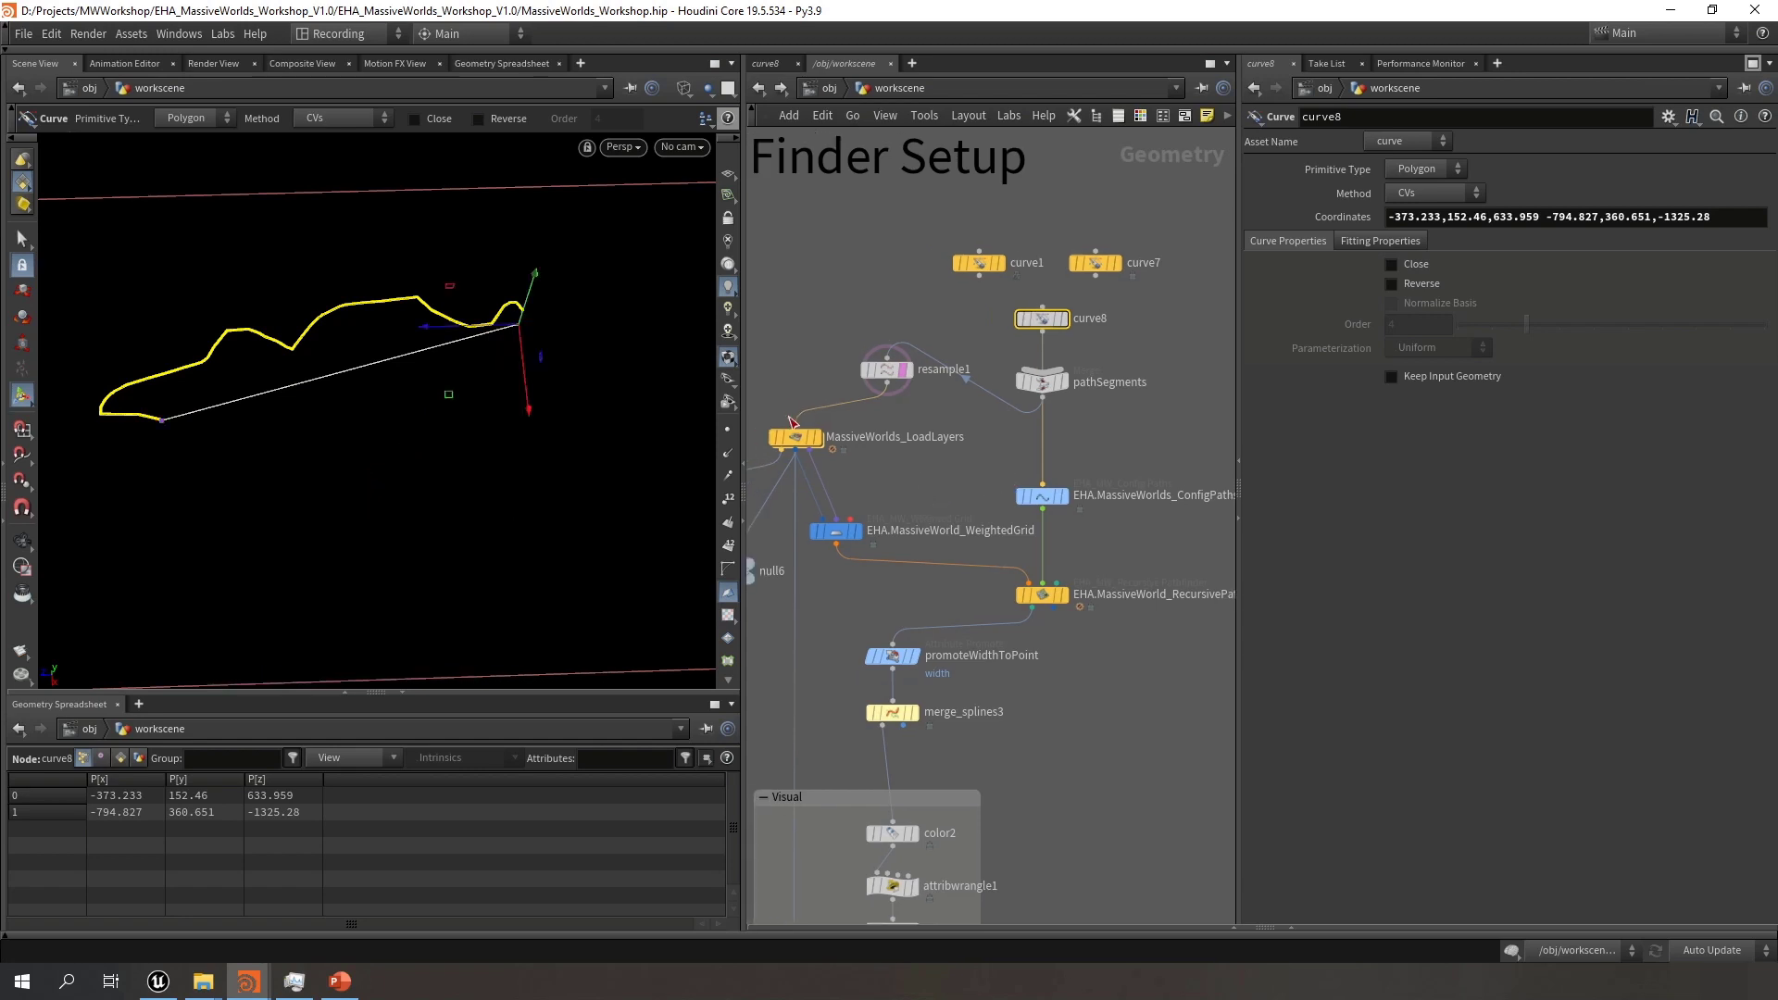
pyautogui.moveTo(1172, 464); pyautogui.dragTo(1171, 472, button='middle')
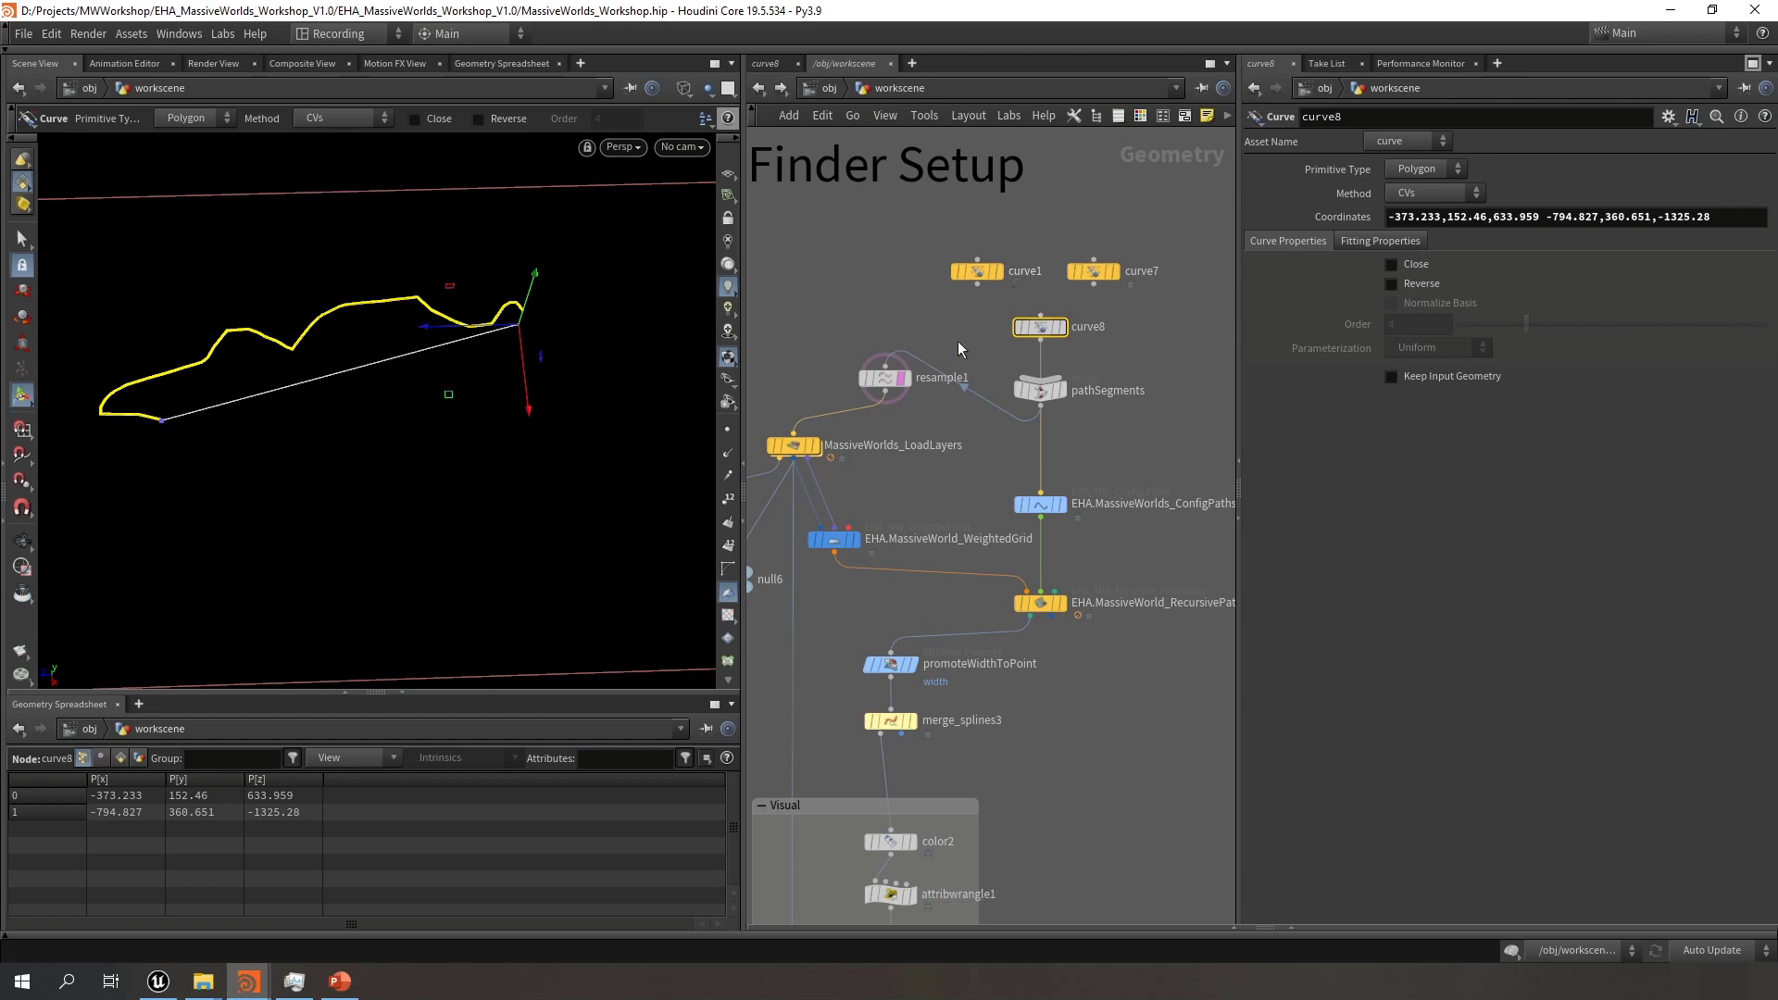
pyautogui.moveTo(819, 448)
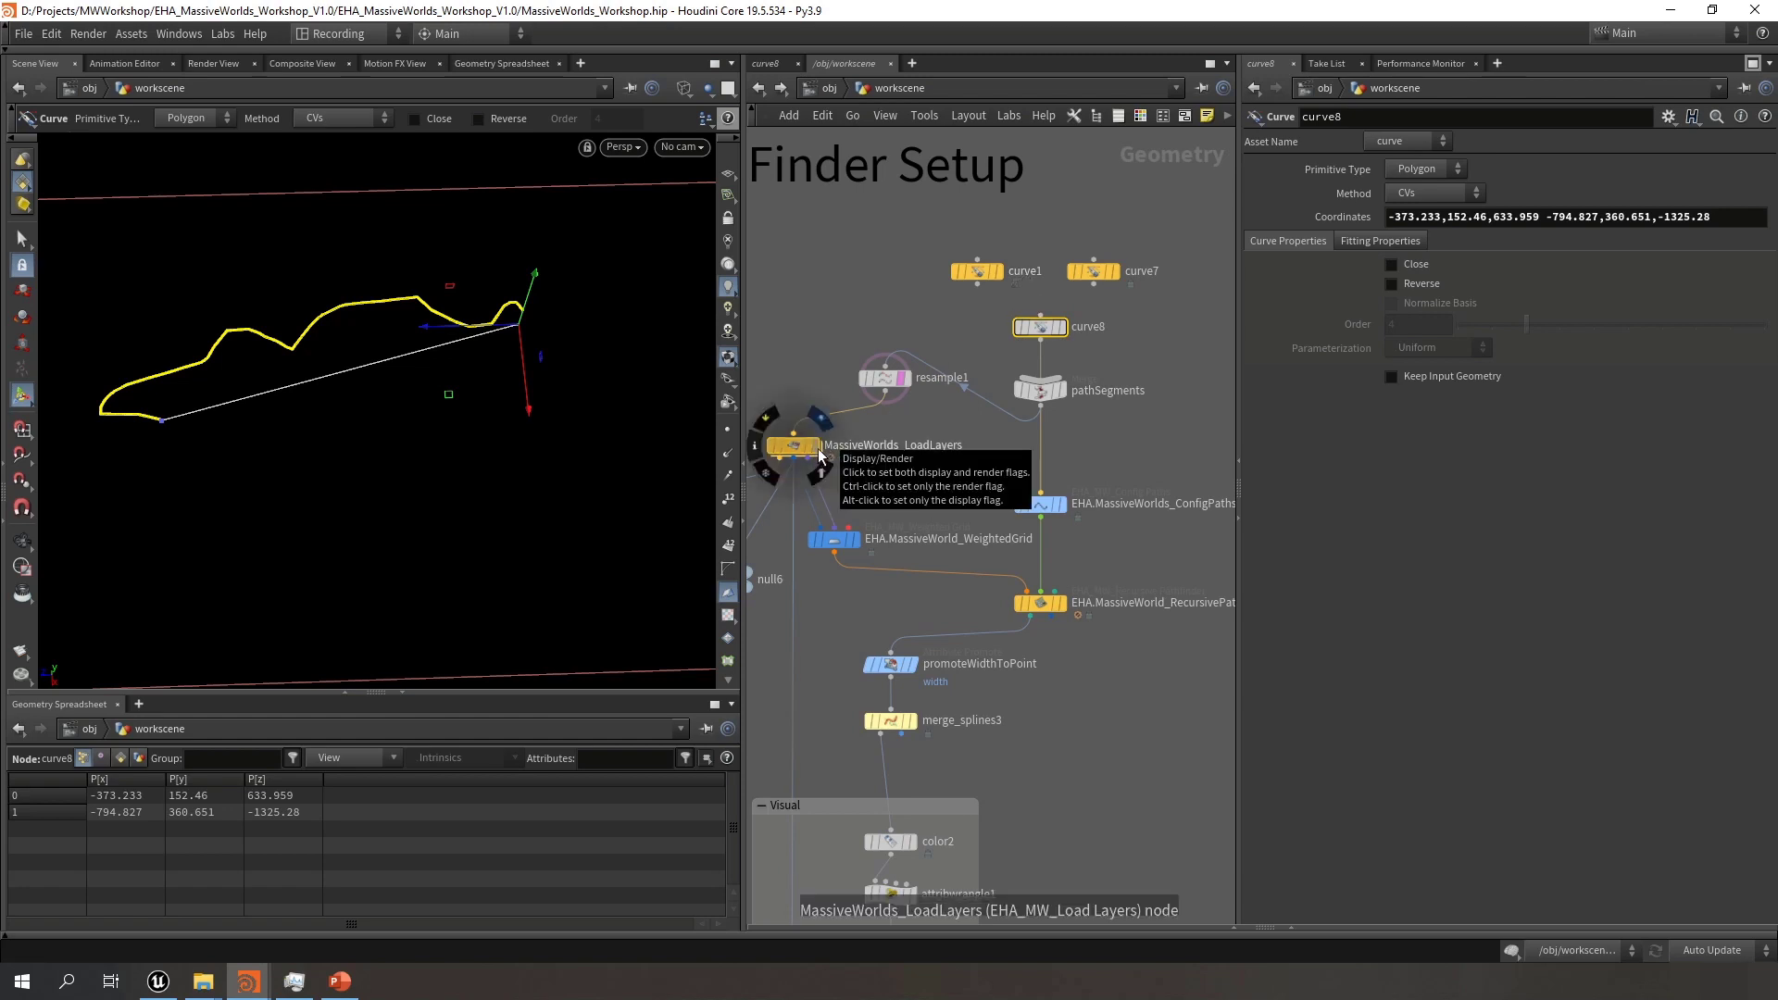
pyautogui.click(791, 447)
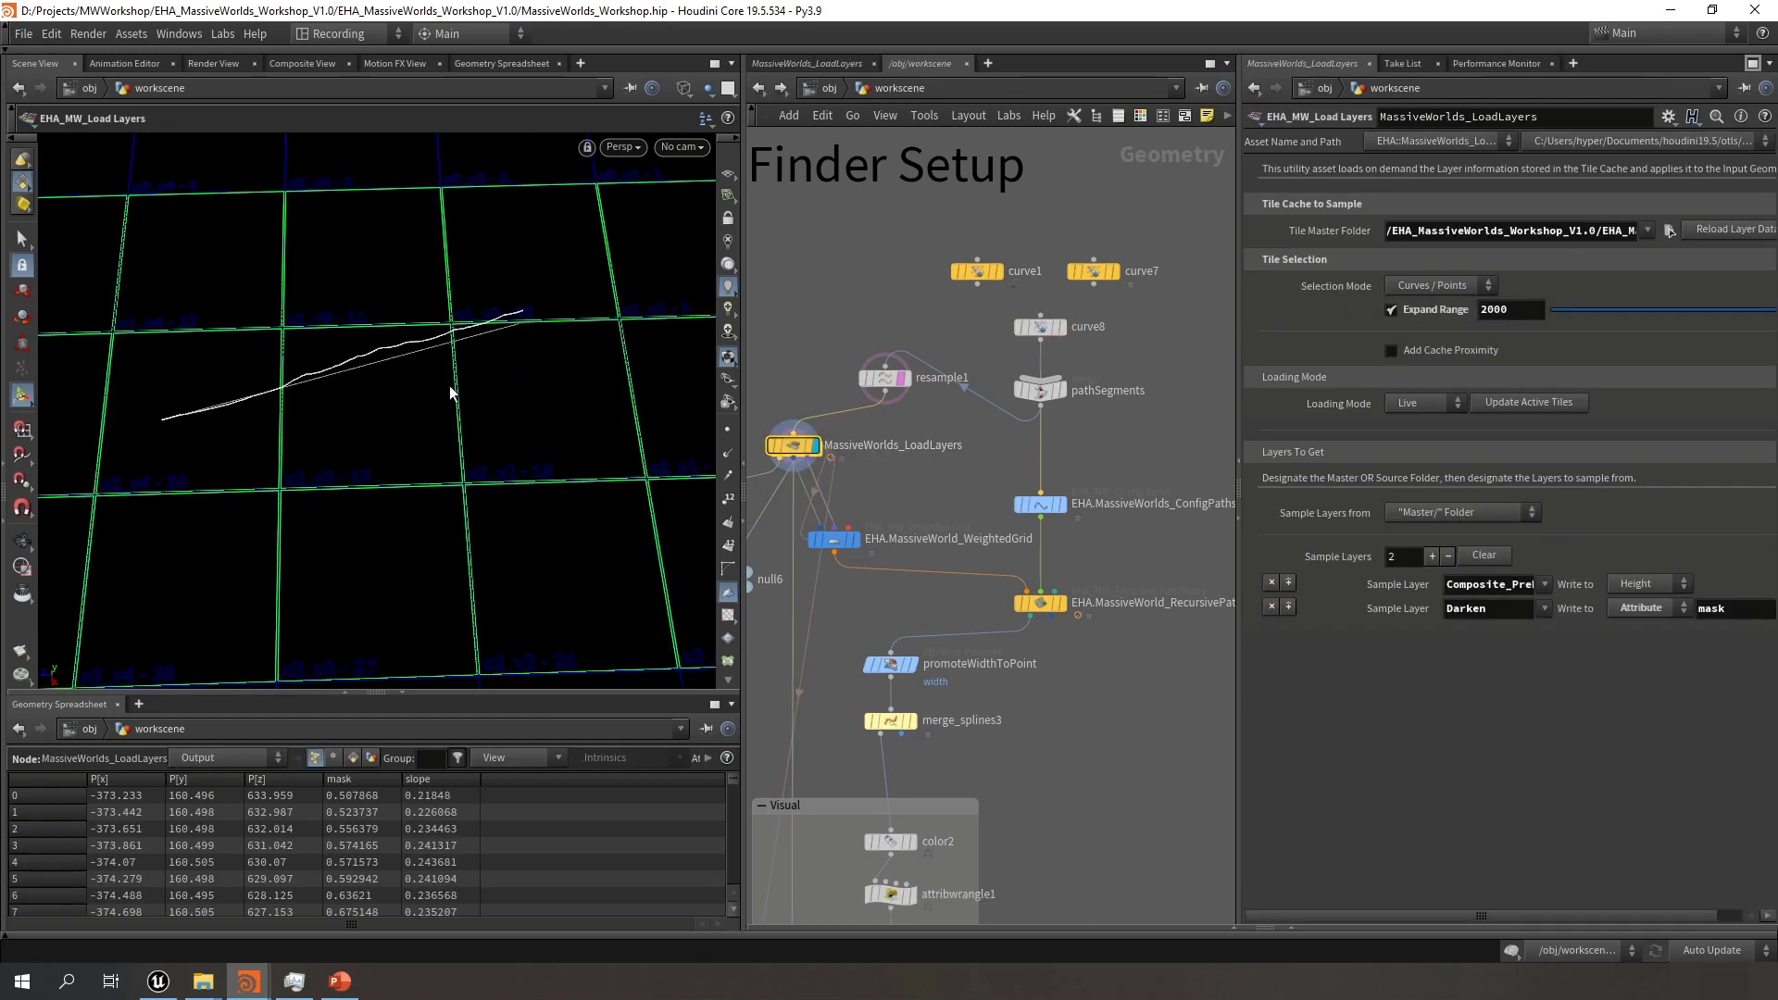
pyautogui.keyDown('alt'); pyautogui.moveTo(491, 383); pyautogui.dragTo(377, 385, button='right'); pyautogui.keyUp('alt')
pyautogui.keyDown('alt'); pyautogui.moveTo(377, 385); pyautogui.dragTo(331, 381, button='middle'); pyautogui.keyUp('alt')
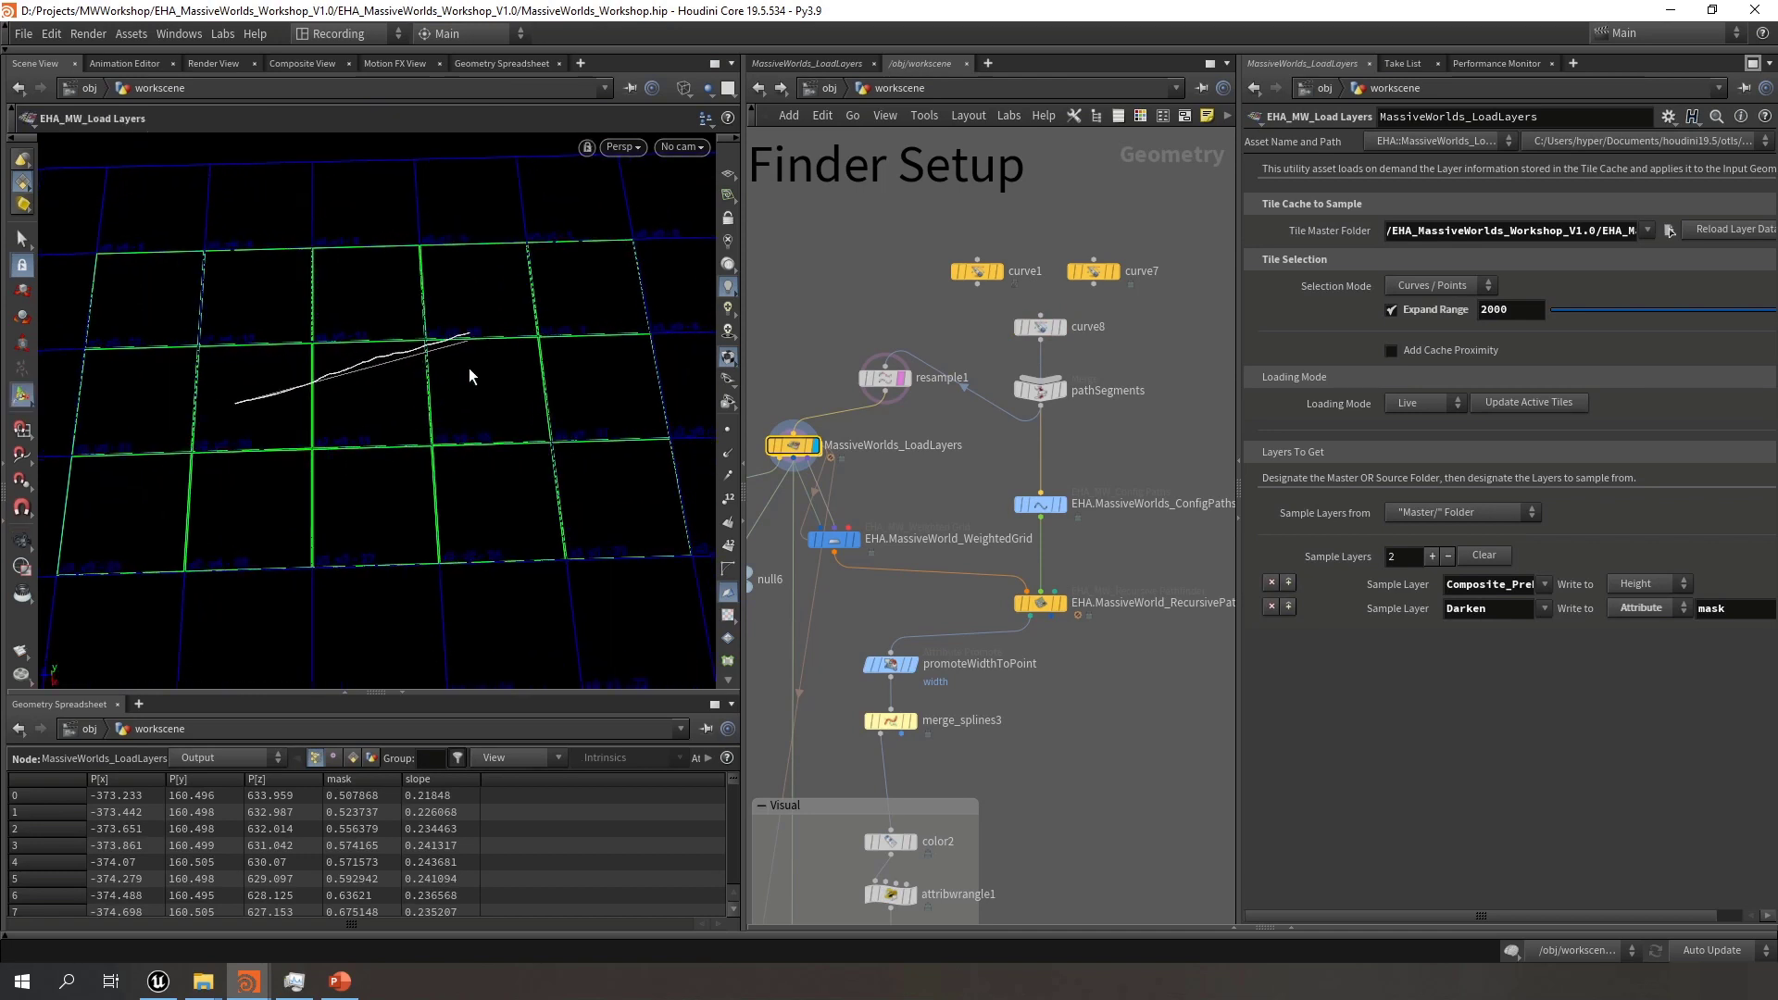
pyautogui.click(1424, 403)
# Examine the EHA.MassiveWorld_WeightedGrid node's grid, then display the recursive pathfinder result with curve8 selected
pyautogui.click(857, 541)
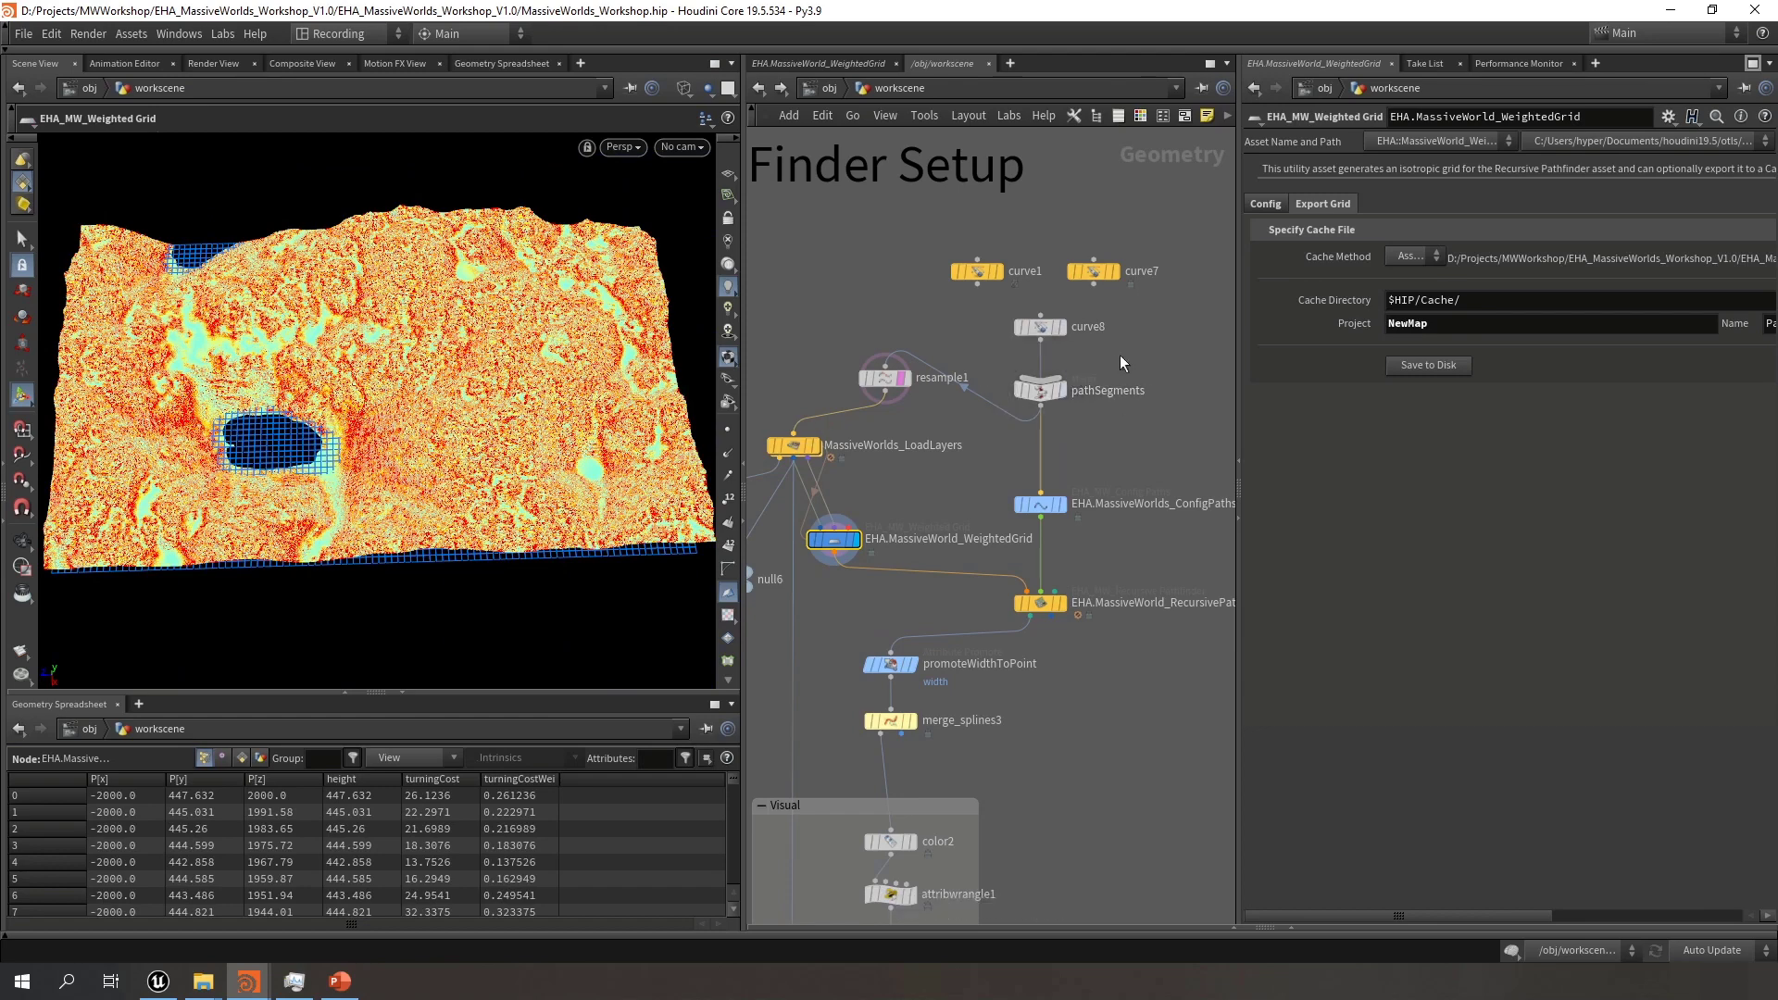
pyautogui.click(1040, 327)
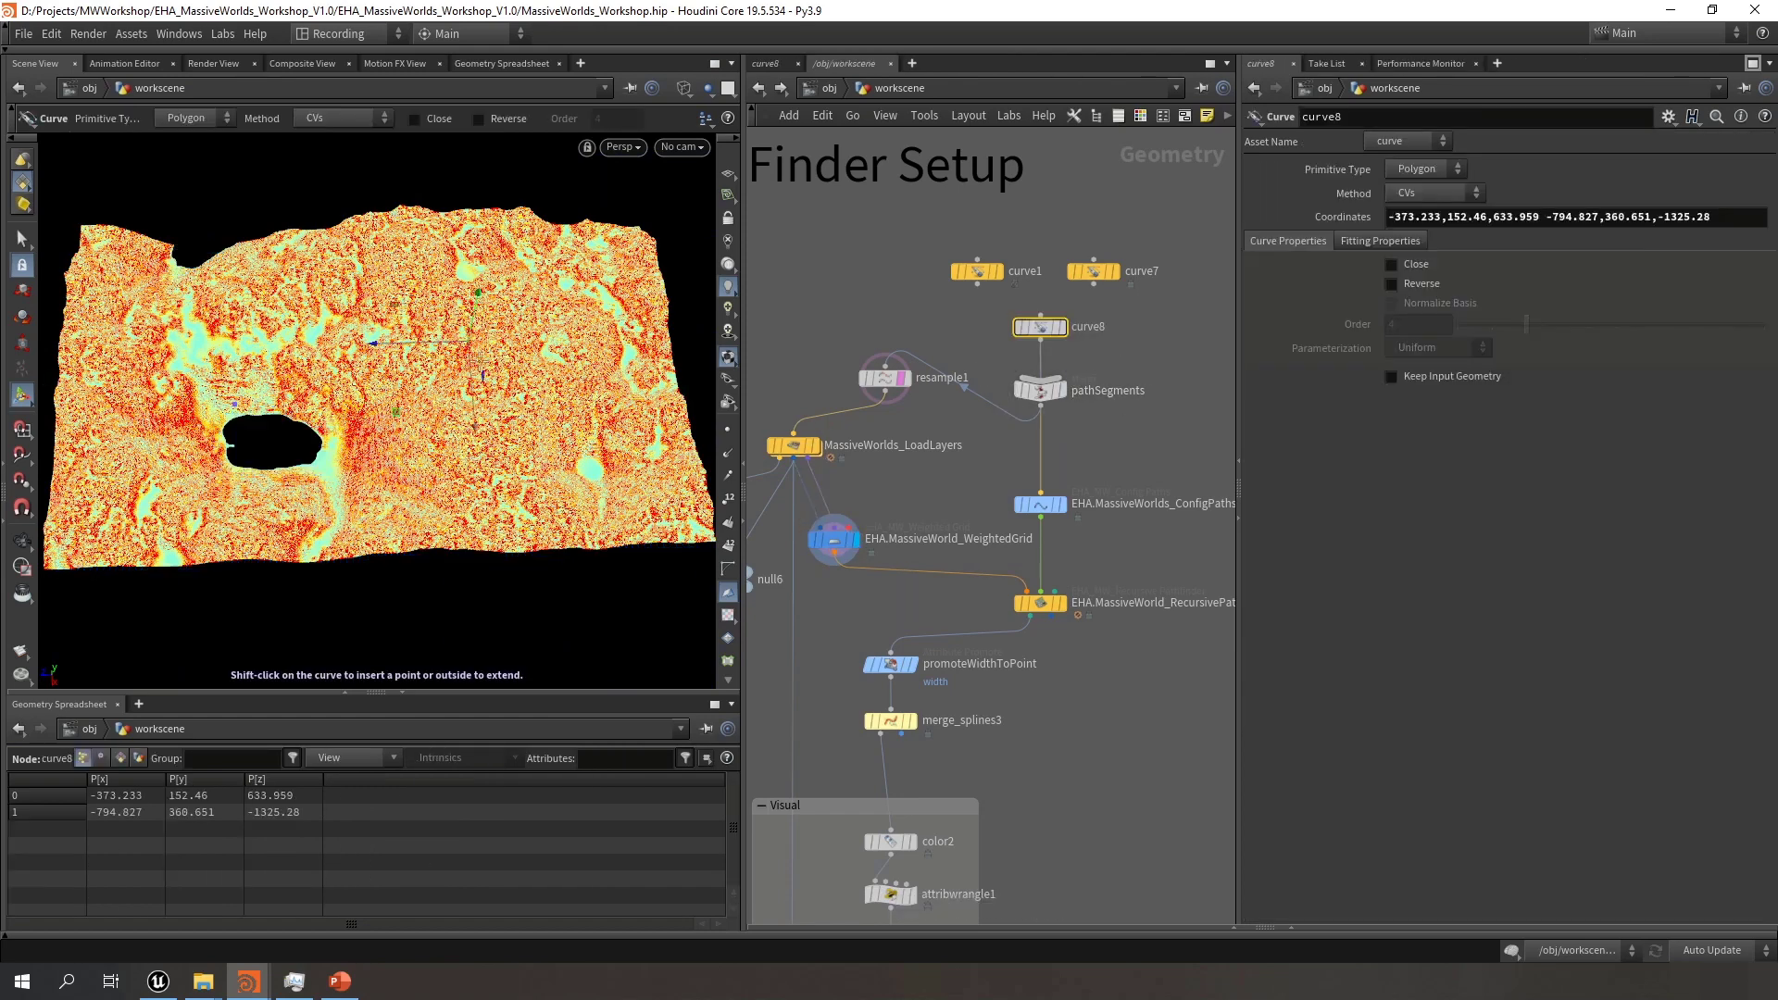
pyautogui.keyDown('alt'); pyautogui.moveTo(396, 374); pyautogui.dragTo(357, 380, button='right'); pyautogui.keyUp('alt')
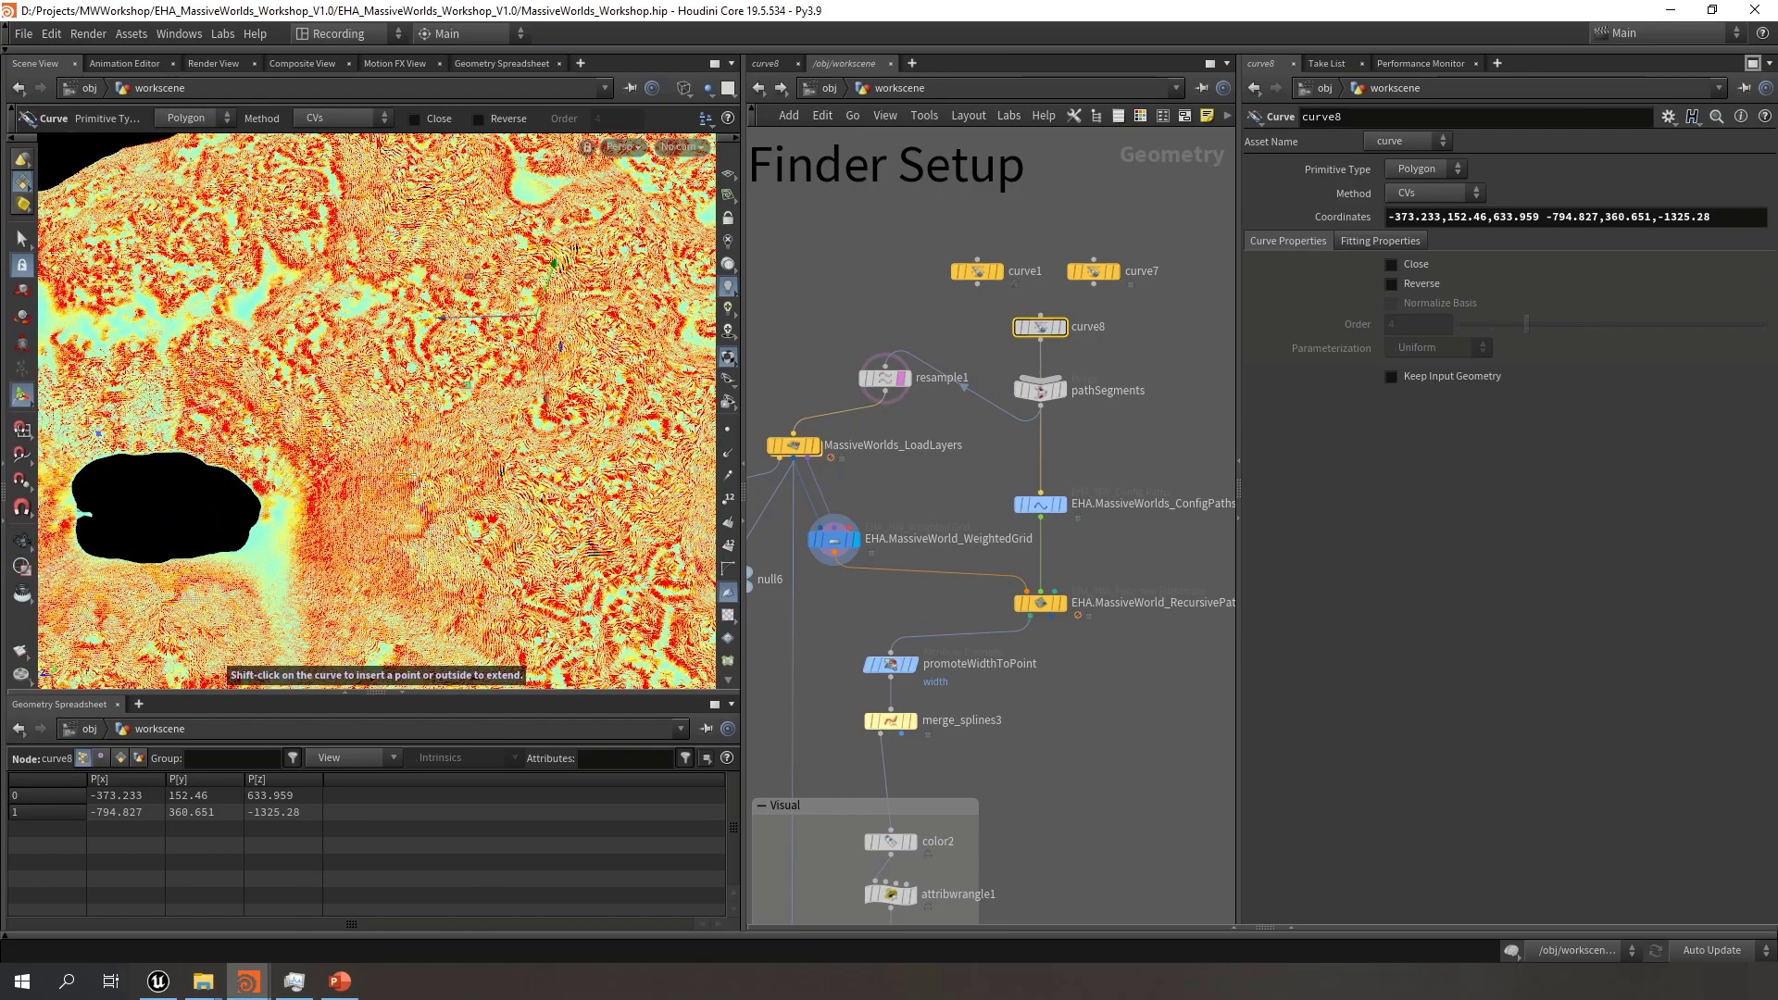
pyautogui.keyDown('alt'); pyautogui.moveTo(487, 439); pyautogui.dragTo(544, 402, button='middle'); pyautogui.keyUp('alt')
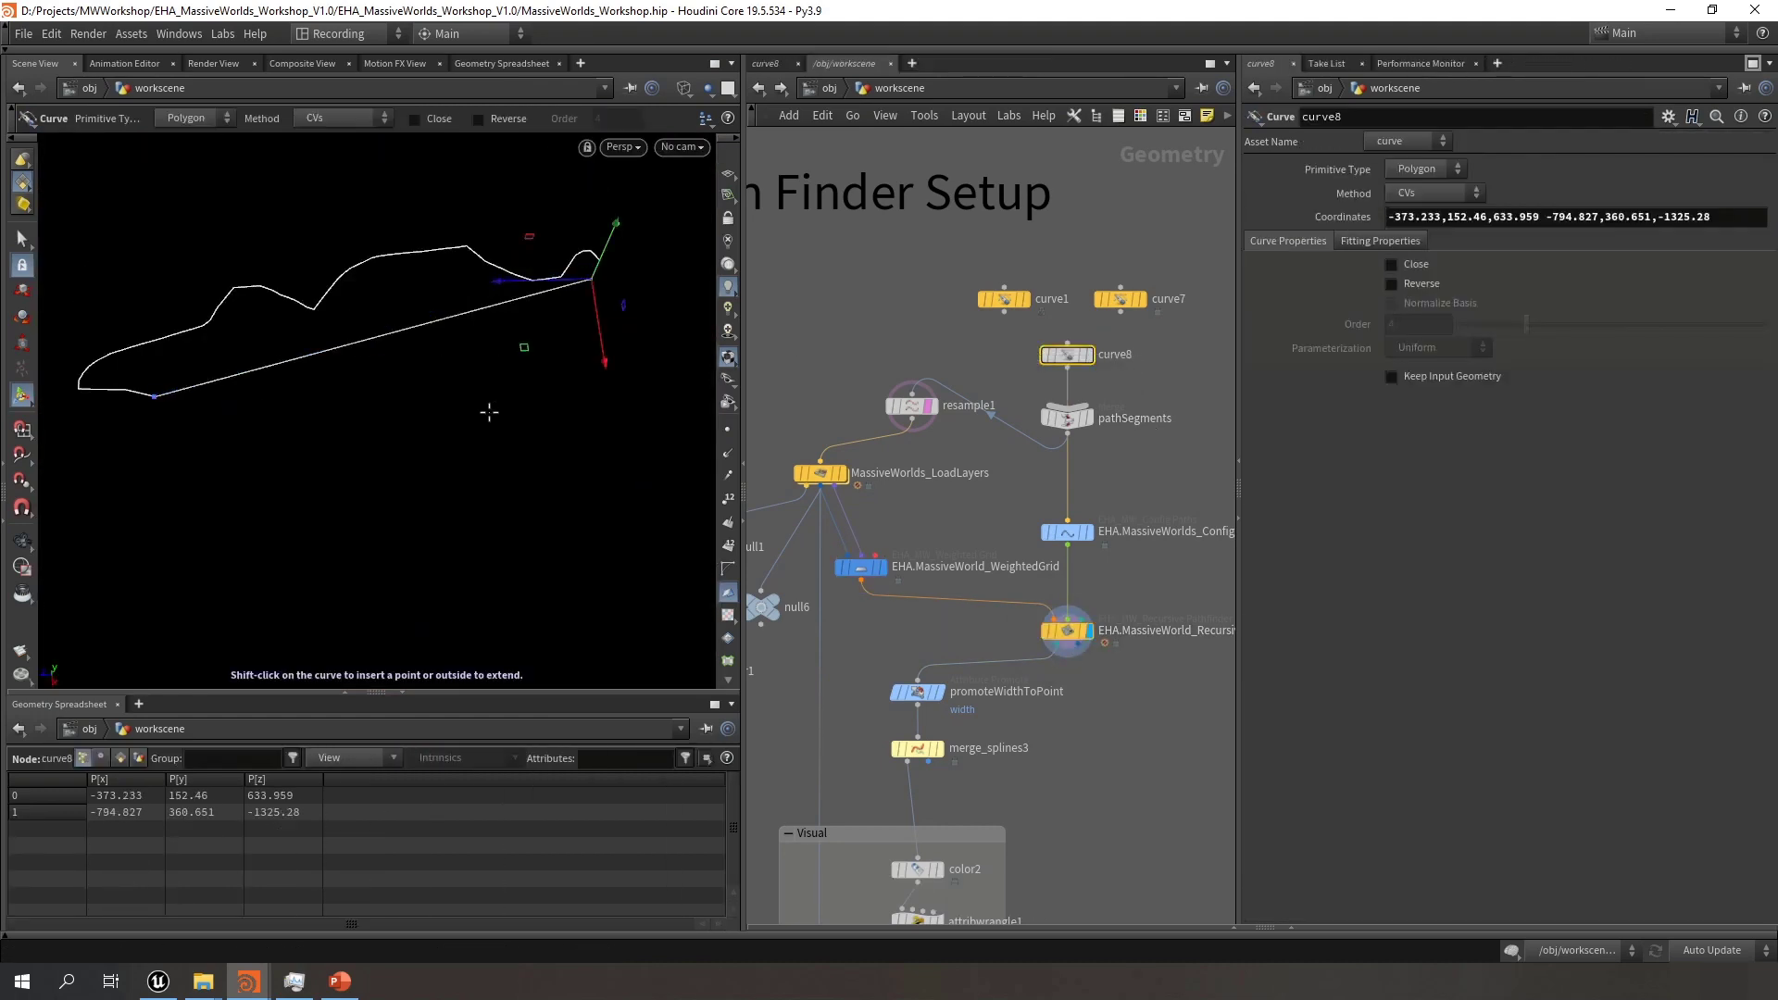
# Extend curve8 from its end with a third point at about (-8, 7, -243) and finish the curve
pyautogui.keyDown('shift'); pyautogui.click(484, 442); pyautogui.keyUp('shift')
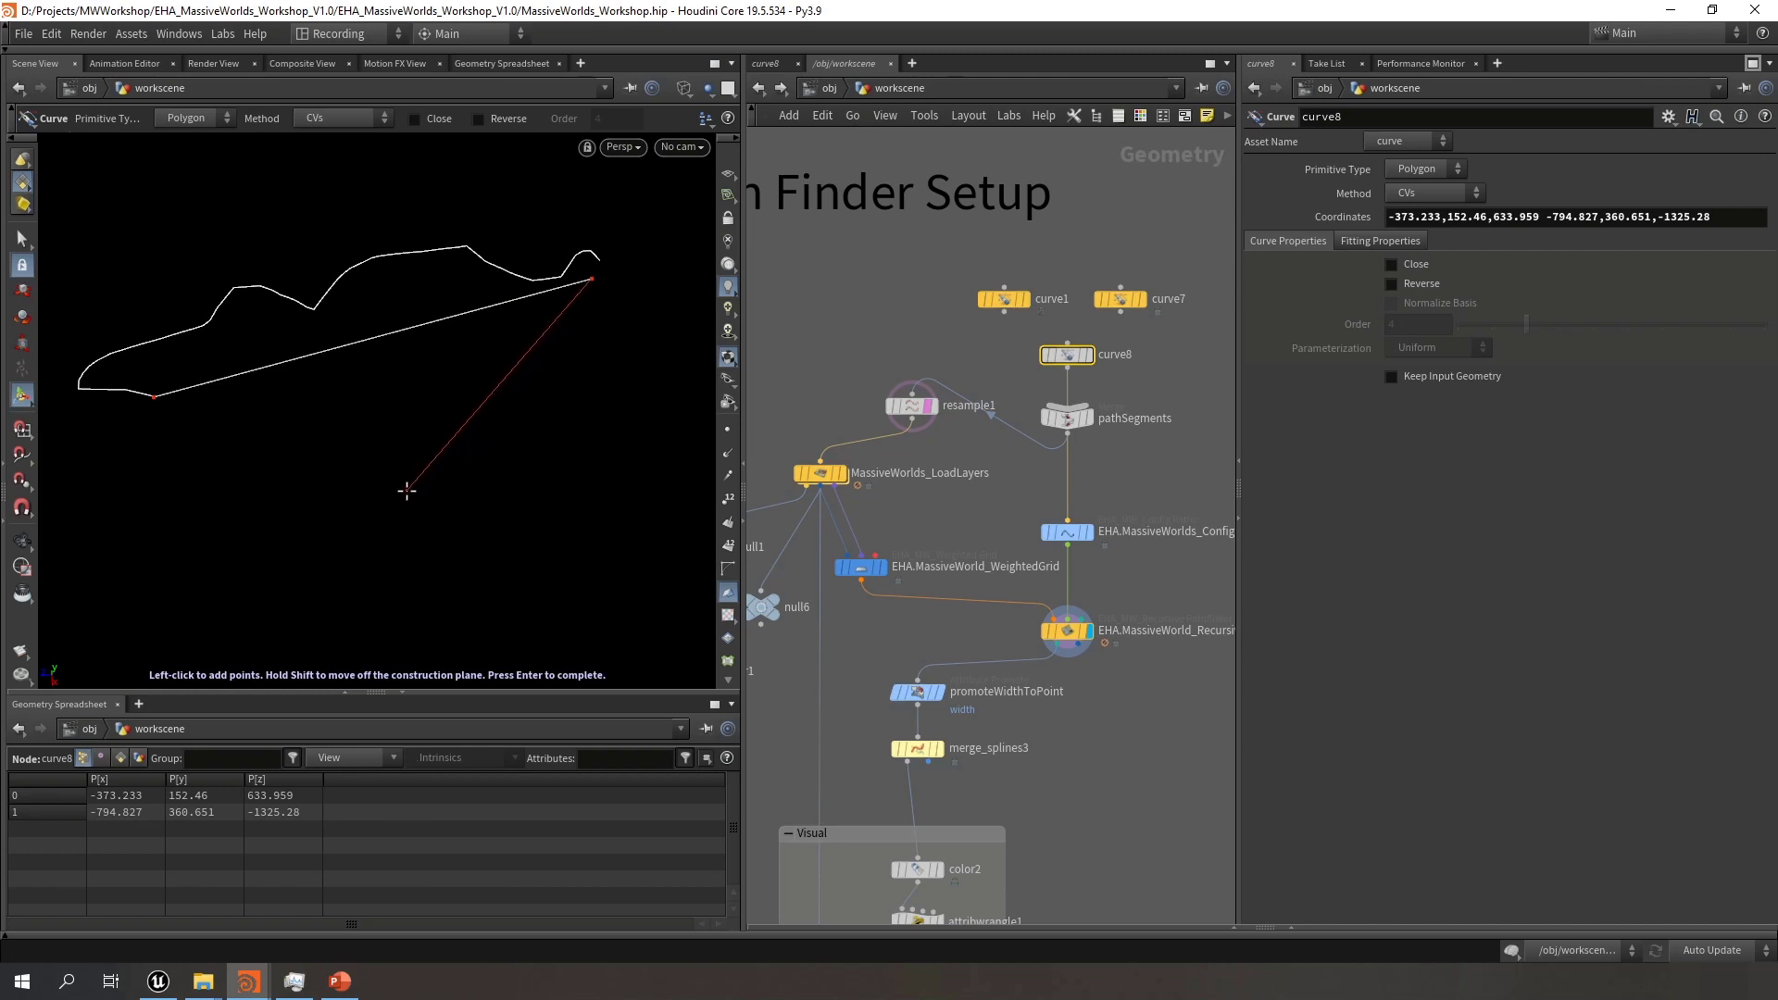
pyautogui.click(353, 481)
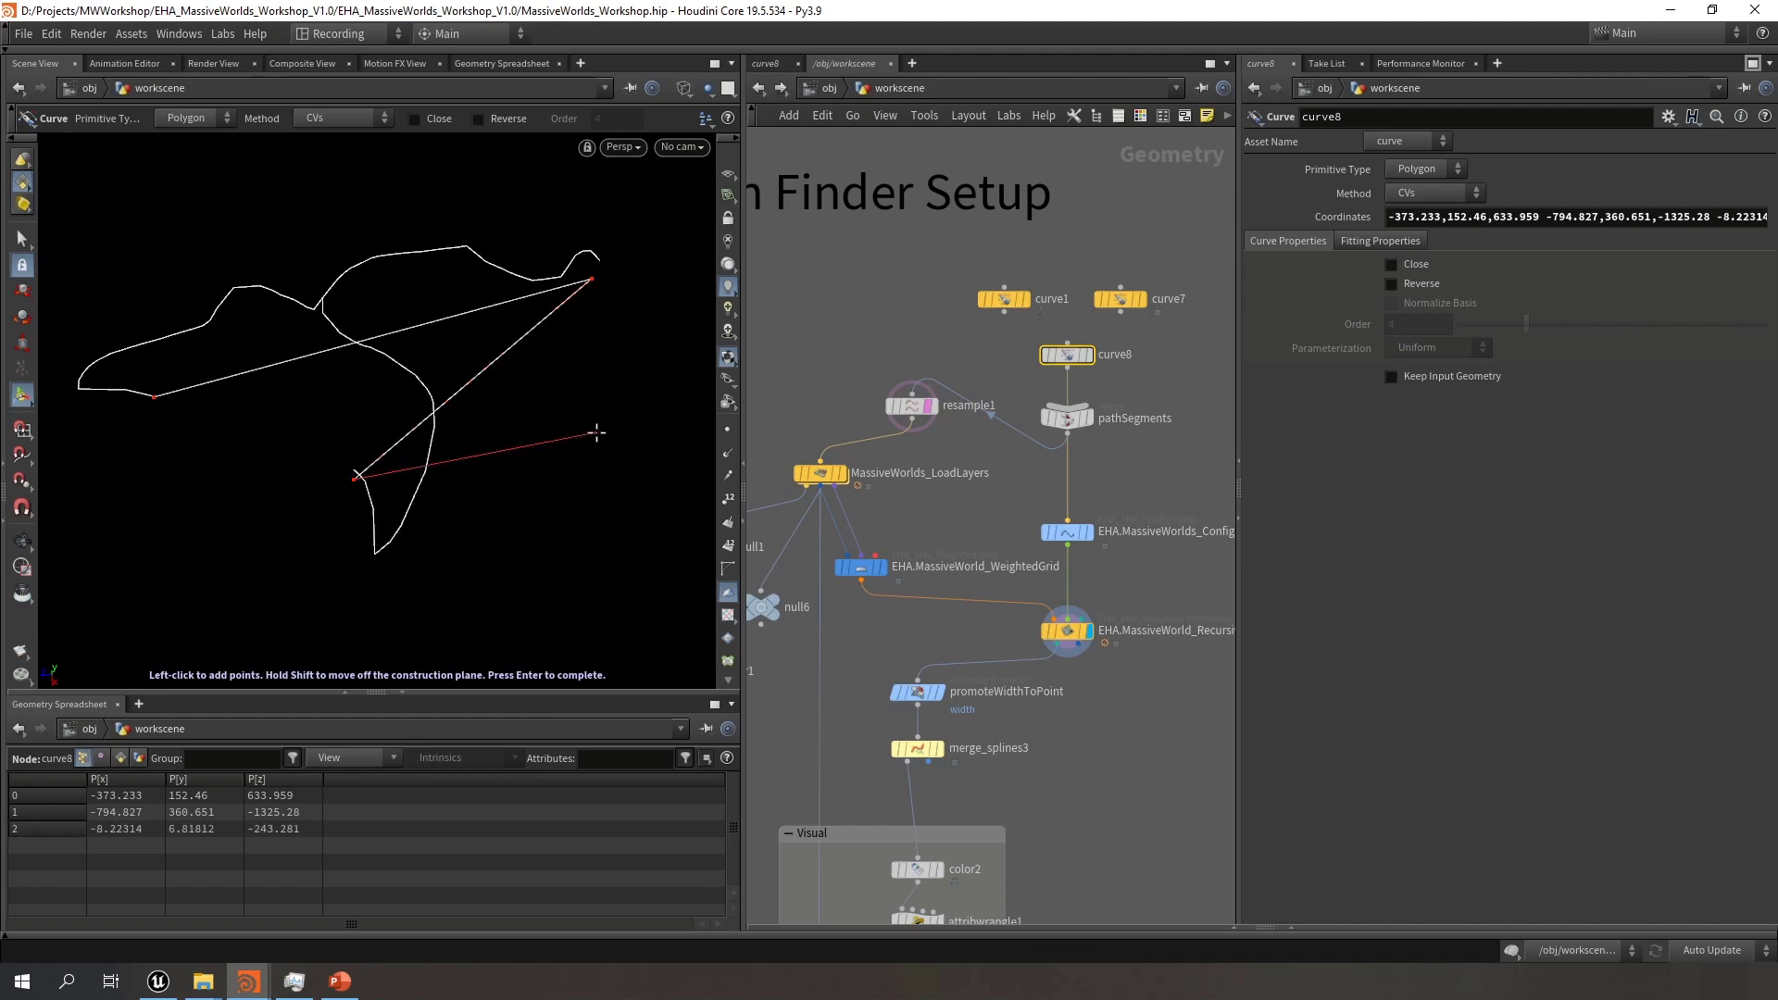
pyautogui.press('Return')
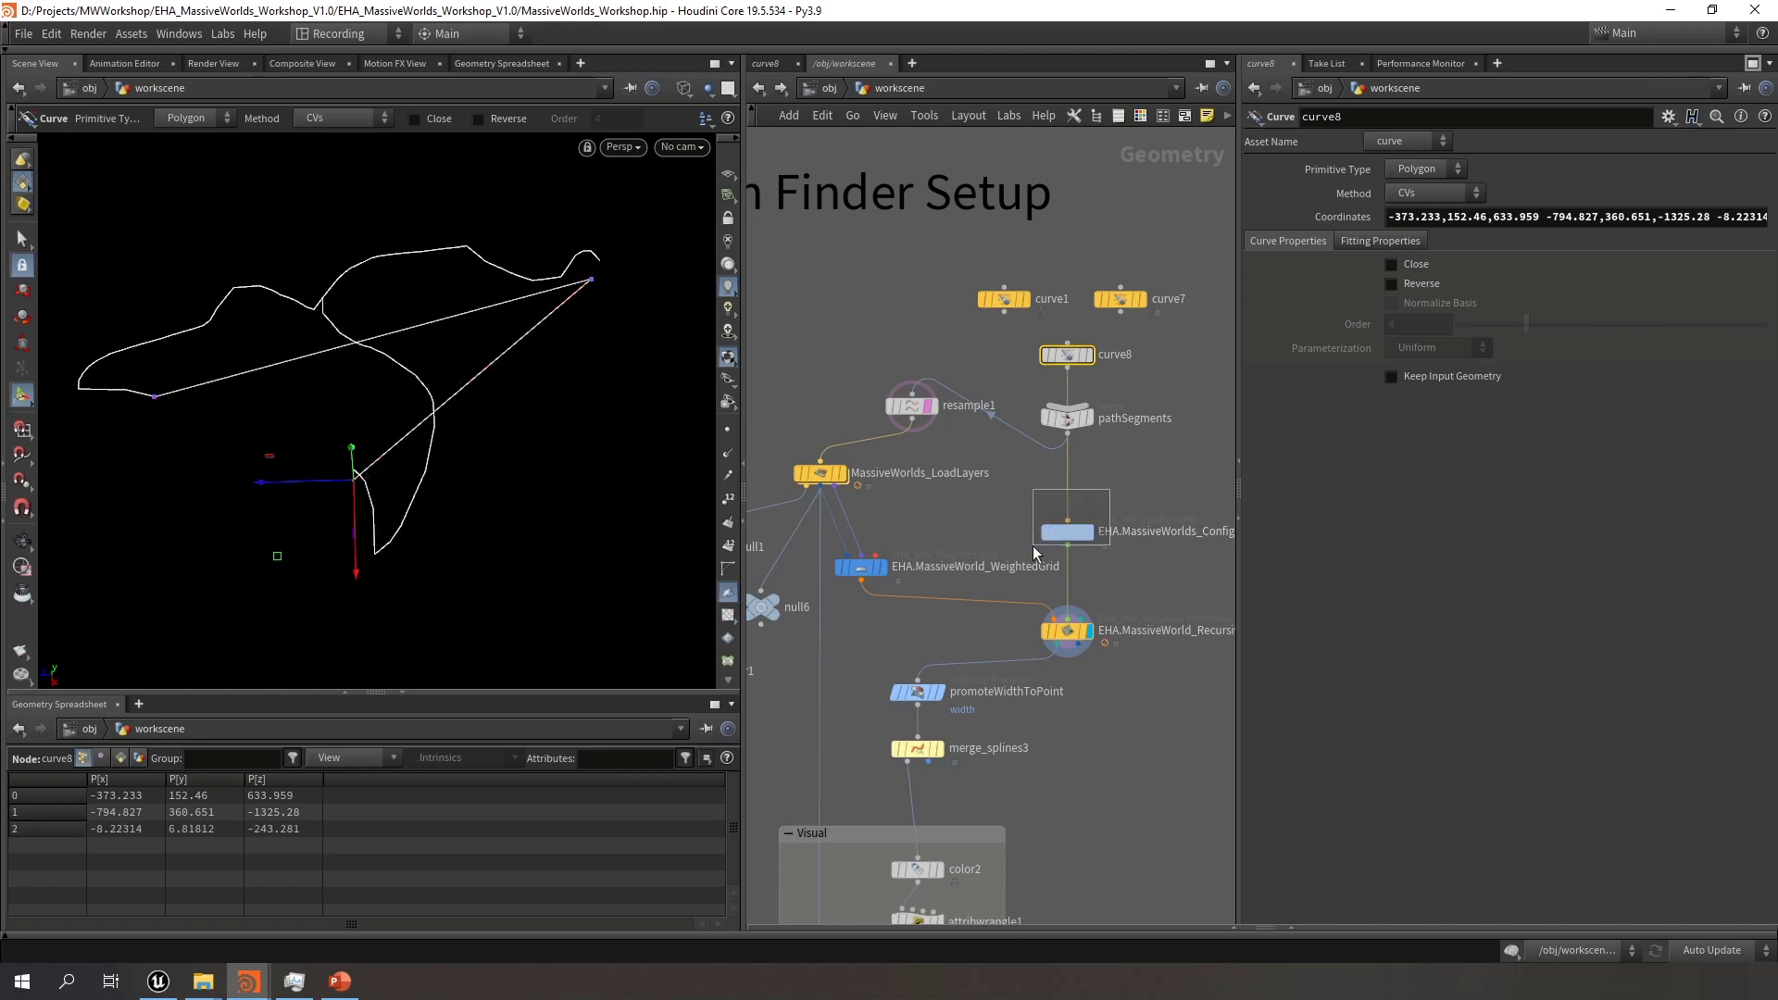
# Set the Turning Rigidity of EHA.MassiveWorlds_ConfigPaths to 2
pyautogui.moveTo(1033, 546); pyautogui.dragTo(1034, 547)
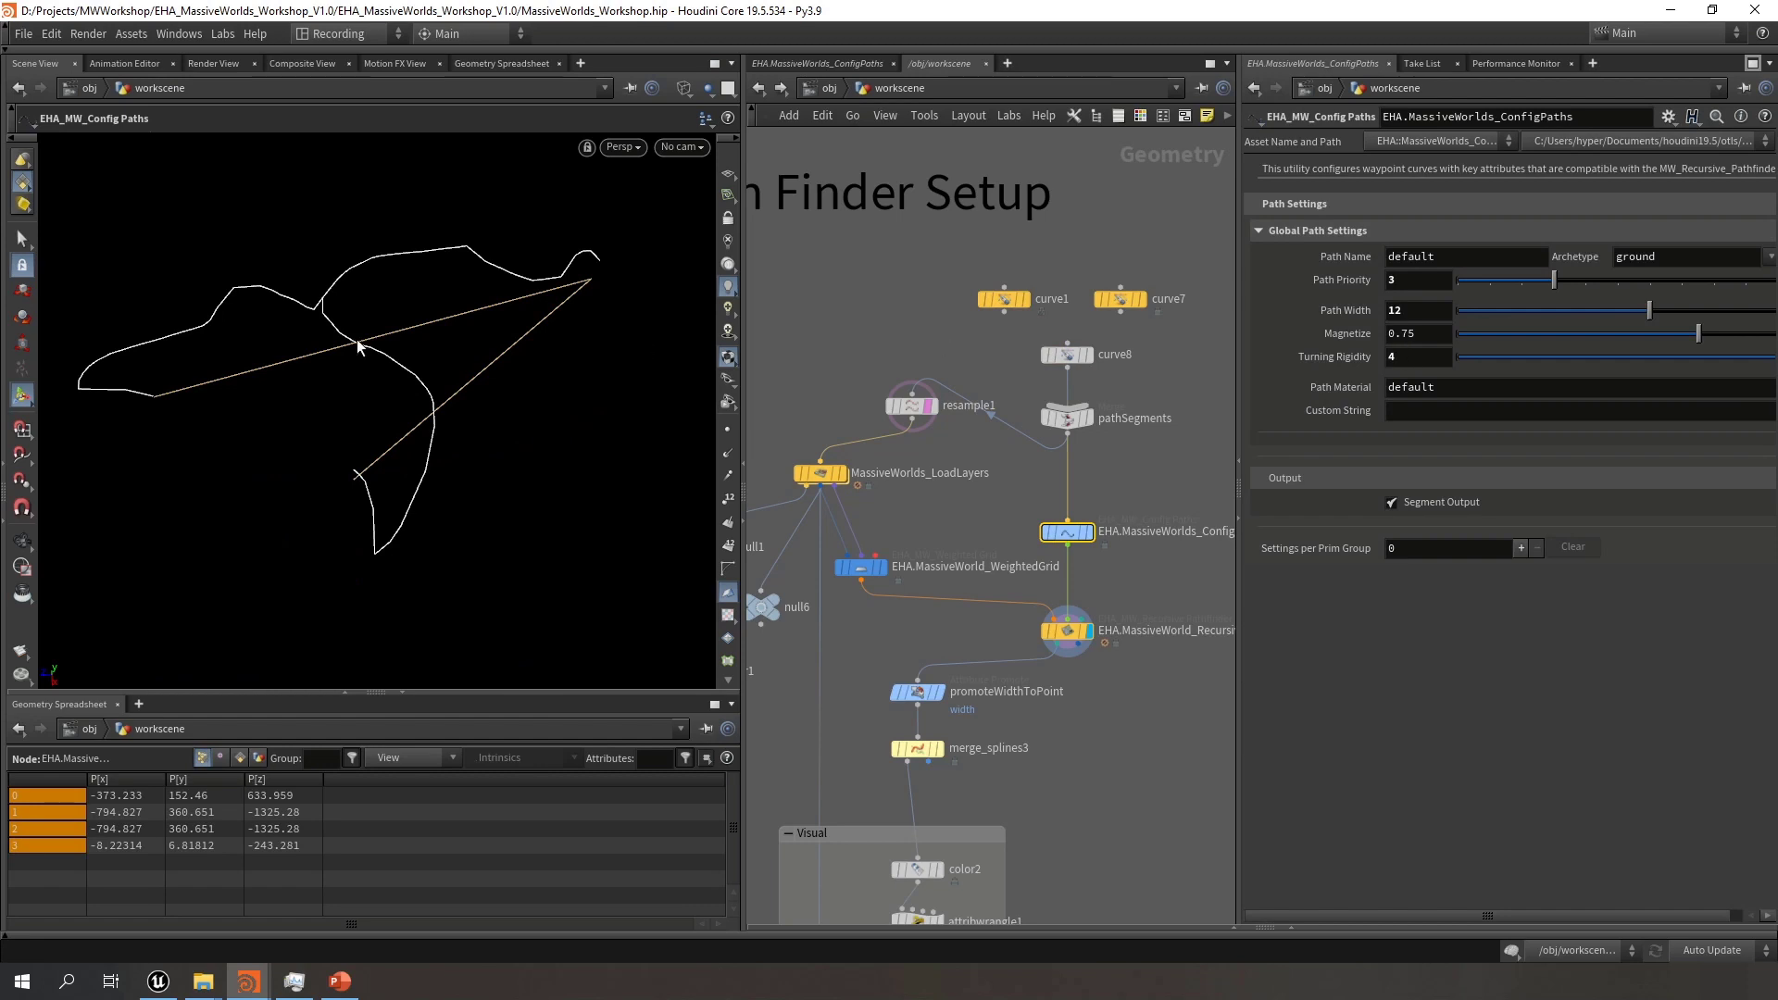
pyautogui.click(1321, 360)
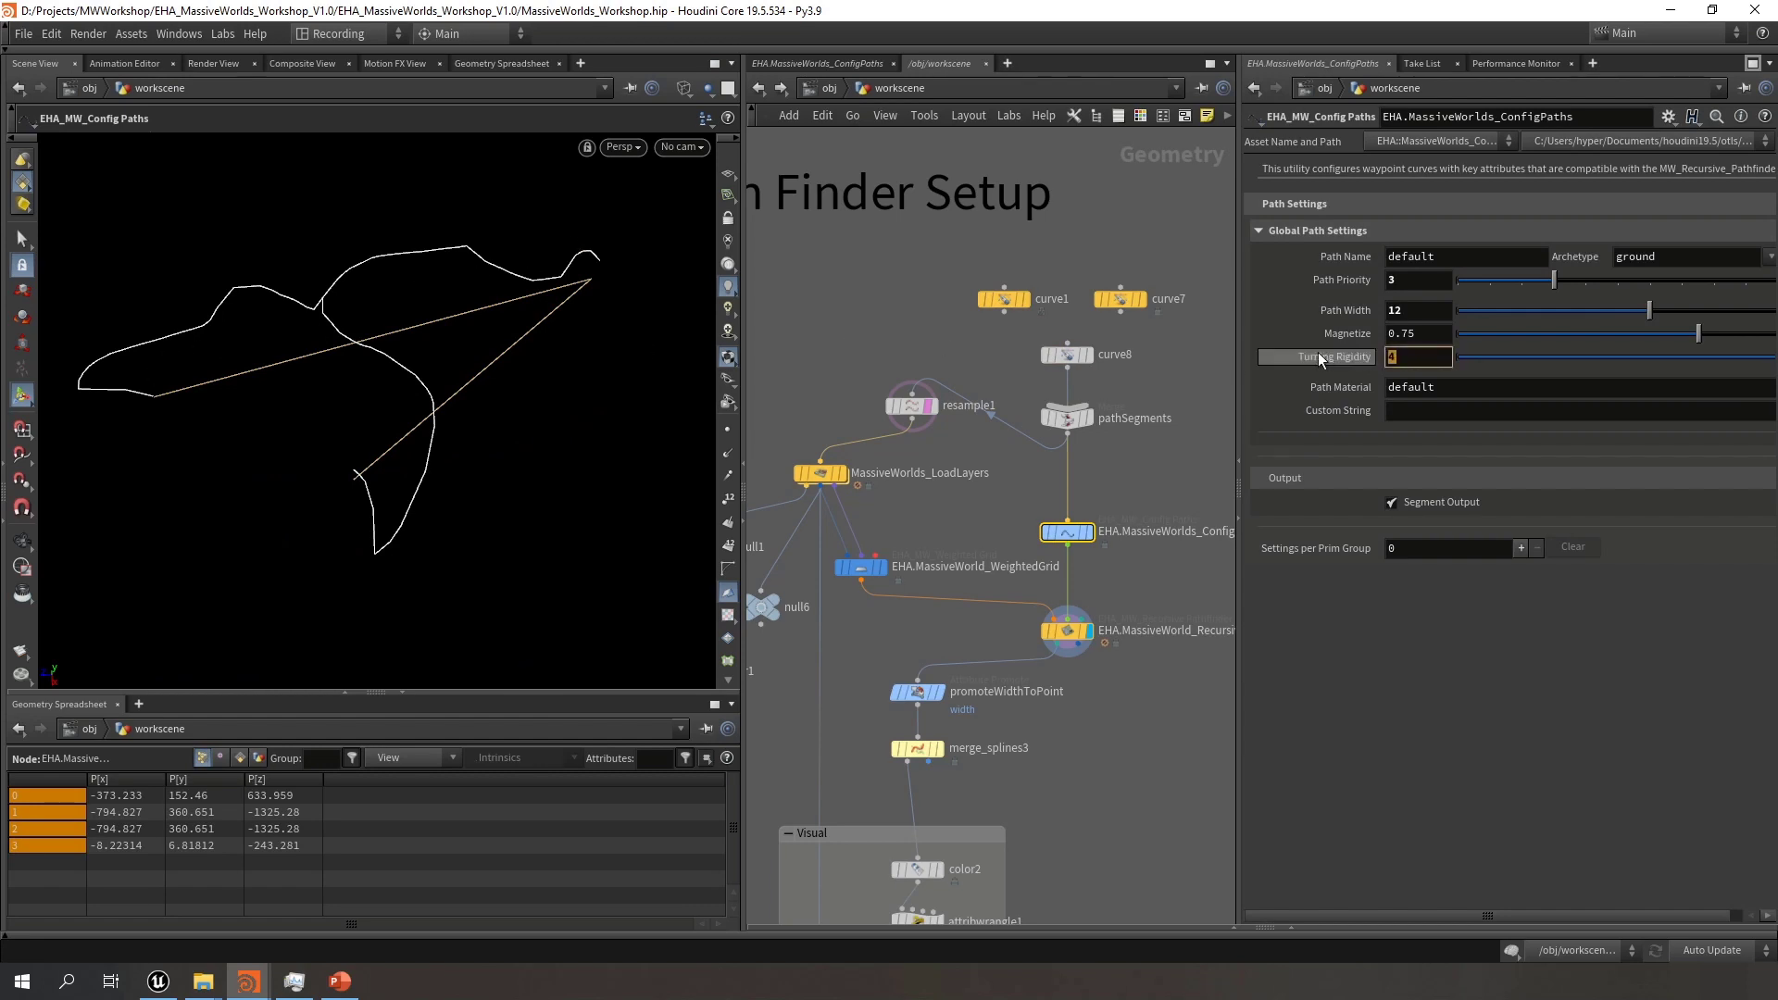
pyautogui.press('Return')
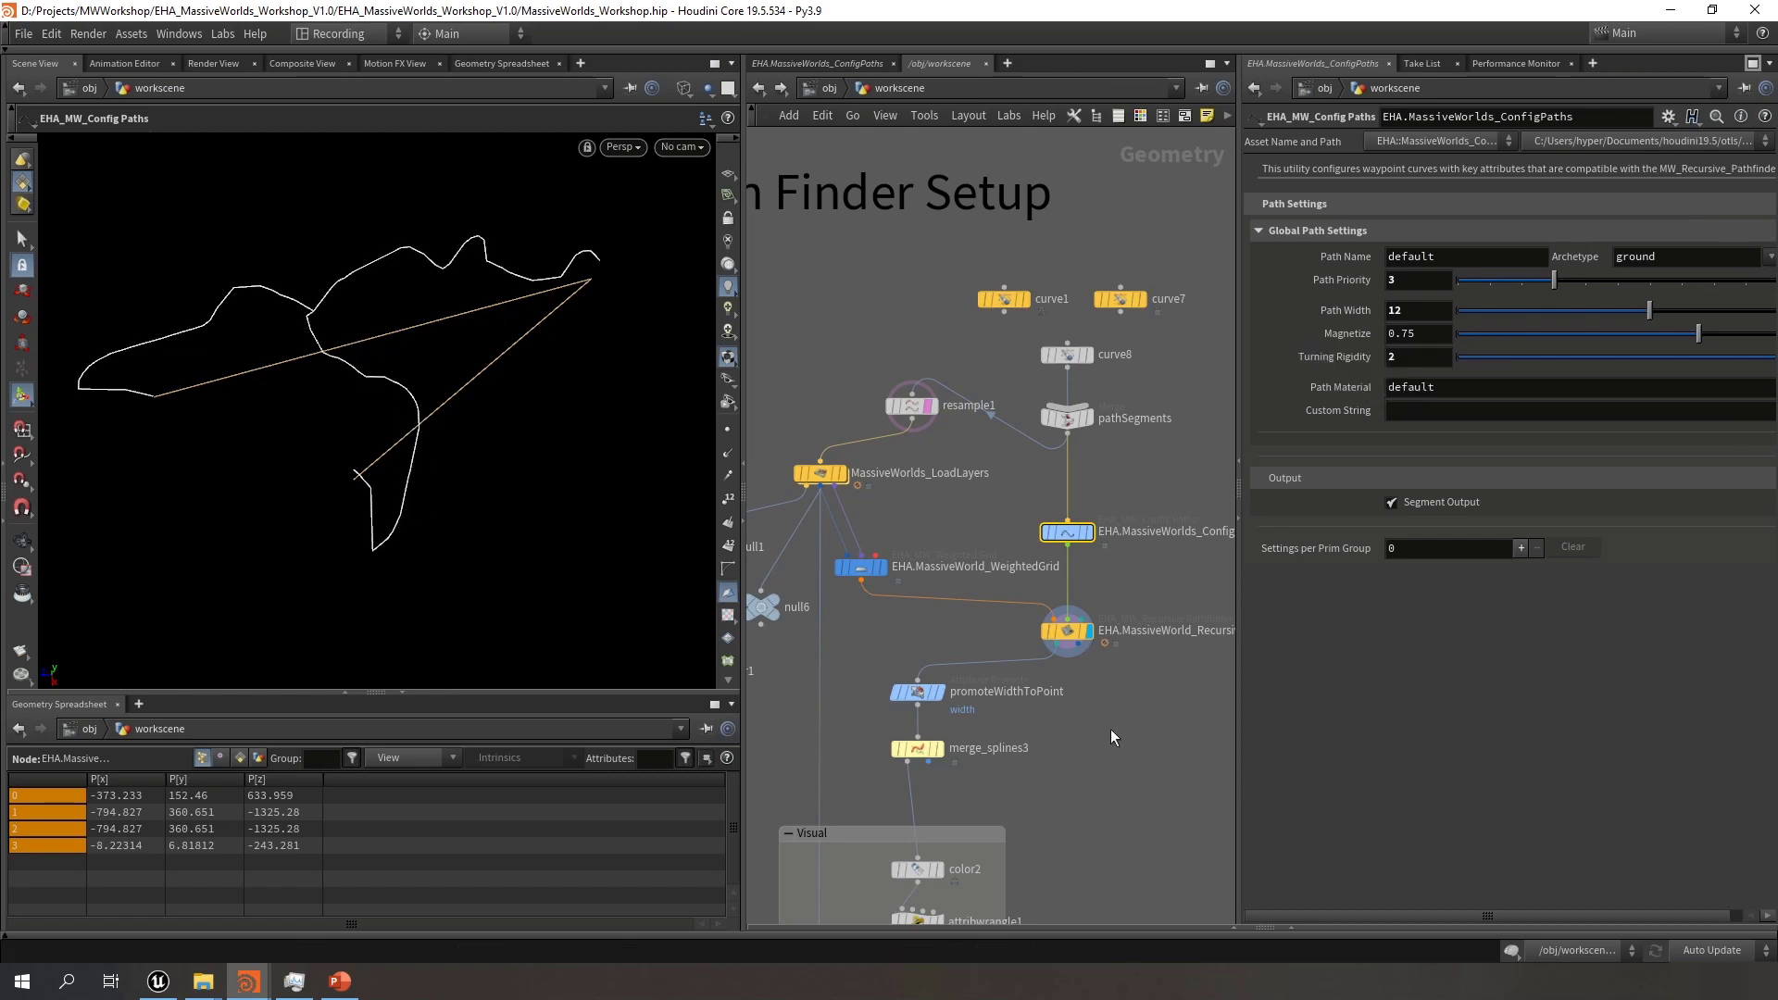
# Display the merge9 node with shading and examine the generated path on the terrain
pyautogui.scroll(-3, 1110, 717)
pyautogui.moveTo(1108, 715); pyautogui.dragTo(1145, 617, button='middle')
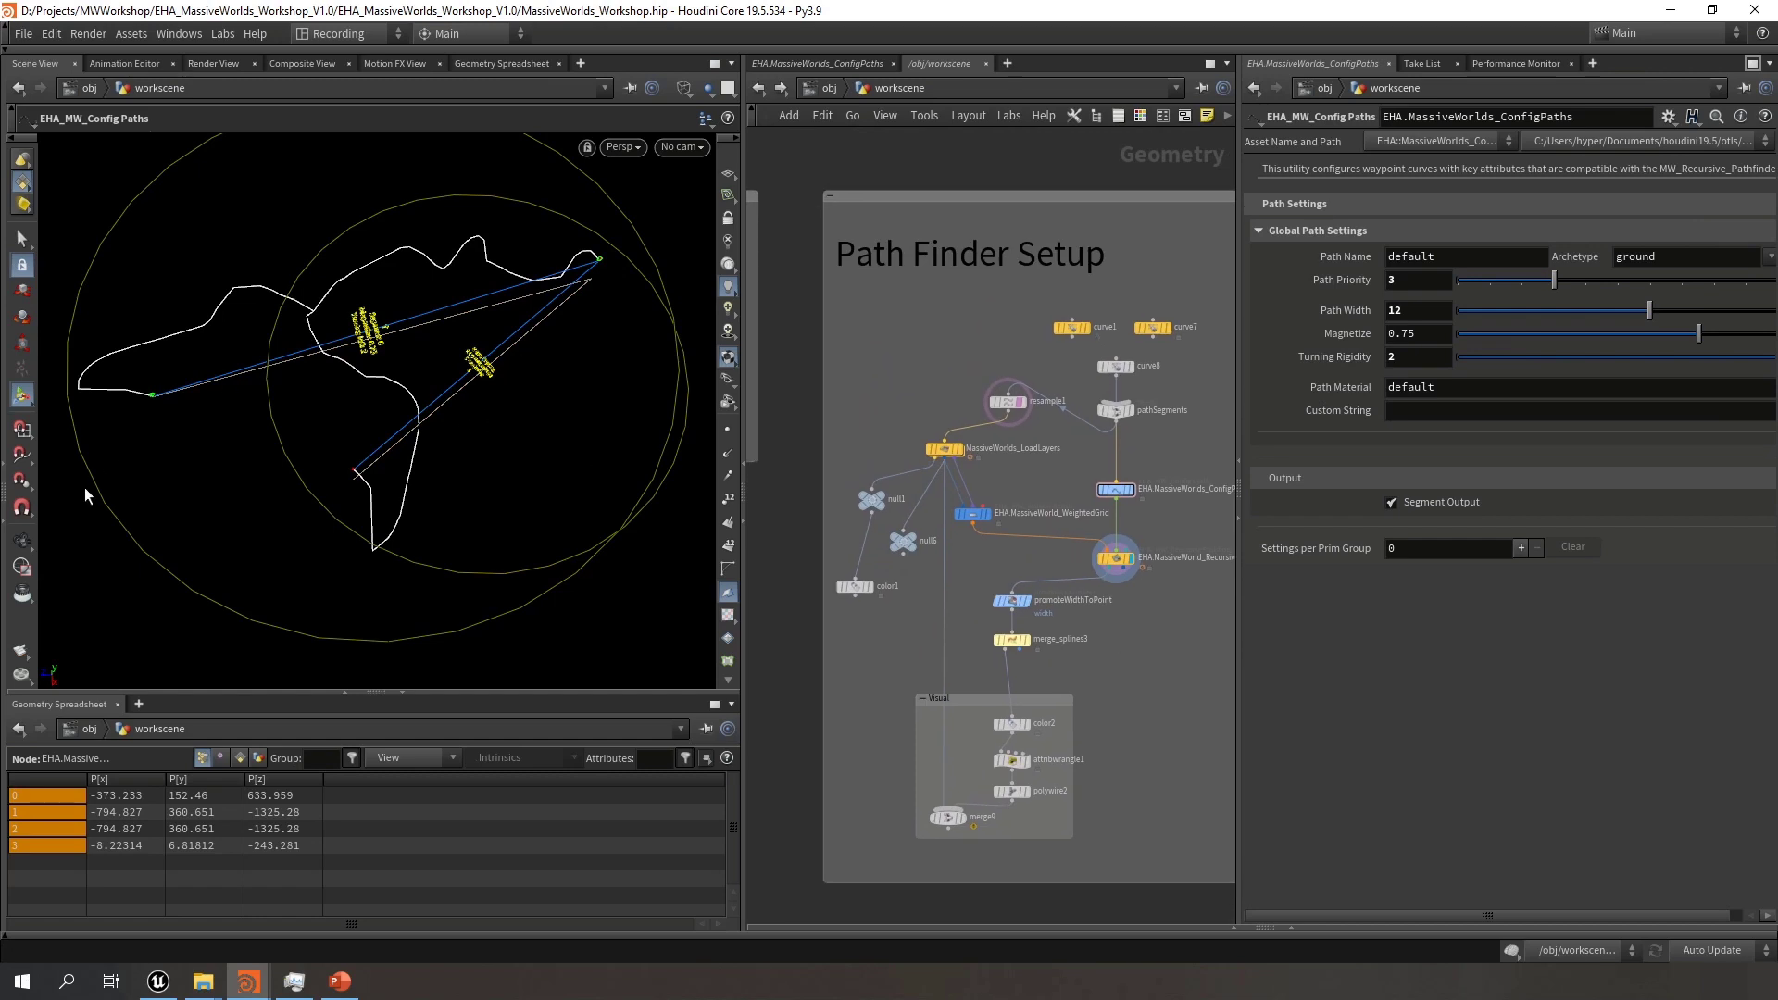
pyautogui.click(23, 549)
pyautogui.scroll(4, 941, 726)
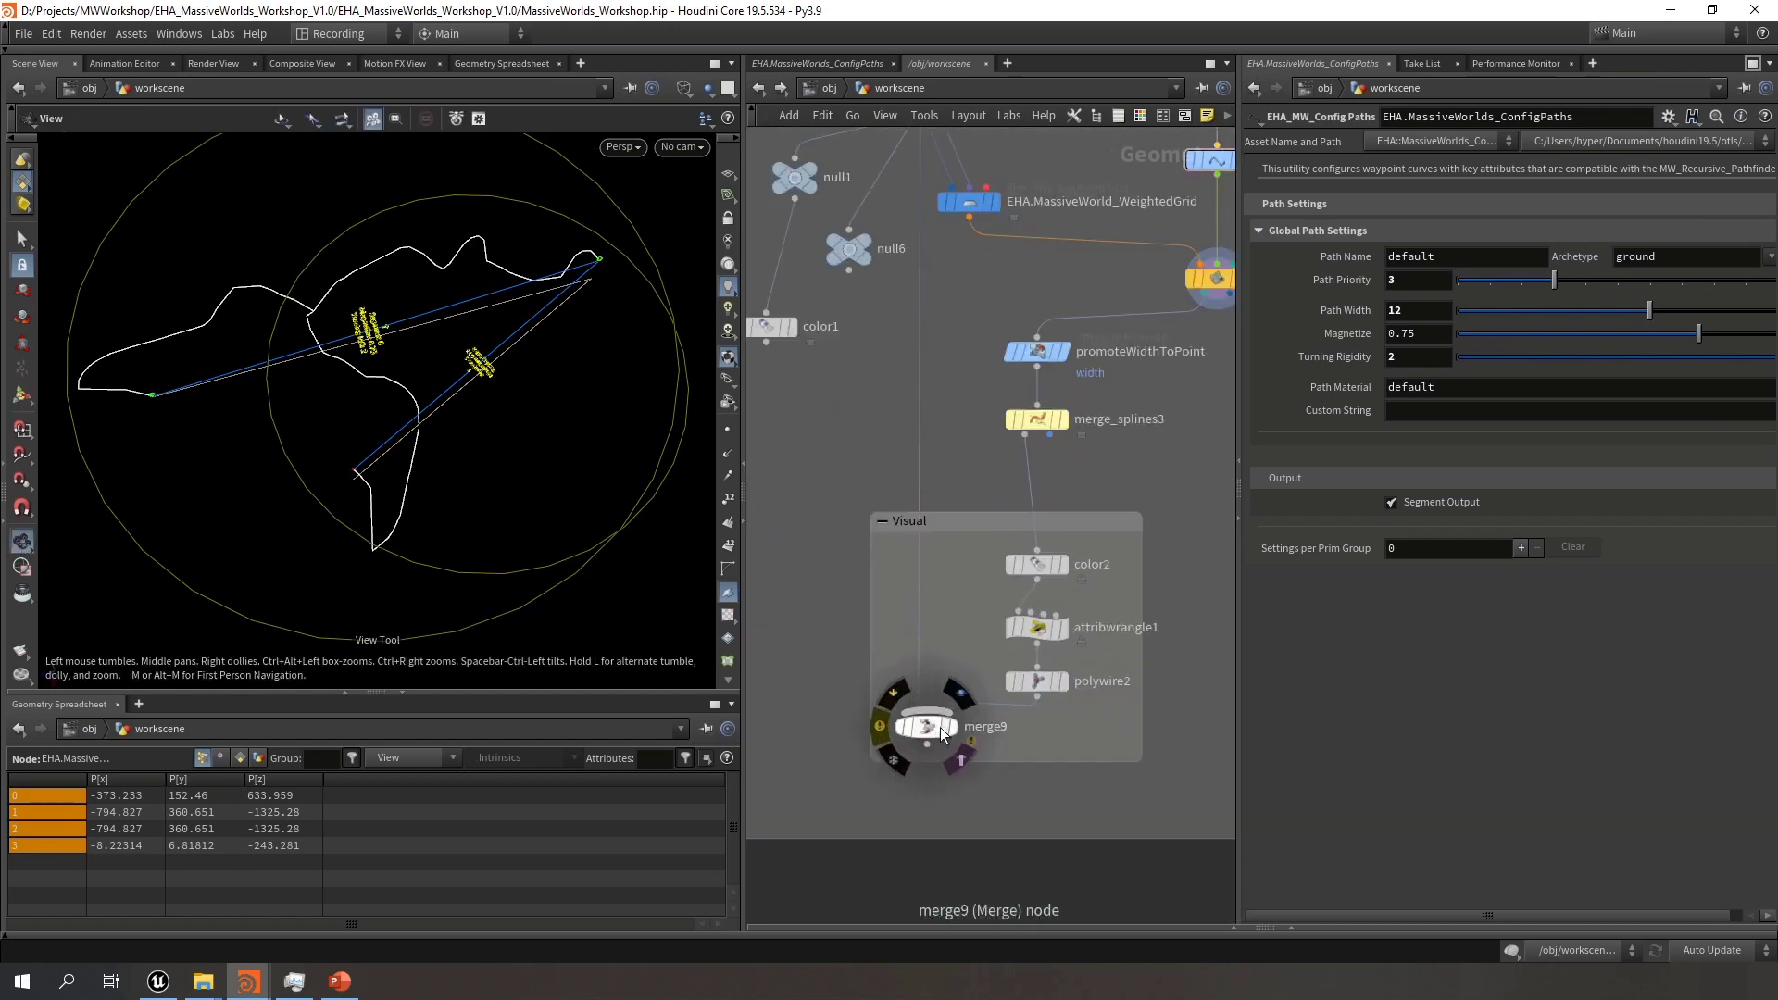
pyautogui.click(953, 724)
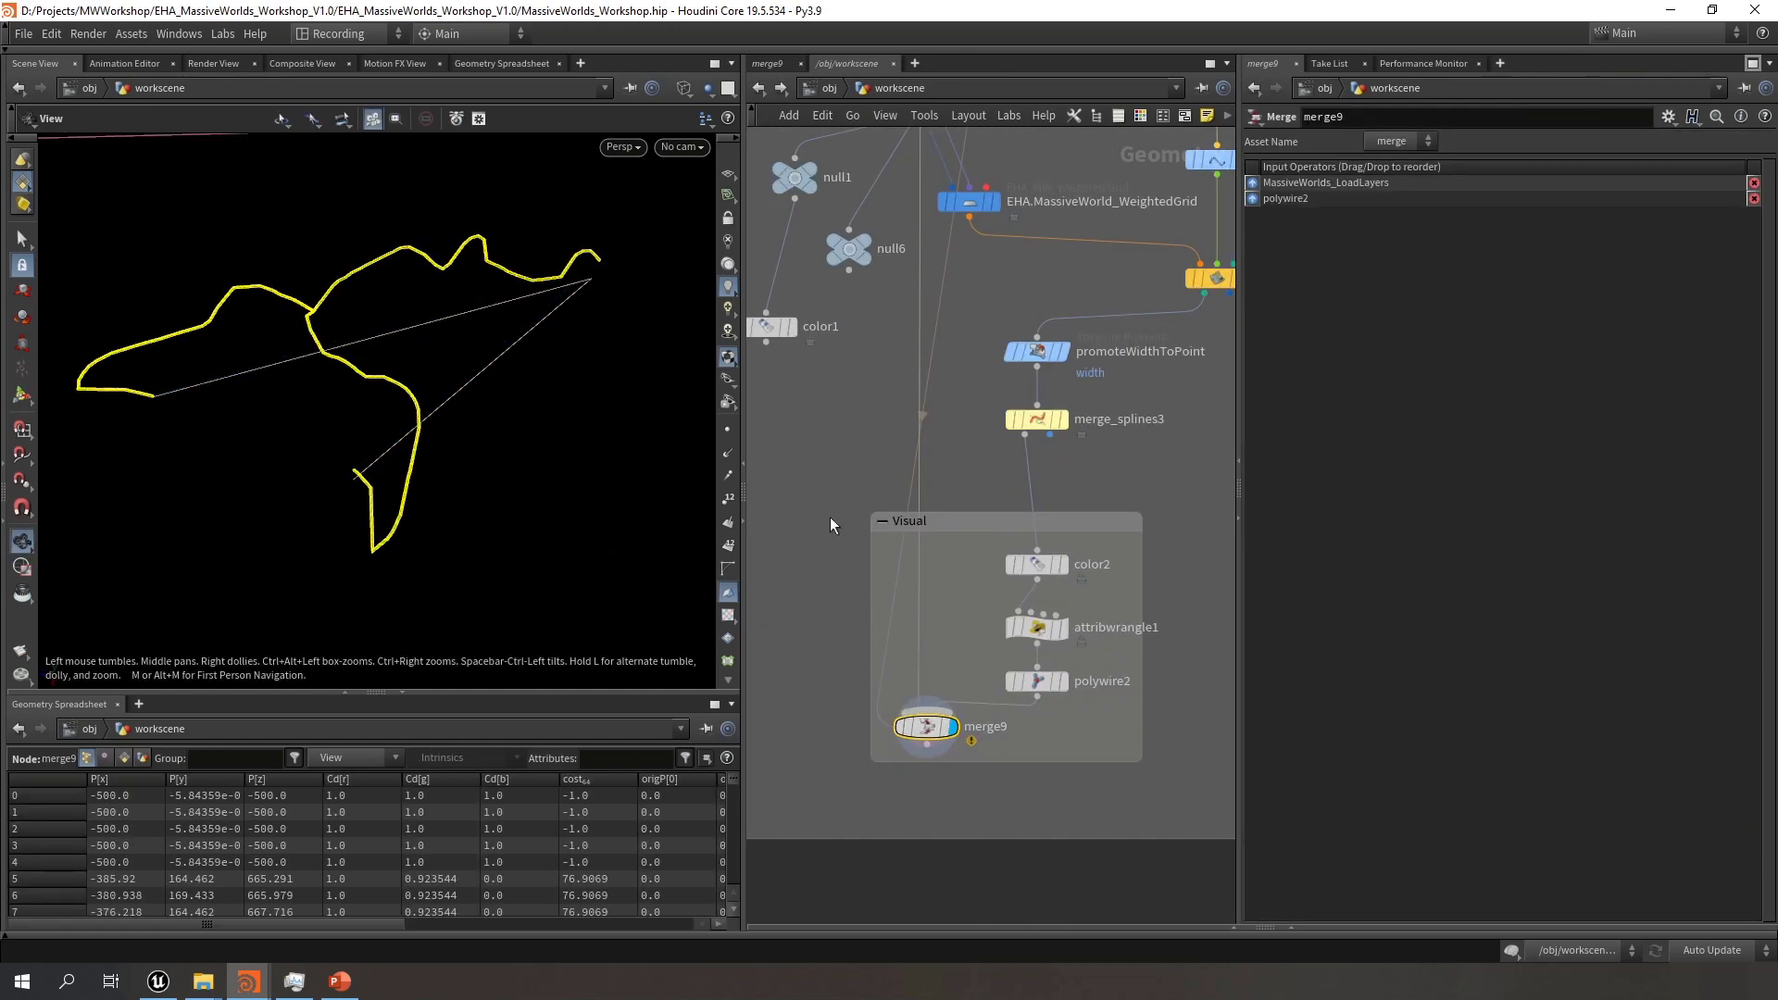
pyautogui.press('w')
pyautogui.moveTo(398, 367)
pyautogui.mouseDown()
pyautogui.moveTo(444, 377)
pyautogui.moveTo(332, 355)
pyautogui.moveTo(464, 370)
pyautogui.moveTo(497, 337)
pyautogui.moveTo(418, 361)
pyautogui.moveTo(463, 398)
pyautogui.moveTo(436, 414)
pyautogui.moveTo(516, 339)
pyautogui.moveTo(497, 393)
pyautogui.moveTo(429, 373)
pyautogui.mouseUp()
pyautogui.scroll(-5, 1108, 484)
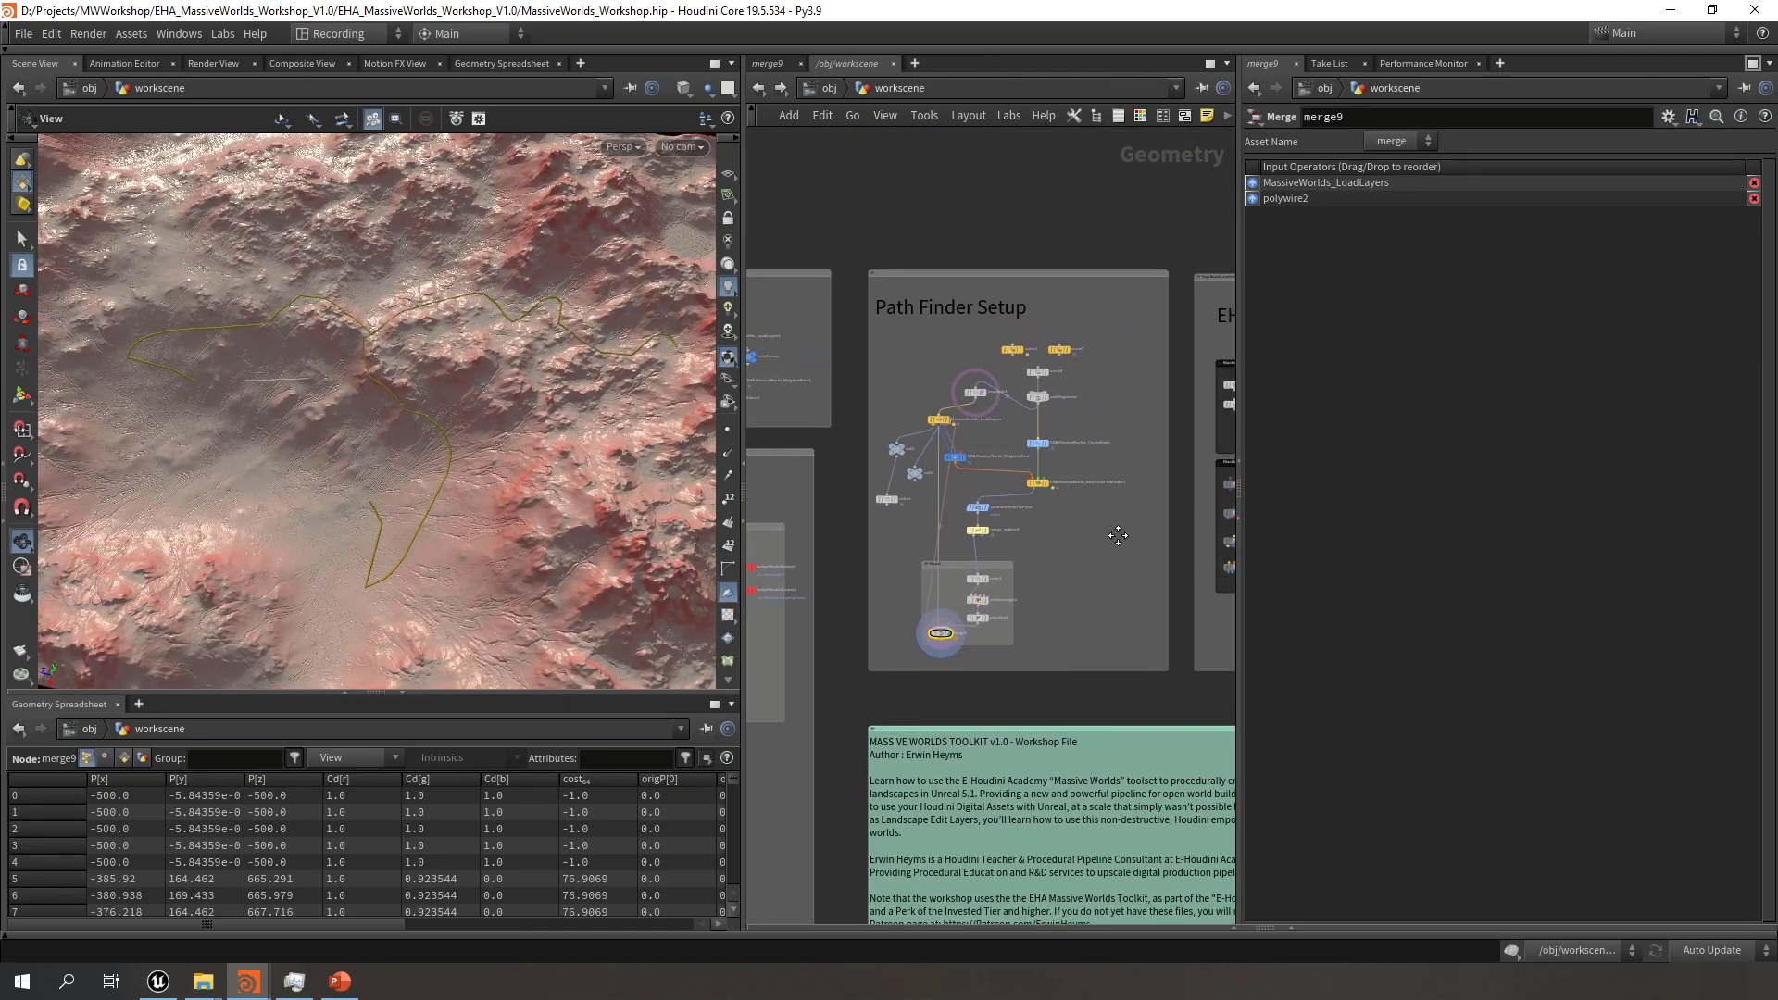
pyautogui.moveTo(359, 428); pyautogui.dragTo(443, 424)
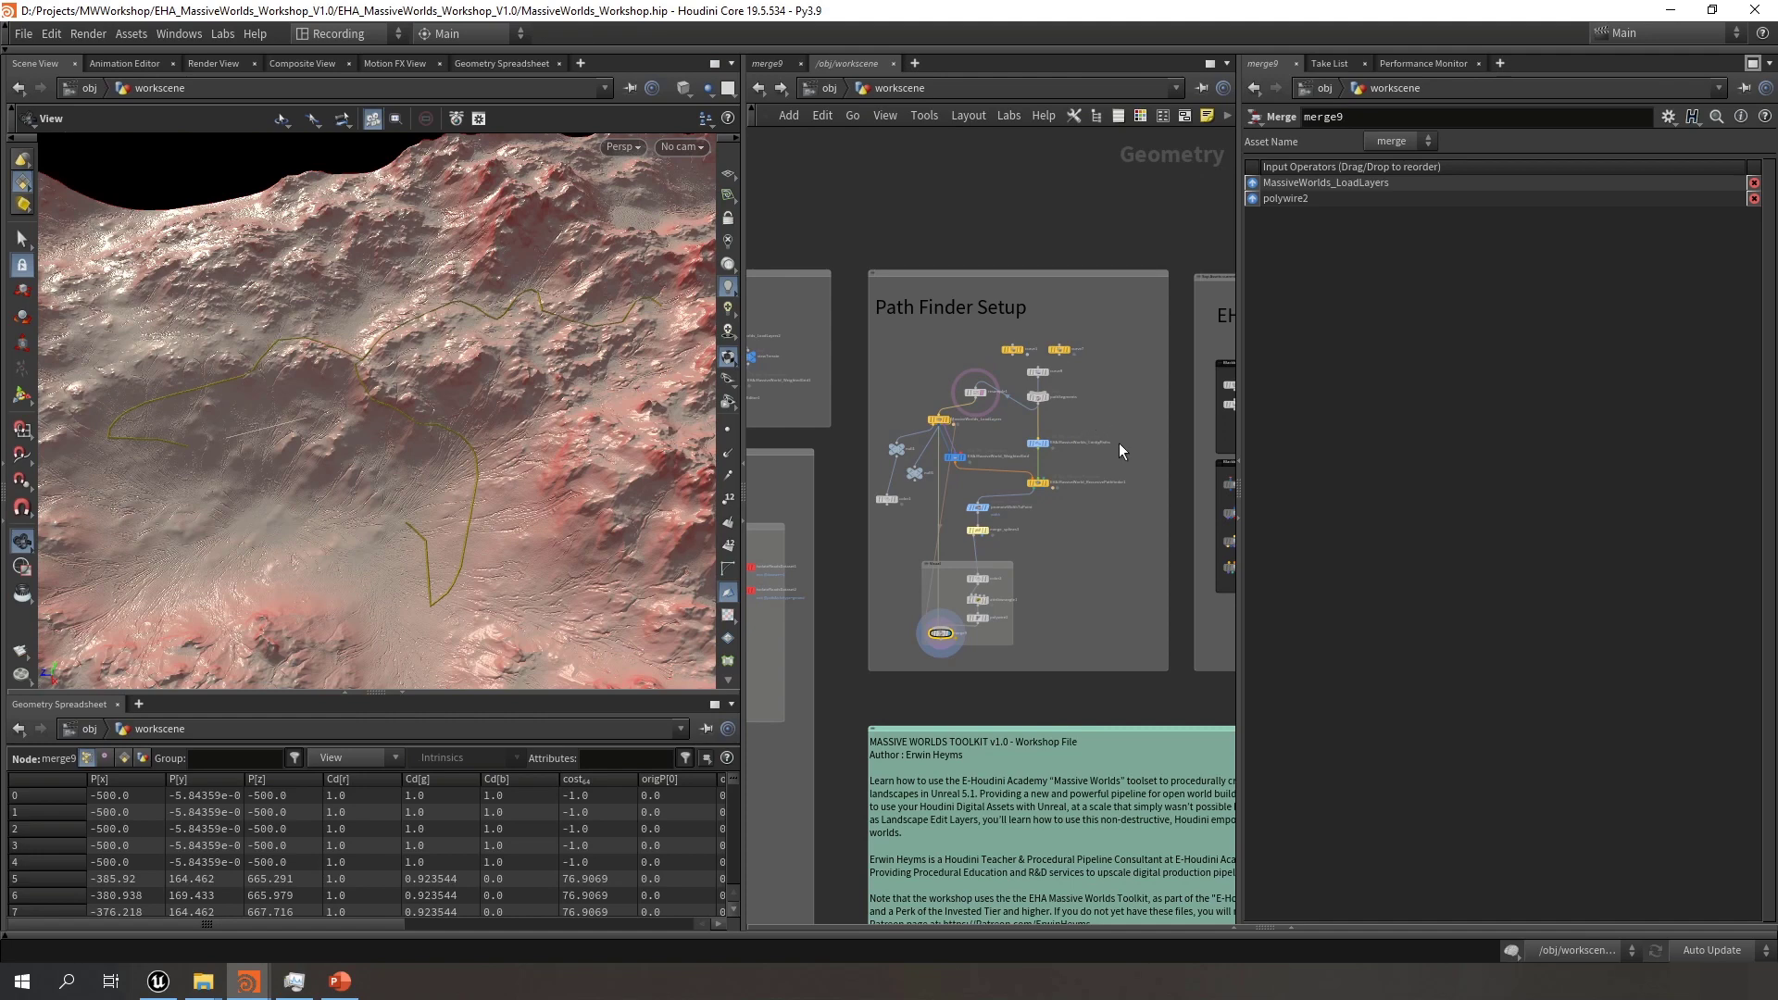
# Find the Path Editor network and open the MassiveWorlds_LoadLayers2 node's settings
pyautogui.scroll(-1, 1114, 419)
pyautogui.moveTo(1109, 406); pyautogui.dragTo(1130, 429, button='middle')
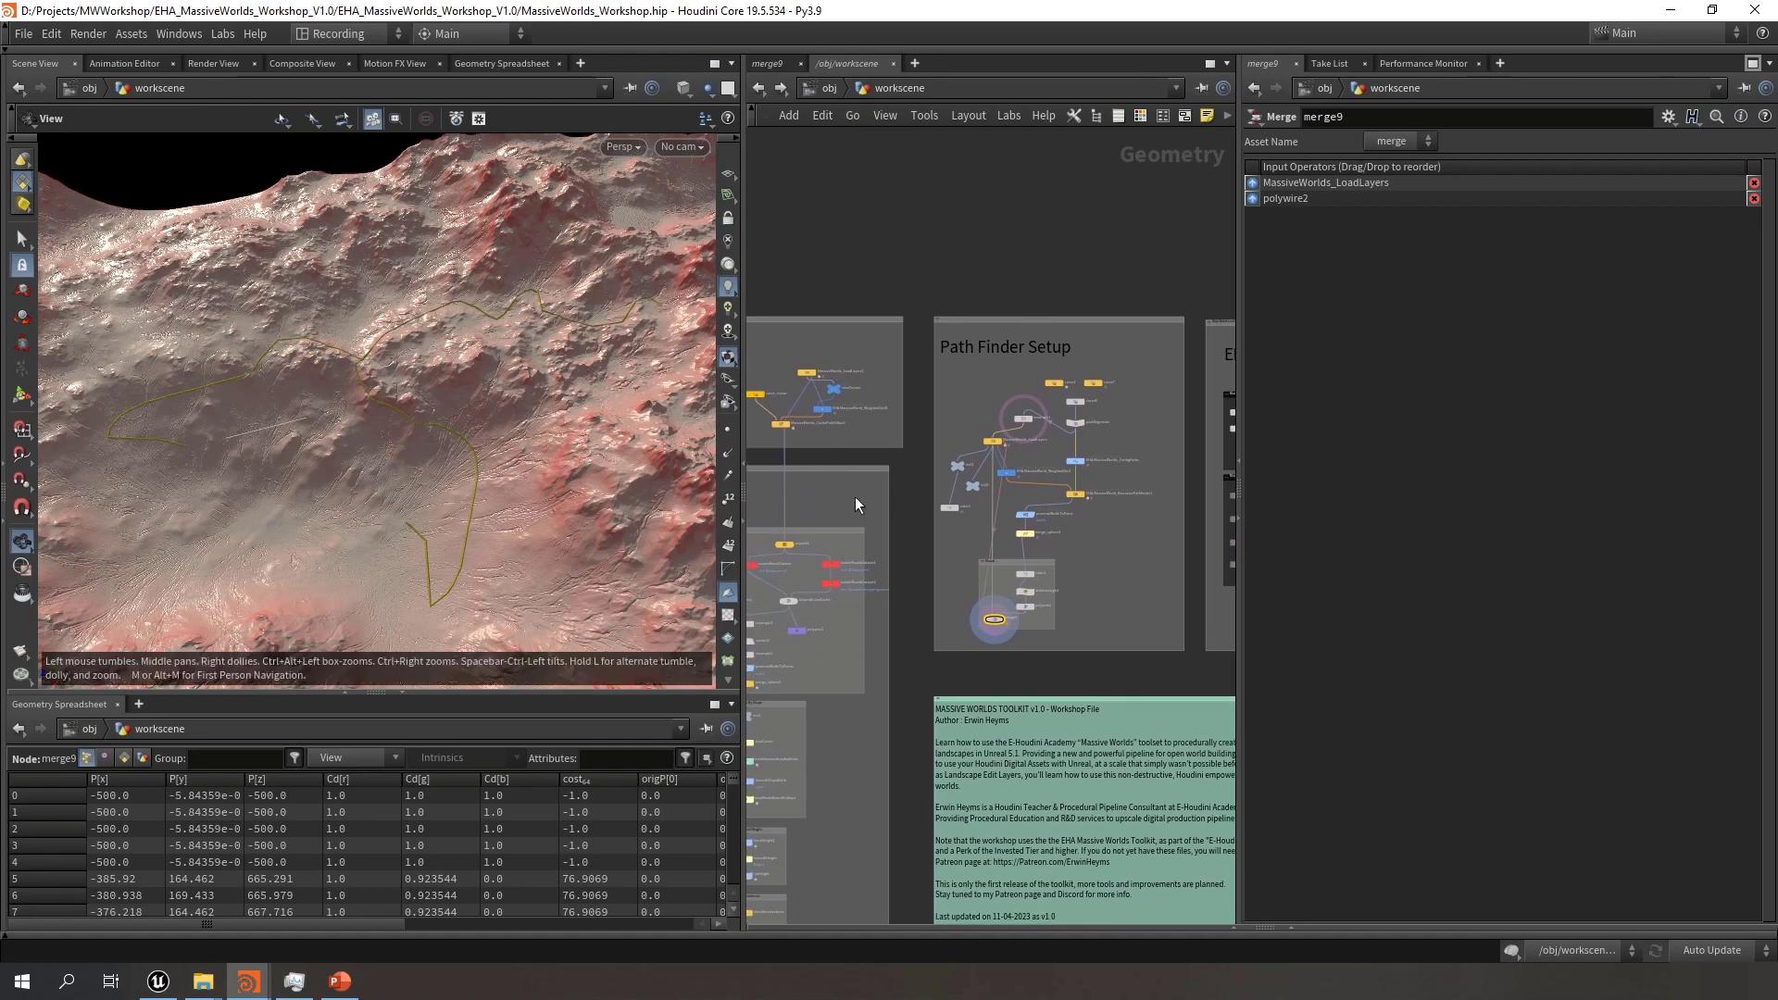
pyautogui.moveTo(855, 498); pyautogui.dragTo(1005, 578, button='middle')
pyautogui.scroll(5, 931, 487)
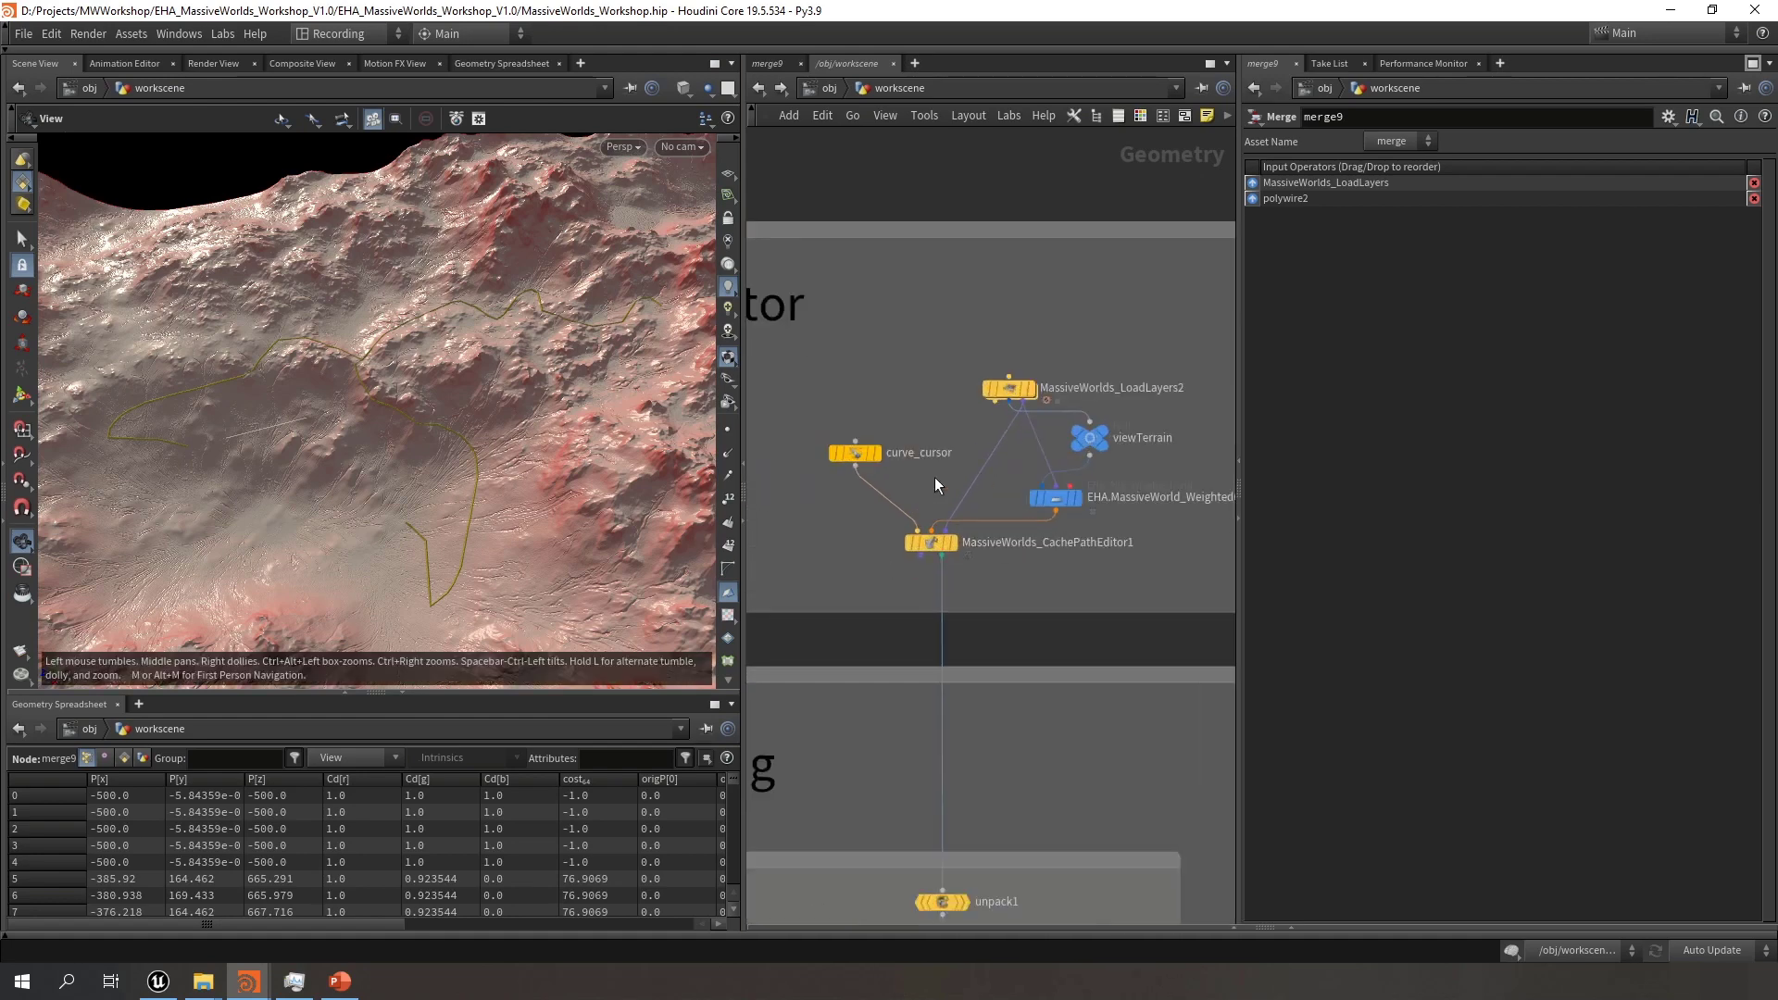
pyautogui.scroll(-6, 914, 541)
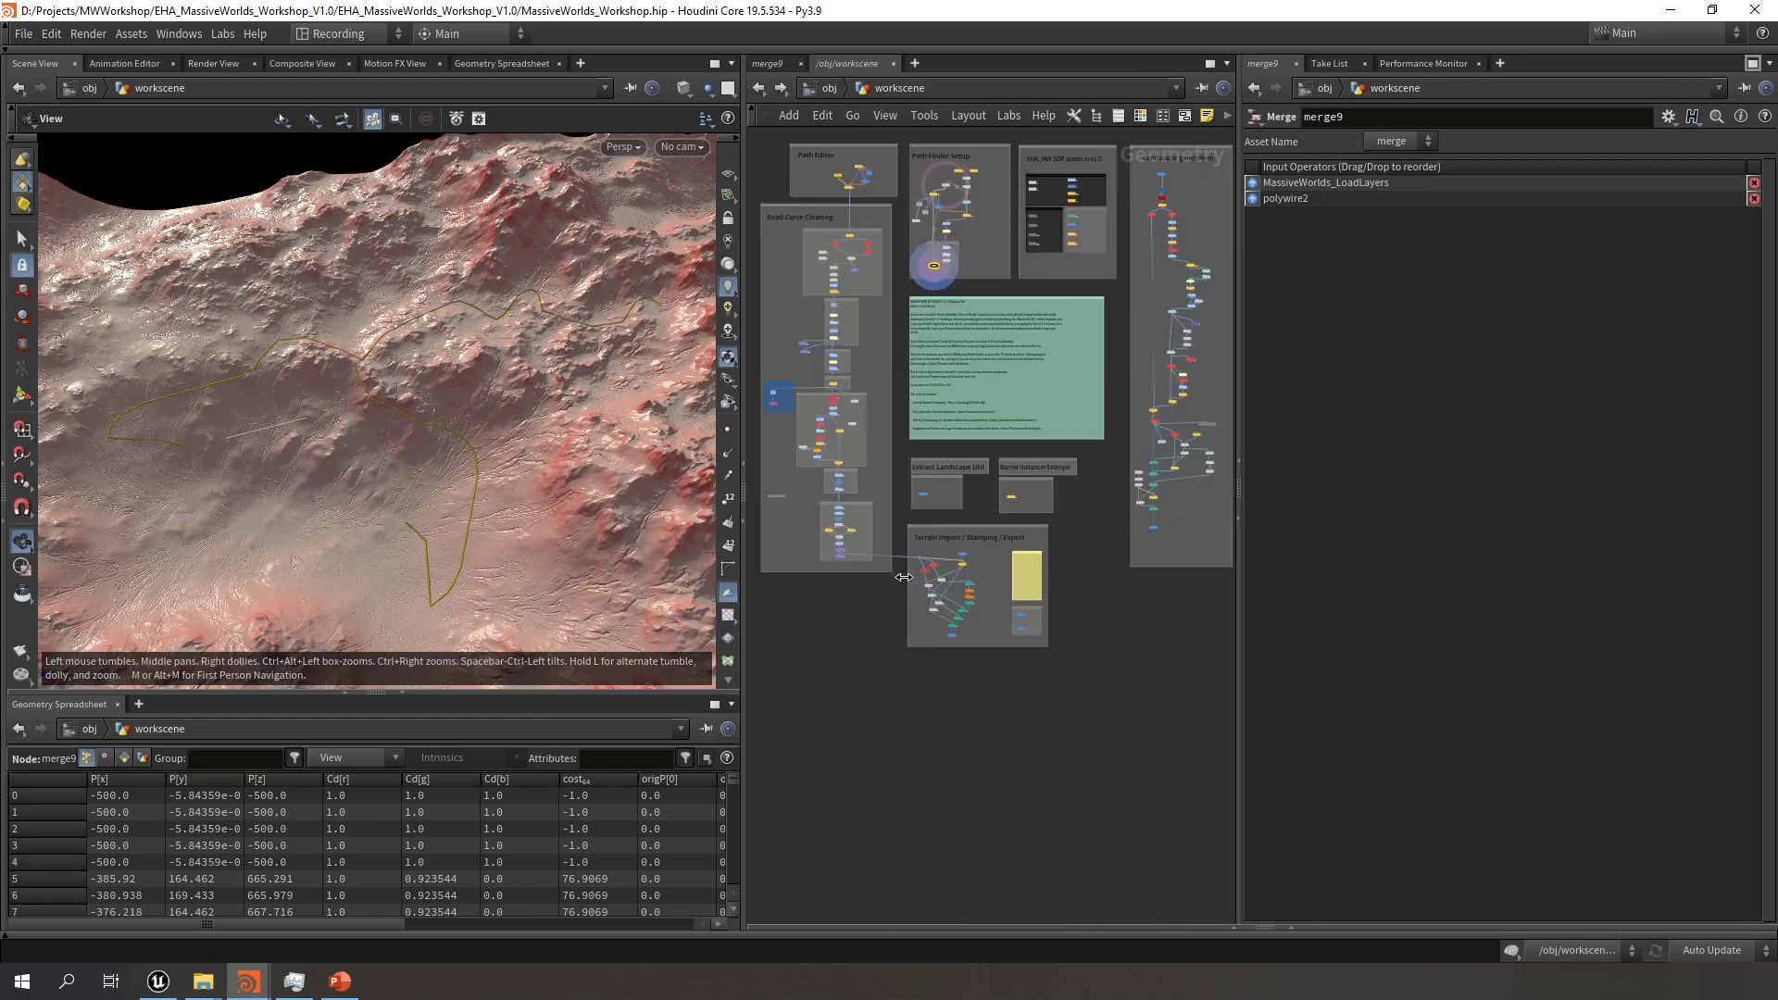
pyautogui.scroll(3, 904, 577)
pyautogui.scroll(-6, 1009, 647)
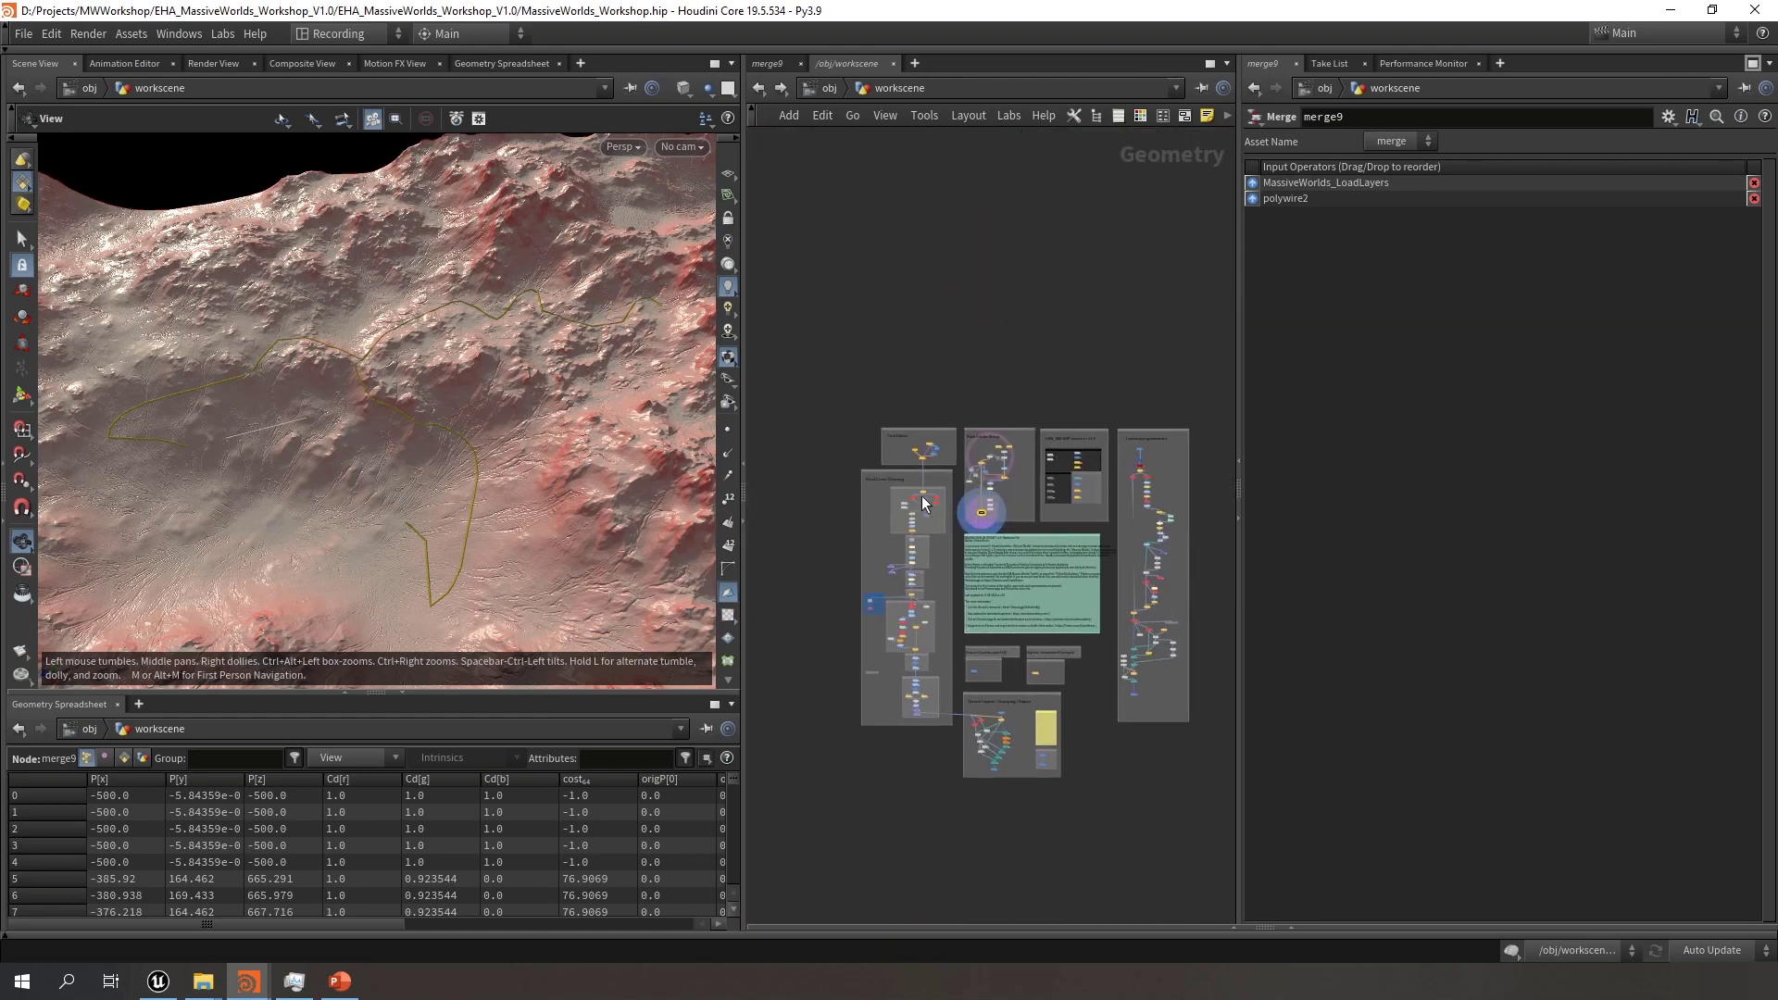
pyautogui.scroll(8, 923, 503)
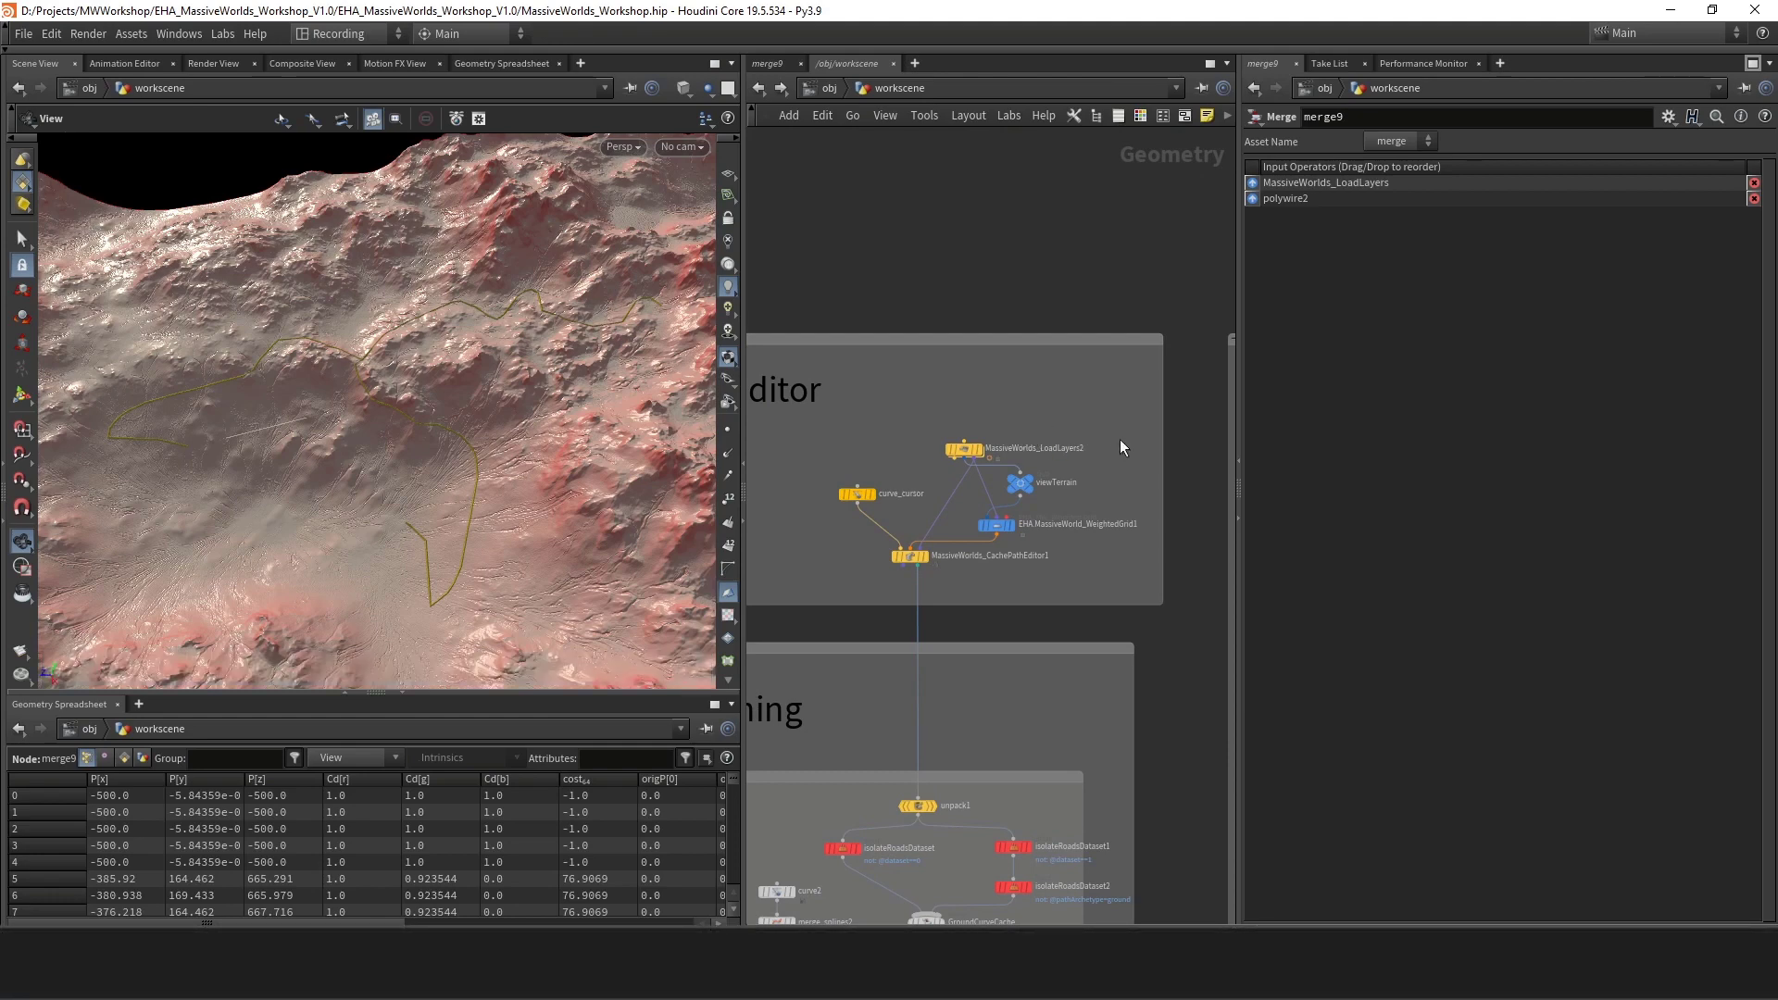
pyautogui.moveTo(1119, 441); pyautogui.dragTo(893, 463)
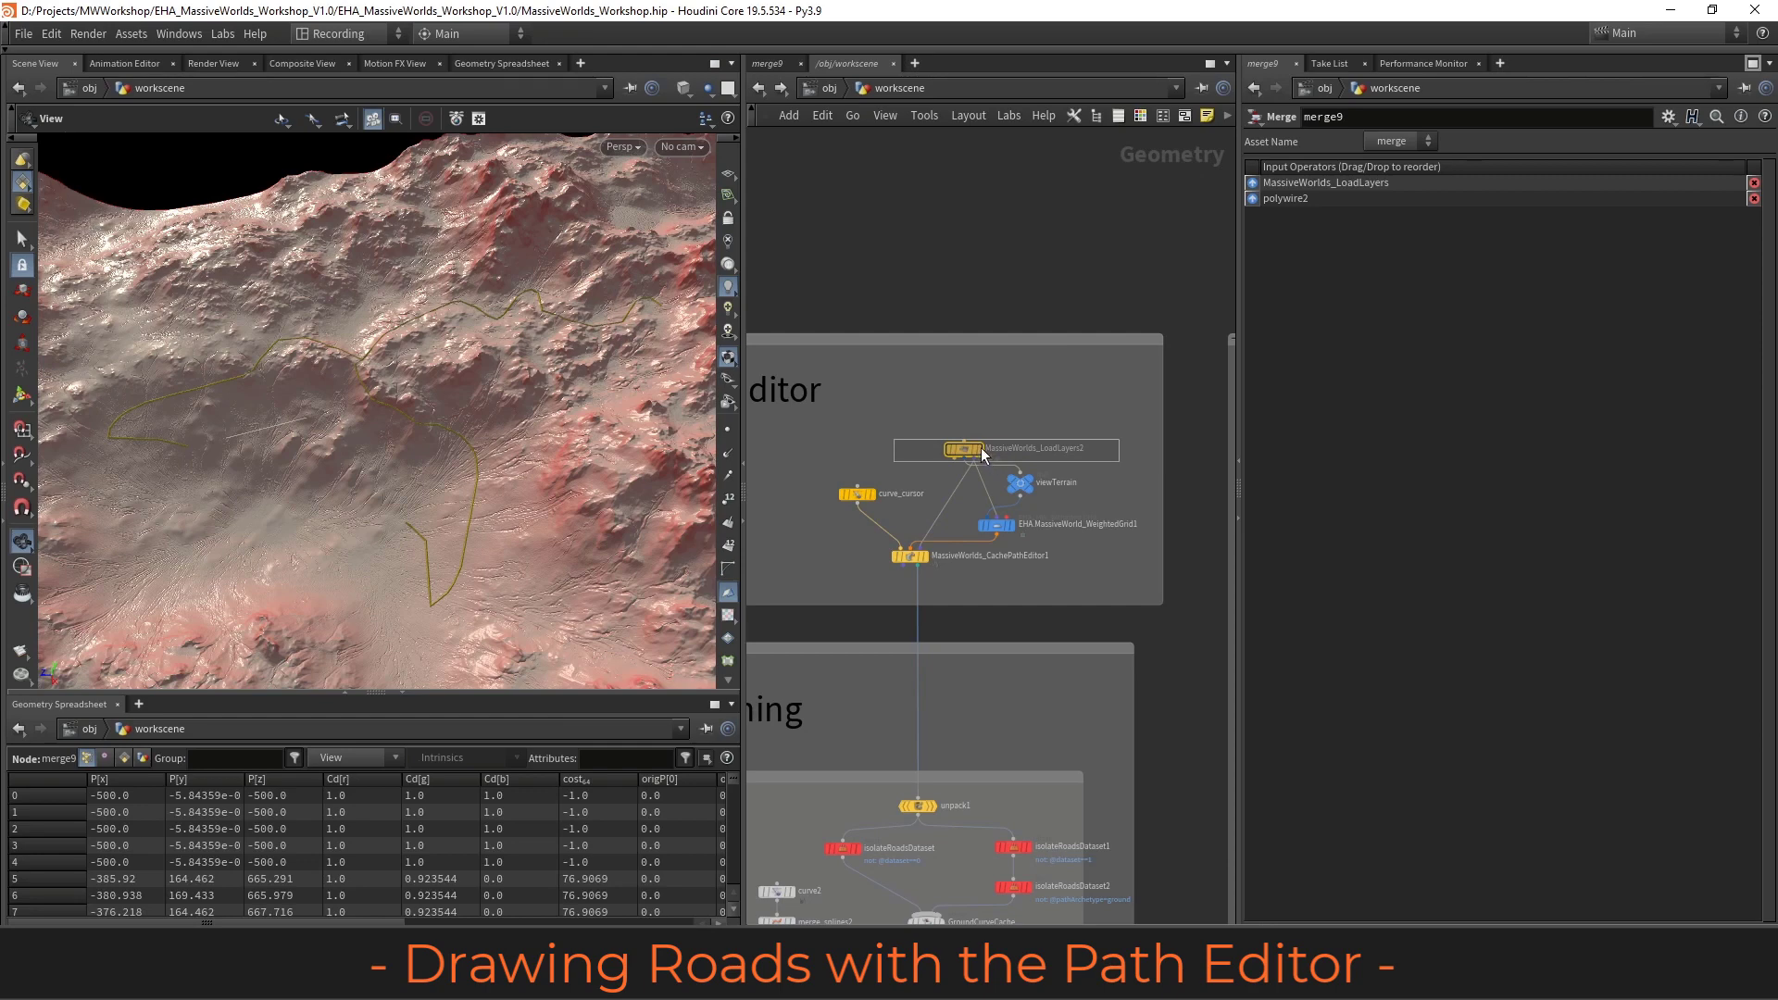
pyautogui.click(981, 447)
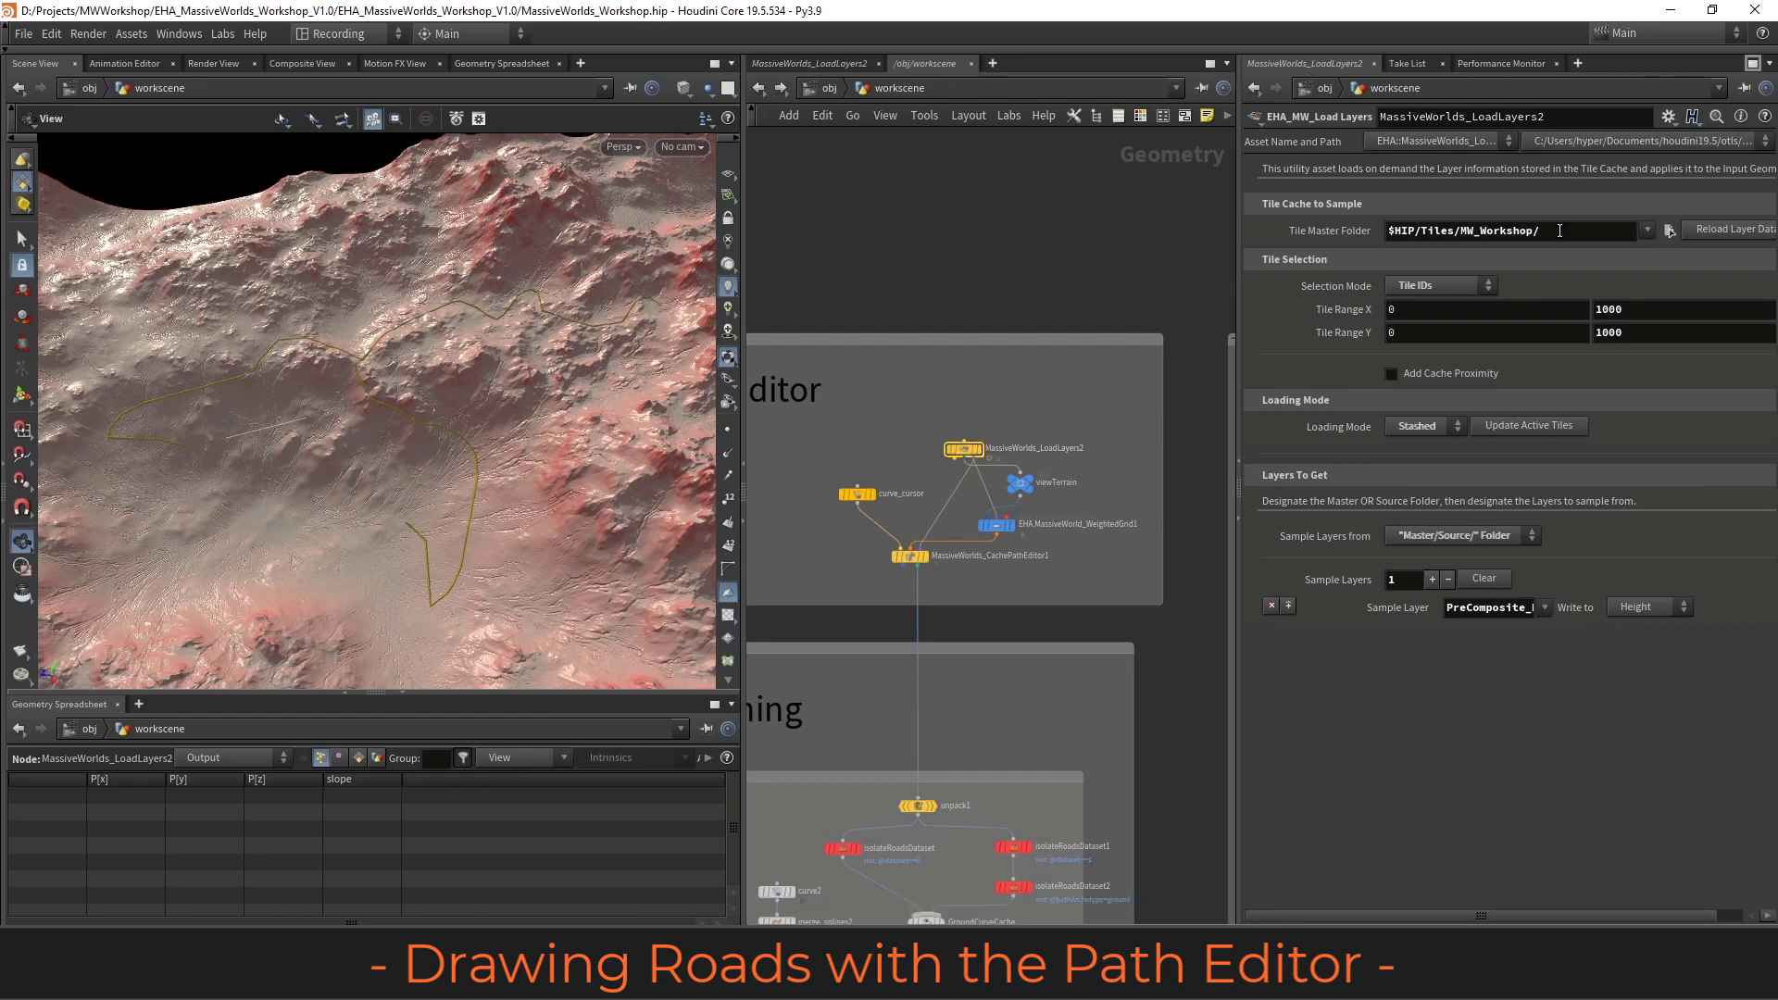
# Set MassiveWorlds_LoadLayers2's Tile Master Folder to the MW_Workshop_NewMap folder inside Tiles, and widen the parameter area
pyautogui.click(1668, 231)
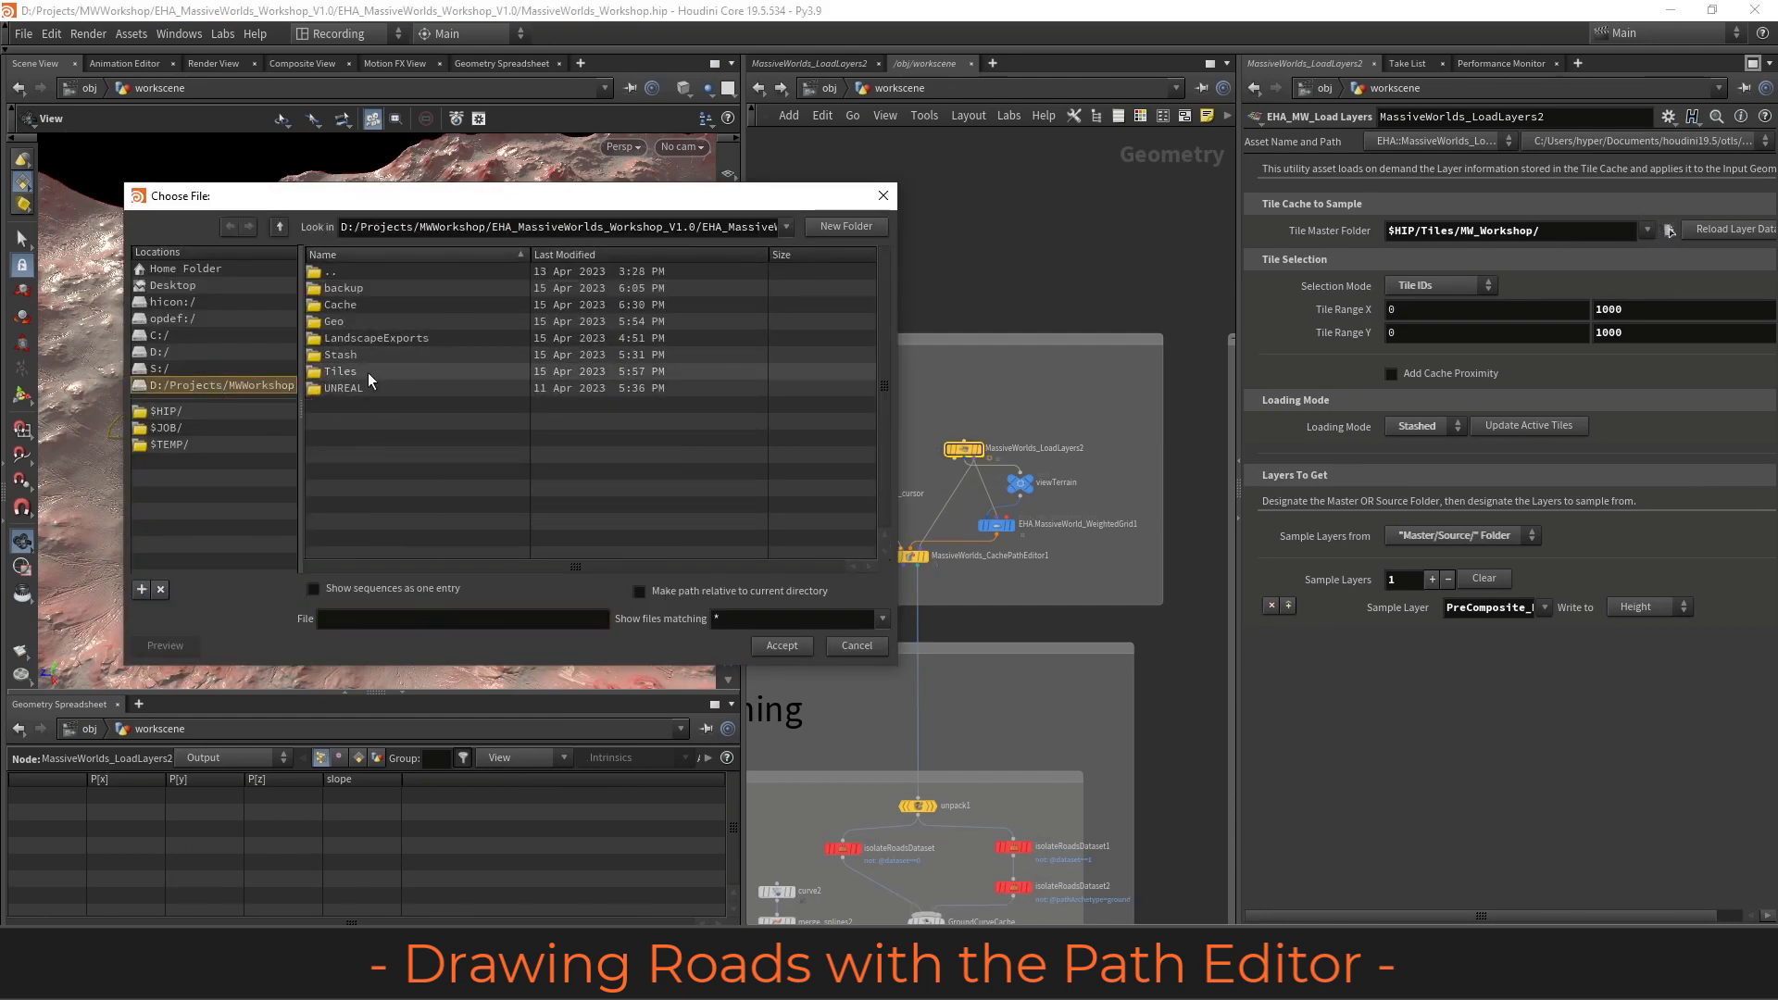
pyautogui.doubleClick(369, 372)
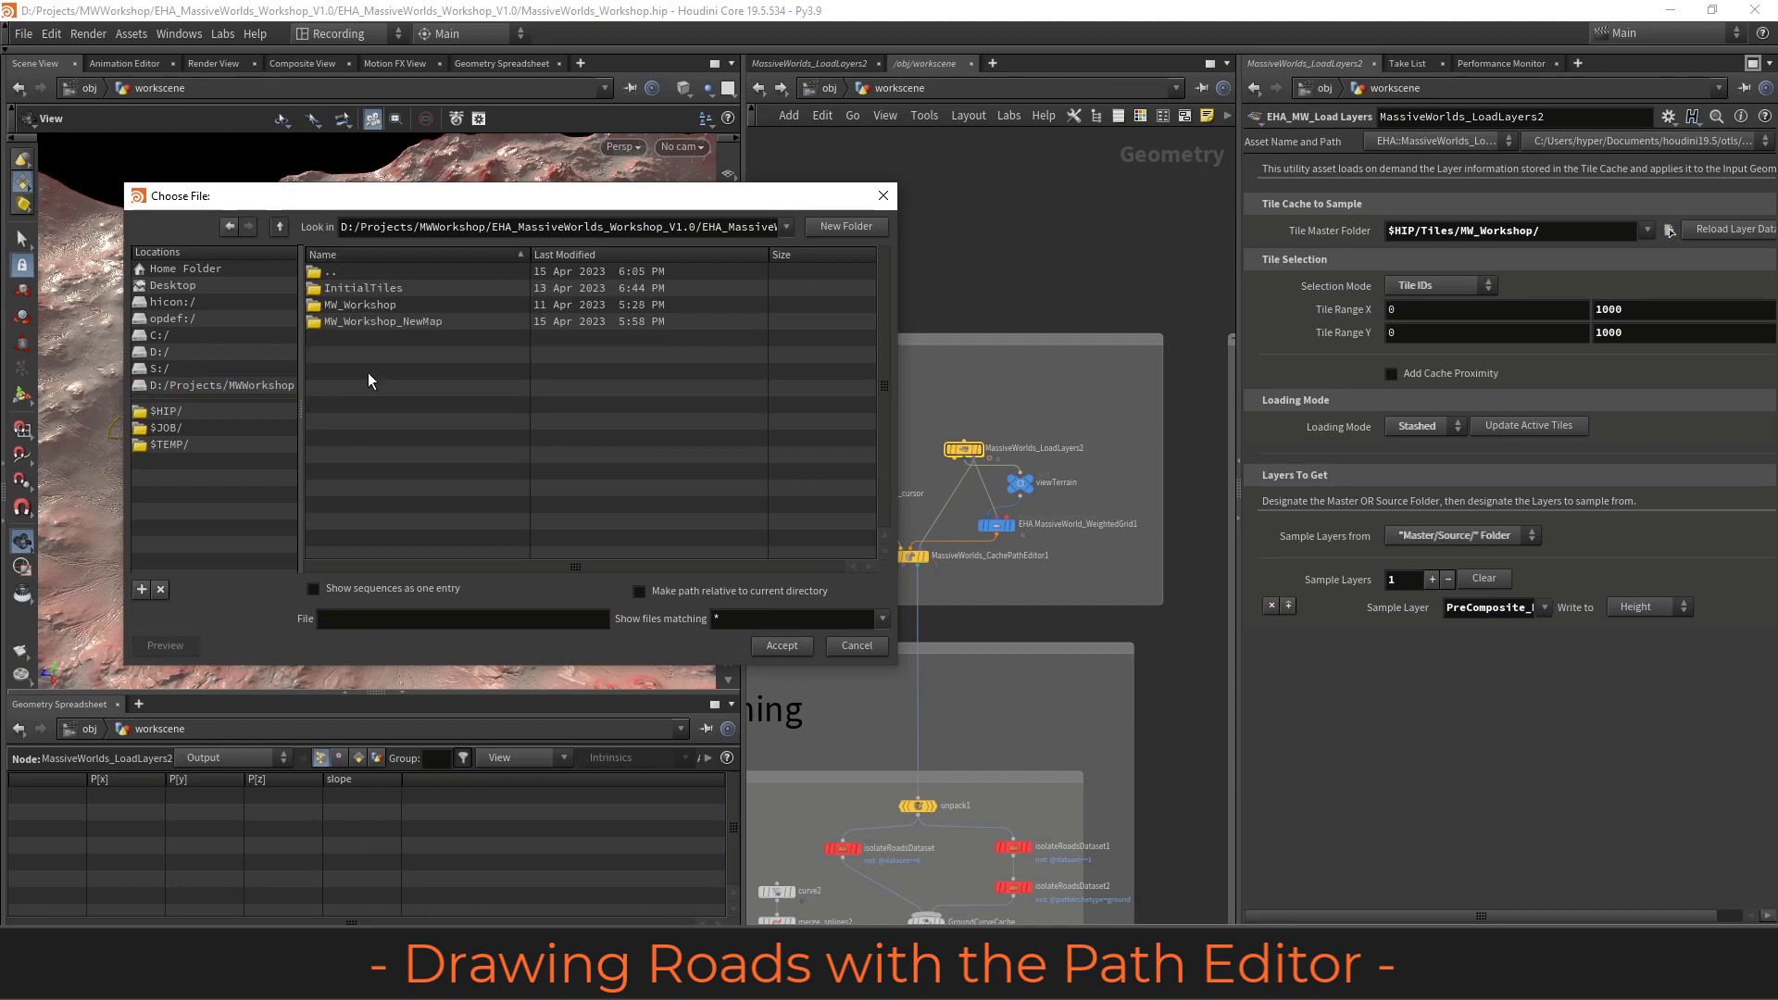
pyautogui.doubleClick(406, 320)
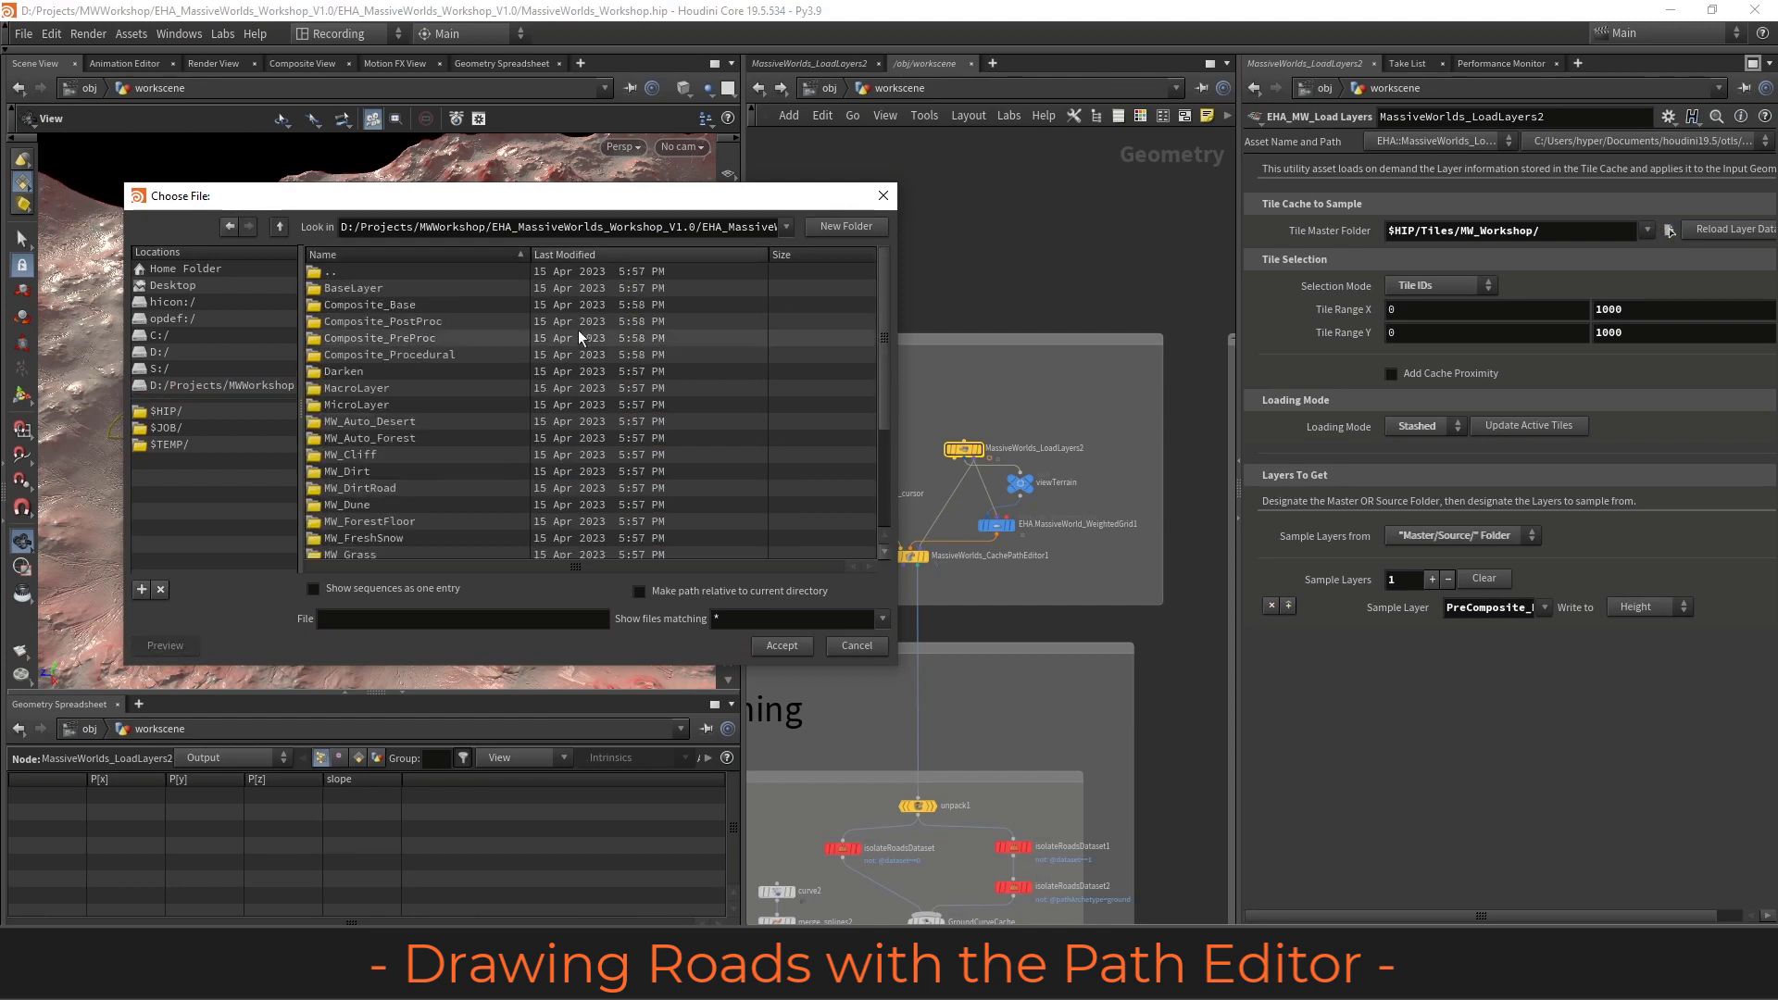
pyautogui.click(784, 648)
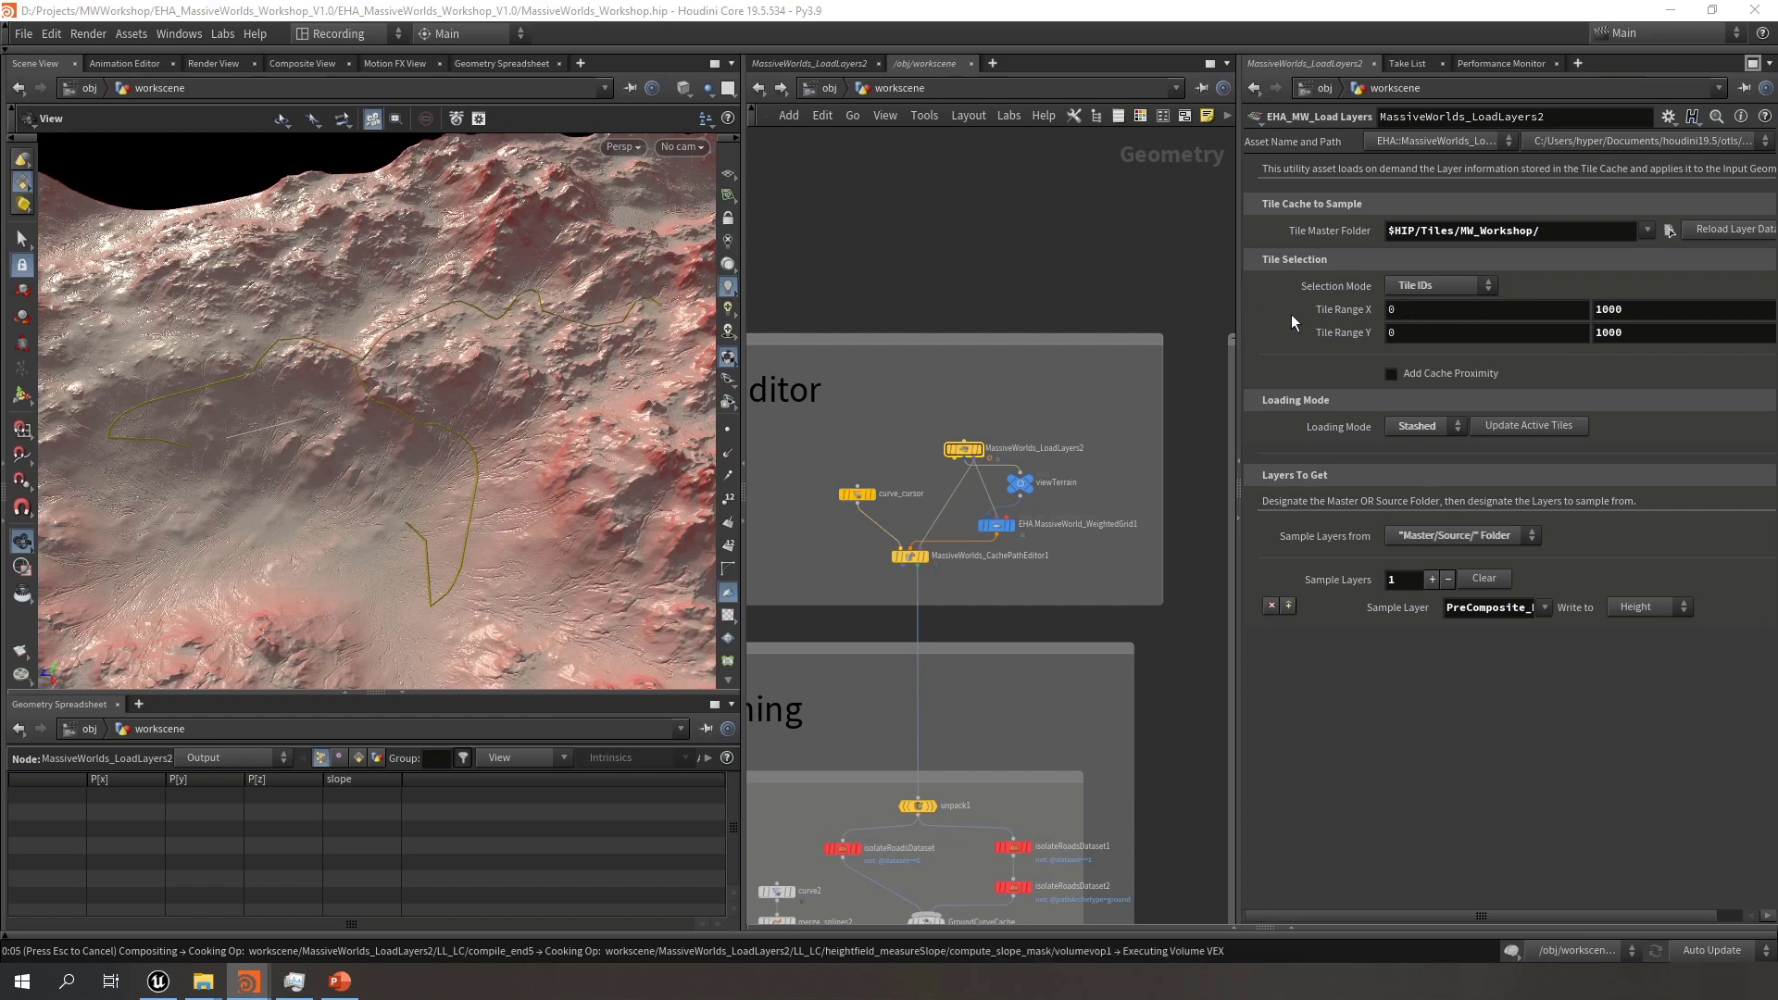
pyautogui.moveTo(1236, 295); pyautogui.dragTo(1030, 295)
pyautogui.click(1248, 287)
pyautogui.click(1204, 340)
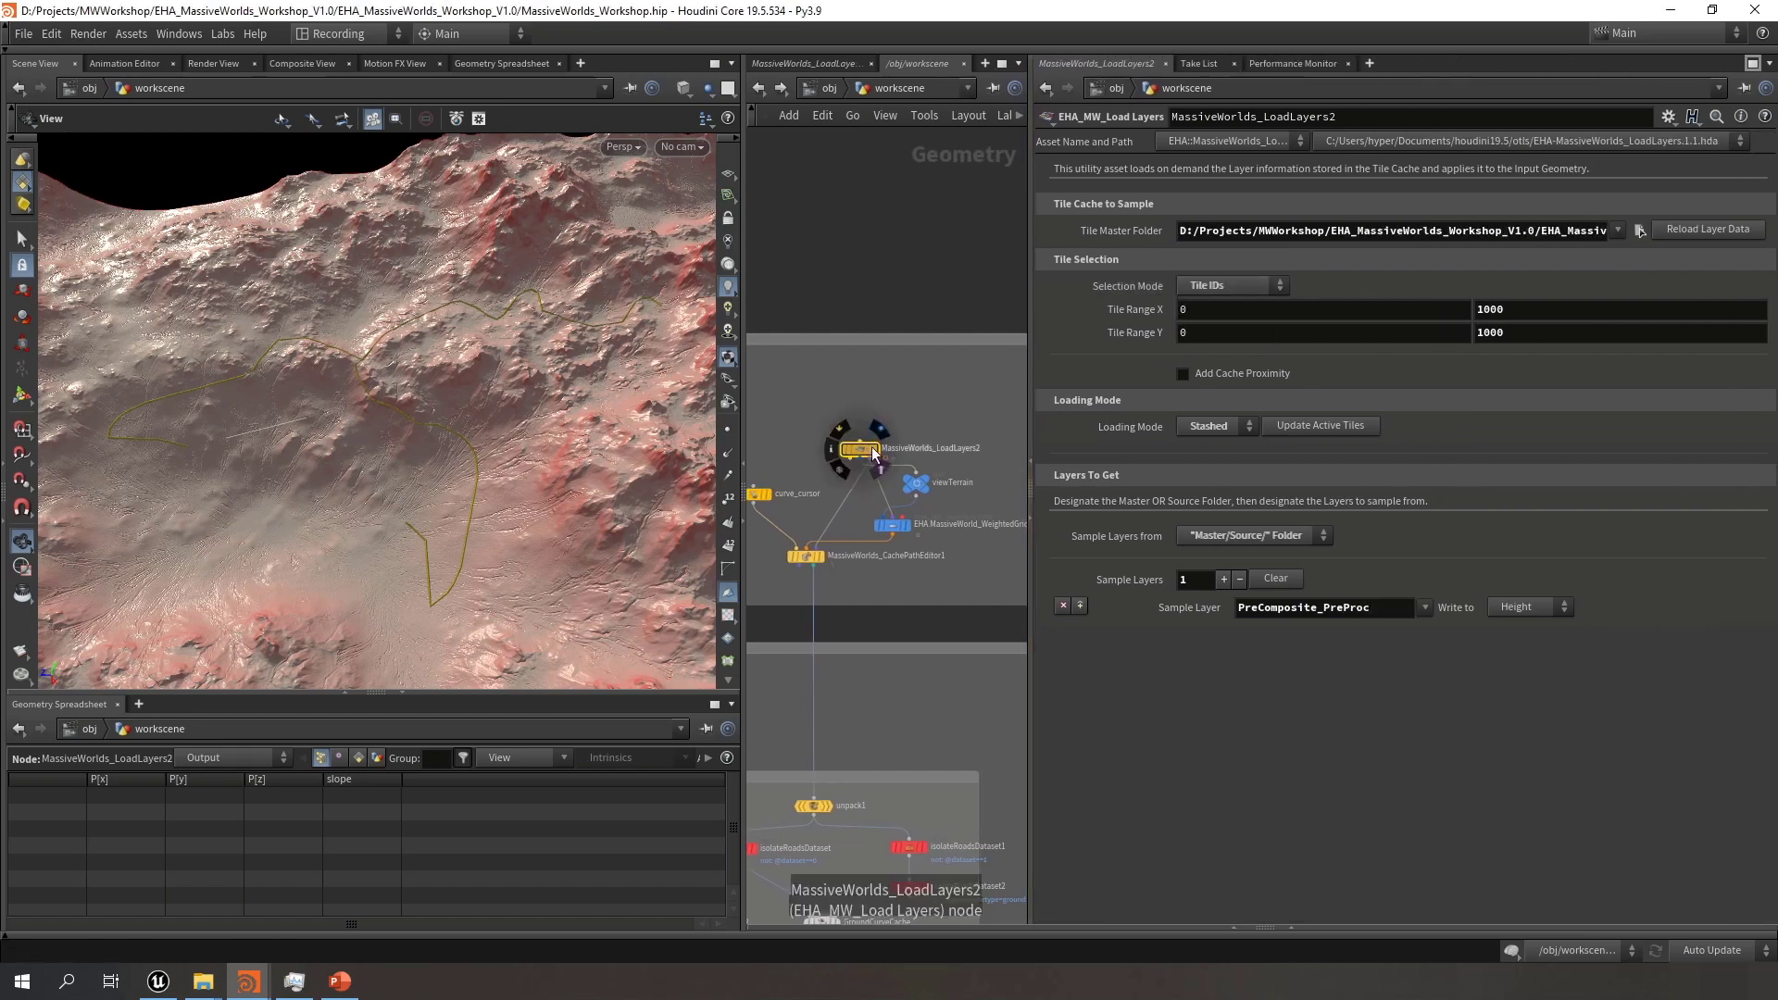
# Display the MassiveWorlds_LoadLayers2 node and inspect its tile grid
pyautogui.click(860, 452)
pyautogui.moveTo(416, 436); pyautogui.dragTo(463, 385)
pyautogui.scroll(2, 868, 454)
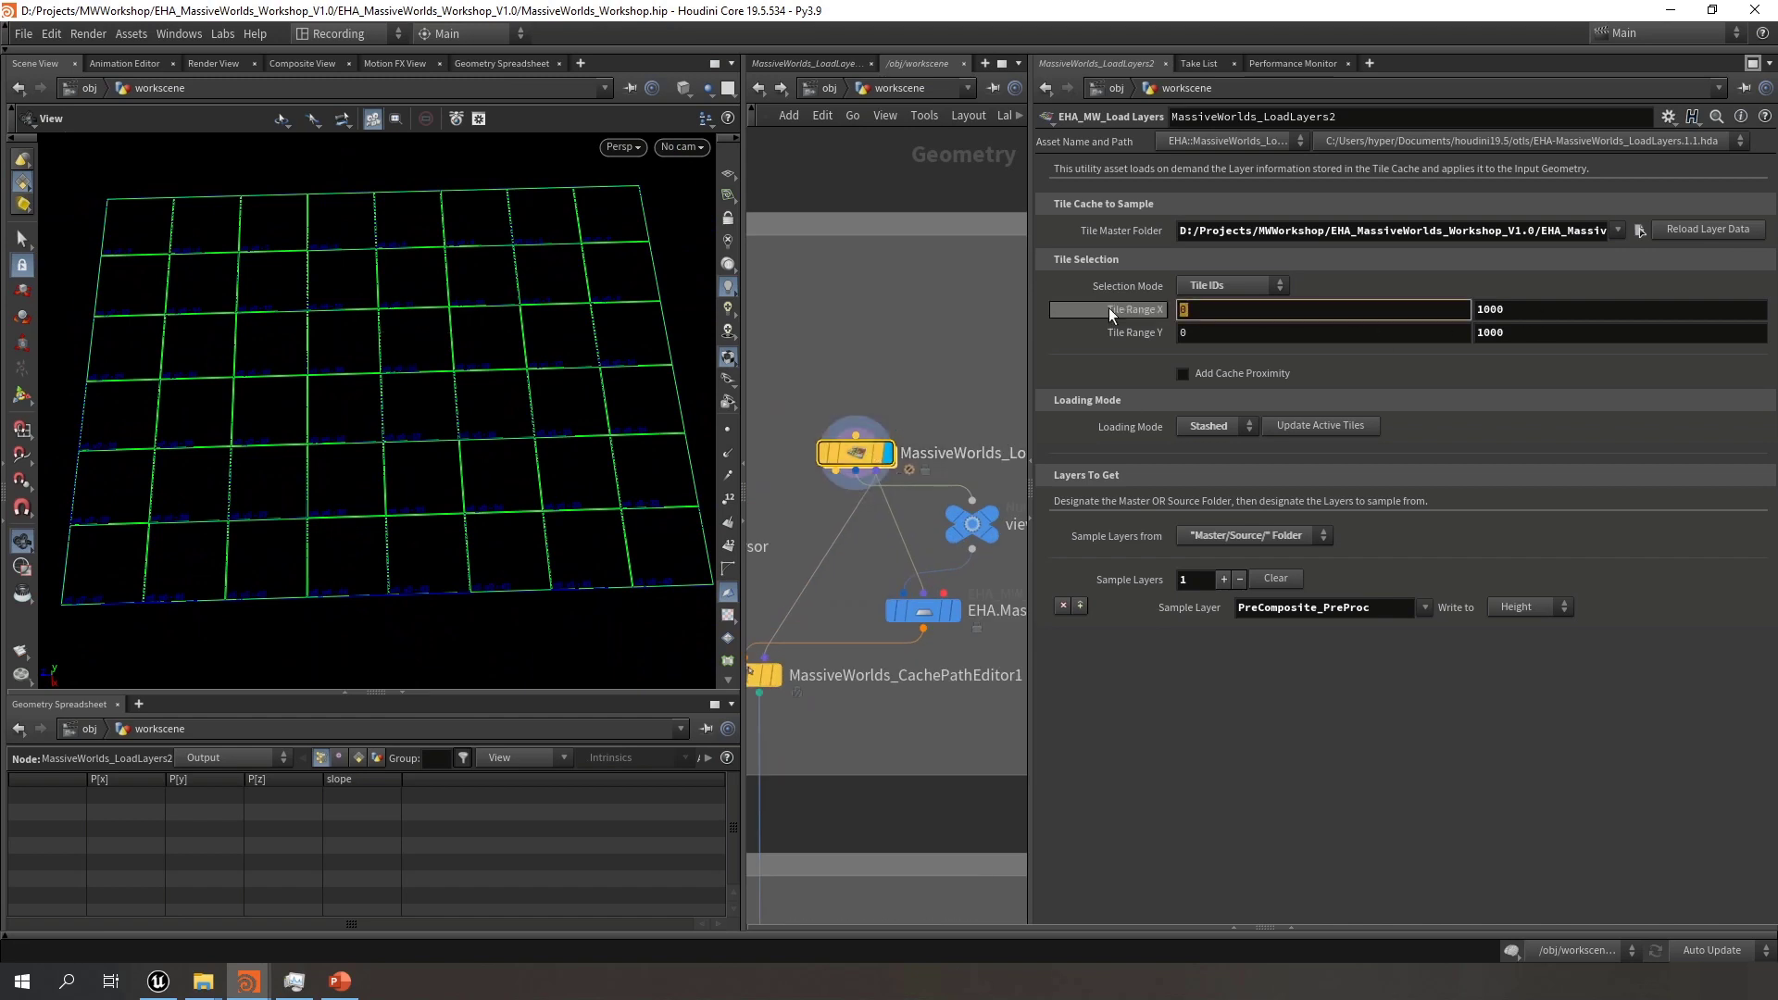
# Limit the tile selection by setting the upper values of Tile Range X and Y to 5
pyautogui.click(1575, 311)
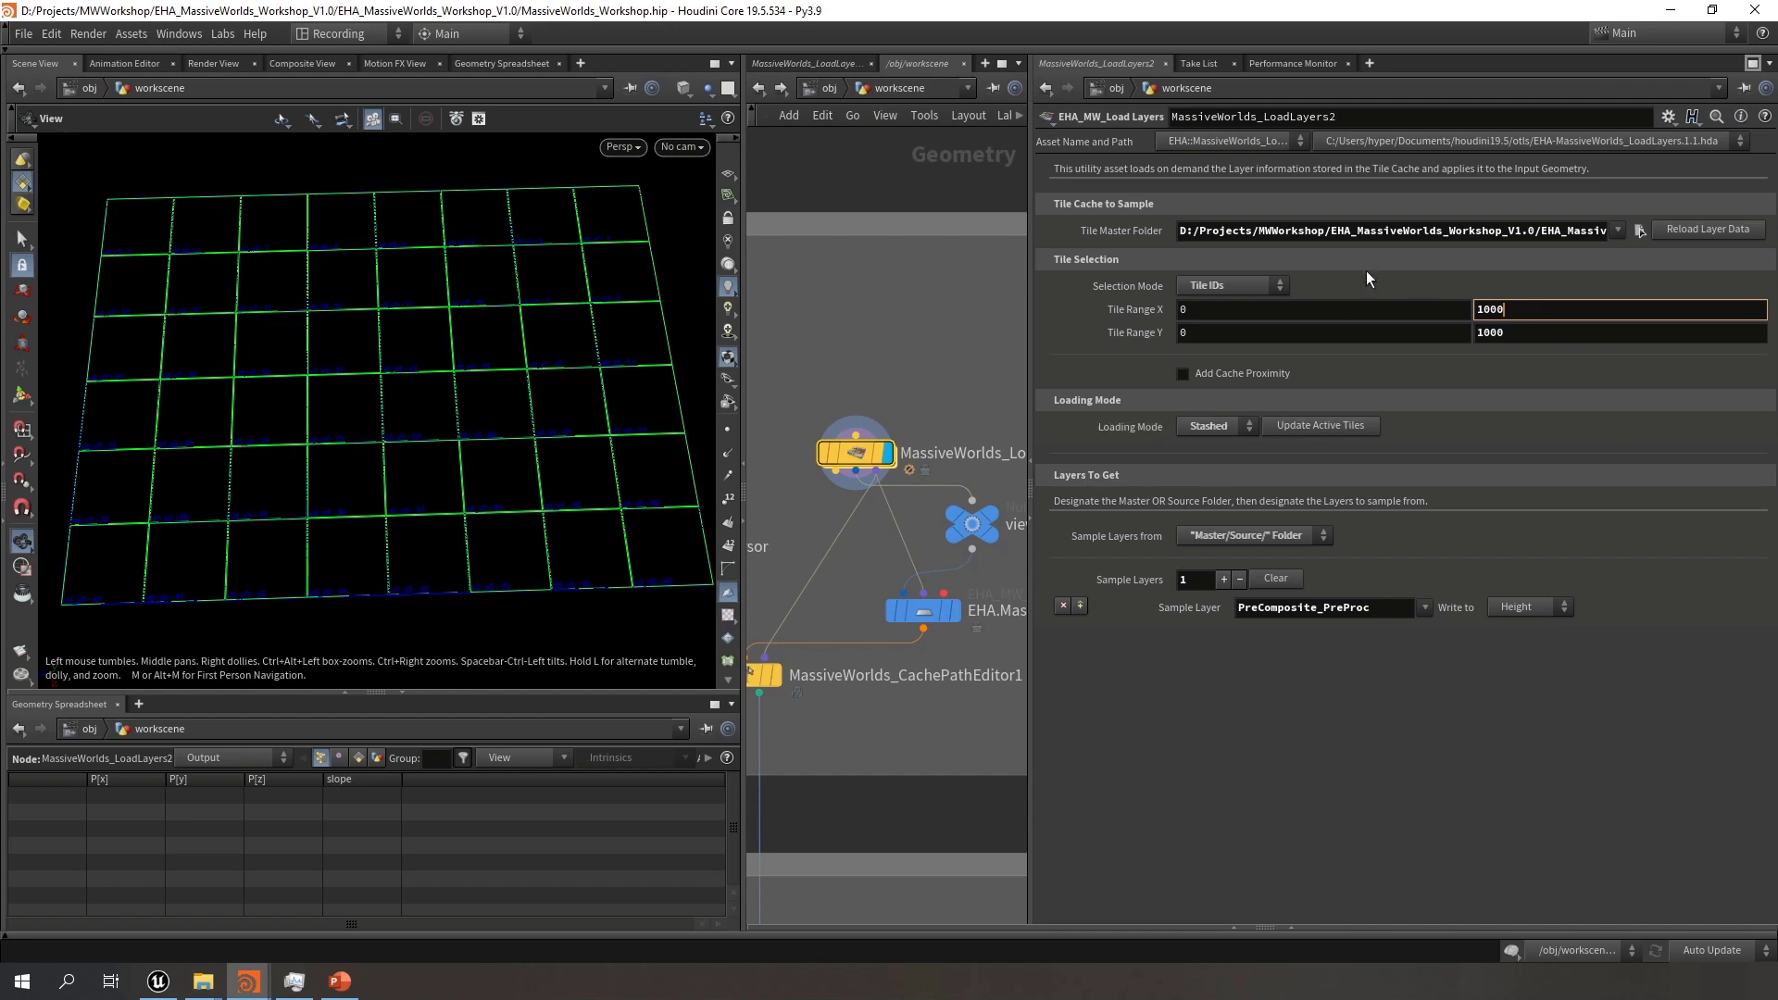
pyautogui.doubleClick(1620, 314)
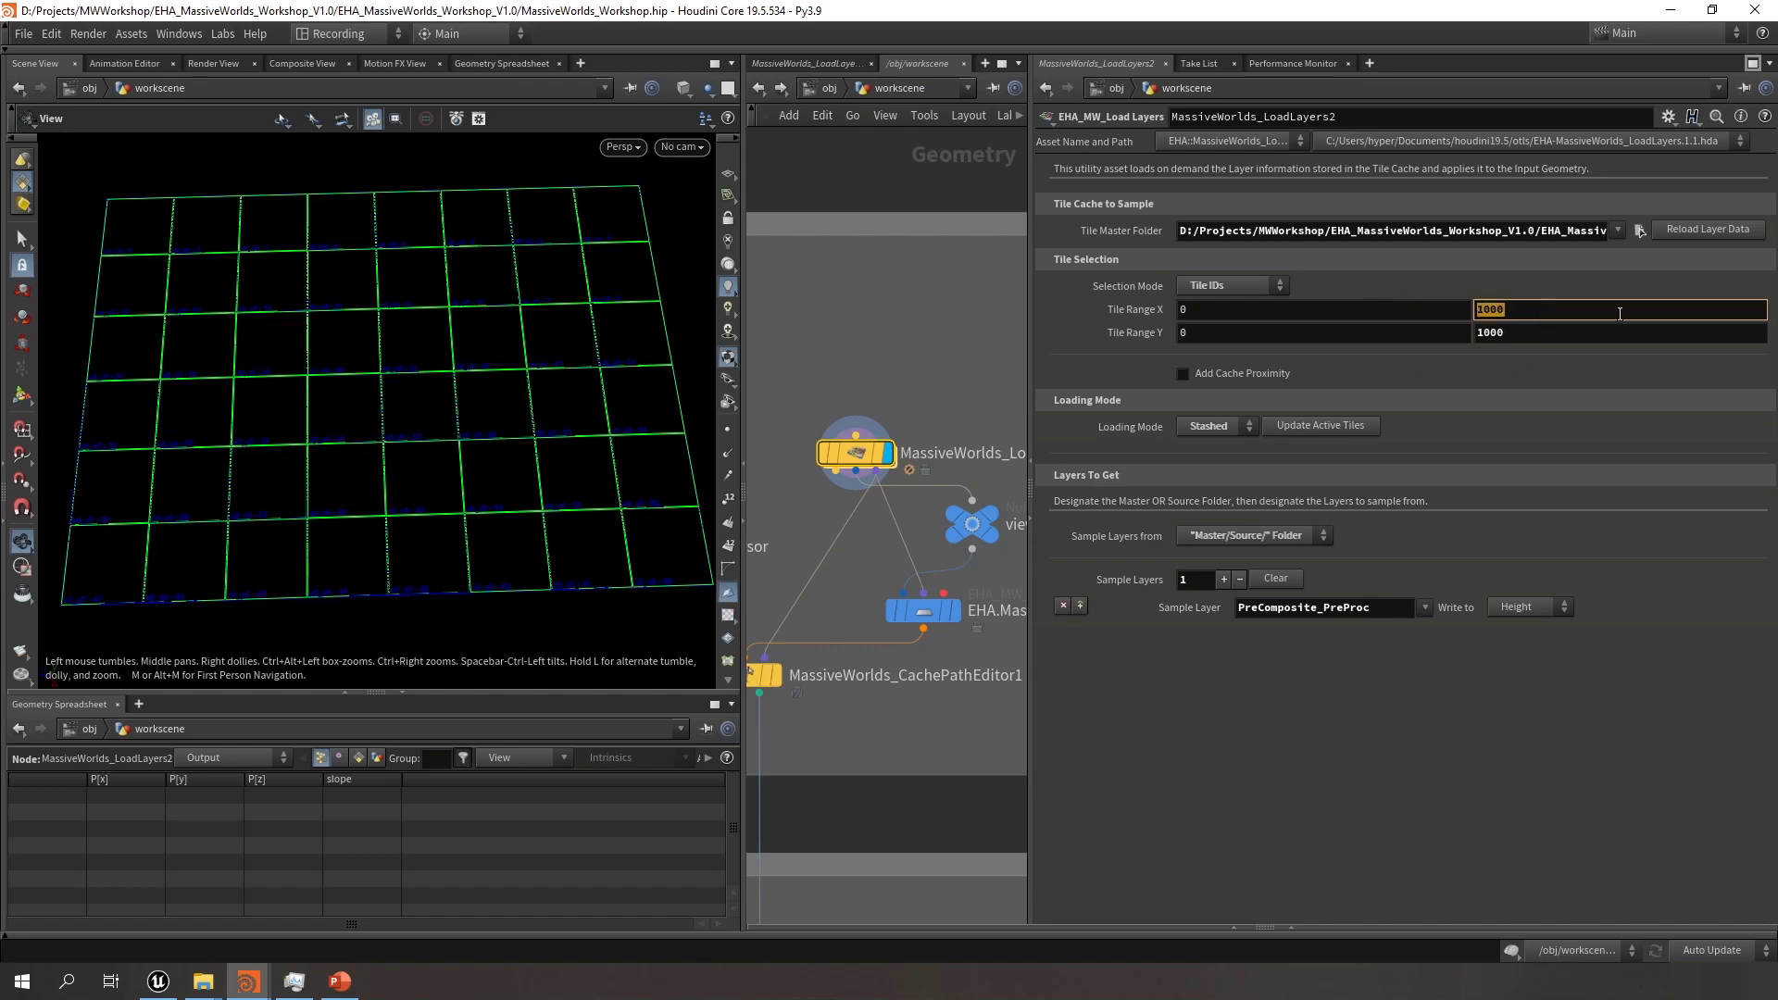
pyautogui.write('5')
pyautogui.press('Return')
pyautogui.doubleClick(1577, 331)
pyautogui.write('5')
pyautogui.press('Return')
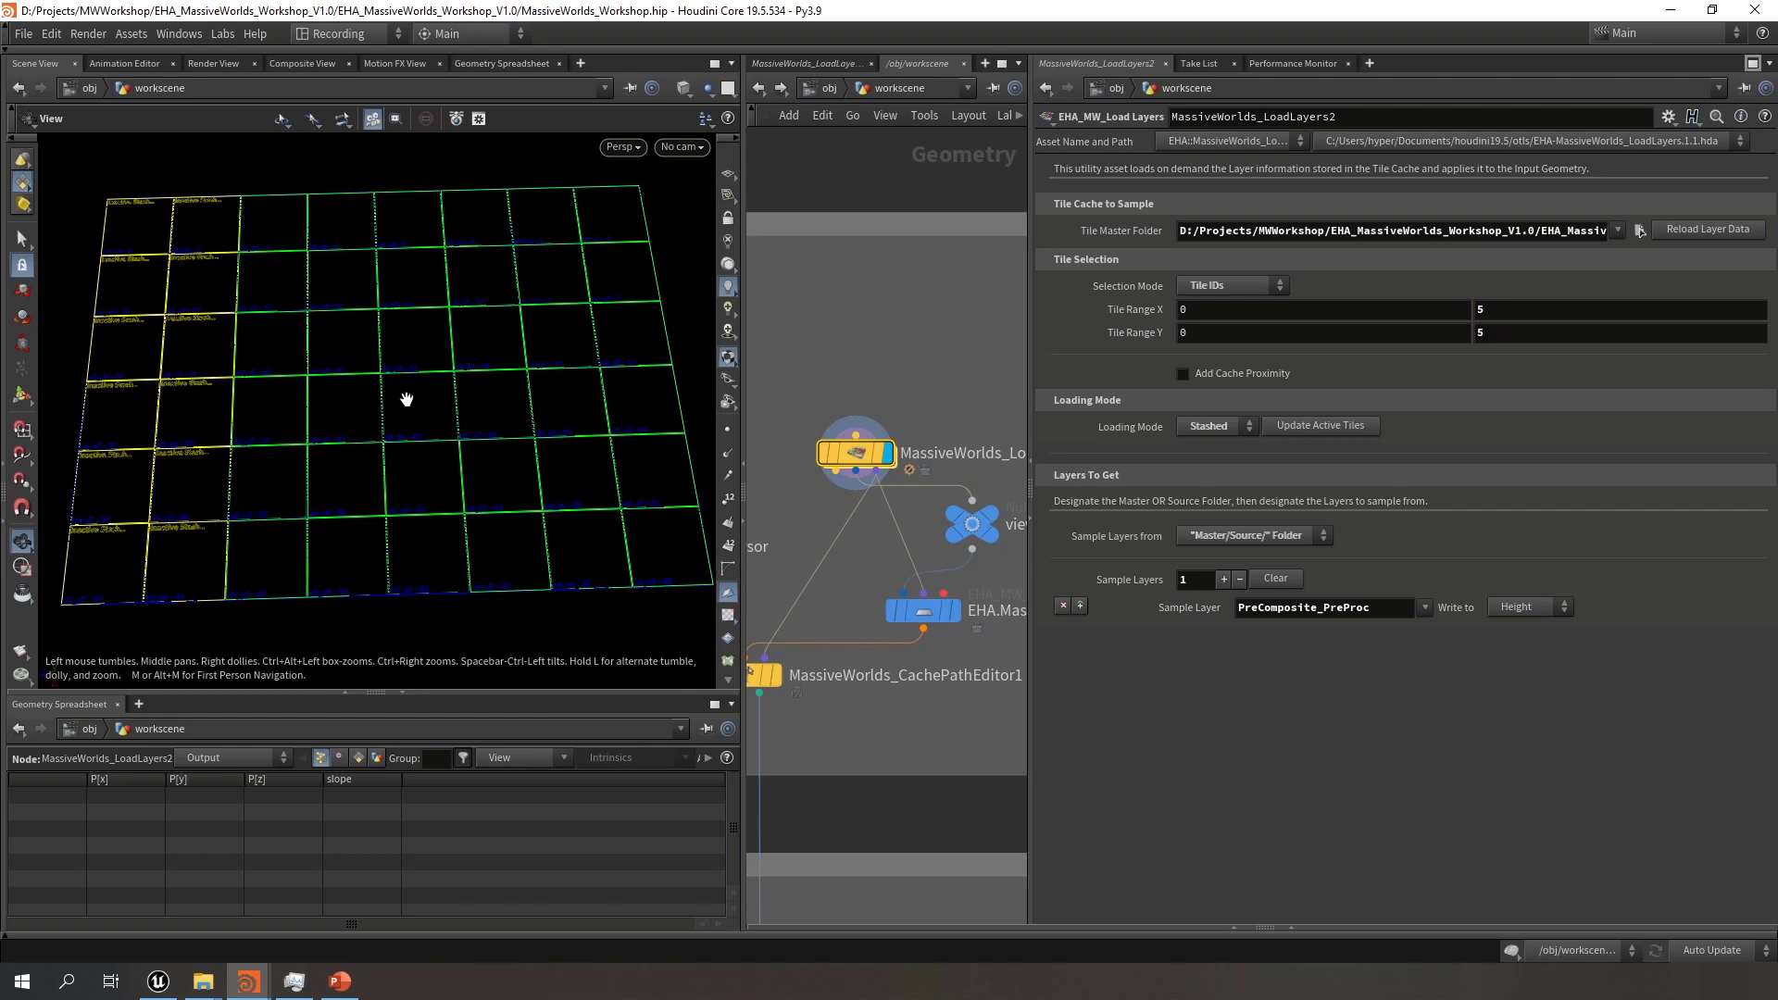
# Set the upper values of Tile Range X and Y to 4 and update the active tiles
pyautogui.moveTo(407, 400); pyautogui.dragTo(413, 404, button='middle')
pyautogui.doubleClick(1532, 334)
pyautogui.write('4')
pyautogui.press('Return')
pyautogui.doubleClick(1526, 314)
pyautogui.write('4')
pyautogui.press('Return')
pyautogui.moveTo(313, 536); pyautogui.dragTo(1225, 548, button='right')
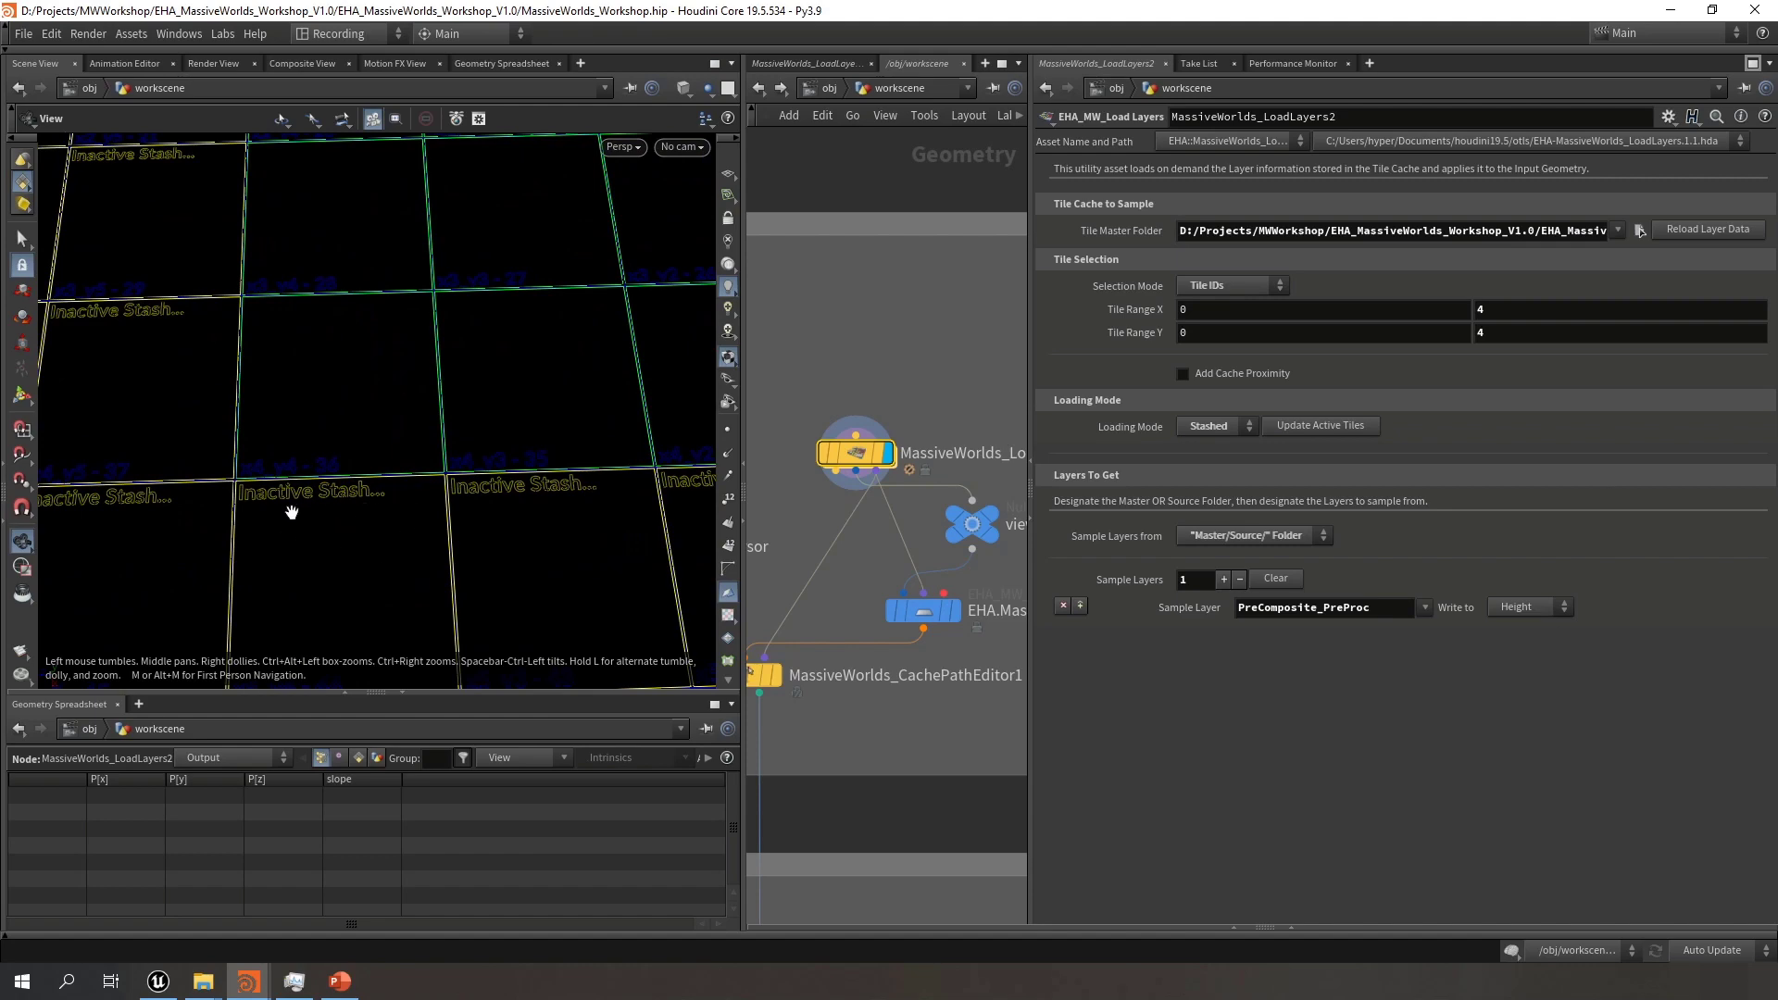
pyautogui.moveTo(405, 508); pyautogui.dragTo(182, 447, button='right')
pyautogui.moveTo(425, 413); pyautogui.dragTo(367, 444, button='middle')
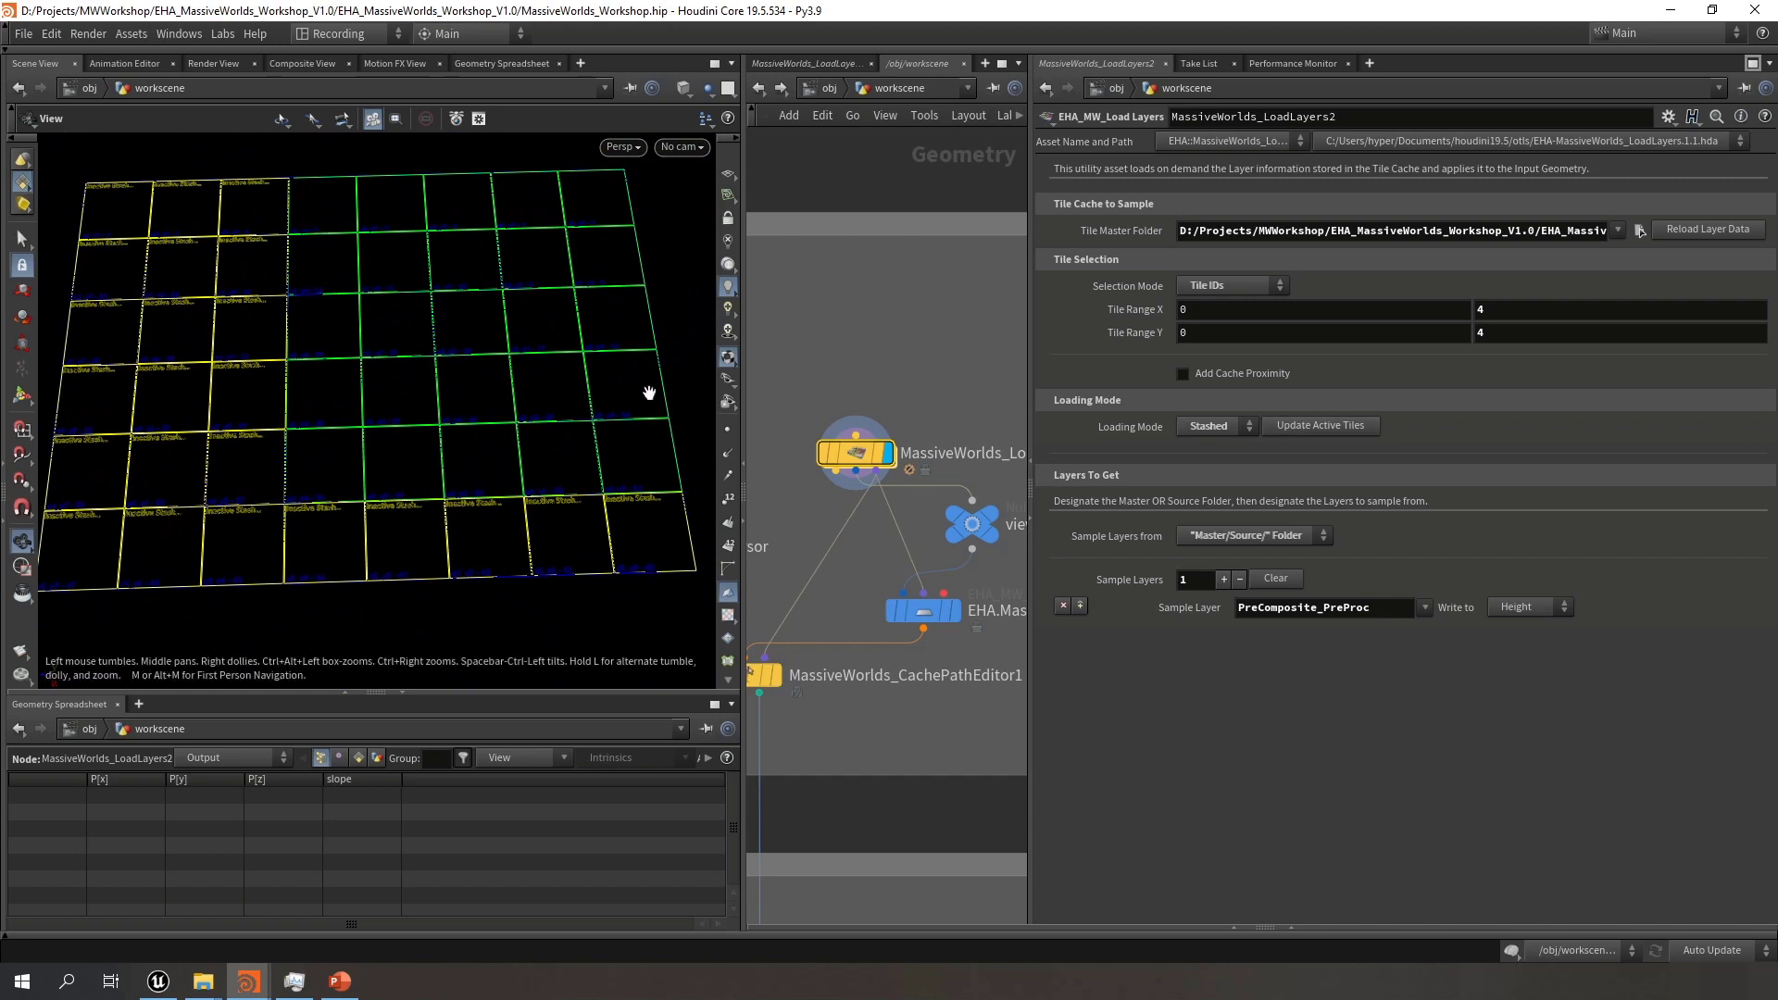
pyautogui.click(1314, 426)
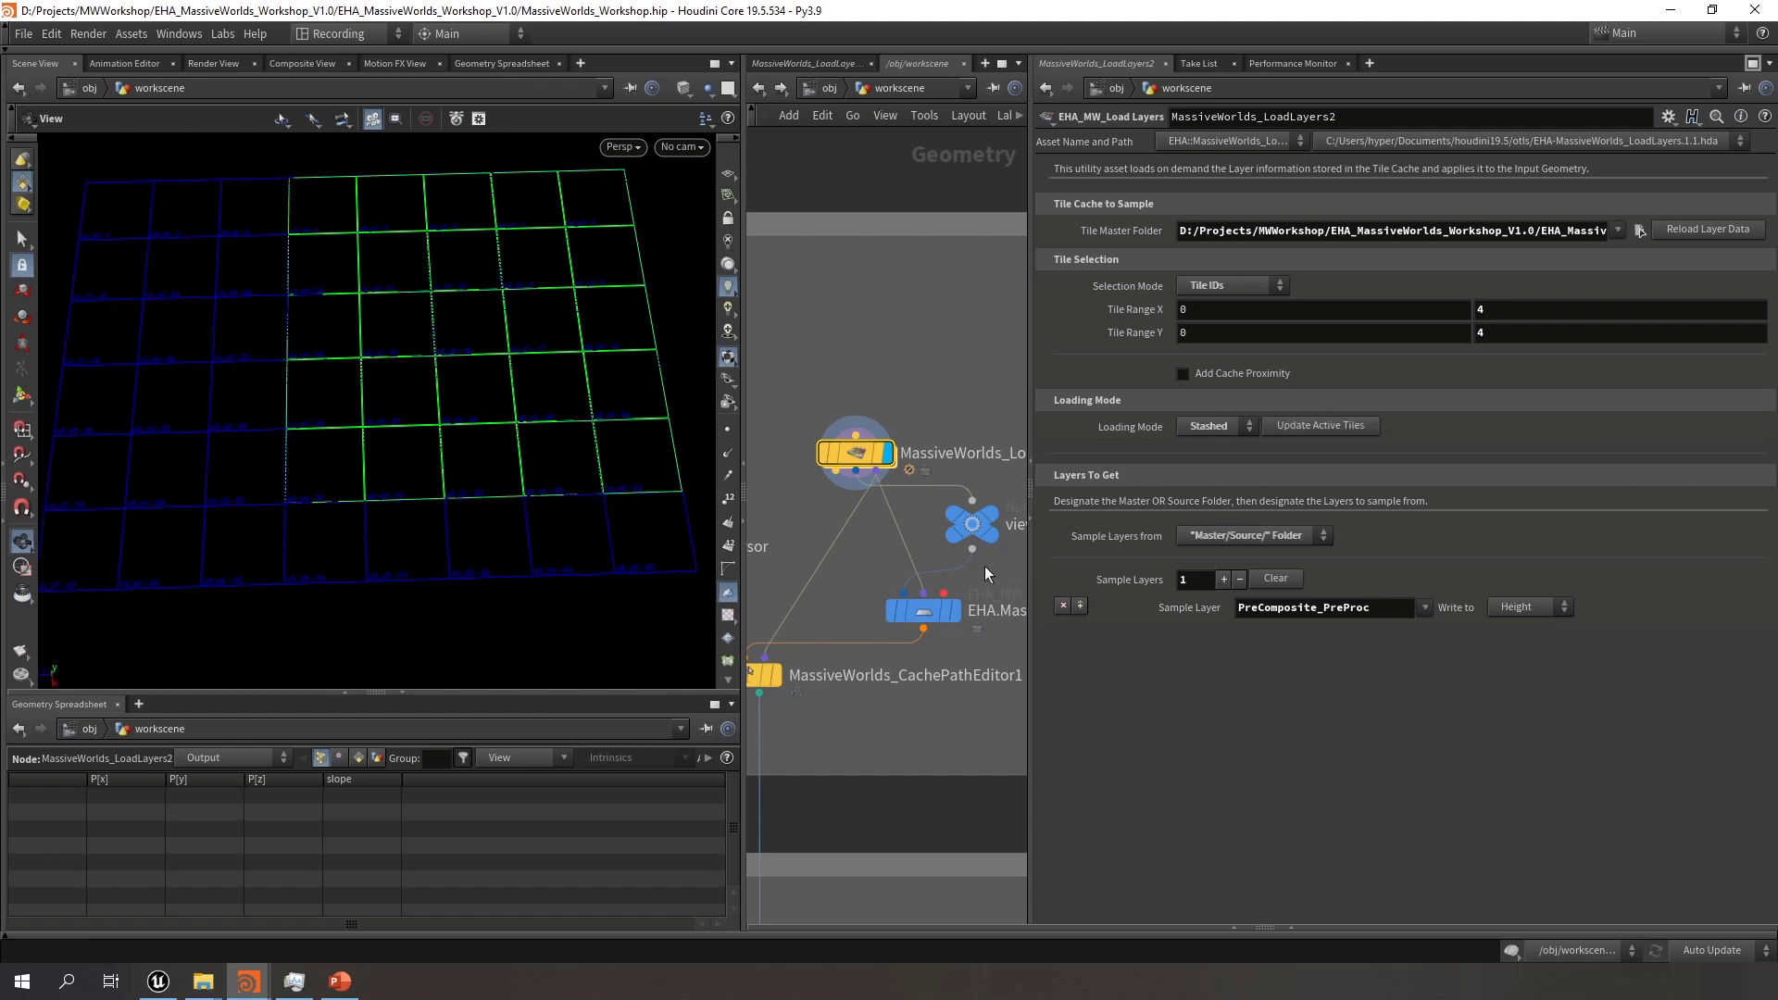
# Display the viewTerrain null and inspect the terrain of the loaded tiles
pyautogui.moveTo(831, 555); pyautogui.dragTo(773, 536, button='middle')
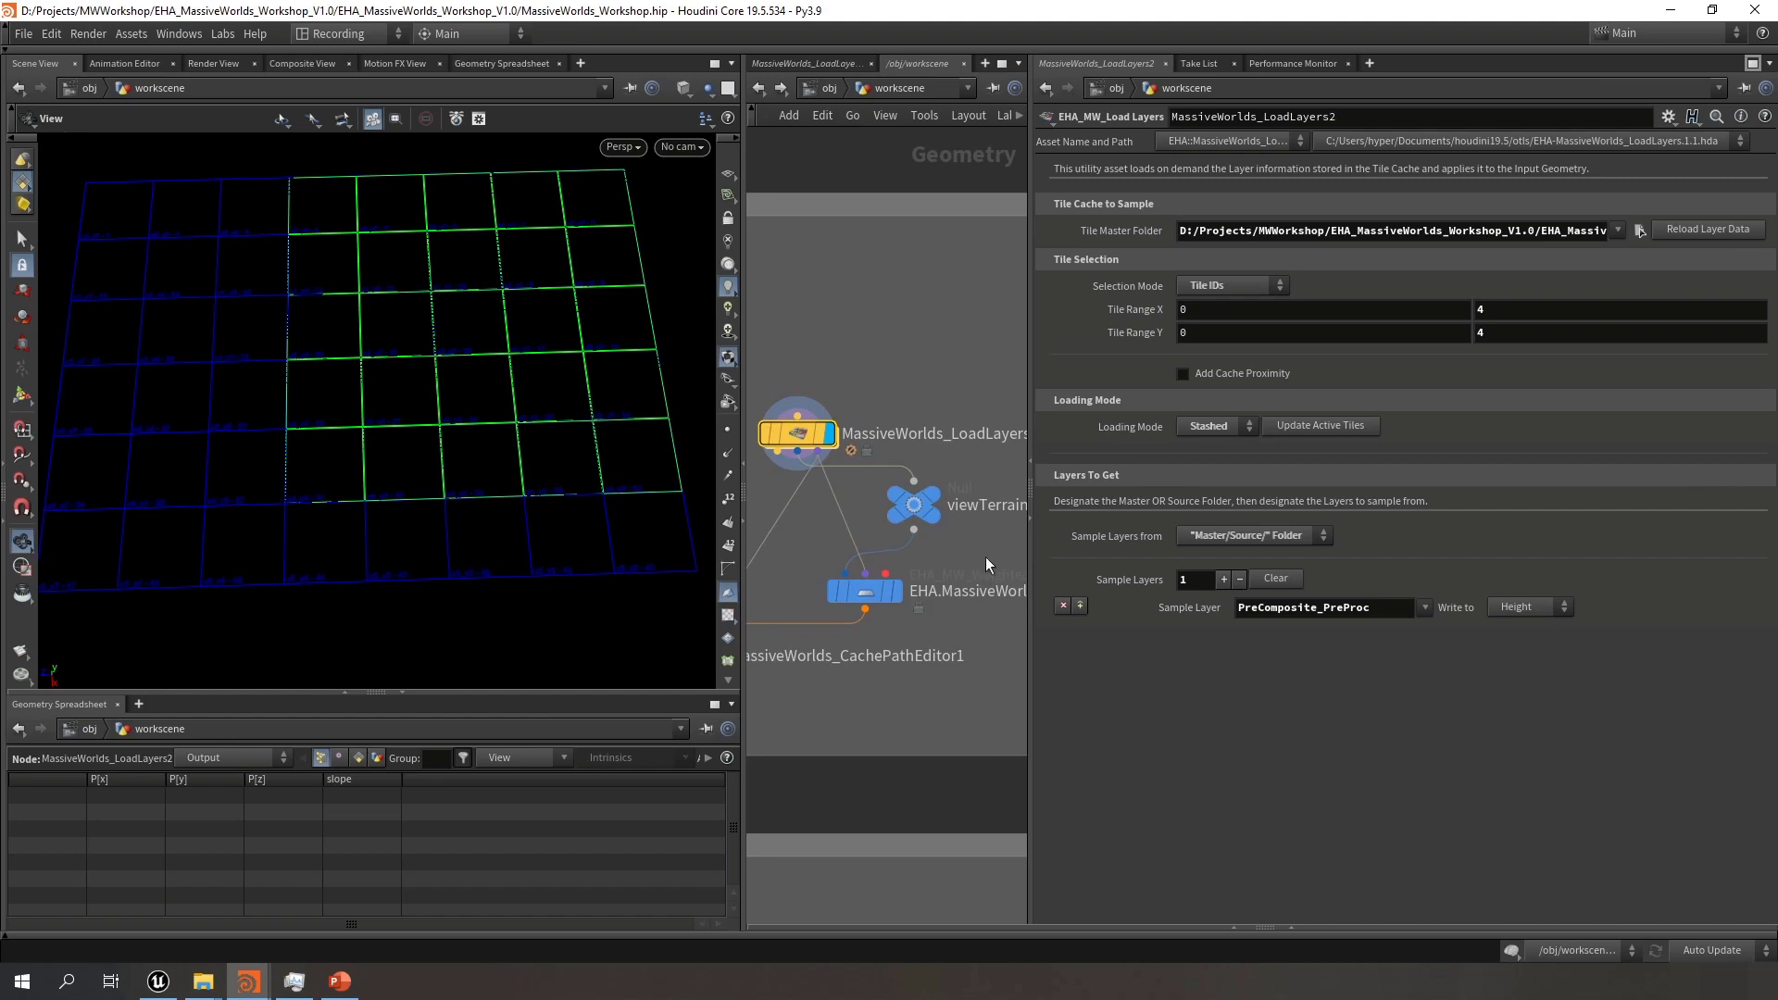
pyautogui.click(933, 494)
pyautogui.click(924, 511)
pyautogui.moveTo(463, 351); pyautogui.dragTo(476, 385)
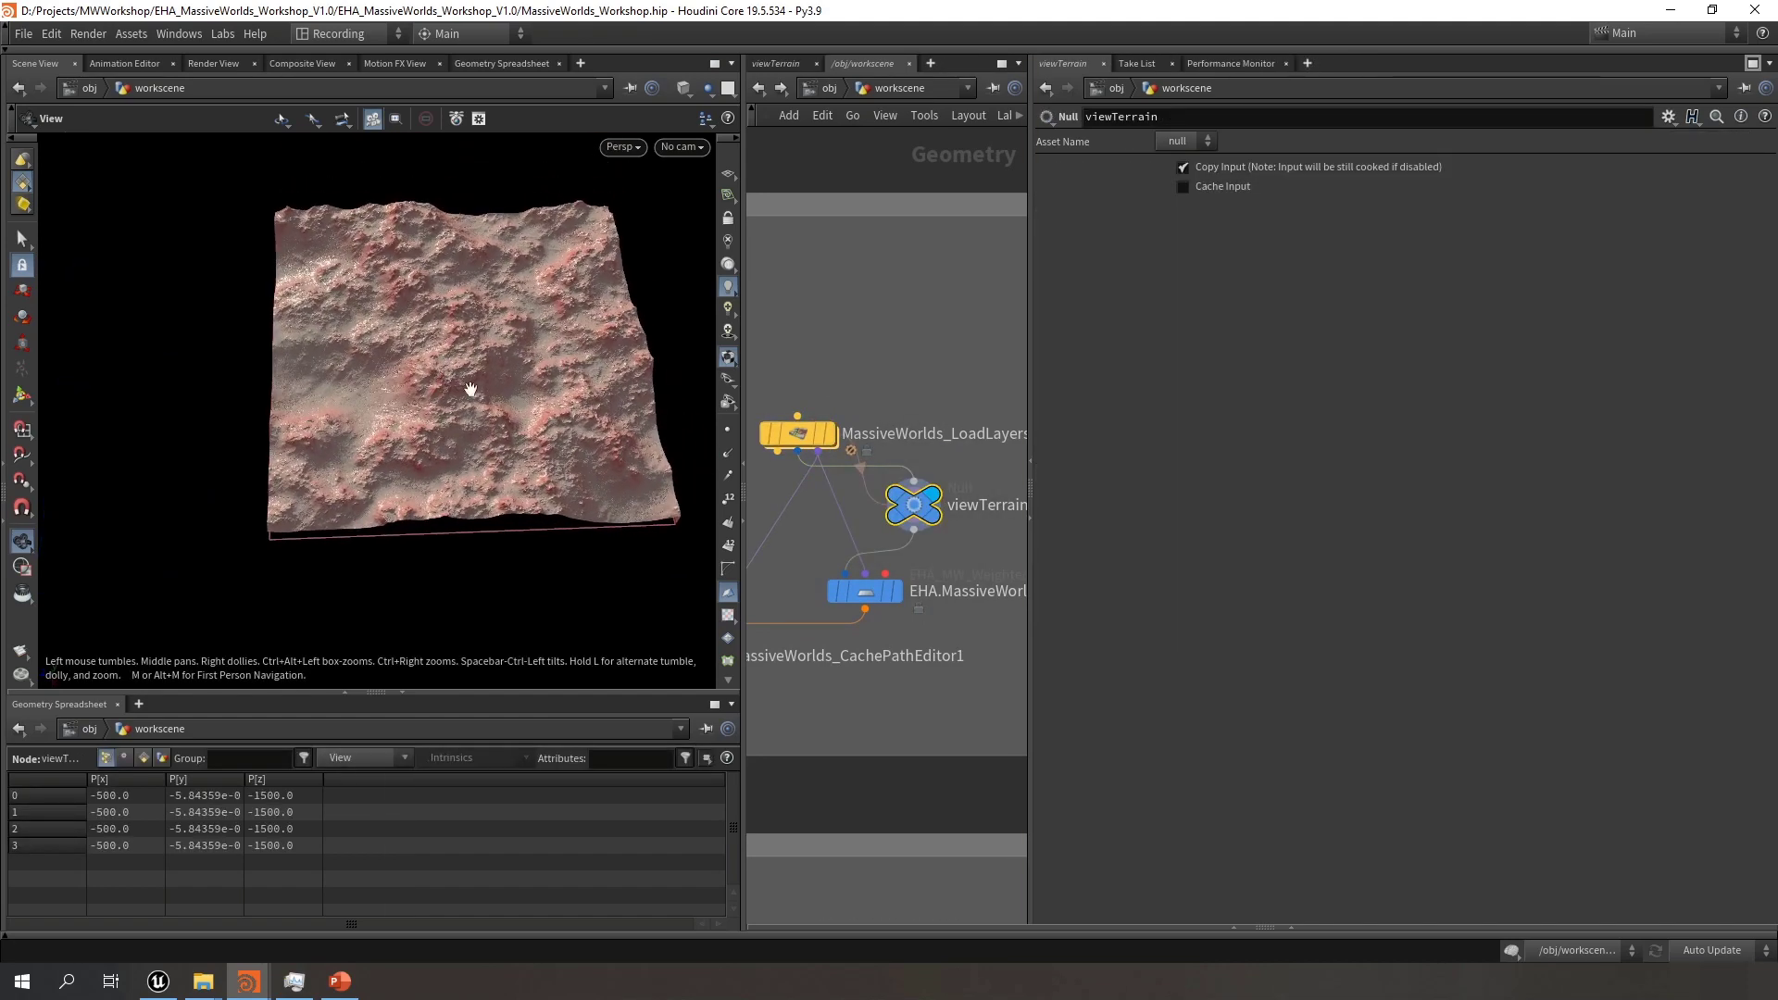
# Set MassiveWorlds_LoadLayers2's upper Tile Range X and Y values to 1000 and update the active tiles
pyautogui.click(799, 438)
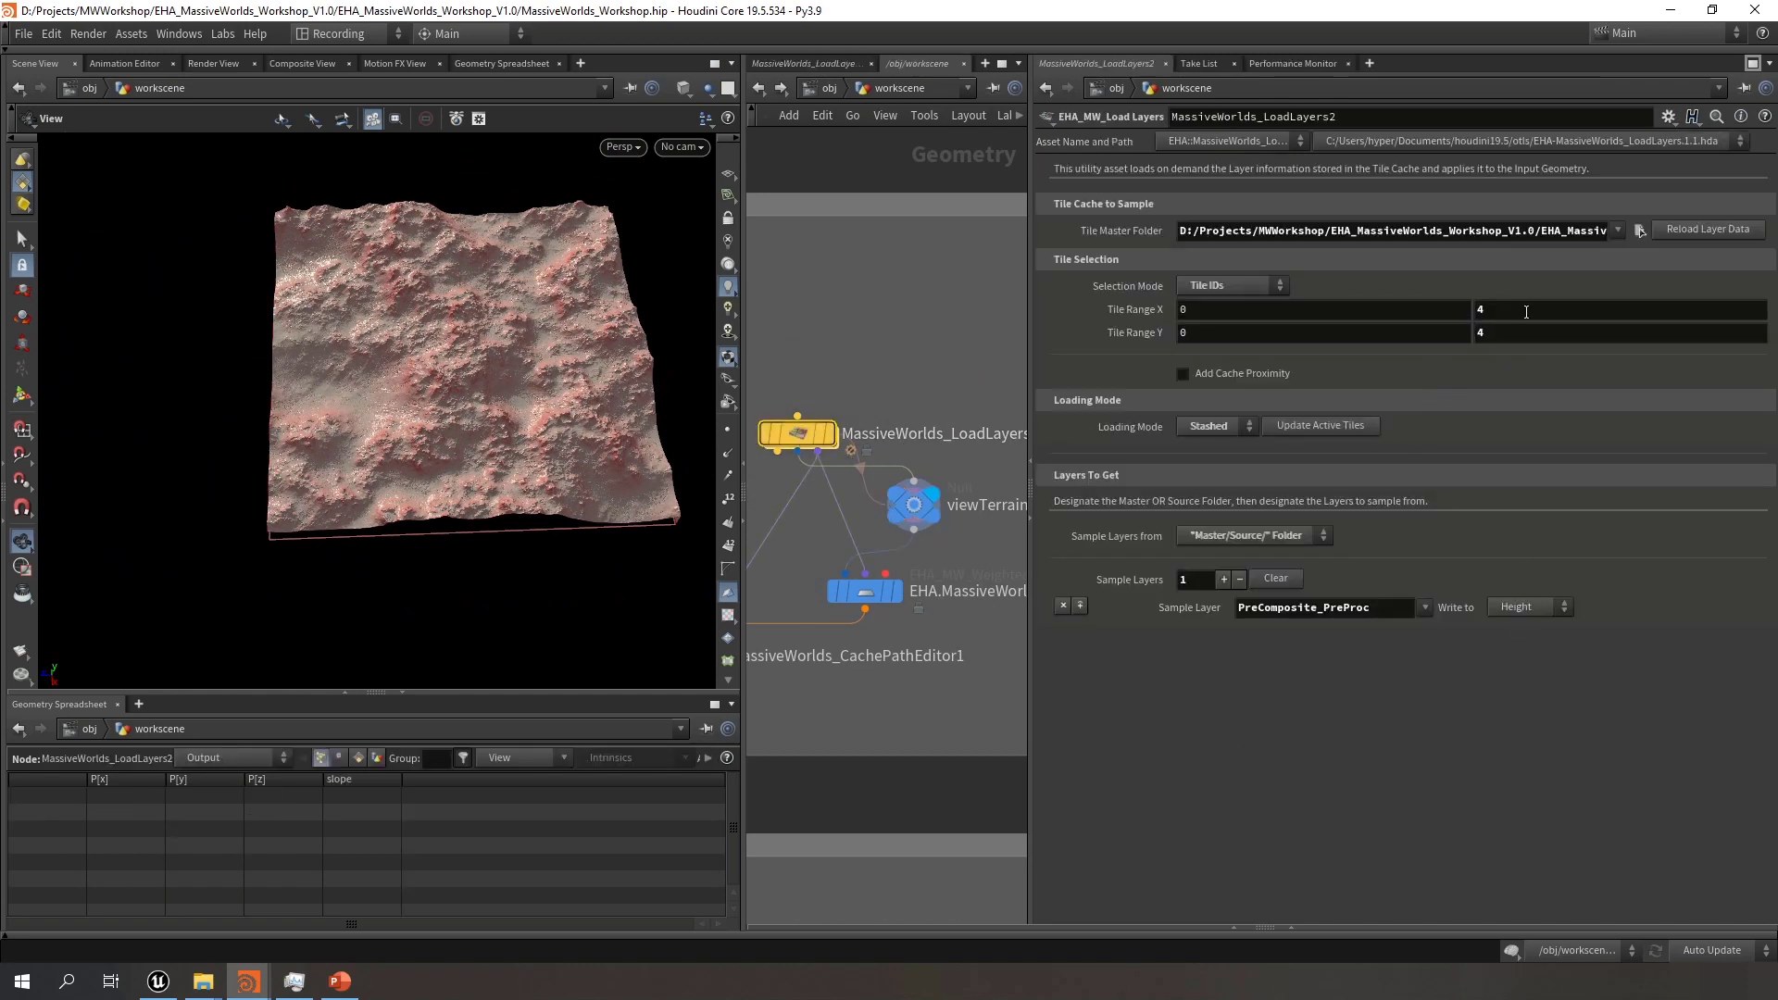
pyautogui.press('BackSpace')
pyautogui.write('1000')
pyautogui.click(1508, 339)
pyautogui.press('BackSpace')
pyautogui.write('1000')
pyautogui.press('Return')
pyautogui.click(1339, 428)
pyautogui.scroll(5, 334, 422)
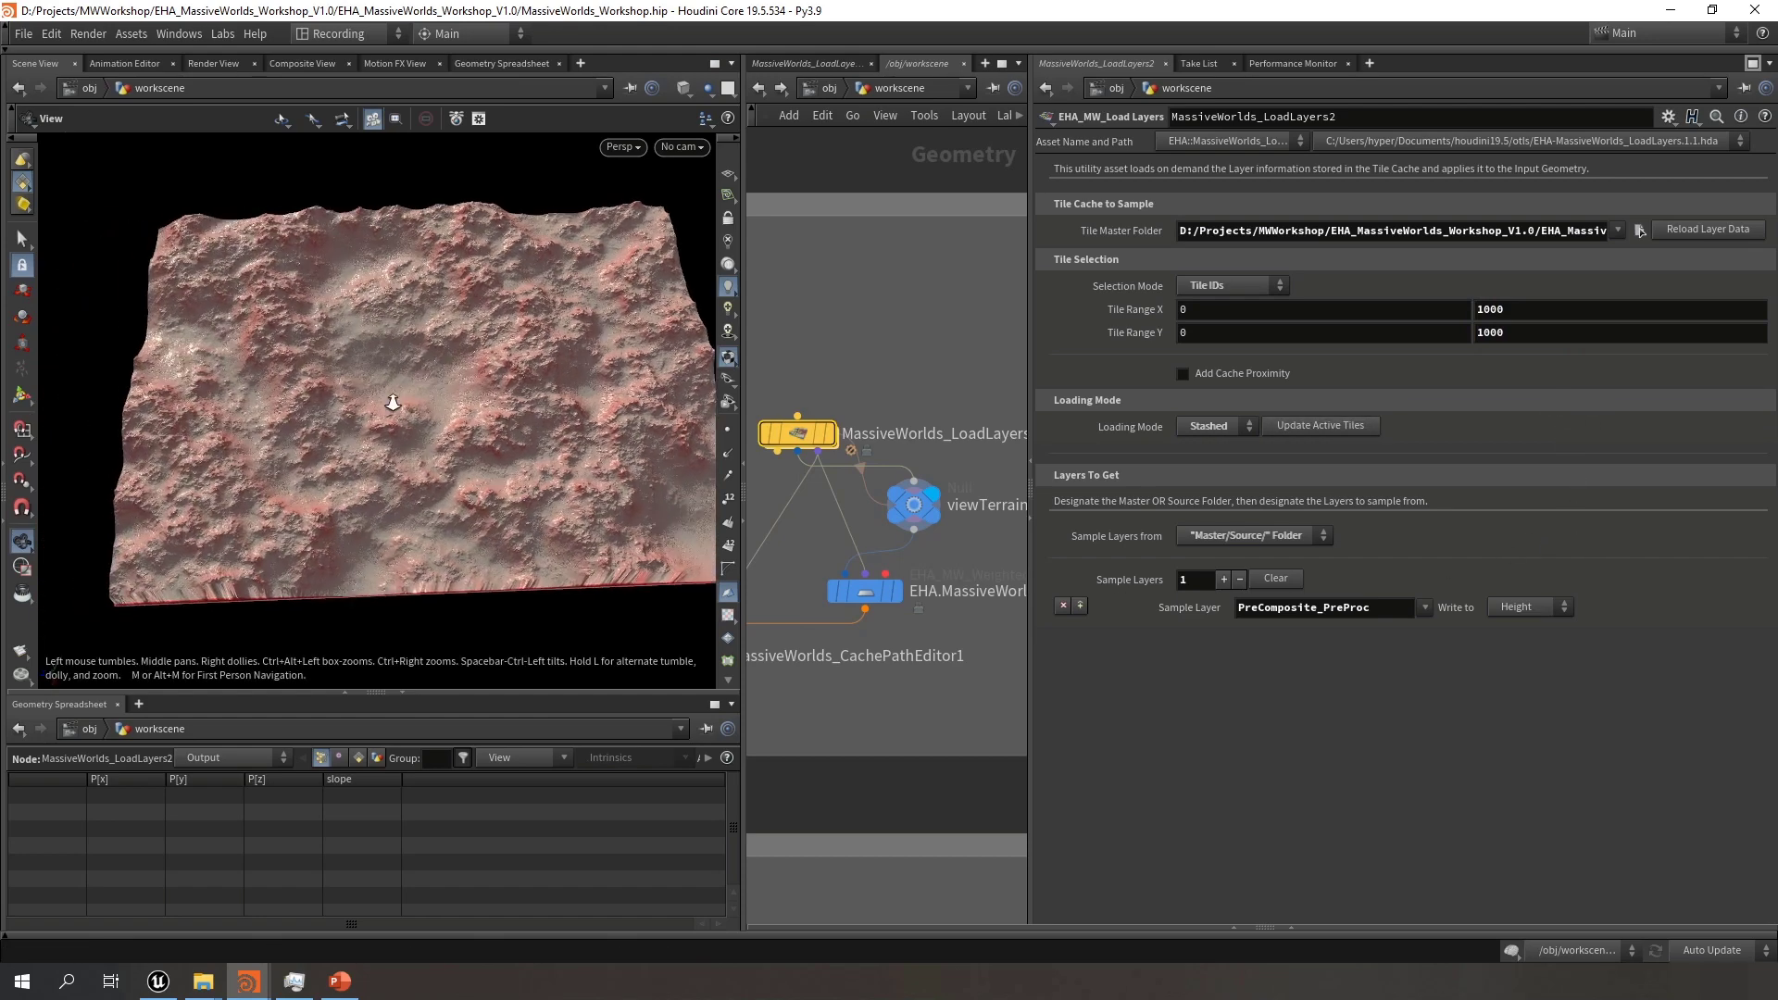
pyautogui.scroll(3, 393, 403)
# Check the Sample Layers from folder options, keeping "Master/Source/" Folder, and inspect the full terrain
pyautogui.click(1245, 537)
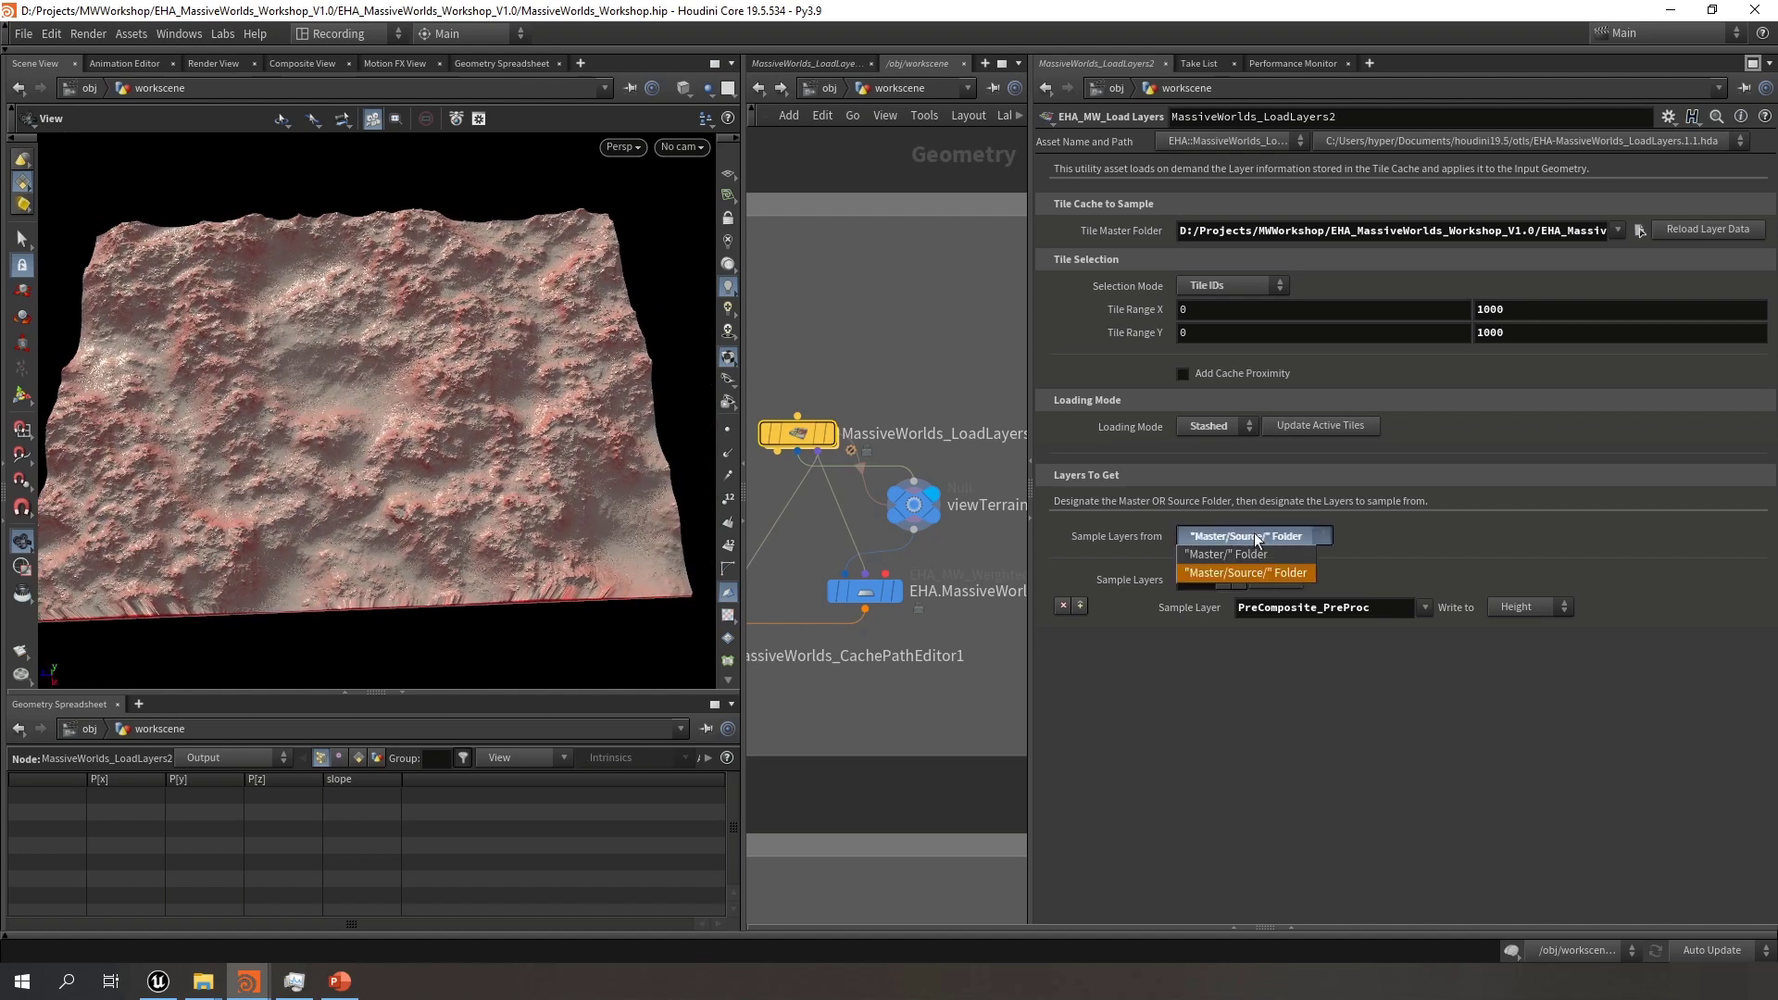
pyautogui.click(1223, 544)
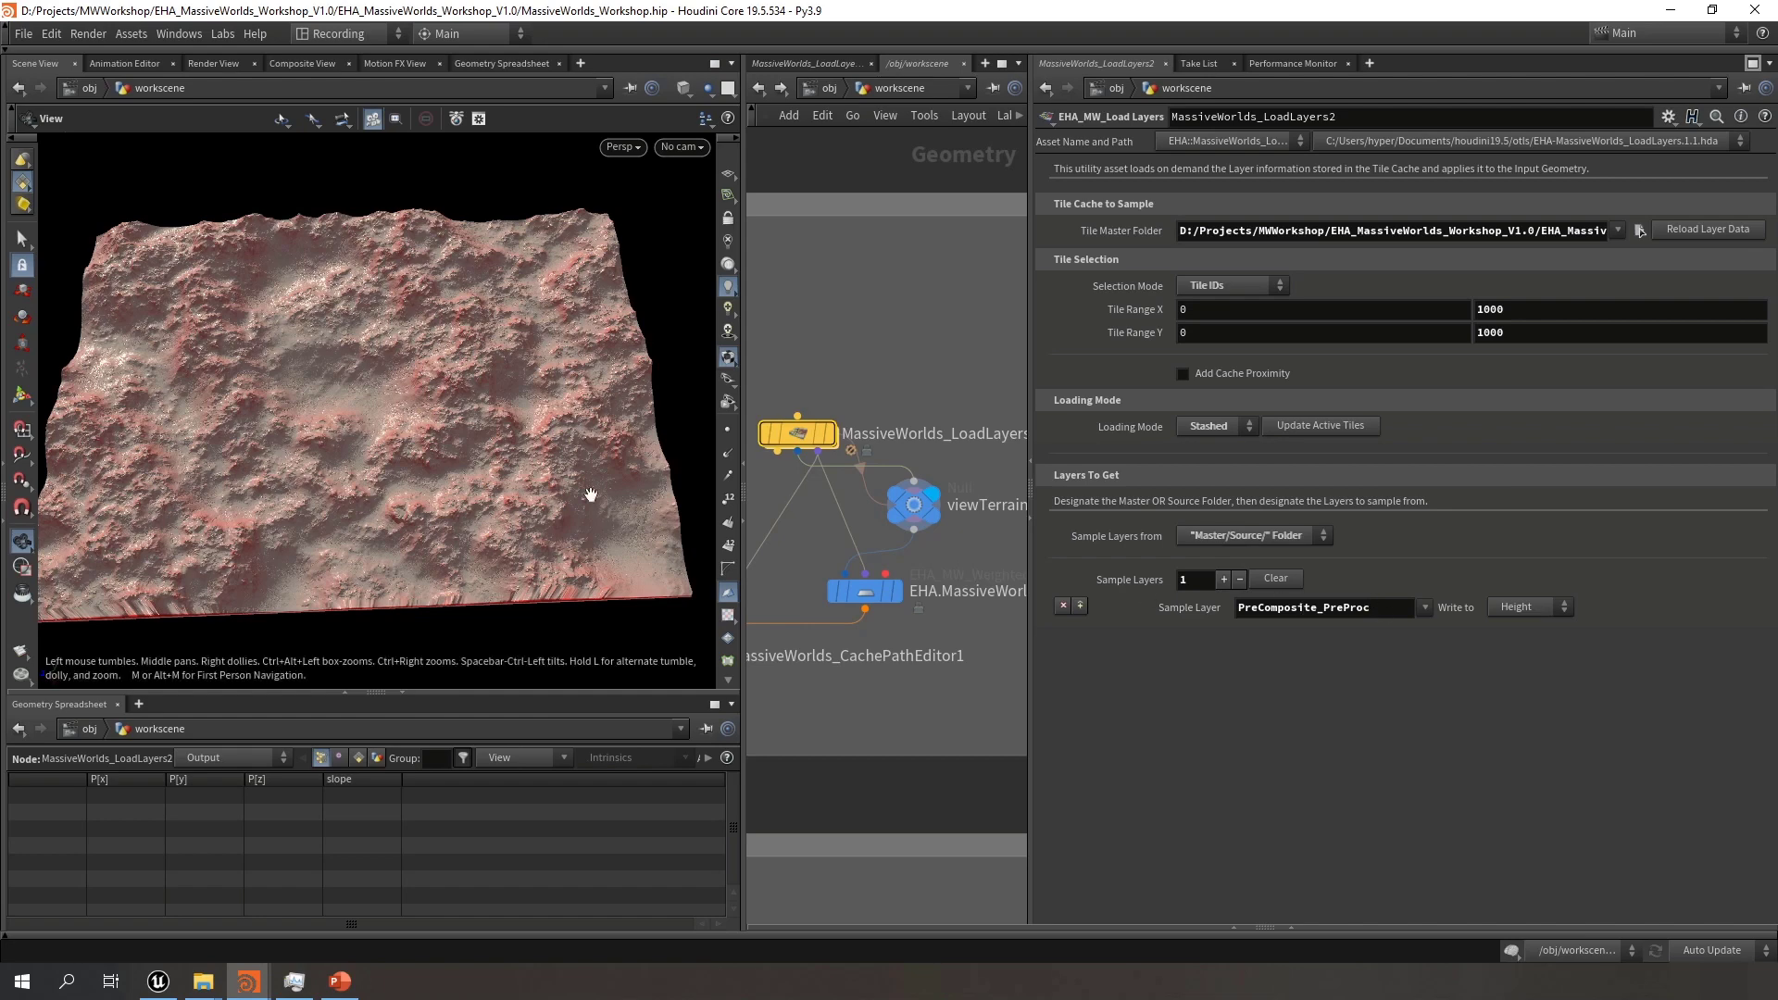
pyautogui.moveTo(408, 412); pyautogui.dragTo(417, 419)
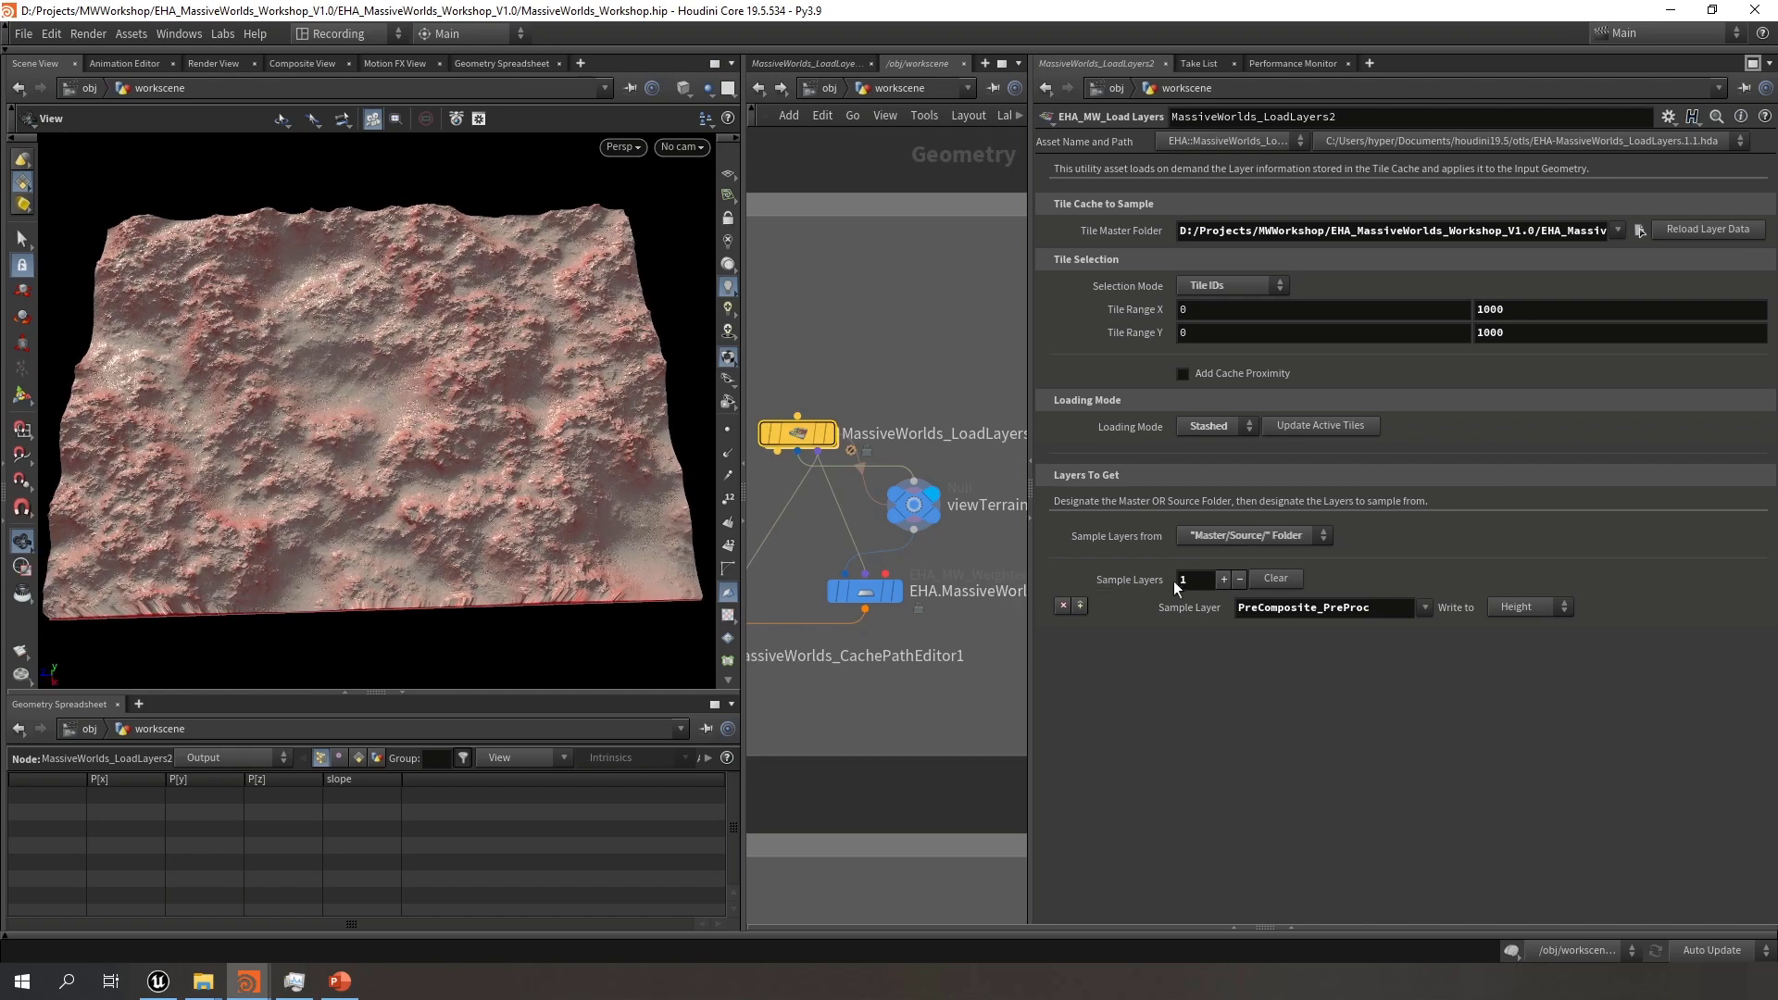
# Look over the node network around the Import / Stamping section and return to the Path Editor nodes
pyautogui.scroll(-5, 843, 675)
pyautogui.scroll(-4, 842, 676)
pyautogui.moveTo(865, 476); pyautogui.dragTo(680, 243, button='middle')
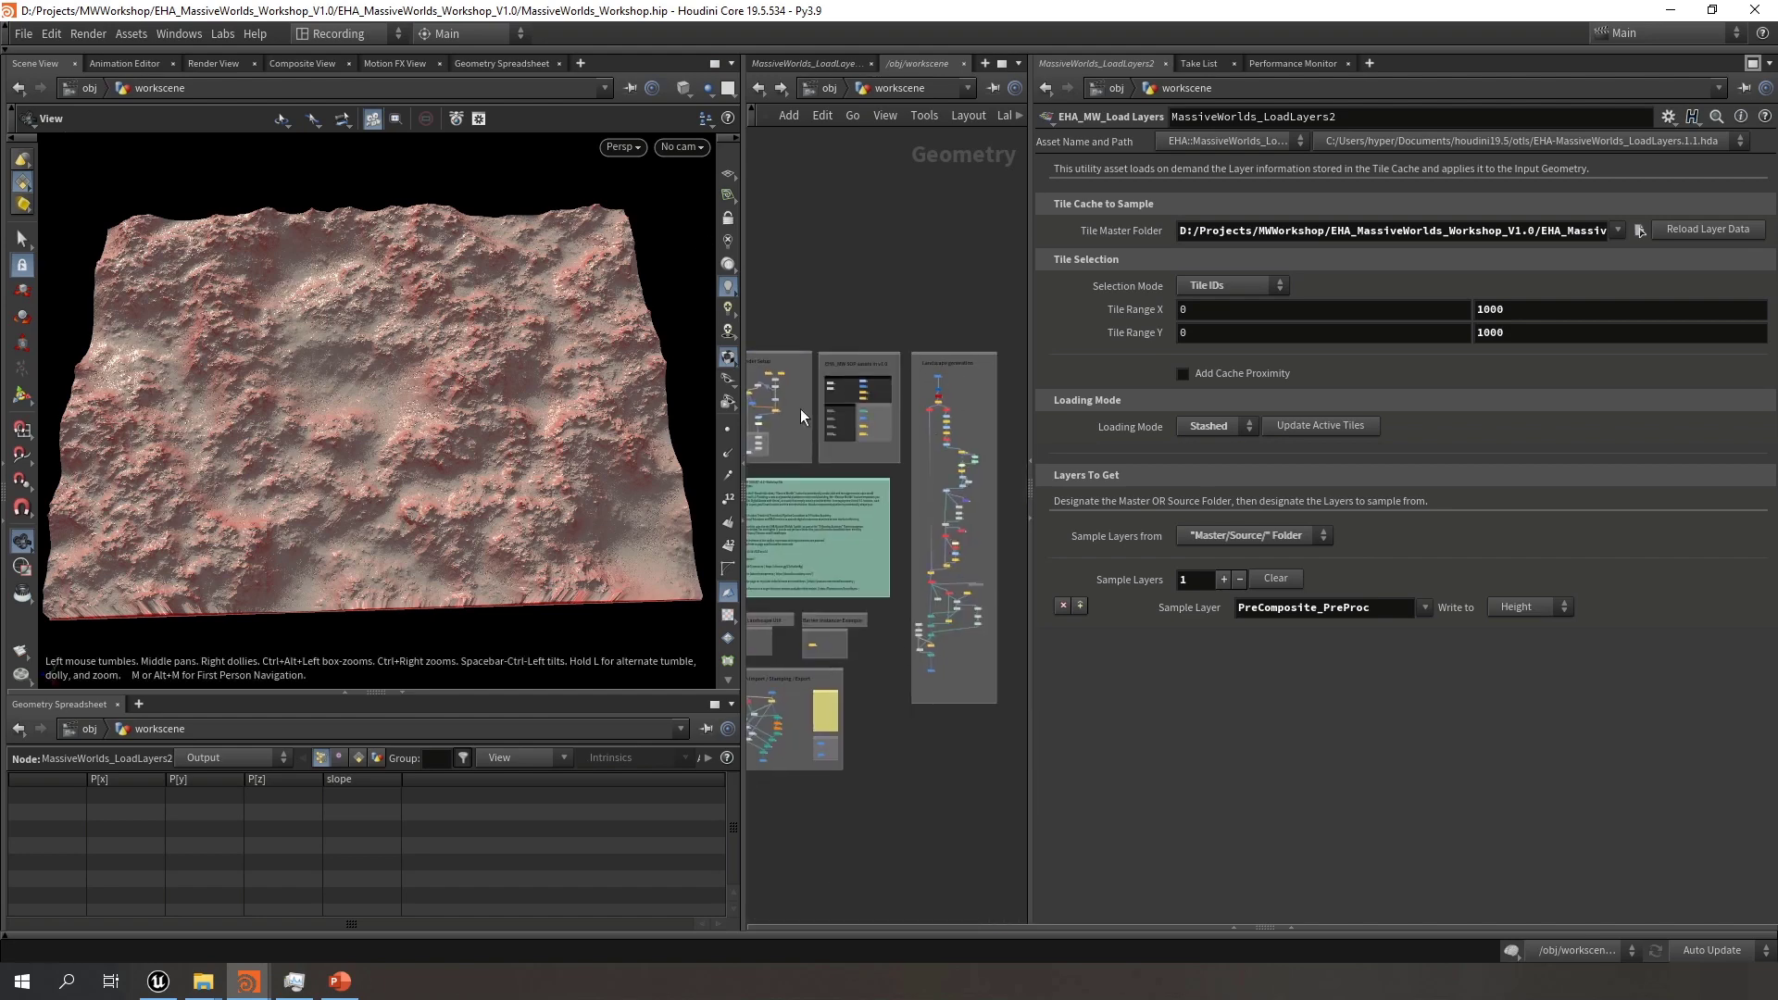
pyautogui.scroll(4, 805, 726)
pyautogui.moveTo(806, 727); pyautogui.dragTo(932, 723, button='middle')
pyautogui.scroll(3, 839, 668)
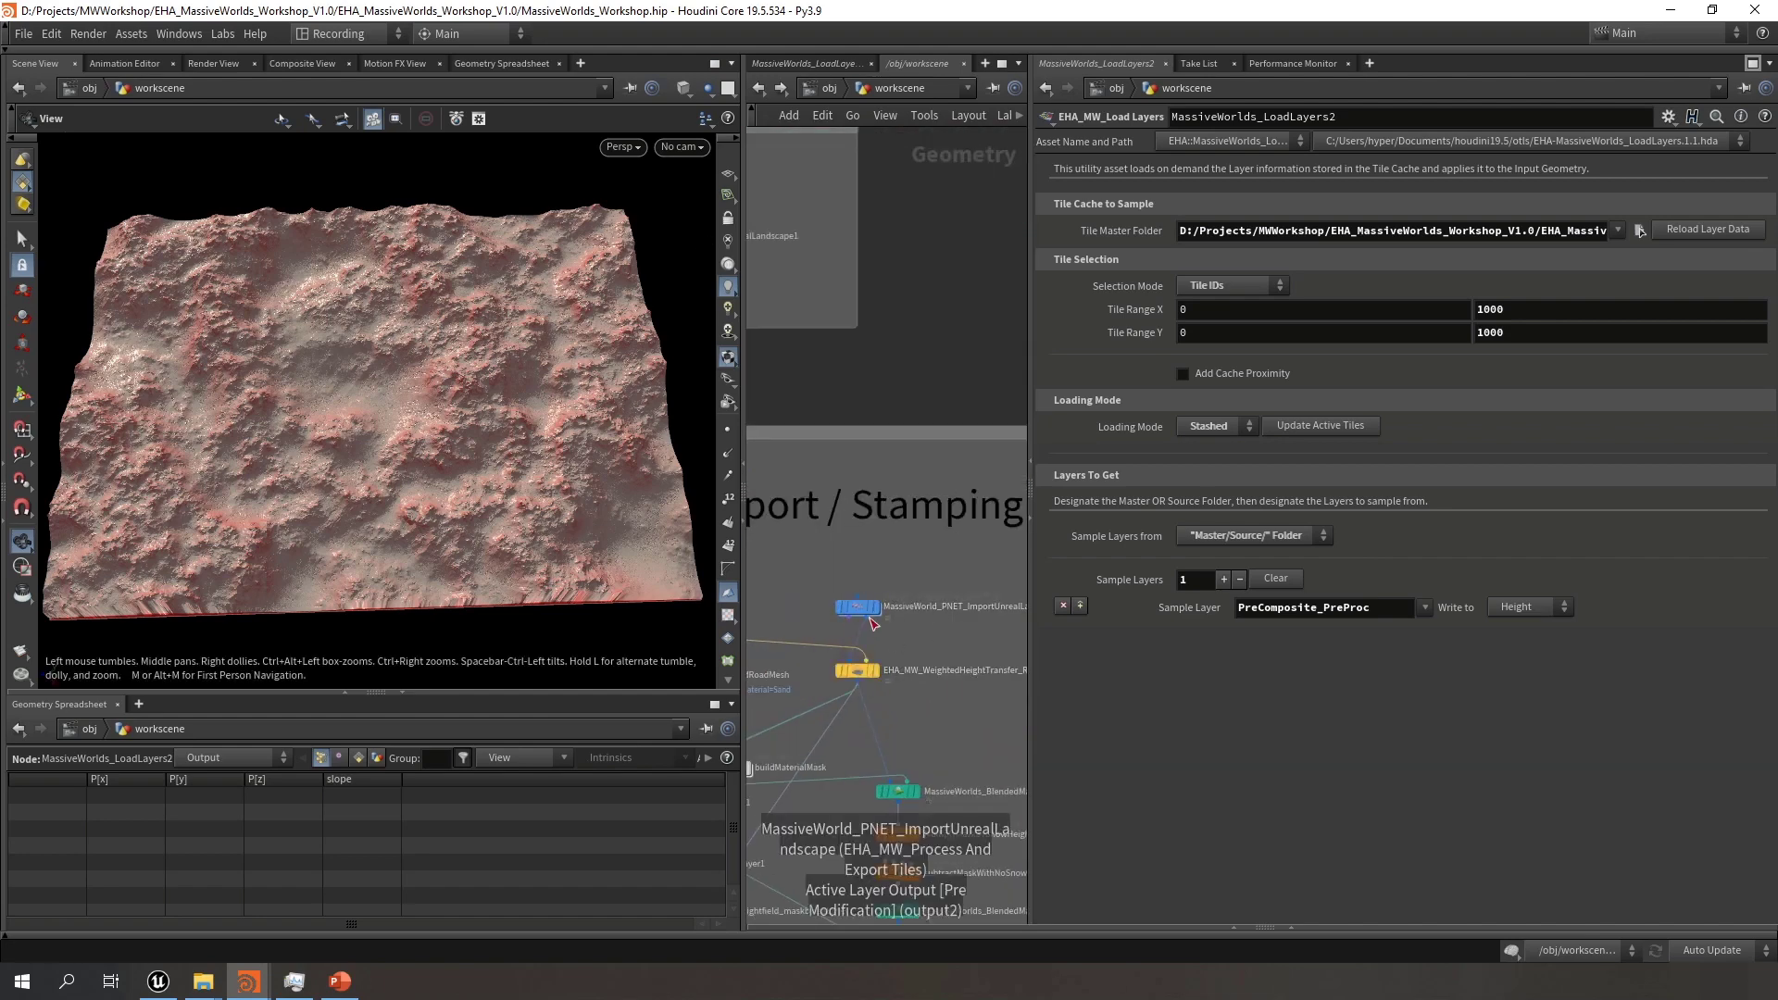
pyautogui.scroll(-2, 870, 626)
pyautogui.scroll(6, 871, 627)
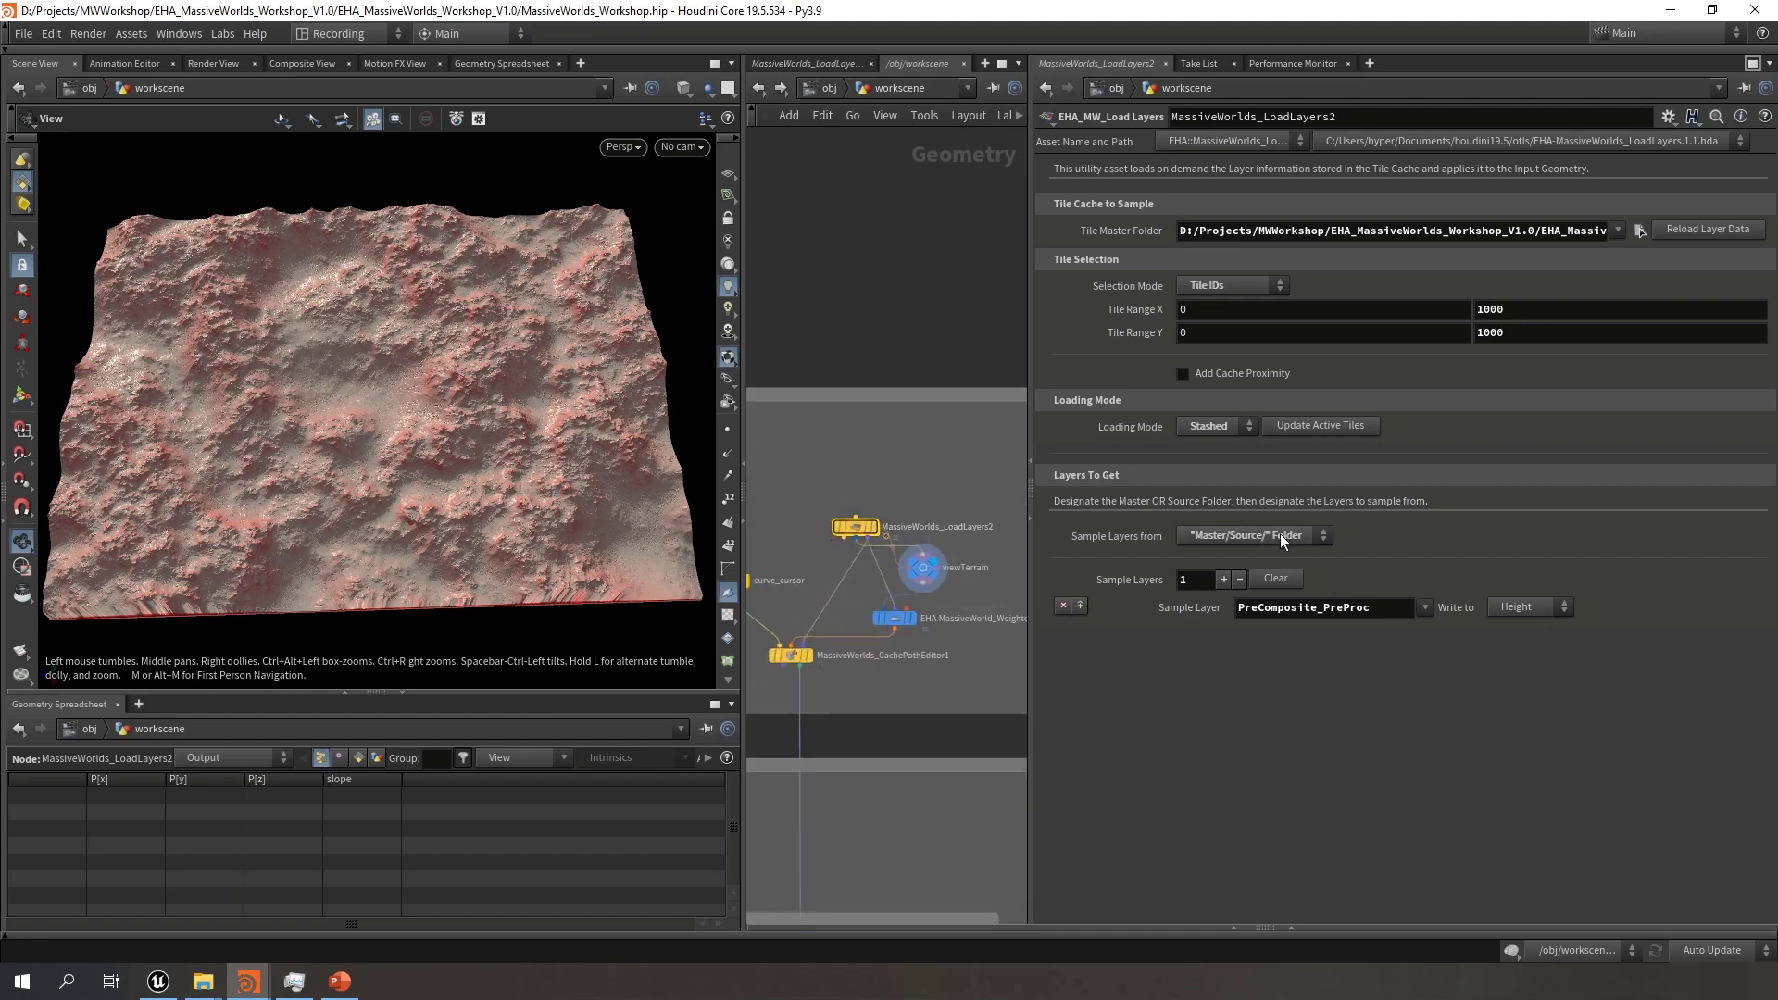
# Review the available Sample Layer and source folder options, keeping PreComposite_PreProc and the "Master/Source/" Folder
pyautogui.click(1425, 608)
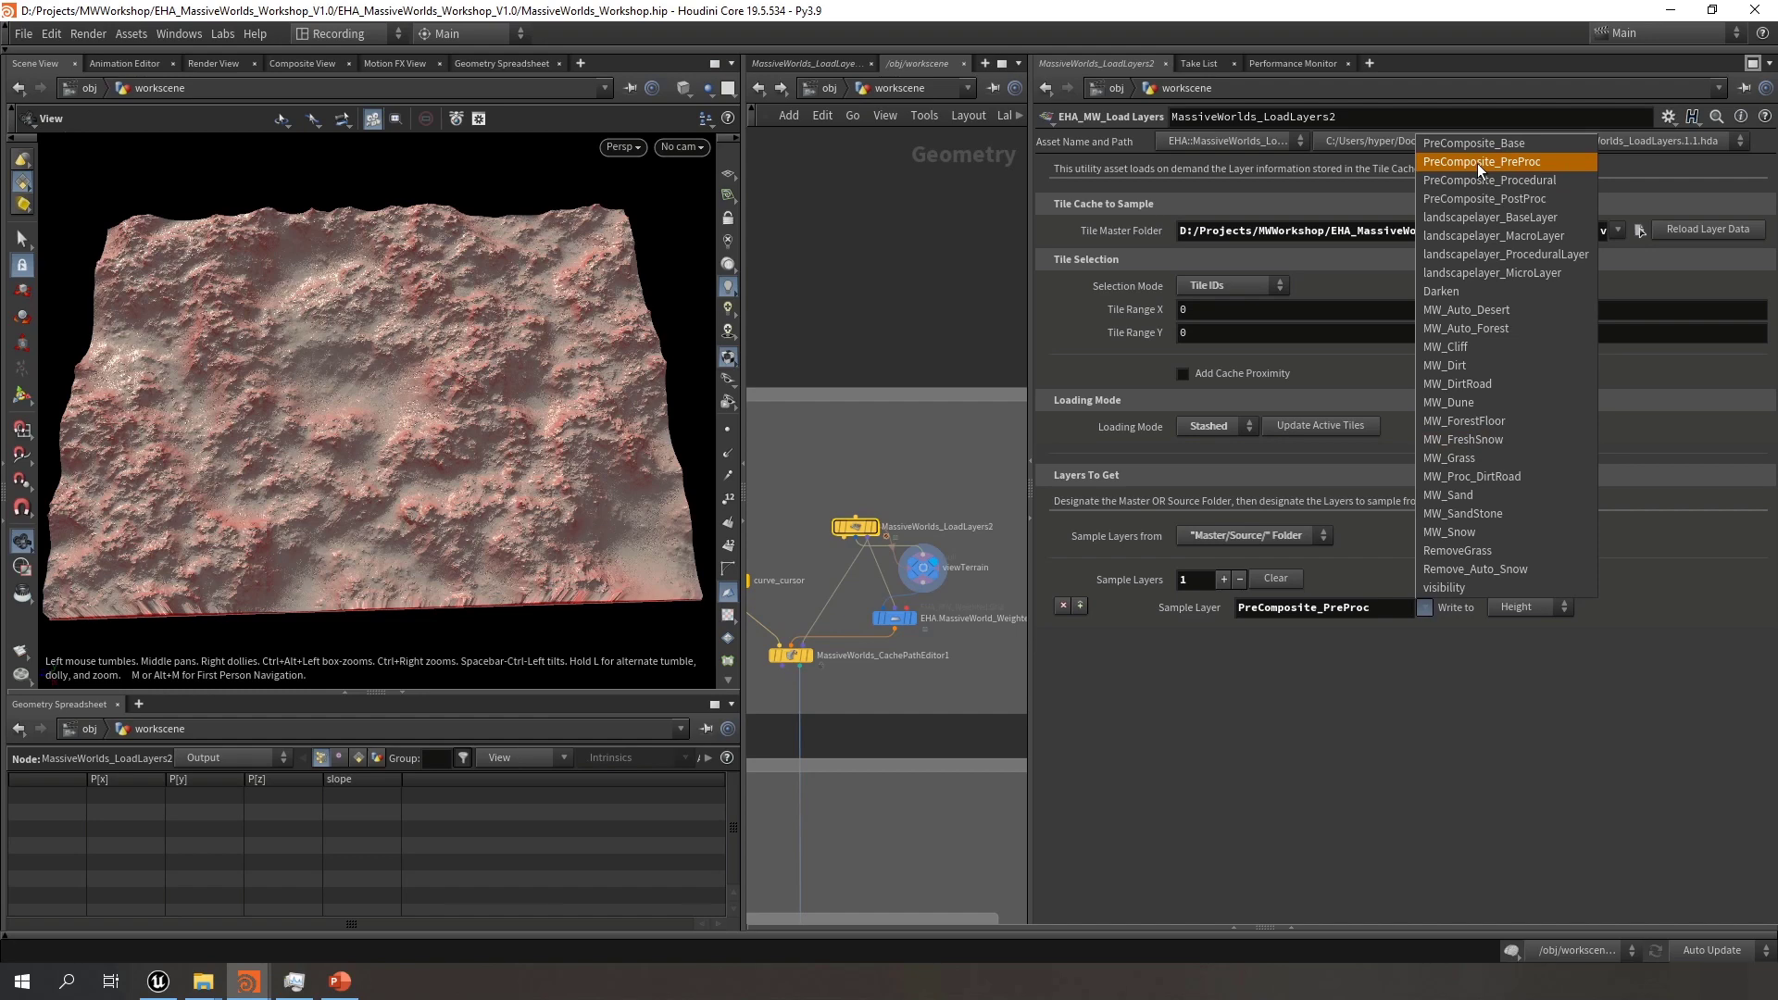
pyautogui.click(1539, 166)
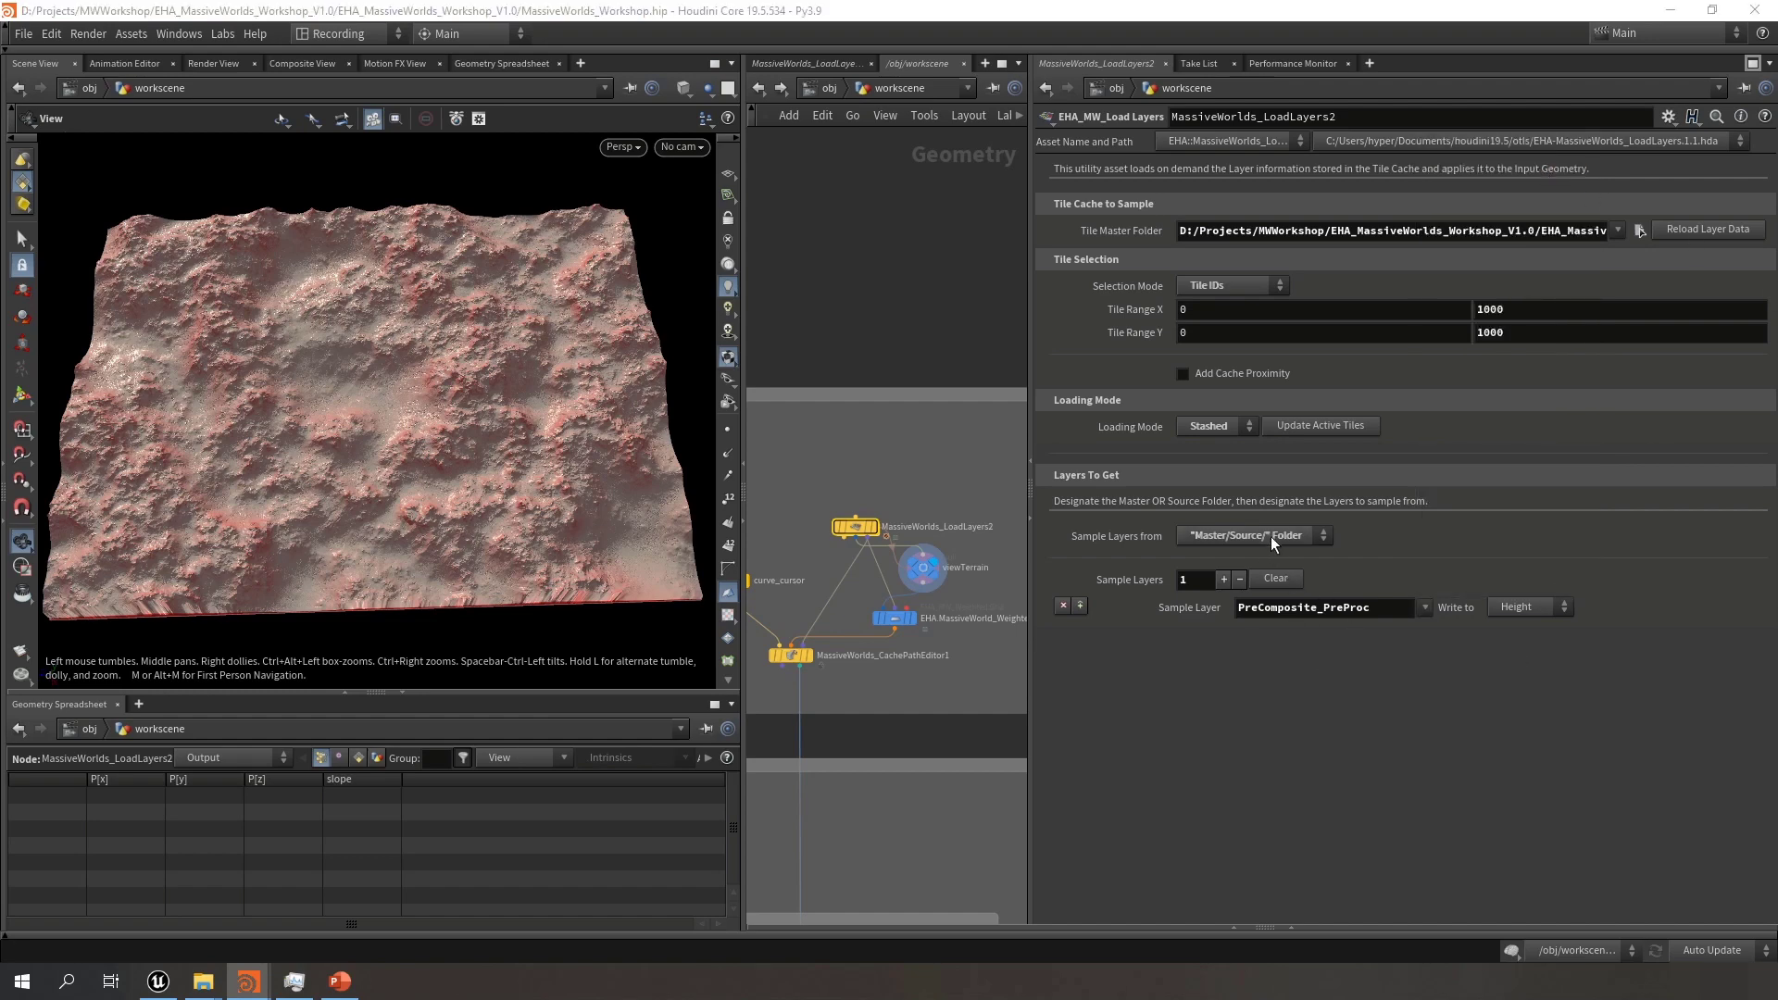
pyautogui.moveTo(360, 371); pyautogui.dragTo(365, 369)
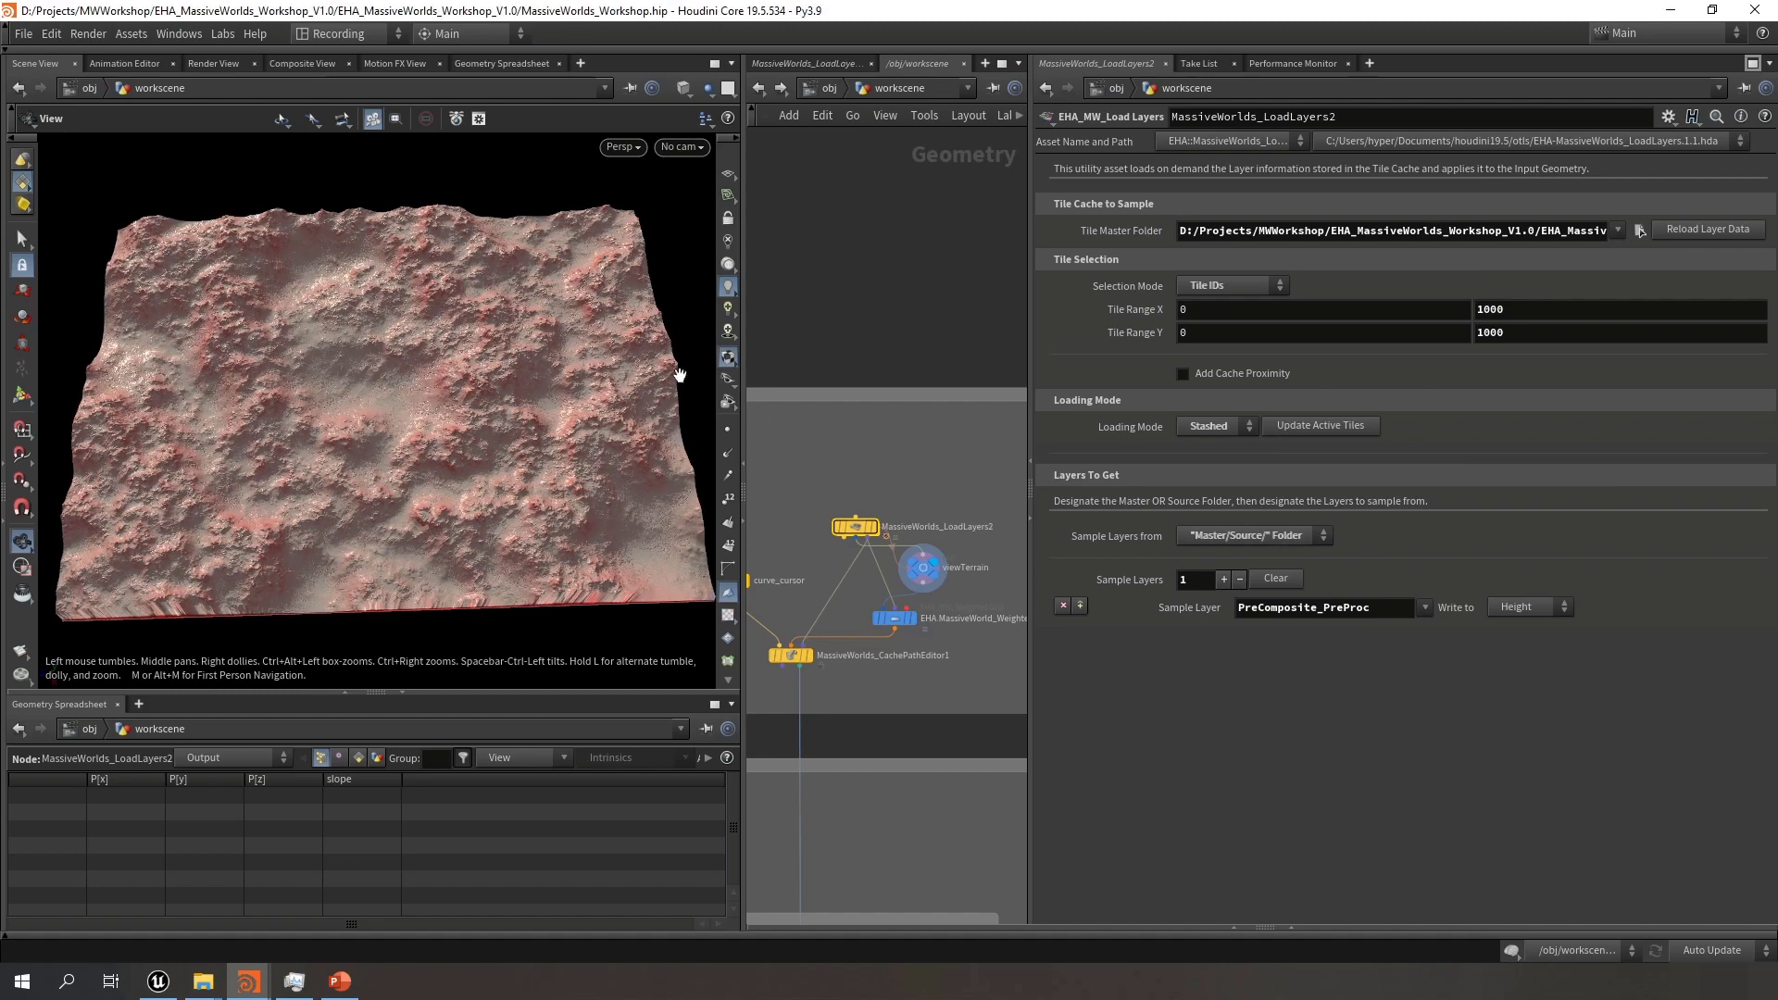
pyautogui.click(1265, 536)
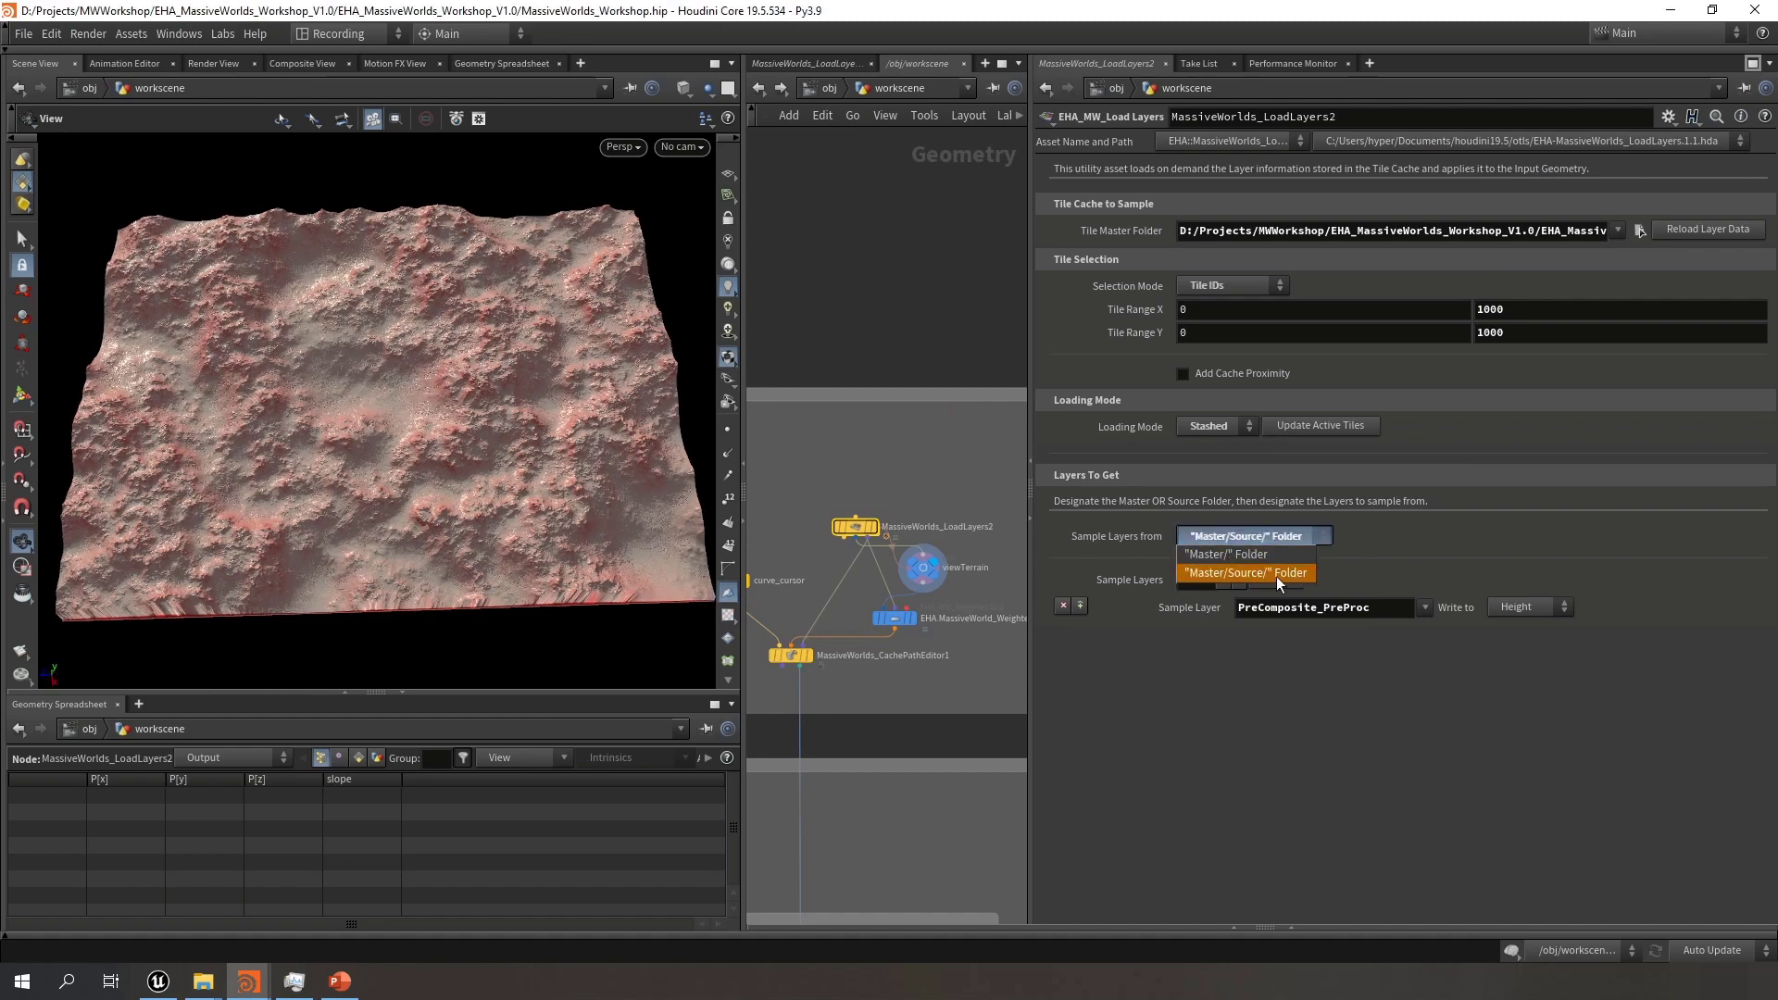
pyautogui.click(1275, 536)
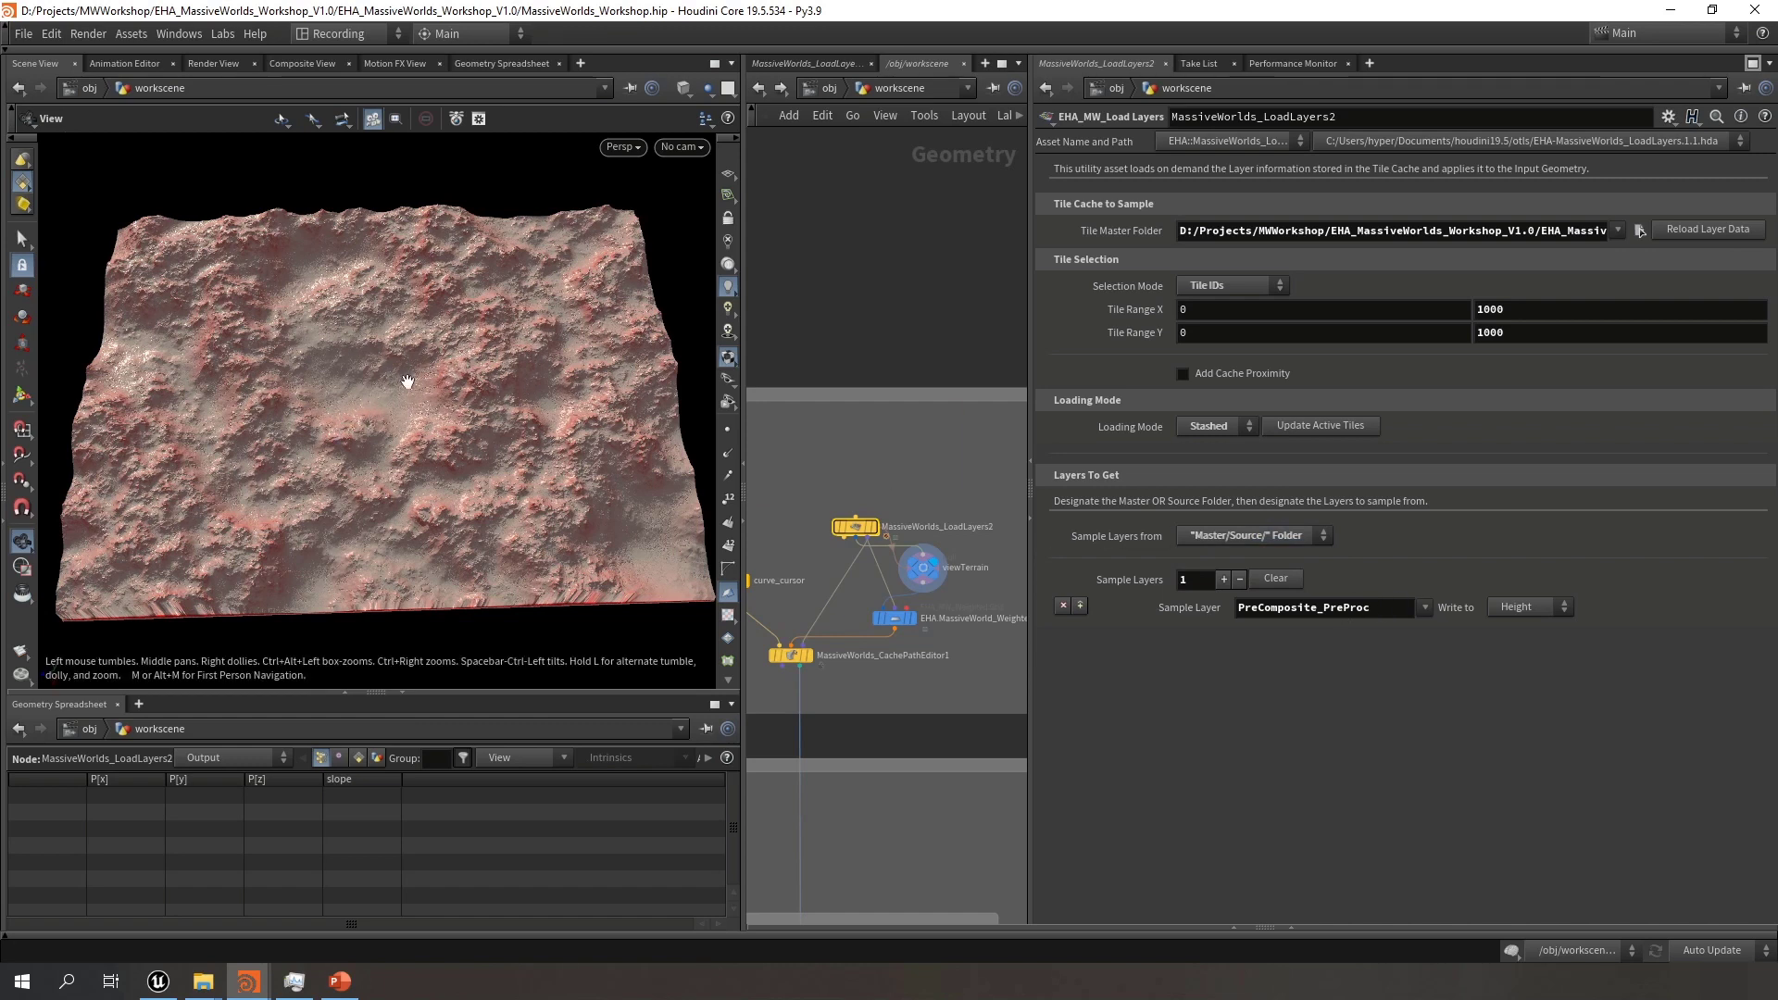
pyautogui.moveTo(583, 473); pyautogui.dragTo(575, 465)
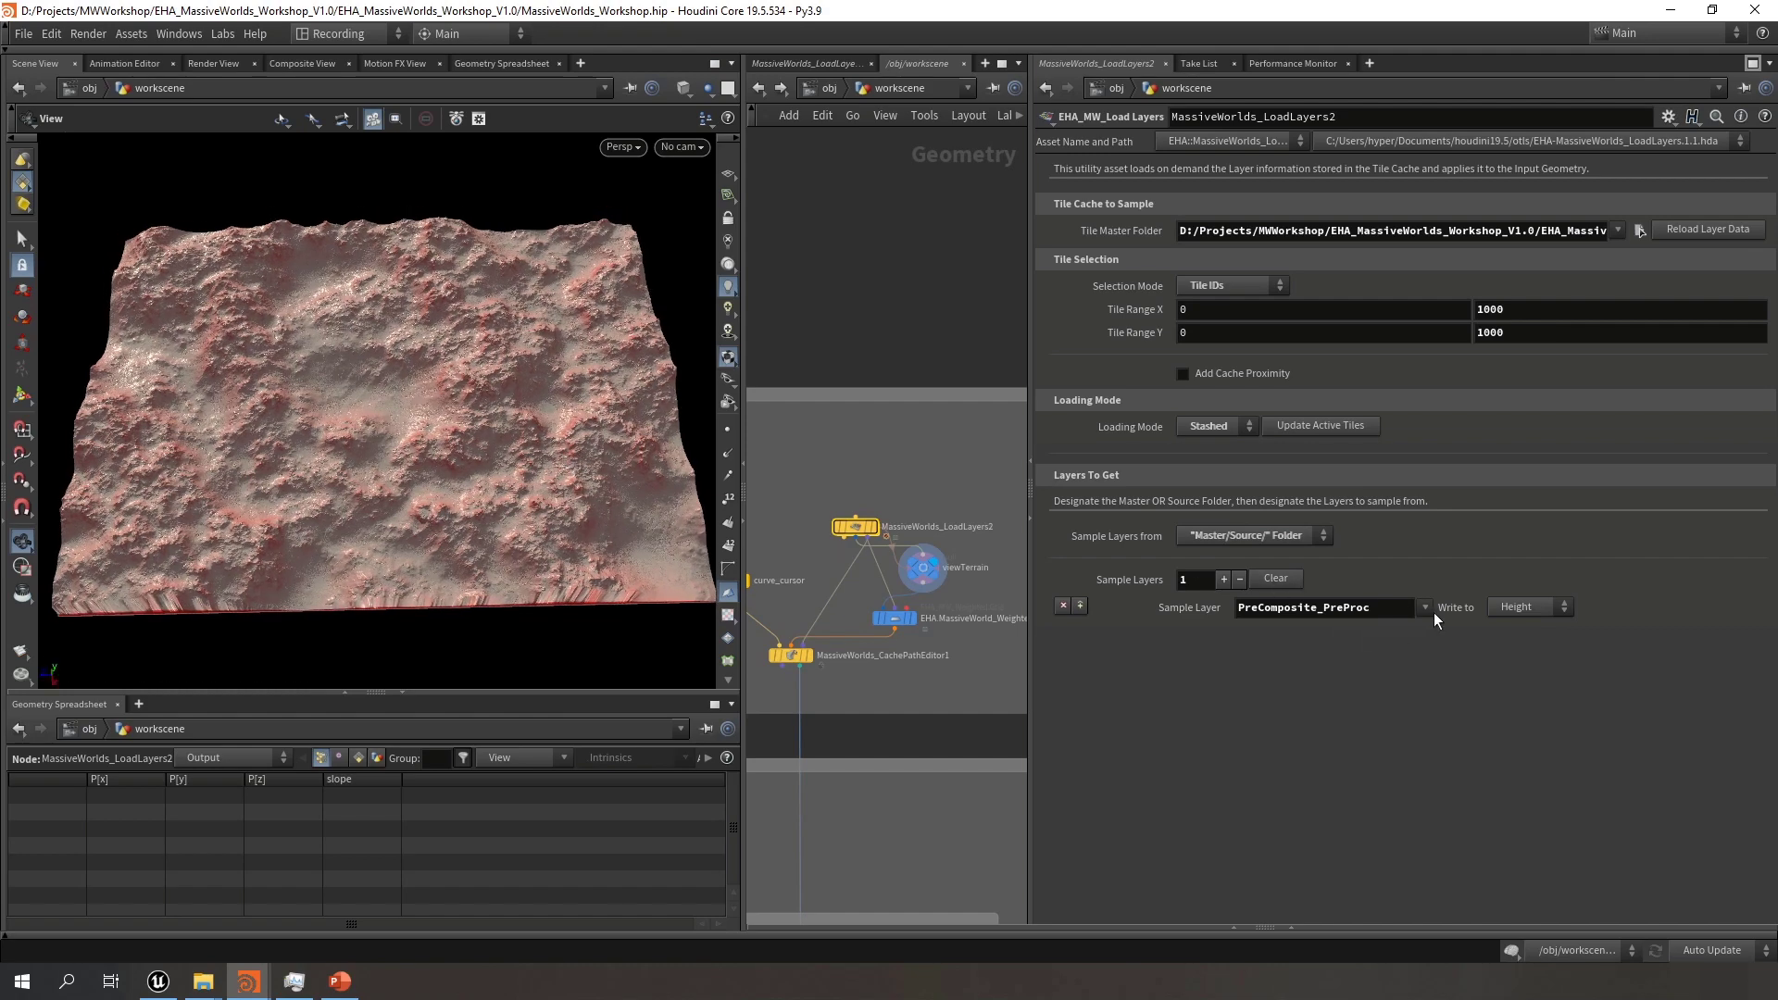
pyautogui.click(1425, 608)
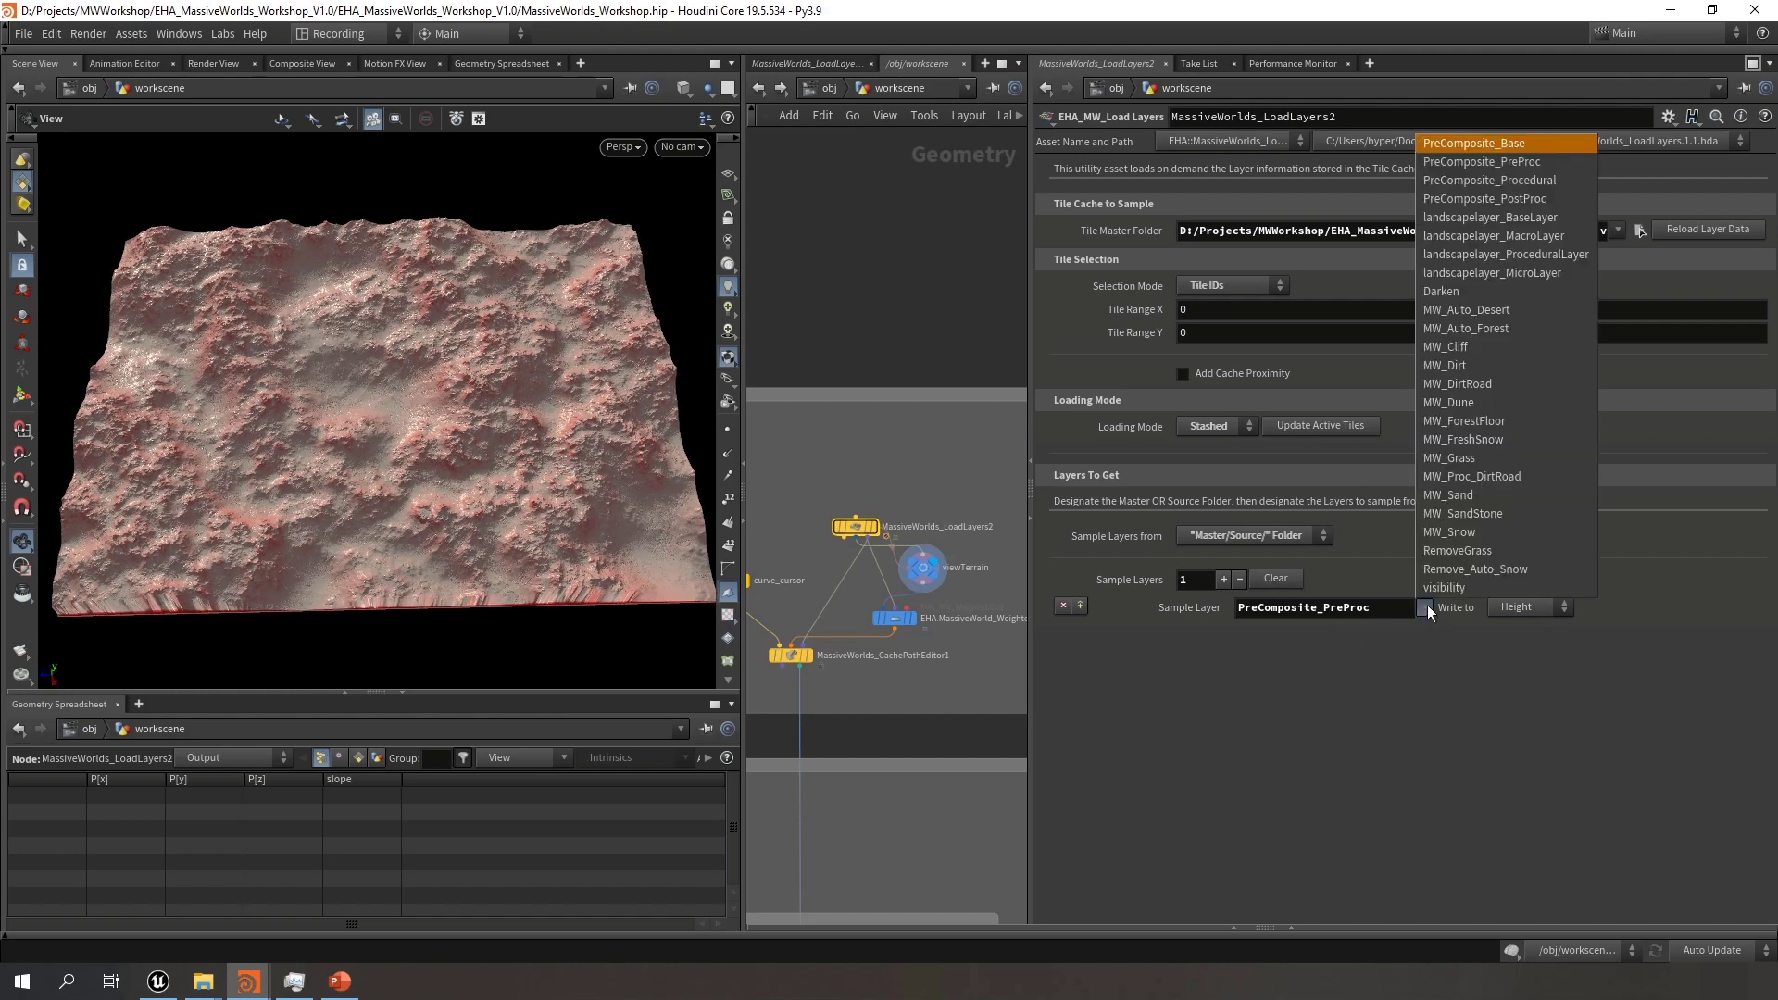
pyautogui.click(1426, 604)
# Display the EHA.MassiveWorld_WeightedGrid1 node in the Path Editor network
pyautogui.scroll(-5, 944, 358)
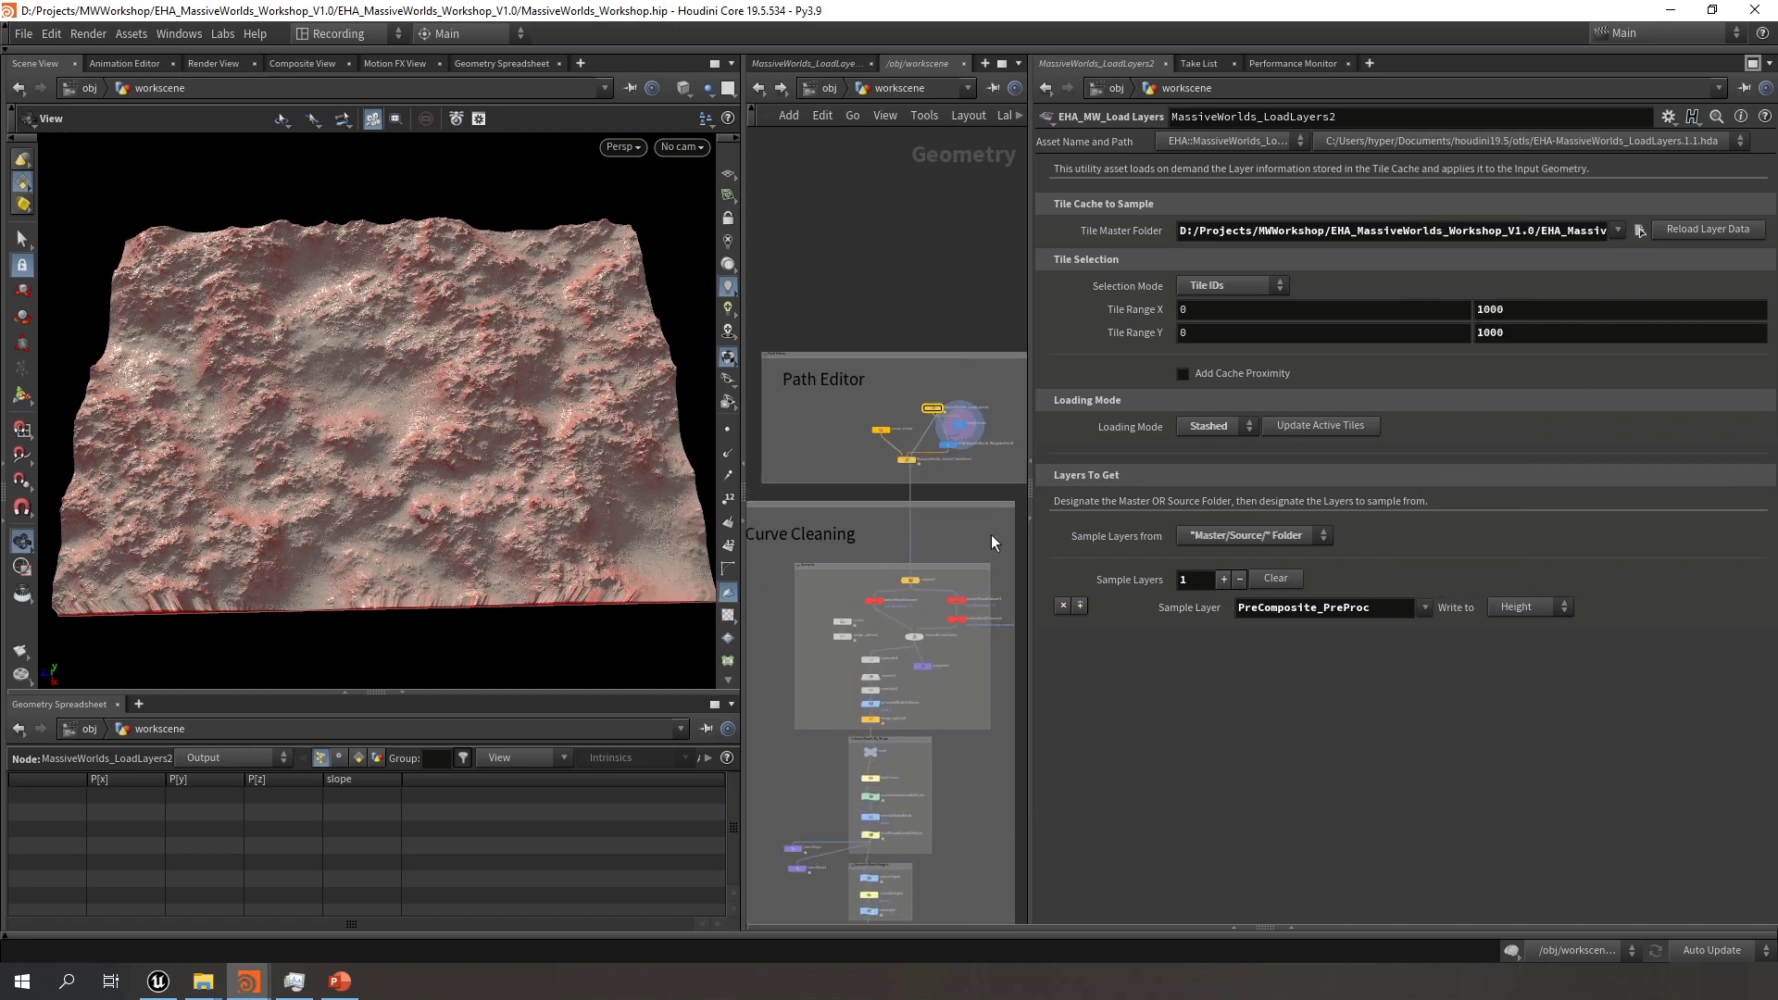
pyautogui.moveTo(949, 535); pyautogui.dragTo(898, 673, button='middle')
pyautogui.scroll(5, 856, 540)
pyautogui.moveTo(890, 571); pyautogui.dragTo(861, 530, button='middle')
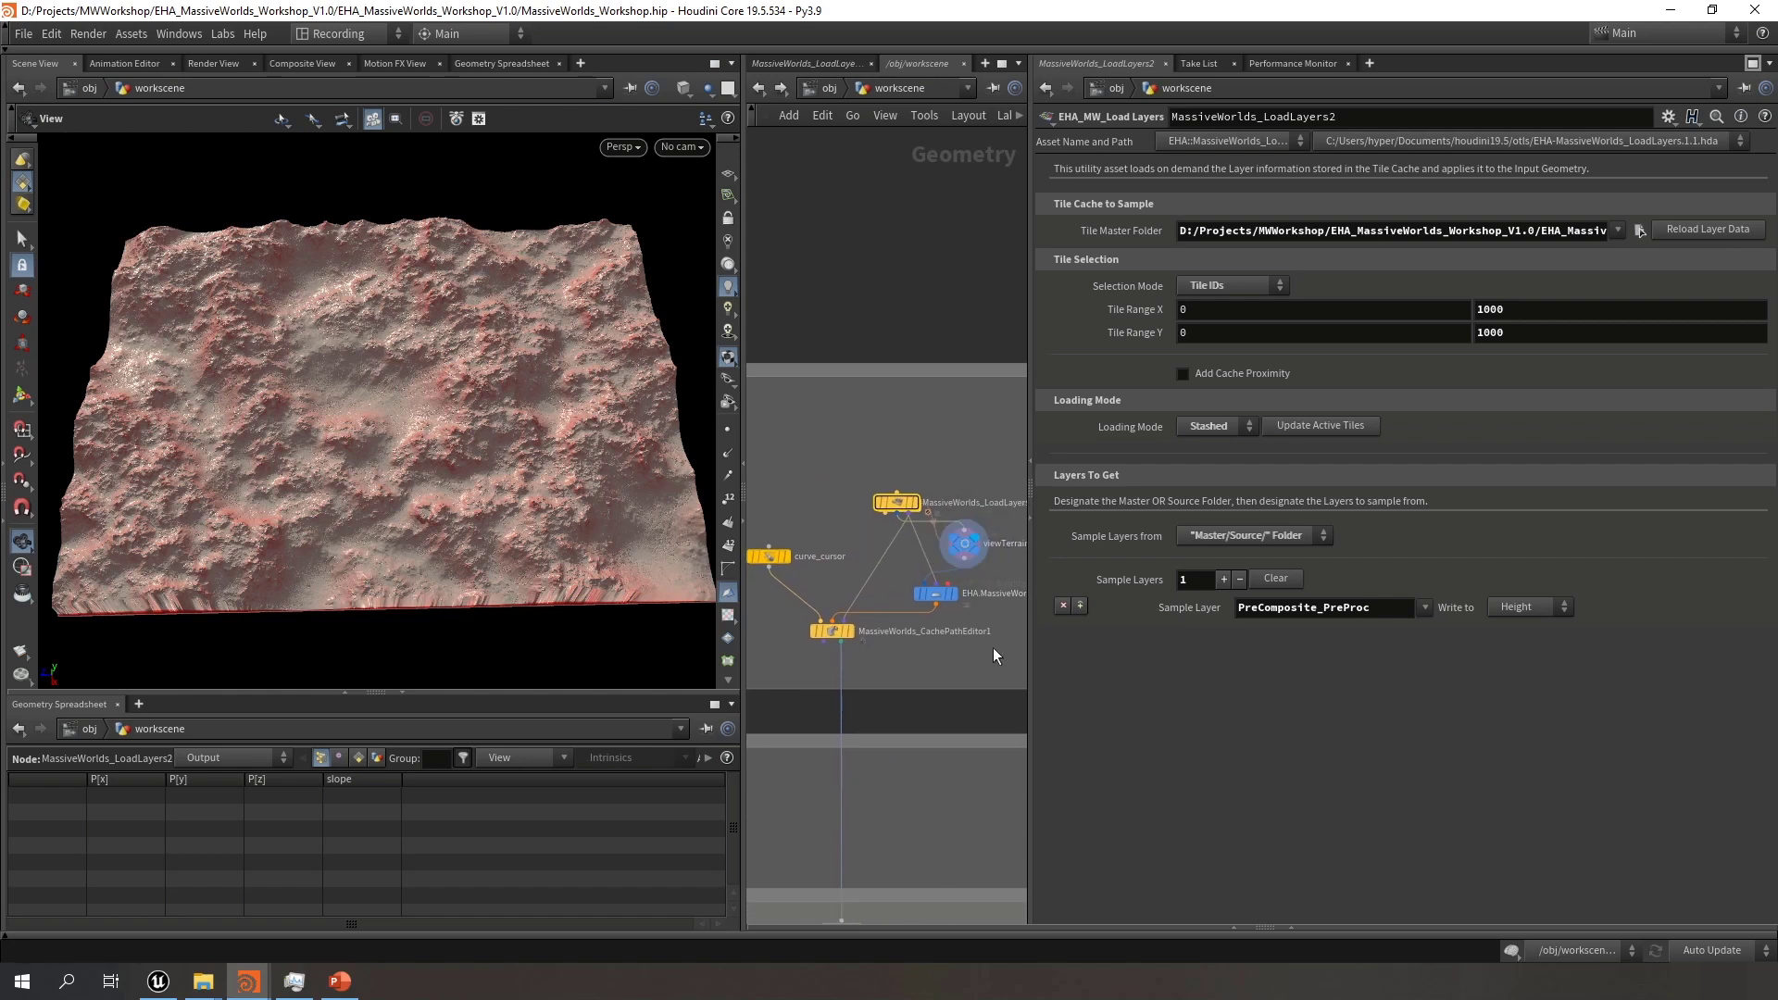
pyautogui.moveTo(994, 656); pyautogui.dragTo(950, 669, button='middle')
pyautogui.scroll(3, 912, 607)
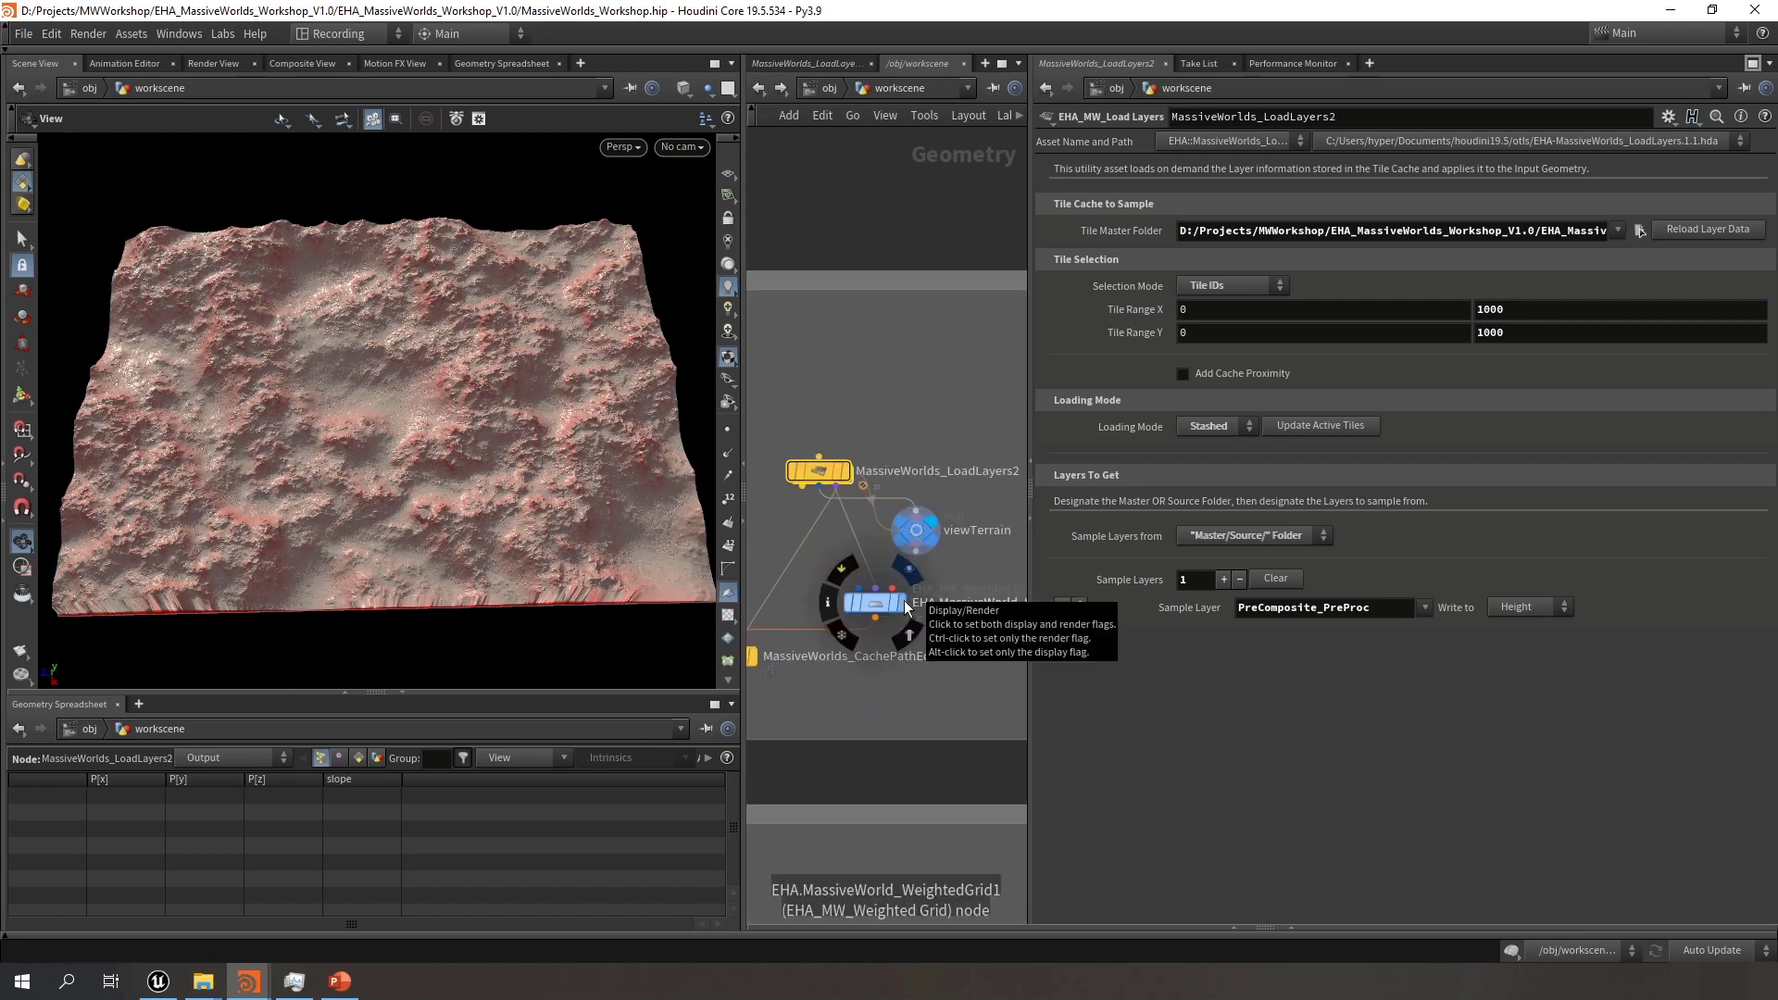
pyautogui.click(904, 601)
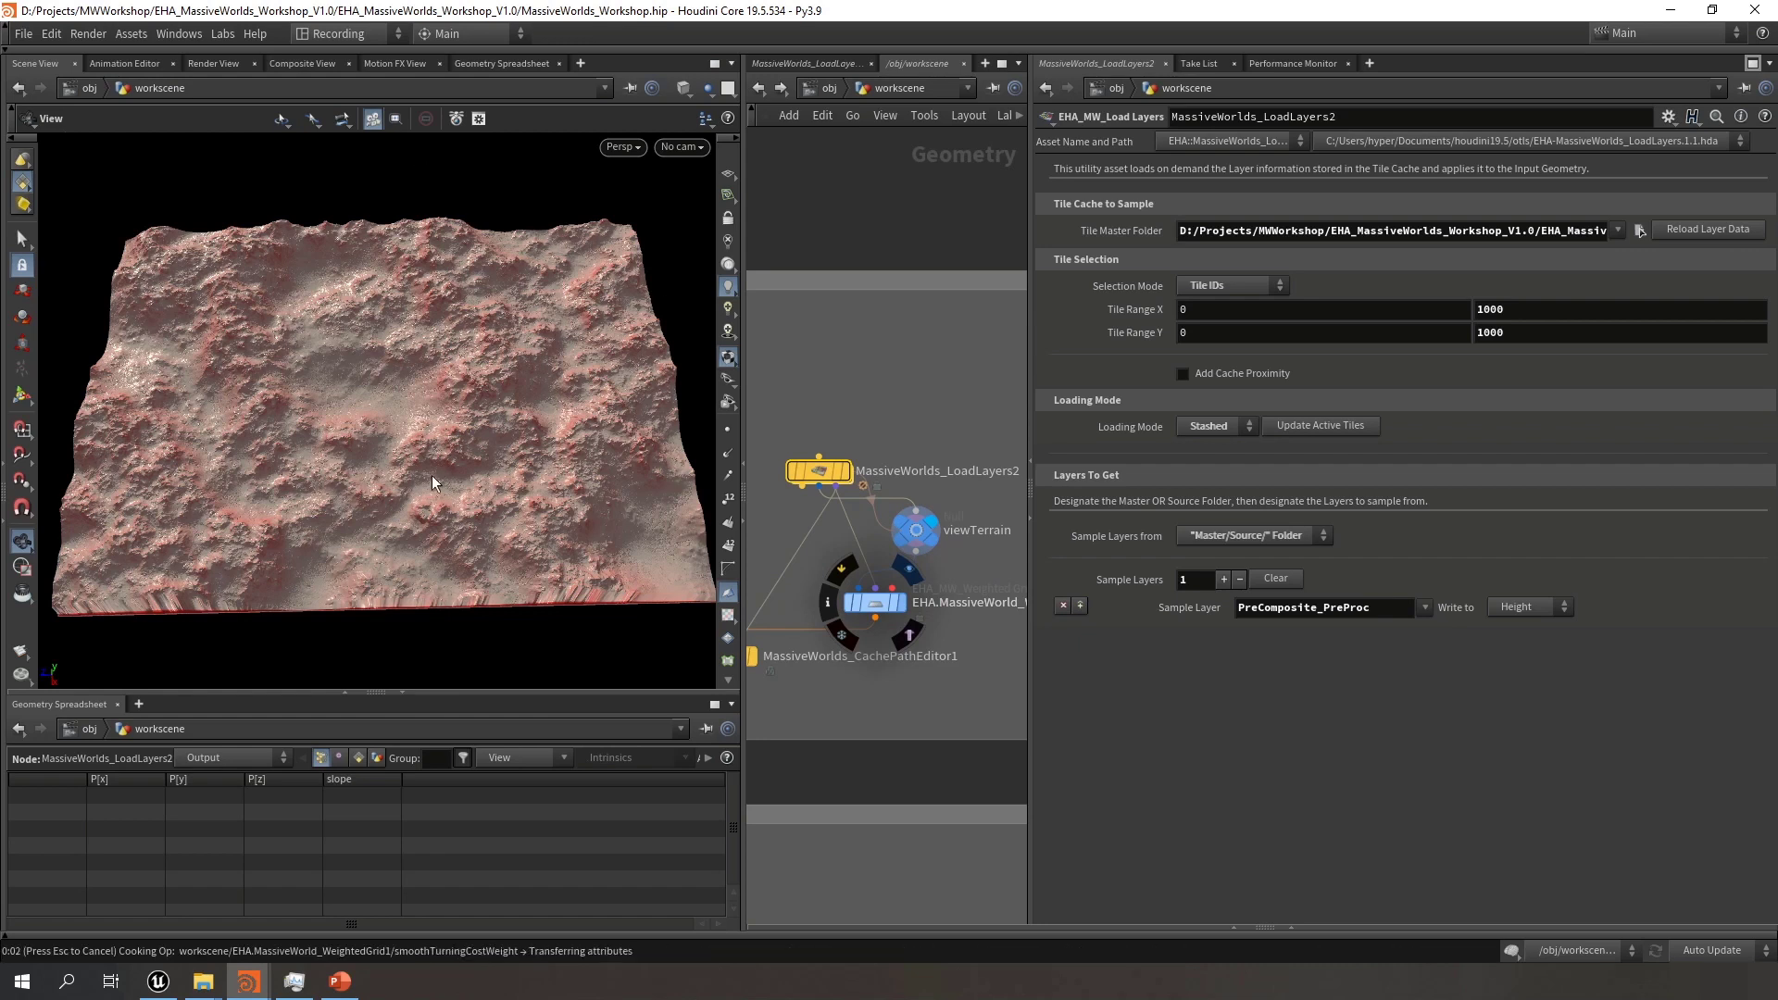
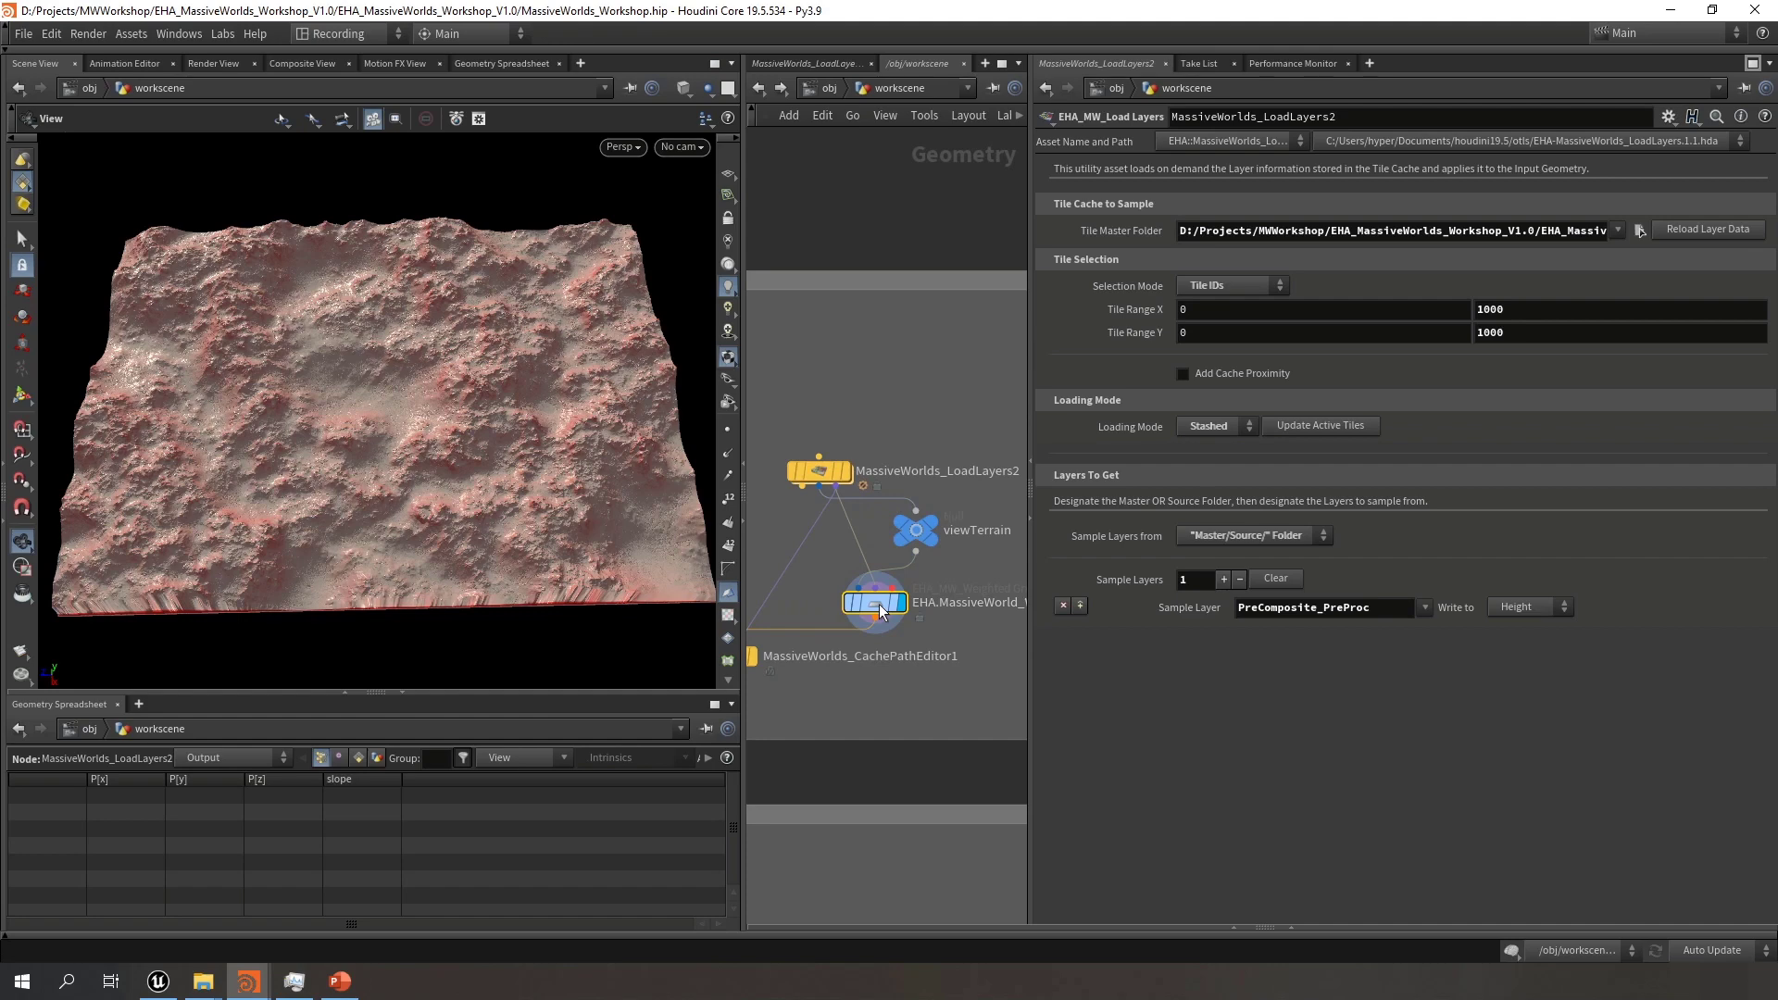
# Set the Sea Level of EHA.MassiveWorld_WeightedGrid1 to 125 in its grid construction settings
pyautogui.click(880, 612)
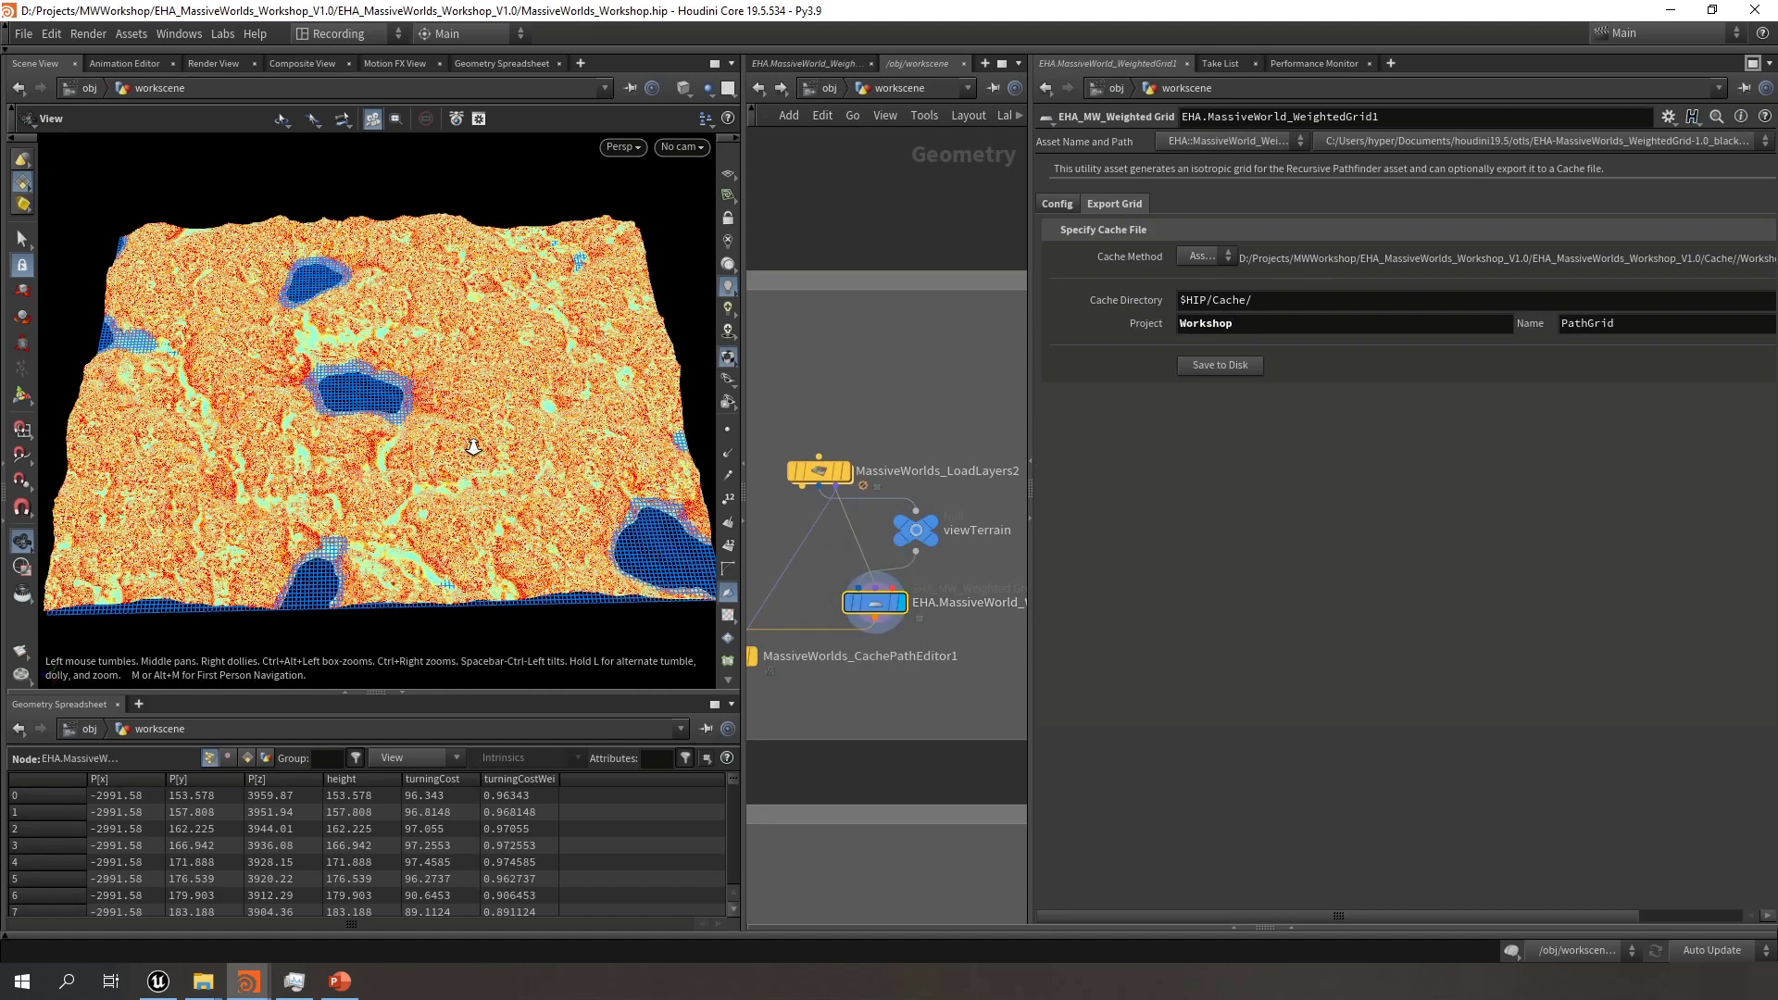
pyautogui.click(1054, 203)
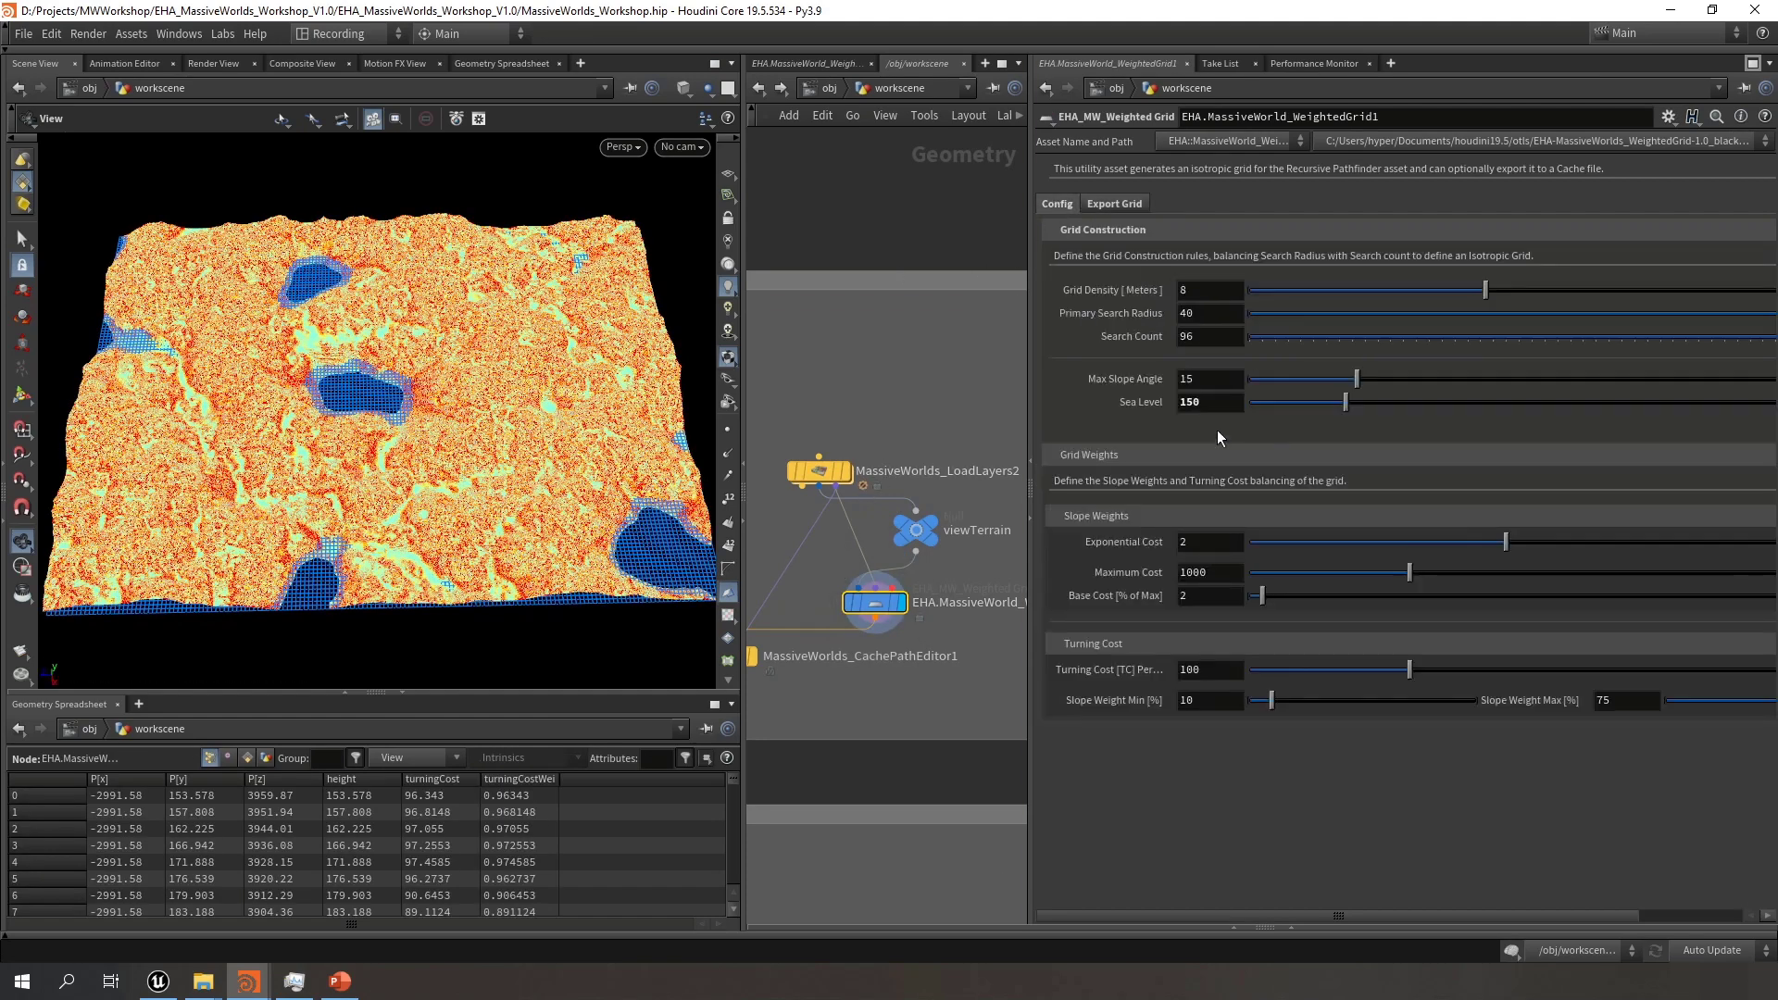
pyautogui.moveTo(1204, 402); pyautogui.dragTo(1124, 399)
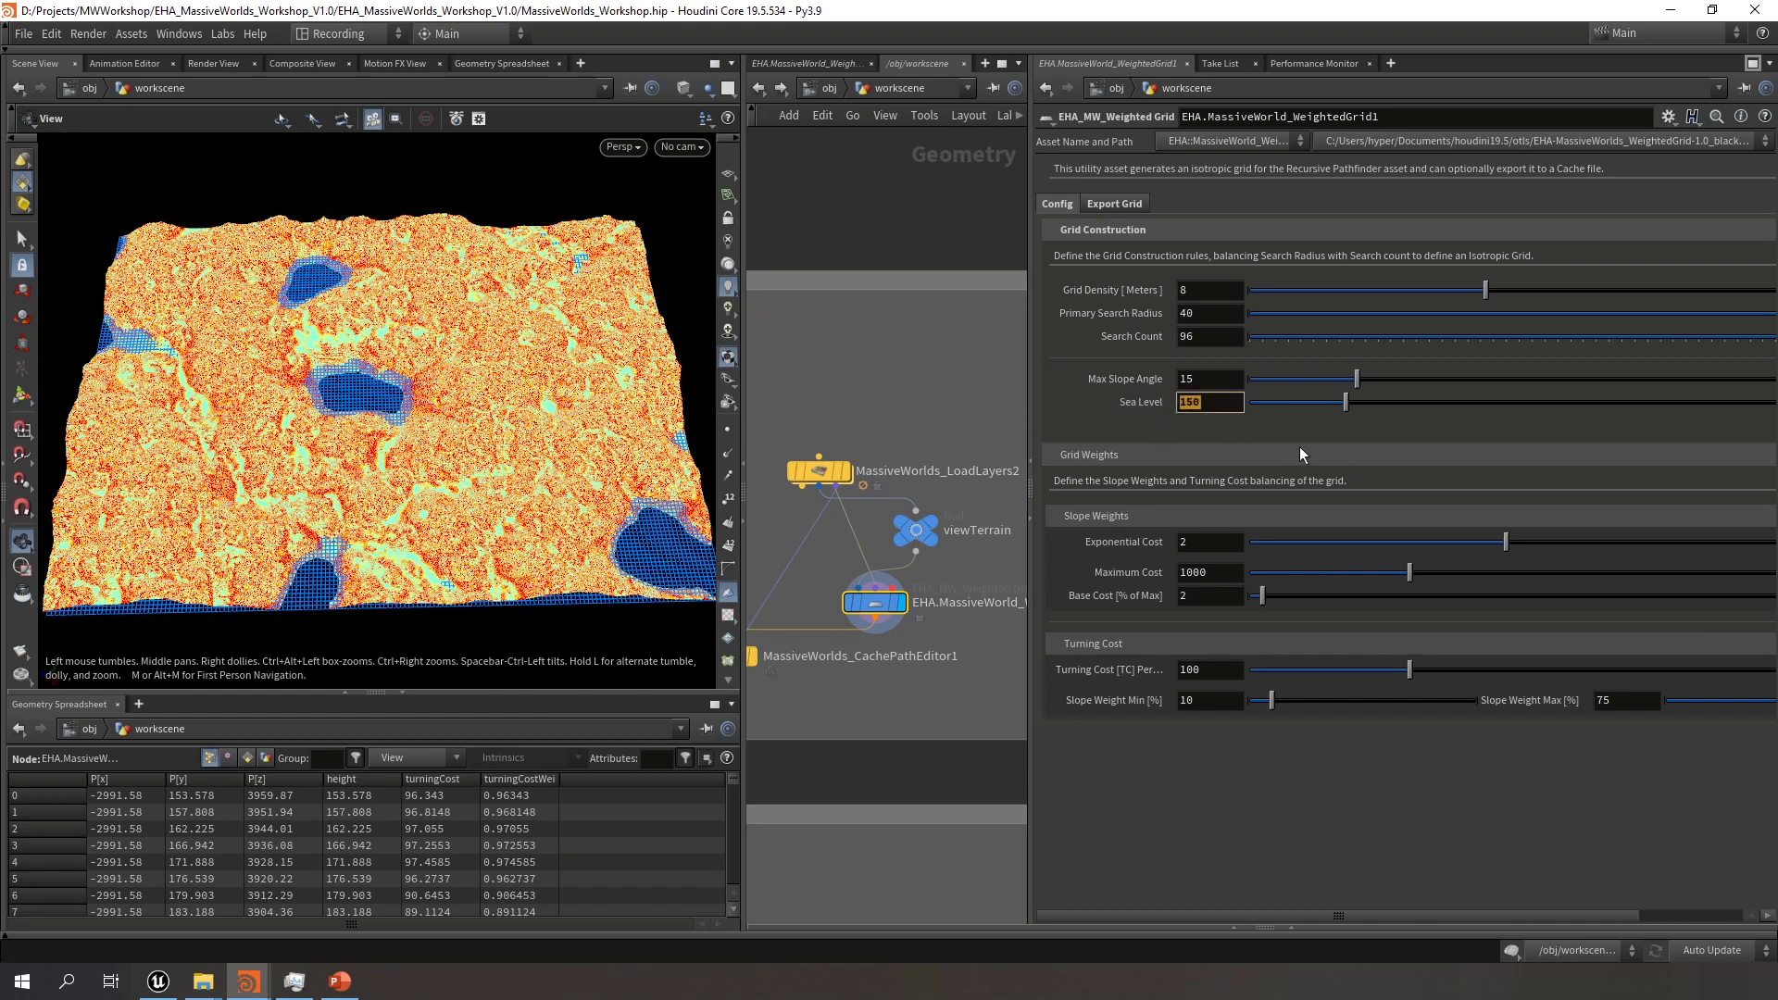
pyautogui.write('125')
pyautogui.press('Return')
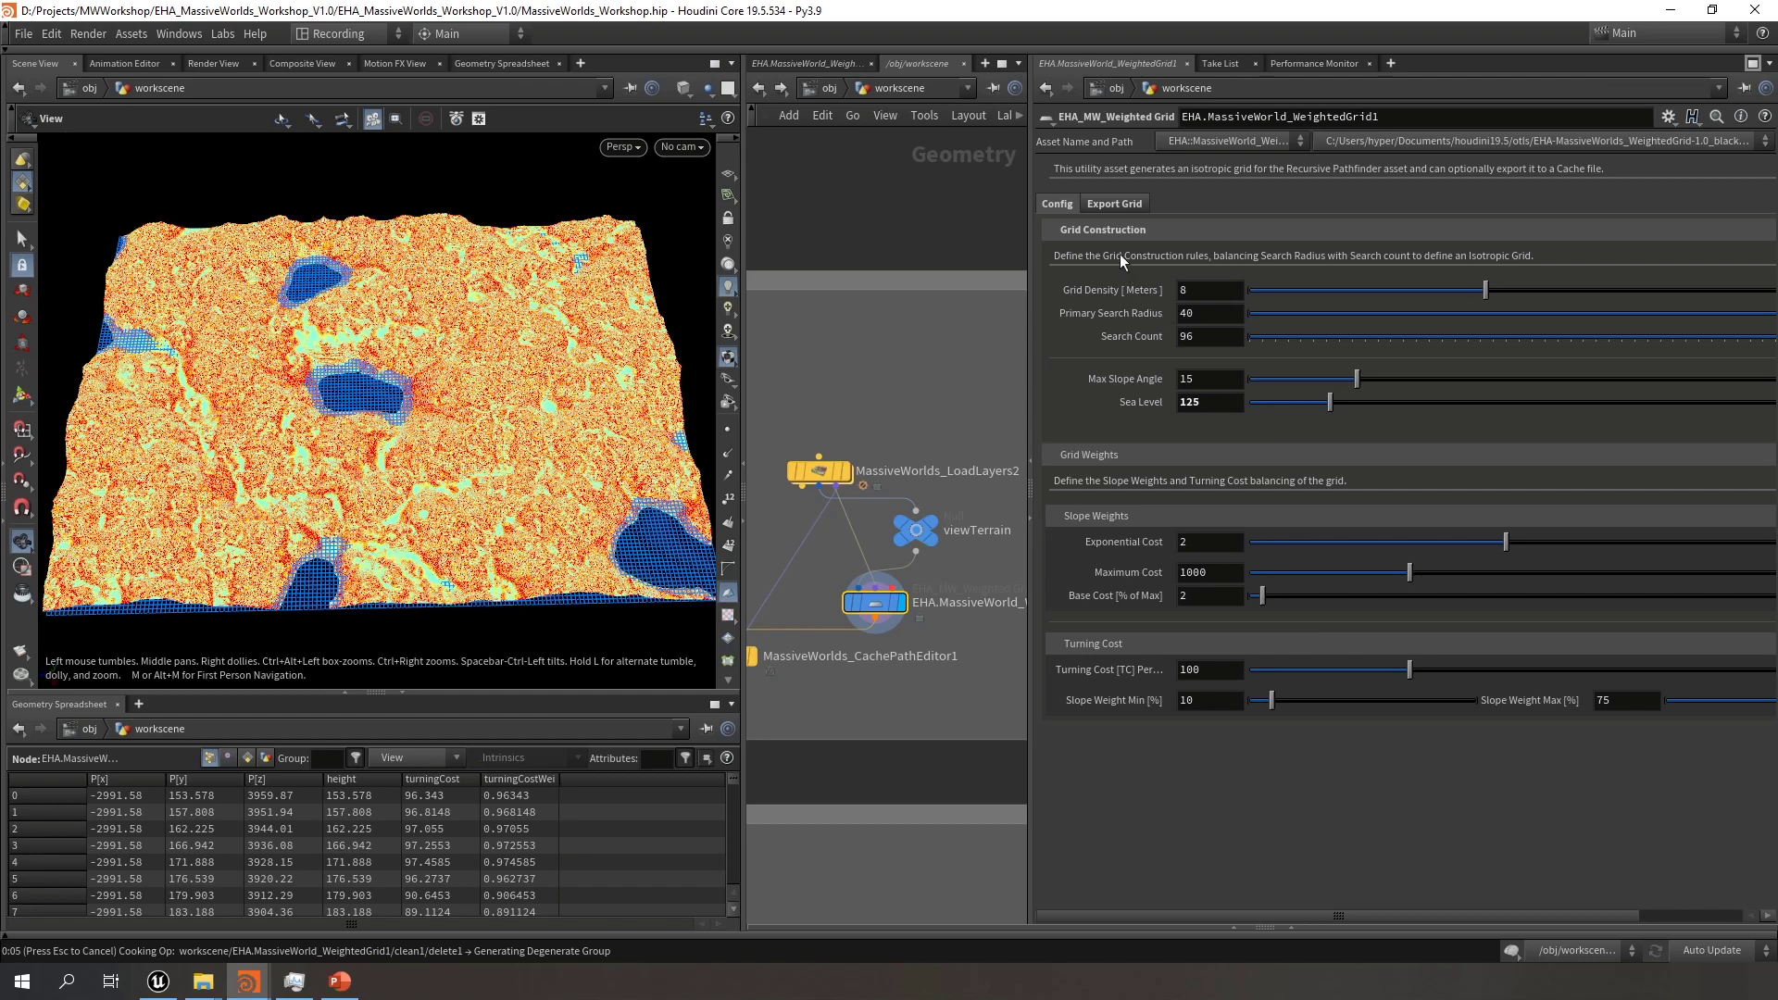
# Set the weighted grid's export Project name to NewMap
pyautogui.click(1116, 204)
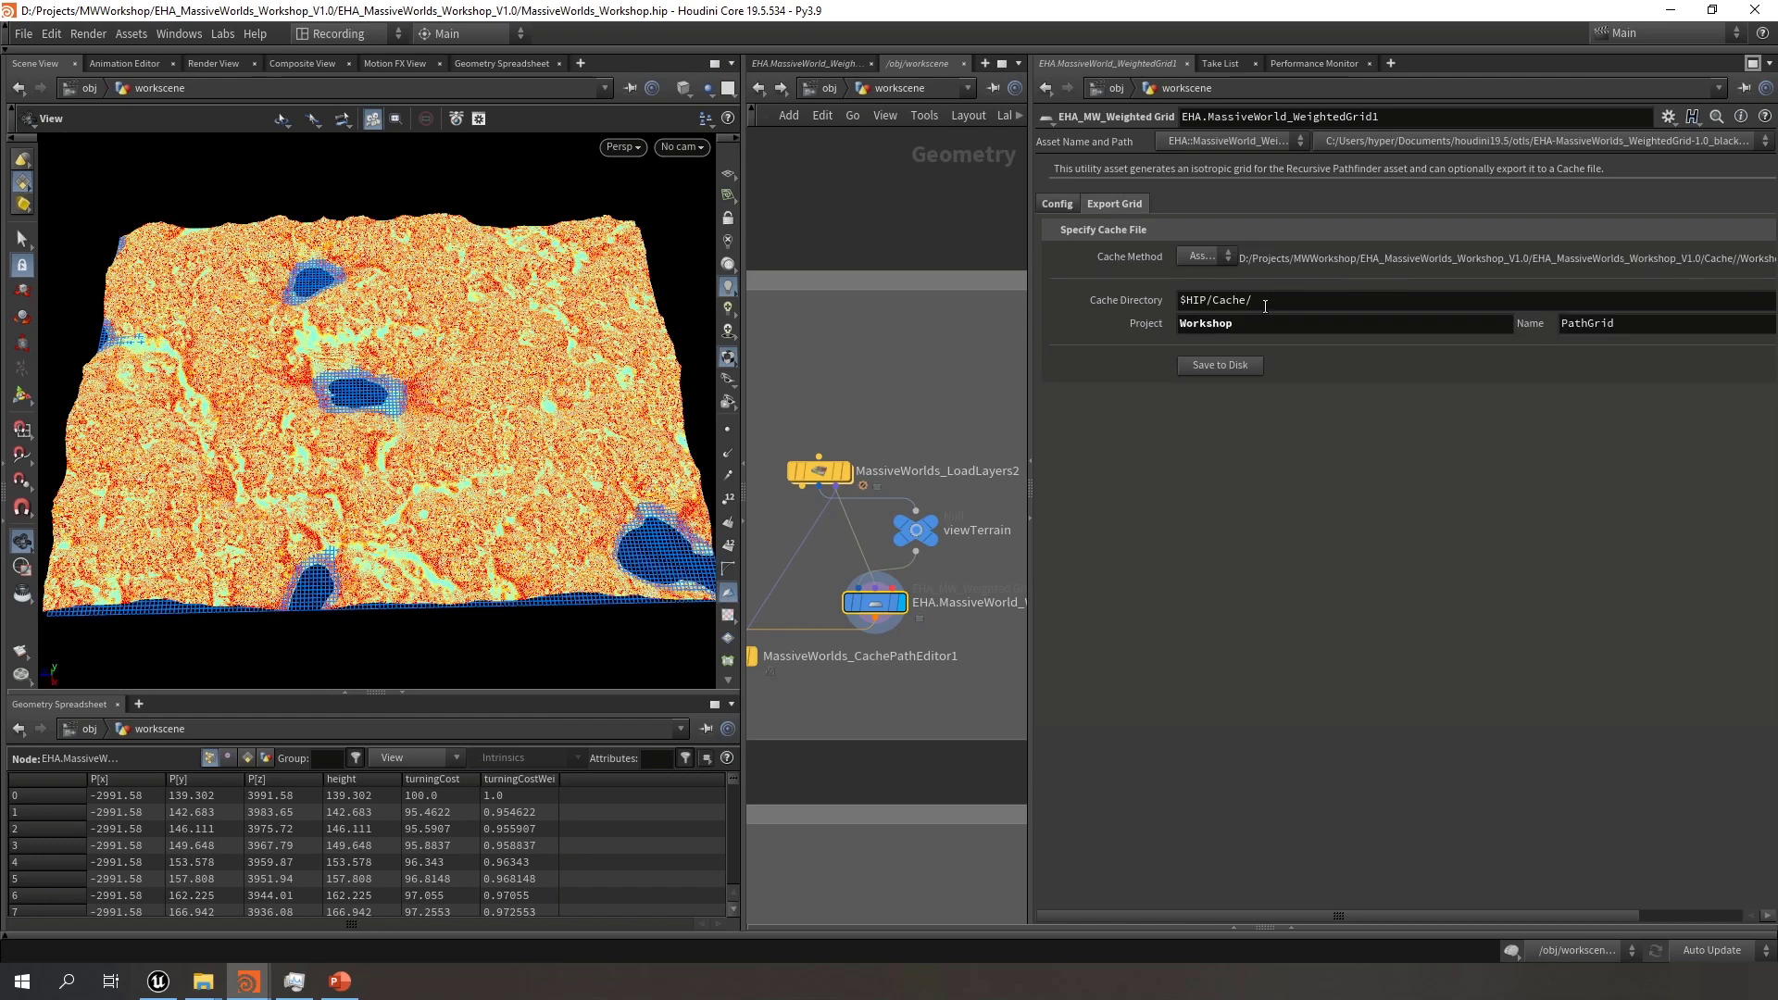
pyautogui.moveTo(1034, 356); pyautogui.dragTo(891, 356)
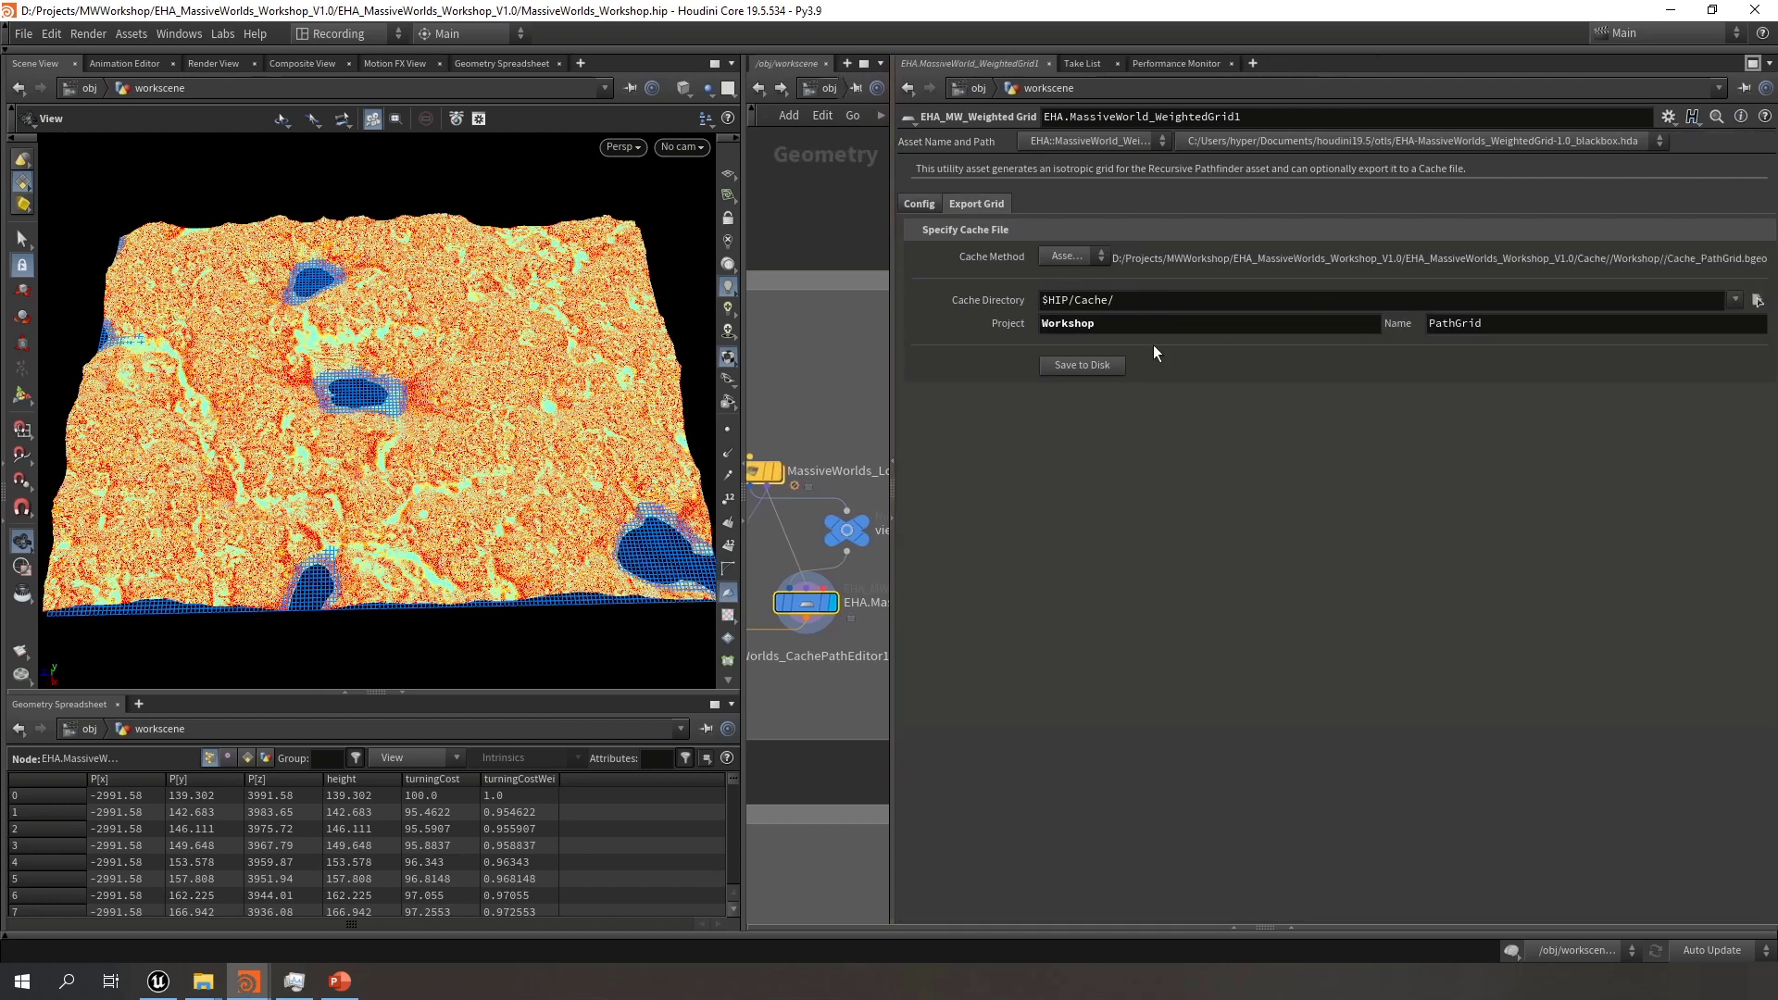
pyautogui.press('Return')
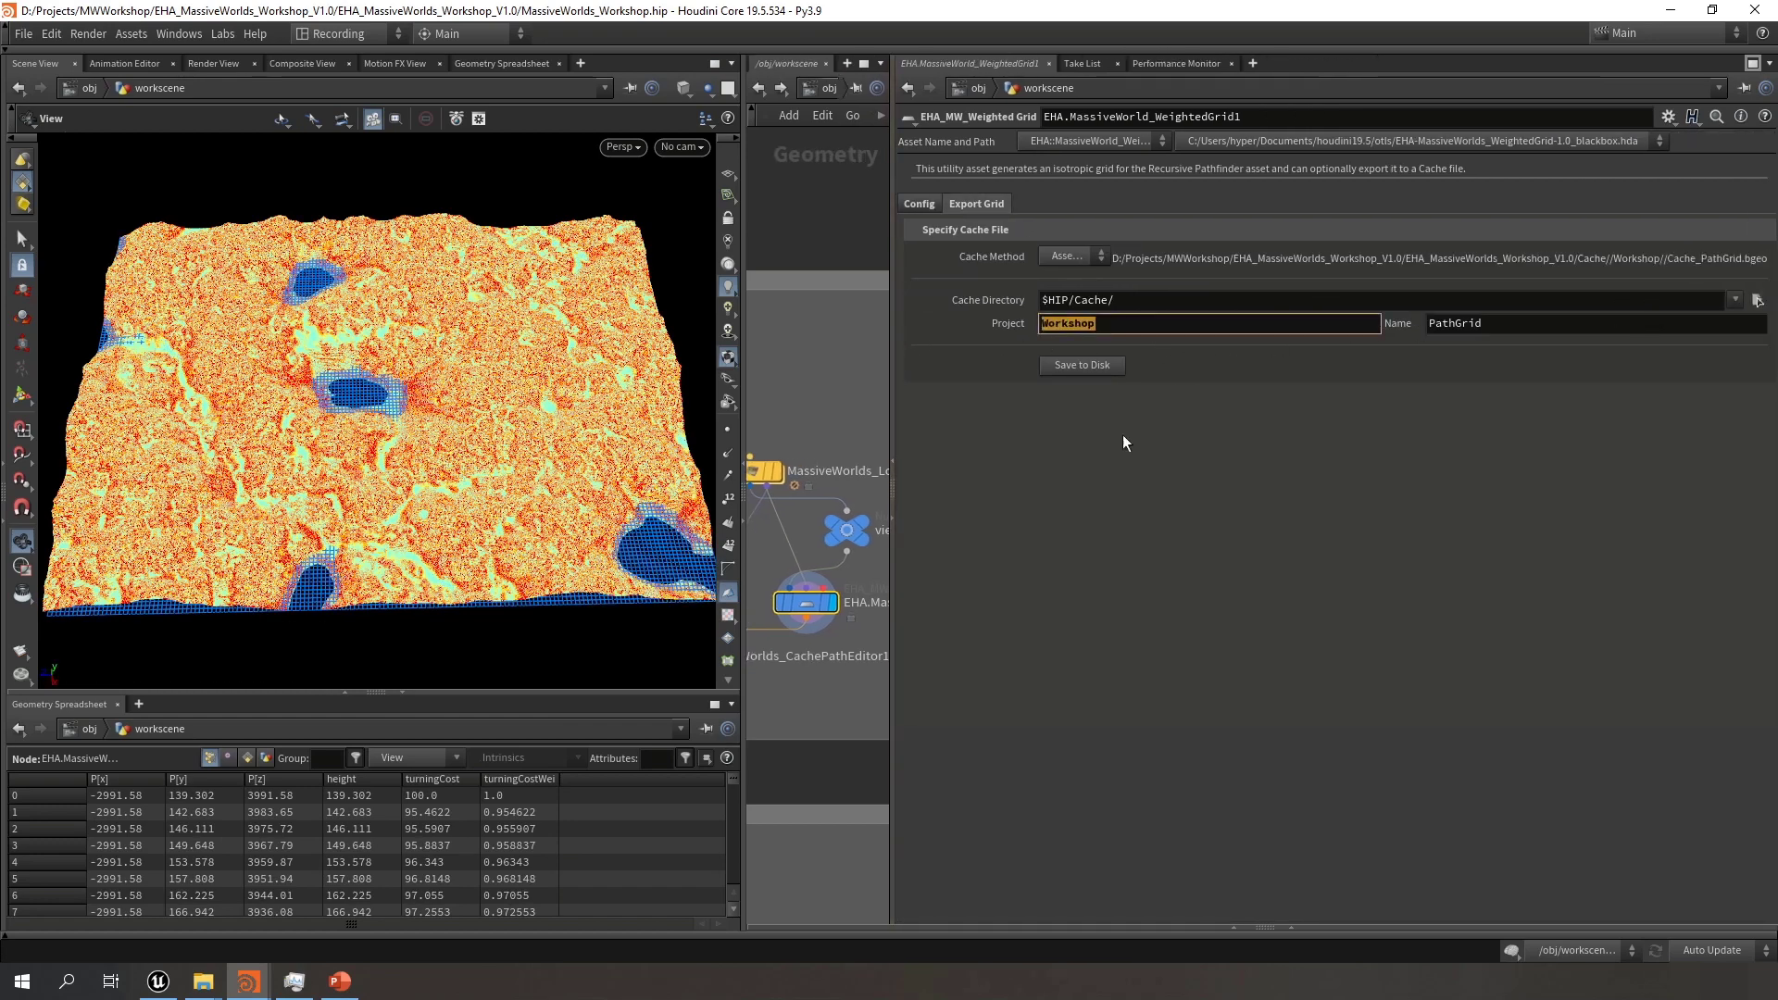
pyautogui.write('NewMap')
pyautogui.press('Return')
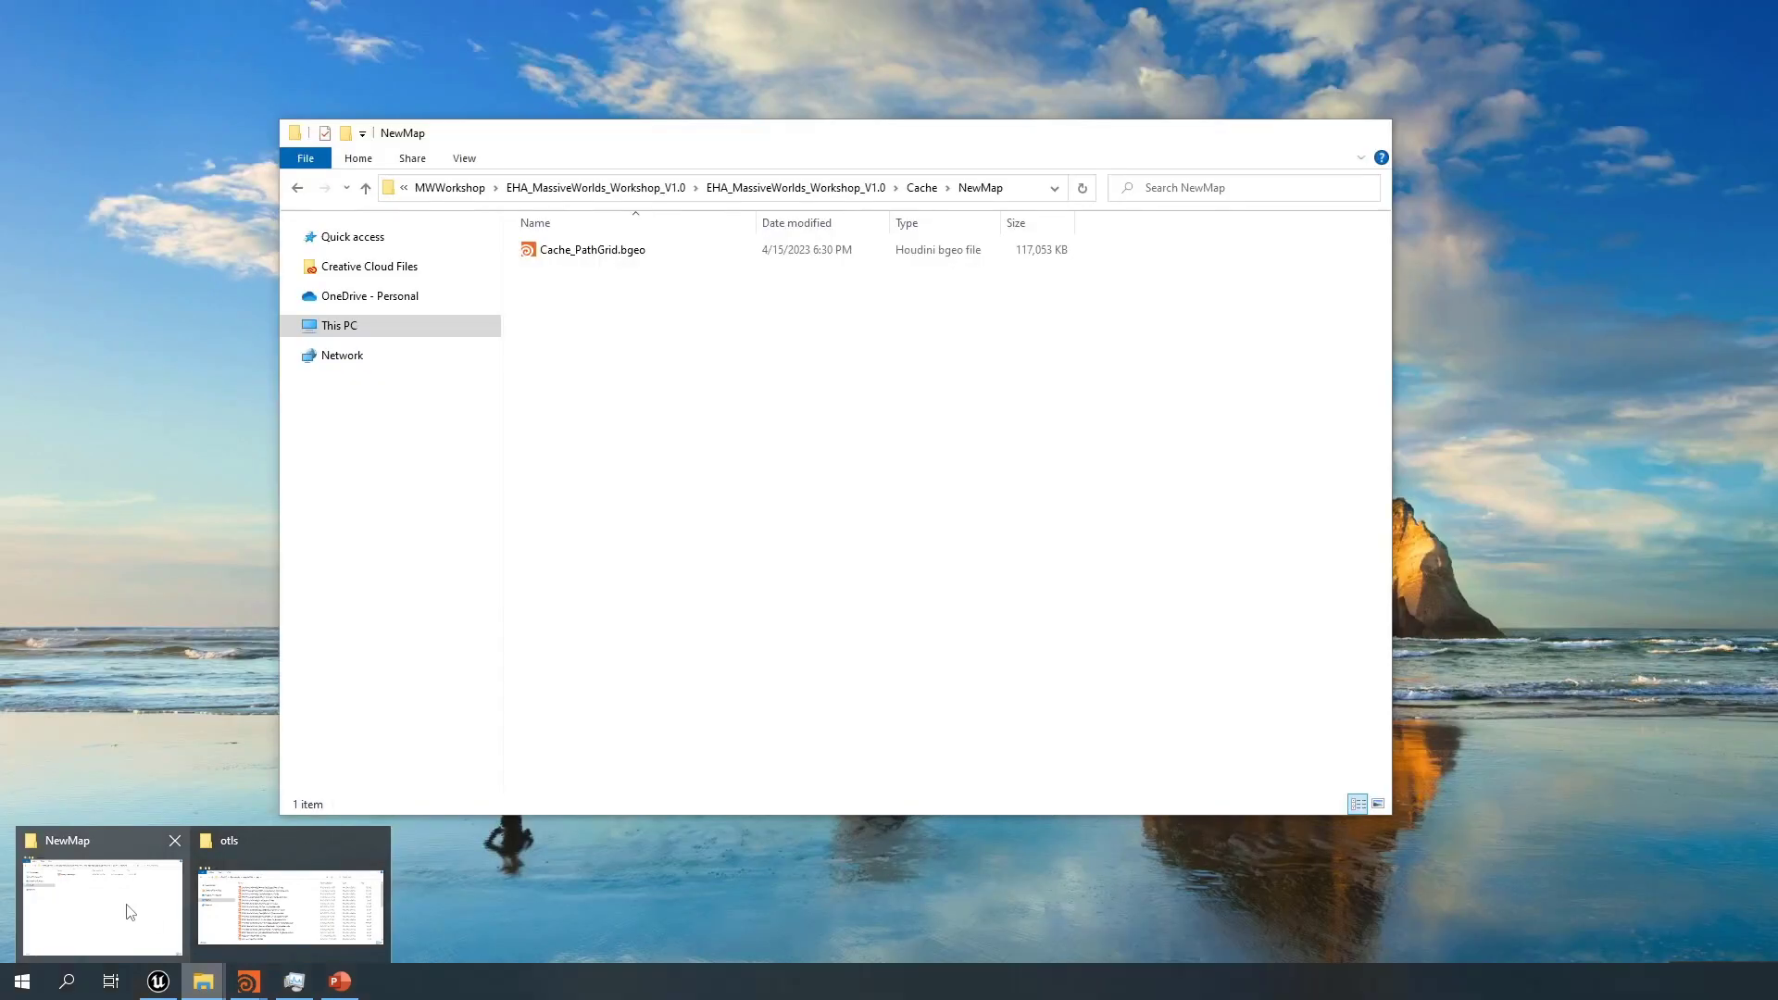
# Save the weighted grid cache to disk and check Cache_PathGrid.bgeo in the NewMap folder in File Explorer
pyautogui.click(130, 889)
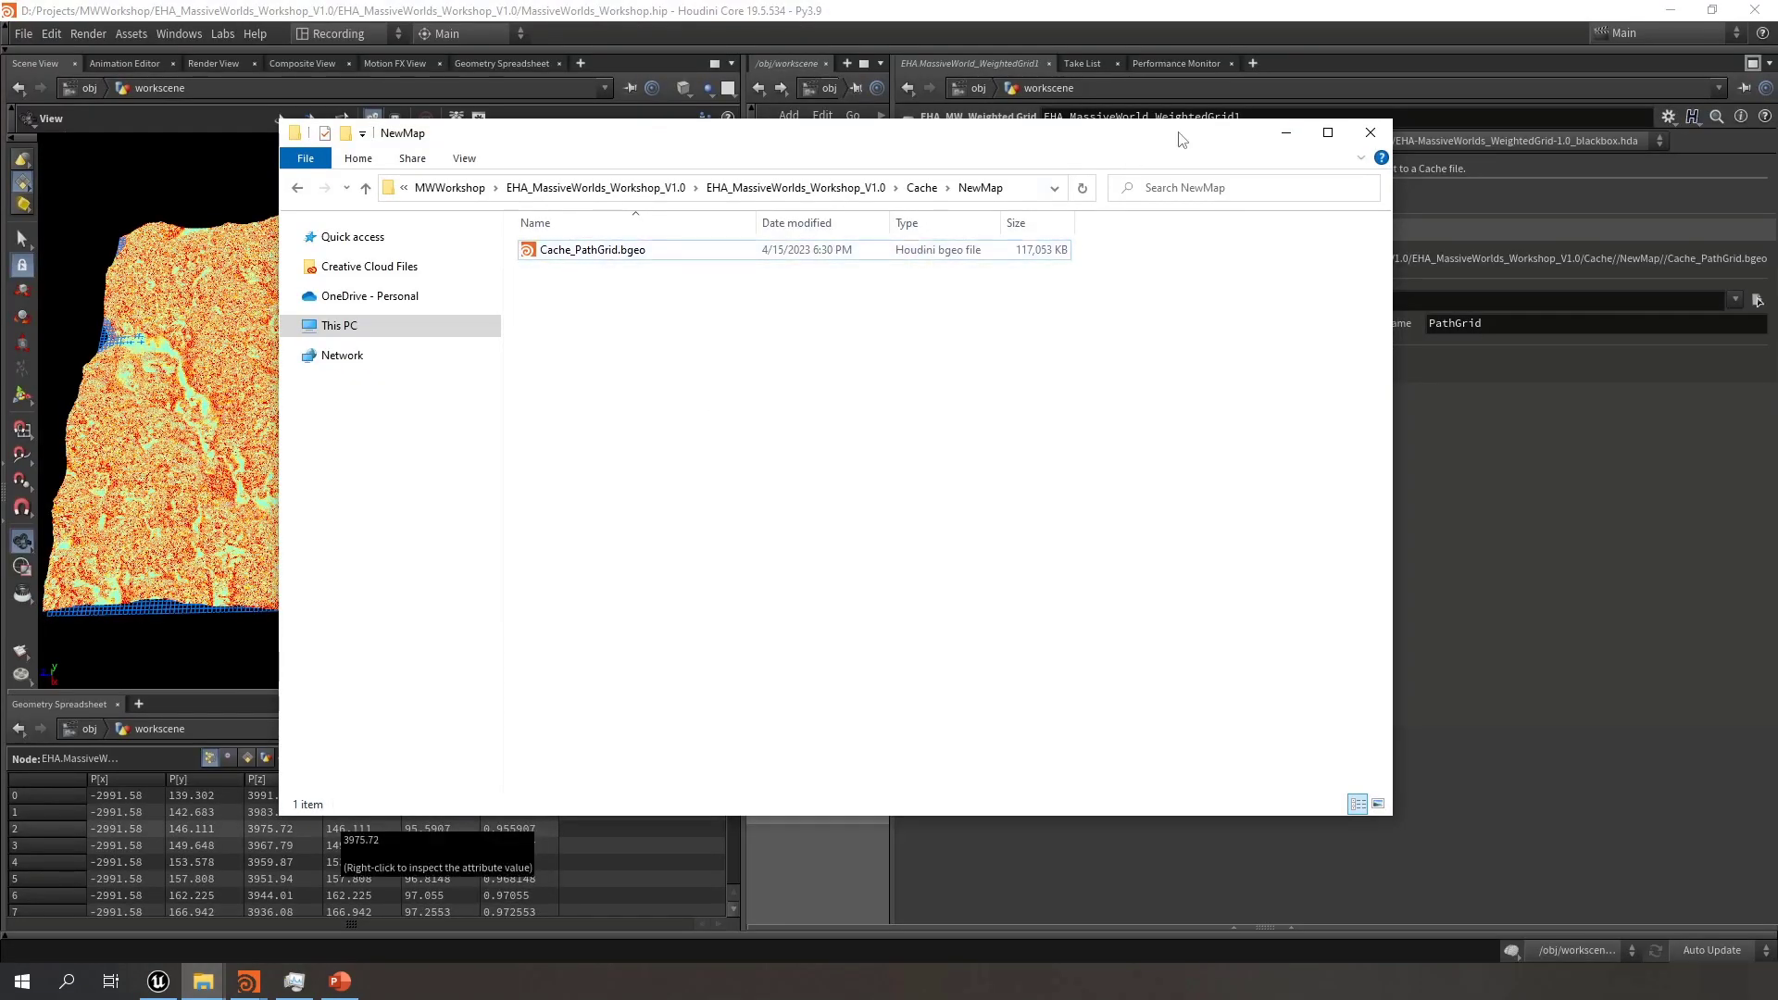
pyautogui.moveTo(1175, 137); pyautogui.dragTo(1287, 430)
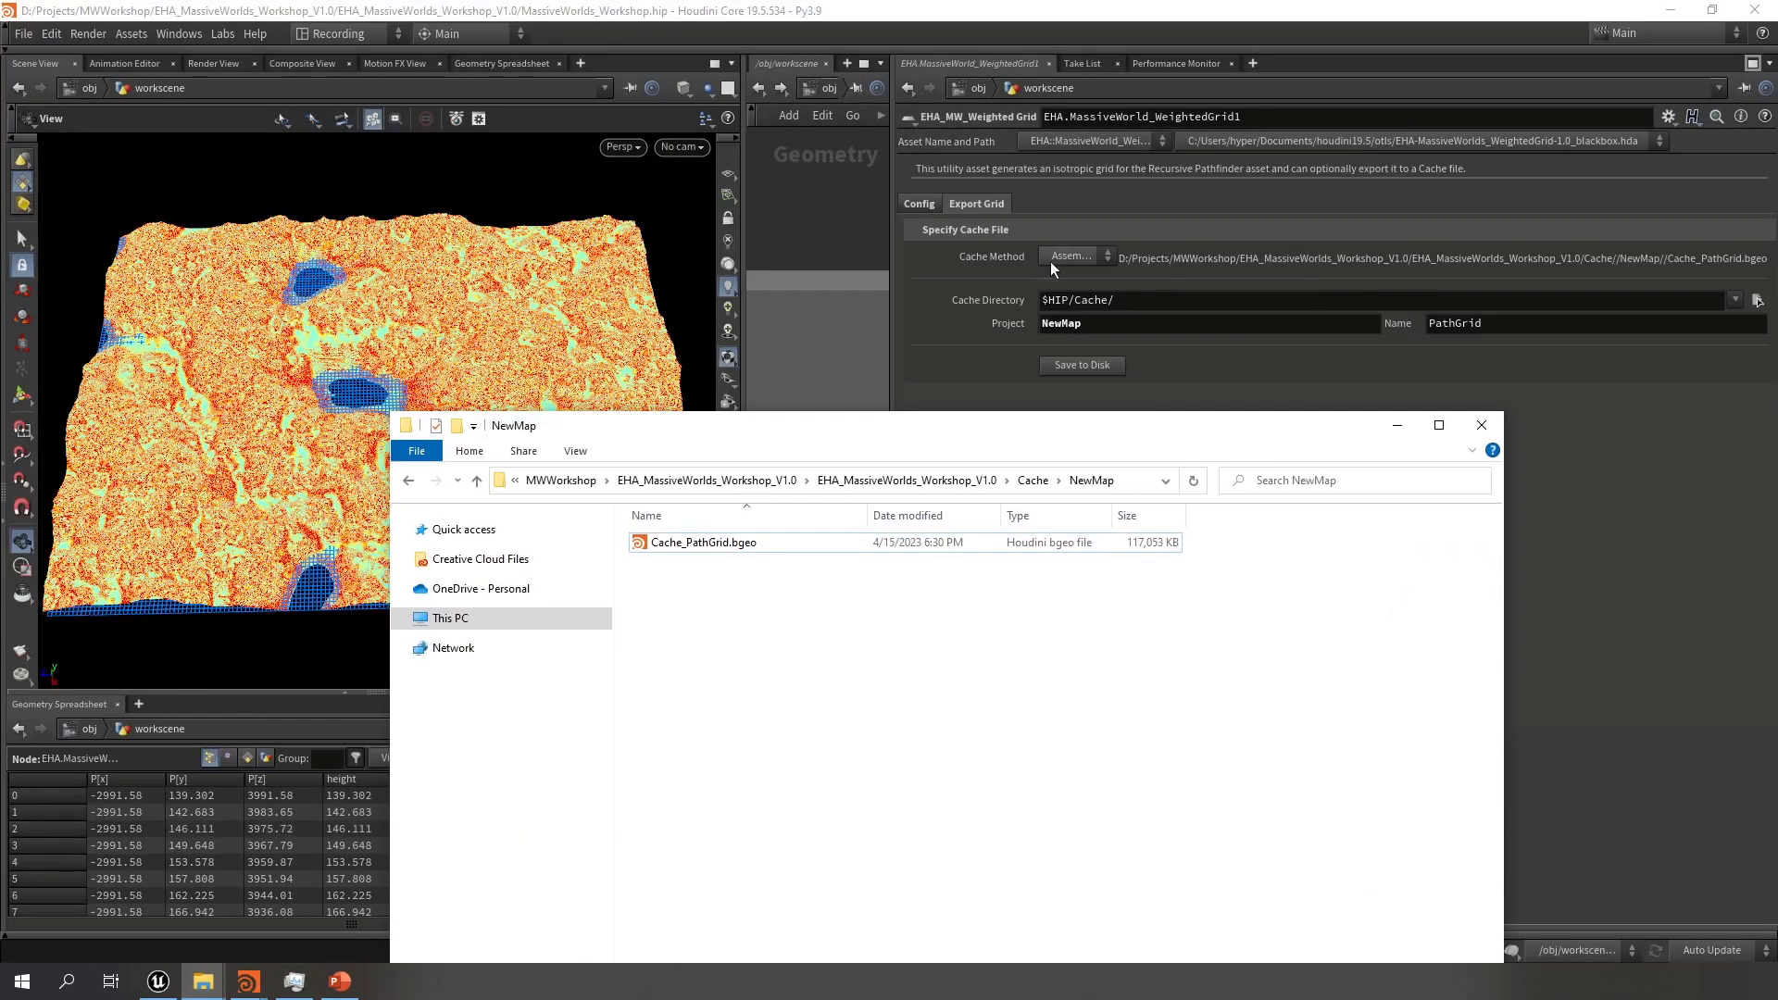
pyautogui.click(1097, 364)
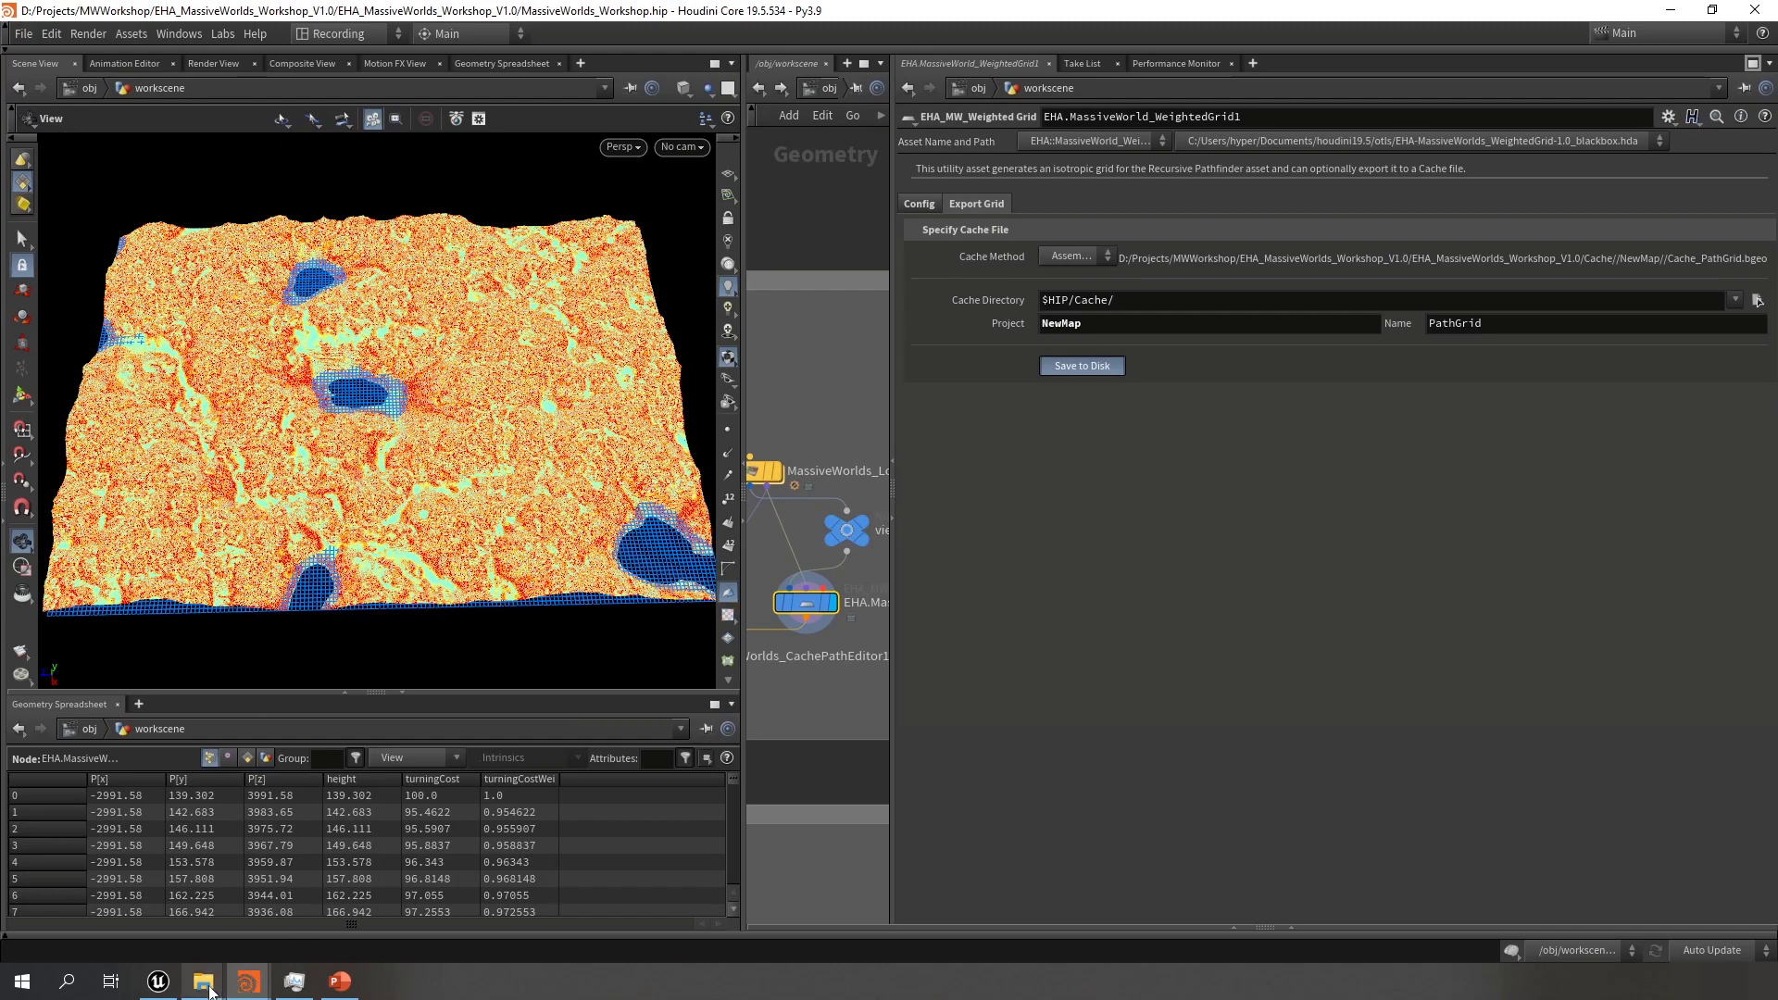
pyautogui.moveTo(203, 979)
pyautogui.click(121, 898)
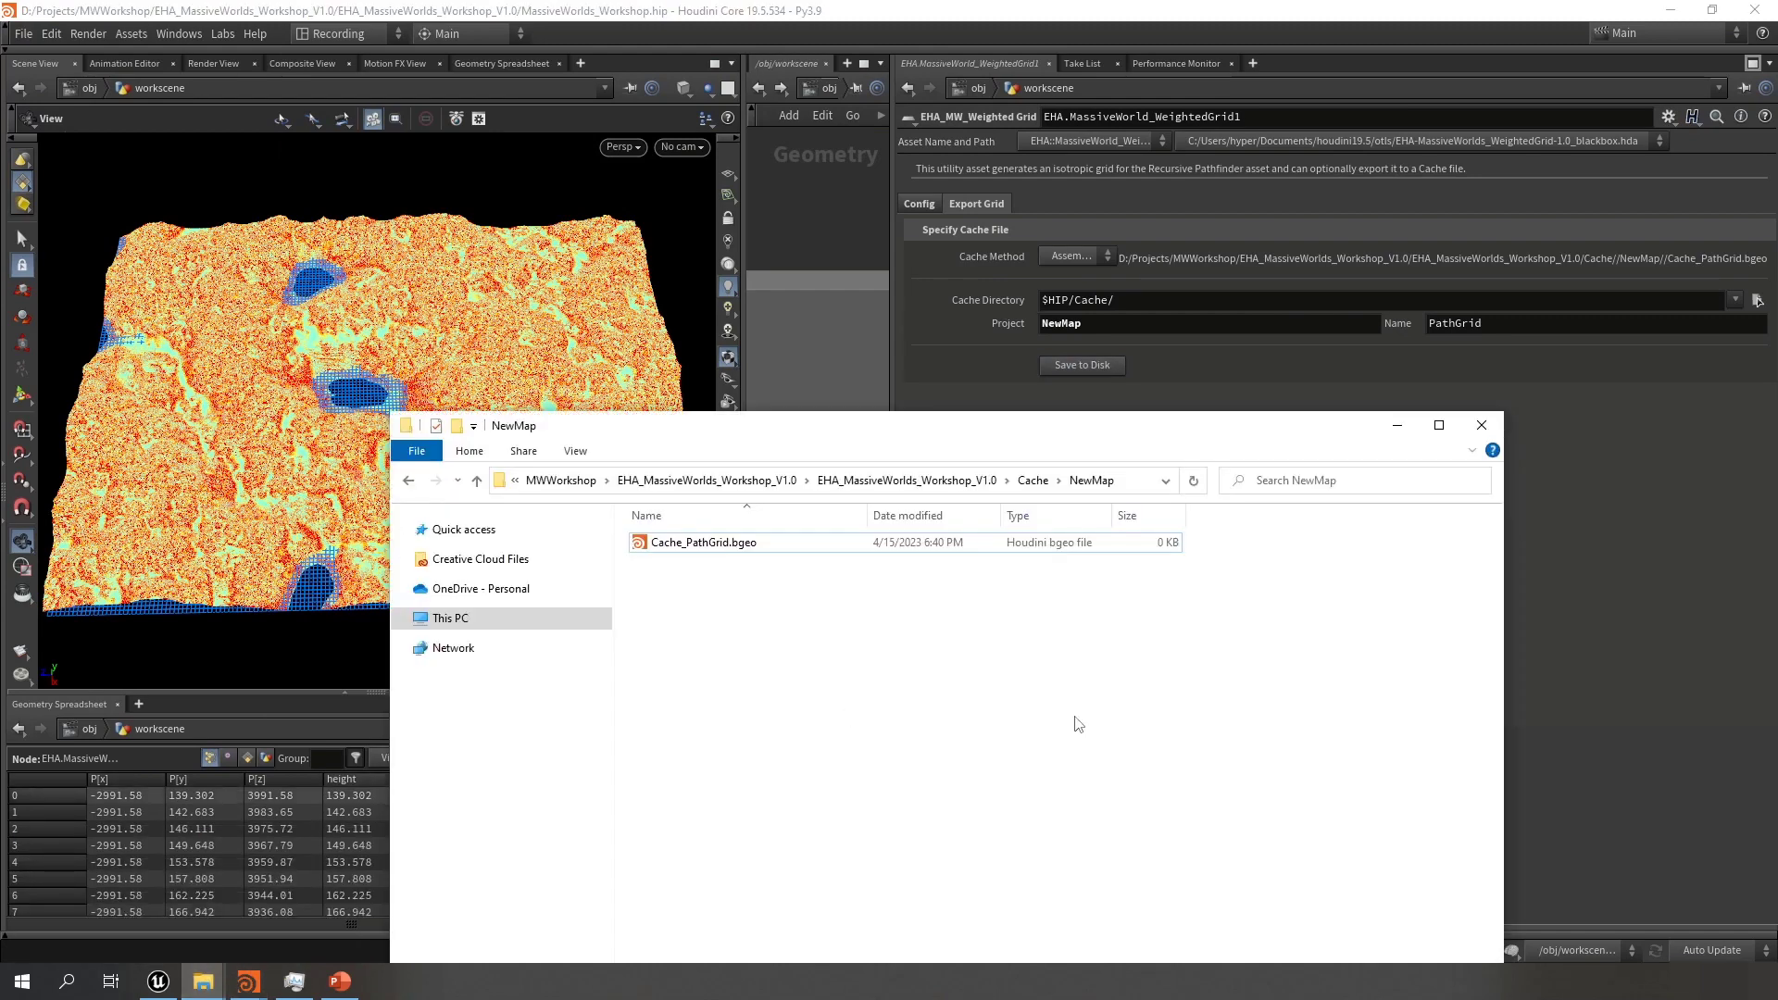
pyautogui.click(1117, 545)
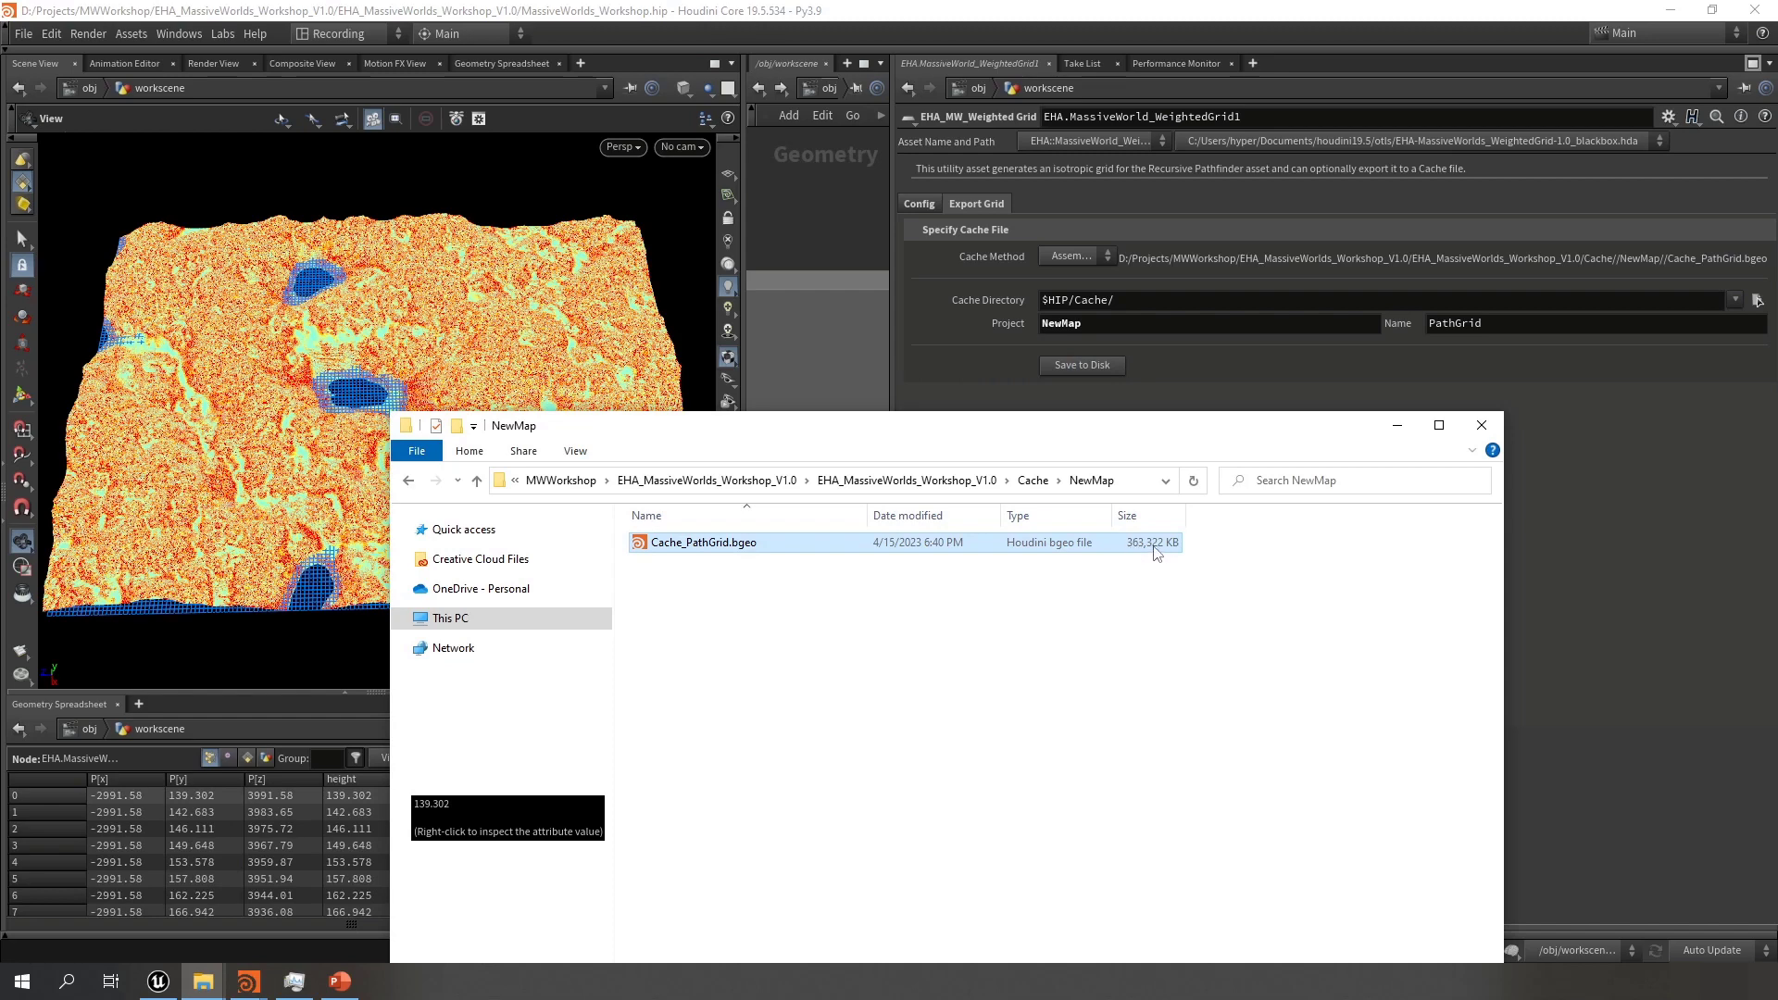
pyautogui.click(1397, 427)
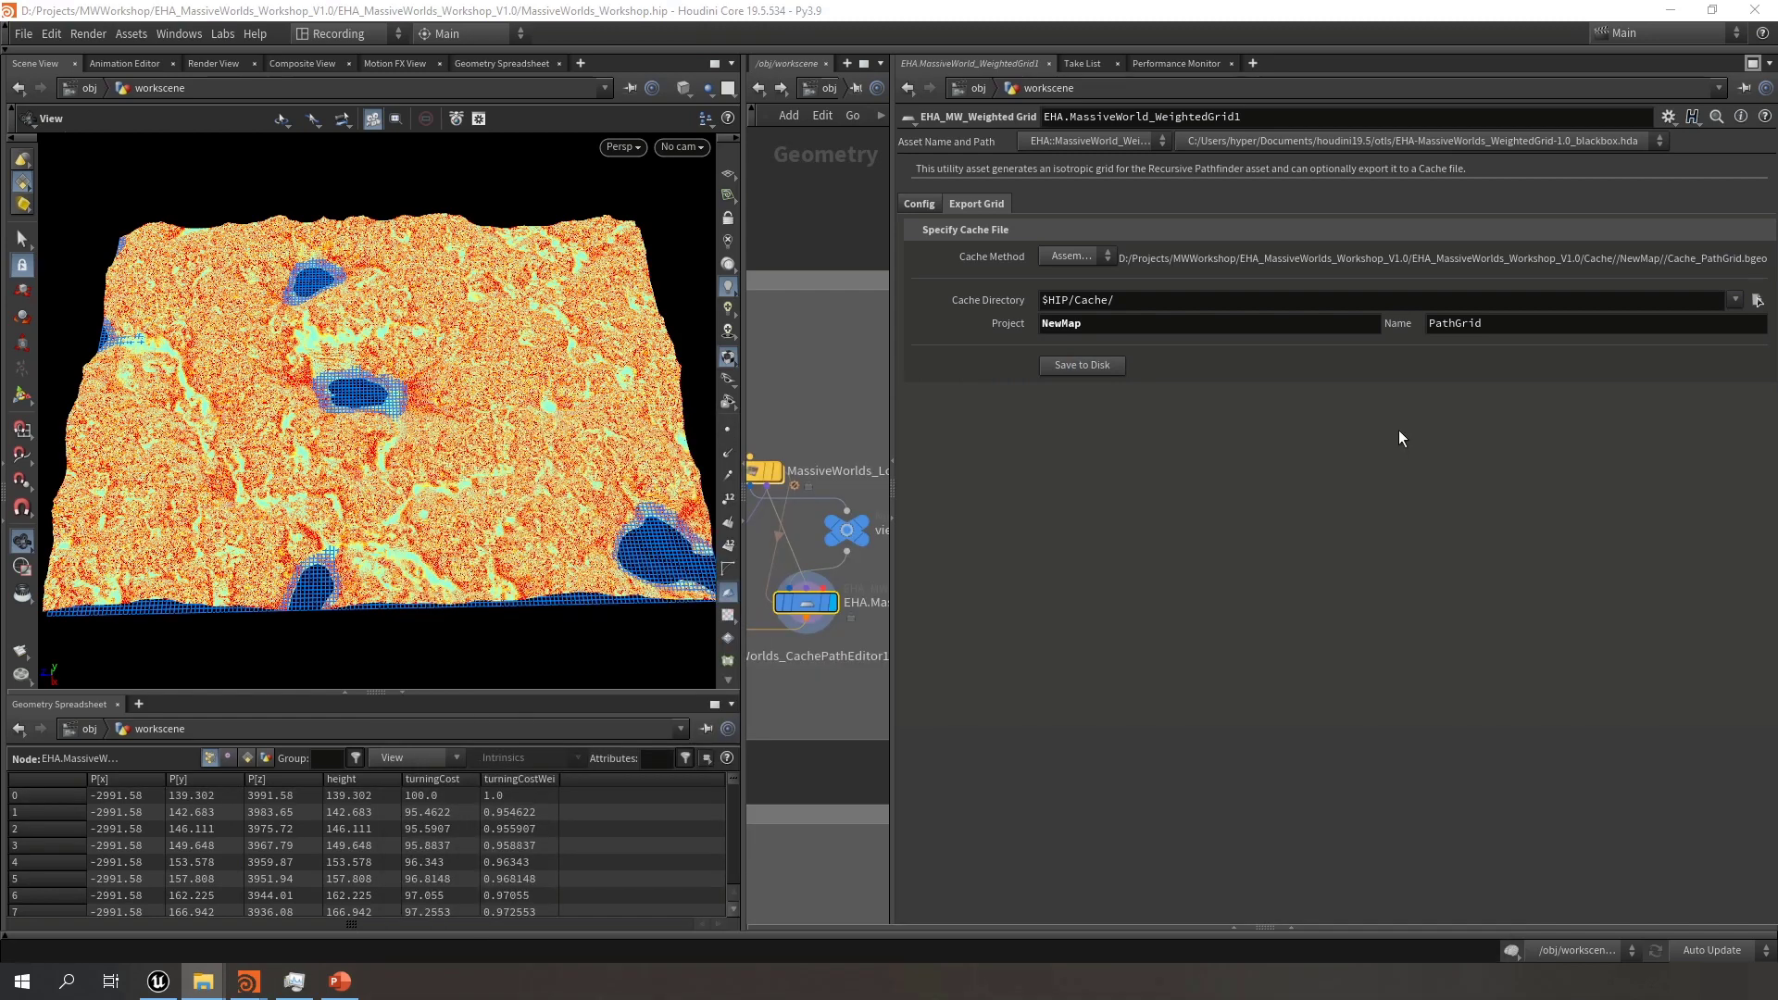
# Return to the weighted grid's configuration settings and inspect the grid across the terrain up close
pyautogui.moveTo(892, 419); pyautogui.dragTo(1176, 255)
pyautogui.click(1196, 205)
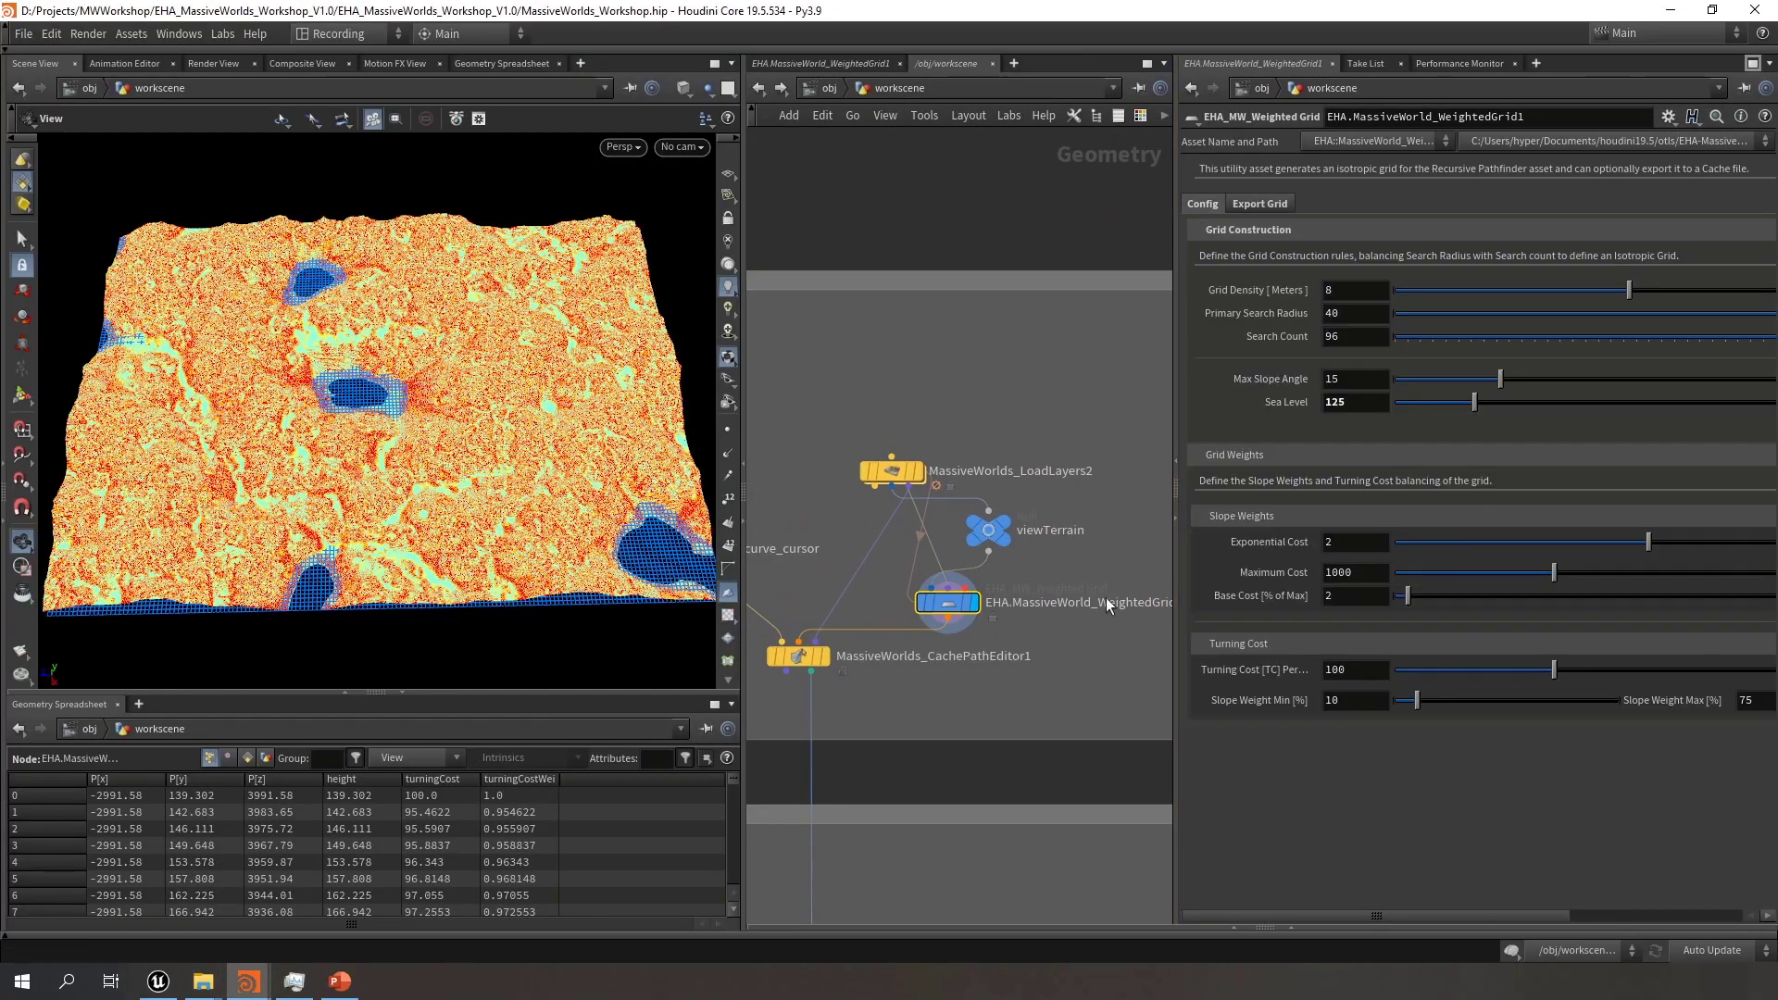
pyautogui.moveTo(424, 470); pyautogui.dragTo(793, 444, button='right')
pyautogui.moveTo(398, 519); pyautogui.dragTo(68, 383)
pyautogui.scroll(-10, 432, 355)
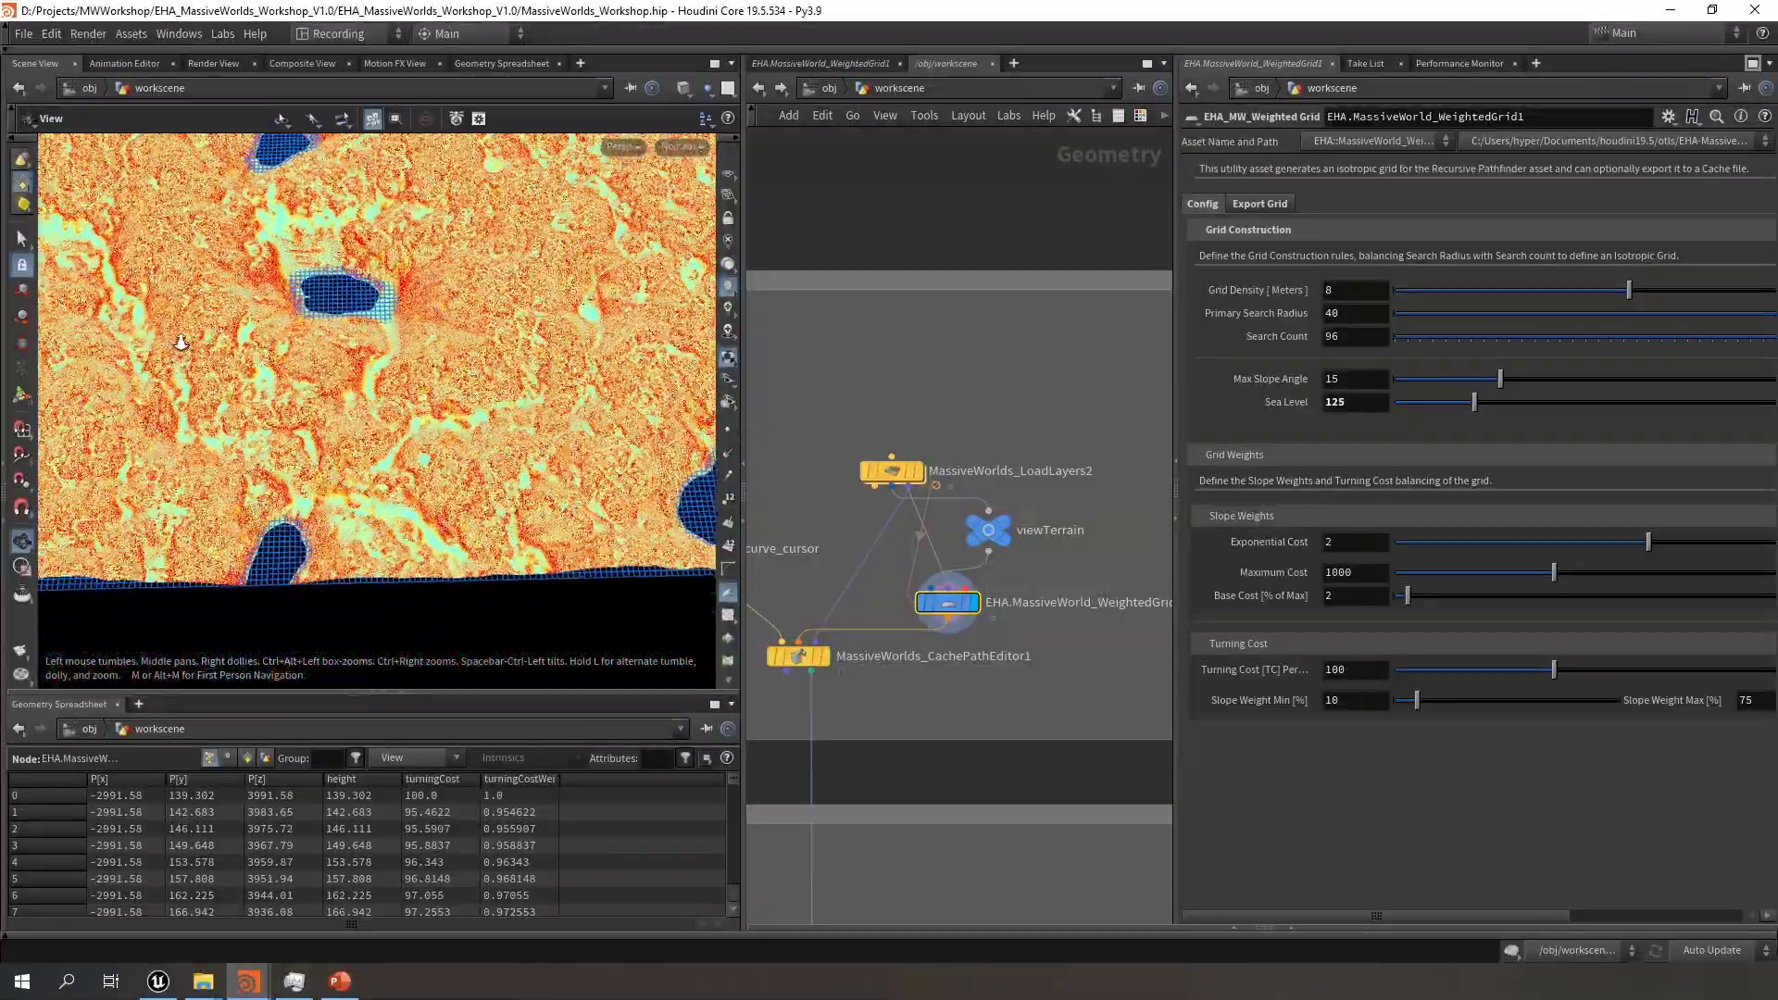
pyautogui.moveTo(432, 355); pyautogui.dragTo(456, 438)
# Set the Project name in the cache file setup of MassiveWorlds_CachePathEditor1 to NewMap
pyautogui.scroll(-5, 1044, 659)
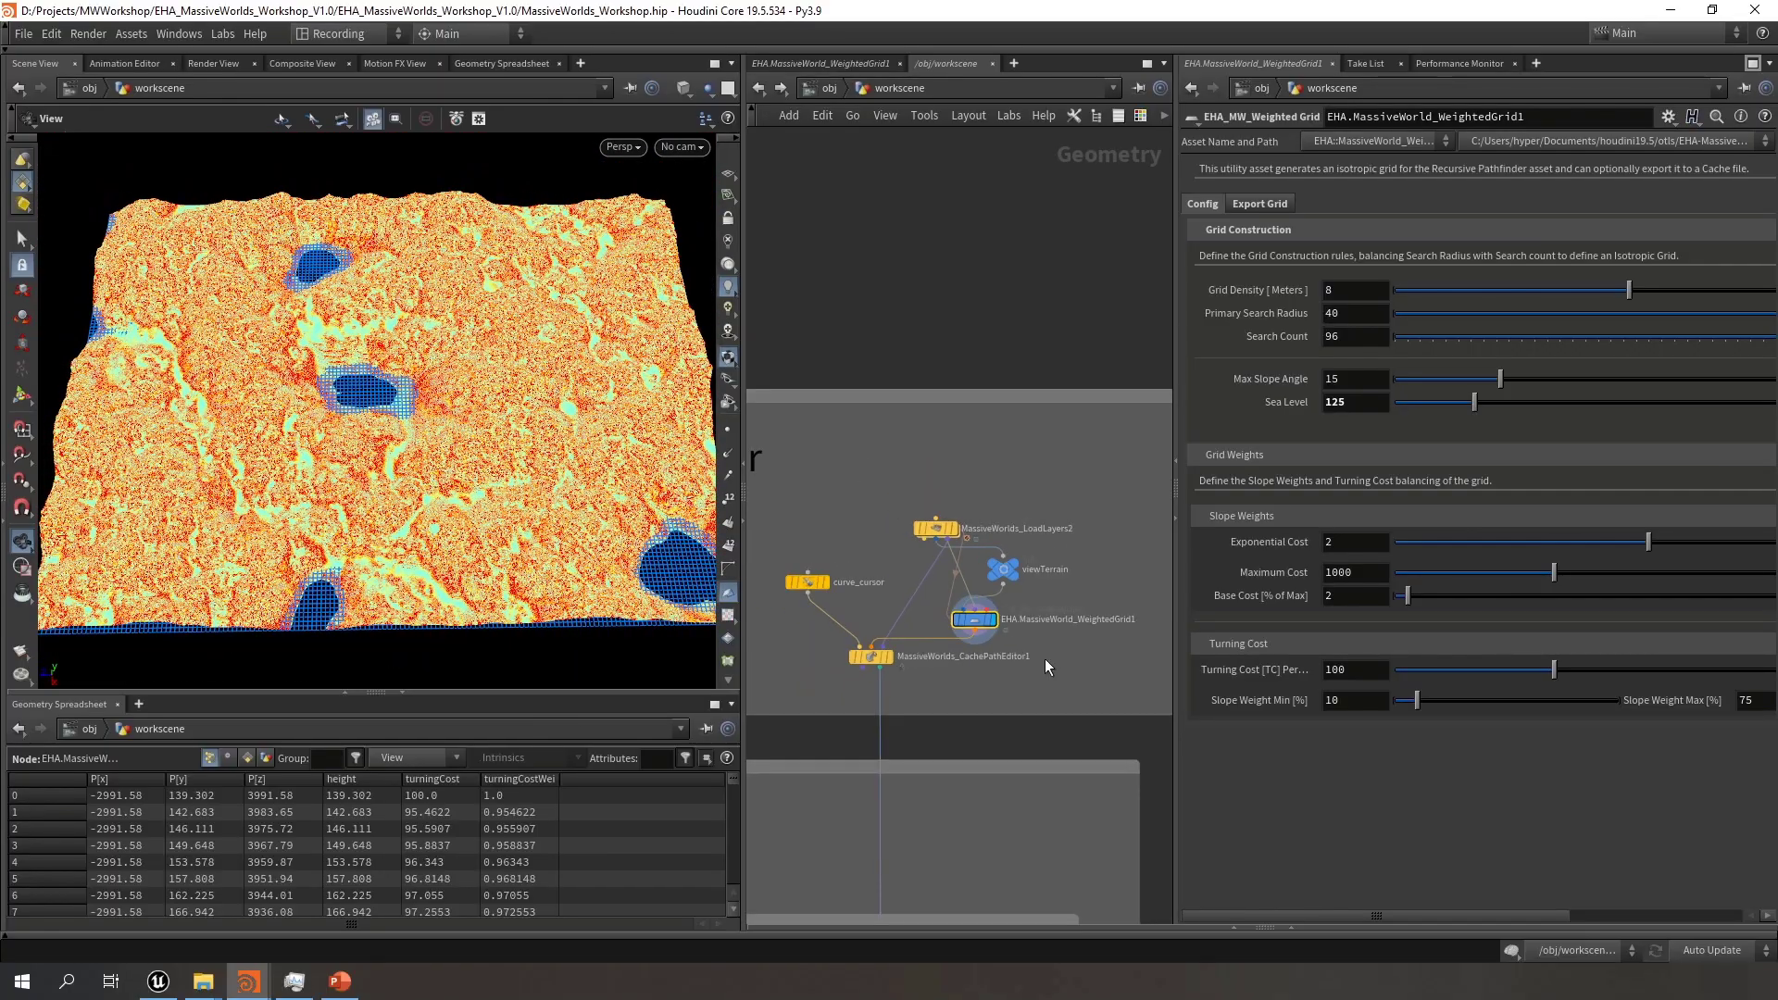
pyautogui.moveTo(1093, 650); pyautogui.dragTo(1053, 659, button='middle')
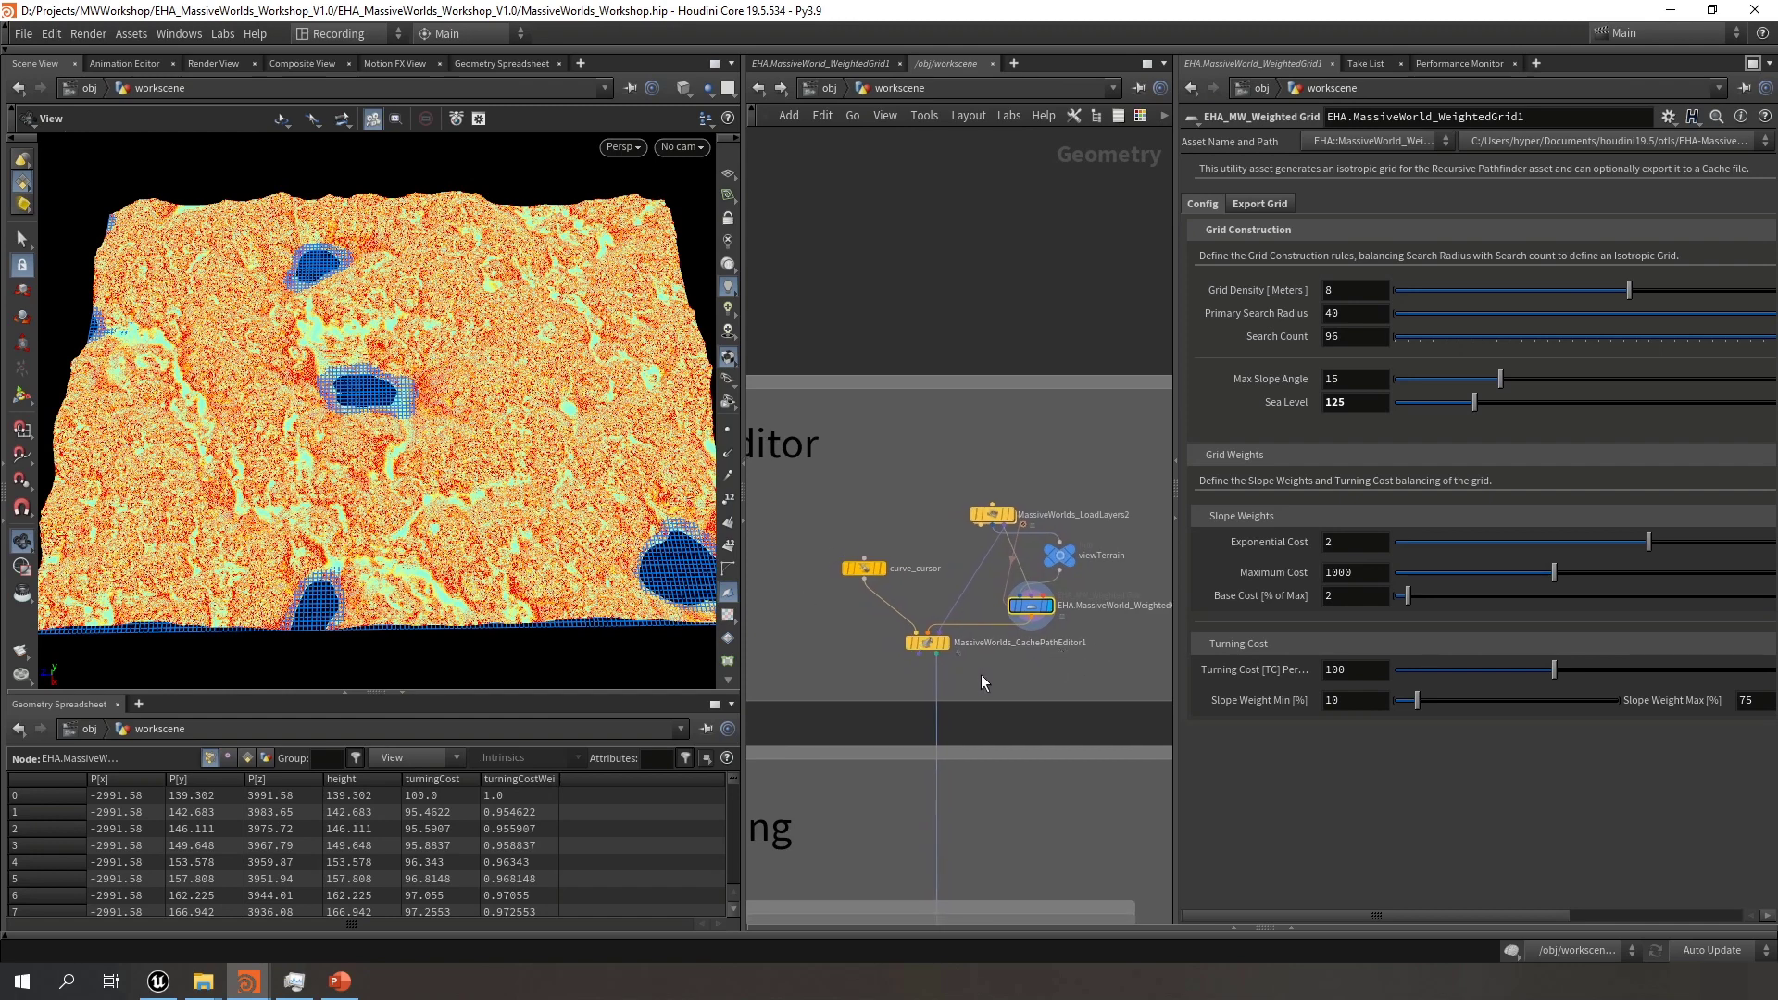
pyautogui.click(927, 642)
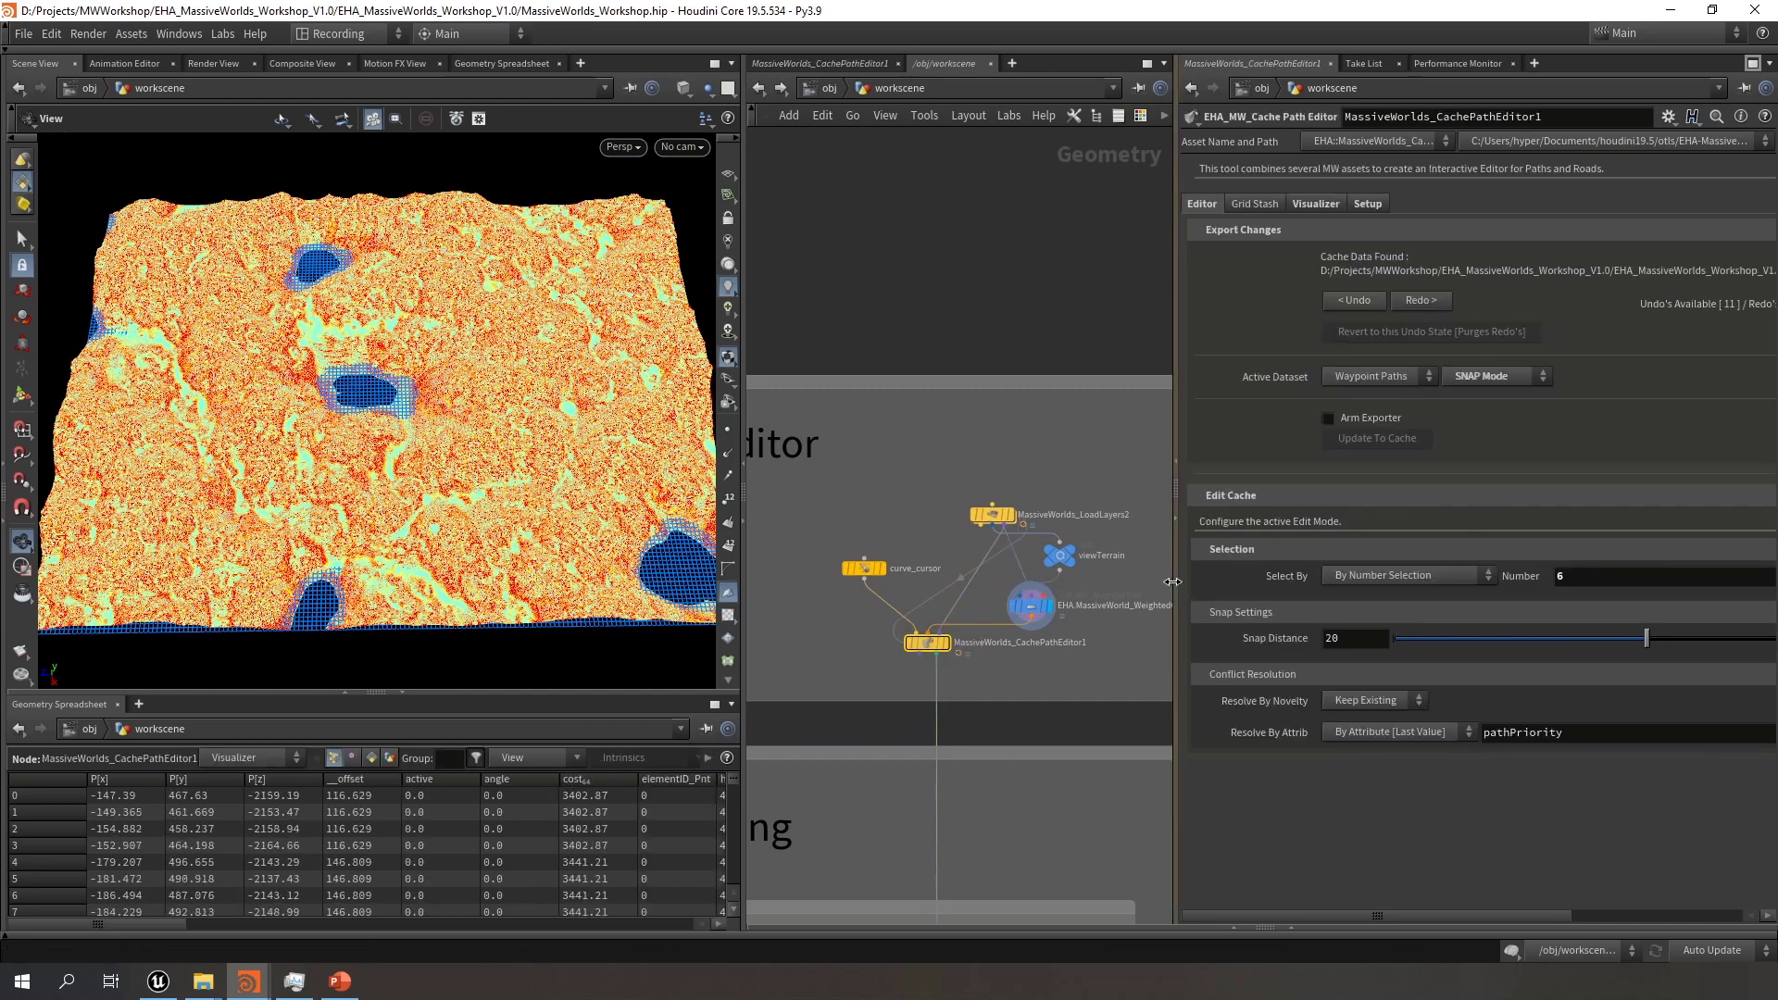
pyautogui.moveTo(1173, 582); pyautogui.dragTo(1021, 582)
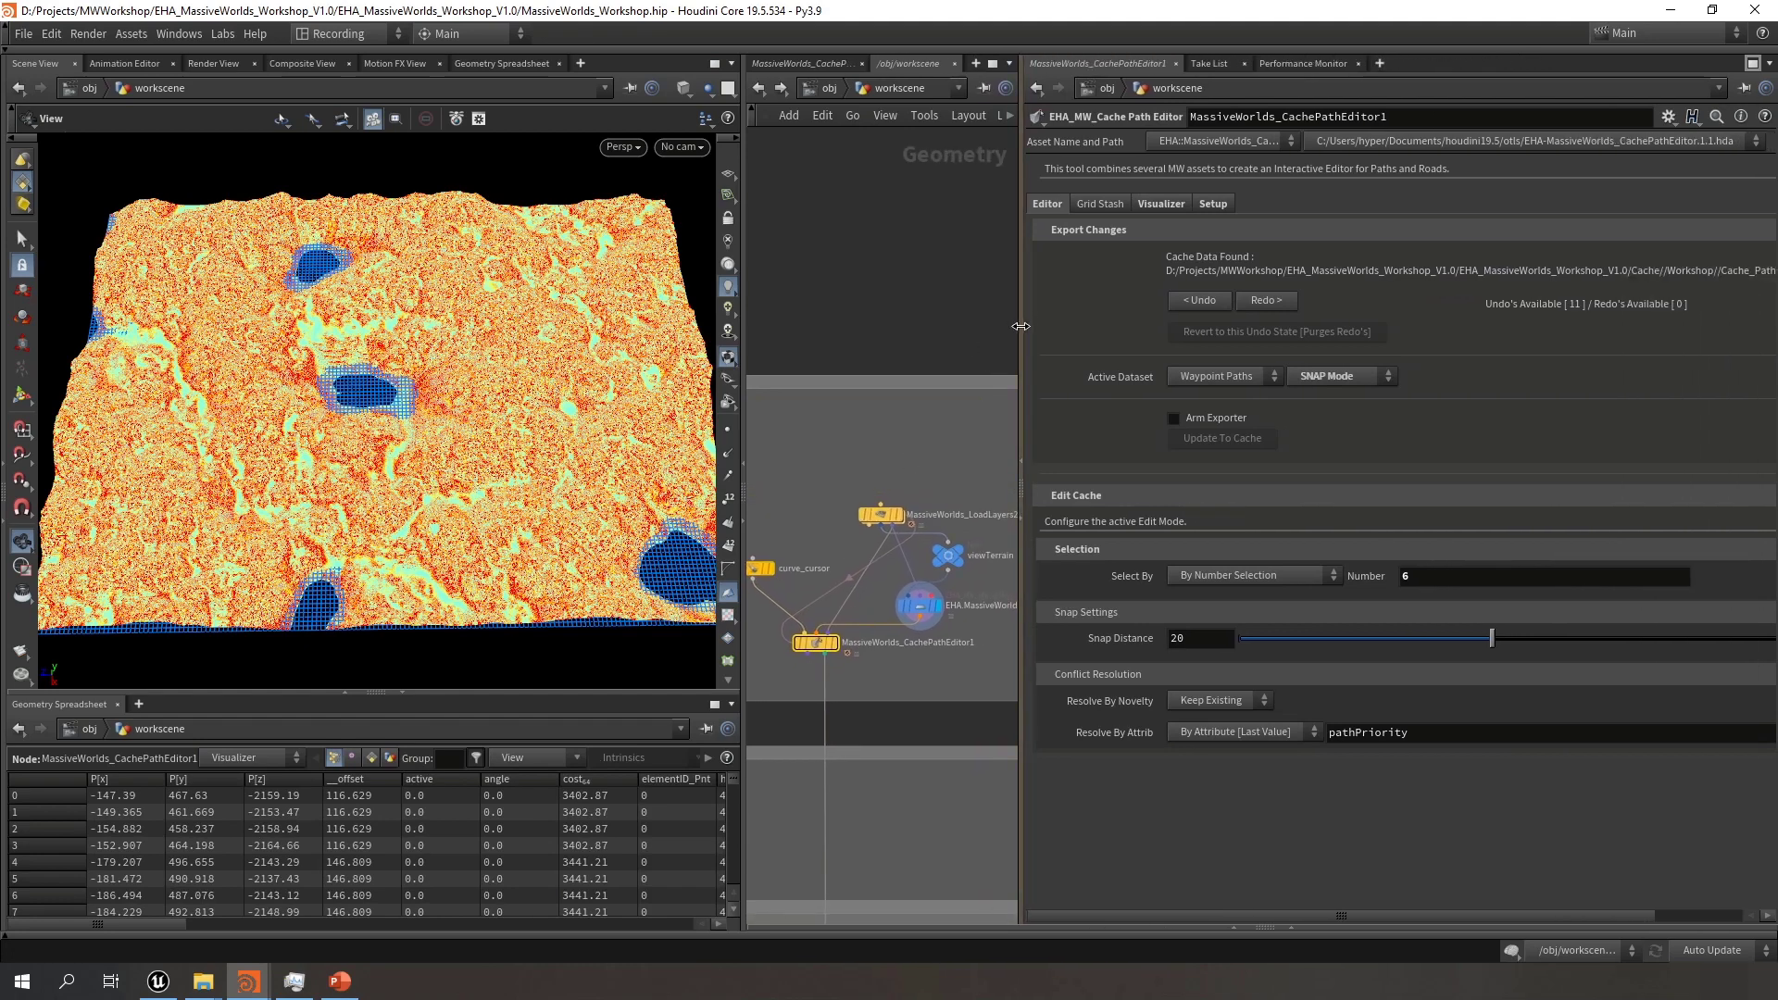
pyautogui.moveTo(1021, 326); pyautogui.dragTo(934, 326)
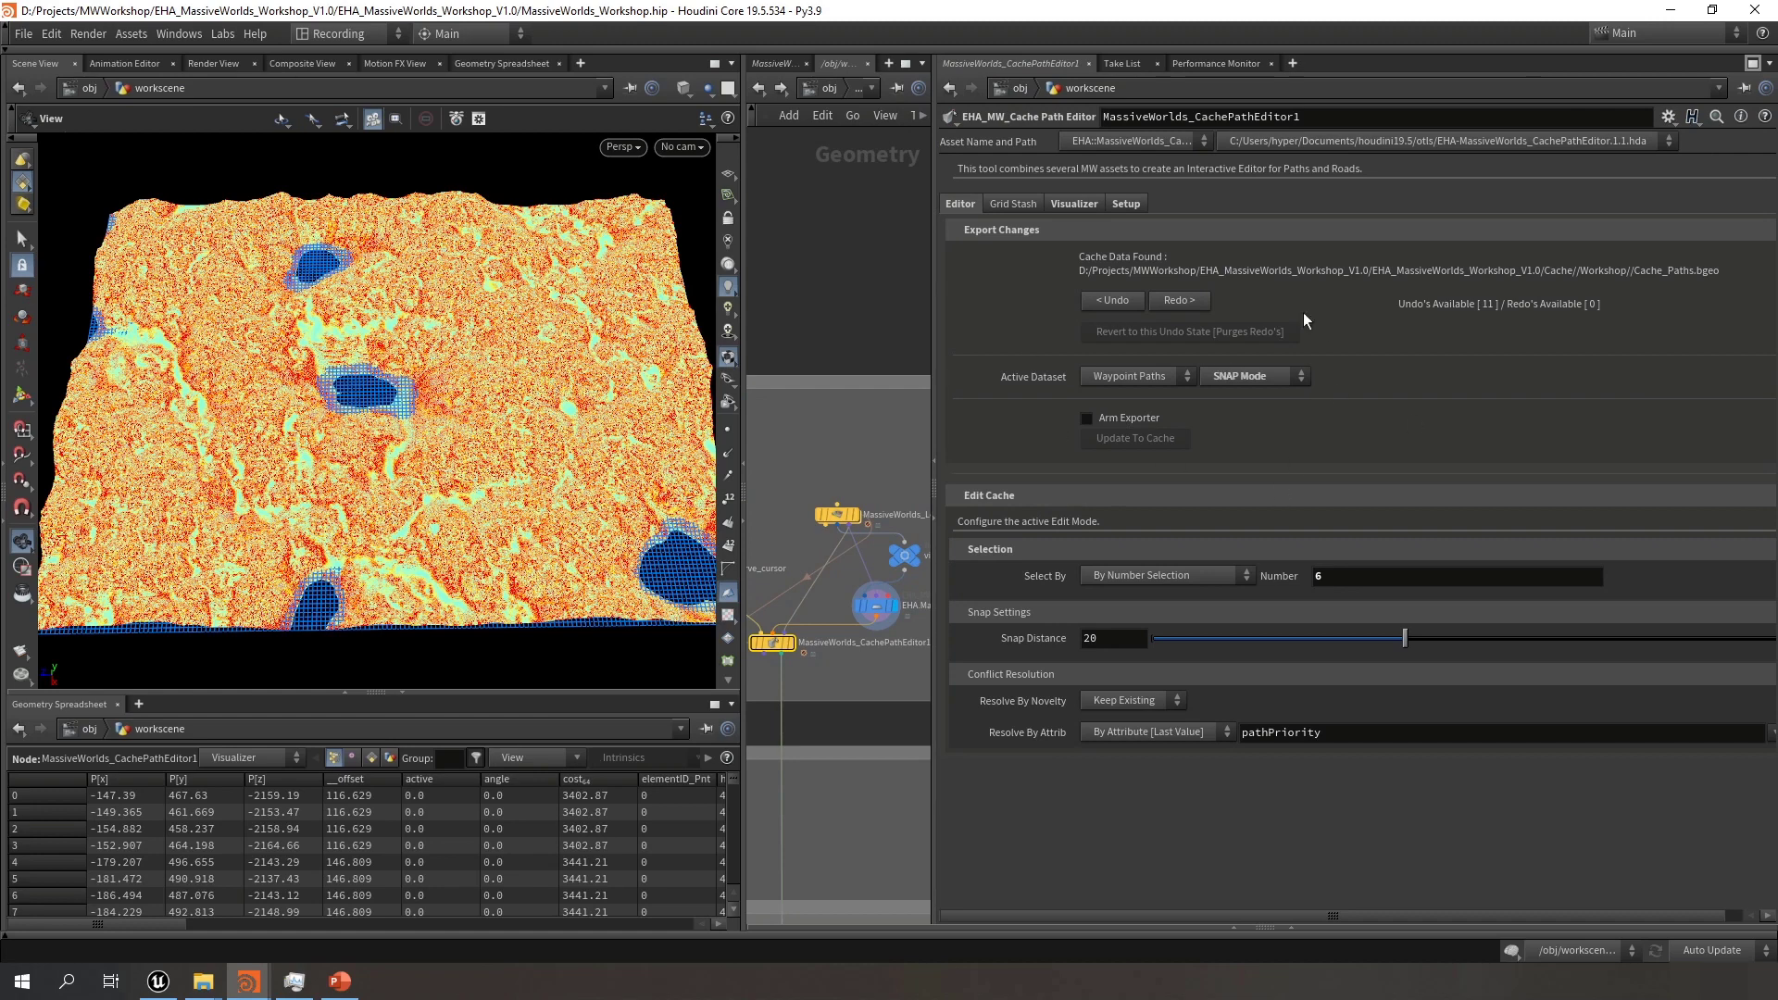
pyautogui.click(1124, 205)
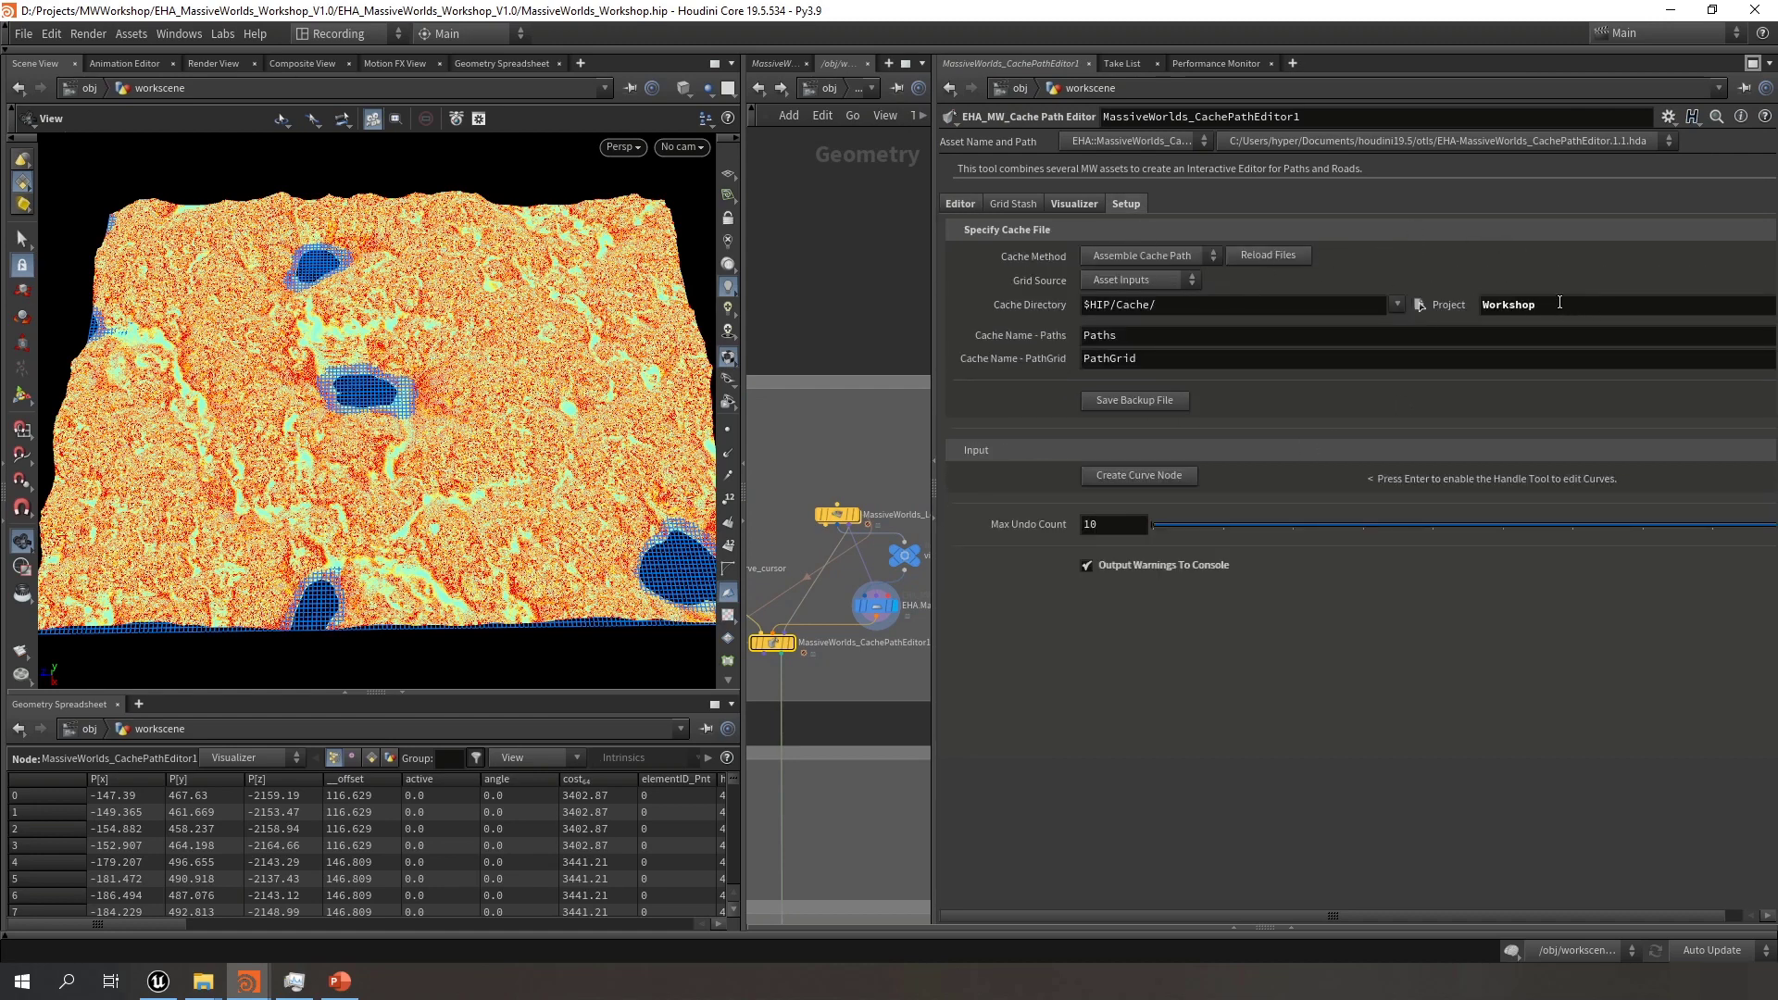
pyautogui.moveTo(934, 325); pyautogui.dragTo(881, 324)
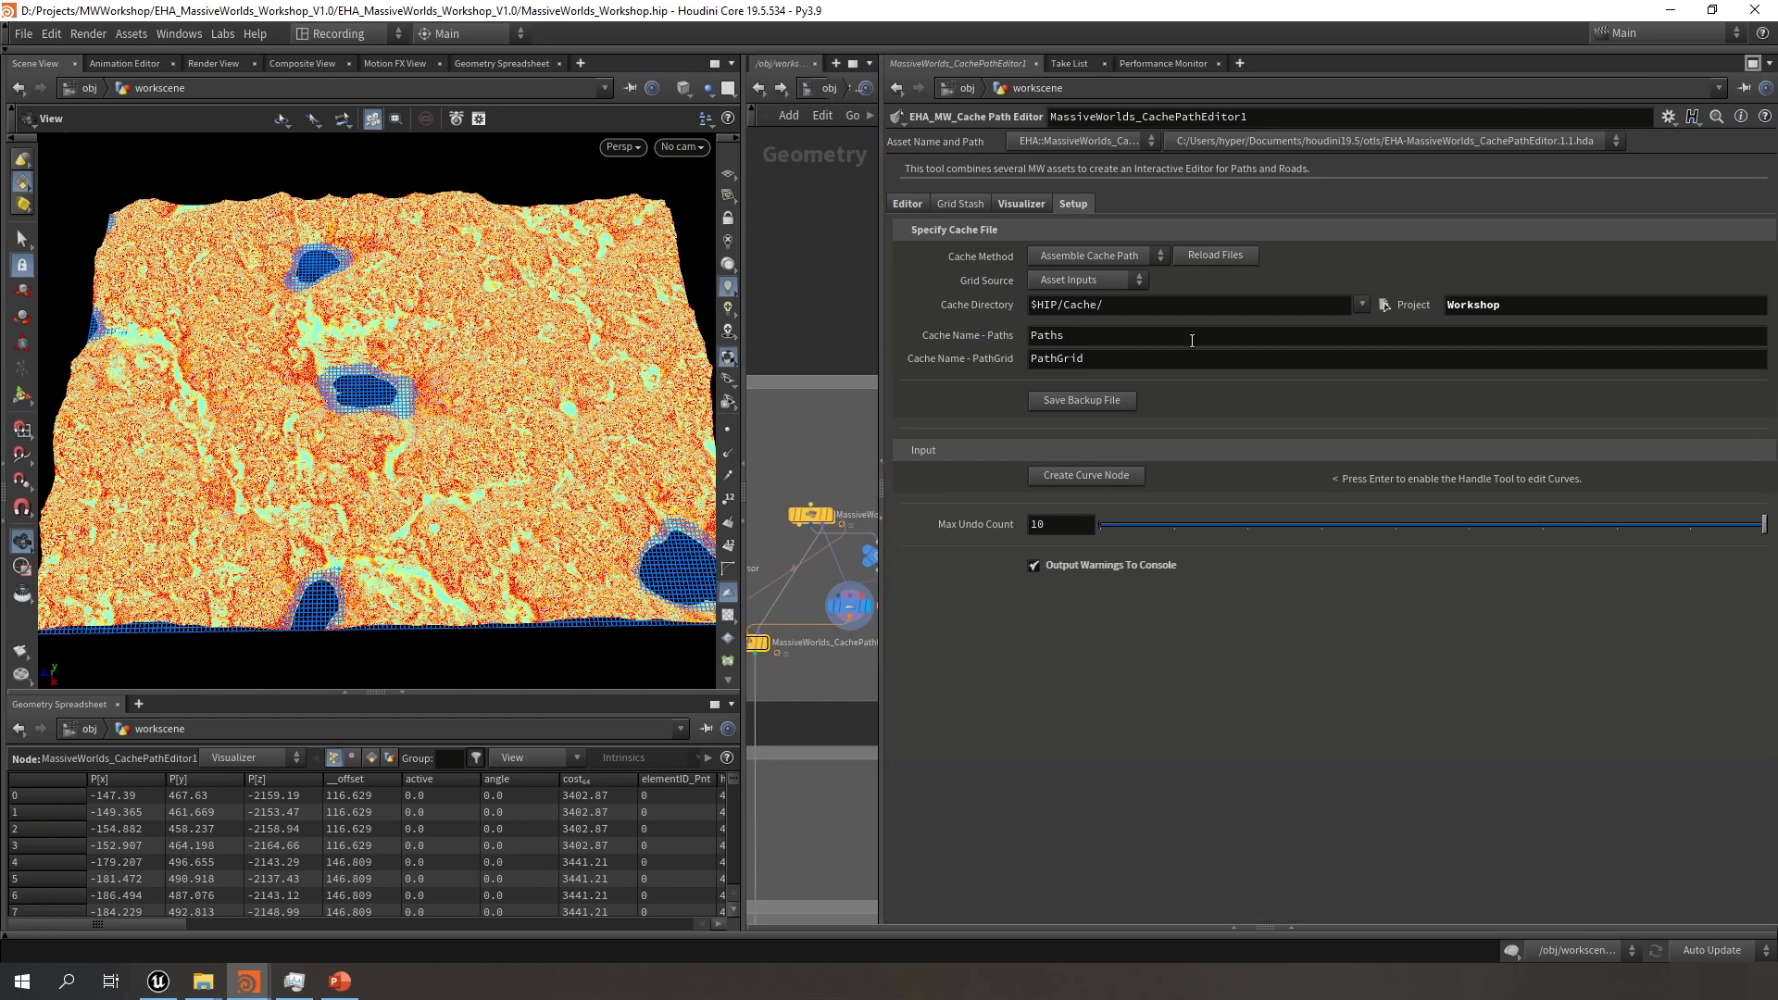
pyautogui.doubleClick(1560, 309)
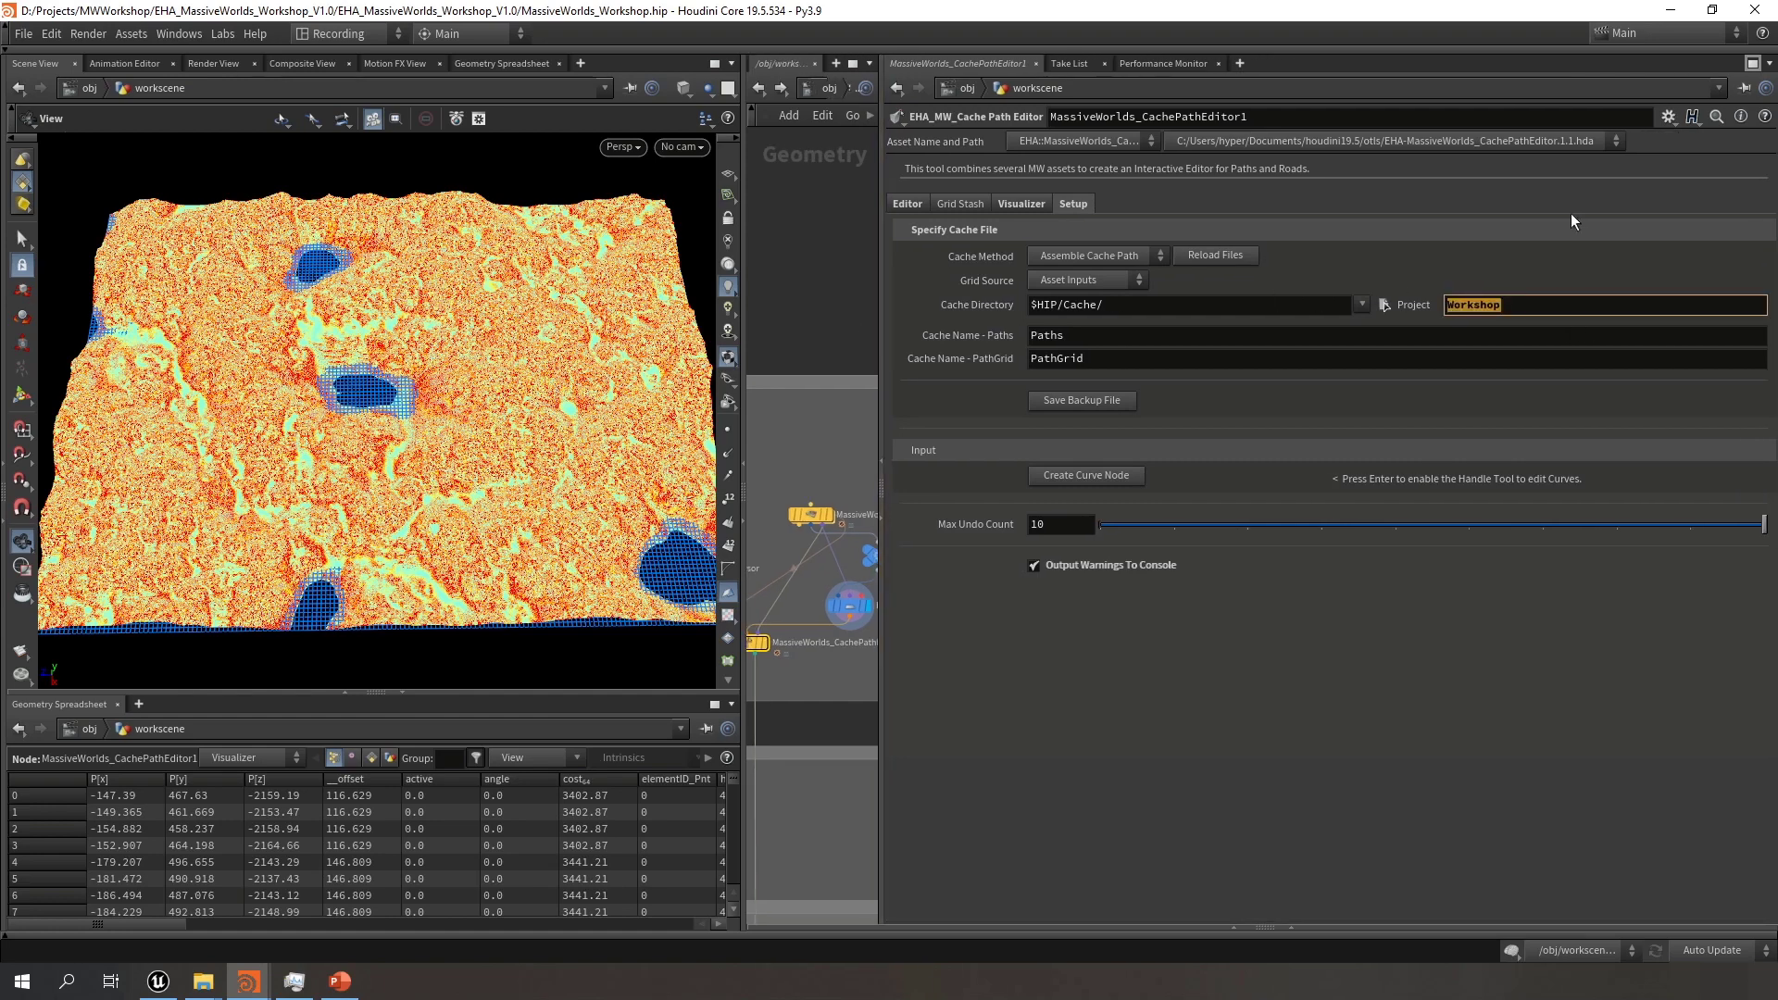
pyautogui.write('NewMap')
pyautogui.press('Return')
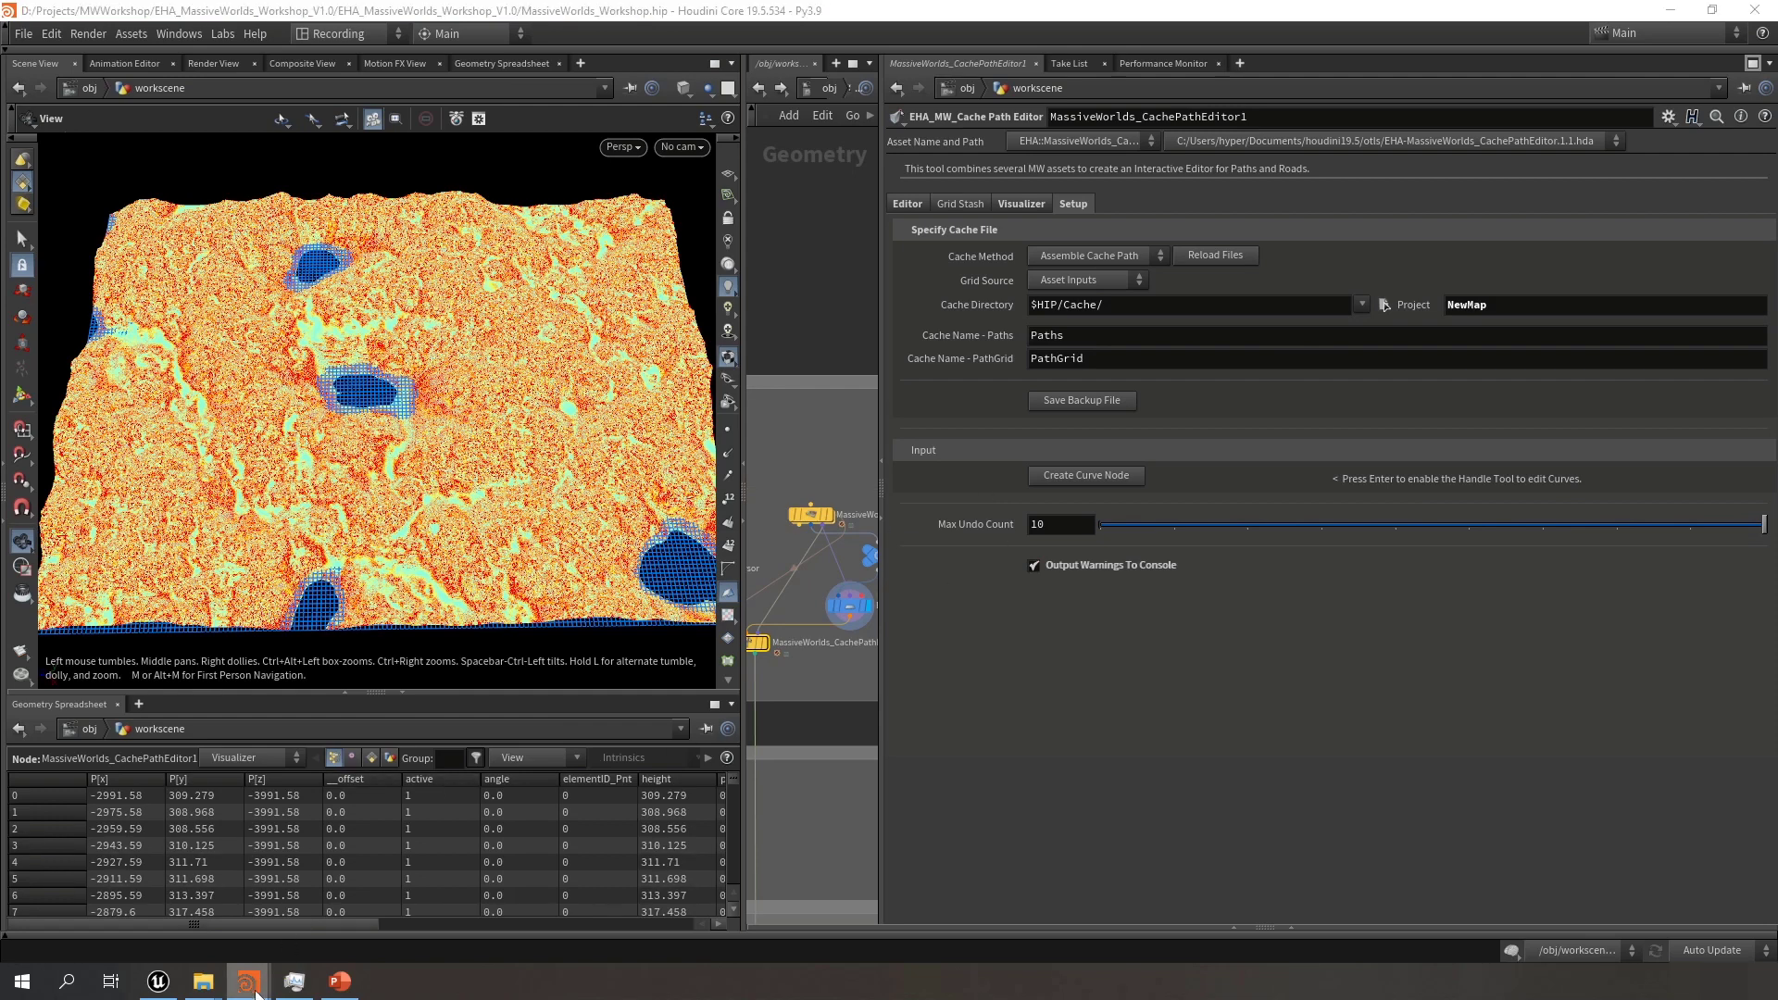
# Check the latest cache reload messages in the Houdini Console, leaving the console minimized
pyautogui.moveTo(248, 980)
pyautogui.click(359, 908)
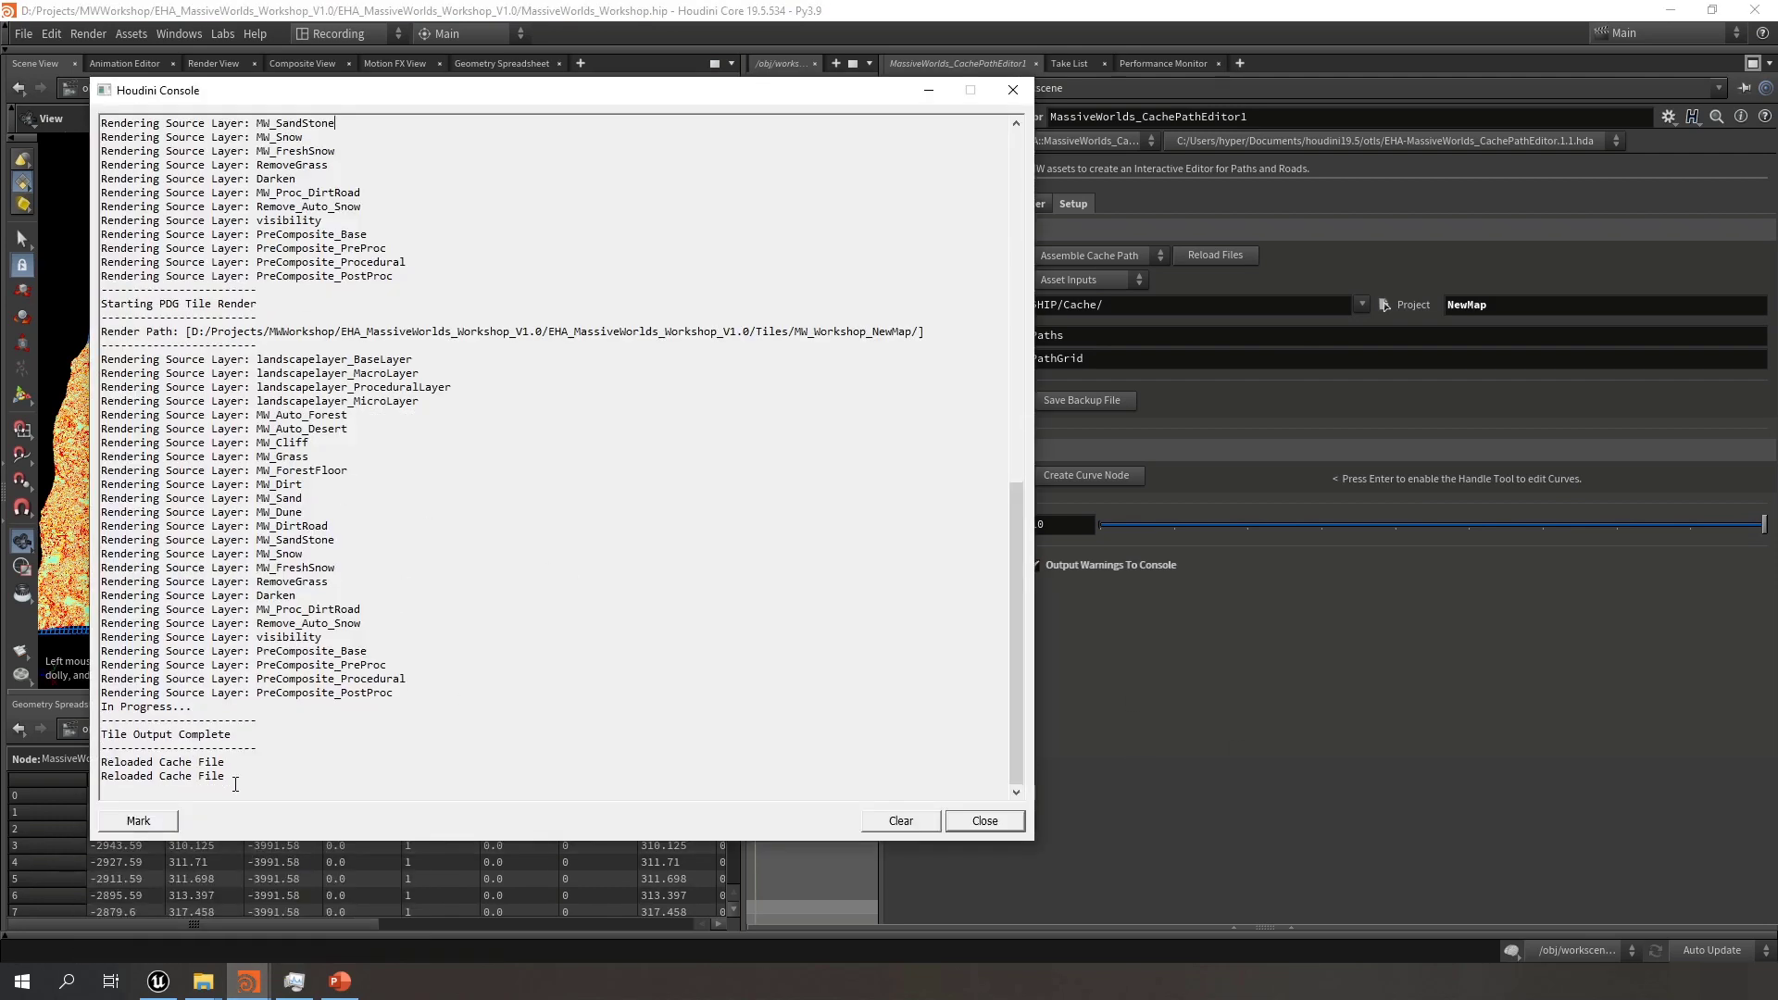
pyautogui.moveTo(245, 777); pyautogui.dragTo(104, 763)
pyautogui.click(274, 774)
pyautogui.click(929, 90)
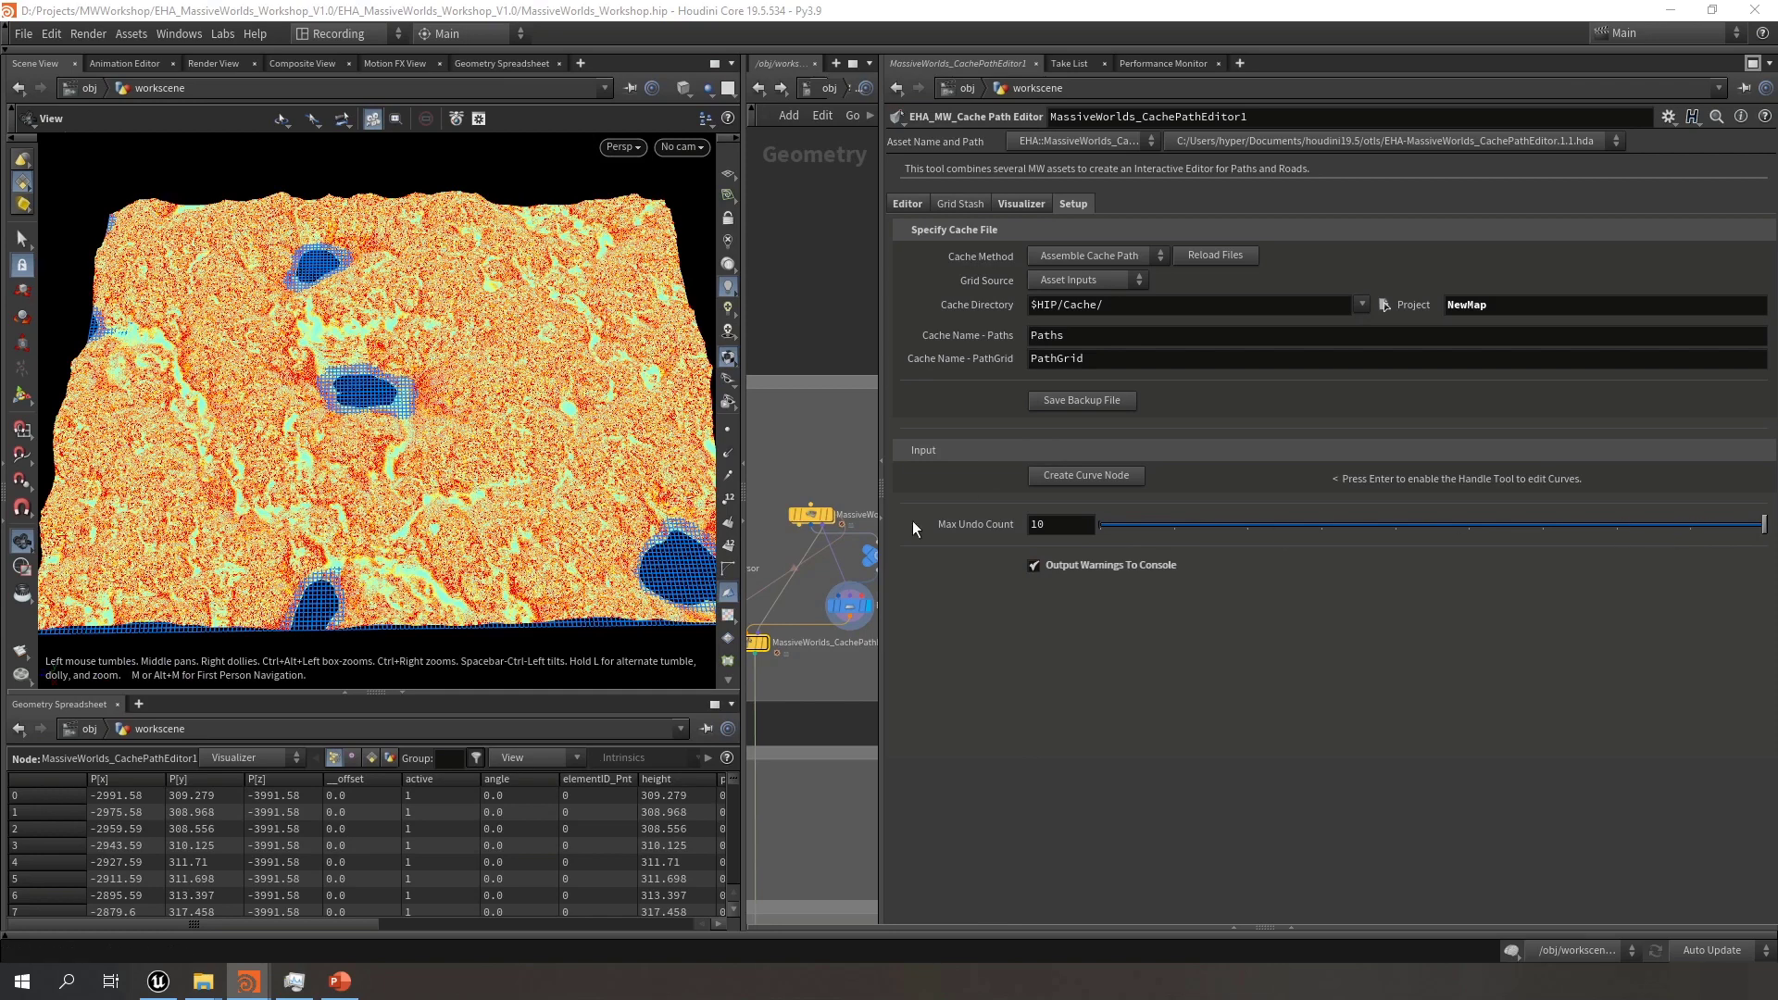
# Examine the curve_cursor node's settings and the Visualizer, Grid Stash and Editor settings of MassiveWorlds_CachePathEditor1
pyautogui.moveTo(881, 567); pyautogui.dragTo(1198, 546)
pyautogui.moveTo(859, 594); pyautogui.dragTo(899, 558, button='middle')
pyautogui.scroll(2, 956, 554)
pyautogui.moveTo(919, 487); pyautogui.dragTo(817, 551)
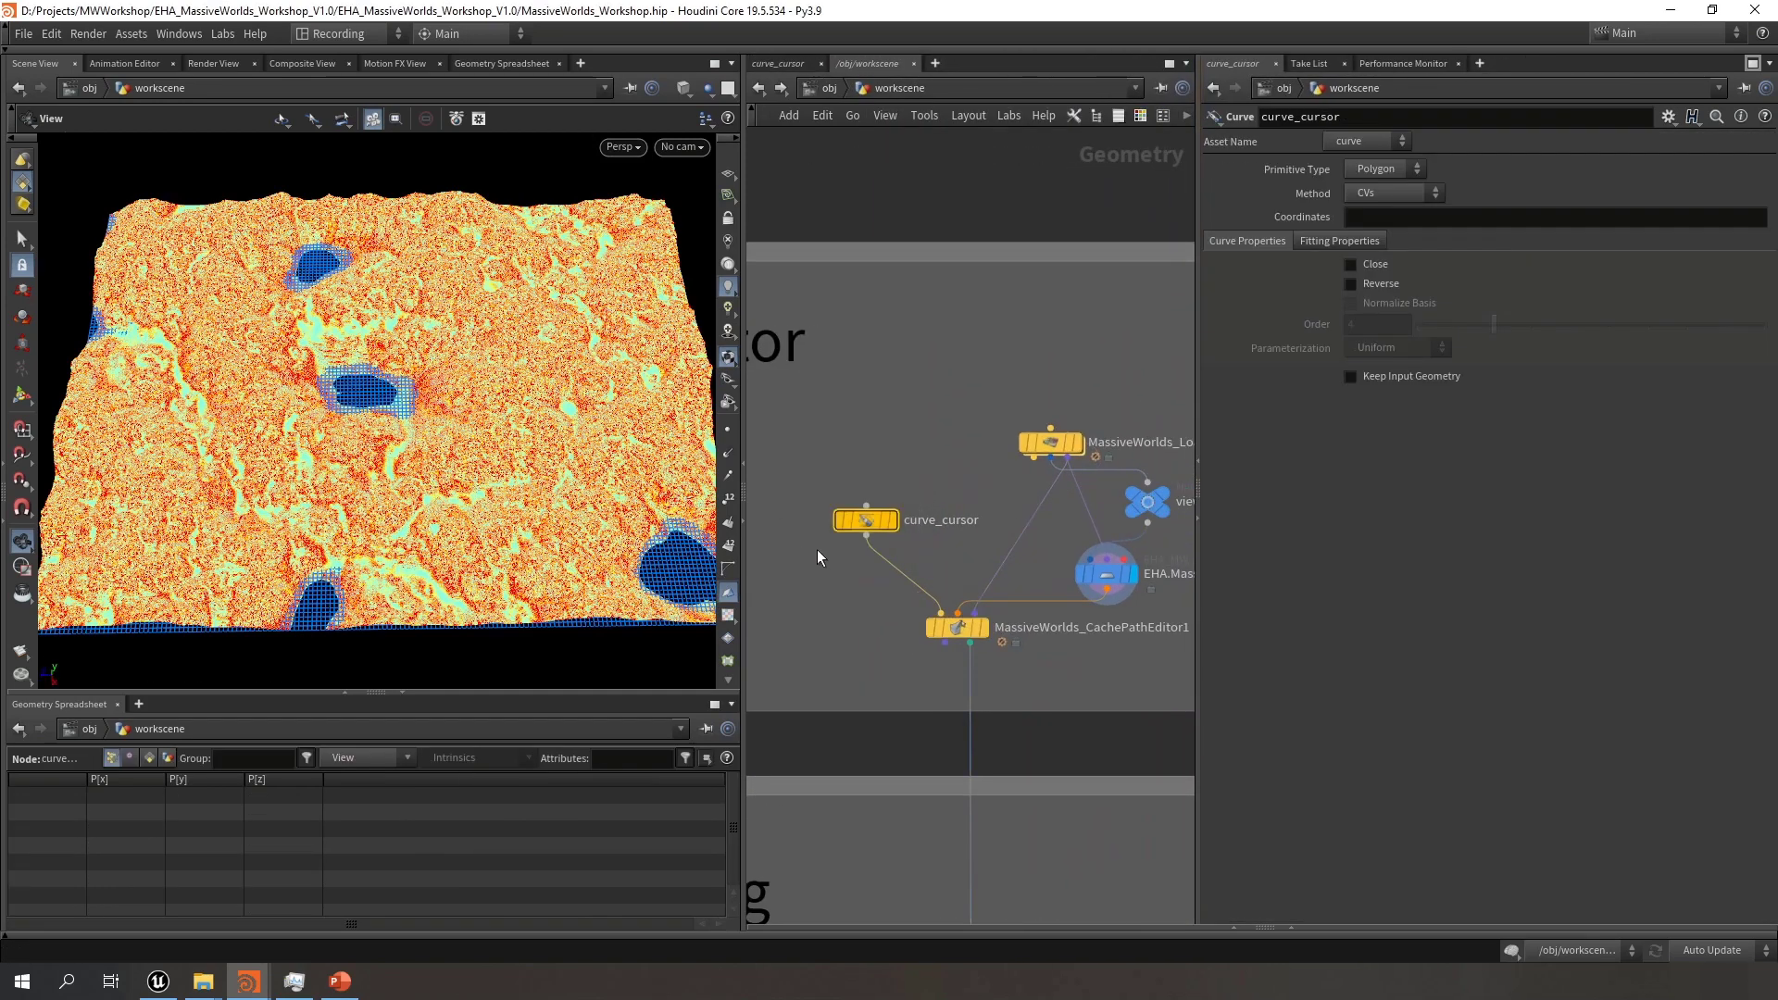
pyautogui.moveTo(862, 612); pyautogui.dragTo(975, 656)
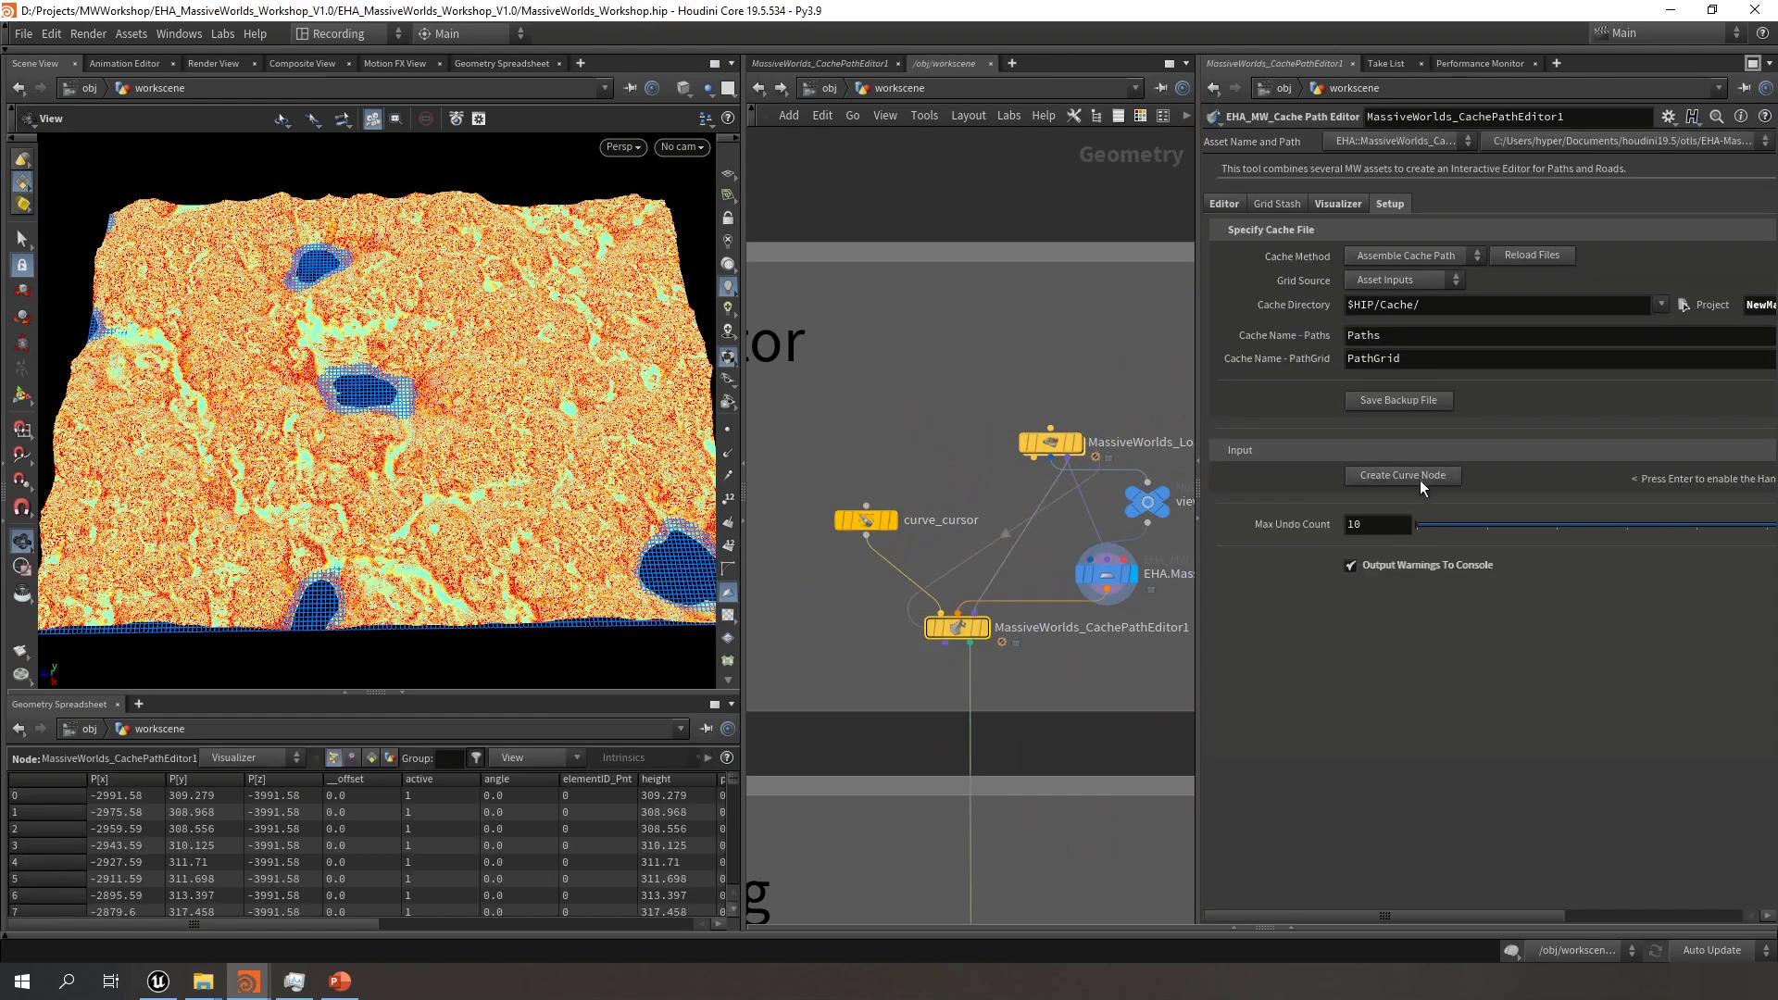
pyautogui.click(1331, 206)
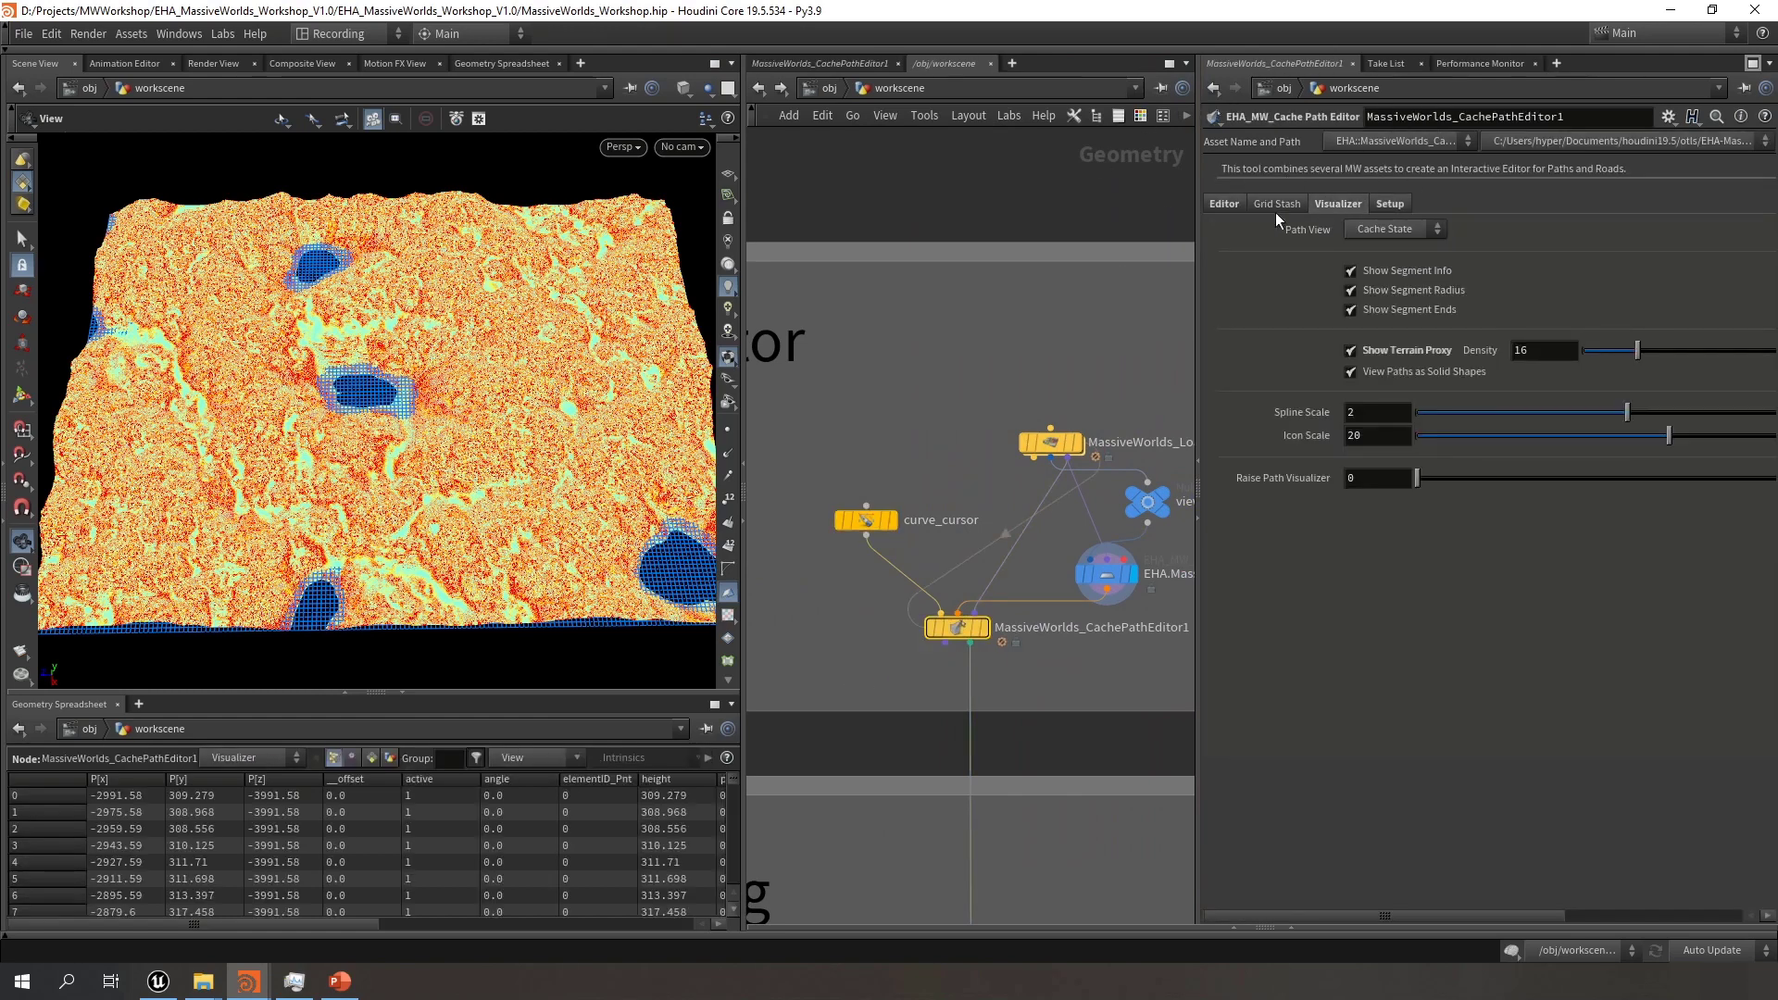
pyautogui.click(1279, 203)
pyautogui.click(1230, 204)
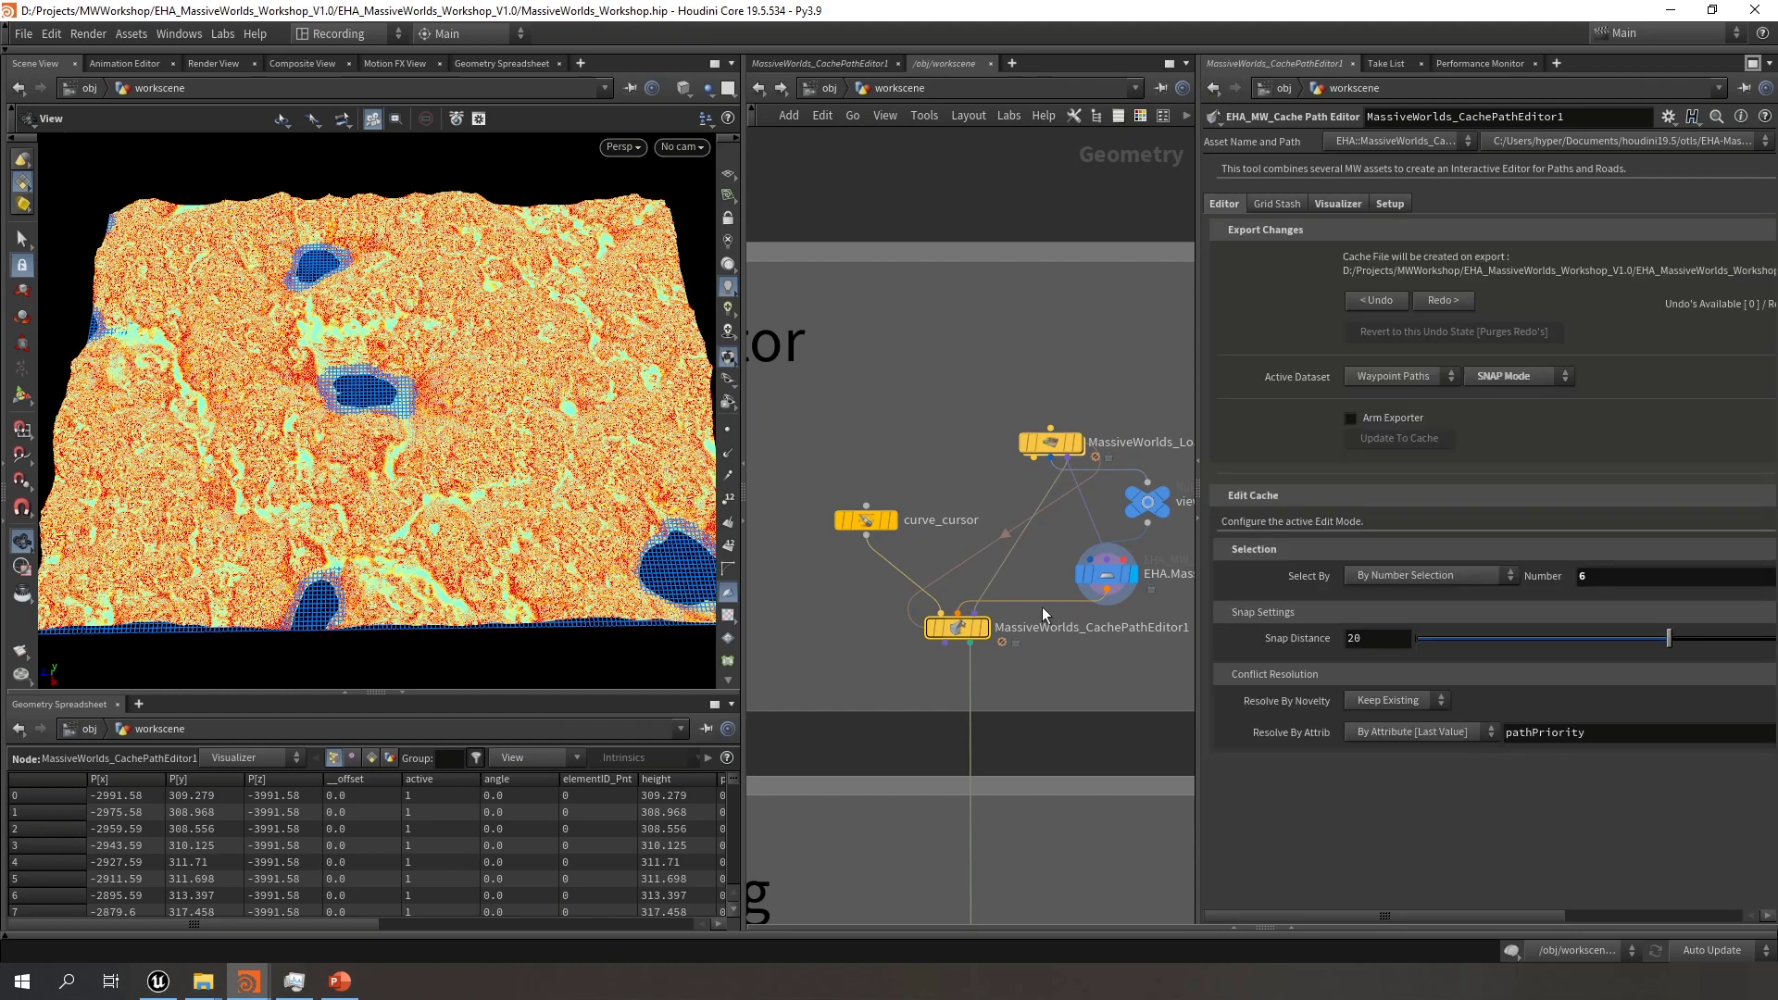
# Display the output of MassiveWorlds_CachePathEditor1 in the viewport and inspect the terrain proxy across the map
pyautogui.click(986, 635)
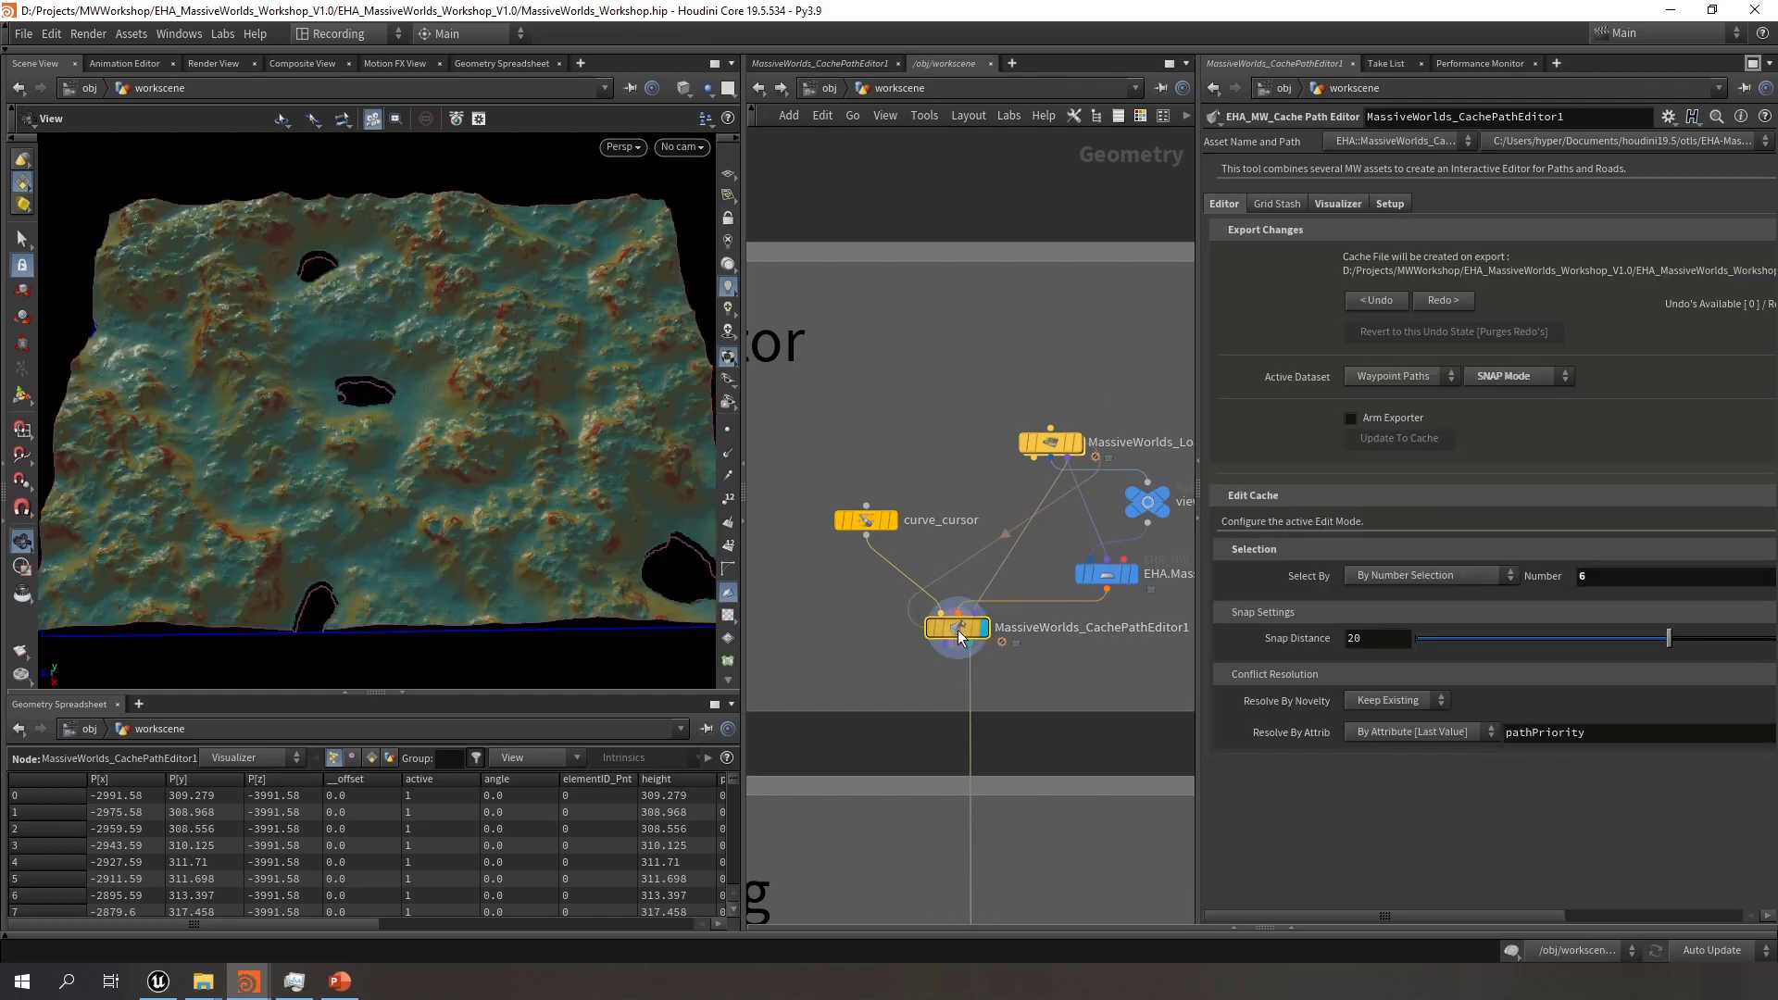
pyautogui.moveTo(352, 398); pyautogui.dragTo(524, 402)
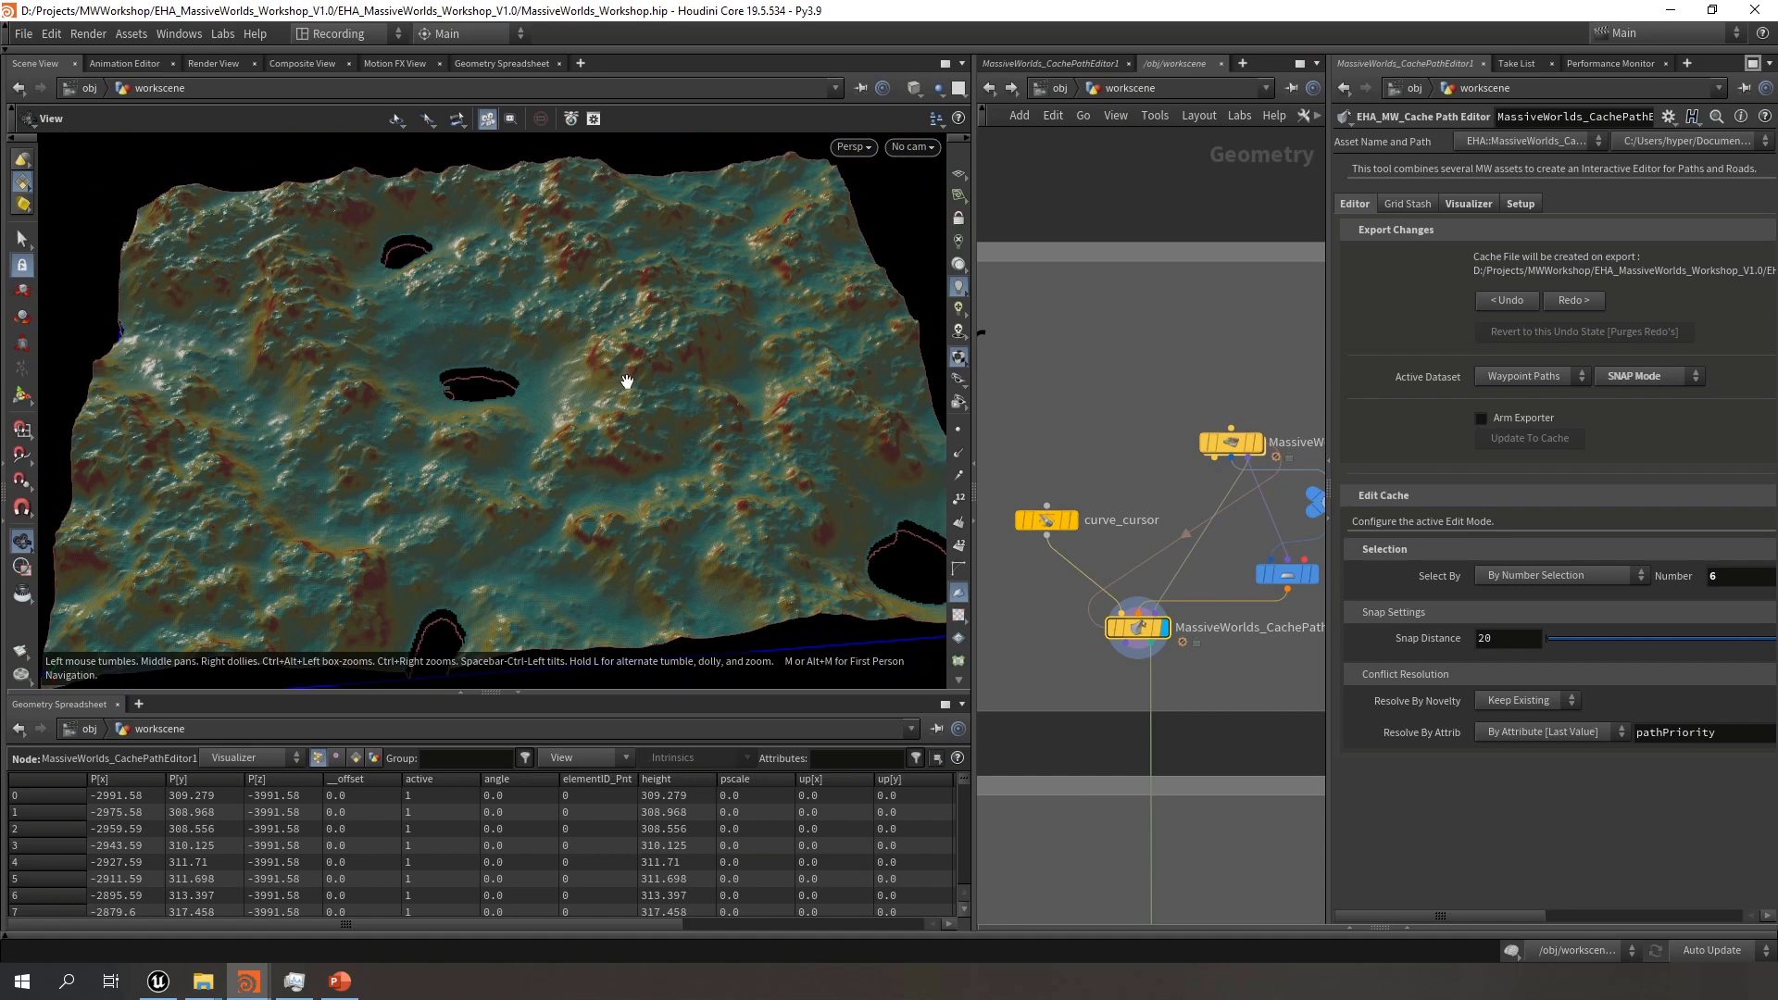
pyautogui.moveTo(1216, 557); pyautogui.dragTo(1189, 552, button='middle')
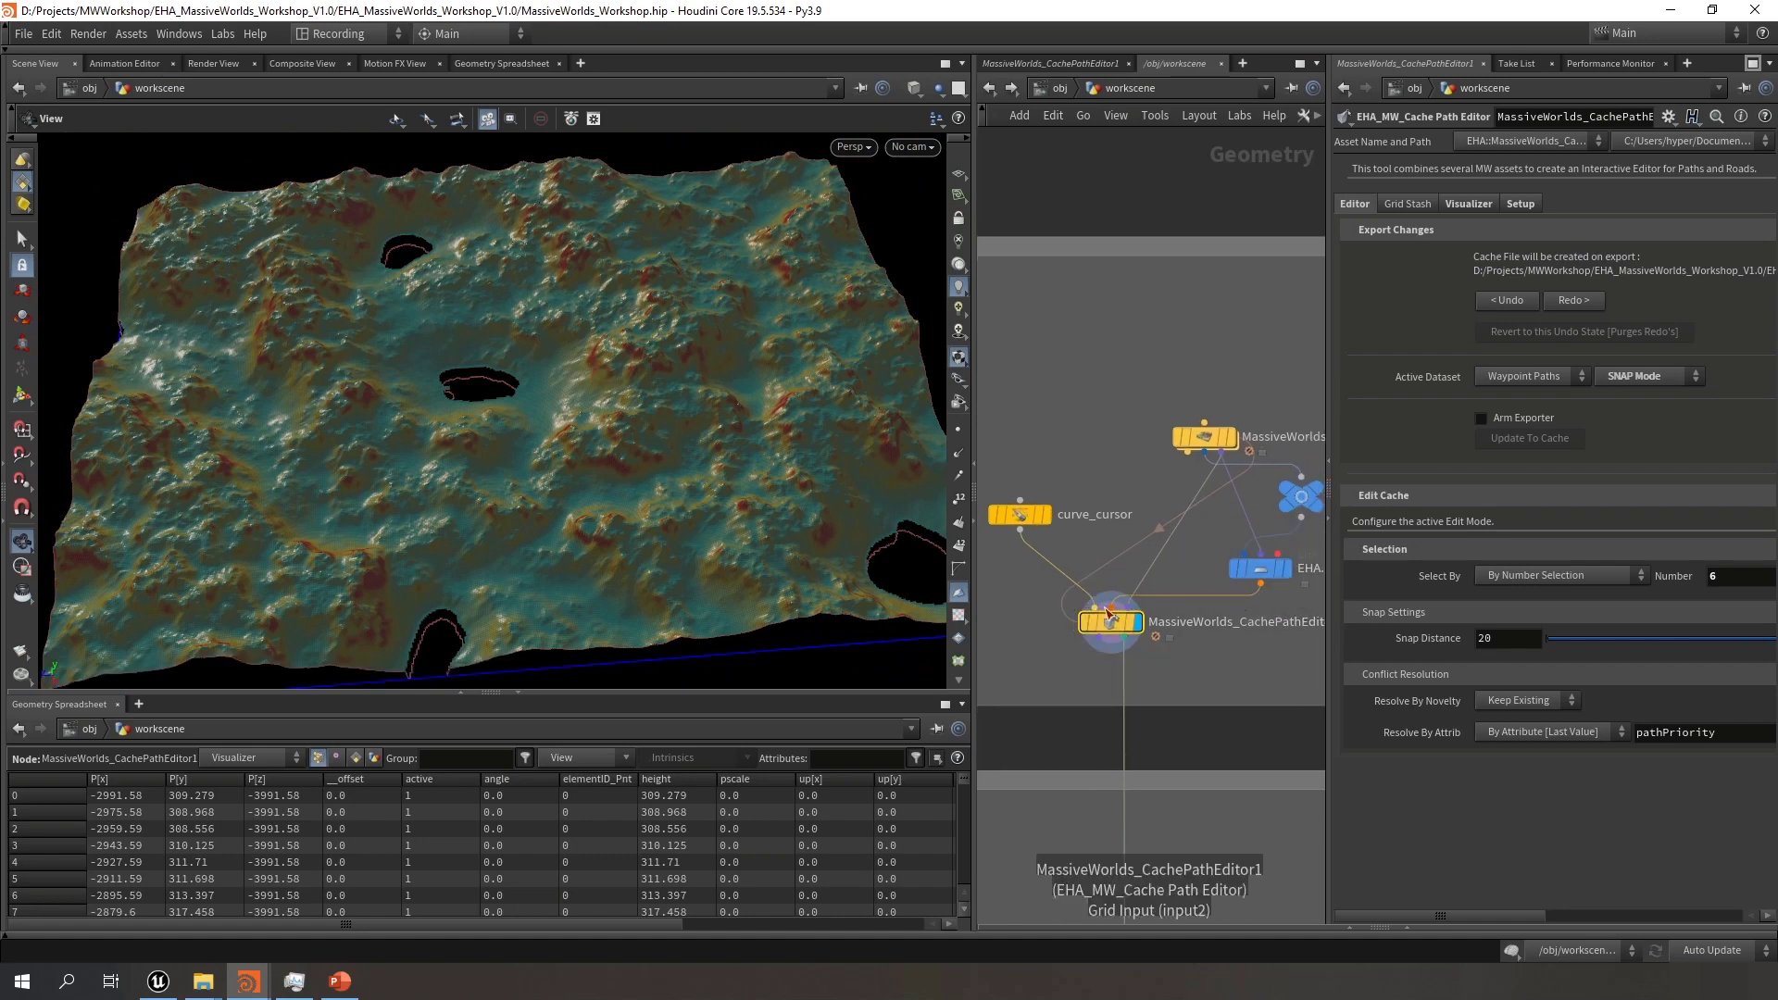
pyautogui.moveTo(619, 471); pyautogui.dragTo(607, 445)
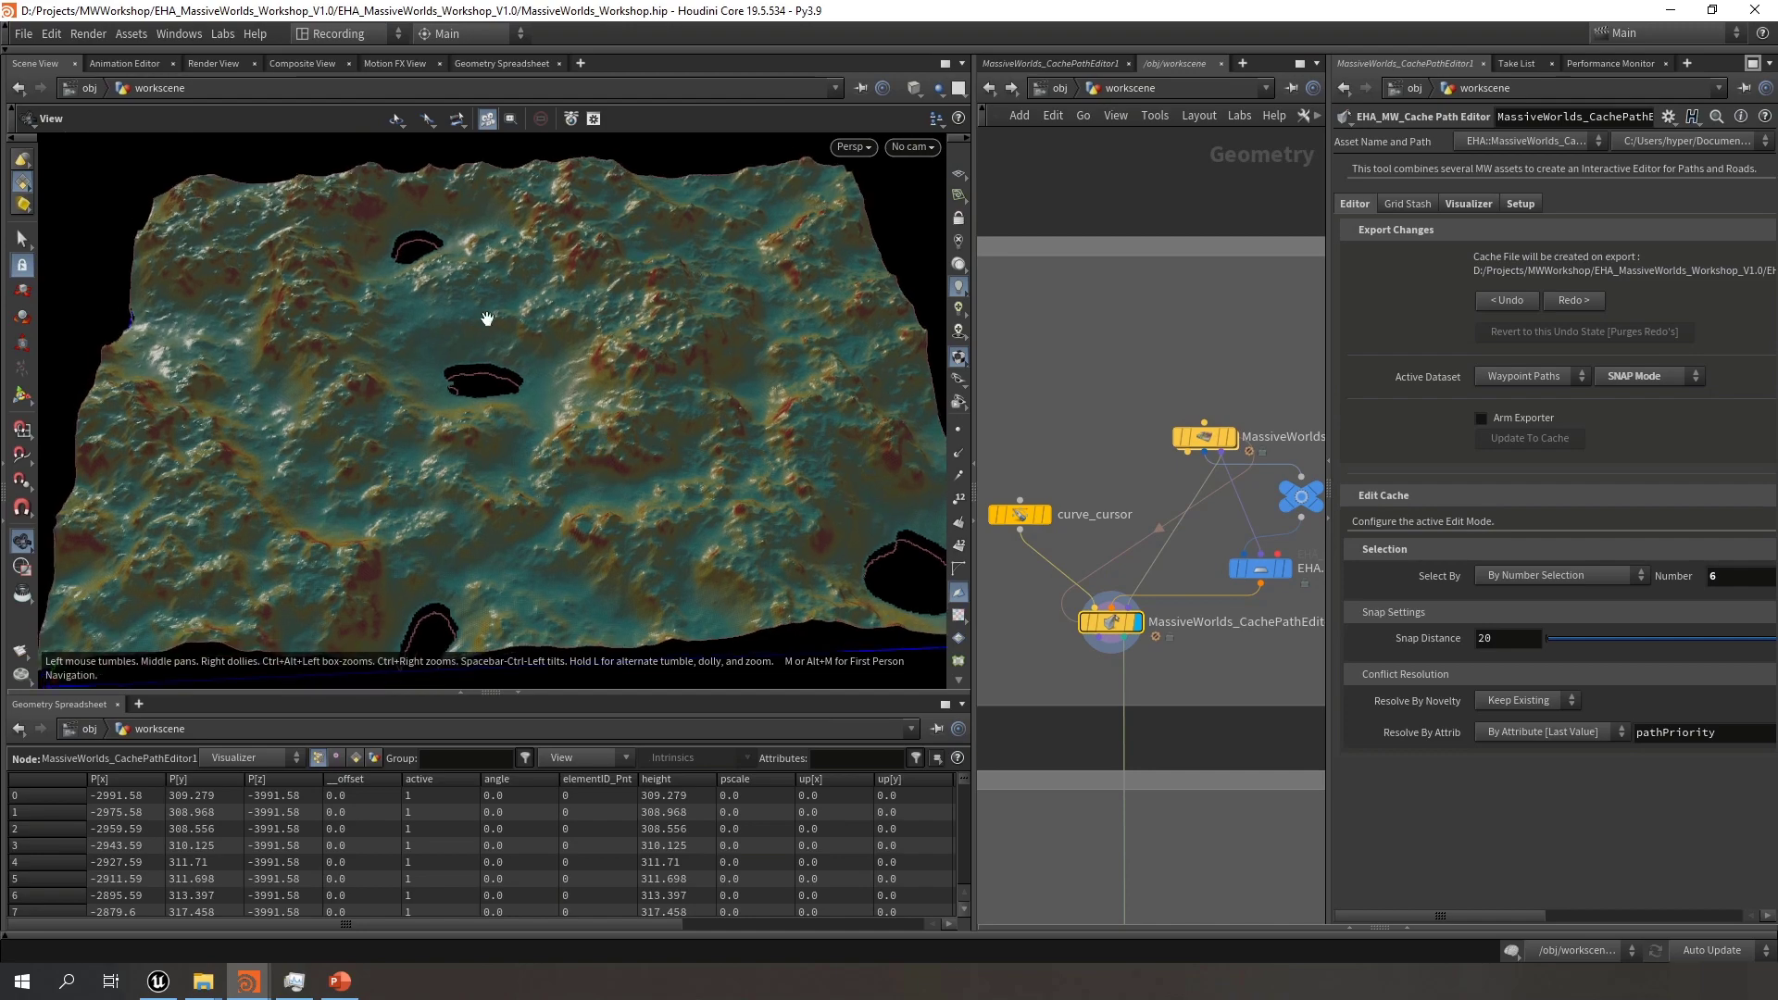
pyautogui.moveTo(611, 378); pyautogui.dragTo(612, 382)
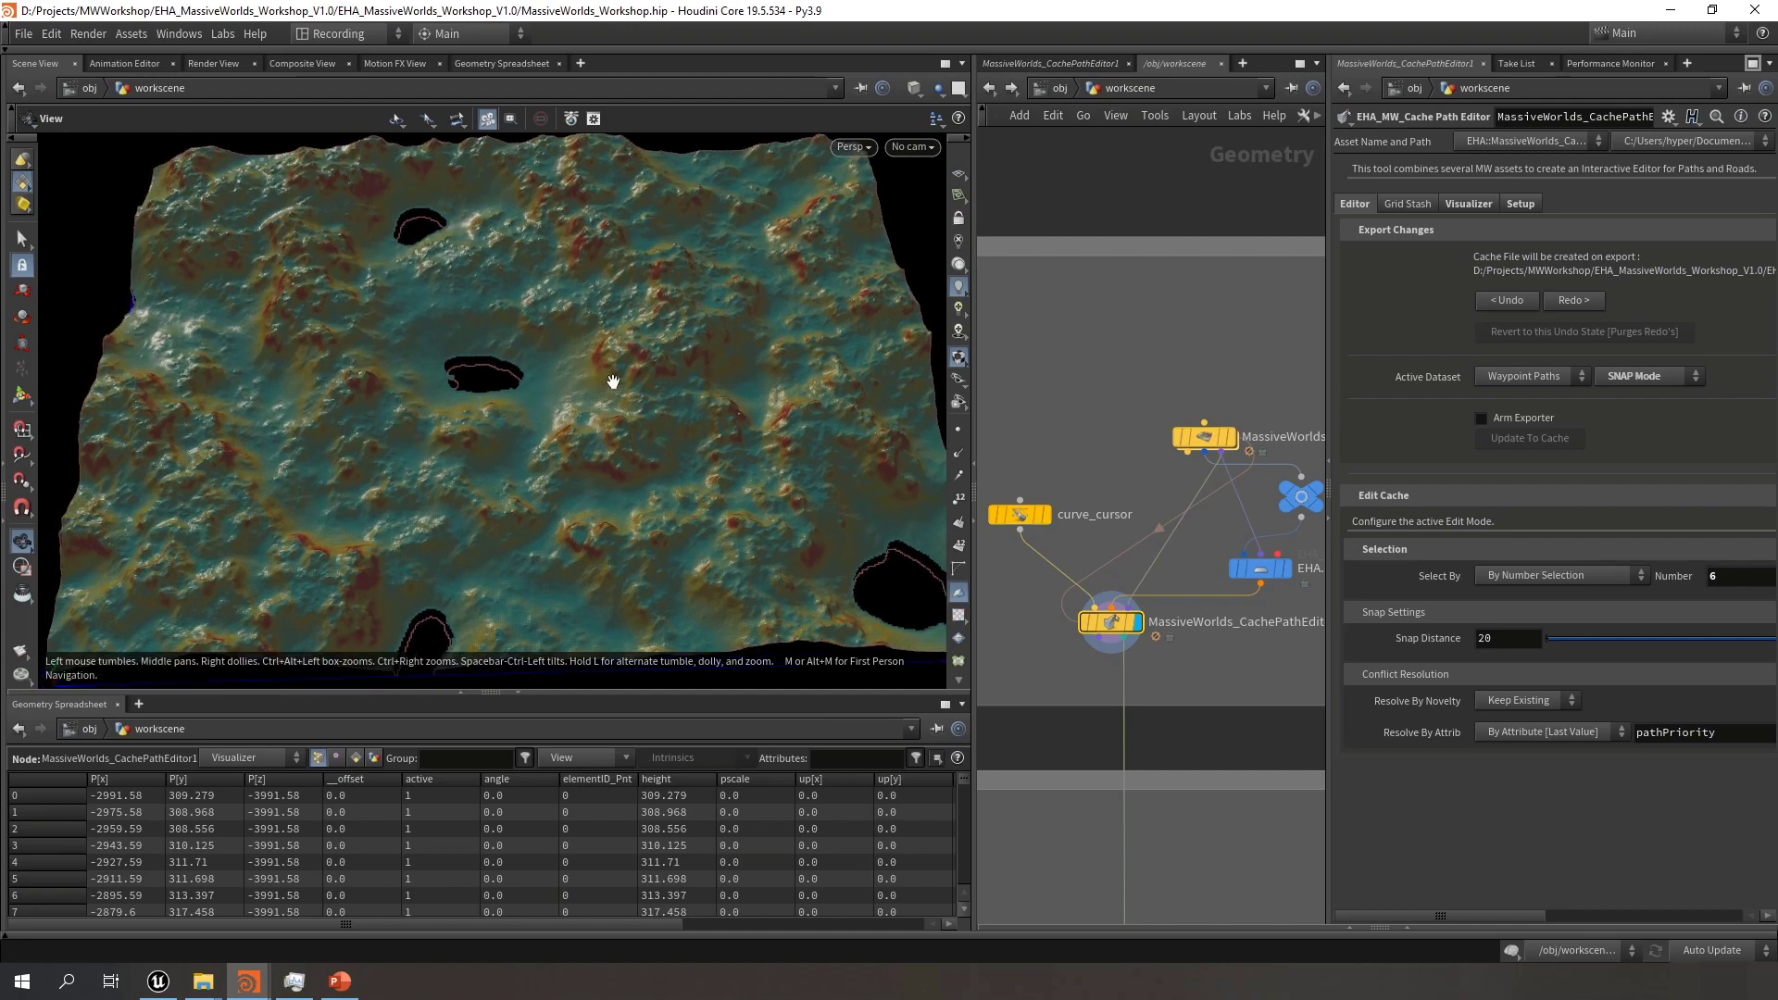
pyautogui.moveTo(448, 329); pyautogui.dragTo(437, 275)
pyautogui.scroll(-5, 480, 330)
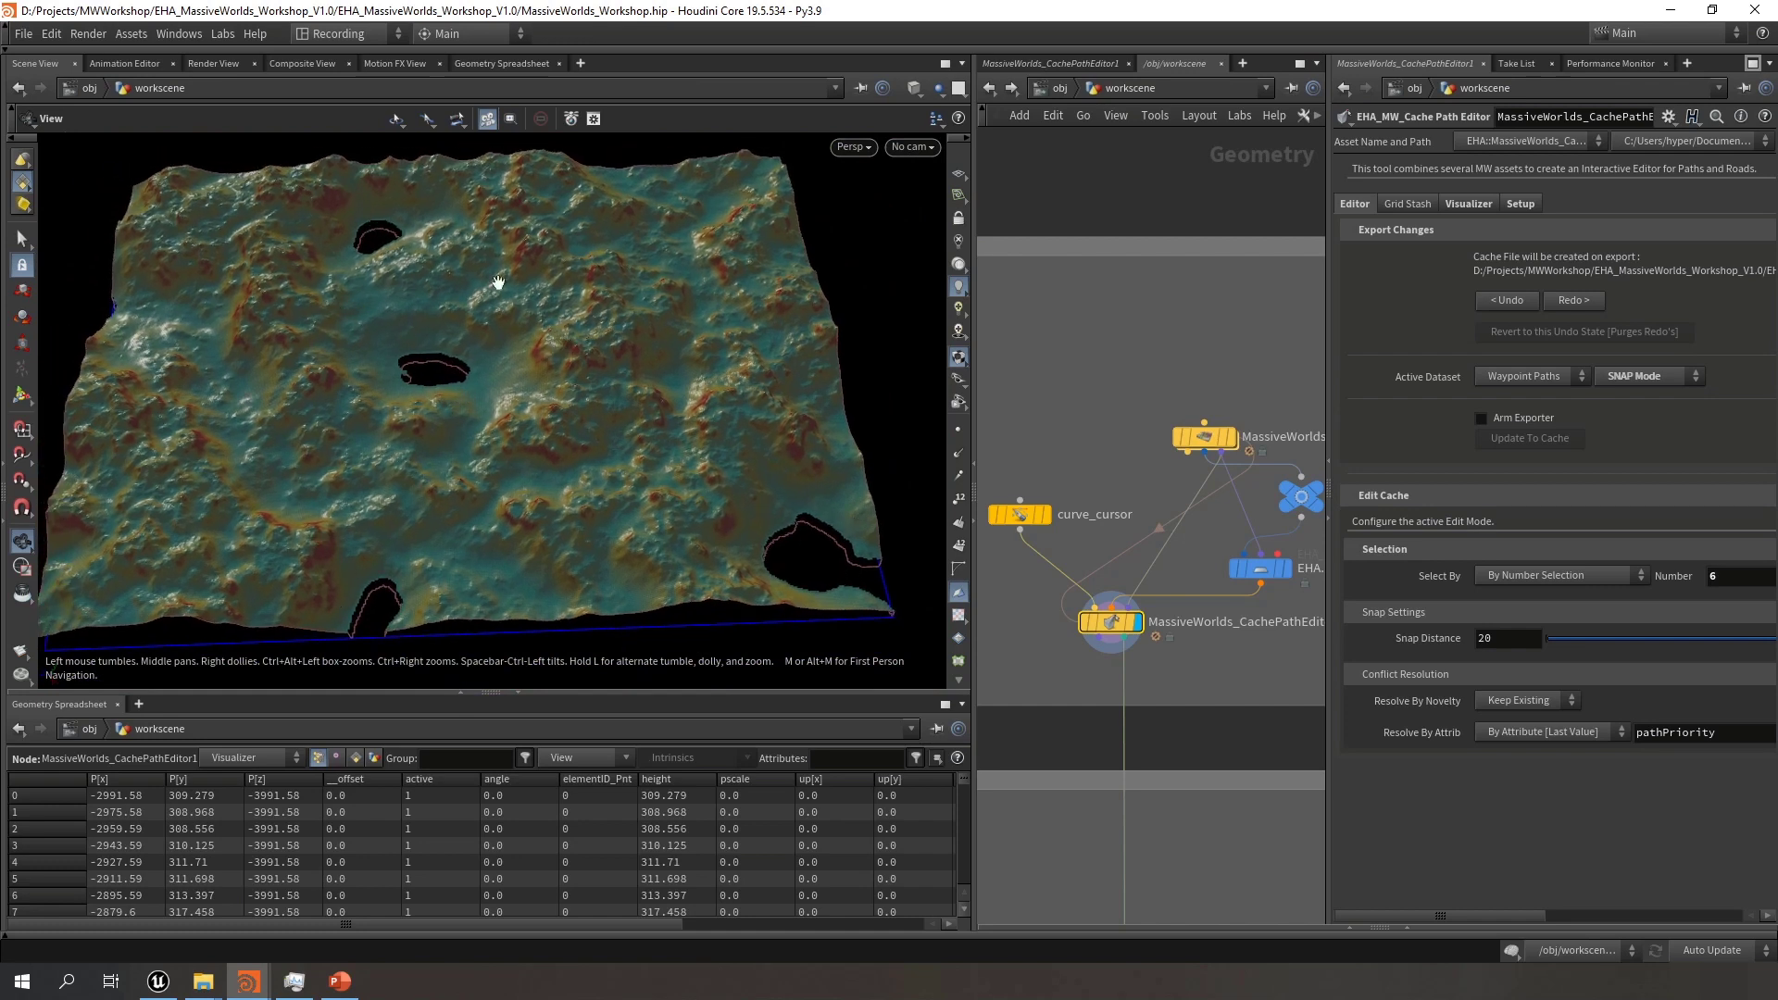
pyautogui.moveTo(652, 415); pyautogui.dragTo(659, 437, button='middle')
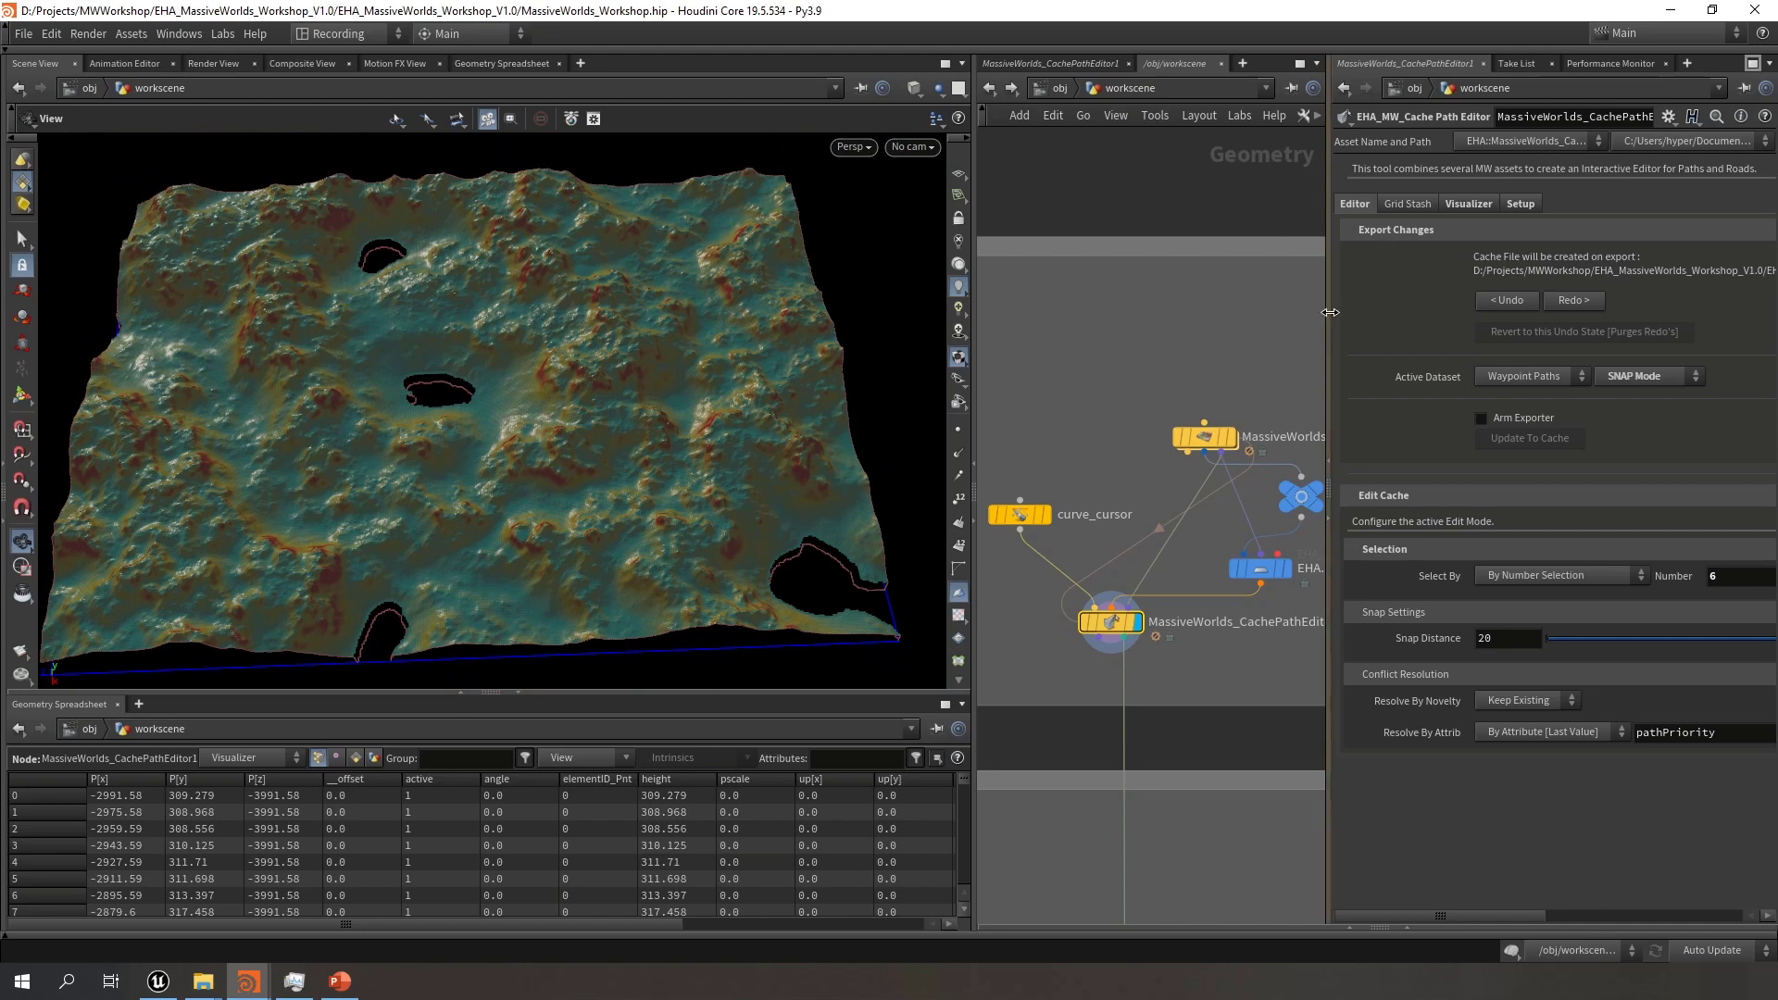
# Set the Grid Source of MassiveWorlds_CachePathEditor1 to From Grid Cache in its setup
pyautogui.moveTo(1326, 306); pyautogui.dragTo(1231, 314)
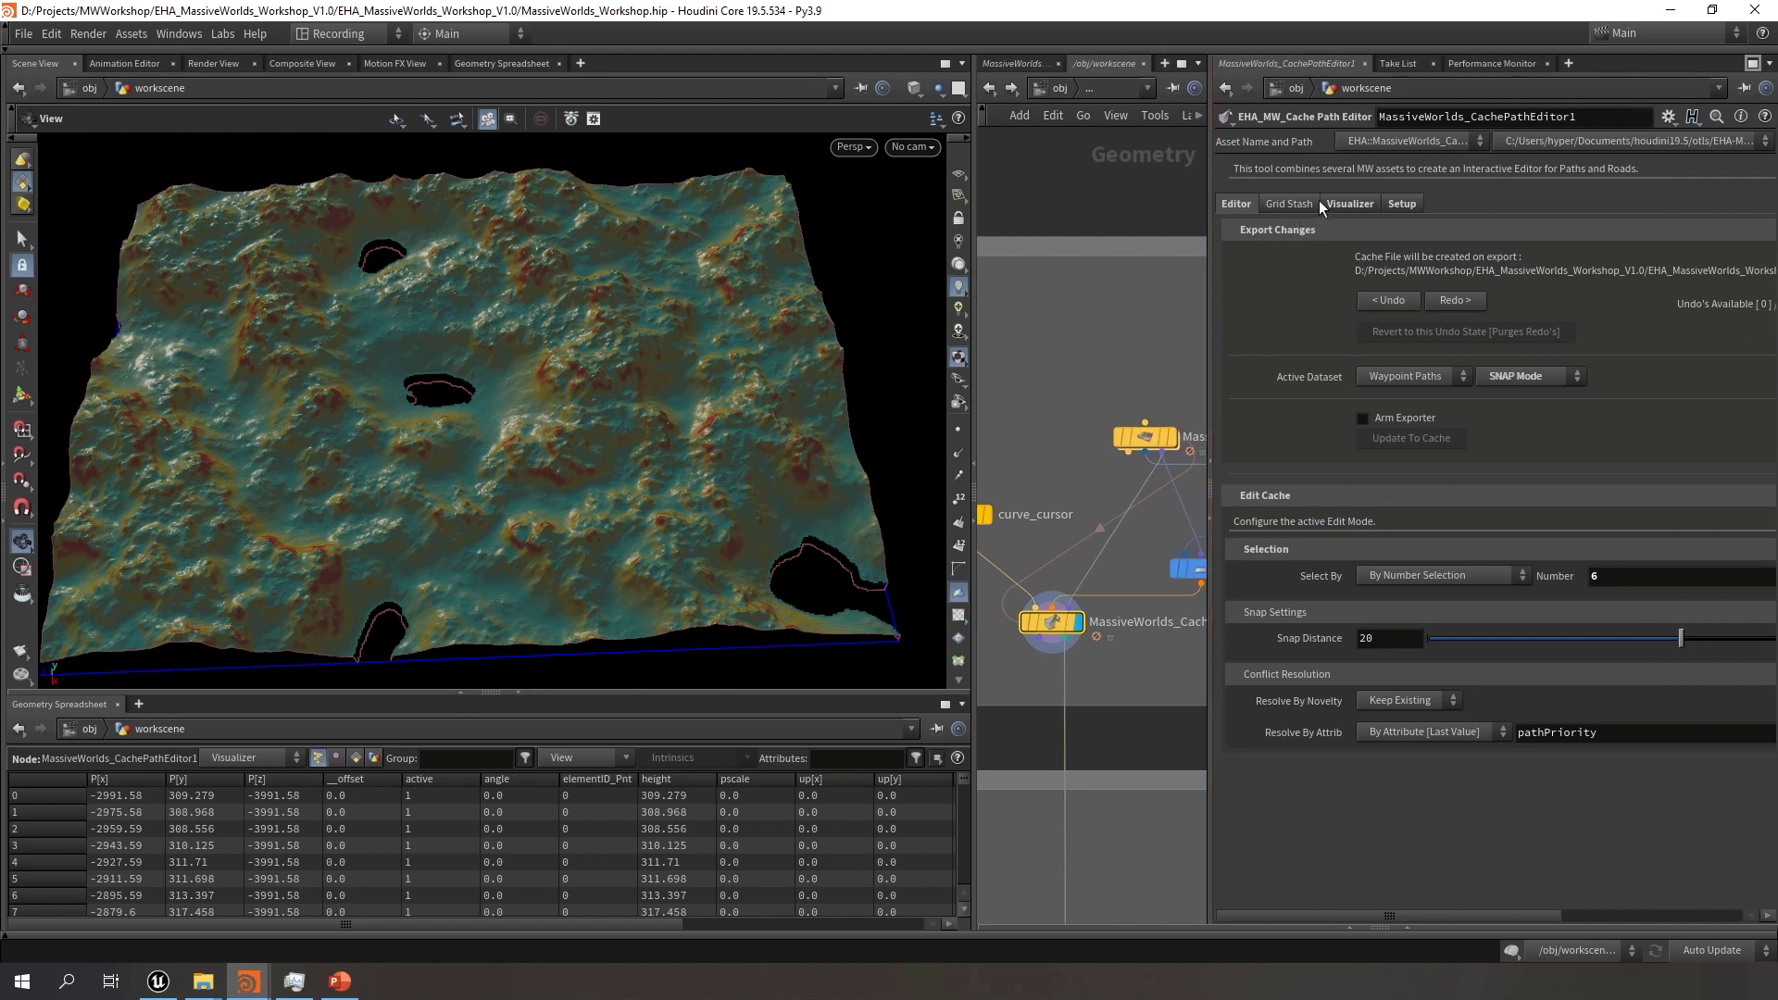
pyautogui.click(1403, 202)
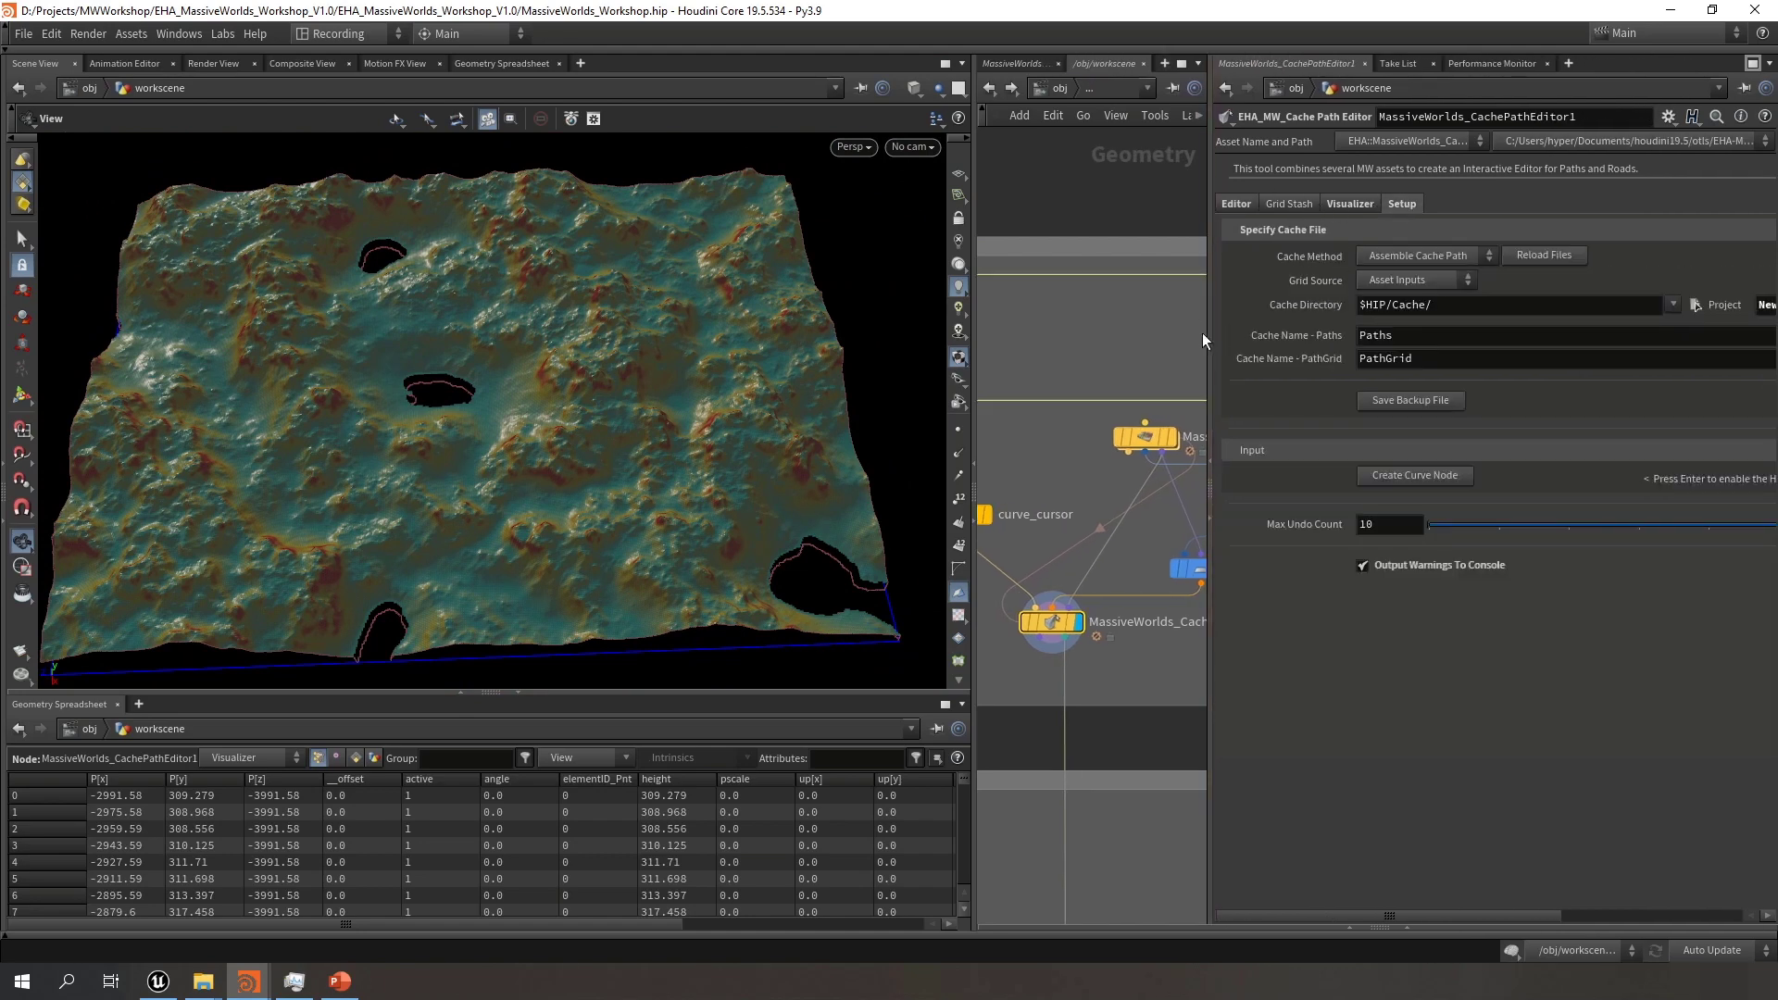
pyautogui.moveTo(973, 361); pyautogui.dragTo(778, 375)
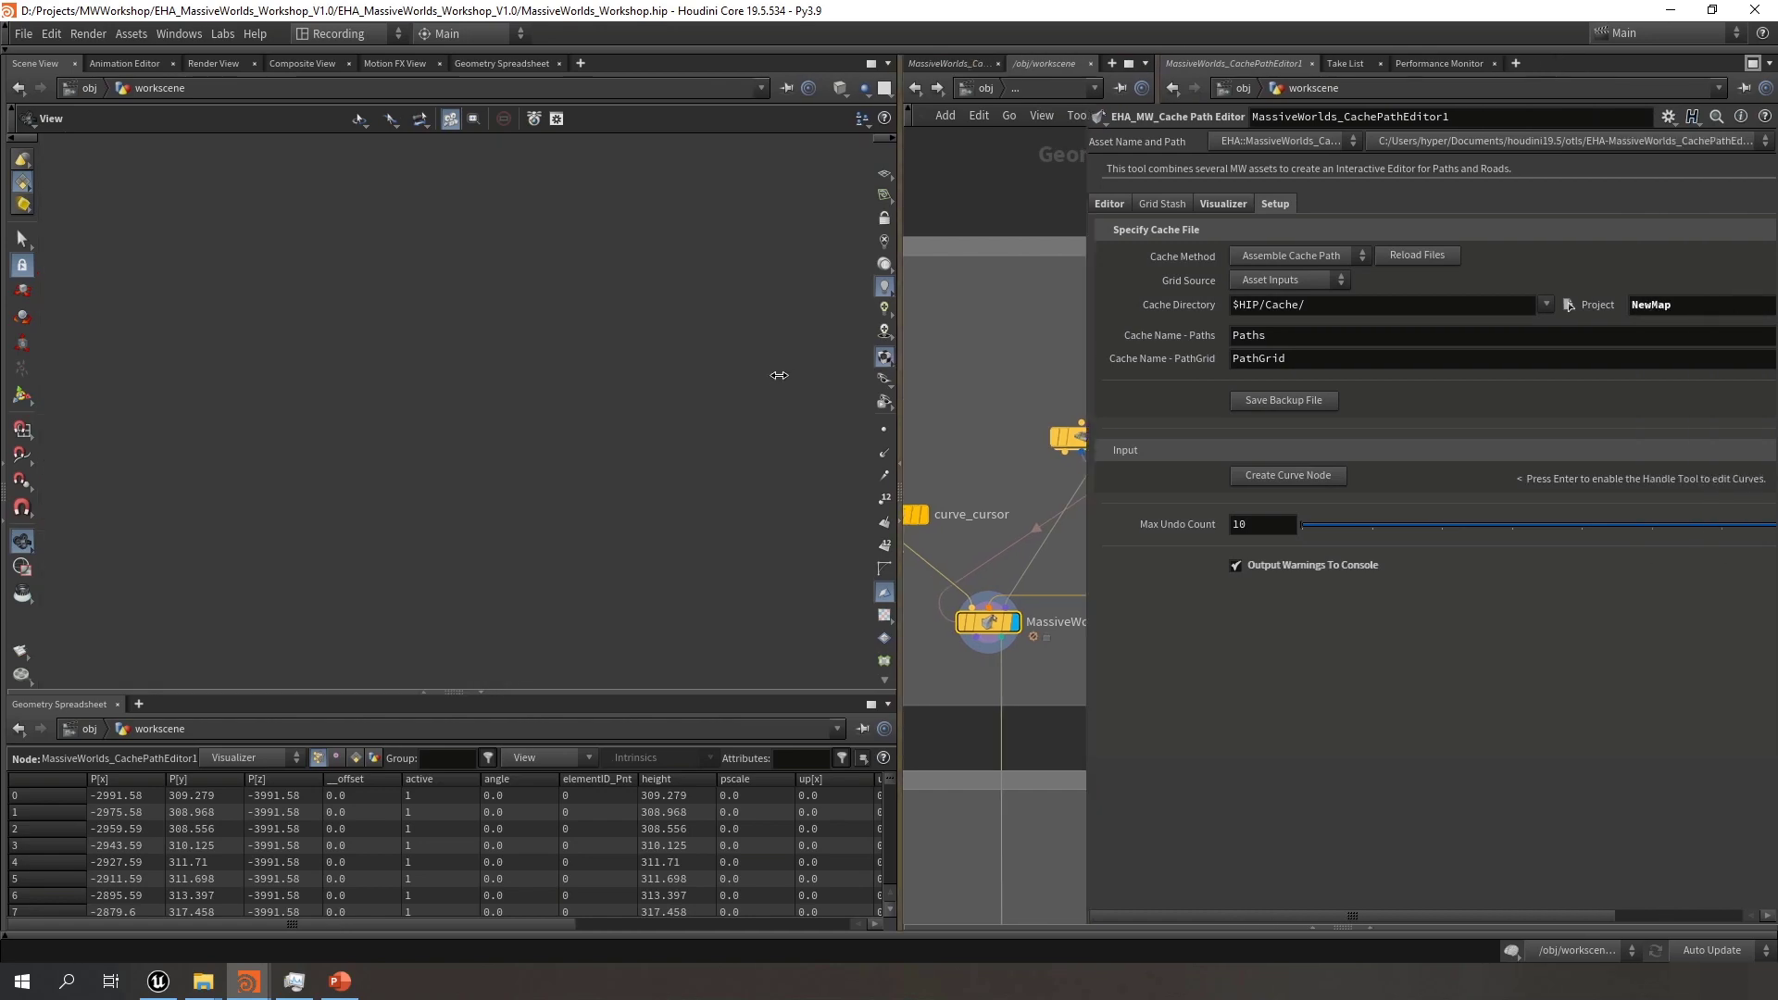
pyautogui.click(1239, 281)
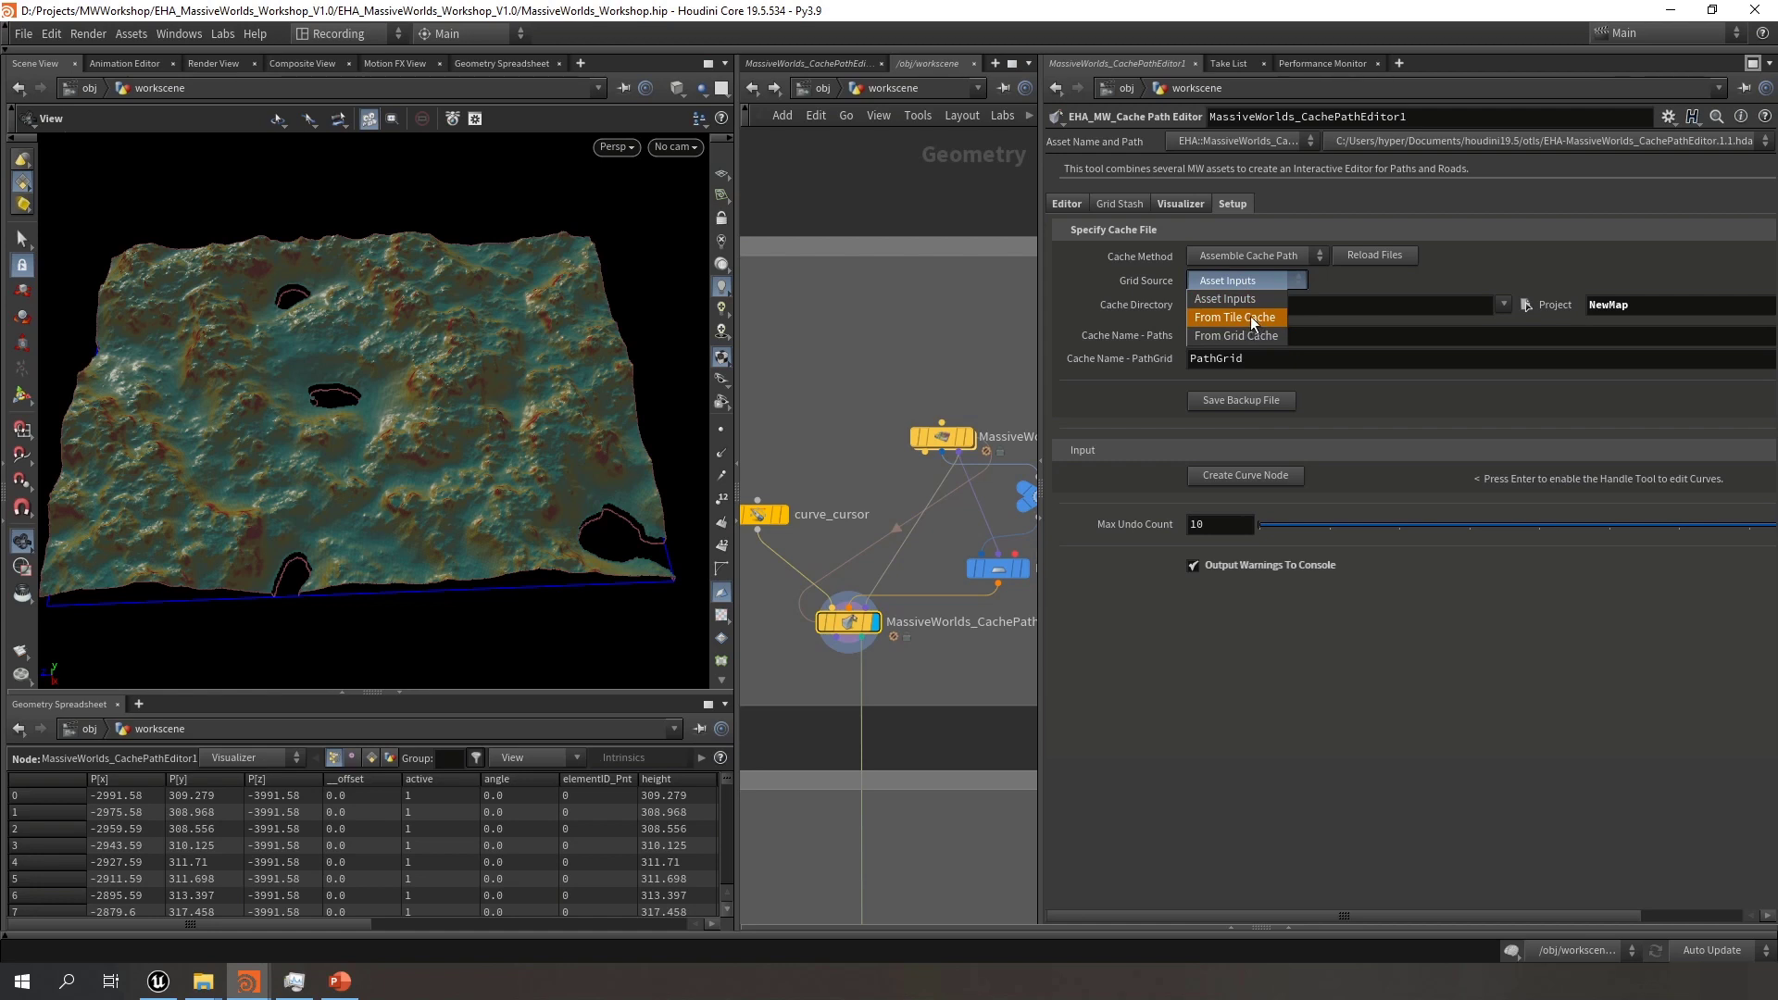
pyautogui.press('Escape')
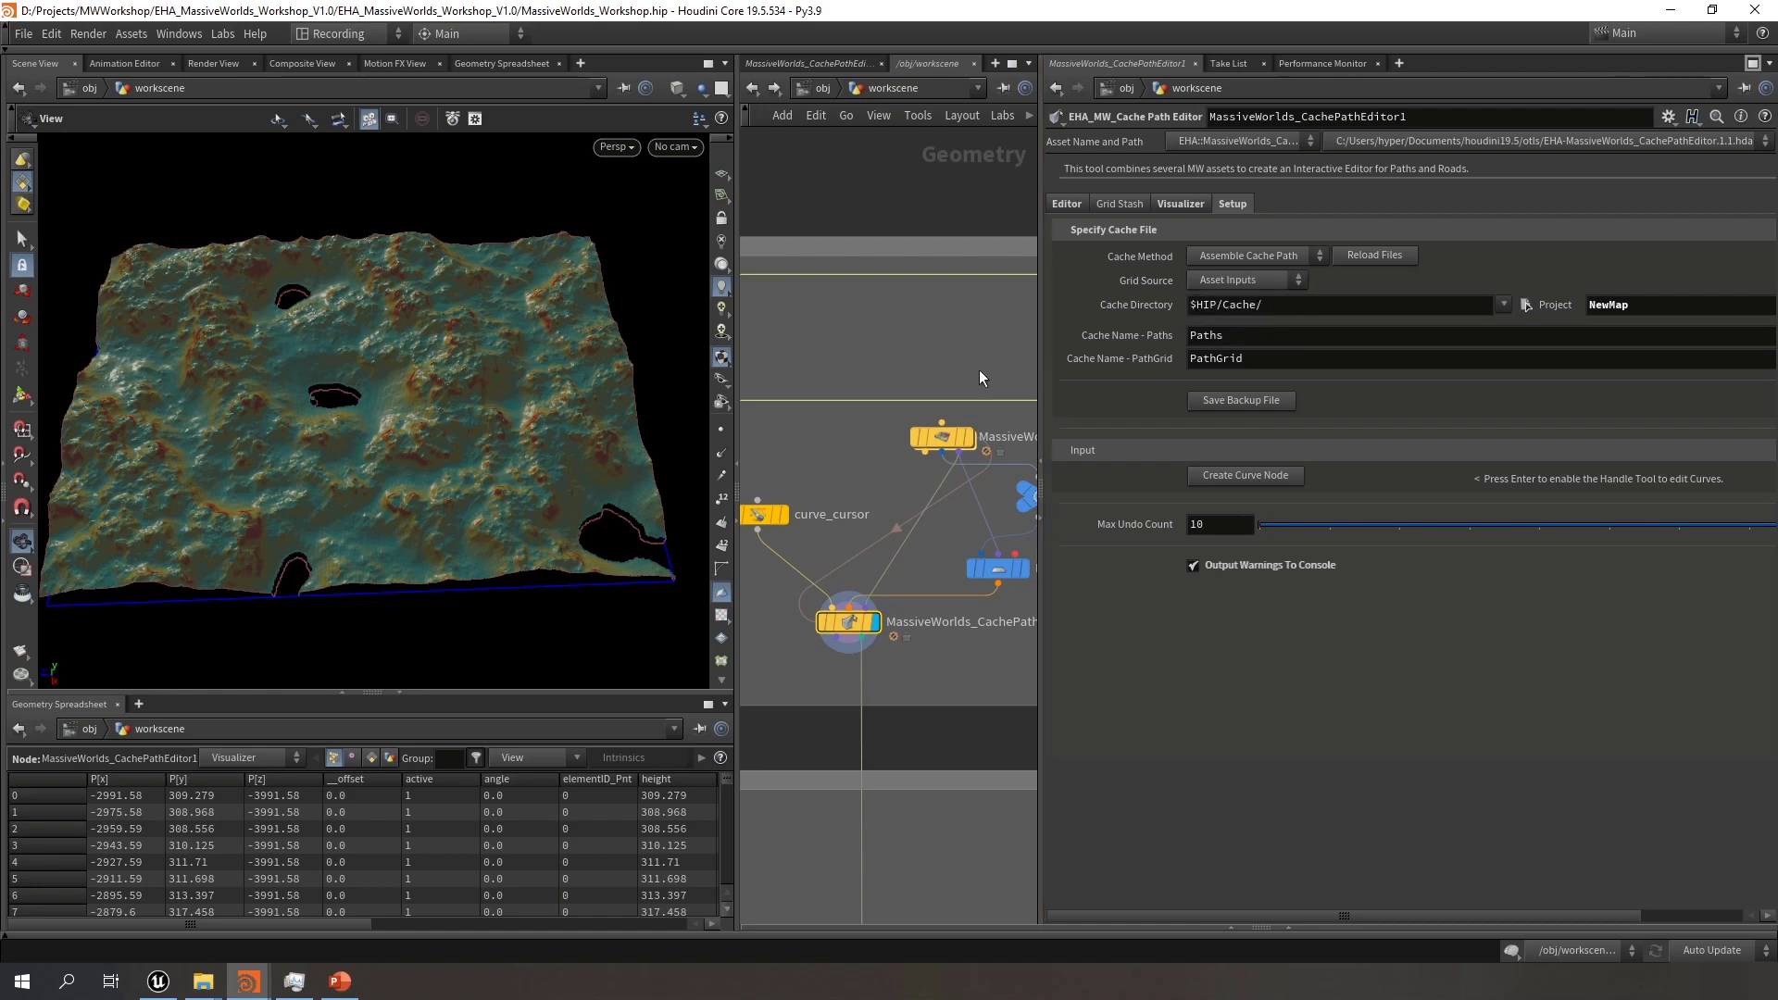
pyautogui.moveTo(982, 417); pyautogui.dragTo(843, 377, button='middle')
pyautogui.moveTo(862, 587); pyautogui.dragTo(905, 646, button='middle')
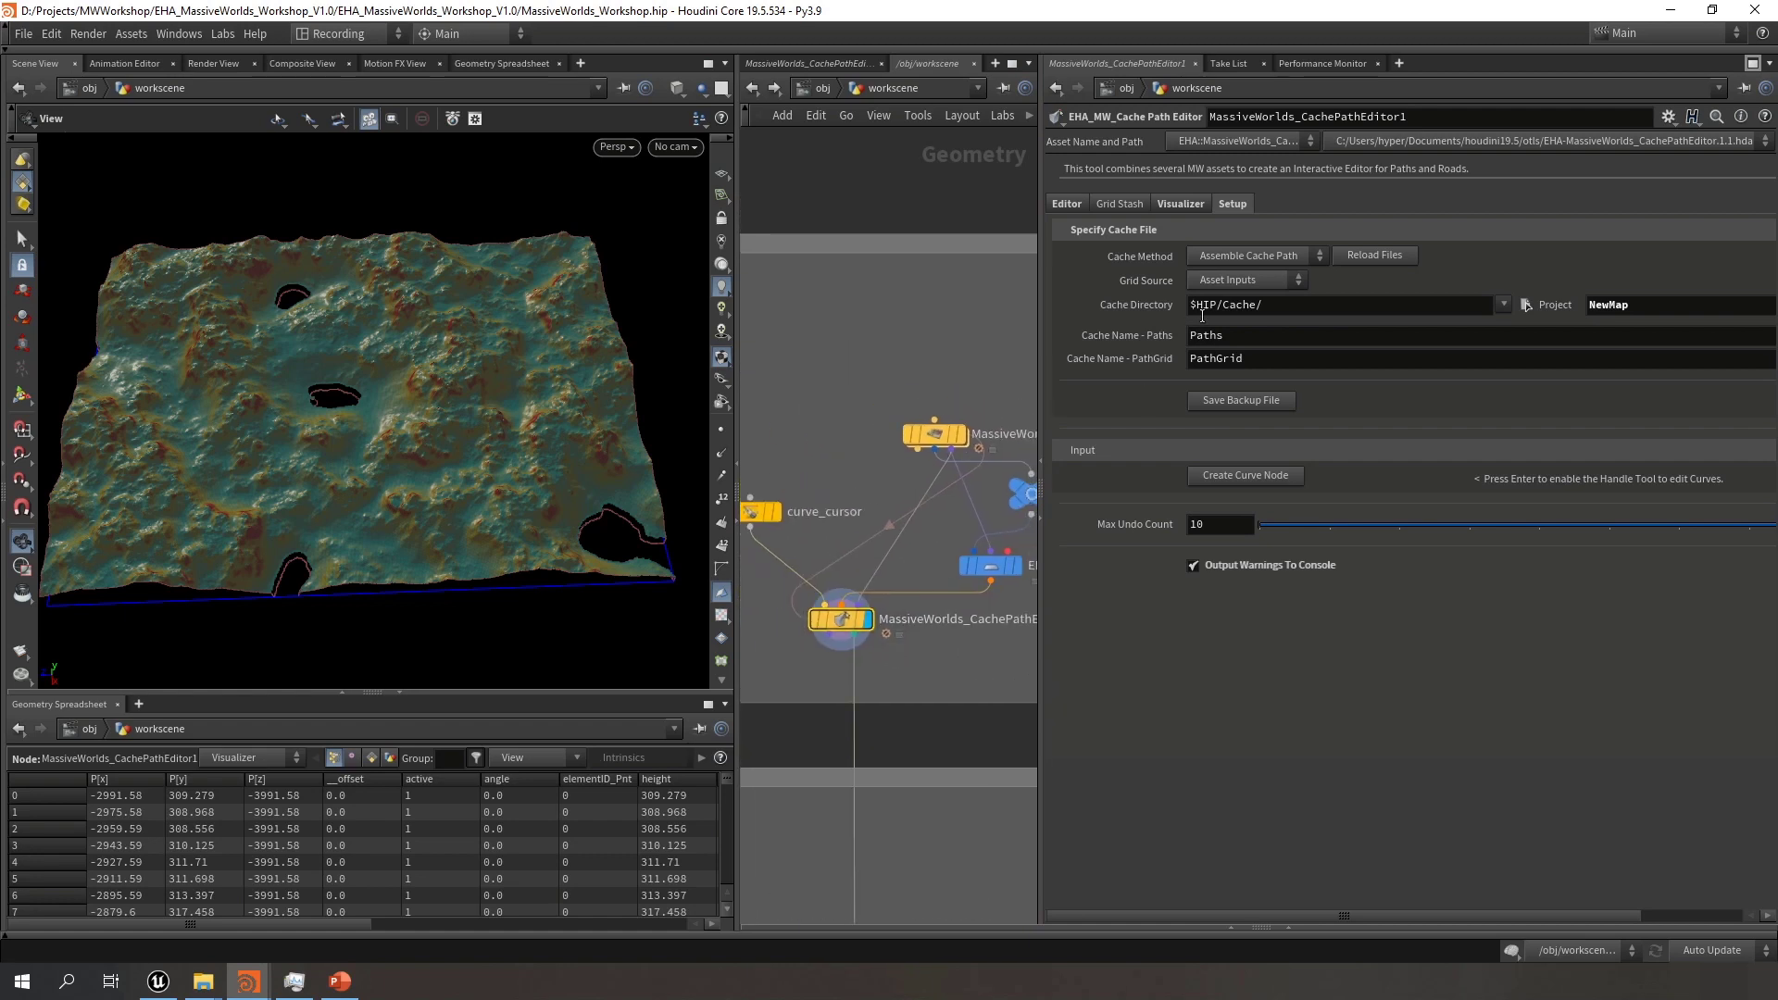
pyautogui.click(1238, 281)
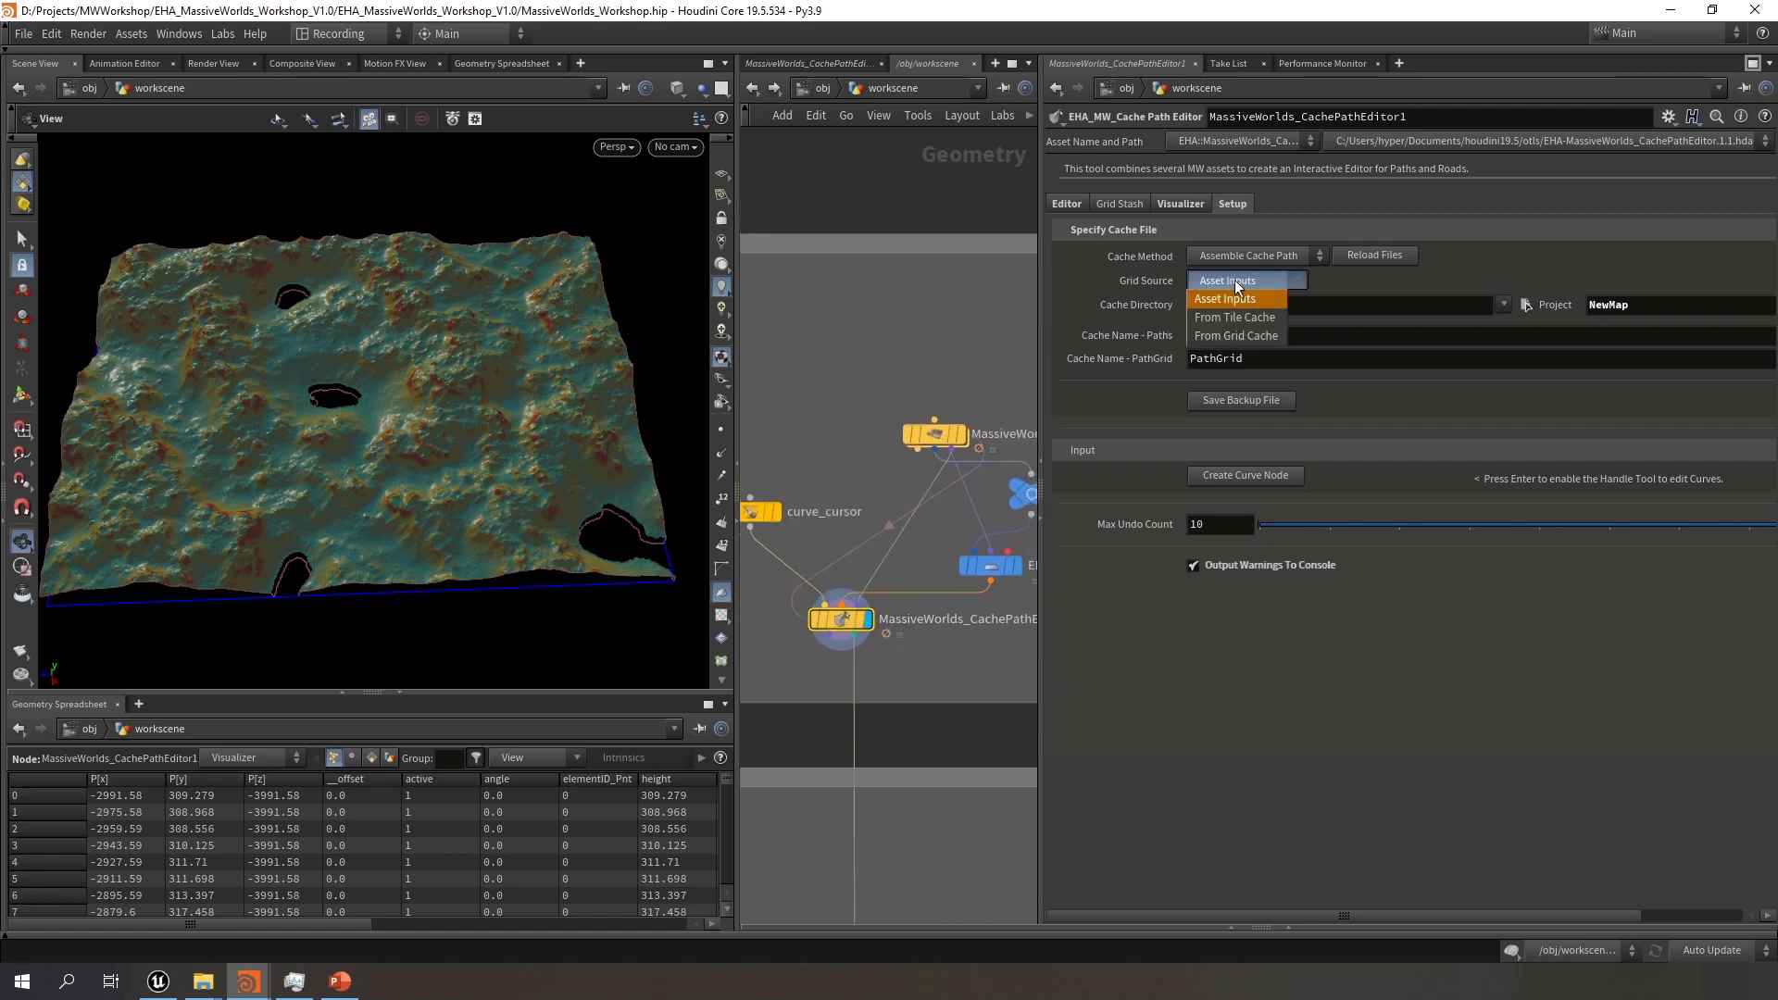
pyautogui.click(1252, 337)
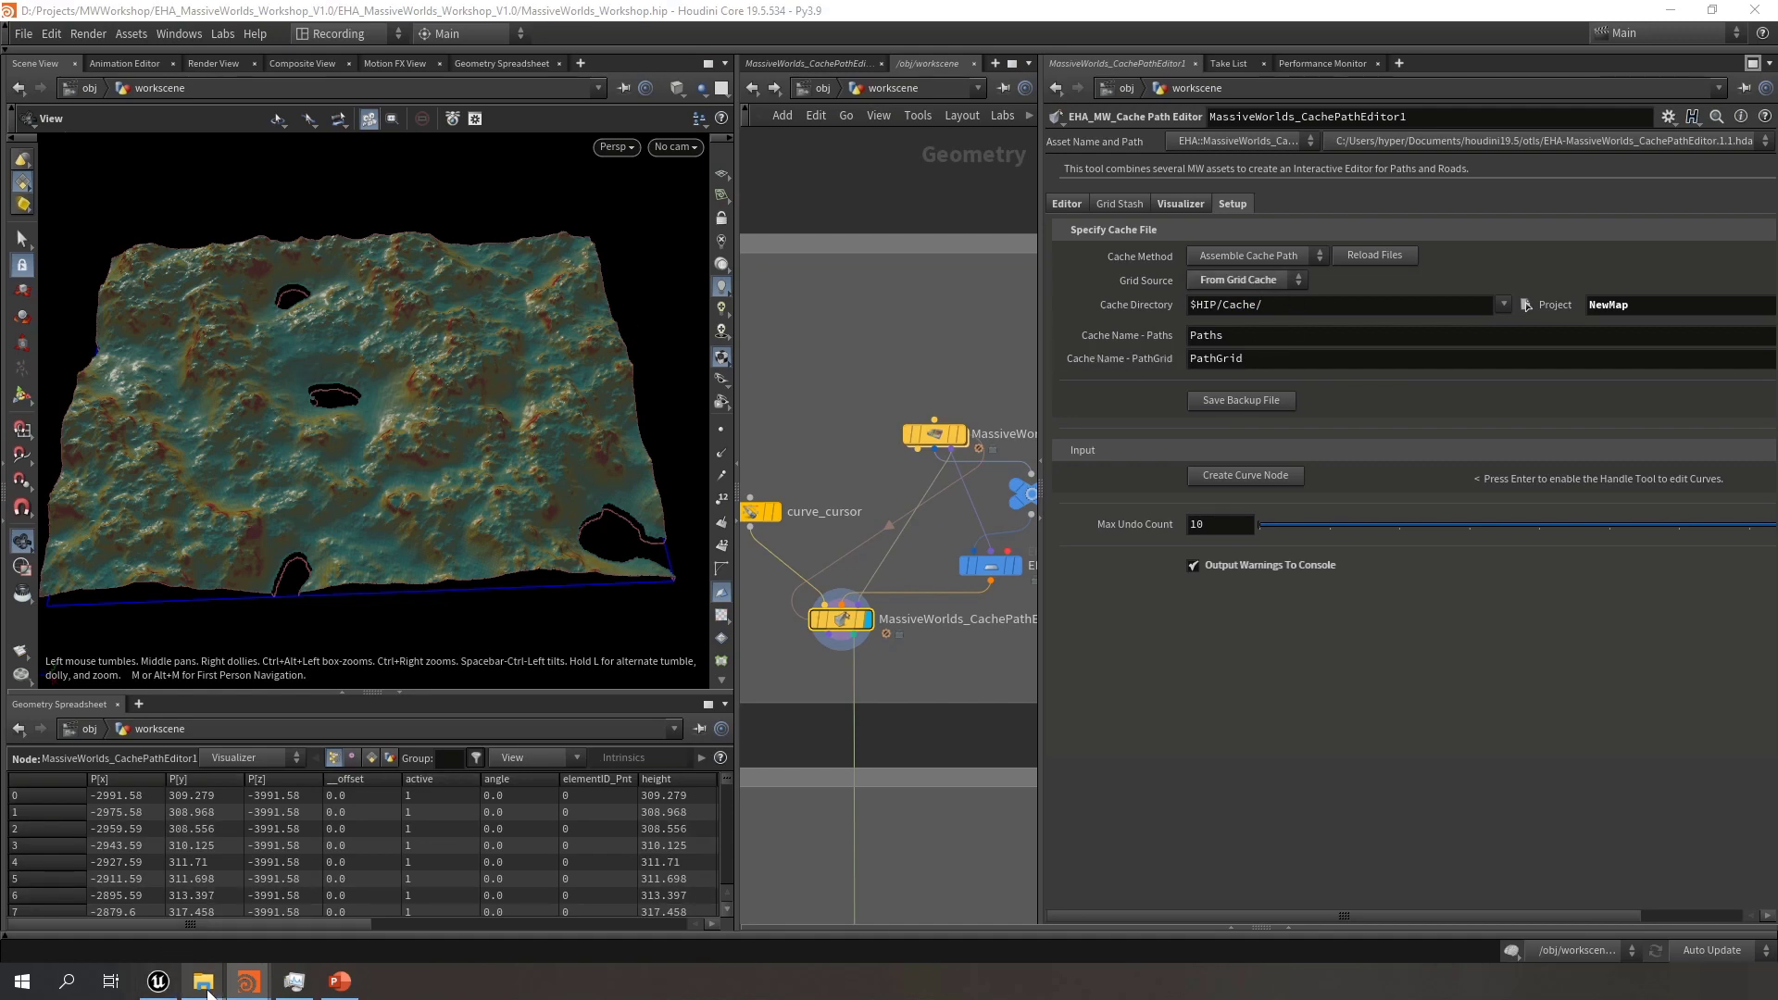
# Check the Cache_PathGrid.bgeo file in the NewMap cache folder in File Explorer, then return to Houdini
pyautogui.moveTo(203, 982)
pyautogui.click(264, 913)
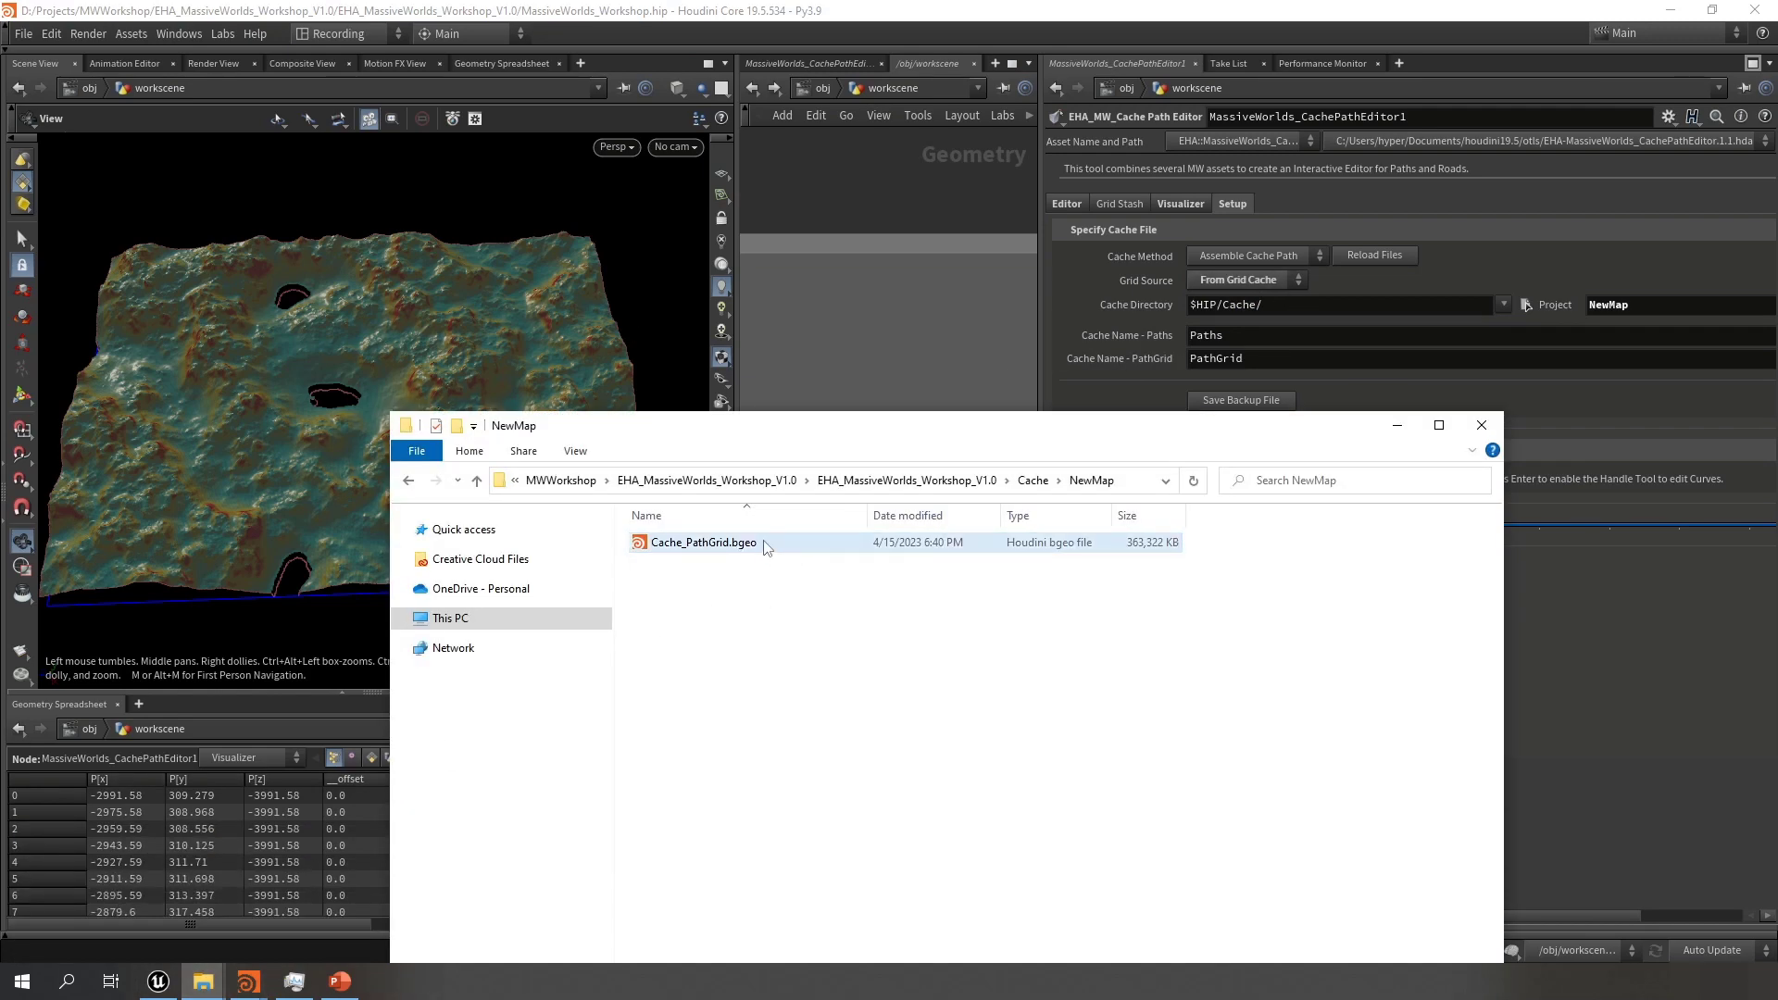
pyautogui.click(1398, 425)
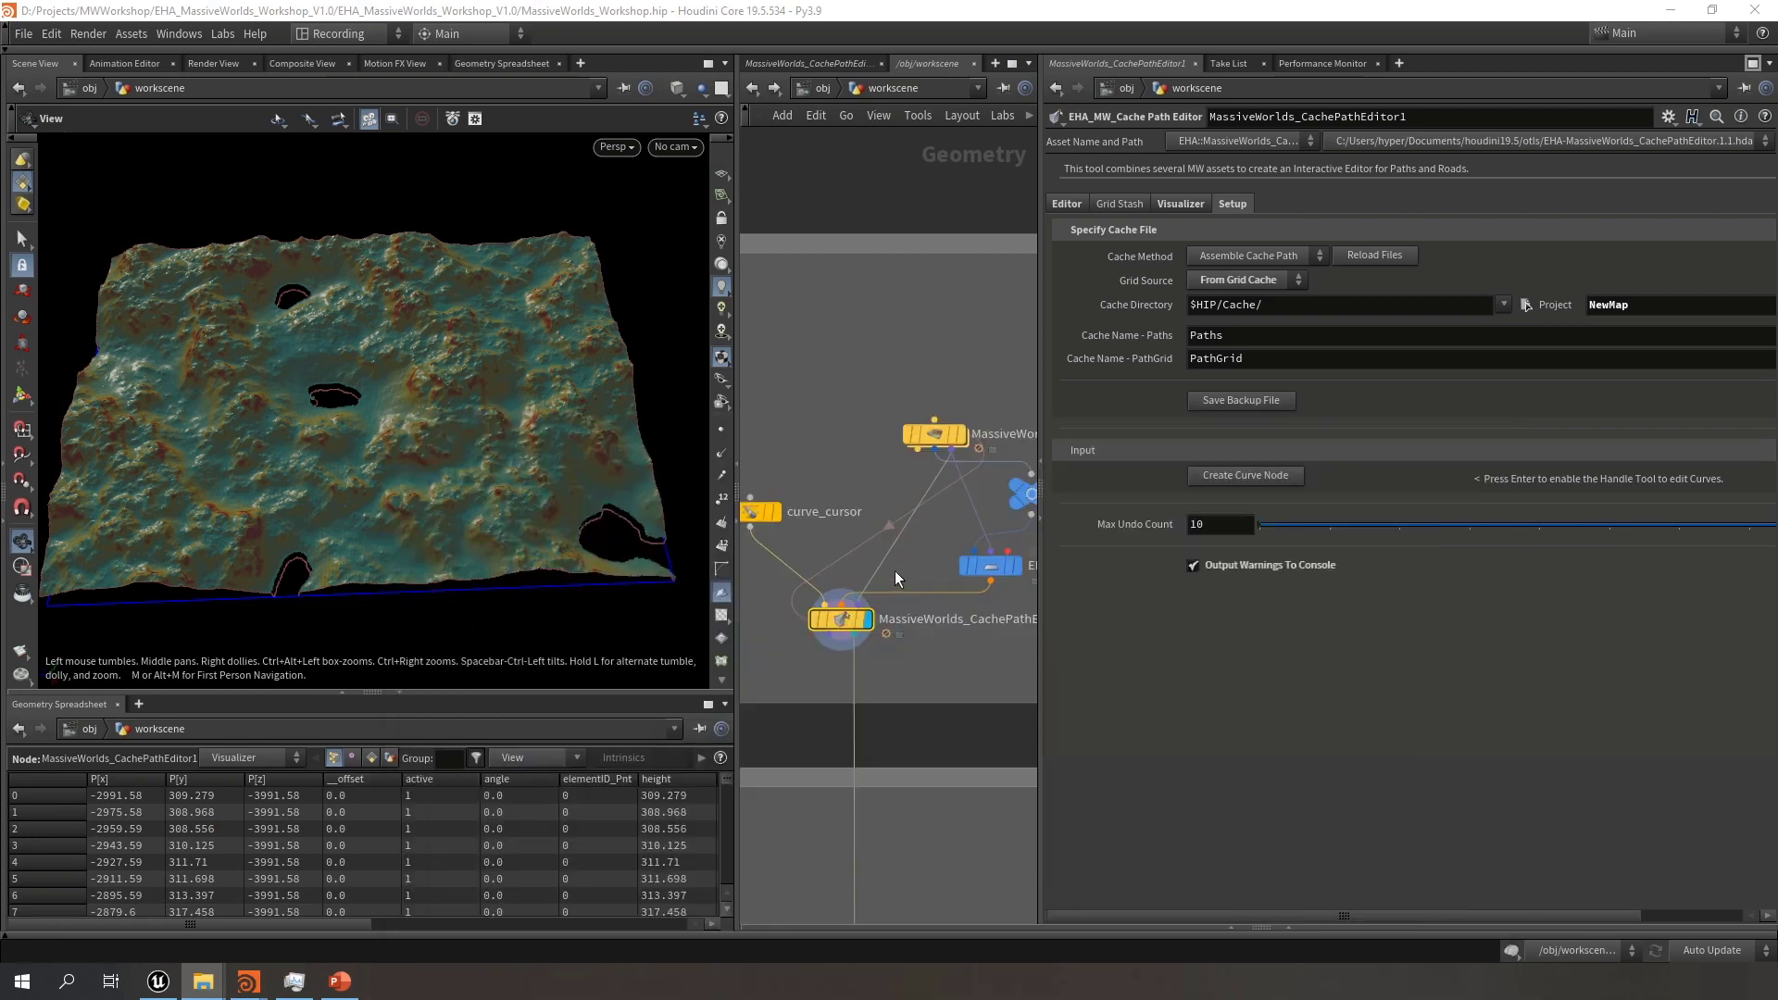
# Cut the wires from MassiveWorlds_LoadLayers2 and the weighted grid into MassiveWorlds_CachePathEditor1, keeping the curve_cursor input connected
pyautogui.press('y')
pyautogui.moveTo(880, 561); pyautogui.dragTo(969, 656)
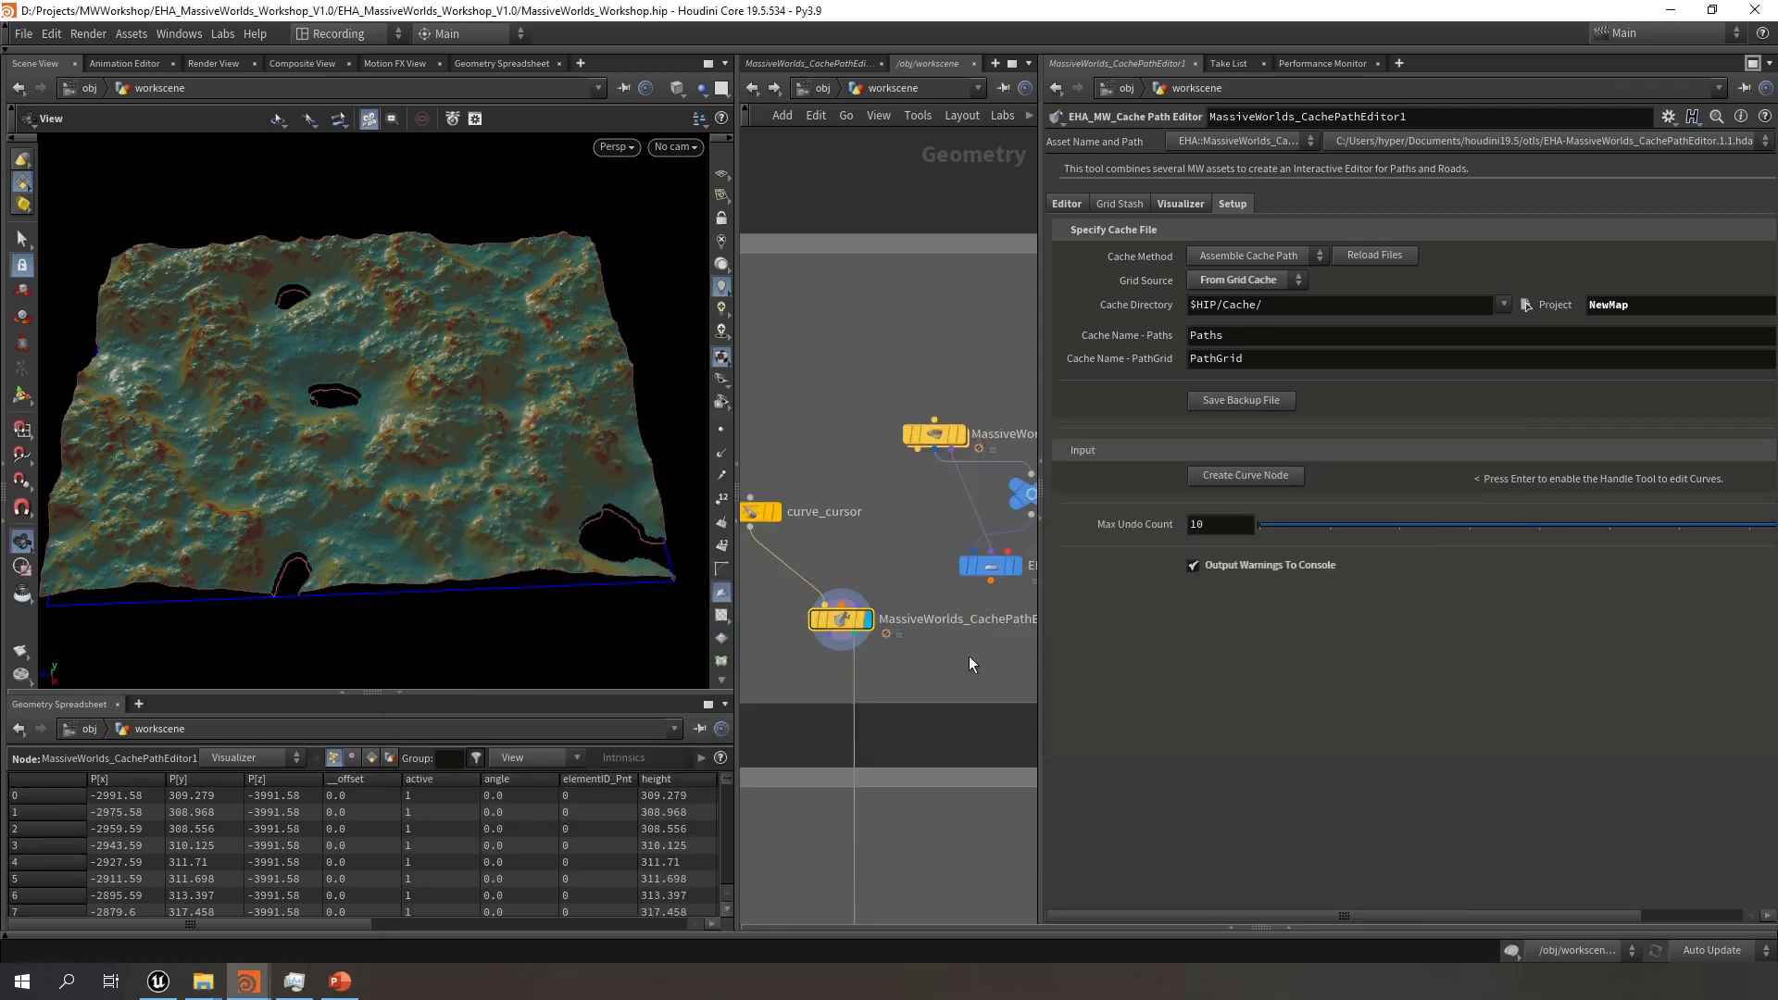
pyautogui.moveTo(863, 546); pyautogui.dragTo(902, 544, button='middle')
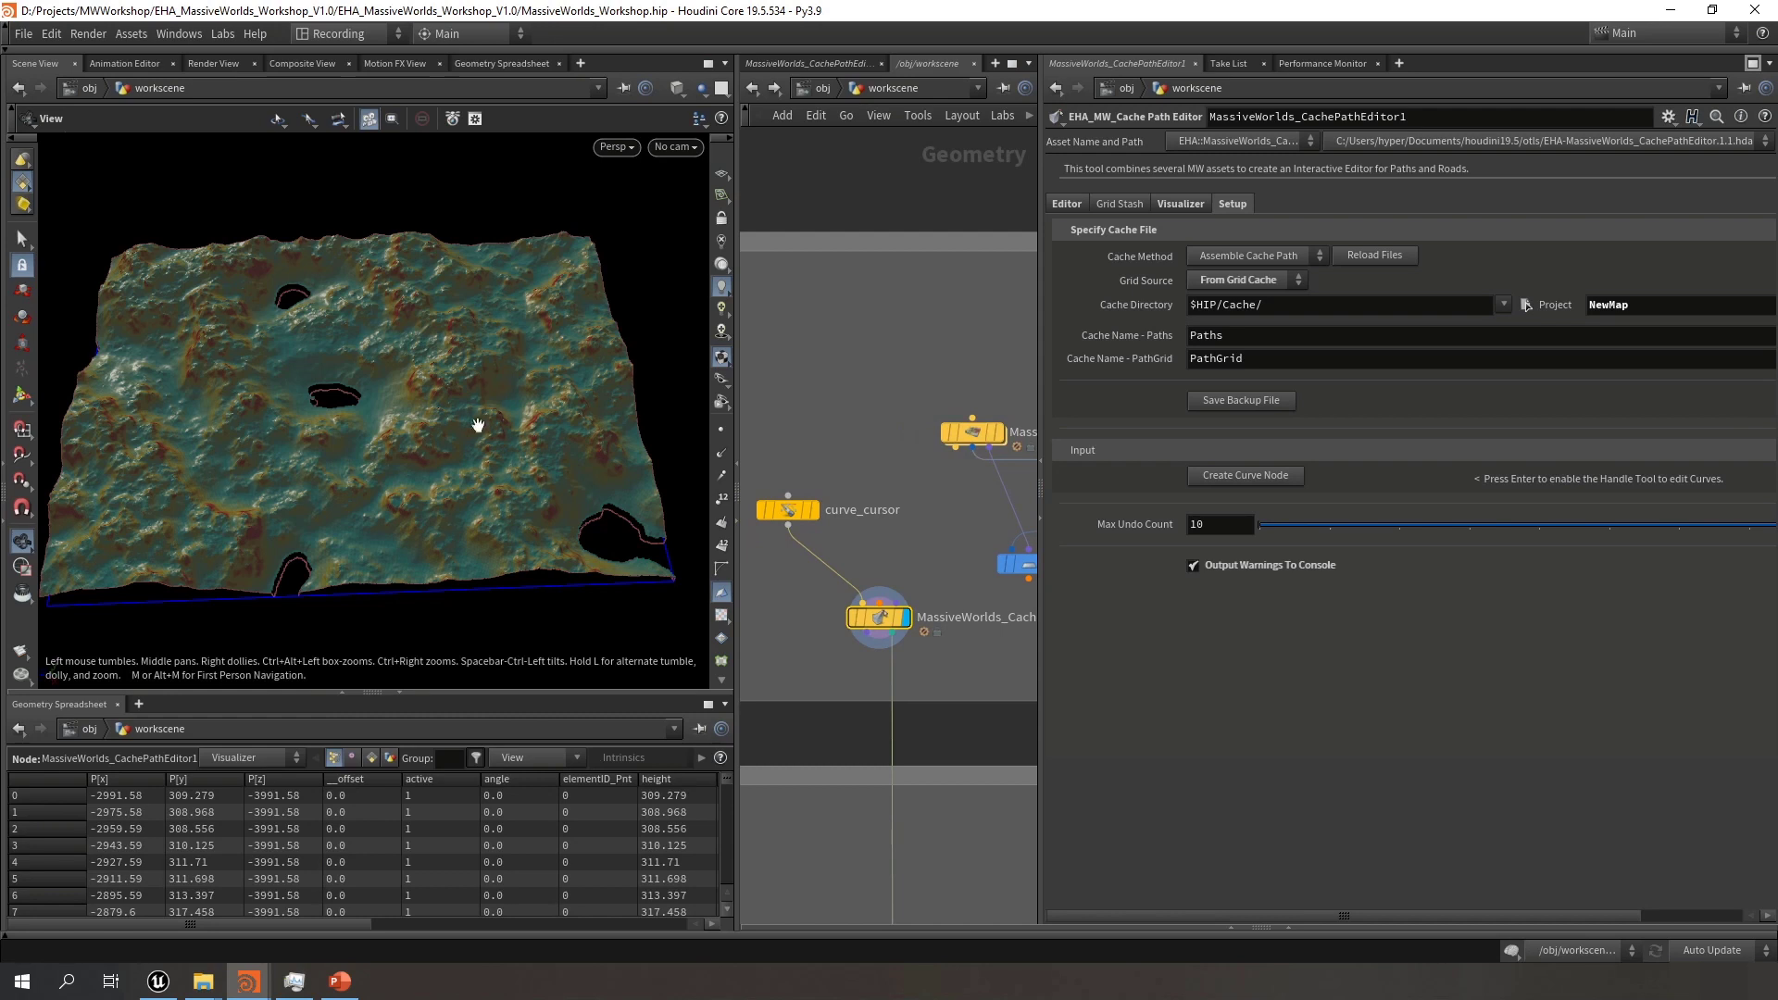
pyautogui.moveTo(478, 425); pyautogui.dragTo(499, 434, button='middle')
pyautogui.scroll(-3, 917, 545)
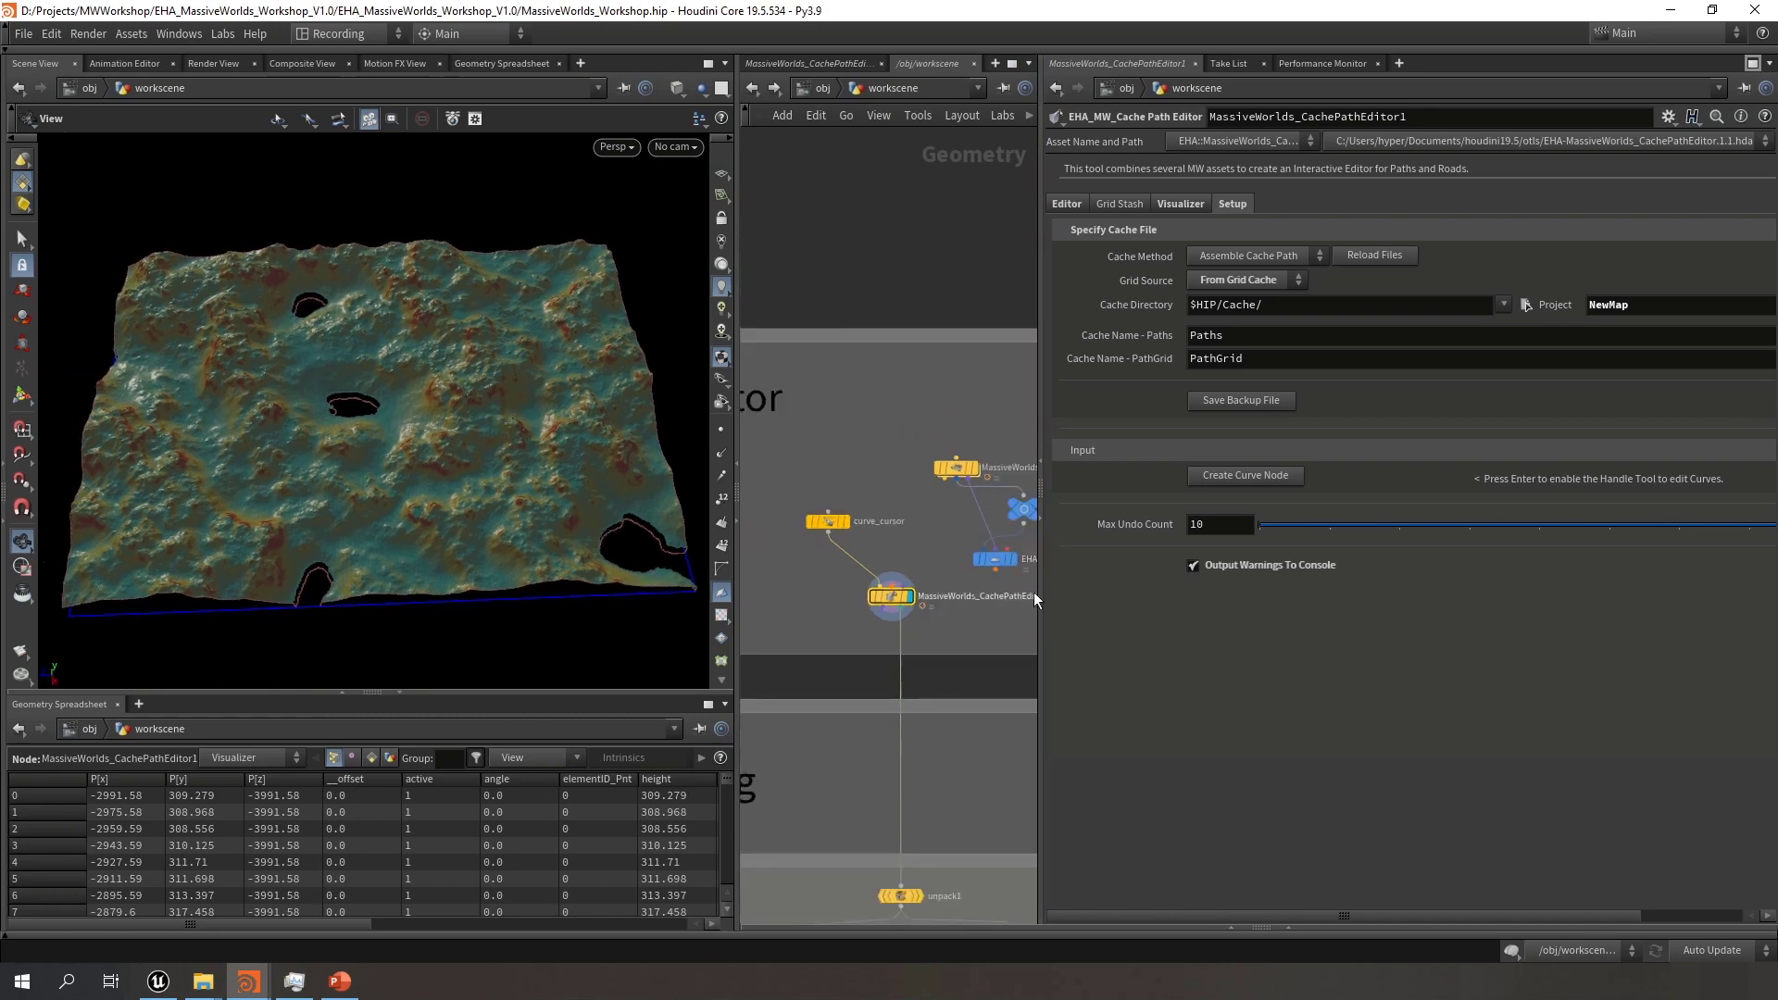
# Examine the terrain proxy from several angles and show the path editing settings of MassiveWorlds_CachePathEditor1 in a widened parameter pane
pyautogui.moveTo(1038, 599); pyautogui.dragTo(1276, 599)
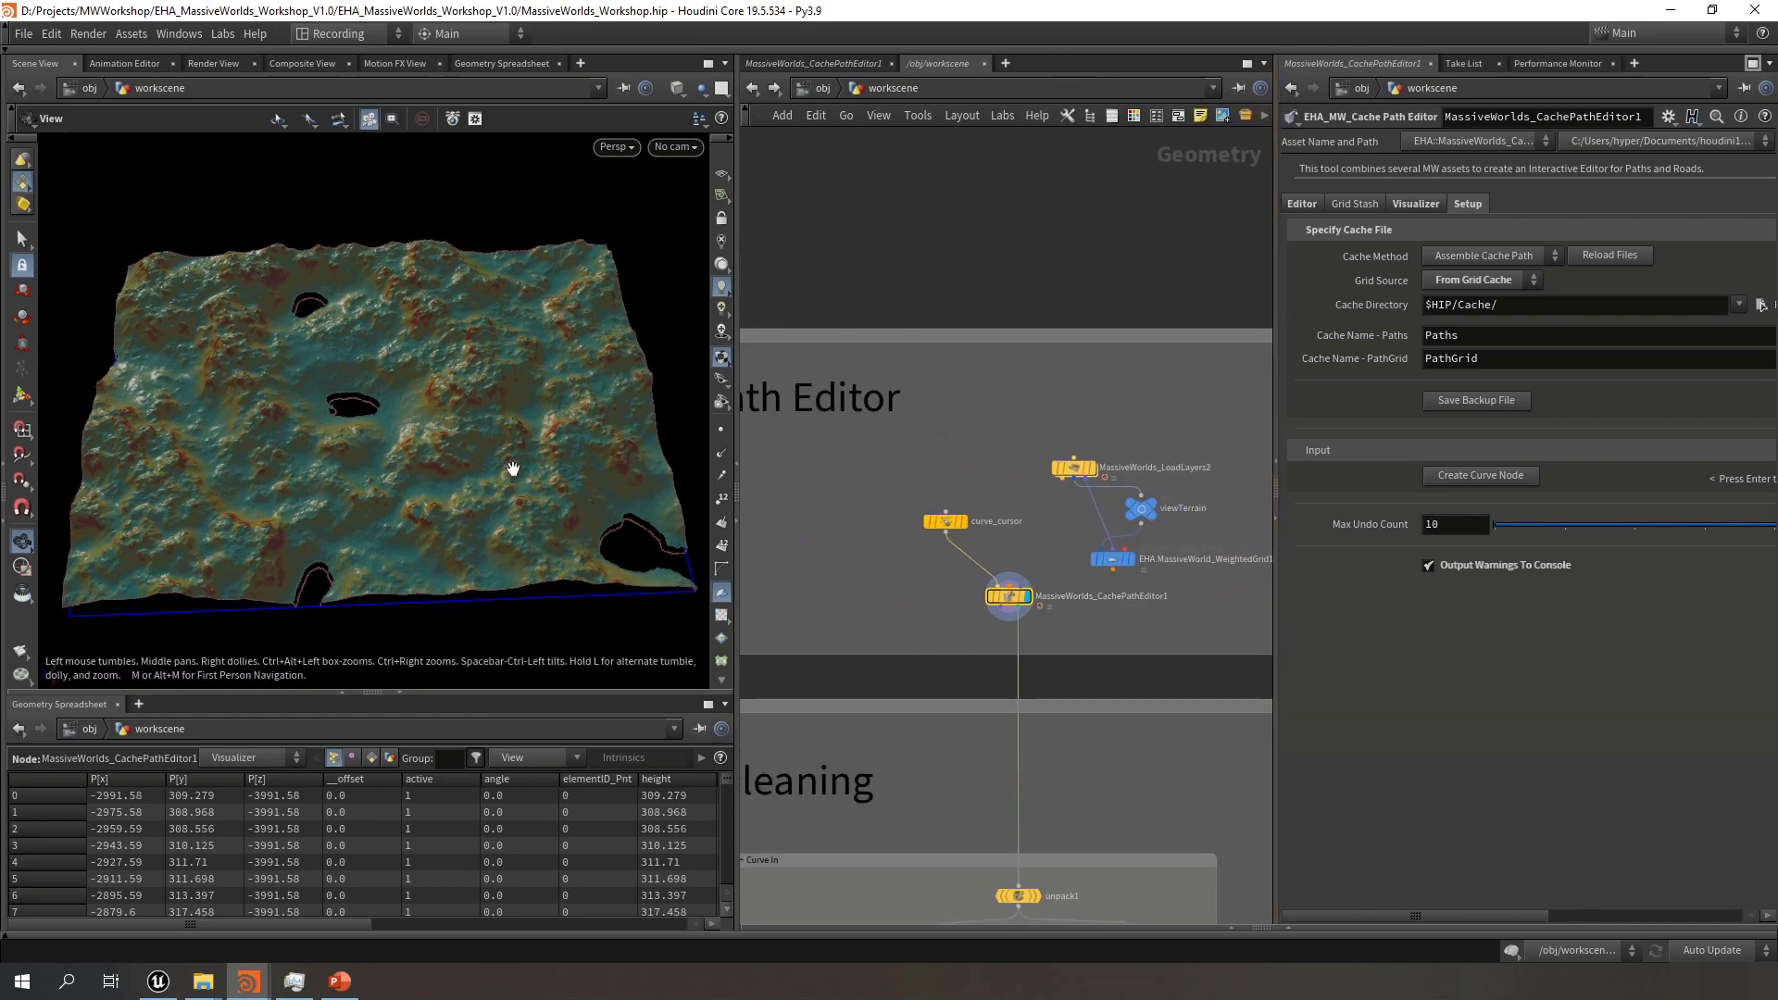
pyautogui.moveTo(513, 469); pyautogui.dragTo(561, 437, button='right')
pyautogui.moveTo(440, 441)
pyautogui.mouseDown(button='right')
pyautogui.moveTo(607, 441)
pyautogui.moveTo(441, 457)
pyautogui.moveTo(642, 423)
pyautogui.moveTo(439, 450)
pyautogui.mouseUp(button='right')
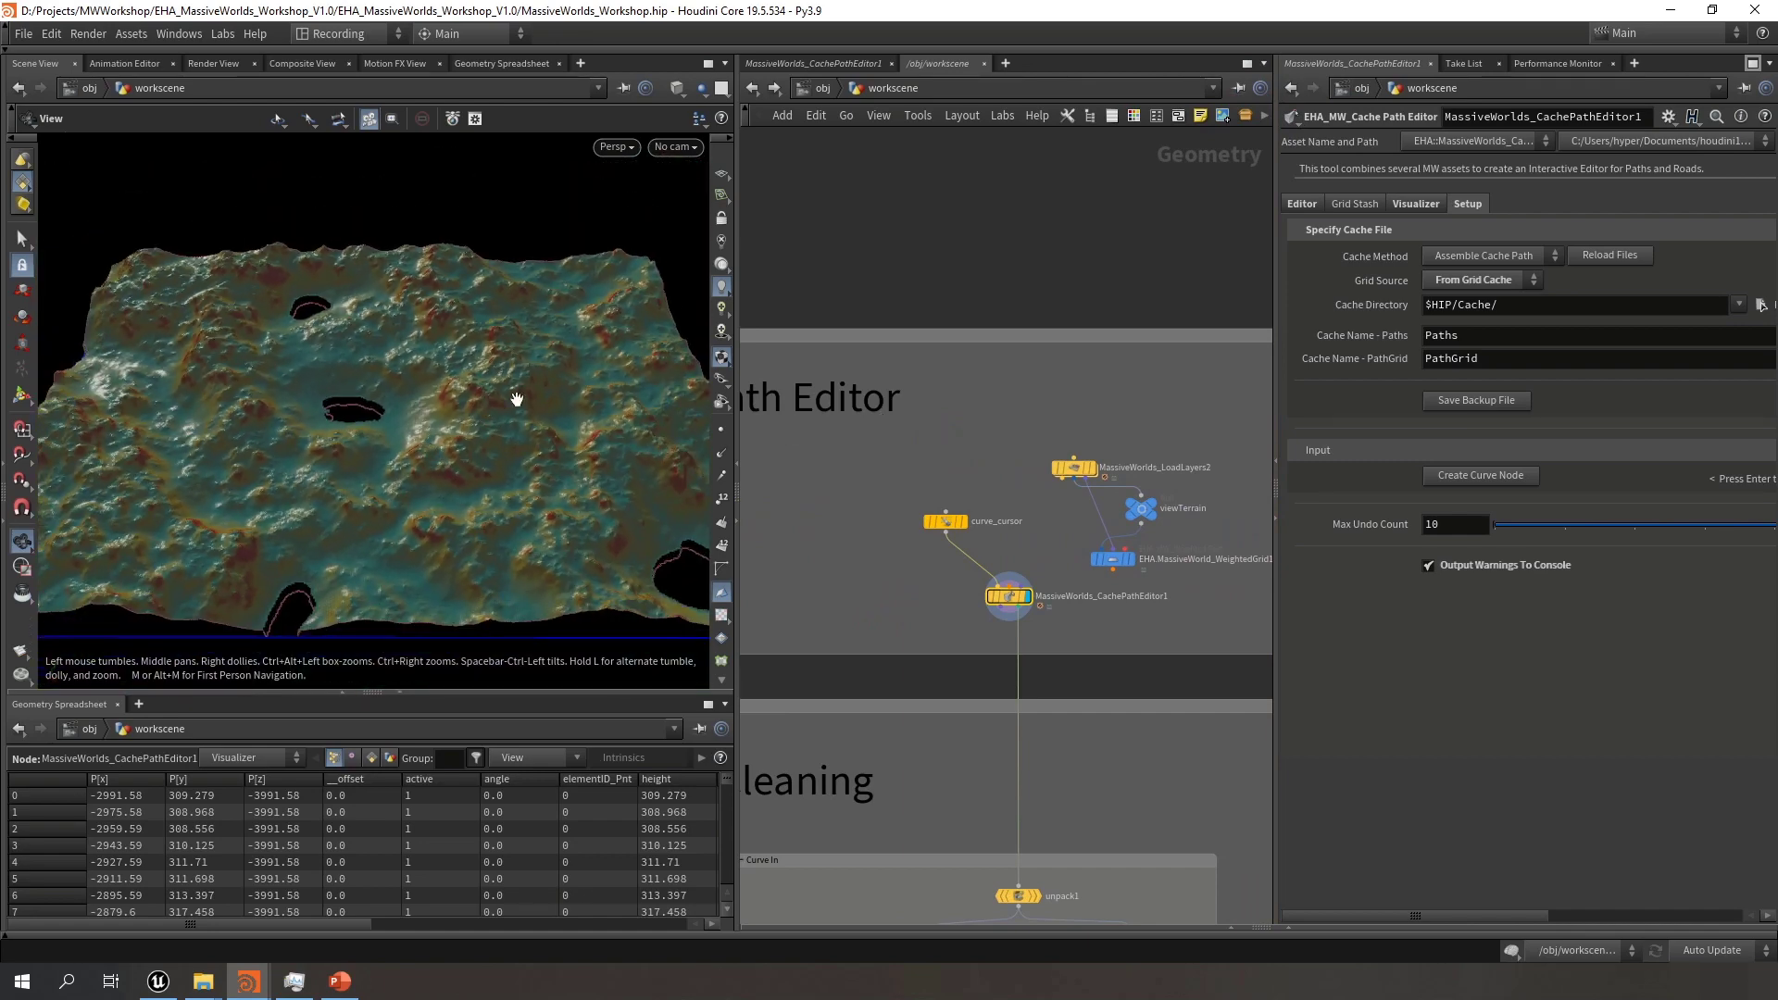
pyautogui.moveTo(401, 412); pyautogui.dragTo(525, 401, button='right')
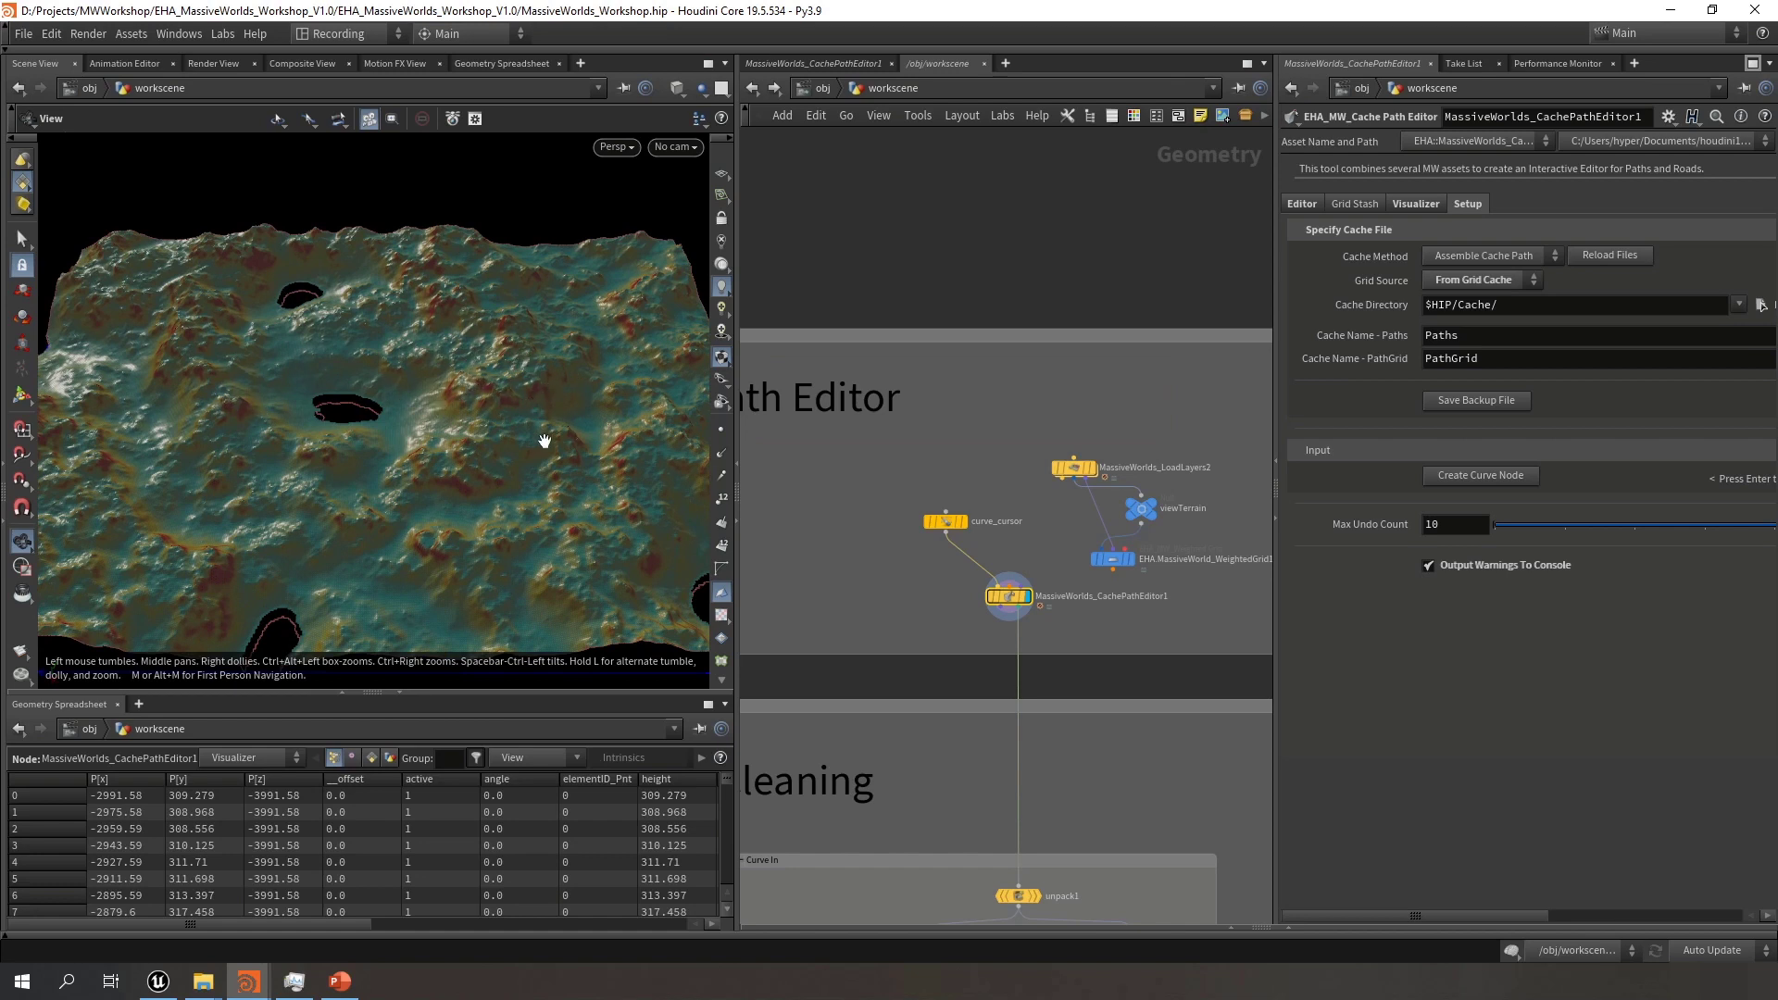
pyautogui.moveTo(519, 477); pyautogui.dragTo(547, 440, button='middle')
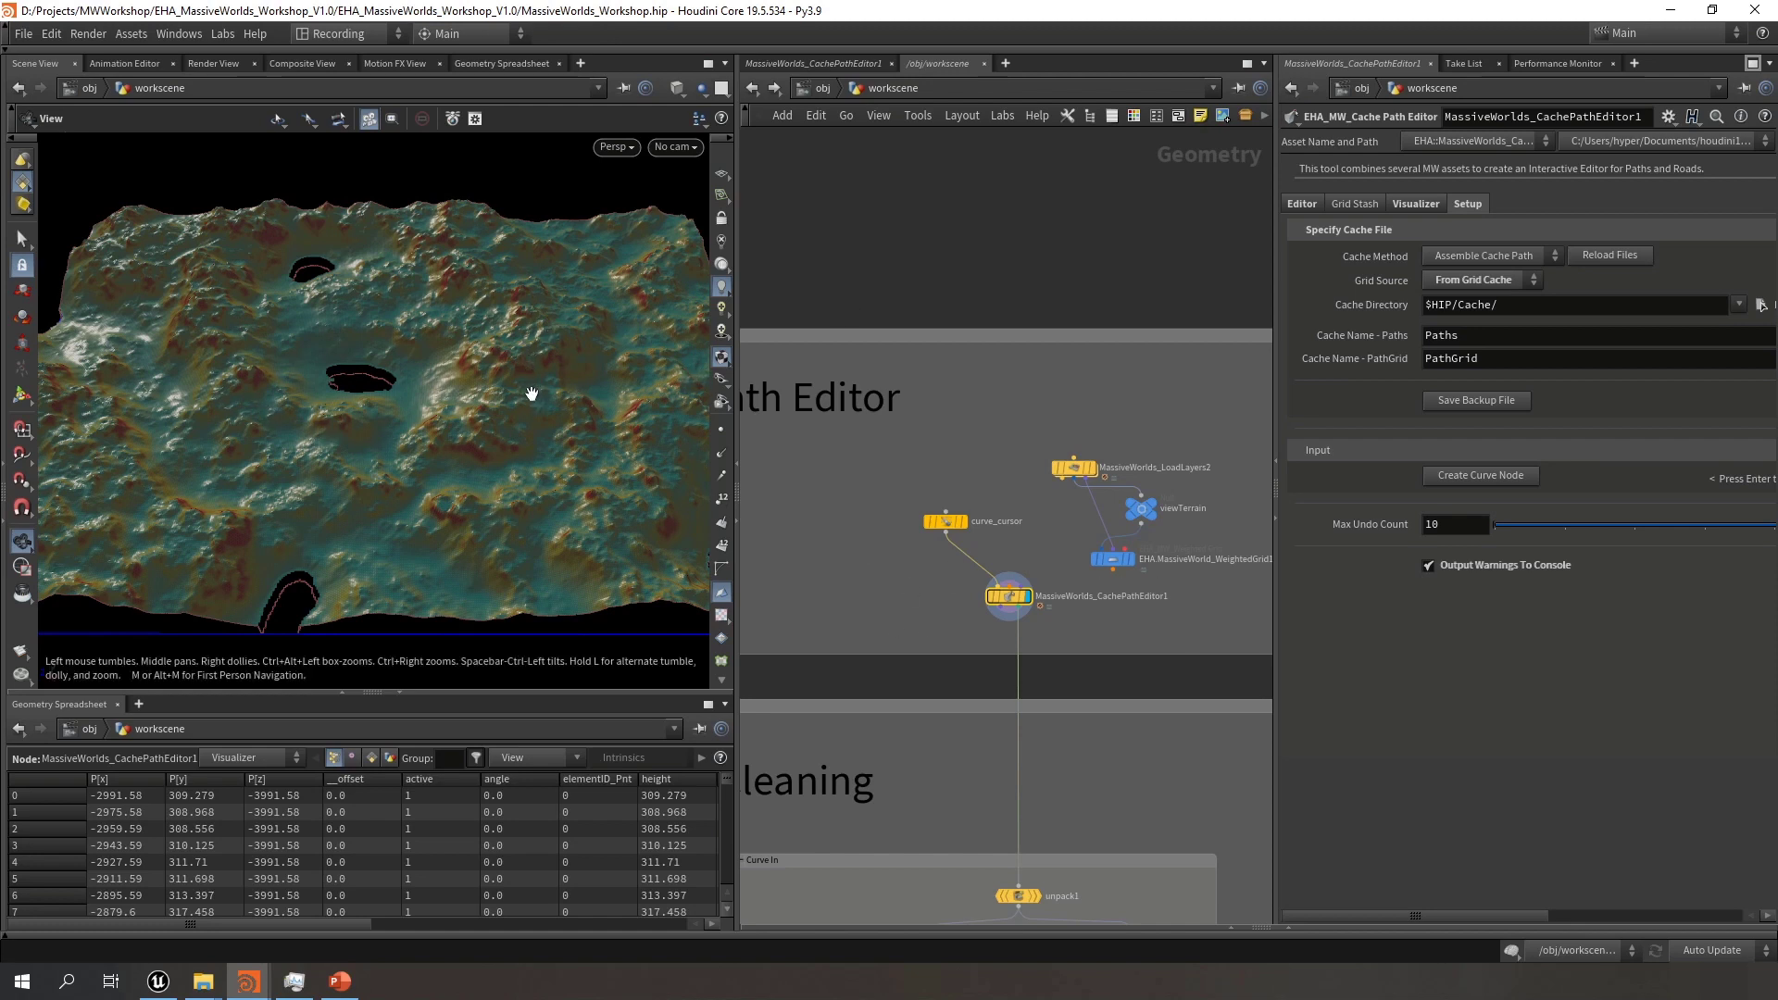
pyautogui.moveTo(486, 436); pyautogui.dragTo(462, 468)
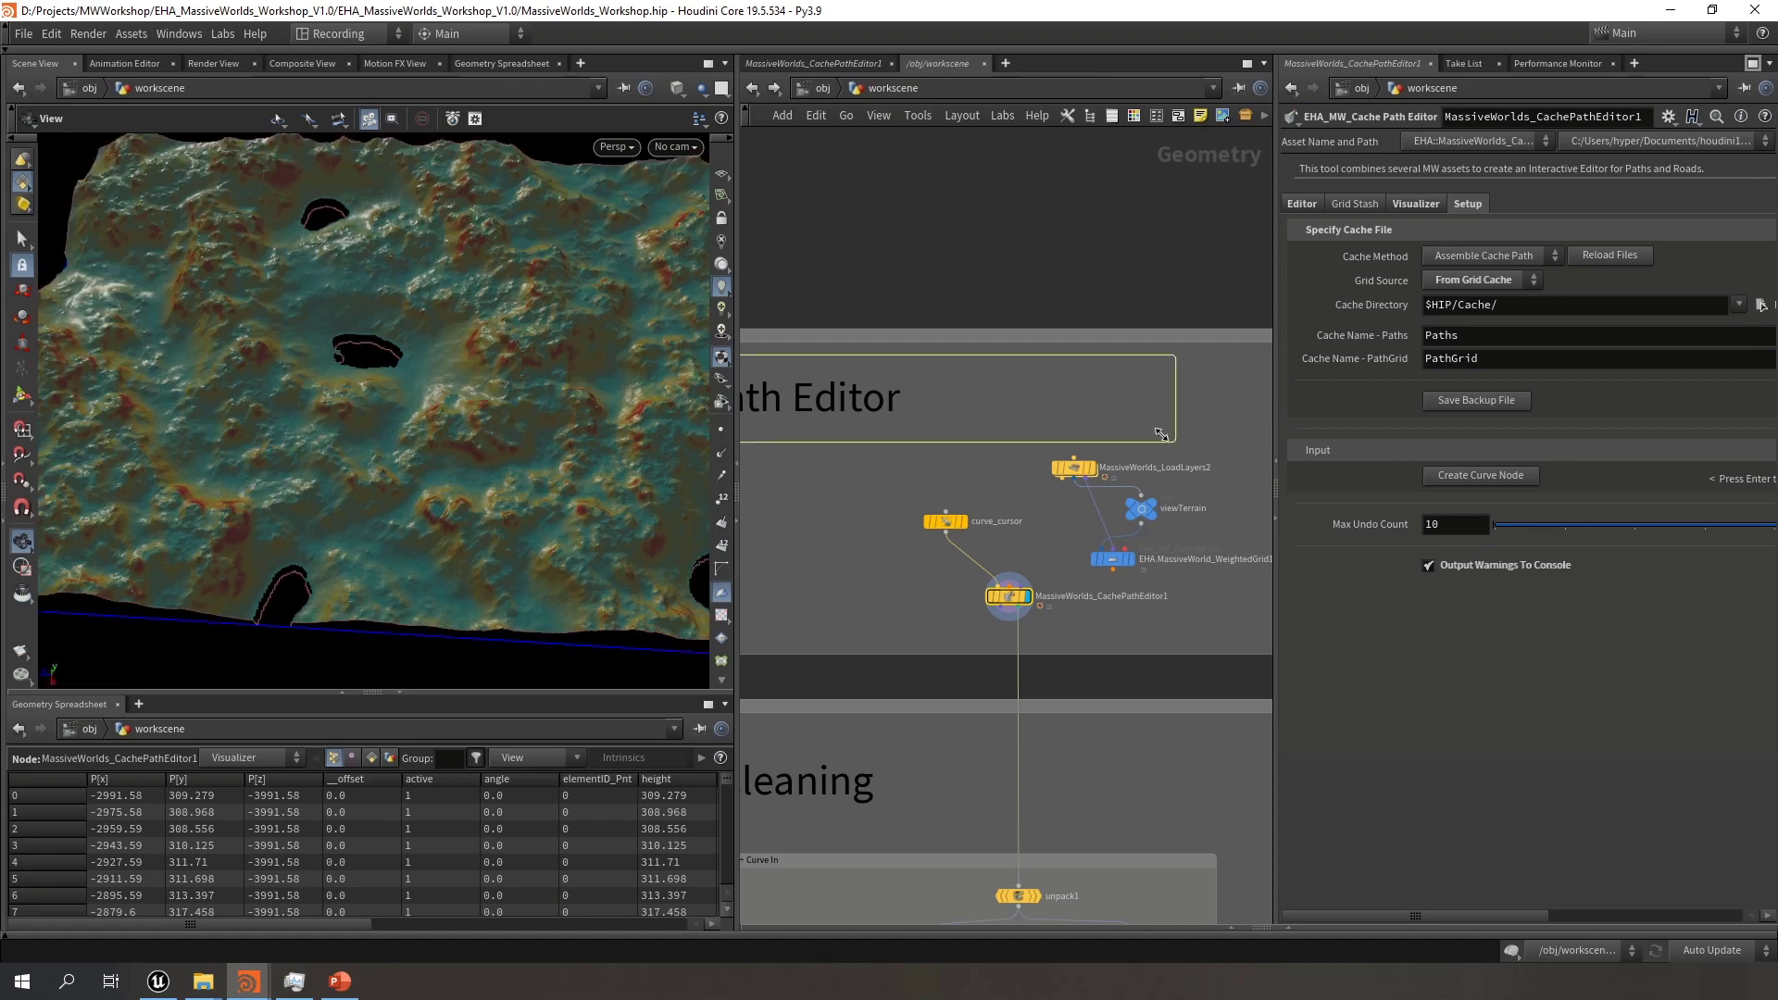
pyautogui.click(1302, 203)
pyautogui.moveTo(1277, 270); pyautogui.dragTo(1006, 293)
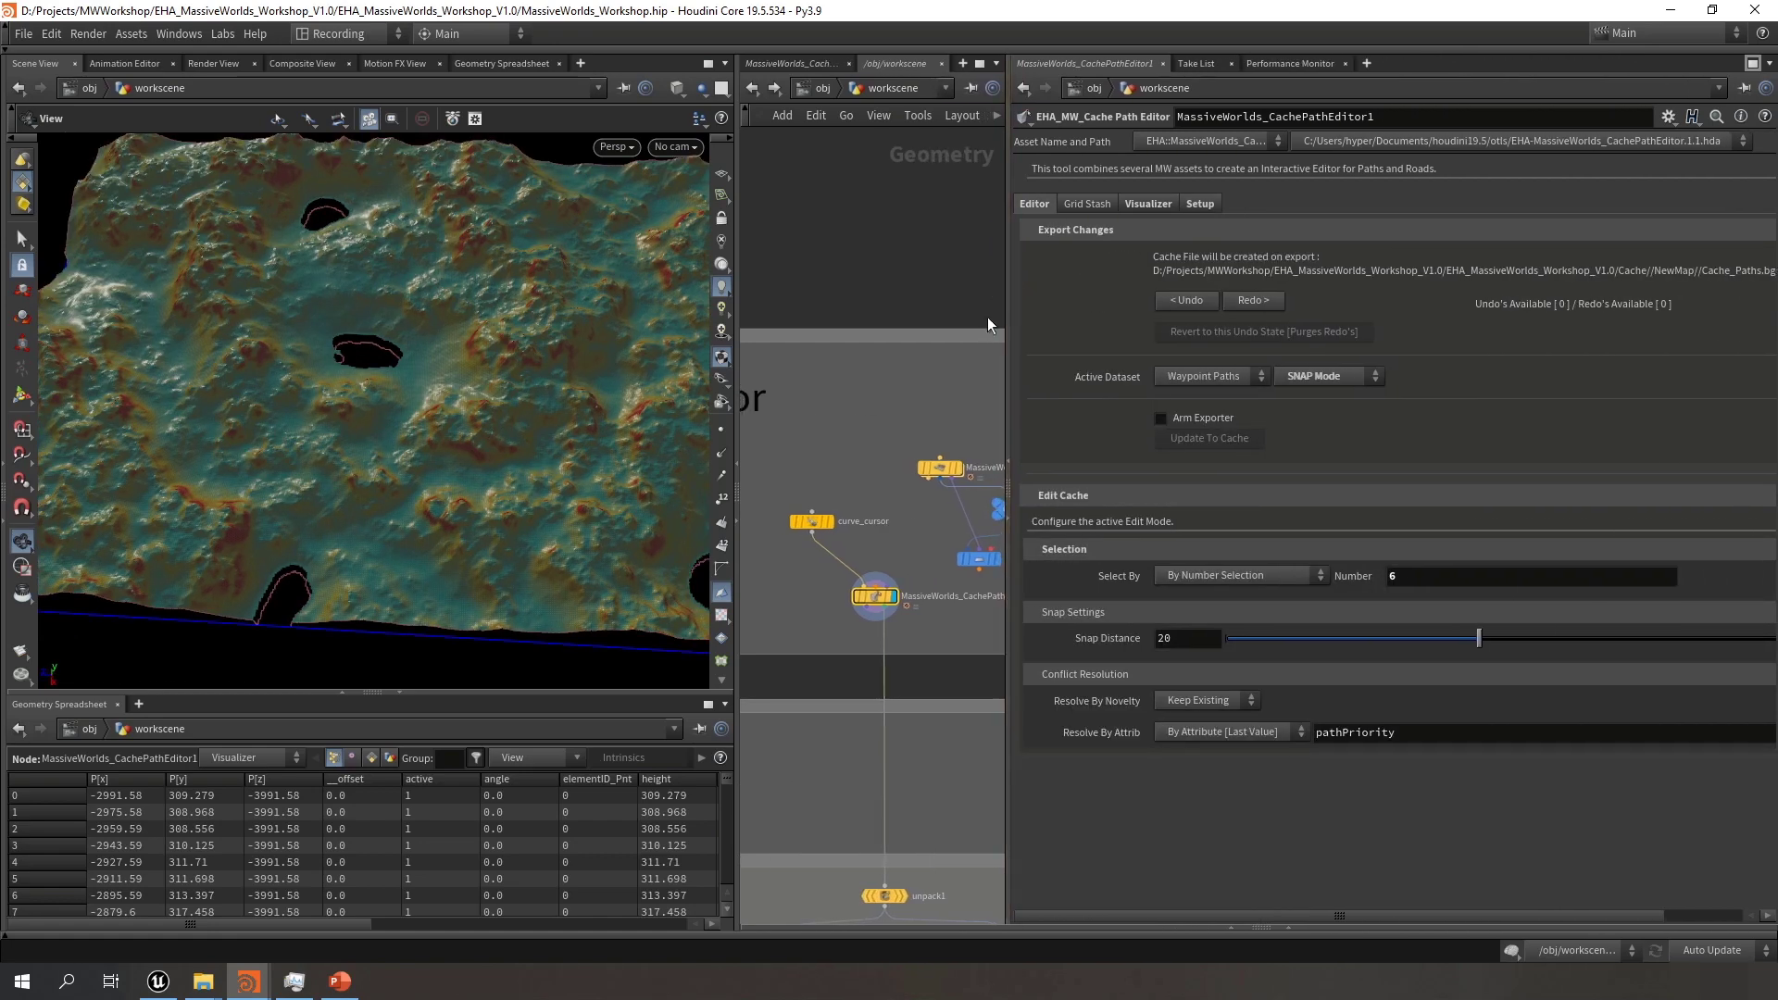
# Pin the parameters of MassiveWorlds_CachePathEditor1, select the curve_cursor node and activate its curve drawing handle in the viewport
pyautogui.moveTo(888, 496); pyautogui.dragTo(913, 467, button='middle')
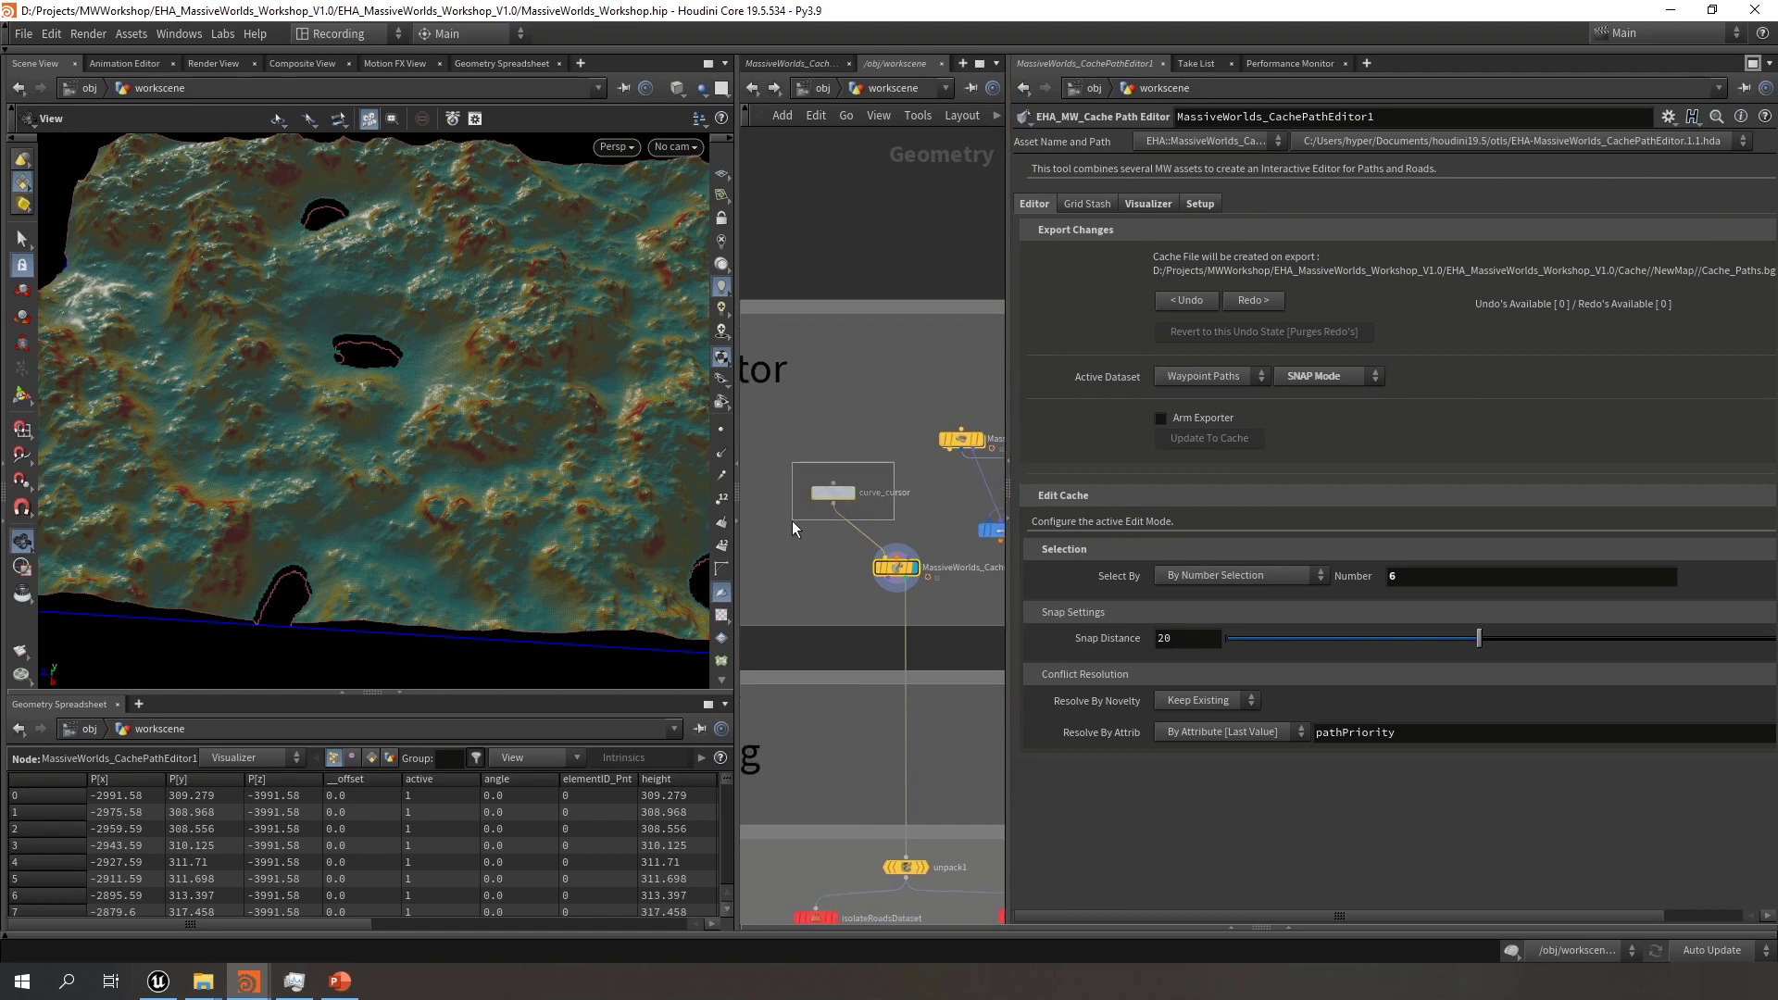
pyautogui.moveTo(792, 521); pyautogui.dragTo(793, 520)
pyautogui.moveTo(881, 595); pyautogui.dragTo(878, 595)
pyautogui.click(1745, 89)
pyautogui.click(833, 492)
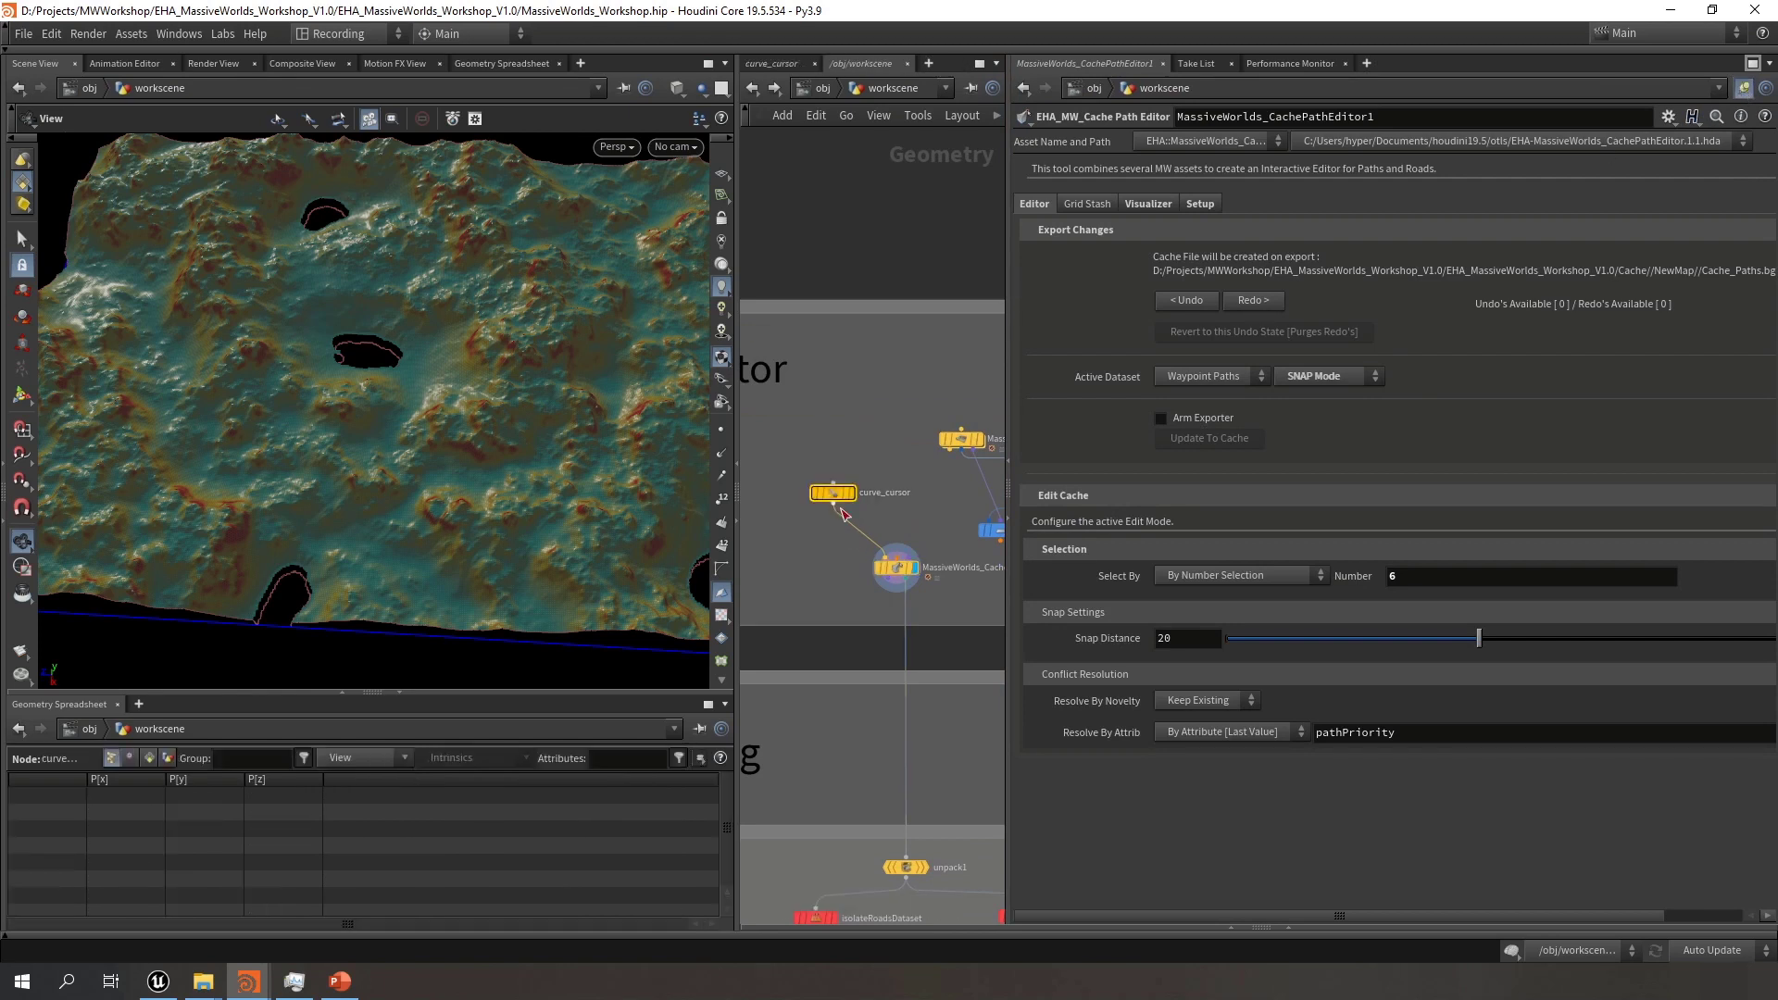
pyautogui.click(23, 398)
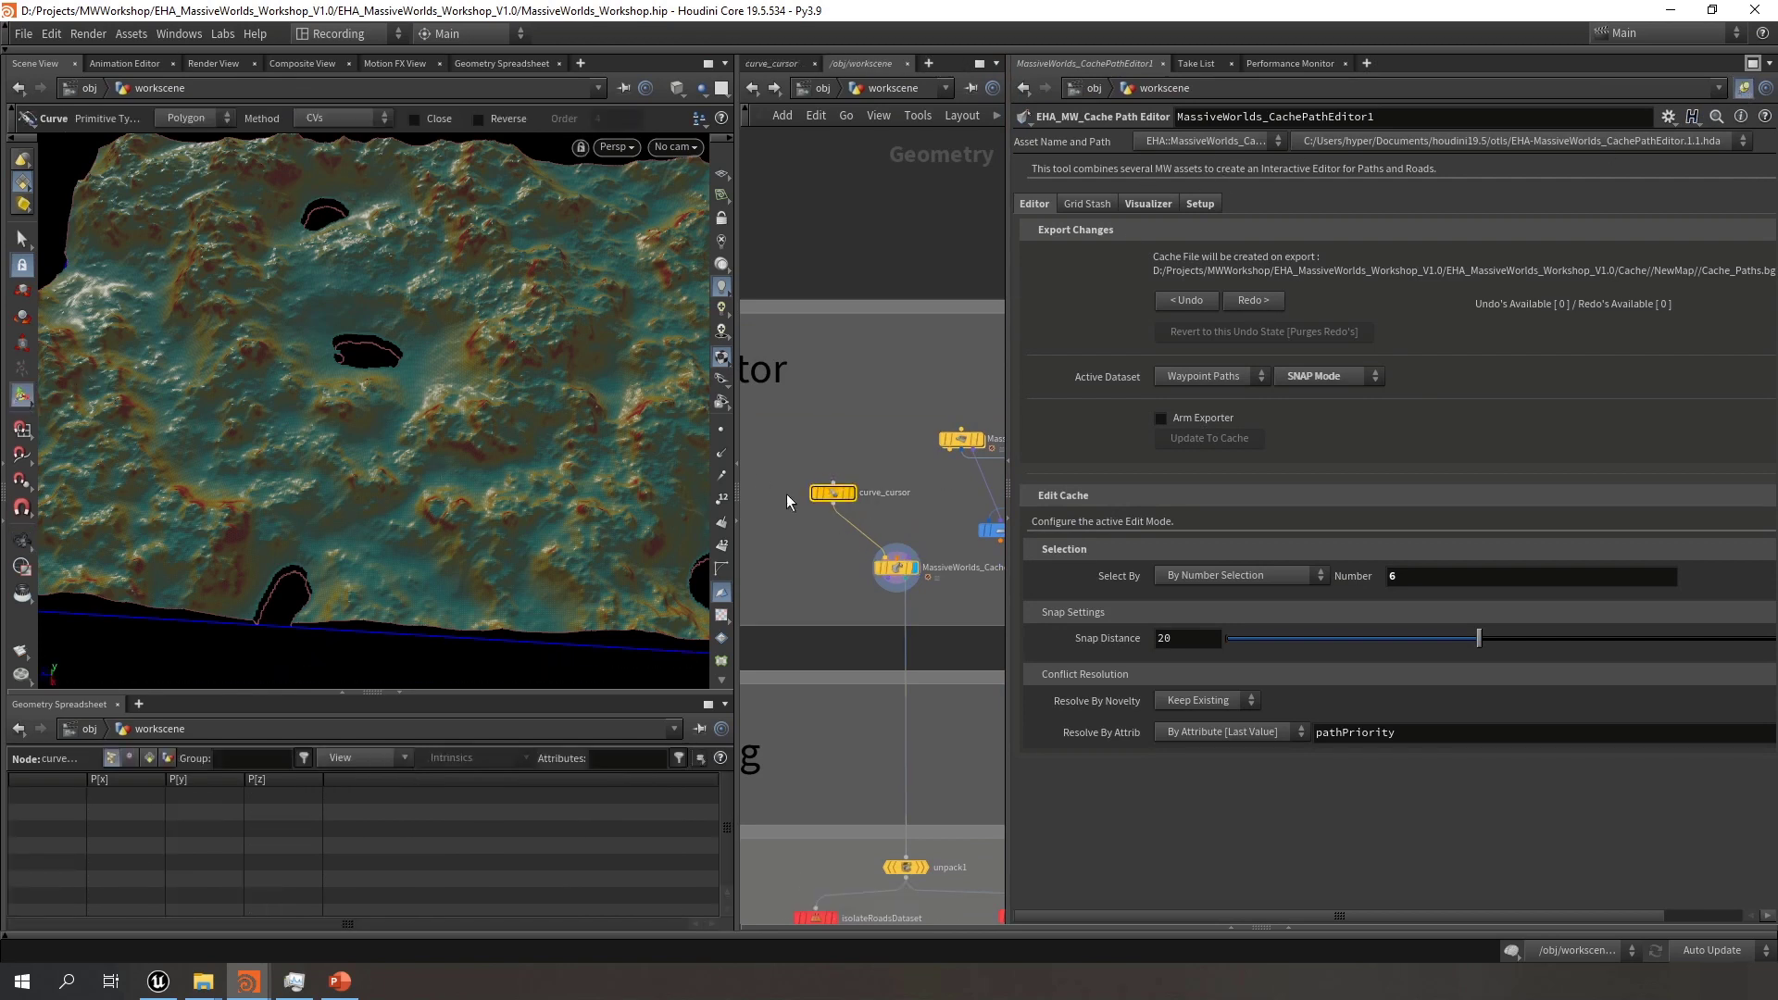
# Open the parameters of curve_cursor in a separate floating window and park it below the terrain view
pyautogui.rightClick(835, 496)
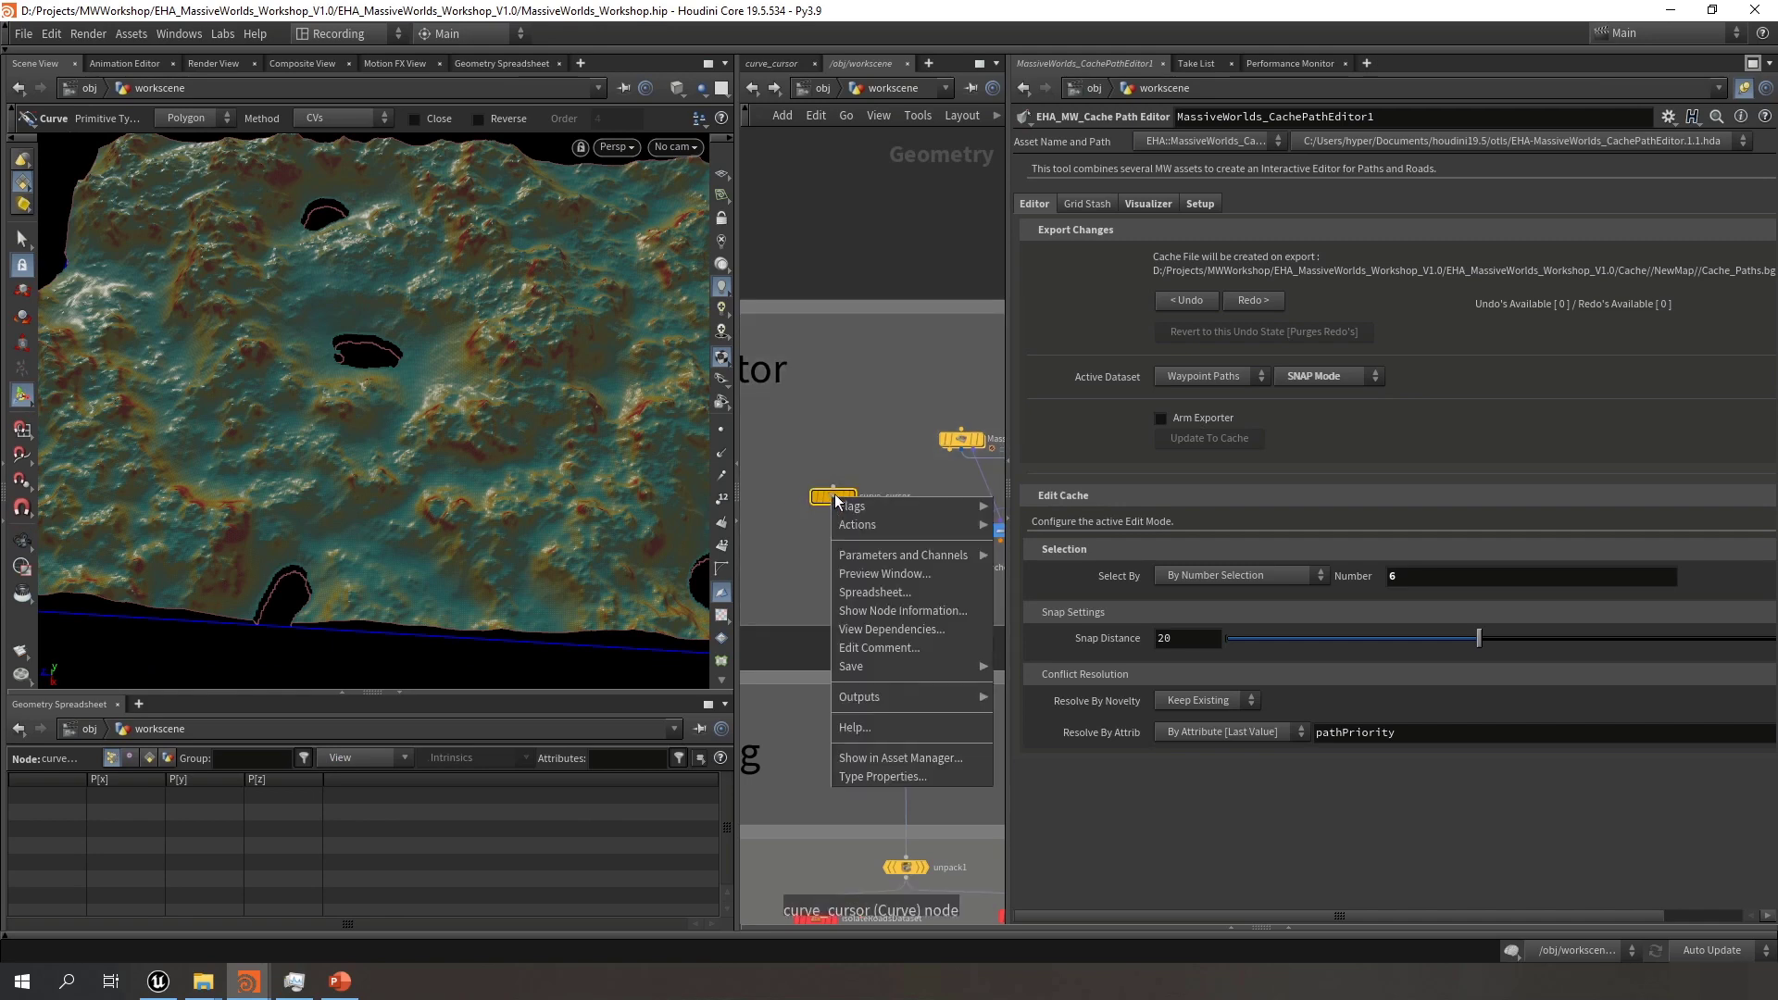
pyautogui.moveTo(898, 553)
pyautogui.click(1032, 554)
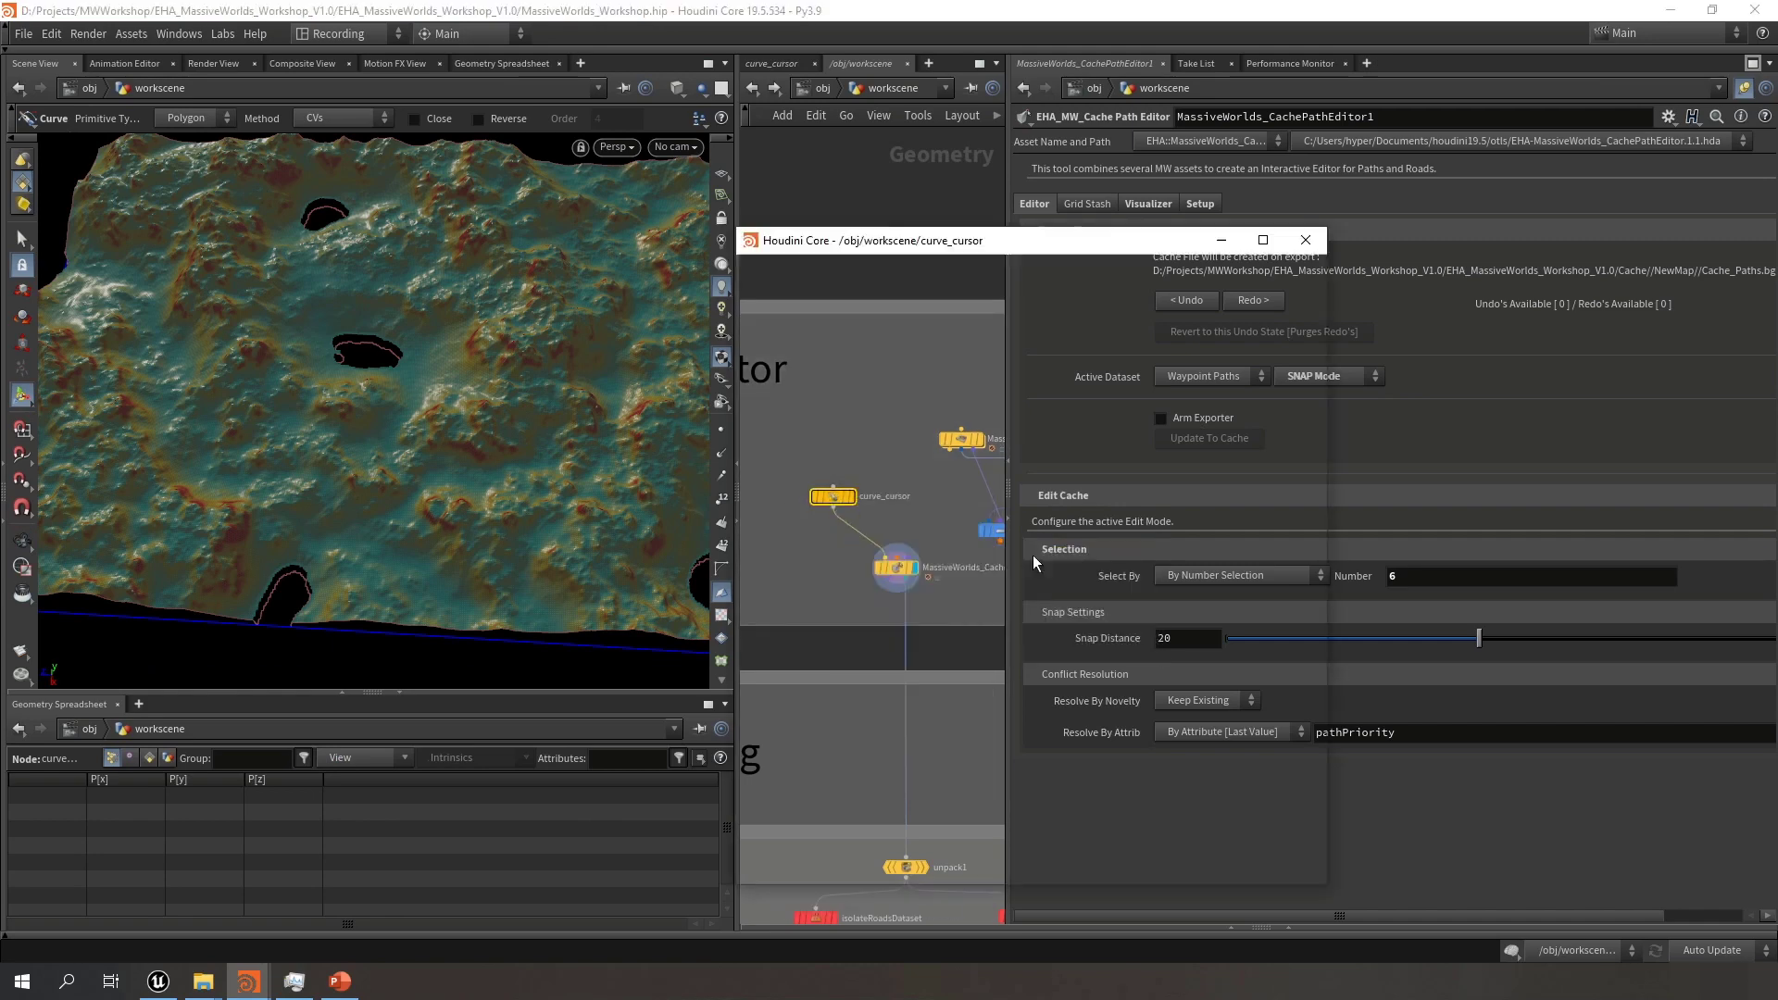
pyautogui.moveTo(1065, 231)
pyautogui.mouseDown()
pyautogui.moveTo(1072, 625)
pyautogui.moveTo(1078, 598)
pyautogui.moveTo(828, 683)
pyautogui.moveTo(461, 746)
pyautogui.moveTo(455, 682)
pyautogui.moveTo(434, 732)
pyautogui.mouseUp()
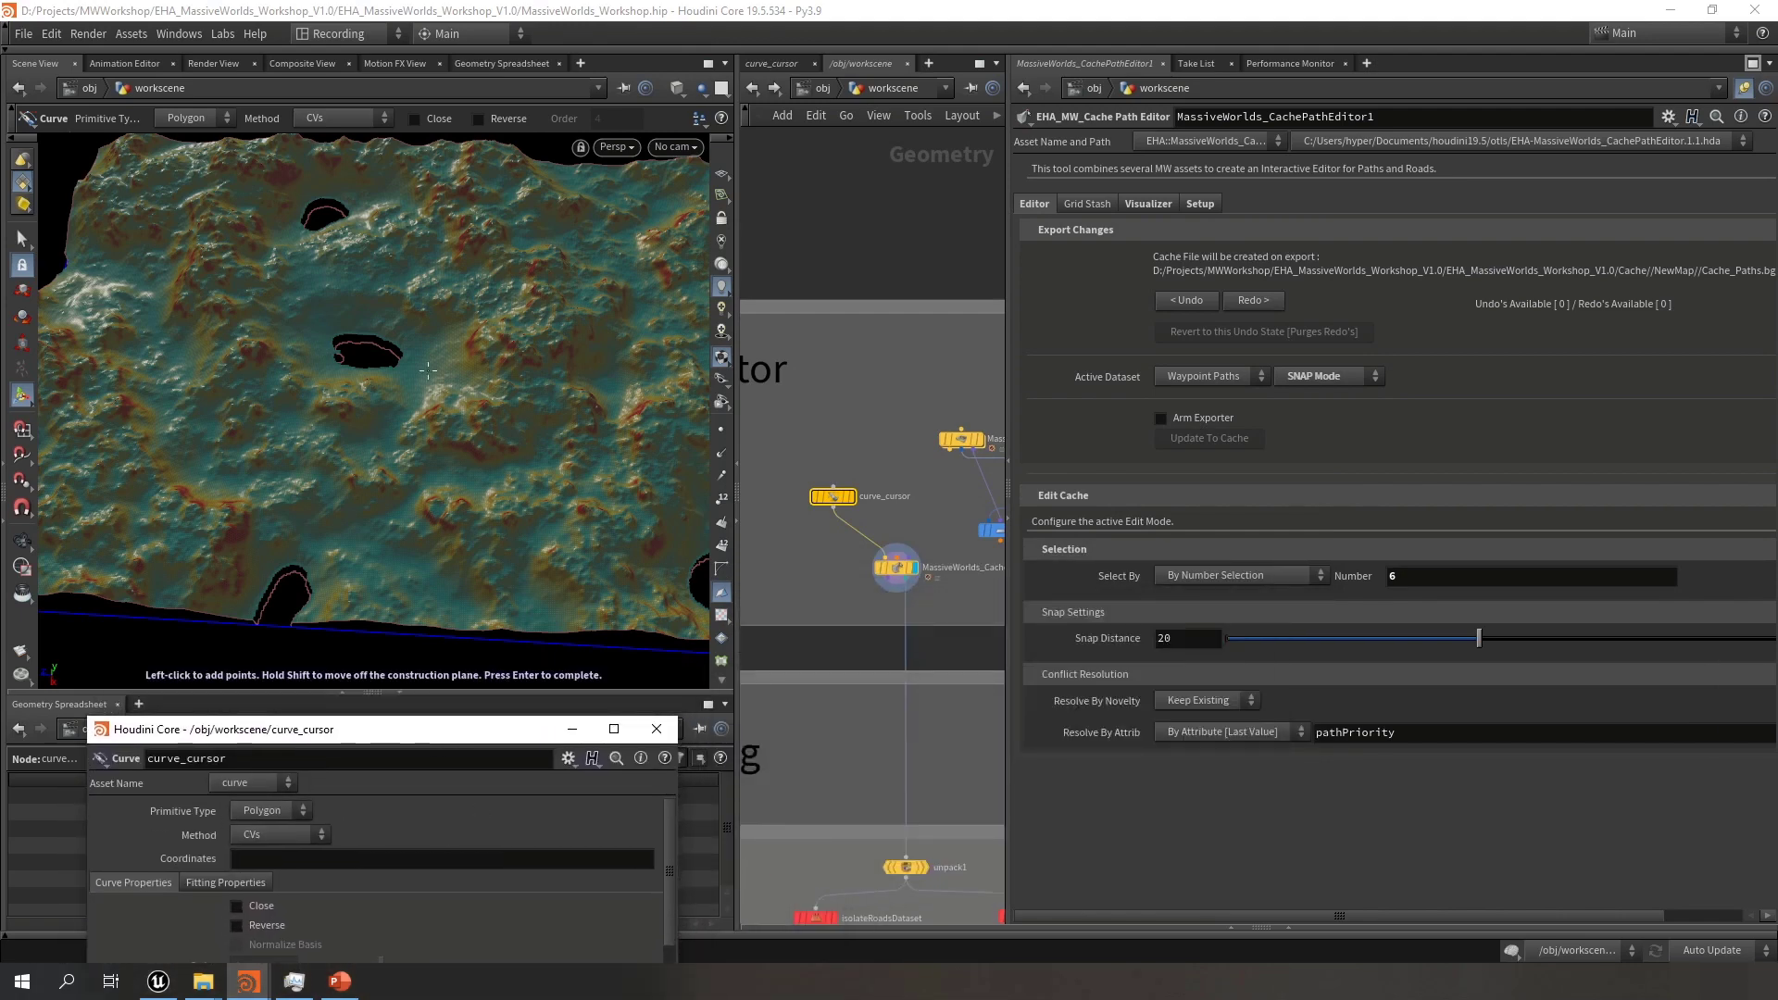
# Set the Waypoint Paths dataset of MassiveWorlds_CachePathEditor1 to ADD Mode
pyautogui.press('Escape')
pyautogui.moveTo(435, 456); pyautogui.dragTo(471, 450)
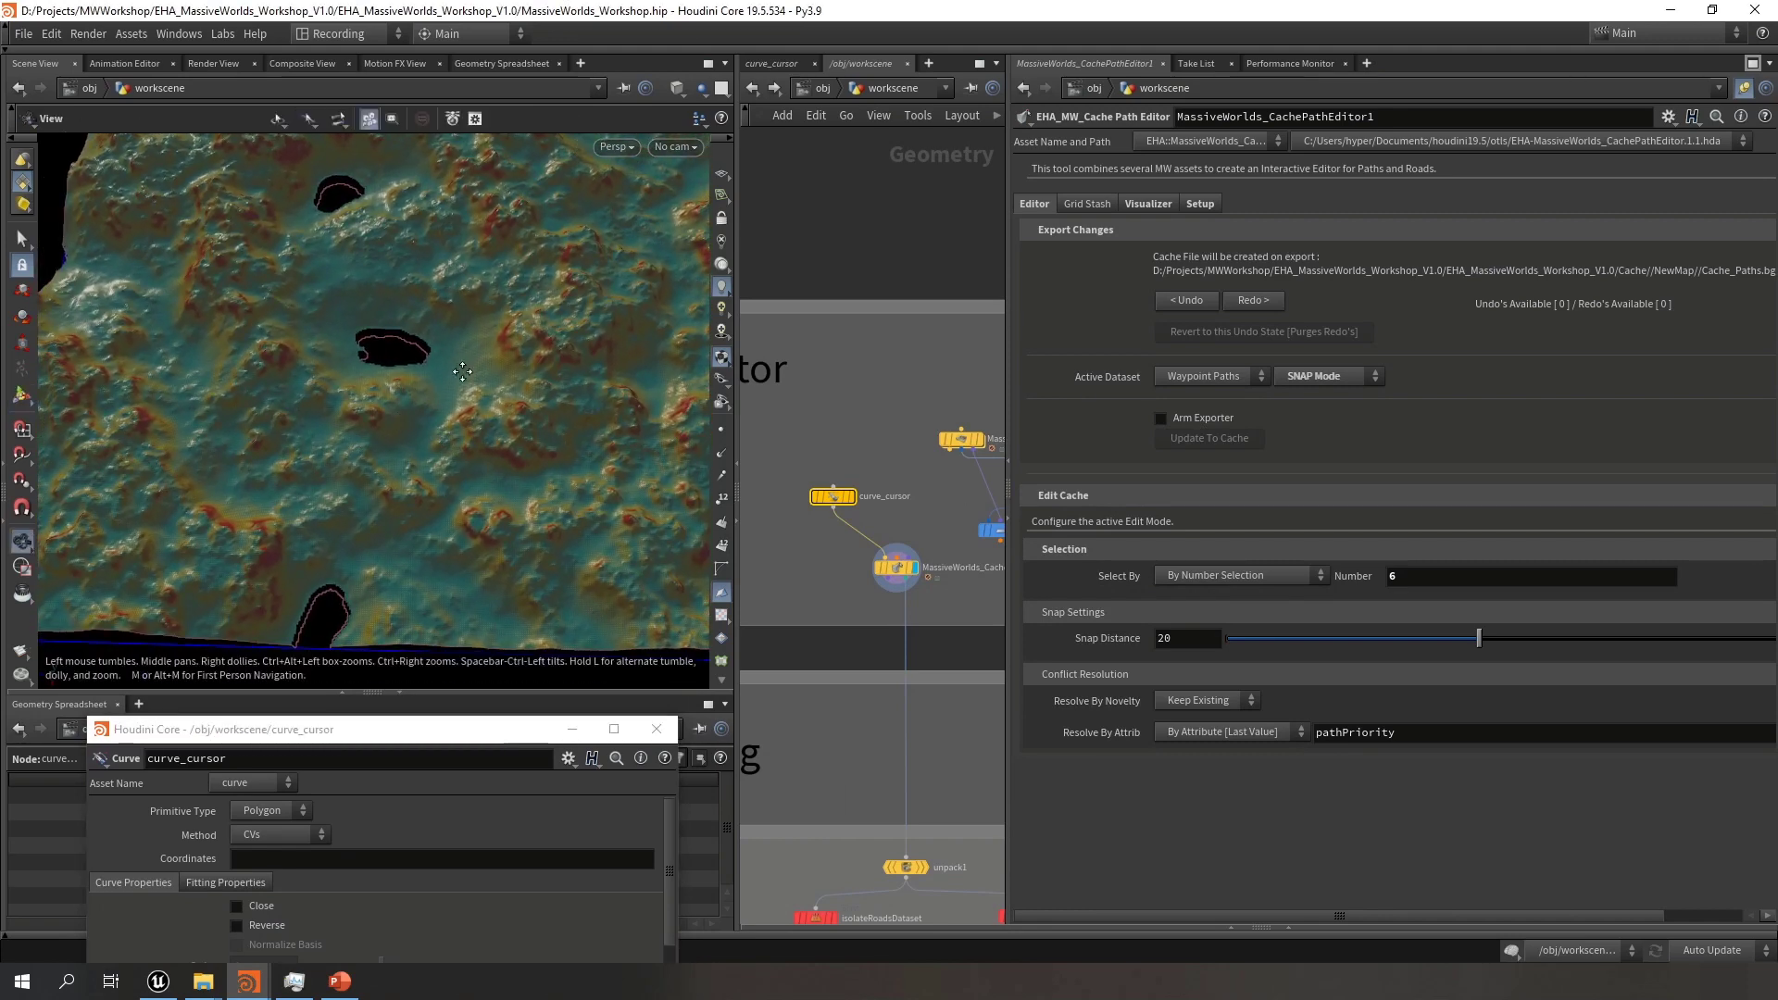
pyautogui.keyDown('alt'); pyautogui.moveTo(464, 372); pyautogui.dragTo(476, 432, button='middle'); pyautogui.keyUp('alt')
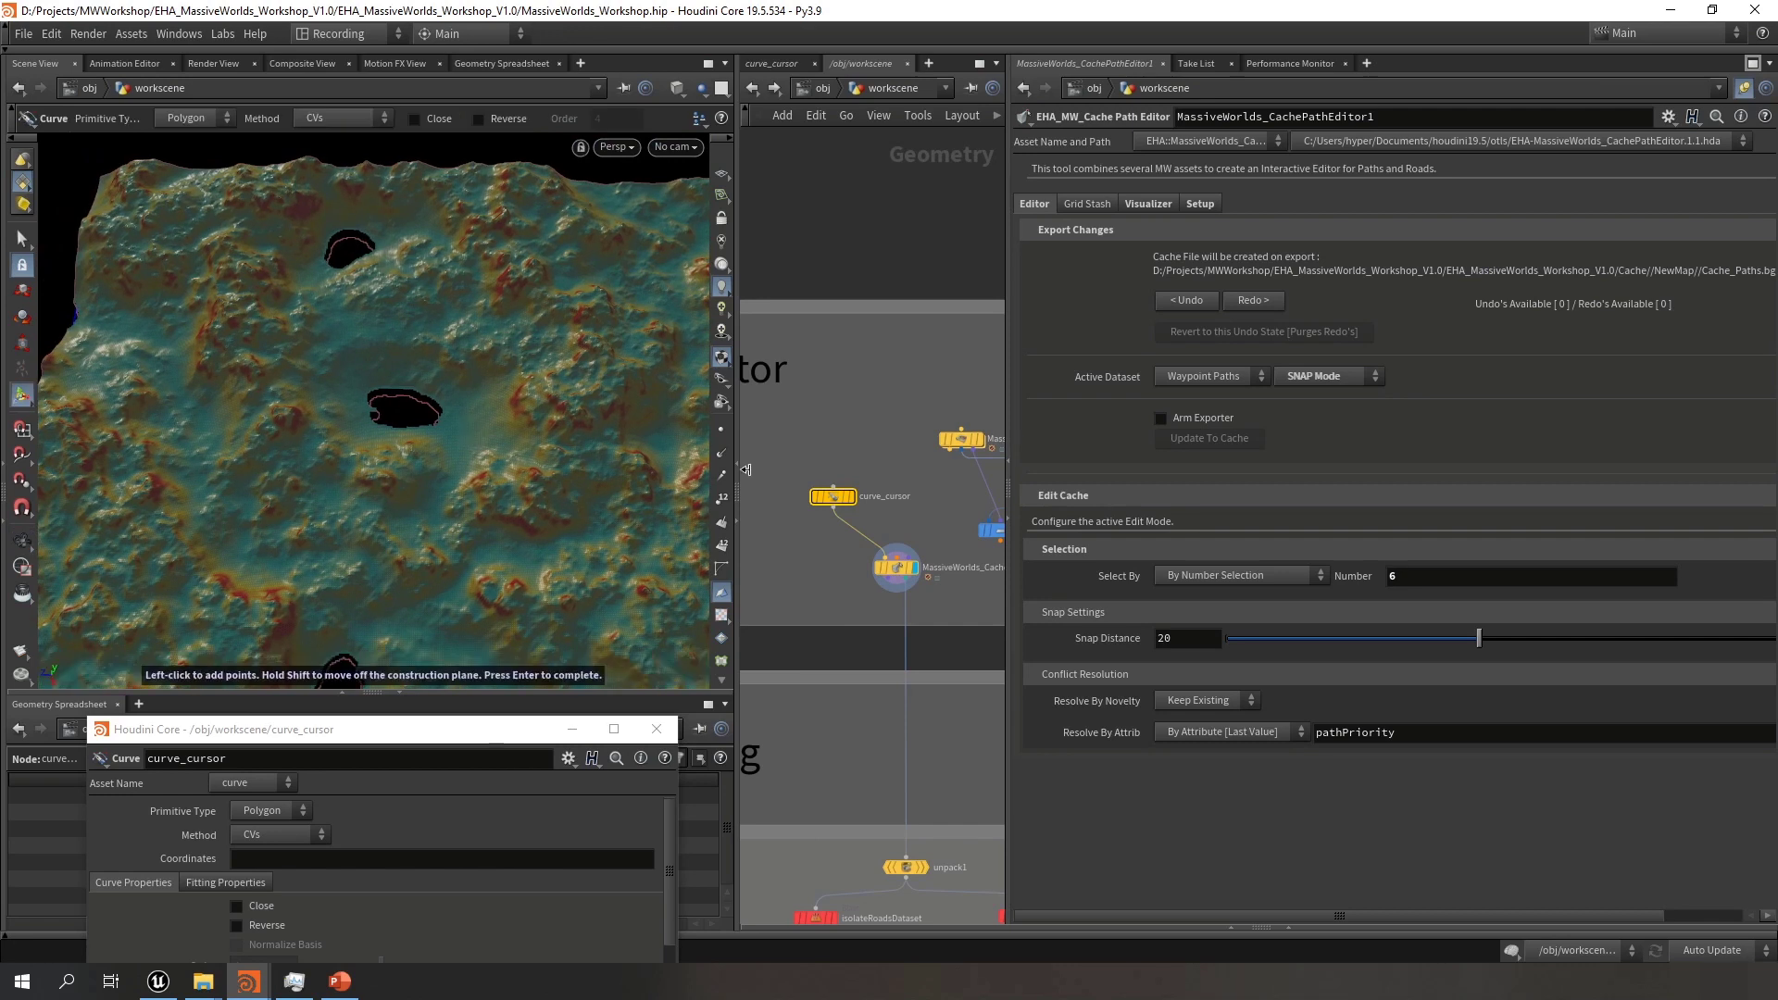
pyautogui.click(1317, 372)
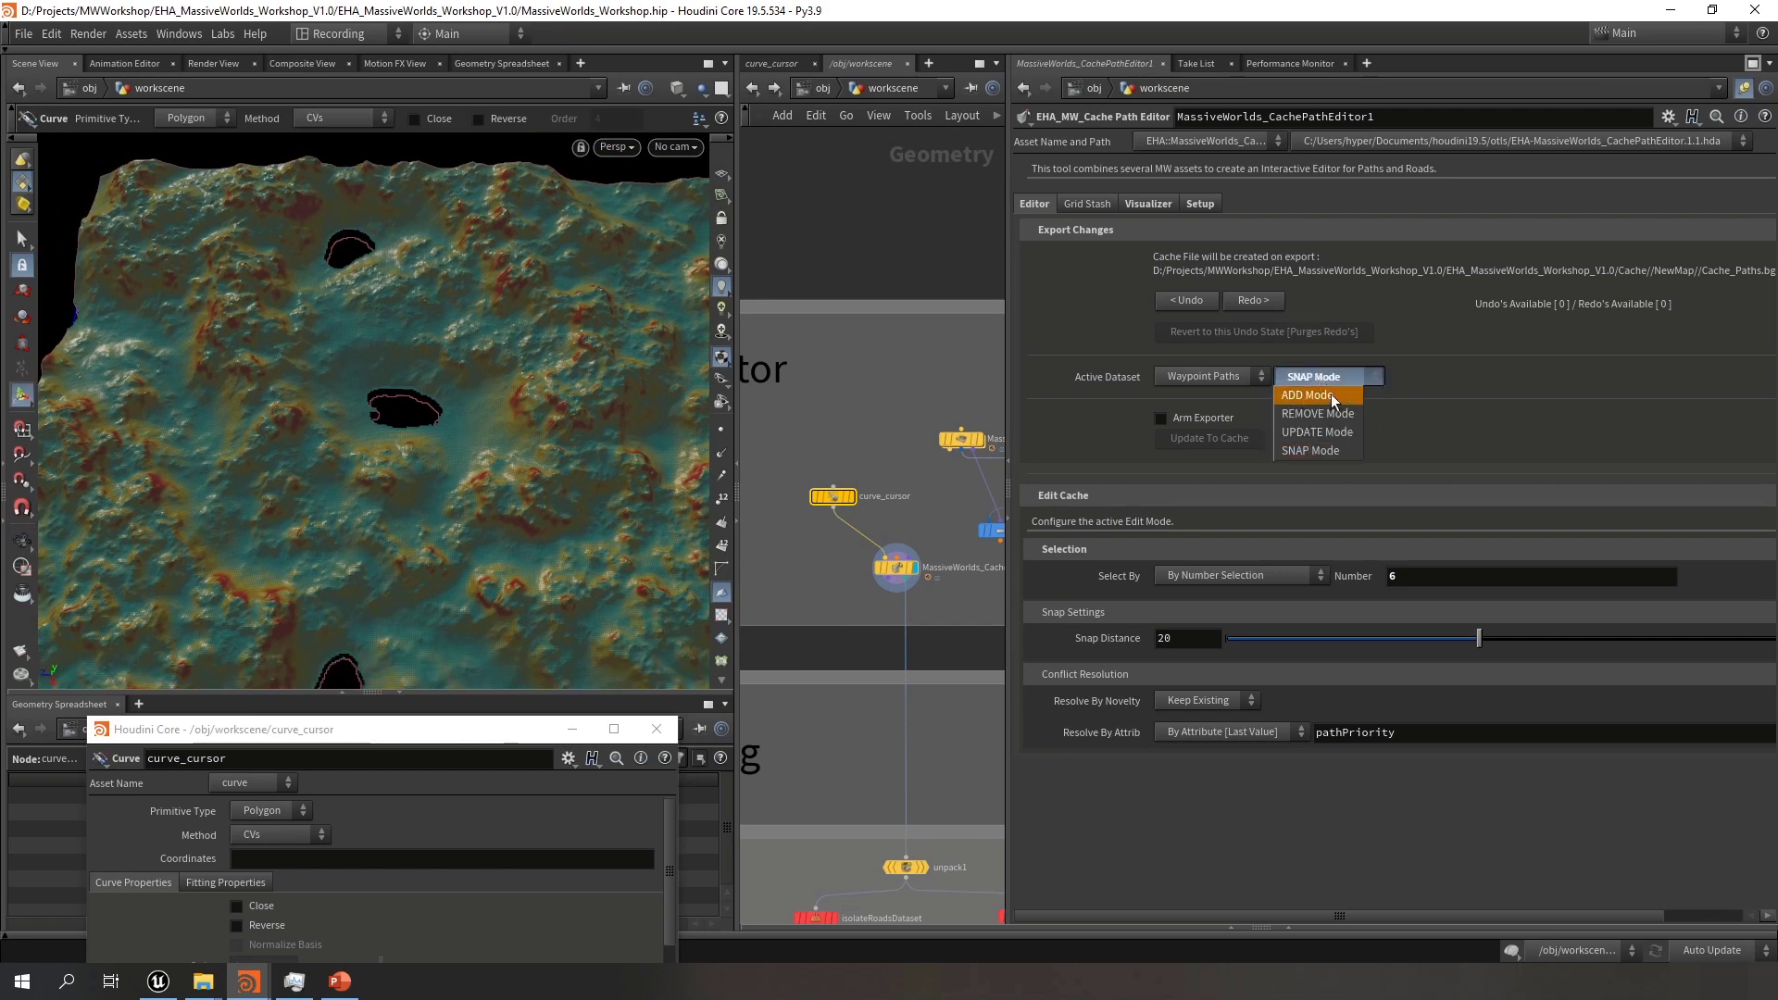
pyautogui.click(1330, 393)
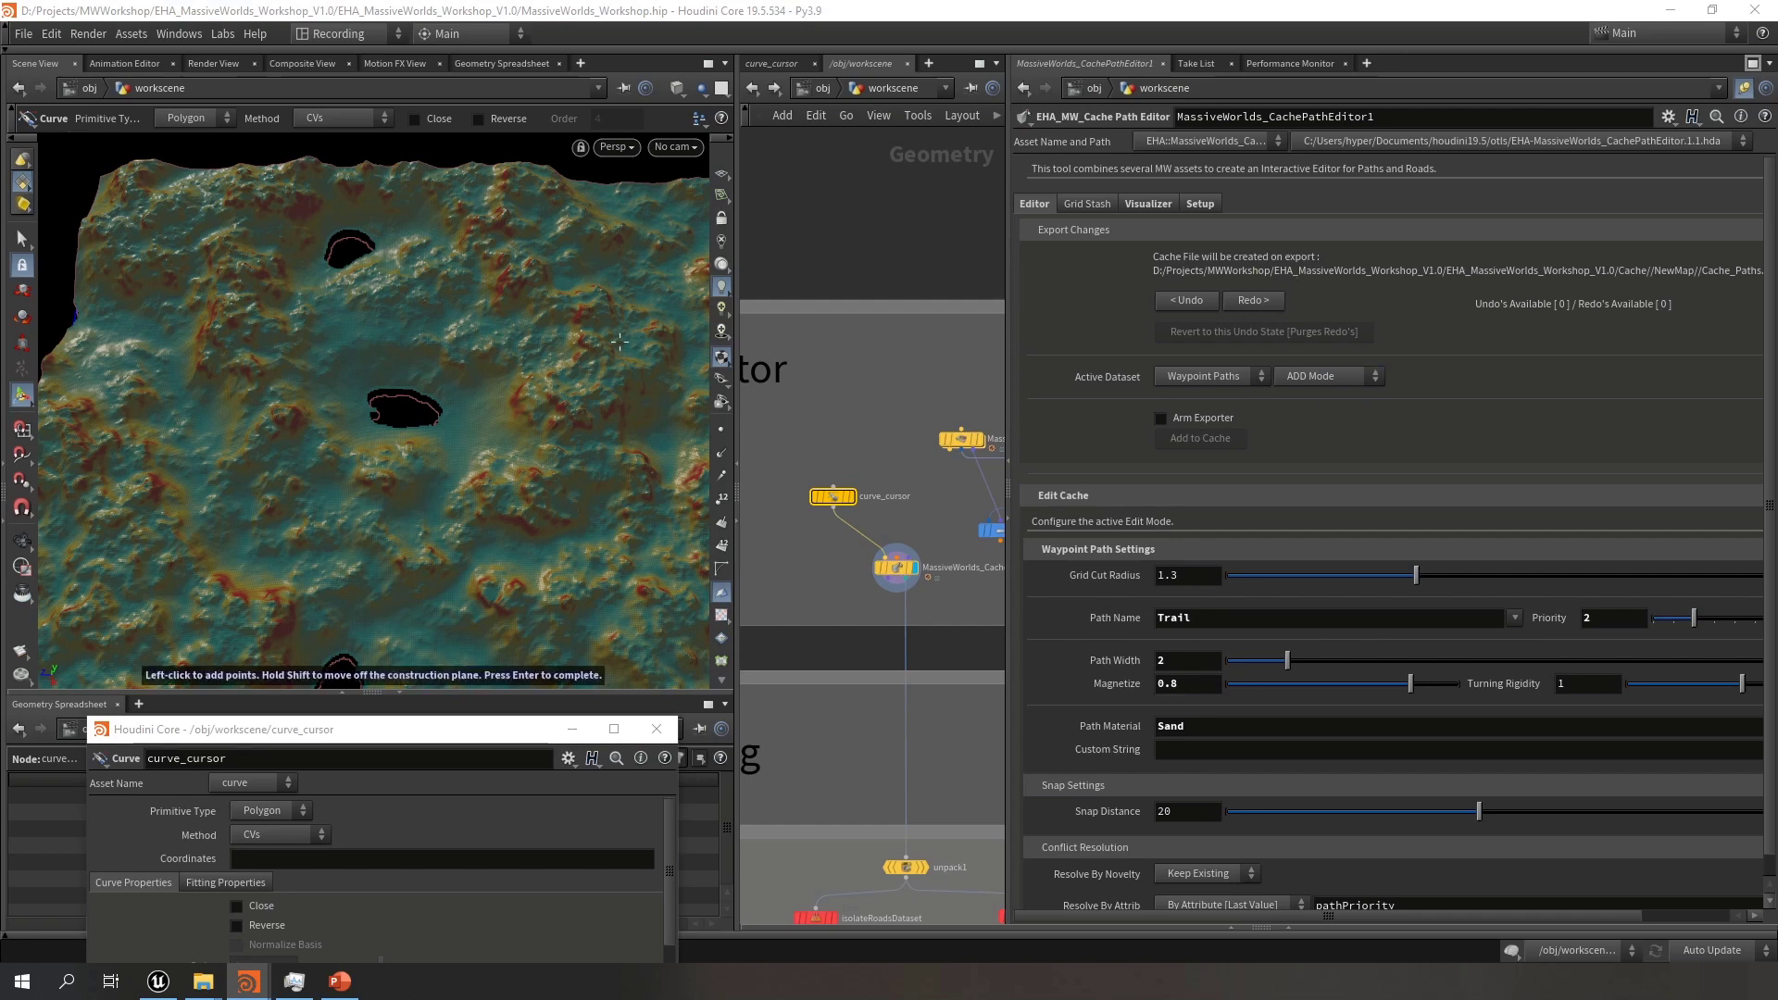
# Place the first curve_cursor point on the terrain at the map's edge tunnel opening, at about -1072, 126, 3896
pyautogui.press('Escape')
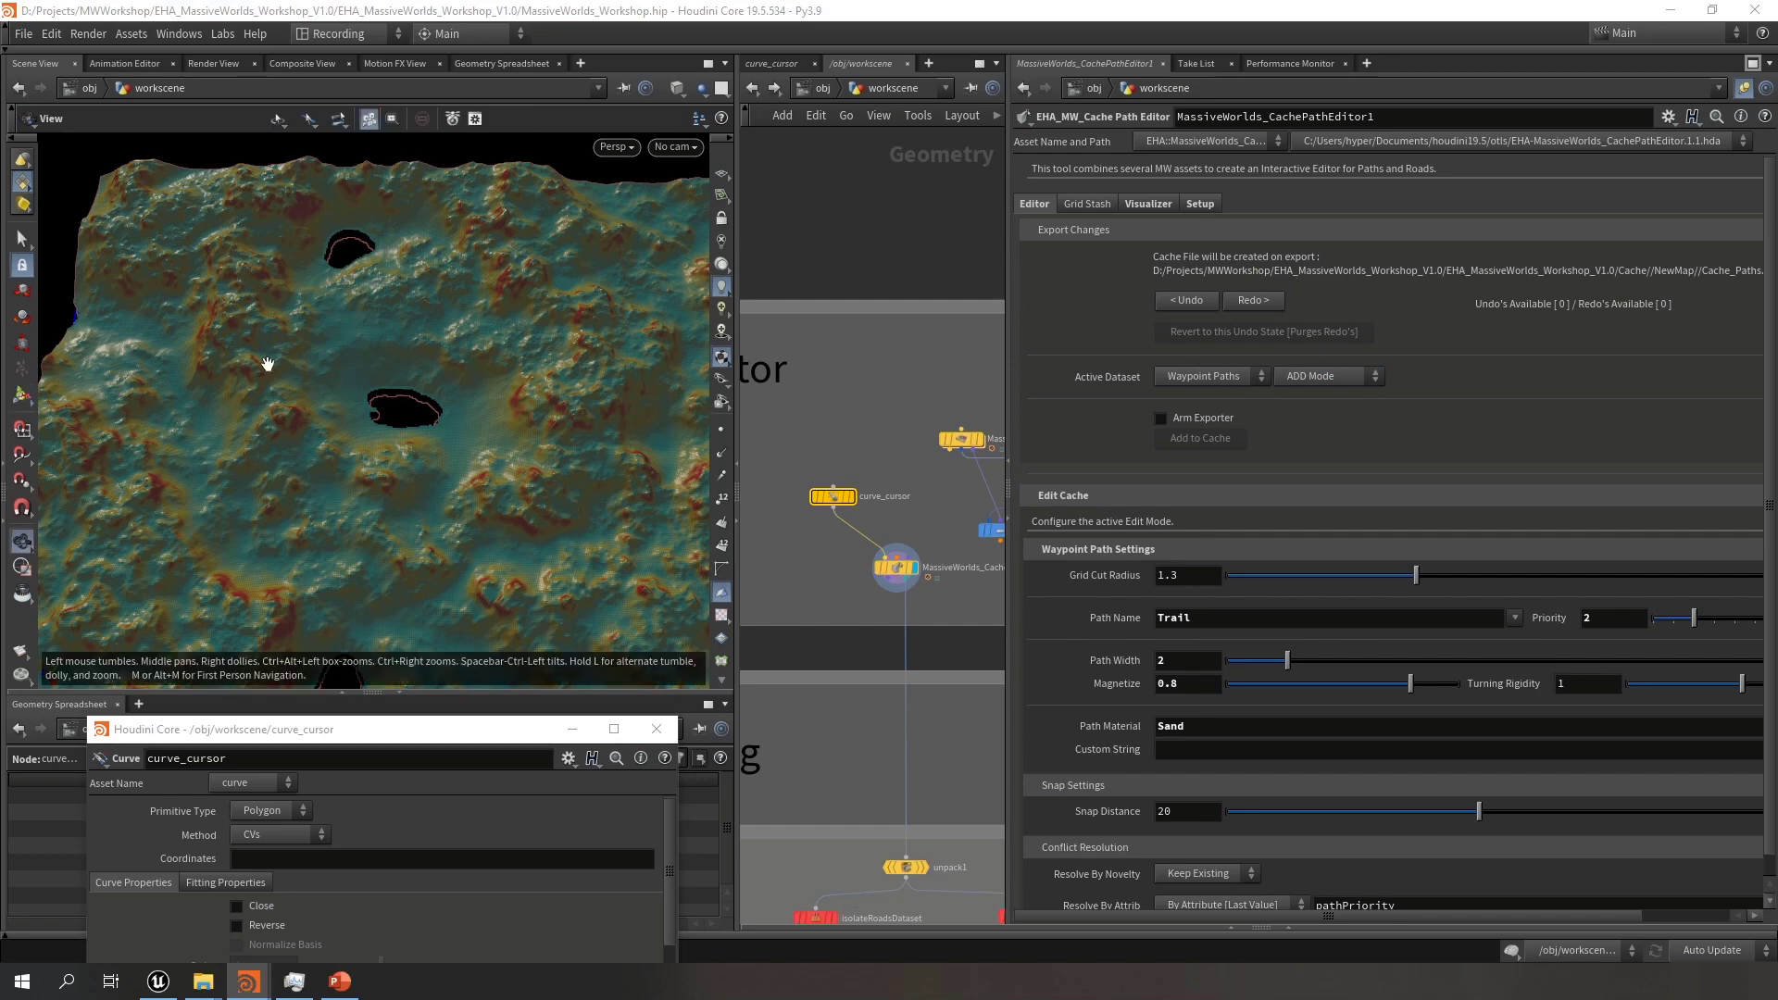
pyautogui.keyDown('alt'); pyautogui.moveTo(266, 364); pyautogui.dragTo(214, 338); pyautogui.keyUp('alt')
pyautogui.keyDown('alt'); pyautogui.moveTo(214, 337); pyautogui.dragTo(500, 357, button='right'); pyautogui.keyUp('alt')
pyautogui.keyDown('alt'); pyautogui.moveTo(500, 358); pyautogui.dragTo(435, 344); pyautogui.keyUp('alt')
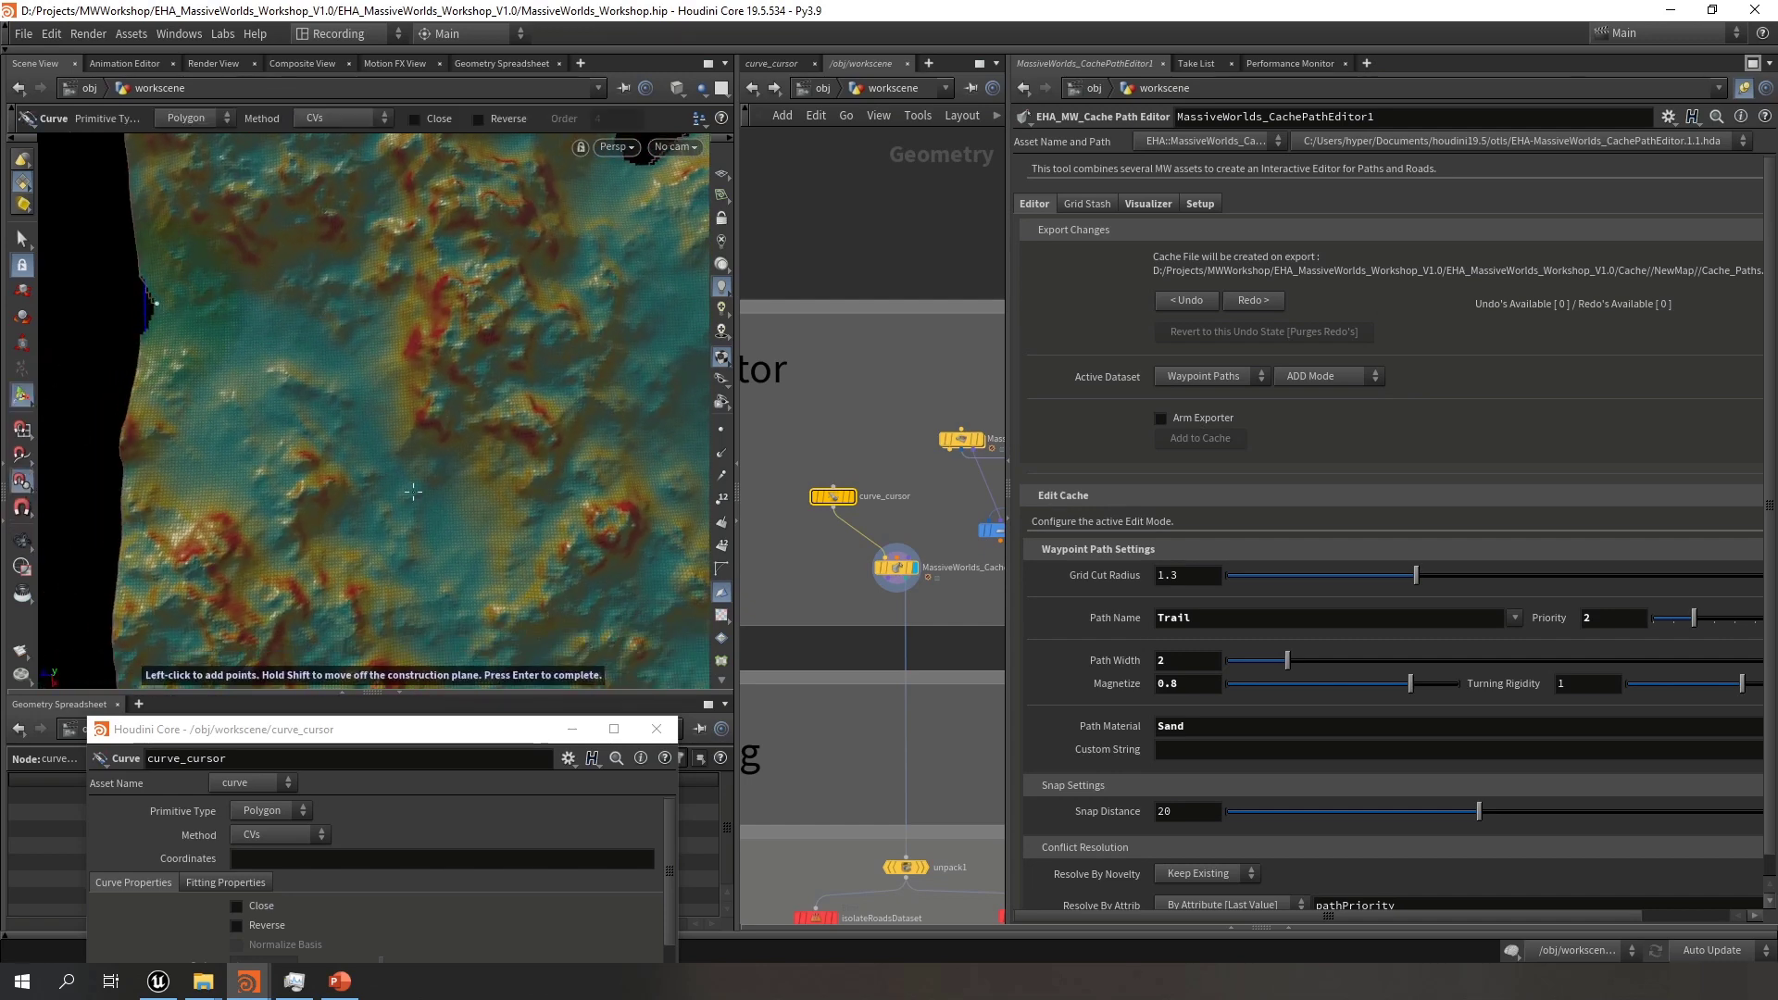
pyautogui.click(620, 582)
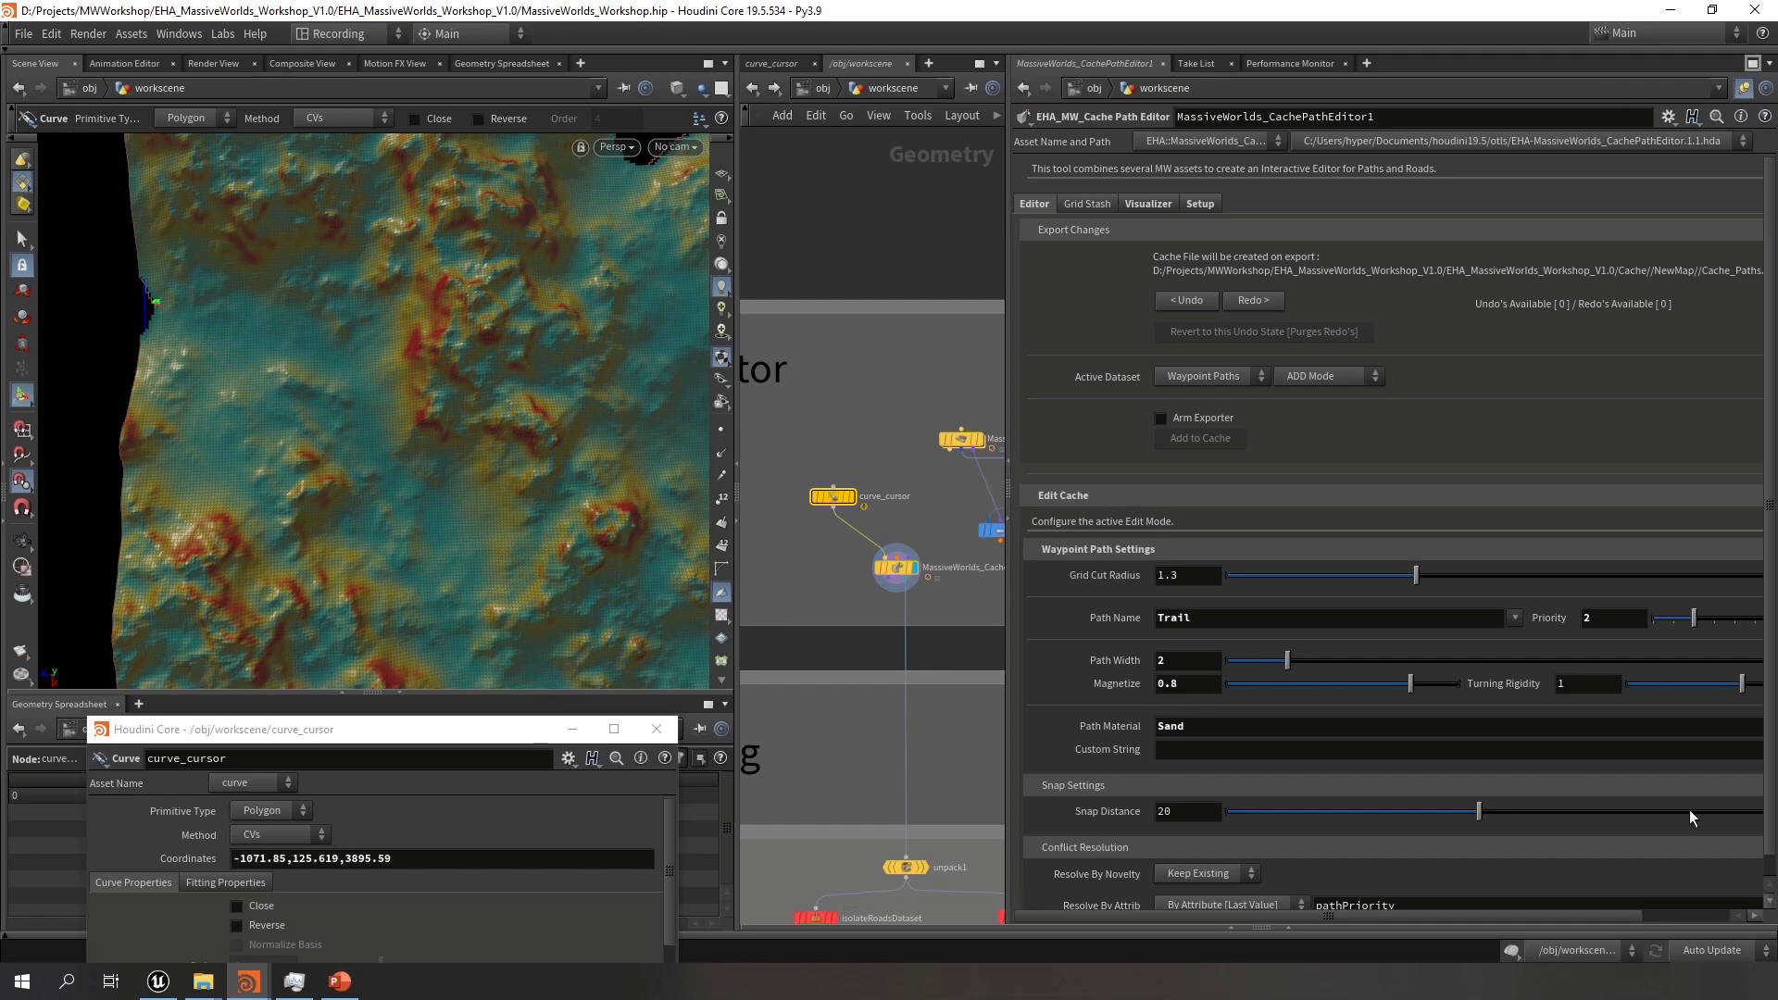
# Switch the scene's cooking update mode to On Mouse Up
pyautogui.click(1713, 951)
pyautogui.click(1712, 913)
pyautogui.press('Escape')
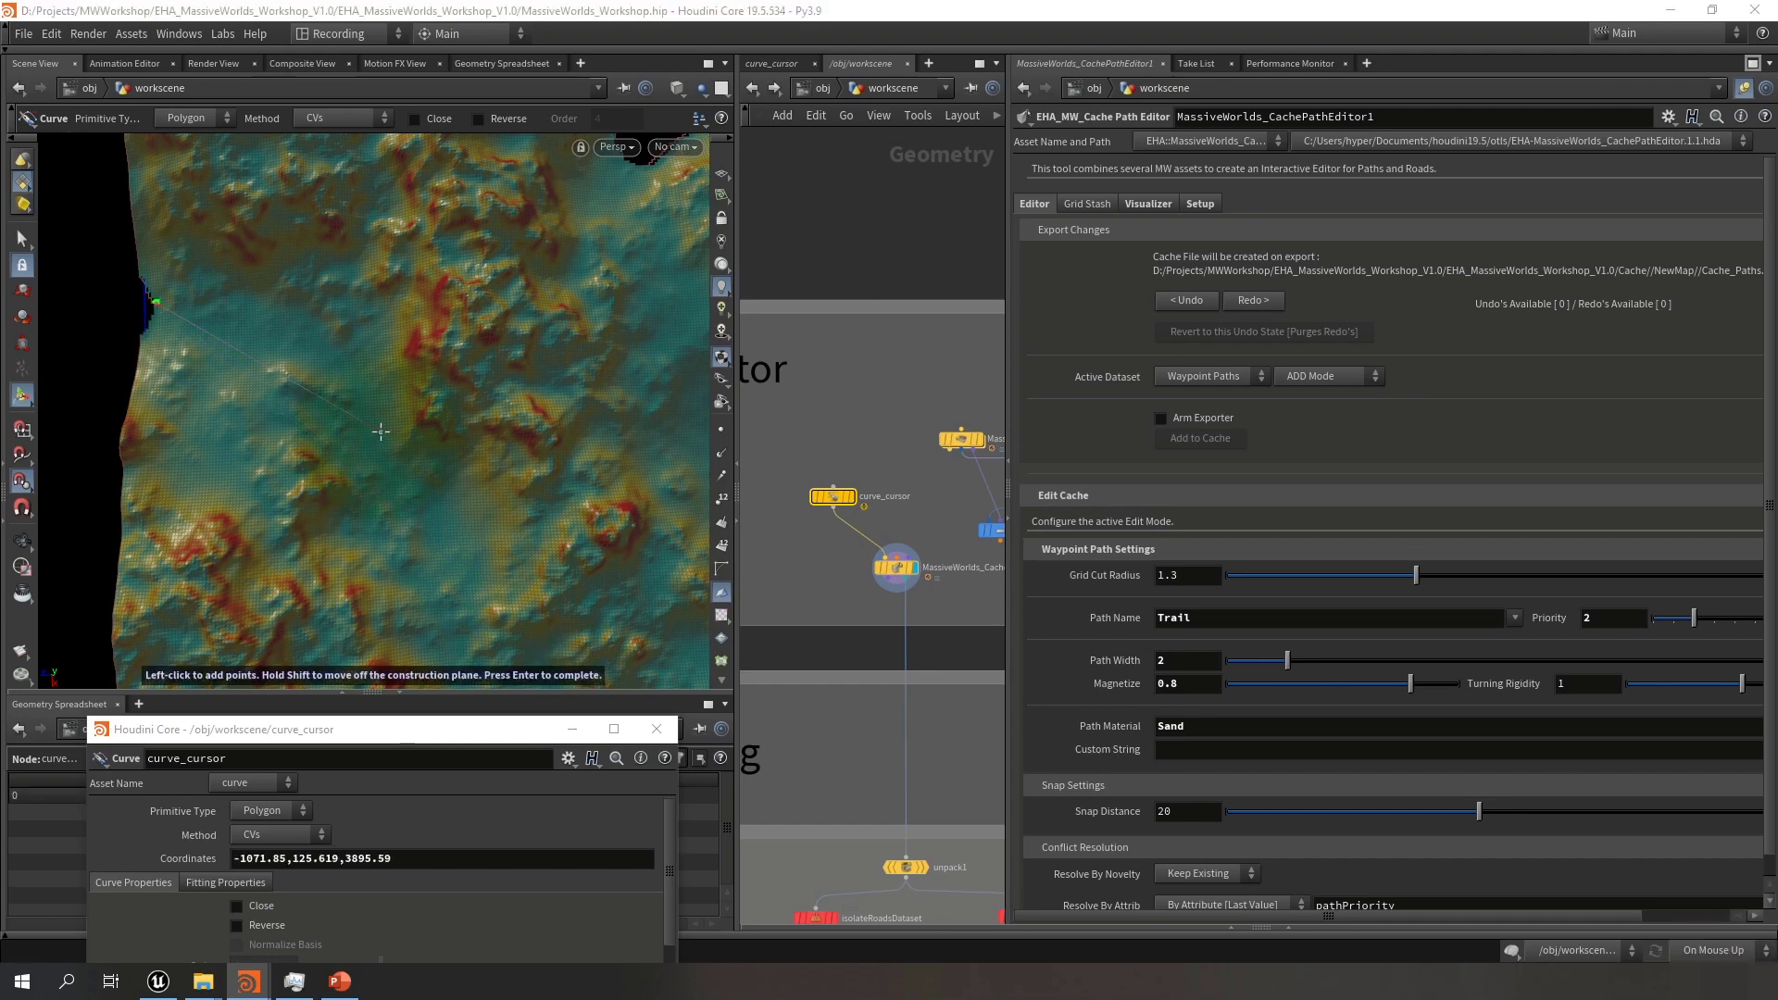
# Add a second curve_cursor point in the inland valley at about 320, 207, 2408 and finish the curve
pyautogui.moveTo(371, 435); pyautogui.dragTo(367, 393)
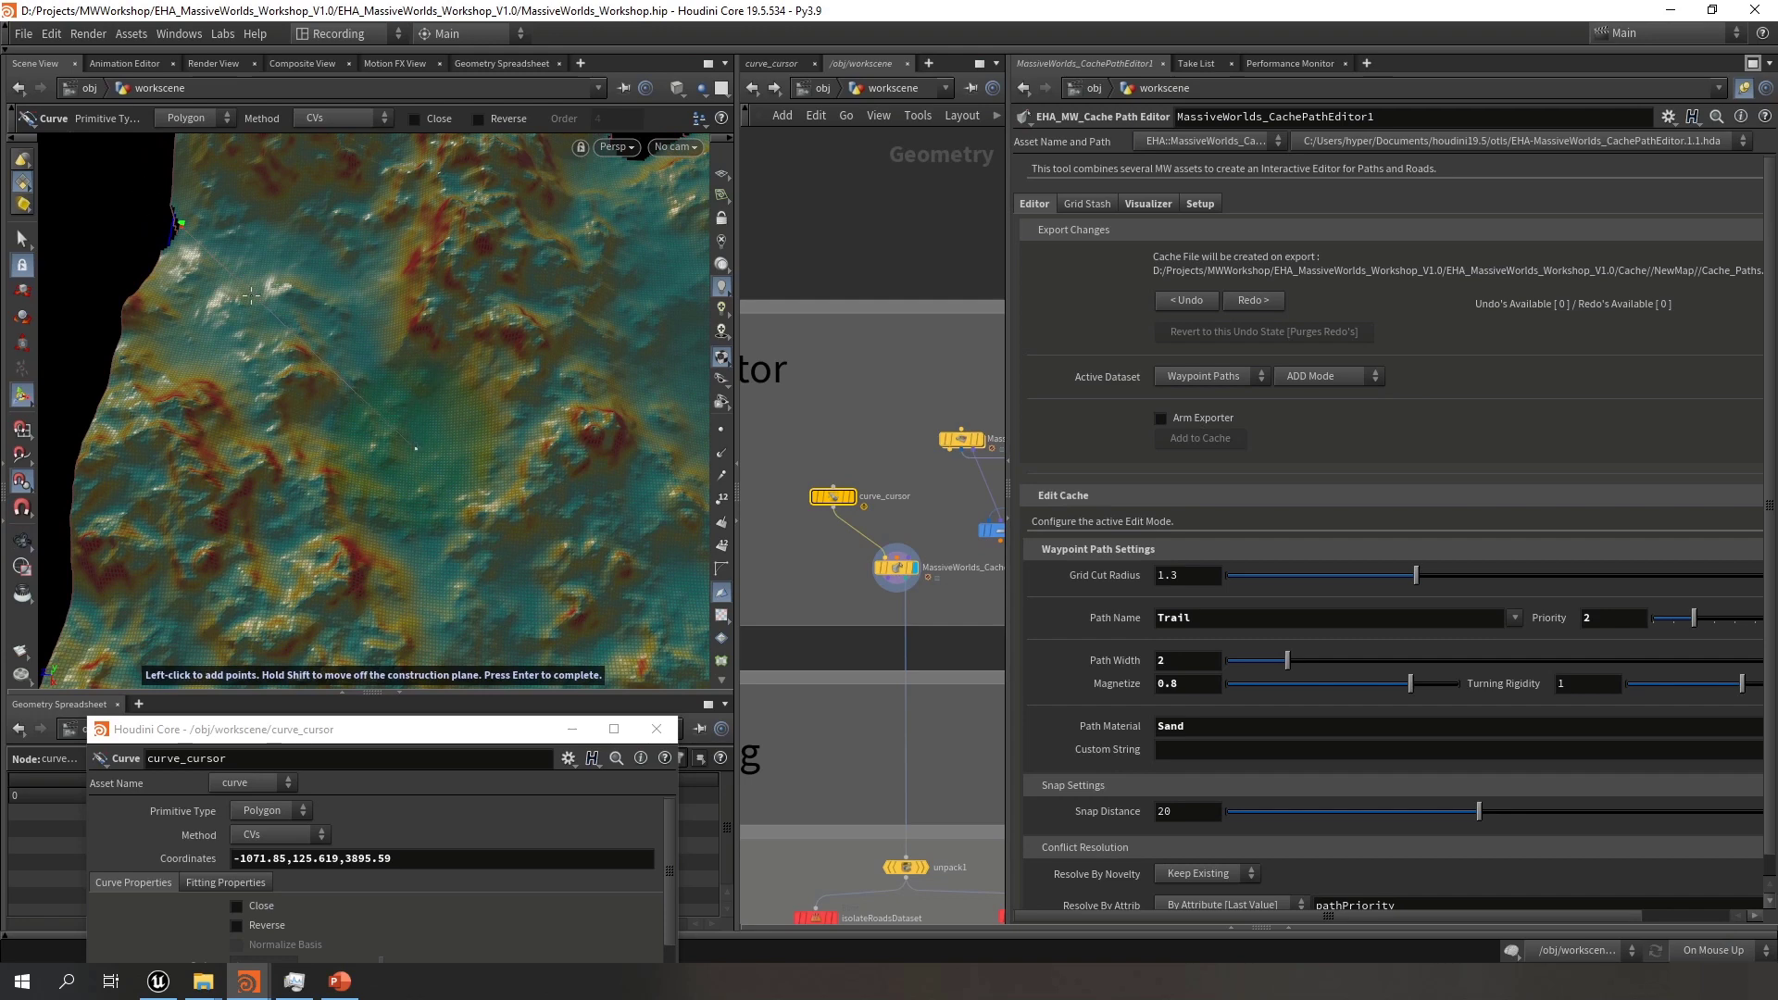
pyautogui.click(468, 417)
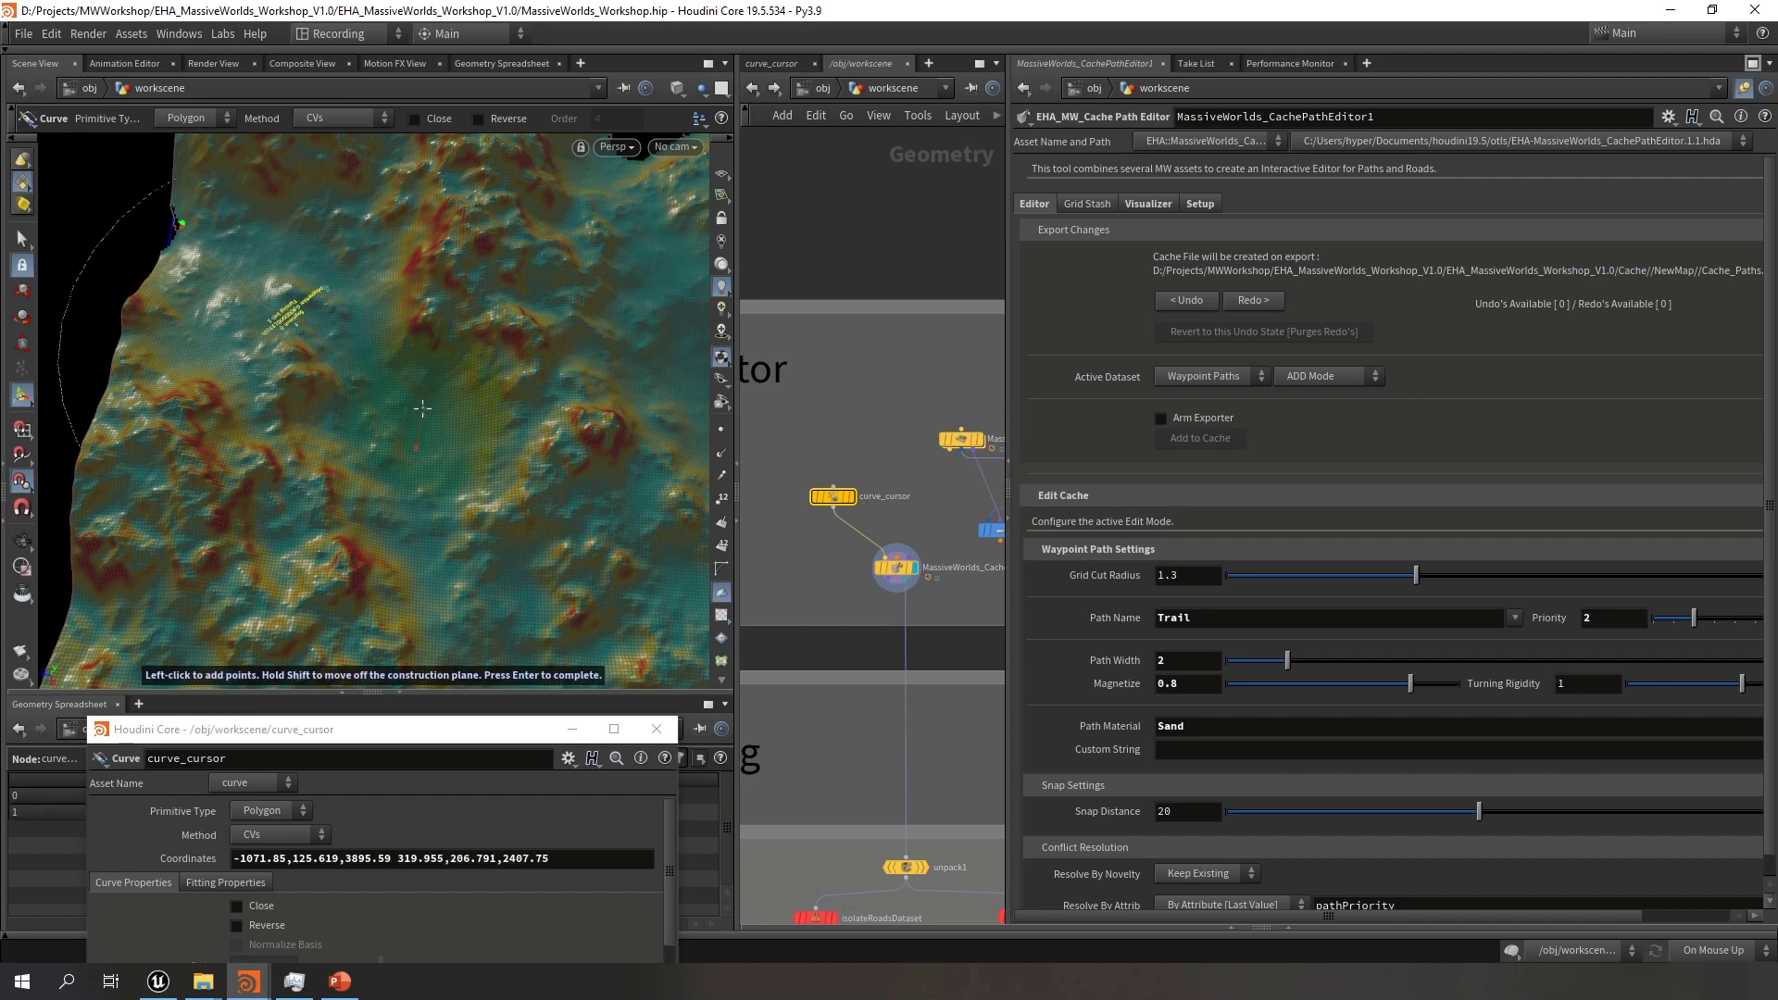
pyautogui.press('Escape')
pyautogui.moveTo(423, 407)
pyautogui.mouseDown()
pyautogui.moveTo(400, 347)
pyautogui.moveTo(477, 466)
pyautogui.moveTo(457, 393)
pyautogui.moveTo(534, 399)
pyautogui.moveTo(450, 398)
pyautogui.mouseUp()
pyautogui.press('Return')
# Set the Spline Scale in the path editor's Visualizer settings to 5
pyautogui.click(1149, 204)
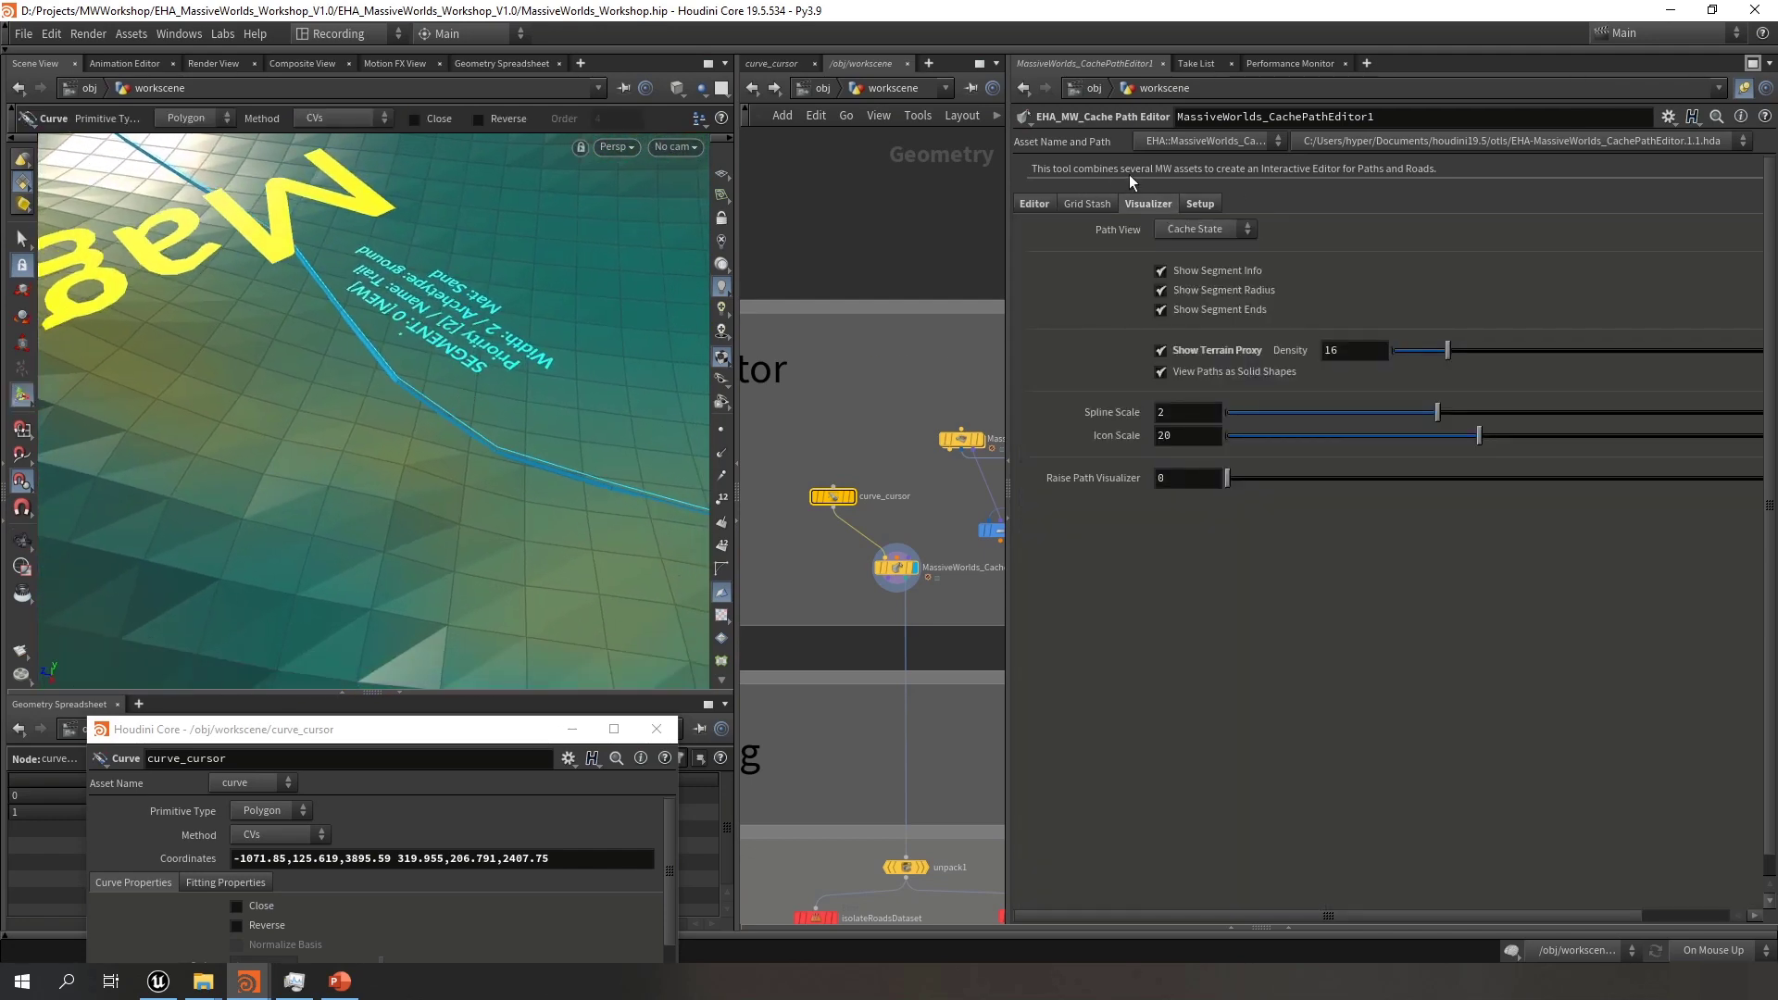
pyautogui.doubleClick(1189, 412)
pyautogui.write('5')
pyautogui.press('Return')
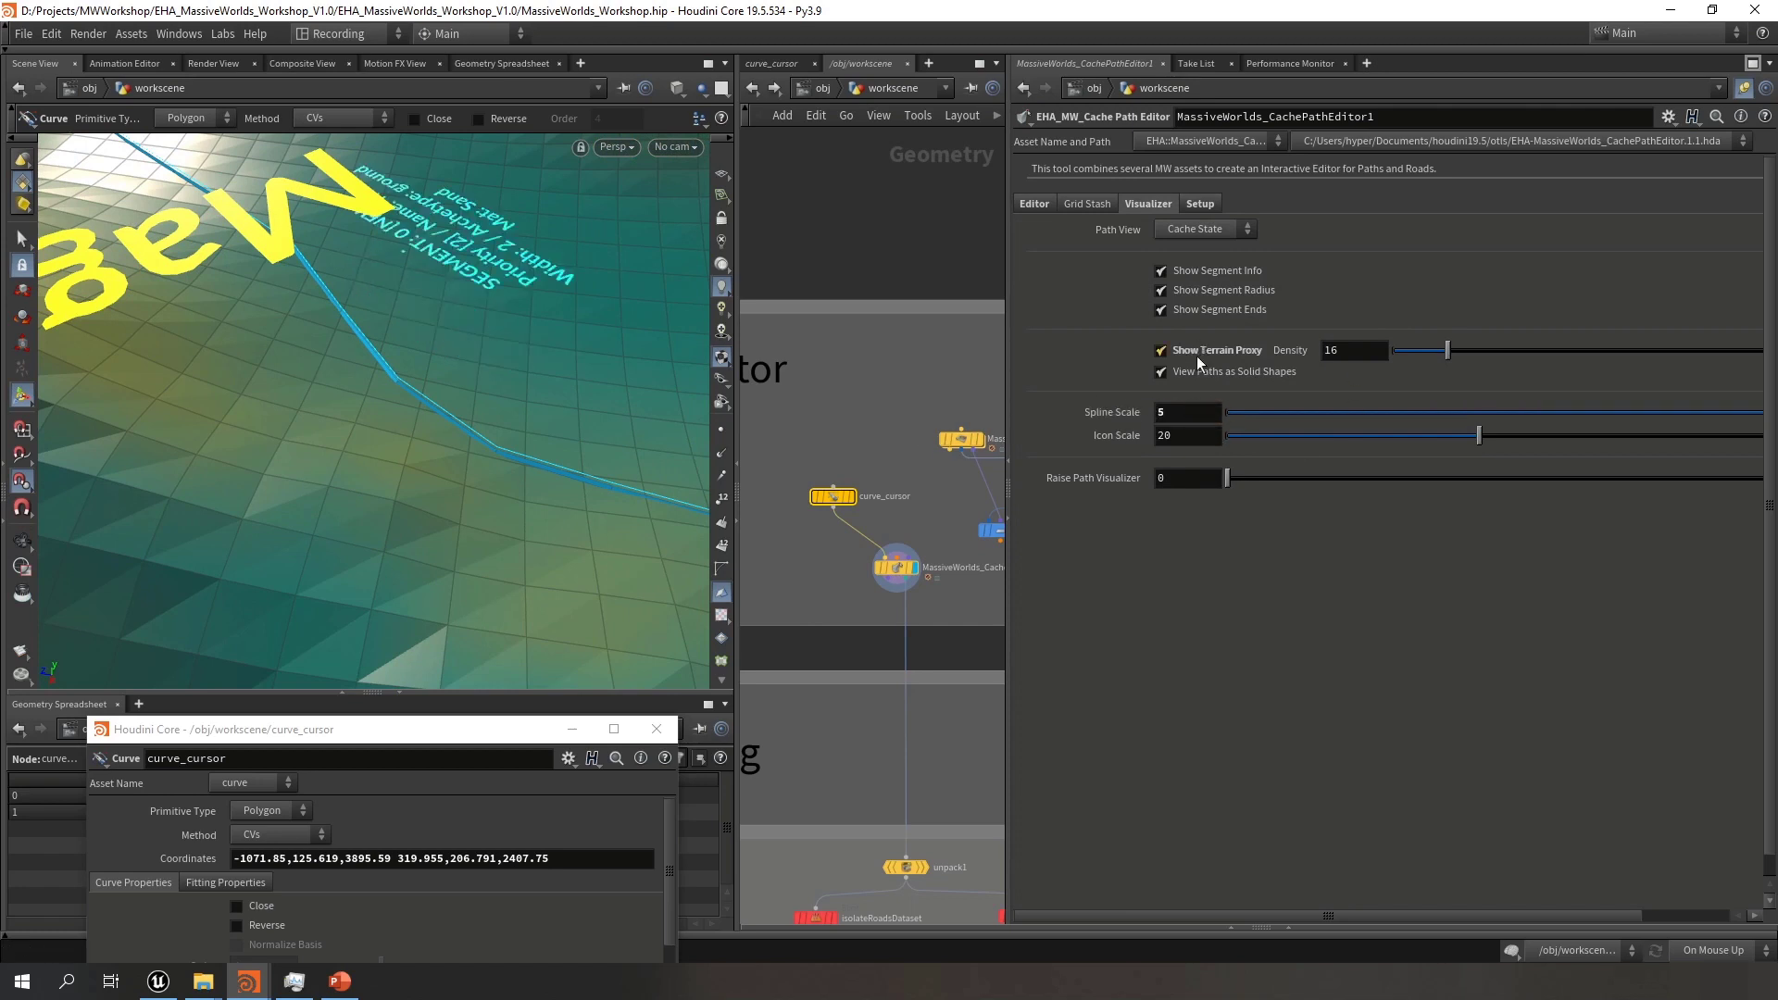
# Compare the new path with View Paths as Solid Shapes on and off, leaving the option off
pyautogui.click(1253, 371)
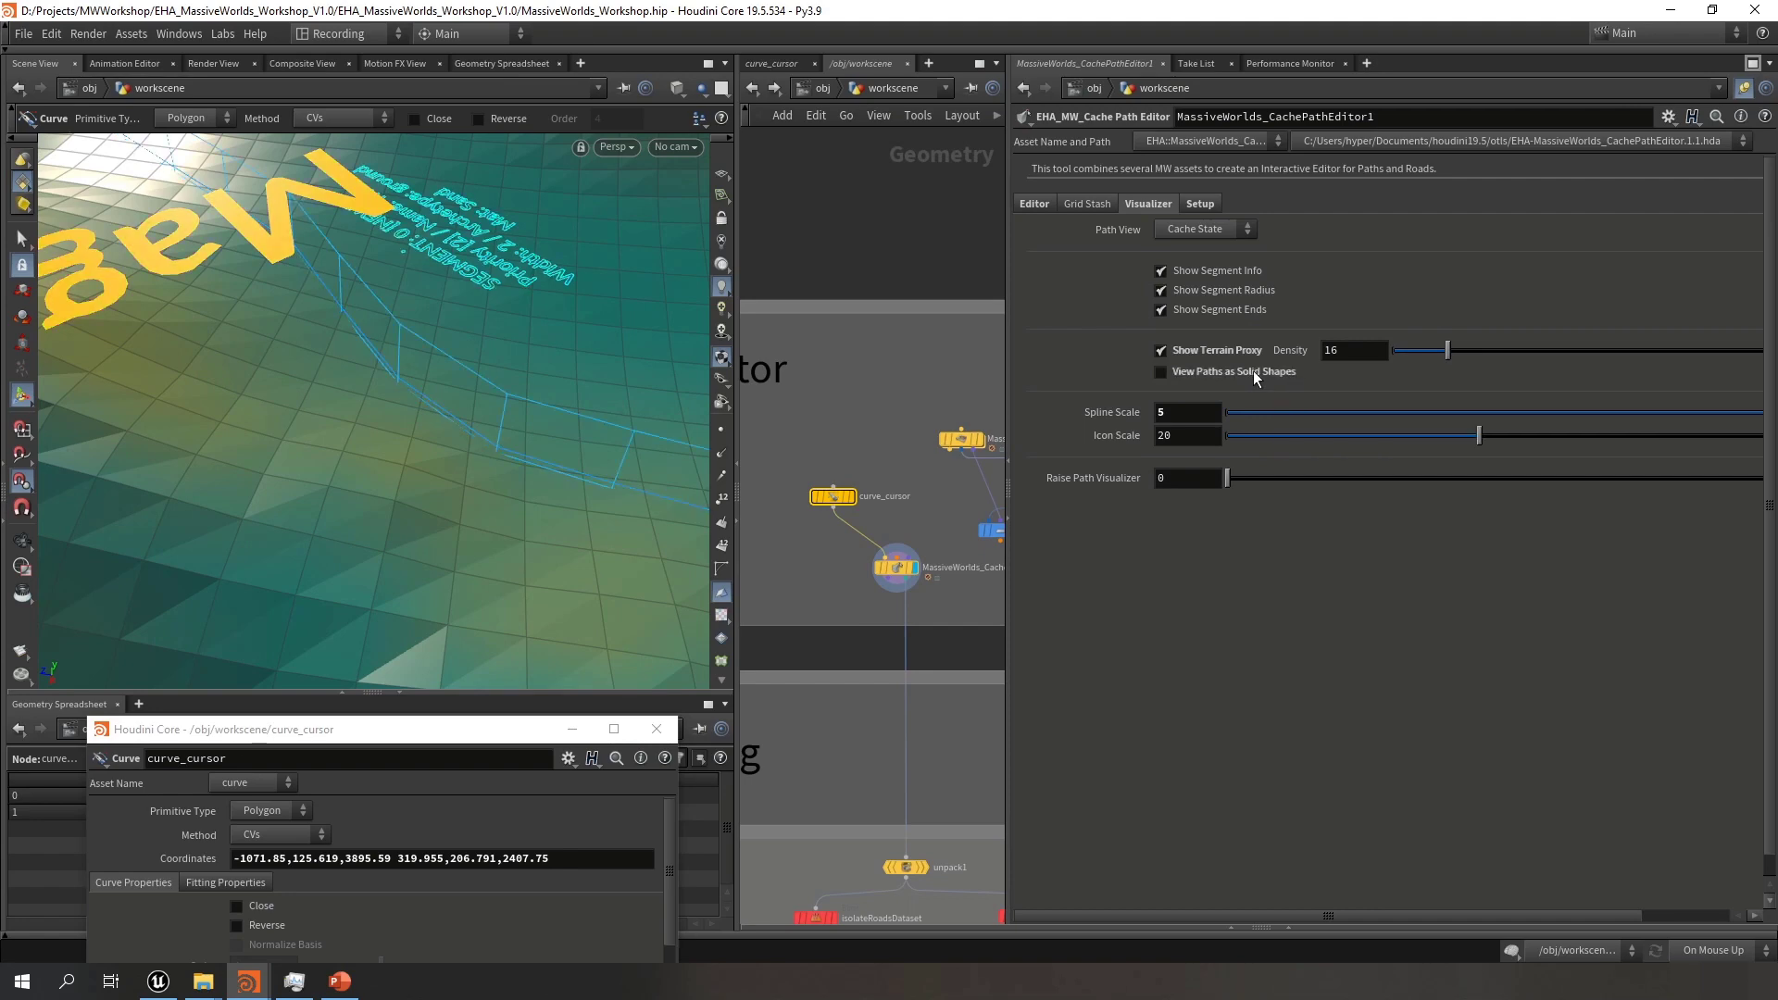
pyautogui.moveTo(529, 419)
pyautogui.keyDown('alt'); pyautogui.mouseDown()
pyautogui.moveTo(592, 389)
pyautogui.moveTo(540, 398)
pyautogui.mouseUp(); pyautogui.keyUp('alt')
pyautogui.keyDown('alt'); pyautogui.moveTo(540, 398); pyautogui.dragTo(55, 373, button='right'); pyautogui.keyUp('alt')
pyautogui.keyDown('alt'); pyautogui.moveTo(491, 398); pyautogui.dragTo(502, 358); pyautogui.keyUp('alt')
pyautogui.keyDown('alt'); pyautogui.moveTo(502, 358); pyautogui.dragTo(667, 361, button='right'); pyautogui.keyUp('alt')
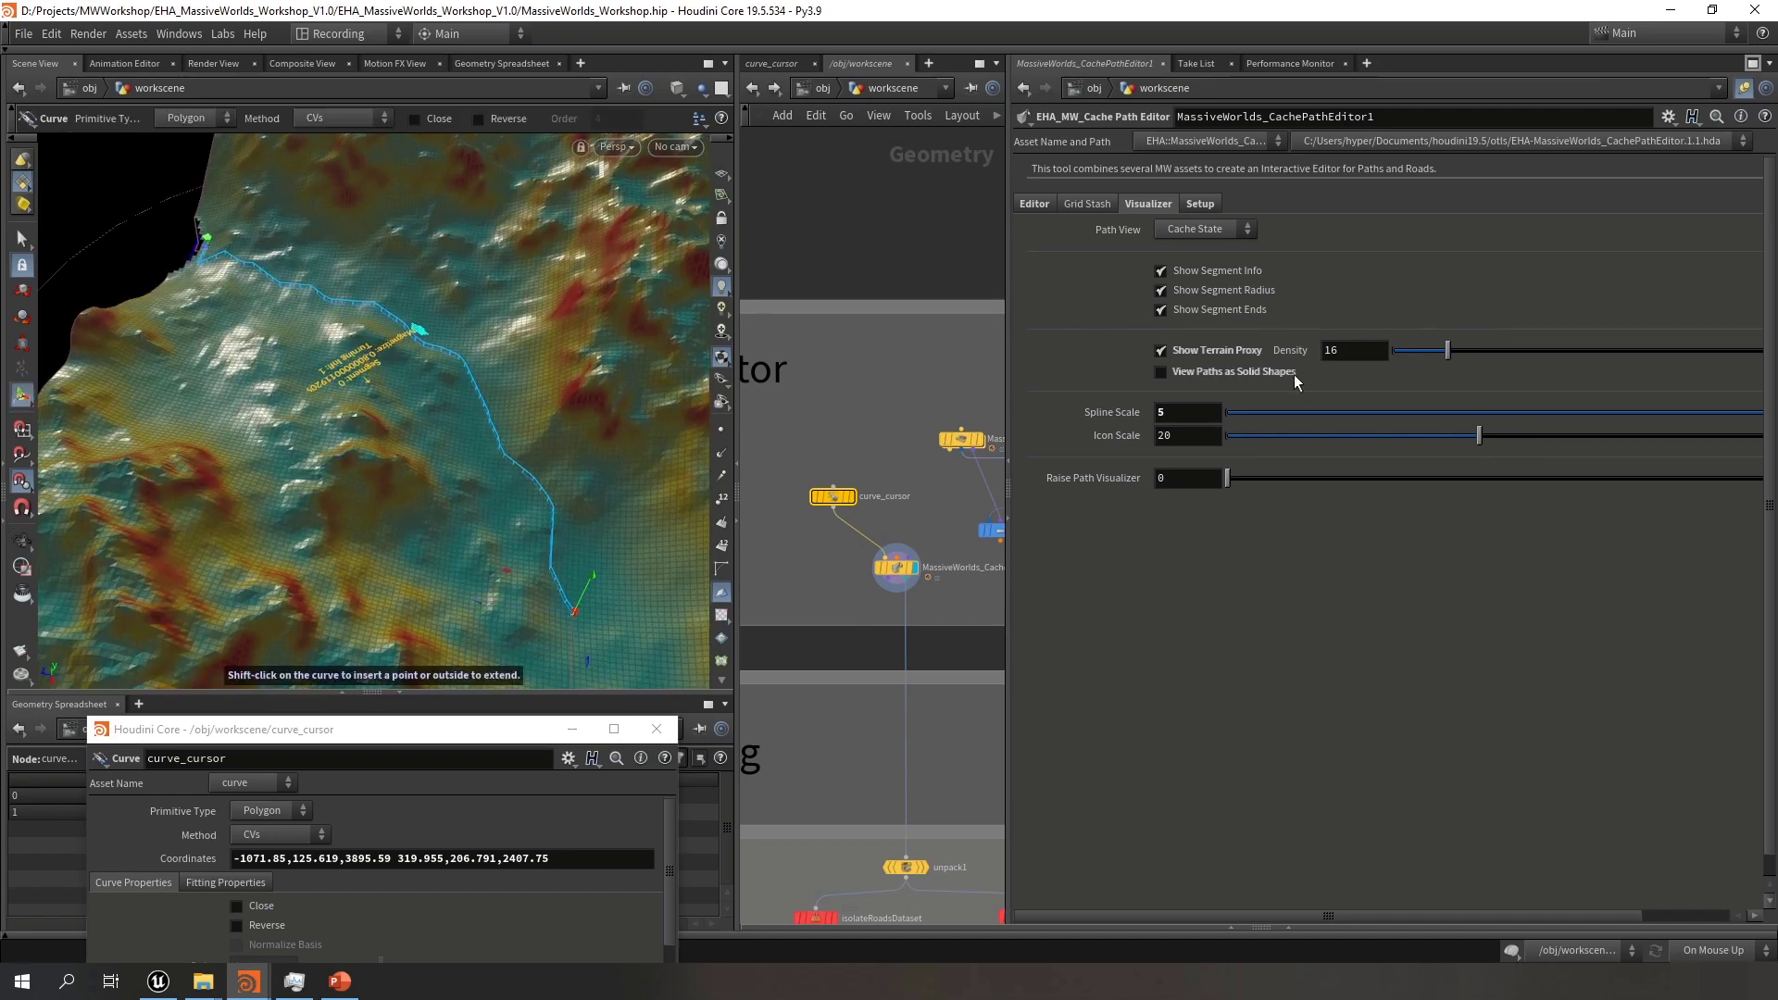
pyautogui.click(1246, 373)
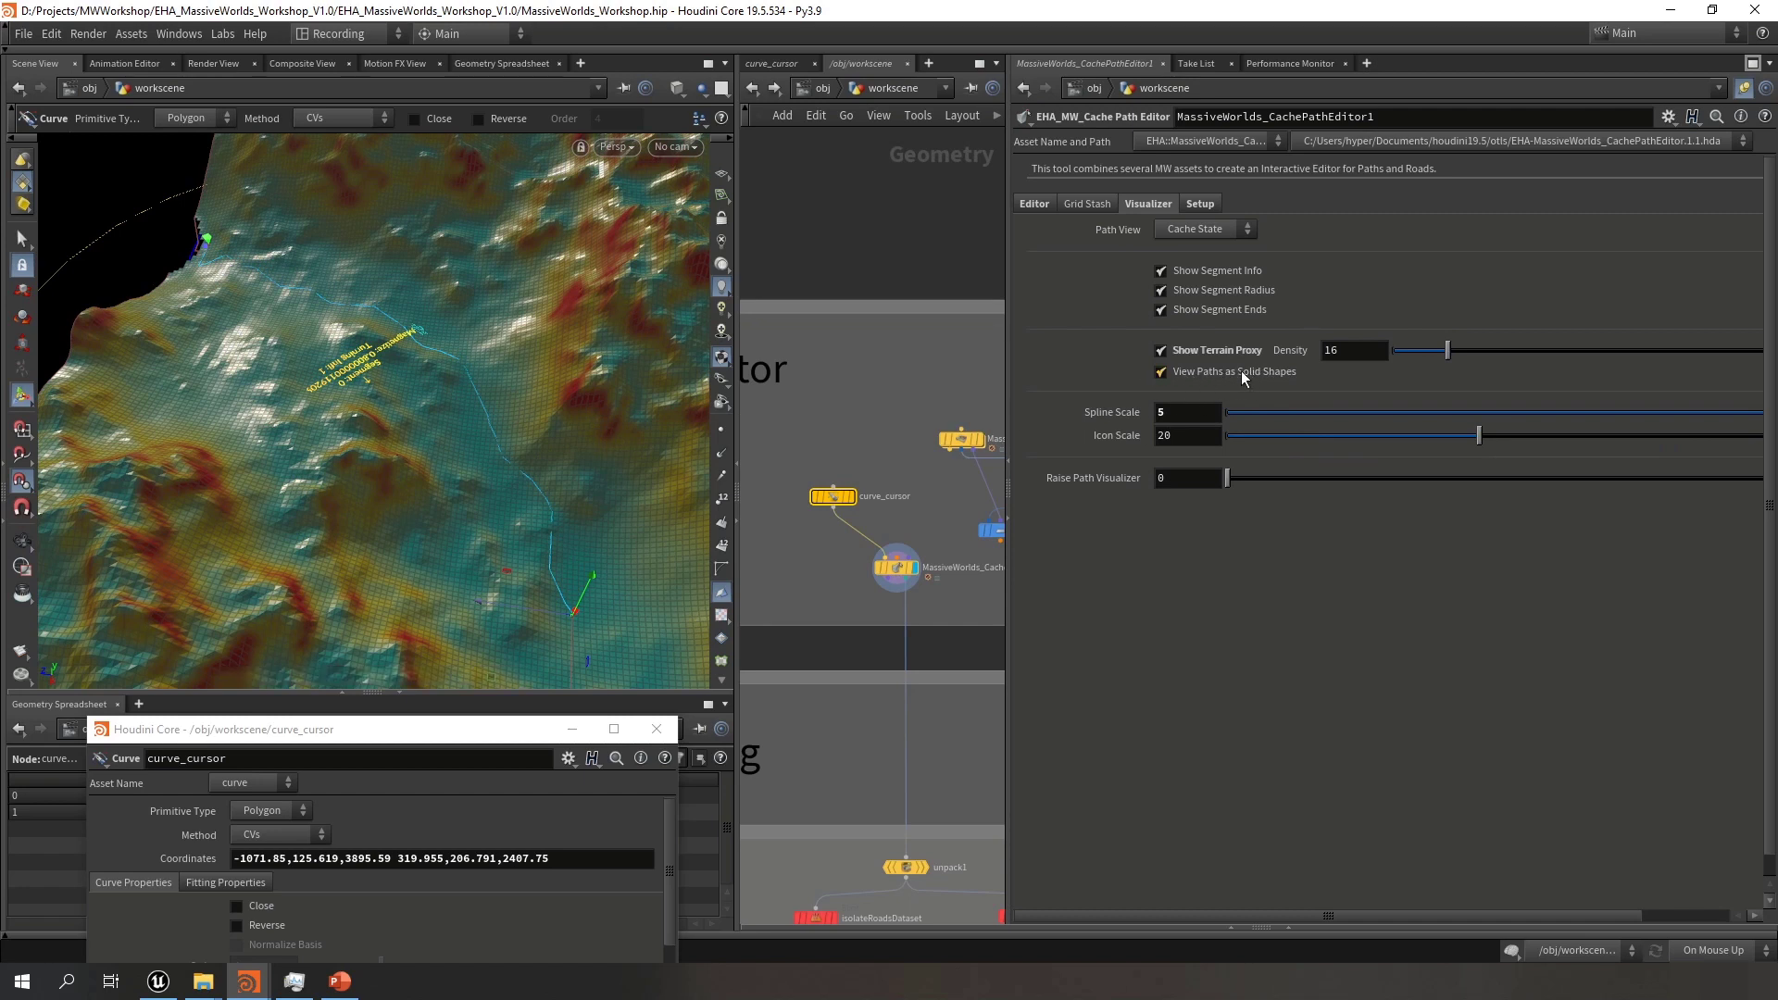
pyautogui.click(1241, 370)
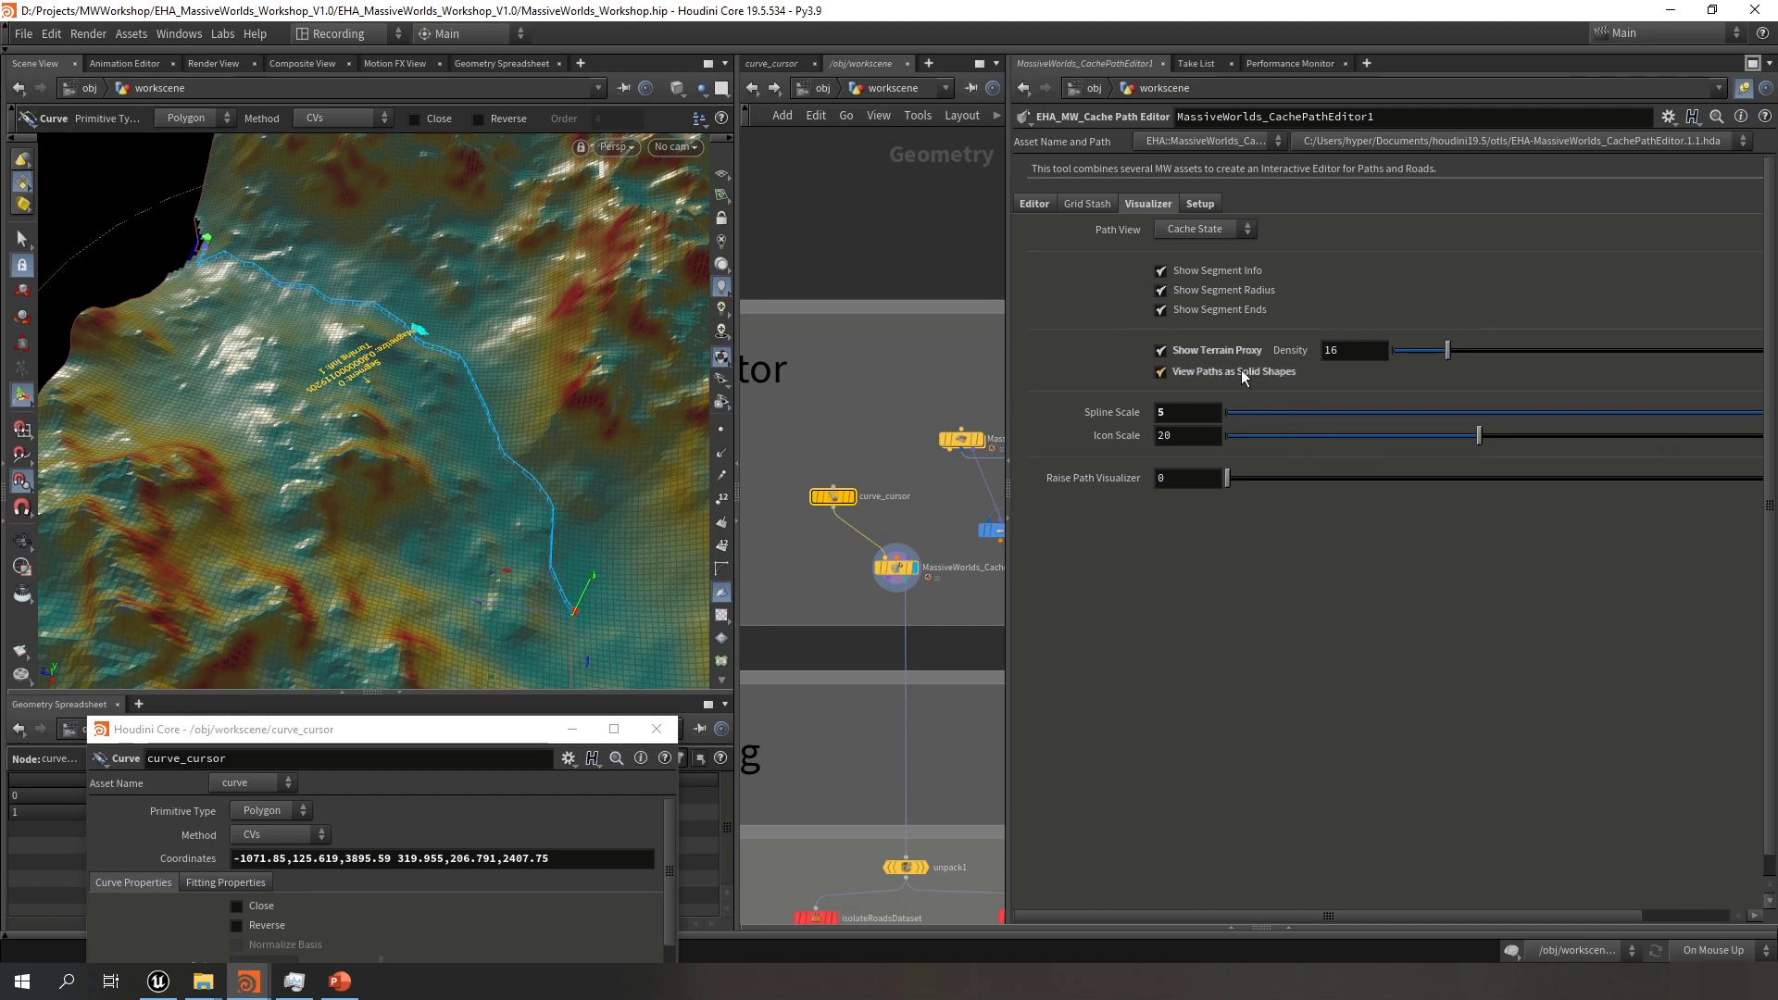
pyautogui.click(1241, 370)
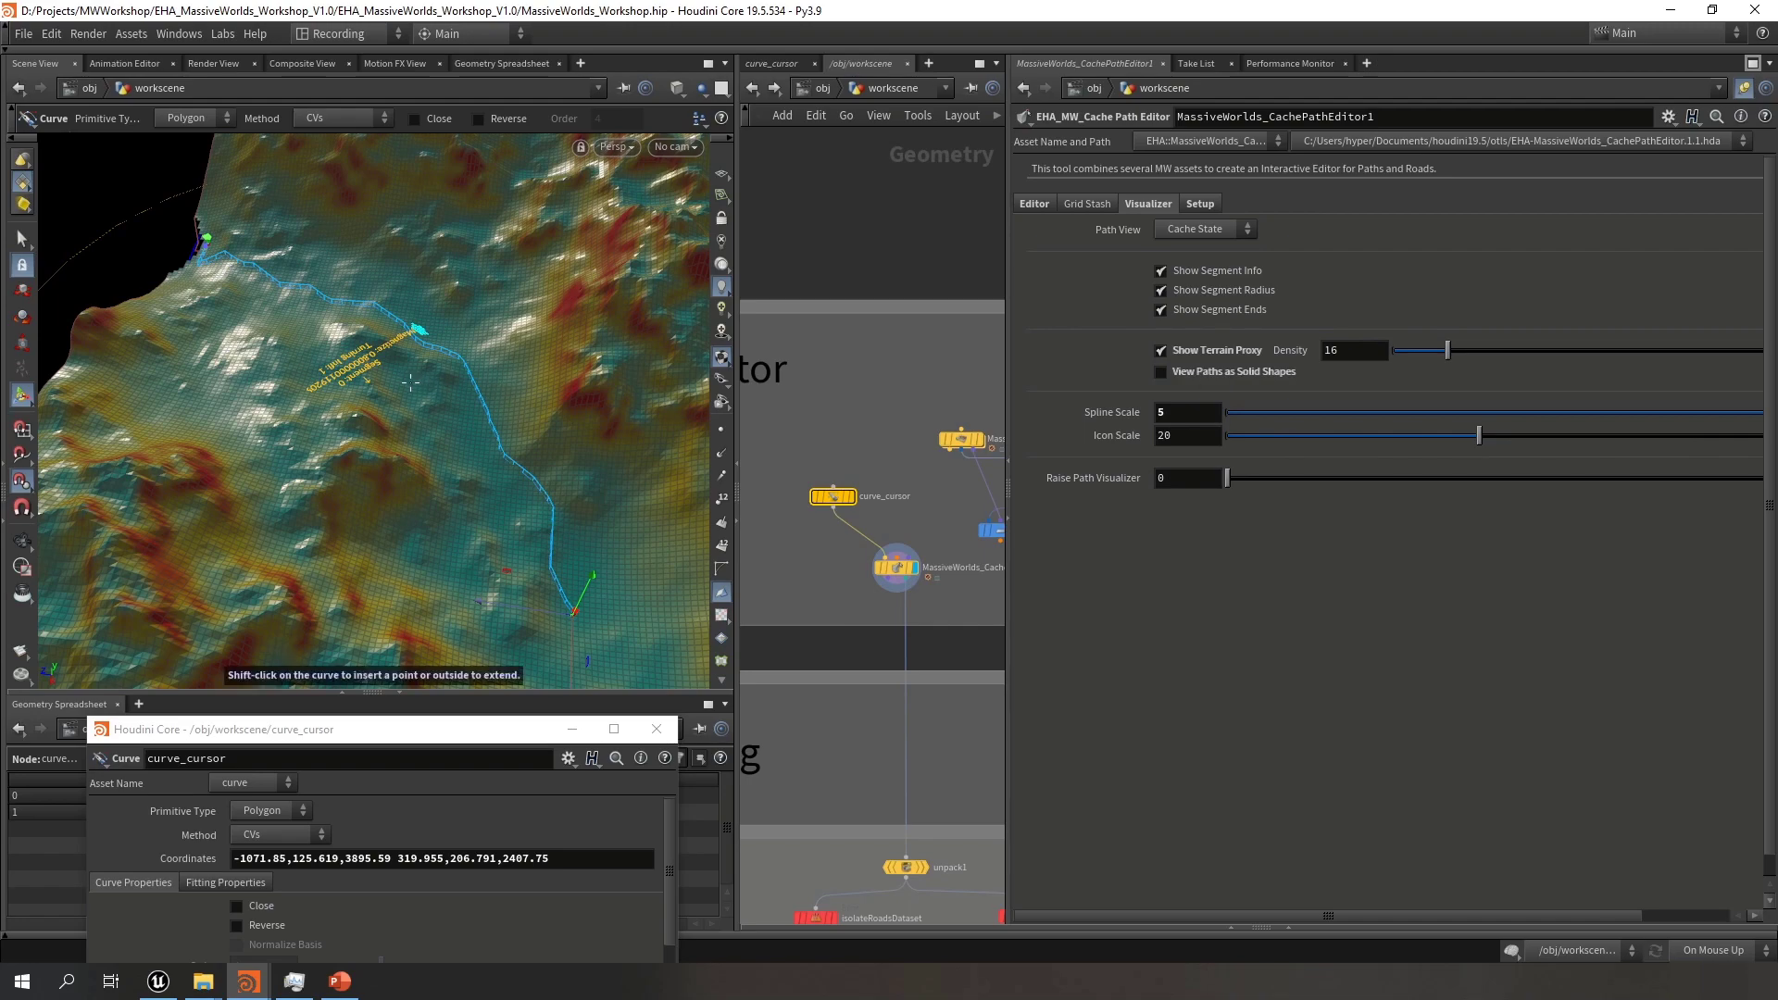
# Examine the generated path over the terrain in wireframe display and return the viewport to shaded display
pyautogui.keyDown('alt'); pyautogui.moveTo(410, 383); pyautogui.dragTo(282, 353, button='right'); pyautogui.keyUp('alt')
pyautogui.keyDown('alt'); pyautogui.moveTo(282, 352); pyautogui.dragTo(420, 373); pyautogui.keyUp('alt')
pyautogui.hotkey('shift', 'w')
pyautogui.keyDown('alt'); pyautogui.moveTo(471, 350); pyautogui.dragTo(483, 395, button='middle'); pyautogui.keyUp('alt')
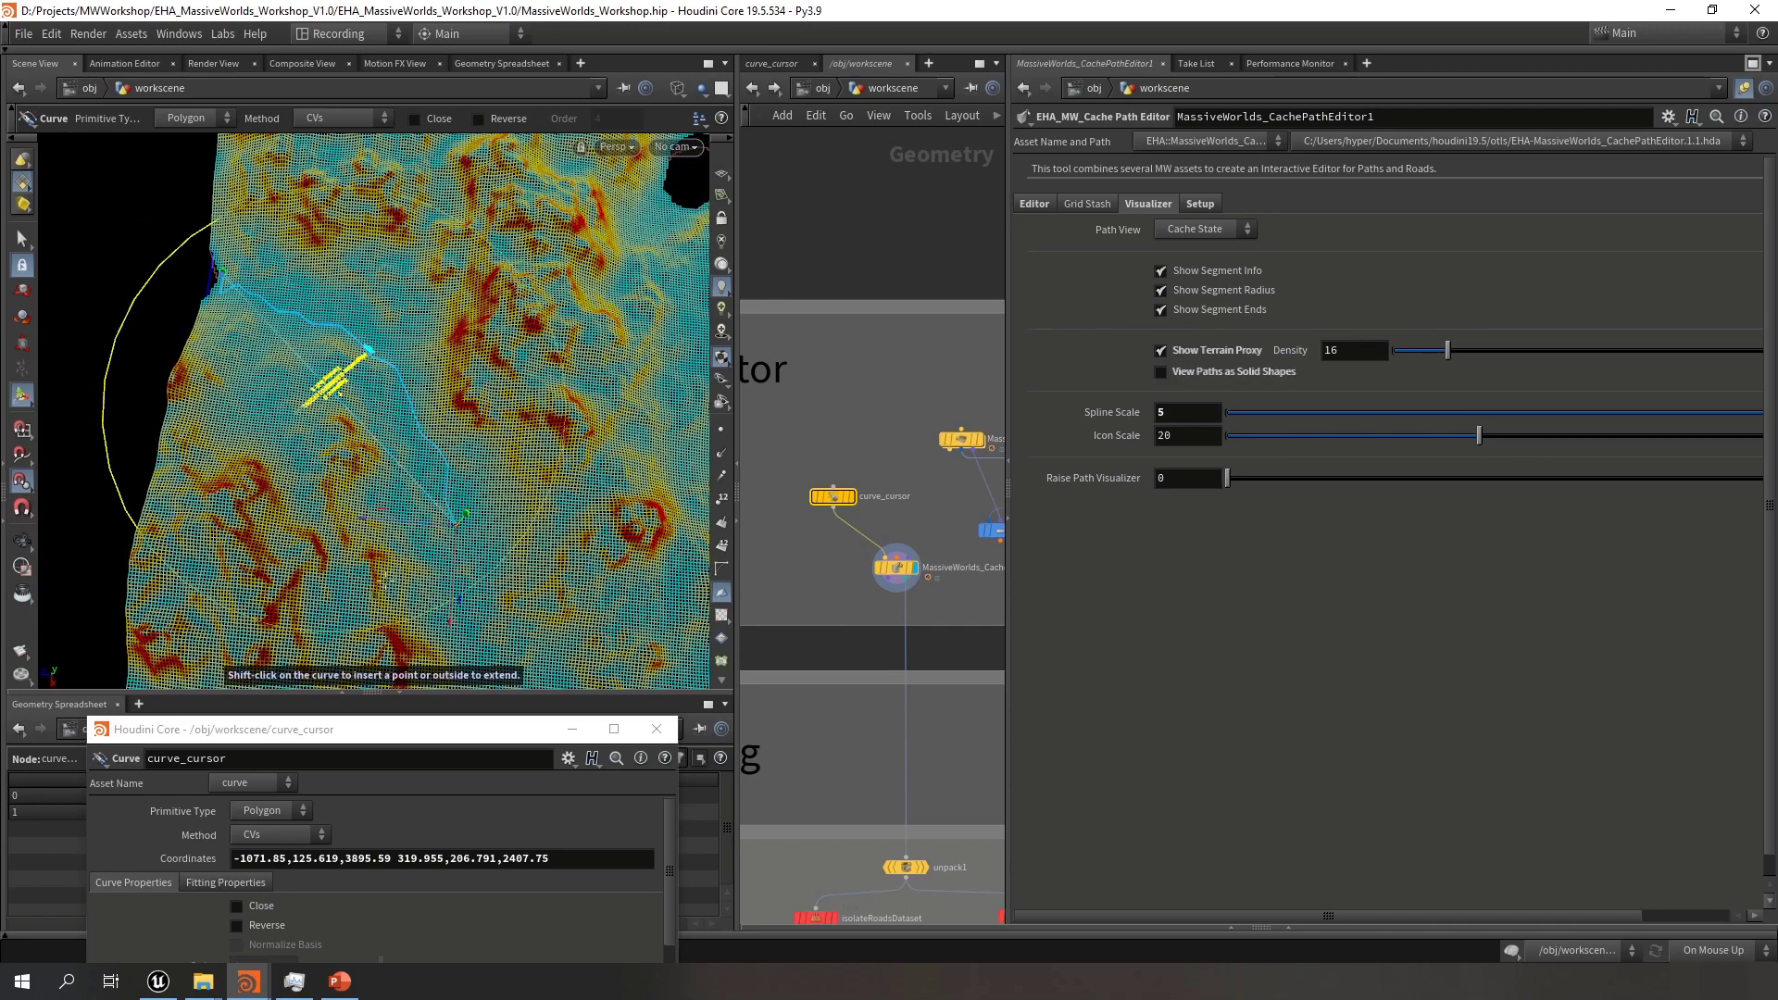
pyautogui.keyDown('alt'); pyautogui.moveTo(538, 438); pyautogui.dragTo(381, 401); pyautogui.keyUp('alt')
pyautogui.hotkey('shift', 'w')
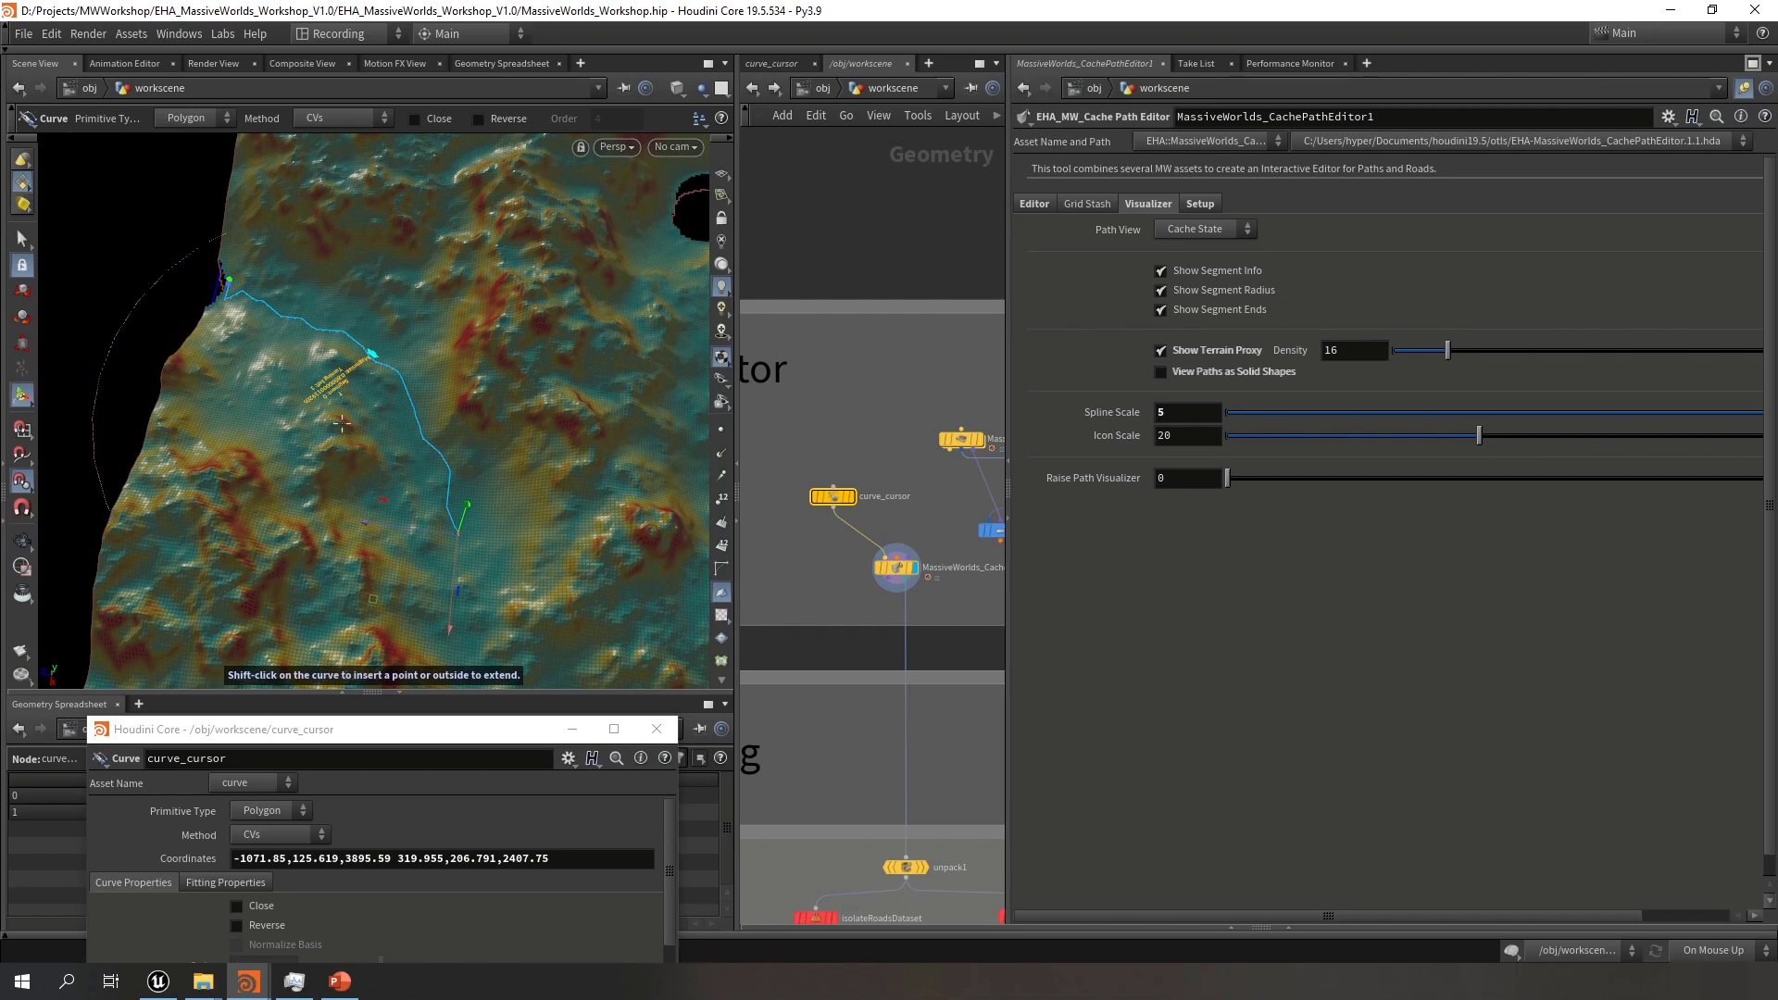
# Inspect the path's route from the map edge to its inland end, and switch the viewport to wireframe display
pyautogui.press('Escape')
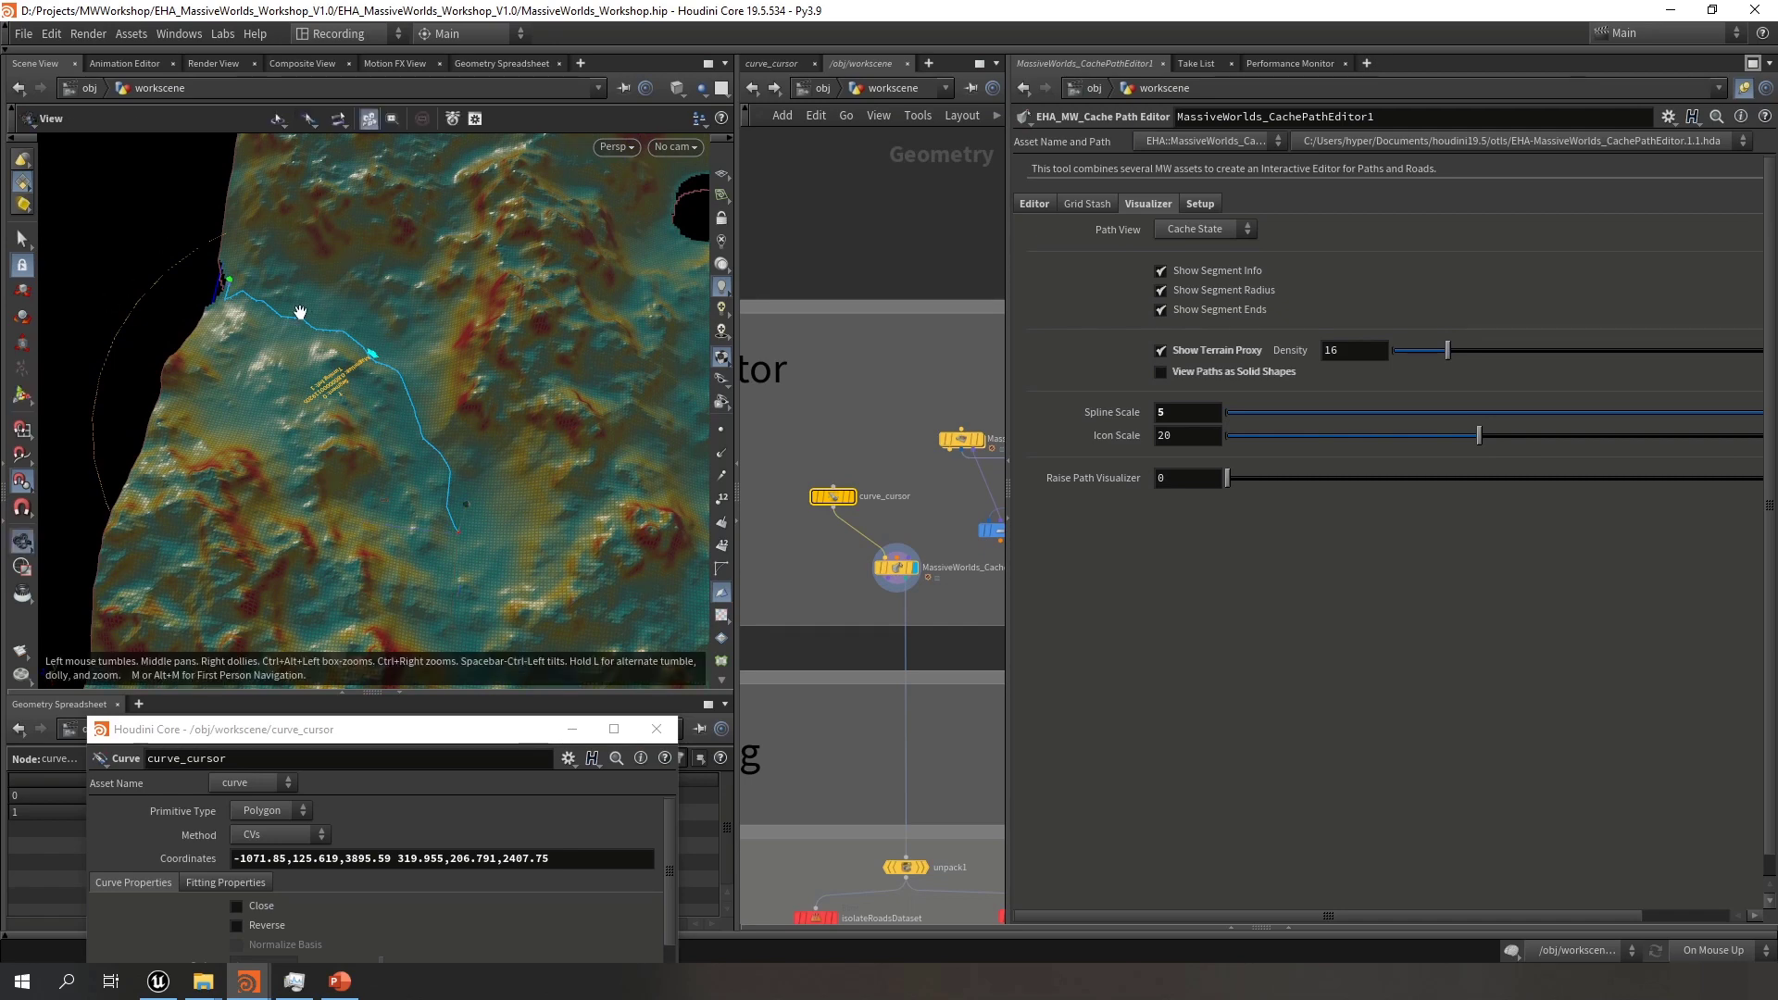
pyautogui.moveTo(297, 305); pyautogui.dragTo(228, 288)
pyautogui.press('Return')
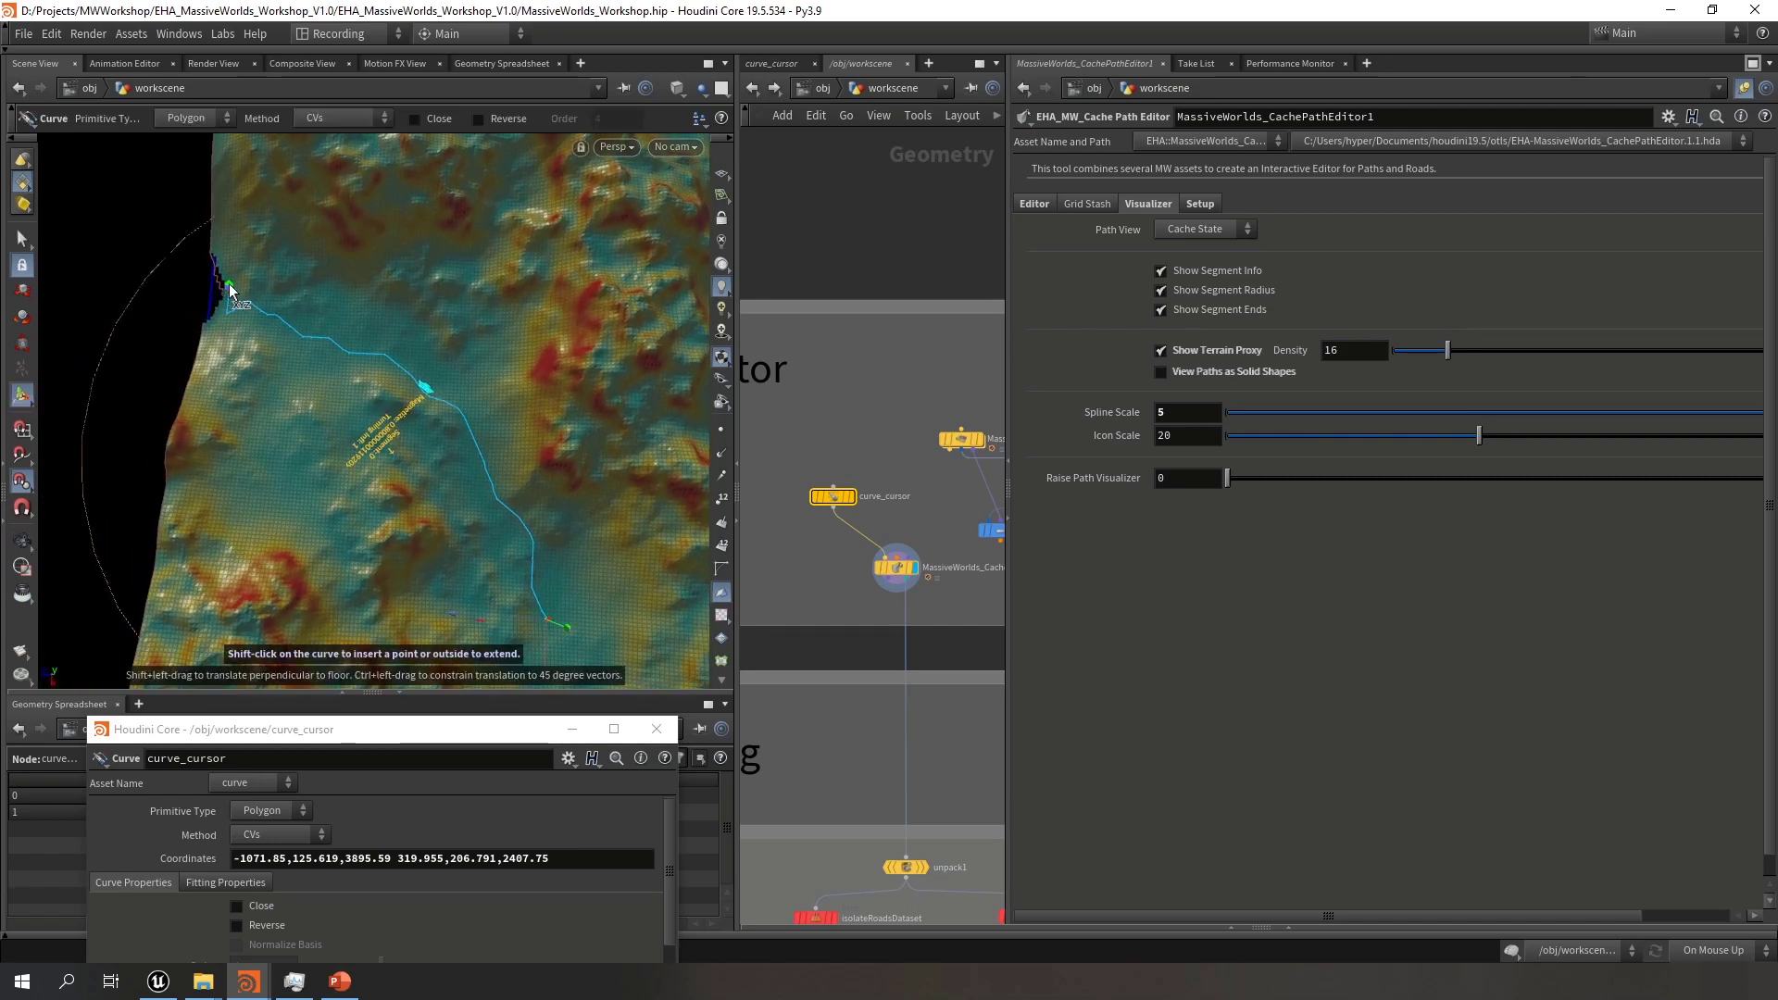
pyautogui.press('Escape')
pyautogui.scroll(-2, 416, 453)
pyautogui.moveTo(487, 466); pyautogui.dragTo(438, 428, button='middle')
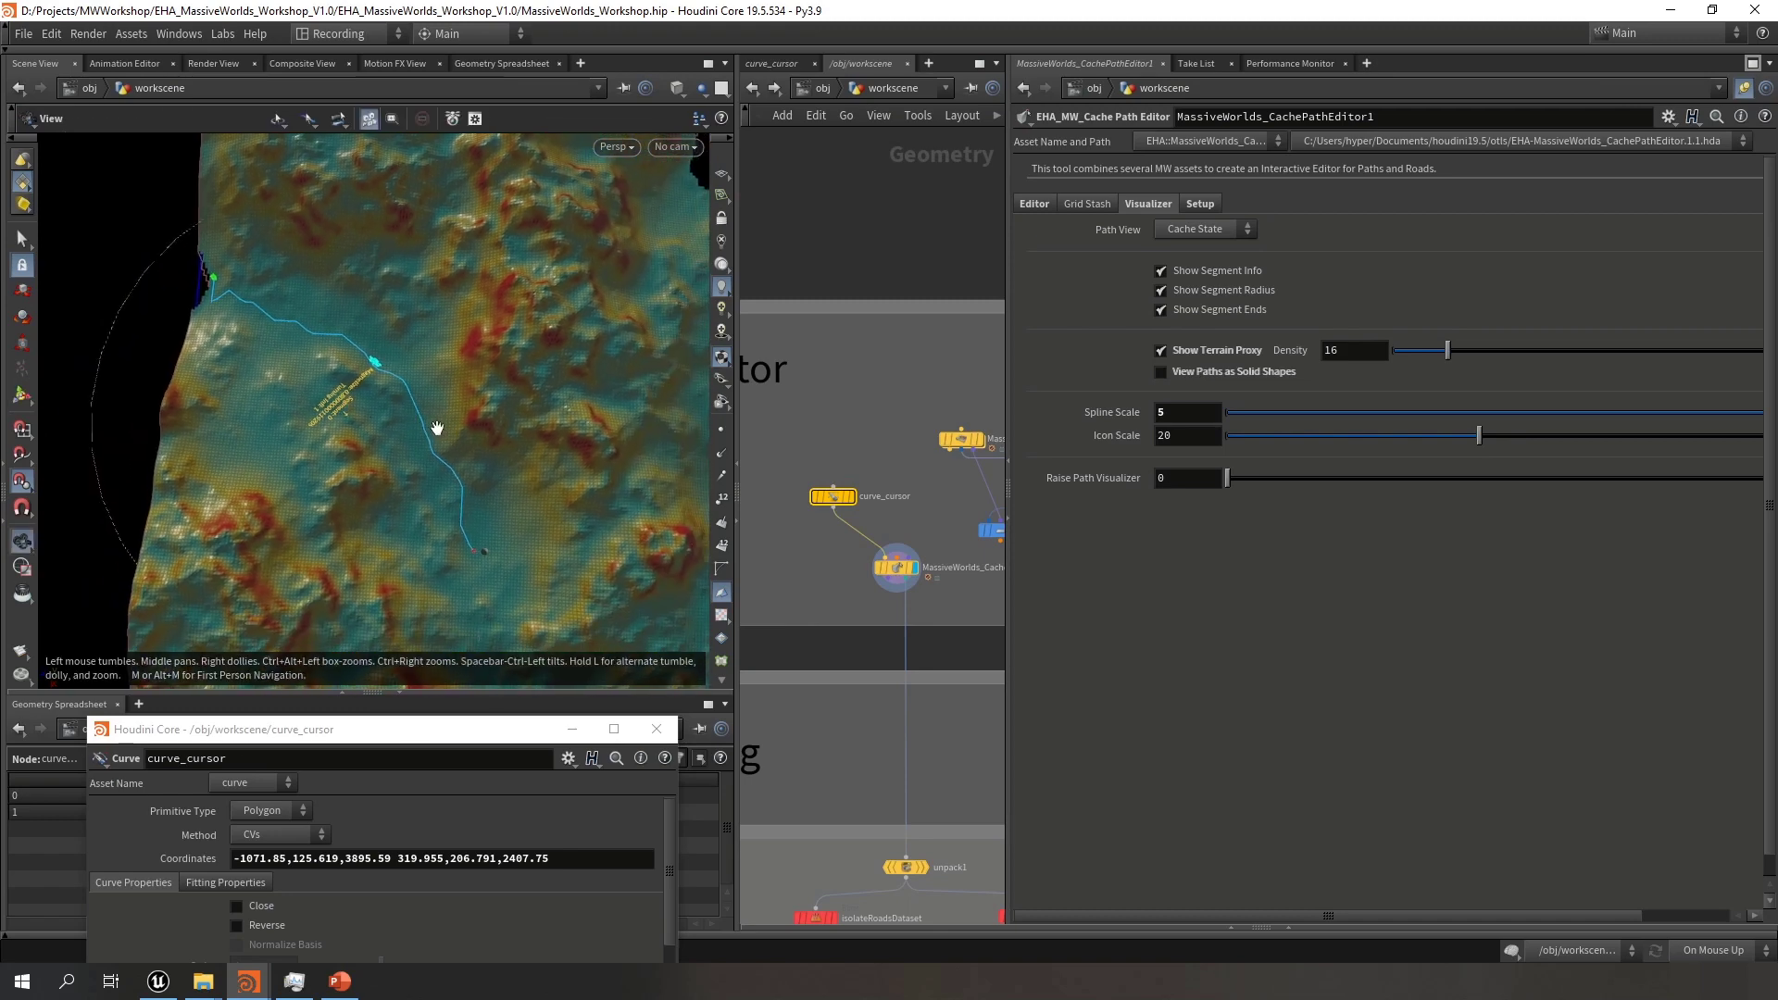
pyautogui.press('Return')
pyautogui.press('w')
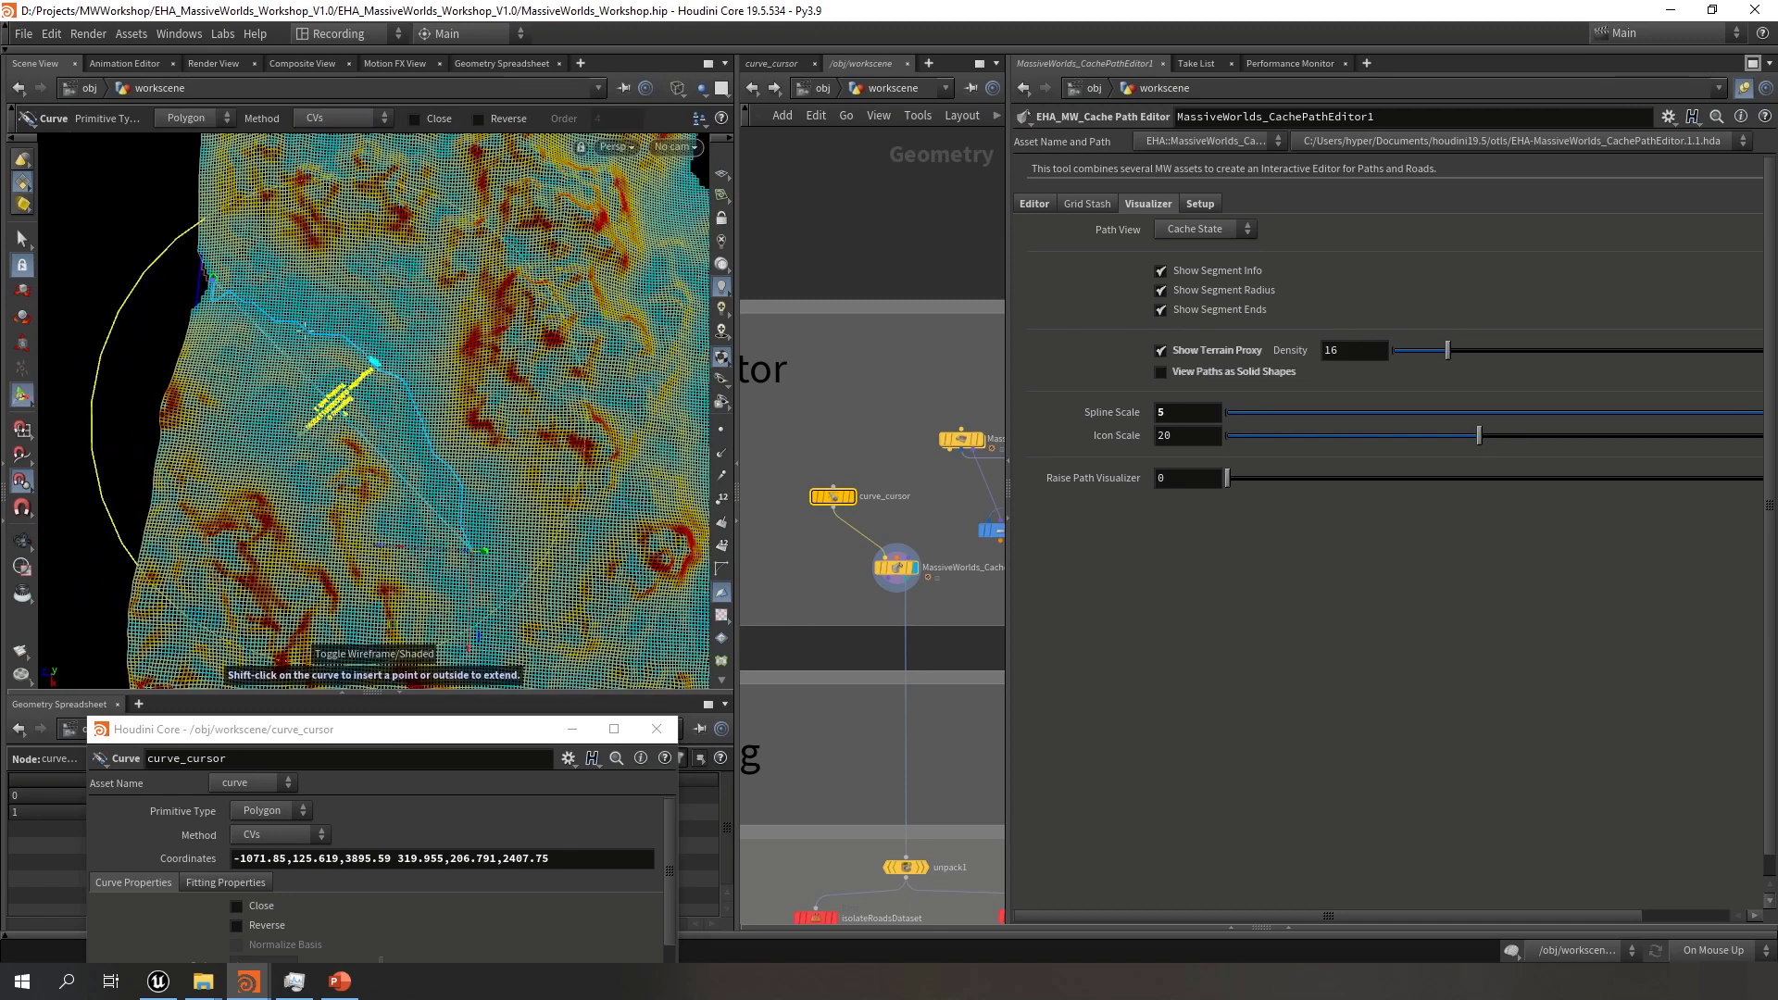
# Display the path editor's Editor settings and widen the parameter pane
pyautogui.click(1028, 202)
pyautogui.scroll(-1, 1400, 428)
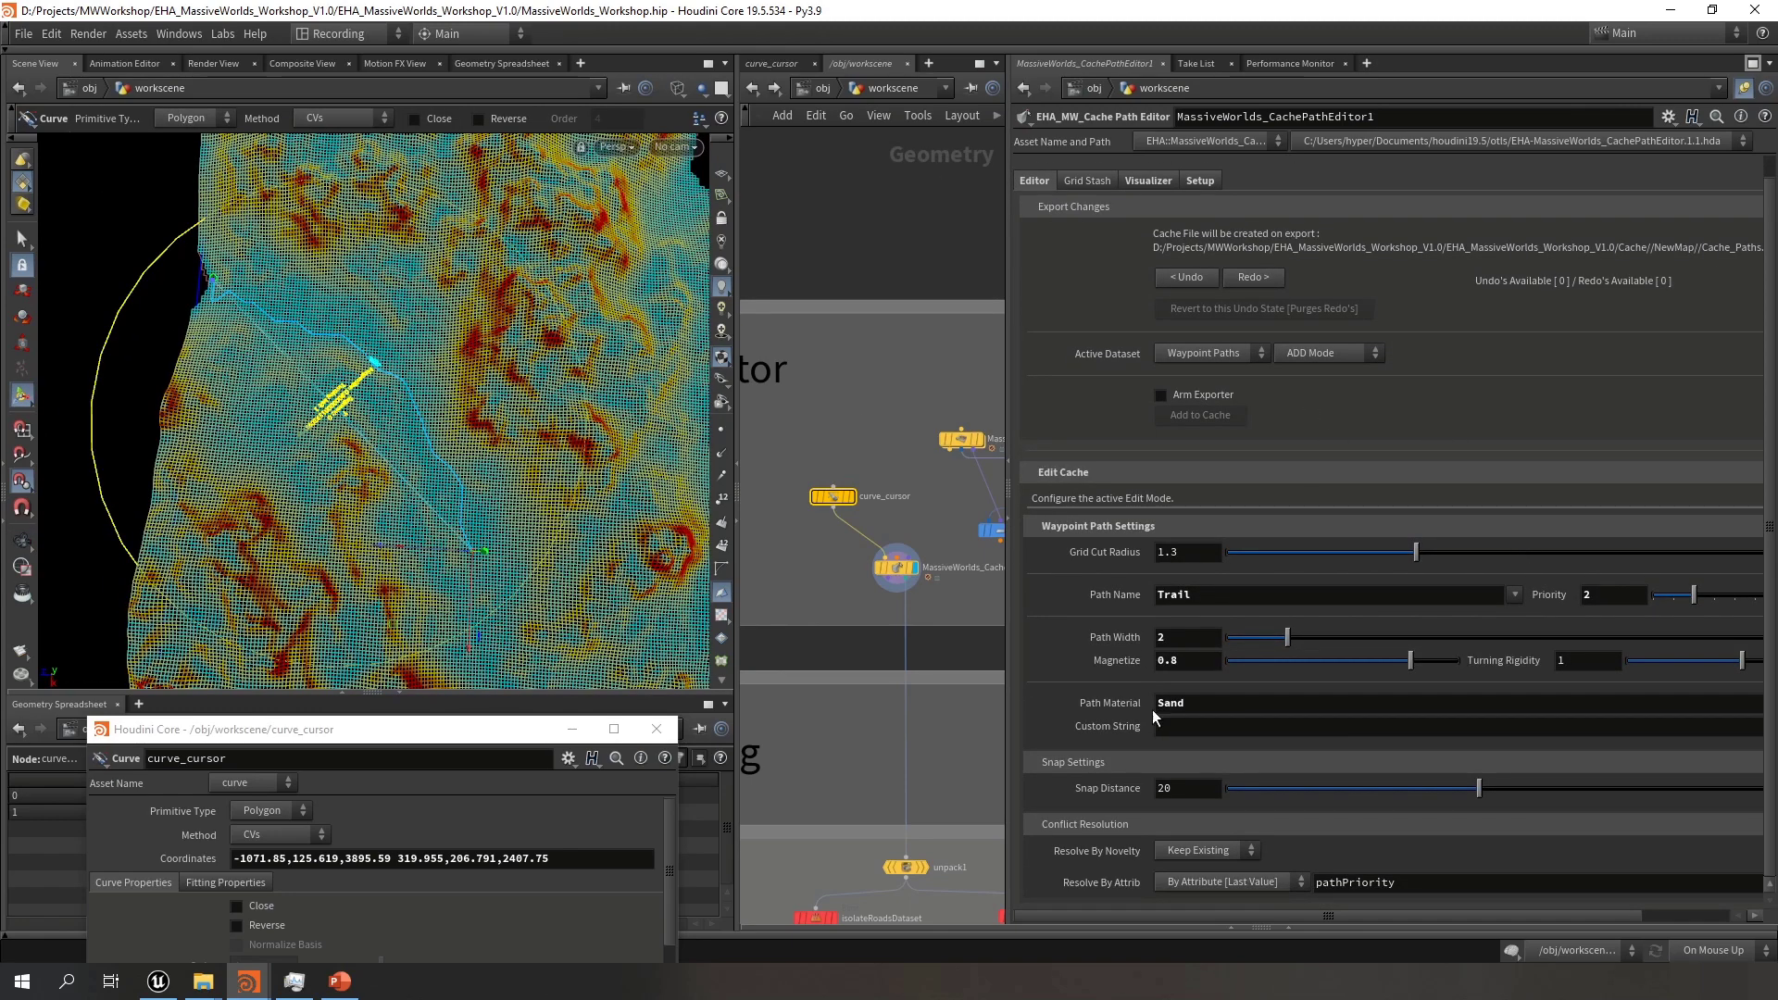
pyautogui.moveTo(1007, 665); pyautogui.dragTo(906, 665)
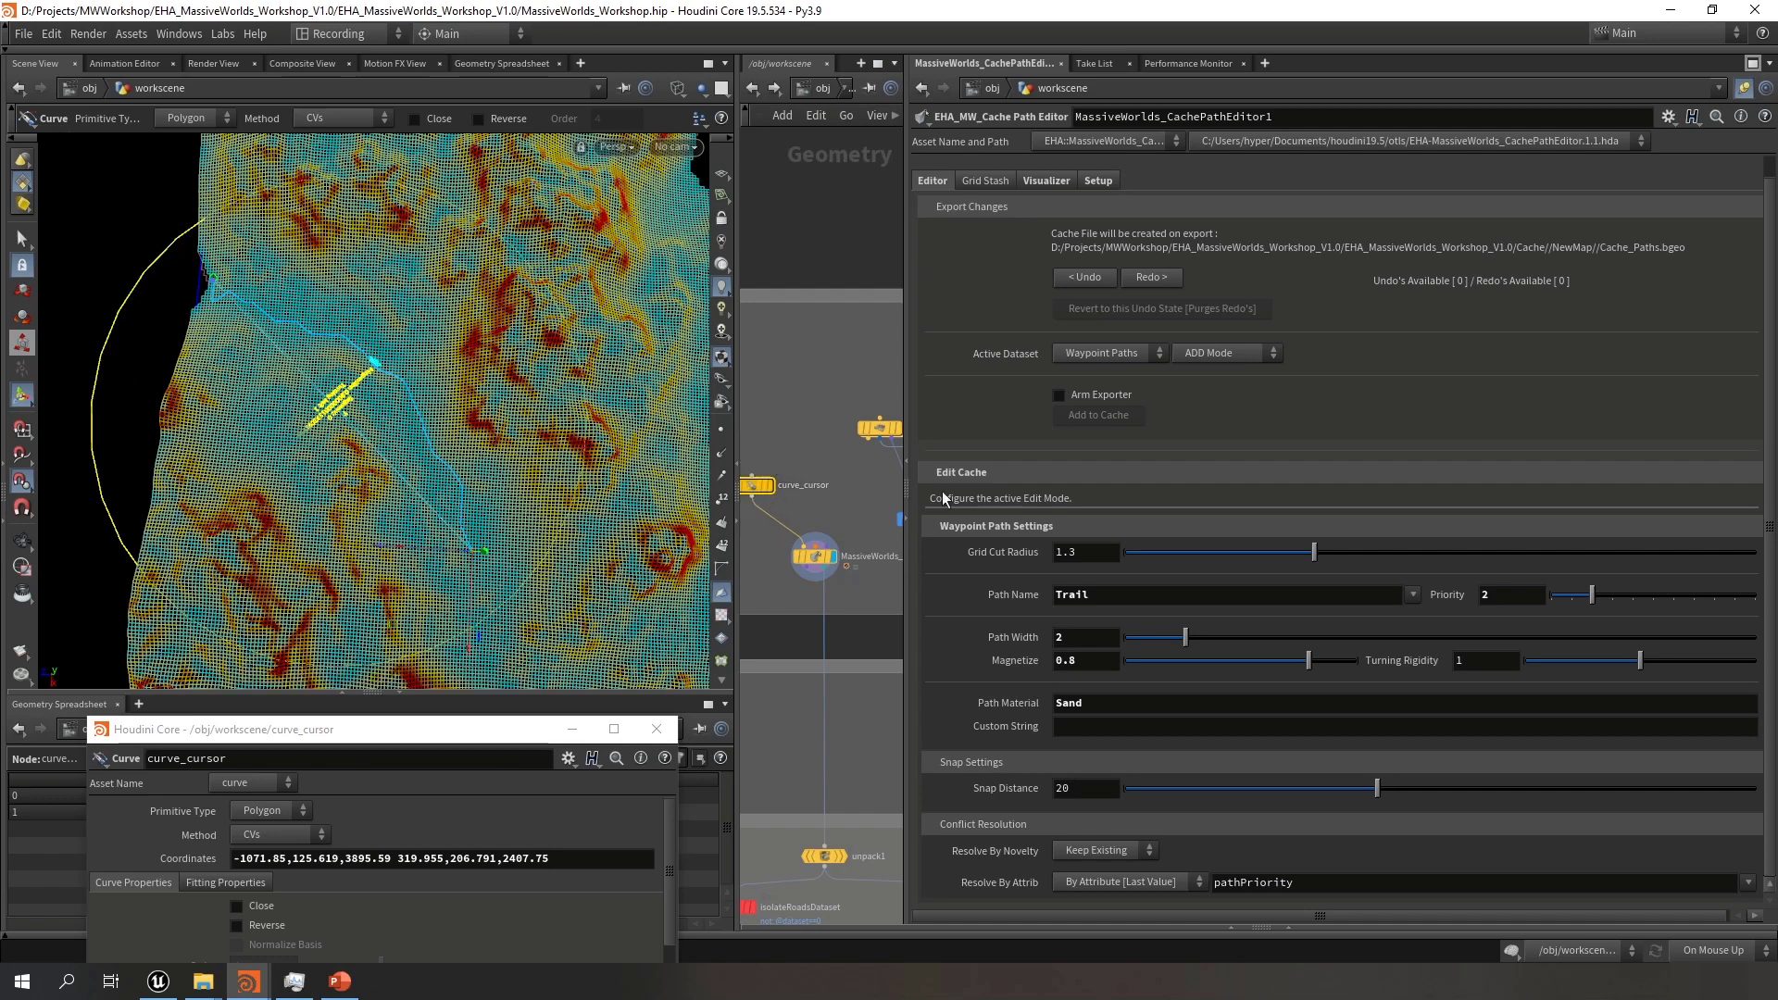
# Set the waypoint path's Grid Cut Radius to 1.5 and return the viewport to shaded display
pyautogui.click(1088, 557)
pyautogui.write('1.5')
pyautogui.press('Return')
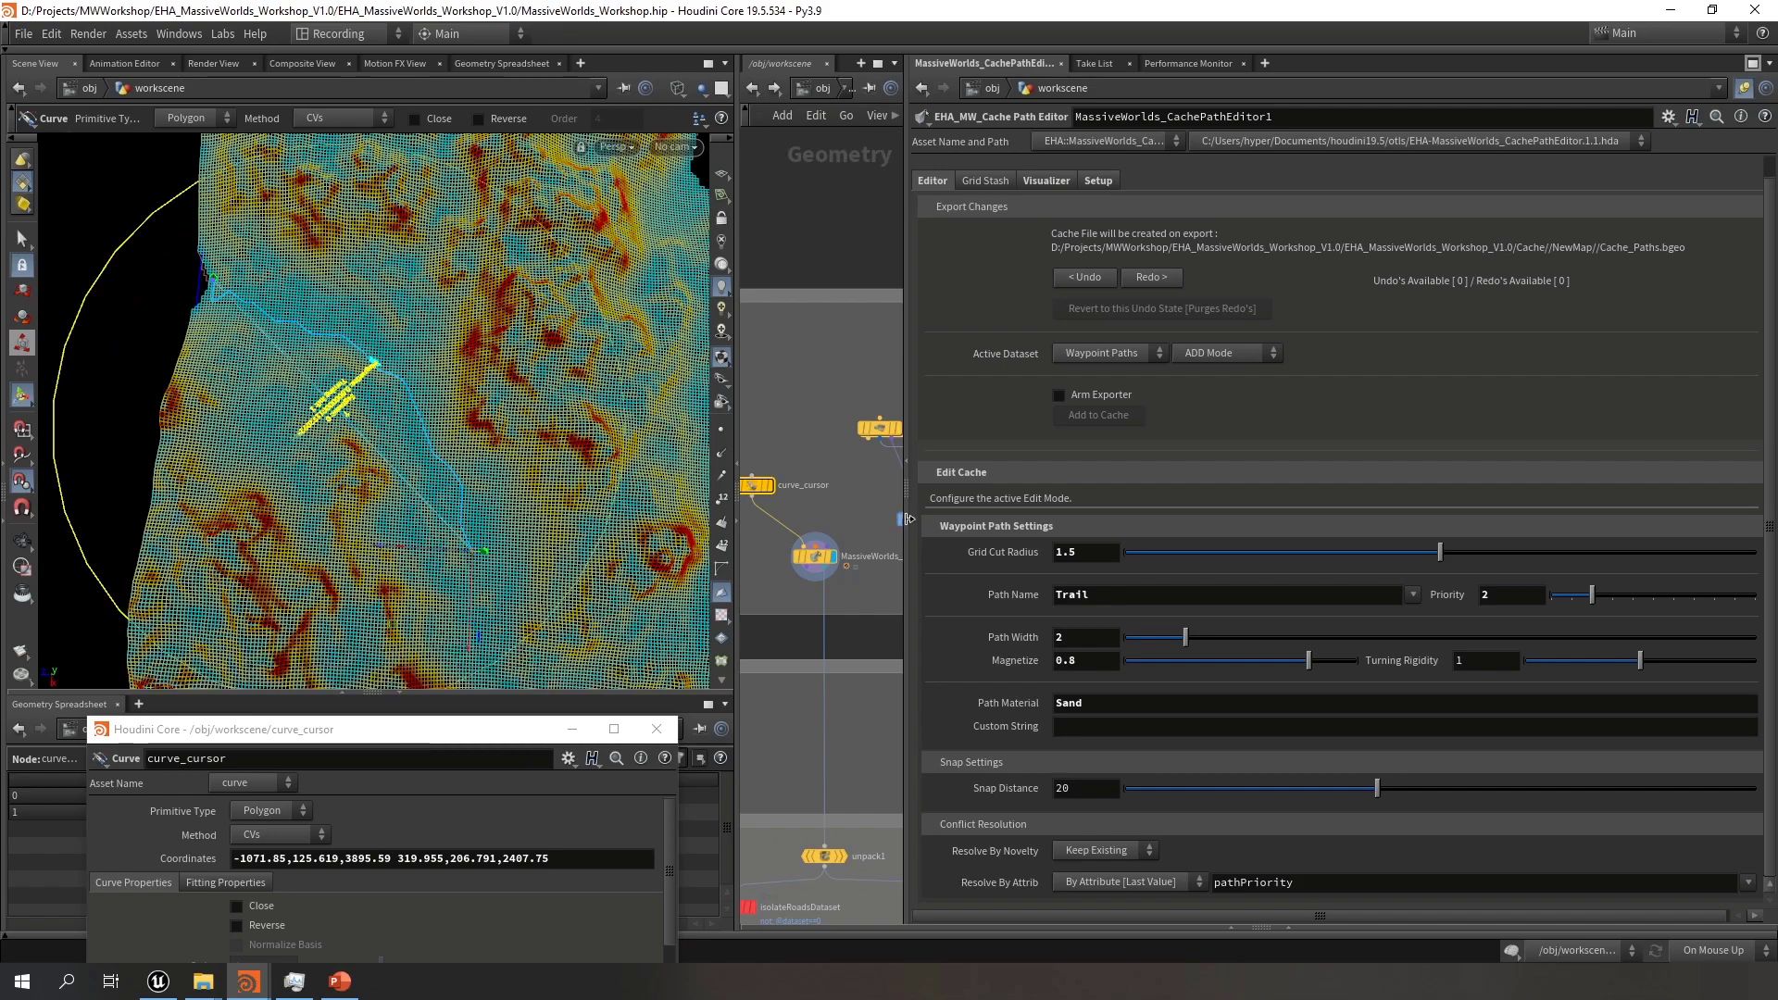
pyautogui.moveTo(452, 406)
pyautogui.keyDown('alt'); pyautogui.mouseDown()
pyautogui.moveTo(488, 408)
pyautogui.moveTo(474, 391)
pyautogui.moveTo(481, 417)
pyautogui.mouseUp(); pyautogui.keyUp('alt')
pyautogui.press('w')
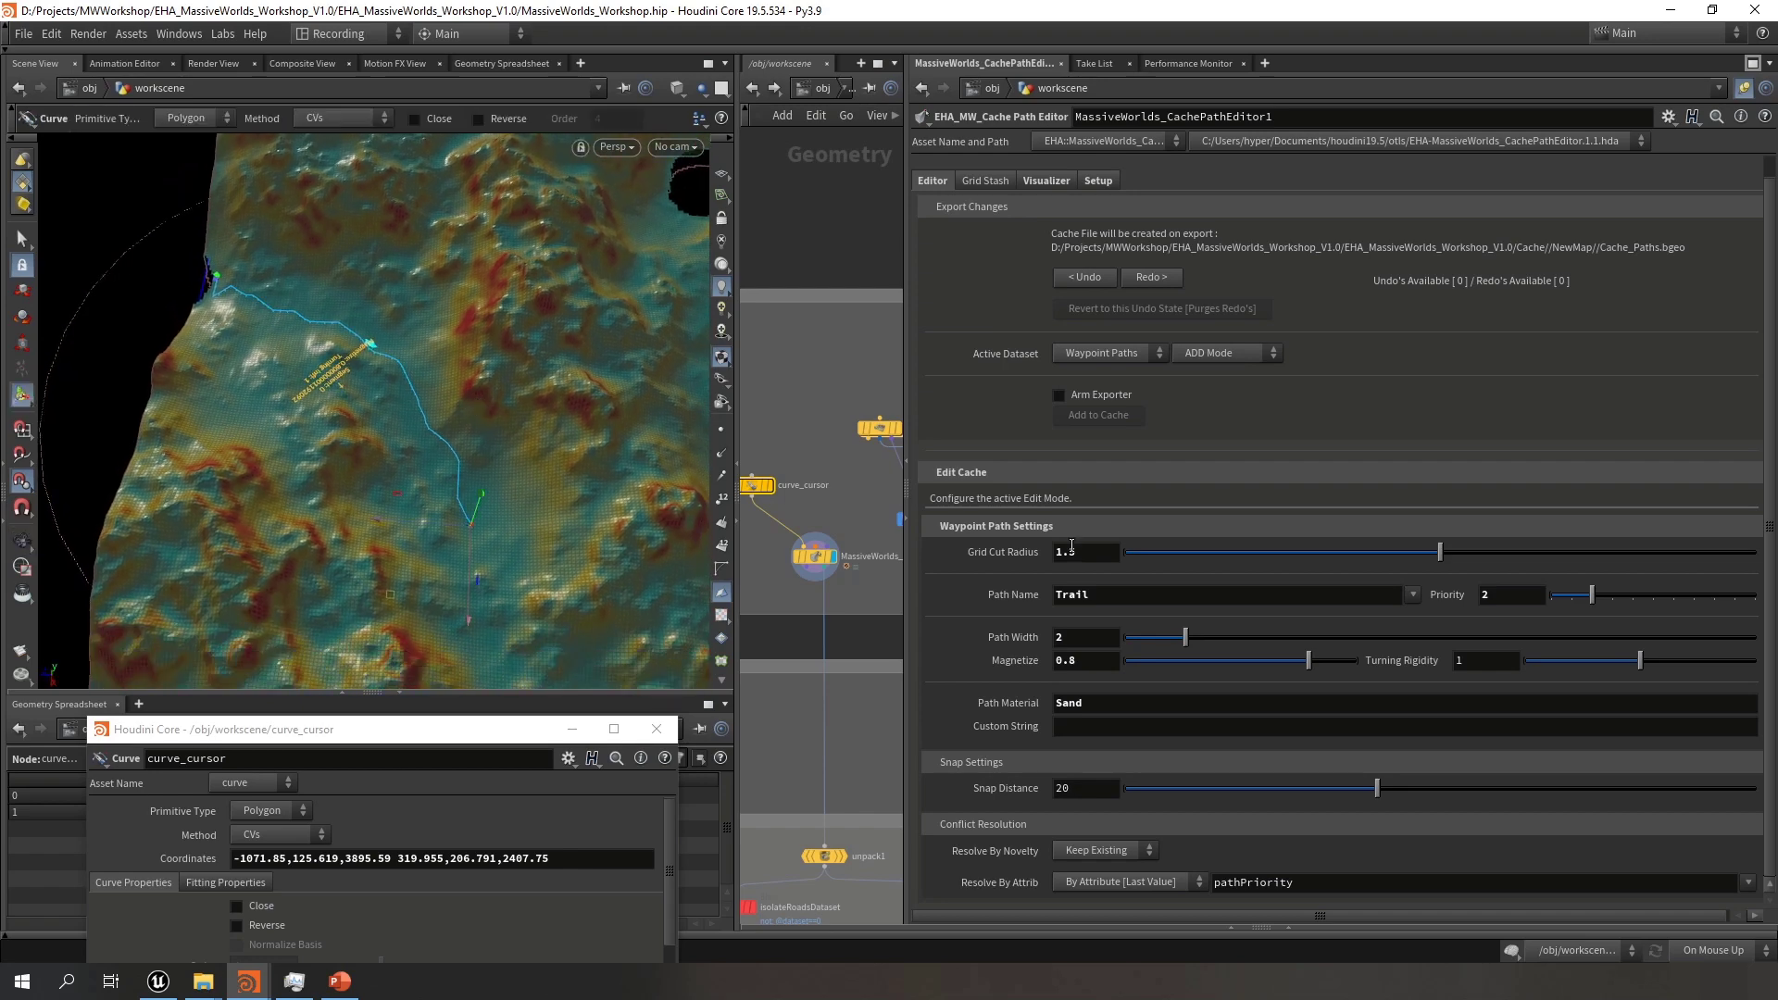
# Set the waypoint path's Grid Cut Radius to 1.3
pyautogui.press('BackSpace')
pyautogui.write('3')
pyautogui.press('Return')
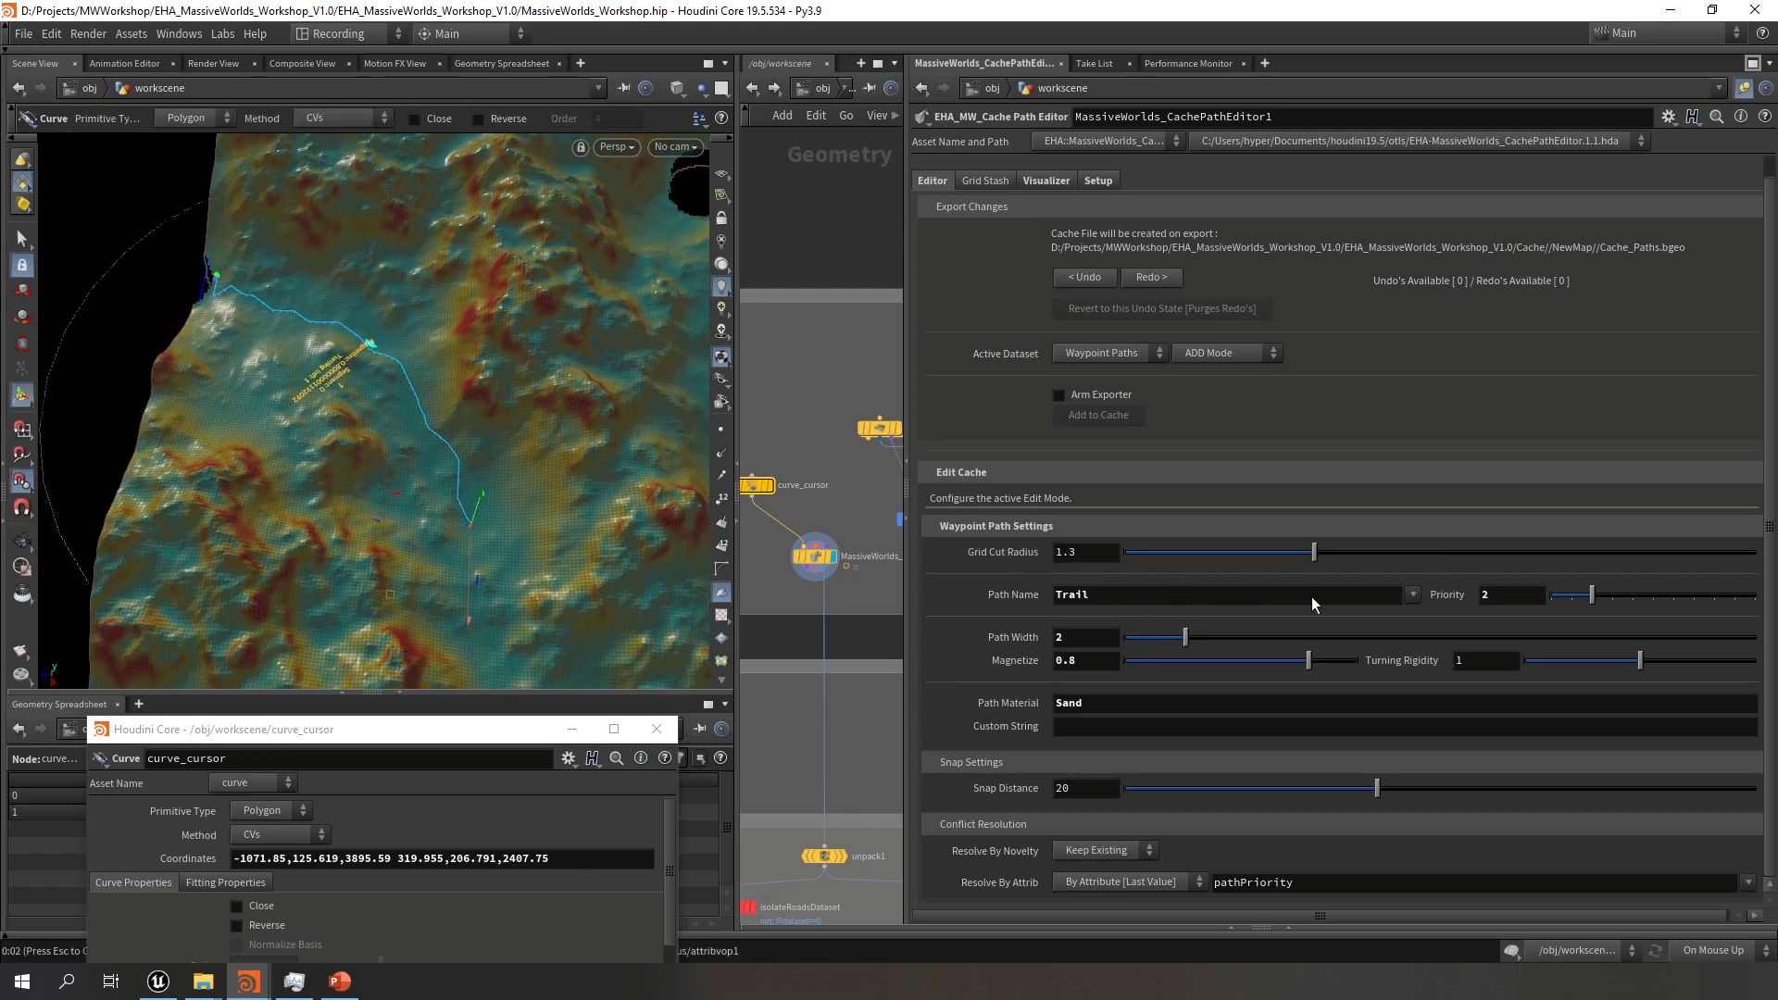
# Choose Medium Road as the path name and set its Priority to 5 and Path Width to 8, keeping the Sand material
pyautogui.click(1414, 595)
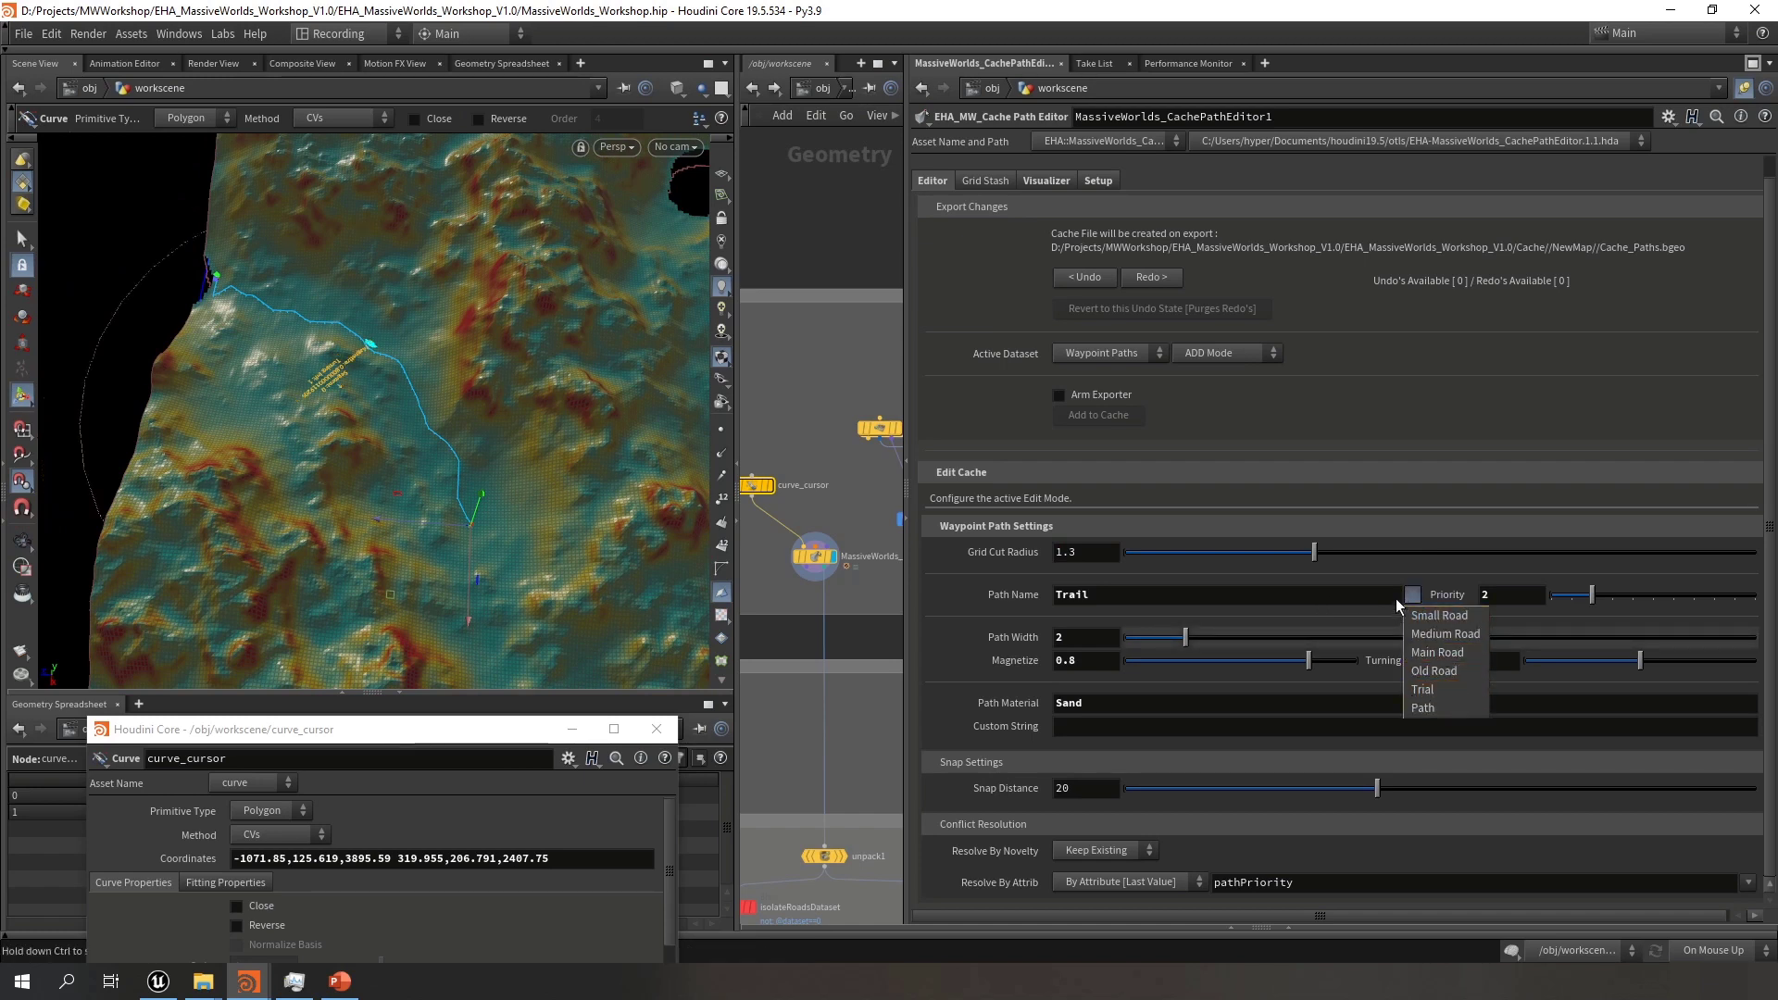
pyautogui.click(1440, 636)
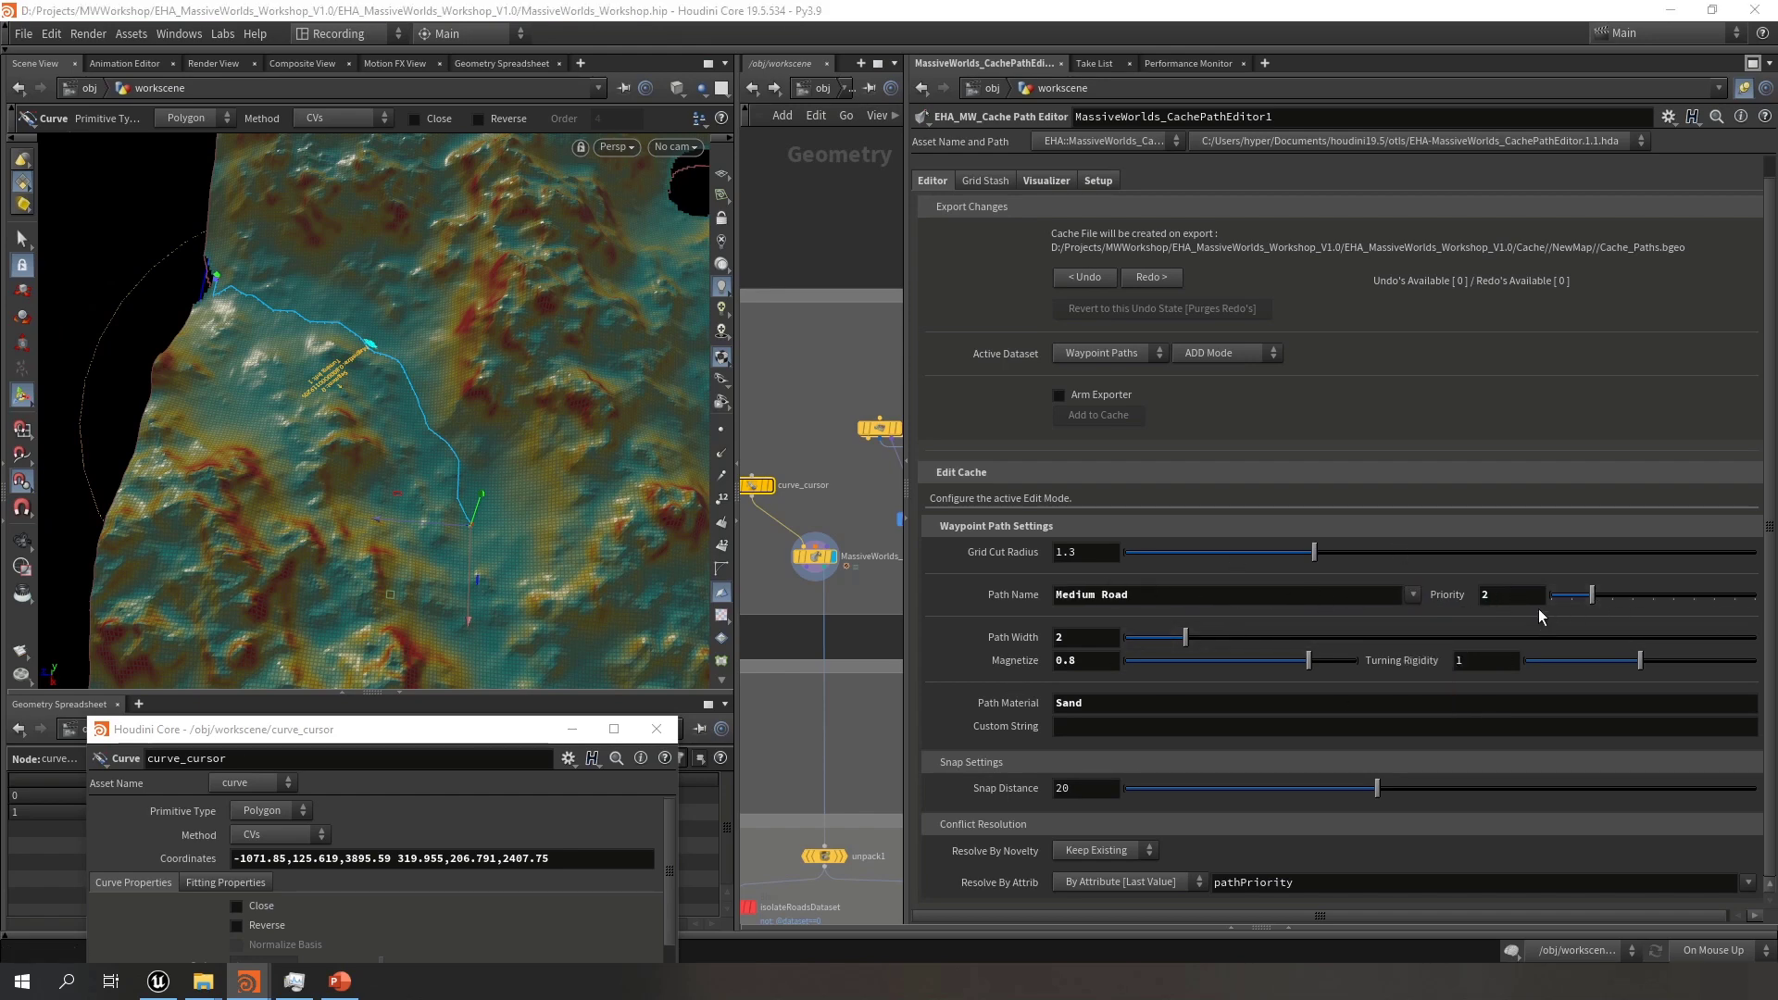
pyautogui.click(1519, 595)
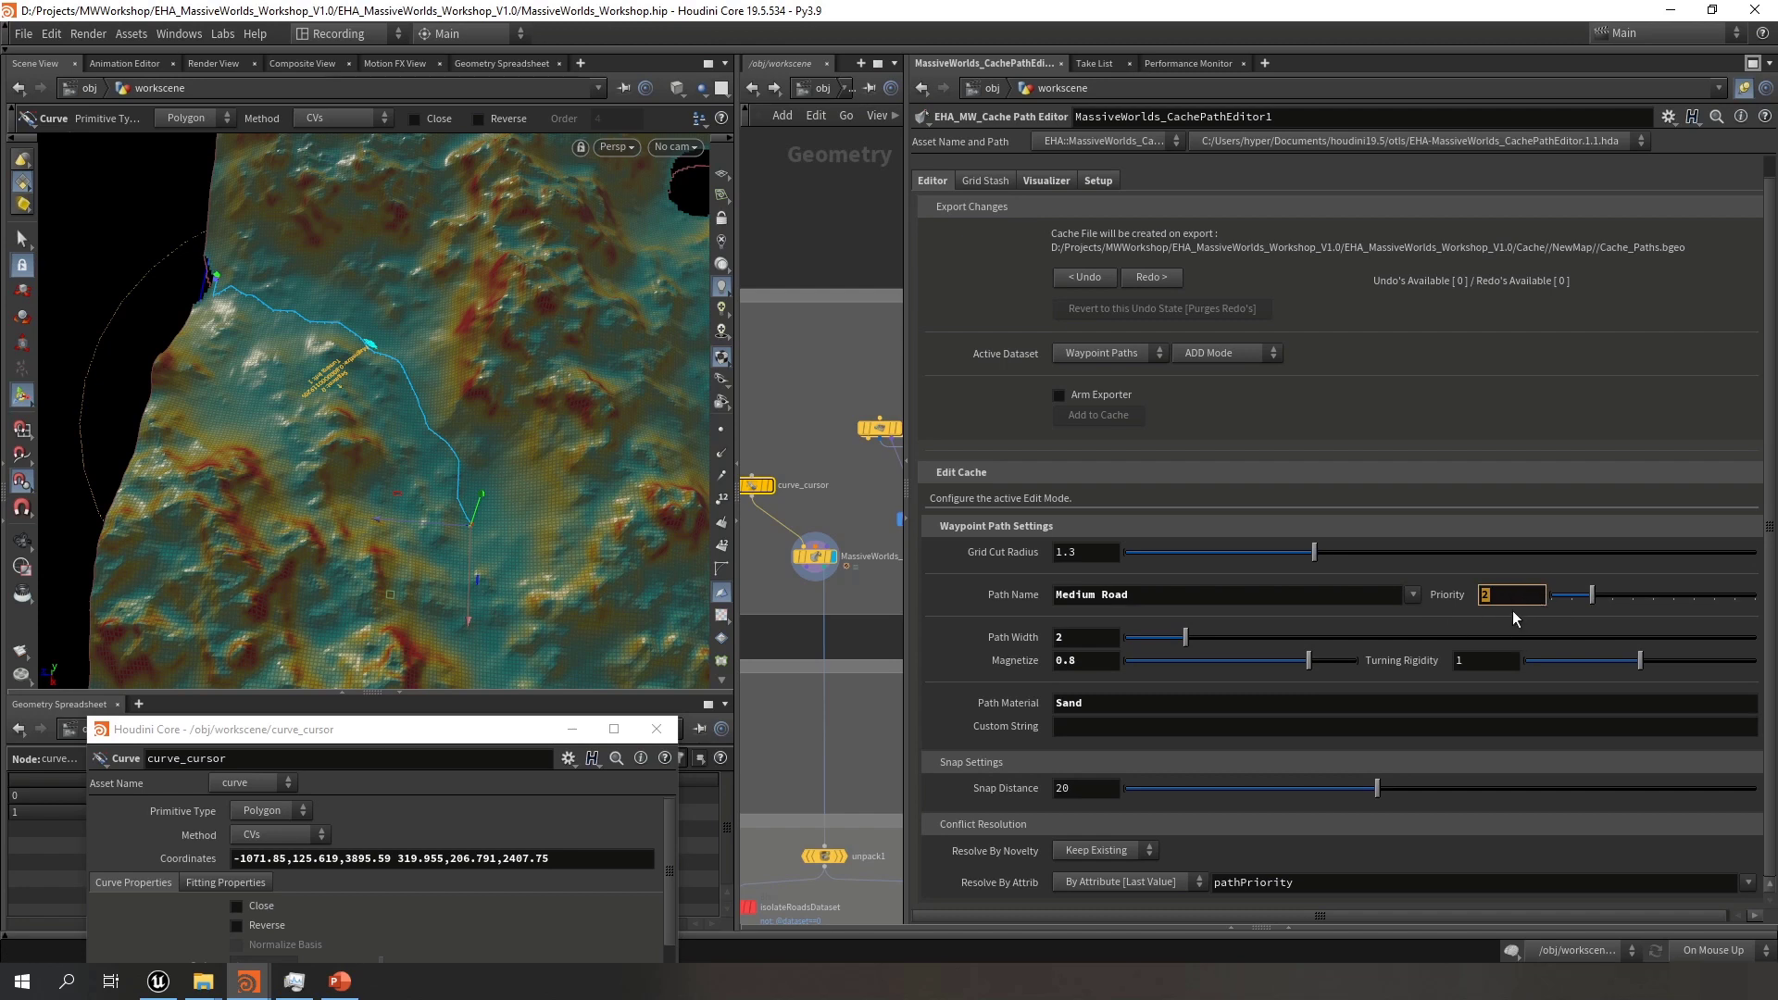
pyautogui.write('5')
pyautogui.press('Return')
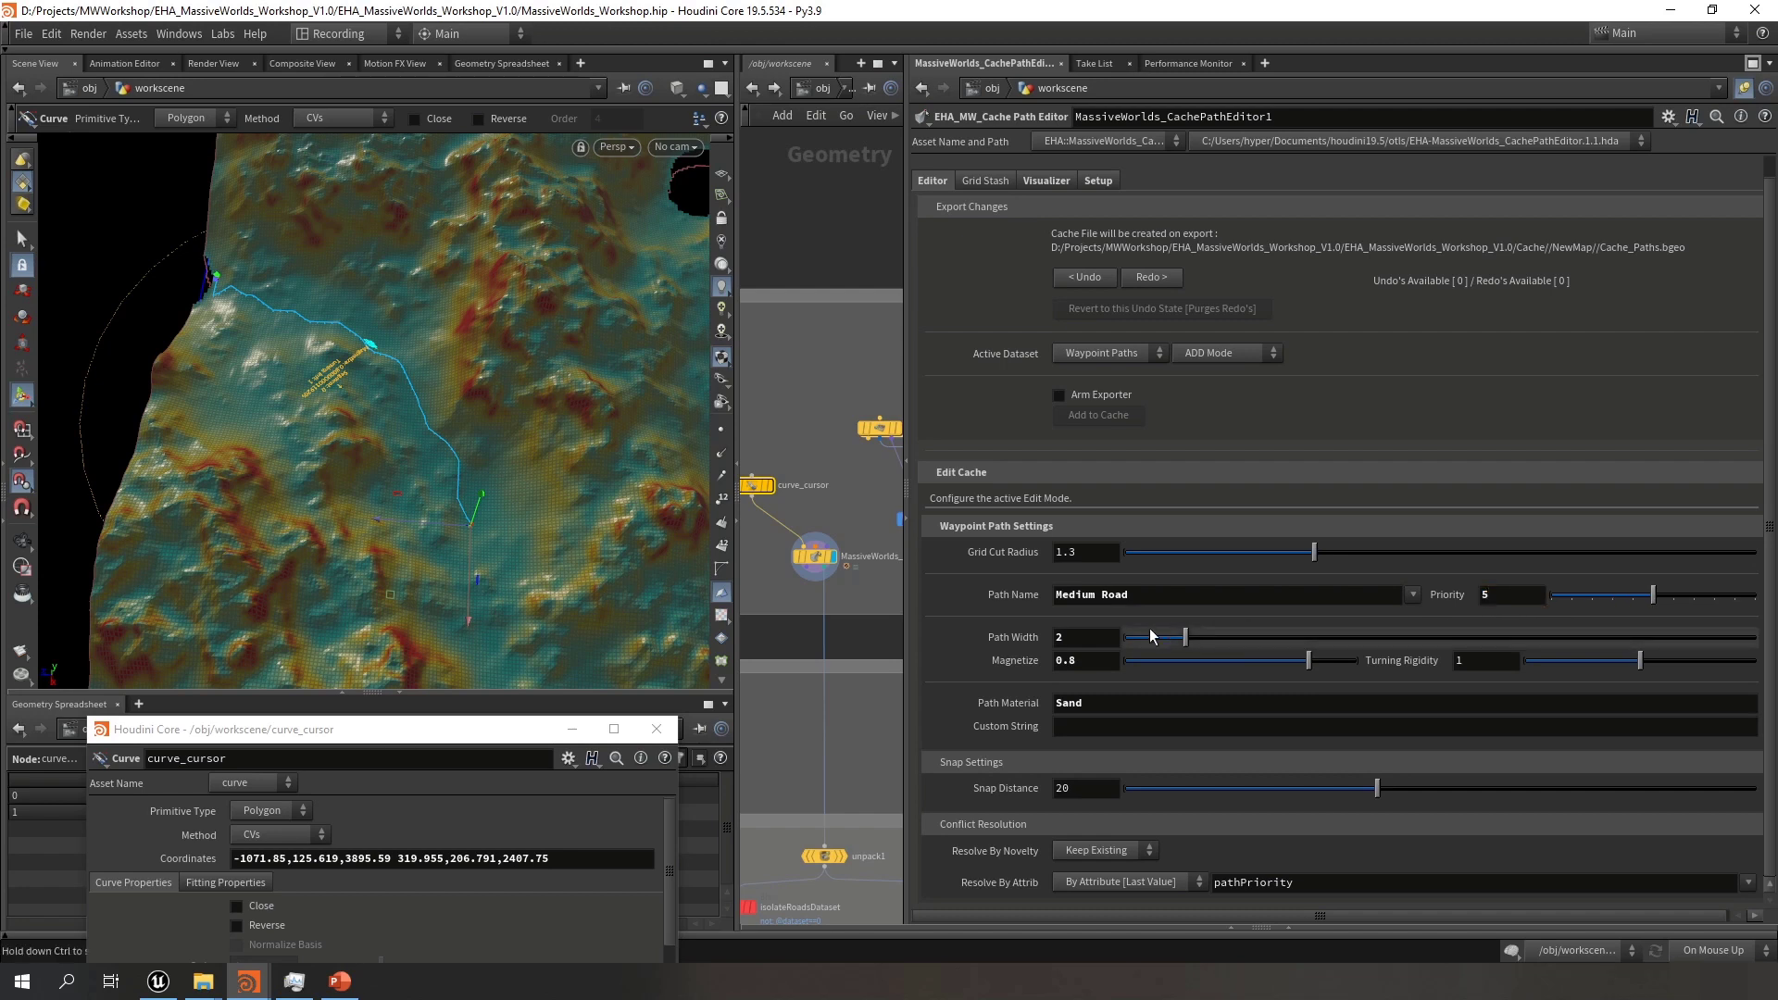
pyautogui.click(1099, 637)
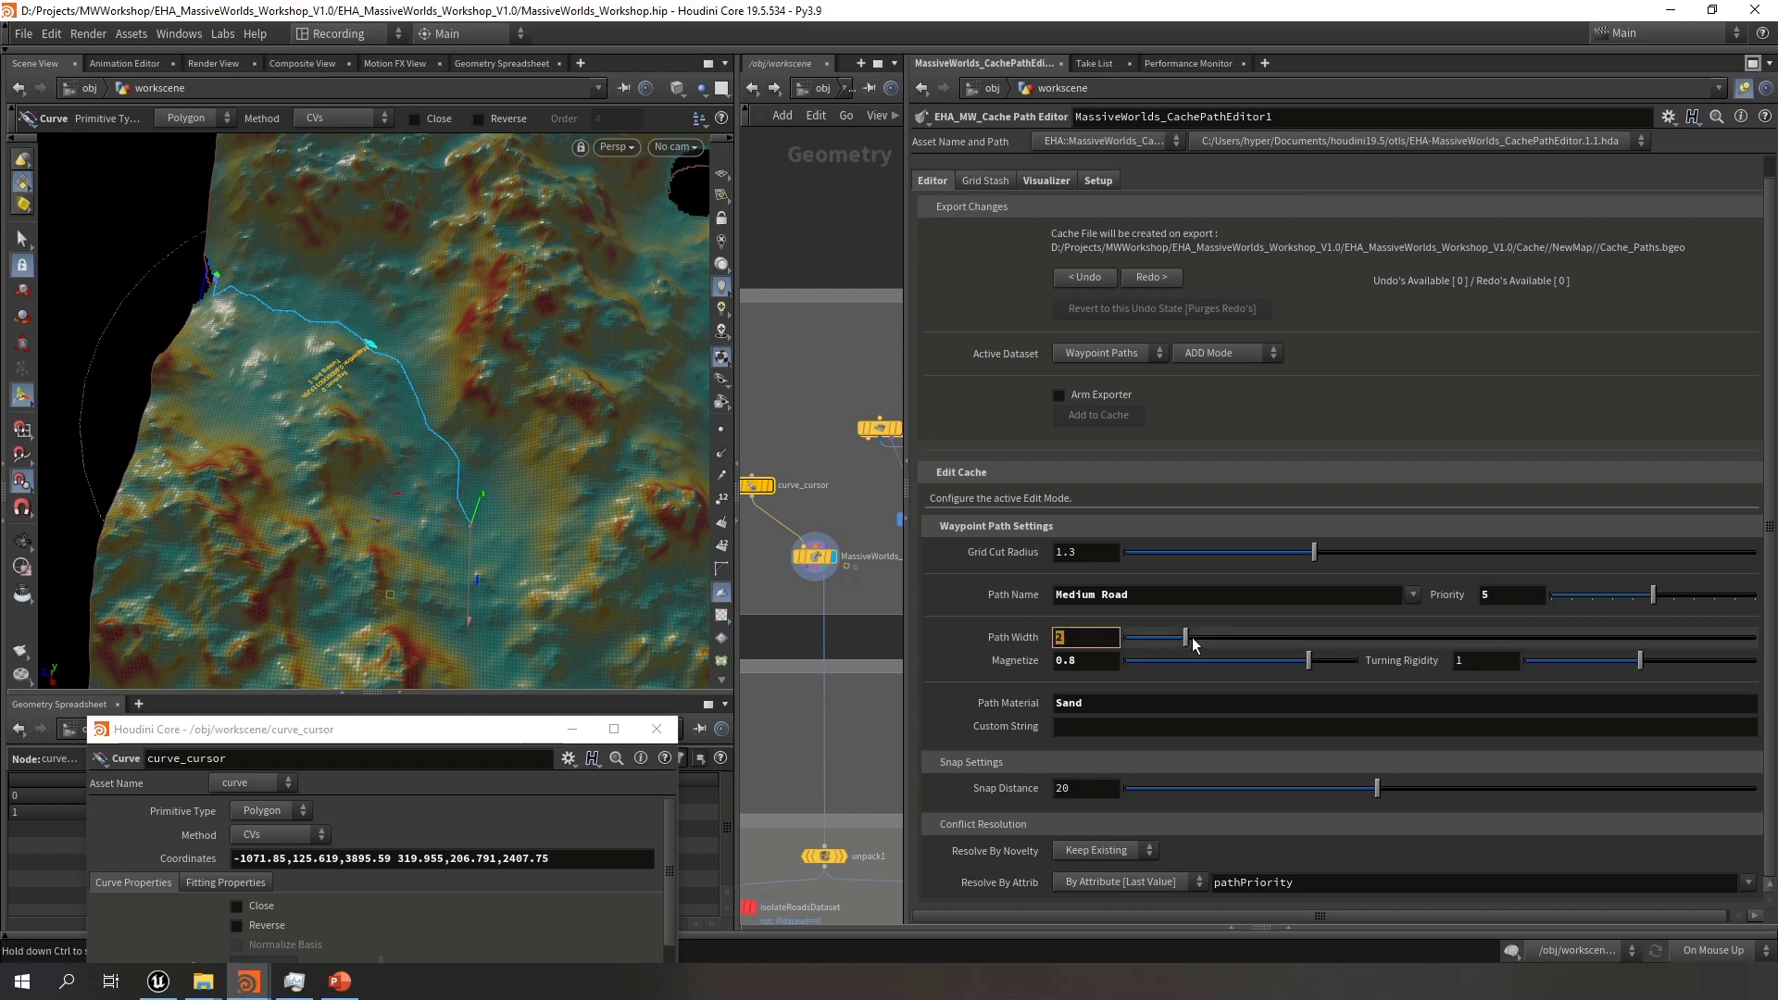
pyautogui.write('8')
pyautogui.press('Return')
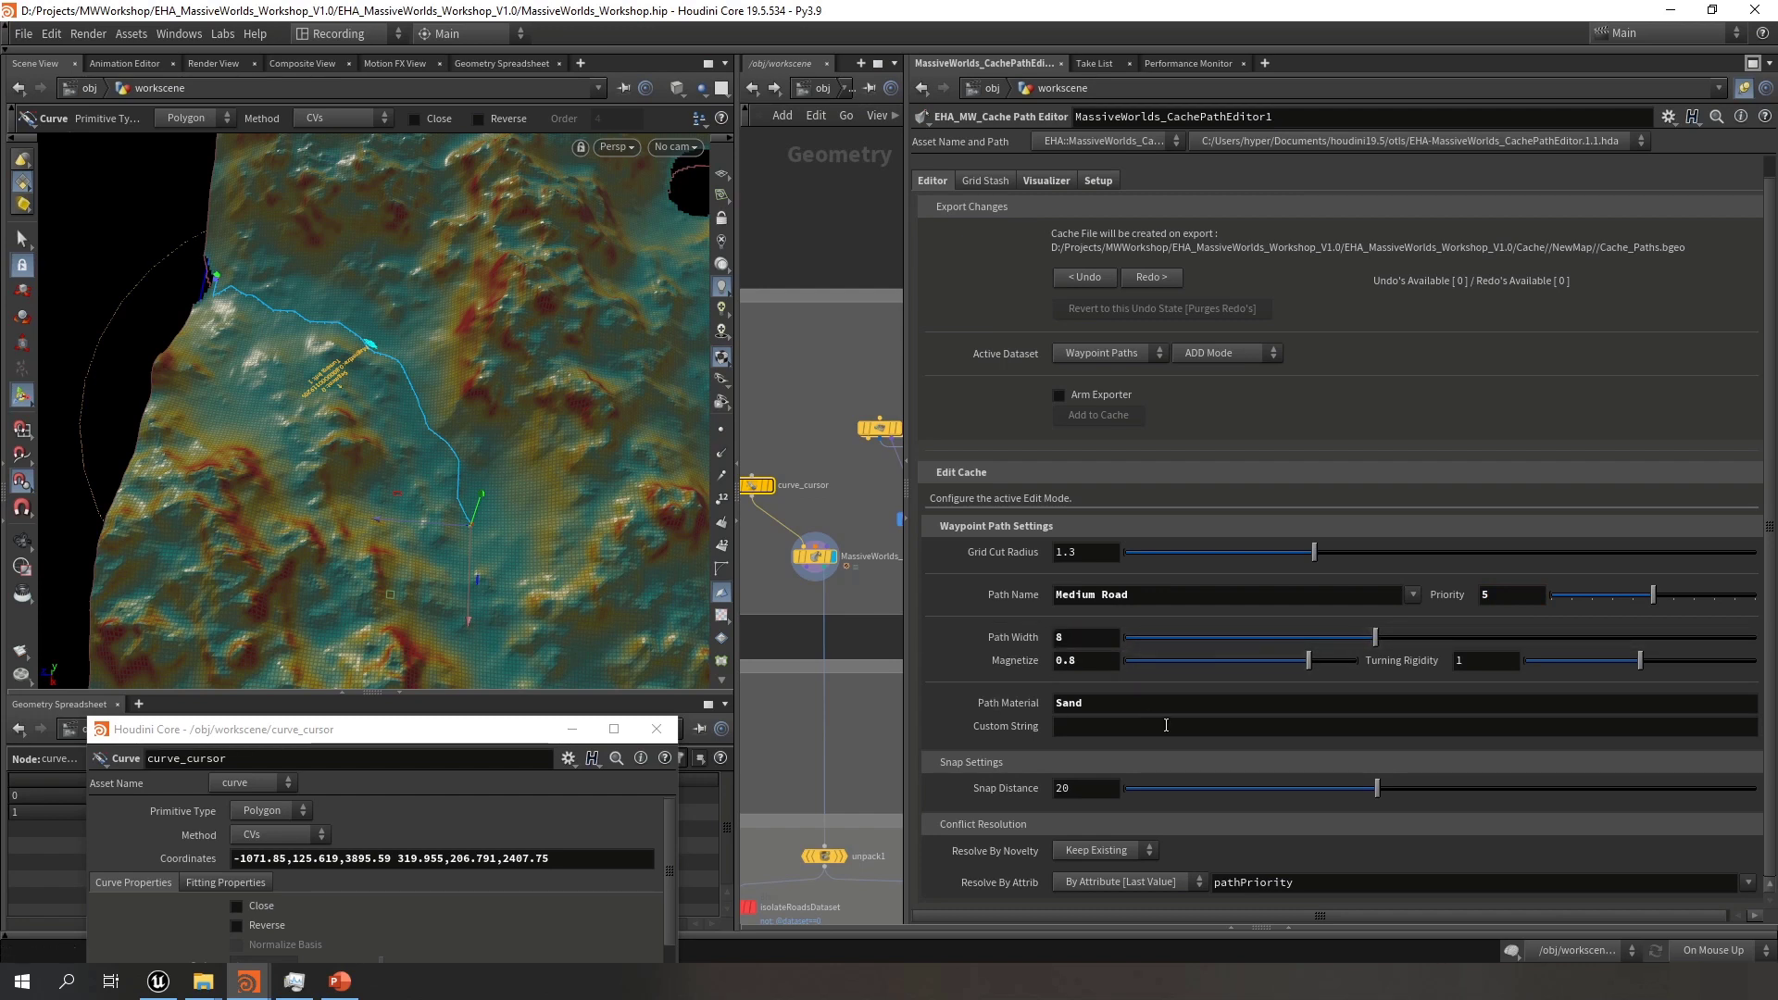
pyautogui.click(1137, 702)
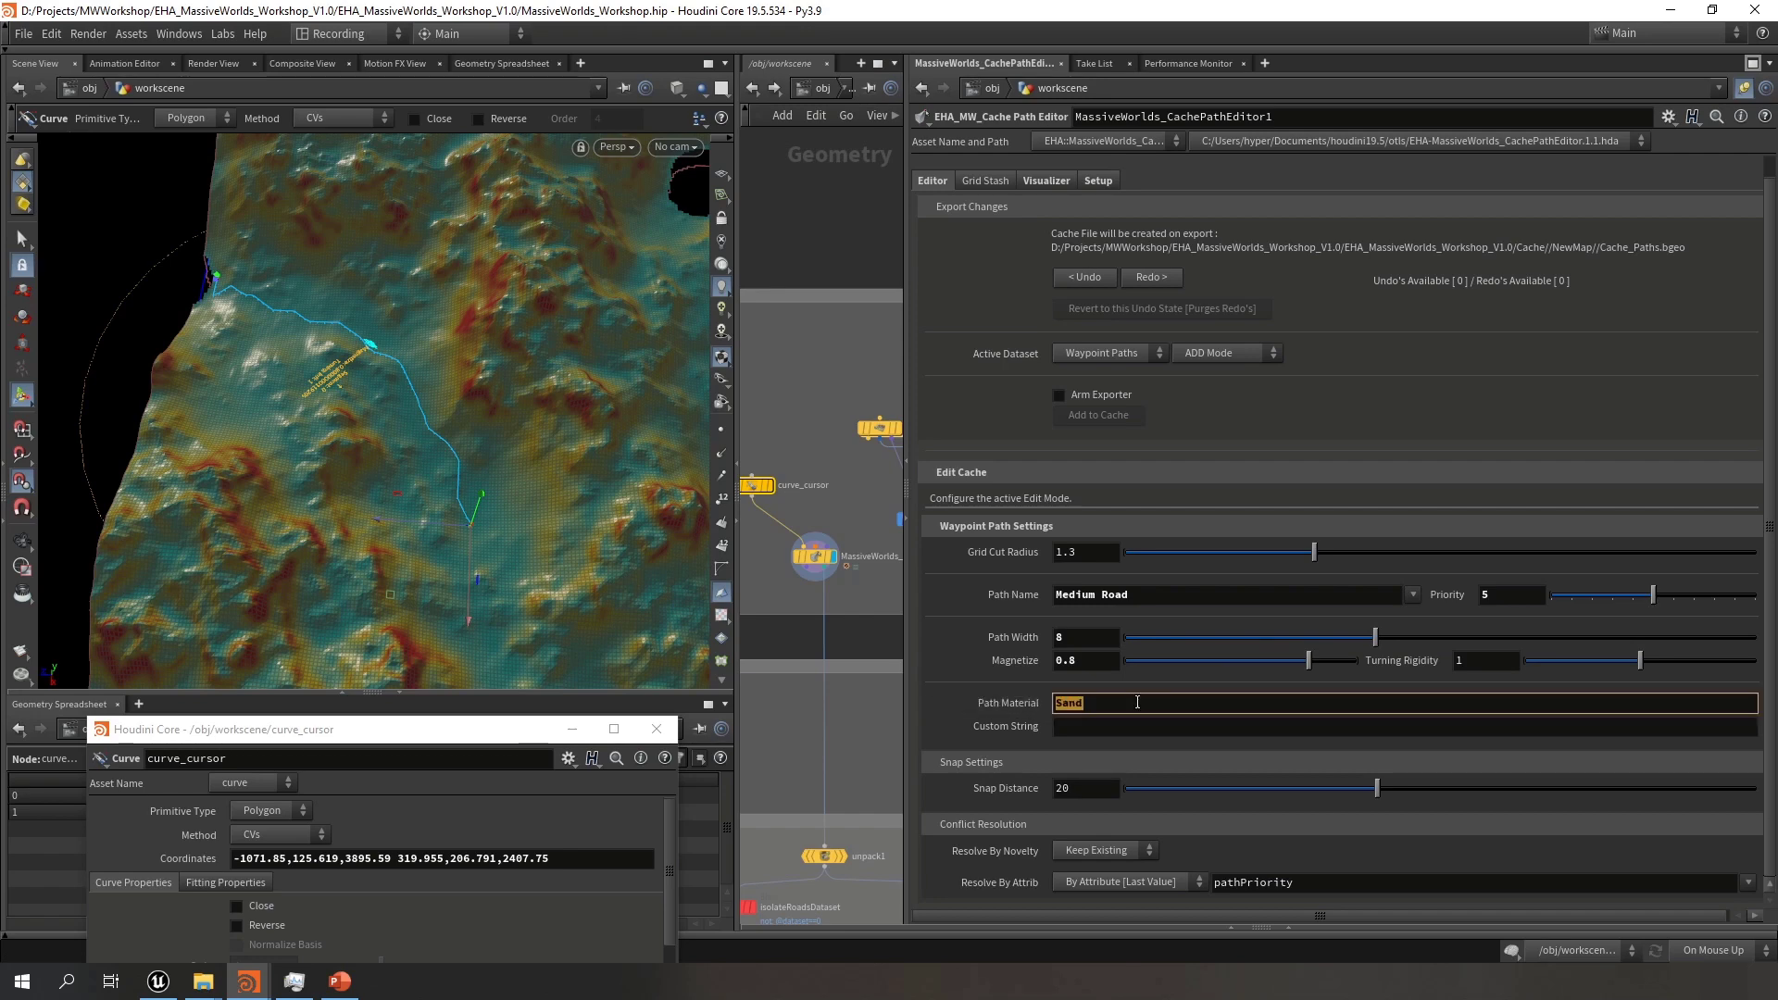
pyautogui.click(1129, 704)
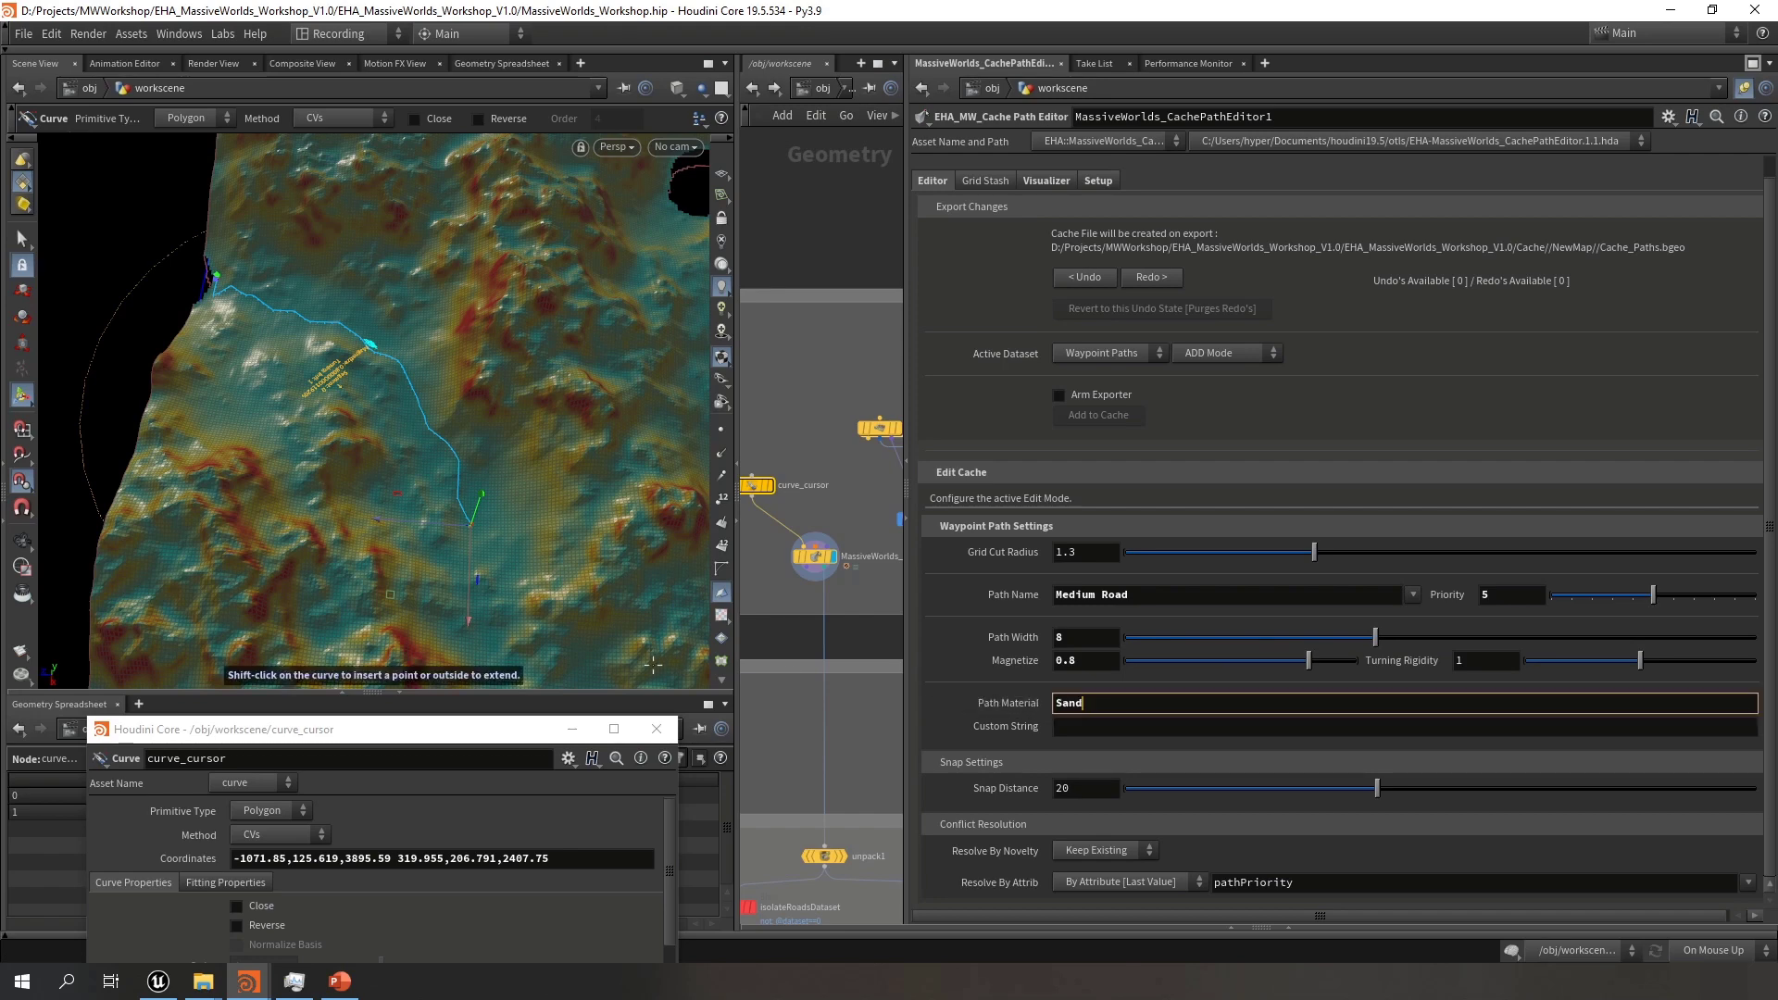
# Arm the exporter and add the Medium Road path to the cache
pyautogui.scroll(-6, 868, 634)
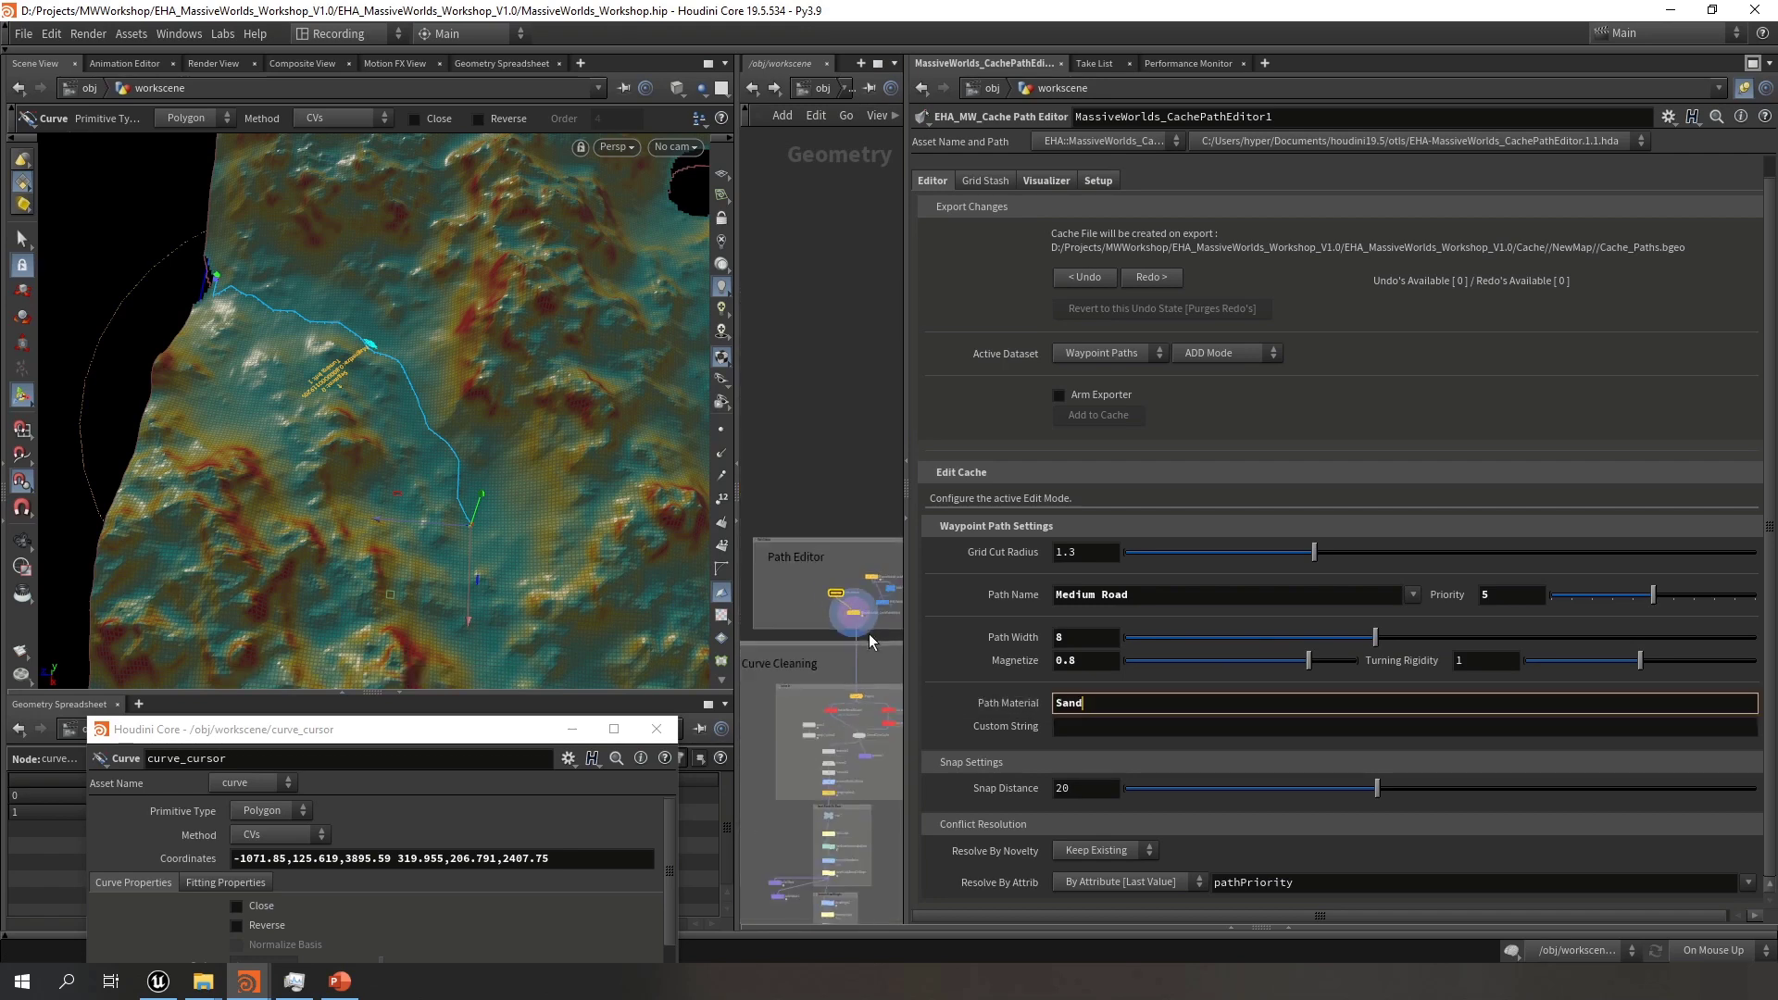
pyautogui.scroll(6, 813, 409)
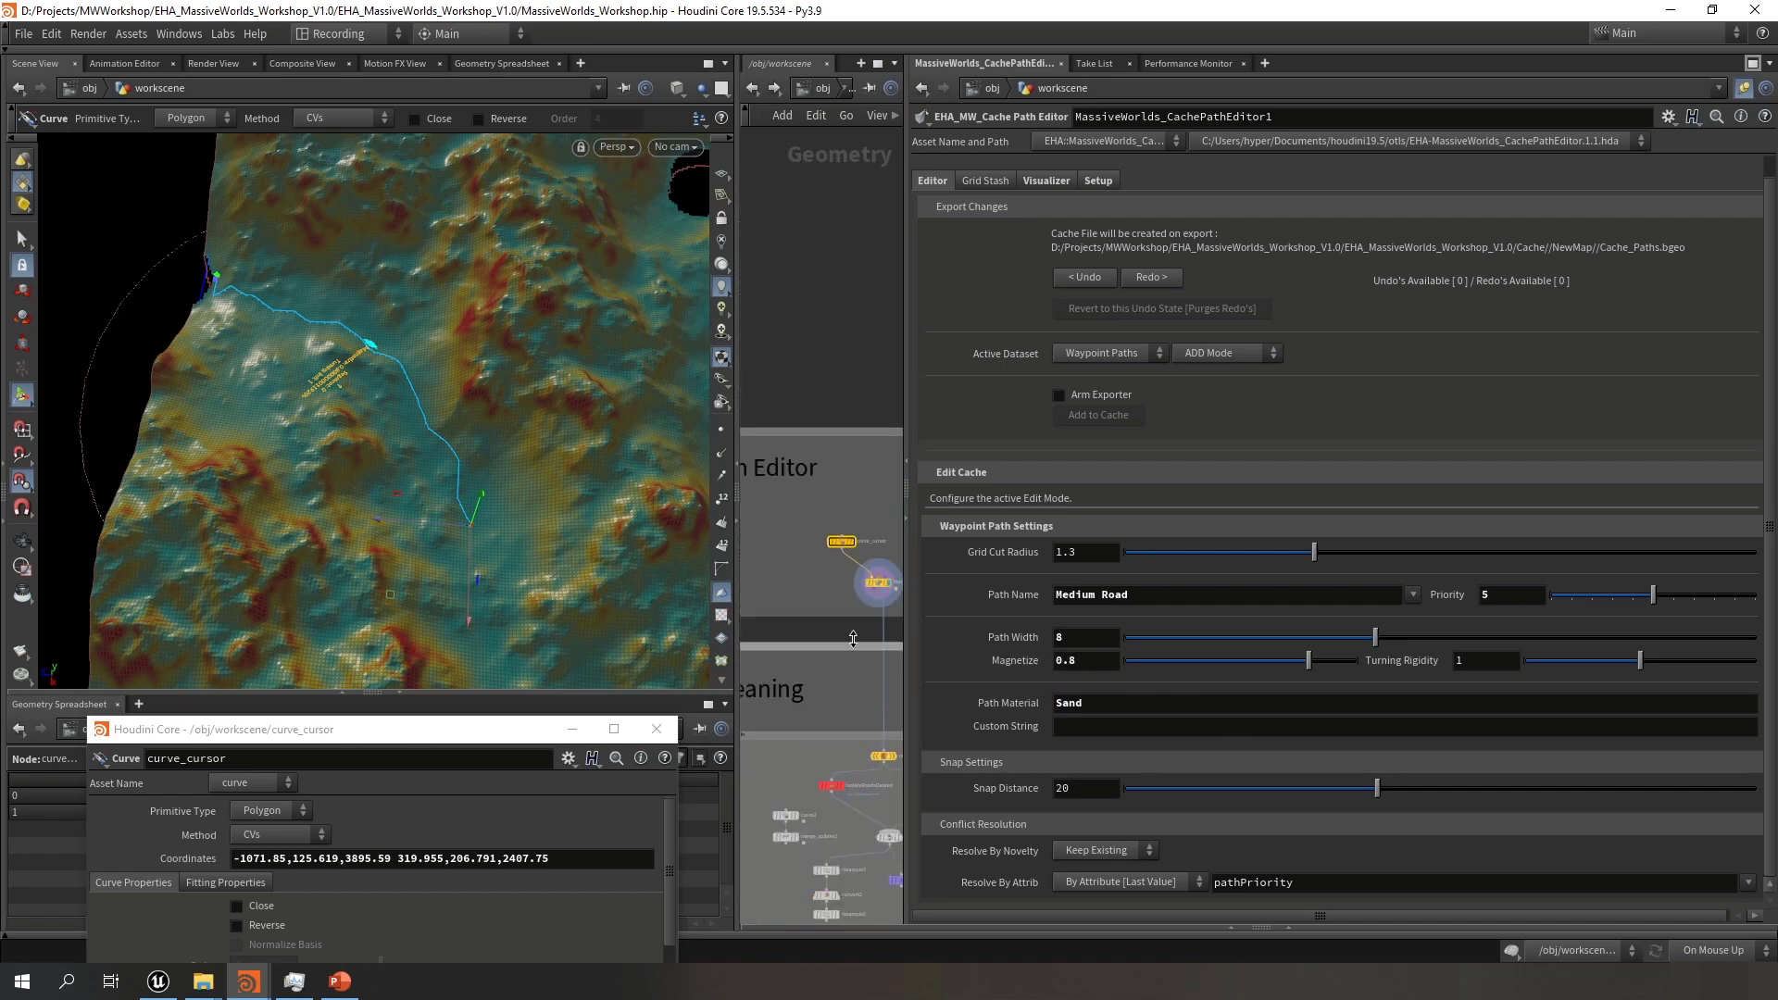
pyautogui.moveTo(871, 662); pyautogui.dragTo(811, 648, button='middle')
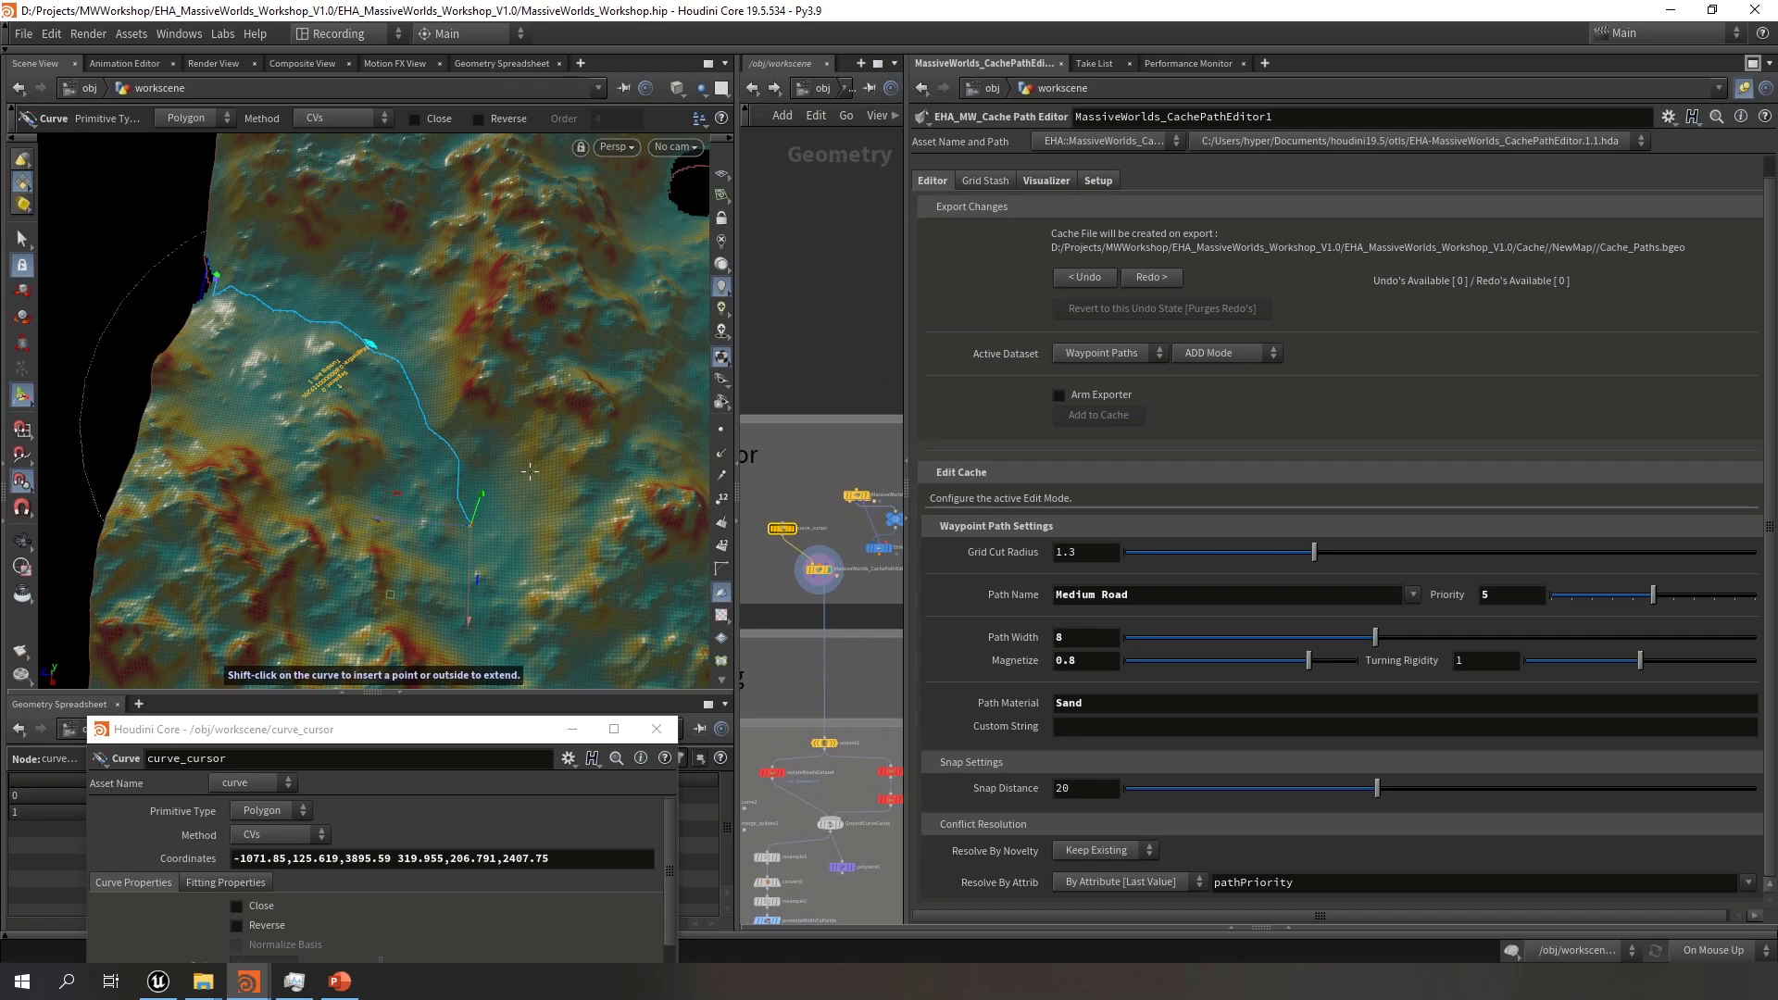
pyautogui.moveTo(529, 472); pyautogui.dragTo(219, 340)
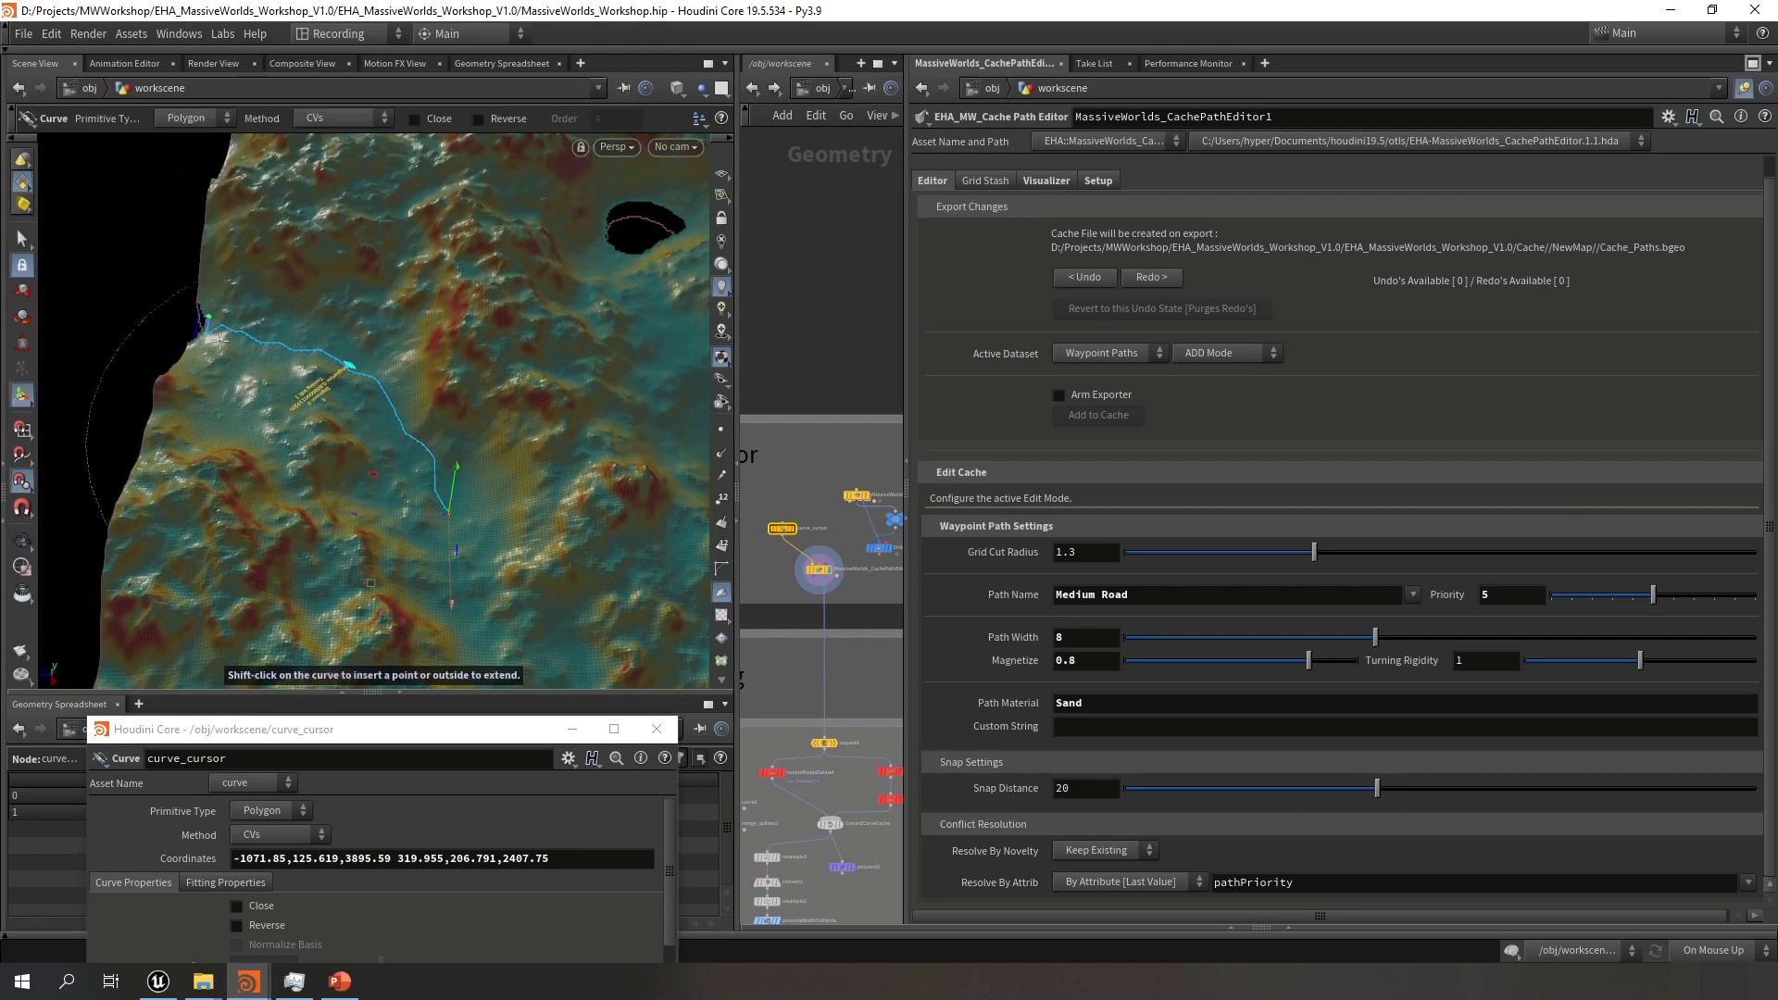
pyautogui.click(1097, 393)
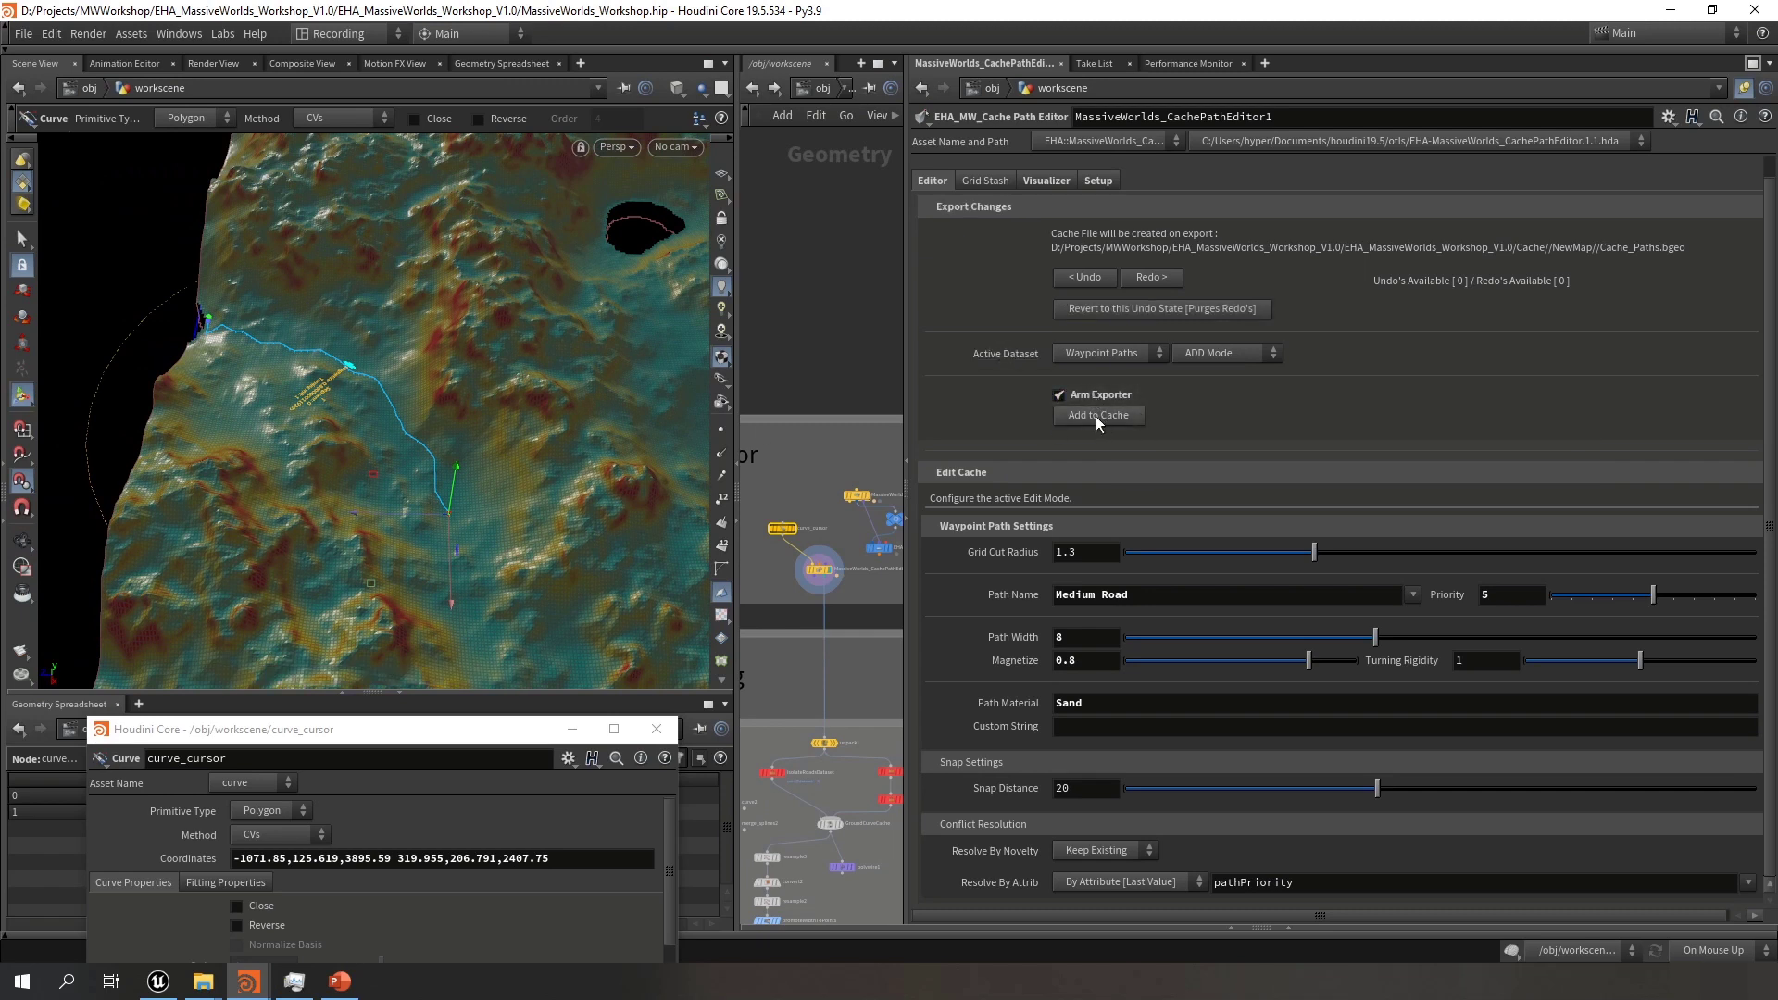
pyautogui.click(1106, 414)
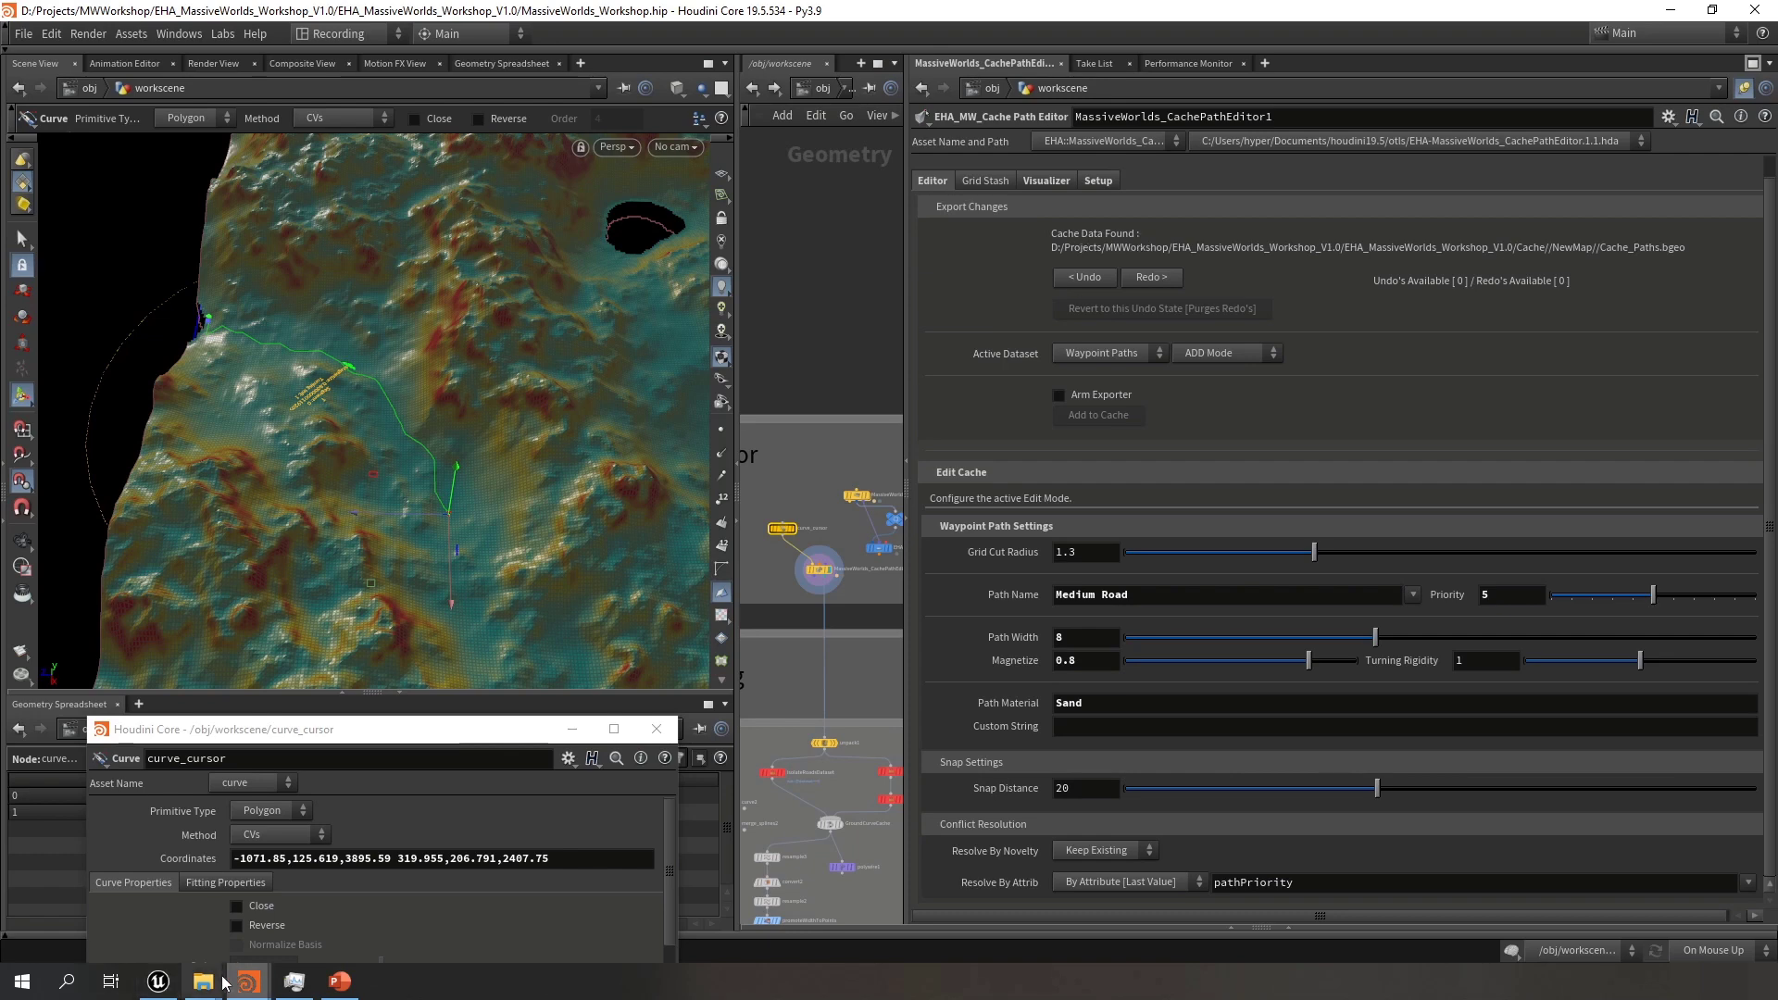
# Check the NewMap cache folder in File Explorer for the exported Cache_Paths.bgeo file and return to Houdini
pyautogui.moveTo(203, 982)
pyautogui.click(115, 903)
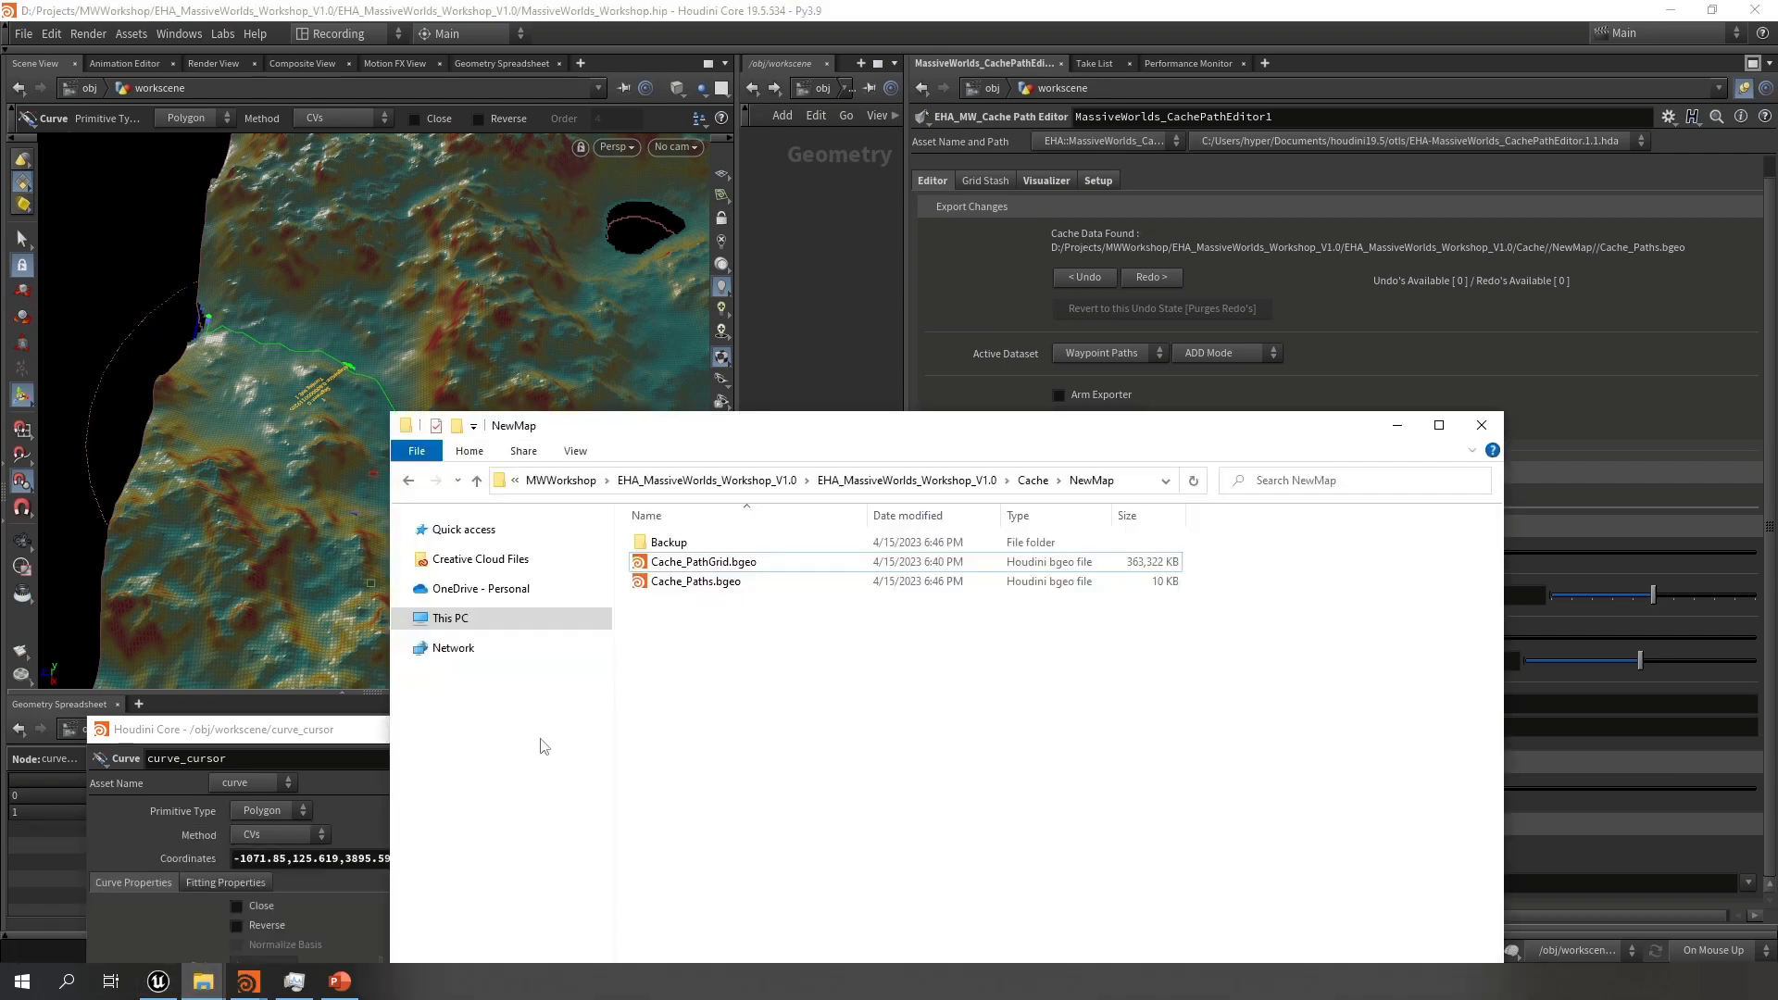
pyautogui.click(736, 588)
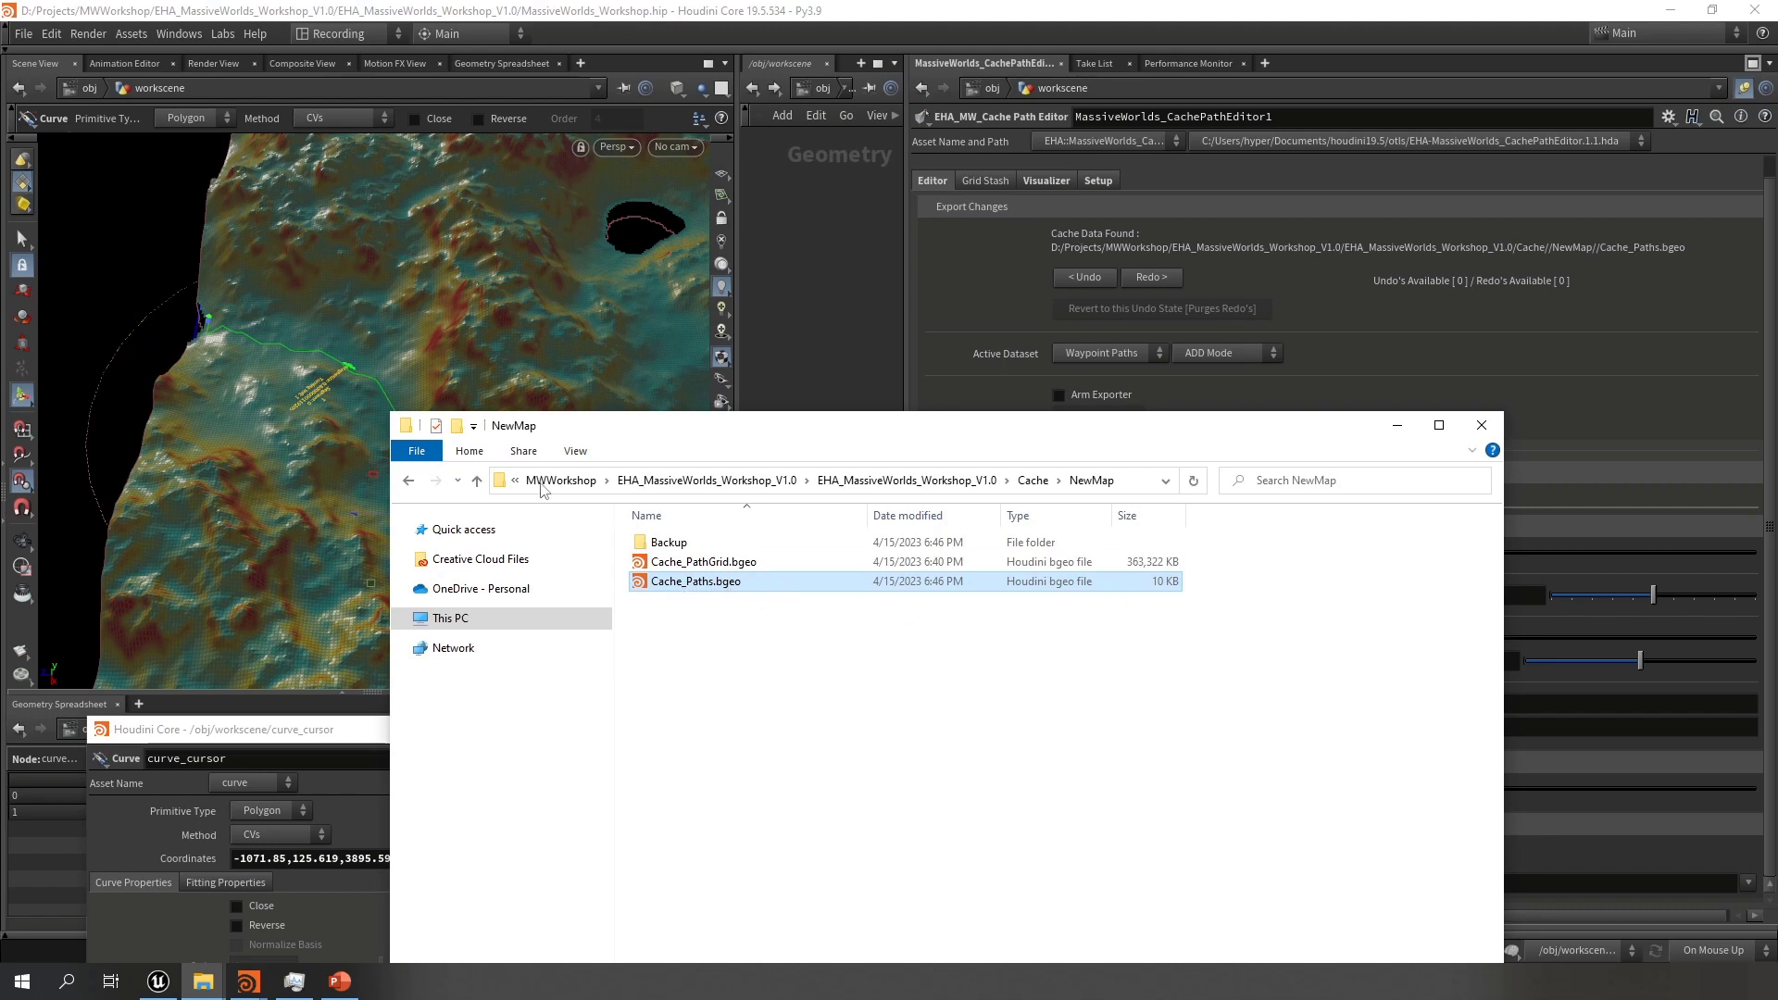
pyautogui.click(1398, 425)
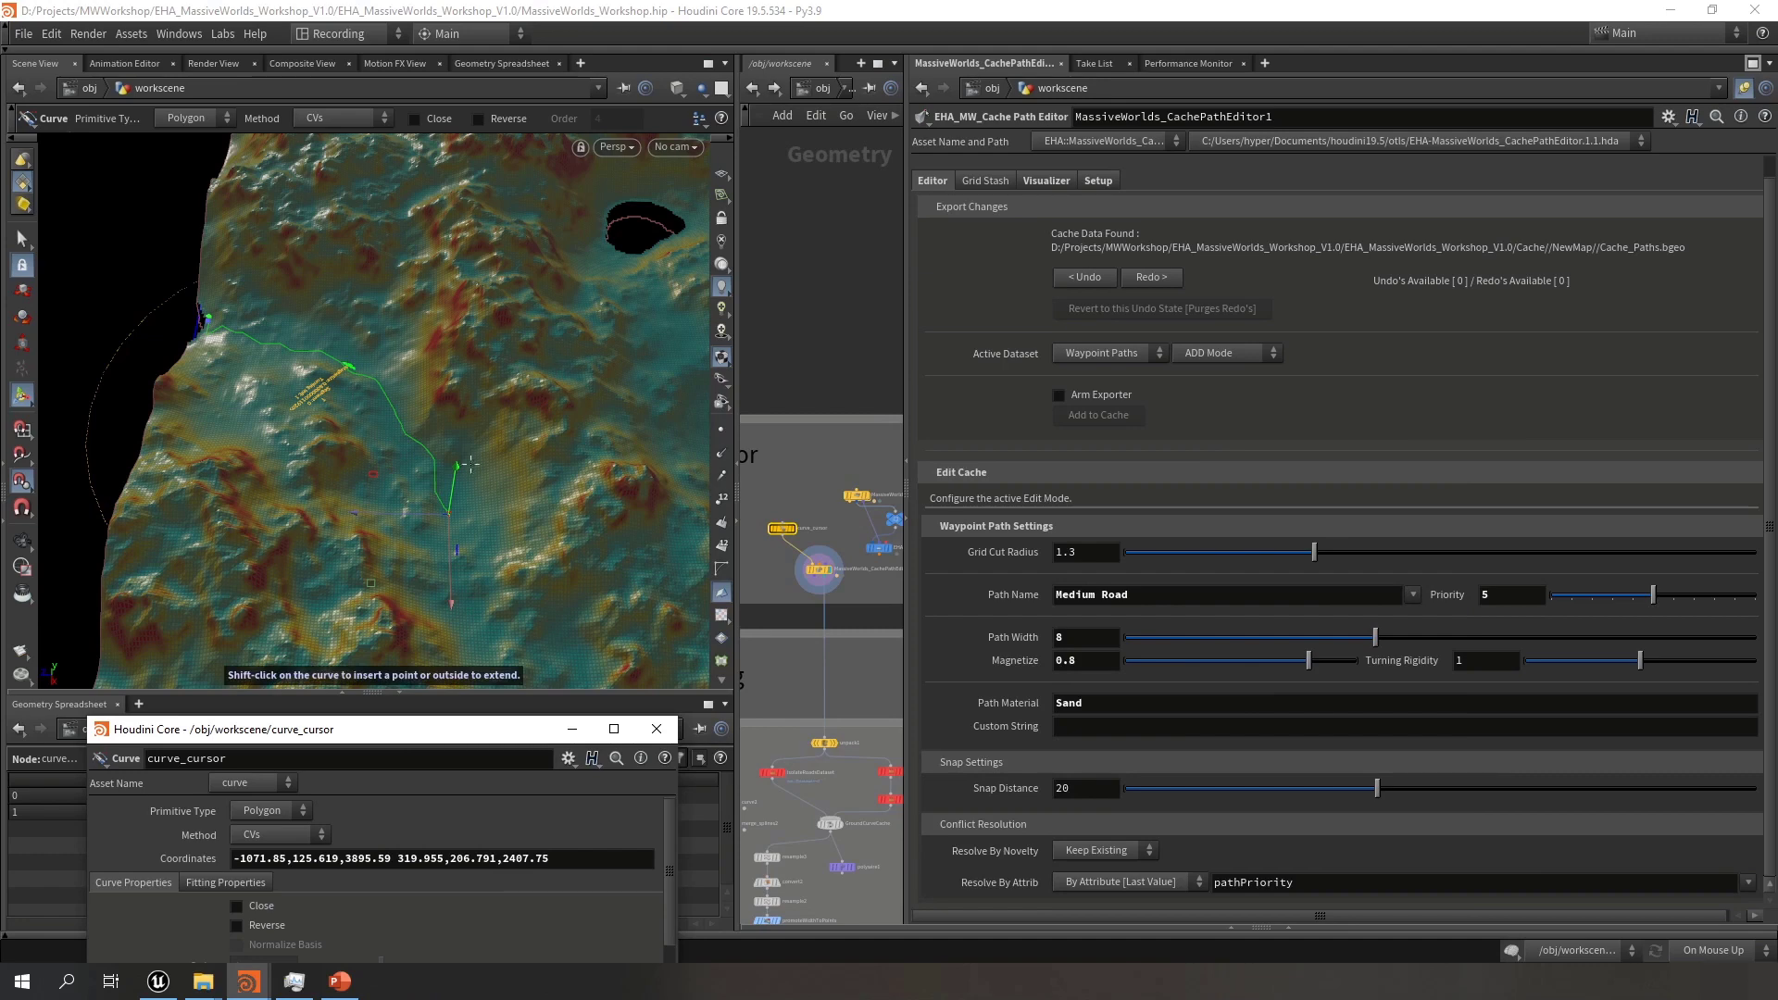
# Move the guide curve's coastal point inland to route a second path from the first path's end, and add it to the cache
pyautogui.keyDown('alt'); pyautogui.moveTo(471, 464); pyautogui.dragTo(321, 337); pyautogui.keyUp('alt')
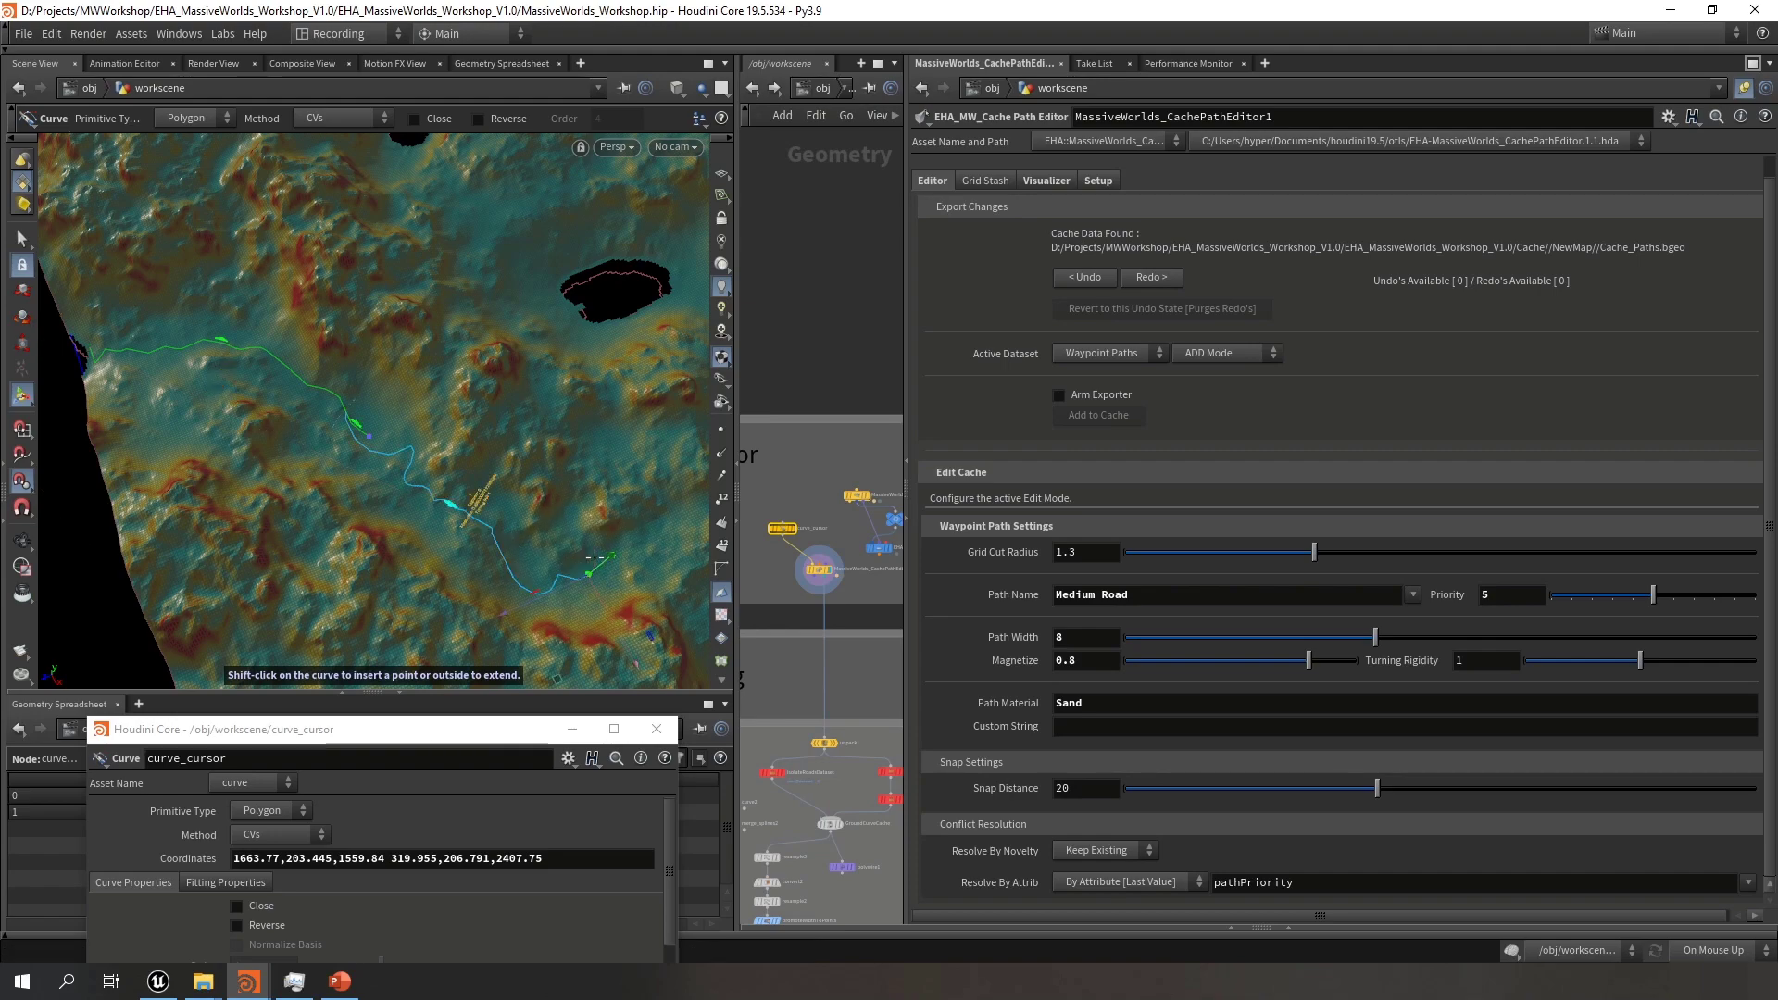
pyautogui.keyDown('alt'); pyautogui.moveTo(560, 484); pyautogui.dragTo(349, 426); pyautogui.keyUp('alt')
pyautogui.keyDown('alt'); pyautogui.moveTo(349, 425); pyautogui.dragTo(401, 422, button='right'); pyautogui.keyUp('alt')
pyautogui.moveTo(401, 422)
pyautogui.keyDown('alt'); pyautogui.mouseDown()
pyautogui.moveTo(324, 338)
pyautogui.moveTo(395, 402)
pyautogui.mouseUp(); pyautogui.keyUp('alt')
pyautogui.click(1103, 394)
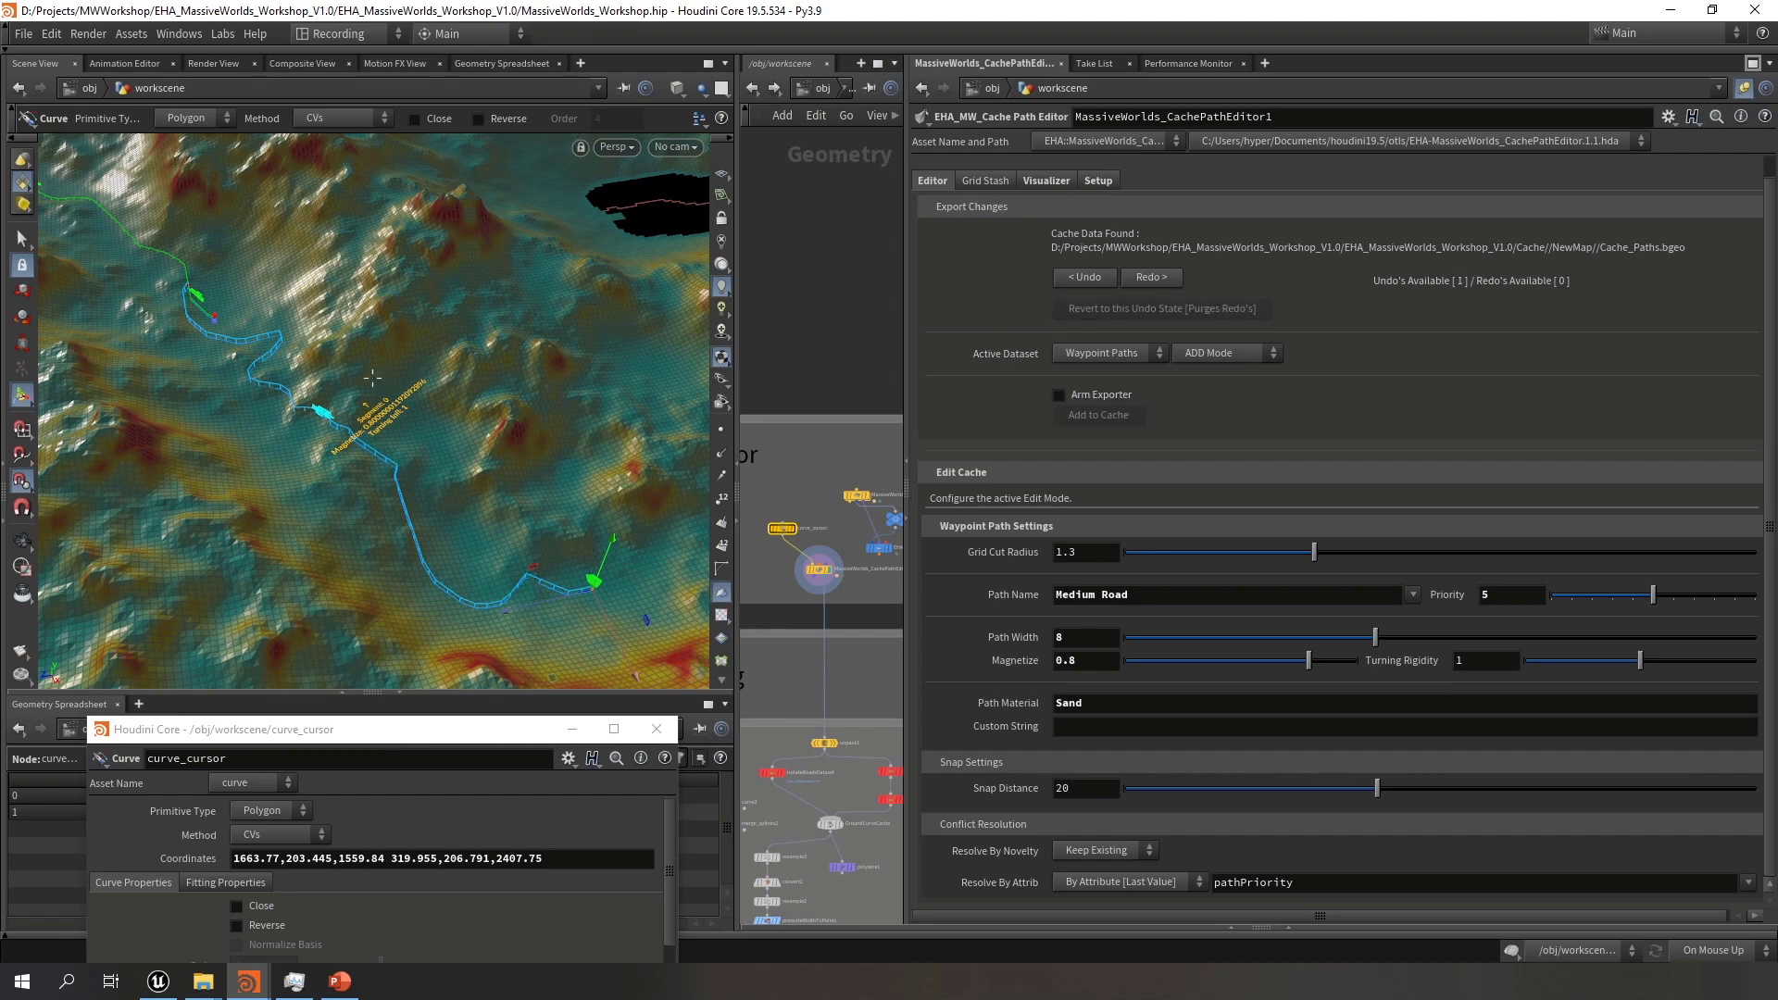
# Switch the Waypoint Paths dataset to REMOVE Mode with By Number Selection, focusing on the stray branch where the two paths meet
pyautogui.keyDown('alt'); pyautogui.moveTo(373, 326); pyautogui.dragTo(496, 385); pyautogui.keyUp('alt')
pyautogui.scroll(8, 290, 373)
pyautogui.scroll(-10, 496, 386)
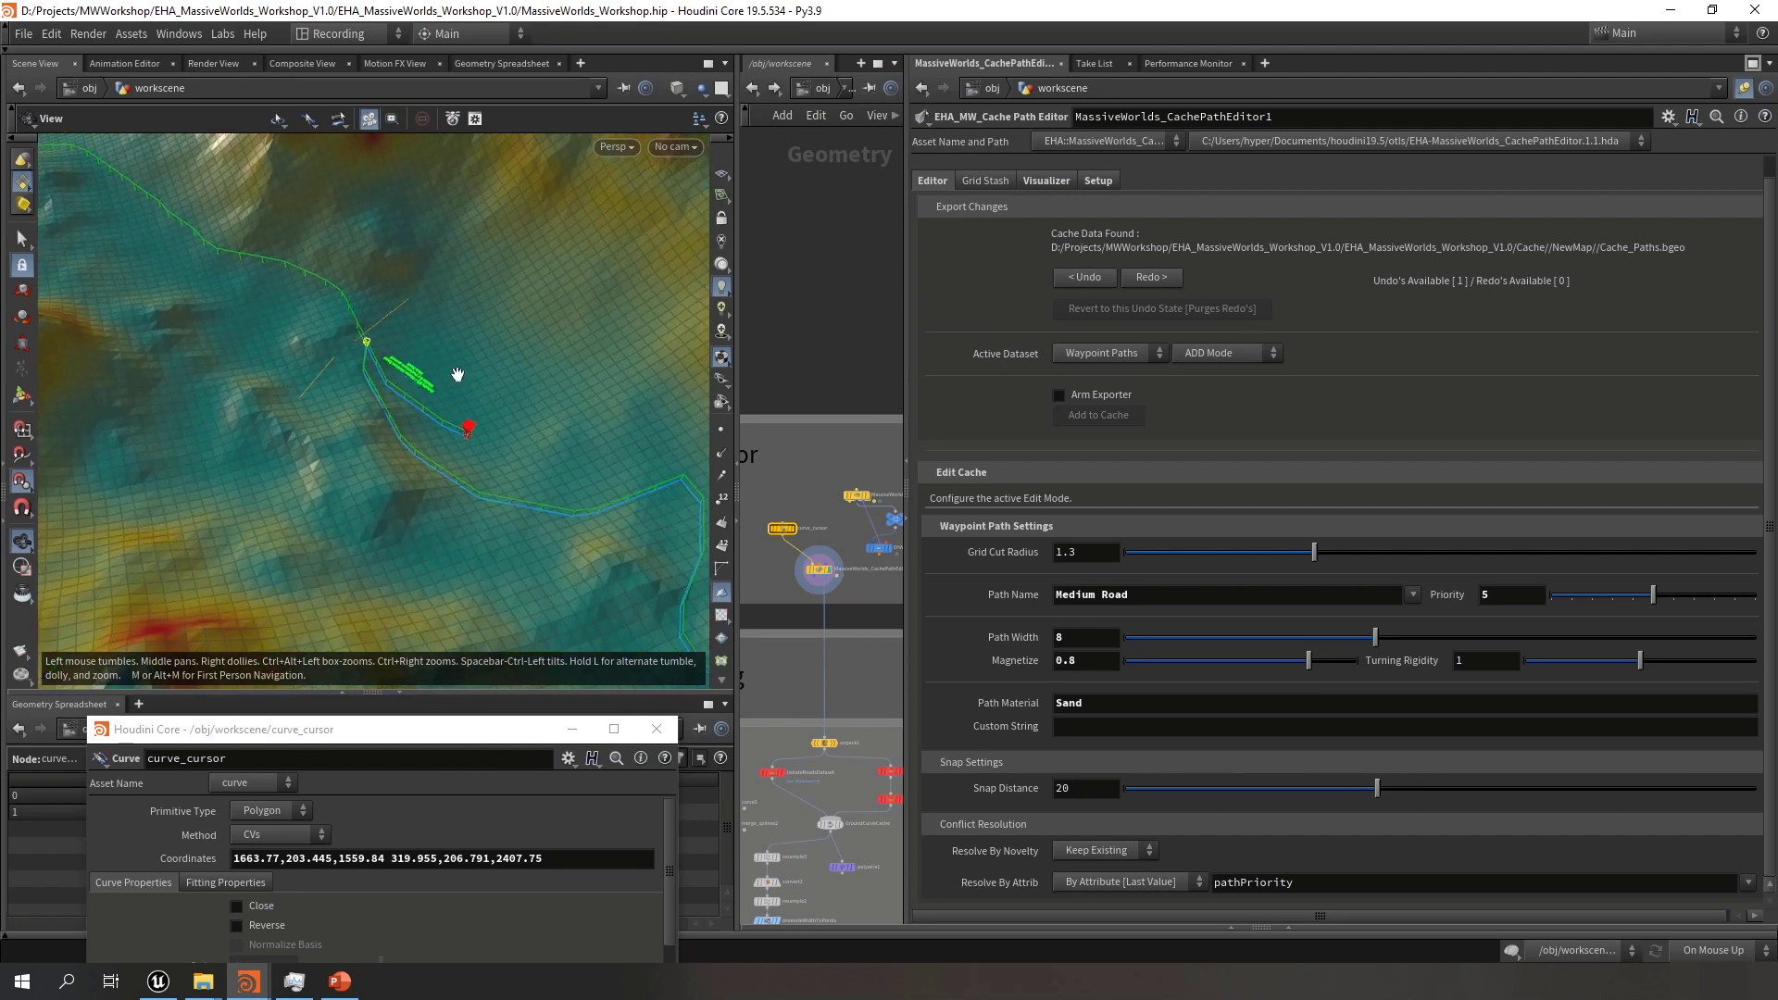
pyautogui.keyDown('alt'); pyautogui.moveTo(265, 369); pyautogui.dragTo(556, 456); pyautogui.keyUp('alt')
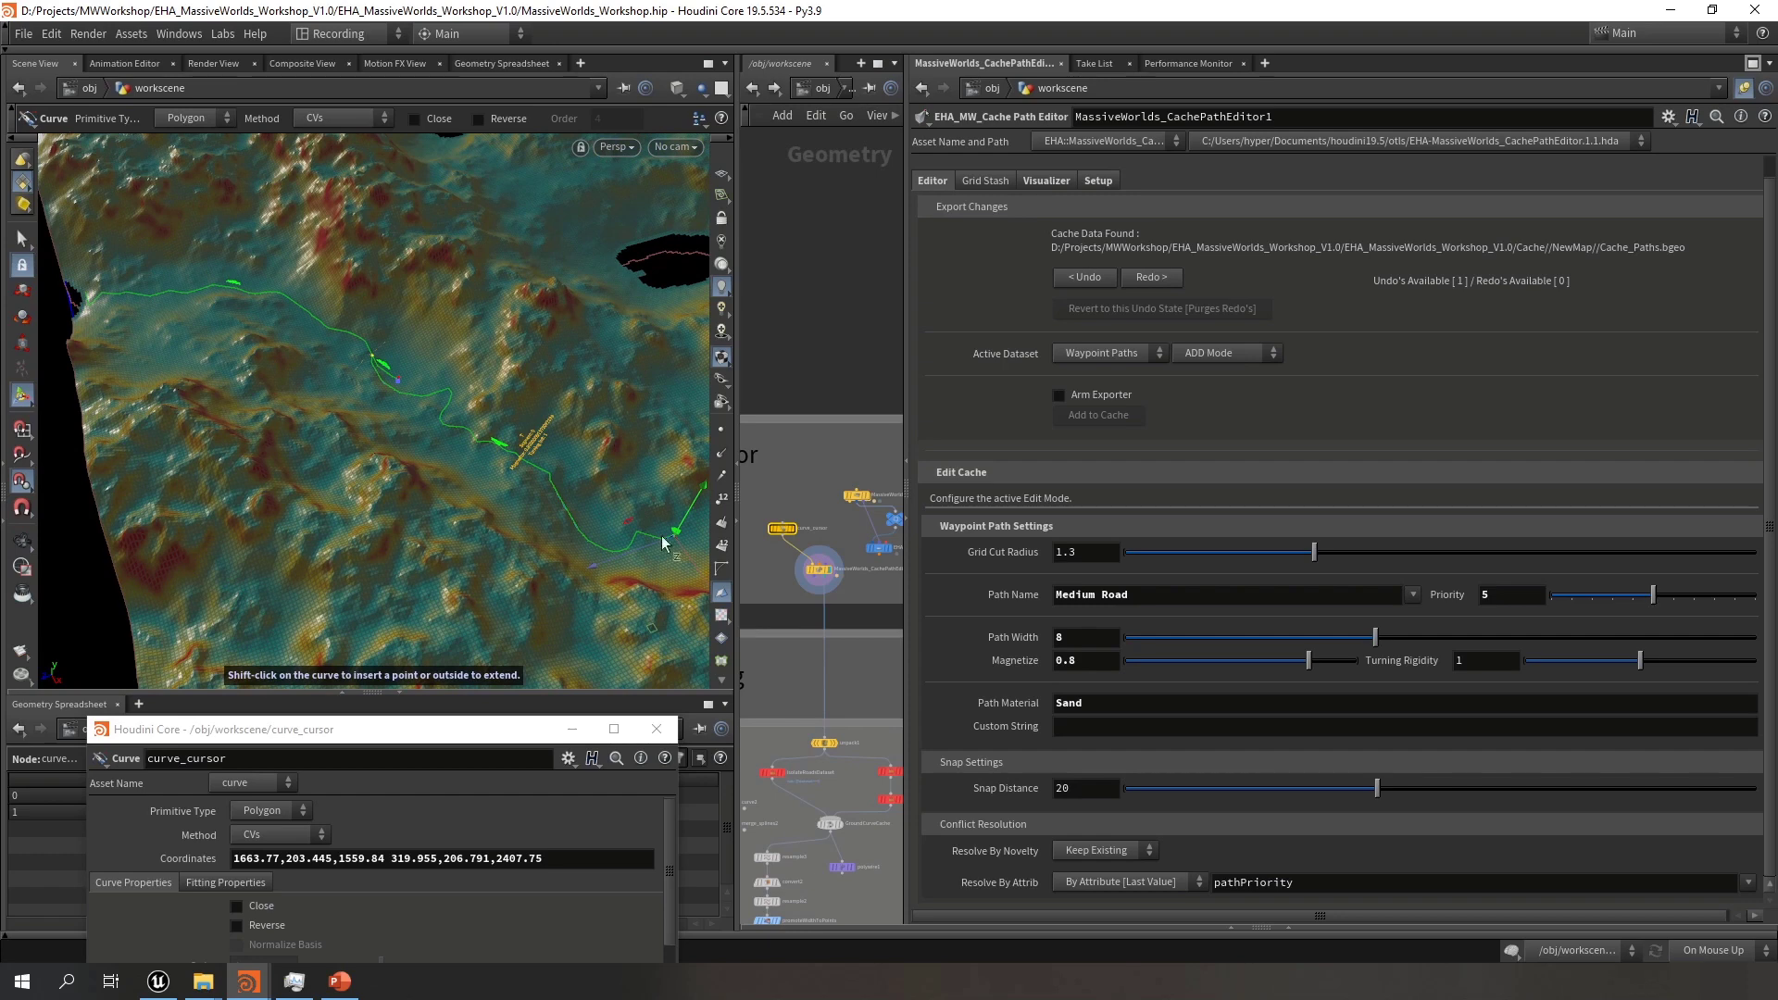
pyautogui.scroll(10, 385, 355)
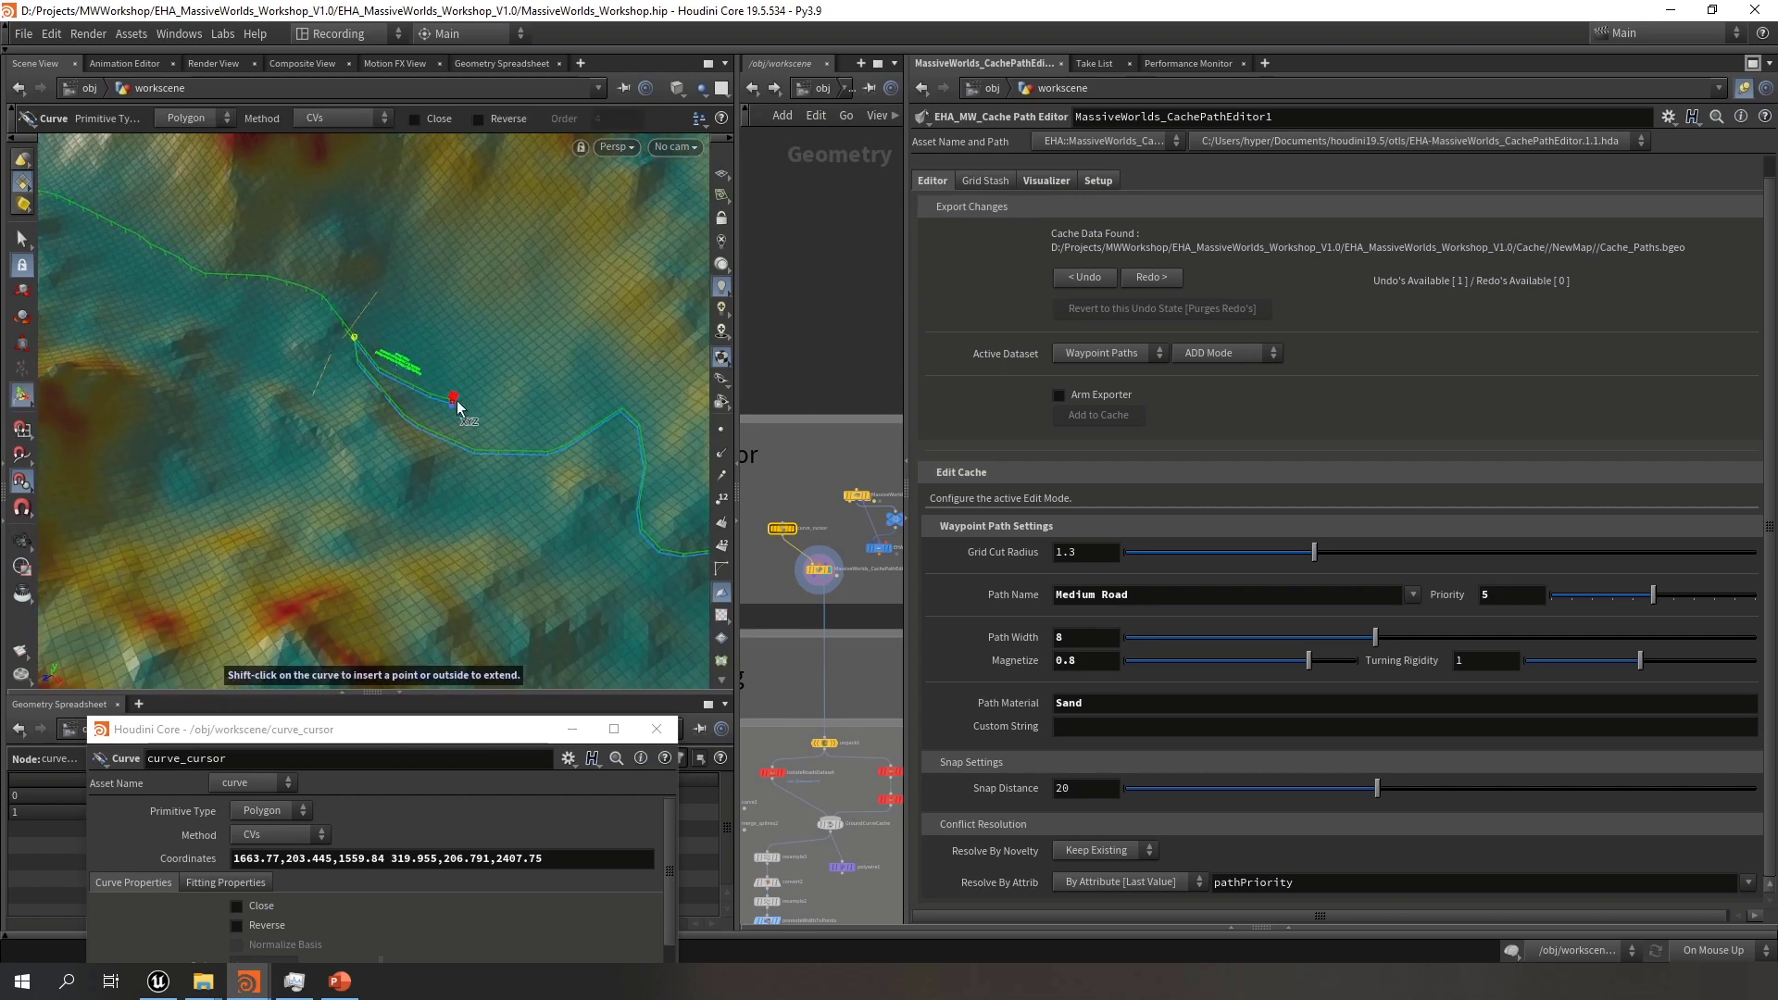
pyautogui.keyDown('alt'); pyautogui.moveTo(464, 400); pyautogui.dragTo(946, 438); pyautogui.keyUp('alt')
pyautogui.click(1195, 354)
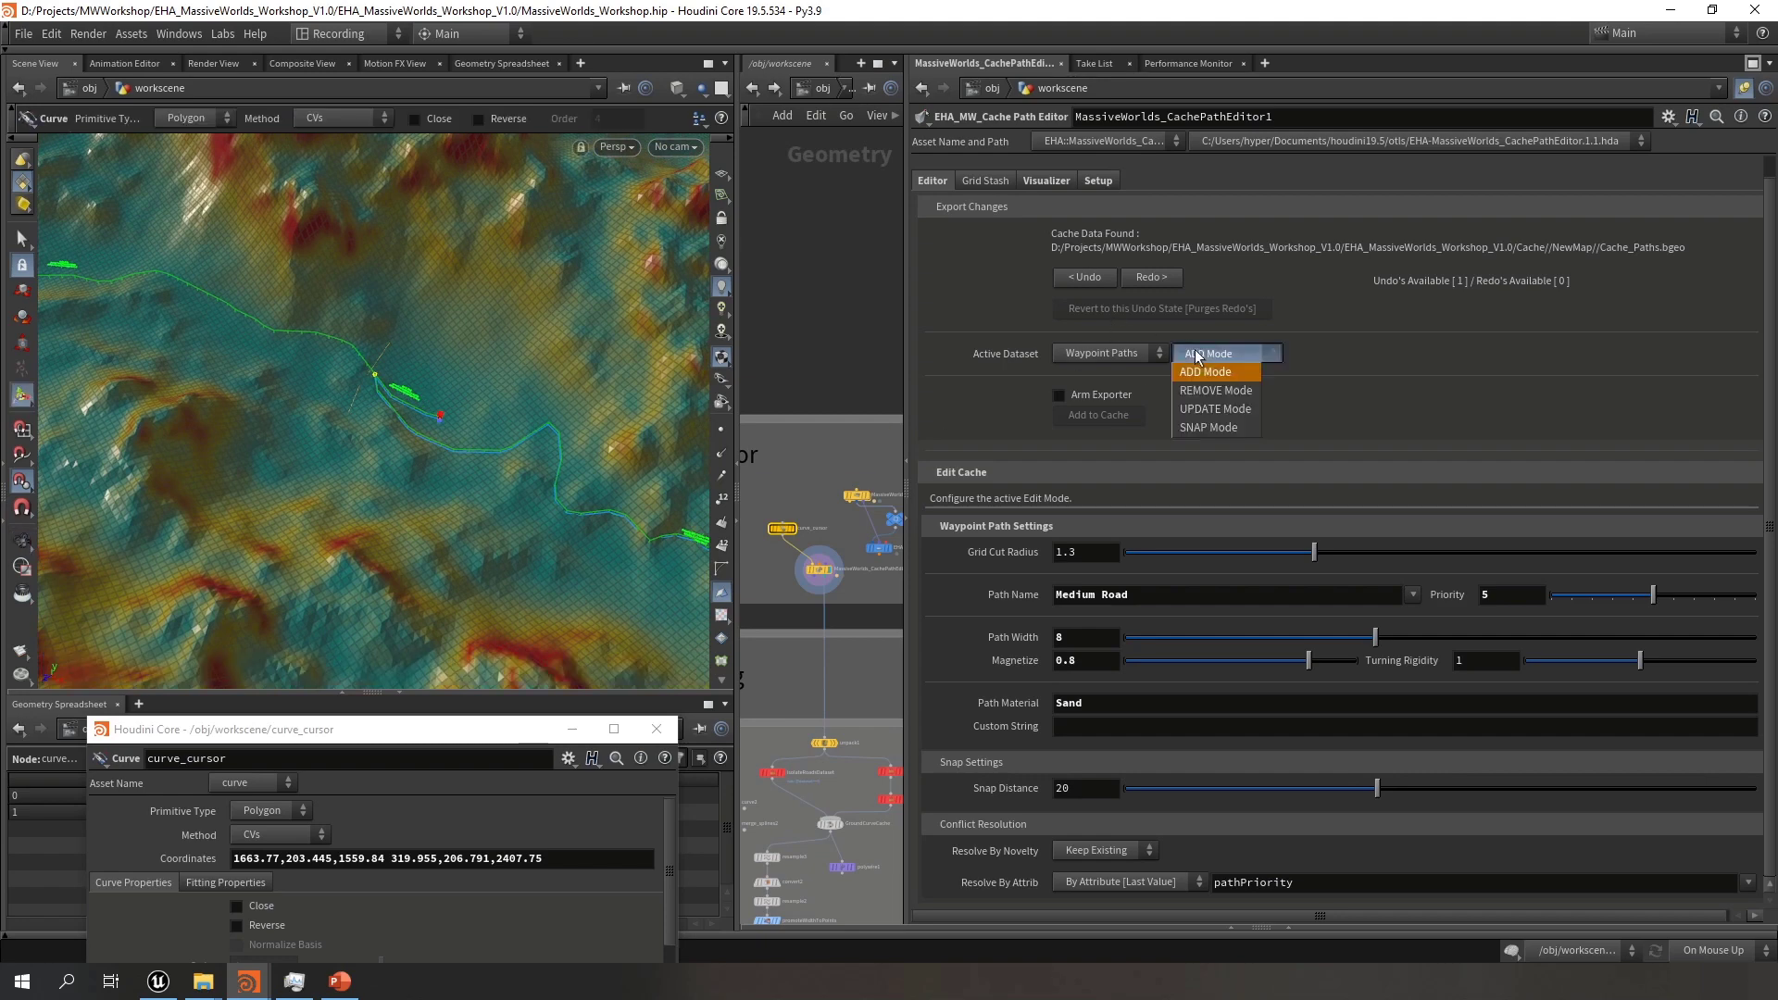
pyautogui.click(1224, 406)
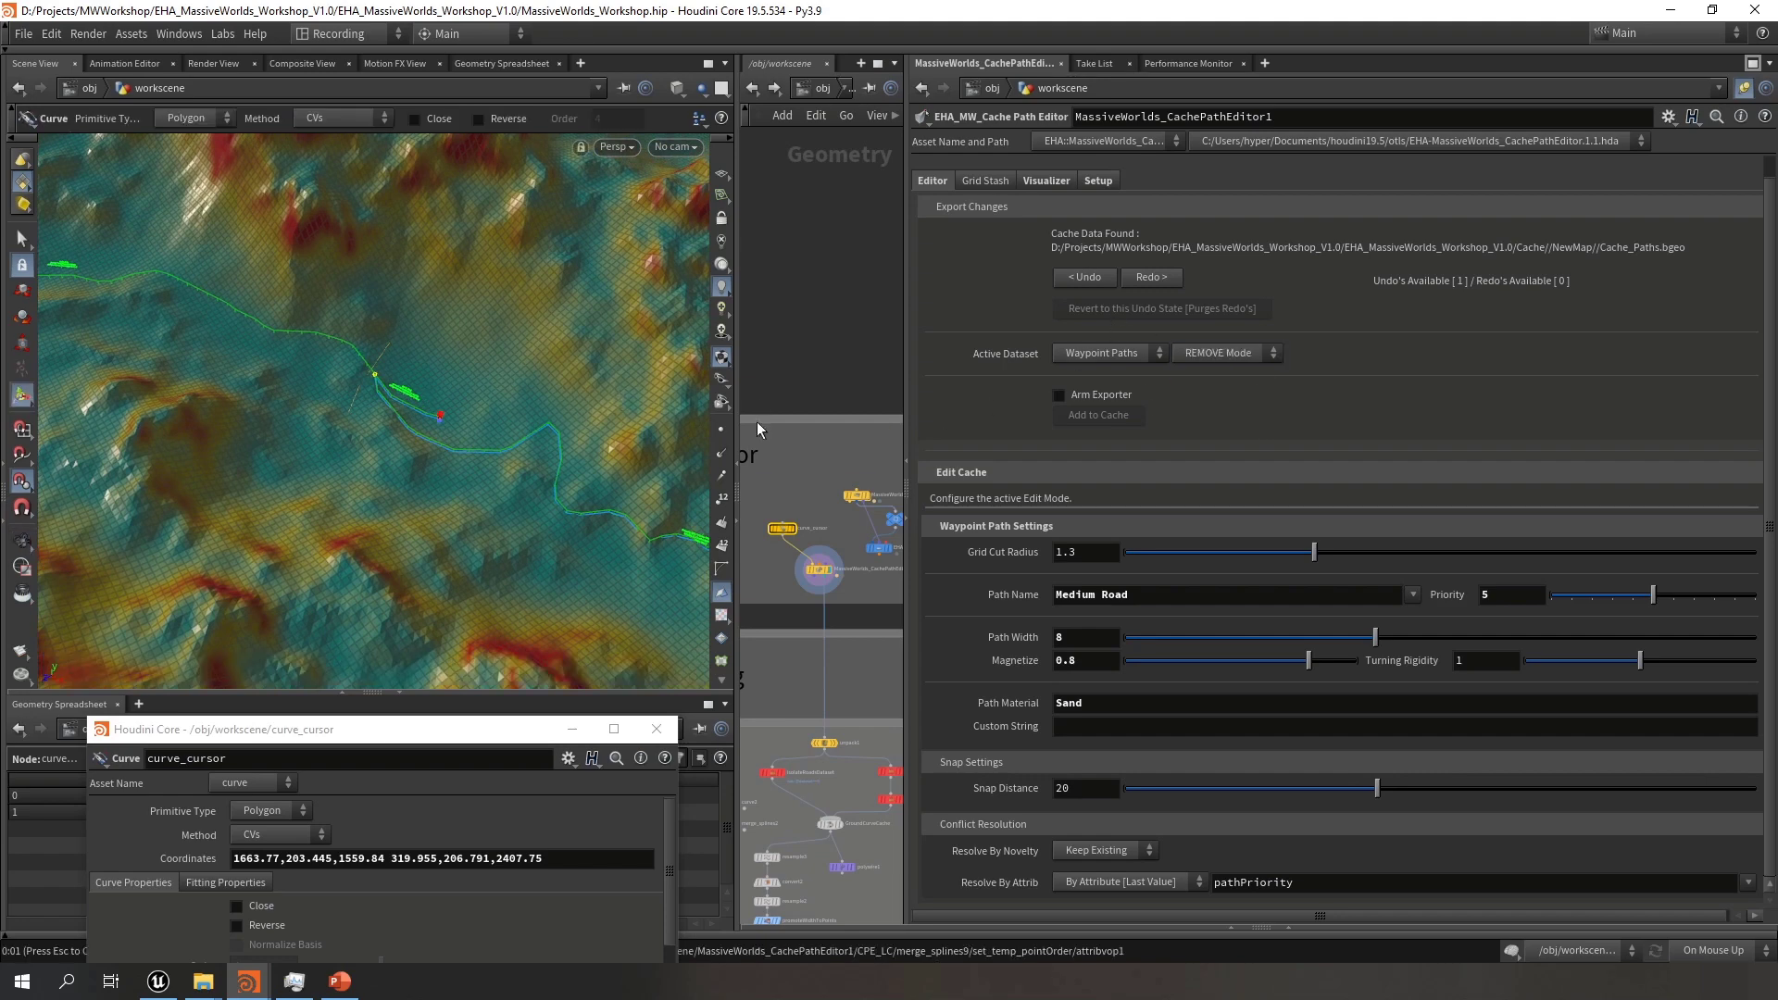
pyautogui.click(1154, 577)
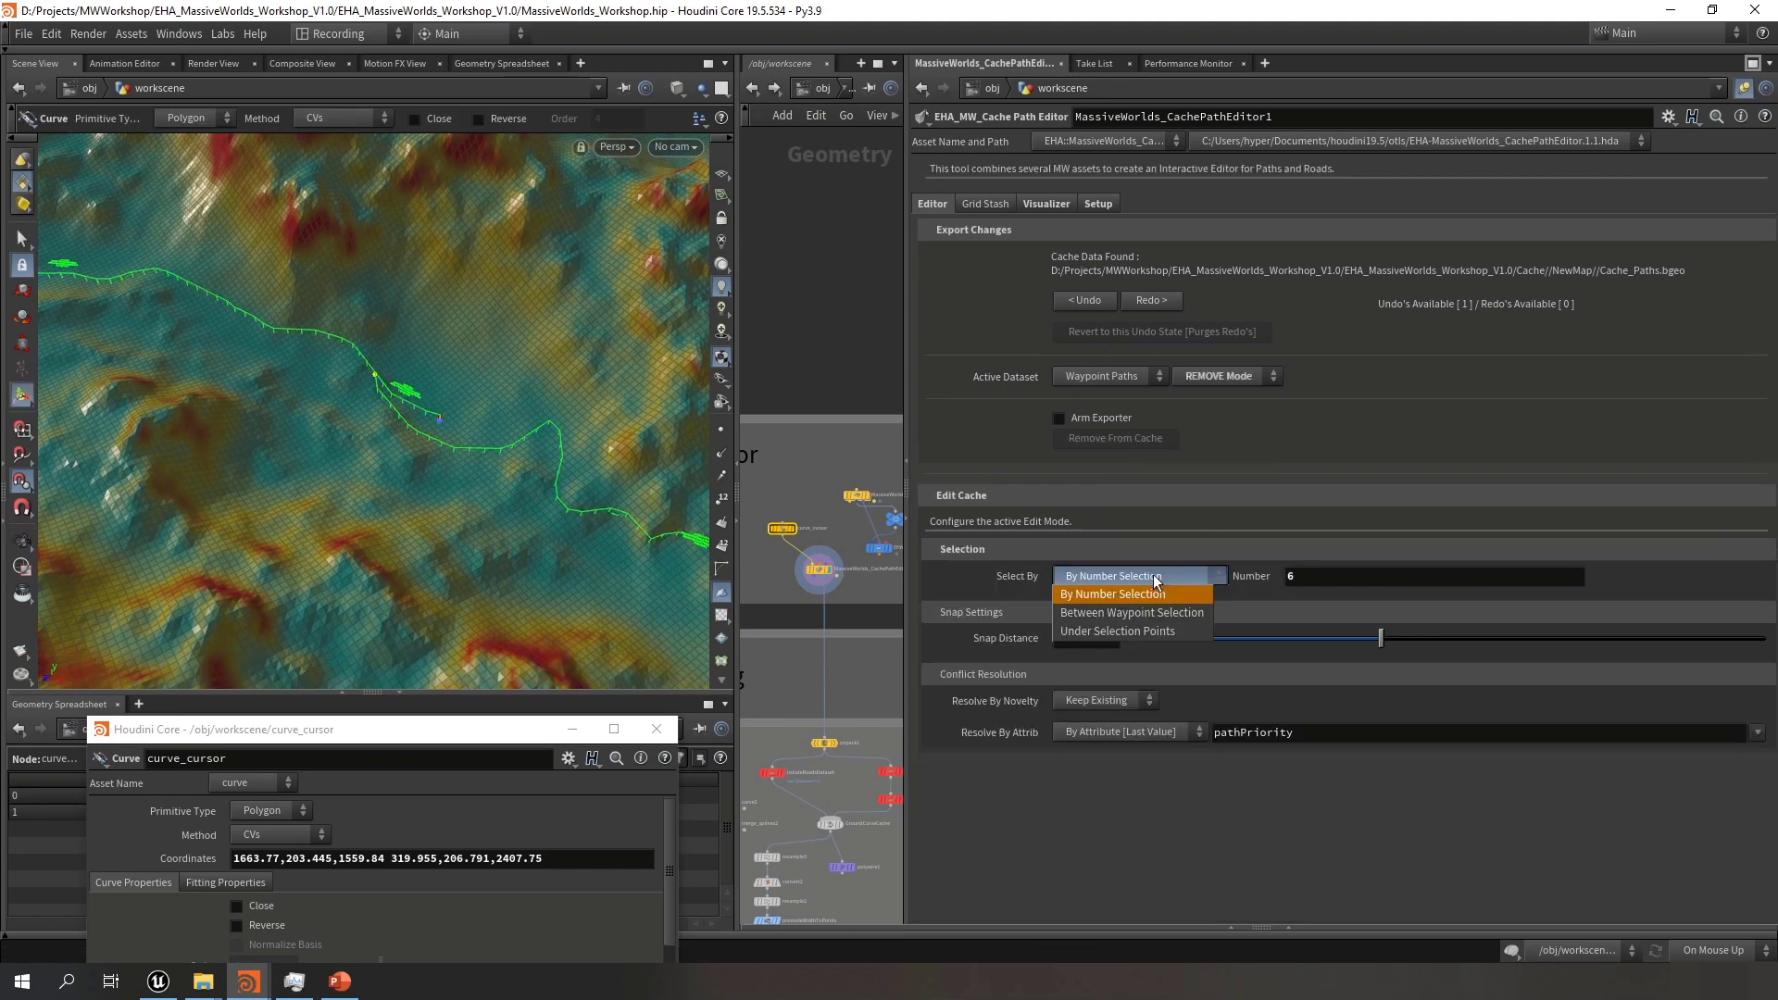
pyautogui.click(1022, 547)
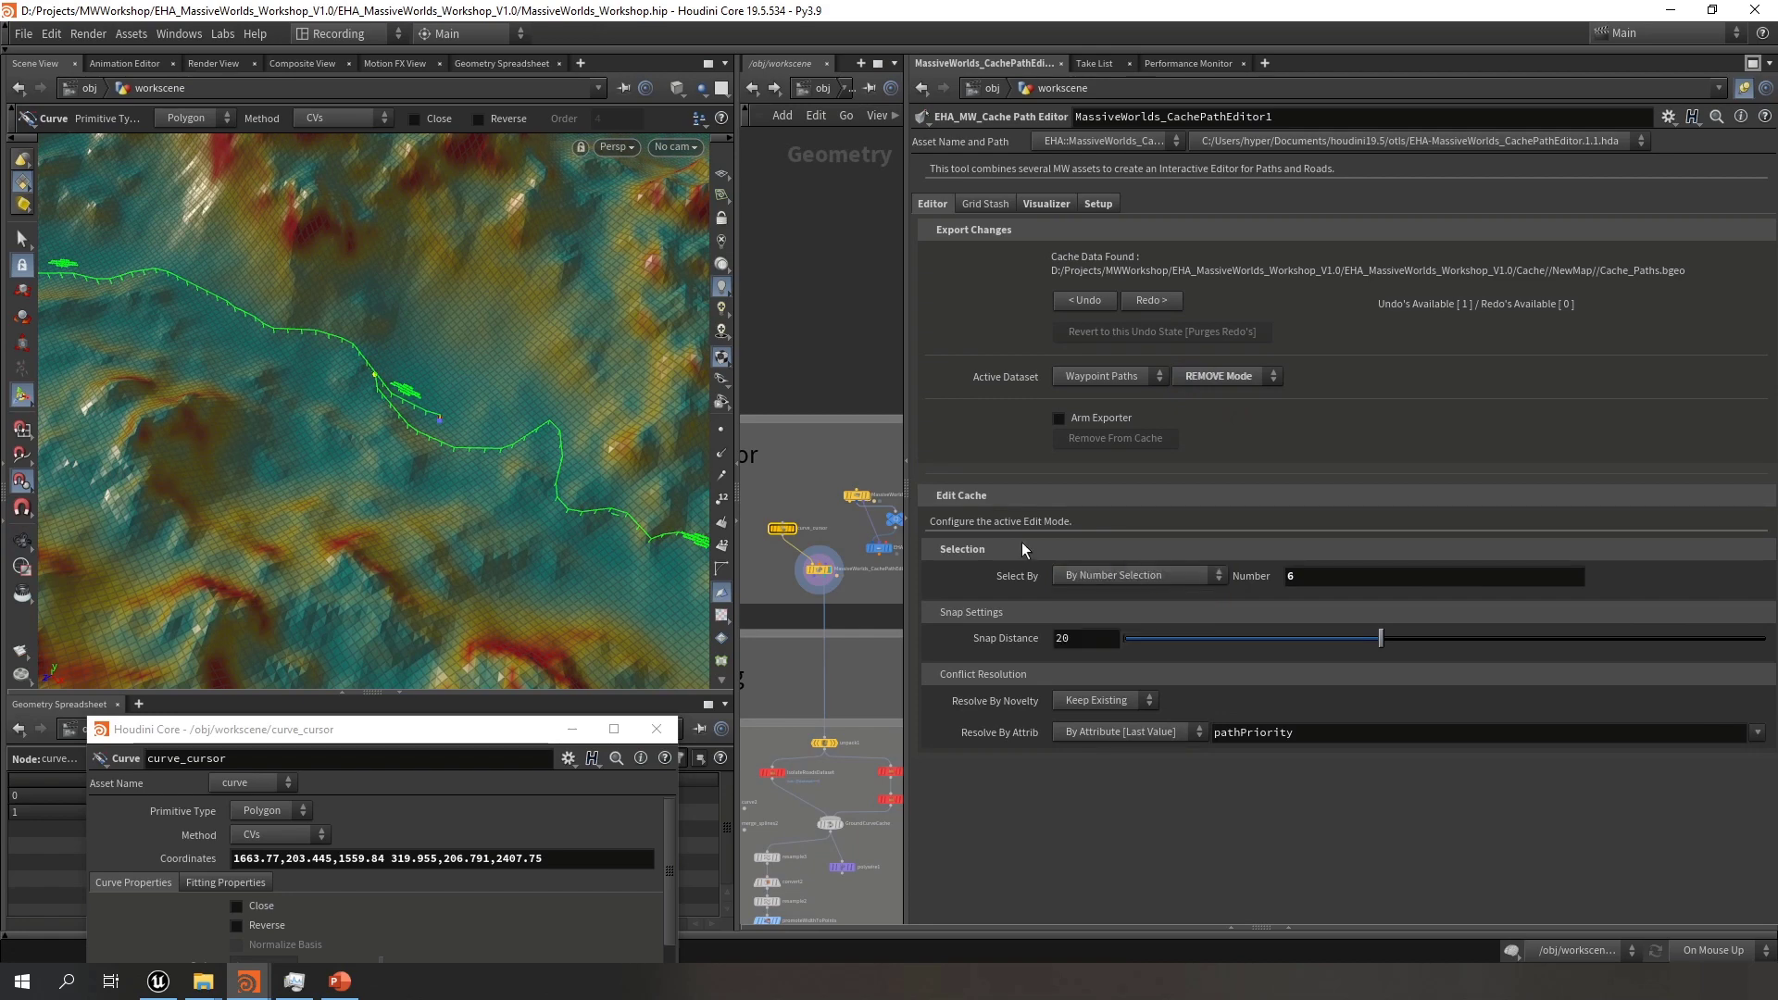
# Select the short stray segment for removal by setting the selection Number to 1
pyautogui.press('Escape')
pyautogui.moveTo(414, 394); pyautogui.dragTo(972, 438, button='right')
pyautogui.moveTo(400, 382); pyautogui.dragTo(101, 433)
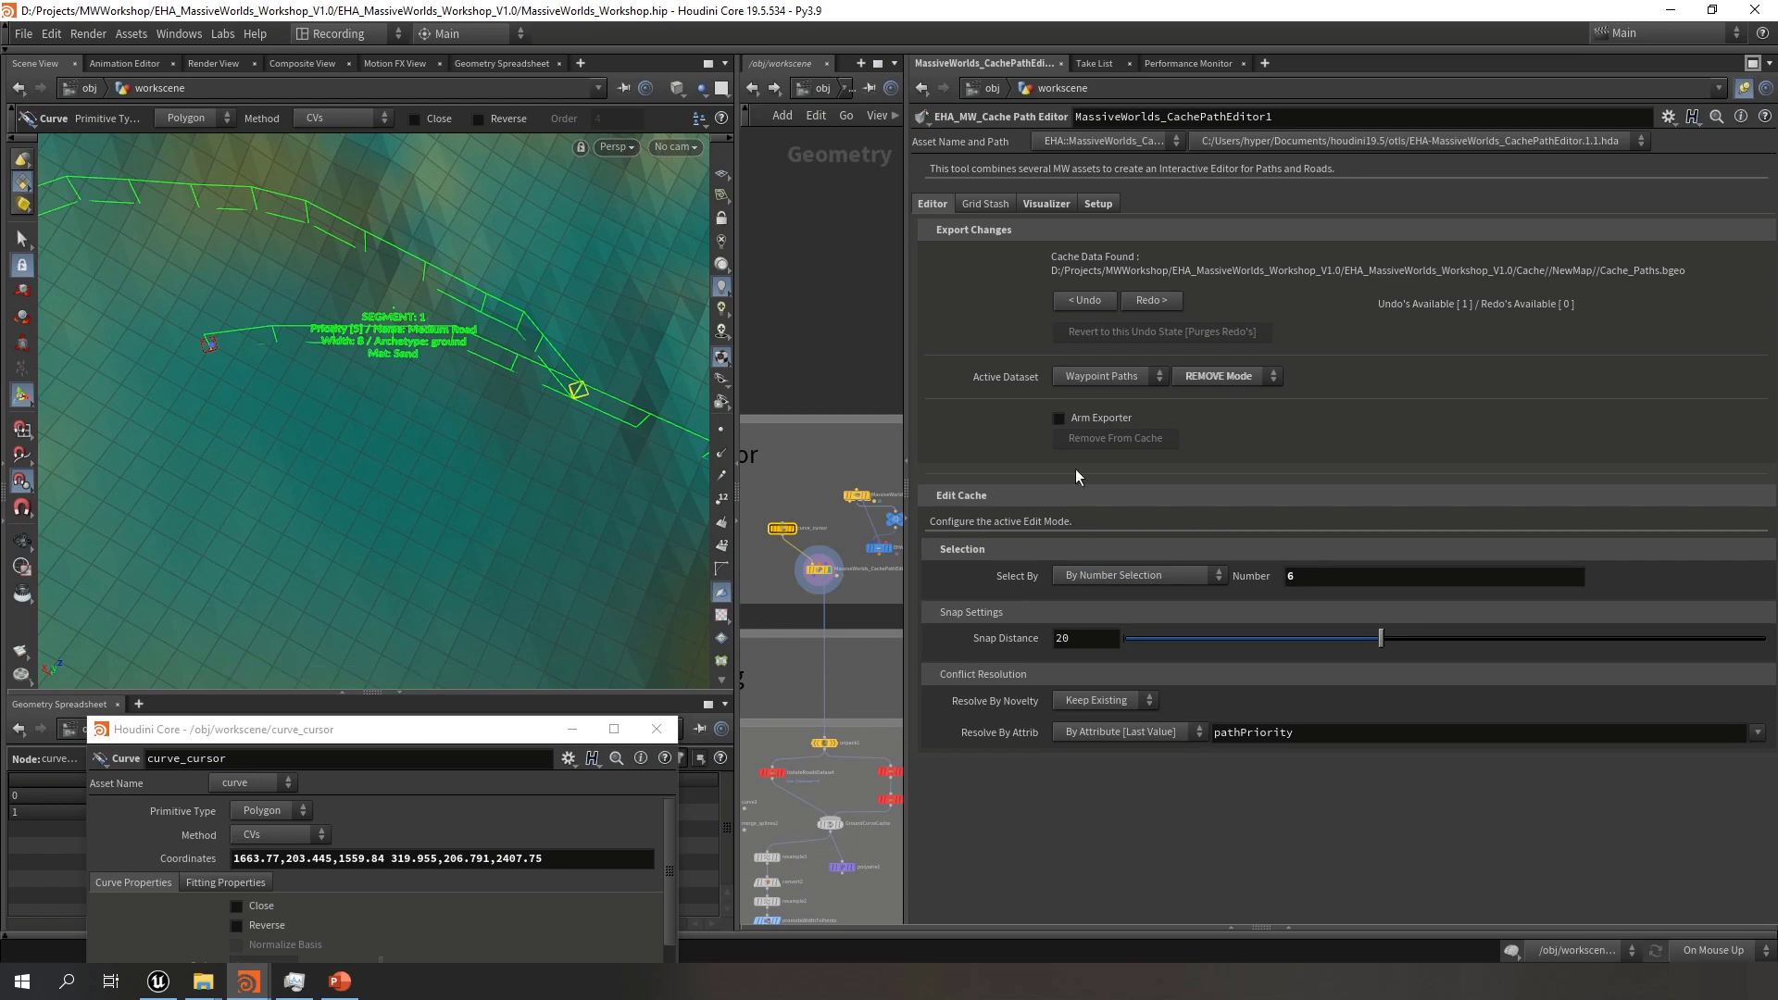
pyautogui.moveTo(1323, 574); pyautogui.dragTo(1208, 584)
pyautogui.write('1')
pyautogui.press('Return')
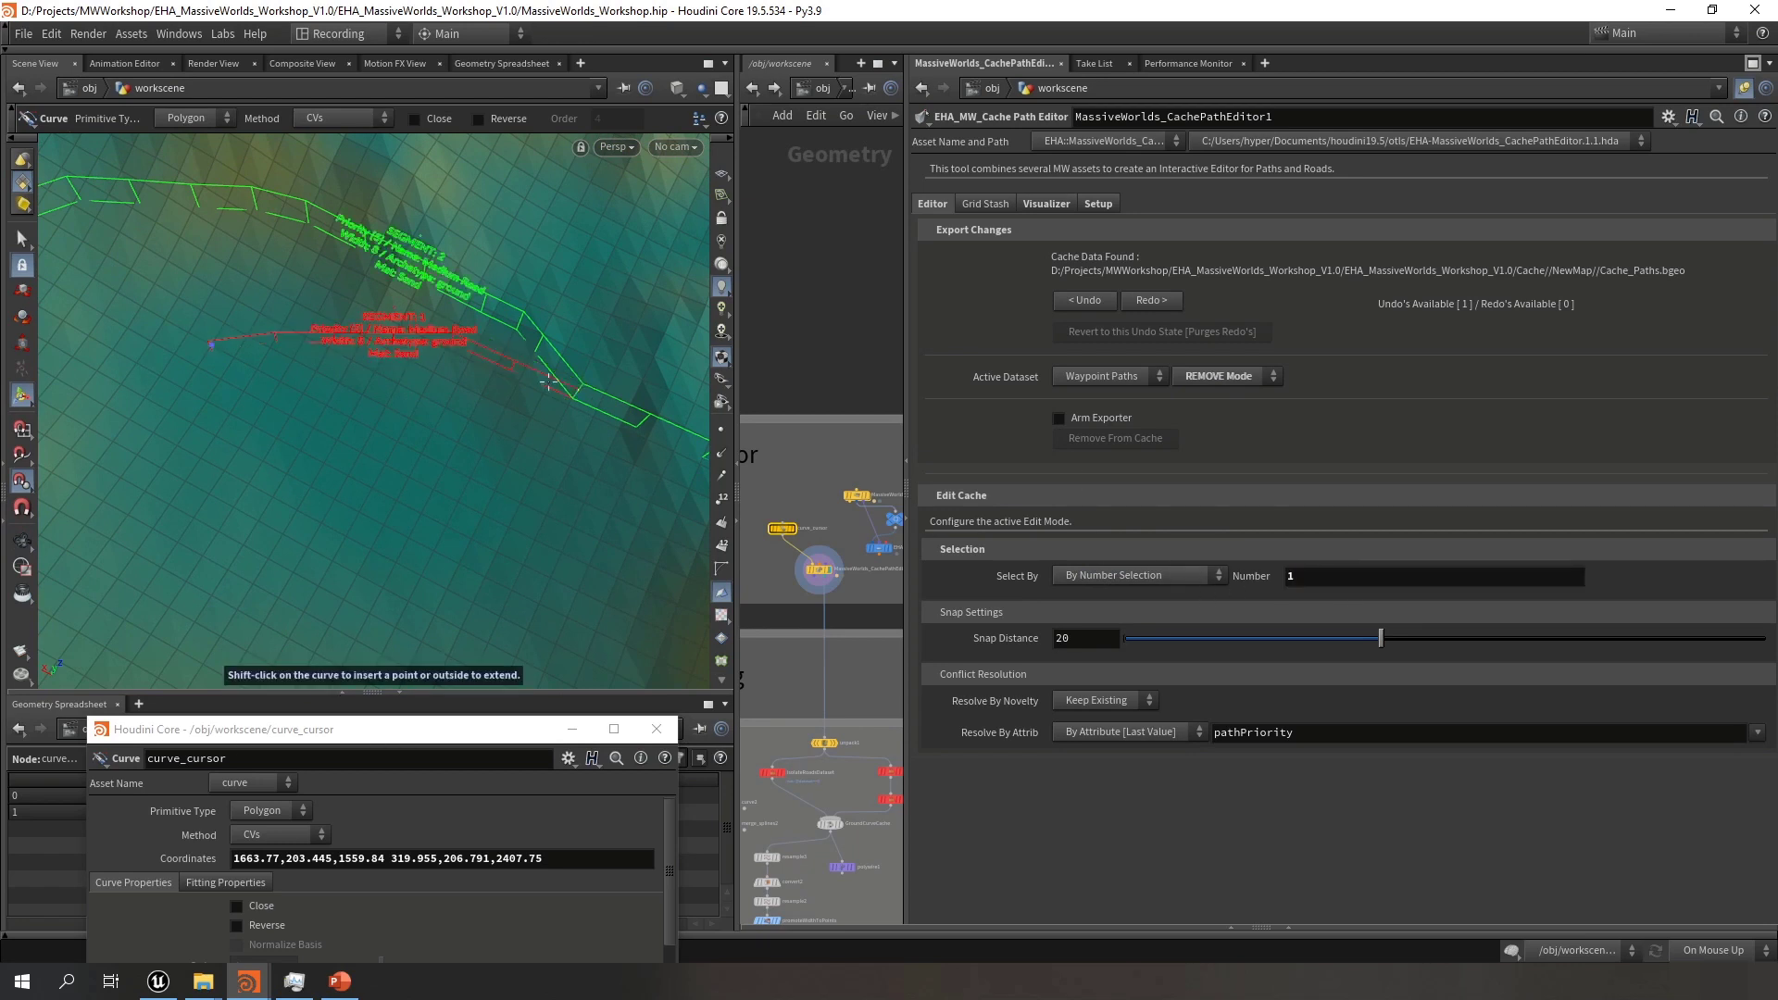
# Arm the exporter and remove the selected stray segment from the path cache
pyautogui.moveTo(393, 343); pyautogui.dragTo(377, 329, button='right')
pyautogui.moveTo(377, 329); pyautogui.dragTo(417, 381, button='middle')
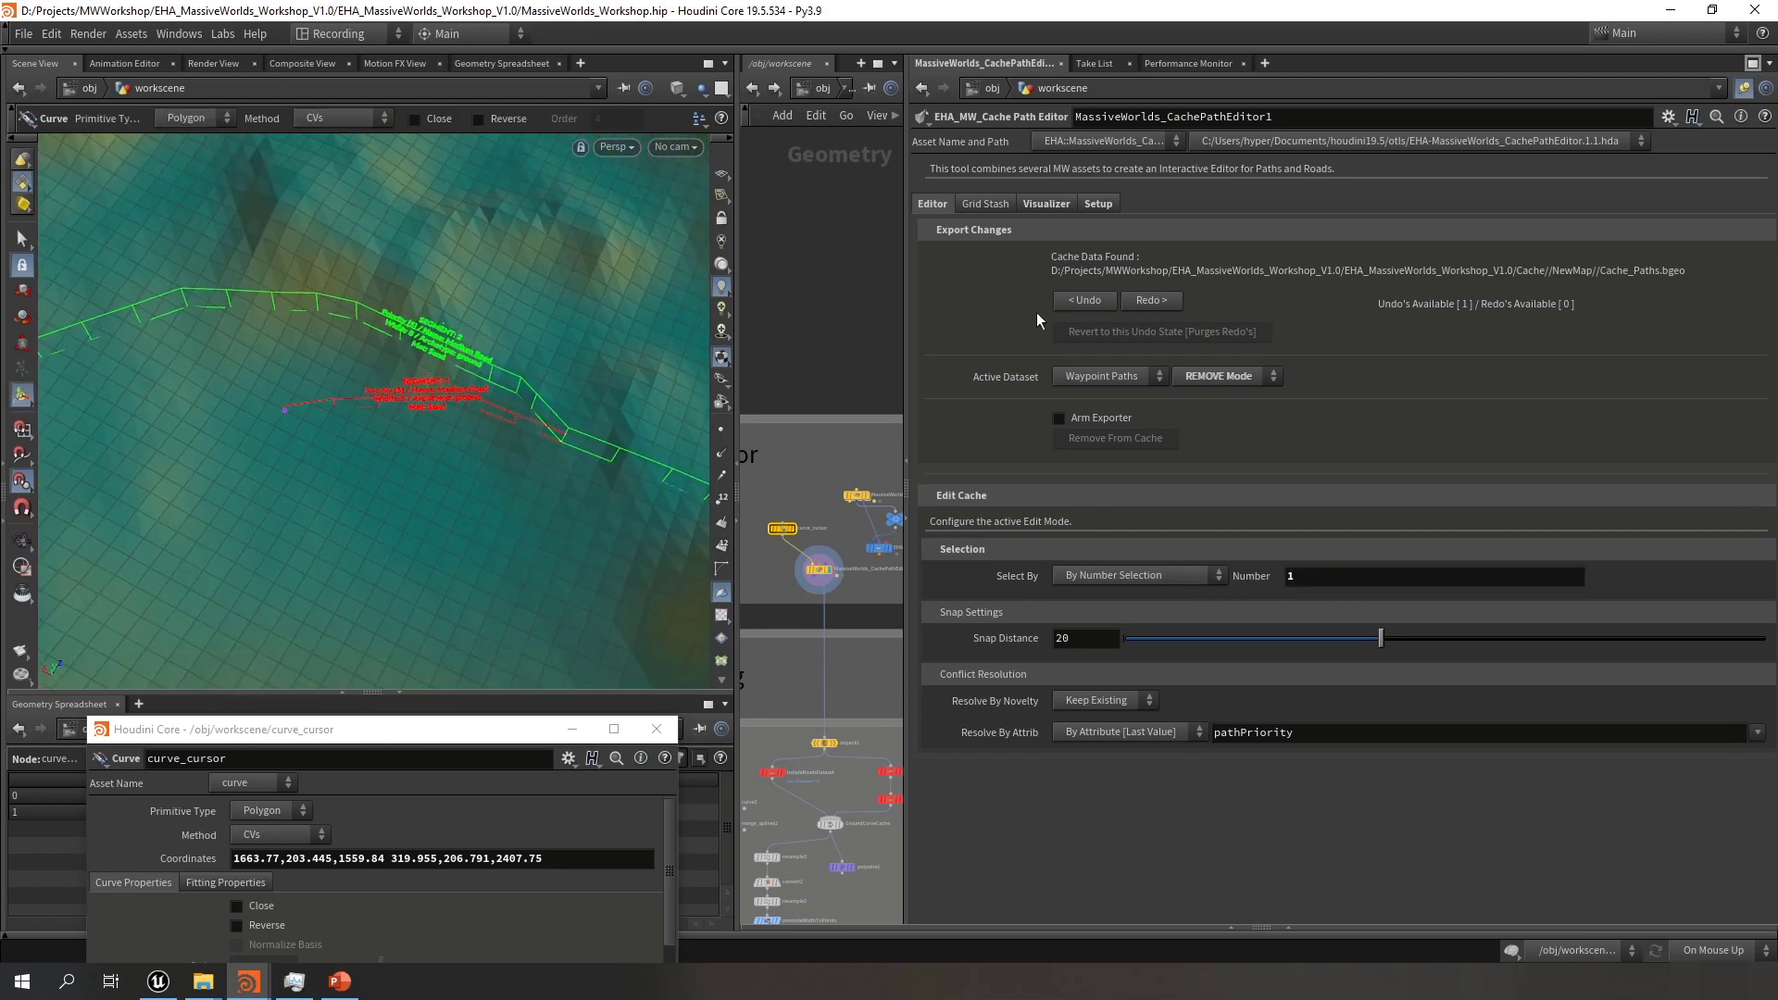
pyautogui.click(1108, 417)
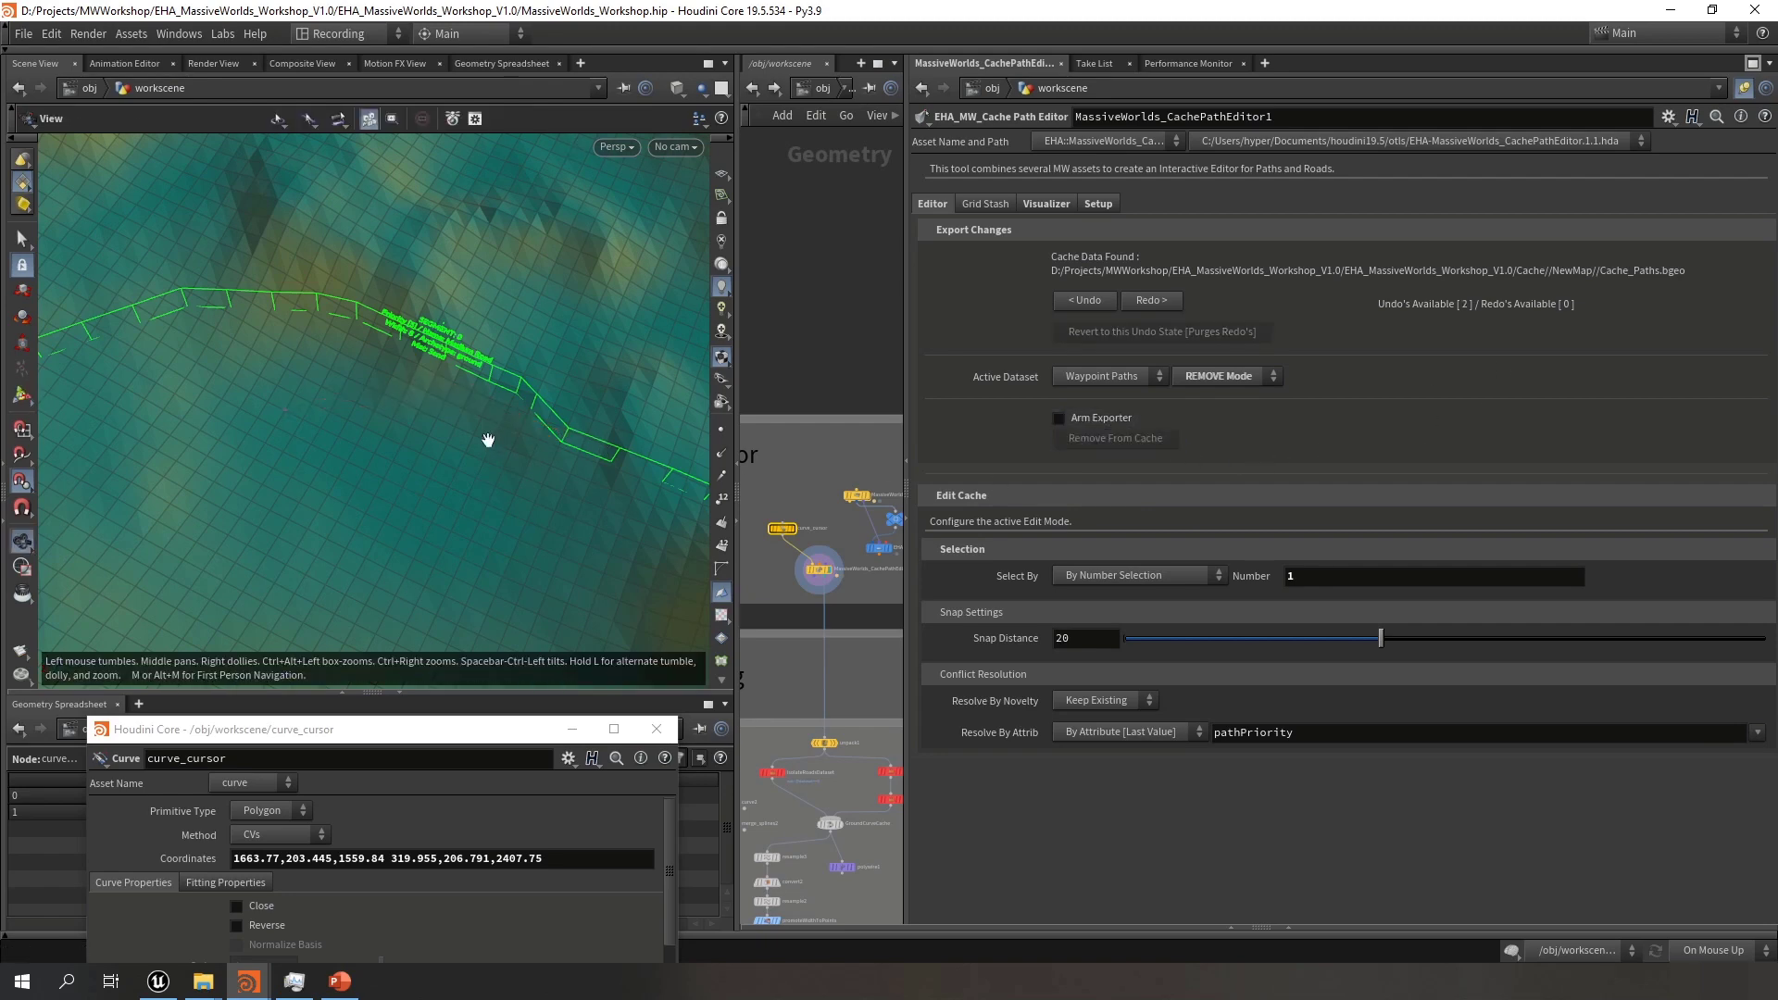
# Examine the remaining cached path from its coastal end to its inland end across the terrain
pyautogui.moveTo(489, 436)
pyautogui.keyDown('alt'); pyautogui.mouseDown(button='right')
pyautogui.moveTo(231, 420)
pyautogui.moveTo(496, 413)
pyautogui.mouseUp(button='right'); pyautogui.keyUp('alt')
pyautogui.keyDown('alt'); pyautogui.moveTo(496, 413); pyautogui.dragTo(425, 425, button='middle'); pyautogui.keyUp('alt')
pyautogui.keyDown('alt'); pyautogui.moveTo(425, 425); pyautogui.dragTo(337, 408, button='right'); pyautogui.keyUp('alt')
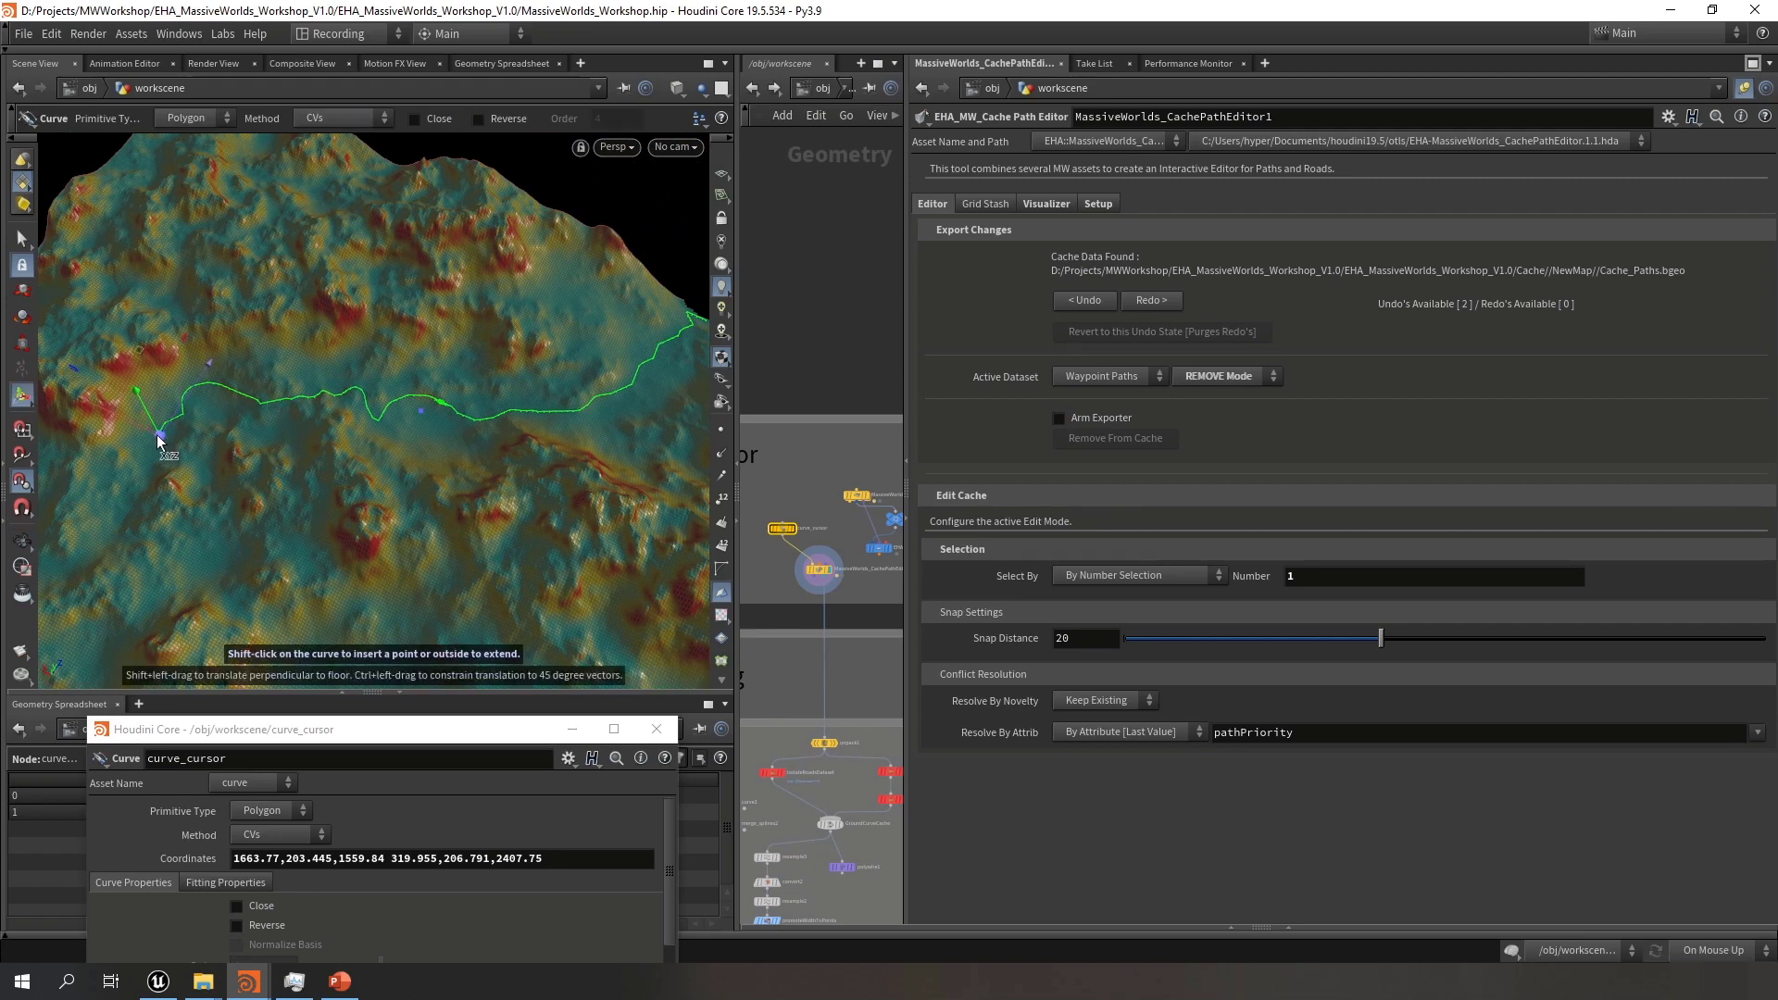
pyautogui.keyDown('alt'); pyautogui.moveTo(686, 325); pyautogui.dragTo(629, 342, button='middle'); pyautogui.keyUp('alt')
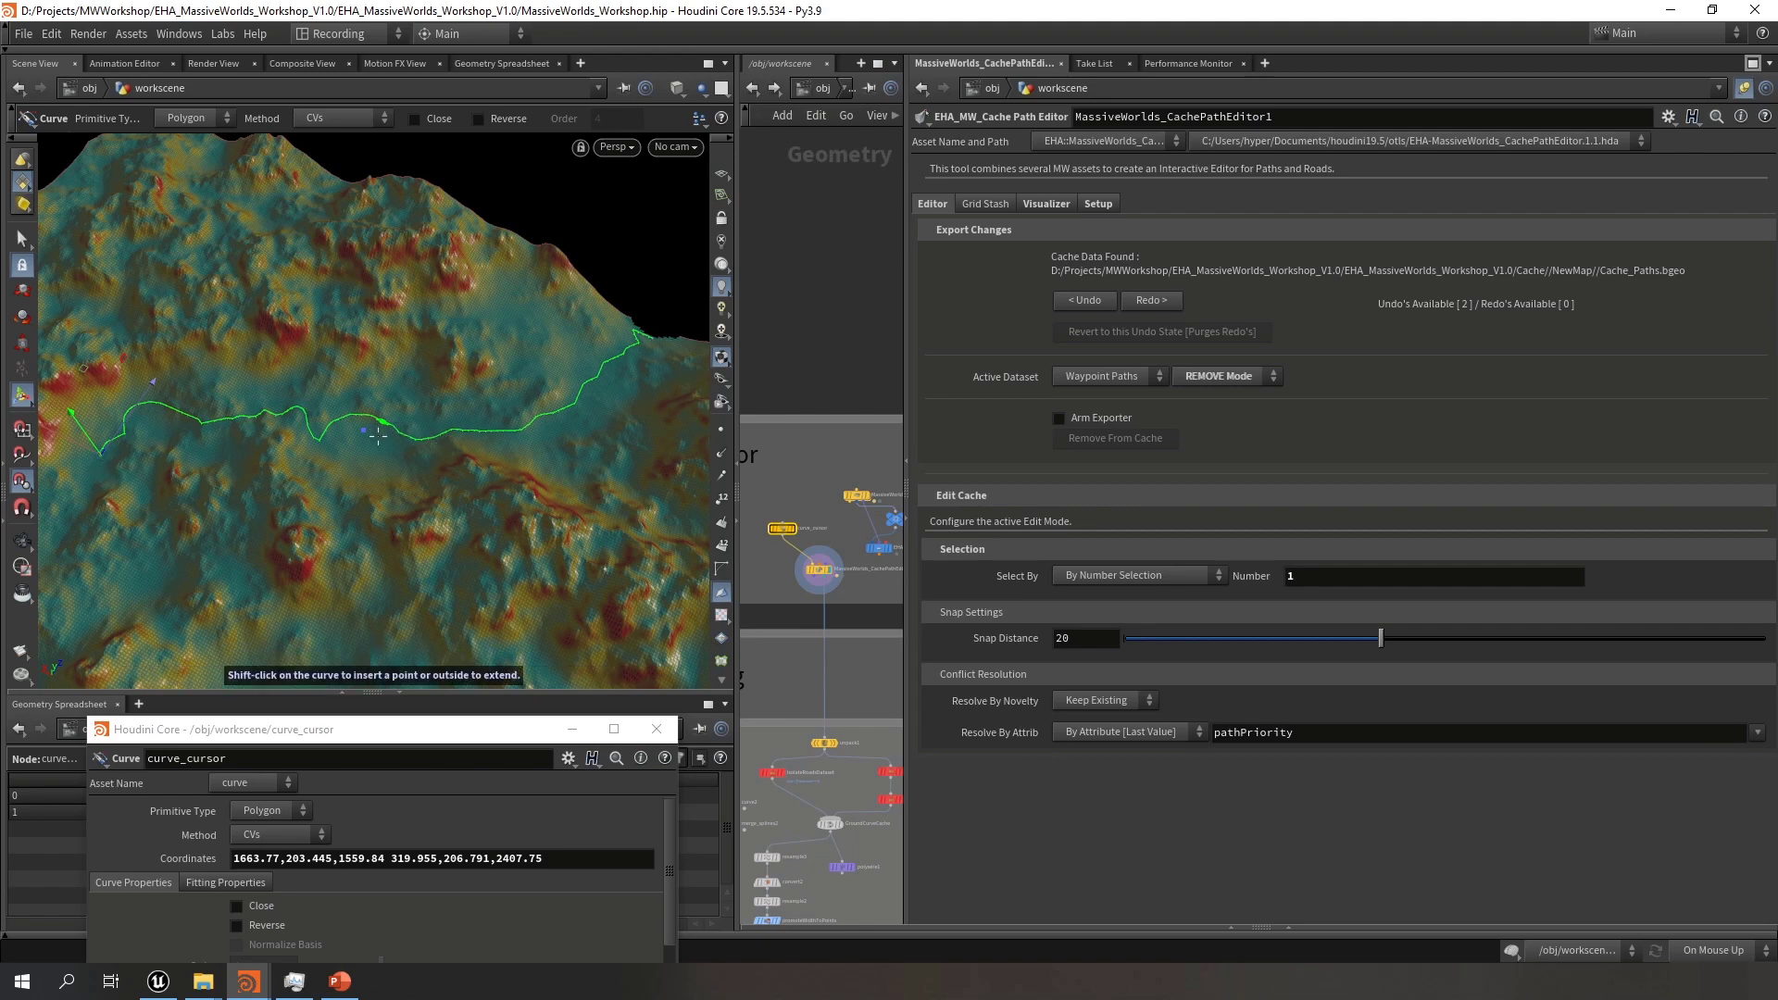
pyautogui.keyDown('alt'); pyautogui.moveTo(286, 457); pyautogui.dragTo(349, 436); pyautogui.keyUp('alt')
pyautogui.keyDown('alt'); pyautogui.moveTo(350, 436); pyautogui.dragTo(340, 444, button='middle'); pyautogui.keyUp('alt')
pyautogui.keyDown('alt'); pyautogui.moveTo(340, 445); pyautogui.dragTo(460, 476, button='right'); pyautogui.keyUp('alt')
pyautogui.keyDown('alt'); pyautogui.moveTo(460, 476); pyautogui.dragTo(357, 453, button='middle'); pyautogui.keyUp('alt')
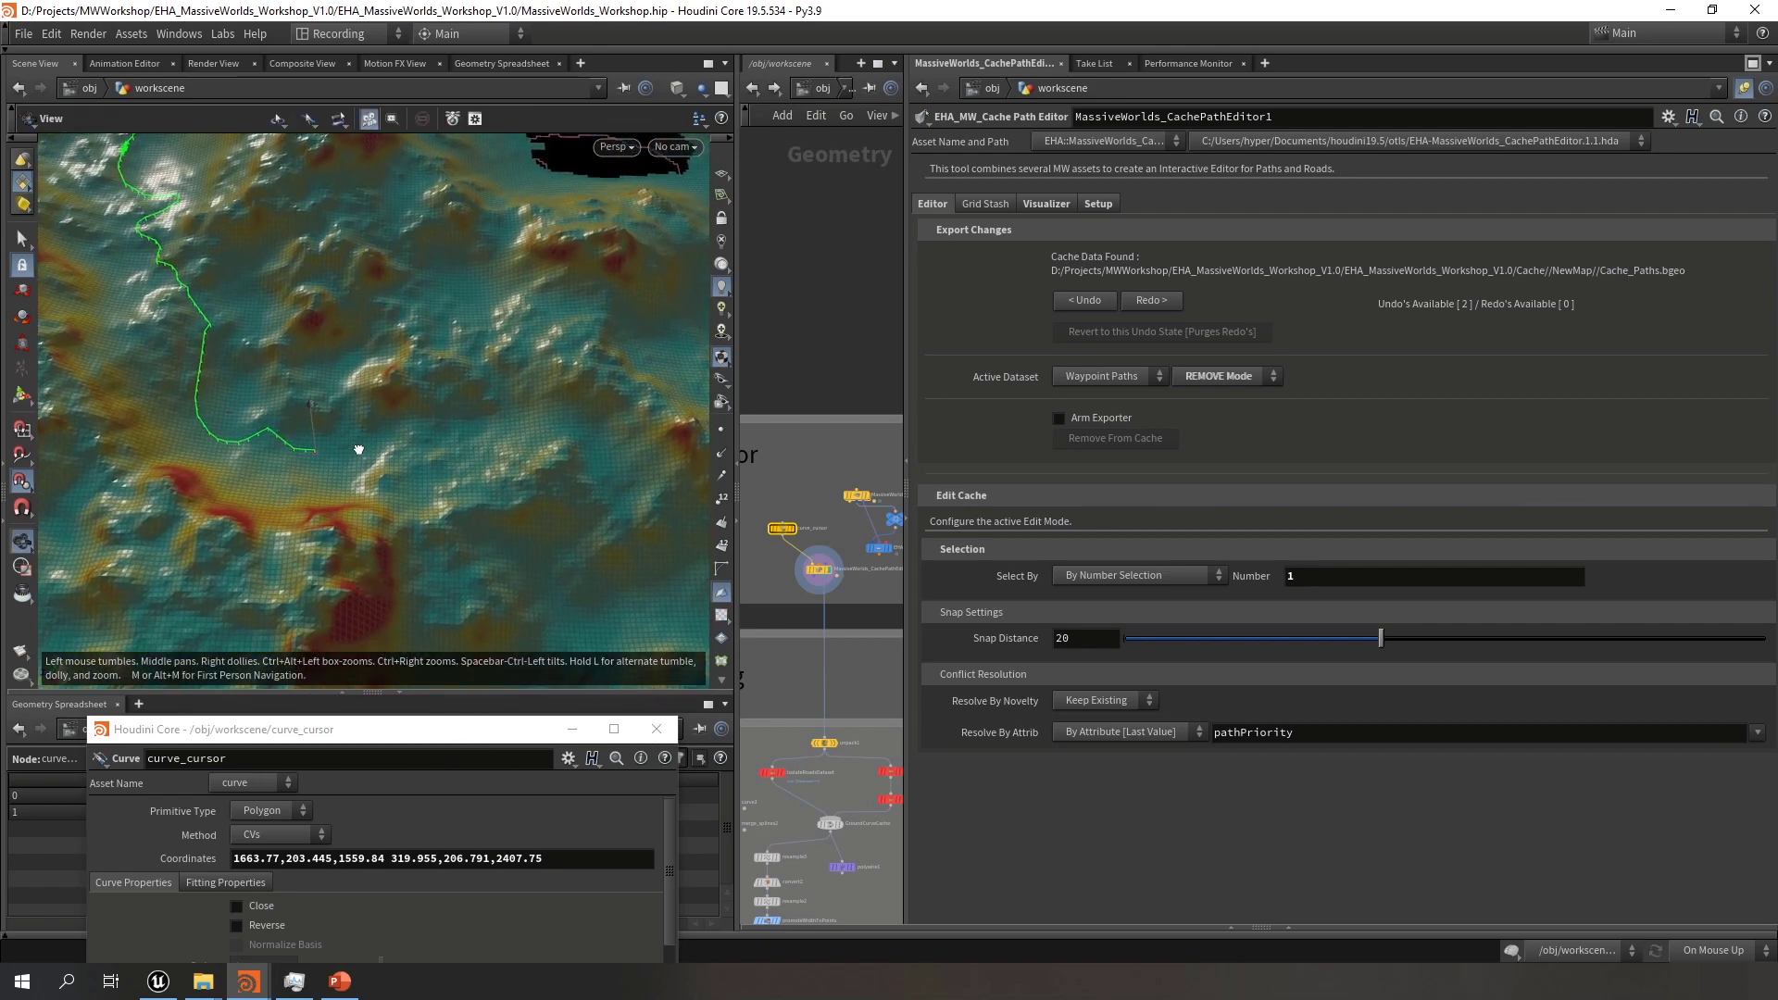
pyautogui.keyDown('alt'); pyautogui.moveTo(486, 424); pyautogui.dragTo(185, 396, button='right'); pyautogui.keyUp('alt')
pyautogui.keyDown('alt'); pyautogui.moveTo(367, 381); pyautogui.dragTo(317, 409, button='middle'); pyautogui.keyUp('alt')
pyautogui.keyDown('alt'); pyautogui.moveTo(318, 408); pyautogui.dragTo(357, 413, button='right'); pyautogui.keyUp('alt')
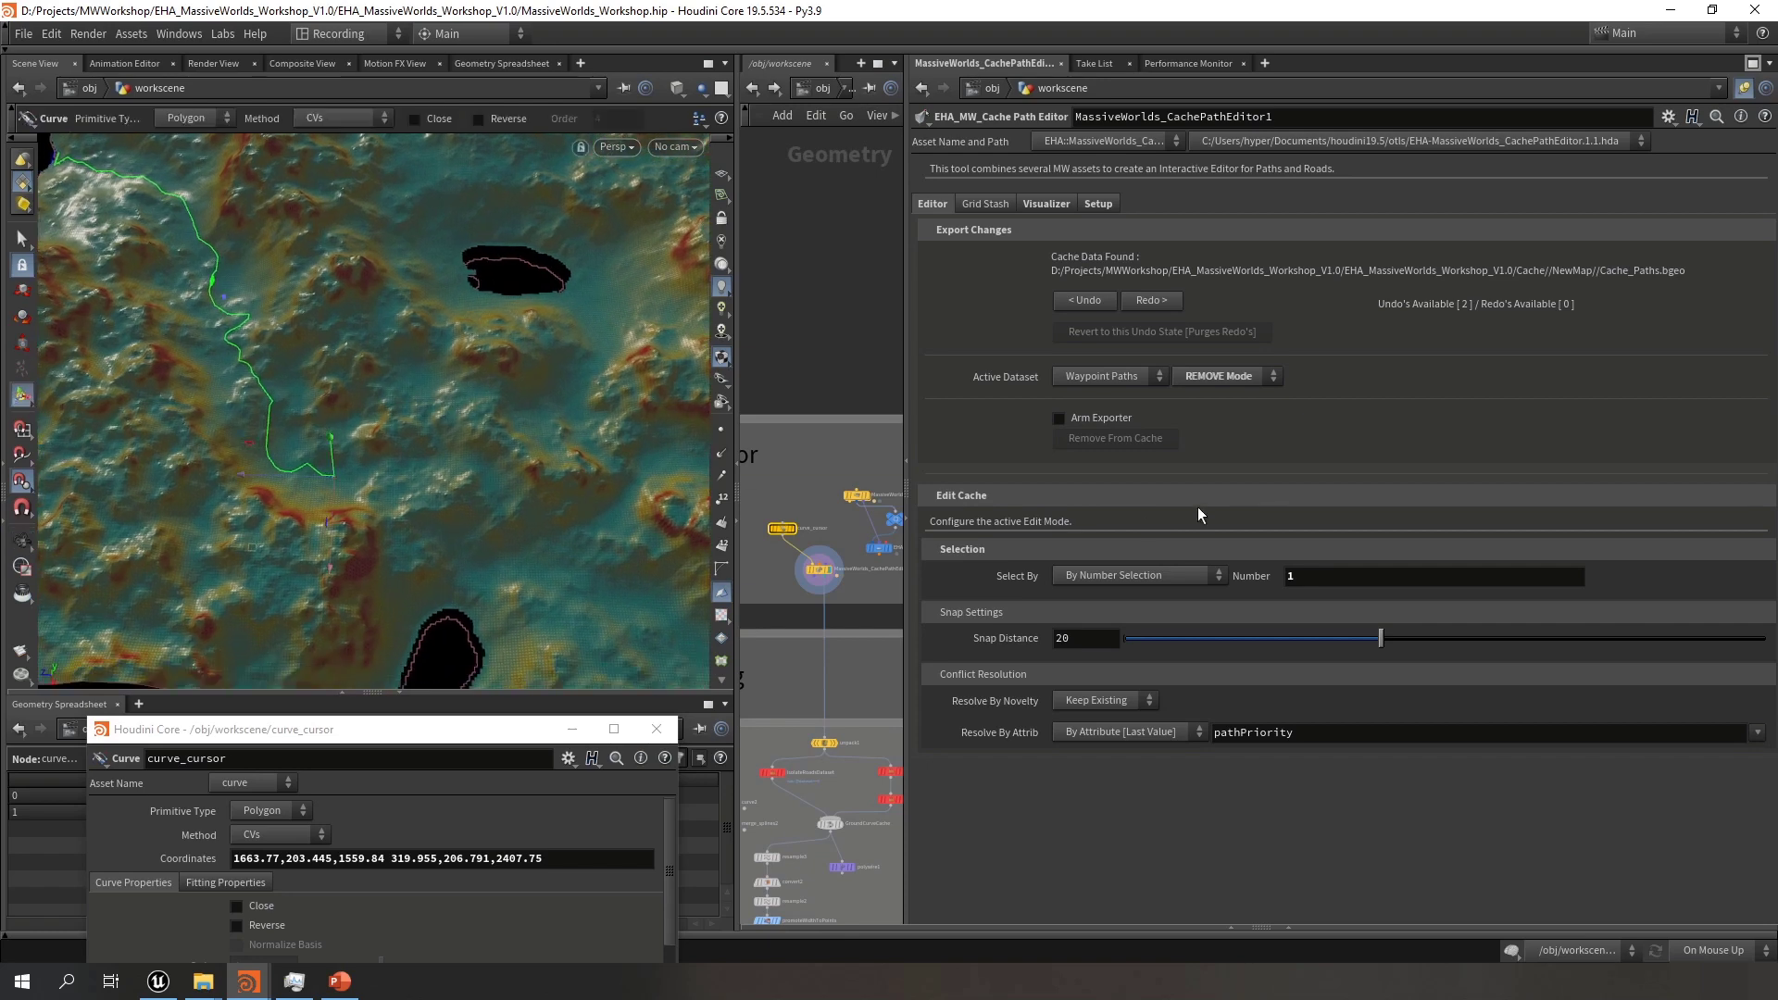
# Switch the Waypoint Paths dataset to UPDATE Mode and set the visualizer's Icon Scale to 50
pyautogui.click(1222, 378)
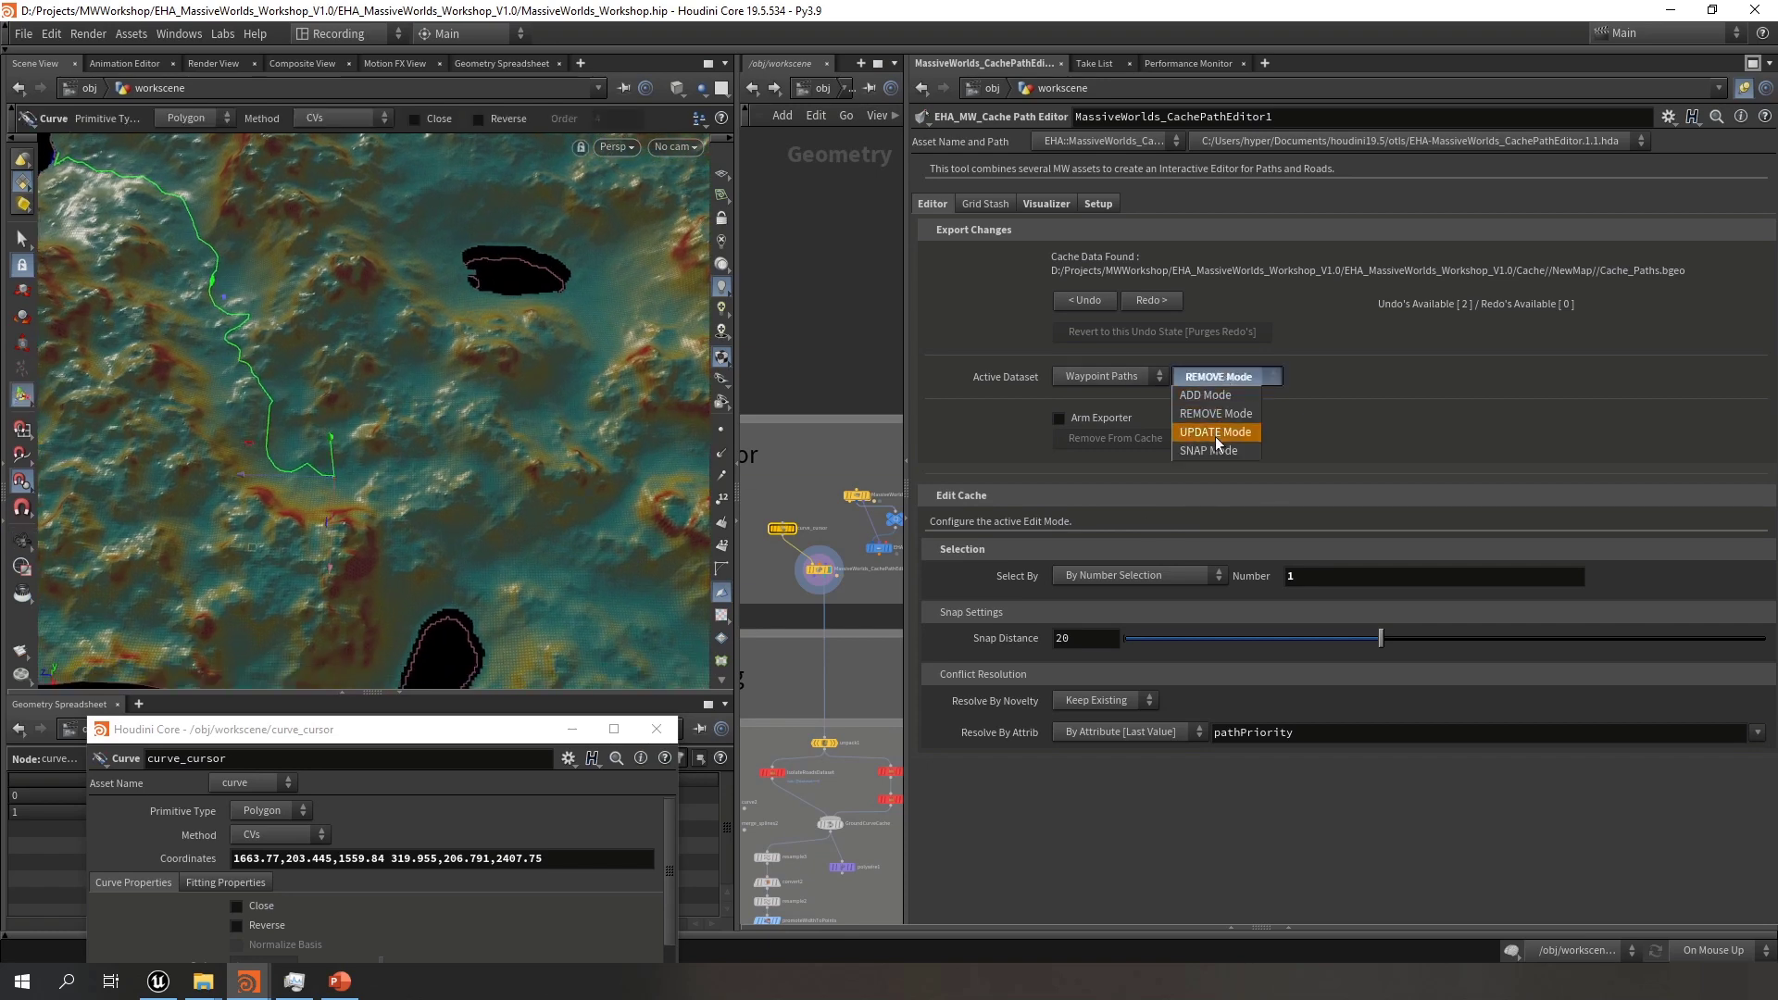
pyautogui.click(1216, 433)
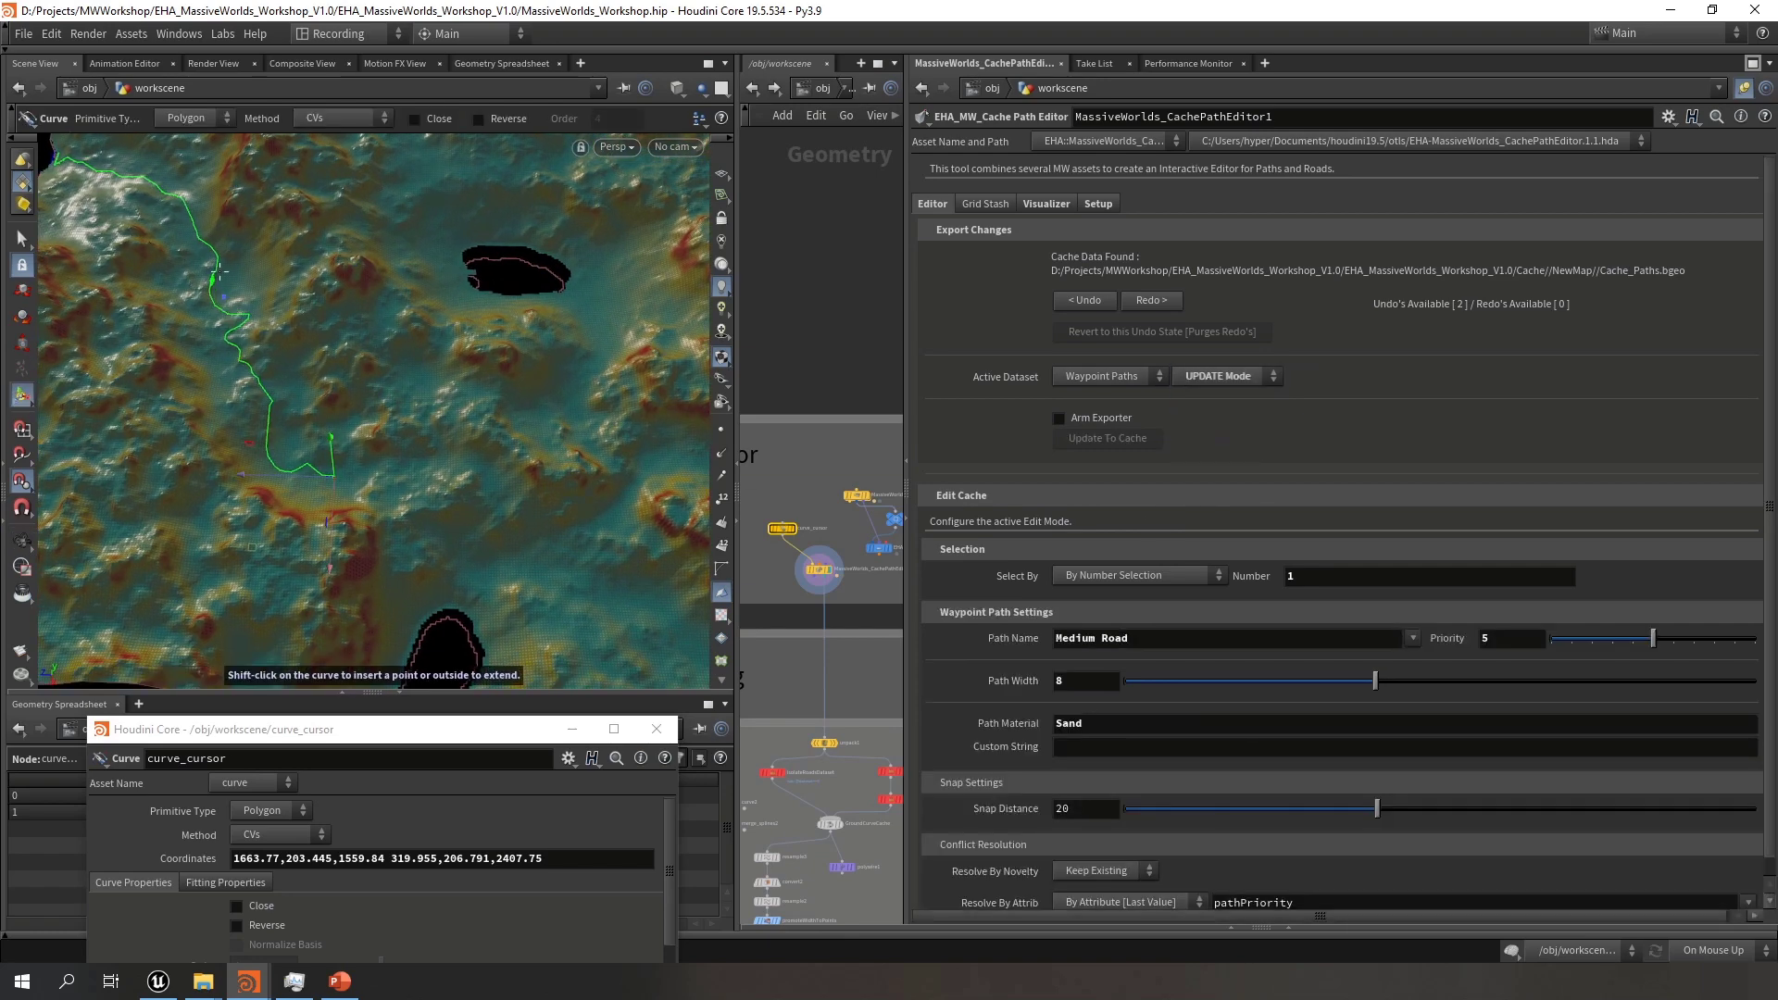
pyautogui.click(1046, 206)
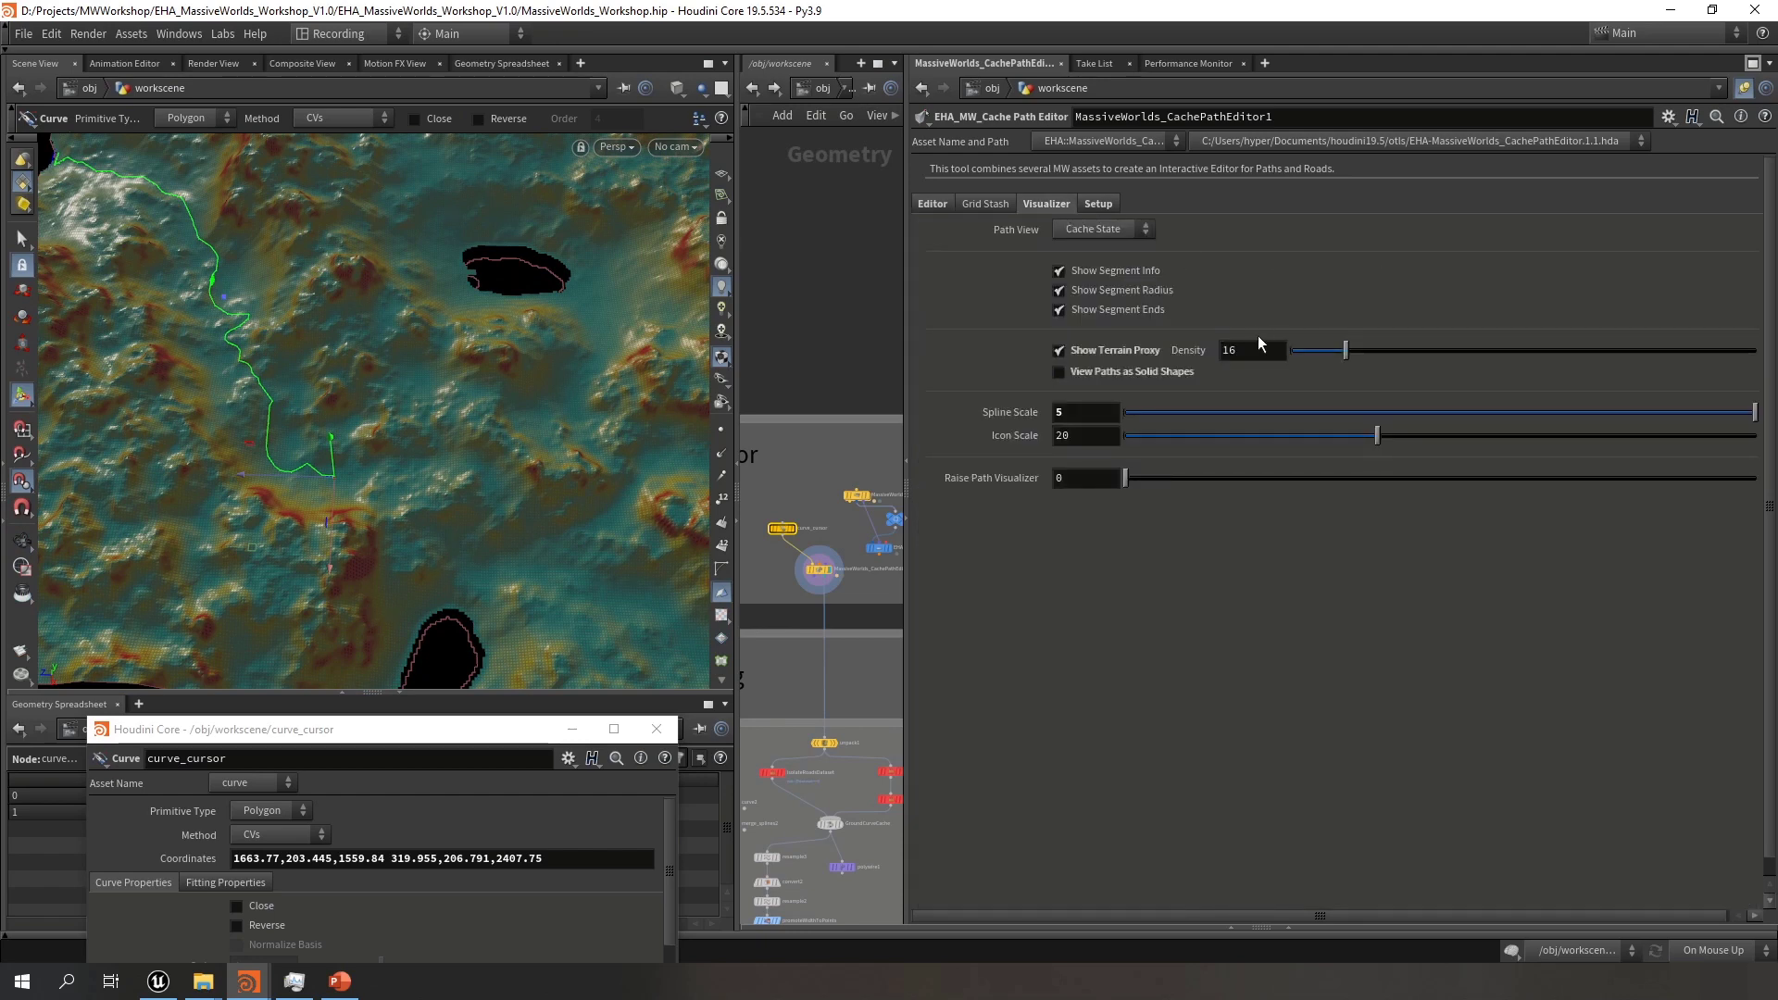
pyautogui.moveTo(1099, 433); pyautogui.dragTo(998, 443)
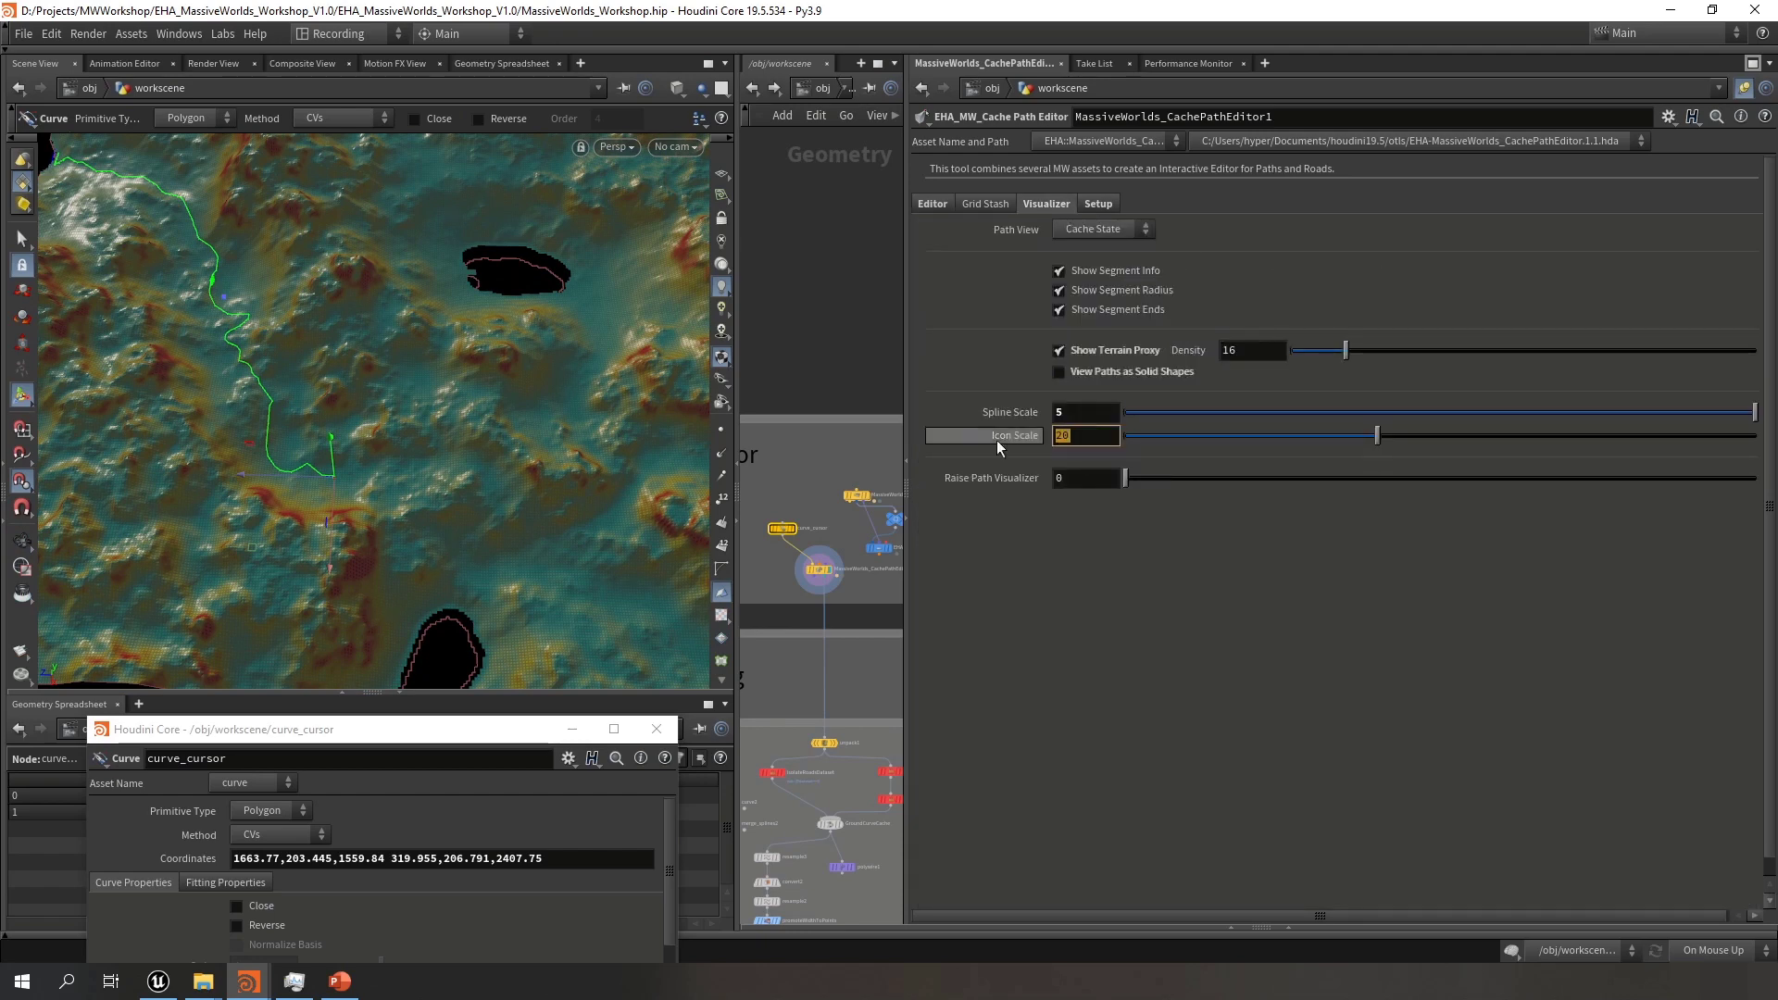
pyautogui.write('50')
pyautogui.press('Return')
pyautogui.press('Escape')
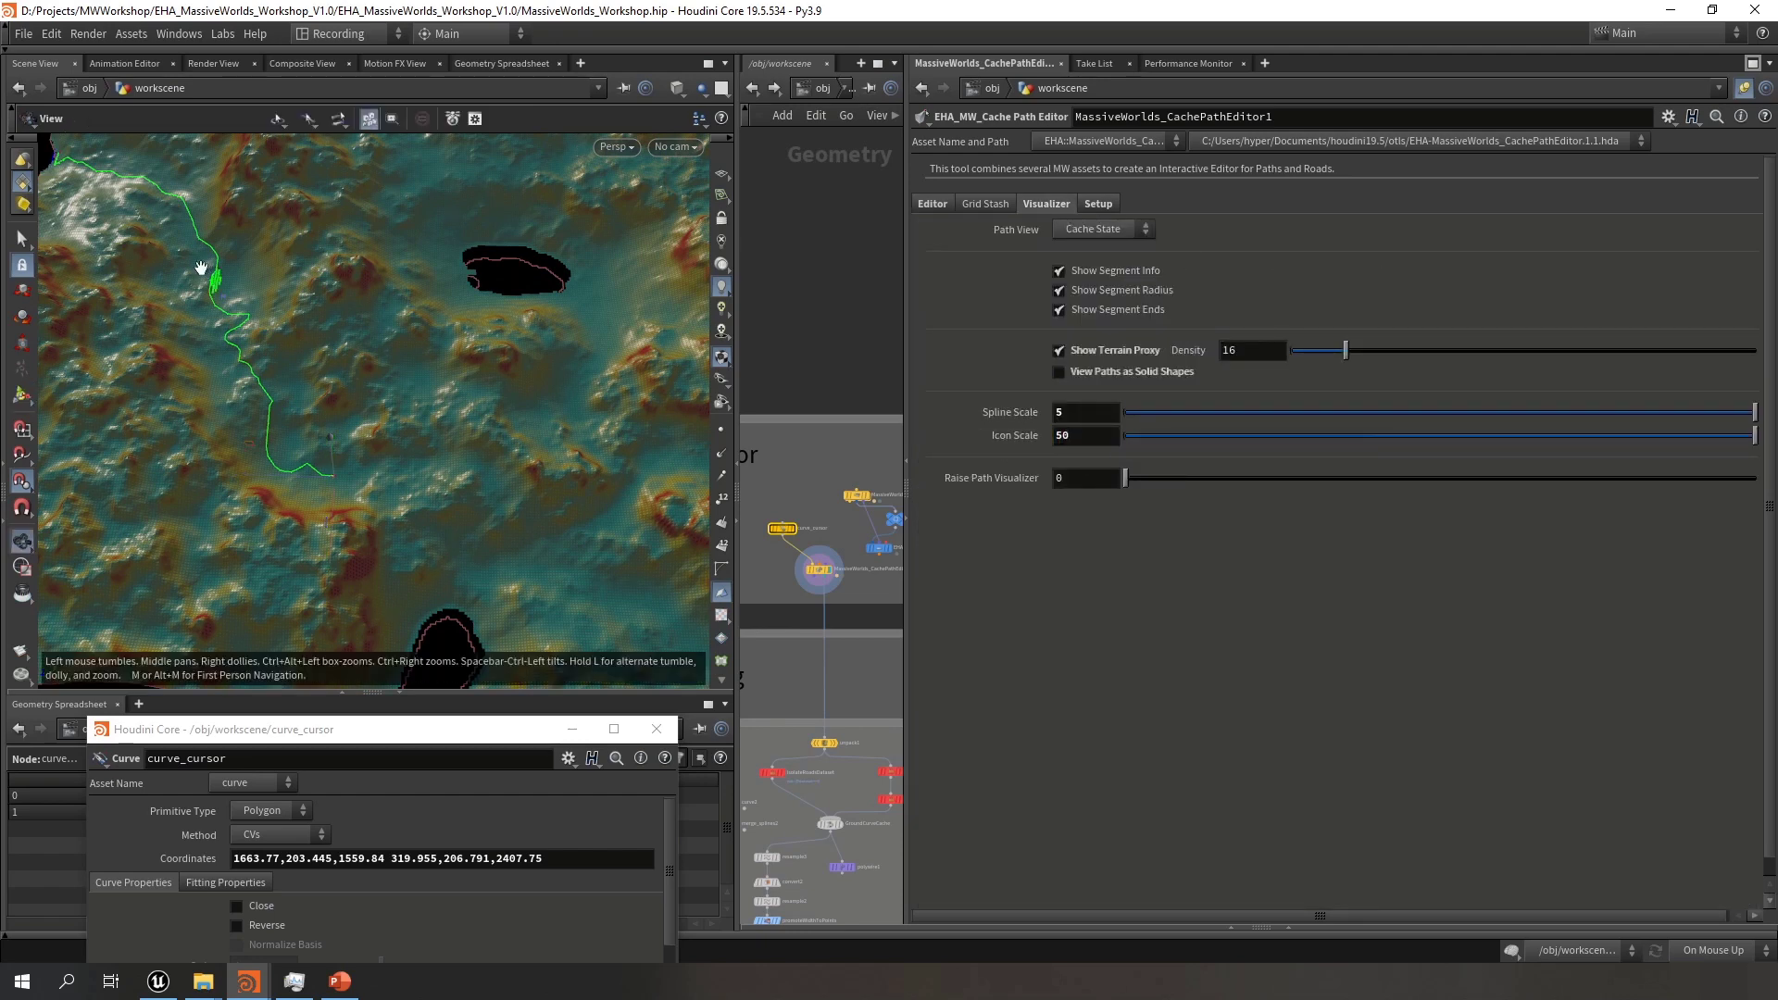
# Read the path's segment label on the terrain and select that segment for updating by setting the selection Number to 0
pyautogui.moveTo(201, 268); pyautogui.dragTo(958, 341, button='right')
pyautogui.moveTo(267, 333); pyautogui.dragTo(116, 389)
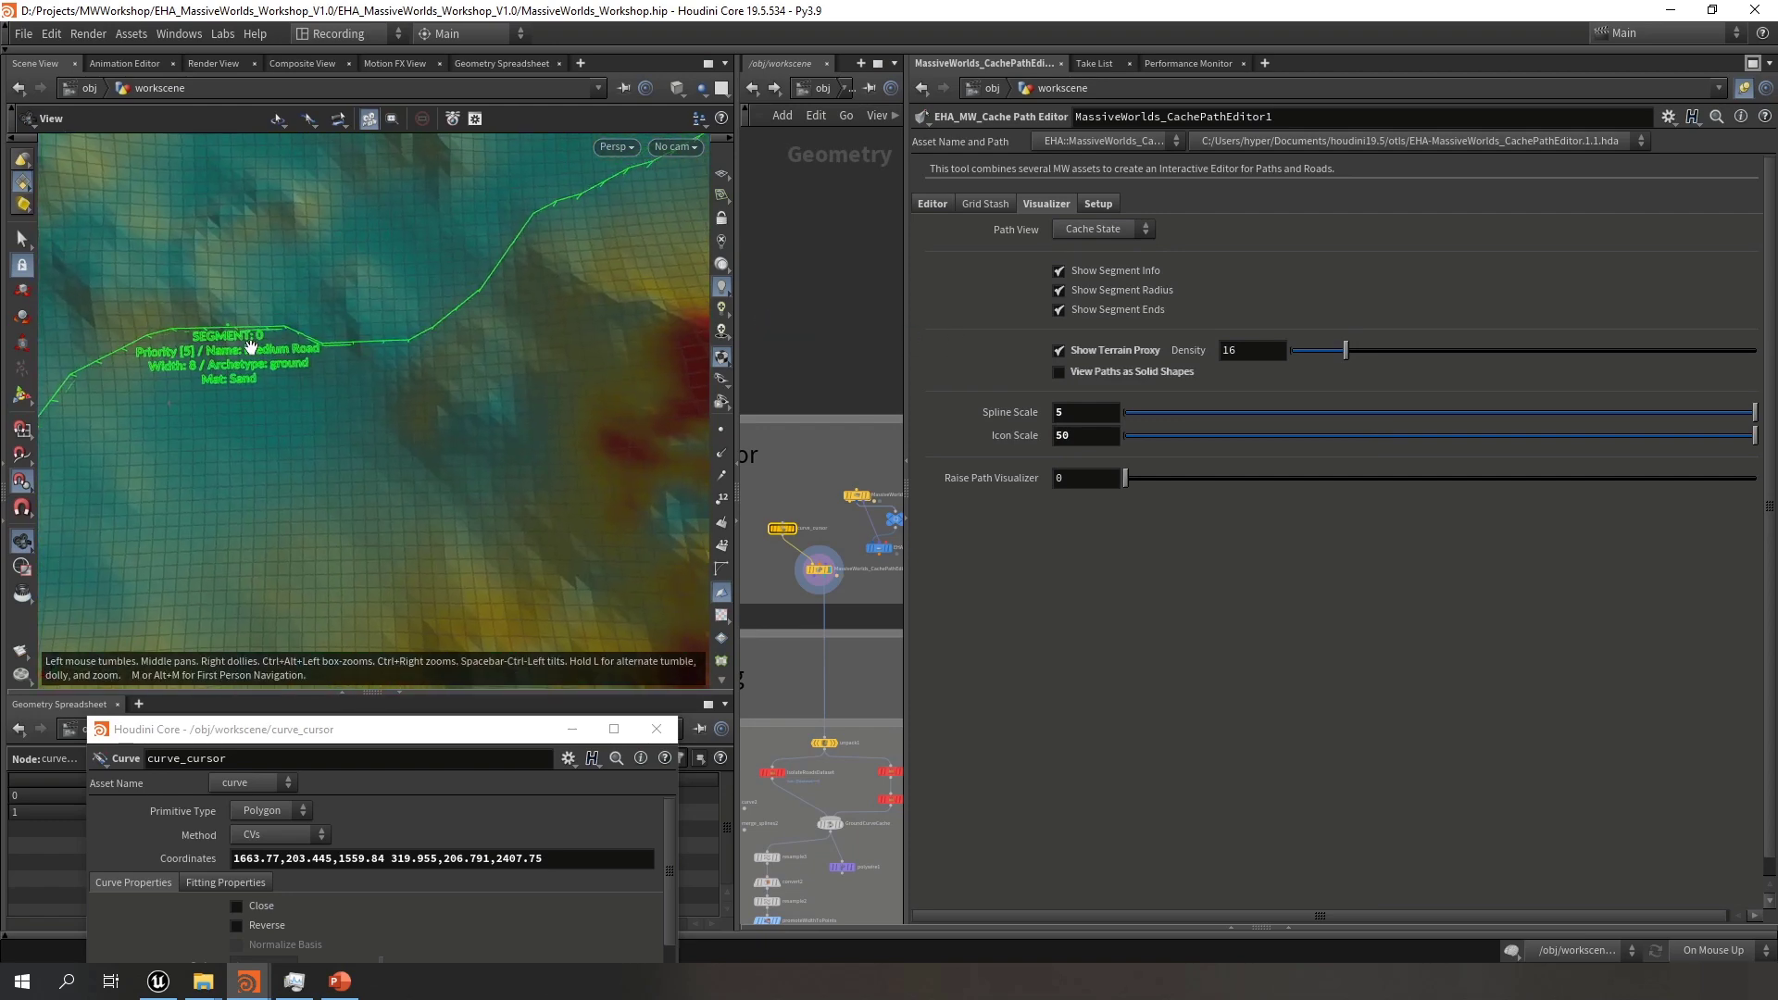
pyautogui.moveTo(251, 347); pyautogui.dragTo(339, 381, button='middle')
pyautogui.moveTo(339, 382); pyautogui.dragTo(440, 371, button='right')
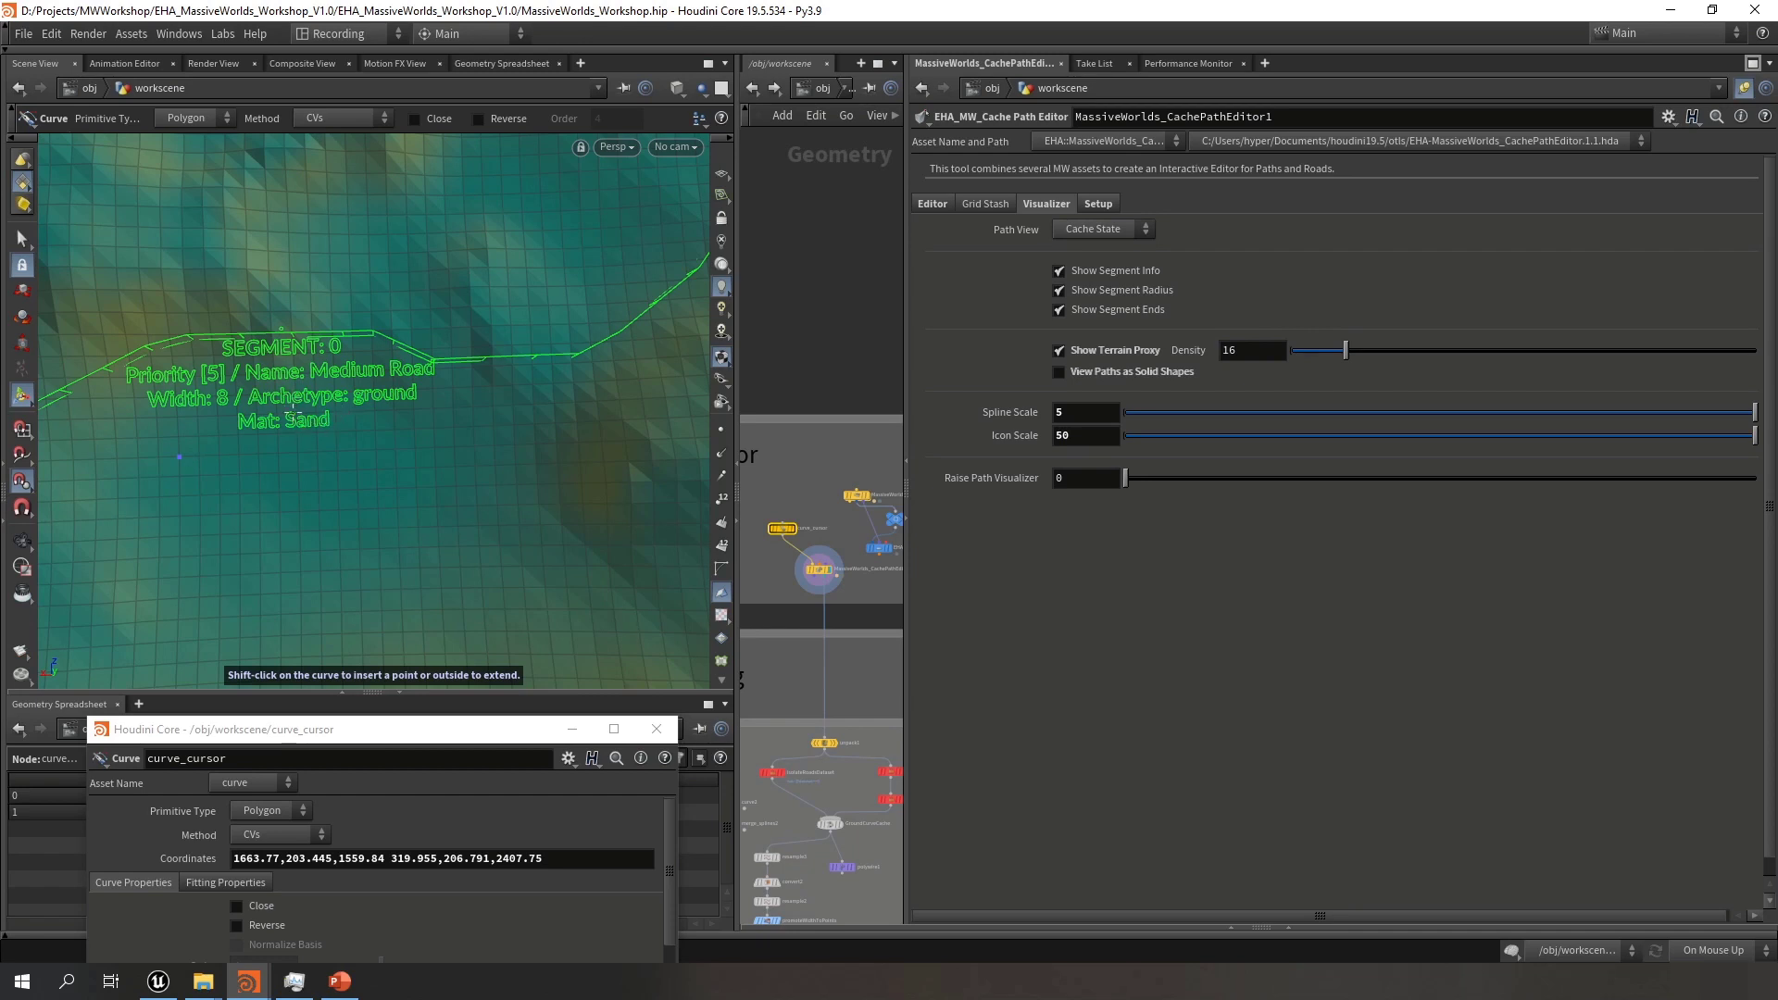
pyautogui.press('Escape')
pyautogui.moveTo(295, 407); pyautogui.dragTo(402, 426)
pyautogui.click(932, 206)
pyautogui.press('Escape')
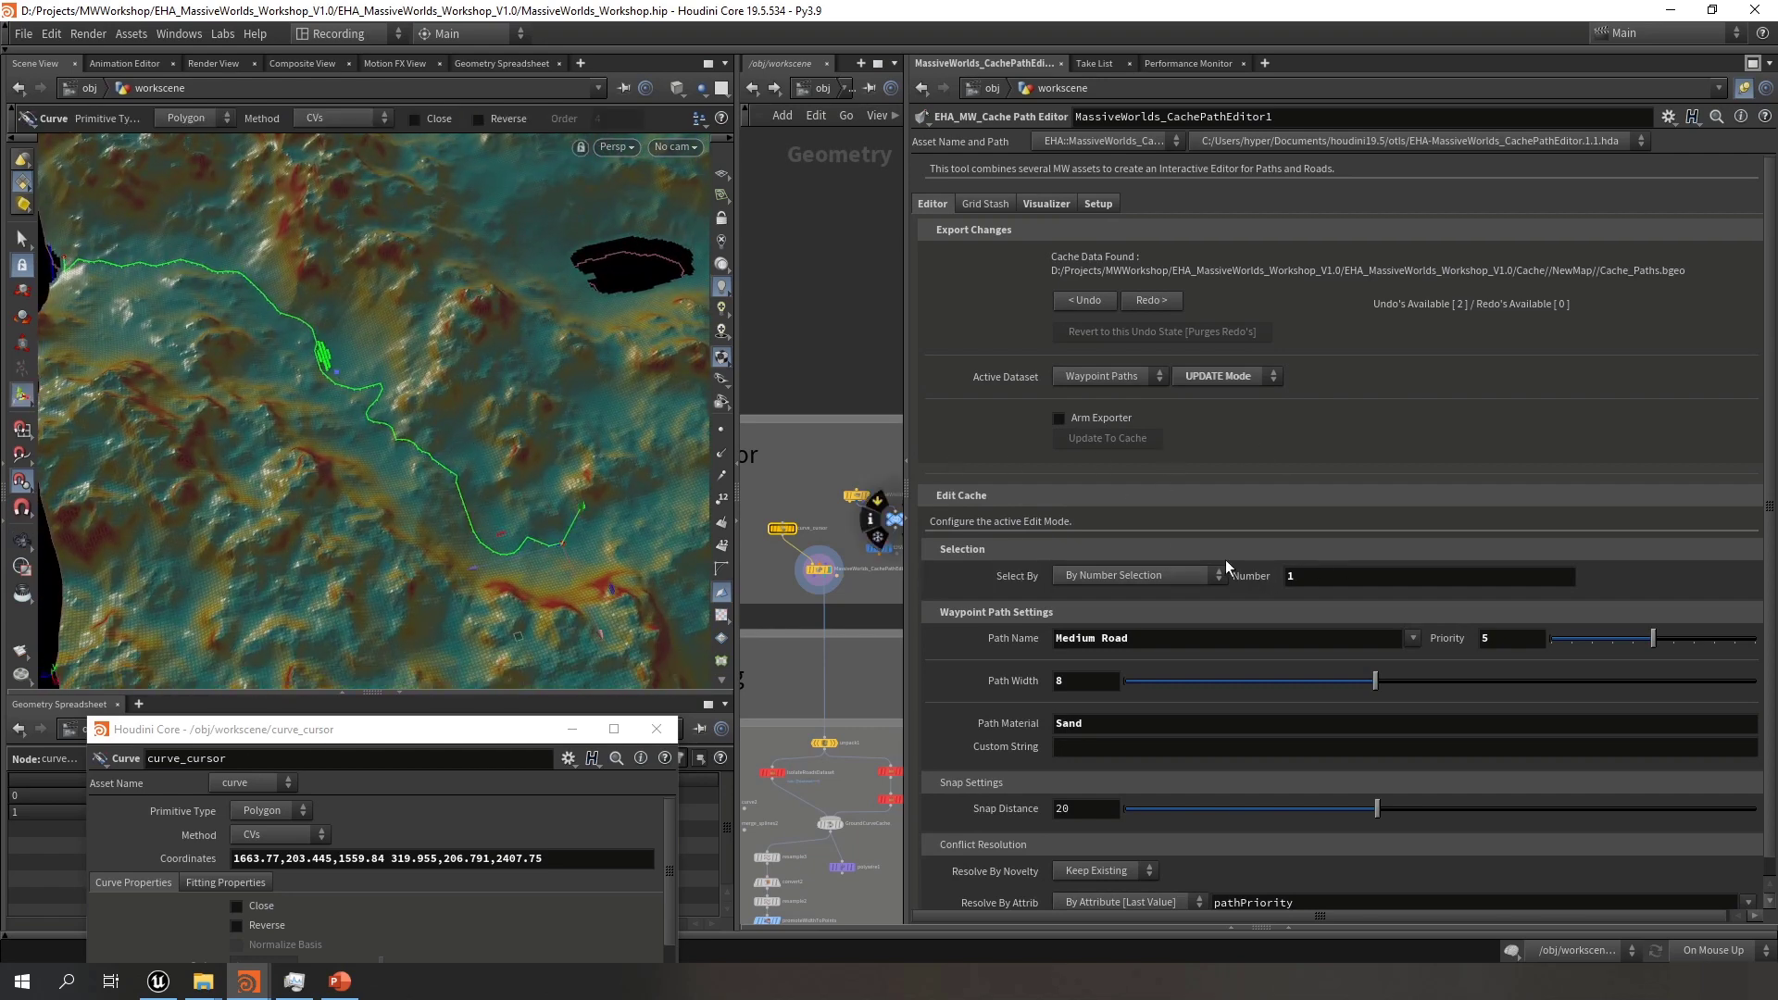
pyautogui.press('space')
pyautogui.scroll(10, 312, 359)
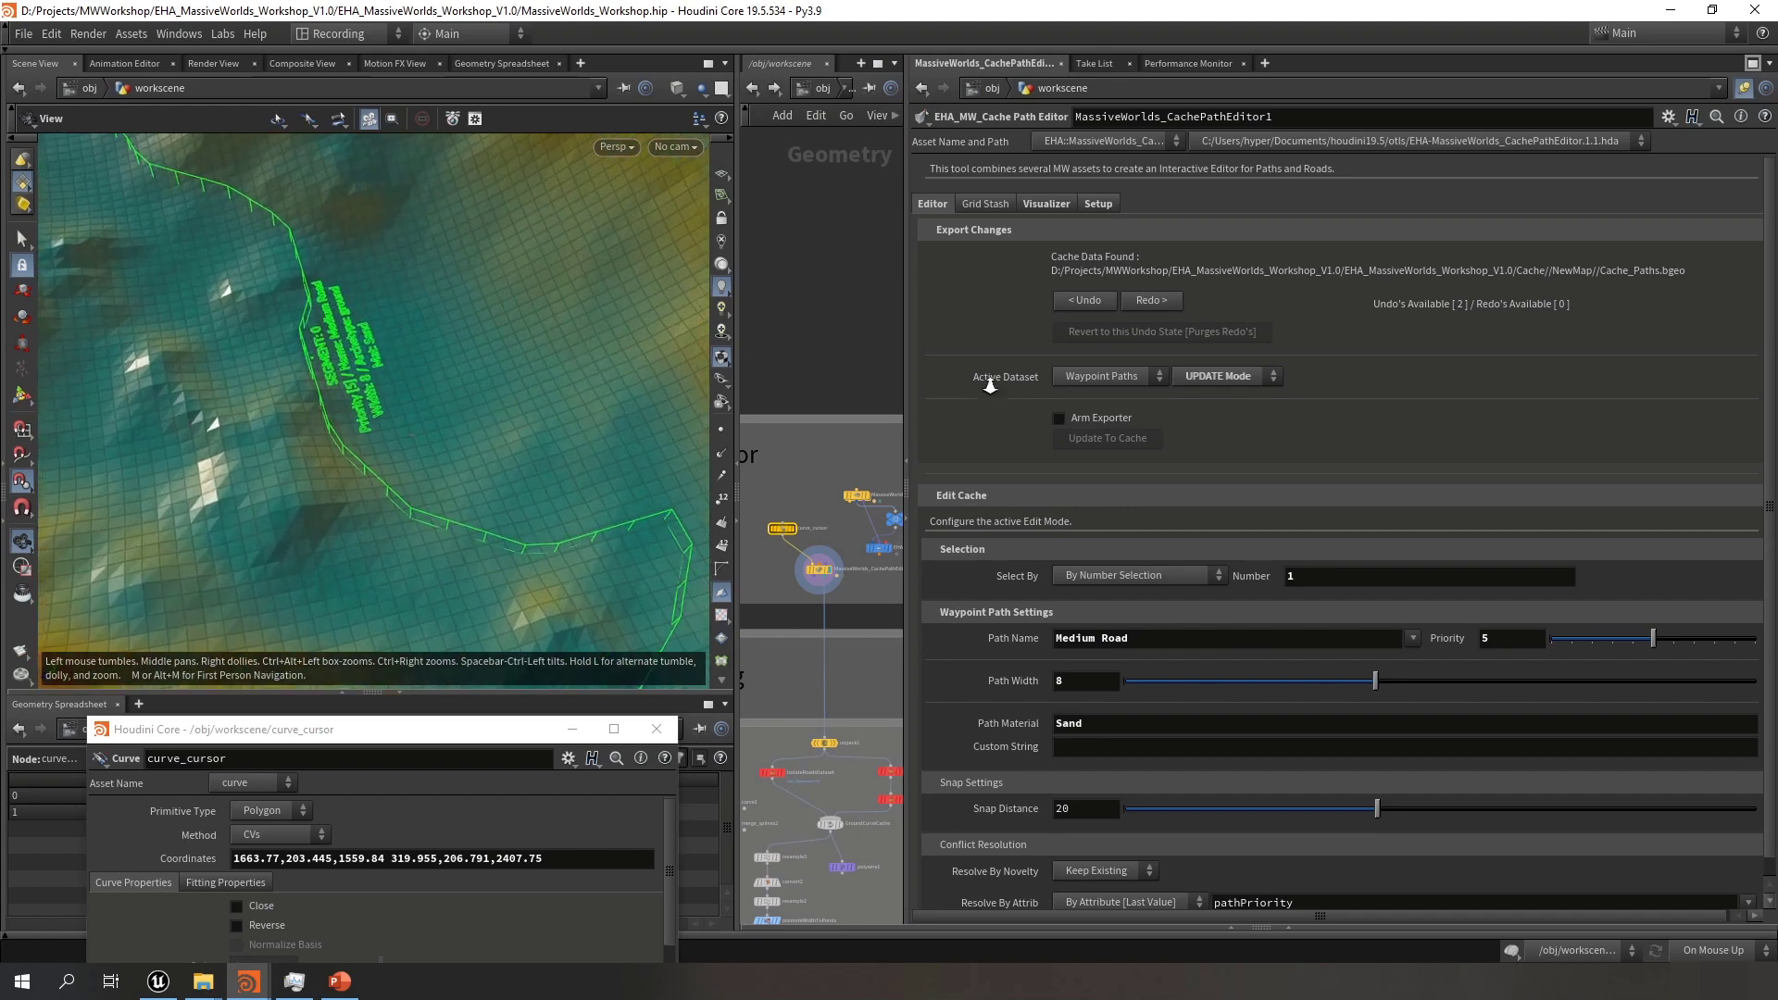
pyautogui.moveTo(225, 407); pyautogui.dragTo(421, 373)
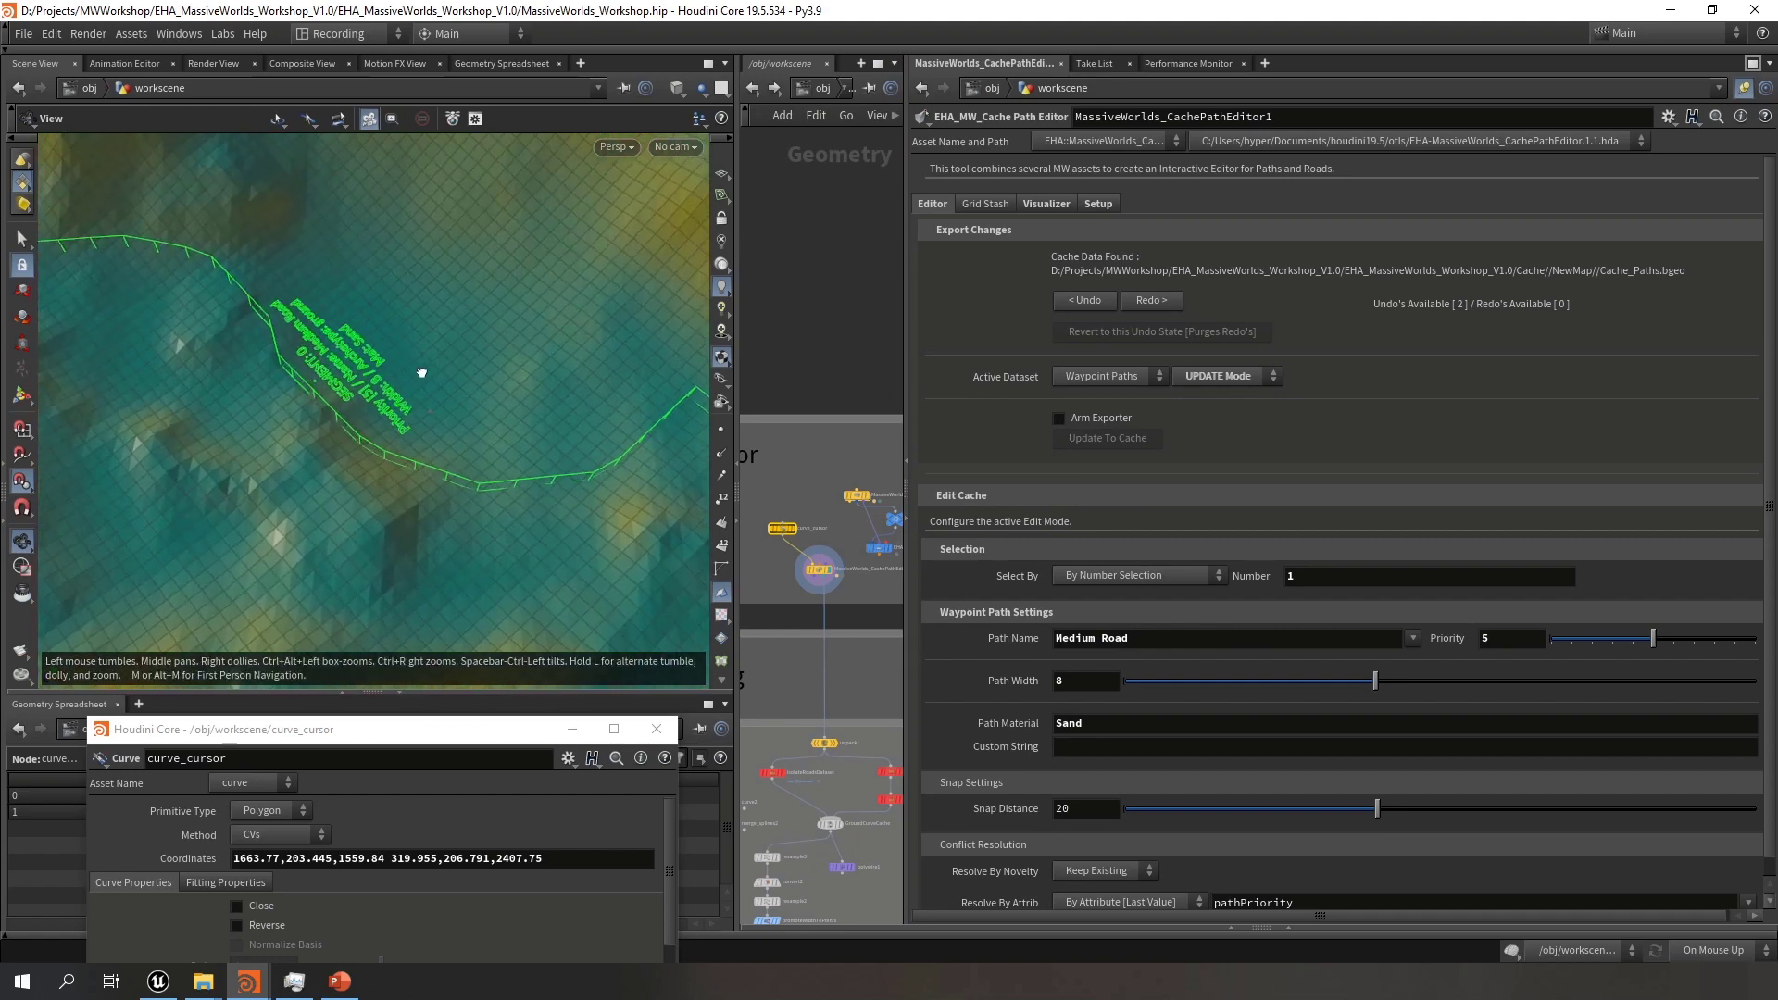
pyautogui.moveTo(1381, 578); pyautogui.dragTo(1212, 583)
pyautogui.write('0')
pyautogui.press('Return')
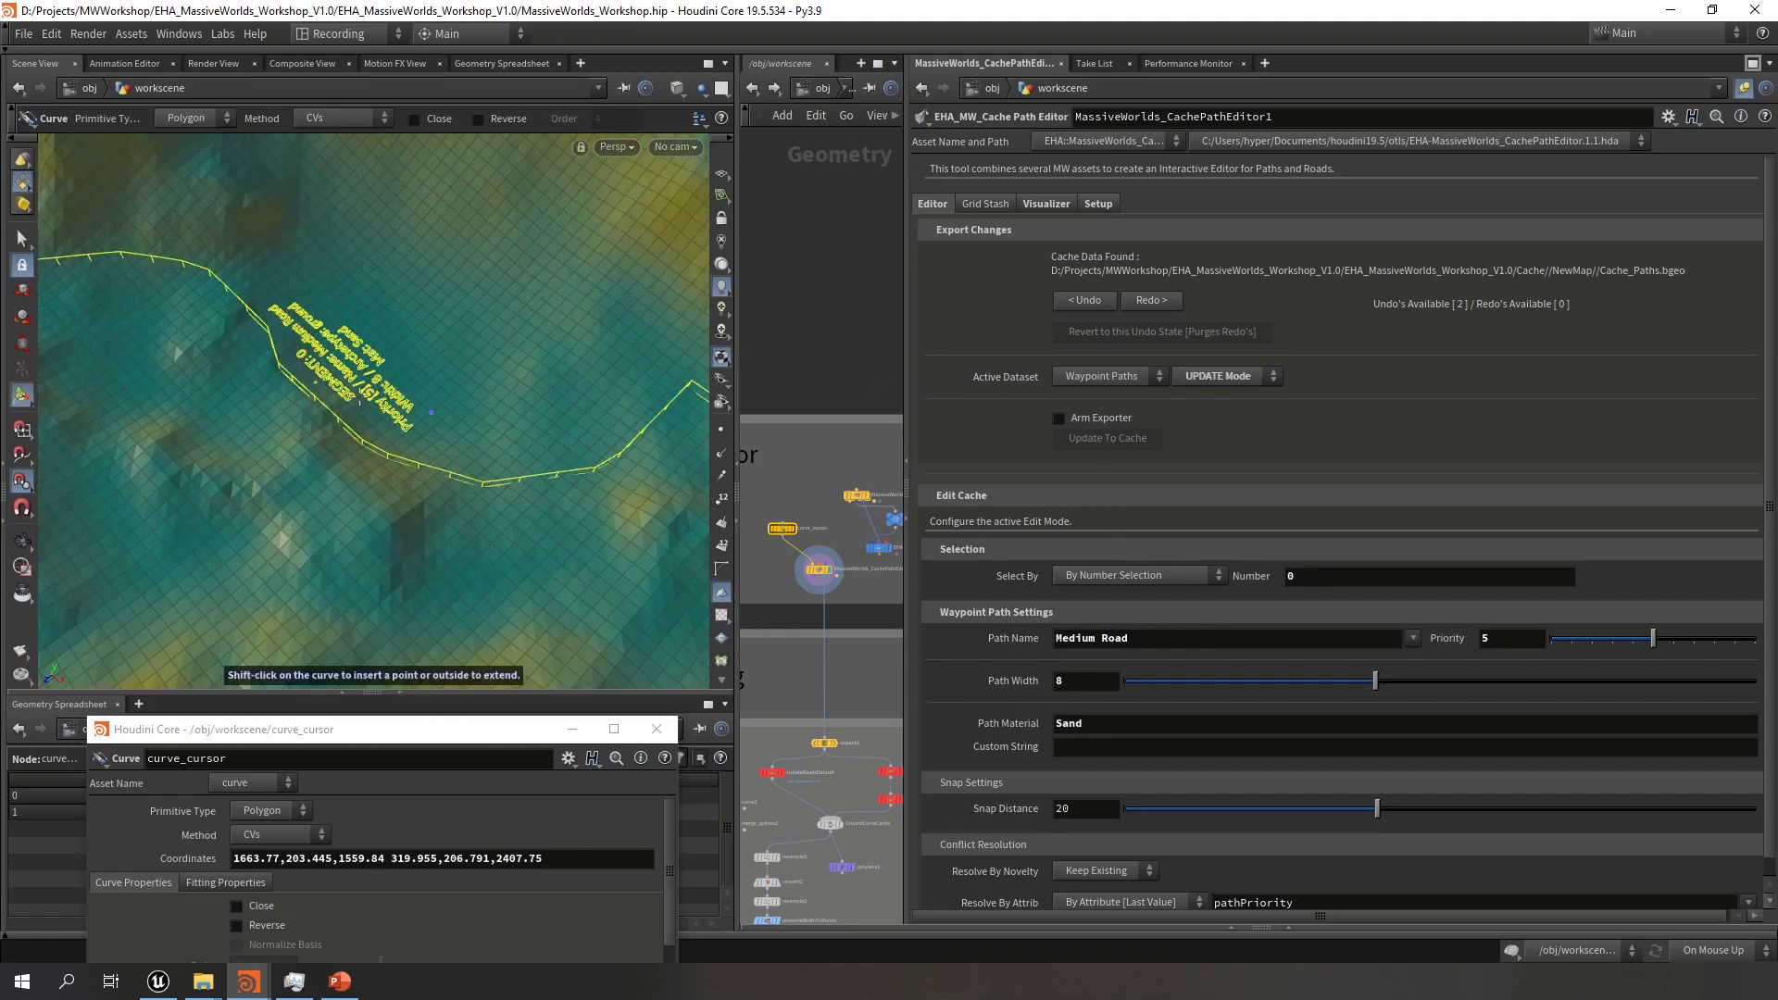
# Set the selected segment's Path Name to the Main Road preset and its Priority to 10
pyautogui.scroll(-15, 483, 400)
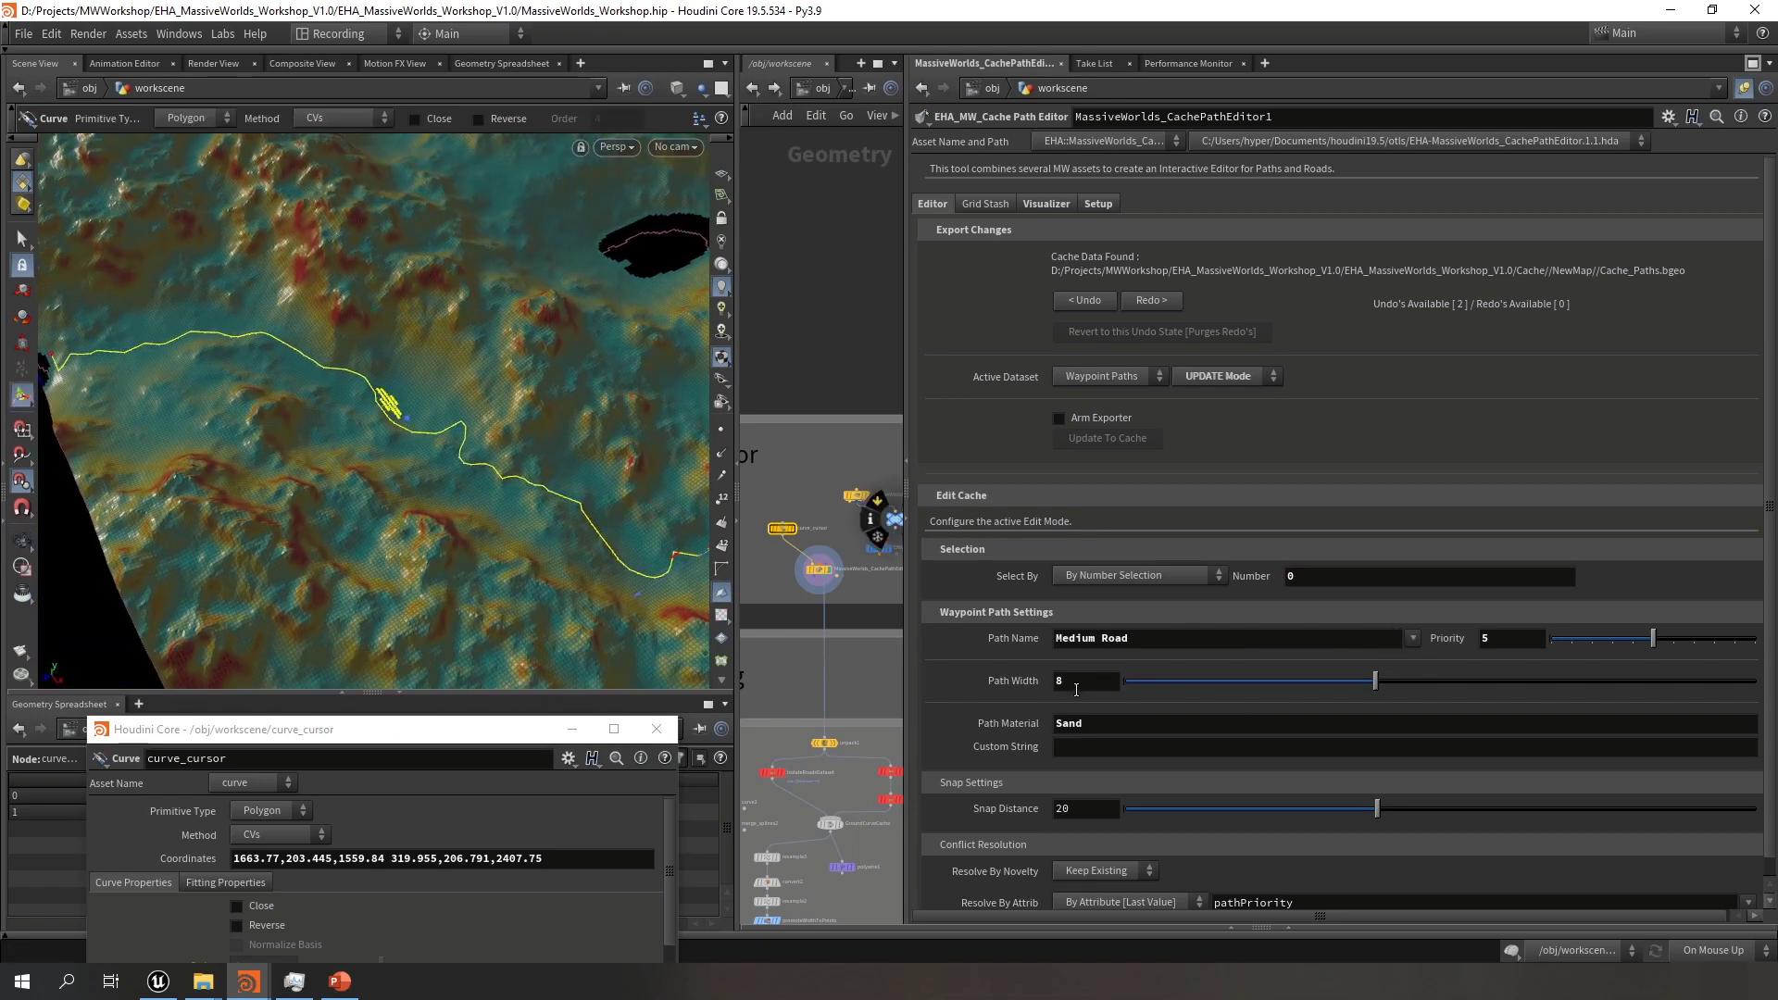
pyautogui.click(1413, 638)
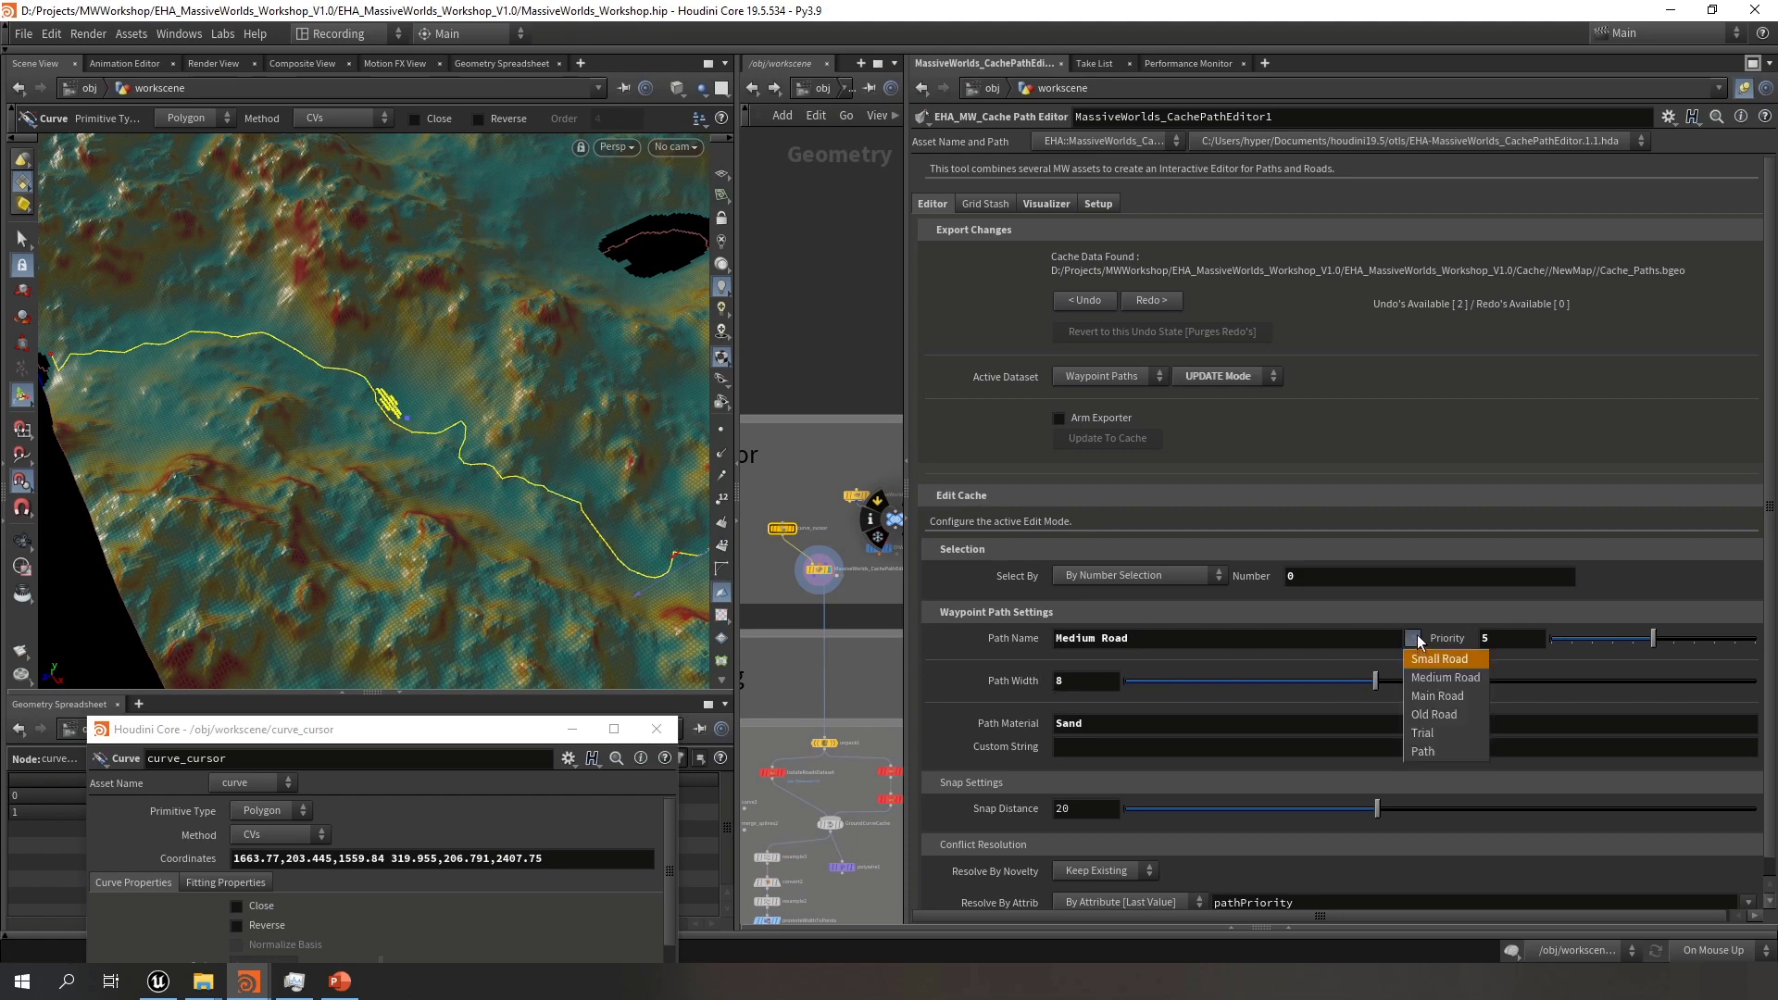
pyautogui.click(1437, 699)
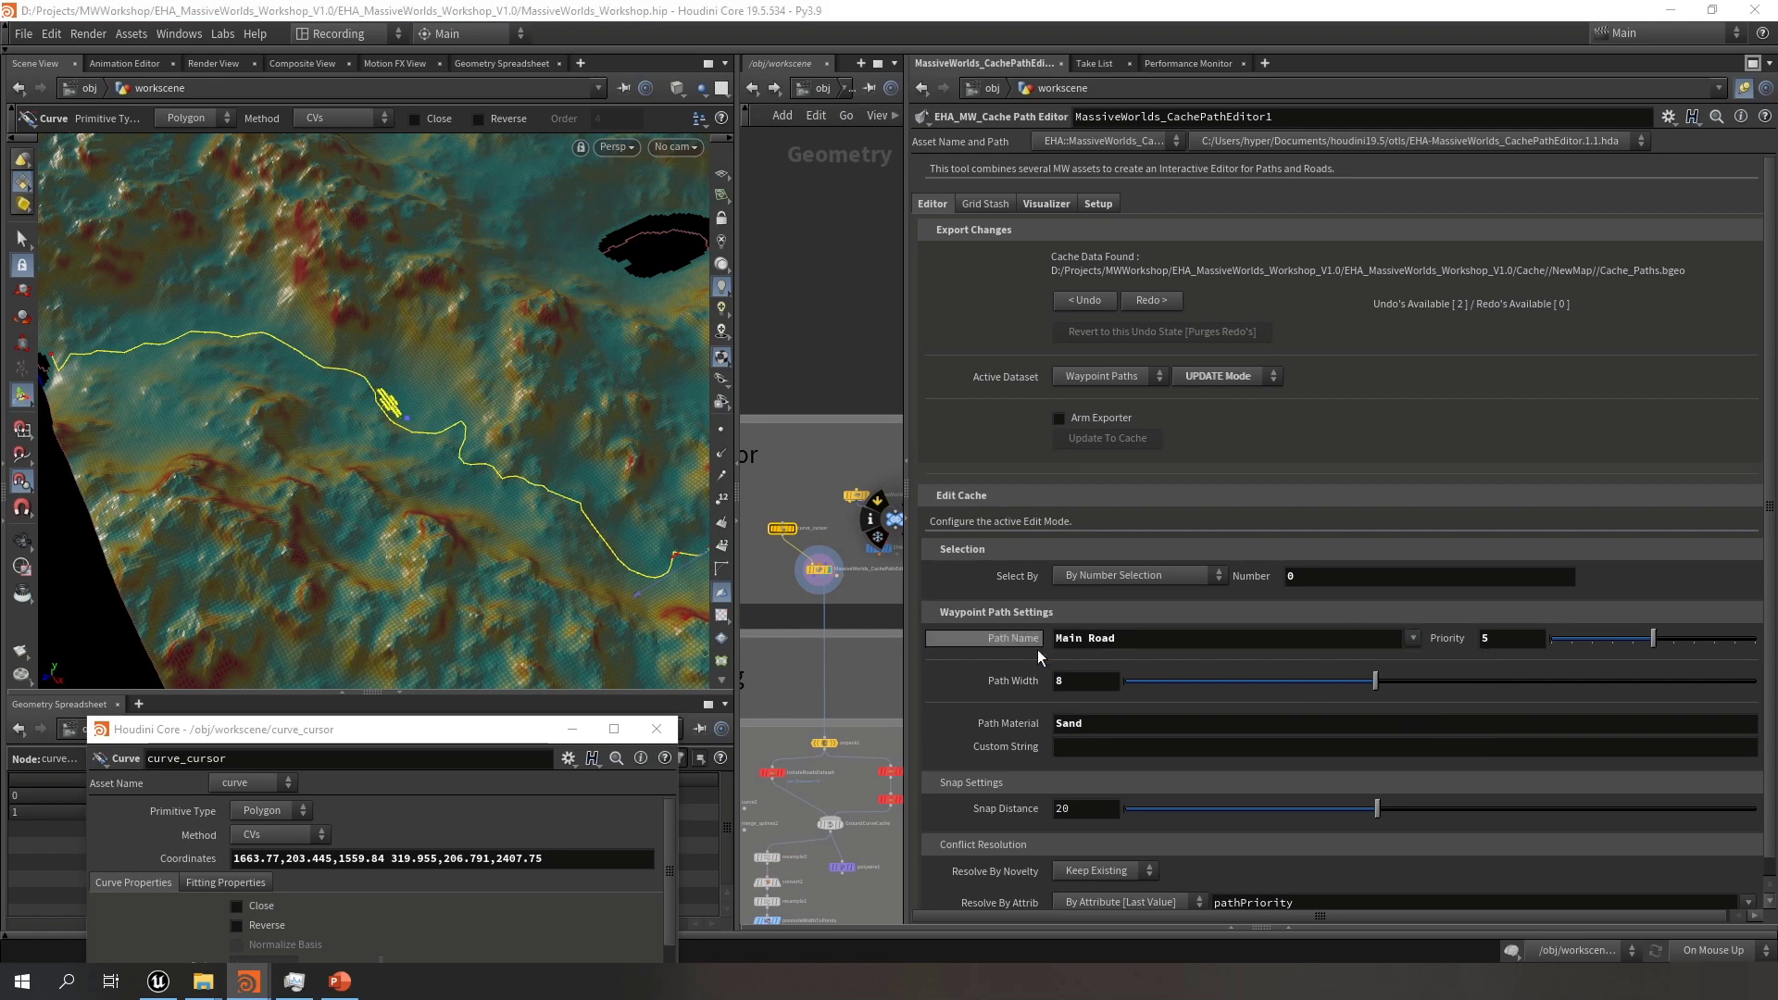
pyautogui.click(1519, 643)
pyautogui.write('10')
pyautogui.press('Return')
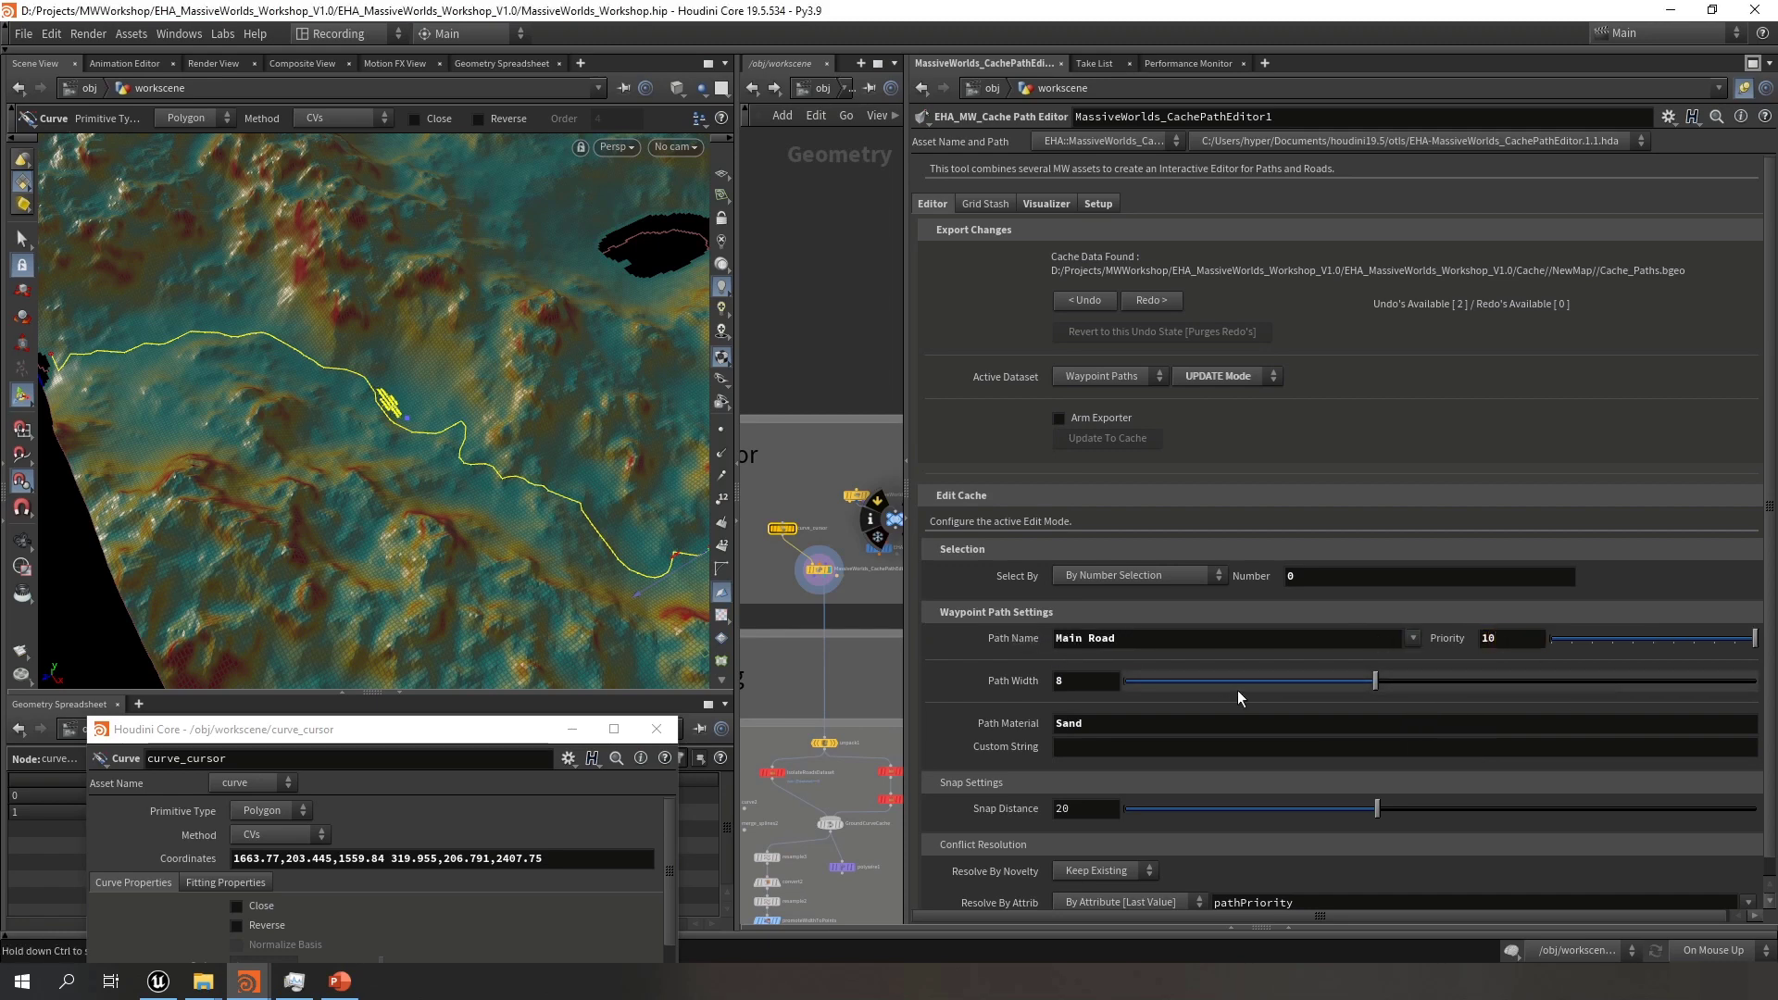
# Set the selected segment's Path Width to 12 and its Path Material to Dirt
pyautogui.click(1097, 685)
pyautogui.write('12')
pyautogui.press('Return')
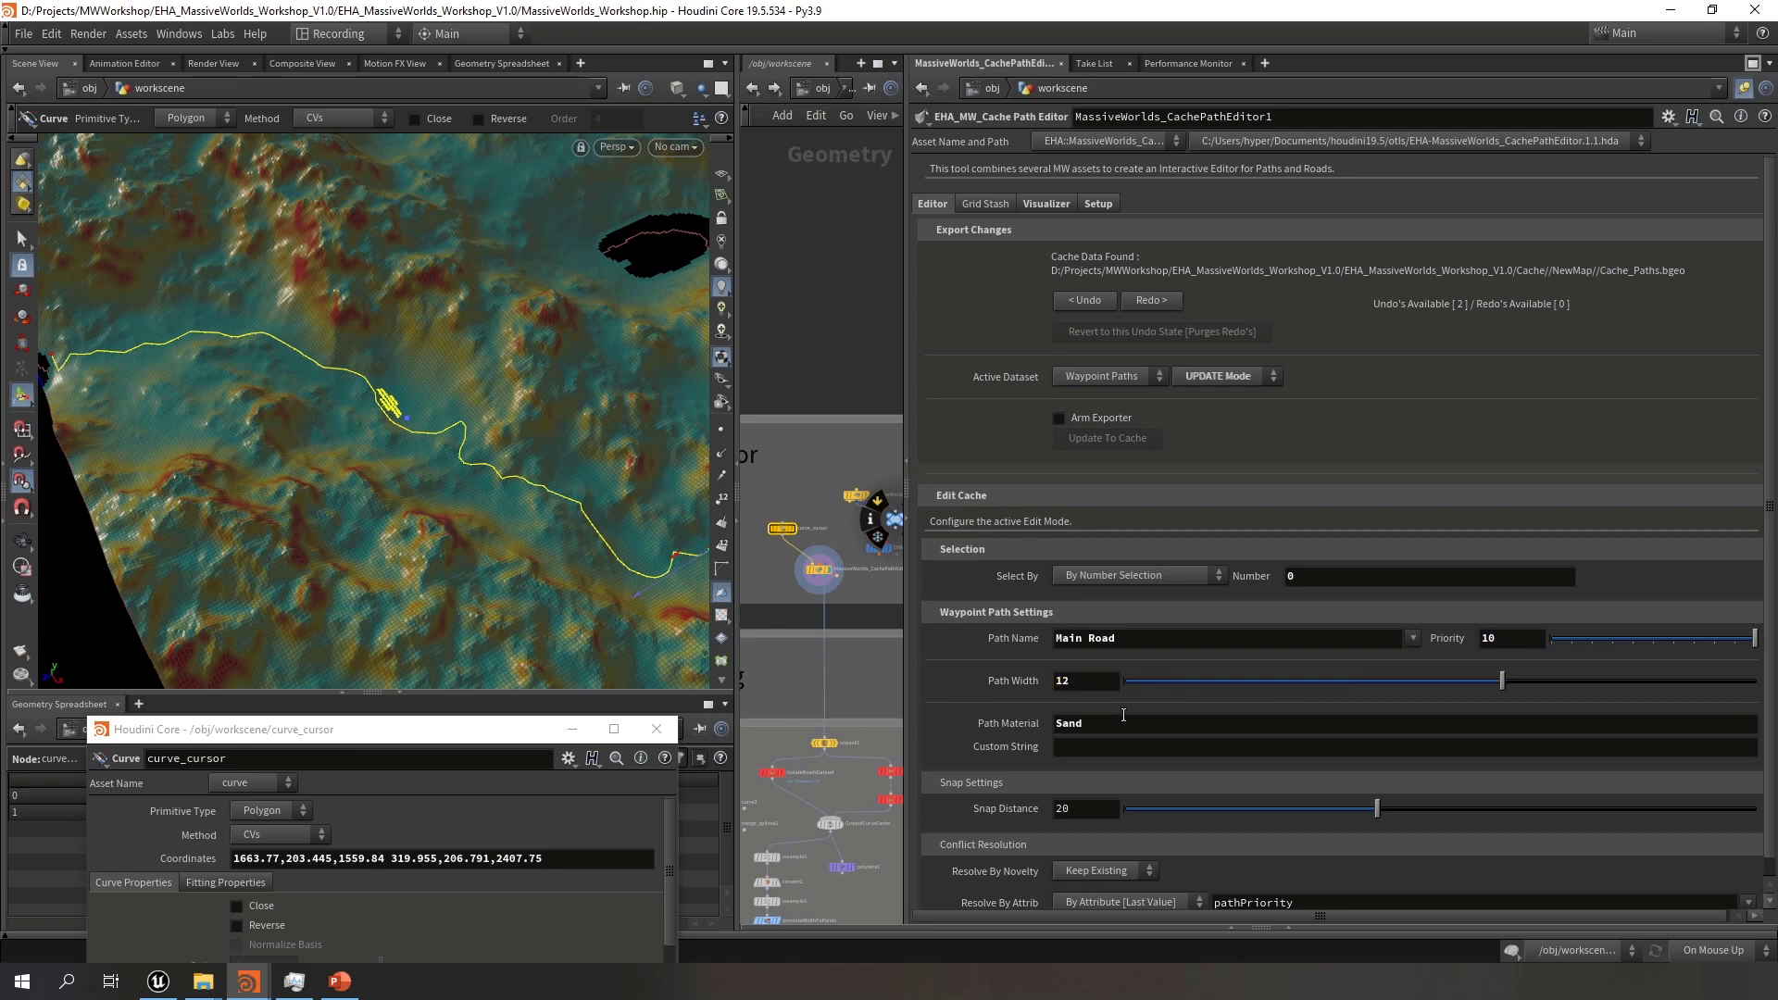
pyautogui.click(1125, 721)
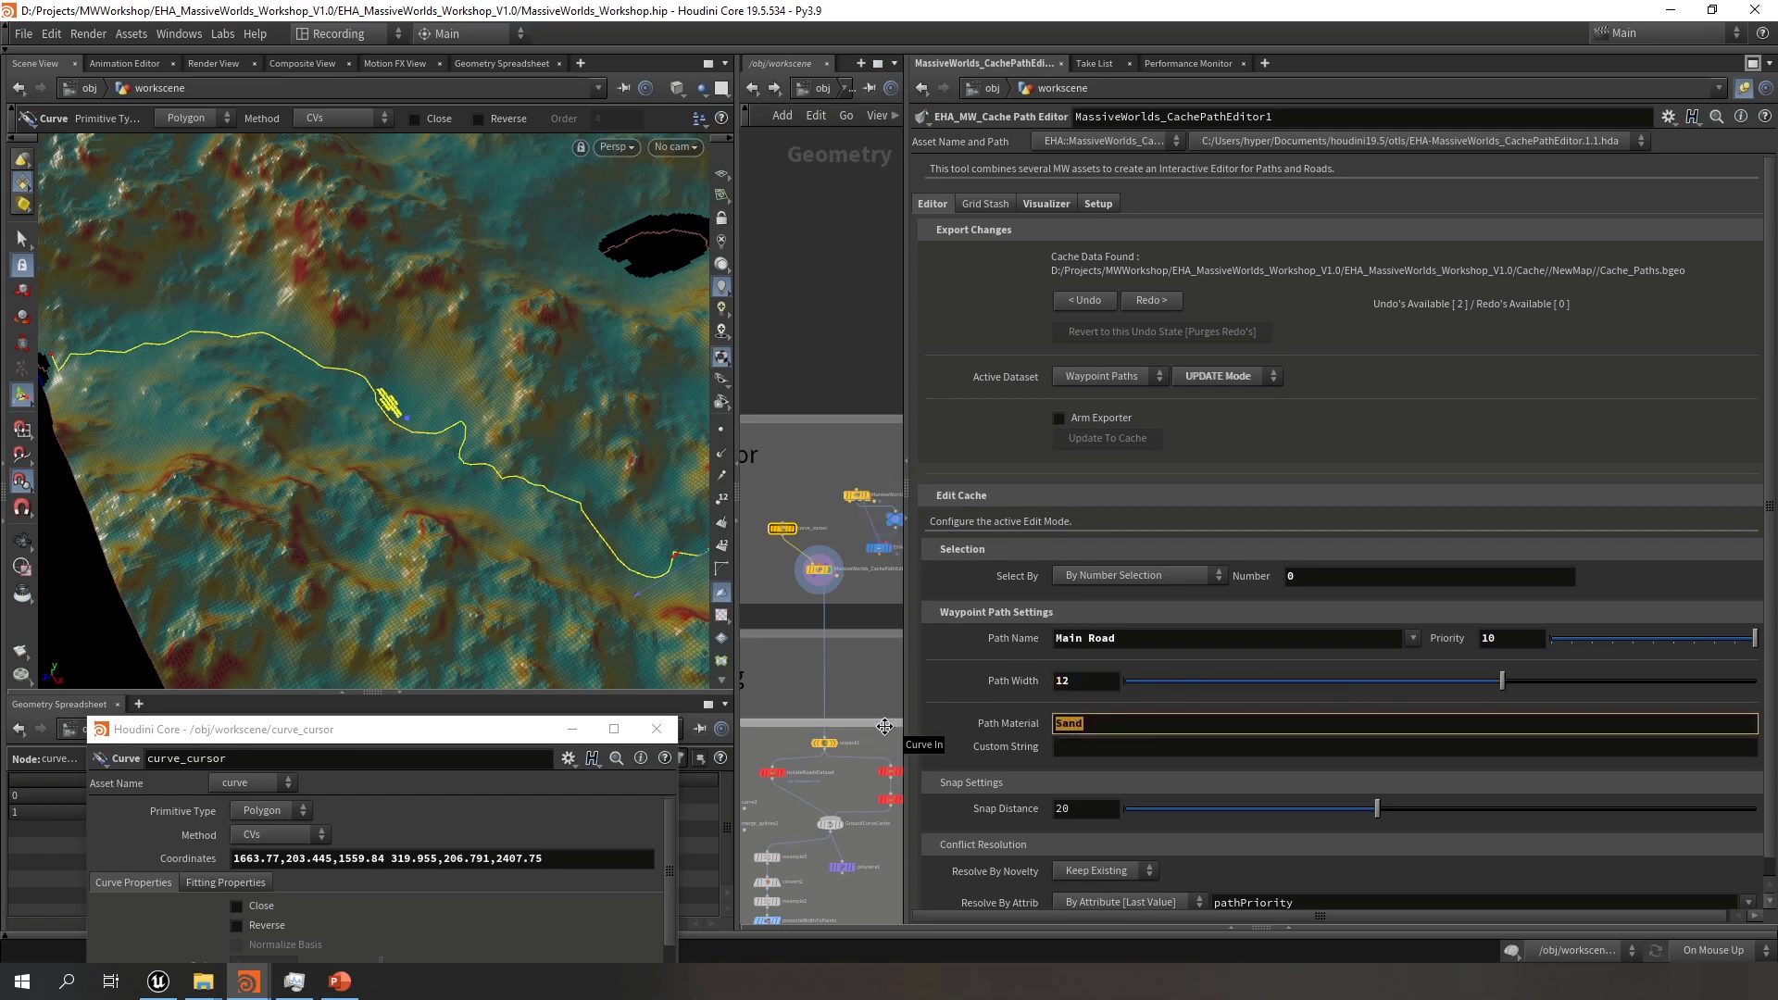
pyautogui.write('Dirt')
pyautogui.press('Return')
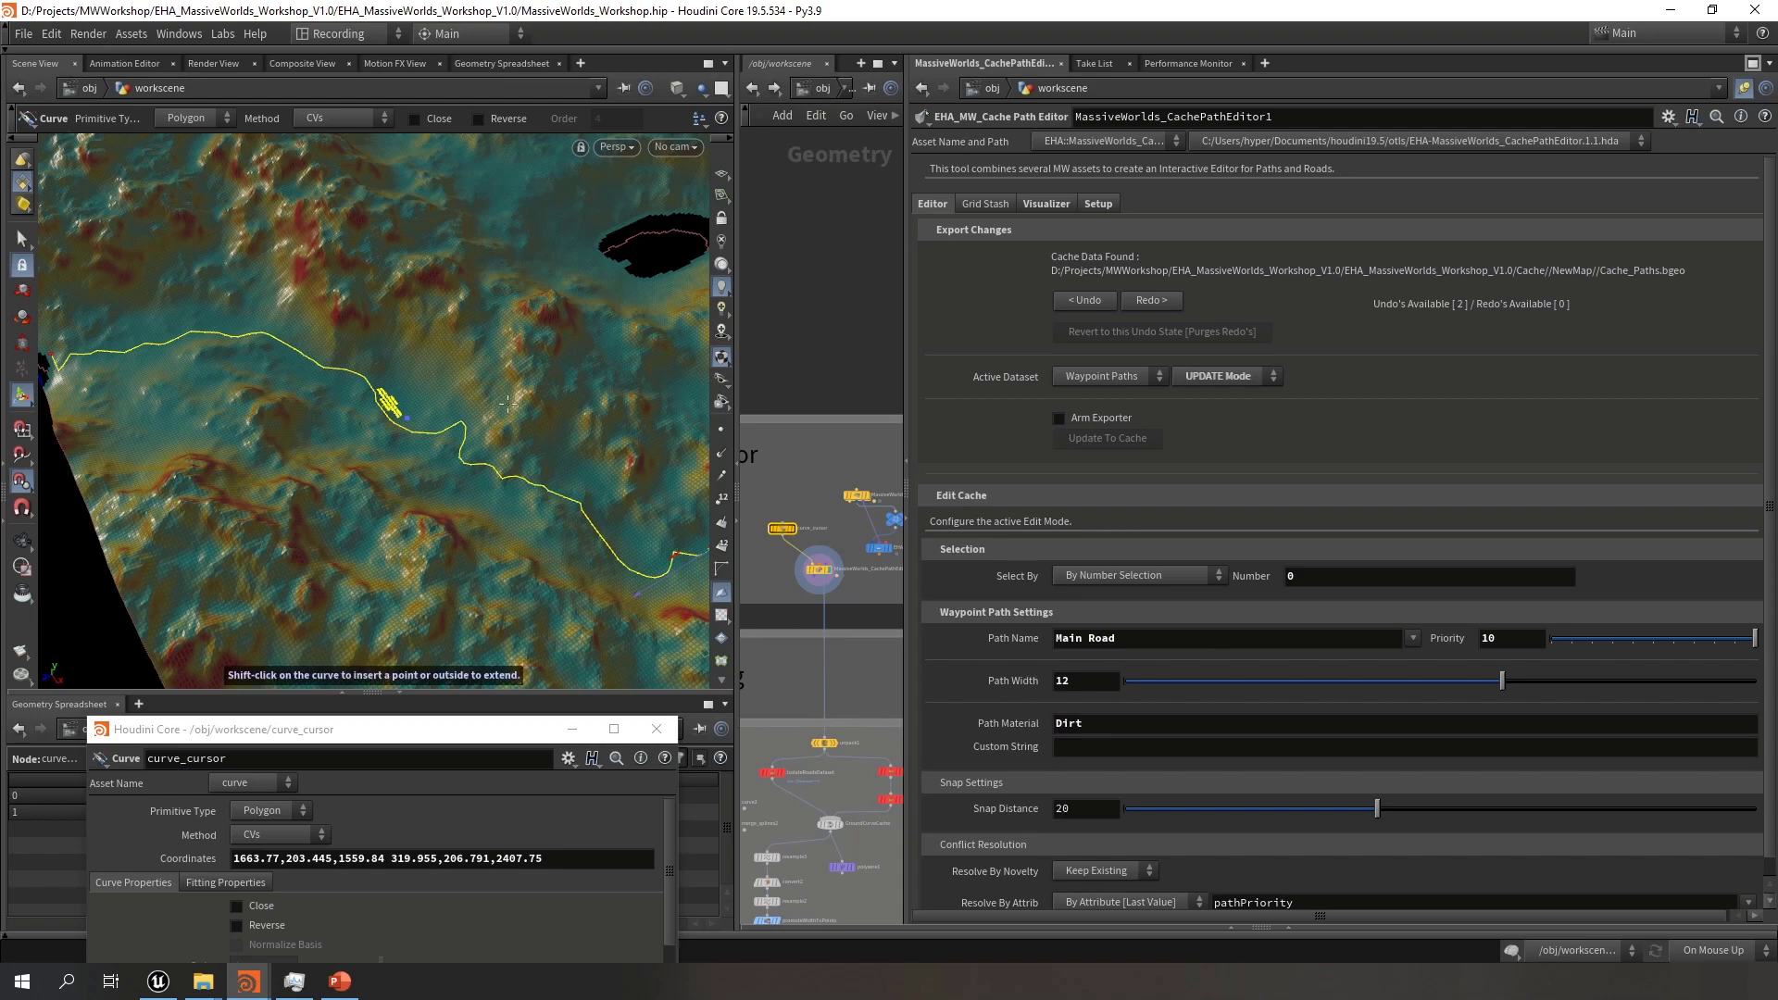
# Check the segment's label for the new settings, arm the exporter and update the segment in the cache
pyautogui.press('Escape')
pyautogui.scroll(5, 387, 403)
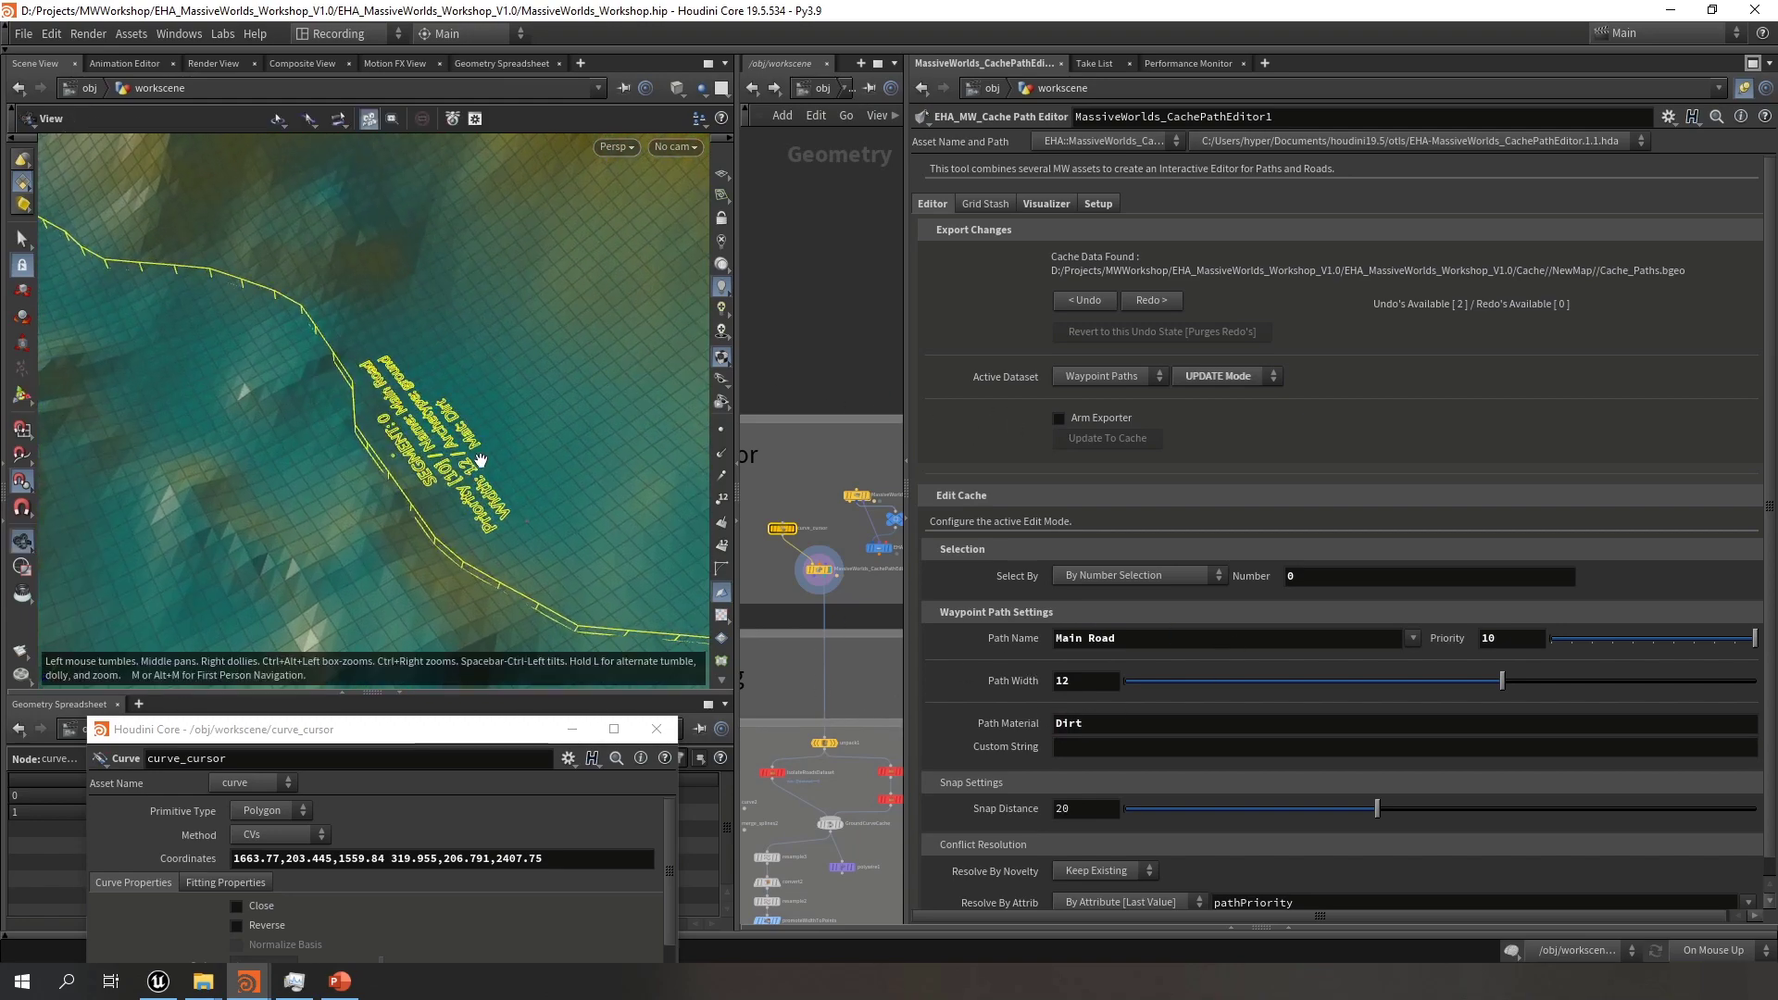
pyautogui.moveTo(285, 508); pyautogui.dragTo(315, 444)
pyautogui.press('Return')
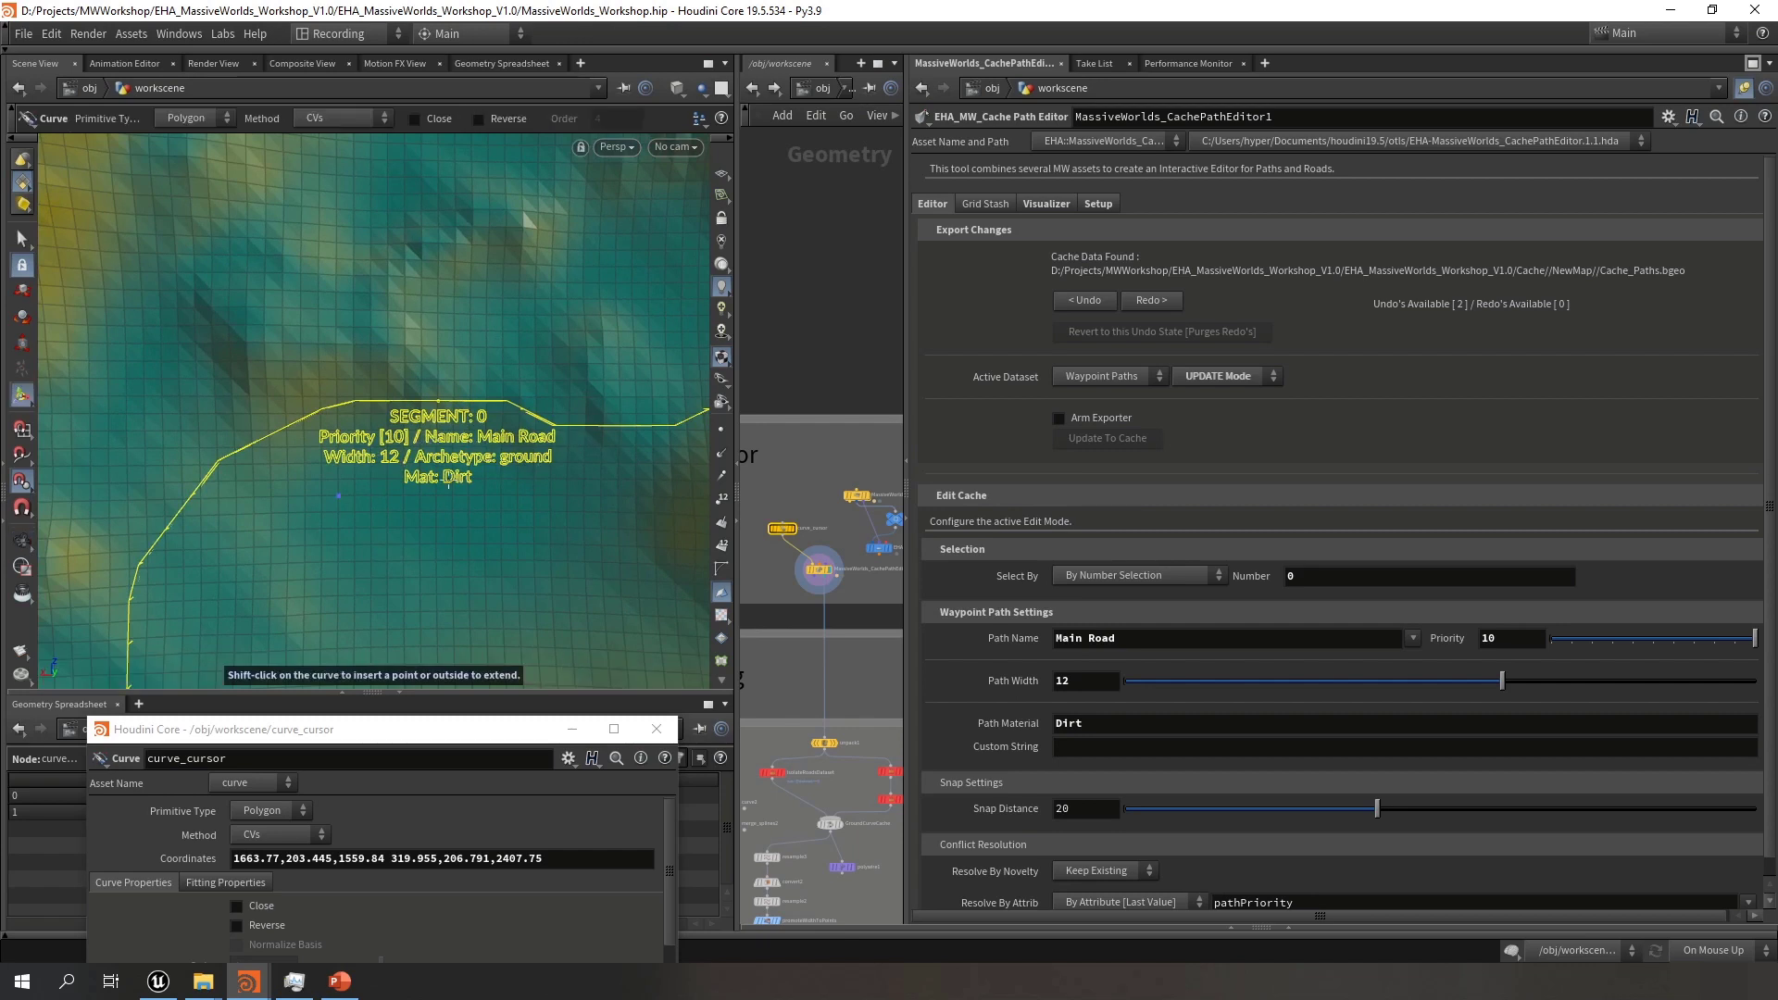
pyautogui.press('Escape')
pyautogui.scroll(-6, 448, 408)
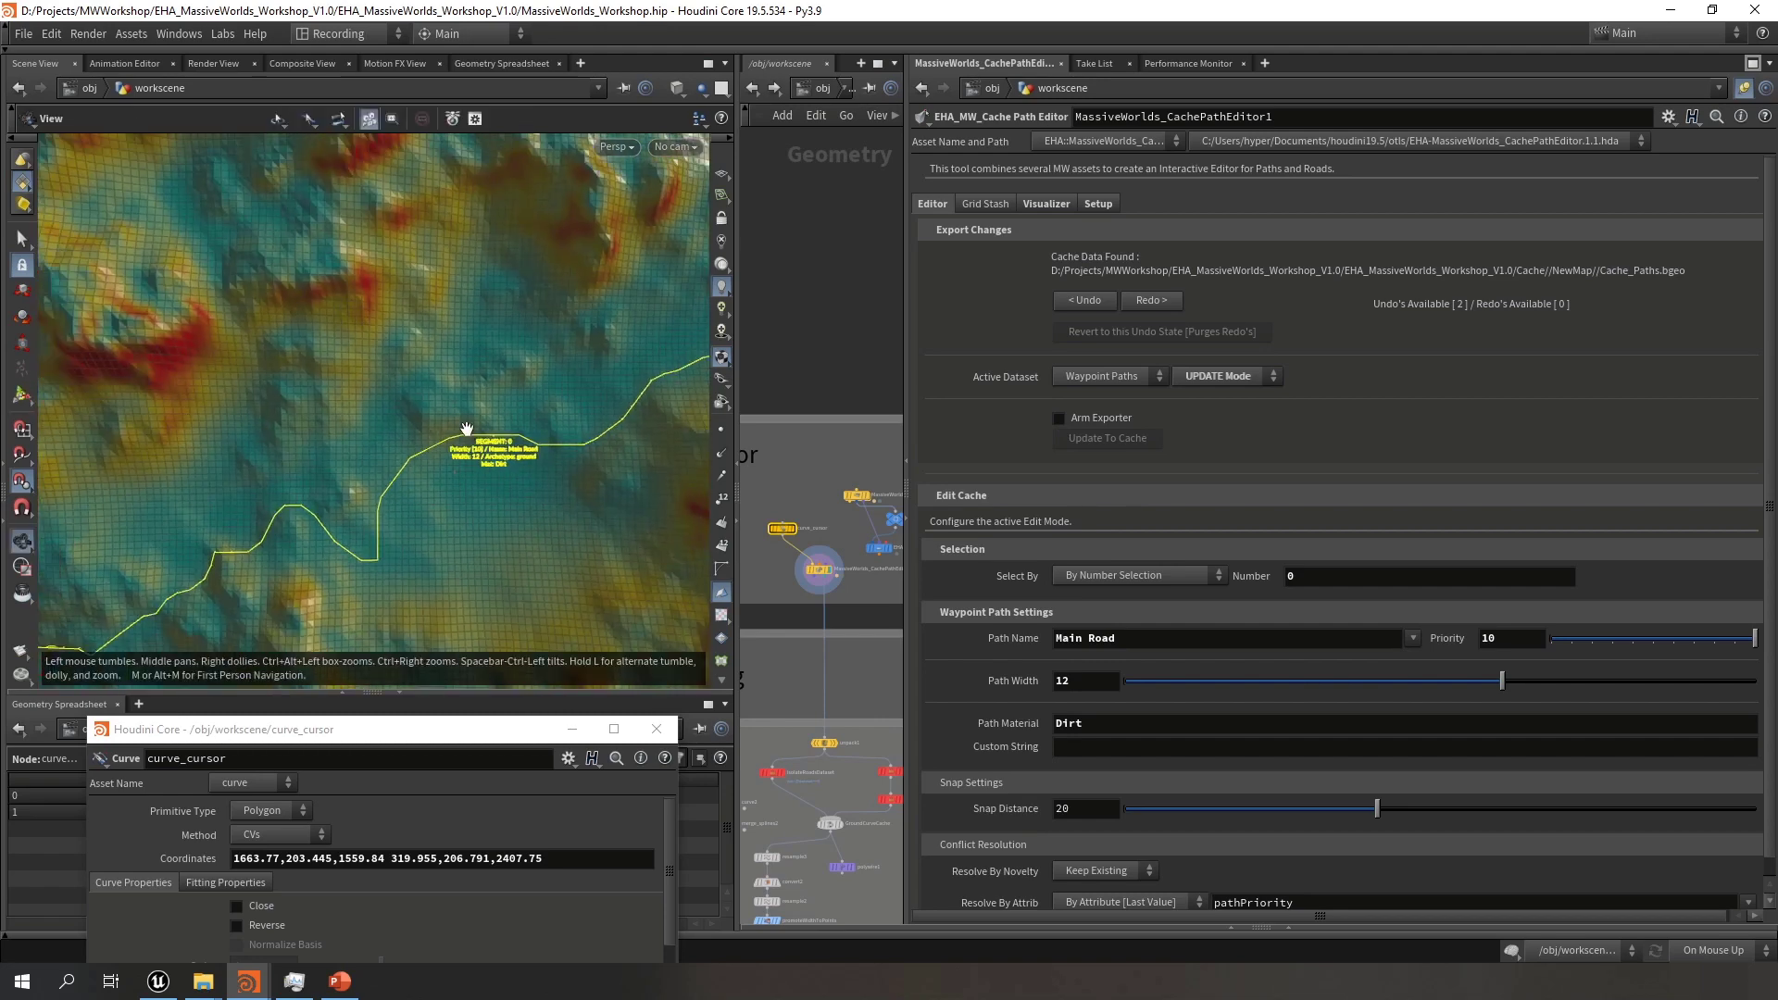
pyautogui.moveTo(449, 405)
pyautogui.mouseDown()
pyautogui.moveTo(428, 391)
pyautogui.moveTo(445, 380)
pyautogui.mouseUp()
pyautogui.press('Return')
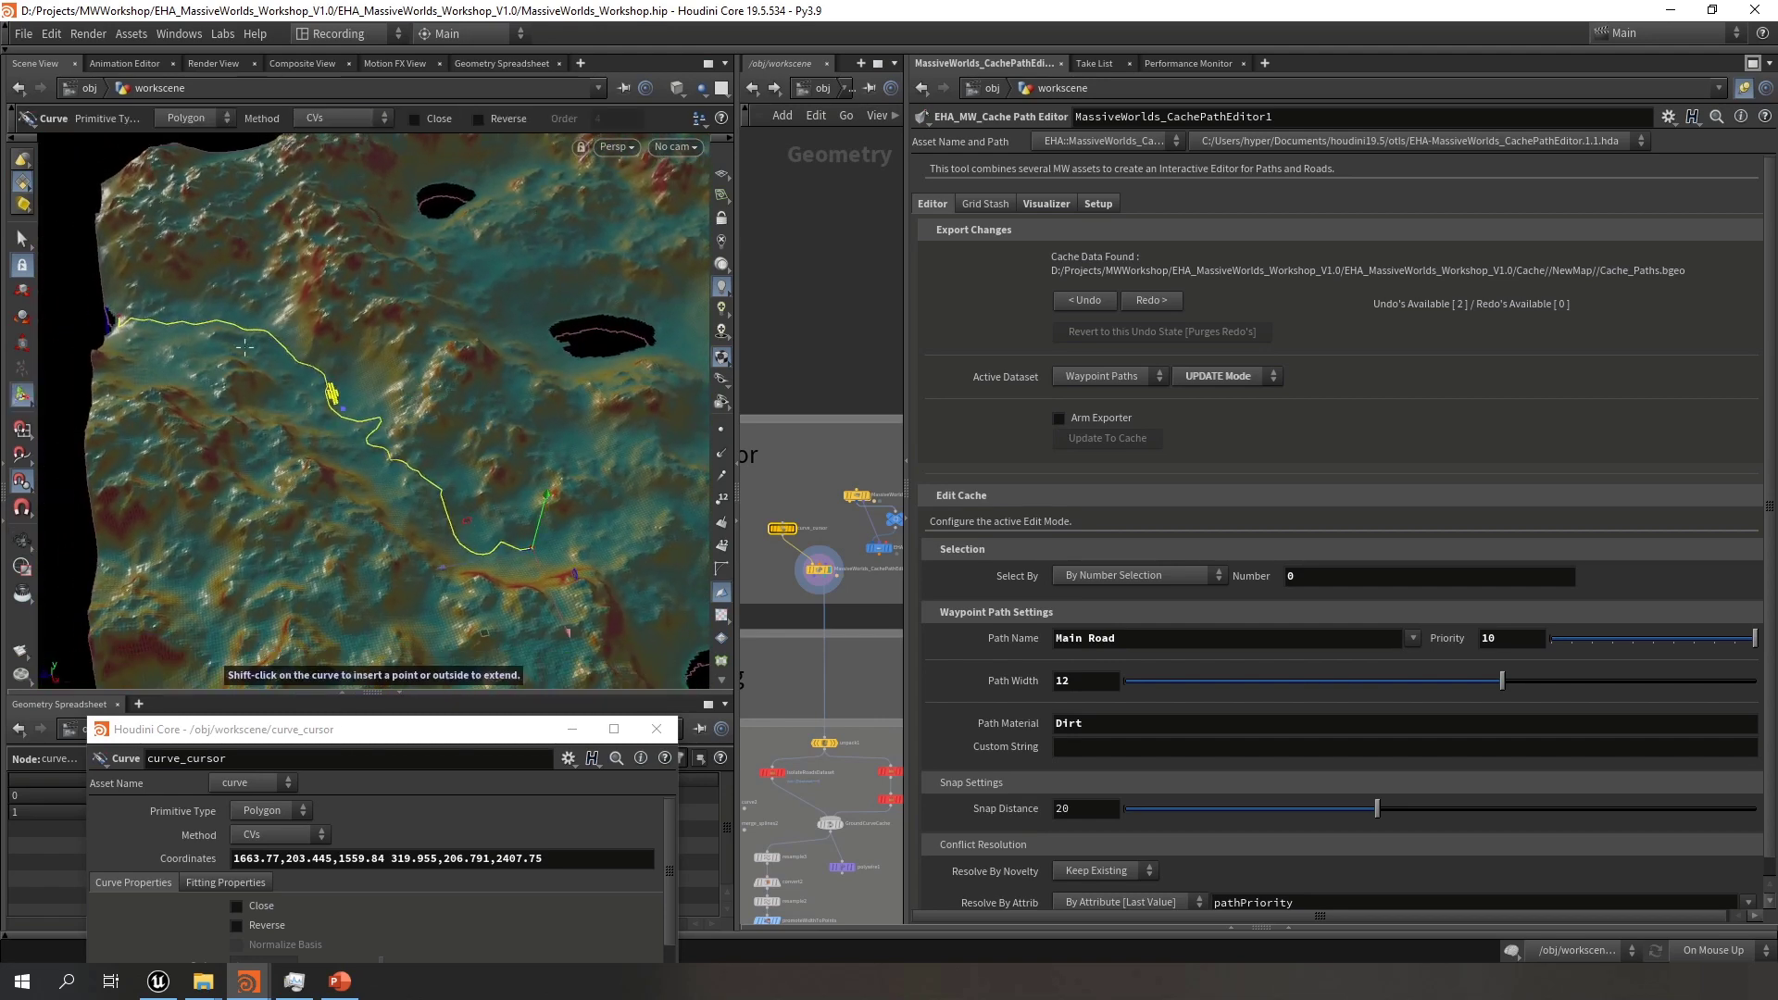
pyautogui.click(1098, 417)
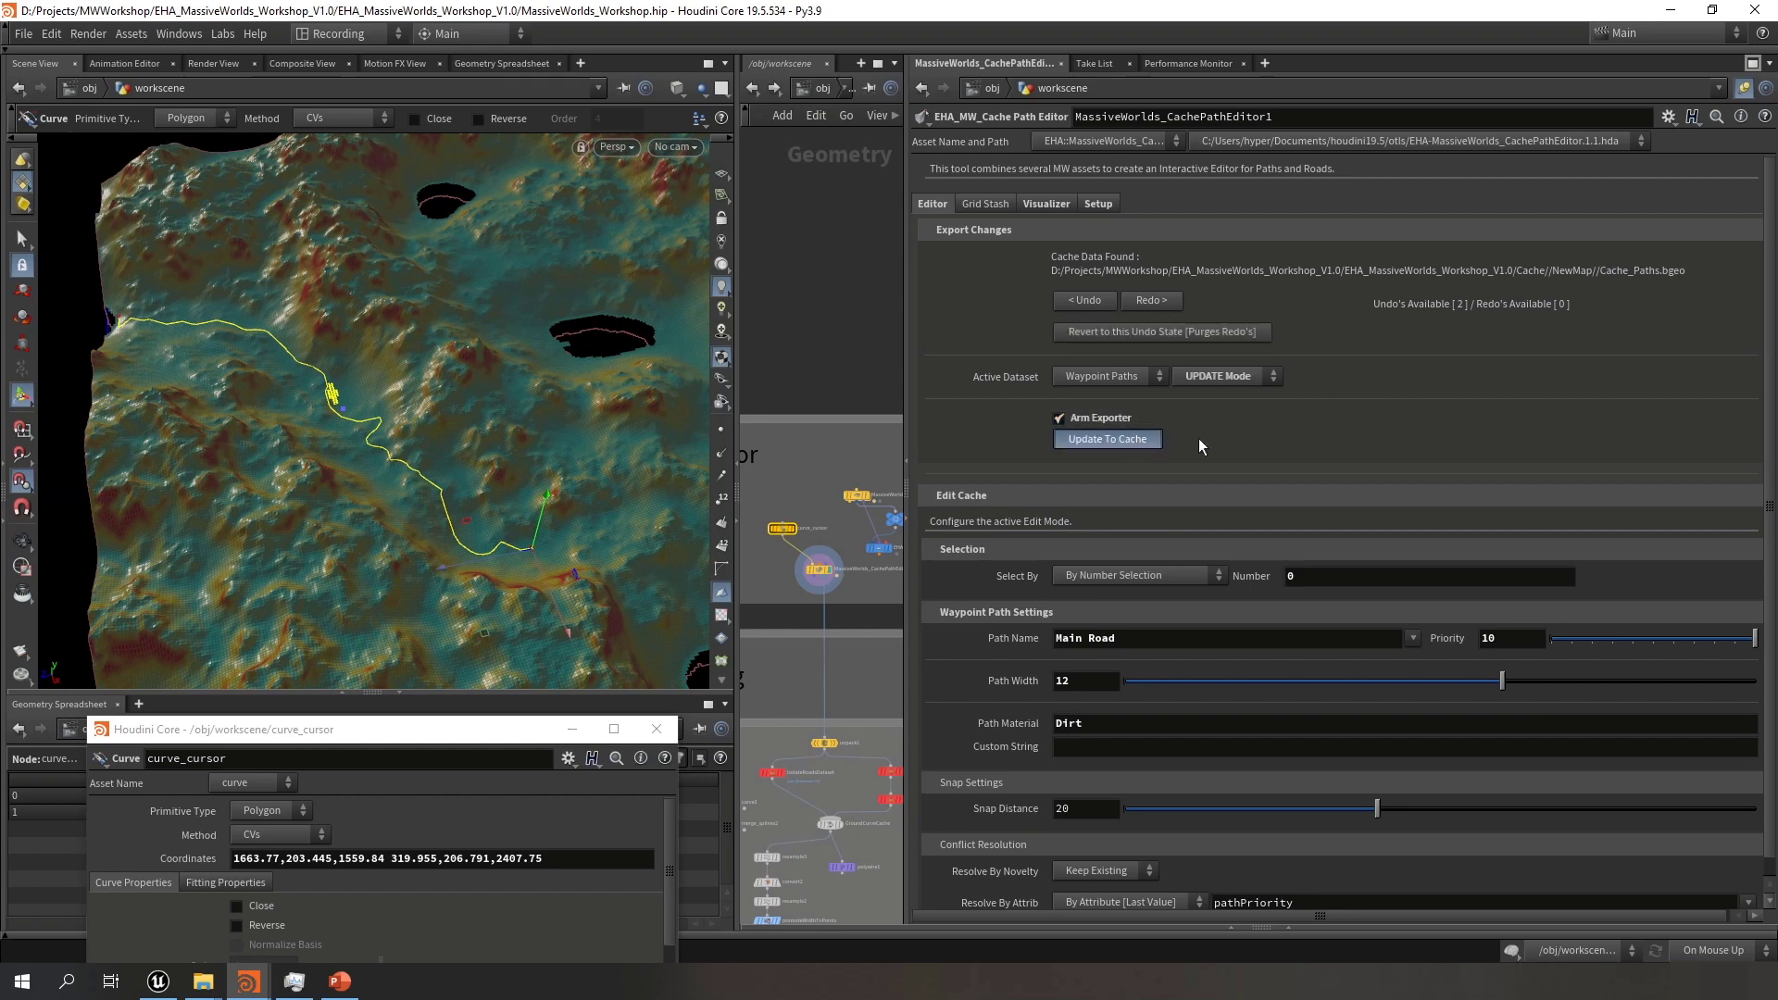
pyautogui.click(1148, 443)
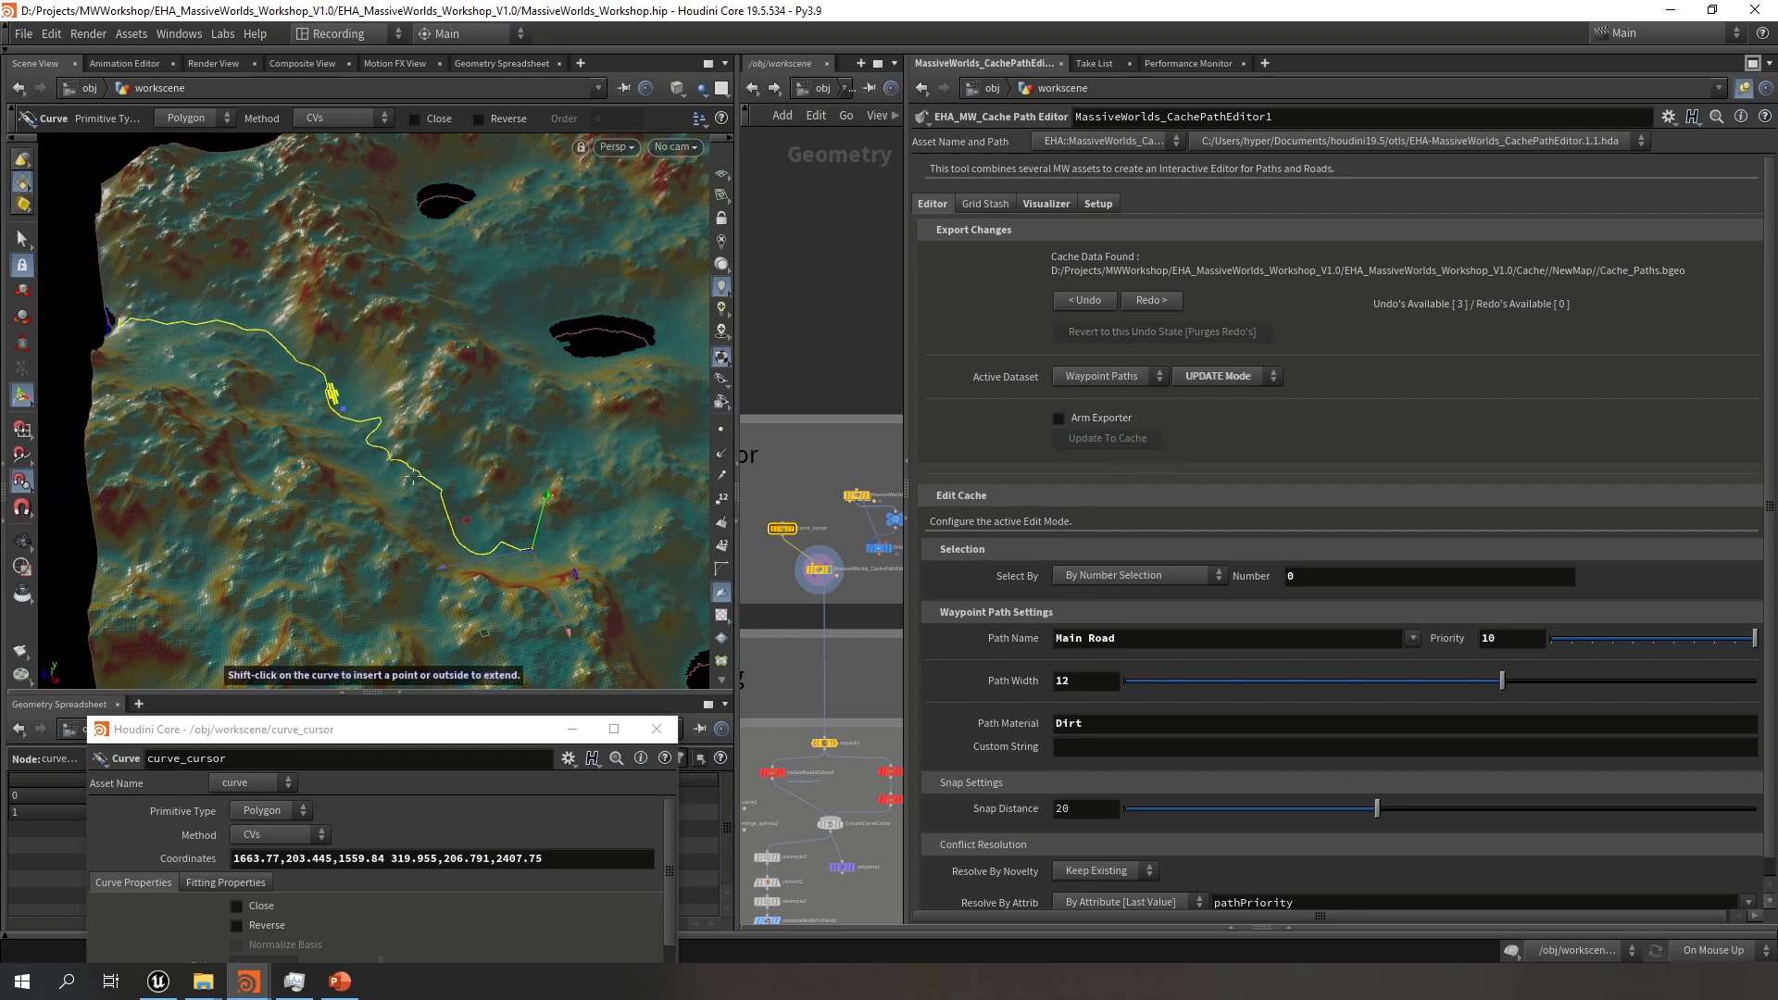
# Move the guide curve's coastal-side point across the map to the far corner, at about (-2480, 367, -3752)
pyautogui.press('Escape')
pyautogui.moveTo(498, 421); pyautogui.dragTo(439, 368)
pyautogui.press('Return')
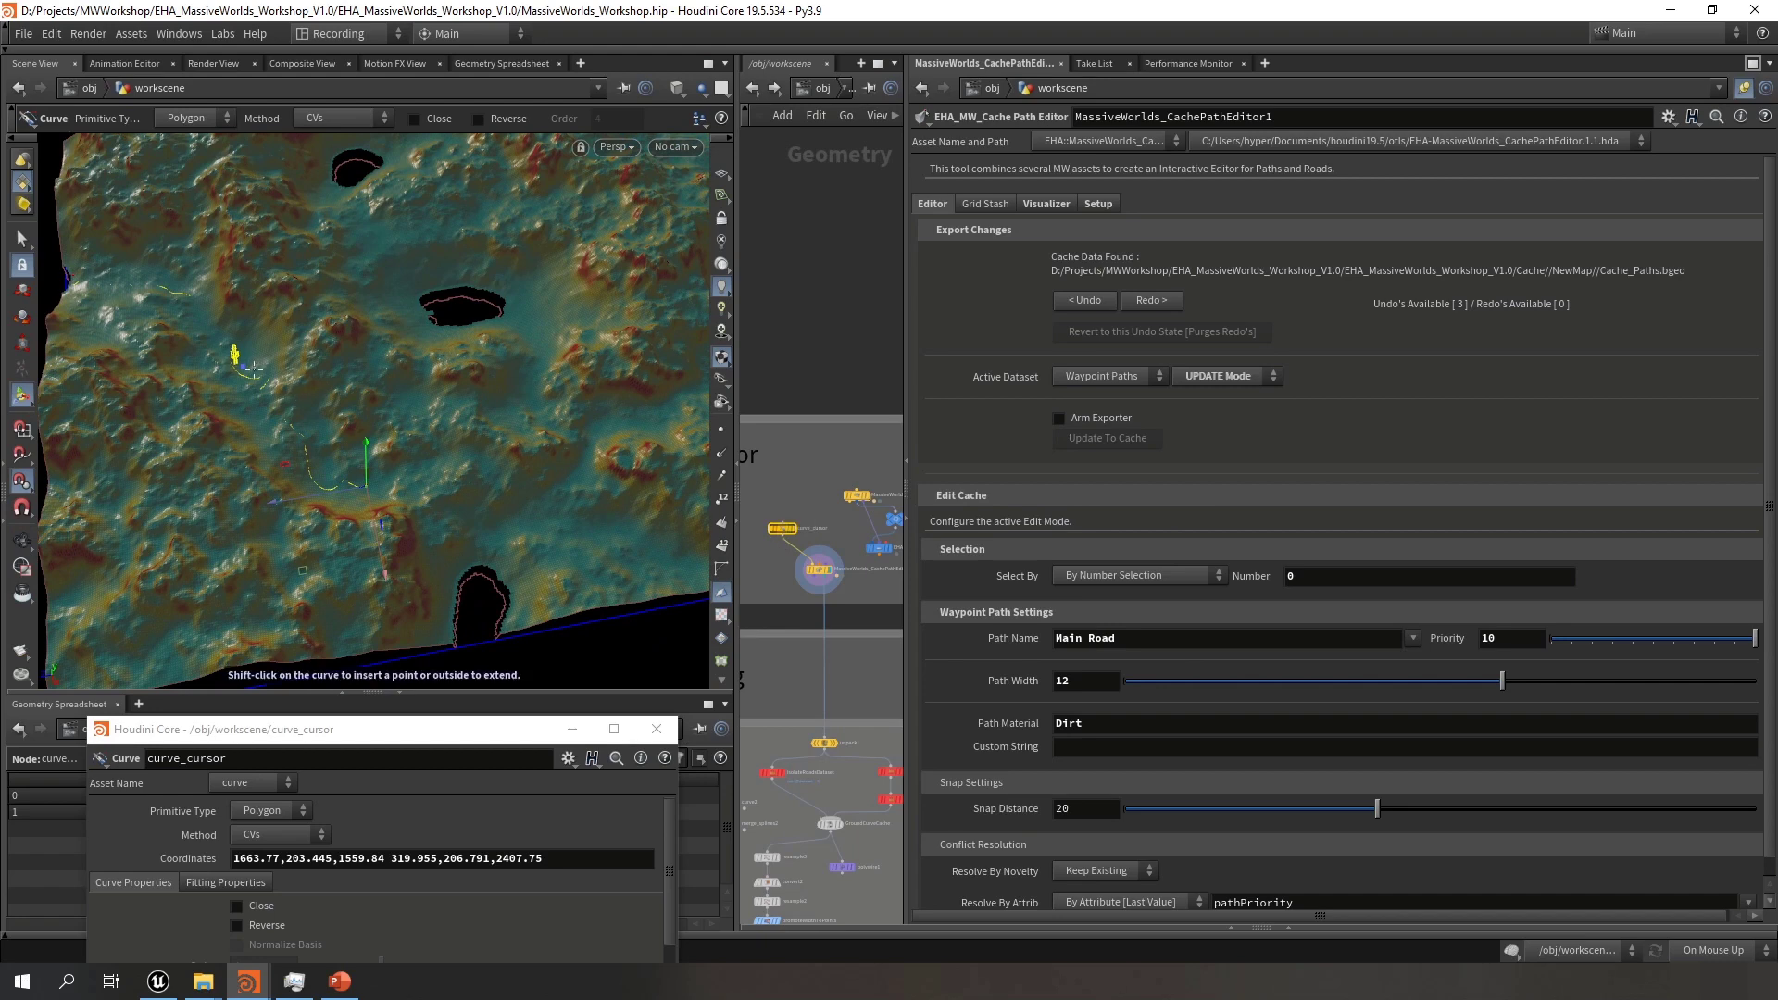
pyautogui.press('Escape')
pyautogui.moveTo(252, 368); pyautogui.dragTo(289, 458)
pyautogui.press('Return')
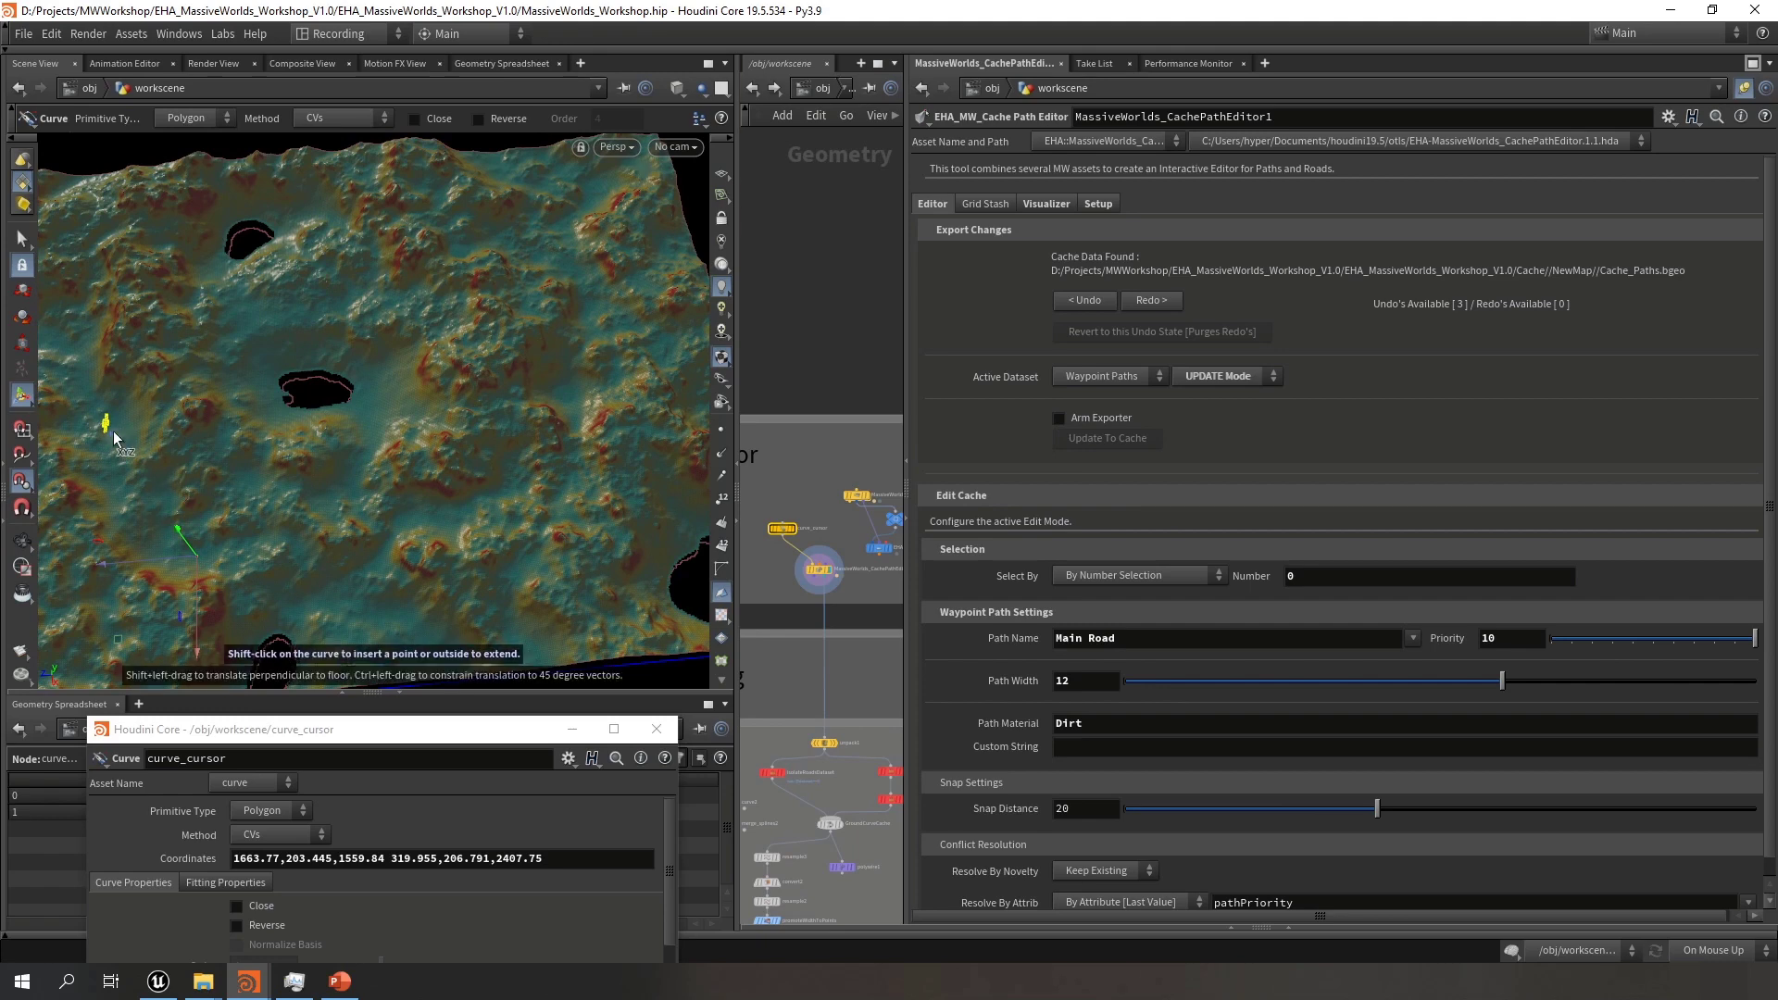
pyautogui.press('w')
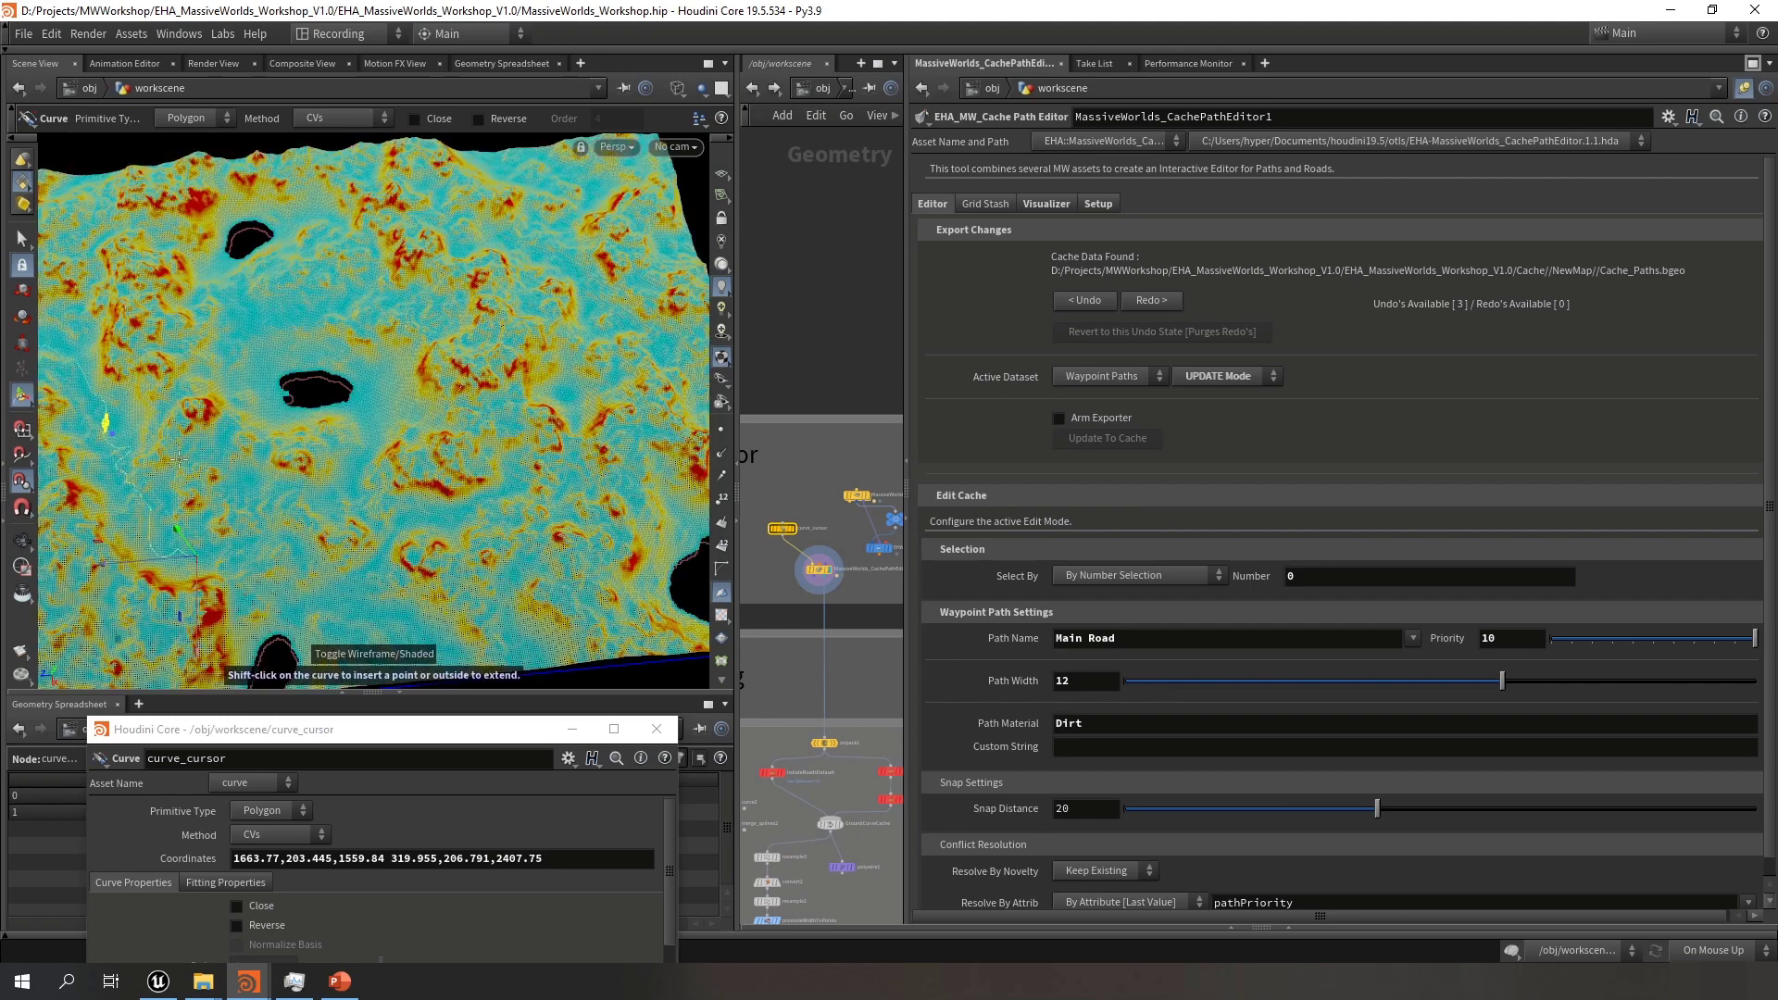
pyautogui.moveTo(113, 432)
pyautogui.mouseDown()
pyautogui.moveTo(624, 276)
pyautogui.moveTo(650, 164)
pyautogui.mouseUp()
pyautogui.press('w')
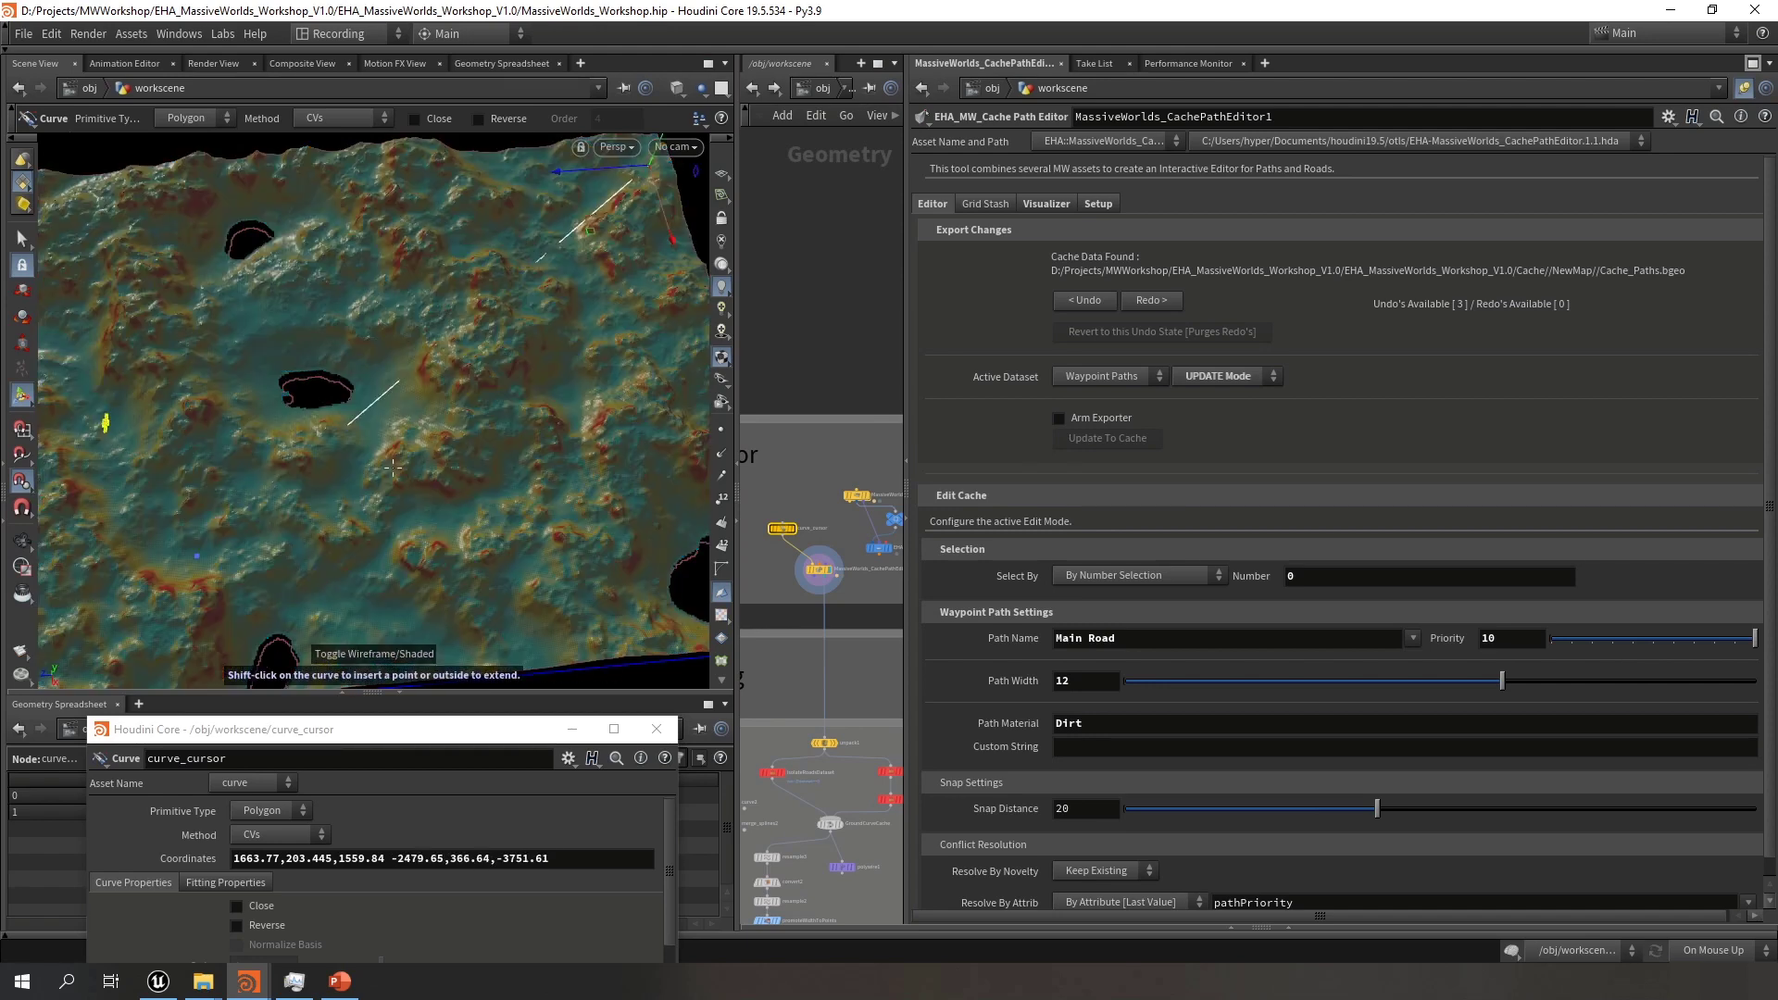
# Switch the Waypoint Paths dataset back to ADD Mode and minimize the floating curve_cursor parameter window
pyautogui.click(1208, 376)
pyautogui.click(1208, 398)
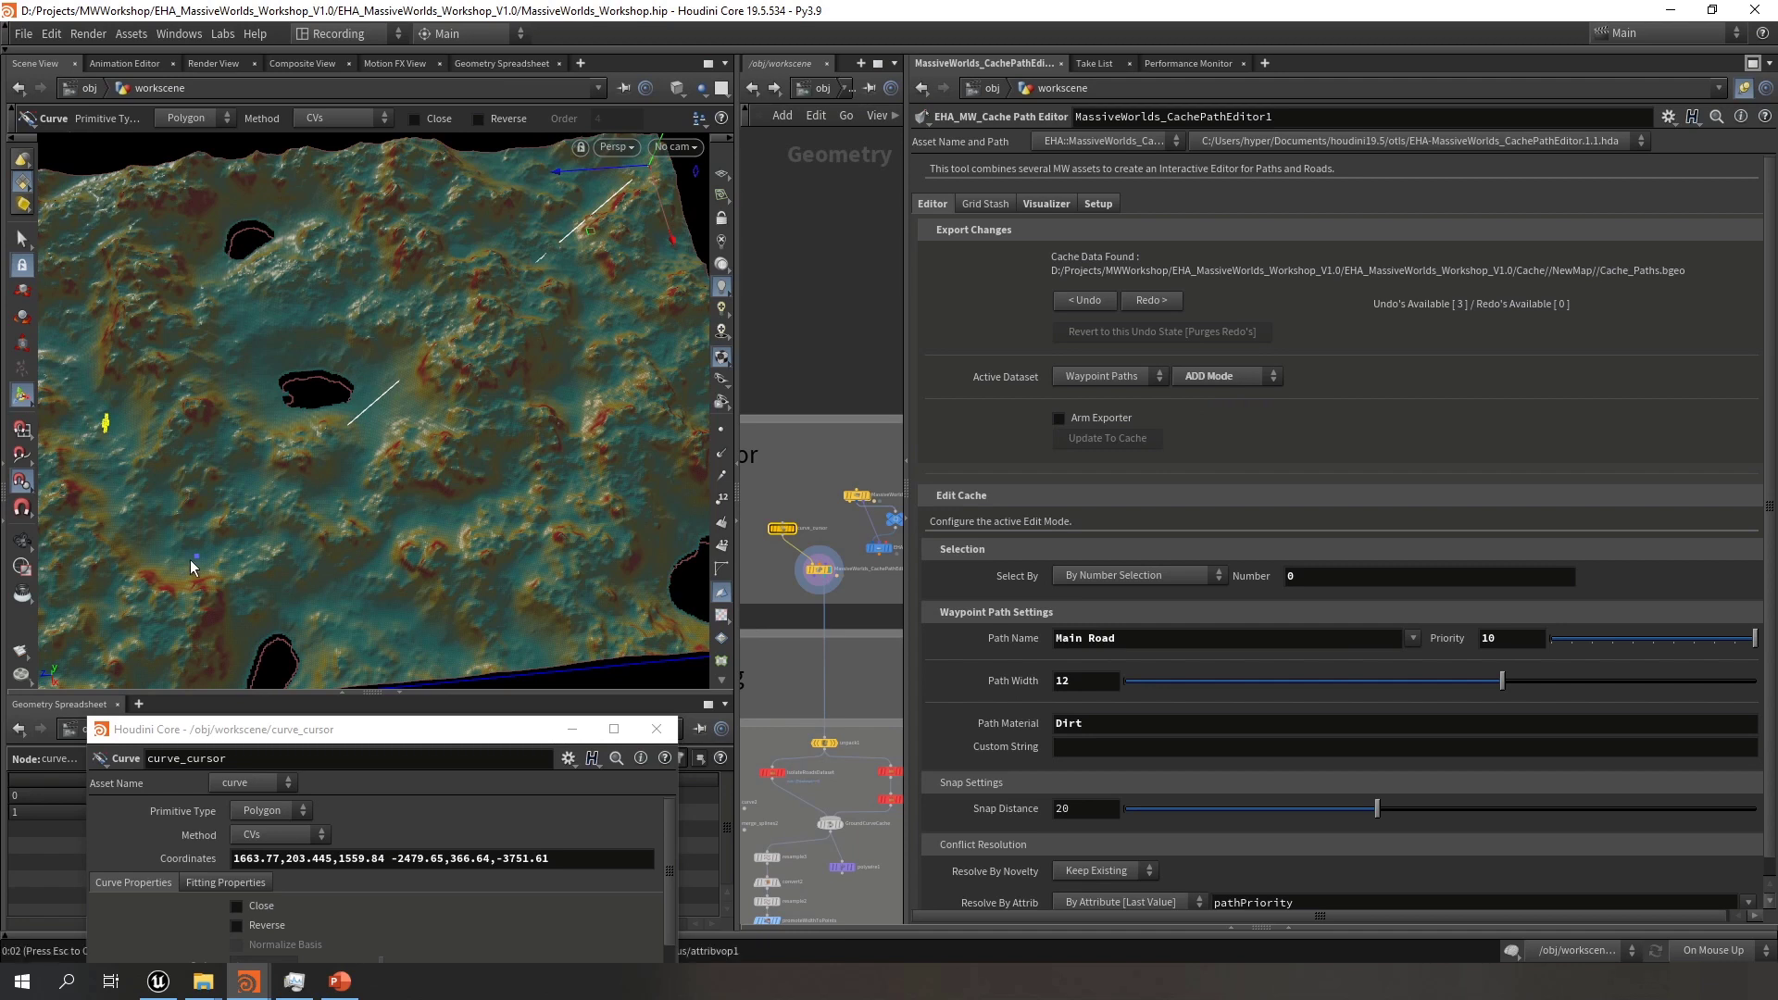
pyautogui.click(575, 729)
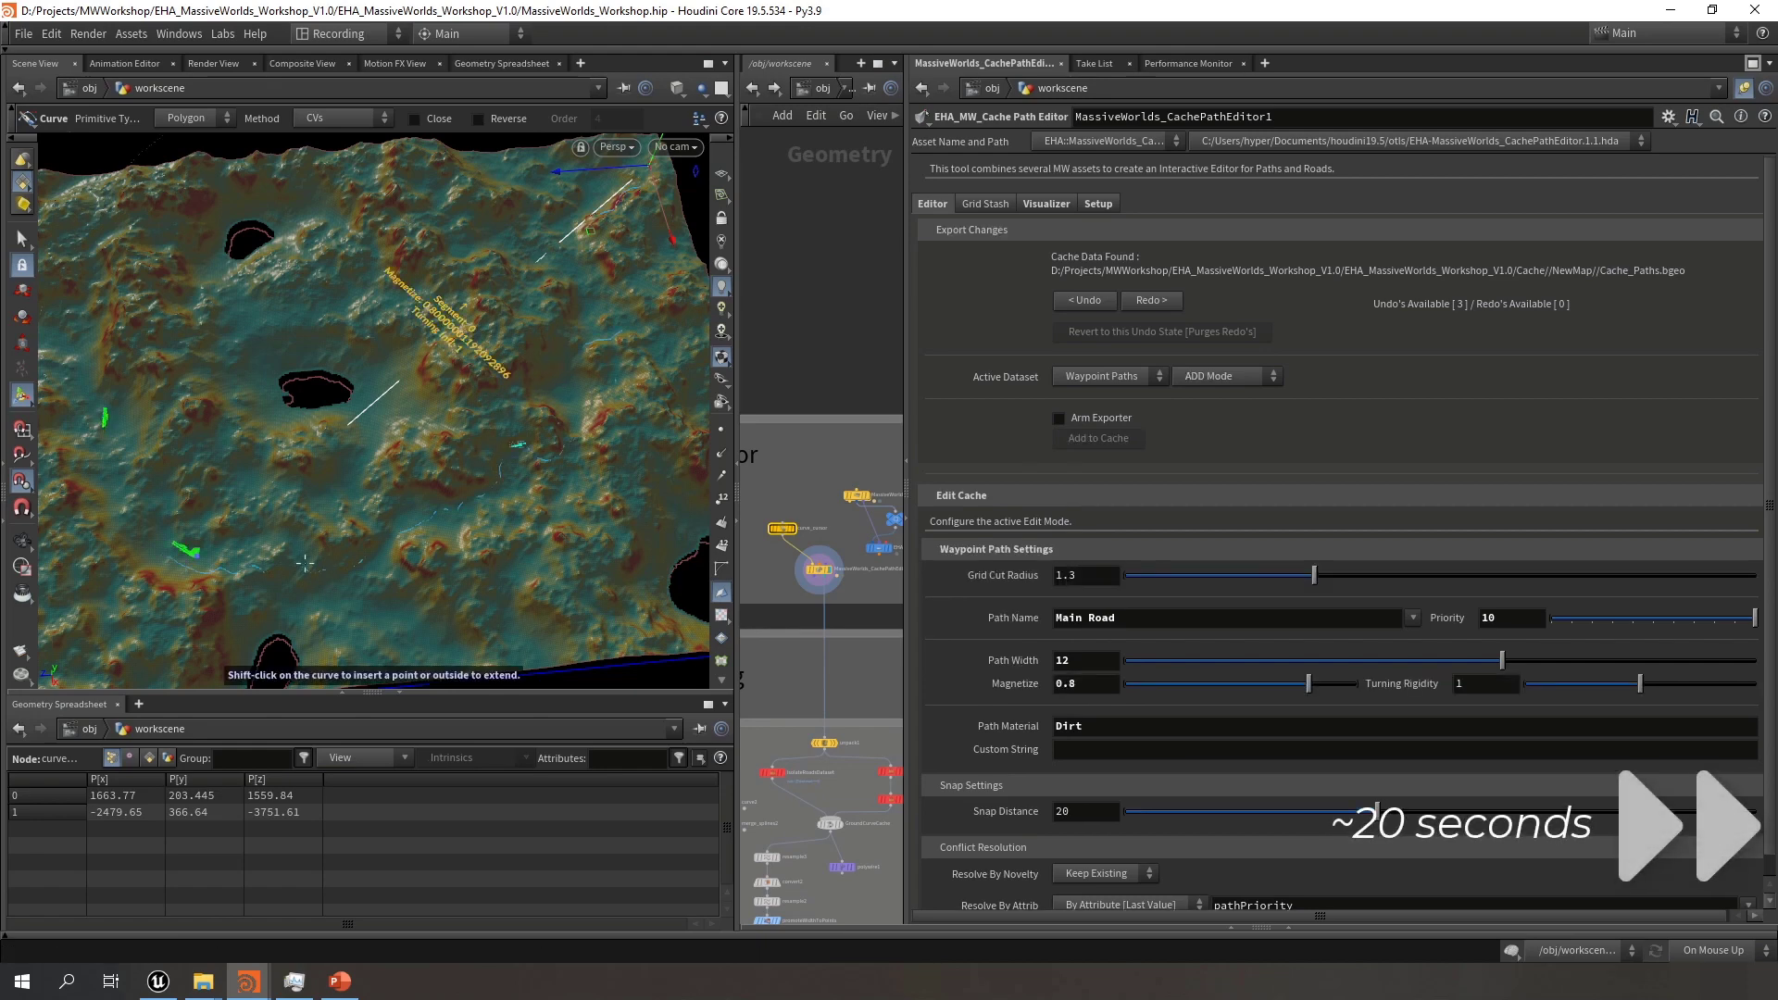
pyautogui.press('Escape')
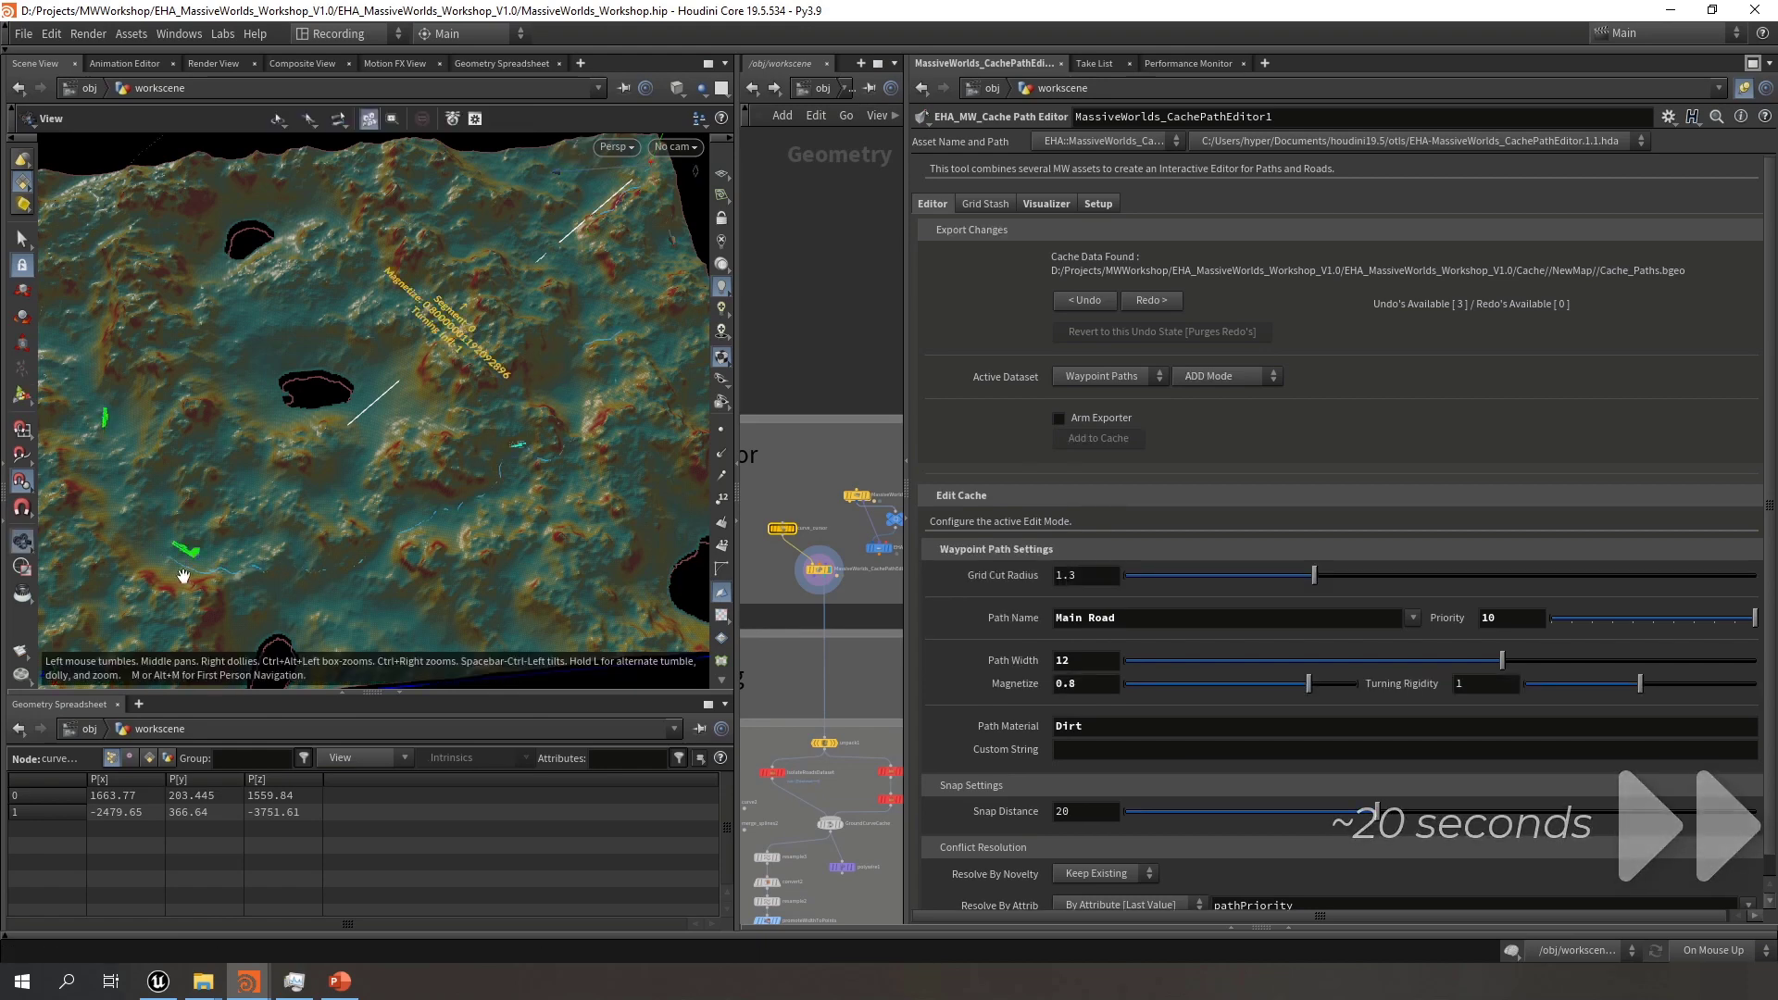
# Arm the exporter and add the new Main Road path across the map to the cache
pyautogui.scroll(5, 551, 560)
pyautogui.scroll(3, 551, 560)
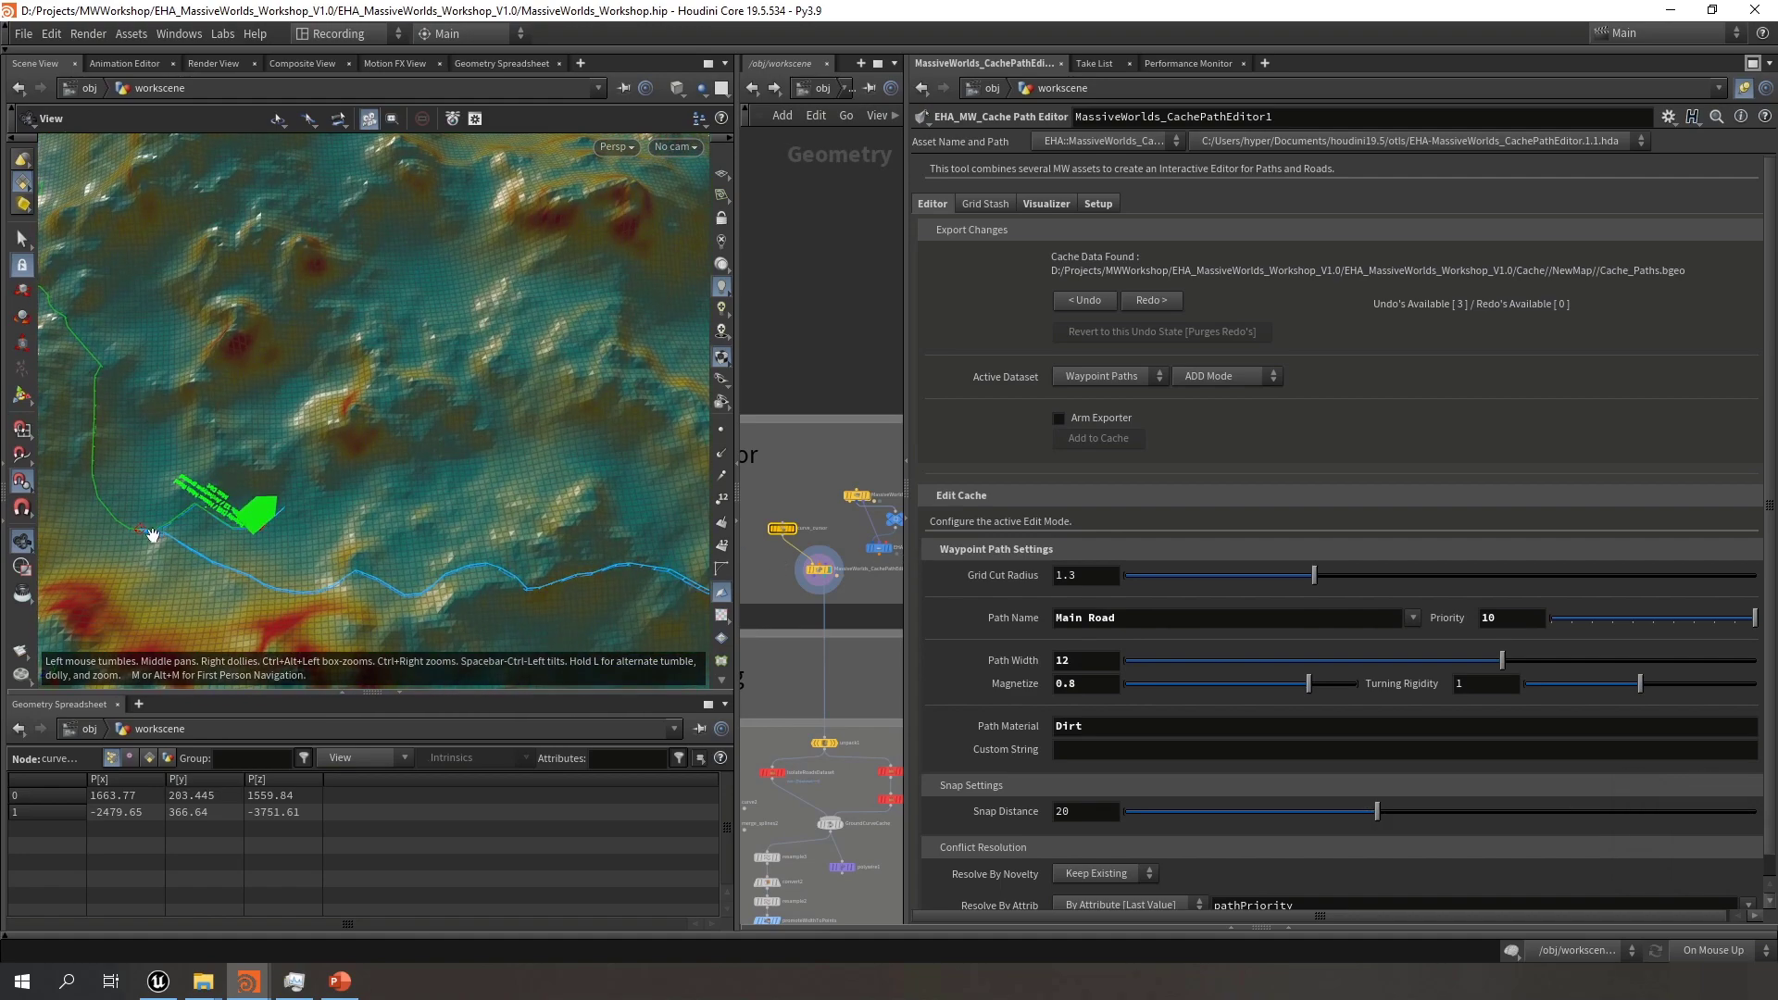
pyautogui.moveTo(153, 537); pyautogui.dragTo(397, 302)
pyautogui.moveTo(397, 302); pyautogui.dragTo(377, 200, button='middle')
pyautogui.moveTo(377, 200); pyautogui.dragTo(482, 371)
pyautogui.scroll(3, 370, 361)
pyautogui.scroll(2, 482, 371)
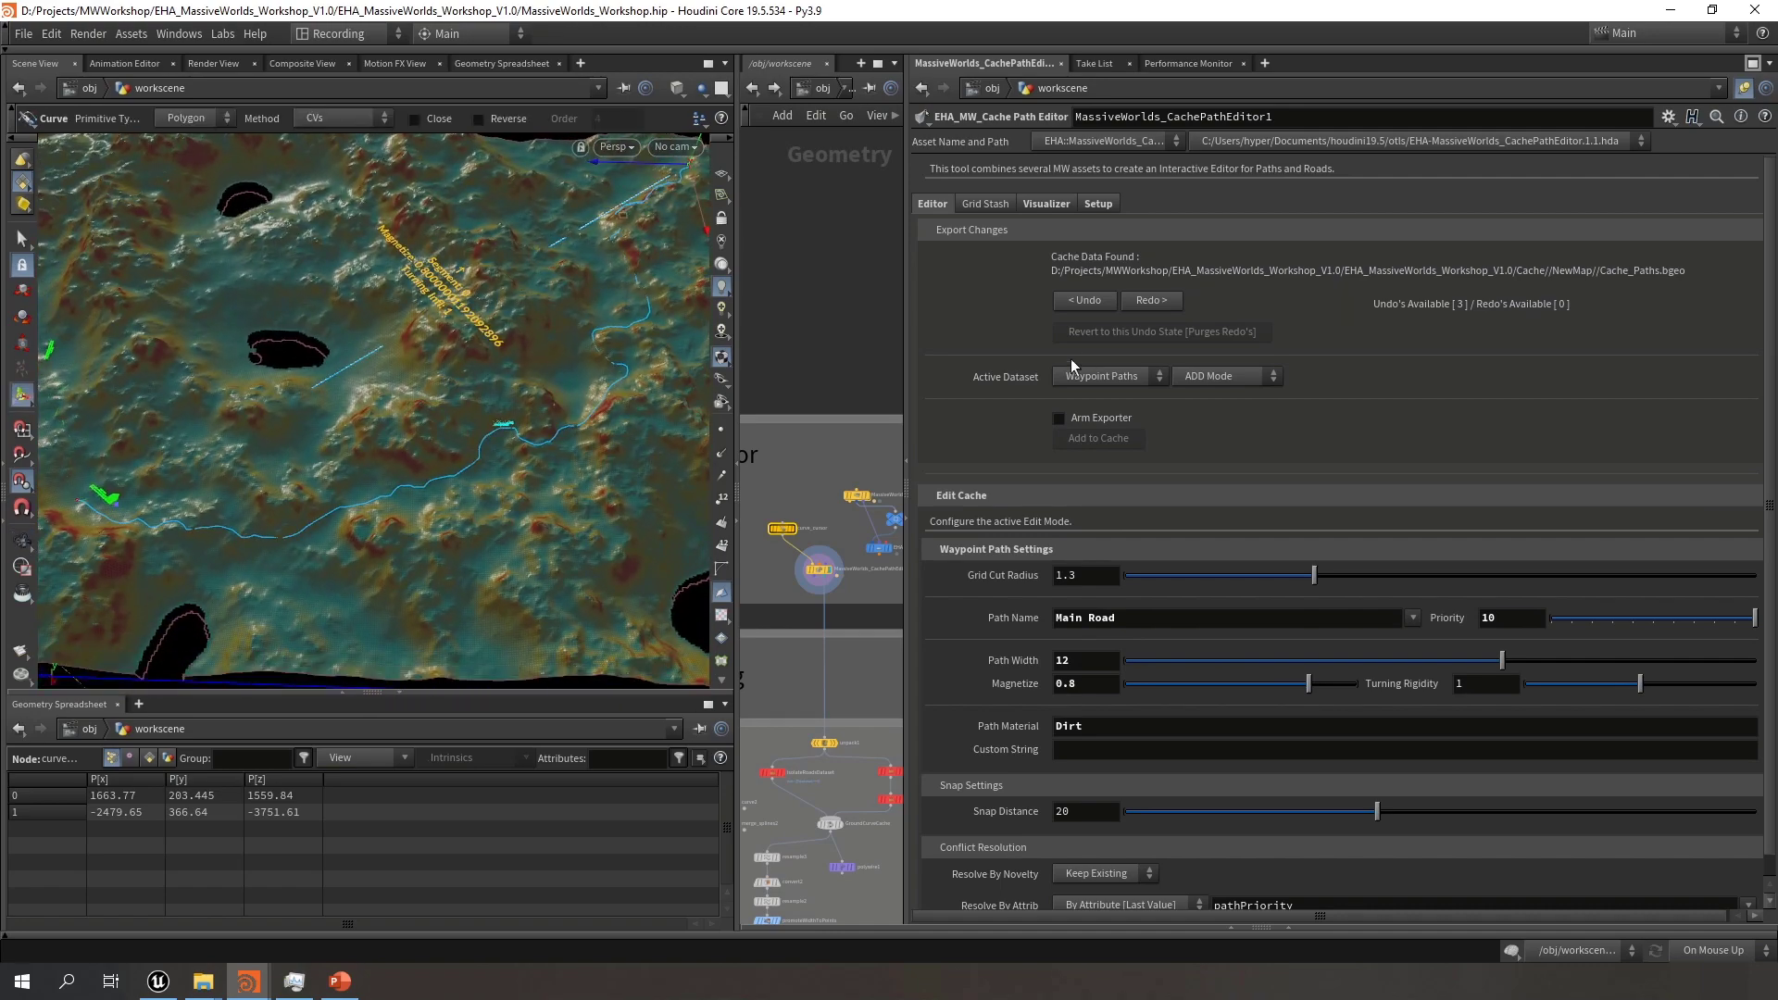
pyautogui.click(1087, 421)
pyautogui.click(1119, 439)
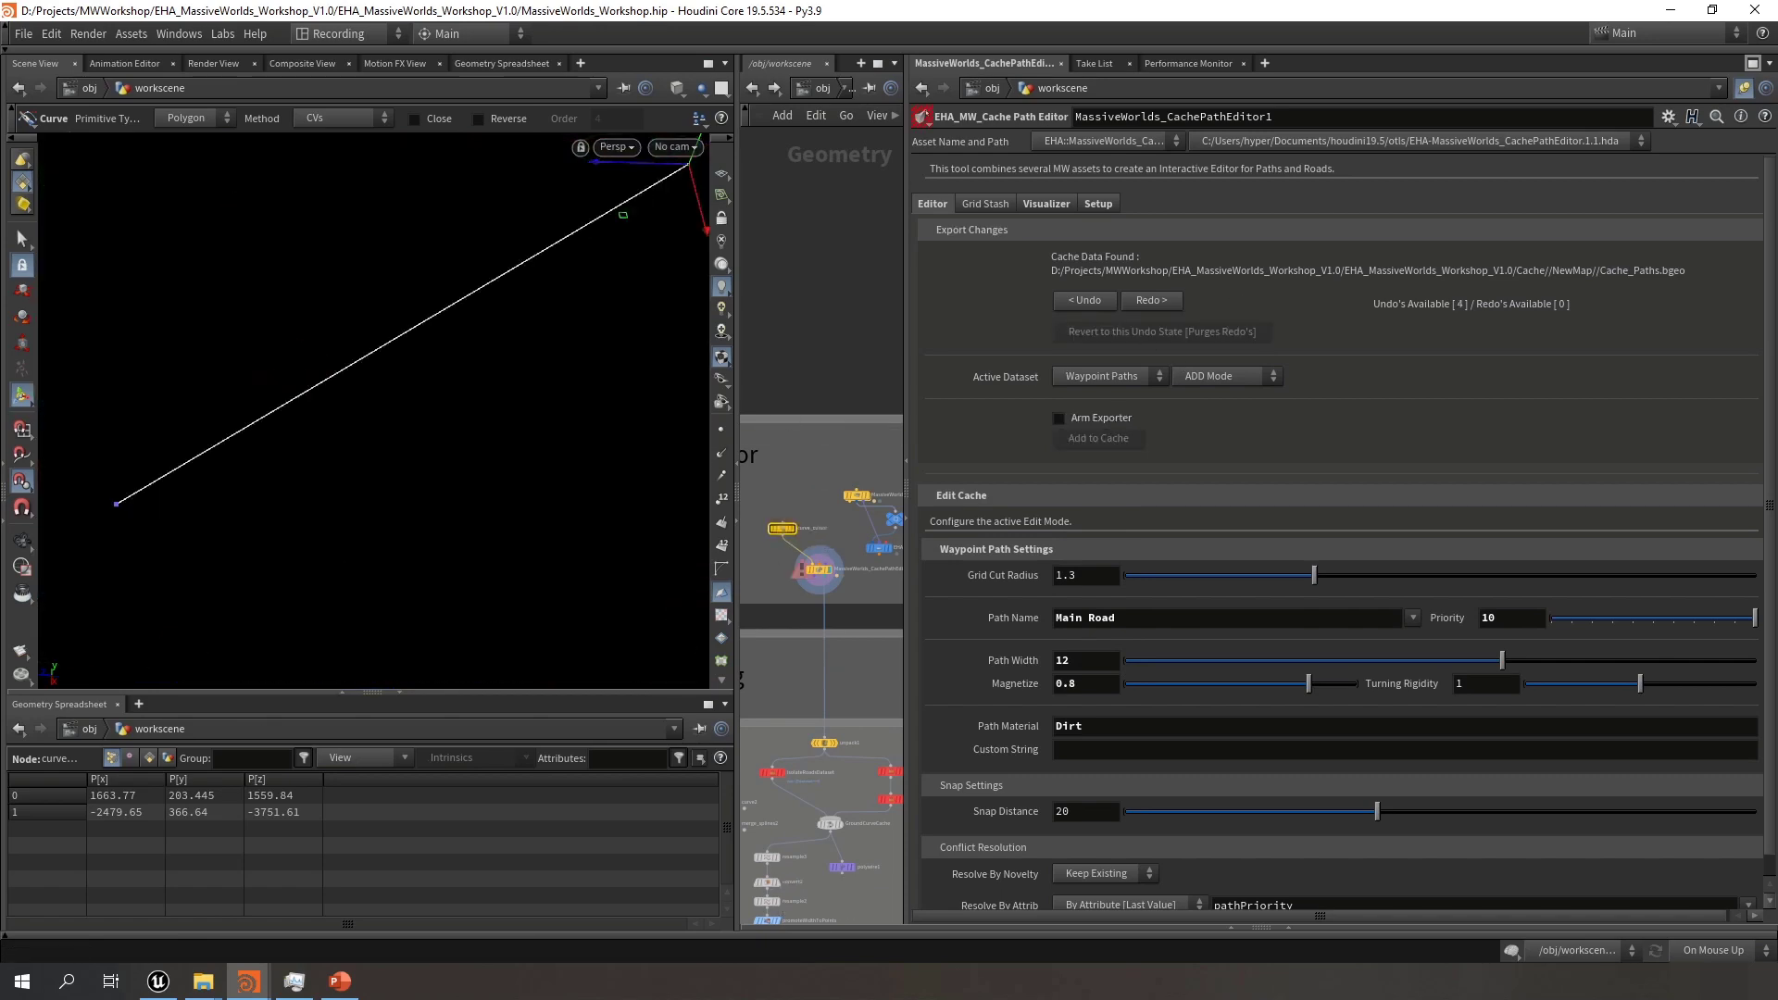
# Clear all coordinates from the curve_cursor guide curve and minimize its floating parameter window
pyautogui.click(250, 988)
pyautogui.click(461, 915)
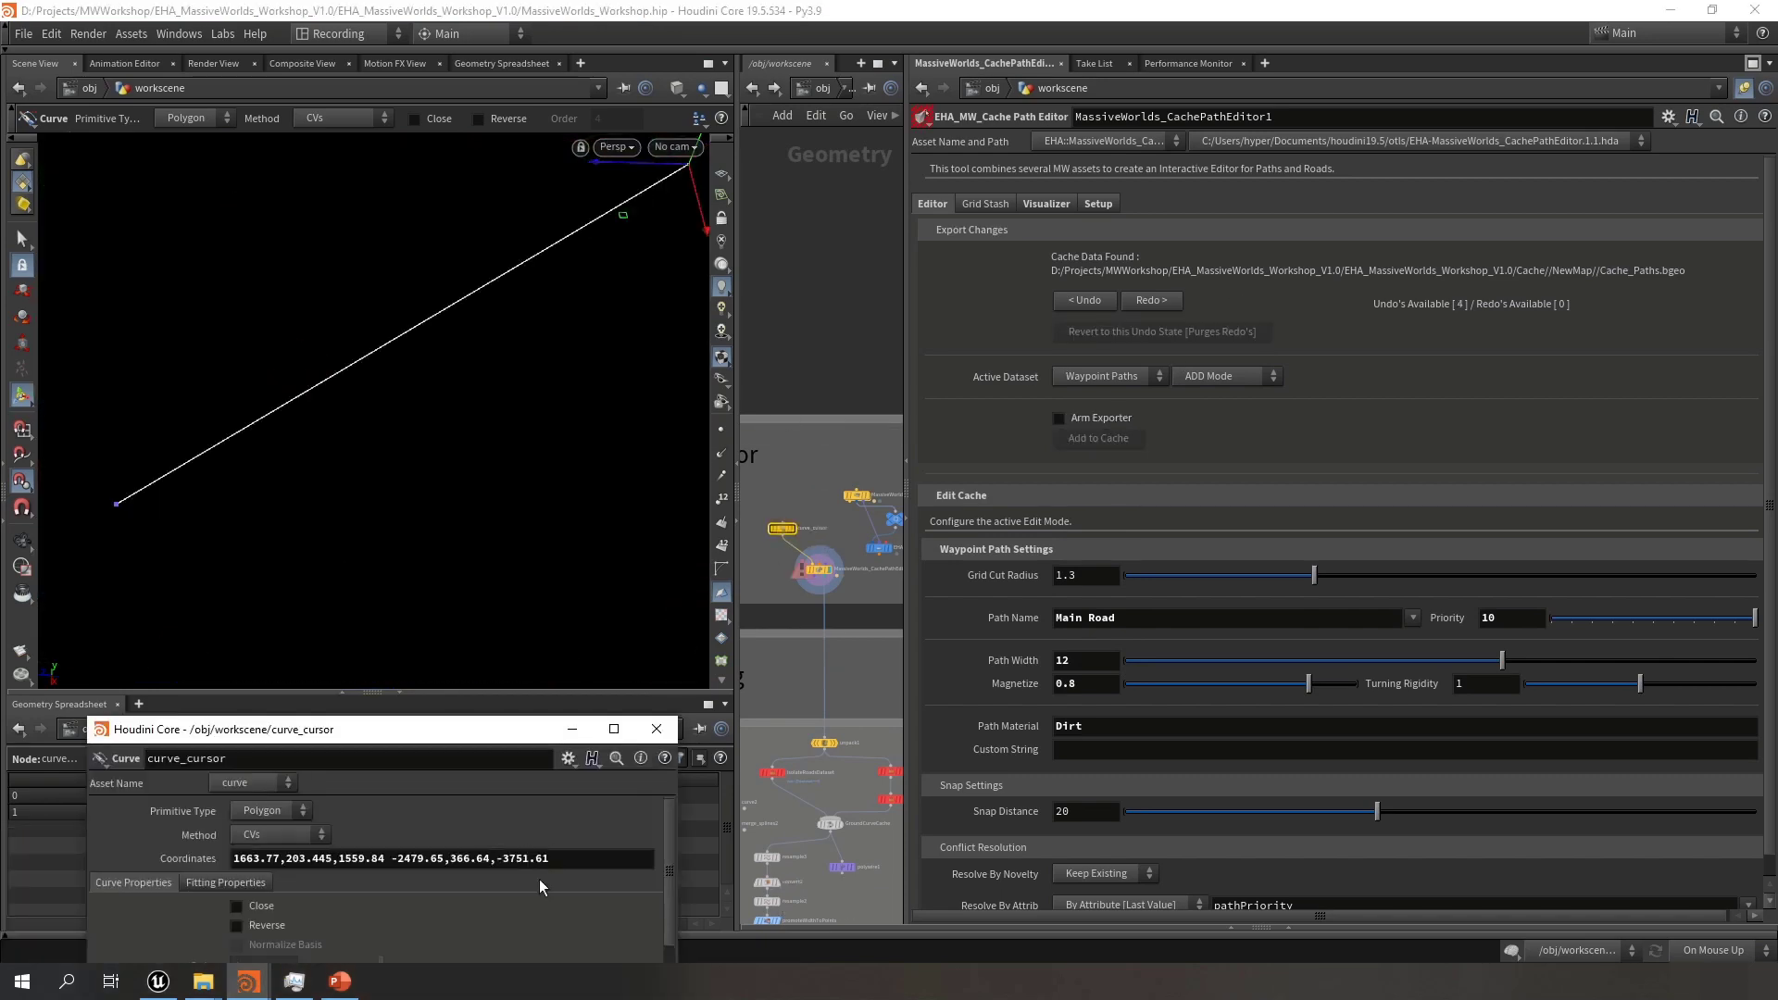
pyautogui.moveTo(589, 860); pyautogui.dragTo(232, 860)
pyautogui.press('BackSpace')
pyautogui.press('Return')
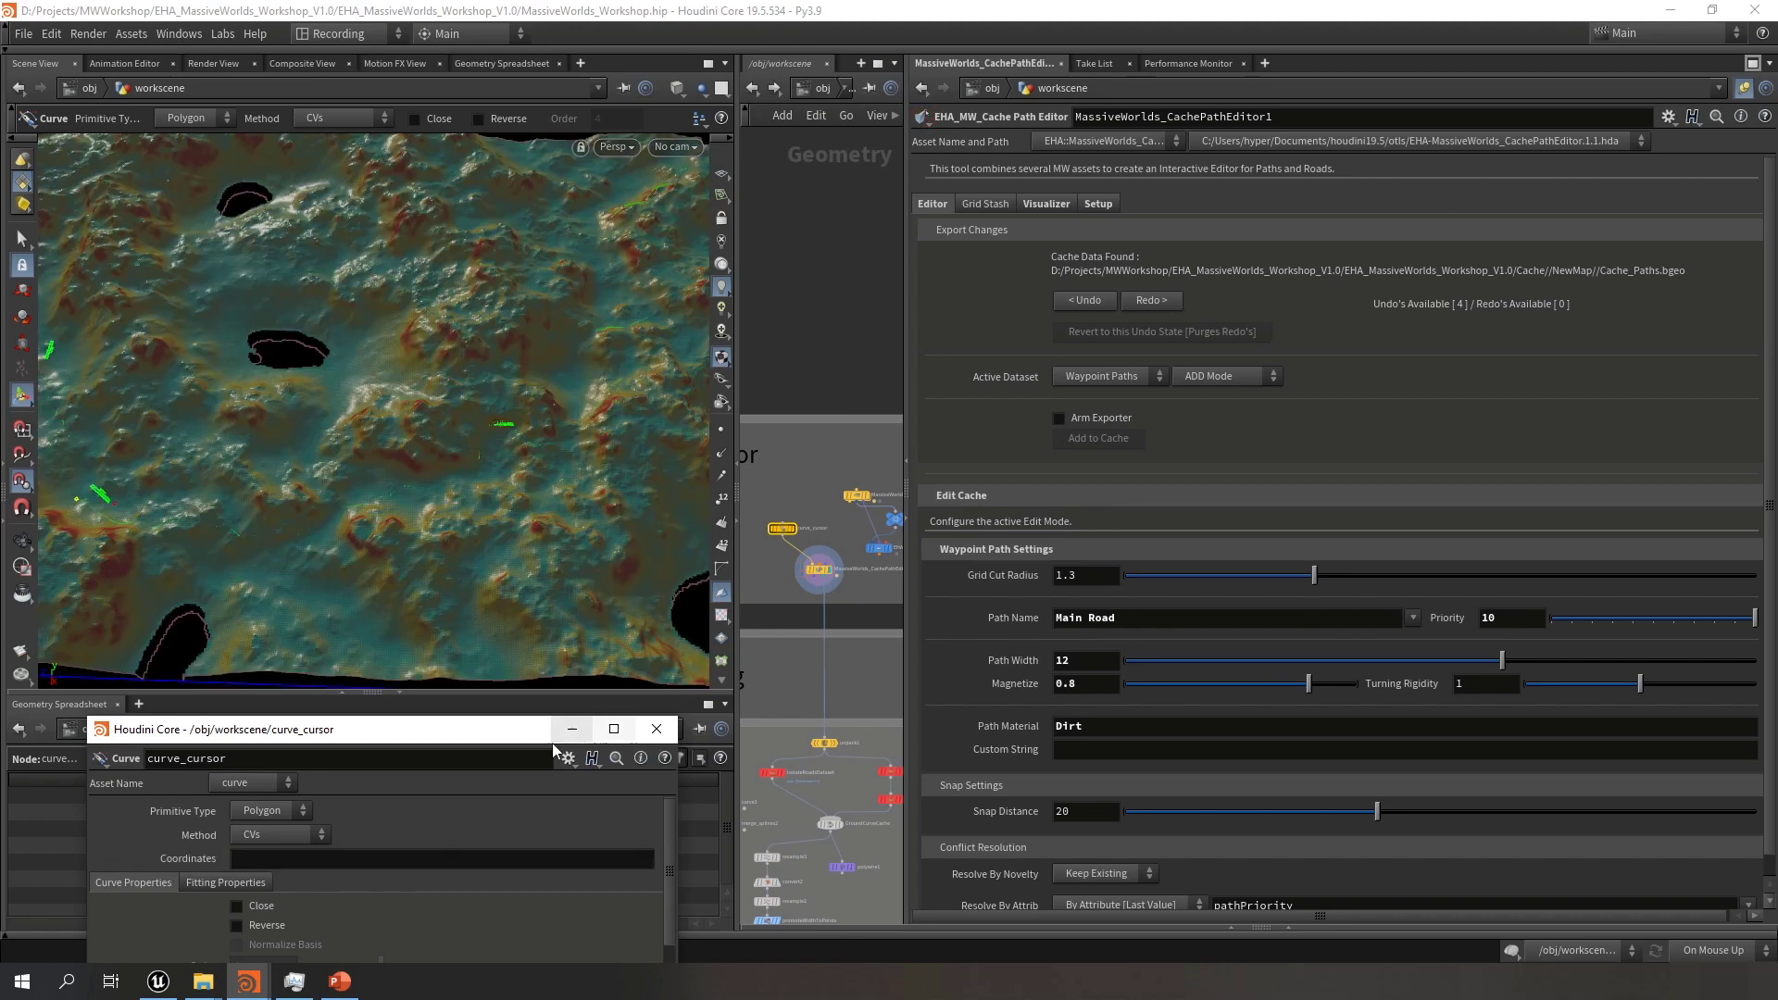
pyautogui.click(572, 731)
# Examine the cached Main Road network across the terrain, including its coastal junction and the branches running from it
pyautogui.keyDown('alt'); pyautogui.moveTo(107, 519); pyautogui.dragTo(246, 504, button='middle'); pyautogui.keyUp('alt')
pyautogui.keyDown('alt'); pyautogui.moveTo(246, 504); pyautogui.dragTo(731, 512, button='right'); pyautogui.keyUp('alt')
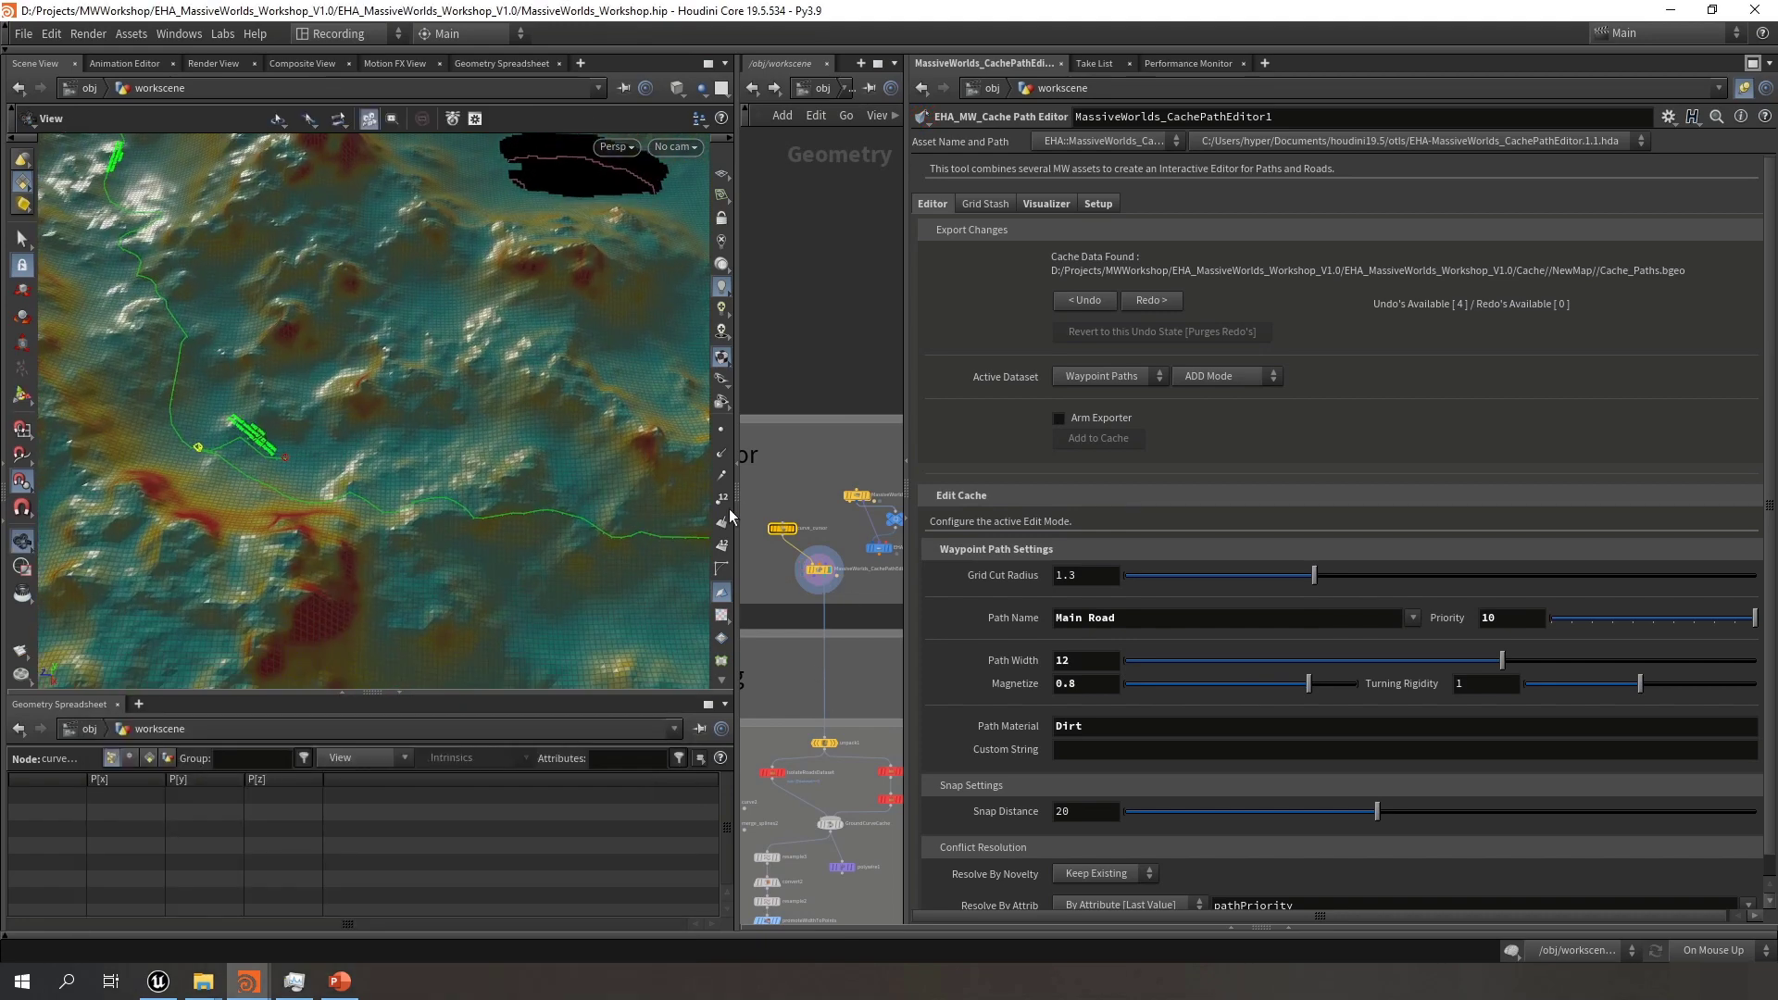
pyautogui.keyDown('alt'); pyautogui.moveTo(368, 481); pyautogui.dragTo(415, 443); pyautogui.keyUp('alt')
pyautogui.press('Return')
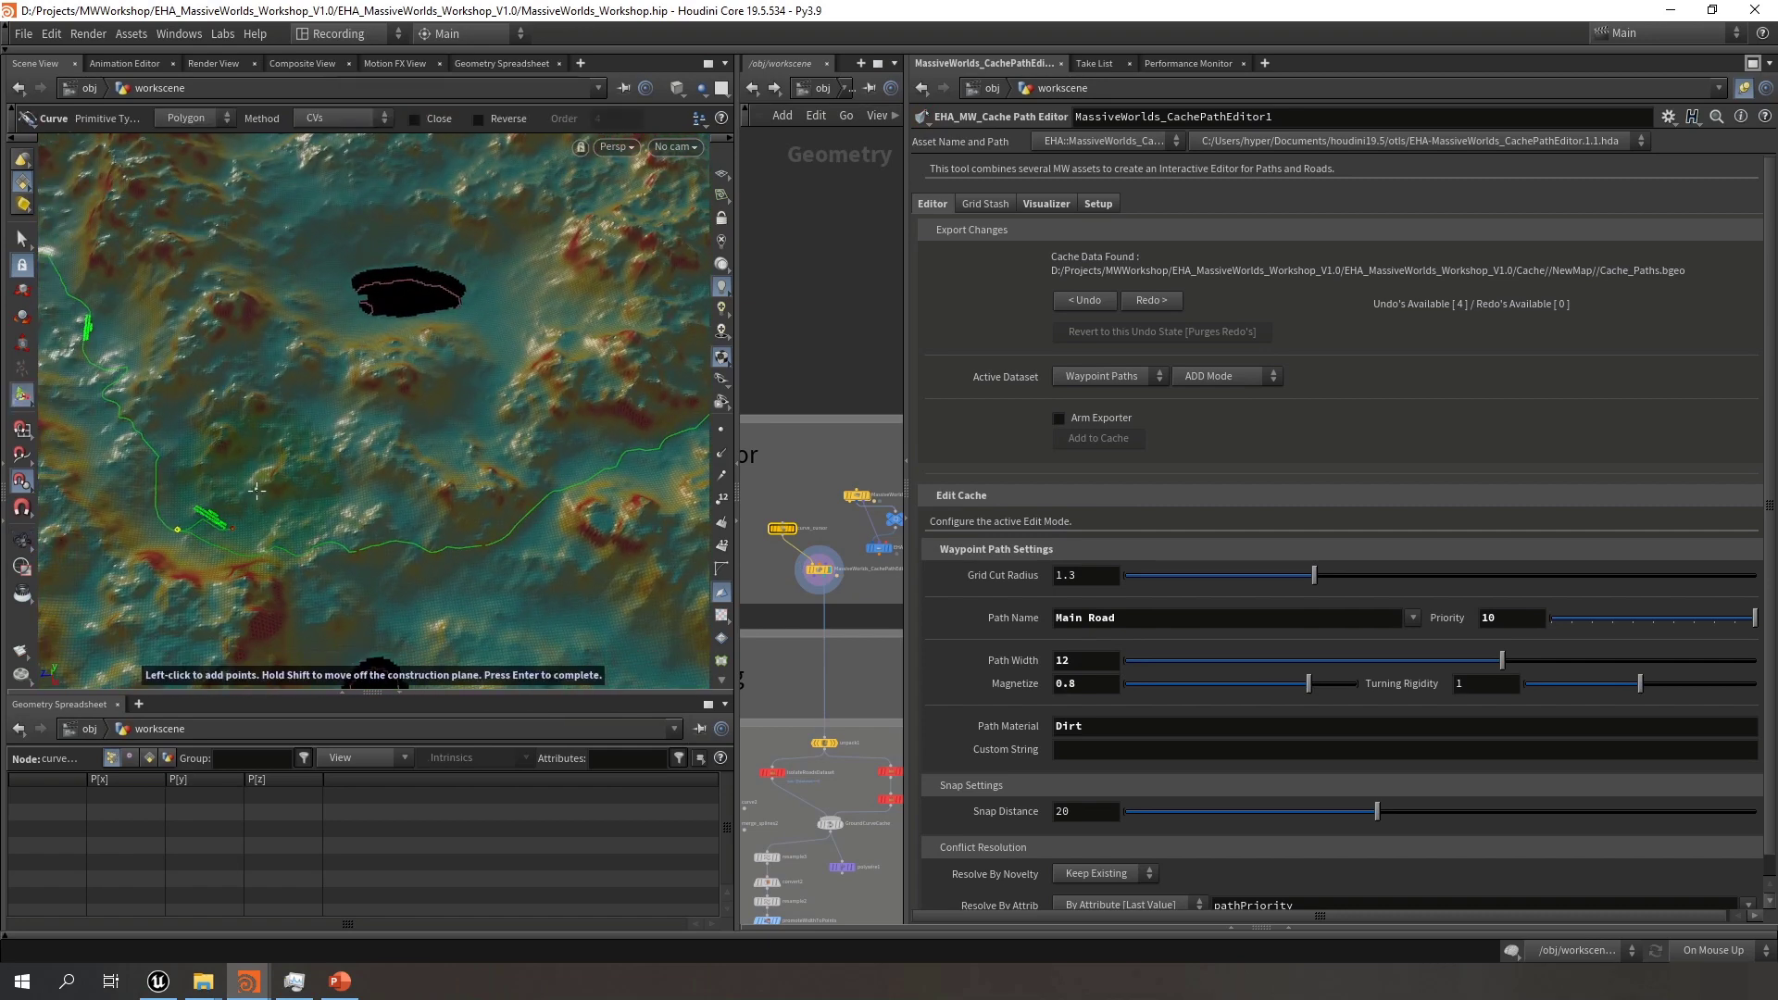
pyautogui.keyDown('alt'); pyautogui.moveTo(194, 520); pyautogui.dragTo(290, 513, button='right'); pyautogui.keyUp('alt')
pyautogui.keyDown('alt'); pyautogui.moveTo(290, 512); pyautogui.dragTo(348, 490, button='middle'); pyautogui.keyUp('alt')
pyautogui.moveTo(348, 490)
pyautogui.keyDown('alt'); pyautogui.mouseDown()
pyautogui.moveTo(370, 516)
pyautogui.moveTo(365, 500)
pyautogui.mouseUp(); pyautogui.keyUp('alt')
pyautogui.keyDown('alt'); pyautogui.moveTo(365, 500); pyautogui.dragTo(151, 488, button='right'); pyautogui.keyUp('alt')
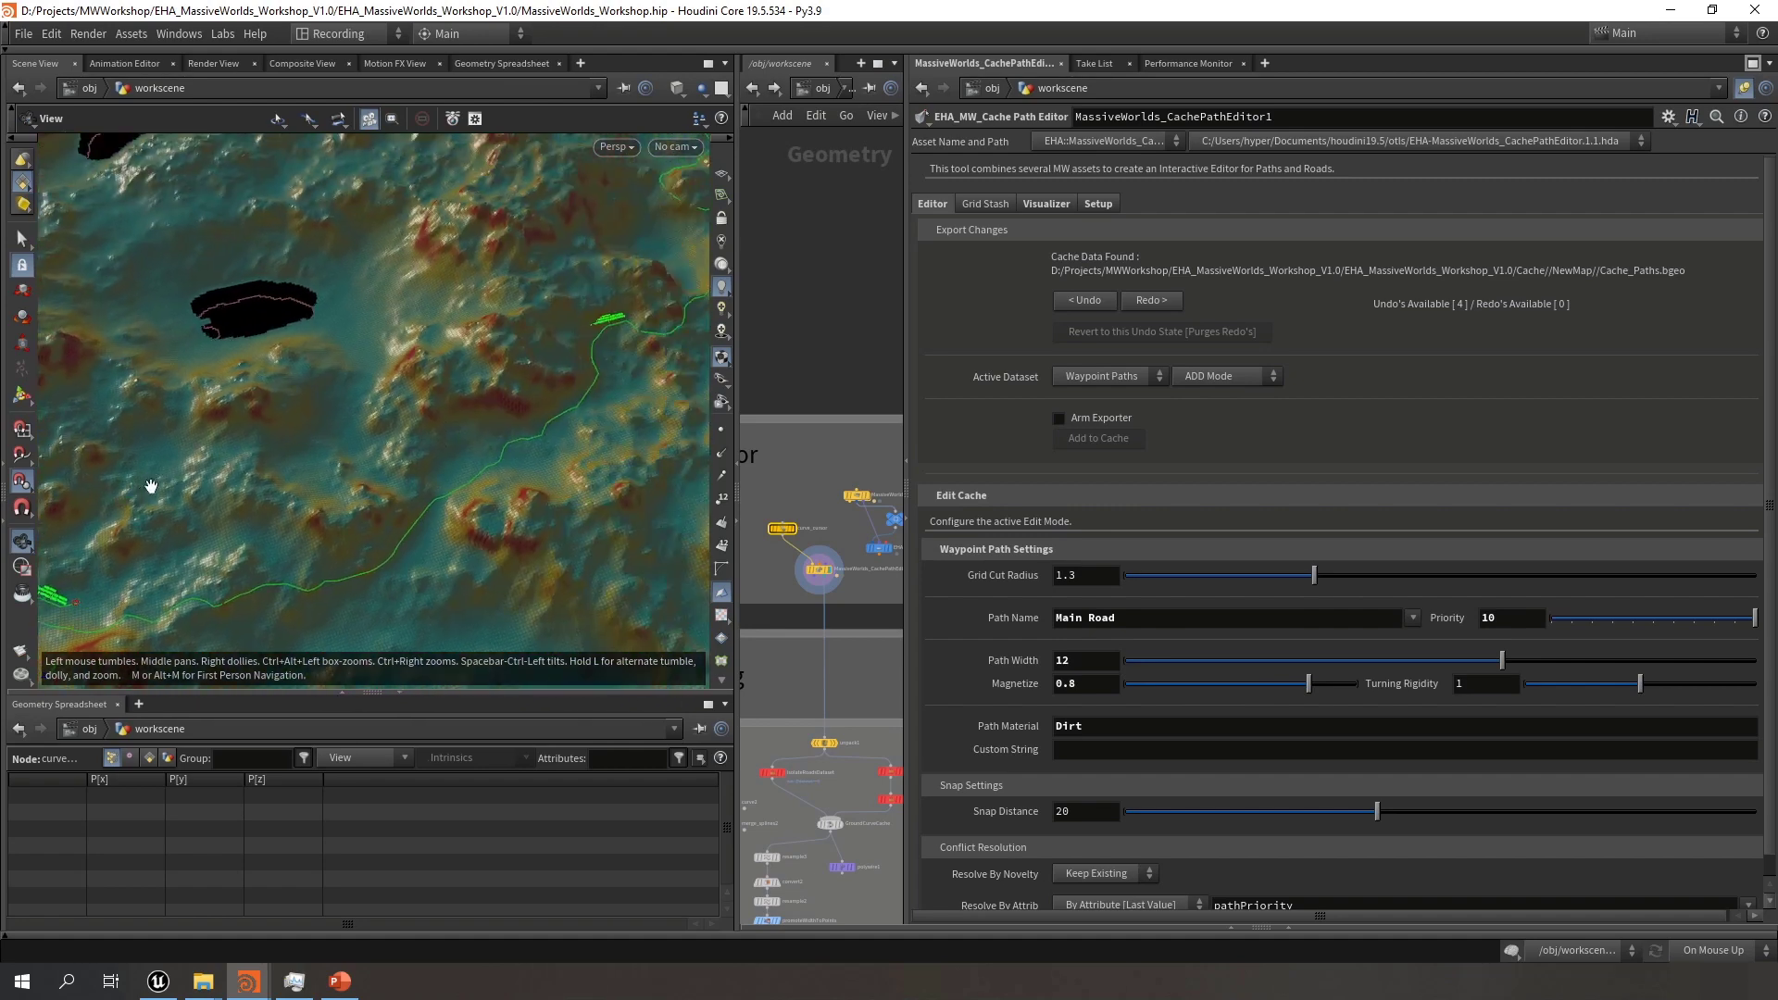
pyautogui.keyDown('alt'); pyautogui.moveTo(151, 488); pyautogui.dragTo(318, 510); pyautogui.keyUp('alt')
pyautogui.keyDown('alt'); pyautogui.moveTo(620, 266); pyautogui.dragTo(663, 242, button='middle'); pyautogui.keyUp('alt')
pyautogui.keyDown('alt'); pyautogui.moveTo(663, 241); pyautogui.dragTo(381, 361, button='right'); pyautogui.keyUp('alt')
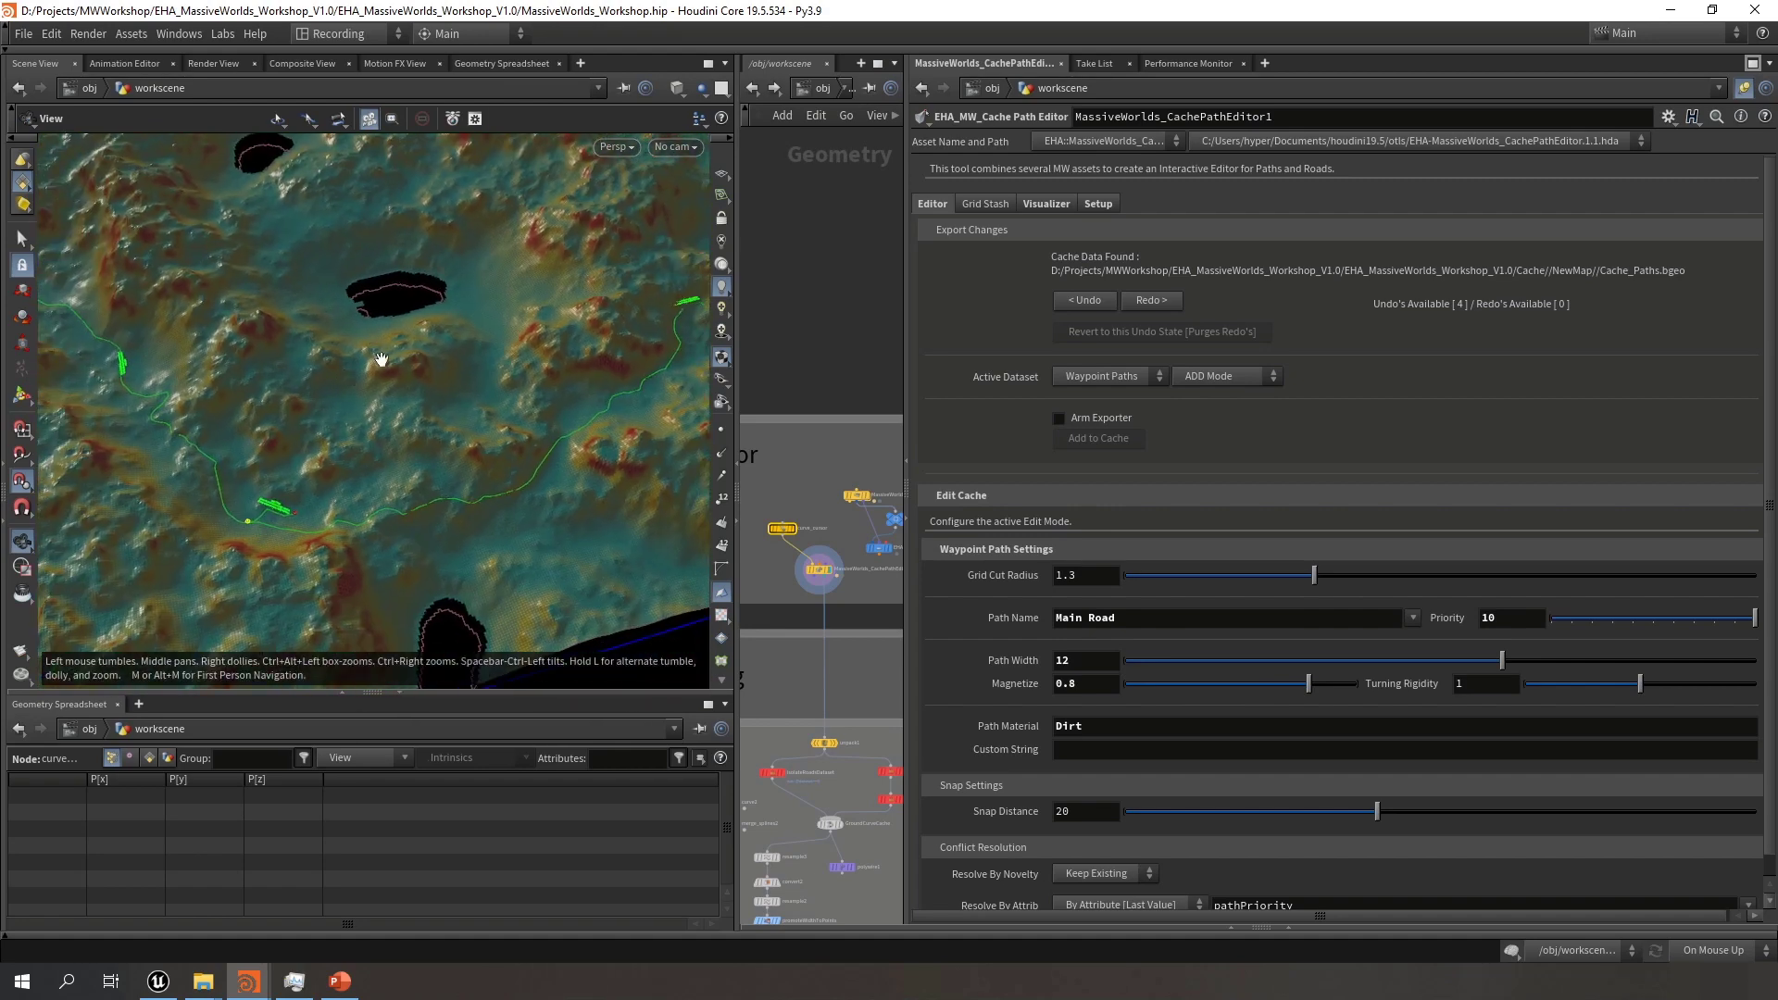
pyautogui.keyDown('alt'); pyautogui.moveTo(381, 362); pyautogui.dragTo(394, 422); pyautogui.keyUp('alt')
pyautogui.keyDown('alt'); pyautogui.moveTo(395, 421); pyautogui.dragTo(406, 431, button='middle'); pyautogui.keyUp('alt')
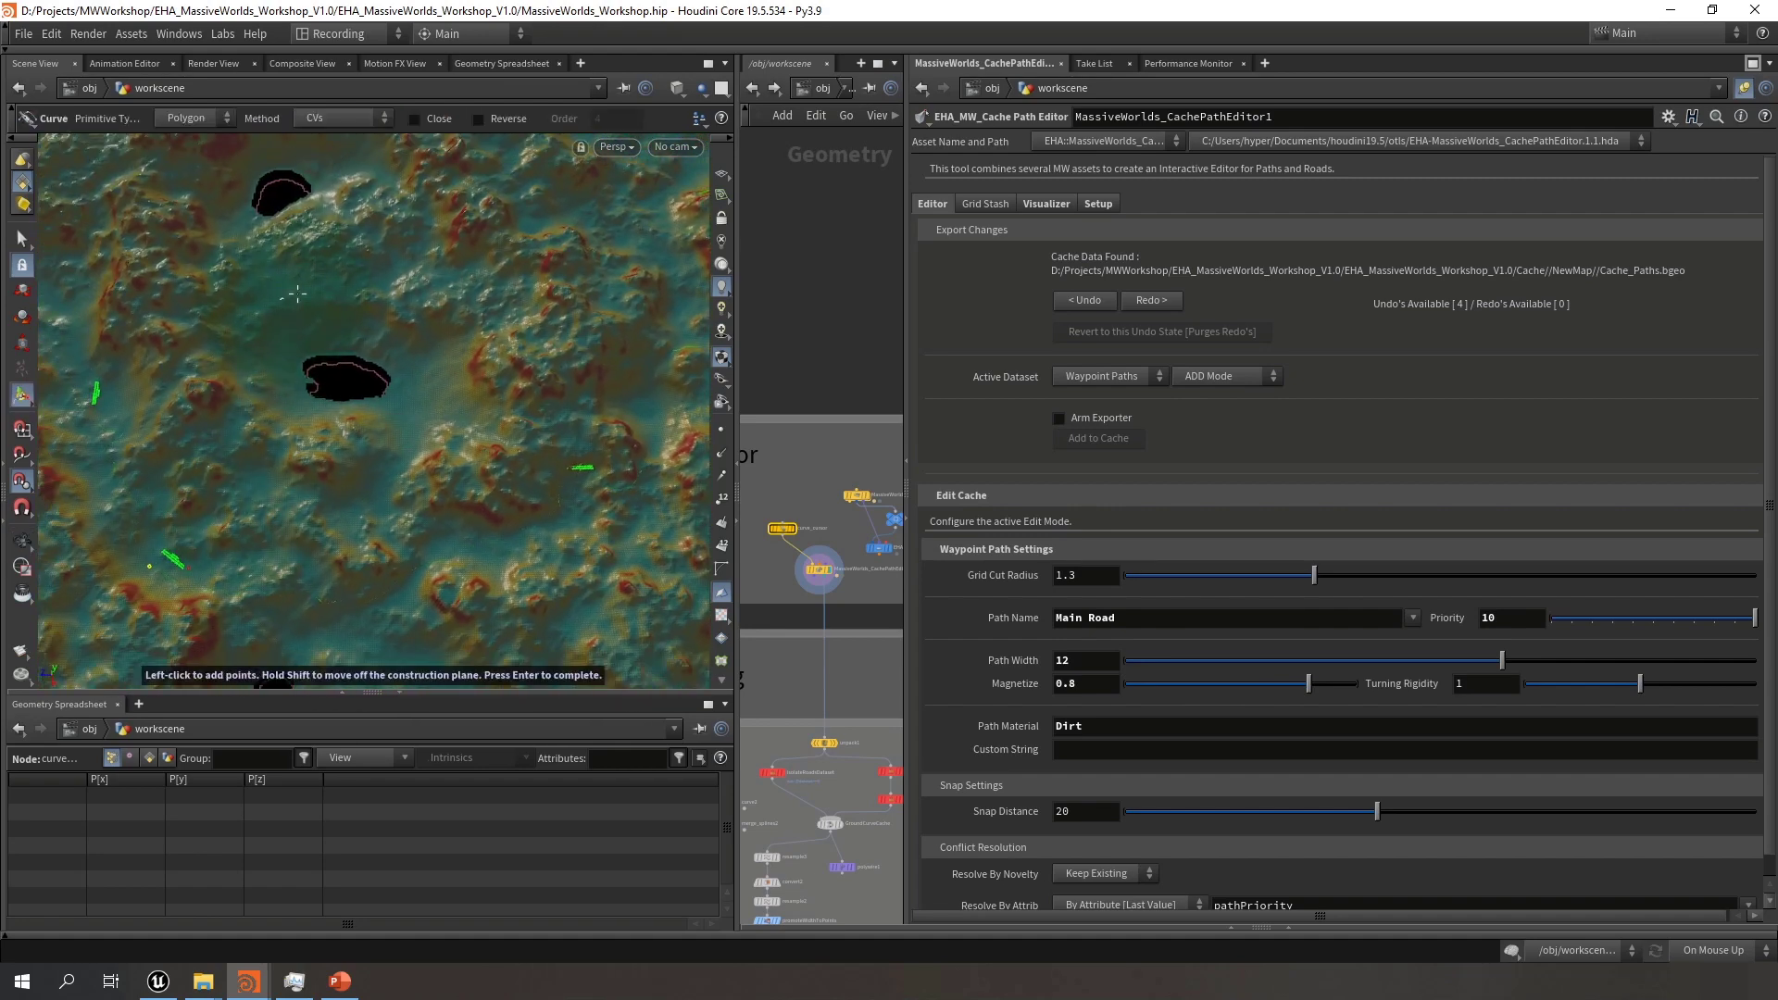
pyautogui.keyDown('alt'); pyautogui.moveTo(443, 455); pyautogui.dragTo(486, 424); pyautogui.keyUp('alt')
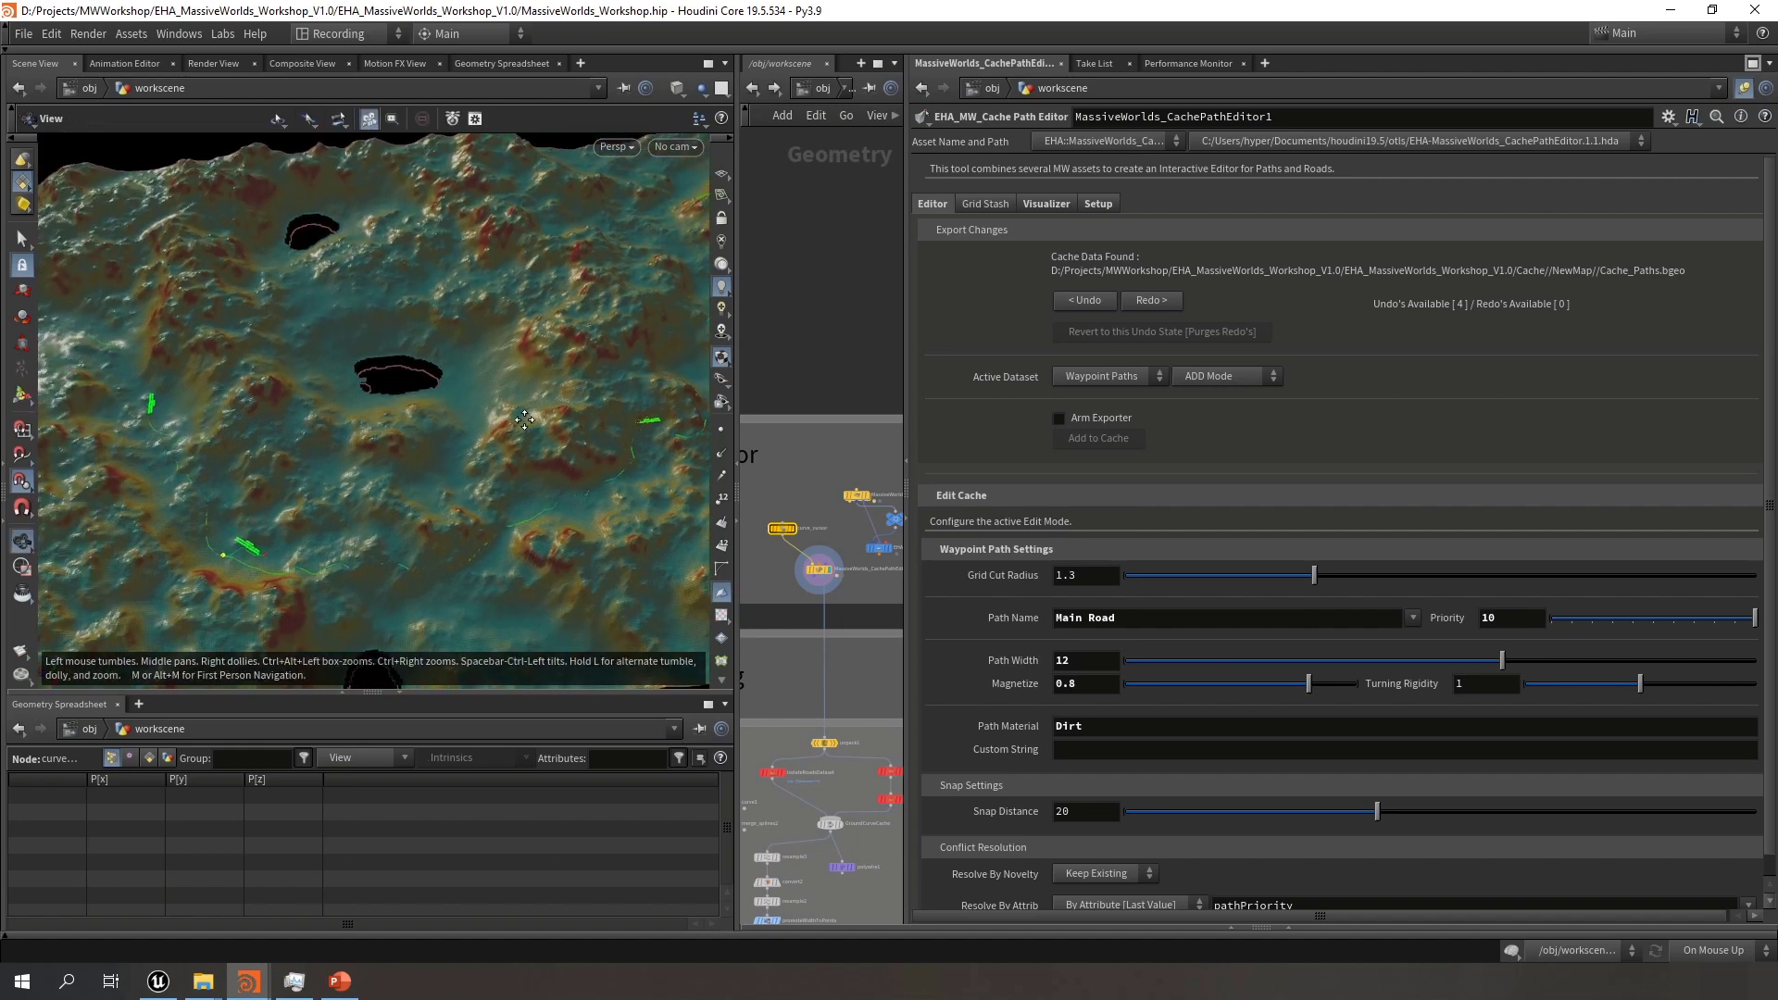
pyautogui.keyDown('alt'); pyautogui.moveTo(353, 546); pyautogui.dragTo(409, 499, button='middle'); pyautogui.keyUp('alt')
pyautogui.keyDown('alt'); pyautogui.moveTo(409, 500); pyautogui.dragTo(498, 484, button='right'); pyautogui.keyUp('alt')
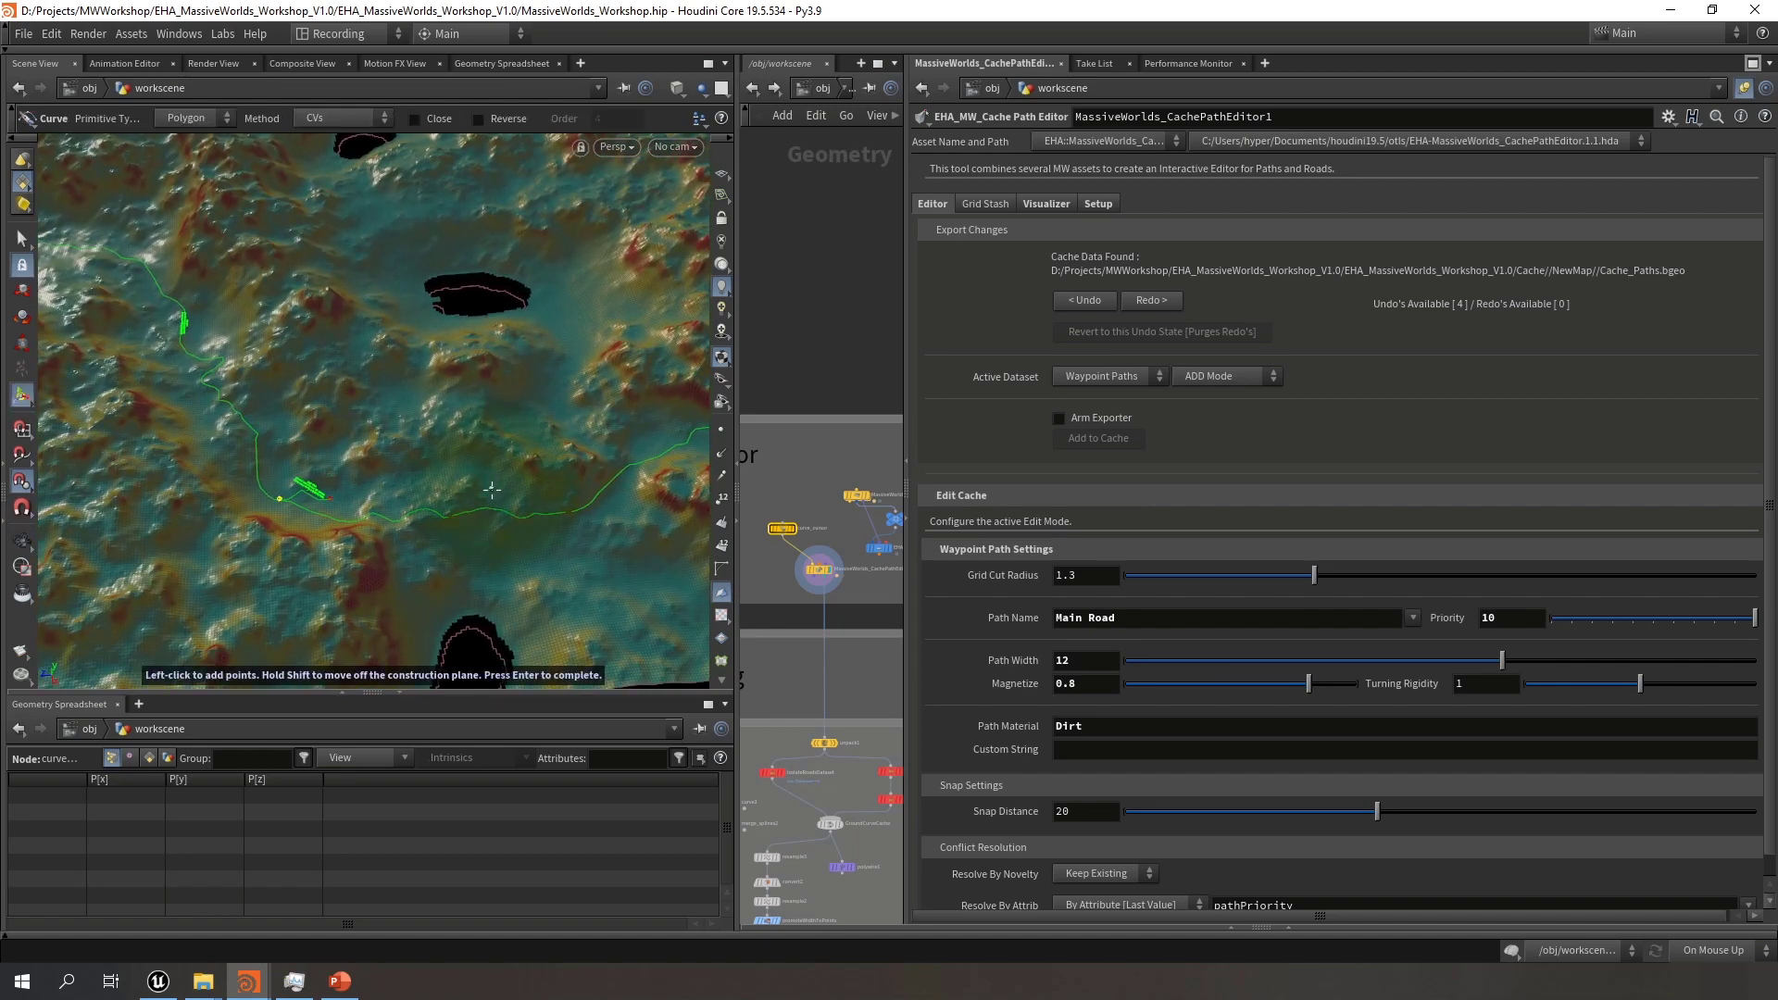
# Place the first point of a new guide curve at the open end of the short Main Road branch, at about (1664, 203, 1560)
pyautogui.keyDown('alt'); pyautogui.moveTo(282, 508); pyautogui.dragTo(698, 500, button='right'); pyautogui.keyUp('alt')
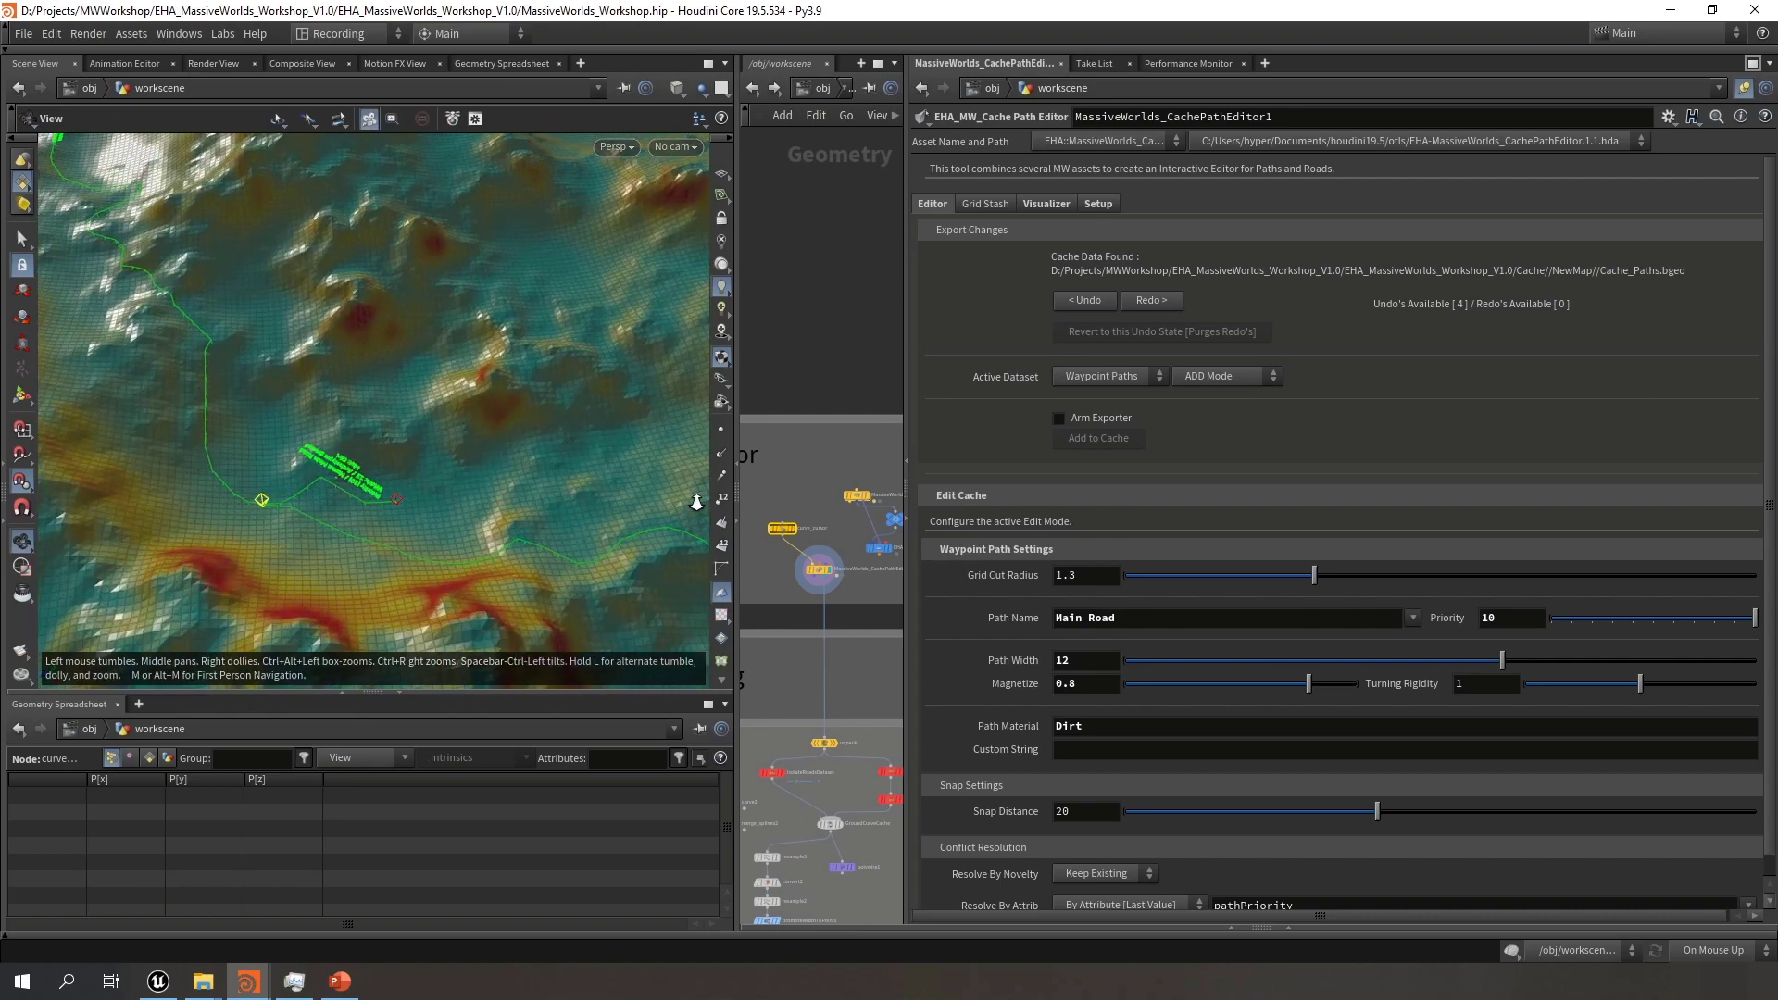
pyautogui.keyDown('alt'); pyautogui.moveTo(315, 515); pyautogui.dragTo(405, 484); pyautogui.keyUp('alt')
pyautogui.keyDown('alt'); pyautogui.moveTo(232, 500); pyautogui.dragTo(323, 445, button='right'); pyautogui.keyUp('alt')
pyautogui.keyDown('alt'); pyautogui.moveTo(322, 444); pyautogui.dragTo(48, 521); pyautogui.keyUp('alt')
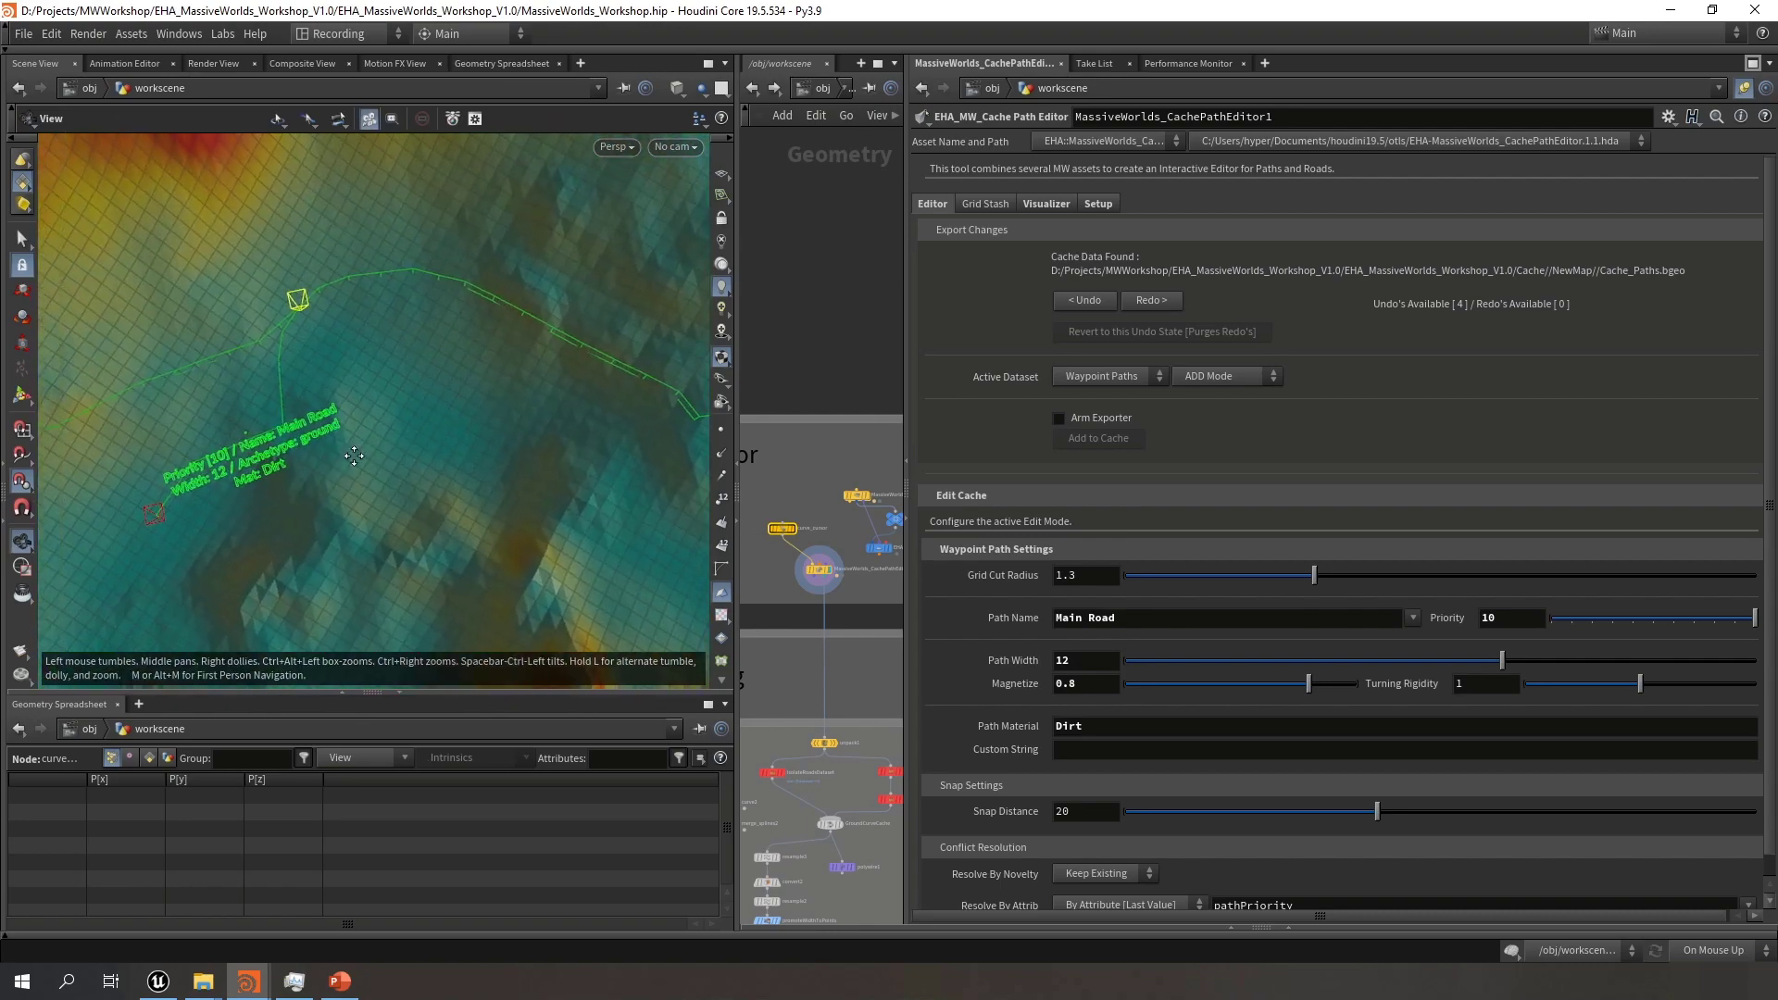
pyautogui.keyDown('alt'); pyautogui.moveTo(222, 461); pyautogui.dragTo(334, 444, button='middle'); pyautogui.keyUp('alt')
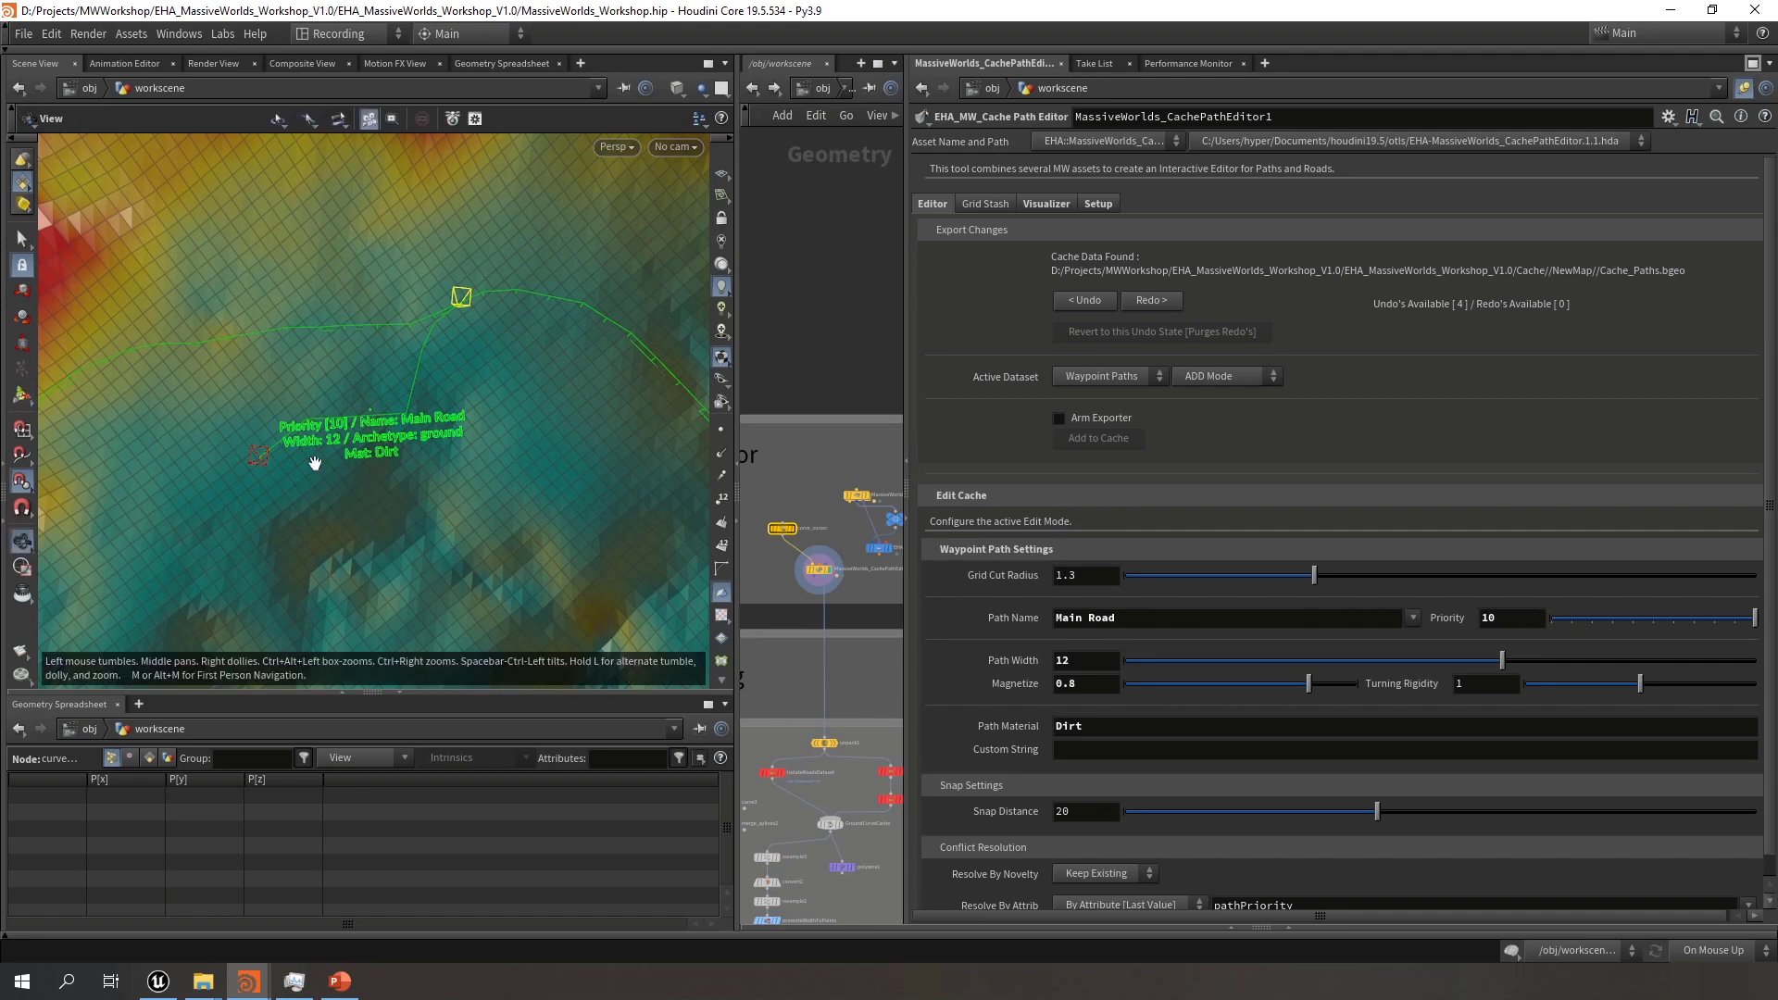
pyautogui.keyDown('alt'); pyautogui.moveTo(318, 448); pyautogui.dragTo(551, 460, button='right'); pyautogui.keyUp('alt')
pyautogui.keyDown('alt'); pyautogui.moveTo(550, 460); pyautogui.dragTo(563, 454); pyautogui.keyUp('alt')
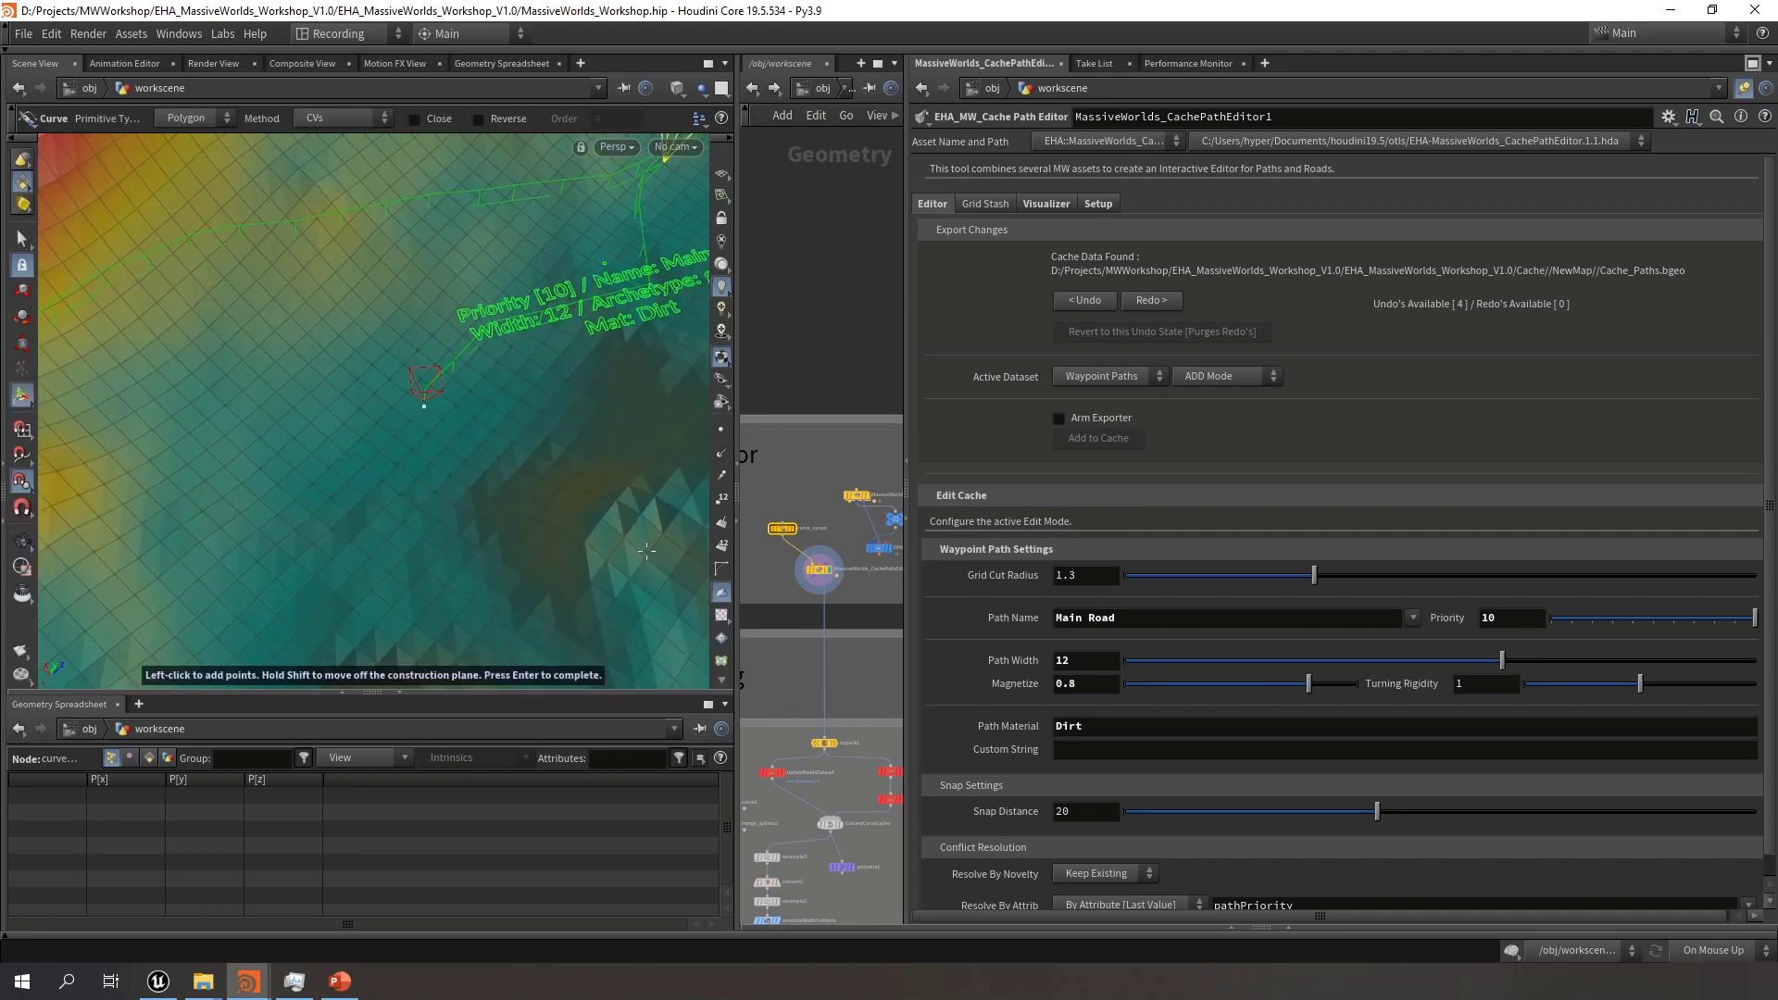
pyautogui.click(425, 406)
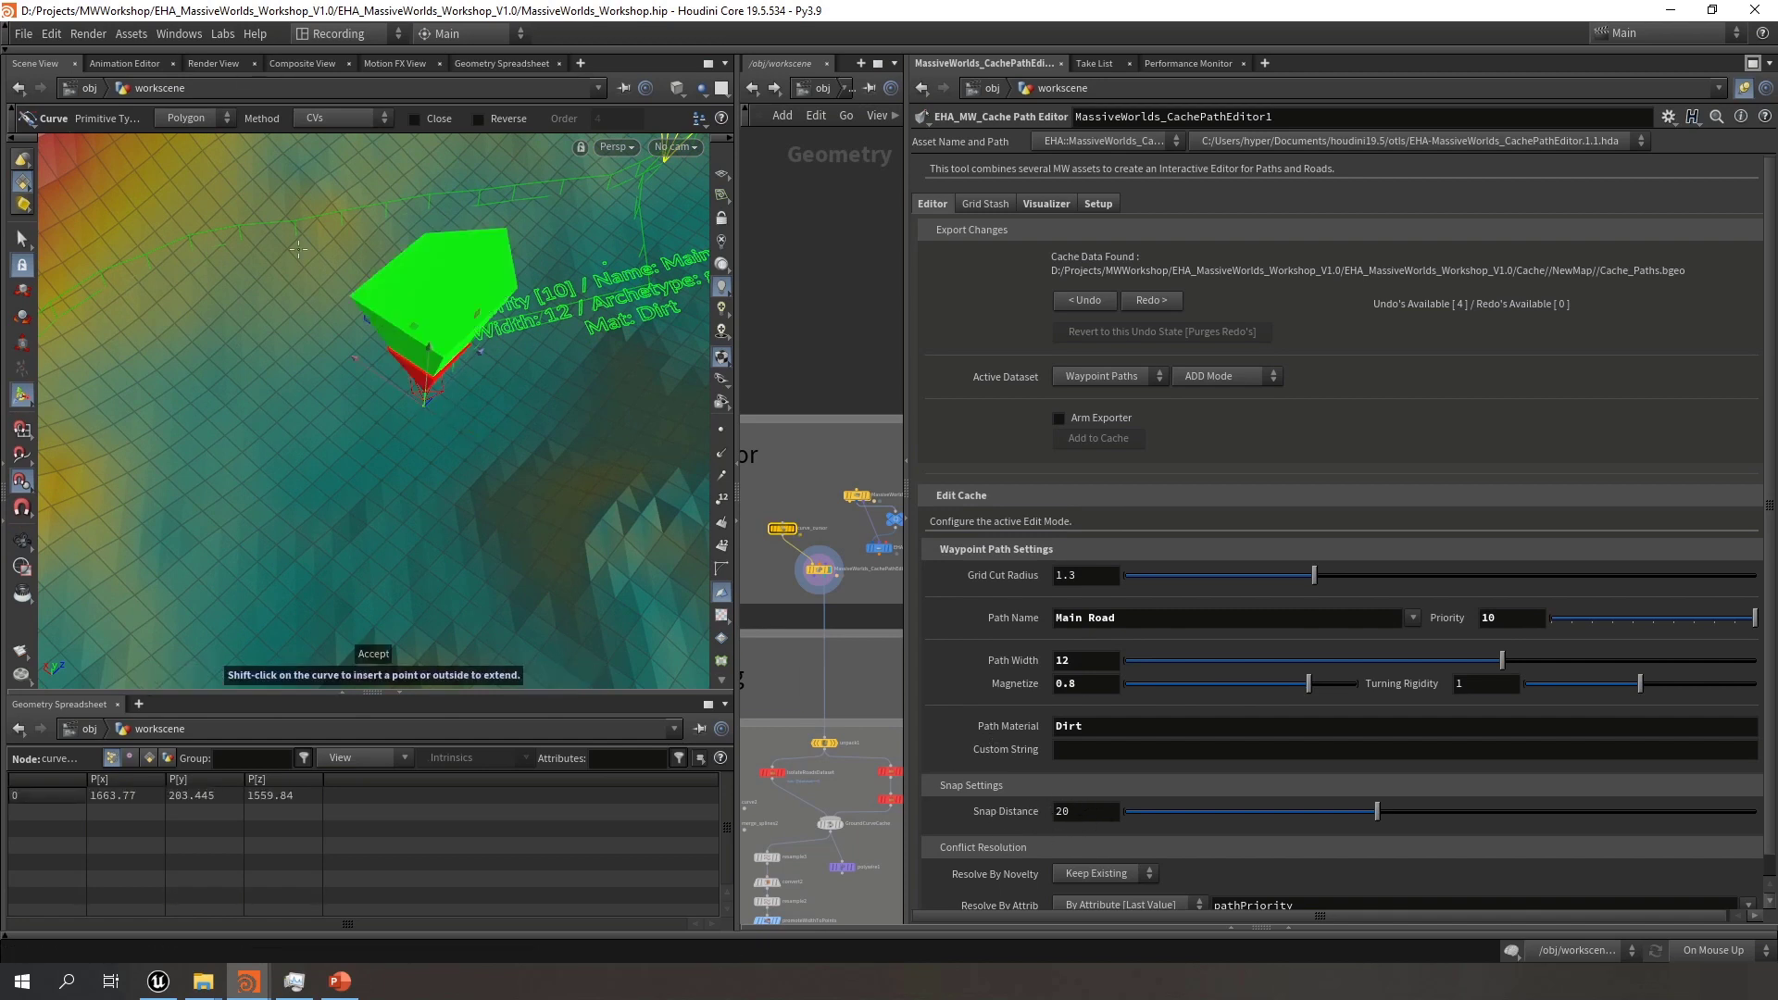
# Extend the Medium Road guide curve with a second point a short distance from the first, at about (1600, 211, 1320)
pyautogui.keyDown('alt'); pyautogui.moveTo(224, 258); pyautogui.dragTo(262, 254); pyautogui.keyUp('alt')
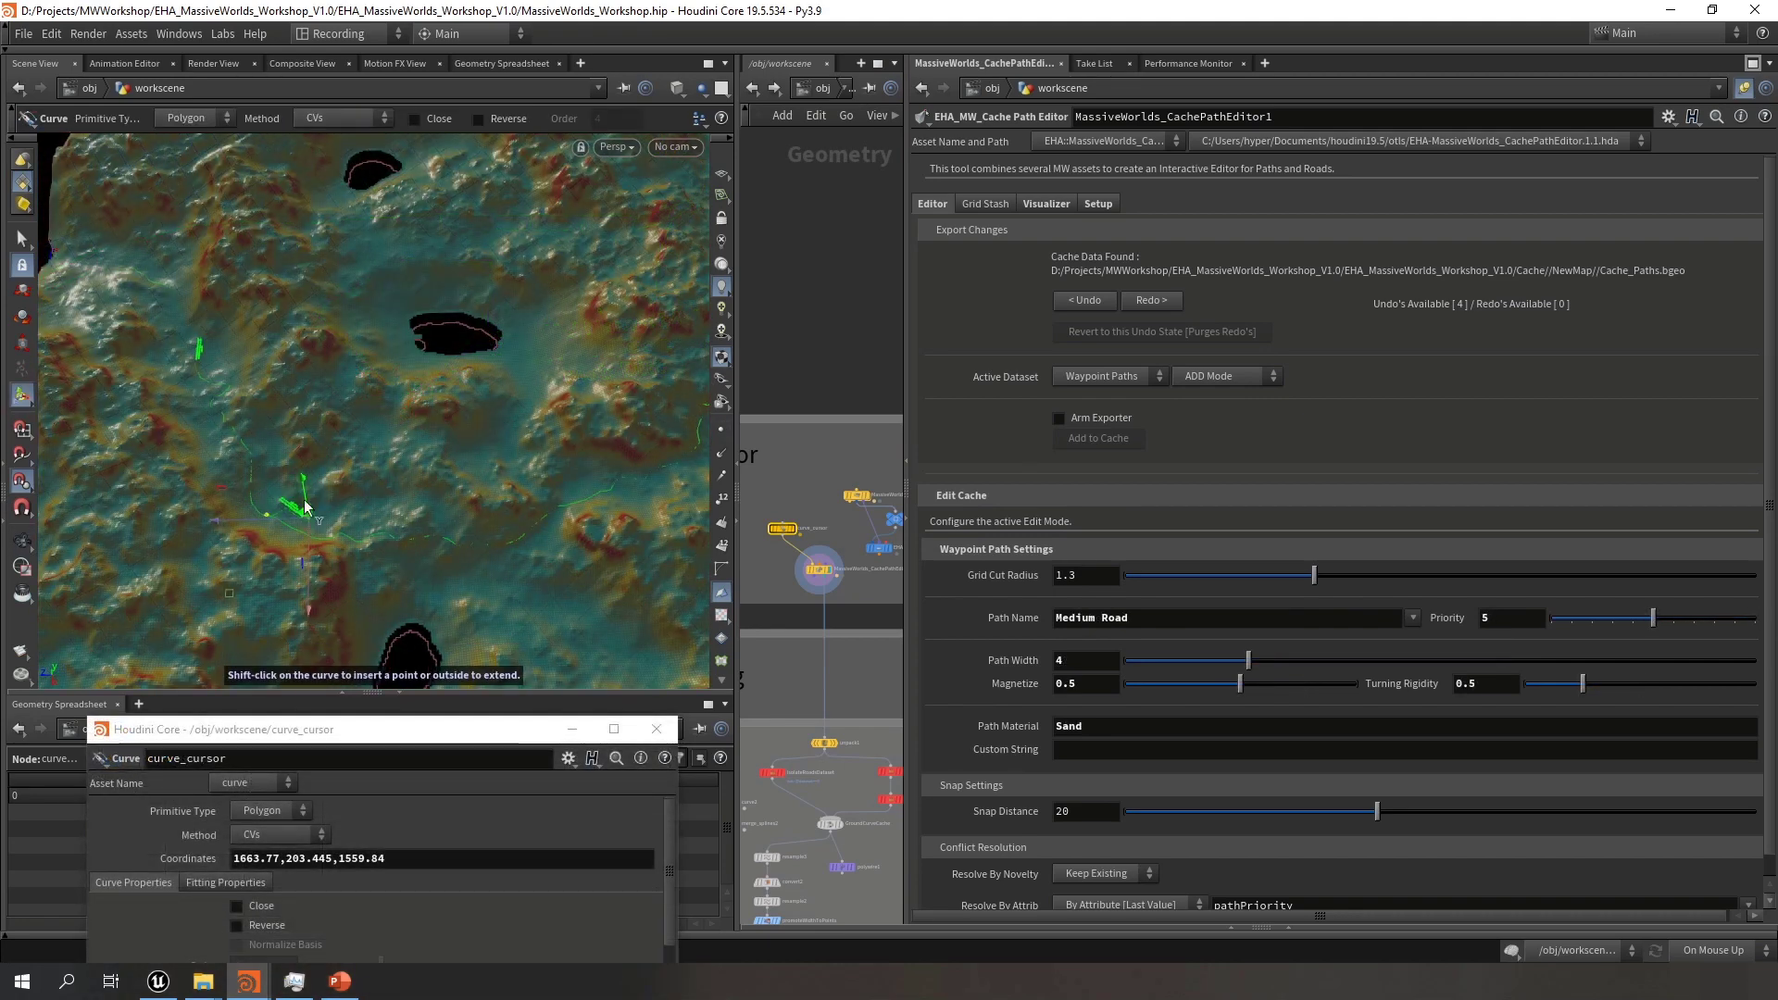
pyautogui.keyDown('alt'); pyautogui.moveTo(288, 517); pyautogui.dragTo(623, 597, button='right'); pyautogui.keyUp('alt')
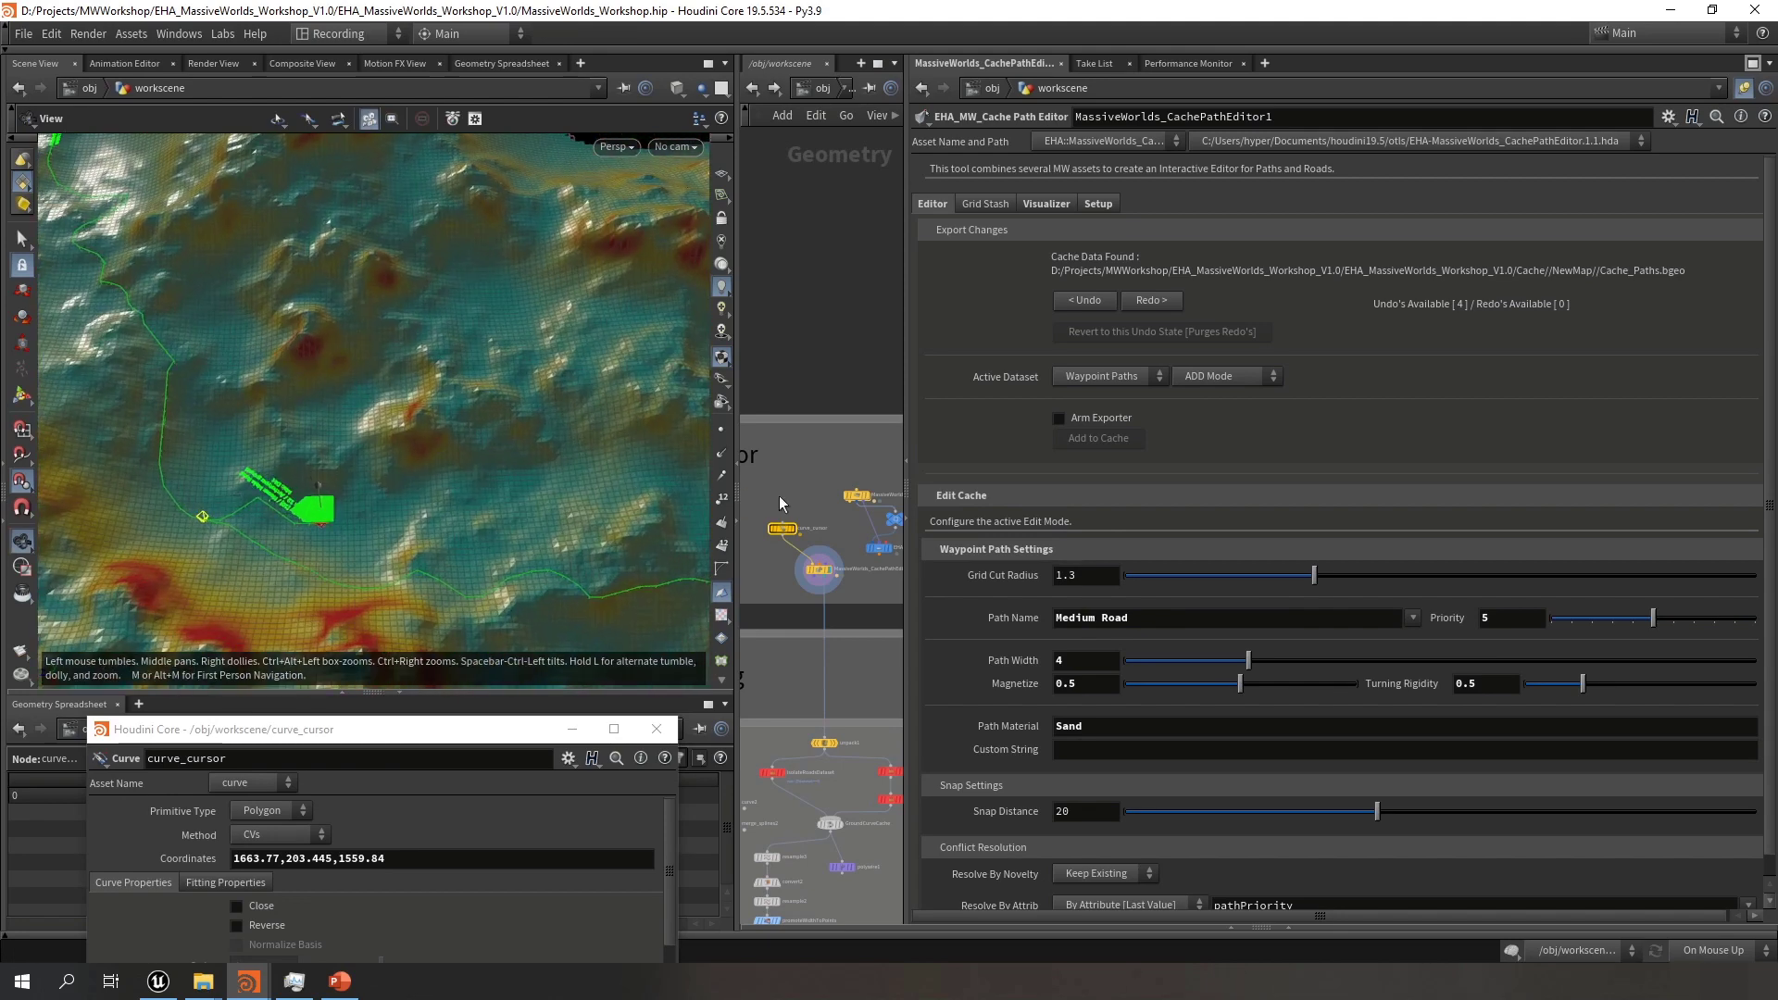
pyautogui.keyDown('alt'); pyautogui.moveTo(413, 492); pyautogui.dragTo(407, 463); pyautogui.keyUp('alt')
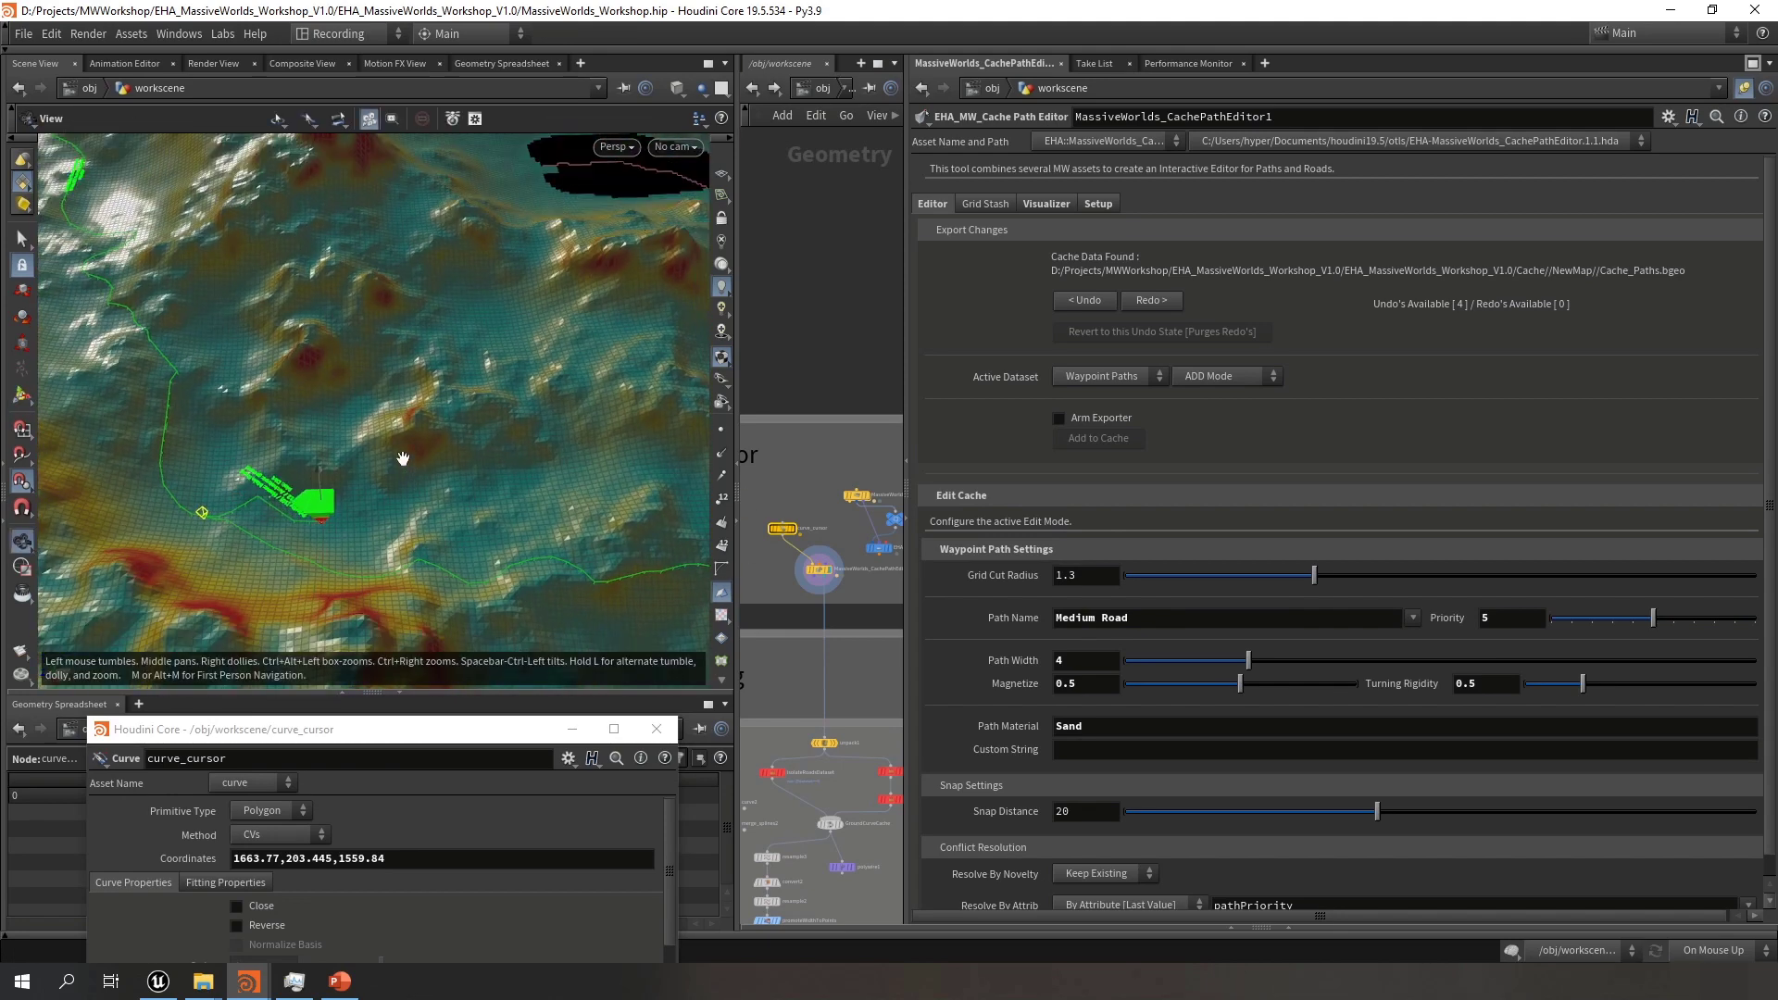
pyautogui.keyDown('alt'); pyautogui.moveTo(365, 402); pyautogui.dragTo(436, 393, button='right'); pyautogui.keyUp('alt')
pyautogui.moveTo(436, 393)
pyautogui.keyDown('alt'); pyautogui.mouseDown()
pyautogui.moveTo(346, 460)
pyautogui.moveTo(389, 447)
pyautogui.mouseUp(); pyautogui.keyUp('alt')
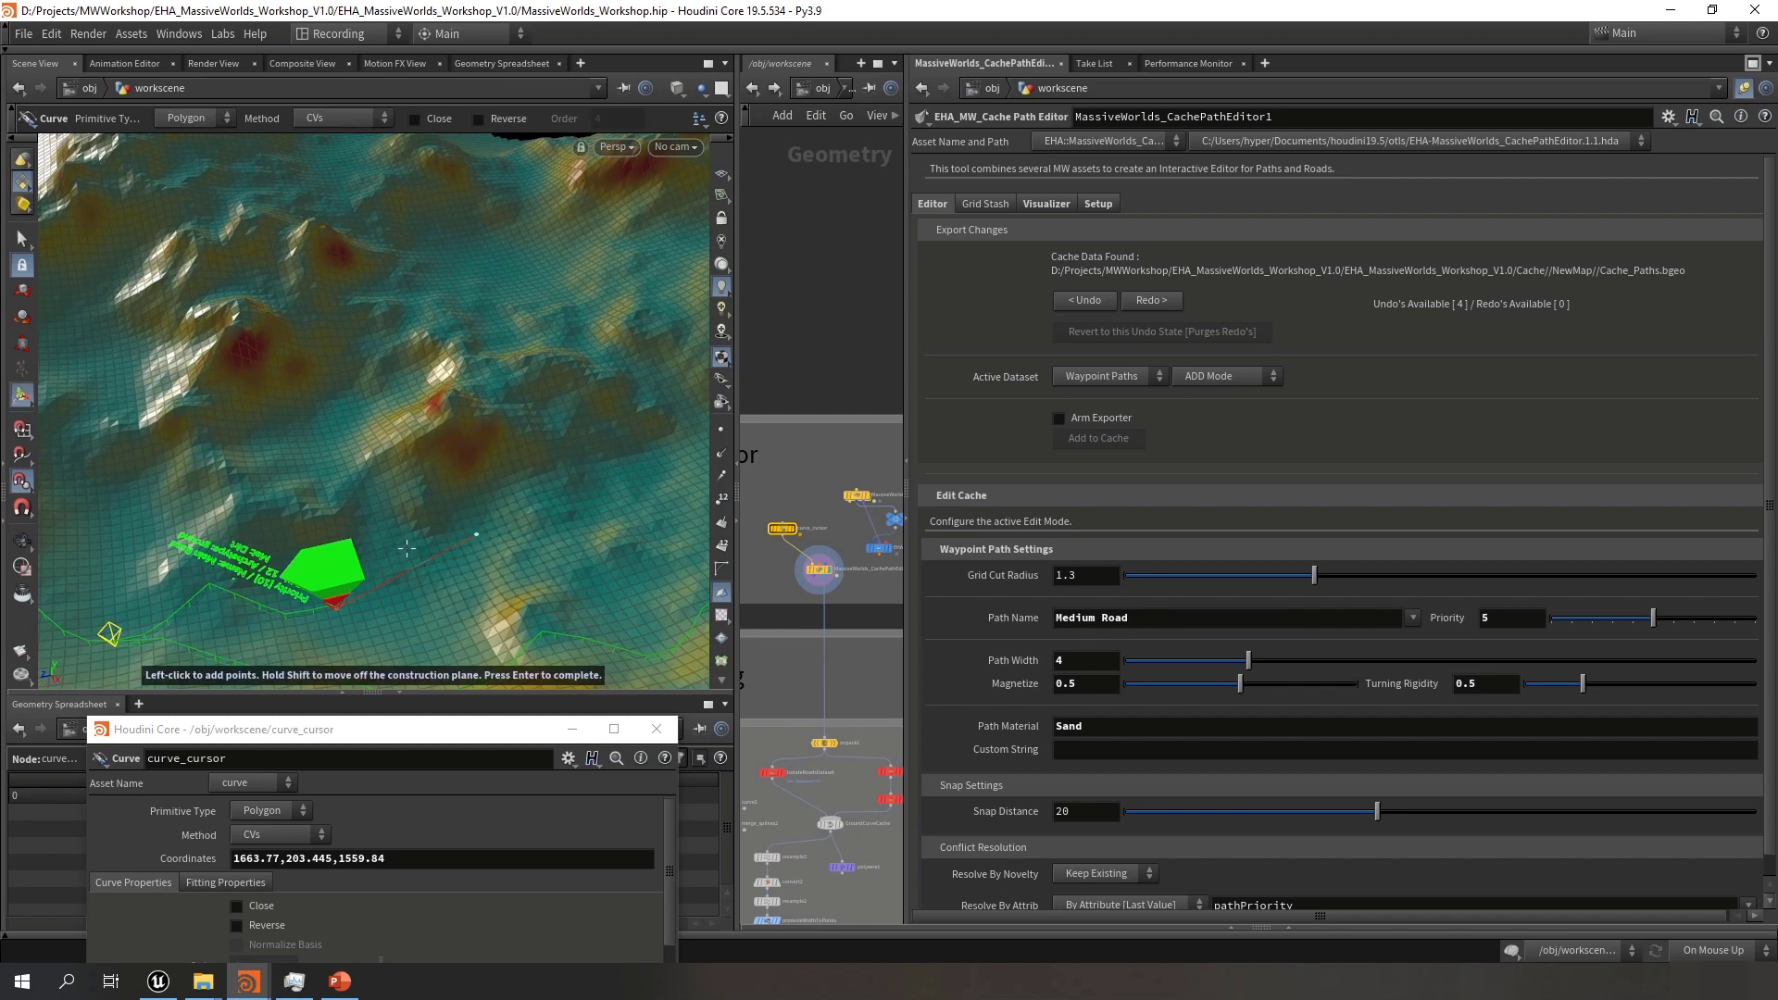
pyautogui.click(338, 606)
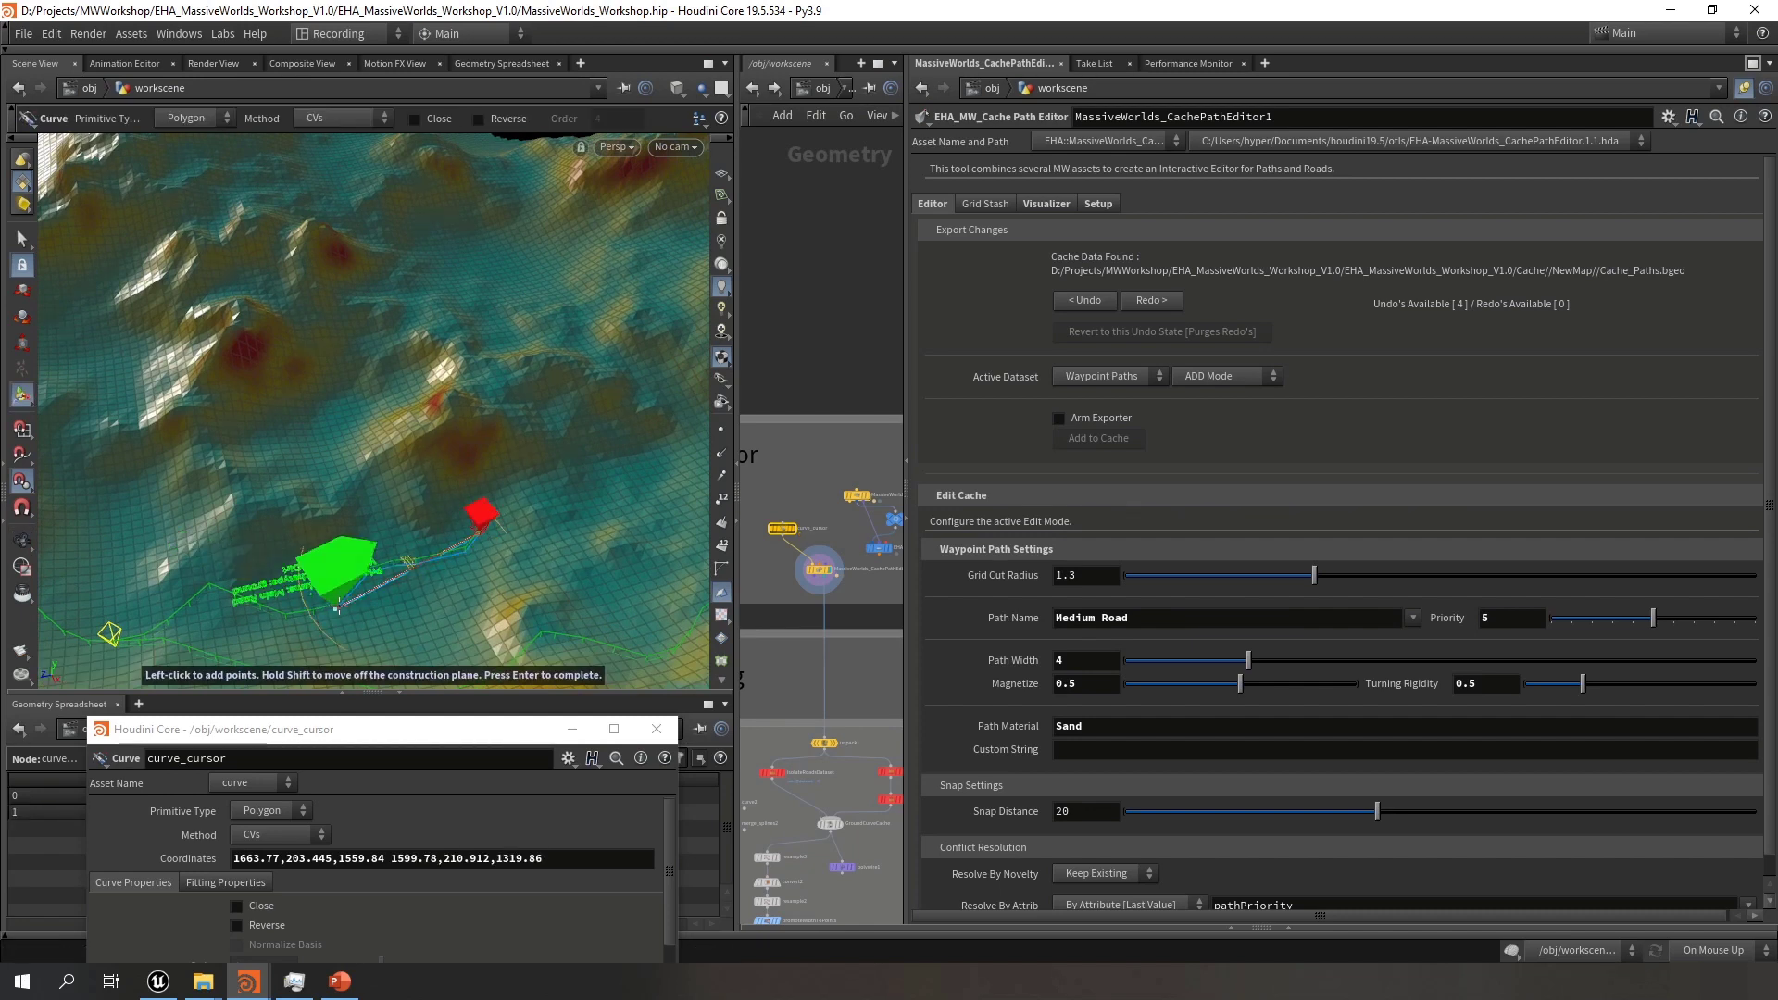
# Add a third guide curve point farther inland, on the slope just short of the nearest black hole in the terrain
pyautogui.keyDown('alt'); pyautogui.moveTo(446, 382); pyautogui.dragTo(436, 365, button='right'); pyautogui.keyUp('alt')
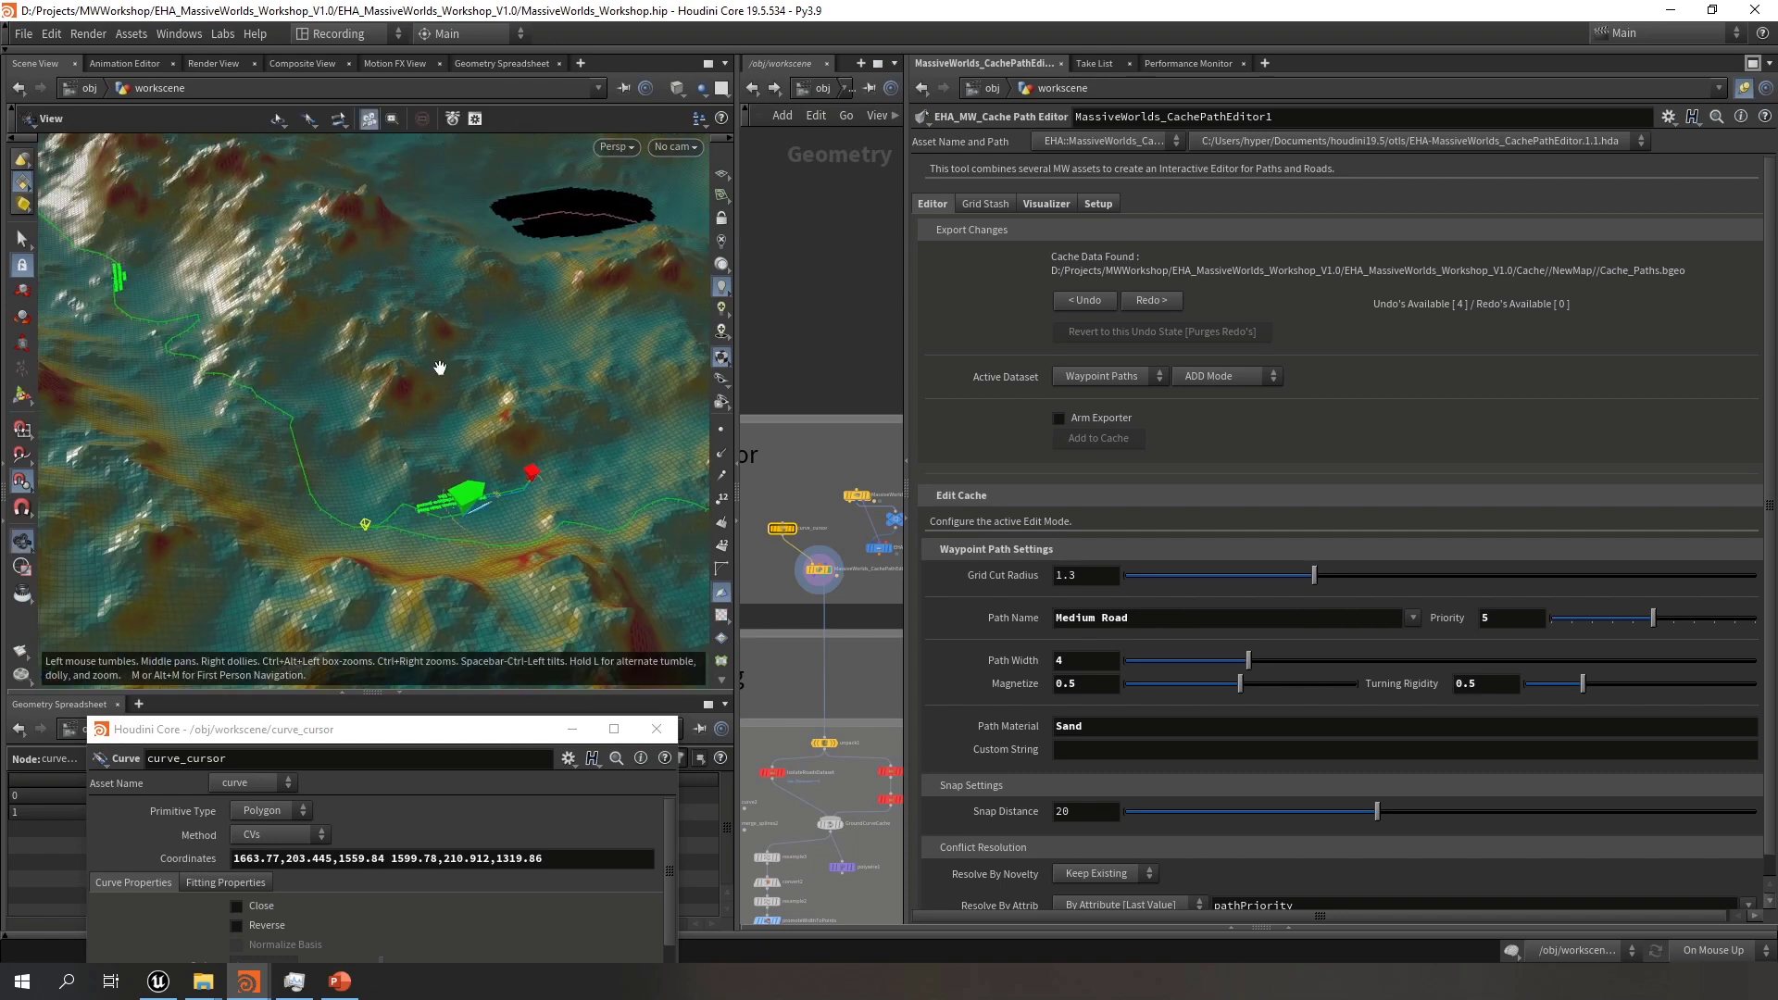
pyautogui.moveTo(436, 365)
pyautogui.keyDown('alt'); pyautogui.mouseDown()
pyautogui.moveTo(529, 417)
pyautogui.moveTo(384, 423)
pyautogui.moveTo(374, 378)
pyautogui.moveTo(454, 365)
pyautogui.mouseUp(); pyautogui.keyUp('alt')
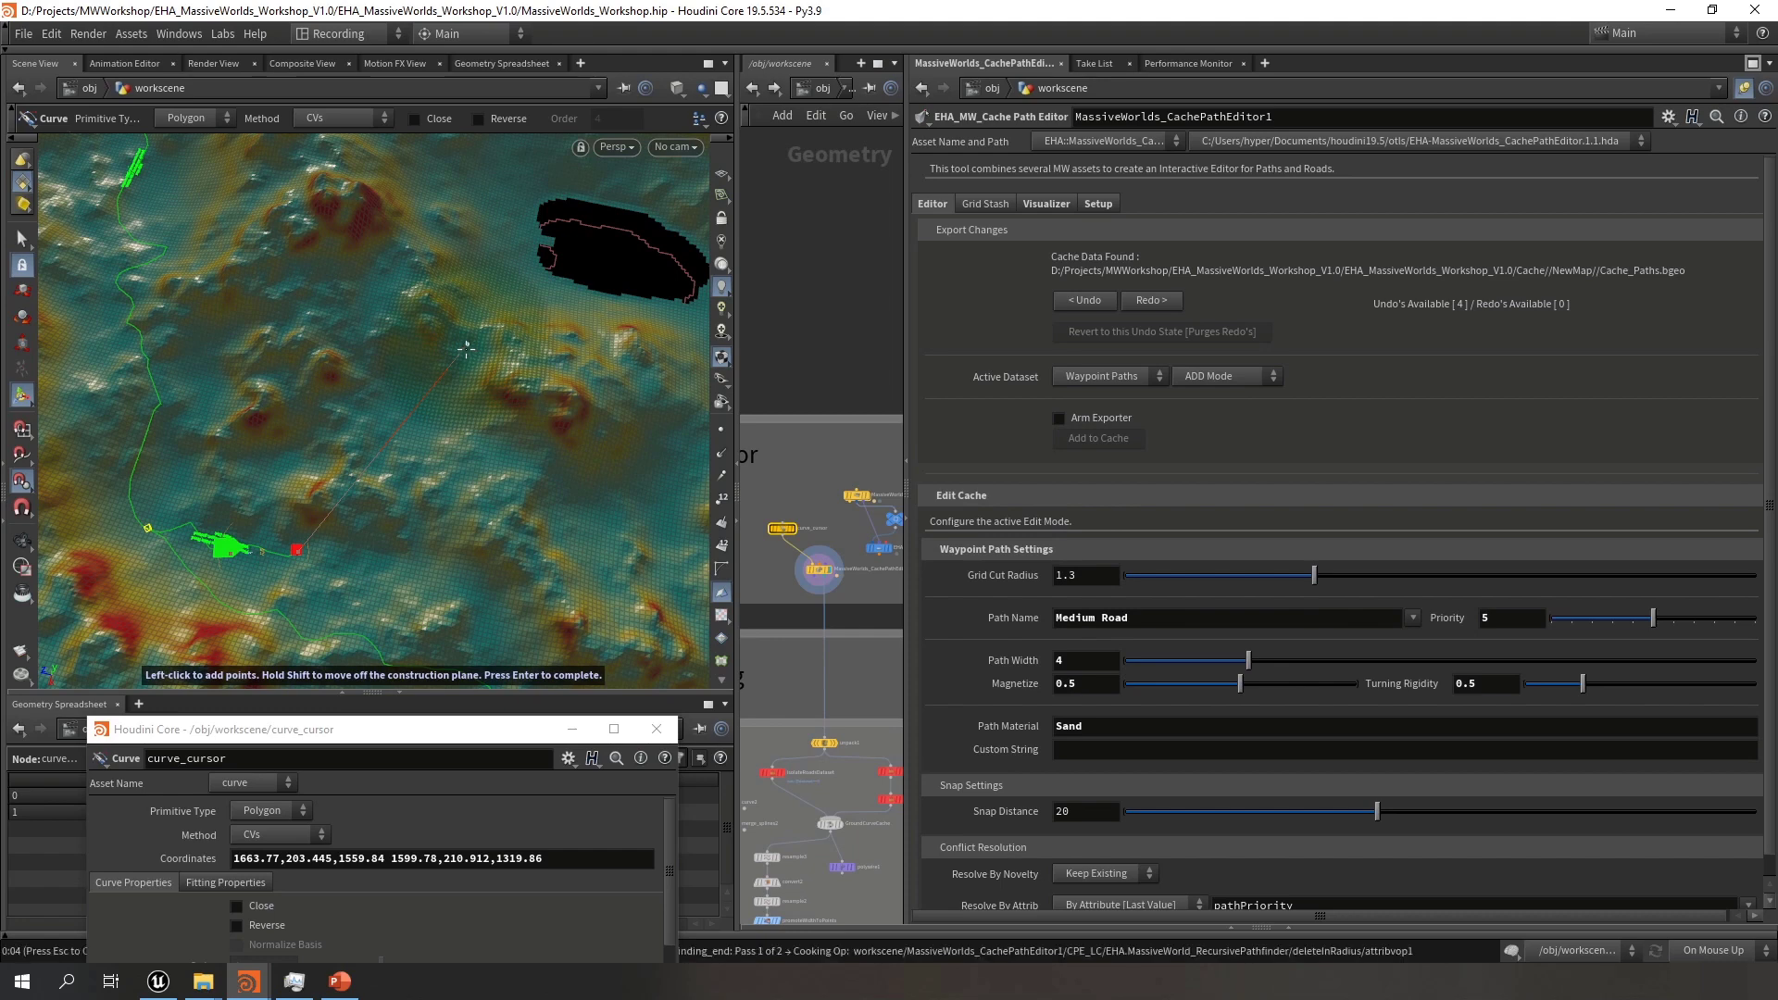
pyautogui.click(466, 344)
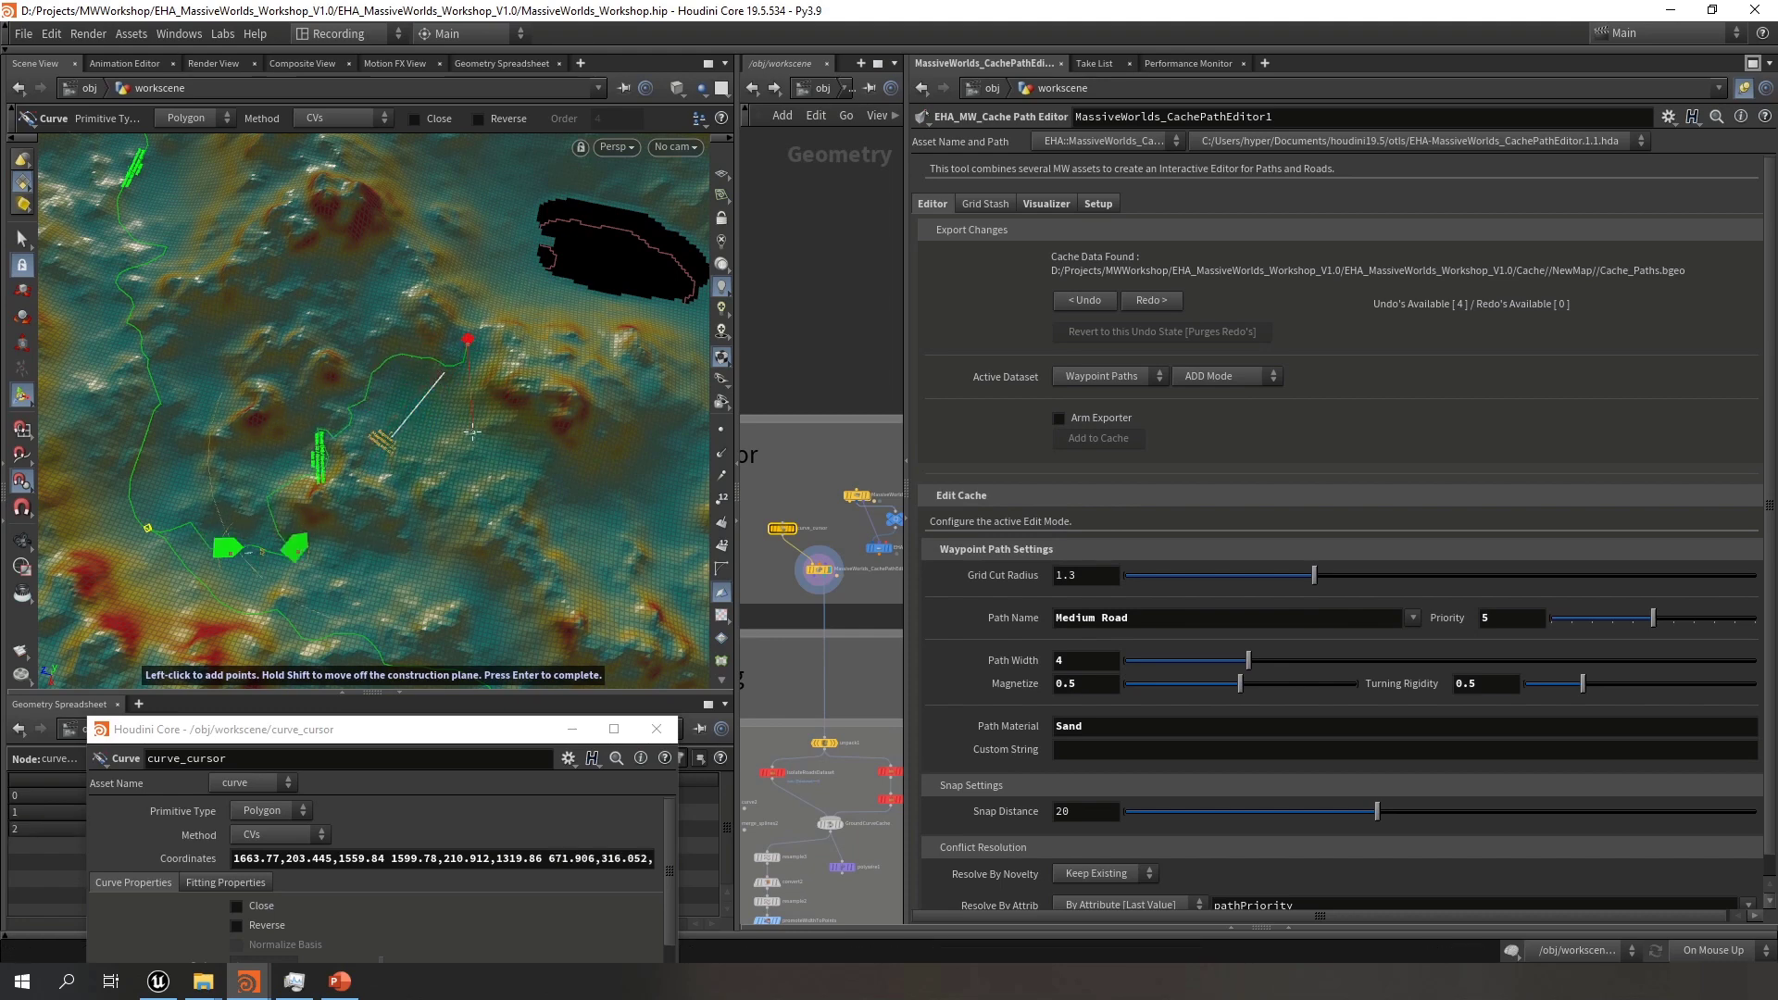
# Add a fourth guide curve point in the valley between the two large black holes in the terrain
pyautogui.moveTo(463, 350); pyautogui.dragTo(346, 434)
pyautogui.moveTo(408, 444); pyautogui.dragTo(344, 387, button='right')
pyautogui.moveTo(345, 388); pyautogui.dragTo(313, 444, button='middle')
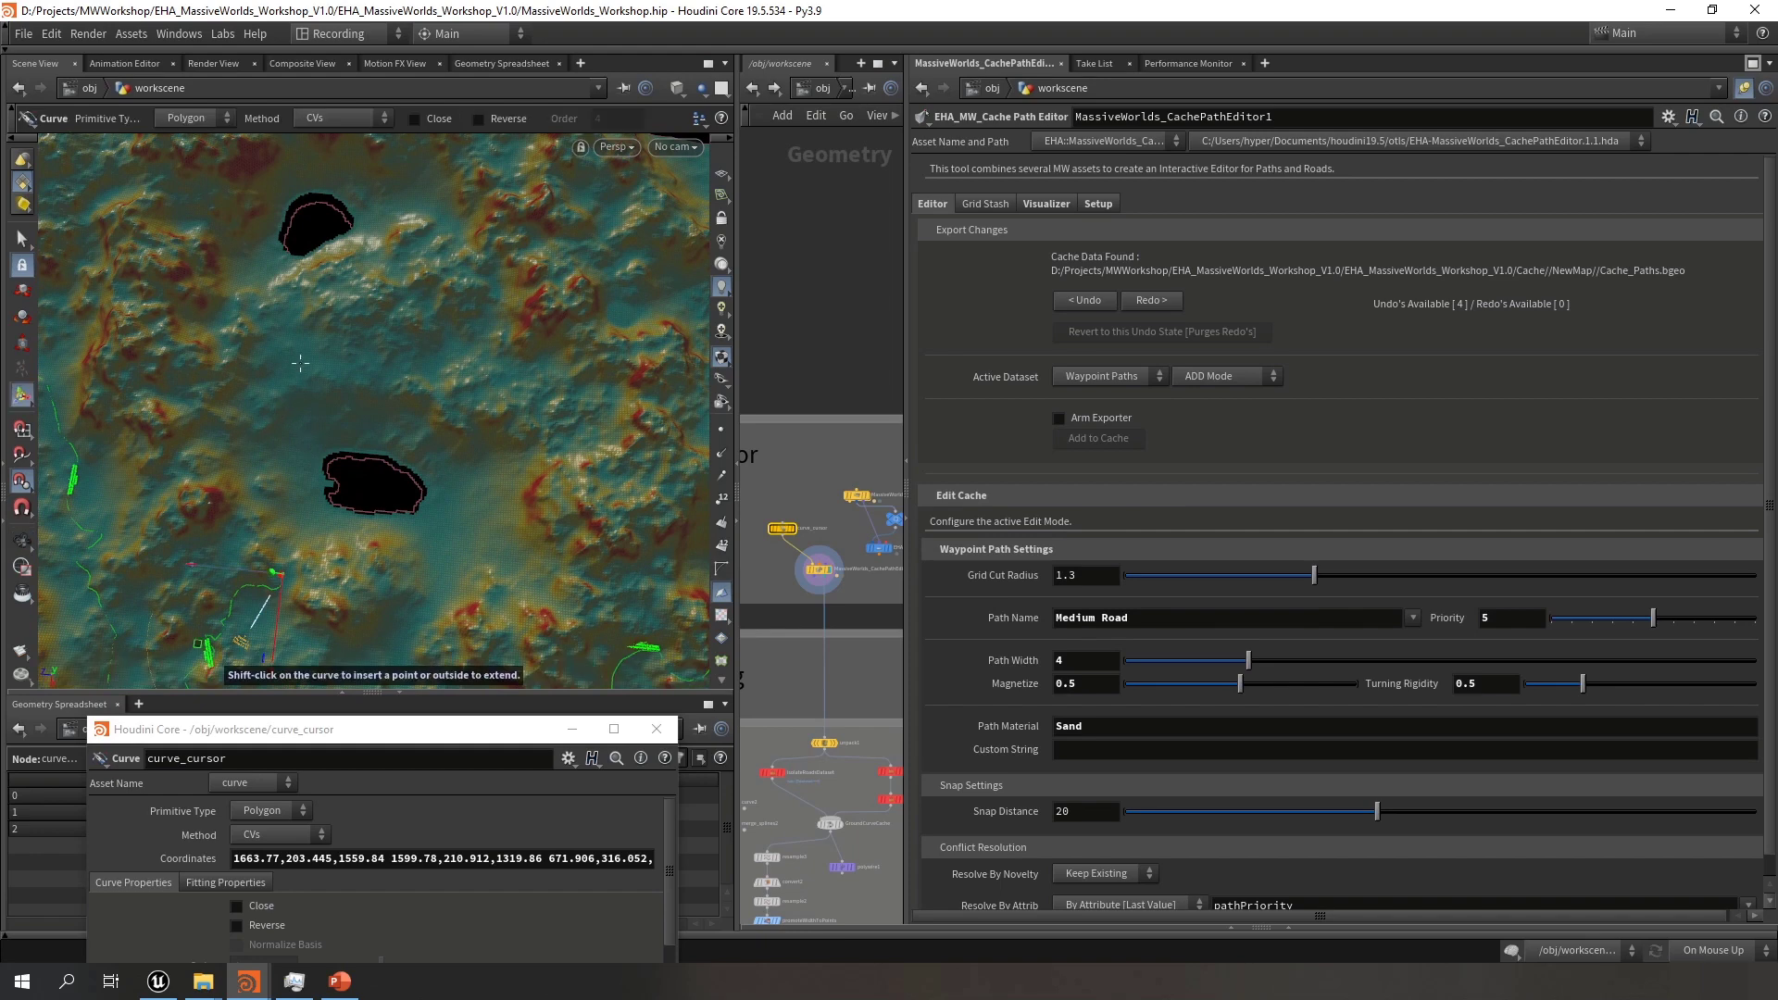
pyautogui.press('Return')
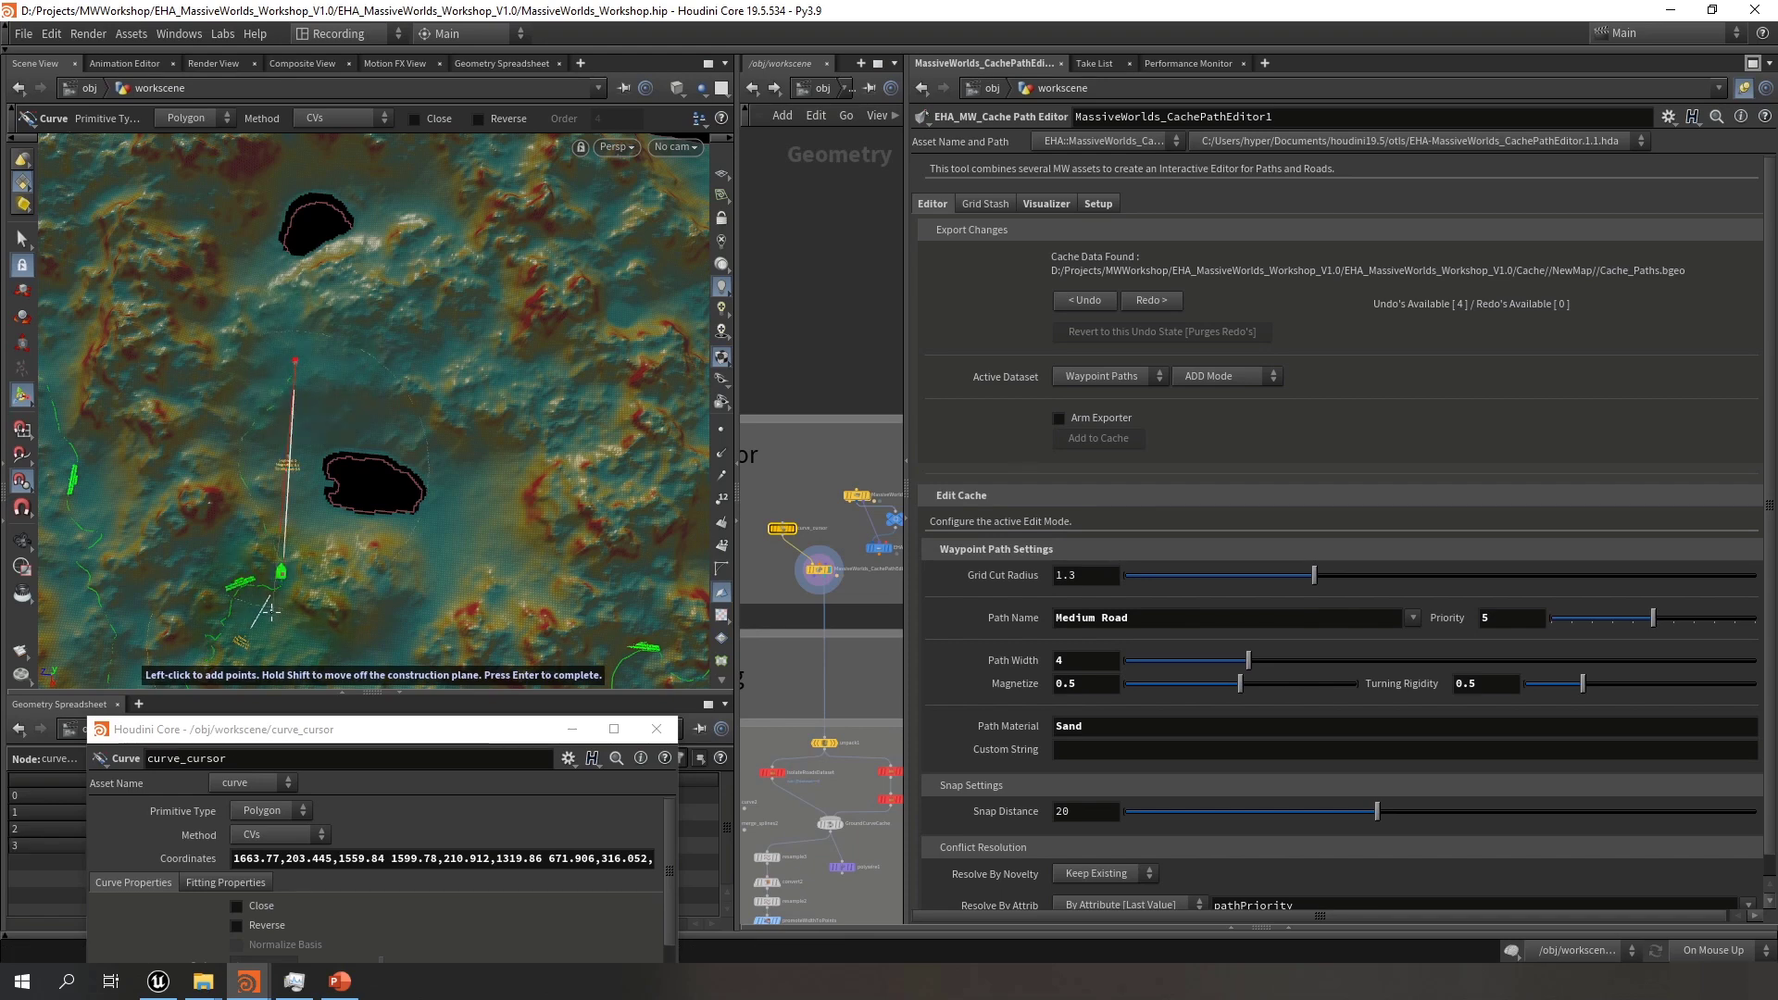
pyautogui.press('Return')
# Examine the generated route between the last guide curve points and how it bends around the black hole
pyautogui.keyDown('alt'); pyautogui.moveTo(374, 475); pyautogui.dragTo(452, 300); pyautogui.keyUp('alt')
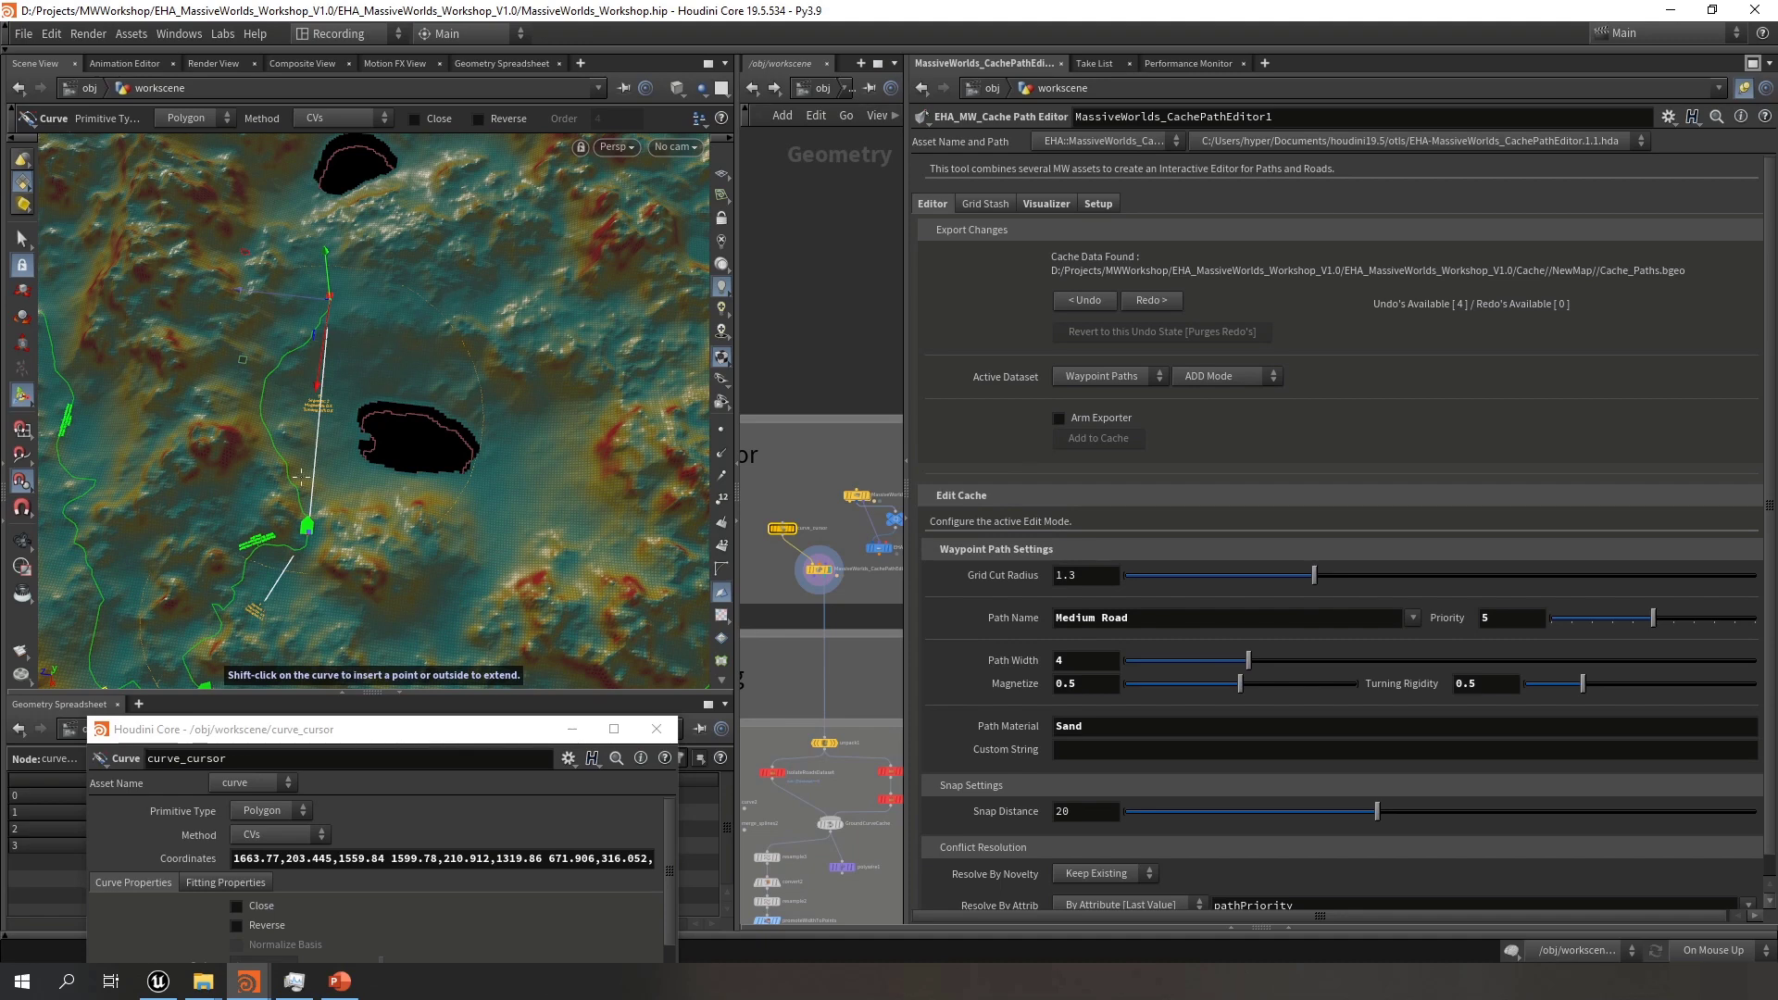
pyautogui.press('Escape')
pyautogui.moveTo(301, 477); pyautogui.dragTo(435, 392)
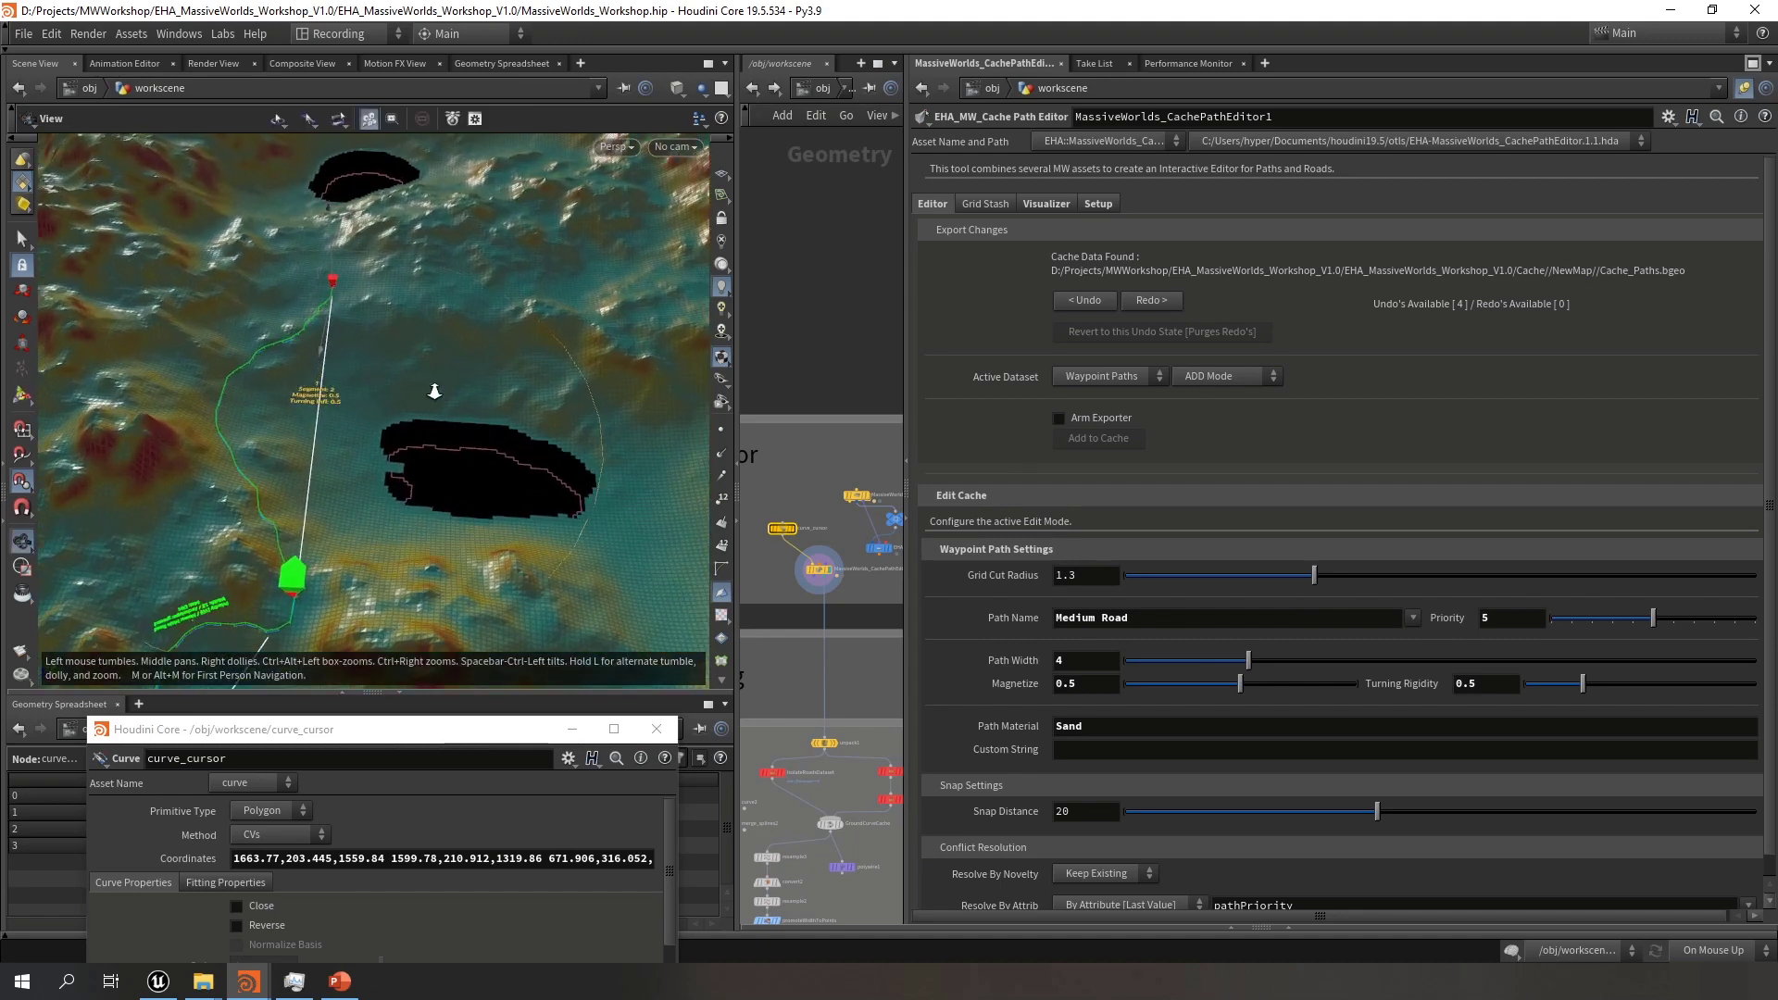
pyautogui.moveTo(435, 392); pyautogui.dragTo(108, 333, button='right')
pyautogui.moveTo(375, 393); pyautogui.dragTo(434, 325)
pyautogui.moveTo(396, 509); pyautogui.dragTo(418, 400, button='middle')
pyautogui.press('Return')
pyautogui.keyDown('alt'); pyautogui.moveTo(501, 398); pyautogui.dragTo(398, 401); pyautogui.keyUp('alt')
pyautogui.press('Escape')
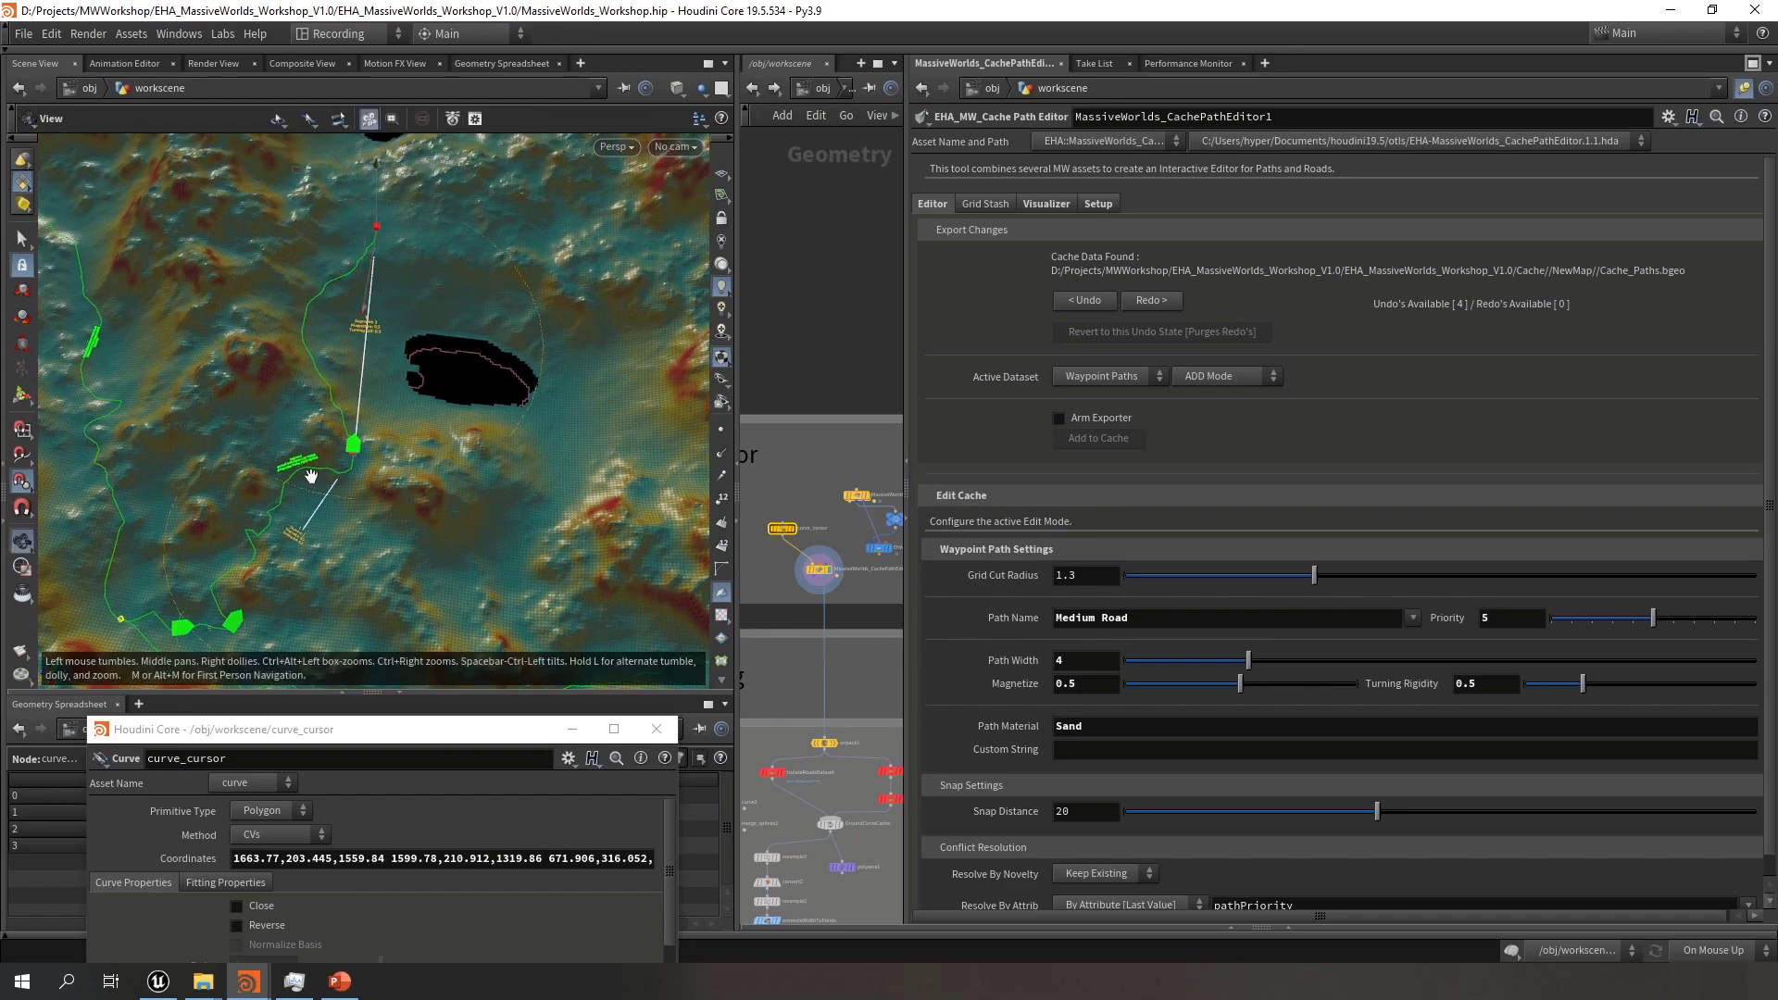
# Examine the new path's attribute label, its connection to the existing Main Road branch, and the snap and conflict resolution settings
pyautogui.moveTo(303, 467); pyautogui.dragTo(834, 454, button='right')
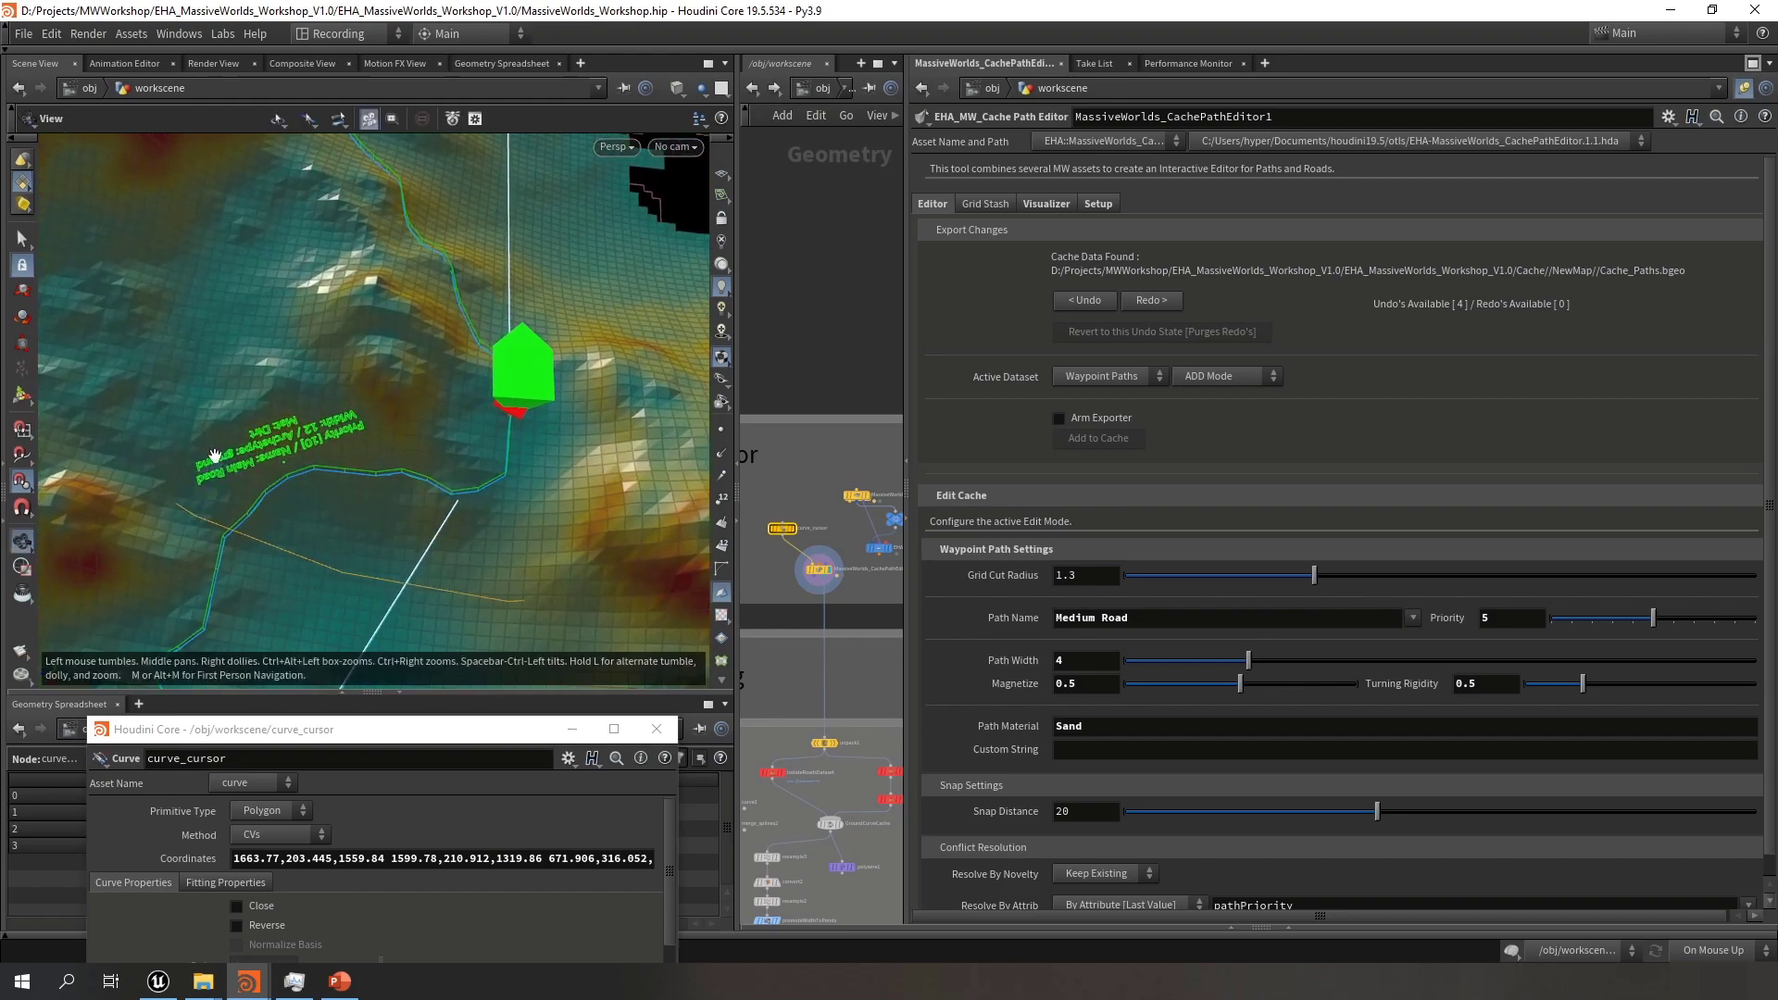
pyautogui.moveTo(279, 438); pyautogui.dragTo(593, 463)
pyautogui.keyDown('alt'); pyautogui.moveTo(330, 450); pyautogui.dragTo(229, 434, button='right'); pyautogui.keyUp('alt')
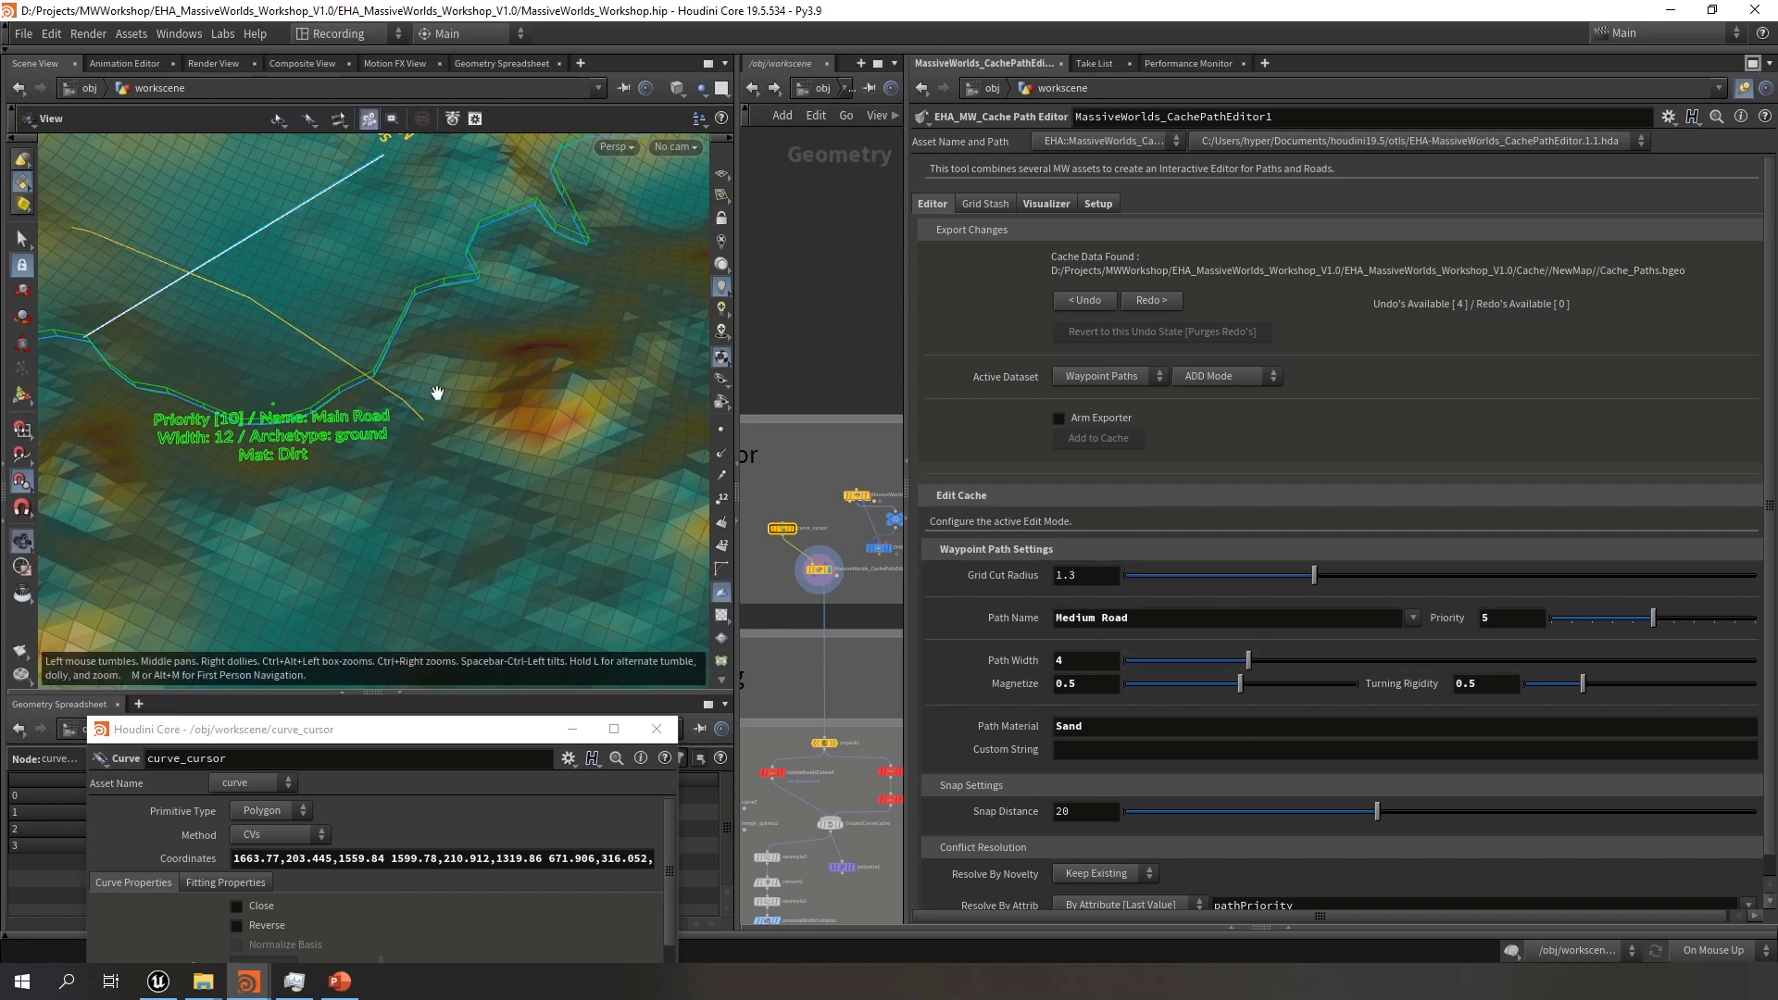
pyautogui.keyDown('alt'); pyautogui.moveTo(437, 389); pyautogui.dragTo(426, 297, button='right'); pyautogui.keyUp('alt')
pyautogui.keyDown('alt'); pyautogui.moveTo(425, 298); pyautogui.dragTo(400, 419); pyautogui.keyUp('alt')
pyautogui.moveTo(400, 418); pyautogui.dragTo(309, 374, button='right')
pyautogui.press('Return')
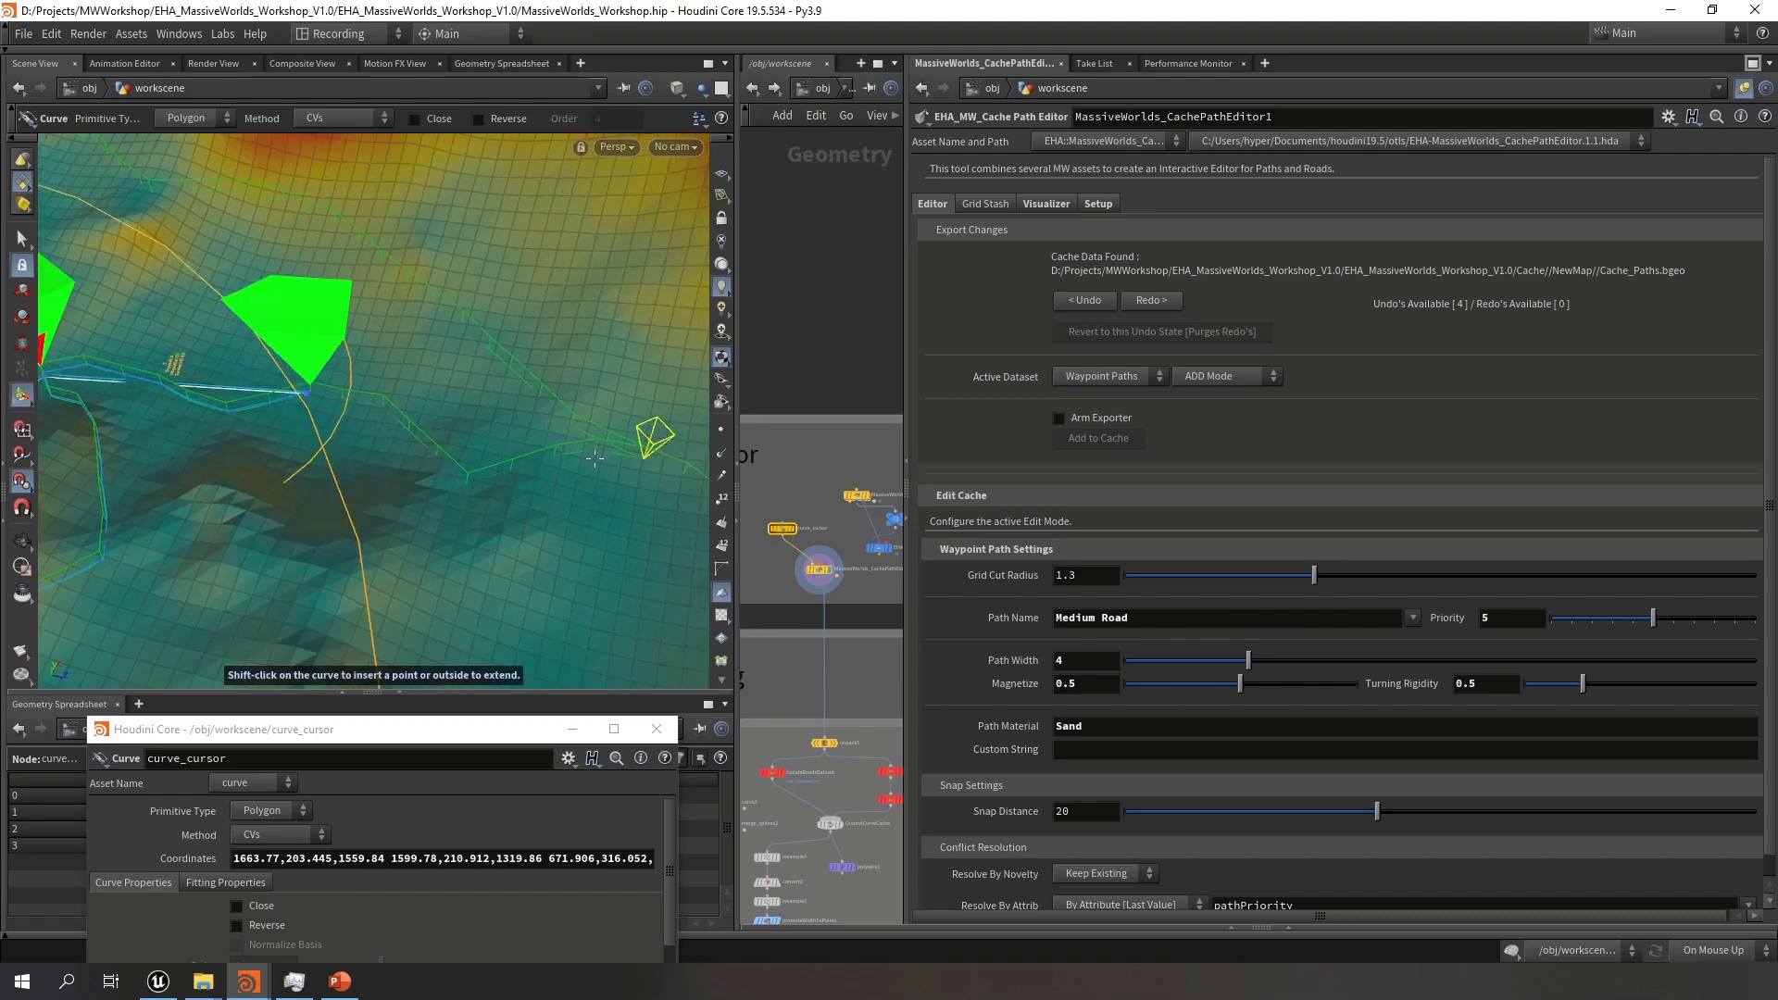
pyautogui.keyDown('alt'); pyautogui.moveTo(325, 444); pyautogui.dragTo(365, 446); pyautogui.keyUp('alt')
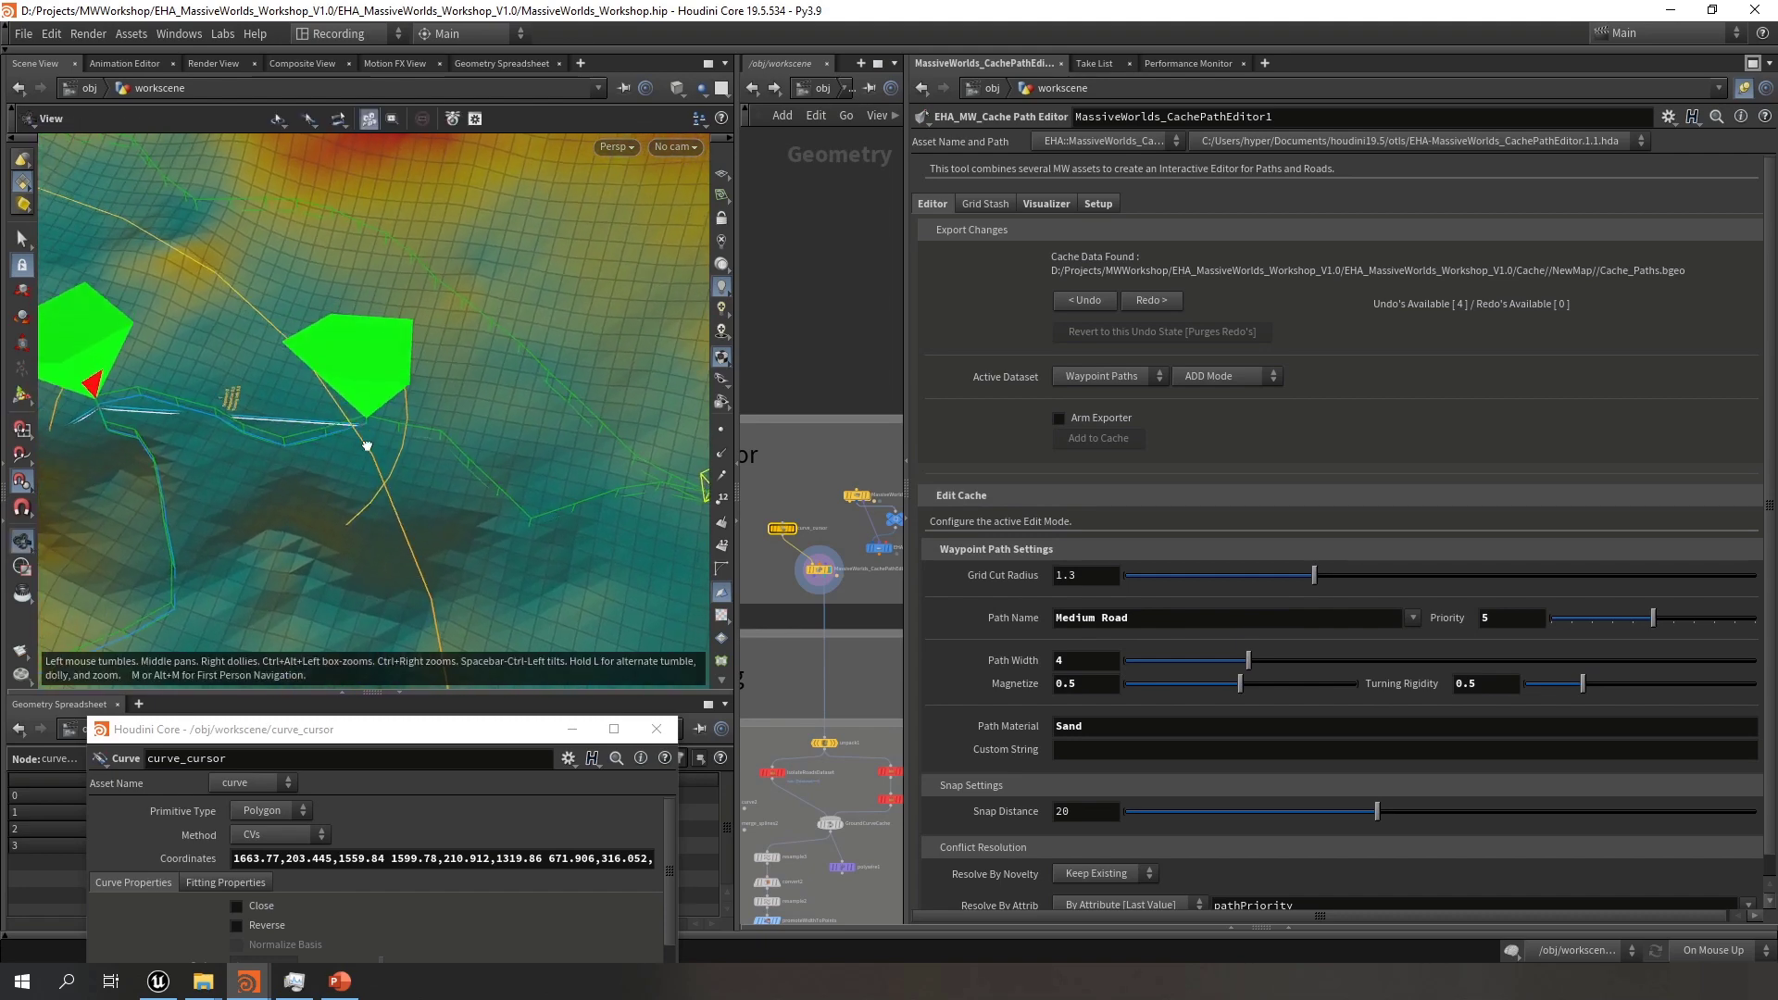
pyautogui.keyDown('alt'); pyautogui.moveTo(365, 445); pyautogui.dragTo(329, 456, button='right'); pyautogui.keyUp('alt')
pyautogui.keyDown('alt'); pyautogui.moveTo(329, 457); pyautogui.dragTo(364, 437); pyautogui.keyUp('alt')
pyautogui.scroll(-1, 1008, 736)
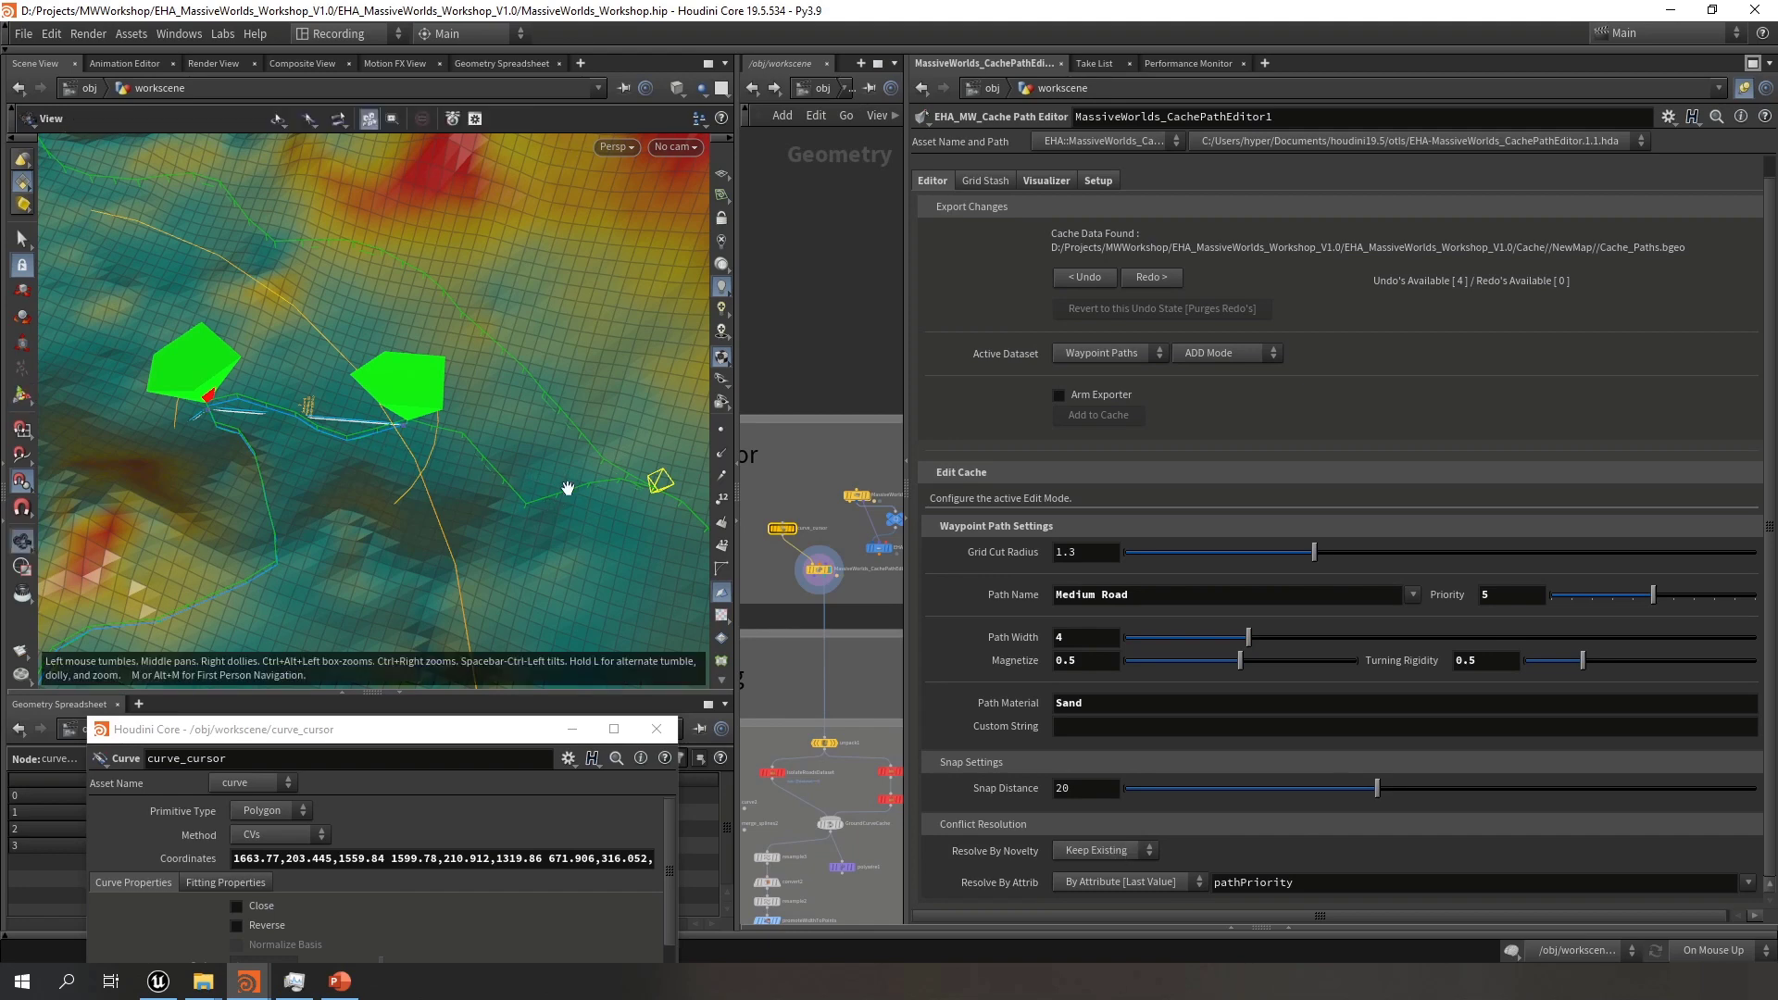
# Examine the new Medium Road's route from its guide curve points to the junction with the existing Main Road
pyautogui.keyDown('alt'); pyautogui.moveTo(568, 488); pyautogui.dragTo(347, 486, button='right'); pyautogui.keyUp('alt')
pyautogui.keyDown('alt'); pyautogui.moveTo(348, 486); pyautogui.dragTo(421, 463); pyautogui.keyUp('alt')
pyautogui.keyDown('alt'); pyautogui.moveTo(422, 464); pyautogui.dragTo(420, 348, button='middle'); pyautogui.keyUp('alt')
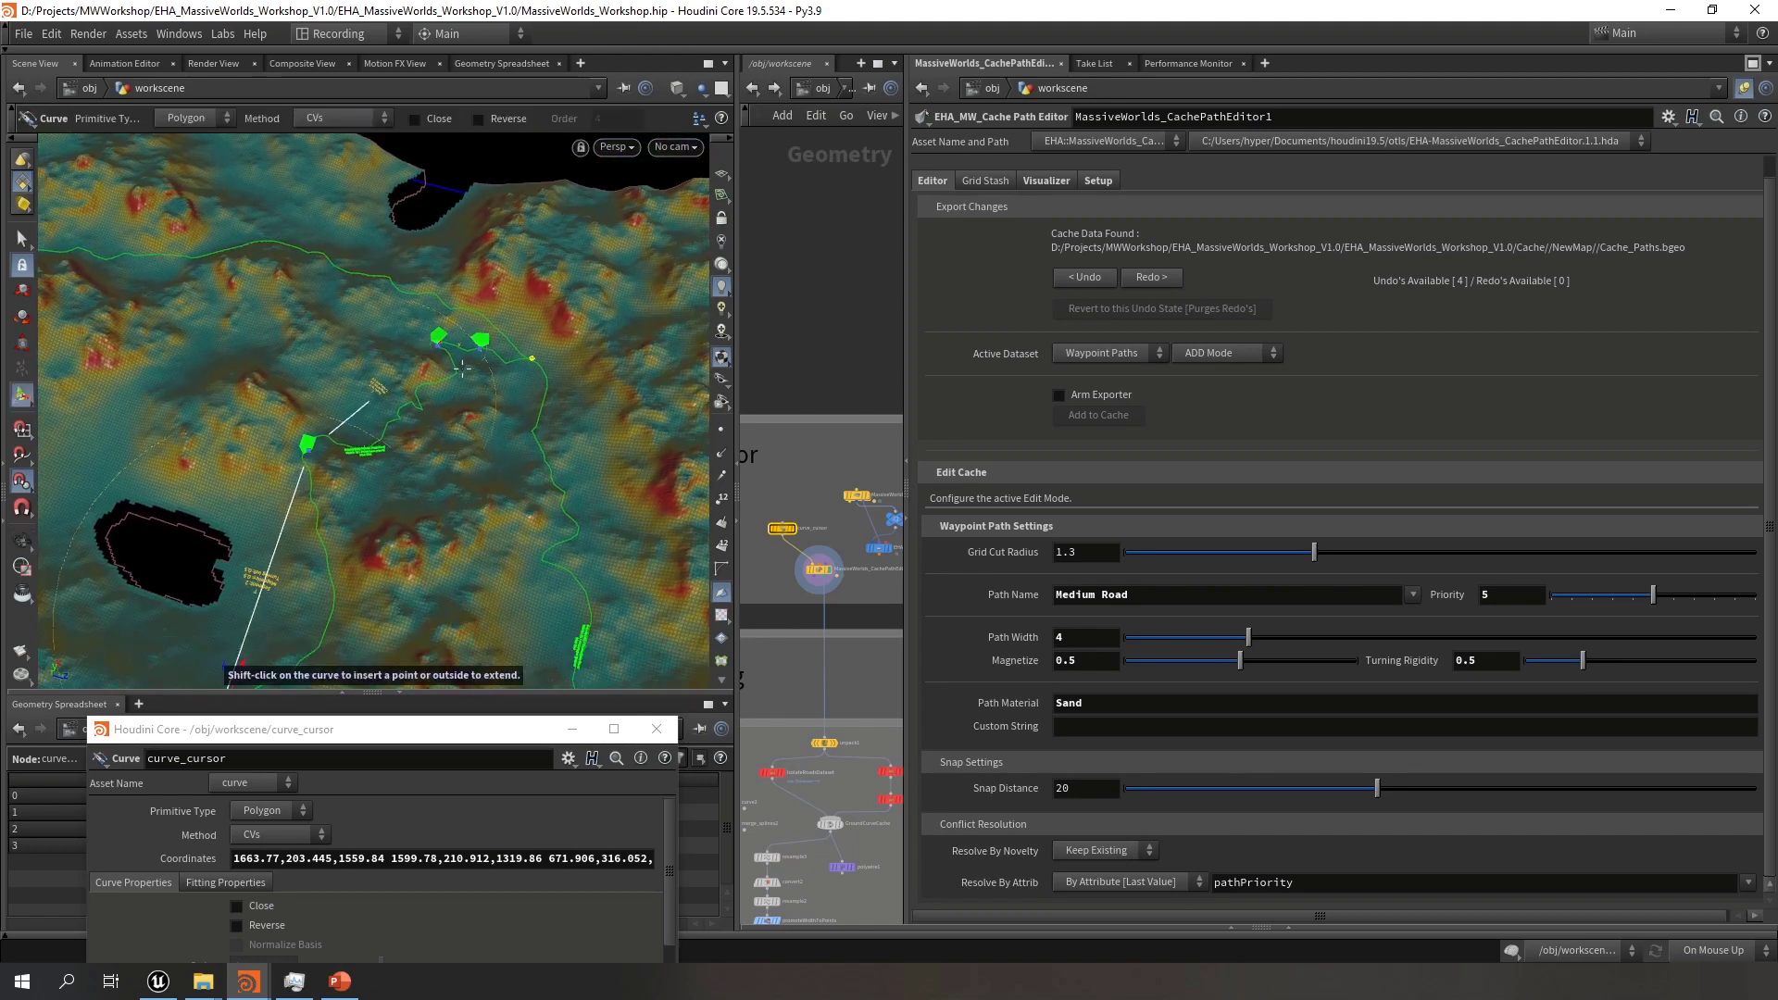
pyautogui.keyDown('alt'); pyautogui.moveTo(419, 348); pyautogui.dragTo(297, 398, button='right'); pyautogui.keyUp('alt')
pyautogui.keyDown('alt'); pyautogui.moveTo(483, 382); pyautogui.dragTo(498, 335, button='middle'); pyautogui.keyUp('alt')
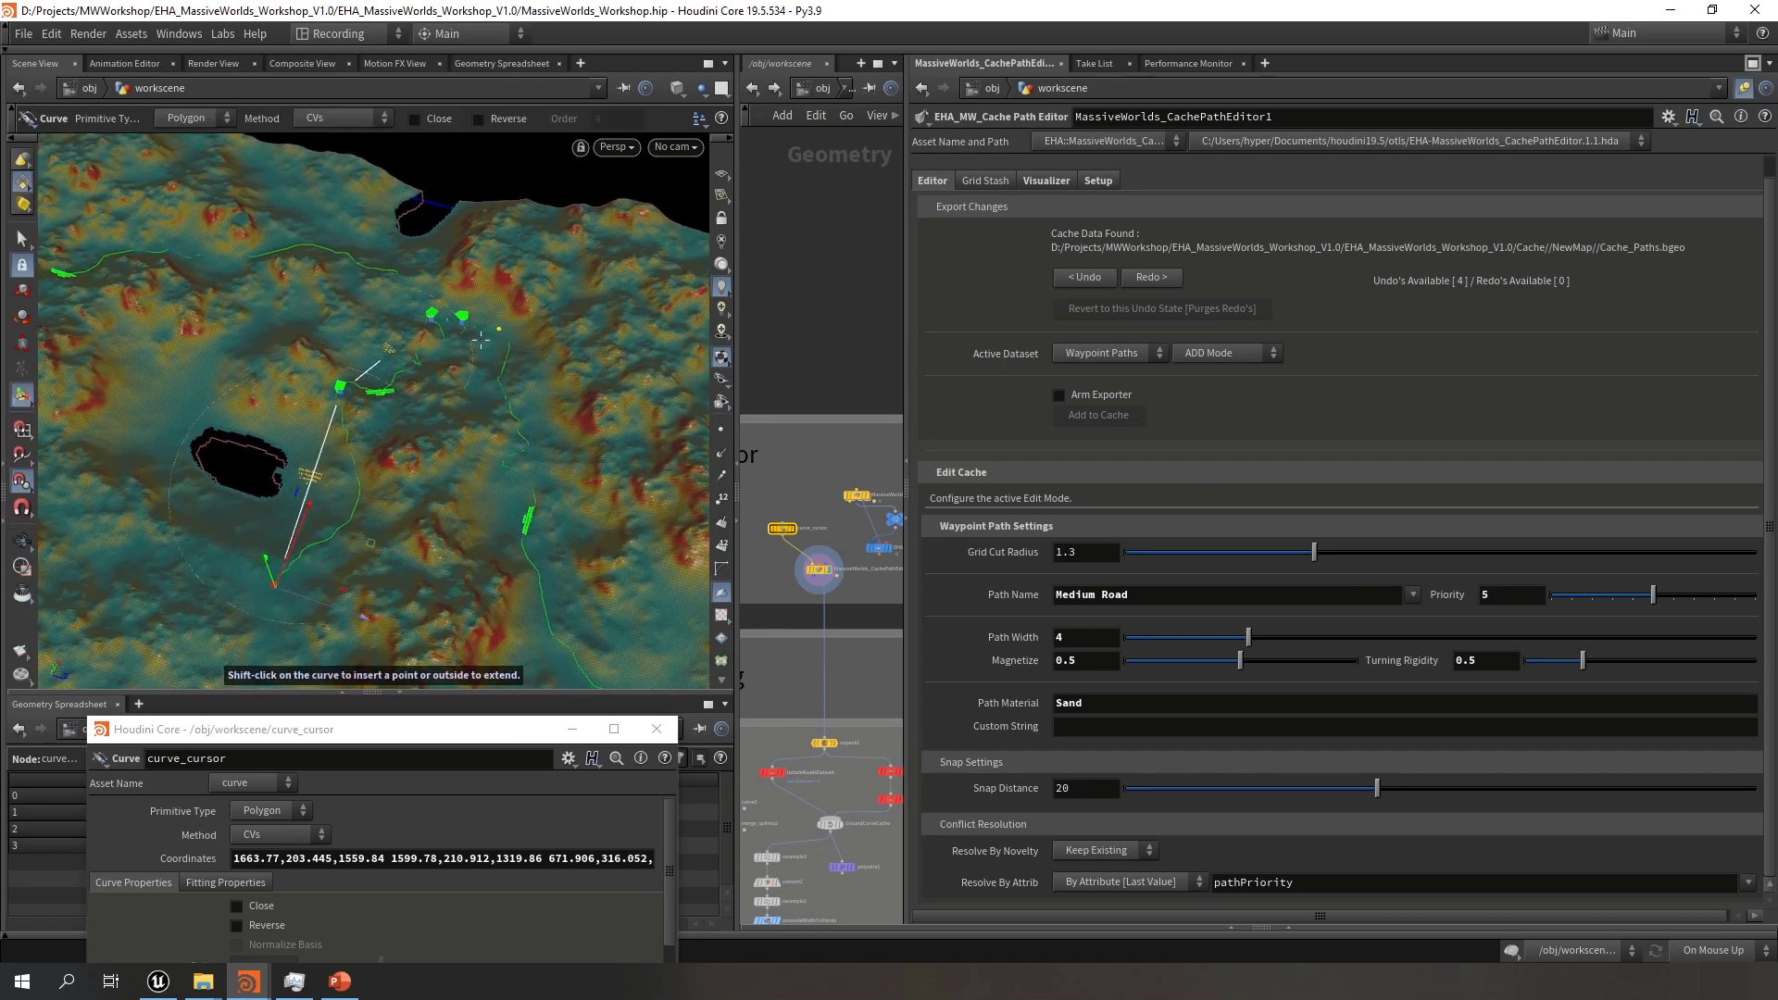
pyautogui.keyDown('alt'); pyautogui.moveTo(457, 325); pyautogui.dragTo(555, 335, button='right'); pyautogui.keyUp('alt')
pyautogui.keyDown('alt'); pyautogui.moveTo(384, 347); pyautogui.dragTo(488, 330); pyautogui.keyUp('alt')
pyautogui.keyDown('alt'); pyautogui.moveTo(488, 329); pyautogui.dragTo(405, 363, button='right'); pyautogui.keyUp('alt')
pyautogui.keyDown('alt'); pyautogui.moveTo(405, 363); pyautogui.dragTo(383, 381, button='middle'); pyautogui.keyUp('alt')
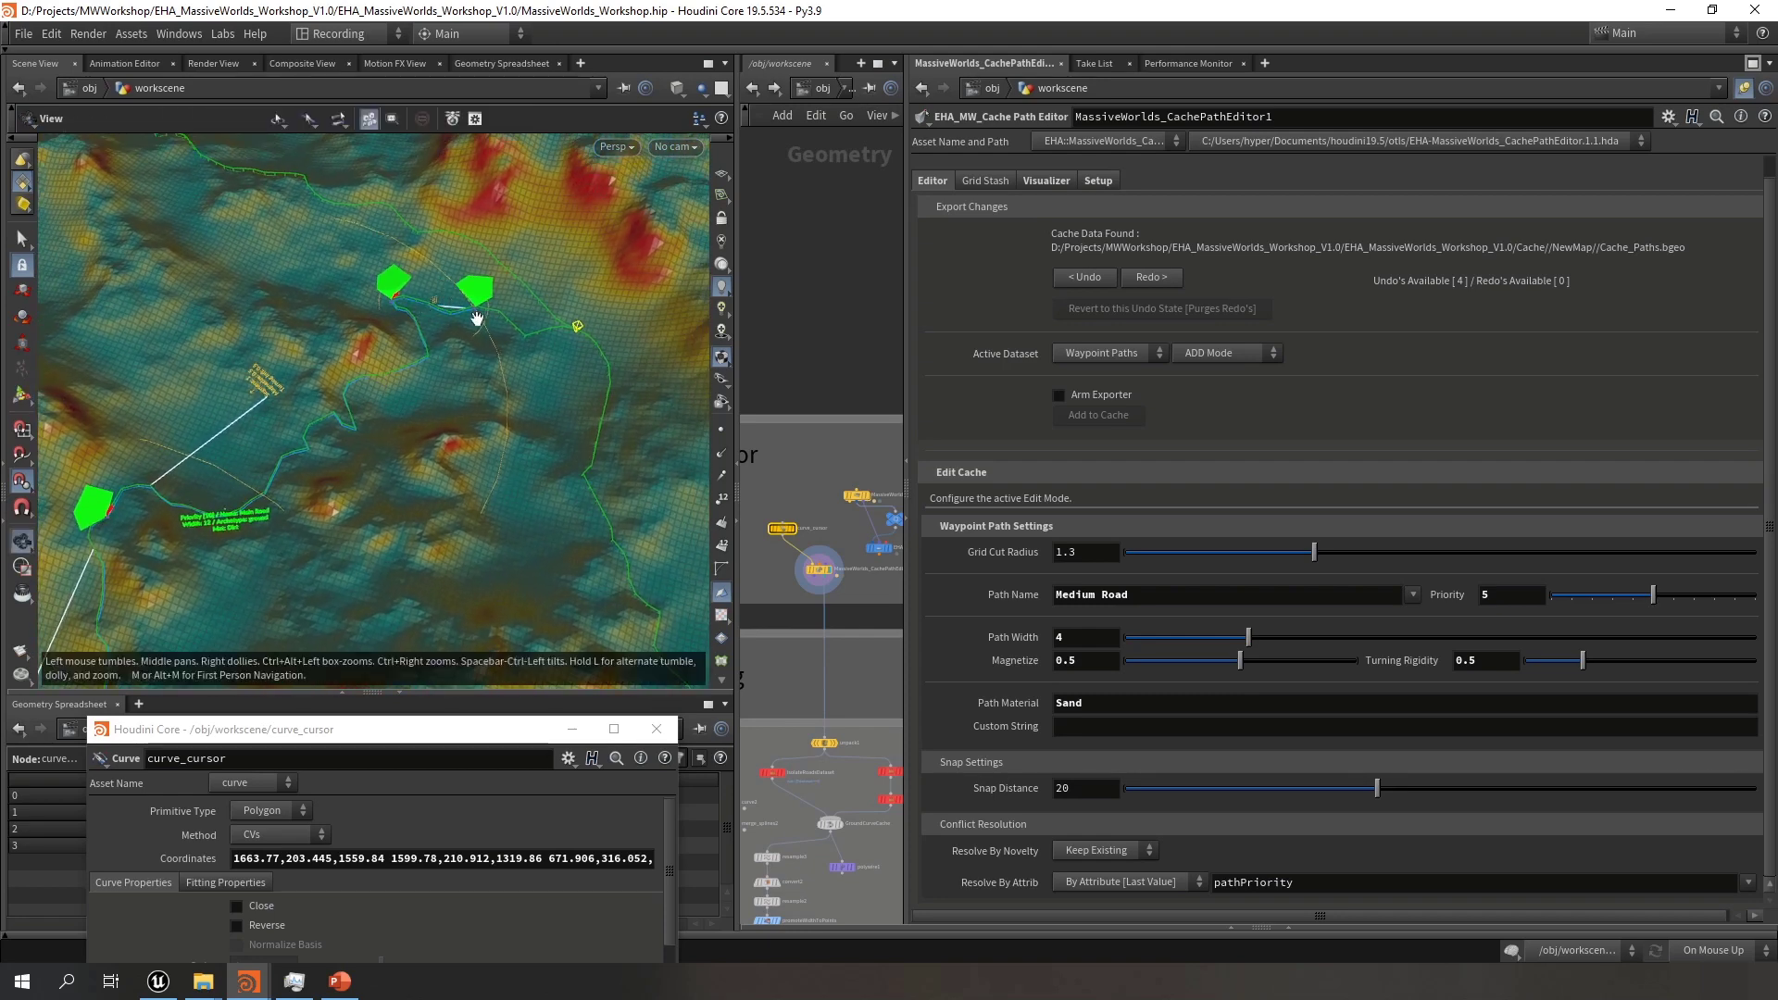
pyautogui.keyDown('alt'); pyautogui.moveTo(379, 279); pyautogui.dragTo(439, 331, button='right'); pyautogui.keyUp('alt')
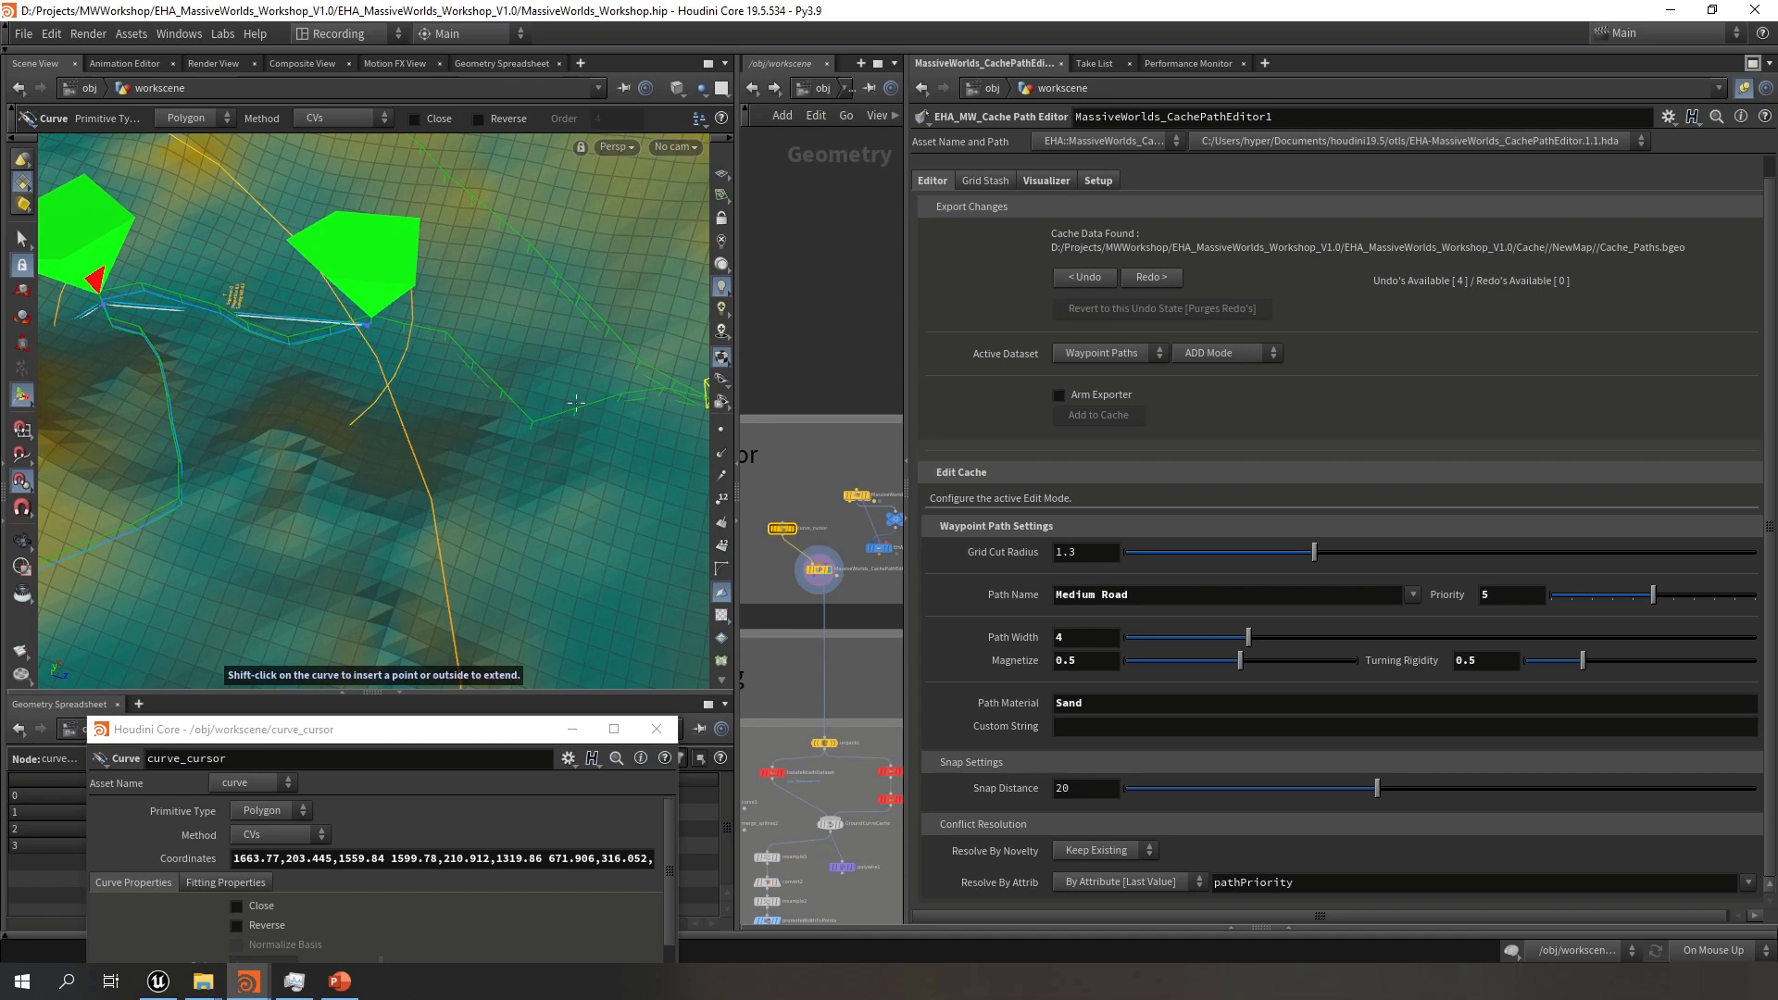
# Display the paths as solid shapes in the visualizer and inspect the branch where the new road meets the Main Road
pyautogui.click(1051, 182)
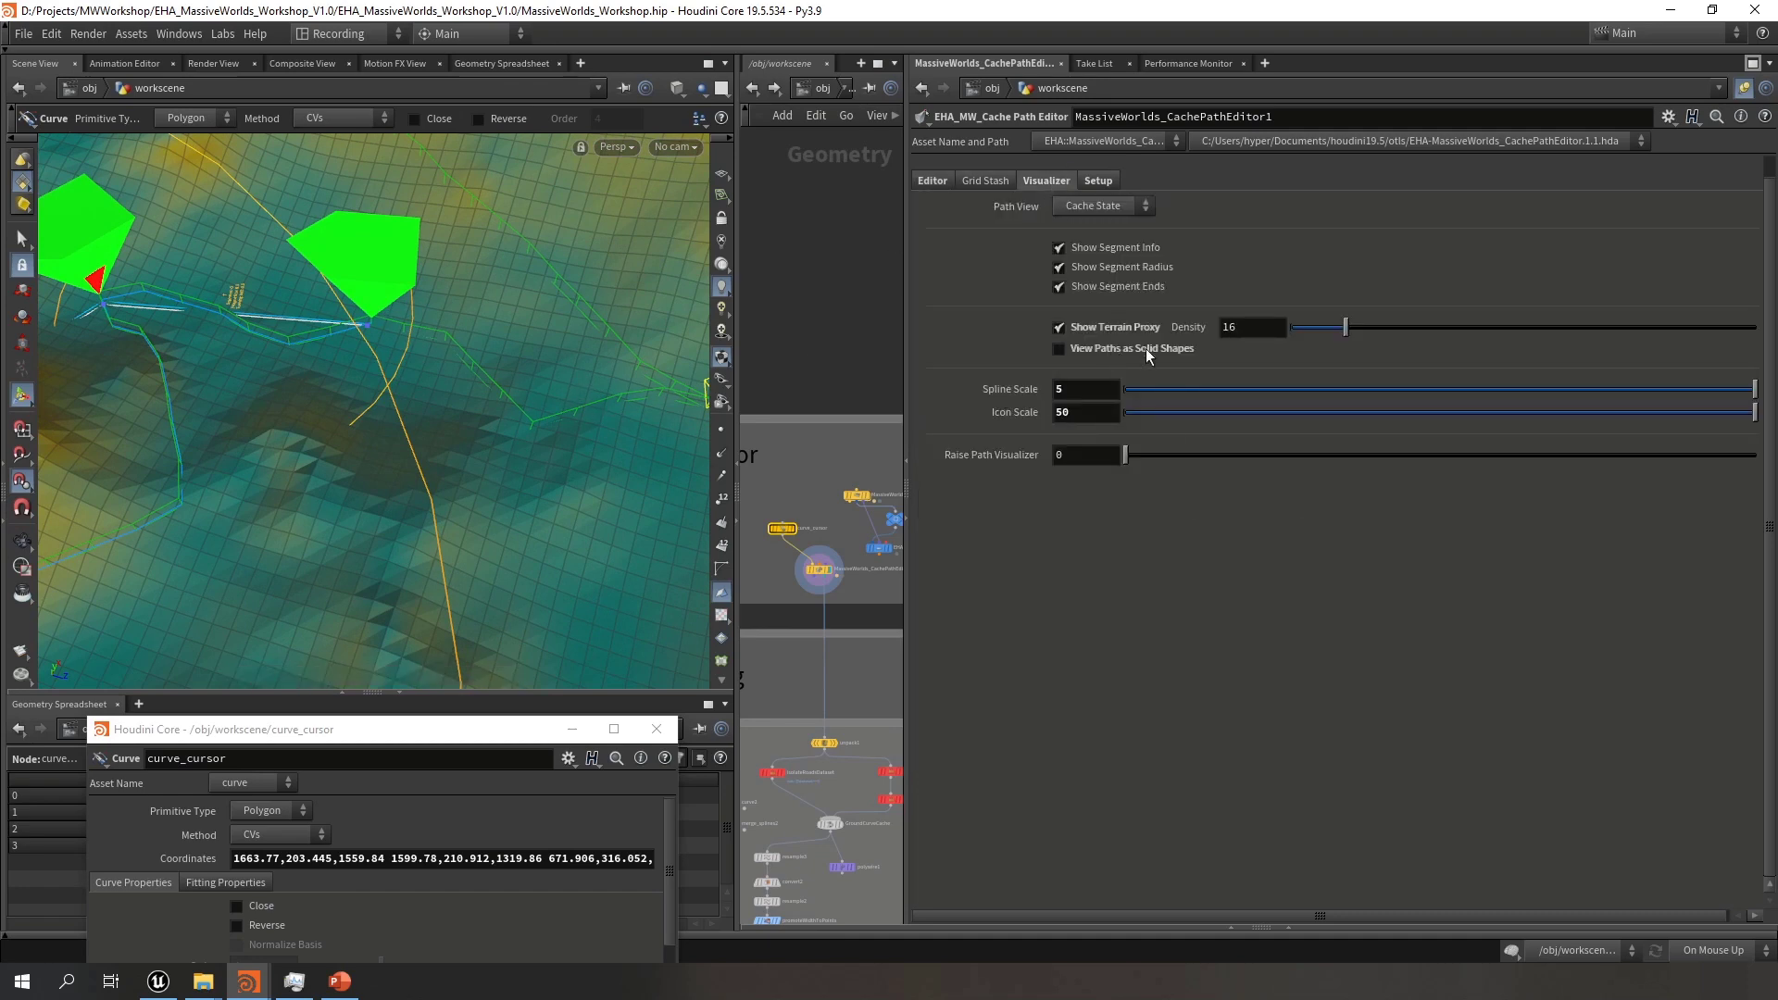
pyautogui.click(1147, 355)
pyautogui.keyDown('alt'); pyautogui.moveTo(378, 400); pyautogui.dragTo(297, 378, button='right'); pyautogui.keyUp('alt')
pyautogui.keyDown('alt'); pyautogui.moveTo(298, 378); pyautogui.dragTo(453, 394); pyautogui.keyUp('alt')
pyautogui.keyDown('alt'); pyautogui.moveTo(453, 393); pyautogui.dragTo(556, 426, button='right'); pyautogui.keyUp('alt')
pyautogui.keyDown('alt'); pyautogui.moveTo(559, 427); pyautogui.dragTo(508, 429, button='middle'); pyautogui.keyUp('alt')
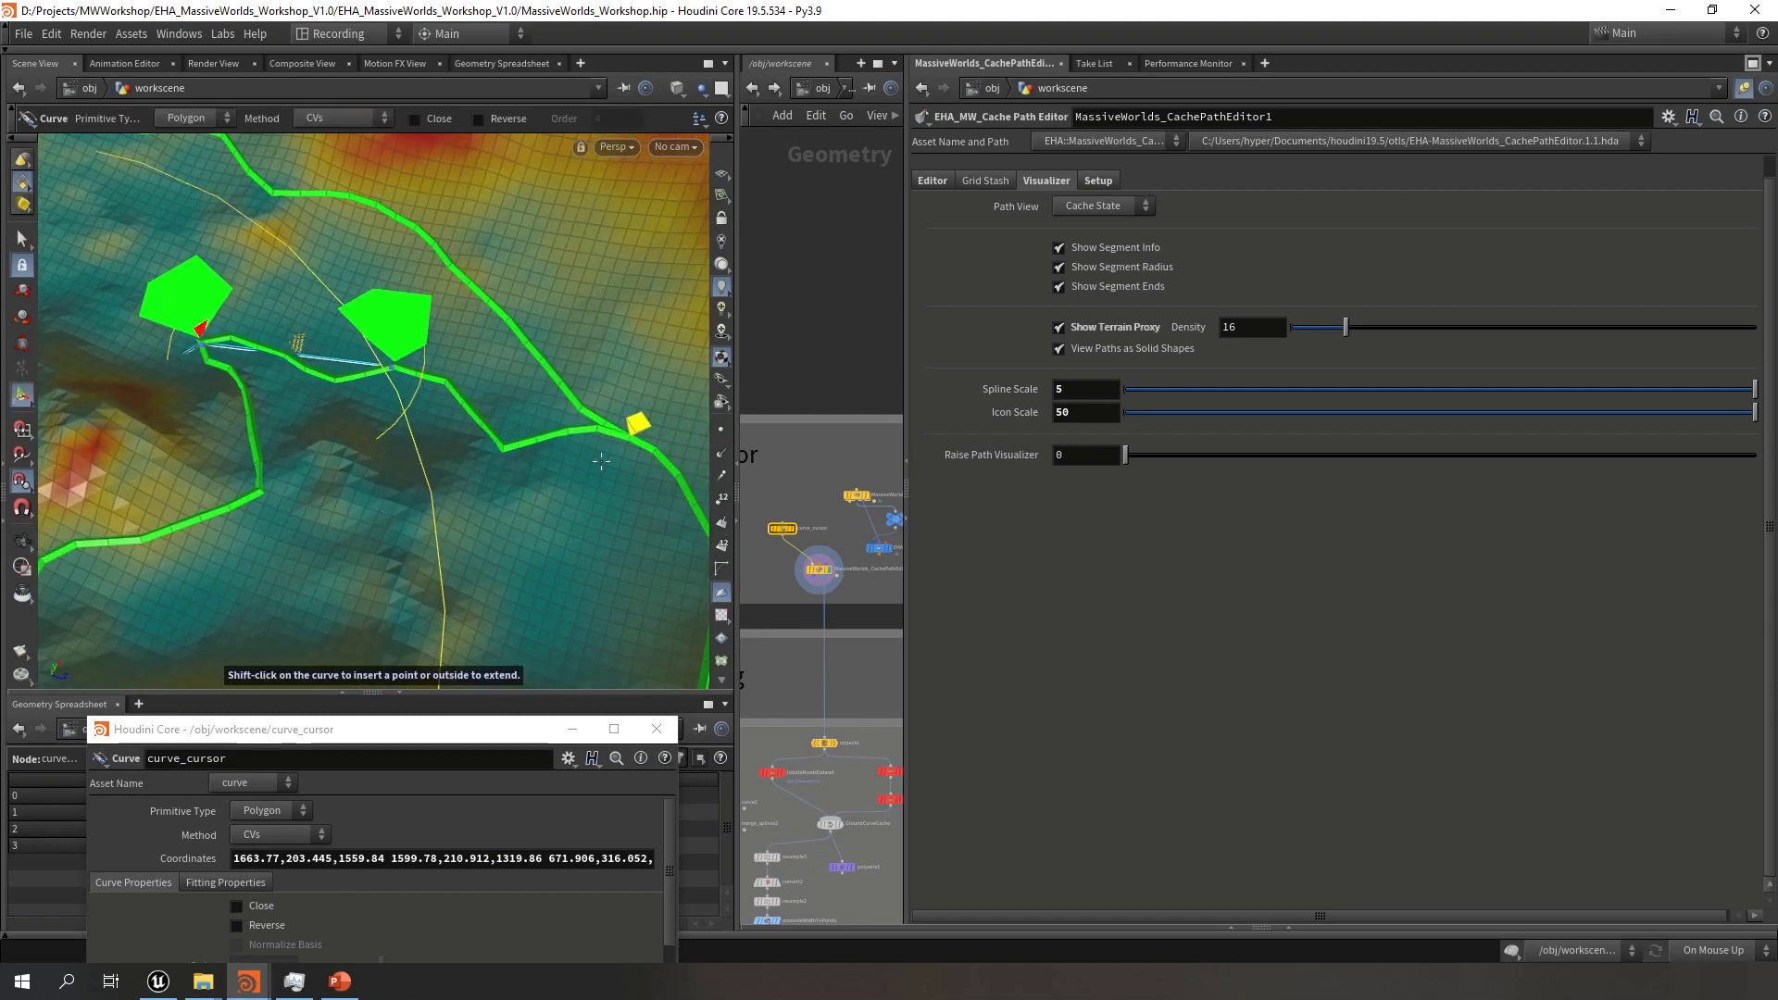
pyautogui.keyDown('alt'); pyautogui.moveTo(601, 461); pyautogui.dragTo(623, 472, button='middle'); pyautogui.keyUp('alt')
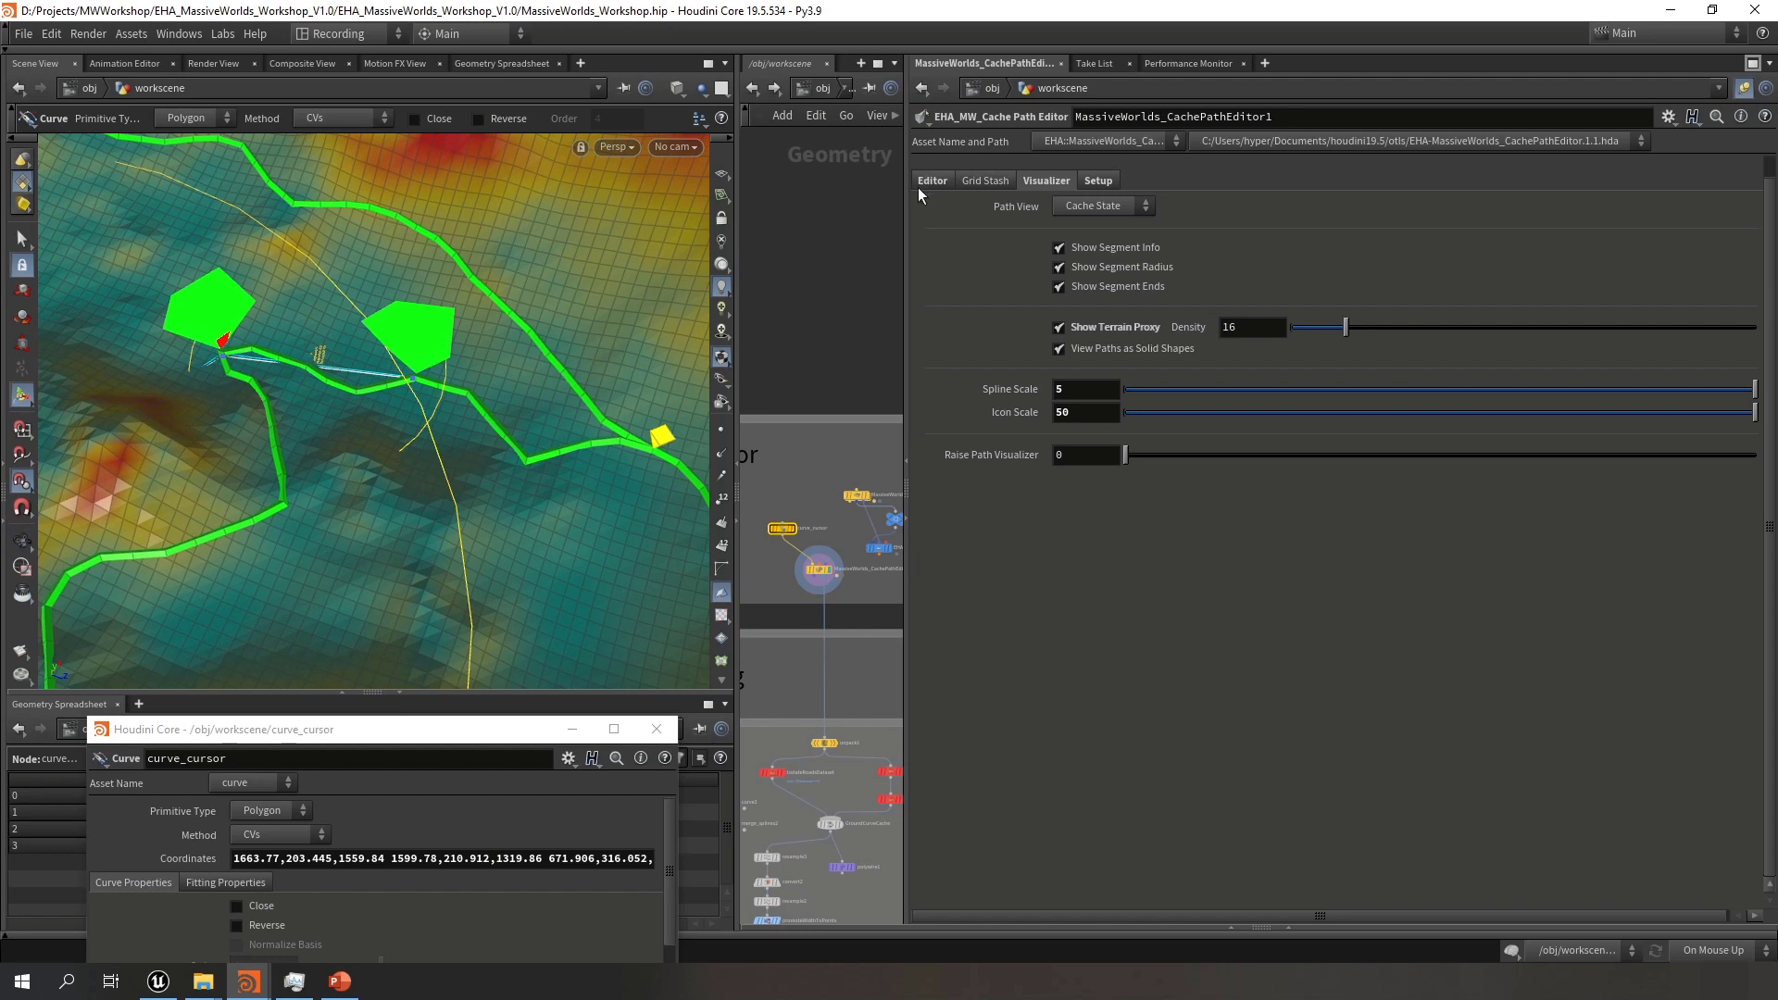
# Set the conflict resolution by novelty to Keep New and check the new road at the Main Road junction
pyautogui.click(920, 185)
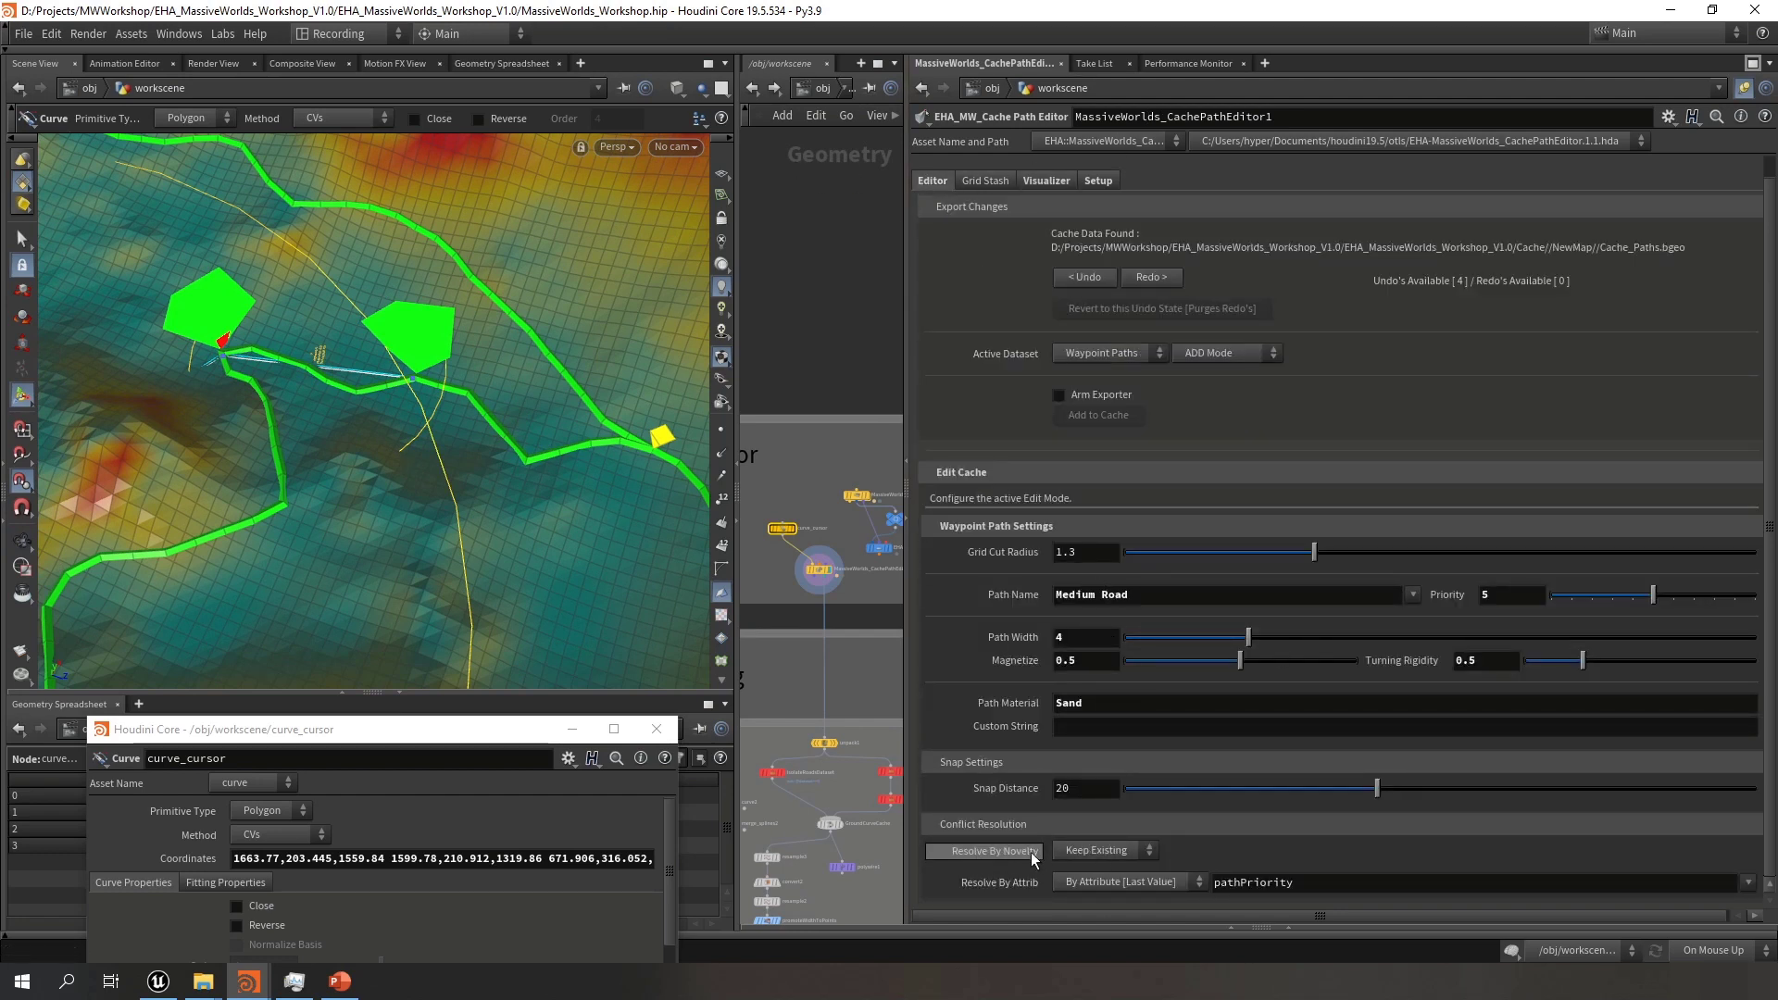
pyautogui.click(1112, 852)
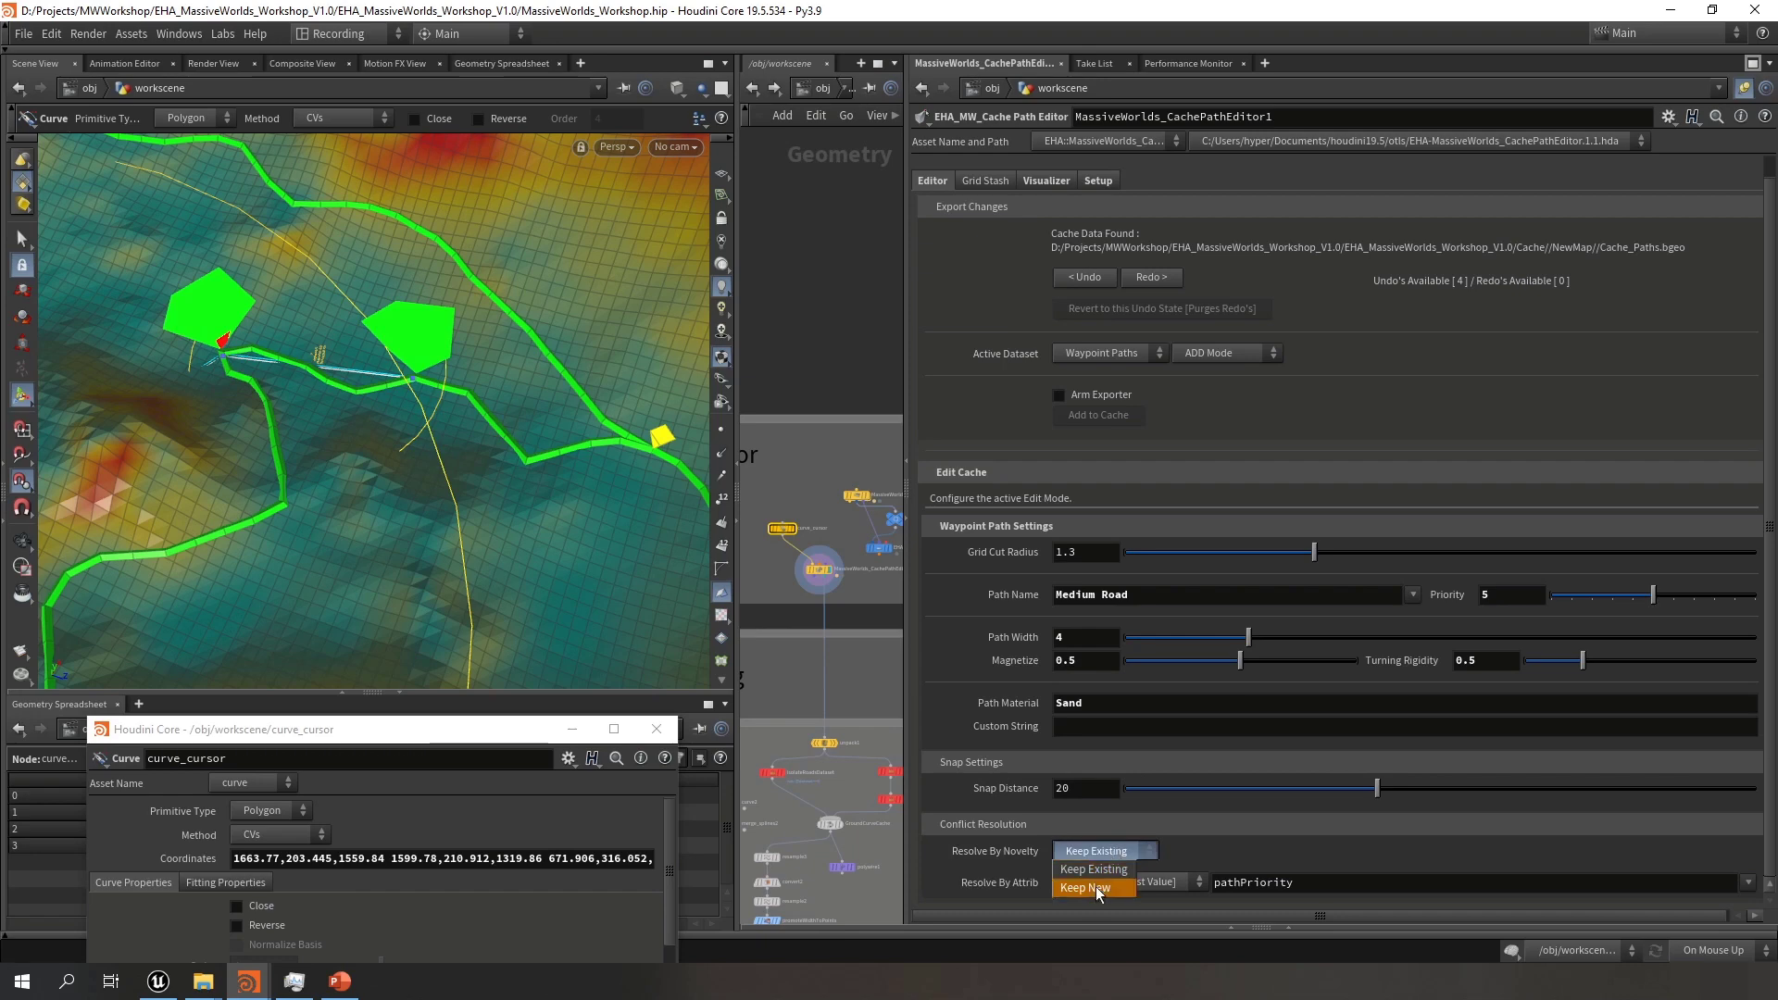
pyautogui.click(1092, 887)
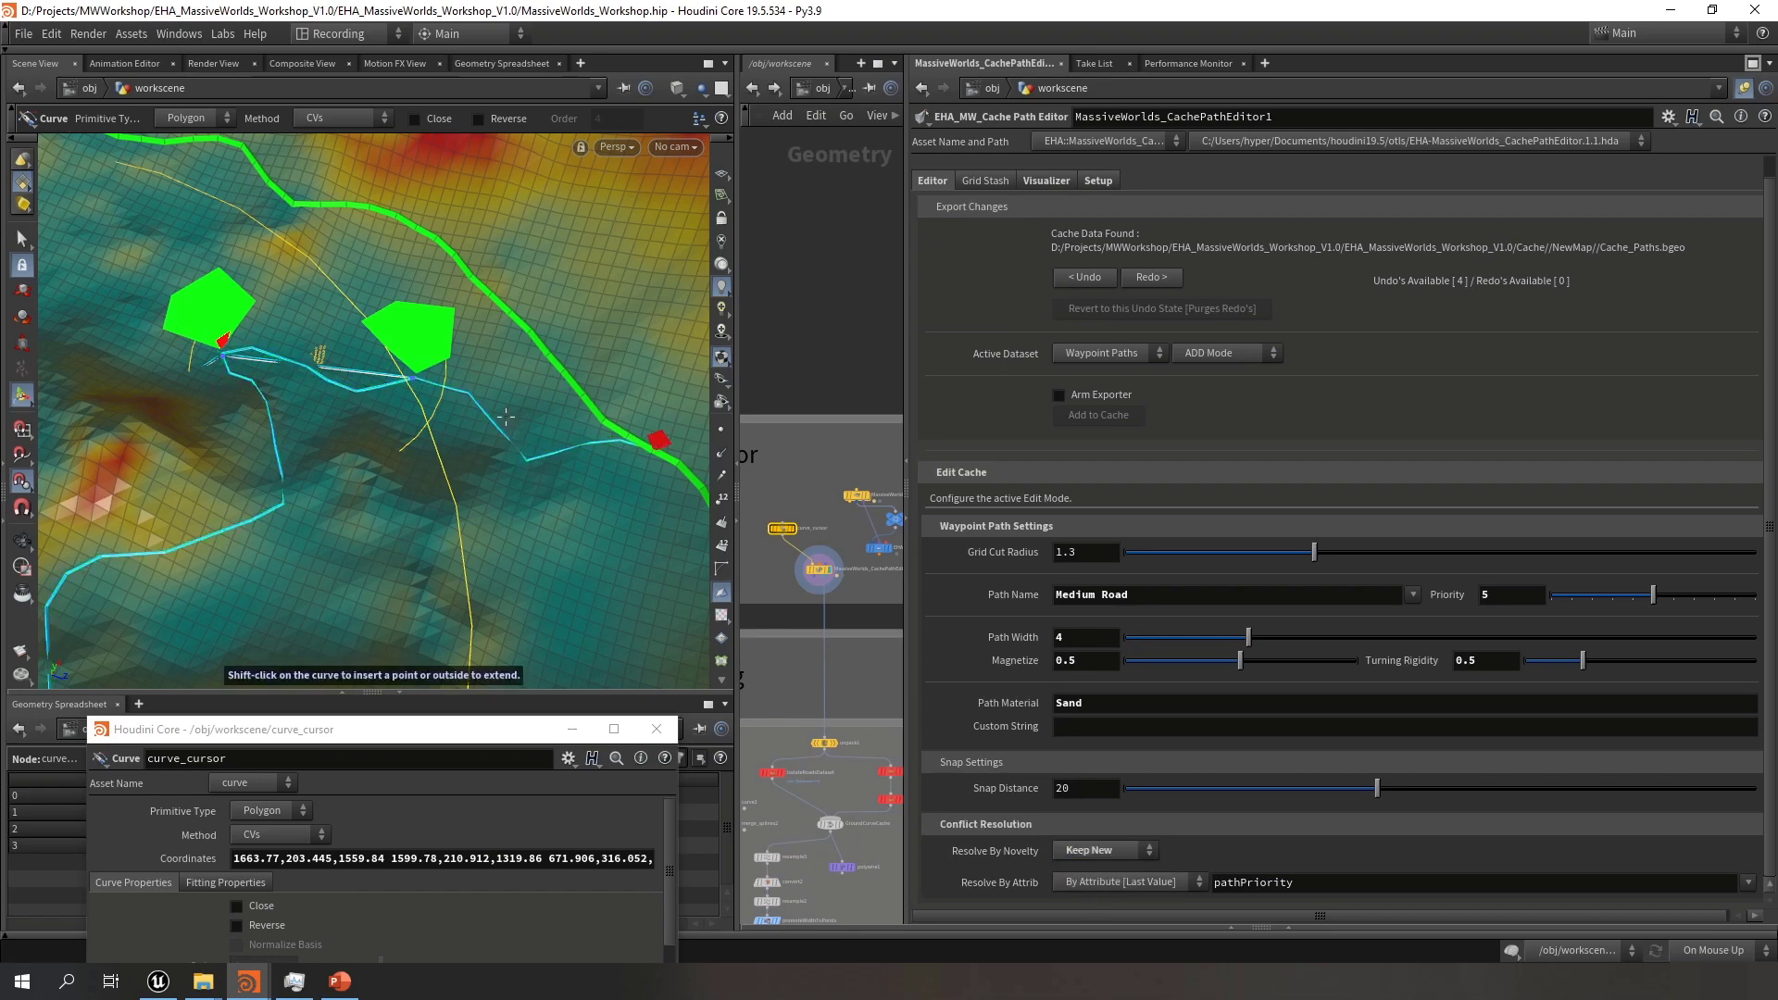
pyautogui.keyDown('alt'); pyautogui.moveTo(449, 380); pyautogui.dragTo(615, 432, button='right'); pyautogui.keyUp('alt')
pyautogui.keyDown('alt'); pyautogui.moveTo(615, 433); pyautogui.dragTo(596, 484, button='middle'); pyautogui.keyUp('alt')
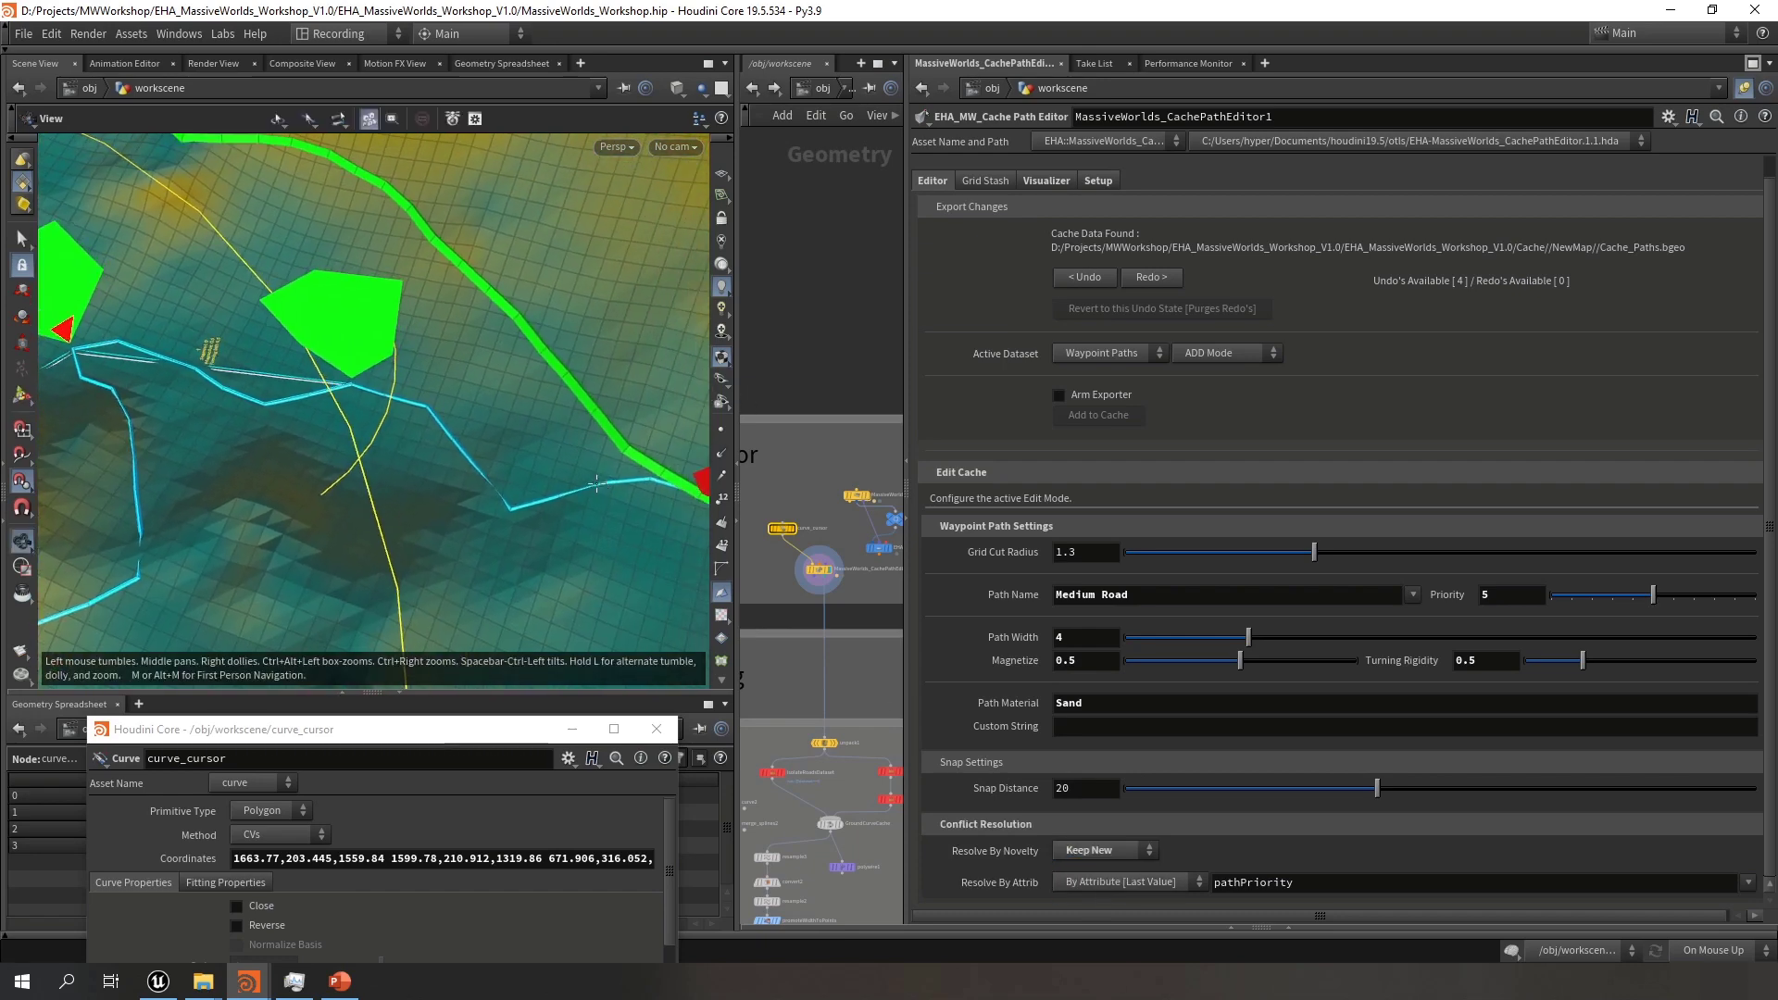
pyautogui.press('Return')
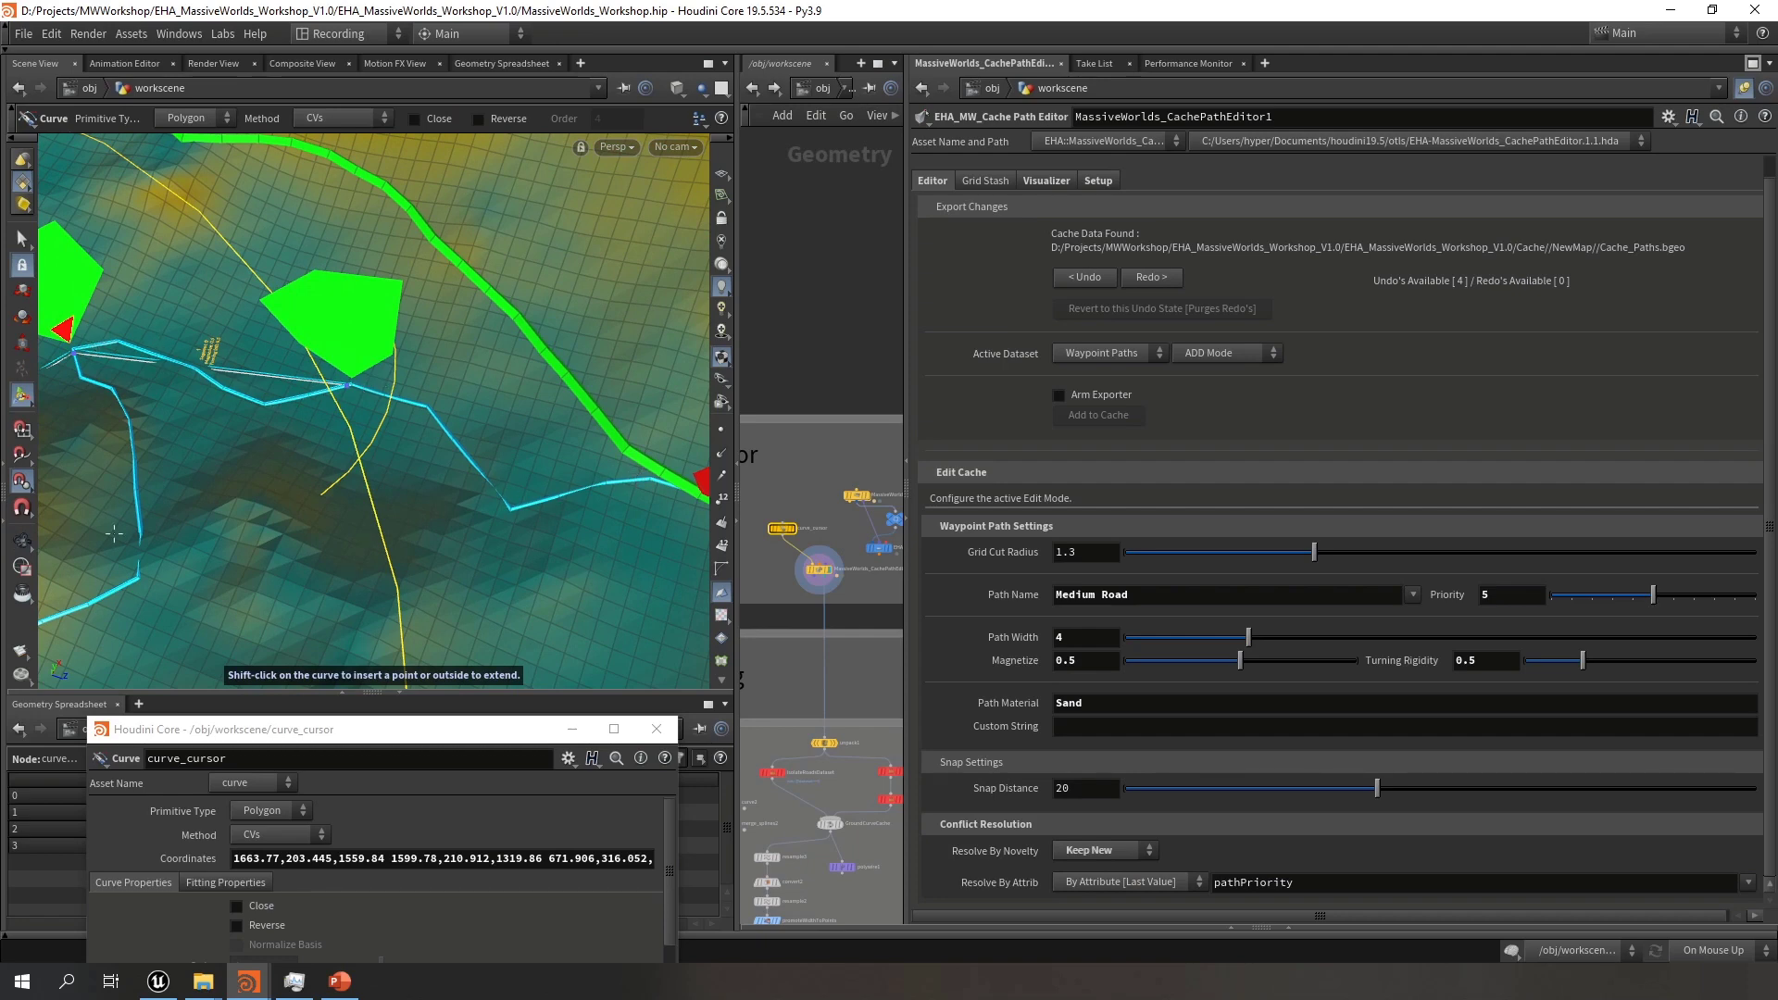
pyautogui.scroll(-3, 397, 468)
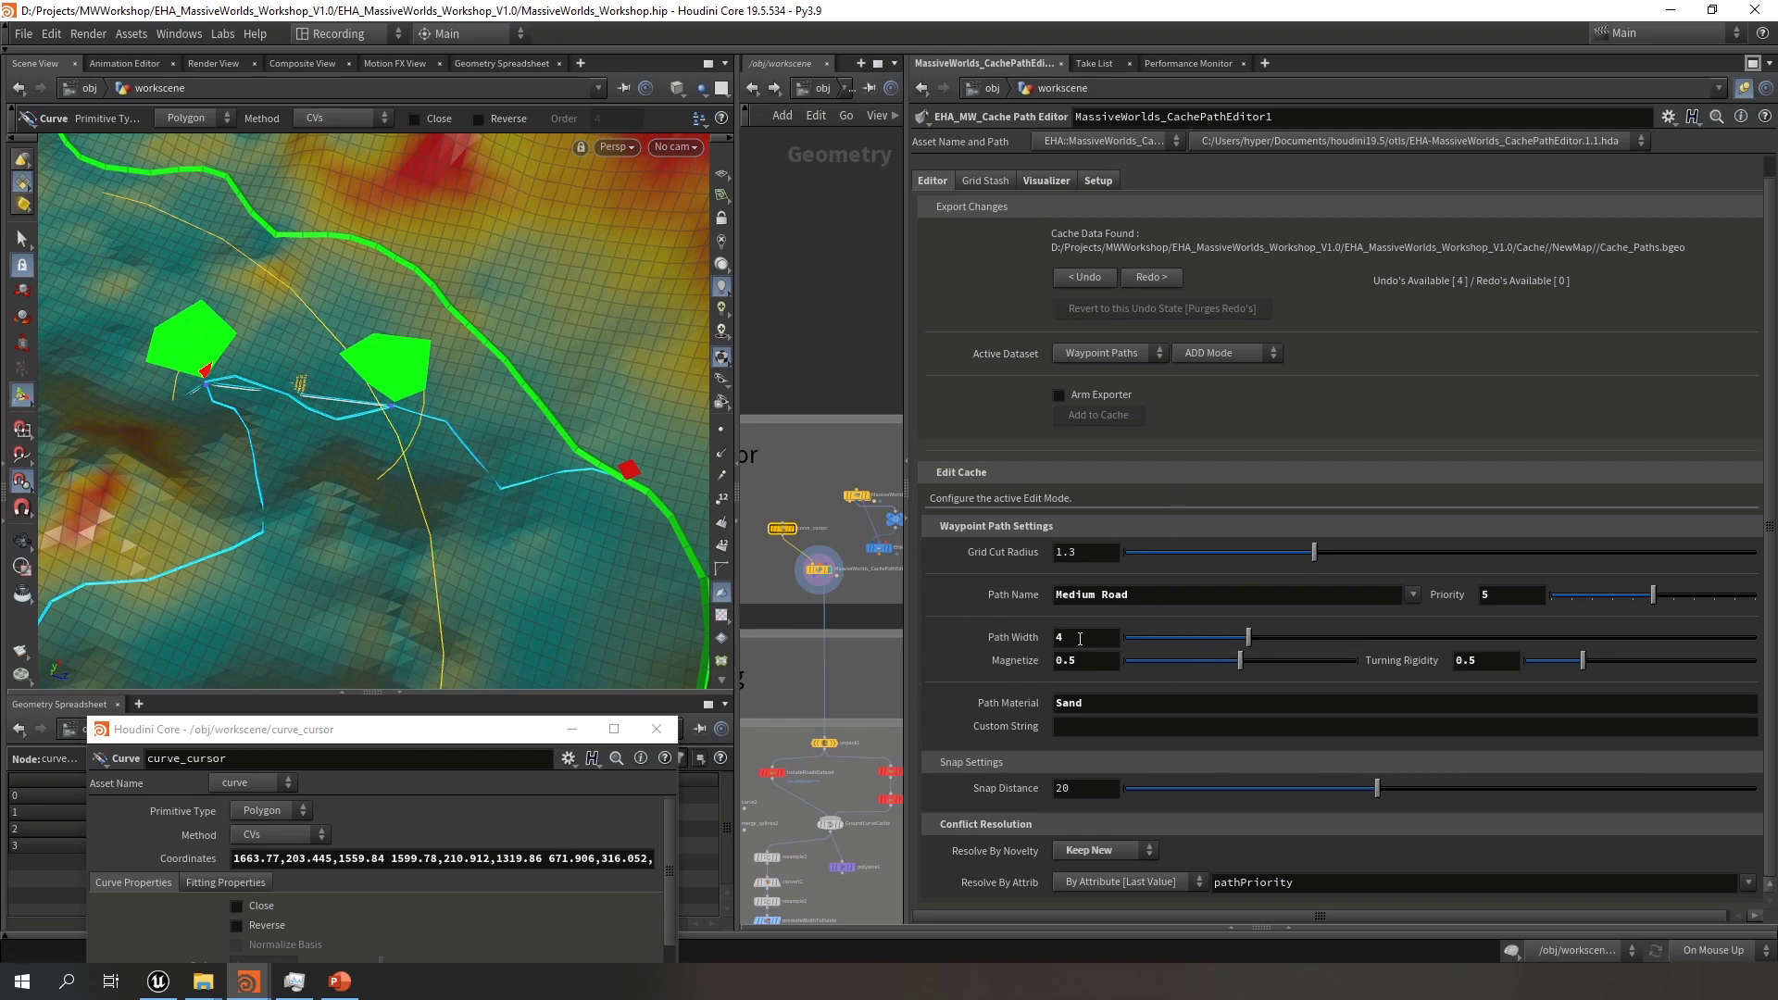
# Arm the exporter and add the new Medium Road path to the cache
pyautogui.press('Escape')
pyautogui.moveTo(509, 425); pyautogui.dragTo(445, 278)
pyautogui.click(1088, 394)
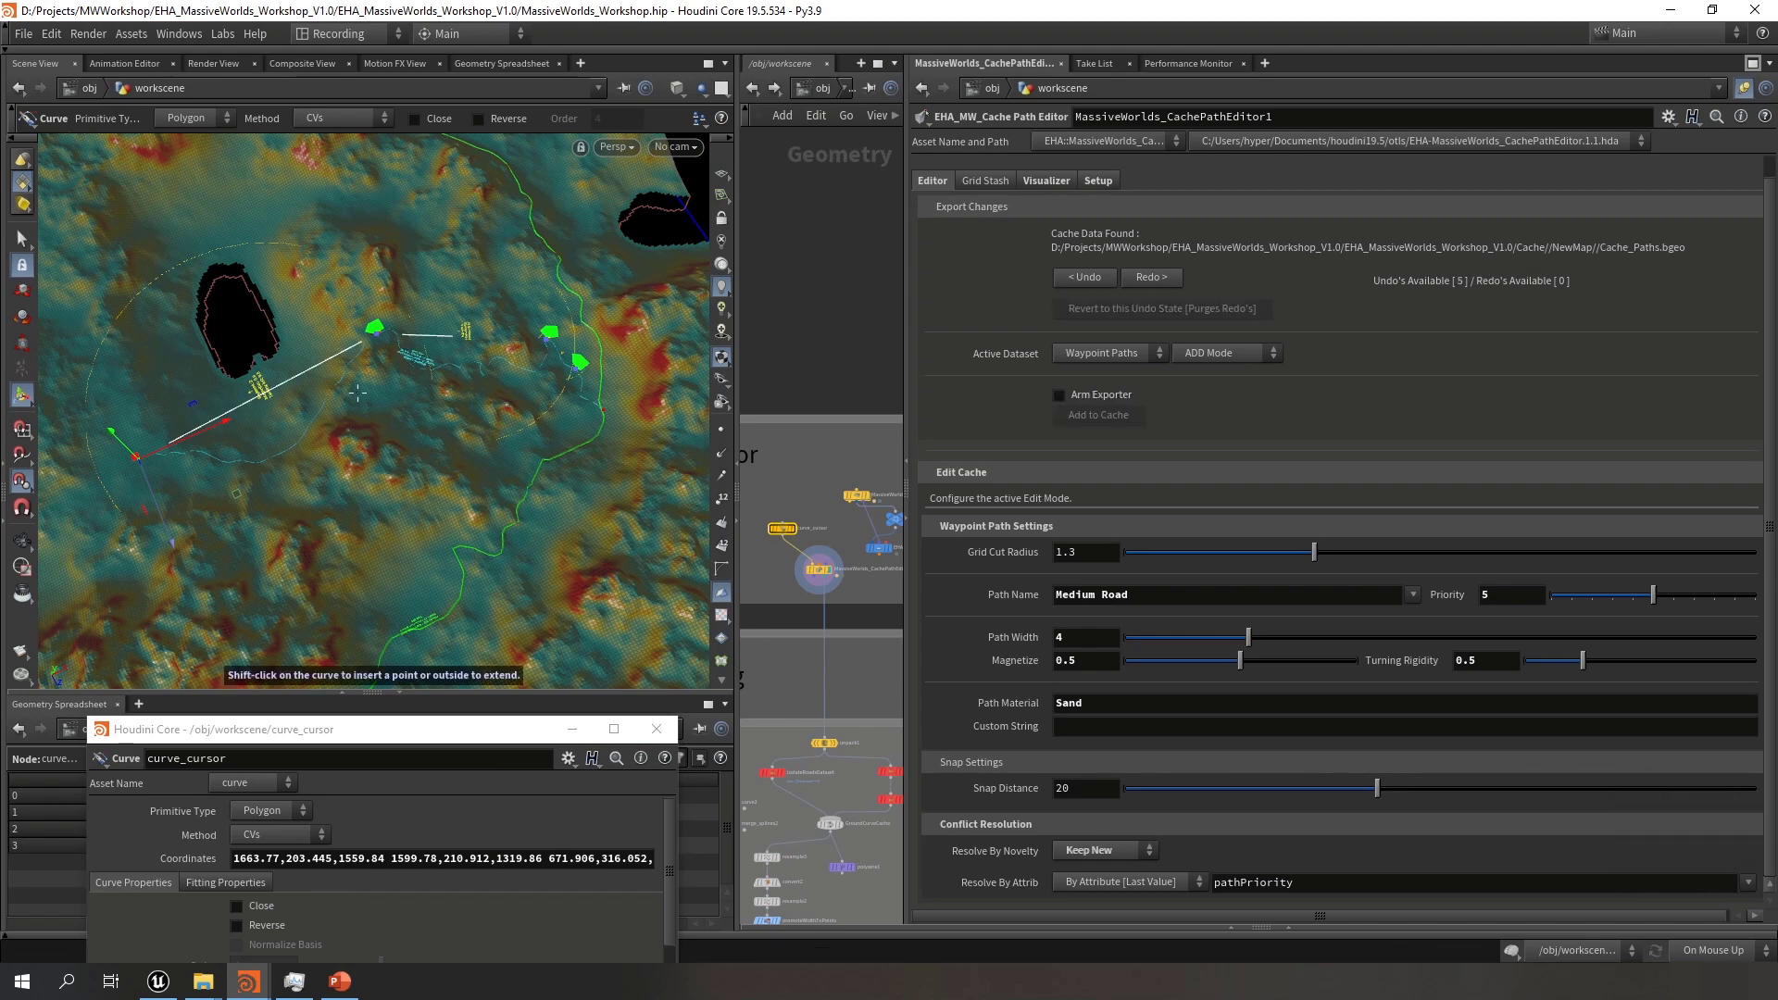
# Clear the coordinates of the curve_cursor guide curve to start a new path
pyautogui.press('Escape')
pyautogui.moveTo(358, 458); pyautogui.dragTo(482, 370)
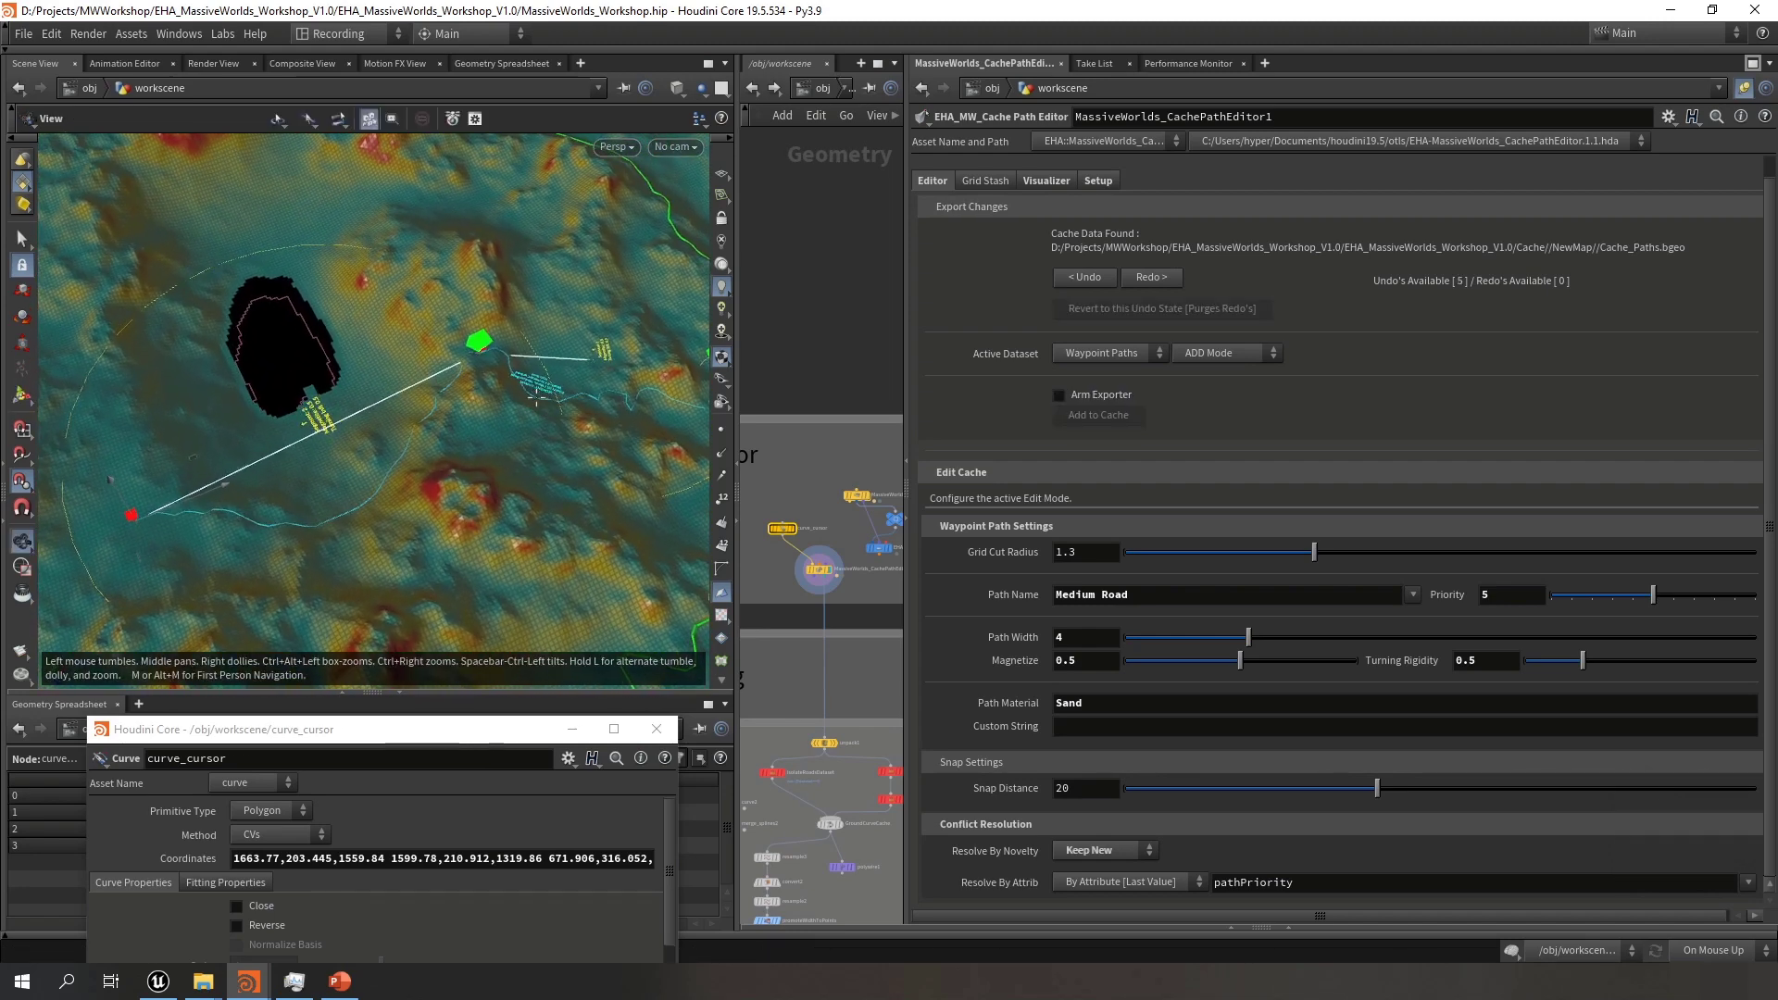
pyautogui.click(532, 859)
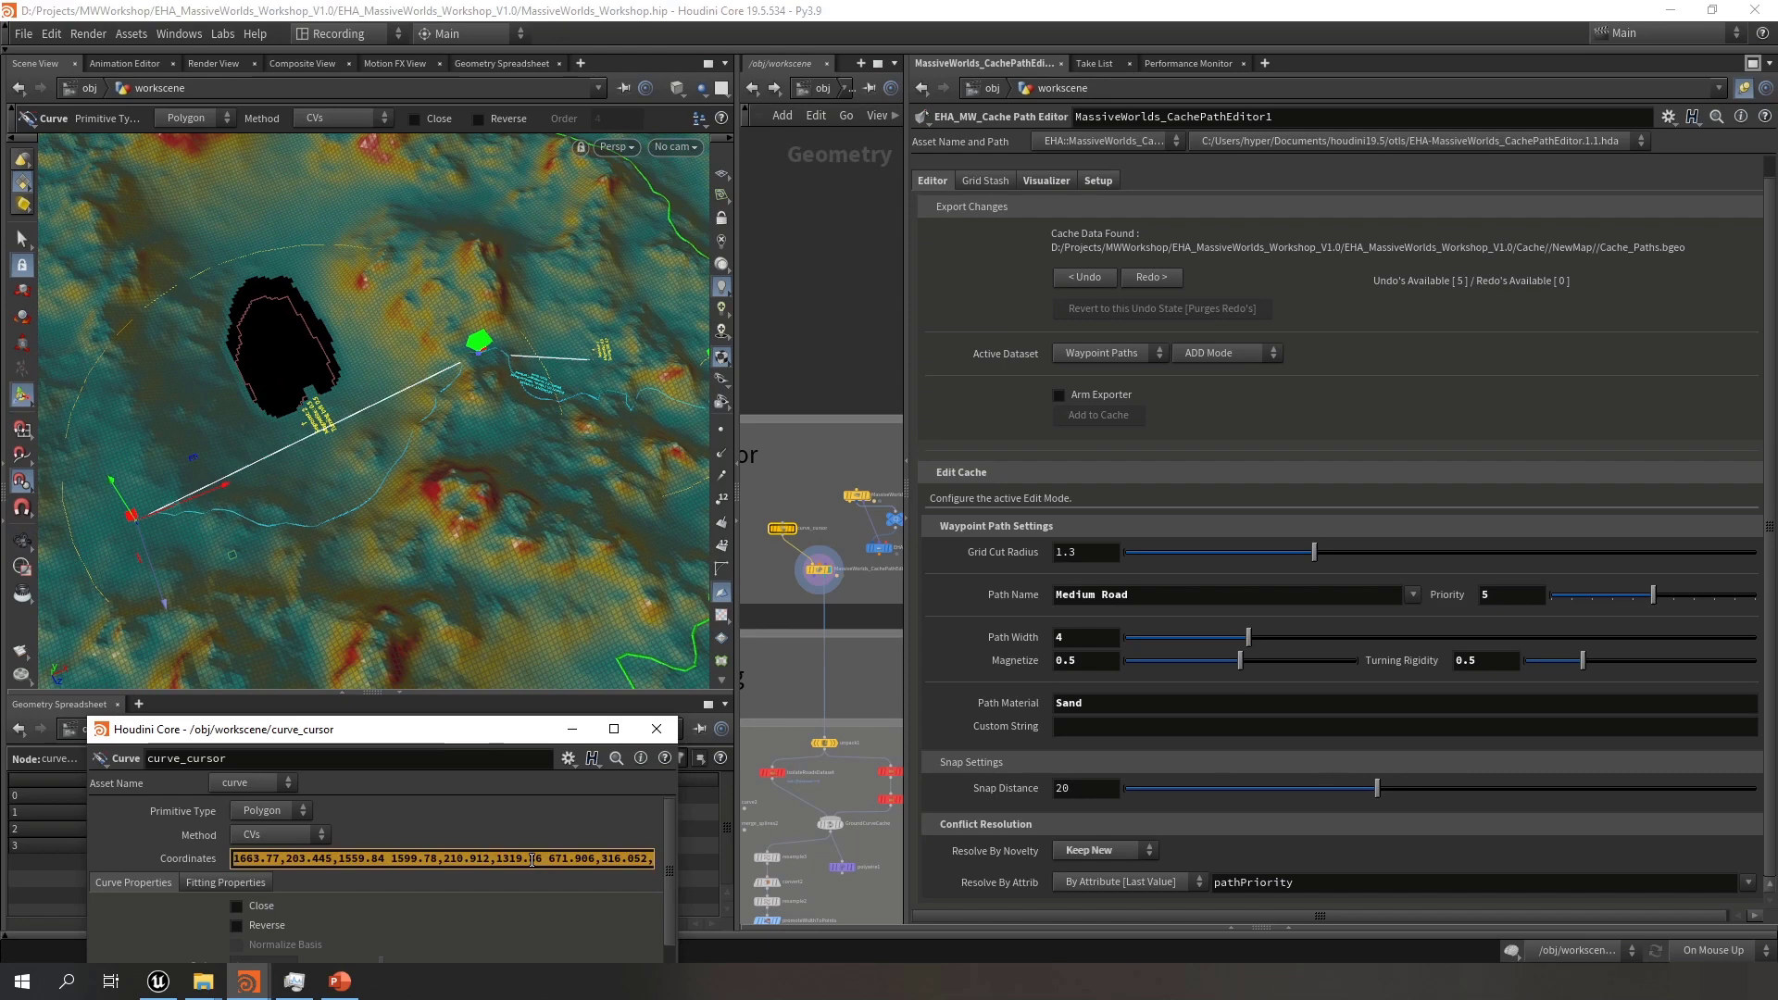
pyautogui.press('Delete')
pyautogui.press('Escape')
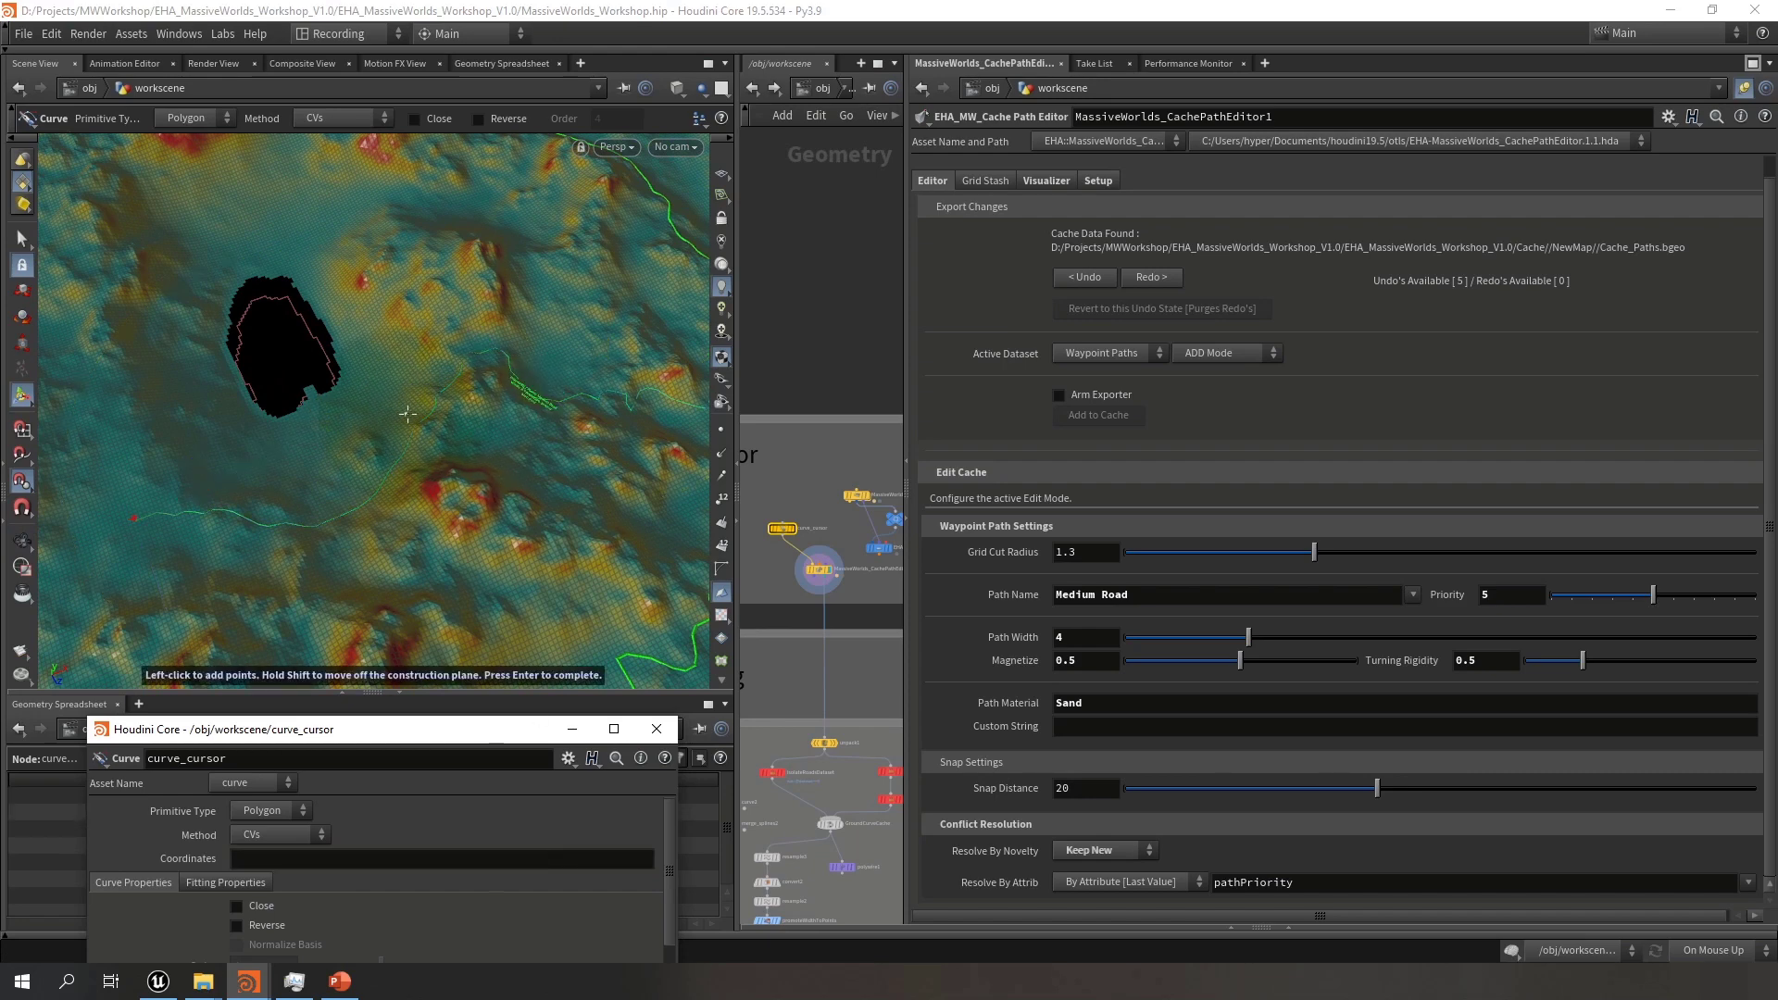
# Place the first point of a new guide curve at the inland end of the cached Medium Road, near the two black holes
pyautogui.moveTo(370, 463); pyautogui.dragTo(381, 372)
pyautogui.moveTo(380, 372); pyautogui.dragTo(308, 414, button='right')
pyautogui.press('Return')
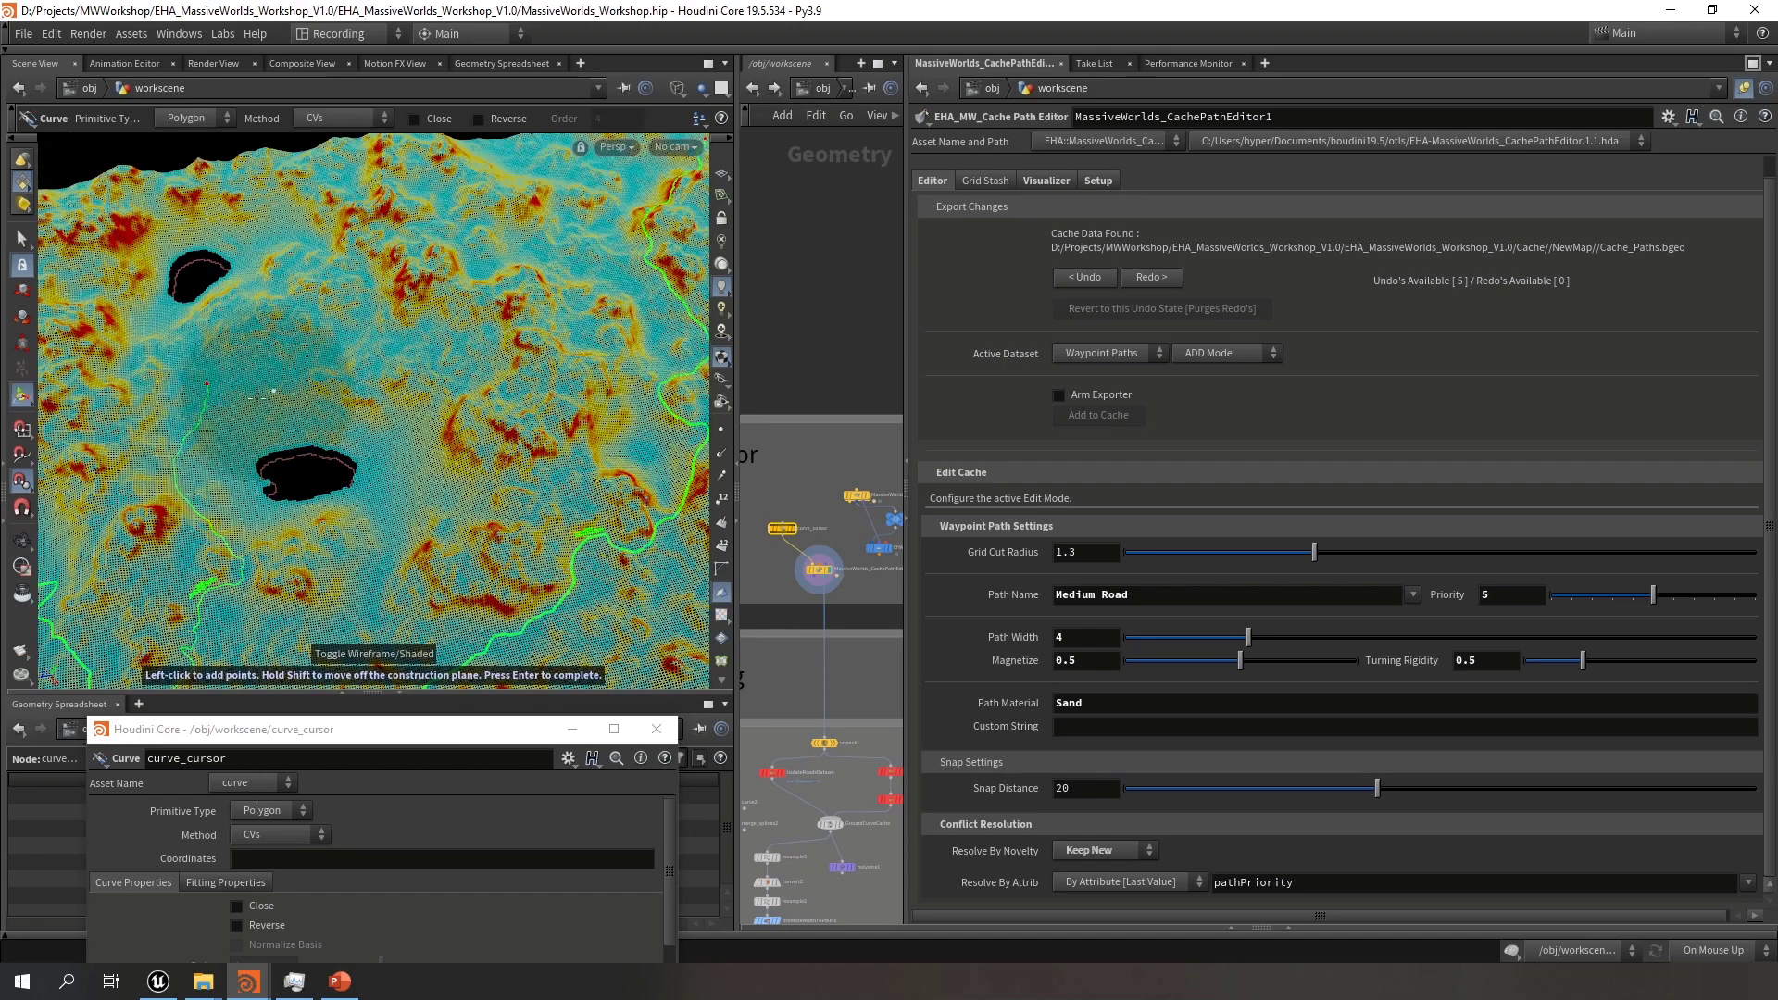
pyautogui.press('Escape')
pyautogui.moveTo(295, 352); pyautogui.dragTo(293, 388)
pyautogui.keyDown('alt'); pyautogui.moveTo(293, 387); pyautogui.dragTo(188, 367, button='right'); pyautogui.keyUp('alt')
pyautogui.keyDown('alt'); pyautogui.moveTo(188, 367); pyautogui.dragTo(223, 372); pyautogui.keyUp('alt')
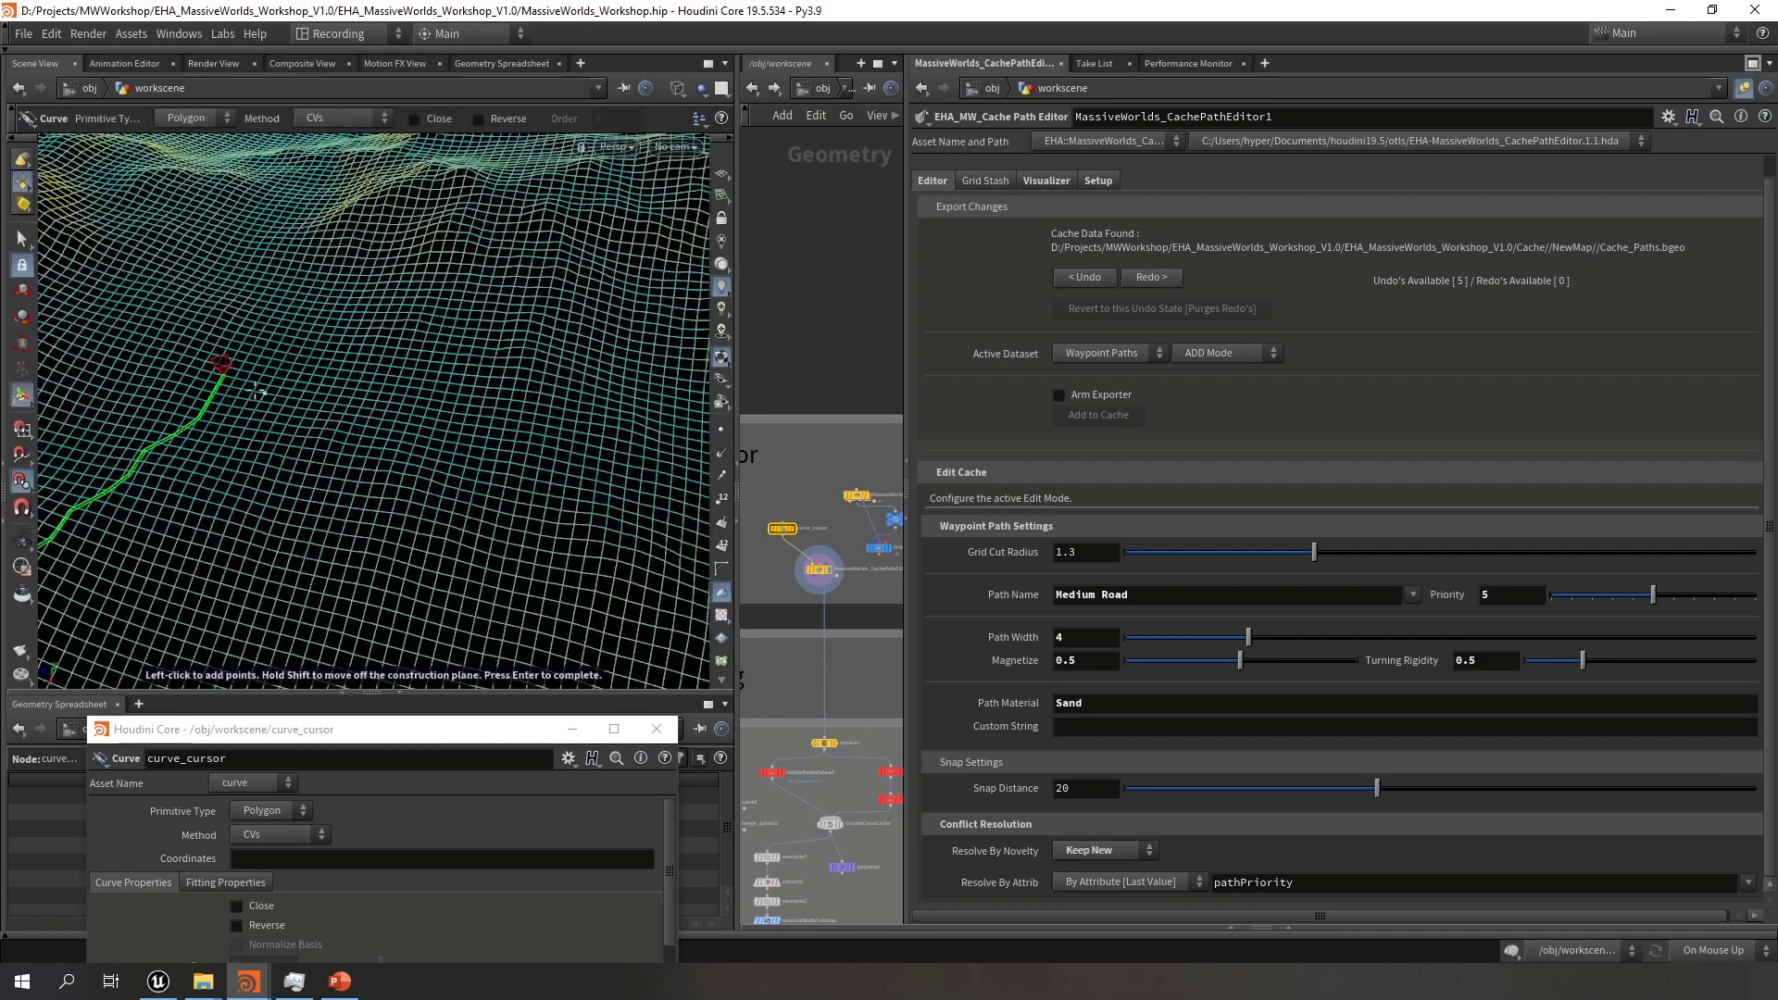
pyautogui.click(374, 416)
pyautogui.press('Return')
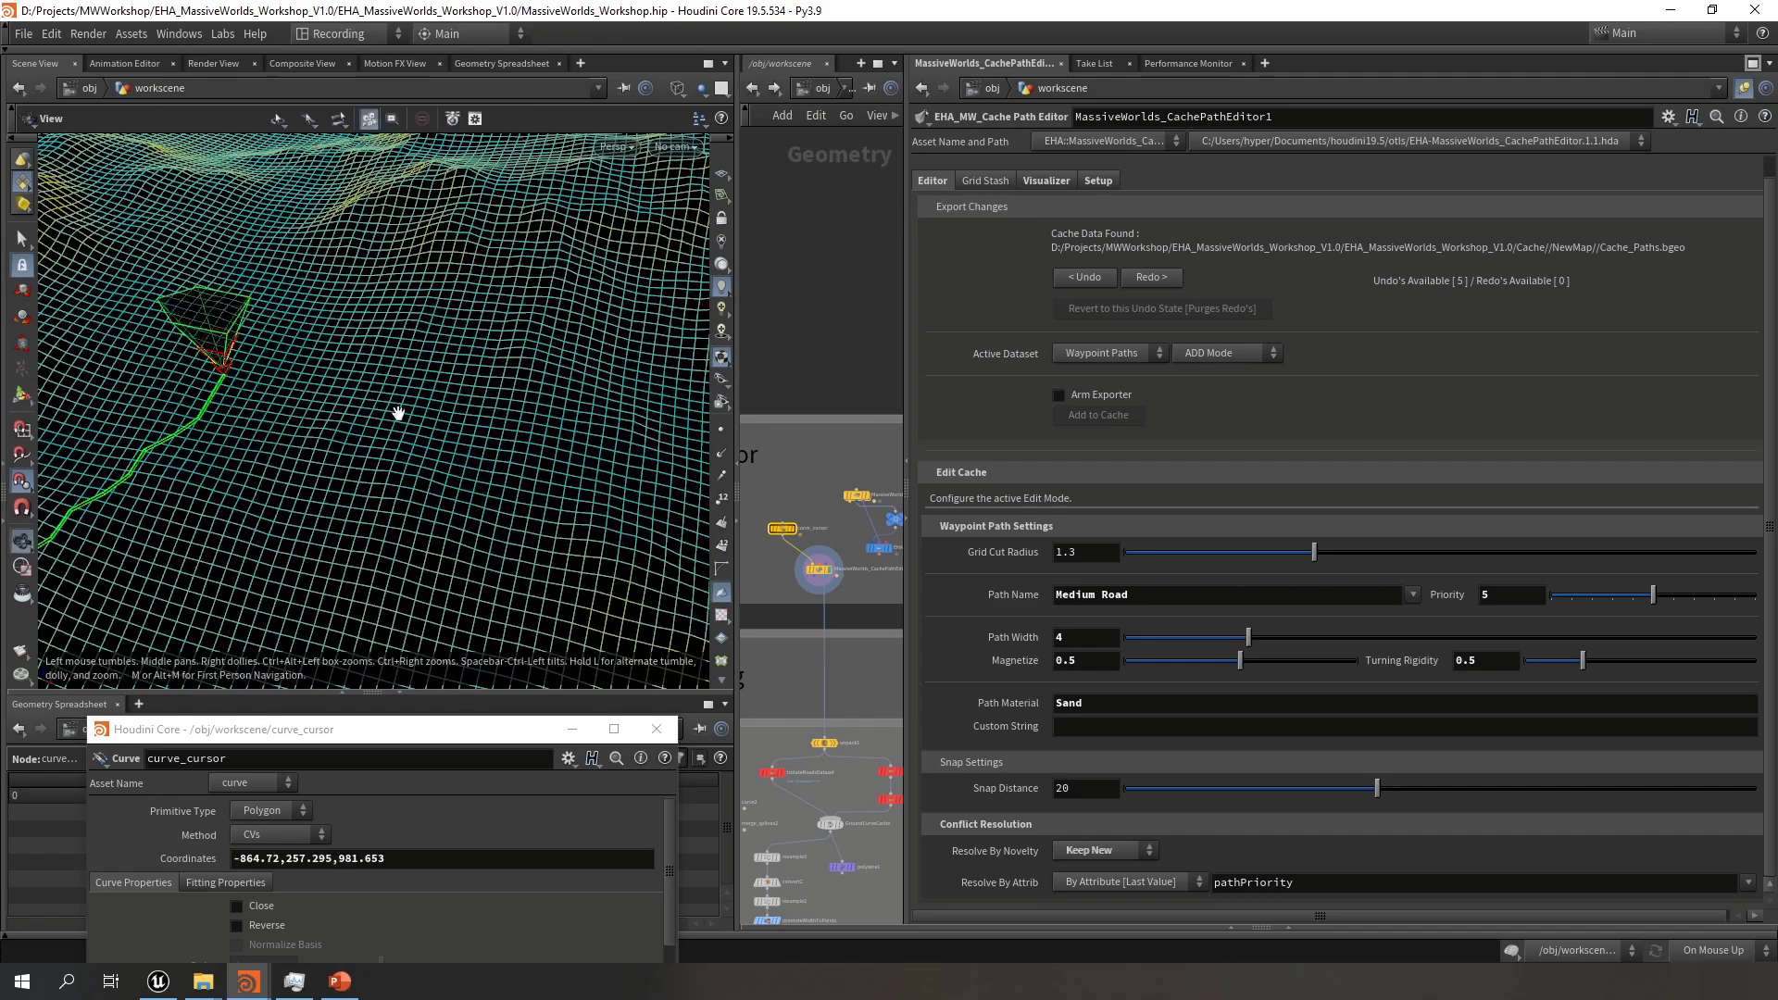
# Add a second guide curve point in the mountains beyond the two black holes, at about -1039.85, 429.833, -903.906
pyautogui.scroll(-10, 345, 417)
pyautogui.scroll(8, 345, 418)
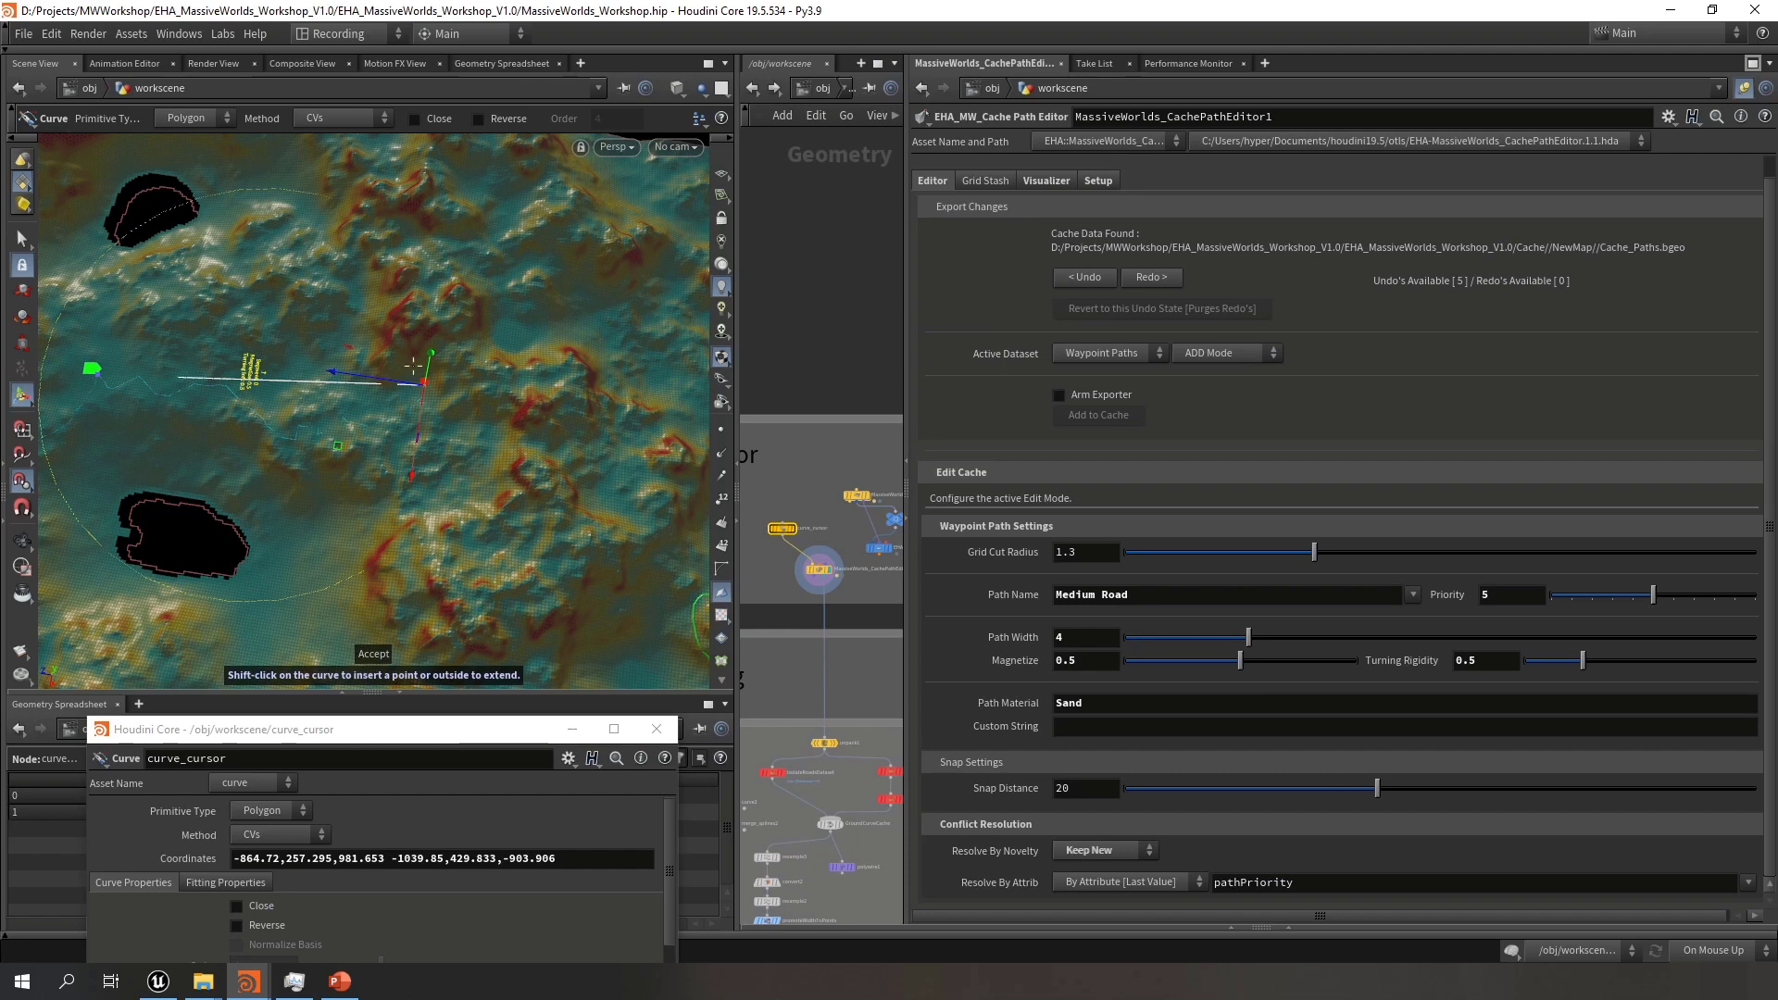
pyautogui.keyDown('alt'); pyautogui.moveTo(413, 395); pyautogui.dragTo(443, 403, button='right'); pyautogui.keyUp('alt')
pyautogui.keyDown('alt'); pyautogui.moveTo(442, 404); pyautogui.dragTo(503, 377); pyautogui.keyUp('alt')
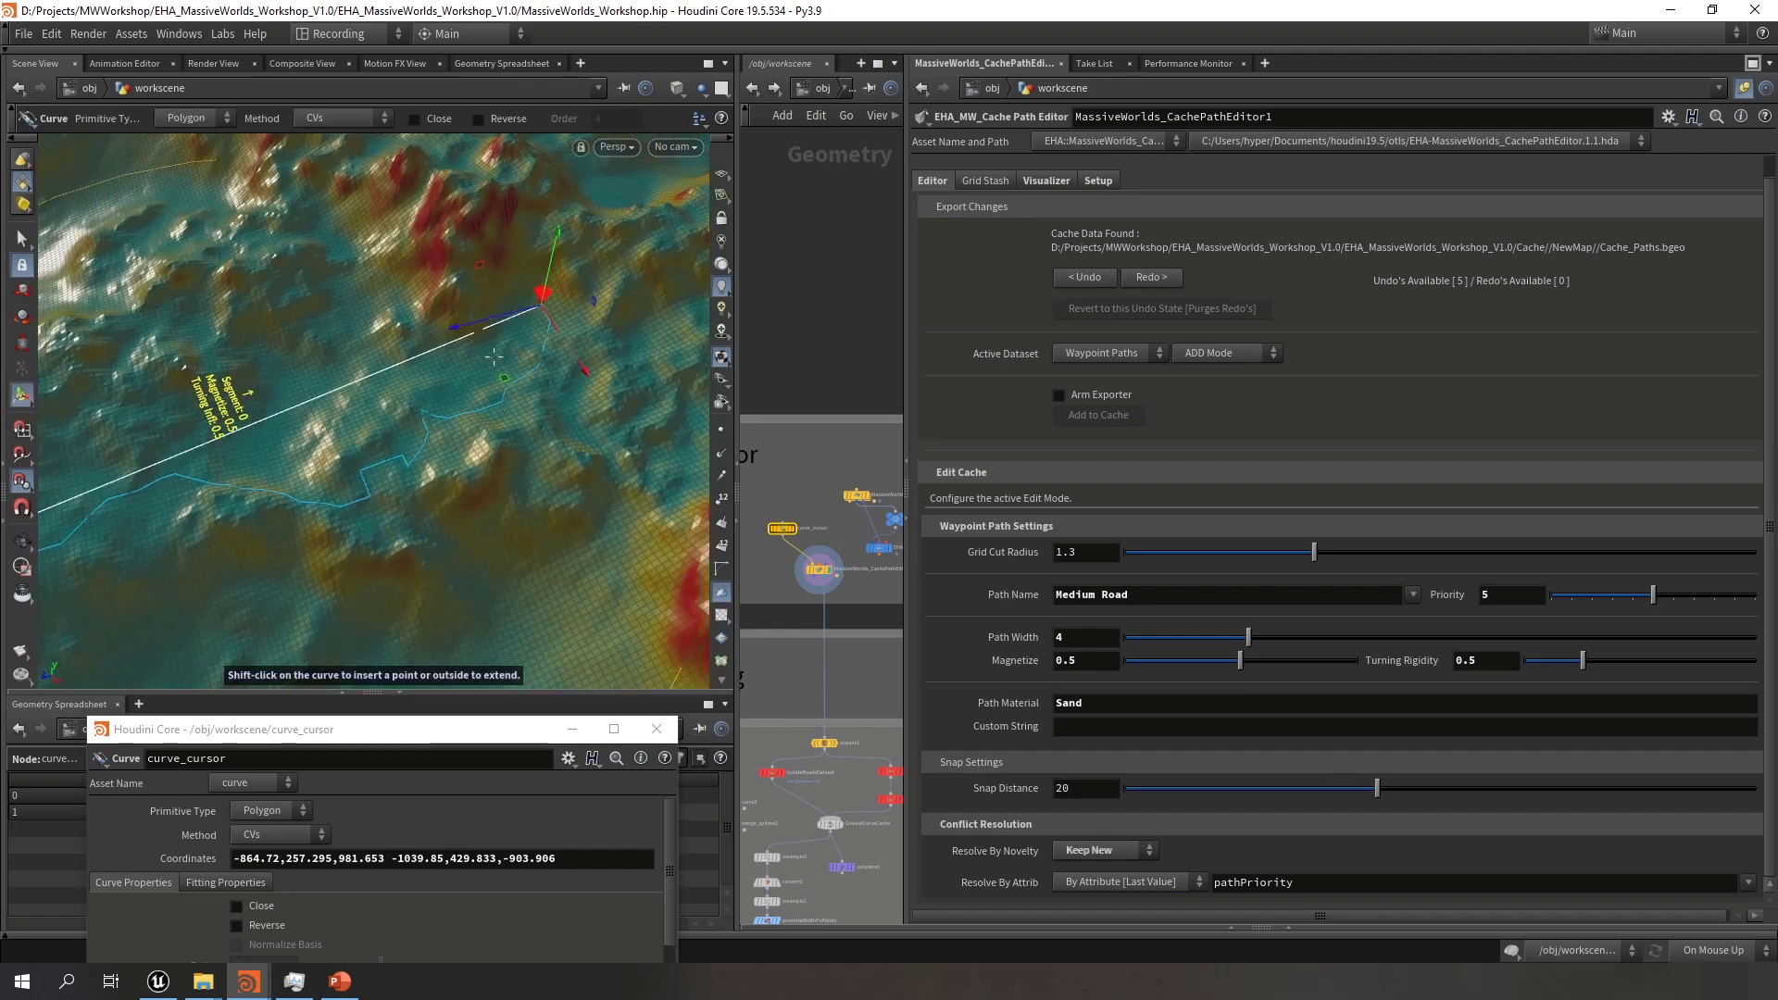
# Arm the exporter and add the Medium Road extension into the mountains to the cache
pyautogui.keyDown('alt'); pyautogui.moveTo(525, 397); pyautogui.dragTo(476, 423, button='middle'); pyautogui.keyUp('alt')
pyautogui.click(1102, 395)
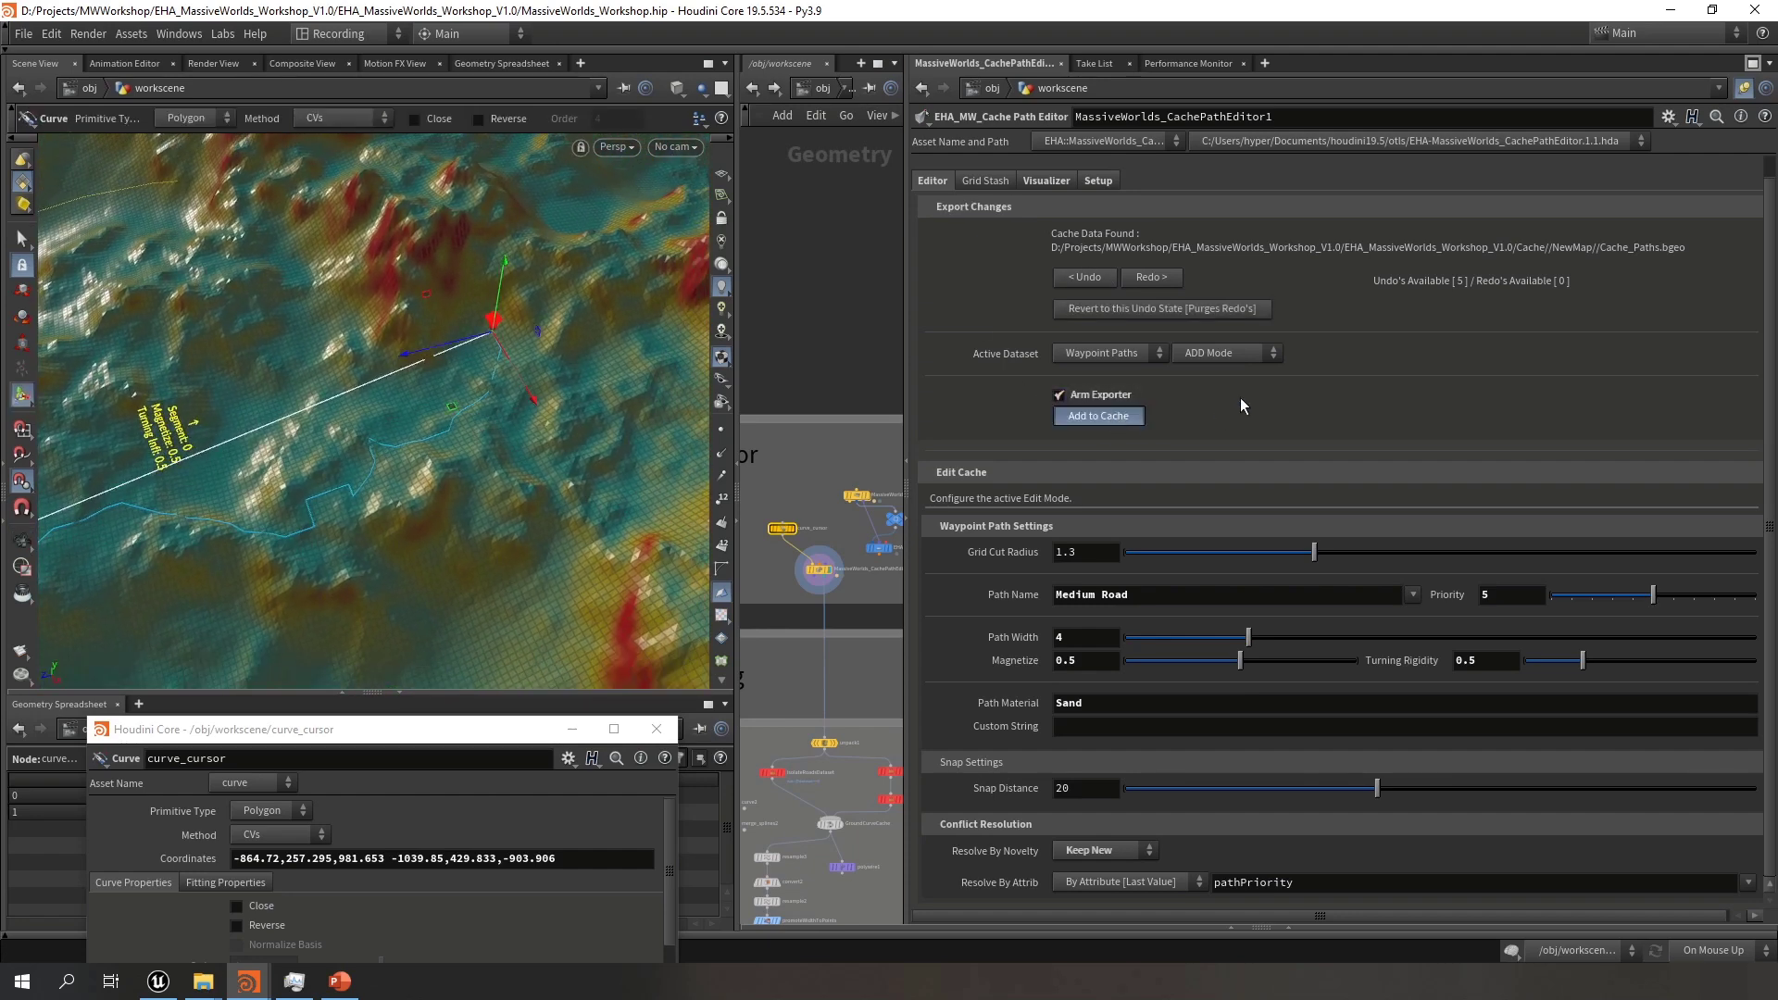
pyautogui.click(1121, 413)
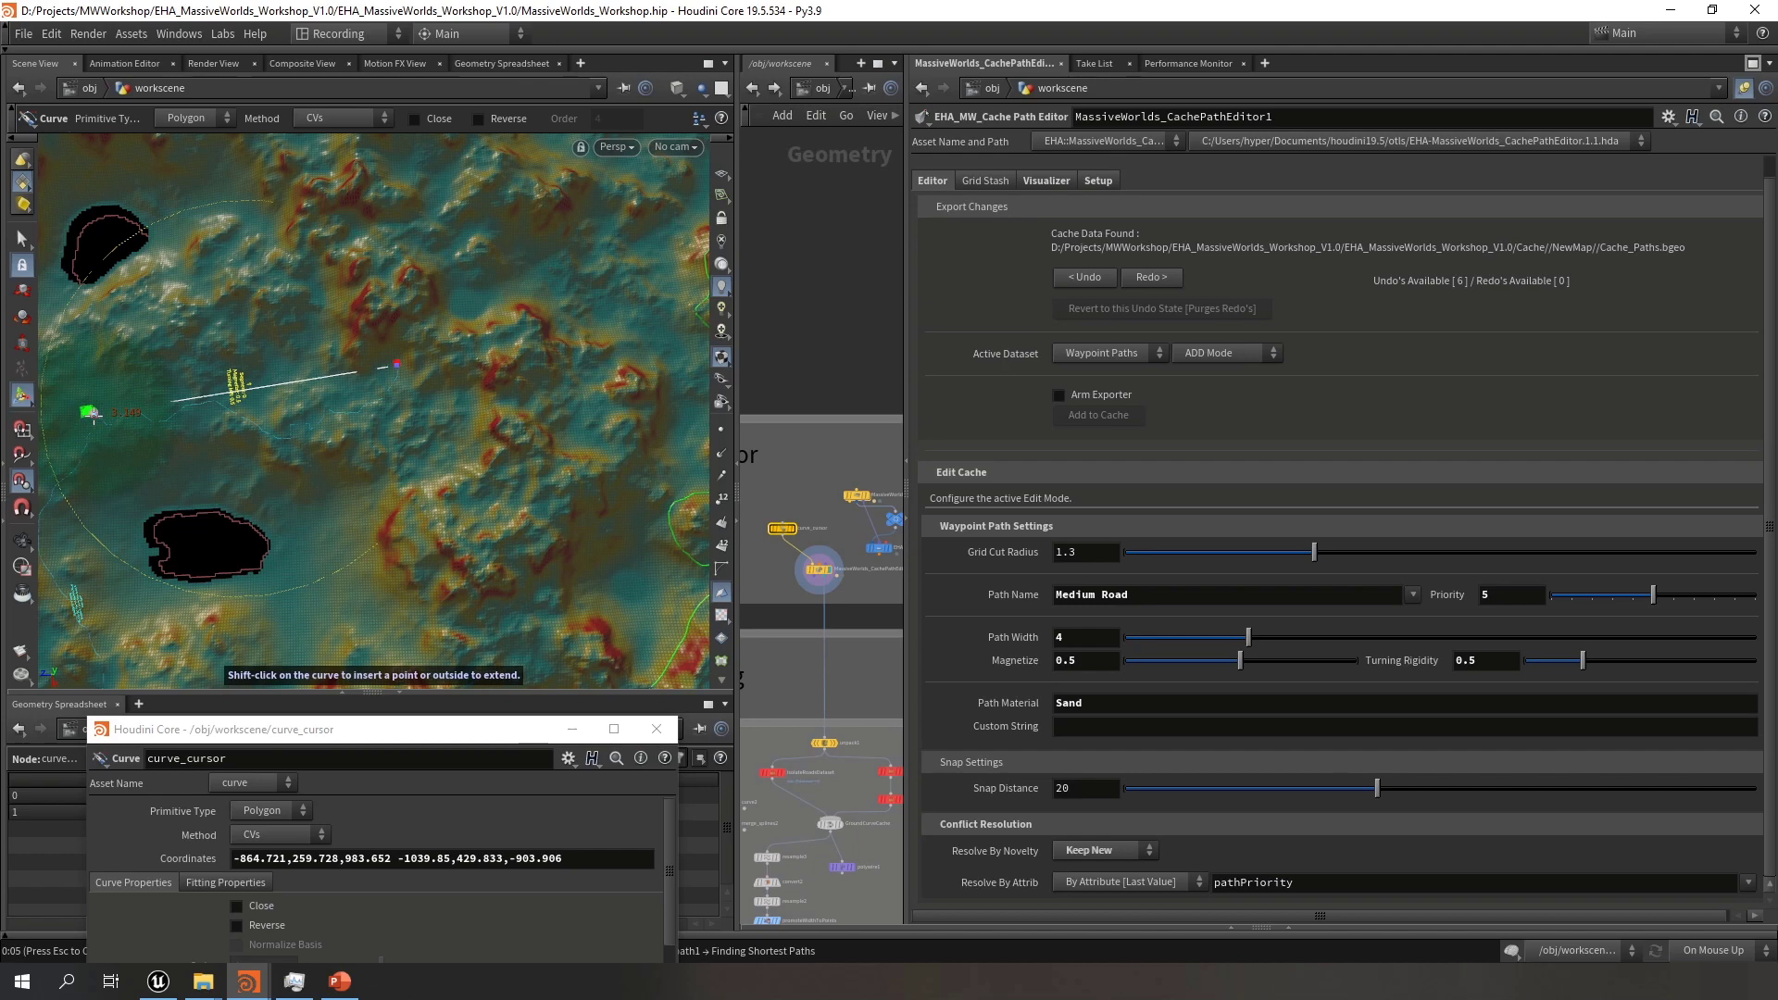
# Move the guide curve's start point across the mountains to the opposite side, at about -1311.82, 385.18, -2759.71
pyautogui.click(90, 411)
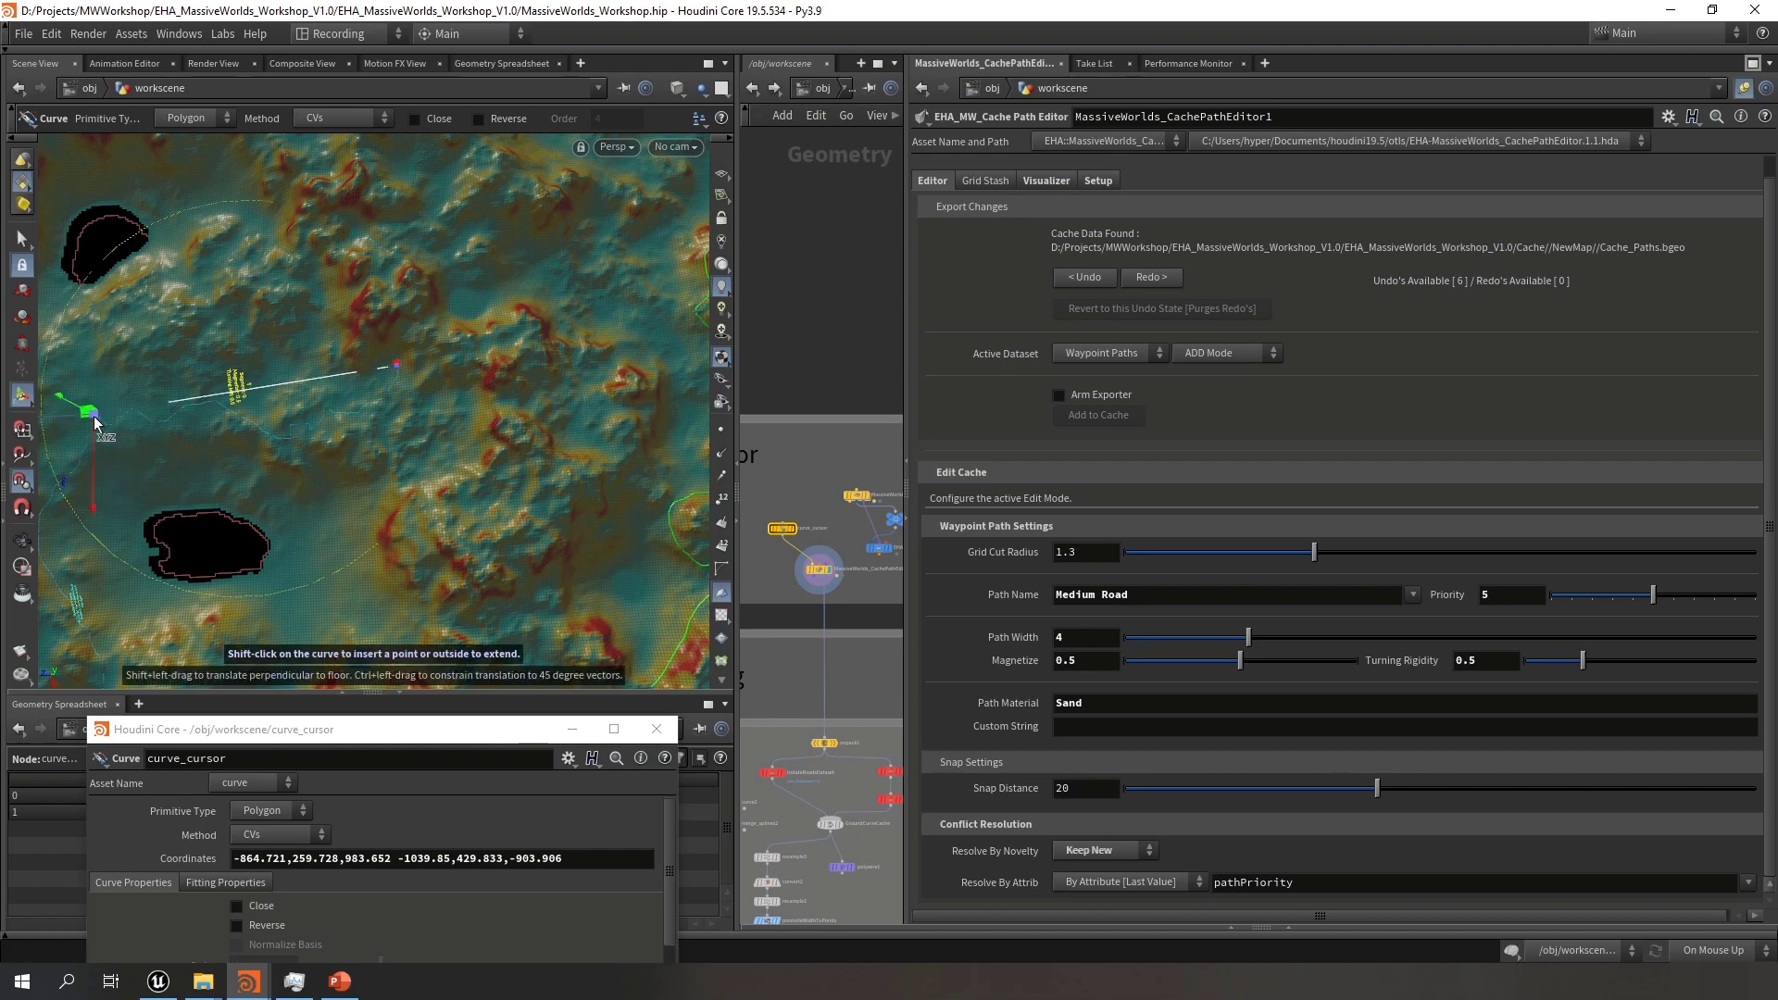
pyautogui.moveTo(96, 423); pyautogui.dragTo(694, 311)
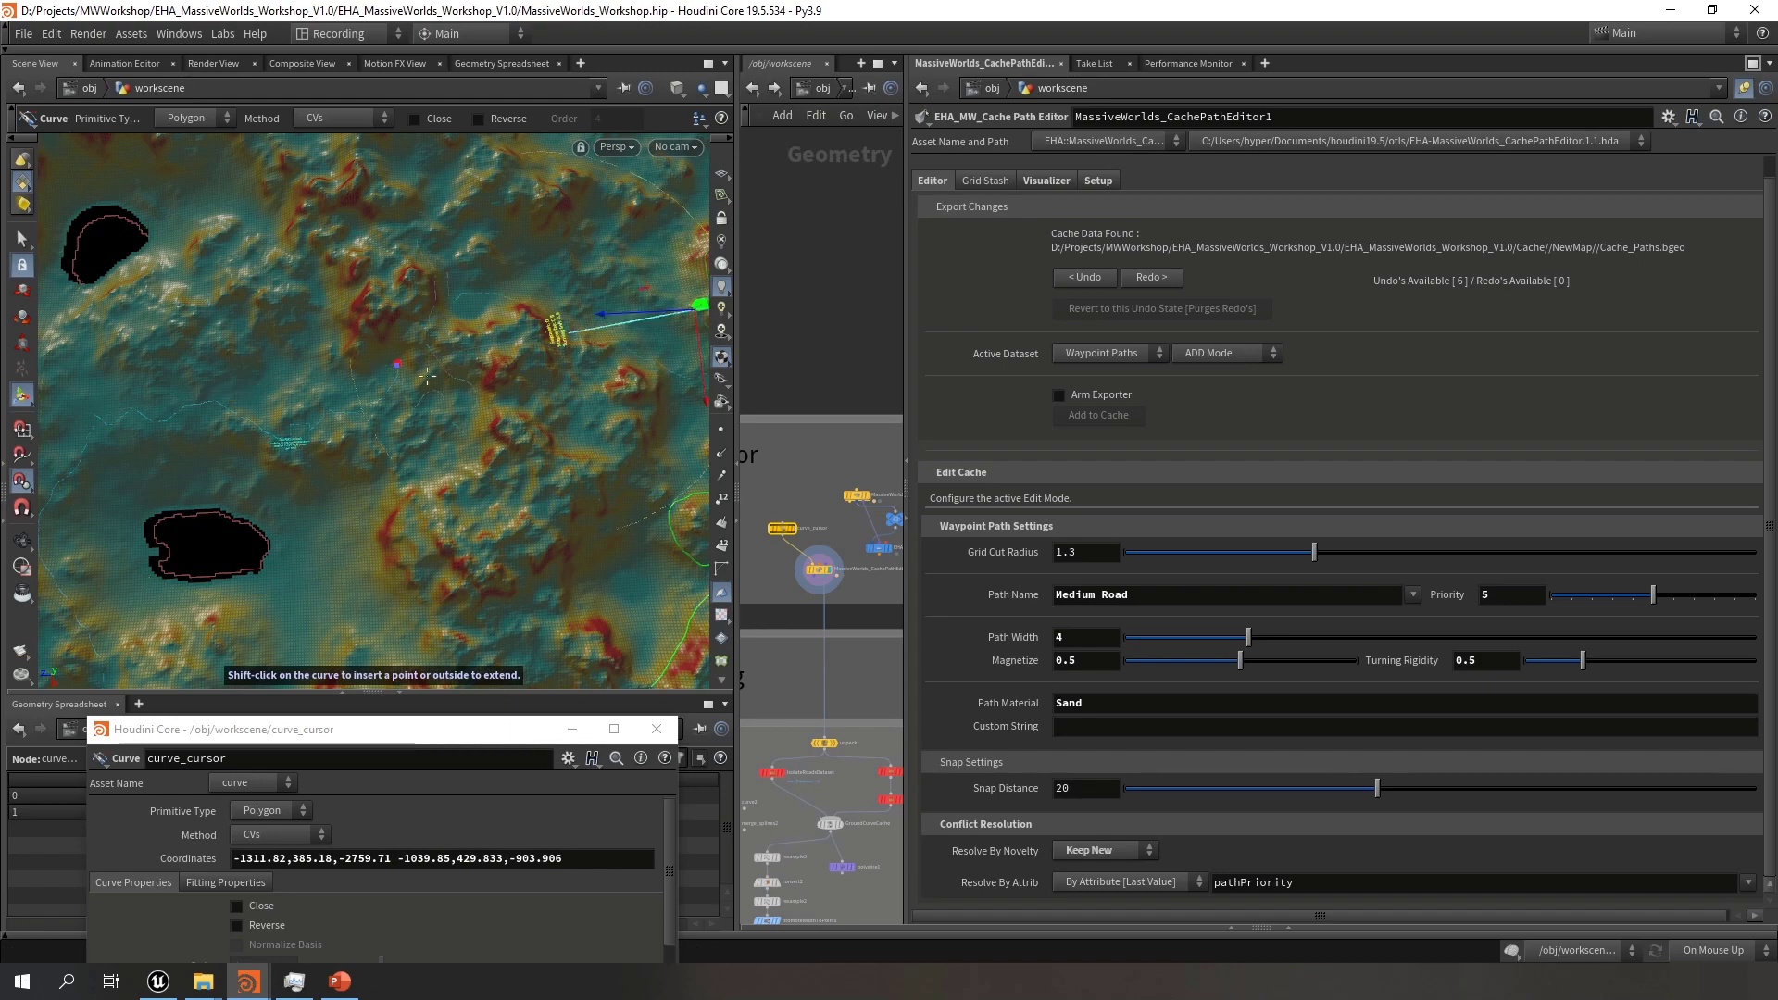
# Examine how the rerouted path crosses the mountains and approaches the existing road near the moved guide point
pyautogui.keyDown('alt'); pyautogui.moveTo(427, 376); pyautogui.dragTo(681, 382, button='right'); pyautogui.keyUp('alt')
pyautogui.moveTo(425, 393)
pyautogui.keyDown('alt'); pyautogui.mouseDown()
pyautogui.moveTo(520, 325)
pyautogui.moveTo(518, 300)
pyautogui.moveTo(467, 455)
pyautogui.mouseUp(); pyautogui.keyUp('alt')
pyautogui.keyDown('alt'); pyautogui.moveTo(318, 397); pyautogui.dragTo(302, 448, button='right'); pyautogui.keyUp('alt')
pyautogui.keyDown('alt'); pyautogui.moveTo(302, 448); pyautogui.dragTo(172, 399); pyautogui.keyUp('alt')
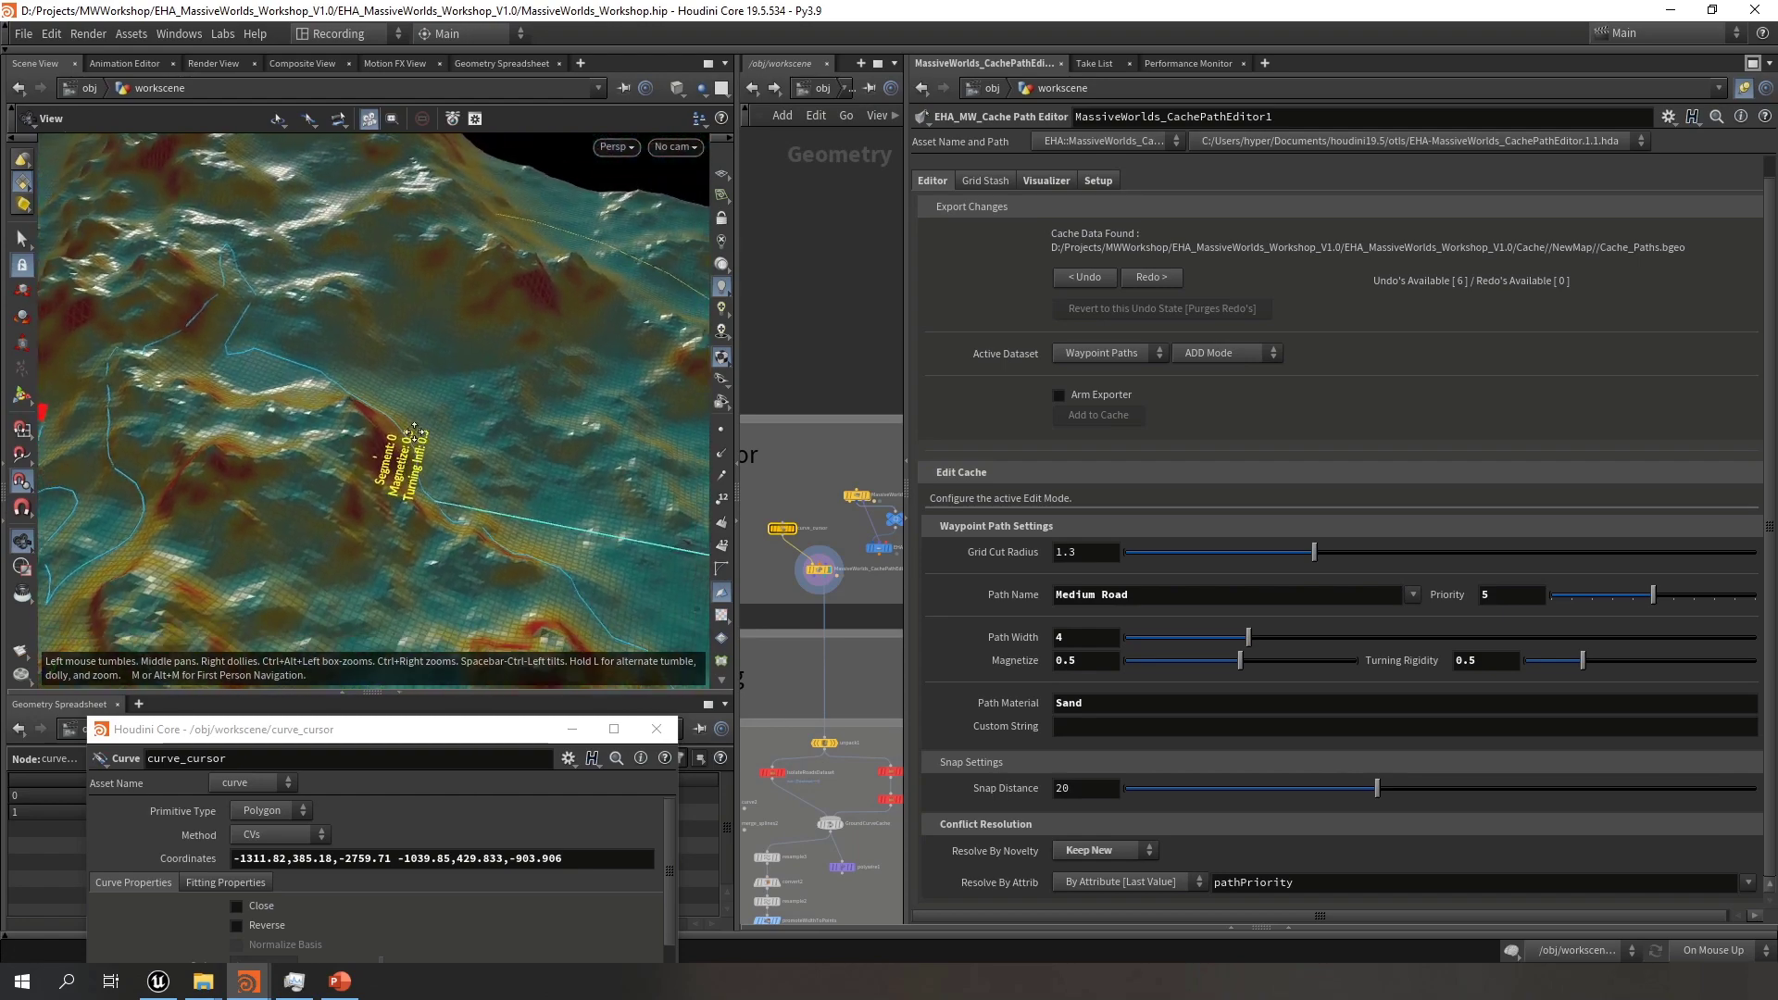
pyautogui.keyDown('alt'); pyautogui.moveTo(415, 432); pyautogui.dragTo(286, 370, button='middle'); pyautogui.keyUp('alt')
pyautogui.keyDown('alt'); pyautogui.moveTo(286, 369); pyautogui.dragTo(322, 408); pyautogui.keyUp('alt')
pyautogui.keyDown('alt'); pyautogui.moveTo(321, 409); pyautogui.dragTo(428, 344, button='middle'); pyautogui.keyUp('alt')
pyautogui.keyDown('alt'); pyautogui.moveTo(428, 370); pyautogui.dragTo(376, 407, button='right'); pyautogui.keyUp('alt')
pyautogui.keyDown('alt'); pyautogui.moveTo(376, 408); pyautogui.dragTo(388, 405, button='middle'); pyautogui.keyUp('alt')
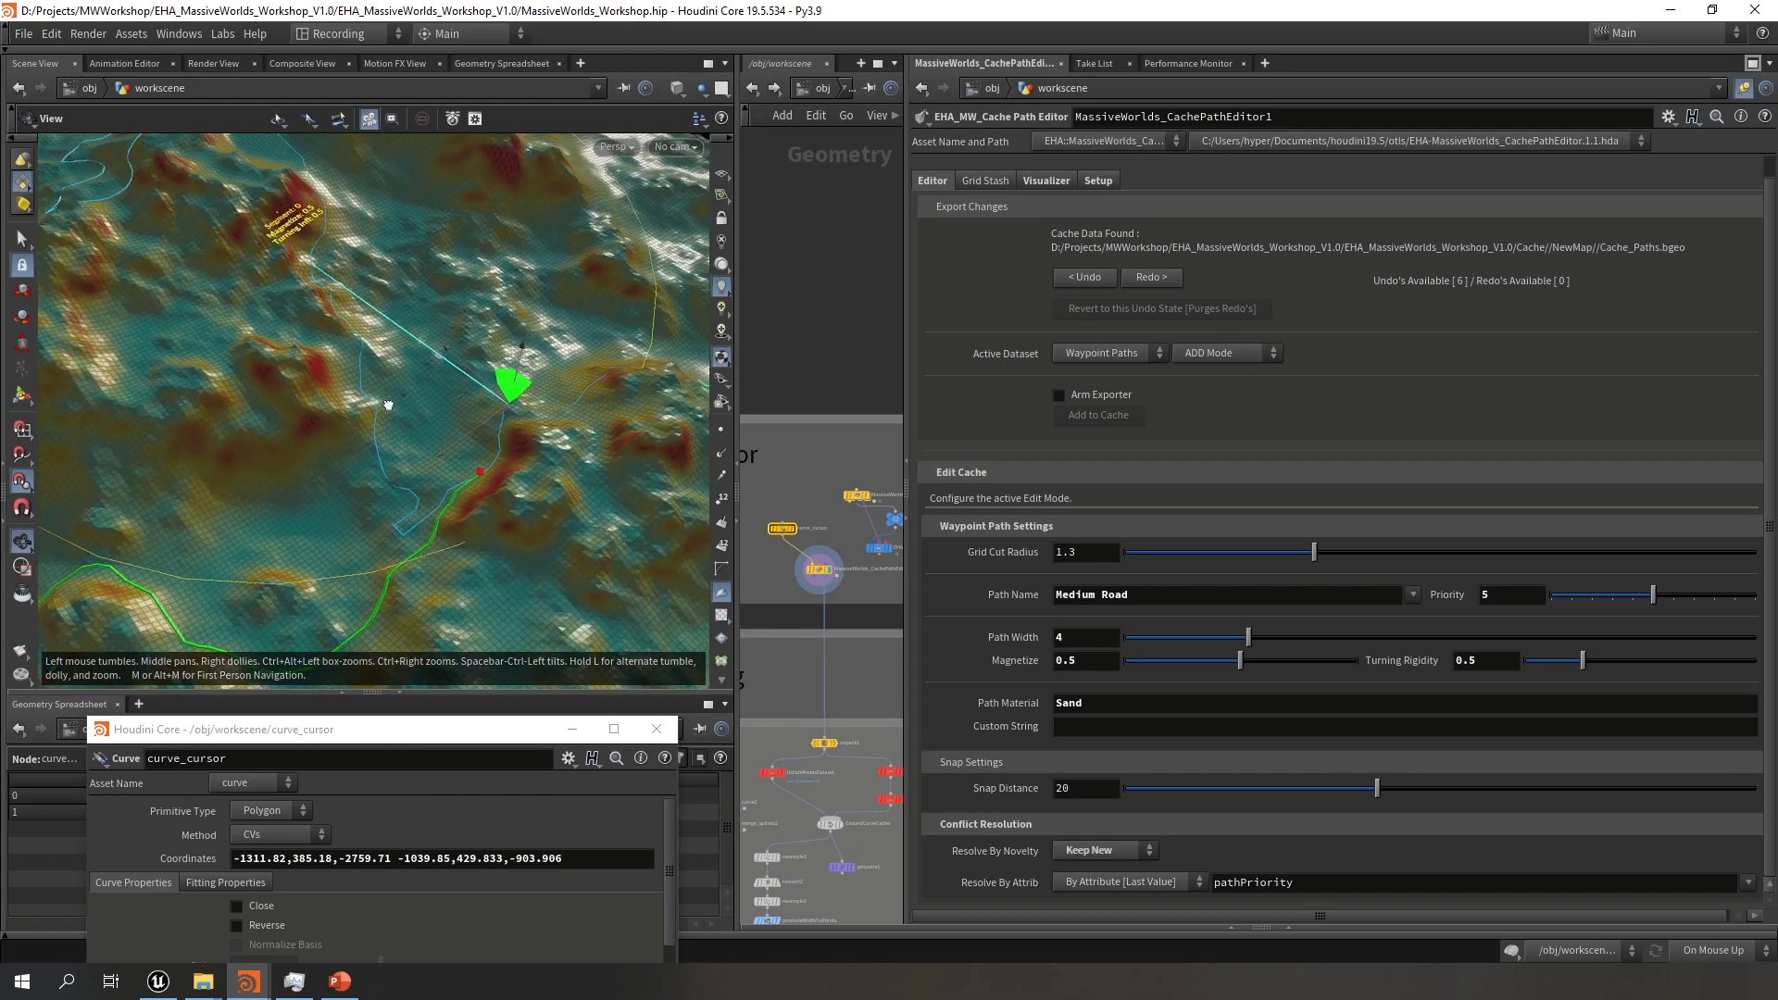
pyautogui.moveTo(388, 405)
pyautogui.keyDown('alt'); pyautogui.mouseDown()
pyautogui.moveTo(544, 413)
pyautogui.moveTo(357, 401)
pyautogui.moveTo(408, 393)
pyautogui.mouseUp(); pyautogui.keyUp('alt')
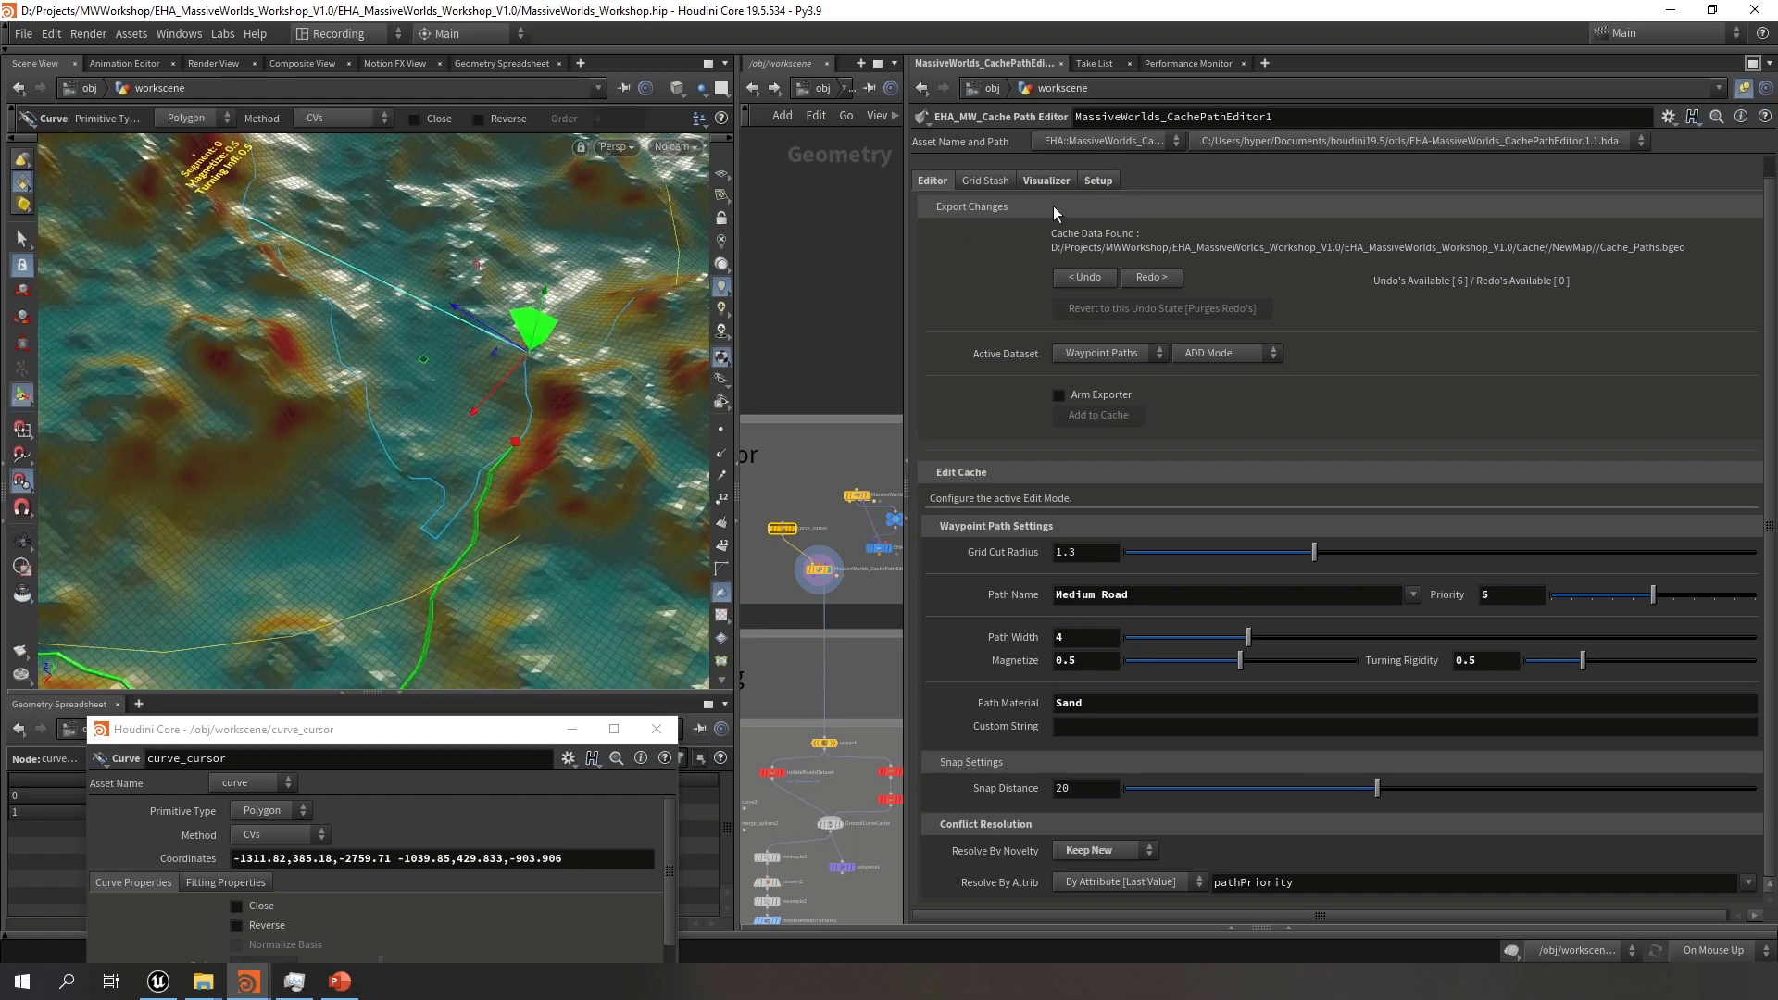
# Turn off the solid shape display of the paths and set the Spline Scale to 10
pyautogui.click(1046, 181)
pyautogui.click(1112, 352)
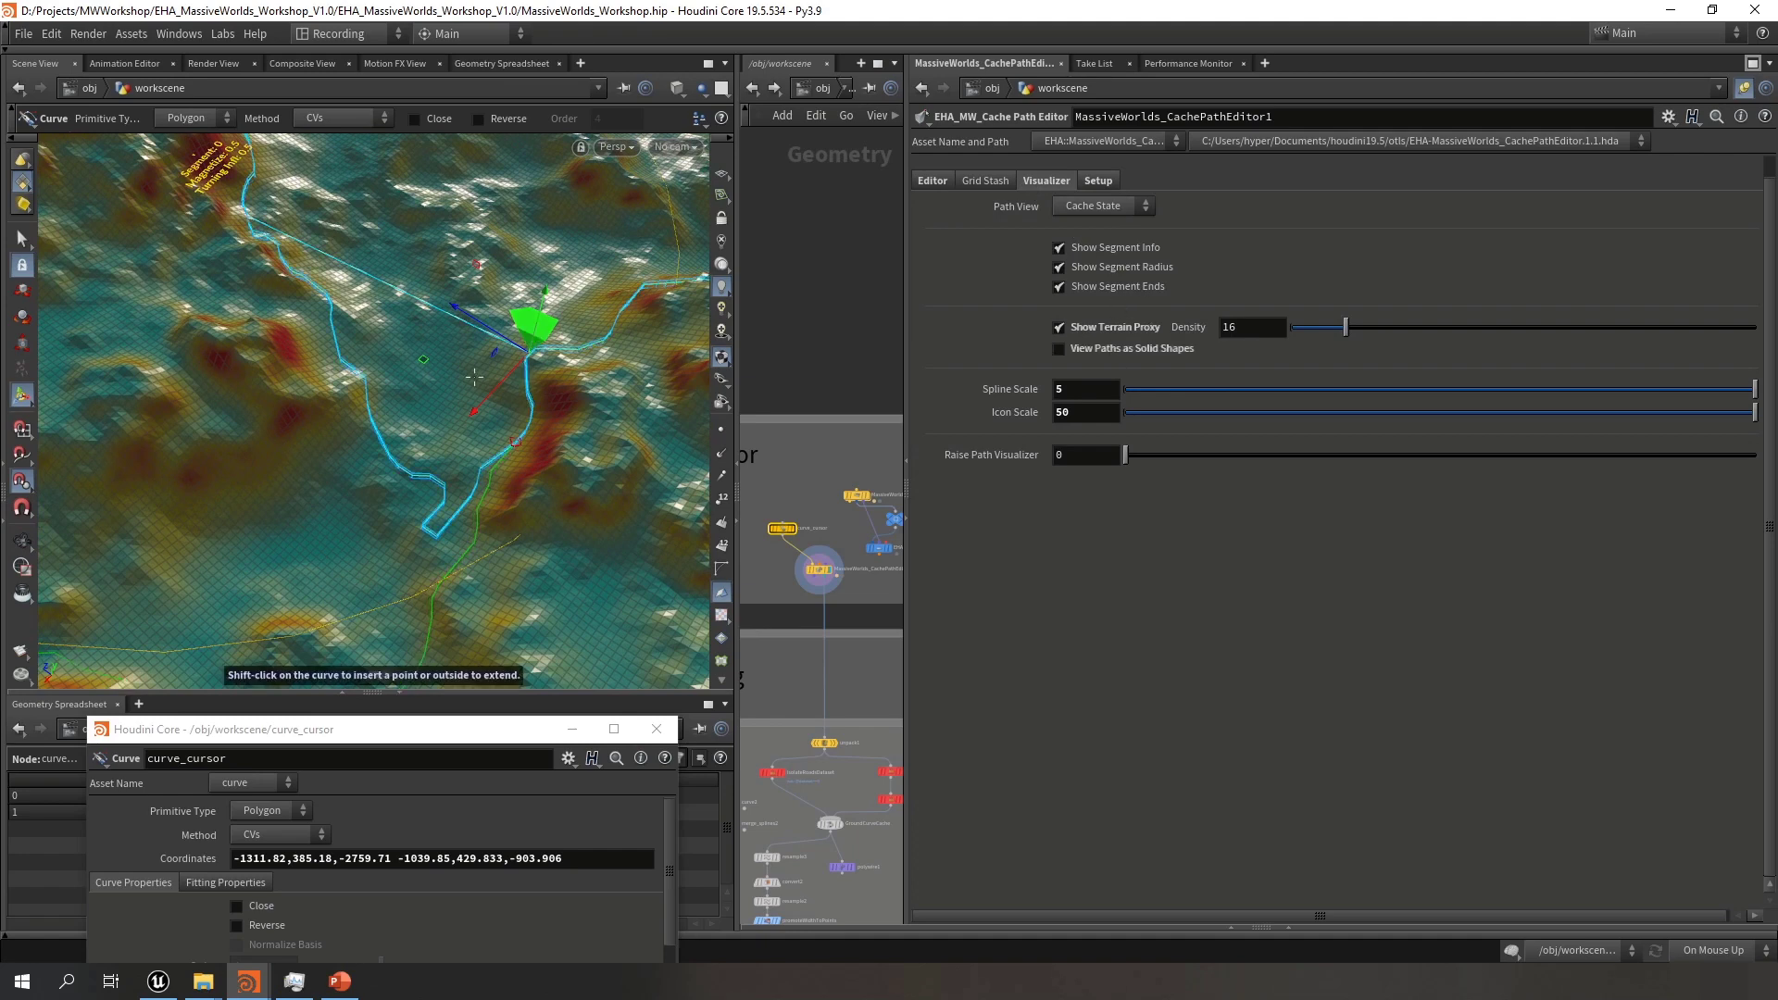
pyautogui.moveTo(1091, 388); pyautogui.dragTo(978, 393)
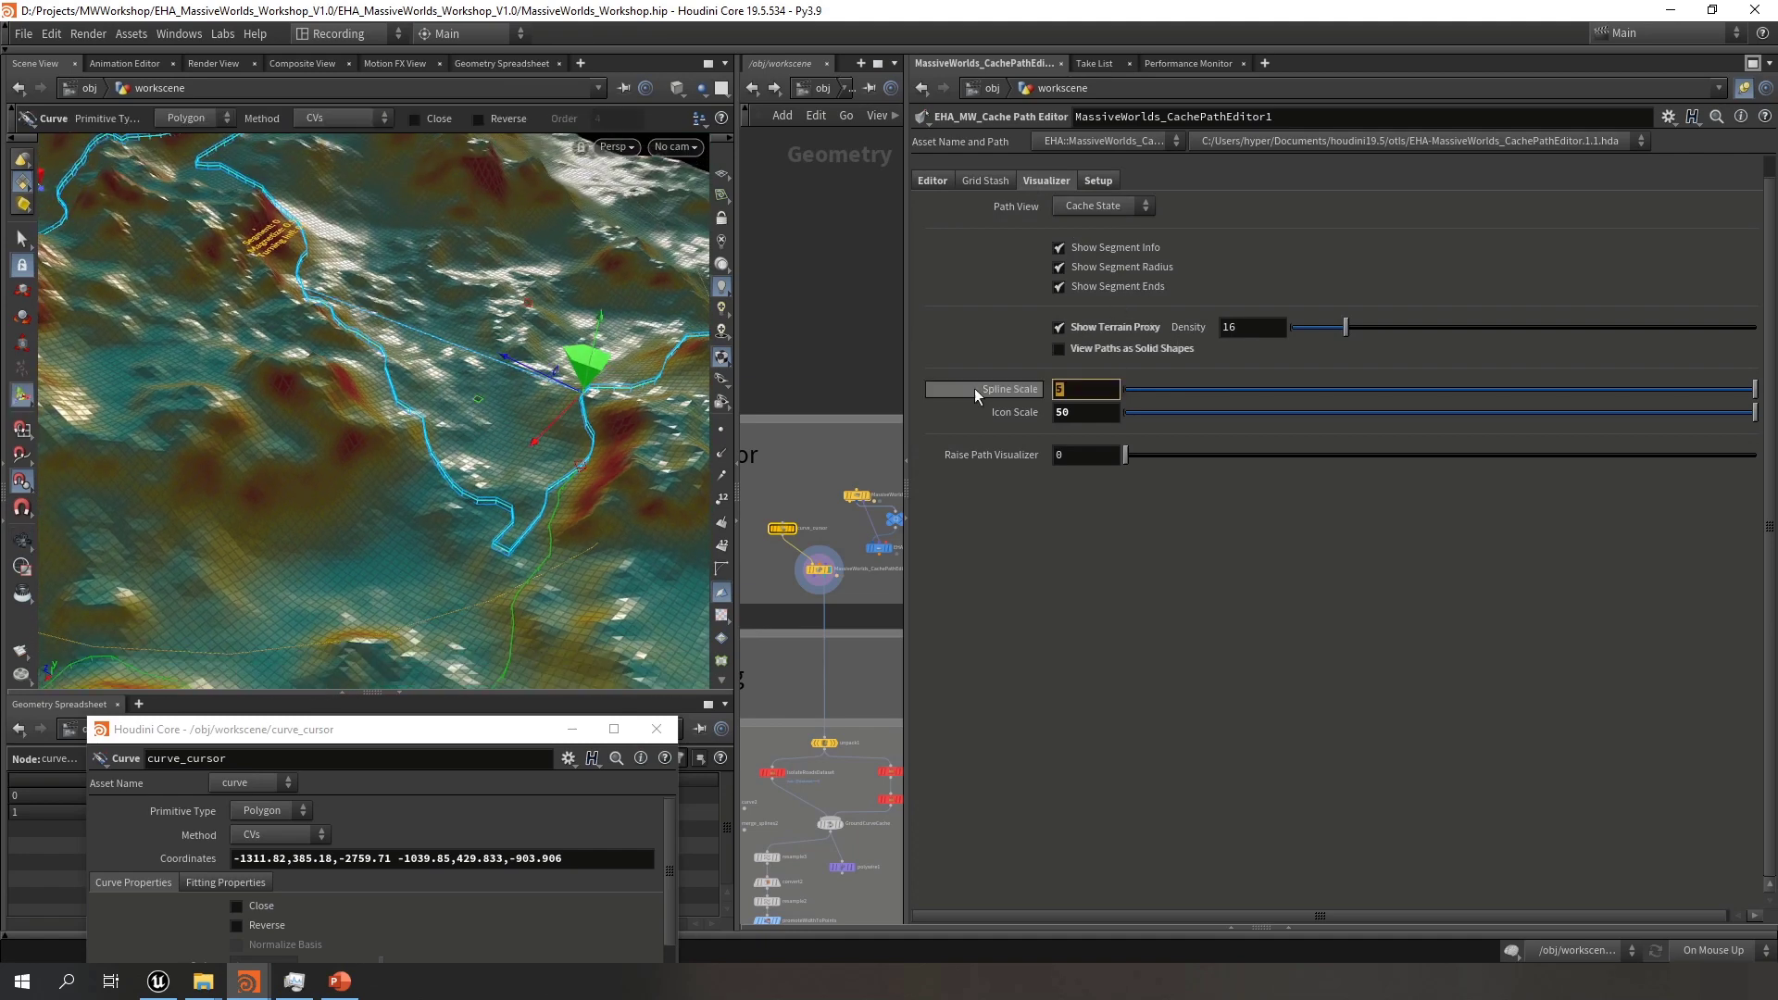
pyautogui.write('10')
pyautogui.press('Return')
# Examine the full road route across the mountains and around the black holes with the enlarged path display
pyautogui.keyDown('alt'); pyautogui.moveTo(413, 383); pyautogui.dragTo(324, 397, button='right'); pyautogui.keyUp('alt')
pyautogui.keyDown('alt'); pyautogui.moveTo(324, 396); pyautogui.dragTo(469, 408); pyautogui.keyUp('alt')
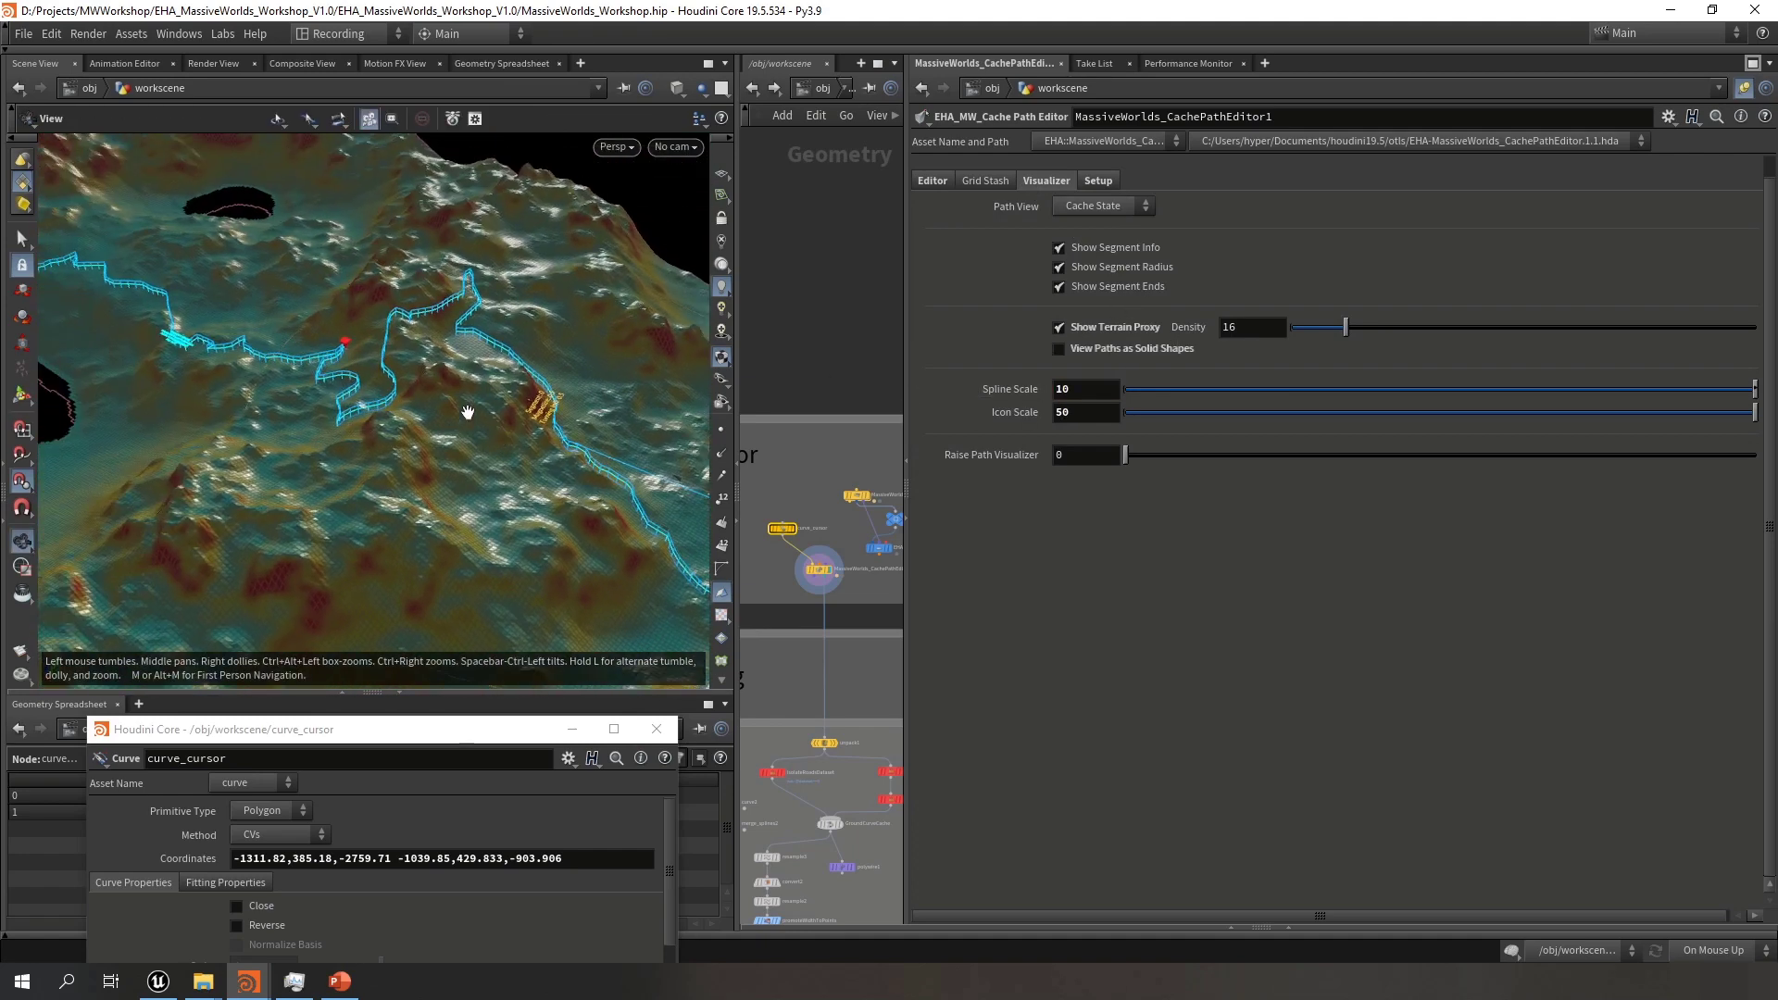
pyautogui.keyDown('alt'); pyautogui.moveTo(469, 408); pyautogui.dragTo(286, 395, button='middle'); pyautogui.keyUp('alt')
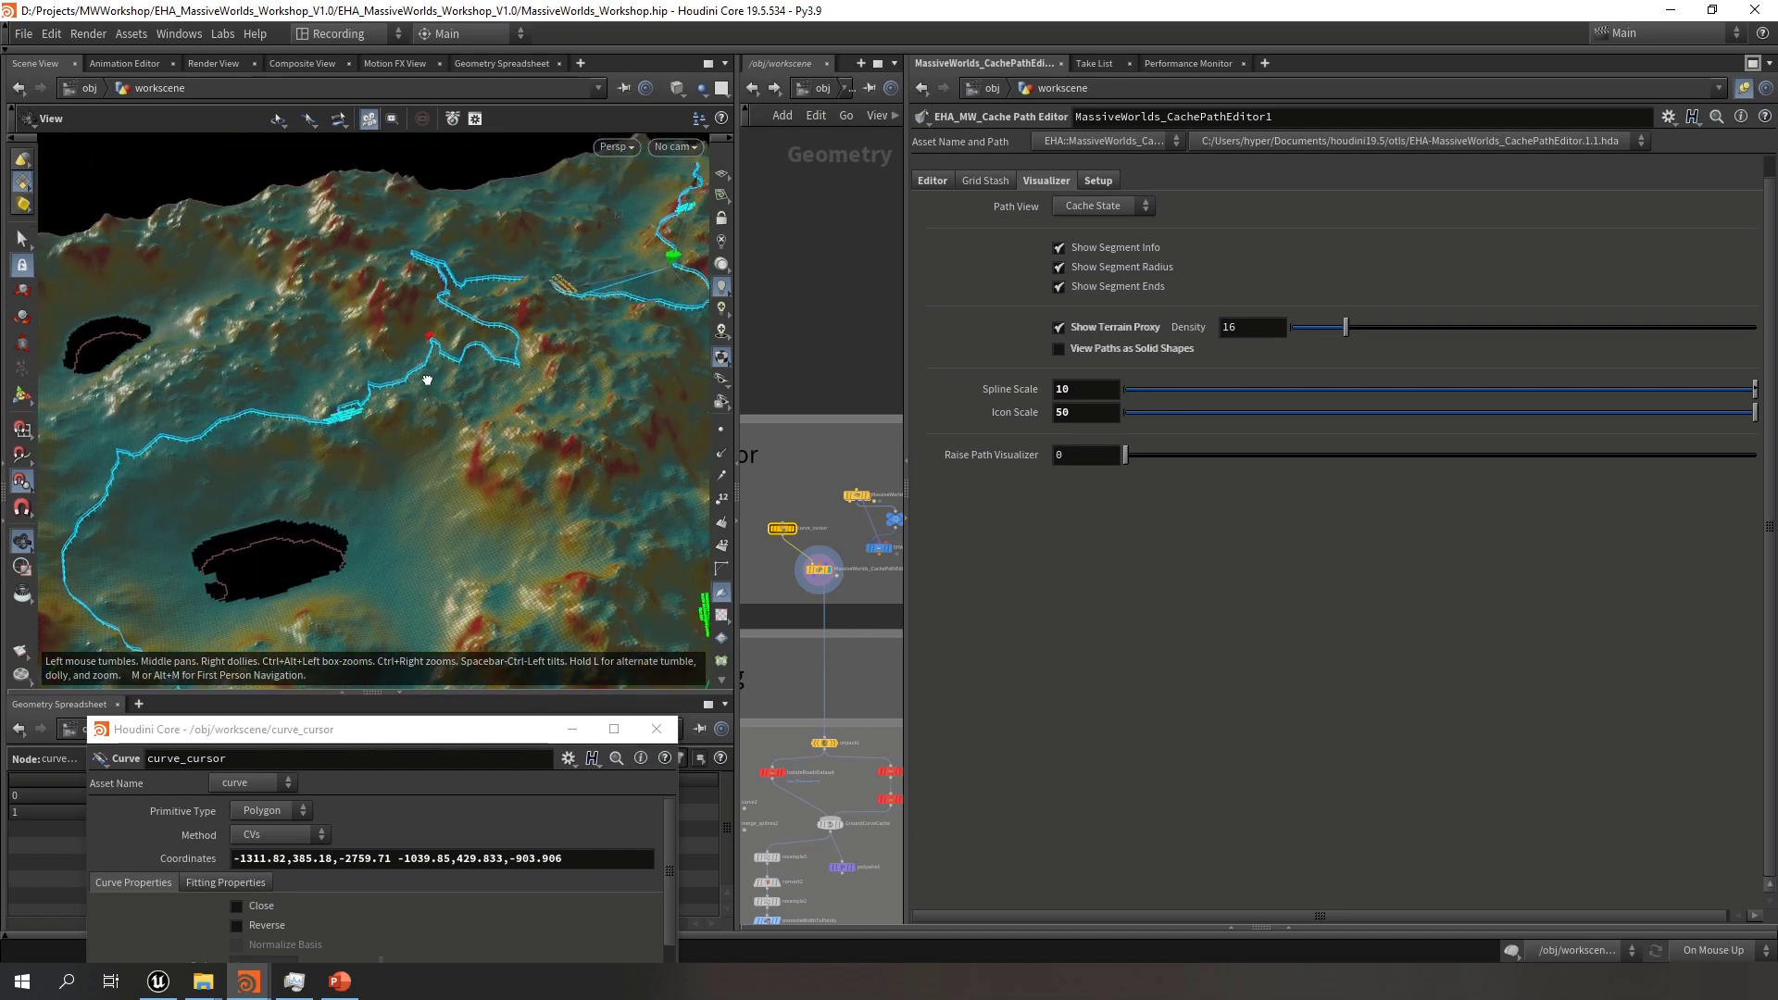
pyautogui.click(1128, 348)
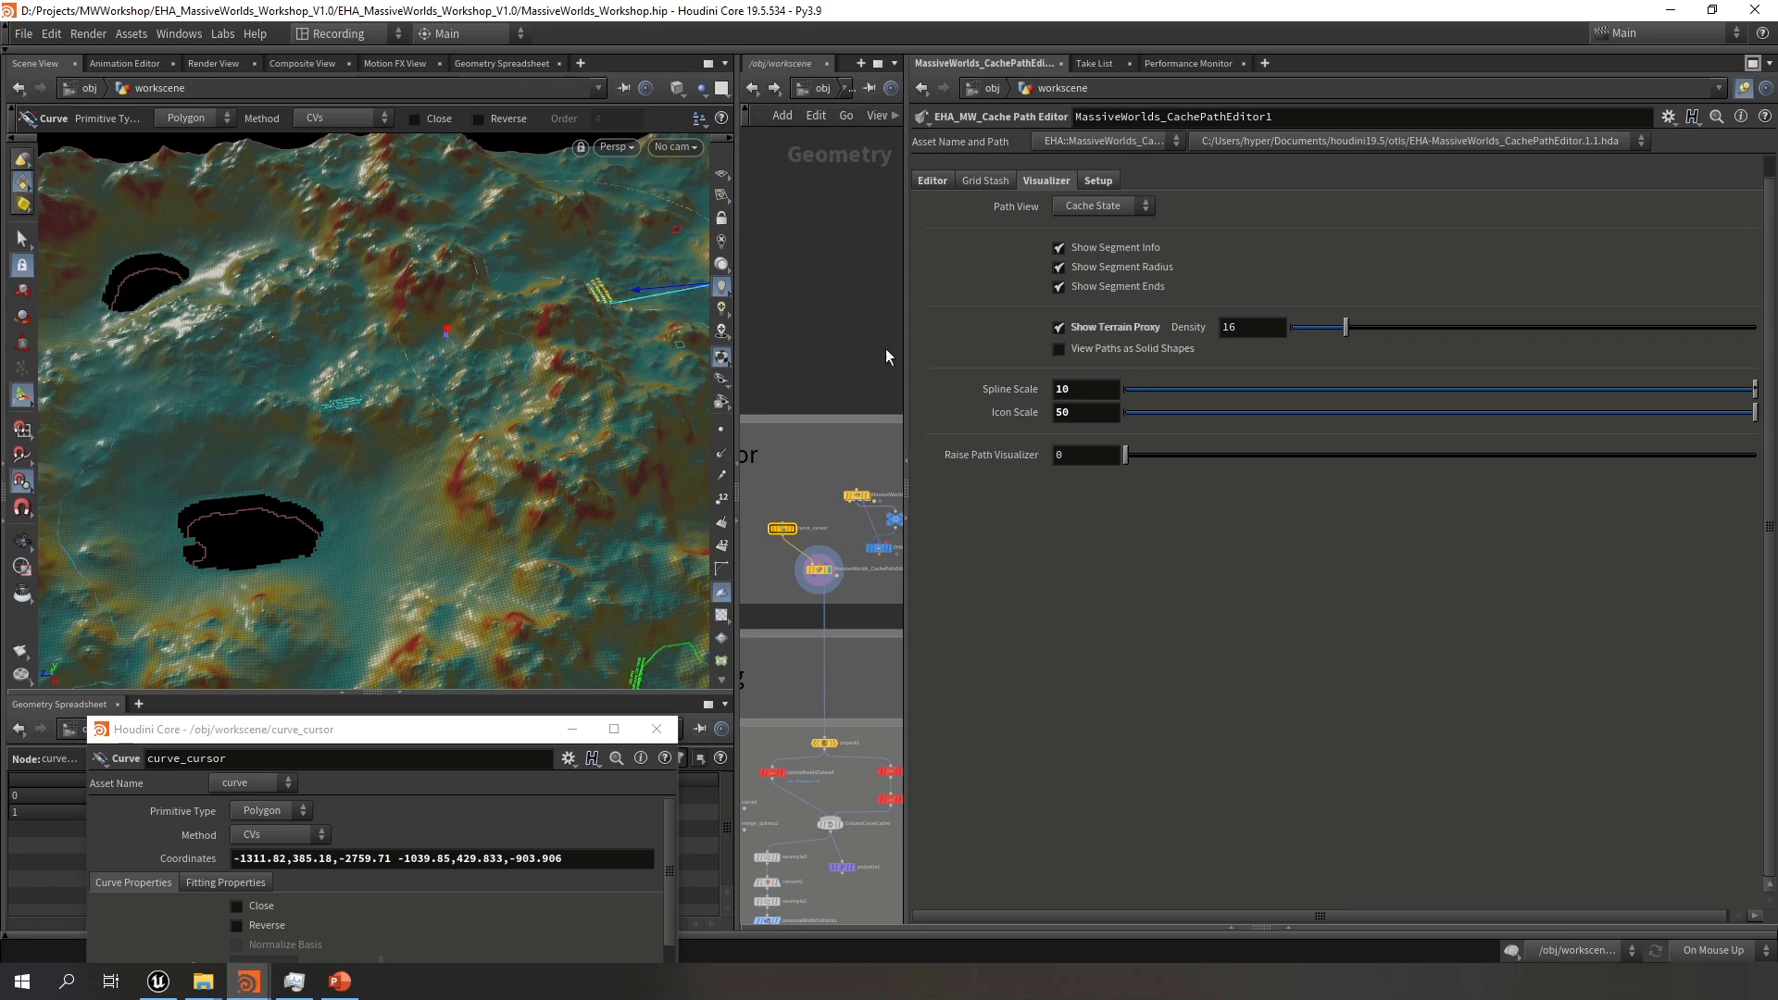
pyautogui.keyDown('alt'); pyautogui.moveTo(536, 419); pyautogui.dragTo(469, 433, button='right'); pyautogui.keyUp('alt')
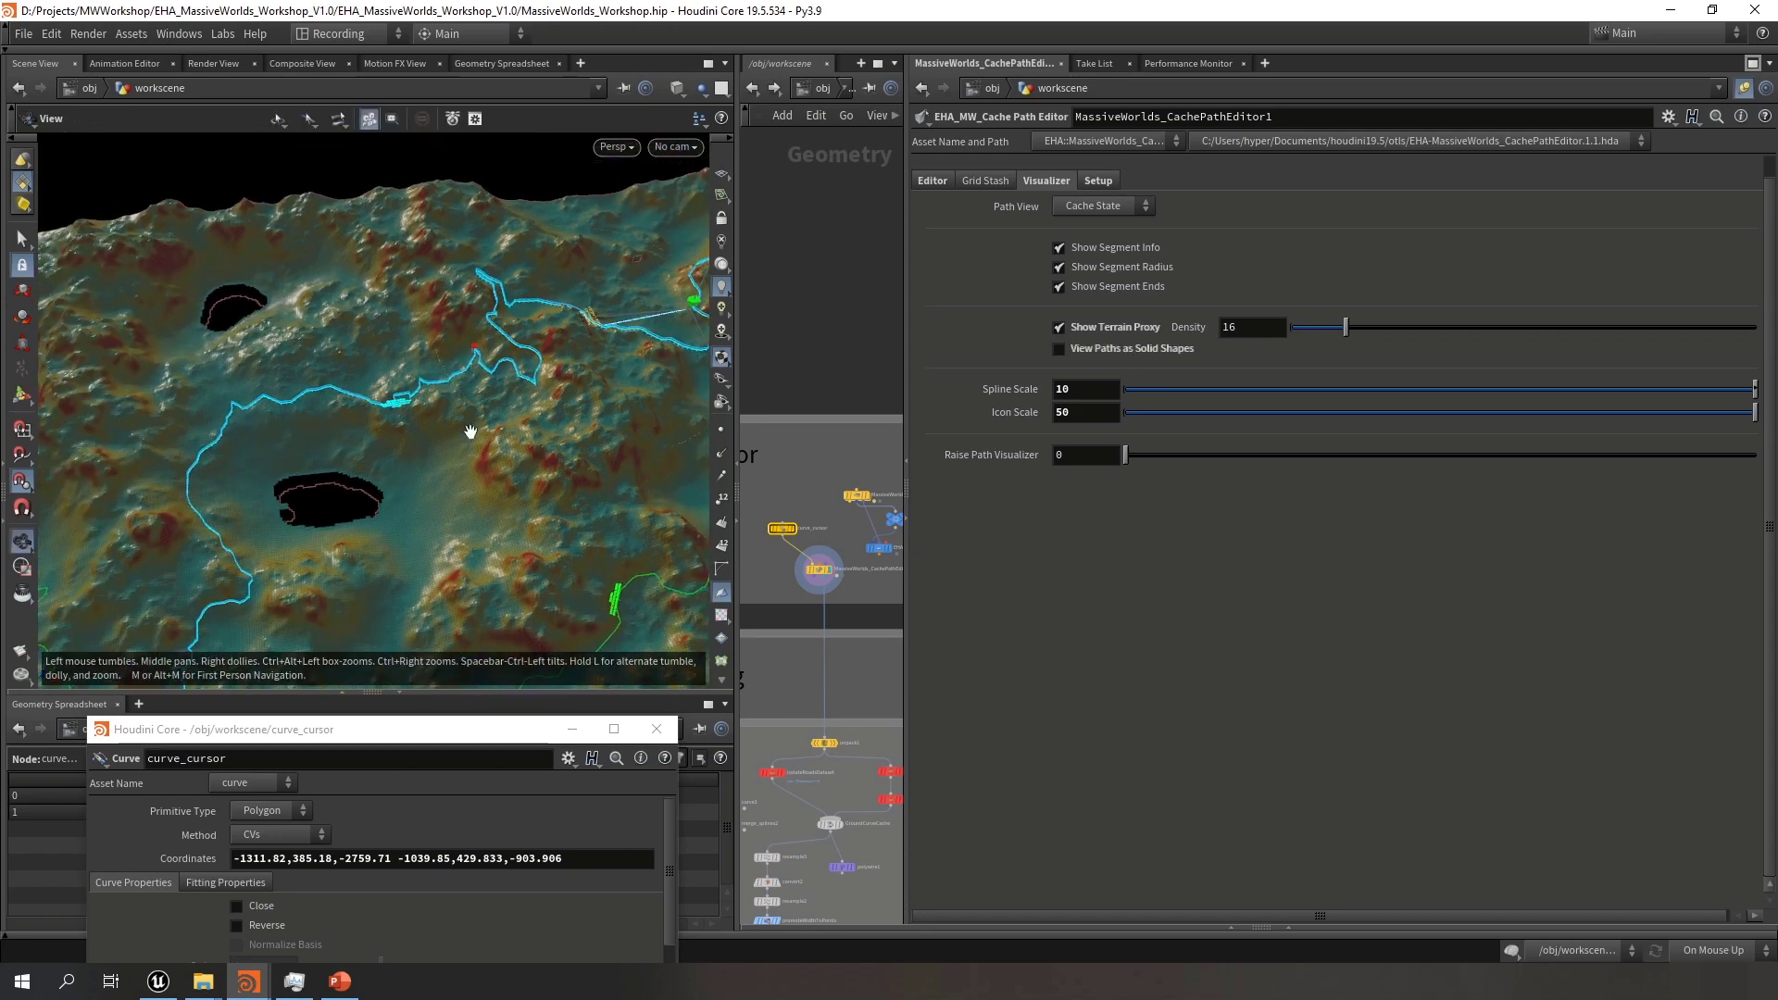
# Examine the junction around the guide point and the existing road that continues along the ridge beyond it
pyautogui.keyDown('alt'); pyautogui.moveTo(469, 433); pyautogui.dragTo(451, 366); pyautogui.keyUp('alt')
pyautogui.keyDown('alt'); pyautogui.moveTo(451, 366); pyautogui.dragTo(389, 400, button='middle'); pyautogui.keyUp('alt')
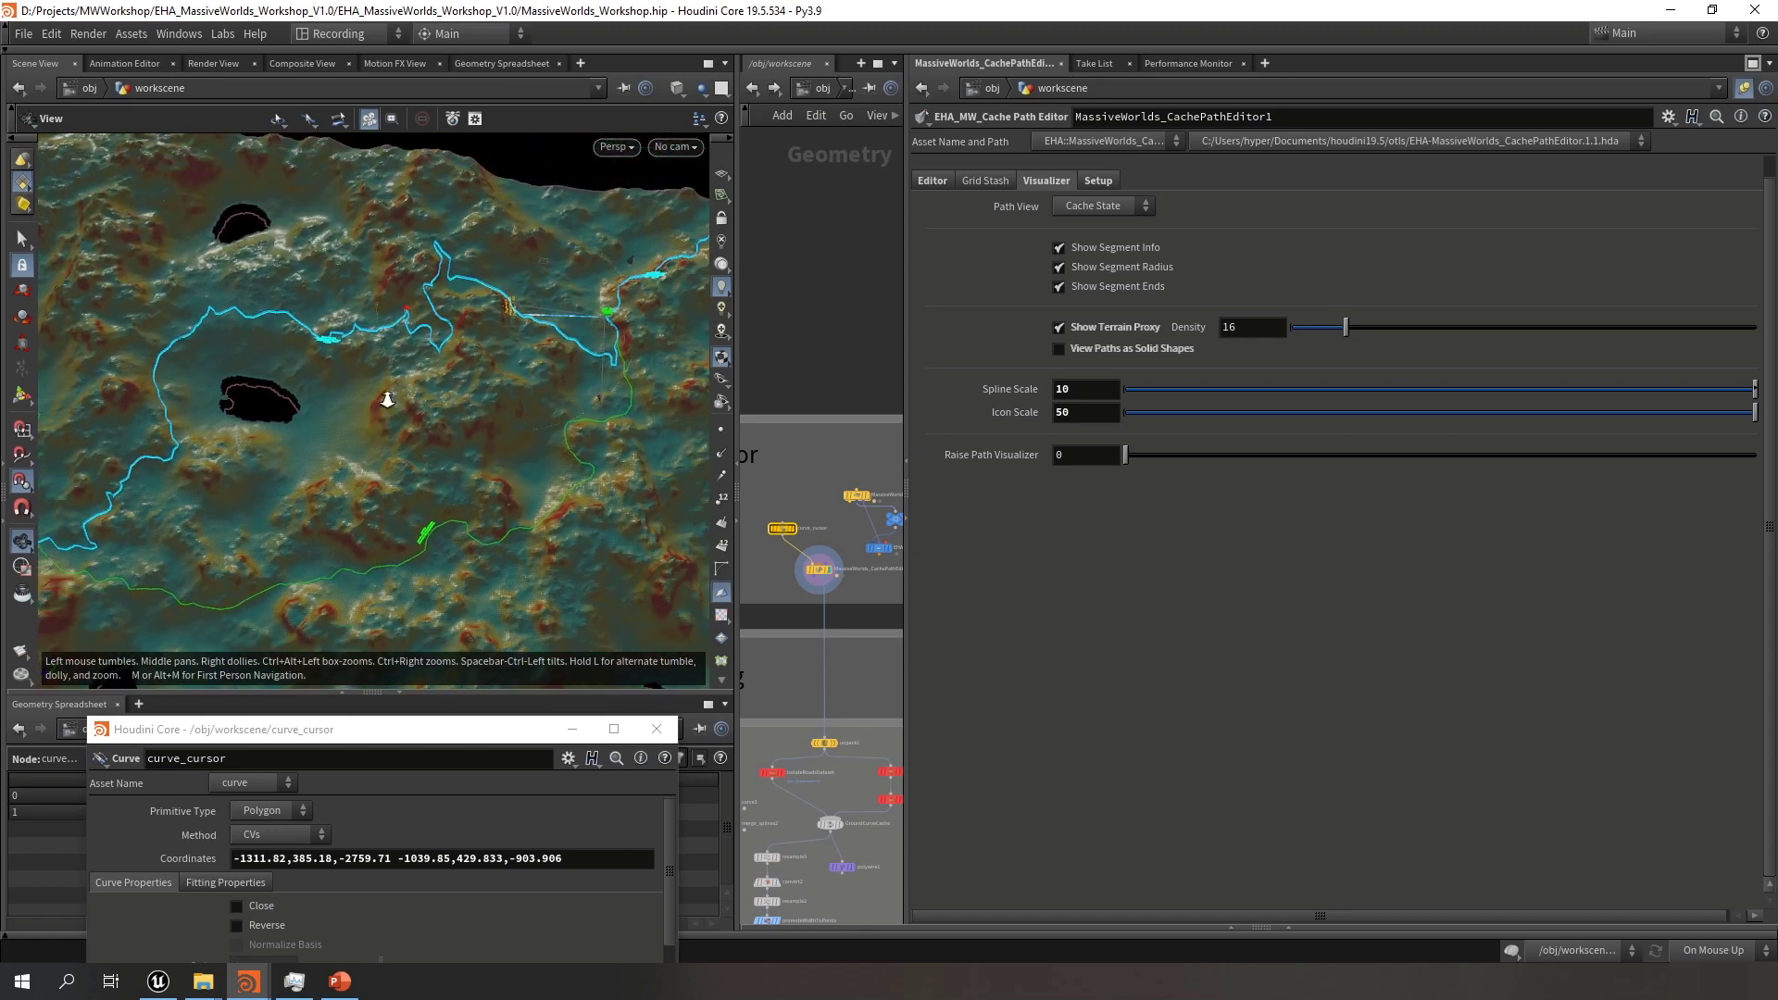
pyautogui.keyDown('alt'); pyautogui.moveTo(386, 399); pyautogui.dragTo(401, 405, button='right'); pyautogui.keyUp('alt')
pyautogui.keyDown('alt'); pyautogui.moveTo(500, 338); pyautogui.dragTo(266, 417, button='middle'); pyautogui.keyUp('alt')
pyautogui.keyDown('alt'); pyautogui.moveTo(441, 377); pyautogui.dragTo(417, 310, button='right'); pyautogui.keyUp('alt')
pyautogui.keyDown('alt'); pyautogui.moveTo(417, 310); pyautogui.dragTo(379, 347, button='middle'); pyautogui.keyUp('alt')
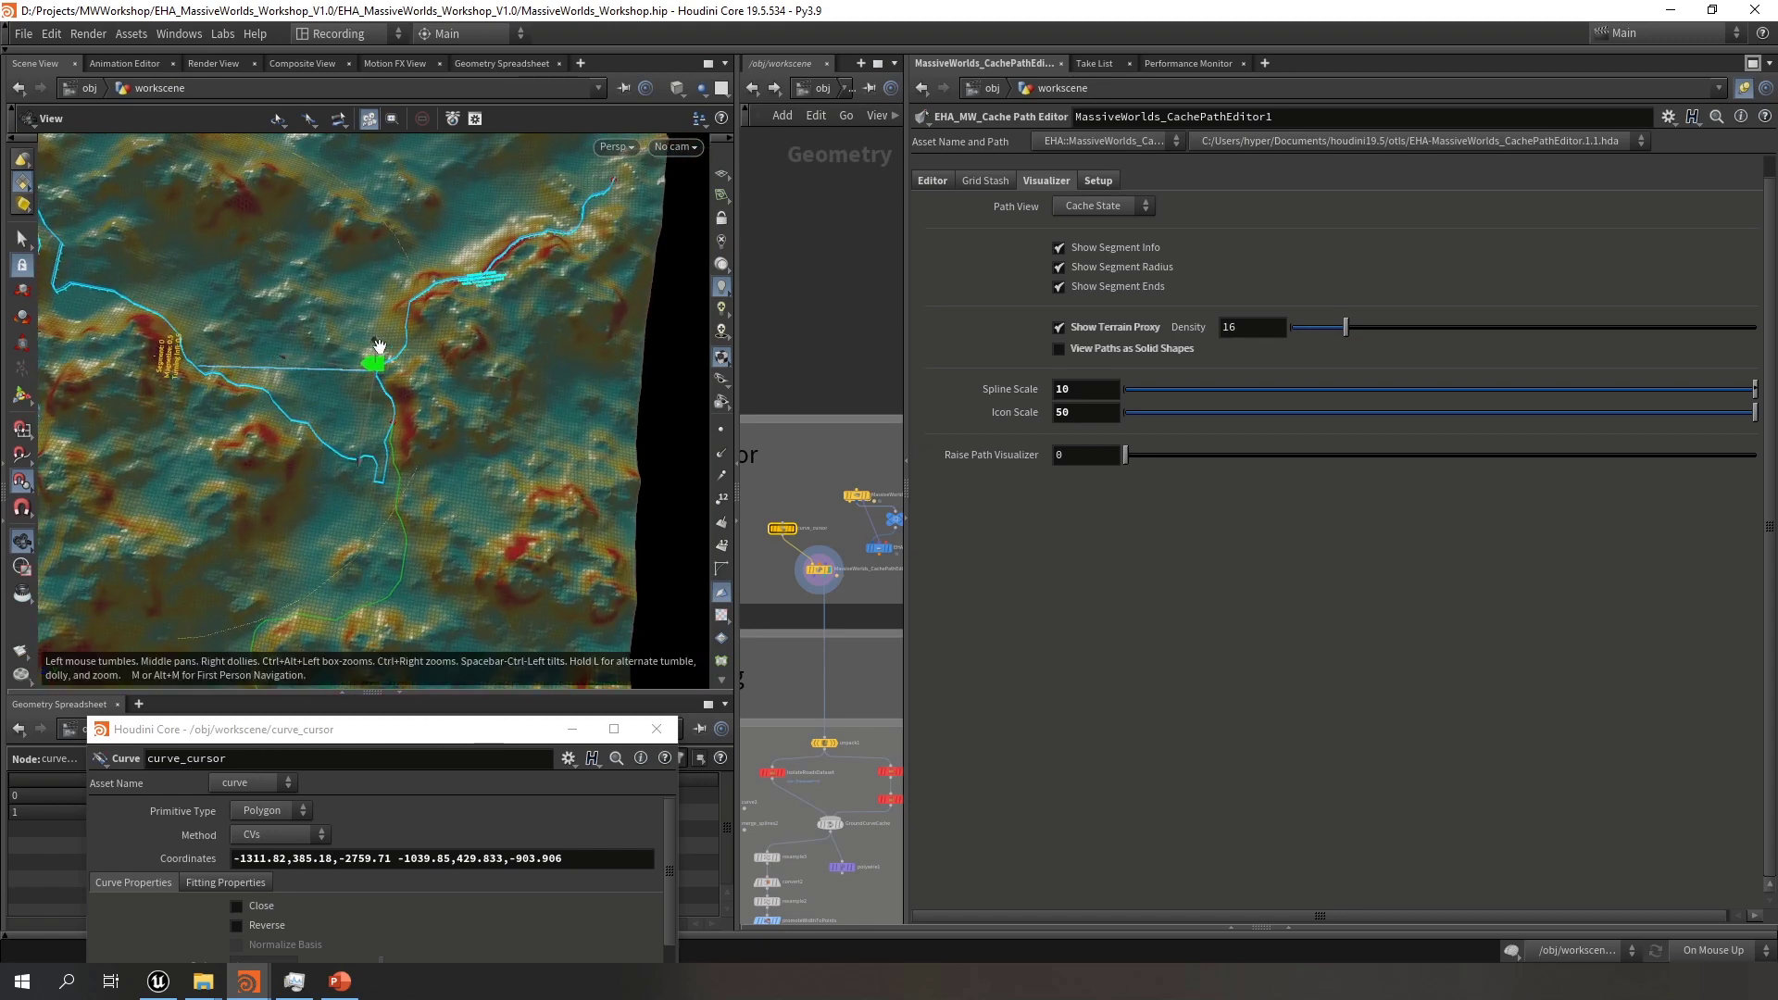
pyautogui.keyDown('alt'); pyautogui.moveTo(476, 306); pyautogui.dragTo(403, 399, button='middle'); pyautogui.keyUp('alt')
pyautogui.keyDown('alt'); pyautogui.moveTo(403, 399); pyautogui.dragTo(1061, 324, button='right'); pyautogui.keyUp('alt')
pyautogui.keyDown('alt'); pyautogui.moveTo(518, 347); pyautogui.dragTo(618, 217, button='middle'); pyautogui.keyUp('alt')
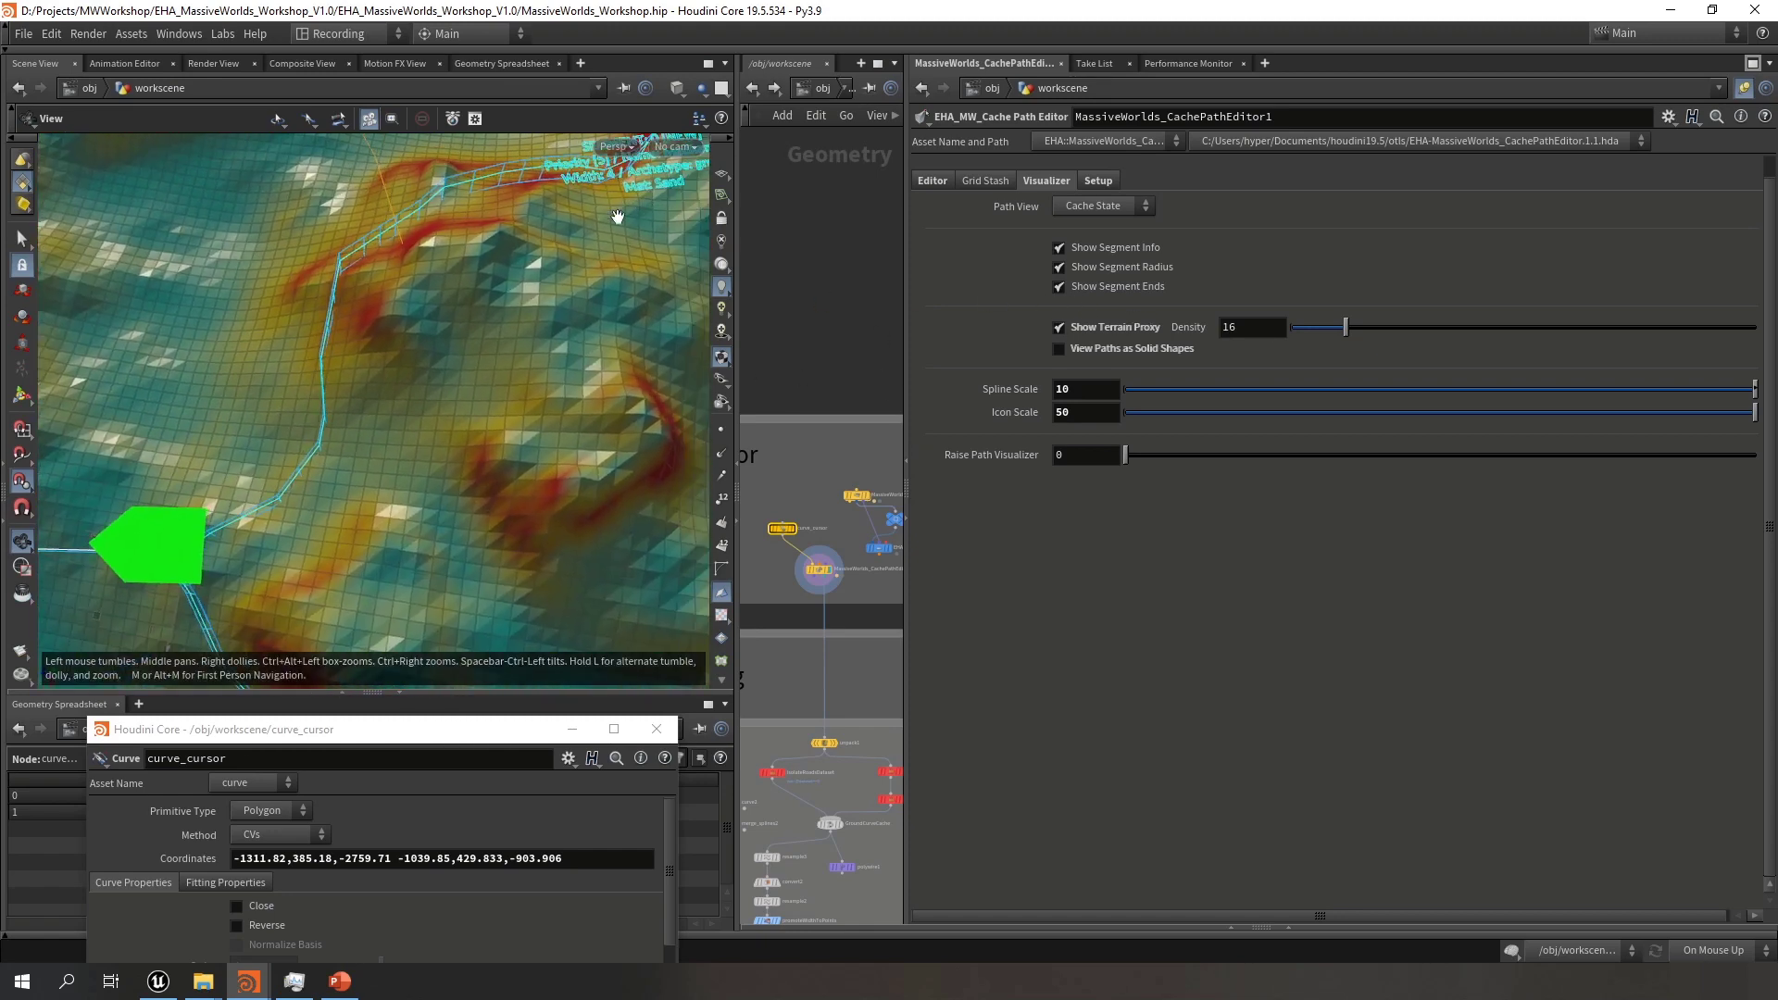
pyautogui.keyDown('alt'); pyautogui.moveTo(337, 450); pyautogui.dragTo(491, 369); pyautogui.keyUp('alt')
# Set the waypoint paths' conflict resolution by novelty to Keep Existing
pyautogui.click(933, 181)
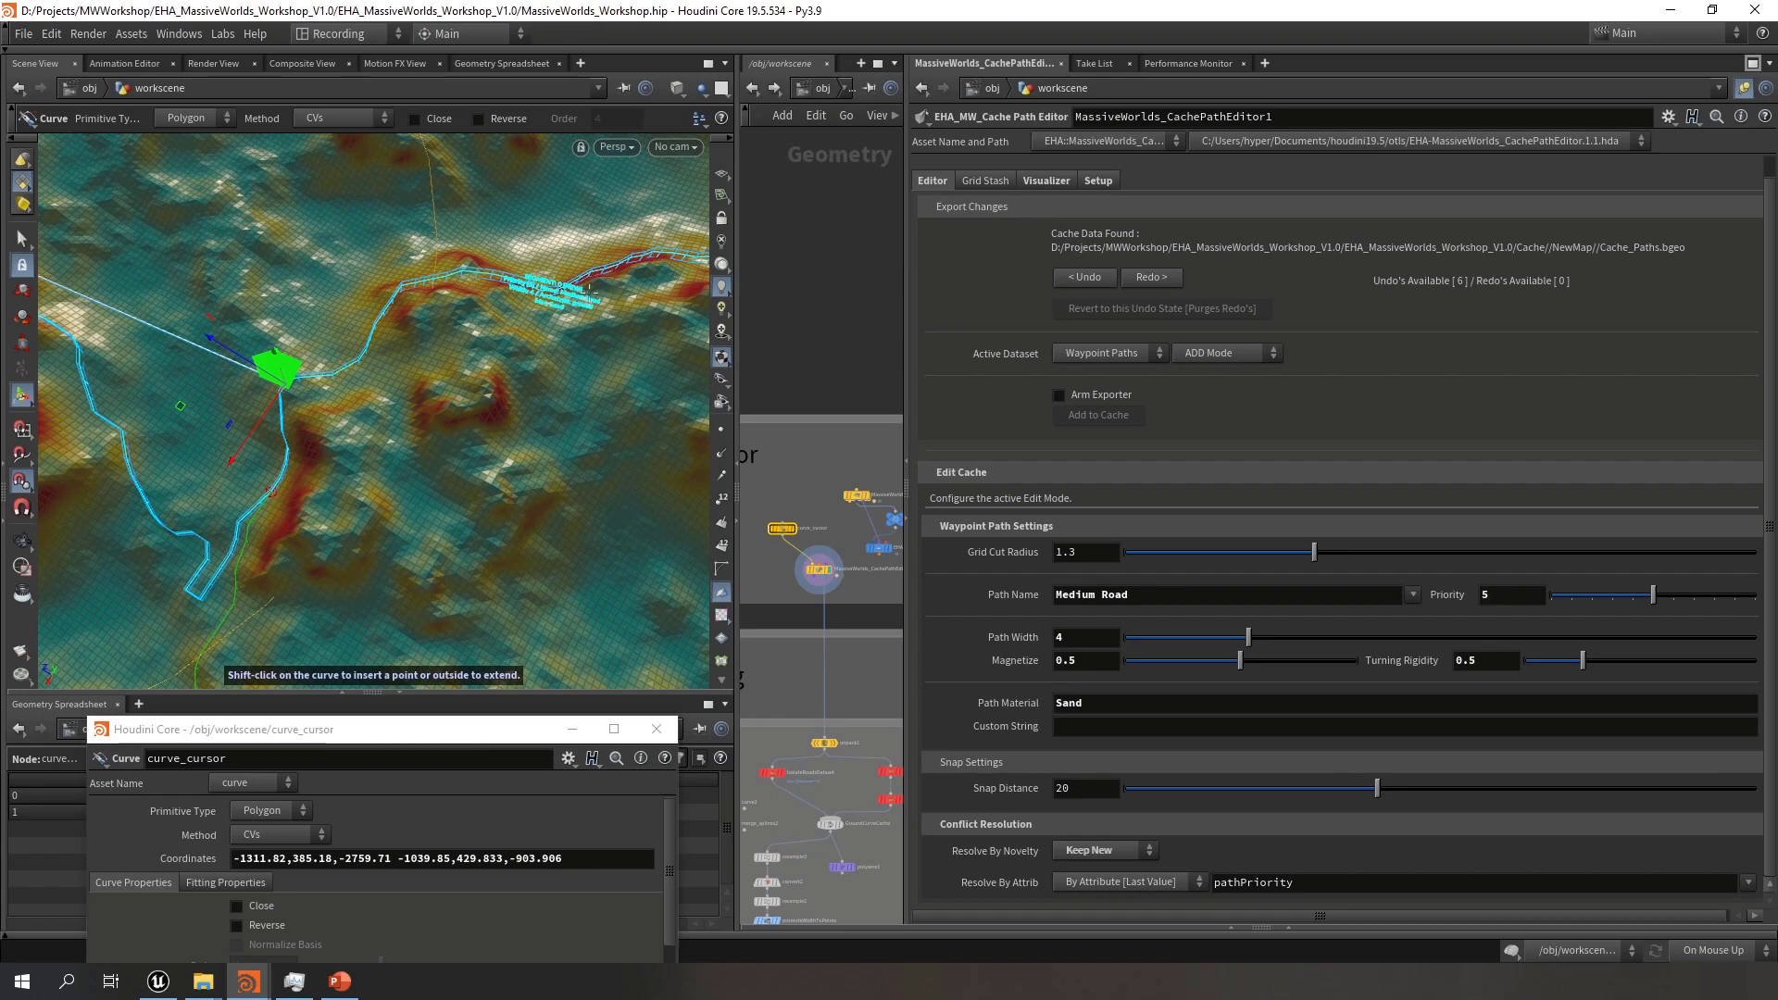
pyautogui.keyDown('alt'); pyautogui.moveTo(557, 282); pyautogui.dragTo(465, 304, button='right'); pyautogui.keyUp('alt')
pyautogui.keyDown('alt'); pyautogui.moveTo(527, 320); pyautogui.dragTo(71, 264); pyautogui.keyUp('alt')
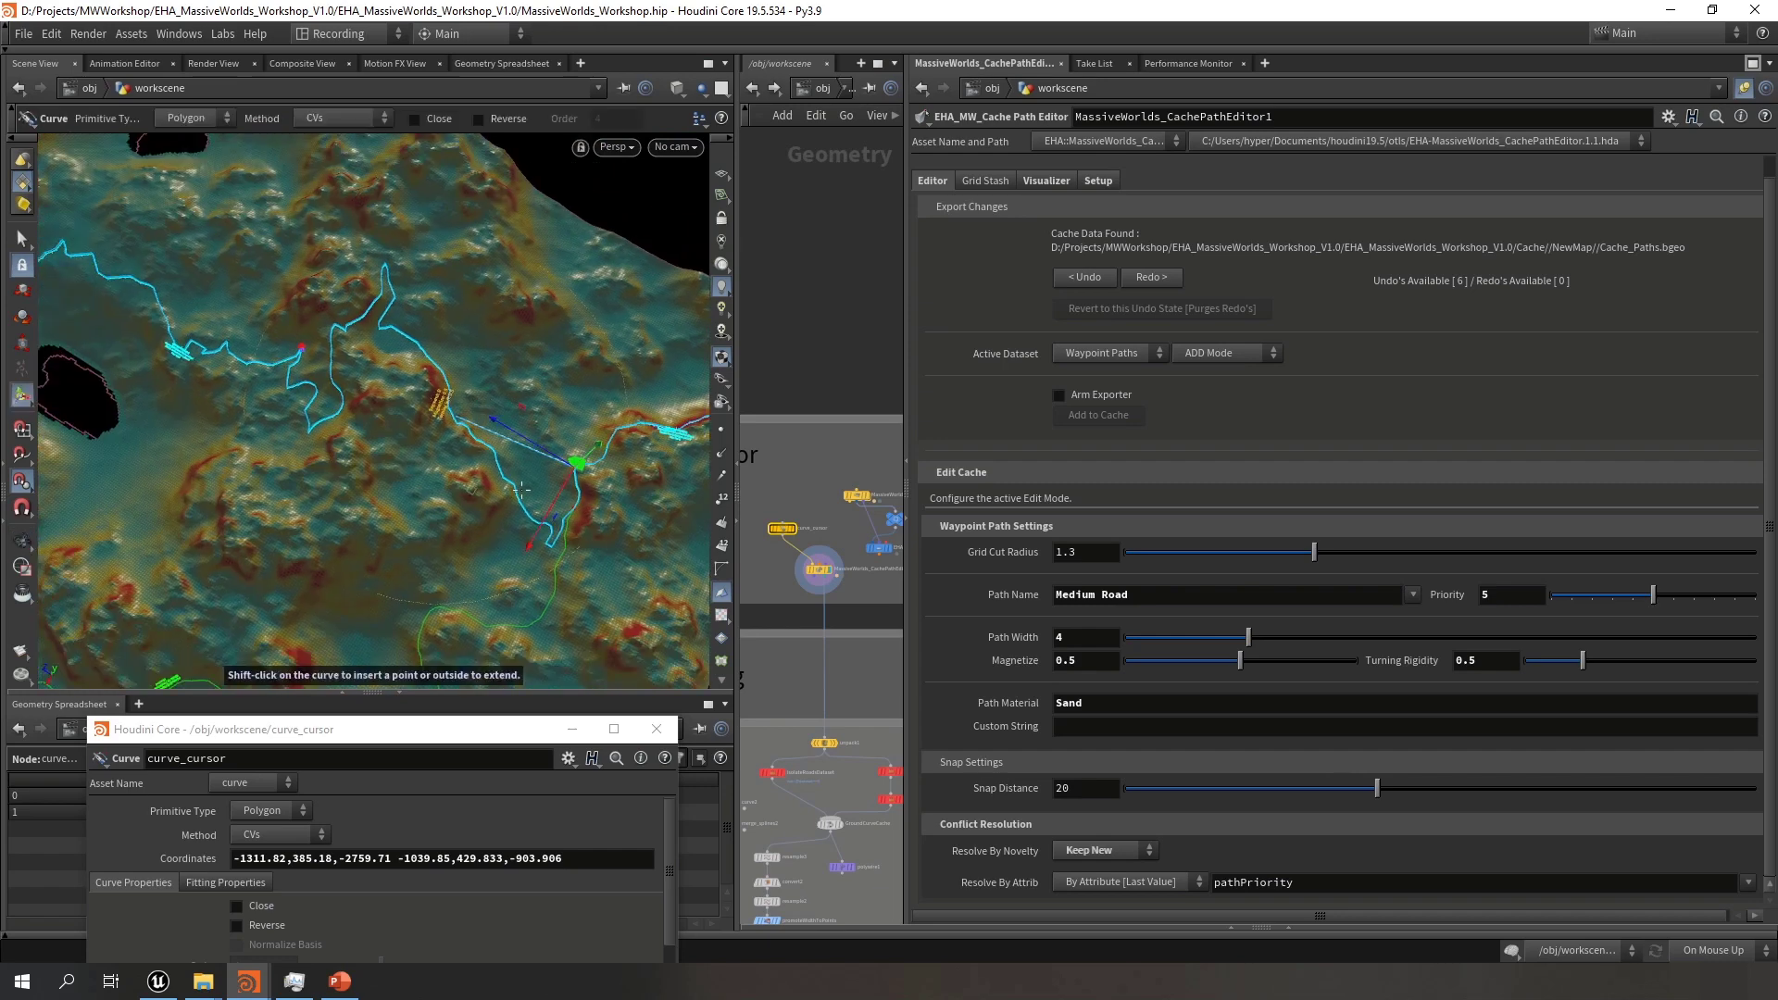
pyautogui.keyDown('alt'); pyautogui.moveTo(641, 430); pyautogui.dragTo(442, 429); pyautogui.keyUp('alt')
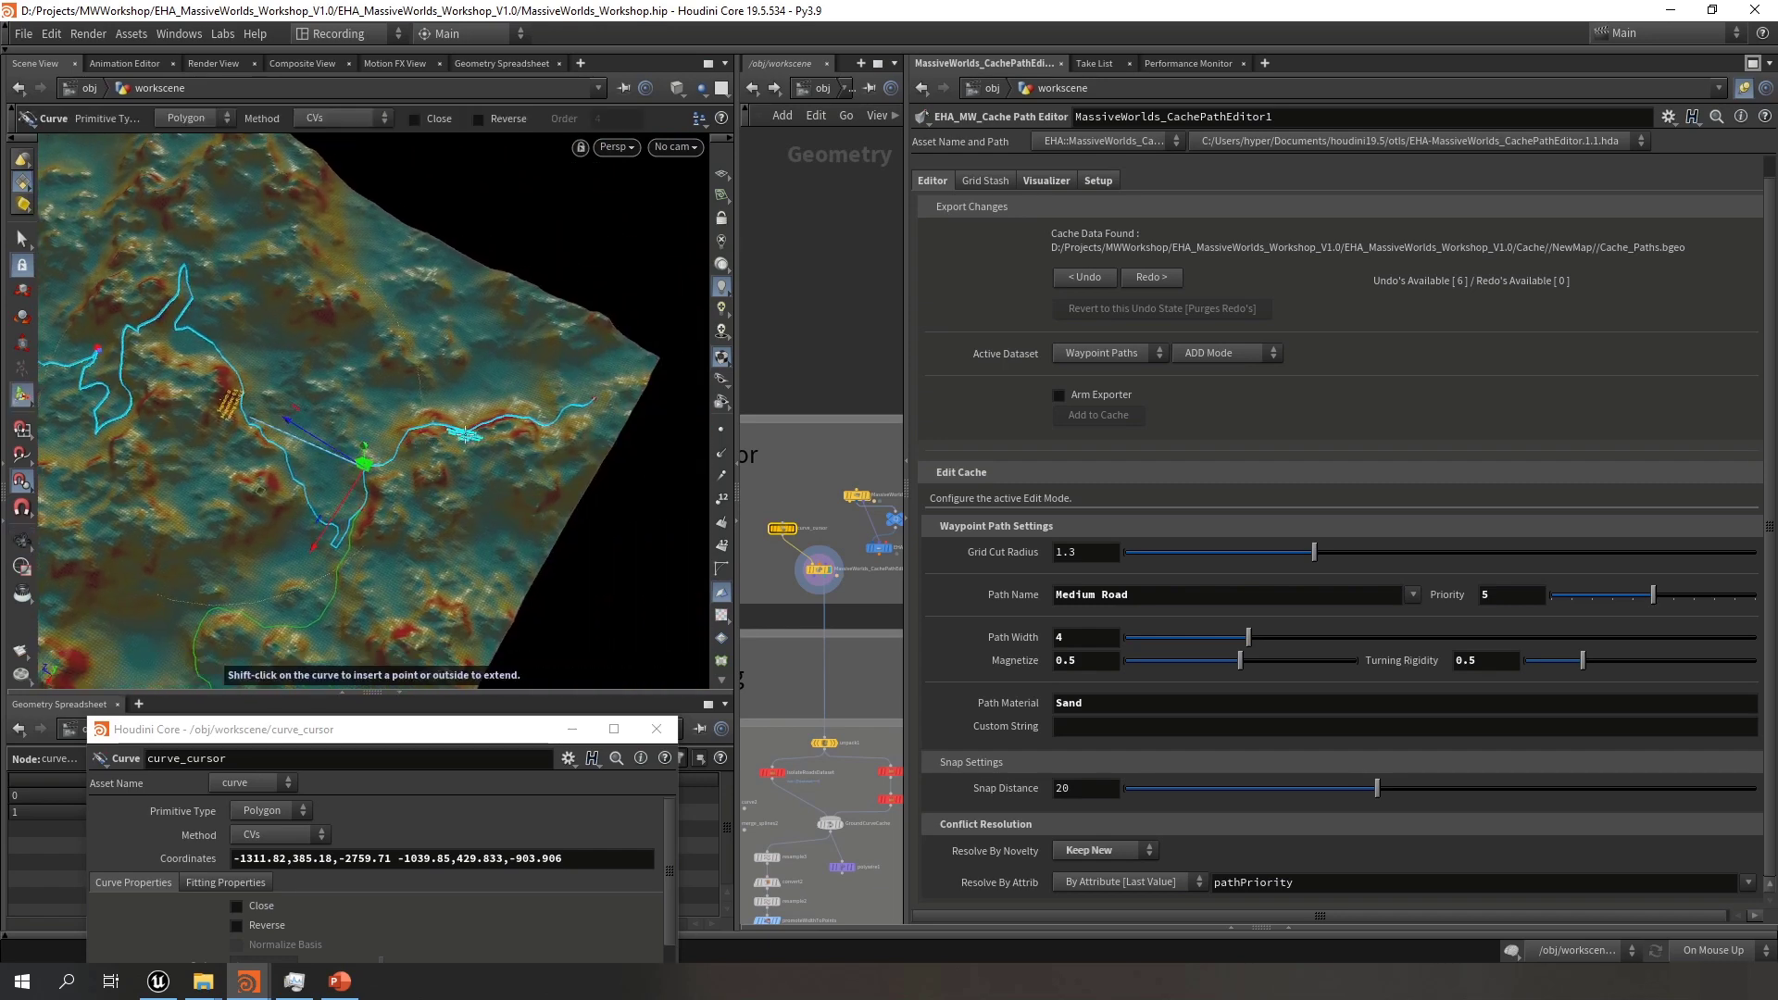
pyautogui.click(1112, 852)
pyautogui.click(1102, 875)
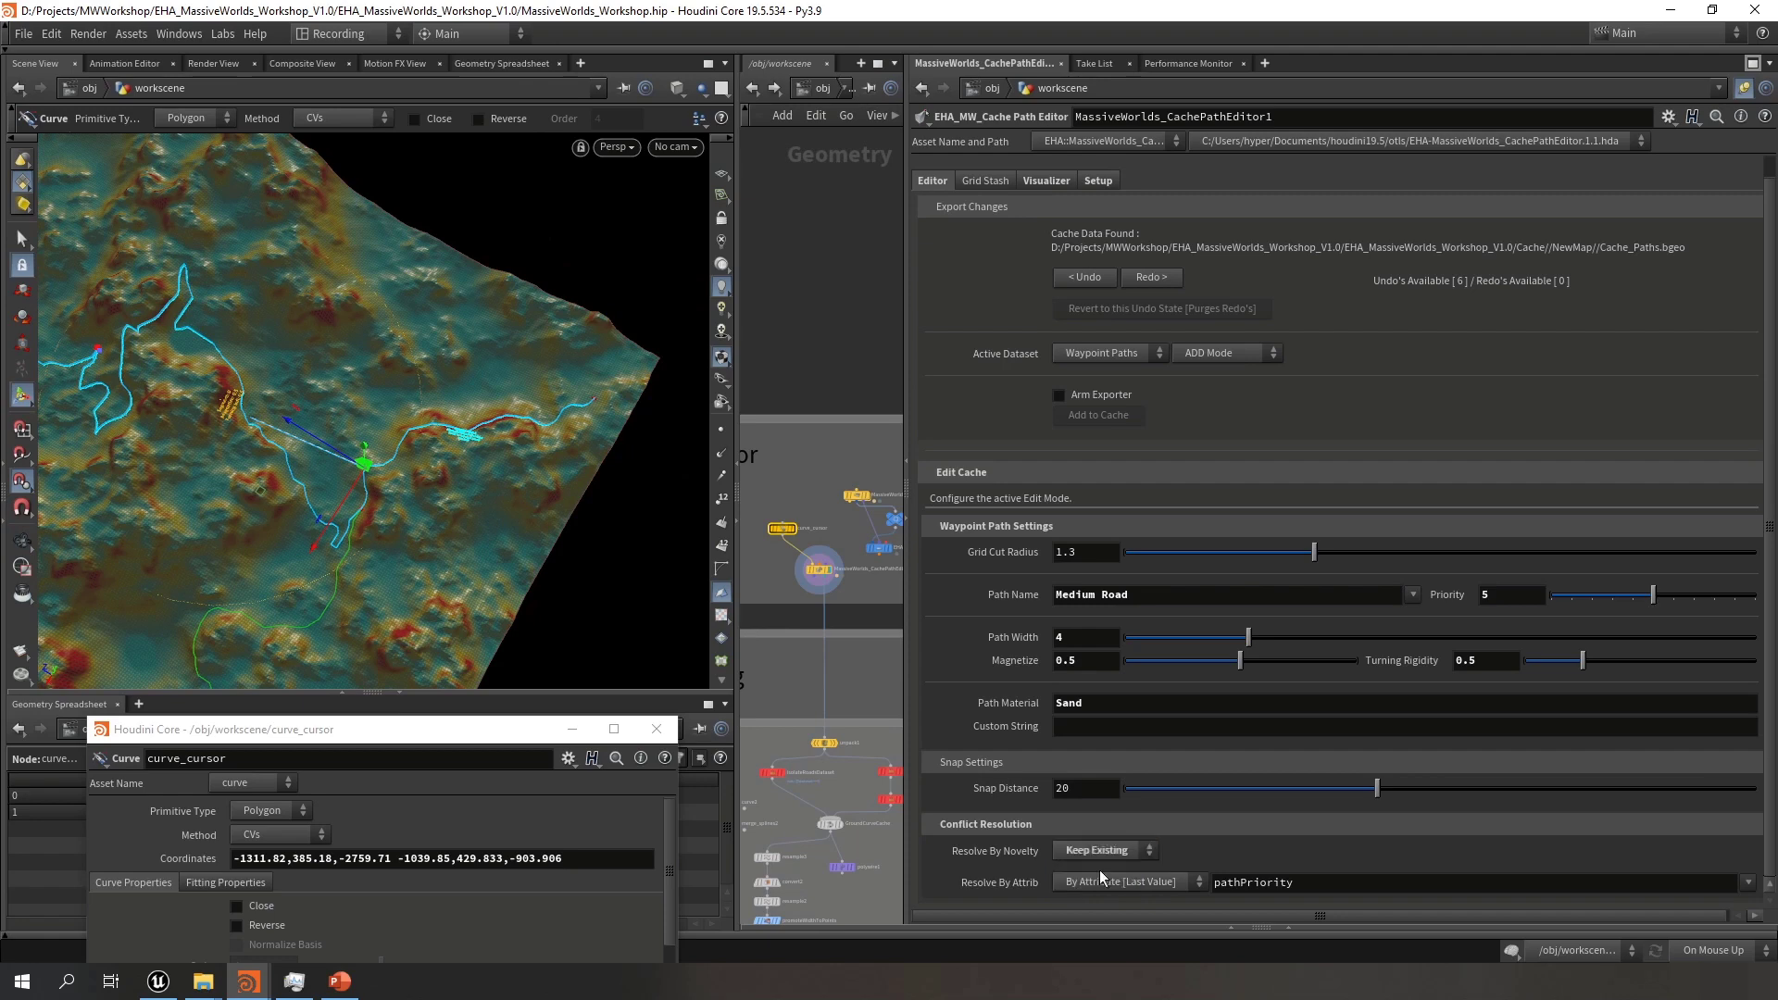
# Examine the resolved Medium Road across the mountains and read its segment info label
pyautogui.keyDown('alt'); pyautogui.moveTo(310, 496); pyautogui.dragTo(348, 457, button='middle'); pyautogui.keyUp('alt')
pyautogui.keyDown('alt'); pyautogui.moveTo(304, 407); pyautogui.dragTo(377, 441, button='right'); pyautogui.keyUp('alt')
pyautogui.keyDown('alt'); pyautogui.moveTo(289, 409); pyautogui.dragTo(303, 383); pyautogui.keyUp('alt')
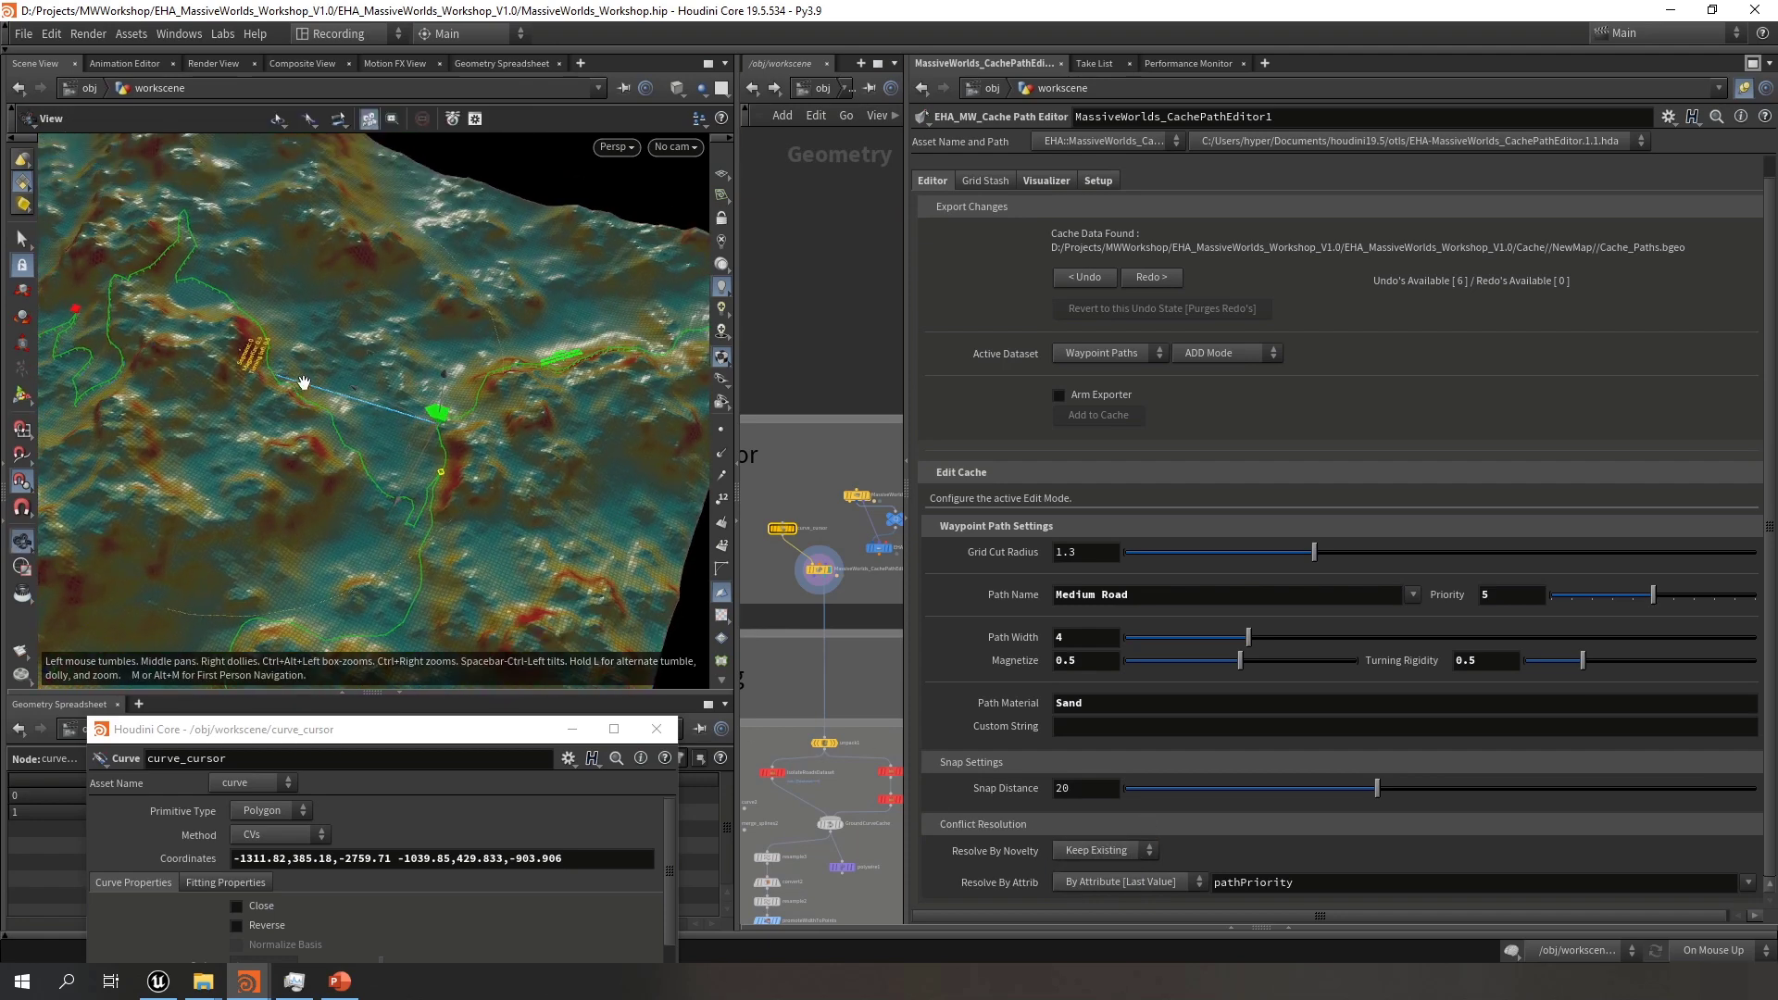
pyautogui.keyDown('alt'); pyautogui.moveTo(272, 396); pyautogui.dragTo(485, 436, button='right'); pyautogui.keyUp('alt')
pyautogui.keyDown('alt'); pyautogui.moveTo(225, 362); pyautogui.dragTo(604, 437, button='middle'); pyautogui.keyUp('alt')
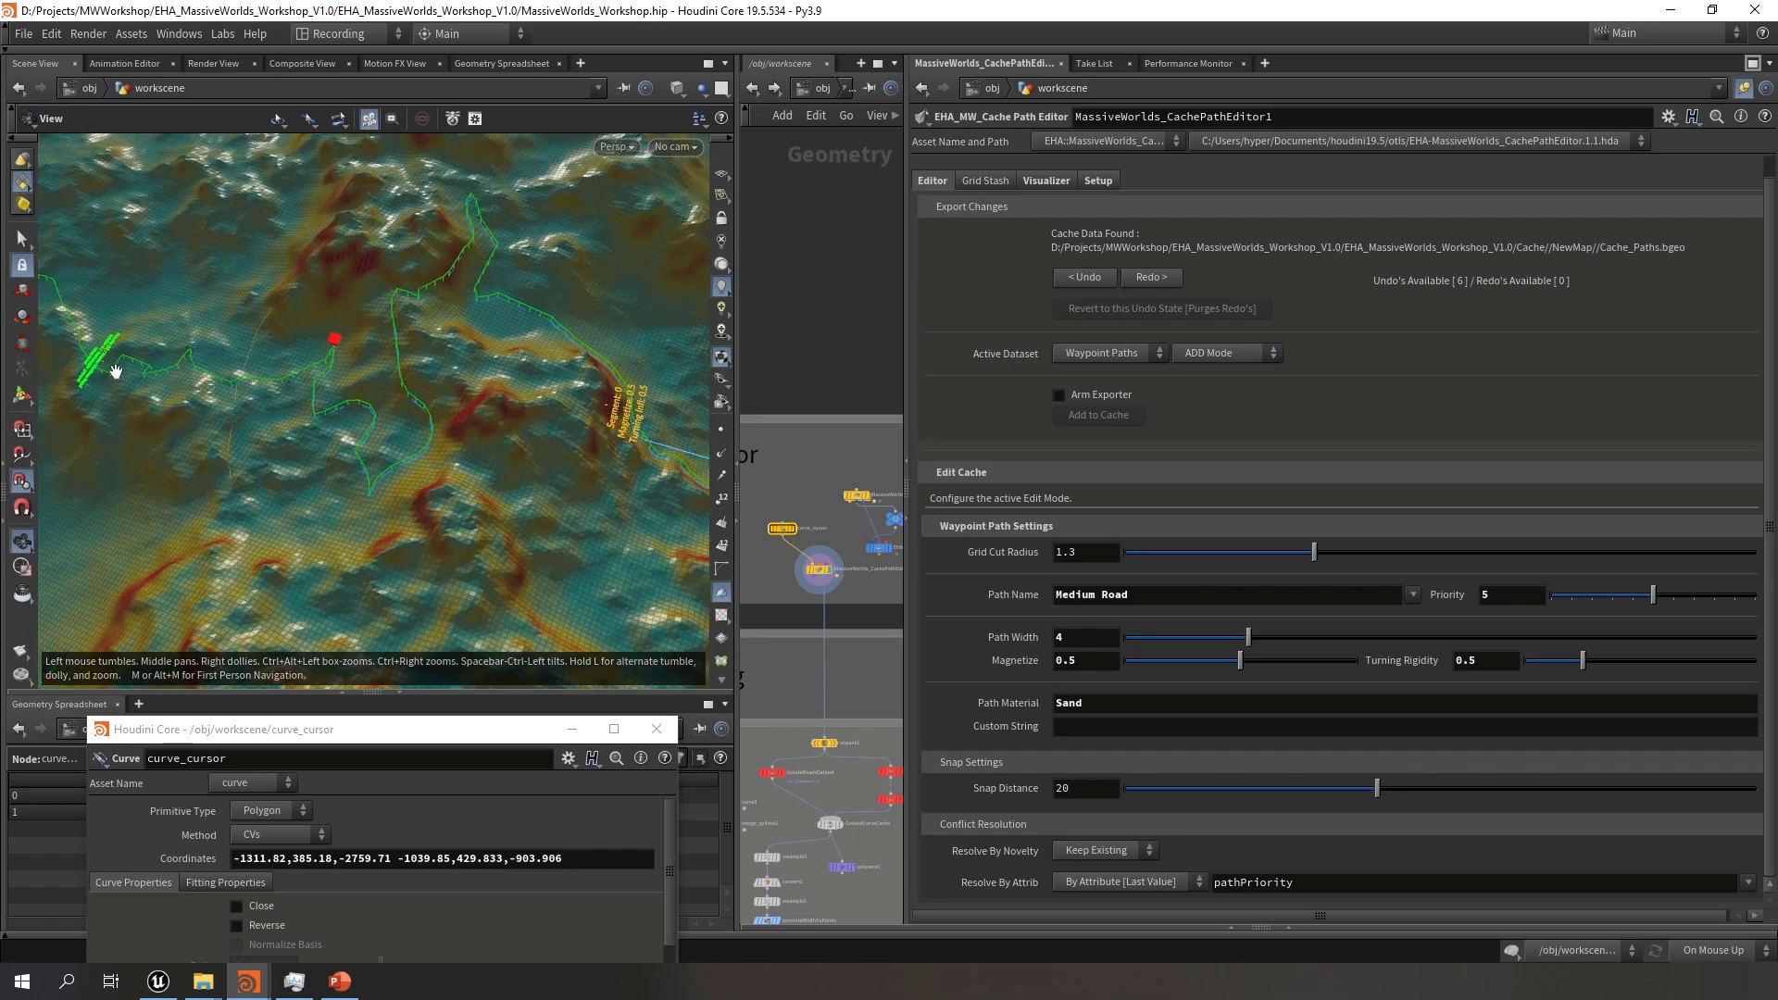
pyautogui.moveTo(93, 363); pyautogui.dragTo(667, 400, button='right')
pyautogui.moveTo(666, 400); pyautogui.dragTo(279, 439)
pyautogui.press('Return')
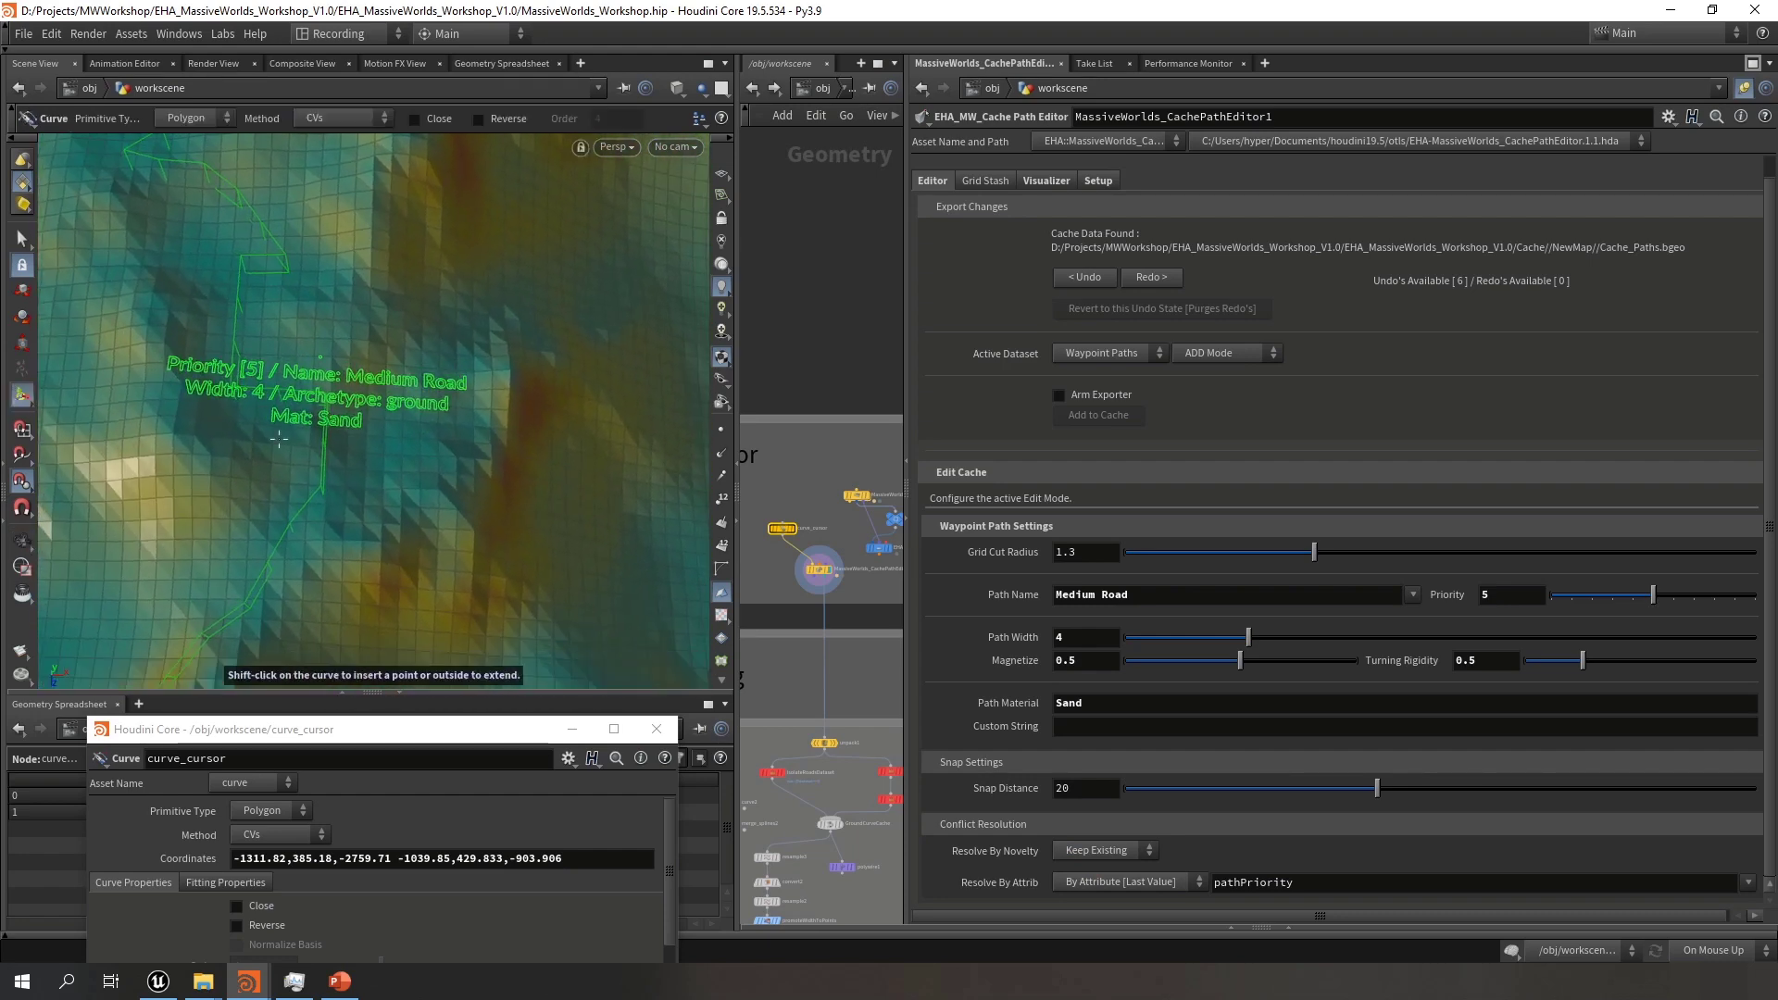
# Examine the road network around the black holes and read the segment info of the Main Road
pyautogui.press('Escape')
pyautogui.moveTo(354, 422); pyautogui.dragTo(195, 399, button='right')
pyautogui.moveTo(398, 389); pyautogui.dragTo(241, 377)
pyautogui.moveTo(242, 377); pyautogui.dragTo(176, 376, button='middle')
pyautogui.press('Return')
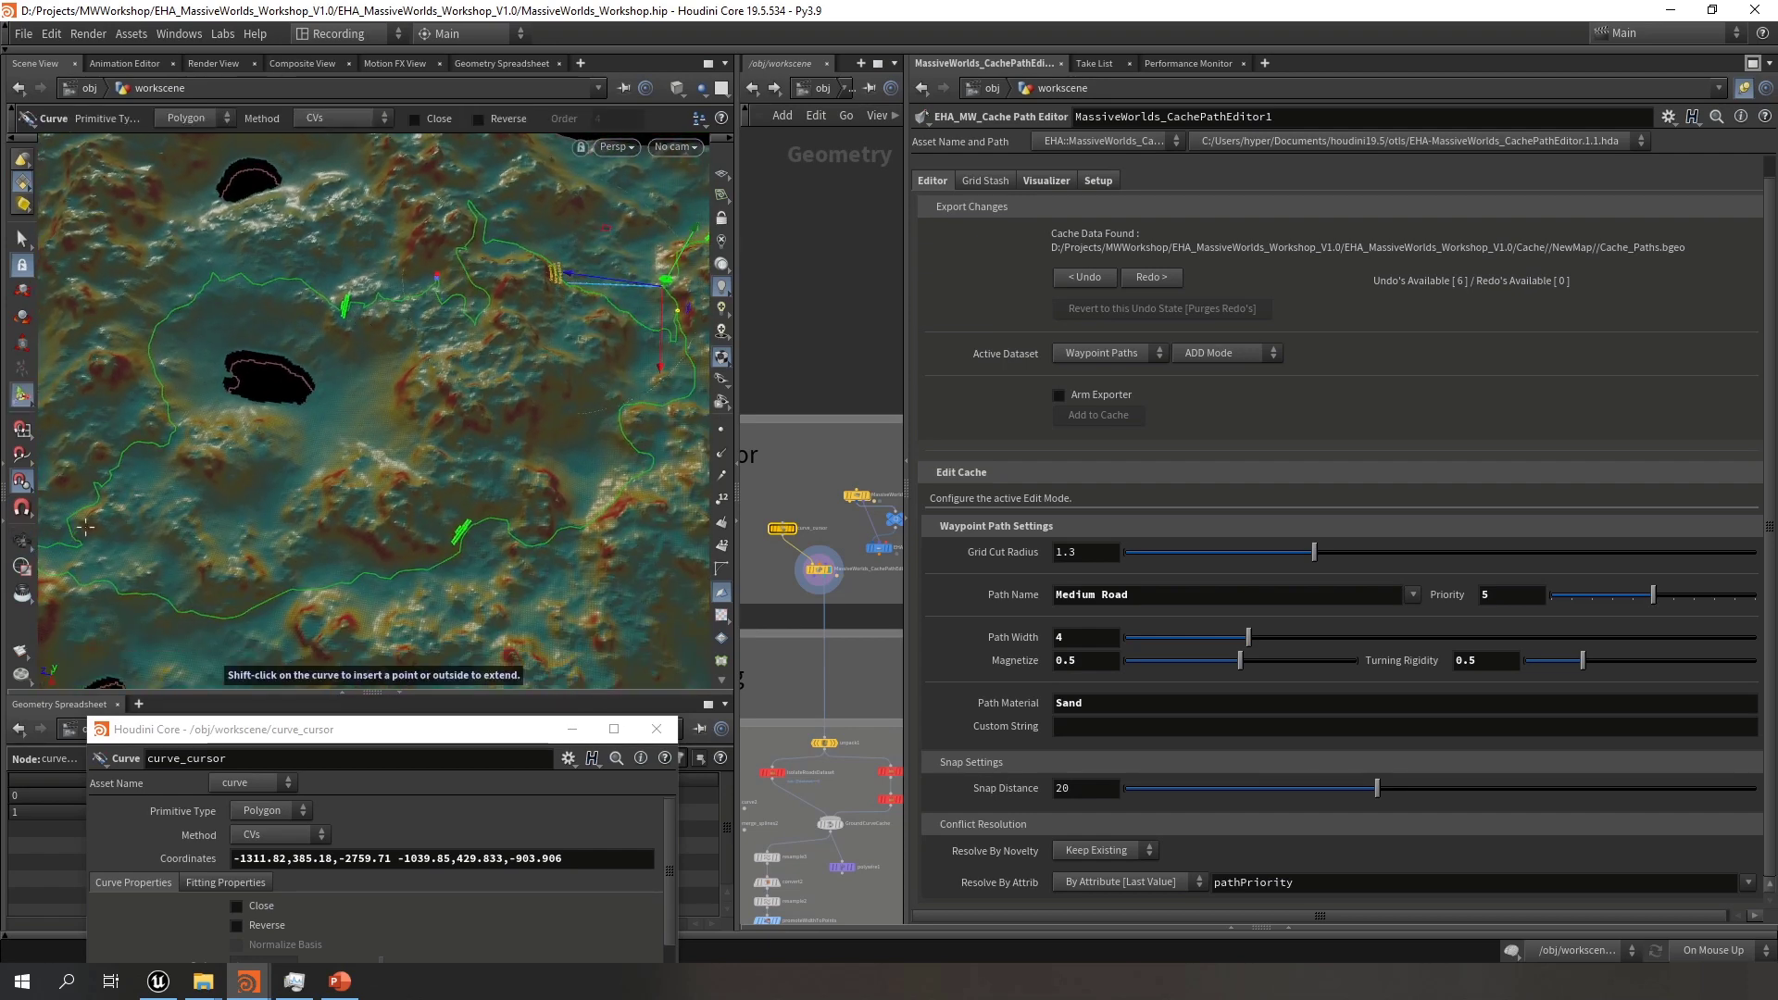
pyautogui.press('Escape')
pyautogui.moveTo(443, 315); pyautogui.dragTo(365, 350, button='middle')
pyautogui.moveTo(365, 351); pyautogui.dragTo(819, 356, button='right')
pyautogui.moveTo(363, 334); pyautogui.dragTo(580, 318)
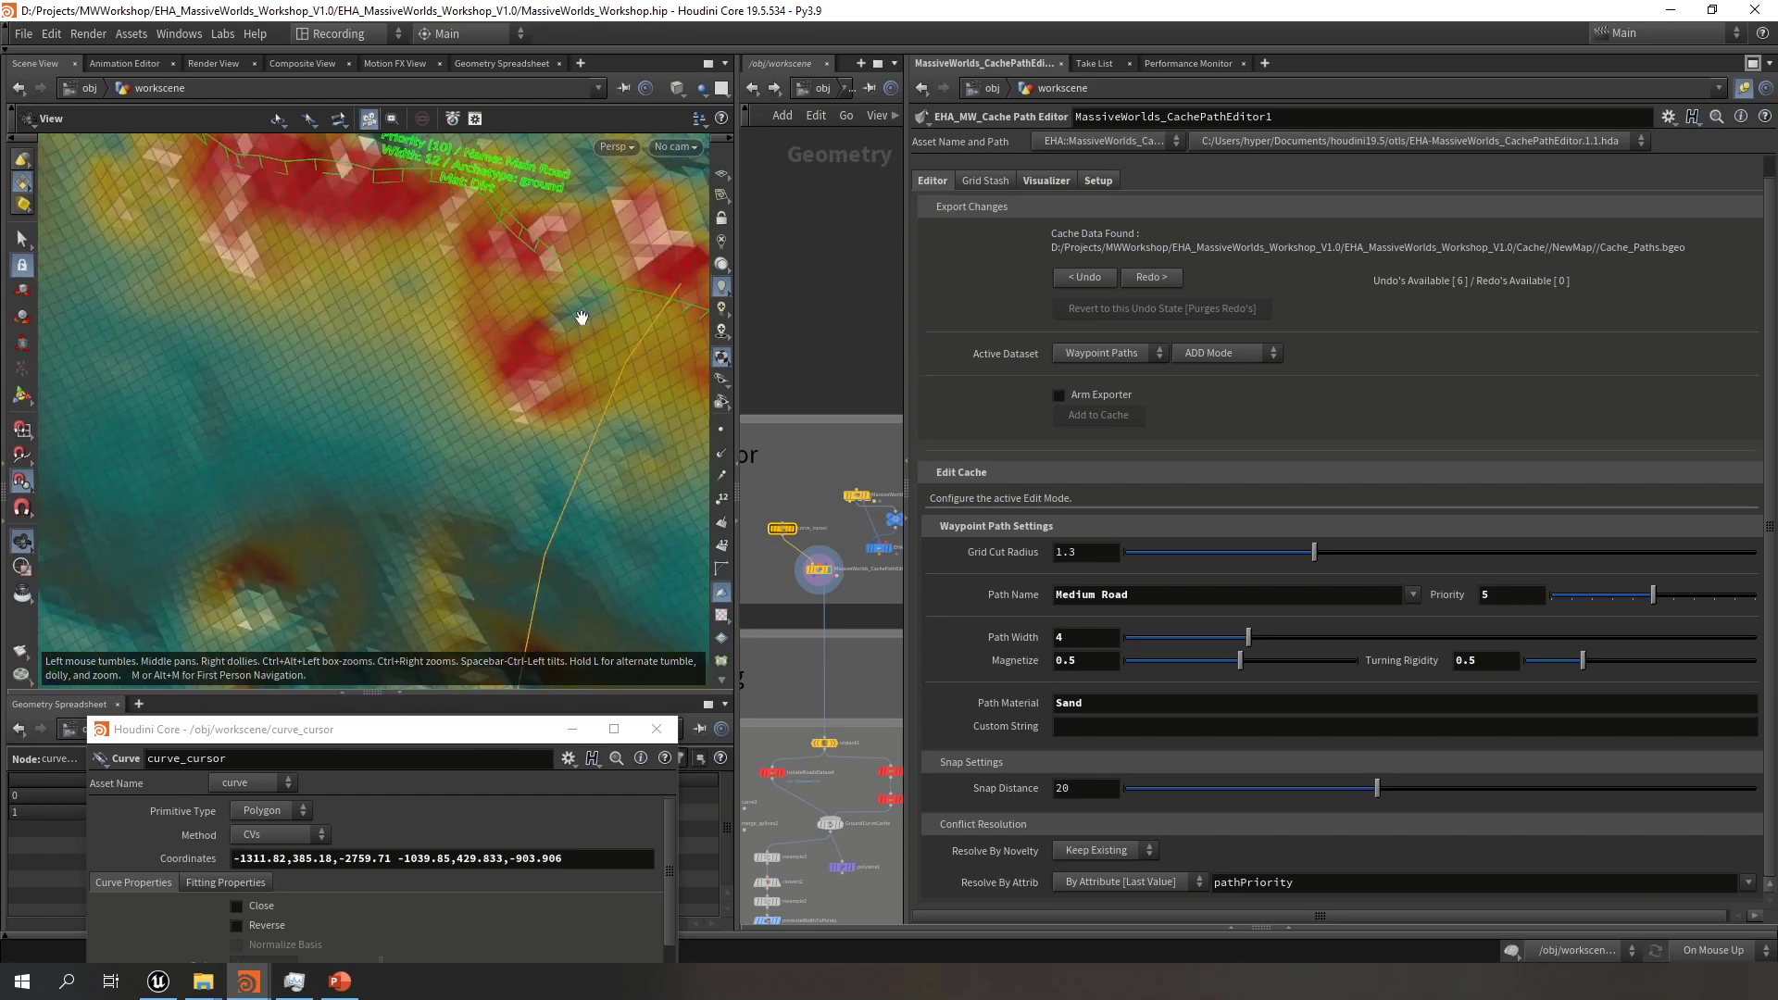
pyautogui.moveTo(580, 317); pyautogui.dragTo(461, 384, button='middle')
pyautogui.scroll(4, 461, 383)
pyautogui.press('Return')
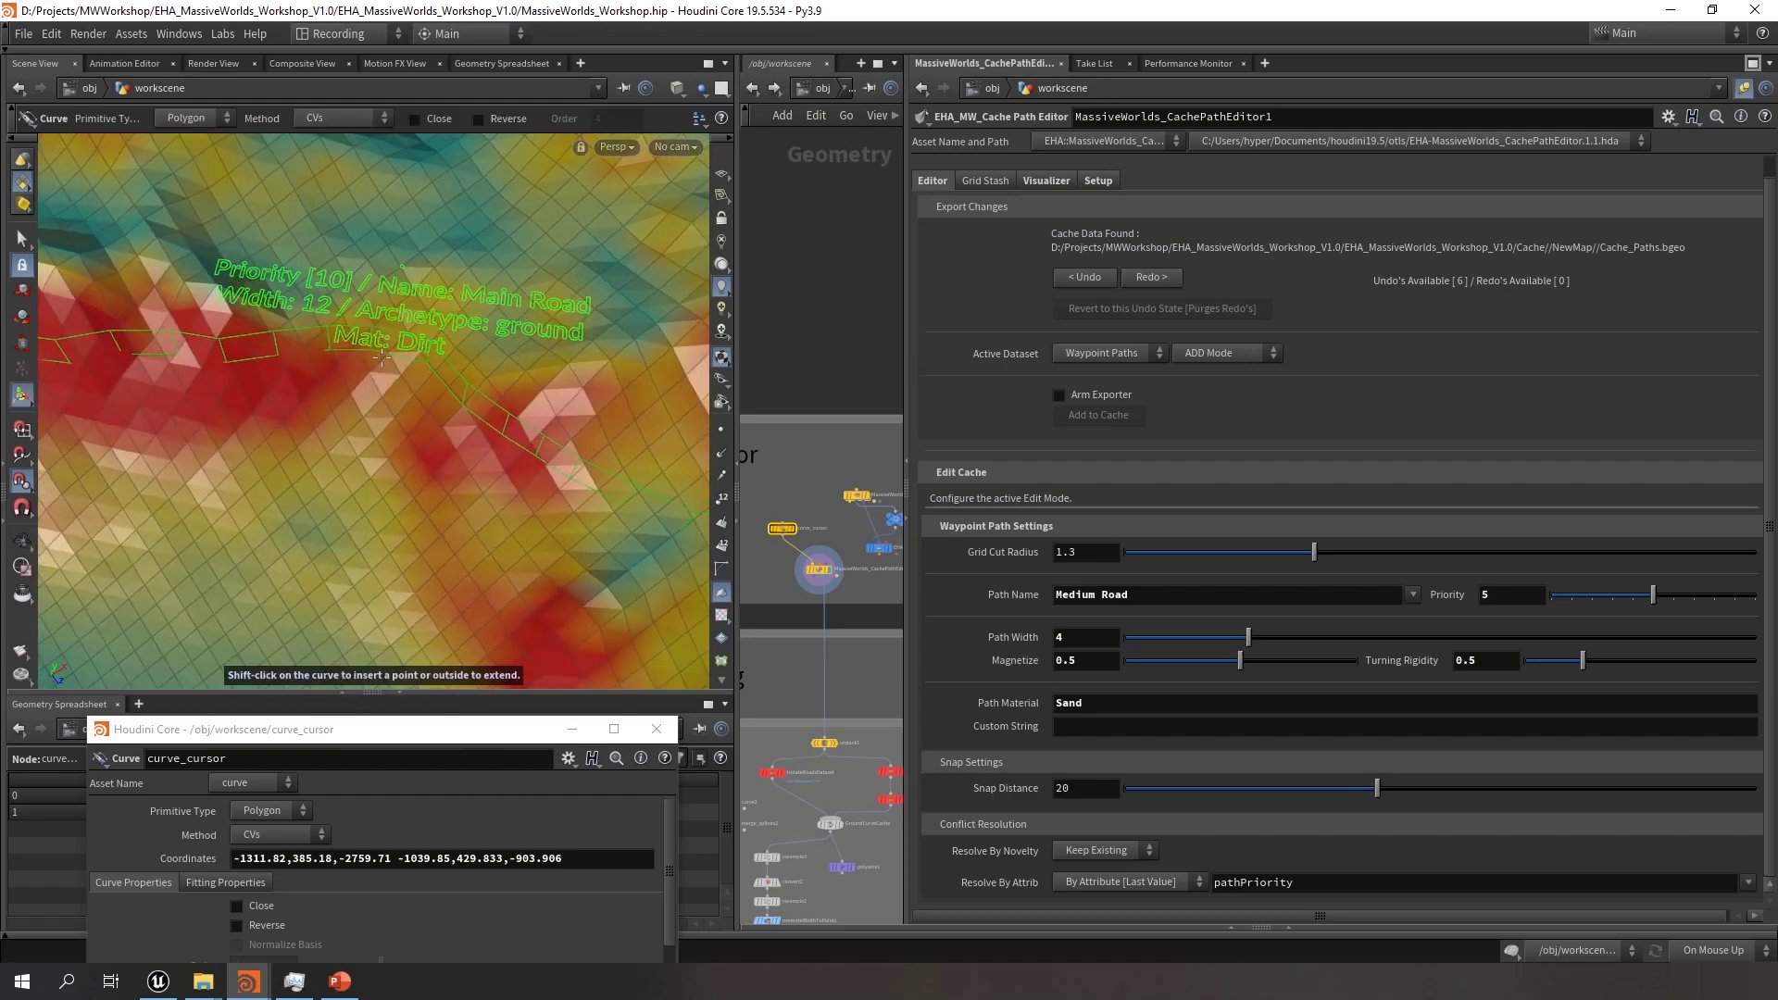
# Arm the exporter for adding the Medium Road waypoint paths to the cache
pyautogui.press('Escape')
pyautogui.moveTo(449, 354); pyautogui.dragTo(130, 379, button='right')
pyautogui.moveTo(259, 389); pyautogui.dragTo(417, 381)
pyautogui.moveTo(478, 329); pyautogui.dragTo(698, 349, button='right')
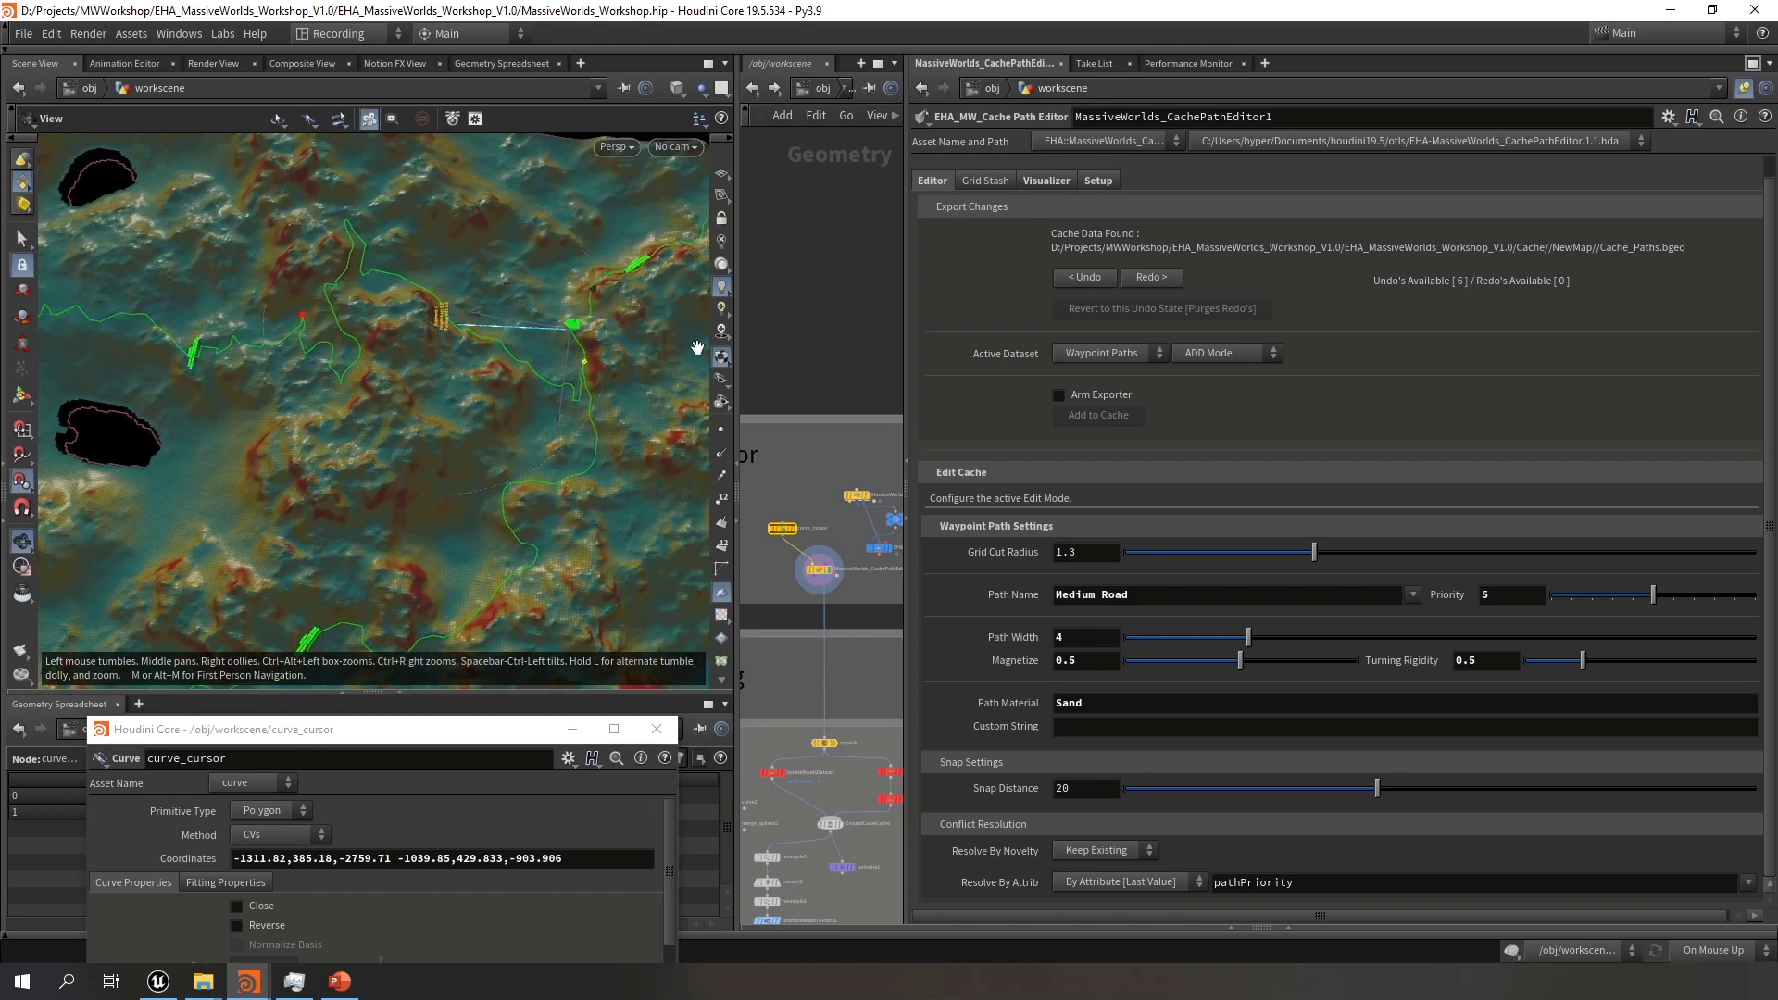
pyautogui.moveTo(417, 371)
pyautogui.mouseDown()
pyautogui.moveTo(469, 370)
pyautogui.moveTo(436, 363)
pyautogui.mouseUp()
pyautogui.press('Return')
pyautogui.press('w')
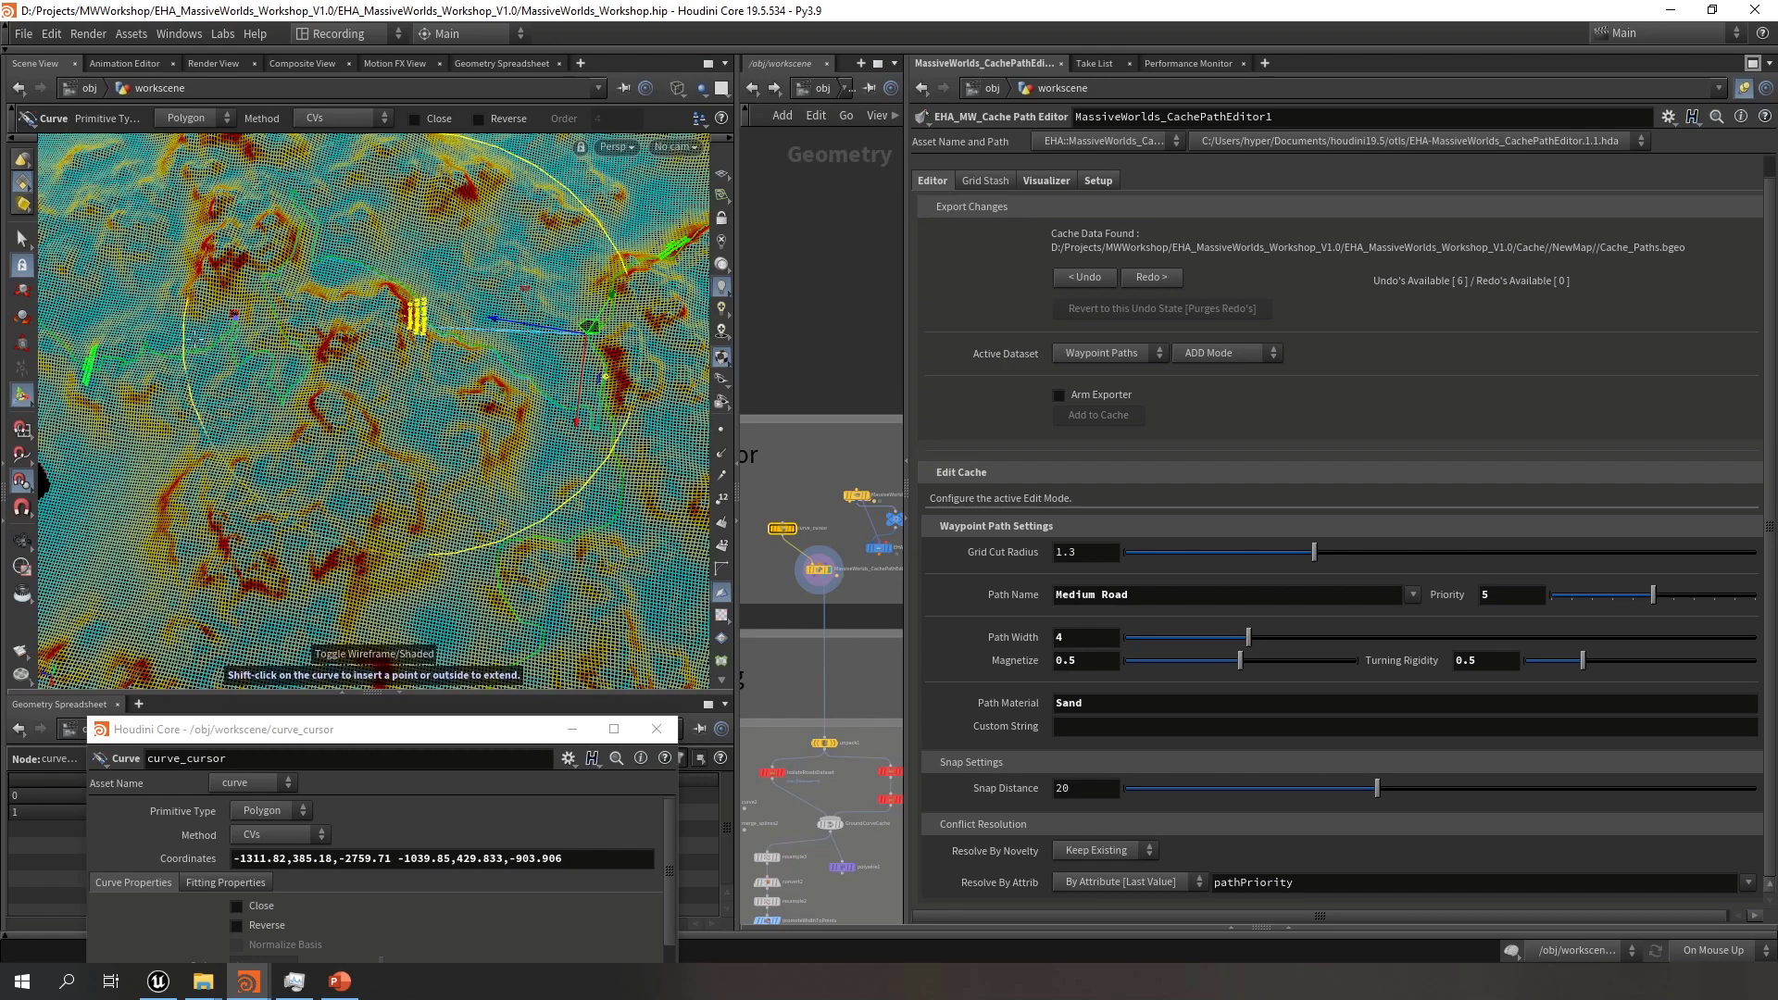
pyautogui.press('w')
pyautogui.click(1096, 394)
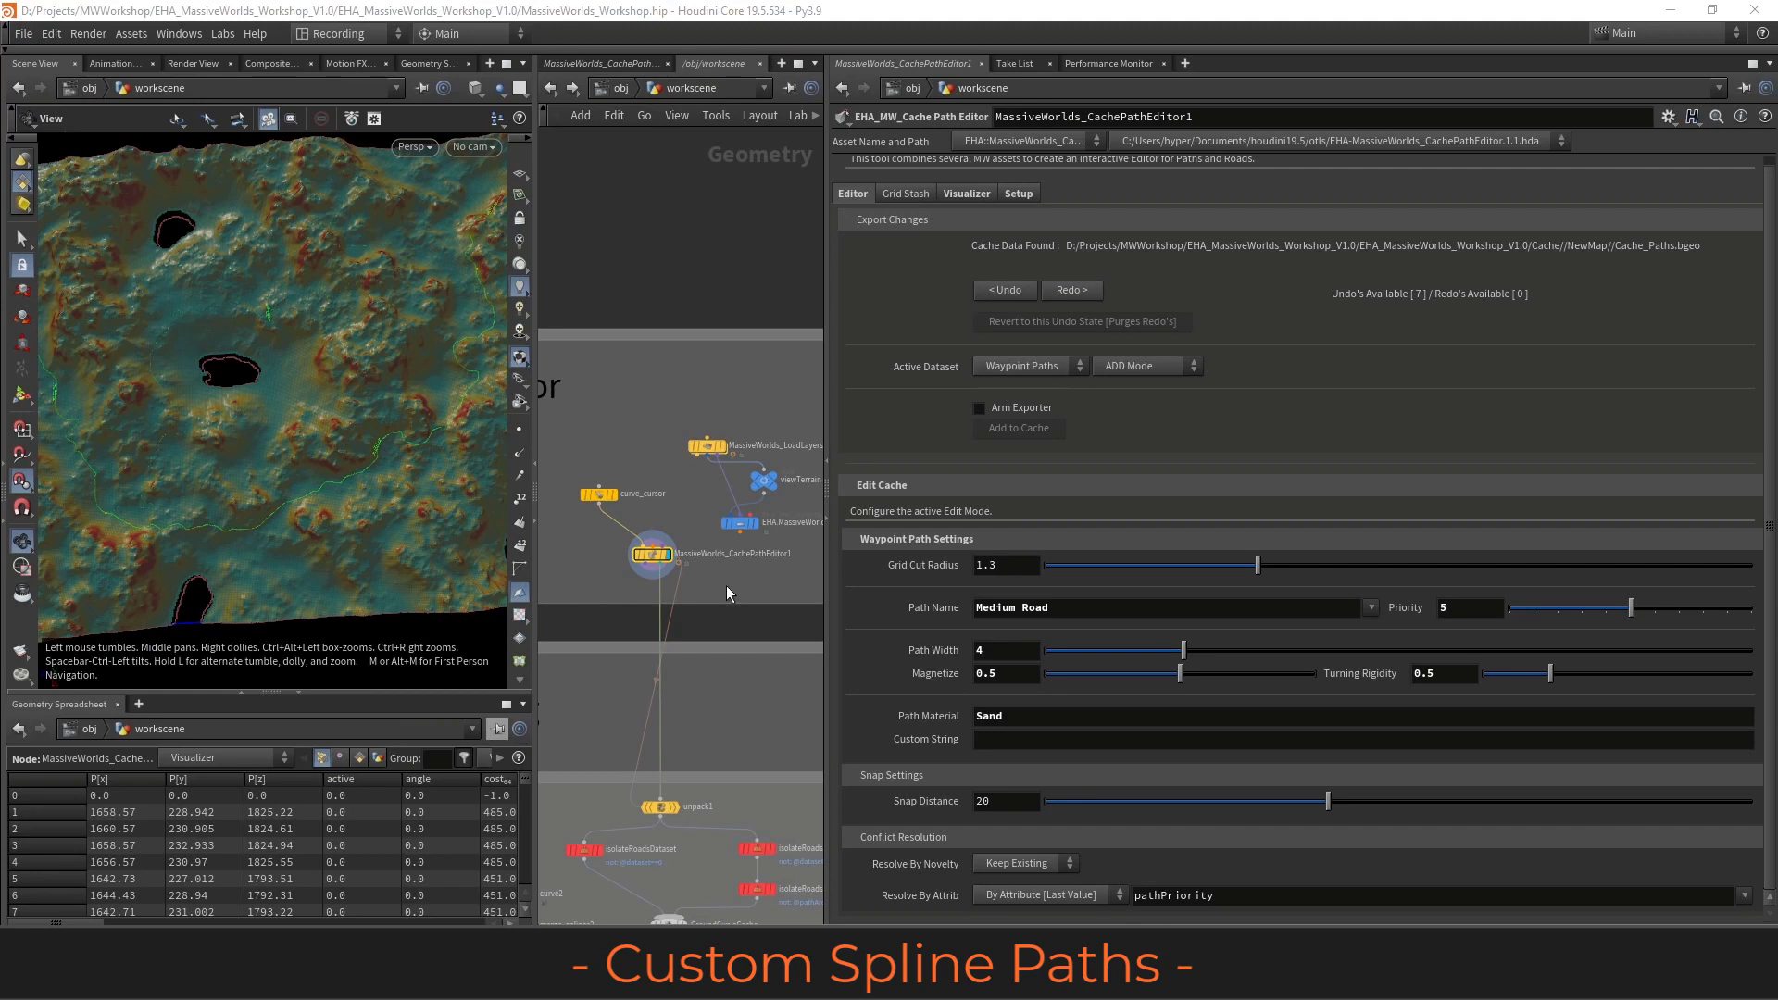
# Switch the active dataset to Spline Paths and select the curve_cursor node
pyautogui.click(1041, 367)
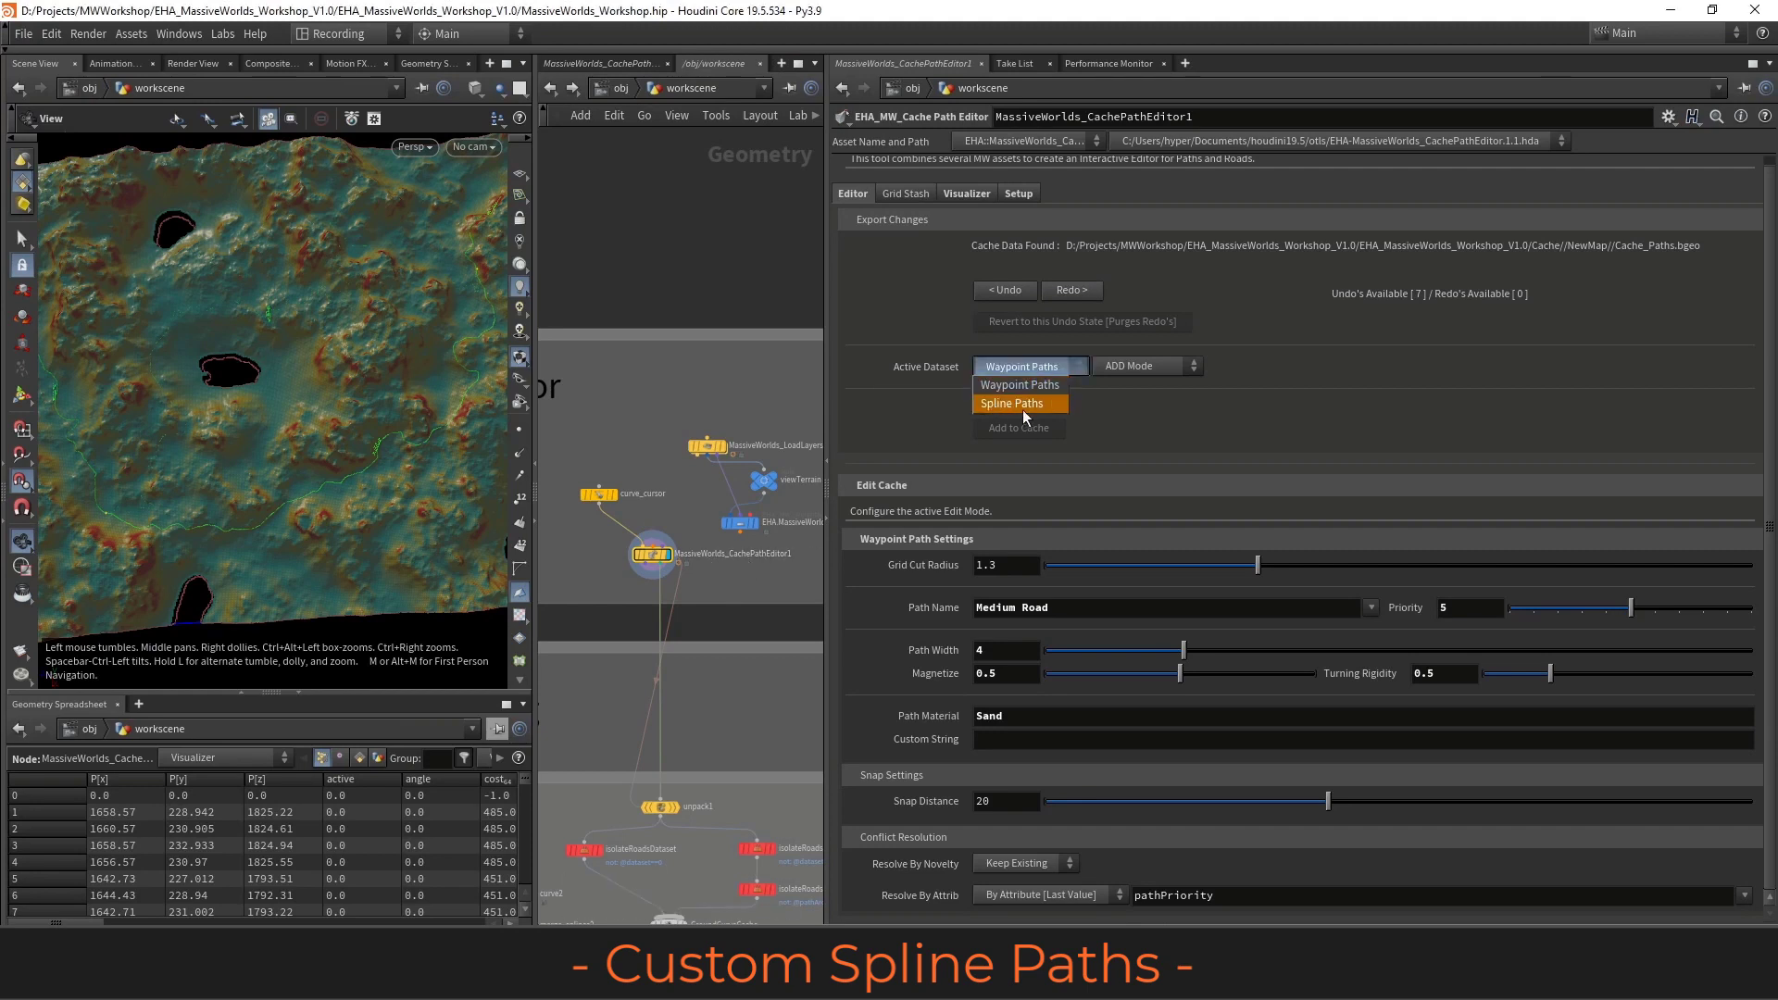
pyautogui.click(1017, 403)
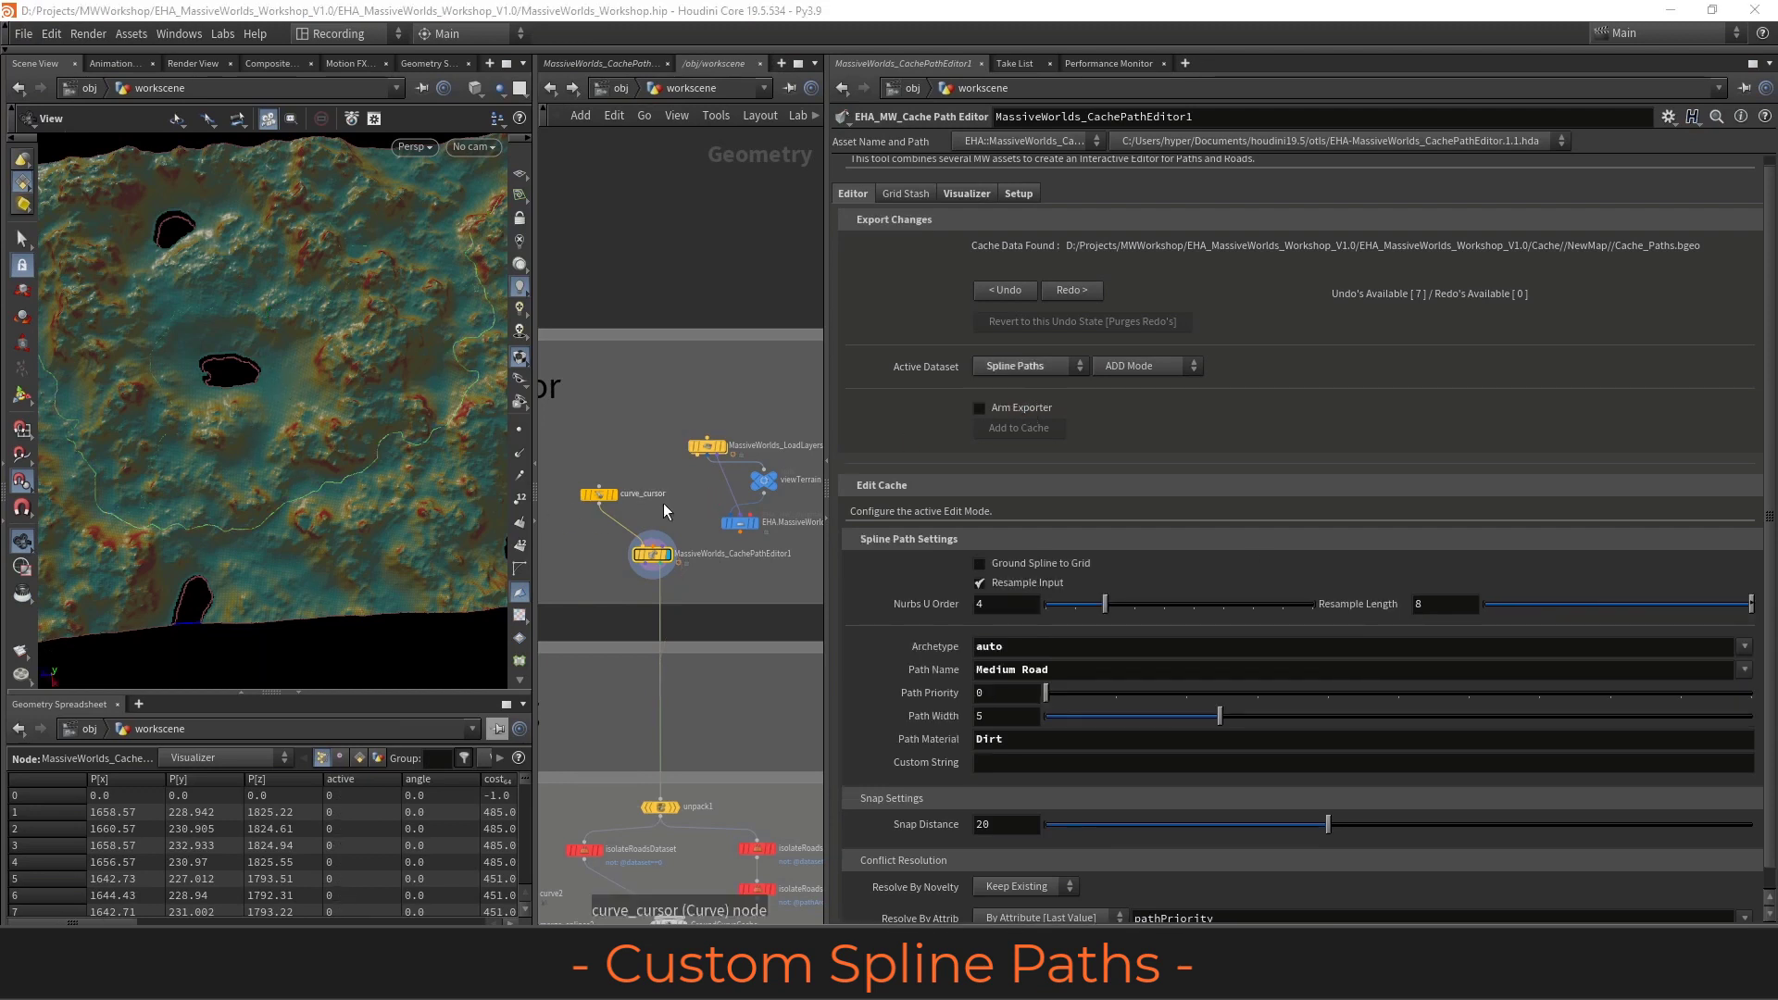
pyautogui.moveTo(661, 517); pyautogui.dragTo(569, 478)
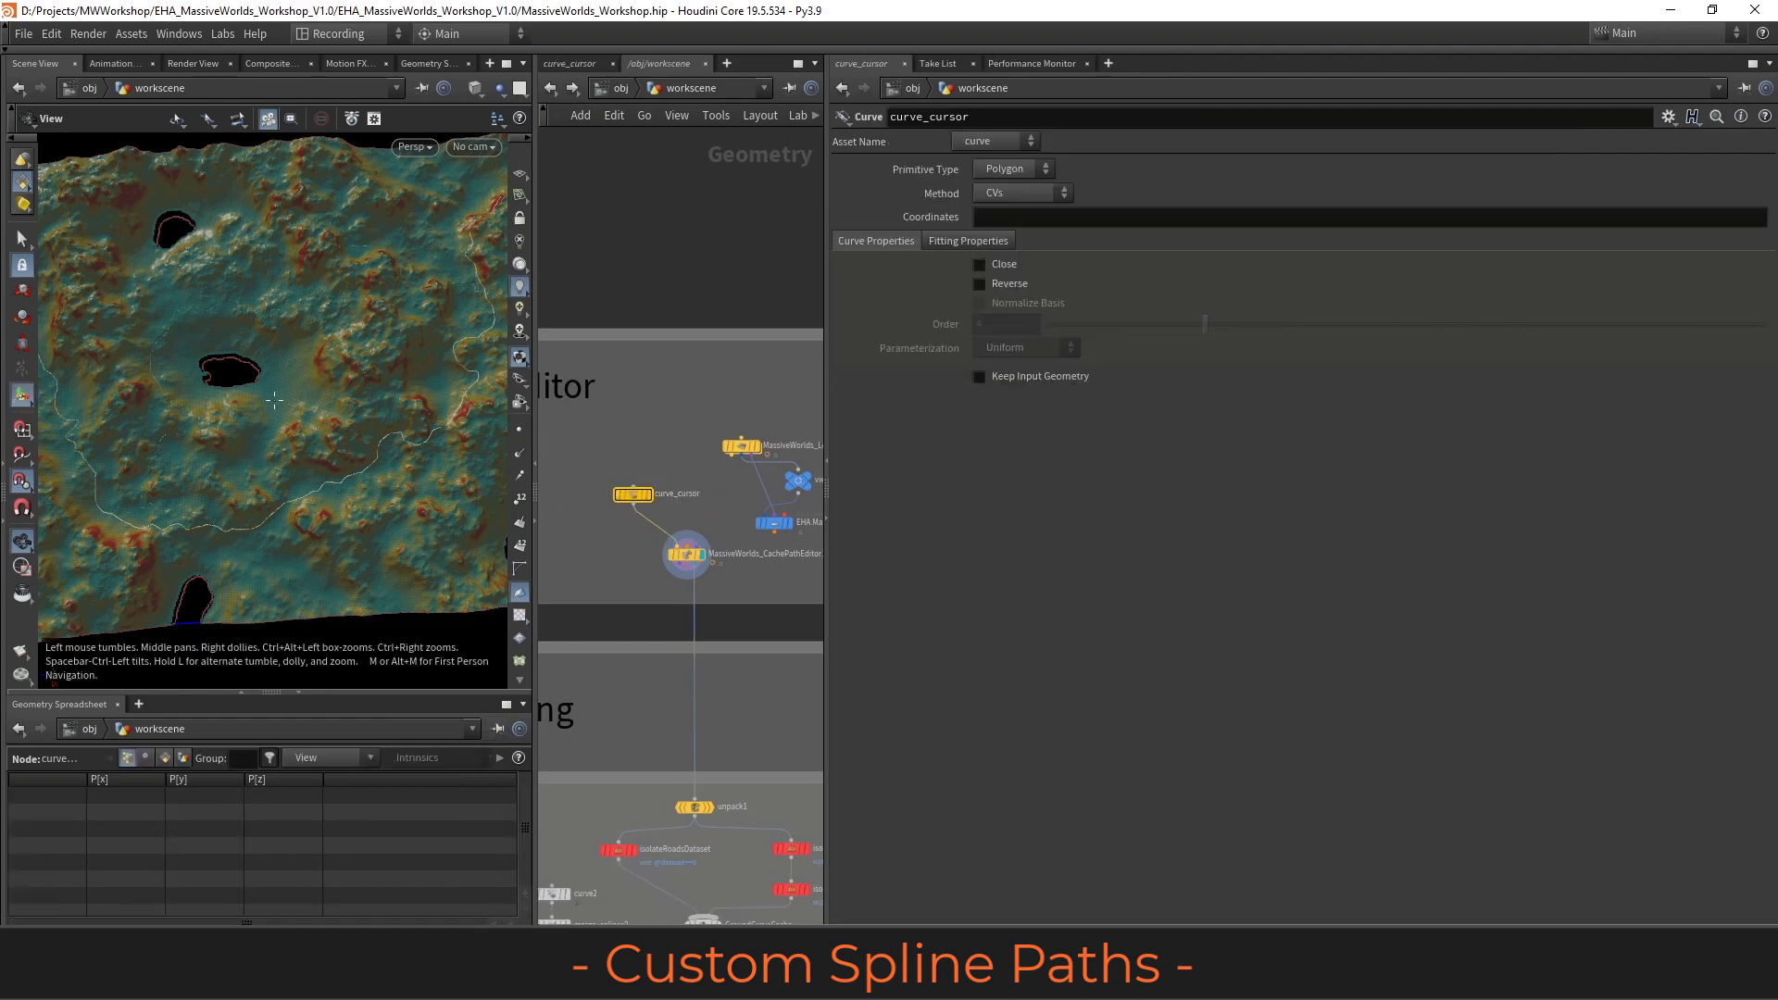
# Place the first point of a new guide curve beside the central black hole, at about 412.81, 301.23, 1000.04
pyautogui.moveTo(105, 394); pyautogui.dragTo(220, 409, button='middle')
pyautogui.scroll(3, 213, 417)
pyautogui.scroll(5, 237, 445)
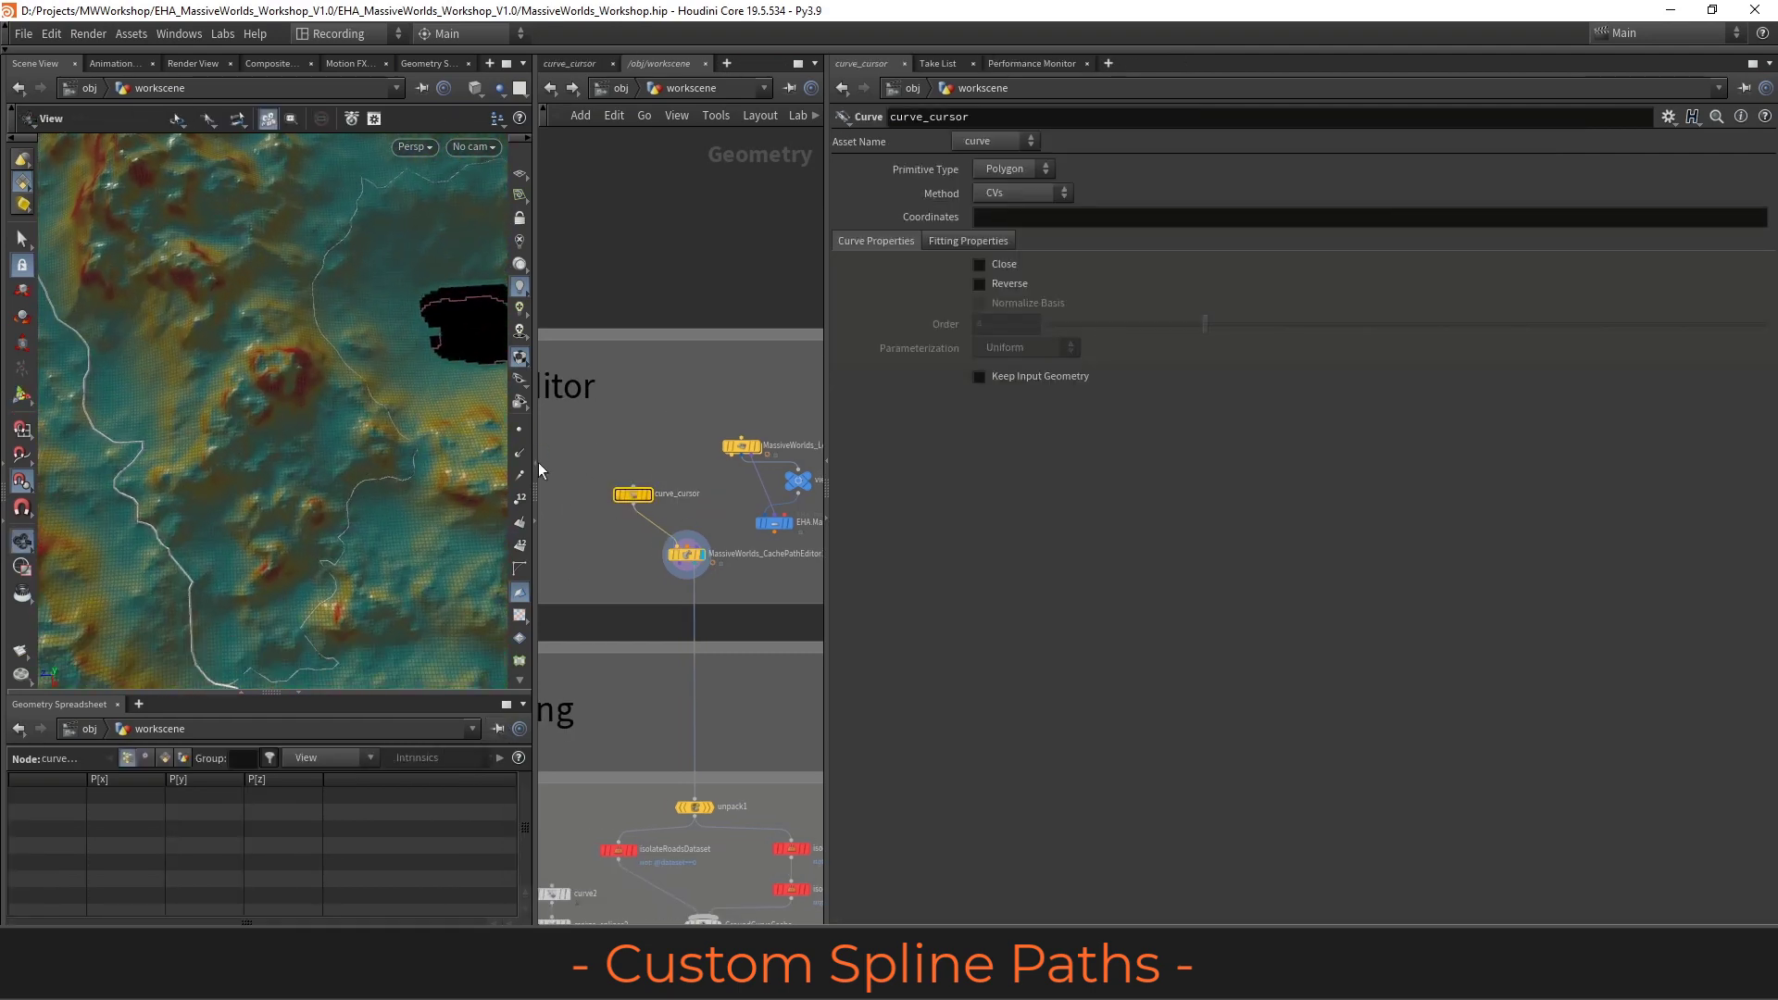
pyautogui.moveTo(397, 523); pyautogui.dragTo(173, 382, button='middle')
pyautogui.moveTo(173, 381); pyautogui.dragTo(264, 300)
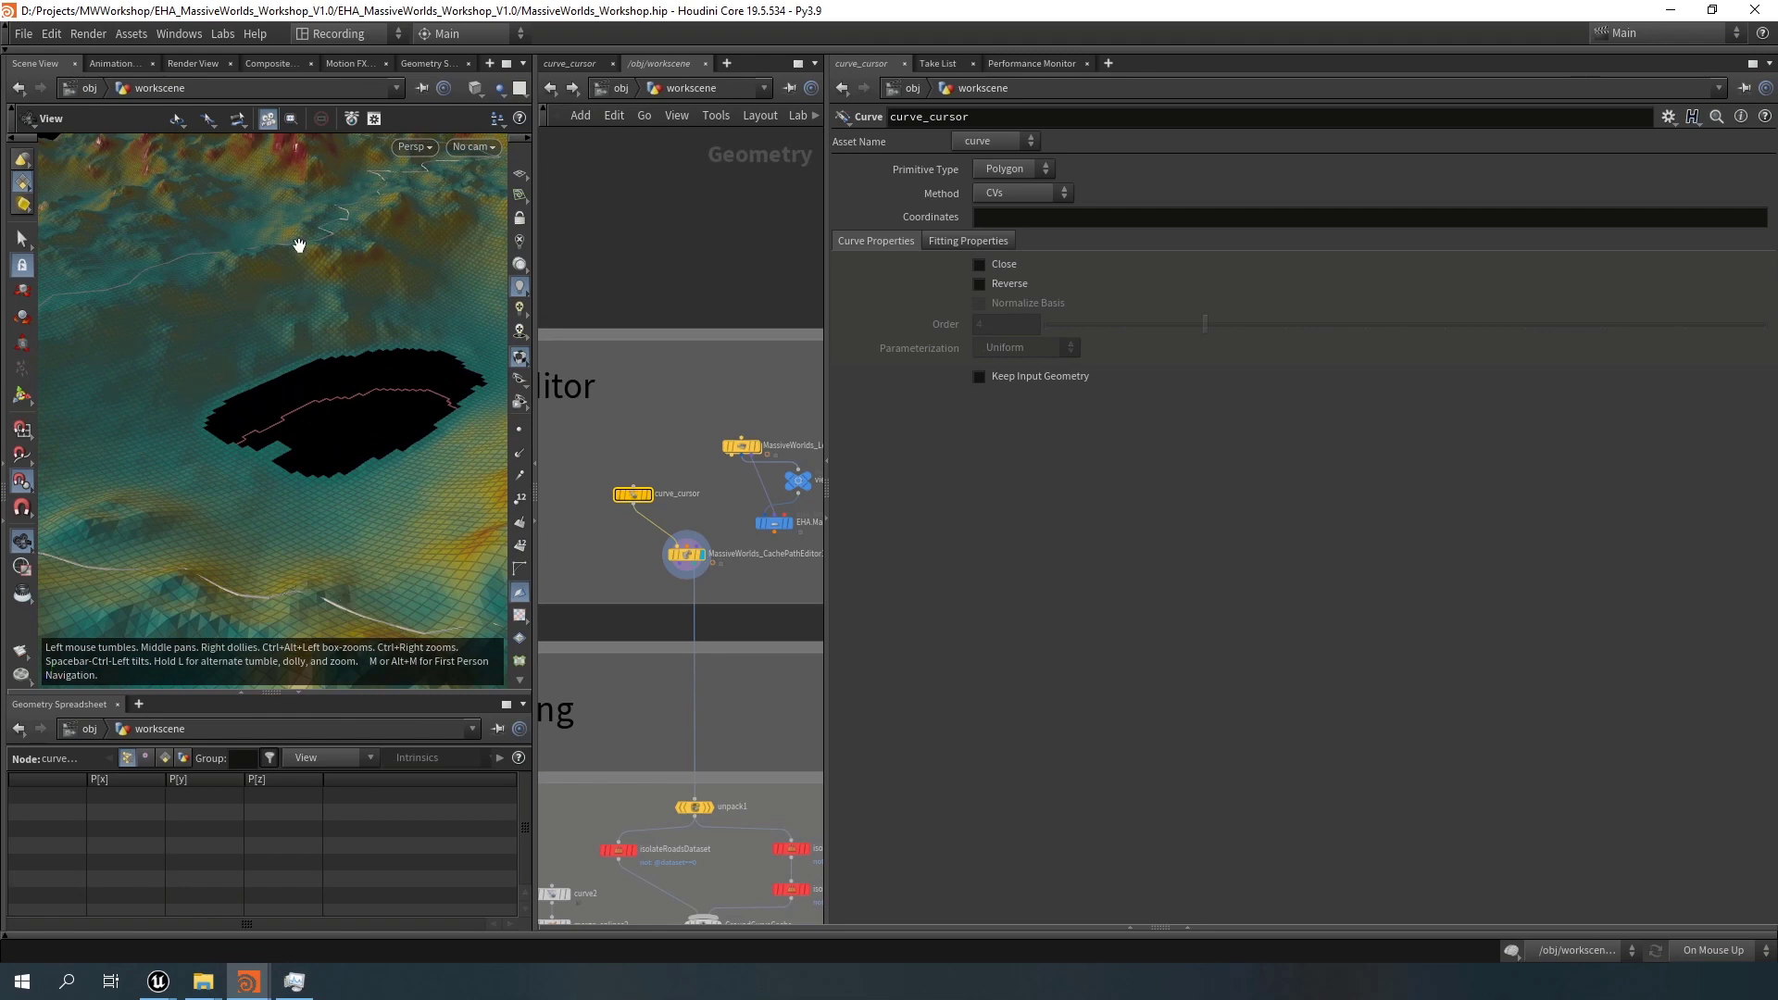
pyautogui.moveTo(335, 548); pyautogui.dragTo(250, 575)
pyautogui.moveTo(250, 575); pyautogui.dragTo(83, 471, button='right')
pyautogui.press('Return')
pyautogui.click(282, 502)
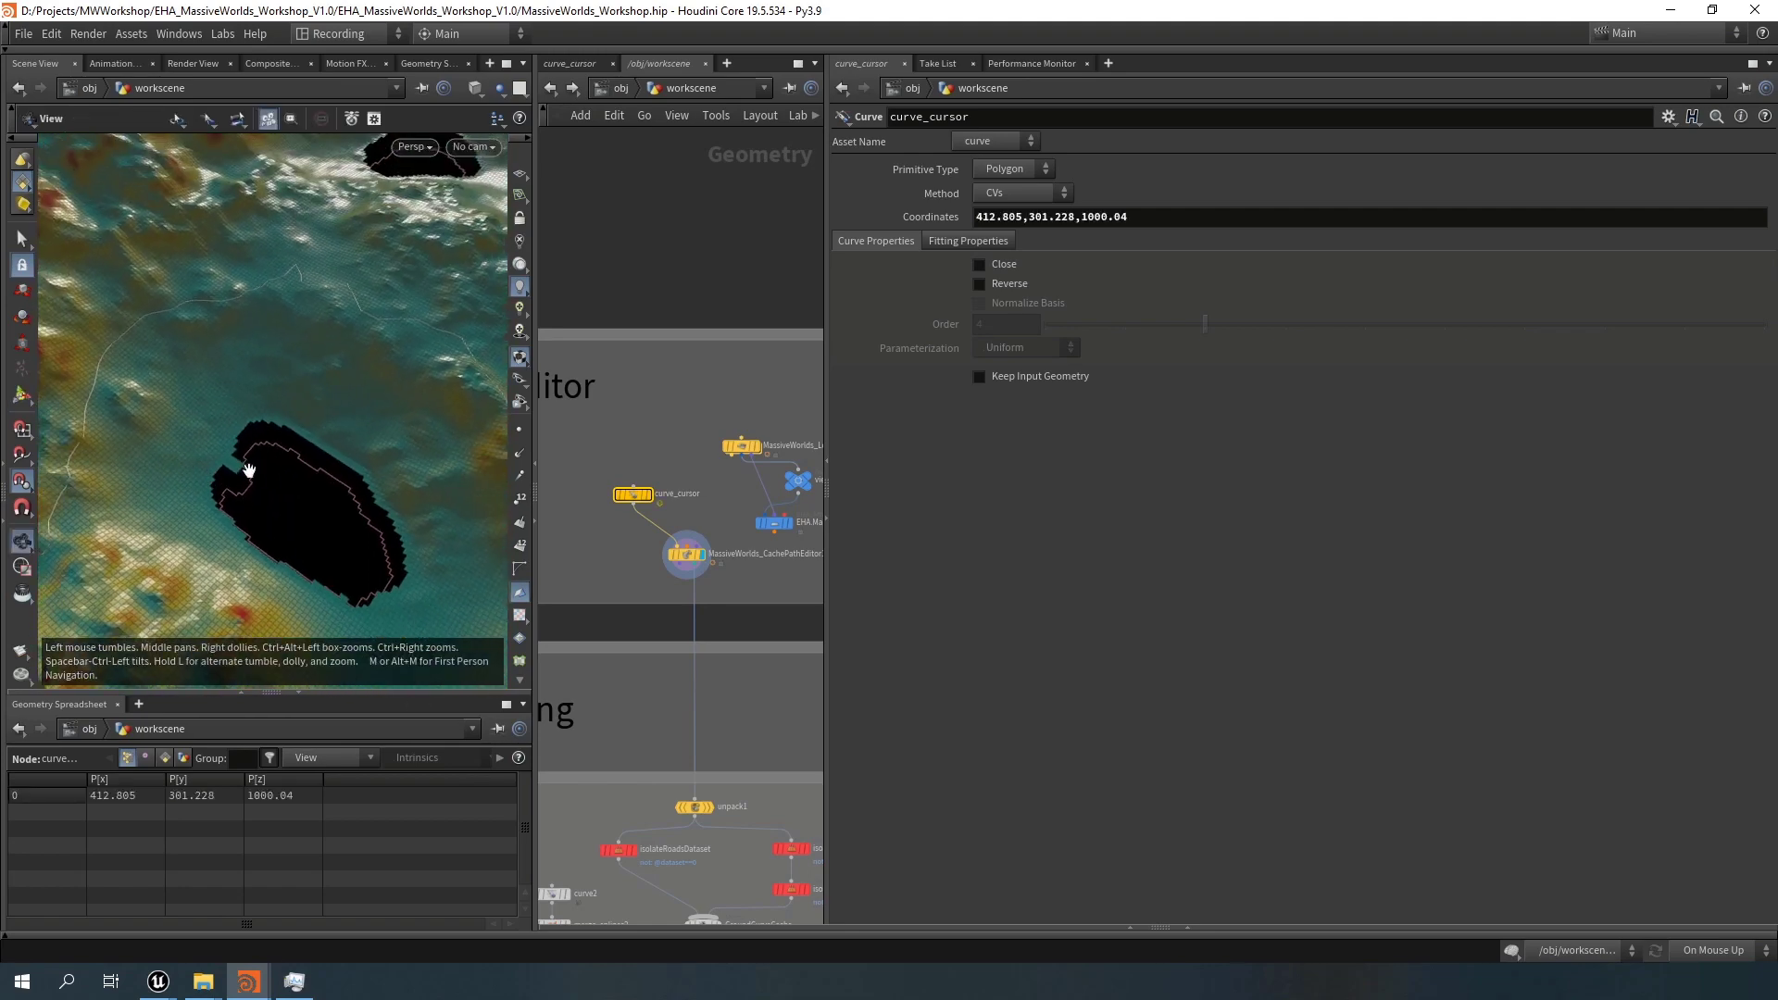
# Extend the guide curve over the black hole with points at about -41.71, 7.15, 324 and, on the far road, -698.28, 315.42, -63.8
pyautogui.click(318, 521)
pyautogui.keyDown('alt'); pyautogui.moveTo(496, 491); pyautogui.dragTo(352, 480, button='middle'); pyautogui.keyUp('alt')
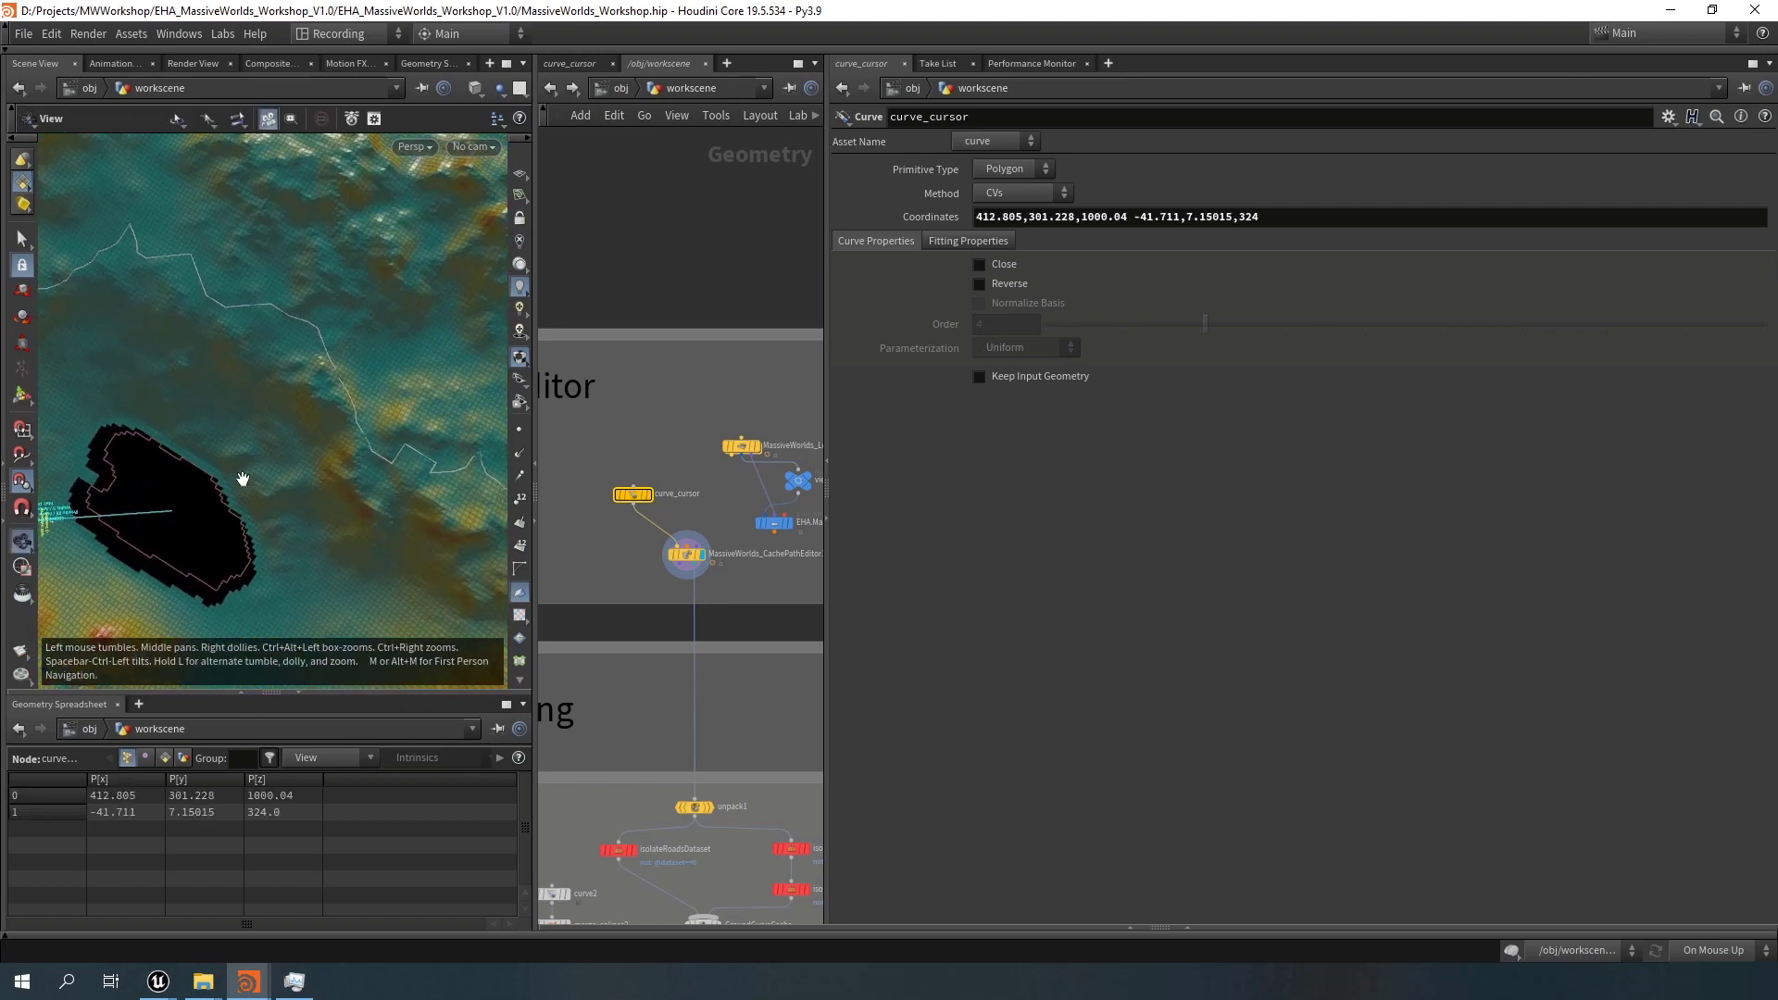
pyautogui.keyDown('alt'); pyautogui.moveTo(350, 435); pyautogui.dragTo(668, 449, button='right'); pyautogui.keyUp('alt')
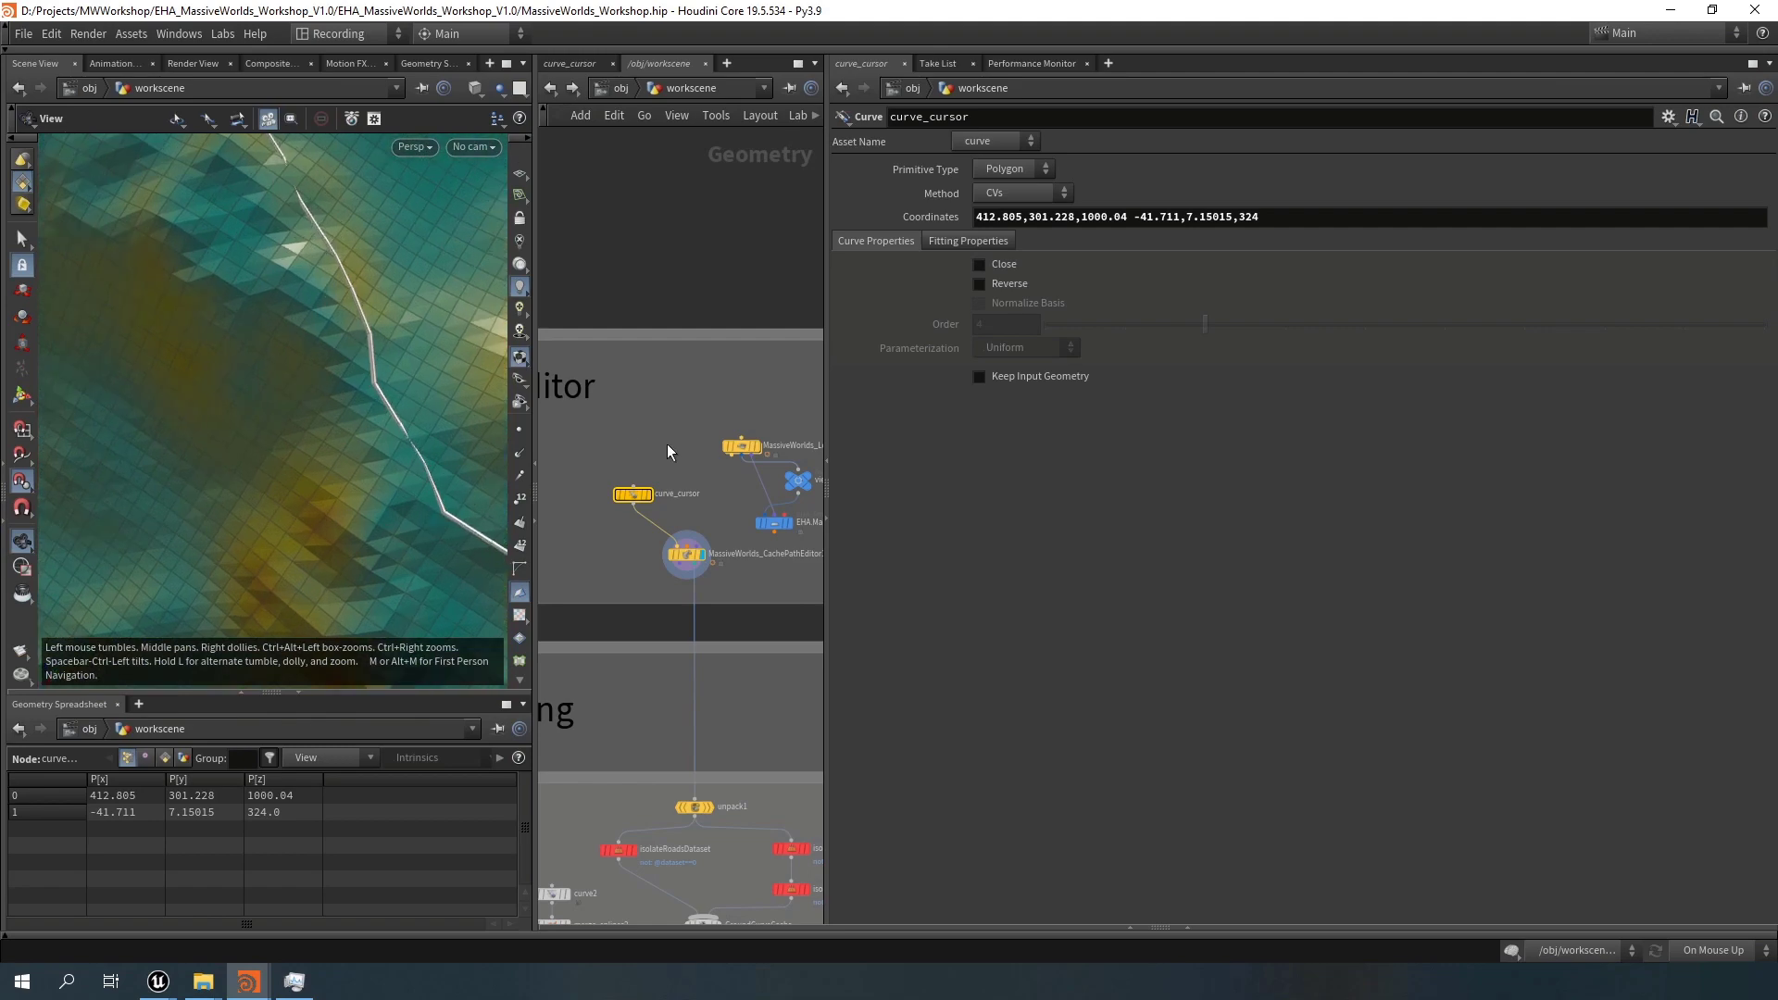
pyautogui.click(373, 383)
pyautogui.press('Escape')
pyautogui.scroll(-6, 368, 433)
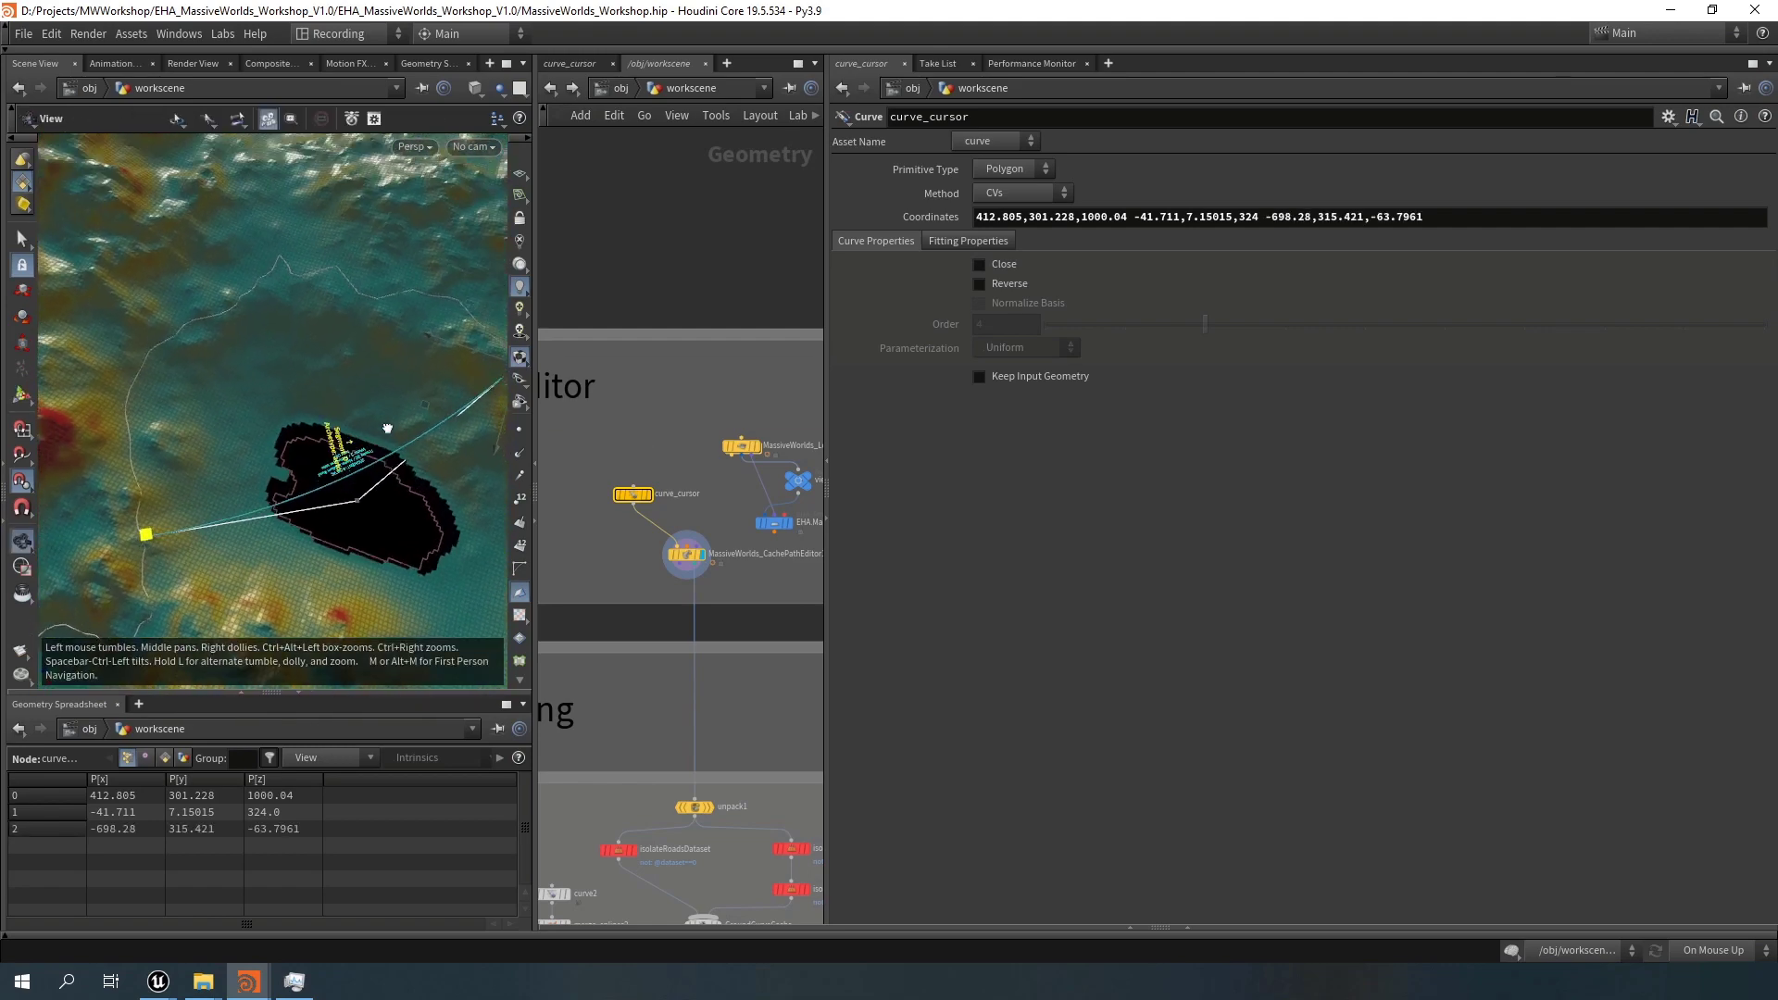
# Raise the curve's middle point above the black hole to a height of about 307.48
pyautogui.moveTo(314, 436); pyautogui.dragTo(438, 501)
pyautogui.press('Return')
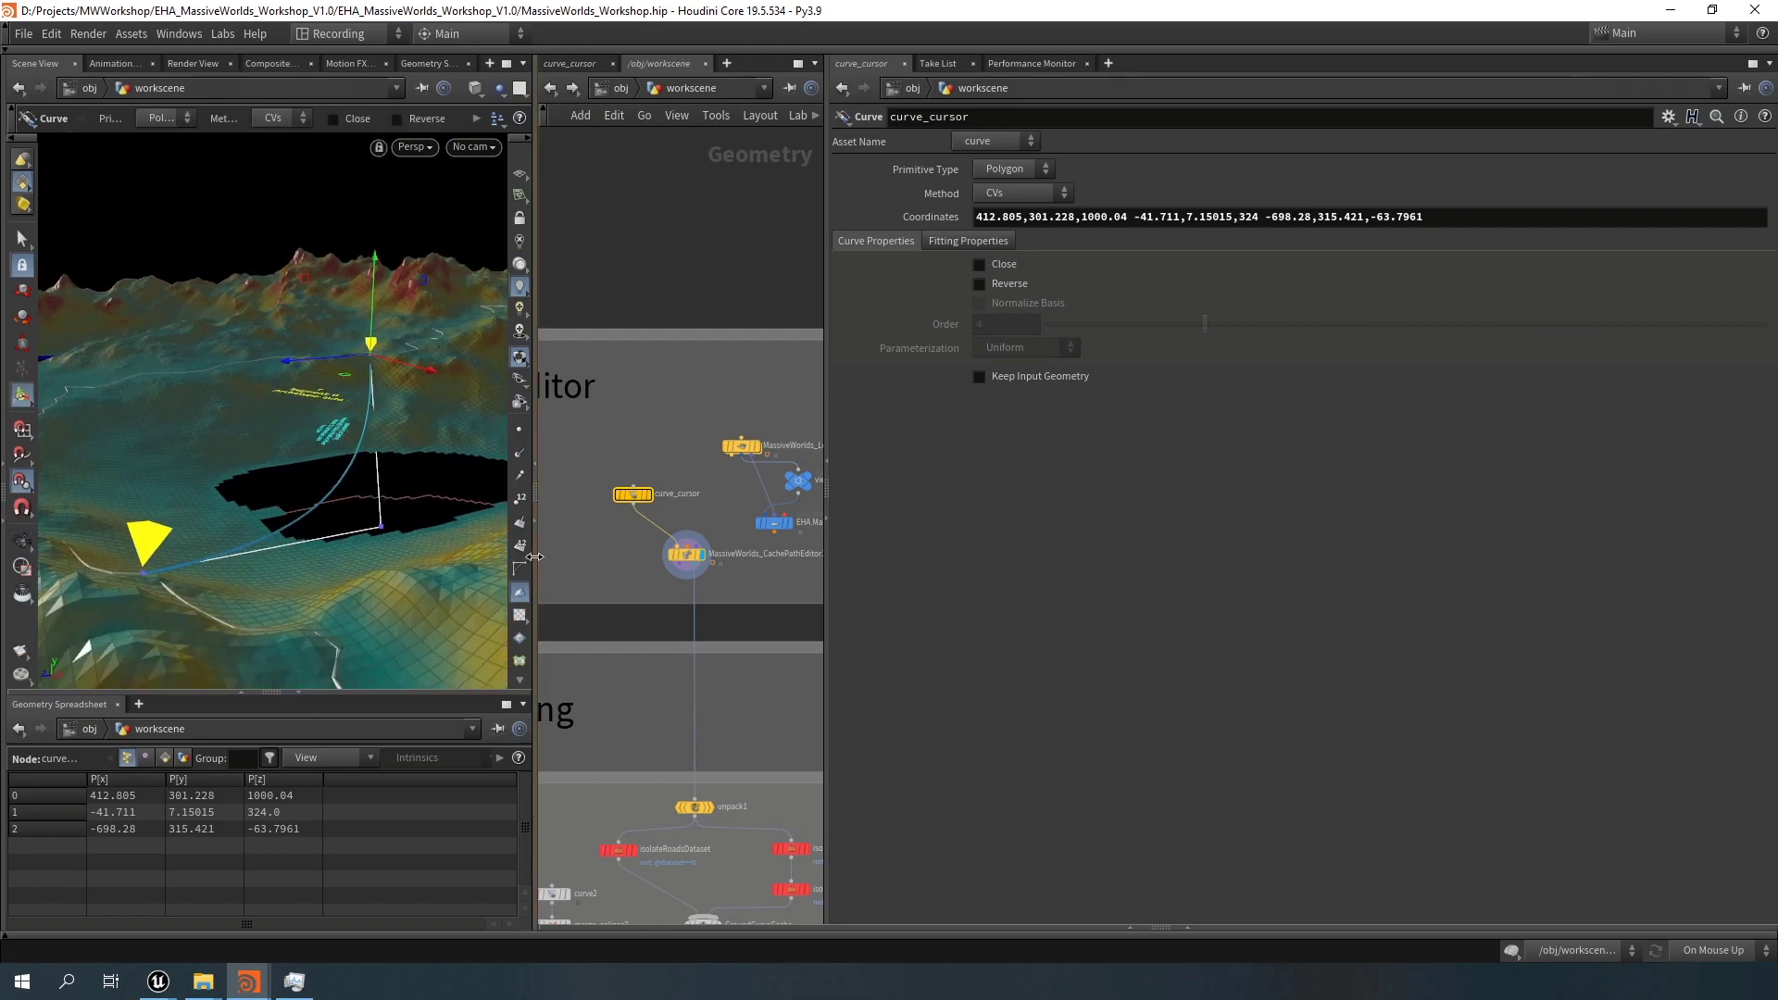
pyautogui.moveTo(537, 565); pyautogui.dragTo(1014, 588)
pyautogui.press('Escape')
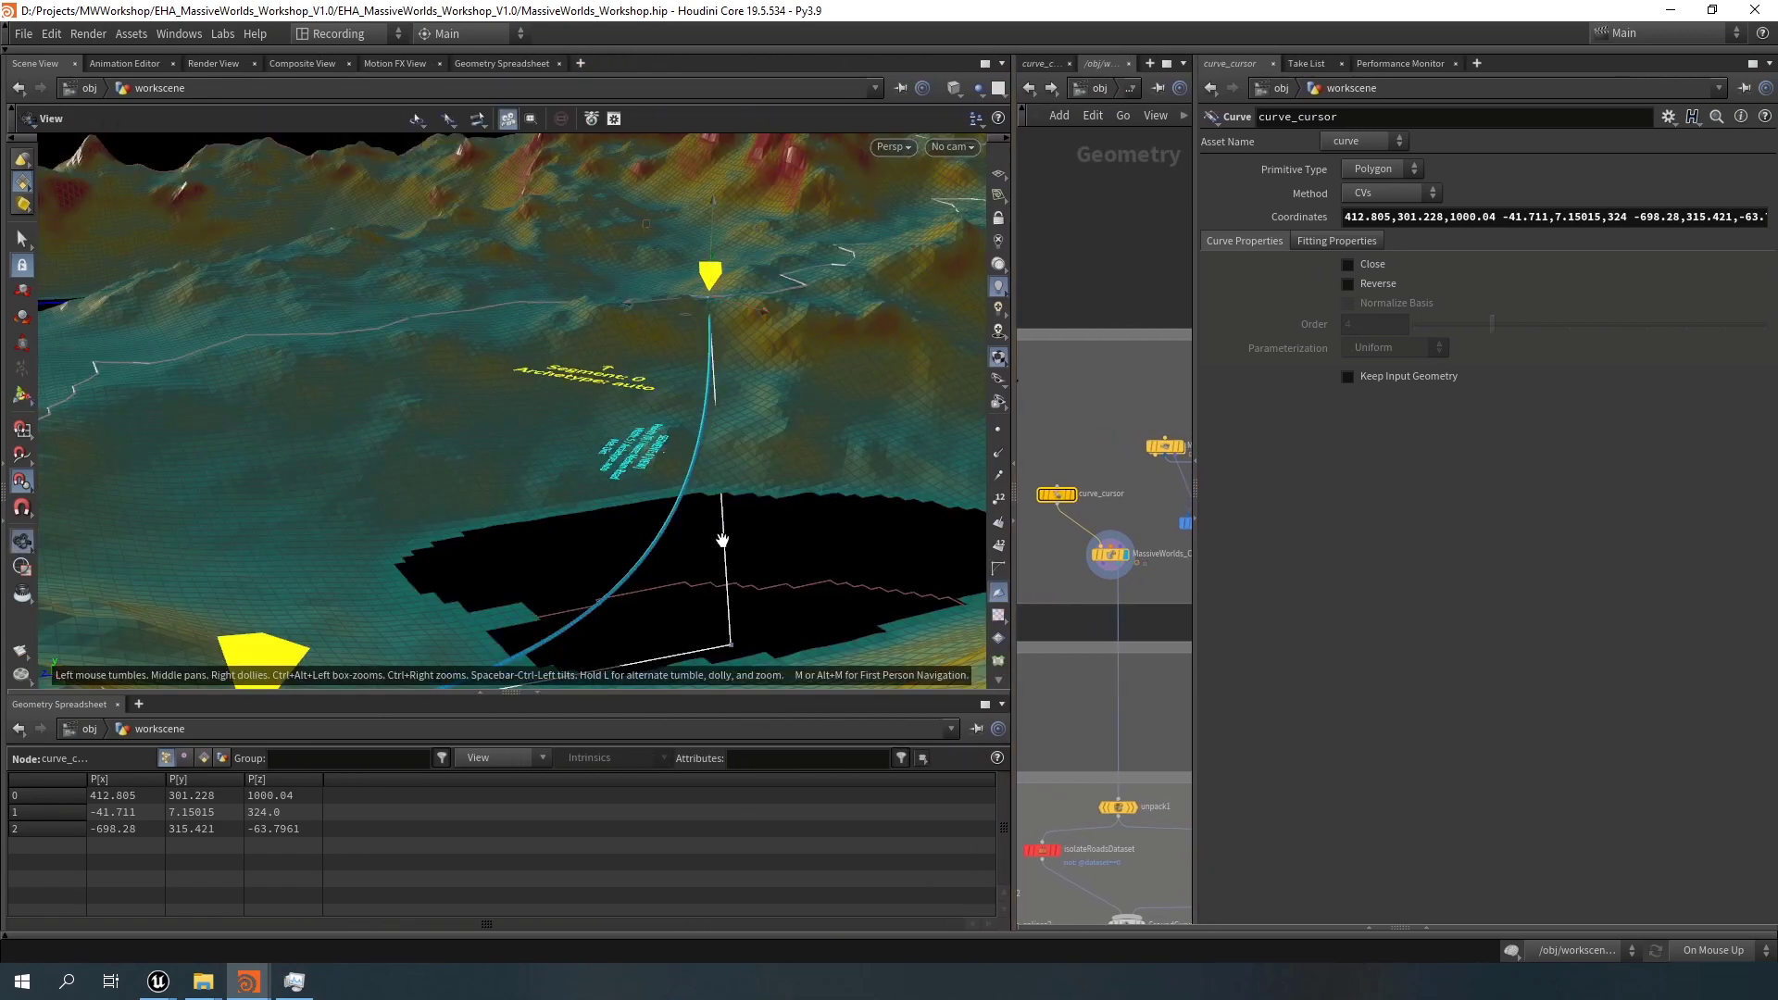
pyautogui.moveTo(722, 528); pyautogui.dragTo(827, 154)
pyautogui.press('Return')
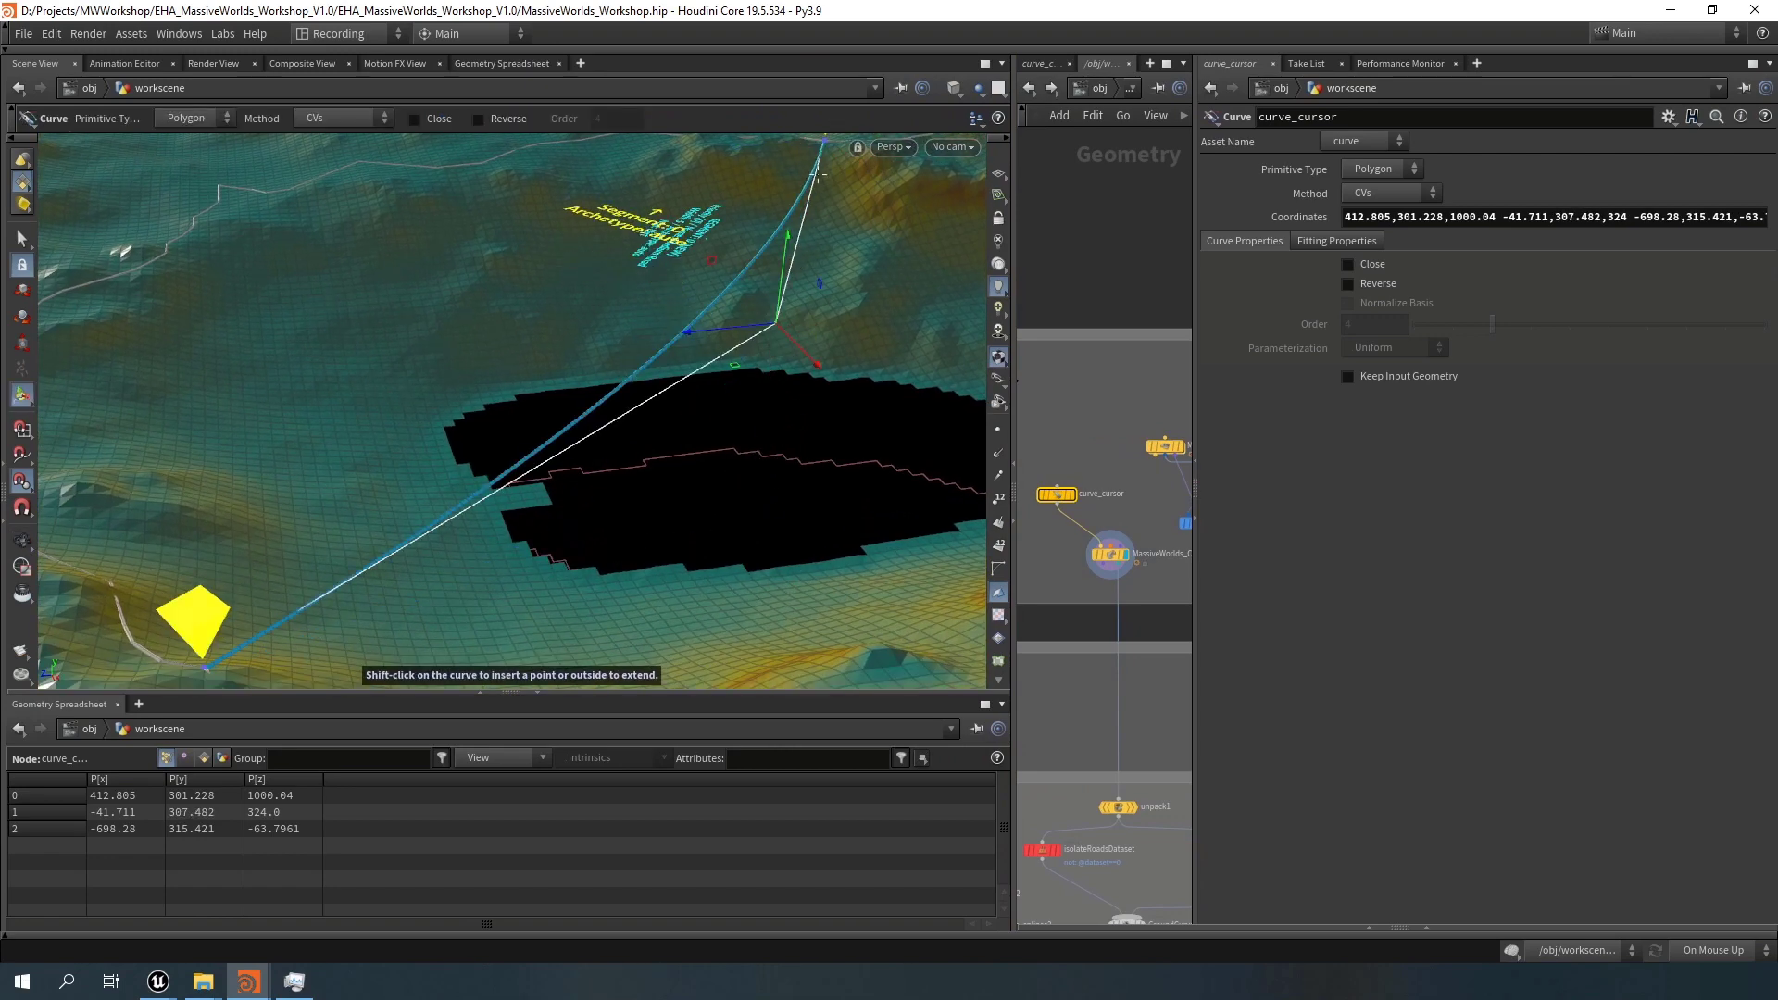
# Select the MassiveWorlds_CachePathEditor1 node and enlarge the space for its spline path parameters
pyautogui.keyDown('alt'); pyautogui.moveTo(734, 259); pyautogui.dragTo(639, 310); pyautogui.keyUp('alt')
pyautogui.click(1127, 570)
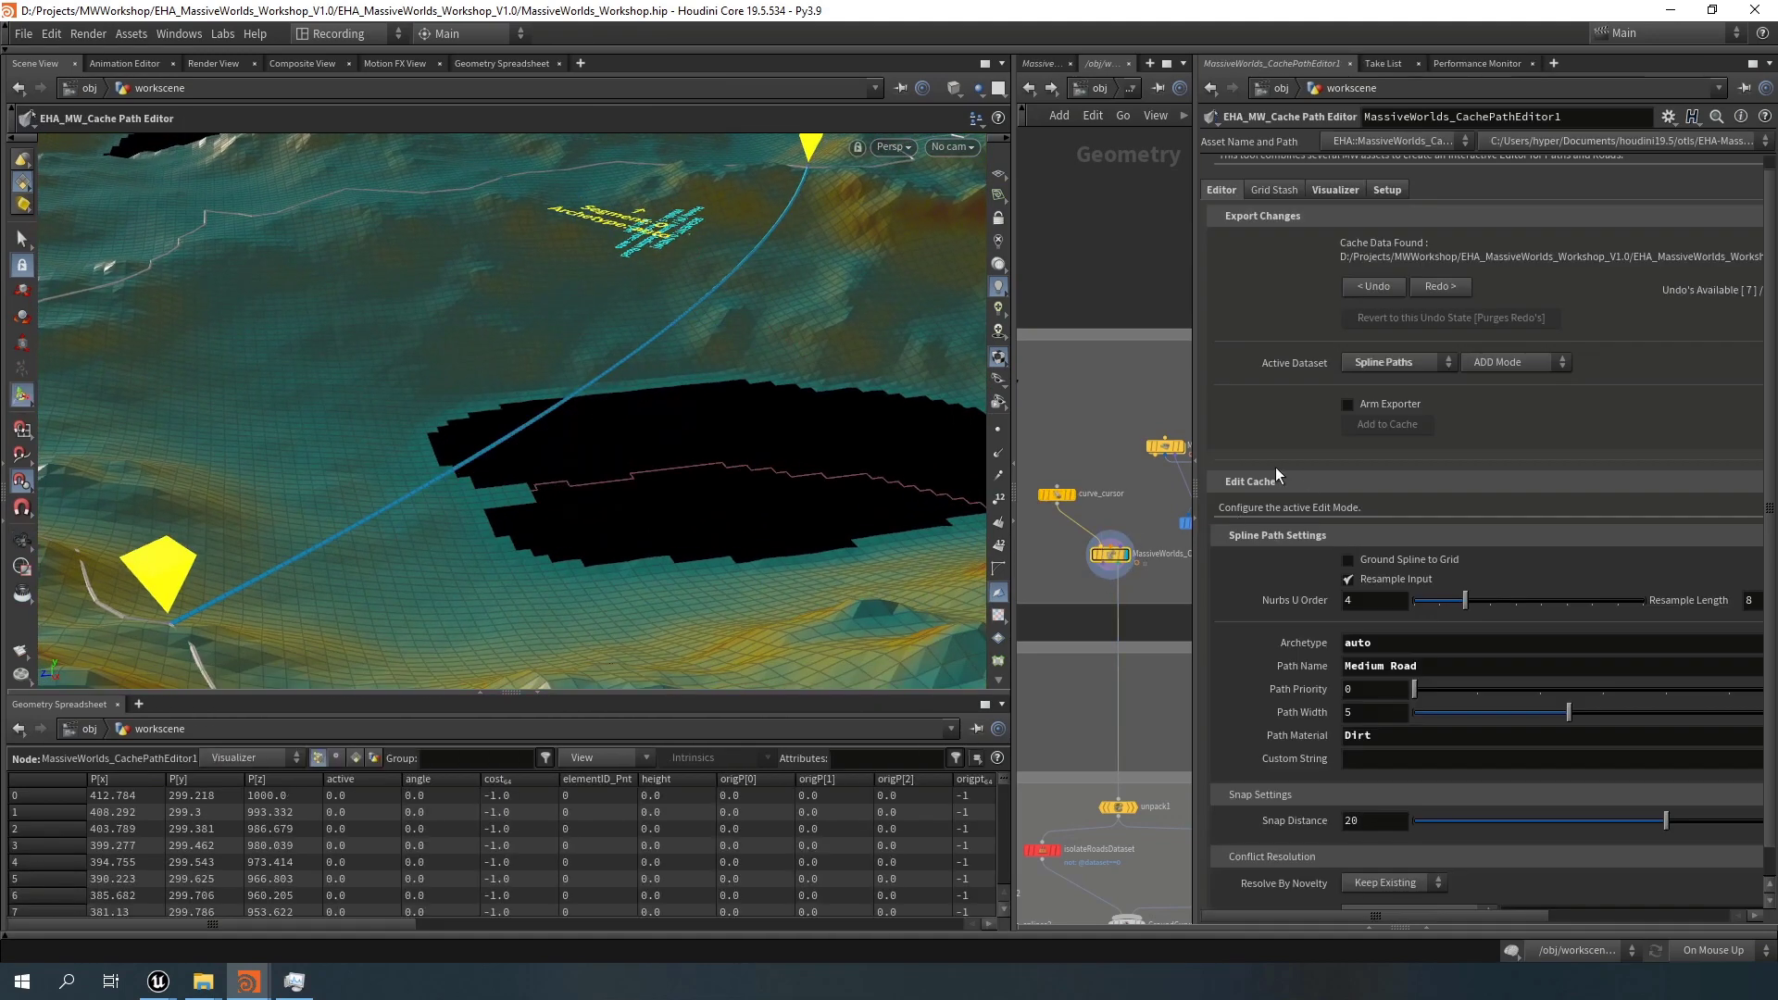
pyautogui.moveTo(1013, 398); pyautogui.dragTo(779, 399)
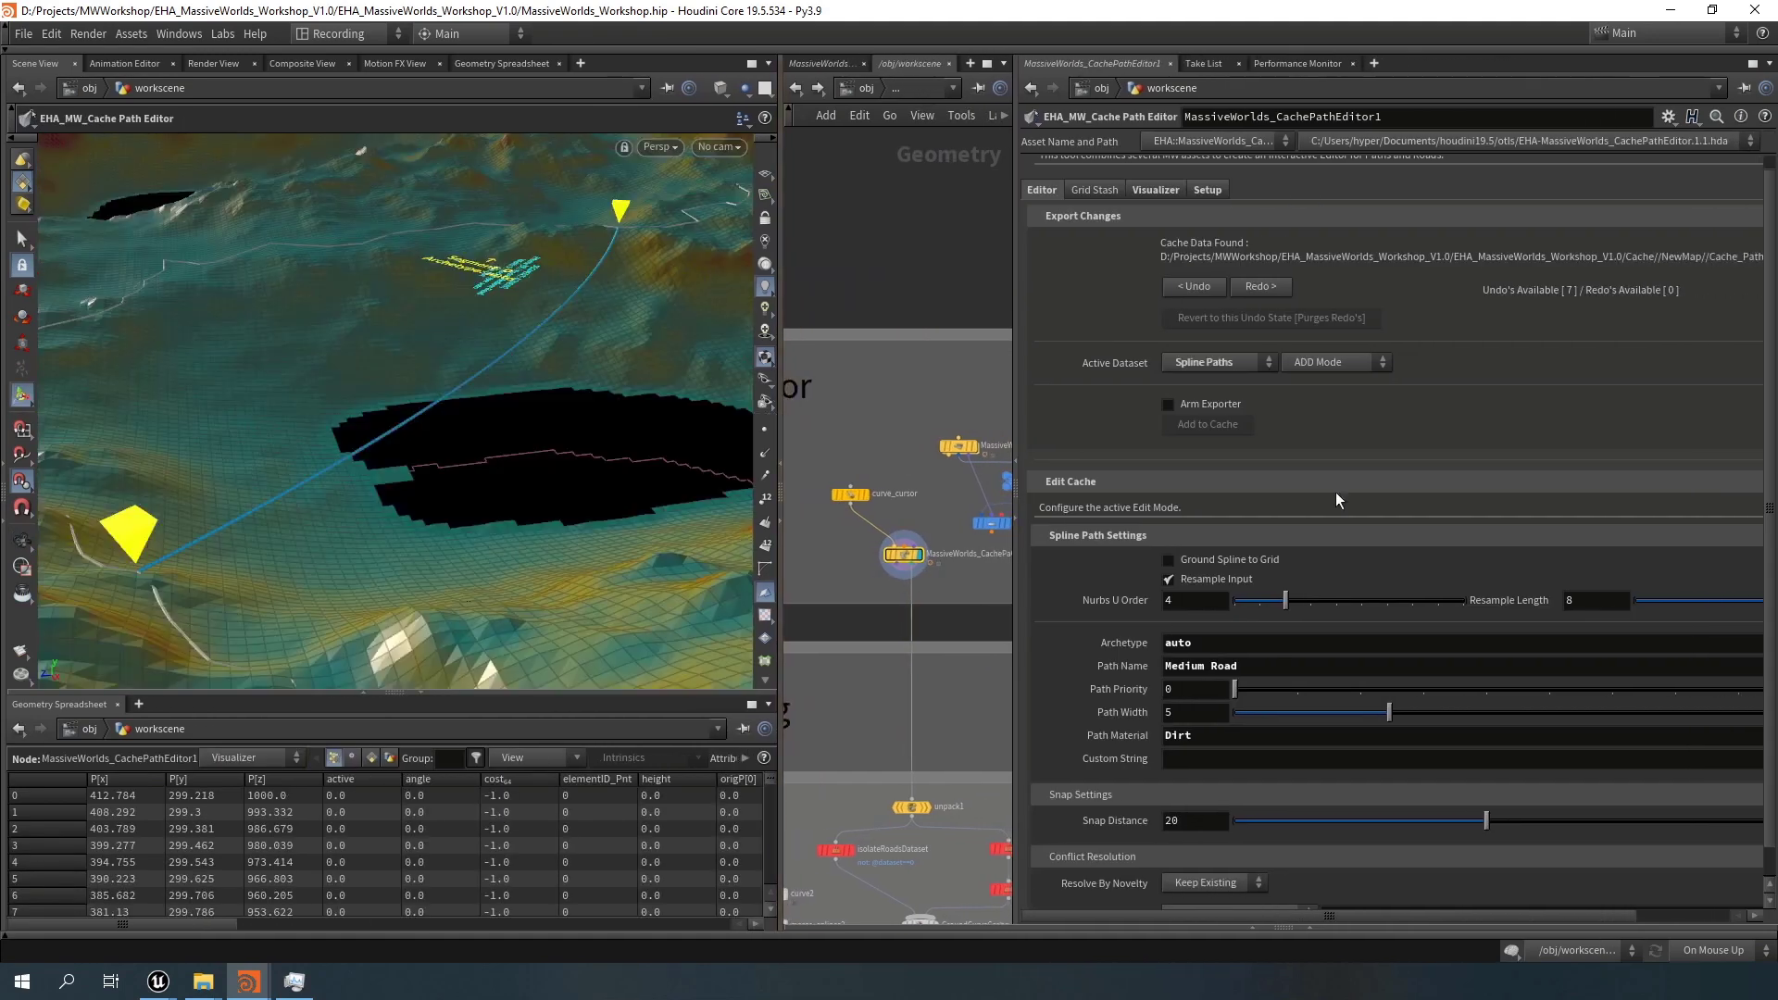
pyautogui.scroll(-1, 1246, 461)
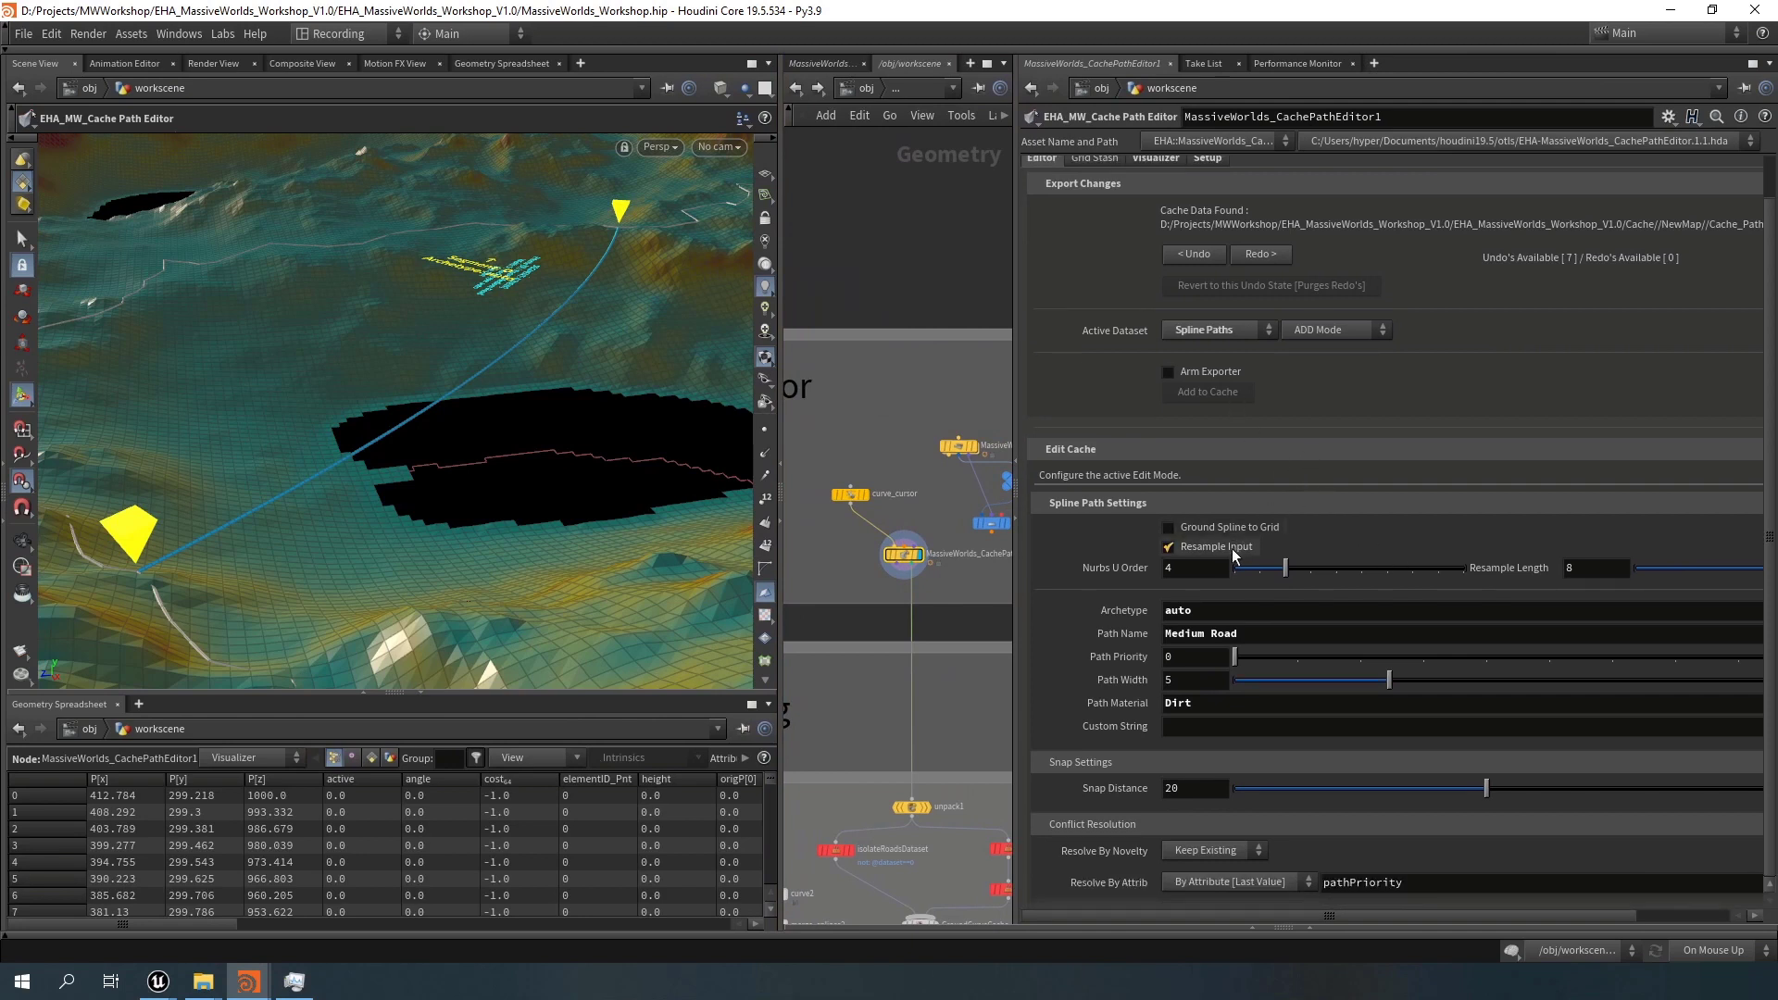
# Turn the spline's Resample Input off and back on to compare the angular and smoothed path shapes
pyautogui.click(1233, 554)
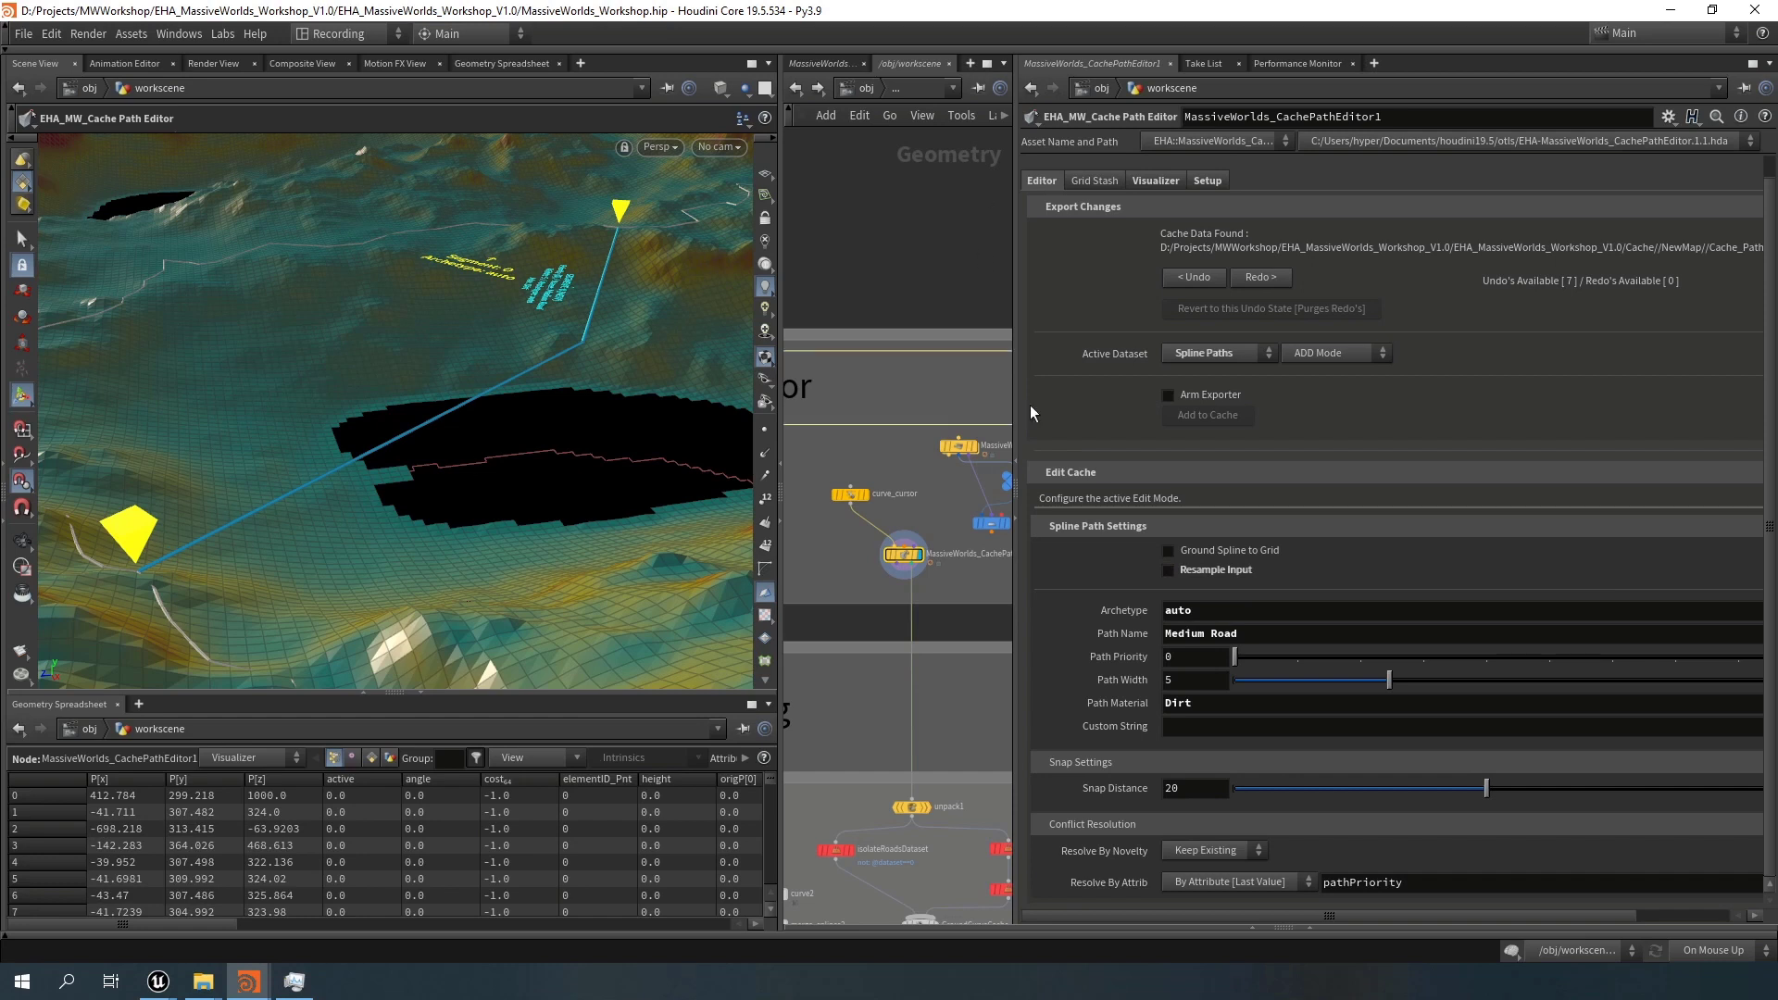
pyautogui.click(1208, 569)
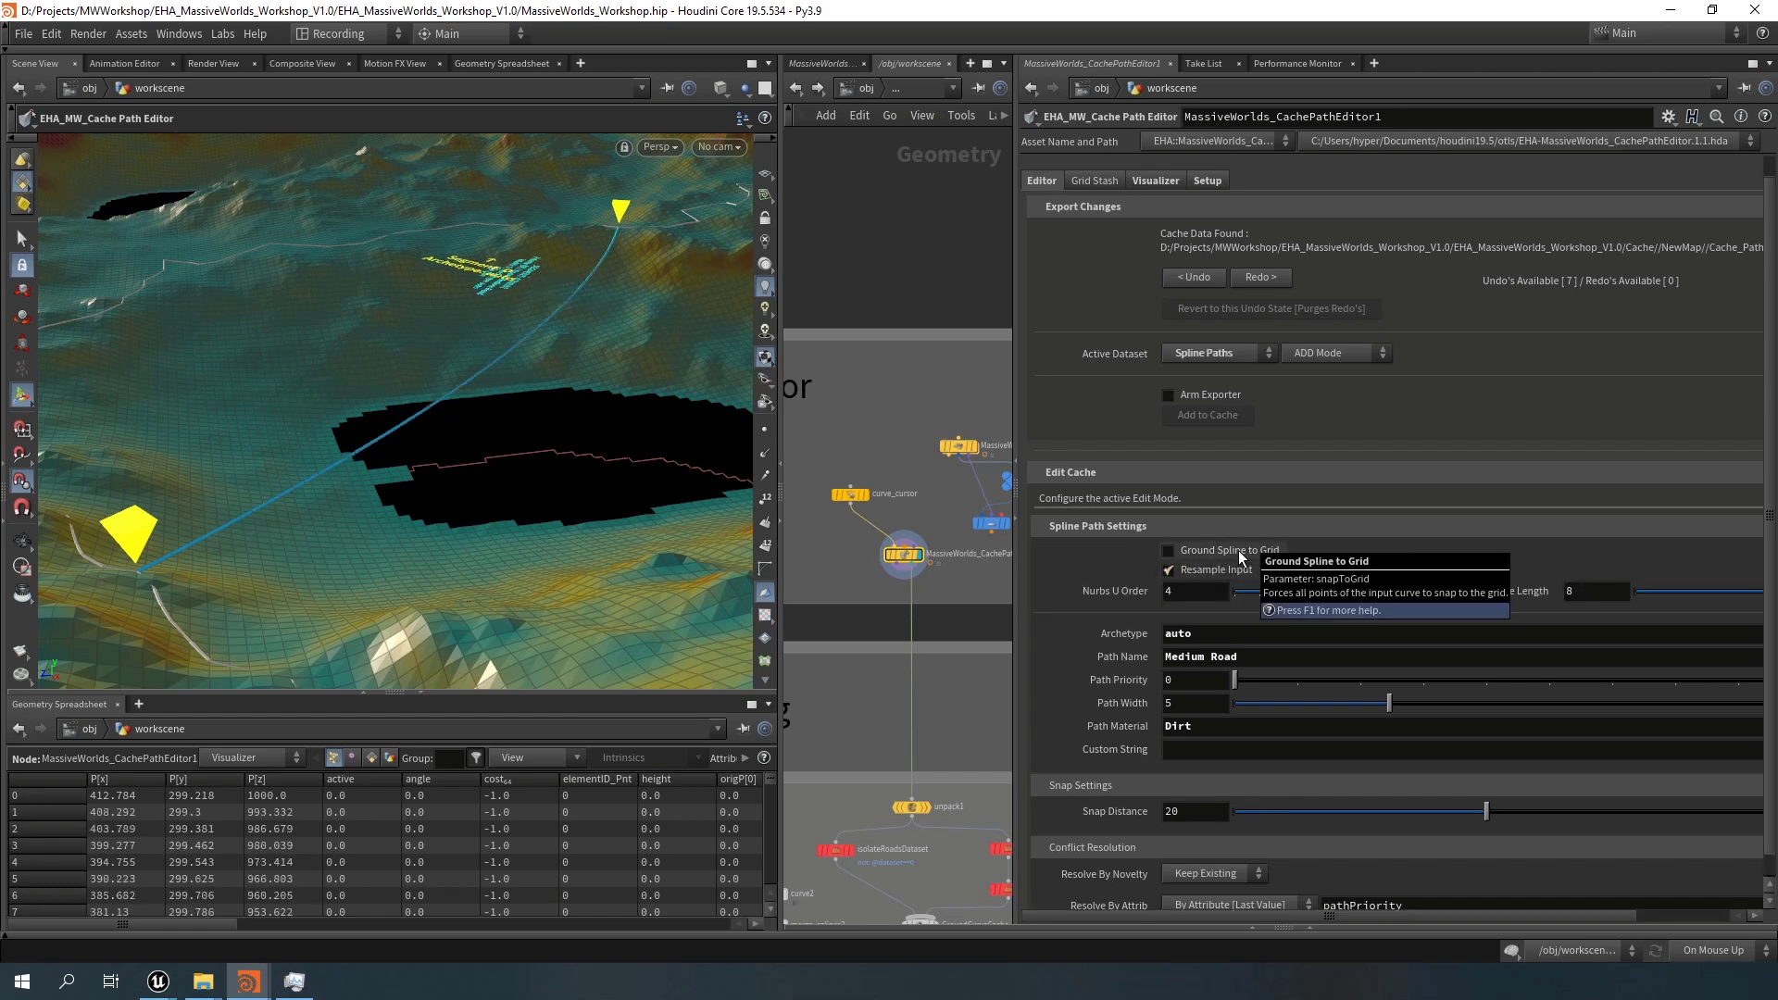
pyautogui.click(1247, 549)
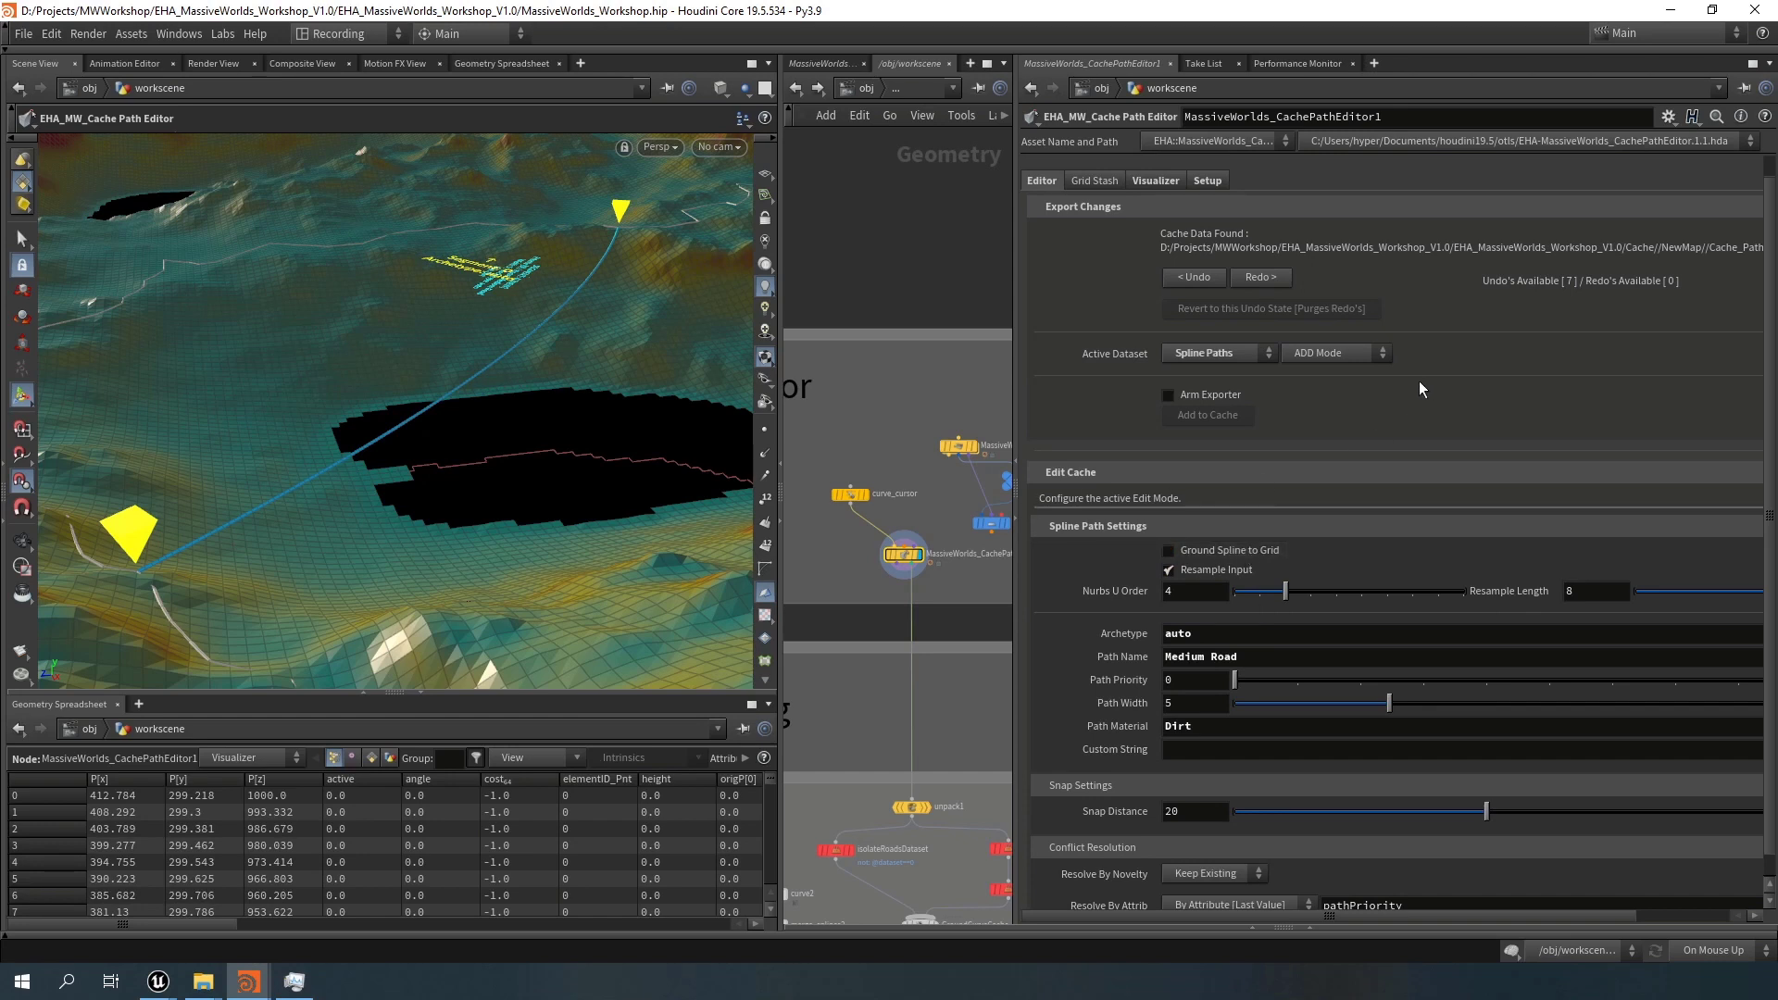
# Enlarge the parameter area for the path editor and set the spline path's Archetype to Bridge
pyautogui.click(1319, 353)
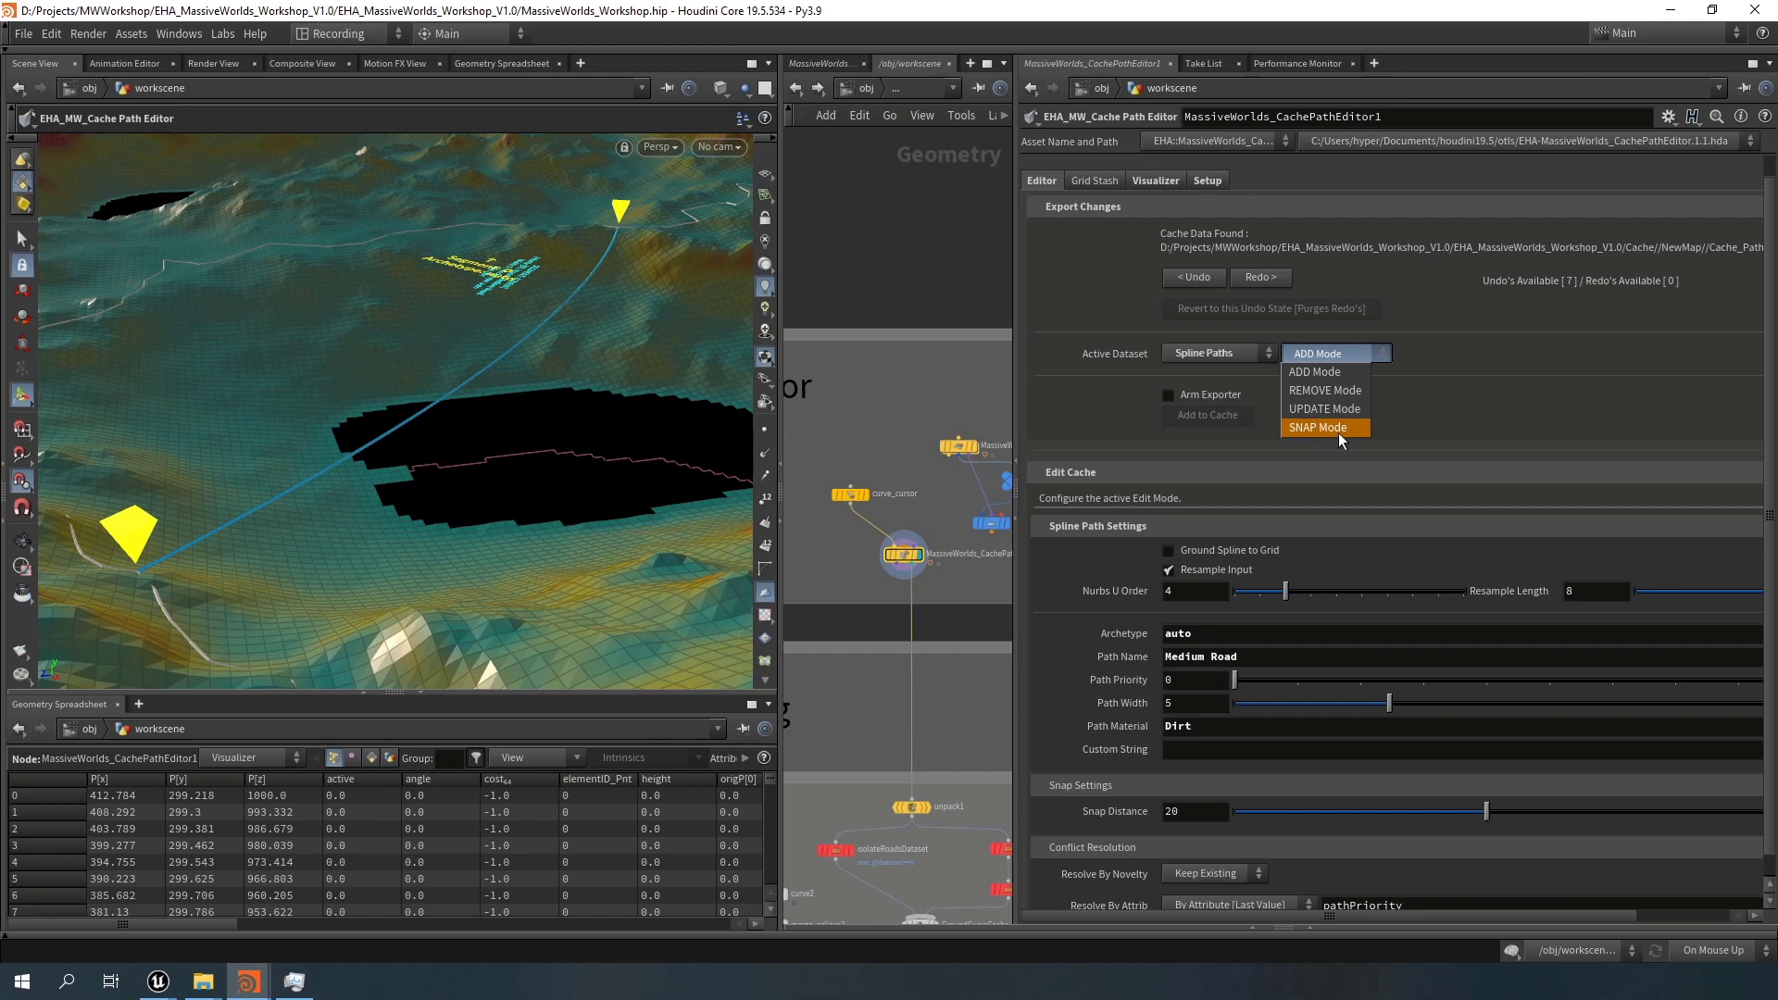
pyautogui.click(1361, 354)
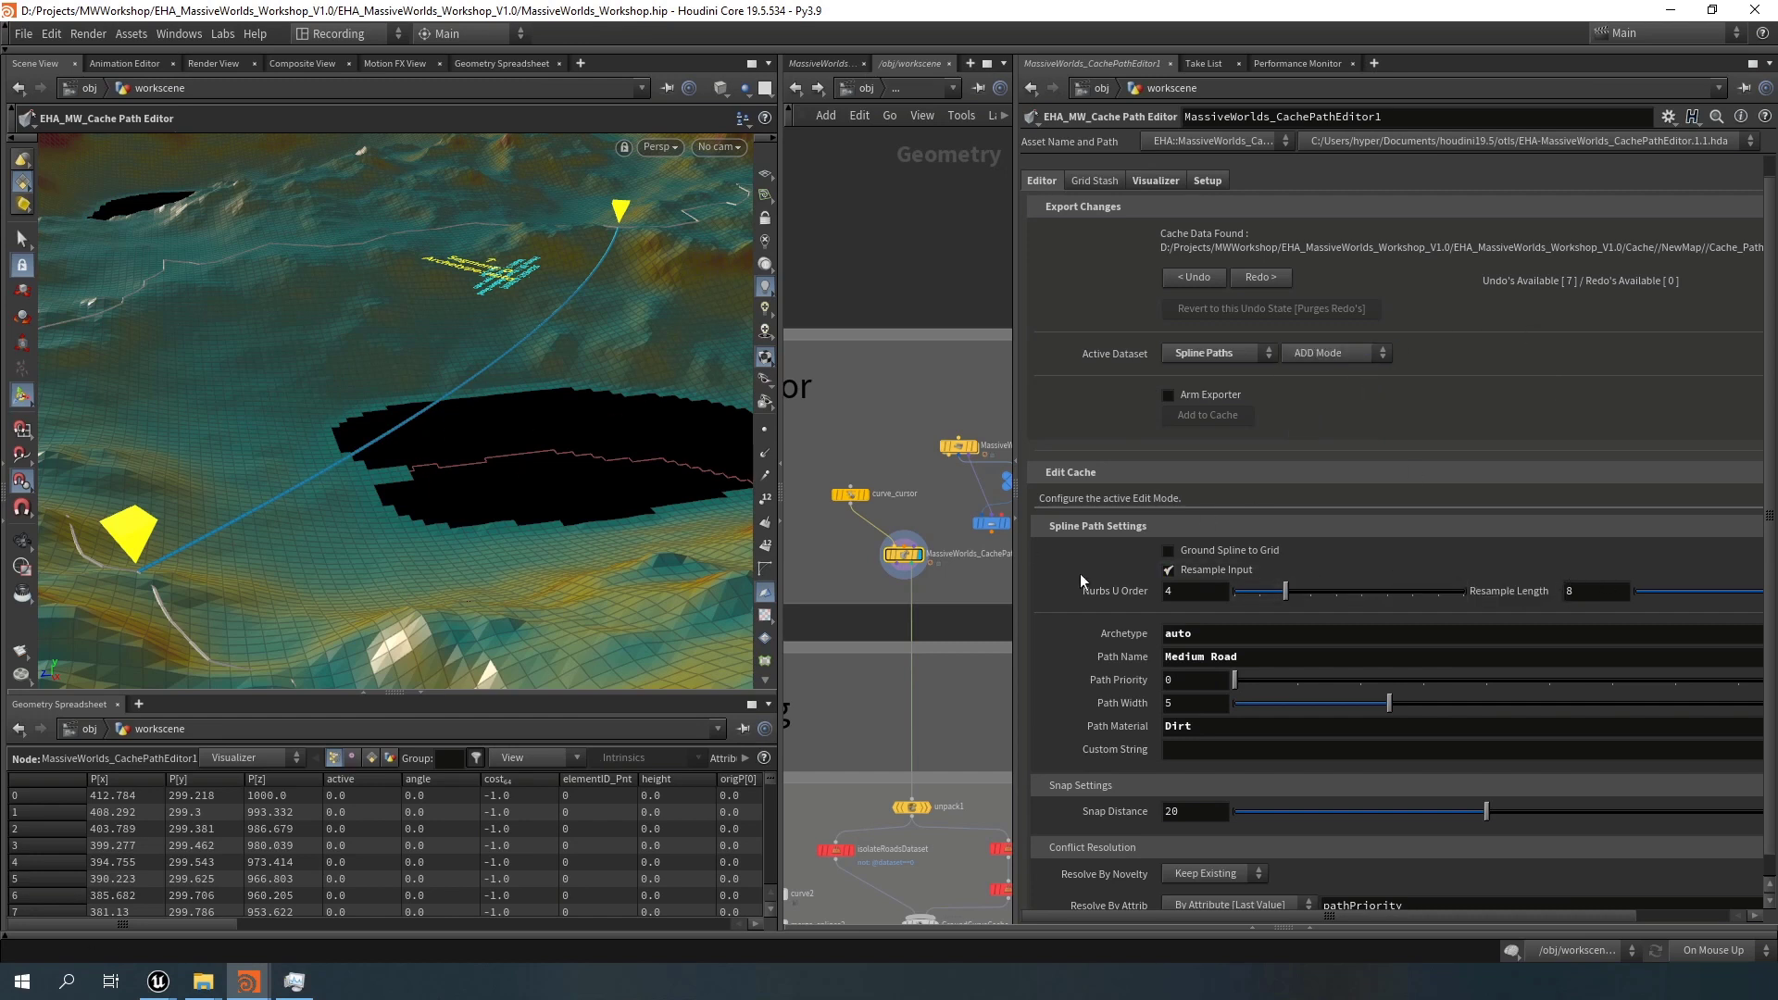
pyautogui.moveTo(1017, 604); pyautogui.dragTo(921, 604)
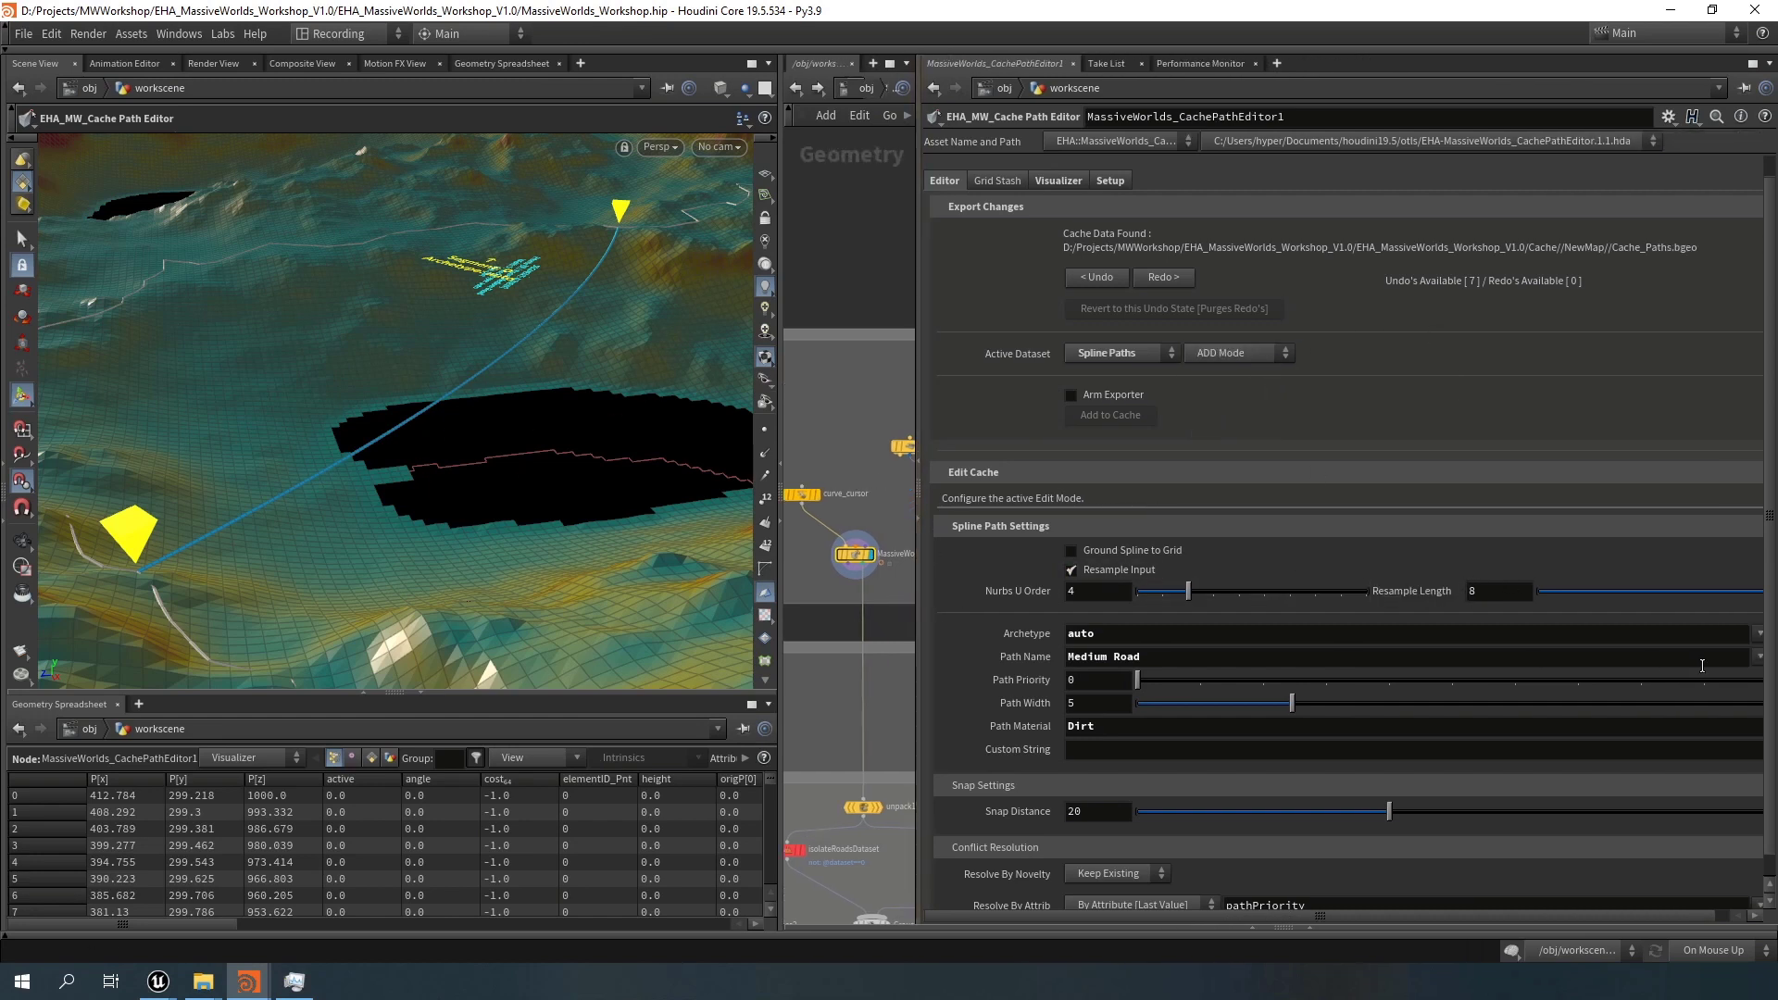
pyautogui.click(1760, 635)
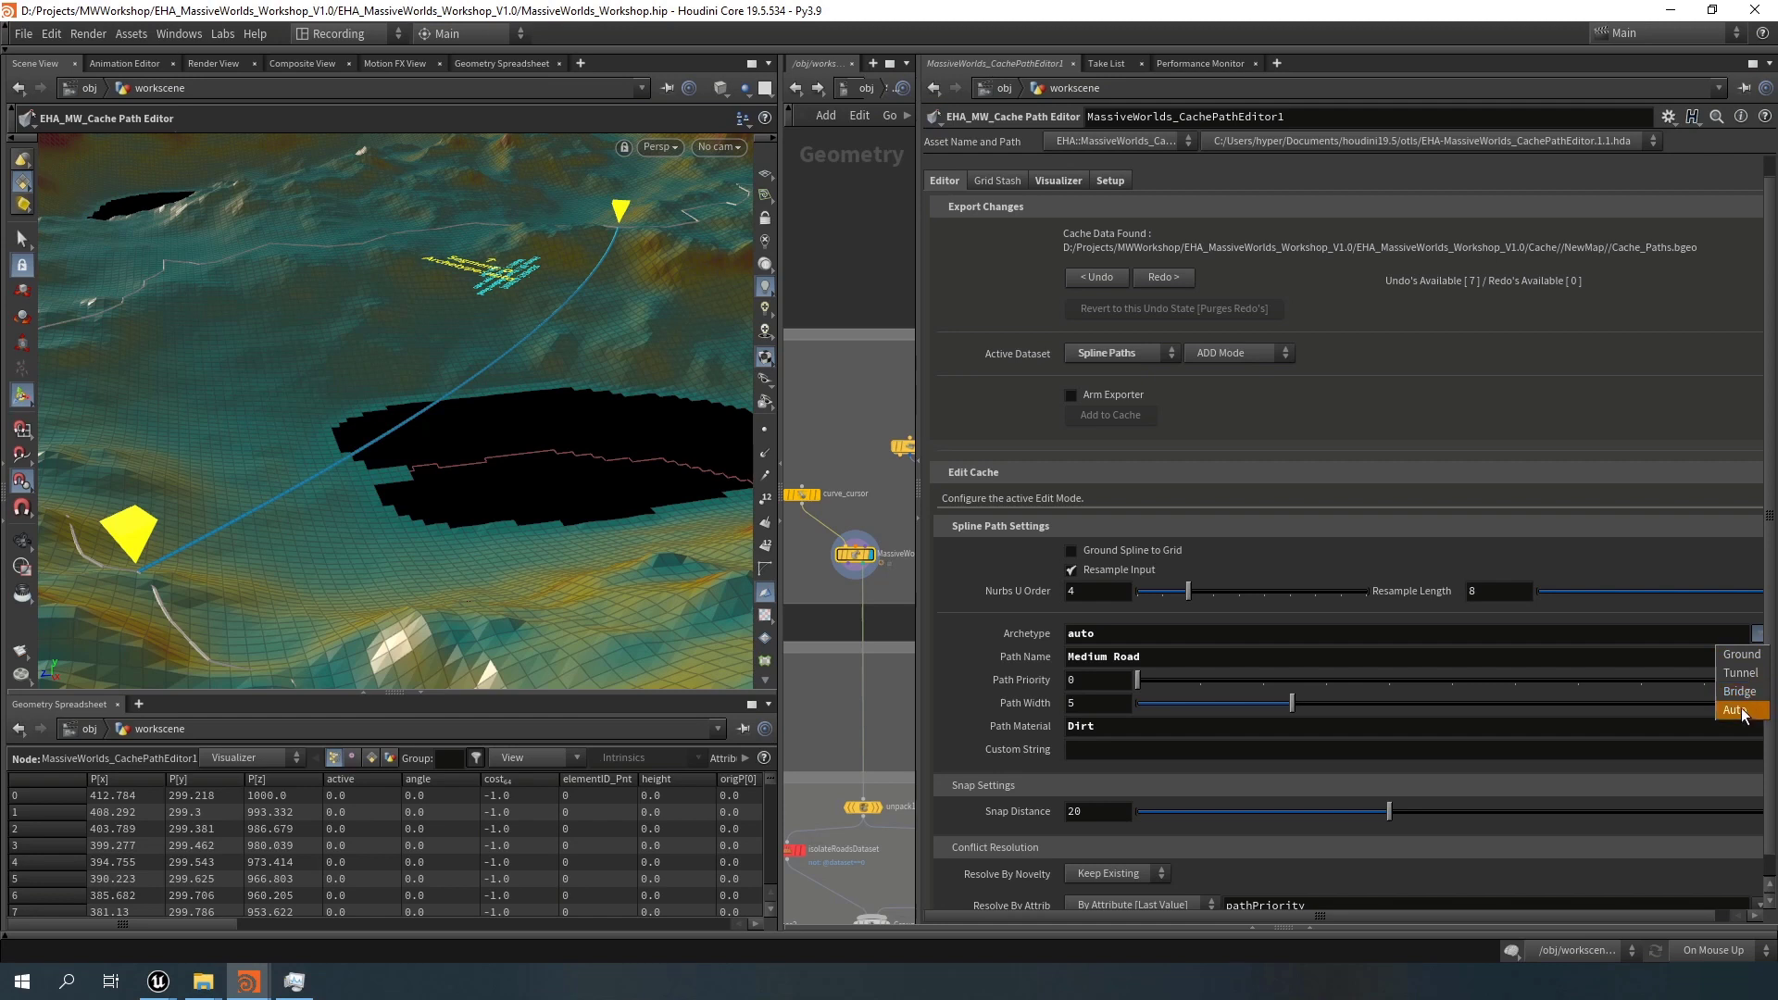
pyautogui.click(1739, 692)
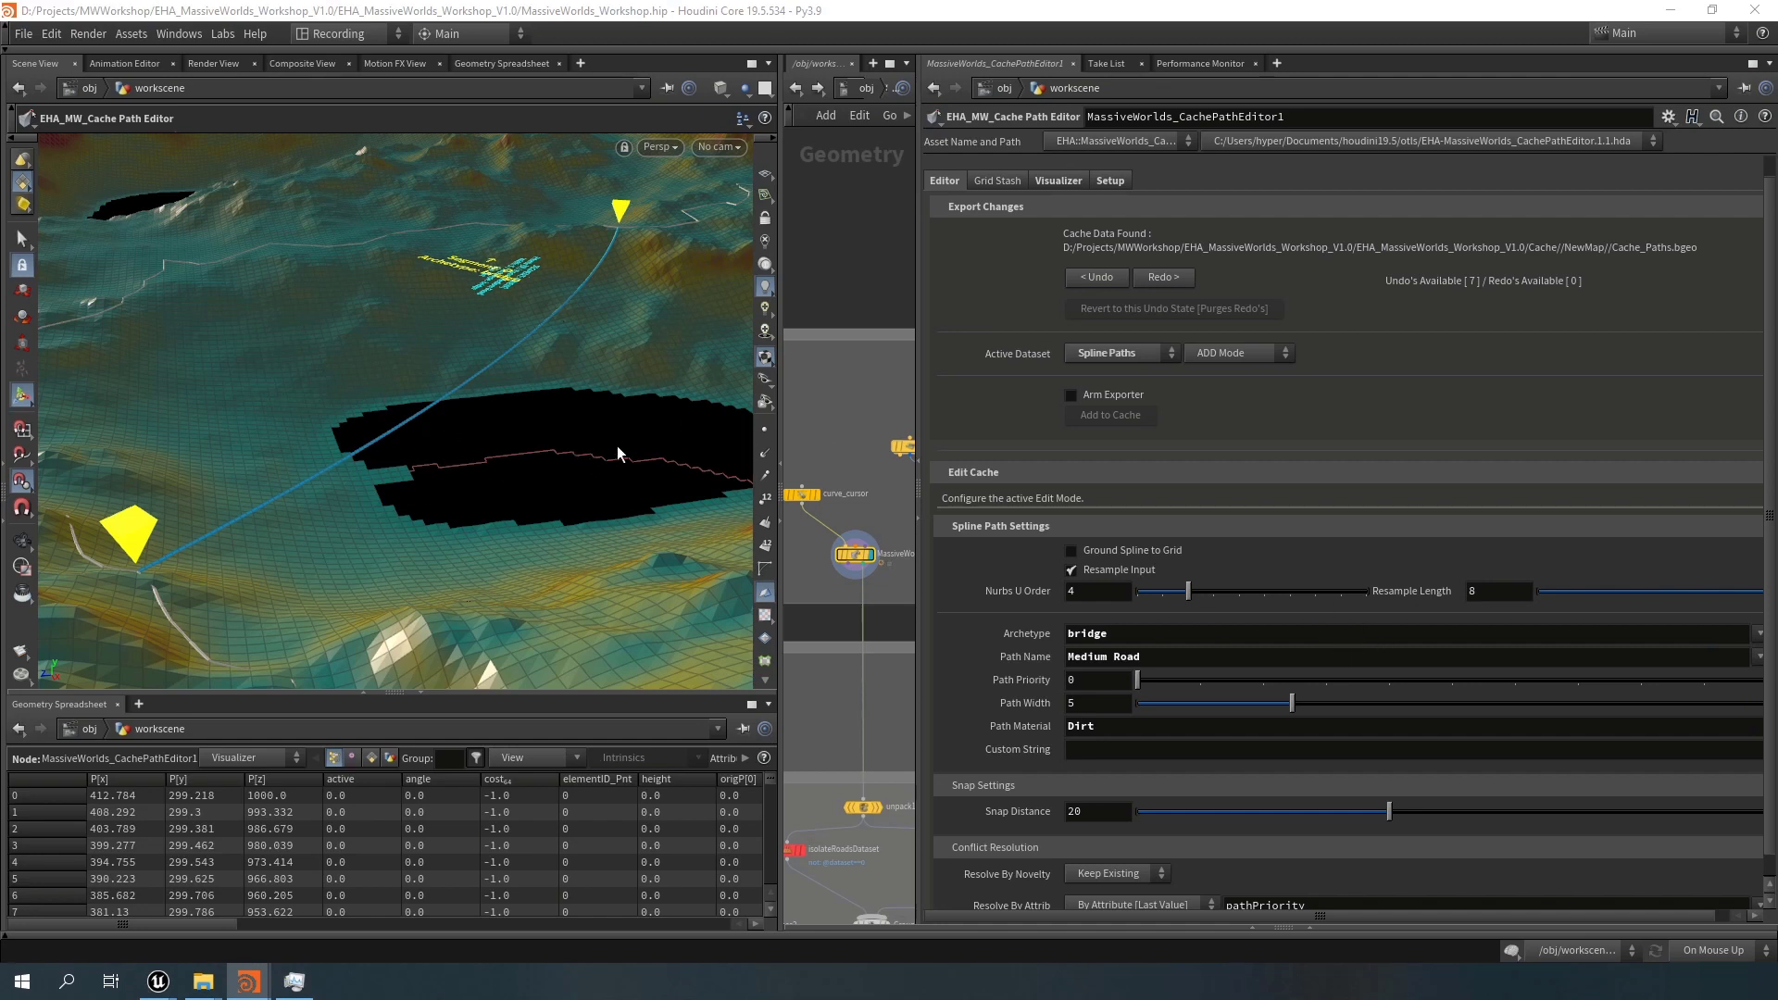
# Arm the exporter and add the bridge spline over the black hole to the path cache
pyautogui.keyDown('alt'); pyautogui.moveTo(589, 370); pyautogui.dragTo(497, 389); pyautogui.keyUp('alt')
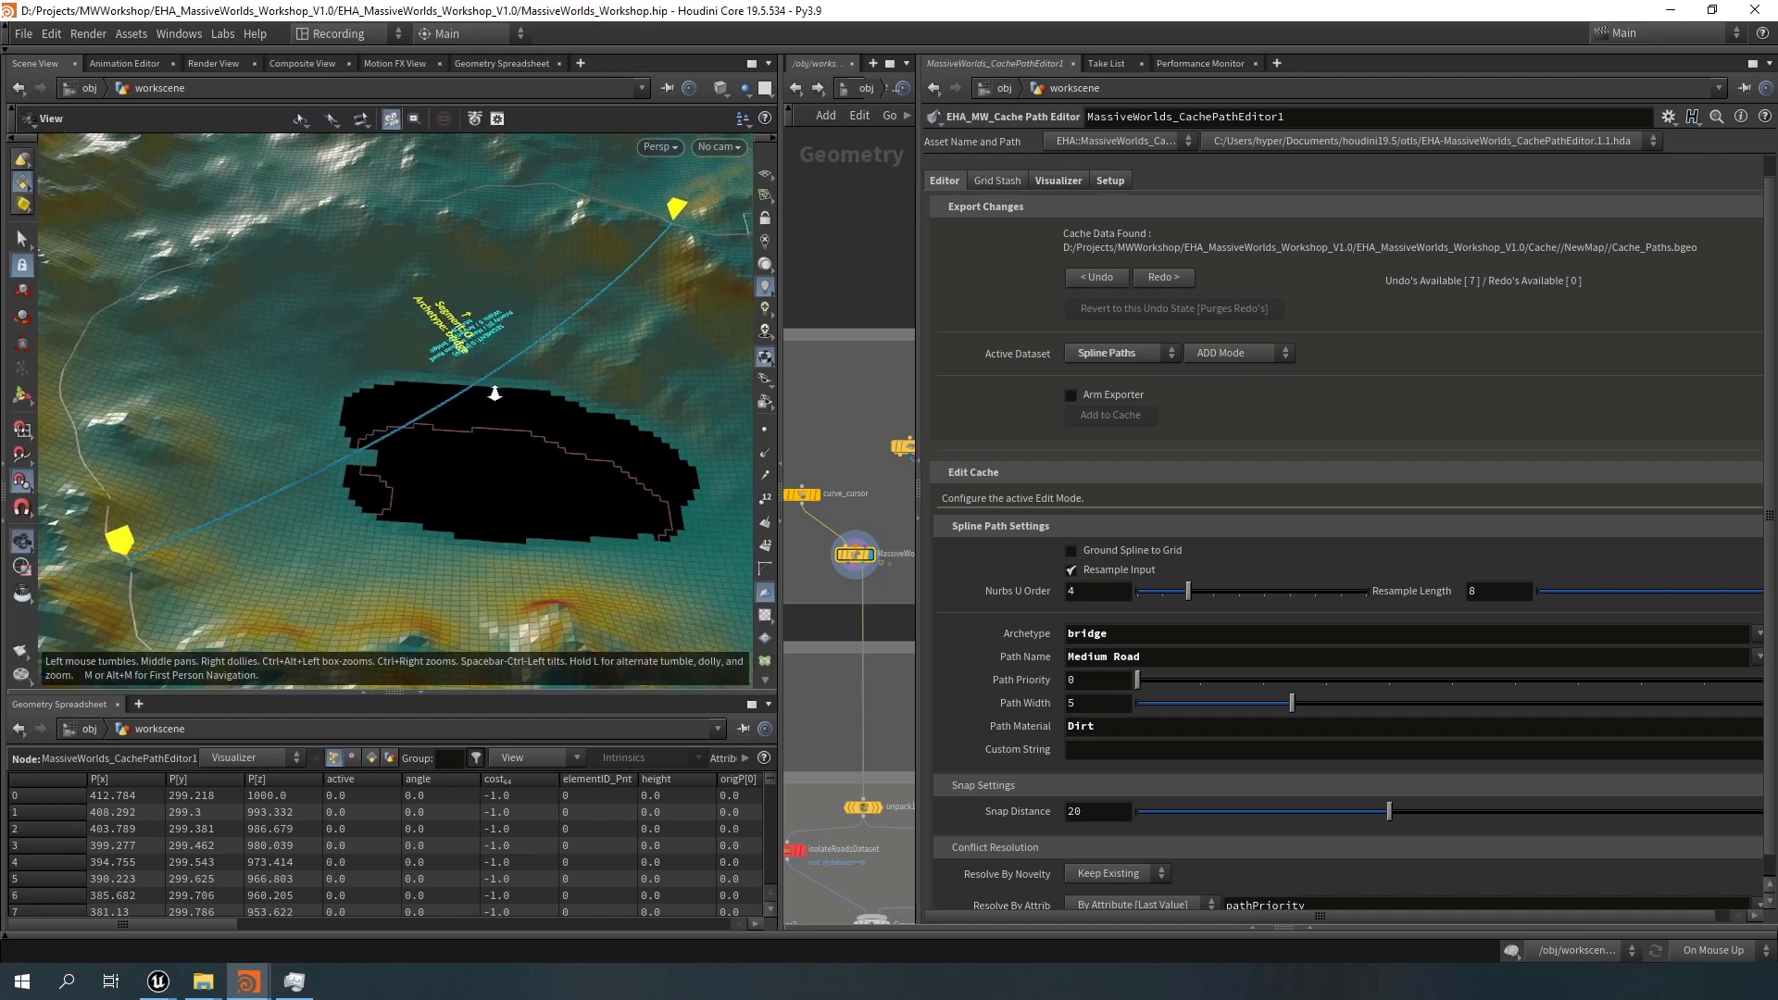
pyautogui.keyDown('alt'); pyautogui.moveTo(496, 389); pyautogui.dragTo(559, 365, button='middle'); pyautogui.keyUp('alt')
pyautogui.keyDown('alt'); pyautogui.moveTo(559, 365); pyautogui.dragTo(574, 324, button='right'); pyautogui.keyUp('alt')
pyautogui.keyDown('alt'); pyautogui.moveTo(575, 323); pyautogui.dragTo(568, 389); pyautogui.keyUp('alt')
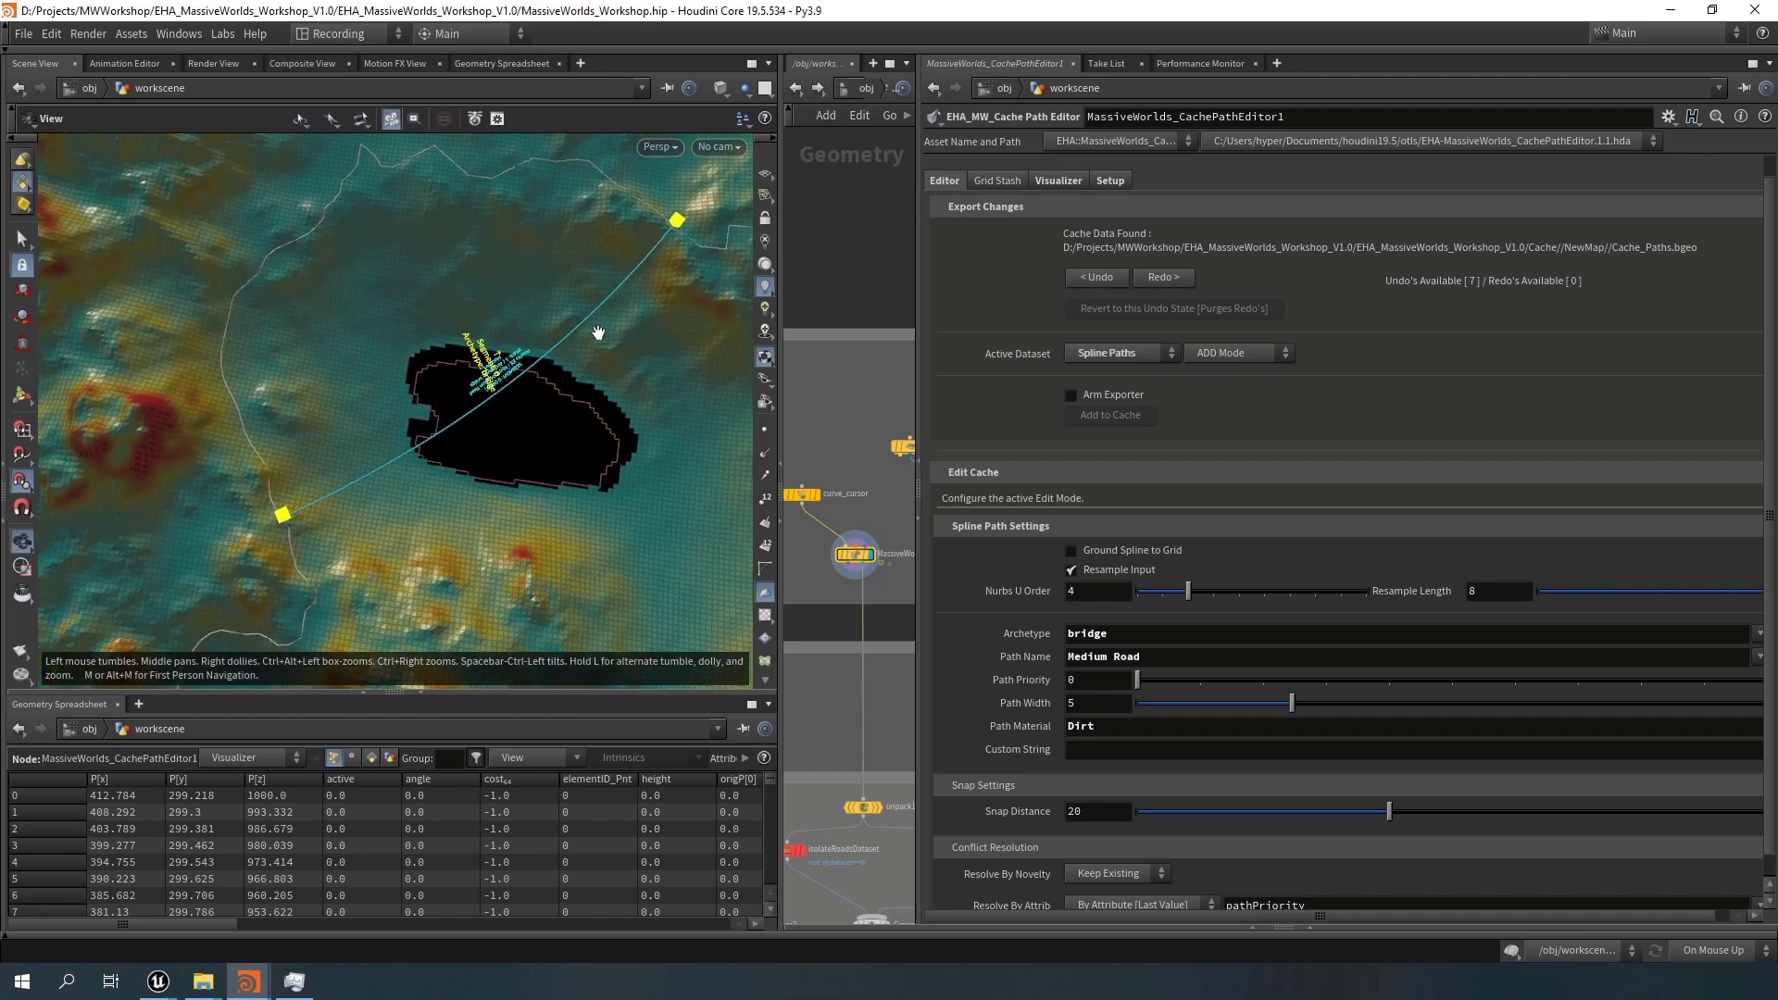
pyautogui.keyDown('alt'); pyautogui.moveTo(597, 333); pyautogui.dragTo(455, 385, button='right'); pyautogui.keyUp('alt')
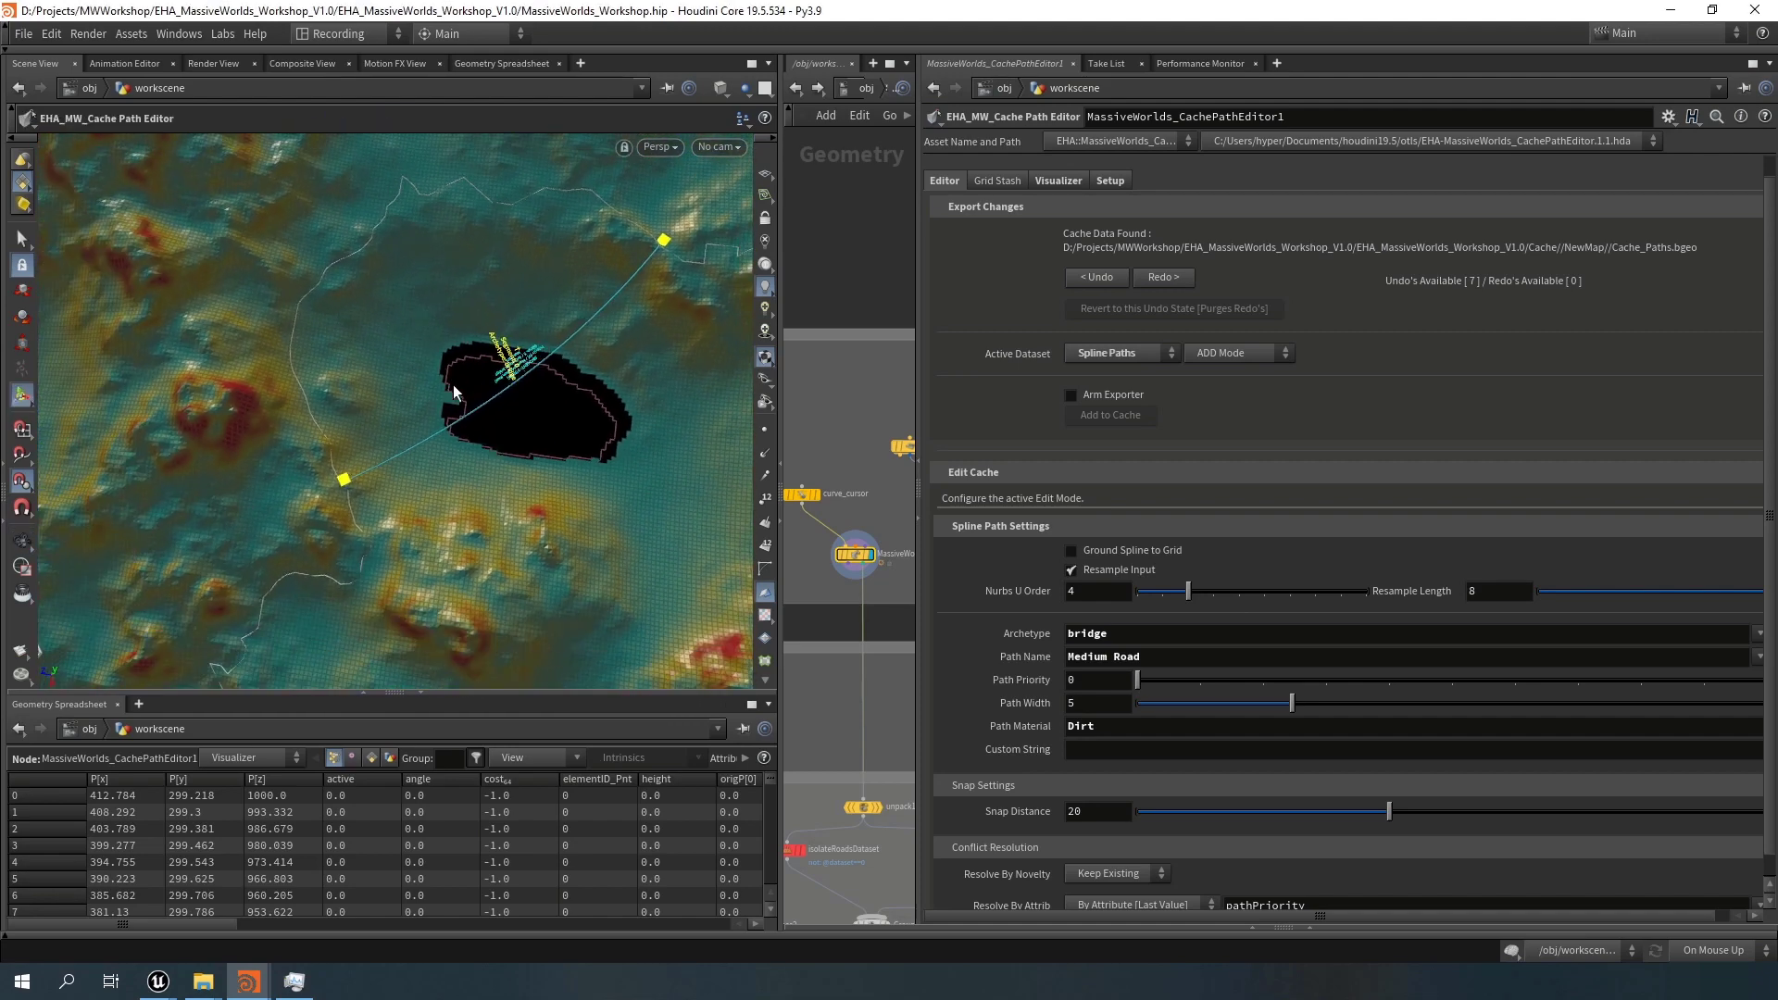
pyautogui.click(1150, 353)
pyautogui.click(1148, 351)
pyautogui.click(1125, 391)
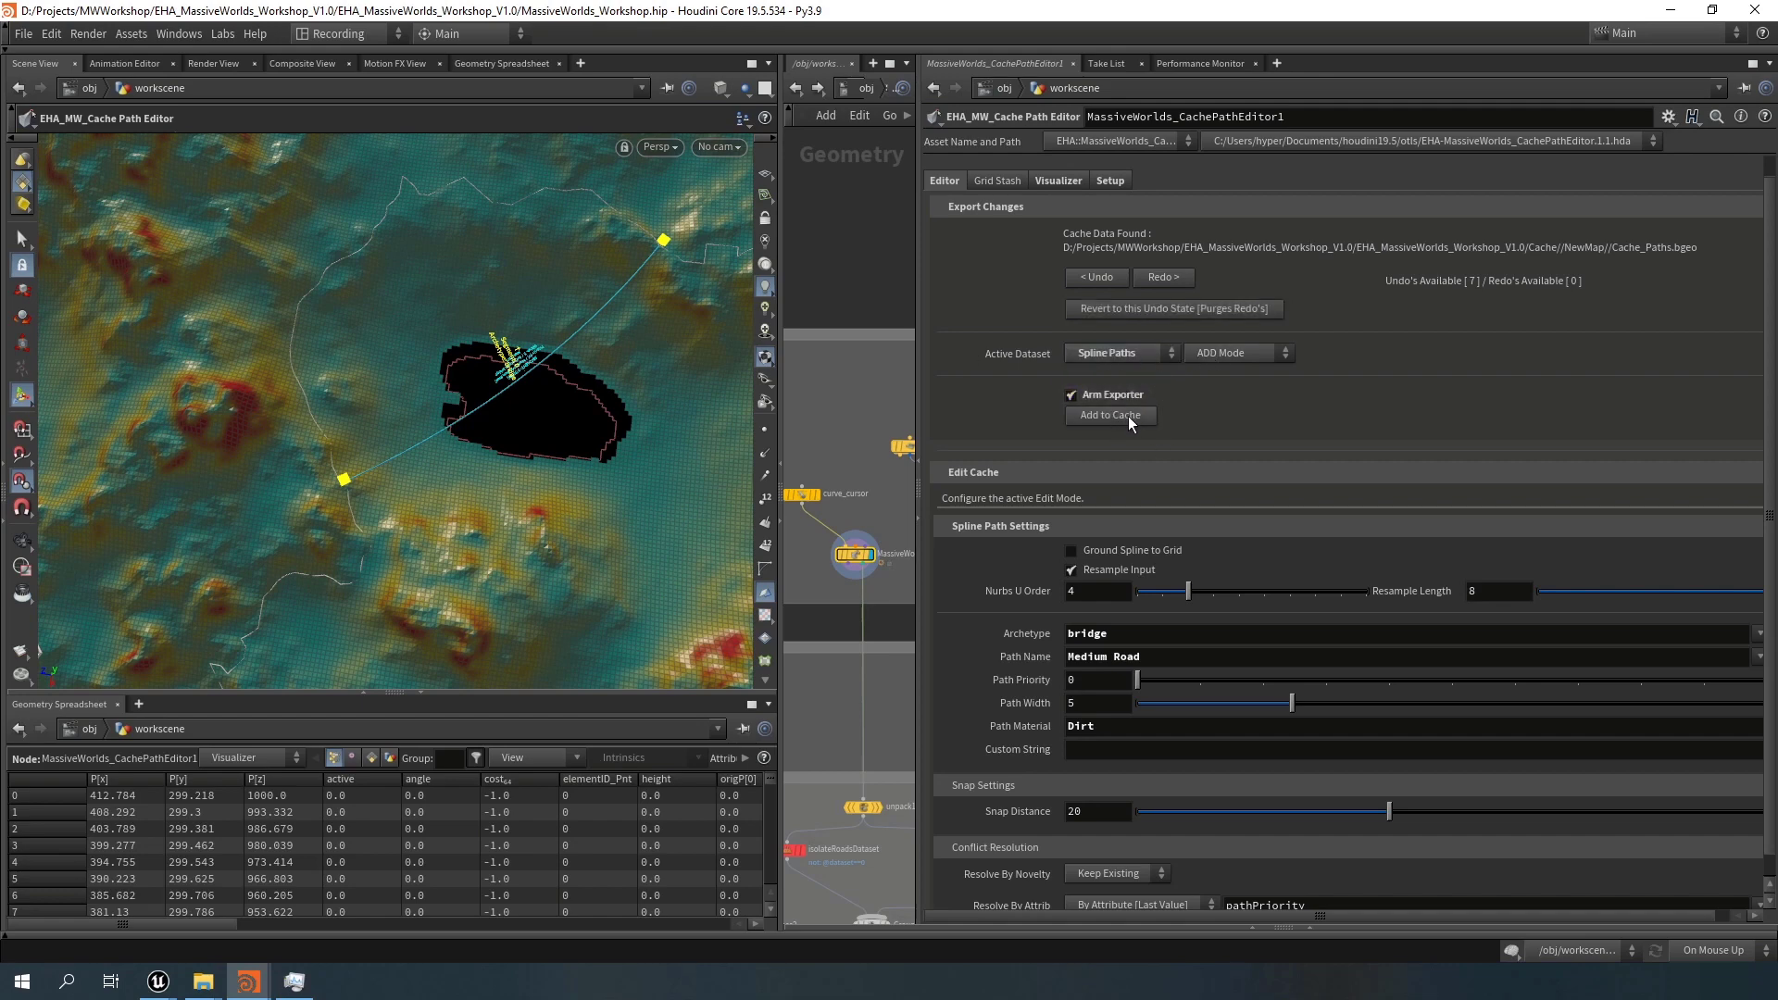
pyautogui.click(1128, 415)
# Examine where both ends of the cached bridge meet the existing roads, and how it sits in the wider landscape
pyautogui.keyDown('alt'); pyautogui.moveTo(311, 474); pyautogui.dragTo(558, 419); pyautogui.keyUp('alt')
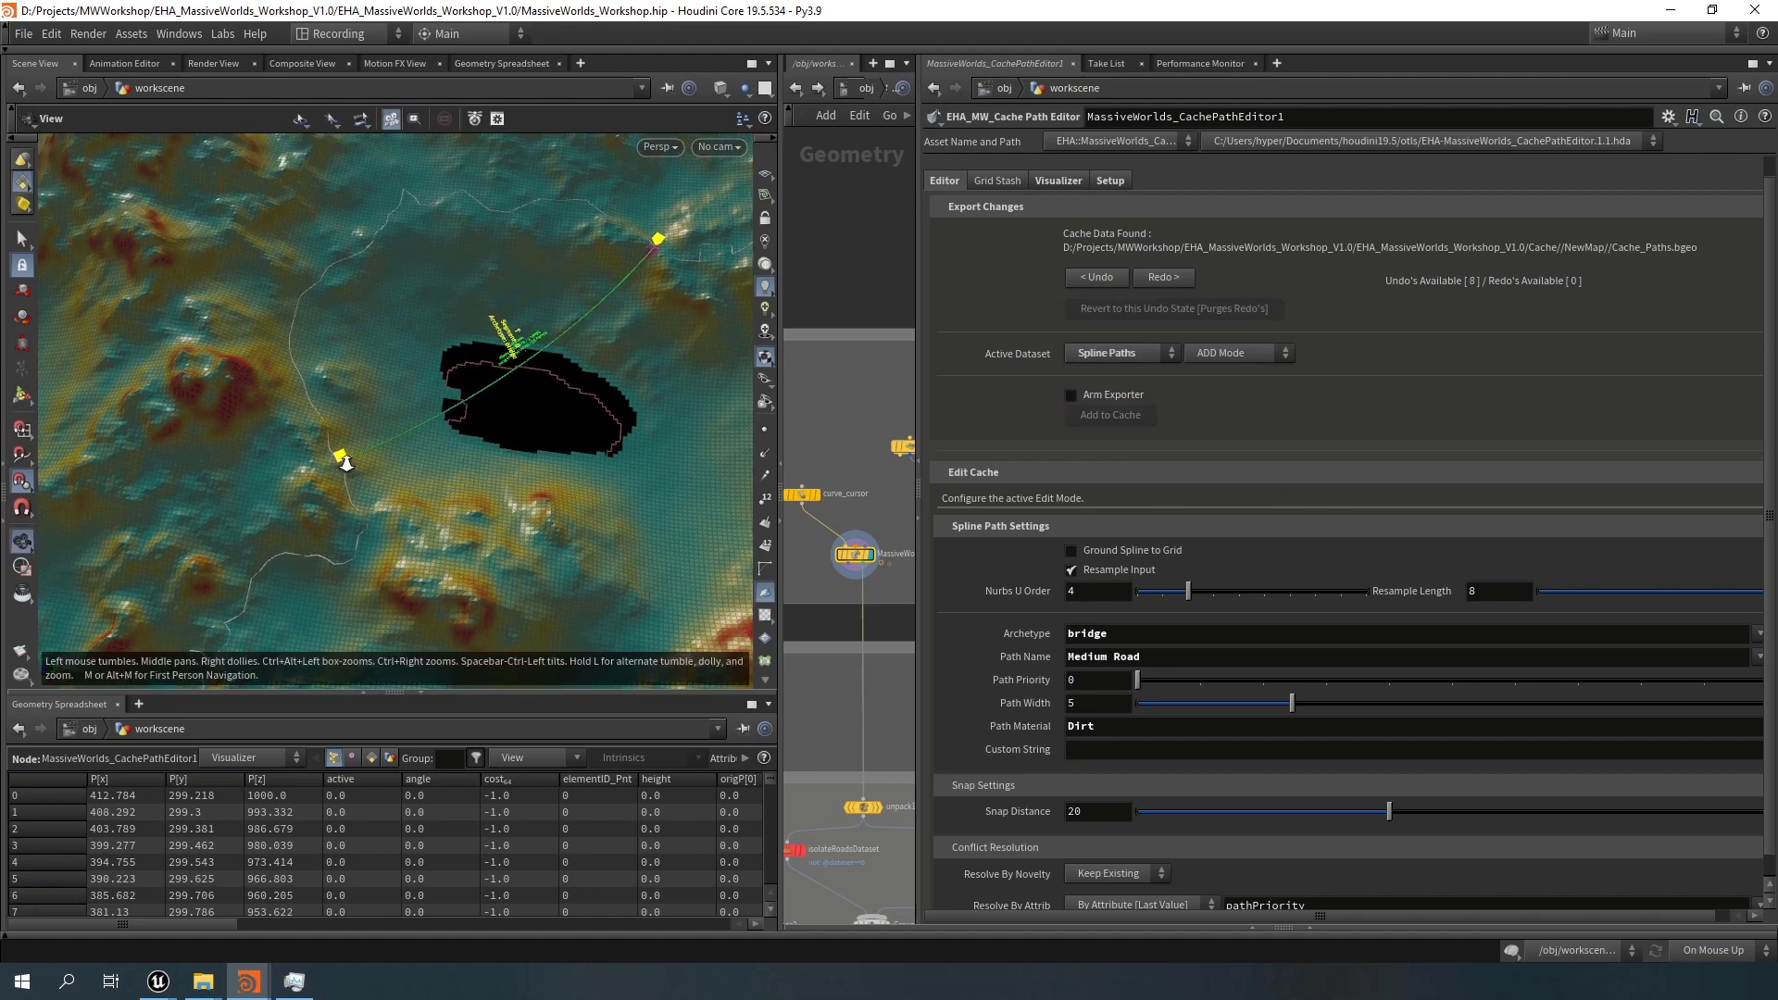
pyautogui.keyDown('alt'); pyautogui.moveTo(347, 463); pyautogui.dragTo(572, 435, button='right'); pyautogui.keyUp('alt')
pyautogui.moveTo(345, 477)
pyautogui.keyDown('alt'); pyautogui.mouseDown()
pyautogui.moveTo(432, 426)
pyautogui.moveTo(410, 437)
pyautogui.mouseUp(); pyautogui.keyUp('alt')
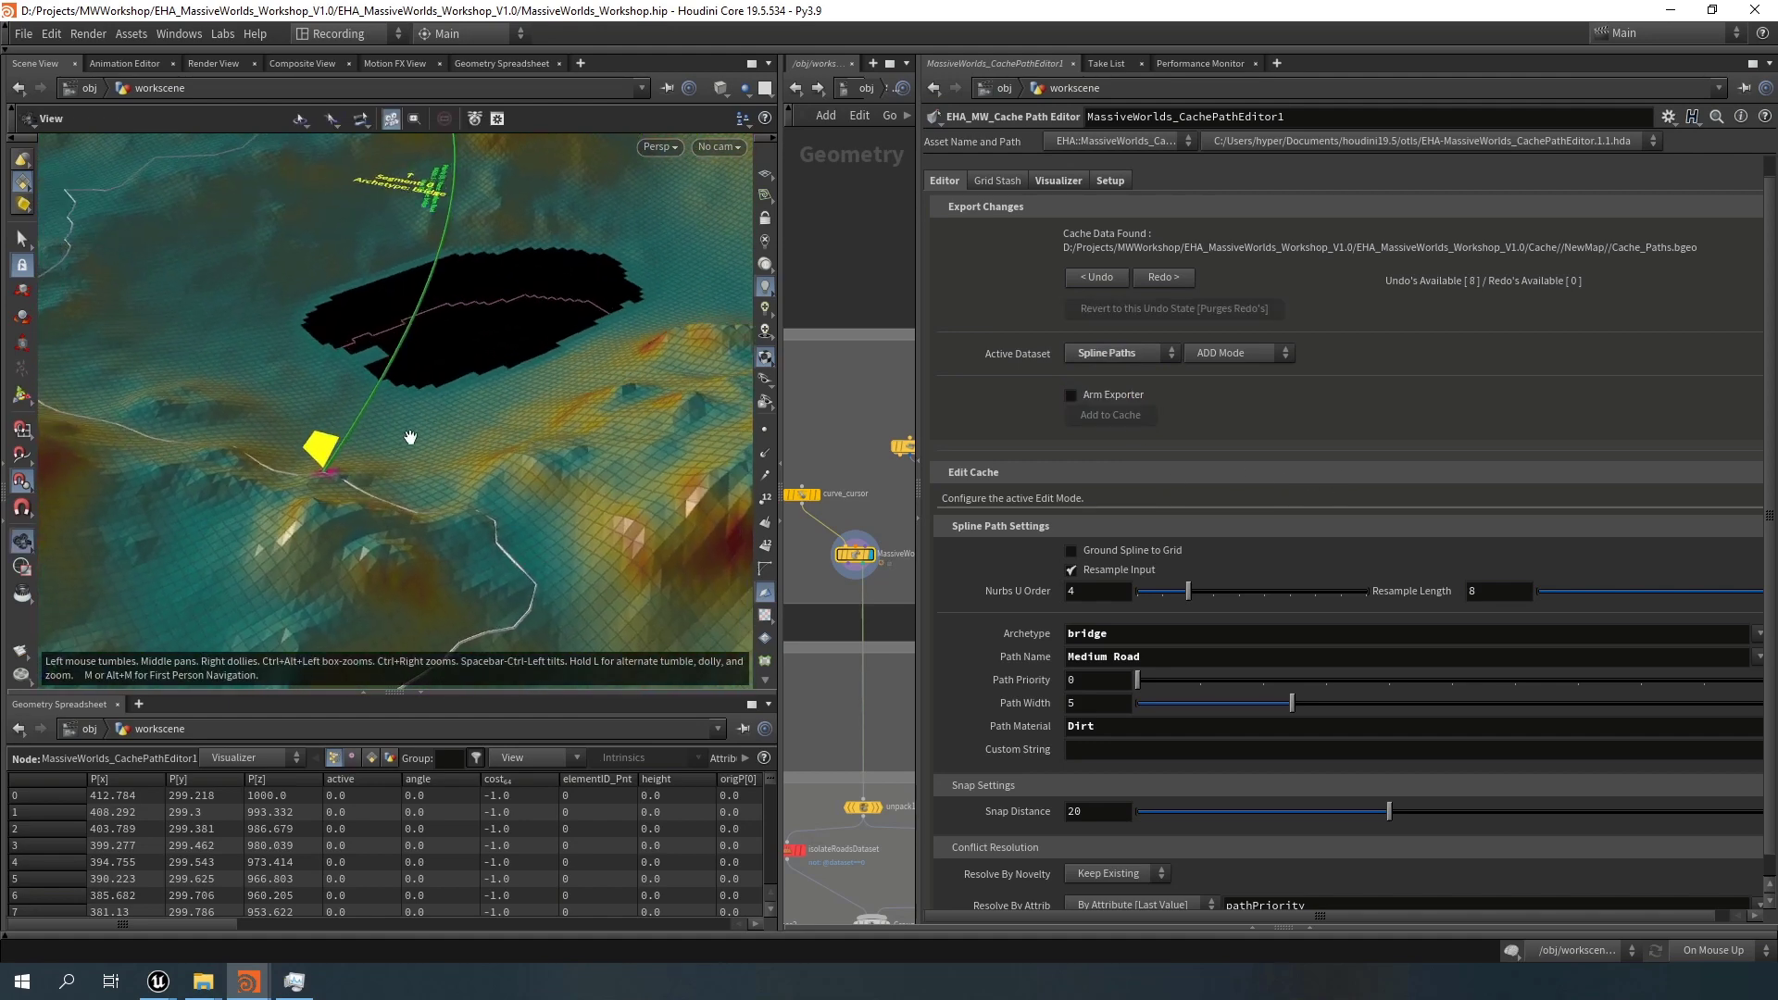
pyautogui.keyDown('alt'); pyautogui.moveTo(315, 478); pyautogui.dragTo(584, 454, button='right'); pyautogui.keyUp('alt')
pyautogui.keyDown('alt'); pyautogui.moveTo(370, 473); pyautogui.dragTo(402, 452); pyautogui.keyUp('alt')
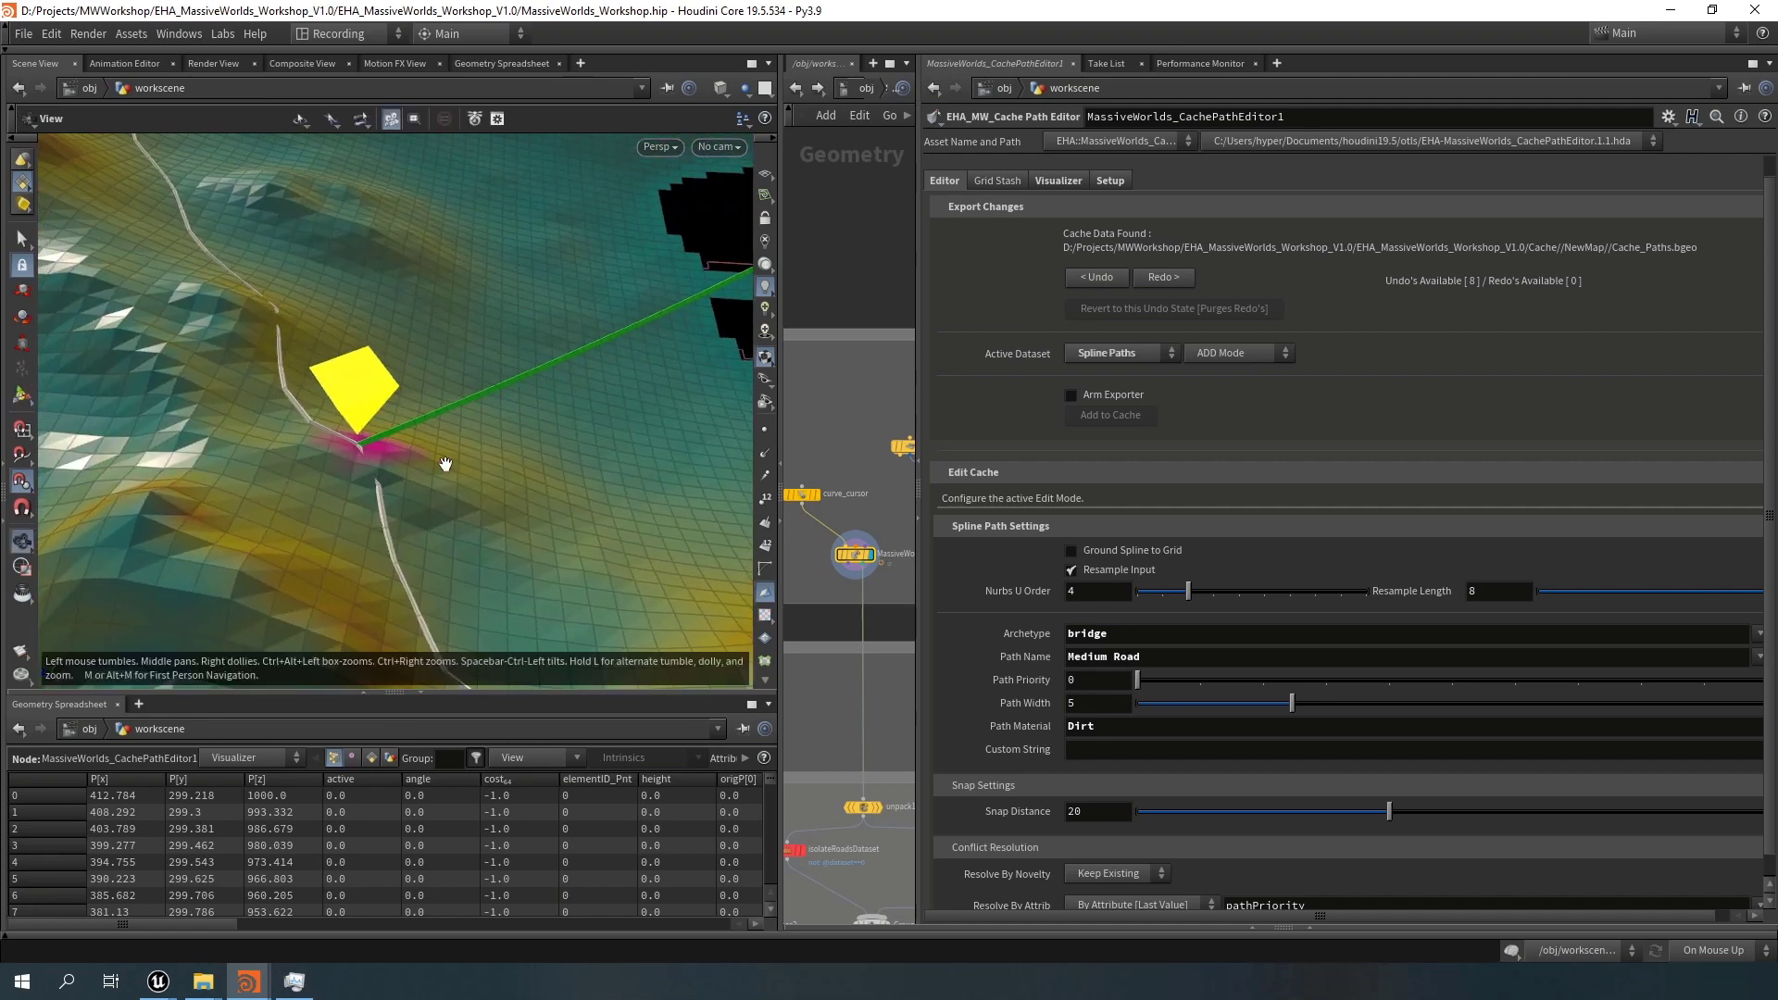
pyautogui.keyDown('alt'); pyautogui.moveTo(465, 454); pyautogui.dragTo(179, 448, button='right'); pyautogui.keyUp('alt')
pyautogui.keyDown('alt'); pyautogui.moveTo(519, 432); pyautogui.dragTo(247, 453, button='right'); pyautogui.keyUp('alt')
pyautogui.keyDown('alt'); pyautogui.moveTo(549, 416); pyautogui.dragTo(377, 464, button='middle'); pyautogui.keyUp('alt')
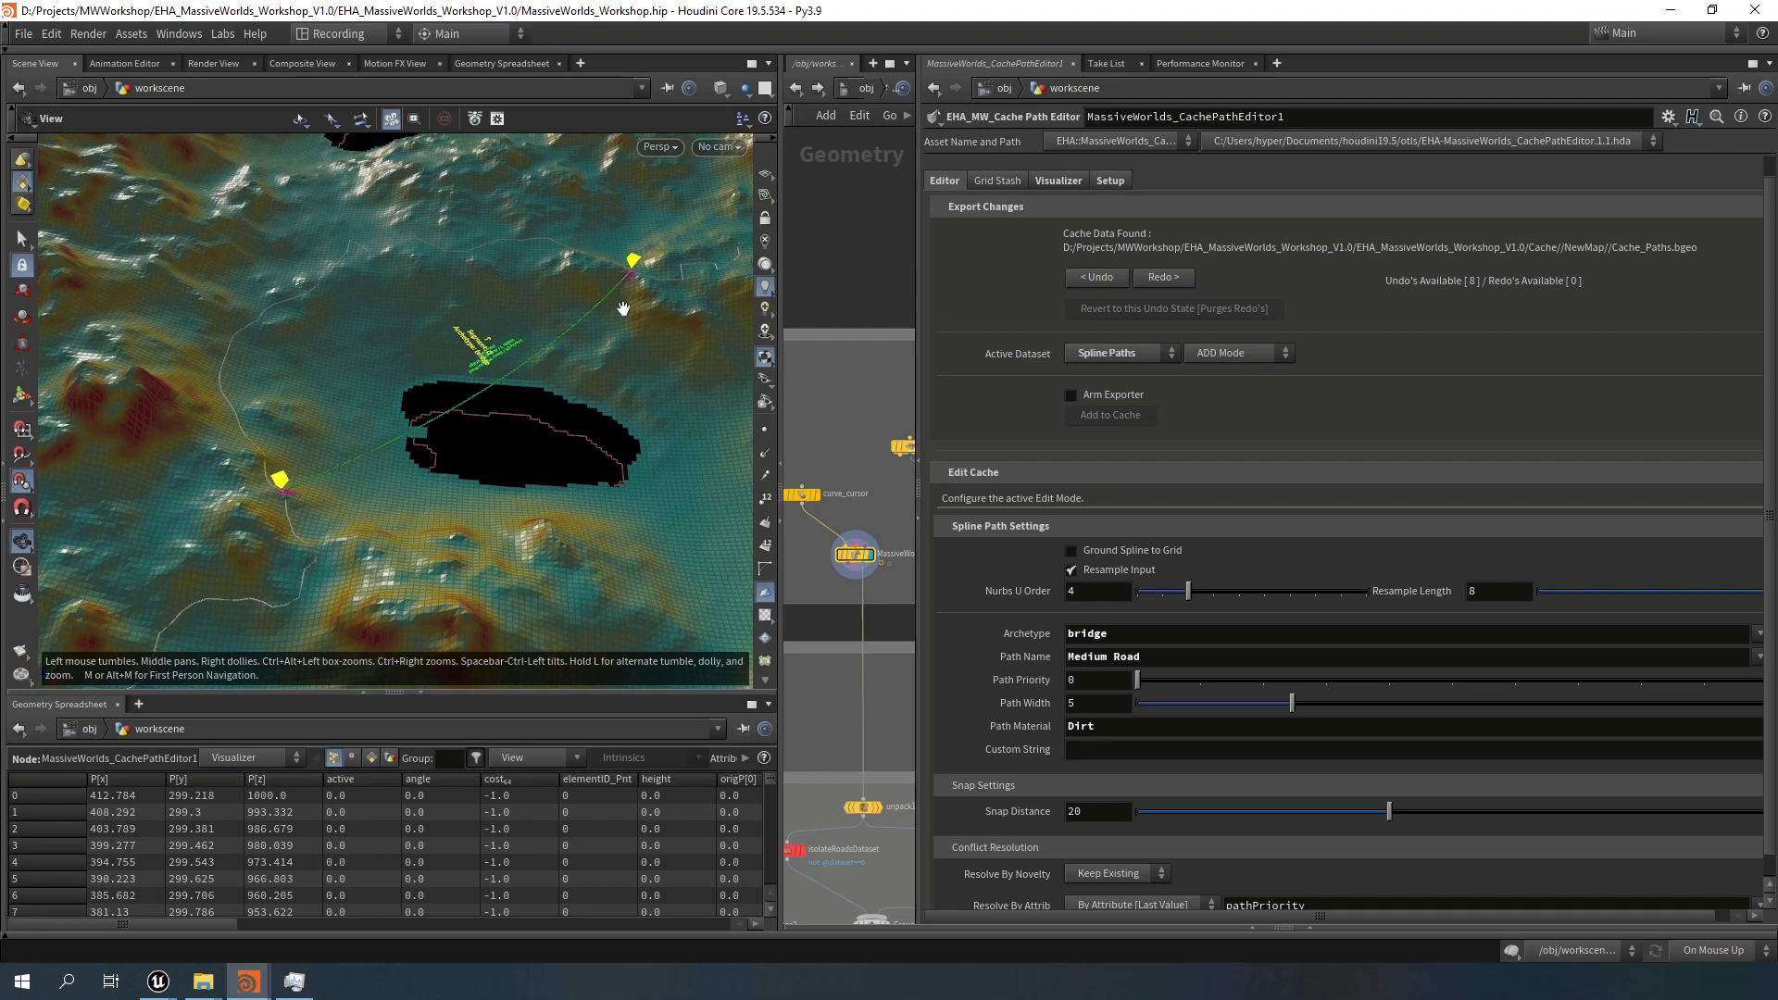
pyautogui.keyDown('alt'); pyautogui.moveTo(622, 308); pyautogui.dragTo(553, 390); pyautogui.keyUp('alt')
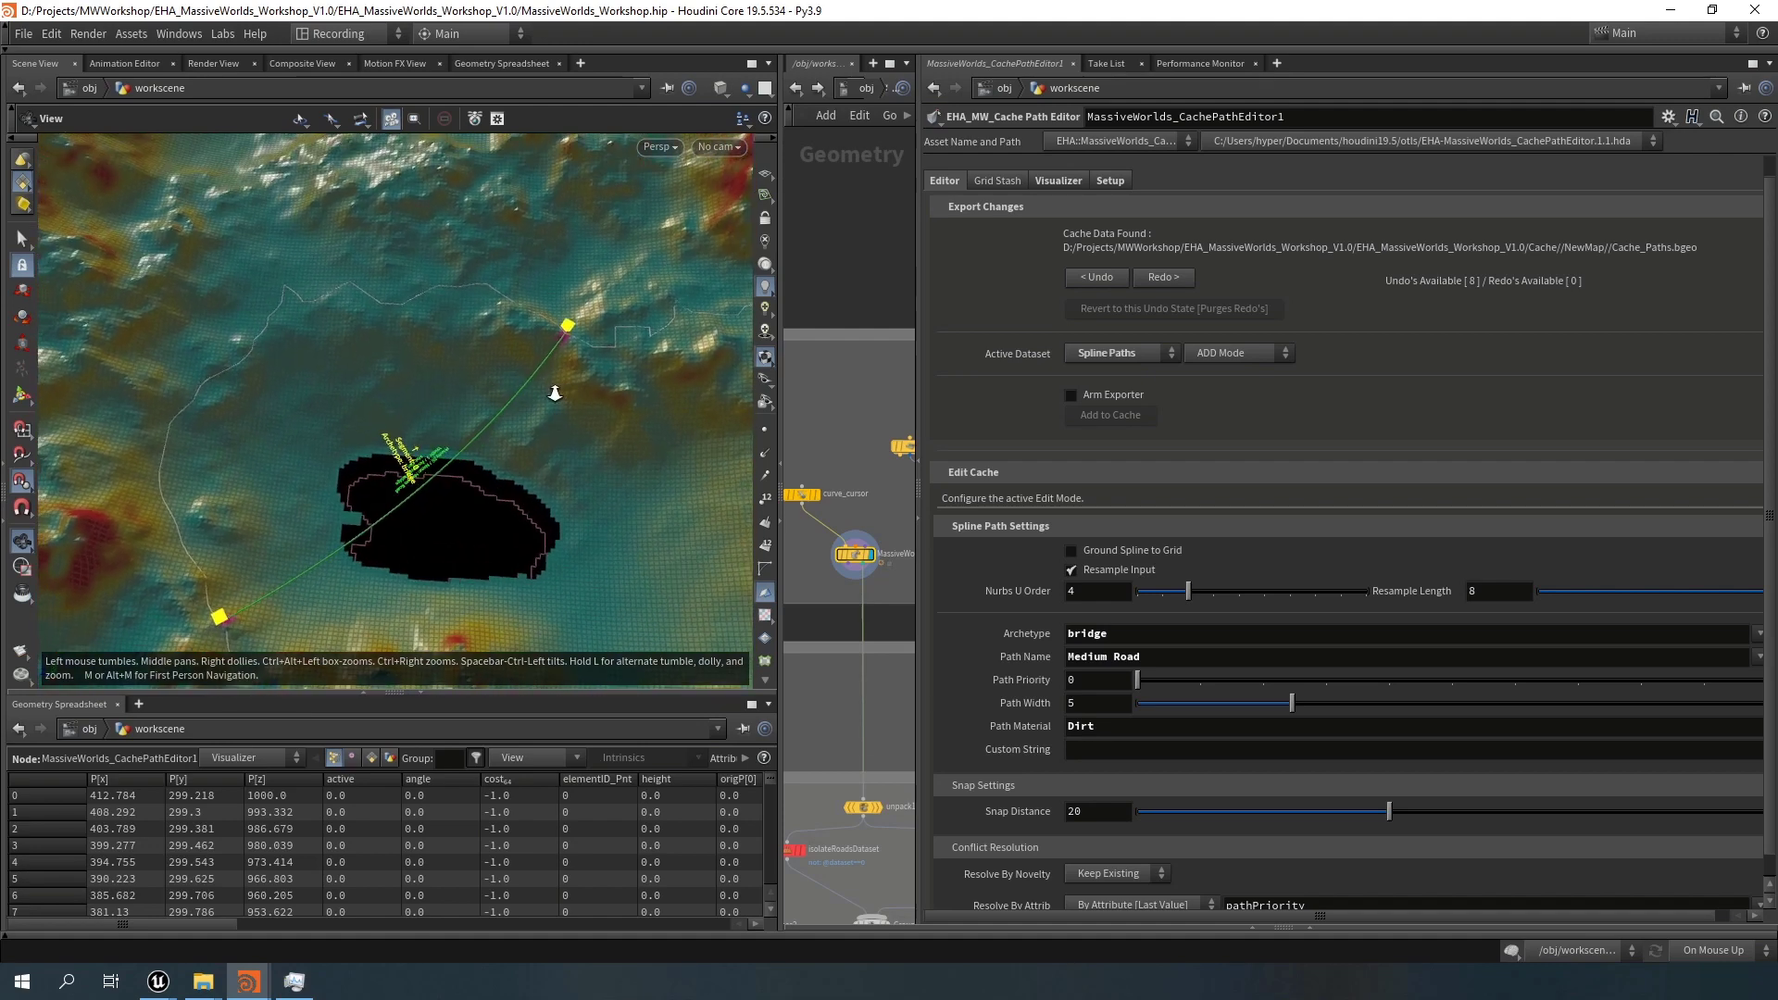
pyautogui.keyDown('alt'); pyautogui.moveTo(553, 390); pyautogui.dragTo(463, 385, button='right'); pyautogui.keyUp('alt')
pyautogui.keyDown('alt'); pyautogui.moveTo(530, 393); pyautogui.dragTo(556, 303, button='middle'); pyautogui.keyUp('alt')
pyautogui.keyDown('alt'); pyautogui.moveTo(556, 310); pyautogui.dragTo(472, 328, button='right'); pyautogui.keyUp('alt')
pyautogui.keyDown('alt'); pyautogui.moveTo(471, 329); pyautogui.dragTo(443, 373, button='middle'); pyautogui.keyUp('alt')
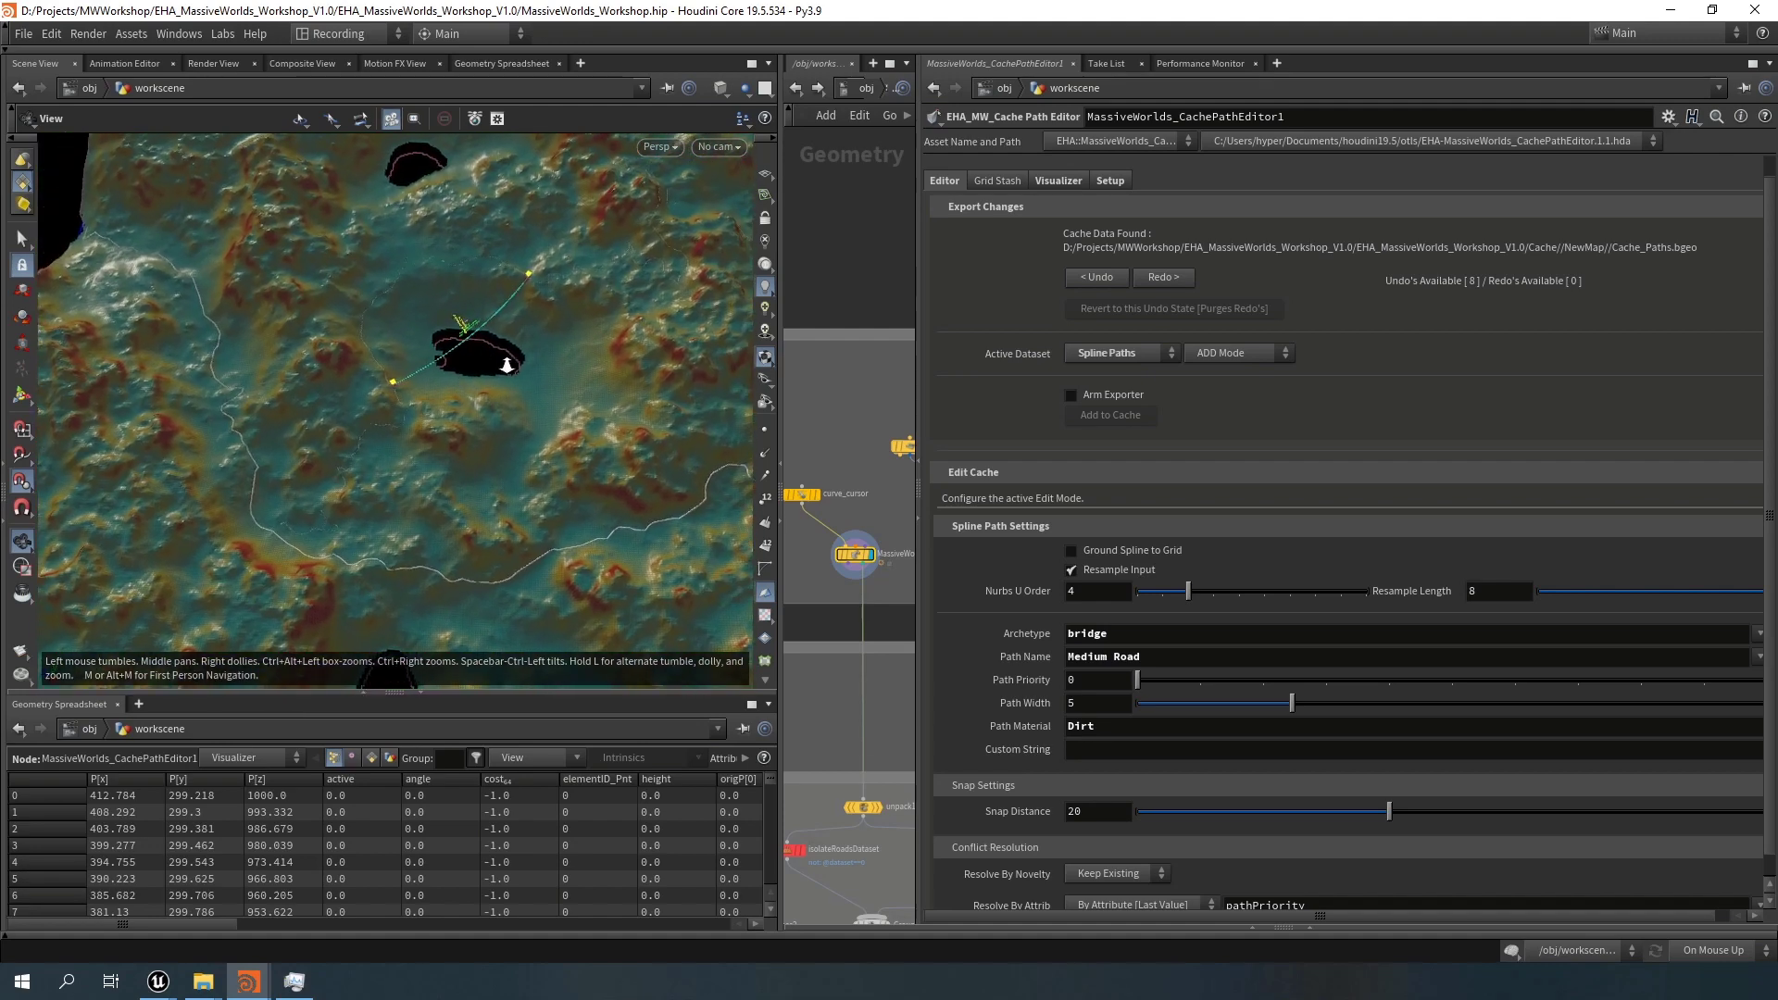
pyautogui.keyDown('alt'); pyautogui.moveTo(504, 364); pyautogui.dragTo(547, 349); pyautogui.keyUp('alt')
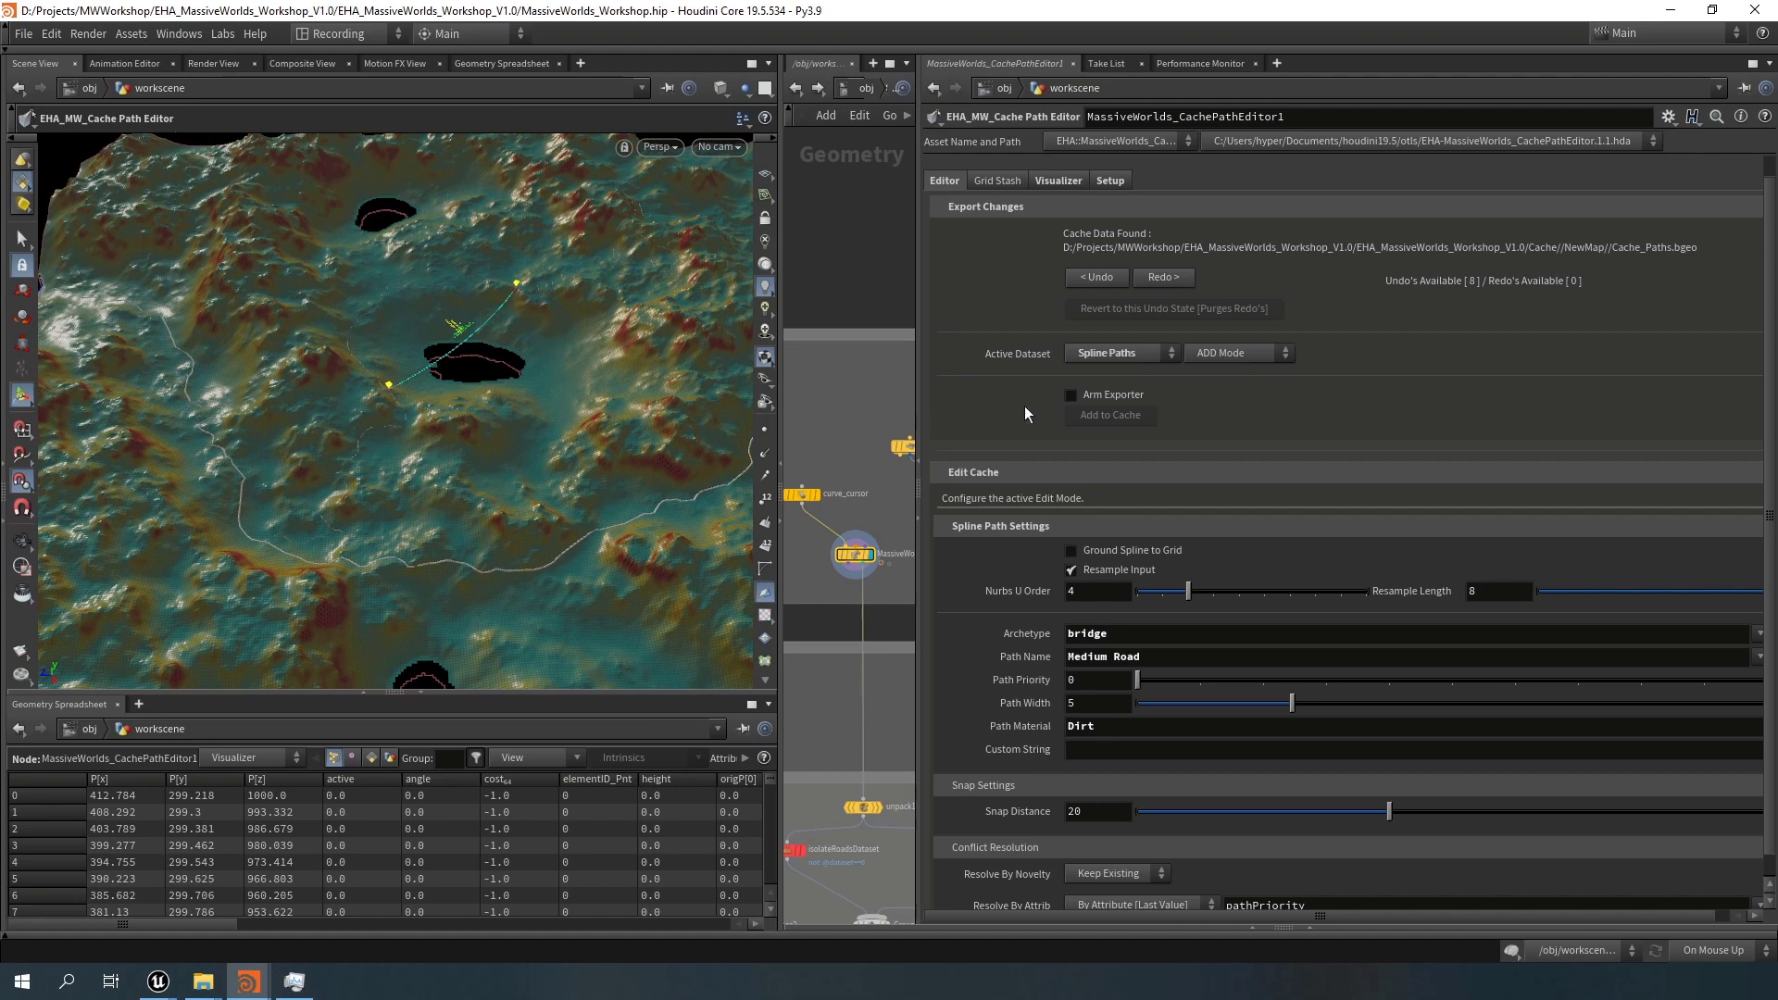
# Switch the Spline Paths dataset to REMOVE Mode and select path number 0 for removal
pyautogui.moveTo(804, 501); pyautogui.dragTo(710, 538)
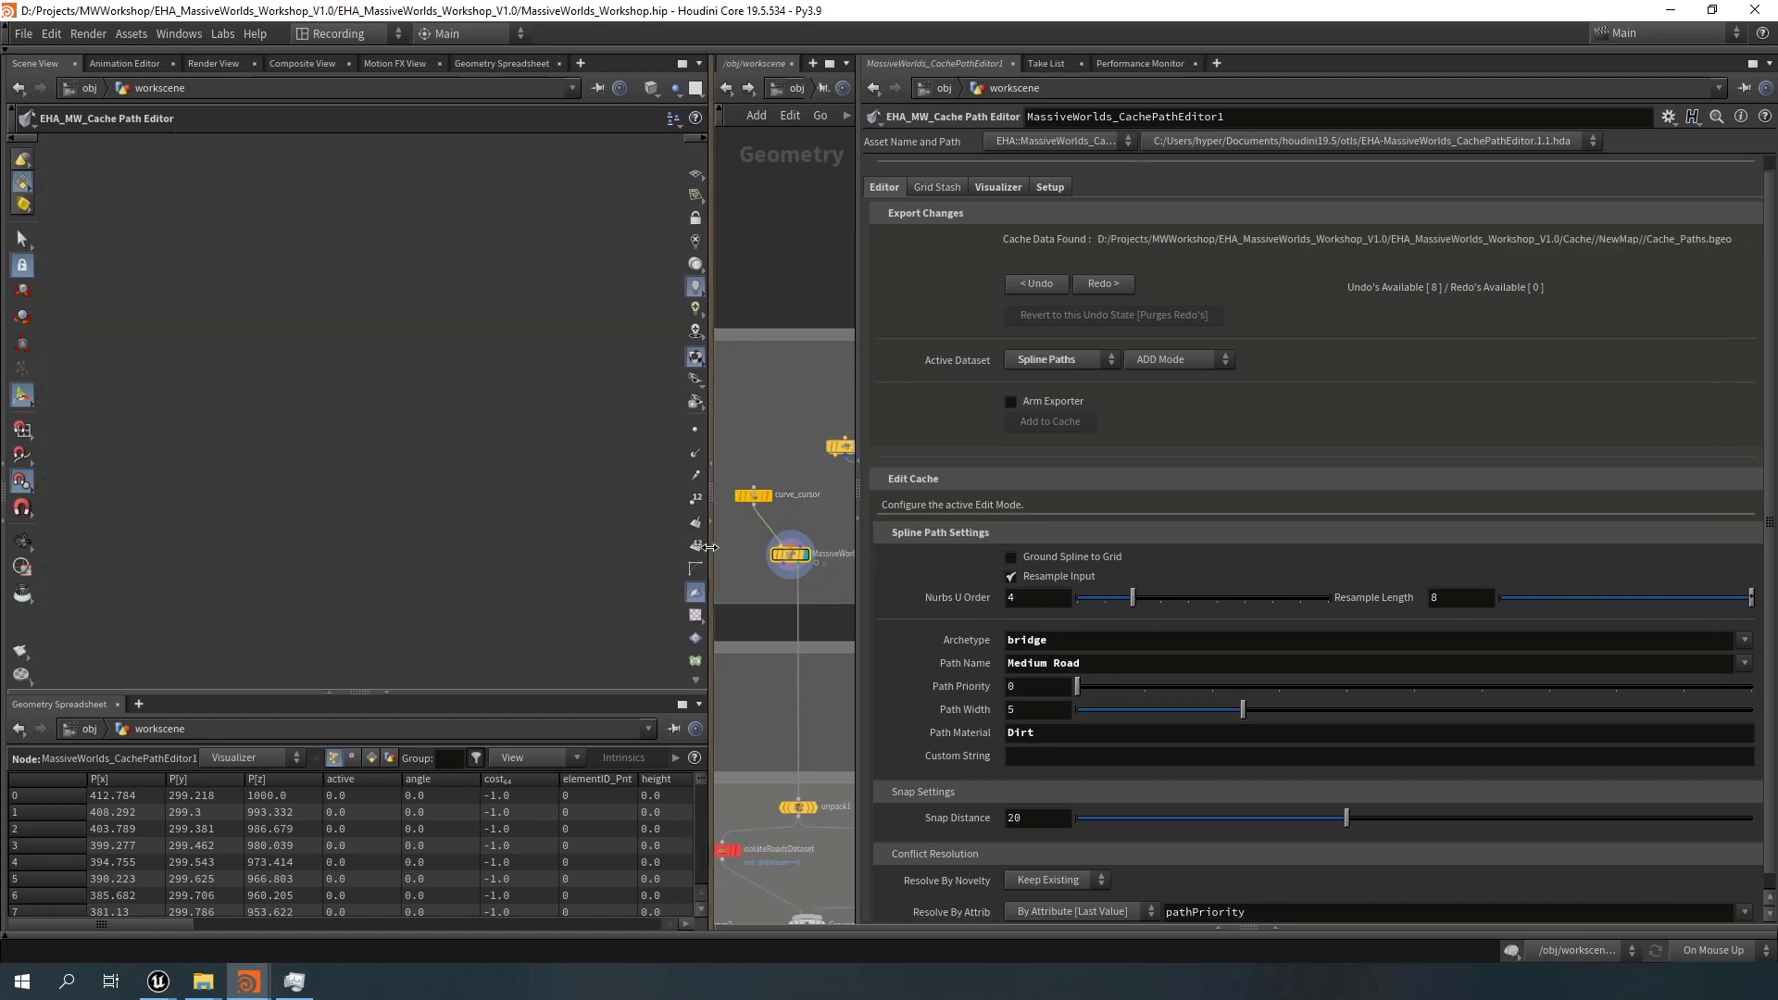
pyautogui.scroll(5, 422, 331)
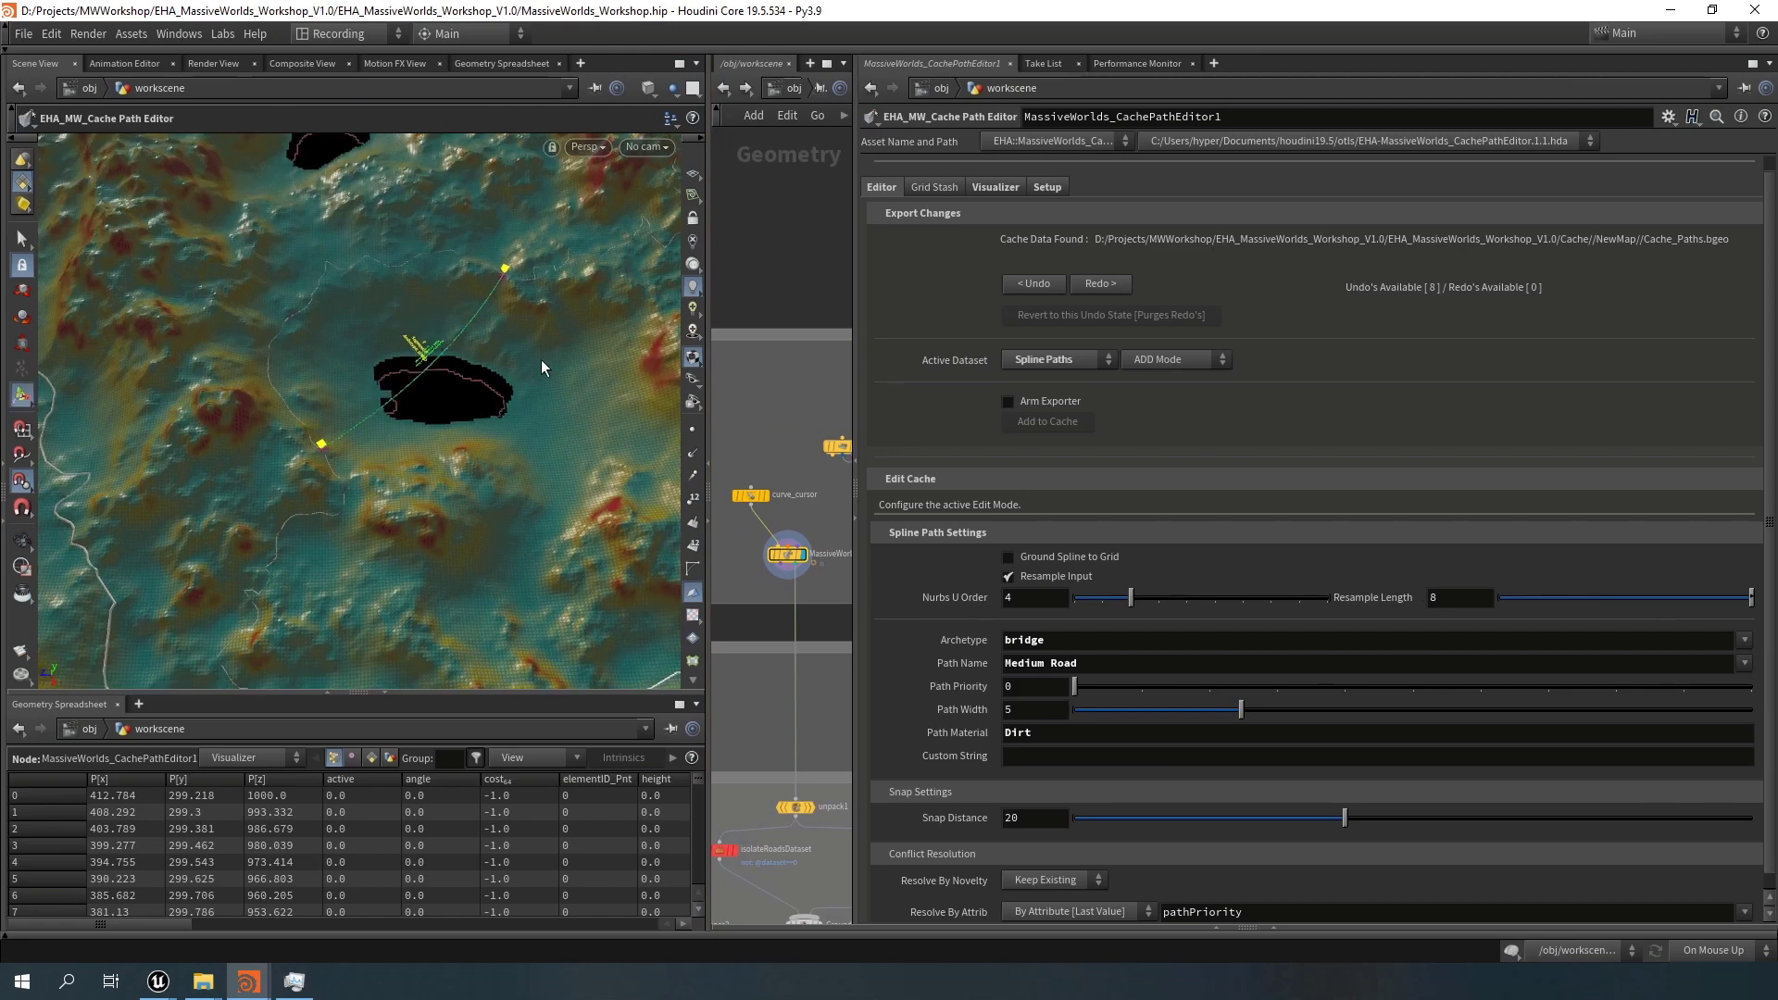
pyautogui.click(1173, 362)
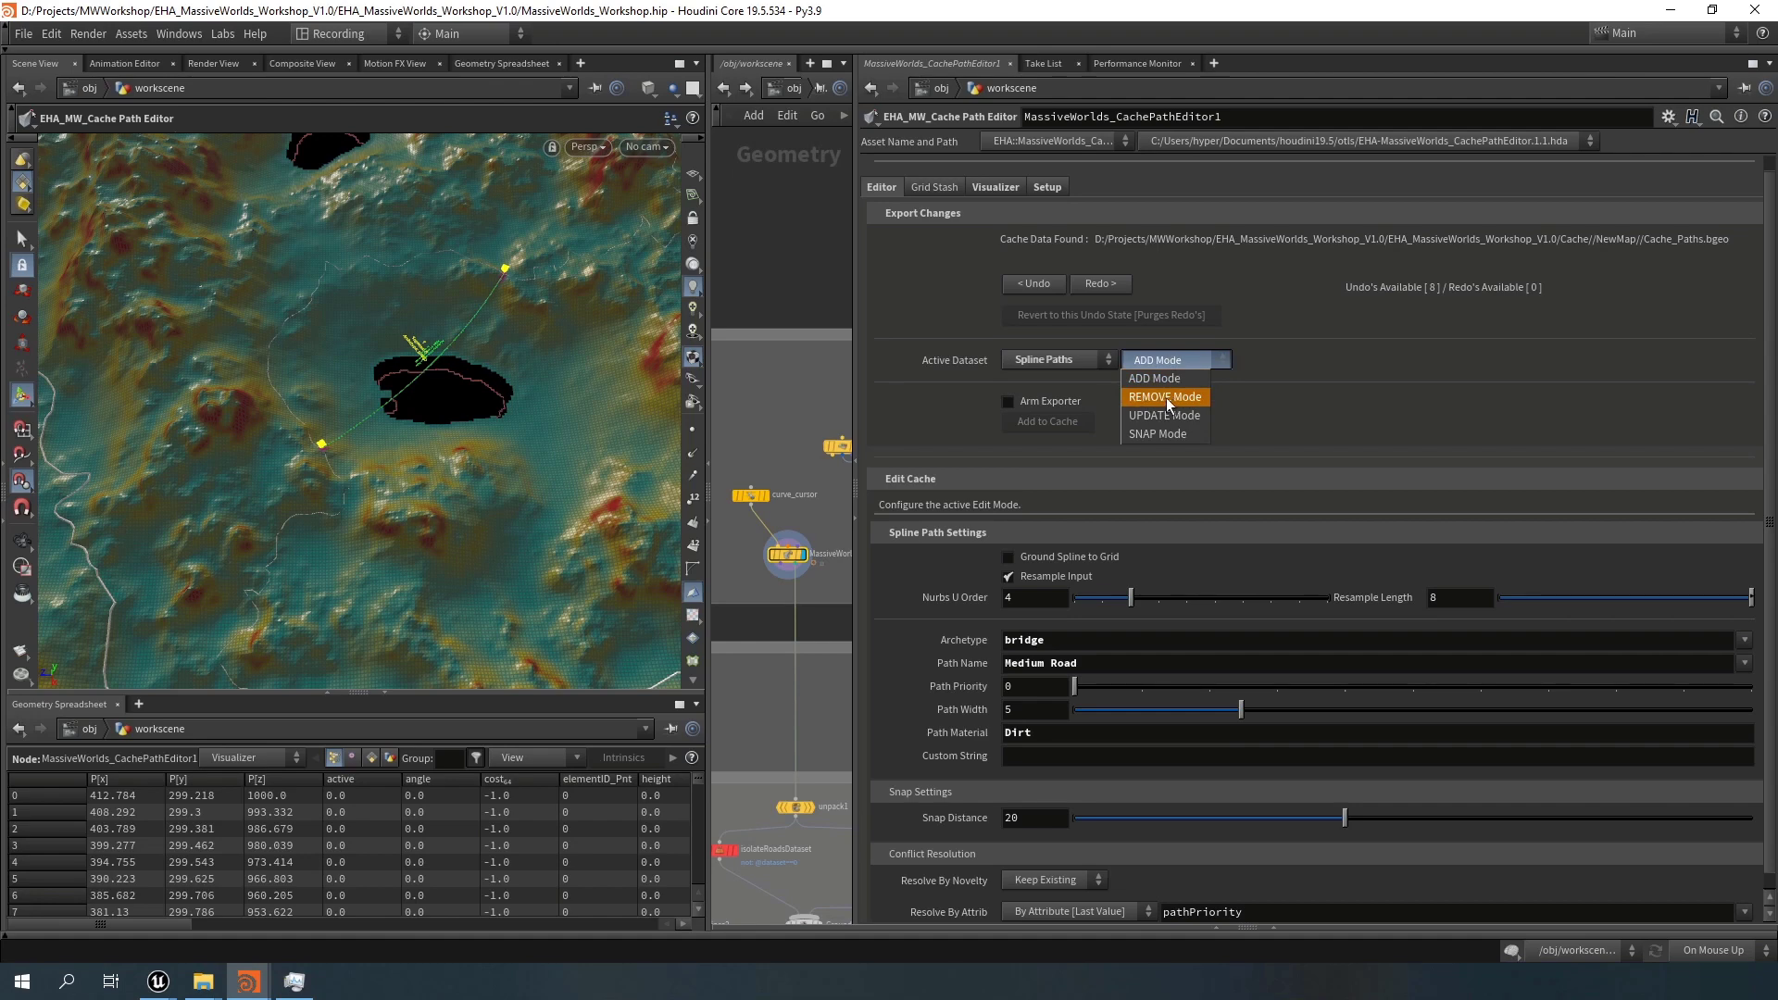
pyautogui.click(1165, 397)
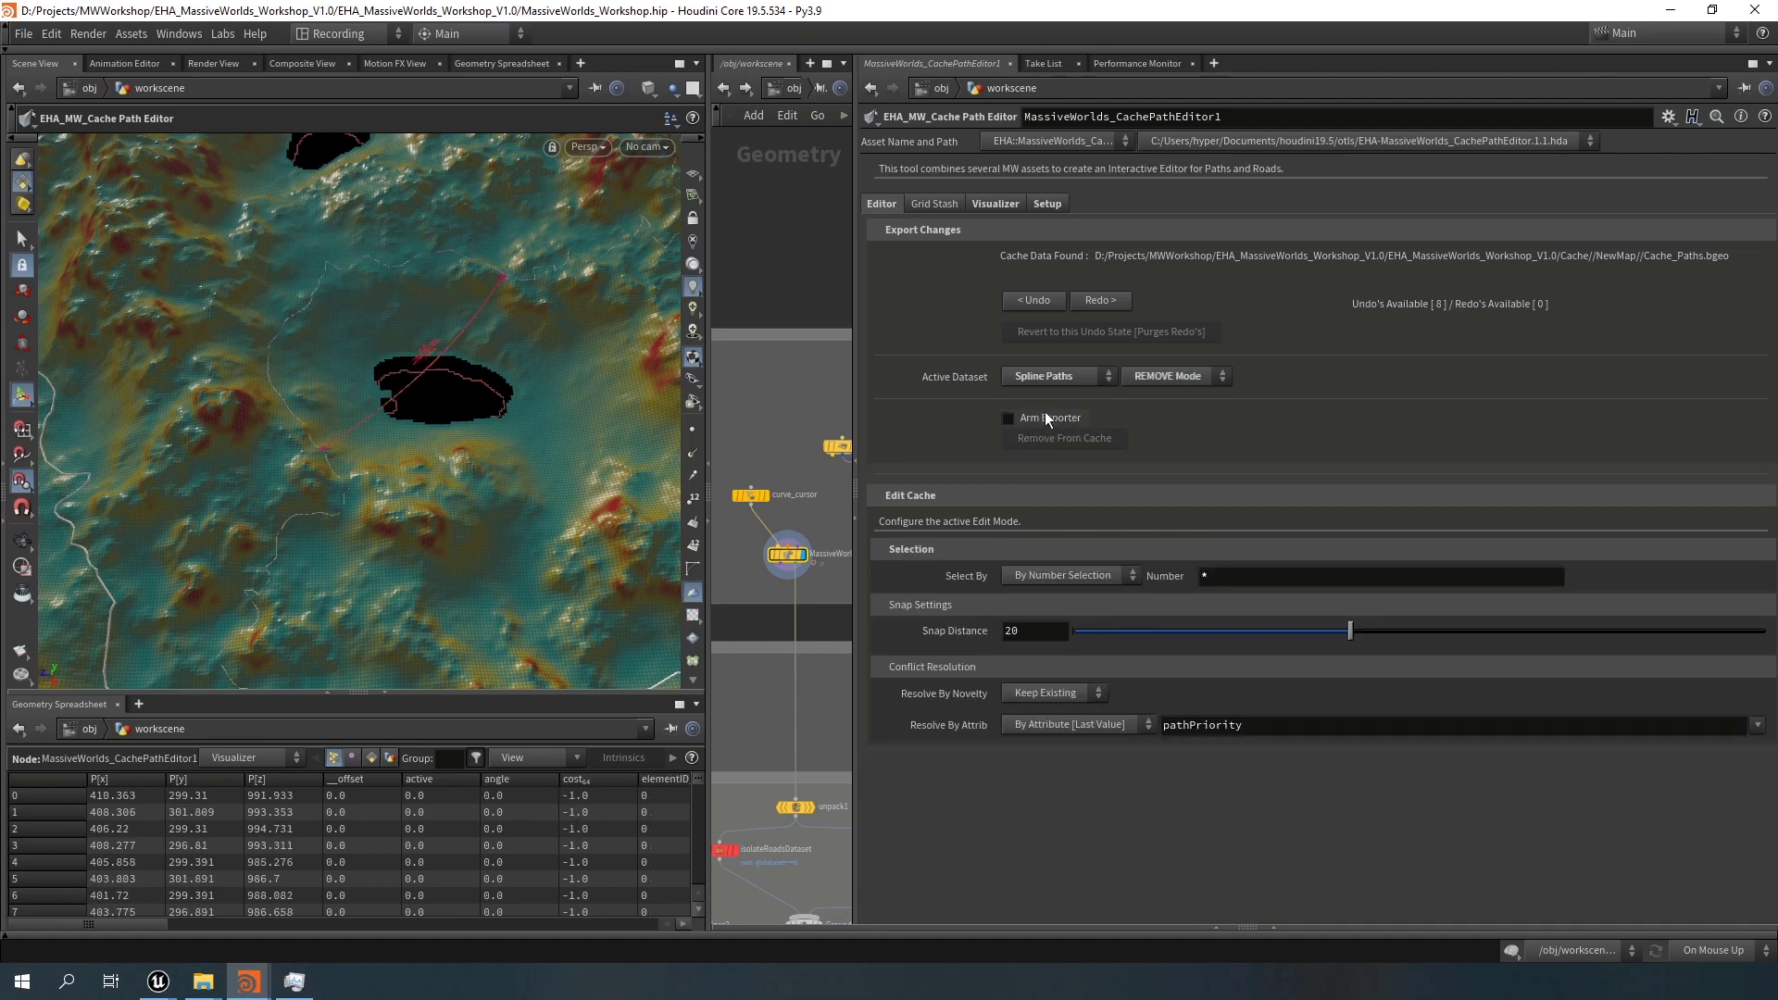
pyautogui.moveTo(1241, 575); pyautogui.dragTo(1100, 572)
pyautogui.write('0')
pyautogui.press('Return')
# Arm the exporter and remove the selected bridge spline from the cache
pyautogui.click(1056, 378)
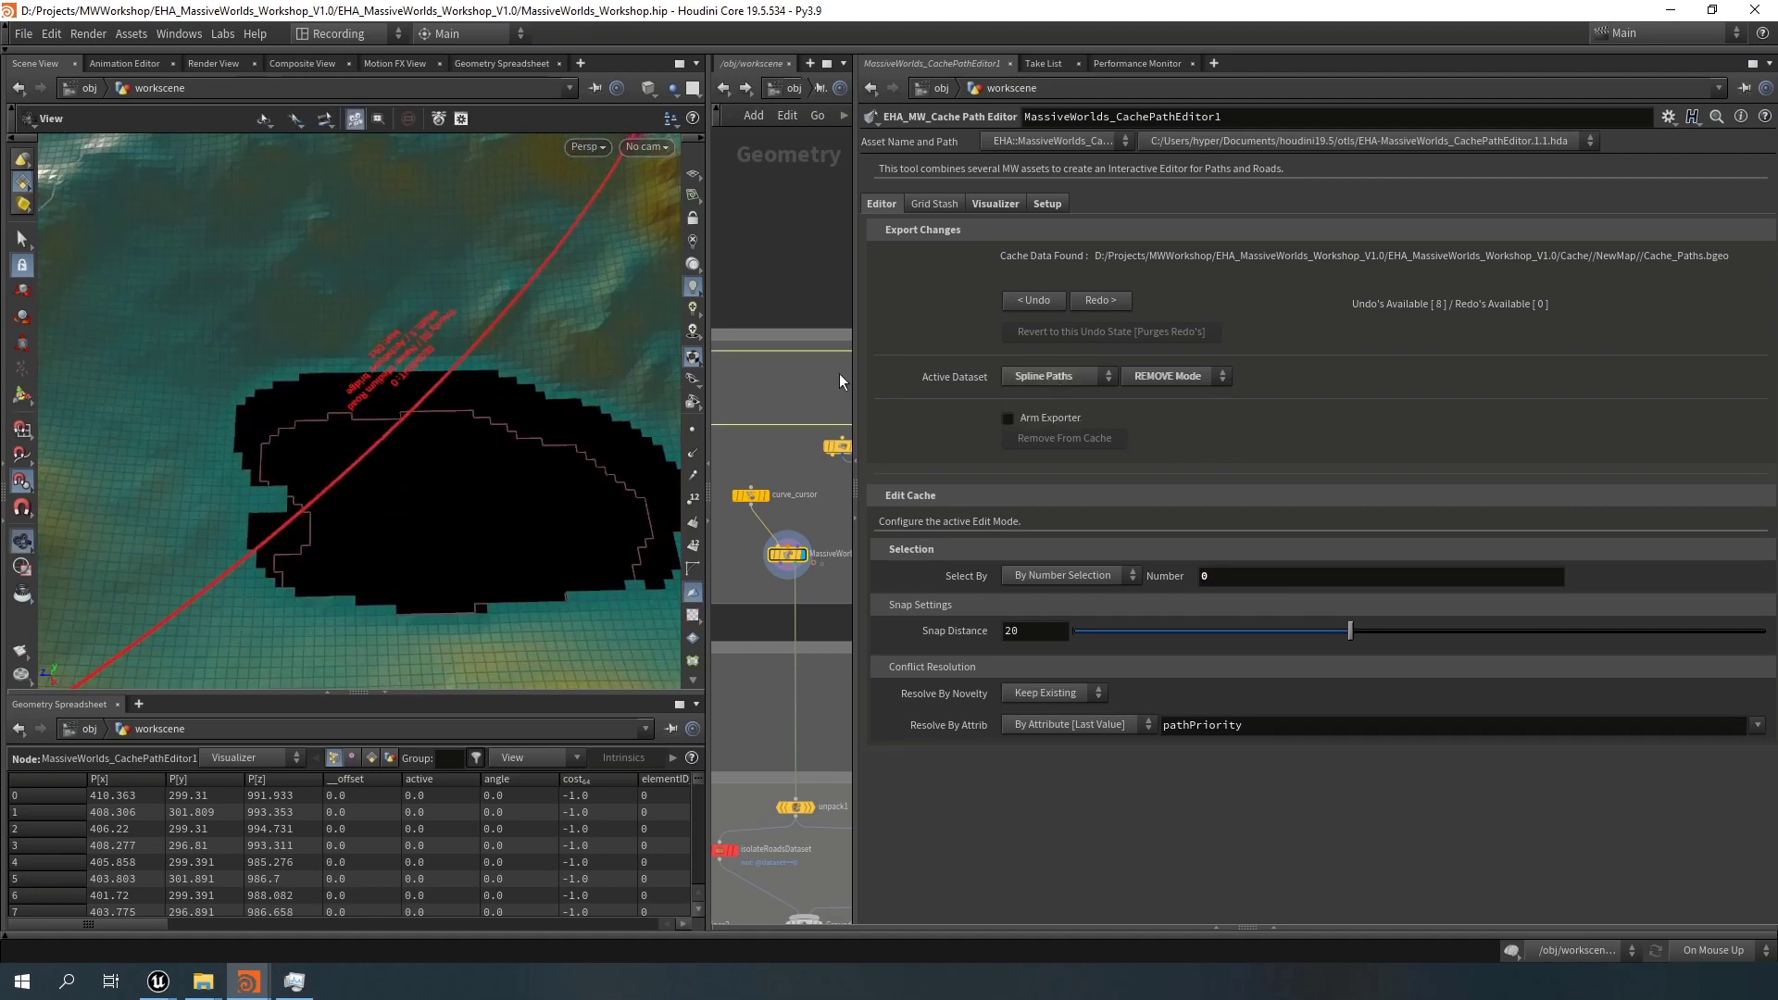
pyautogui.moveTo(422, 361); pyautogui.dragTo(573, 412)
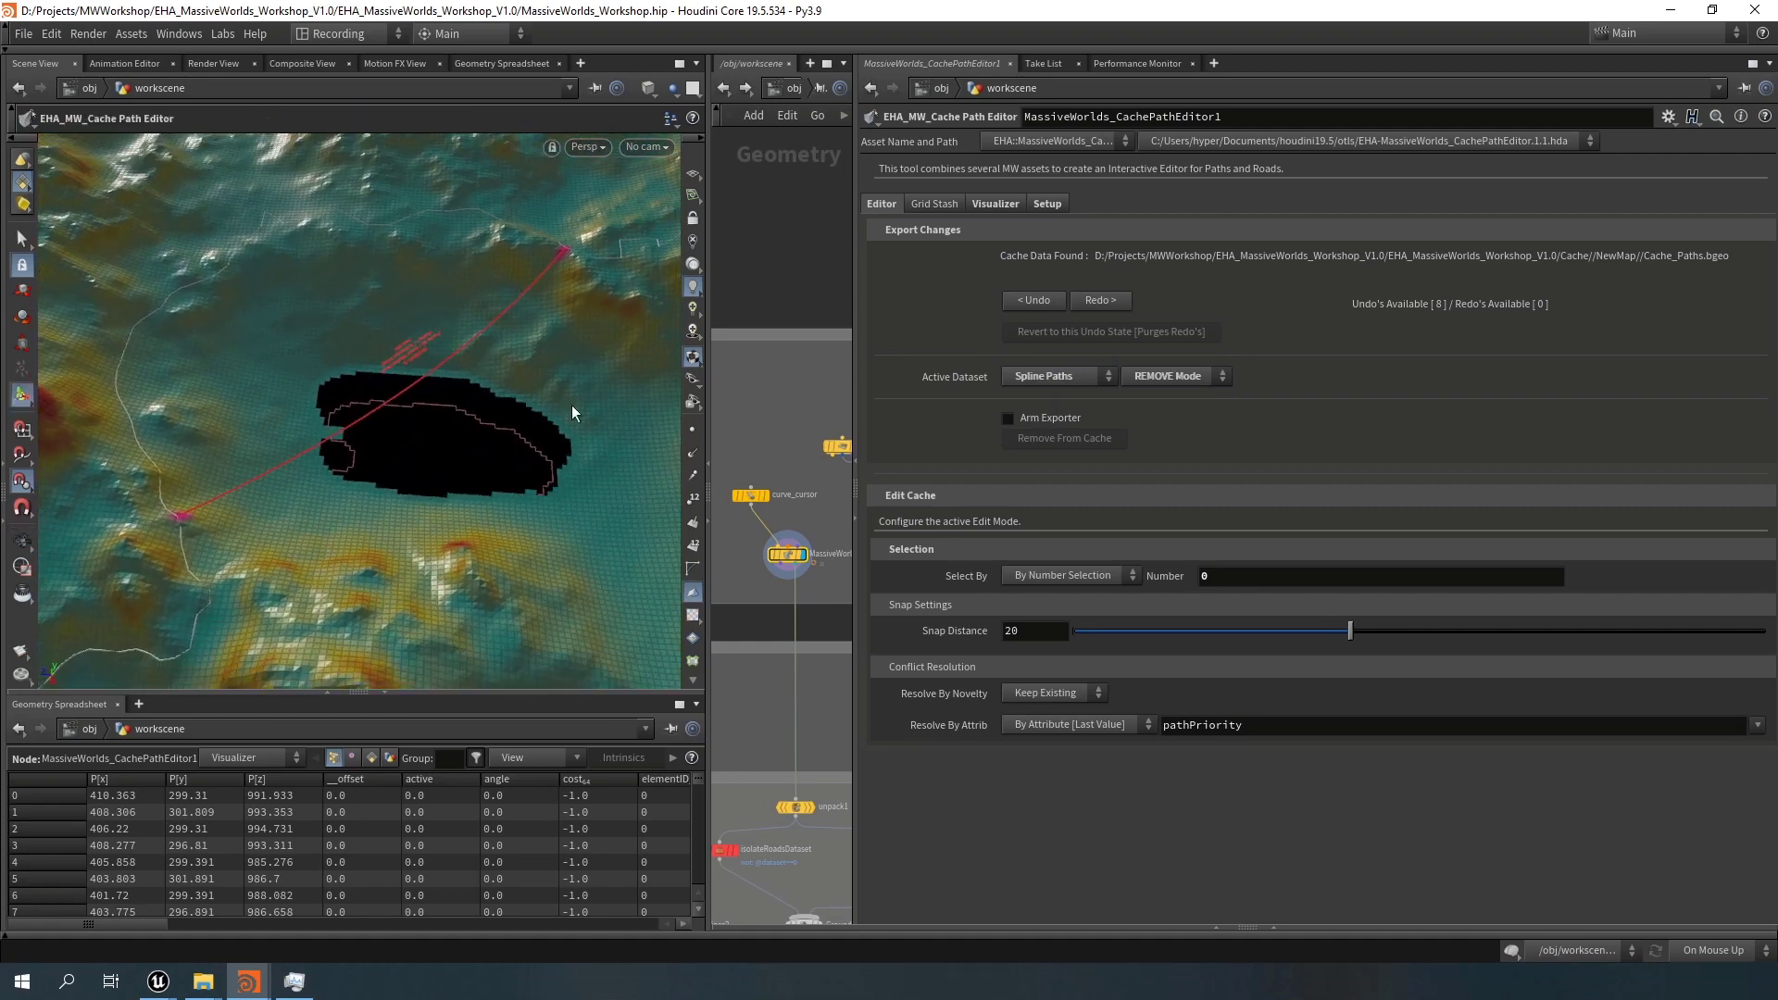
pyautogui.click(1009, 419)
pyautogui.click(1100, 441)
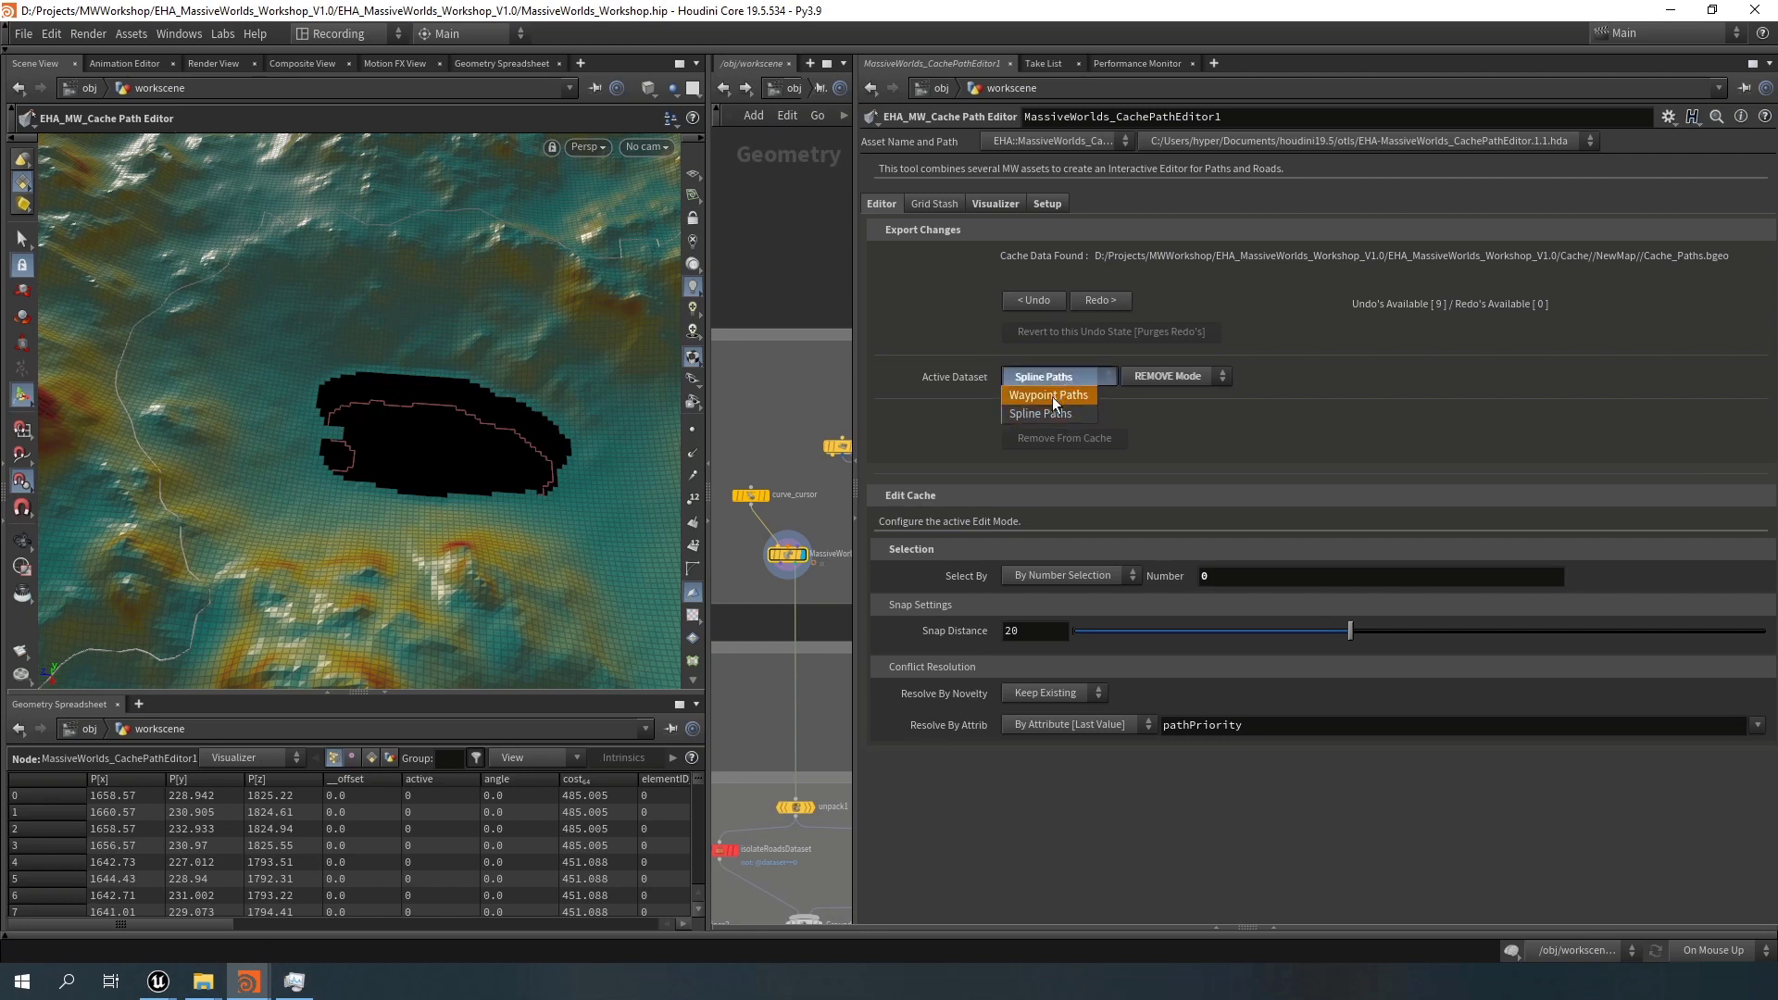
# Set the active dataset to Waypoint Paths in ADD Mode and check the path visualizer settings
pyautogui.click(1057, 395)
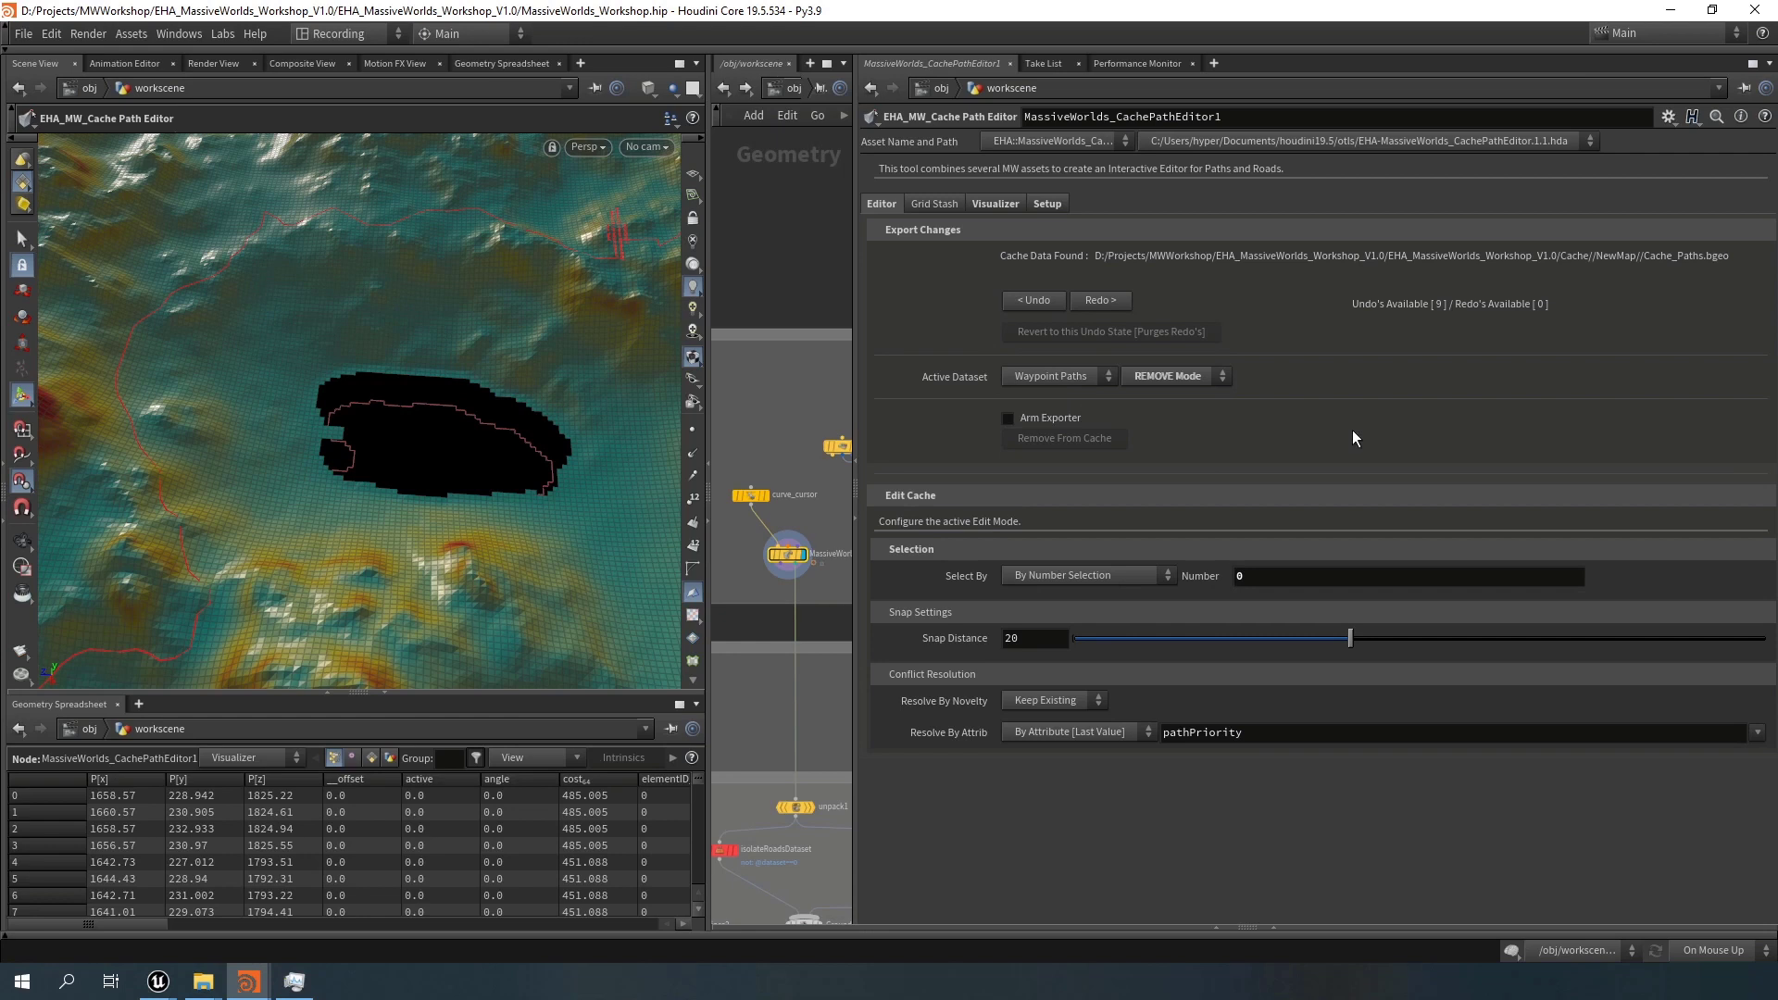
pyautogui.click(1283, 576)
pyautogui.click(1178, 382)
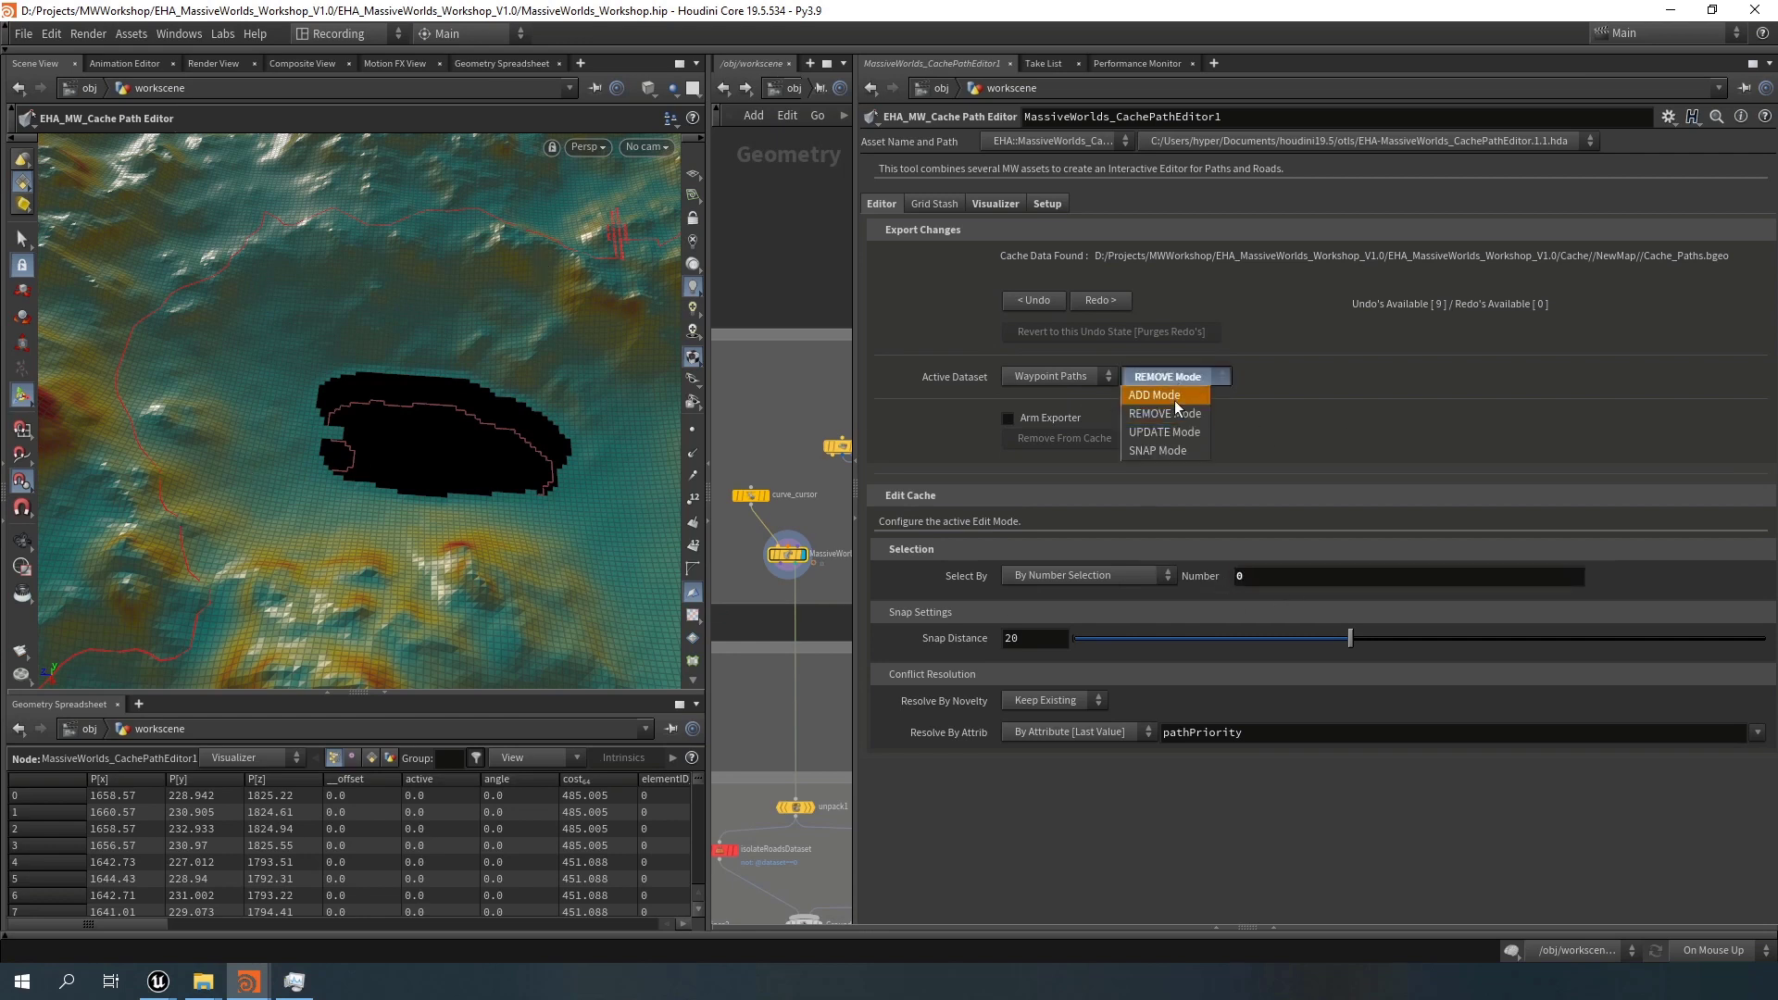
pyautogui.click(1174, 394)
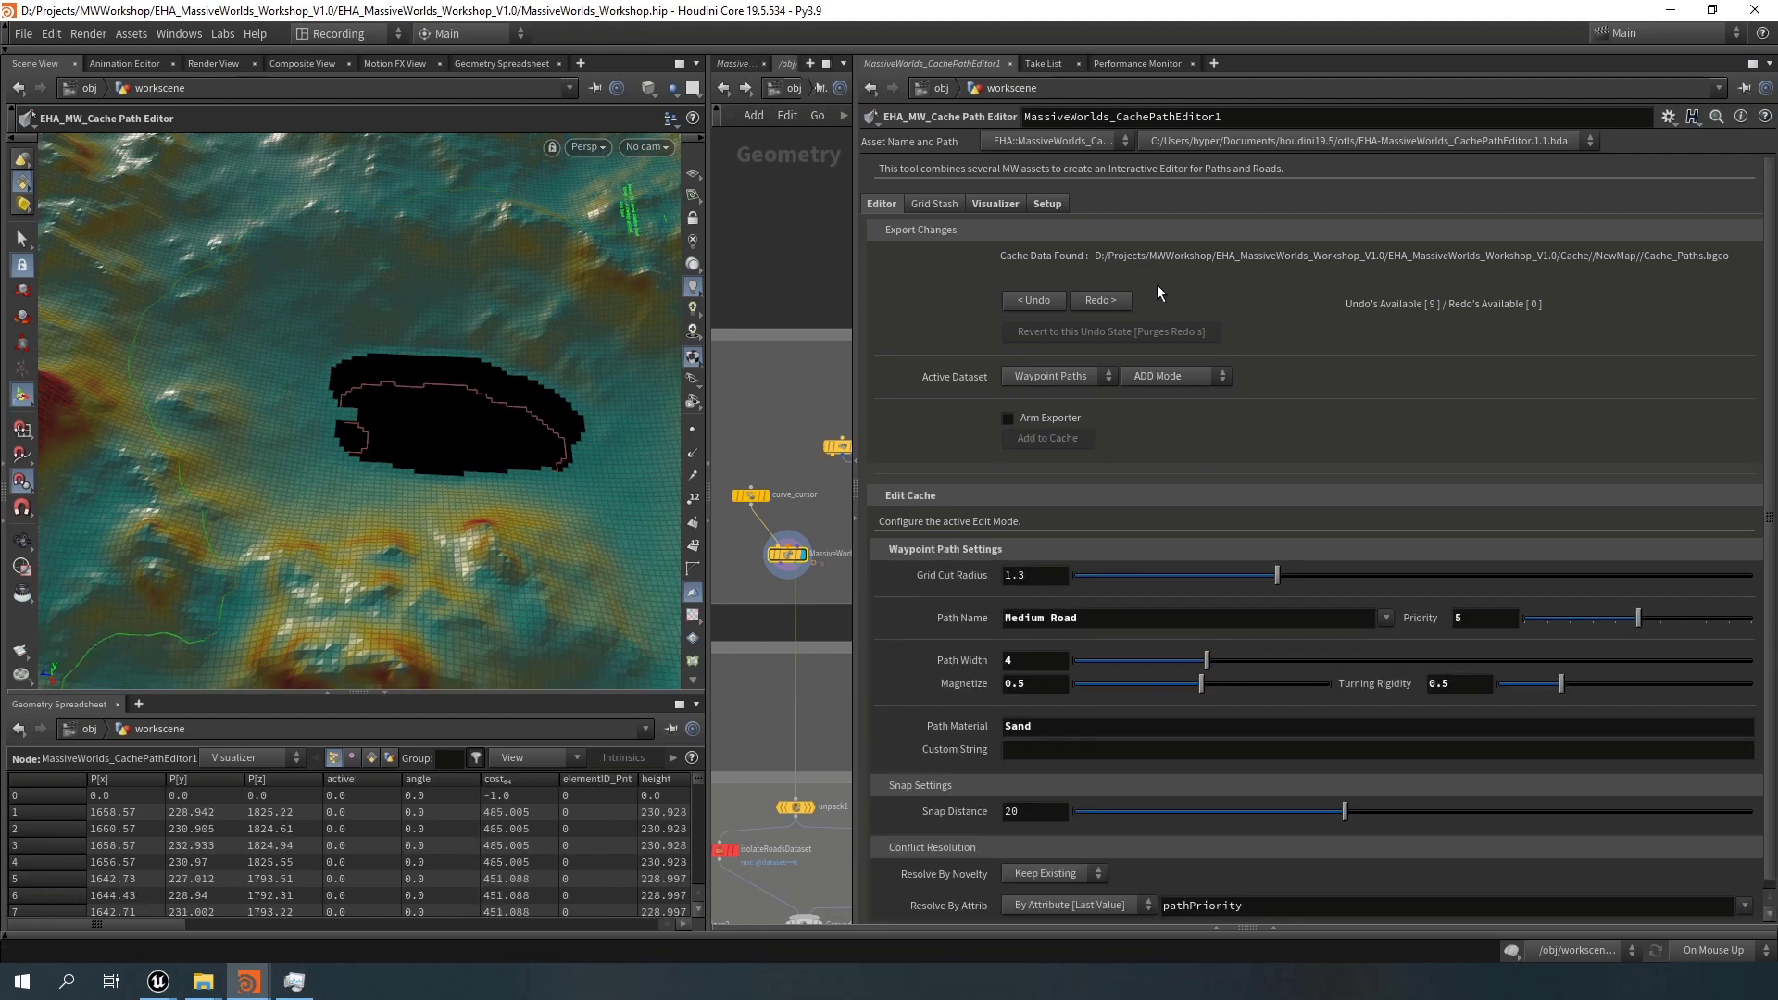
pyautogui.click(987, 205)
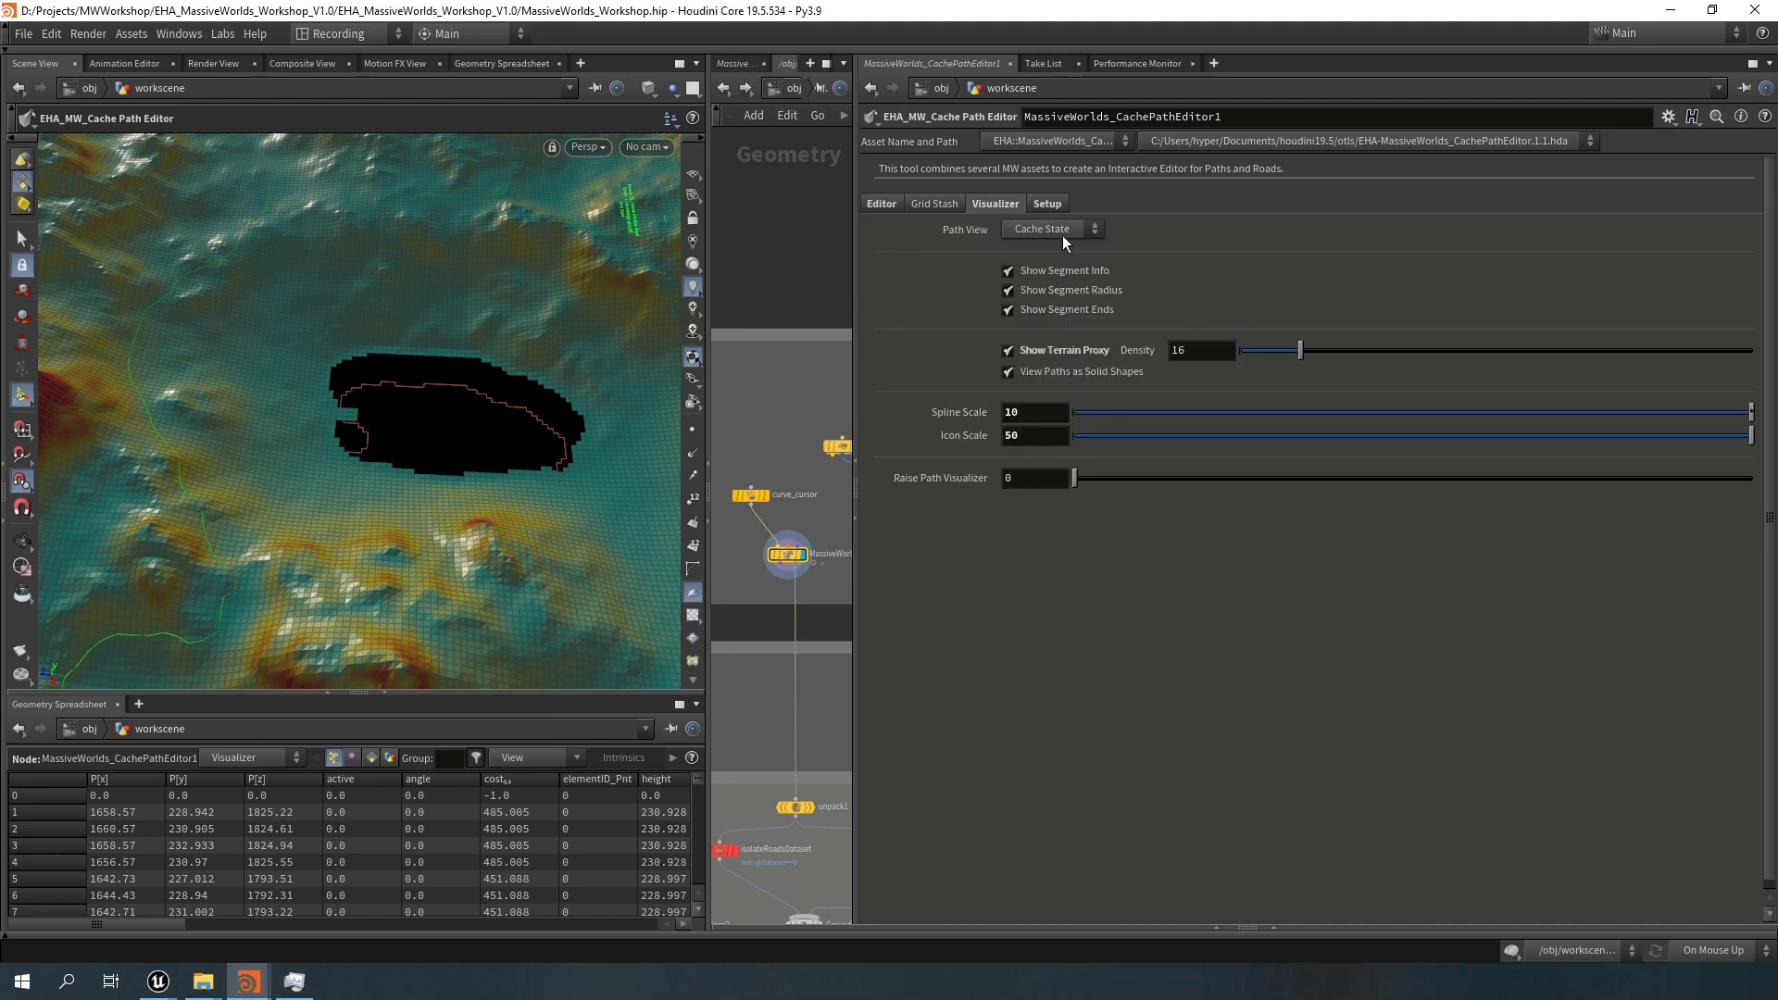
pyautogui.click(880, 205)
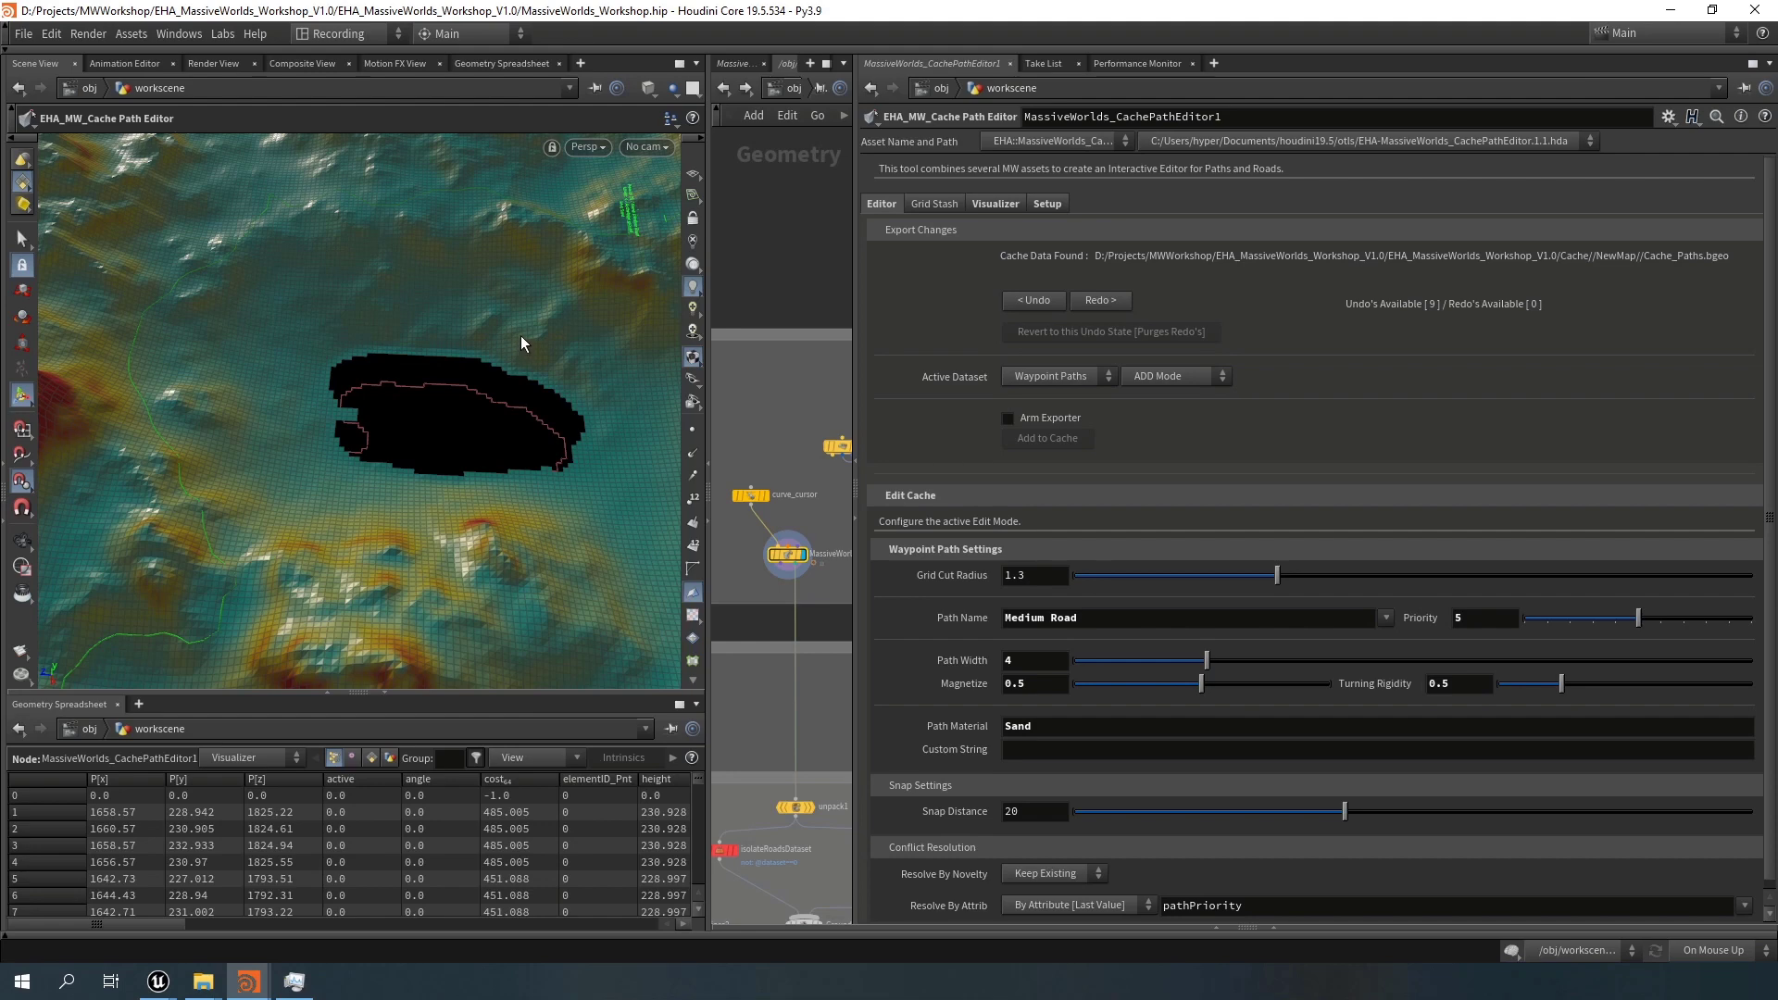
# Survey the cached waypoint paths across the whole landscape in an enlarged scene view
pyautogui.press('Escape')
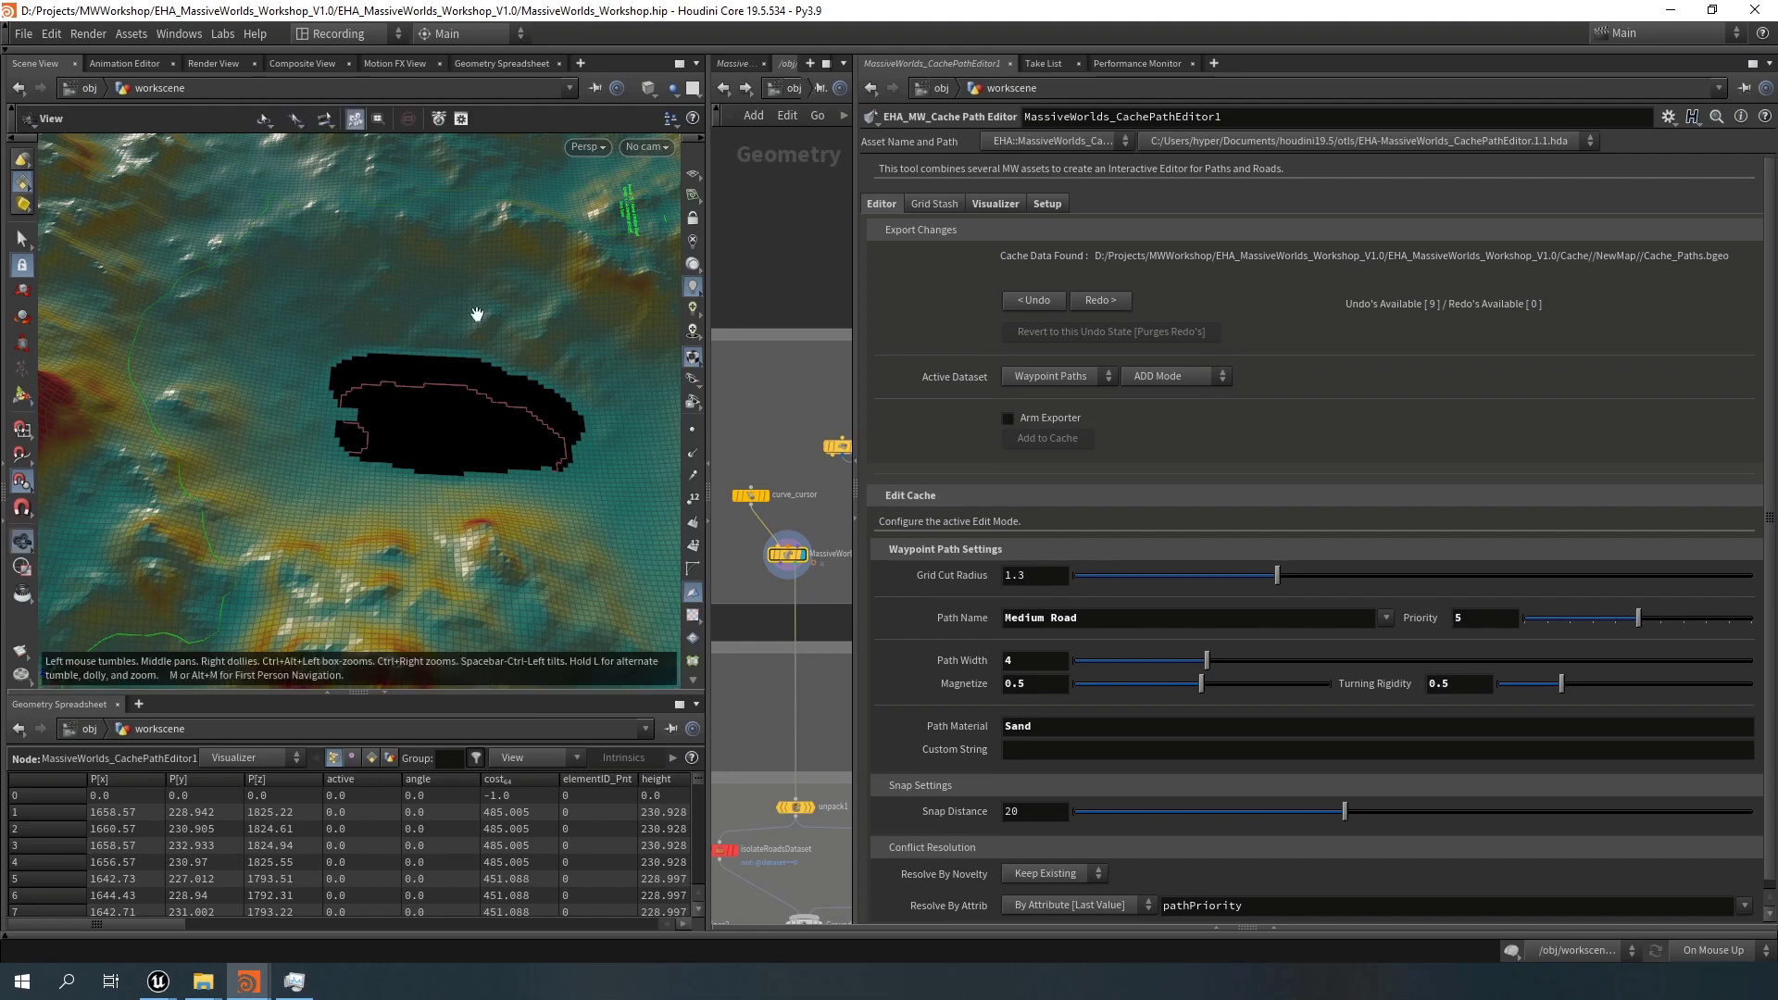
pyautogui.scroll(-5, 519, 320)
pyautogui.press('Return')
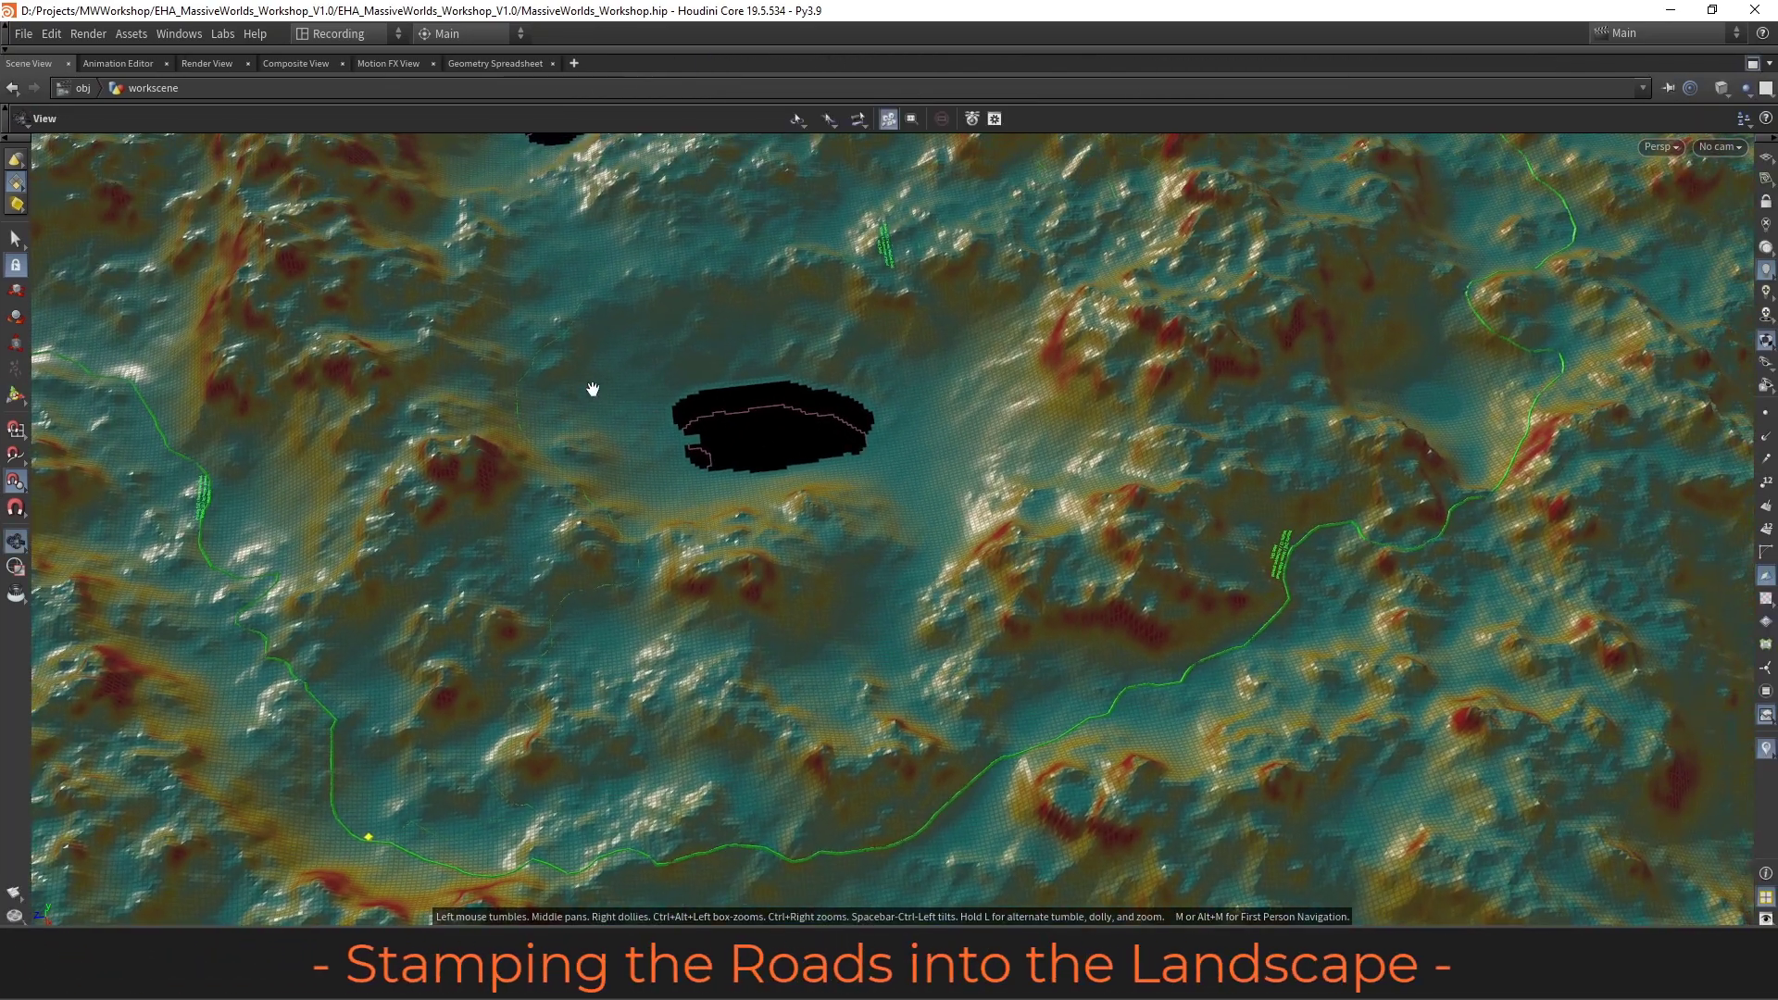
pyautogui.moveTo(593, 389)
pyautogui.mouseDown()
pyautogui.moveTo(460, 528)
pyautogui.moveTo(405, 496)
pyautogui.moveTo(667, 508)
pyautogui.moveTo(337, 469)
pyautogui.moveTo(699, 504)
pyautogui.moveTo(454, 321)
pyautogui.moveTo(890, 408)
pyautogui.moveTo(921, 536)
pyautogui.moveTo(1015, 441)
pyautogui.moveTo(1020, 397)
pyautogui.mouseUp()
pyautogui.press('w')
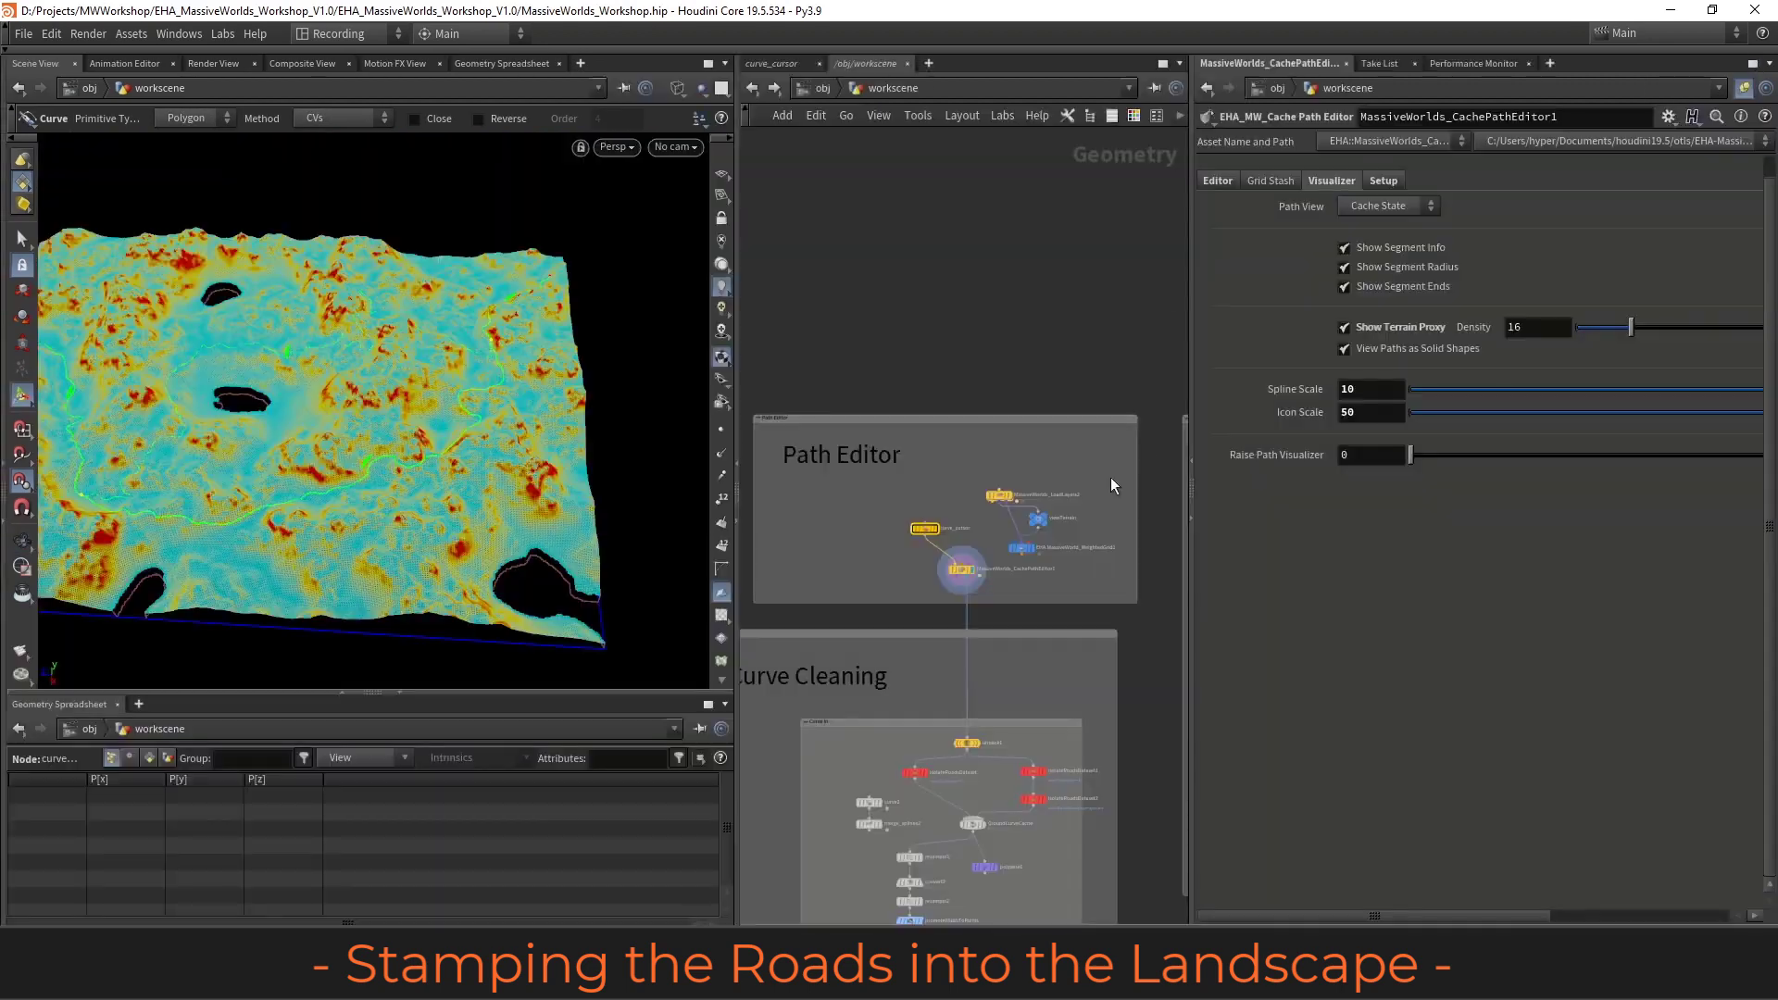
# Display the output of the merge_splines5 node in the Road Curve Cleaning network, just above the Inset Roads By Slope group
pyautogui.scroll(-5, 1109, 476)
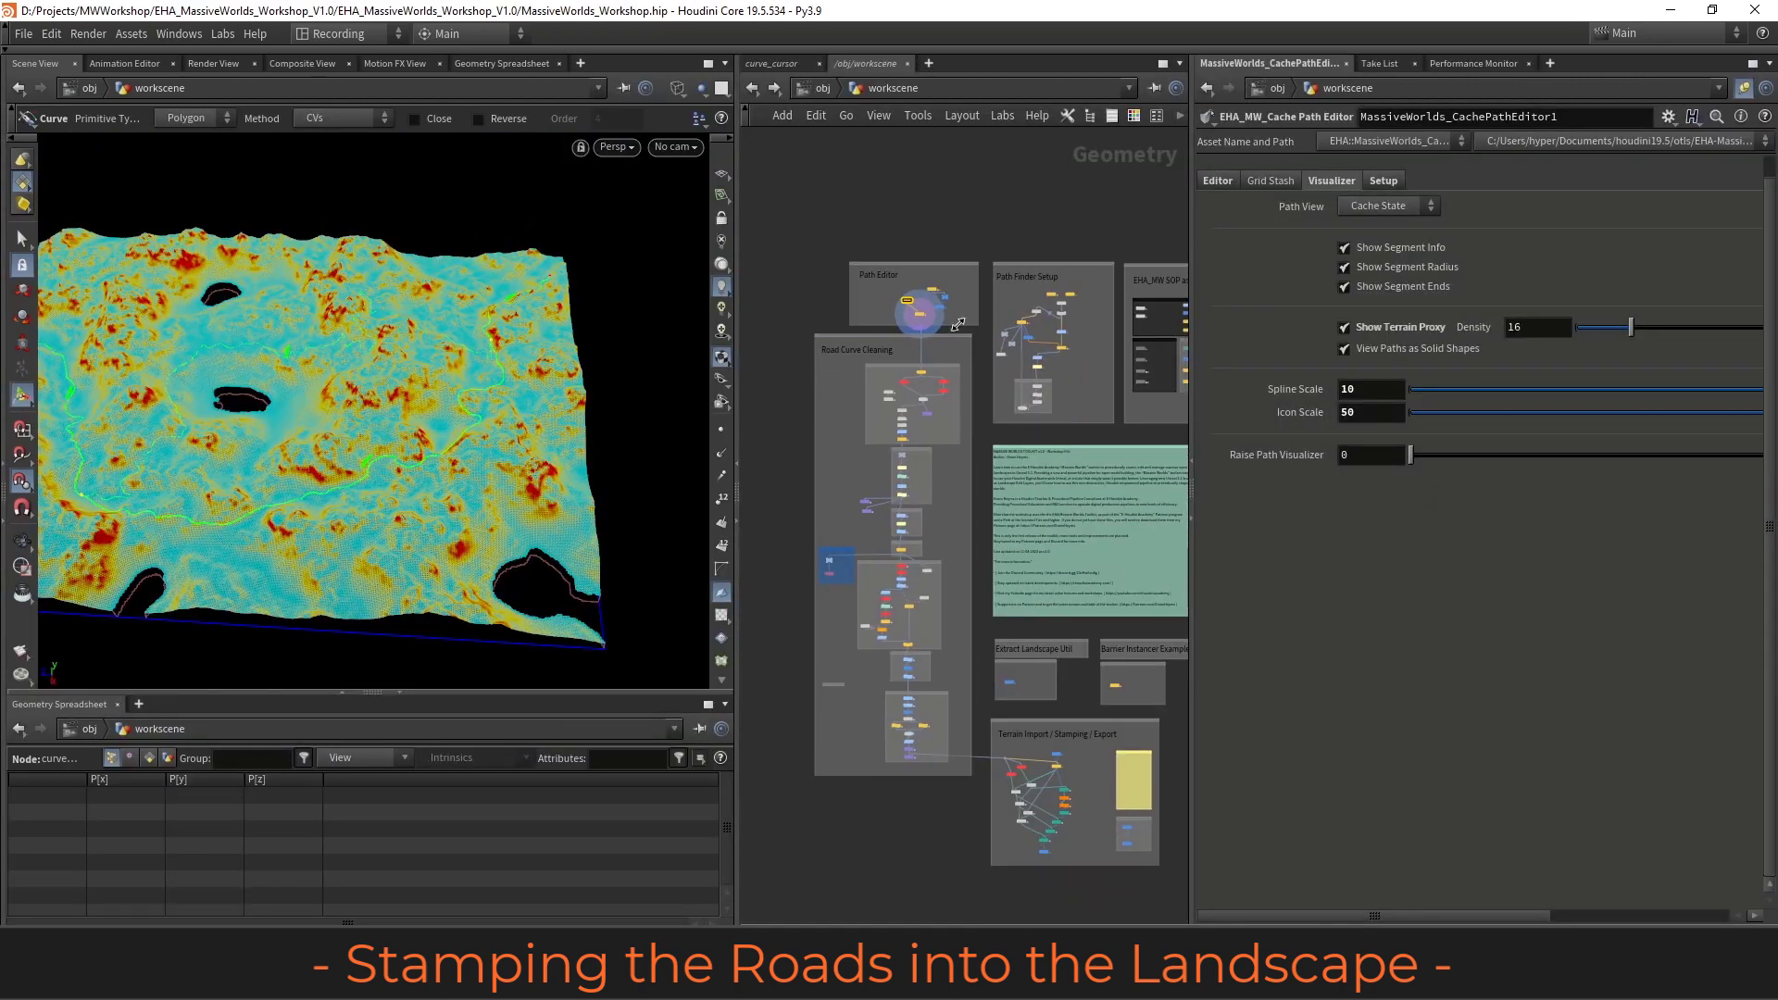
pyautogui.moveTo(965, 567); pyautogui.dragTo(964, 535, button='middle')
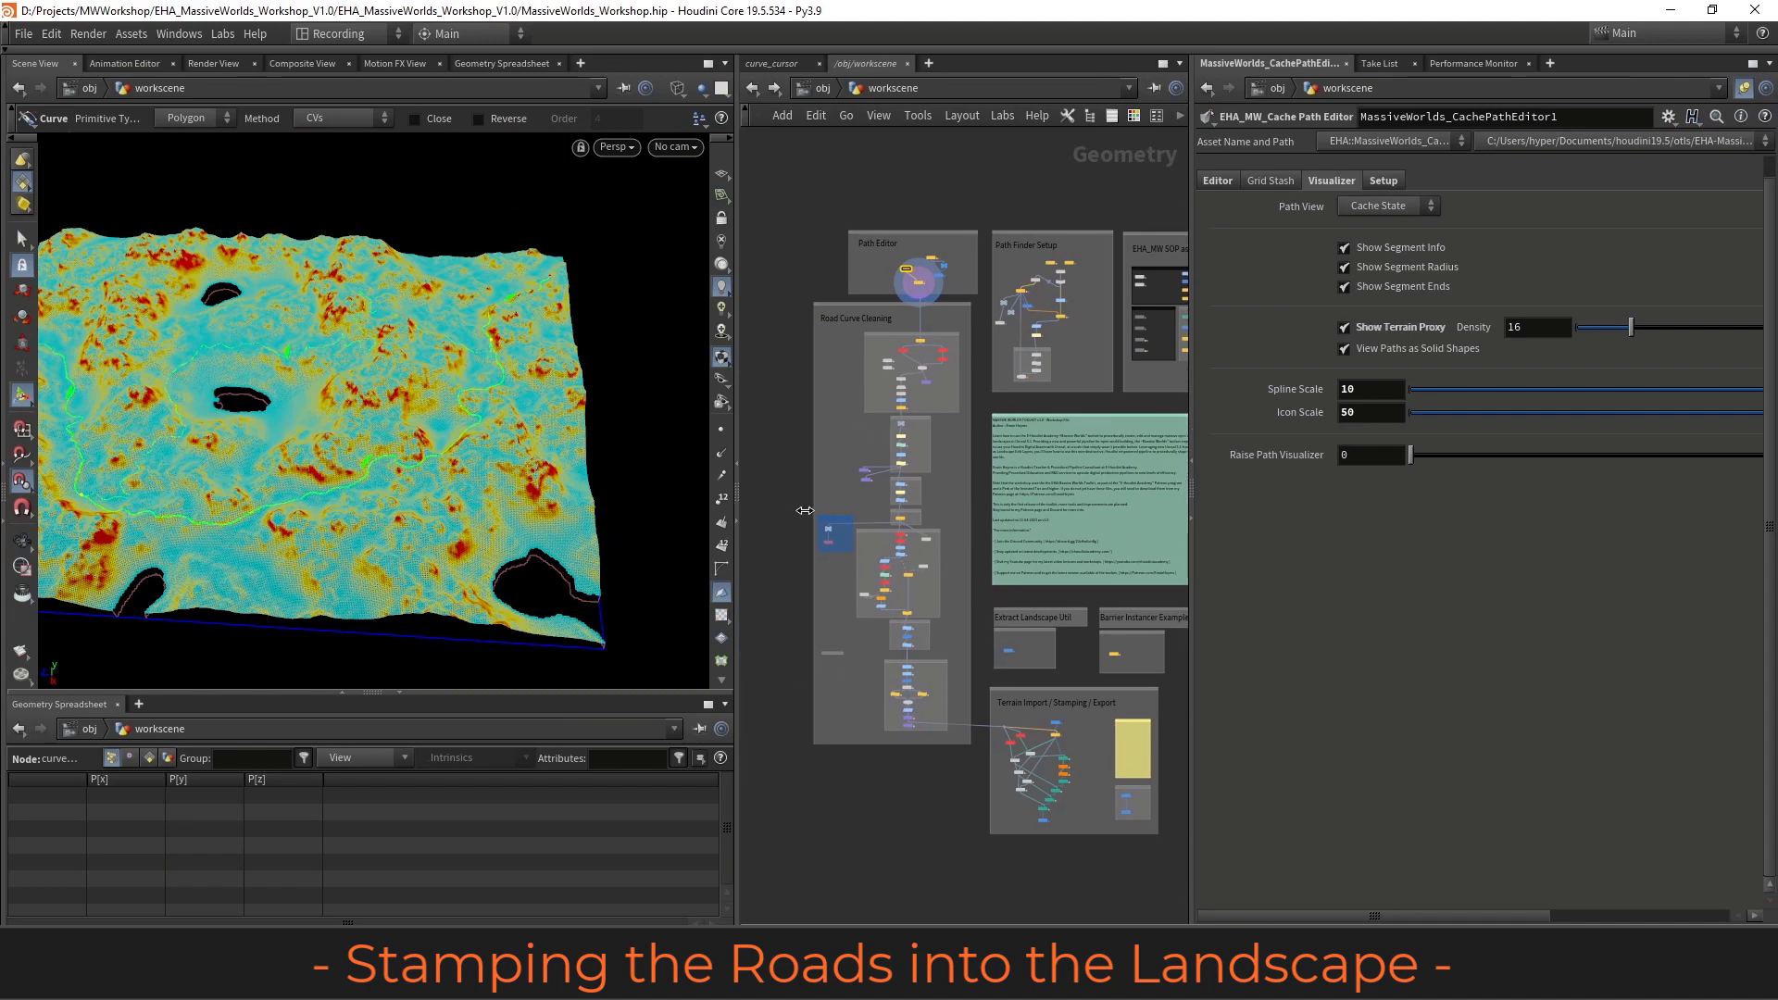
pyautogui.scroll(5, 905, 556)
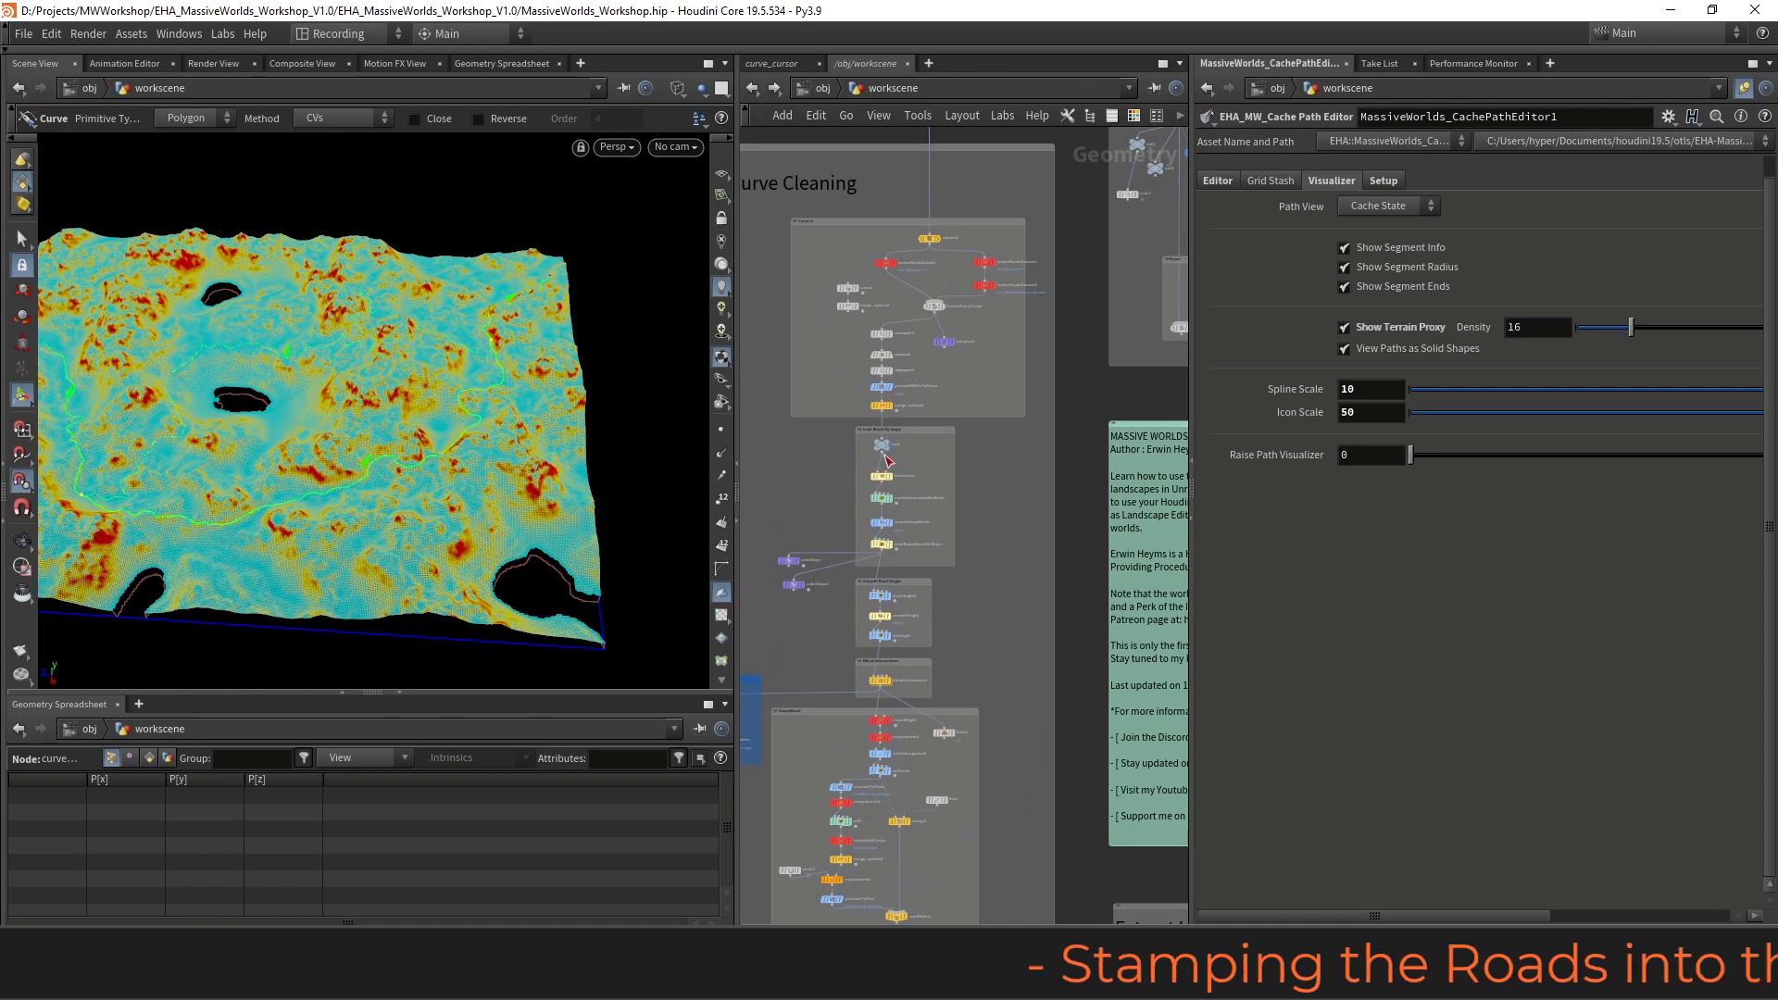
pyautogui.scroll(5, 891, 400)
pyautogui.click(869, 408)
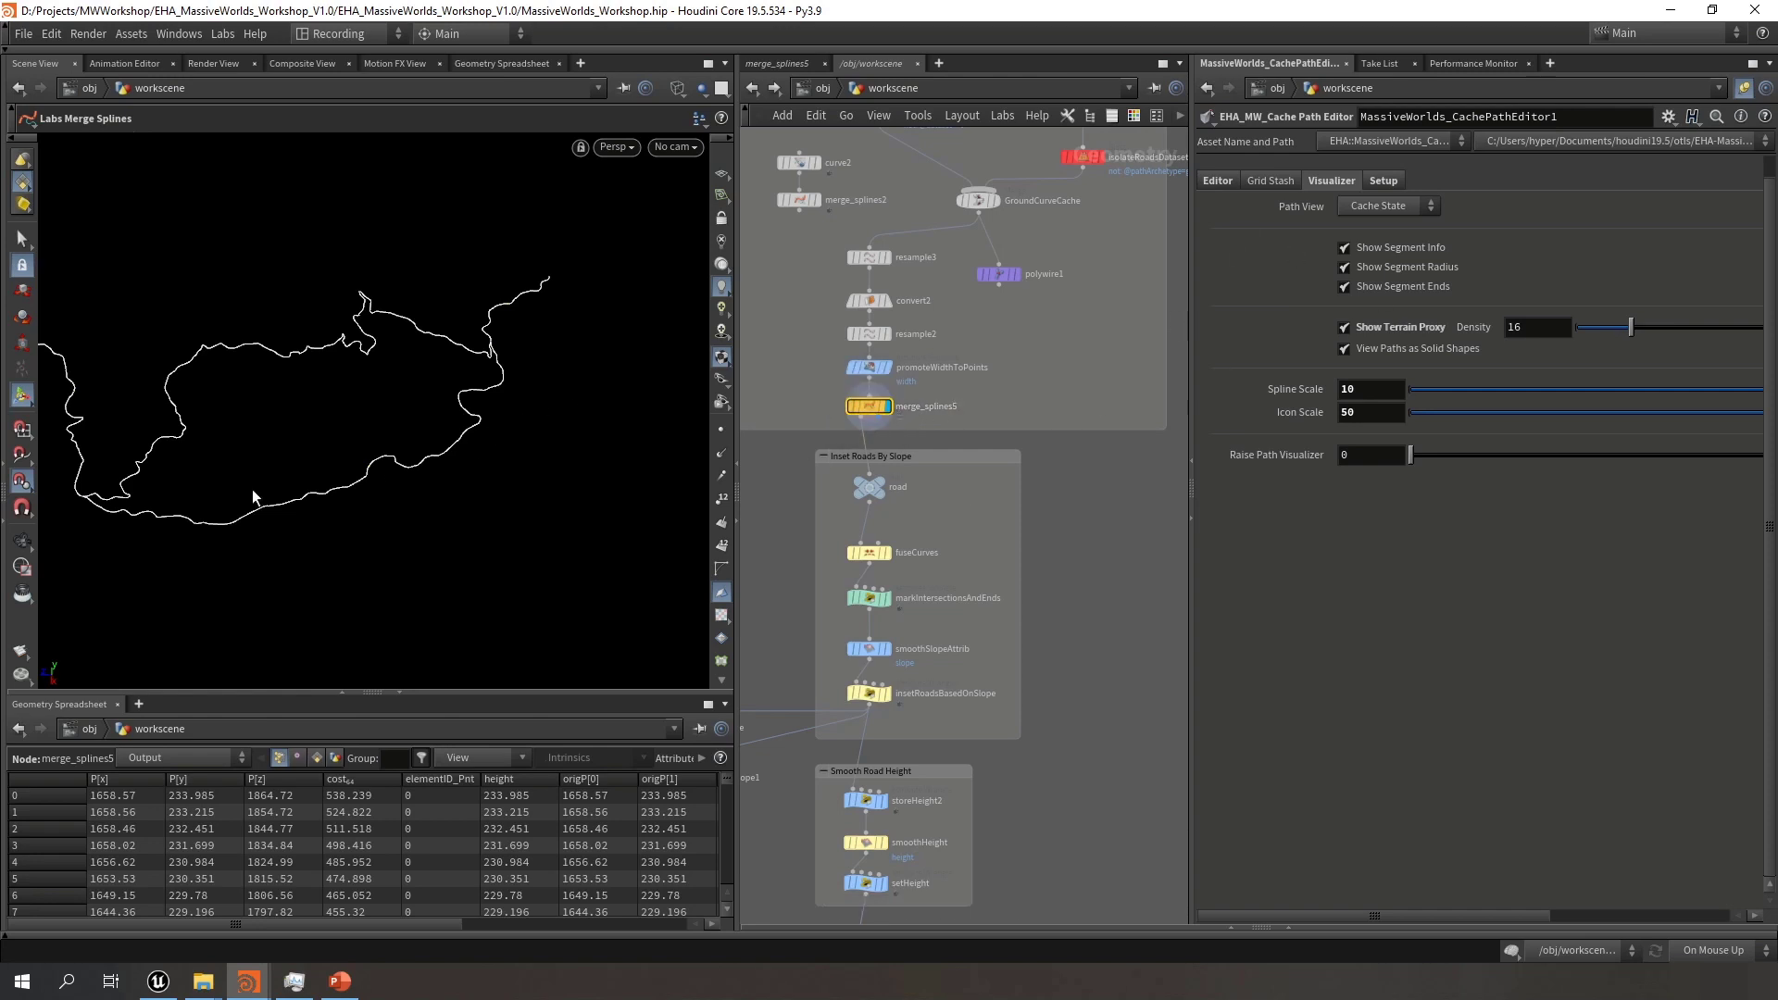
# Unpin the parameter display from the path editor so it follows the selected merge_splines5 node
pyautogui.click(1218, 180)
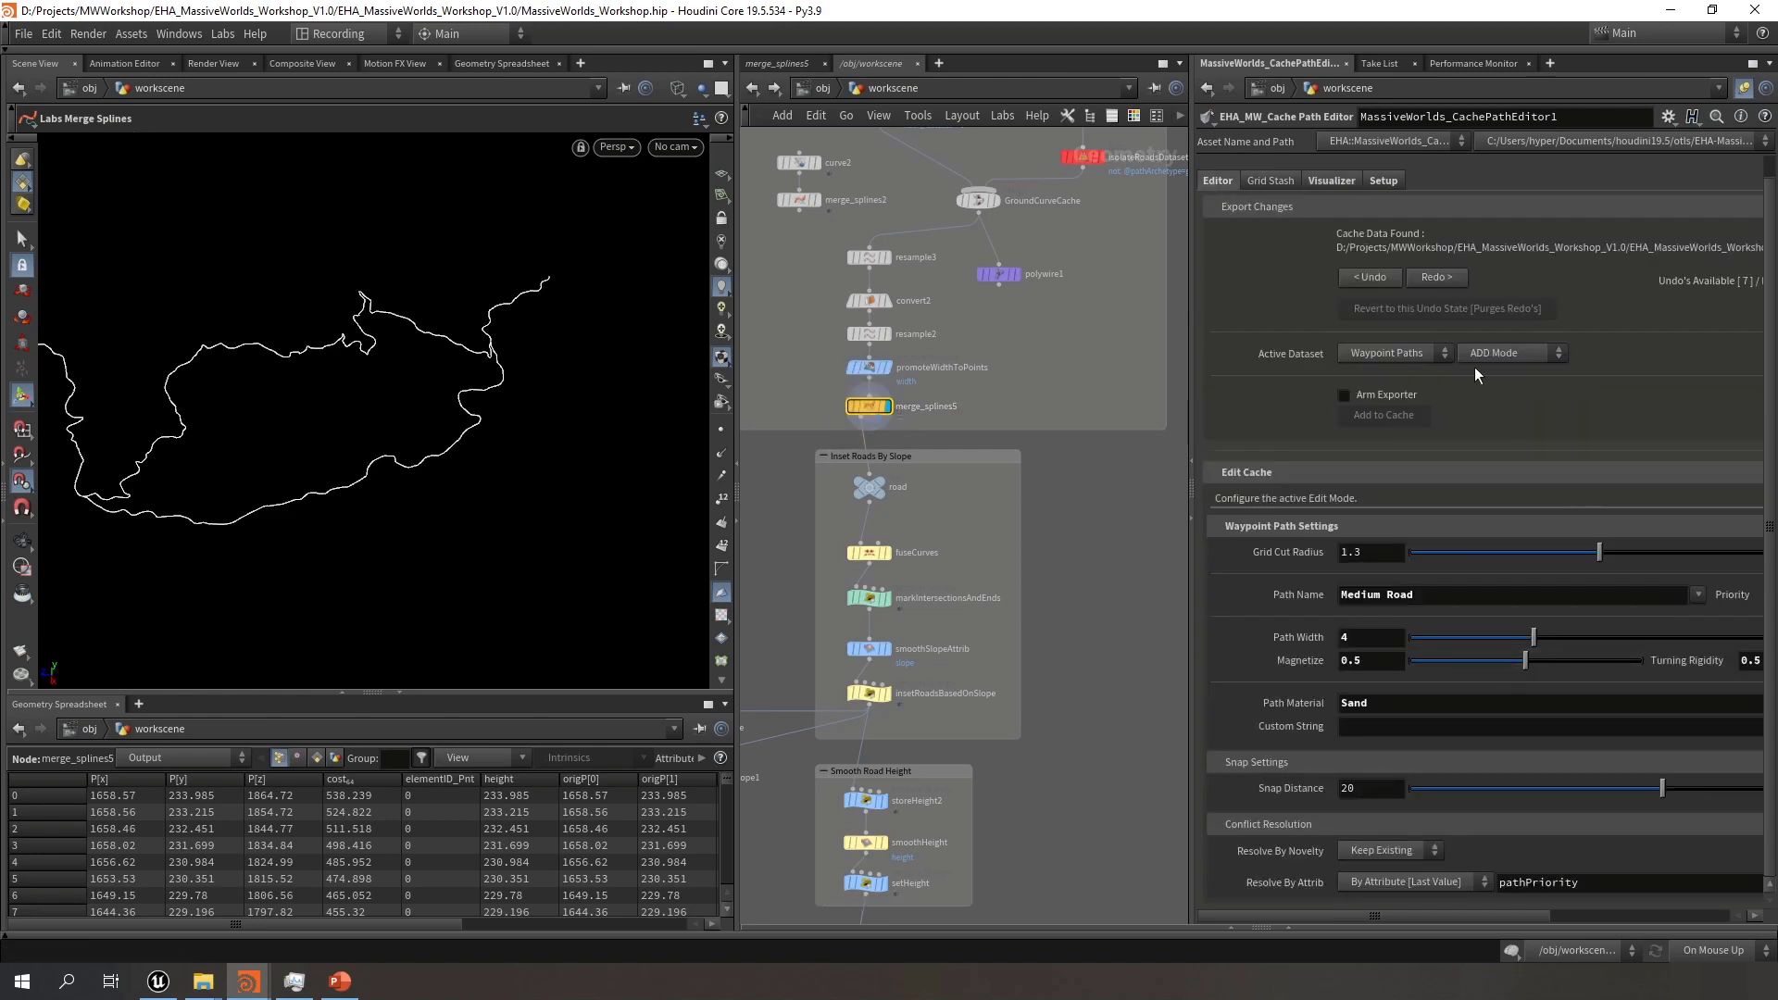
pyautogui.click(1744, 88)
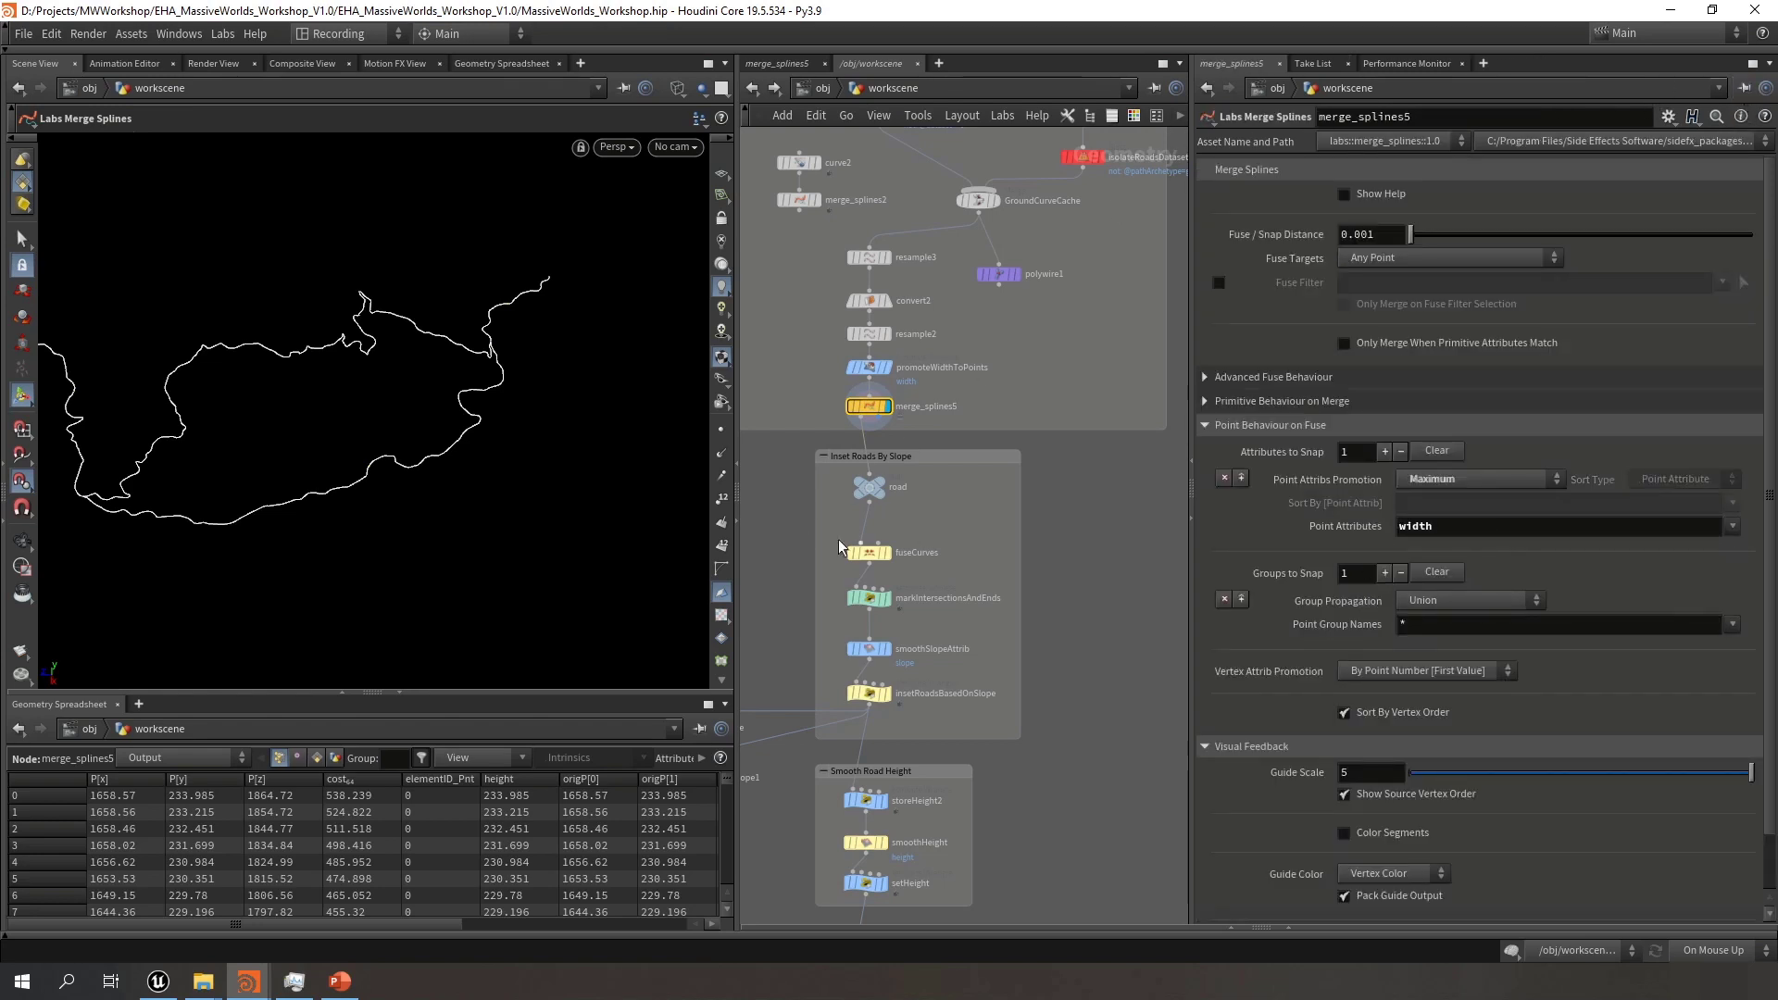
pyautogui.moveTo(1064, 494); pyautogui.dragTo(1055, 552, button='middle')
pyautogui.moveTo(936, 588); pyautogui.dragTo(971, 519, button='middle')
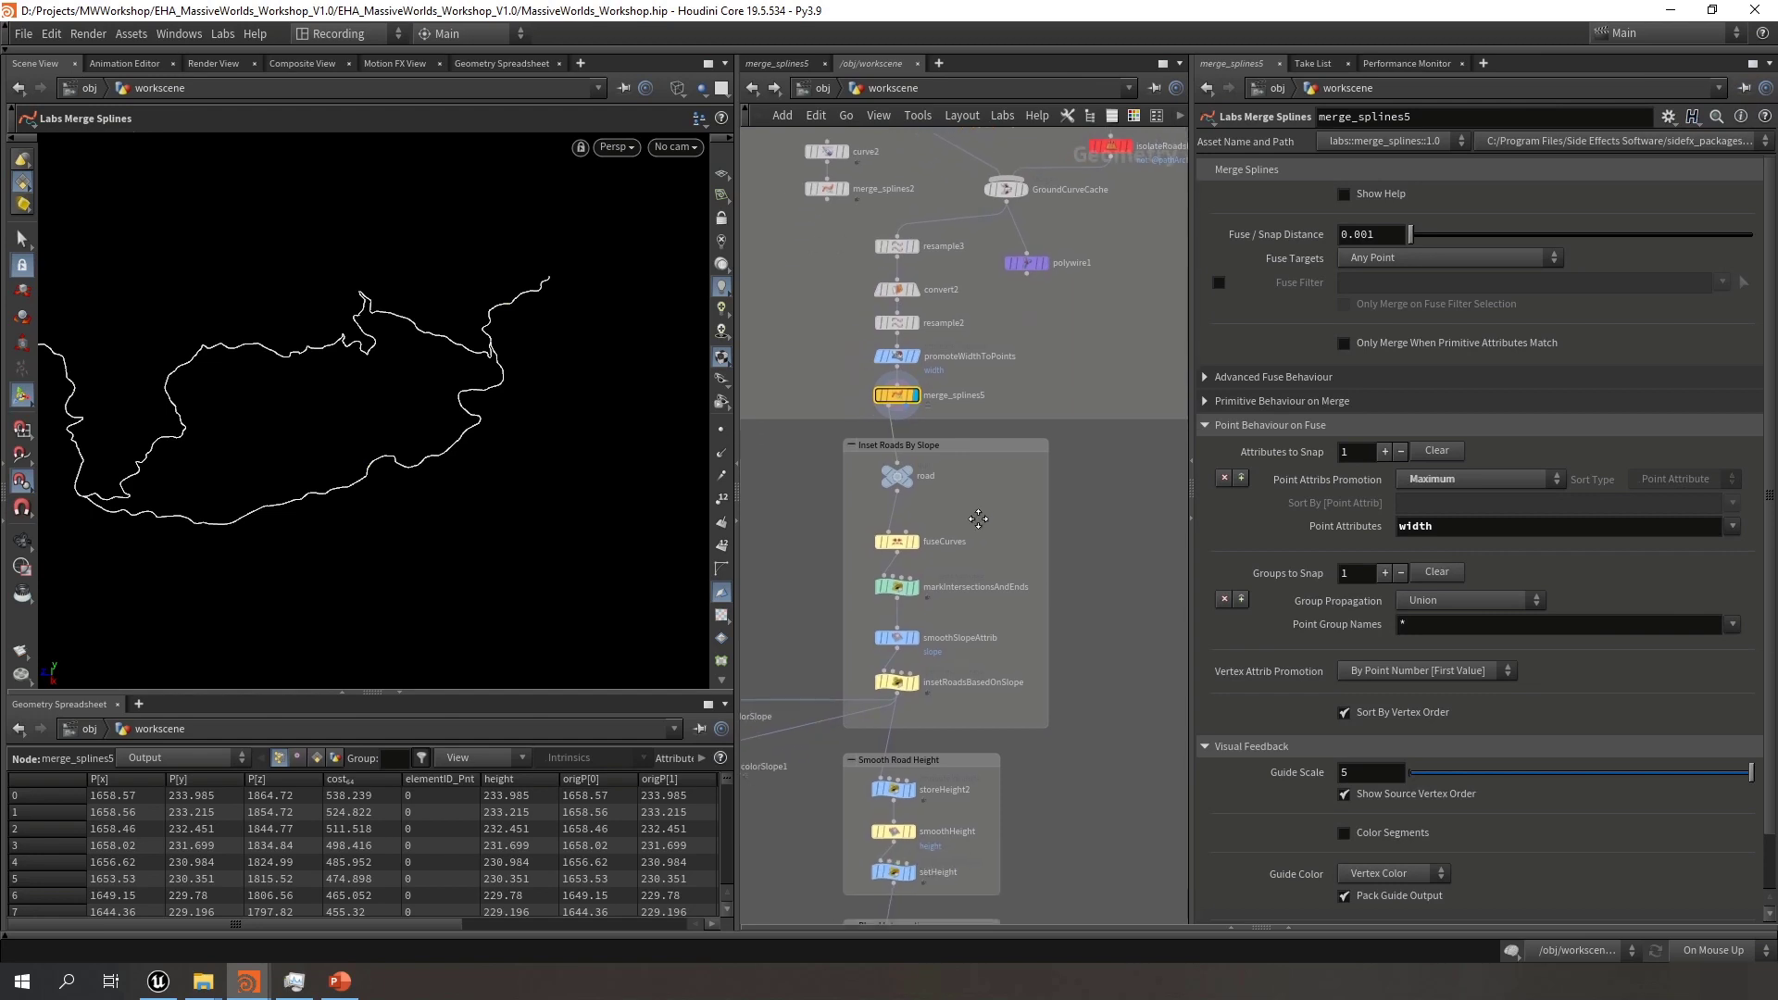
# Display the output of the blendIntersections node below the Smooth Road Height group and inspect the road curves' junction up close
pyautogui.click(22, 541)
pyautogui.moveTo(343, 472); pyautogui.dragTo(439, 476, button='middle')
pyautogui.click(723, 548)
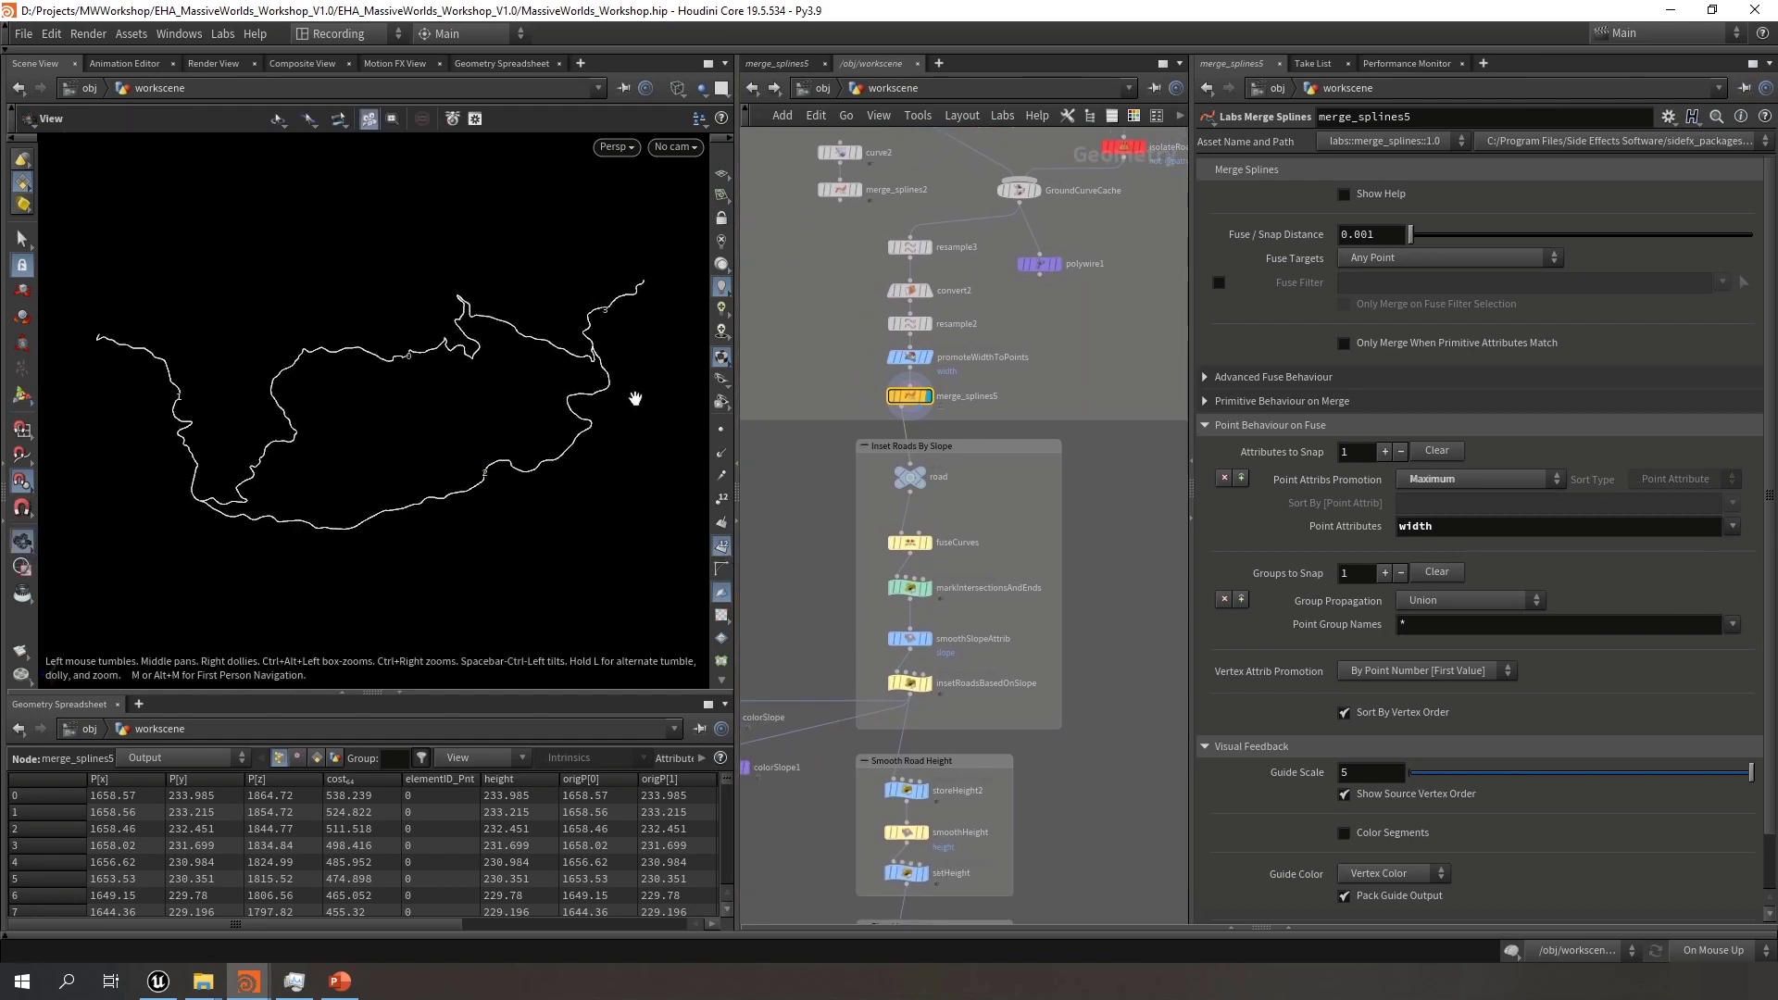
pyautogui.moveTo(448, 481); pyautogui.dragTo(460, 464)
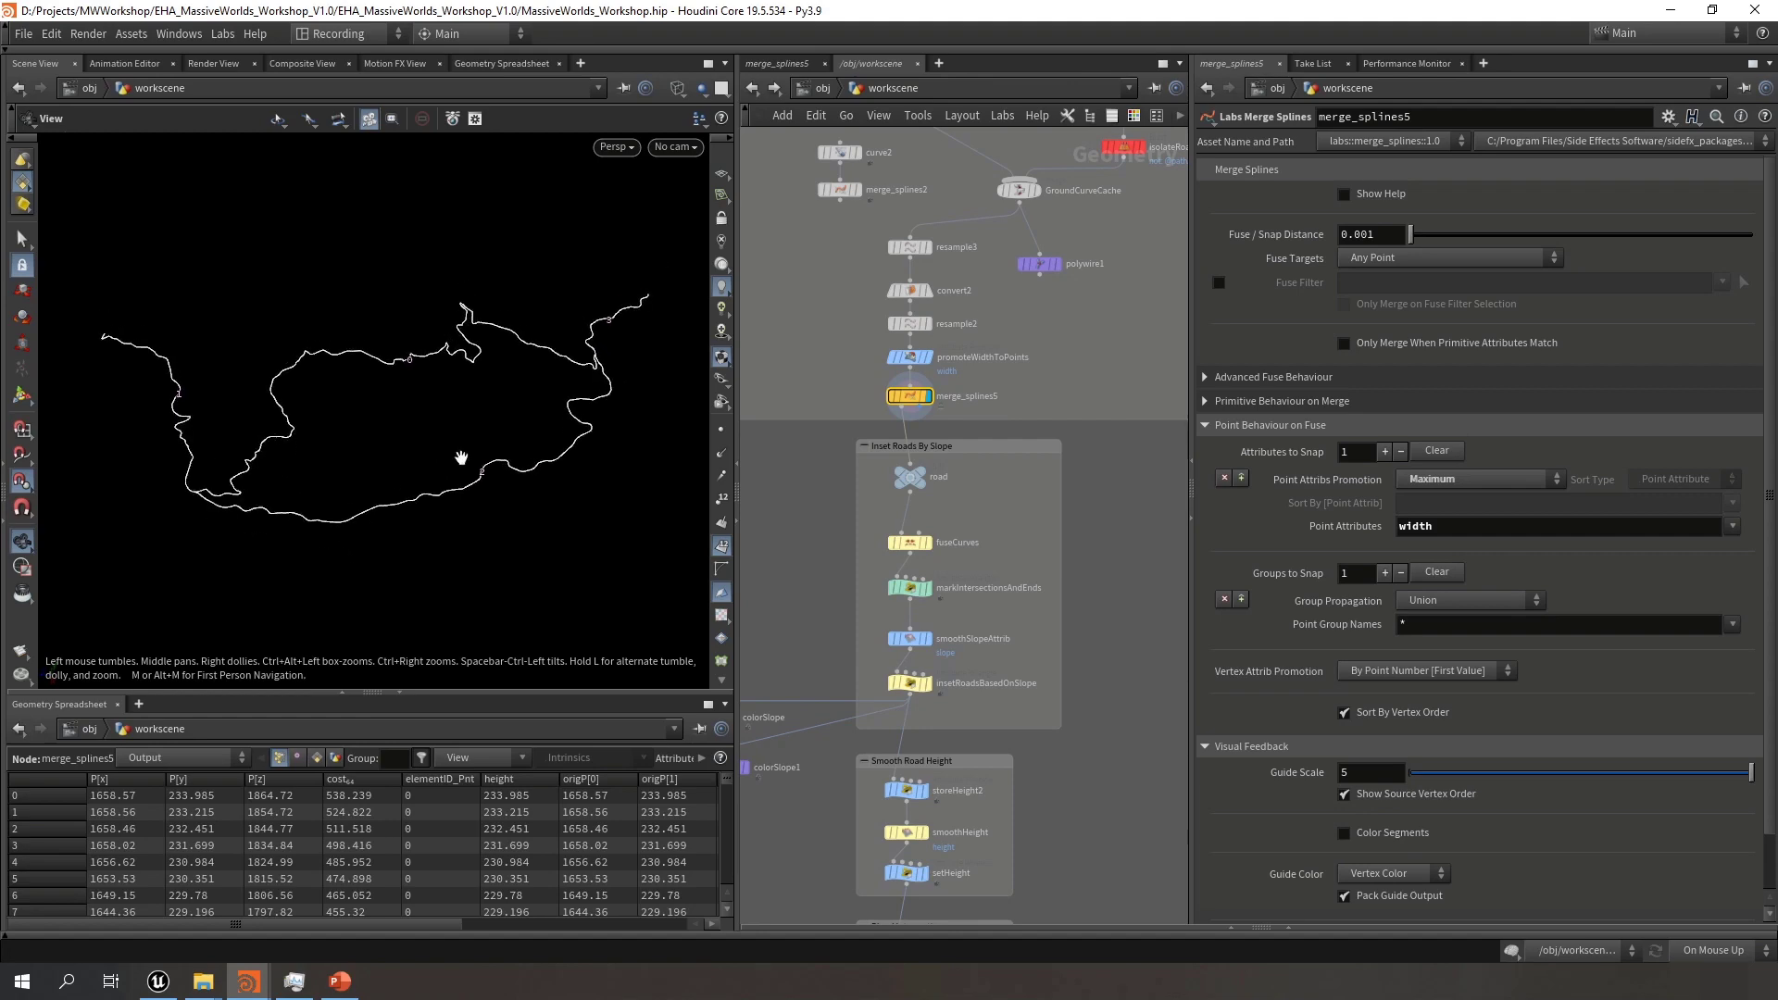
pyautogui.scroll(-5, 1053, 582)
pyautogui.scroll(5, 1053, 582)
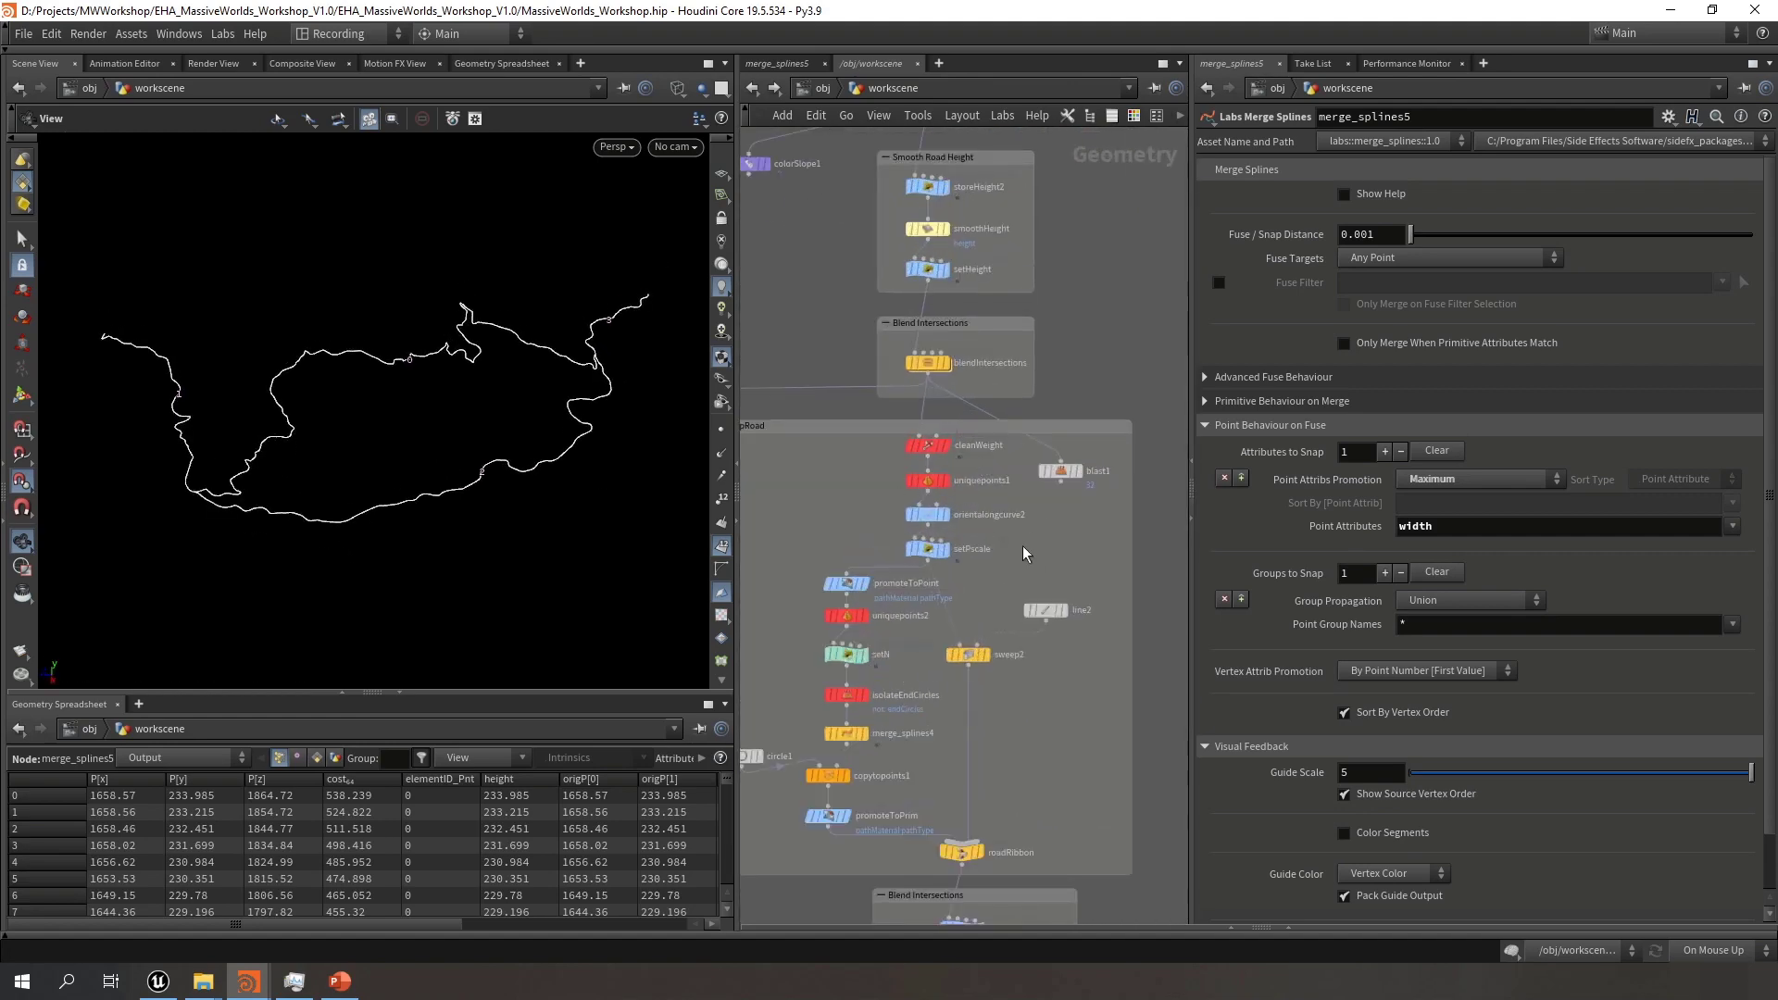
pyautogui.scroll(3, 1084, 470)
pyautogui.click(1065, 419)
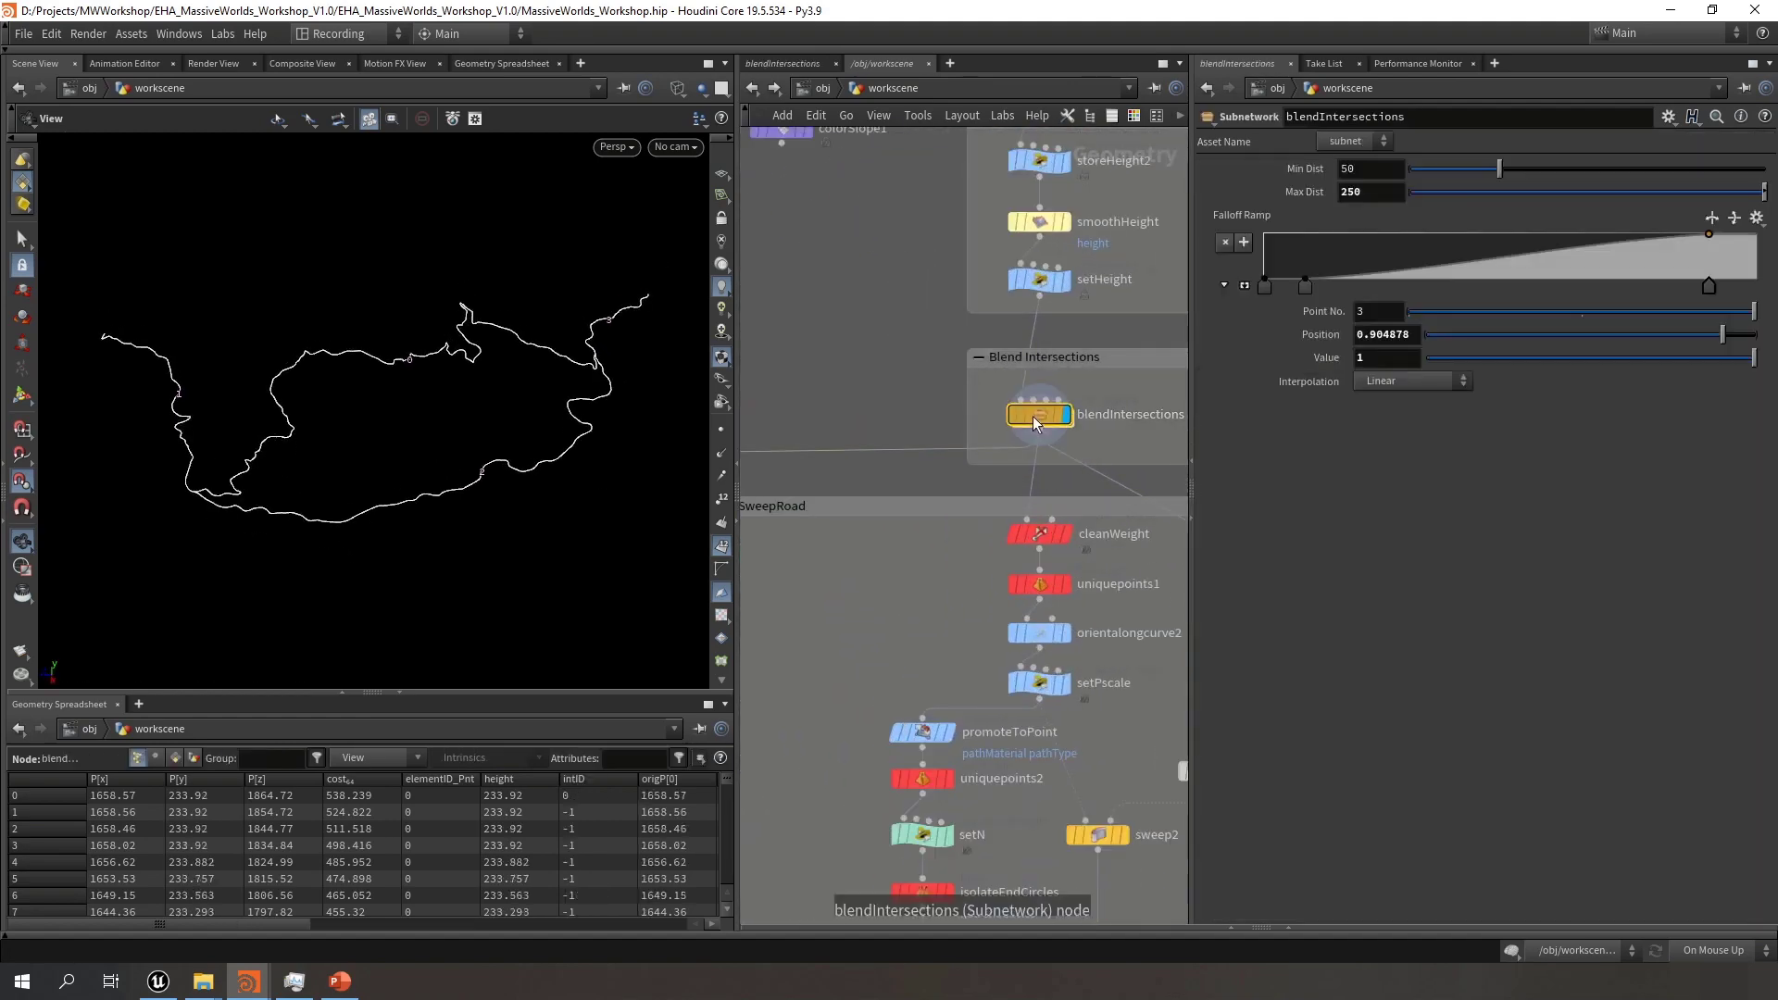
pyautogui.scroll(6, 334, 456)
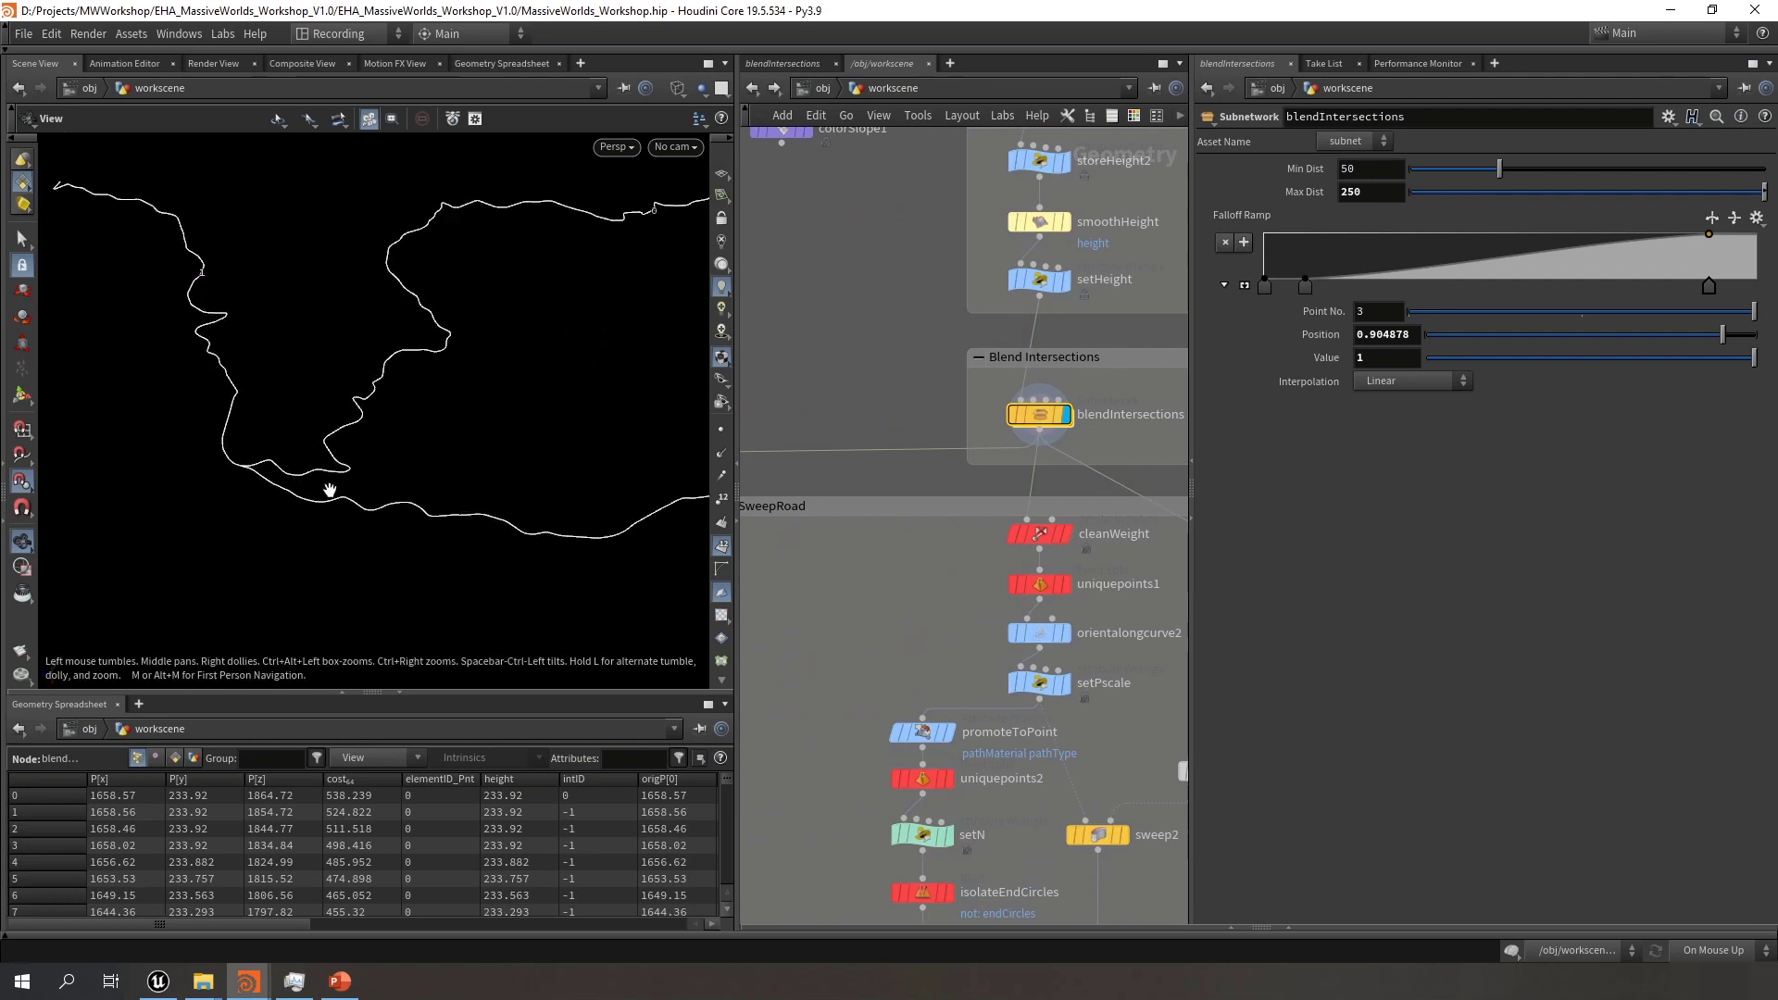
pyautogui.moveTo(272, 468); pyautogui.dragTo(316, 453)
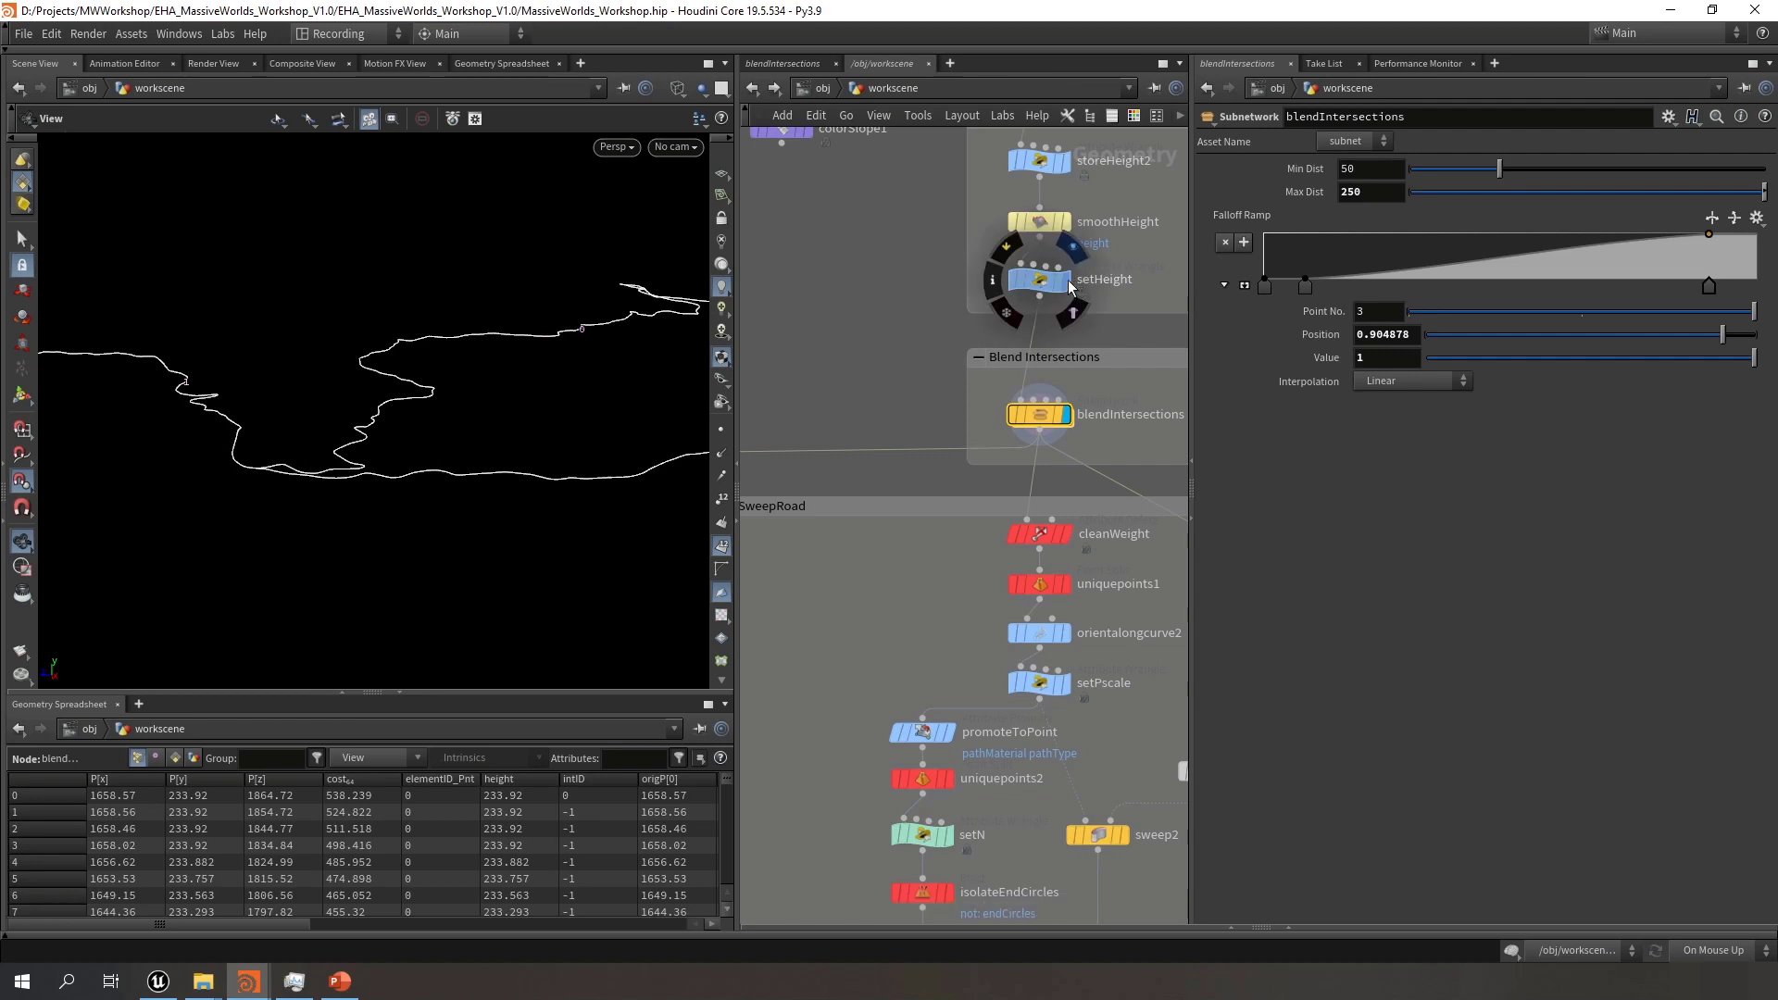
# Display the blendIntersections output and select the export_RoadSplines node in the Export Road Curves box
pyautogui.moveTo(270, 464); pyautogui.dragTo(294, 528)
pyautogui.click(1067, 414)
pyautogui.scroll(-5, 917, 576)
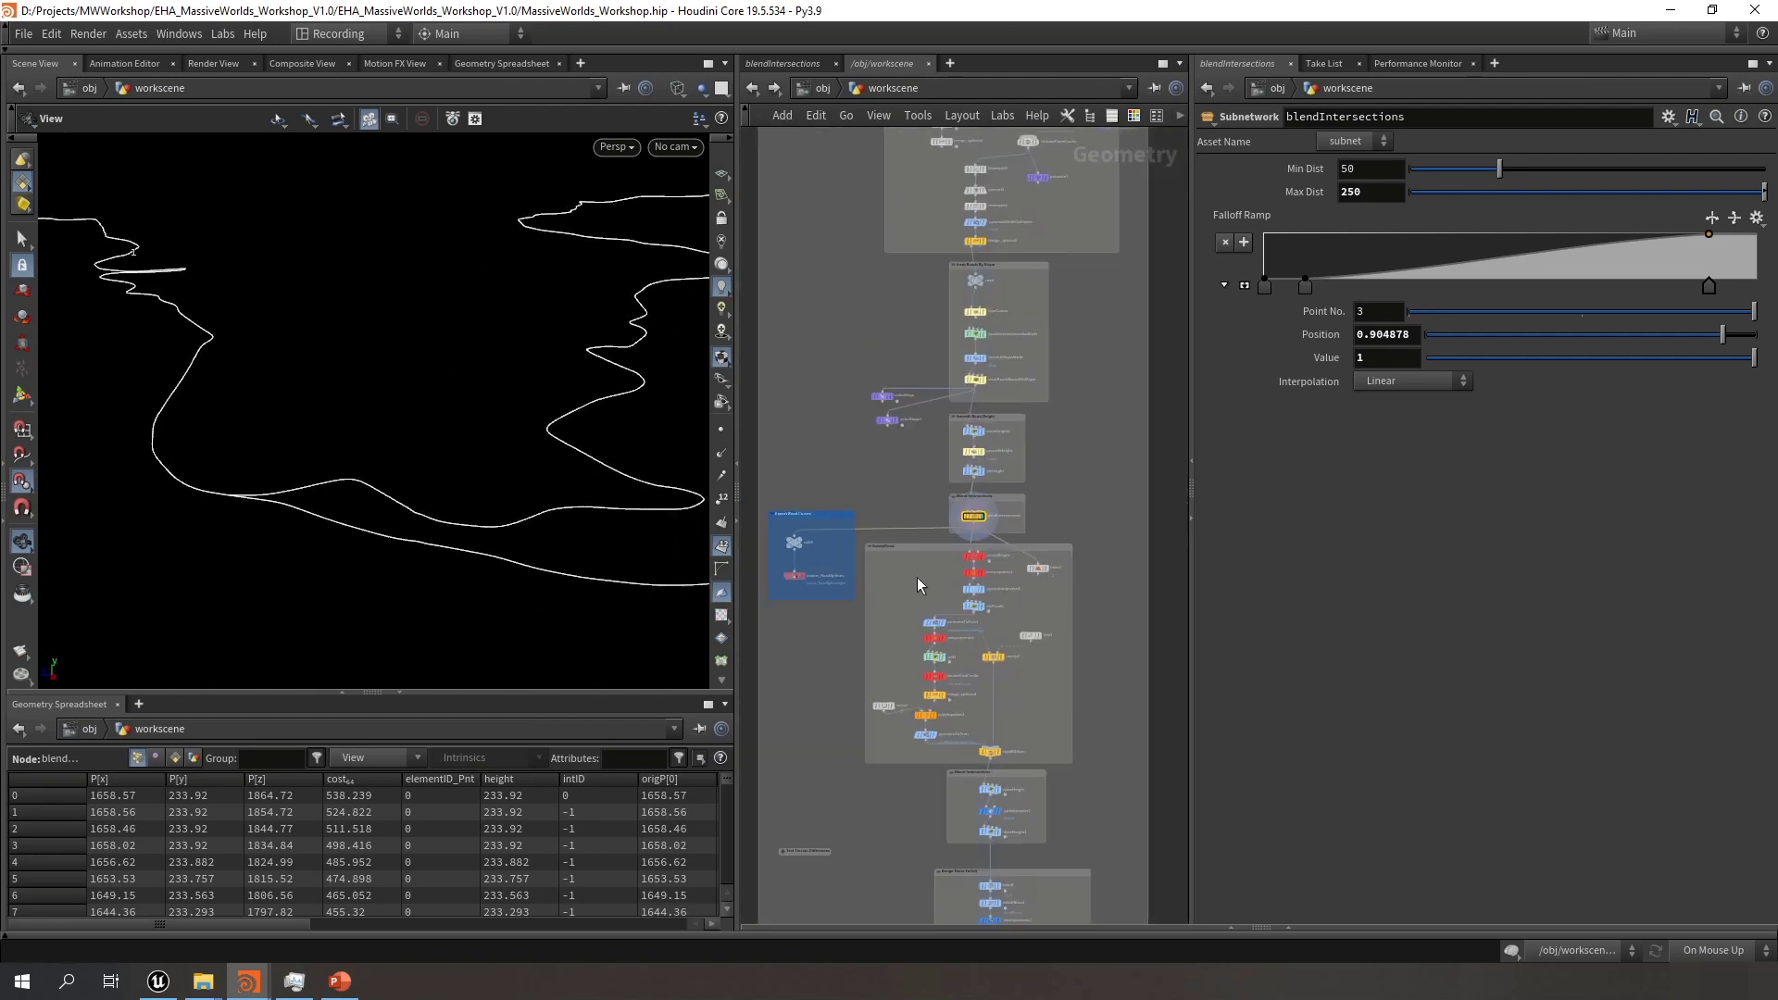
pyautogui.scroll(4, 903, 547)
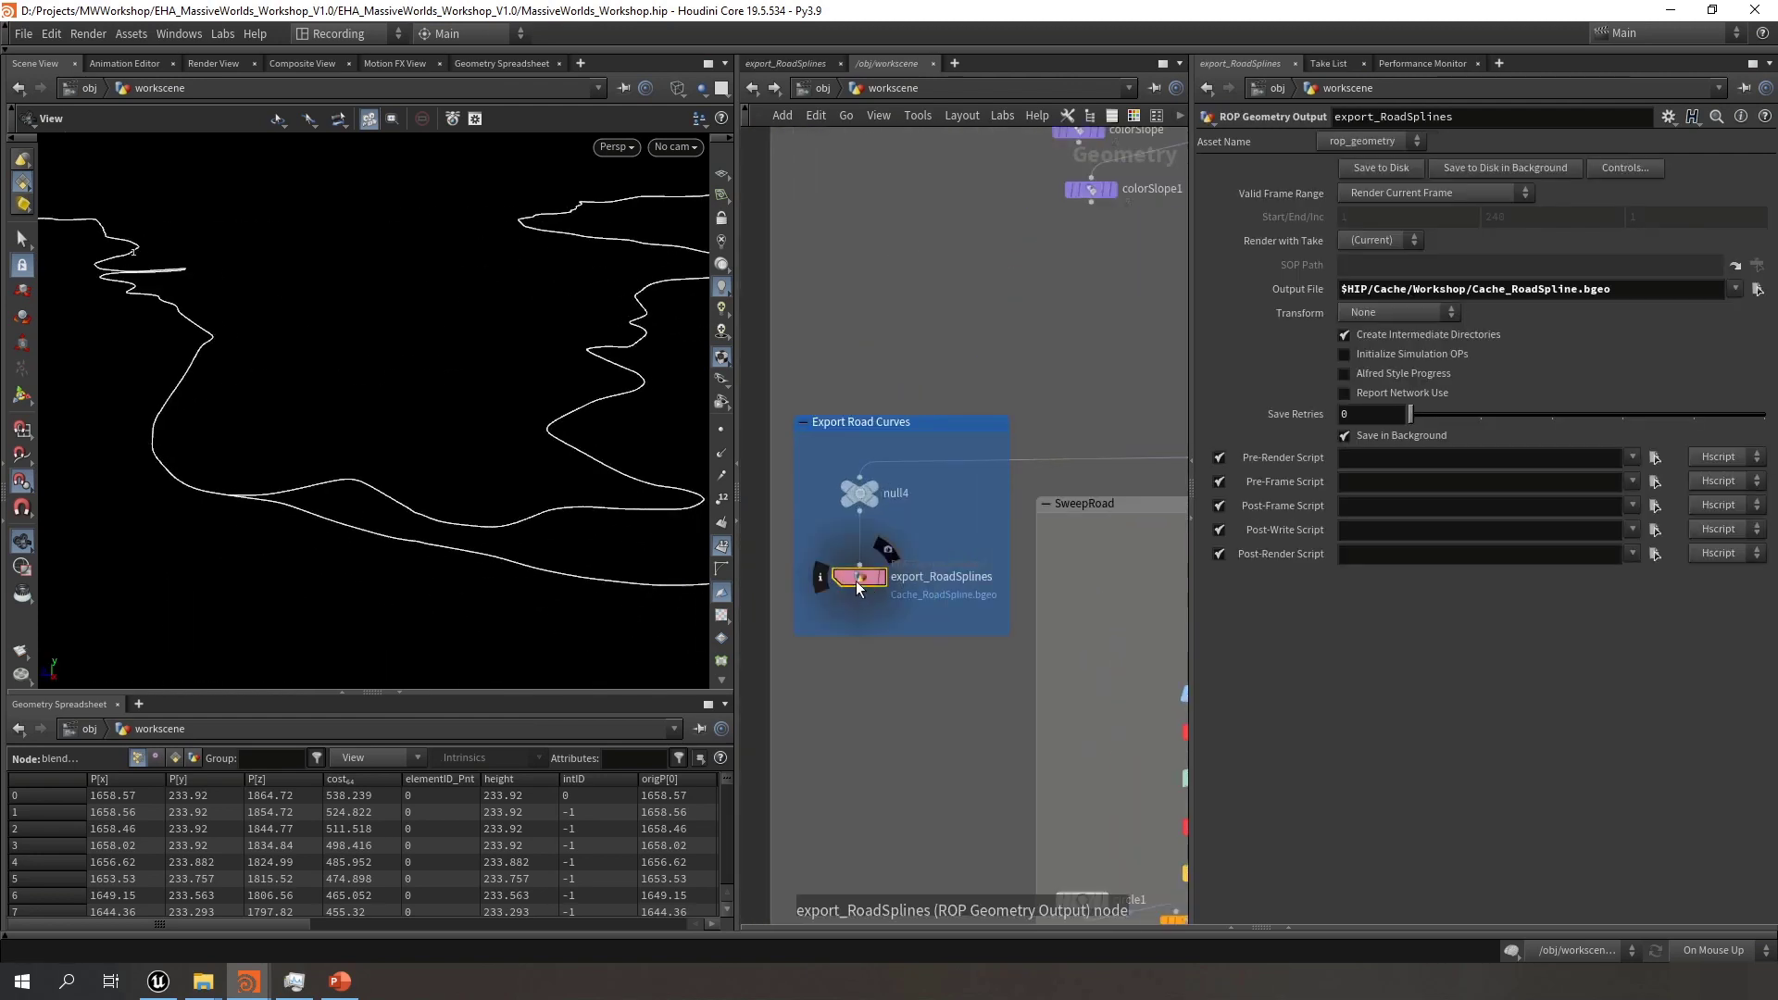
pyautogui.moveTo(417, 457); pyautogui.dragTo(389, 445)
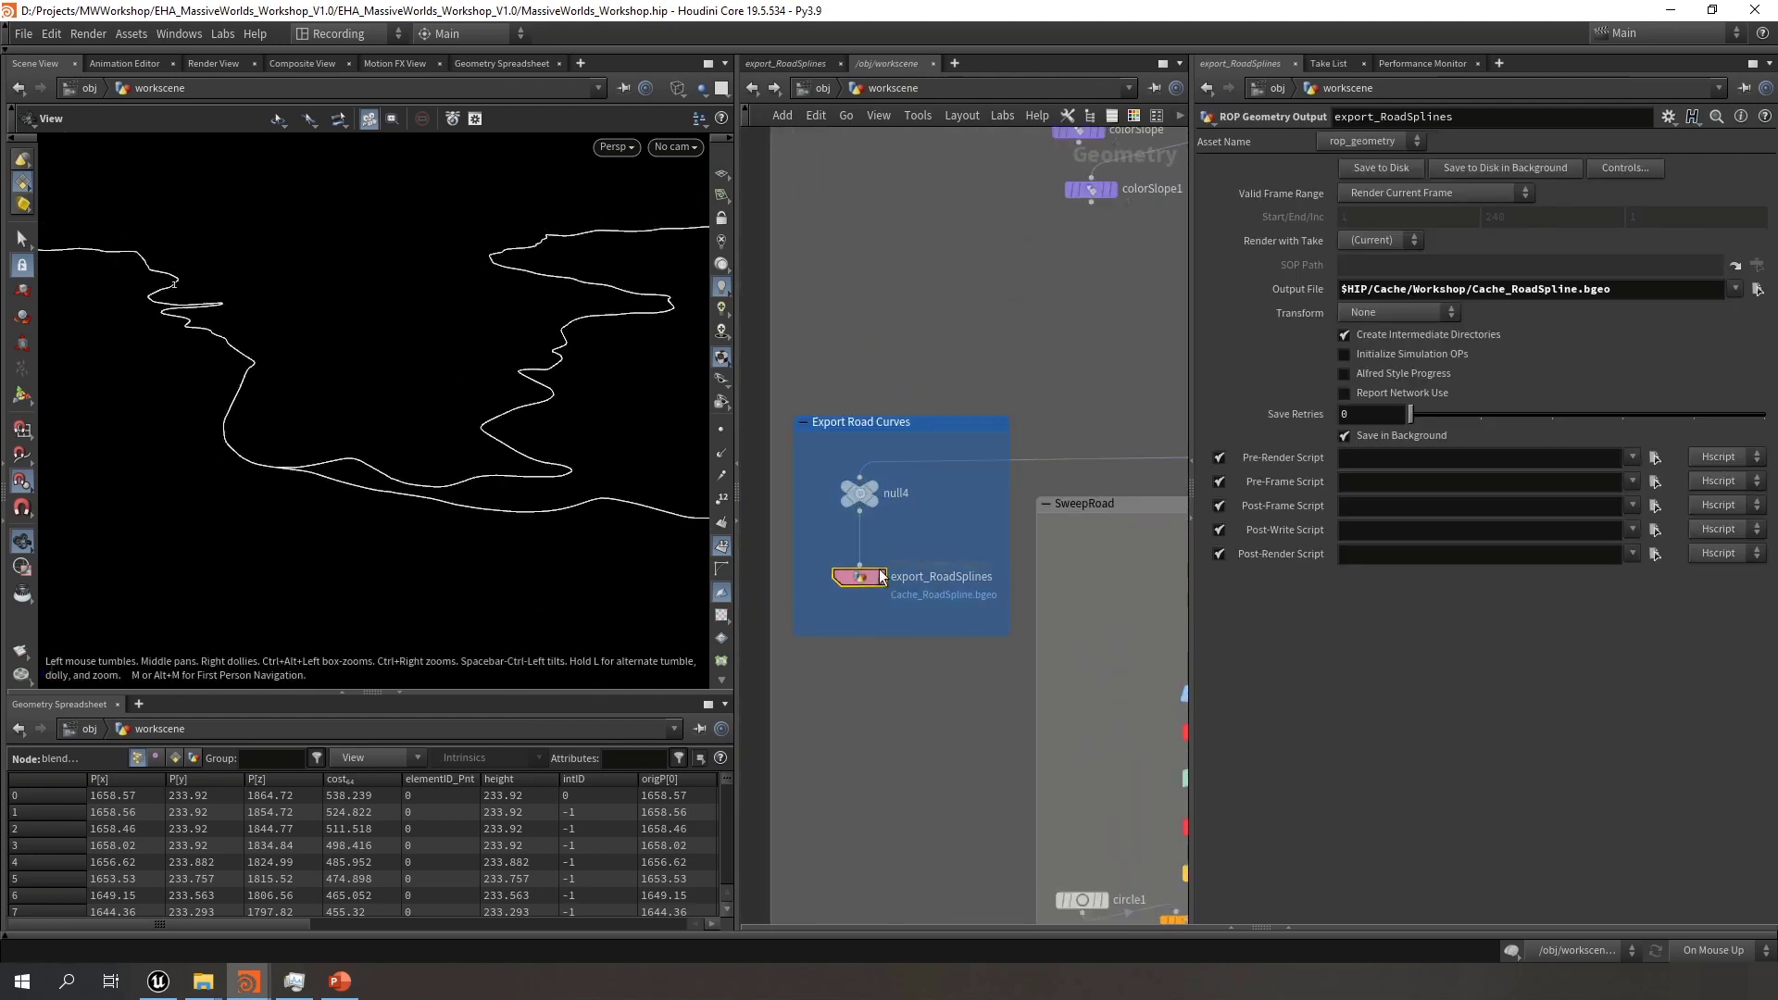
pyautogui.moveTo(881, 576)
pyautogui.moveTo(414, 397); pyautogui.dragTo(407, 452)
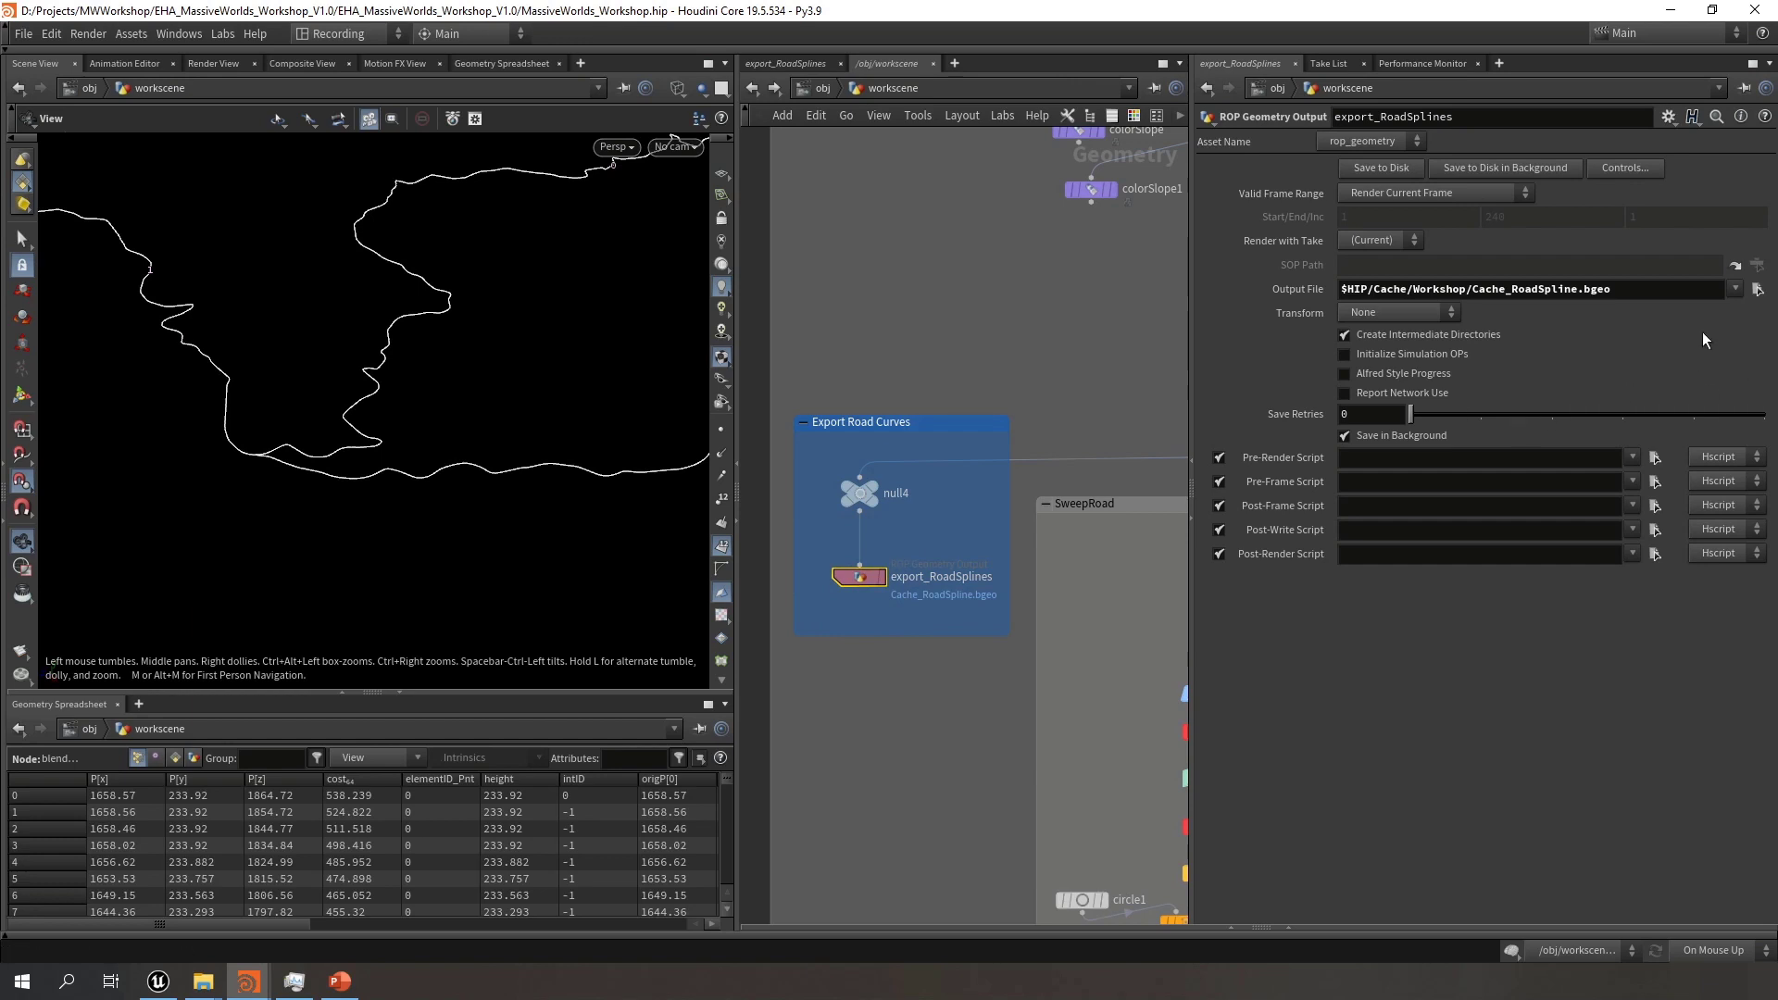
# Set the output file of export_RoadSplines to Cache_RoadSpline.bgeo in the $HIP/Cache/NewMap folder
pyautogui.click(1757, 289)
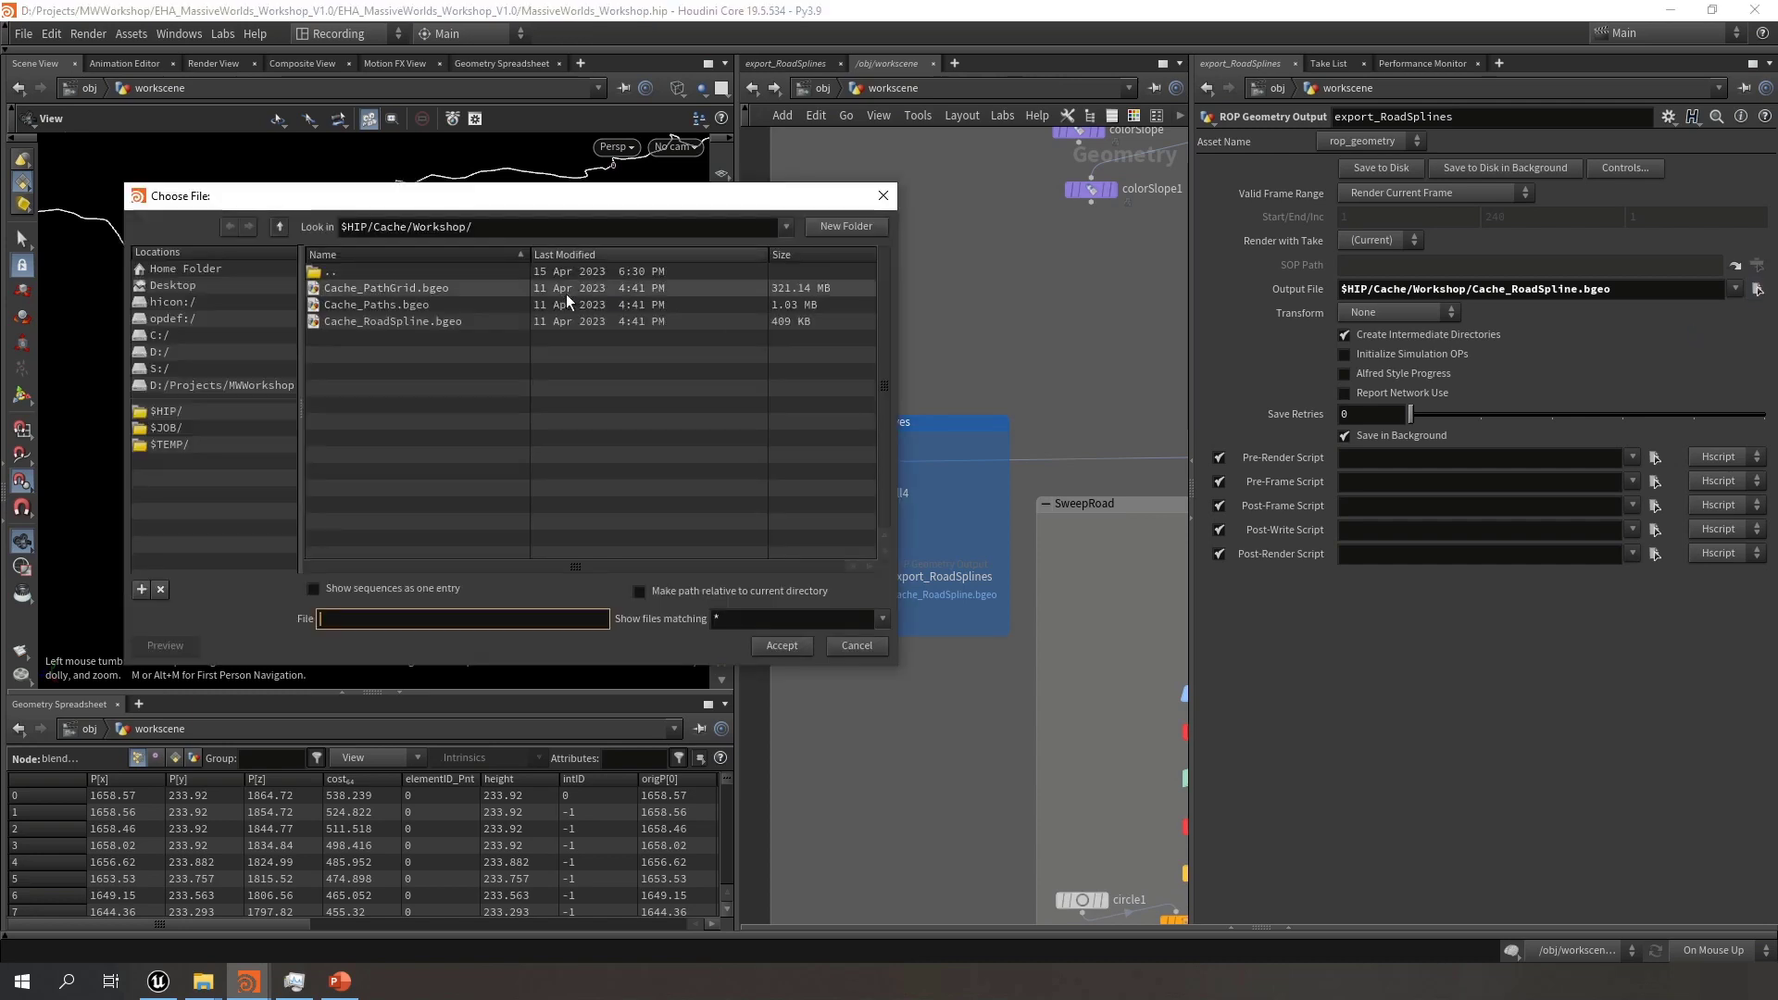
pyautogui.moveTo(608, 203); pyautogui.dragTo(777, 253)
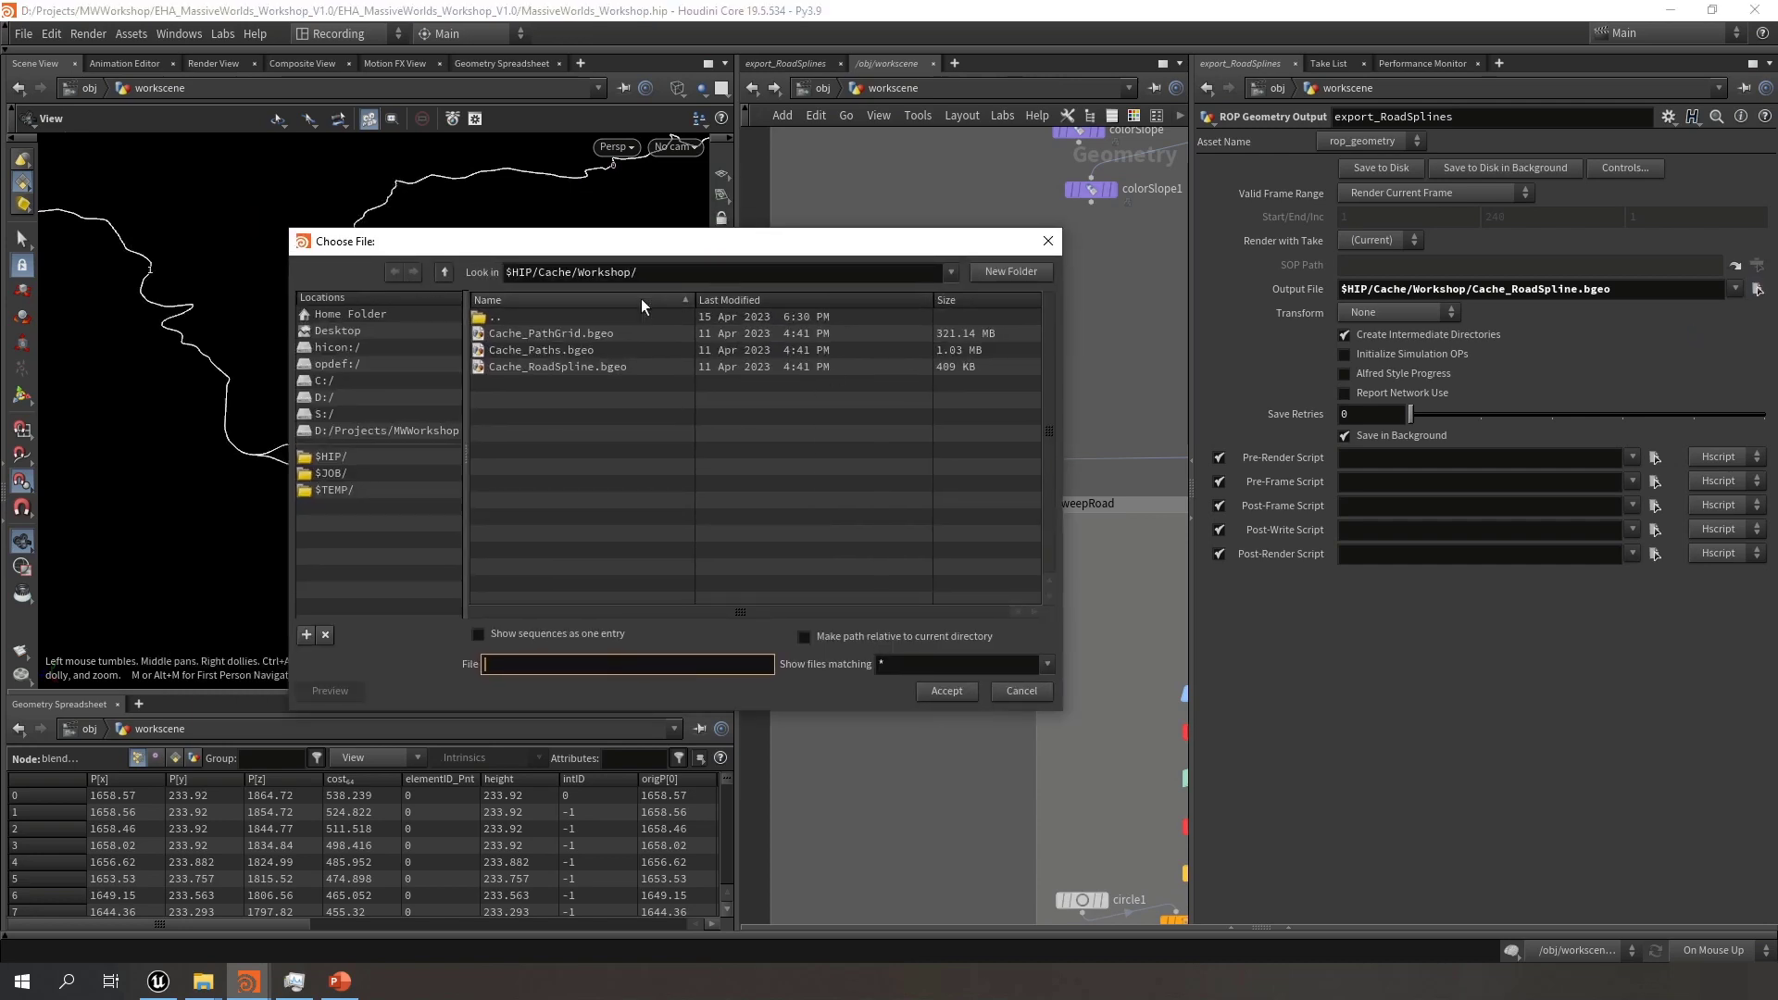
pyautogui.click(445, 272)
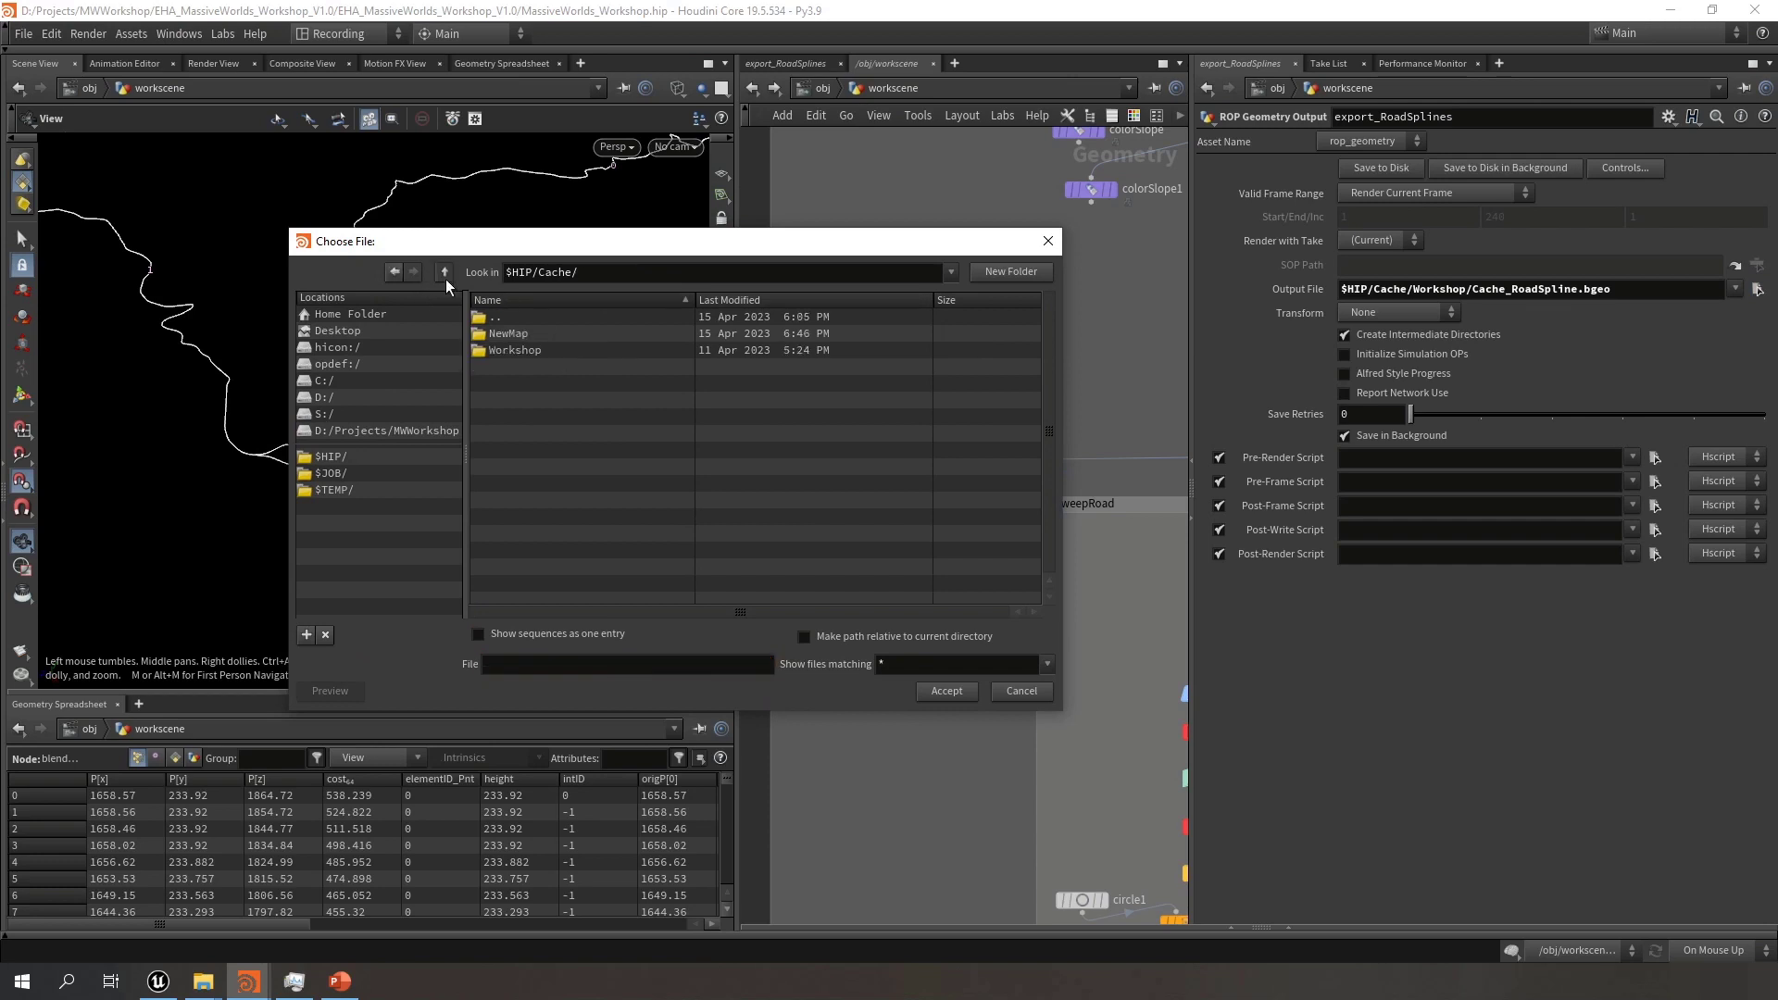
pyautogui.doubleClick(535, 330)
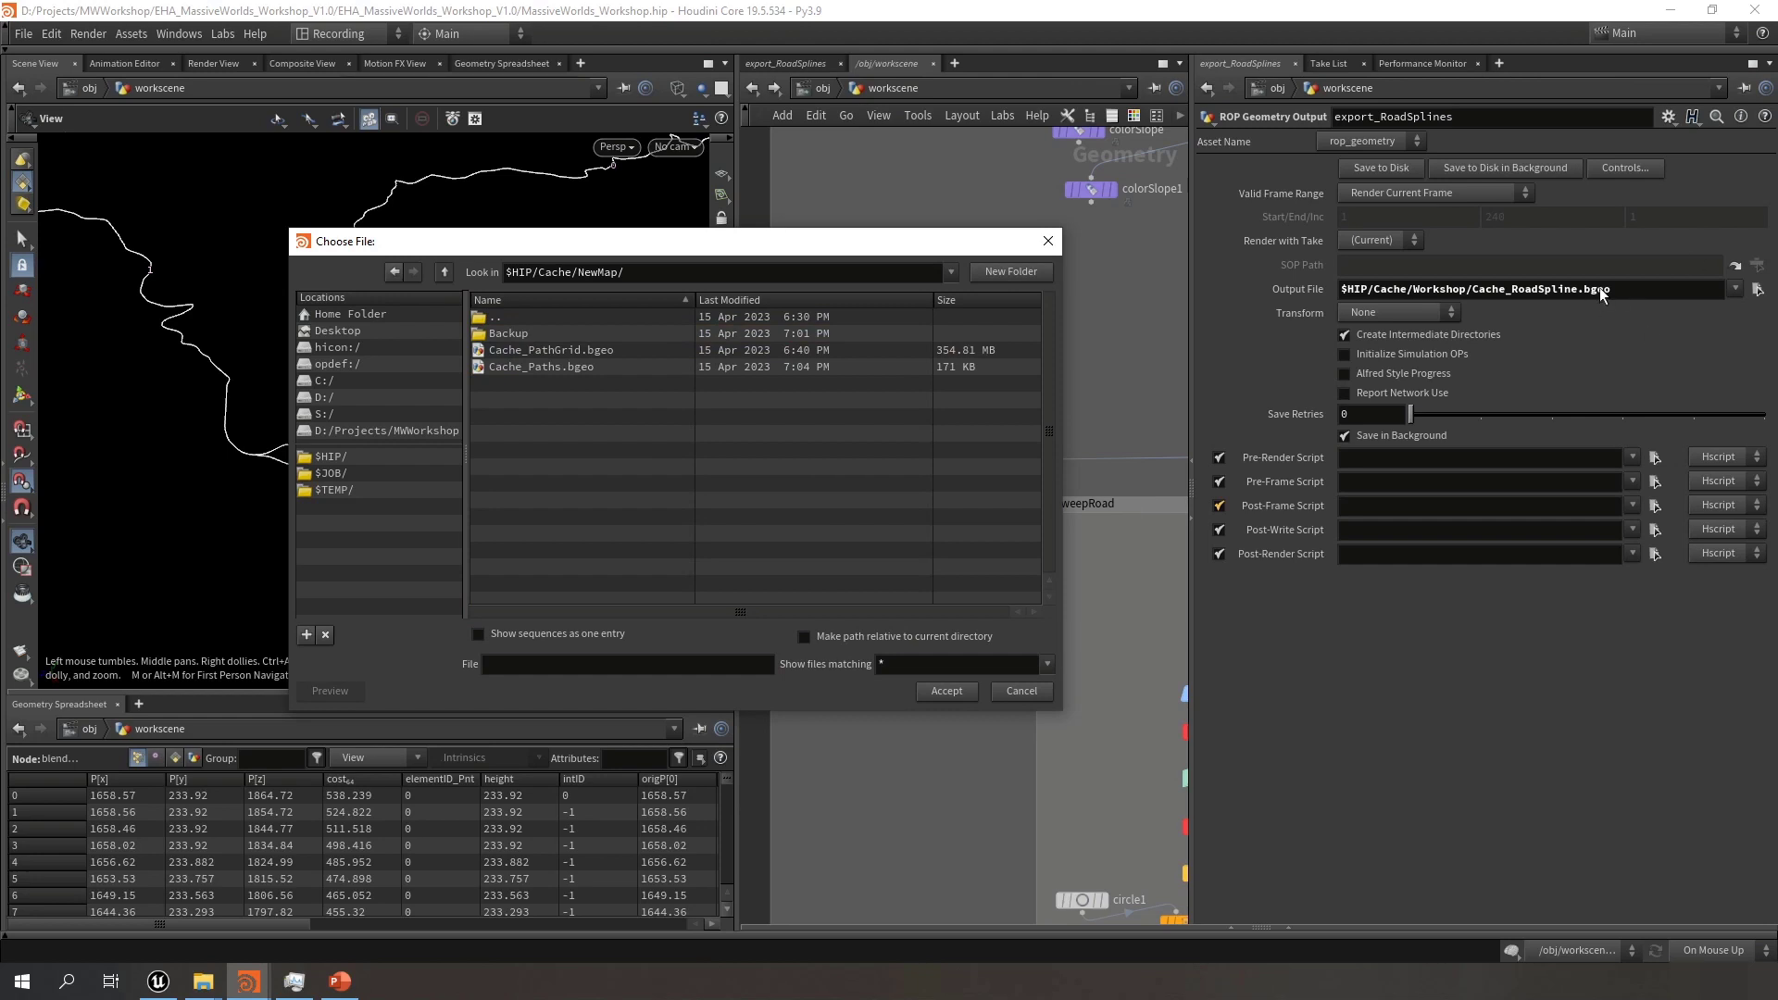
pyautogui.click(660, 663)
pyautogui.write('Cache_RoadSpline.bgeo')
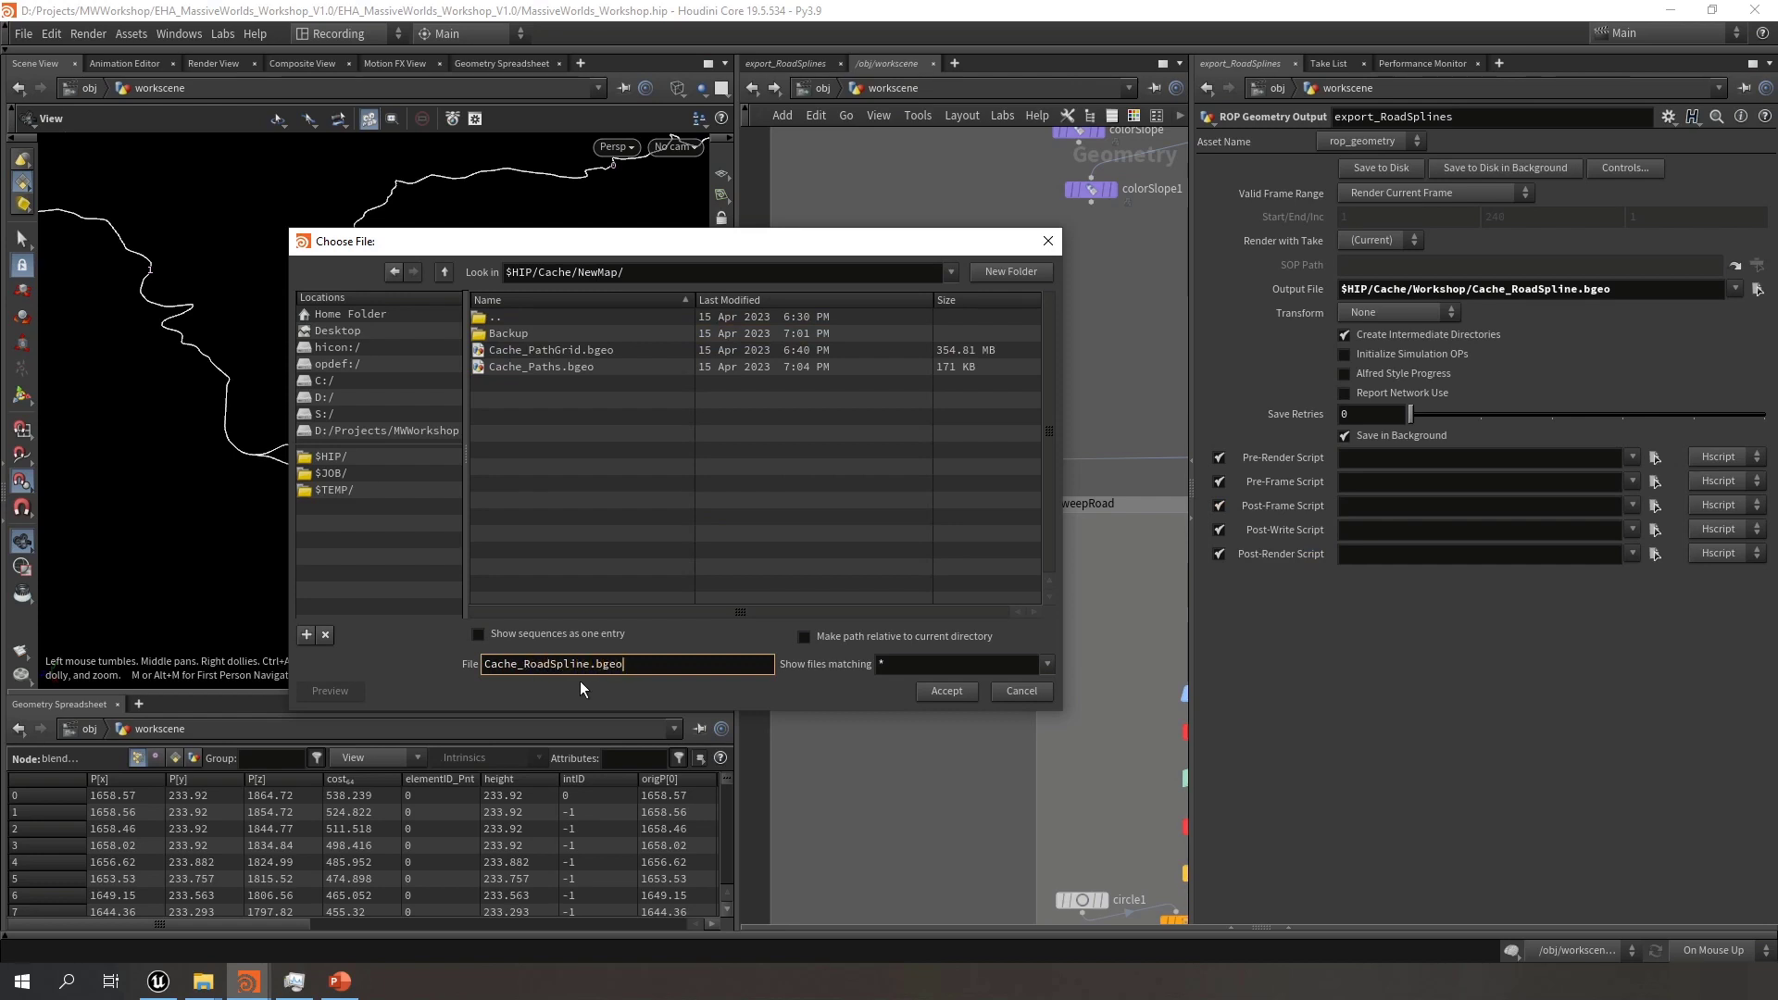
pyautogui.press('Return')
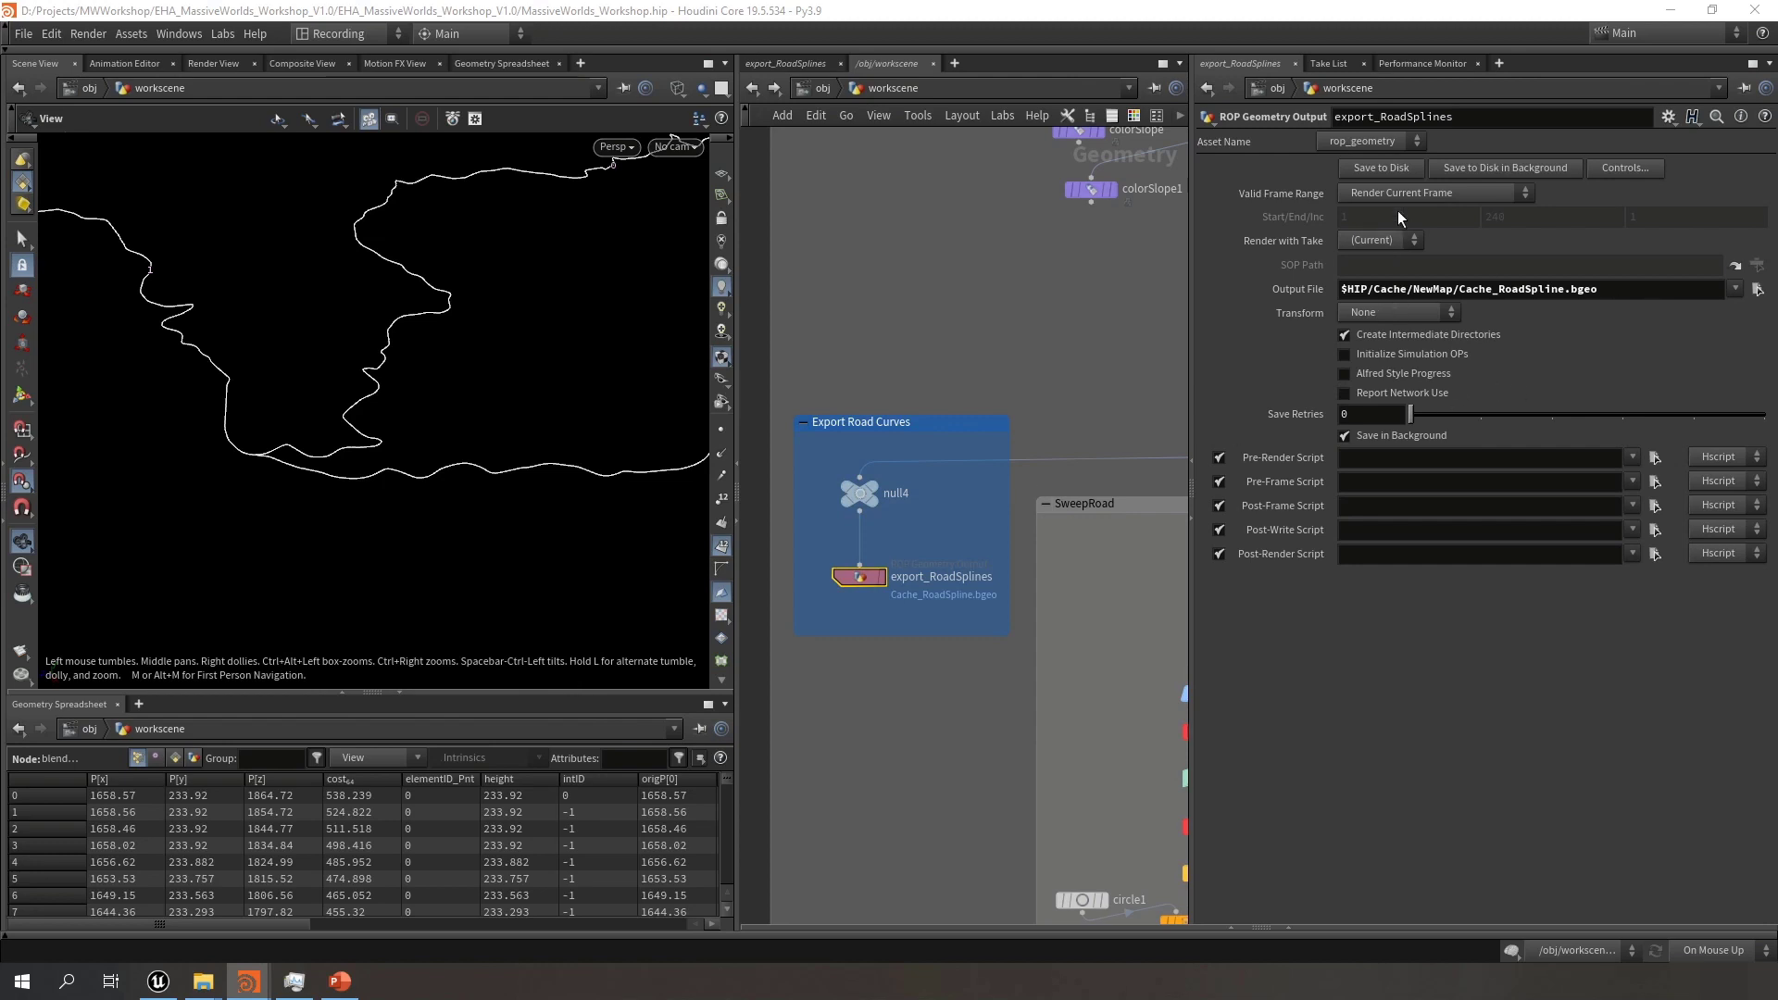
# Save the road splines to disk and check the NewMap folder in File Explorer for the exported file
pyautogui.click(1380, 168)
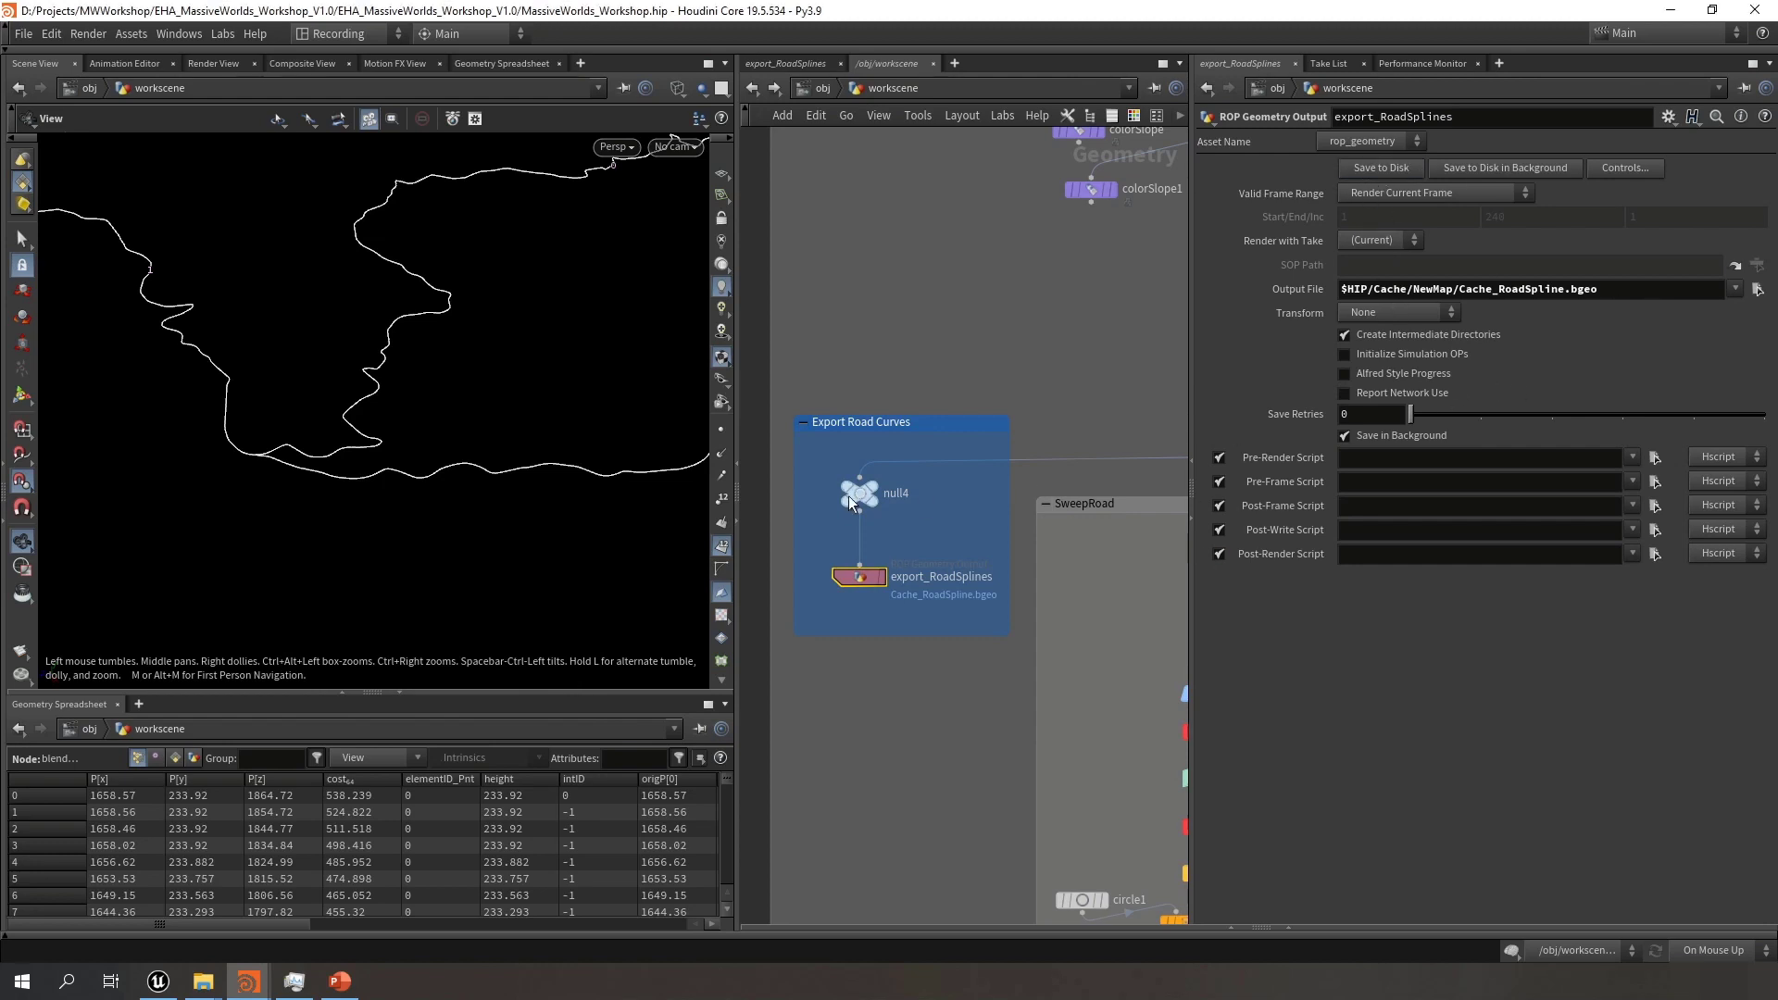
pyautogui.moveTo(203, 981)
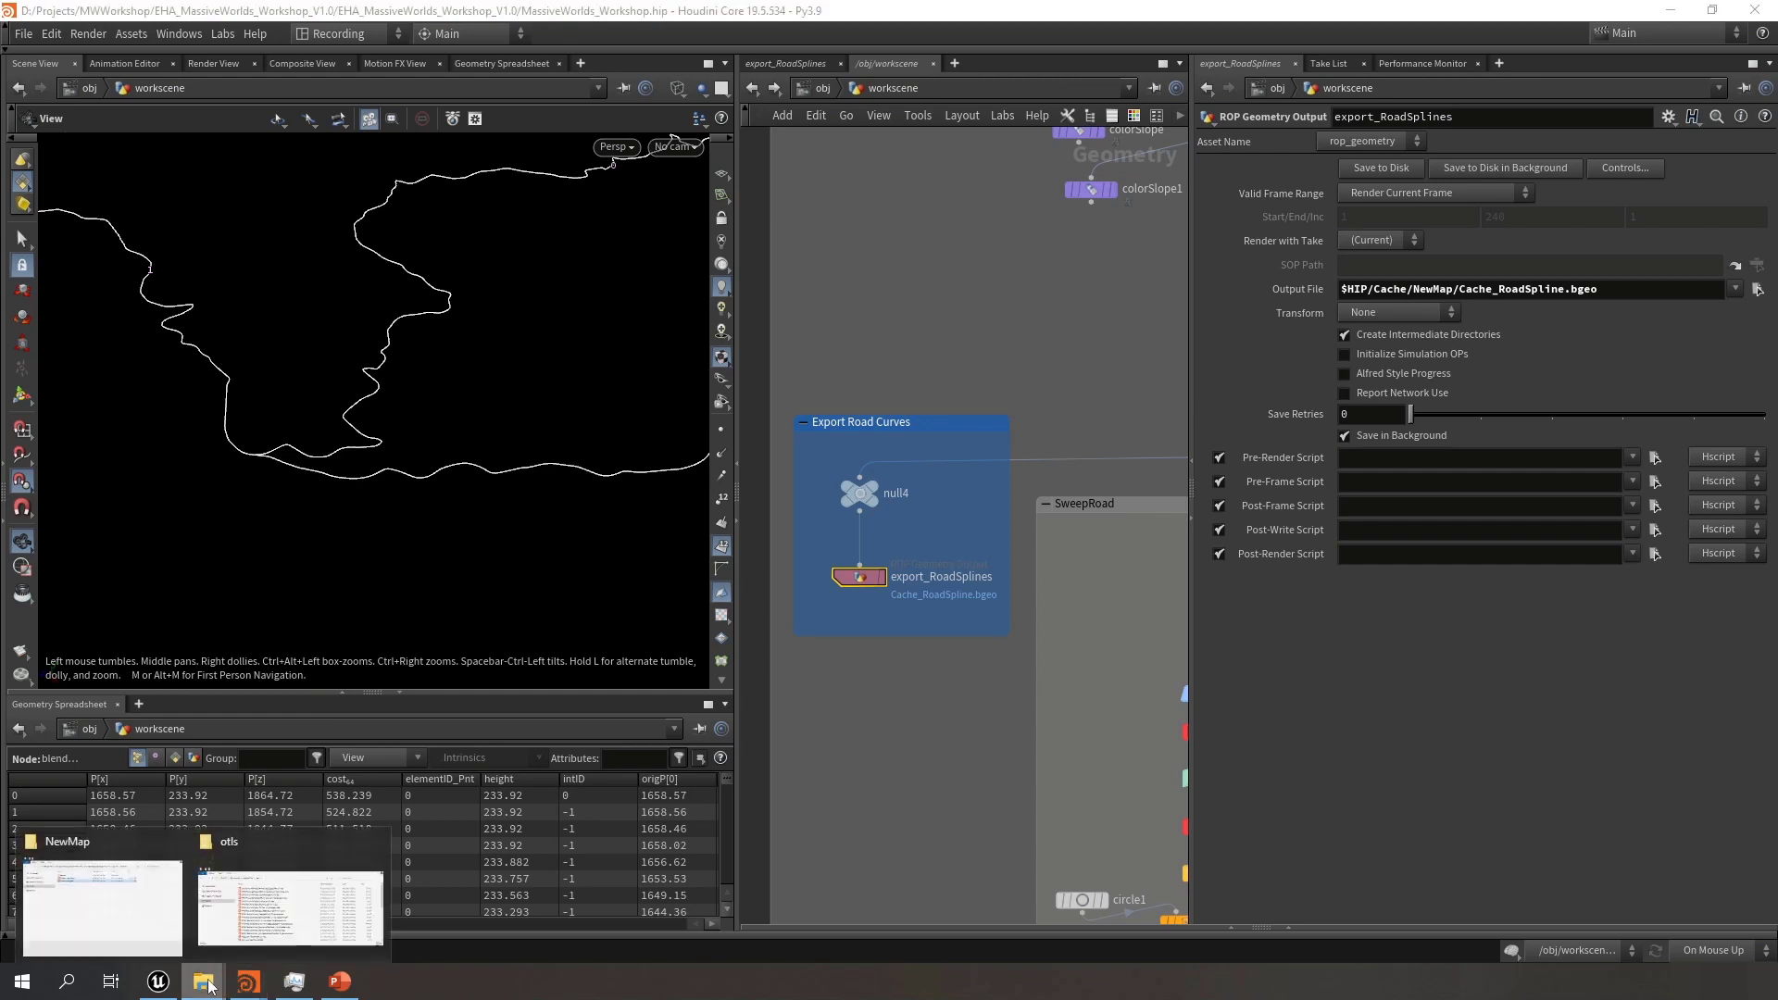
pyautogui.click(130, 903)
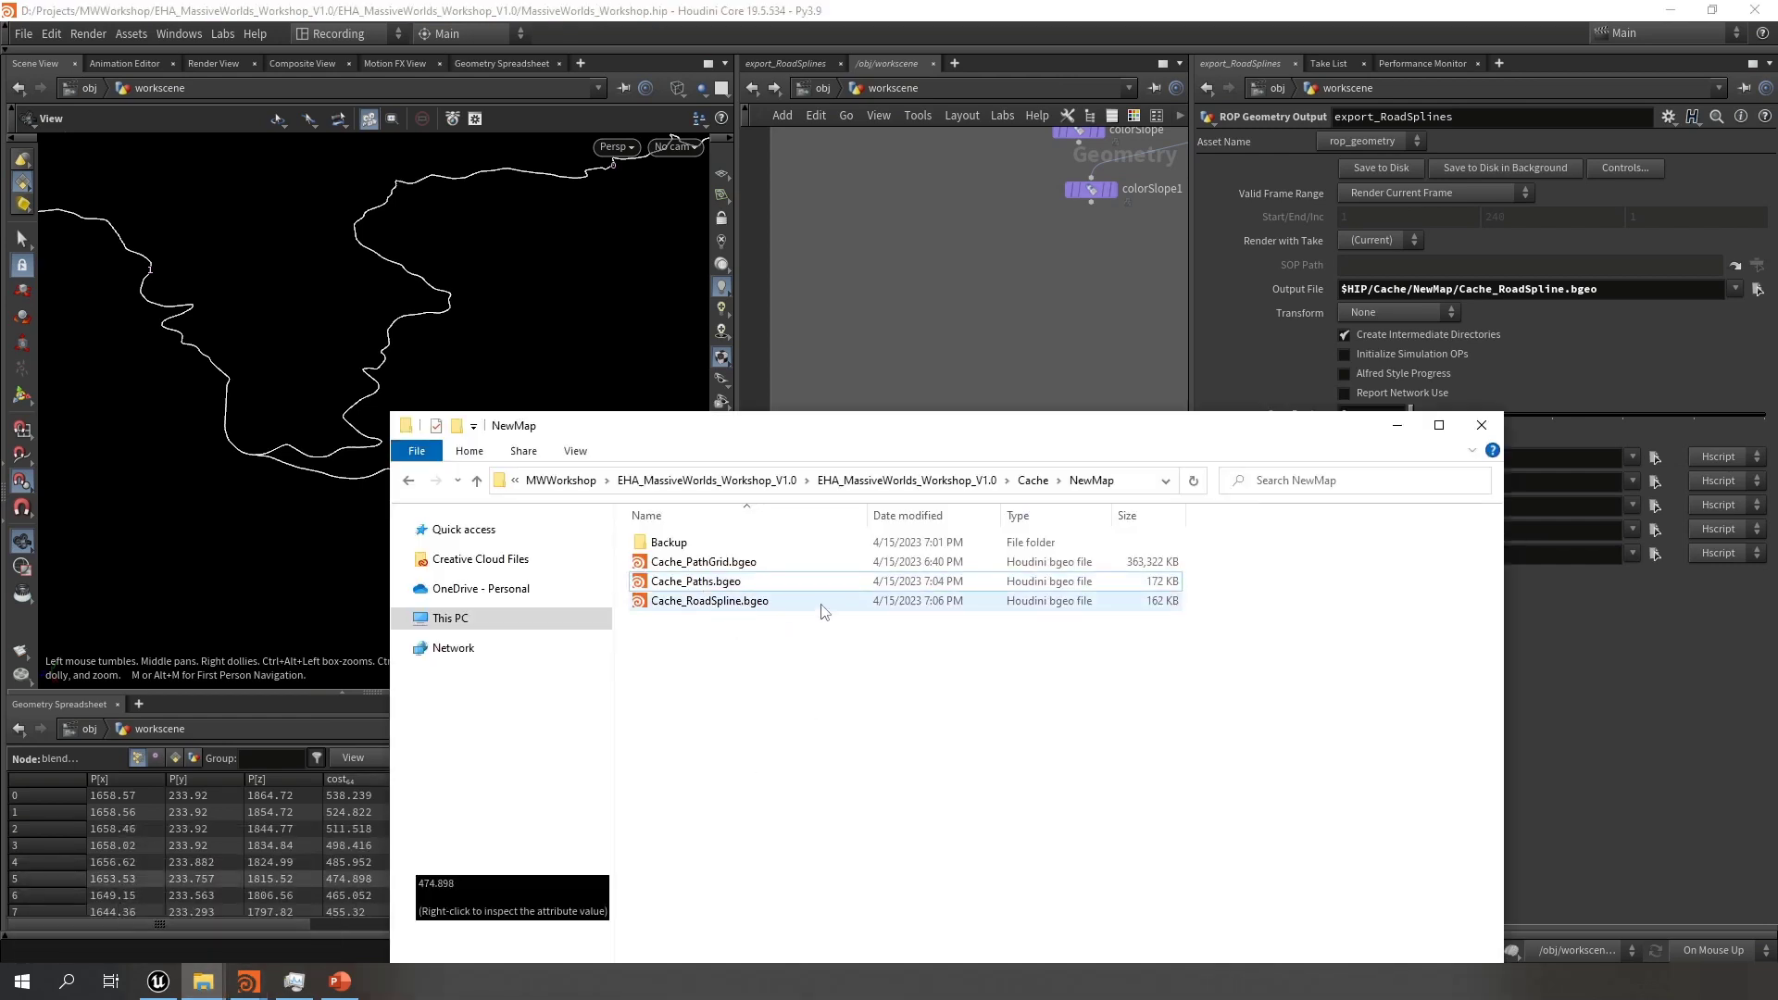
pyautogui.click(1398, 425)
# Display the output of the roadRibbon merge node at the end of the SweepRoad section
pyautogui.scroll(-5, 954, 354)
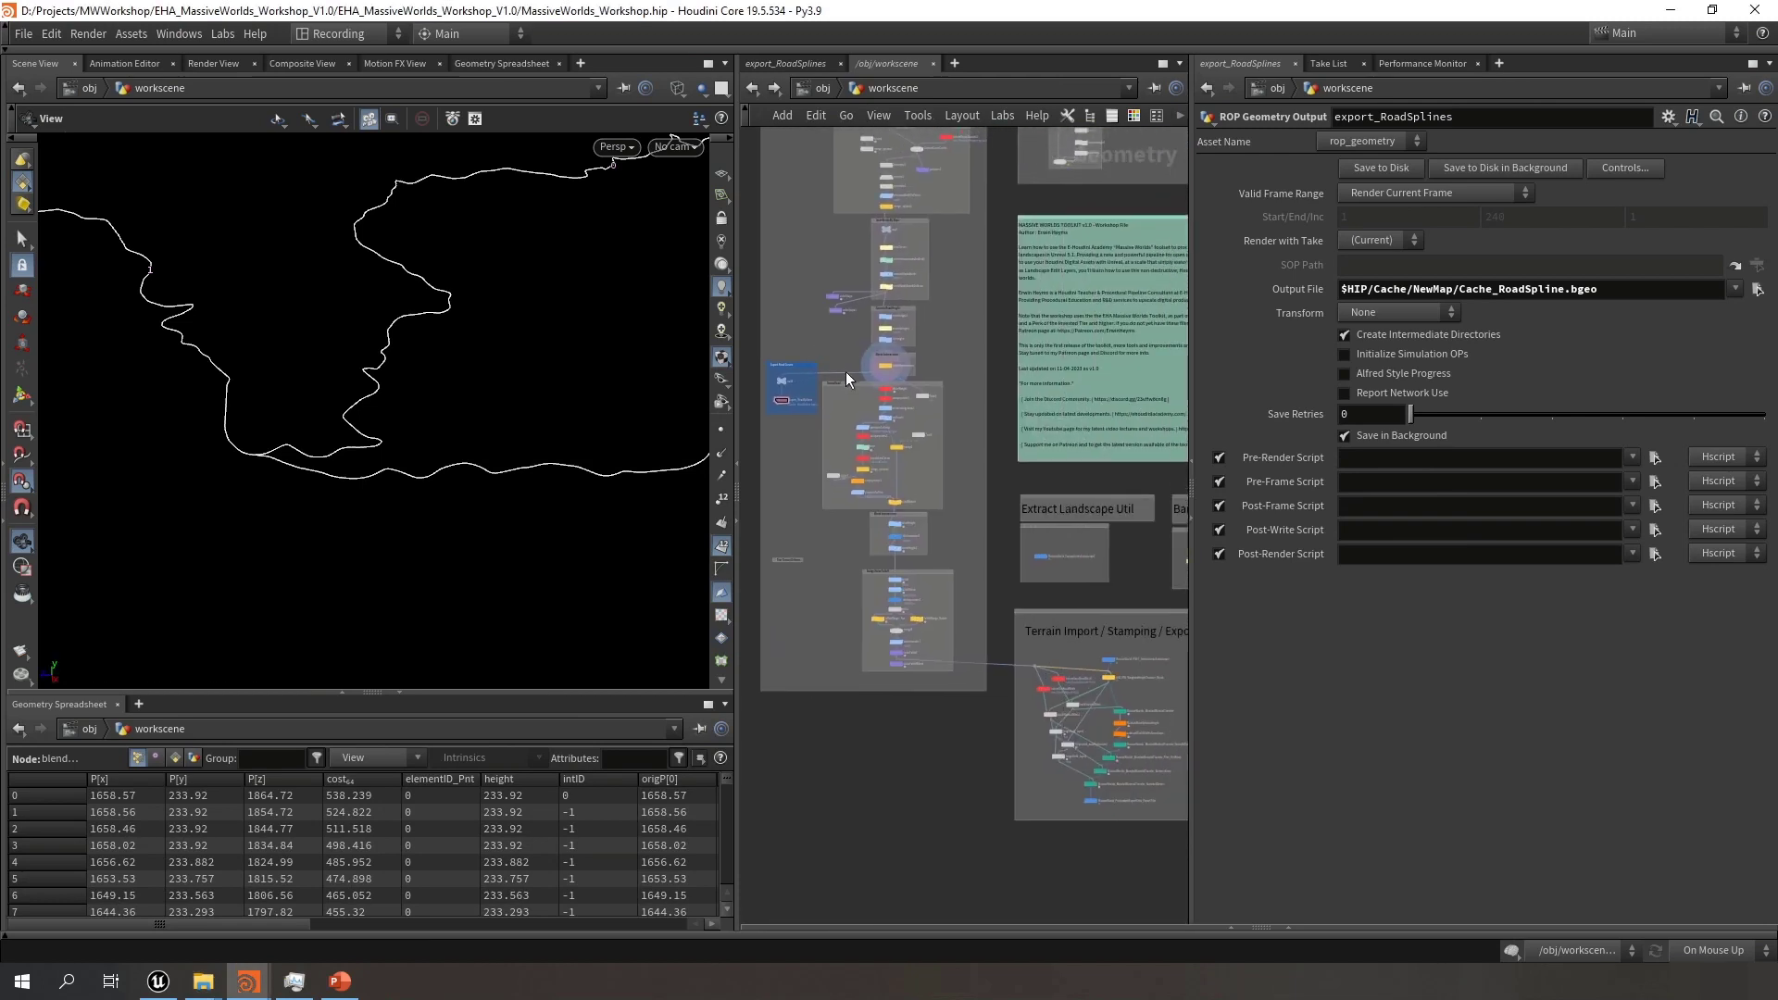
pyautogui.moveTo(147, 286); pyautogui.dragTo(353, 396)
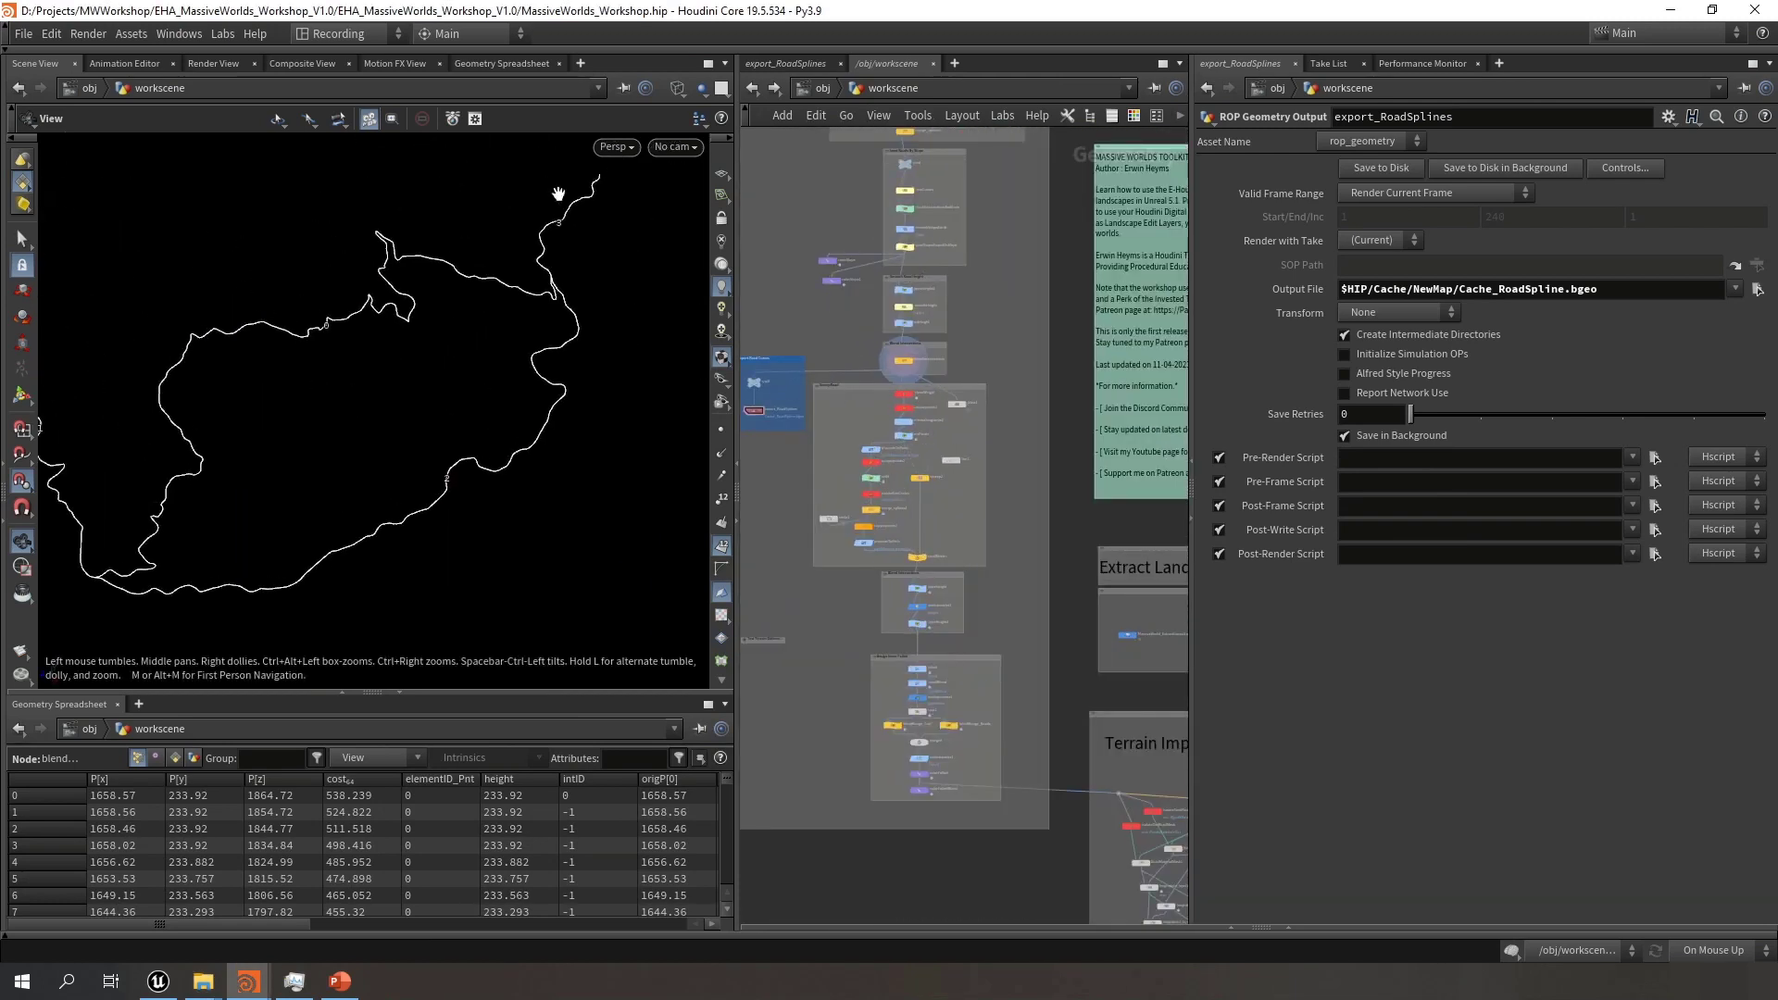
pyautogui.moveTo(339, 449); pyautogui.dragTo(513, 417, button='middle')
pyautogui.scroll(5, 993, 424)
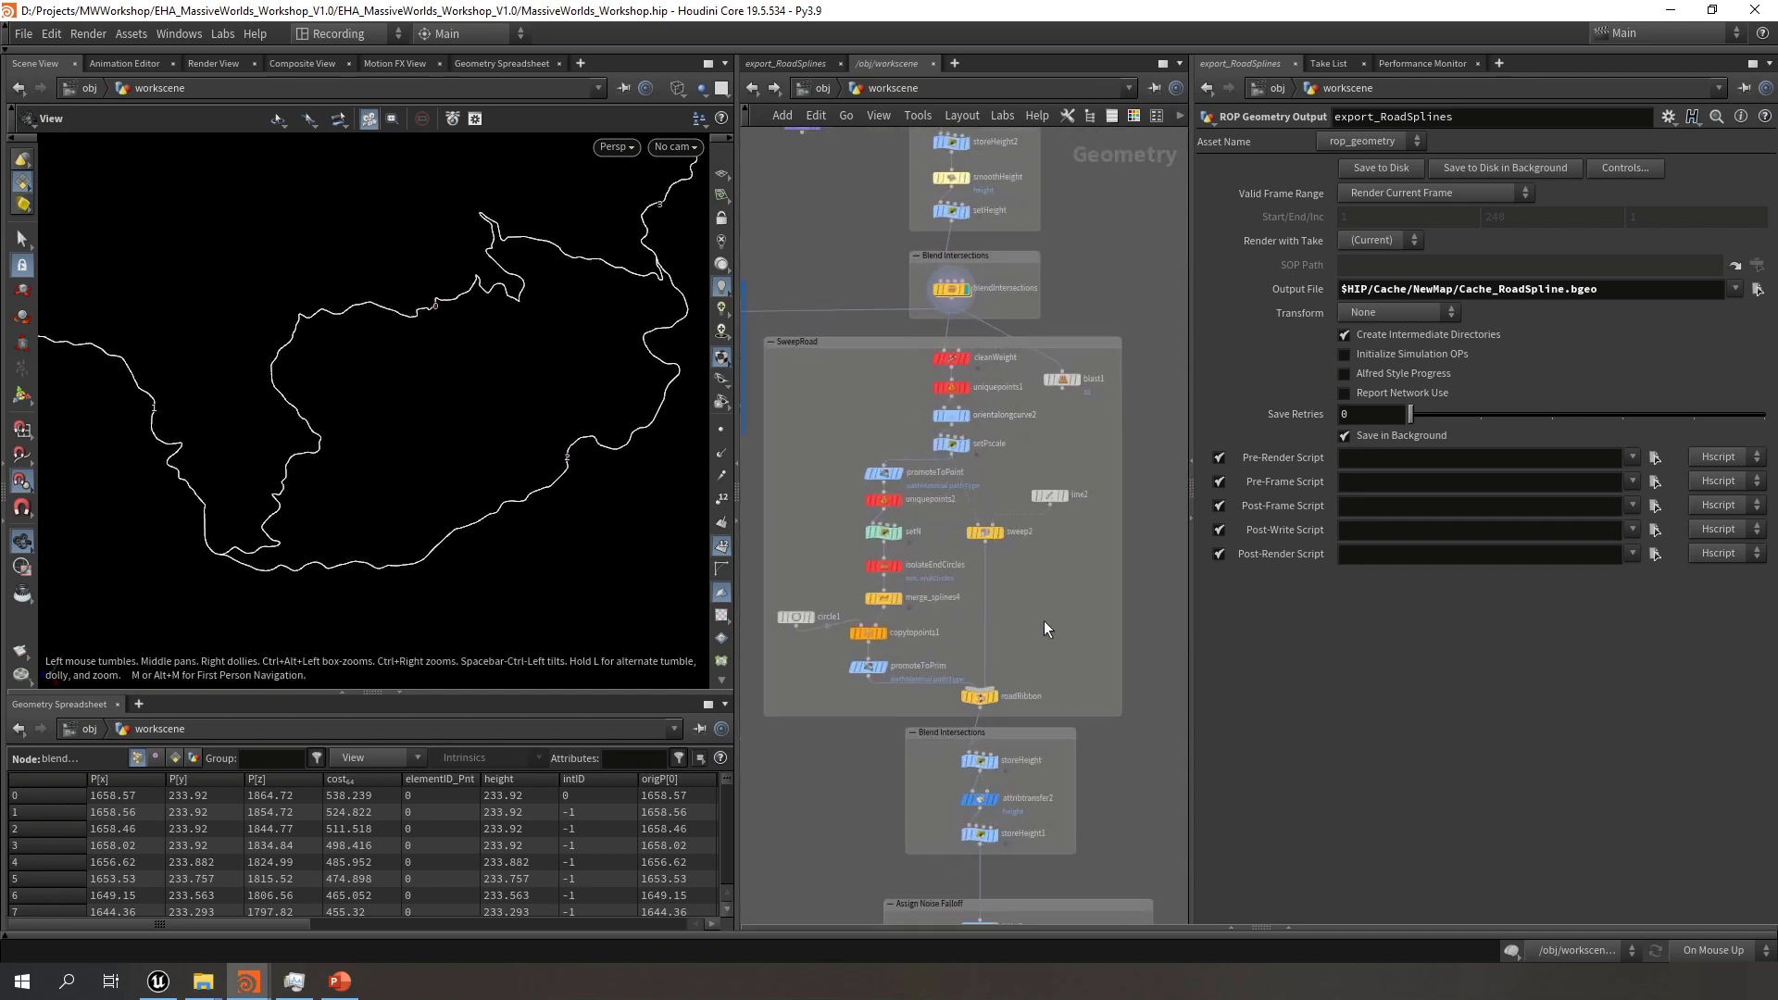
pyautogui.scroll(6, 981, 496)
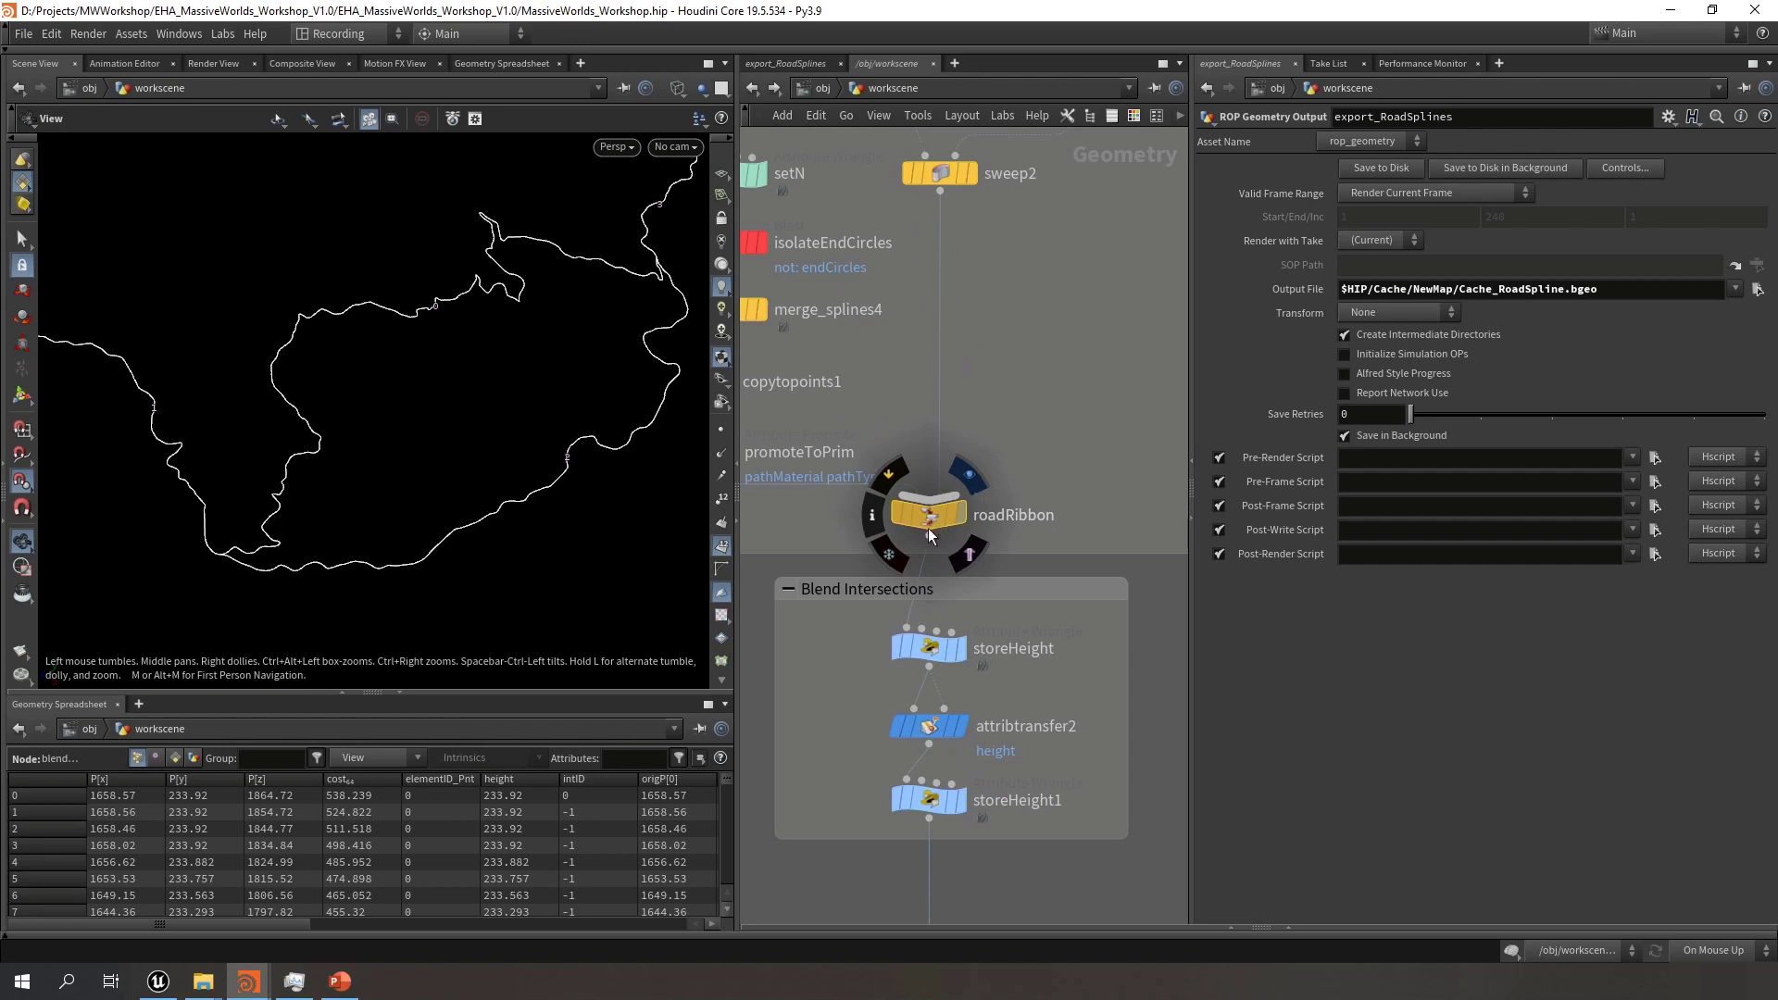
pyautogui.click(930, 534)
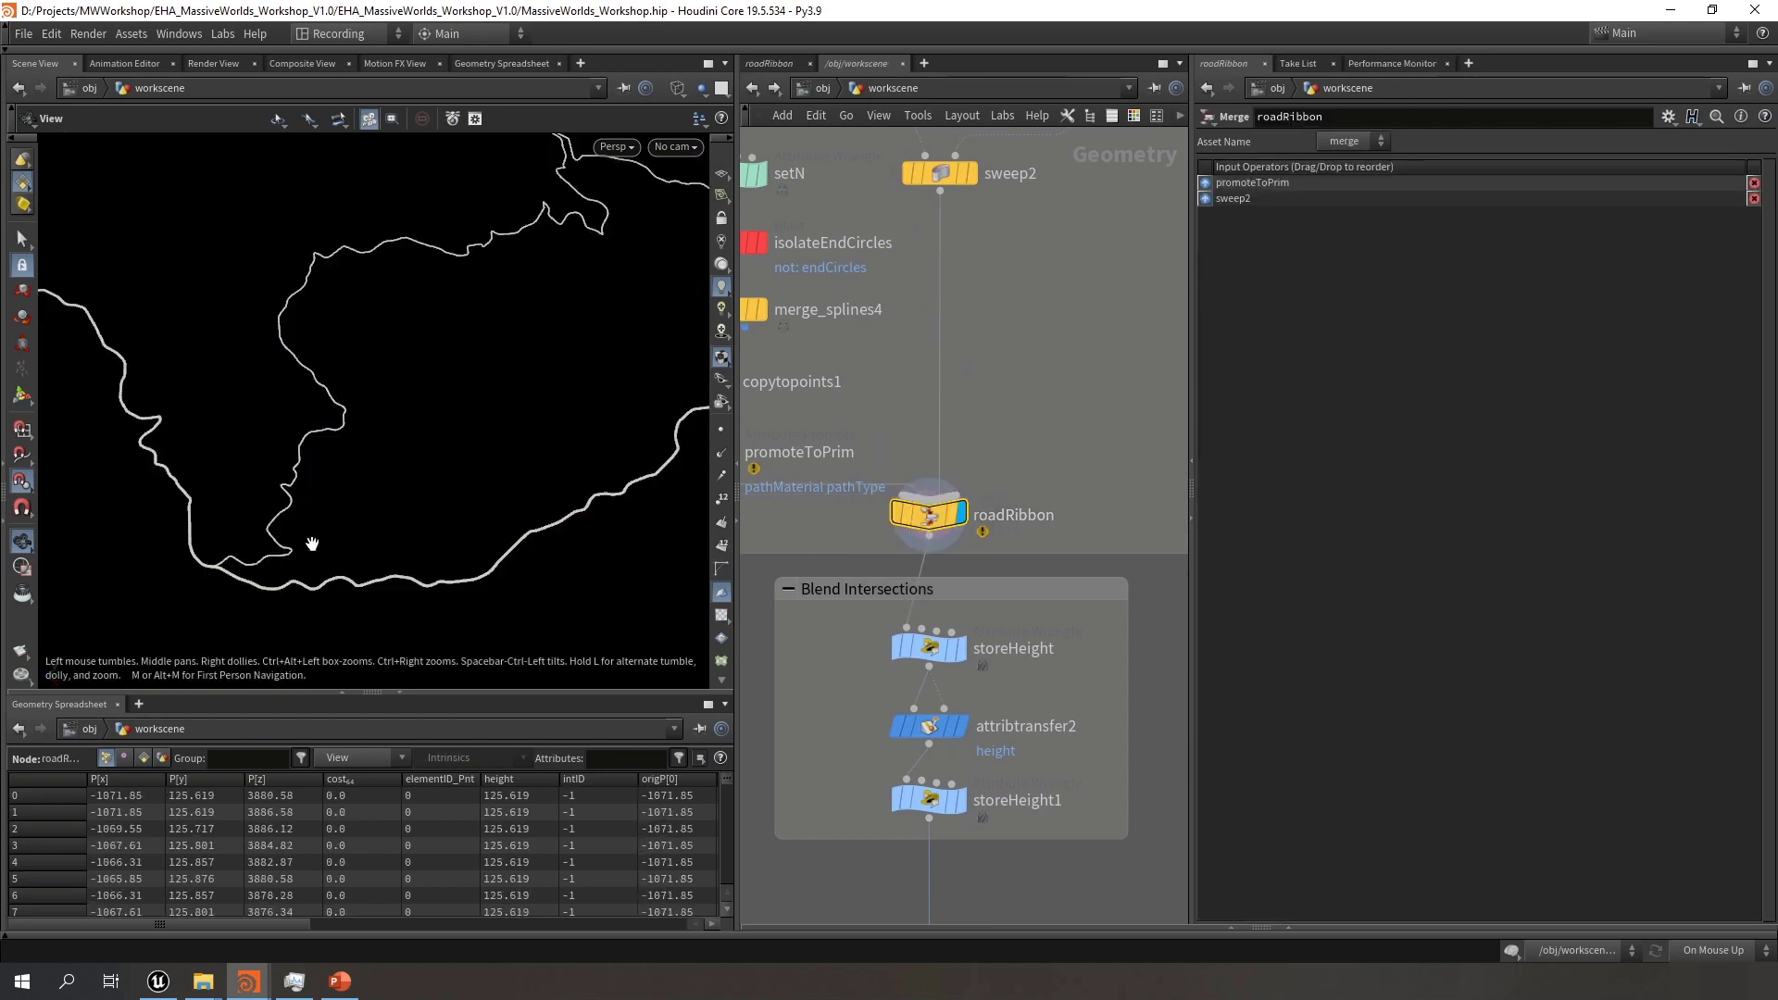
# Examine the swept road mesh up close where the narrow path joins the wider road
pyautogui.scroll(8, 278, 556)
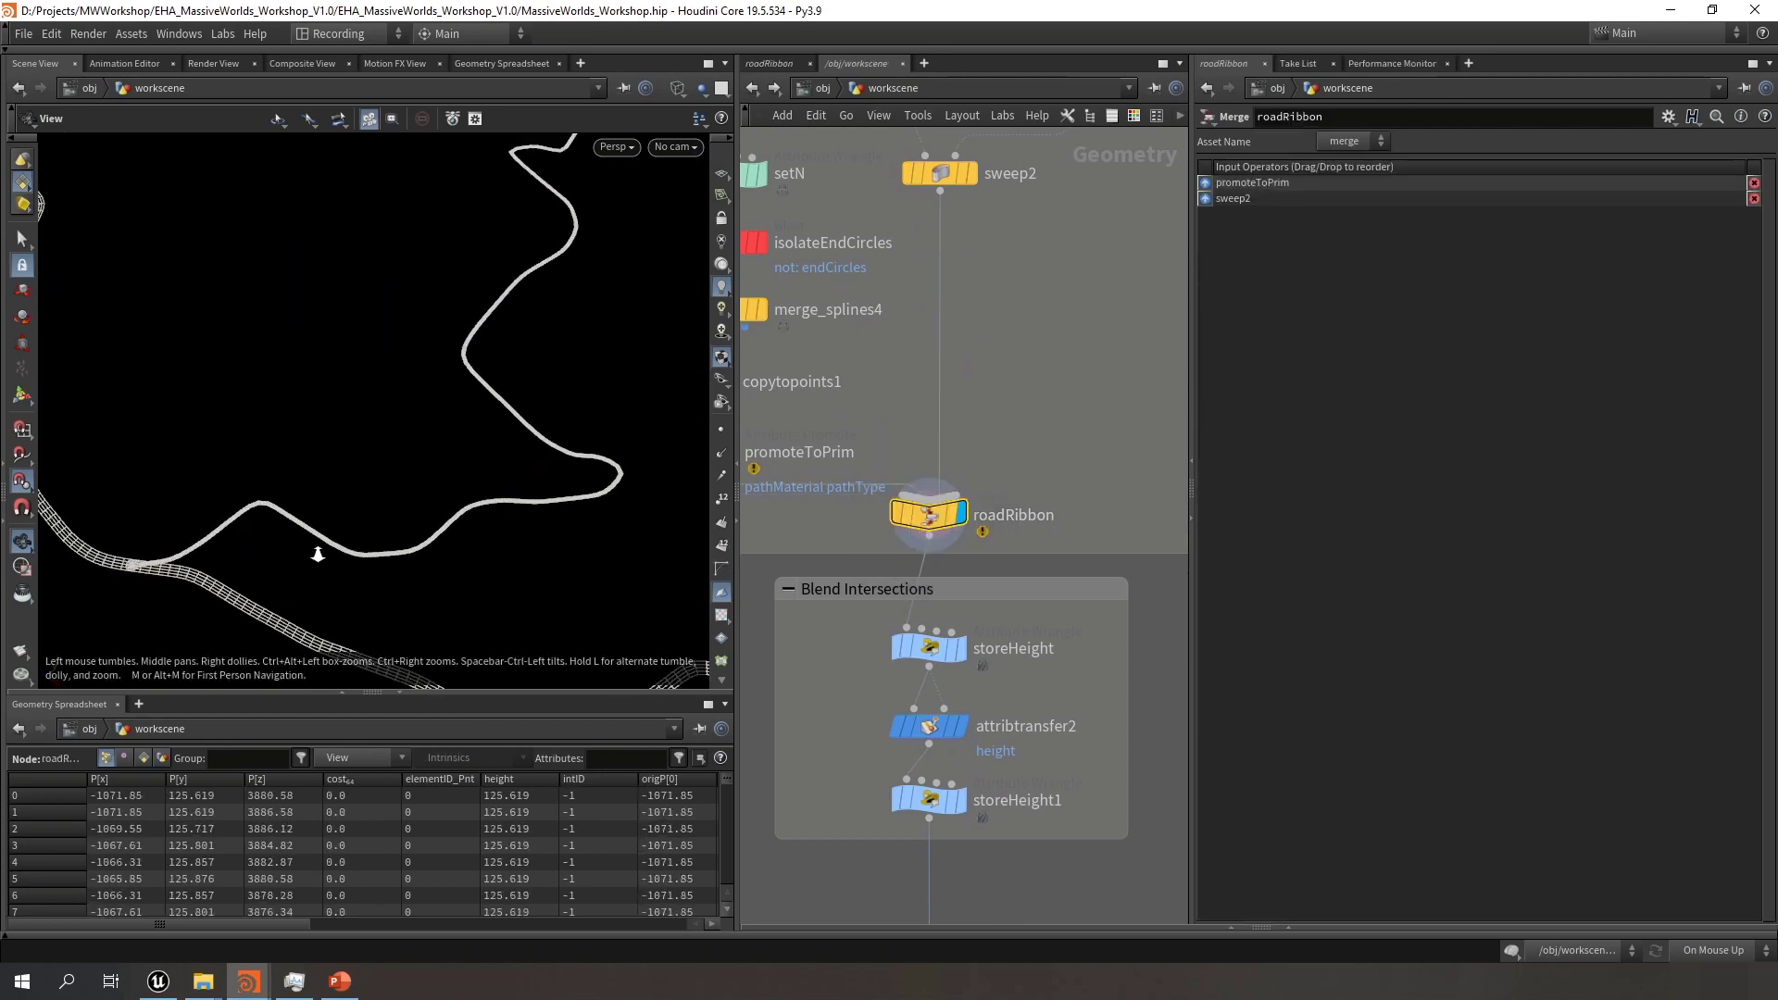
pyautogui.scroll(10, 317, 554)
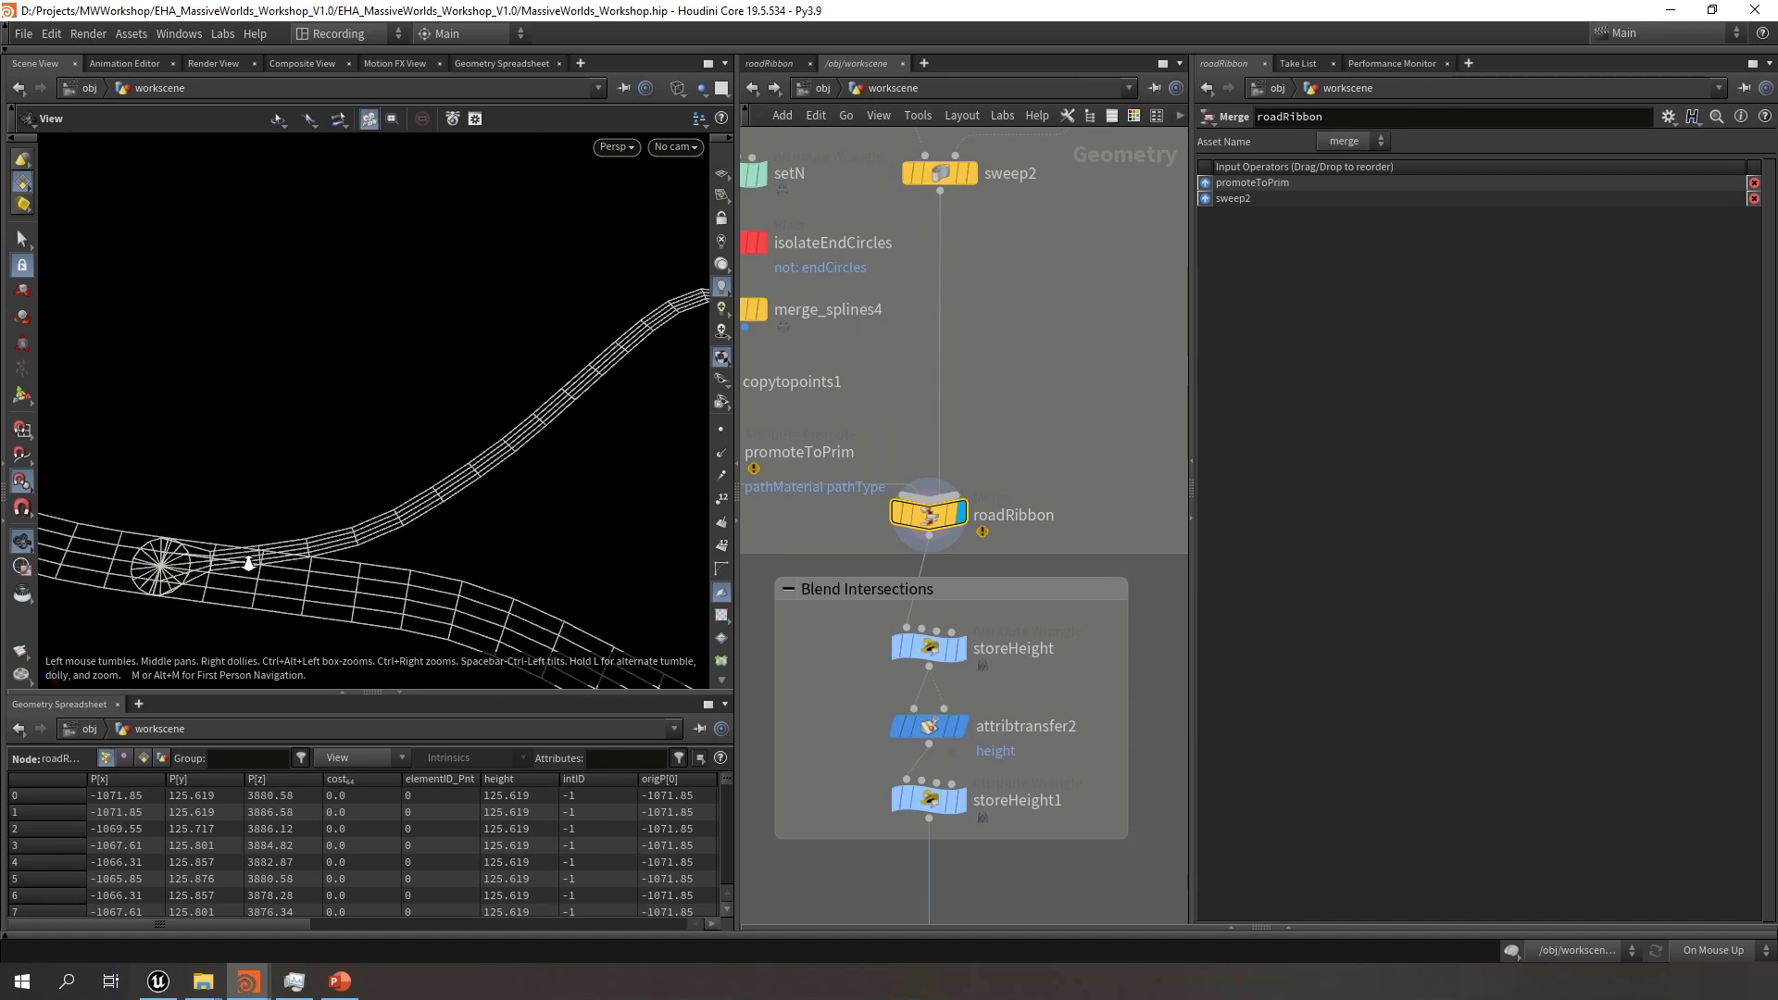
pyautogui.moveTo(232, 579); pyautogui.dragTo(339, 489)
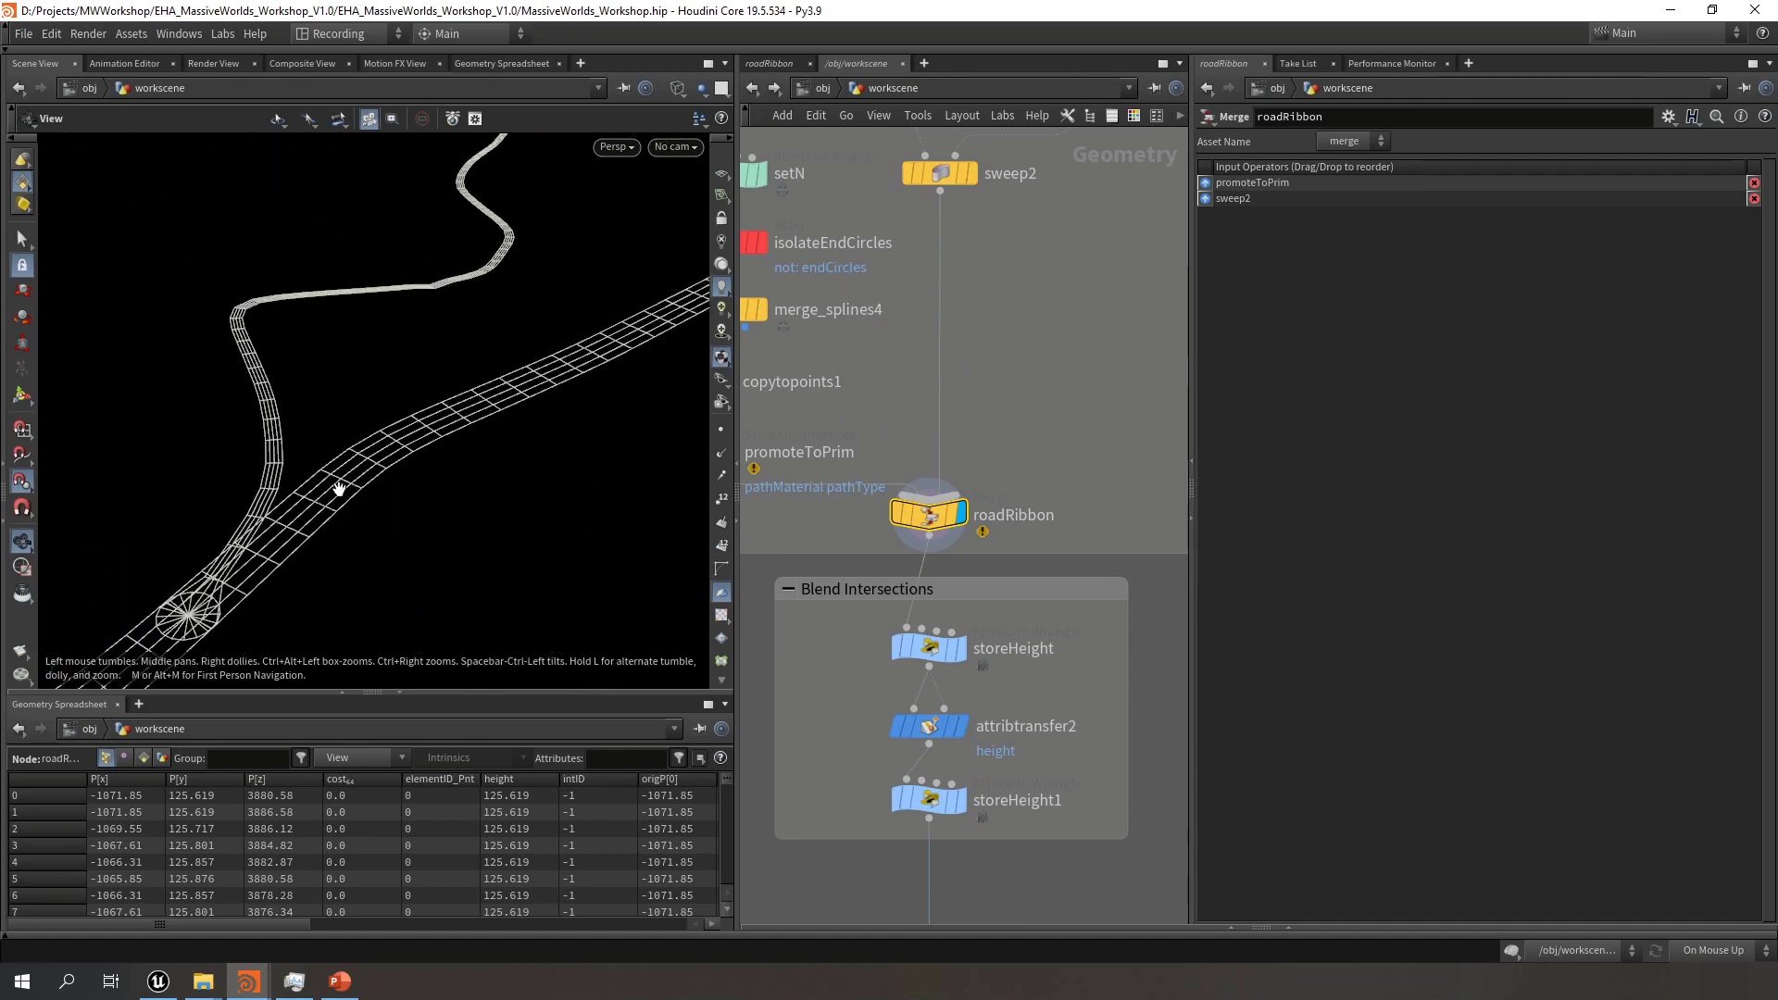
pyautogui.moveTo(560, 369)
pyautogui.mouseDown(button='middle')
pyautogui.moveTo(475, 451)
pyautogui.moveTo(577, 394)
pyautogui.mouseUp(button='middle')
pyautogui.moveTo(576, 394); pyautogui.dragTo(290, 370, button='right')
pyautogui.moveTo(289, 369); pyautogui.dragTo(599, 297)
pyautogui.moveTo(600, 297); pyautogui.dragTo(190, 411, button='right')
# Display the falloff Attribute Noise node in the Assign Noise Falloff section and review its noise settings
pyautogui.scroll(-6, 1099, 431)
pyautogui.moveTo(1098, 439); pyautogui.dragTo(832, 357, button='middle')
pyautogui.scroll(5, 1122, 621)
pyautogui.moveTo(1135, 630); pyautogui.dragTo(945, 644, button='middle')
pyautogui.scroll(-8, 985, 615)
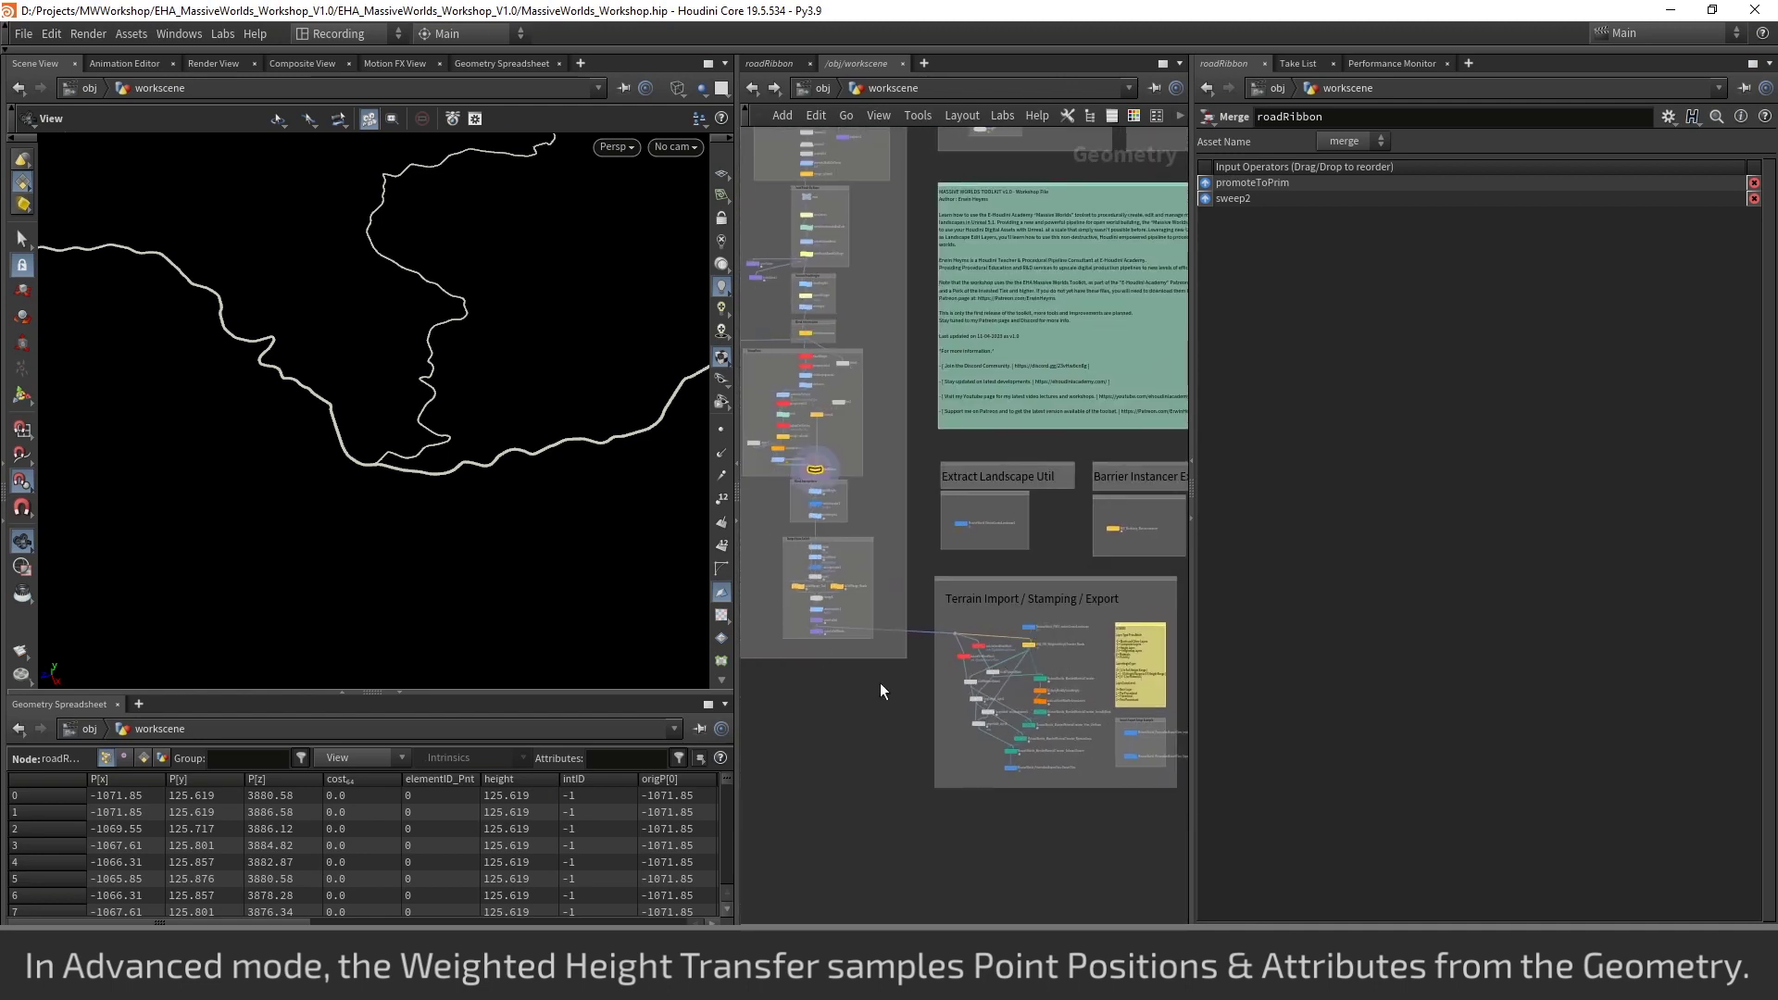
pyautogui.moveTo(880, 685); pyautogui.dragTo(907, 710, button='middle')
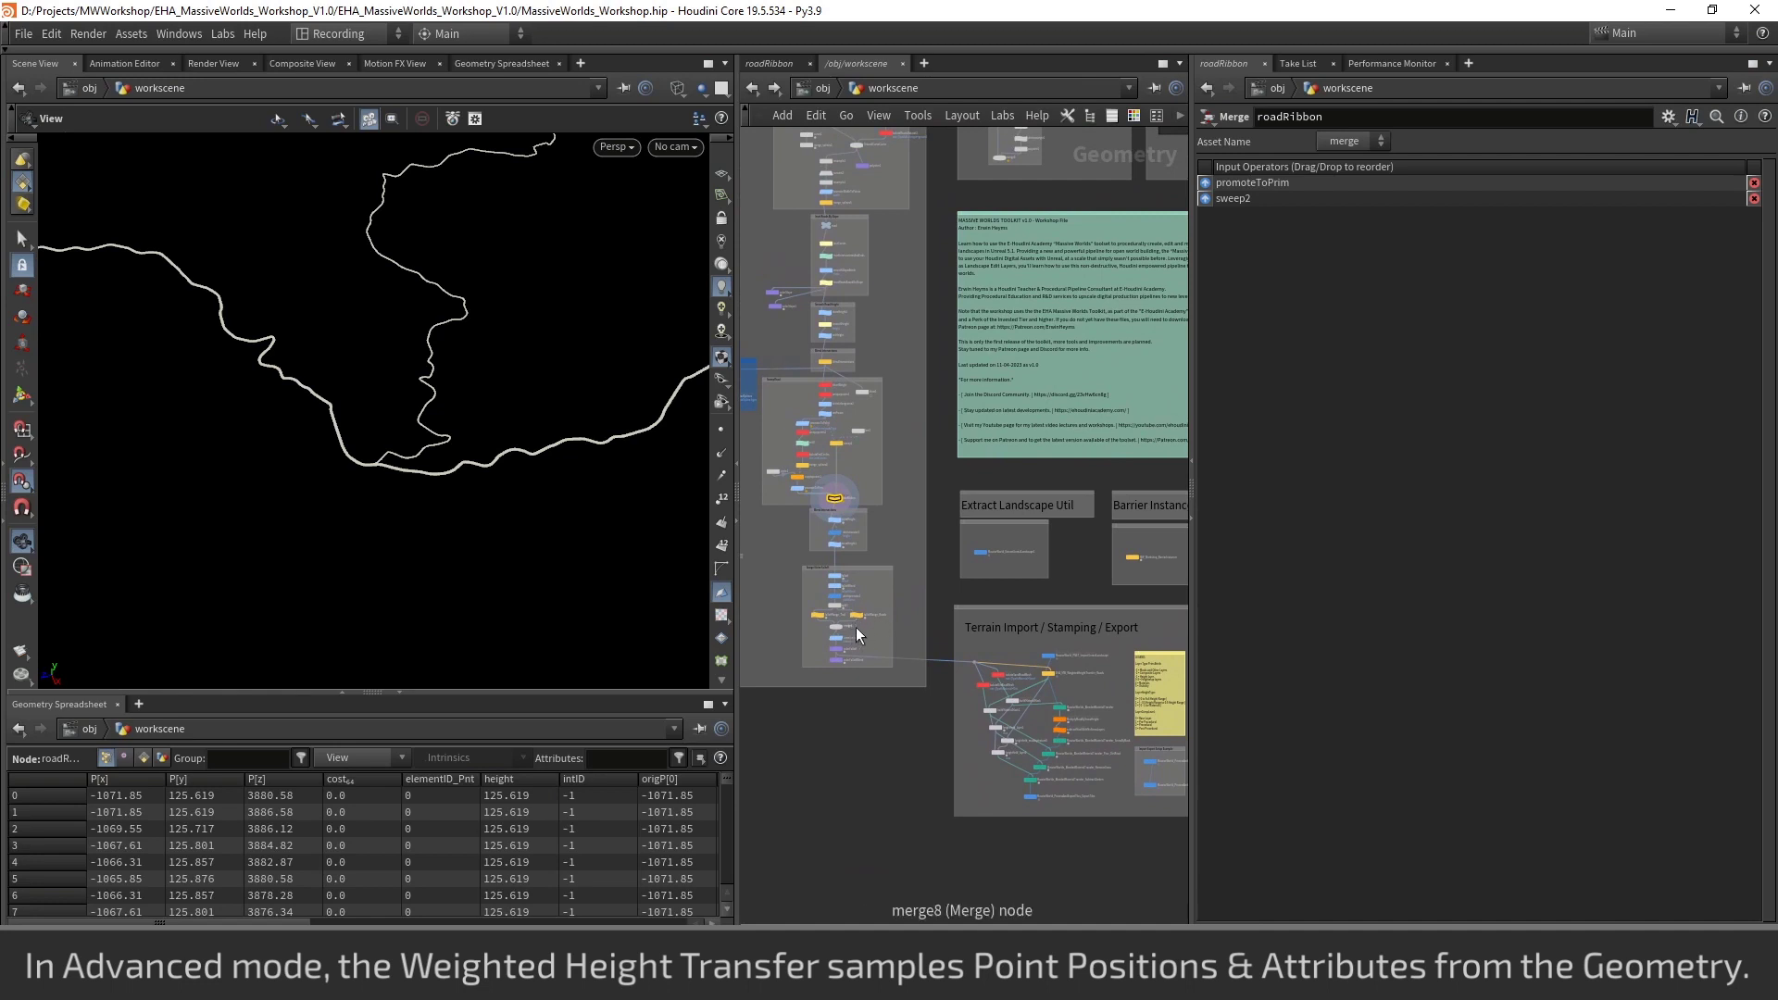
pyautogui.scroll(6, 876, 674)
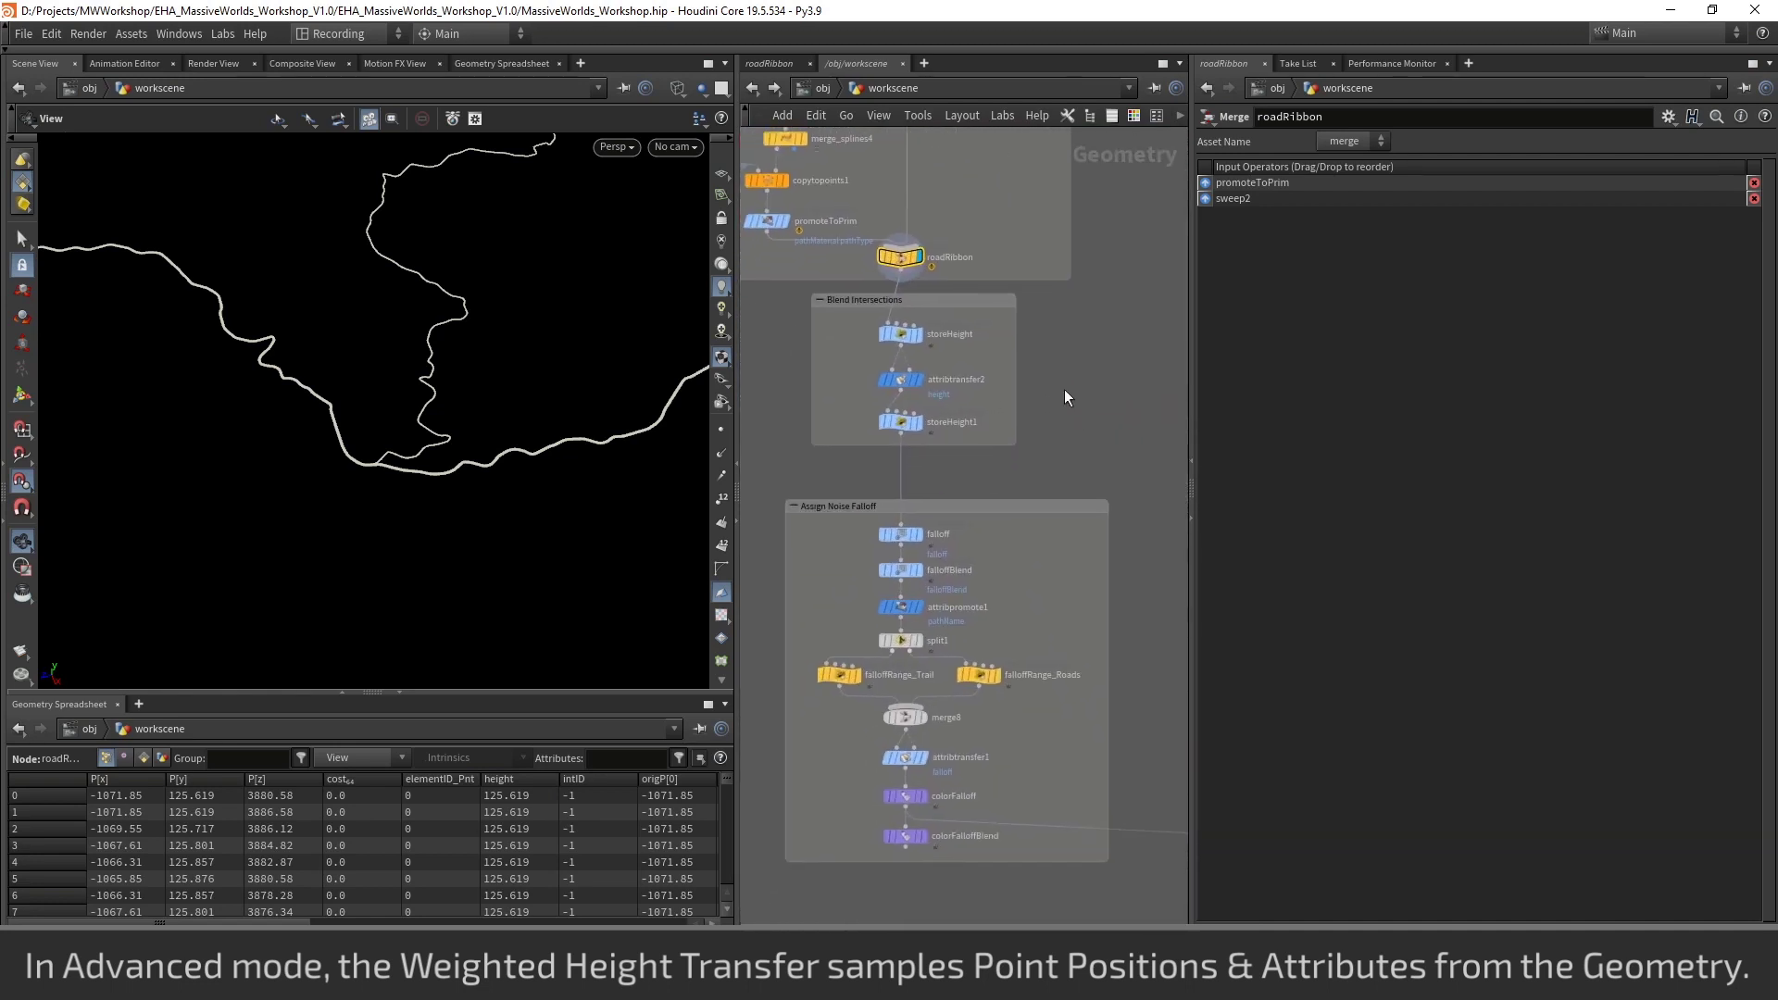
pyautogui.moveTo(1056, 408)
pyautogui.mouseDown(button='middle')
pyautogui.moveTo(1064, 451)
pyautogui.moveTo(1052, 382)
pyautogui.mouseUp(button='middle')
pyautogui.scroll(3, 921, 567)
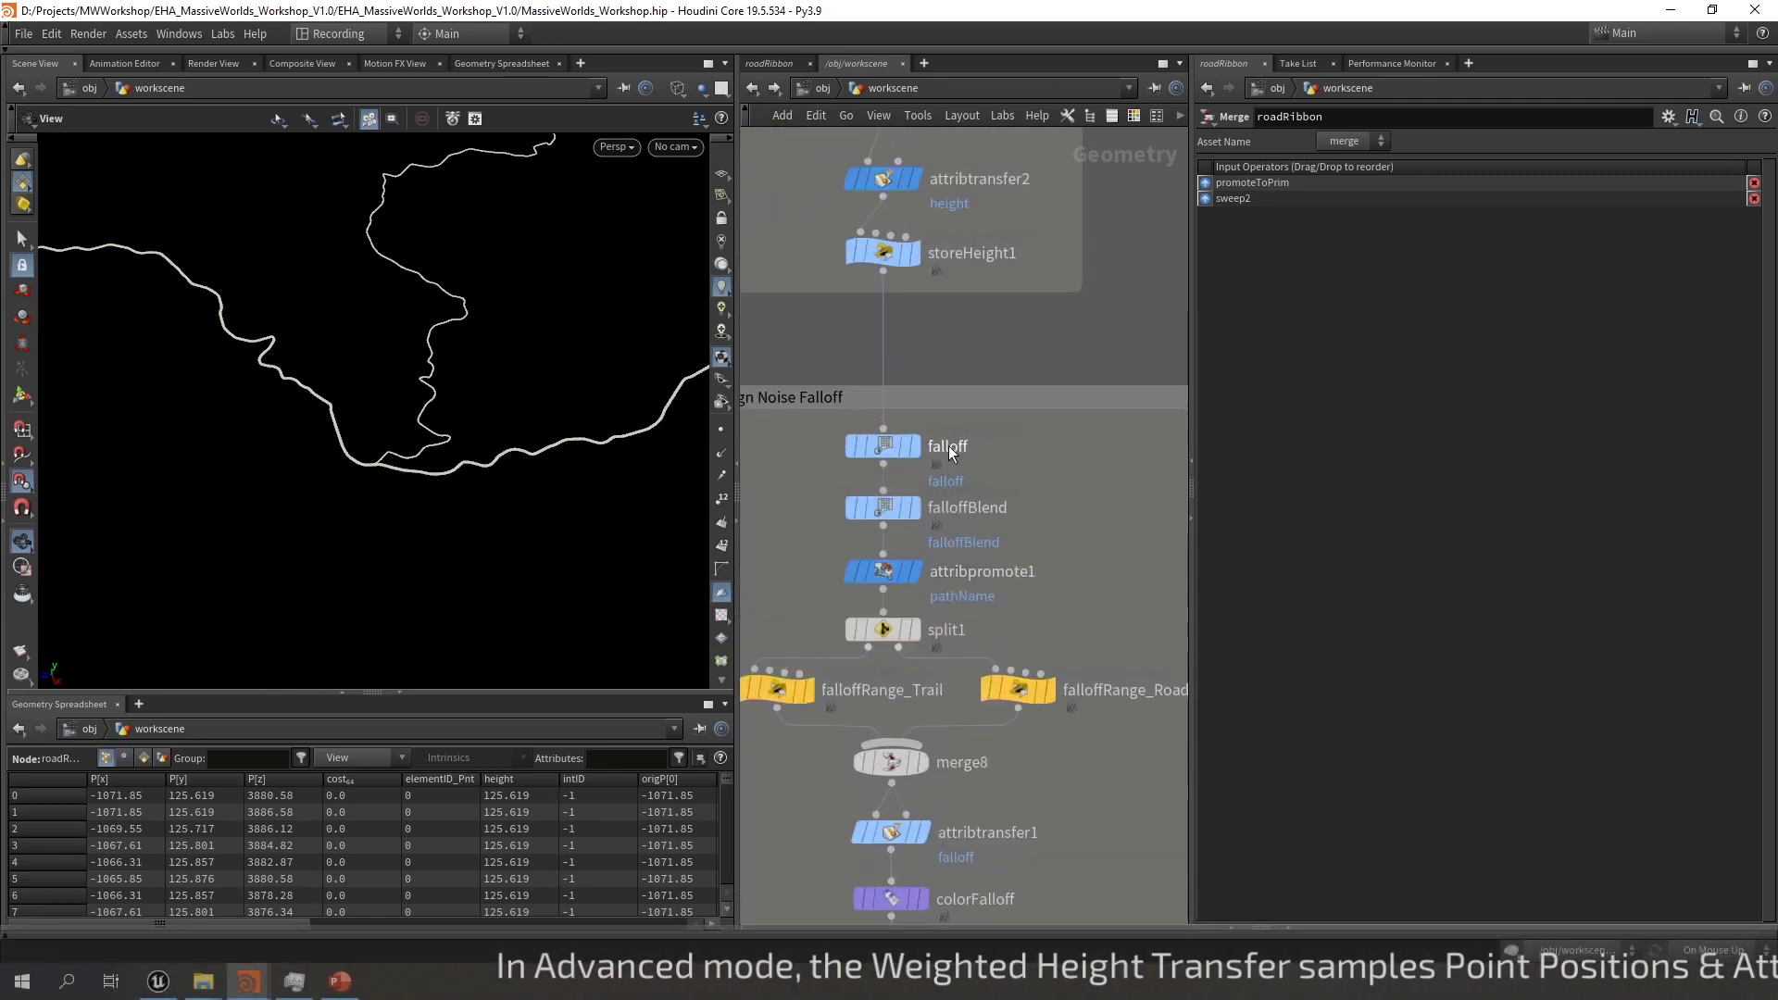
pyautogui.click(854, 452)
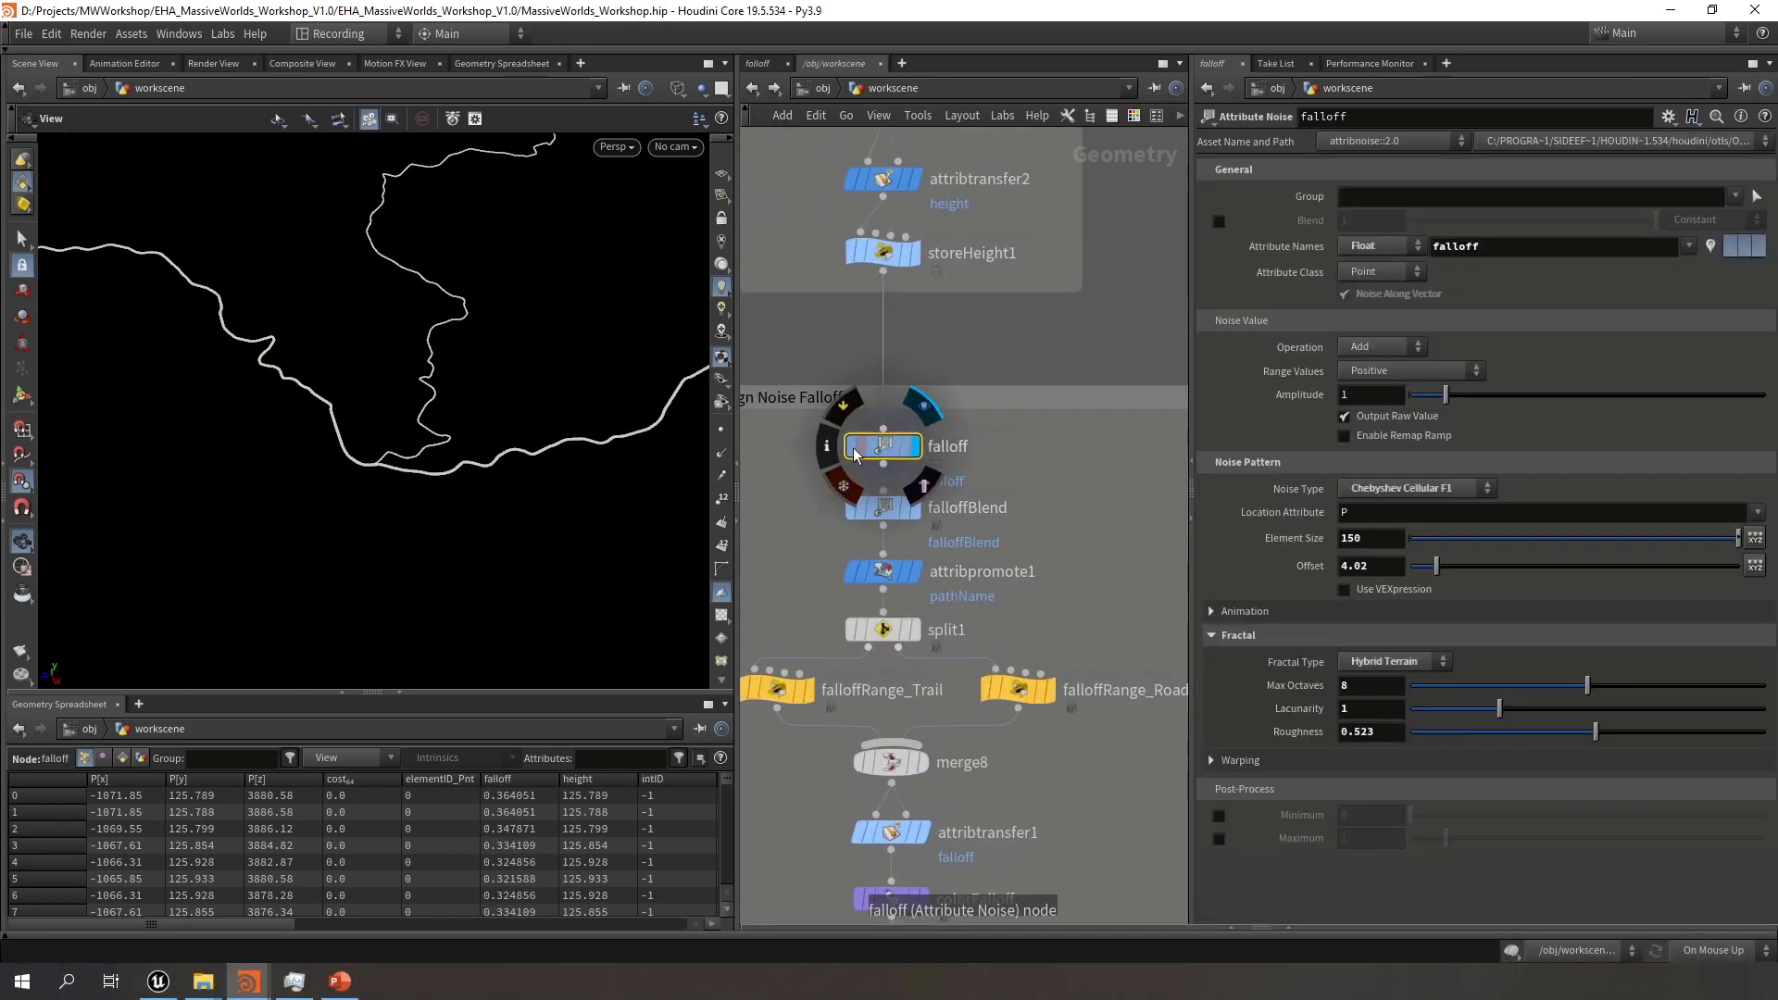
pyautogui.moveTo(414, 431); pyautogui.dragTo(522, 423)
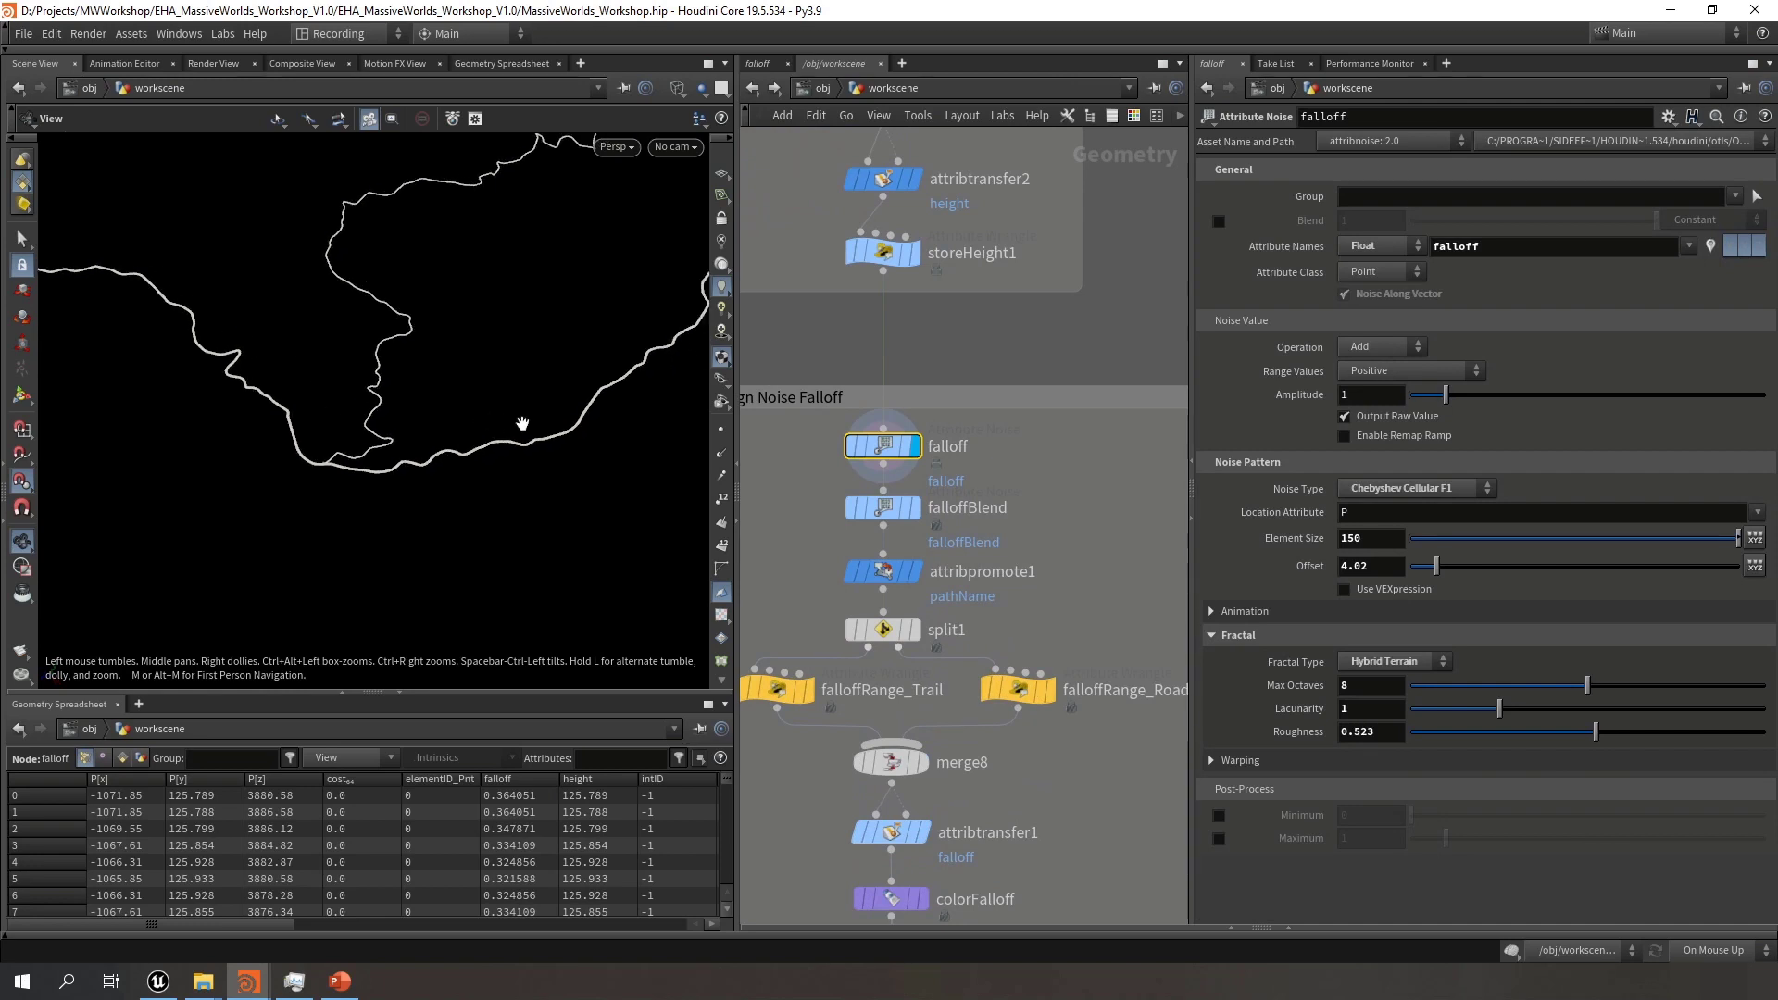
# Display the colorFalloff node and turn off wireframe shading to view the falloff values along the roads
pyautogui.scroll(-2, 522, 423)
pyautogui.moveTo(1044, 559); pyautogui.dragTo(1015, 376, button='middle')
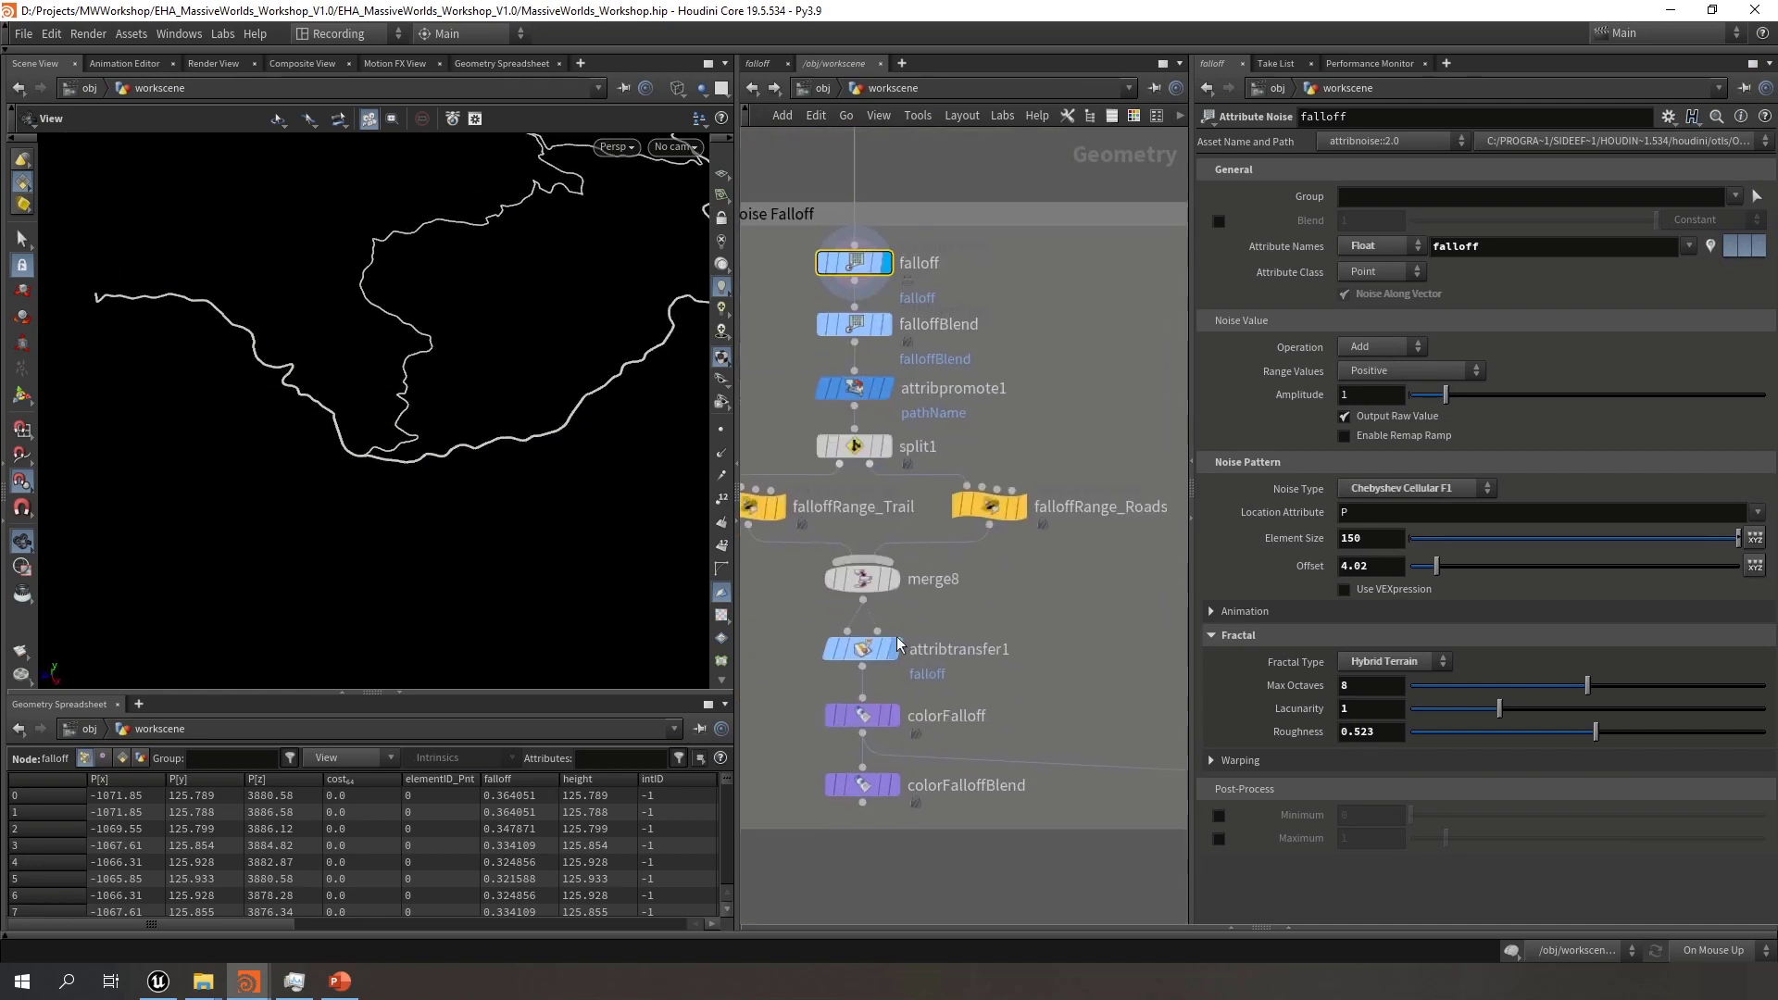
pyautogui.click(897, 720)
pyautogui.moveTo(408, 401); pyautogui.dragTo(333, 402)
pyautogui.press('w')
pyautogui.moveTo(349, 408); pyautogui.dragTo(926, 477, button='right')
pyautogui.moveTo(441, 540); pyautogui.dragTo(423, 270, button='middle')
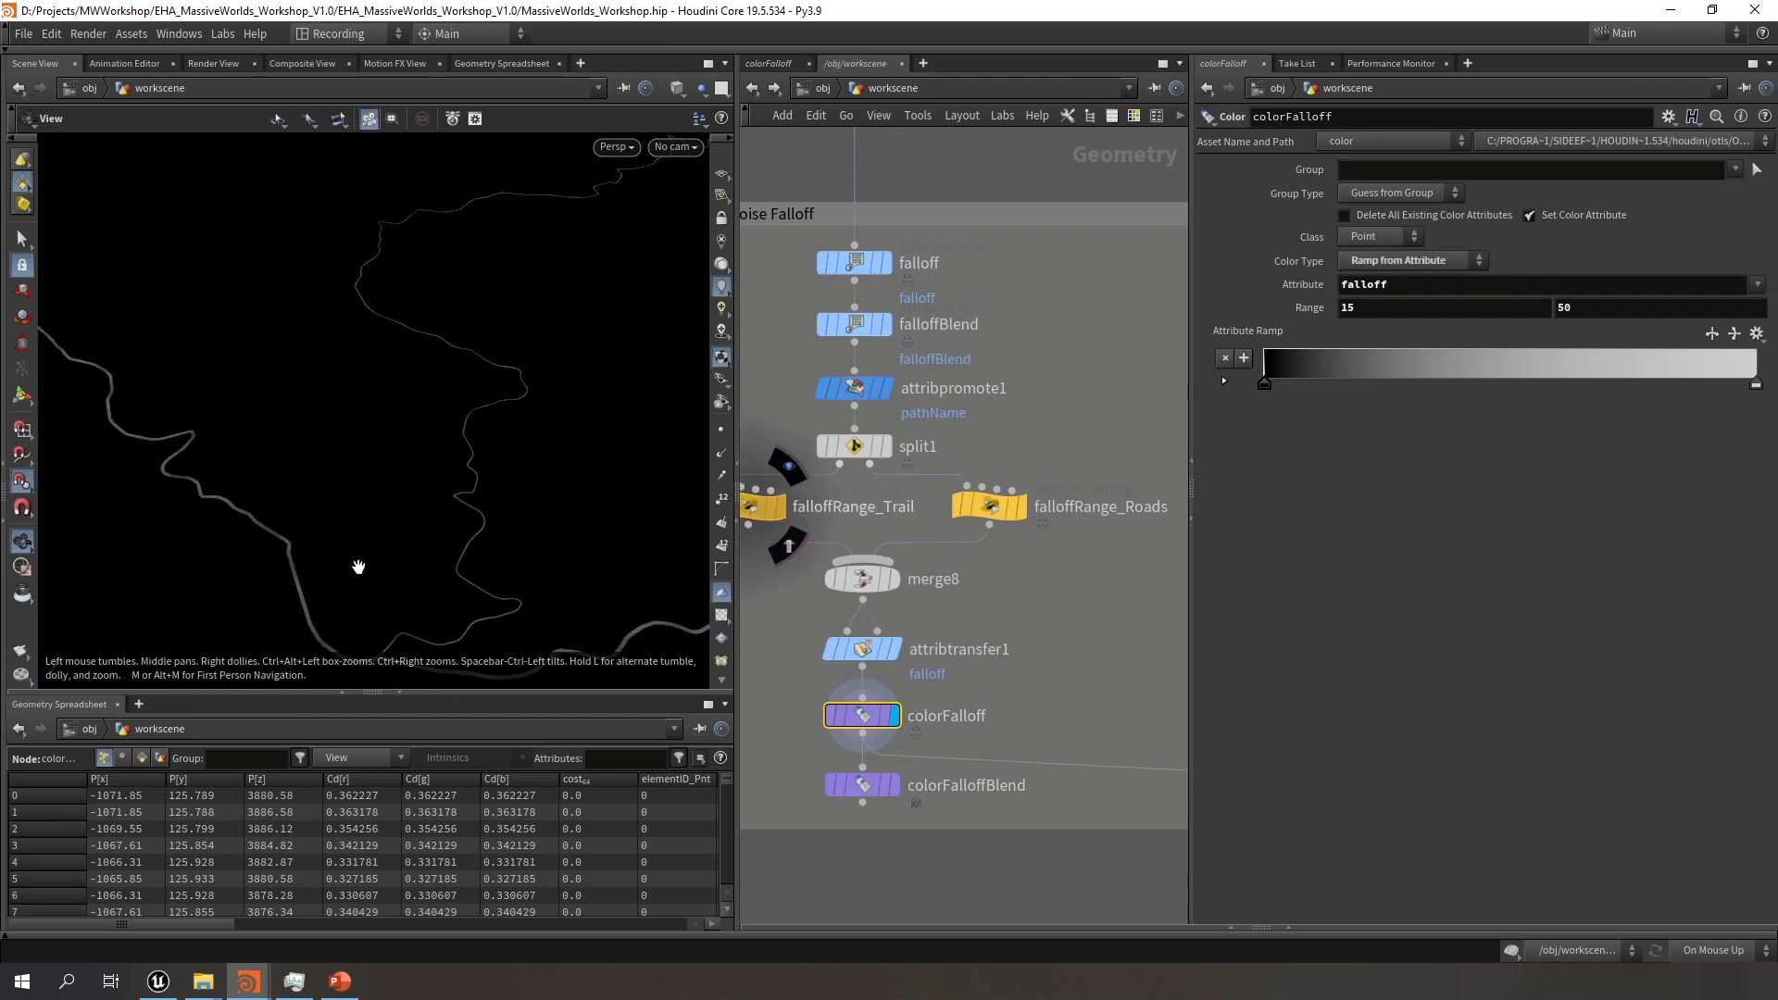
pyautogui.moveTo(358, 567); pyautogui.dragTo(371, 481, button='middle')
# Display the colorFalloffBlend node and inspect the falloffBlend variation along the road ribbon
pyautogui.click(857, 783)
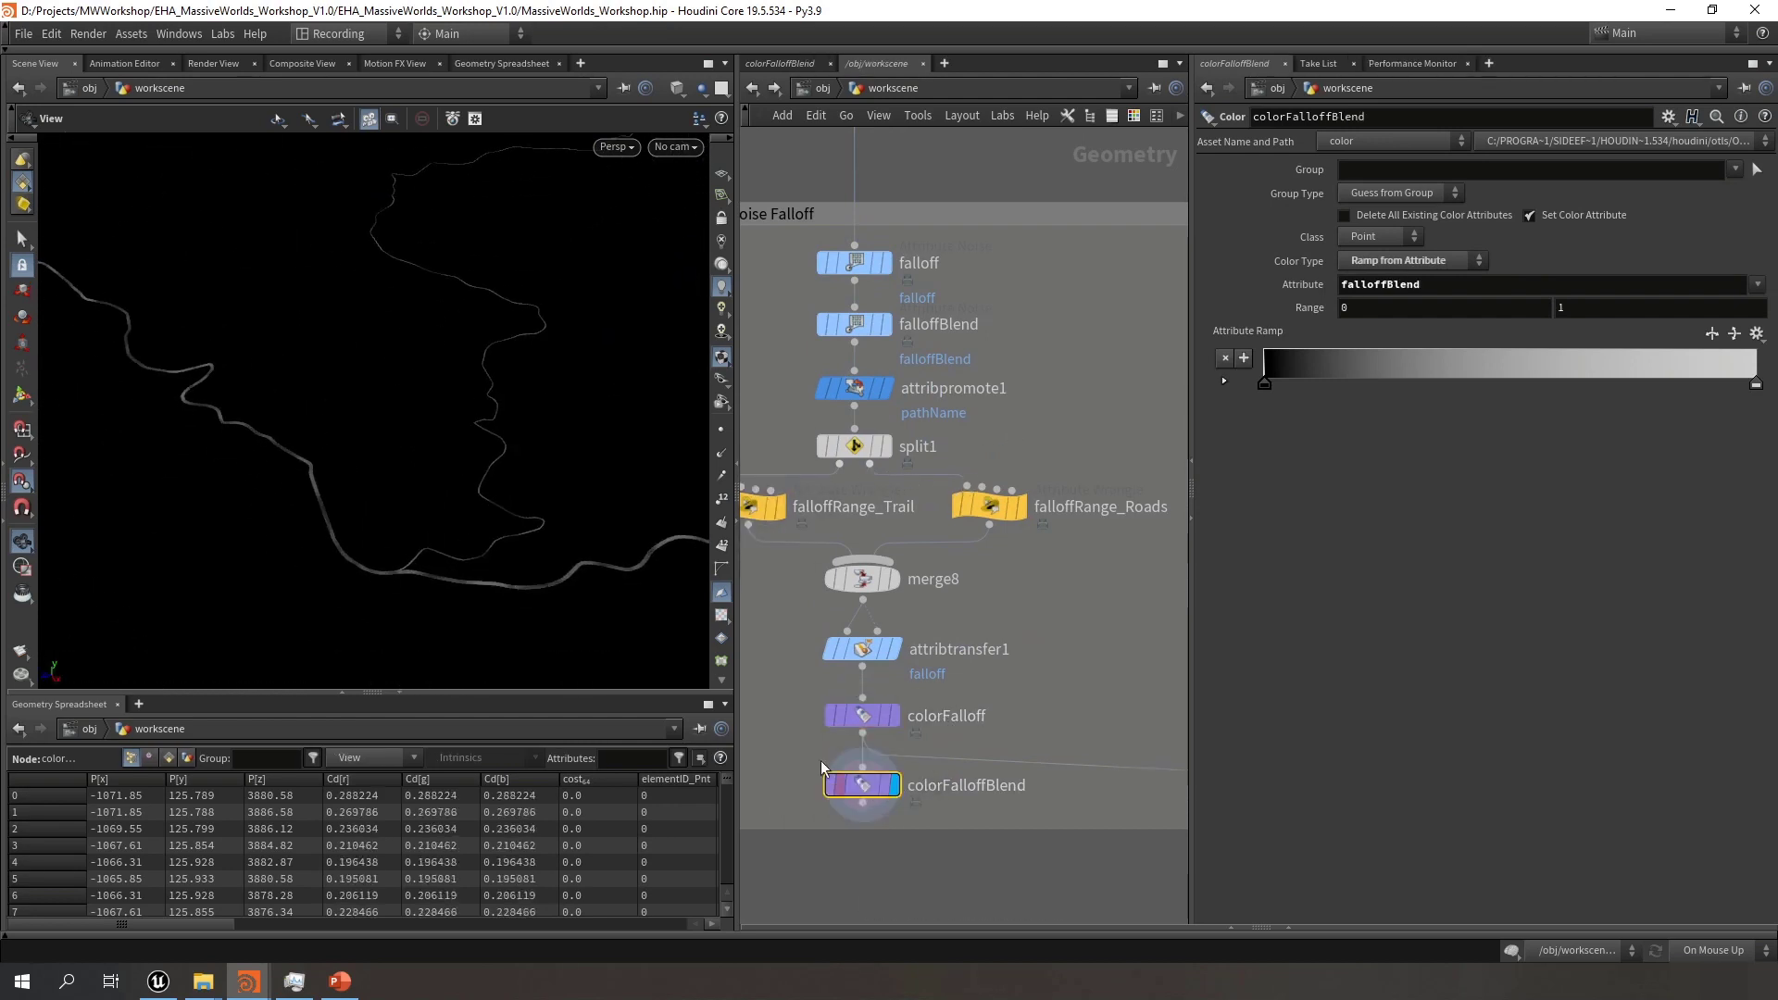
pyautogui.moveTo(331, 537); pyautogui.dragTo(556, 514, button='right')
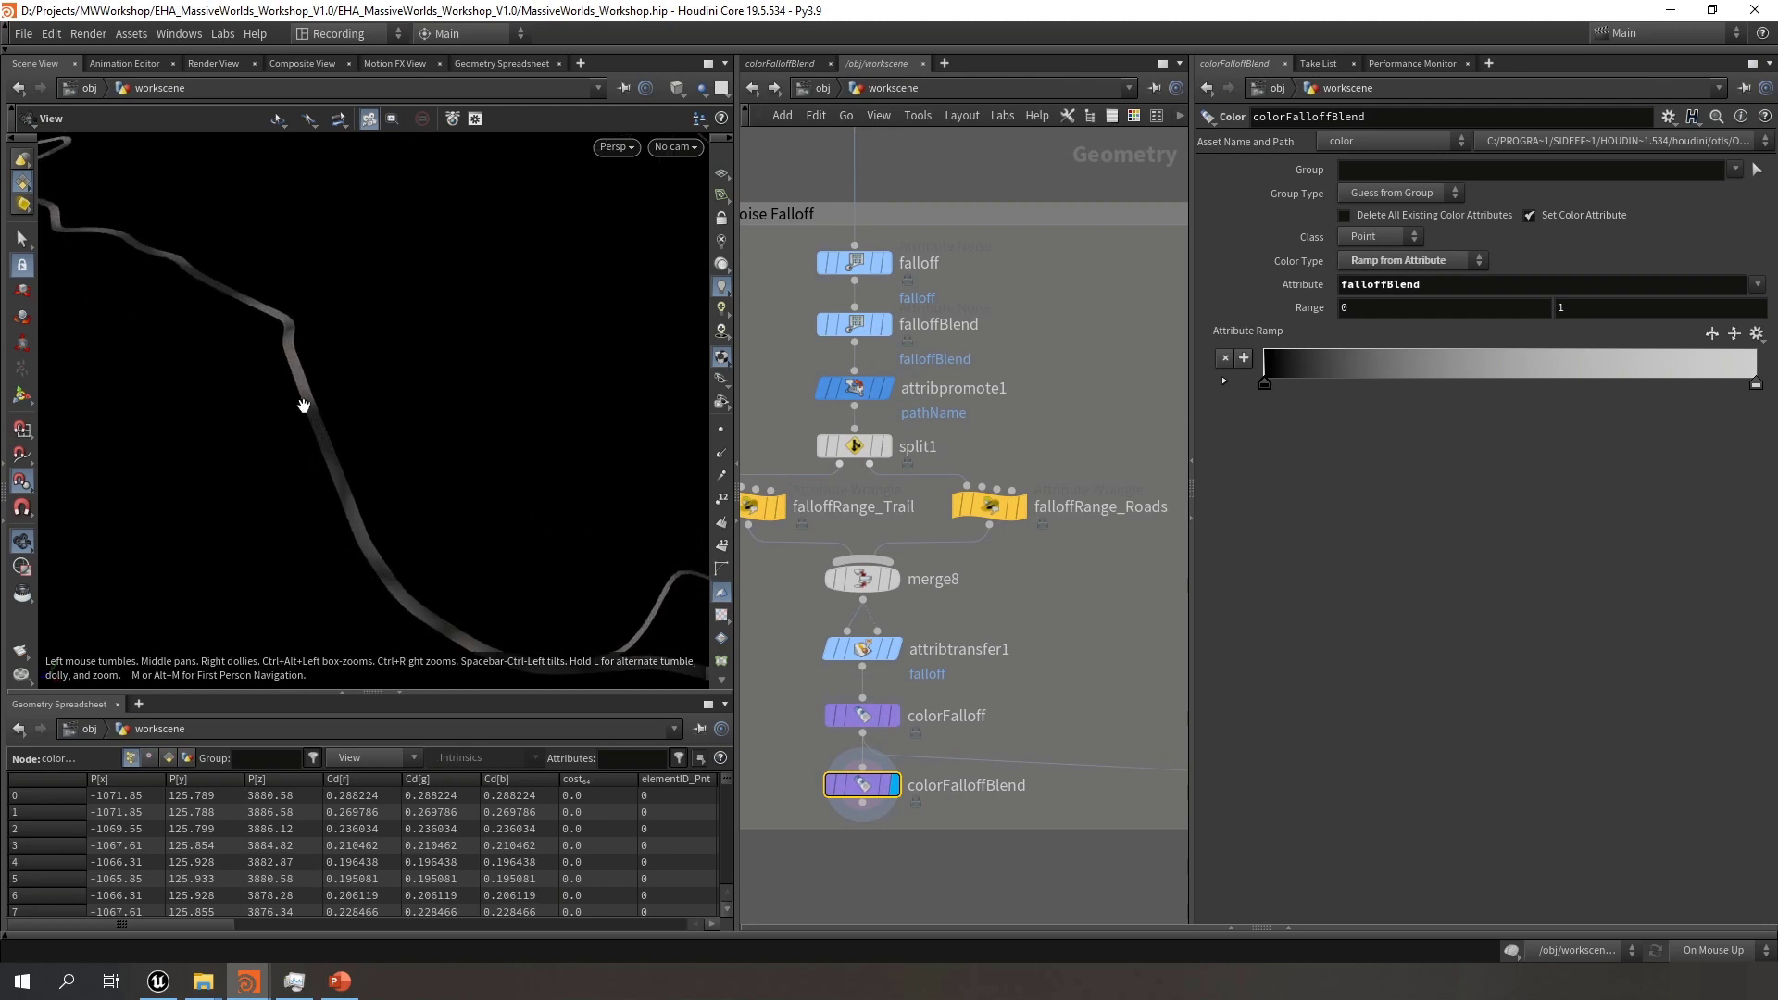
pyautogui.click(864, 723)
pyautogui.moveTo(1061, 749); pyautogui.dragTo(866, 805)
pyautogui.scroll(-5, 1096, 682)
pyautogui.scroll(3, 1056, 629)
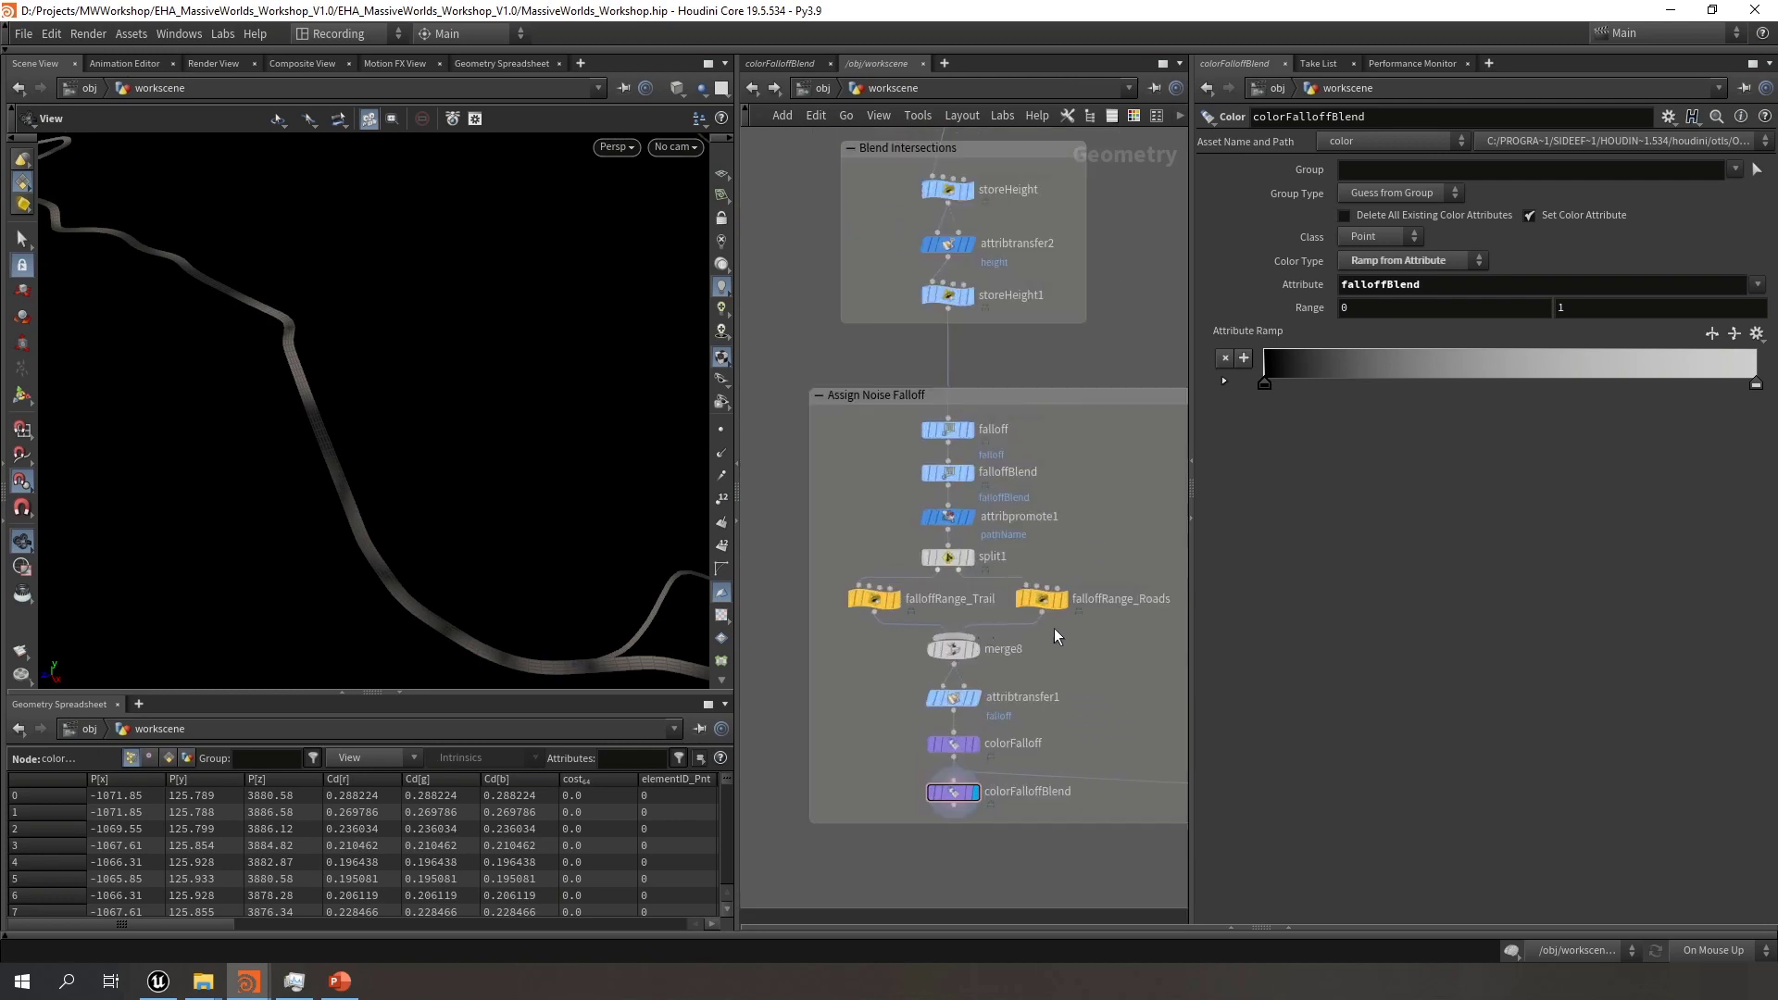
# Review the falloffRange_Trail minimum and maximum falloff settings and the split1 node's path group
pyautogui.moveTo(882, 553); pyautogui.dragTo(874, 648)
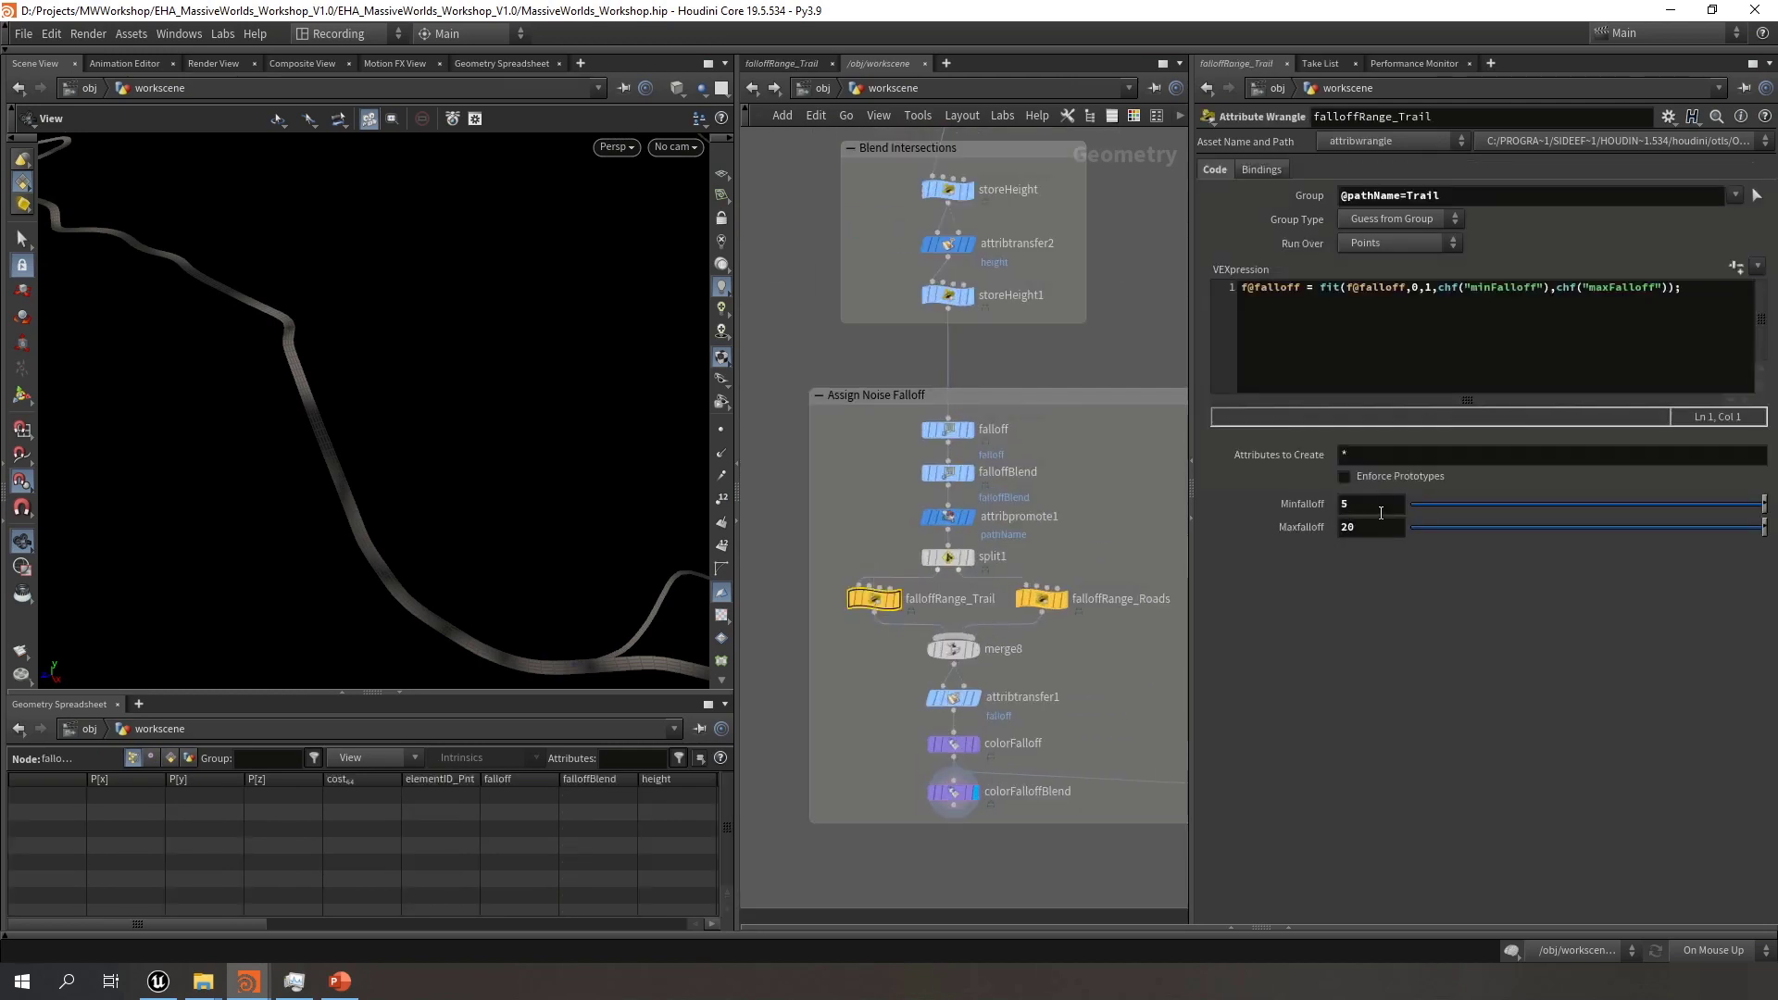
pyautogui.moveTo(1080, 535); pyautogui.dragTo(1015, 630)
pyautogui.moveTo(1012, 547); pyautogui.dragTo(891, 558)
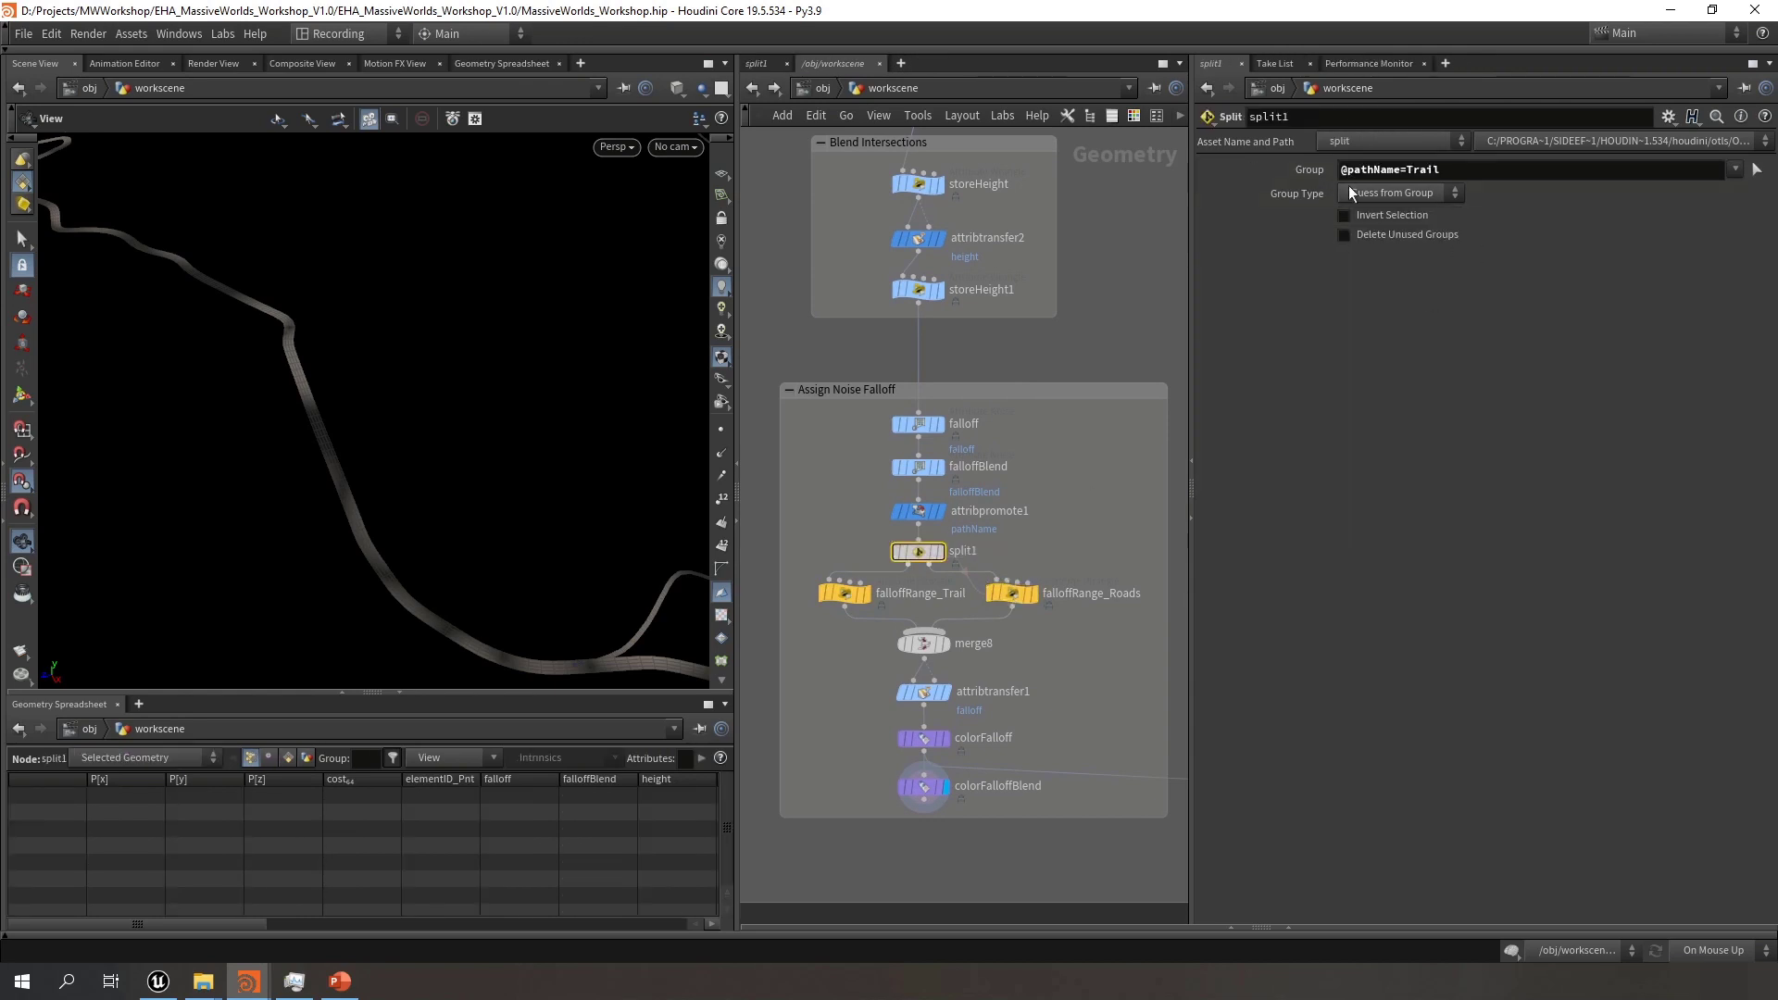
pyautogui.scroll(-5, 370, 465)
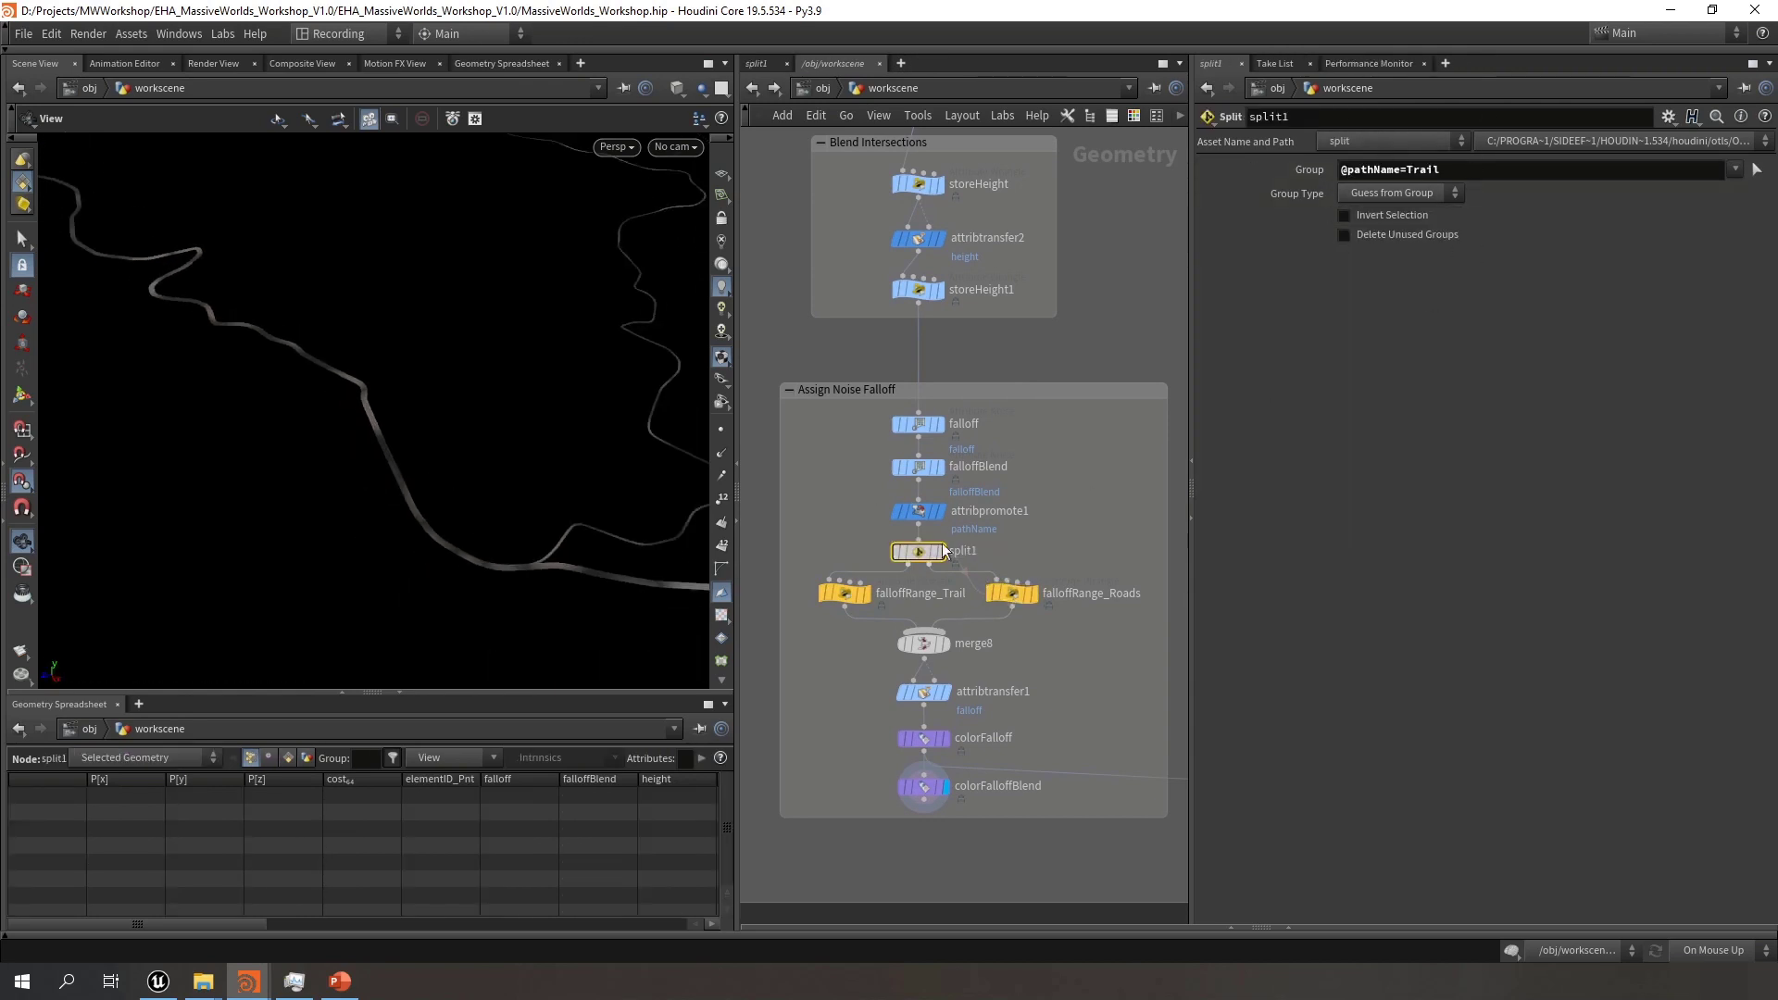
# Review the minimum and maximum falloff settings of the falloffRange_Roads node
pyautogui.scroll(2, 1025, 581)
pyautogui.click(1010, 597)
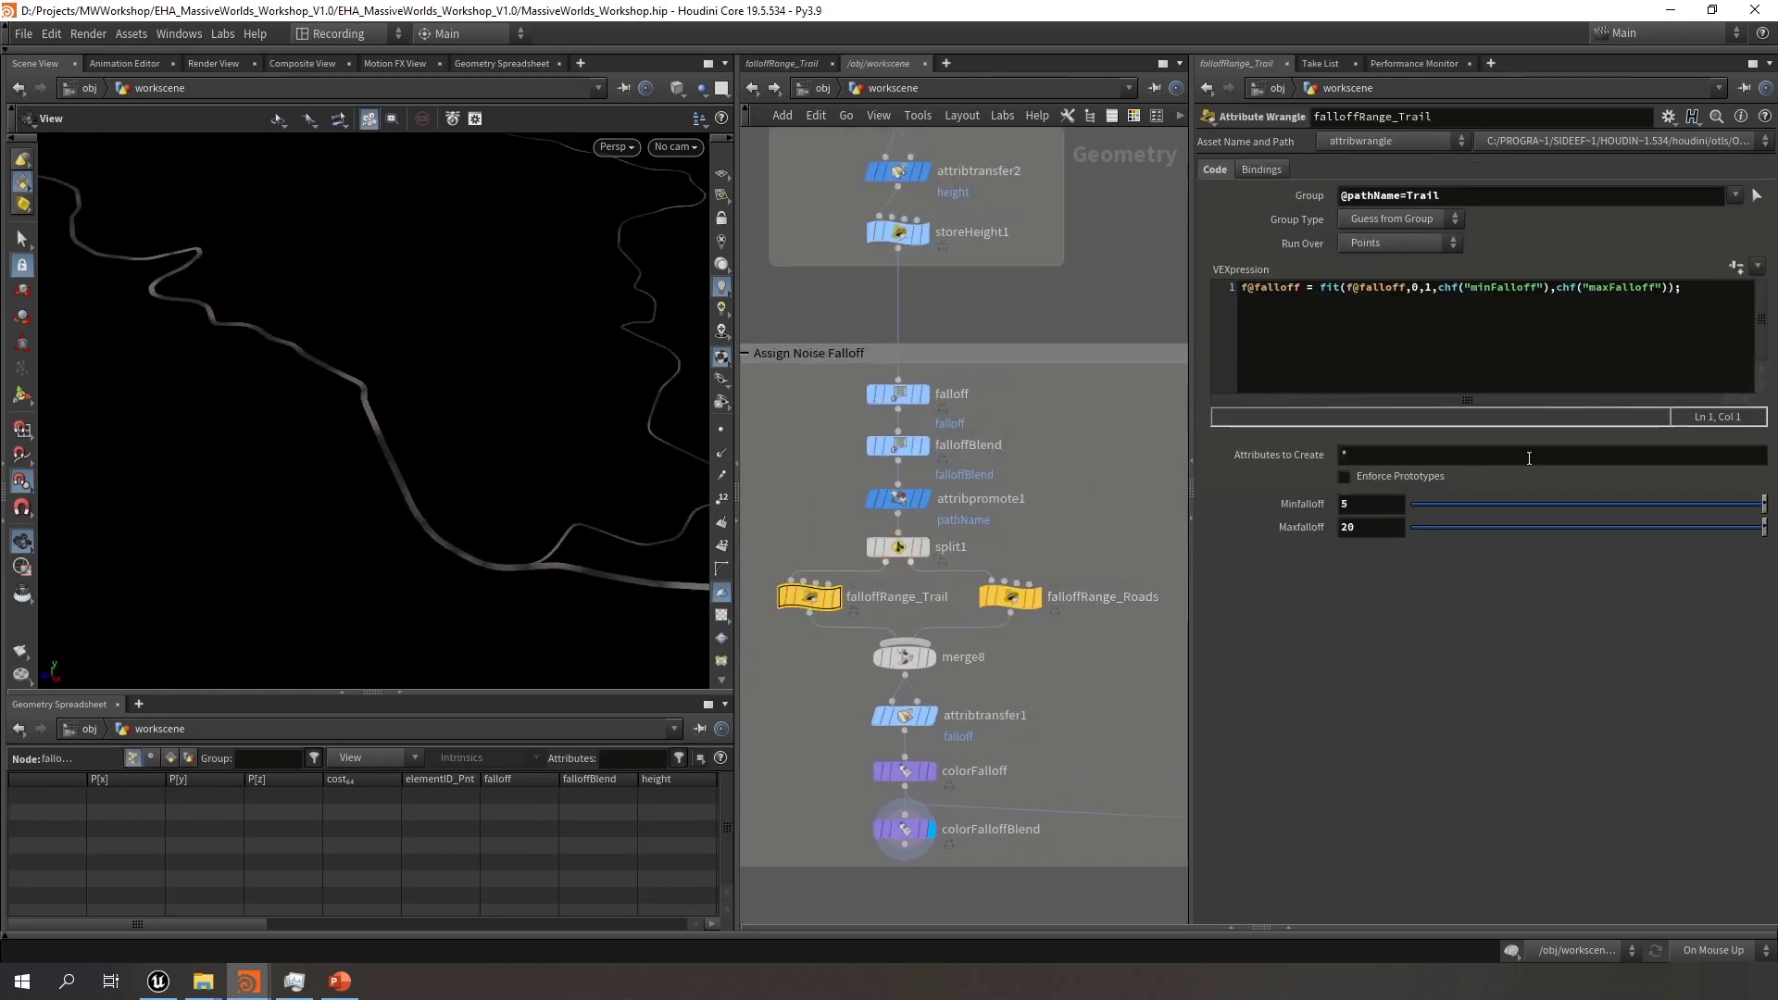
pyautogui.moveTo(1080, 711); pyautogui.dragTo(1081, 688, button='middle')
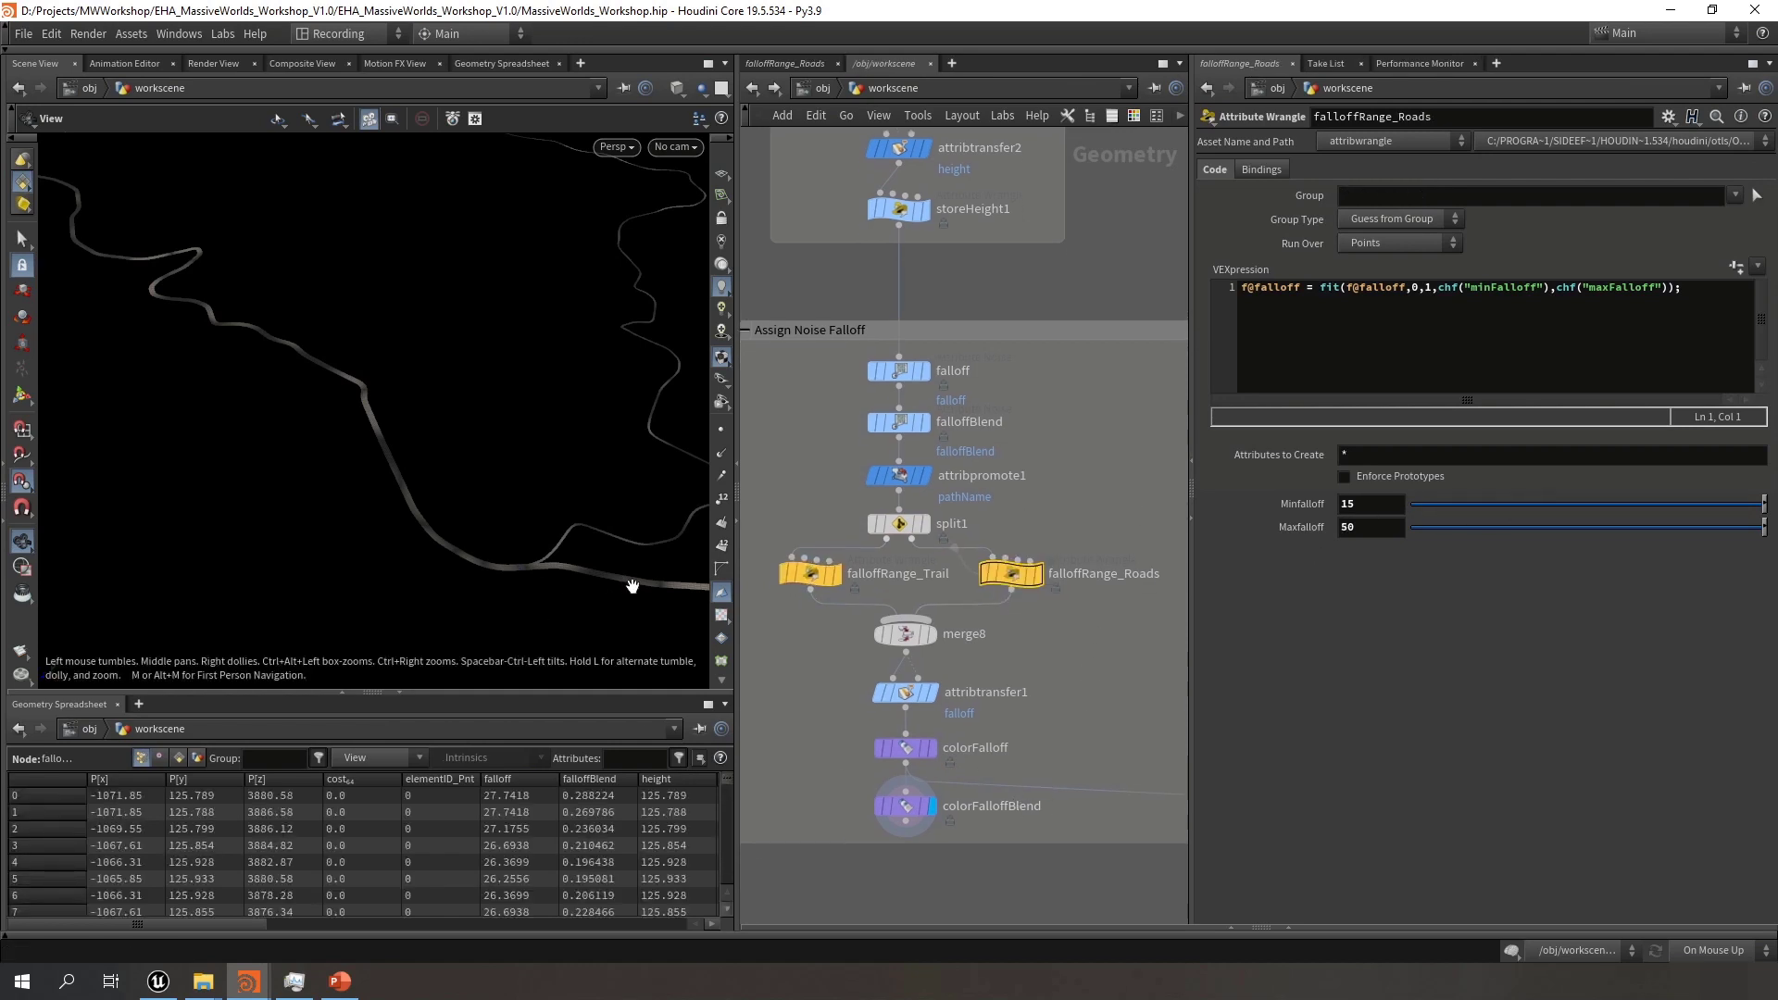
pyautogui.scroll(-1, 1069, 689)
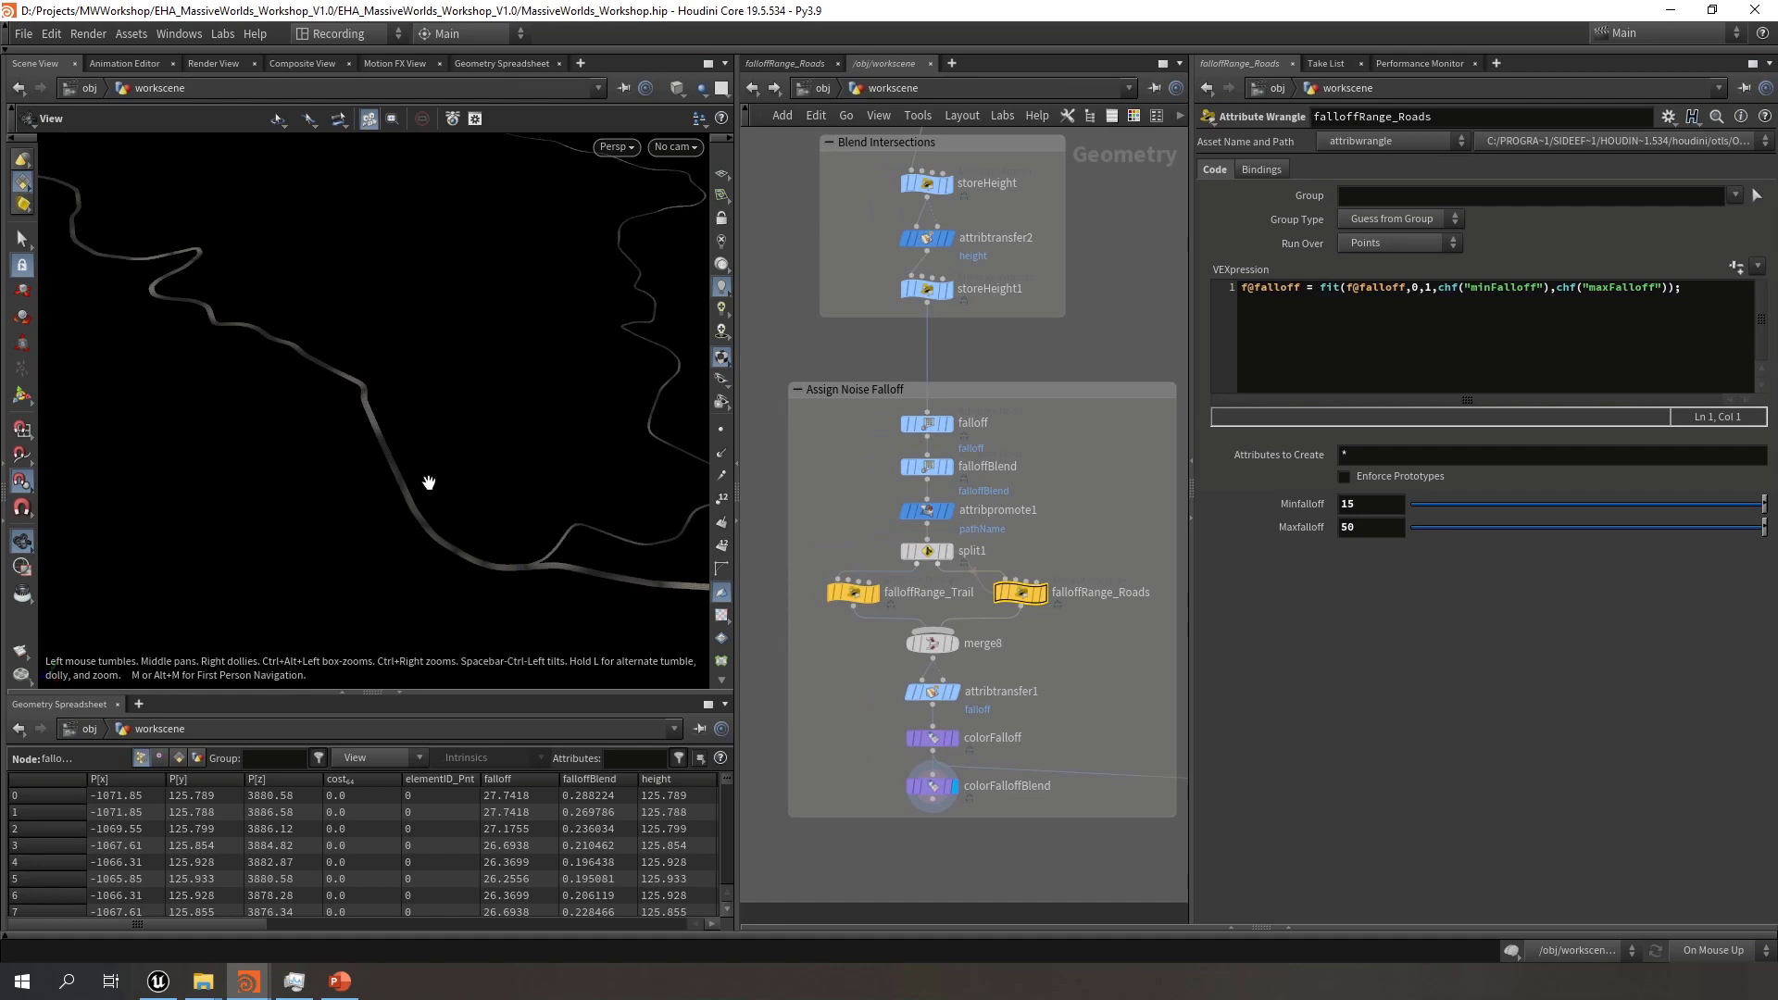
# Display the MassiveWorld_PNET_ImportUnrealLandscape node in the Terrain Import / Stamping section and view the full landscape
pyautogui.scroll(-6, 1078, 680)
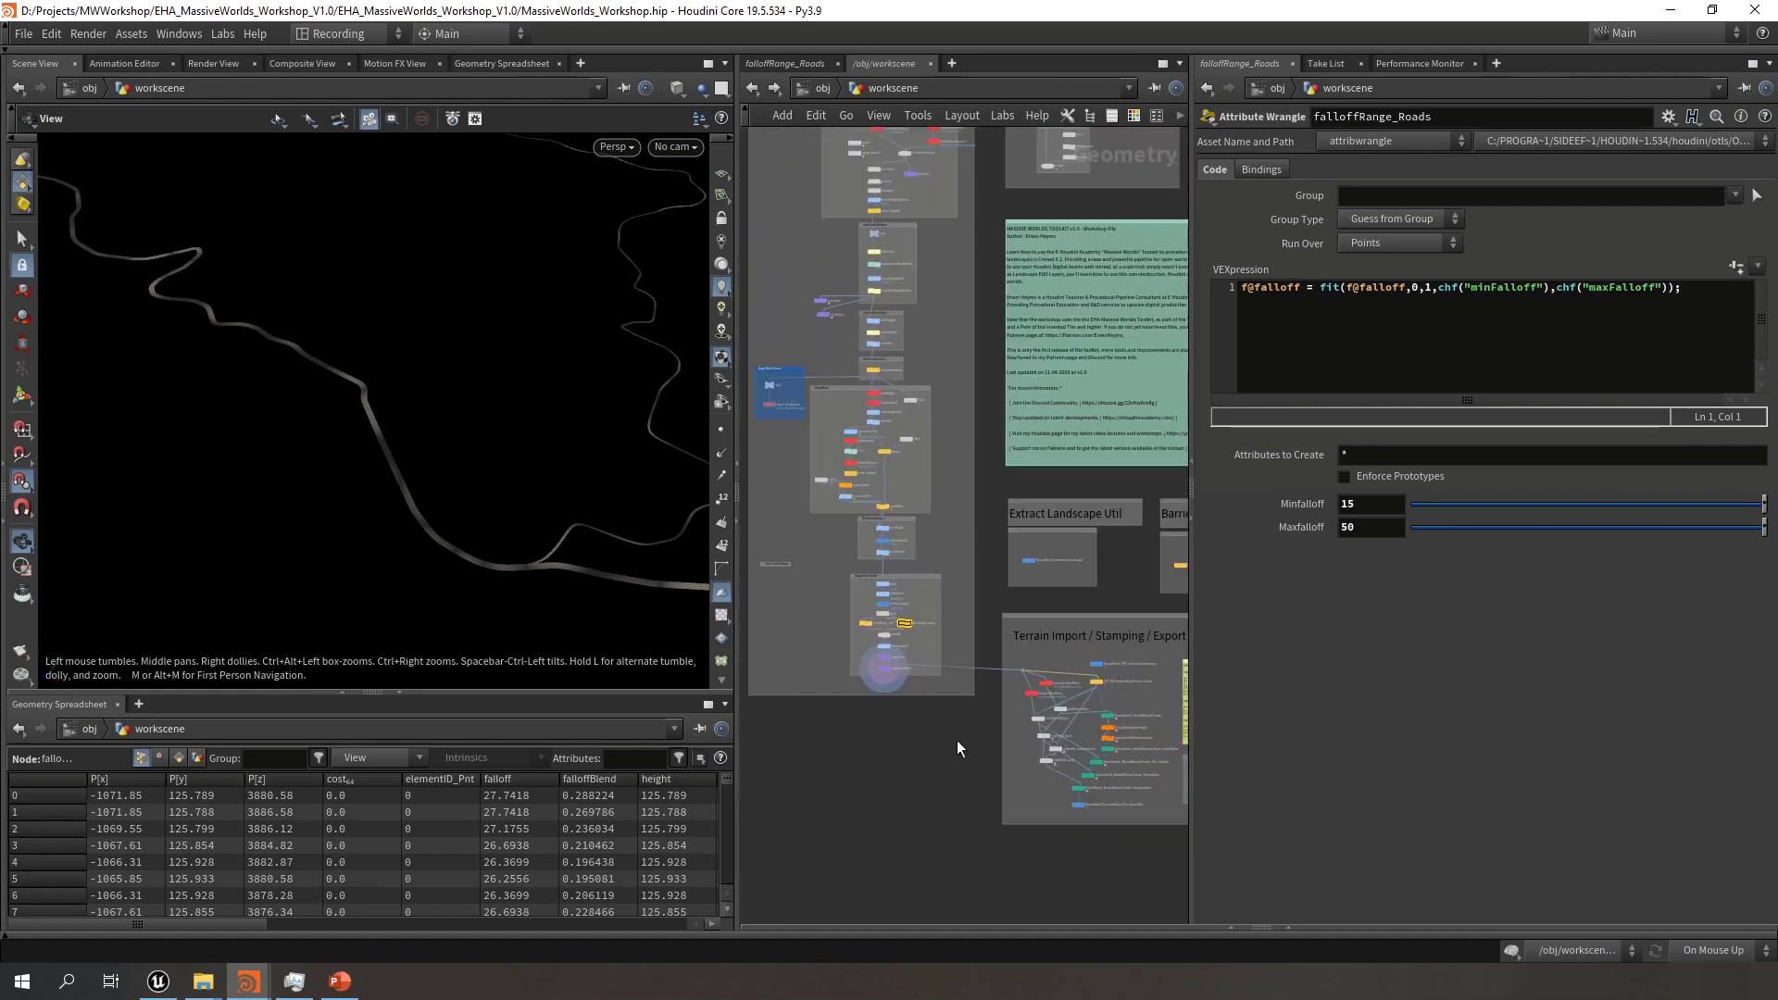
pyautogui.scroll(7, 1028, 639)
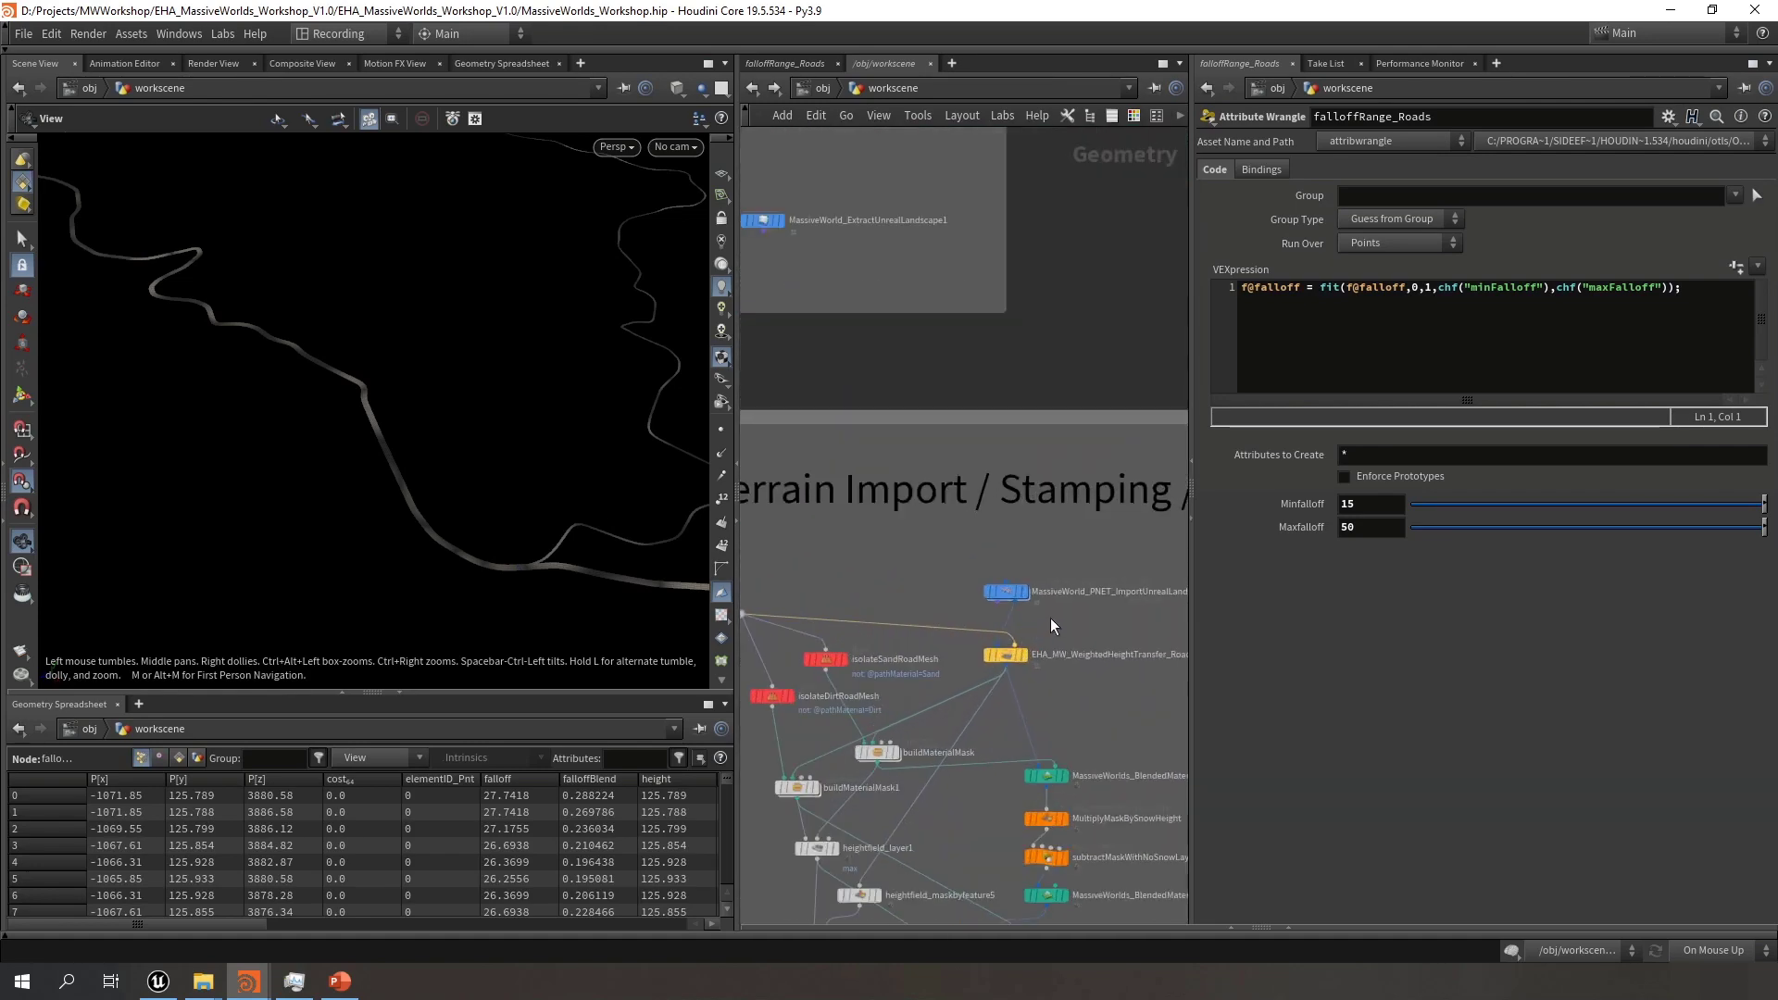
pyautogui.moveTo(1091, 624); pyautogui.dragTo(1048, 602, button='middle')
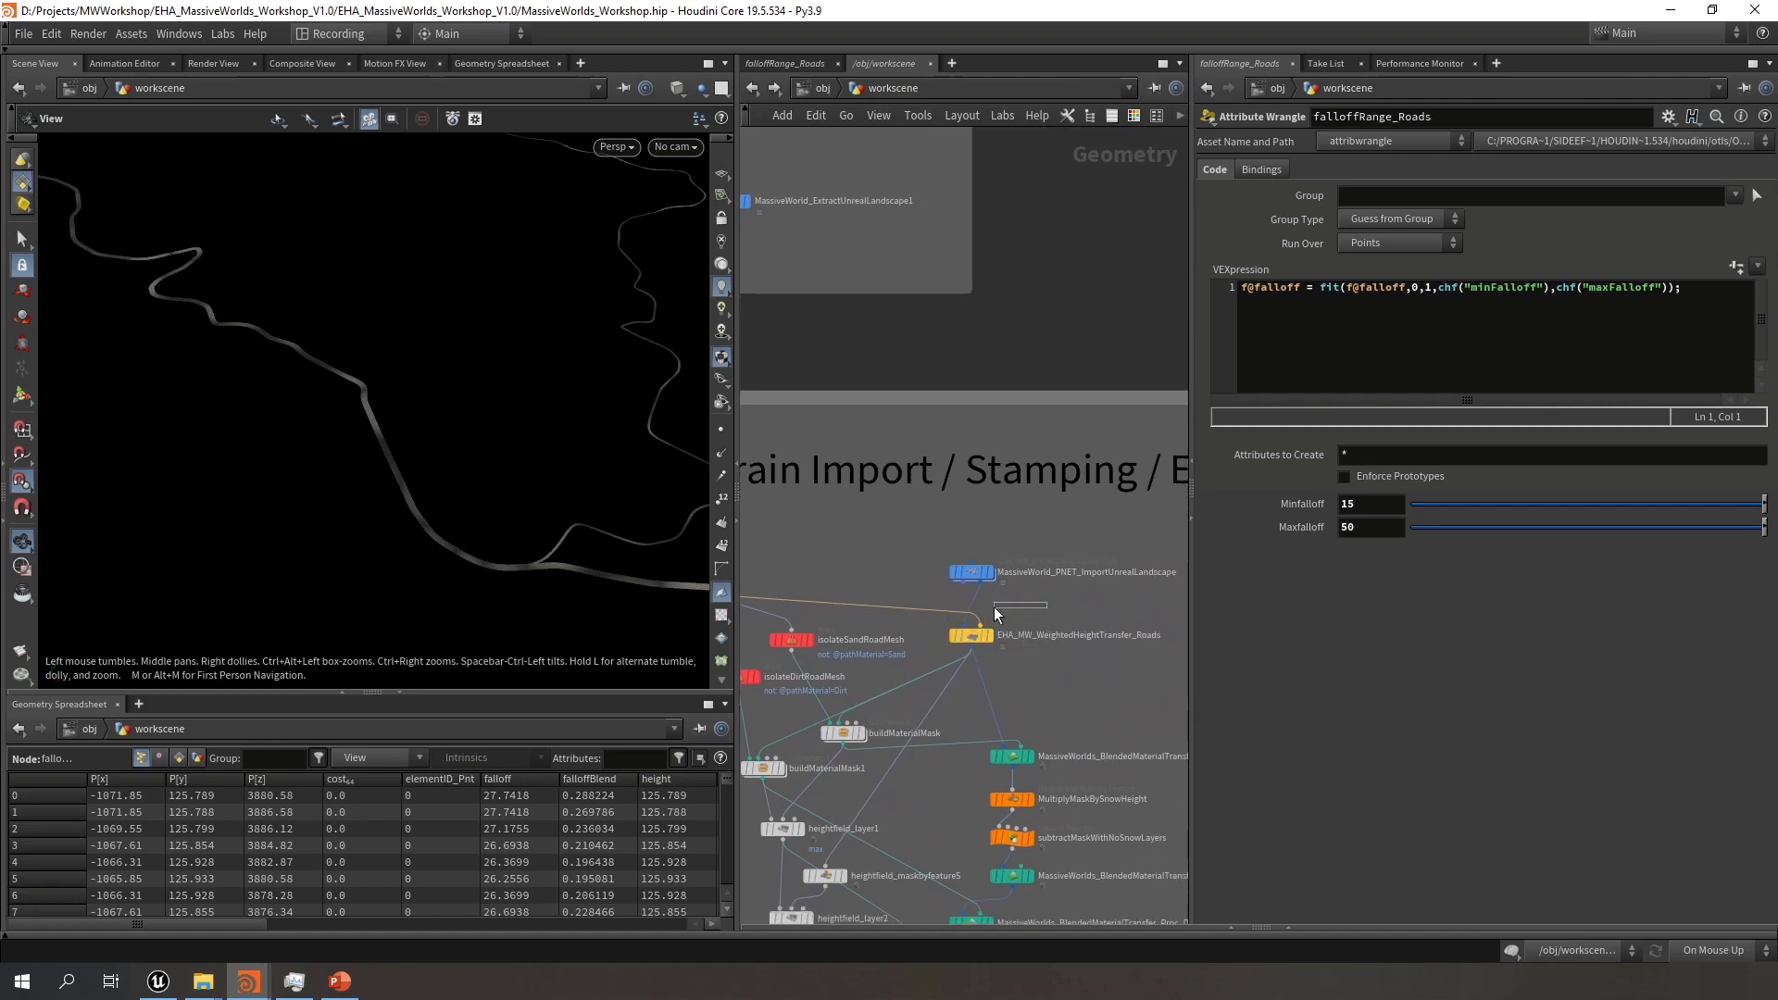
pyautogui.click(968, 573)
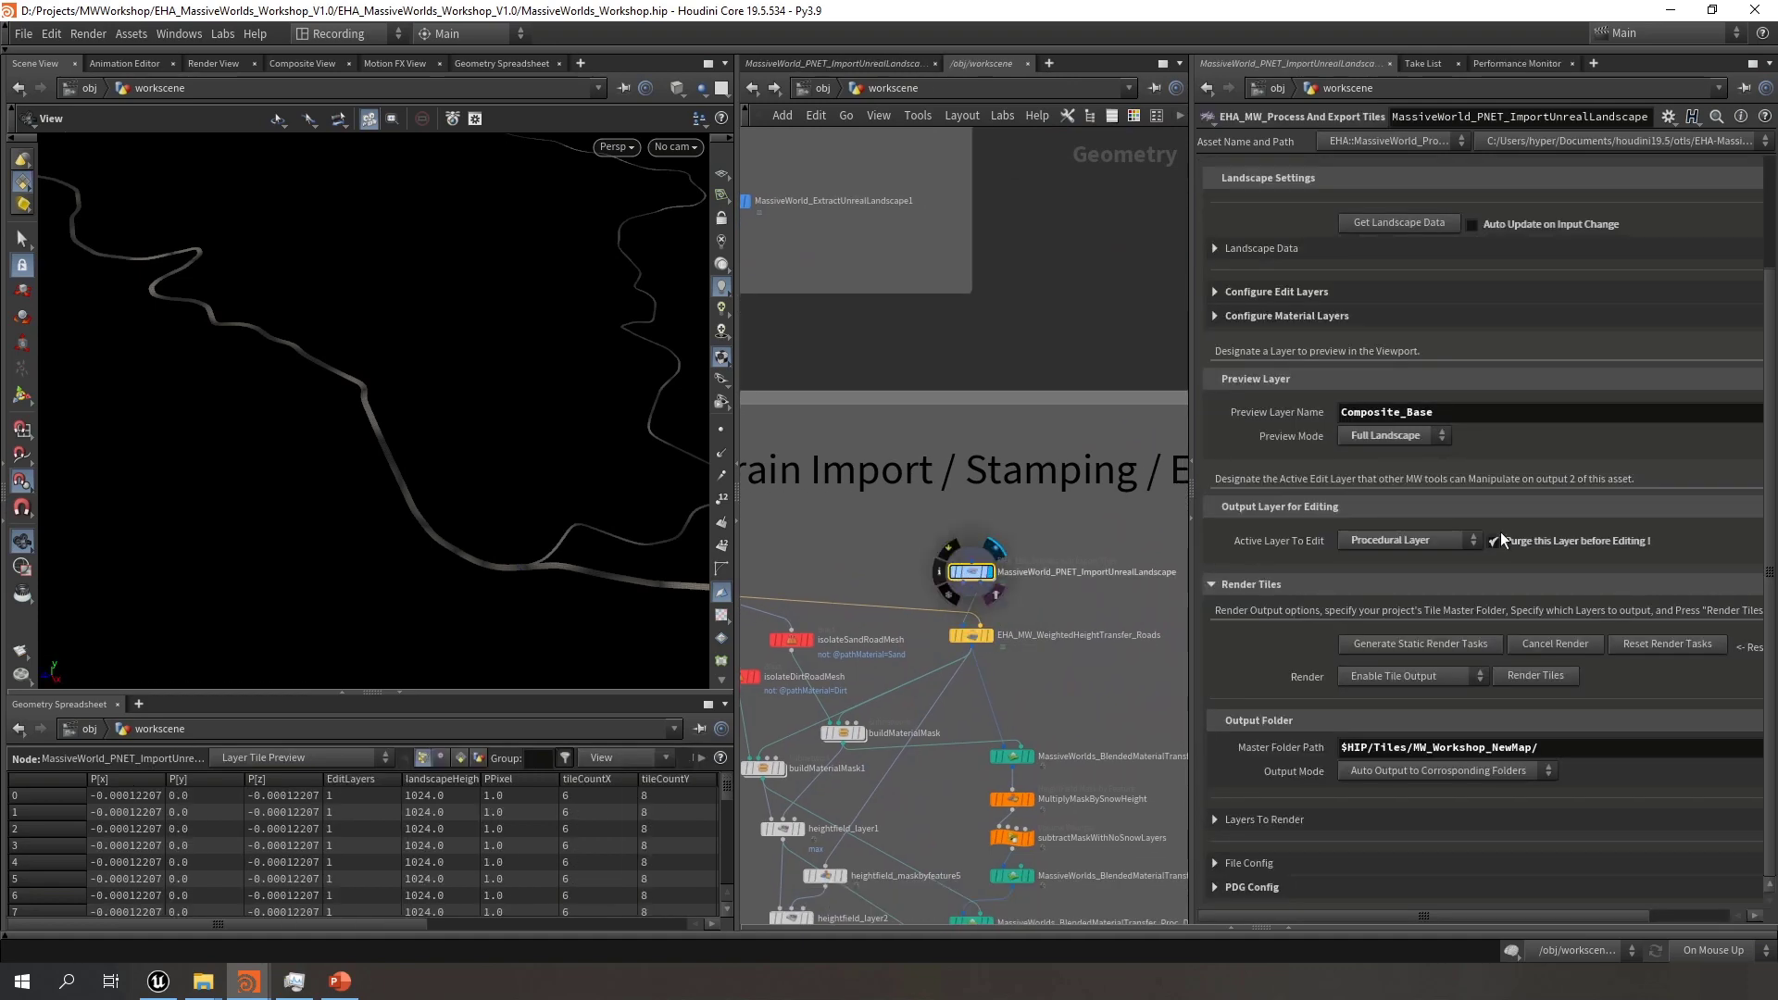
pyautogui.moveTo(563, 457); pyautogui.dragTo(290, 413, button='right')
pyautogui.moveTo(290, 413); pyautogui.dragTo(500, 463)
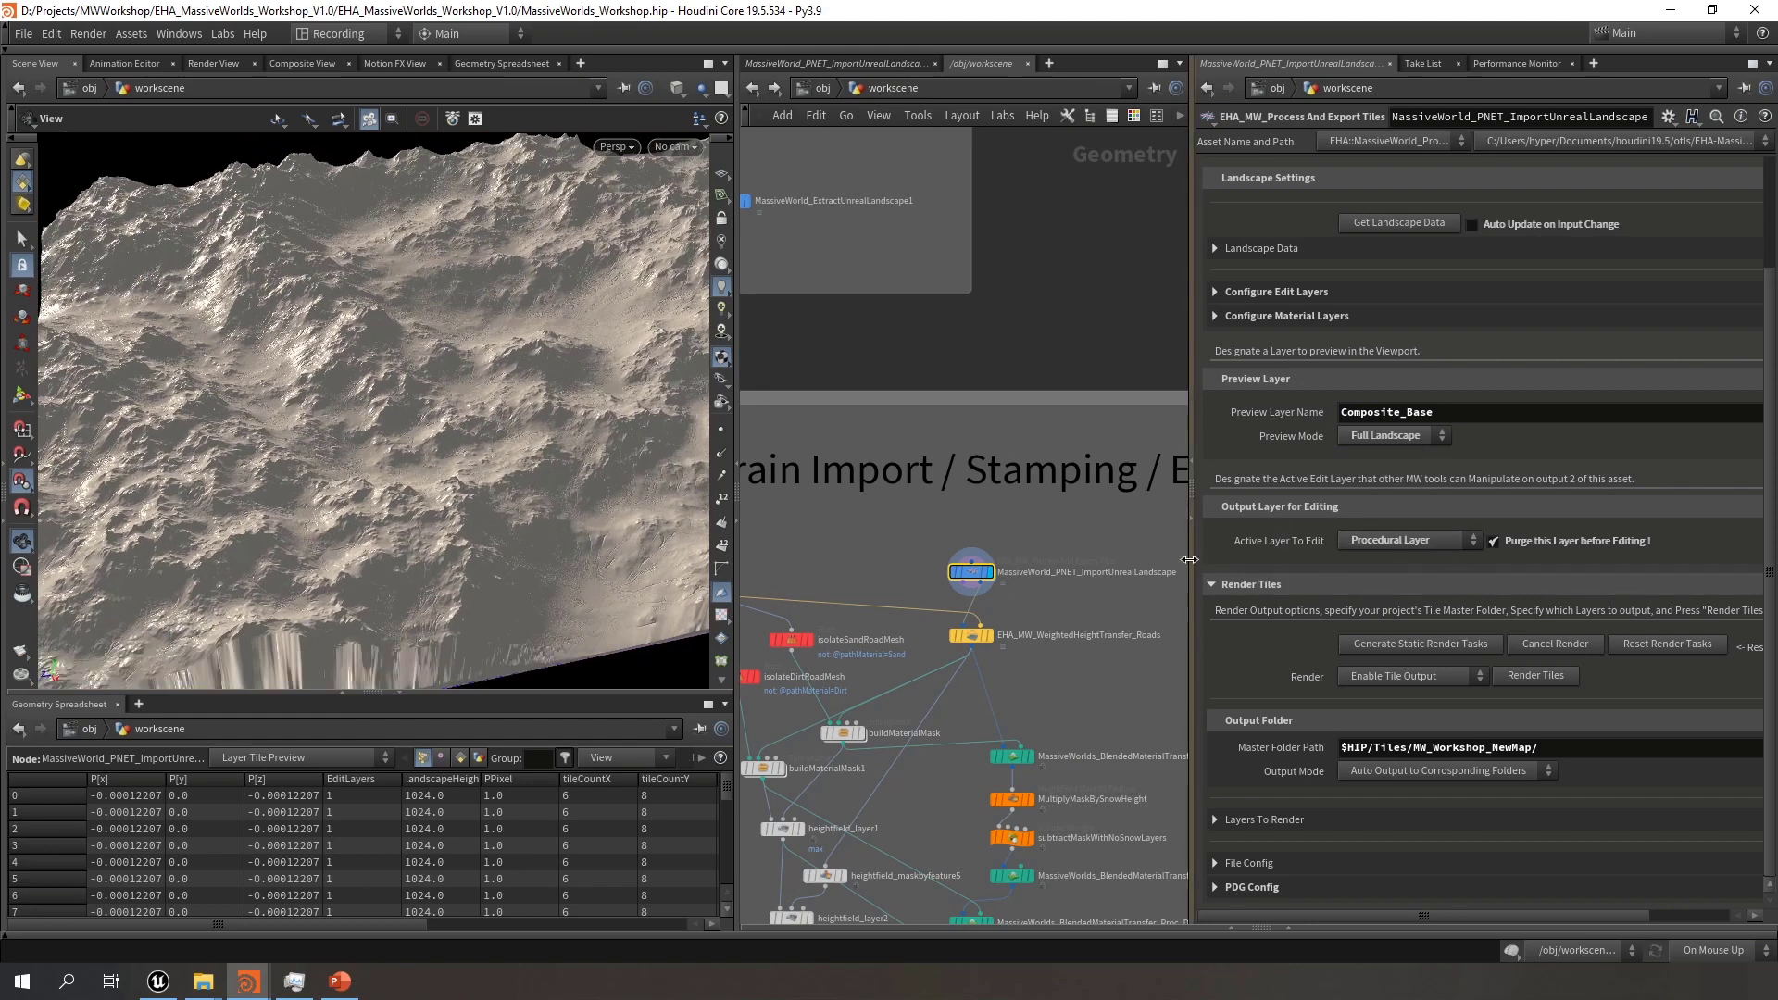
# Choose Procedural Layer as the landscape import node's Active Layer To Edit and review its purge option
pyautogui.moveTo(1192, 559); pyautogui.dragTo(985, 556)
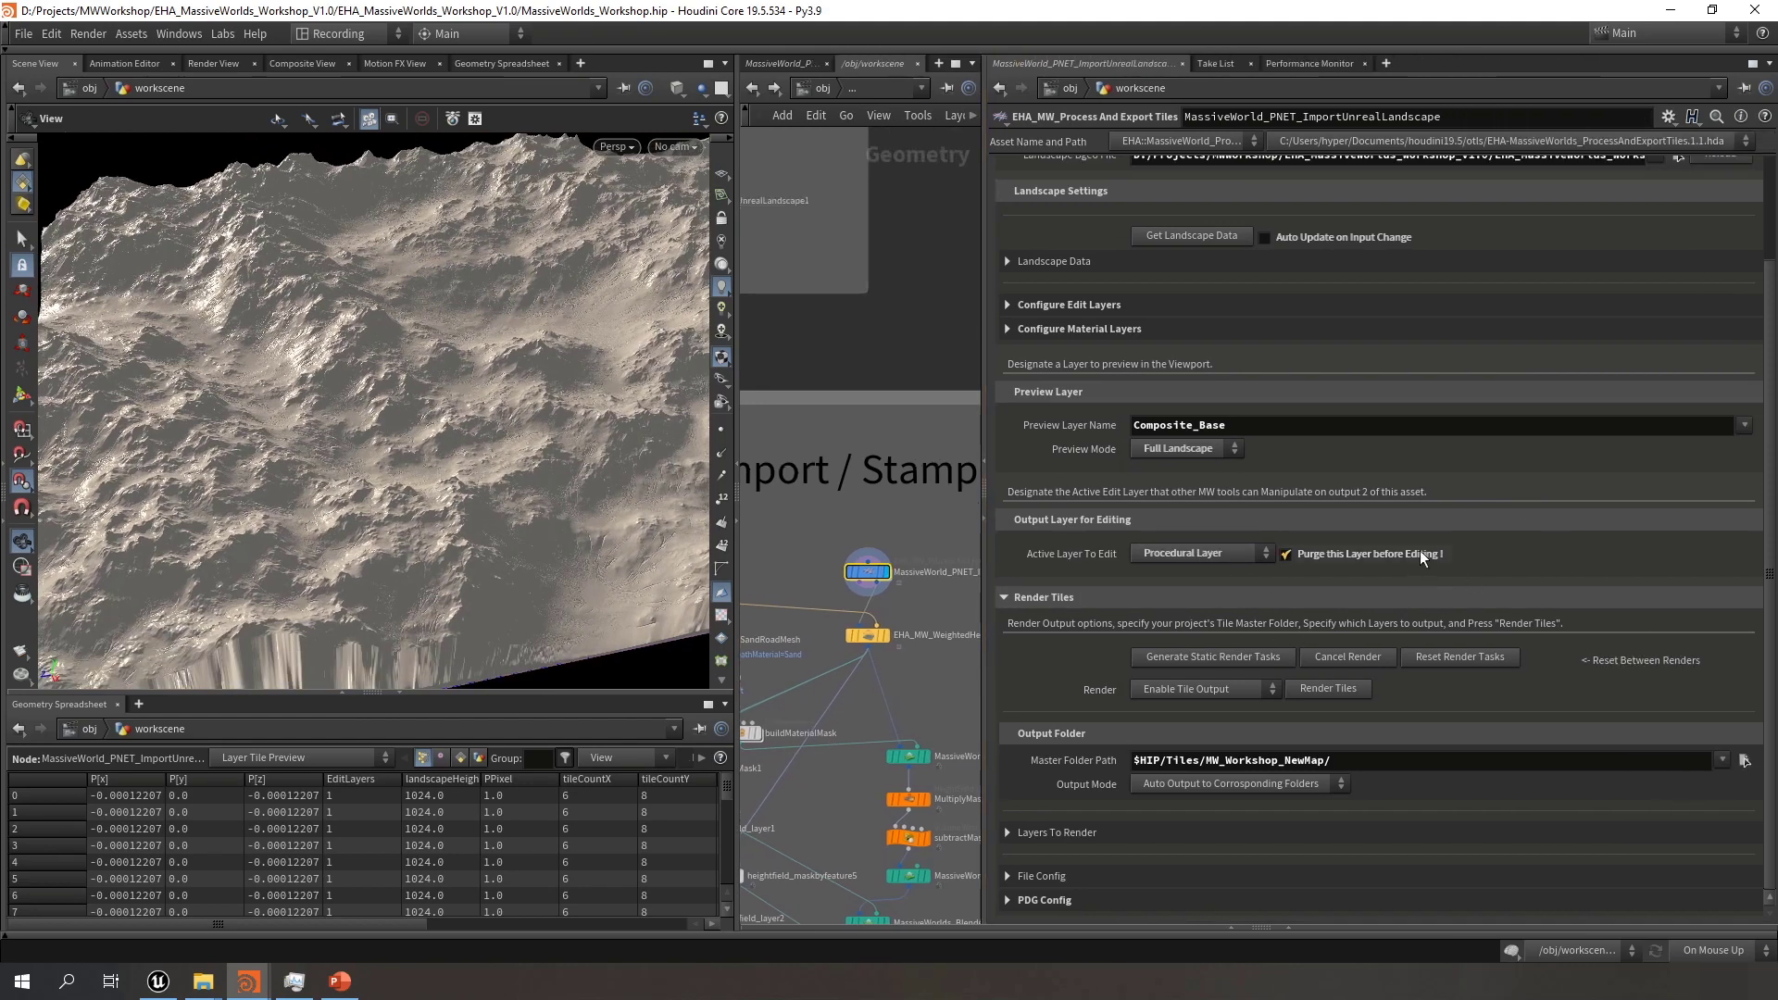
pyautogui.click(1189, 554)
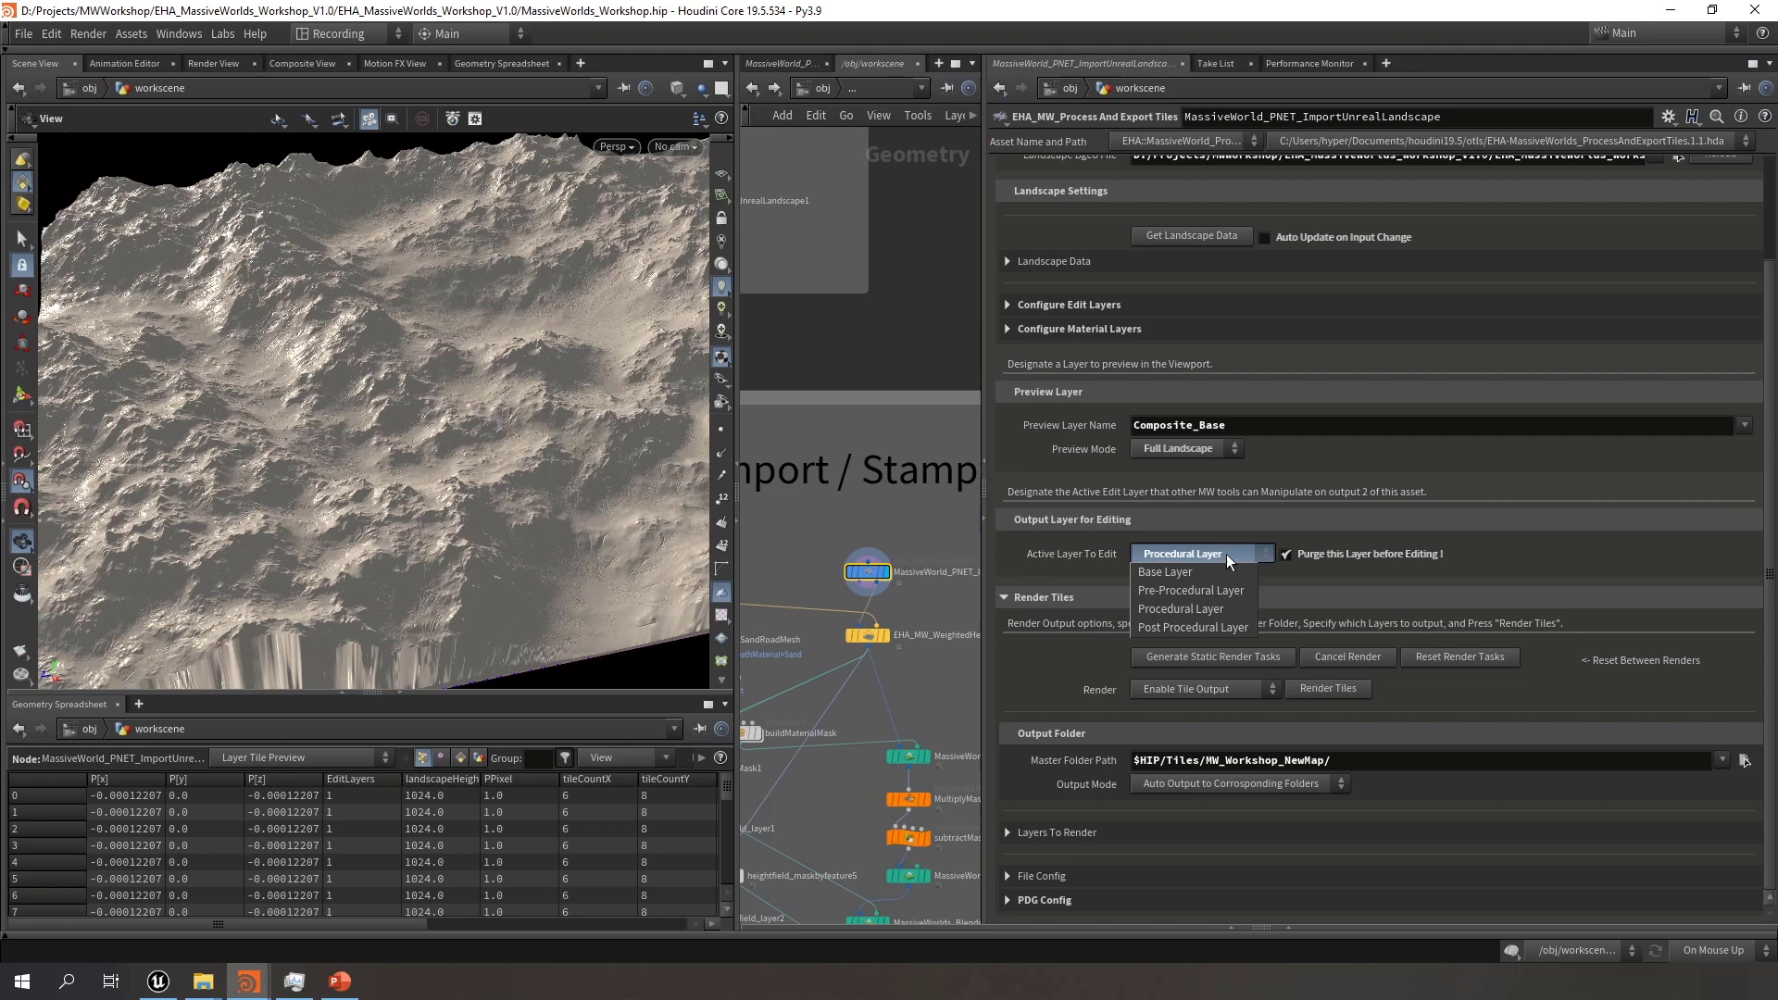
pyautogui.click(1198, 608)
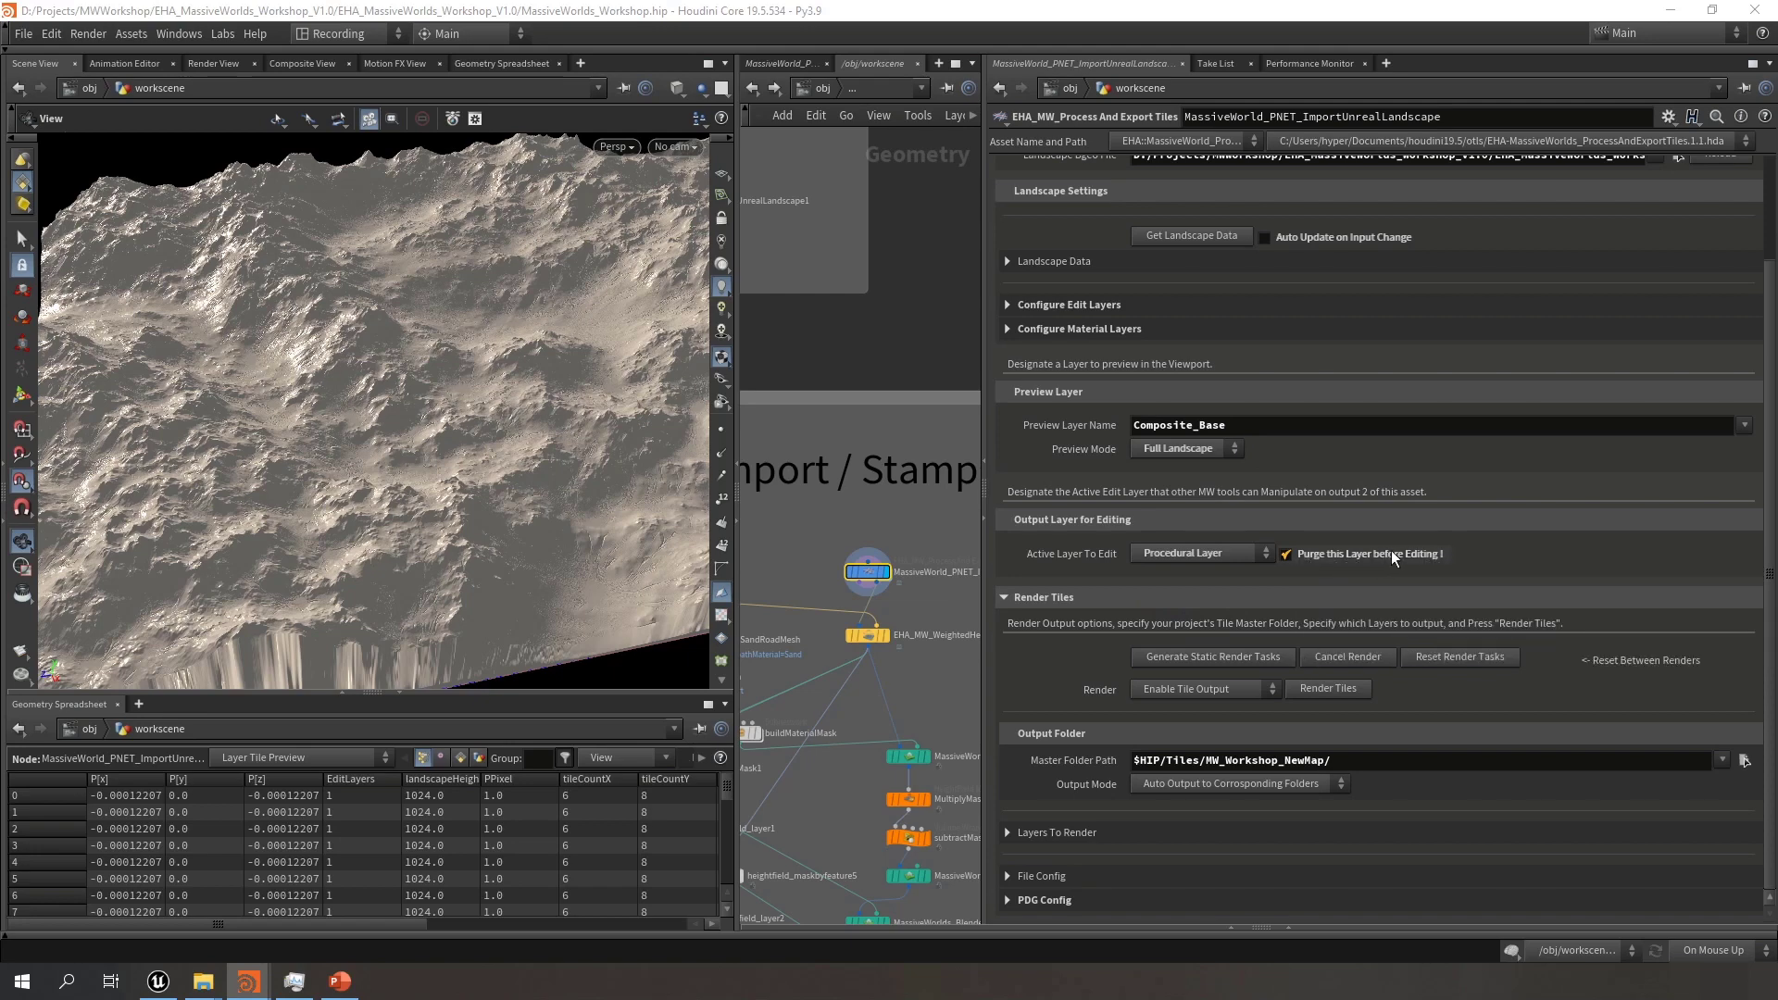
pyautogui.moveTo(1390, 556)
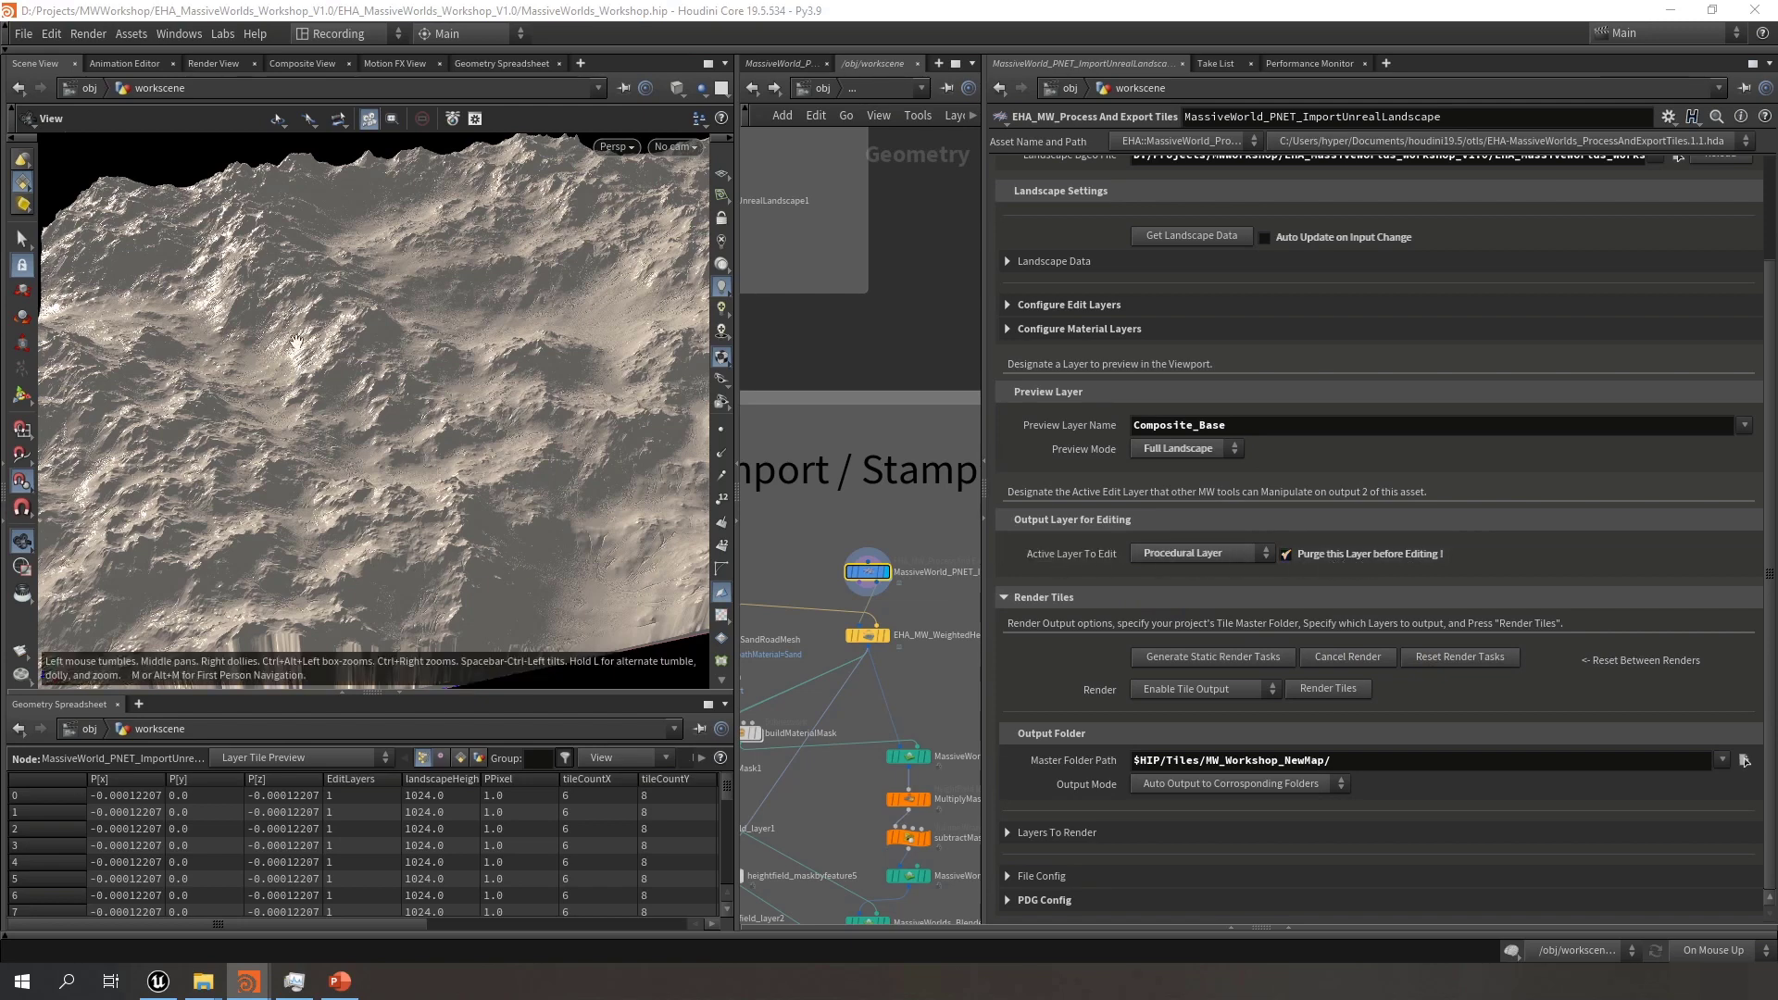
pyautogui.moveTo(431, 460); pyautogui.dragTo(417, 454)
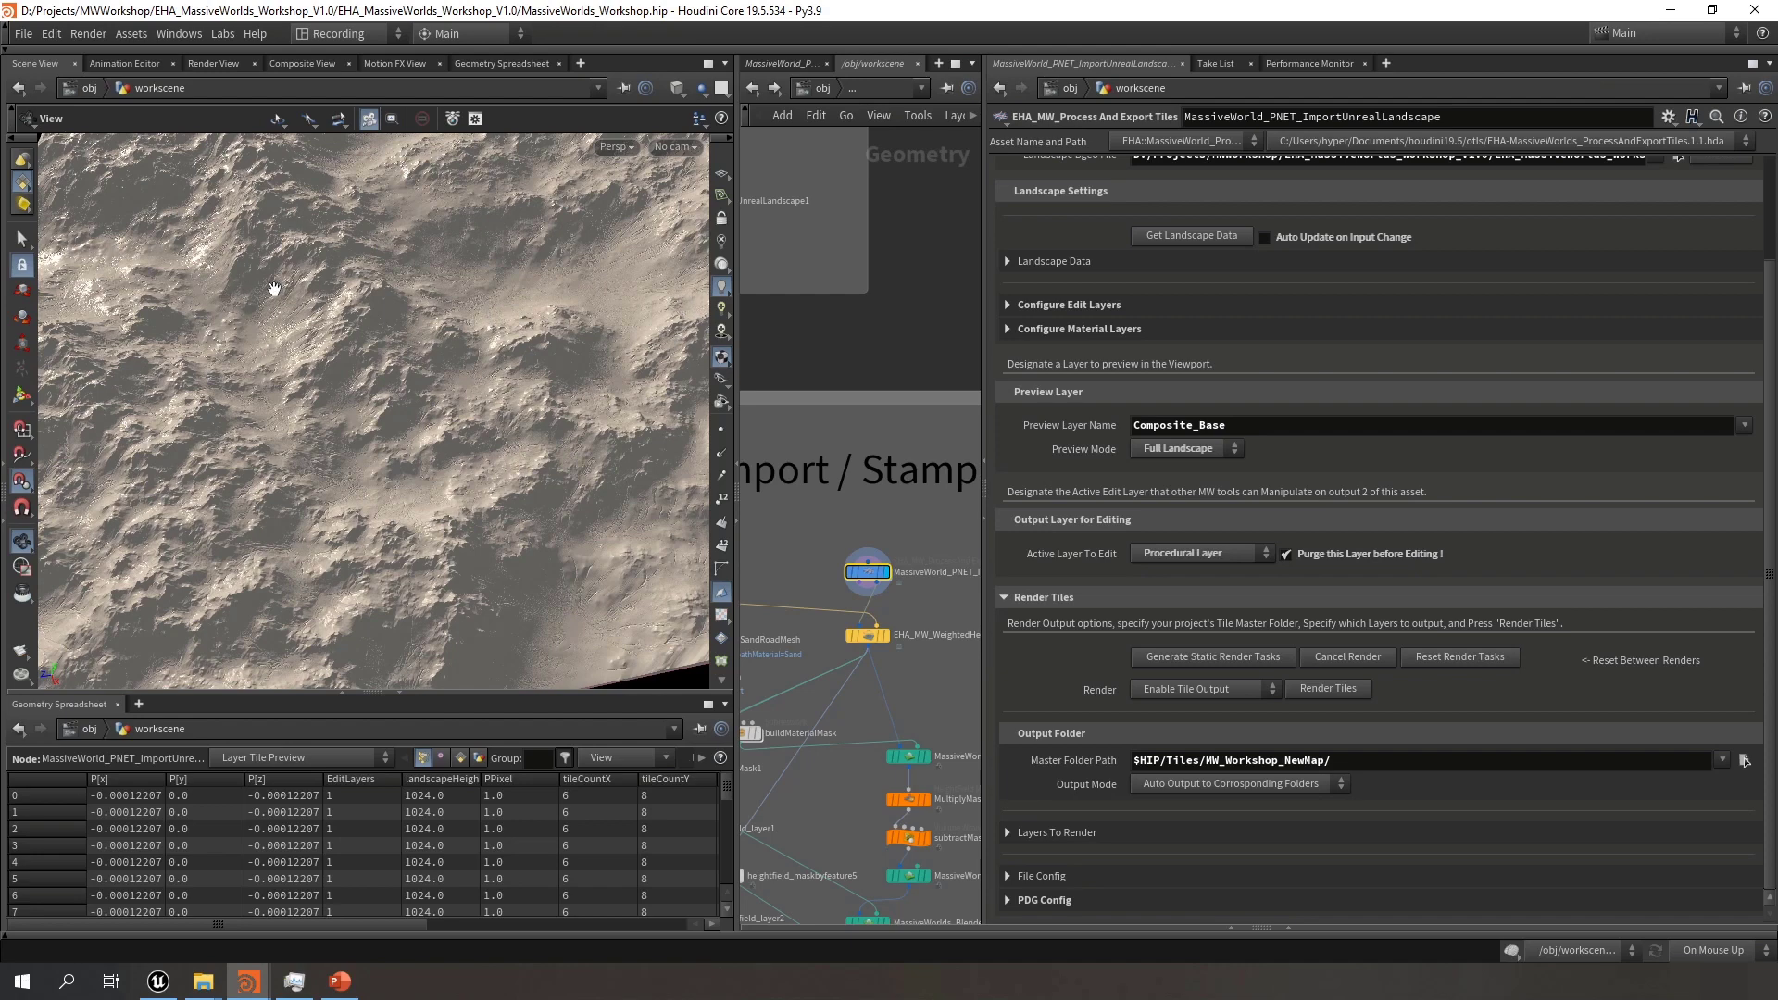
# Select the EHA_MW_WeightedHeightTransfer_Roads node below the landscape import node
pyautogui.scroll(-5, 926, 549)
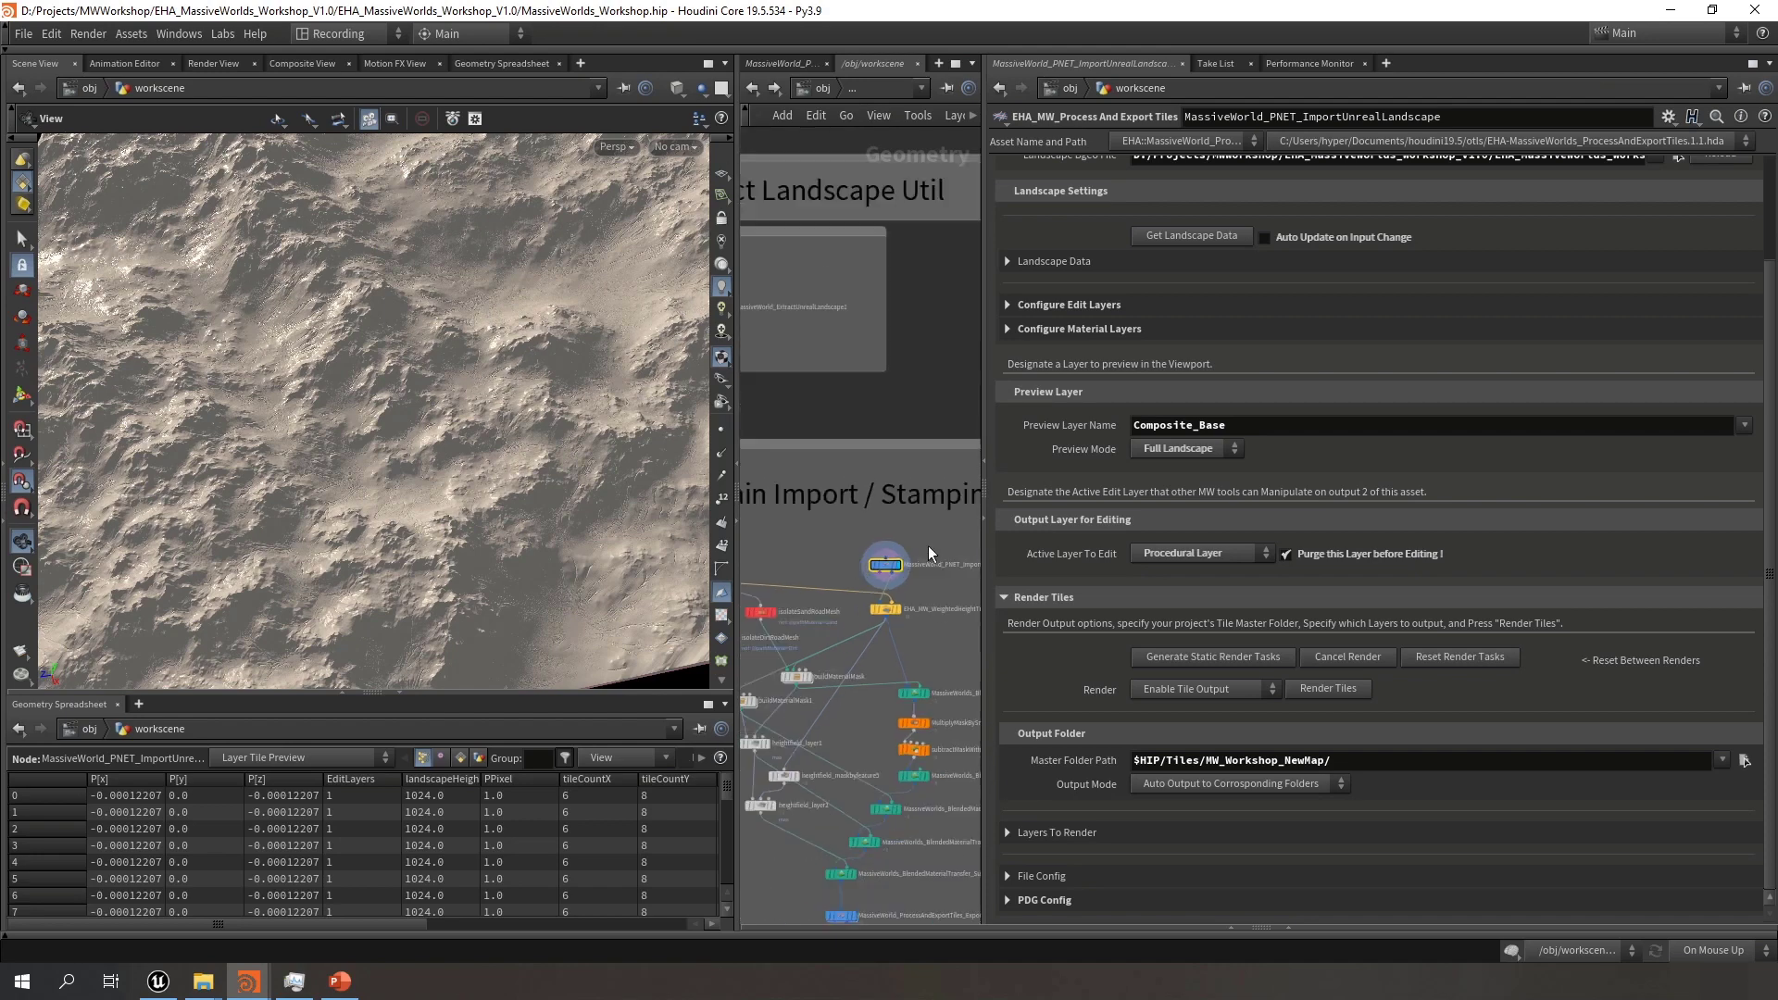
pyautogui.scroll(-5, 928, 464)
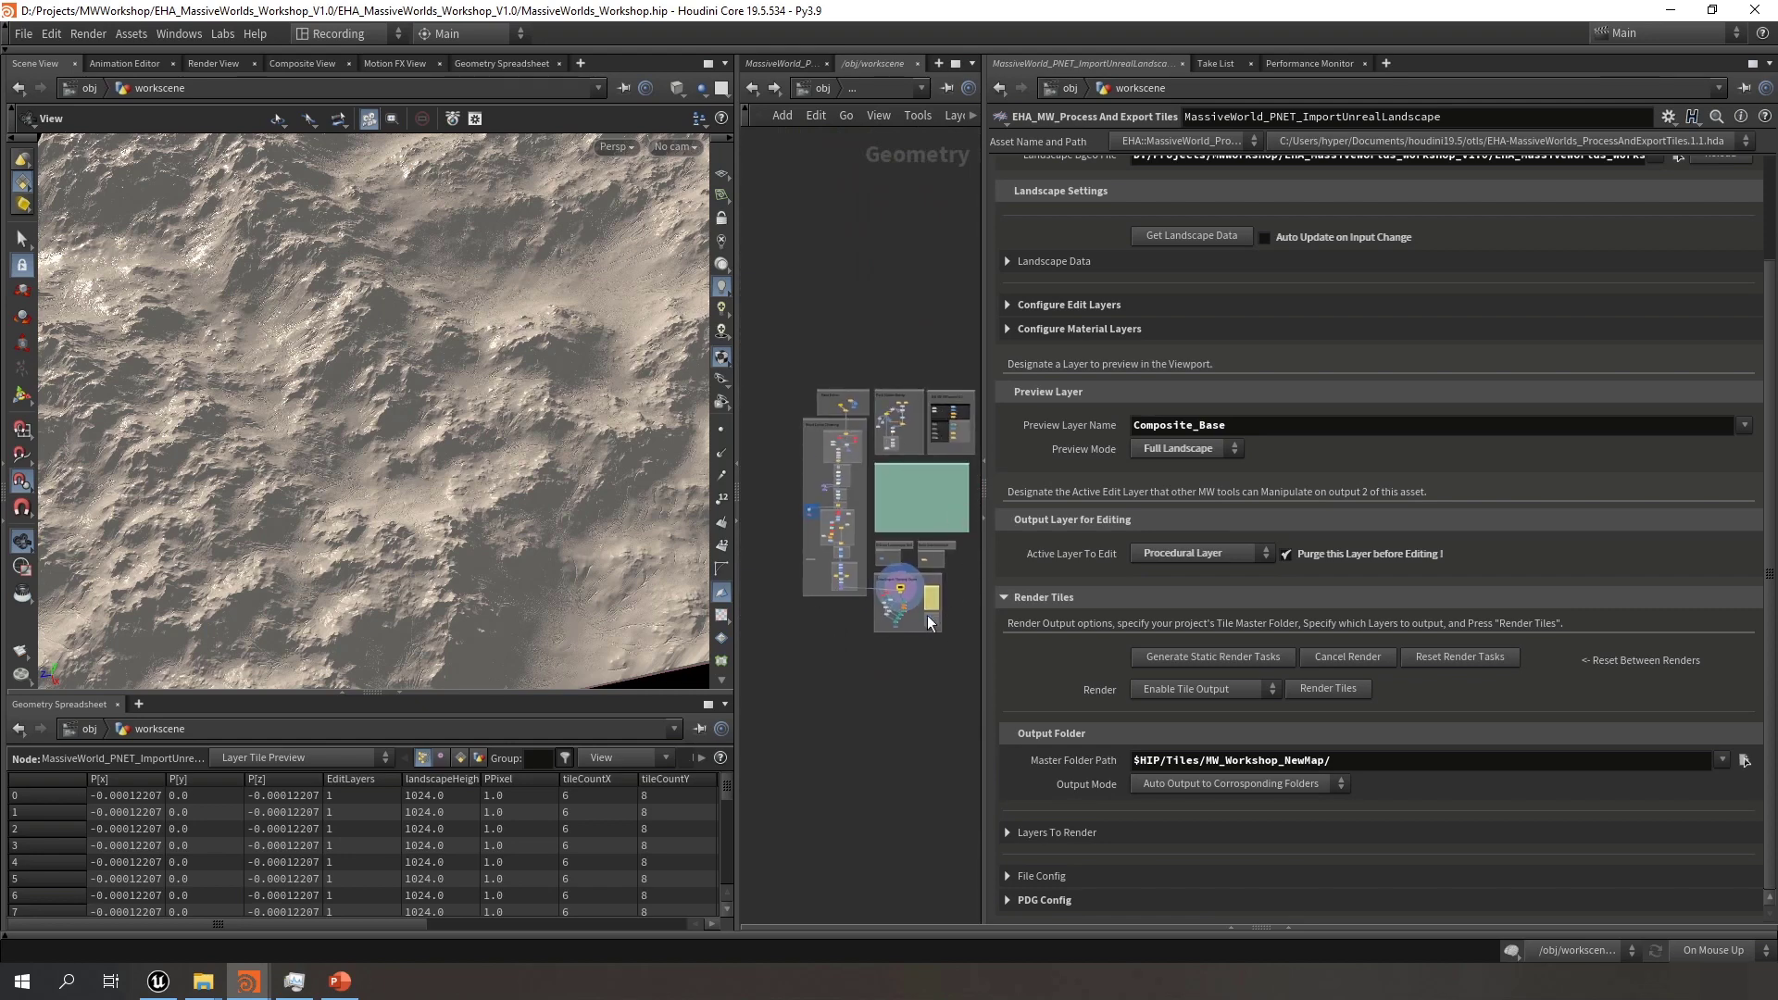
pyautogui.scroll(2, 930, 624)
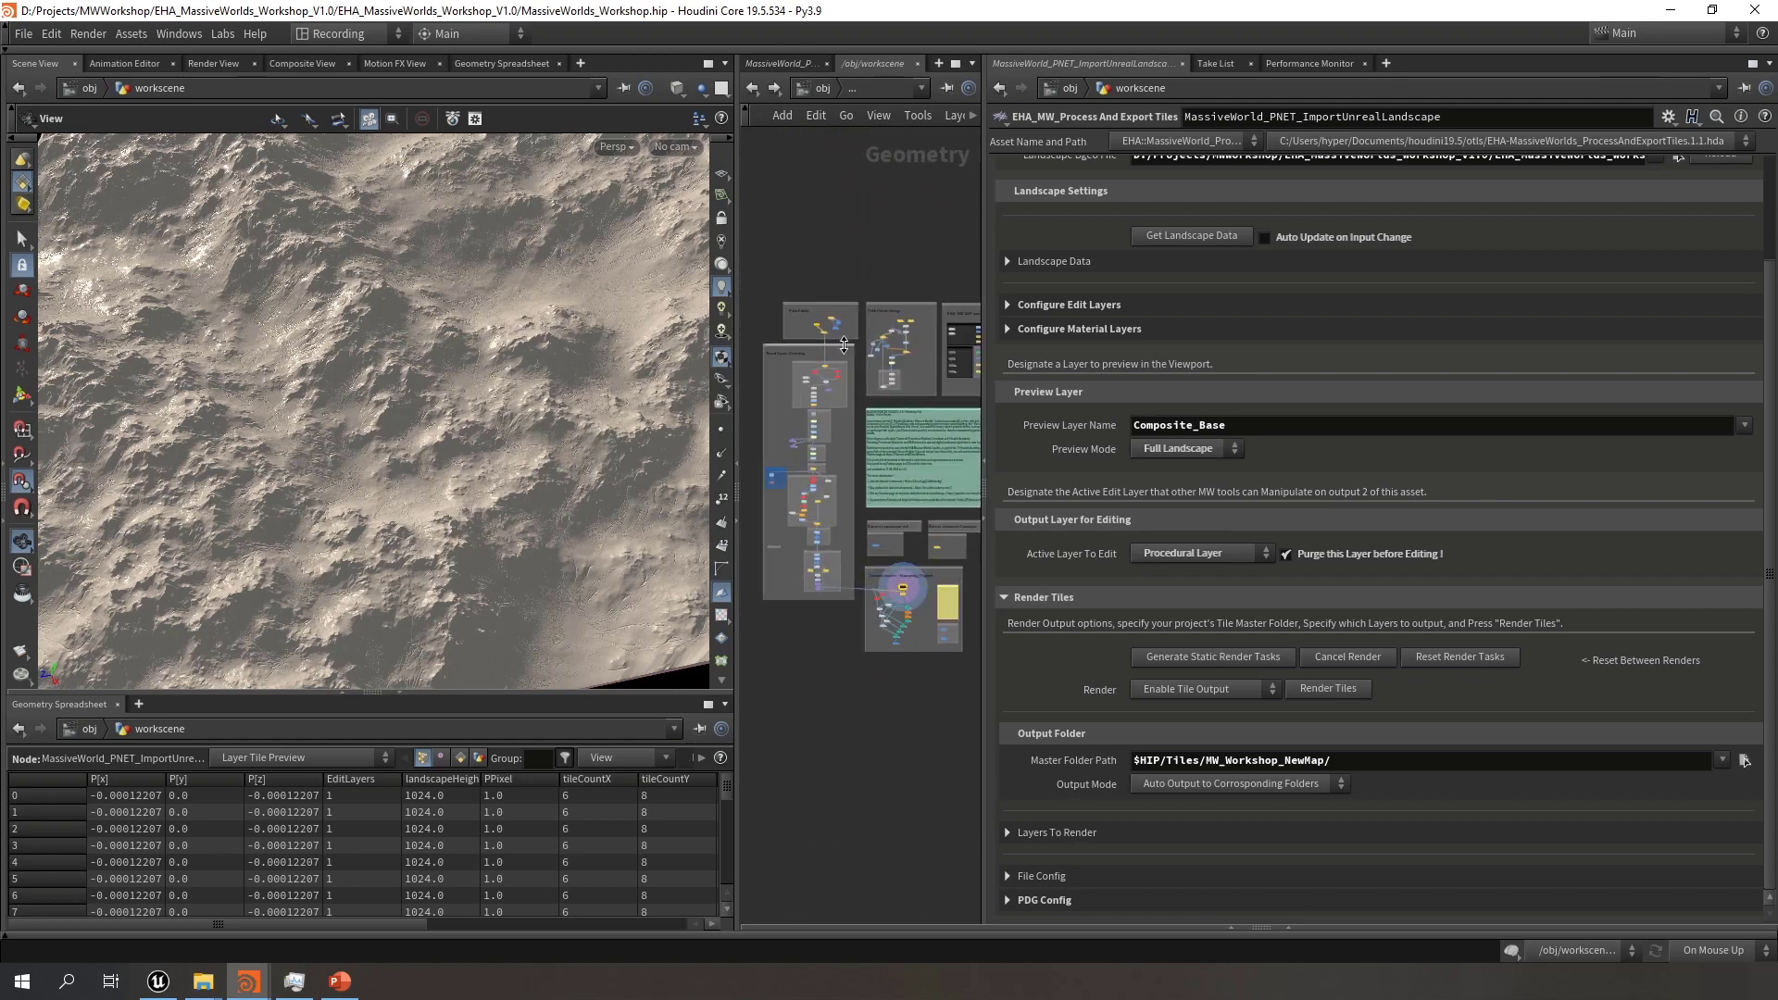
pyautogui.scroll(4, 906, 590)
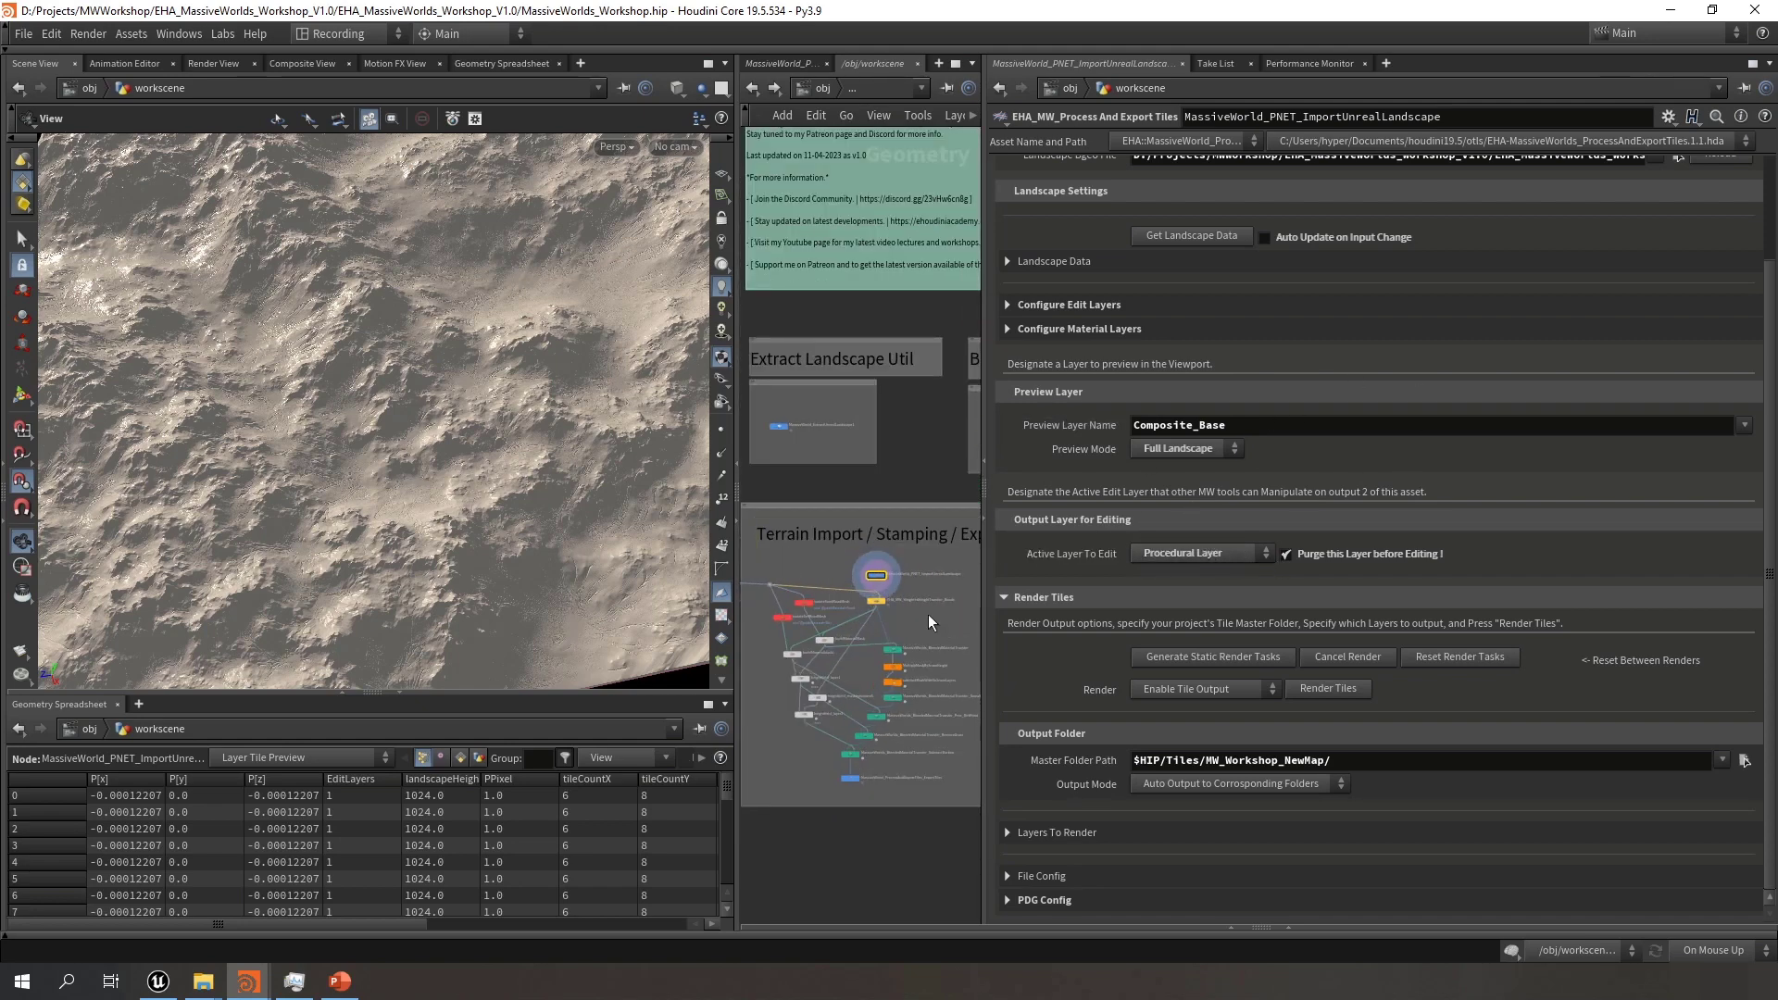
pyautogui.scroll(3, 889, 592)
pyautogui.moveTo(908, 589); pyautogui.dragTo(871, 582, button='middle')
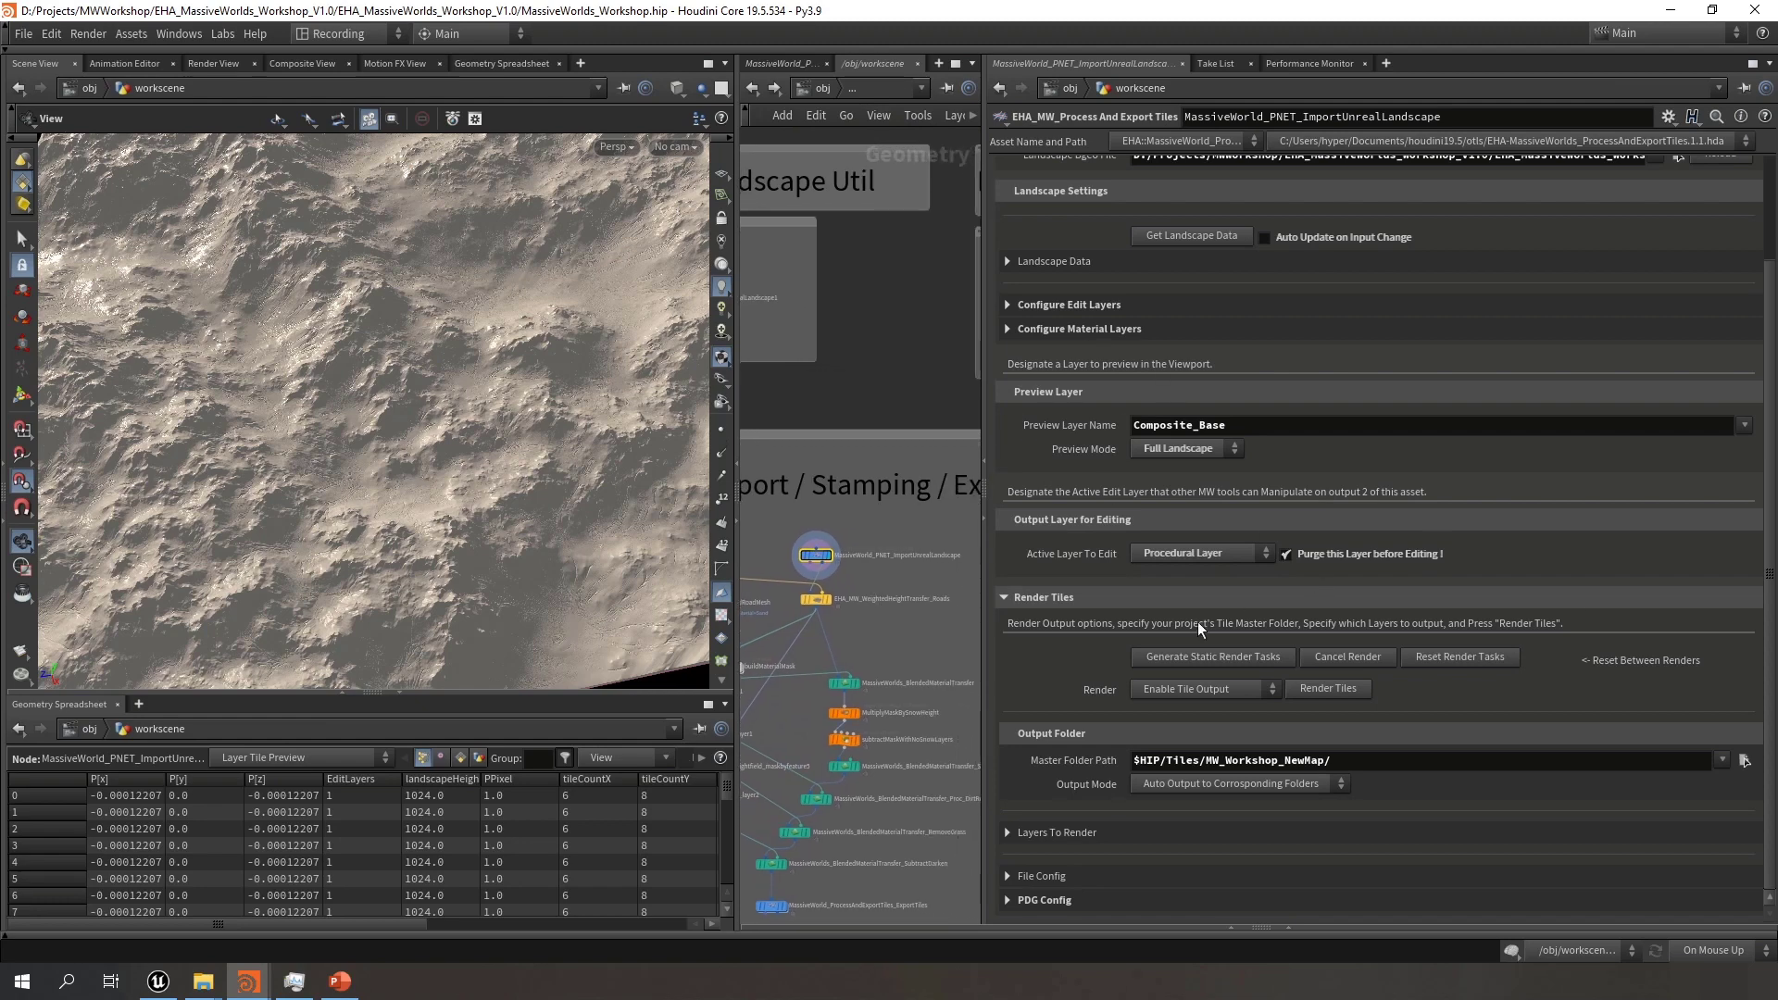
pyautogui.scroll(5, 819, 614)
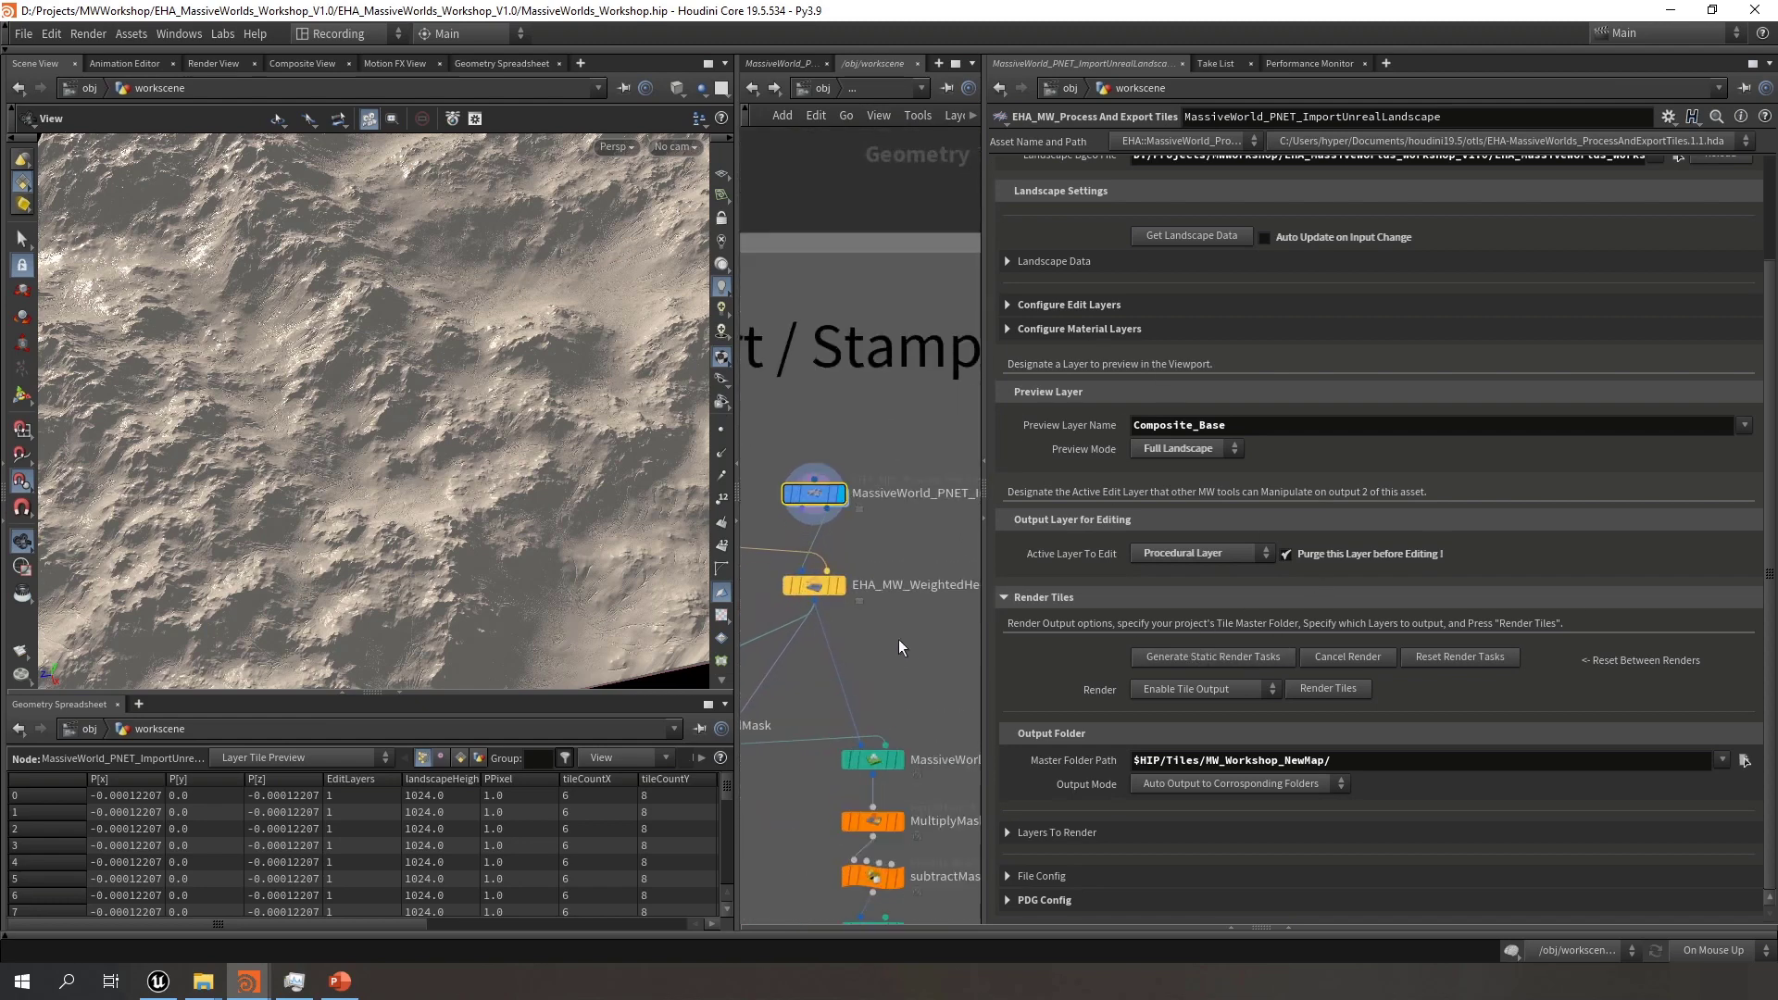
pyautogui.moveTo(983, 658); pyautogui.dragTo(1149, 659)
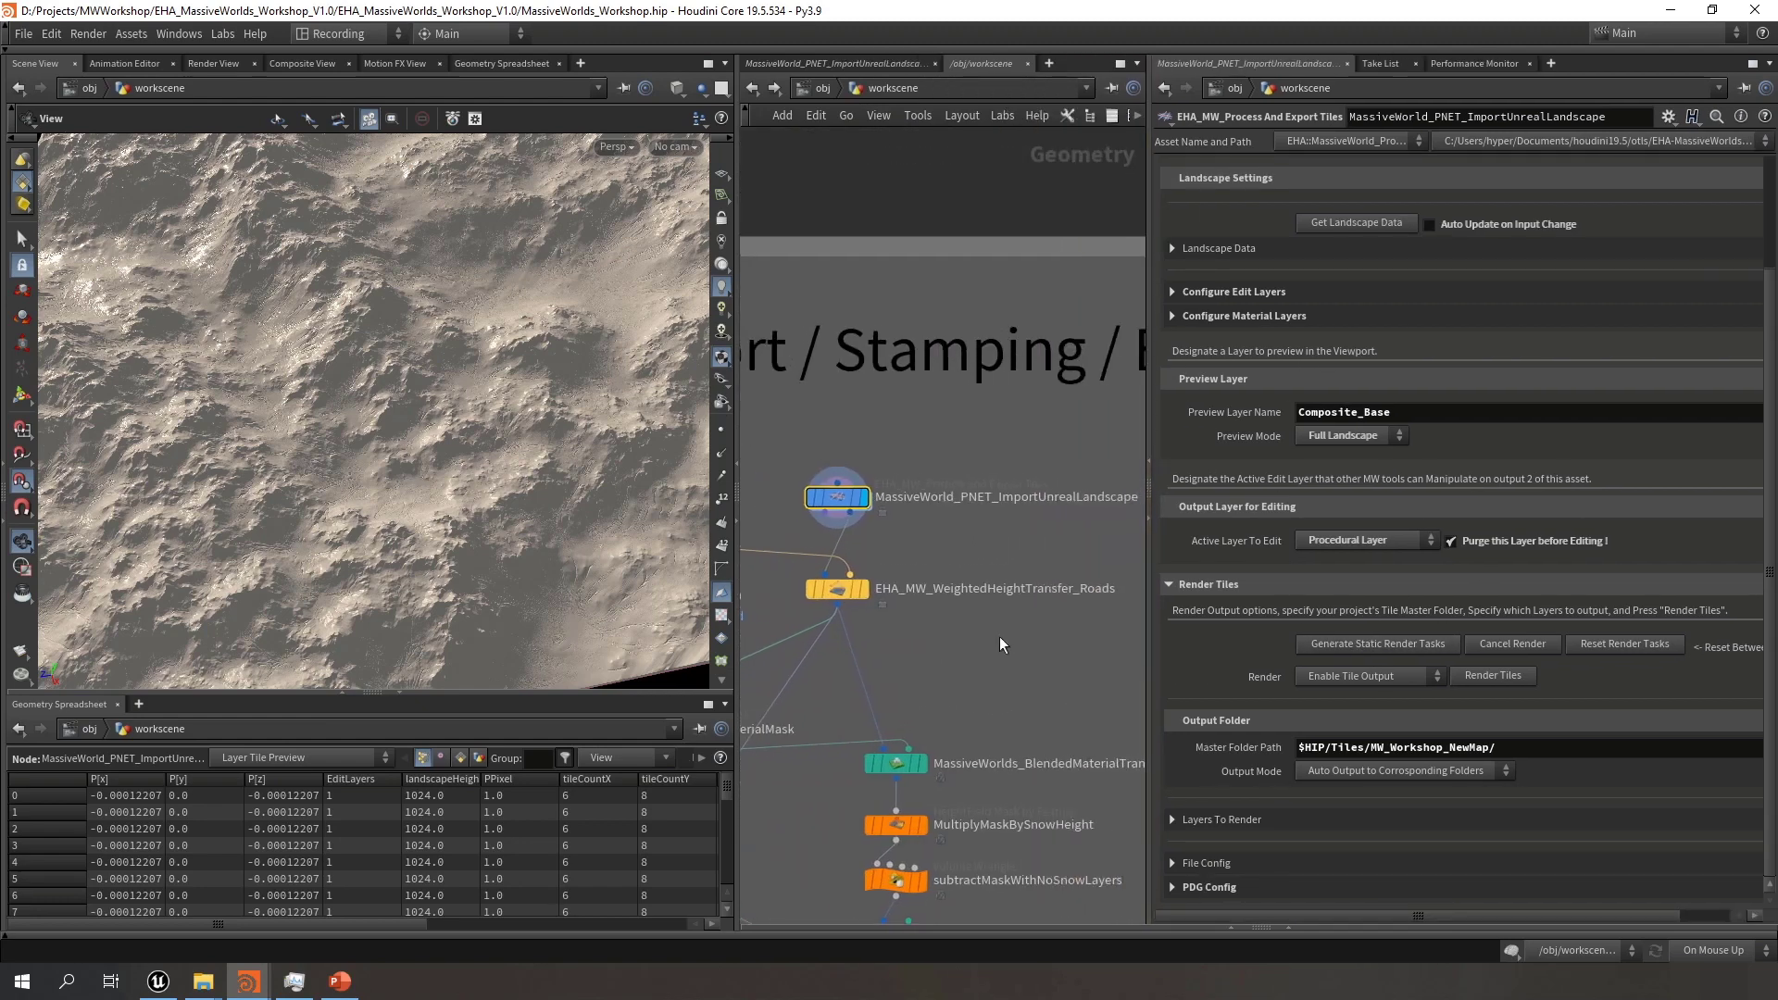
pyautogui.moveTo(983, 636); pyautogui.dragTo(773, 539)
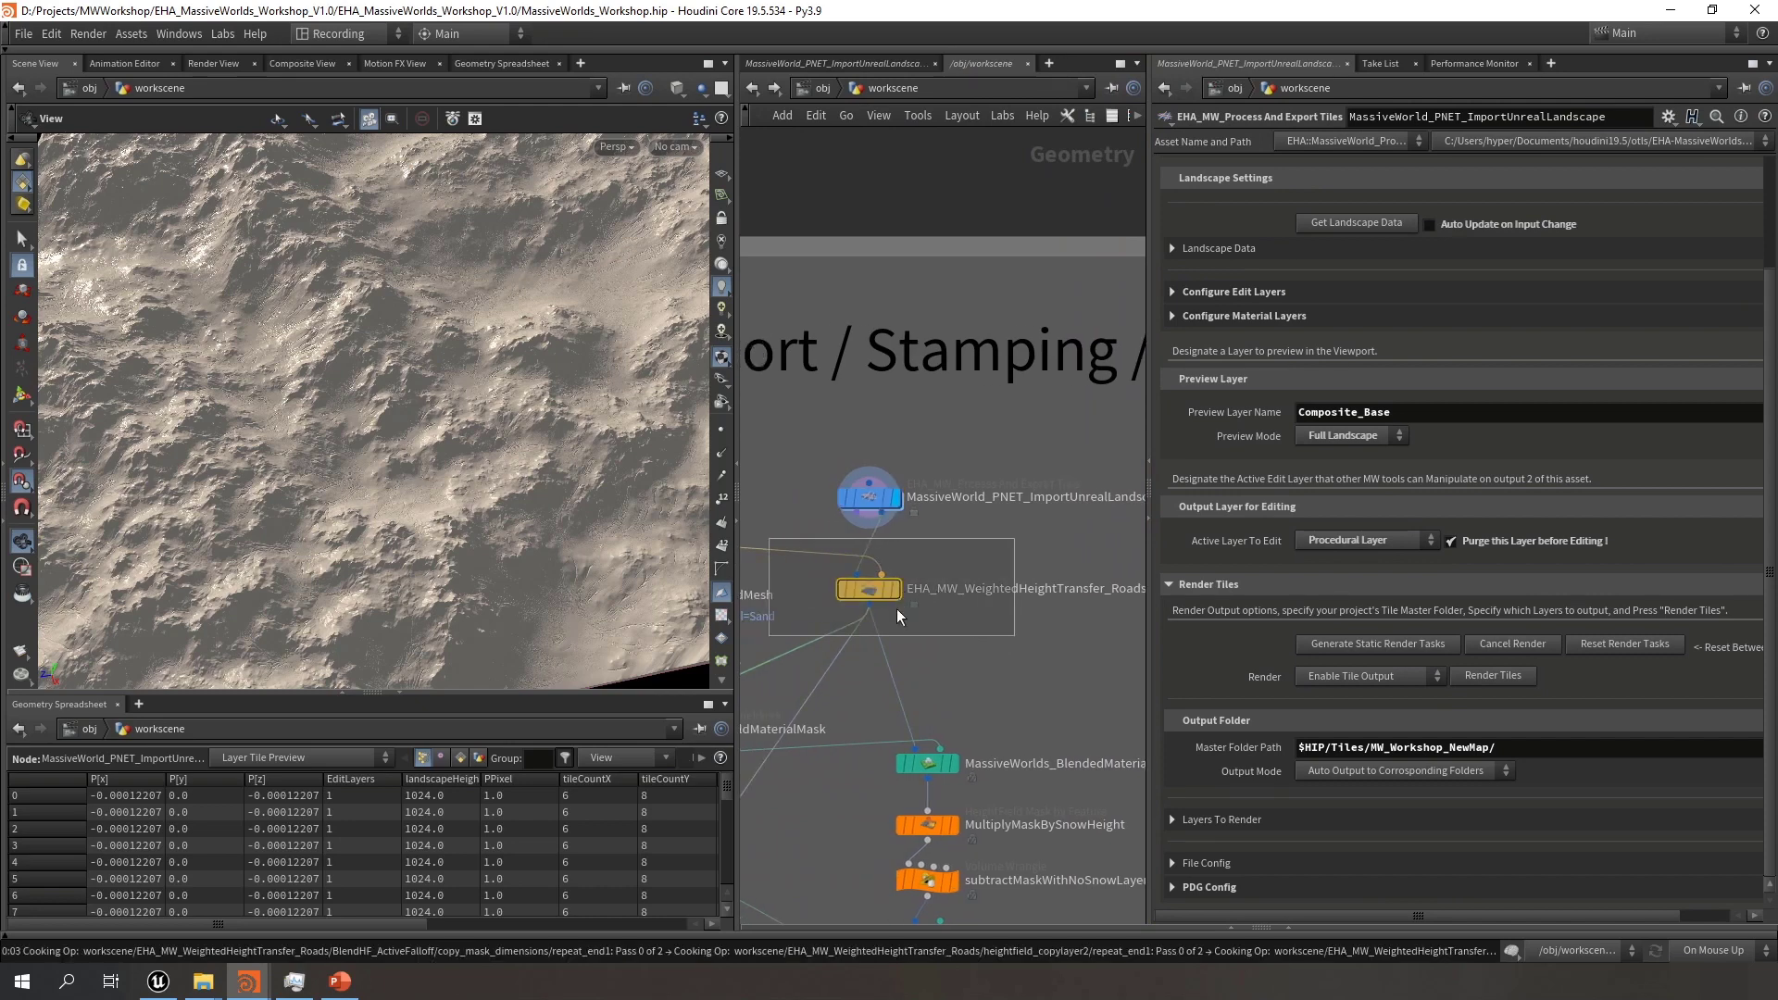
# Switch to Task Manager to check the memory usage while the node cooks, and minimize it again
pyautogui.click(296, 983)
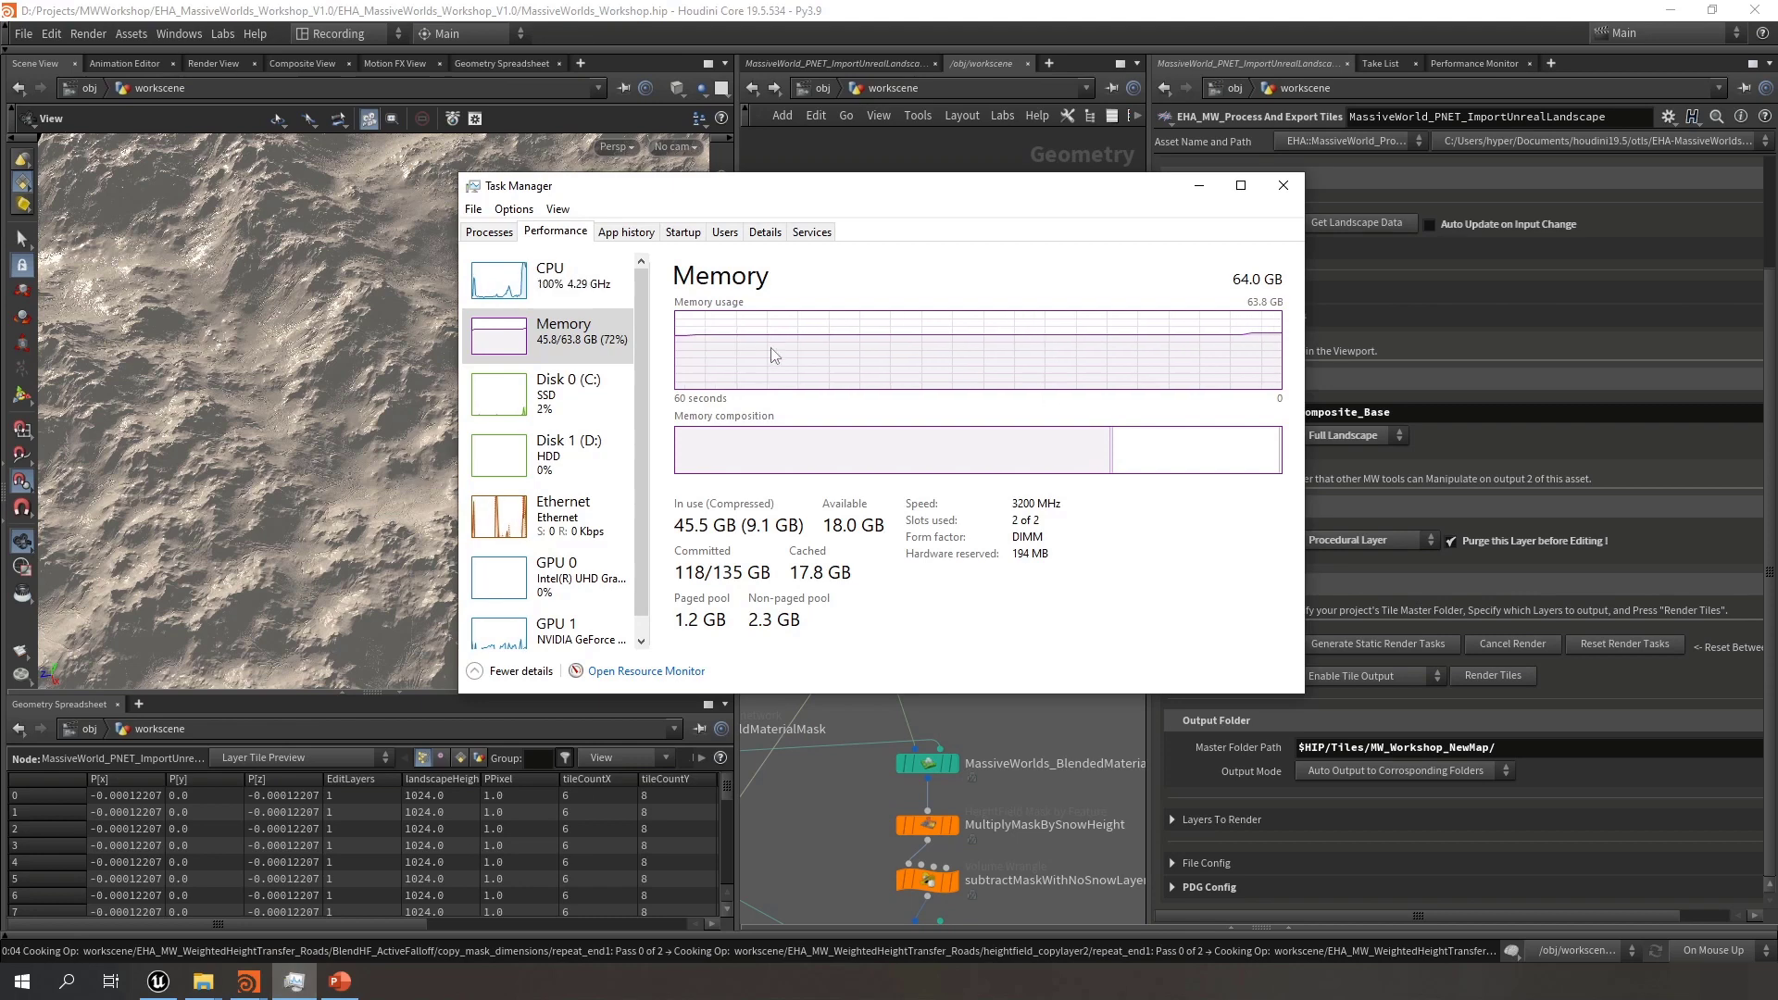
pyautogui.moveTo(1033, 197); pyautogui.dragTo(798, 122)
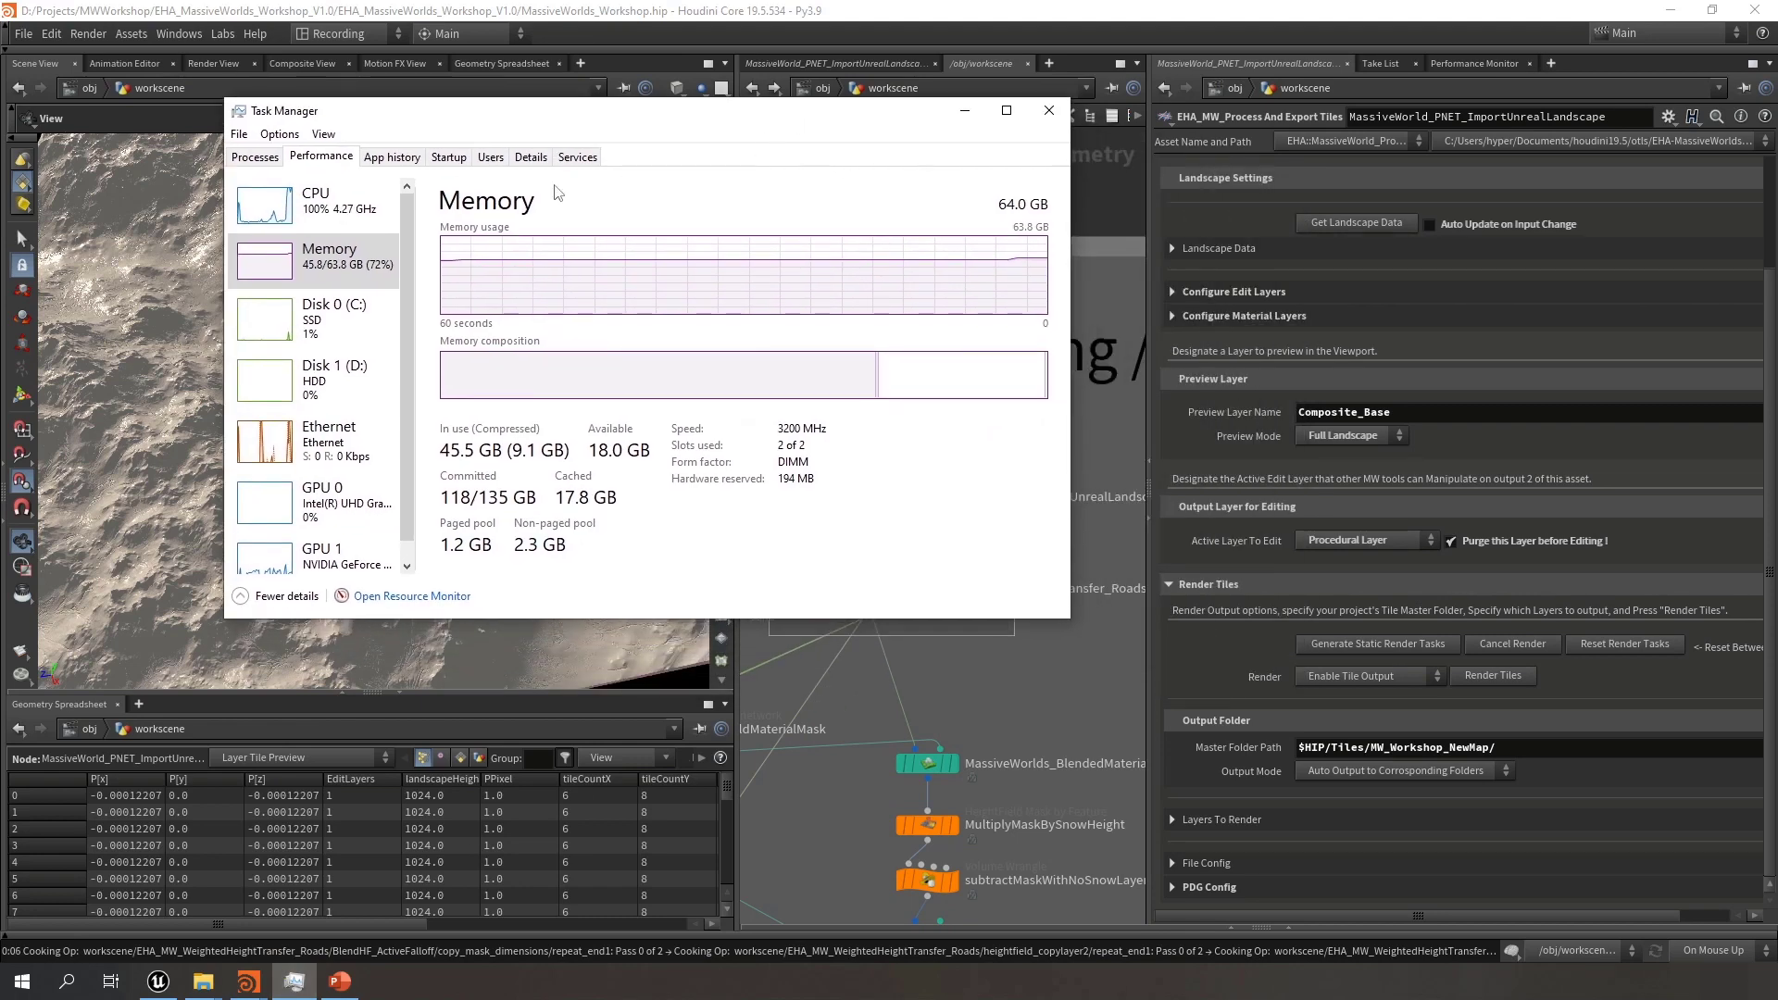
pyautogui.click(967, 112)
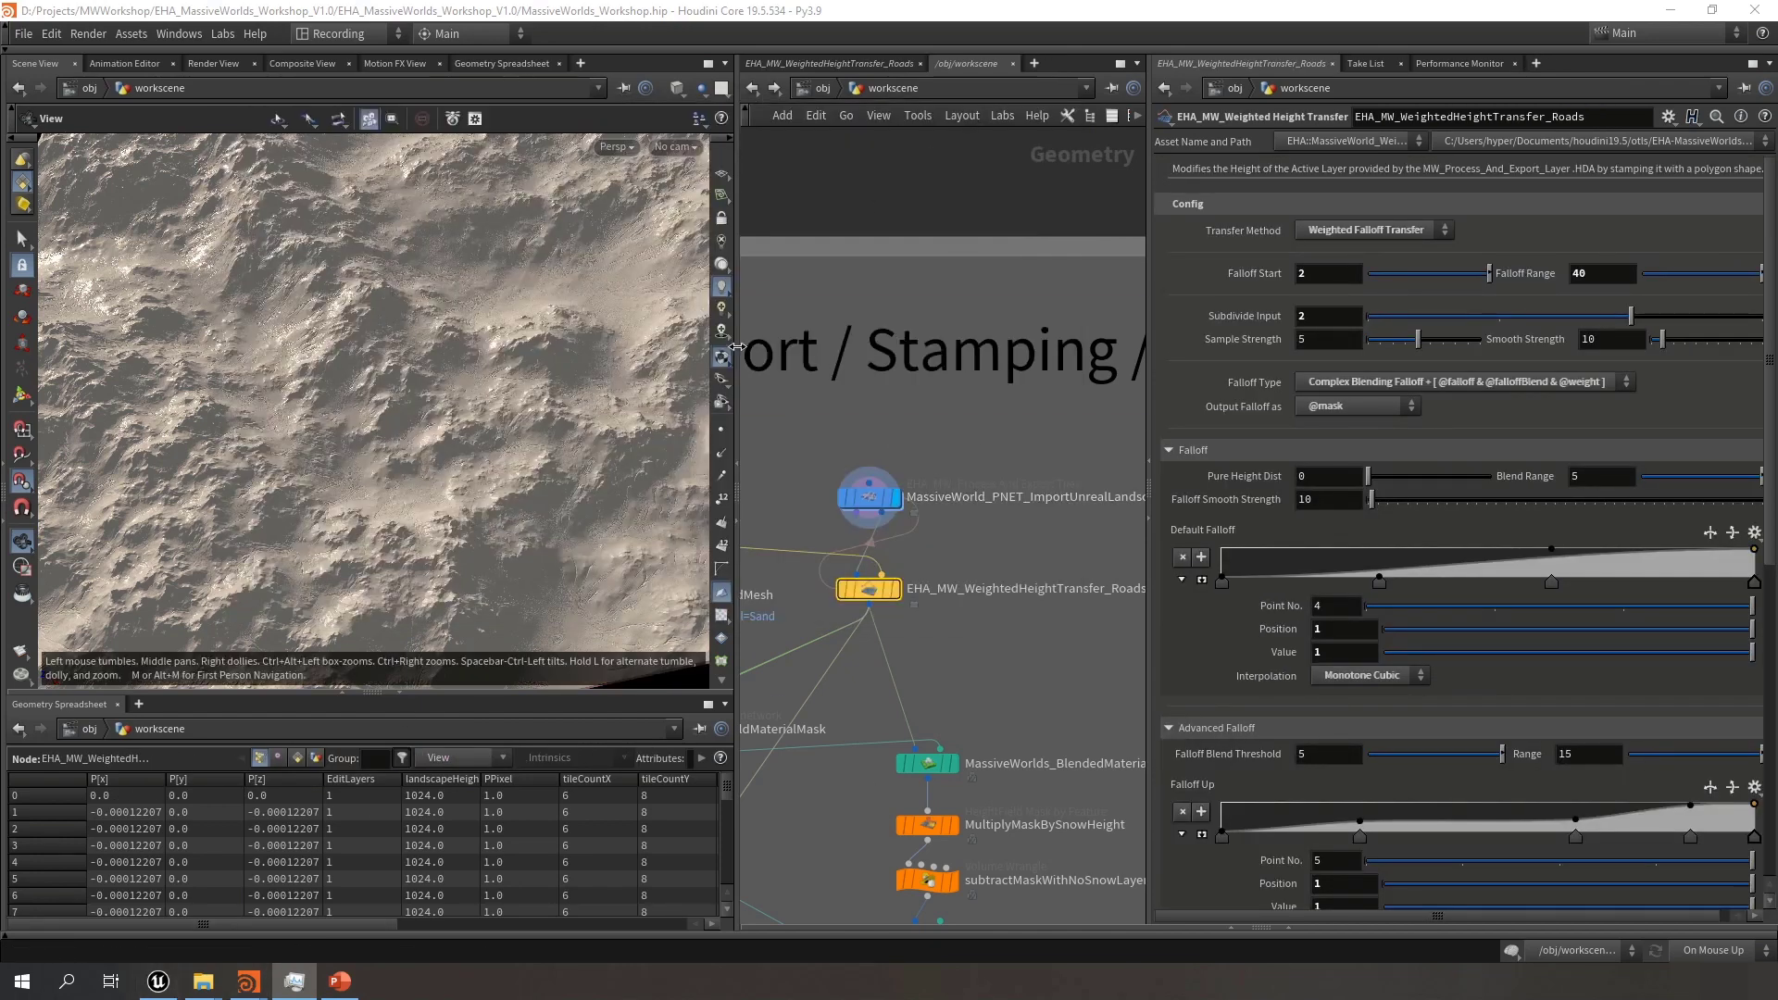
# Display the EHA_MW_WeightedHeightTransfer_Roads node to view the road mask on the terrain
pyautogui.scroll(-2, 995, 550)
pyautogui.moveTo(996, 550); pyautogui.dragTo(986, 554, button='middle')
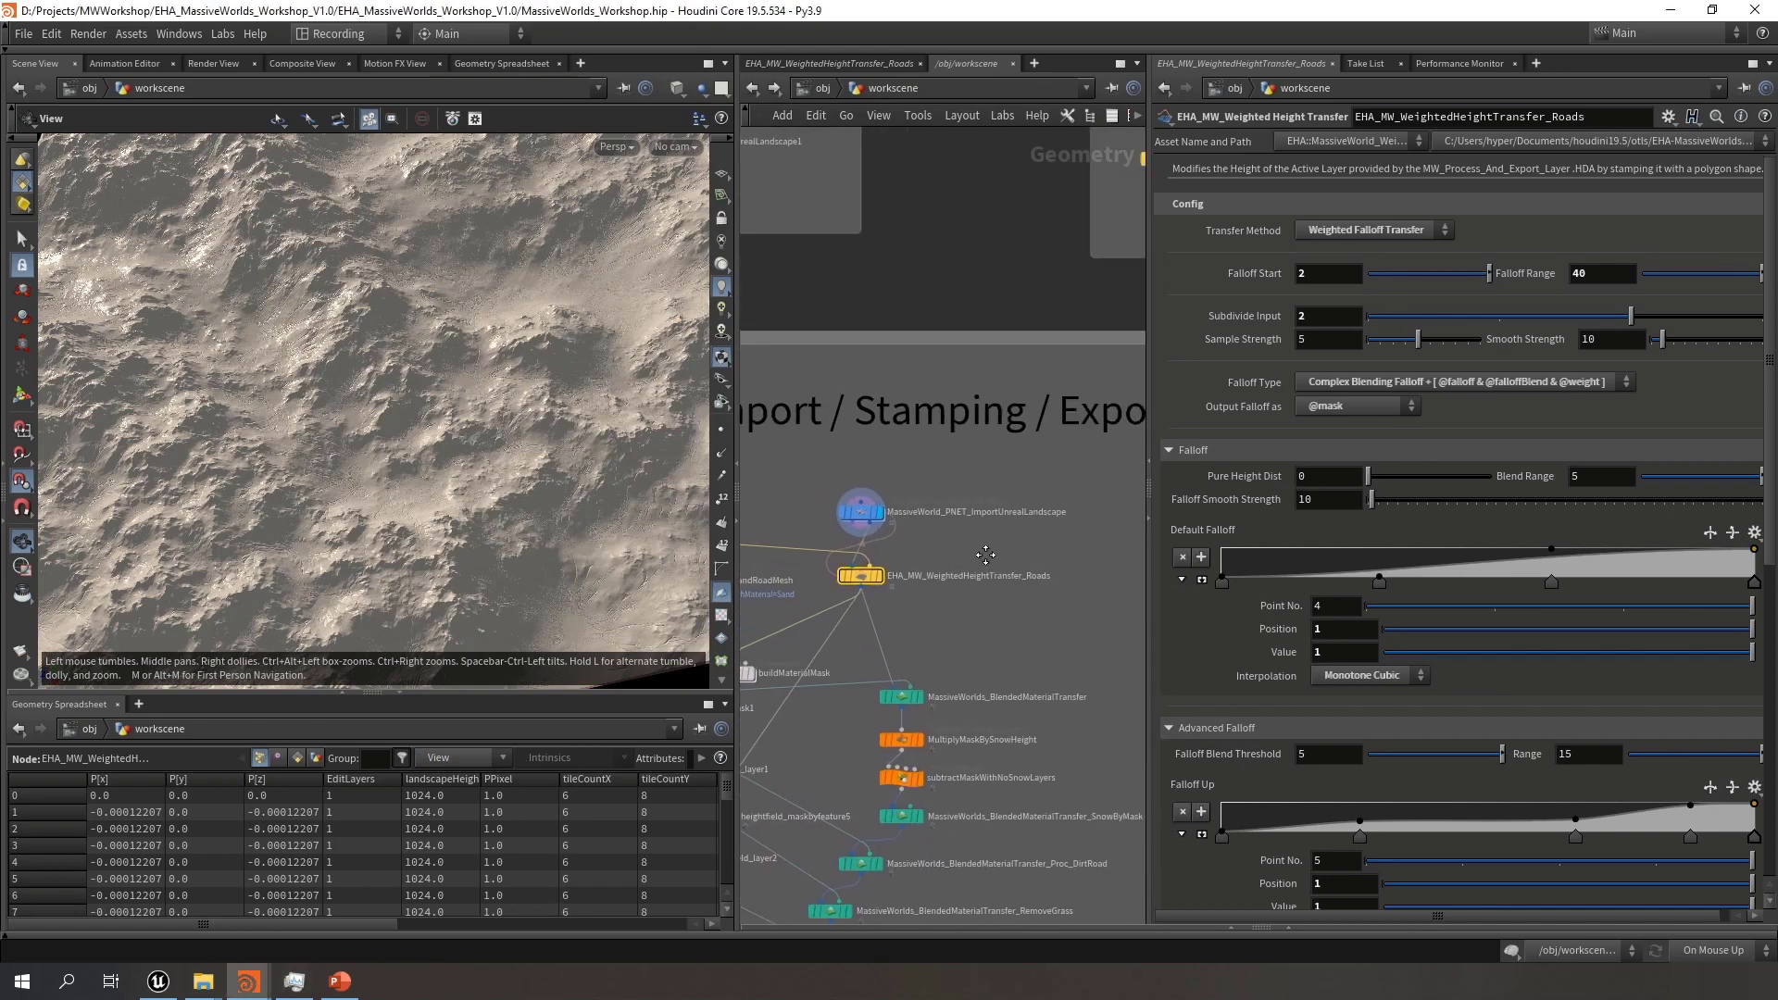
pyautogui.moveTo(1149, 616); pyautogui.dragTo(1102, 546)
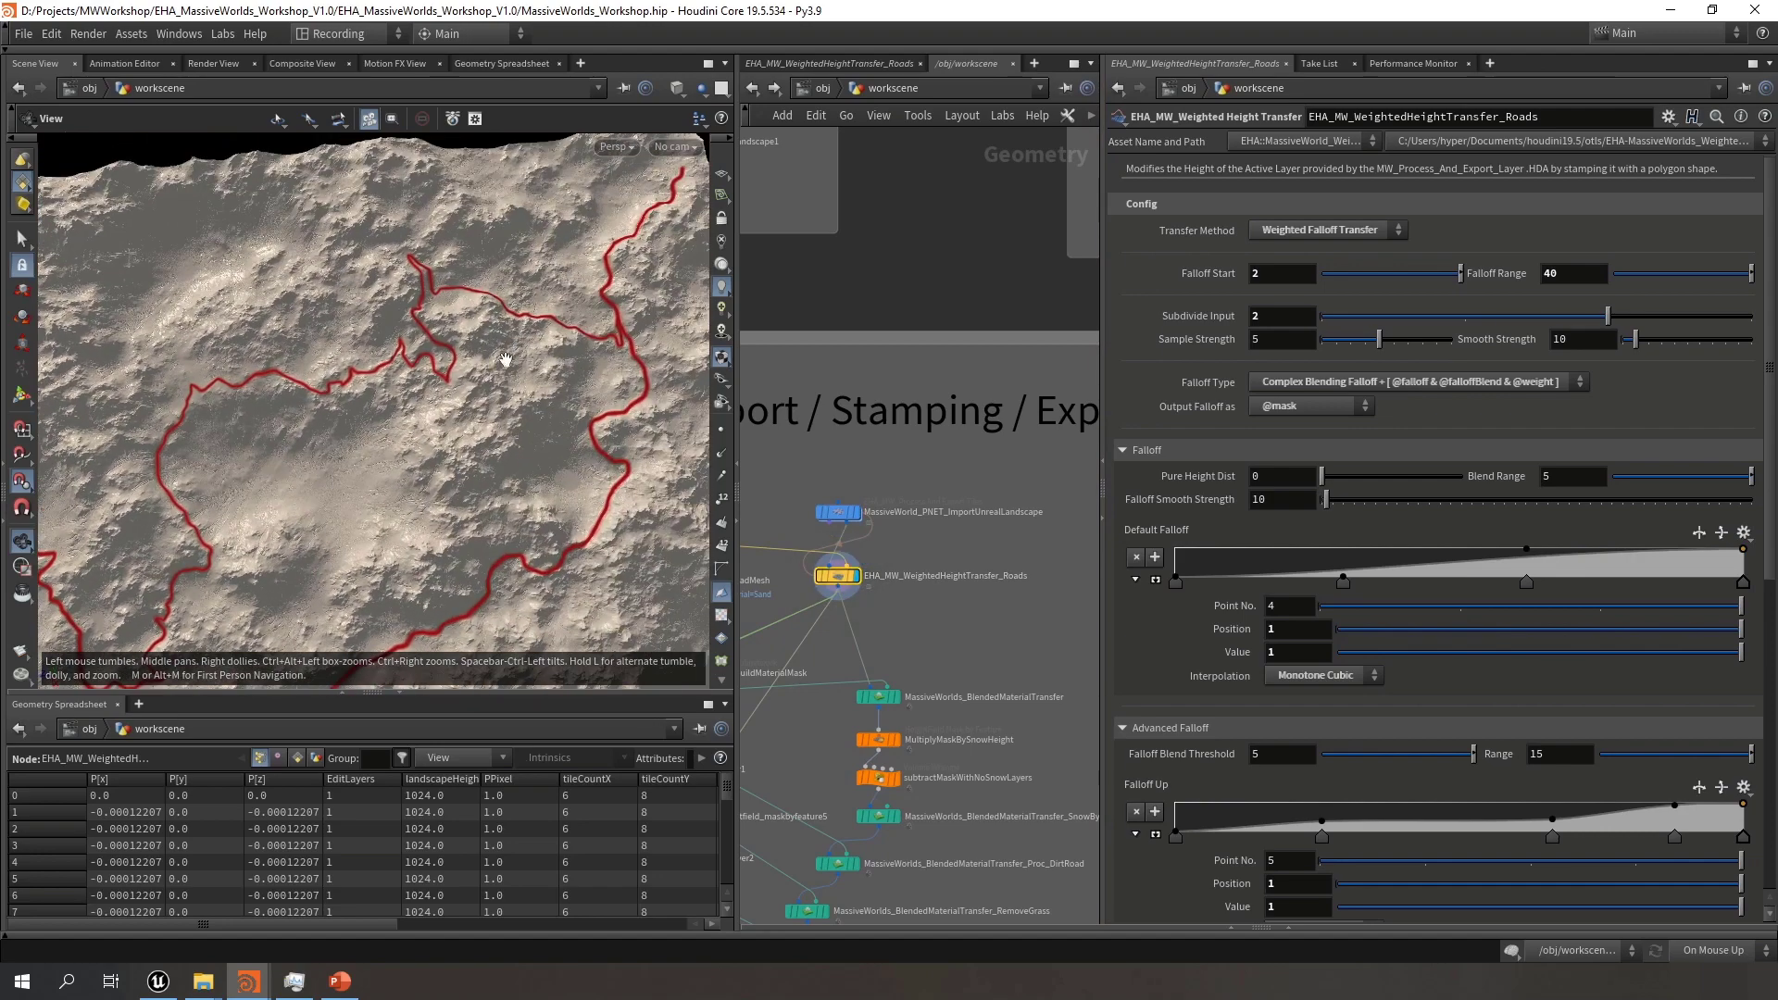
# Template the colorFalloff node in the Assign Noise Falloff section to overlay the road ribbon on the terrain
pyautogui.moveTo(937, 600); pyautogui.dragTo(1159, 651, button='middle')
pyautogui.moveTo(822, 557); pyautogui.dragTo(1189, 602, button='middle')
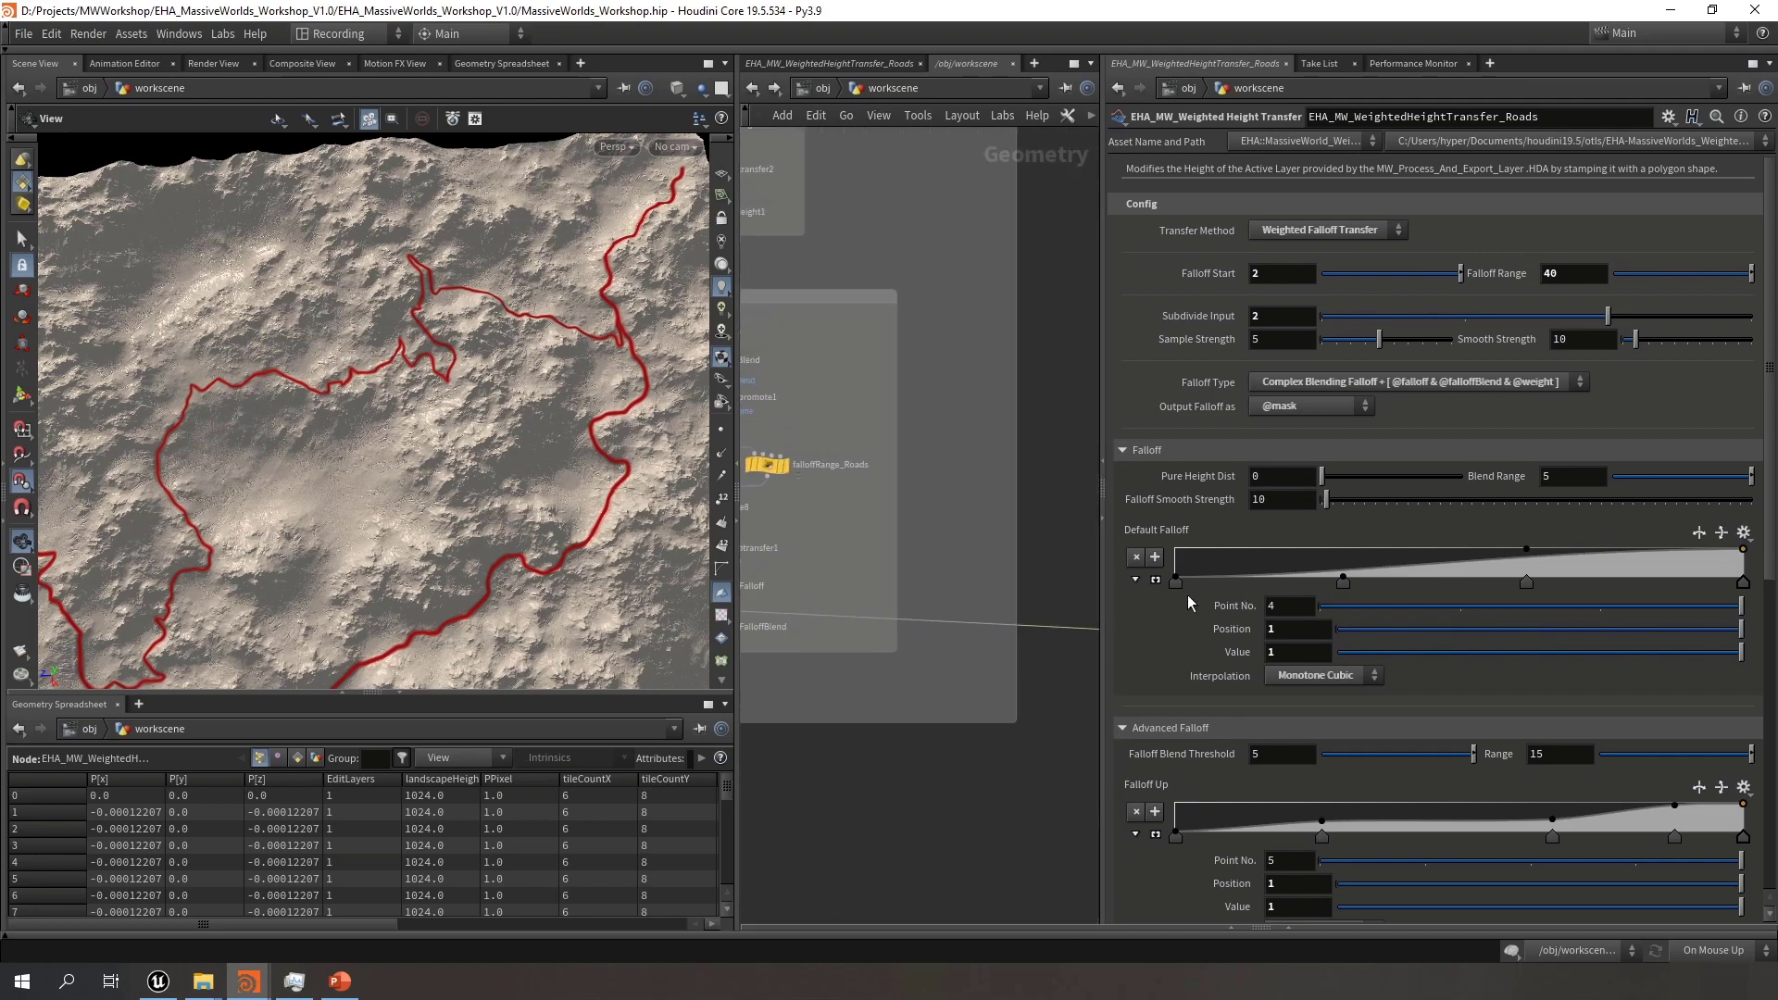
pyautogui.moveTo(876, 565); pyautogui.dragTo(953, 563, button='middle')
pyautogui.scroll(3, 778, 587)
pyautogui.scroll(5, 484, 355)
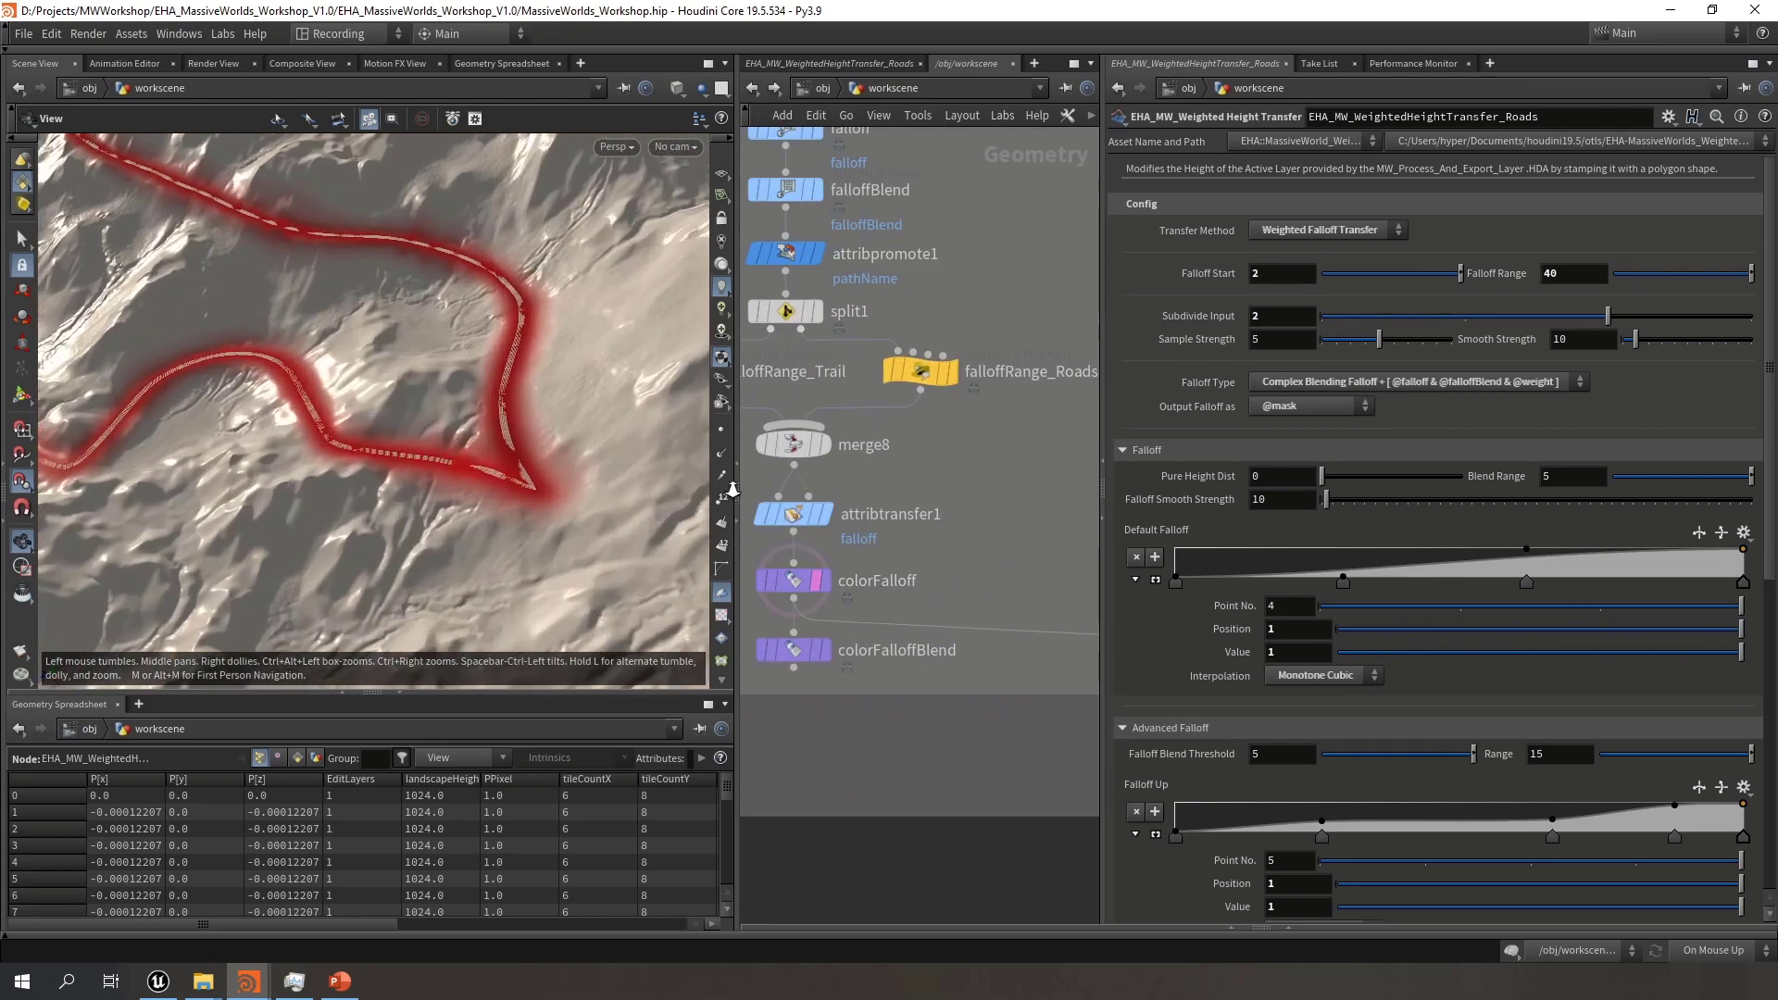
# Examine the red falloff mask and the overlaid road ribbon along the terrain, from overview to close range
pyautogui.moveTo(428, 545); pyautogui.dragTo(456, 404)
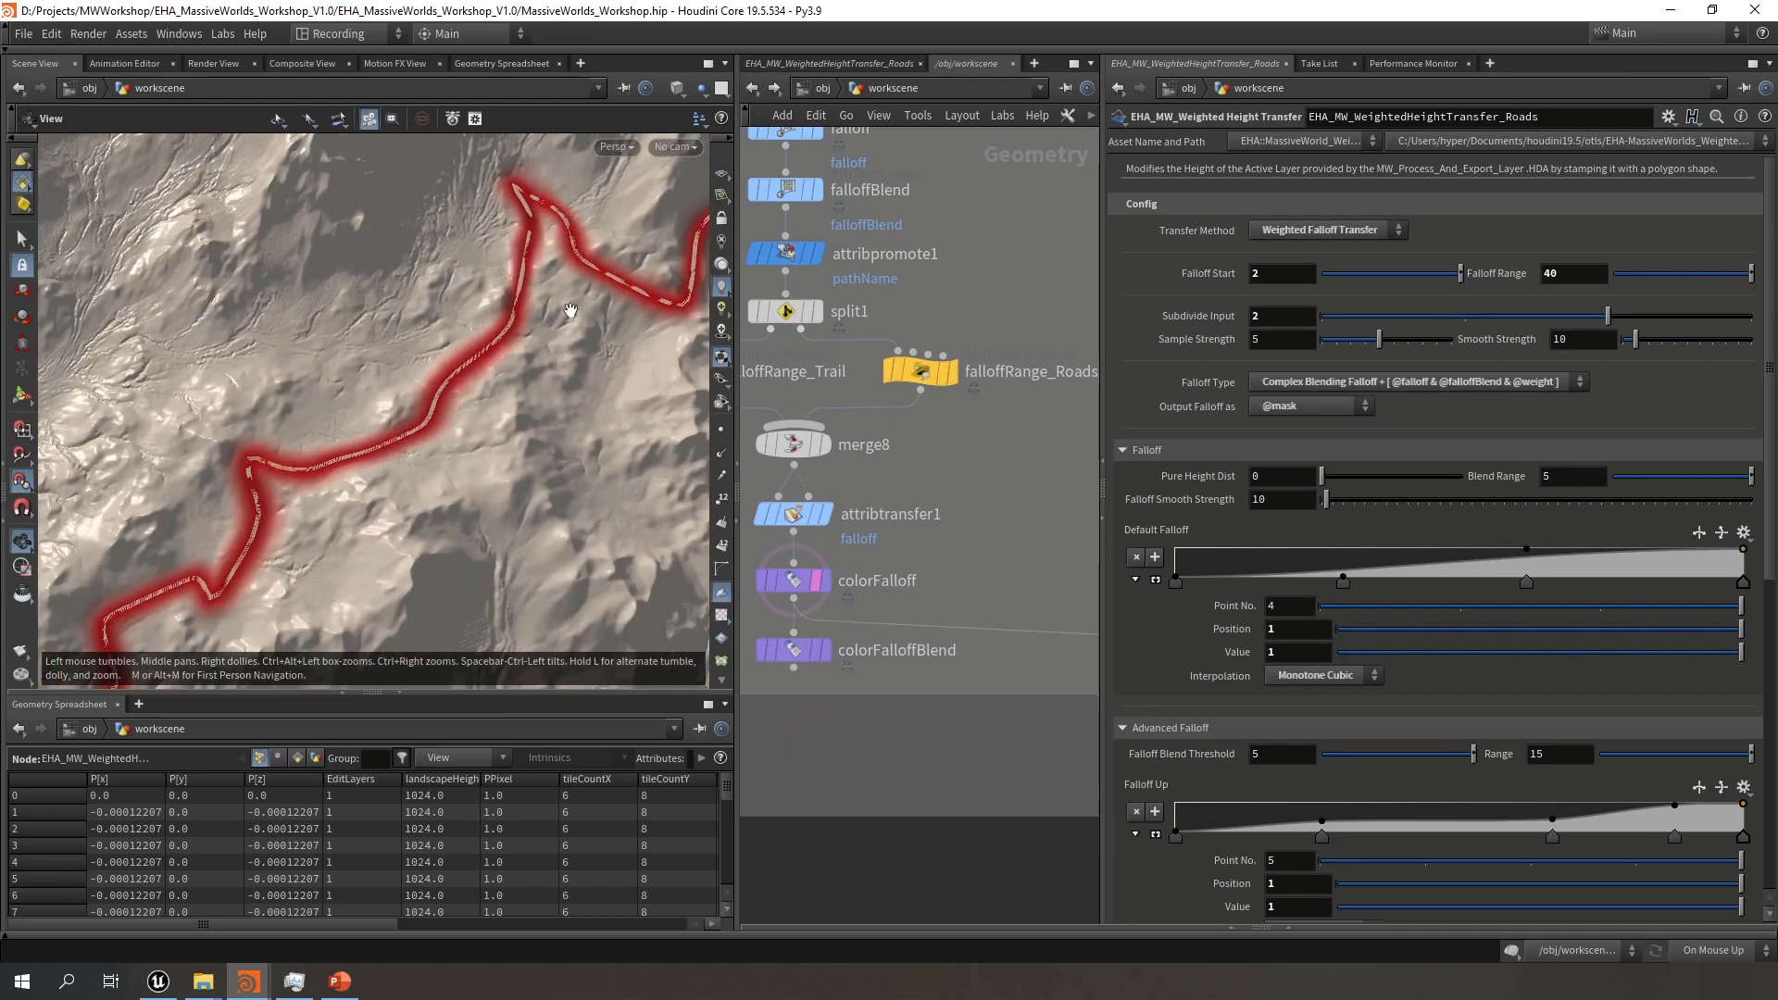
pyautogui.moveTo(480, 436); pyautogui.dragTo(567, 426)
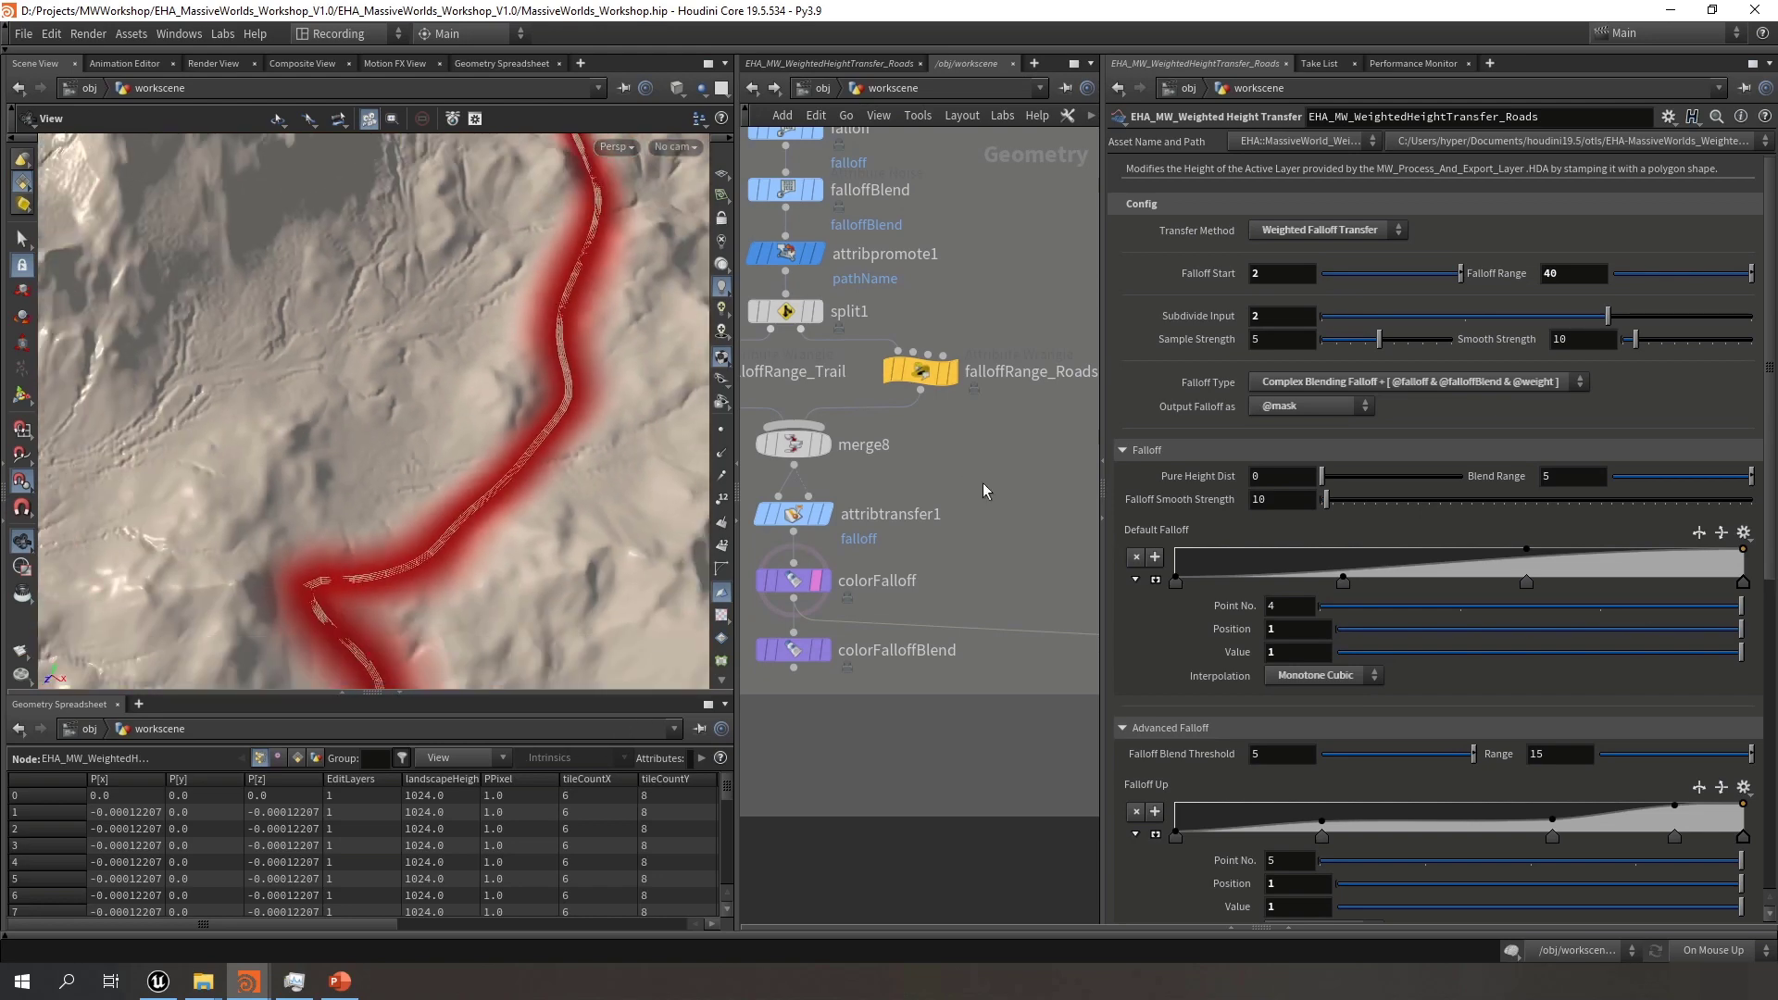
pyautogui.scroll(-4, 983, 491)
pyautogui.moveTo(579, 484); pyautogui.dragTo(468, 381, button='middle')
pyautogui.moveTo(468, 381); pyautogui.dragTo(102, 349, button='right')
pyautogui.moveTo(103, 349); pyautogui.dragTo(302, 473)
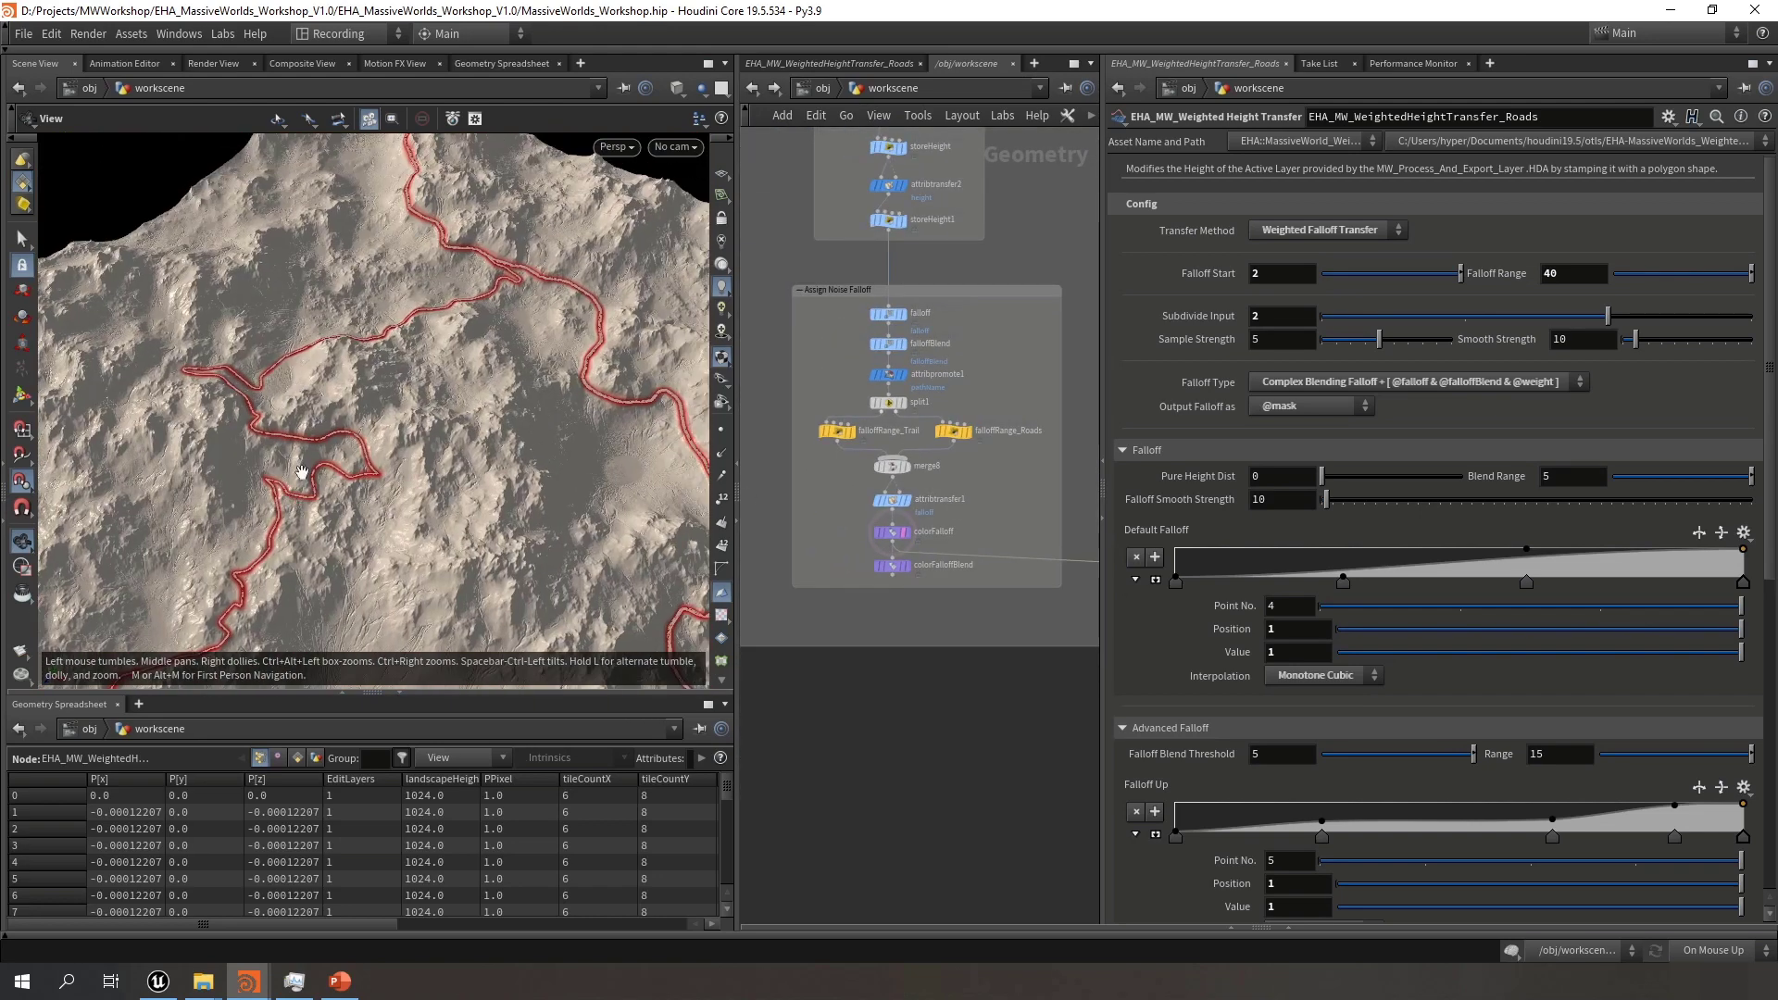
pyautogui.moveTo(468, 320); pyautogui.dragTo(370, 398, button='middle')
pyautogui.moveTo(371, 399); pyautogui.dragTo(977, 405, button='right')
pyautogui.moveTo(555, 389); pyautogui.dragTo(368, 366)
pyautogui.moveTo(357, 339); pyautogui.dragTo(1750, 481, button='right')
pyautogui.moveTo(350, 375); pyautogui.dragTo(500, 394)
# Set the road height transfer's Transfer Method to Simple Falloff Transfer and inspect the stamped roads up close
pyautogui.scroll(-6, 946, 639)
pyautogui.moveTo(940, 659); pyautogui.dragTo(766, 596, button='middle')
pyautogui.scroll(5, 913, 543)
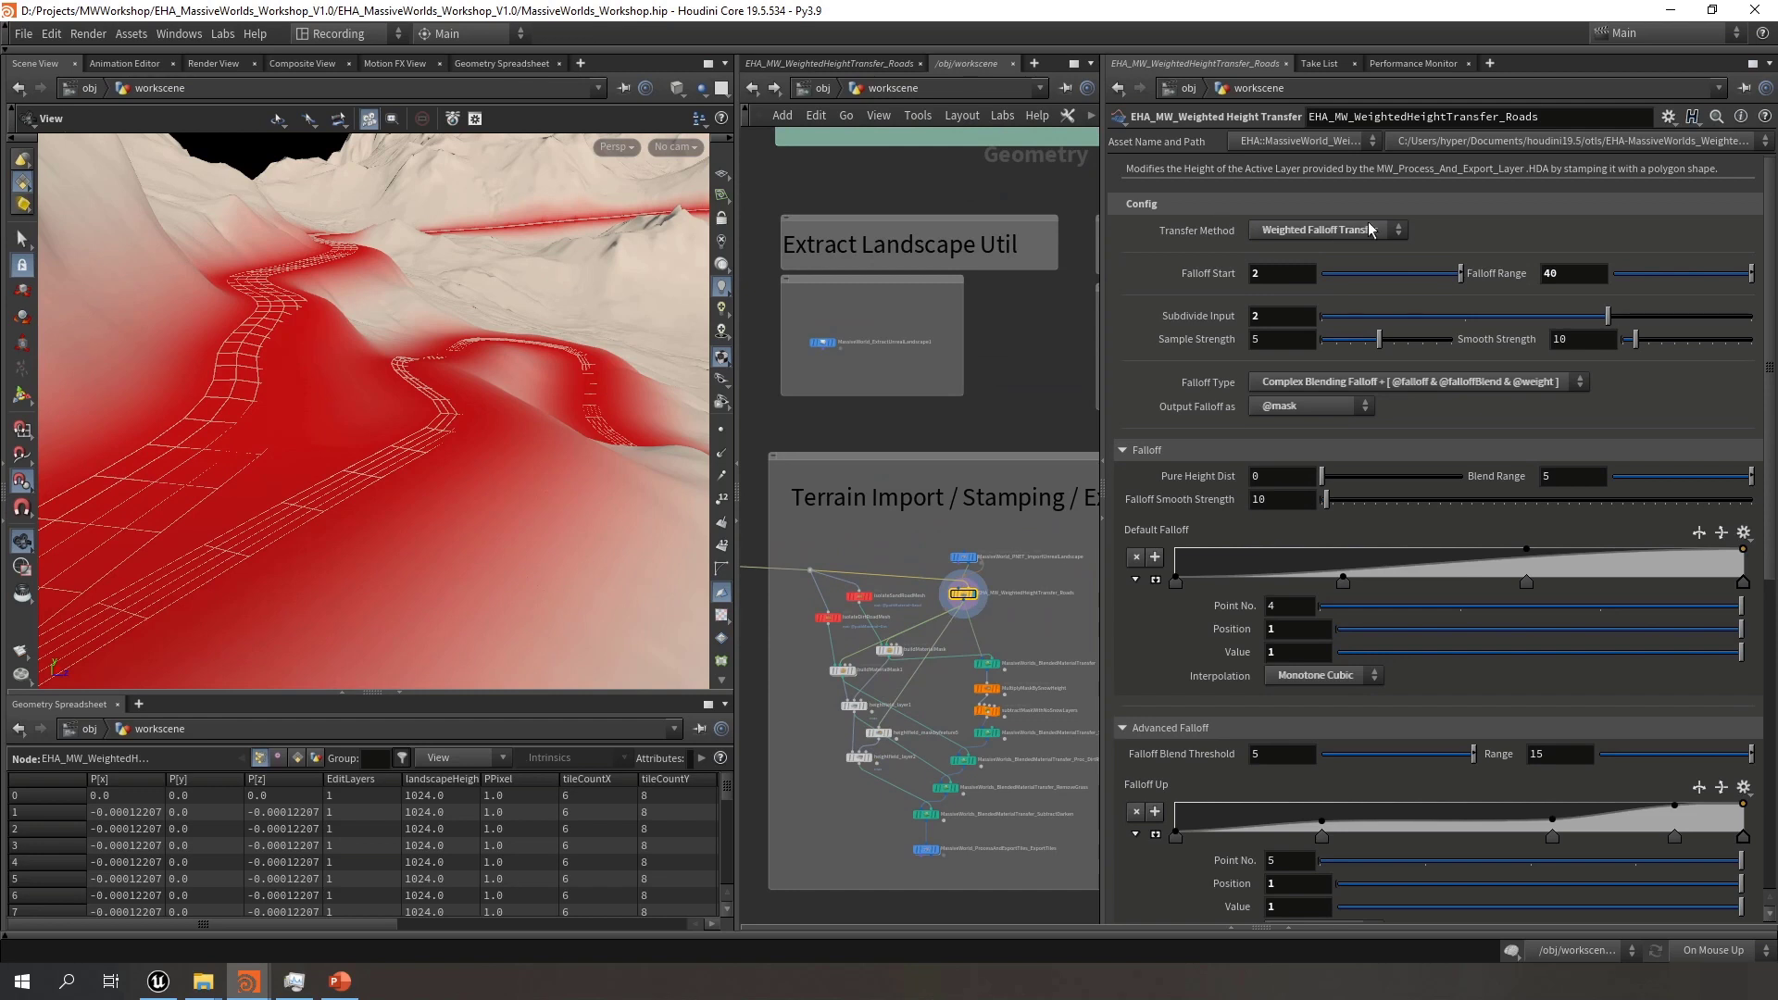
pyautogui.click(1370, 229)
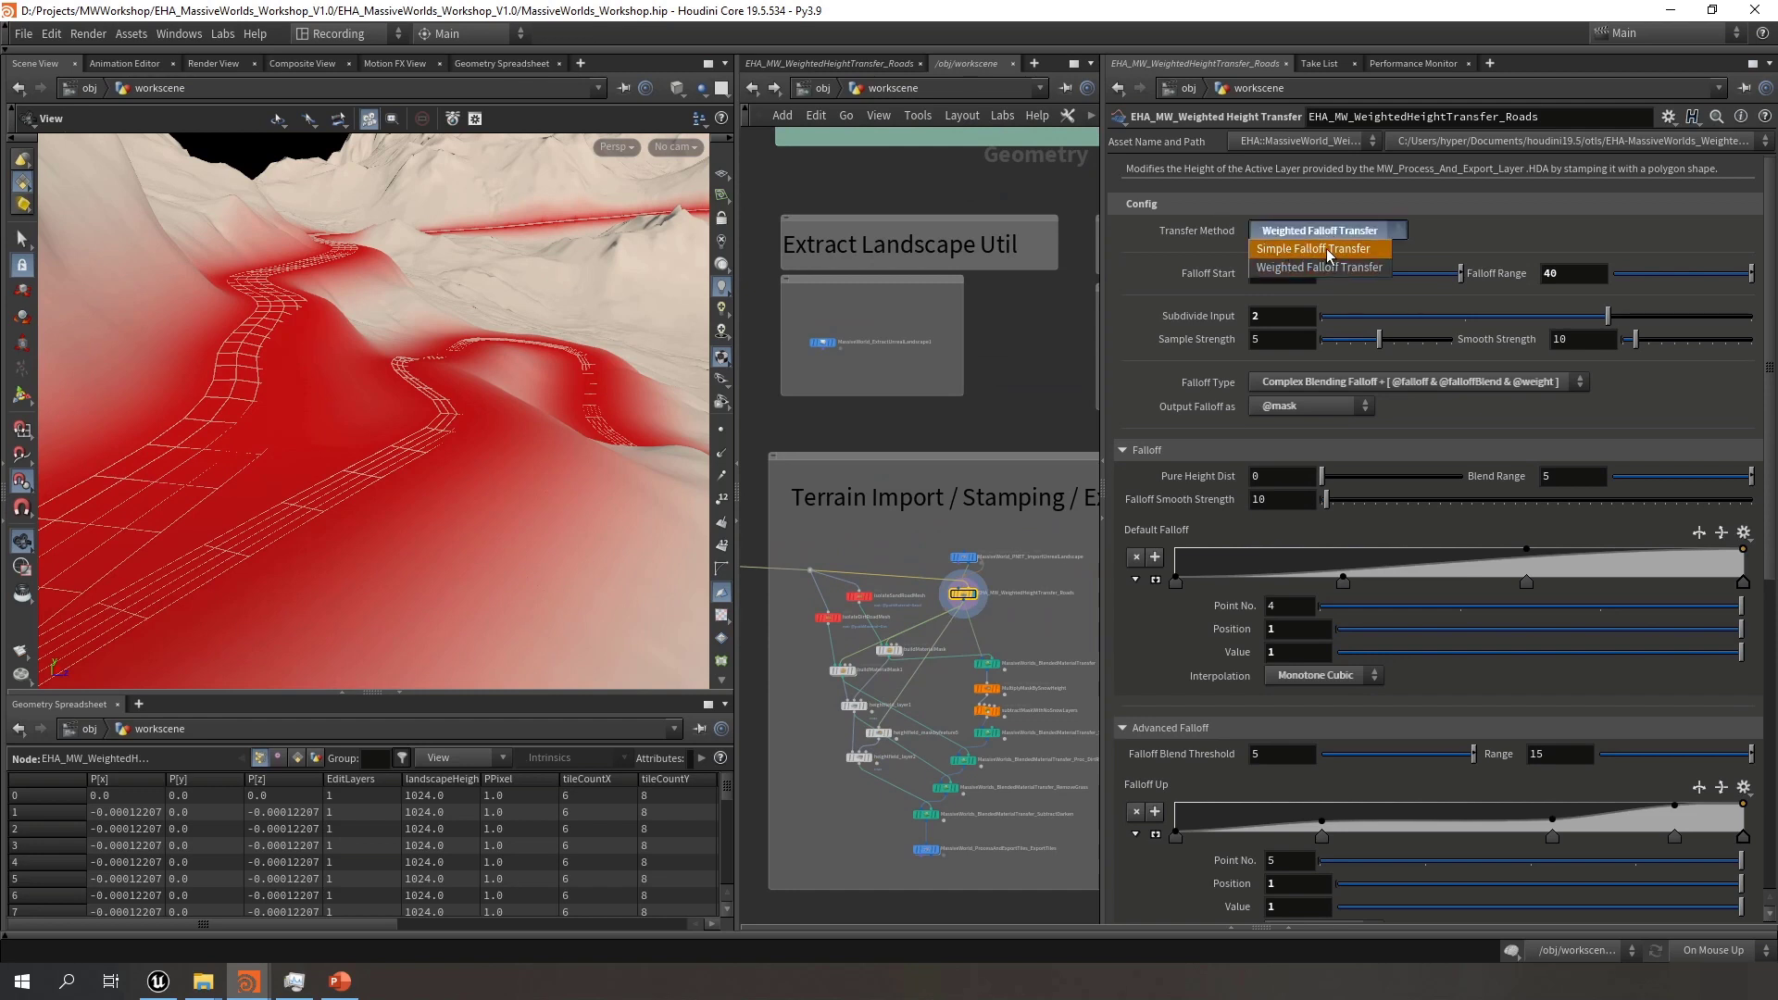
pyautogui.click(1331, 250)
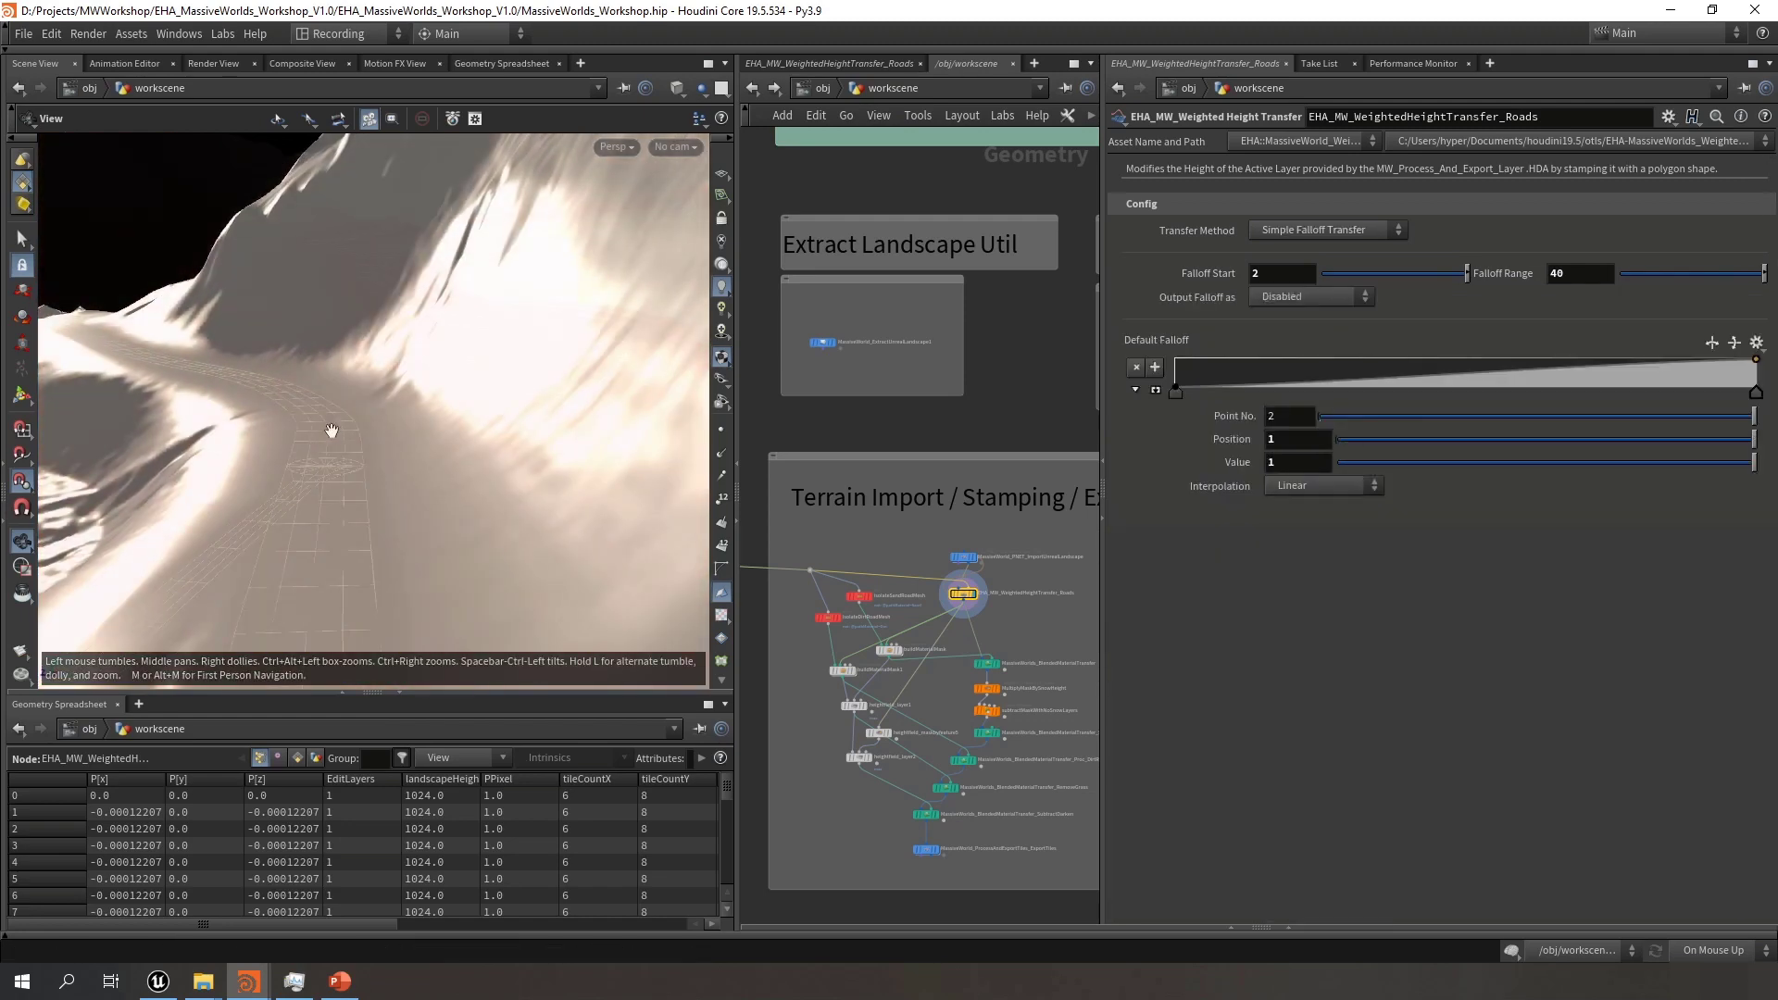
pyautogui.moveTo(333, 428)
pyautogui.mouseDown()
pyautogui.moveTo(333, 474)
pyautogui.moveTo(365, 421)
pyautogui.moveTo(478, 525)
pyautogui.moveTo(400, 378)
pyautogui.moveTo(567, 508)
pyautogui.moveTo(320, 418)
pyautogui.mouseUp()
pyautogui.moveTo(466, 443); pyautogui.dragTo(388, 389)
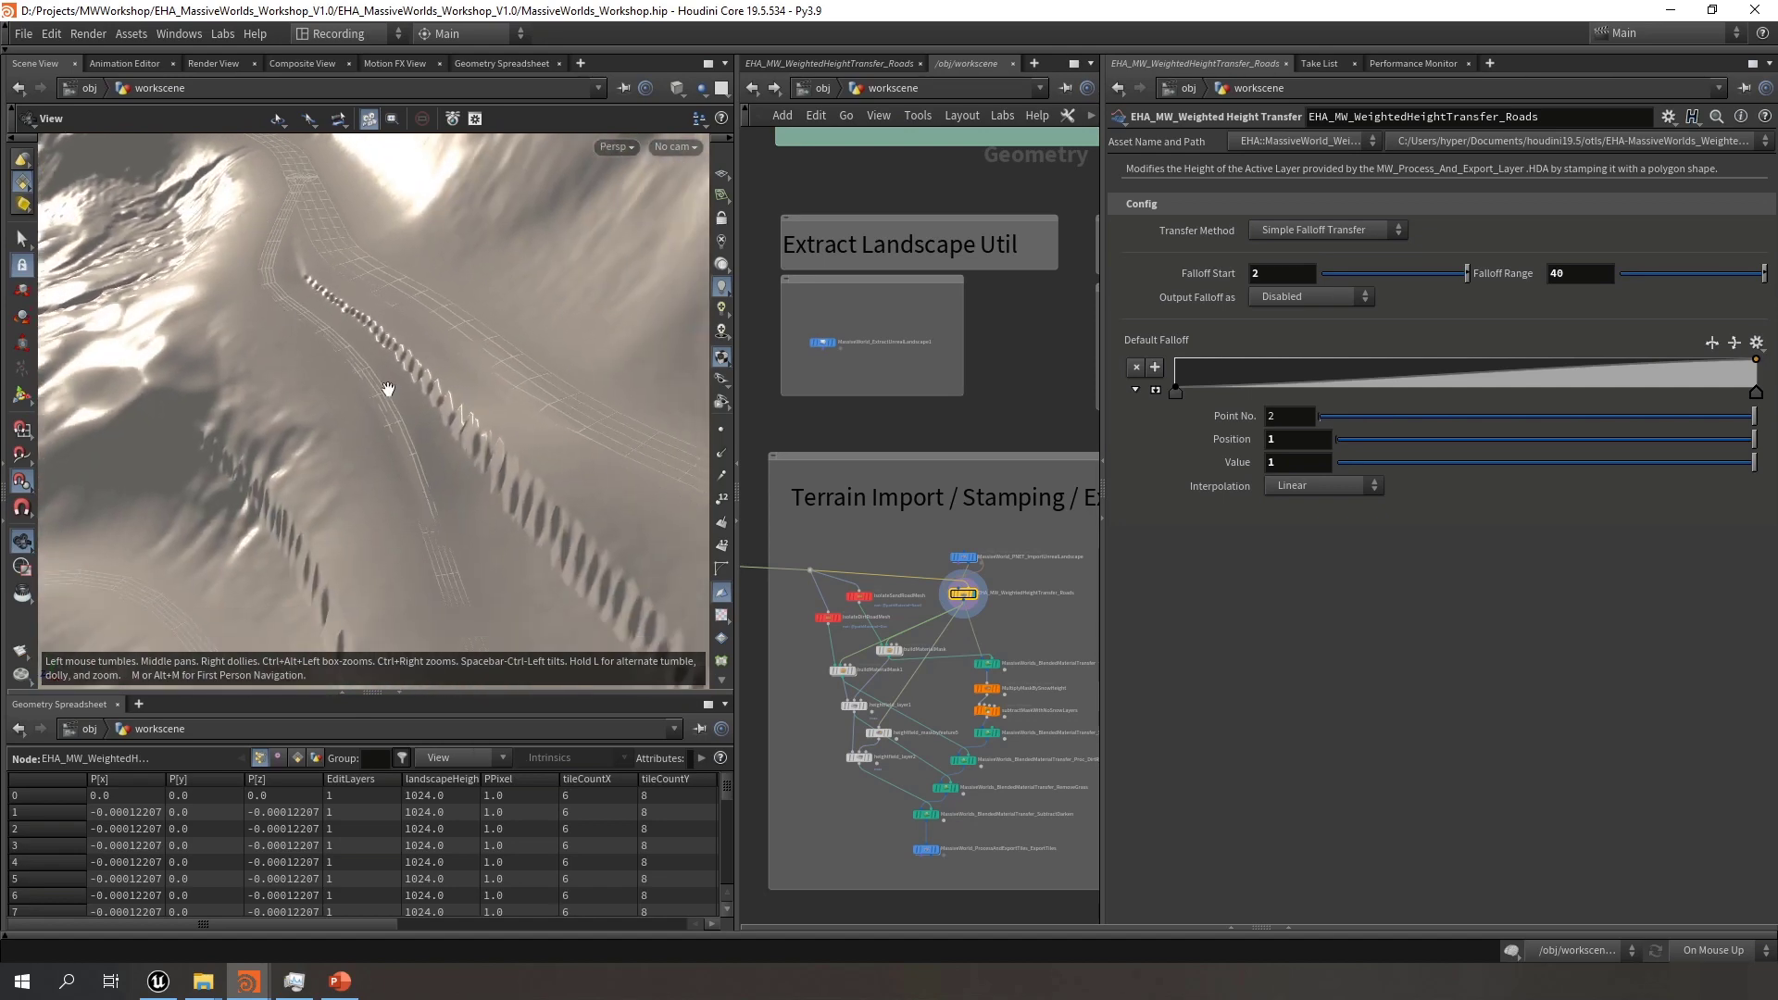
# Set the road height transfer's Transfer Method to Weighted Falloff Transfer and inspect the stamped roads up close
pyautogui.moveTo(489, 457); pyautogui.dragTo(417, 390)
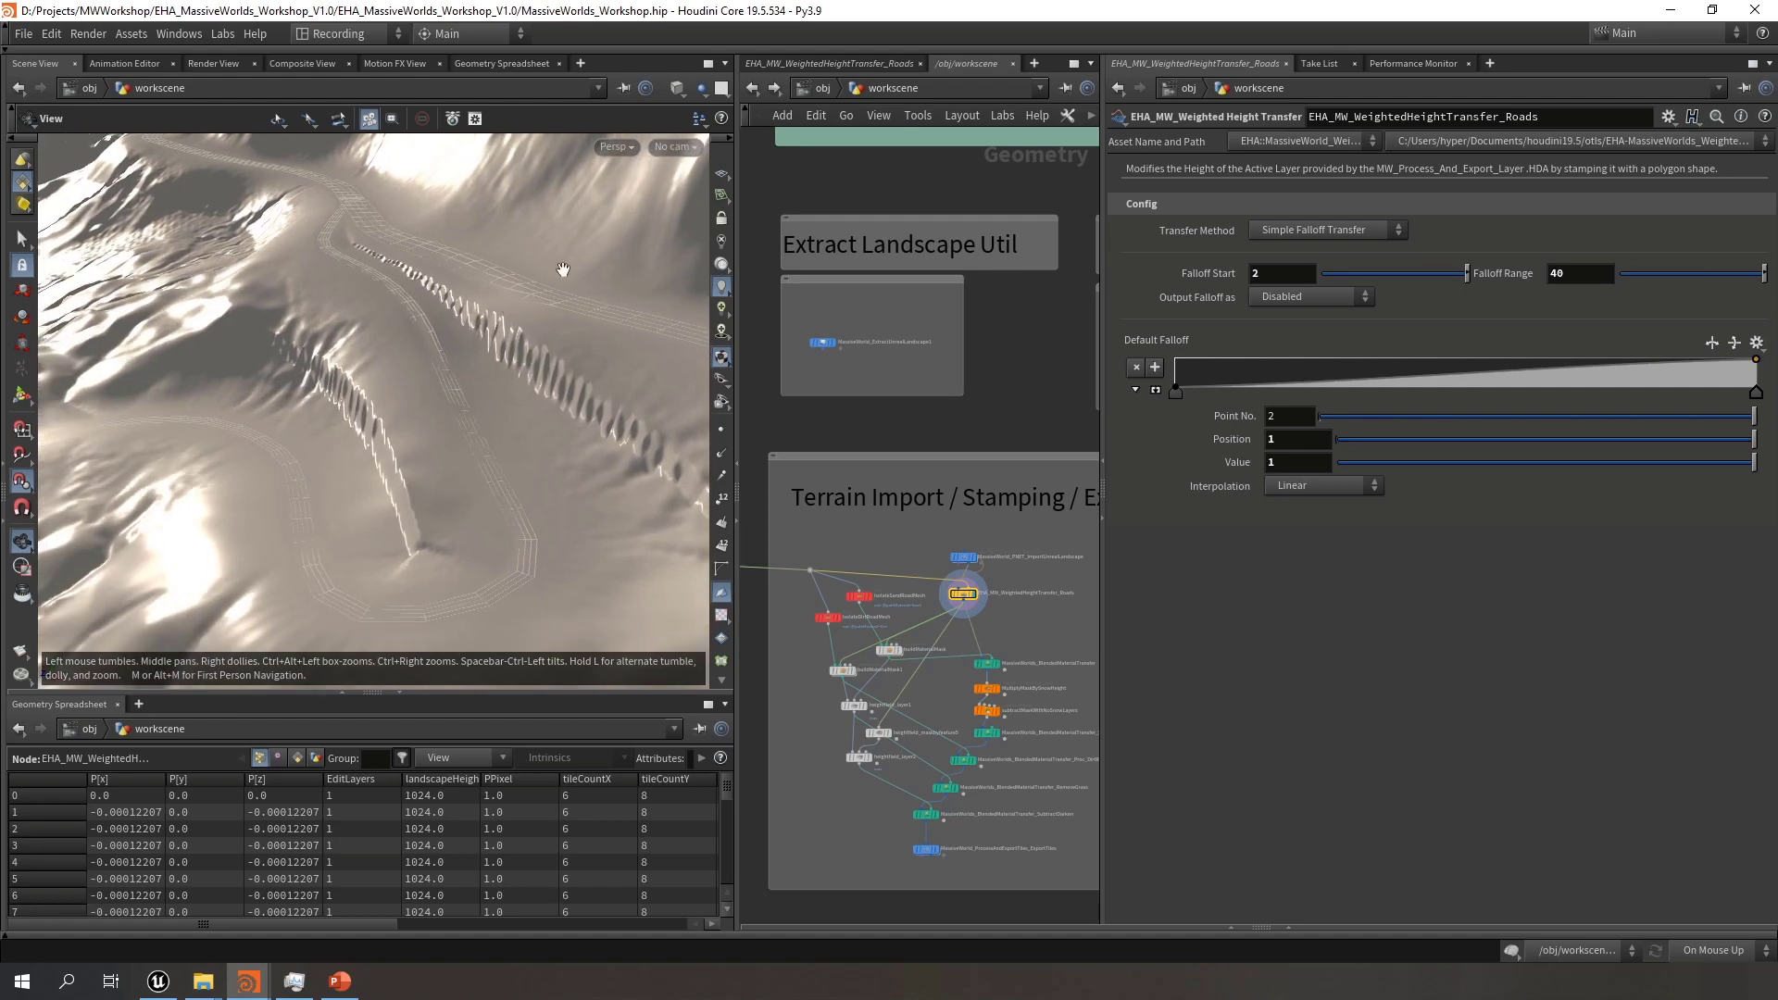
pyautogui.moveTo(538, 309); pyautogui.dragTo(497, 333)
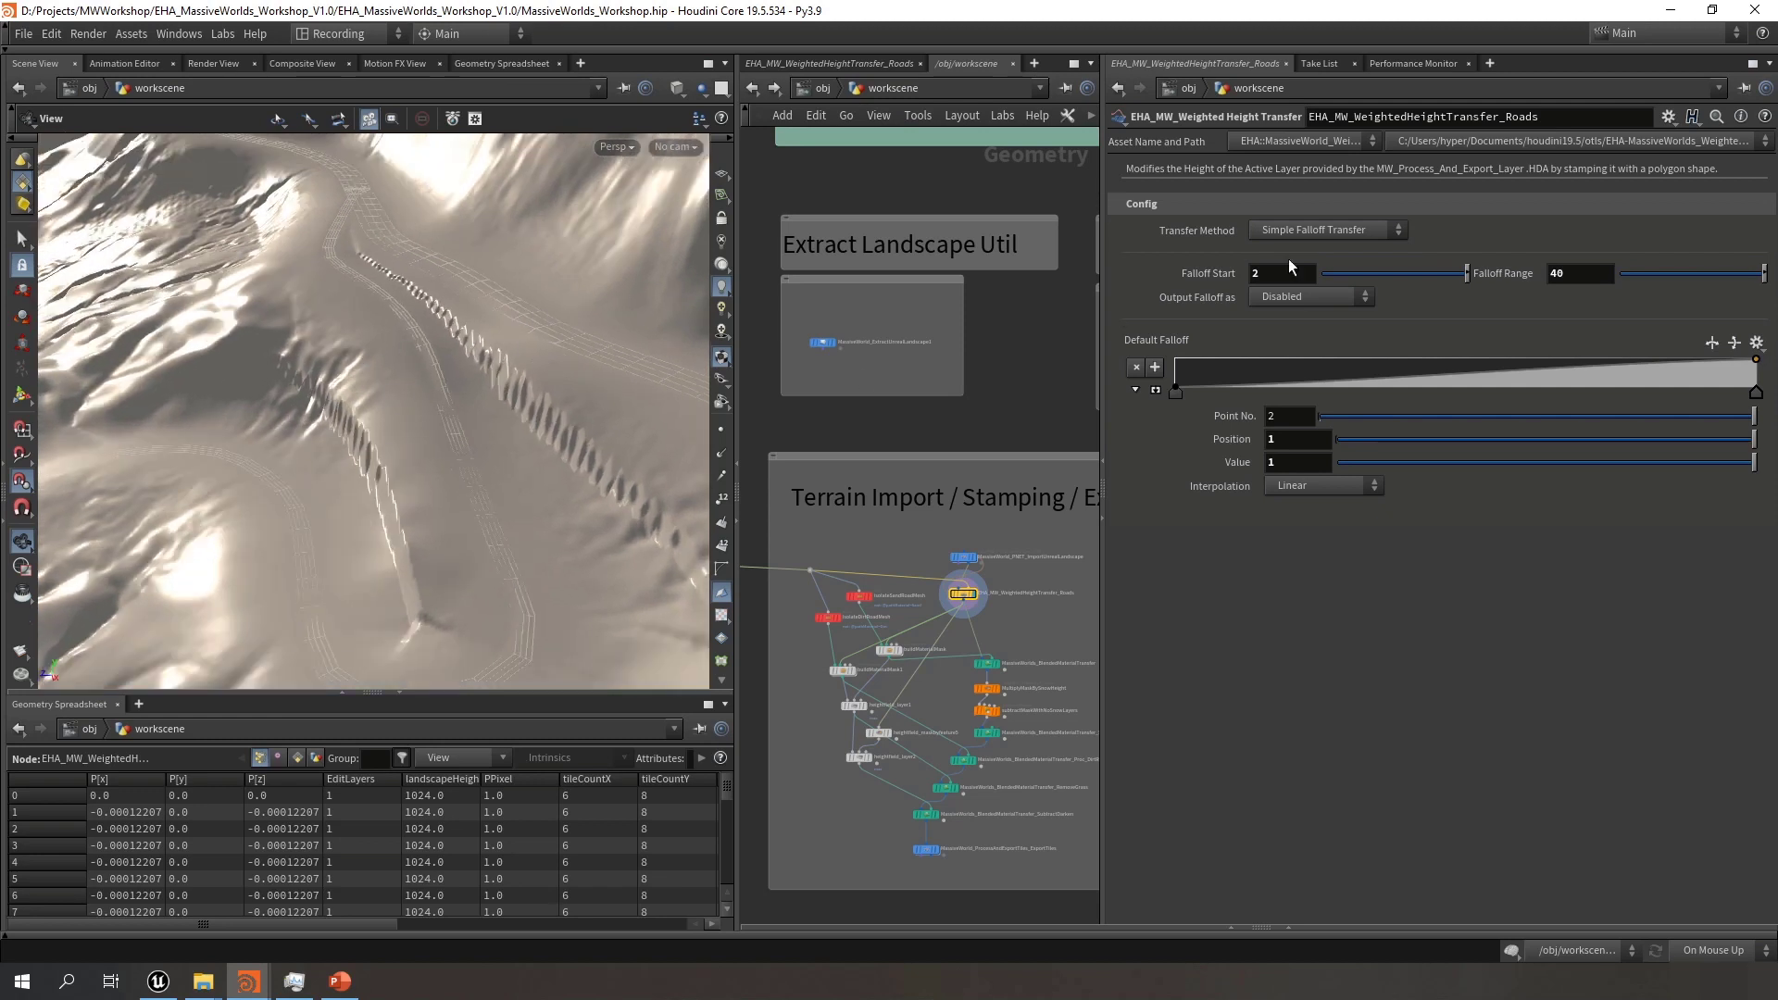
pyautogui.click(1324, 230)
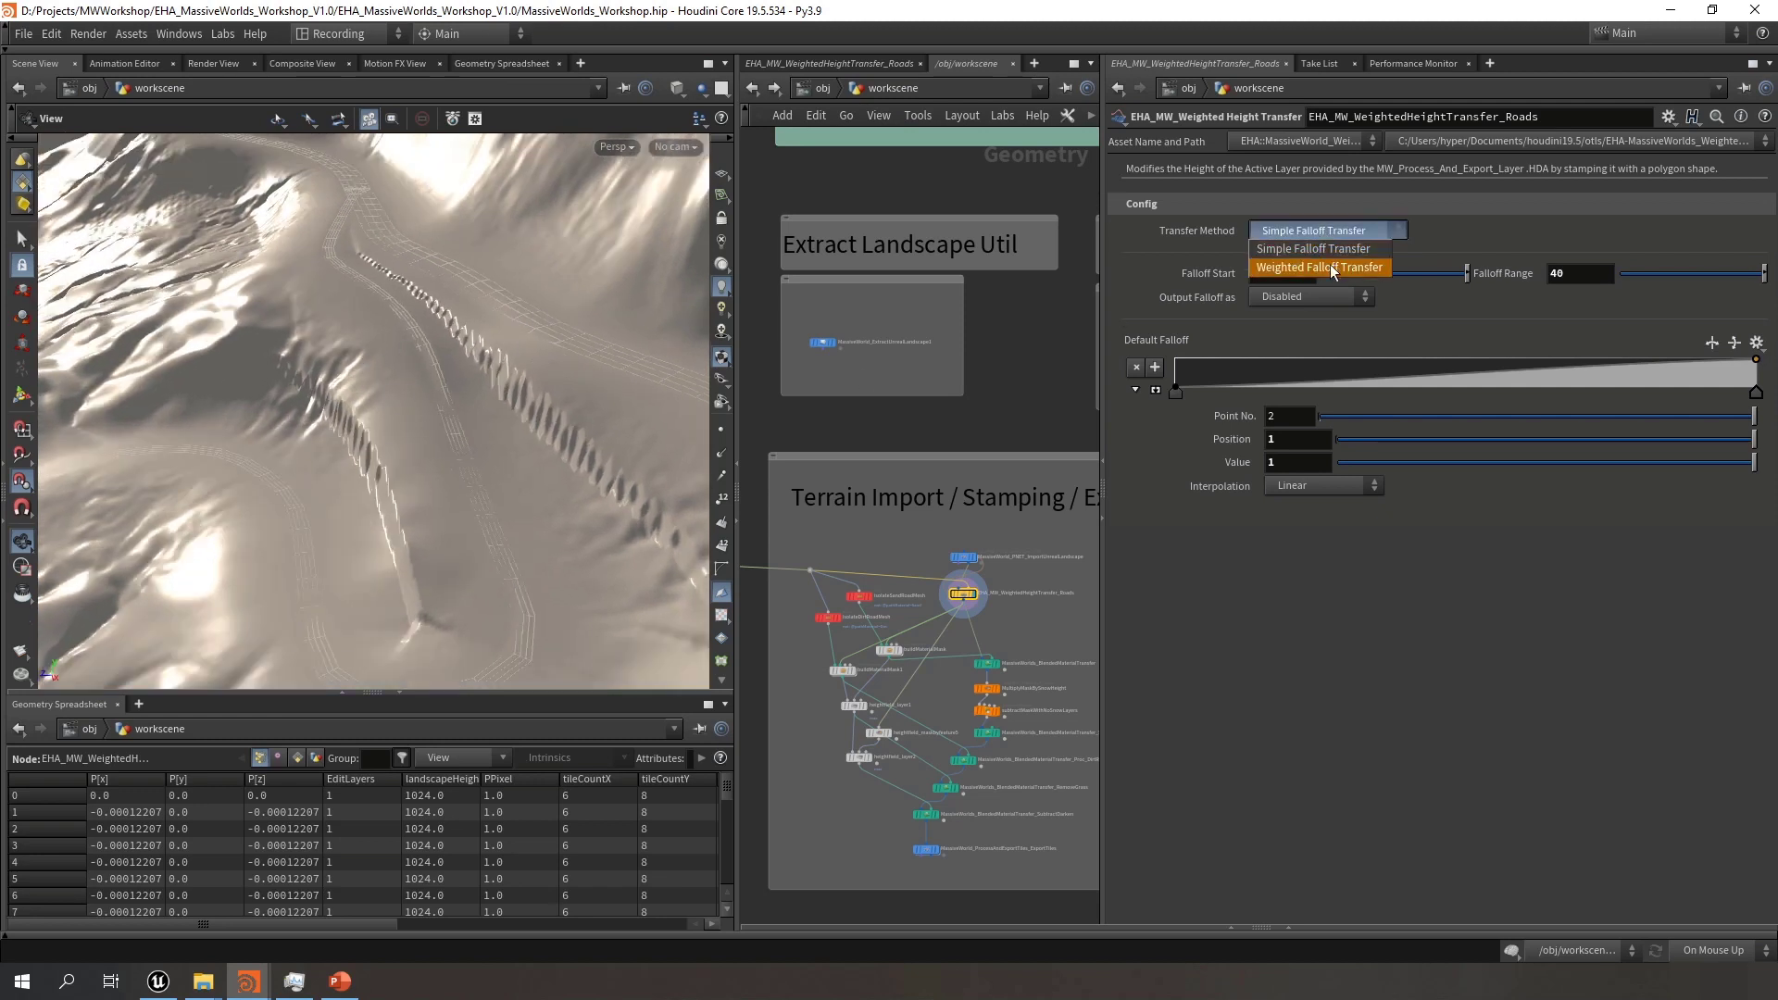
pyautogui.click(1337, 267)
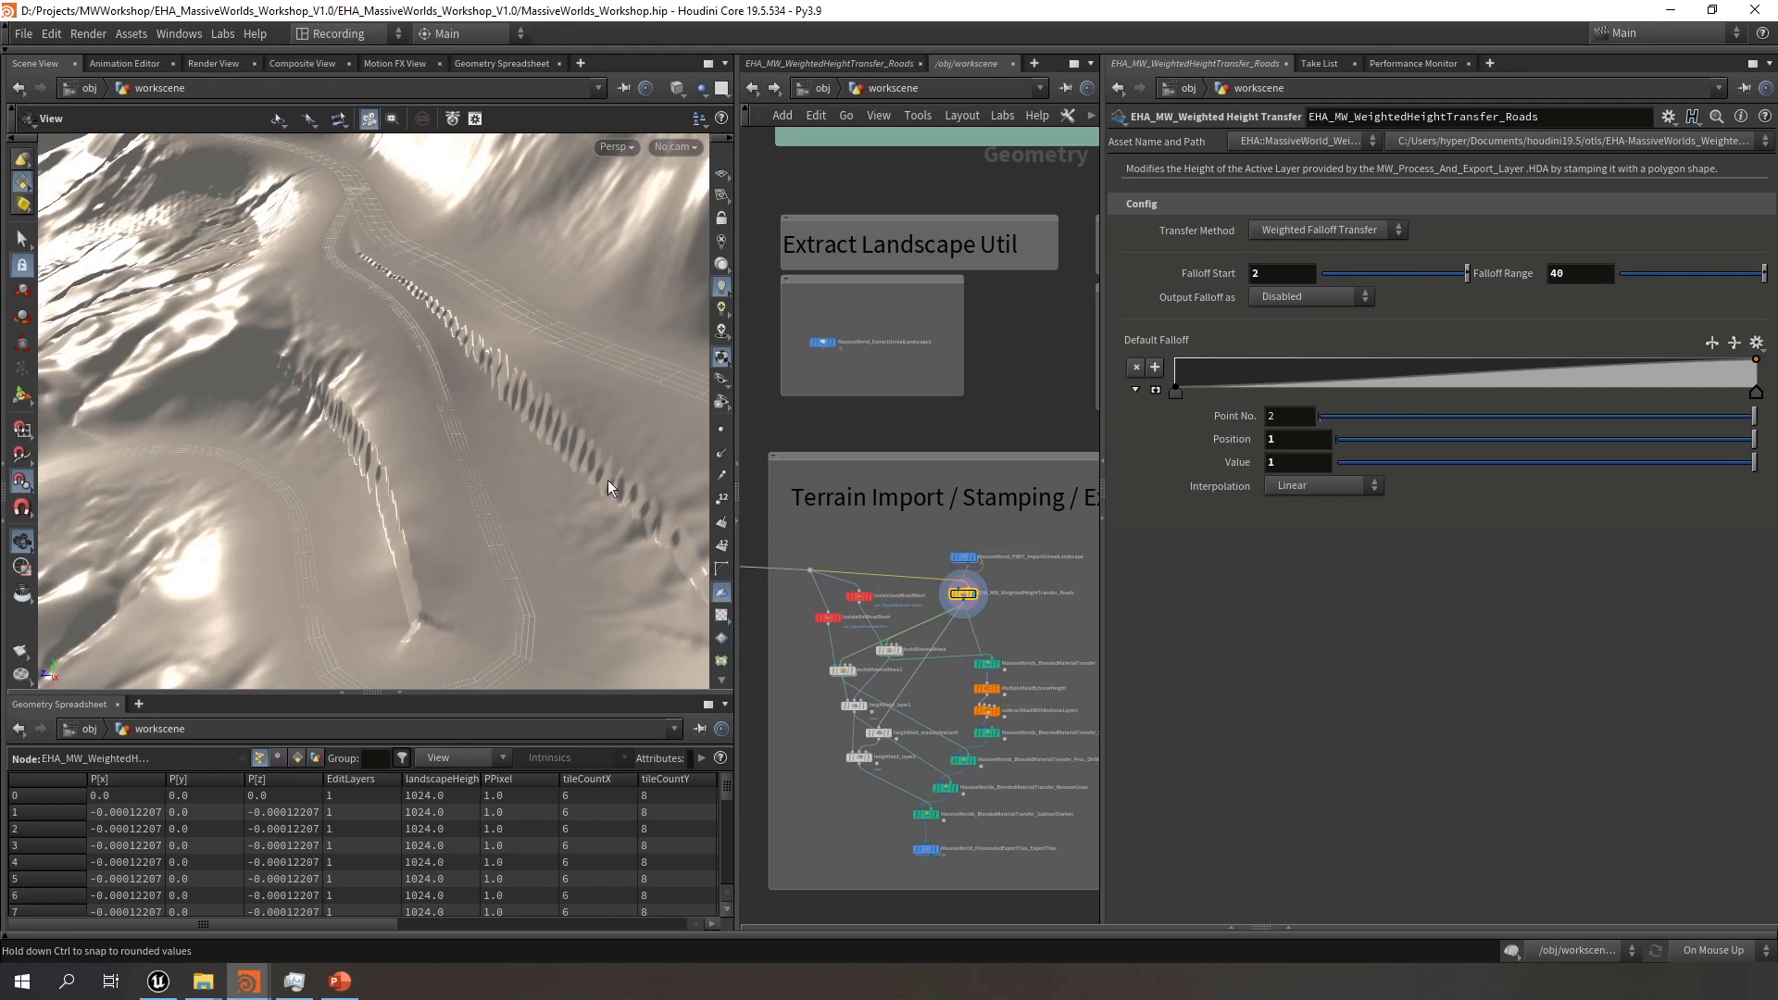
pyautogui.moveTo(559, 306); pyautogui.dragTo(474, 391)
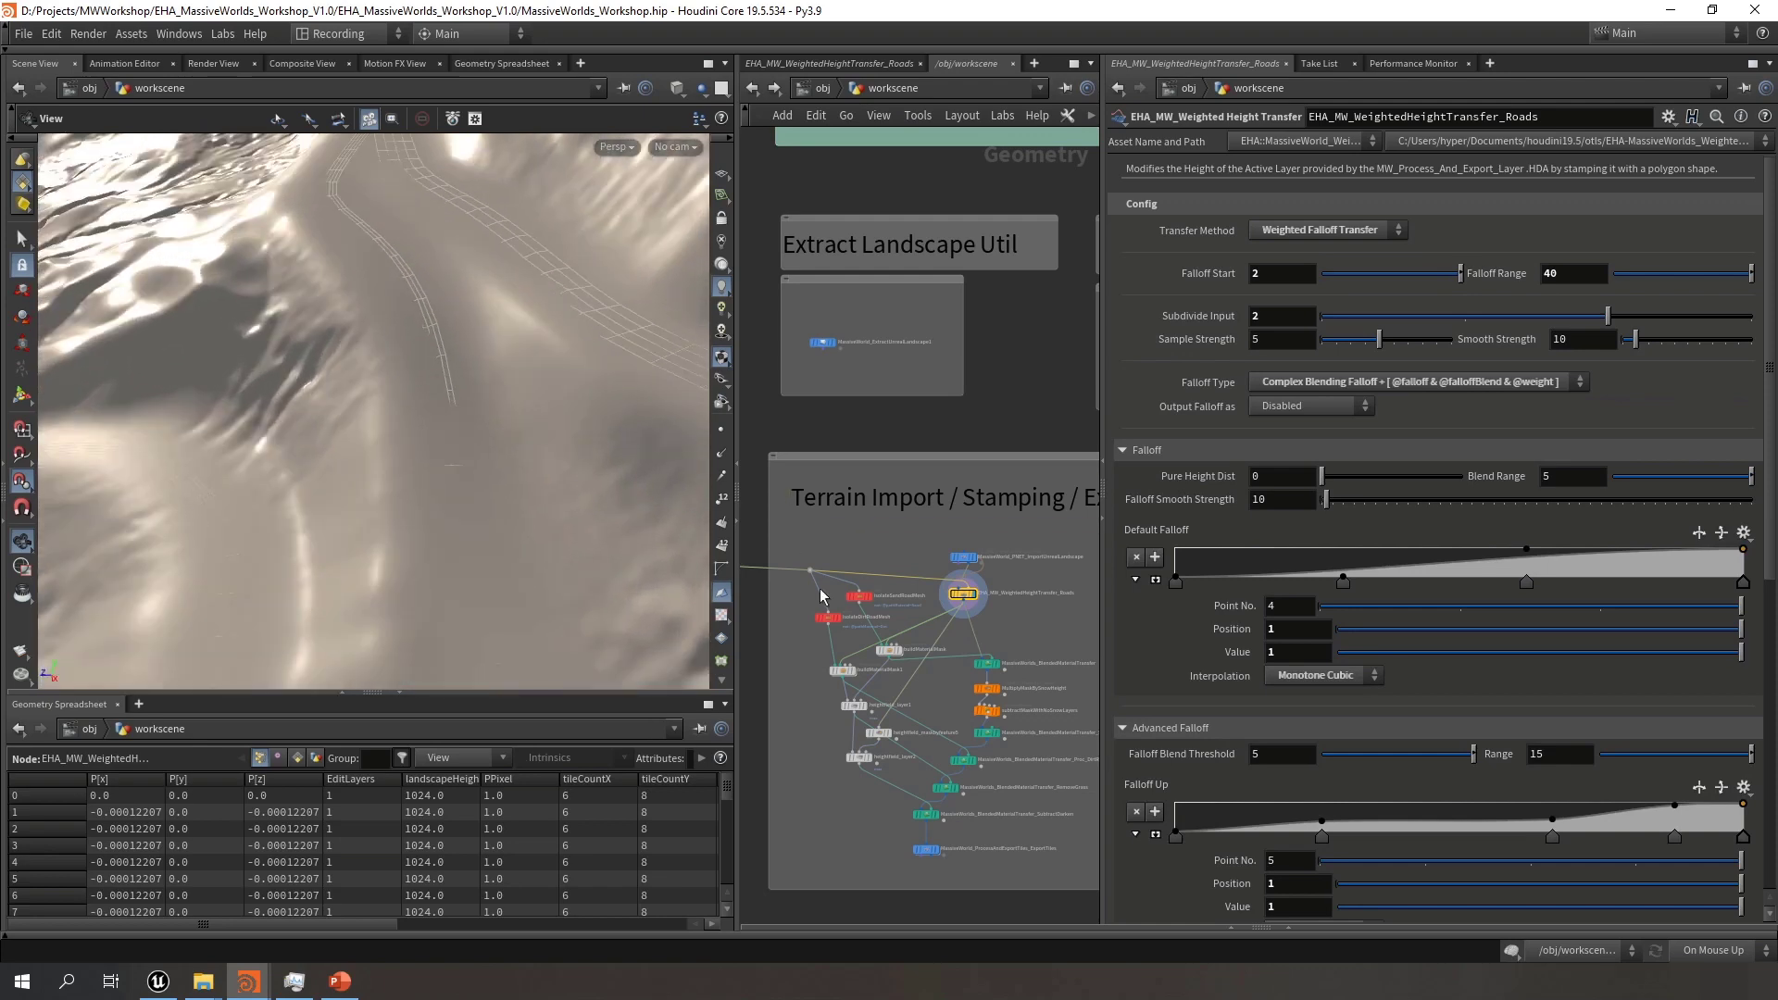
pyautogui.click(1299, 407)
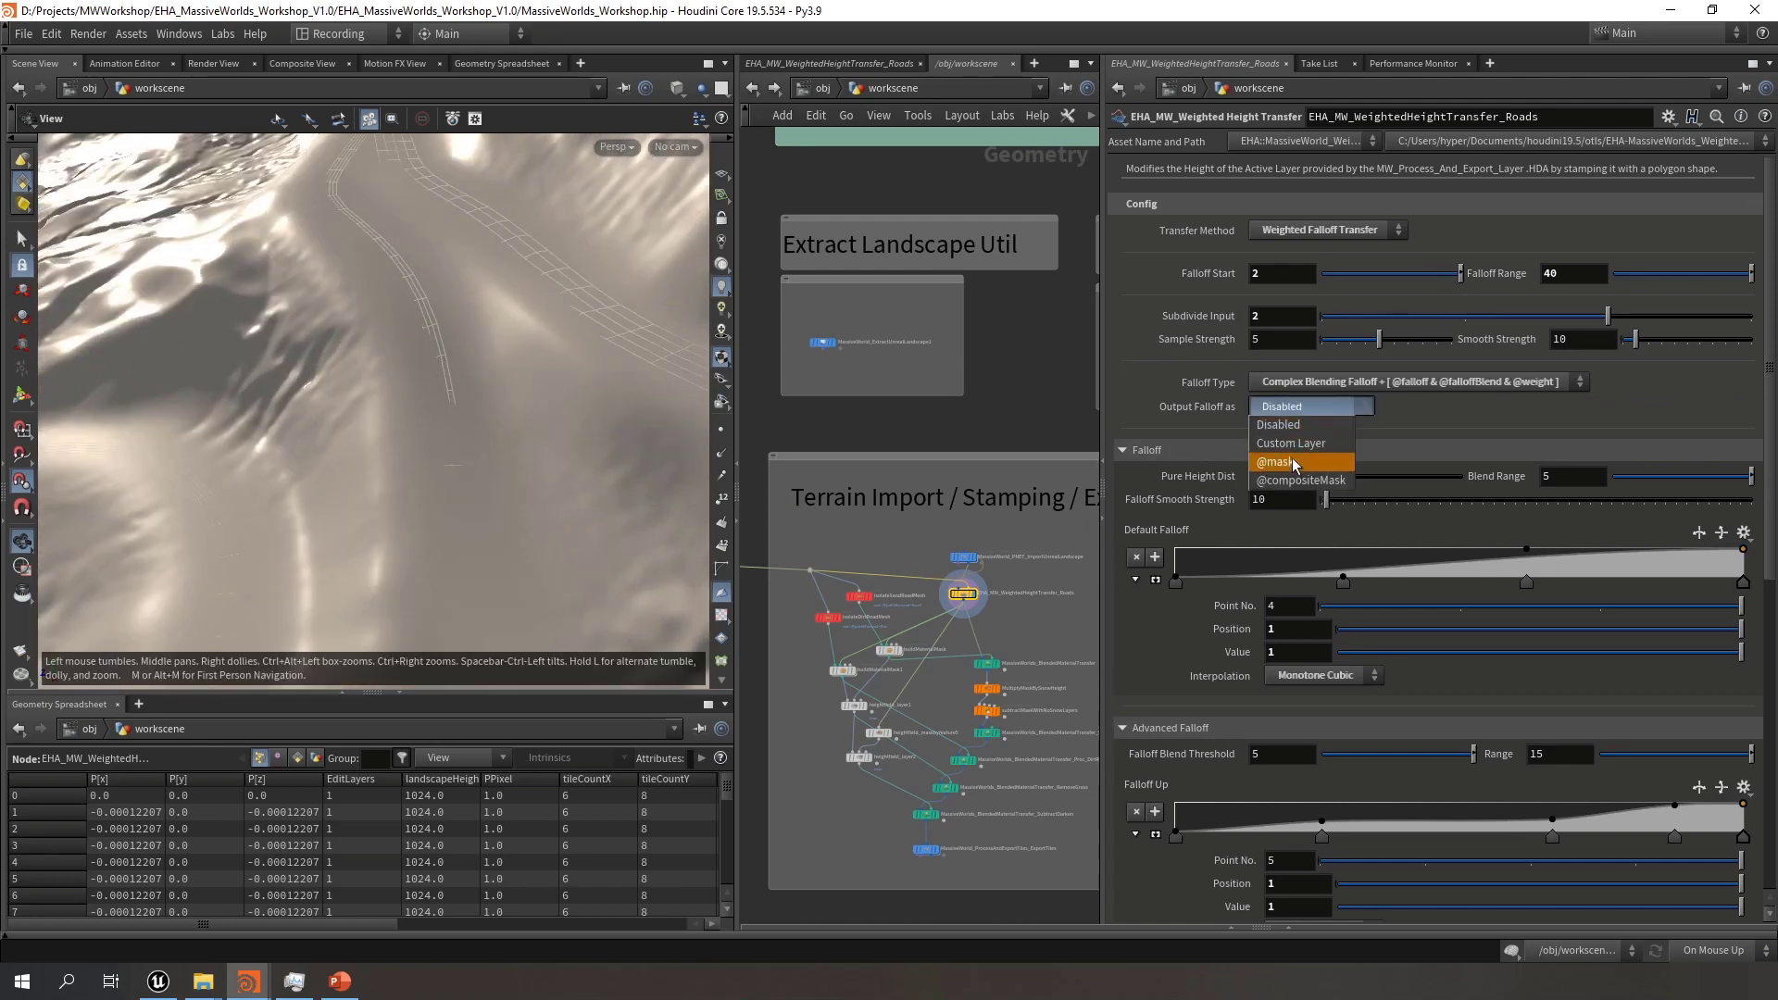
pyautogui.click(1292, 458)
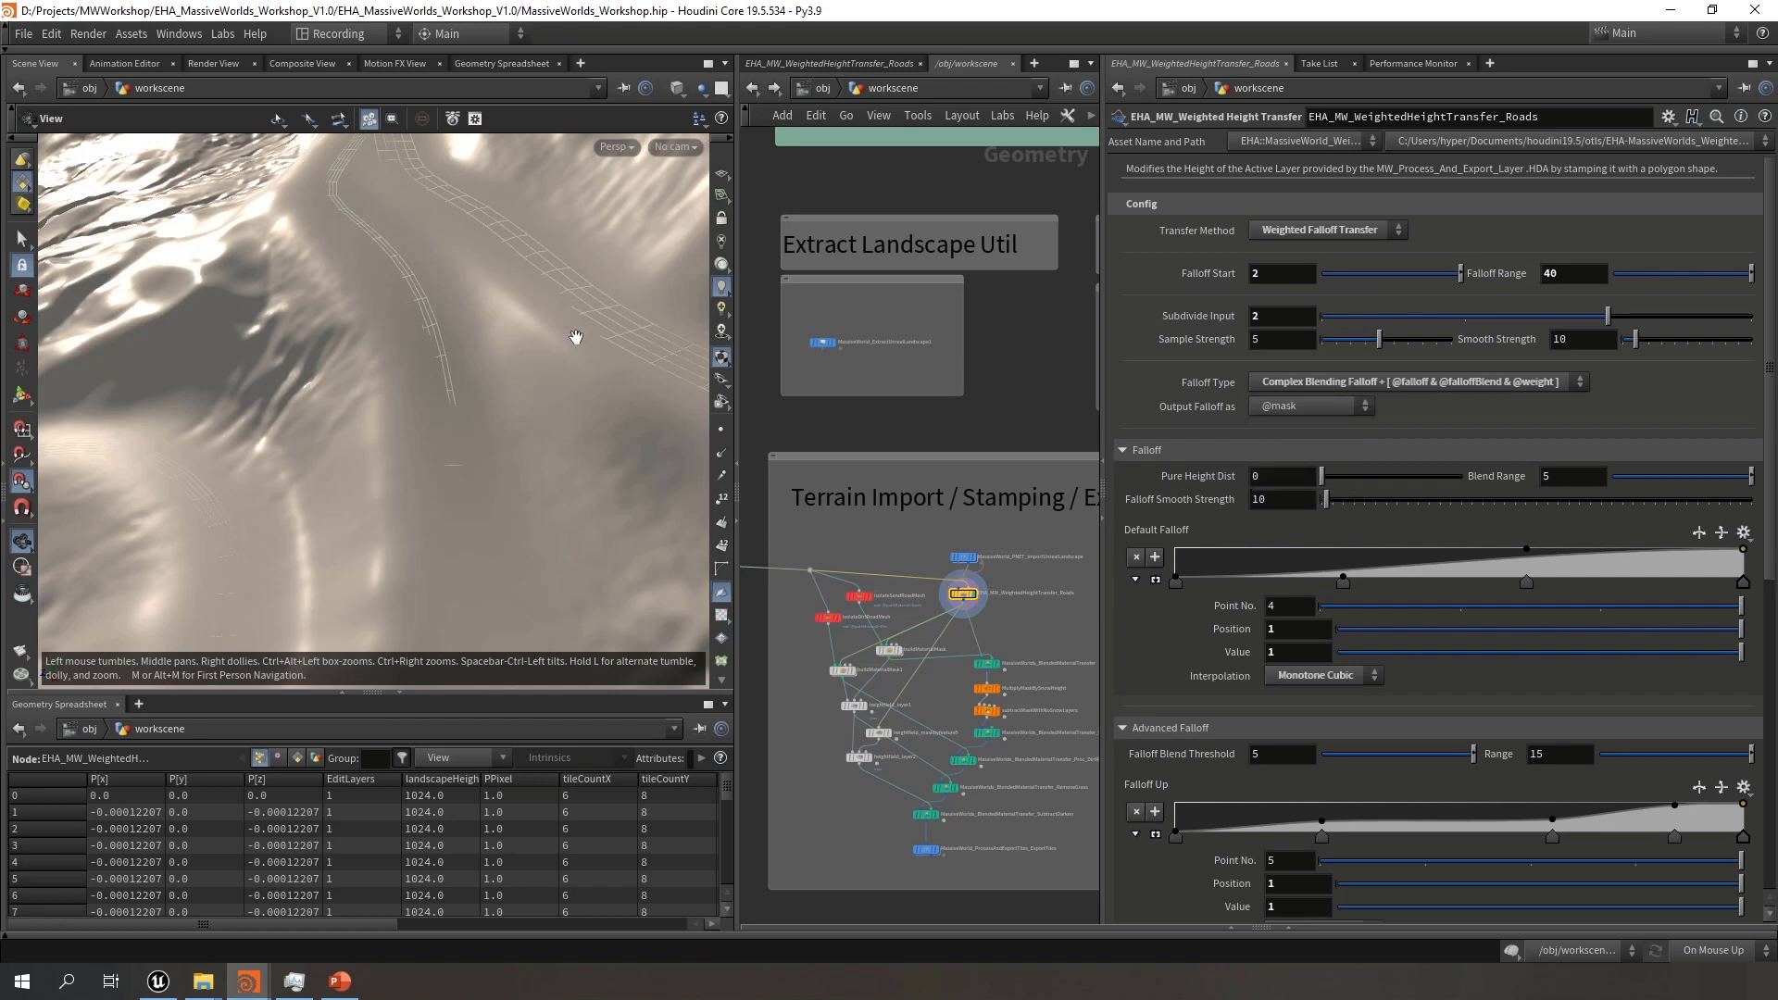
pyautogui.click(1311, 409)
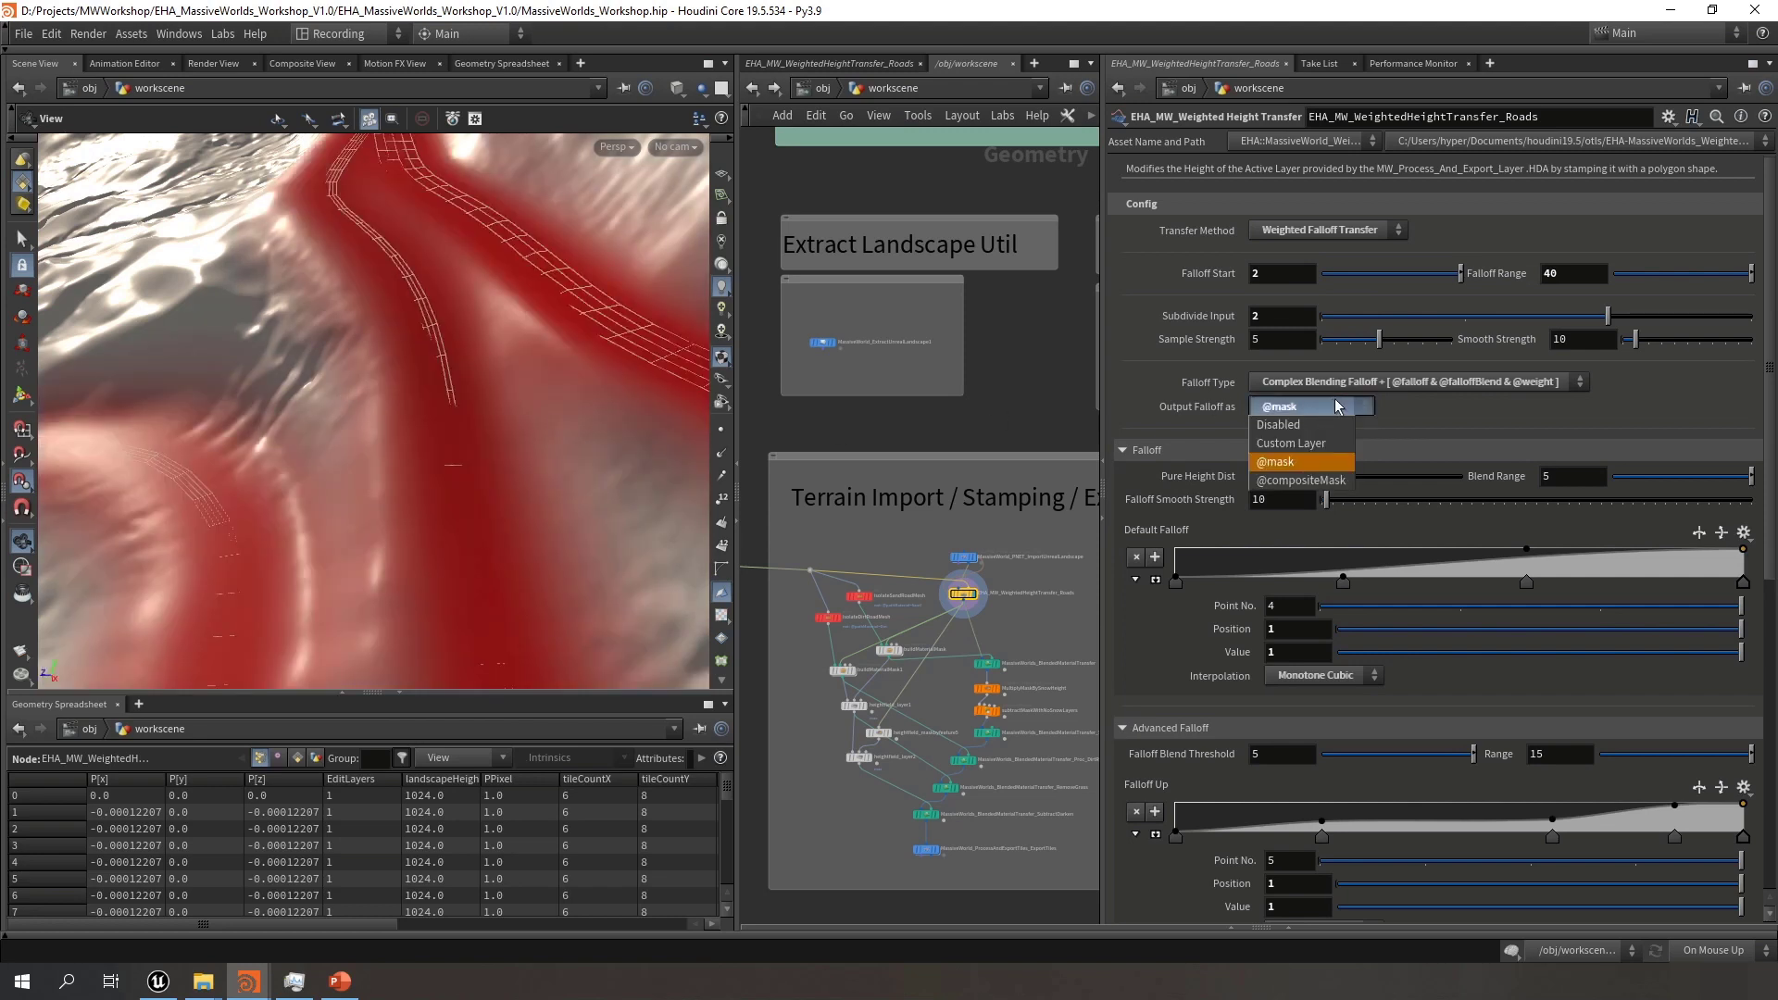
pyautogui.click(1301, 463)
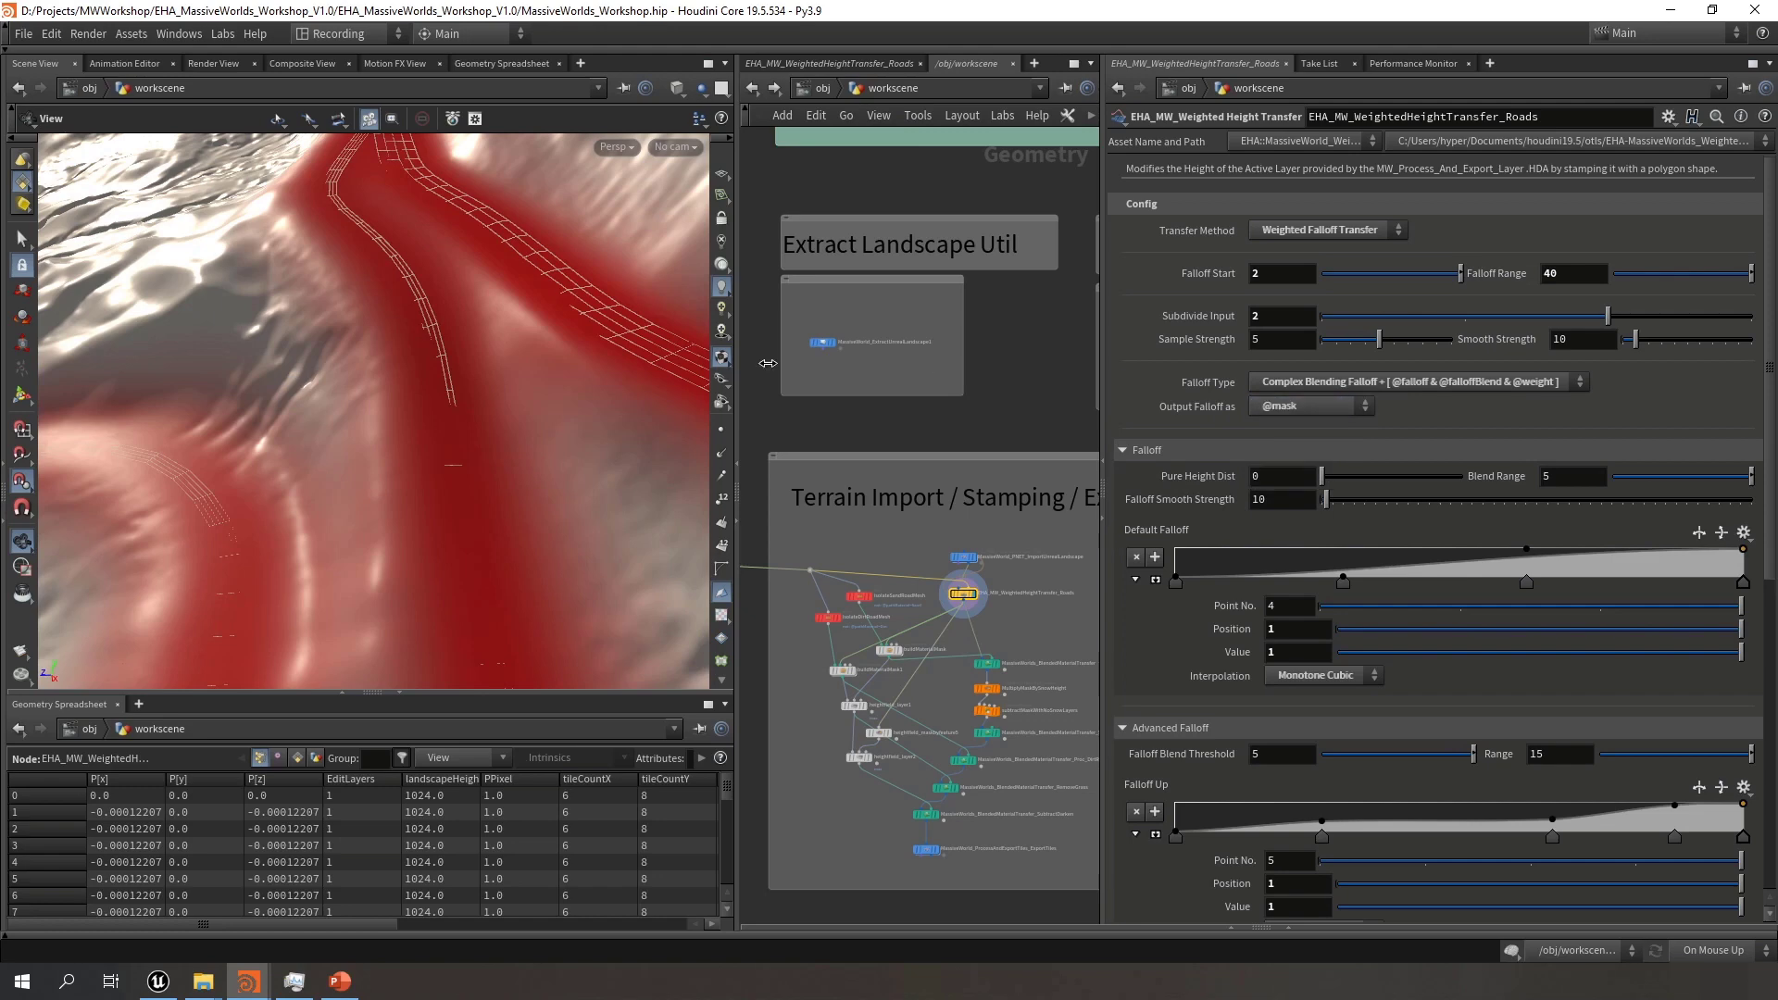
pyautogui.moveTo(489, 384); pyautogui.dragTo(412, 383, button='right')
pyautogui.moveTo(412, 383); pyautogui.dragTo(575, 386)
pyautogui.moveTo(575, 386); pyautogui.dragTo(465, 346, button='right')
pyautogui.moveTo(465, 346); pyautogui.dragTo(416, 393)
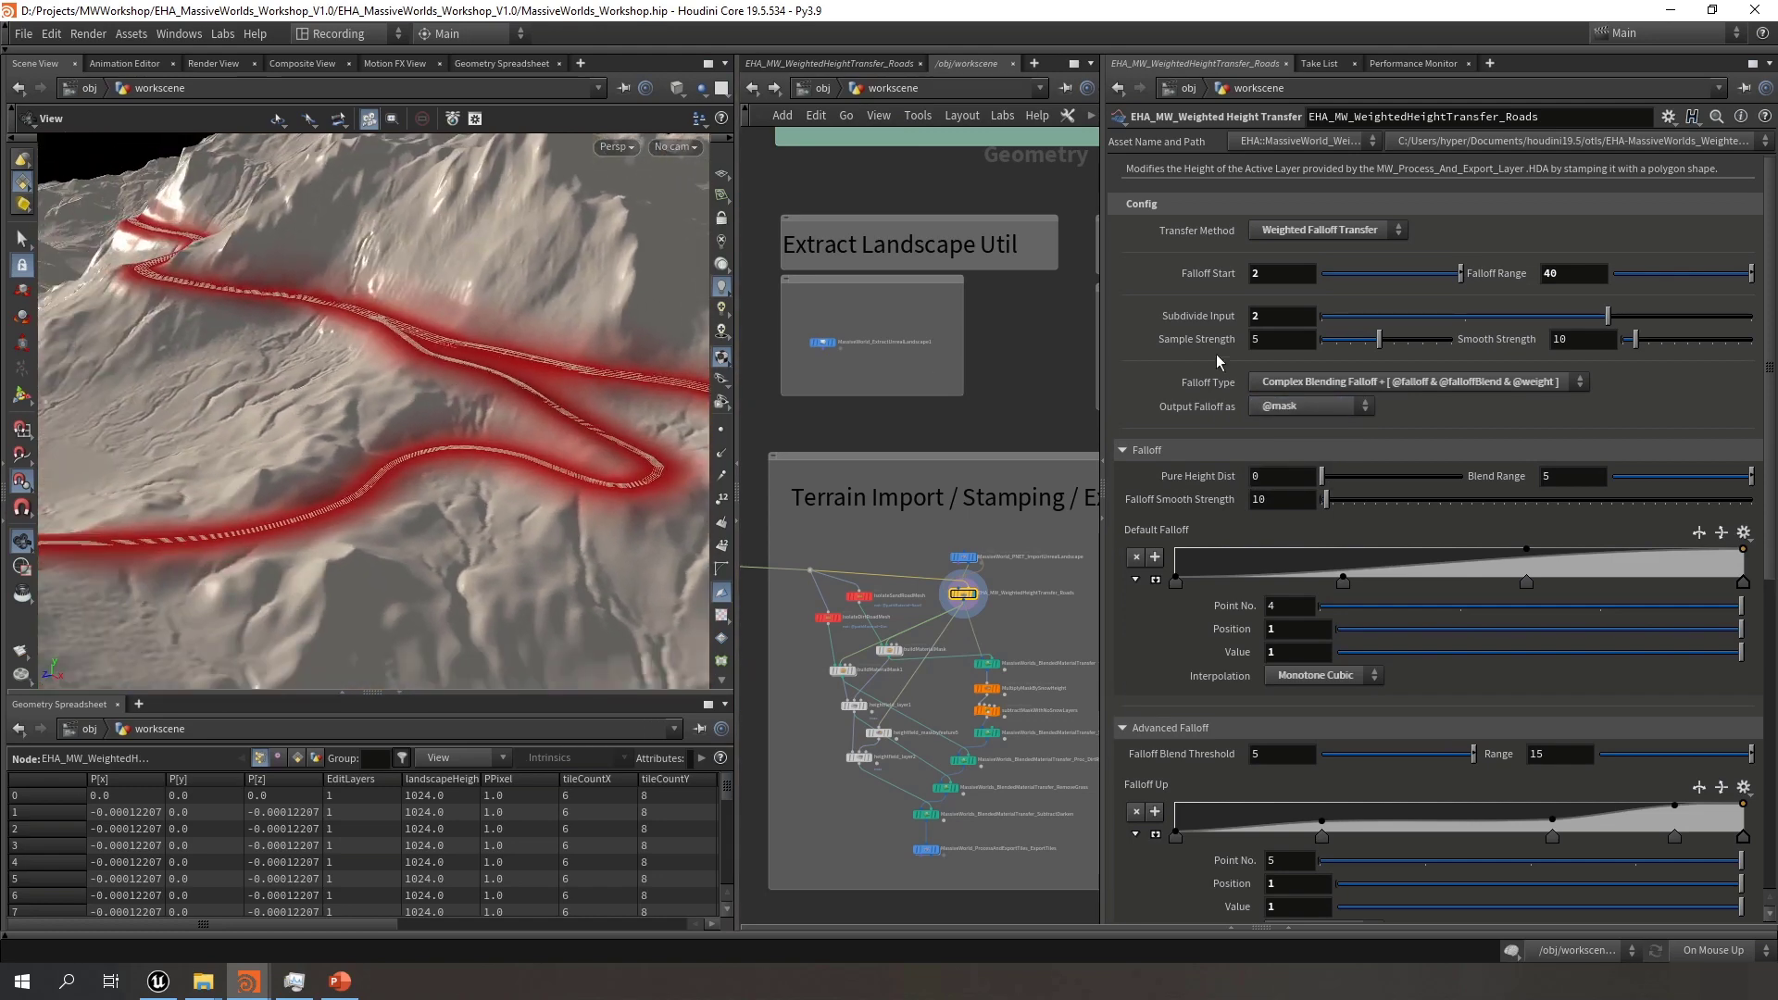
# Review the Falloff Type options, keeping Complex Blending Falloff, and examine the red falloff mask along the mountain road
pyautogui.moveTo(1771, 344); pyautogui.dragTo(1707, 338)
pyautogui.click(1415, 384)
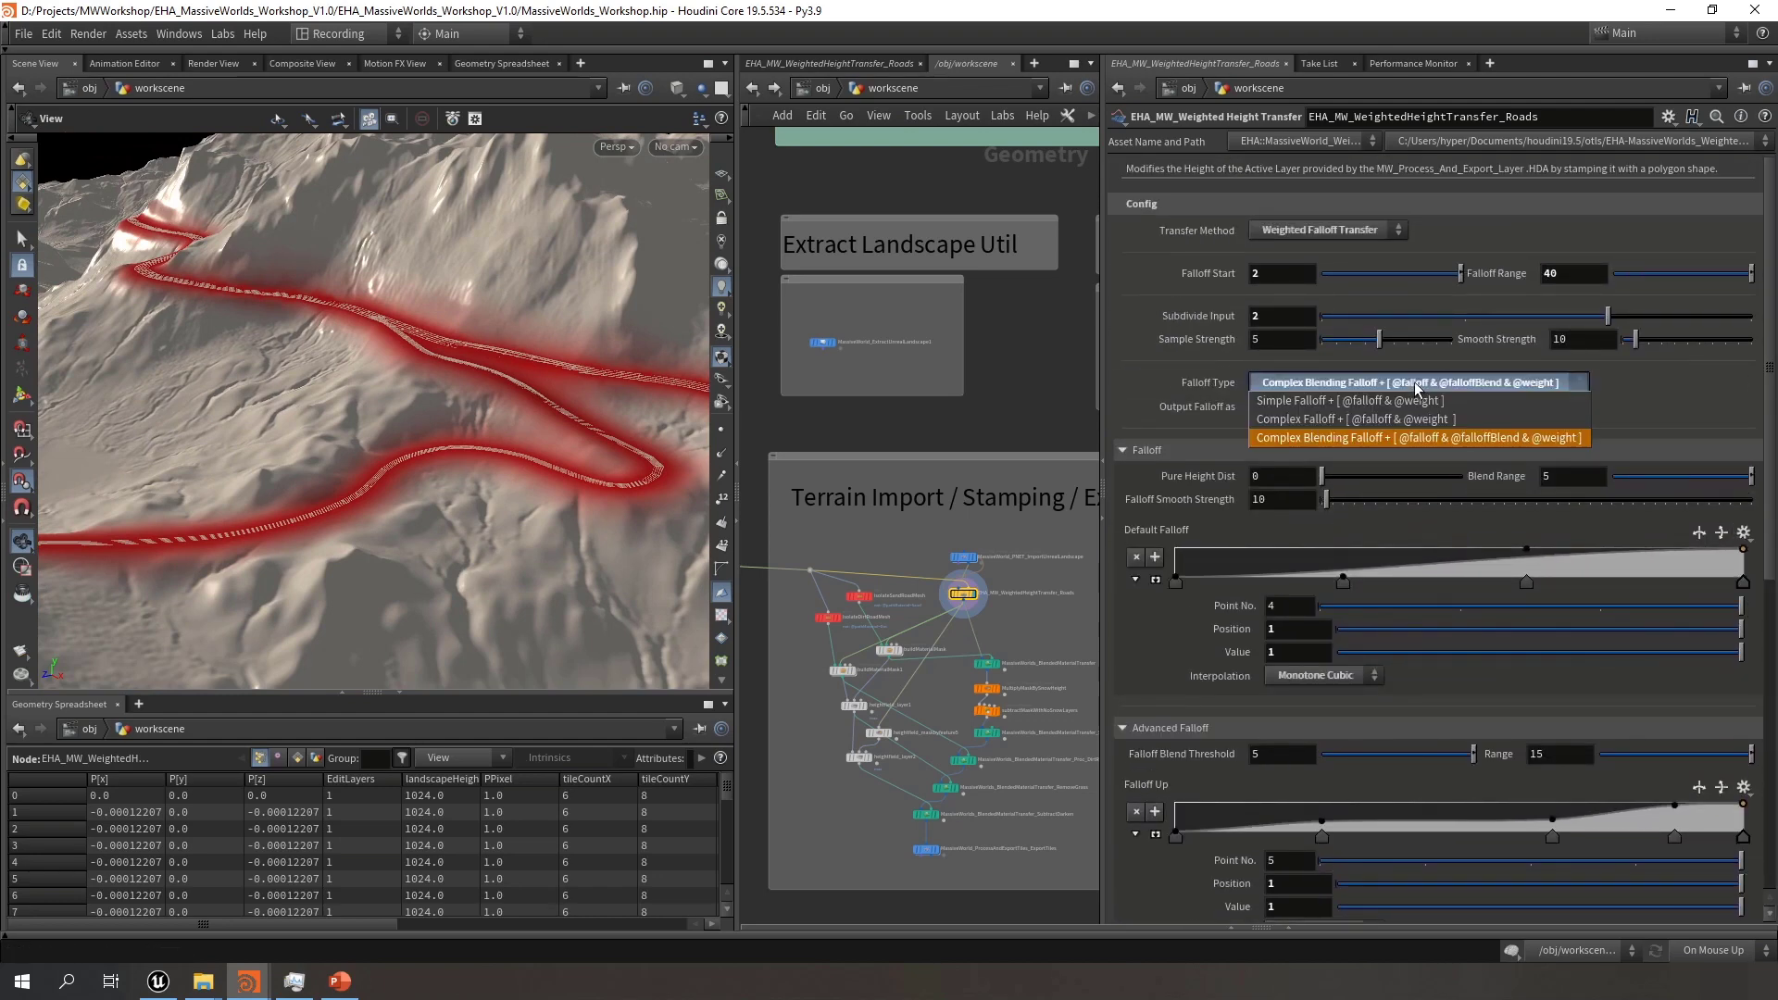
pyautogui.click(1415, 439)
pyautogui.moveTo(403, 255); pyautogui.dragTo(188, 261)
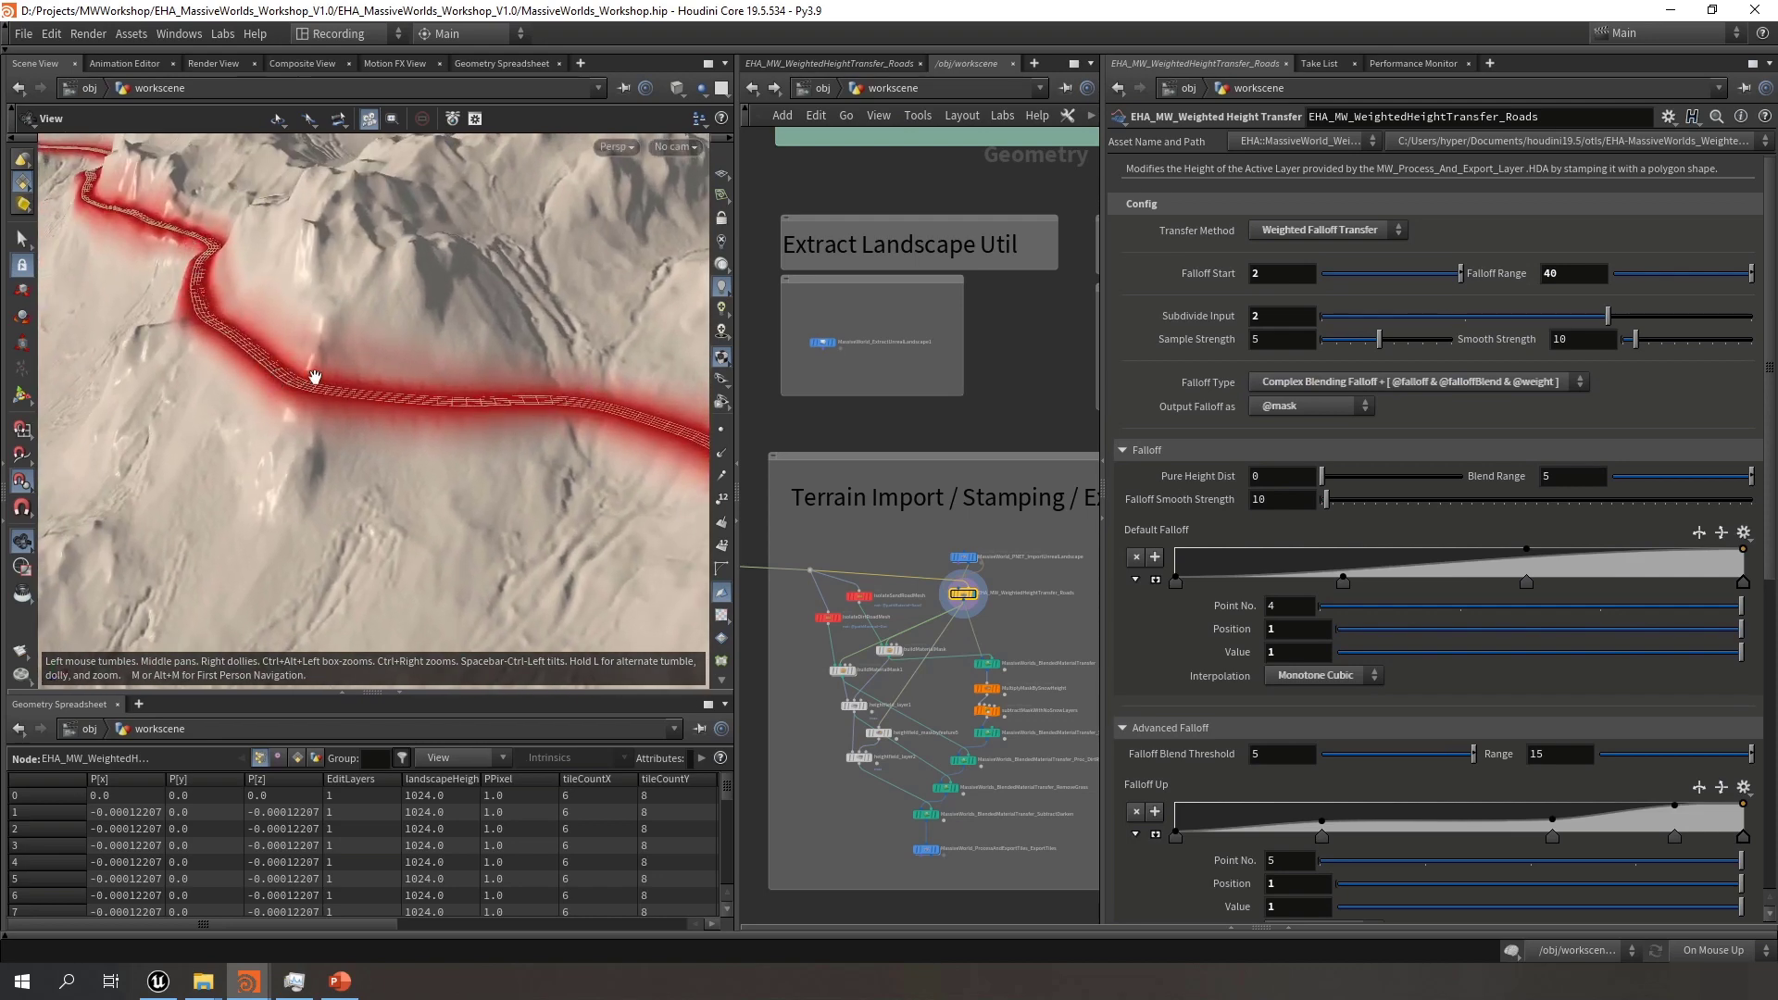
pyautogui.moveTo(589, 406); pyautogui.dragTo(234, 378)
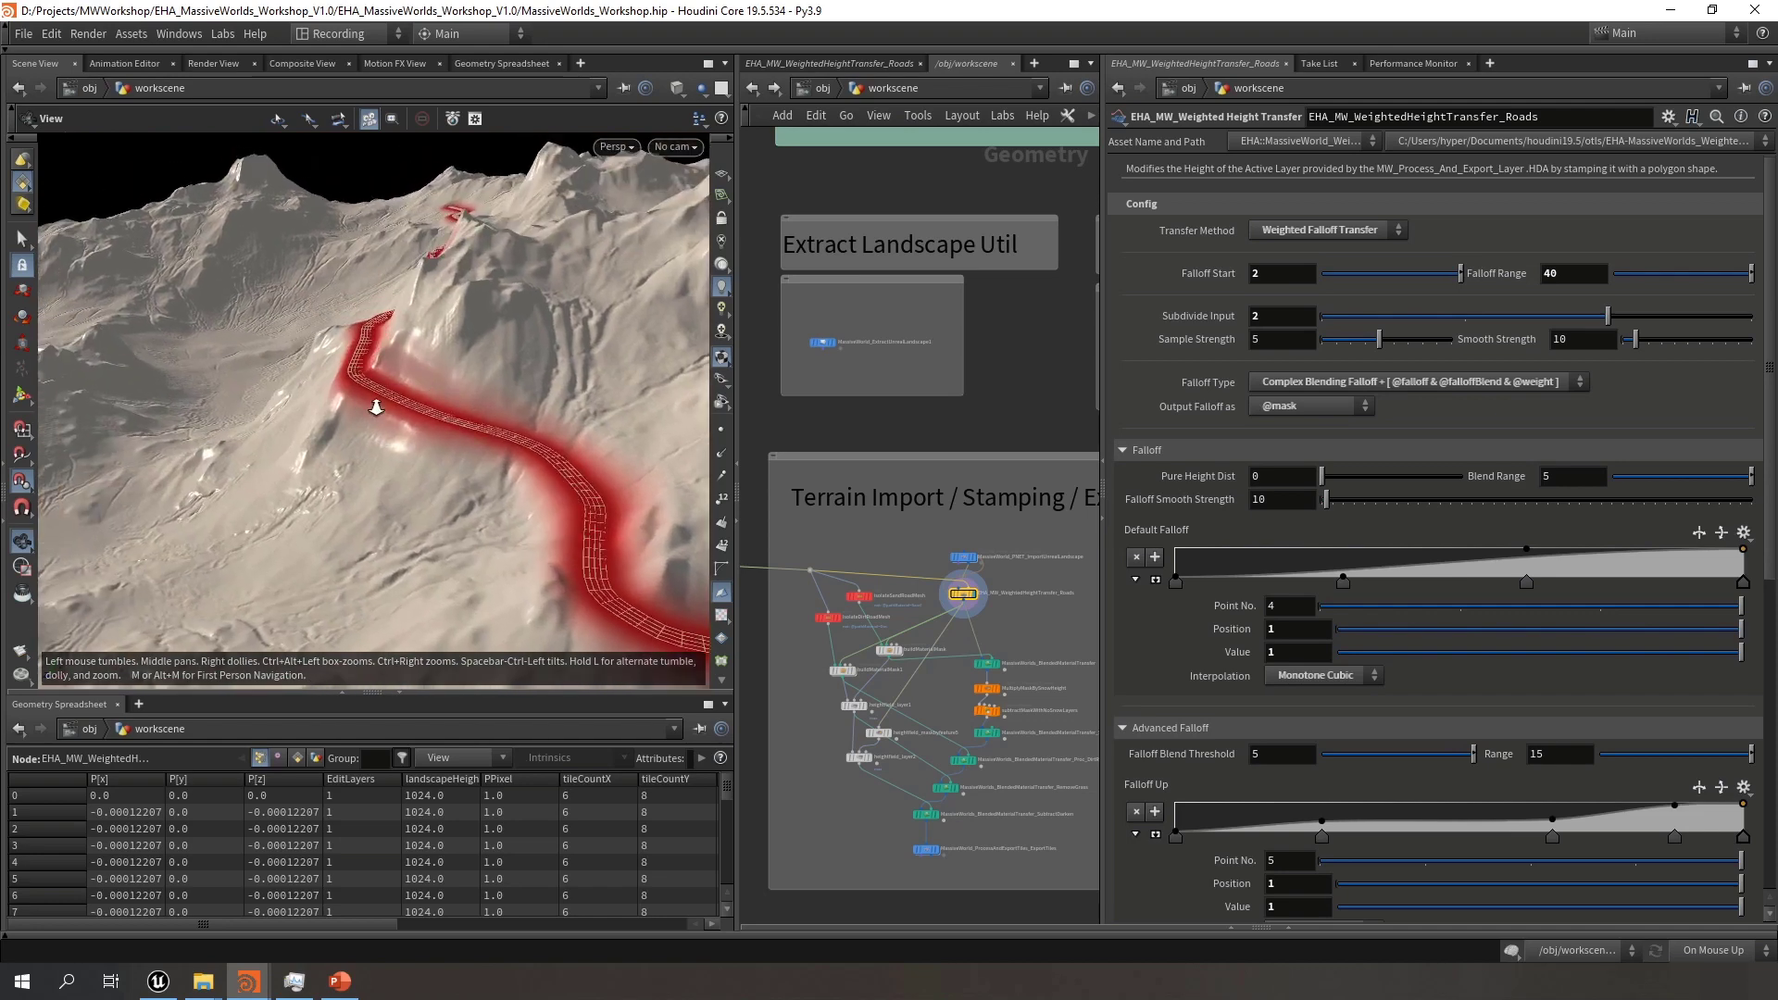
pyautogui.moveTo(407, 426); pyautogui.dragTo(270, 314)
pyautogui.moveTo(270, 314); pyautogui.dragTo(435, 340, button='middle')
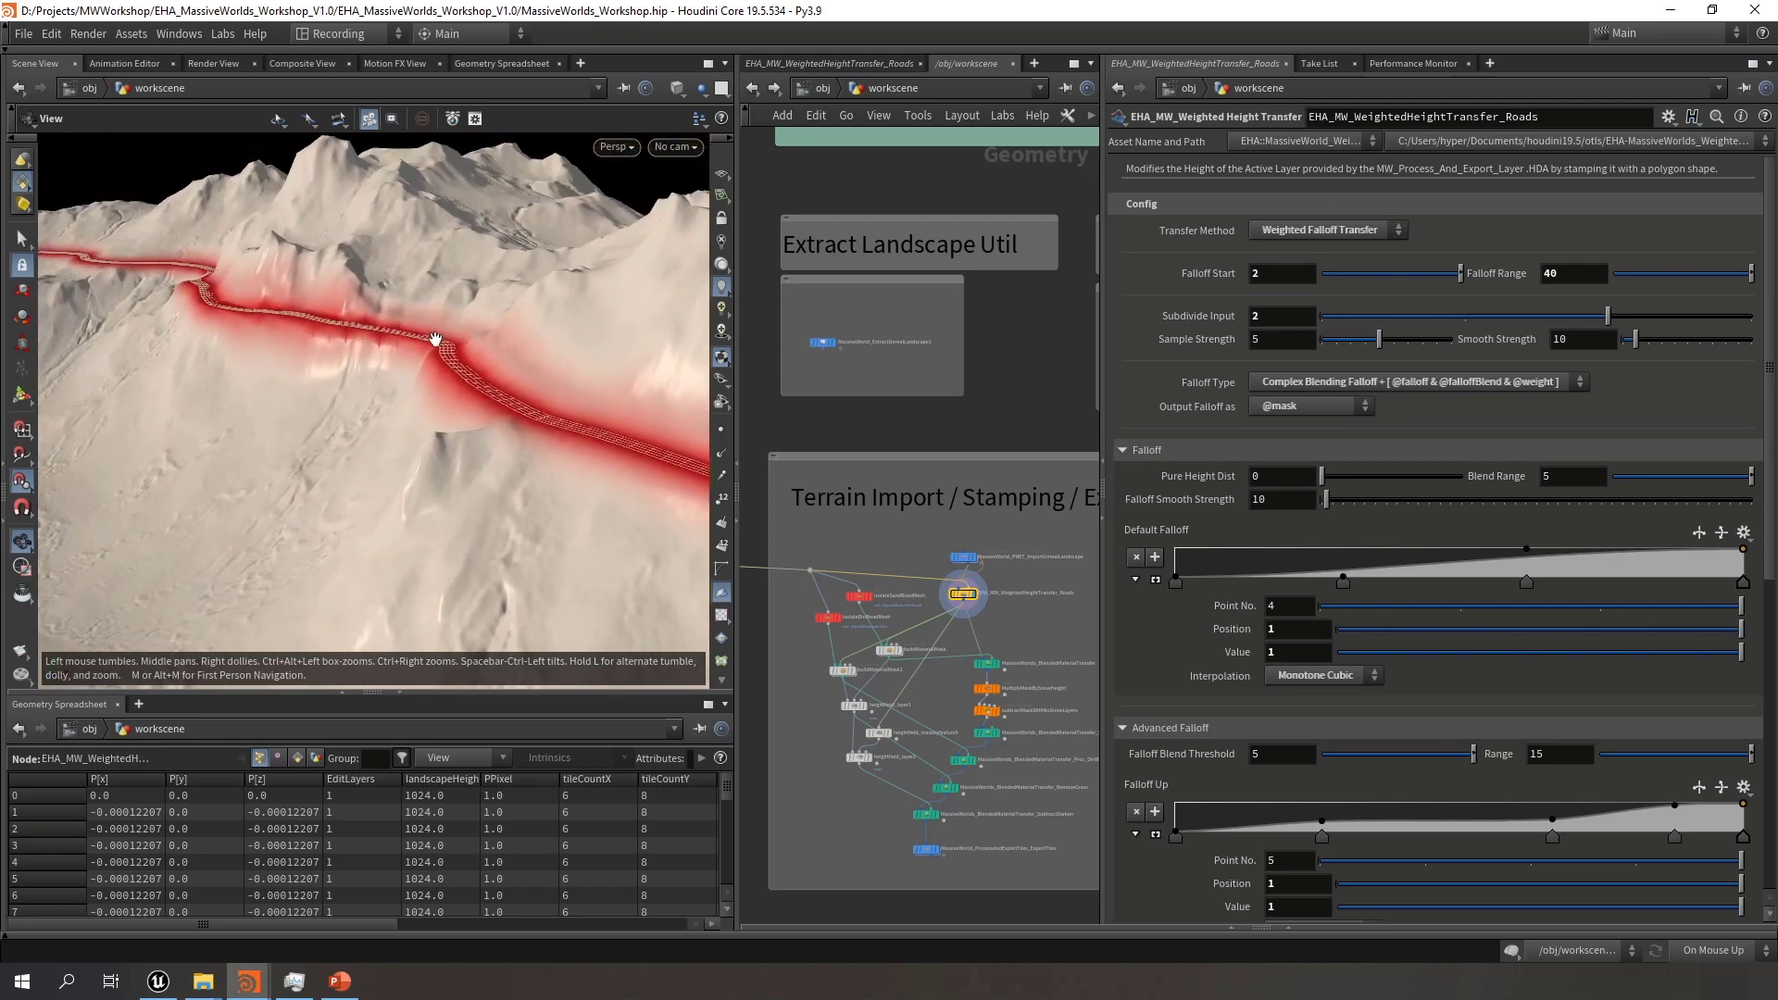
pyautogui.moveTo(436, 340); pyautogui.dragTo(211, 367)
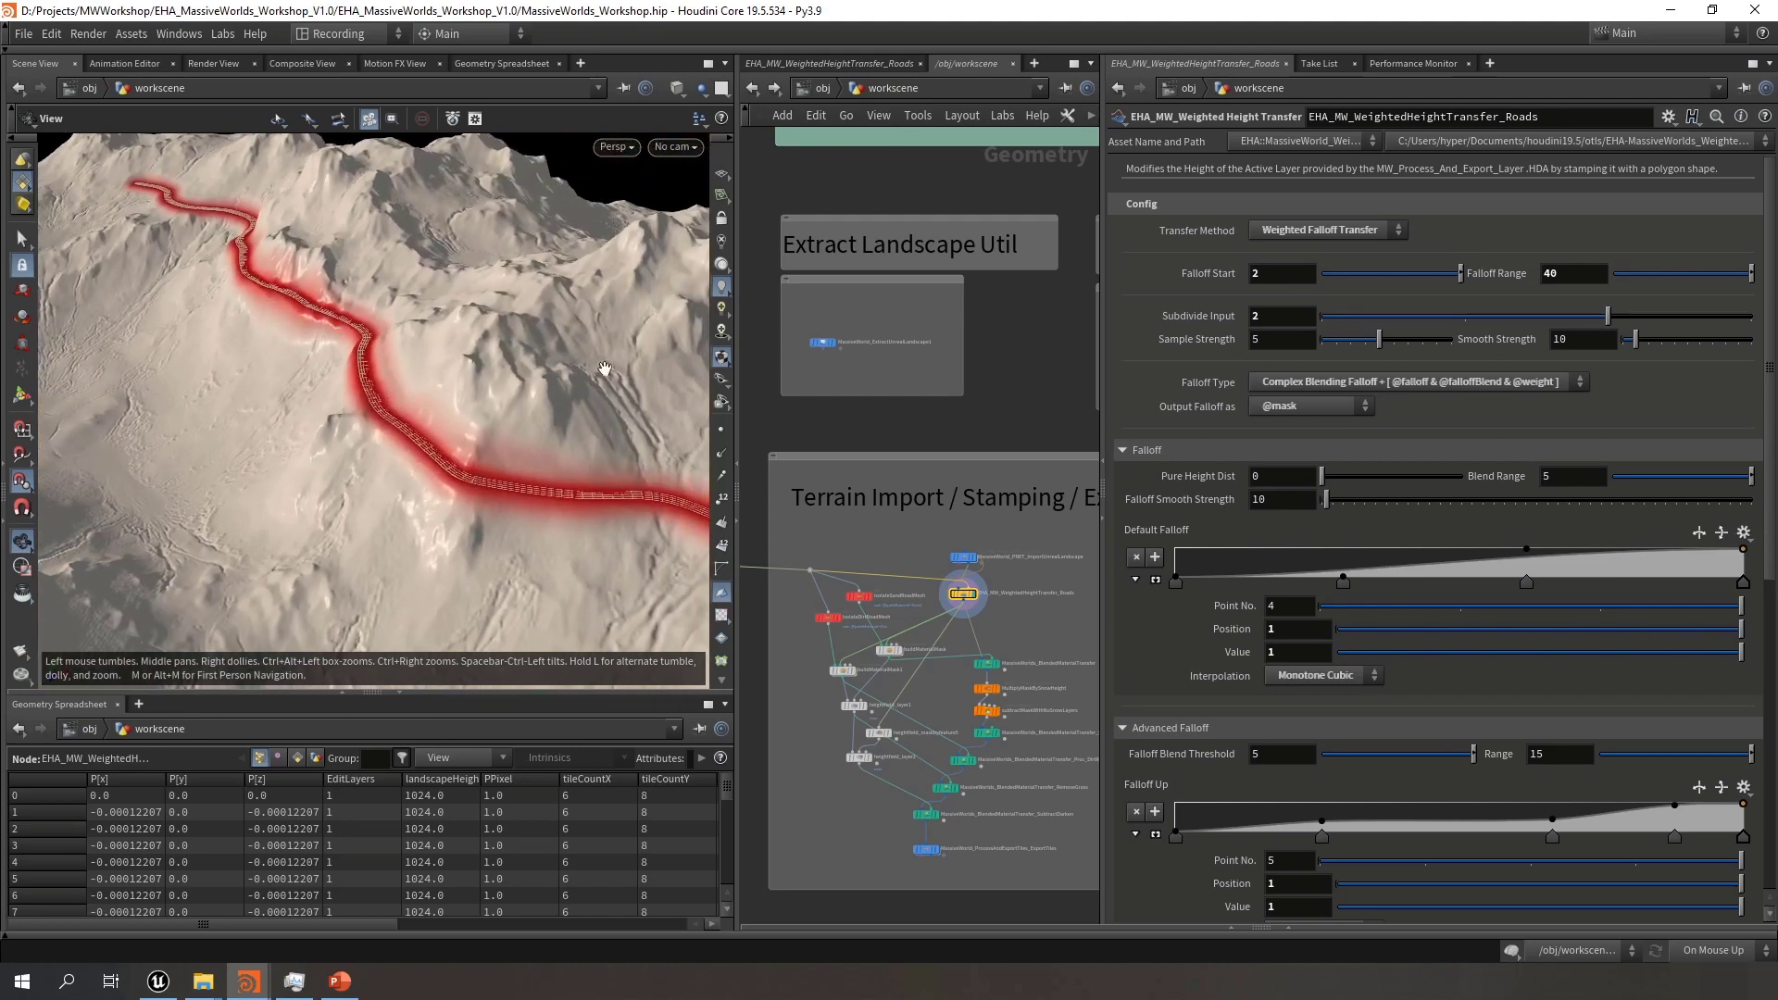
# Set Output Falloff as to Disabled and inspect the stamped mountain road without the mask
pyautogui.click(1308, 408)
pyautogui.click(1298, 426)
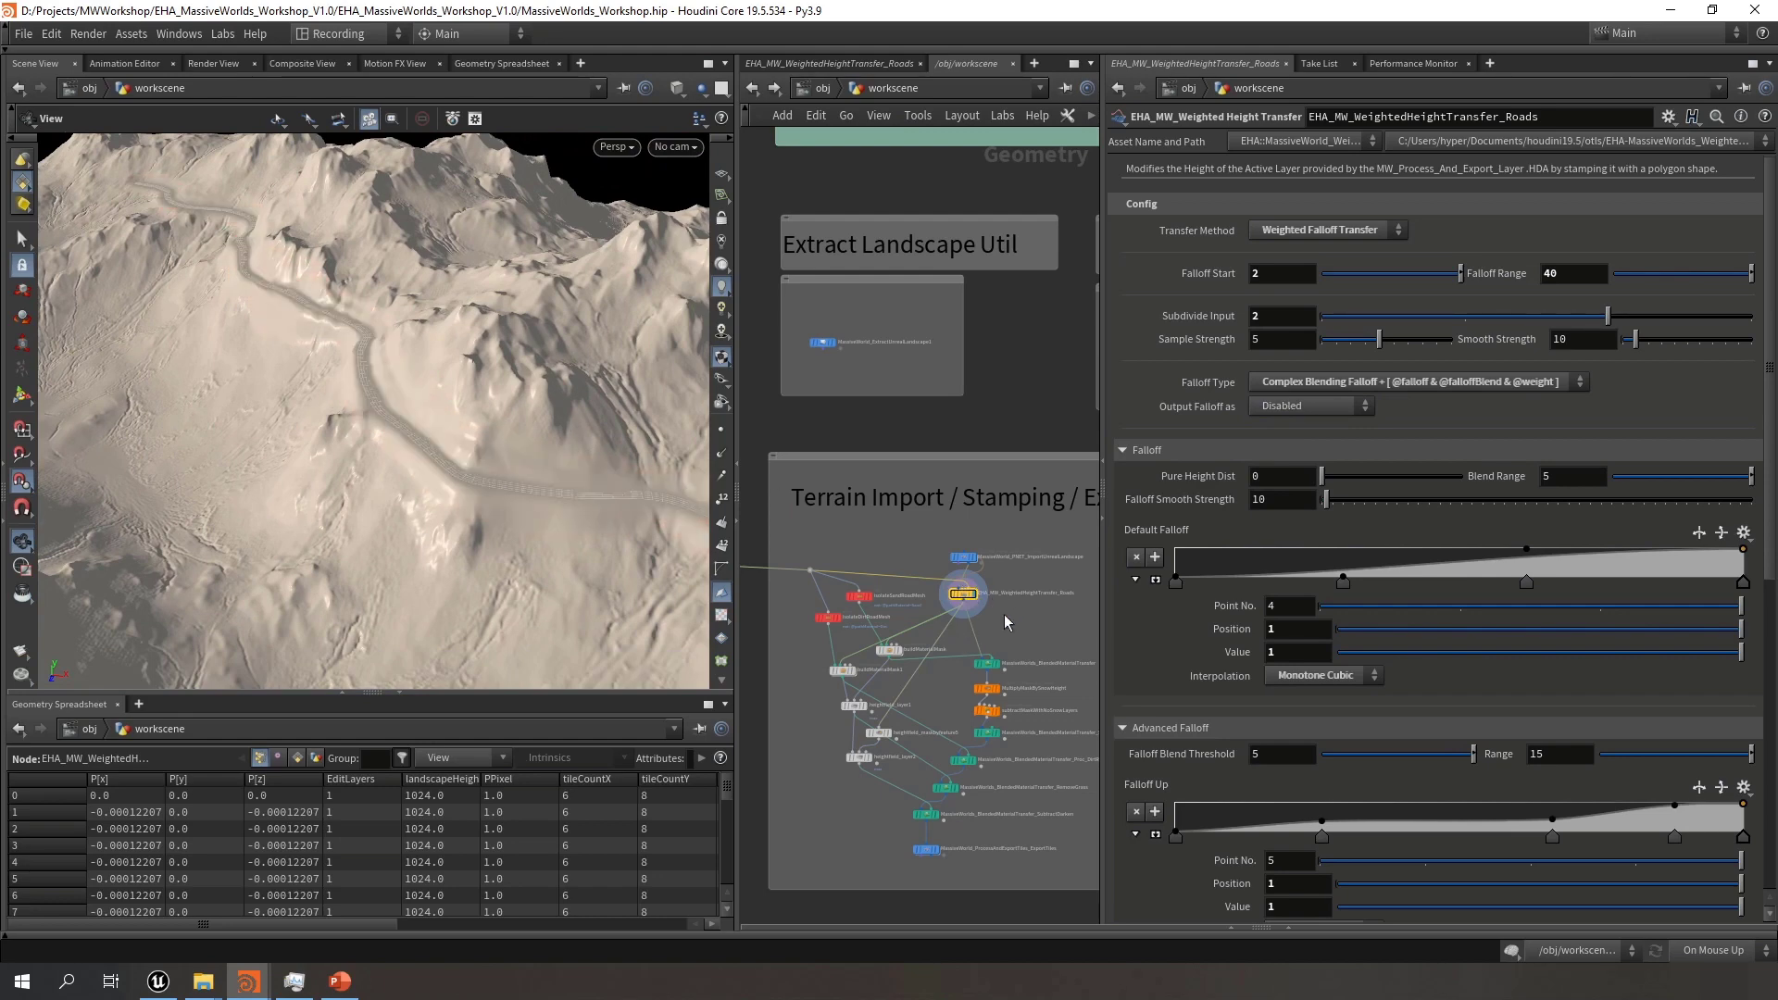
pyautogui.scroll(6, 431, 461)
pyautogui.moveTo(431, 460)
pyautogui.mouseDown()
pyautogui.moveTo(435, 380)
pyautogui.moveTo(445, 468)
pyautogui.mouseUp()
# Select and display the isolateSandRoadMesh blast node to view the road pieces with the Sand path material
pyautogui.moveTo(1065, 646); pyautogui.dragTo(959, 532, button='middle')
pyautogui.scroll(2, 900, 562)
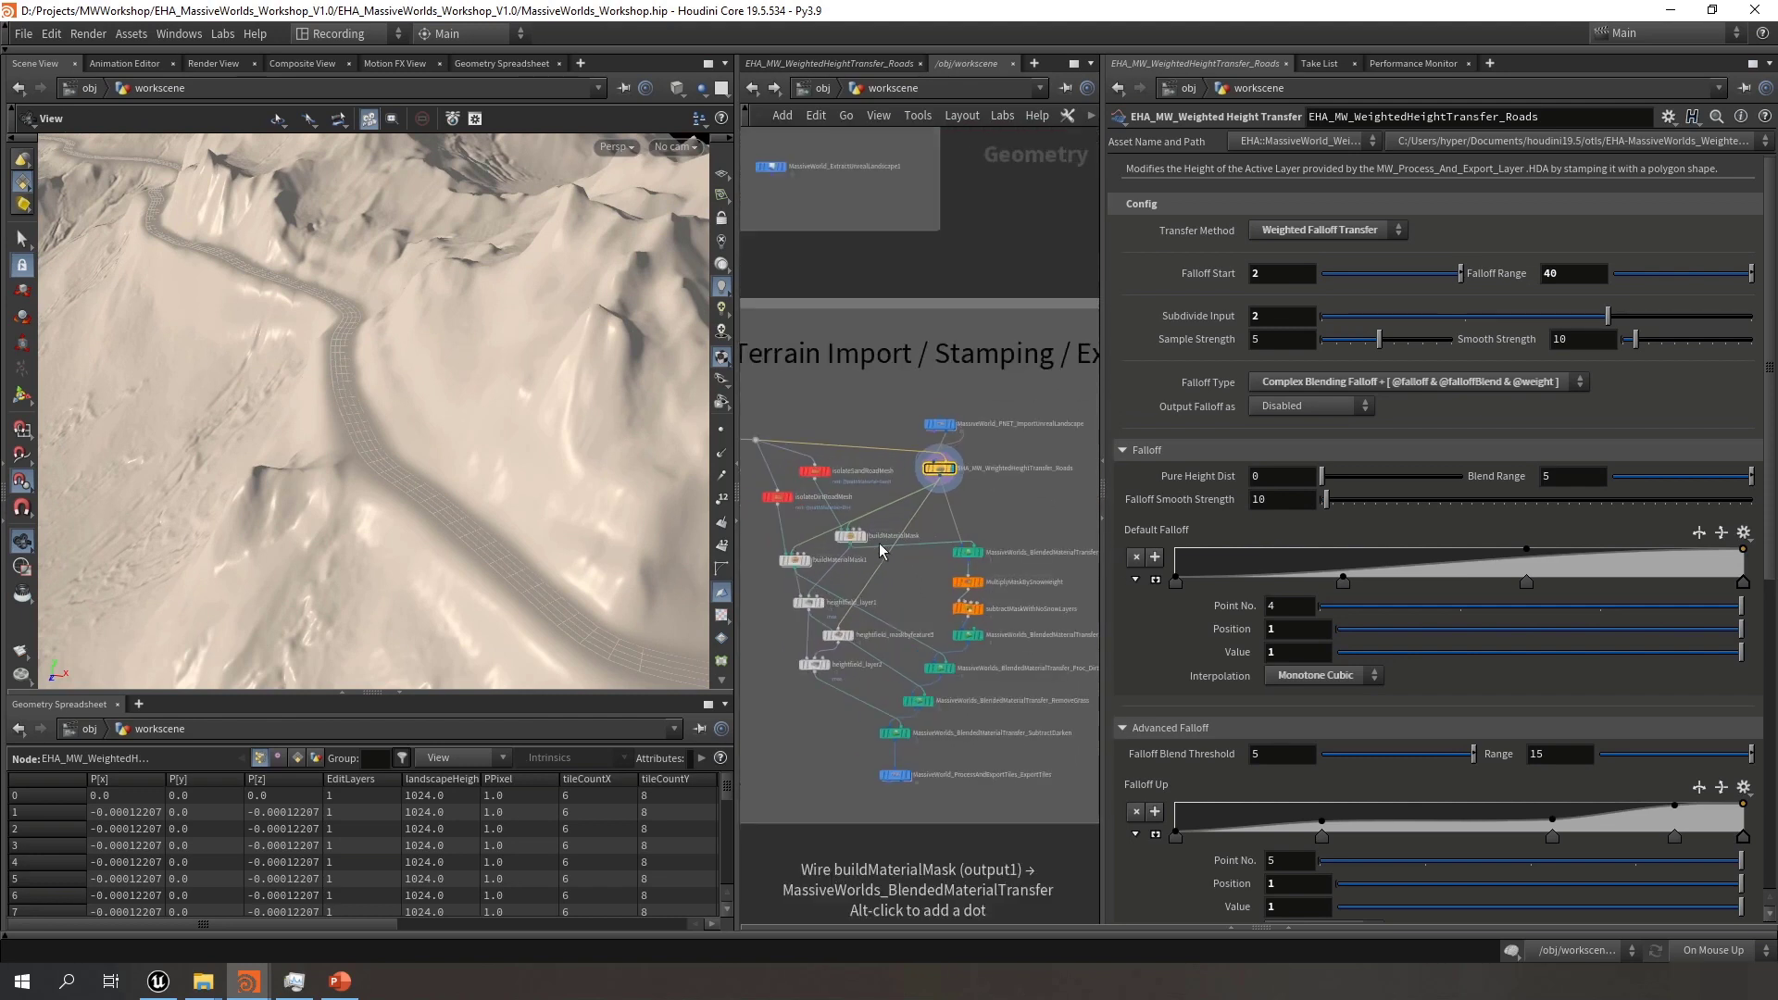
pyautogui.scroll(1, 931, 440)
pyautogui.scroll(2, 931, 440)
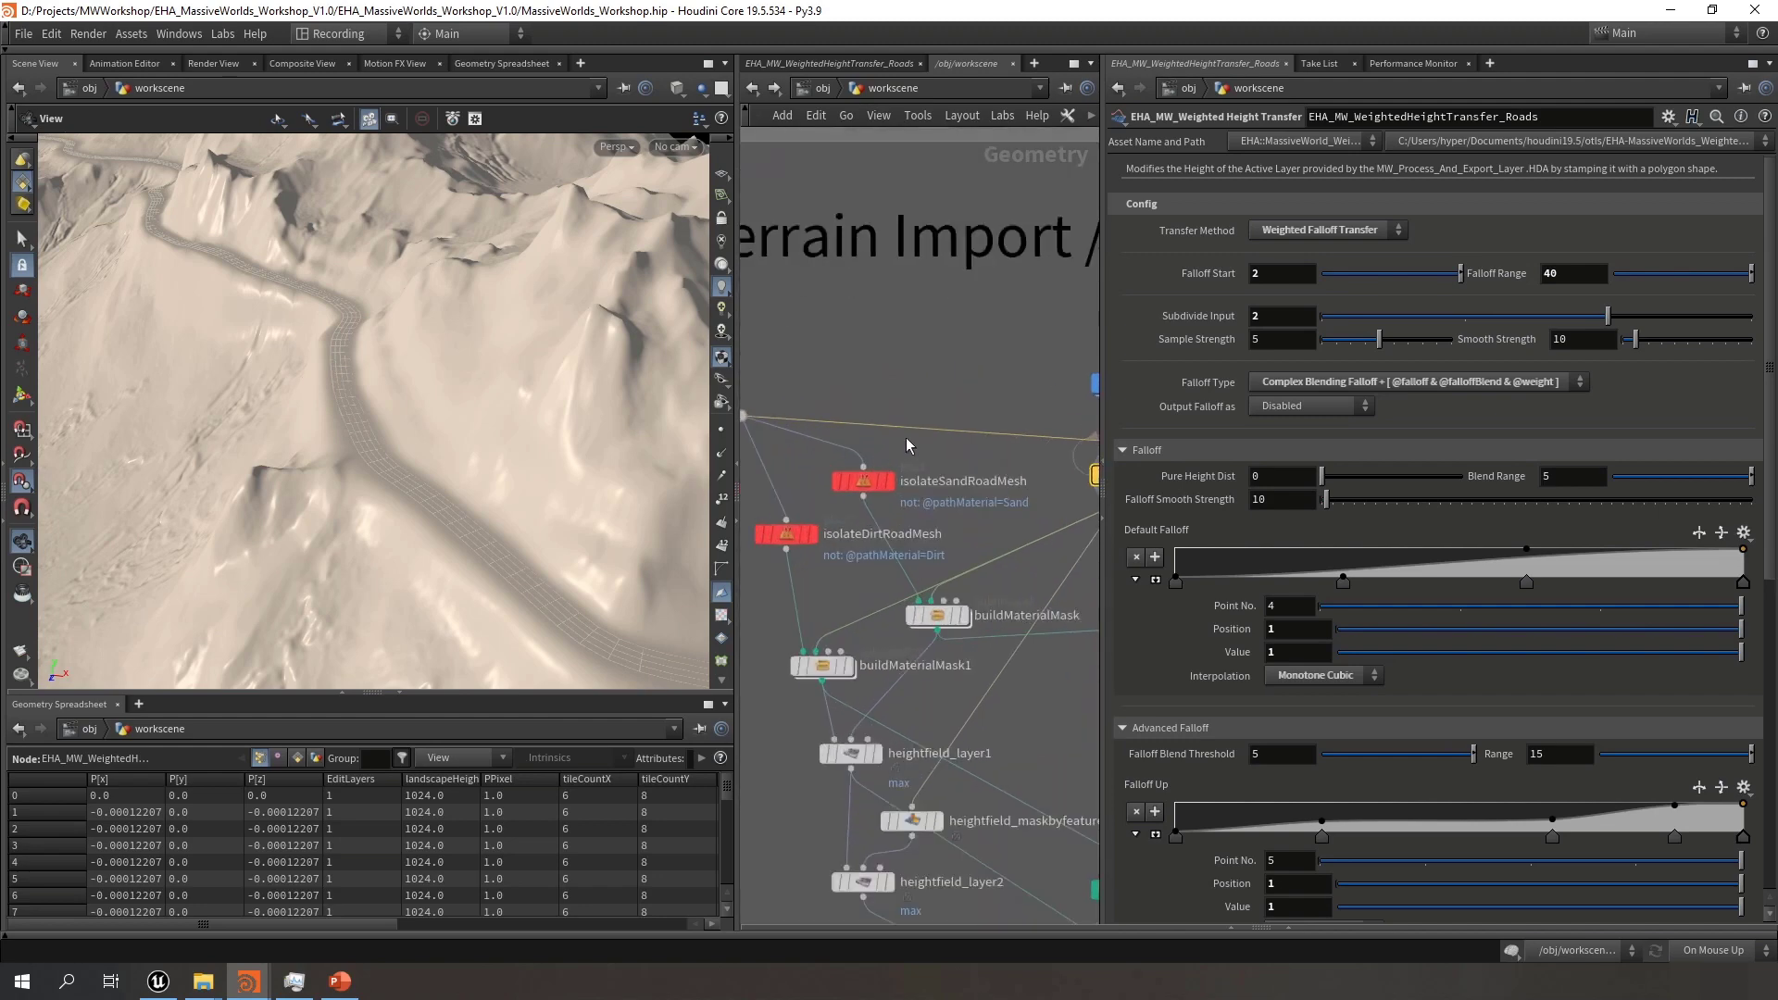
pyautogui.click(874, 479)
pyautogui.moveTo(874, 491); pyautogui.dragTo(875, 491)
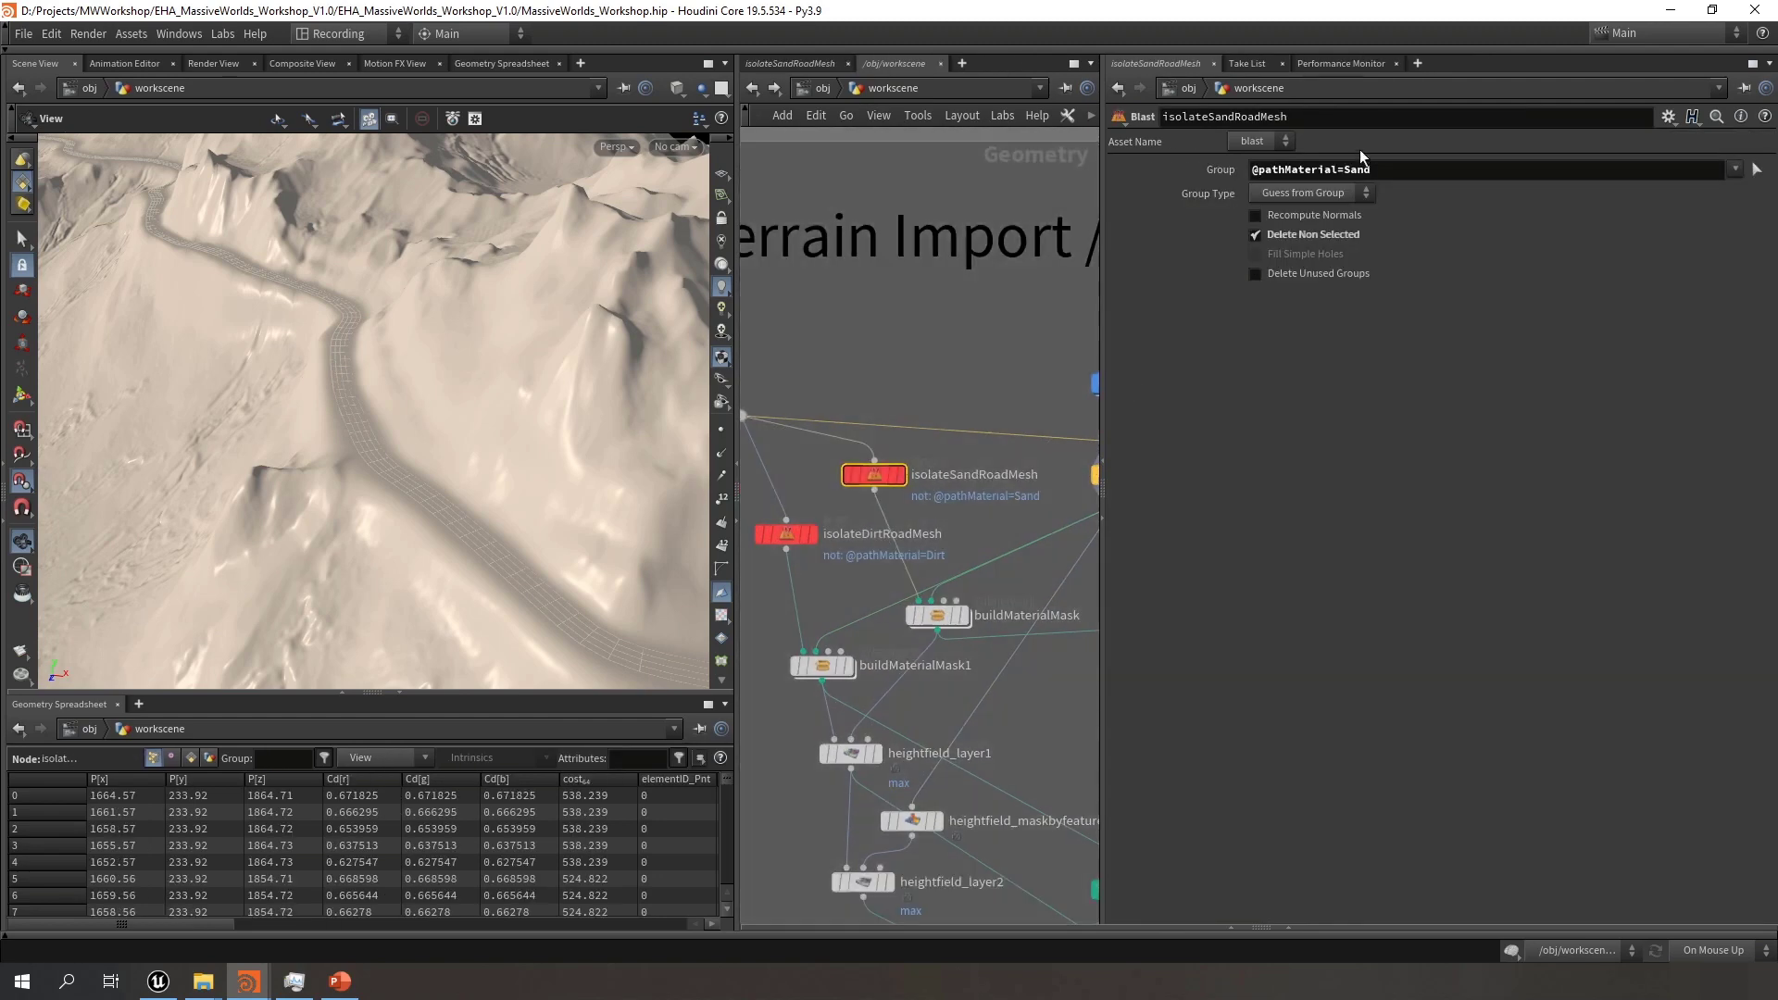
pyautogui.click(899, 474)
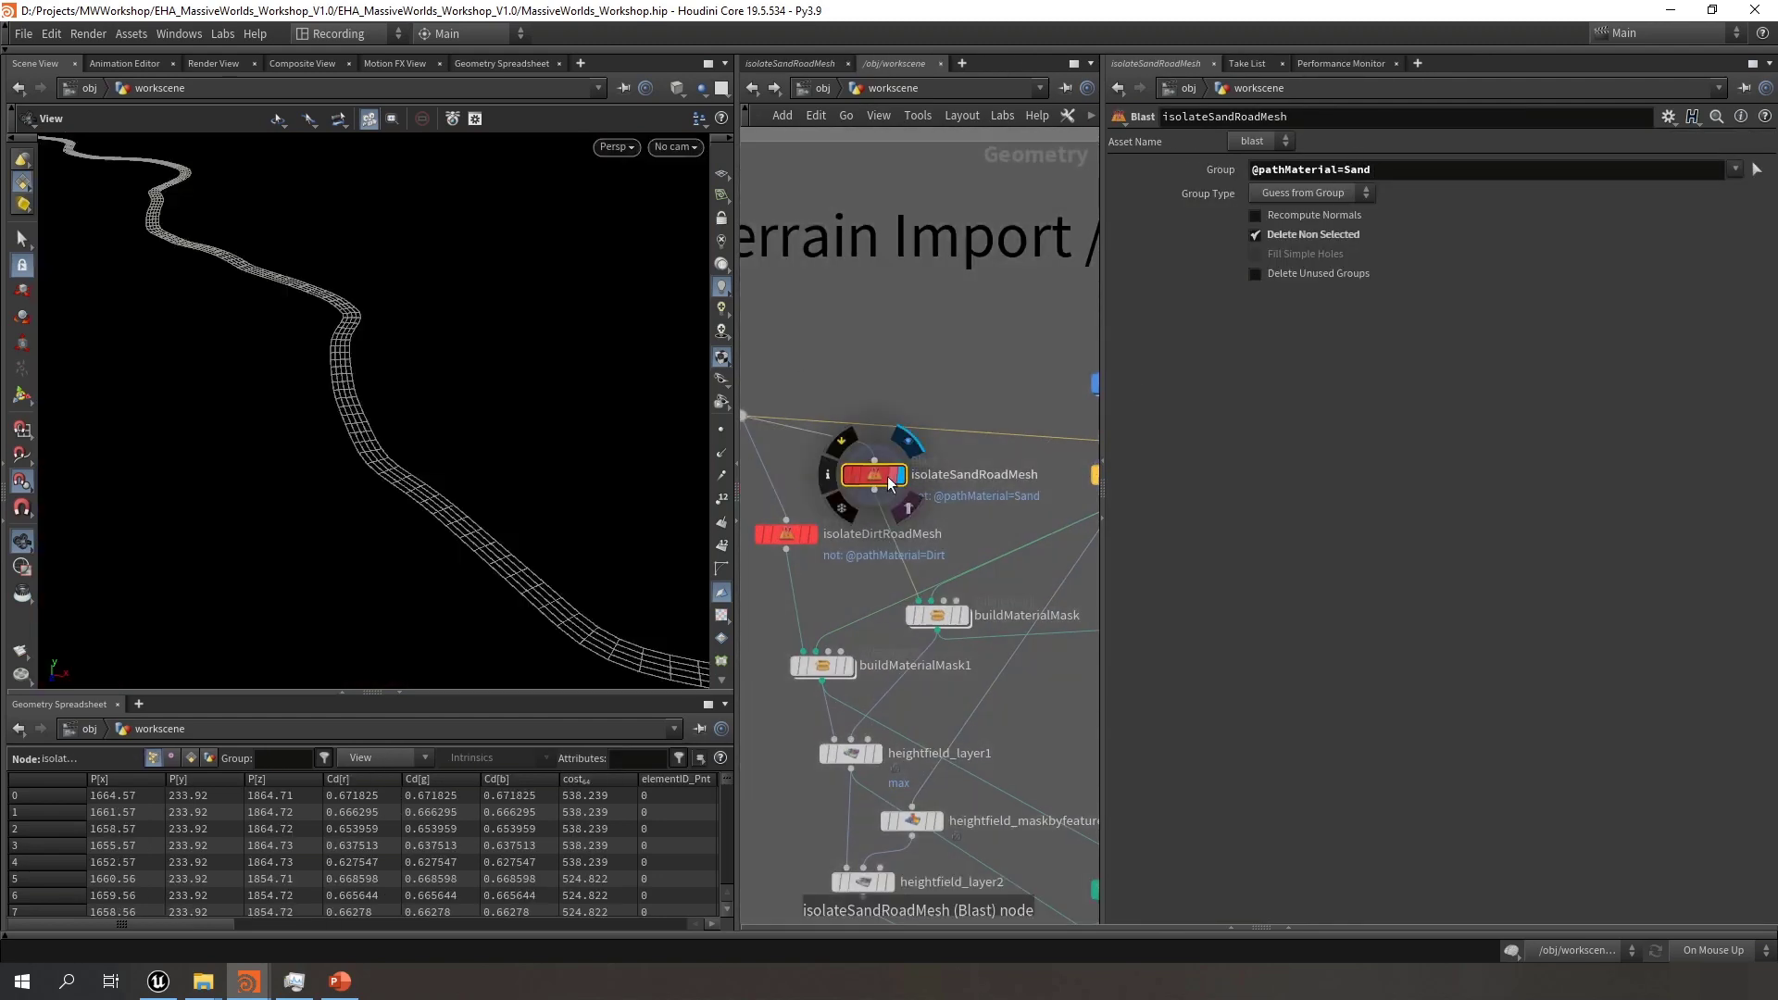
pyautogui.moveTo(519, 417); pyautogui.dragTo(490, 414, button='right')
pyautogui.moveTo(490, 414); pyautogui.dragTo(441, 415, button='middle')
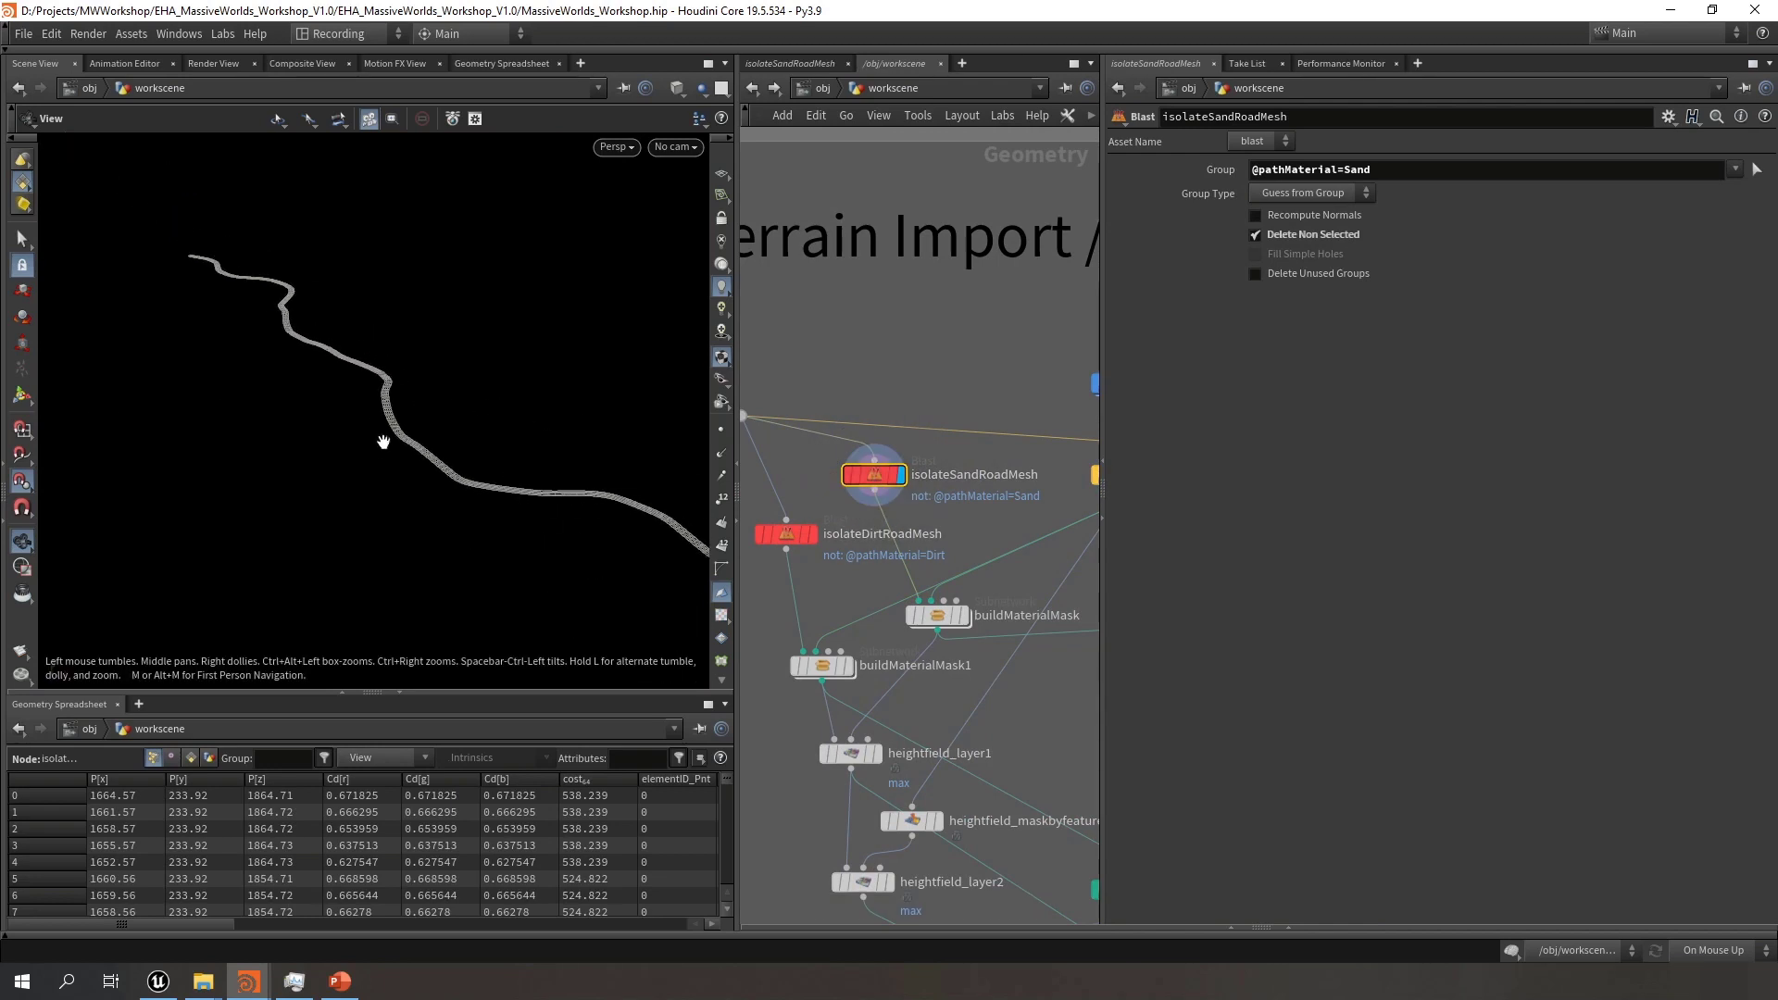
# Template the isolateSandRoadMesh node and turn on point display to make the sand road stand out
pyautogui.moveTo(384, 442); pyautogui.dragTo(125, 373, button='right')
pyautogui.moveTo(297, 381); pyautogui.dragTo(491, 402)
pyautogui.moveTo(491, 402); pyautogui.dragTo(424, 418, button='right')
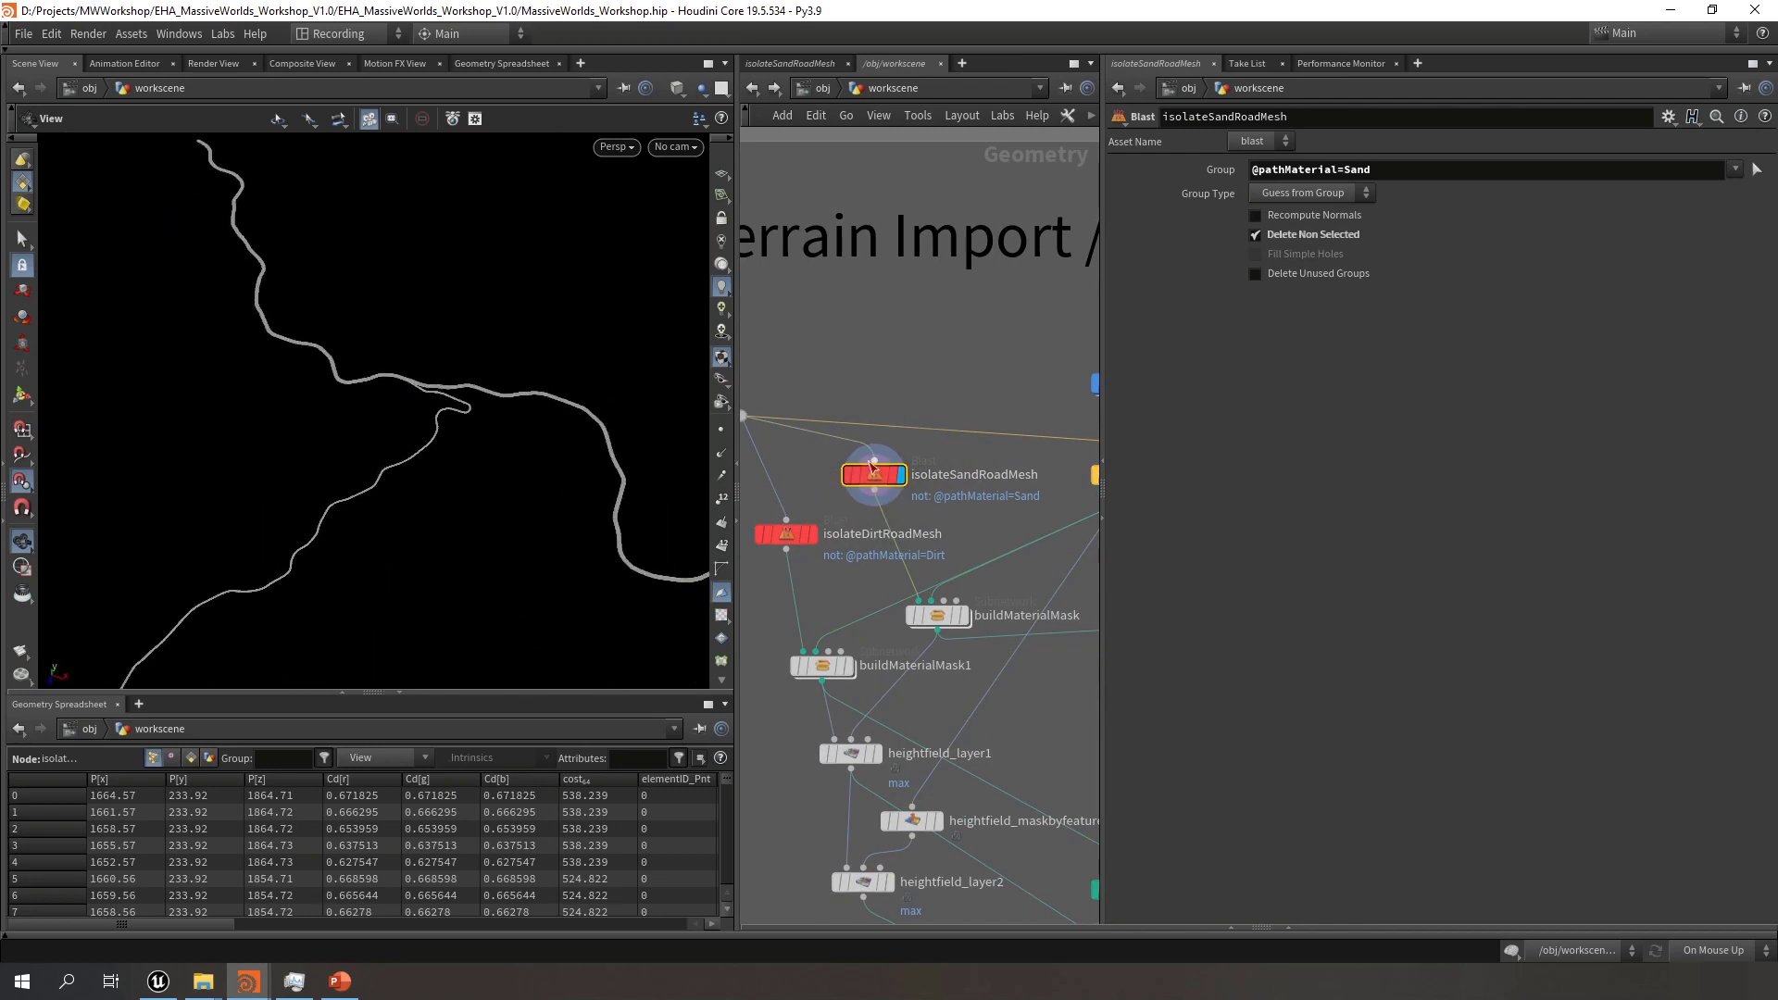
pyautogui.moveTo(485, 457); pyautogui.dragTo(219, 349)
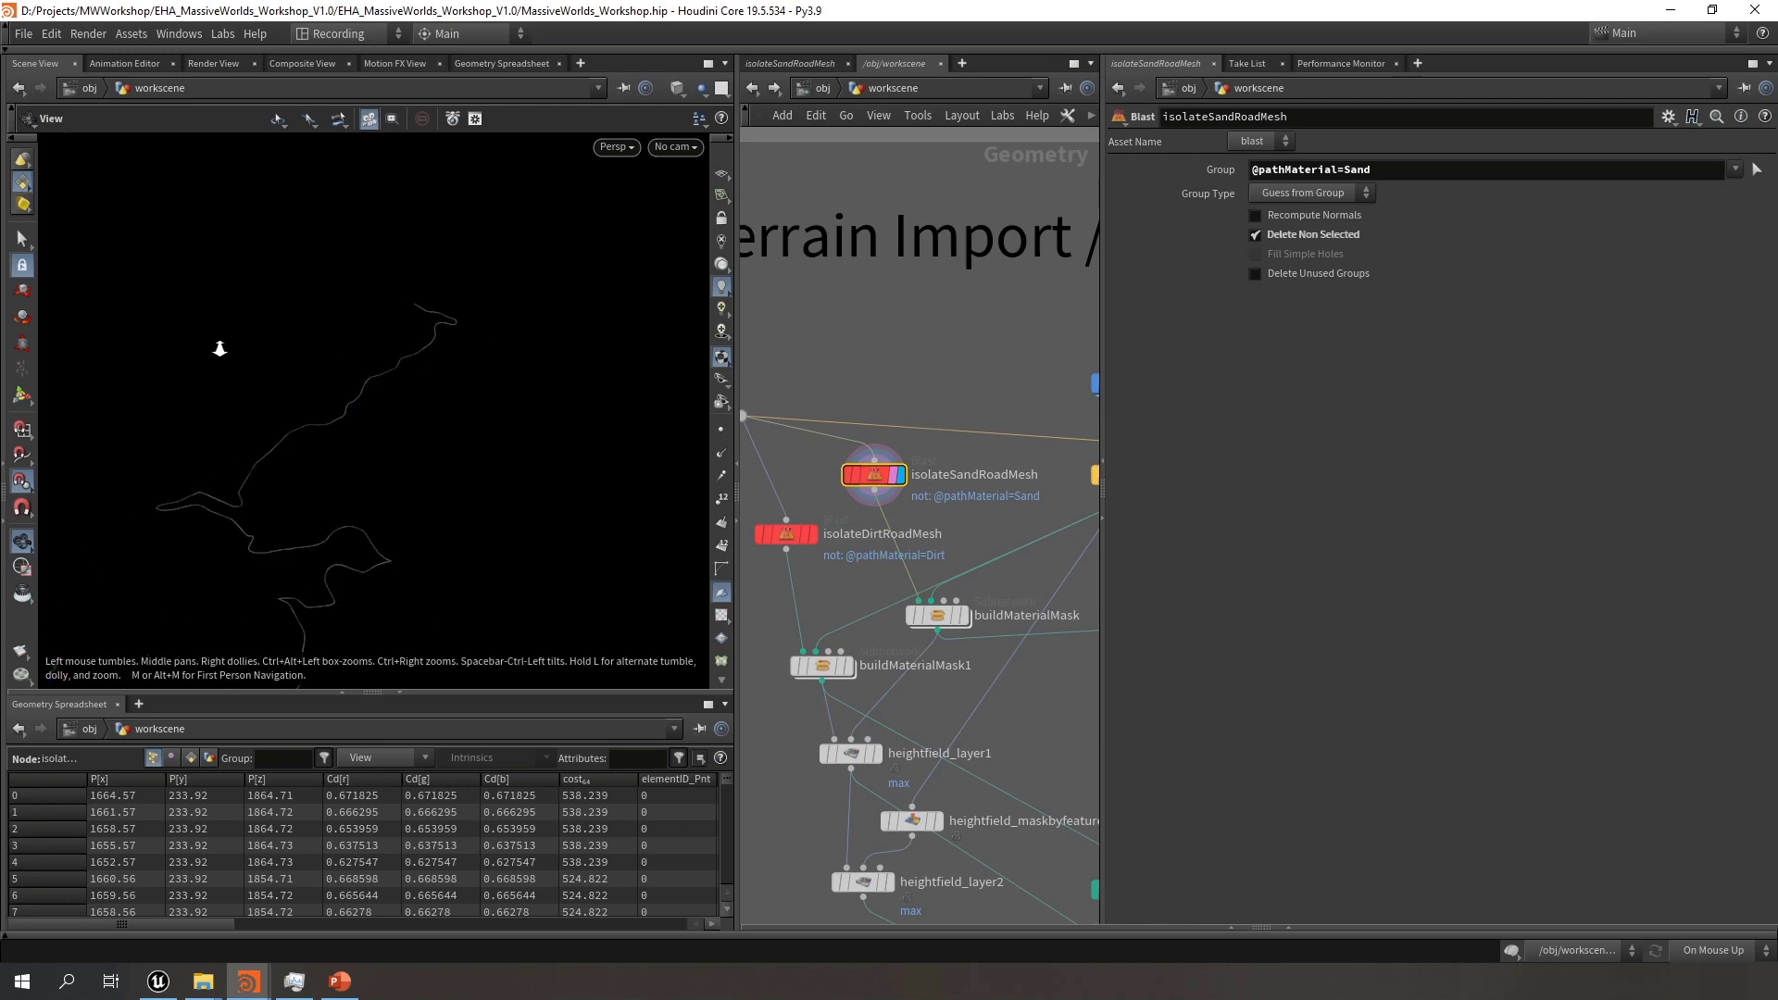
pyautogui.click(721, 434)
pyautogui.moveTo(416, 392); pyautogui.dragTo(297, 365, button='right')
pyautogui.moveTo(443, 362); pyautogui.dragTo(414, 304, button='middle')
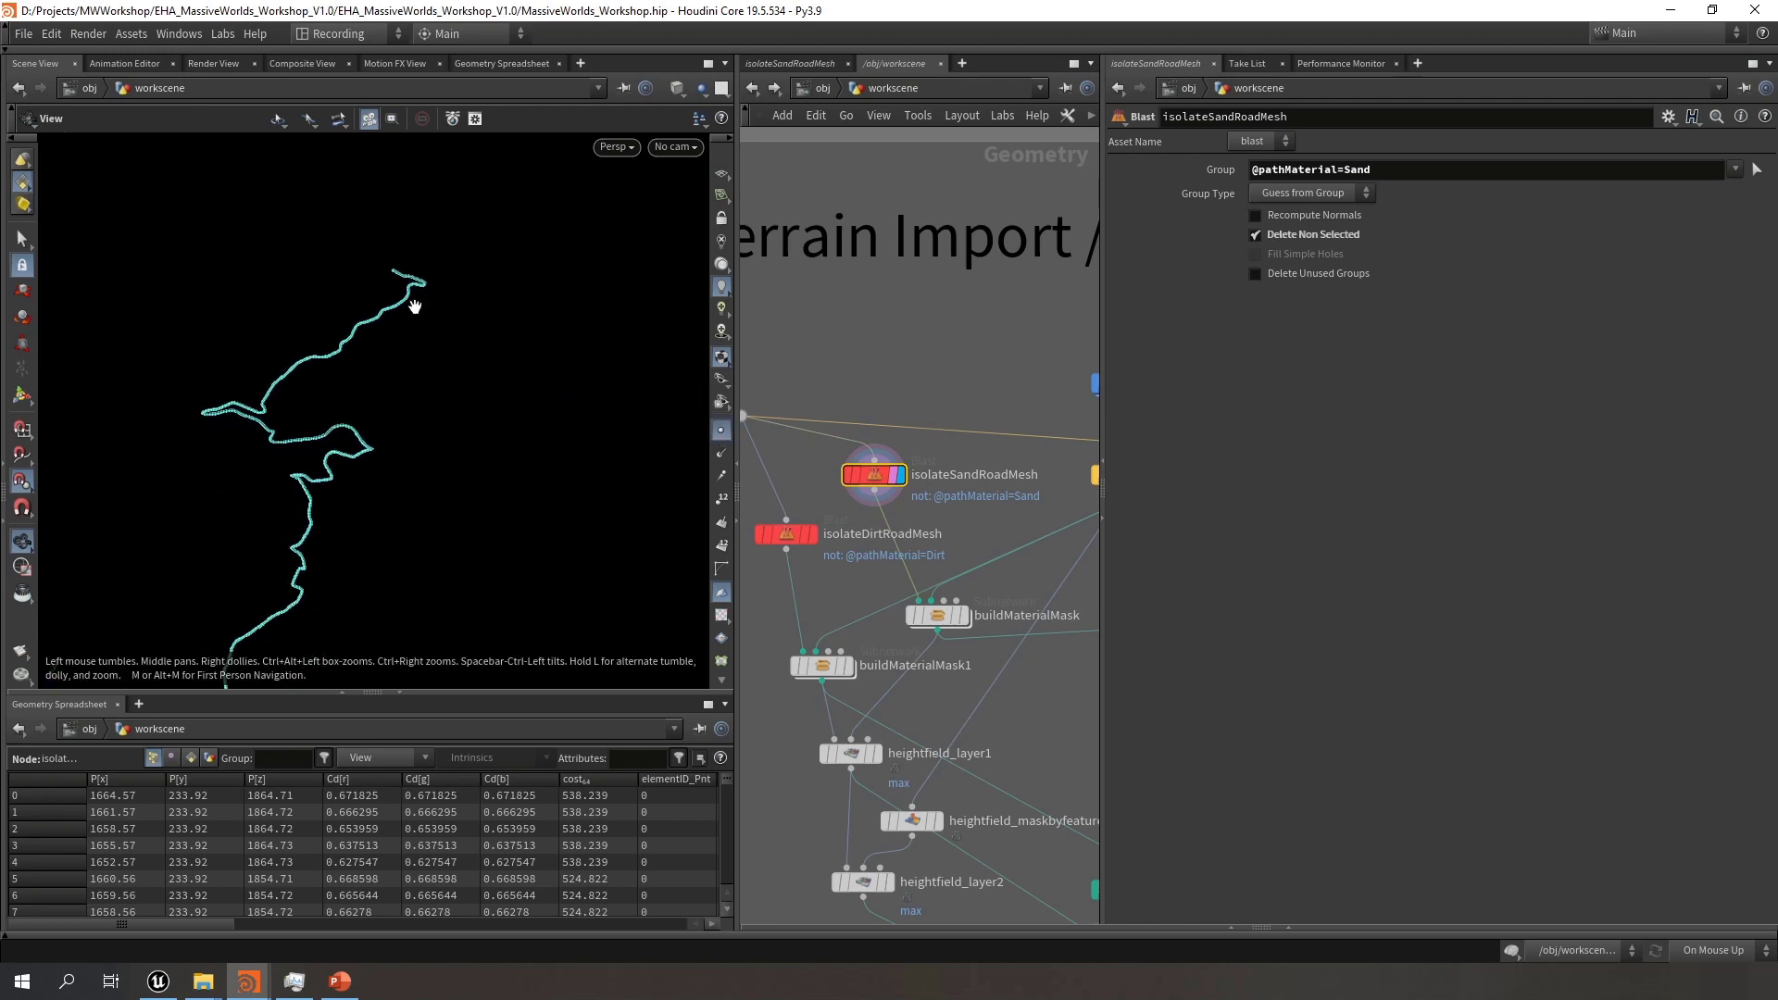
# Display the isolateDirtRoadMesh node and compare the dirt road with the templated sand road
pyautogui.click(812, 534)
pyautogui.click(794, 538)
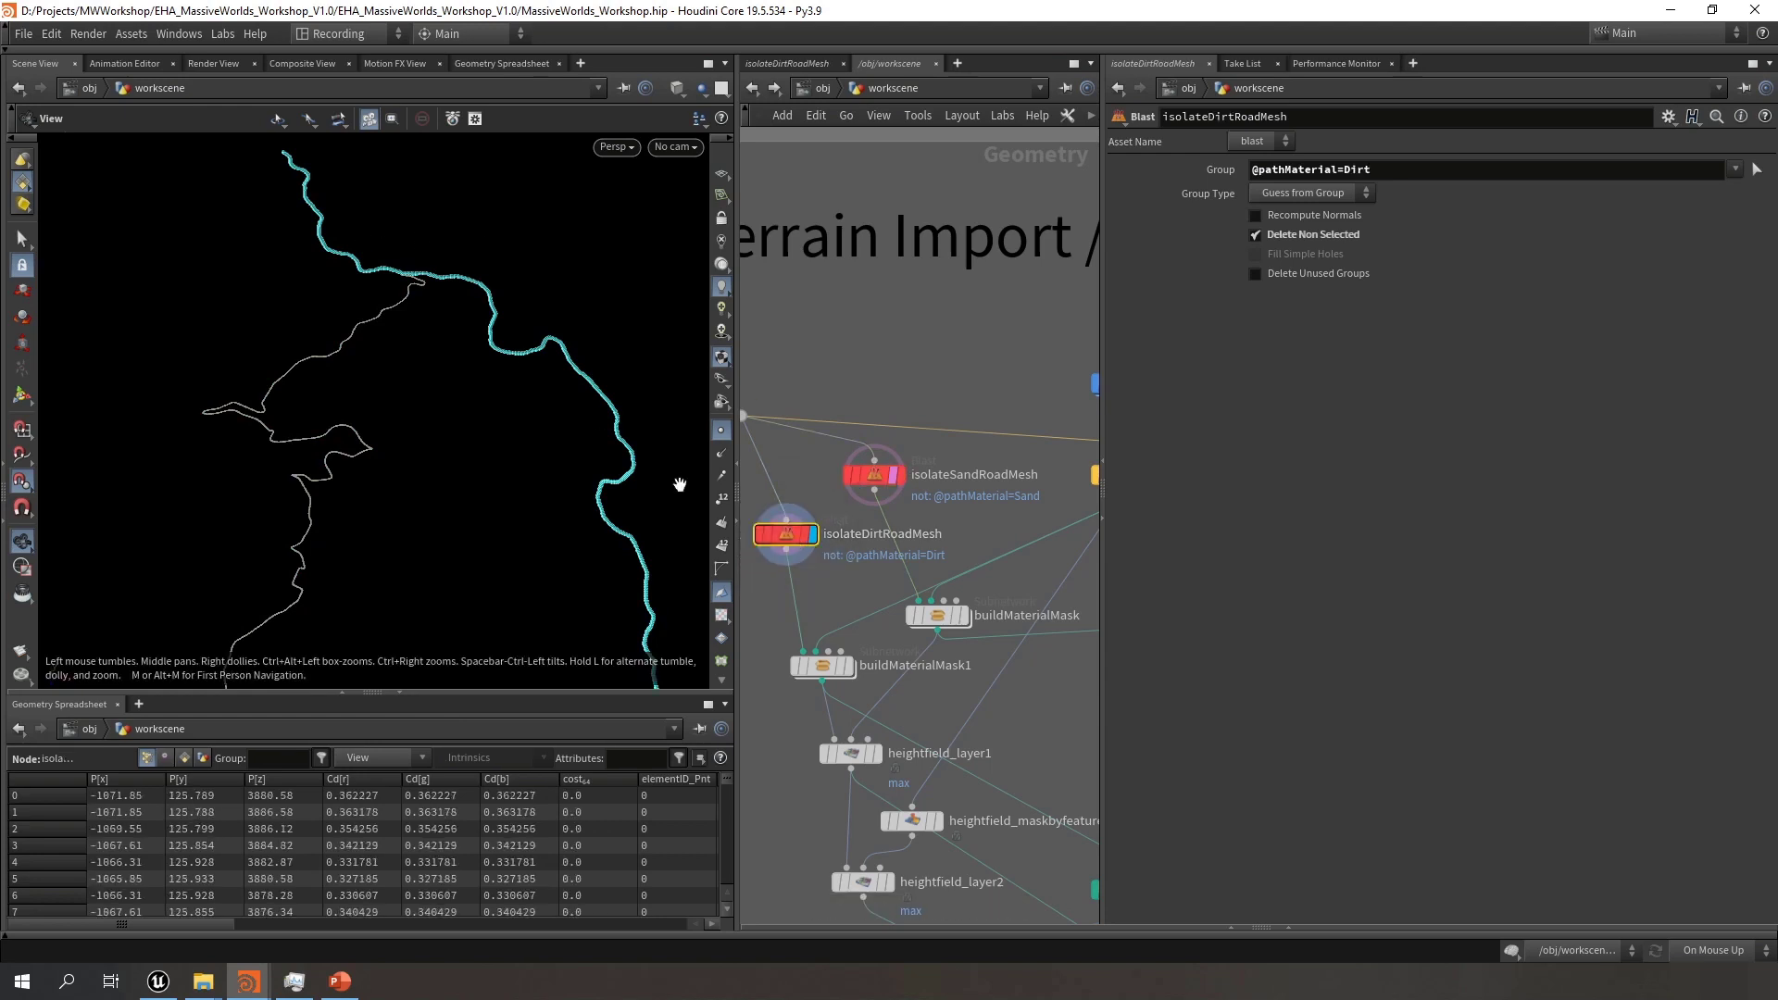
pyautogui.moveTo(467, 320); pyautogui.dragTo(369, 211)
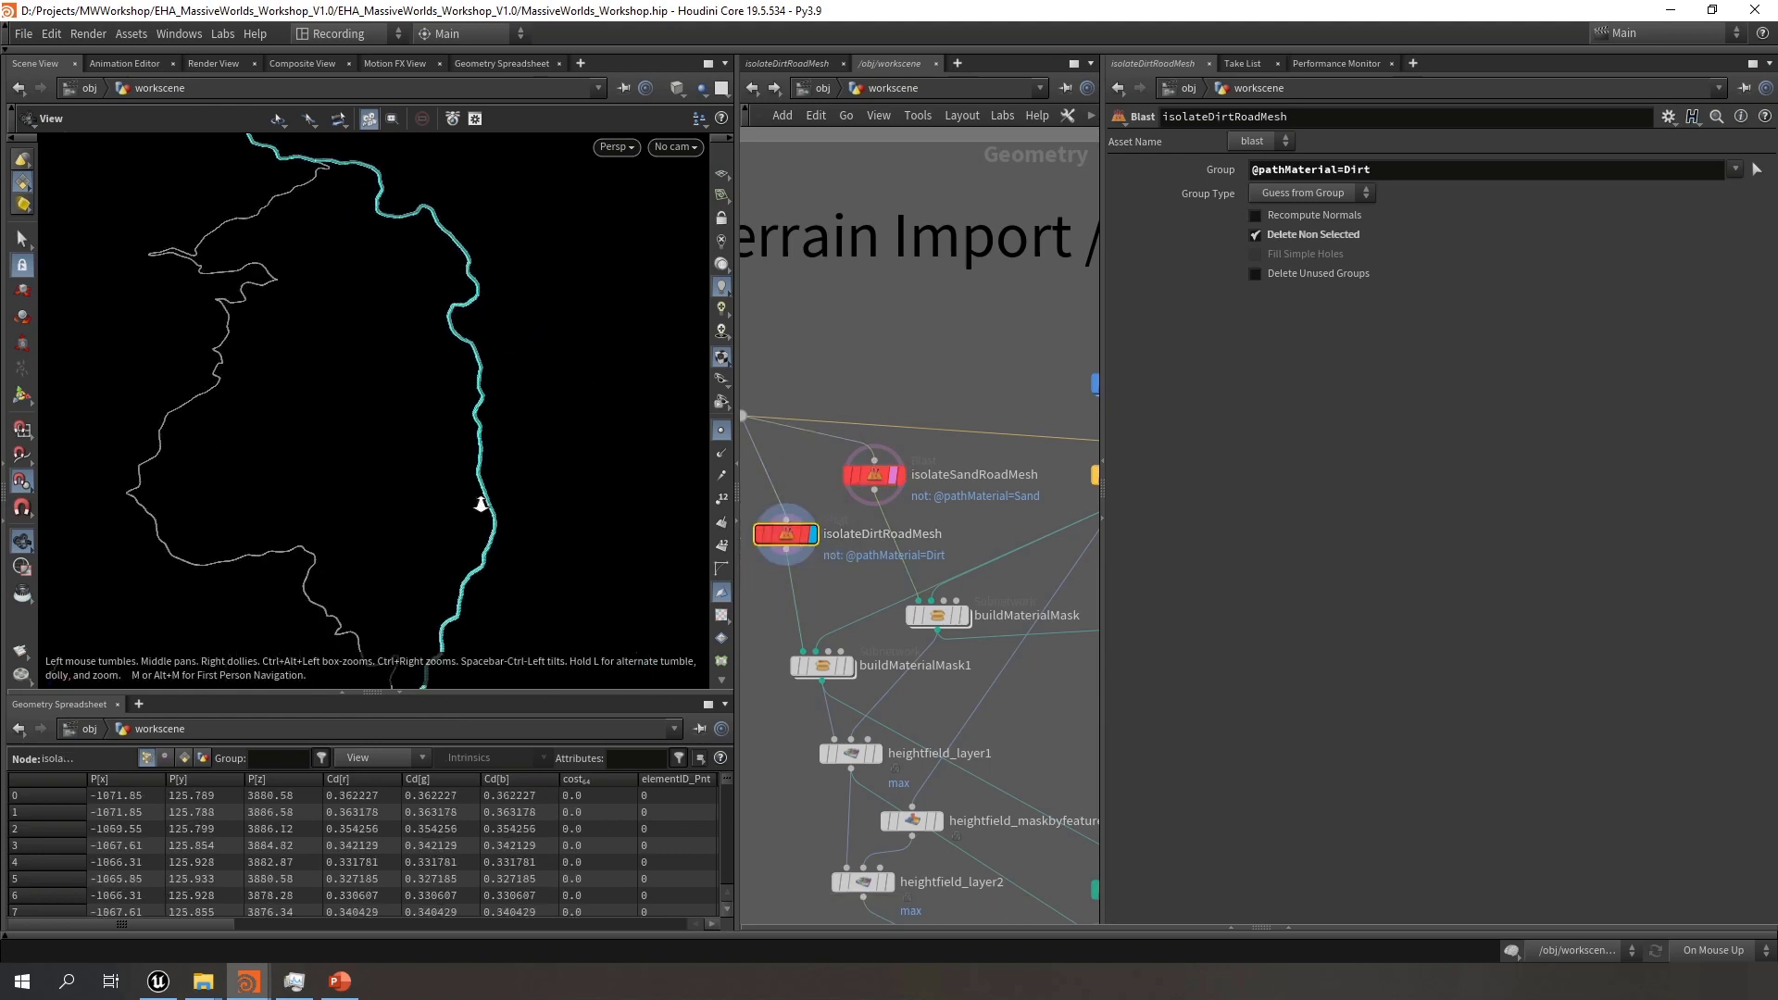
pyautogui.moveTo(481, 505); pyautogui.dragTo(431, 509)
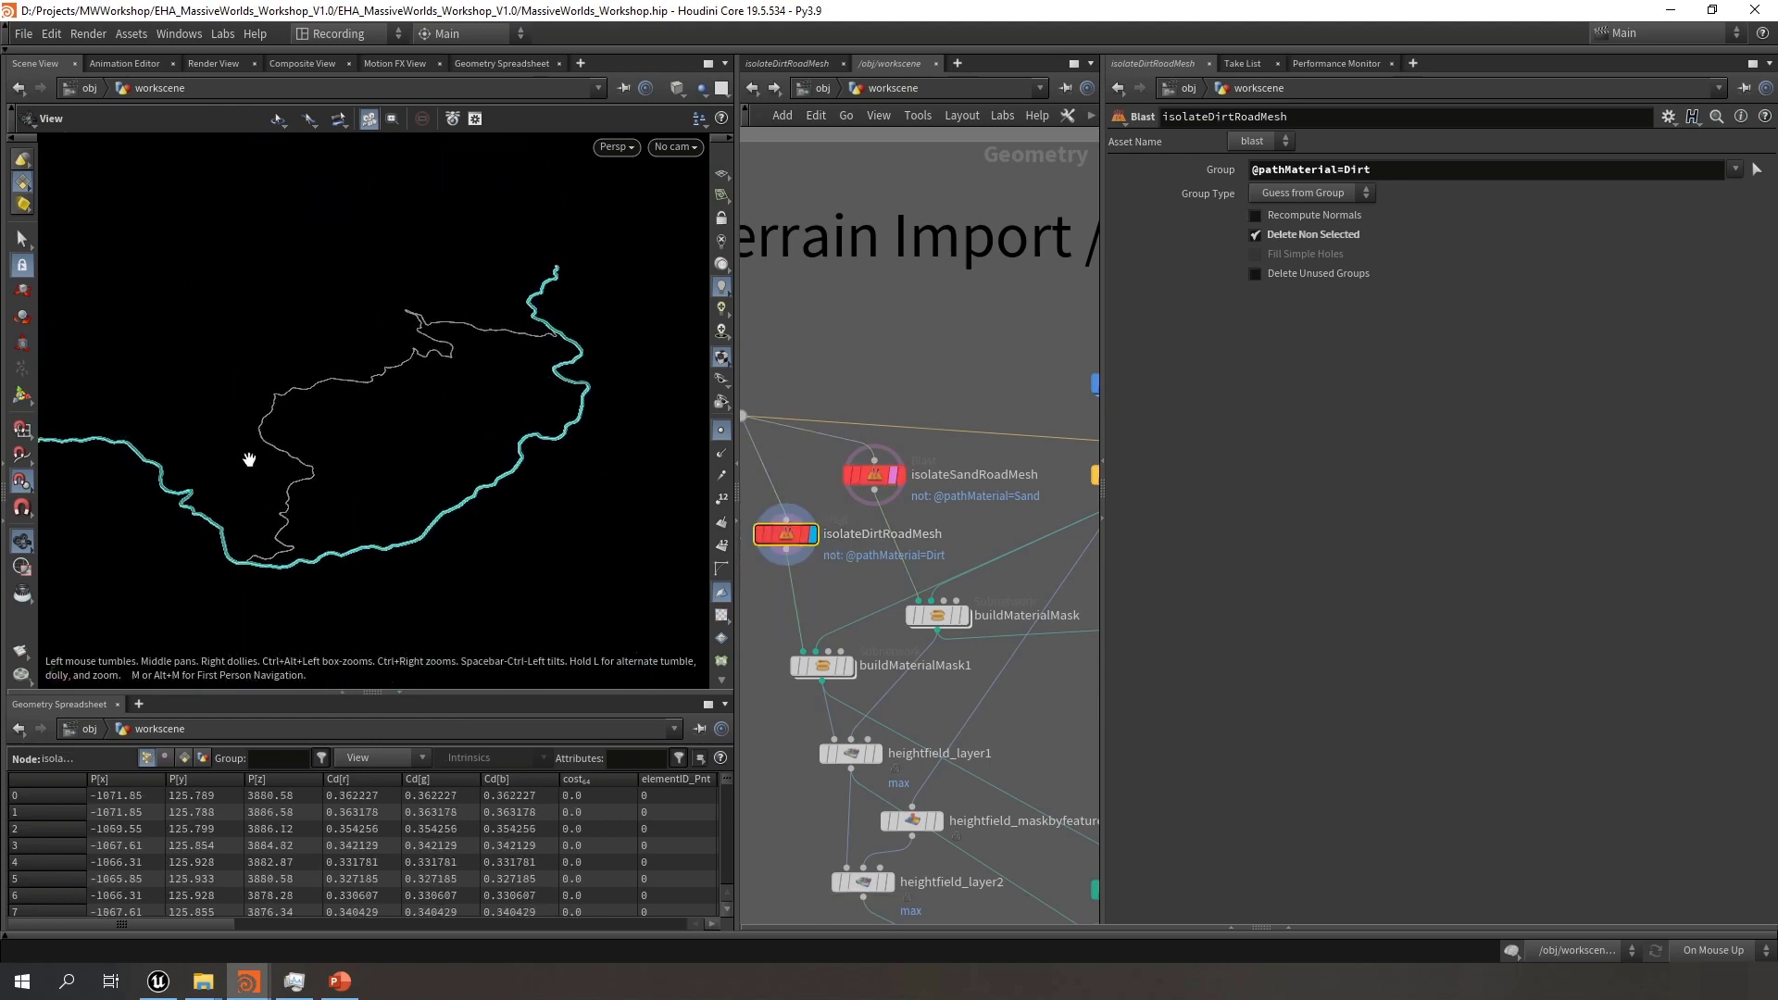
# Select the buildMaterialMask subnetwork to inspect its parameters
pyautogui.moveTo(1004, 559); pyautogui.dragTo(918, 490, button='middle')
pyautogui.moveTo(921, 517); pyautogui.dragTo(853, 557)
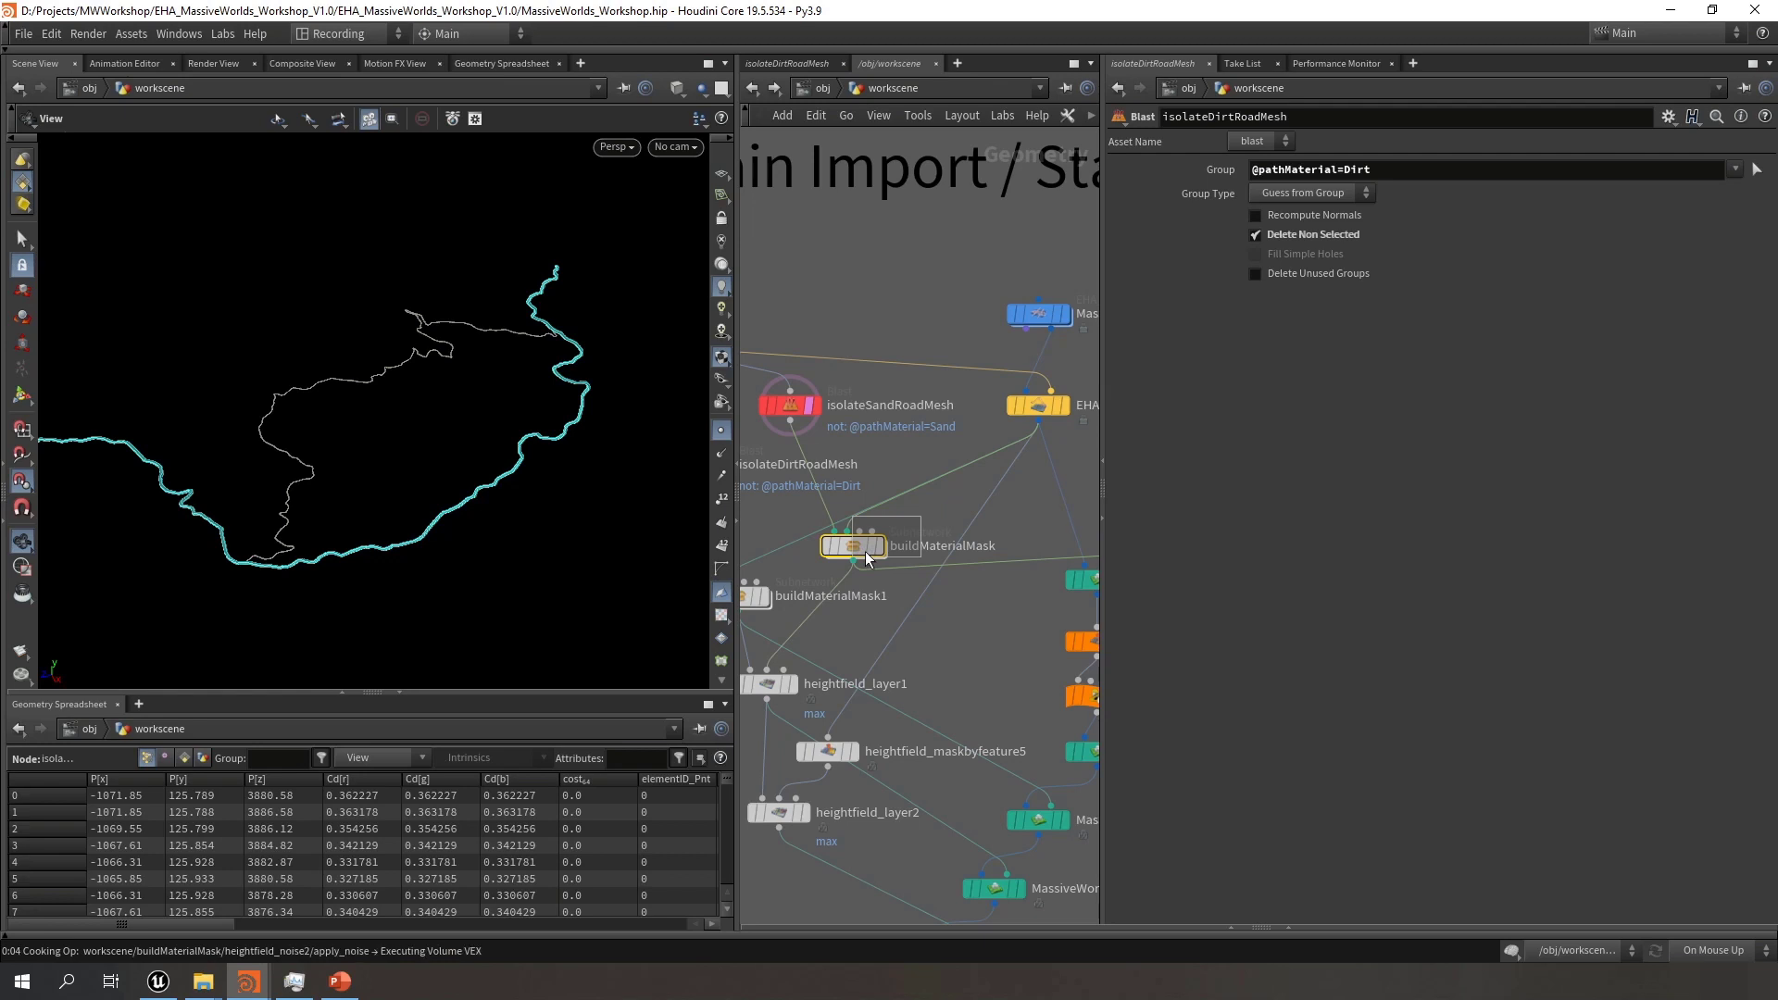
pyautogui.click(866, 553)
# Select the MassiveWorlds_BlendedMaterialTransfer node that stamps MW_Sand and display it on the terrain
pyautogui.moveTo(1000, 621); pyautogui.dragTo(847, 607, button='middle')
pyautogui.moveTo(1015, 520); pyautogui.dragTo(887, 516, button='middle')
pyautogui.moveTo(901, 513); pyautogui.dragTo(758, 589)
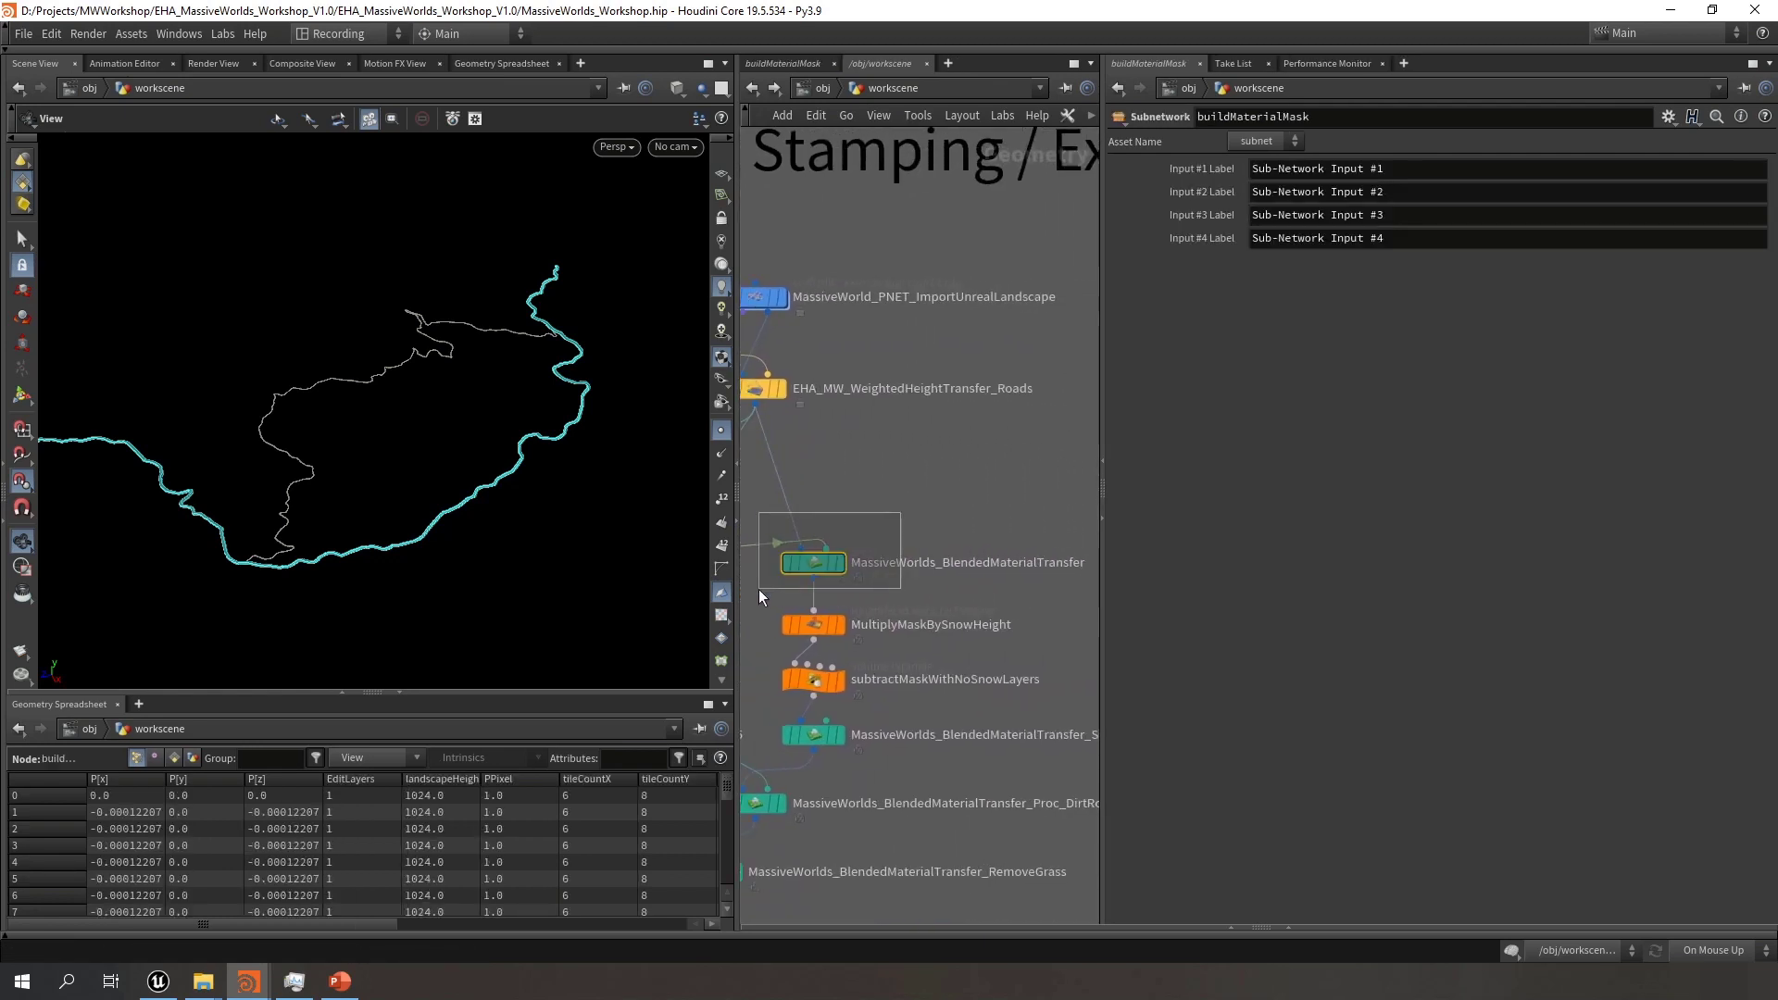
pyautogui.click(839, 564)
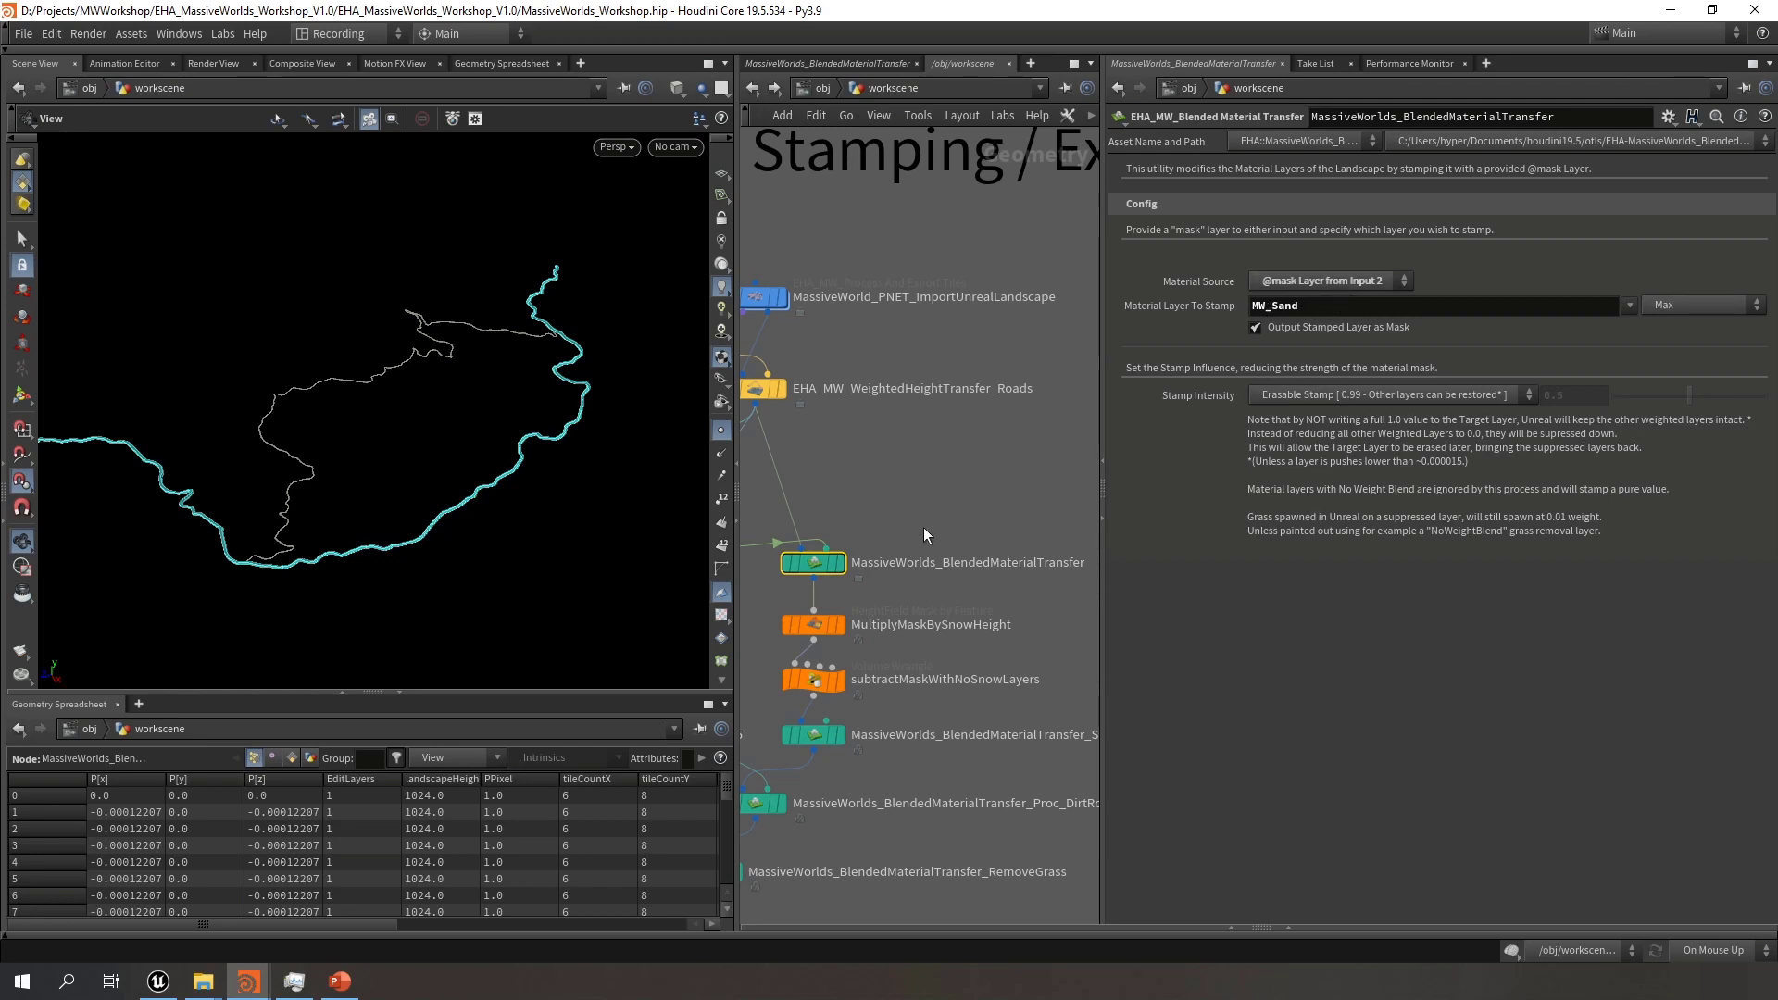
pyautogui.moveTo(813, 567)
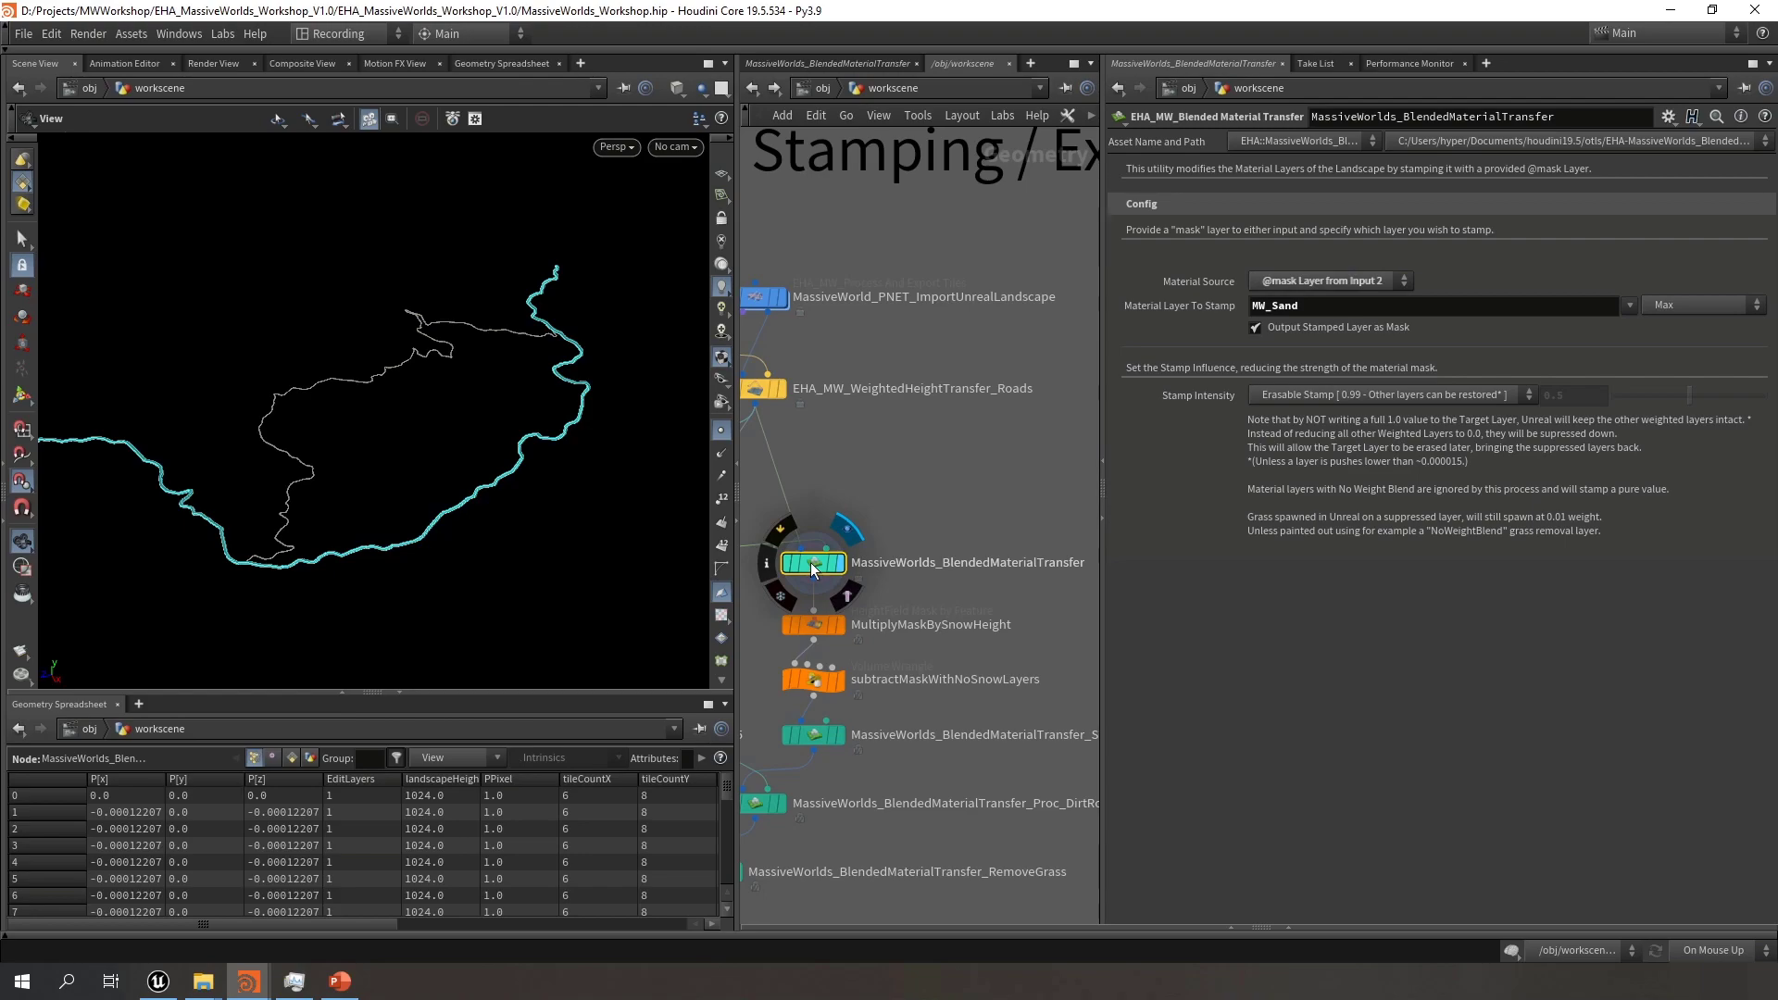
pyautogui.click(838, 562)
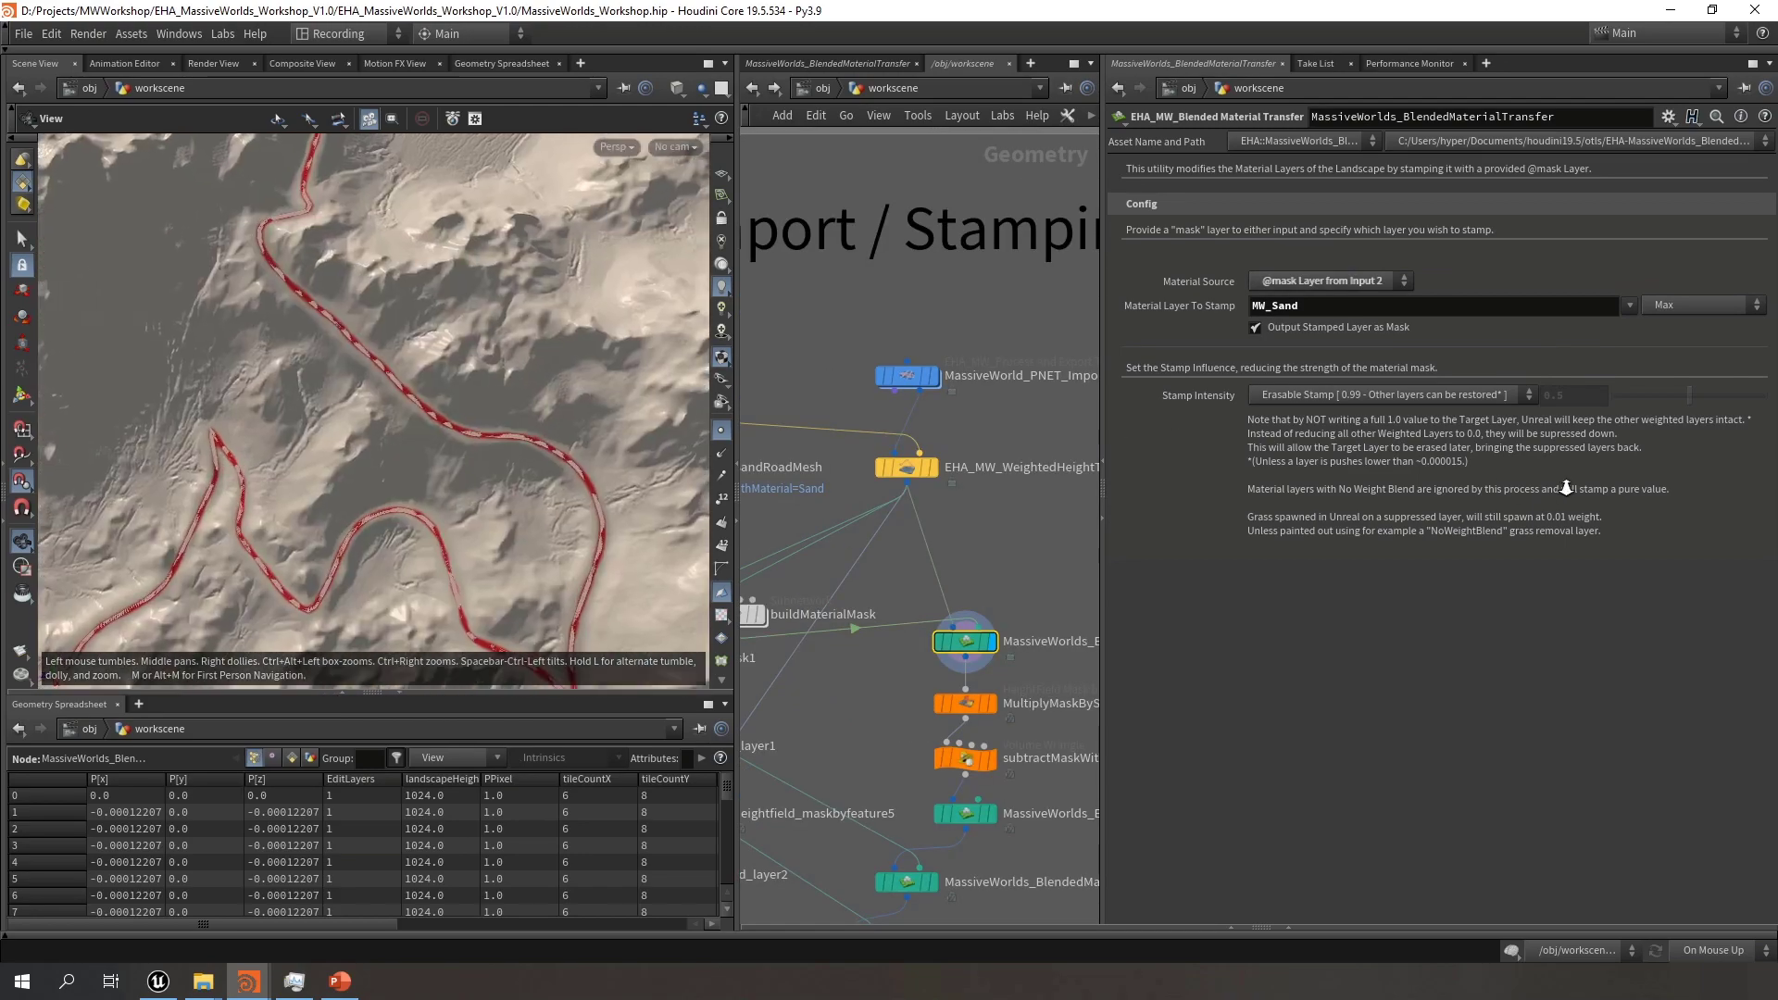
# Examine the stamped MW_Sand mask along the roads from close range to overview, and survey the downstream material transfer nodes
pyautogui.moveTo(985, 649)
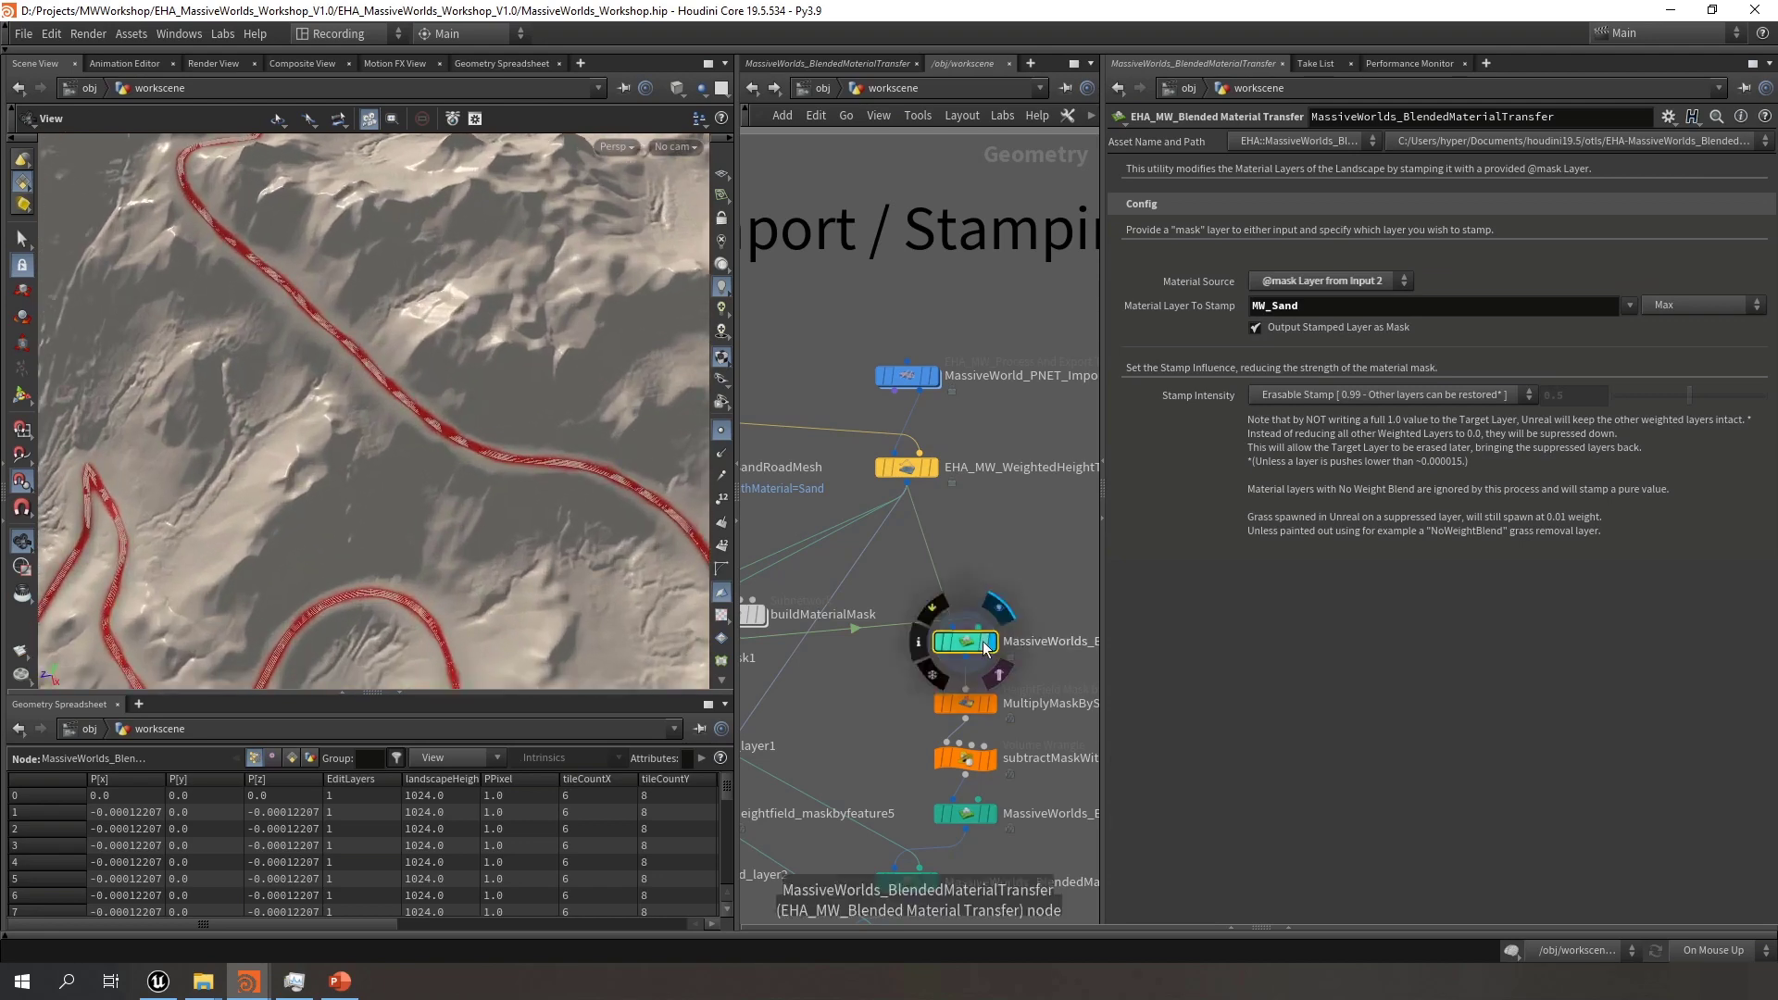
pyautogui.moveTo(306, 402); pyautogui.dragTo(510, 491)
pyautogui.moveTo(511, 353); pyautogui.dragTo(551, 472)
pyautogui.moveTo(641, 512); pyautogui.dragTo(529, 386)
pyautogui.moveTo(636, 401); pyautogui.dragTo(486, 416)
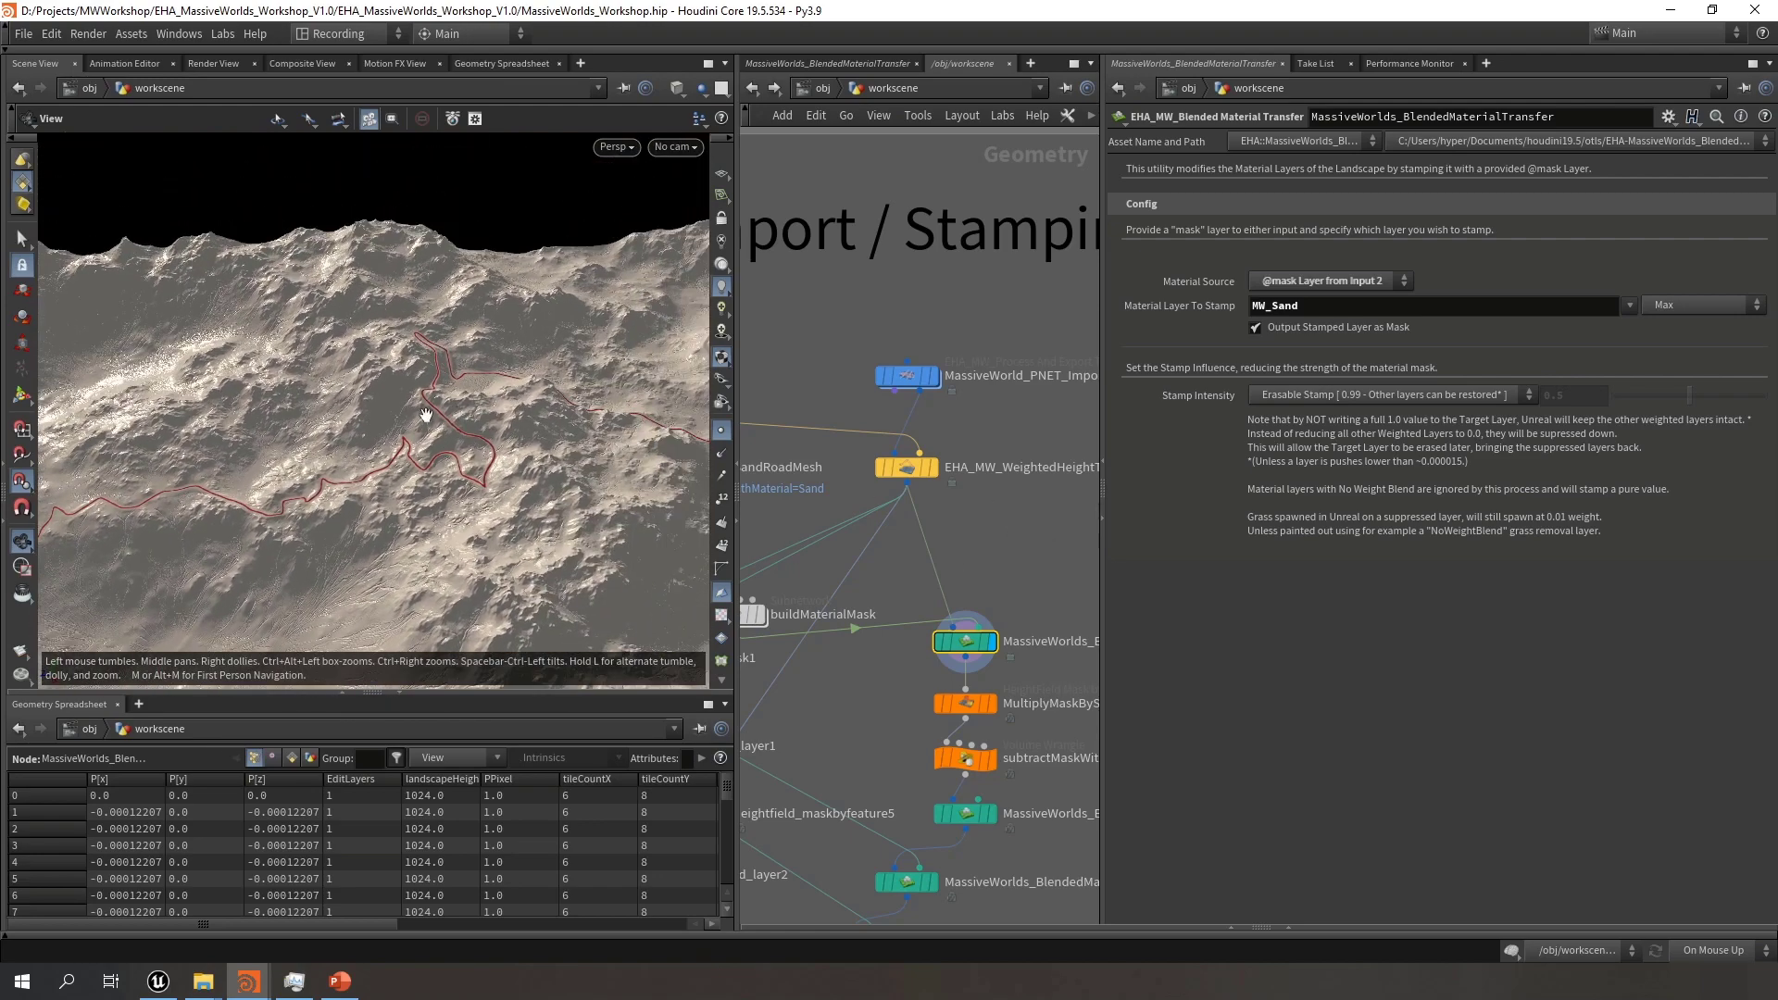
pyautogui.moveTo(1005, 571); pyautogui.dragTo(924, 426, button='middle')
pyautogui.scroll(-3, 973, 648)
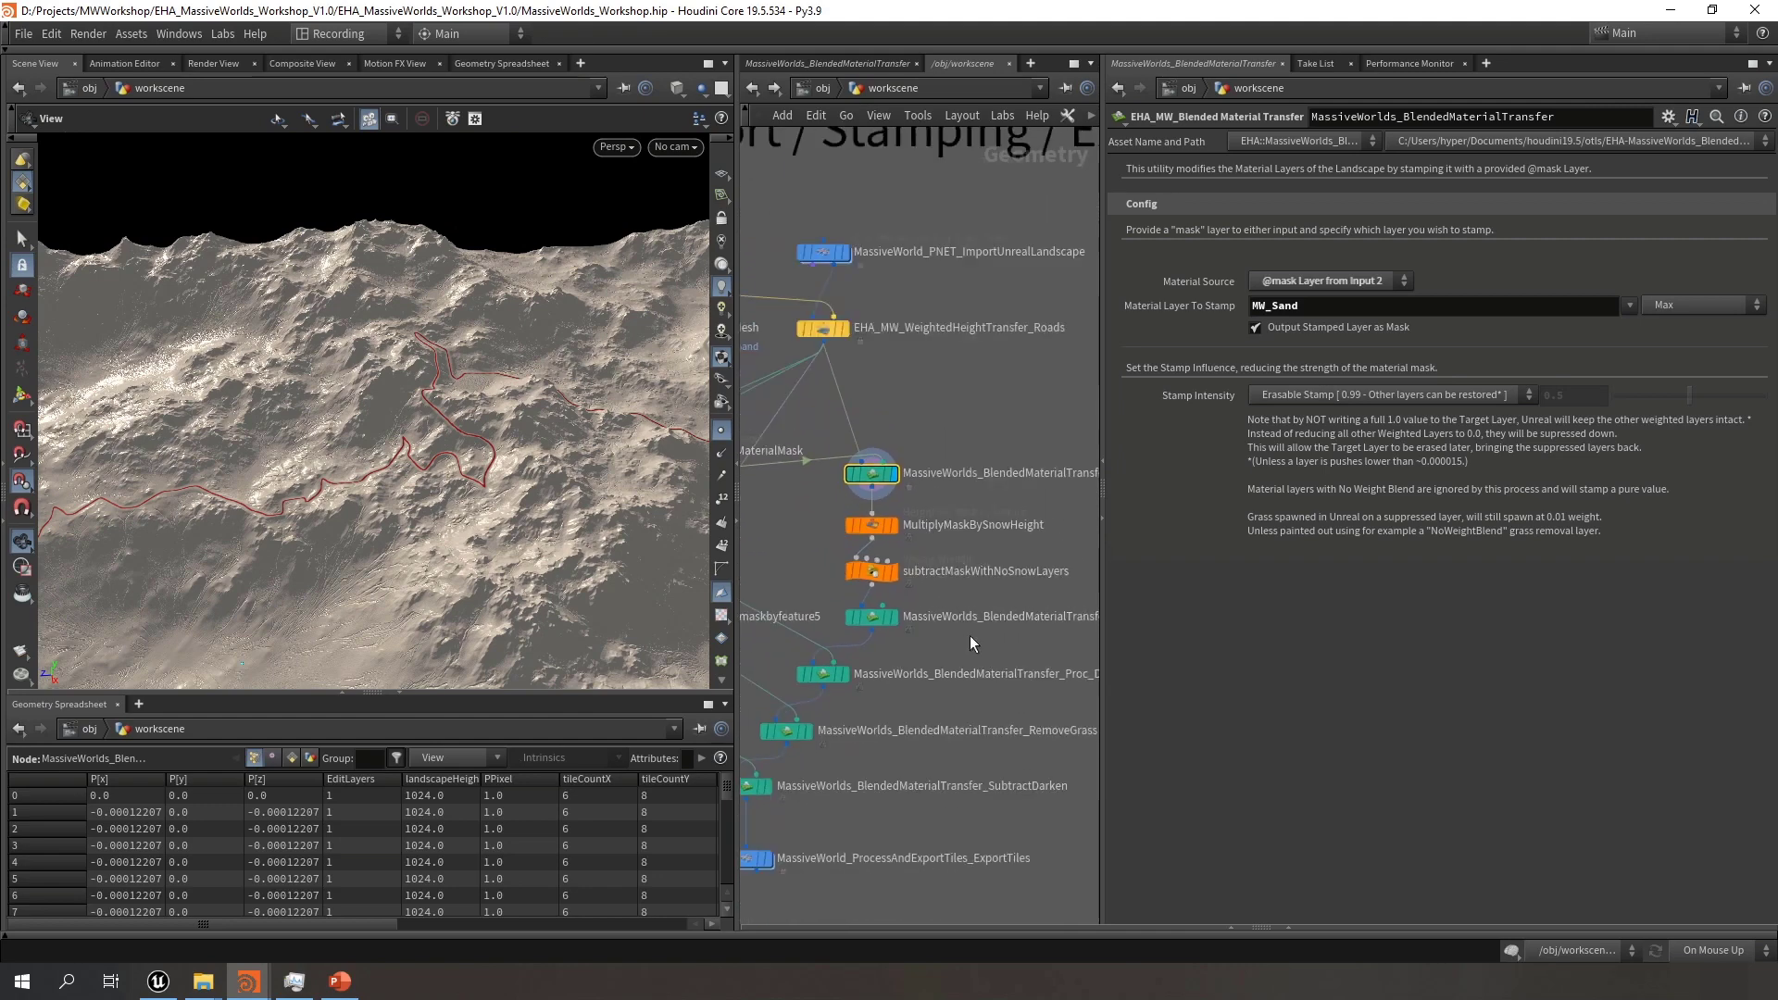
# Display the subtractMaskWithNoSnowLayers node and examine its mask along the roads from several close and wide views
pyautogui.moveTo(970, 635)
pyautogui.mouseDown(button='middle')
pyautogui.moveTo(910, 643)
pyautogui.moveTo(950, 640)
pyautogui.mouseUp(button='middle')
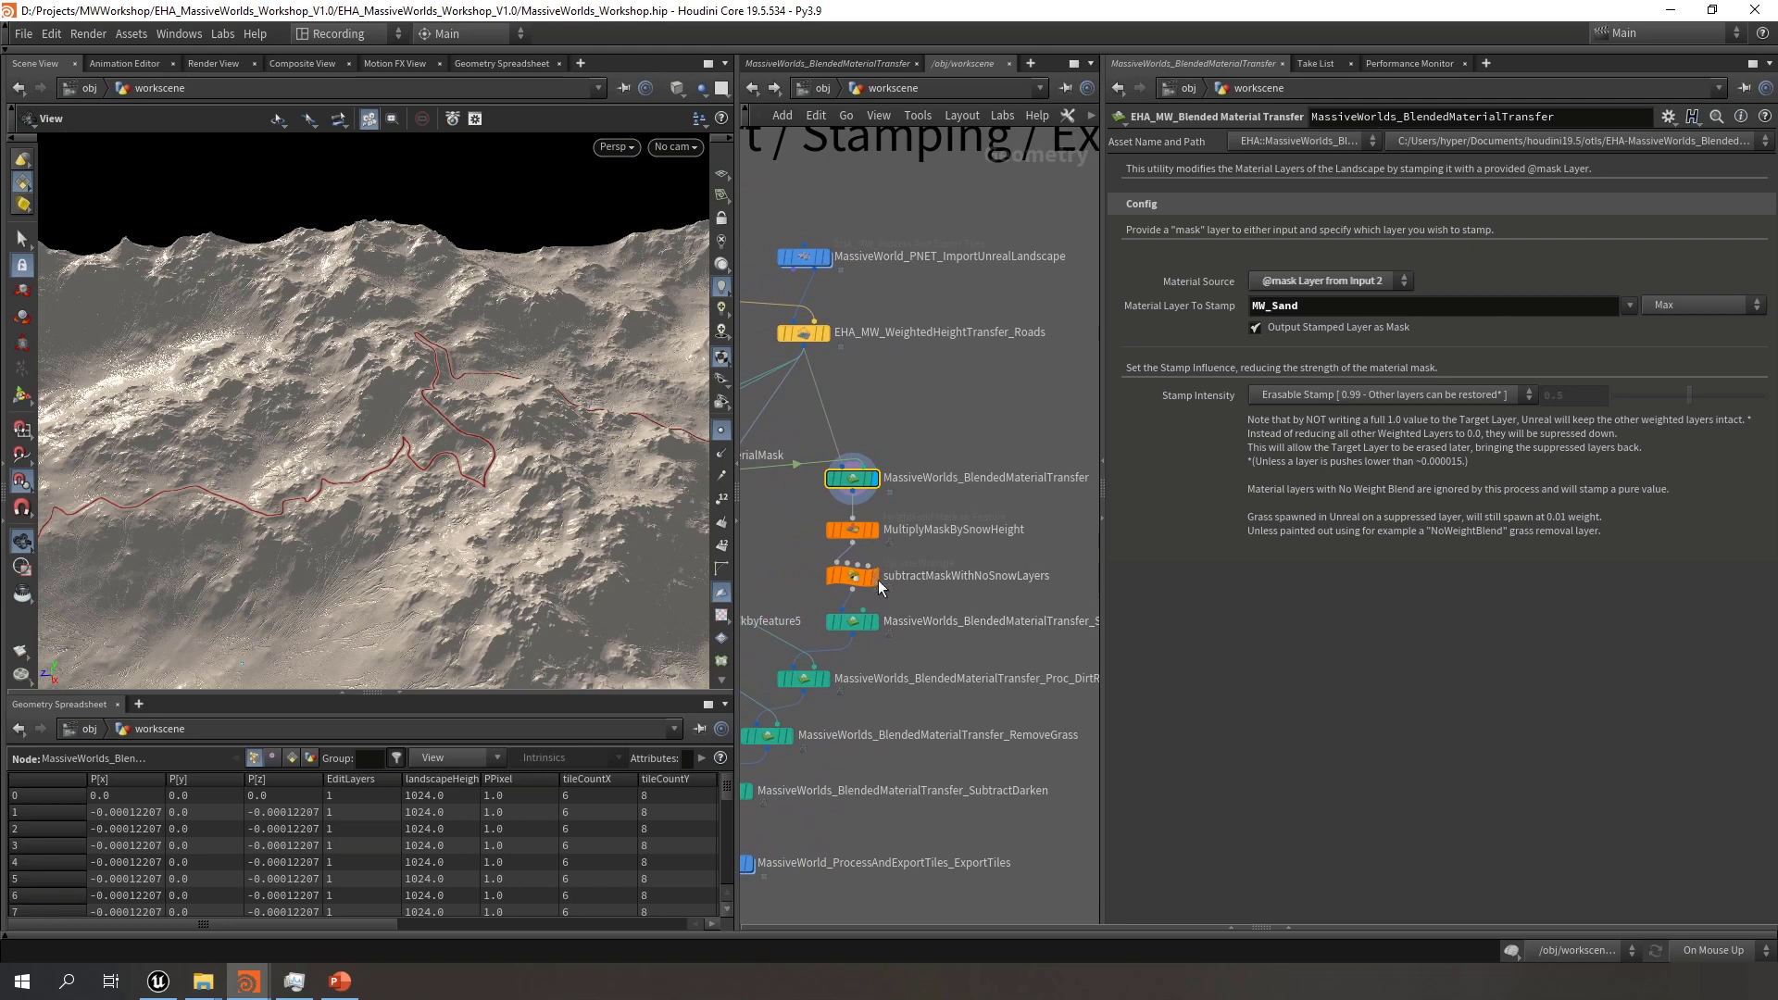
pyautogui.moveTo(871, 583)
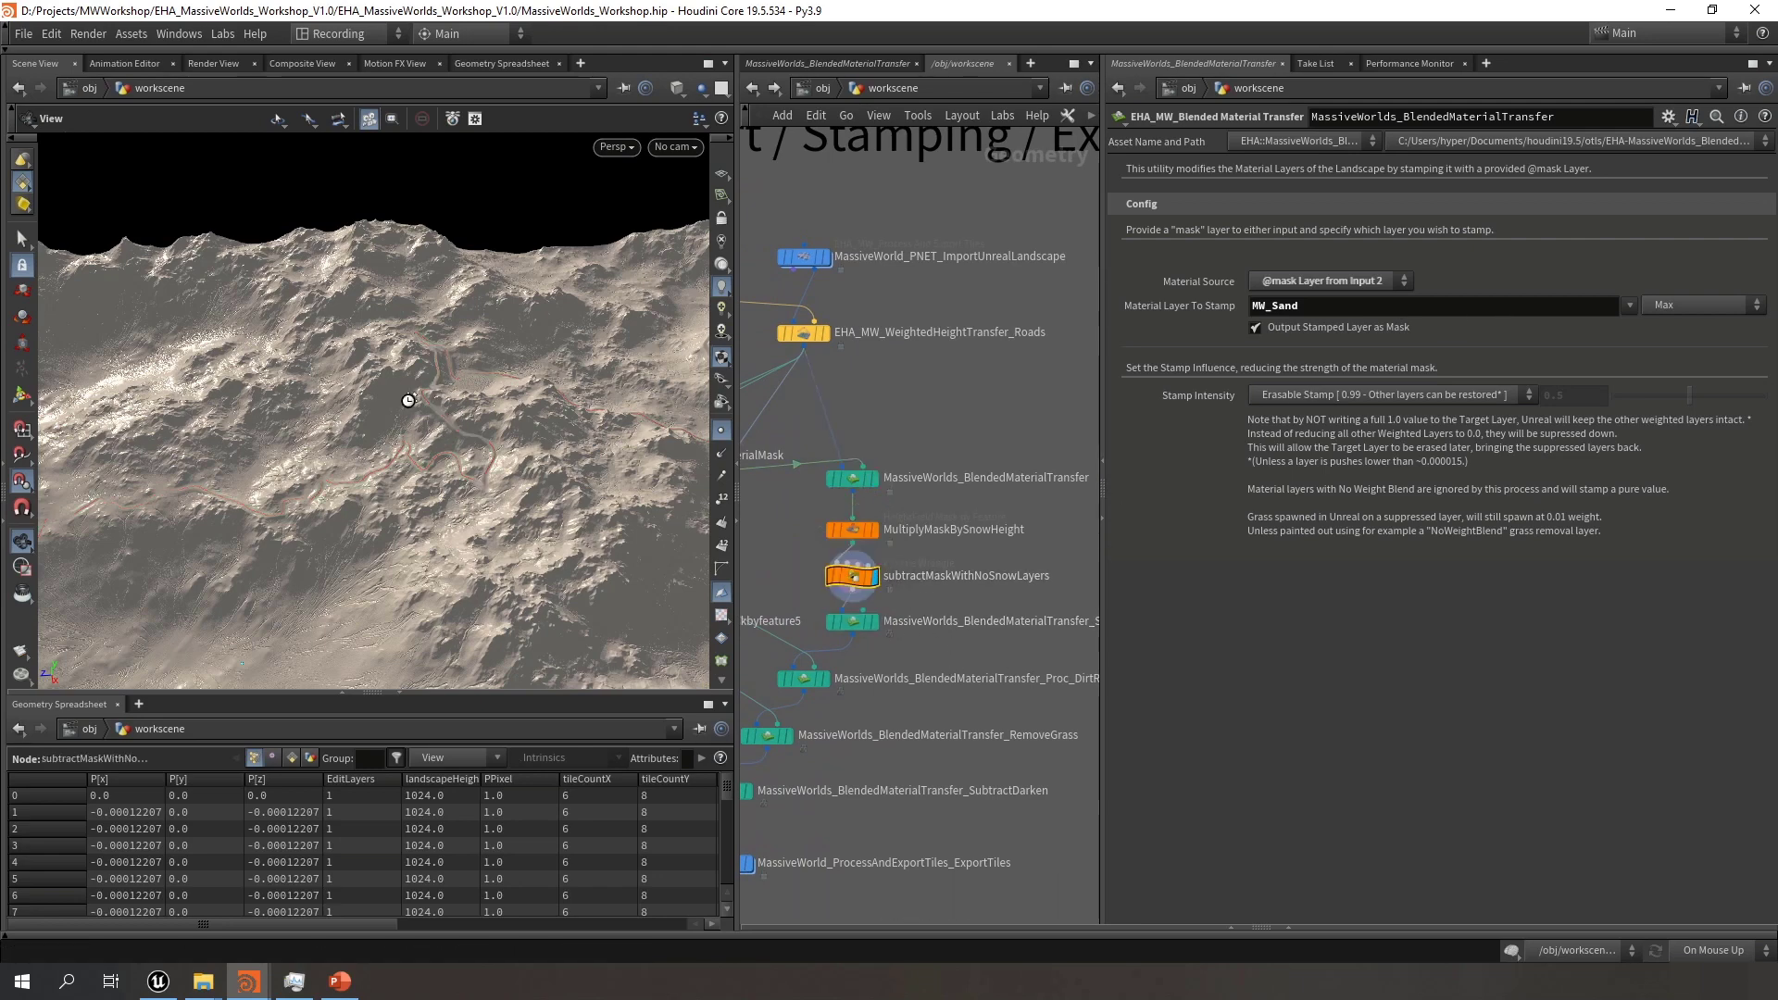
pyautogui.moveTo(429, 398); pyautogui.dragTo(1019, 433, button='right')
pyautogui.moveTo(408, 406); pyautogui.dragTo(503, 388)
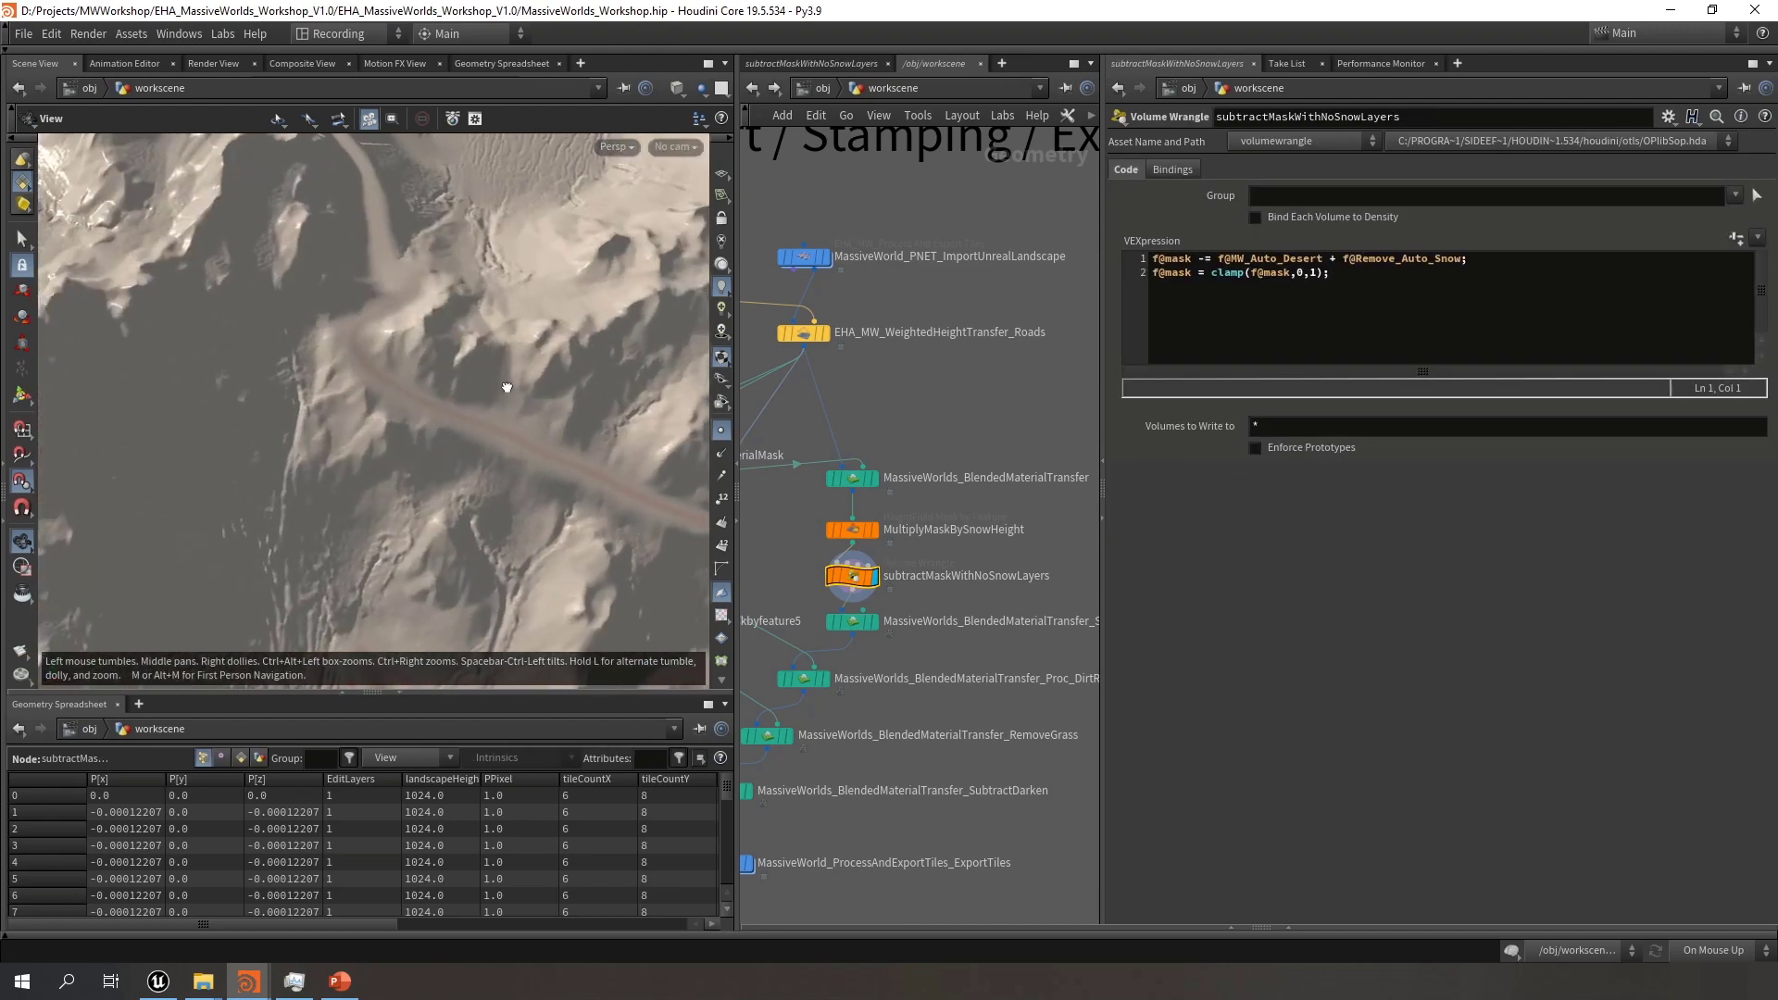
pyautogui.moveTo(504, 388); pyautogui.dragTo(504, 501, button='middle')
pyautogui.moveTo(503, 501); pyautogui.dragTo(439, 399)
pyautogui.moveTo(391, 250); pyautogui.dragTo(365, 296, button='middle')
pyautogui.moveTo(365, 297); pyautogui.dragTo(320, 417)
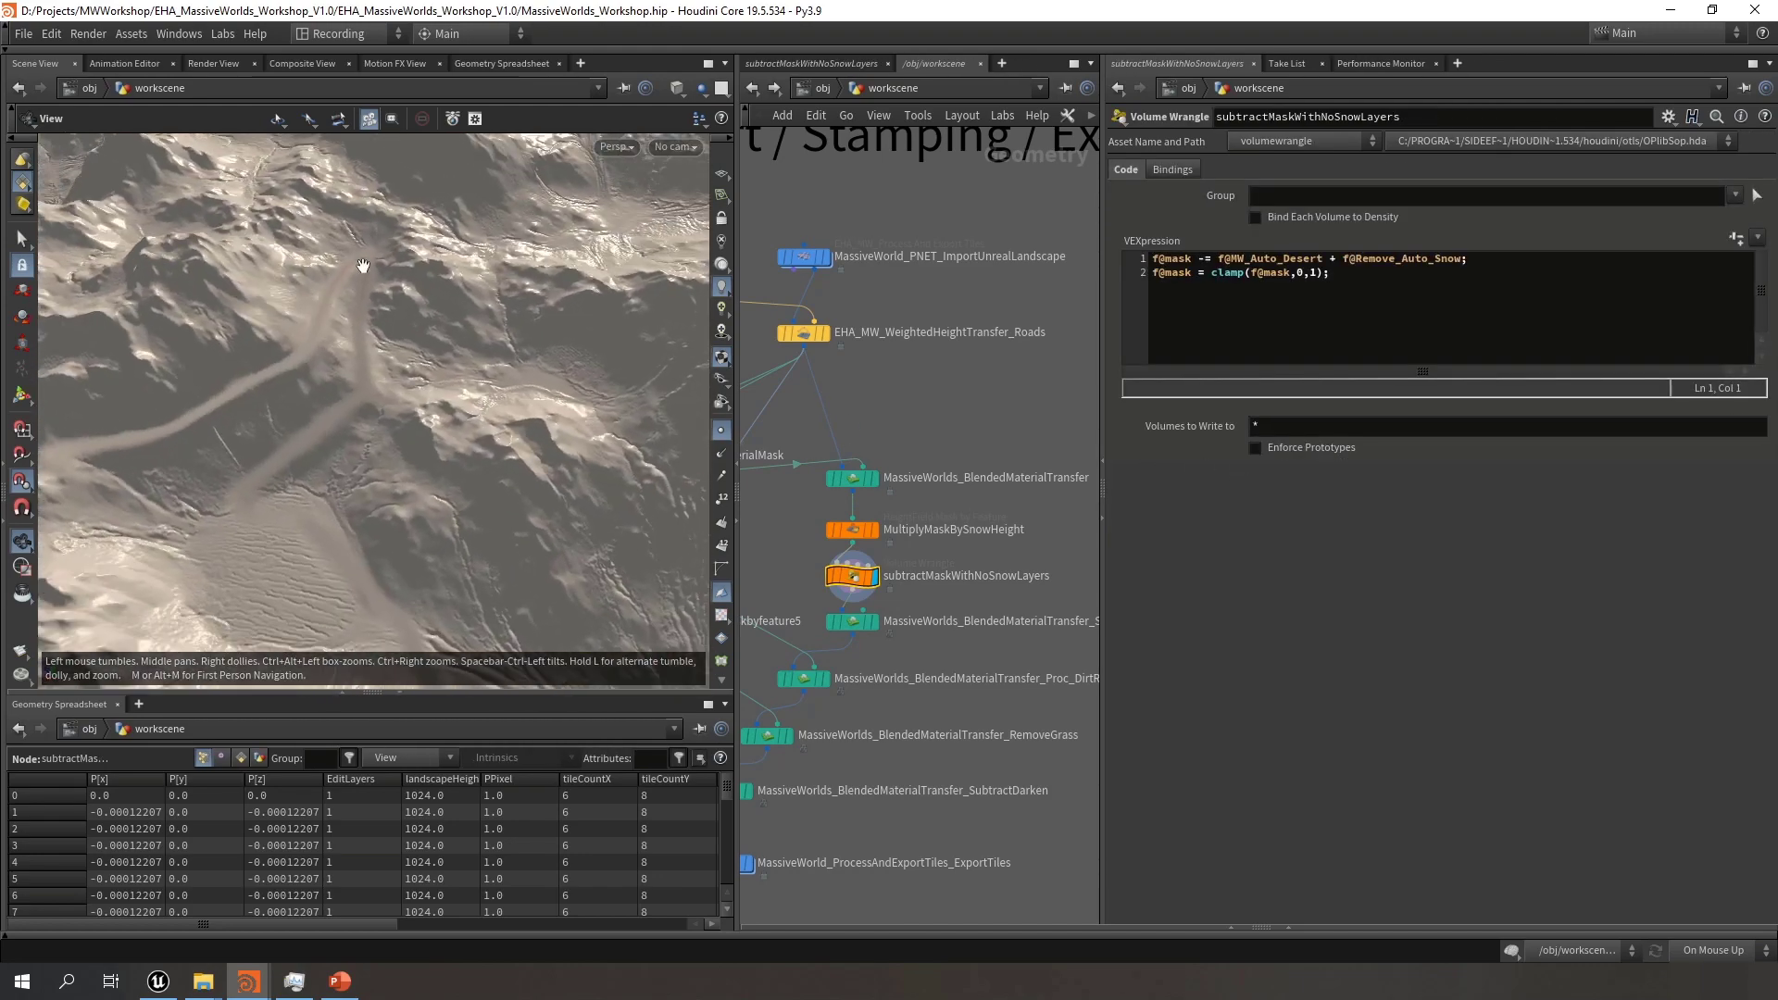
pyautogui.moveTo(319, 417); pyautogui.dragTo(386, 413, button='middle')
pyautogui.moveTo(386, 413); pyautogui.dragTo(457, 394)
pyautogui.moveTo(456, 393); pyautogui.dragTo(357, 364, button='middle')
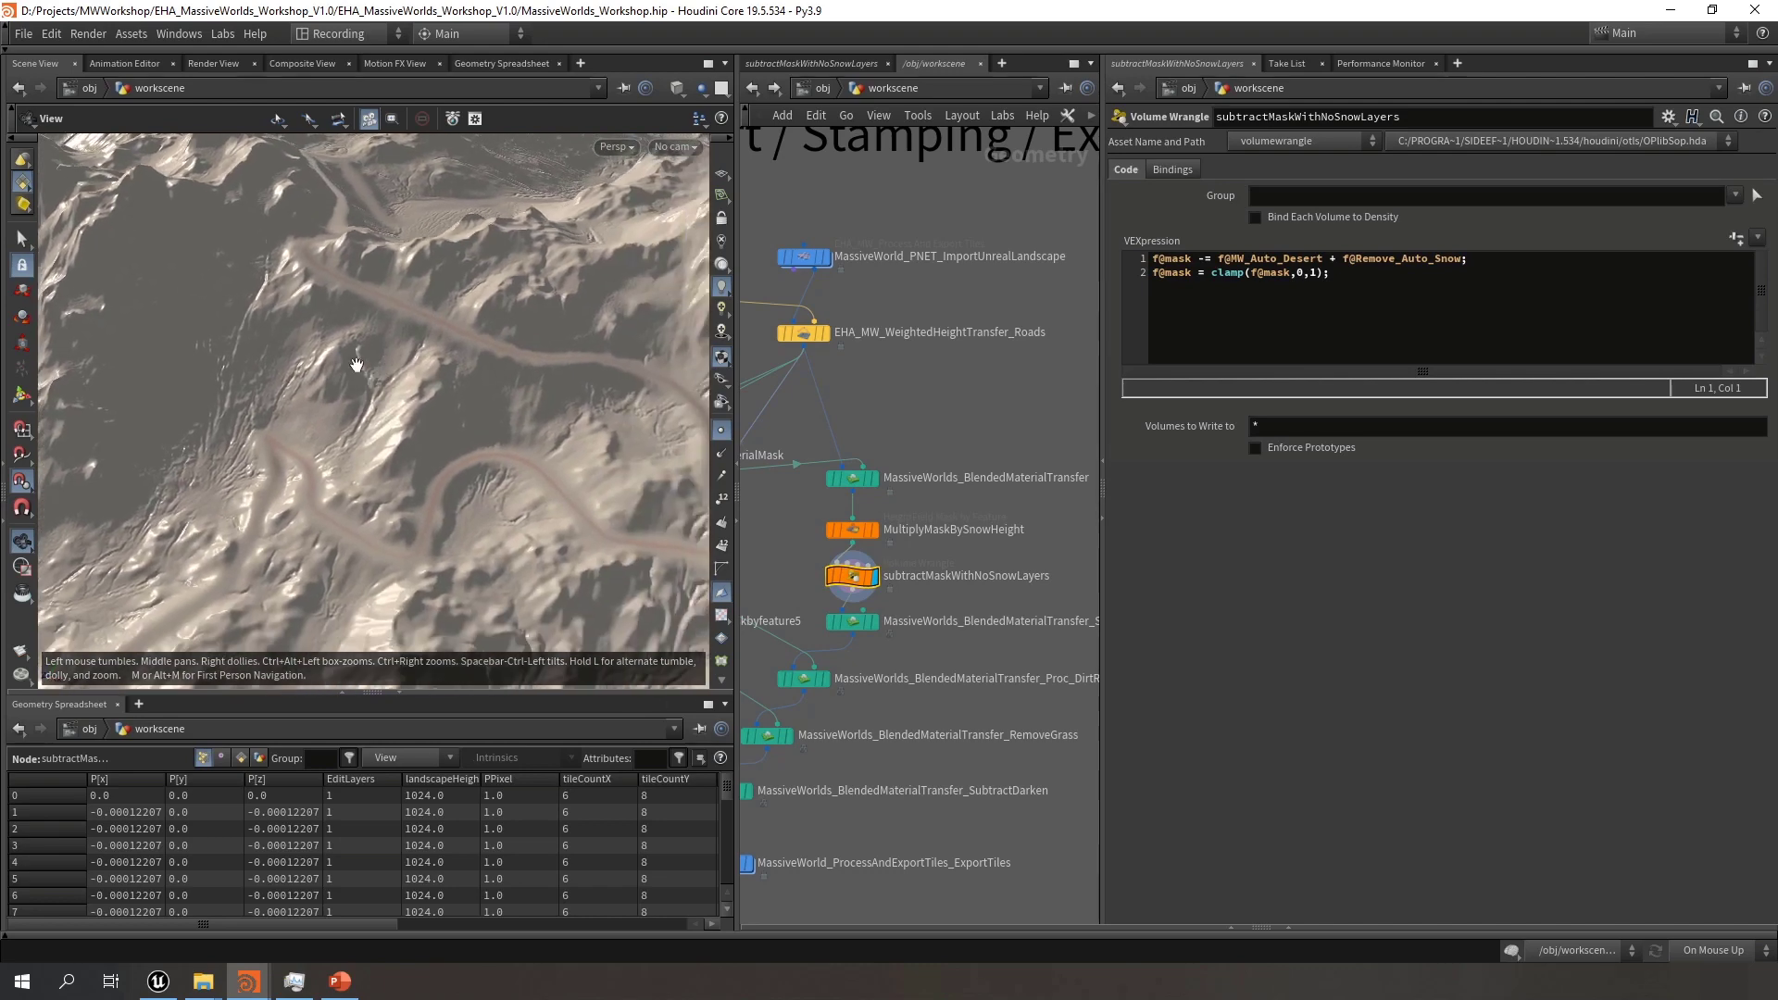
pyautogui.moveTo(265, 460); pyautogui.dragTo(182, 500, button='middle')
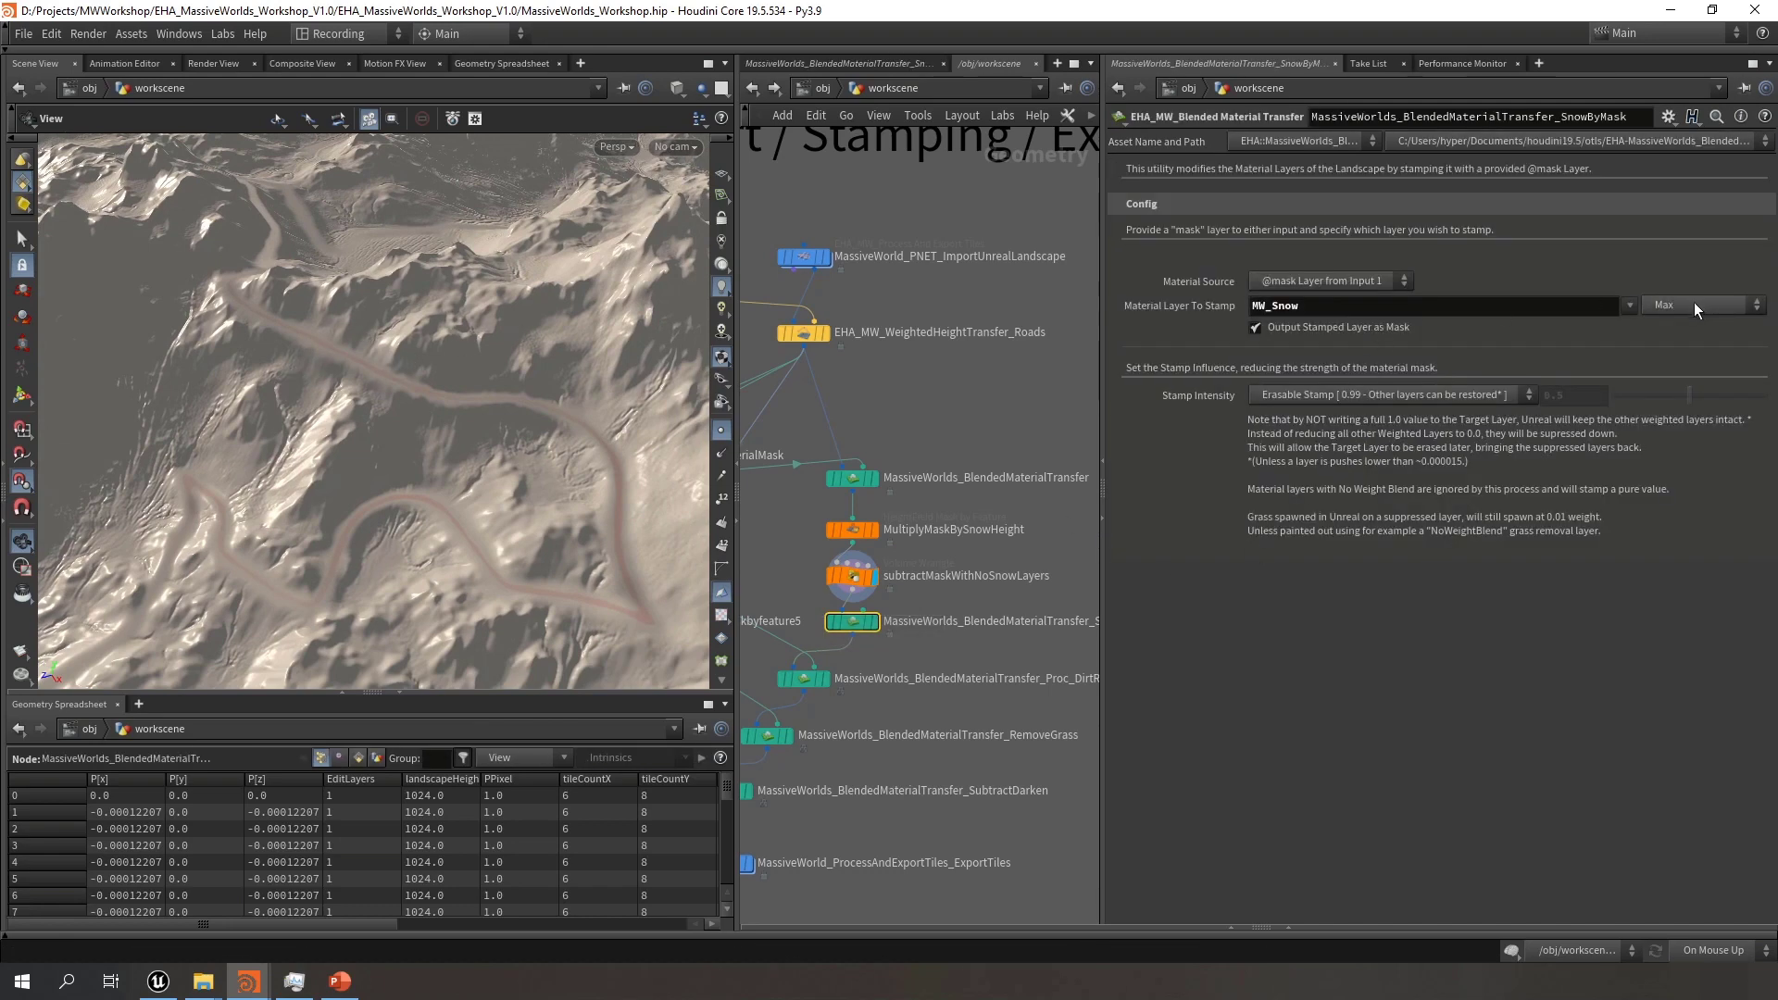
# Review the available blend modes and stamp intensity options of the SnowByMask material transfer that stamps MW_Snow
pyautogui.click(1687, 302)
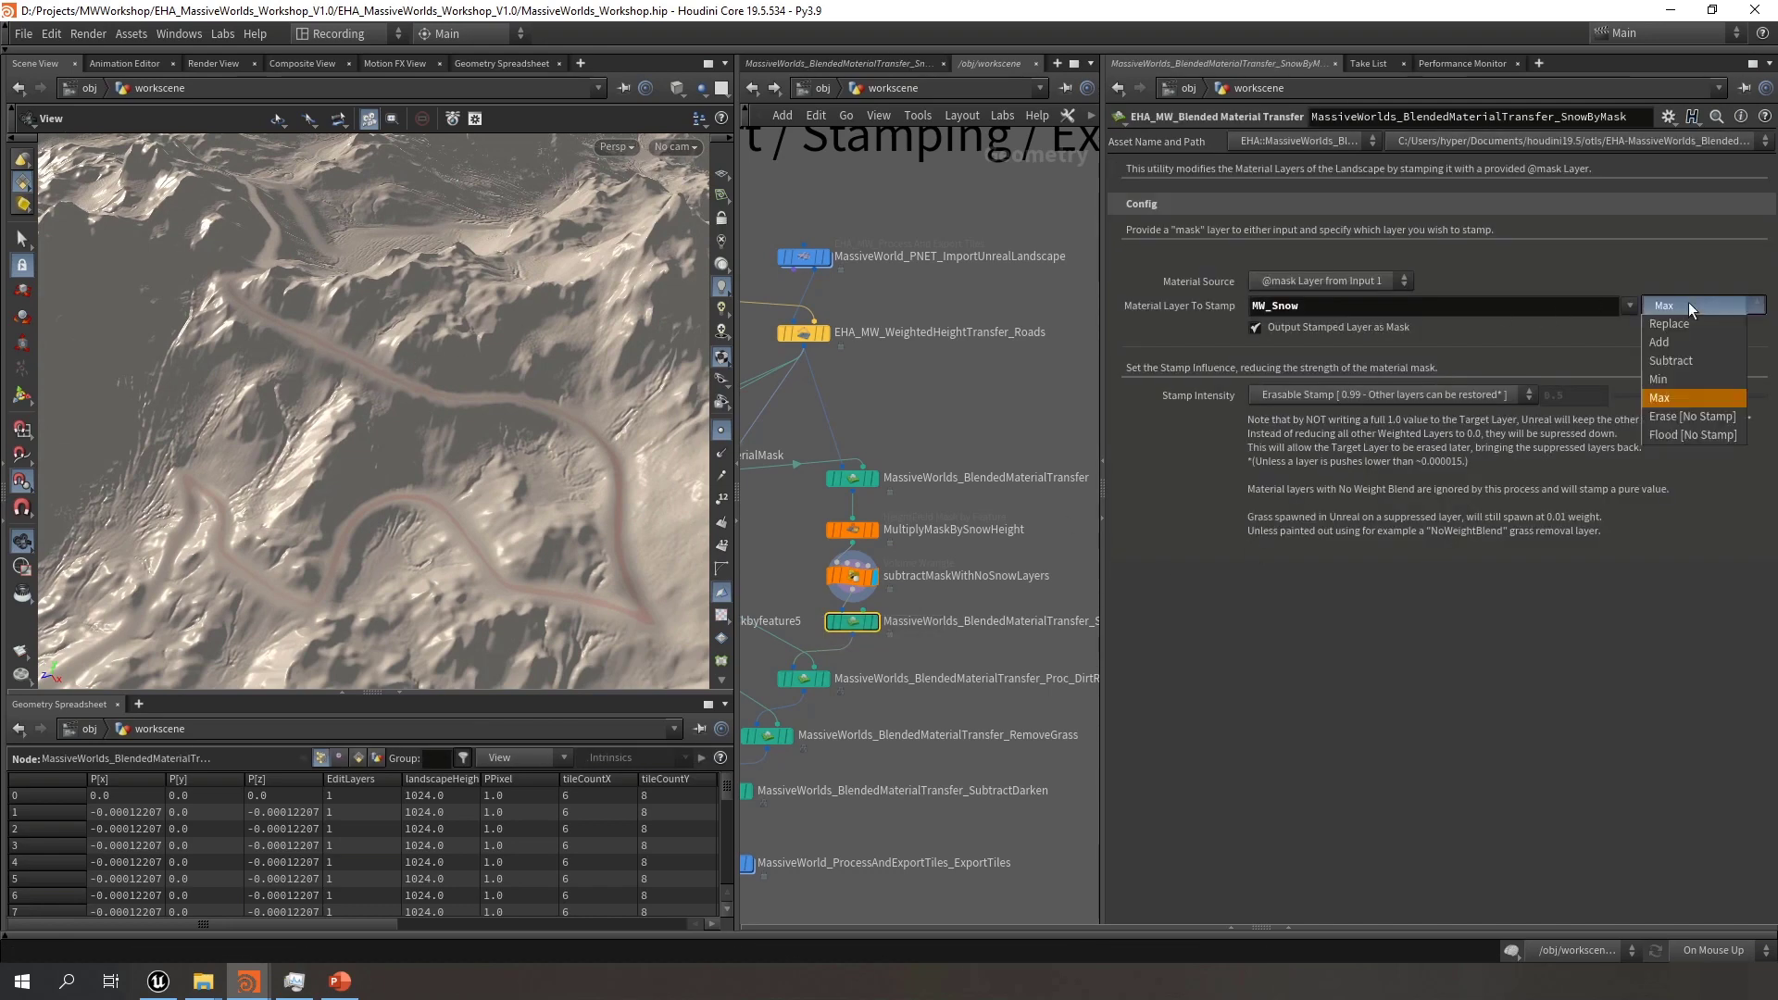
pyautogui.click(1659, 307)
pyautogui.click(1315, 395)
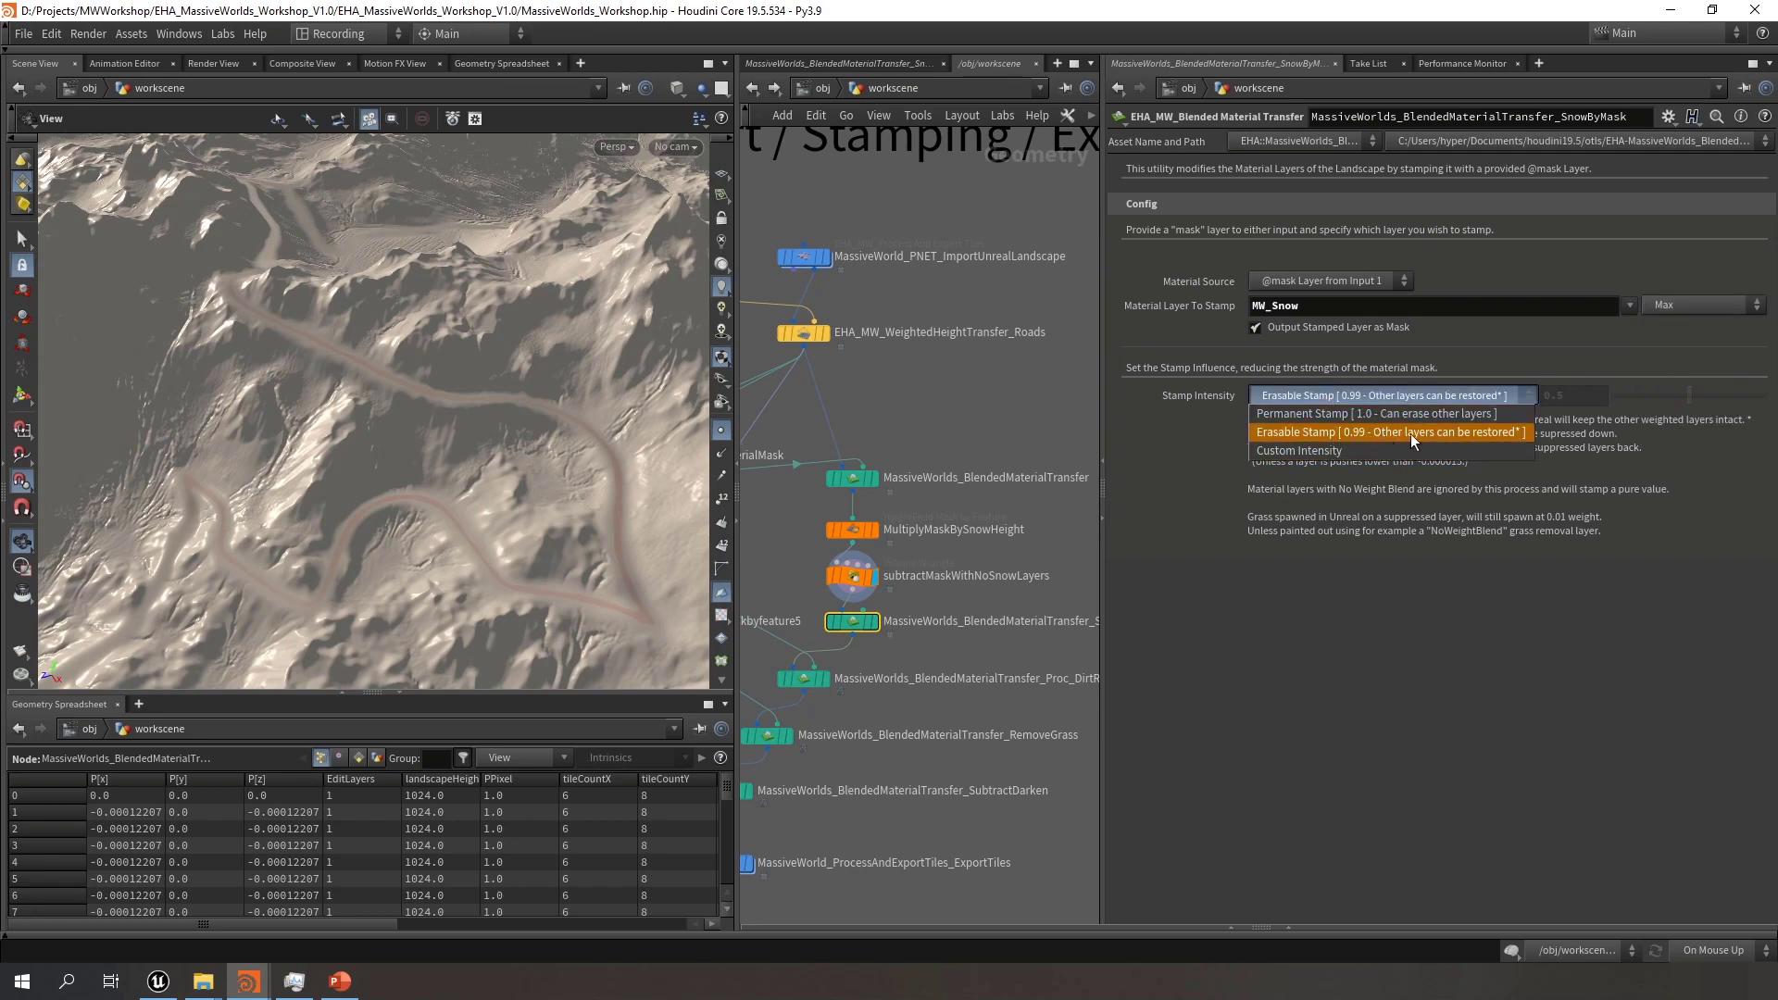
pyautogui.click(1492, 396)
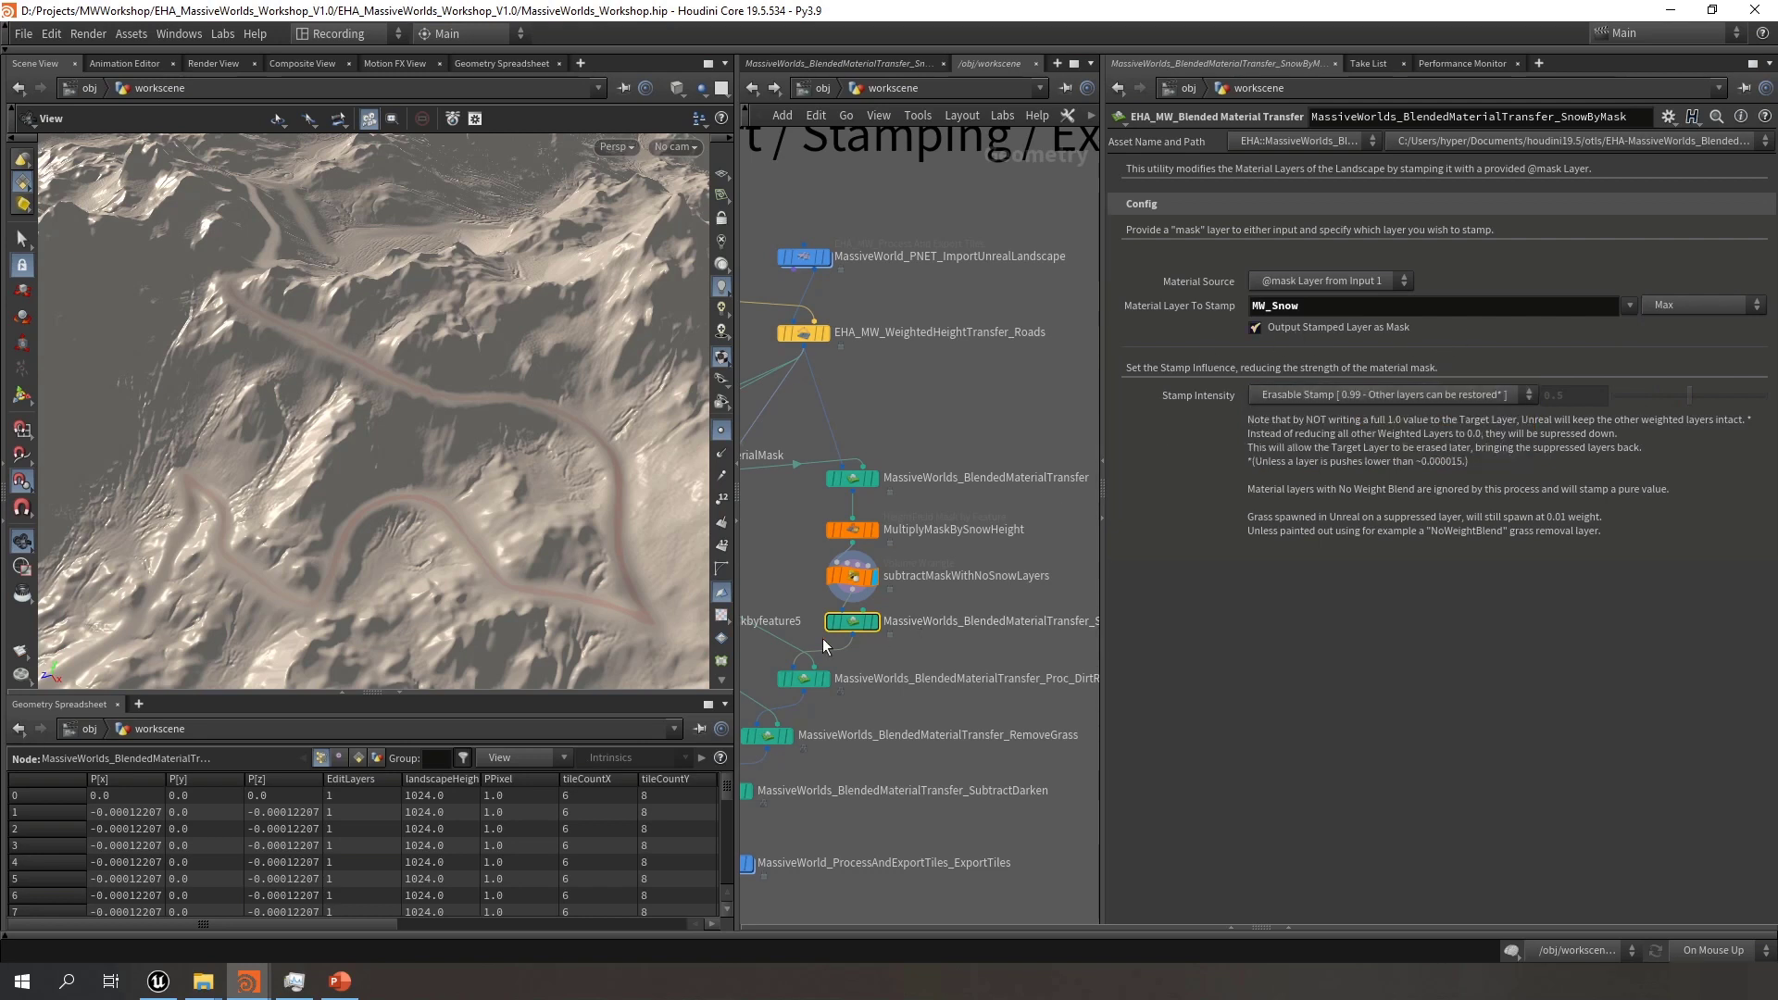
# Display the SnowByMask material transfer on the terrain and survey the whole landscape and the surrounding node chain
pyautogui.moveTo(860, 625)
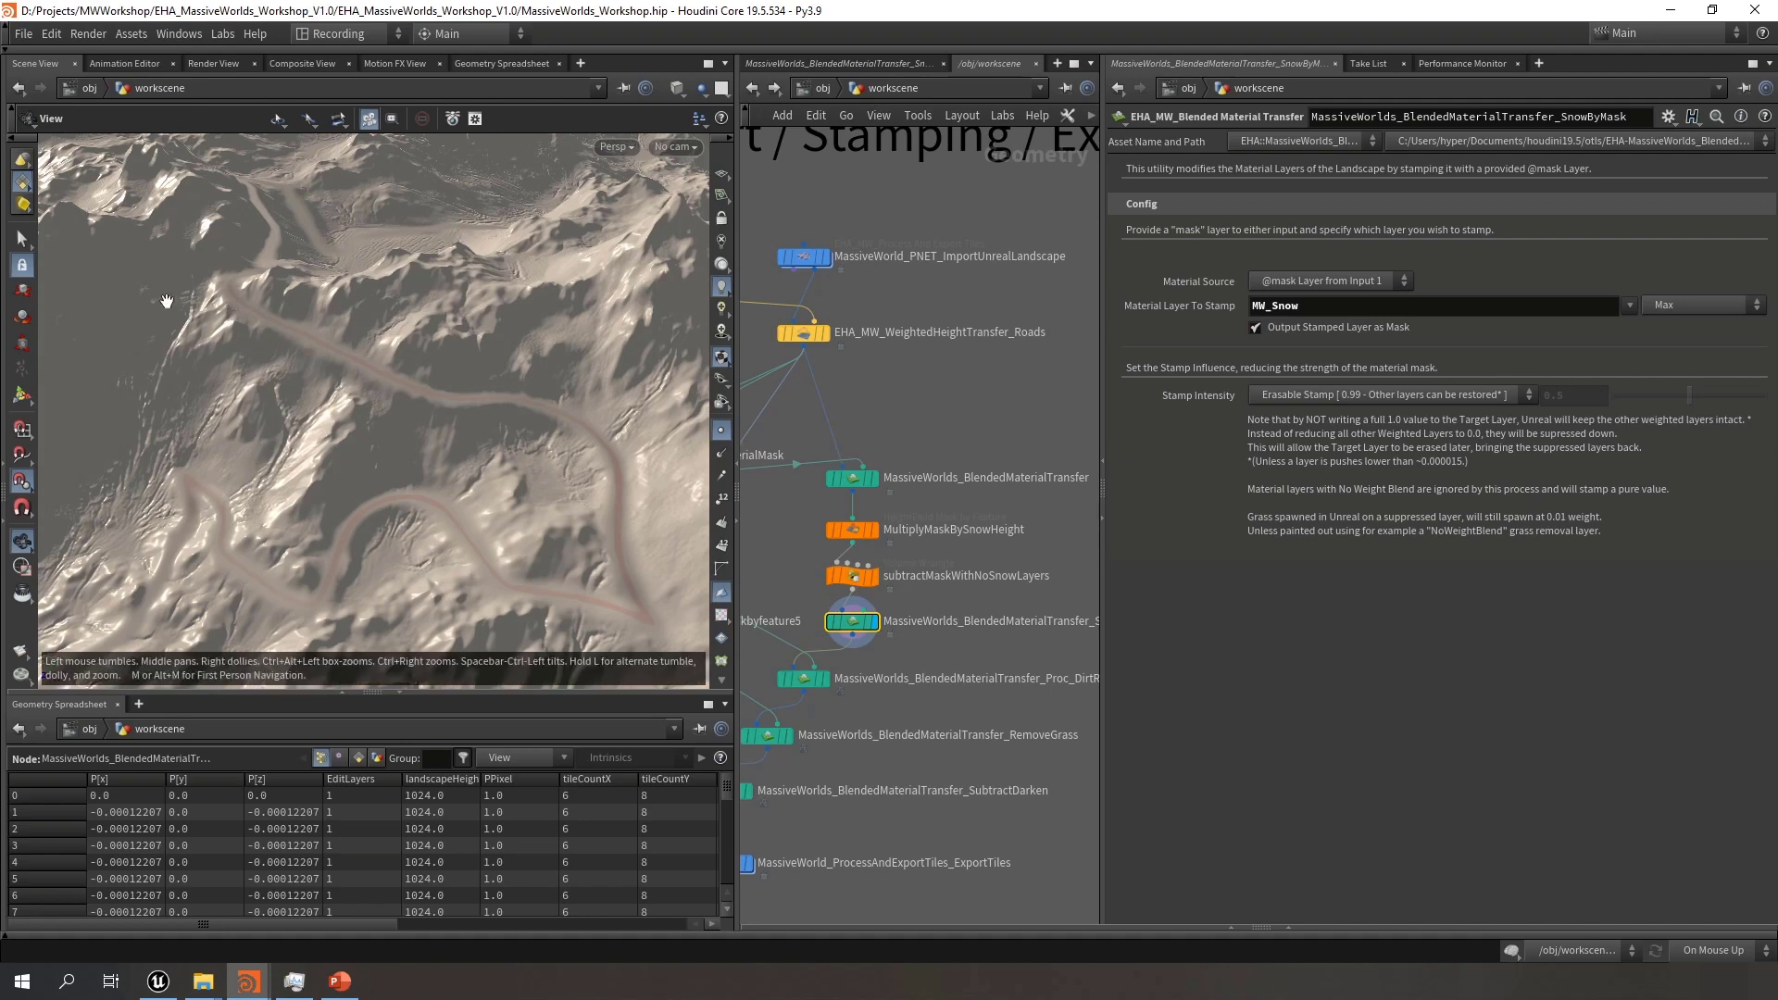
pyautogui.moveTo(411, 386); pyautogui.dragTo(508, 445)
pyautogui.press('h')
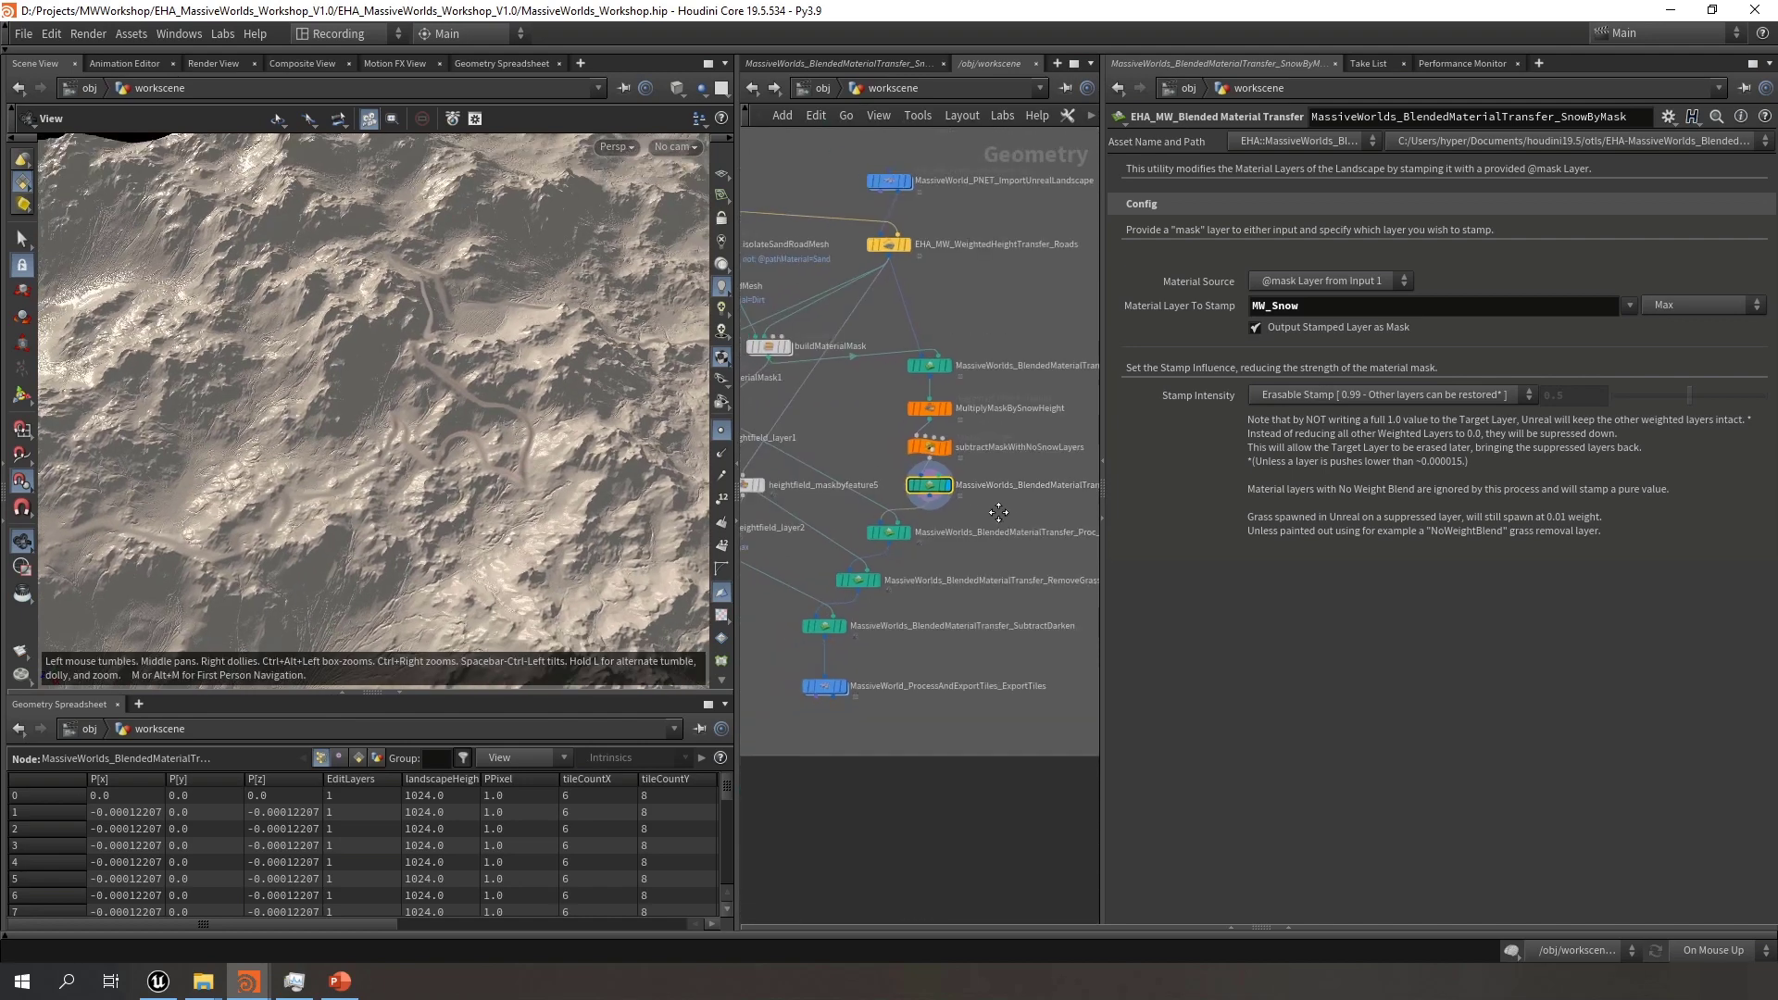
pyautogui.moveTo(908, 428); pyautogui.dragTo(937, 463, button='middle')
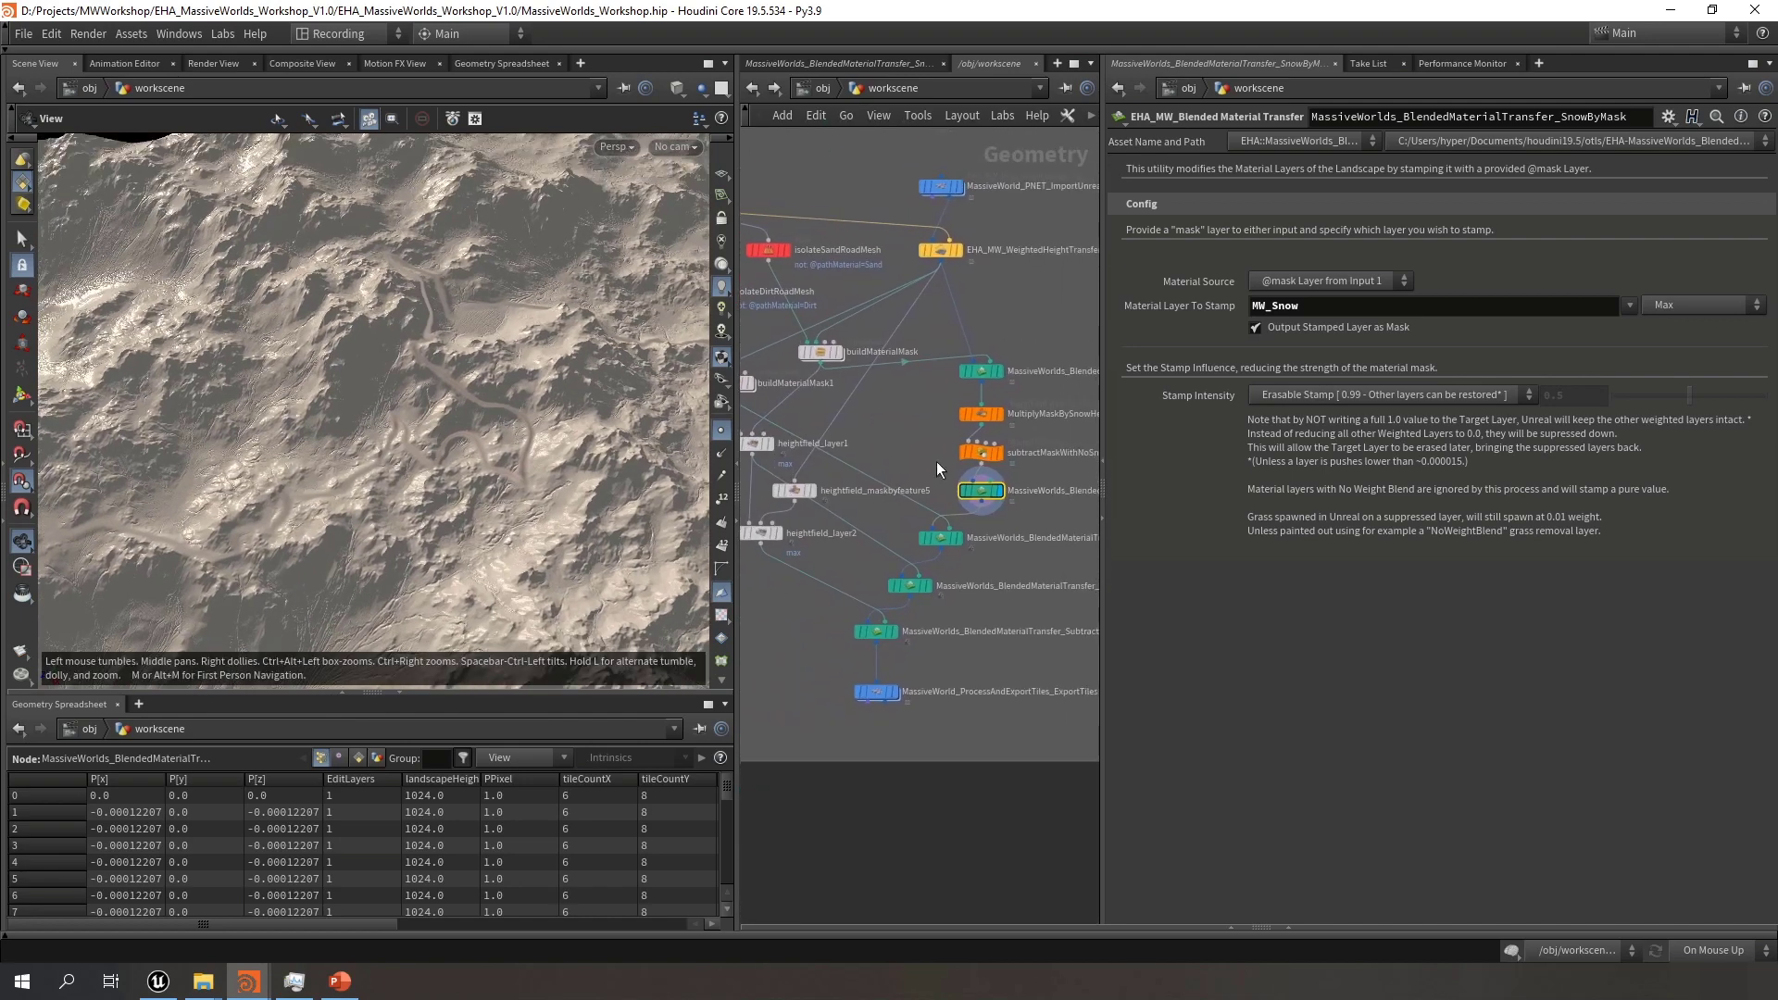
pyautogui.moveTo(1047, 524); pyautogui.dragTo(928, 528, button='middle')
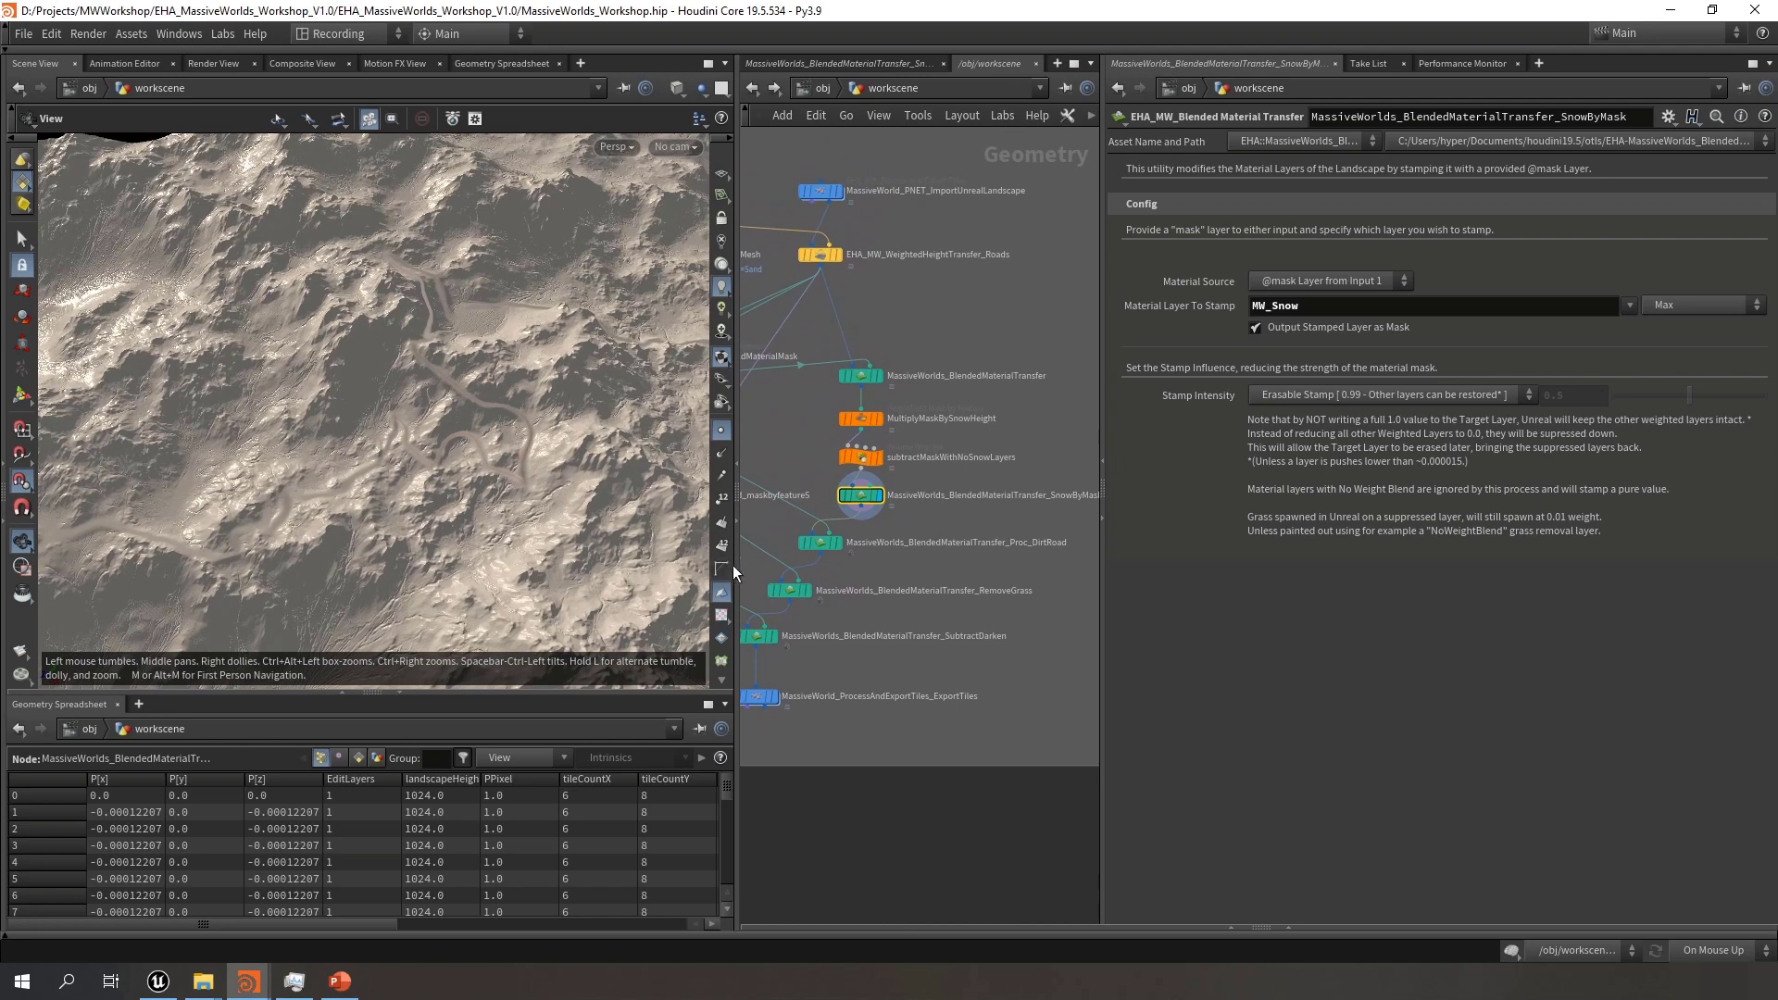
# Widen the network editor and select the MassiveWorlds_BlendedMaterialTransfer_Proc_DirtRoad node
pyautogui.moveTo(738, 572); pyautogui.dragTo(633, 583)
pyautogui.moveTo(1035, 622); pyautogui.dragTo(1129, 624)
pyautogui.scroll(1, 882, 567)
pyautogui.moveTo(882, 567); pyautogui.dragTo(943, 572, button='middle')
pyautogui.moveTo(926, 580); pyautogui.dragTo(808, 531)
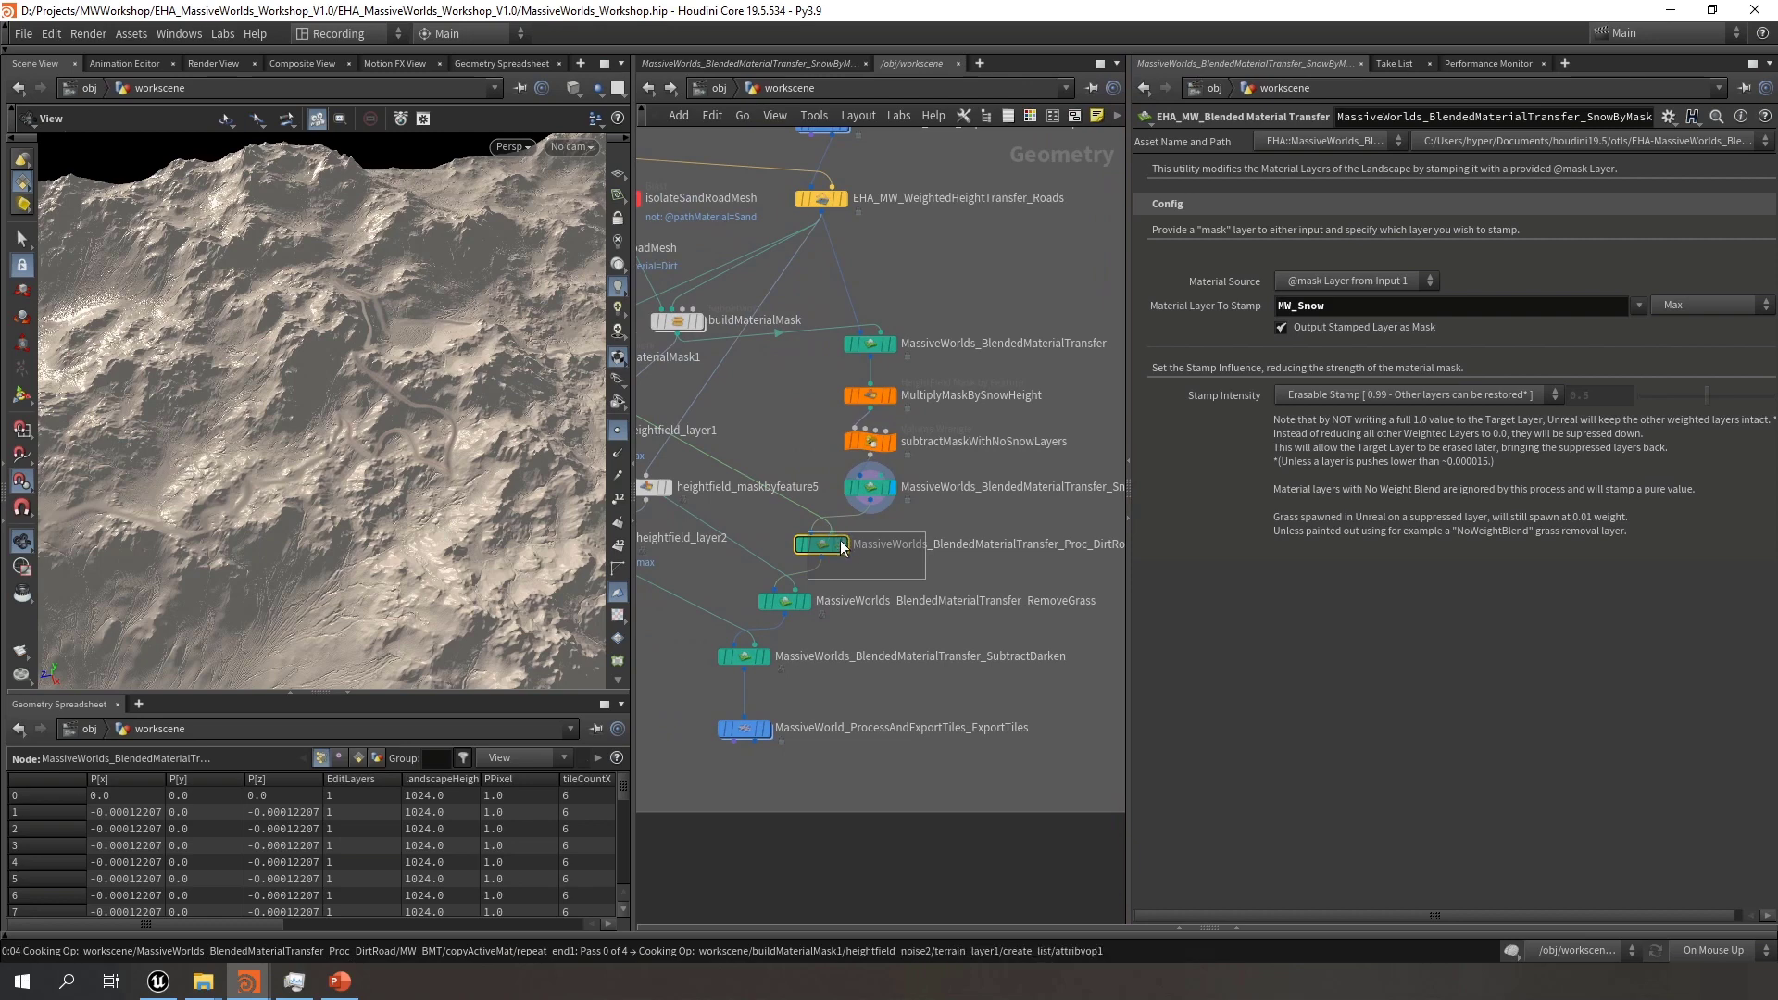
pyautogui.moveTo(846, 554)
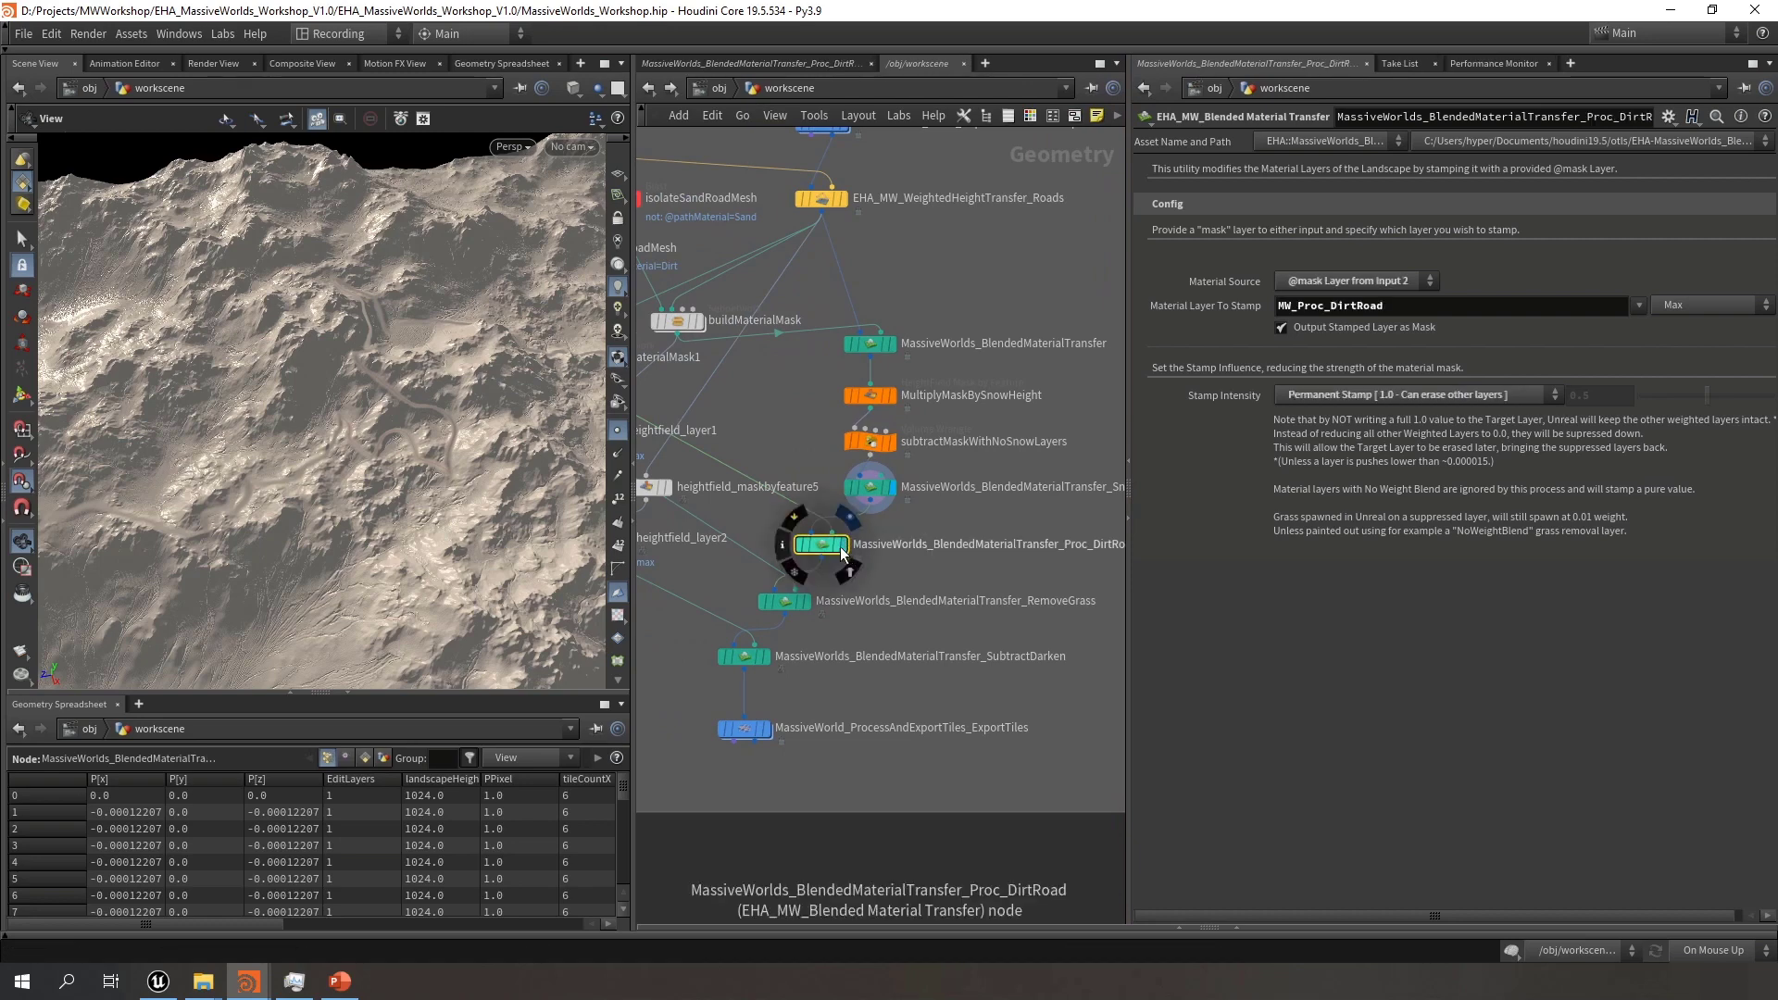
# Switch to Unreal Editor, enter Landscape mode and look through the import layers down to MW_Proc_DirtRoad and the edit layers
pyautogui.click(158, 980)
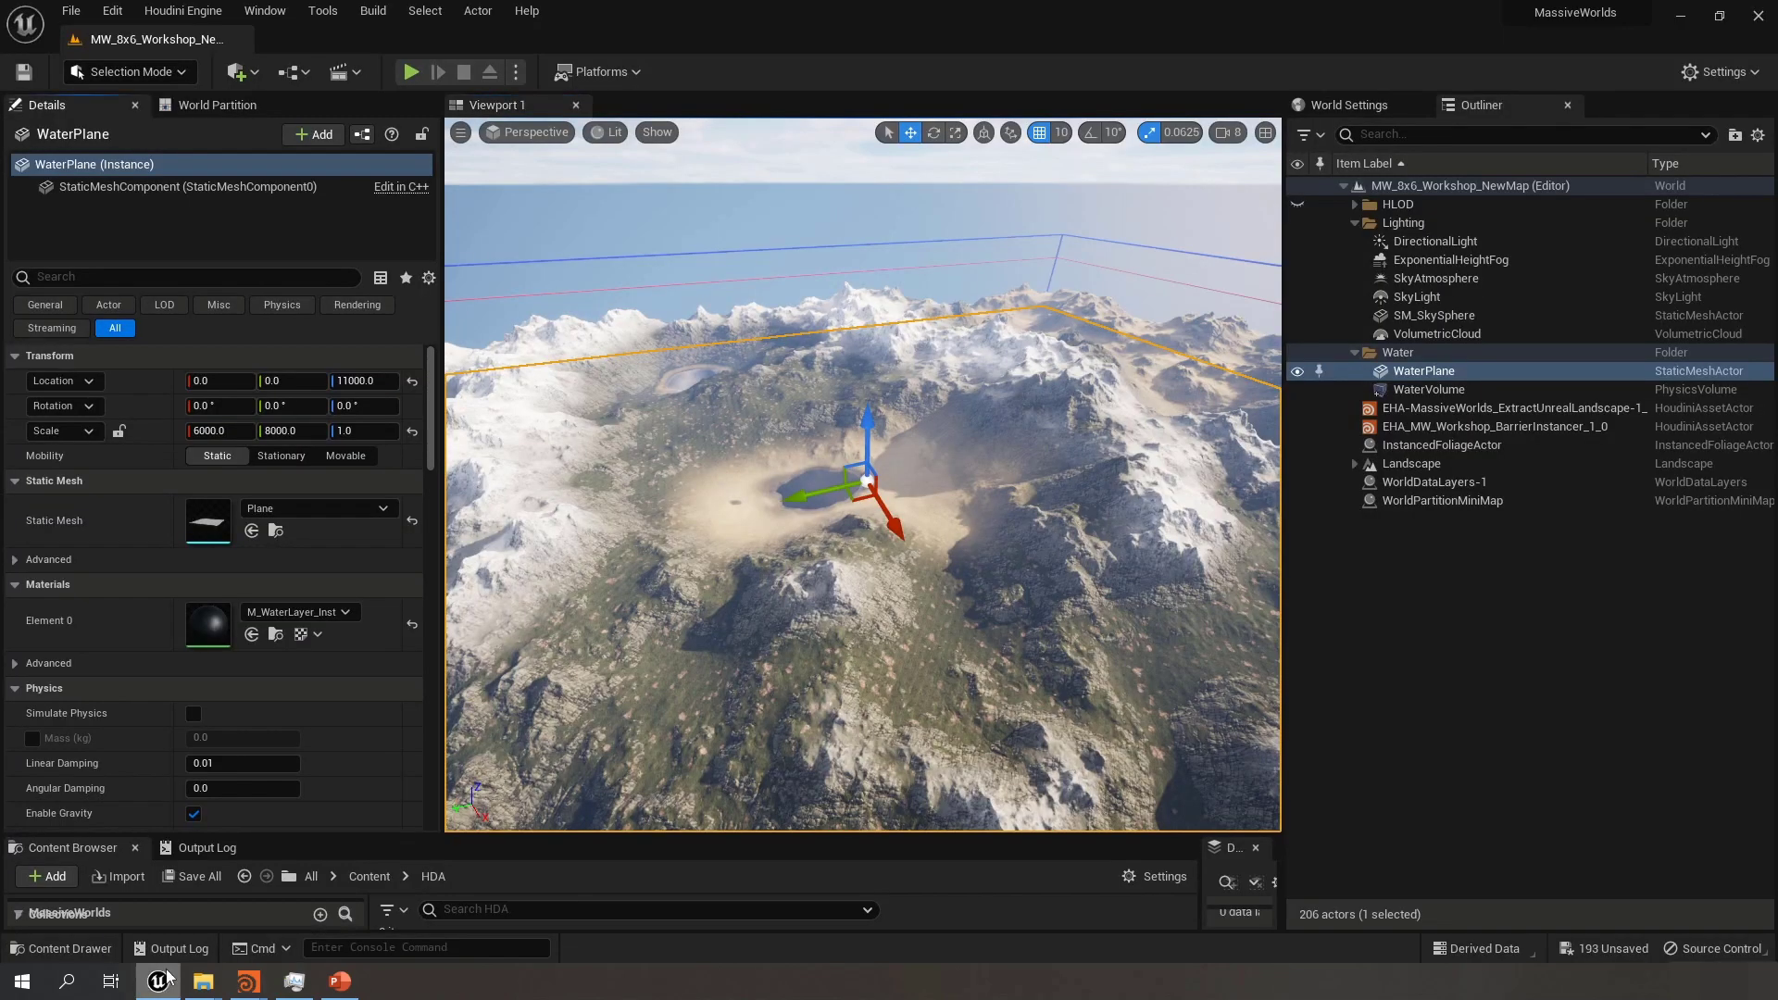
pyautogui.click(129, 71)
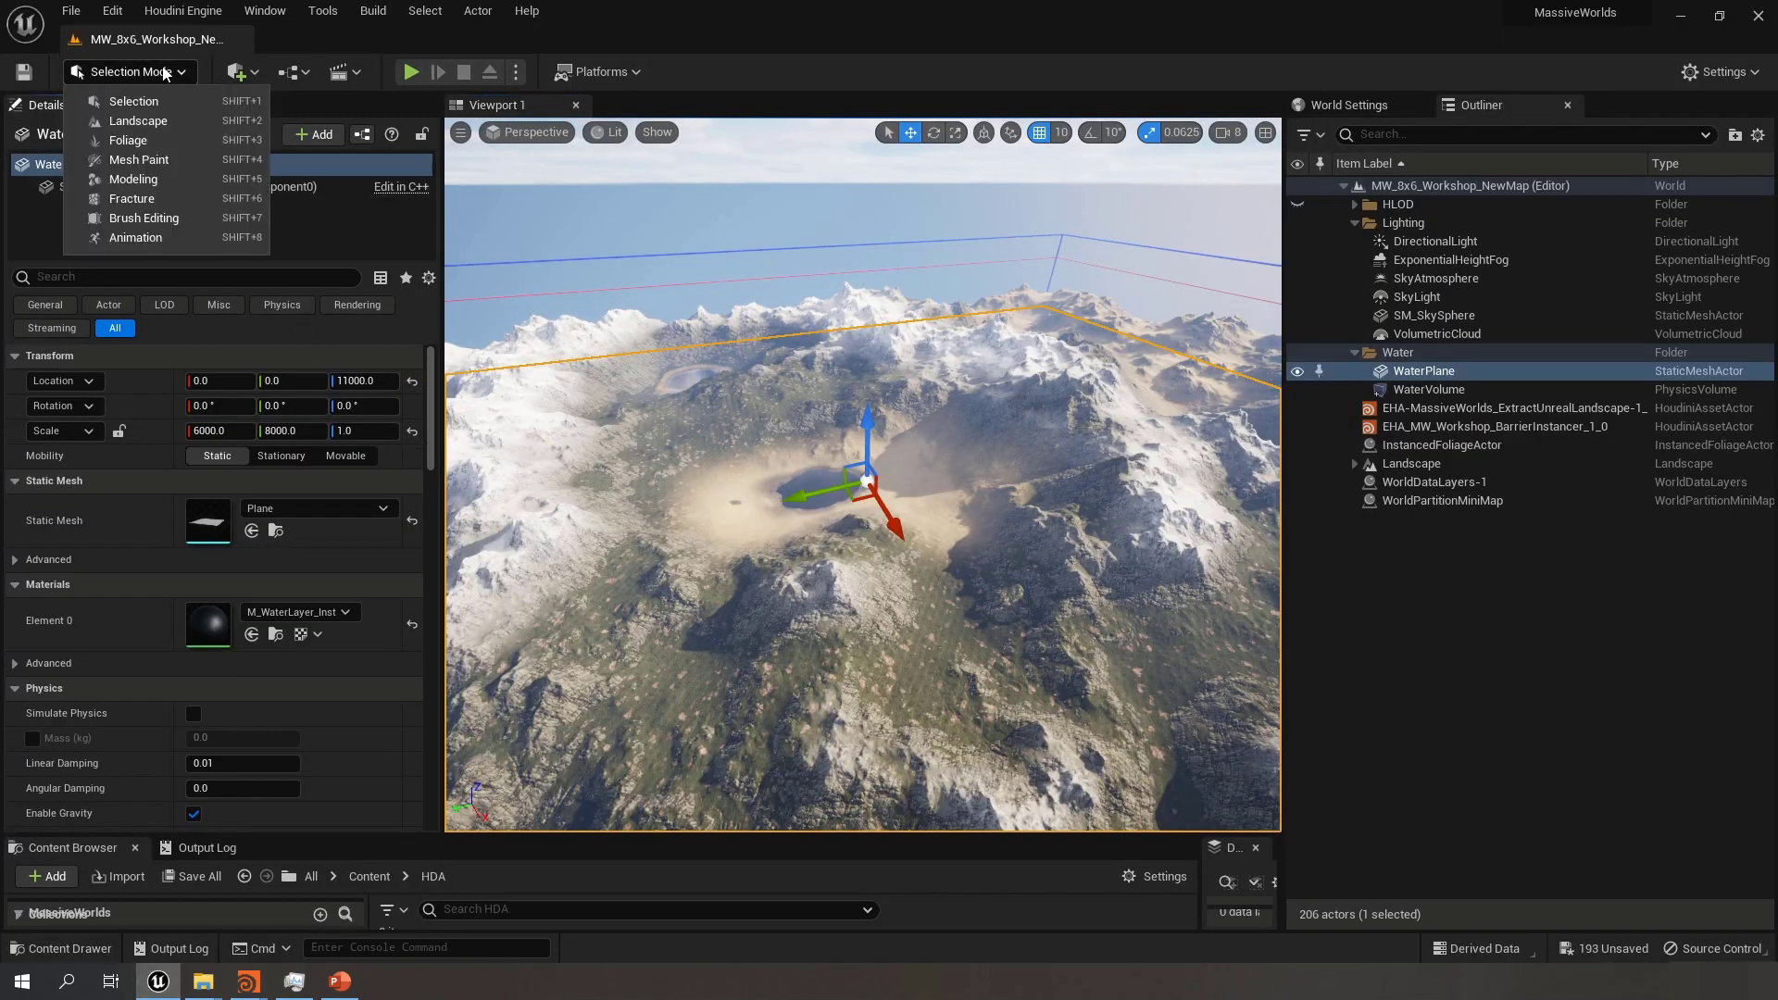
pyautogui.click(143, 121)
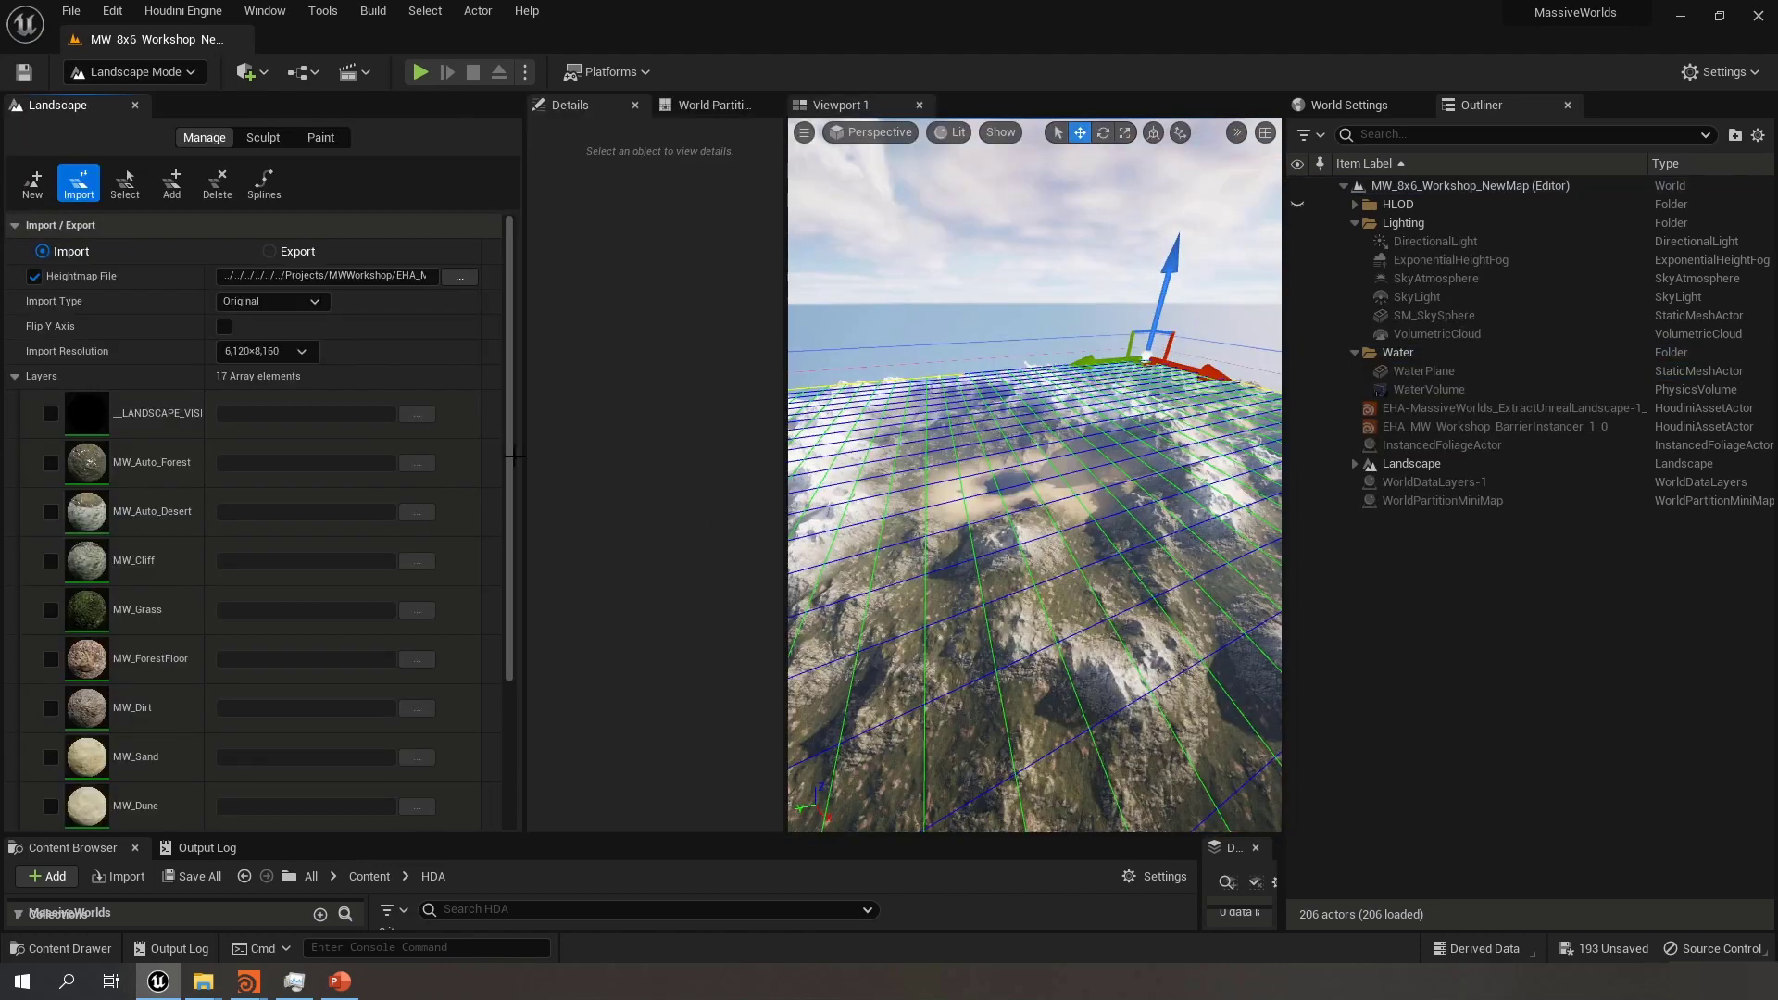
pyautogui.moveTo(502, 460); pyautogui.dragTo(511, 713)
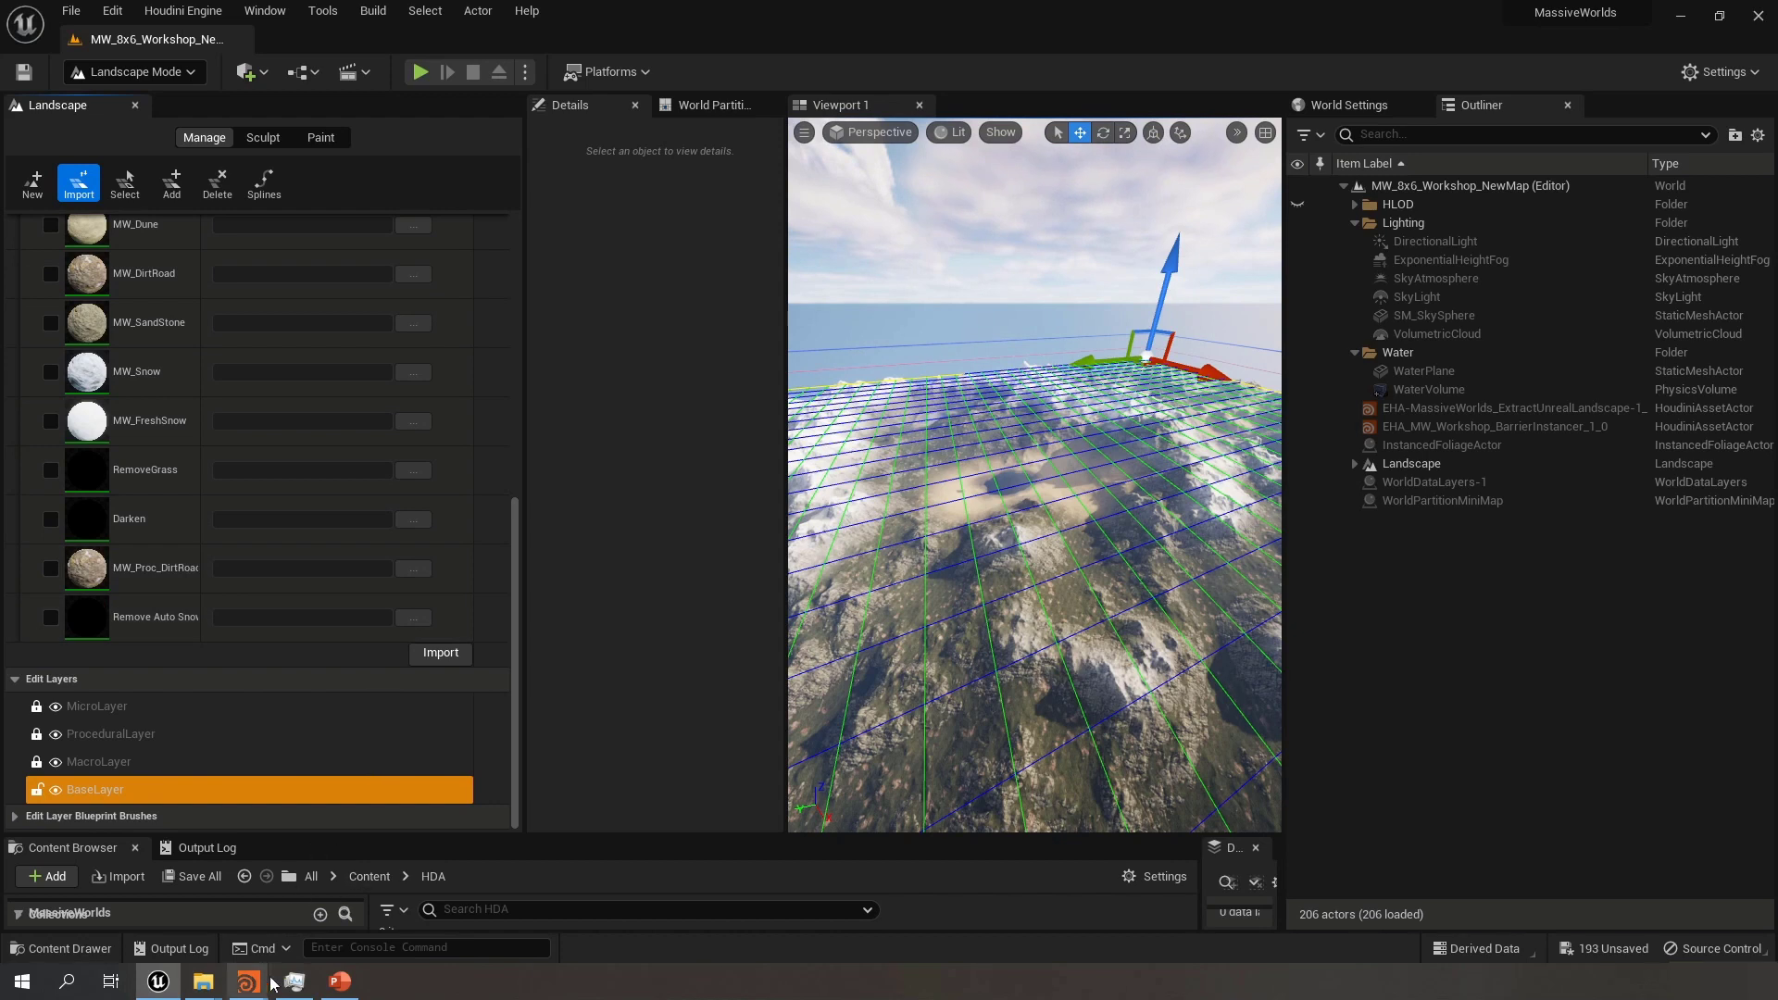
pyautogui.moveTo(251, 989)
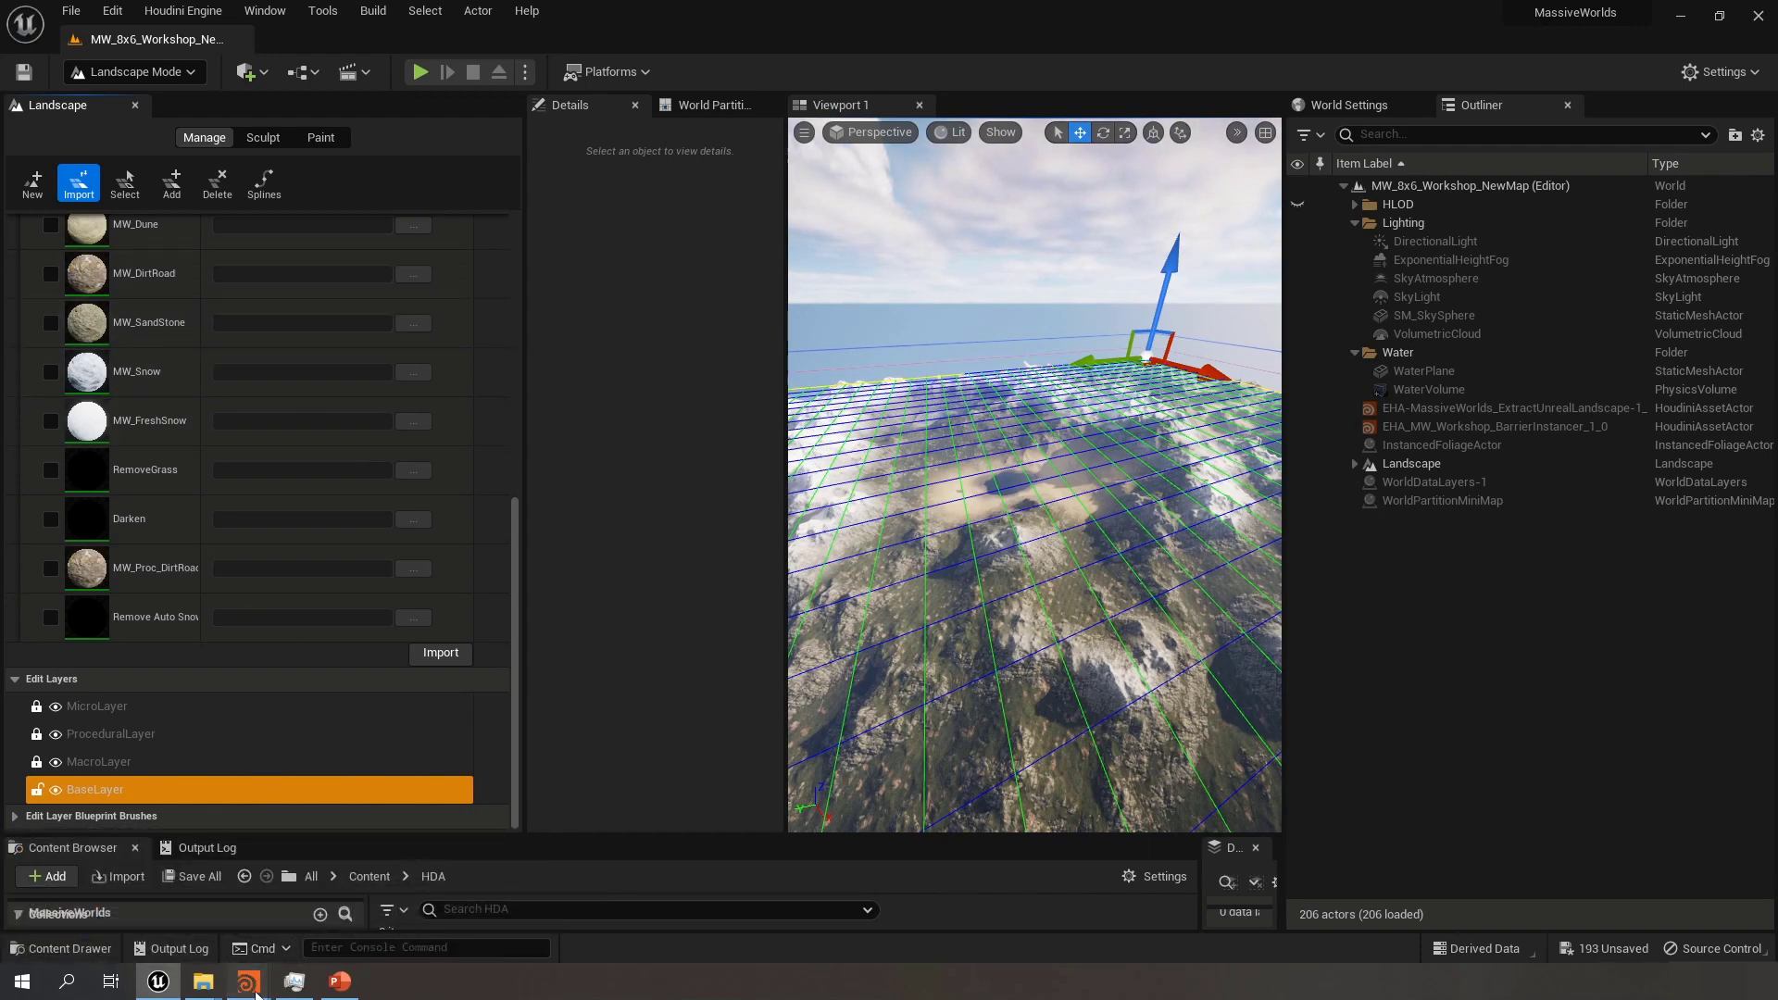
# Return to Houdini and review the No Weight Blend flags in the material layer configuration of the MassiveWorld_PNET_ImportUnrealLandscape node
pyautogui.click(98, 896)
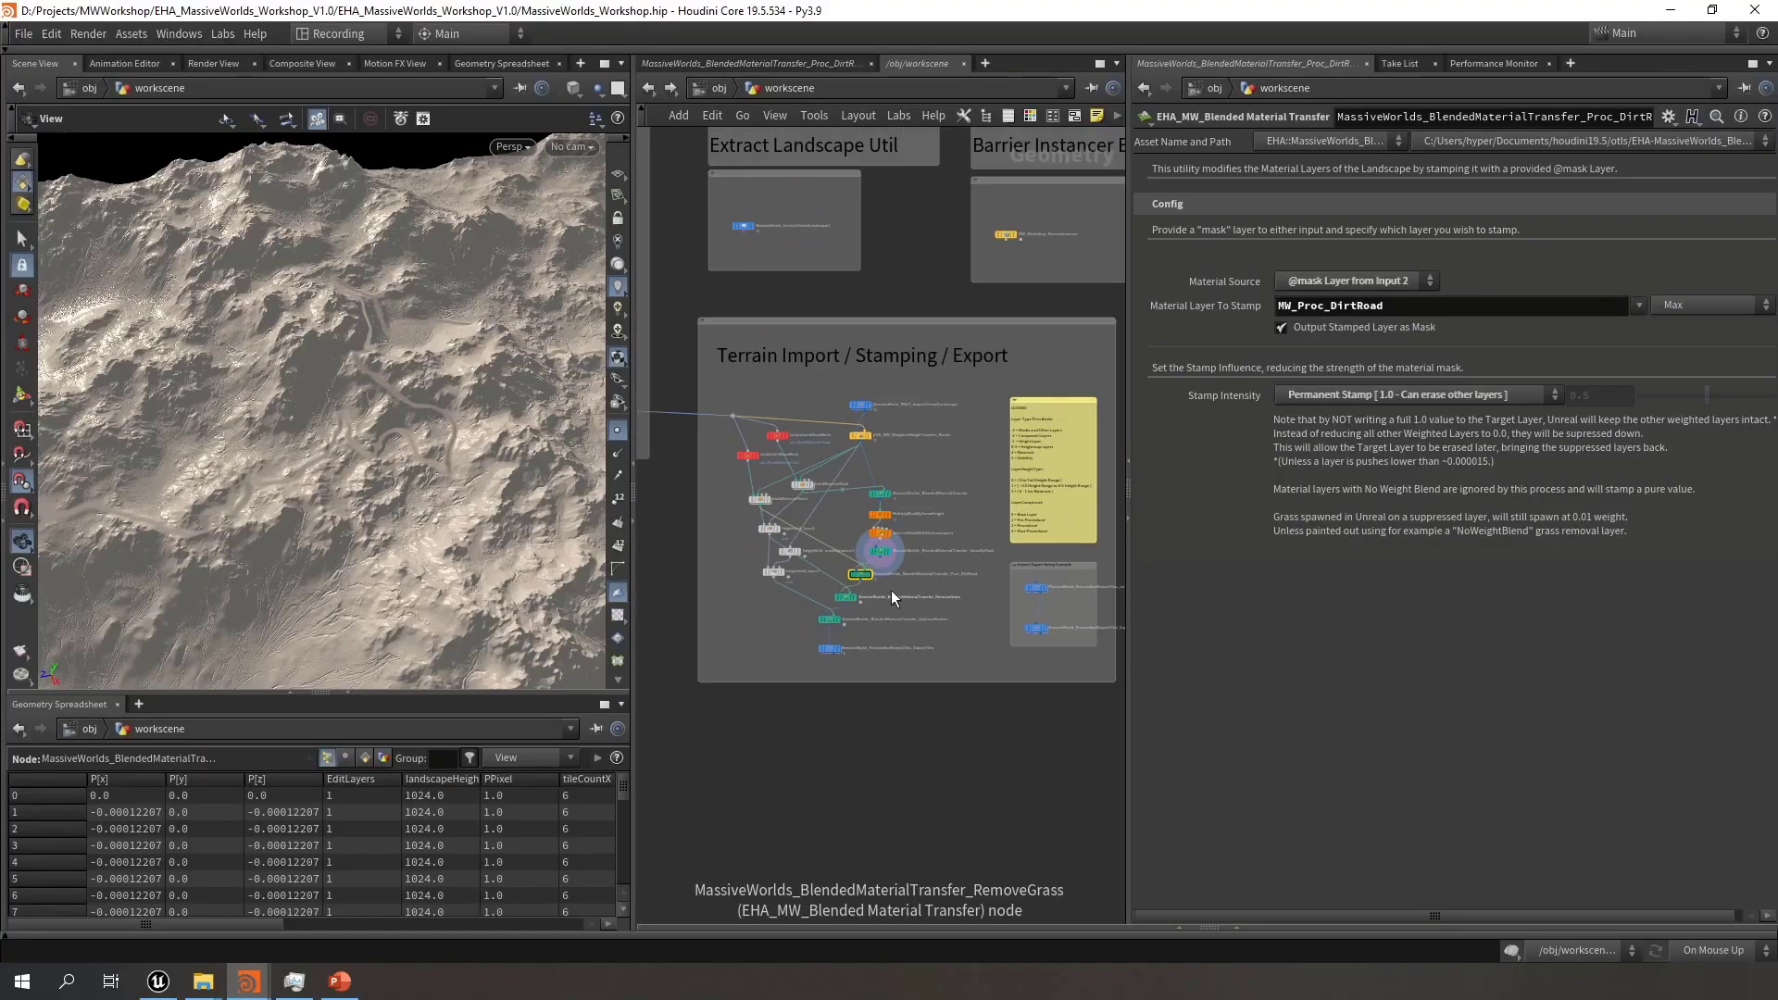
pyautogui.scroll(4, 866, 412)
pyautogui.click(854, 411)
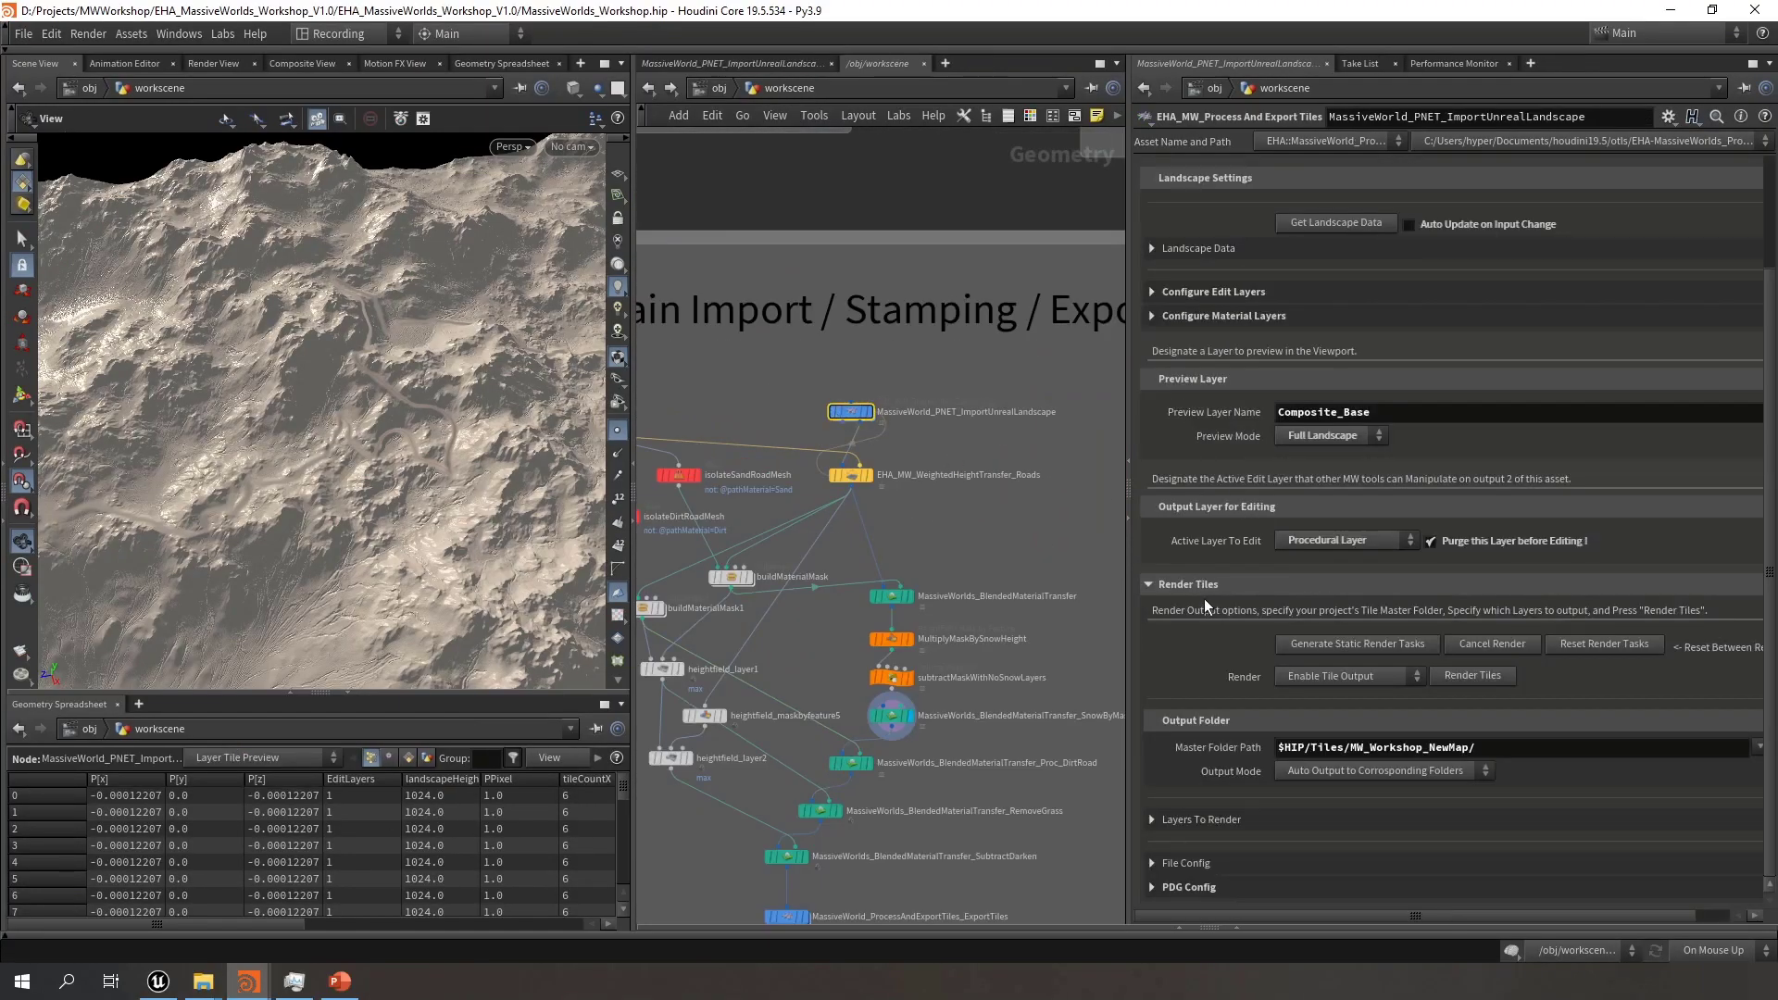
pyautogui.click(1175, 316)
pyautogui.scroll(-5, 1242, 532)
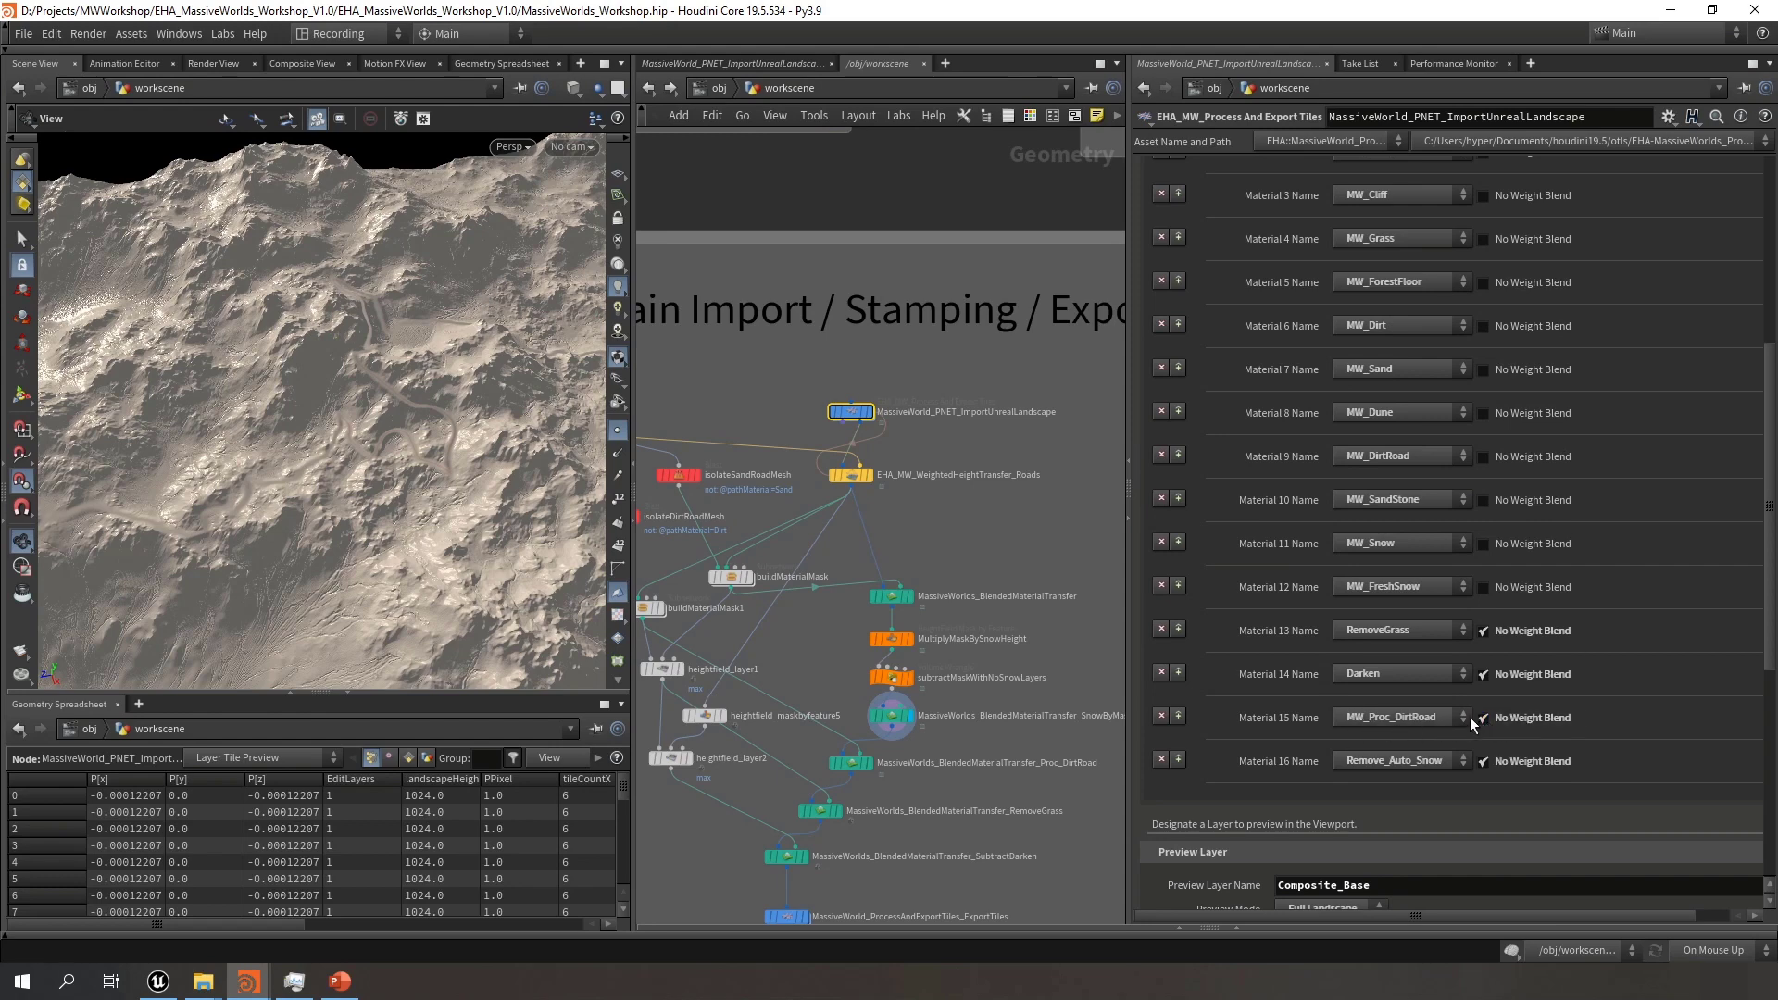
pyautogui.scroll(5, 1275, 518)
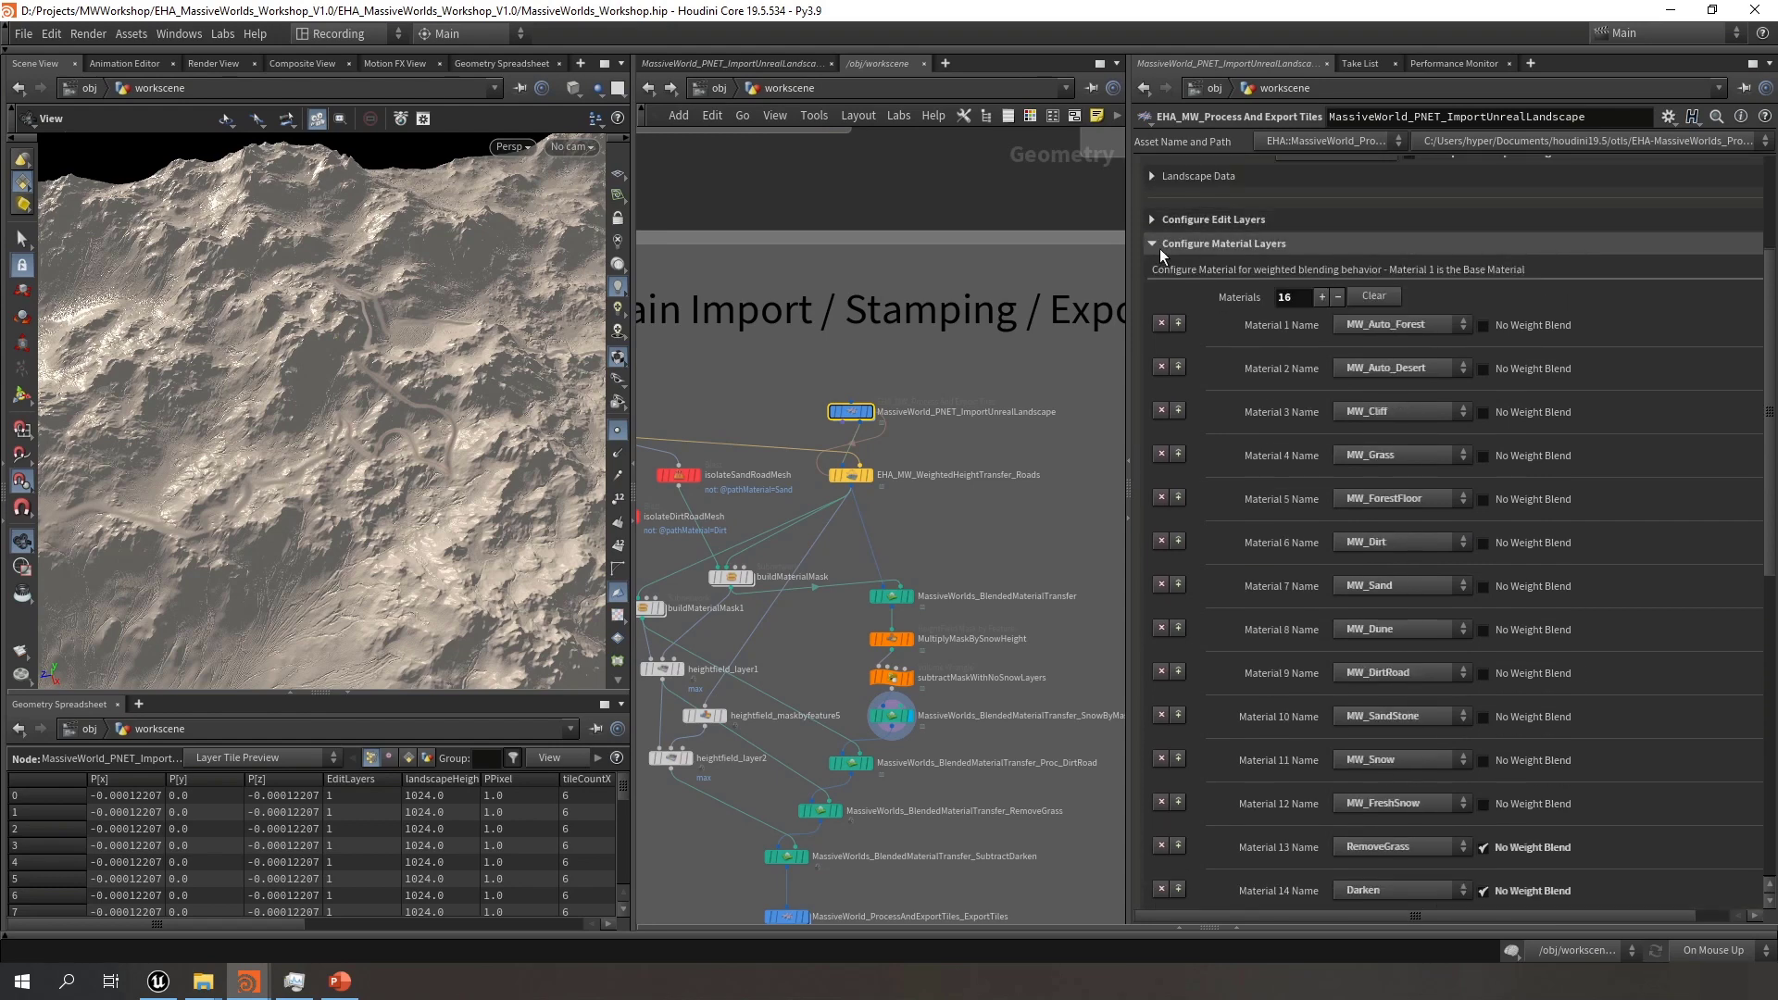
pyautogui.click(1160, 248)
pyautogui.scroll(3, 959, 686)
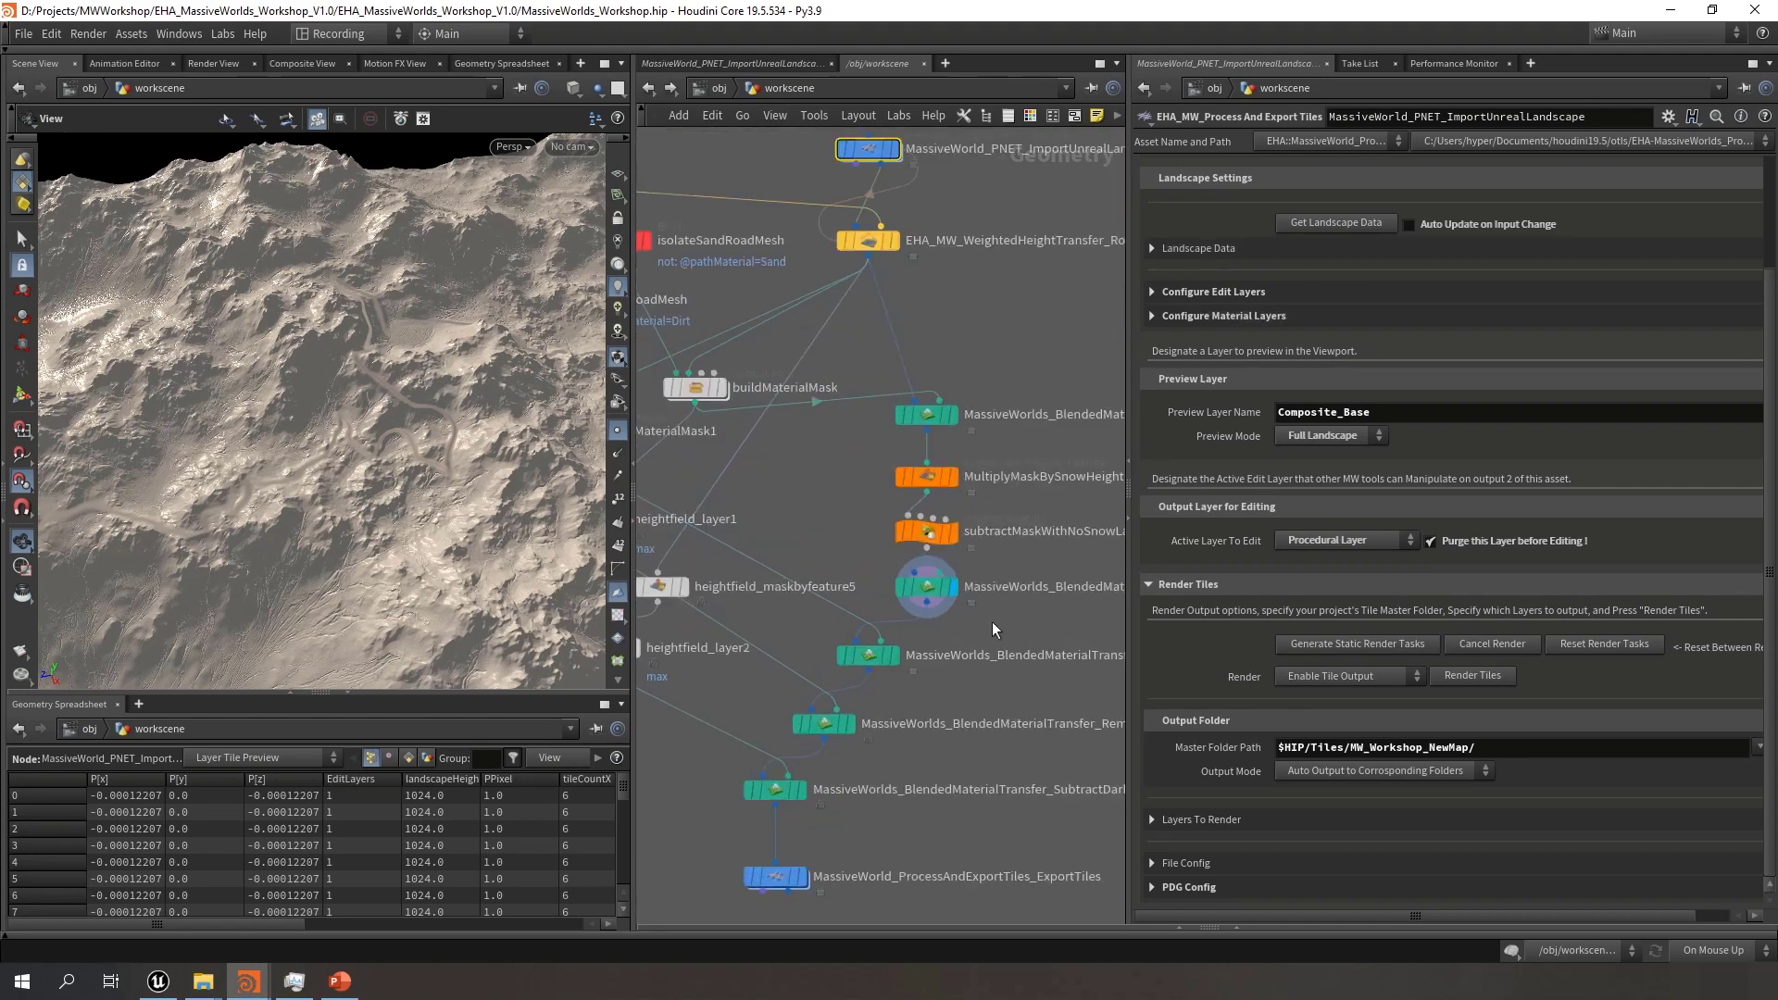
# Revisit the SnowByMask transfer, then display the Proc_DirtRoad transfer and review its stampable material layers and blend modes
pyautogui.moveTo(992, 630); pyautogui.dragTo(898, 595, button='middle')
pyautogui.click(830, 561)
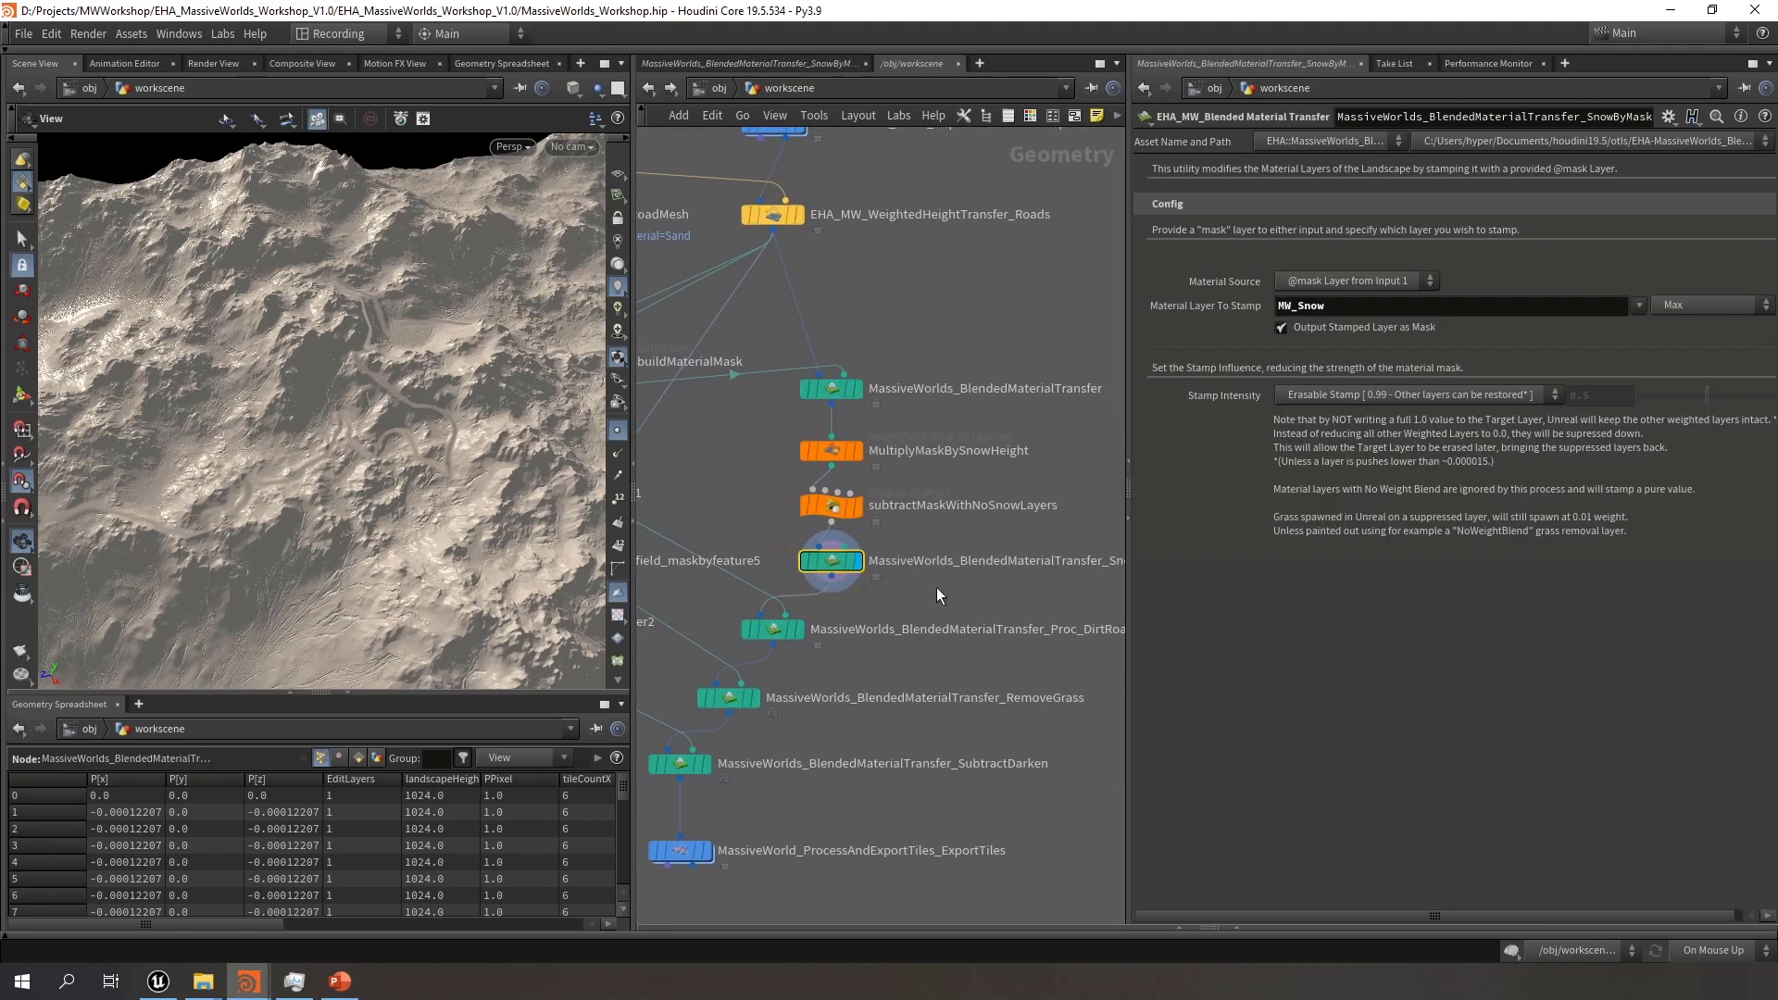
pyautogui.click(763, 636)
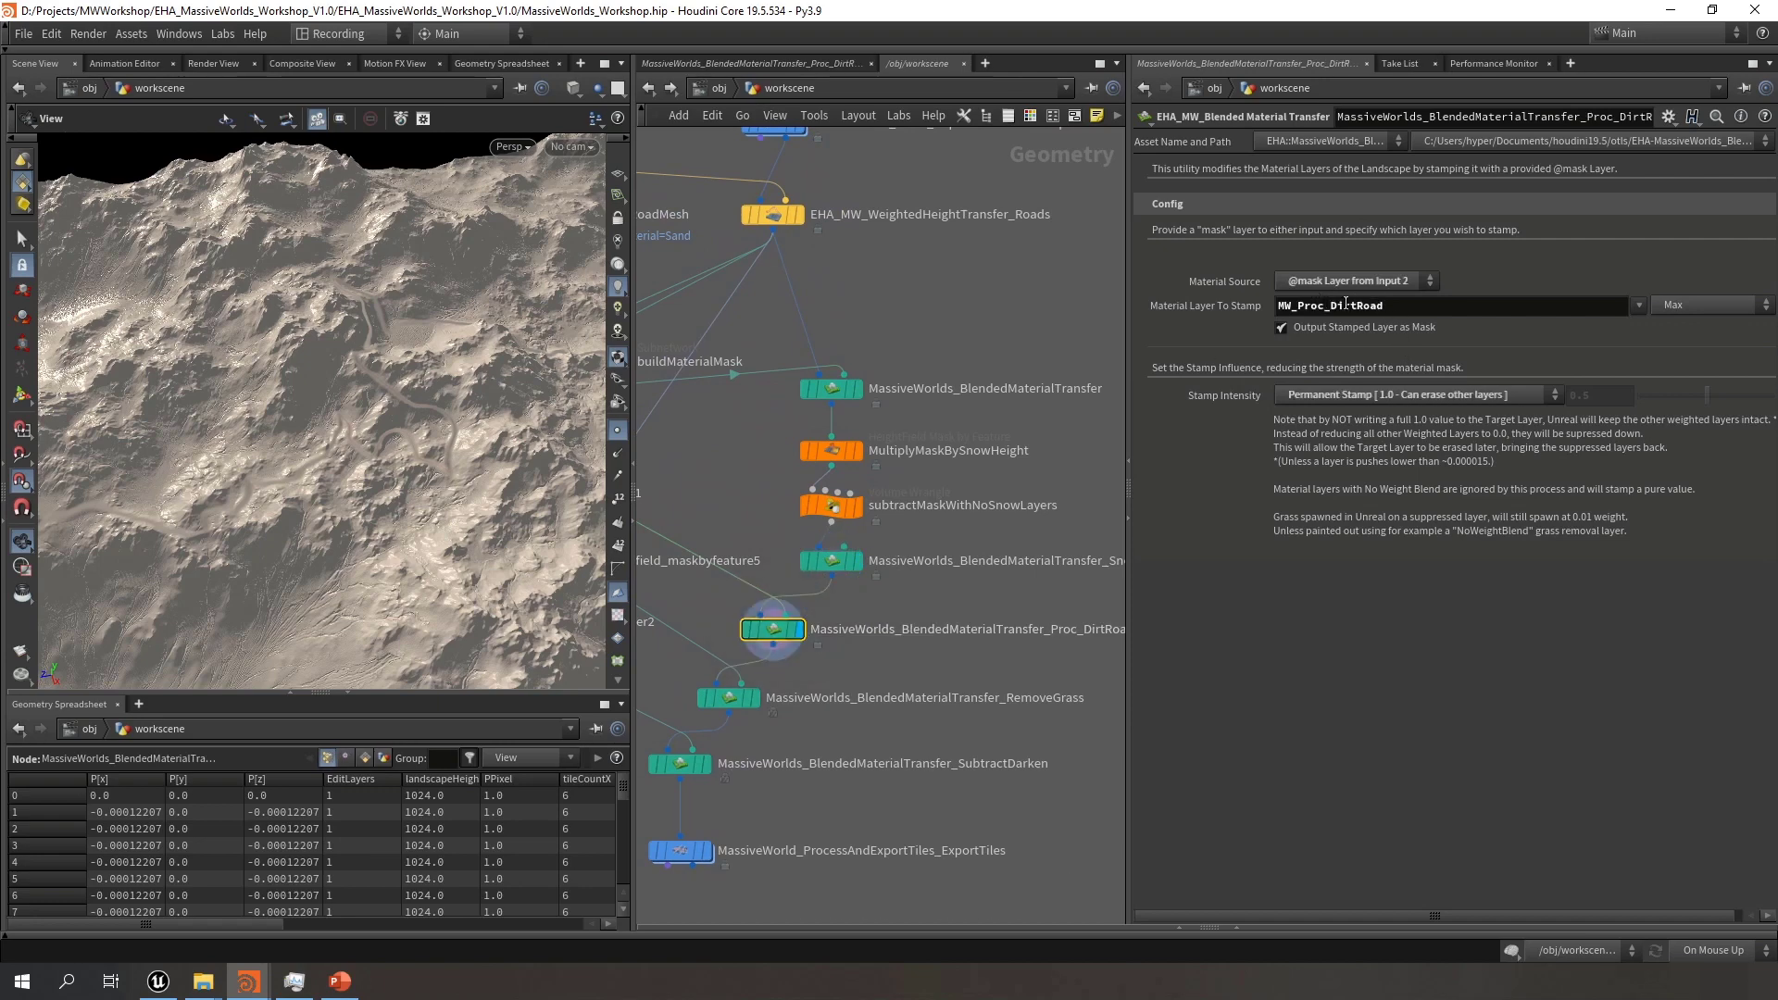
pyautogui.click(1638, 305)
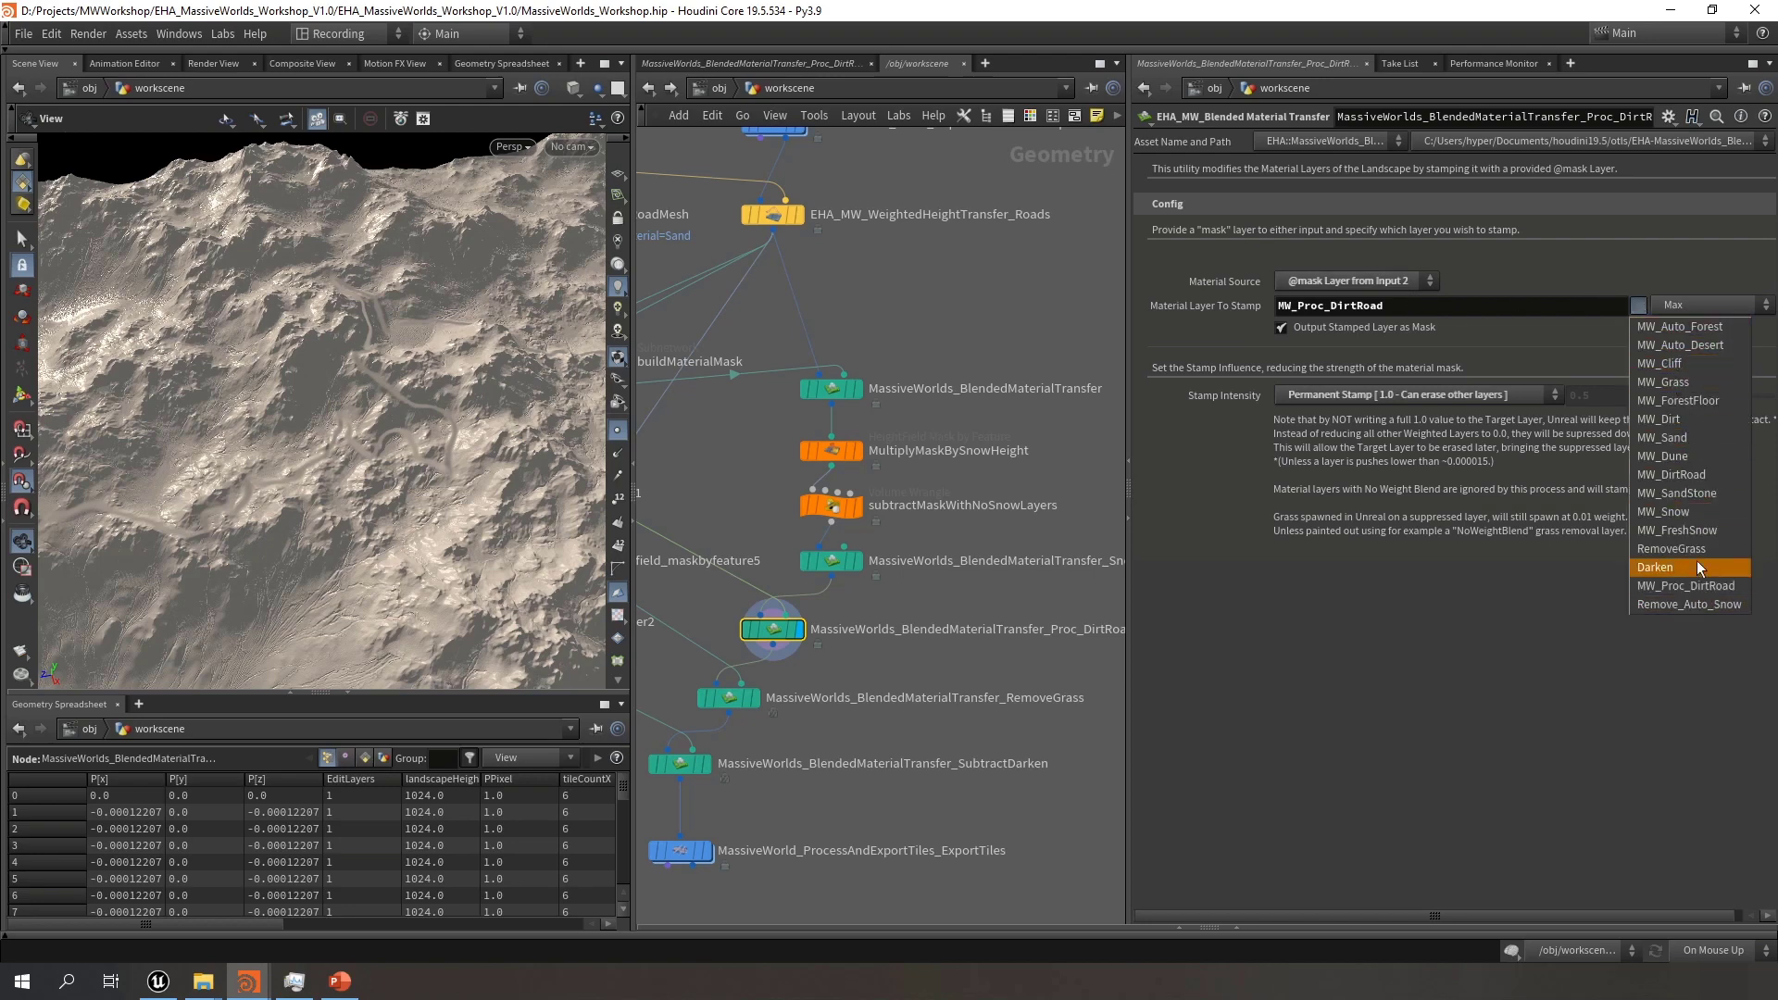
pyautogui.click(1641, 304)
pyautogui.click(1732, 305)
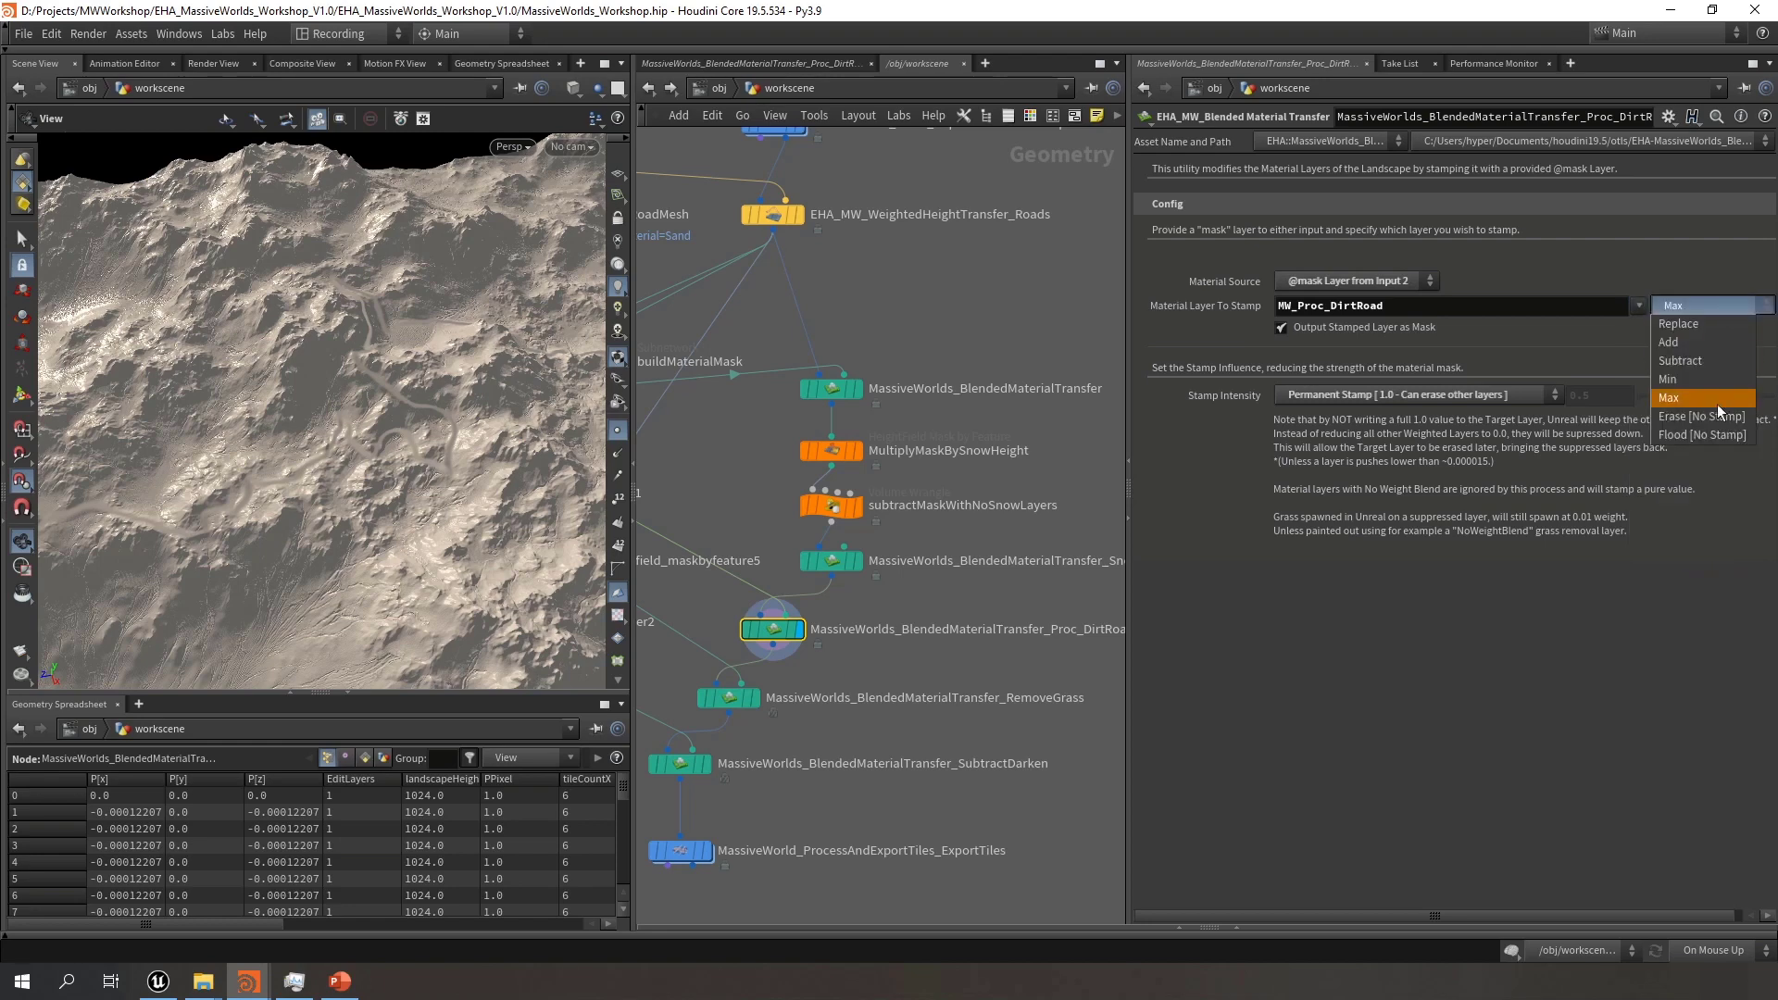
pyautogui.click(1725, 302)
# Display the heightfield_layer1 node that combines the road masks using the Maximum layer mode
pyautogui.press('f')
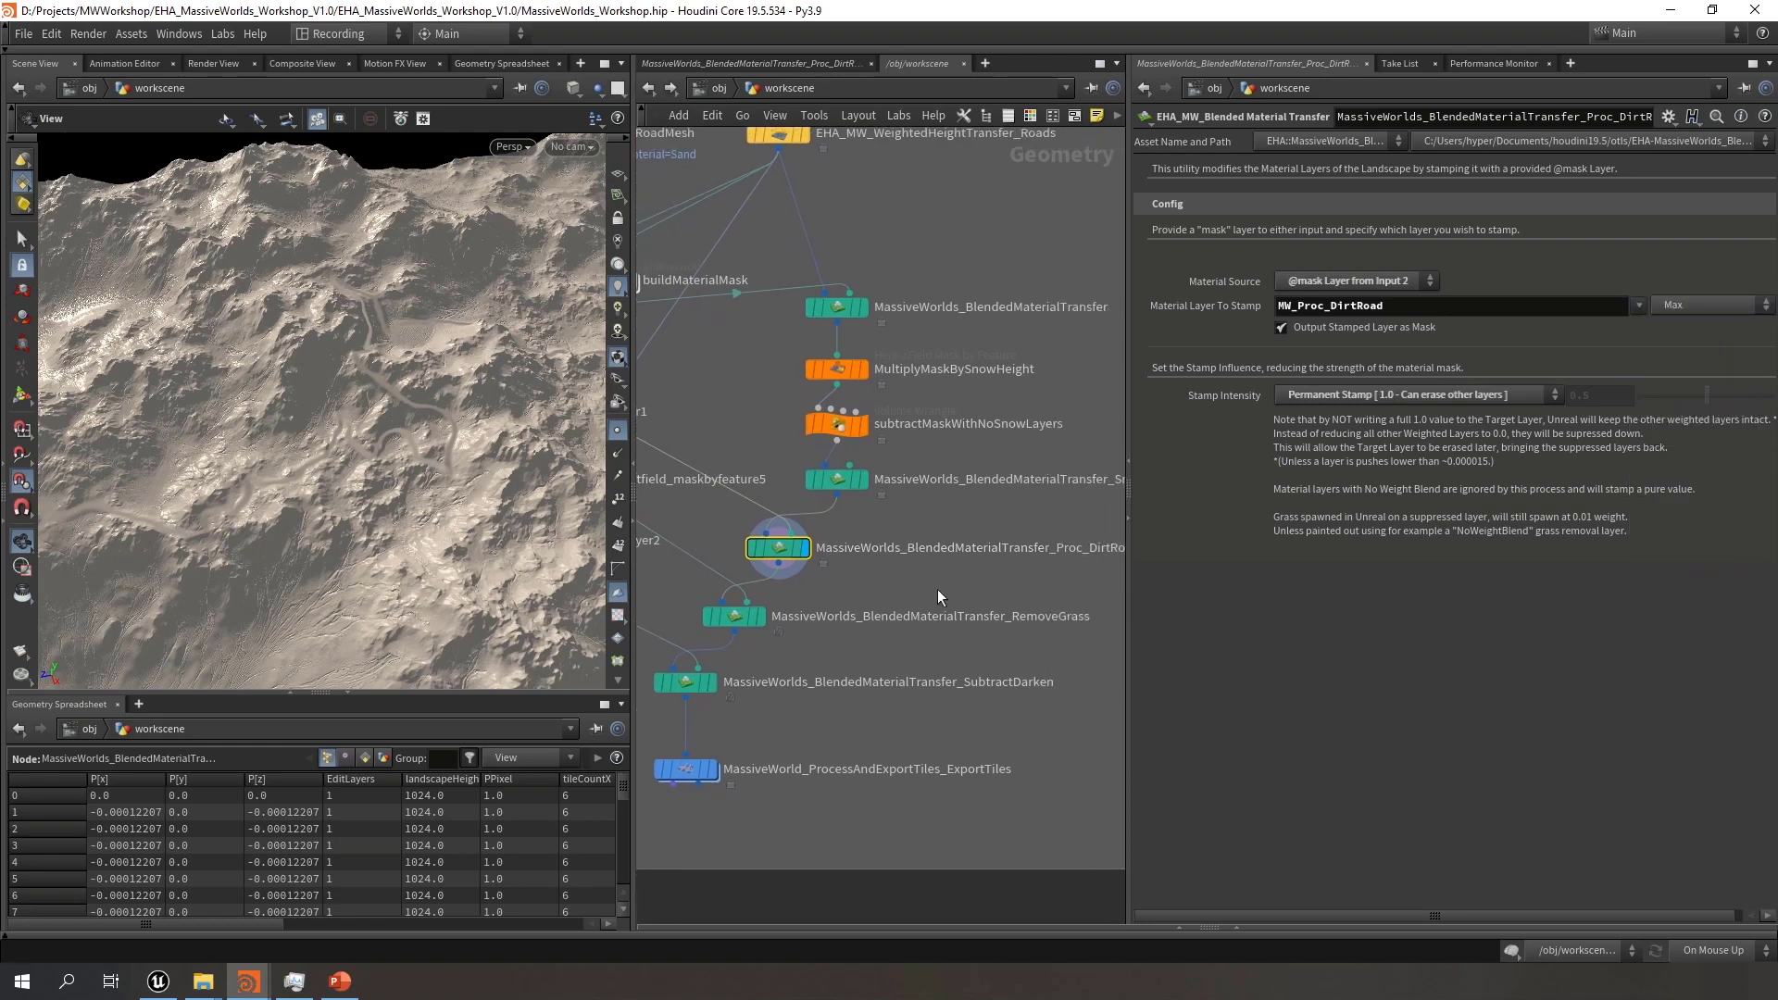
pyautogui.scroll(-2, 932, 587)
pyautogui.moveTo(731, 544); pyautogui.dragTo(866, 577, button='middle')
pyautogui.click(747, 474)
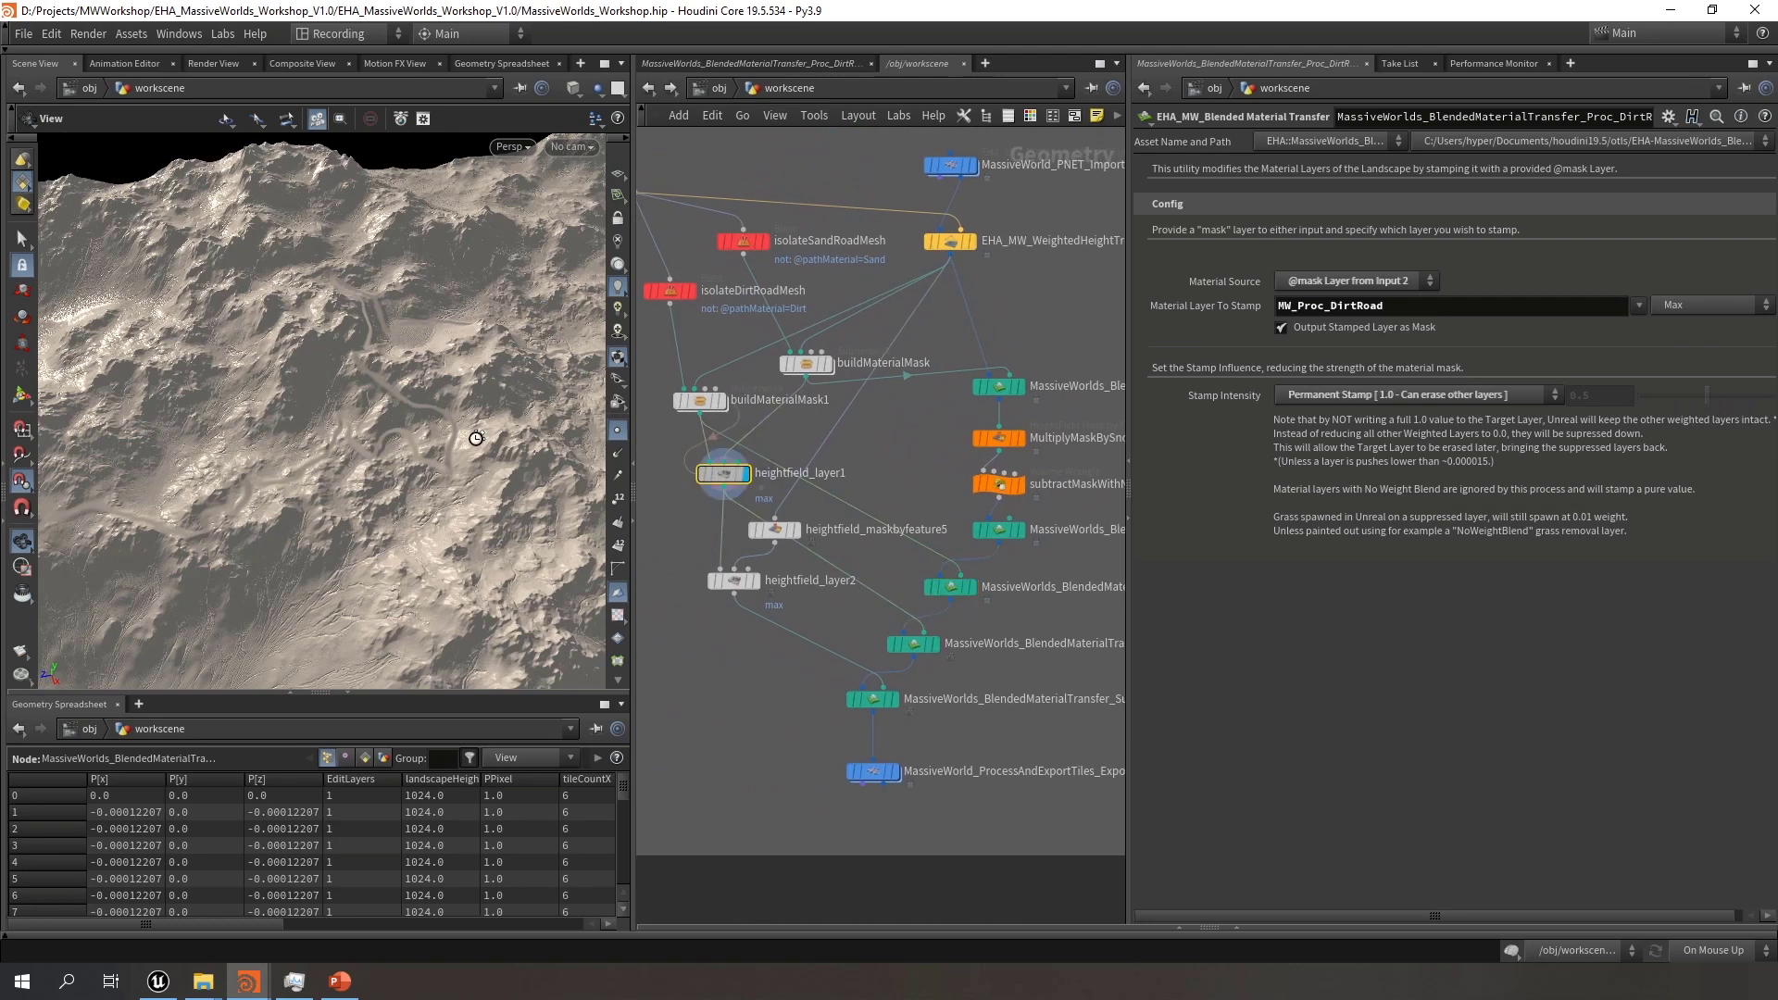
# Examine the combined road mask from heightfield_layer1 across the terrain and up close where the roads split
pyautogui.scroll(10, 352, 452)
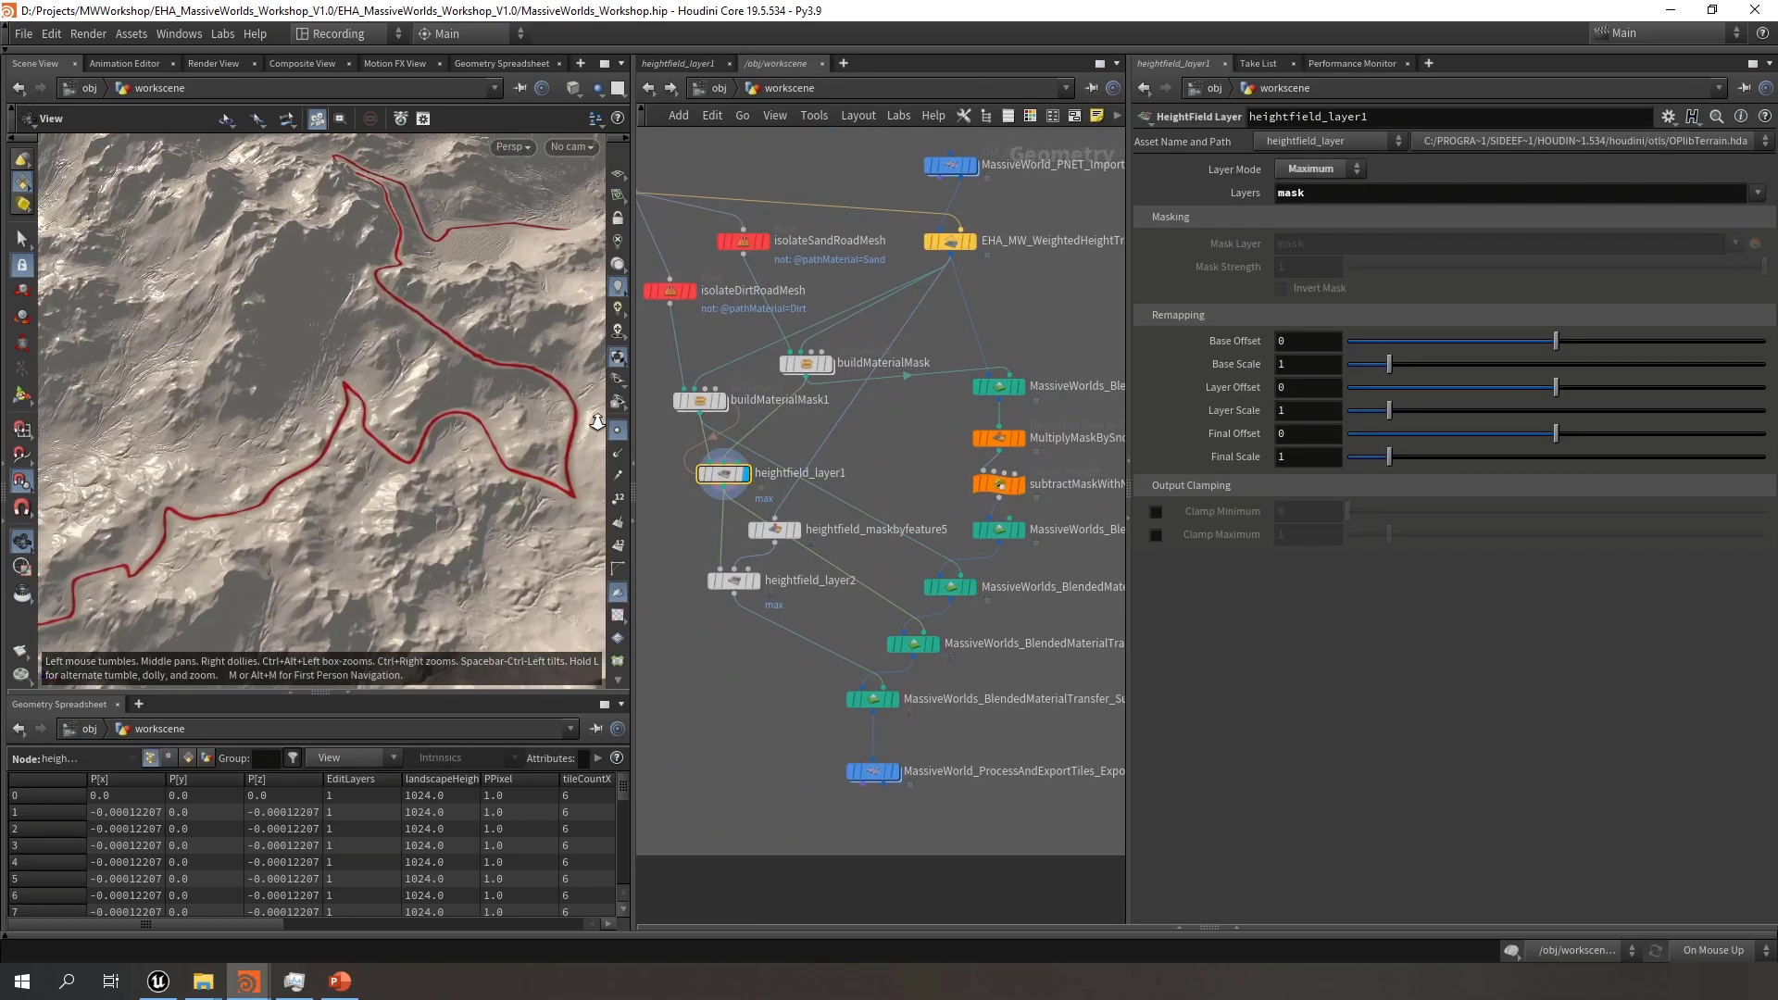
pyautogui.scroll(-6, 355, 474)
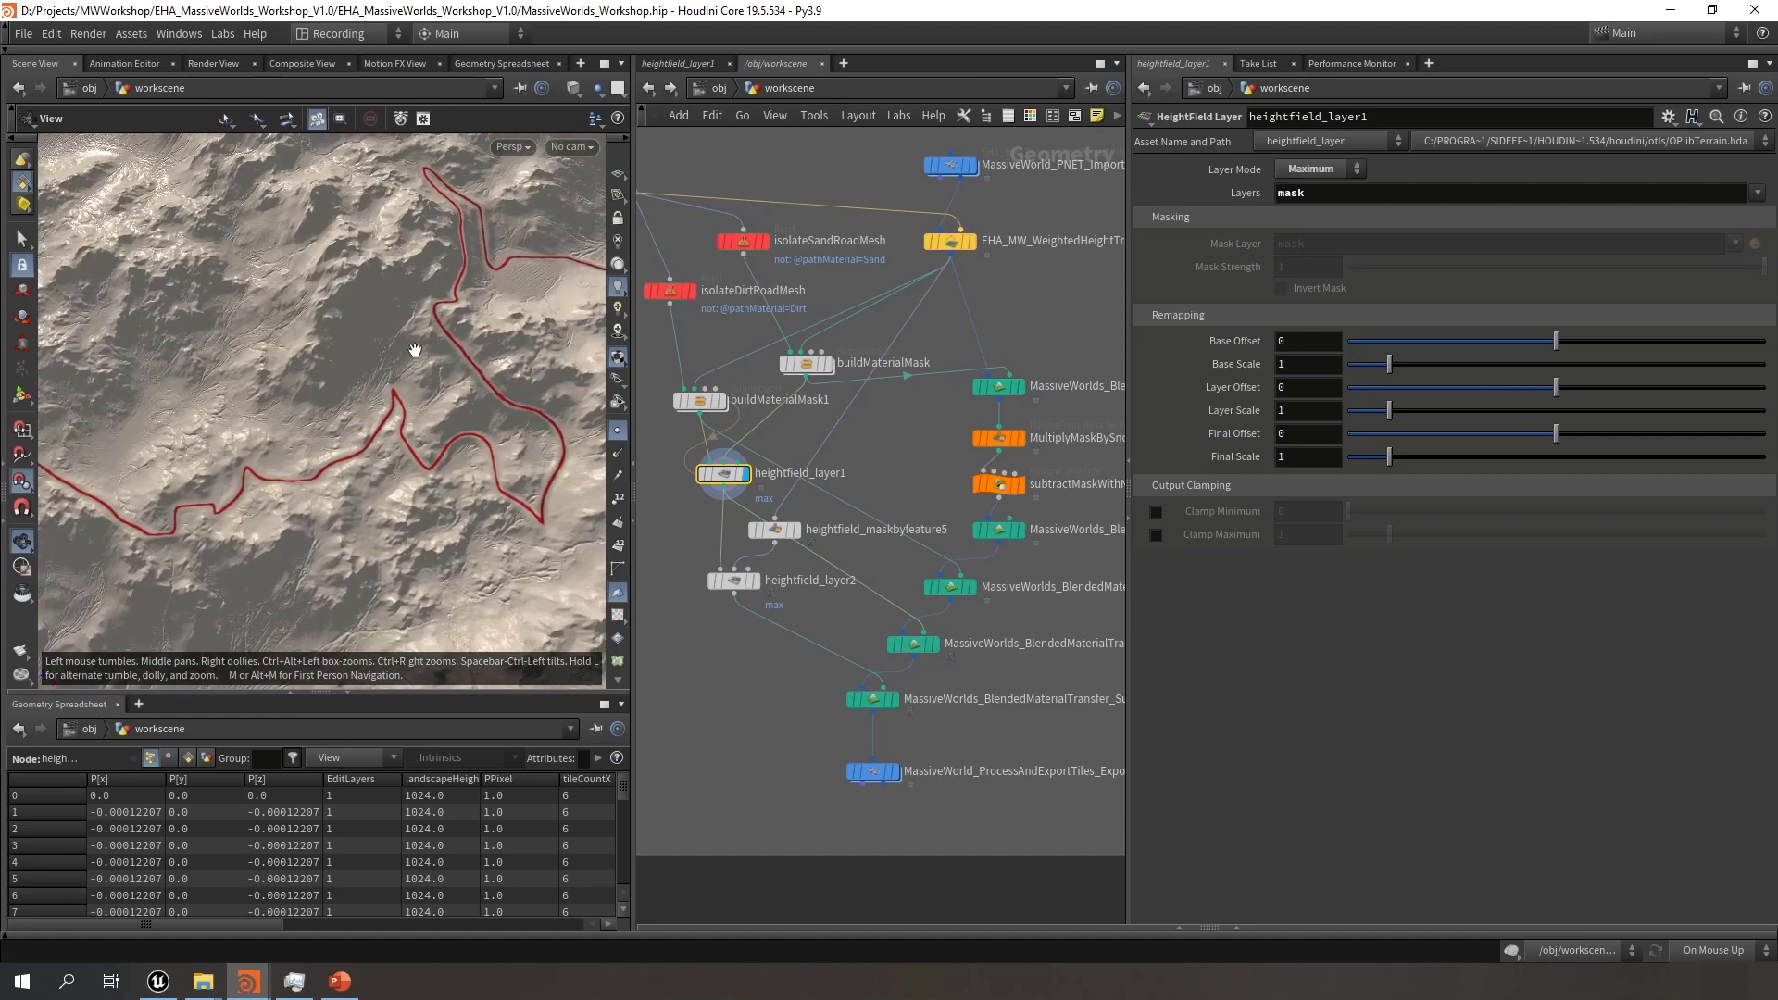
pyautogui.moveTo(413, 349); pyautogui.dragTo(222, 362, button='middle')
pyautogui.scroll(4, 278, 379)
pyautogui.moveTo(417, 415); pyautogui.dragTo(274, 405, button='middle')
pyautogui.moveTo(555, 370); pyautogui.dragTo(345, 381, button='right')
pyautogui.moveTo(302, 360)
pyautogui.mouseDown()
pyautogui.moveTo(349, 540)
pyautogui.moveTo(319, 389)
pyautogui.mouseUp()
pyautogui.moveTo(319, 371); pyautogui.dragTo(342, 413, button='right')
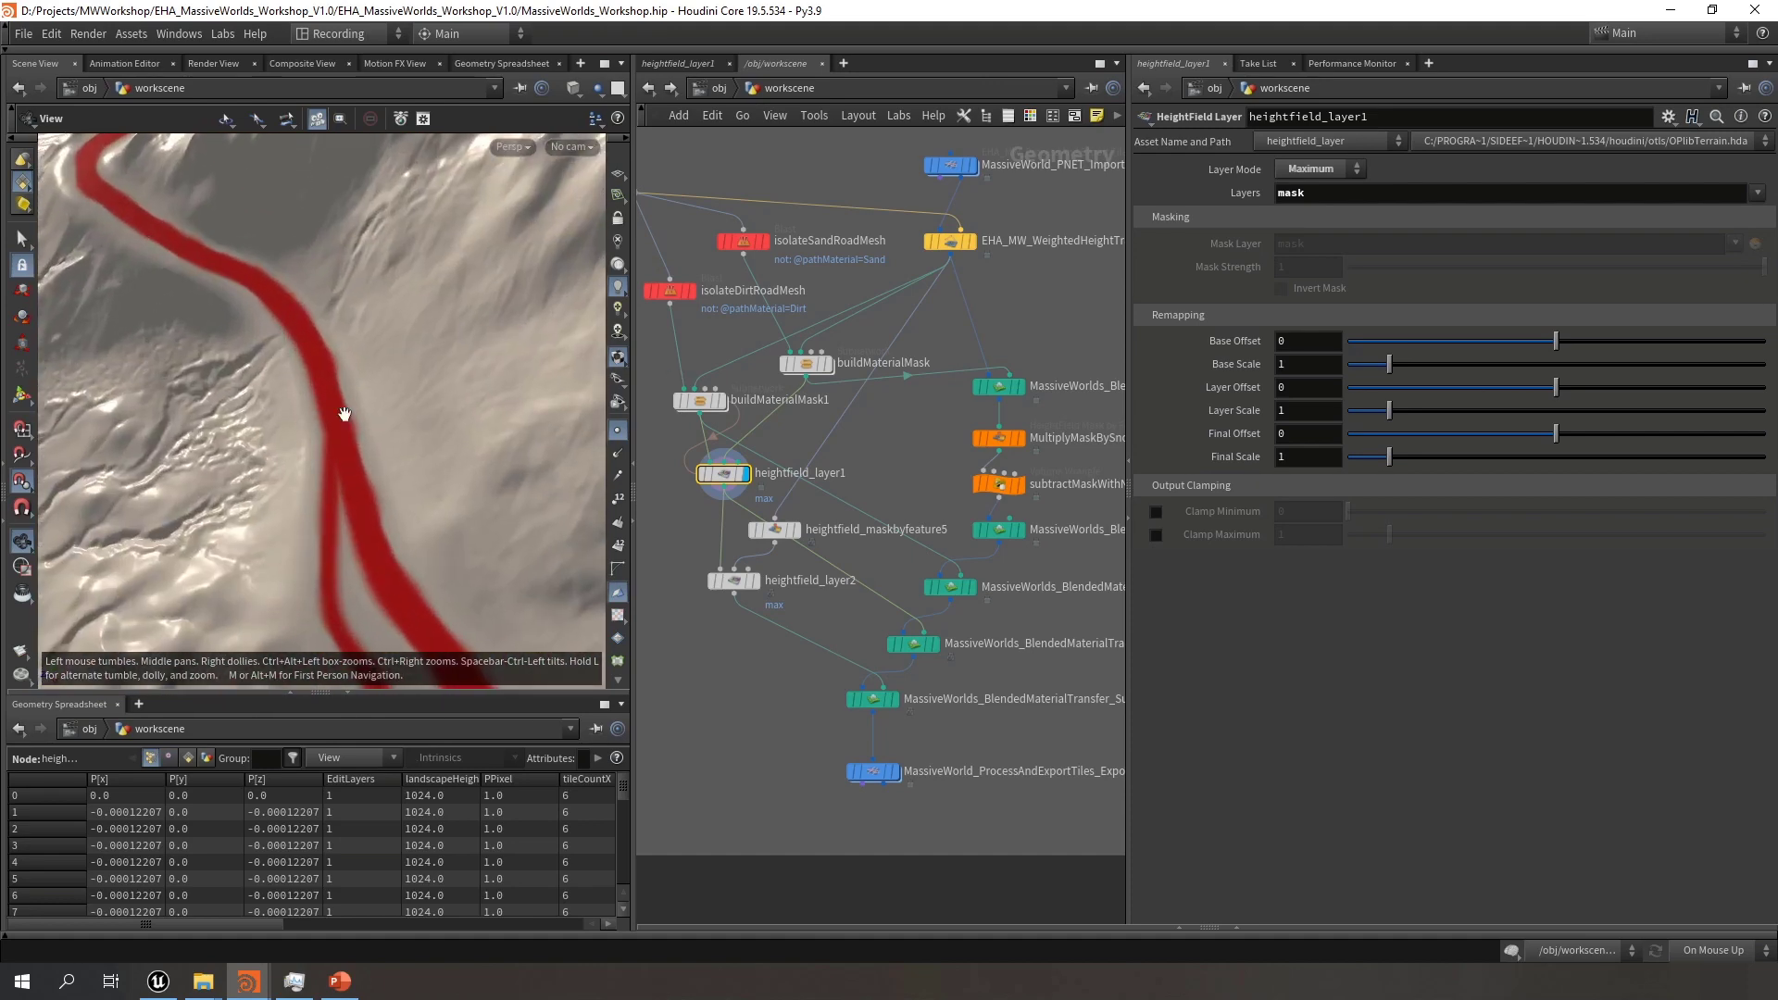
pyautogui.moveTo(342, 413); pyautogui.dragTo(317, 304, button='middle')
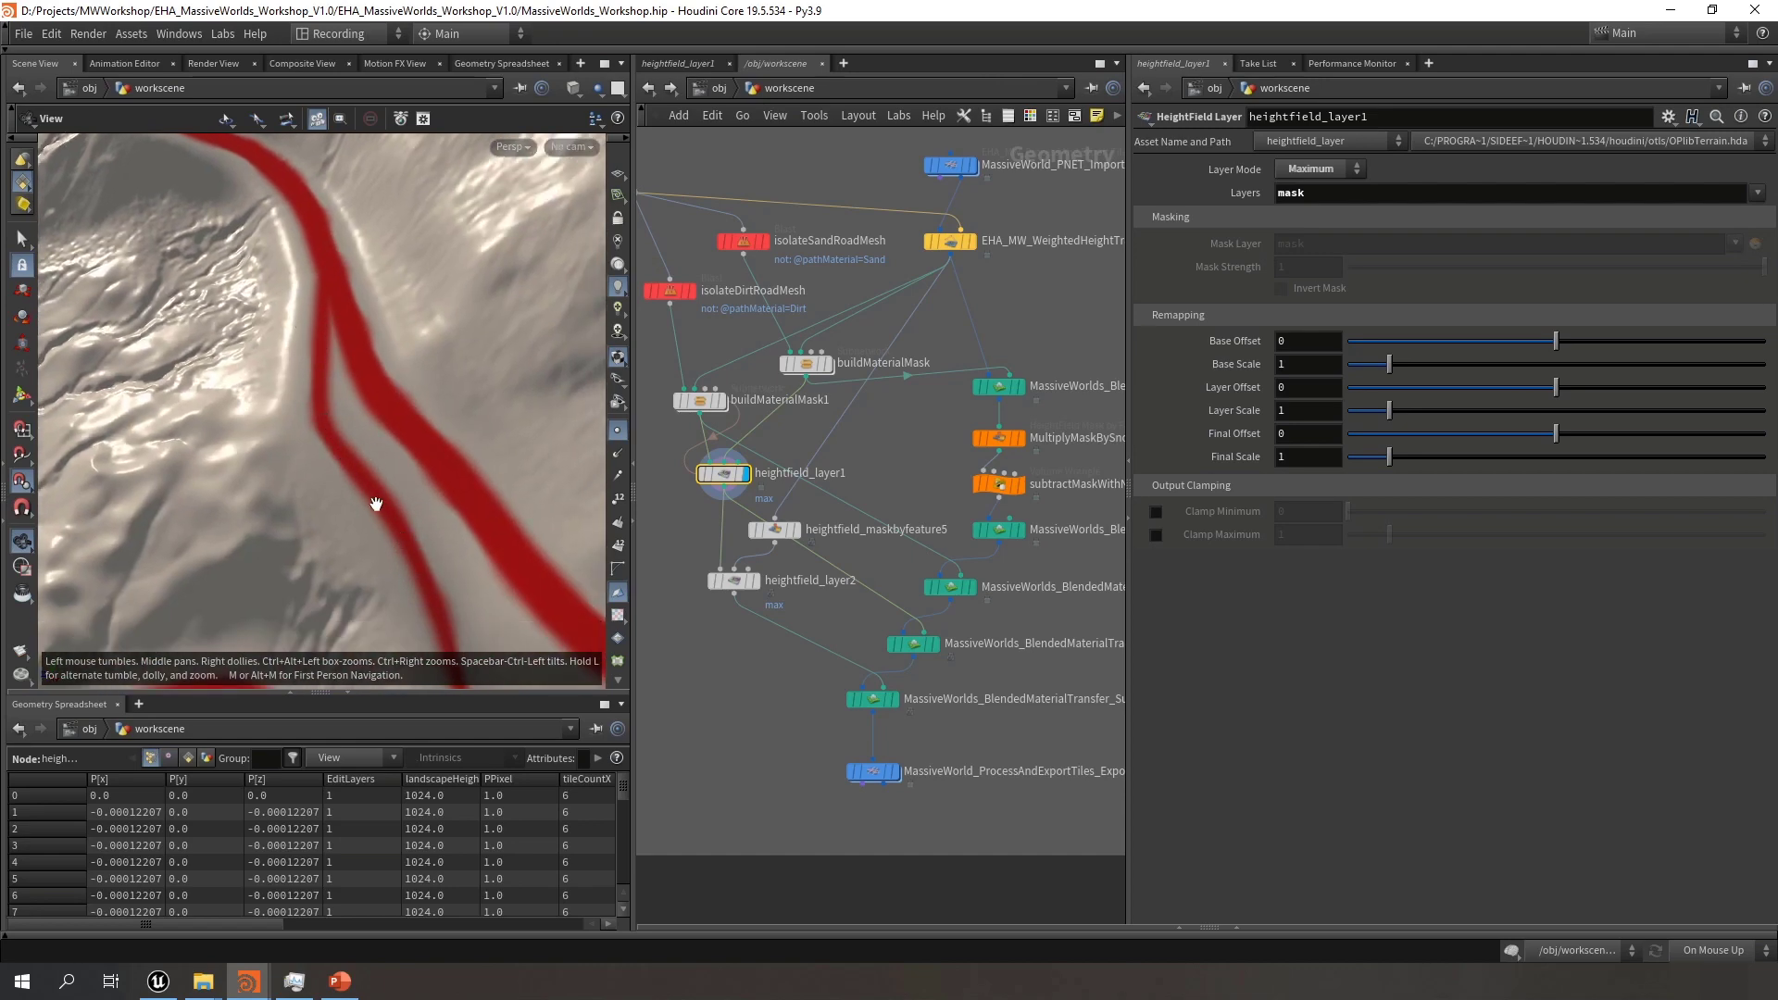
# Display the RemoveGrass blended material transfer and inspect its stamped mask along the roads
pyautogui.moveTo(376, 504)
pyautogui.mouseDown()
pyautogui.moveTo(366, 449)
pyautogui.moveTo(375, 508)
pyautogui.mouseUp()
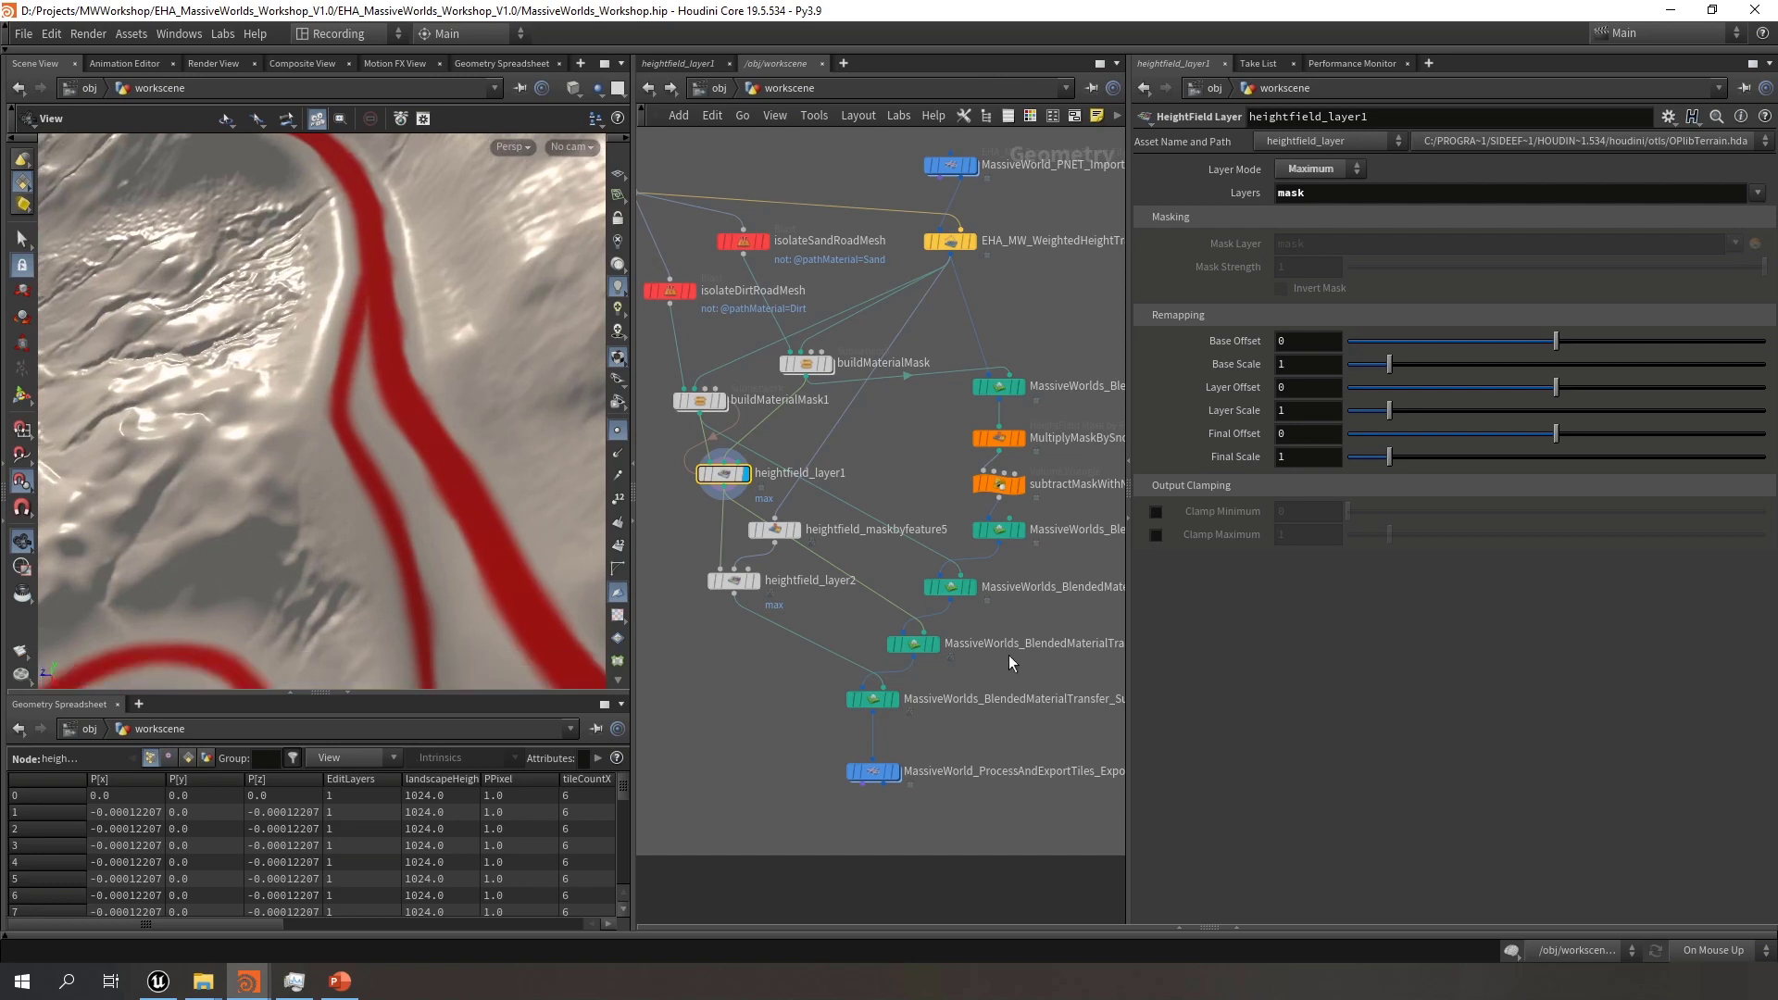
pyautogui.moveTo(1008, 661); pyautogui.dragTo(927, 590, button='middle')
pyautogui.click(816, 615)
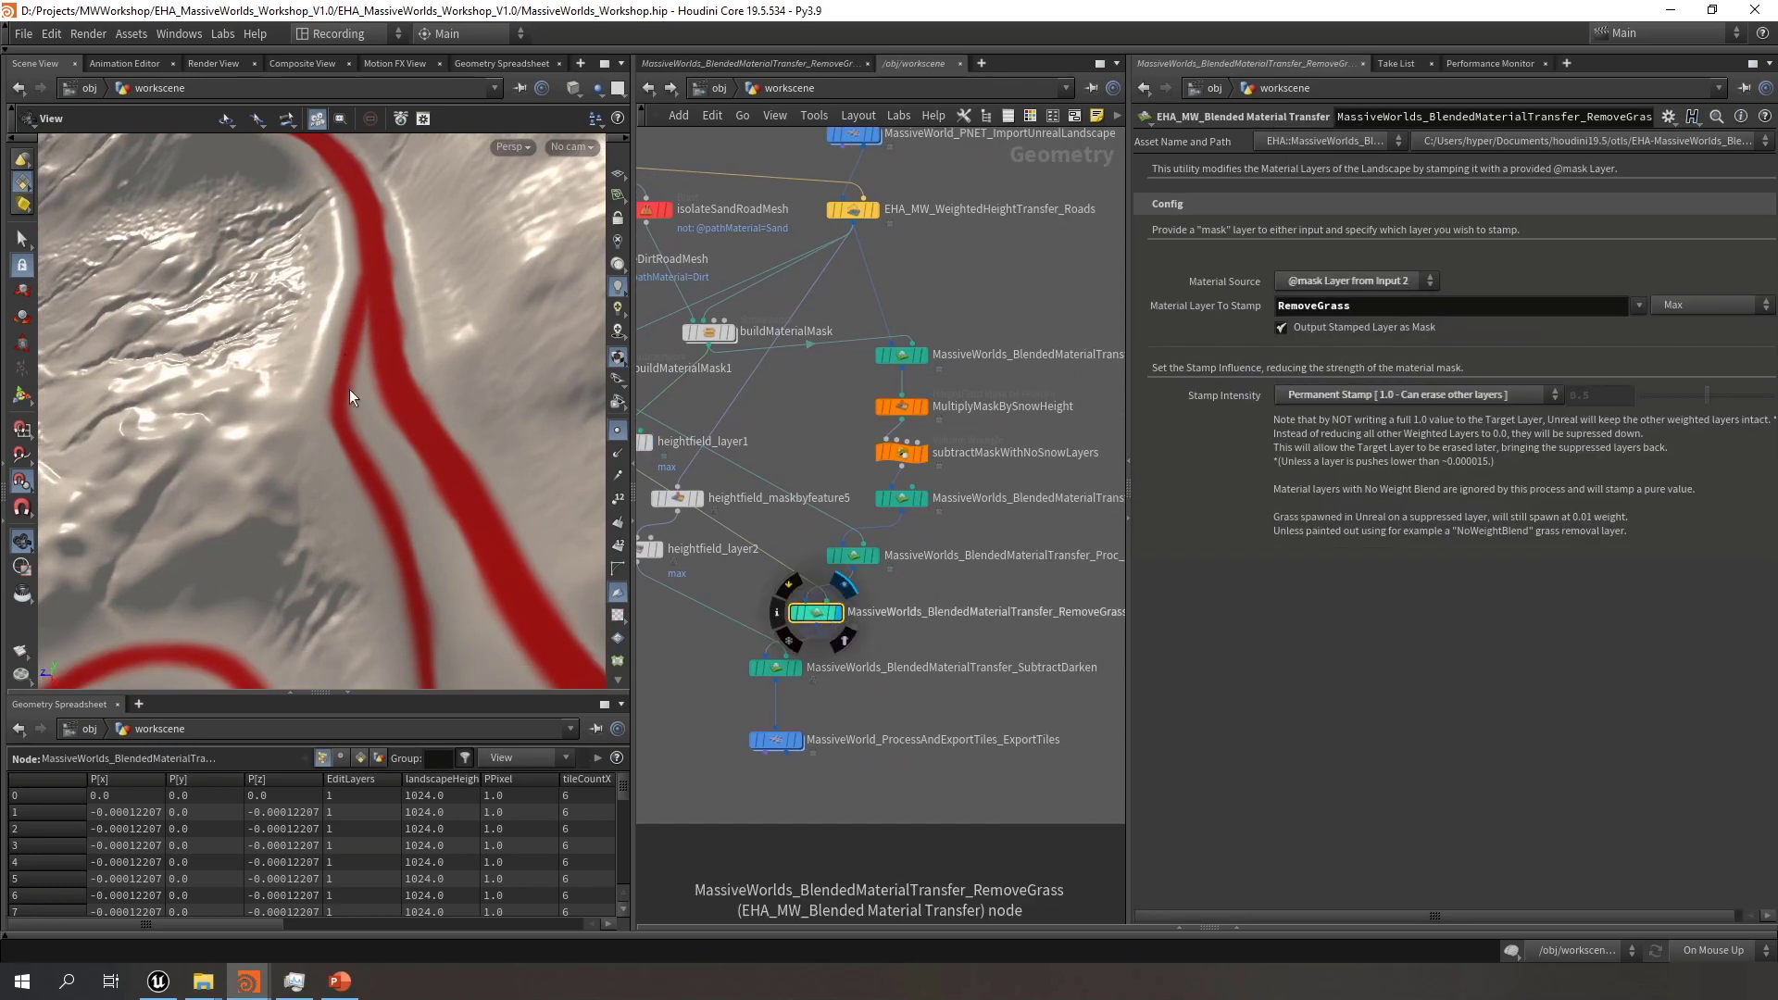
pyautogui.moveTo(421, 516); pyautogui.dragTo(464, 389, button='middle')
pyautogui.moveTo(464, 389); pyautogui.dragTo(422, 400, button='right')
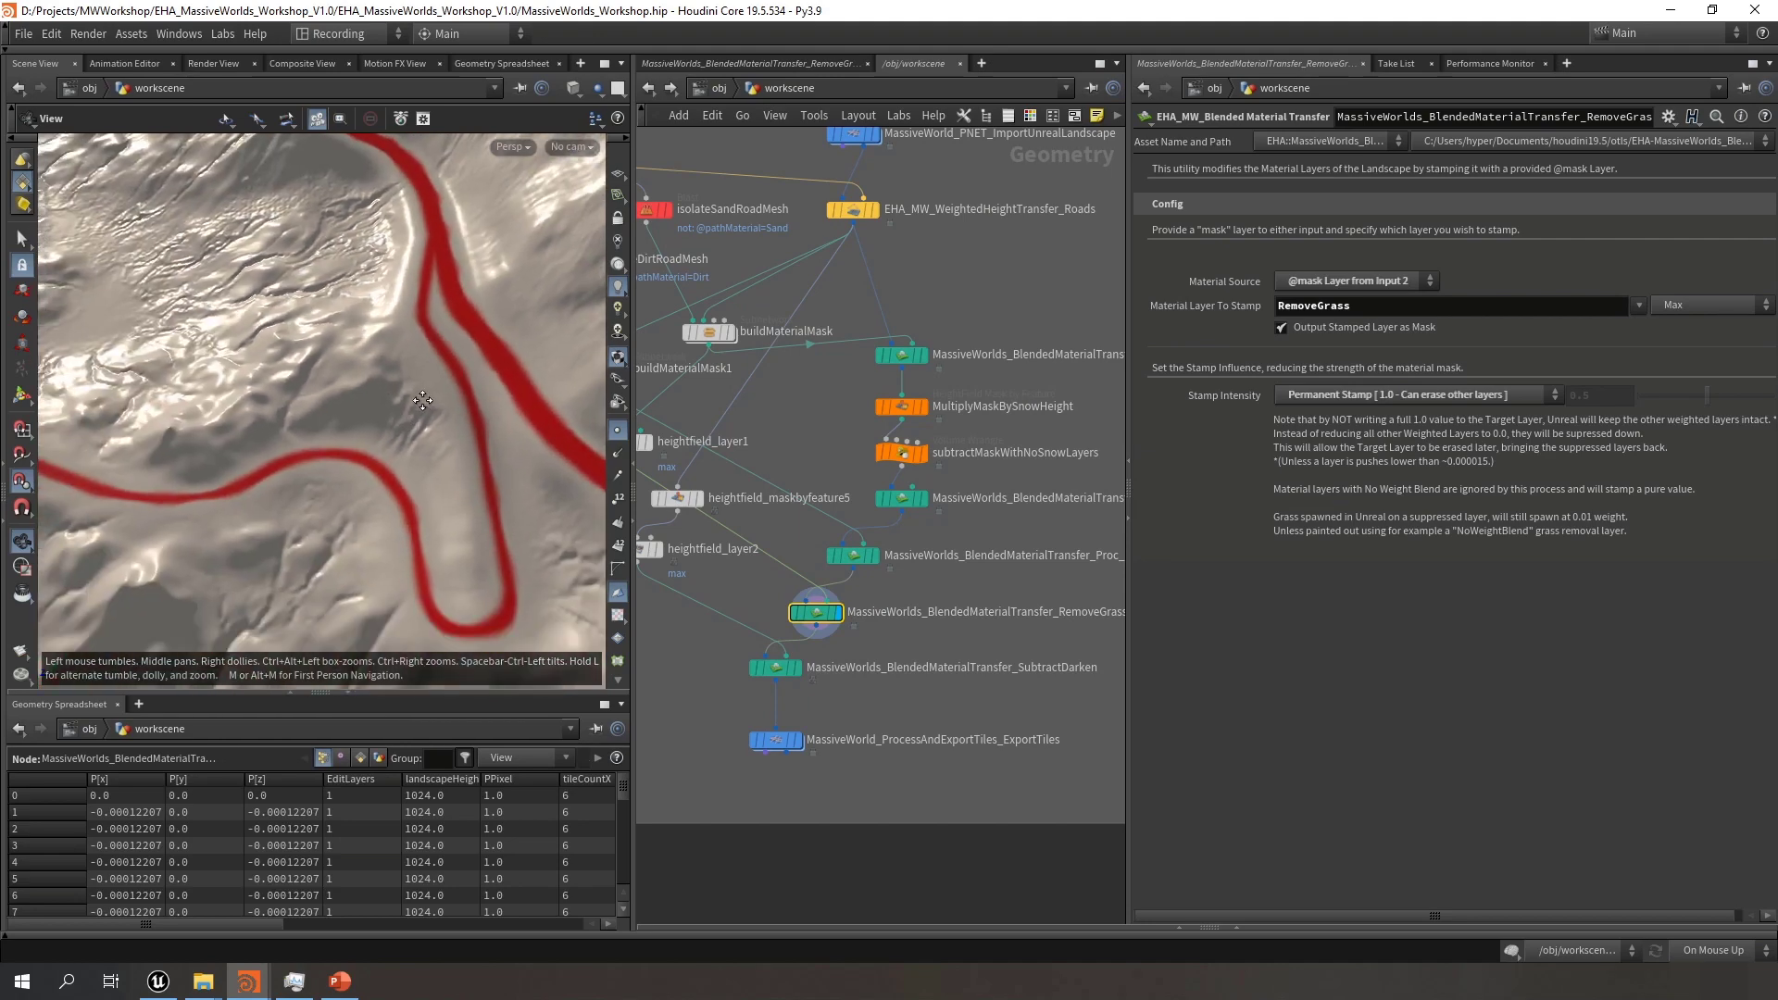
pyautogui.moveTo(423, 400); pyautogui.dragTo(393, 412, button='middle')
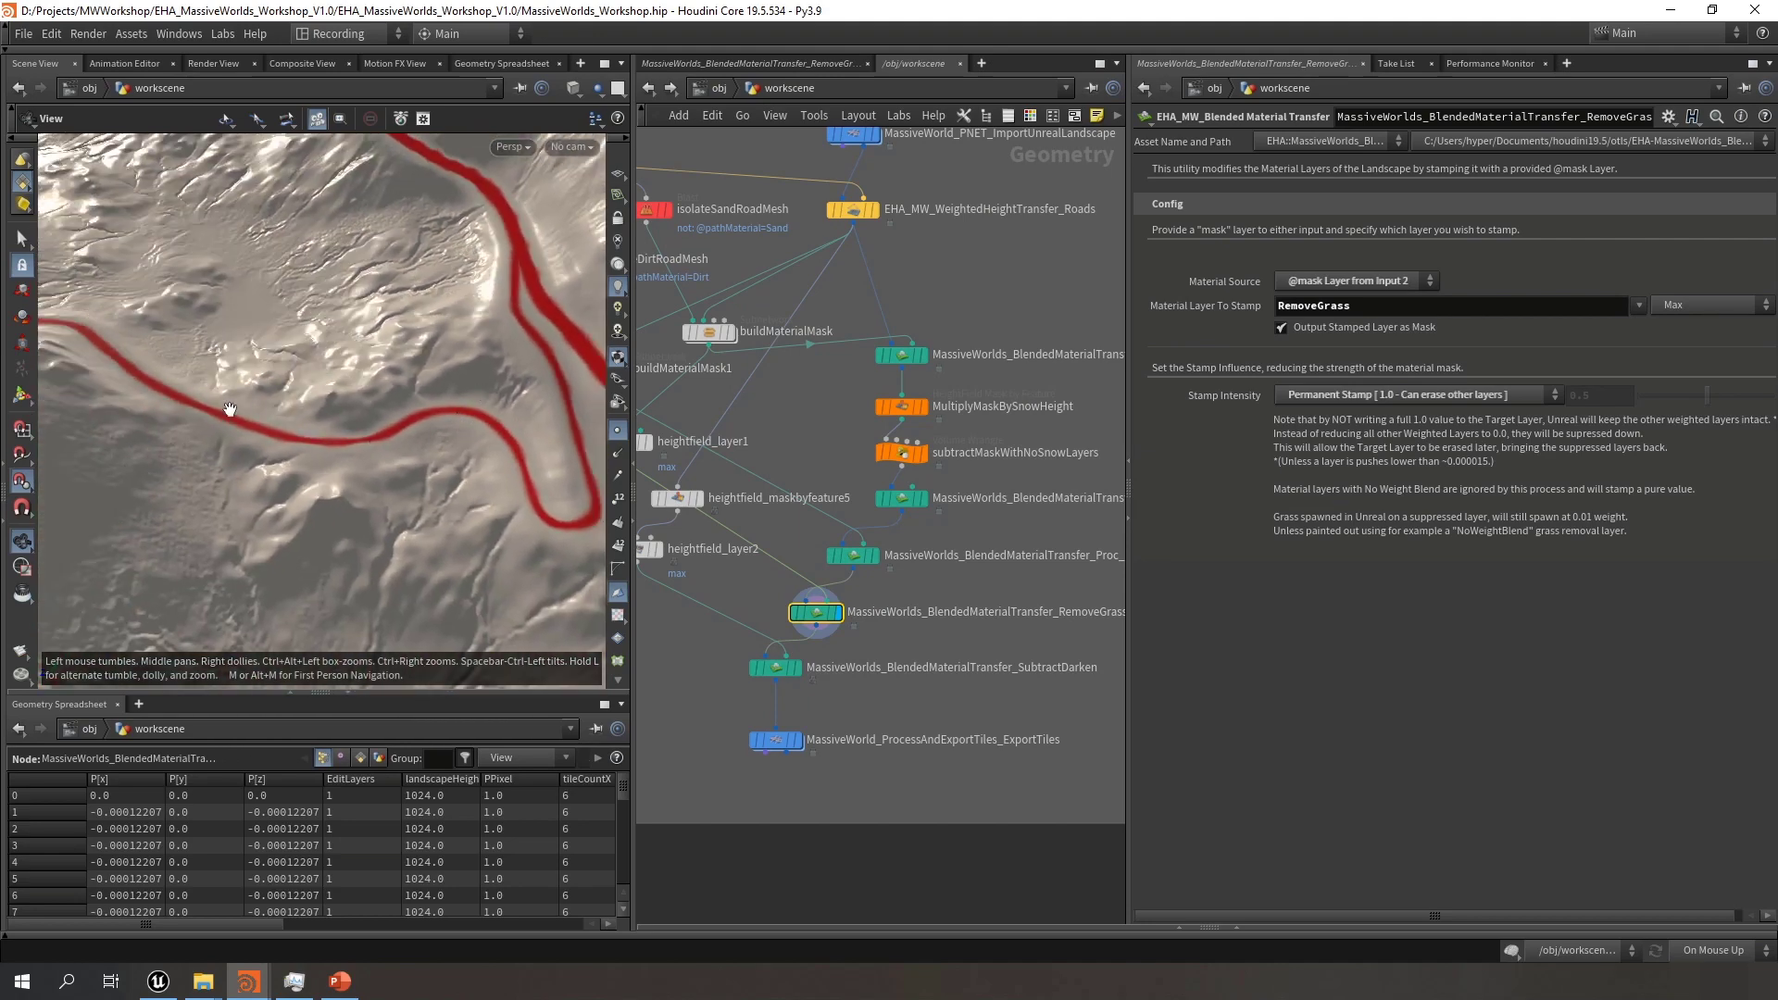
# Display the SubtractDarken transfer, enlarge the scene view, and inspect the Darken mask with the roads subtracted
pyautogui.moveTo(998, 611); pyautogui.dragTo(989, 569, button='middle')
pyautogui.click(782, 626)
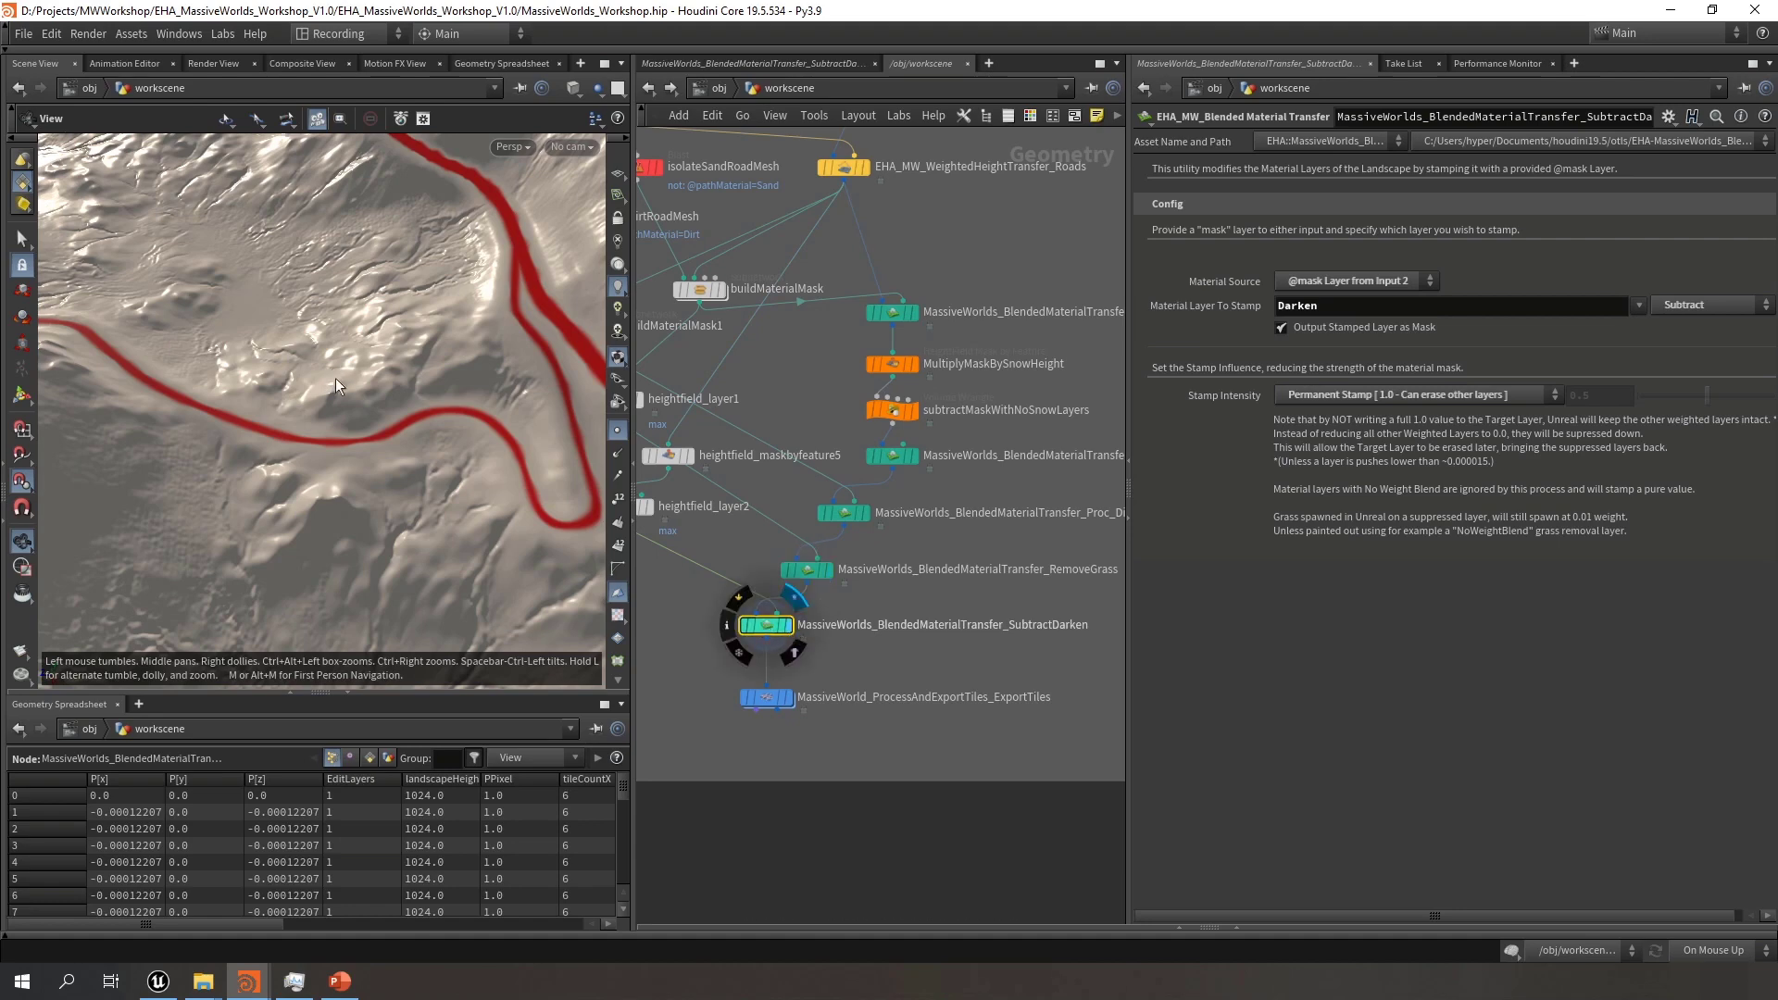
pyautogui.moveTo(426, 363); pyautogui.dragTo(405, 321, button='right')
pyautogui.moveTo(405, 322); pyautogui.dragTo(373, 399)
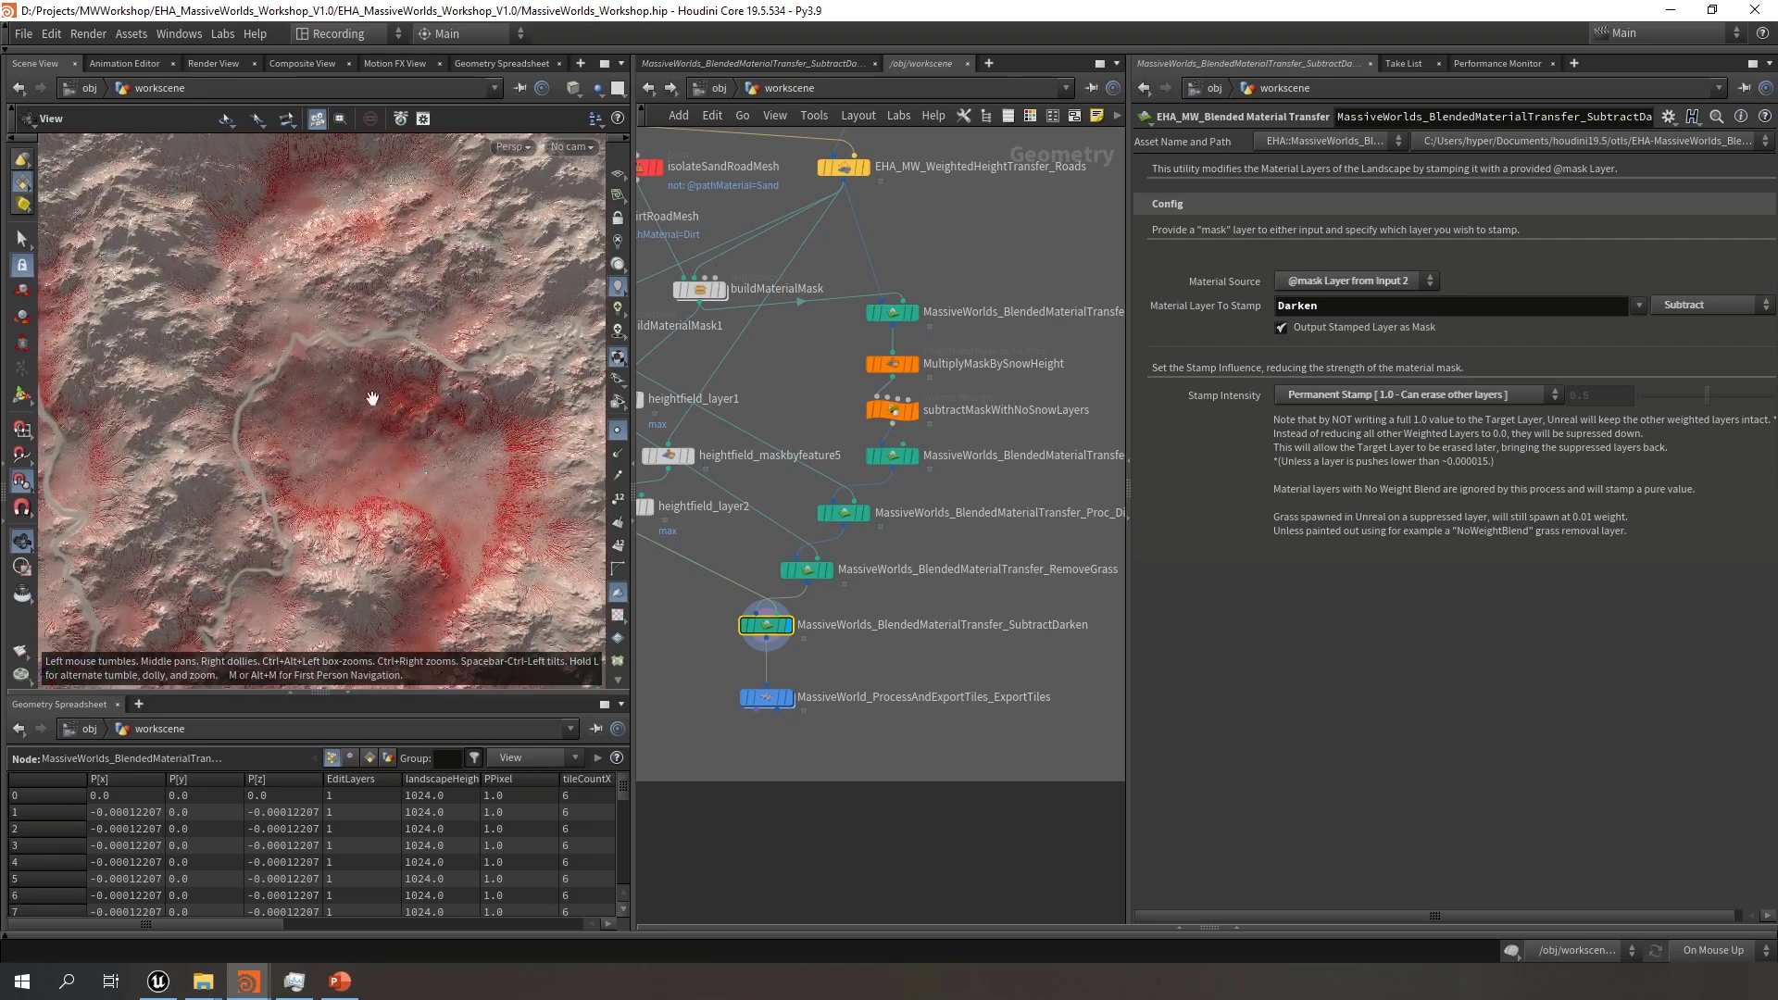
pyautogui.moveTo(634, 438); pyautogui.dragTo(894, 439)
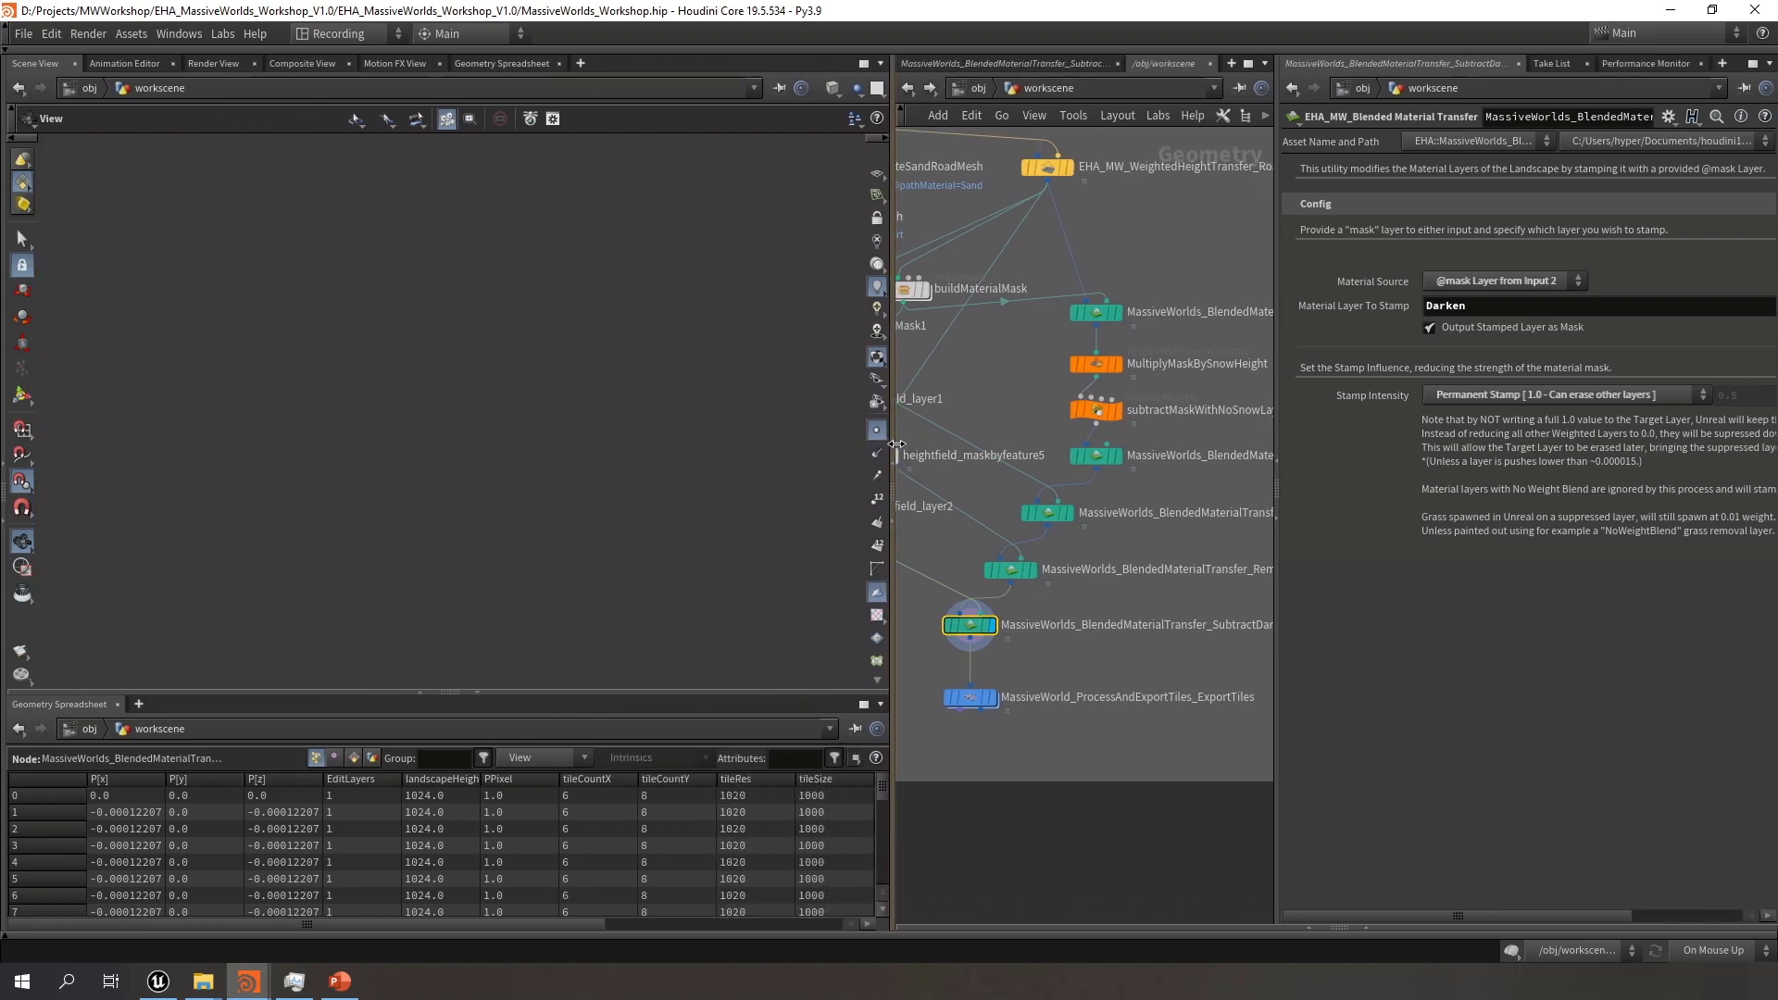
pyautogui.moveTo(602, 463); pyautogui.dragTo(342, 335)
pyautogui.moveTo(326, 431); pyautogui.dragTo(442, 414, button='middle')
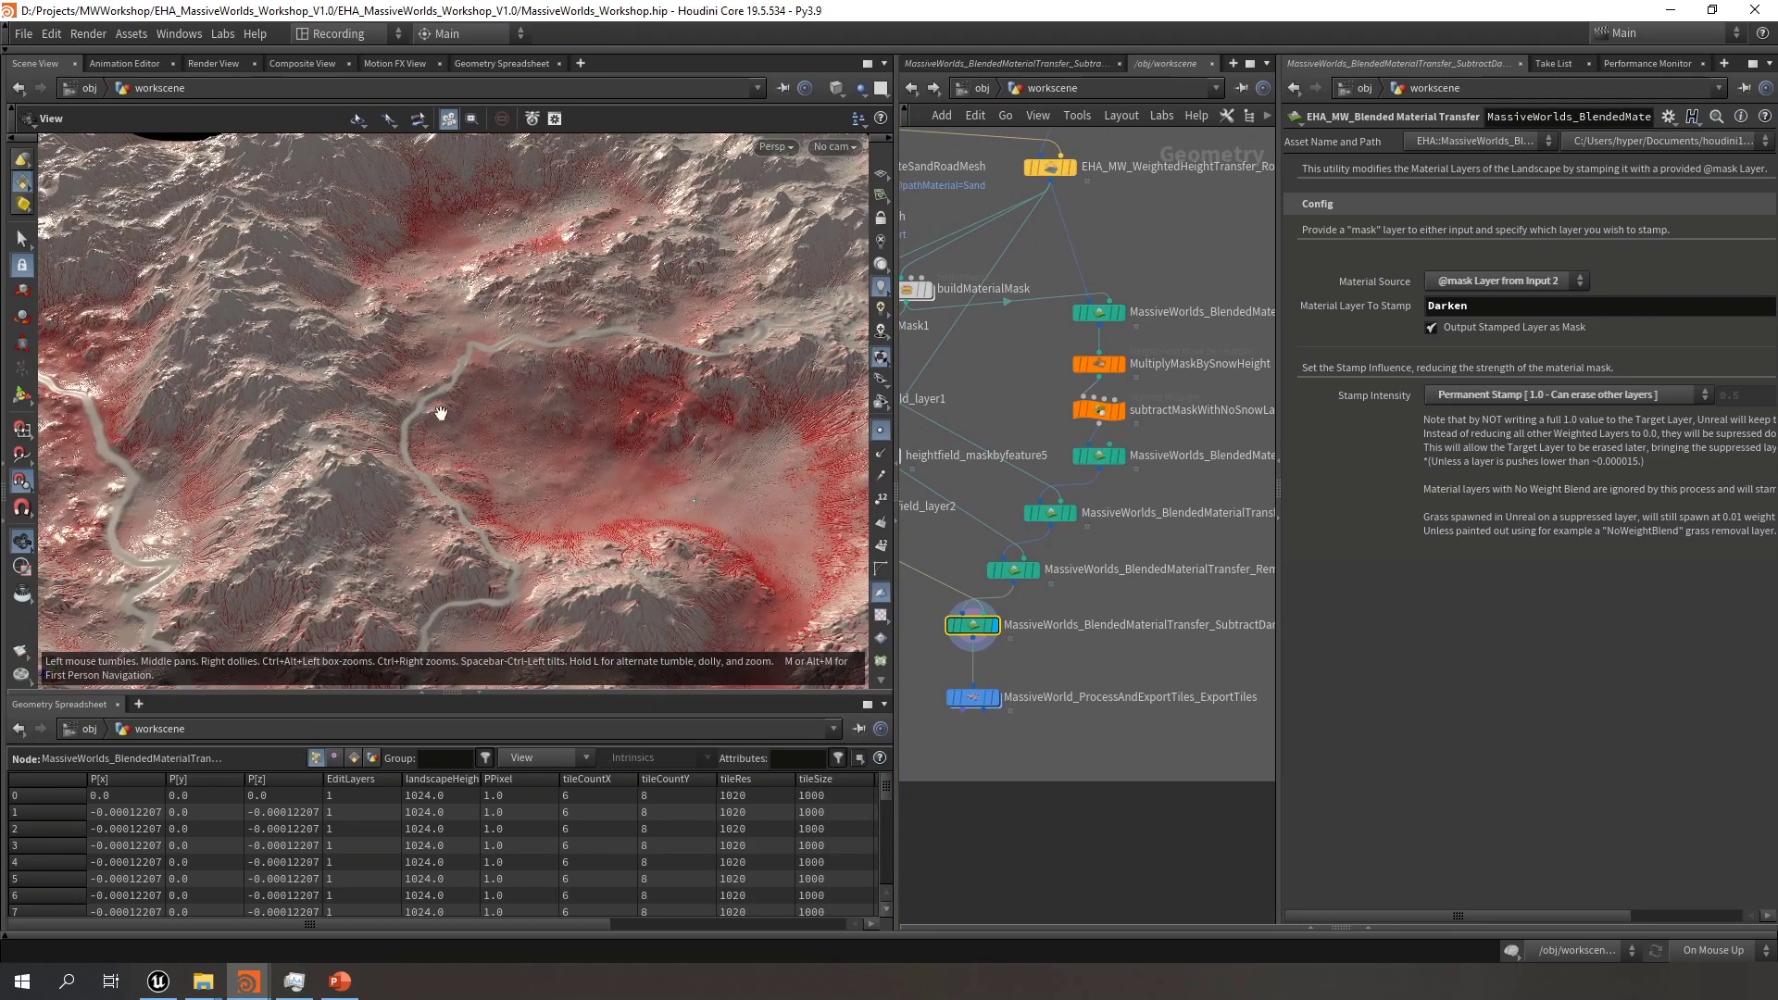
# Switch to Unreal Editor, hide the EHA-MassiveWorlds_ExtractUnrealLandscape actor, and inspect the darkened areas of the desert terrain
pyautogui.click(159, 983)
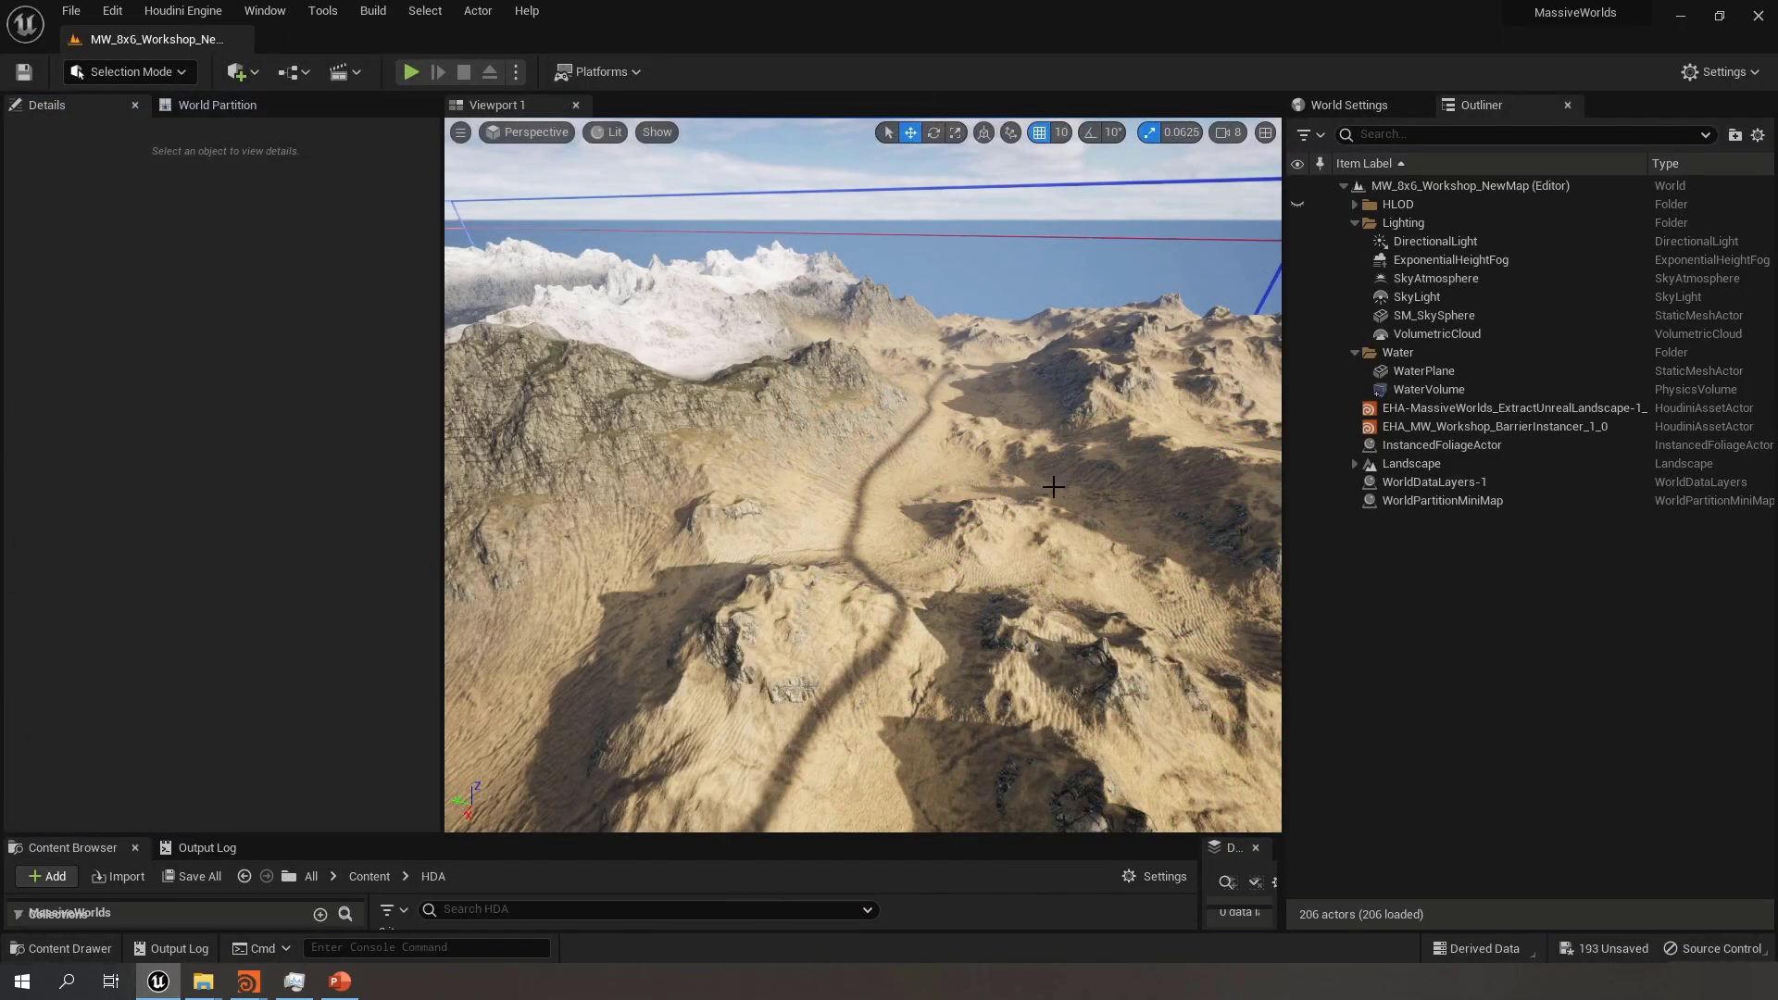
pyautogui.moveTo(1028, 502); pyautogui.dragTo(917, 620, button='right')
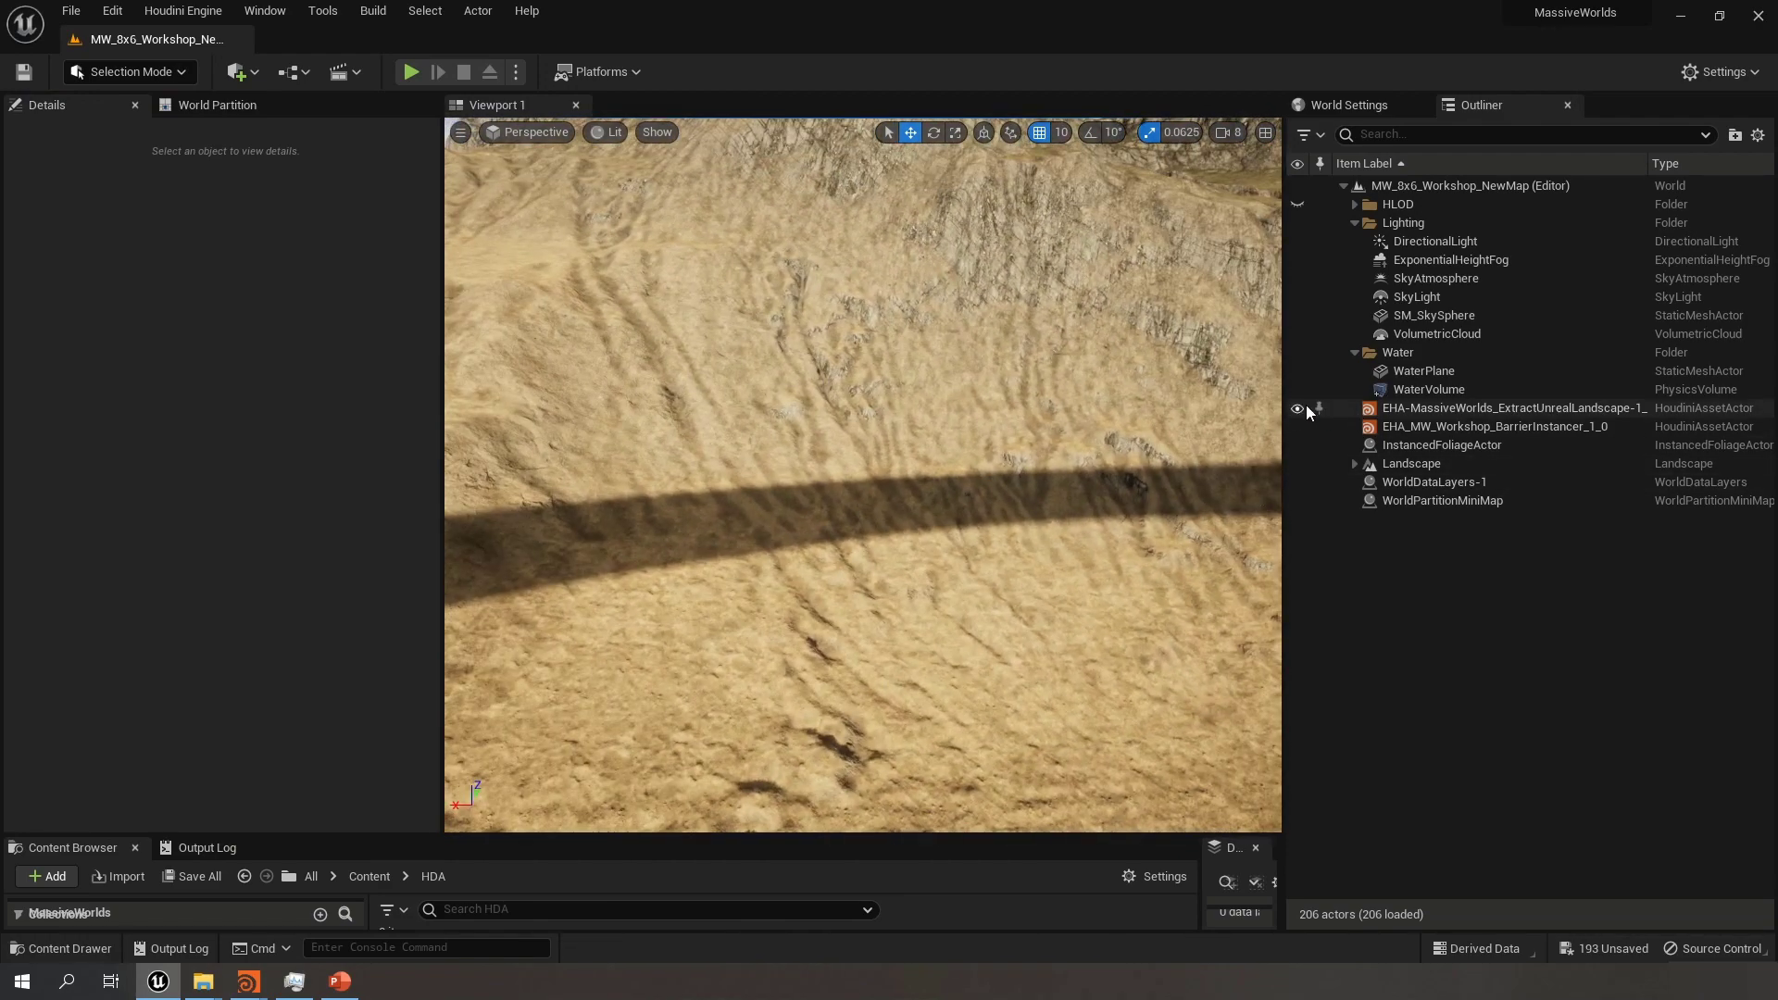
pyautogui.click(1298, 408)
pyautogui.moveTo(1158, 463); pyautogui.dragTo(637, 460, button='right')
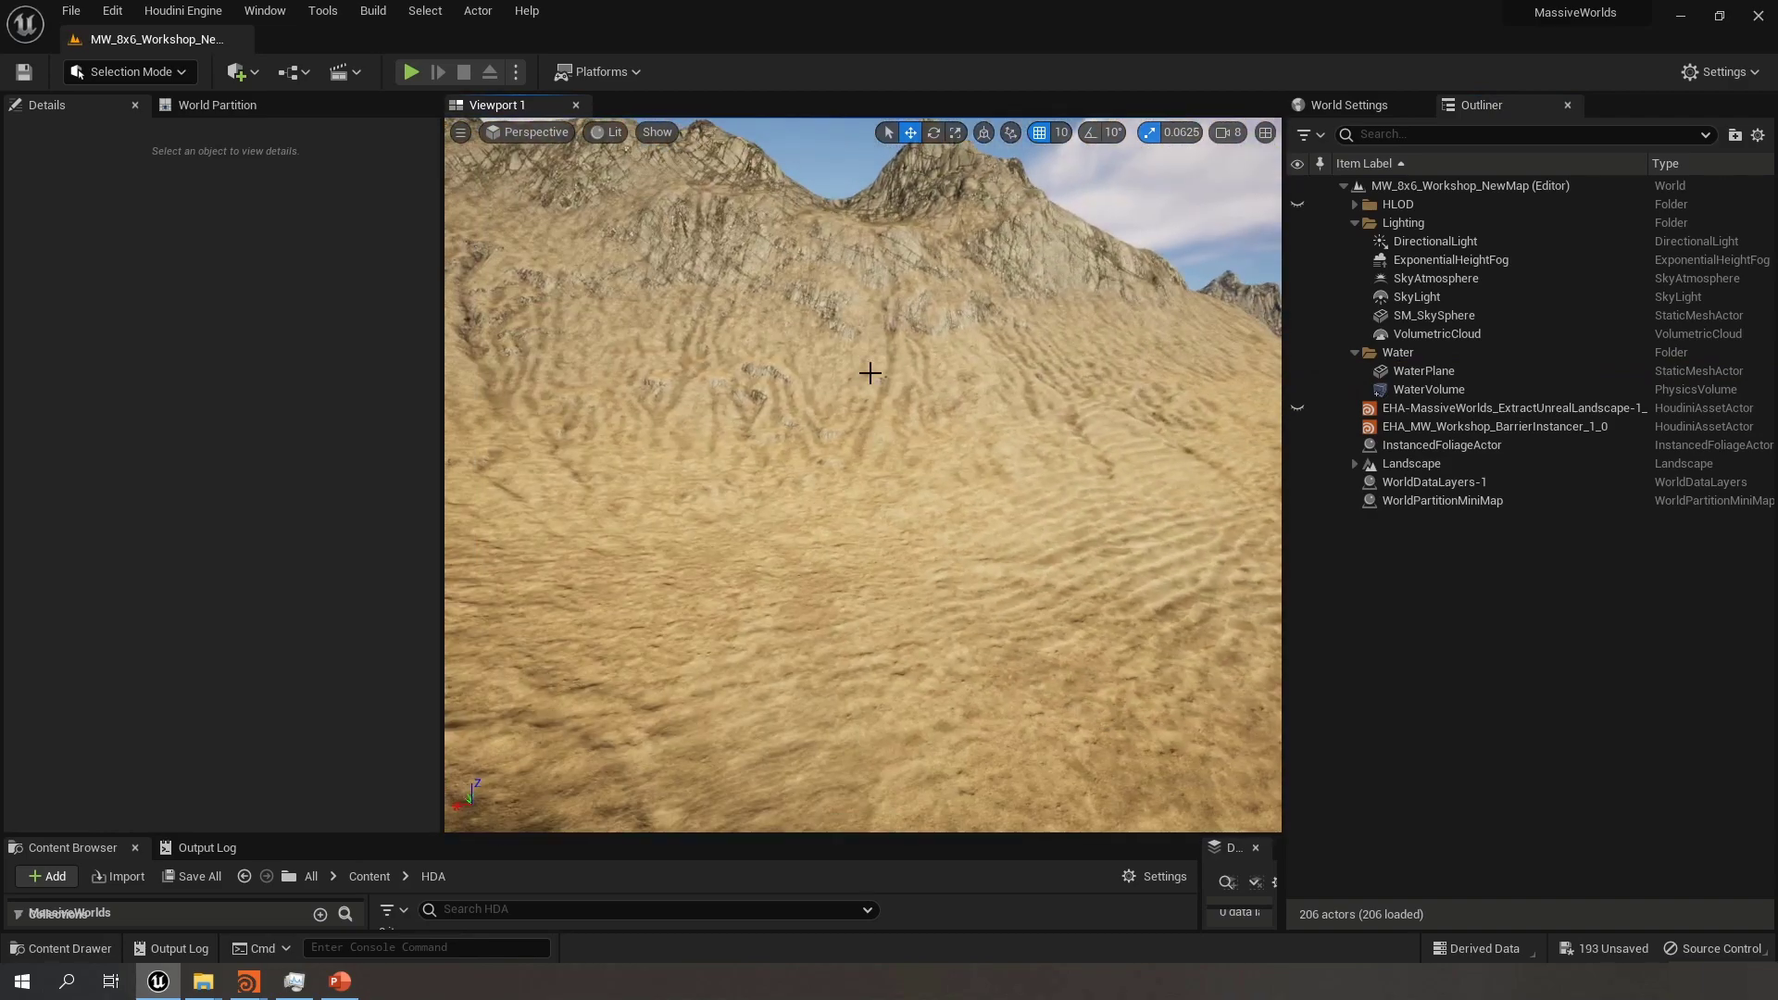
pyautogui.moveTo(863, 514); pyautogui.dragTo(867, 565, button='right')
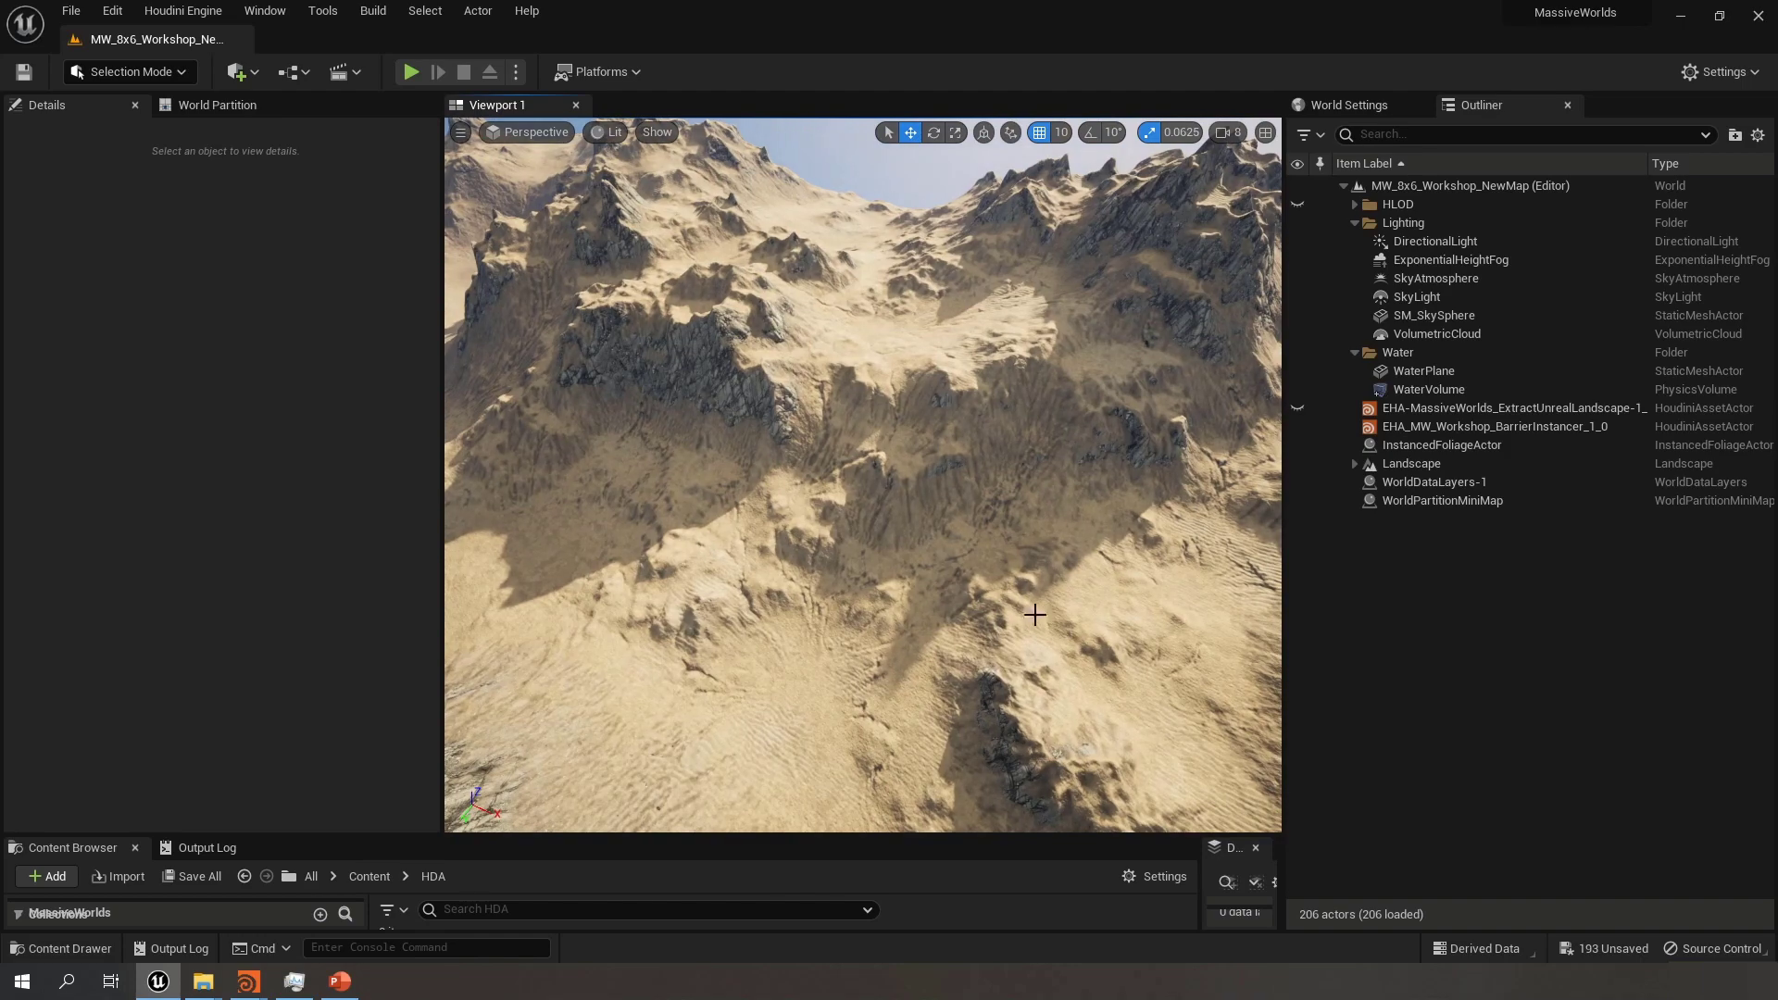
pyautogui.moveTo(956, 498); pyautogui.dragTo(936, 417, button='right')
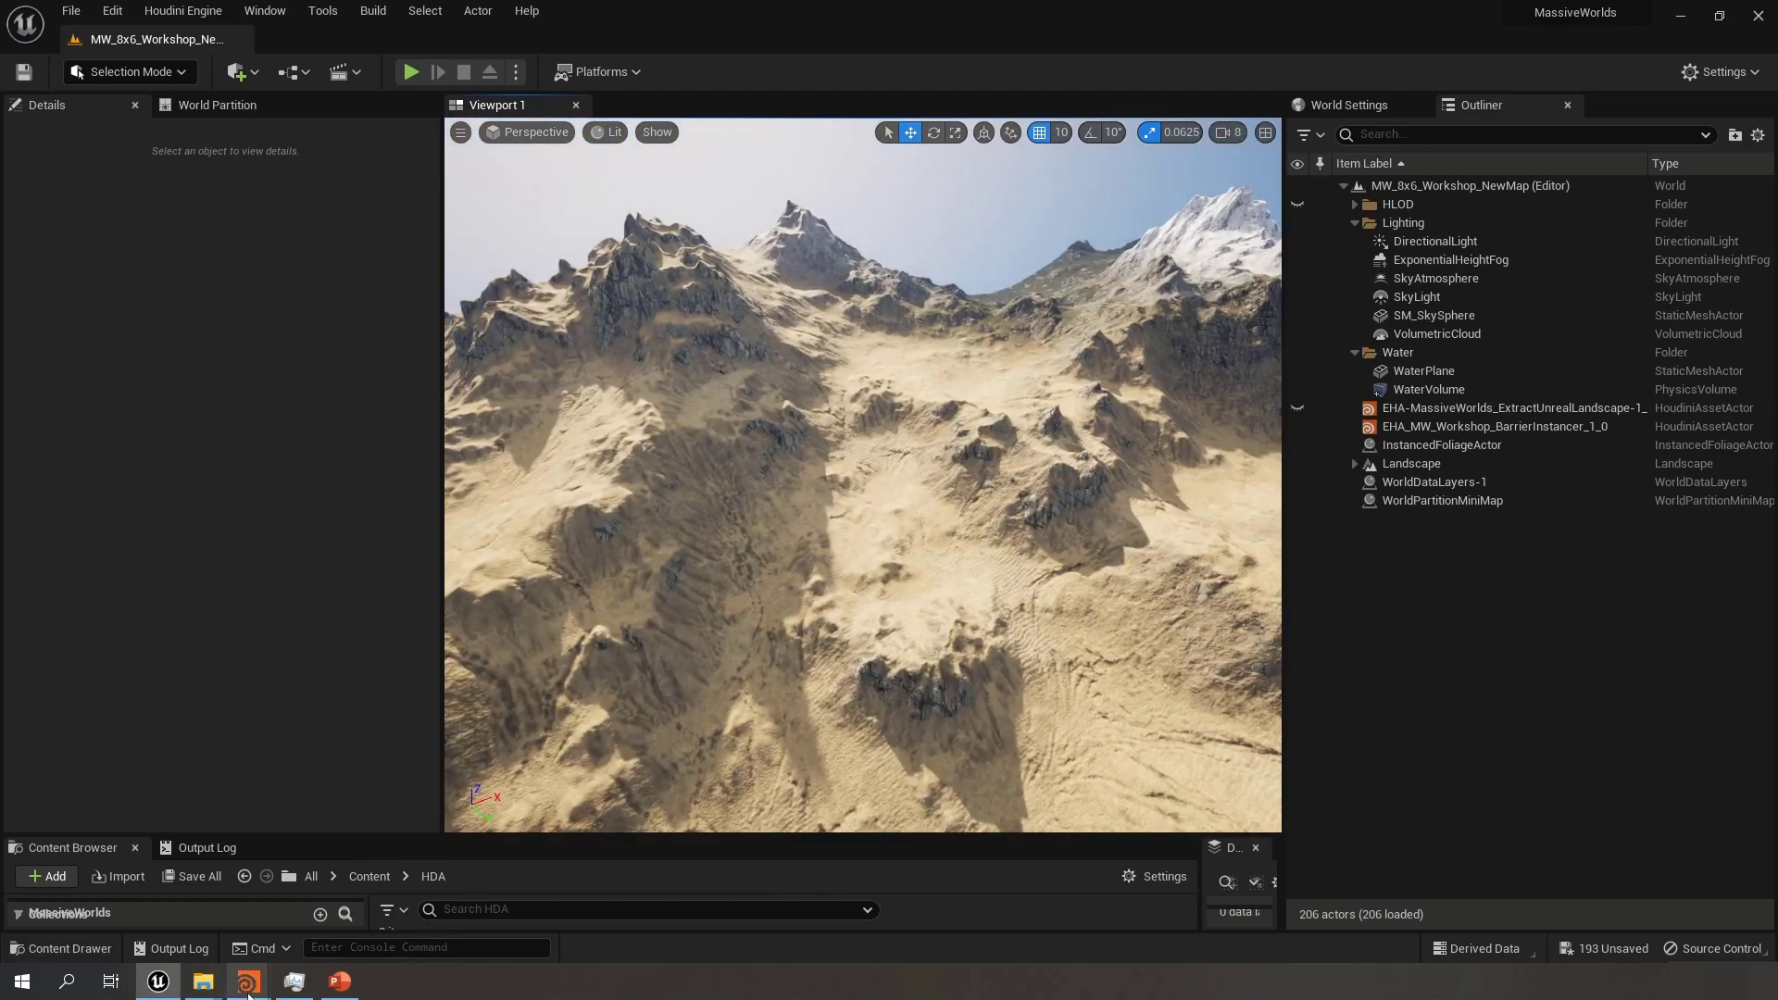
# Return to Houdini and examine the subtracted Darken mask along the roads, both up close and across the wider terrain
pyautogui.moveTo(248, 982)
pyautogui.click(103, 917)
pyautogui.scroll(-5, 1043, 492)
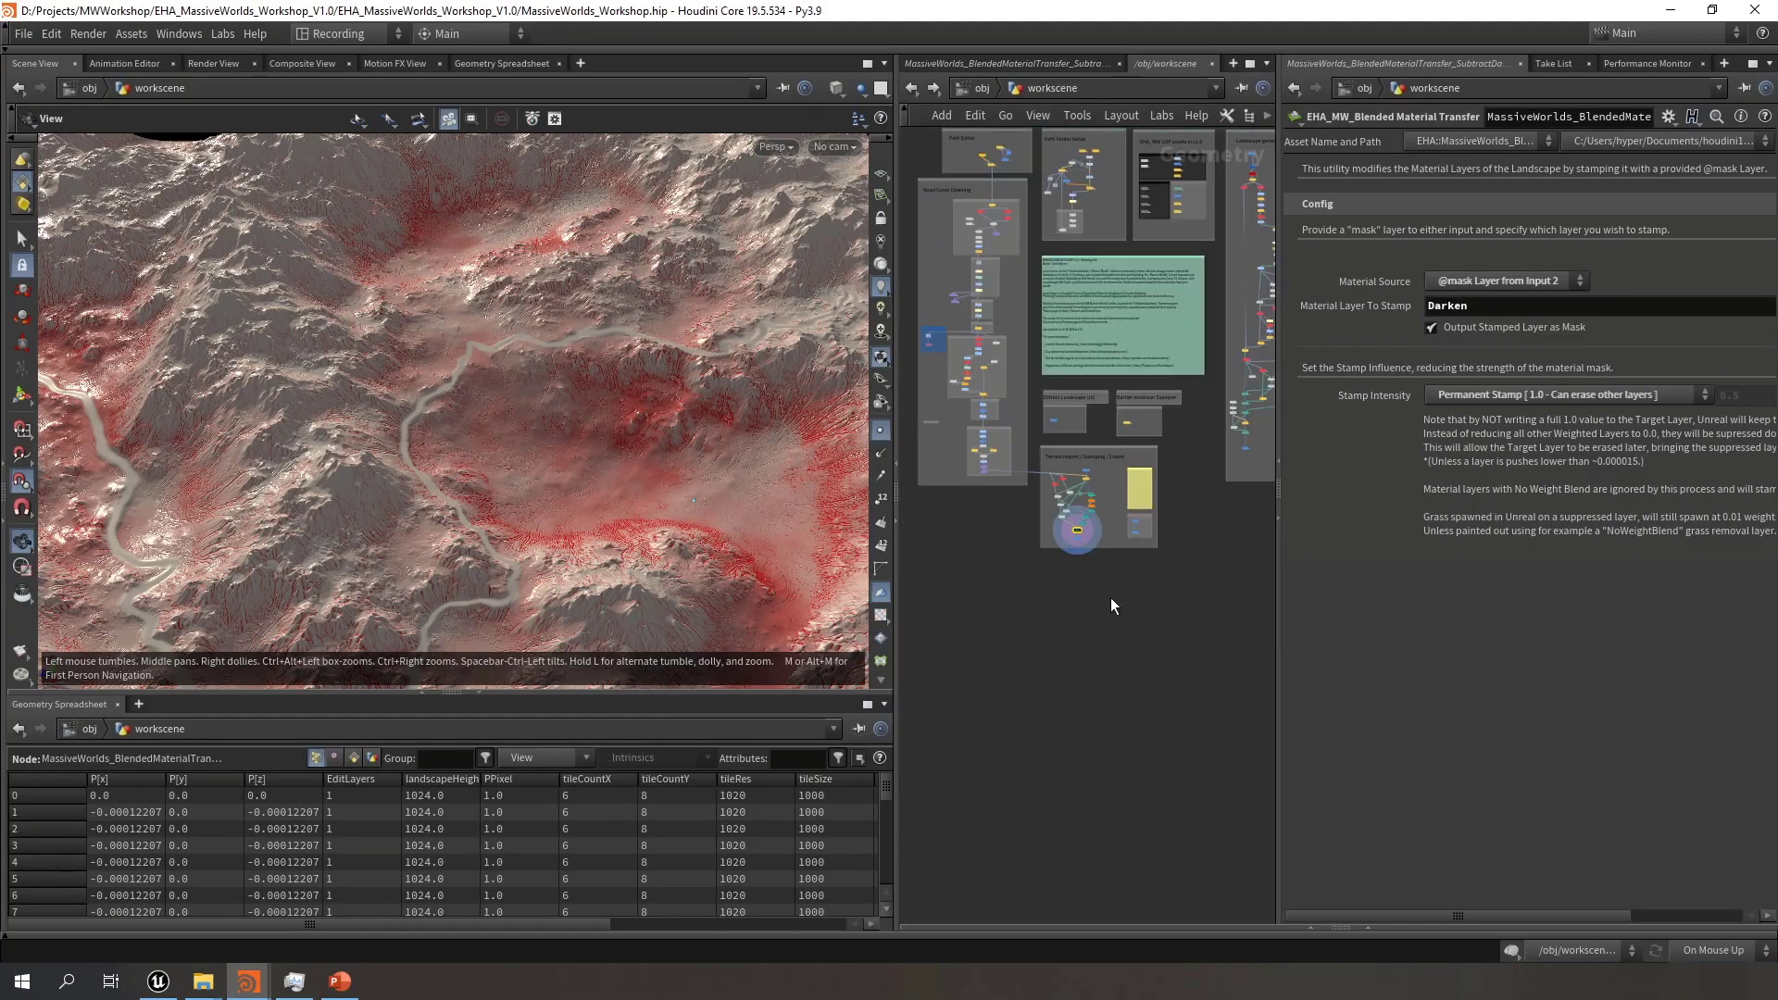
pyautogui.scroll(5, 1028, 639)
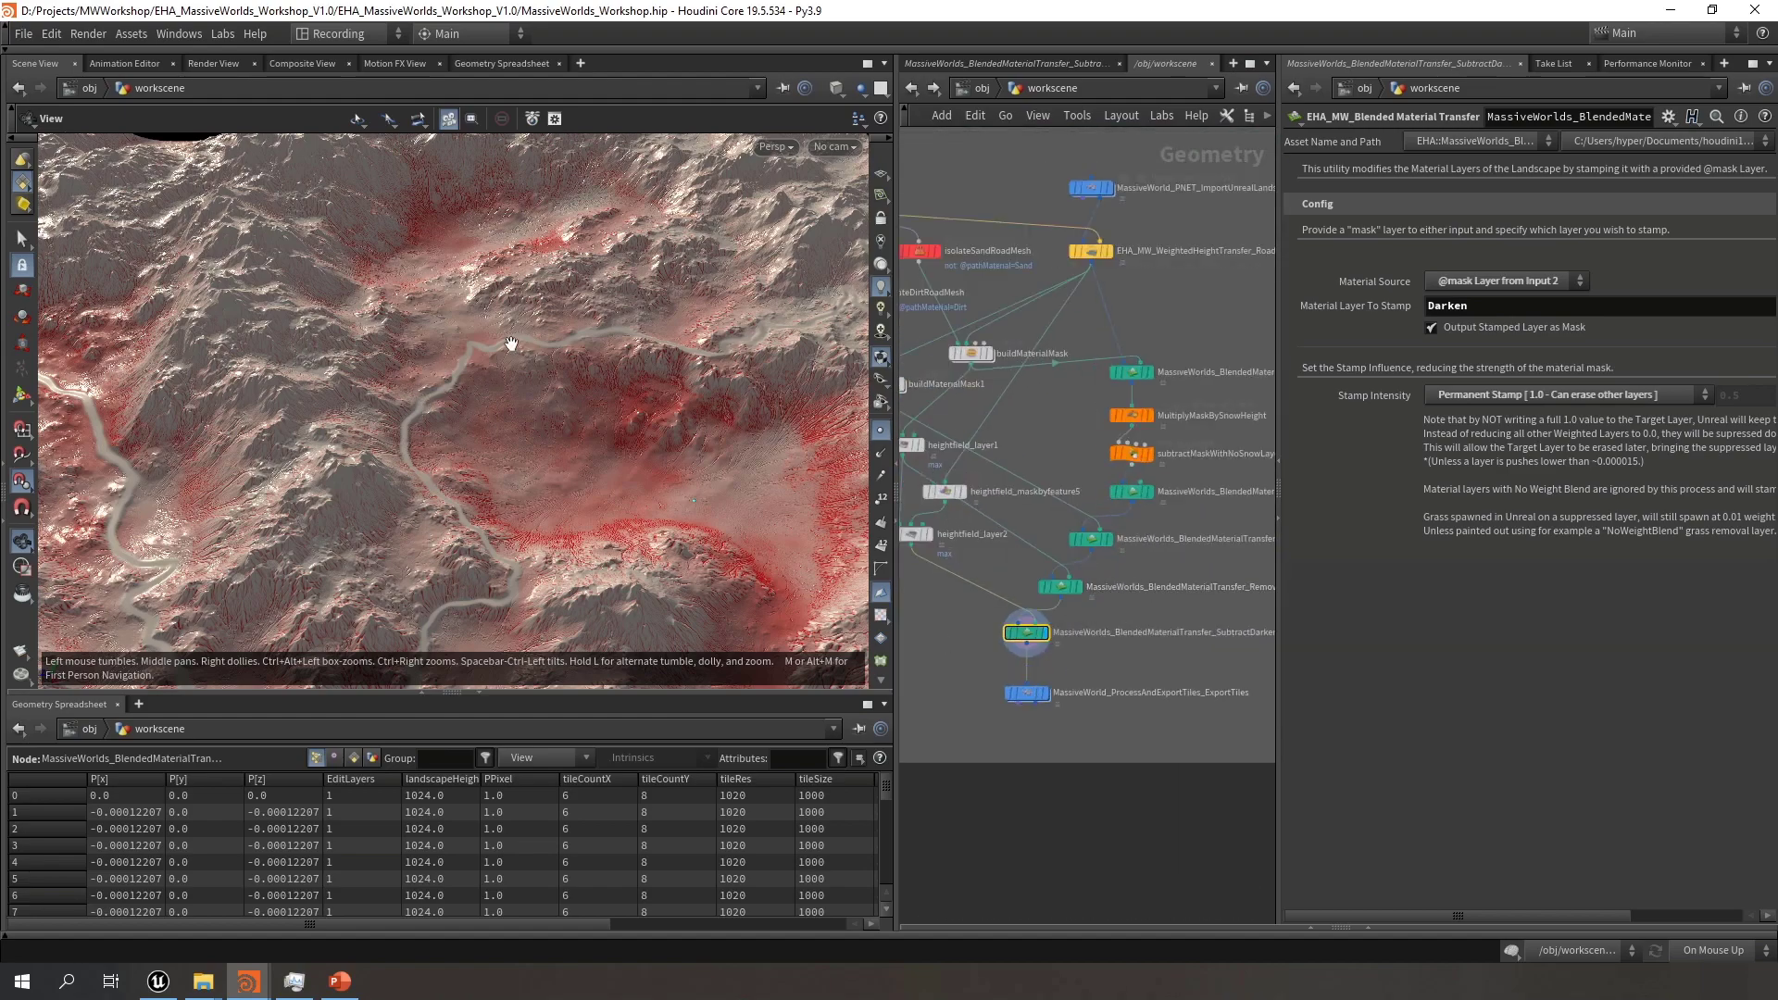
pyautogui.moveTo(590, 493); pyautogui.dragTo(525, 421)
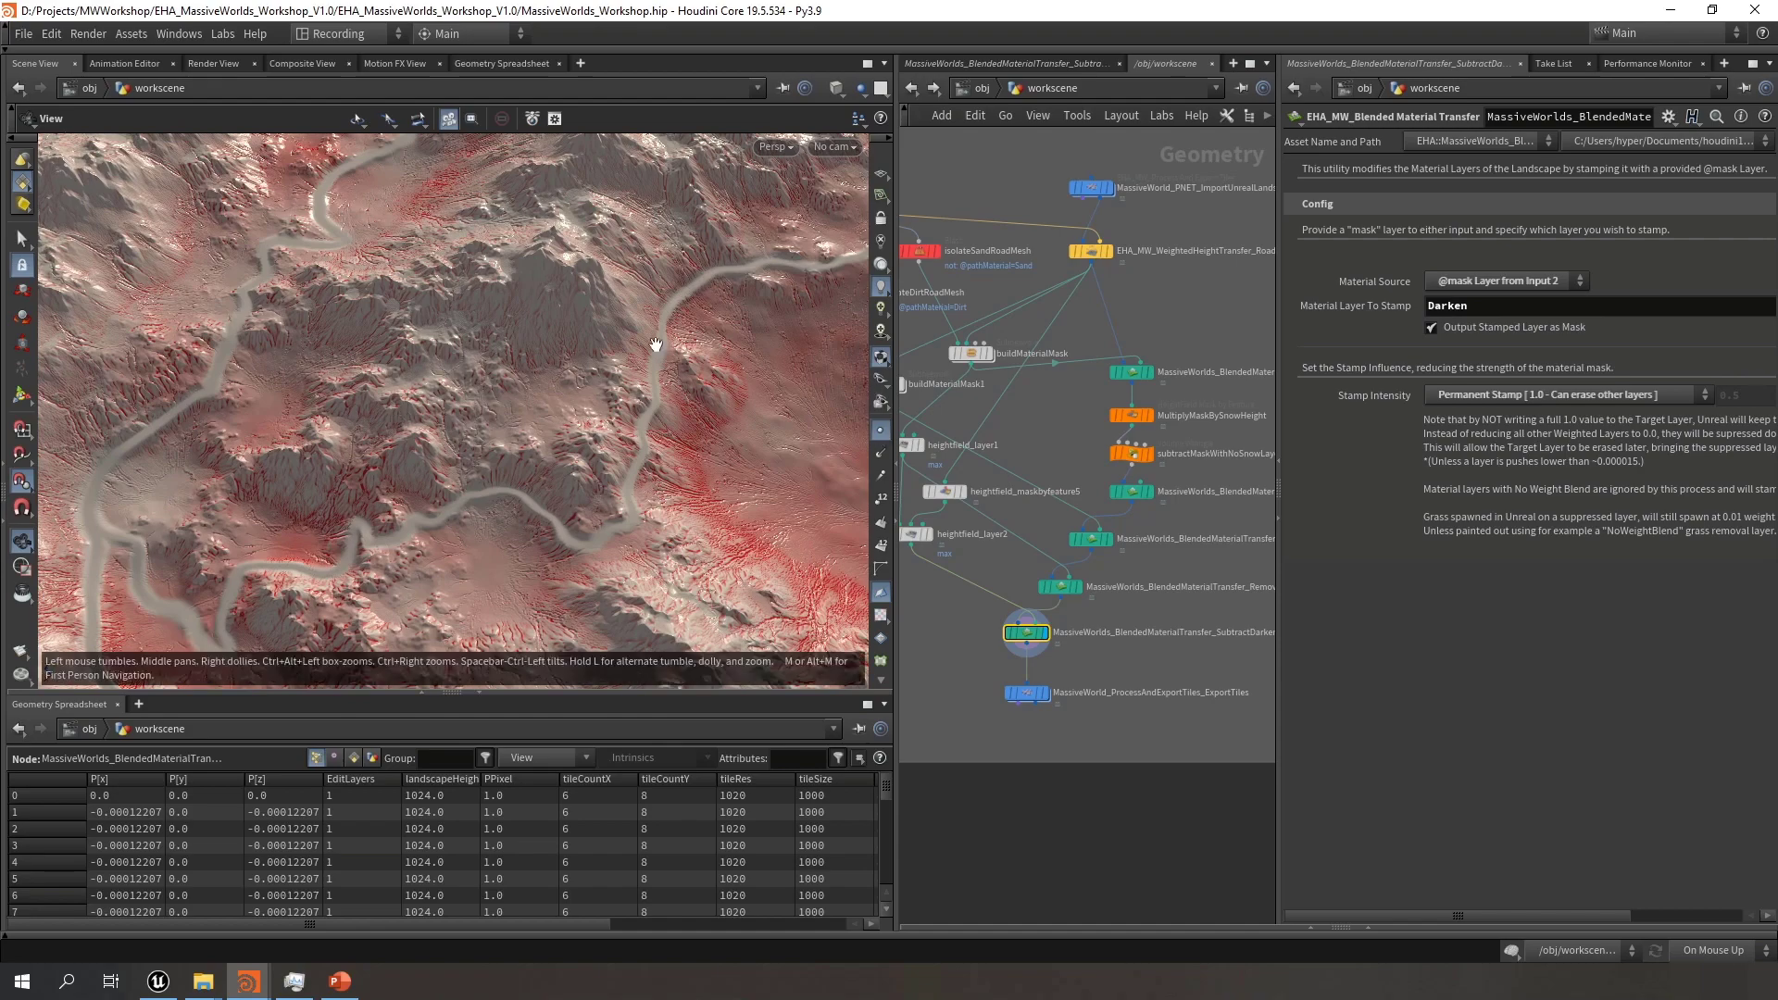
pyautogui.moveTo(667, 414); pyautogui.dragTo(403, 441)
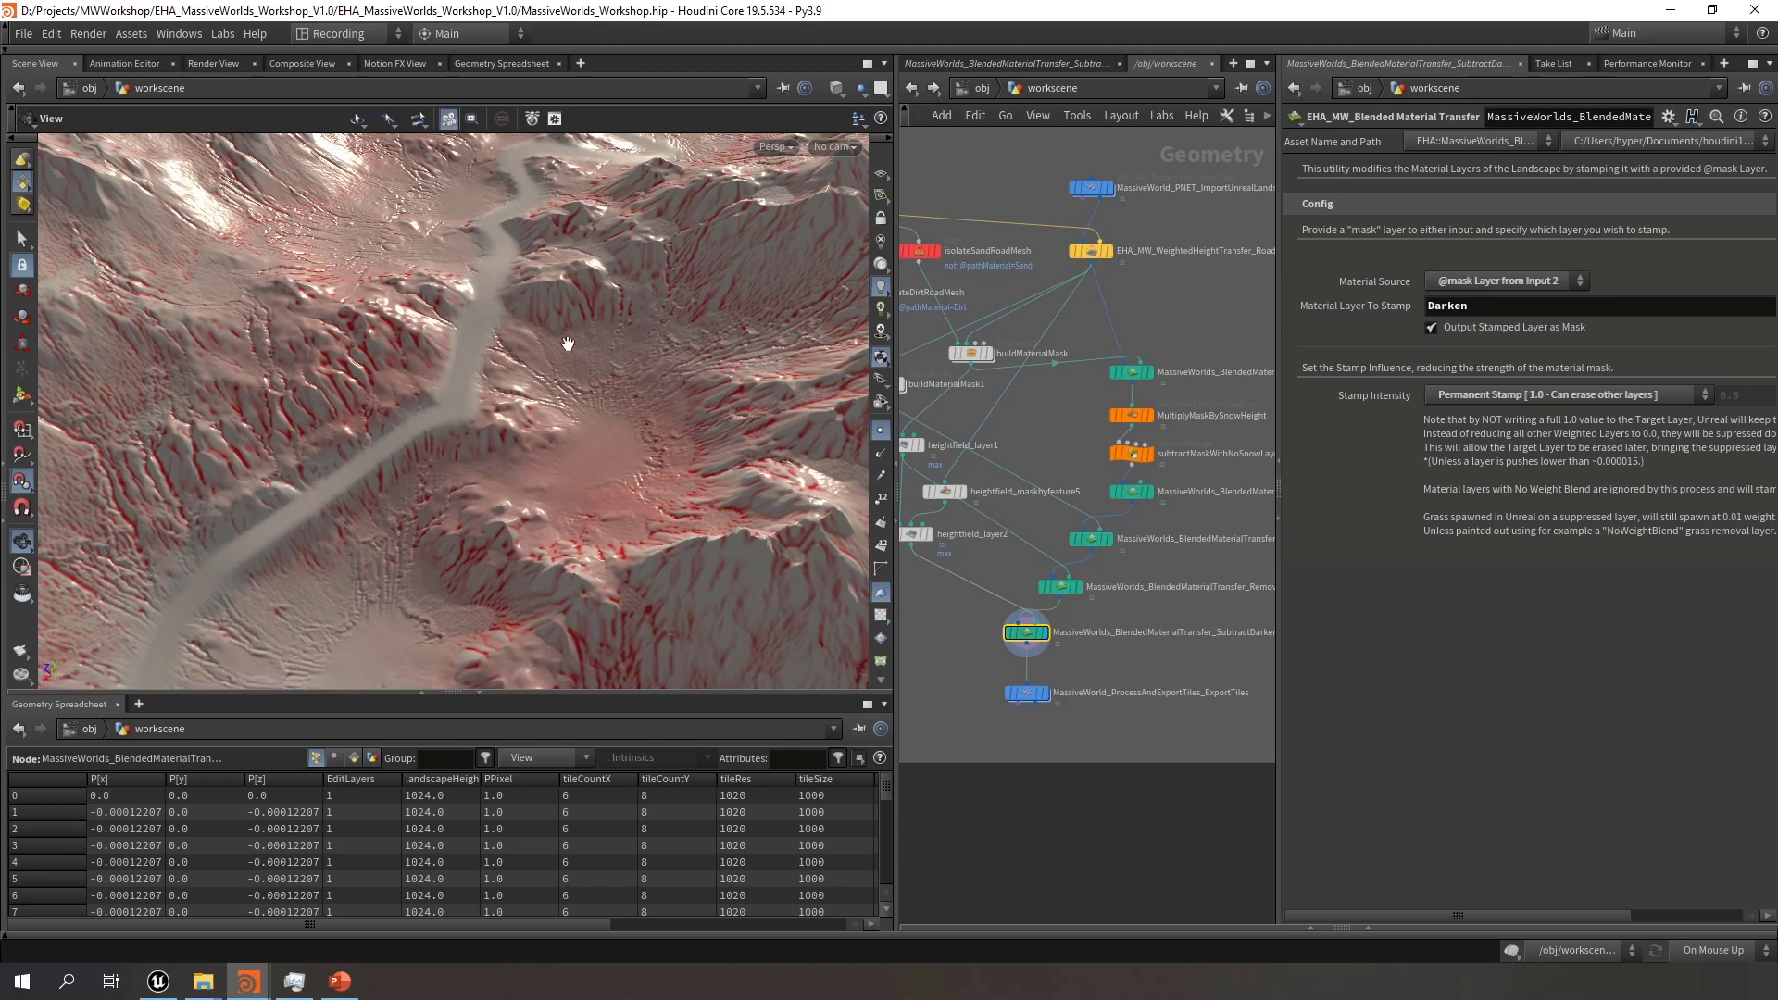
pyautogui.scroll(-5, 568, 344)
pyautogui.moveTo(568, 344); pyautogui.dragTo(451, 256)
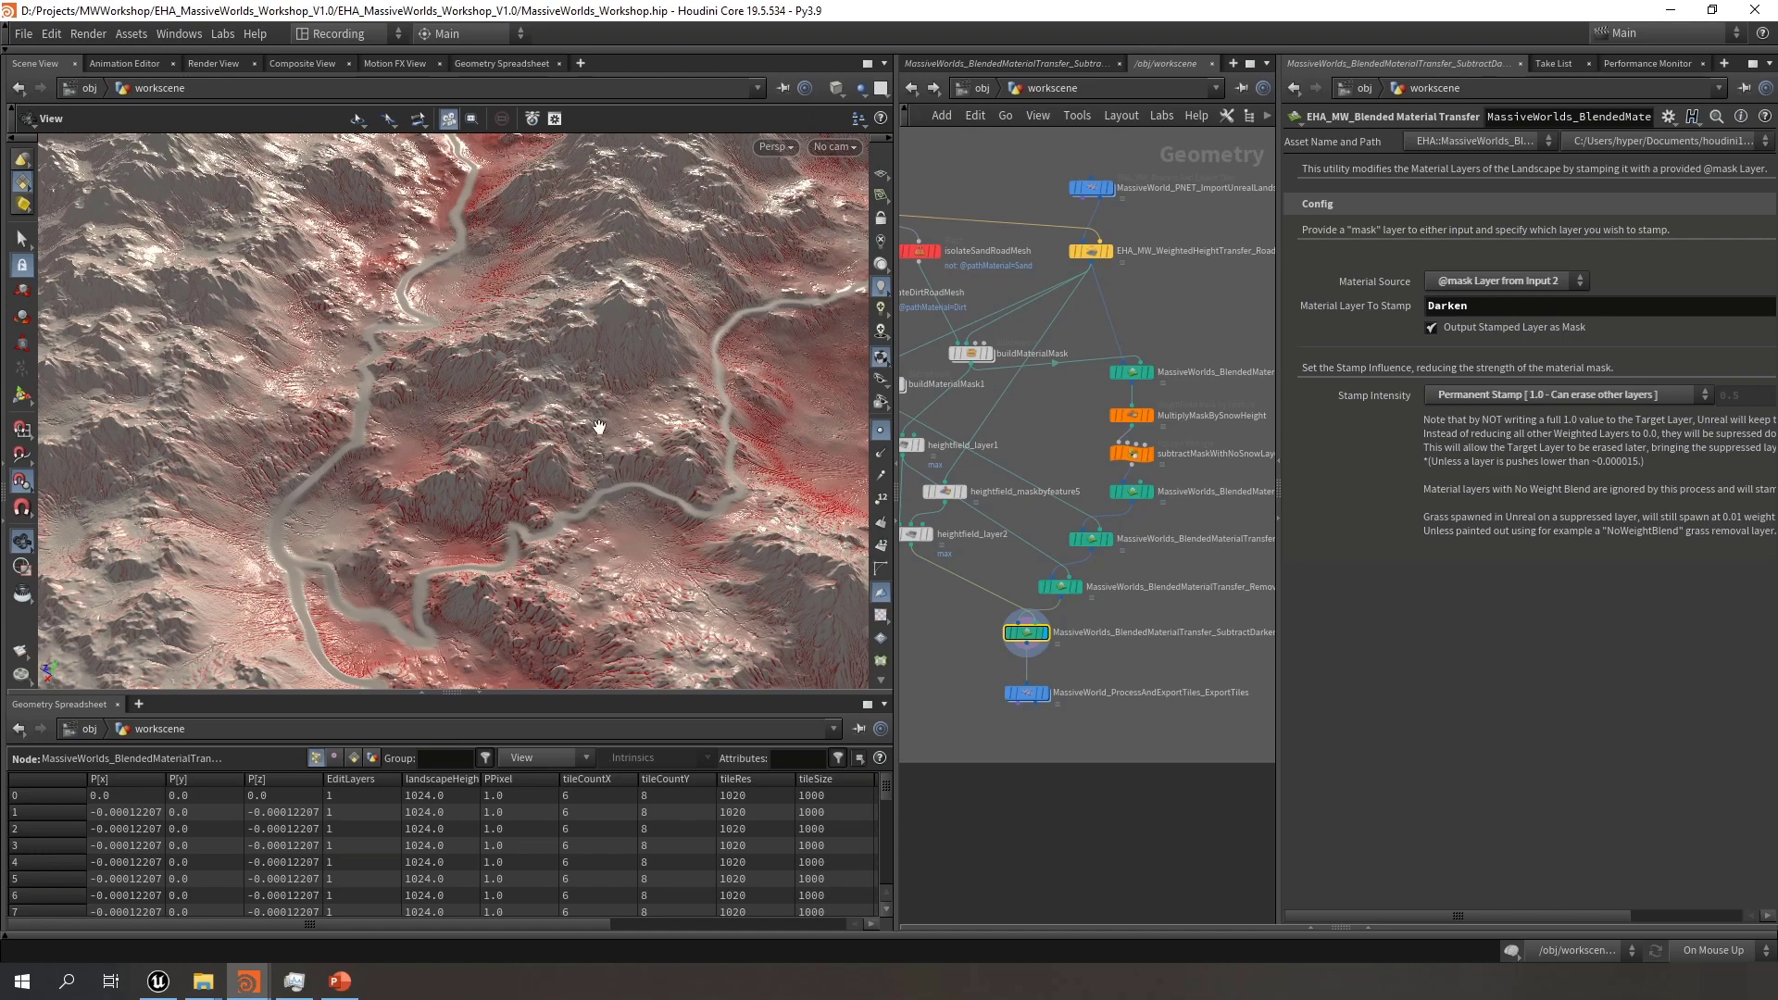
pyautogui.moveTo(553, 416); pyautogui.dragTo(510, 488)
pyautogui.scroll(3, 547, 437)
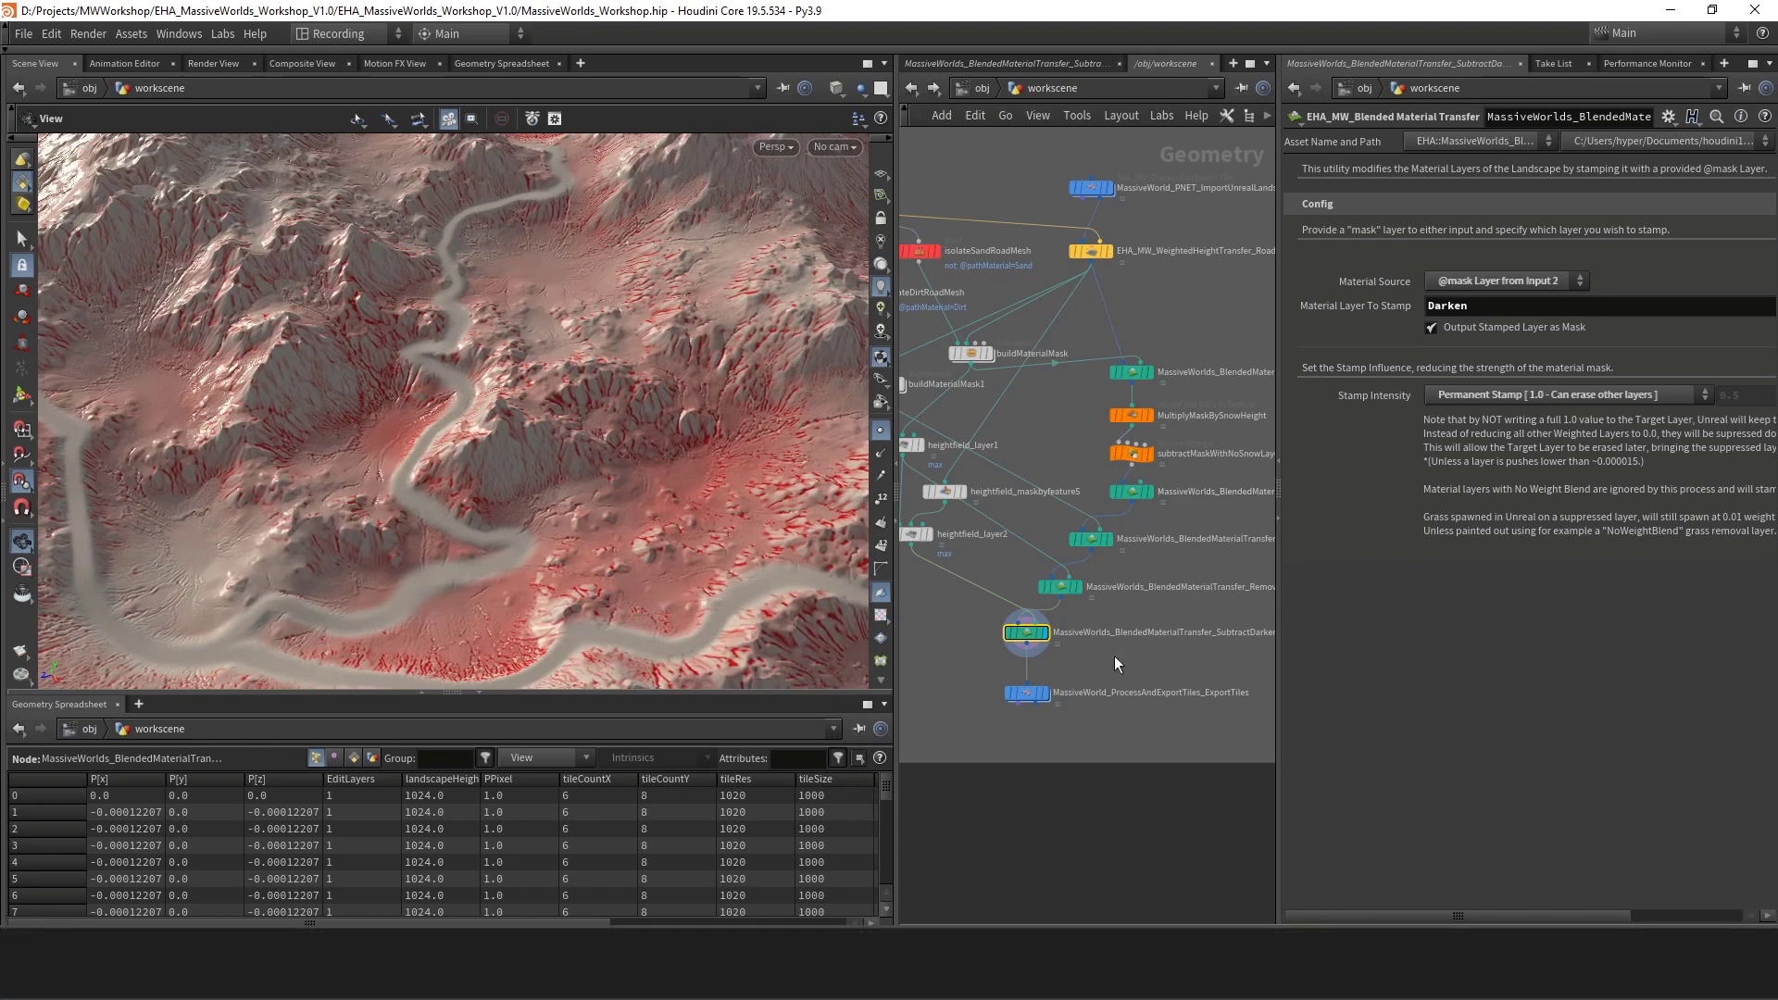
# Select the MassiveWorld_ProcessAndExportTiles_ExportTiles node and widen the parameter area to show its full settings
pyautogui.moveTo(1114, 656); pyautogui.dragTo(1118, 621, button='middle')
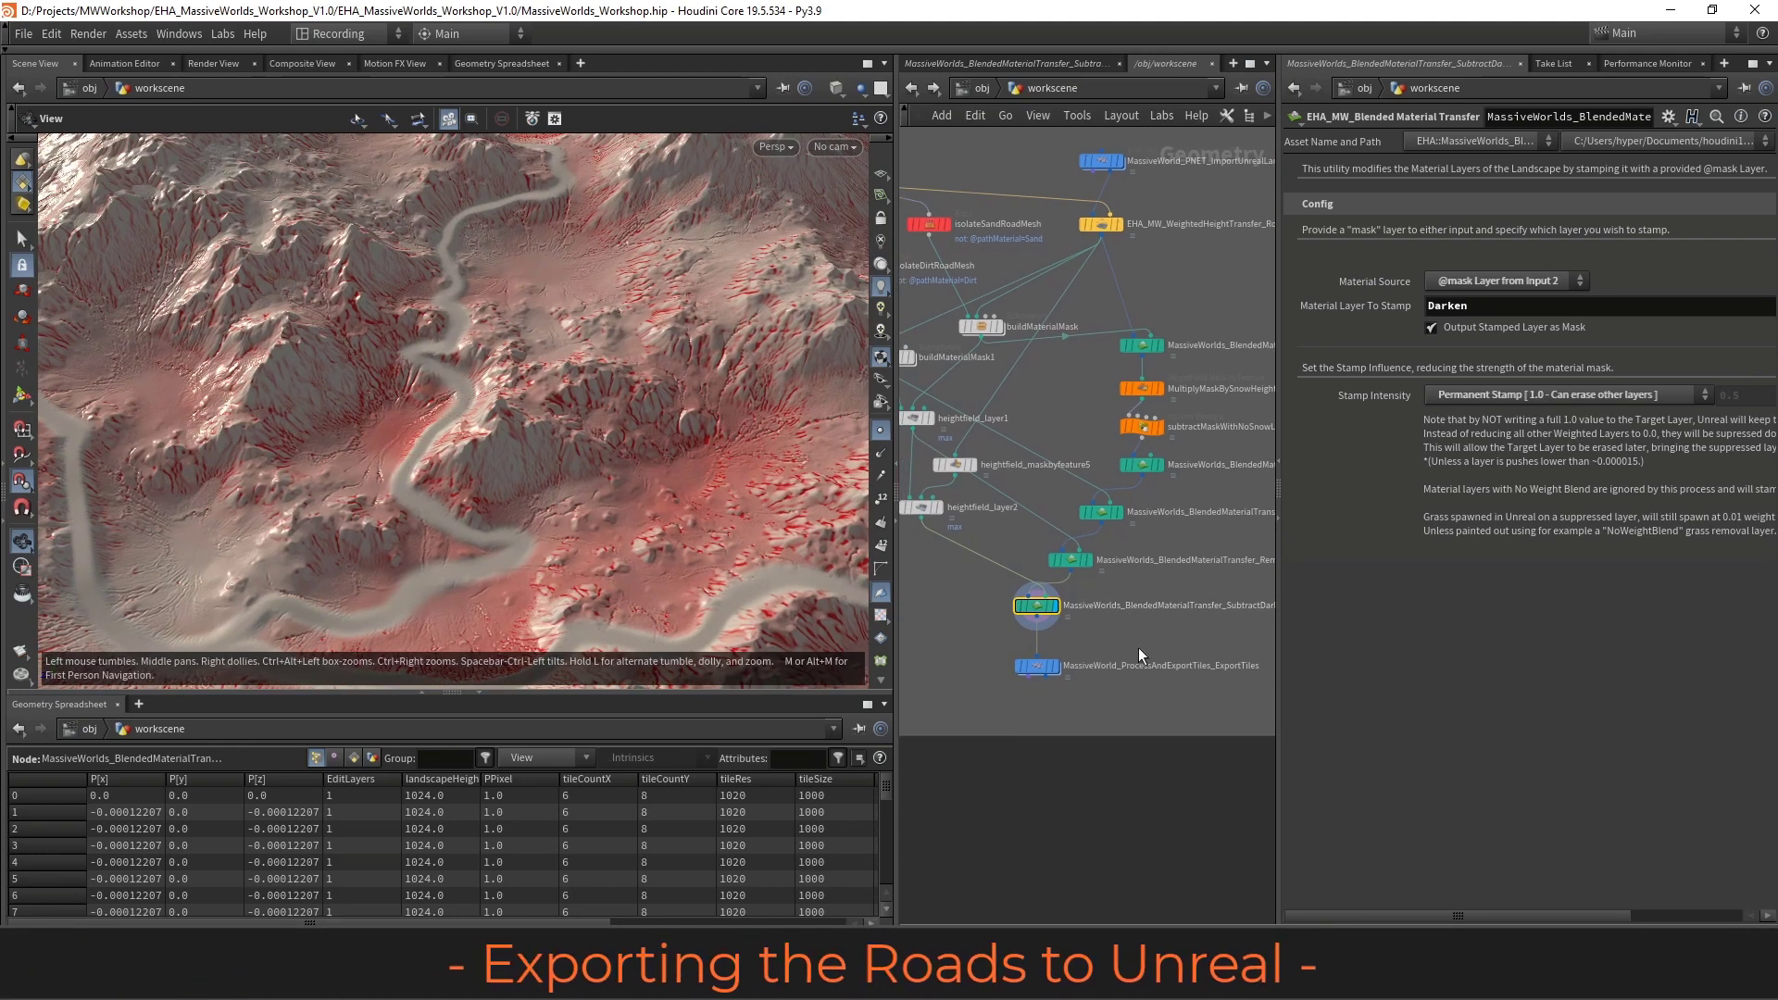
pyautogui.moveTo(1134, 641); pyautogui.dragTo(963, 699)
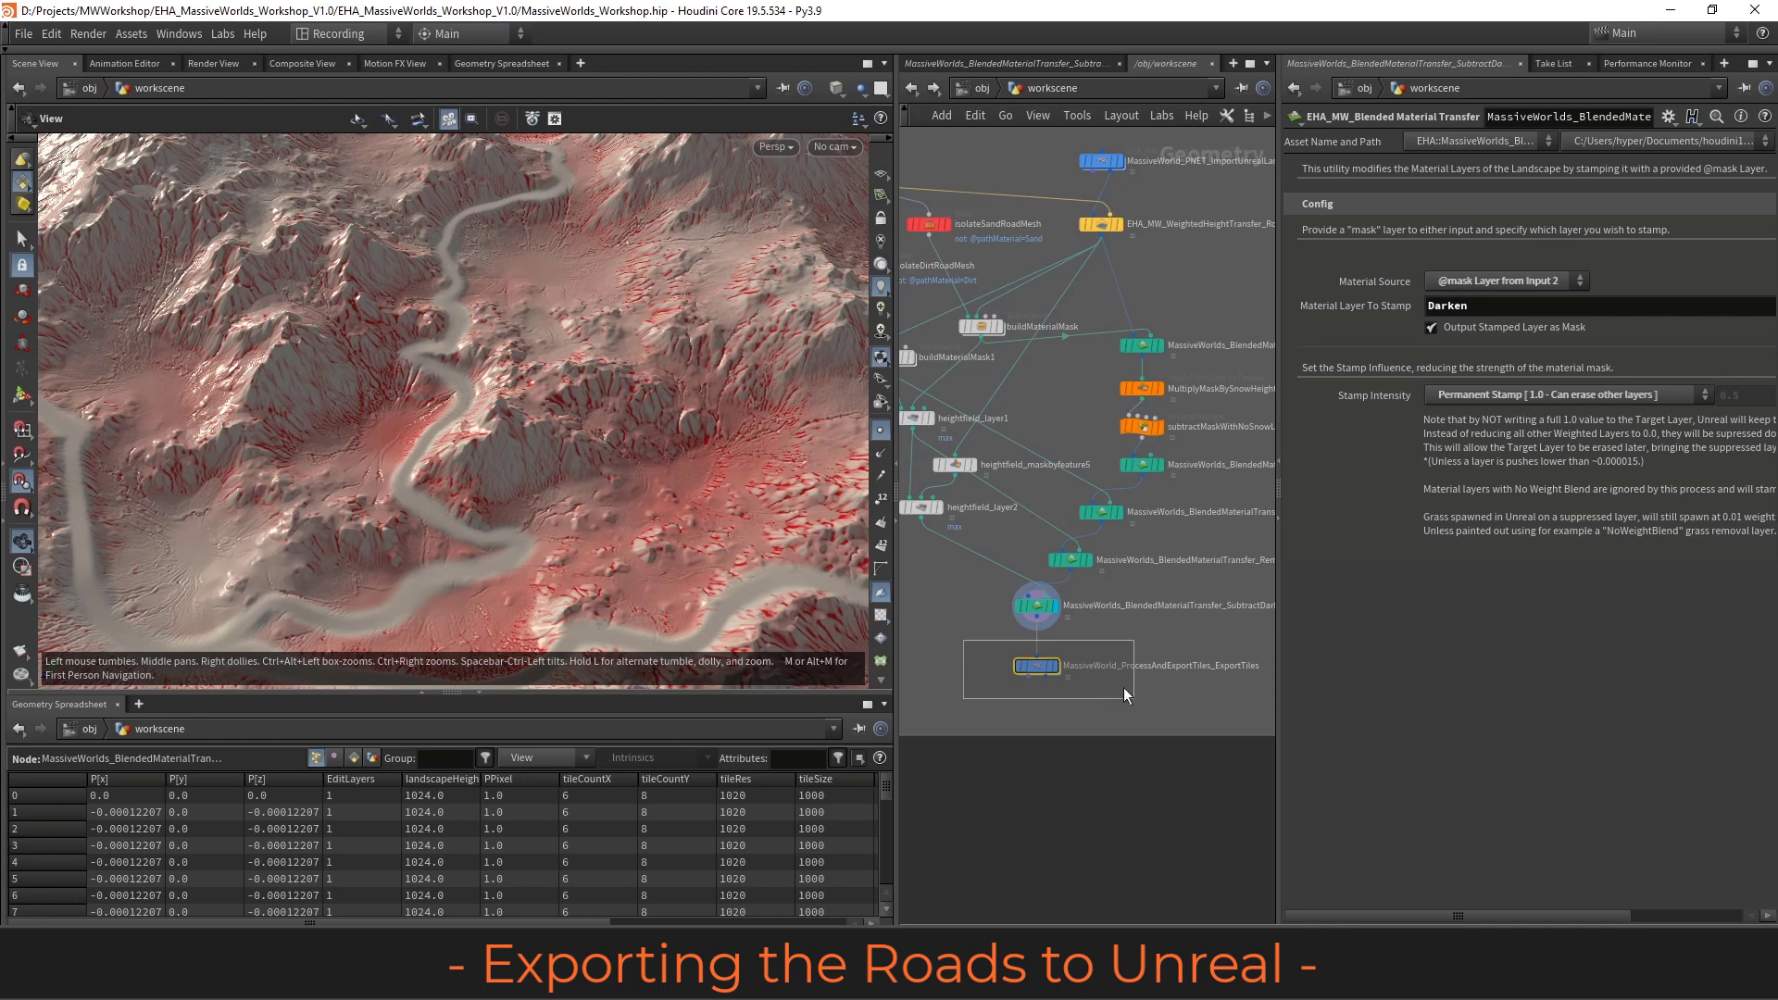
pyautogui.moveTo(1135, 681); pyautogui.dragTo(1104, 704)
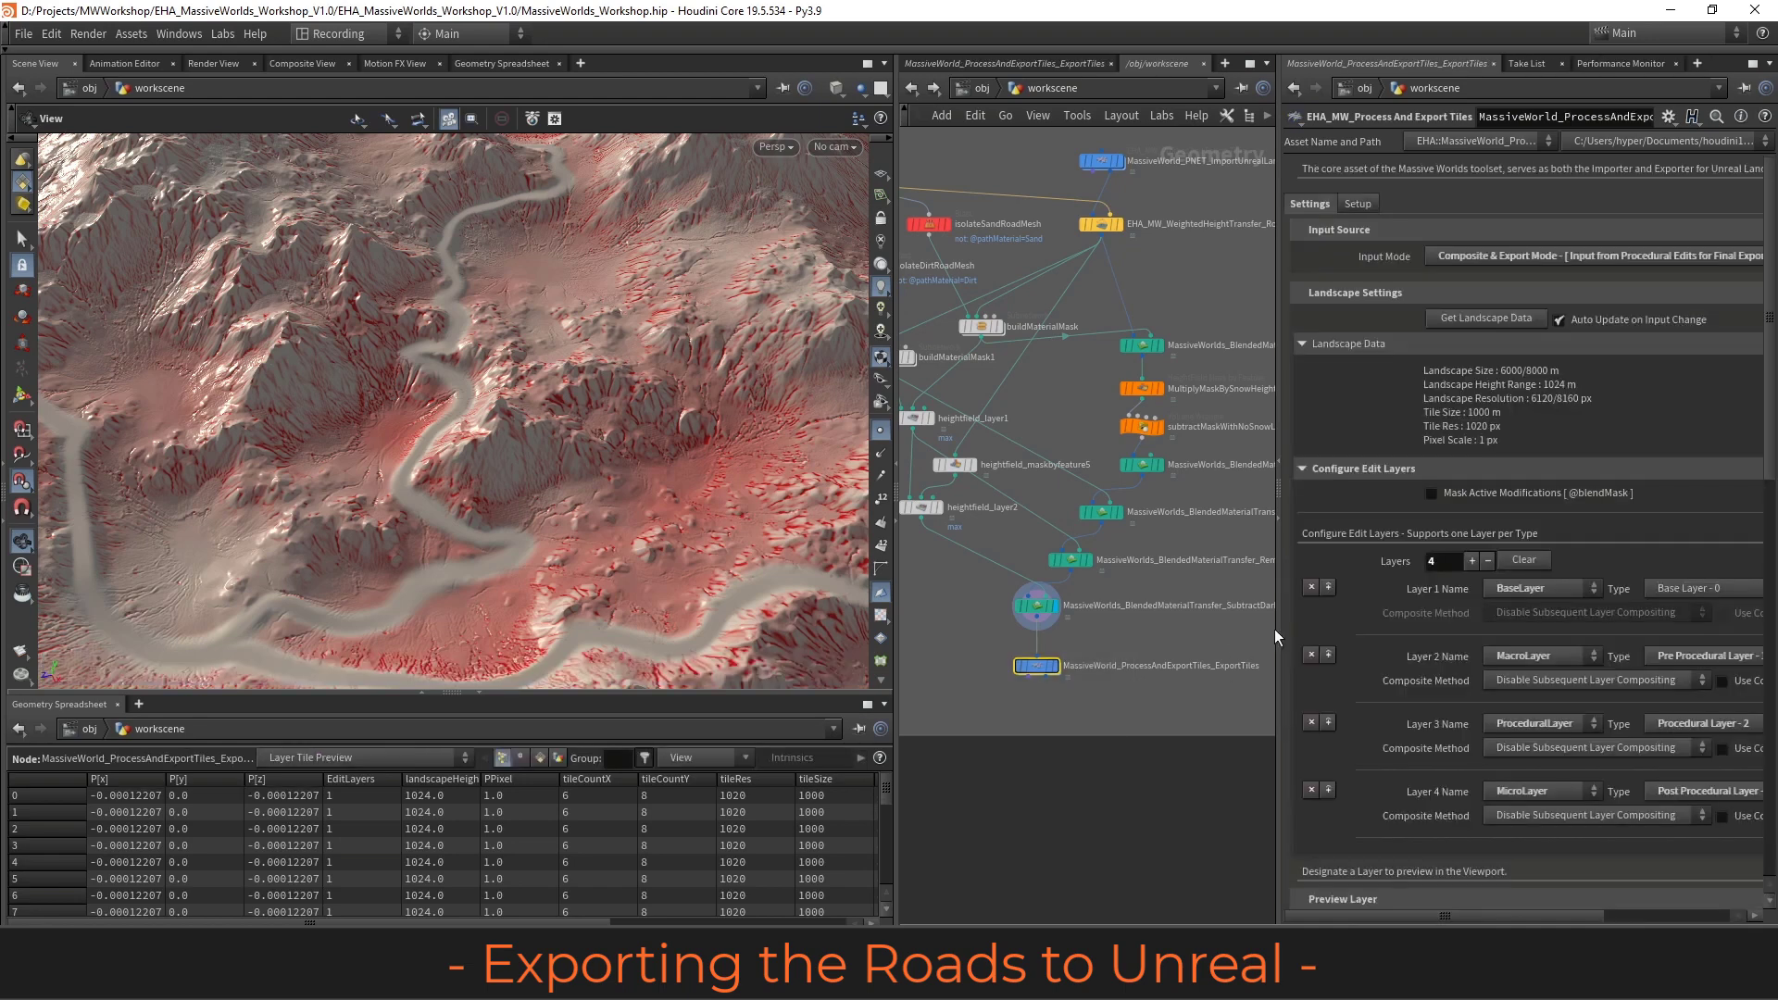
pyautogui.moveTo(898, 539); pyautogui.dragTo(534, 555)
pyautogui.moveTo(967, 678); pyautogui.dragTo(827, 681)
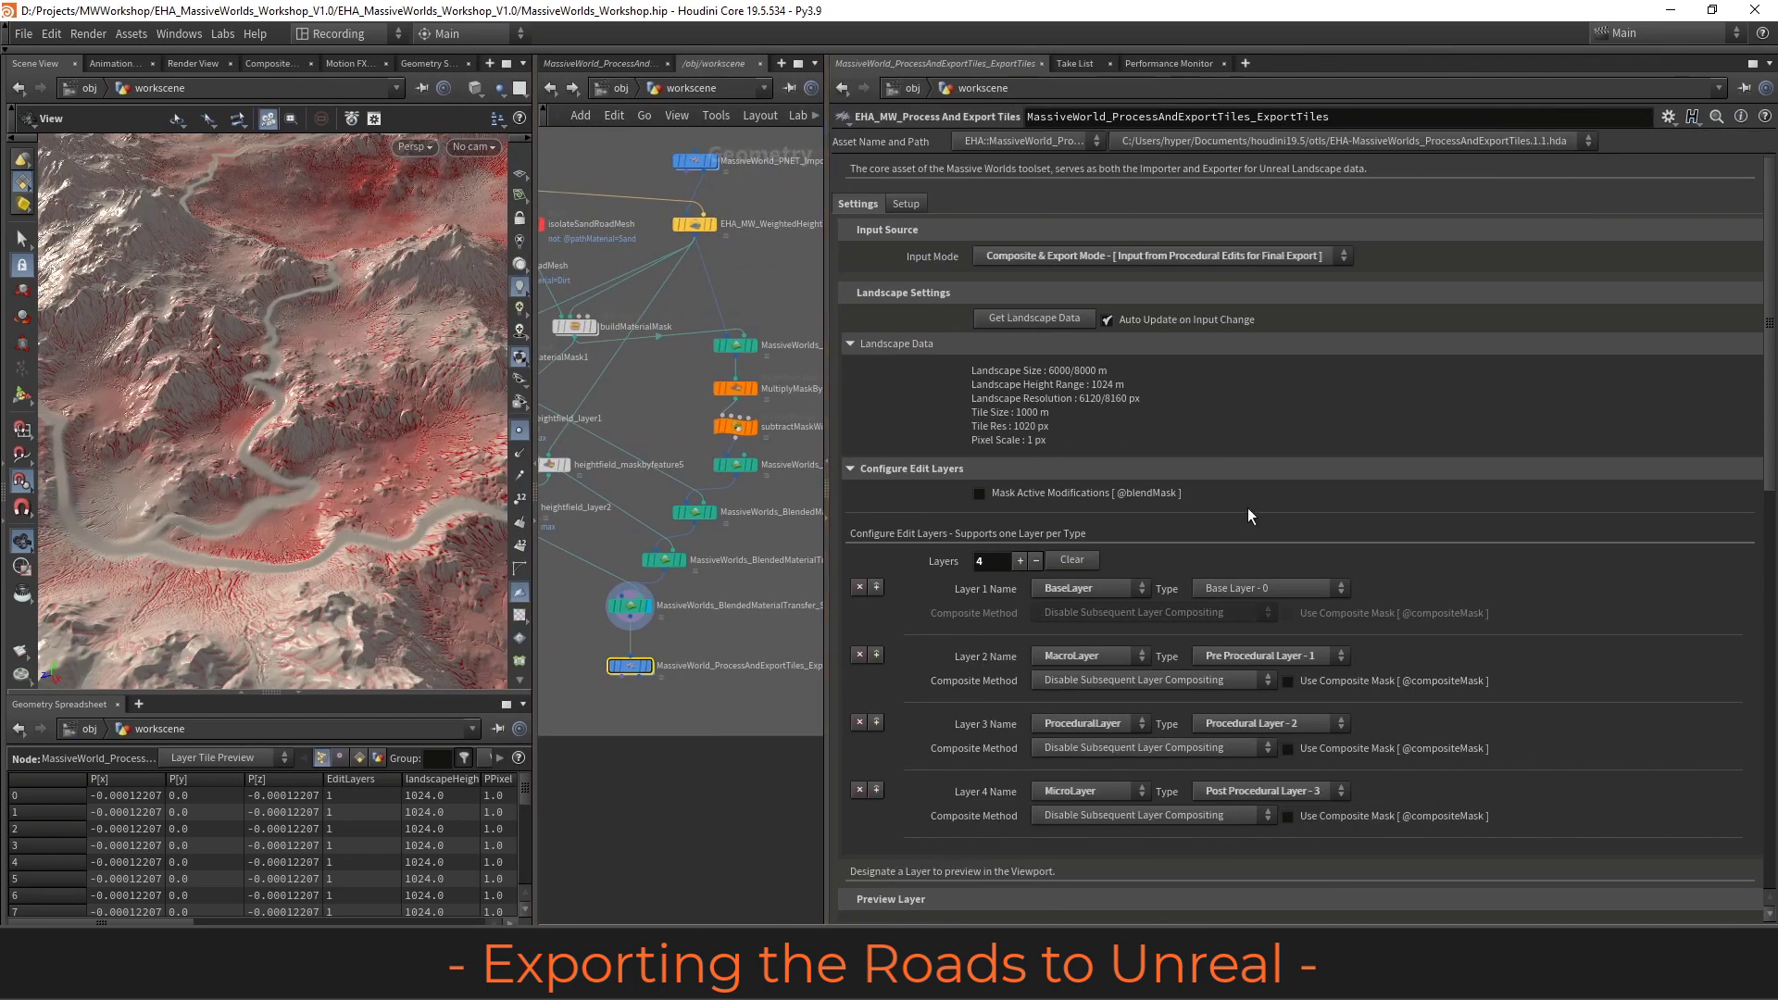
# Collapse the export node's Landscape Data and Configure Edit Layers sections, and display the node in the scene view
pyautogui.scroll(-3, 1217, 659)
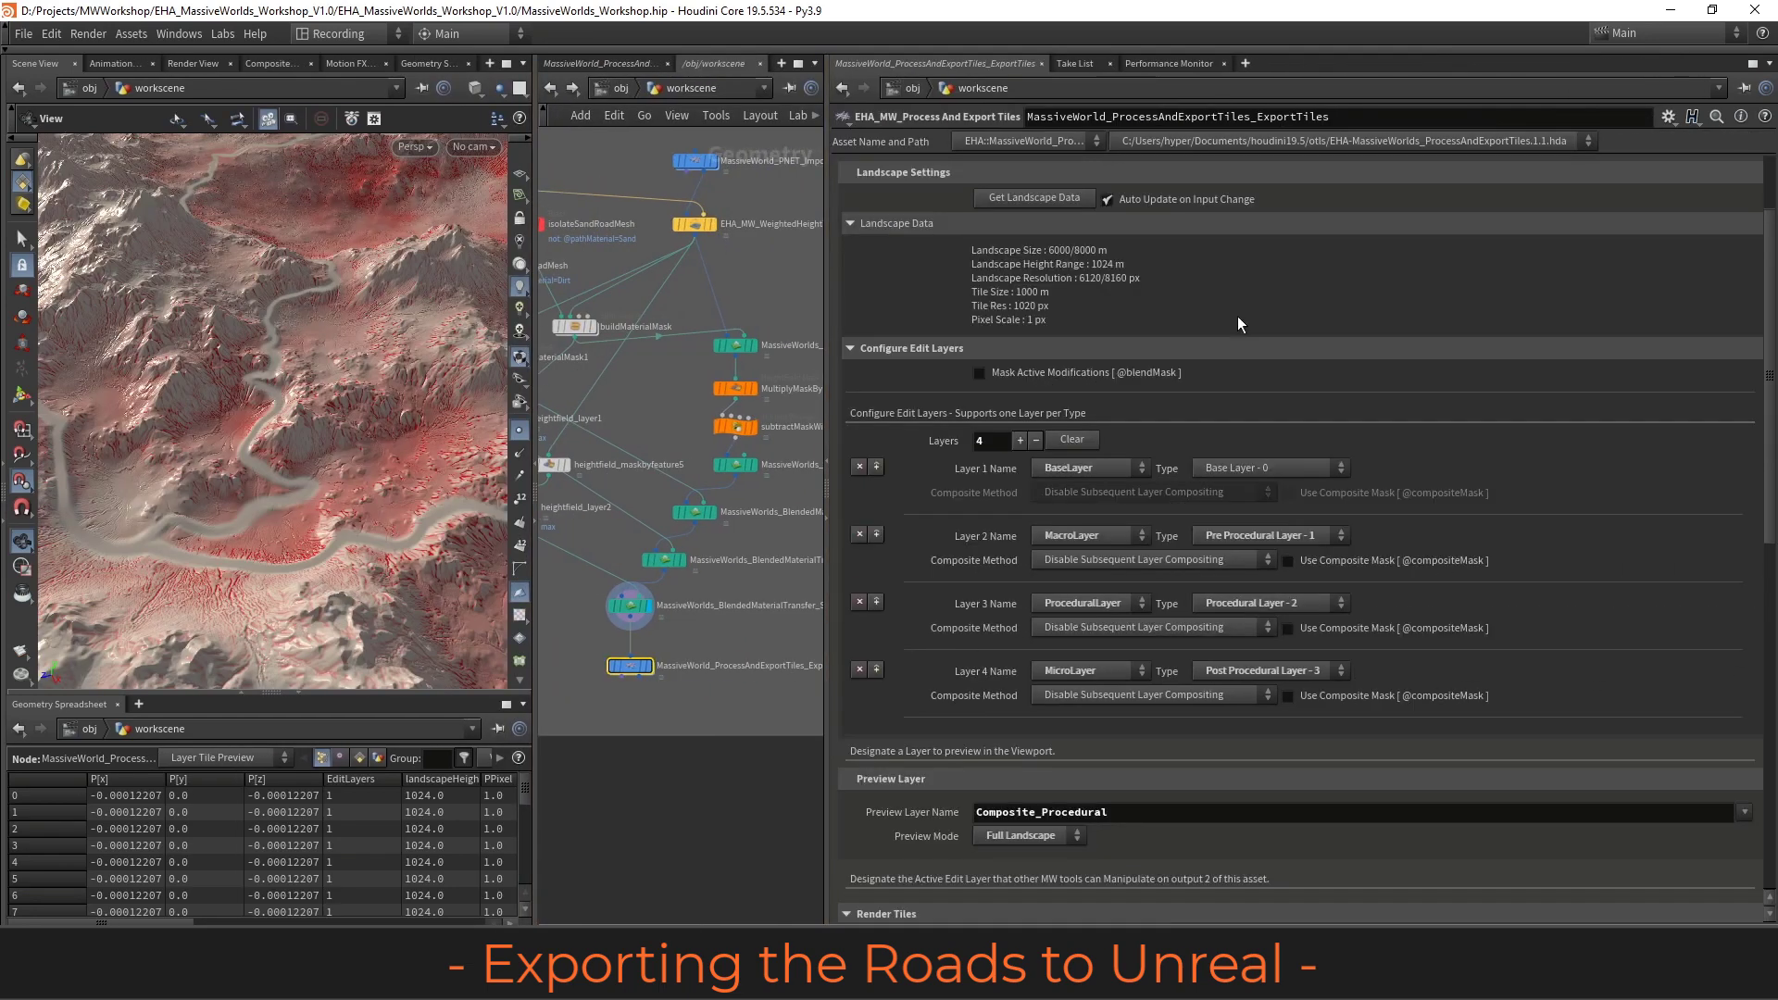
pyautogui.click(853, 348)
pyautogui.click(859, 224)
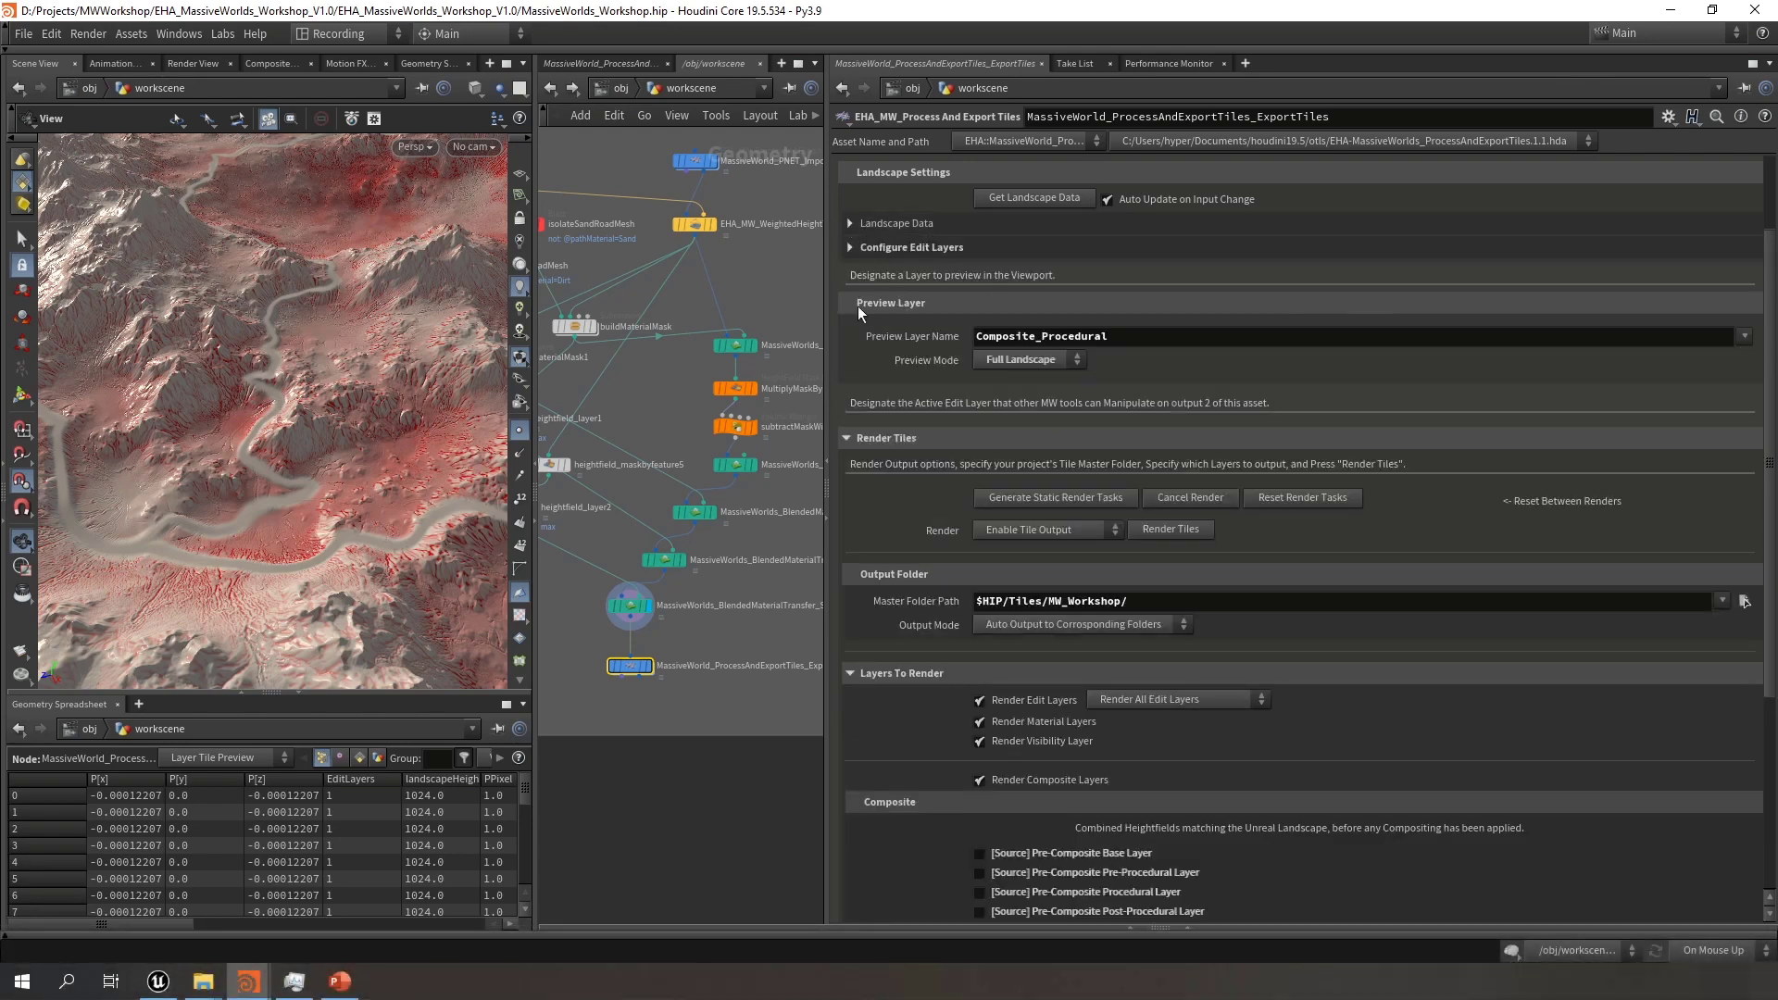
pyautogui.scroll(-1, 885, 363)
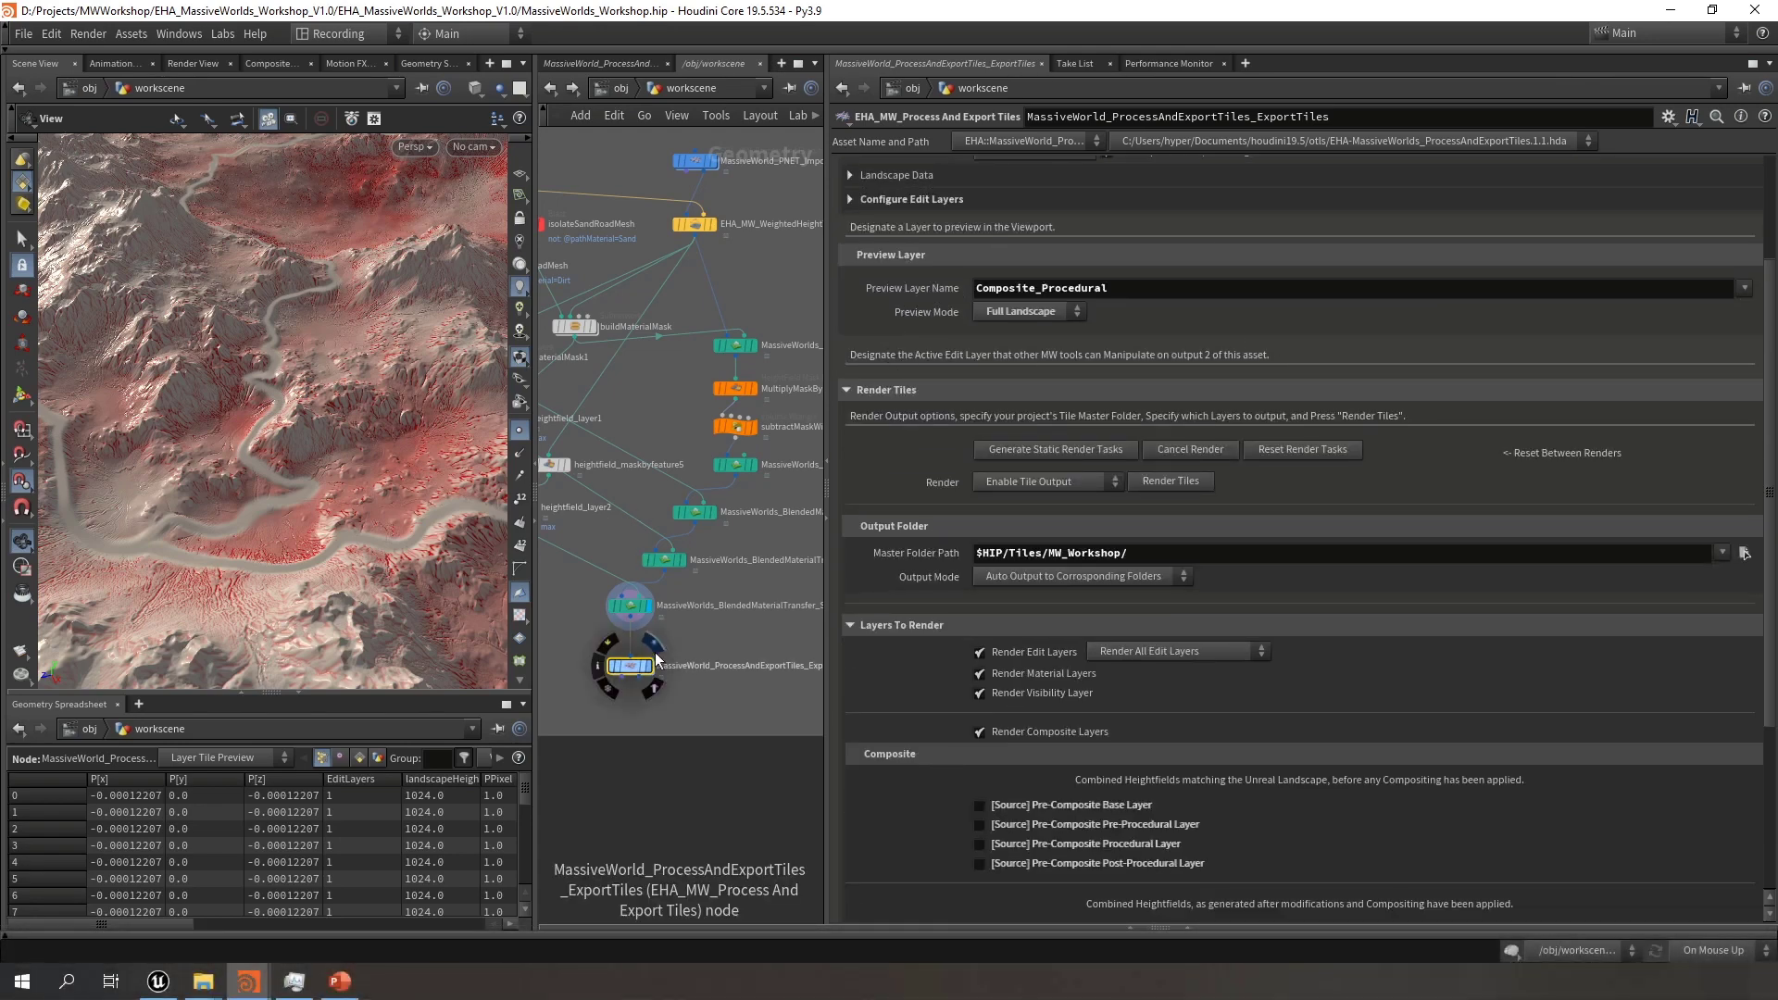
pyautogui.moveTo(629, 669)
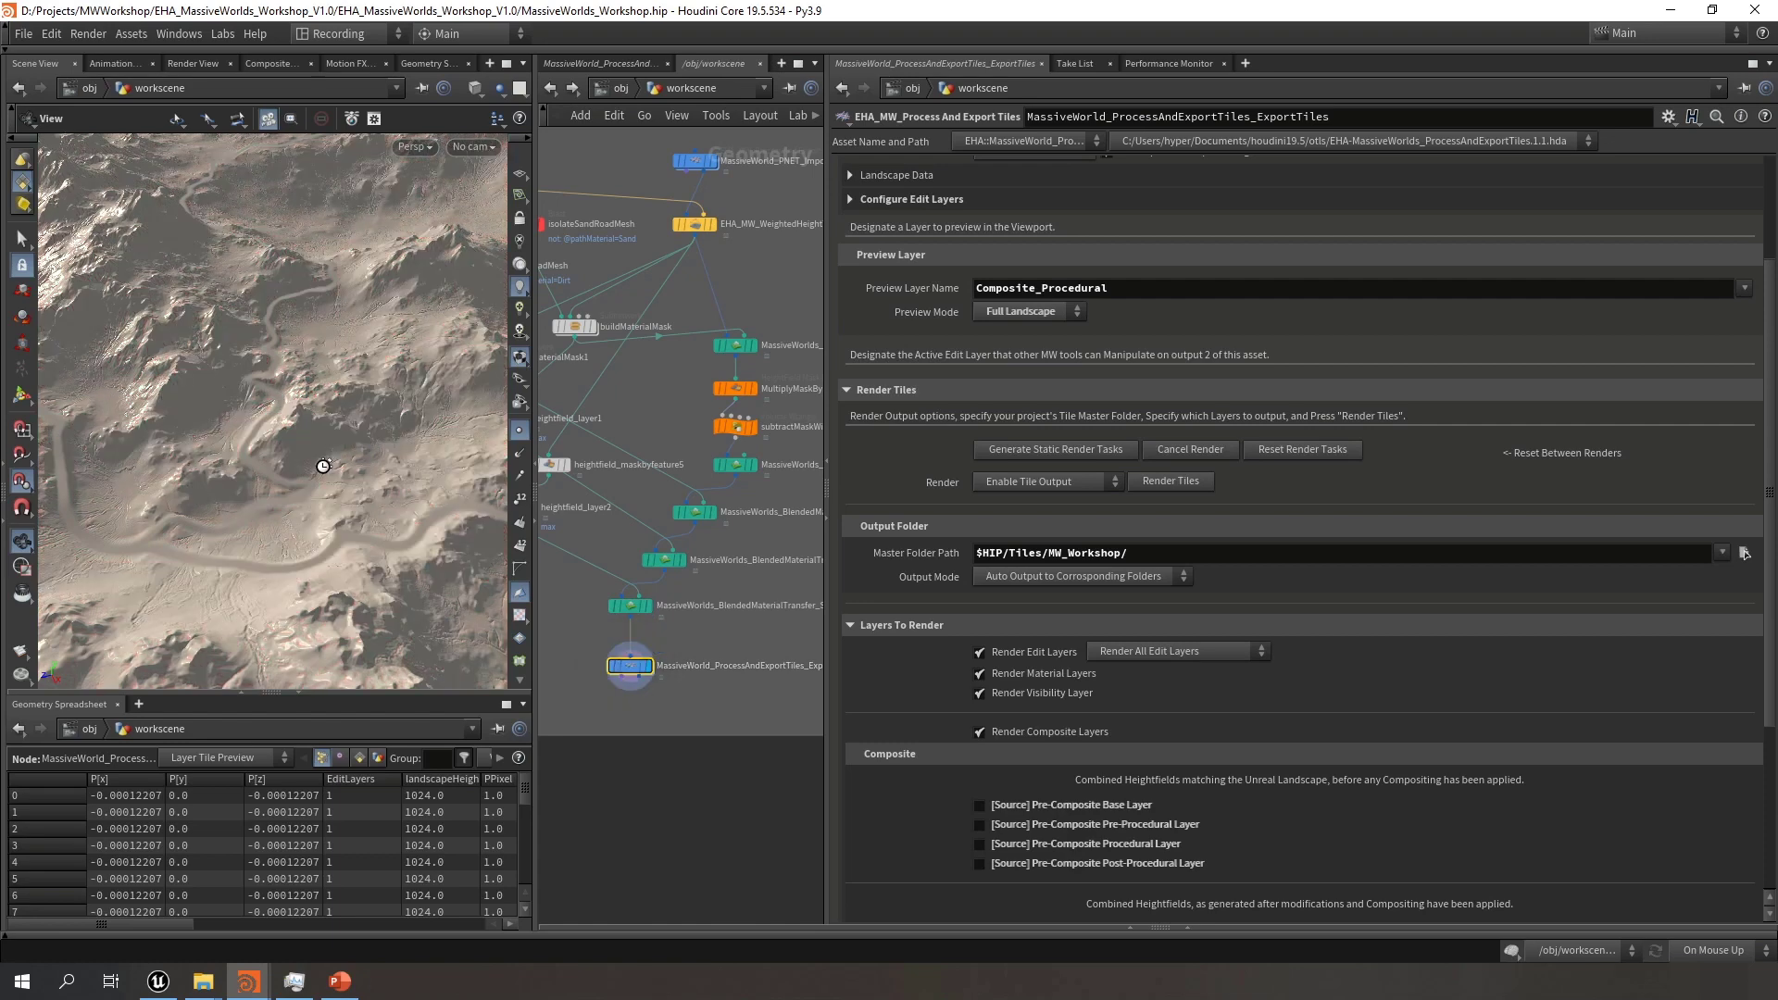
# Set the export node's preview layer to MW_Auto_Forest and examine that layer across the full landscape
pyautogui.click(1745, 289)
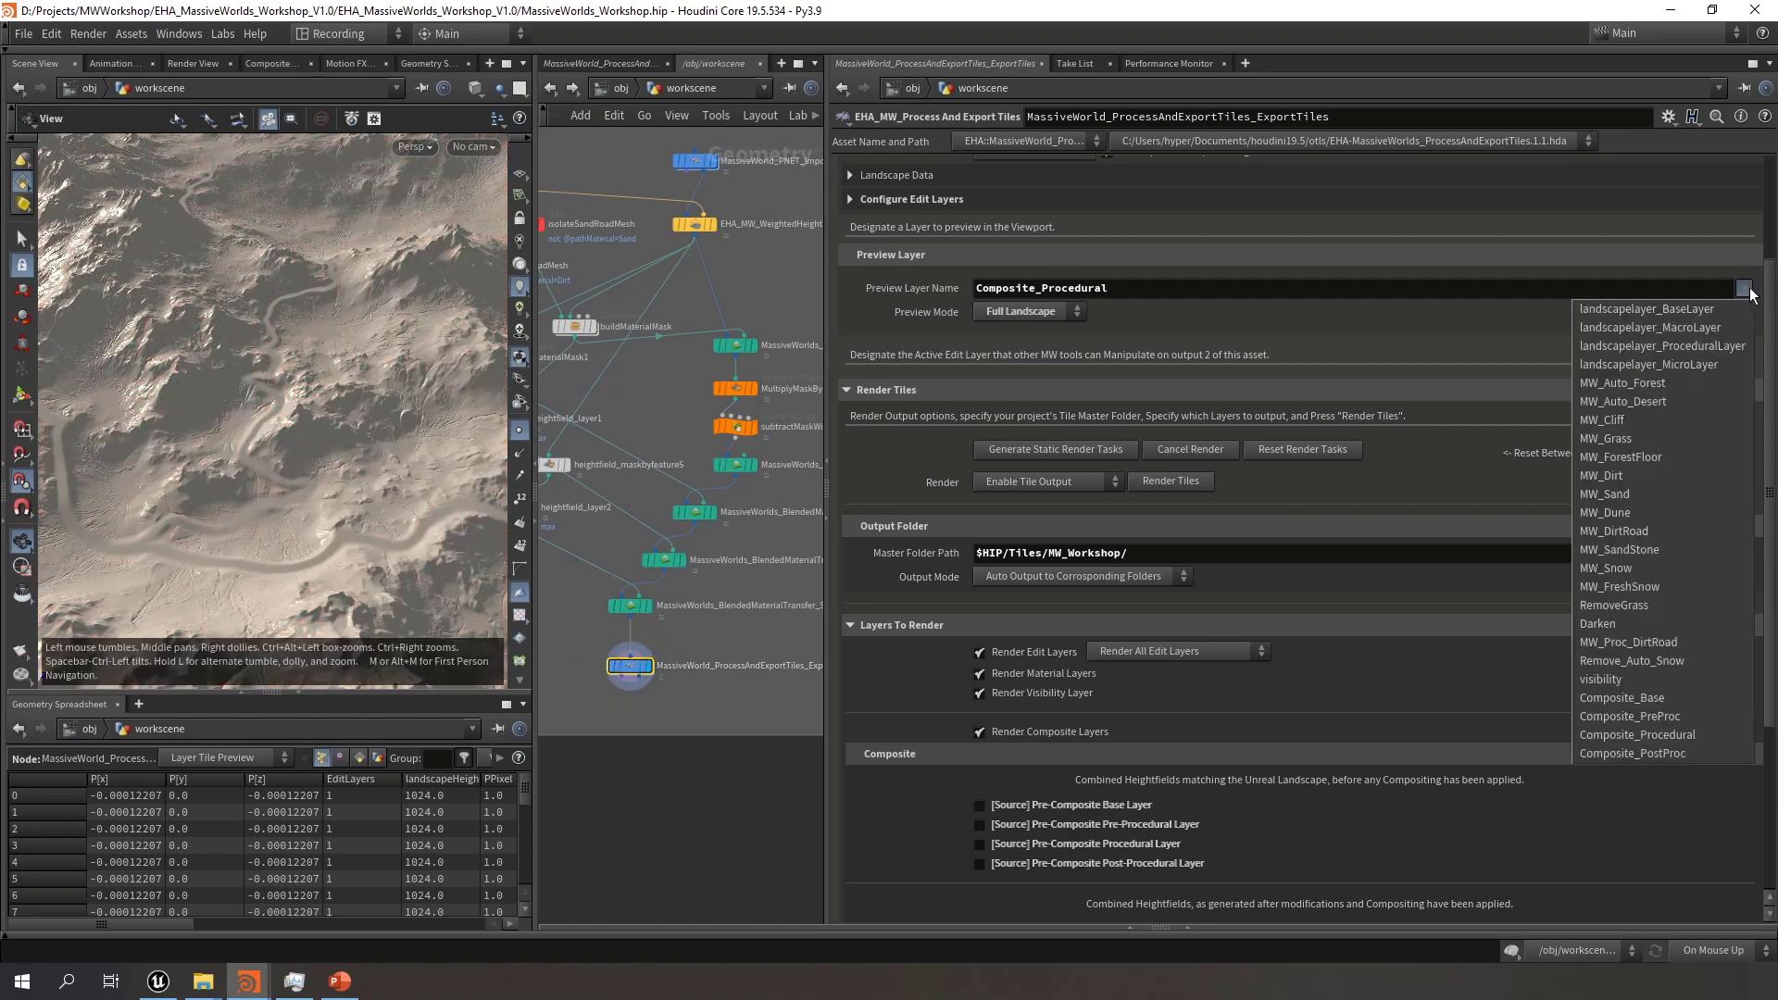
pyautogui.click(1641, 387)
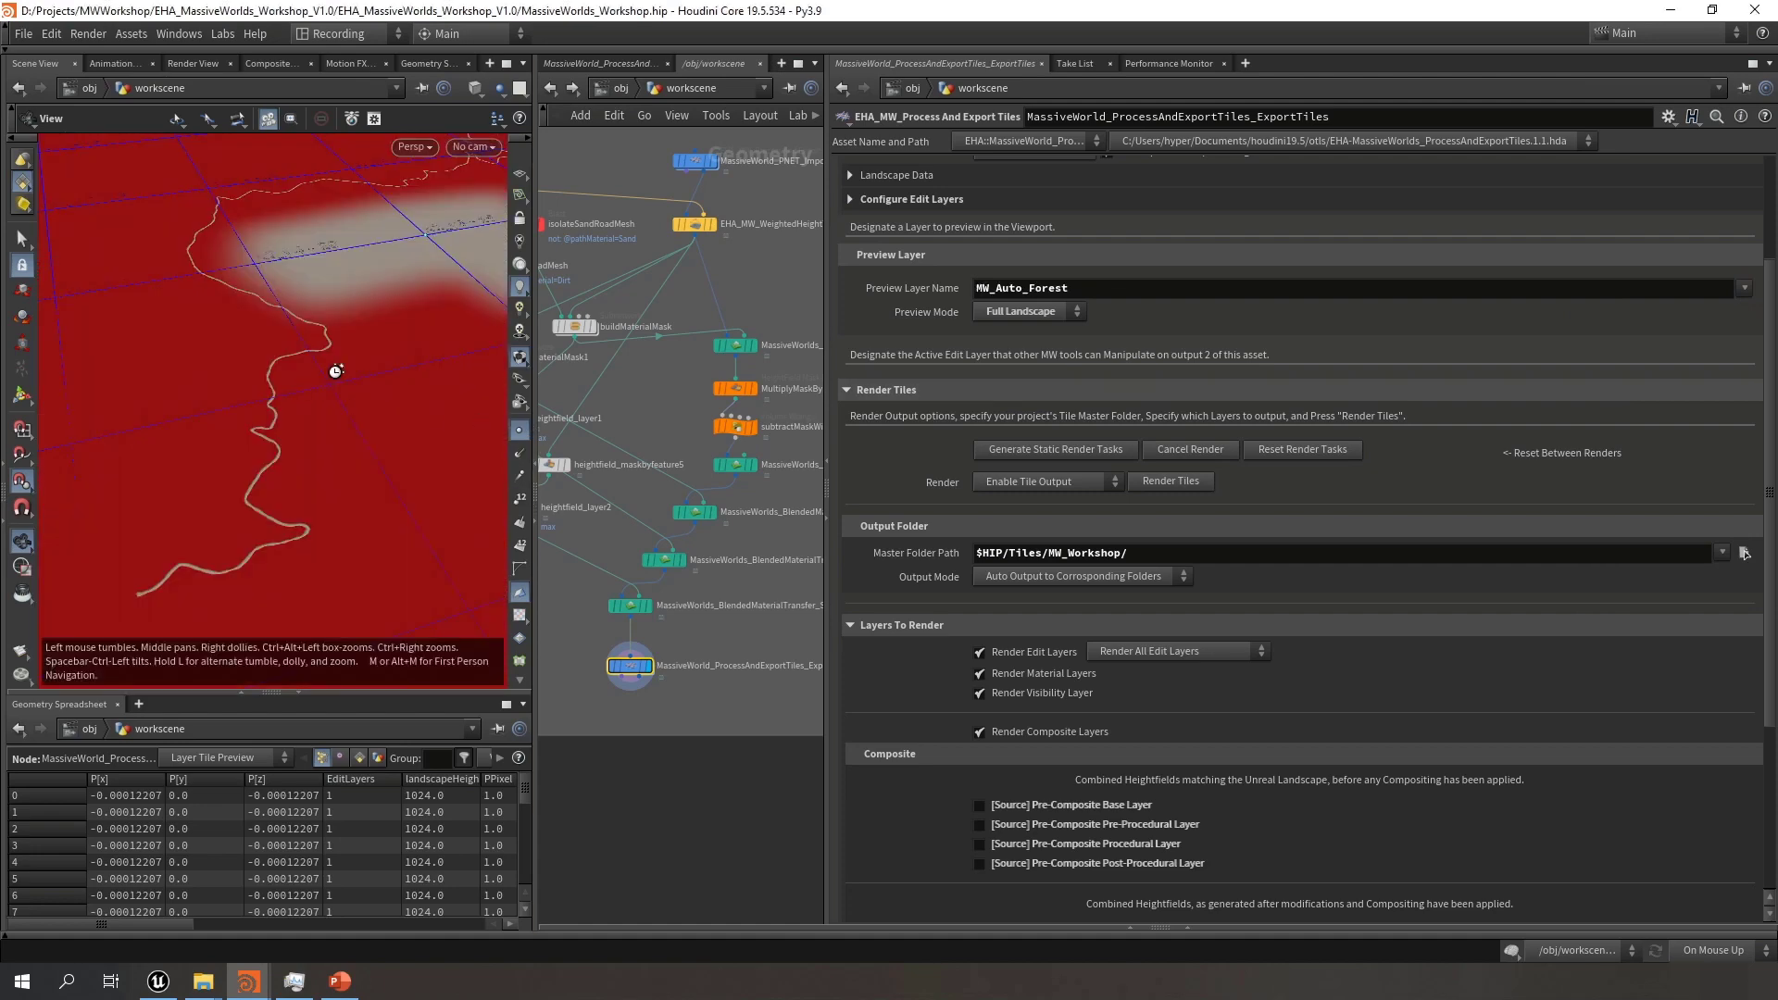
pyautogui.scroll(-4, 271, 324)
pyautogui.moveTo(247, 322); pyautogui.dragTo(231, 395)
pyautogui.moveTo(230, 395); pyautogui.dragTo(206, 416, button='middle')
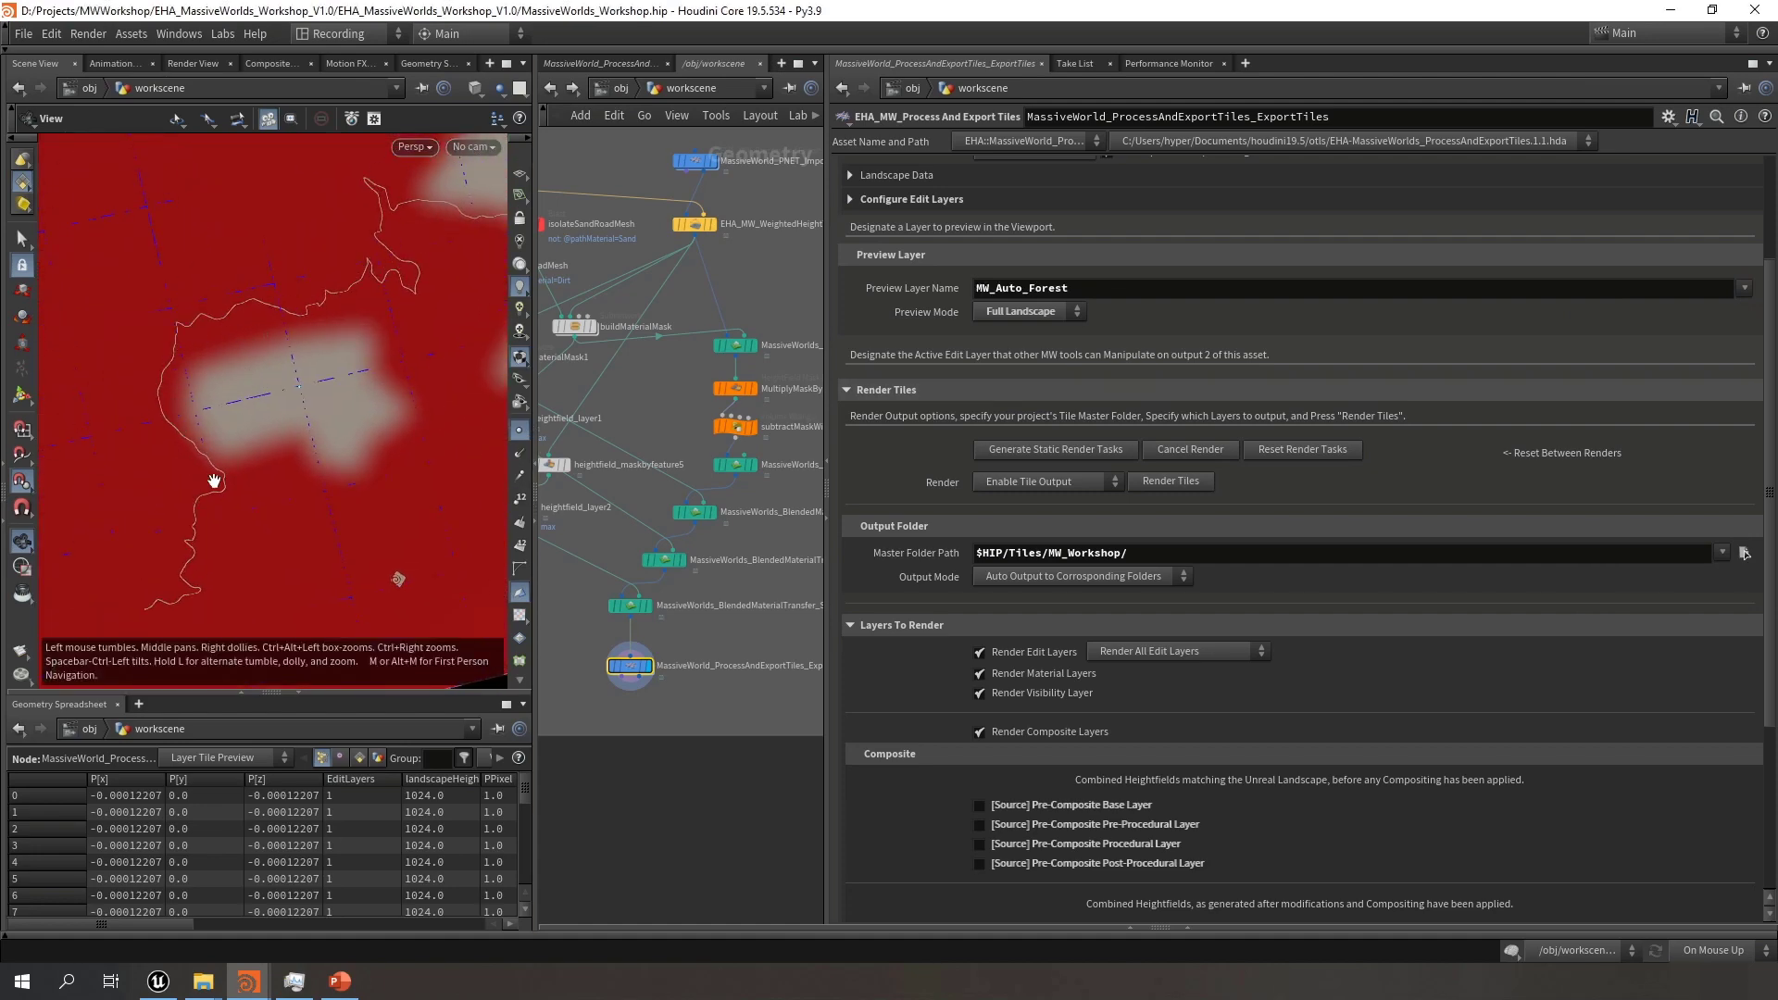
pyautogui.moveTo(413, 239)
pyautogui.mouseDown(button='middle')
pyautogui.moveTo(238, 287)
pyautogui.moveTo(395, 227)
pyautogui.mouseUp(button='middle')
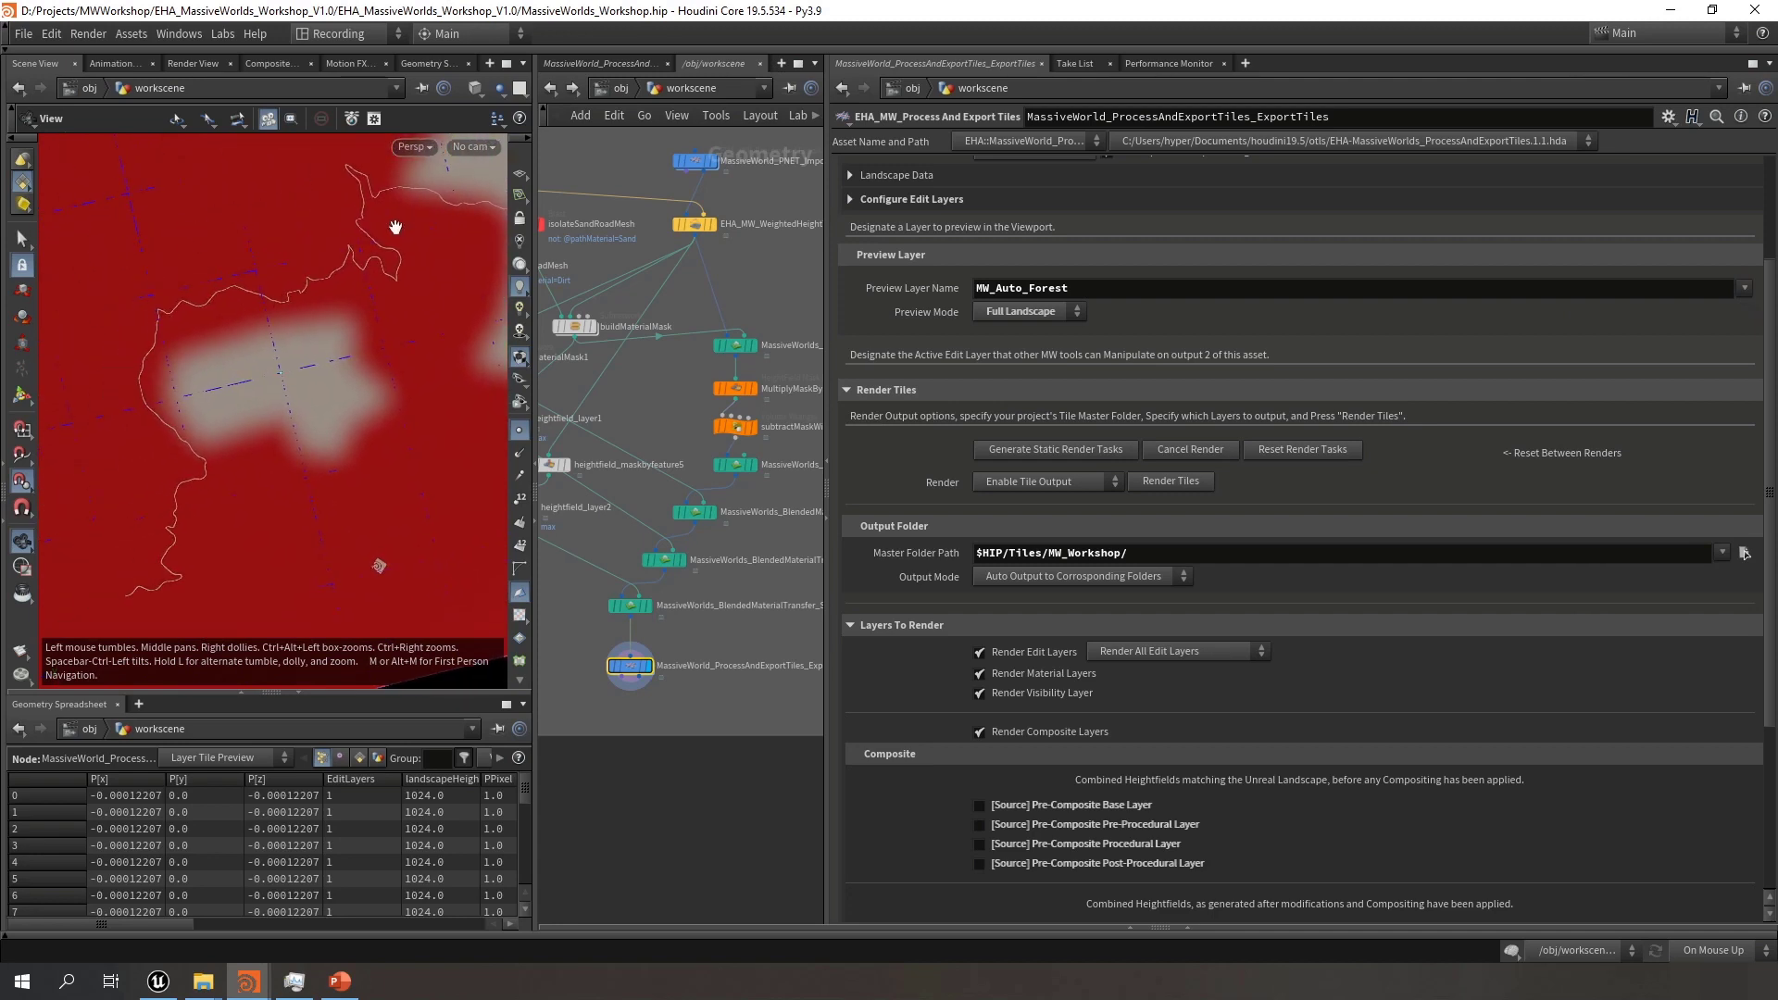
pyautogui.moveTo(90, 581); pyautogui.dragTo(199, 542, button='middle')
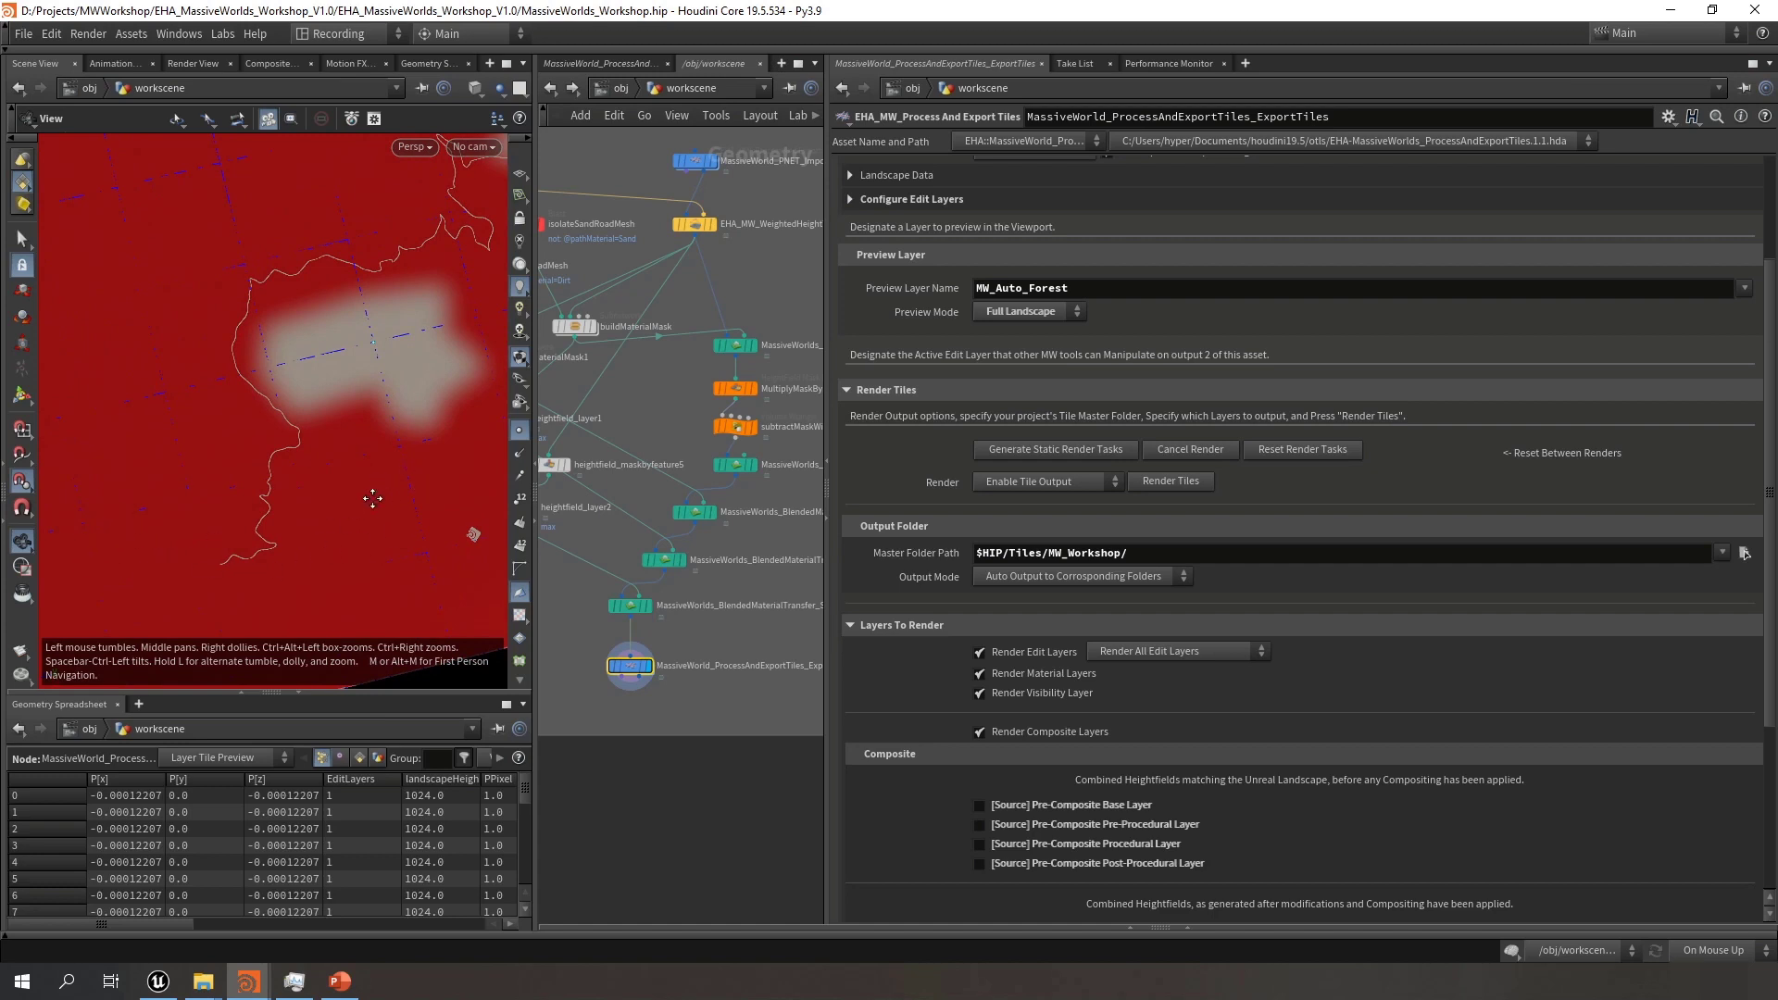
pyautogui.moveTo(419, 489); pyautogui.dragTo(436, 572)
# Set the export node's preview layer to MW_Auto_Desert and examine its mask up close
pyautogui.click(1745, 289)
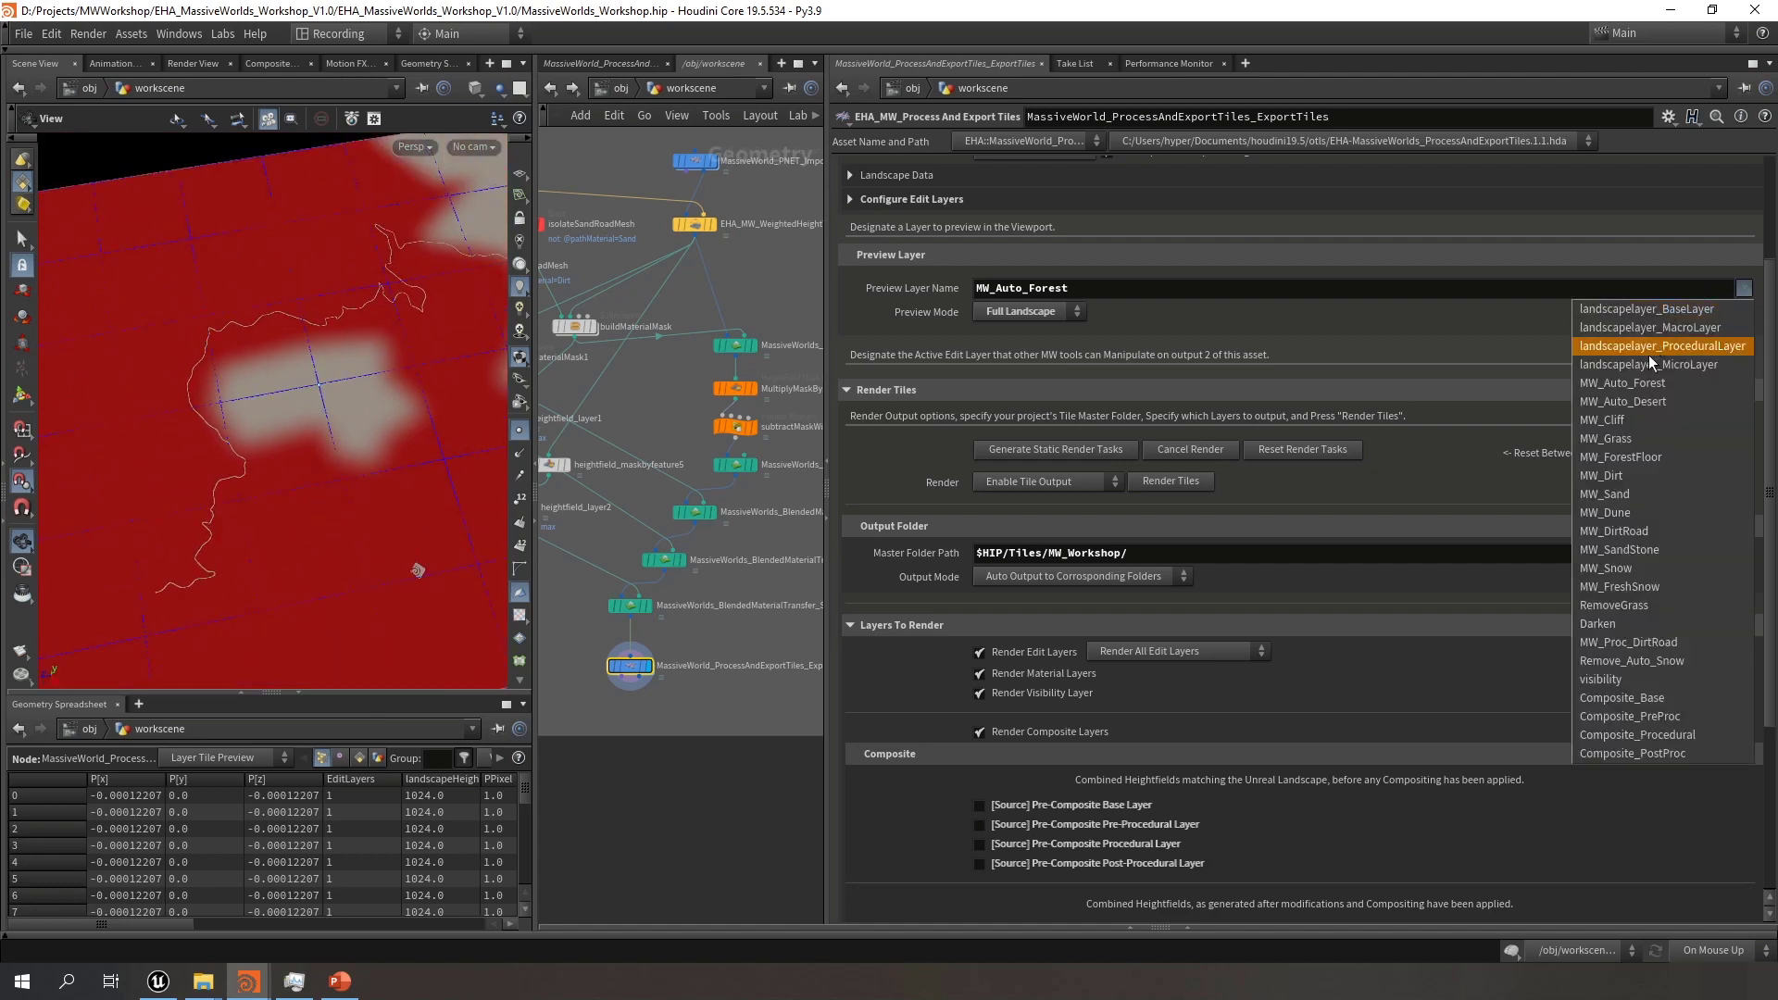
pyautogui.click(1650, 402)
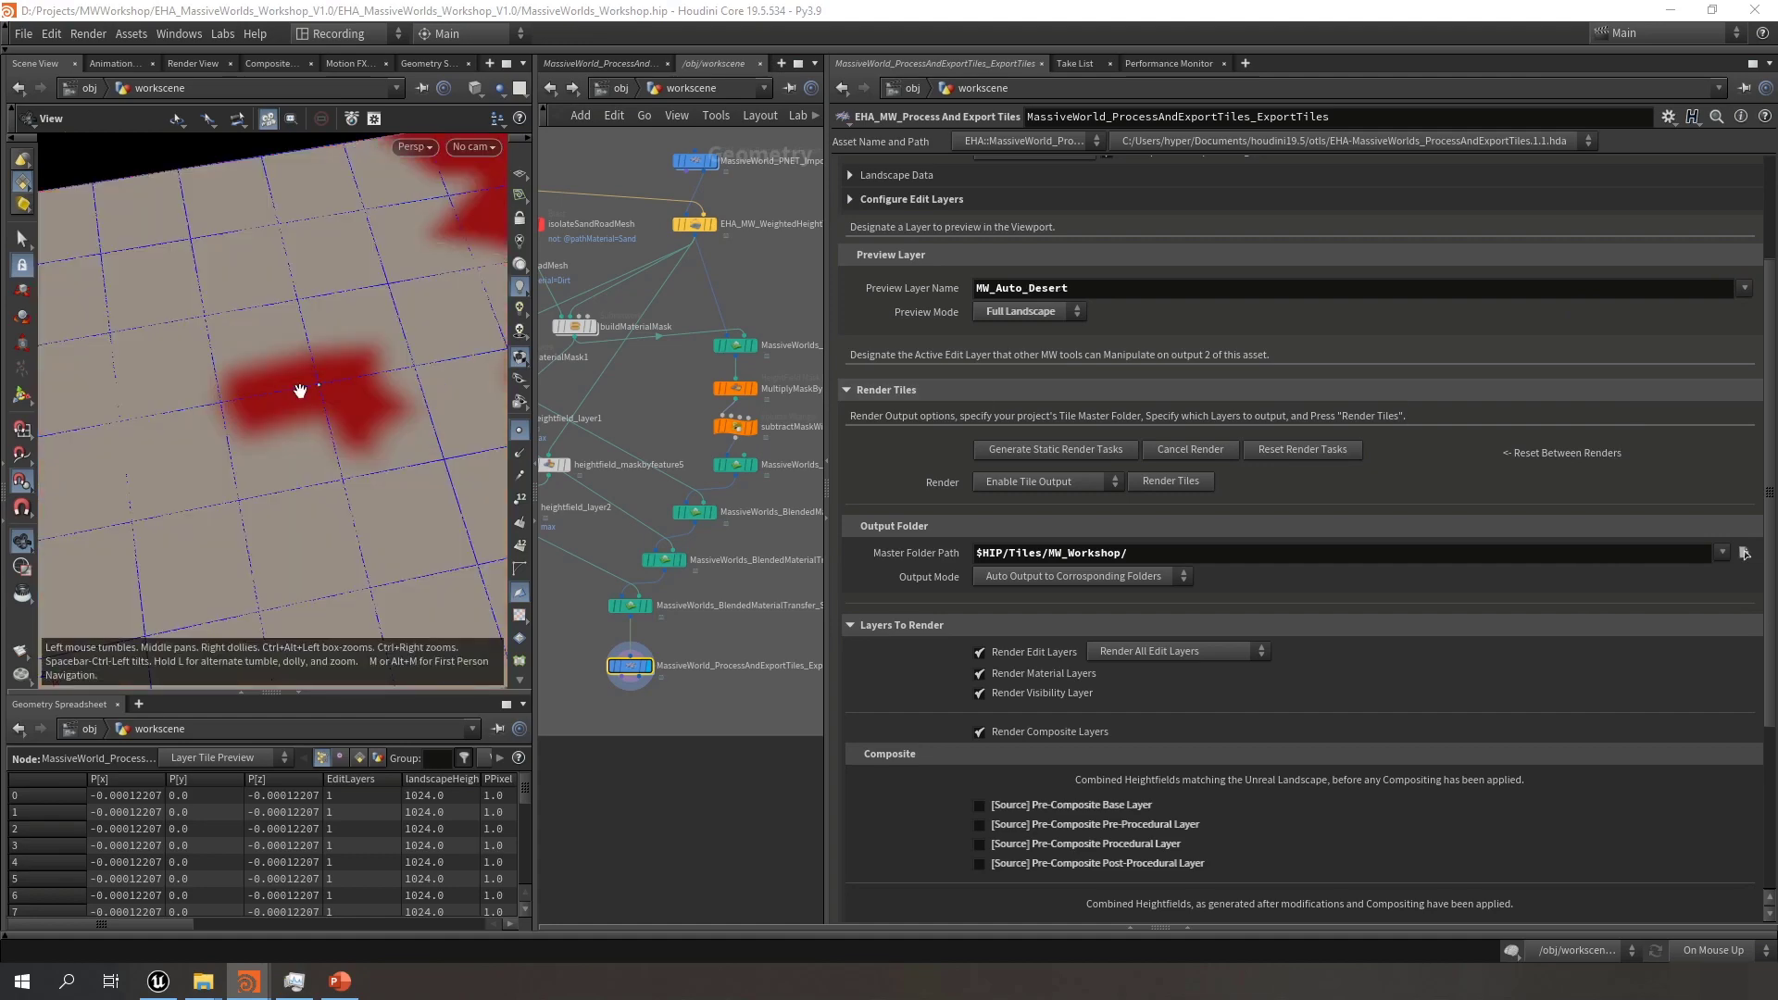
pyautogui.moveTo(445, 243); pyautogui.dragTo(322, 280, button='middle')
pyautogui.scroll(4, 429, 269)
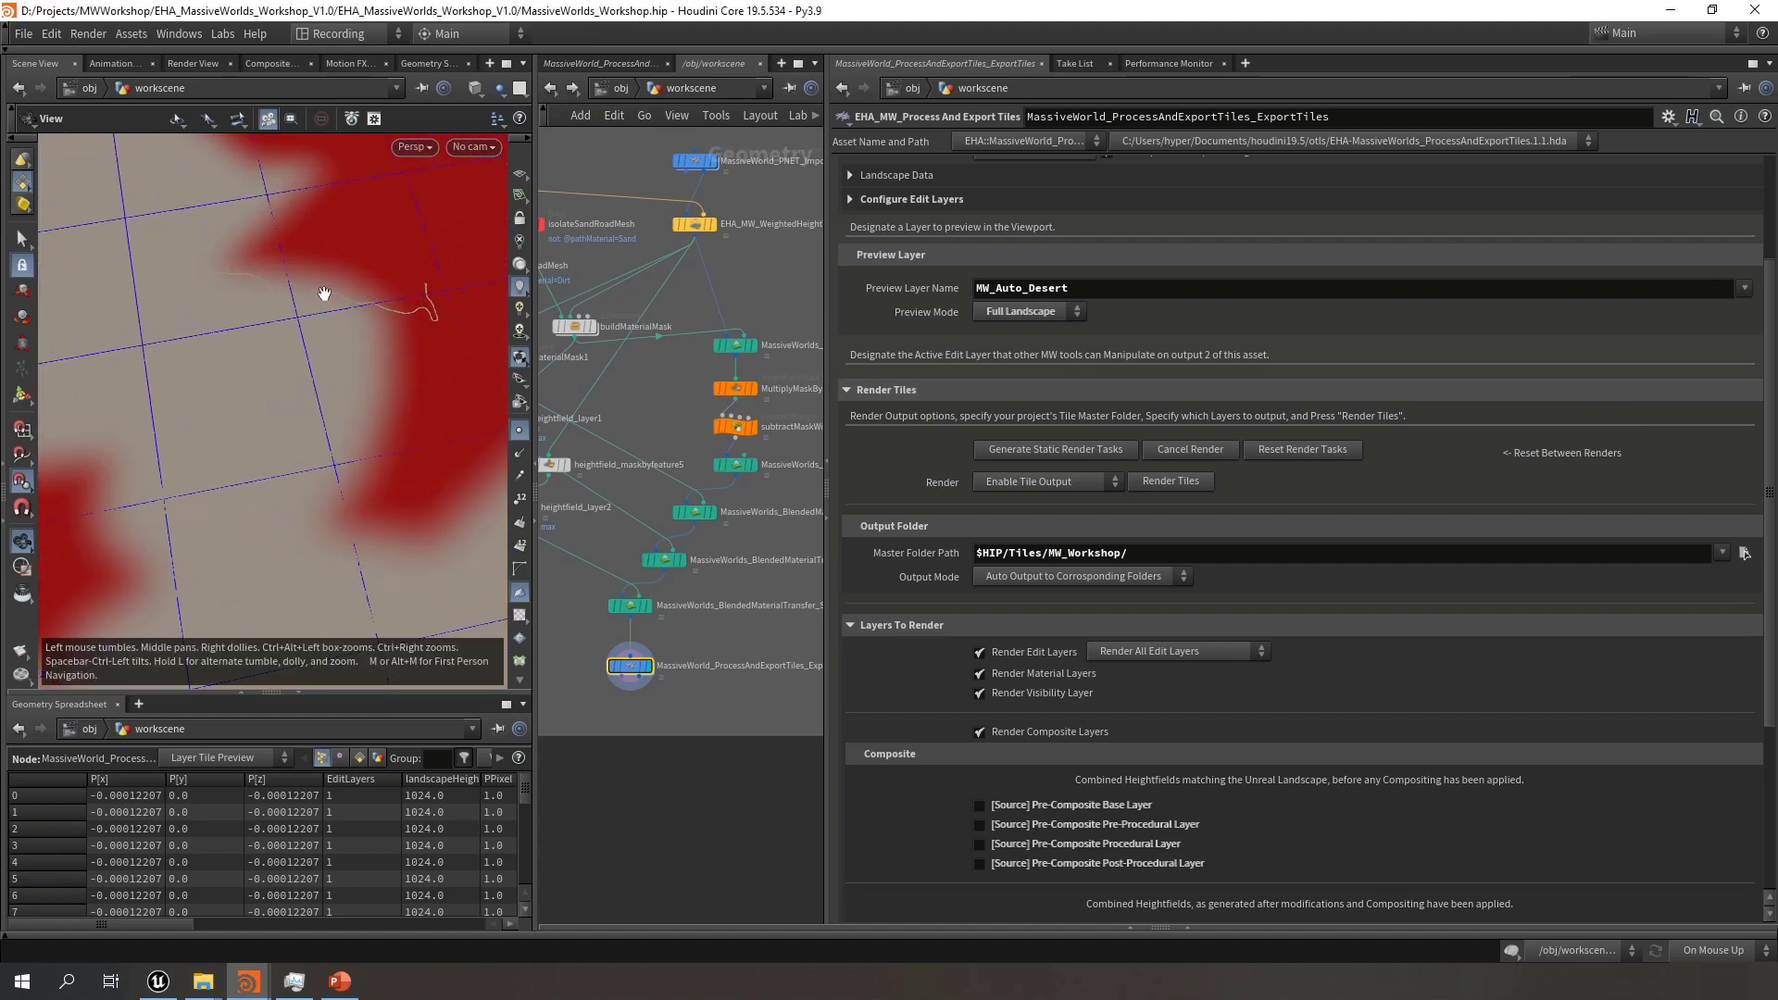
# Set the export node's preview layer to MW_Snow and examine the snow mask along the roads
pyautogui.click(1744, 289)
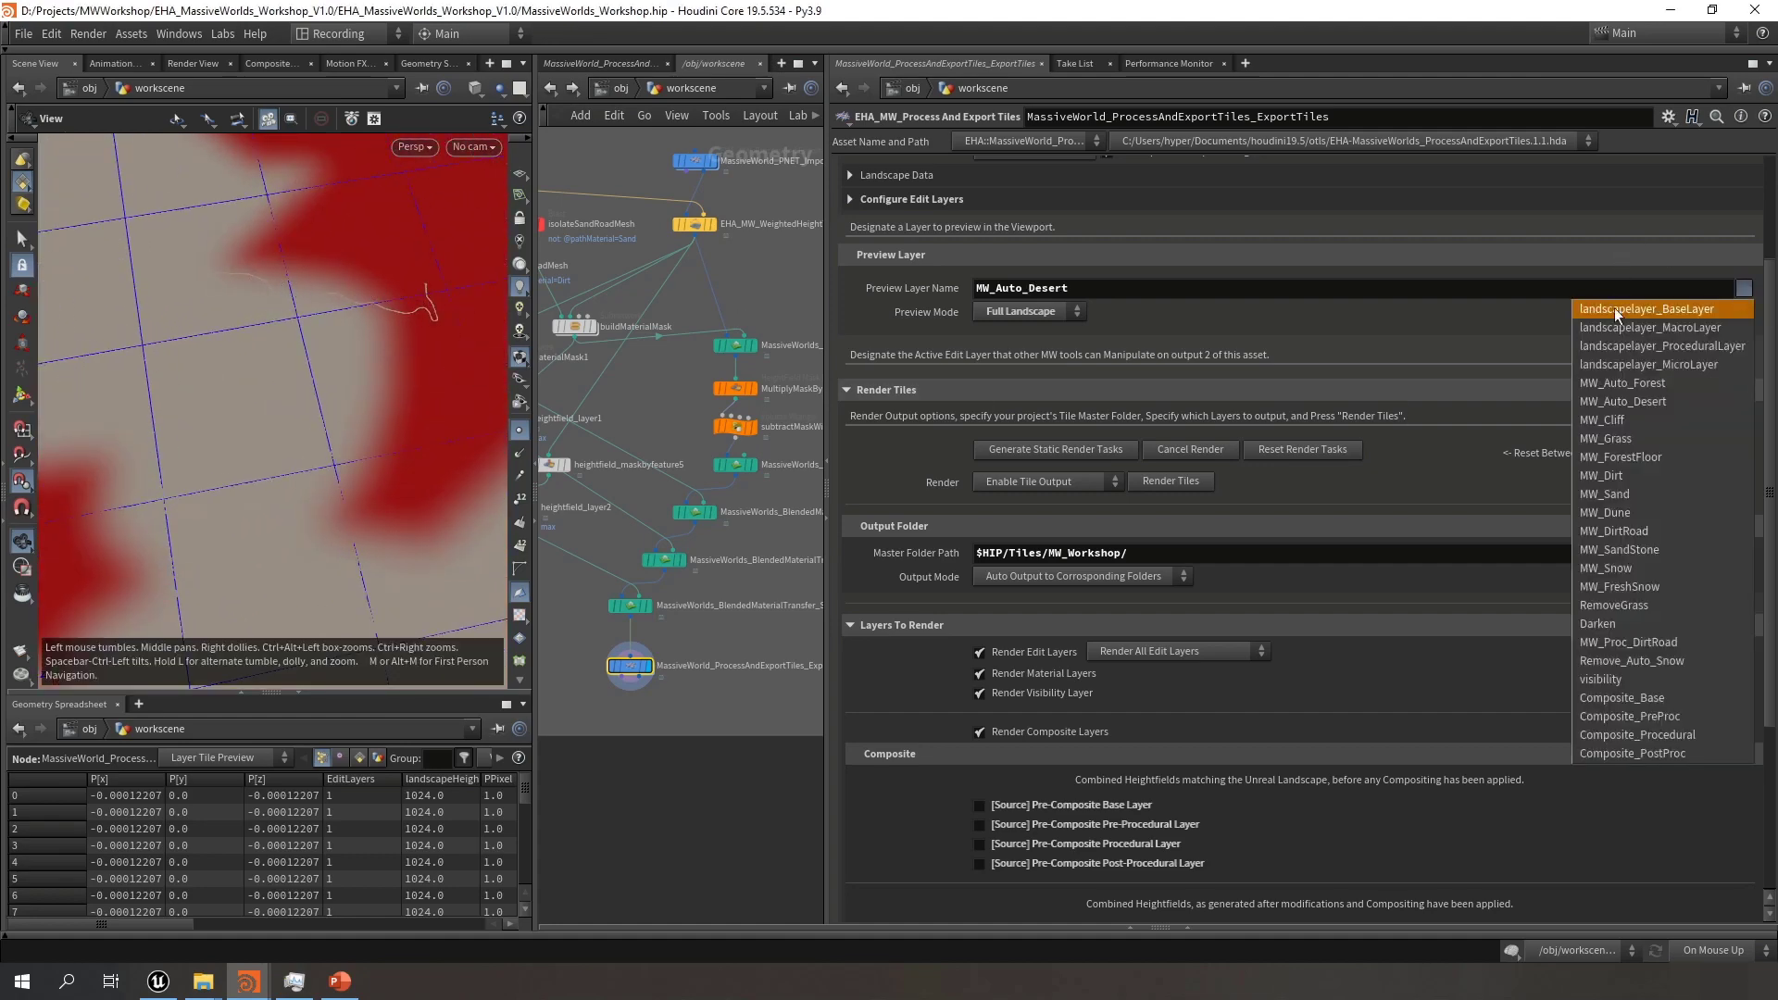
pyautogui.click(1645, 566)
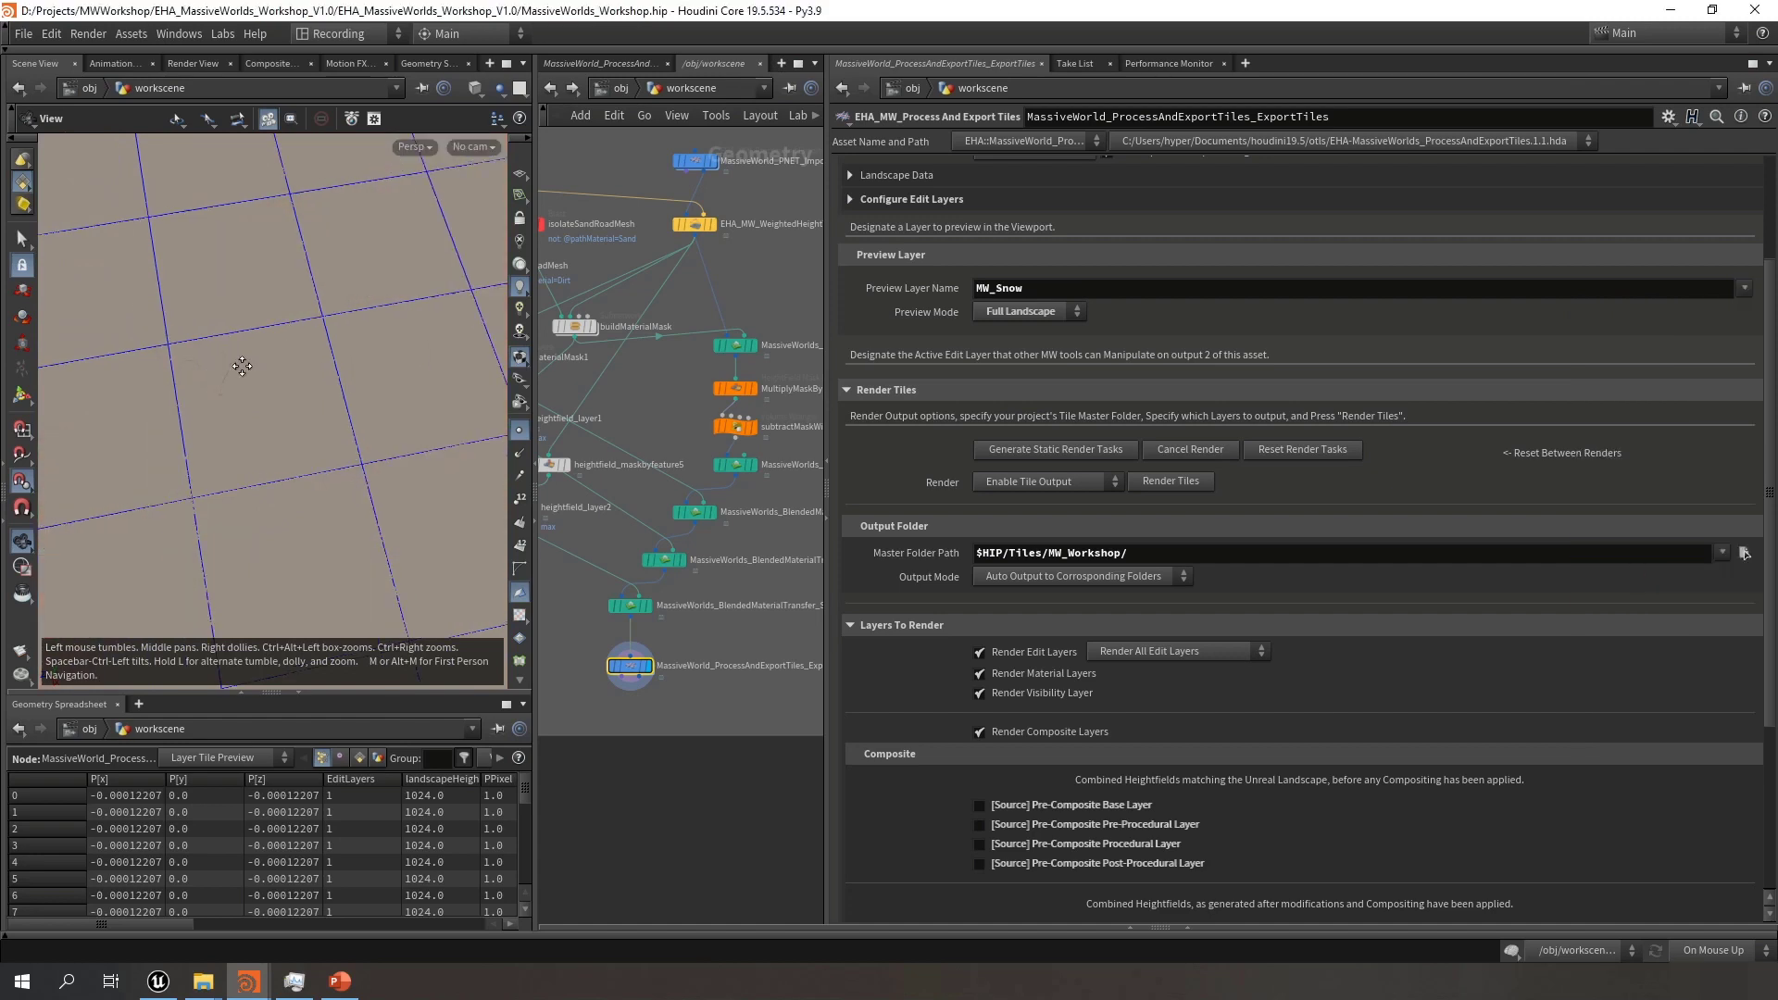
pyautogui.moveTo(242, 367); pyautogui.dragTo(369, 369, button='middle')
pyautogui.moveTo(368, 369); pyautogui.dragTo(624, 381, button='right')
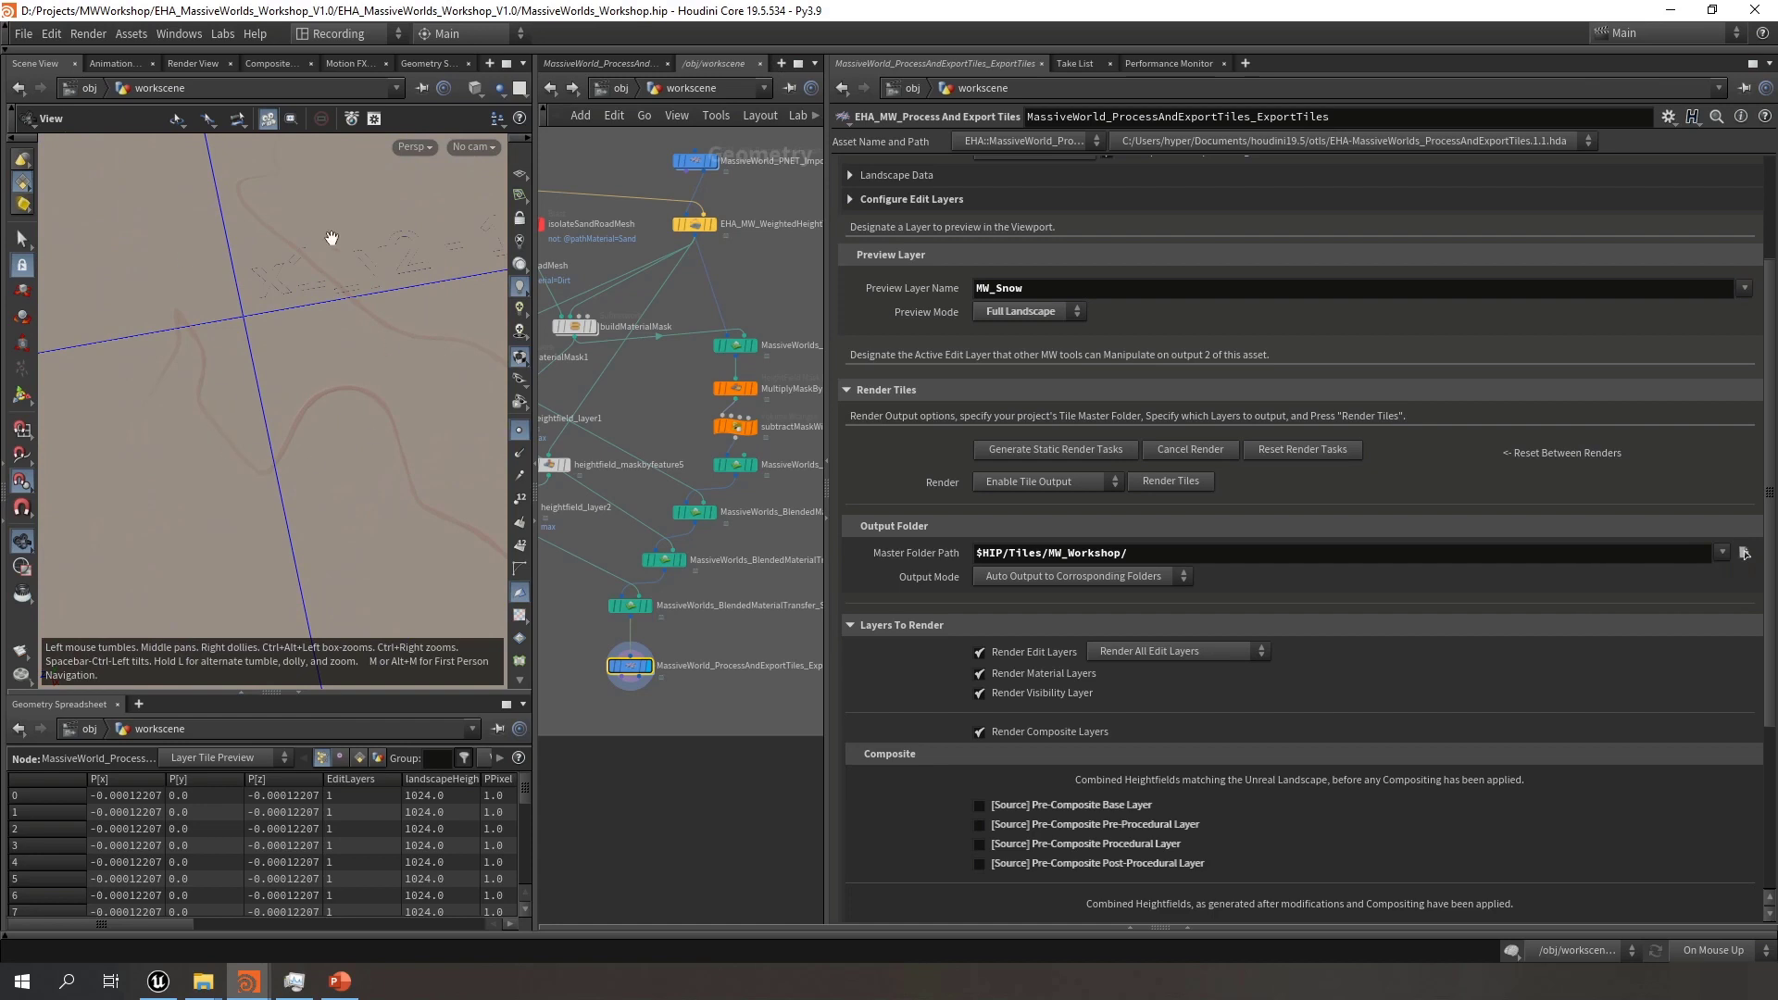
pyautogui.moveTo(339, 347); pyautogui.dragTo(206, 365)
# Set the export node's preview layer to Darken and examine that mask across the landscape
pyautogui.click(1744, 290)
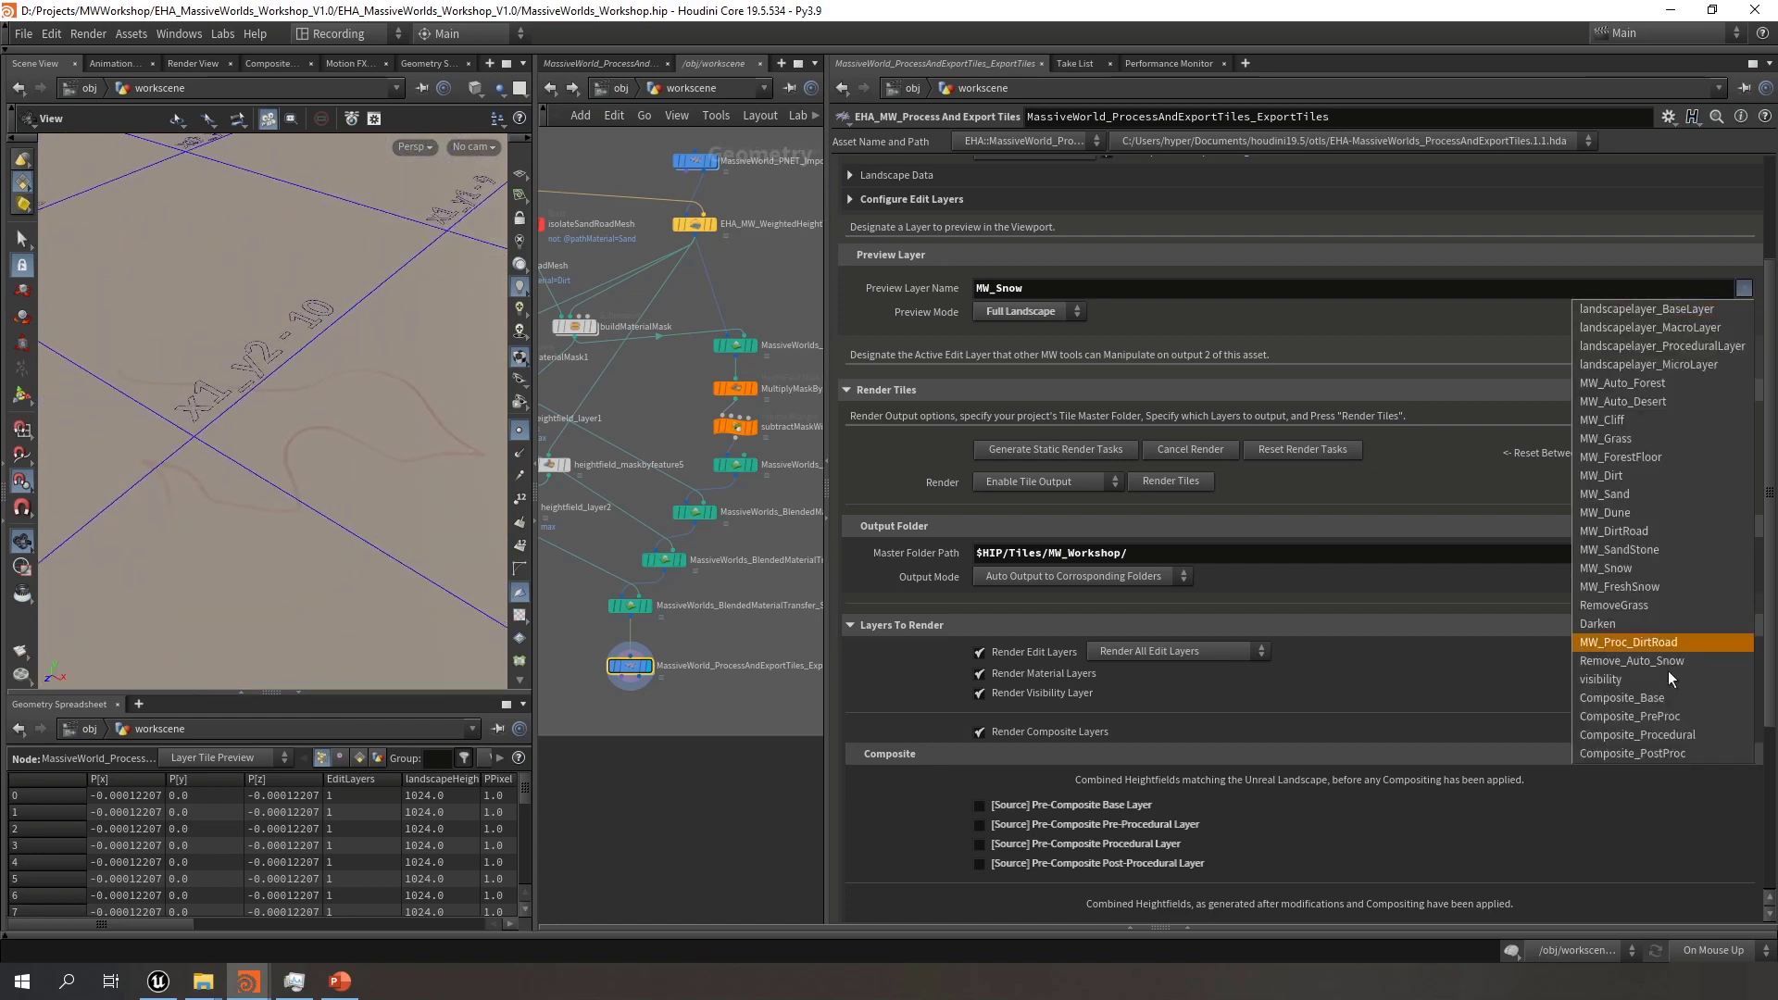
pyautogui.press('Escape')
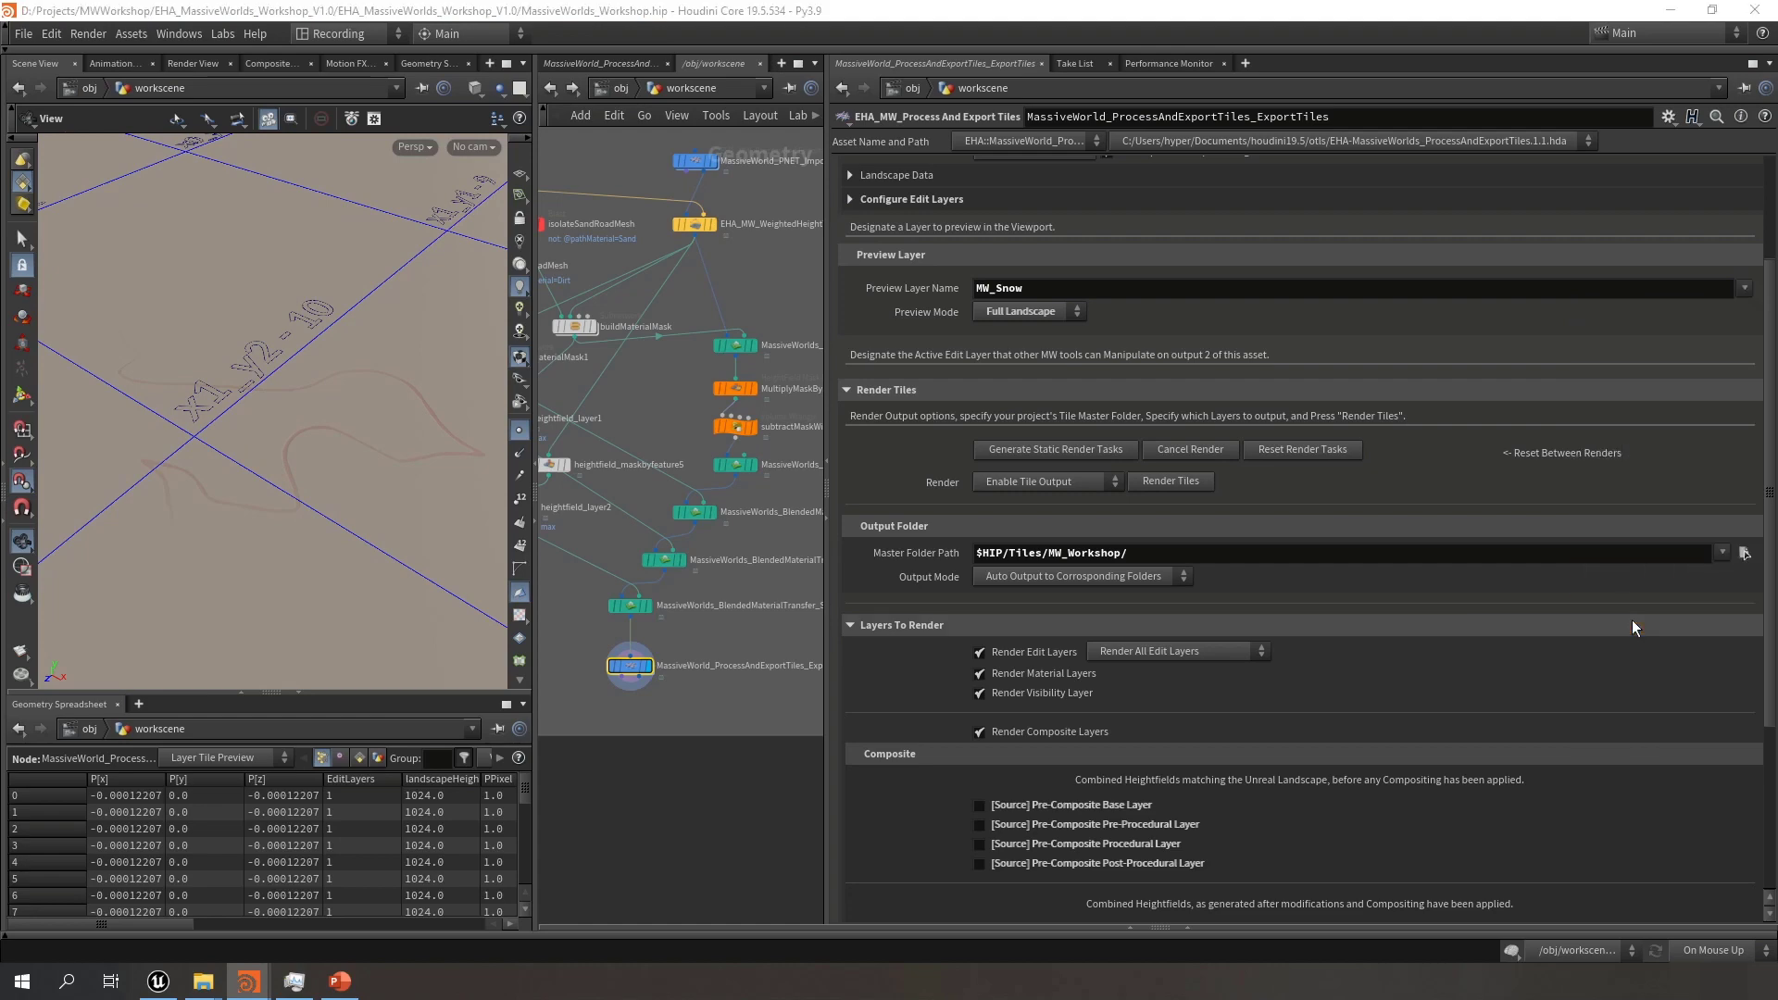
pyautogui.scroll(-5, 326, 340)
pyautogui.moveTo(349, 342); pyautogui.dragTo(278, 367)
pyautogui.moveTo(278, 366); pyautogui.dragTo(222, 231, button='middle')
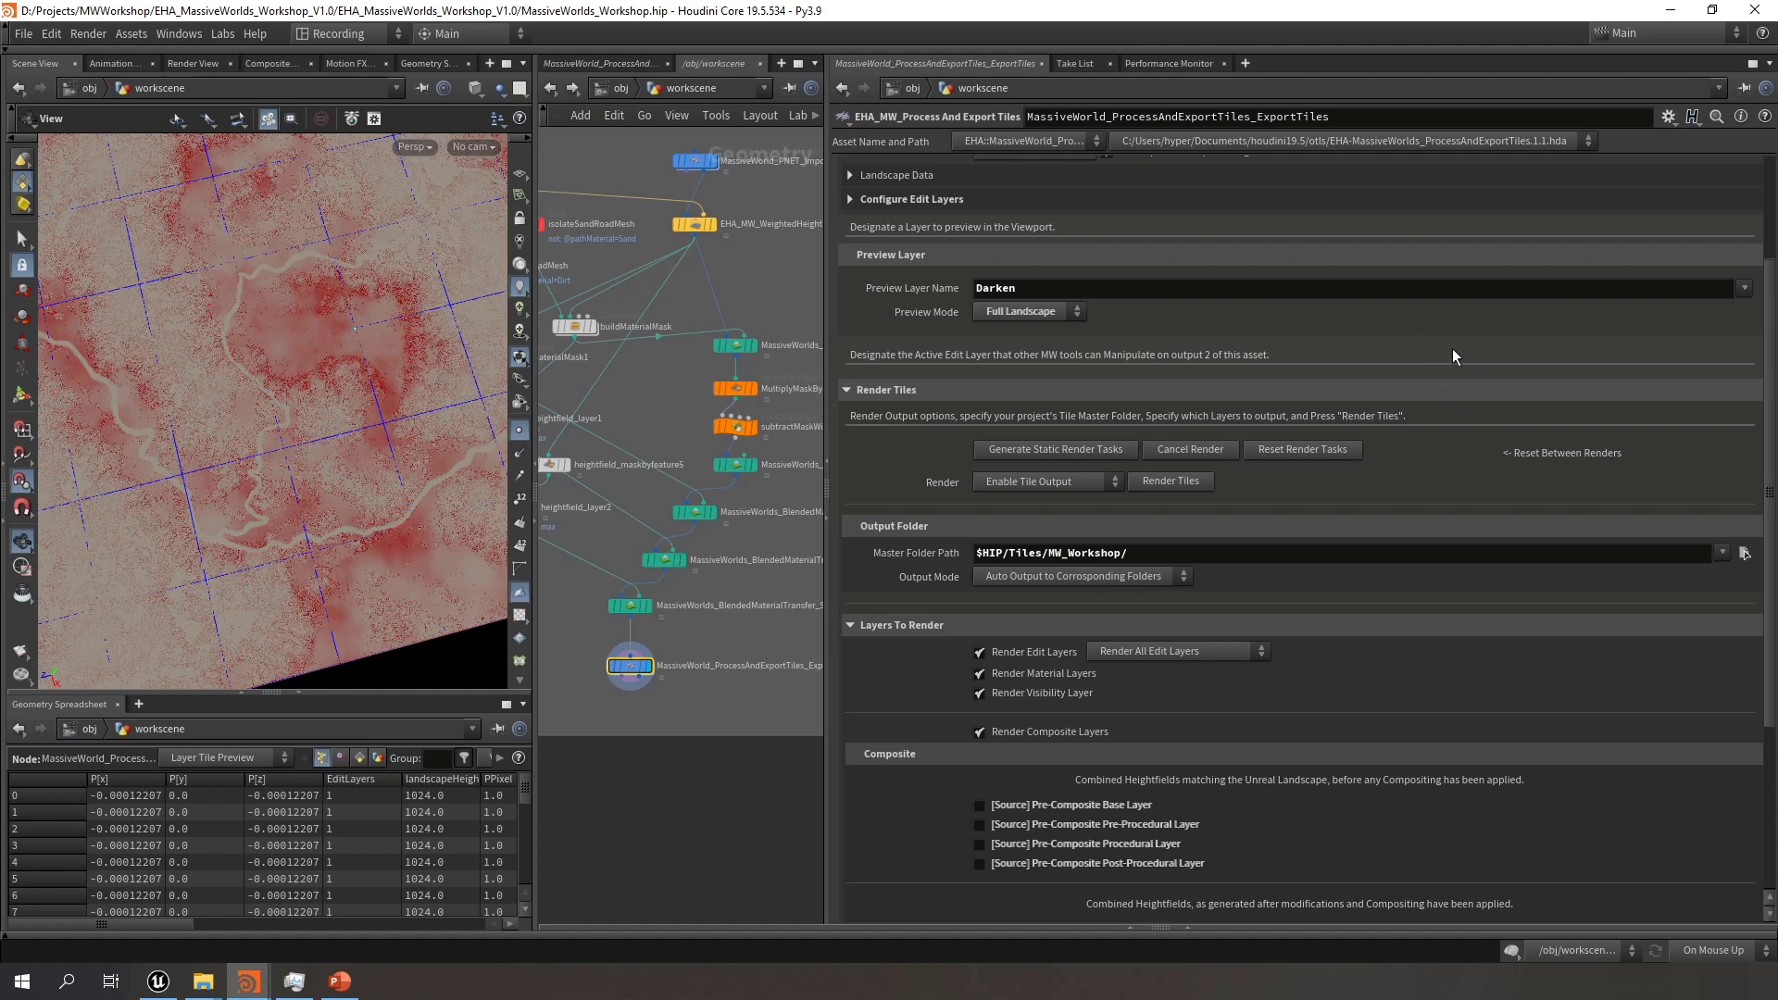
# Set the total thread count in the export node's PDG configuration to 12
pyautogui.scroll(-3, 1432, 361)
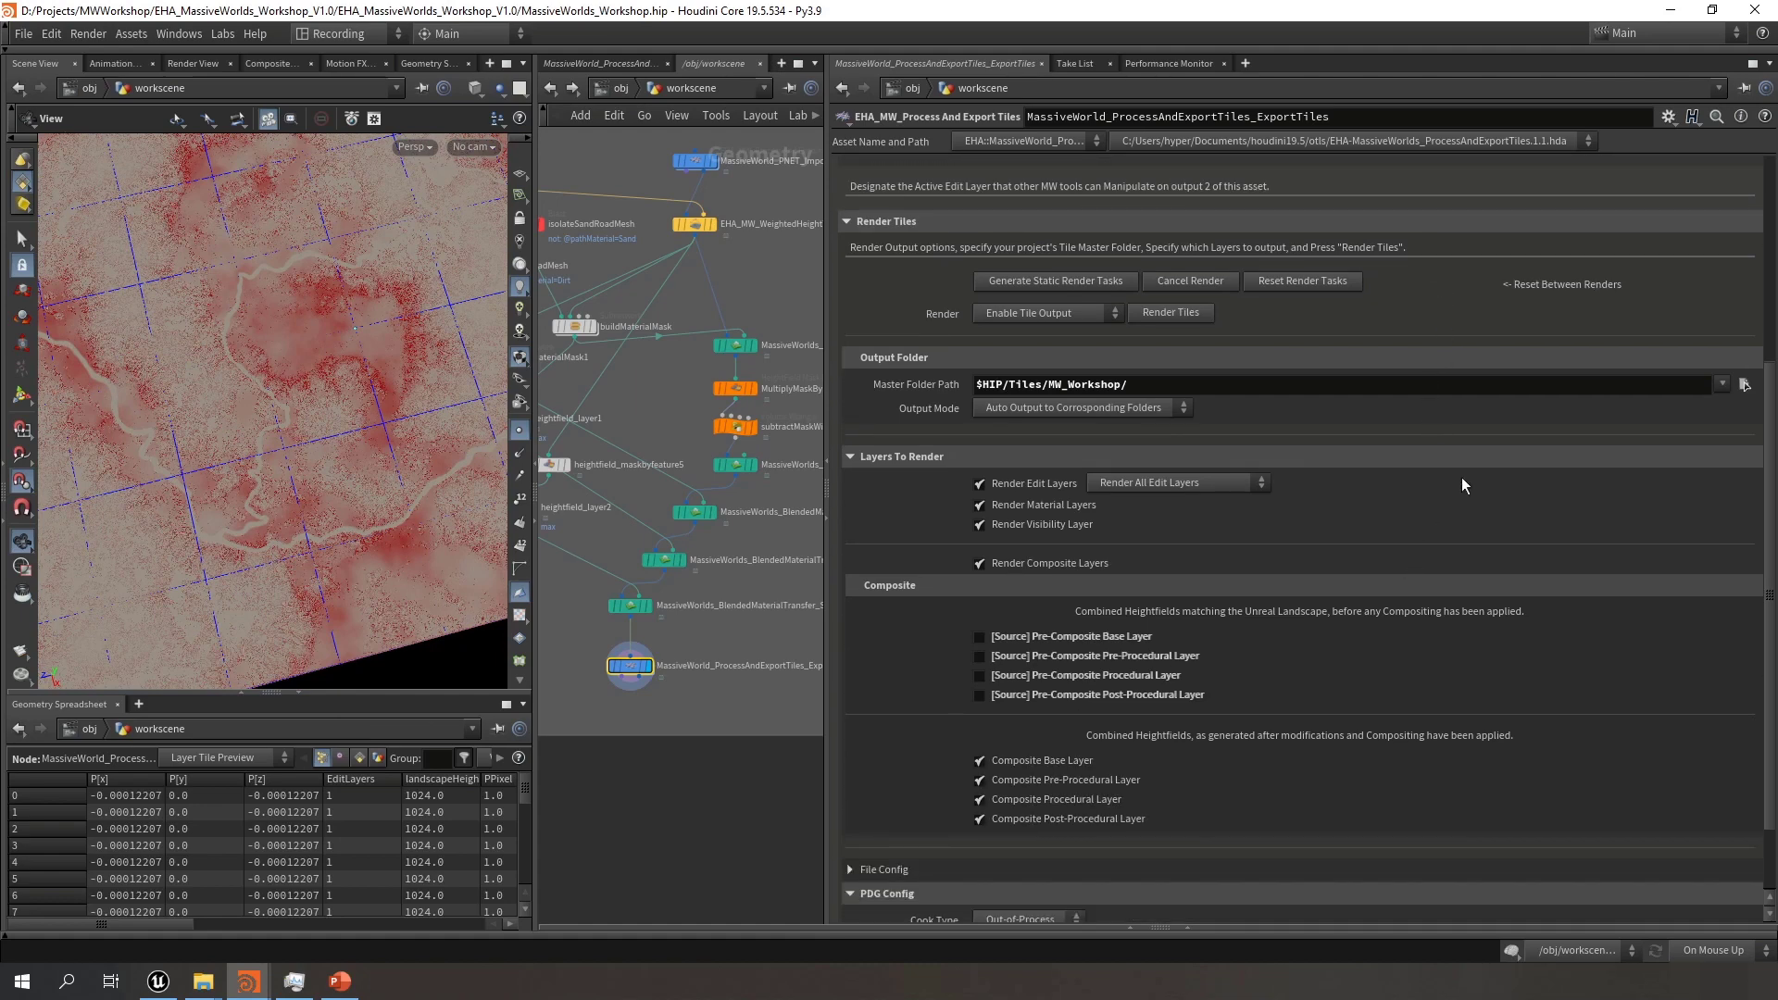
pyautogui.scroll(-2, 1462, 483)
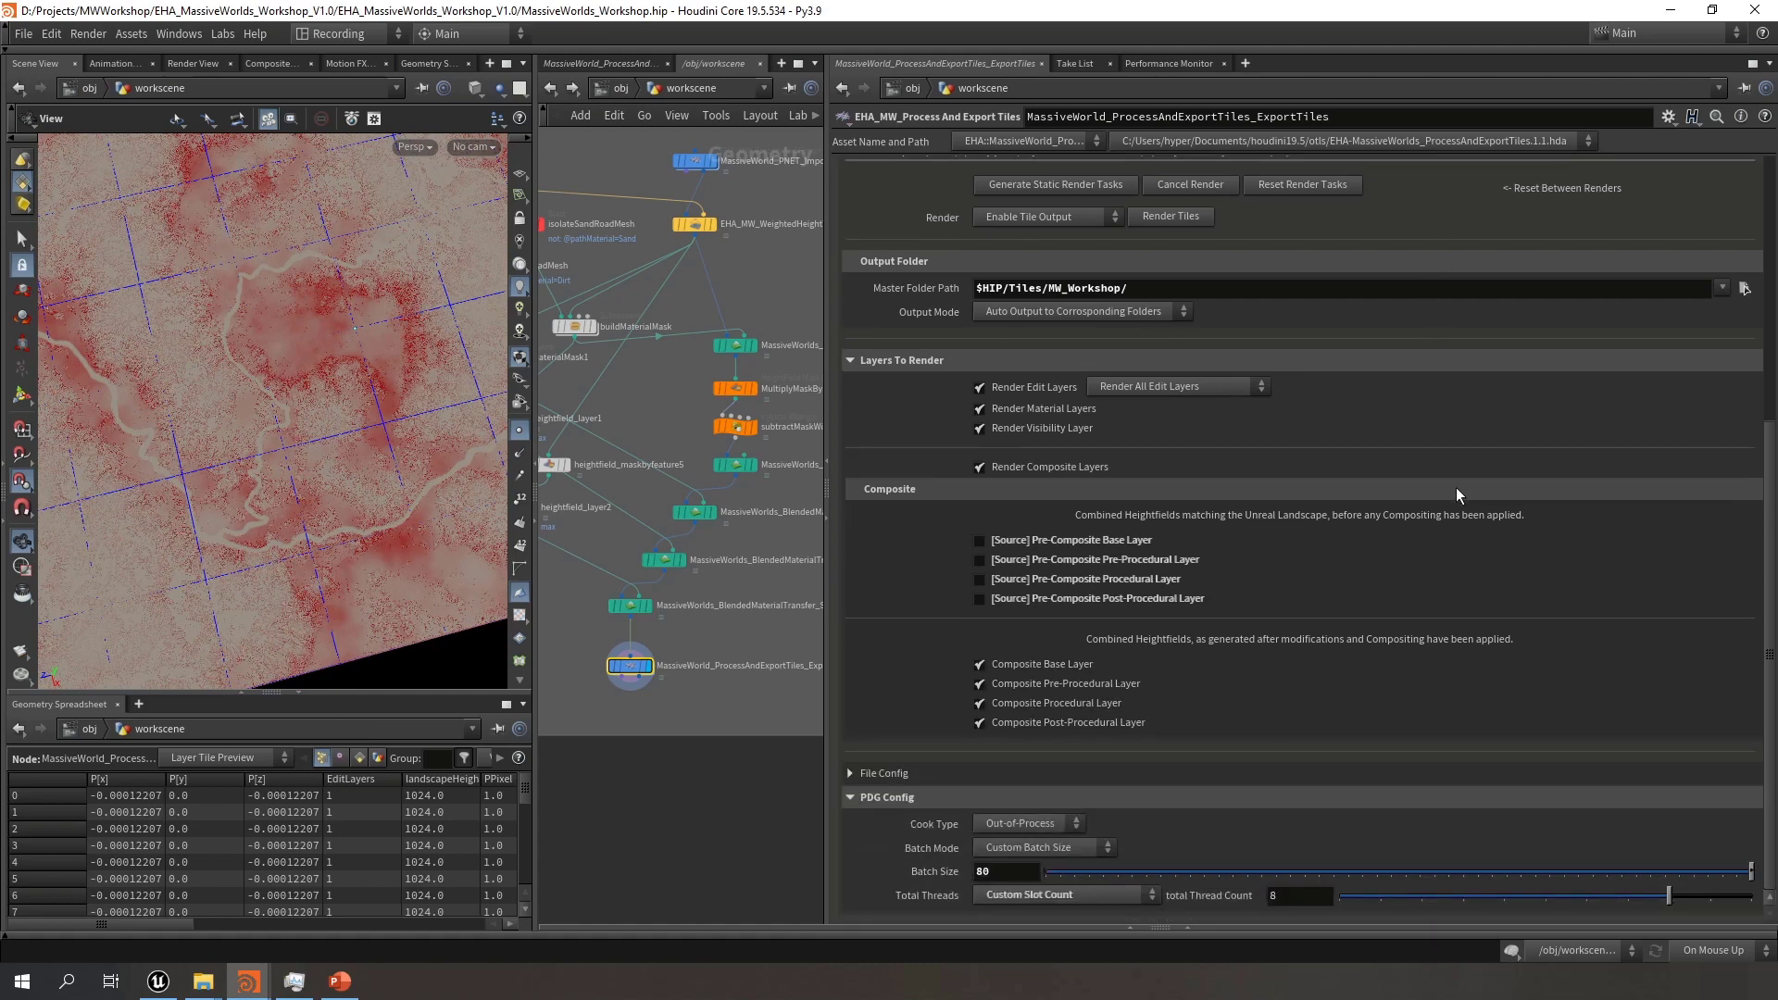
pyautogui.click(1299, 896)
pyautogui.write('12')
pyautogui.press('Return')
pyautogui.scroll(5, 861, 803)
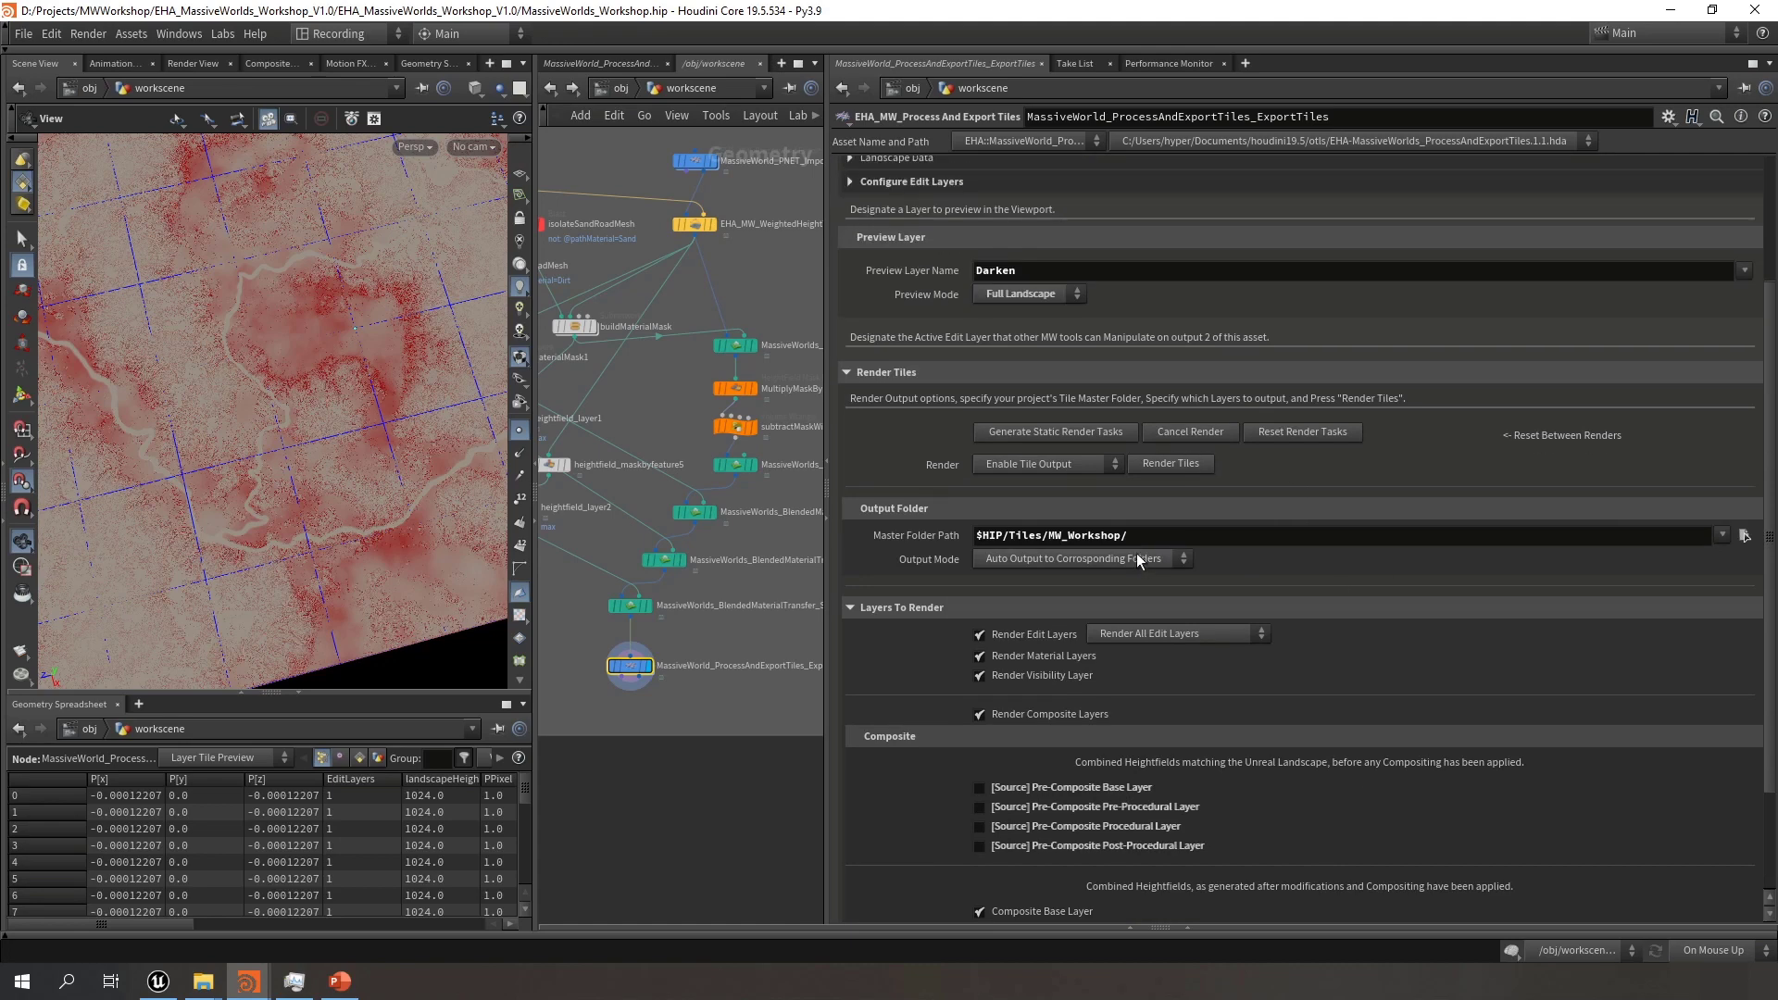
# Link the export node's Master Folder Path to the MassiveWorld_PNET_ImportUnrealLandscape node's Master Folder Path with a relative reference
pyautogui.click(1106, 533)
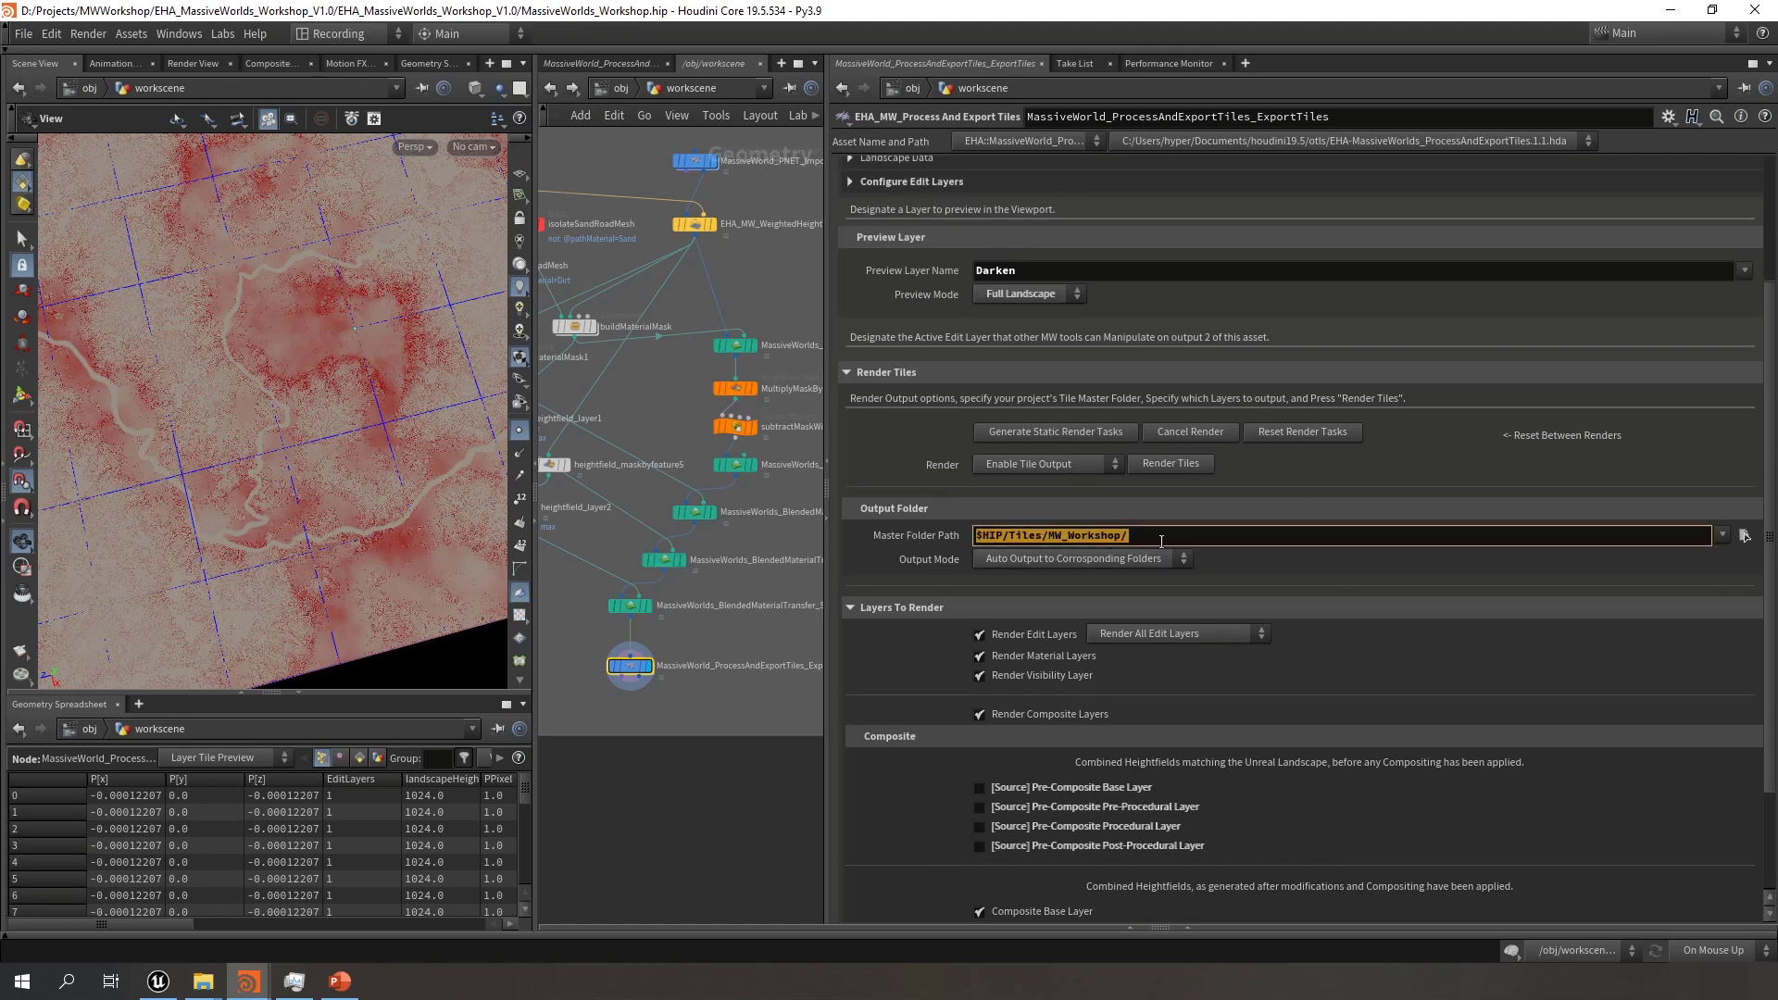
pyautogui.click(1185, 535)
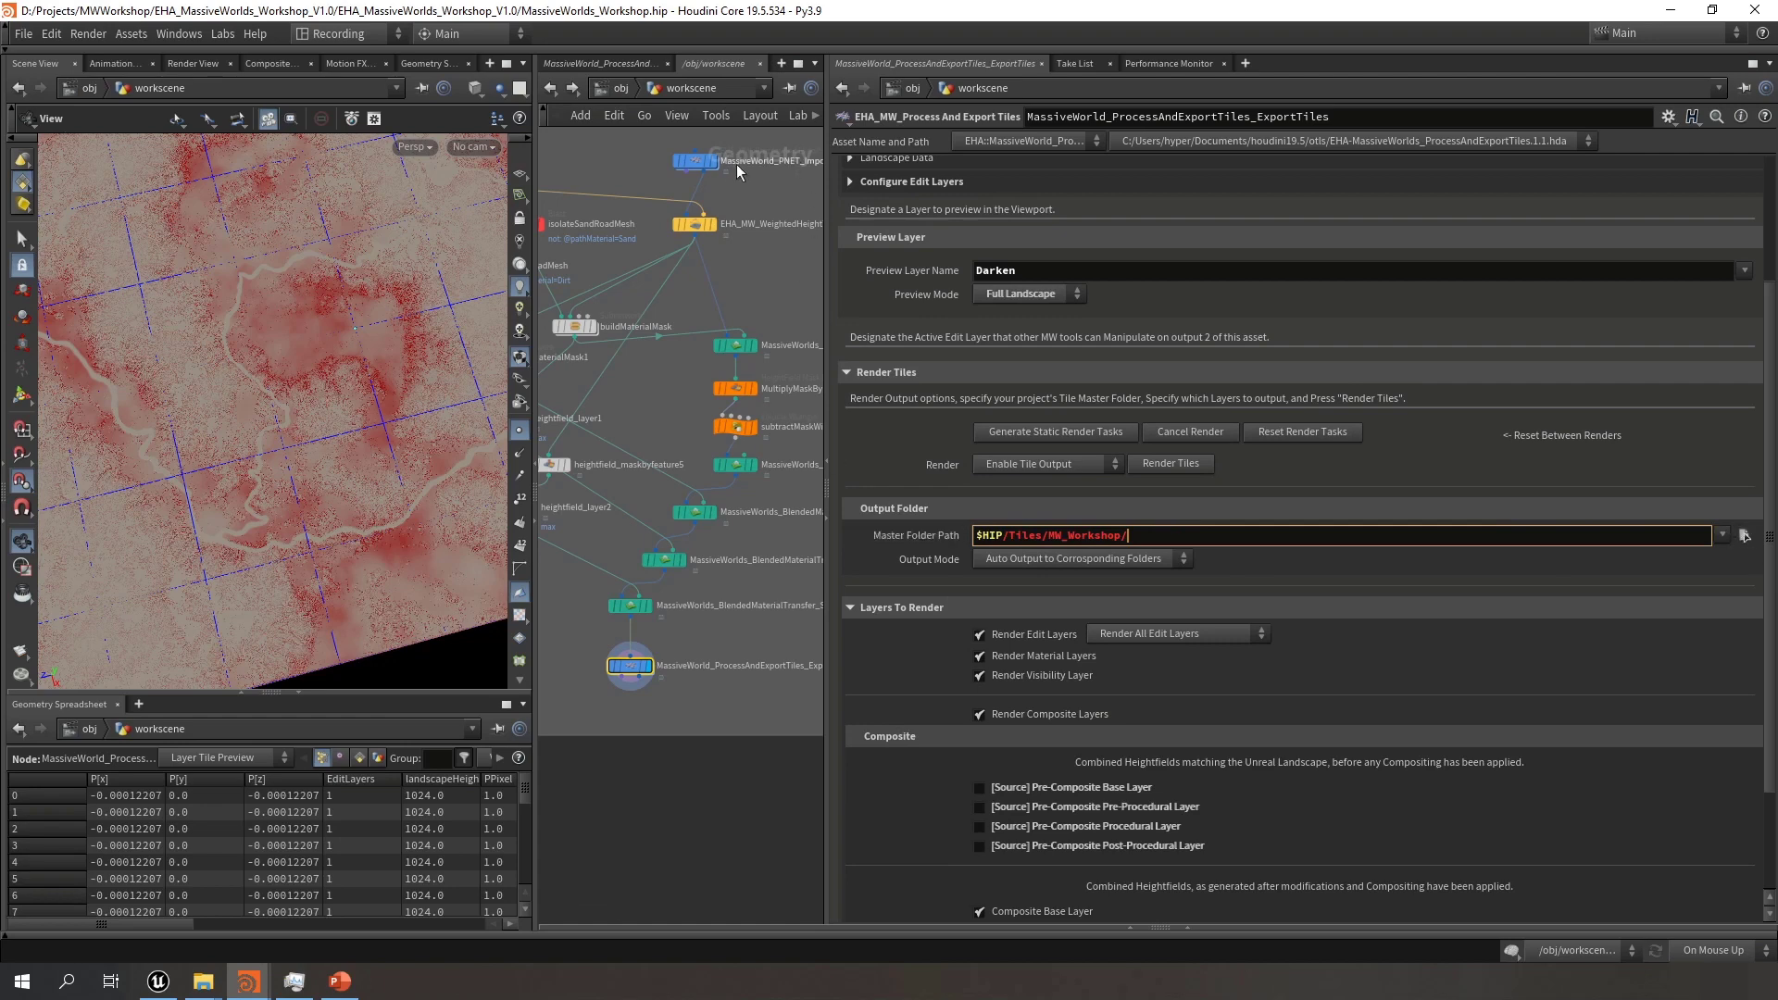
pyautogui.moveTo(698, 165)
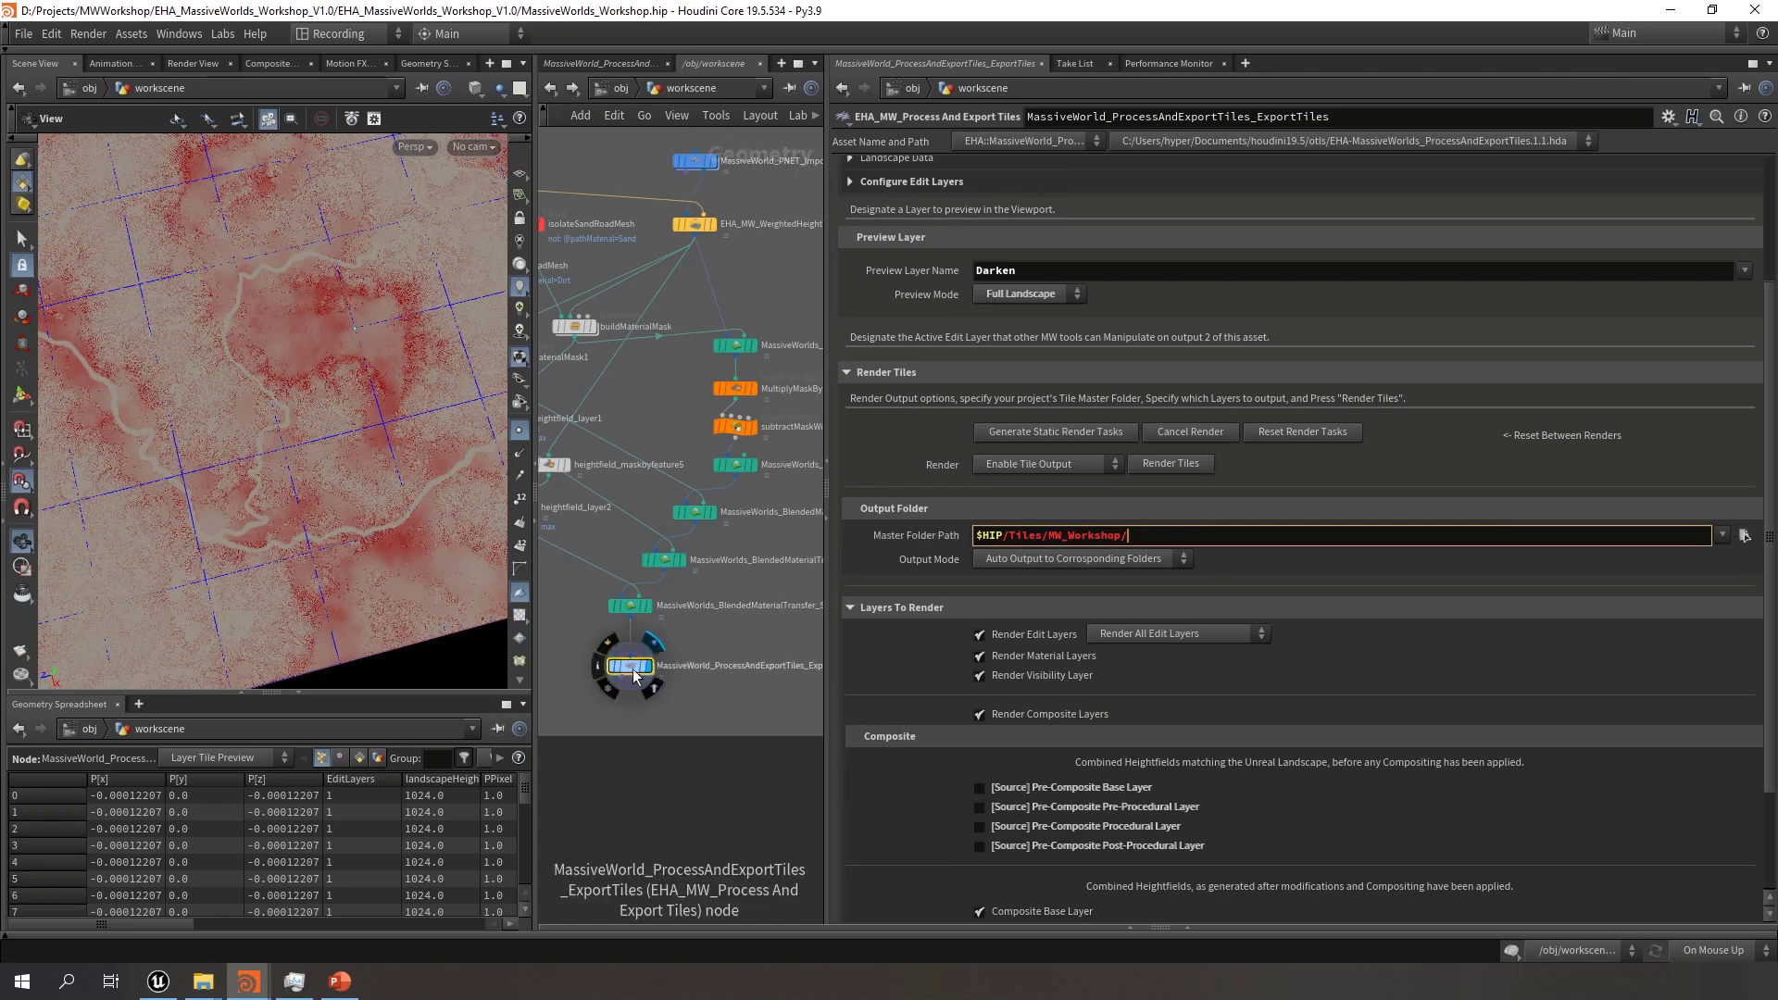
pyautogui.click(693, 161)
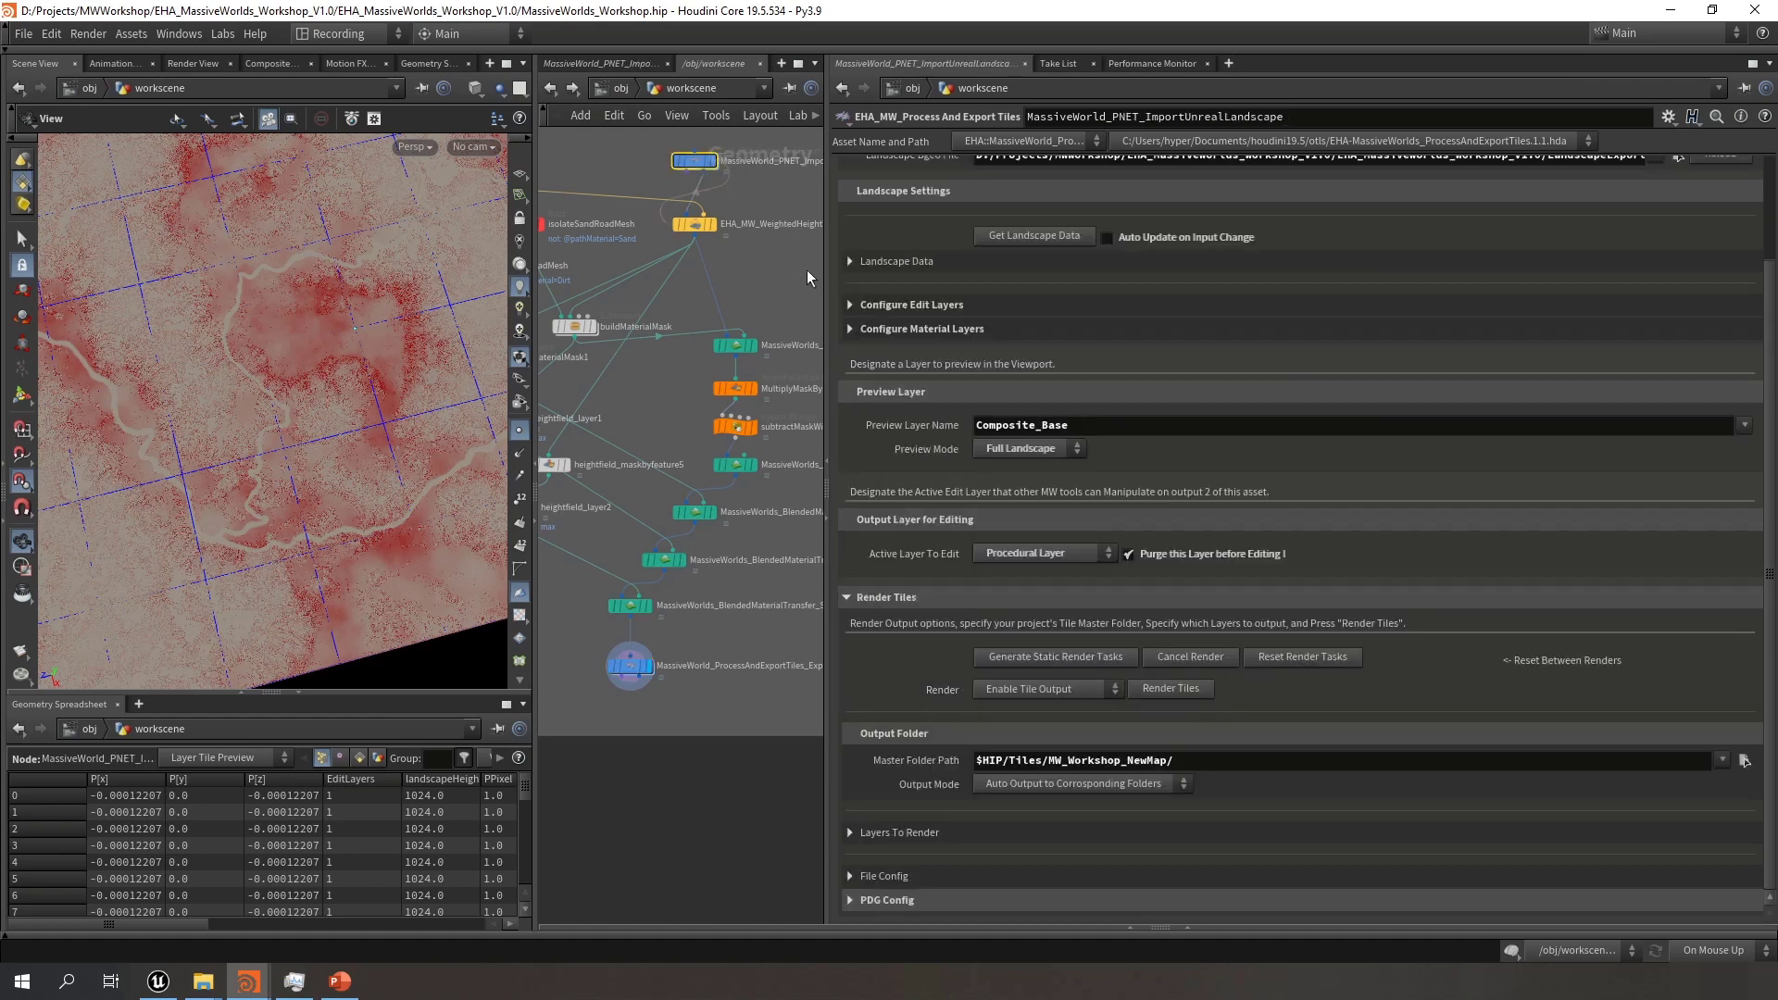
pyautogui.rightClick(913, 760)
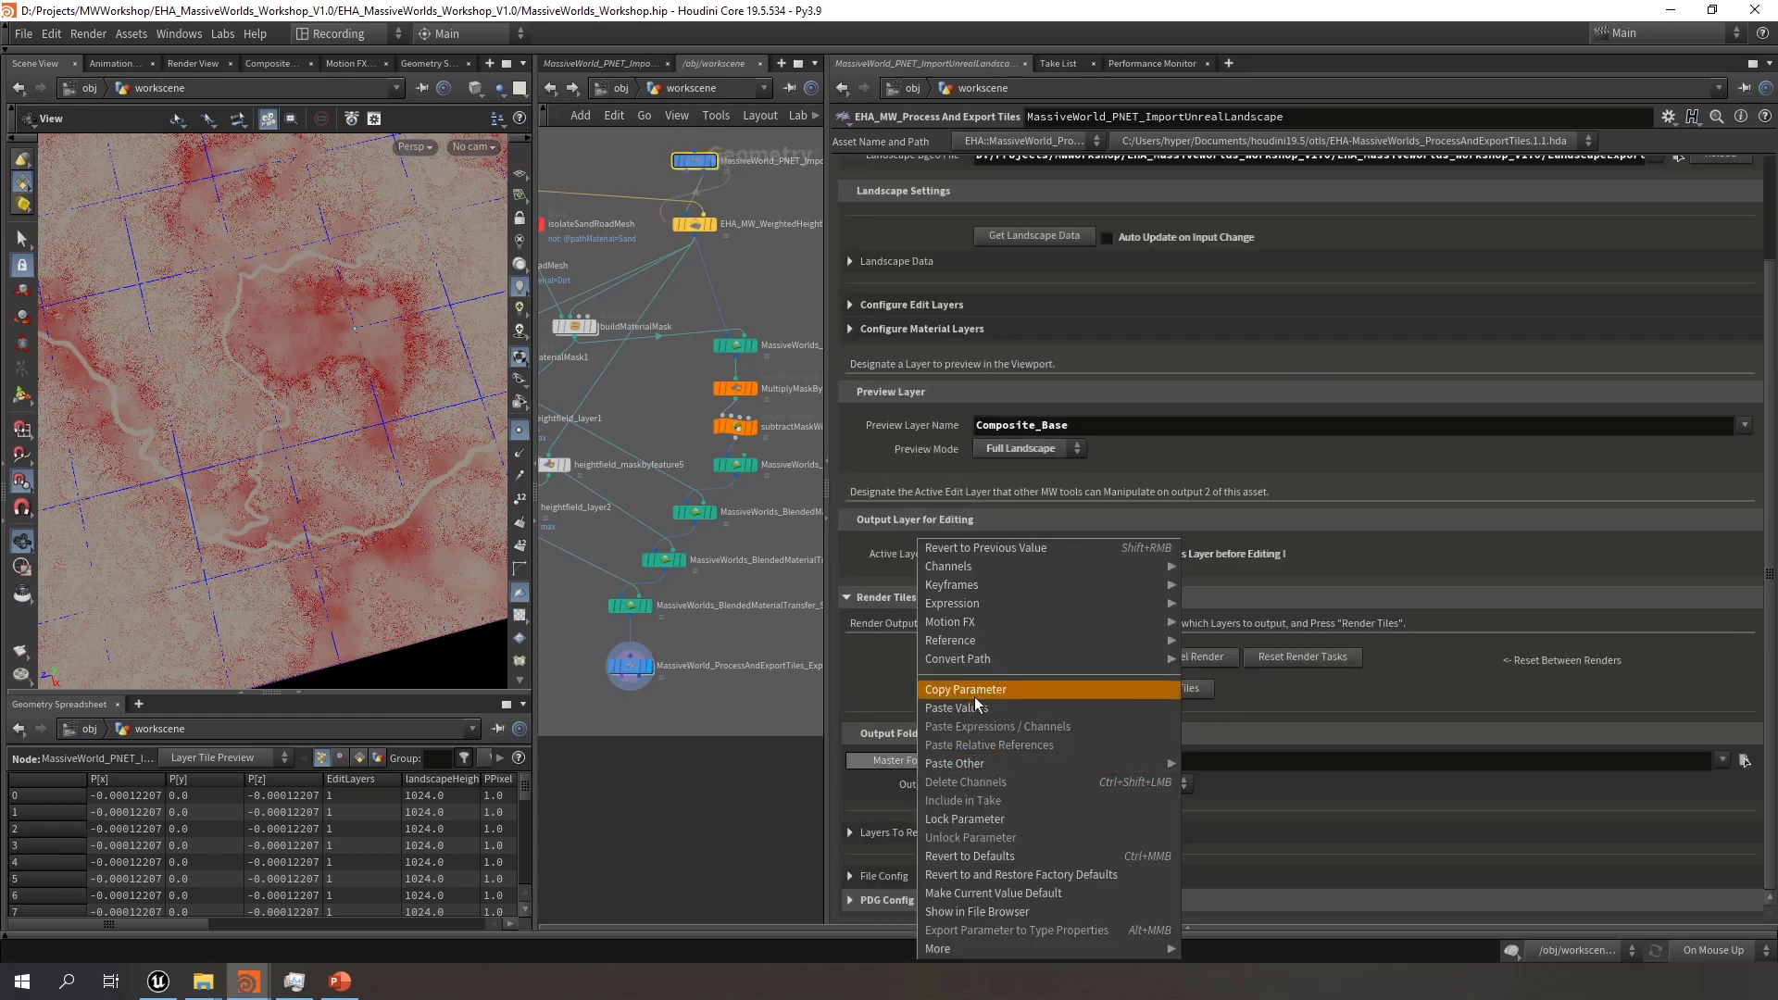
pyautogui.click(1000, 686)
pyautogui.moveTo(720, 634); pyautogui.dragTo(628, 697)
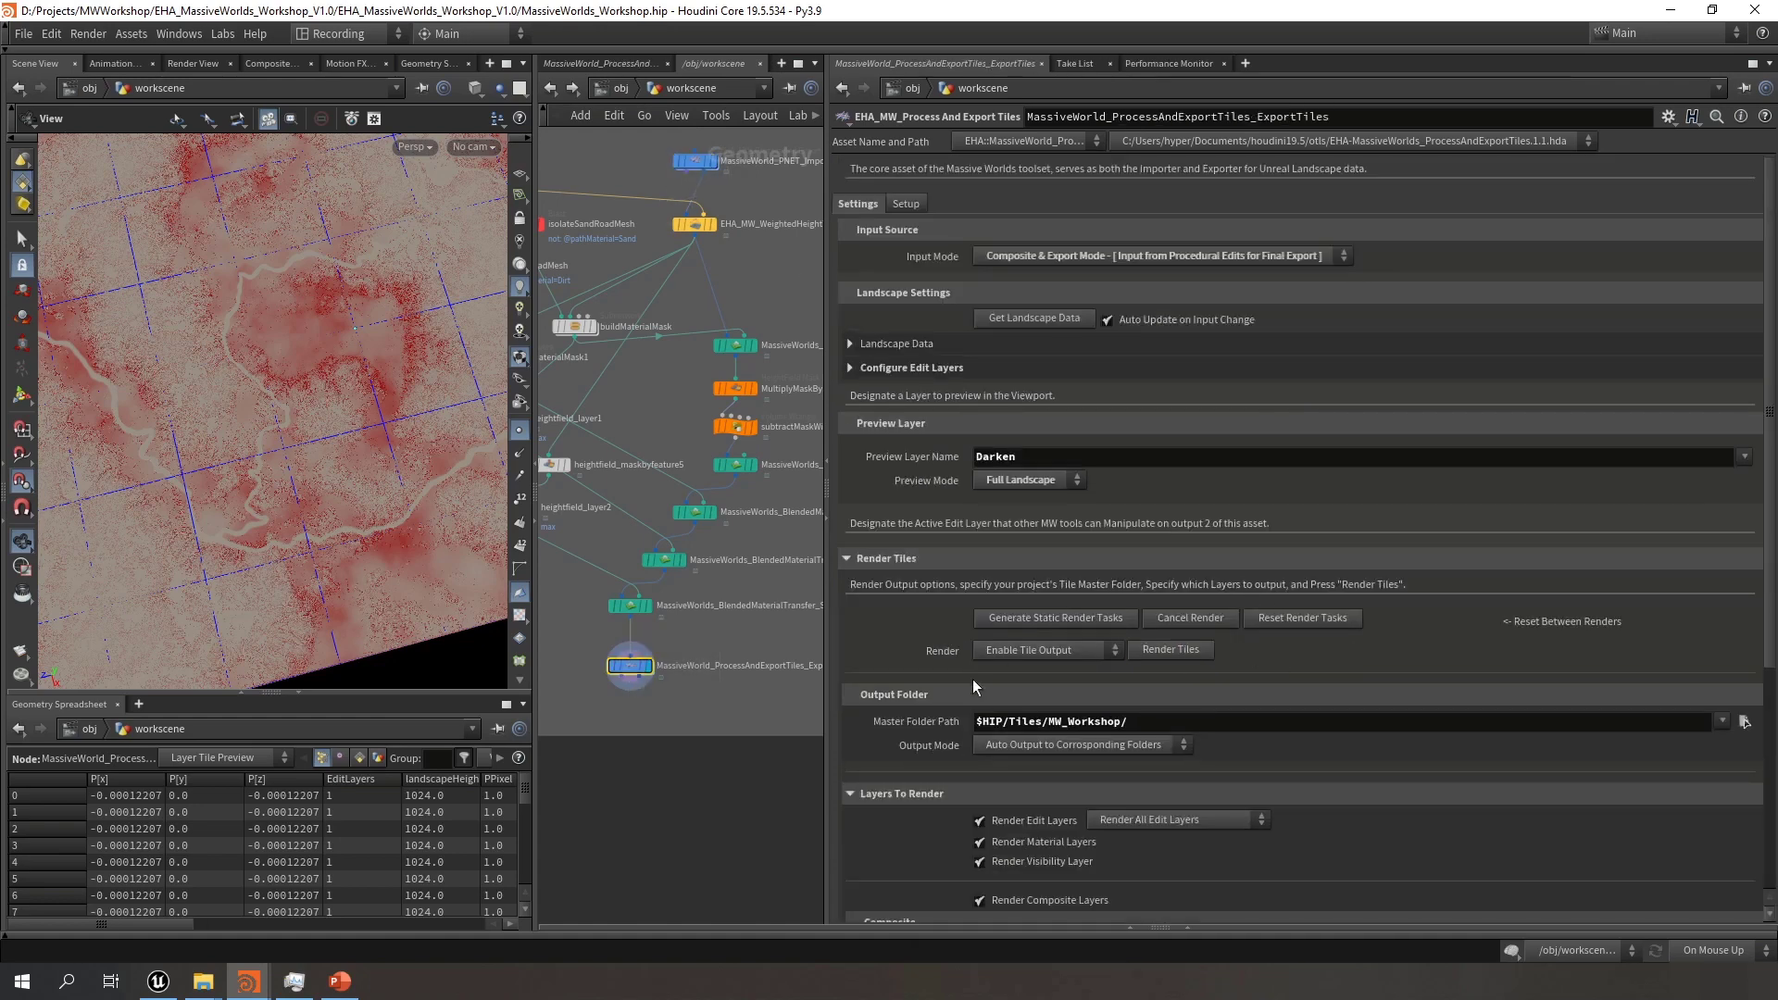
pyautogui.rightClick(924, 724)
pyautogui.click(996, 745)
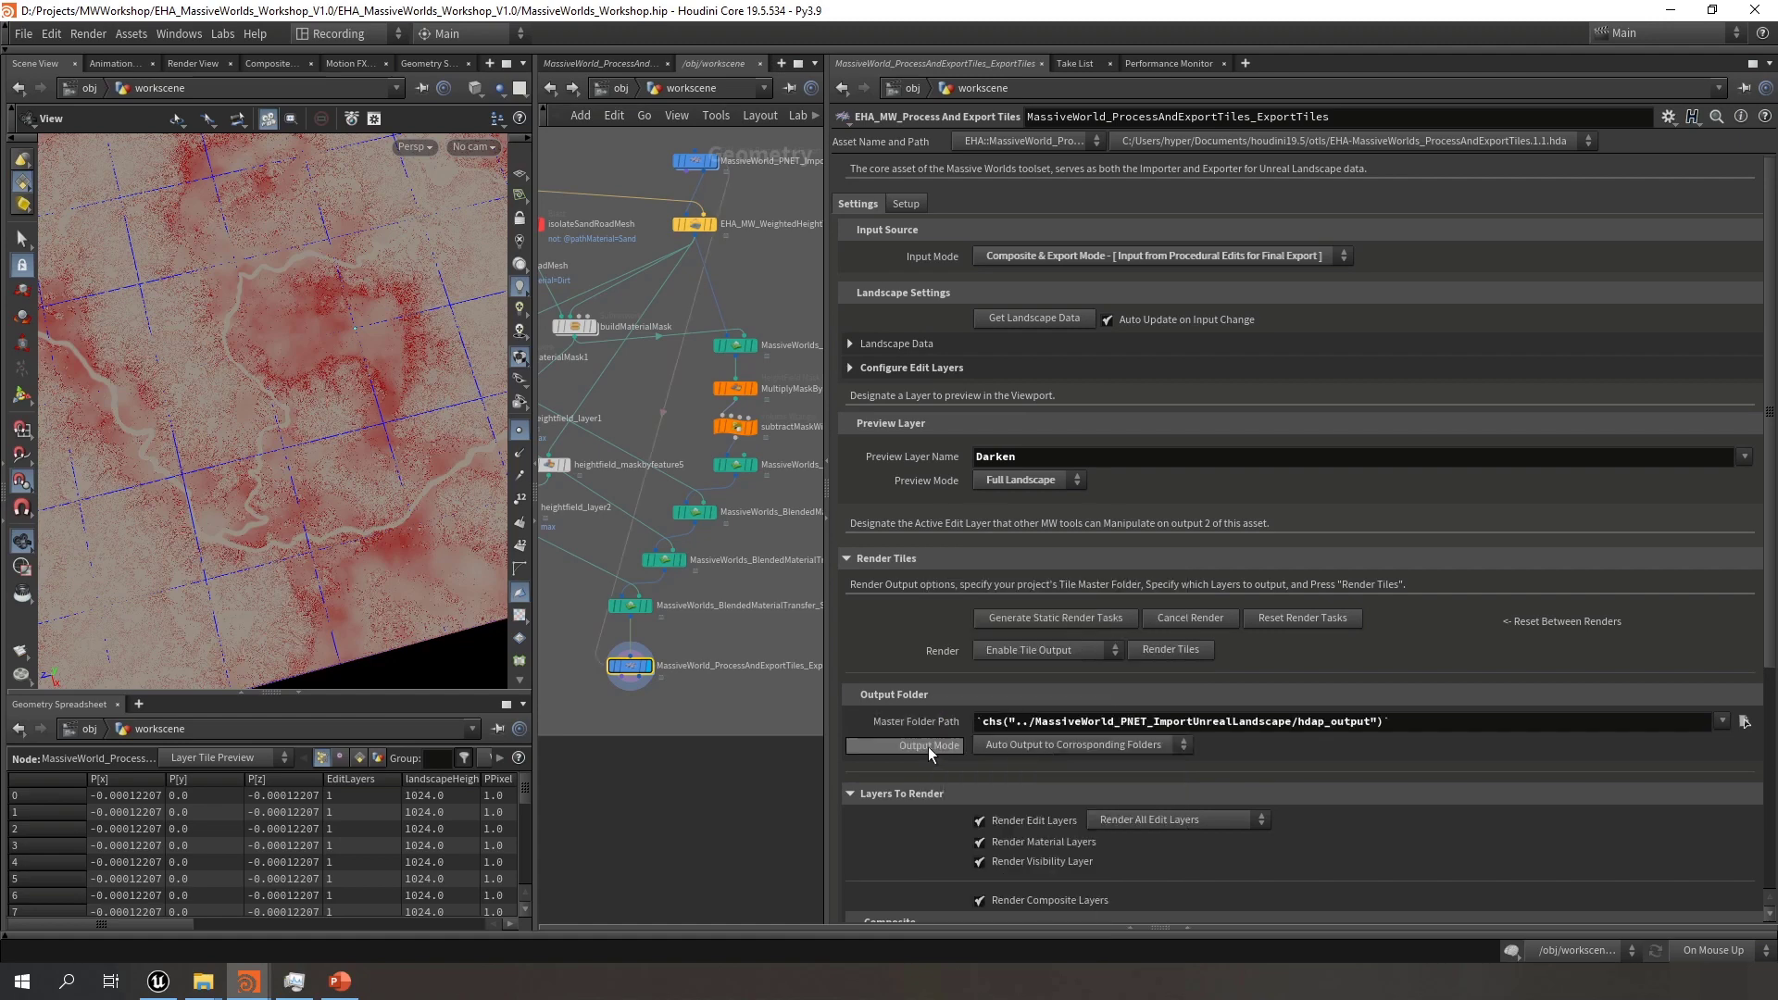
pyautogui.click(939, 720)
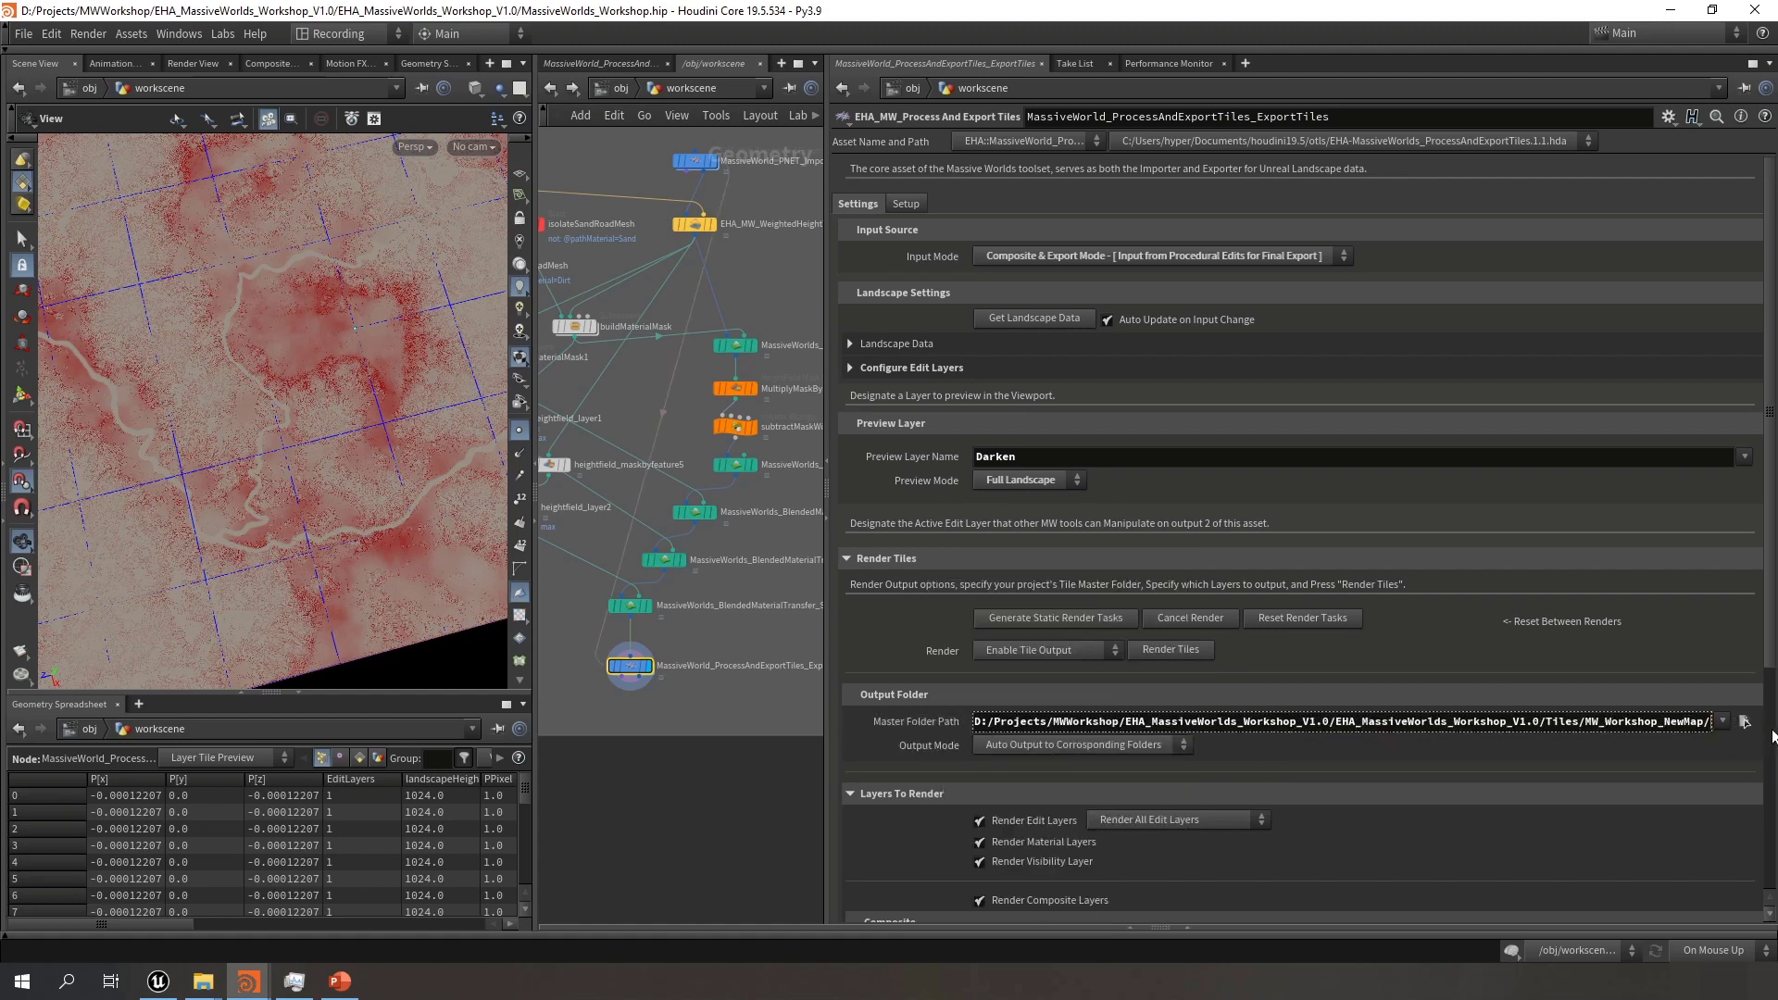
# Run the tile render in Pre-Render Diagnostics mode and review the render path and layer list in the Houdini Console
pyautogui.click(1115, 648)
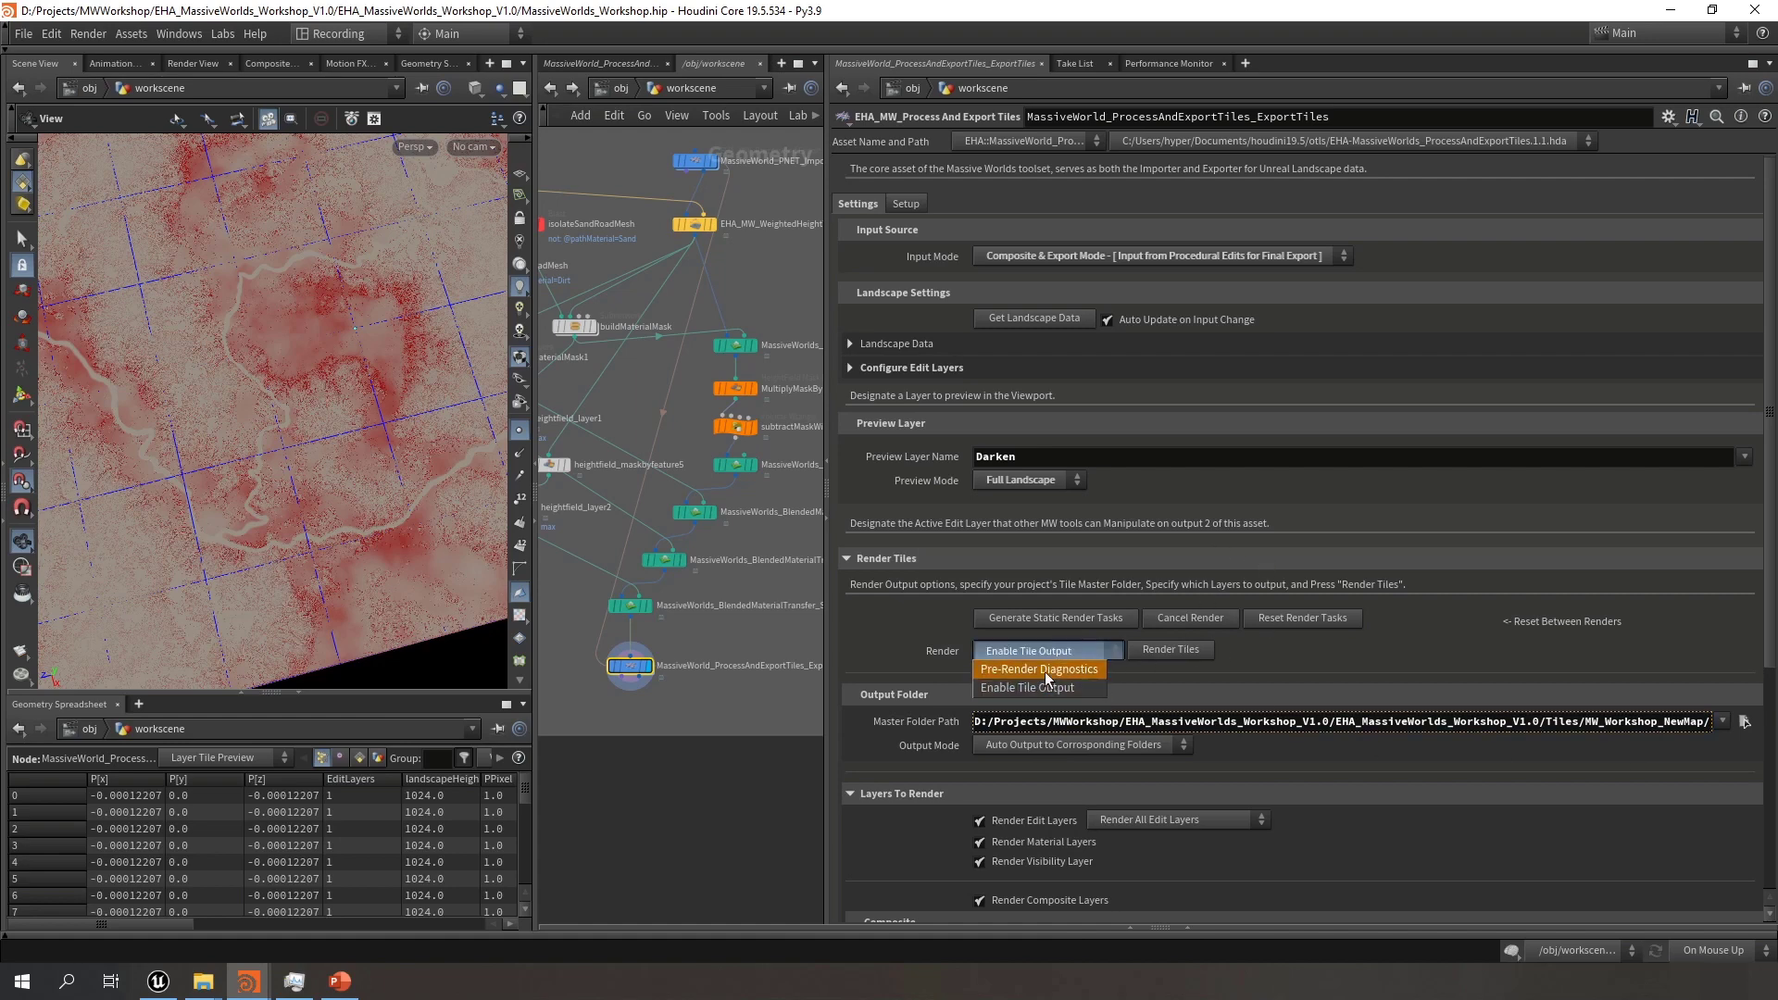
pyautogui.click(1045, 671)
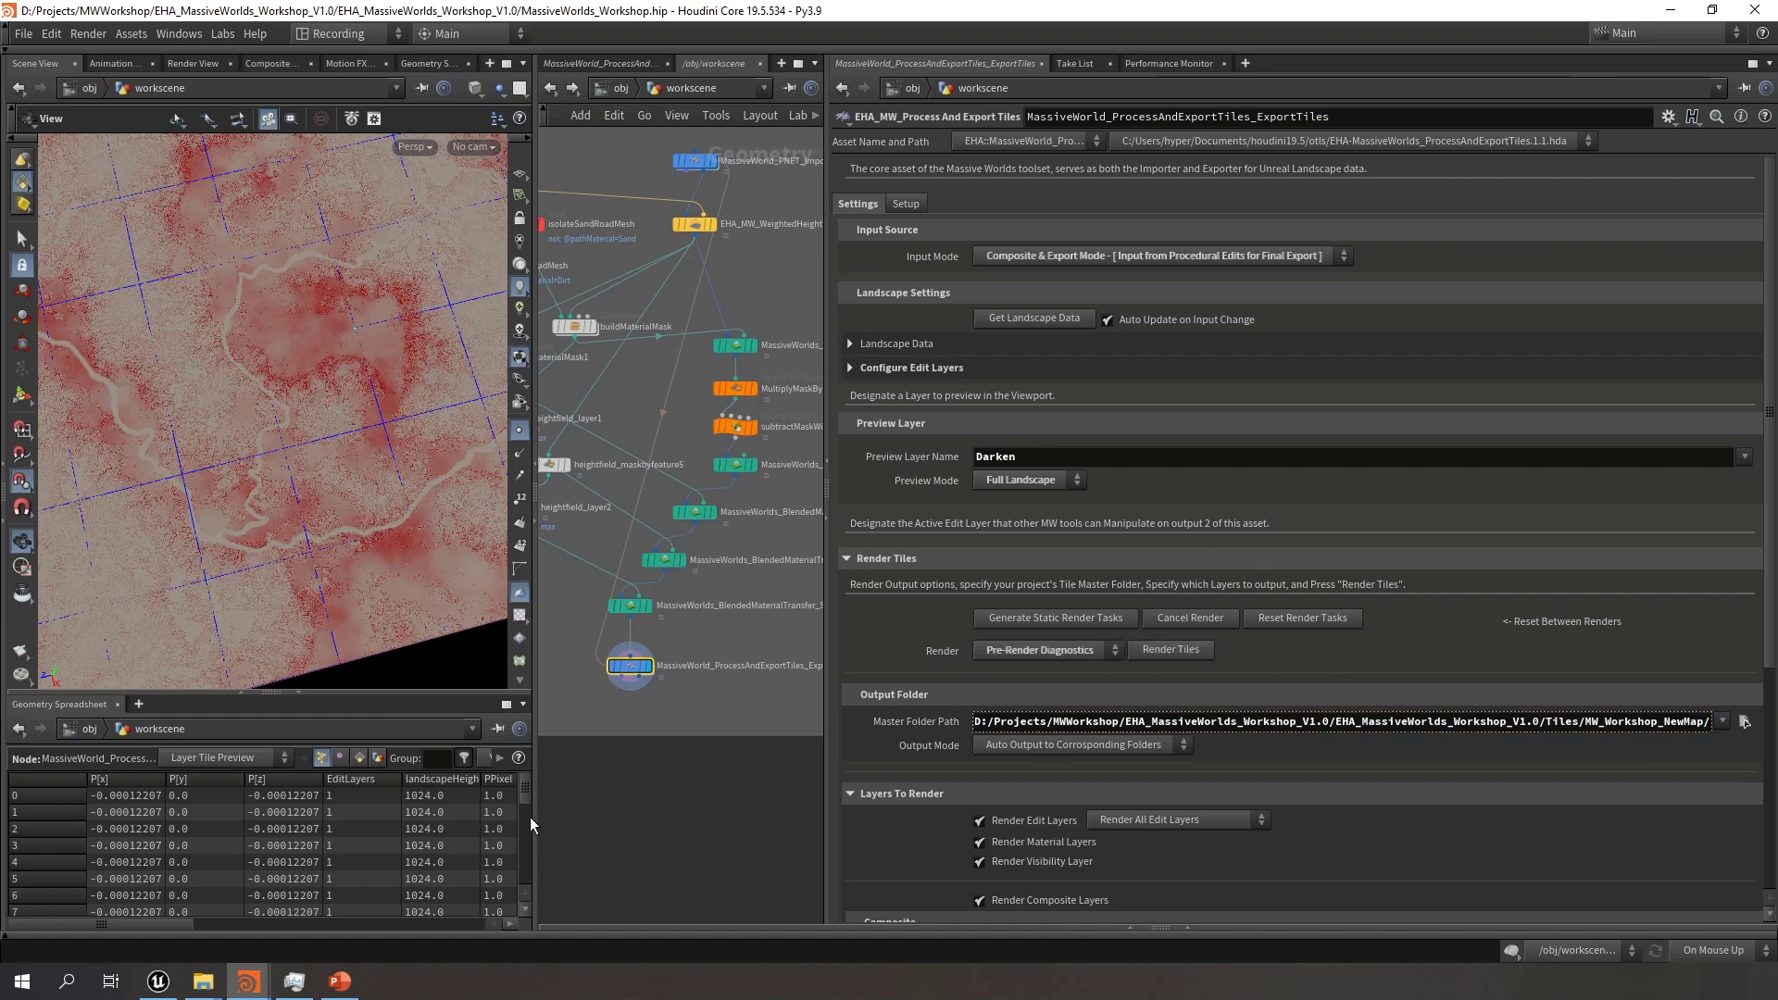
pyautogui.moveTo(248, 982)
pyautogui.click(269, 903)
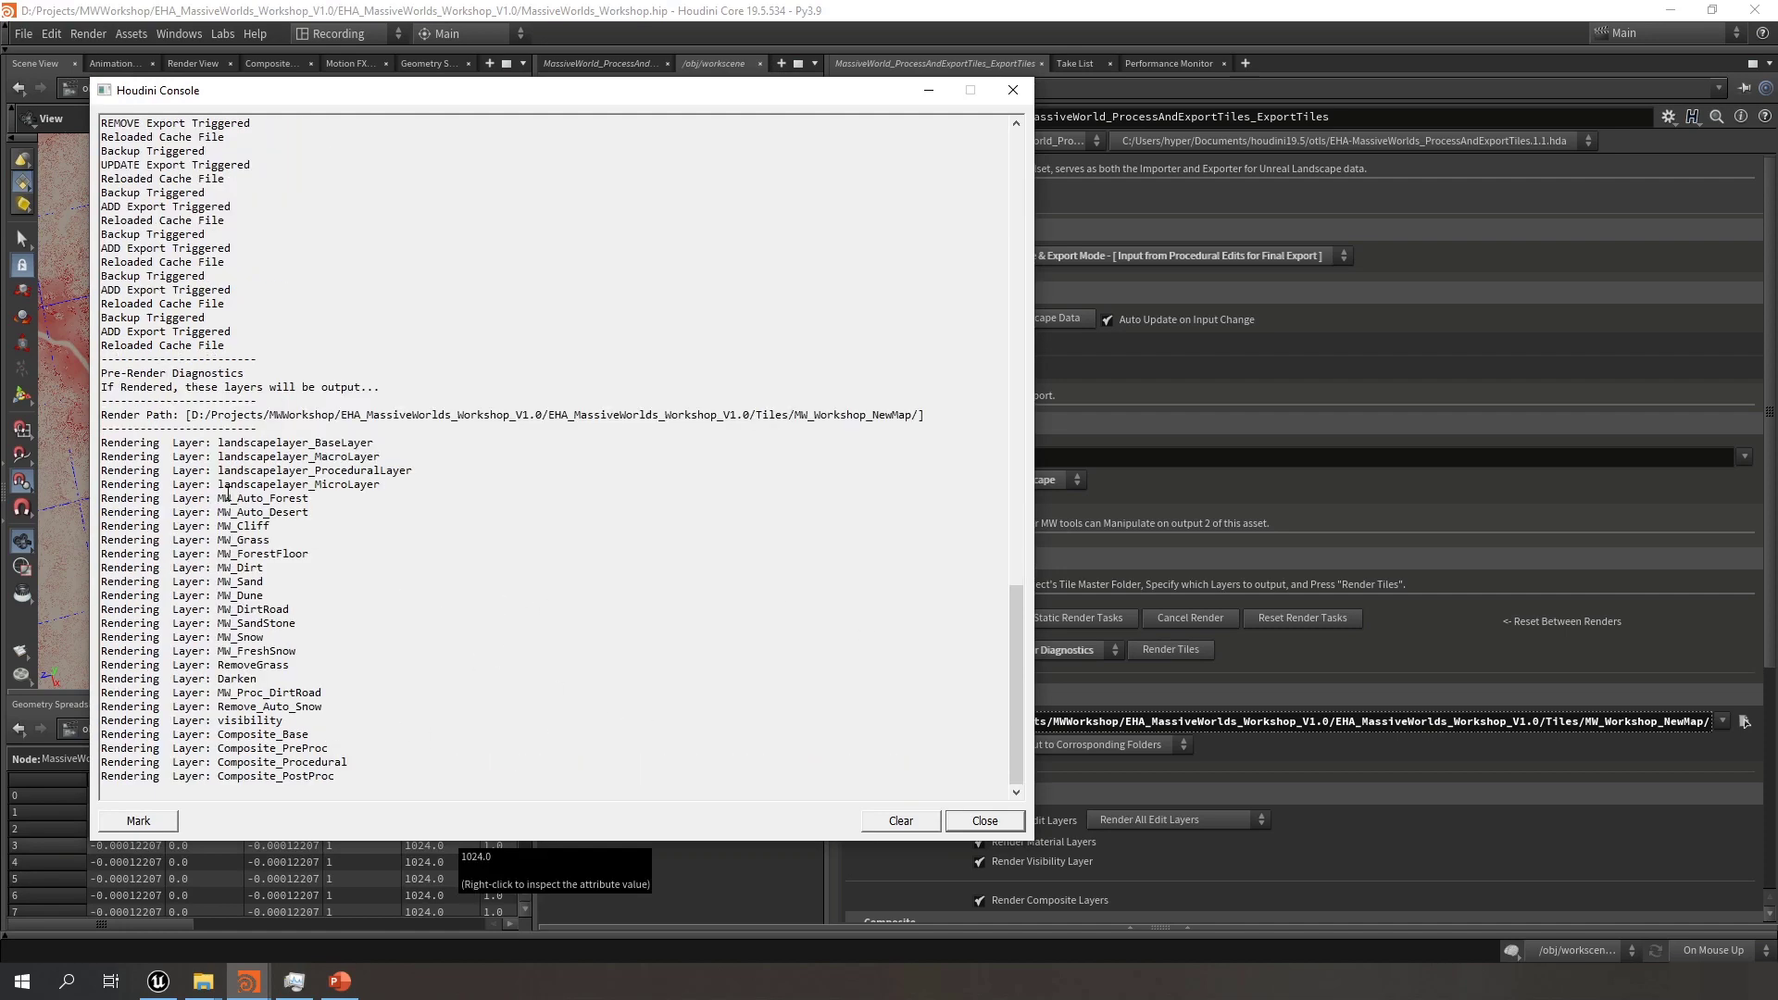
pyautogui.moveTo(686, 414); pyautogui.dragTo(925, 414)
pyautogui.moveTo(176, 443); pyautogui.dragTo(363, 778)
pyautogui.click(296, 623)
pyautogui.click(929, 90)
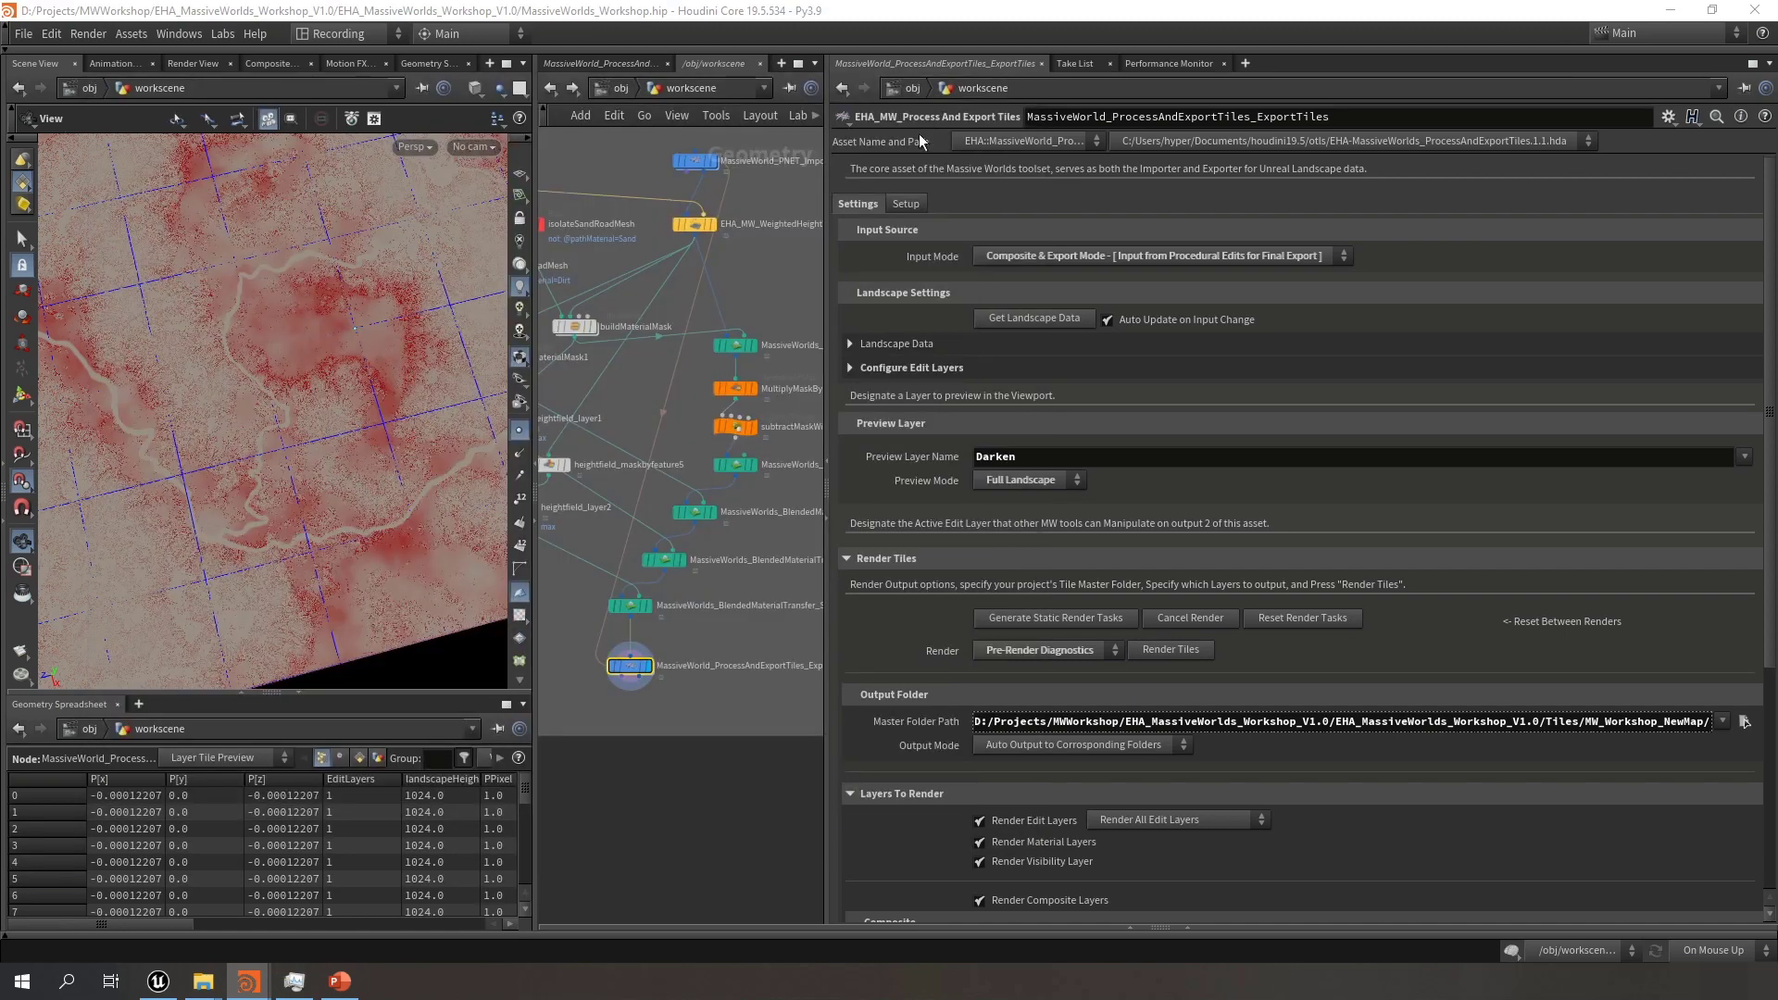
# Set the Render Edit Layers option to Render All Affected Edit Layers
pyautogui.scroll(-4, 1355, 752)
pyautogui.click(1203, 651)
pyautogui.click(1204, 650)
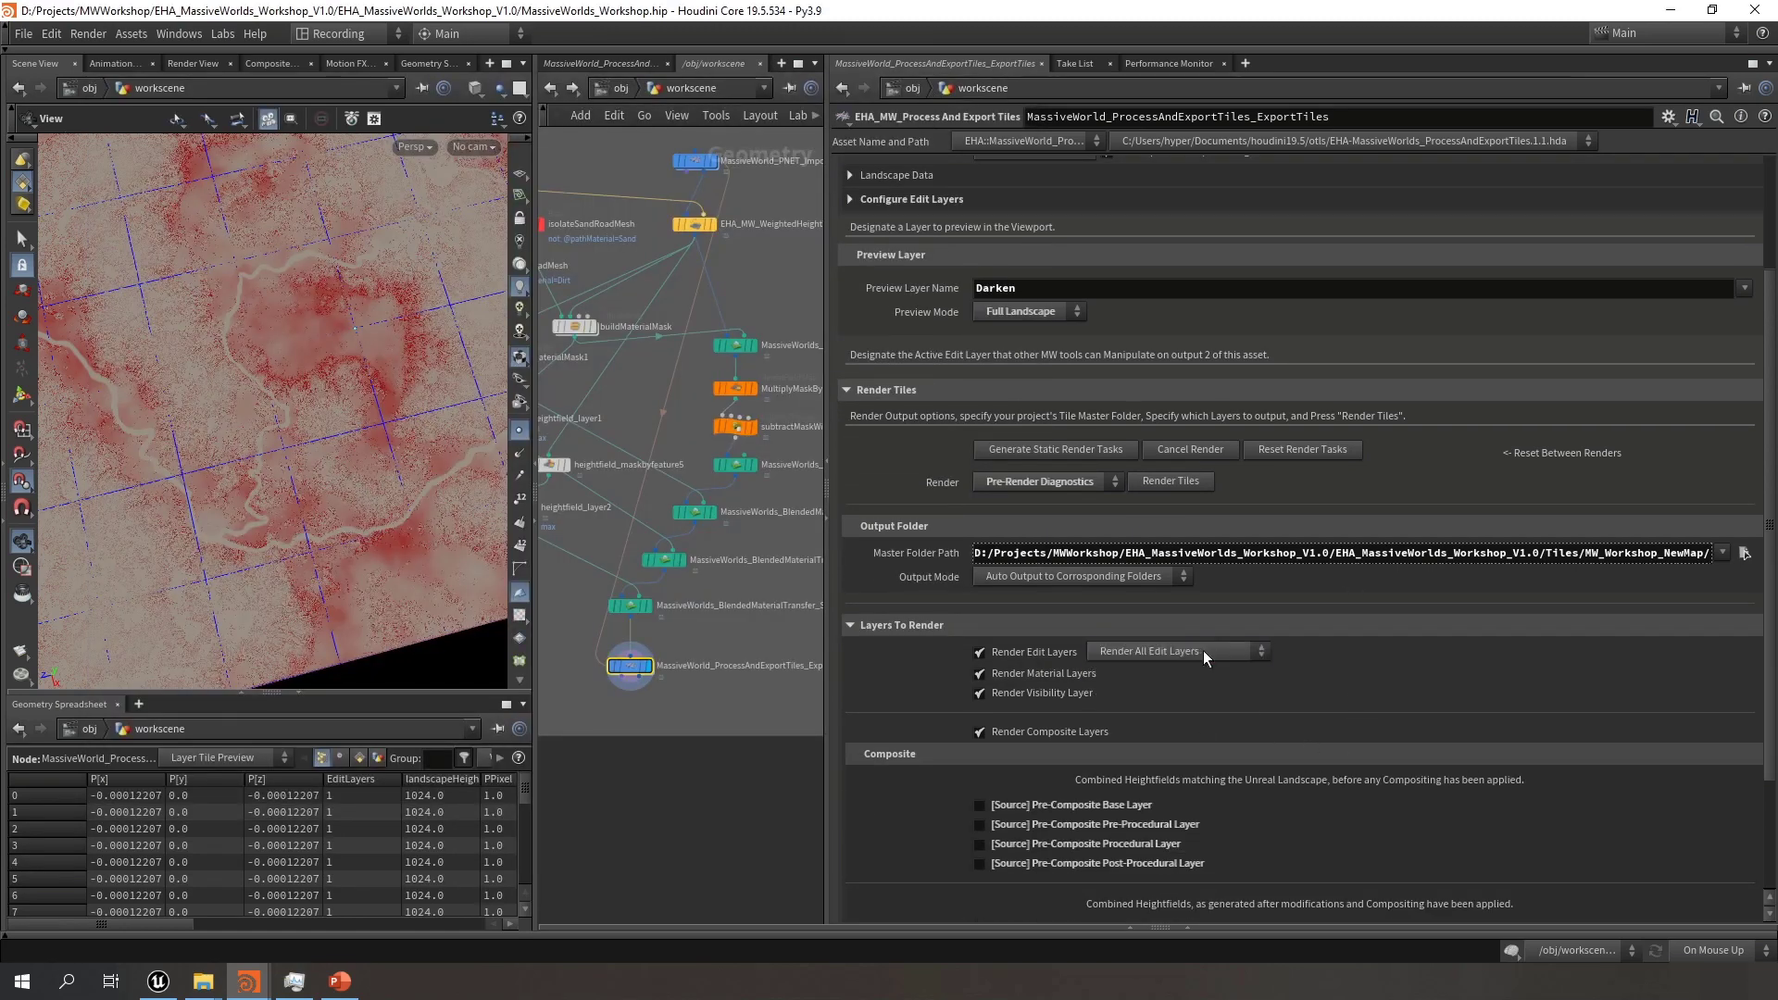
pyautogui.click(1186, 652)
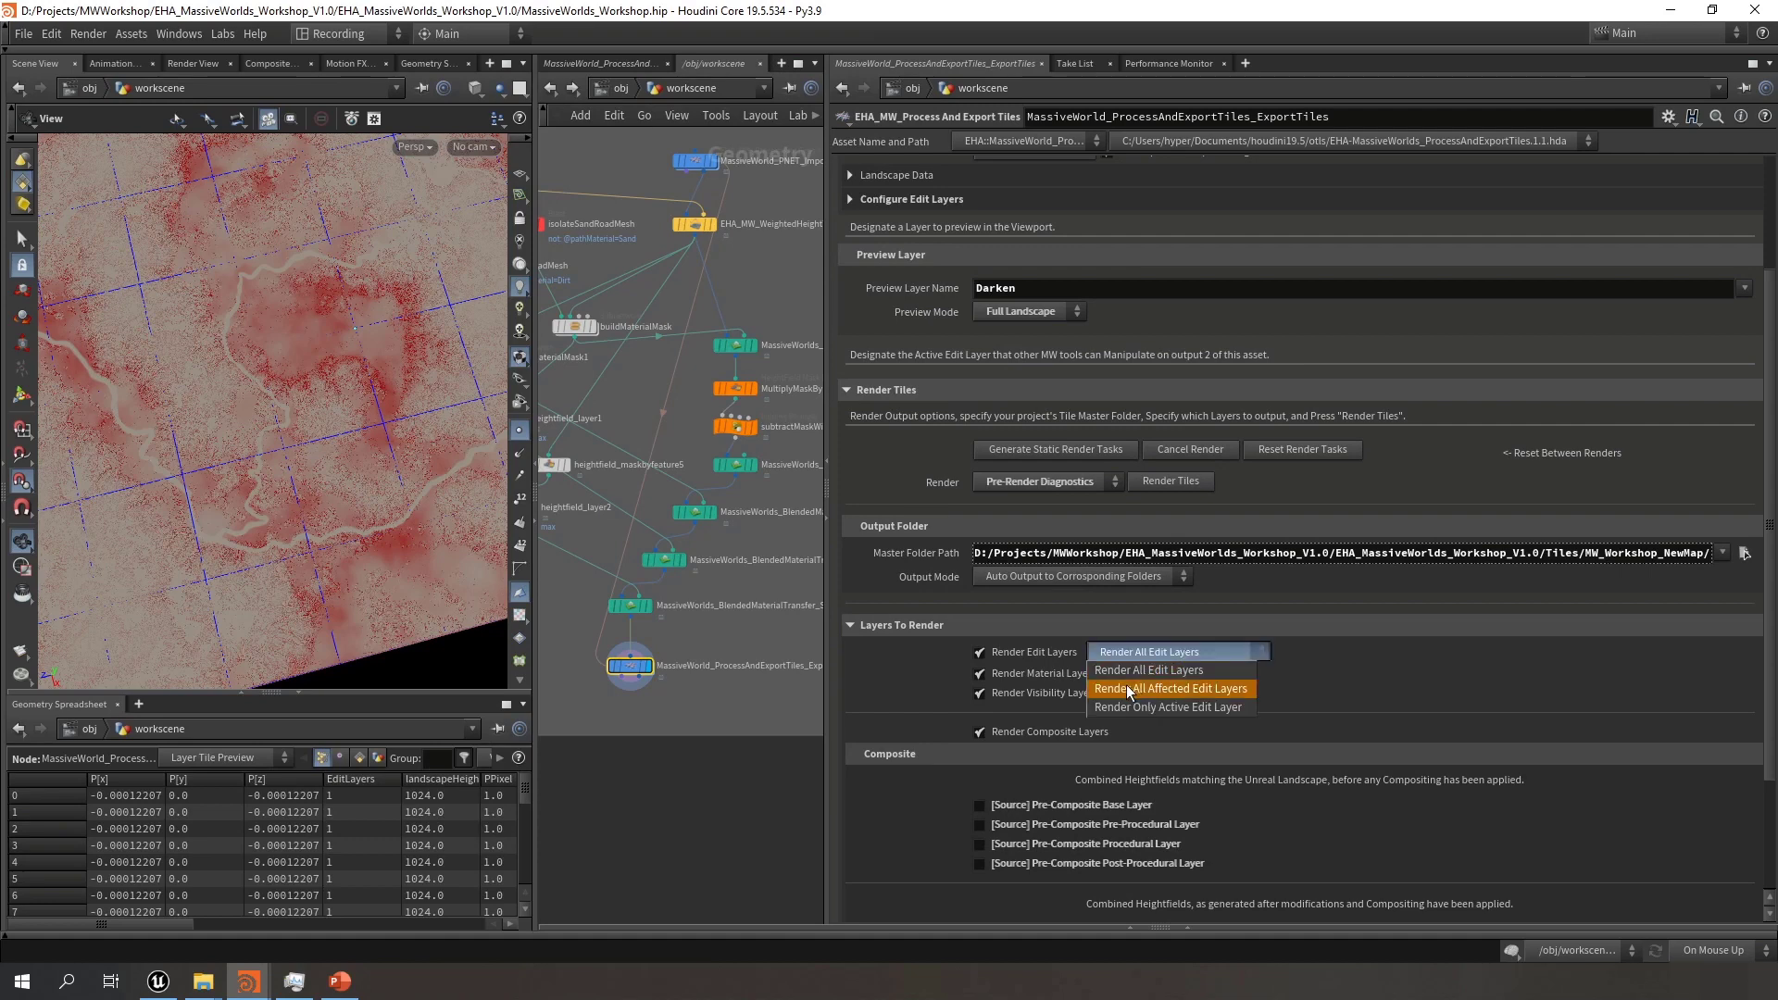
pyautogui.click(1186, 689)
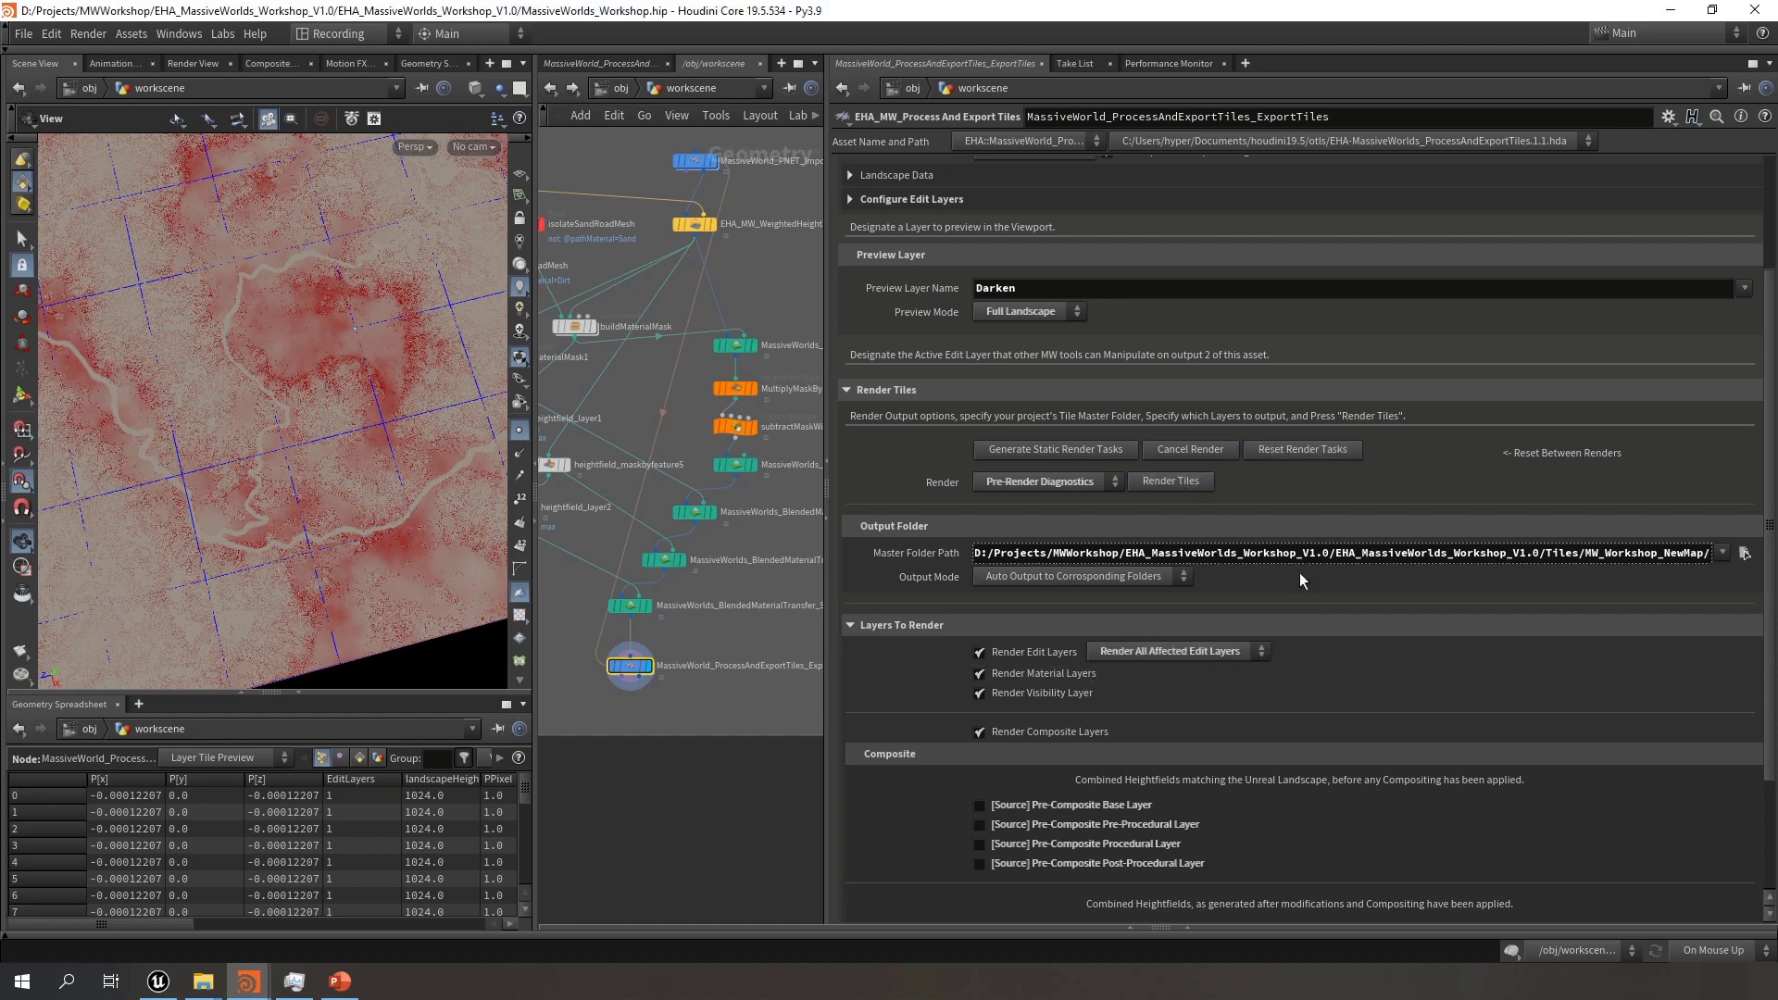
# Rerun the pre-render diagnostics and check in the Houdini Console which edit layers are listed for output
pyautogui.moveTo(247, 981)
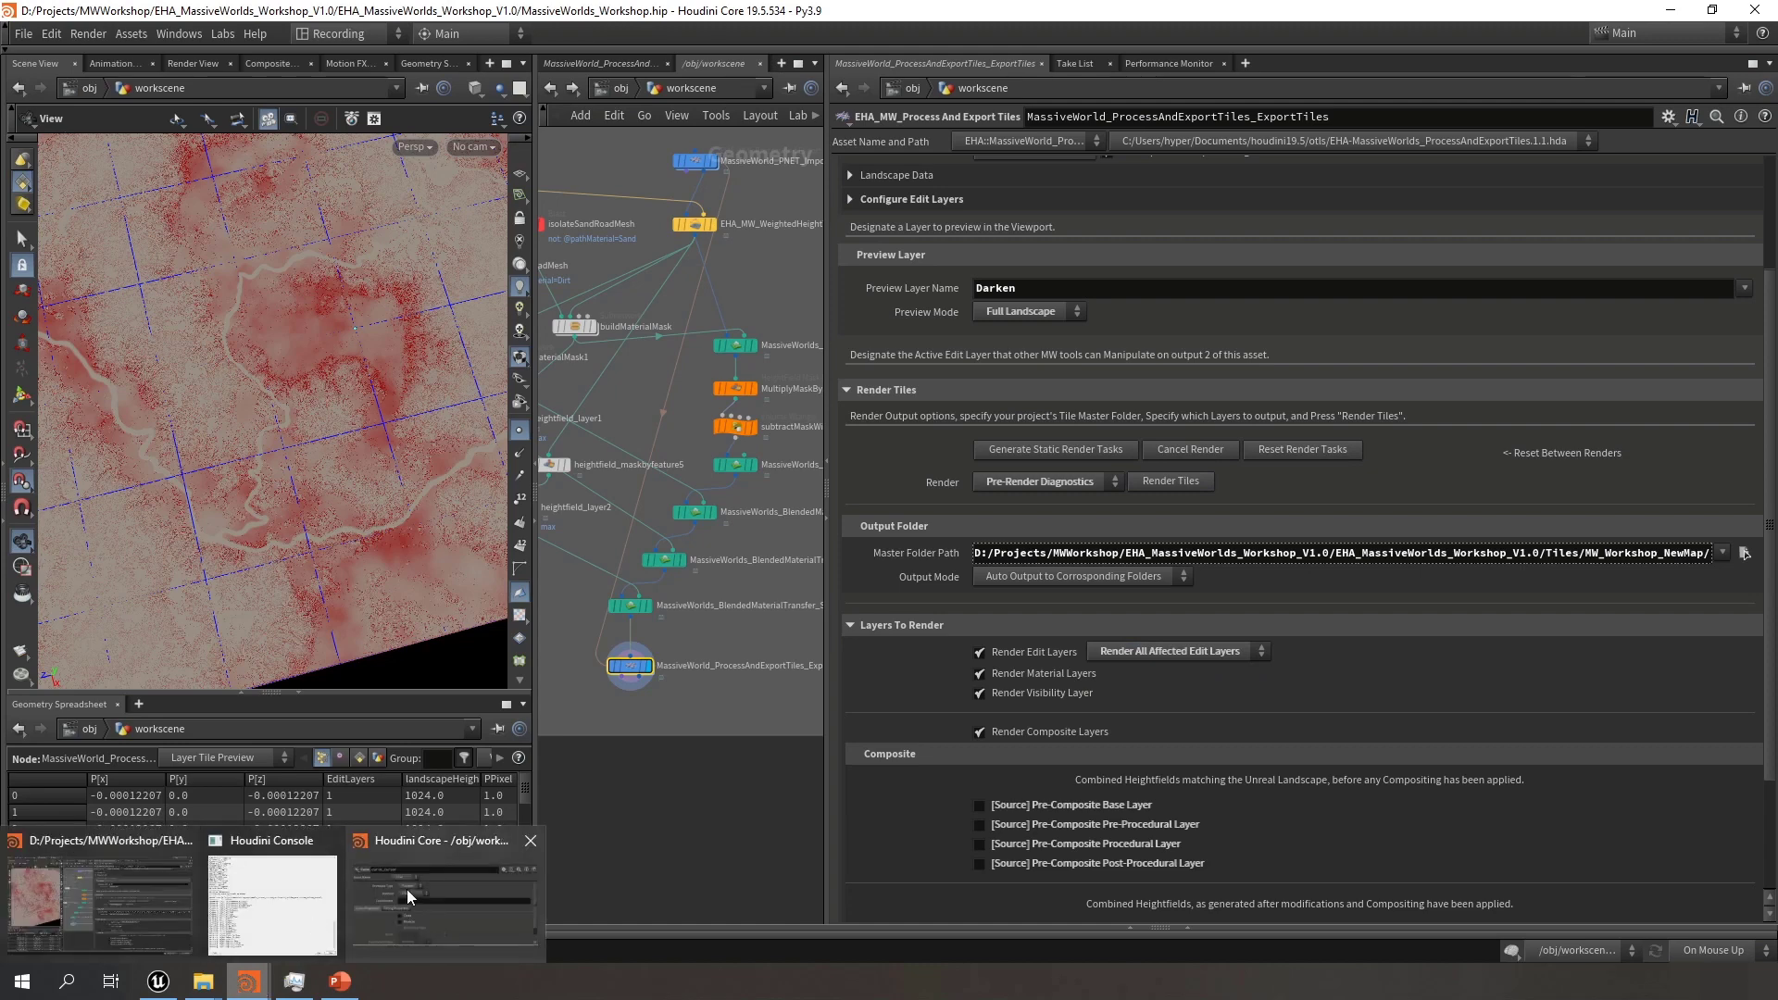
pyautogui.click(273, 903)
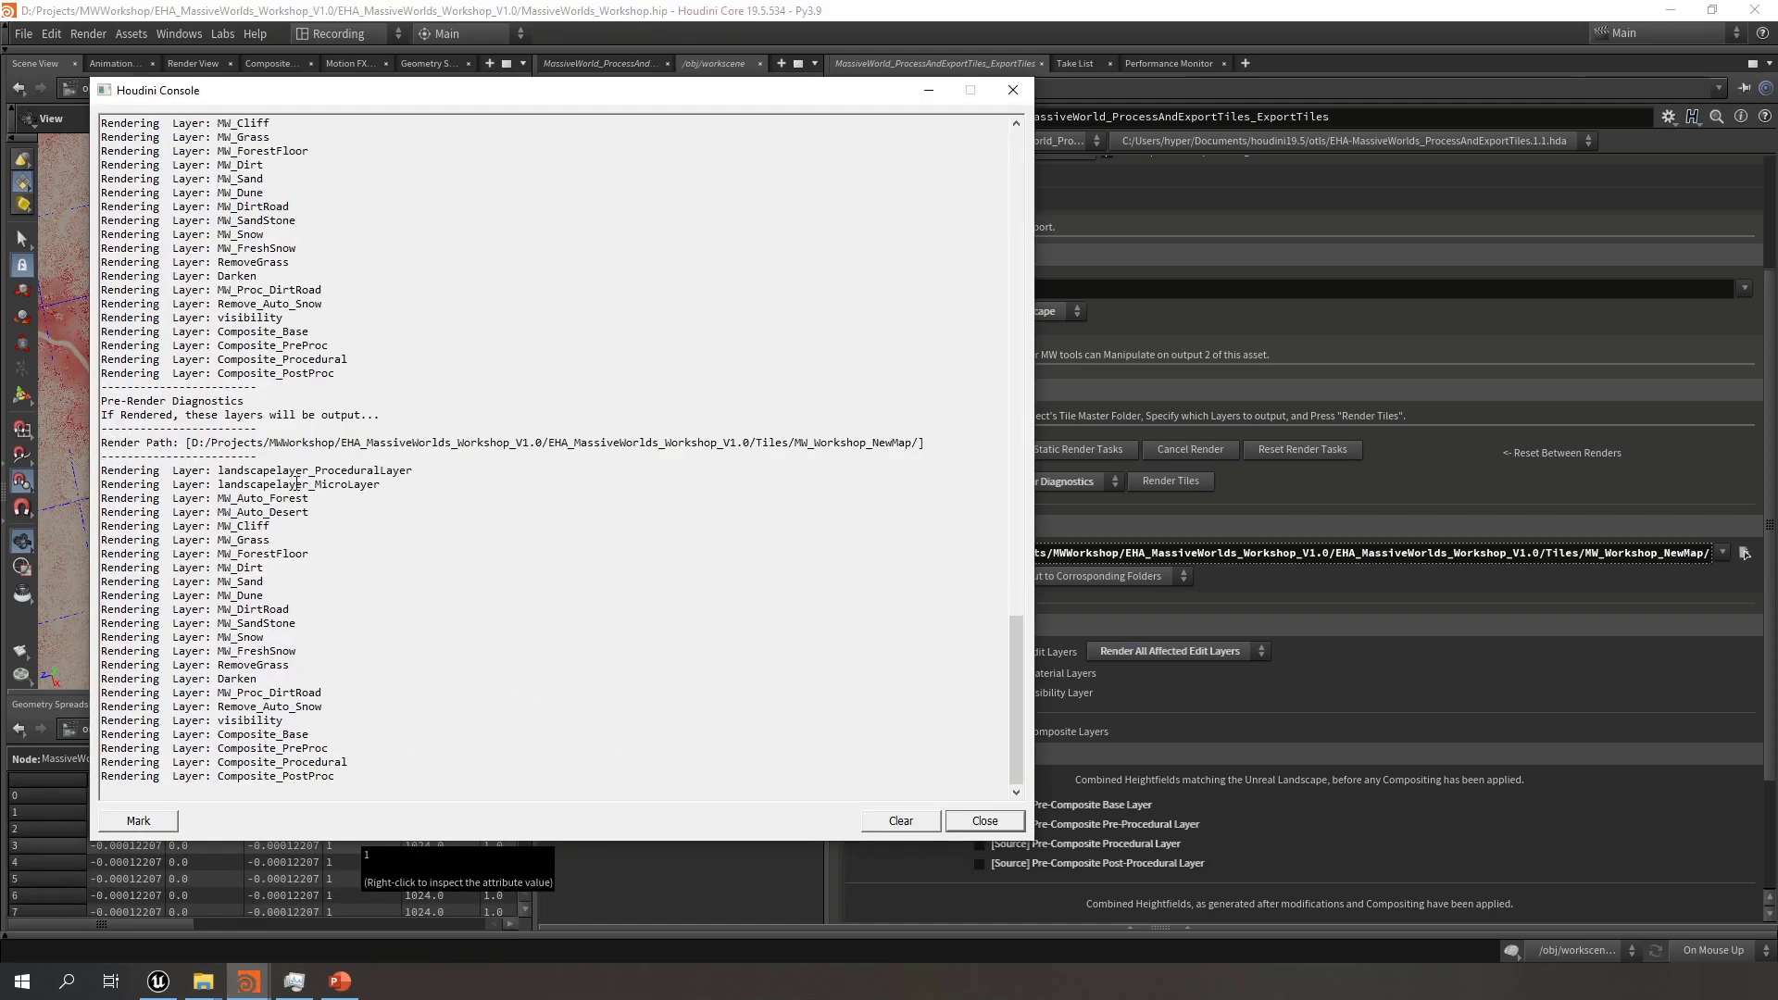
pyautogui.moveTo(383, 484); pyautogui.dragTo(95, 472)
pyautogui.click(378, 480)
pyautogui.click(929, 90)
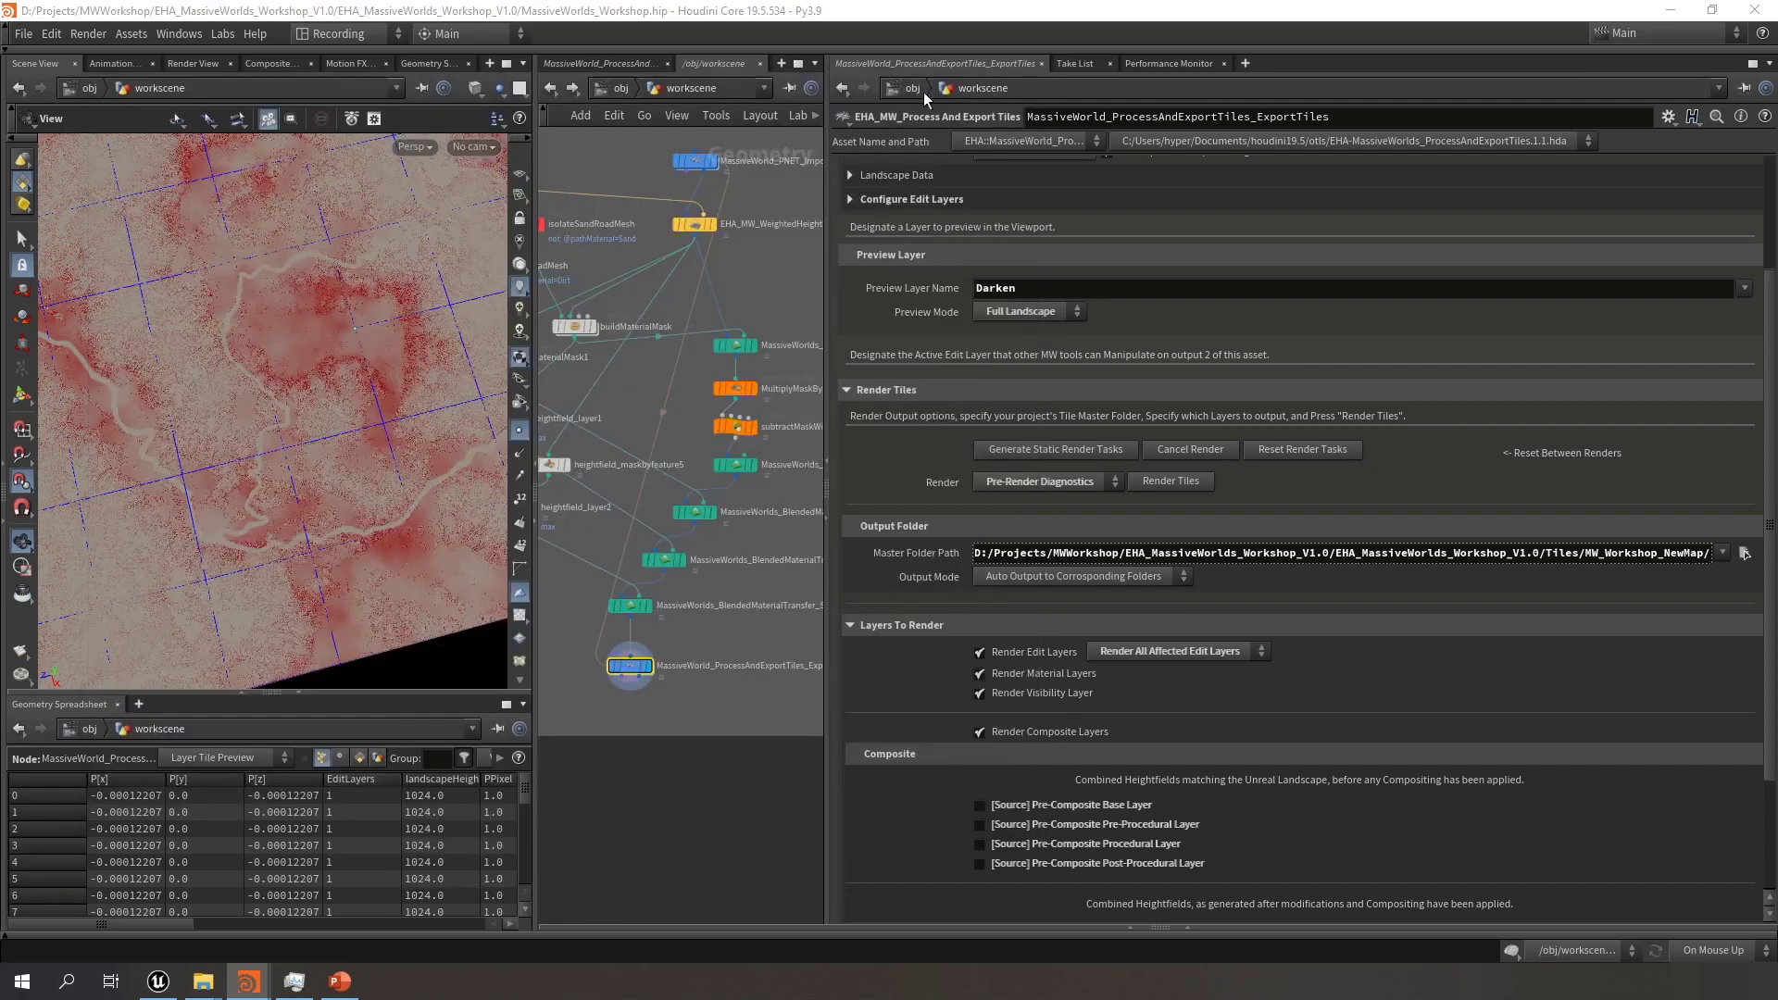
# Review the composite layer options and compare them with the diagnostics list in the Houdini Console
pyautogui.moveTo(331, 437); pyautogui.dragTo(417, 435)
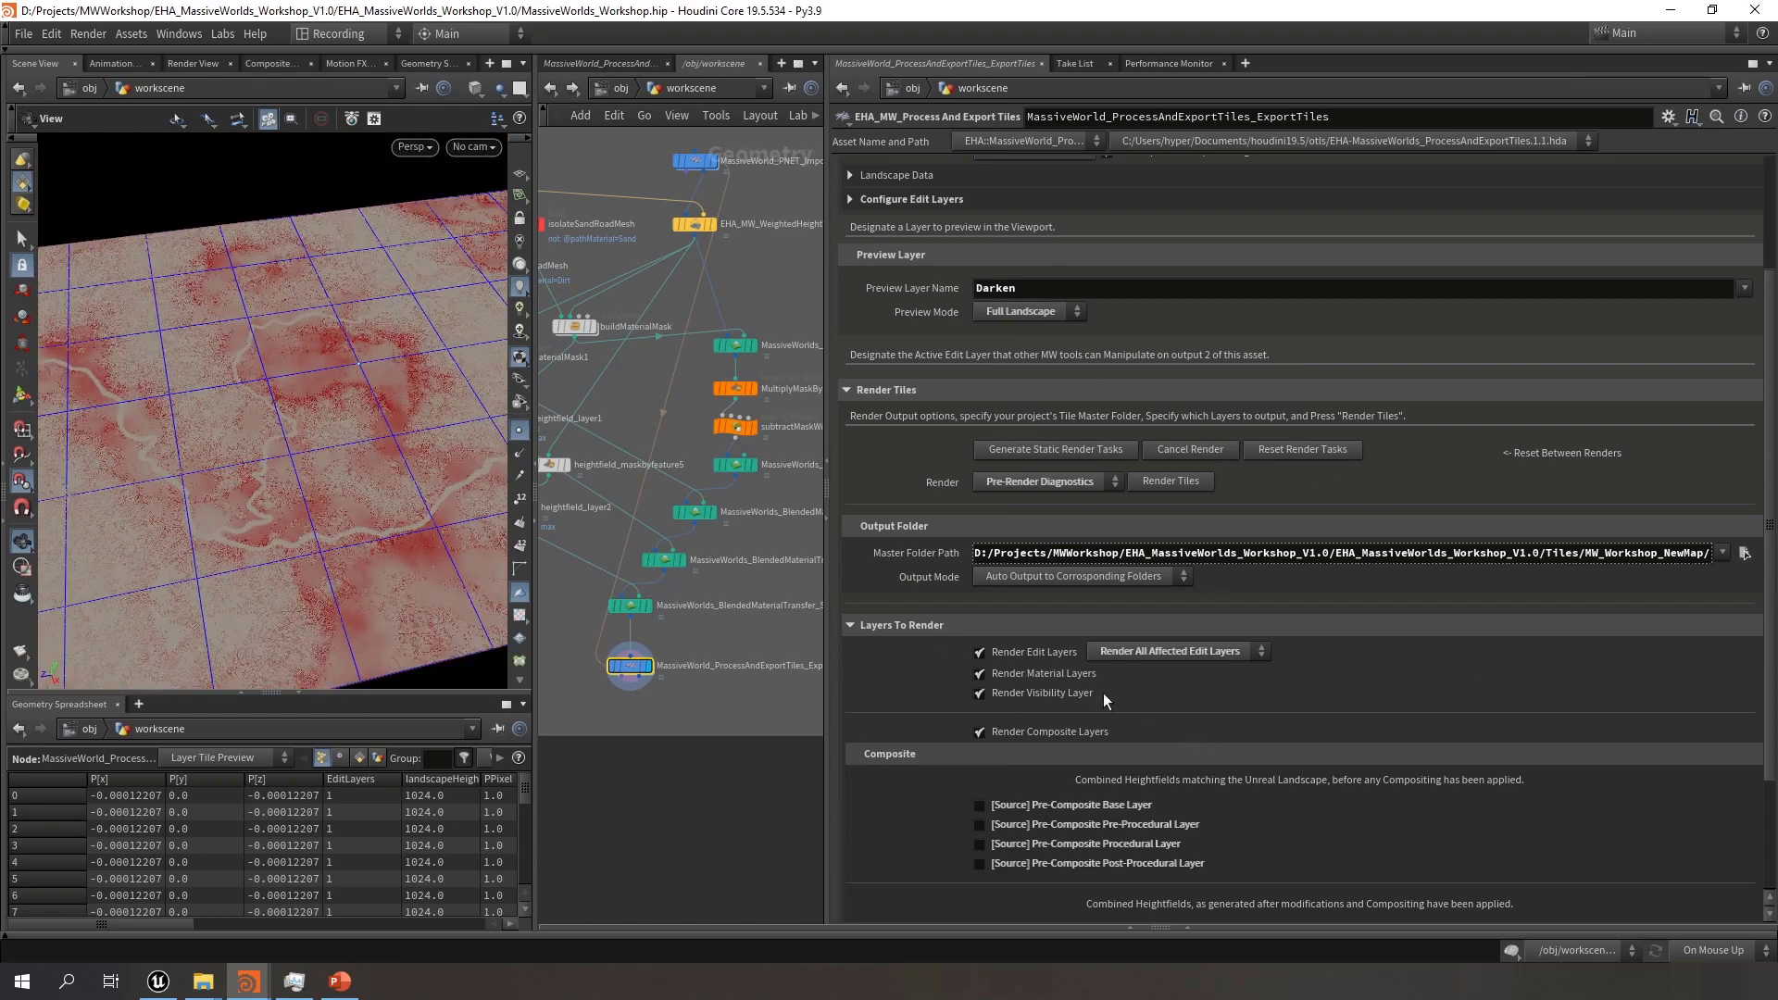
pyautogui.scroll(-3, 1150, 730)
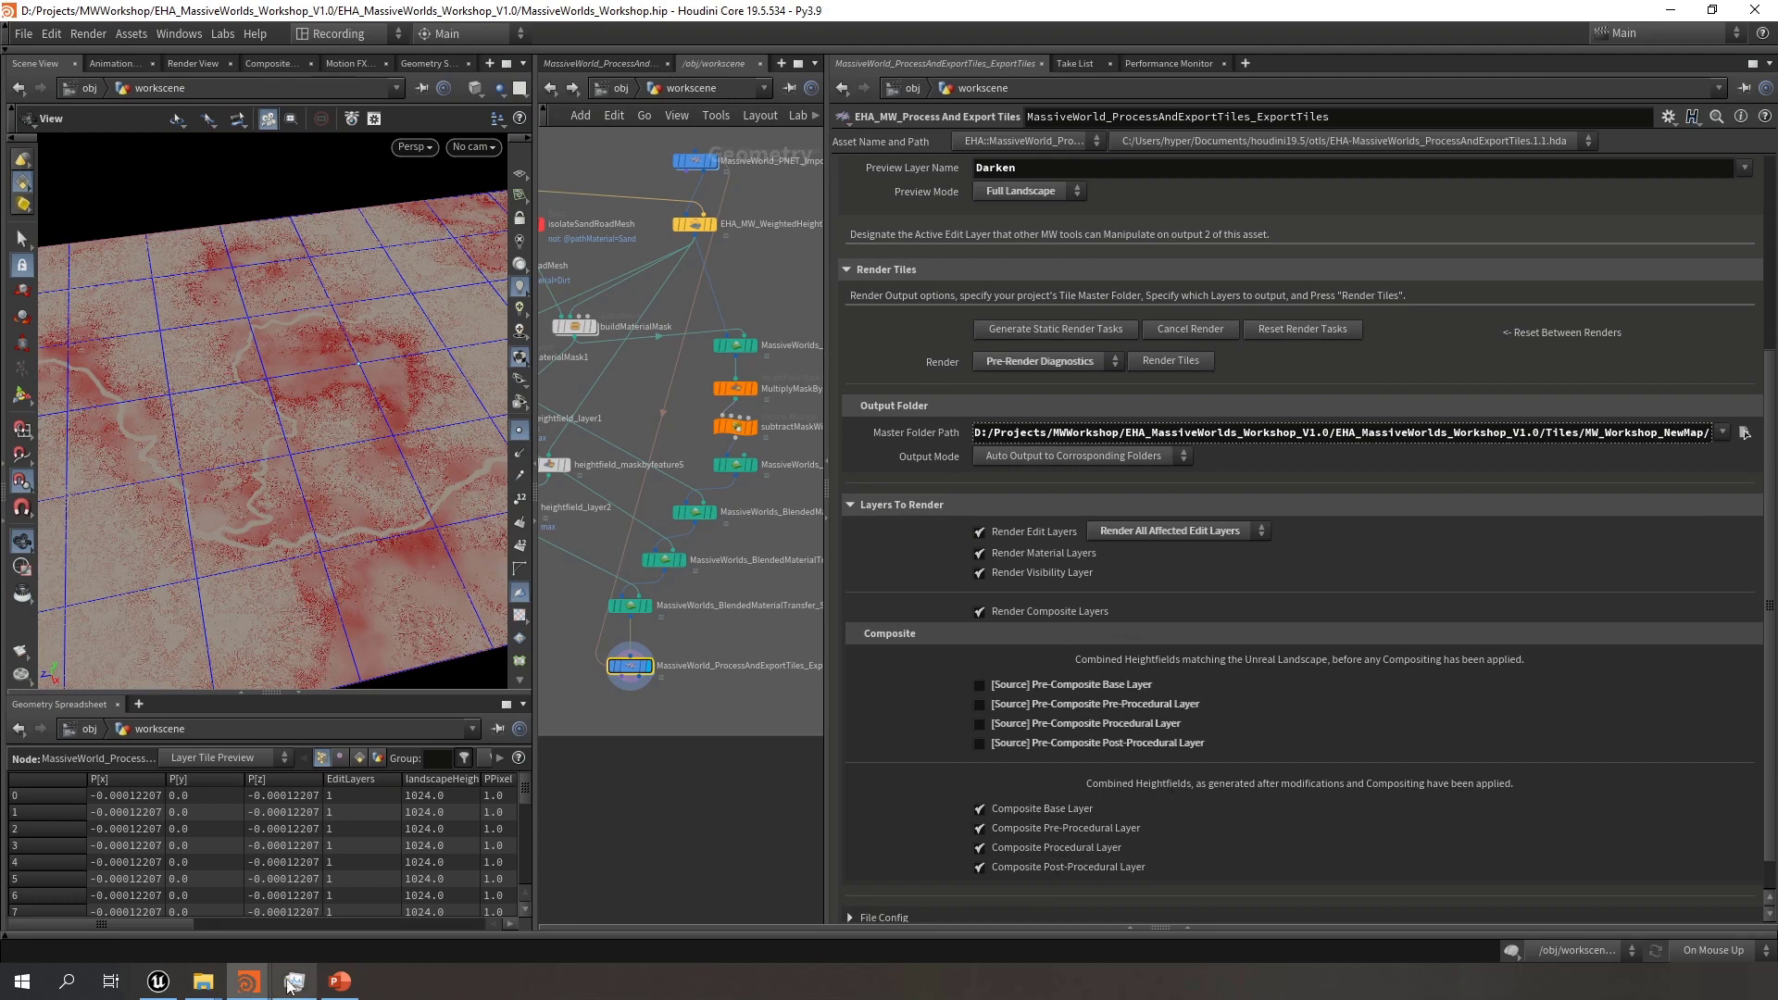
pyautogui.click(287, 894)
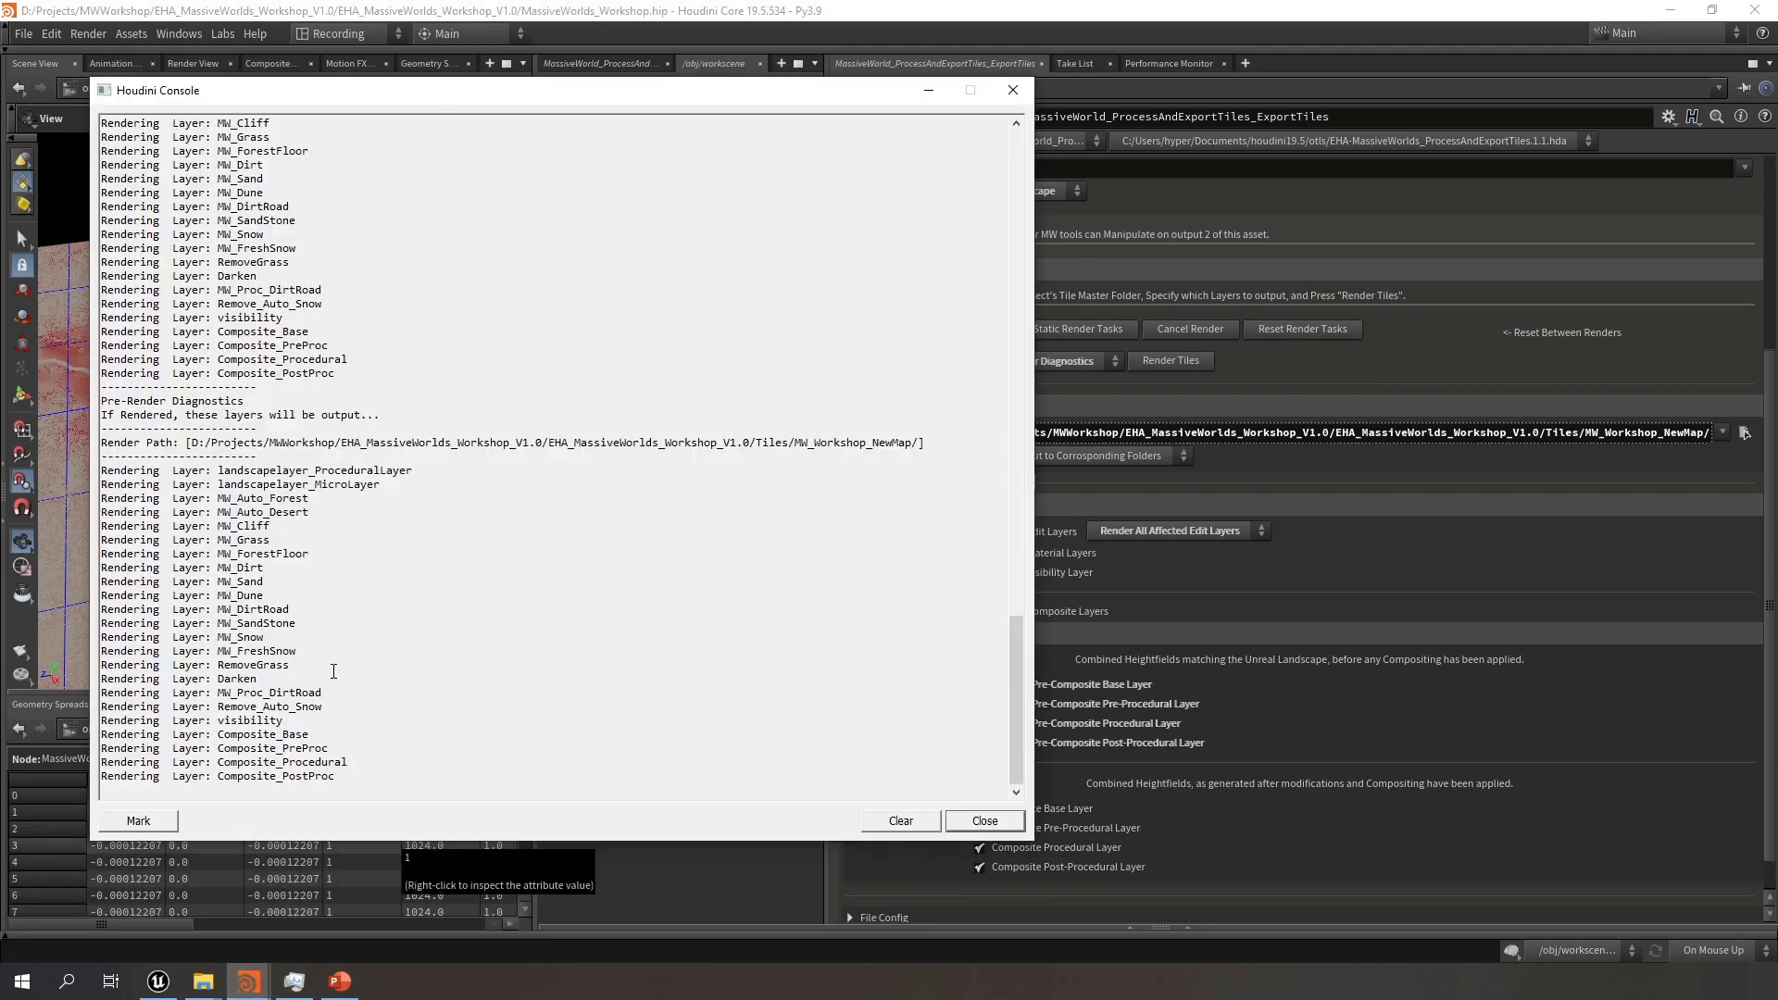
pyautogui.click(929, 90)
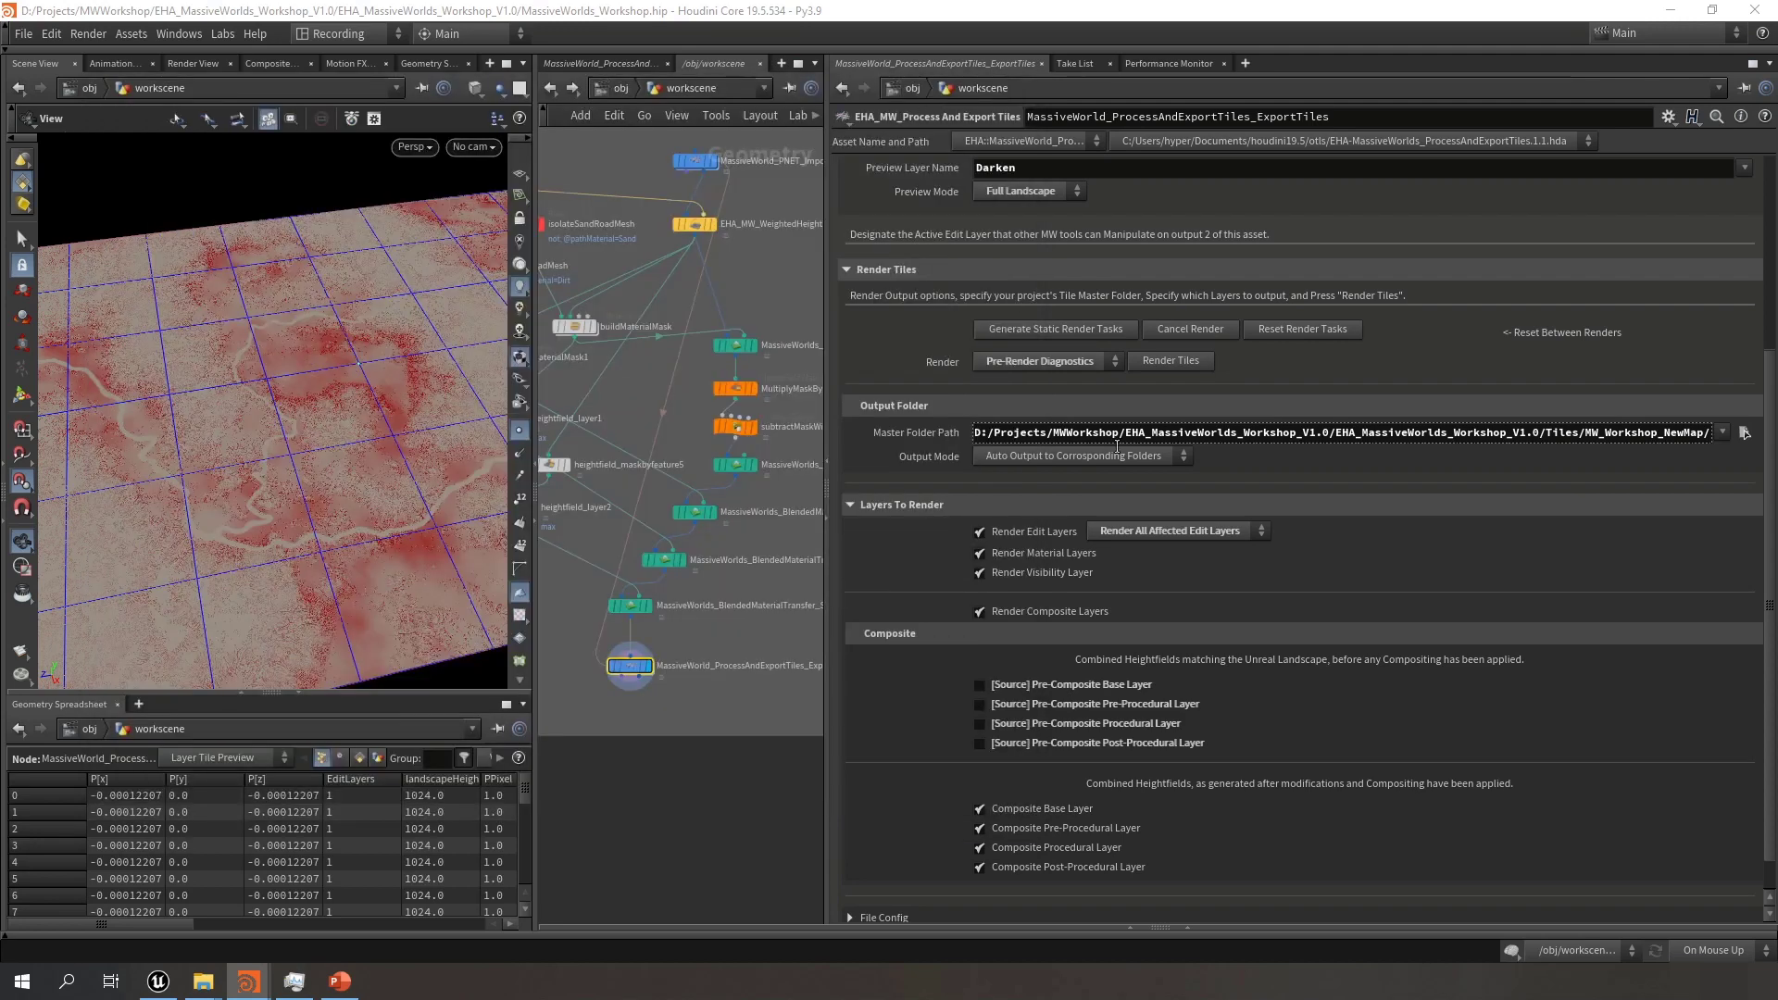
# Switch the render mode to Enable Tile Output, render the tiles, and check the render progress in the Houdini Console
pyautogui.click(1069, 361)
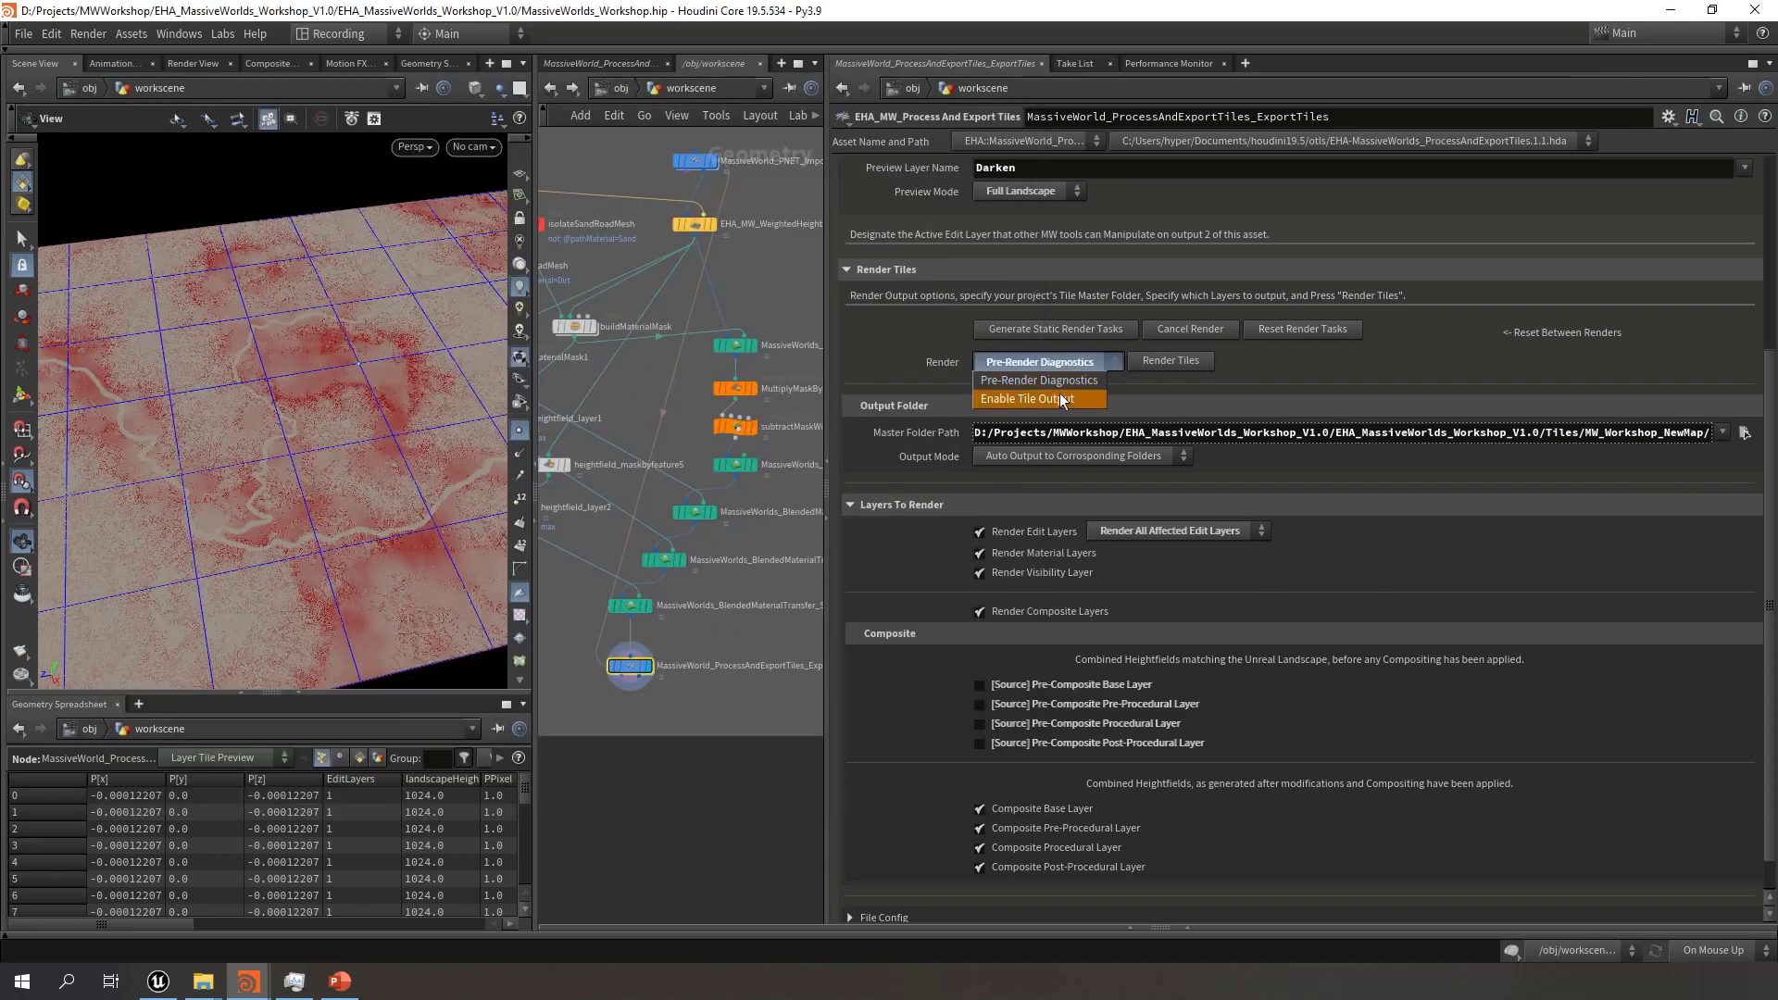
pyautogui.click(1059, 393)
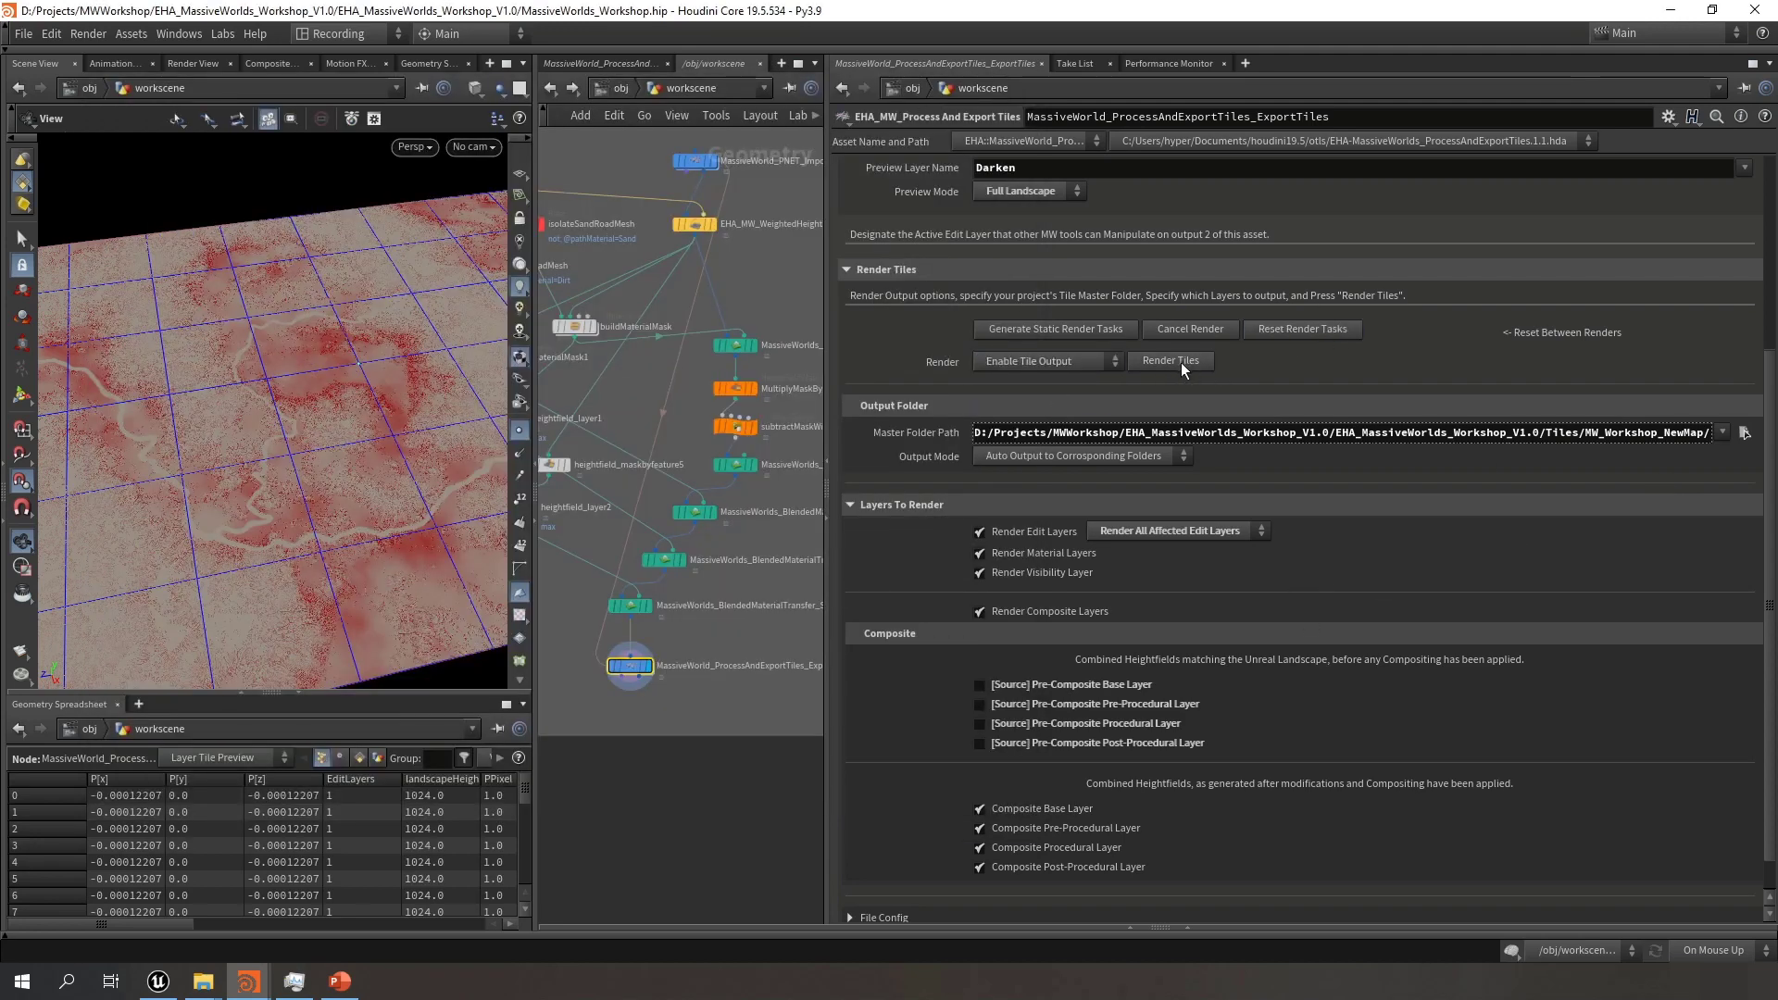
pyautogui.moveTo(248, 980)
pyautogui.click(249, 916)
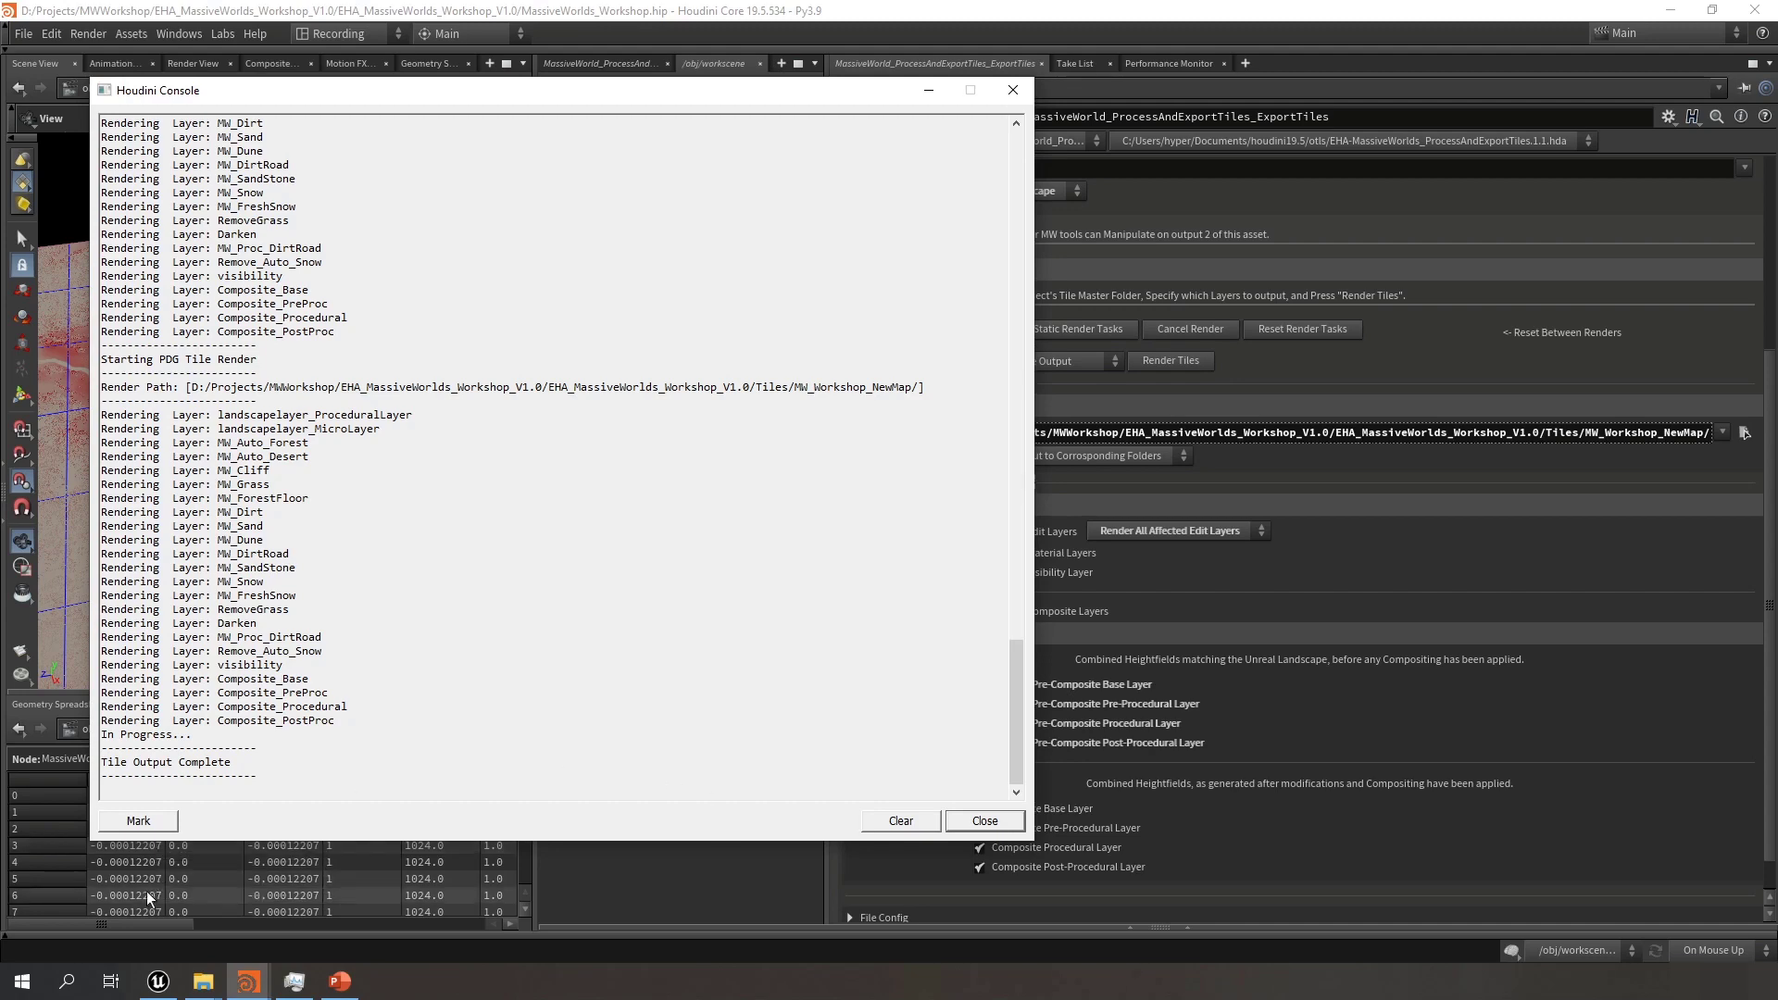
pyautogui.click(948, 13)
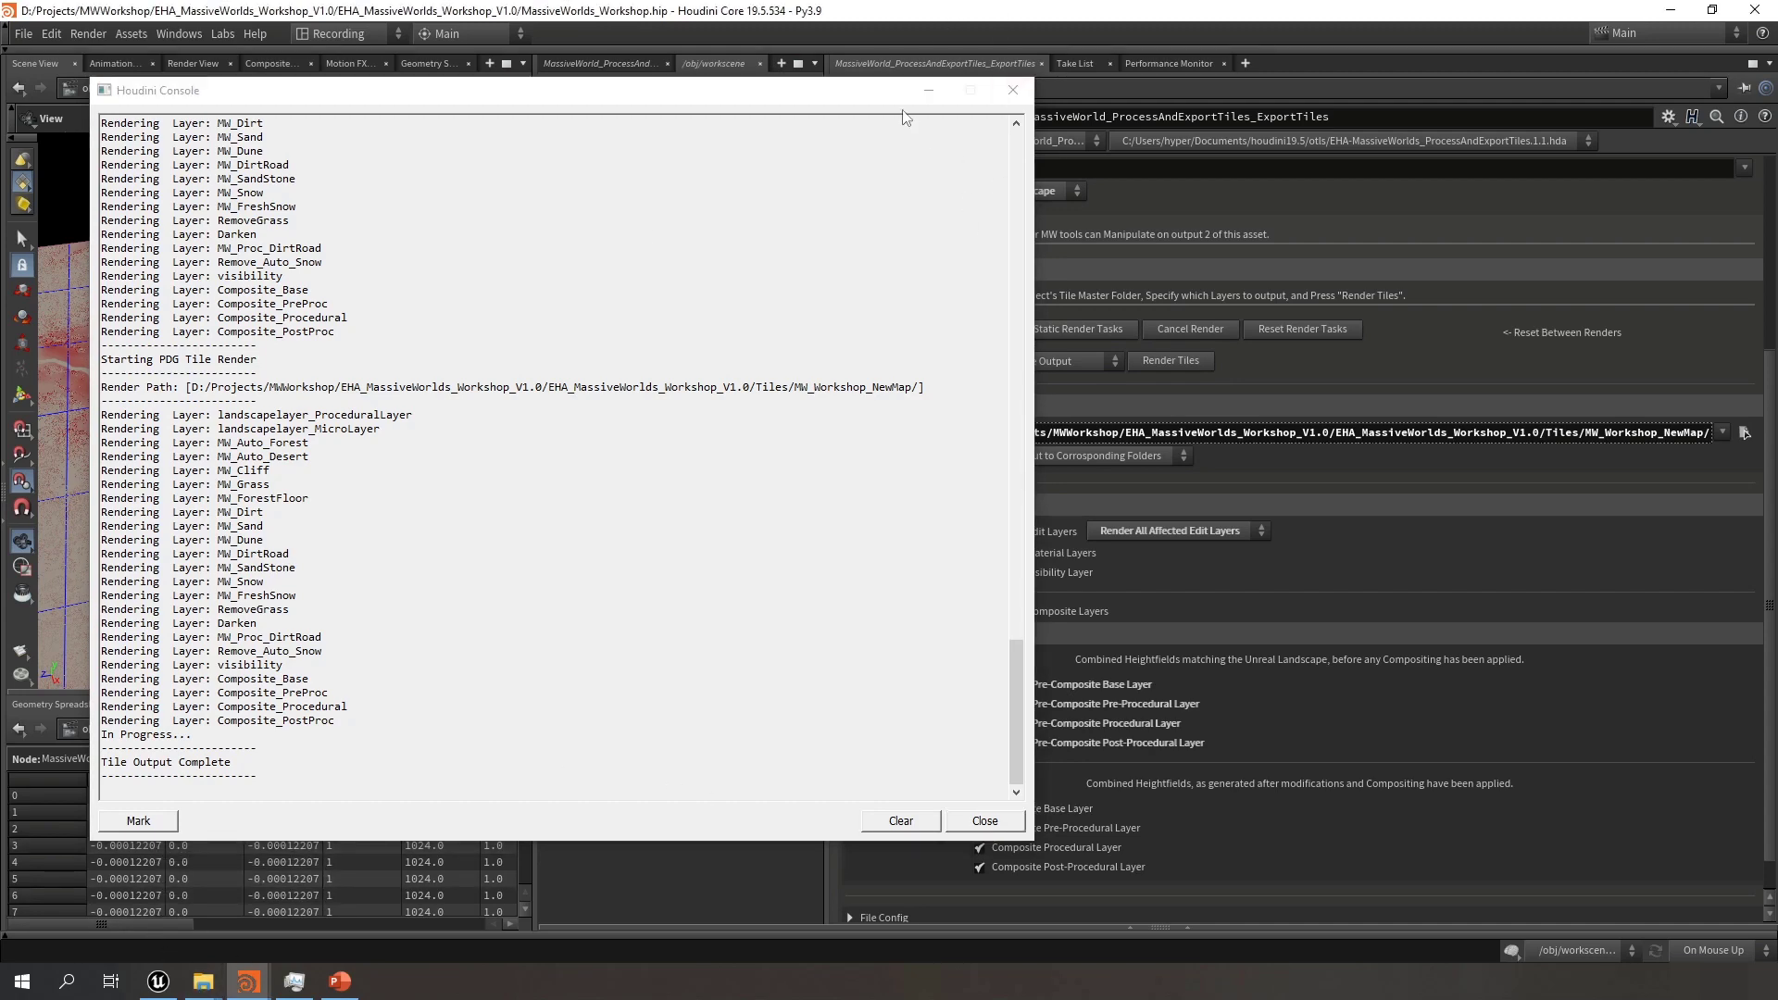
# Switch to Unreal Editor, enter Landscape Mode with the import settings shown, and widen the Landscape panel
pyautogui.click(928, 92)
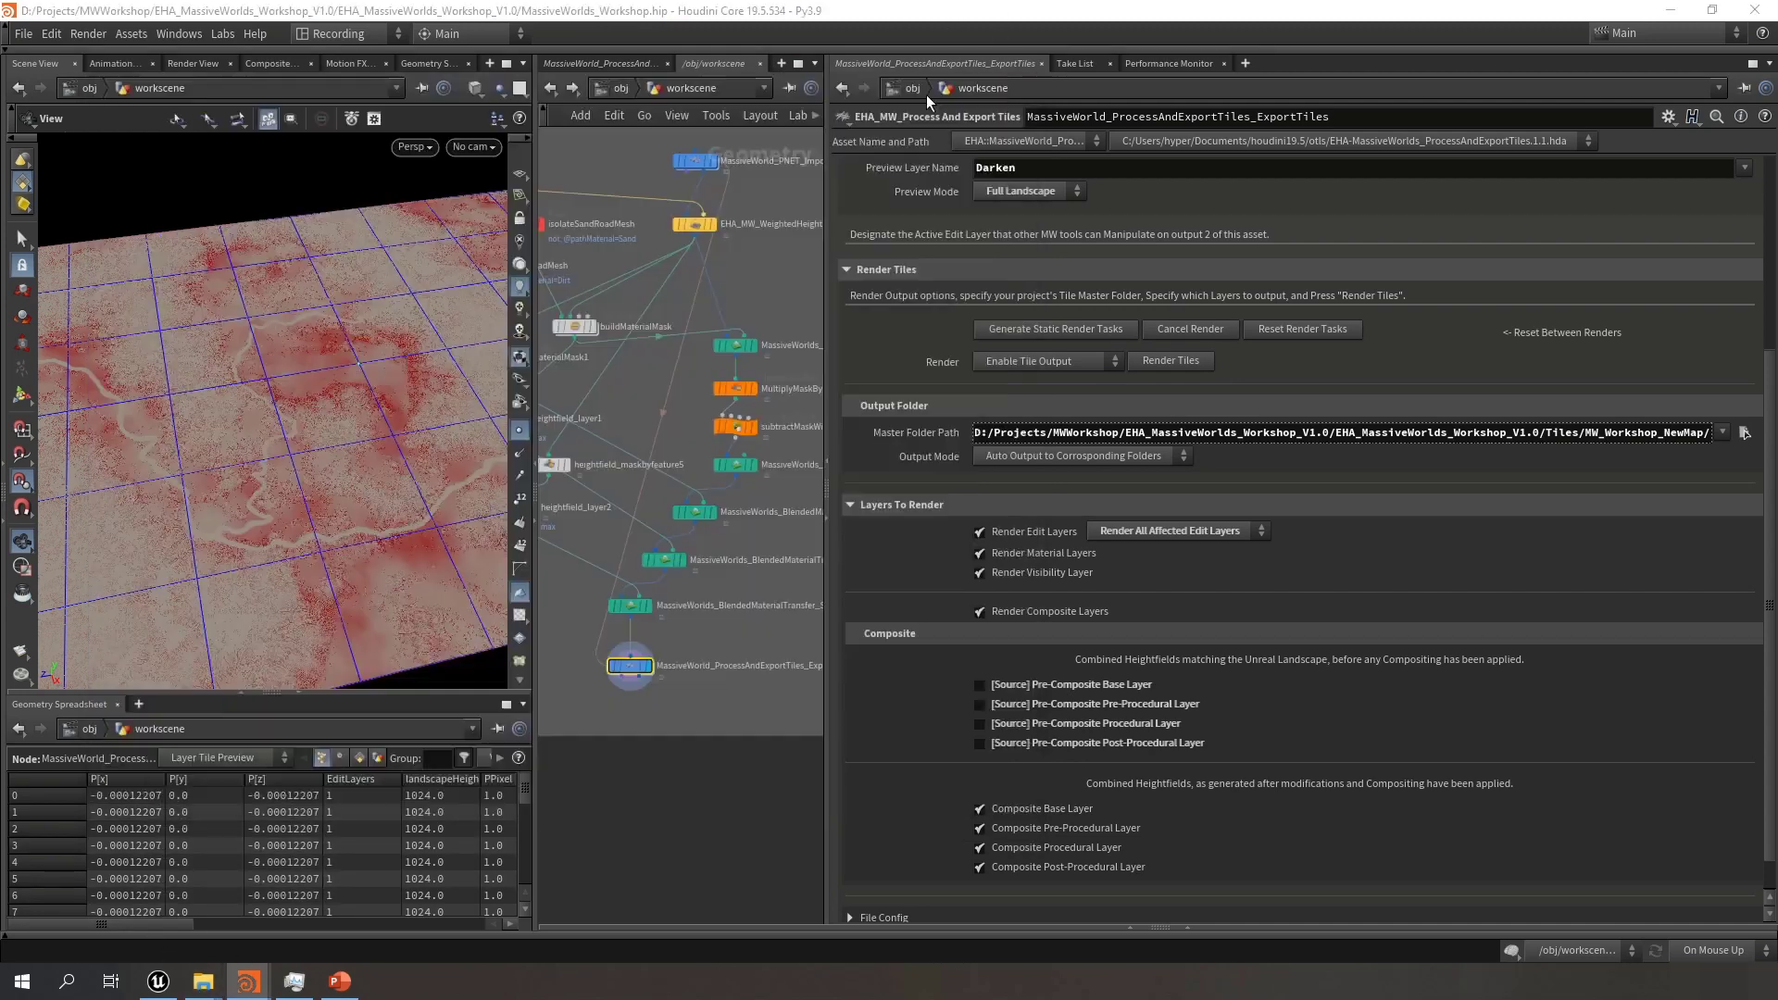
pyautogui.click(158, 982)
pyautogui.moveTo(1018, 480); pyautogui.dragTo(268, 474, button='right')
pyautogui.moveTo(876, 218); pyautogui.dragTo(850, 191, button='right')
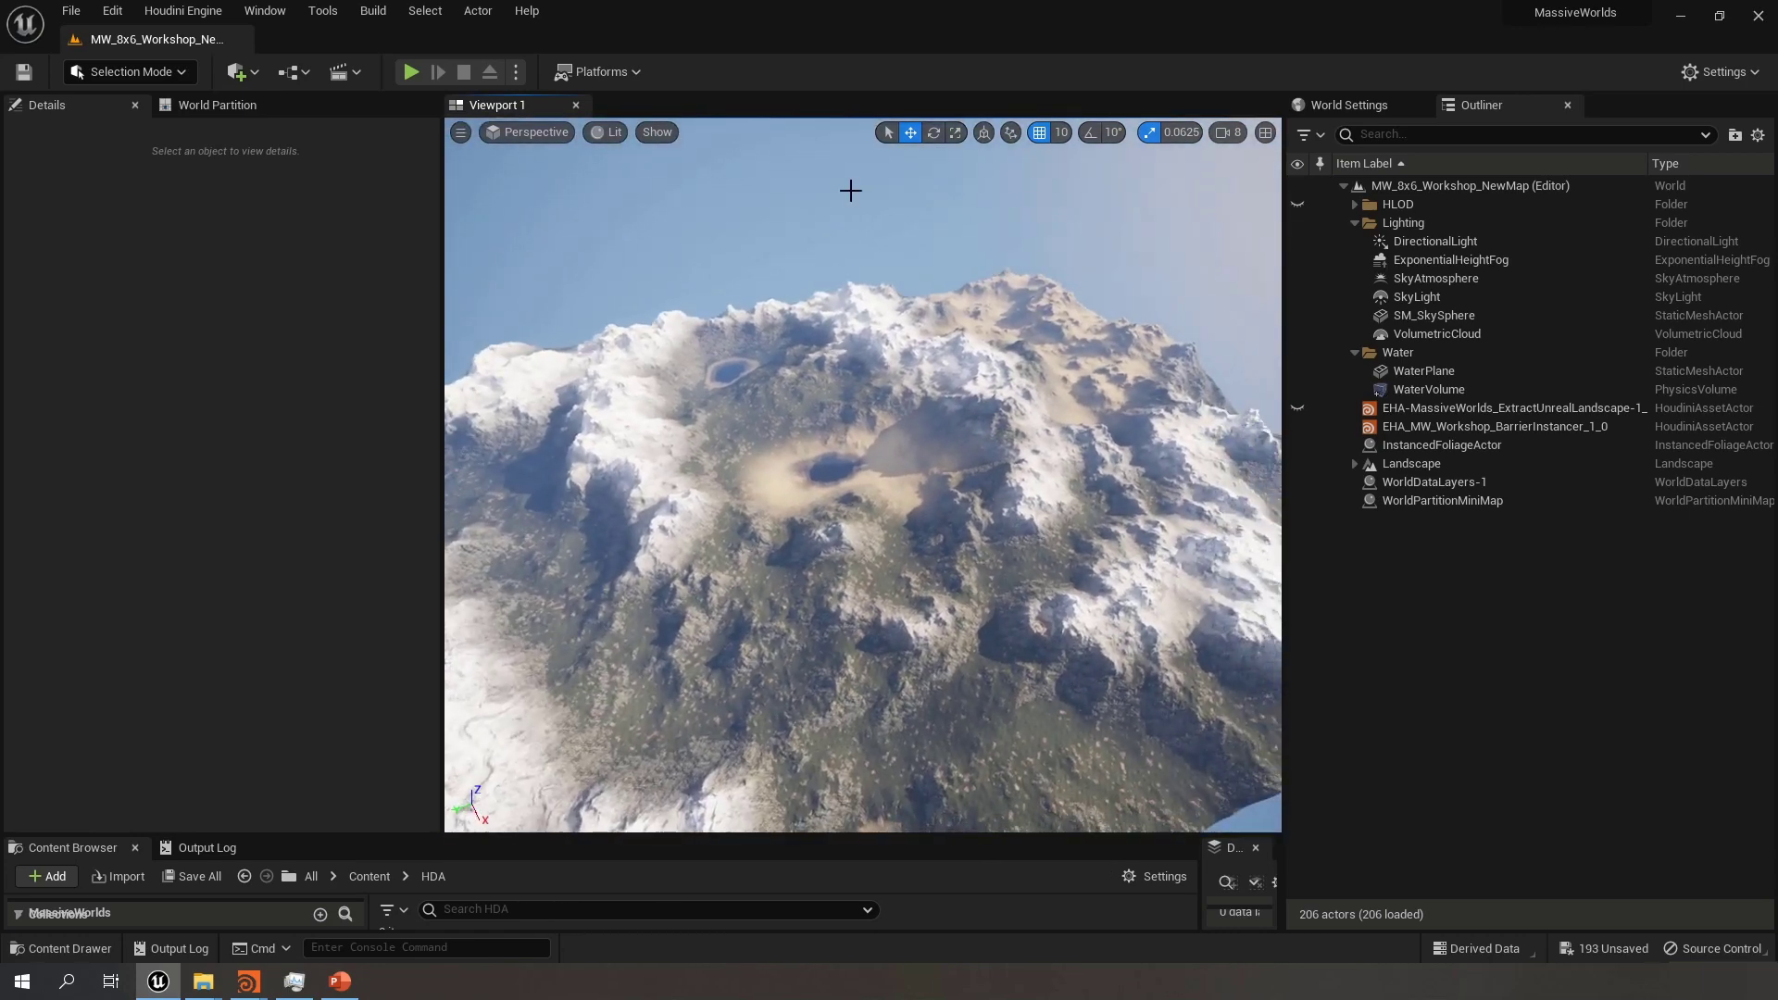
pyautogui.click(146, 71)
pyautogui.click(148, 126)
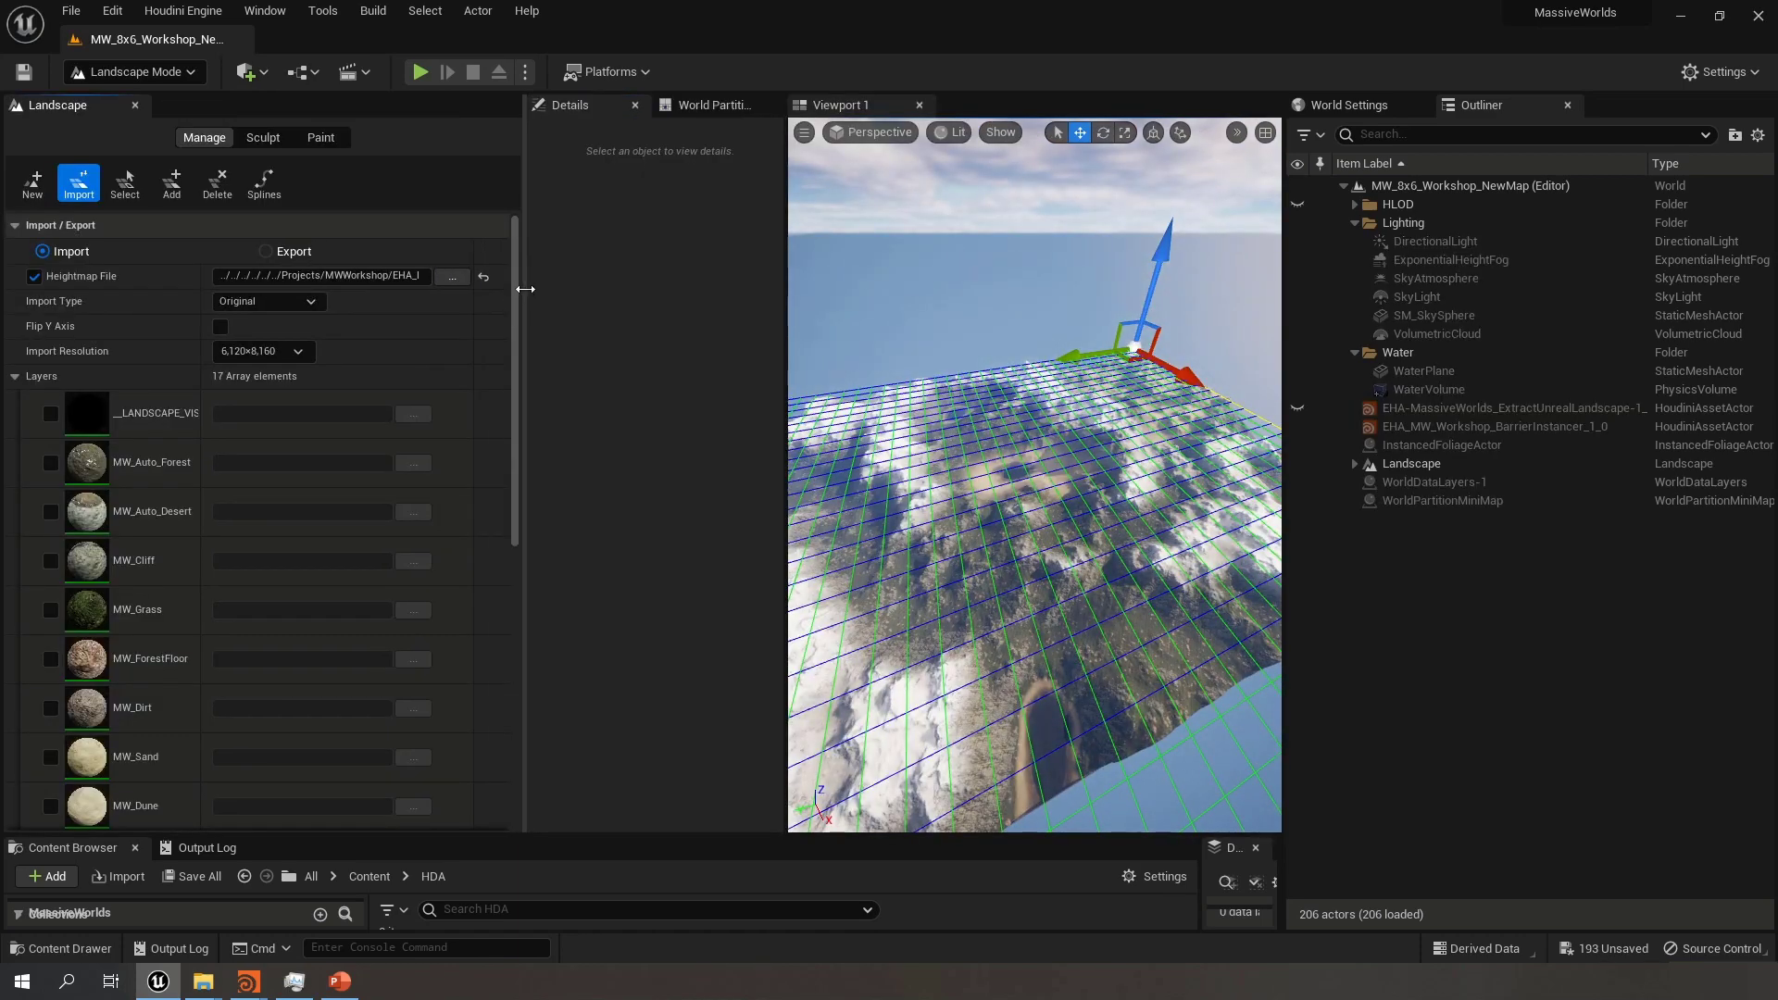
pyautogui.moveTo(523, 295); pyautogui.dragTo(668, 294)
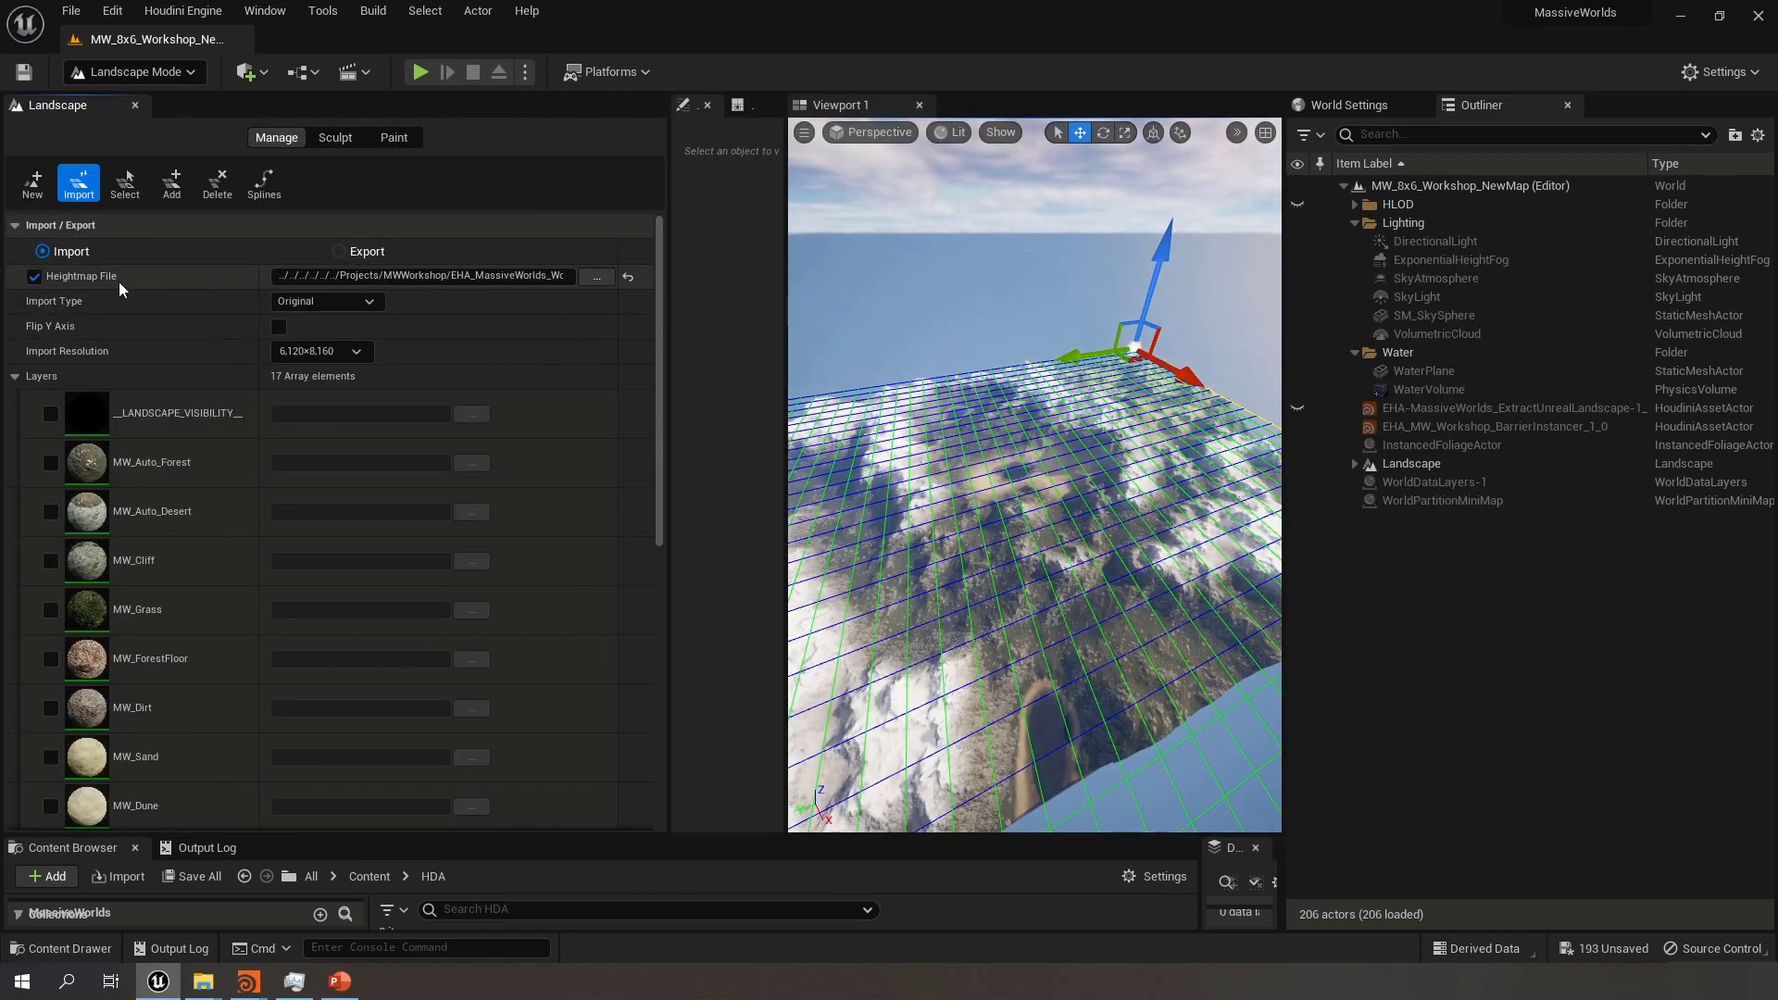
# Lock the BaseLayer edit layer, then select and unlock ProceduralLayer as the import target
pyautogui.moveTo(661, 355); pyautogui.dragTo(663, 695)
pyautogui.click(104, 791)
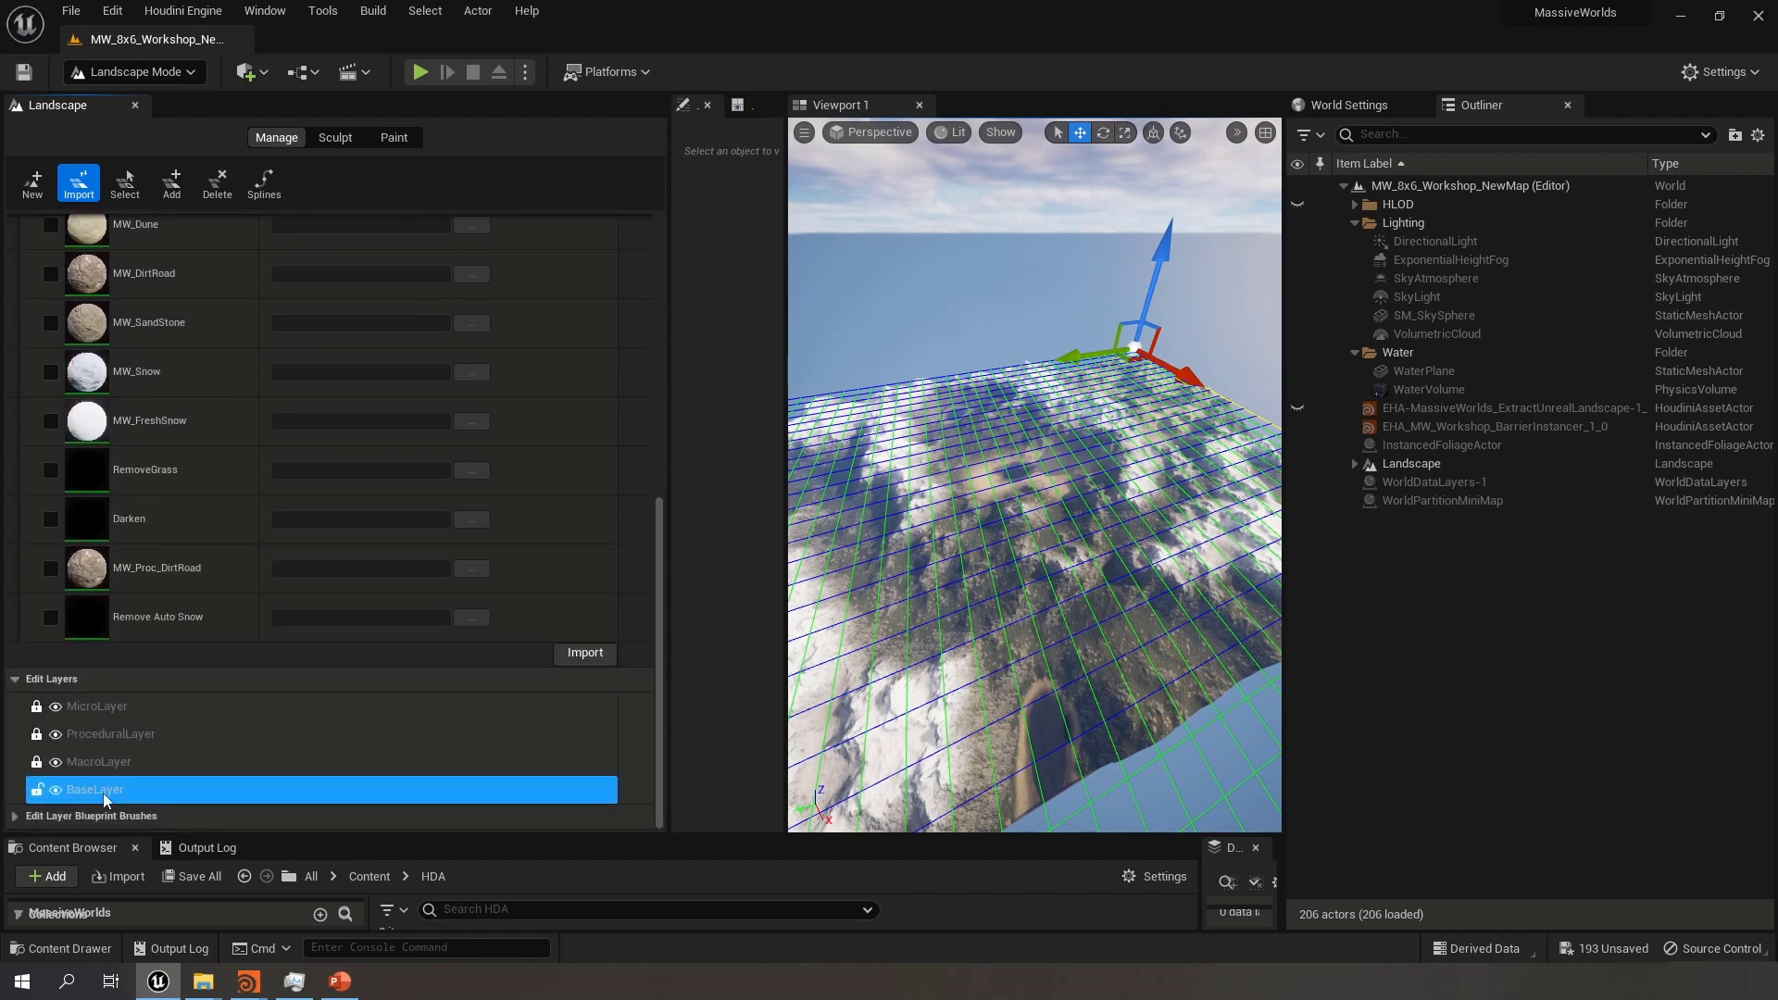
pyautogui.click(38, 792)
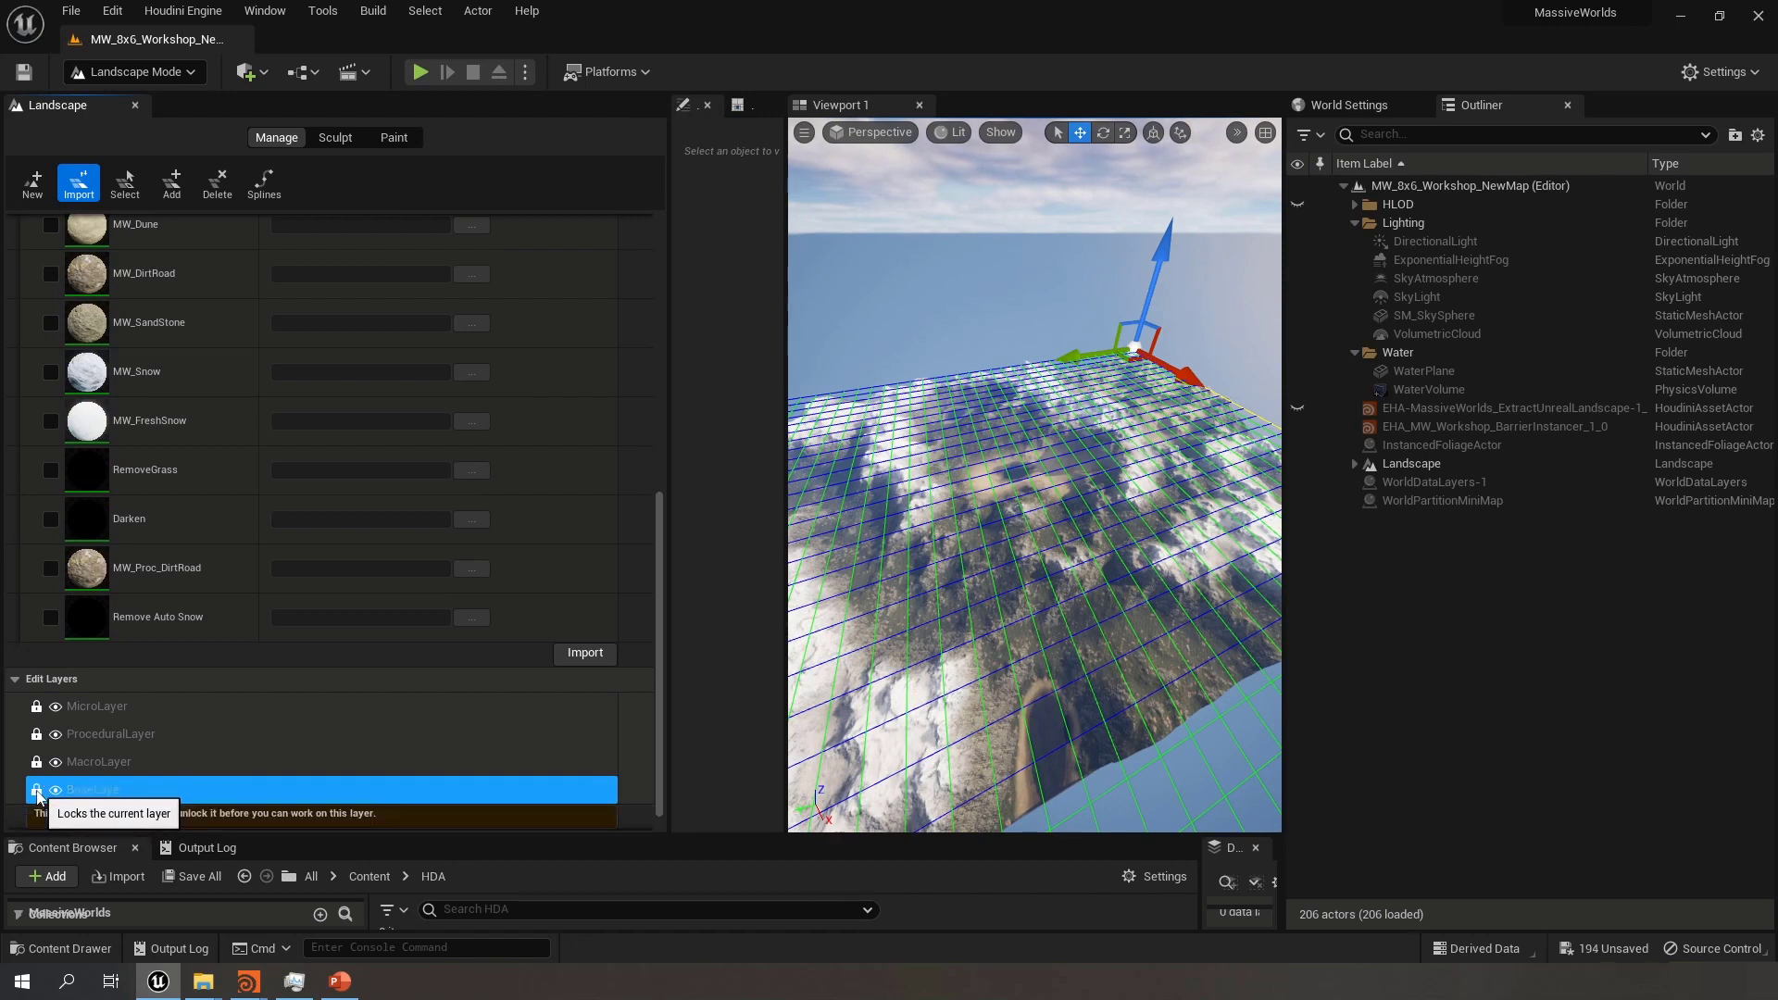
pyautogui.click(104, 736)
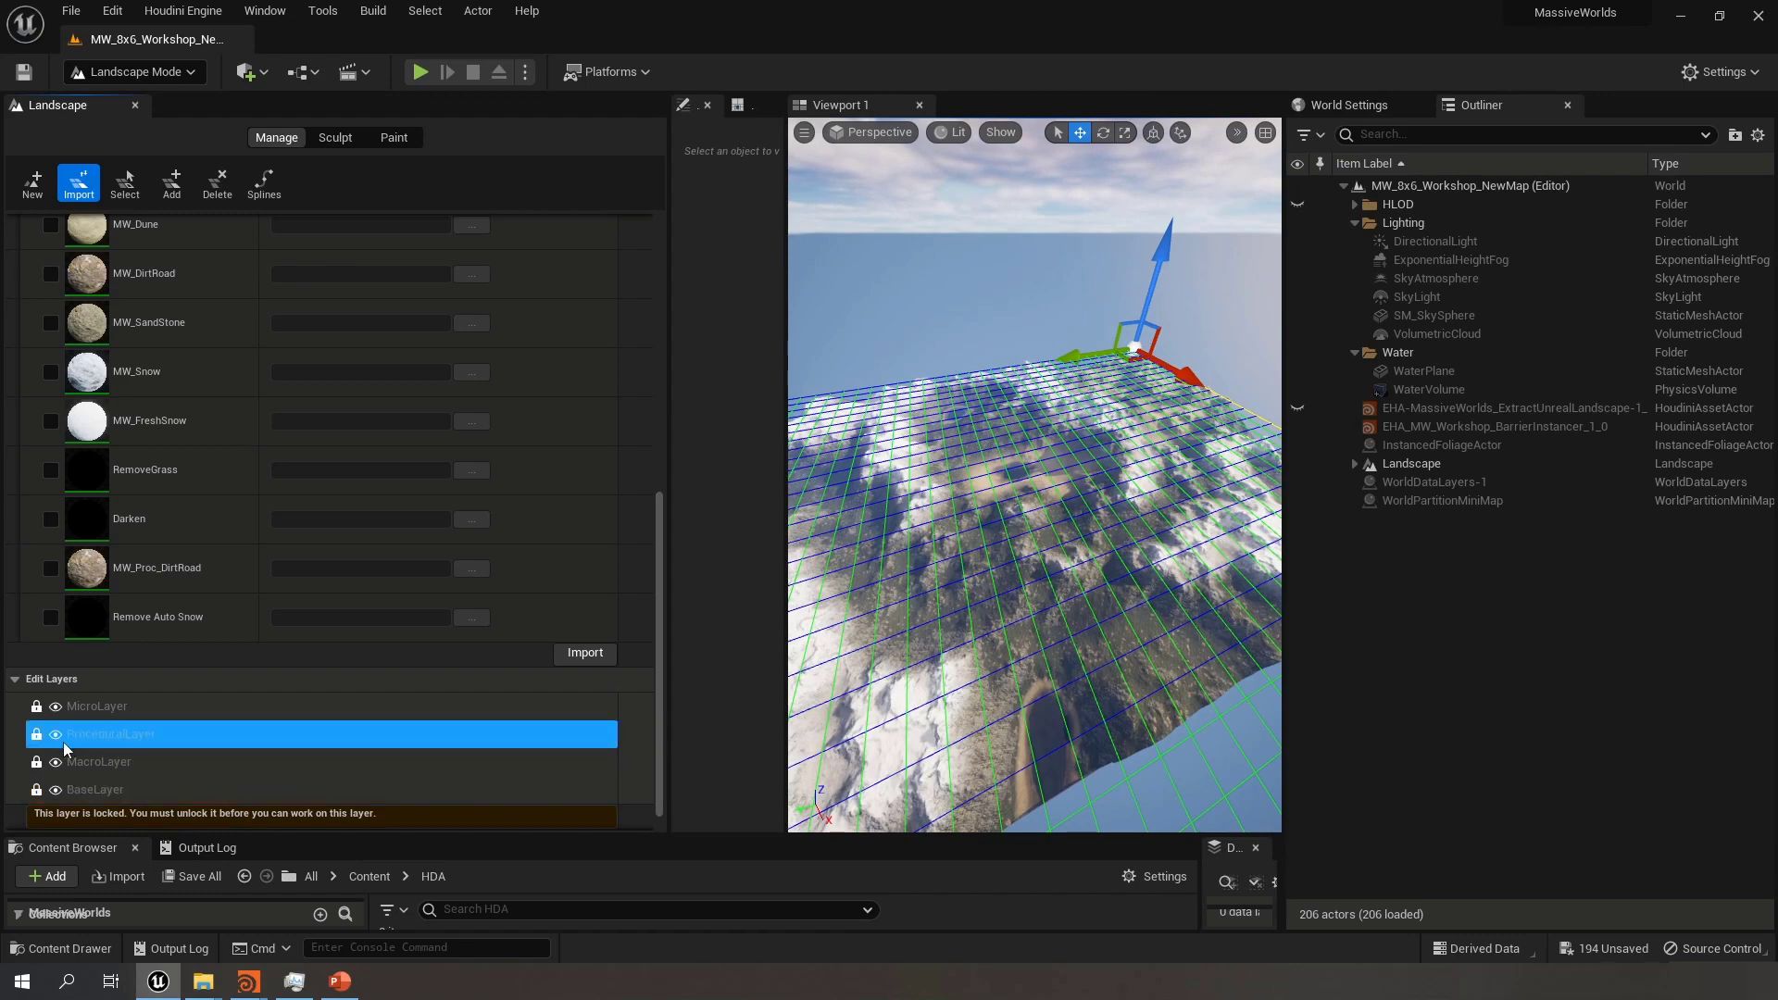
pyautogui.click(37, 736)
pyautogui.click(37, 736)
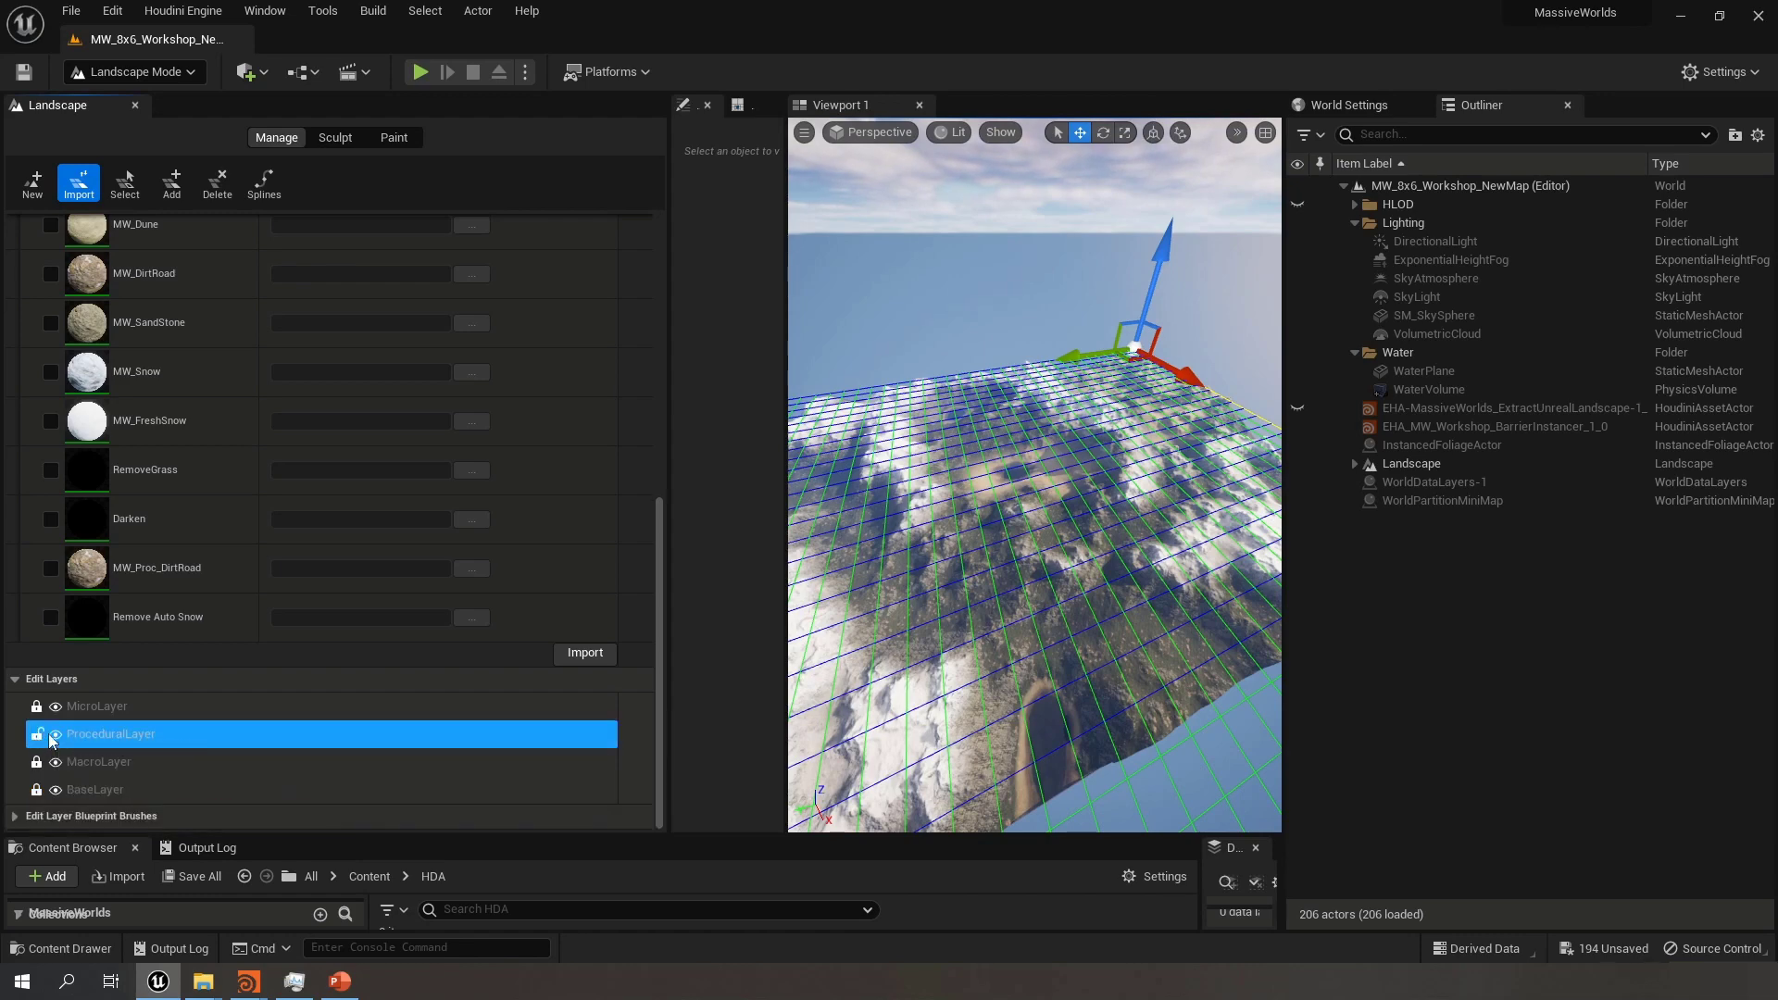
pyautogui.click(37, 735)
# Import landscapelayer_ProceduralLayer_x0_y0.png from the ProceduralLayer tile folder as the heightmap for the ProceduralLayer edit layer
pyautogui.moveTo(663, 722); pyautogui.dragTo(659, 440)
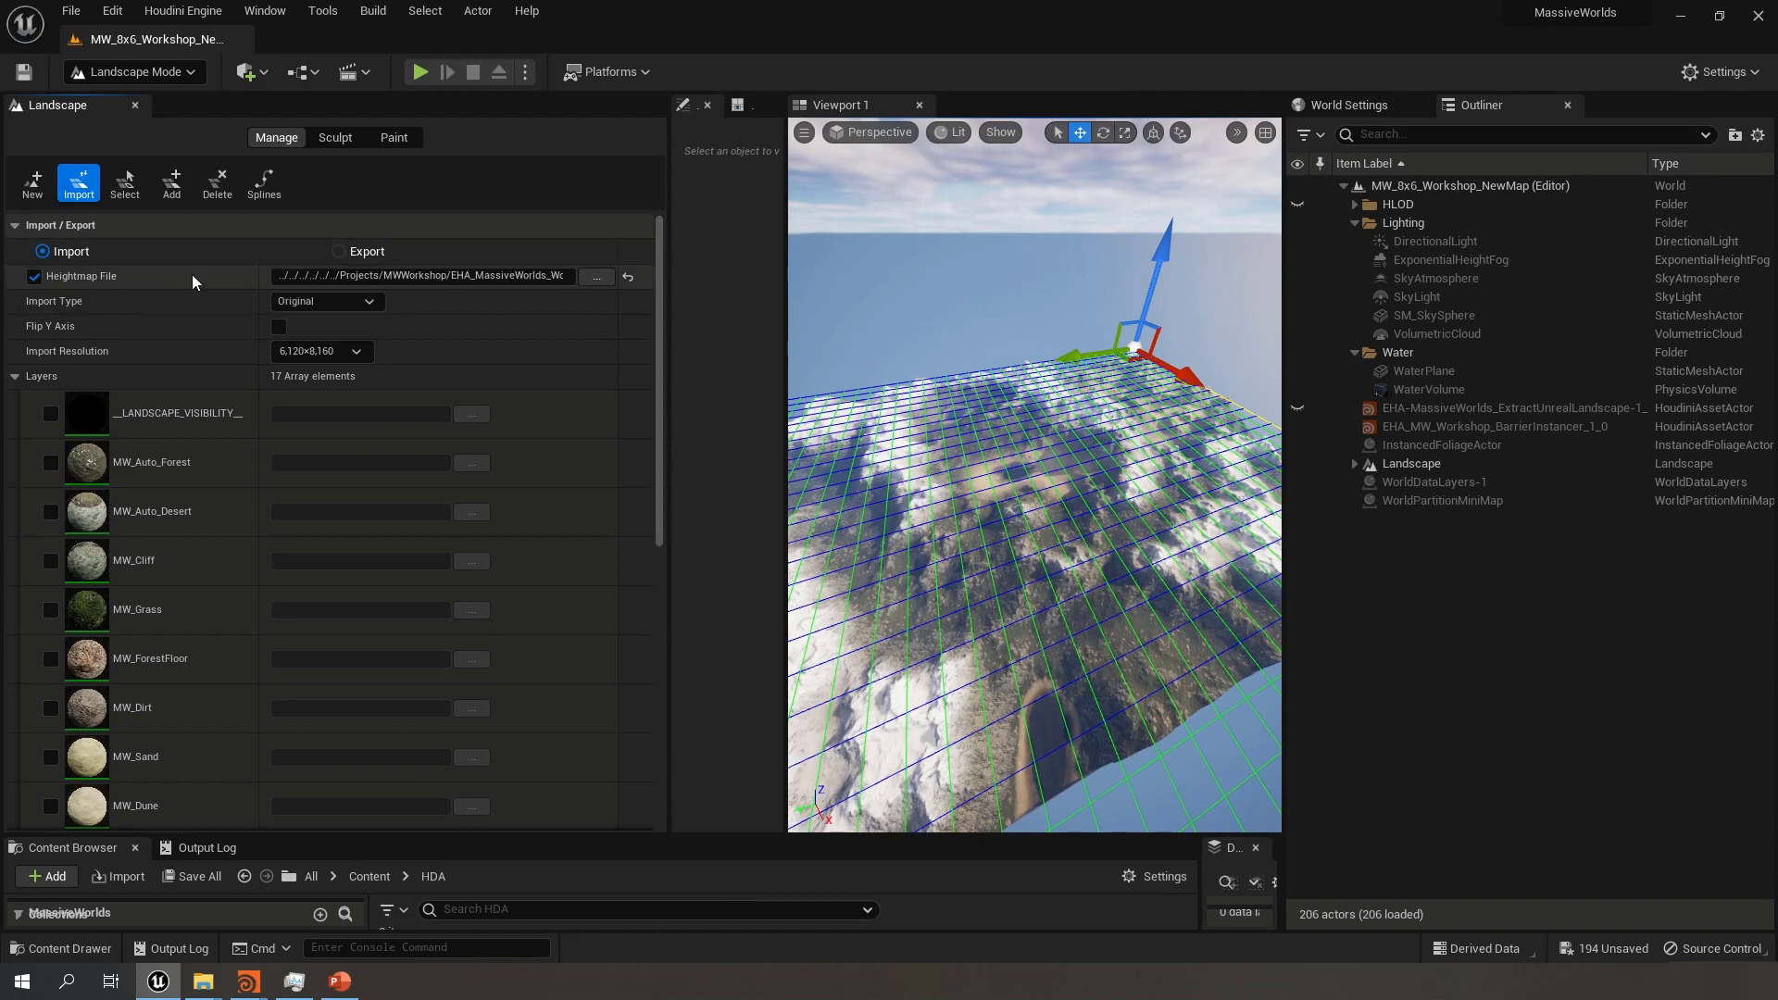
pyautogui.click(598, 279)
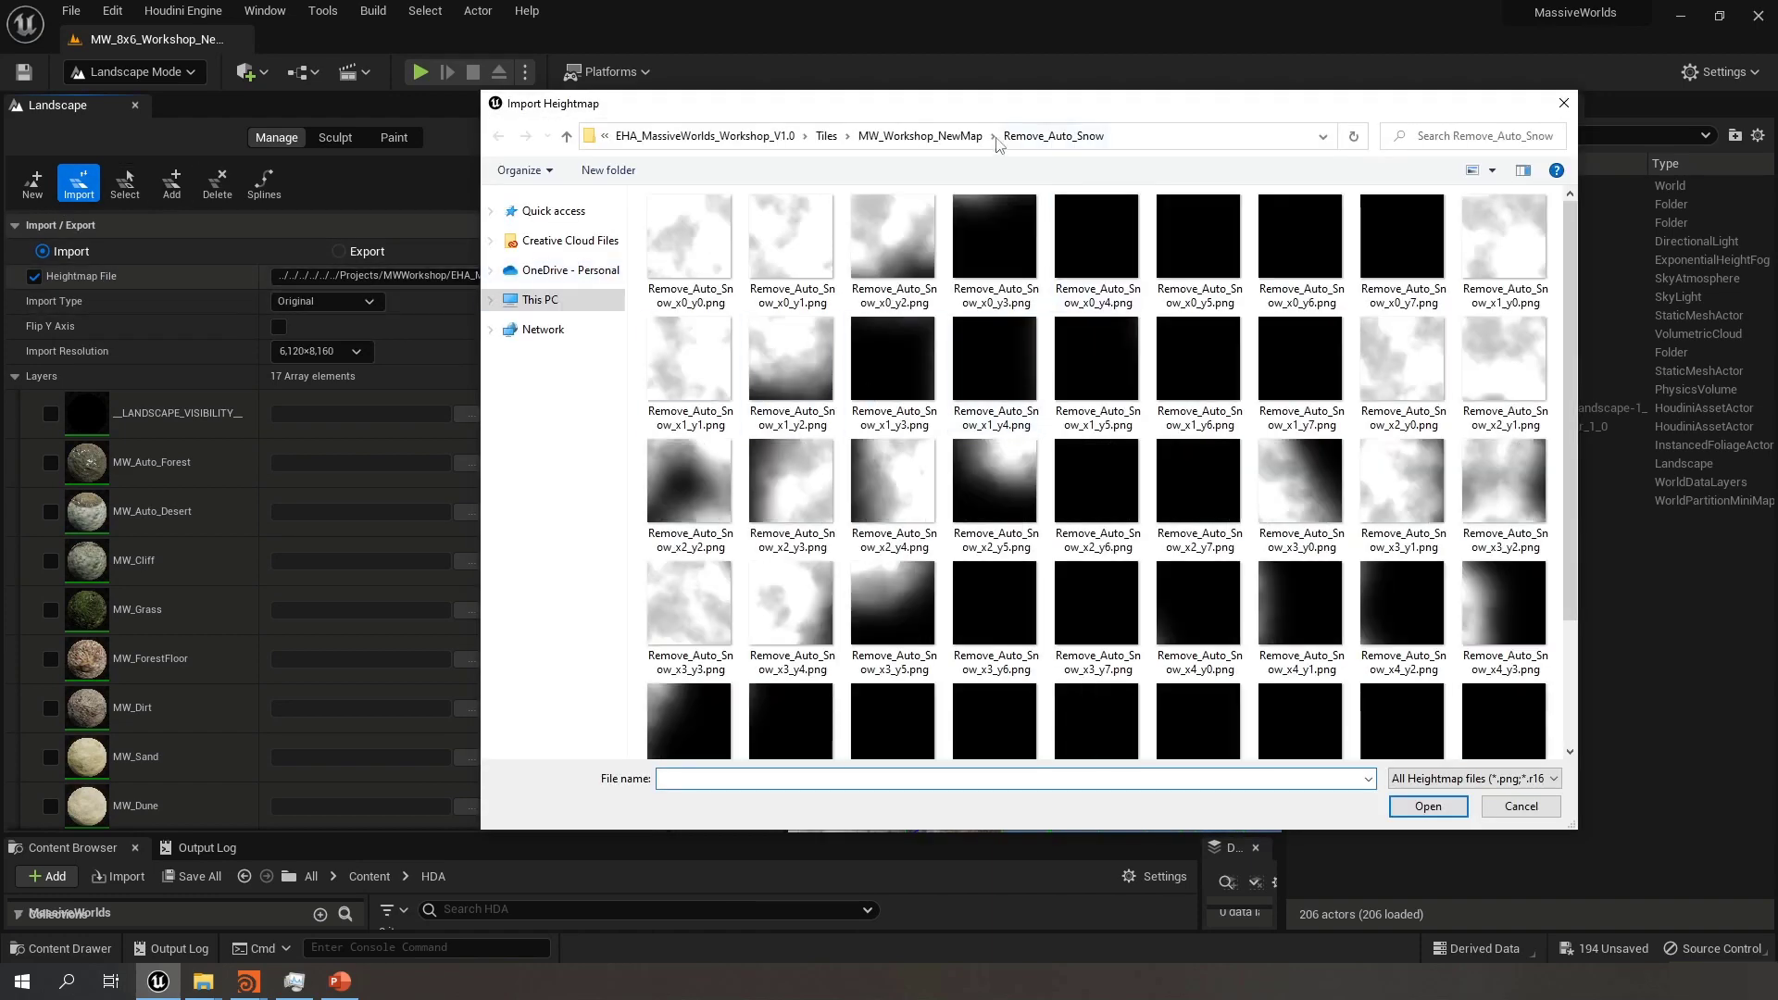
pyautogui.click(886, 137)
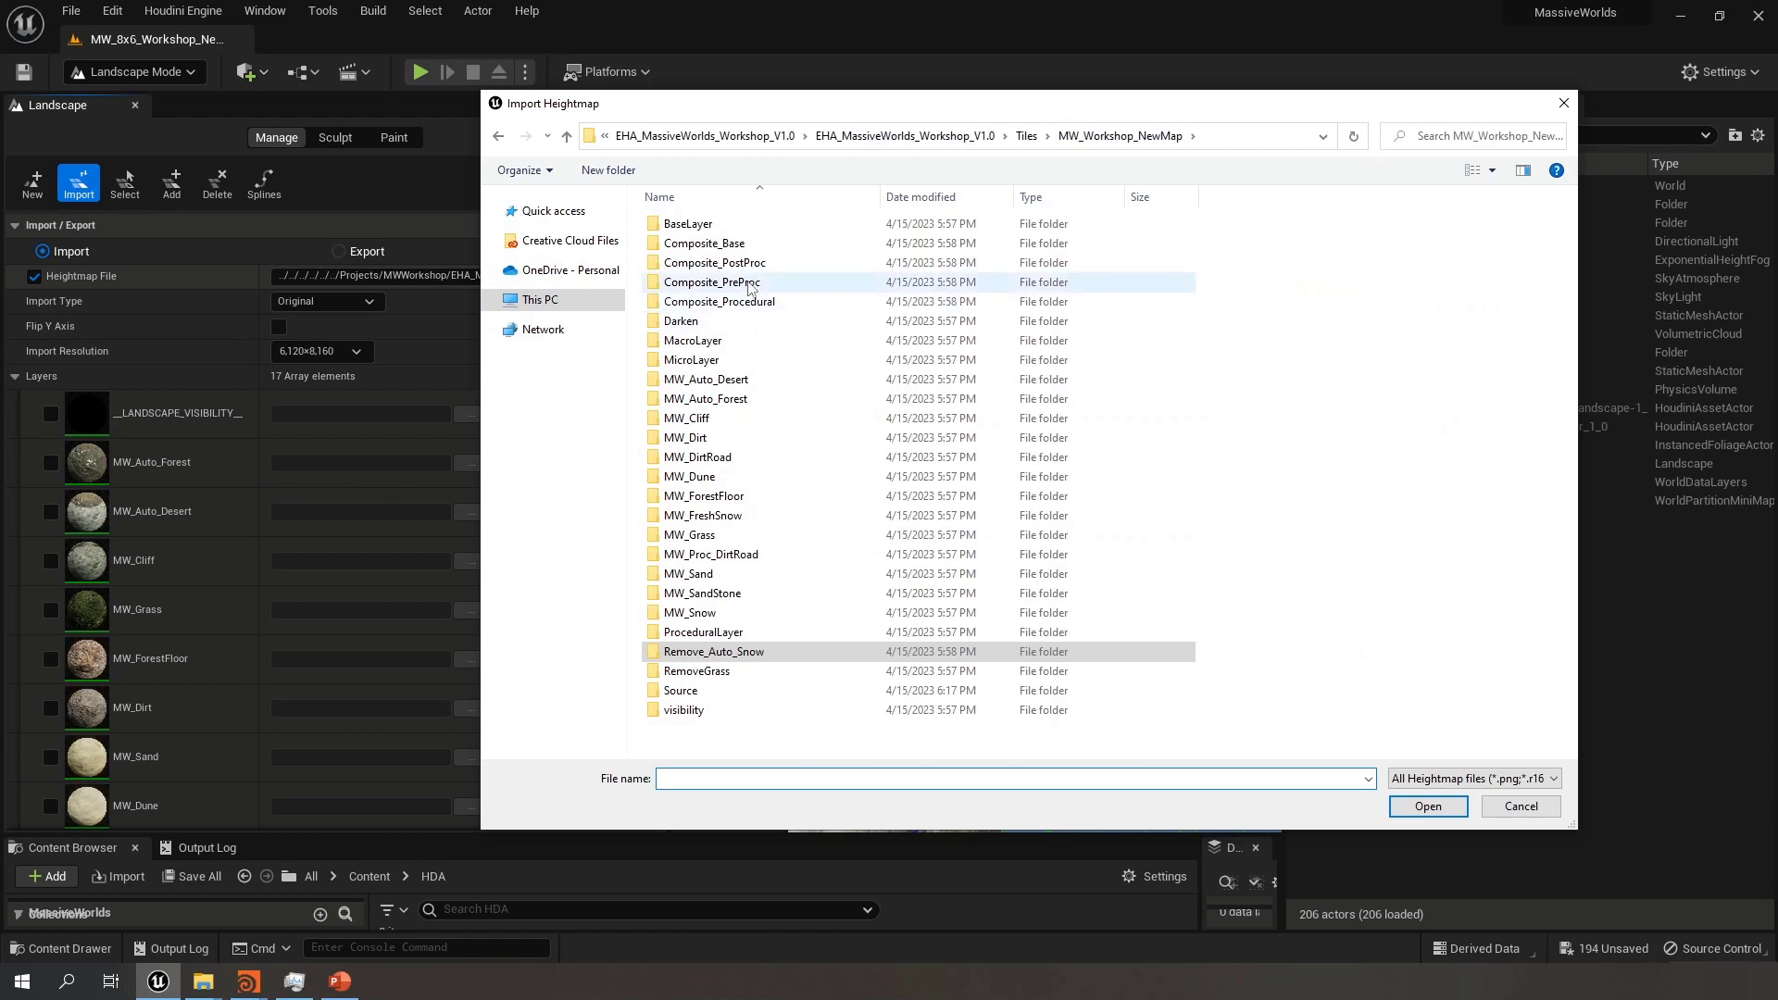
pyautogui.doubleClick(746, 636)
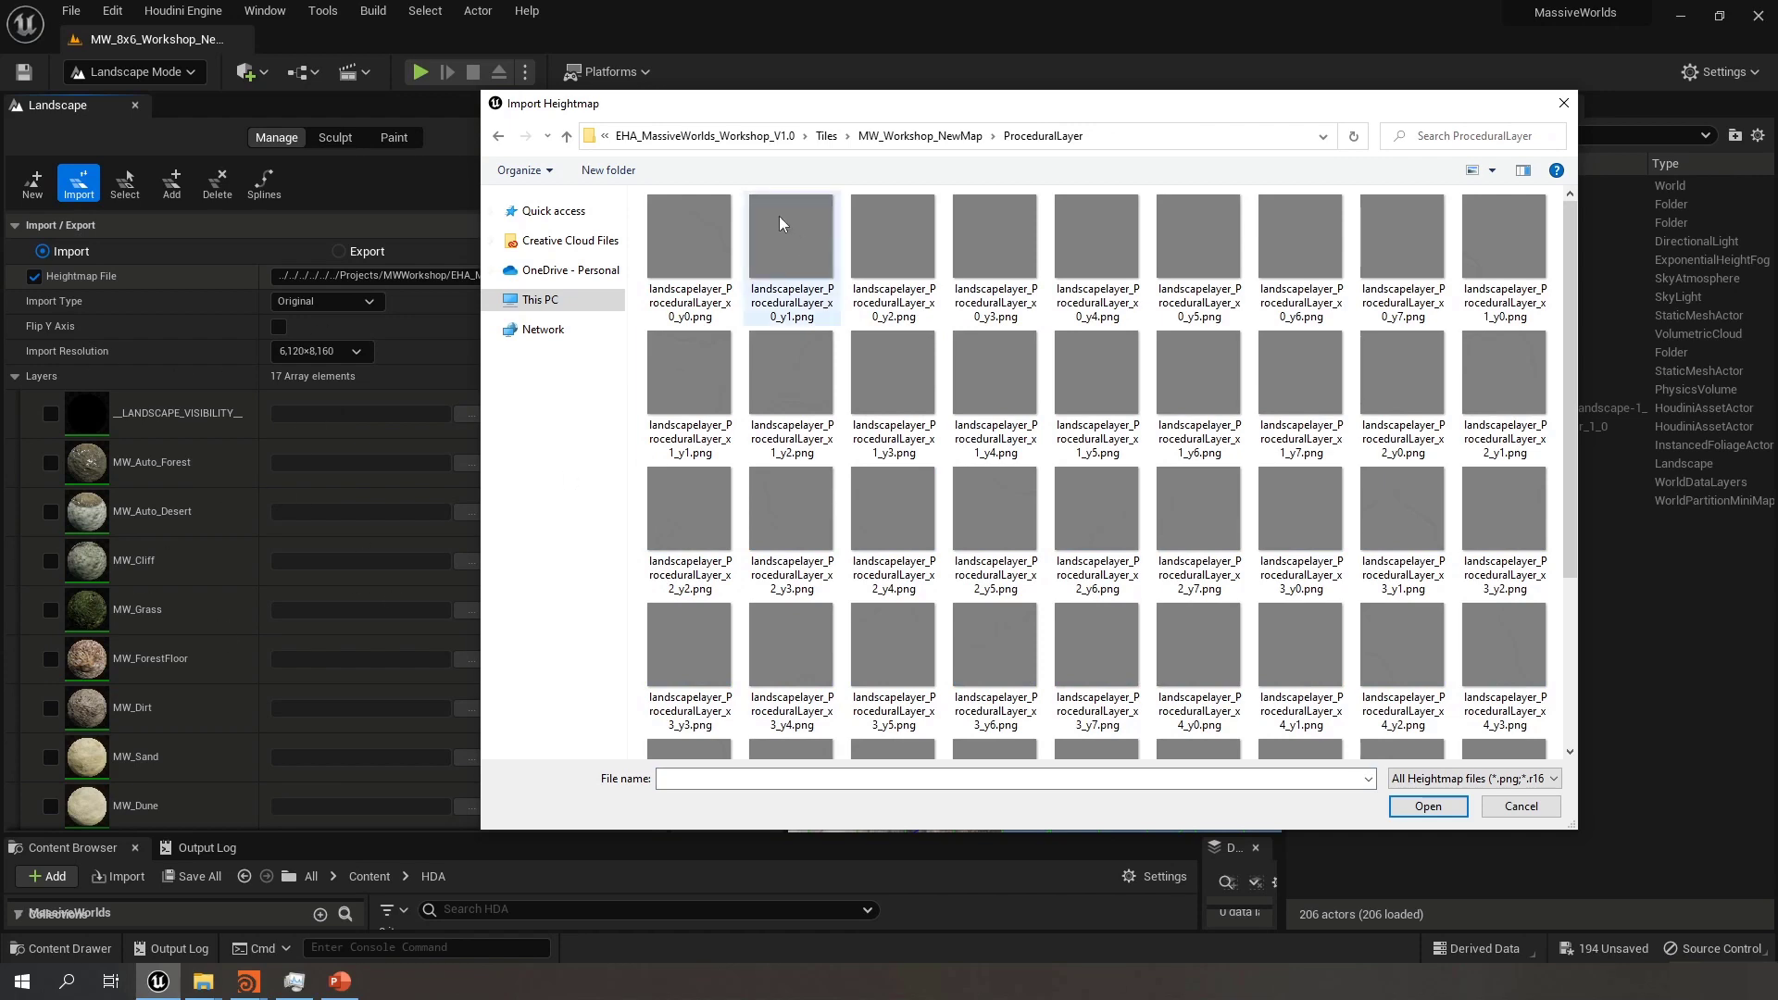
pyautogui.click(701, 243)
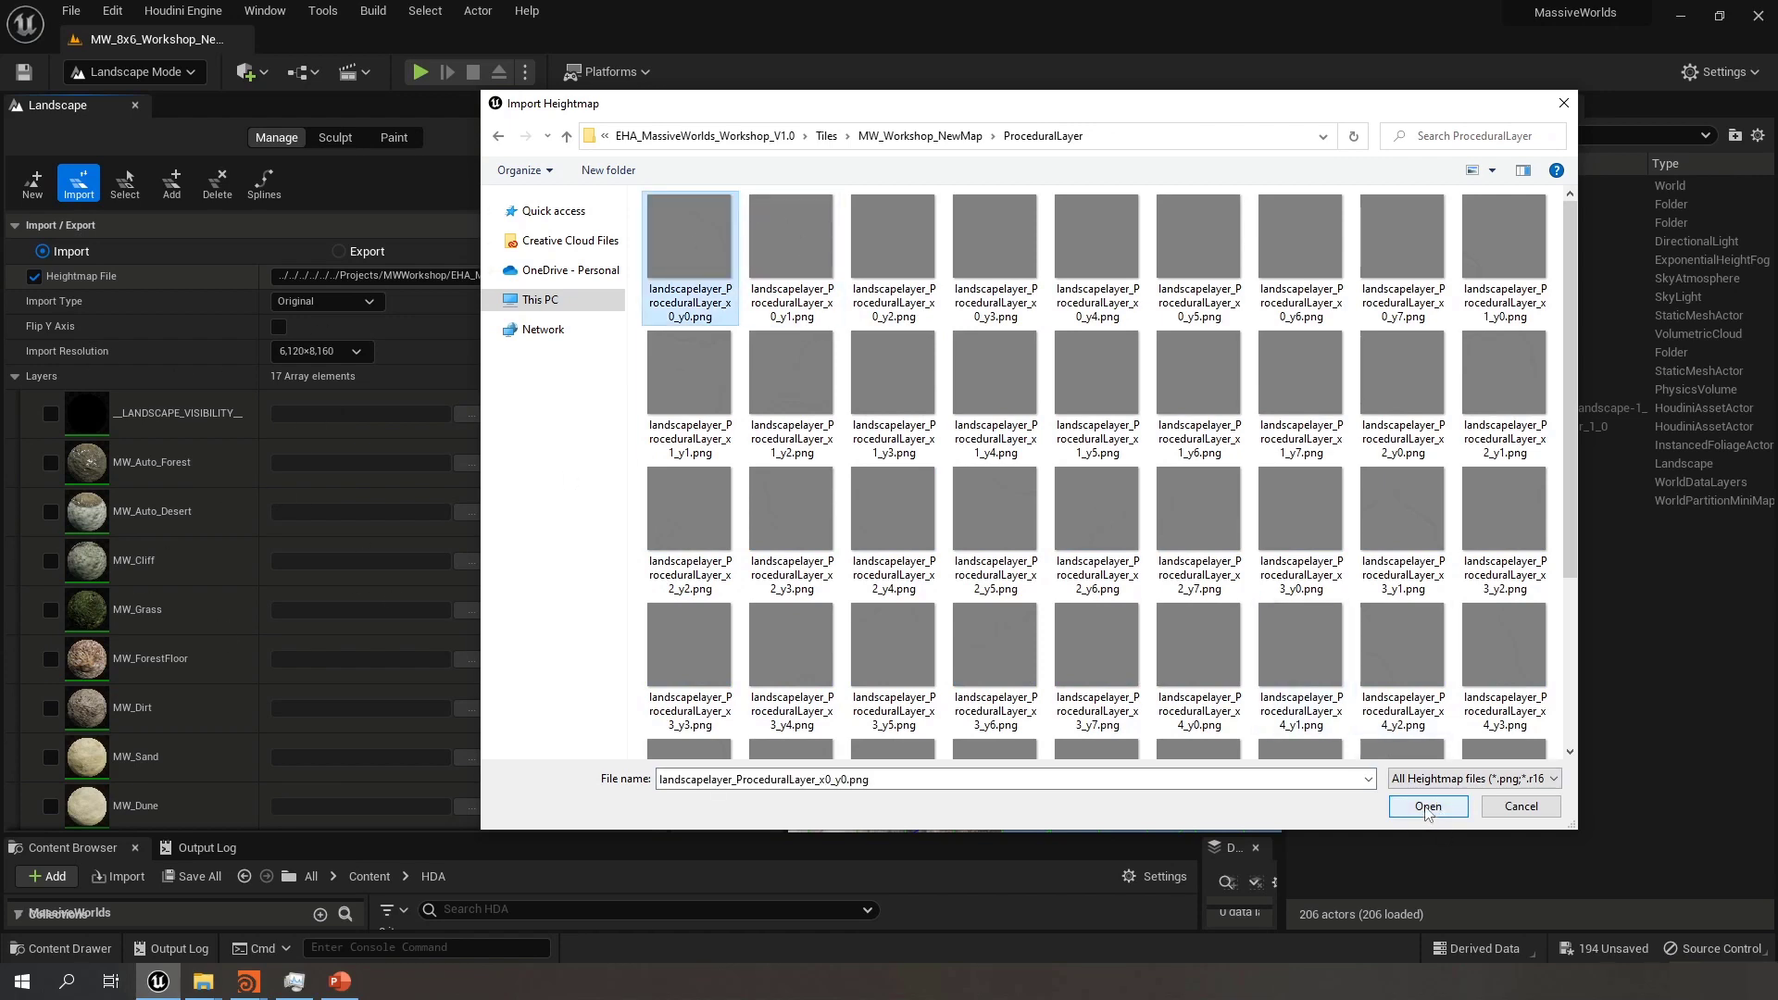
pyautogui.click(1427, 807)
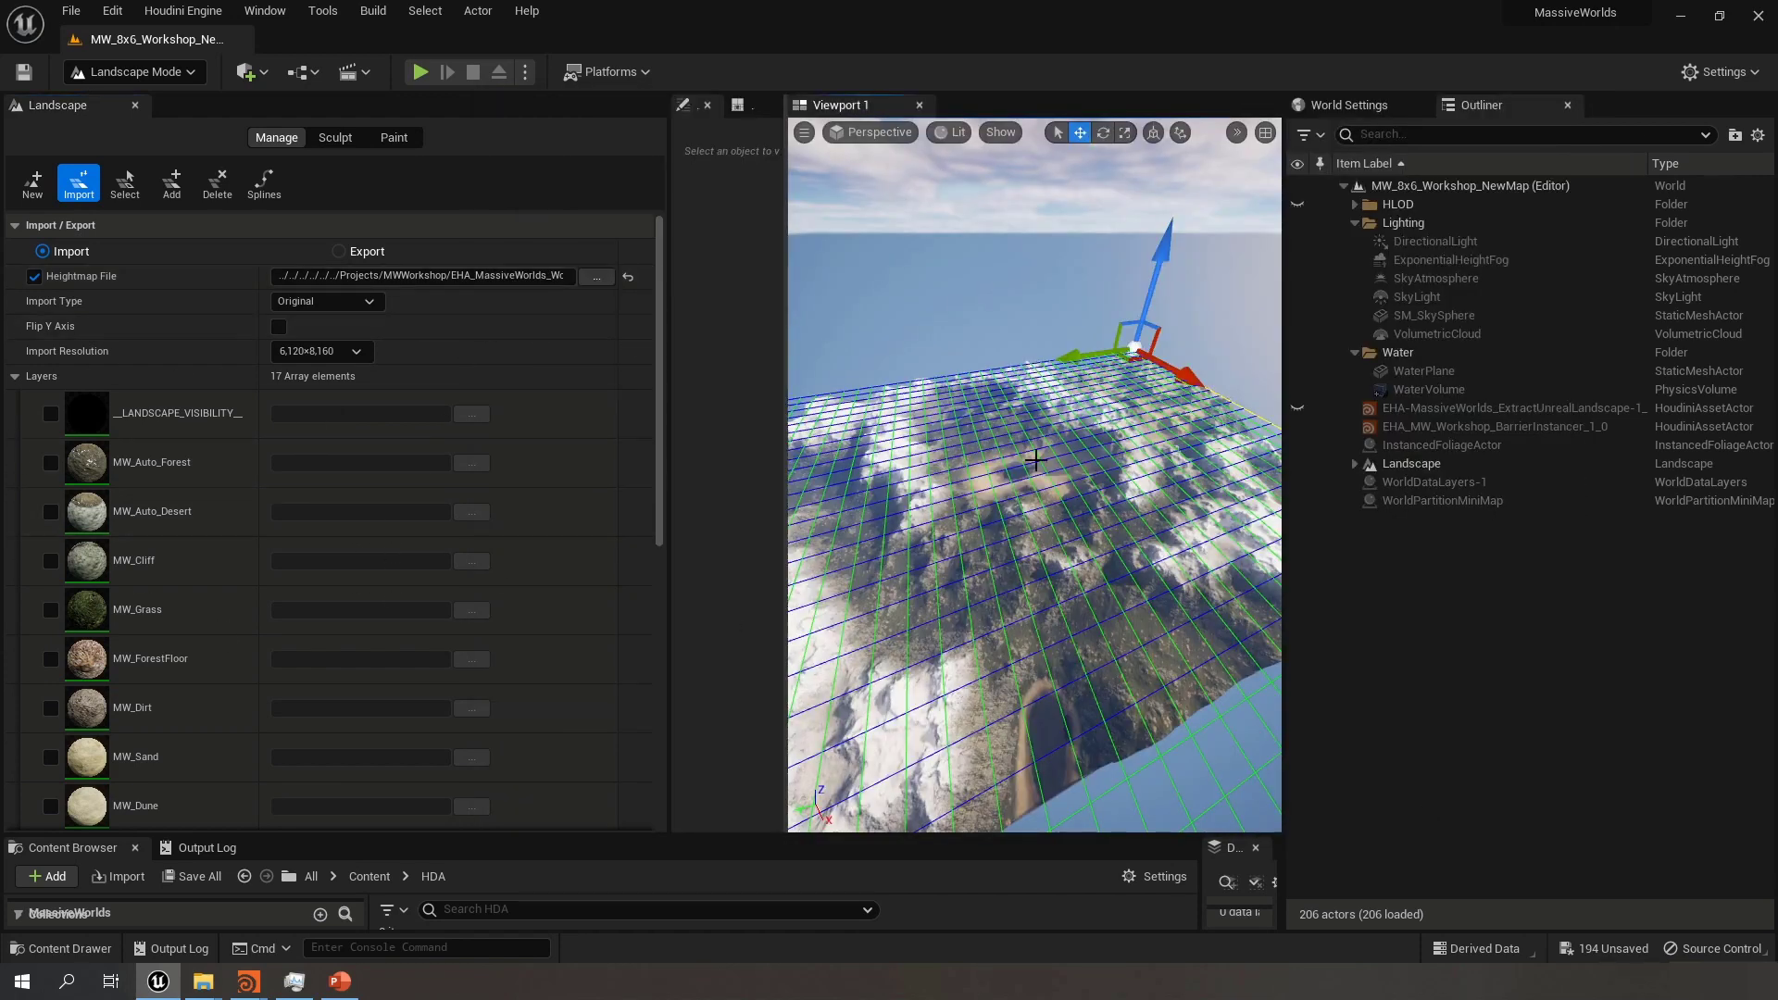
pyautogui.moveTo(1035, 461); pyautogui.dragTo(1123, 471, button='right')
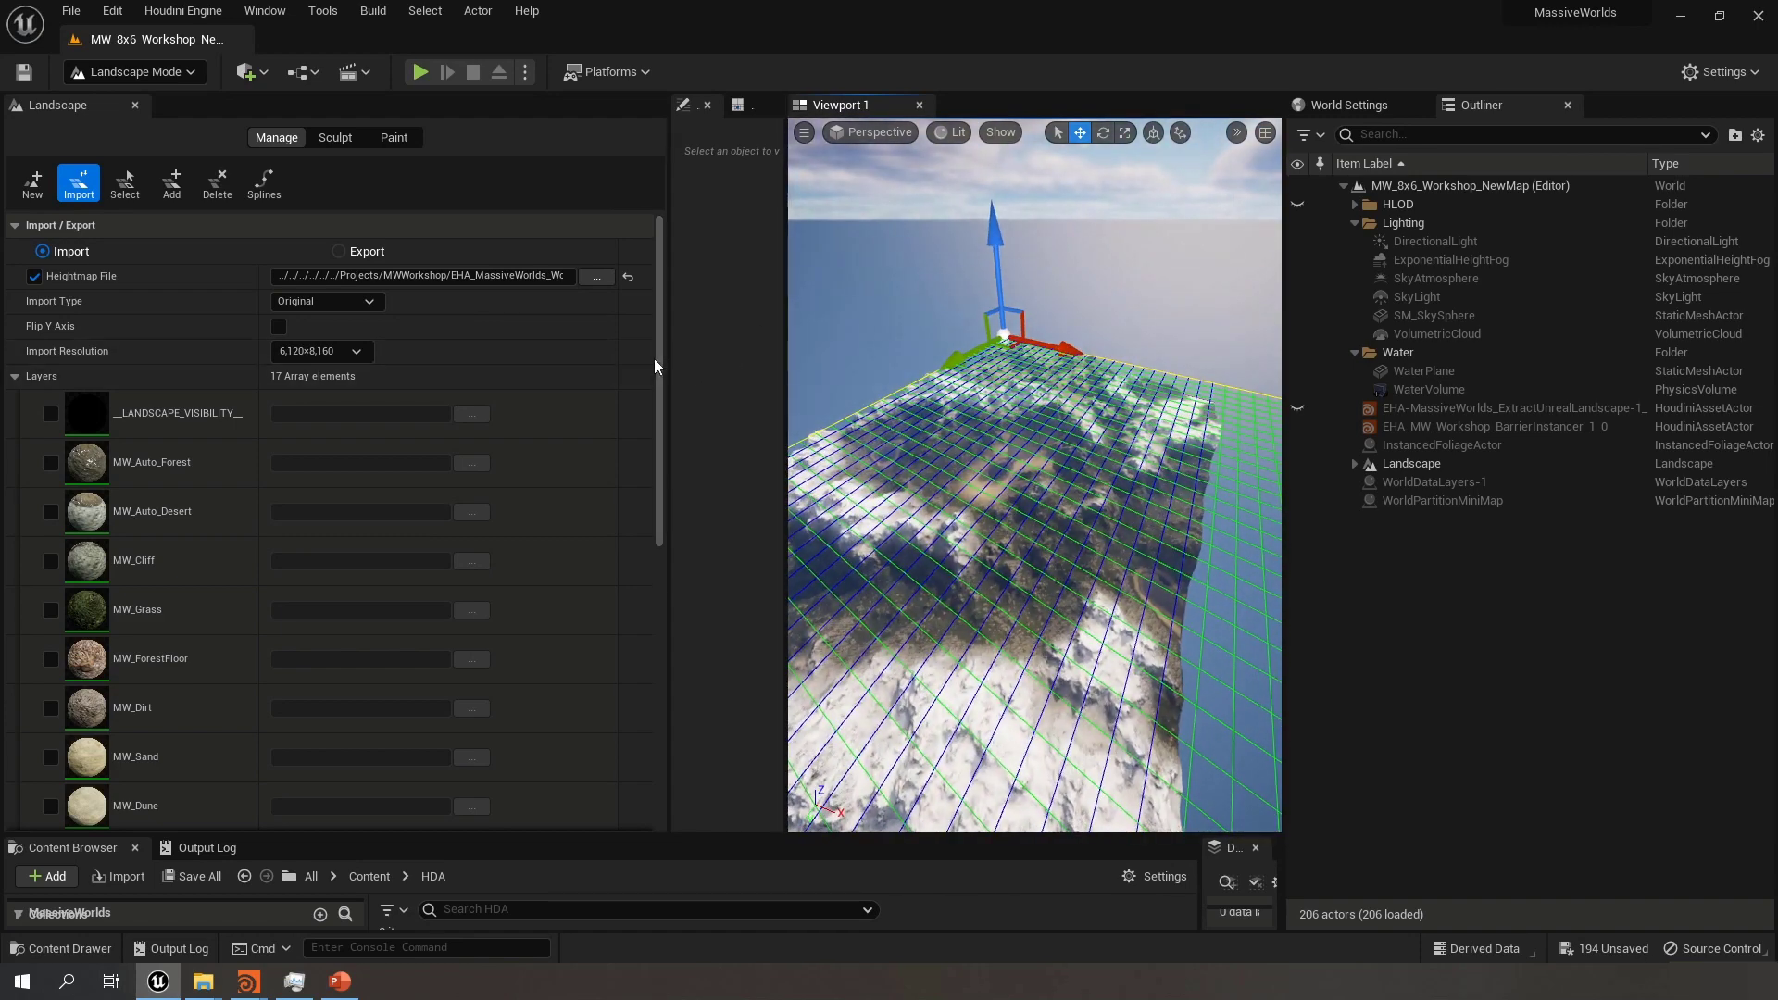
pyautogui.moveTo(655, 366); pyautogui.dragTo(656, 652)
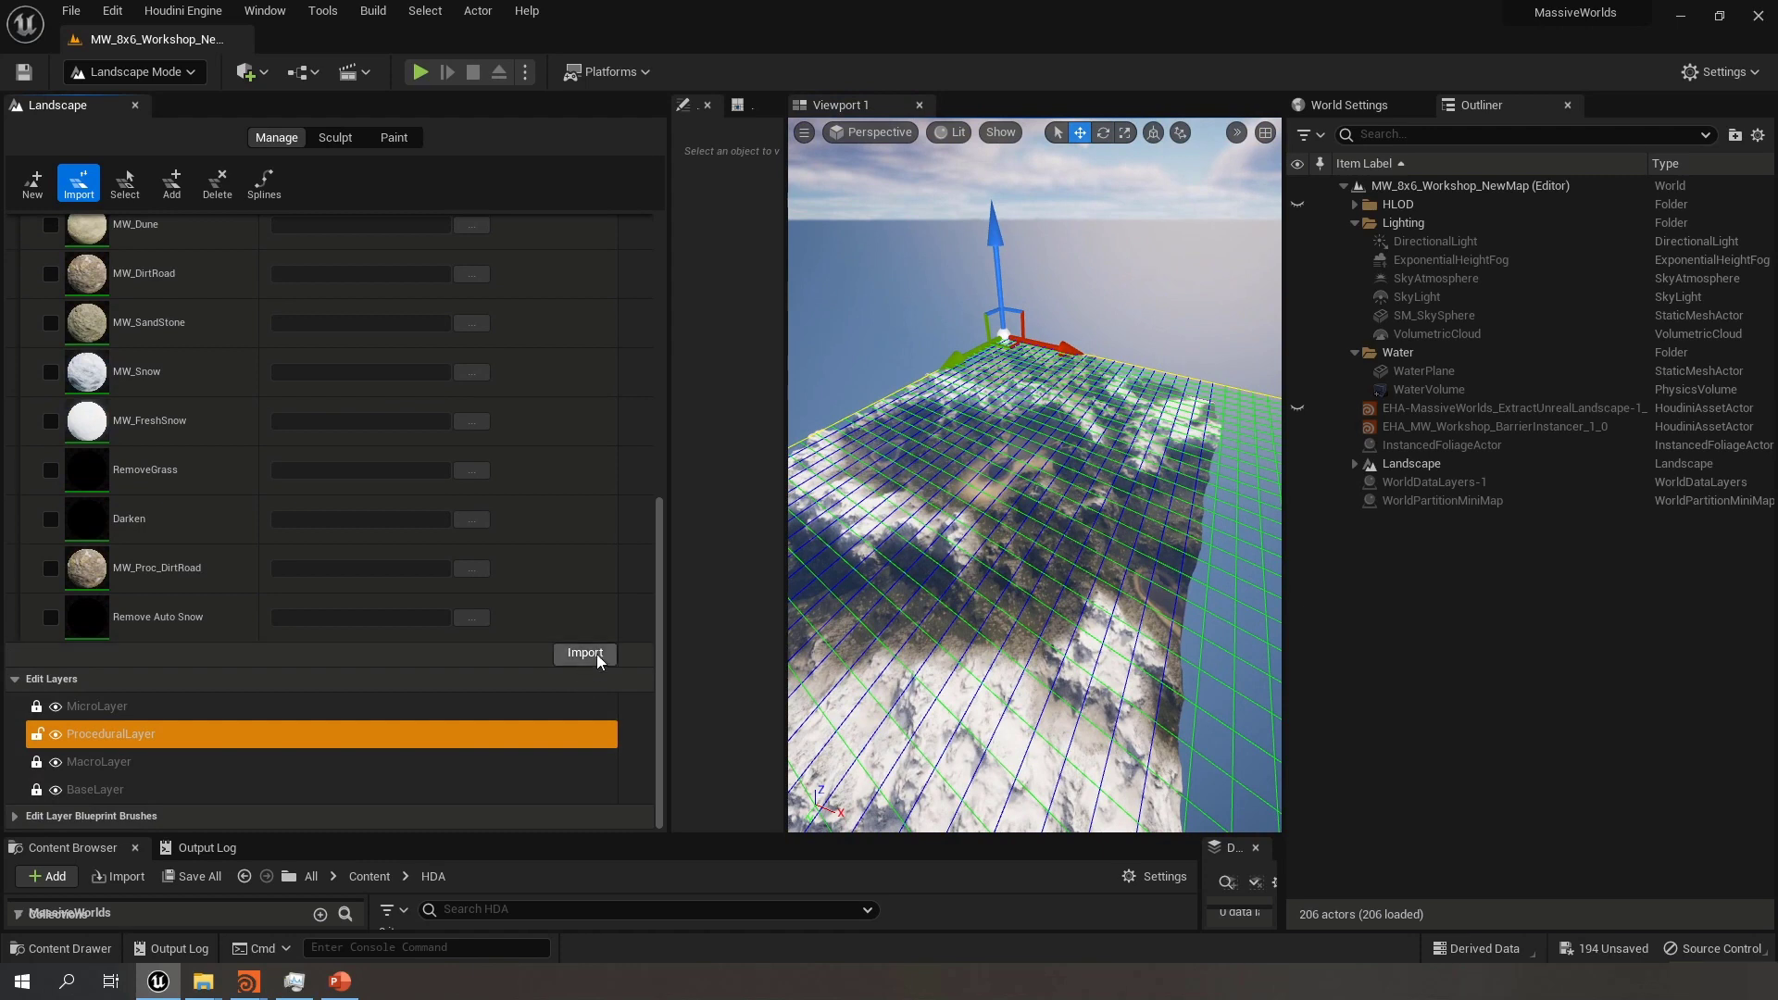
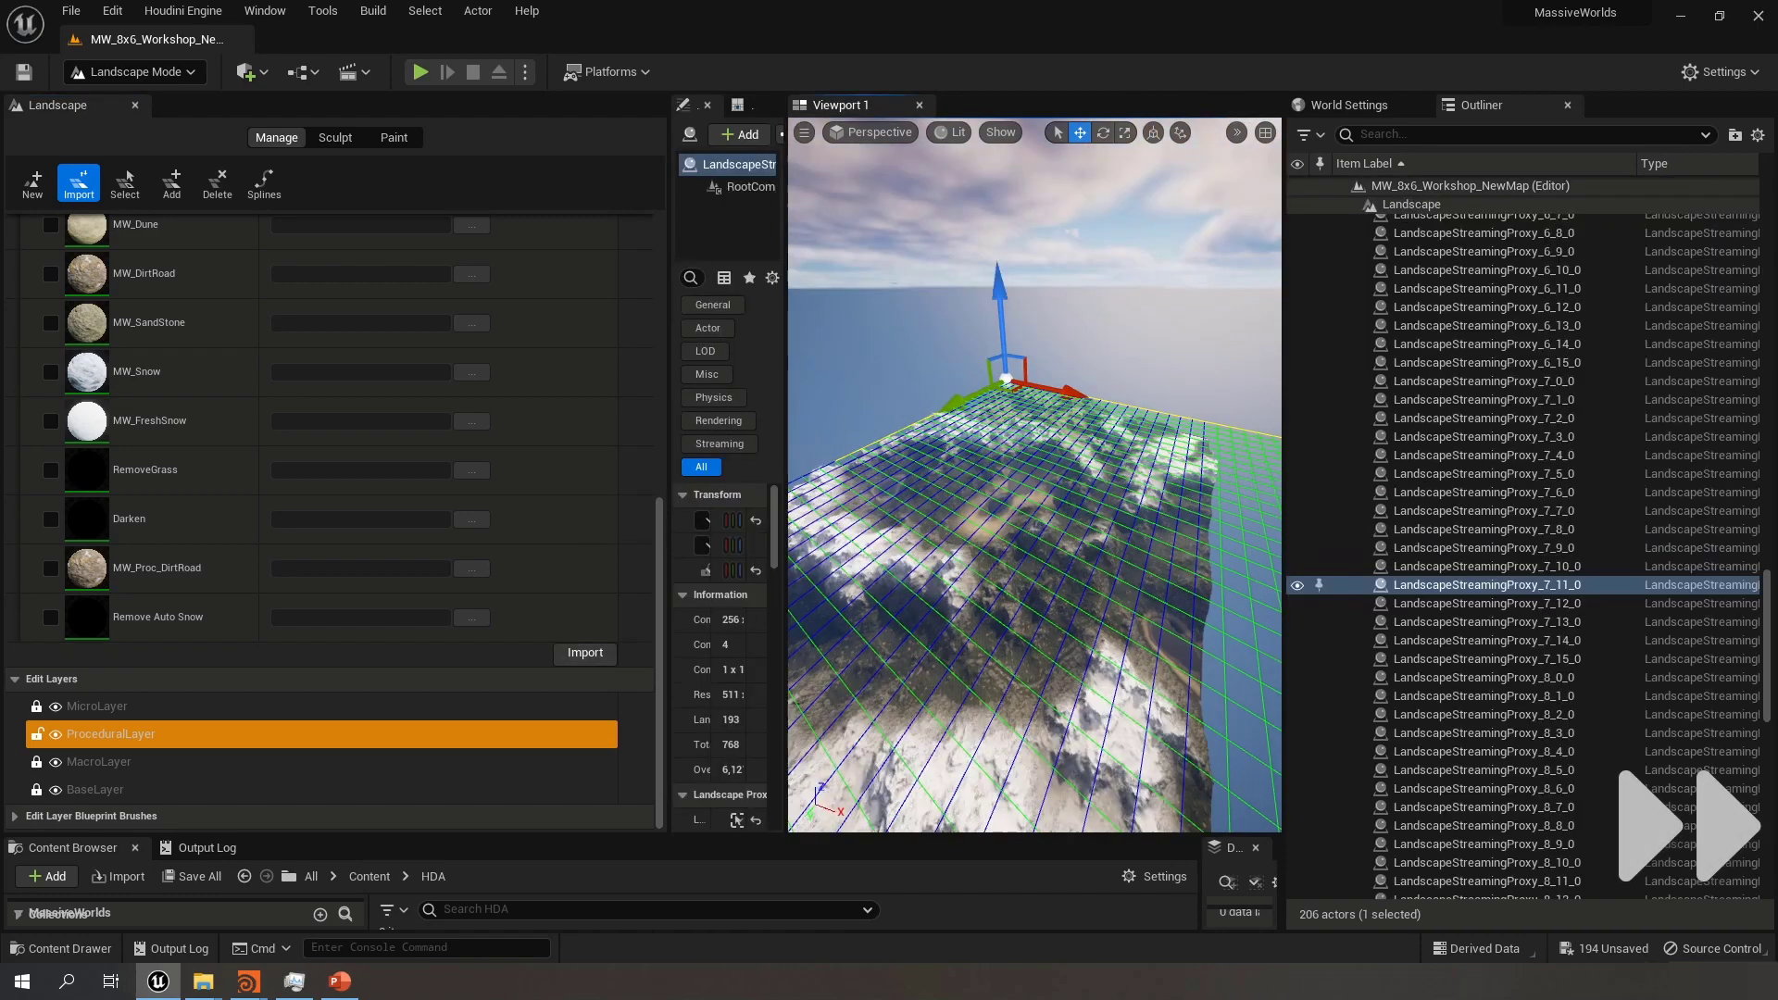
# Fly down to the terrain to examine the imported road shapes up close, and return to an overview of the landscape
pyautogui.press('w')
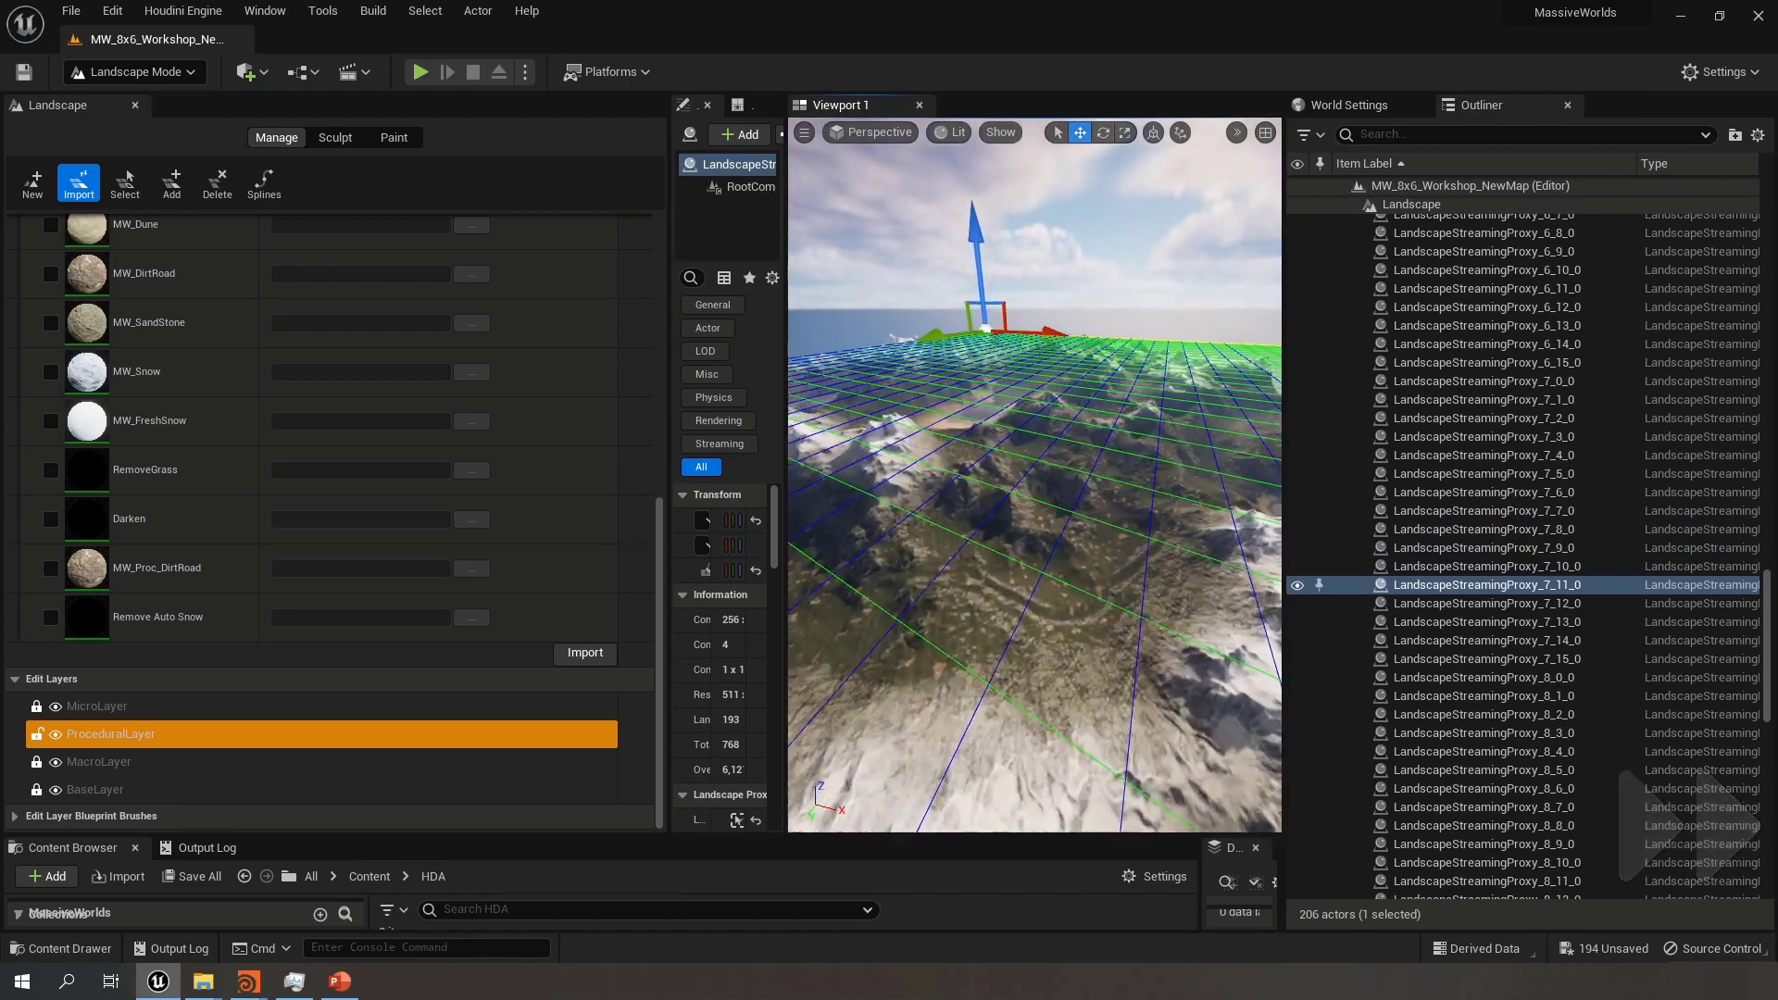
pyautogui.press('w')
pyautogui.moveTo(1035, 474); pyautogui.dragTo(861, 474, button='right')
pyautogui.press('w')
pyautogui.press('w')
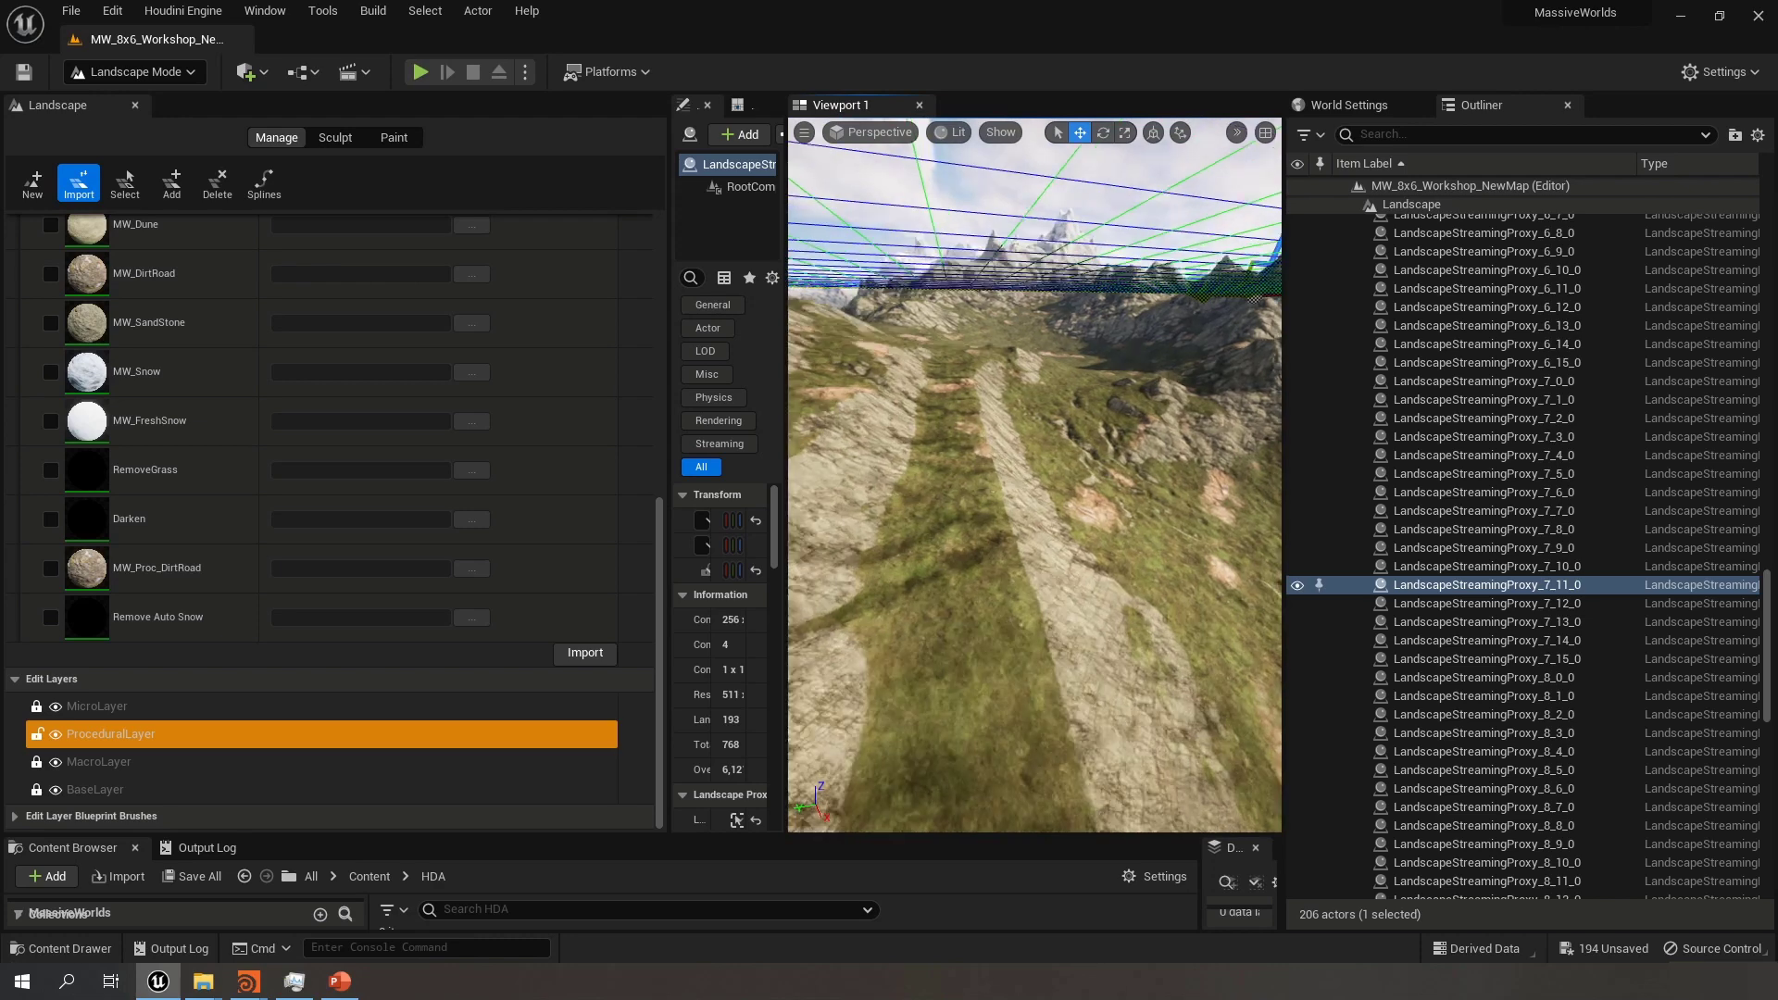
pyautogui.press('s')
pyautogui.moveTo(1035, 475); pyautogui.dragTo(1176, 424, button='right')
pyautogui.press('s')
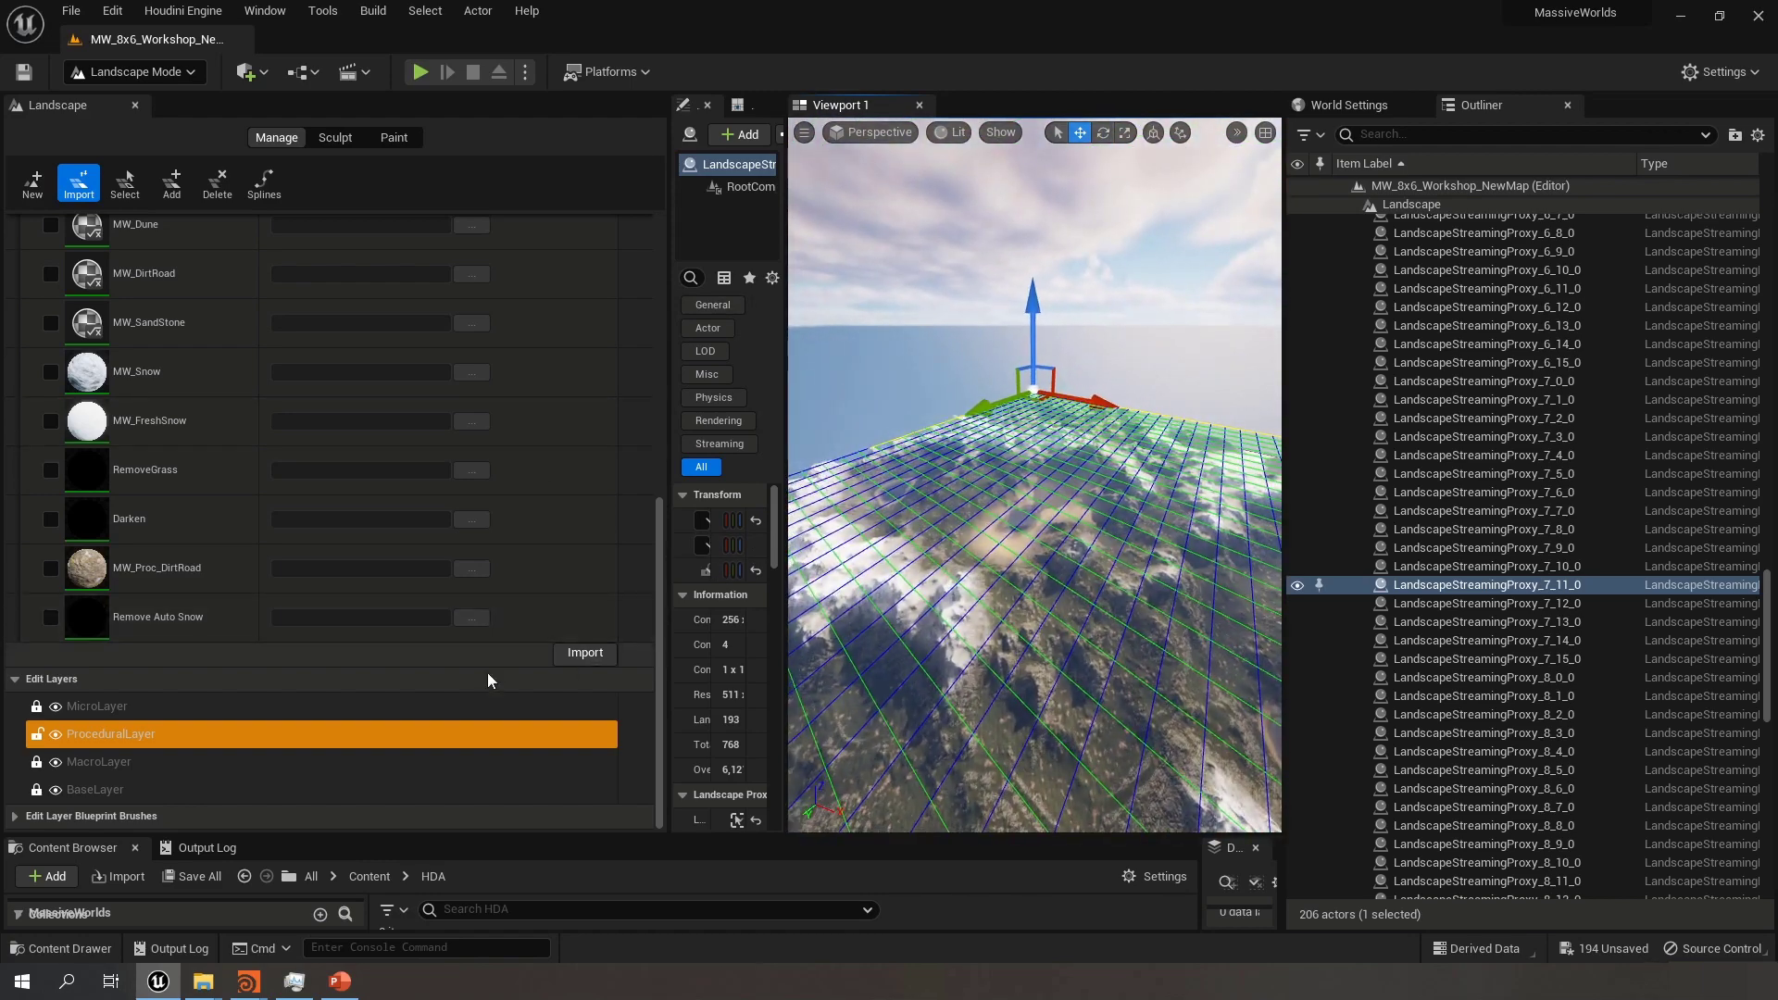
# Lock the ProceduralLayer edit layer, then select and unlock BaseLayer
pyautogui.click(48, 737)
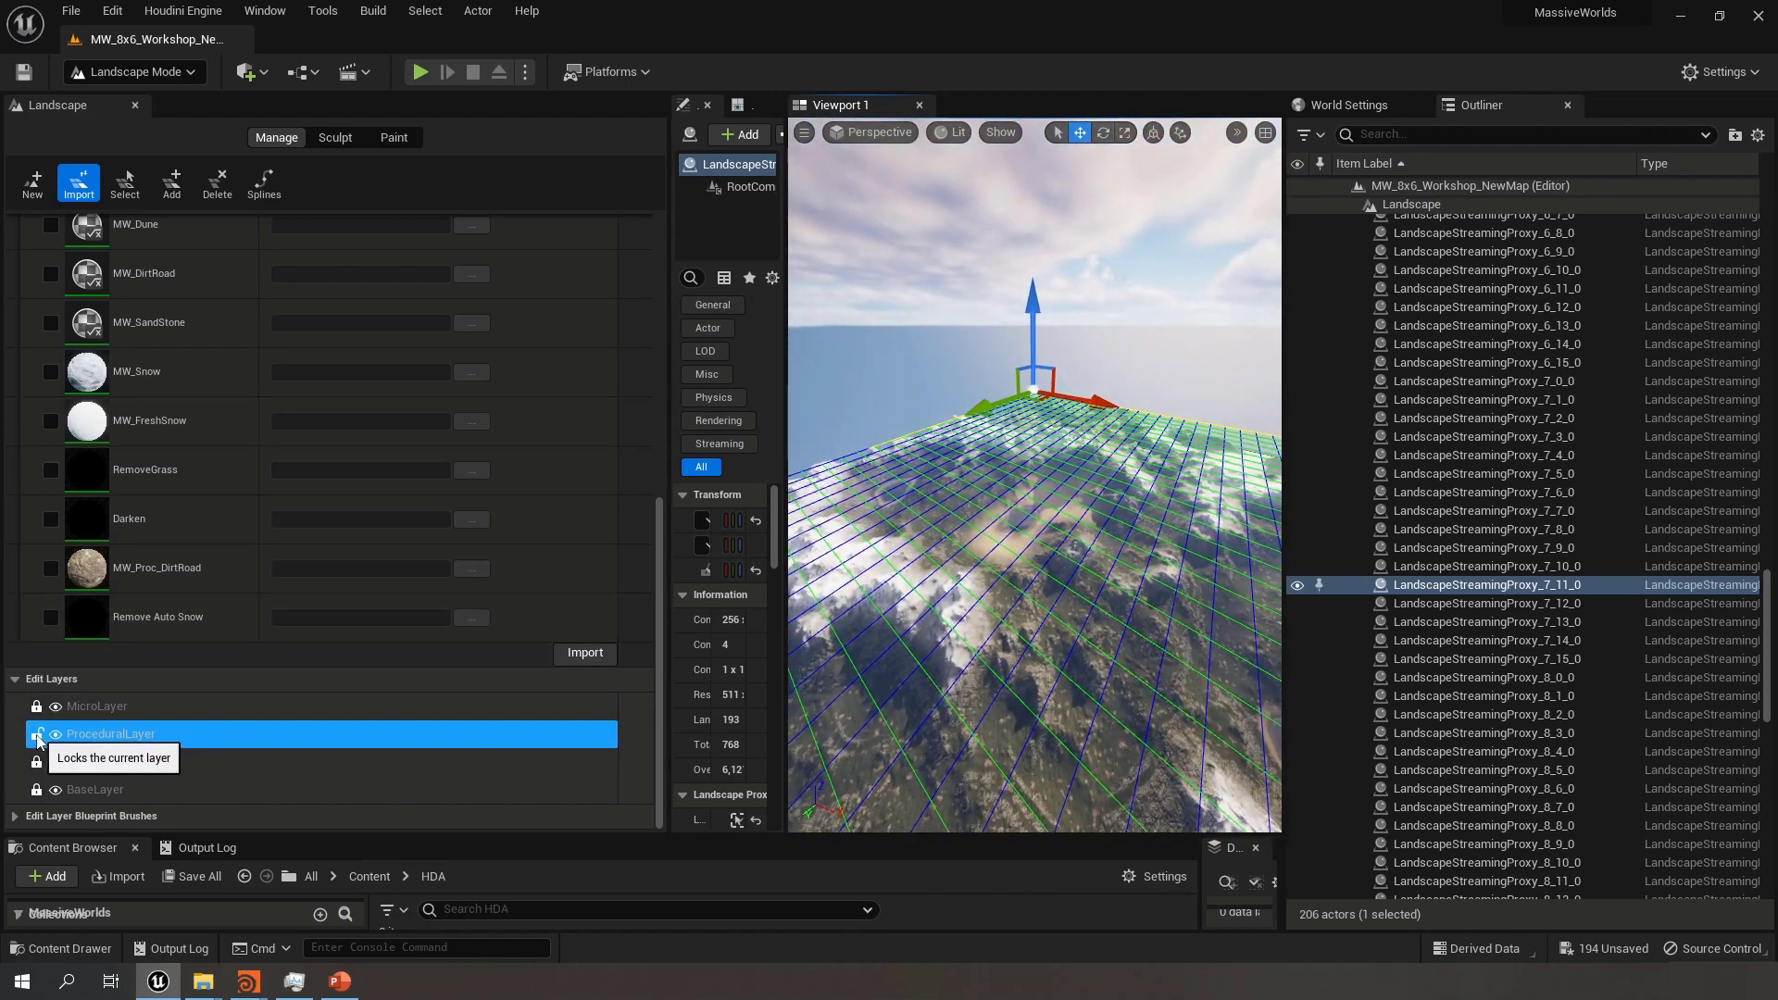
pyautogui.click(38, 735)
pyautogui.click(96, 793)
pyautogui.click(37, 790)
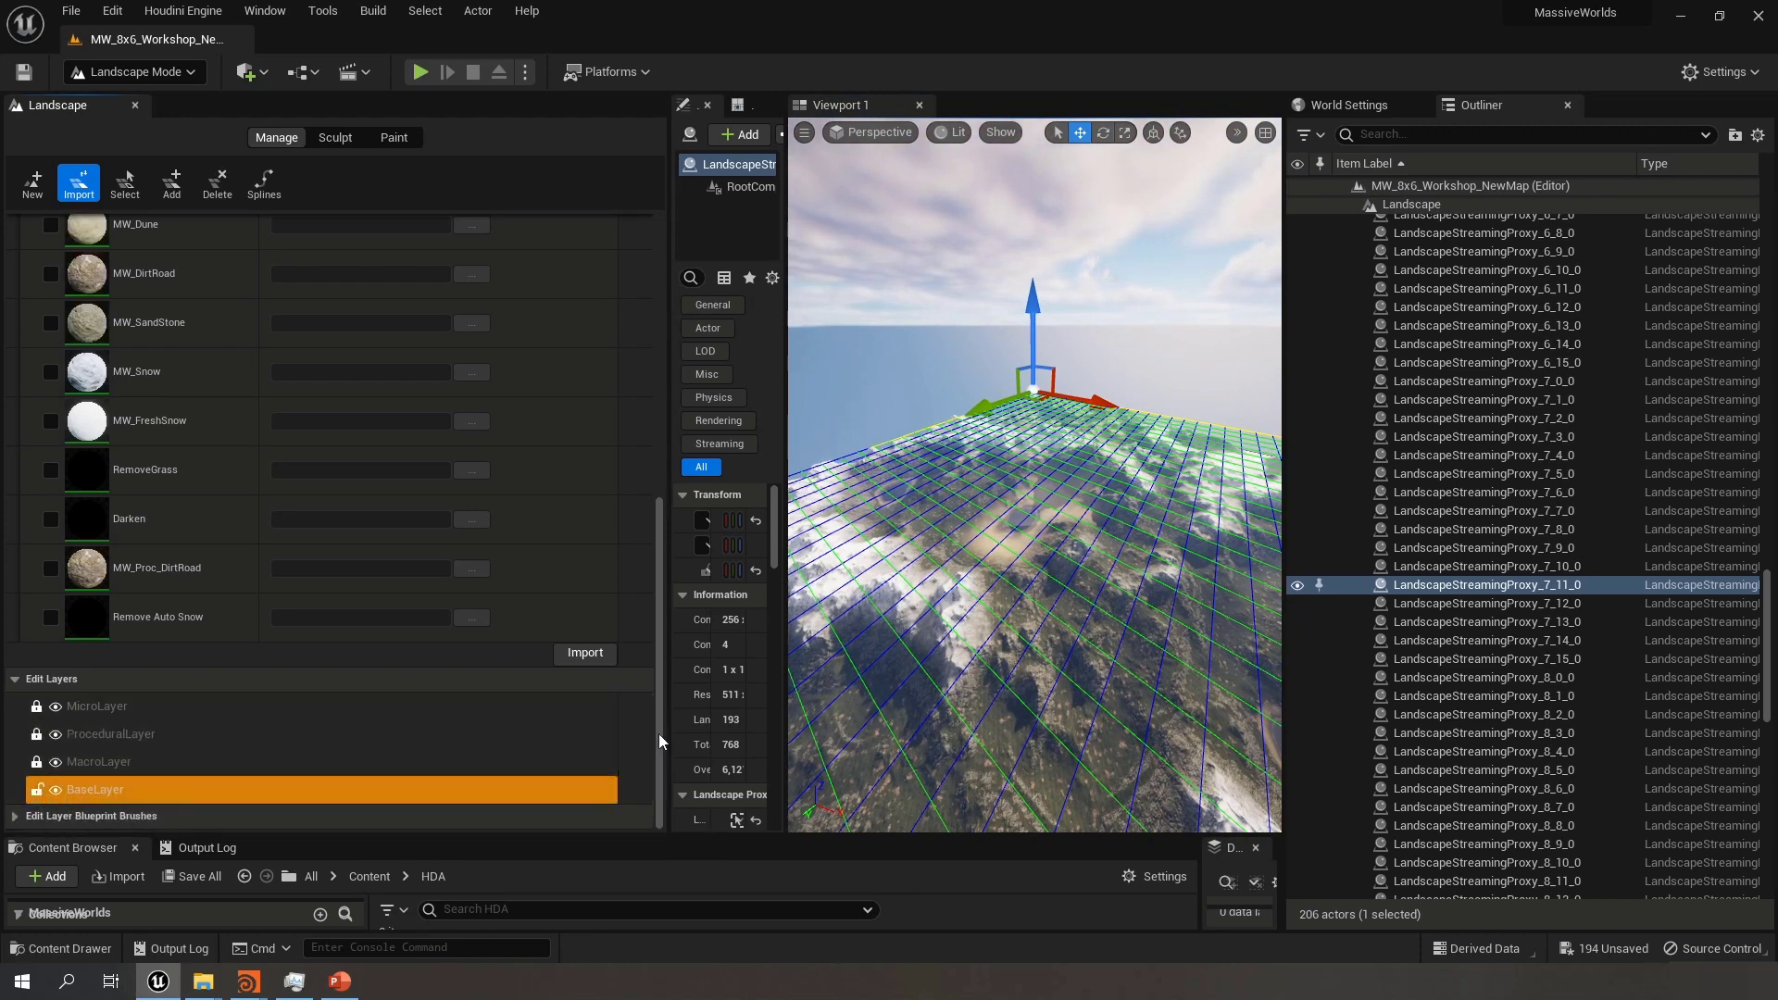
# Choose landscapelayer_BaseLayer_x0_y0.png from the BaseLayer tile folder as the heightmap file
pyautogui.moveTo(660, 741); pyautogui.dragTo(683, 418)
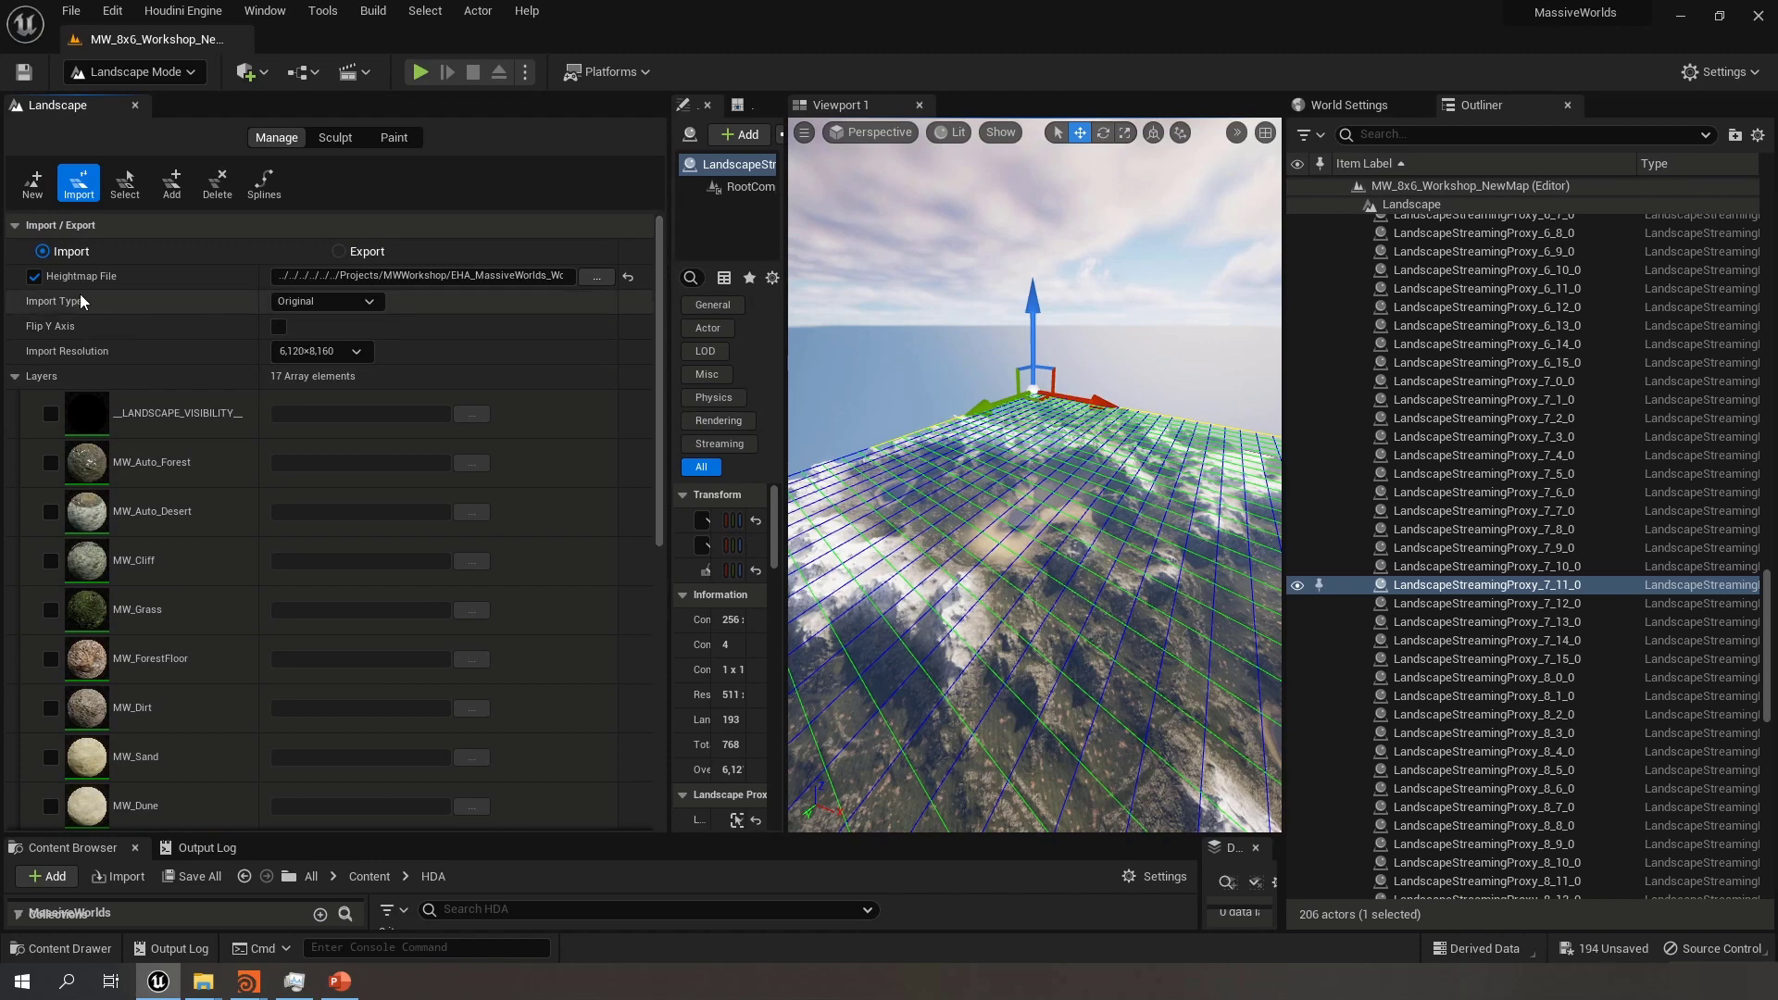
pyautogui.click(596, 278)
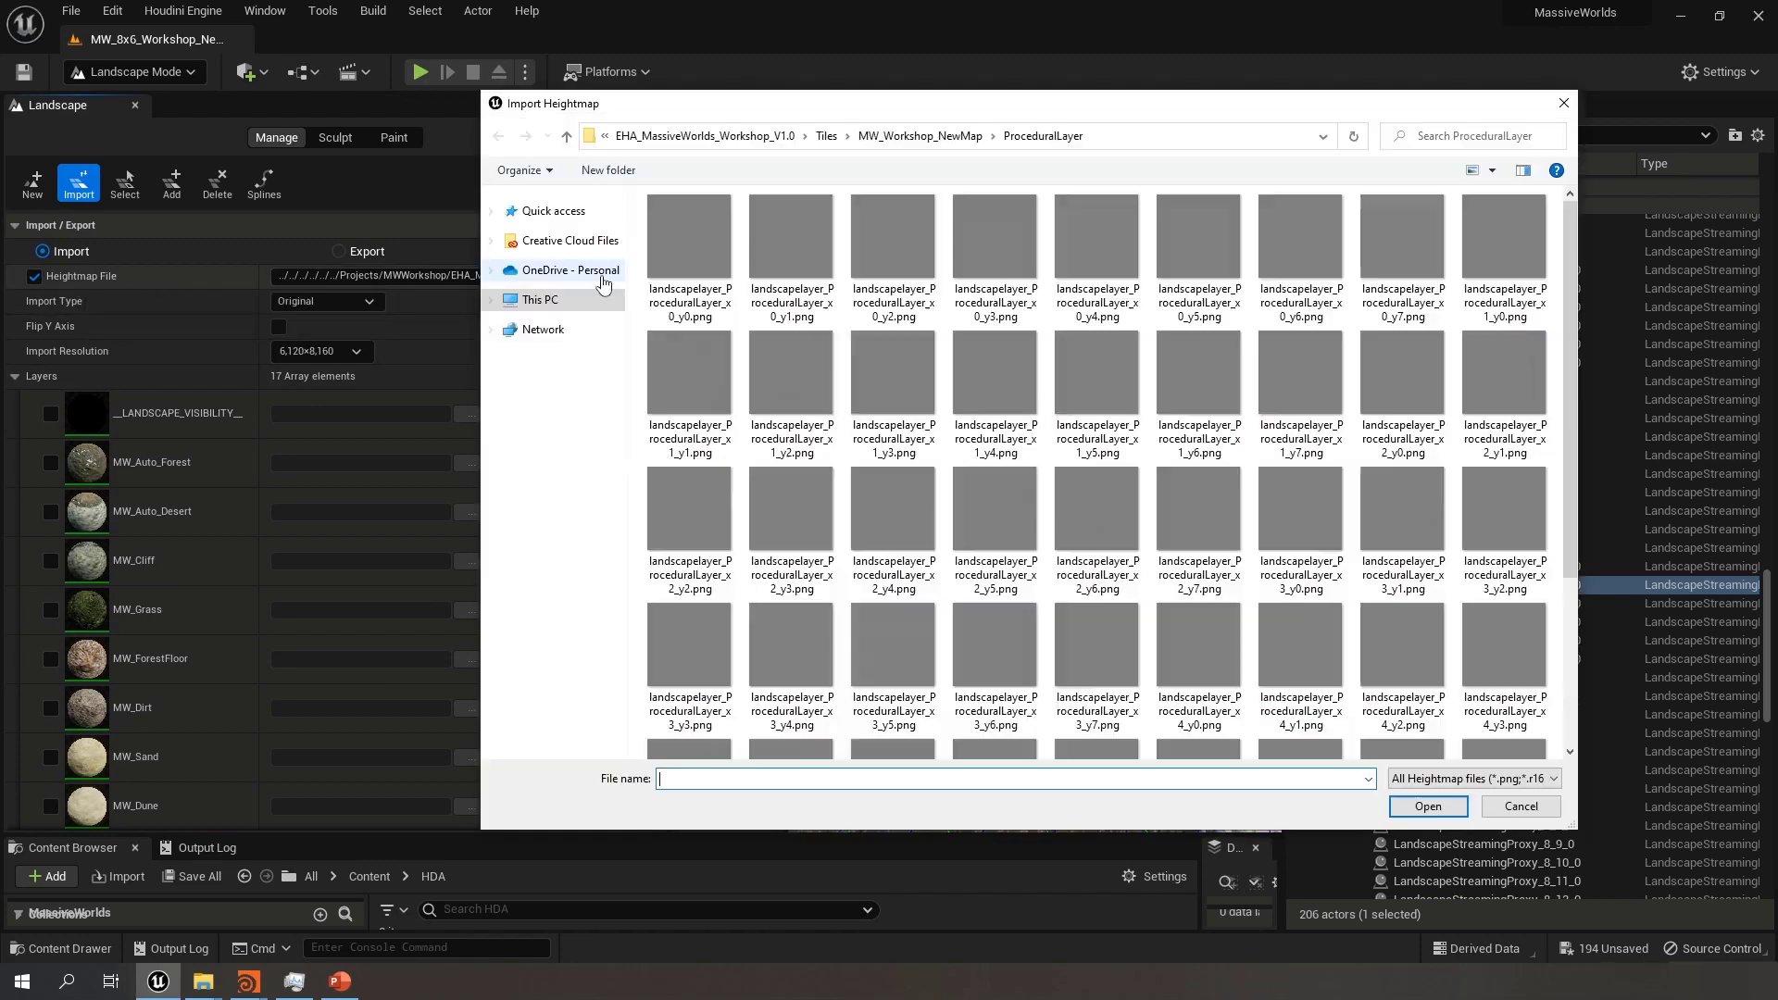
pyautogui.click(955, 139)
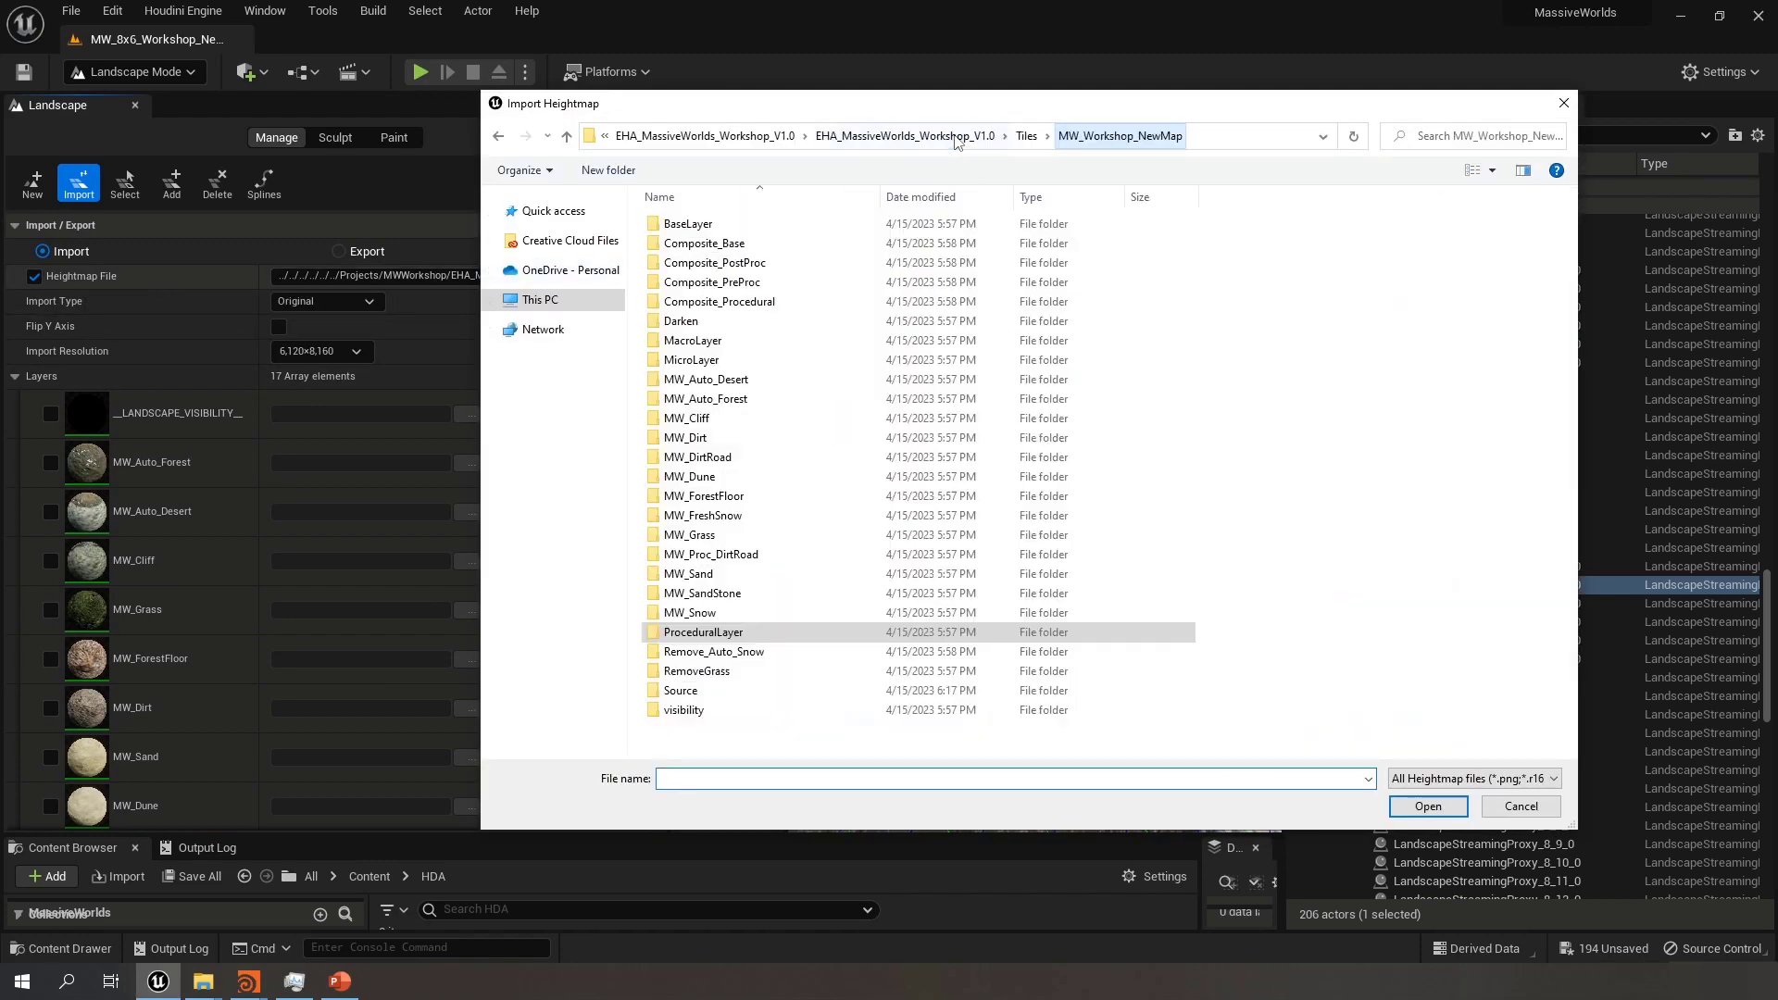
pyautogui.doubleClick(750, 233)
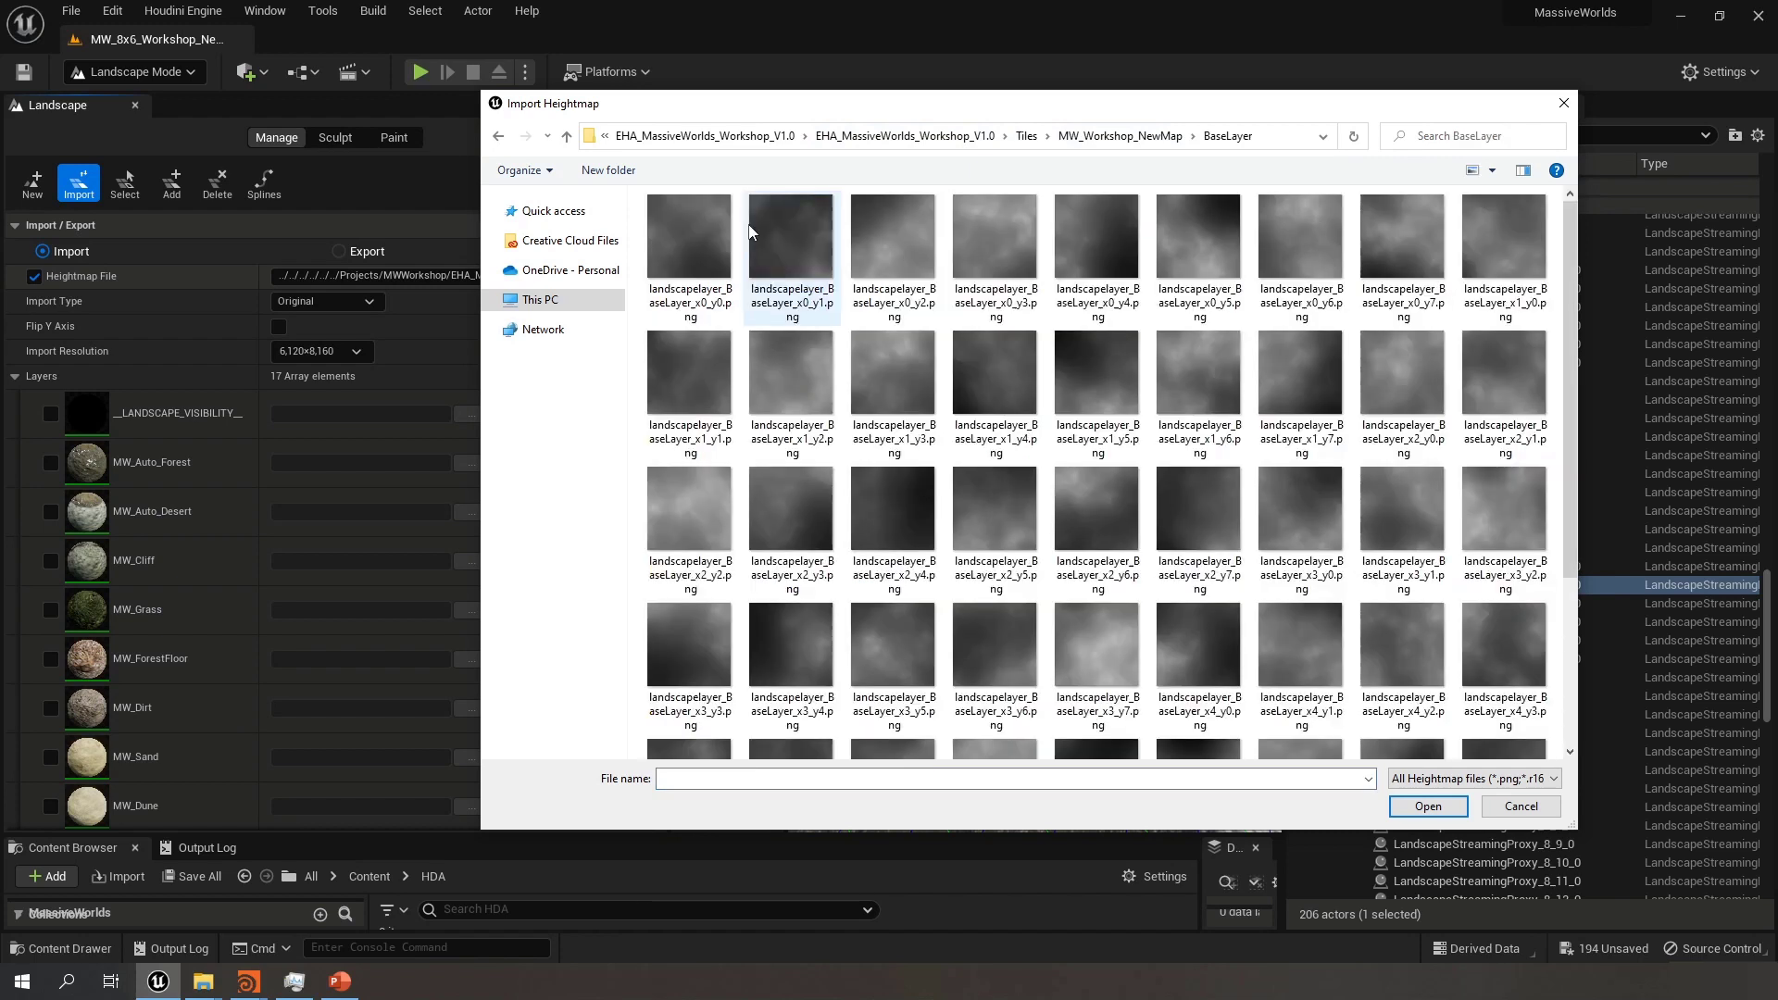
pyautogui.click(701, 248)
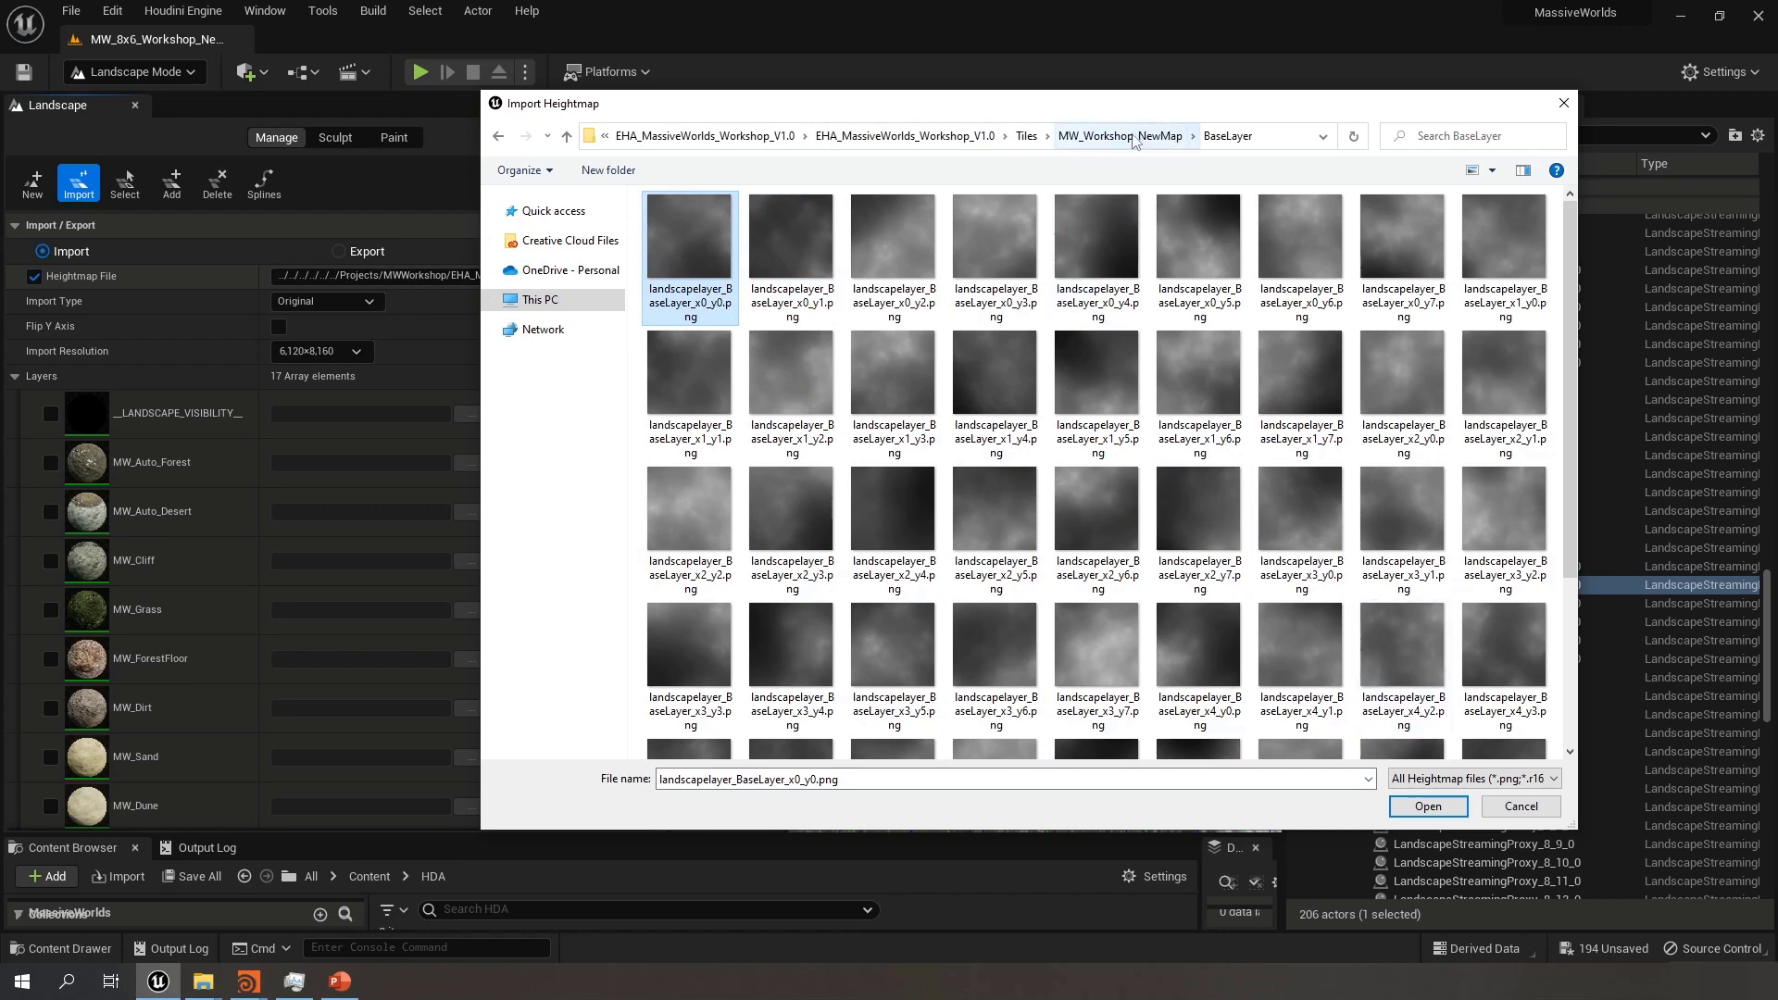
pyautogui.click(1428, 807)
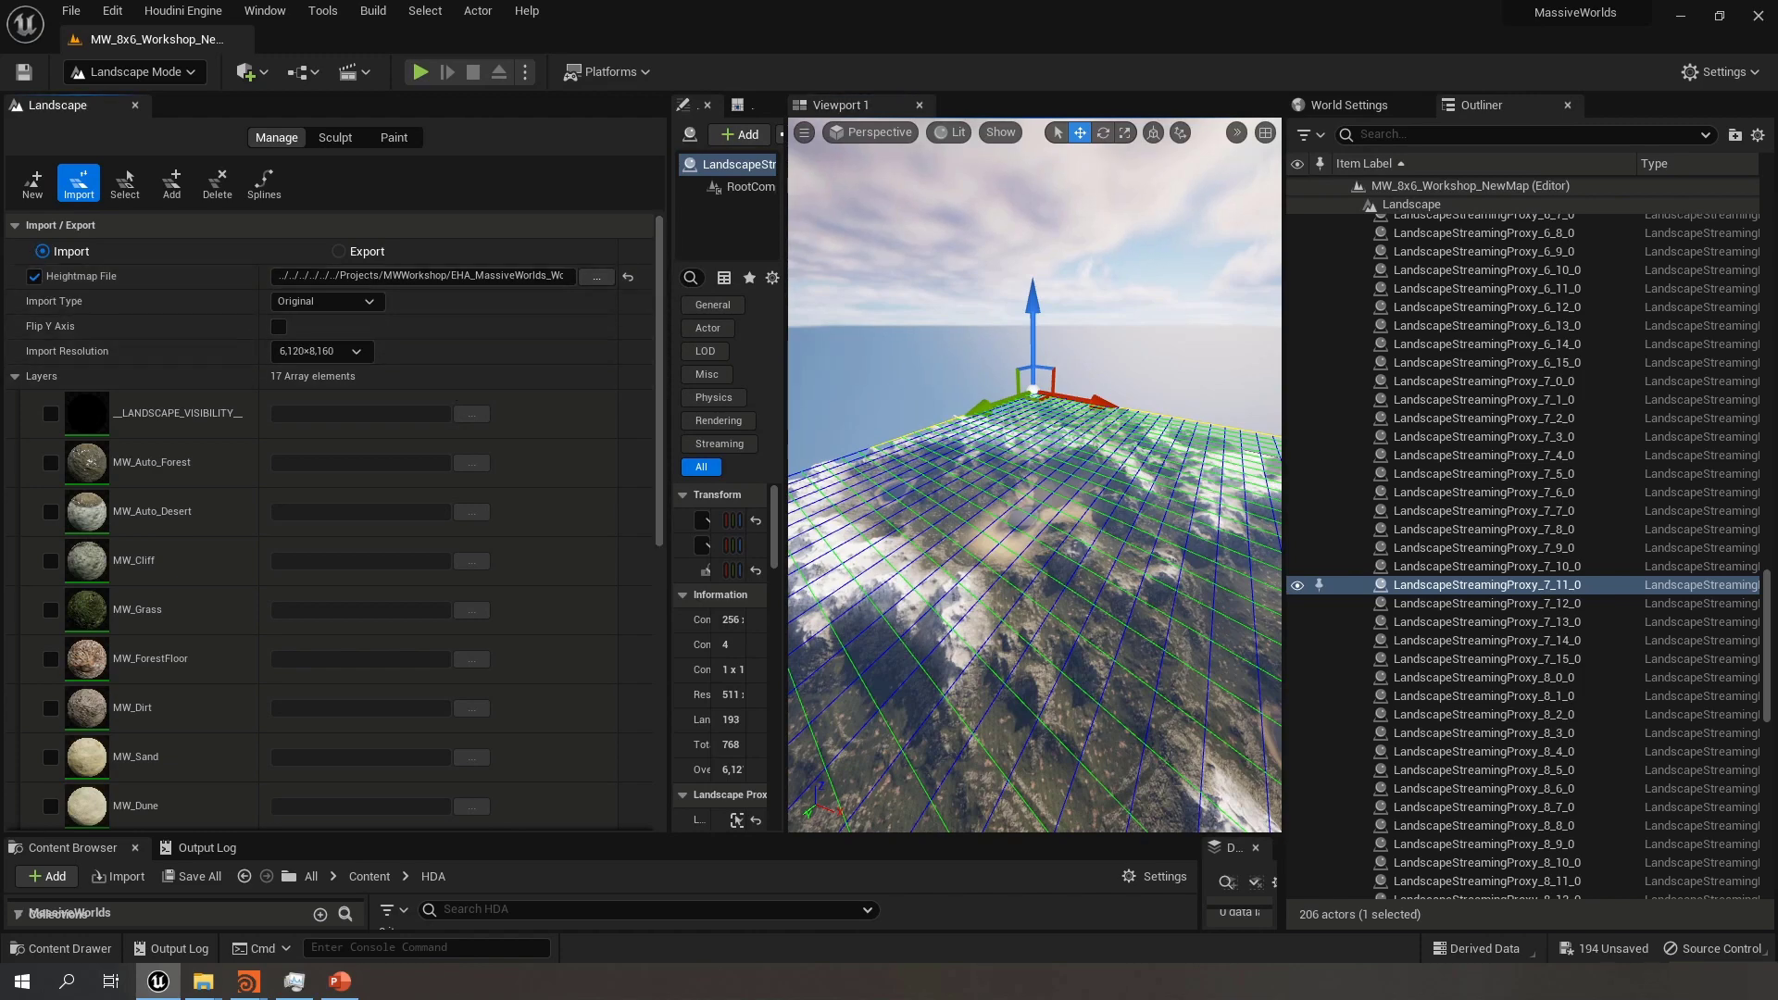
# Turn off the heightmap import and assign MW_Auto_Forest_x0_y0.png from its tile folder to the MW_Auto_Forest layer
pyautogui.click(35, 277)
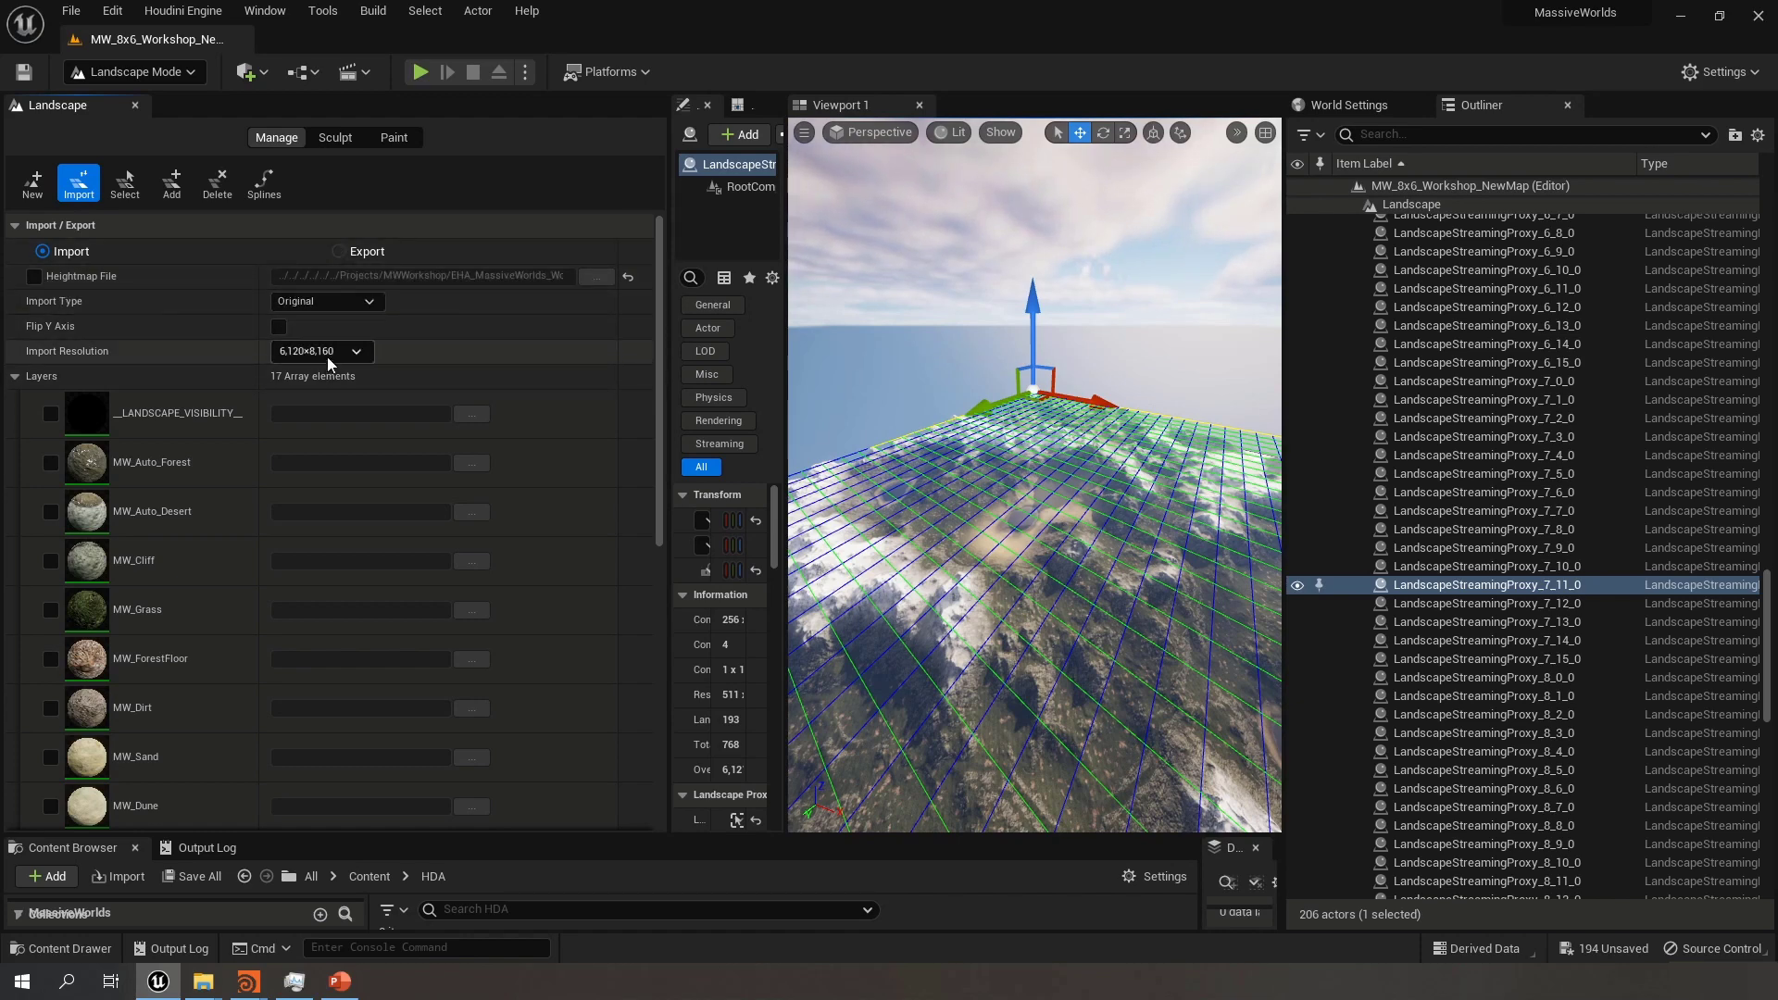
pyautogui.moveTo(1051, 547)
pyautogui.mouseDown(button='right')
pyautogui.moveTo(1139, 518)
pyautogui.moveTo(1112, 556)
pyautogui.moveTo(1055, 565)
pyautogui.moveTo(1074, 545)
pyautogui.mouseUp(button='right')
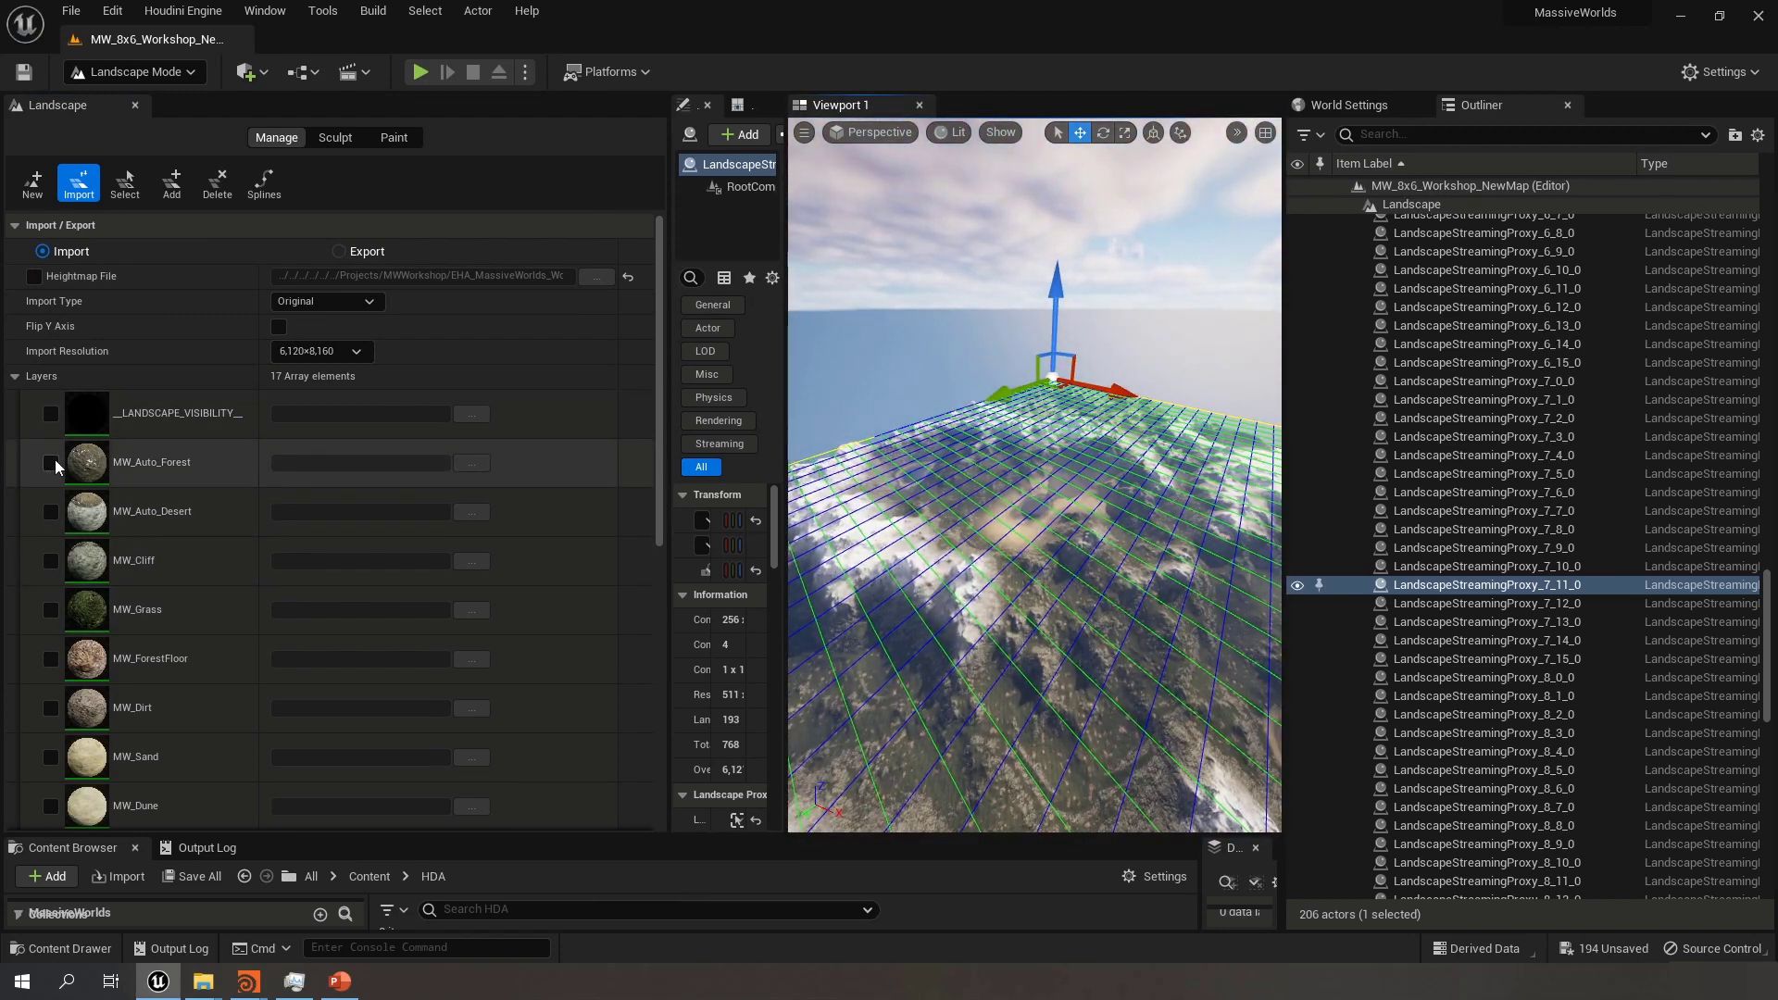
pyautogui.click(461, 465)
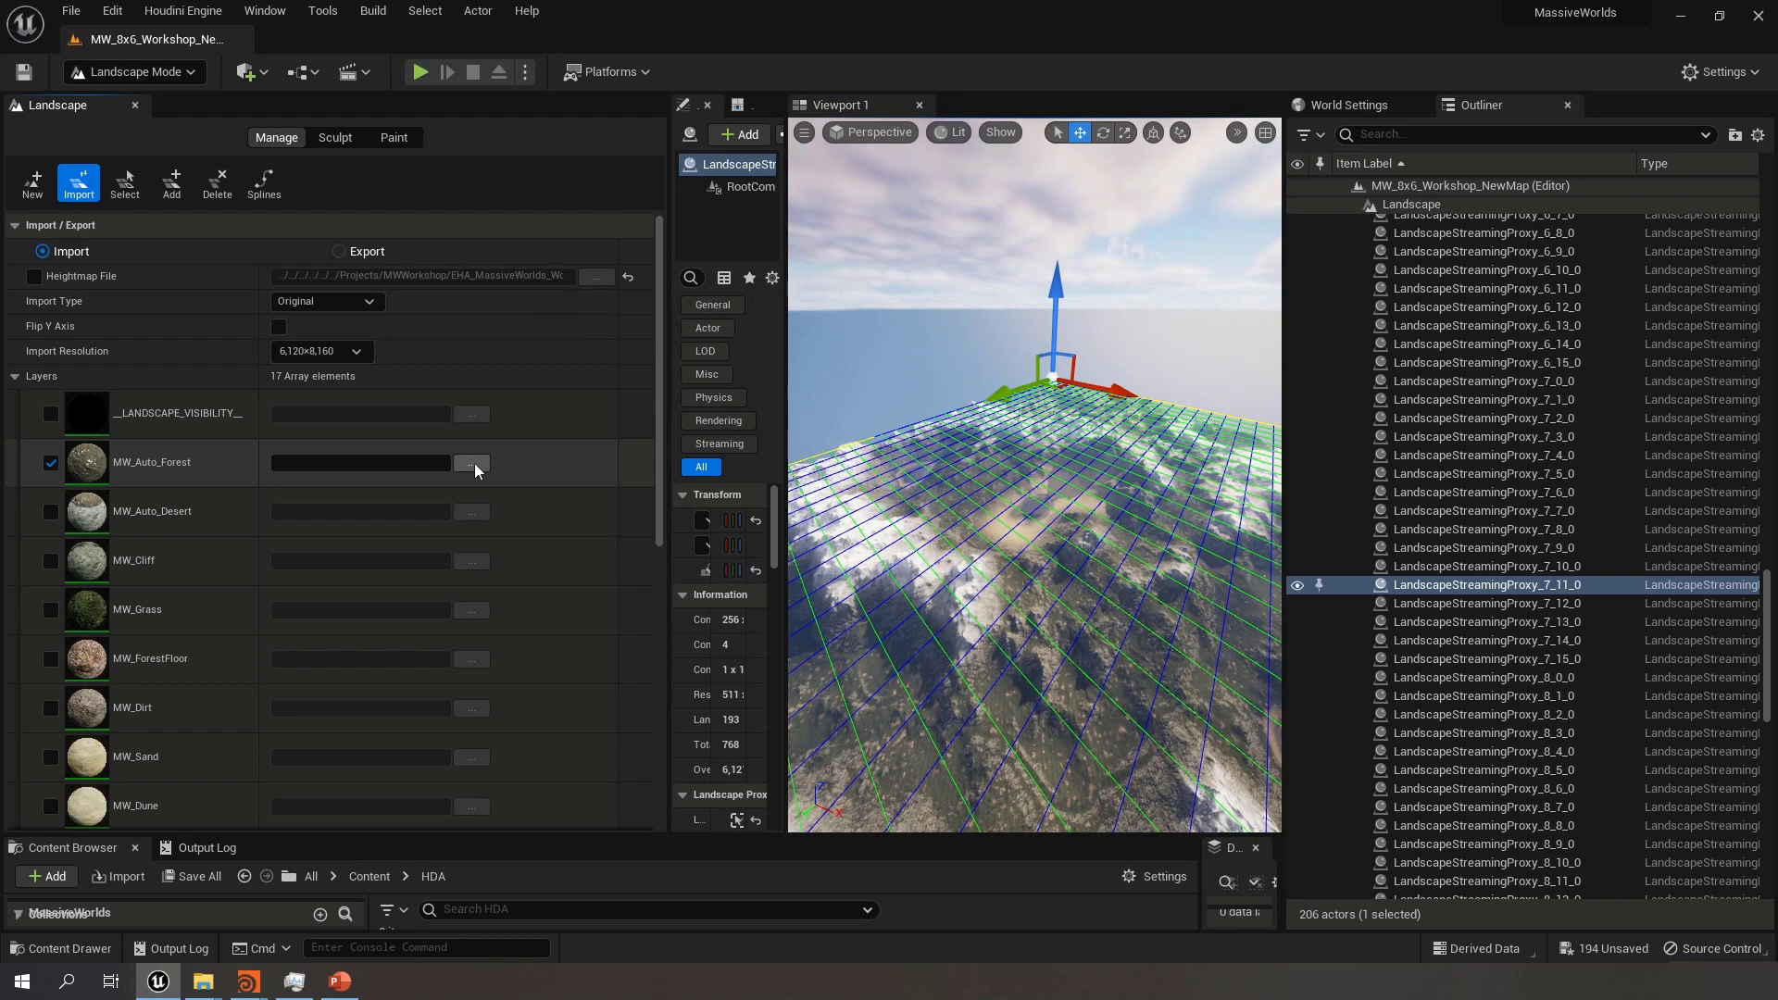
pyautogui.click(474, 466)
pyautogui.click(1115, 138)
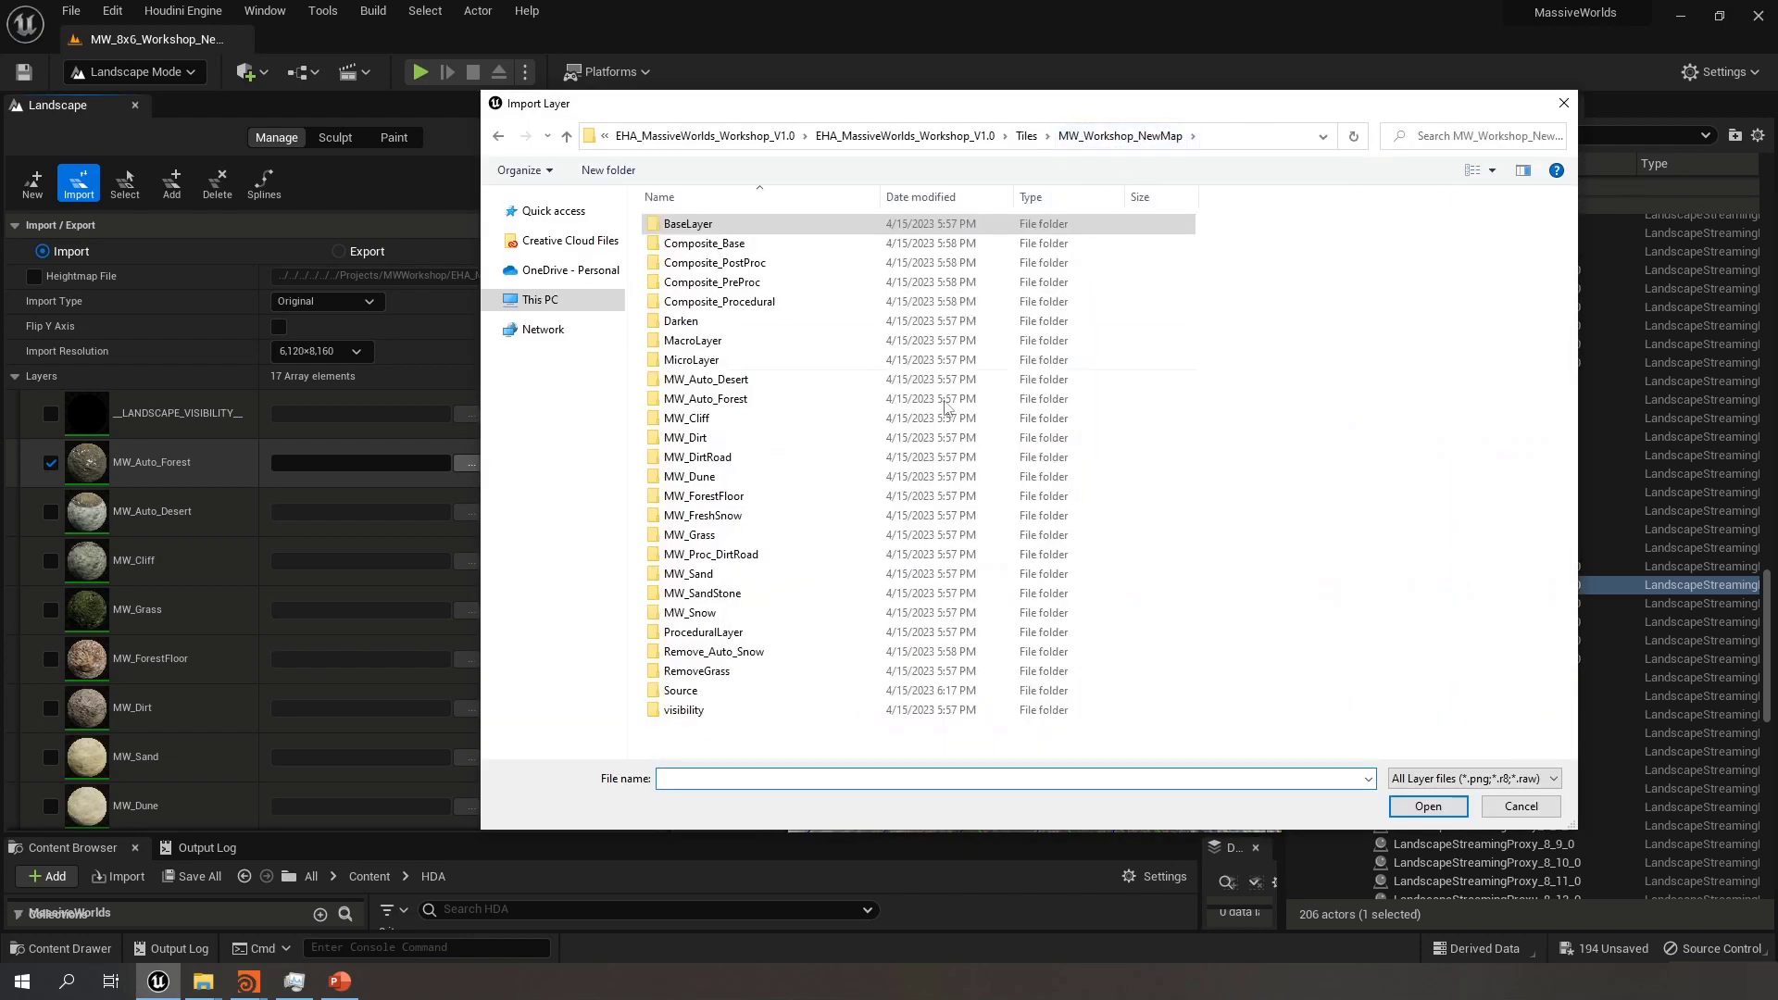
pyautogui.doubleClick(766, 399)
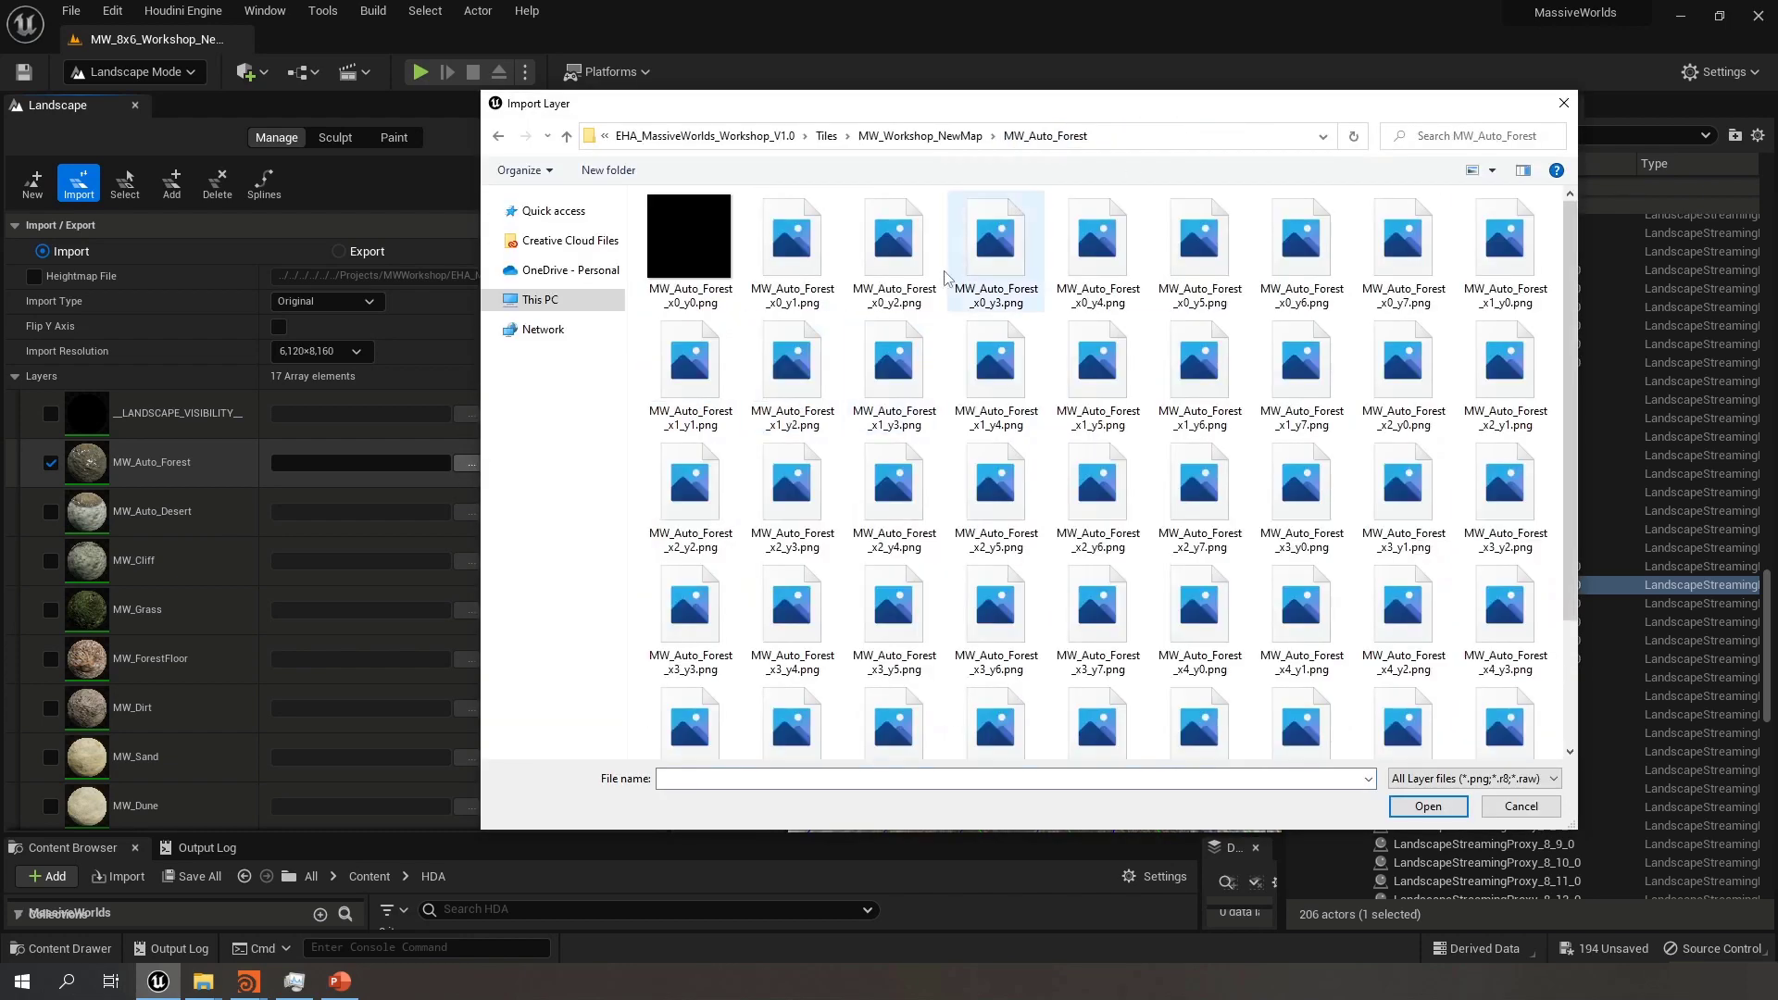
pyautogui.click(689, 241)
pyautogui.click(1404, 810)
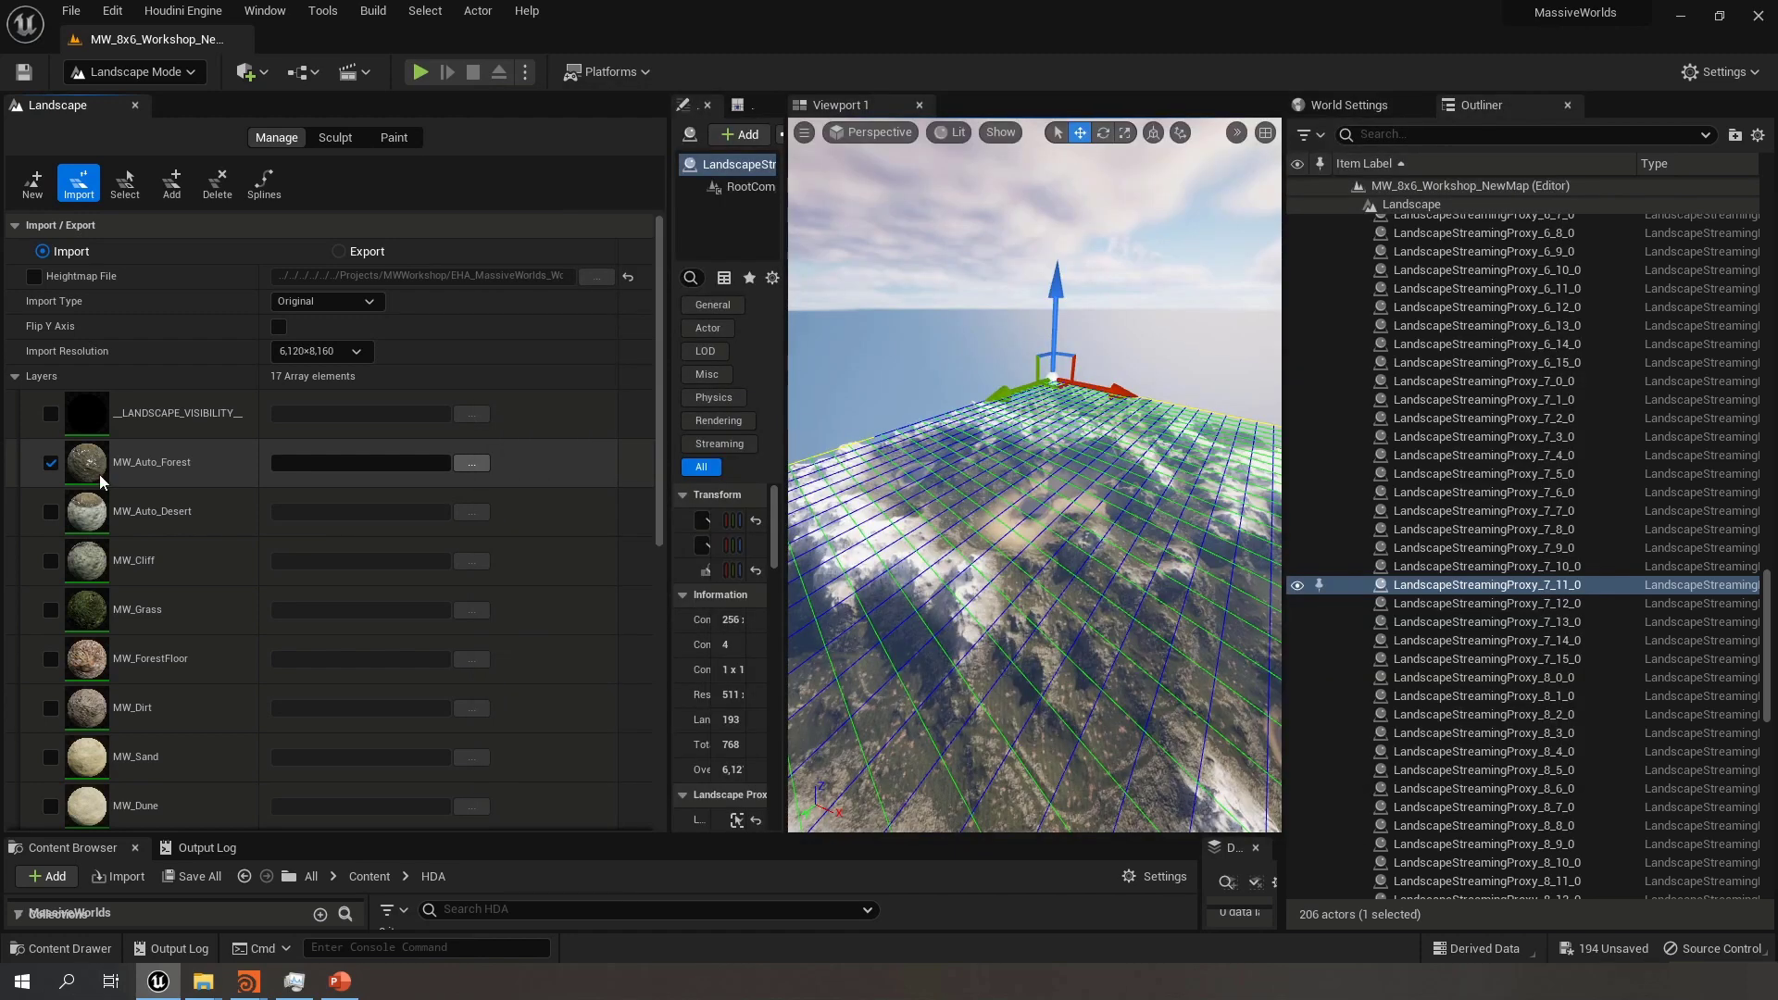
# Enable the MW_Auto_Desert layer for import and assign it MW_Auto_Desert_x0_y0.png from its tile folder
pyautogui.click(51, 513)
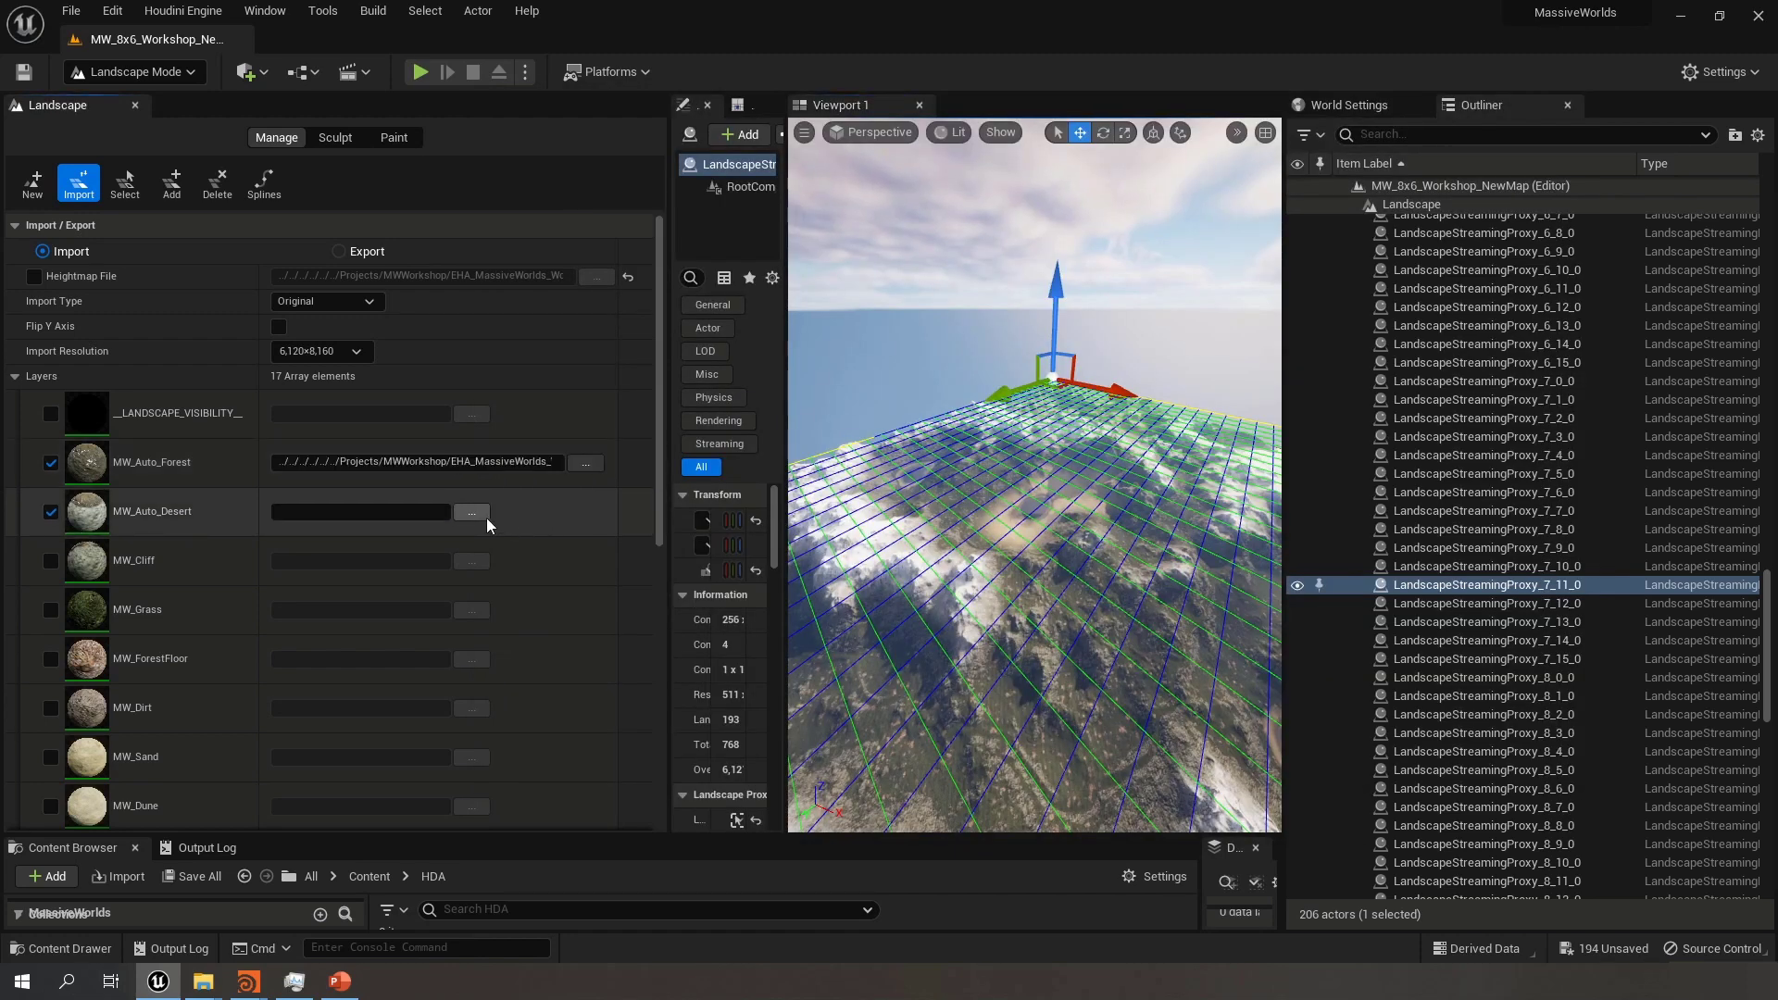
pyautogui.click(478, 516)
pyautogui.click(926, 136)
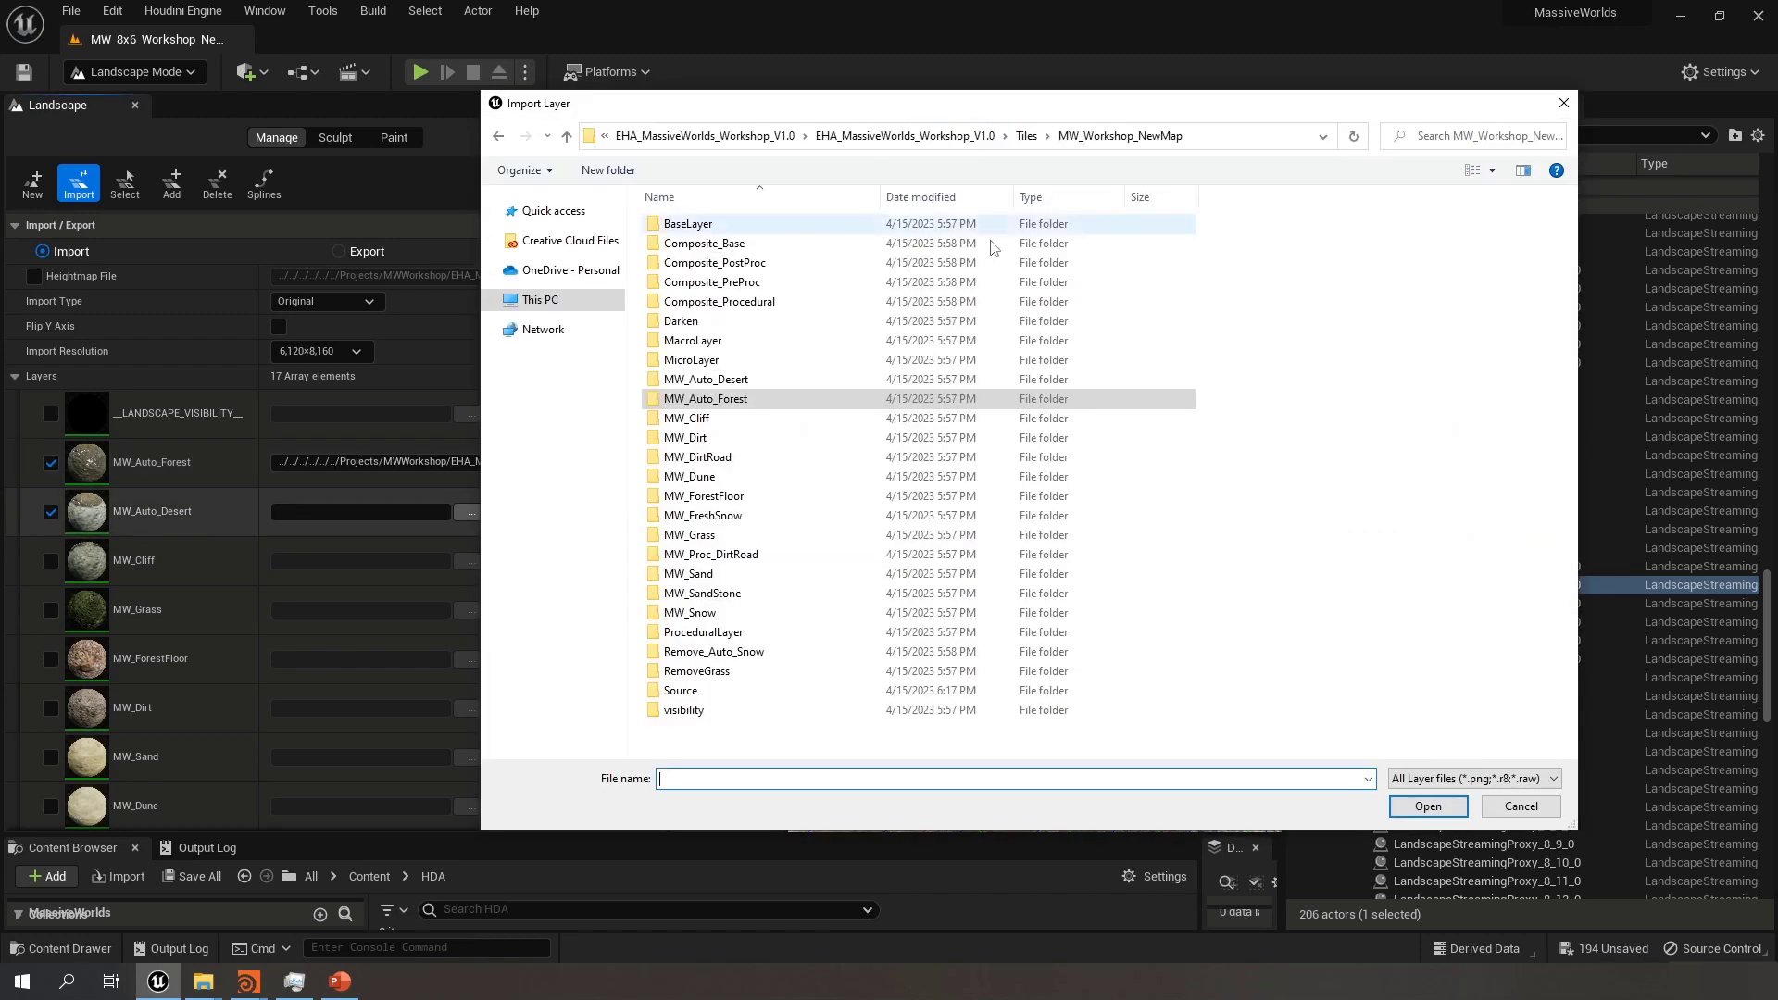
pyautogui.doubleClick(706, 380)
pyautogui.click(689, 239)
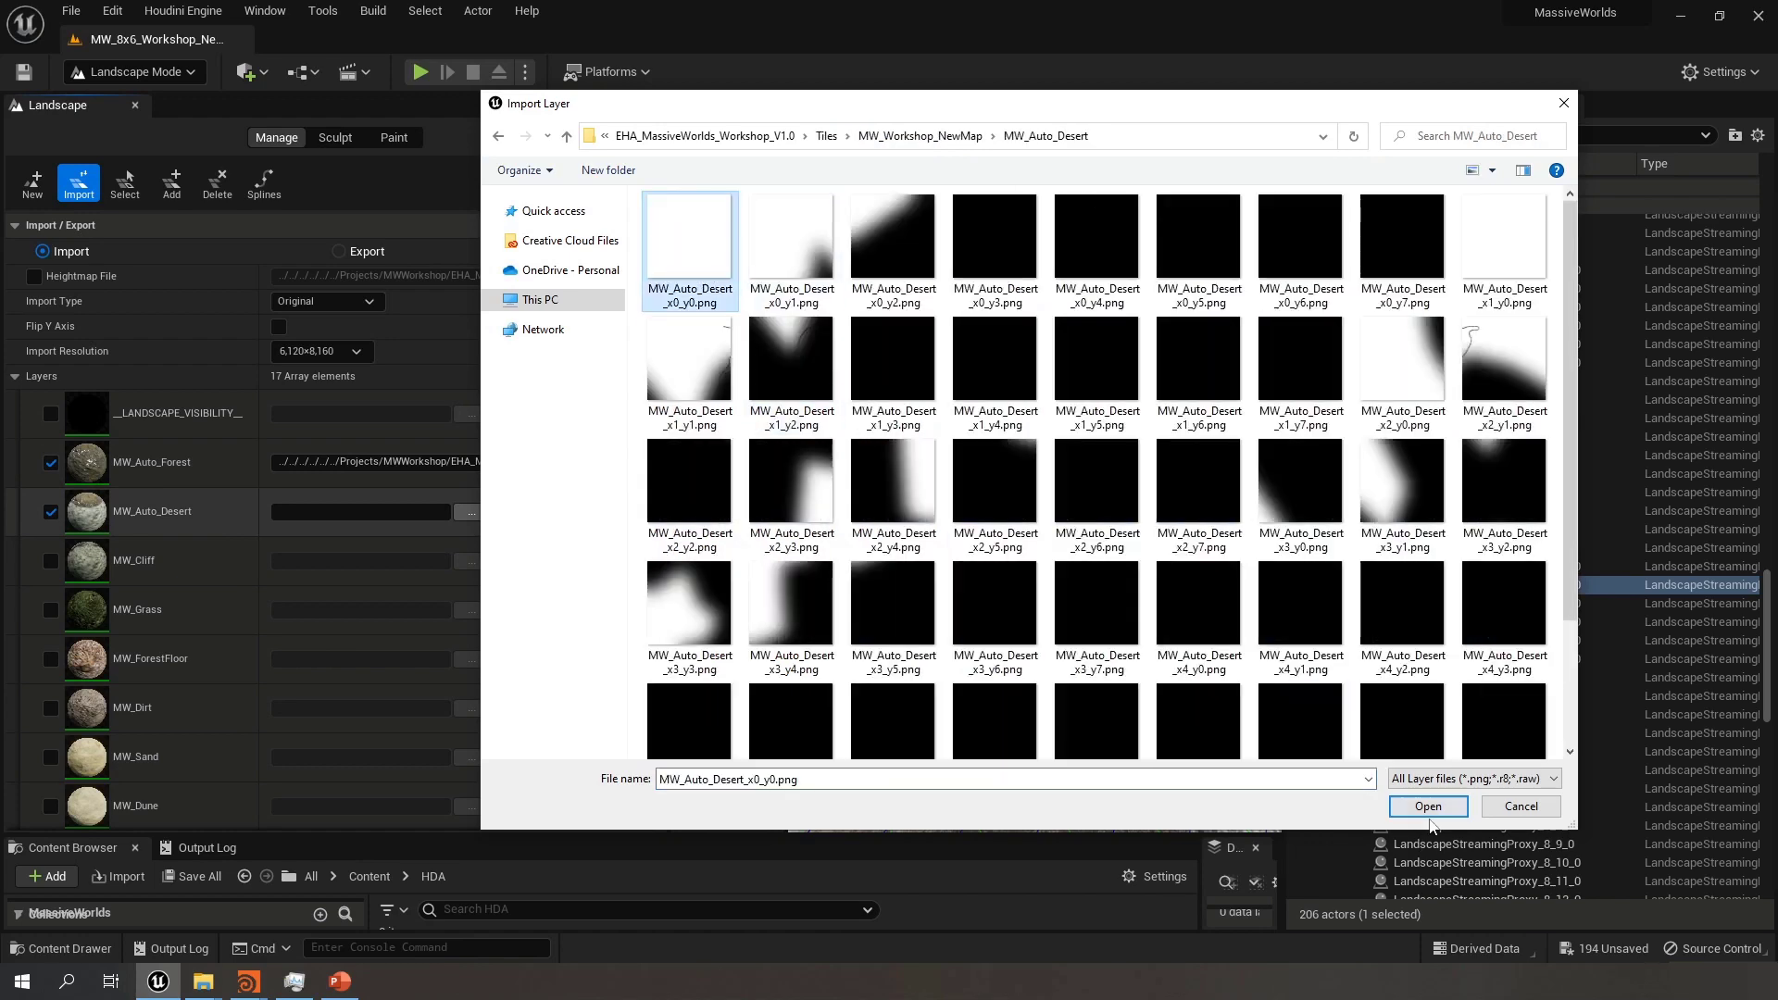
pyautogui.click(1428, 807)
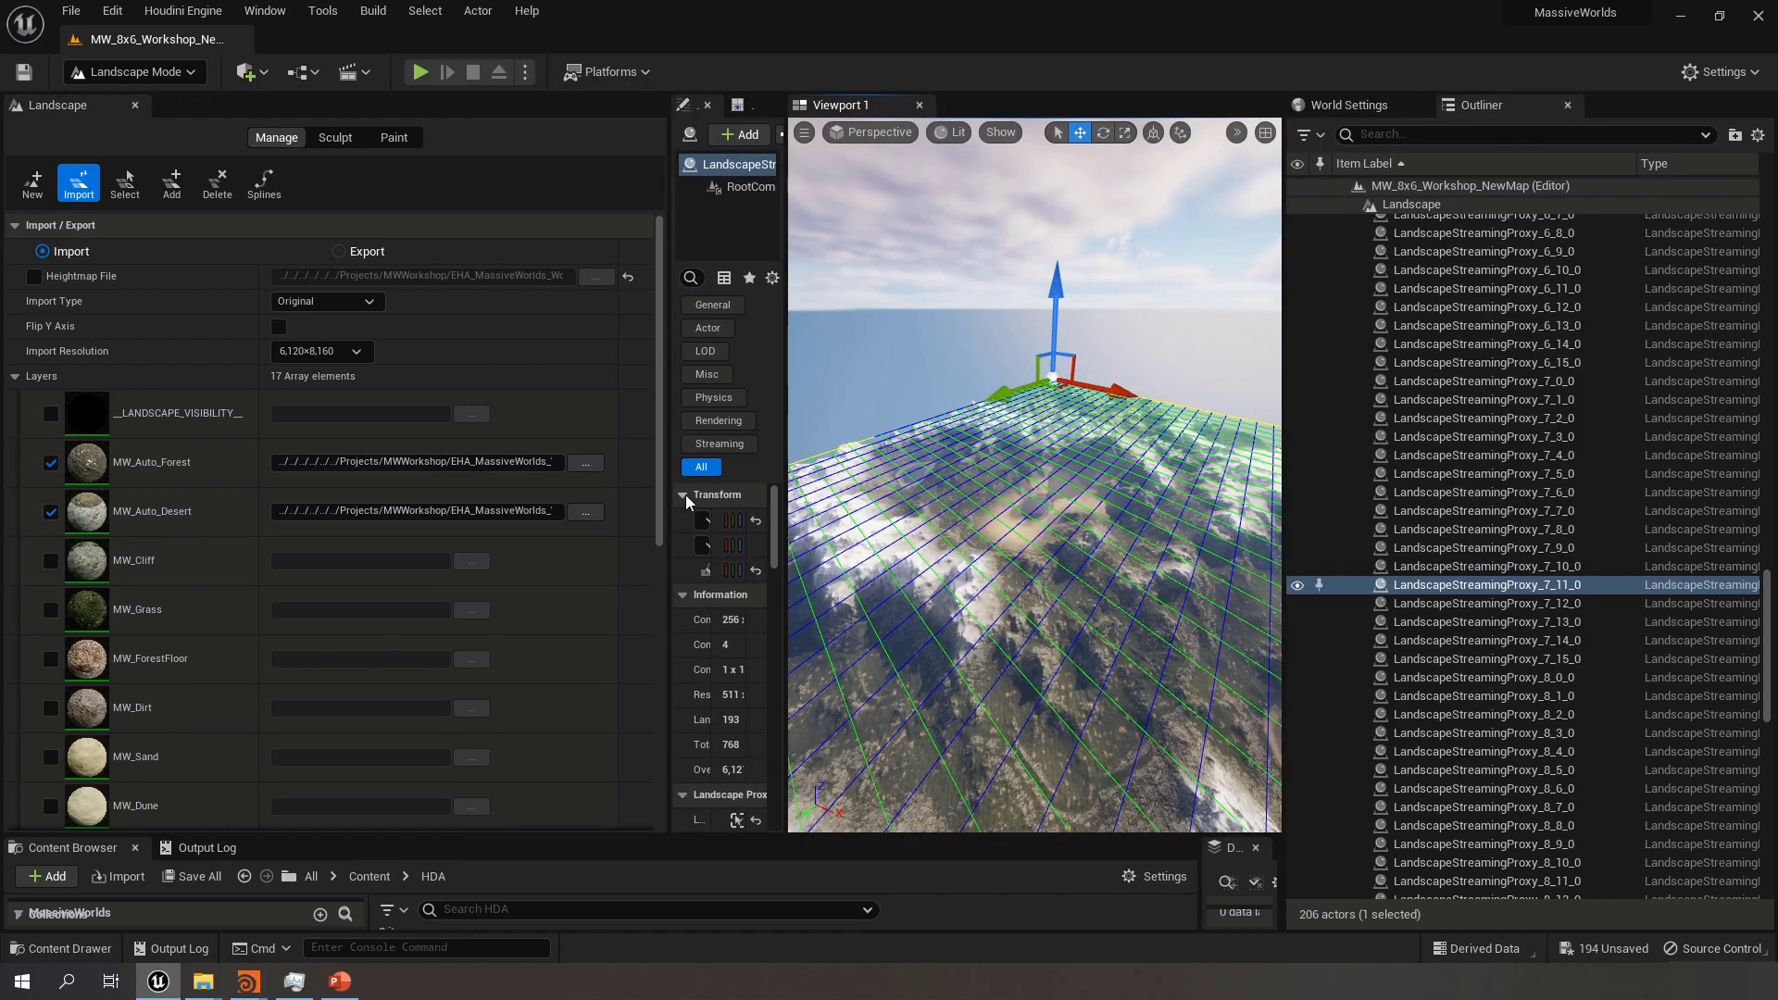
# Enable the MW_ForestFloor layer for import and assign it MW_ForestFloor_x0_y0.png from the MW_ForestFloor tile folder
pyautogui.scroll(-3, 648, 501)
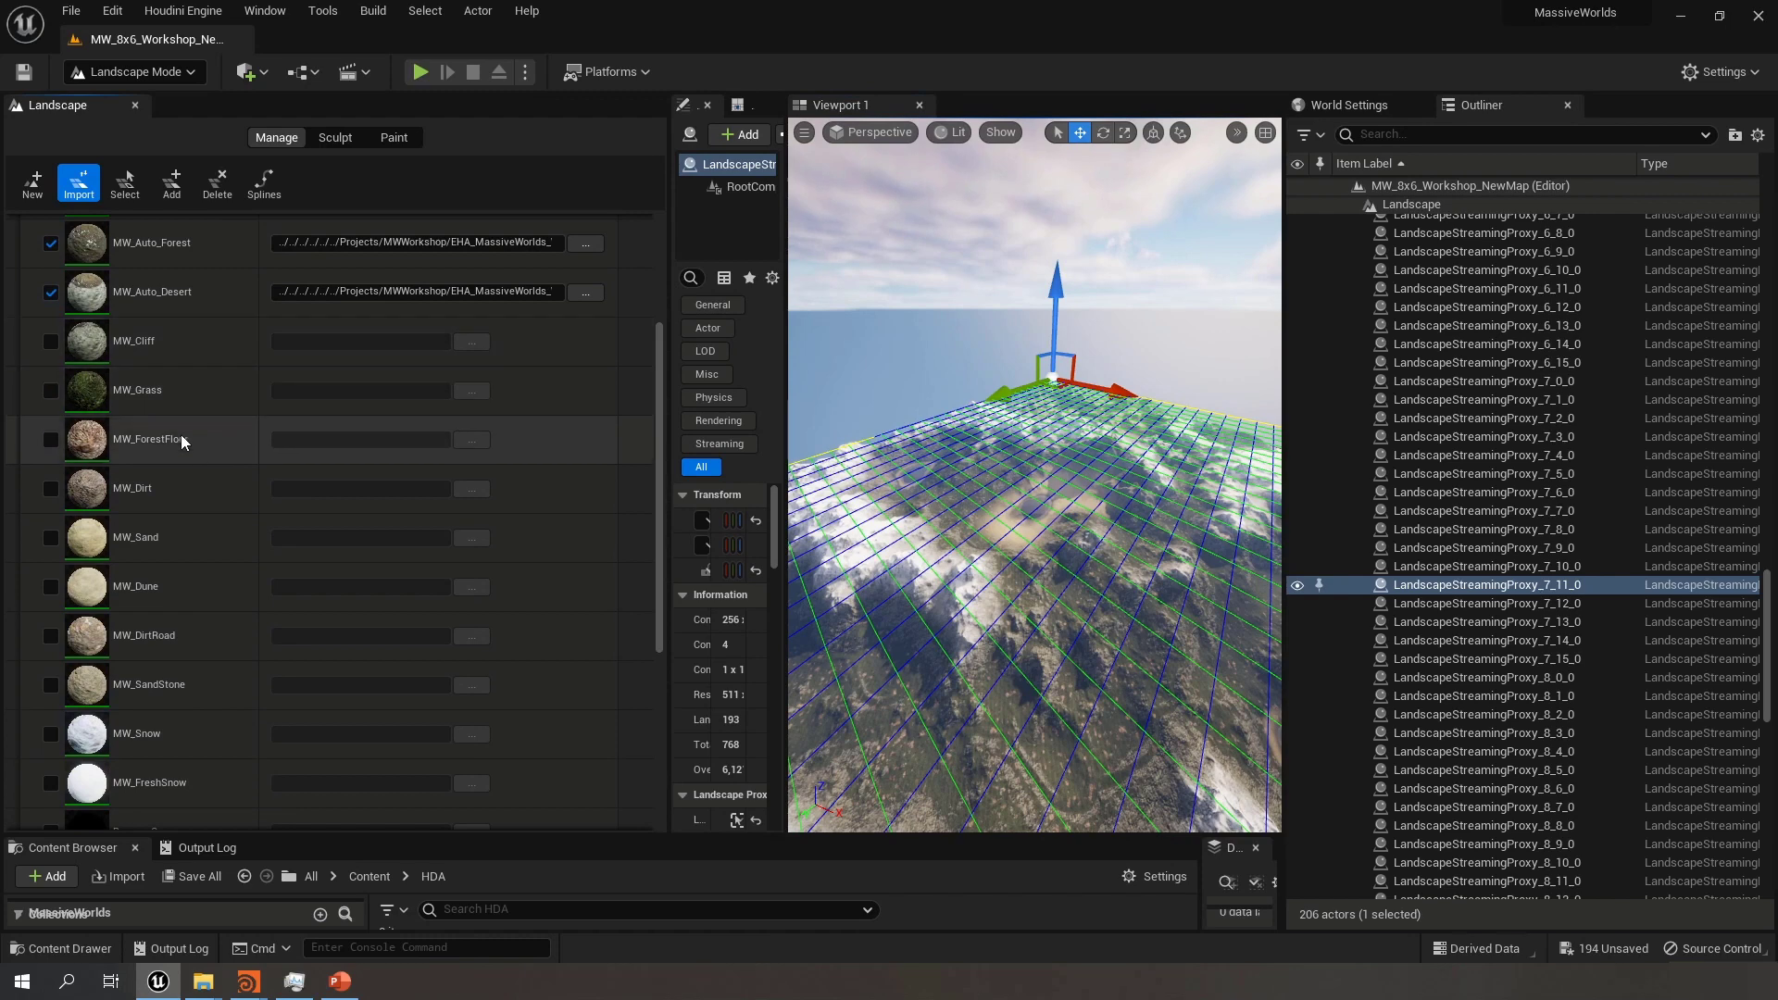
pyautogui.click(52, 441)
pyautogui.click(471, 440)
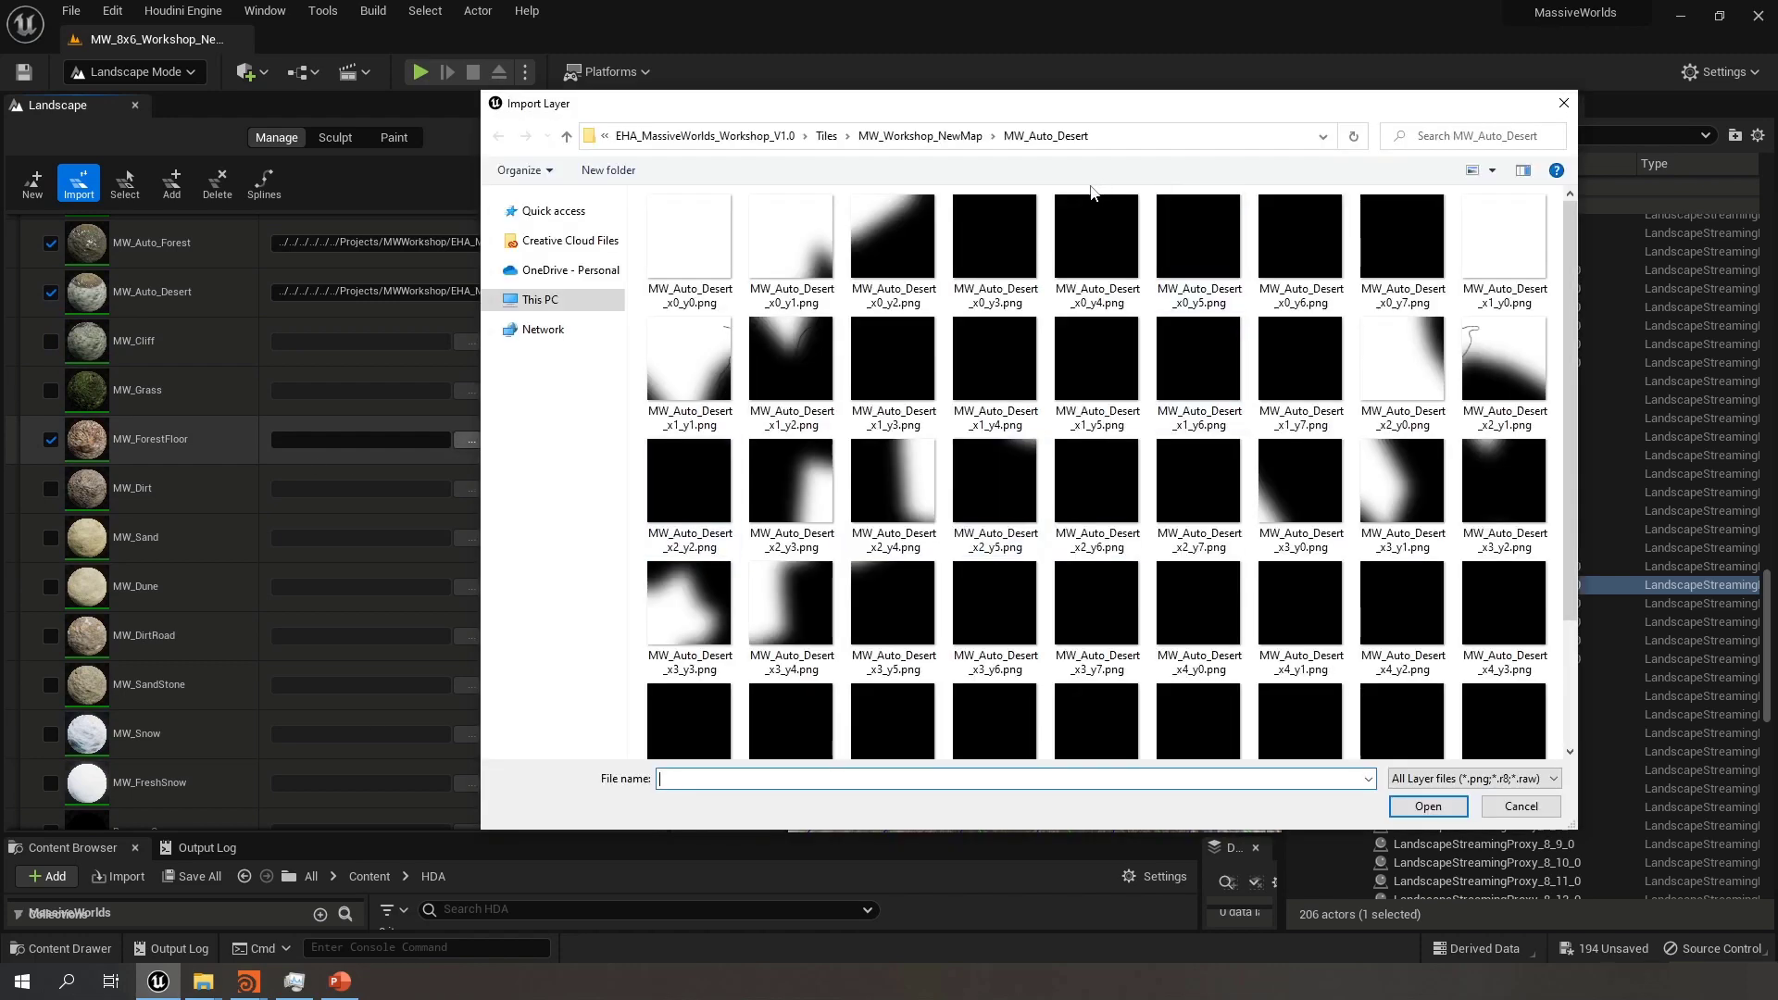
pyautogui.click(972, 136)
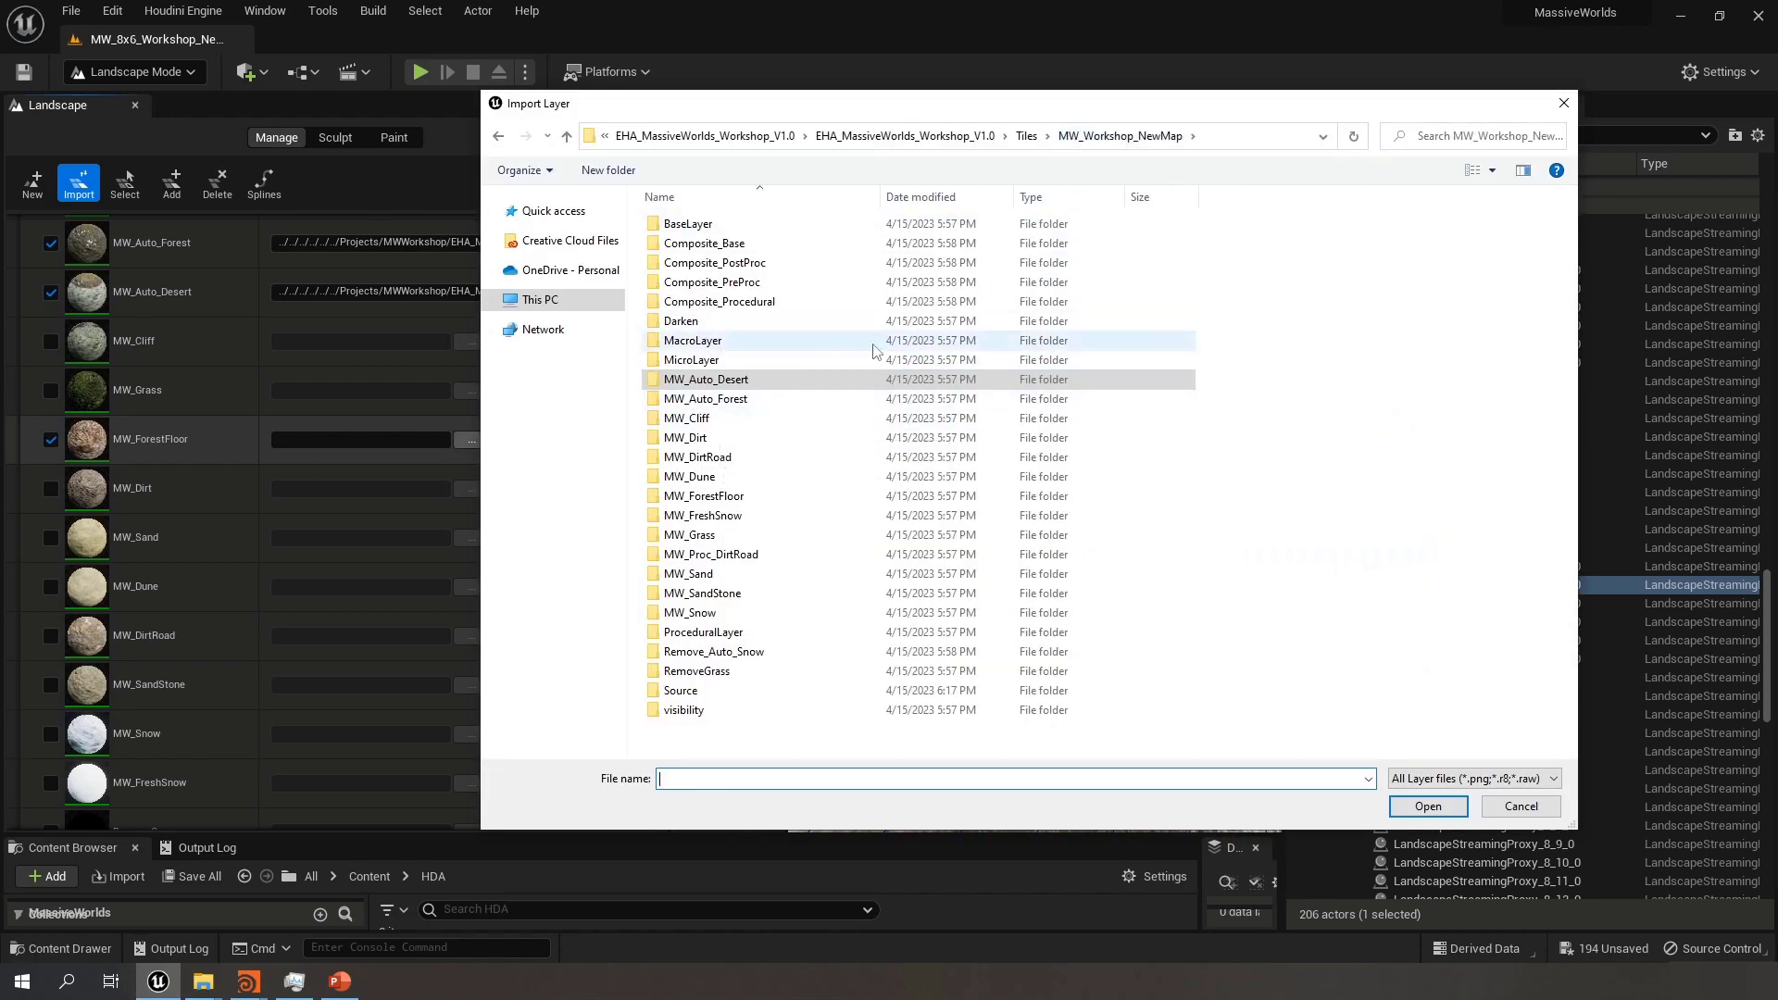
pyautogui.doubleClick(775, 496)
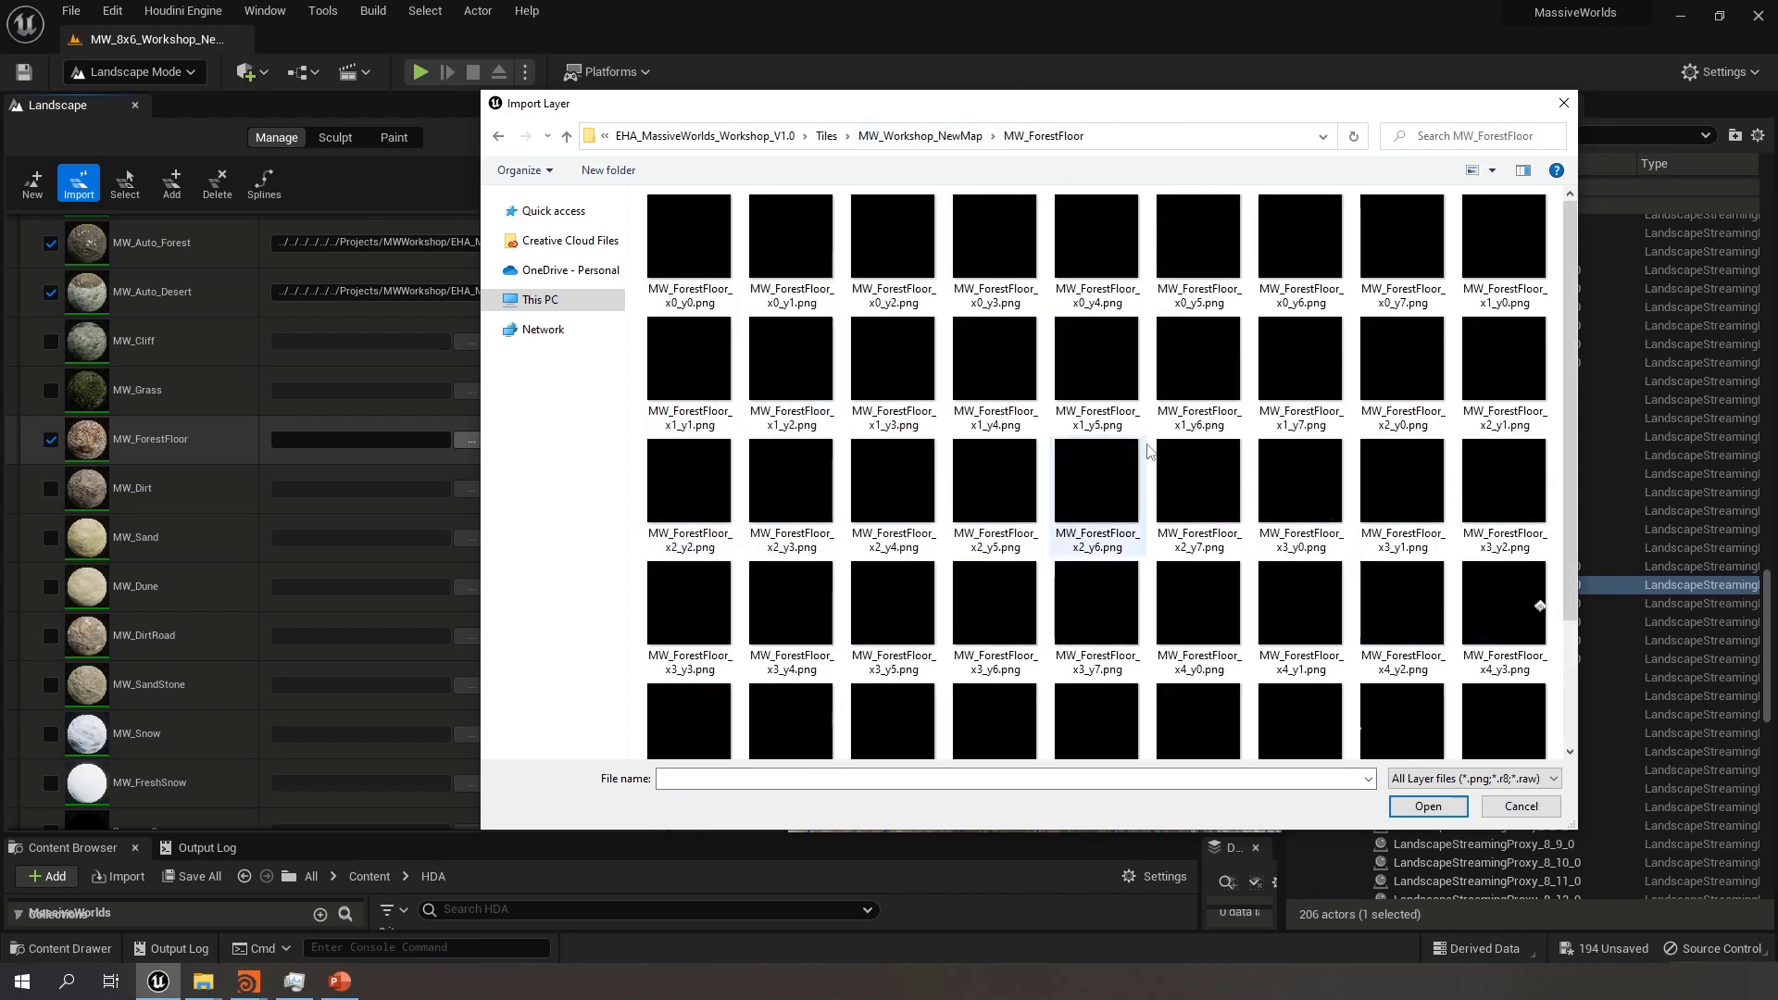
pyautogui.scroll(-2, 1524, 459)
pyautogui.scroll(2, 695, 352)
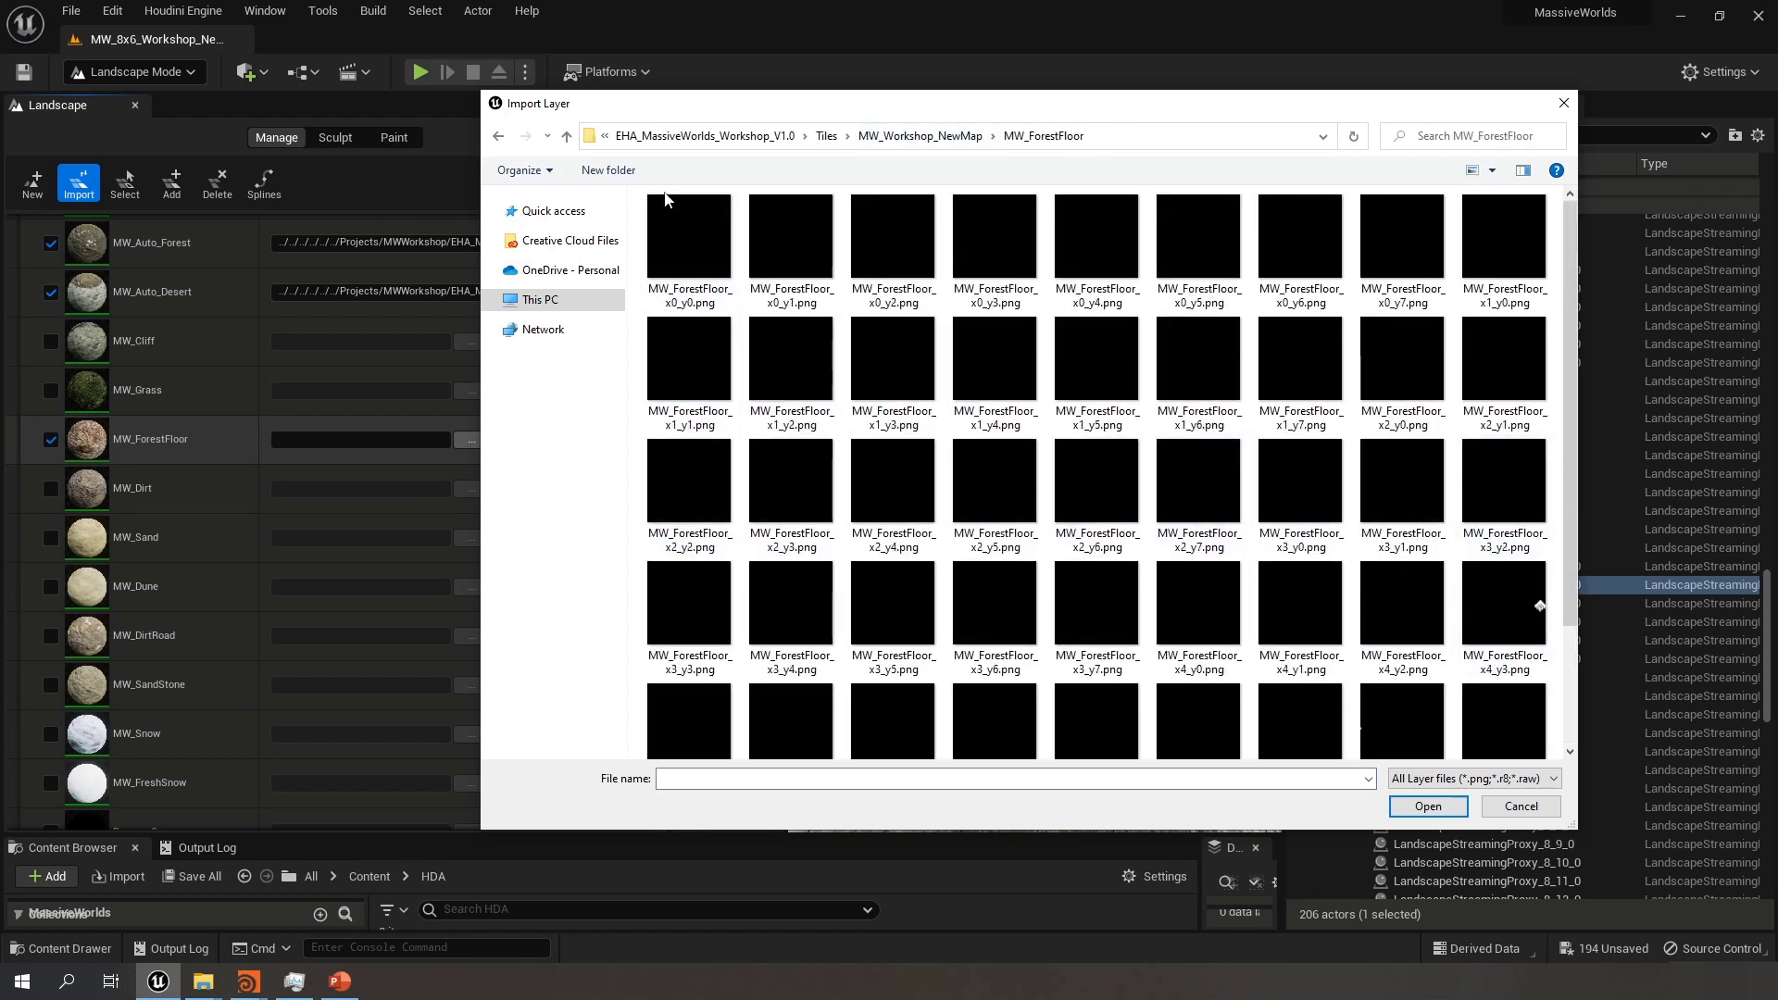
pyautogui.click(680, 239)
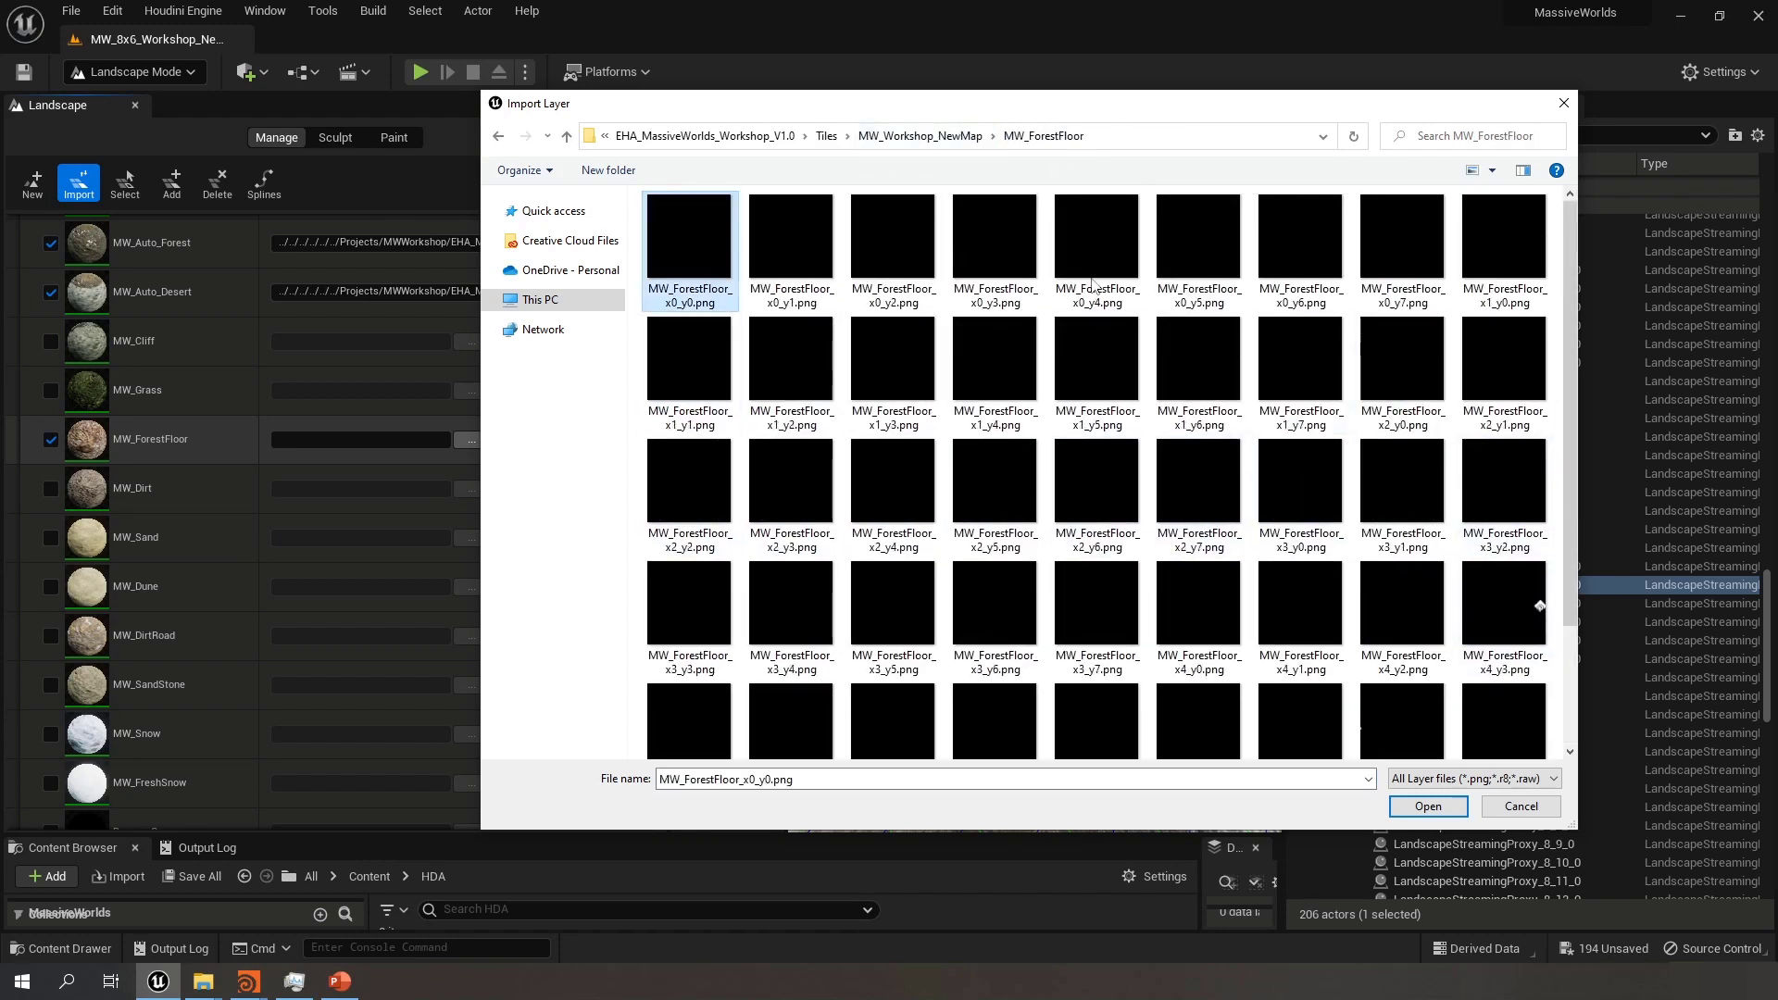
pyautogui.click(1422, 809)
# Enable the MW_Sand layer for import and assign it MW_Sand_x0_y0.png from the MW_Sand tile folder
pyautogui.moveTo(659, 485); pyautogui.dragTo(652, 588)
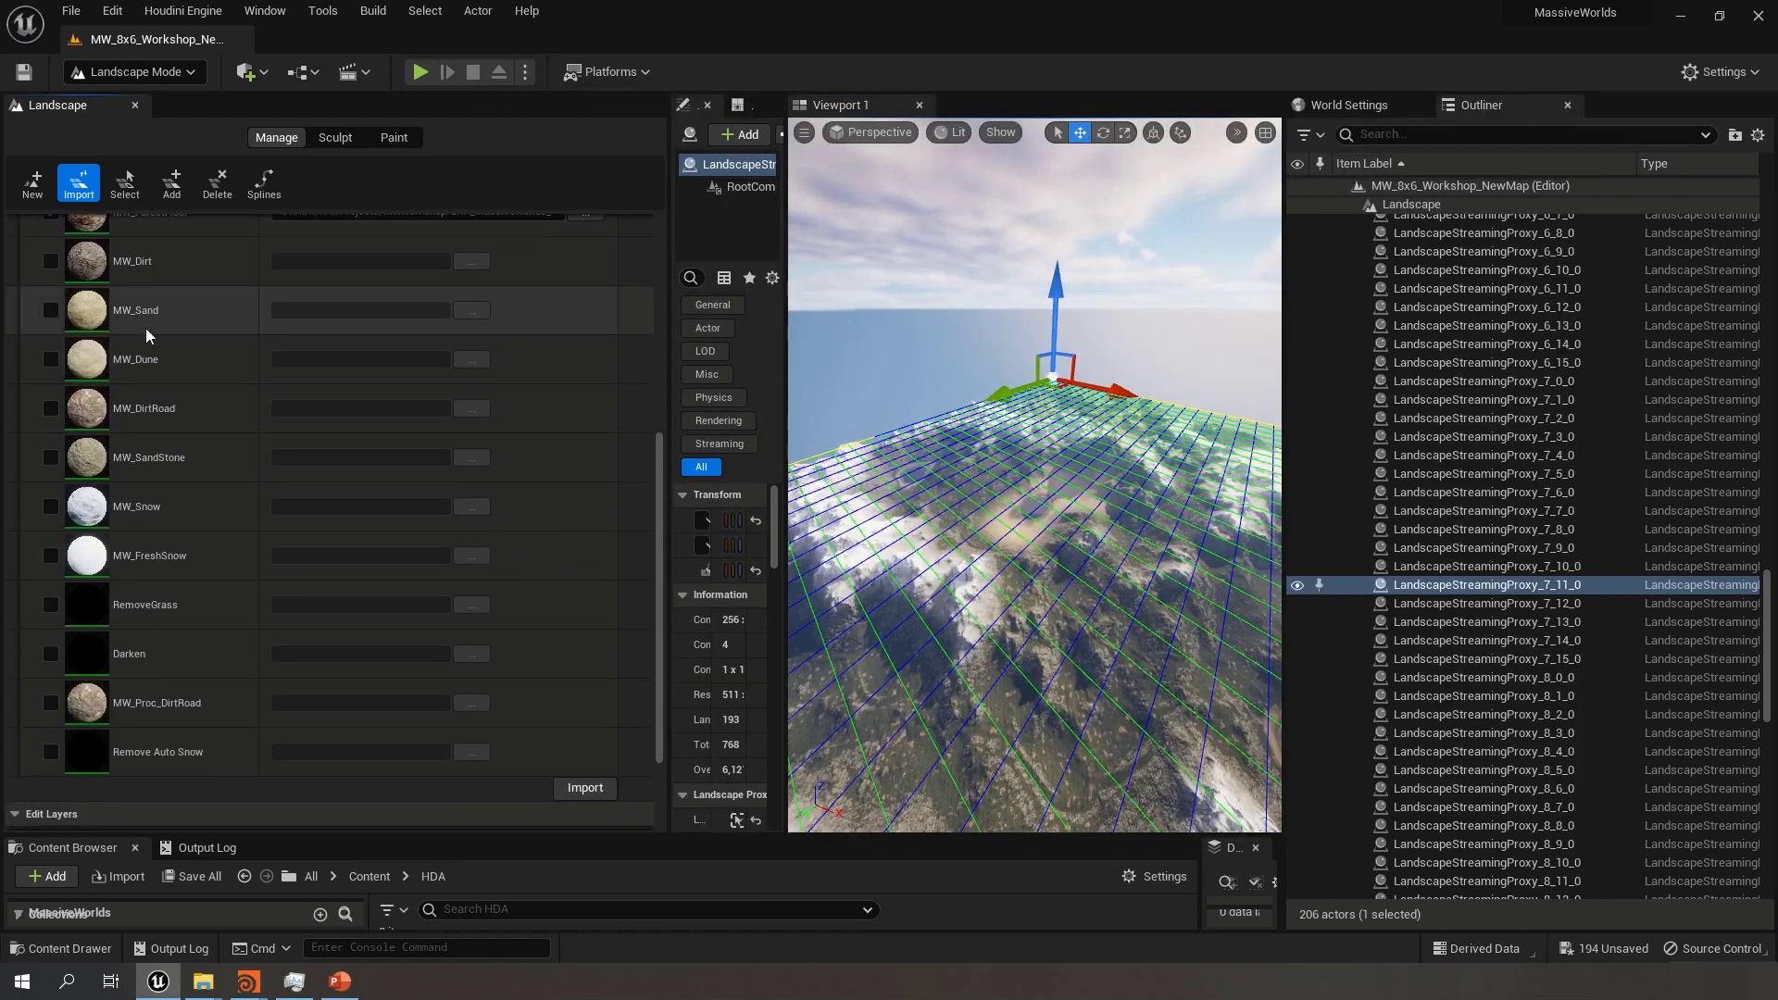
pyautogui.scroll(1, 141, 340)
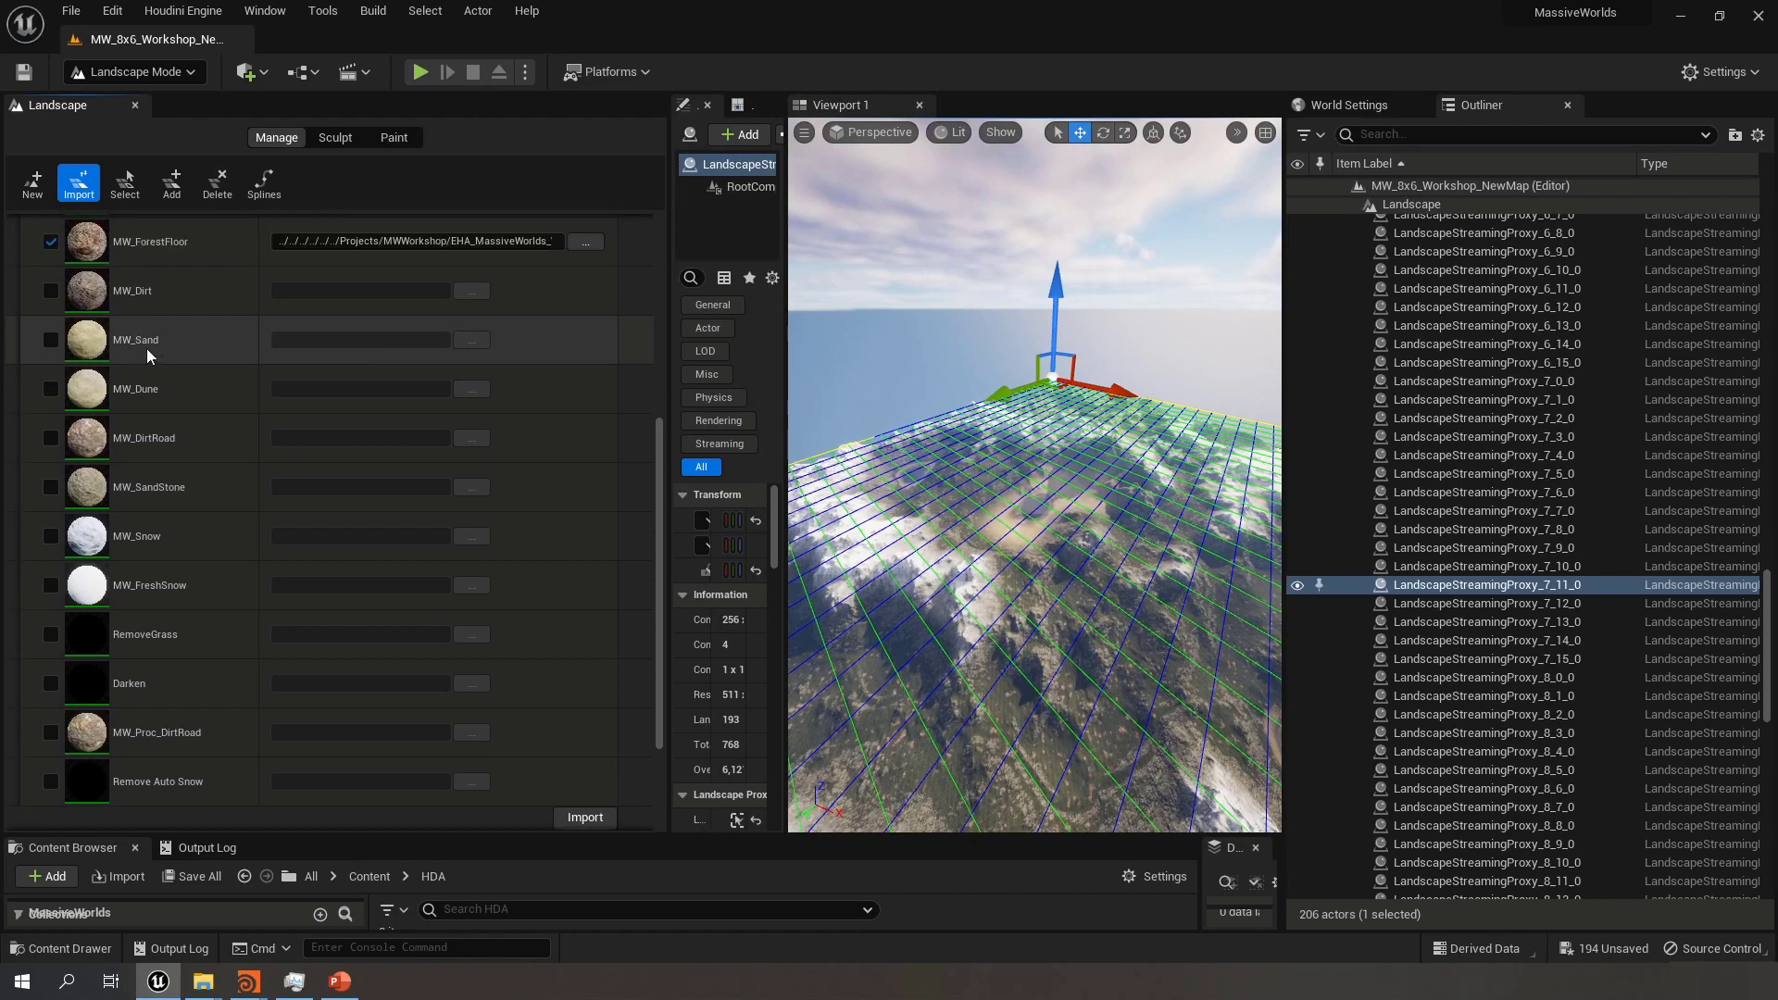
pyautogui.click(57, 339)
pyautogui.click(471, 341)
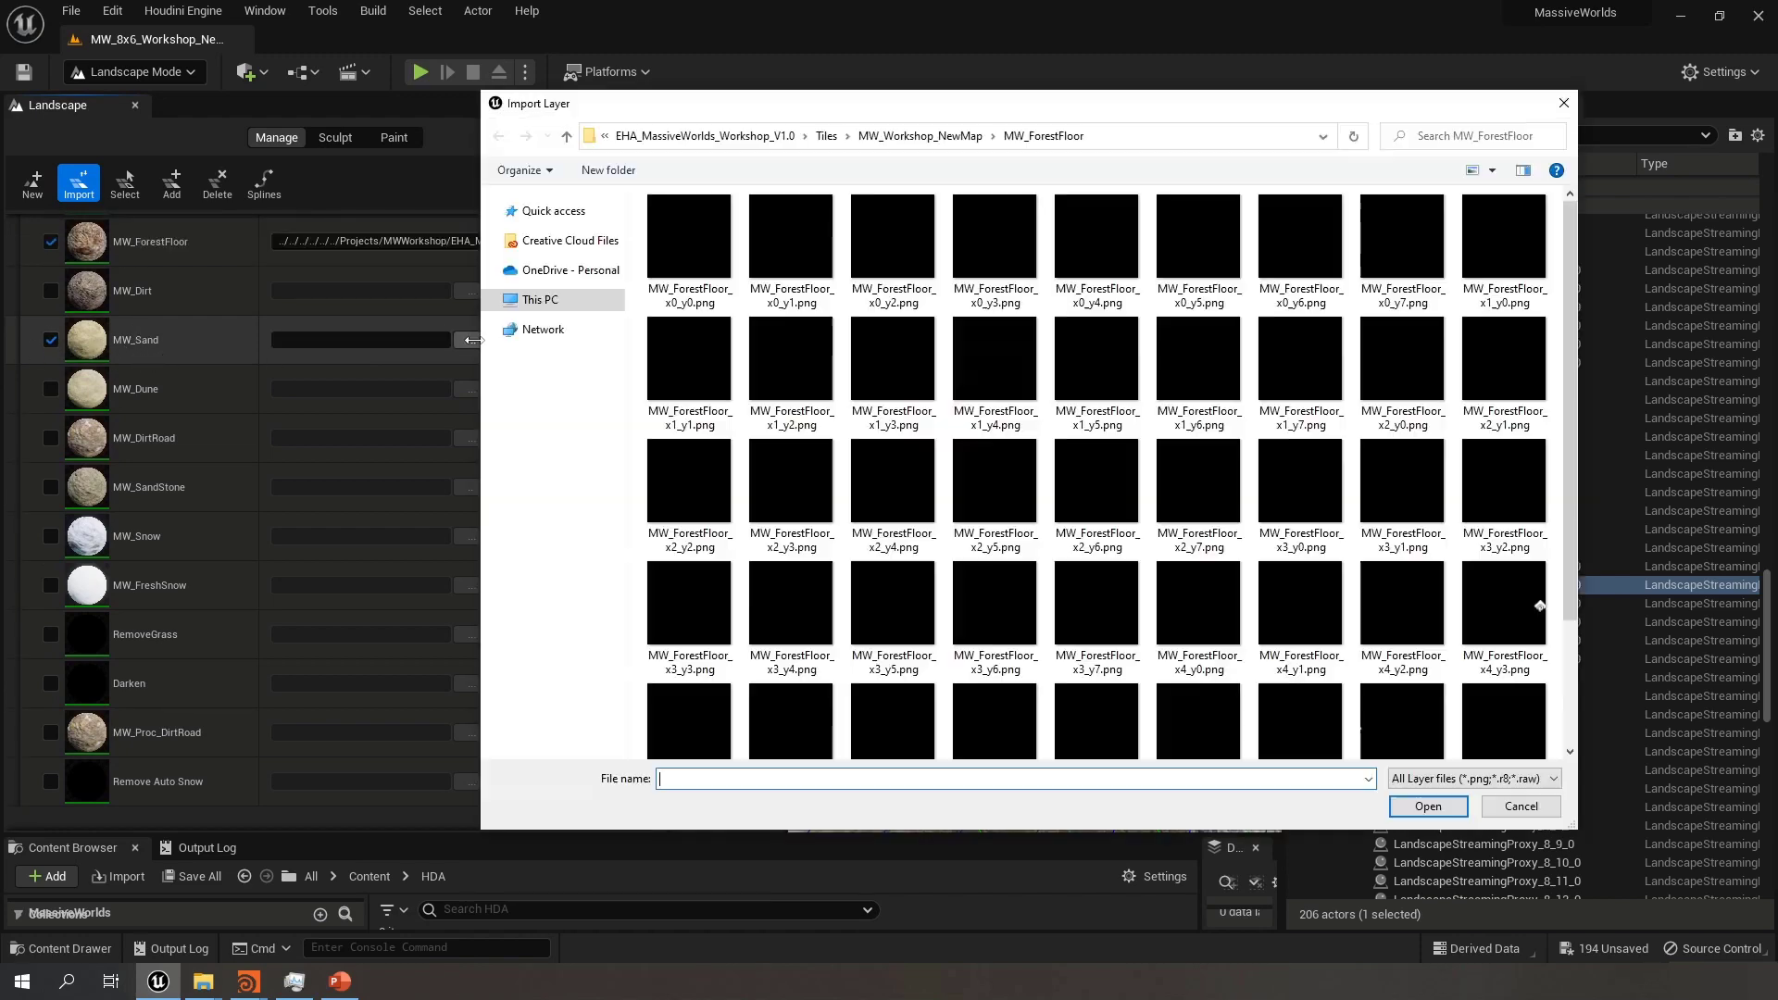
pyautogui.click(920, 137)
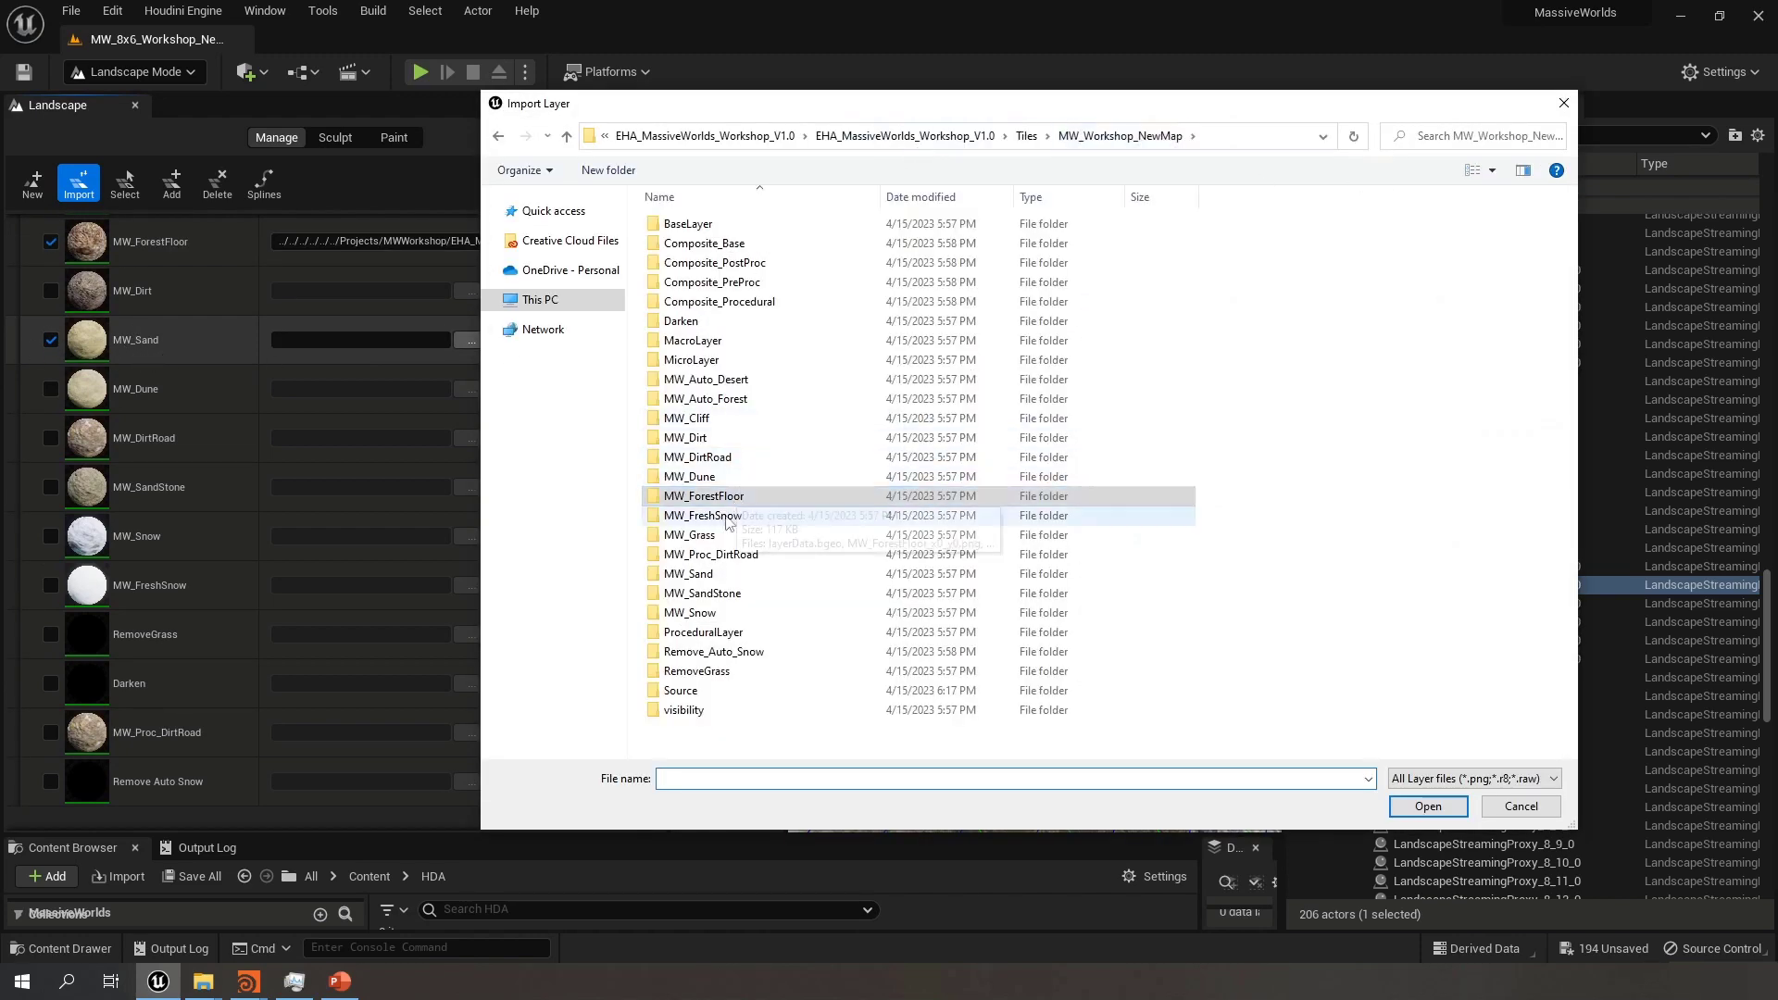
pyautogui.doubleClick(689, 574)
pyautogui.click(689, 237)
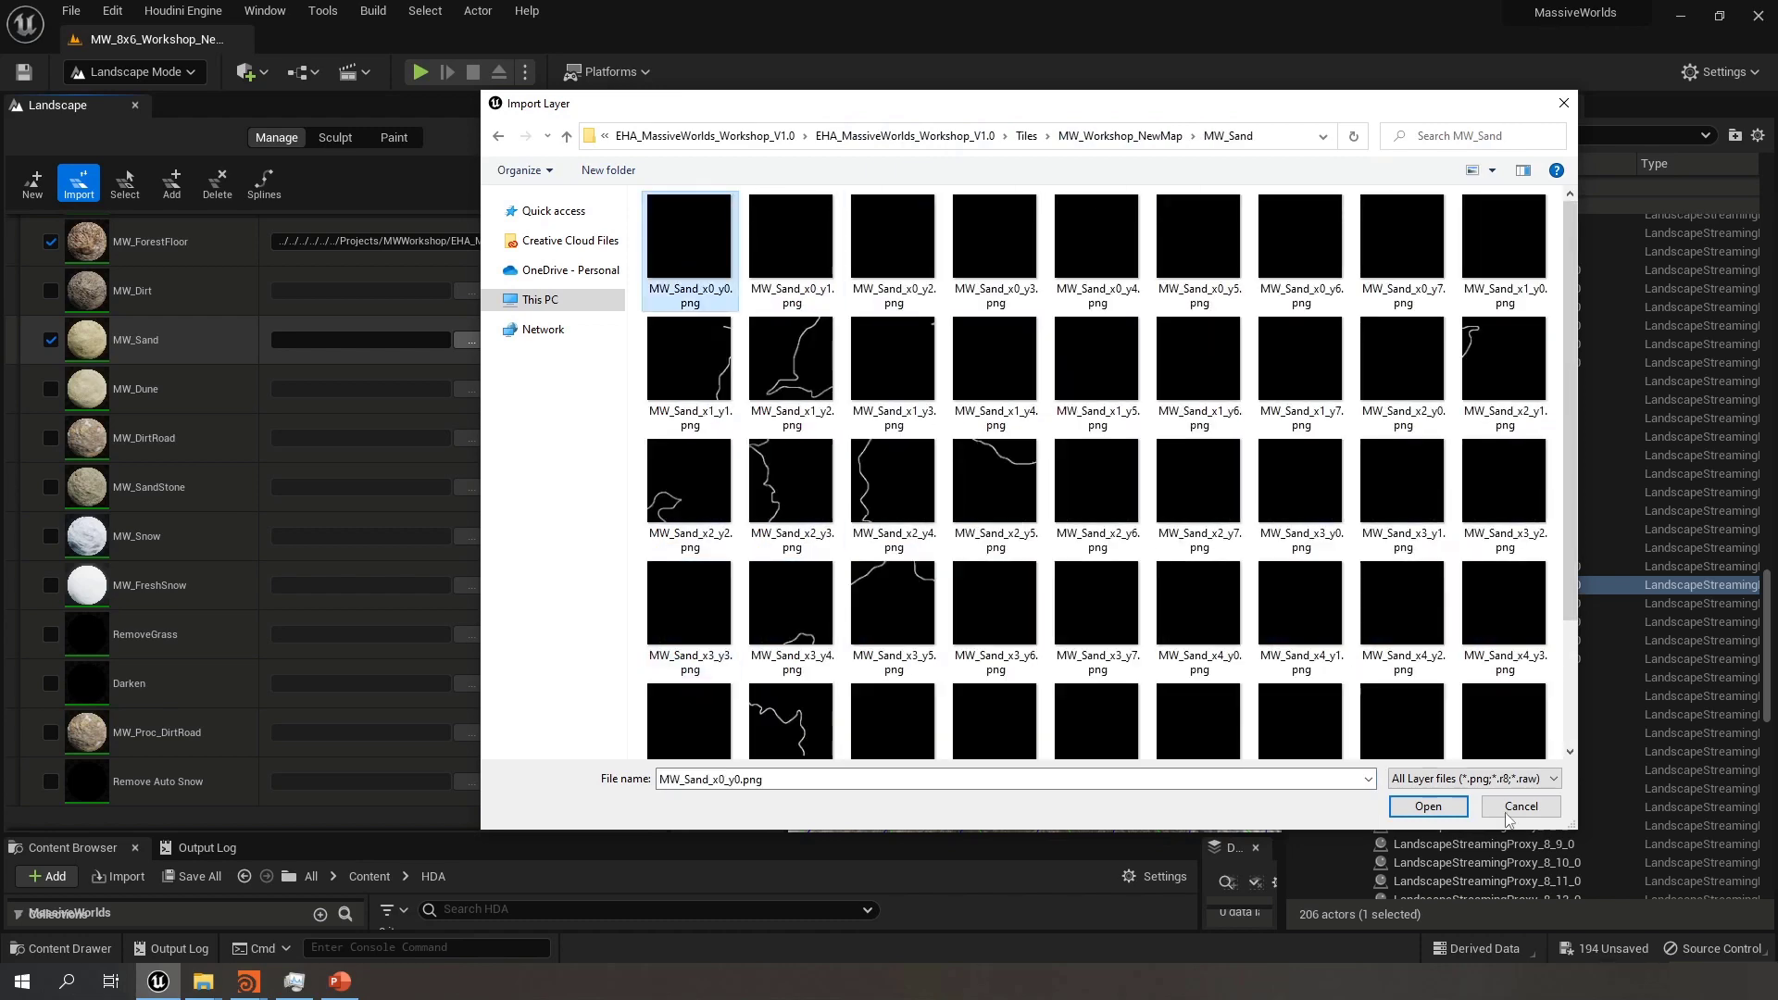
pyautogui.click(1429, 806)
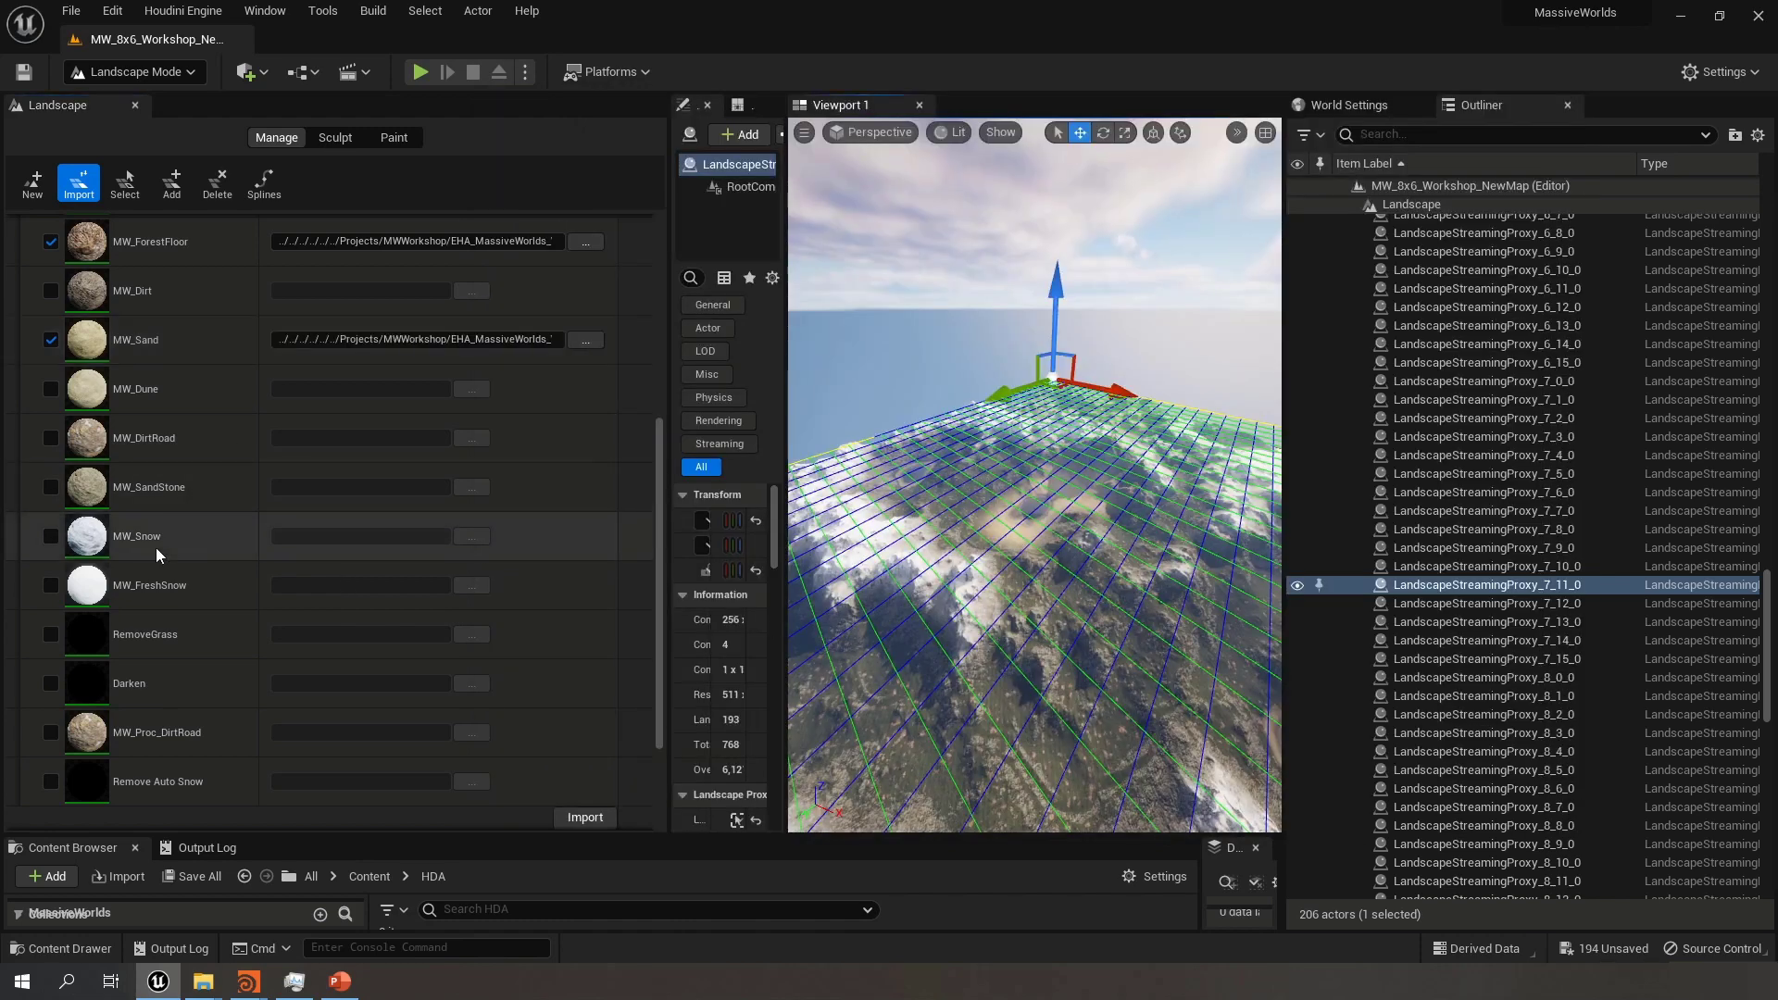
# Enable the MW_Snow layer for import and assign it the x0_y0 tile from the MW_Snow folder
pyautogui.click(51, 536)
pyautogui.click(473, 538)
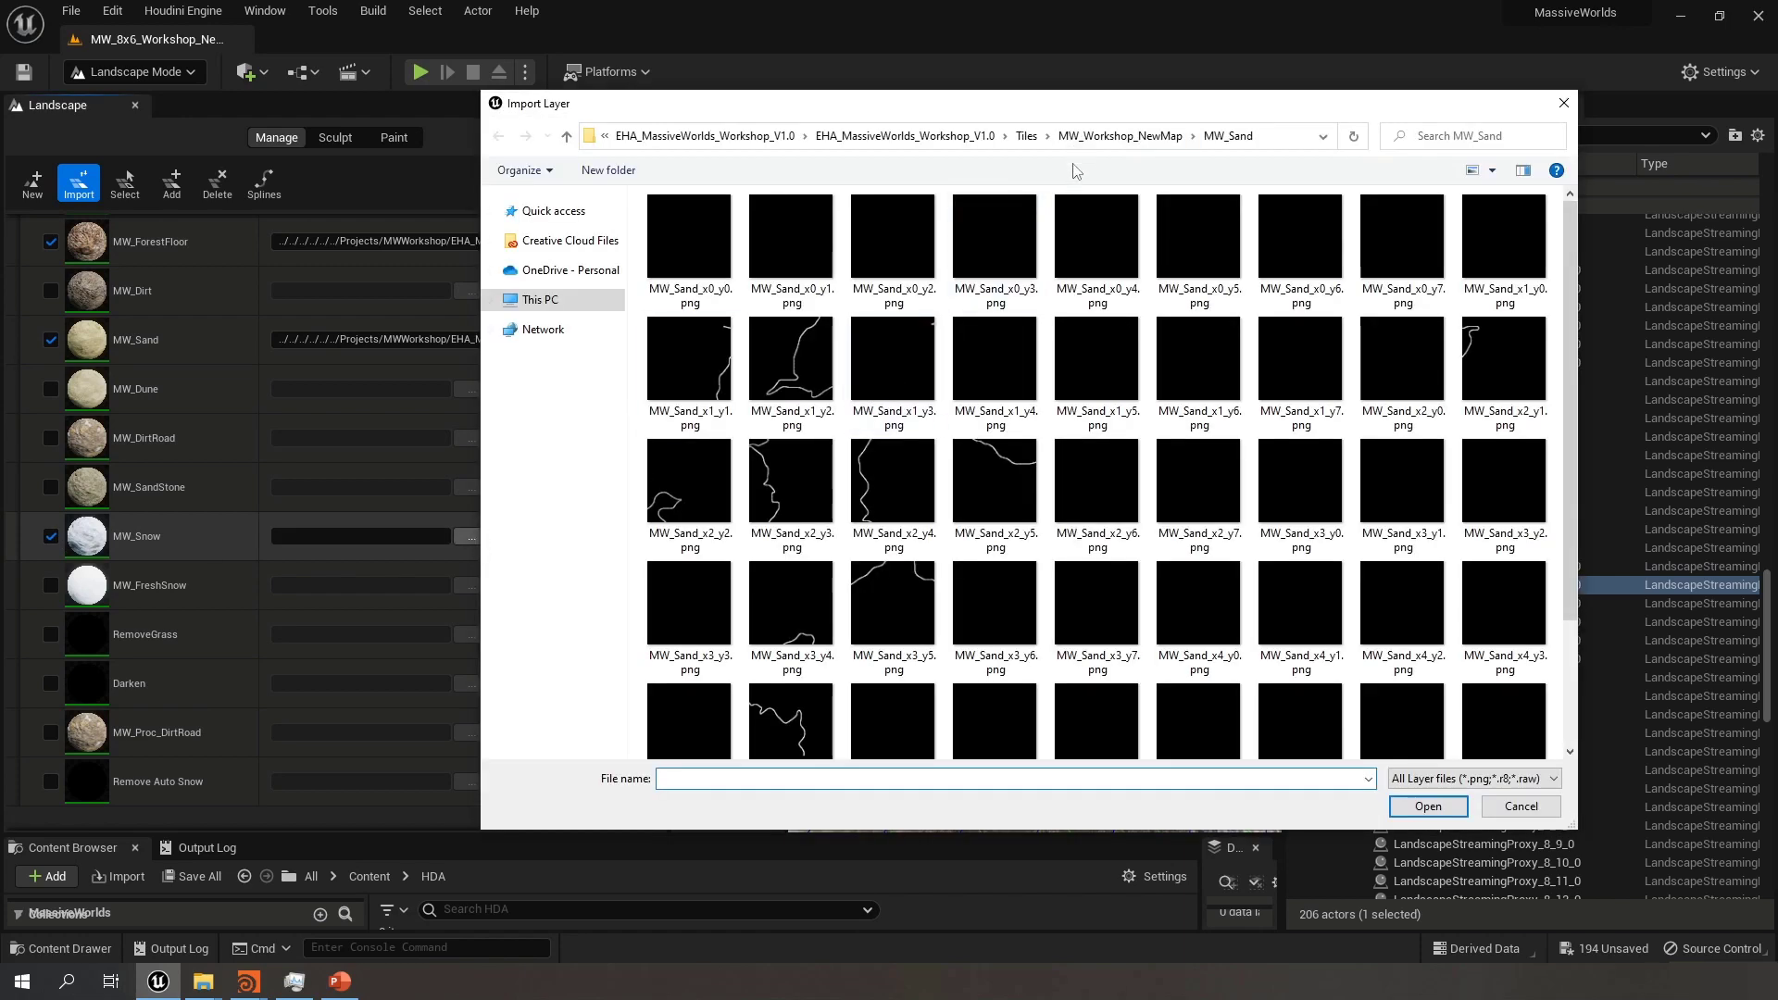
pyautogui.click(1125, 137)
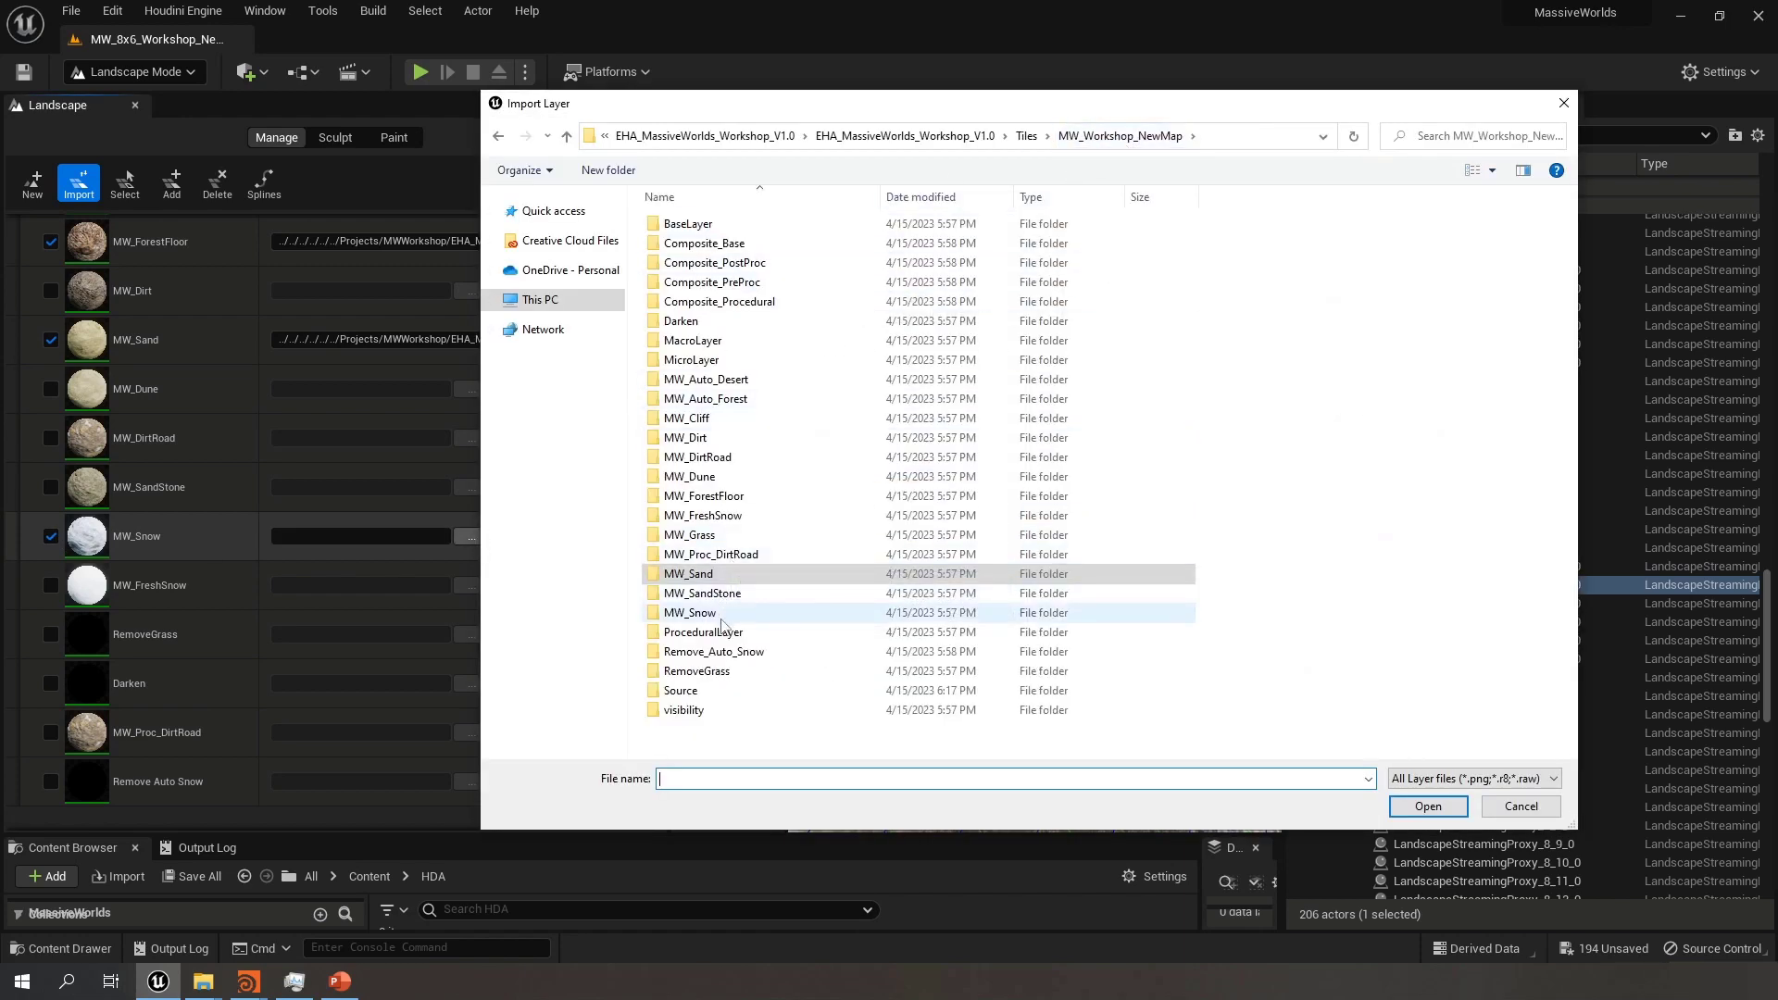
pyautogui.doubleClick(693, 613)
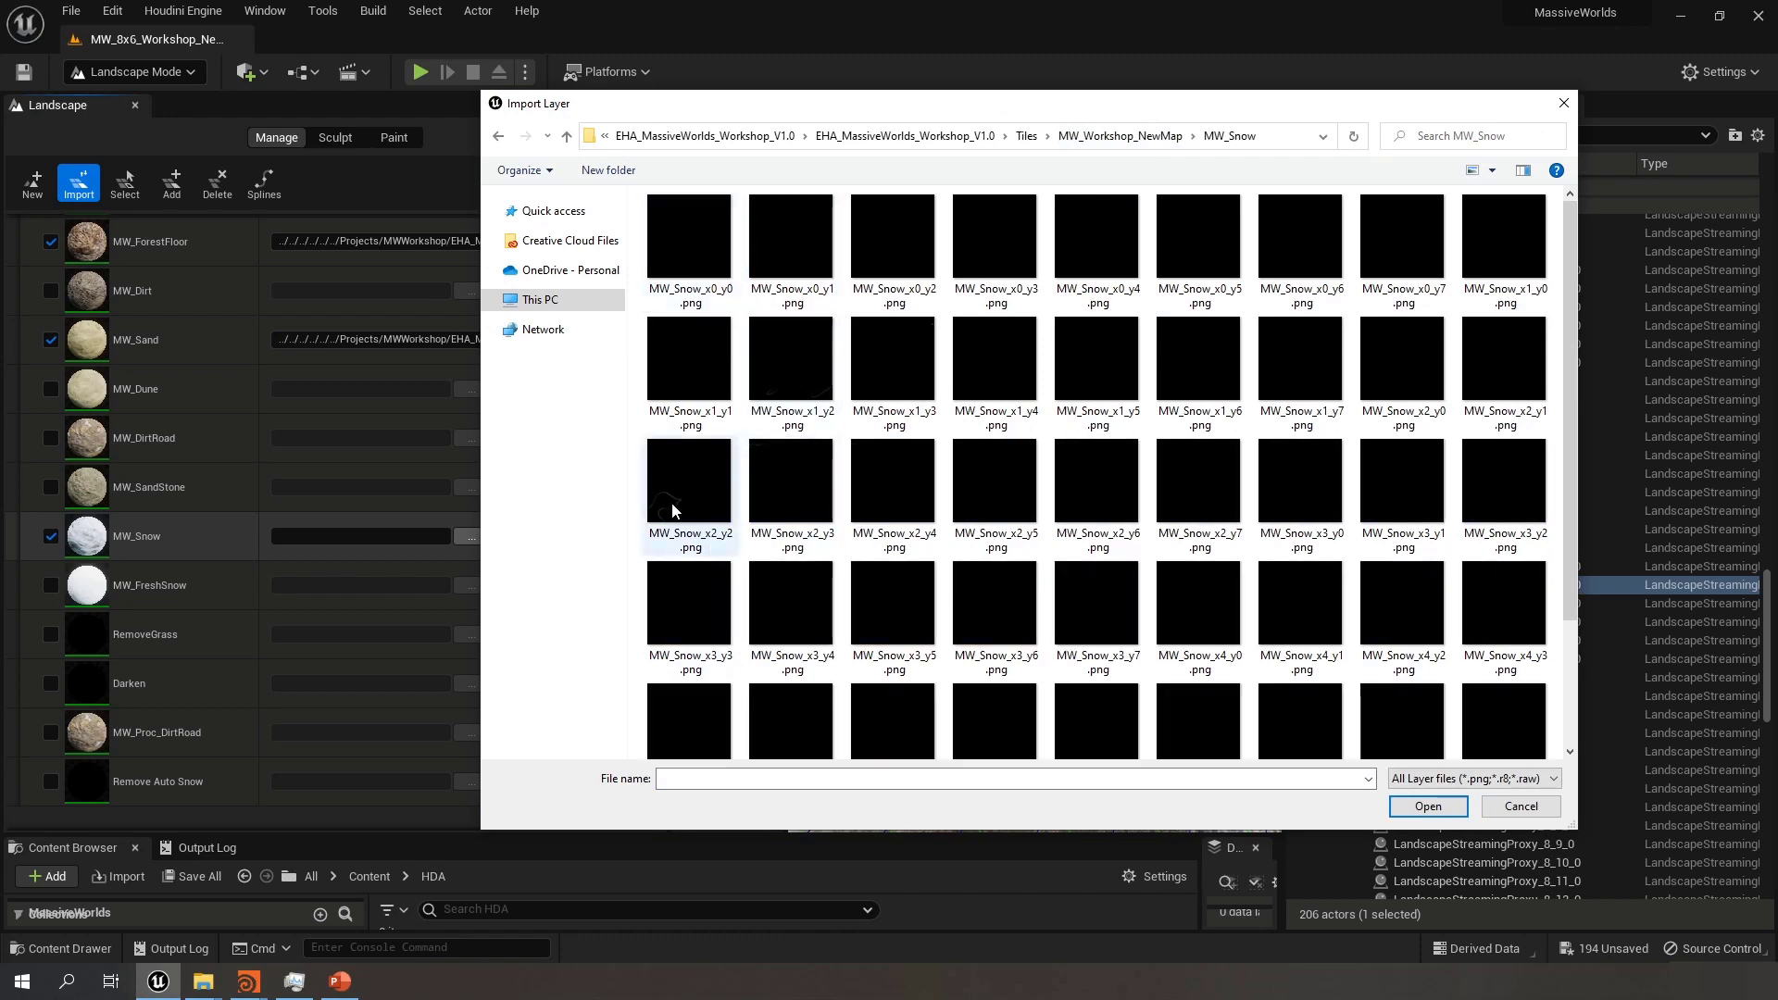
pyautogui.click(690, 248)
pyautogui.click(1445, 809)
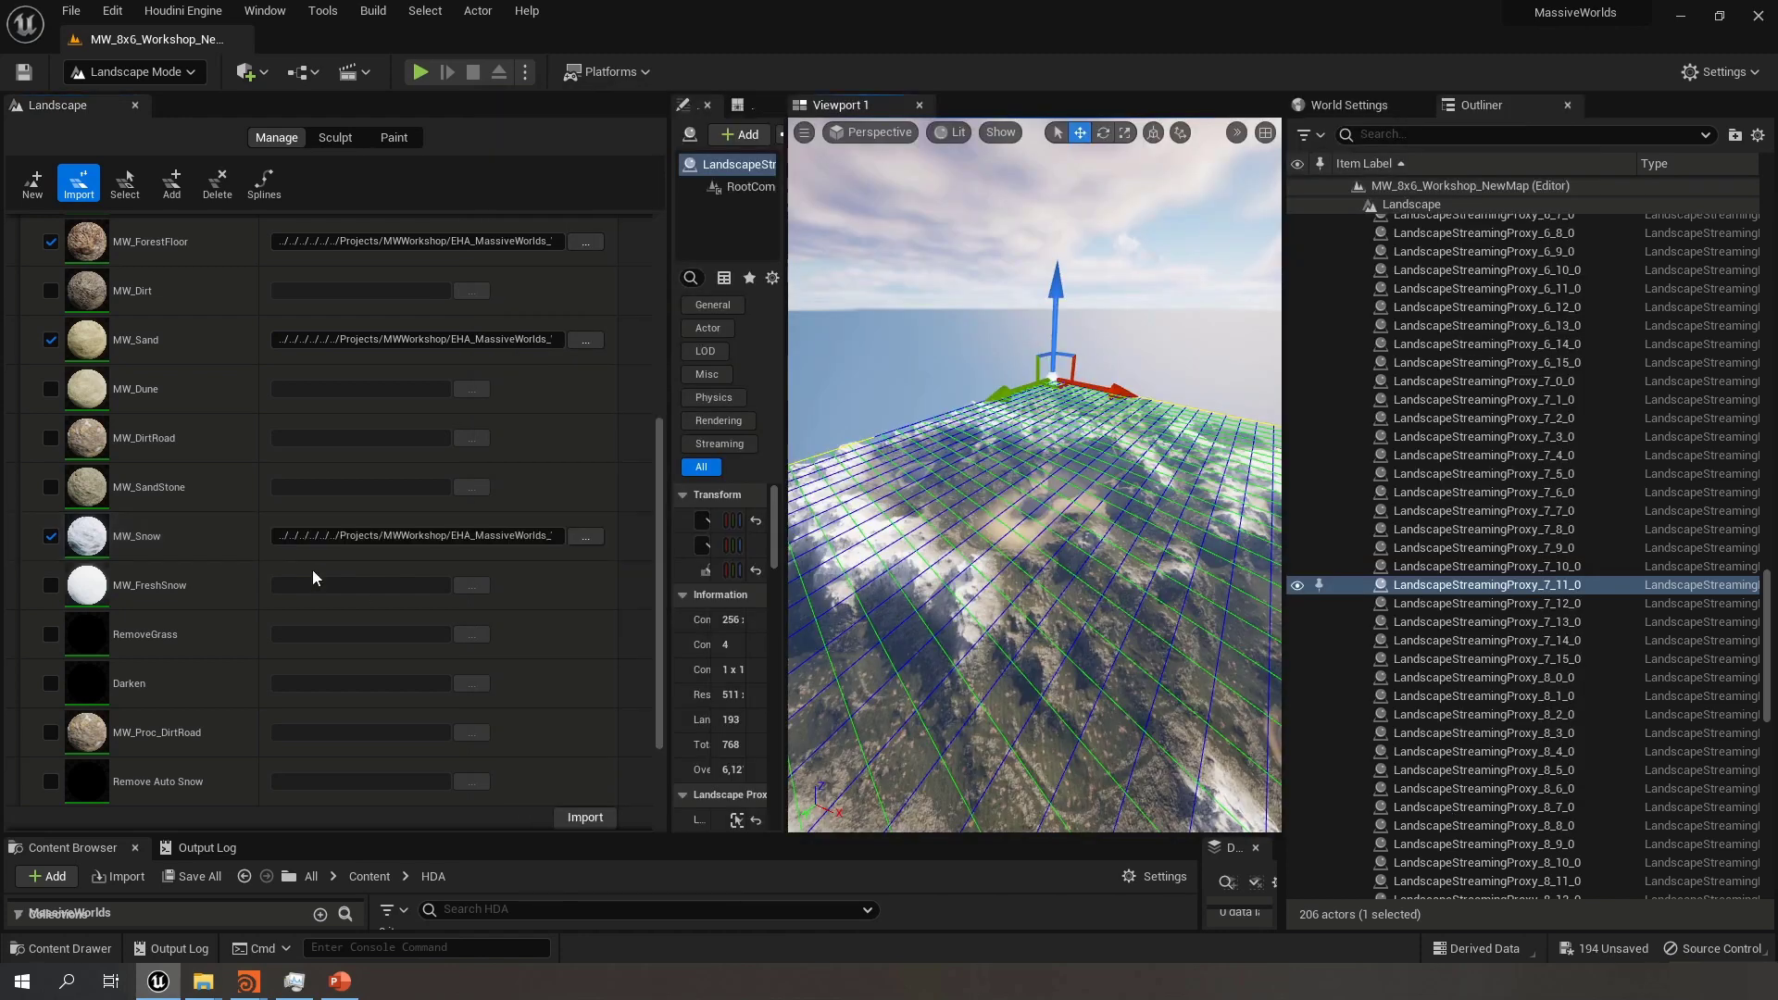
# Enable the RemoveGrass layer for import and assign it RemoveGrass_x0_y0.png from the RemoveGrass tile folder
pyautogui.click(50, 634)
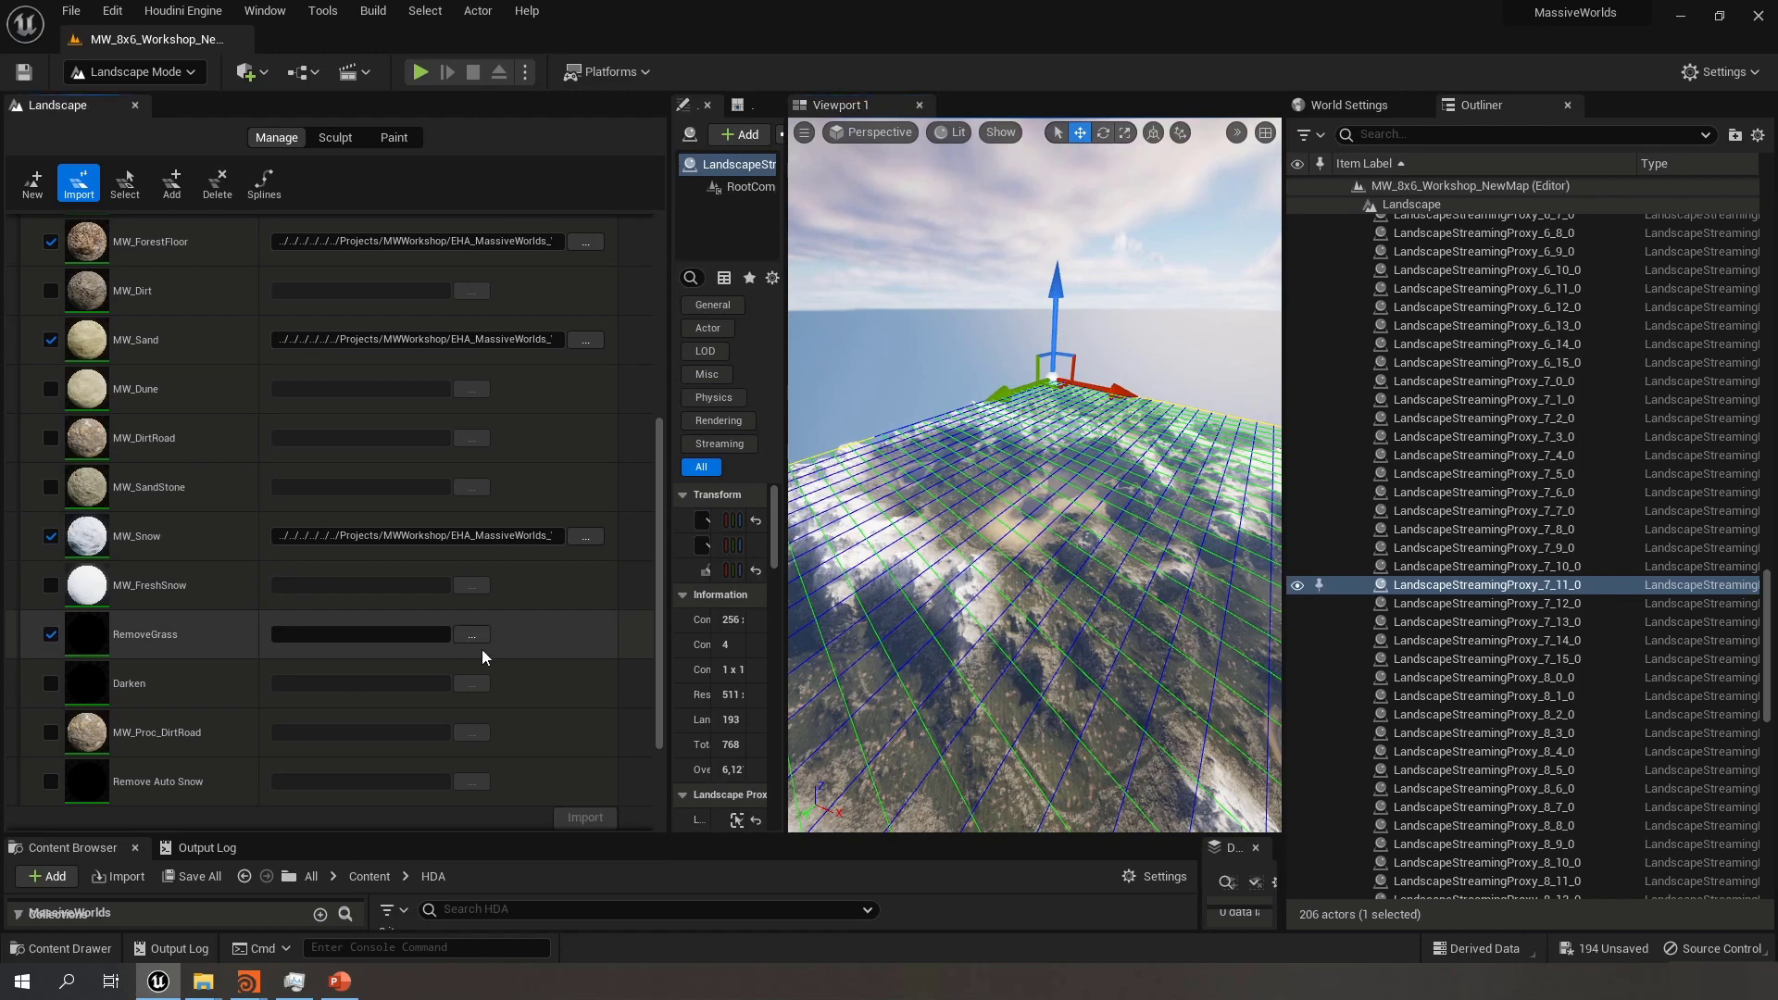
pyautogui.click(472, 635)
pyautogui.click(1097, 137)
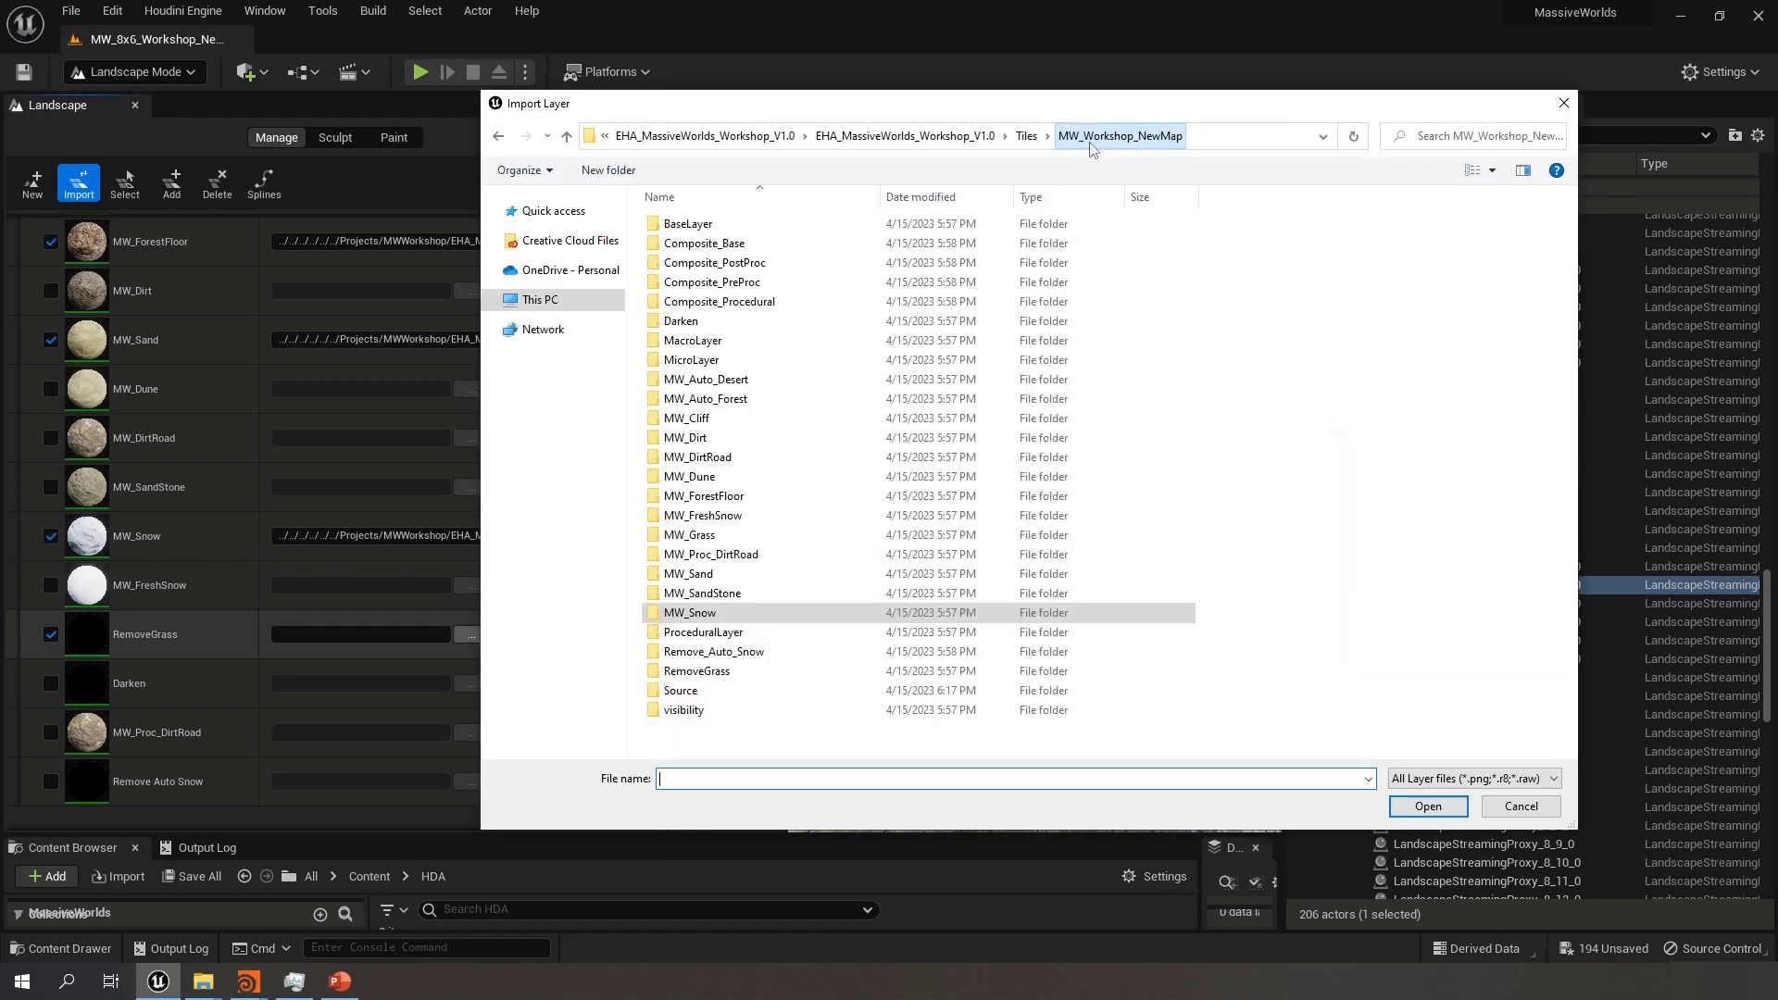
pyautogui.doubleClick(723, 671)
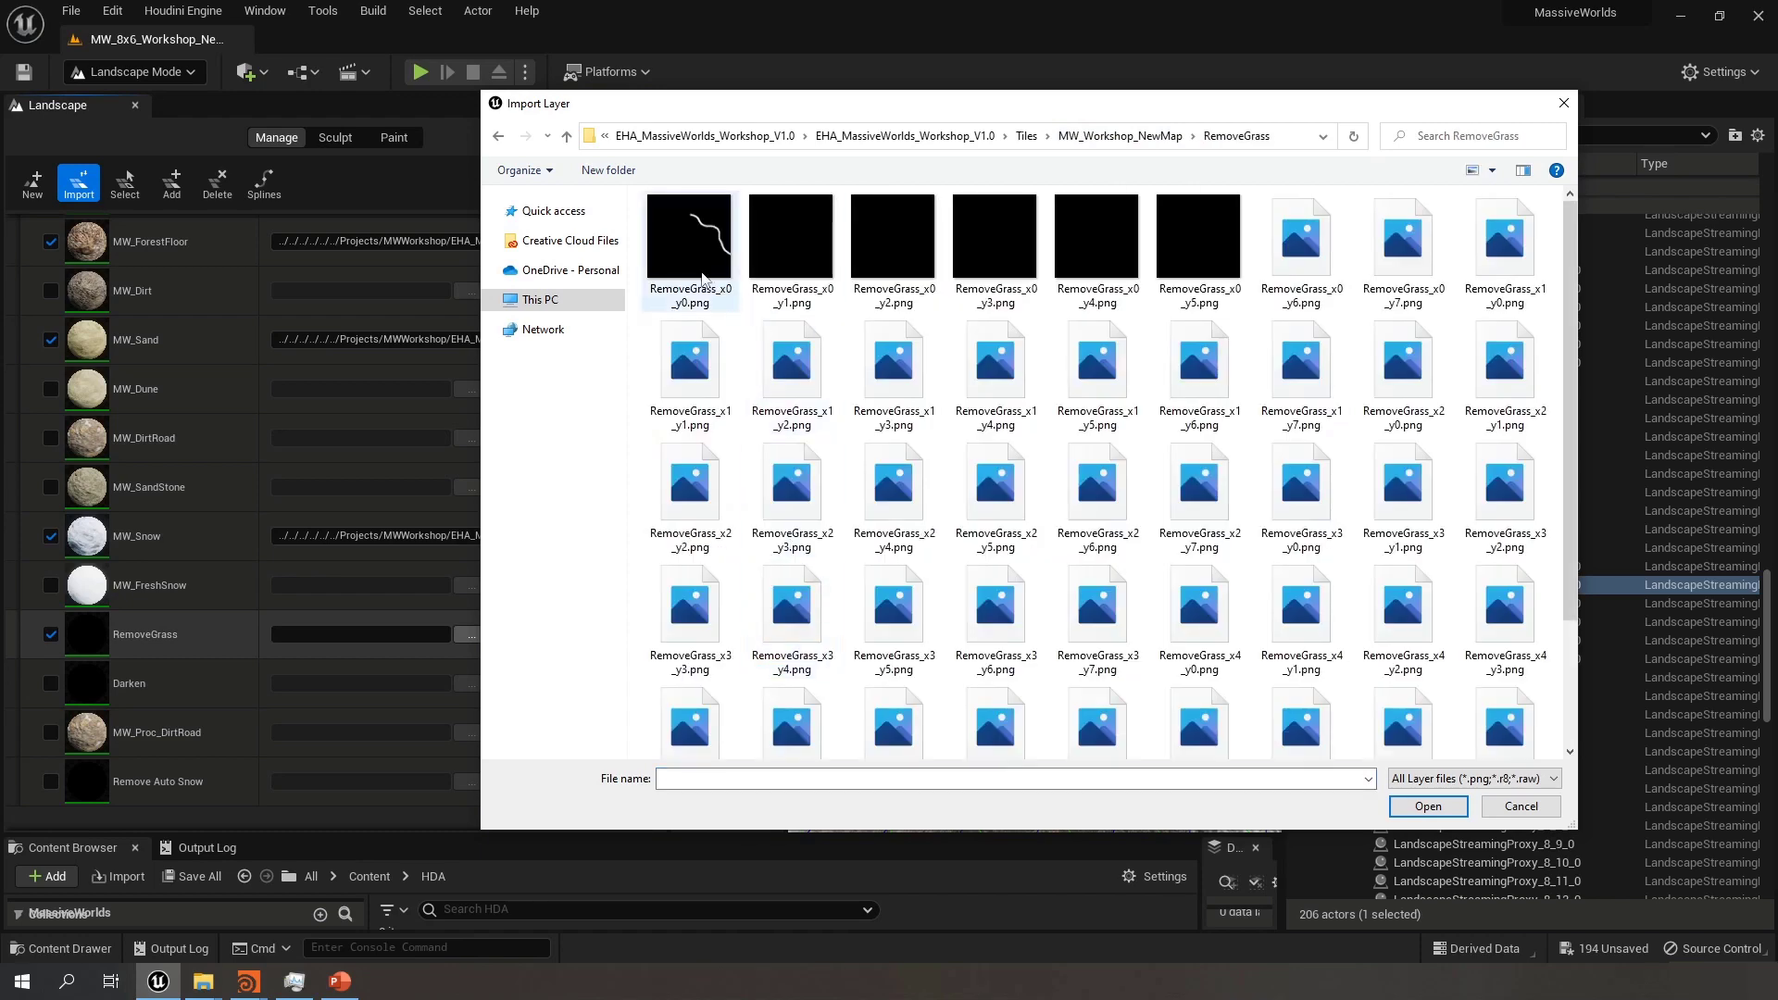
pyautogui.click(689, 236)
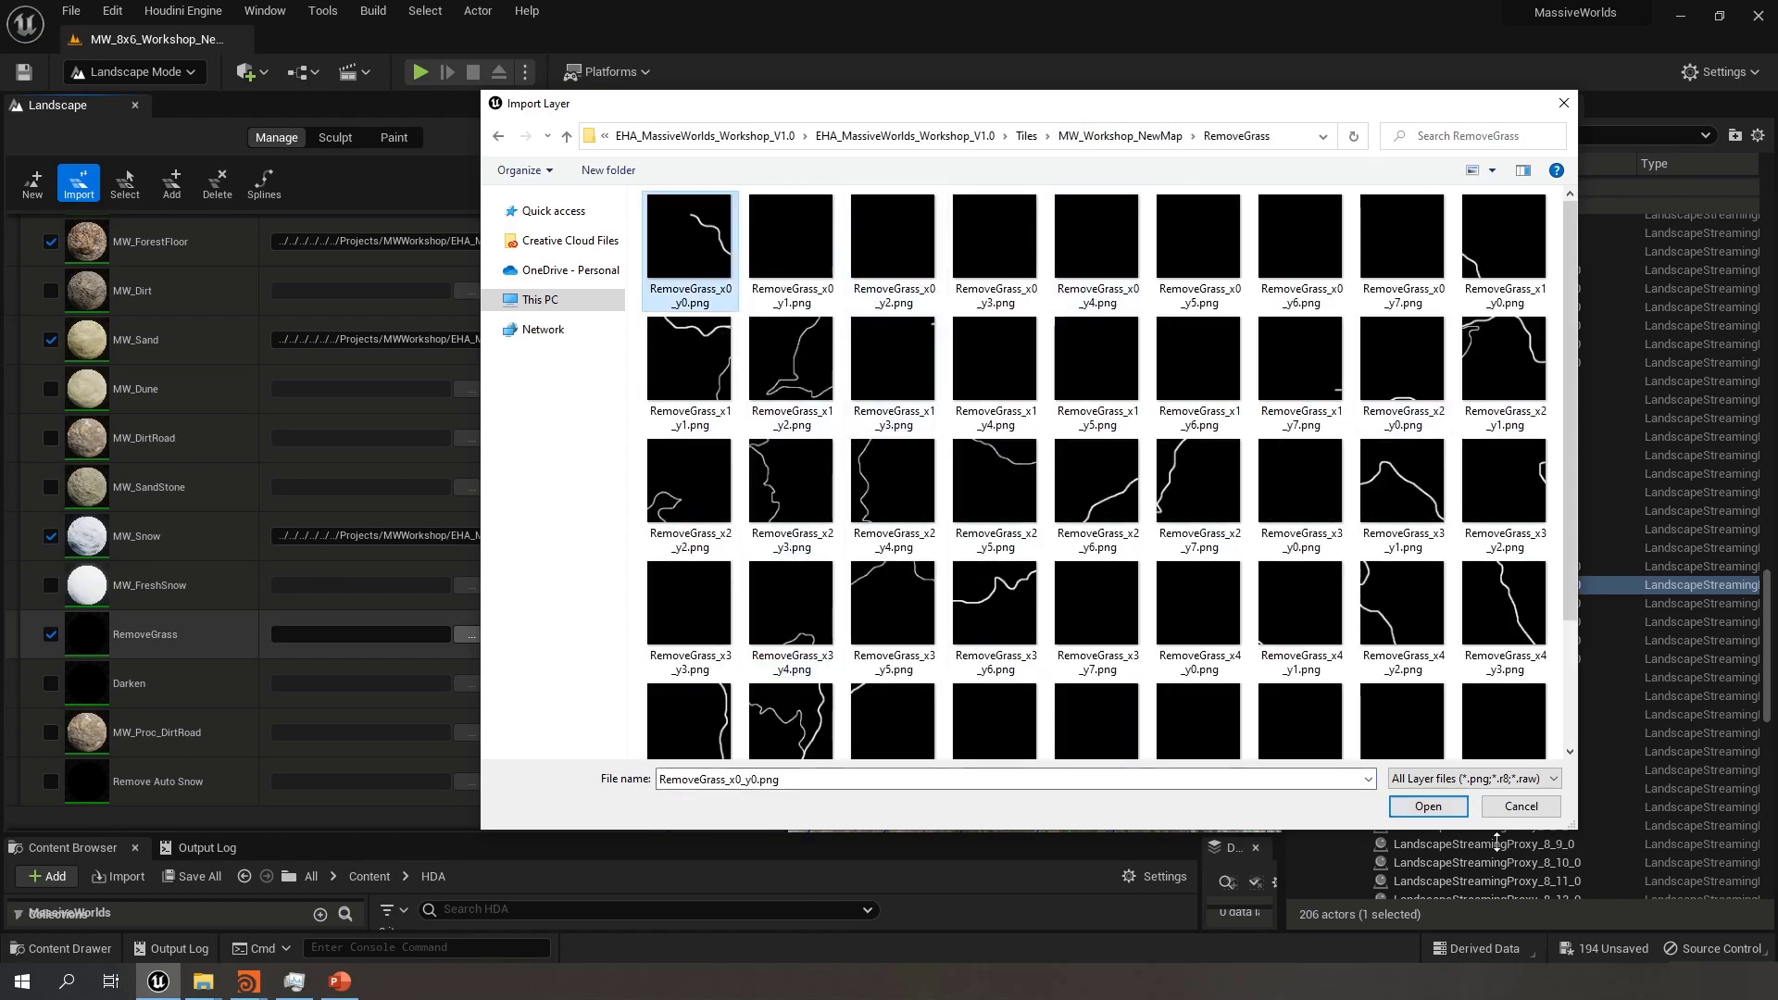
pyautogui.click(1429, 806)
# Enable the Darken layer for import and assign it Darken_x0_y0.png from the Darken tile folder
pyautogui.click(50, 684)
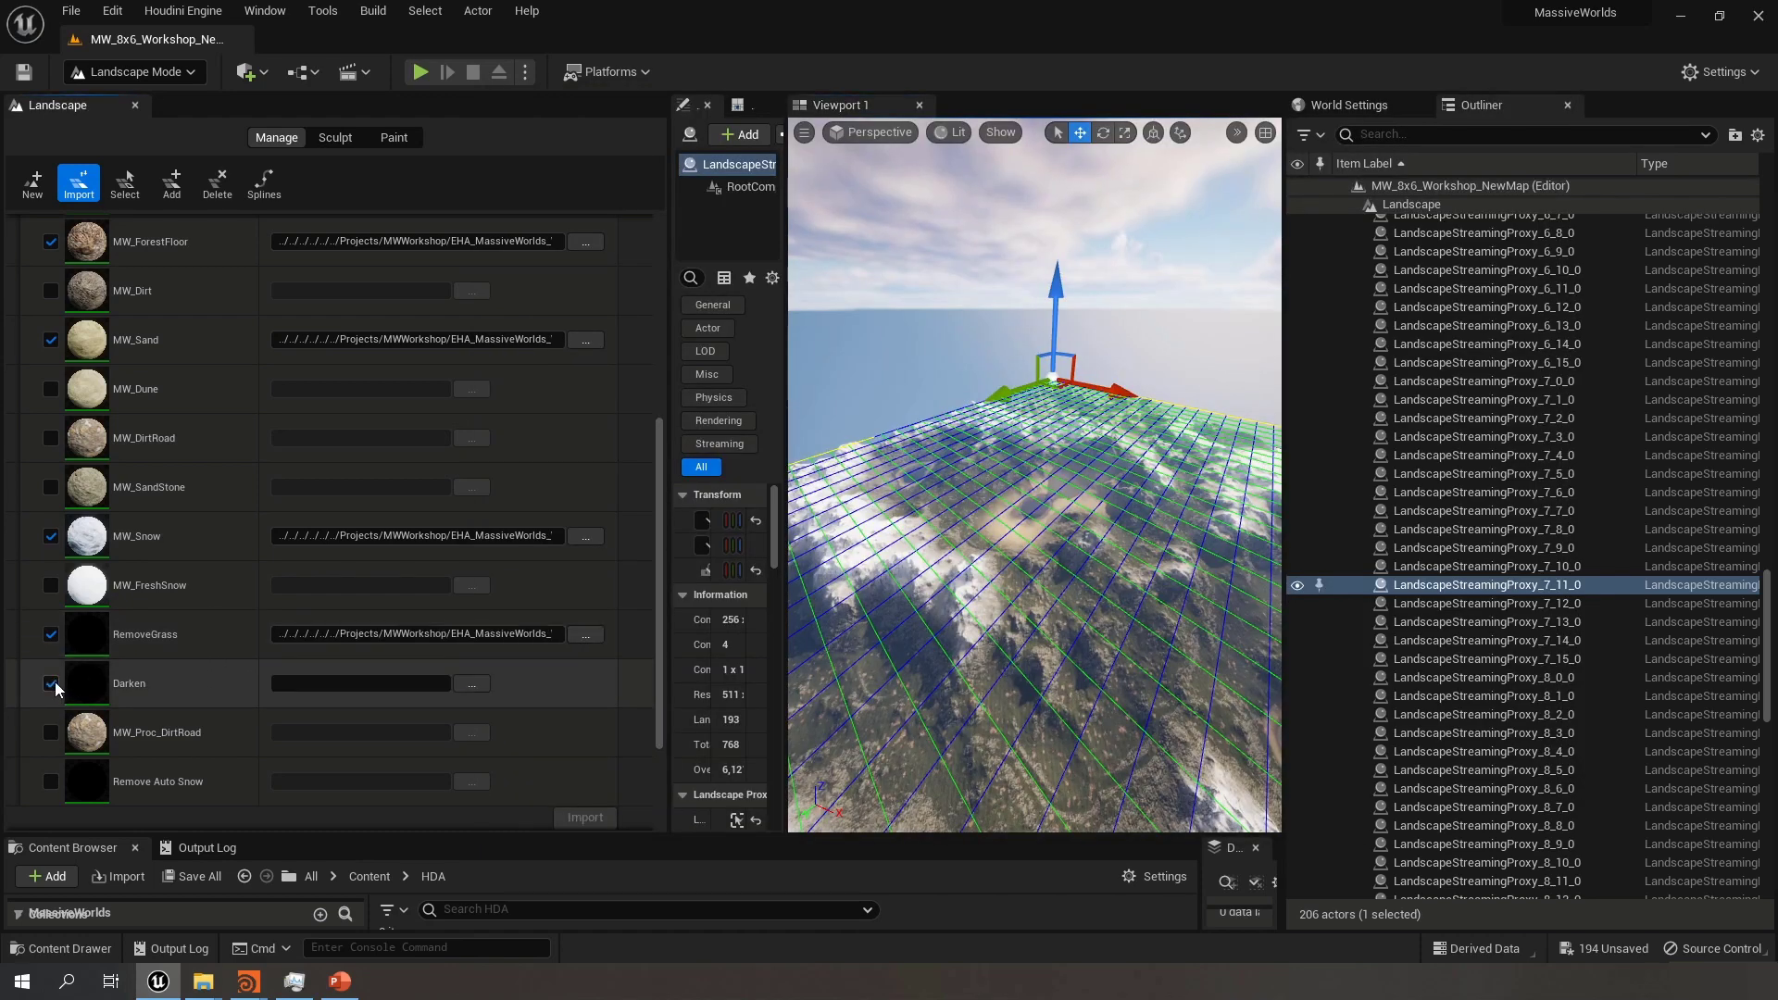
pyautogui.click(471, 683)
pyautogui.click(1030, 140)
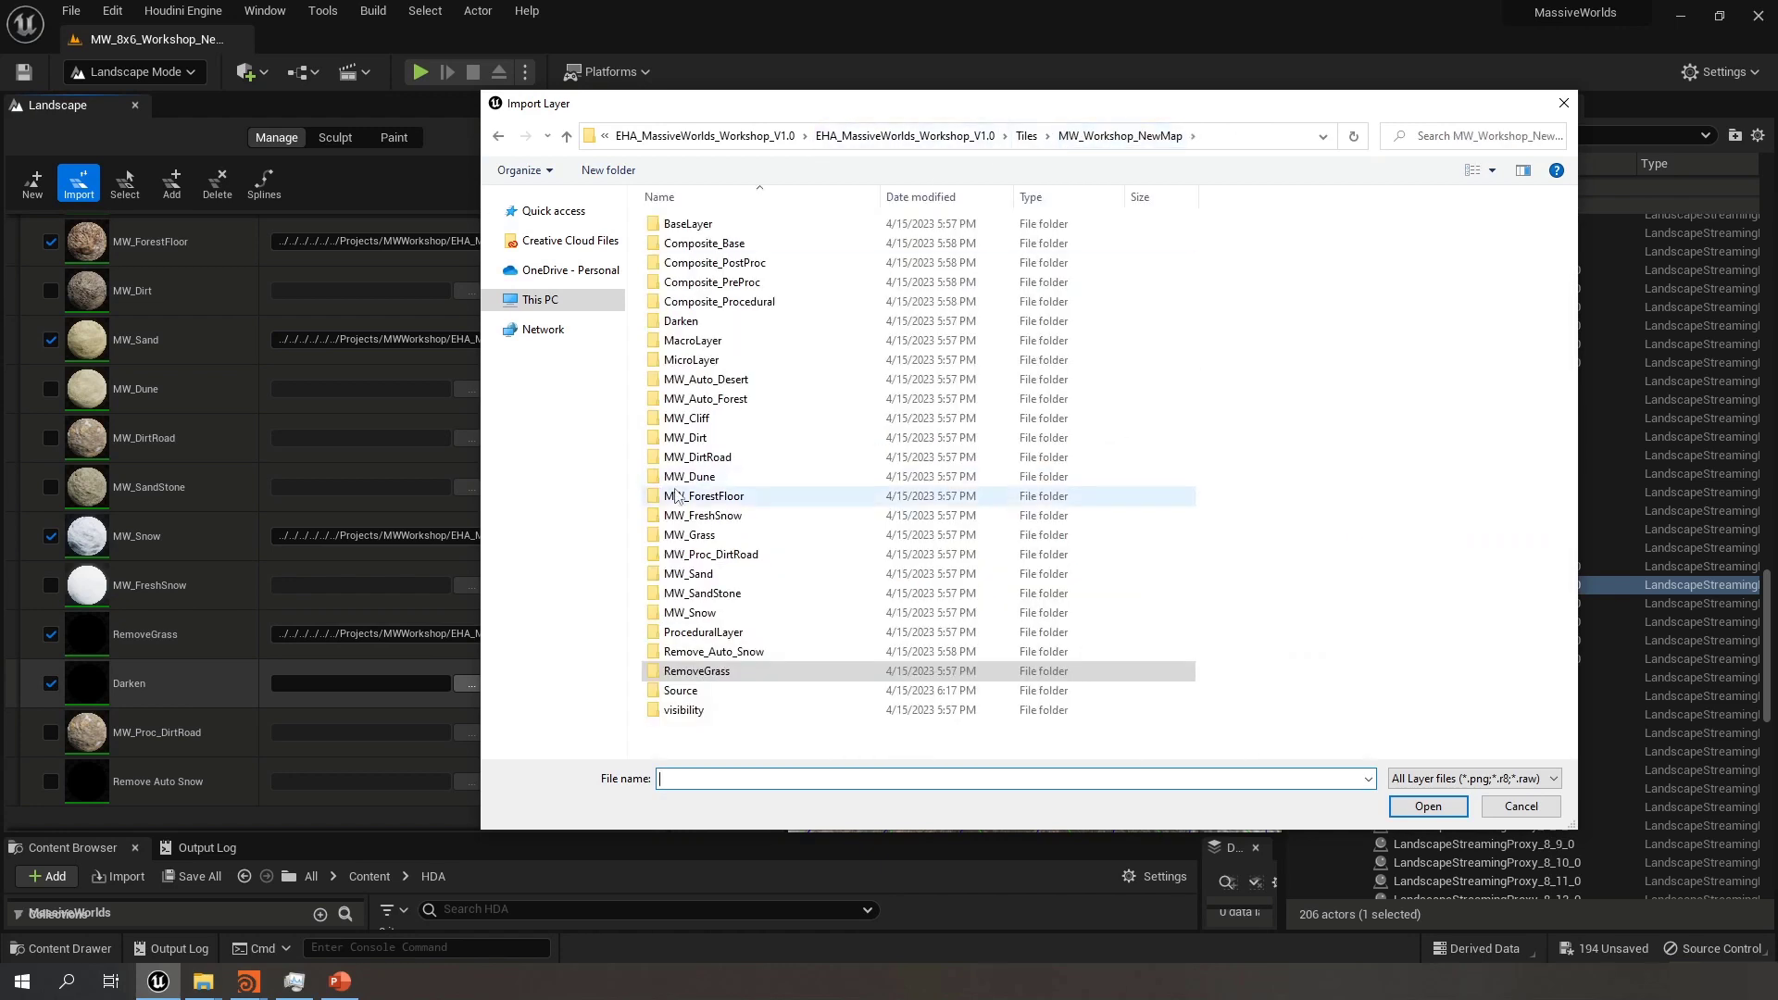
pyautogui.doubleClick(682, 321)
pyautogui.click(689, 236)
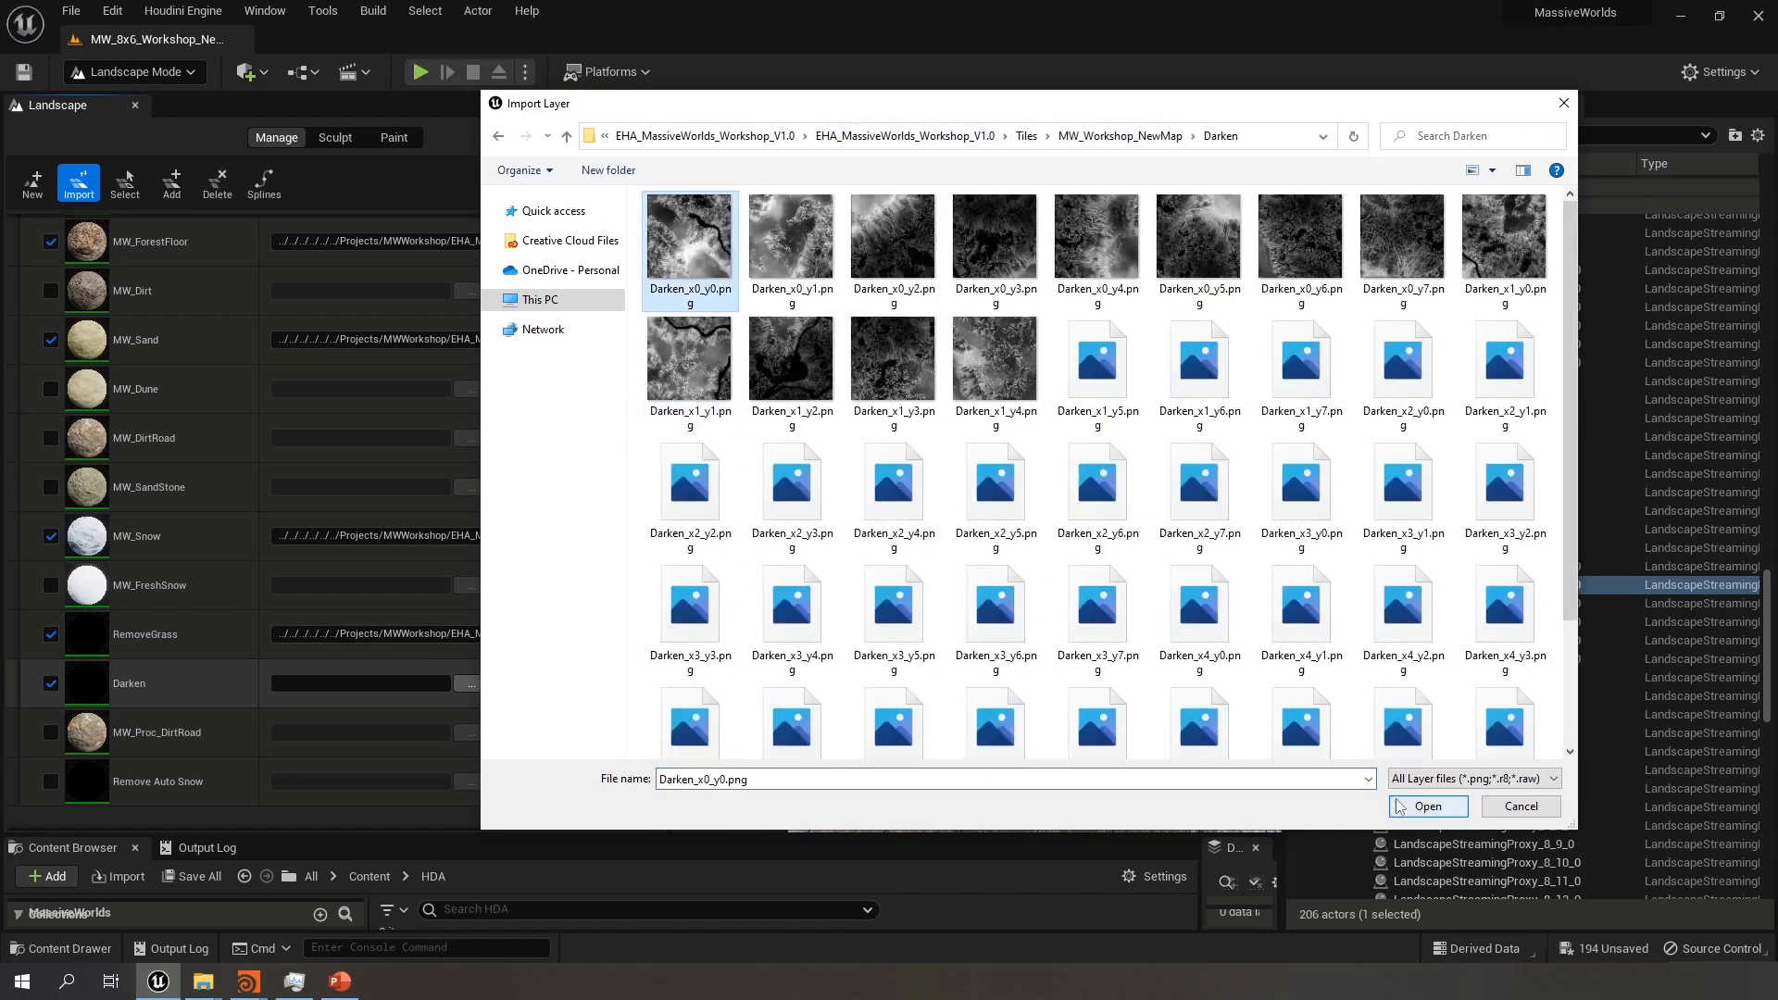
pyautogui.click(1400, 806)
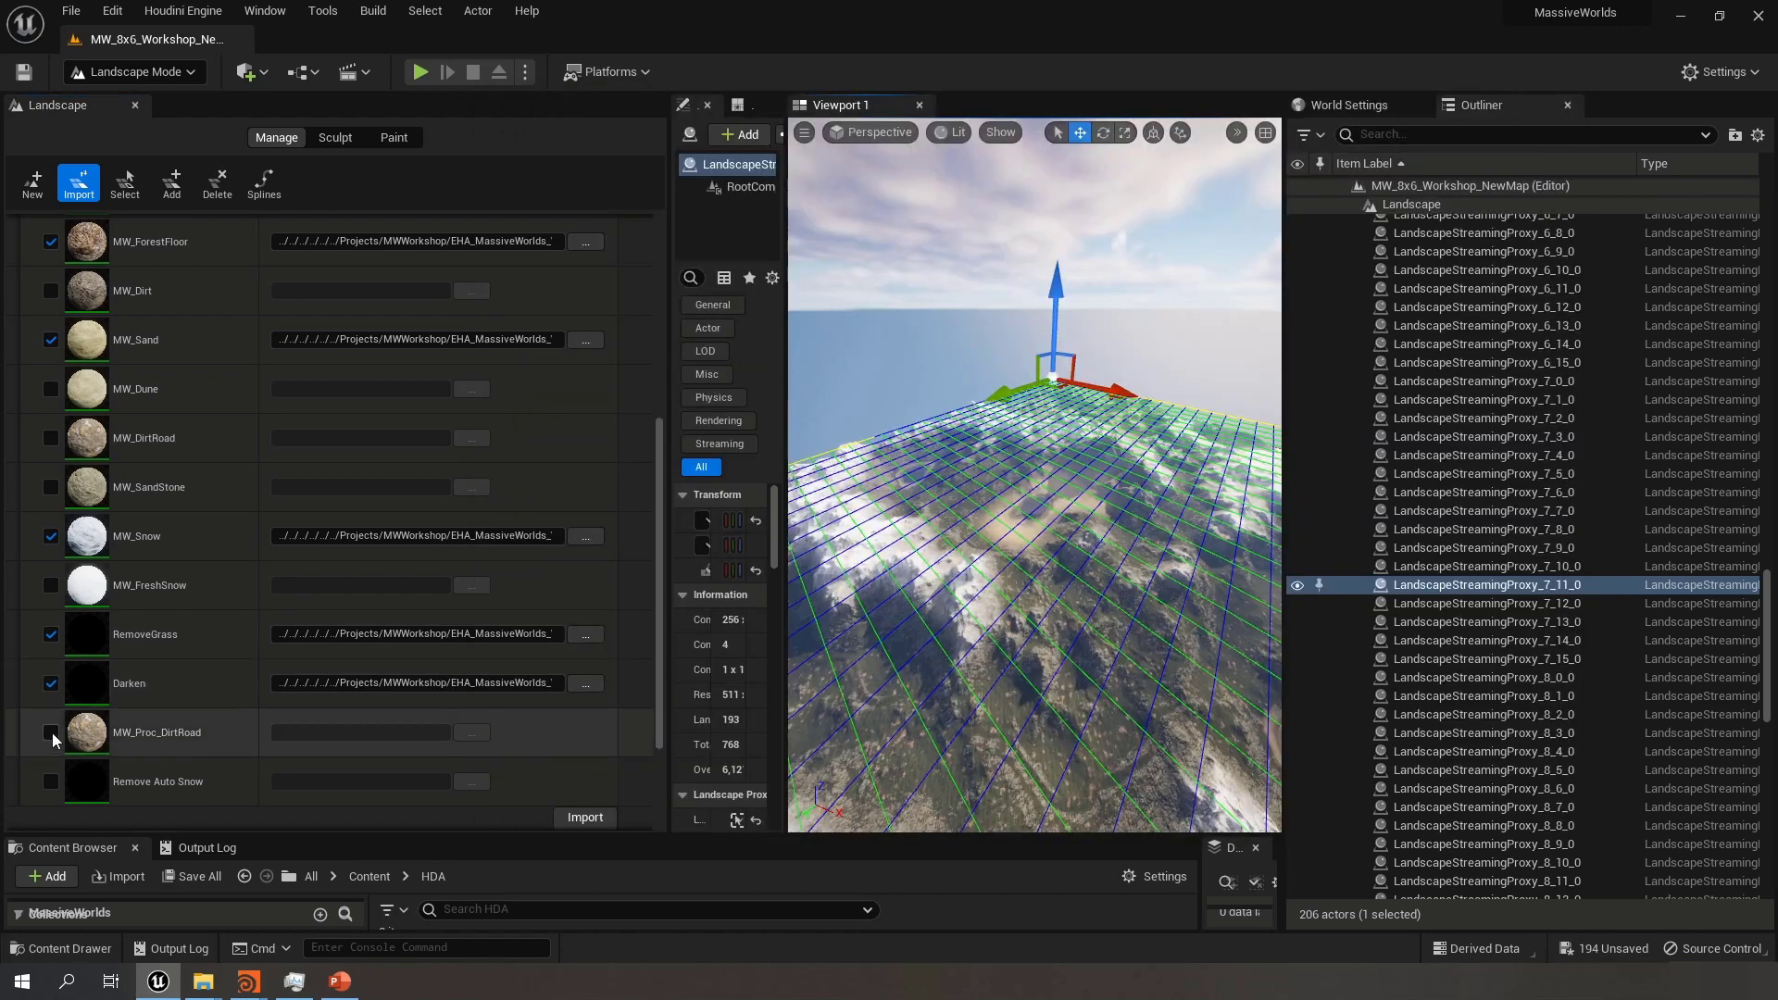
# Enable the MW_Proc_DirtRoad layer for import and assign it MW_Proc_DirtRoad_x0_y0.png from its tile folder
pyautogui.click(51, 732)
pyautogui.click(479, 736)
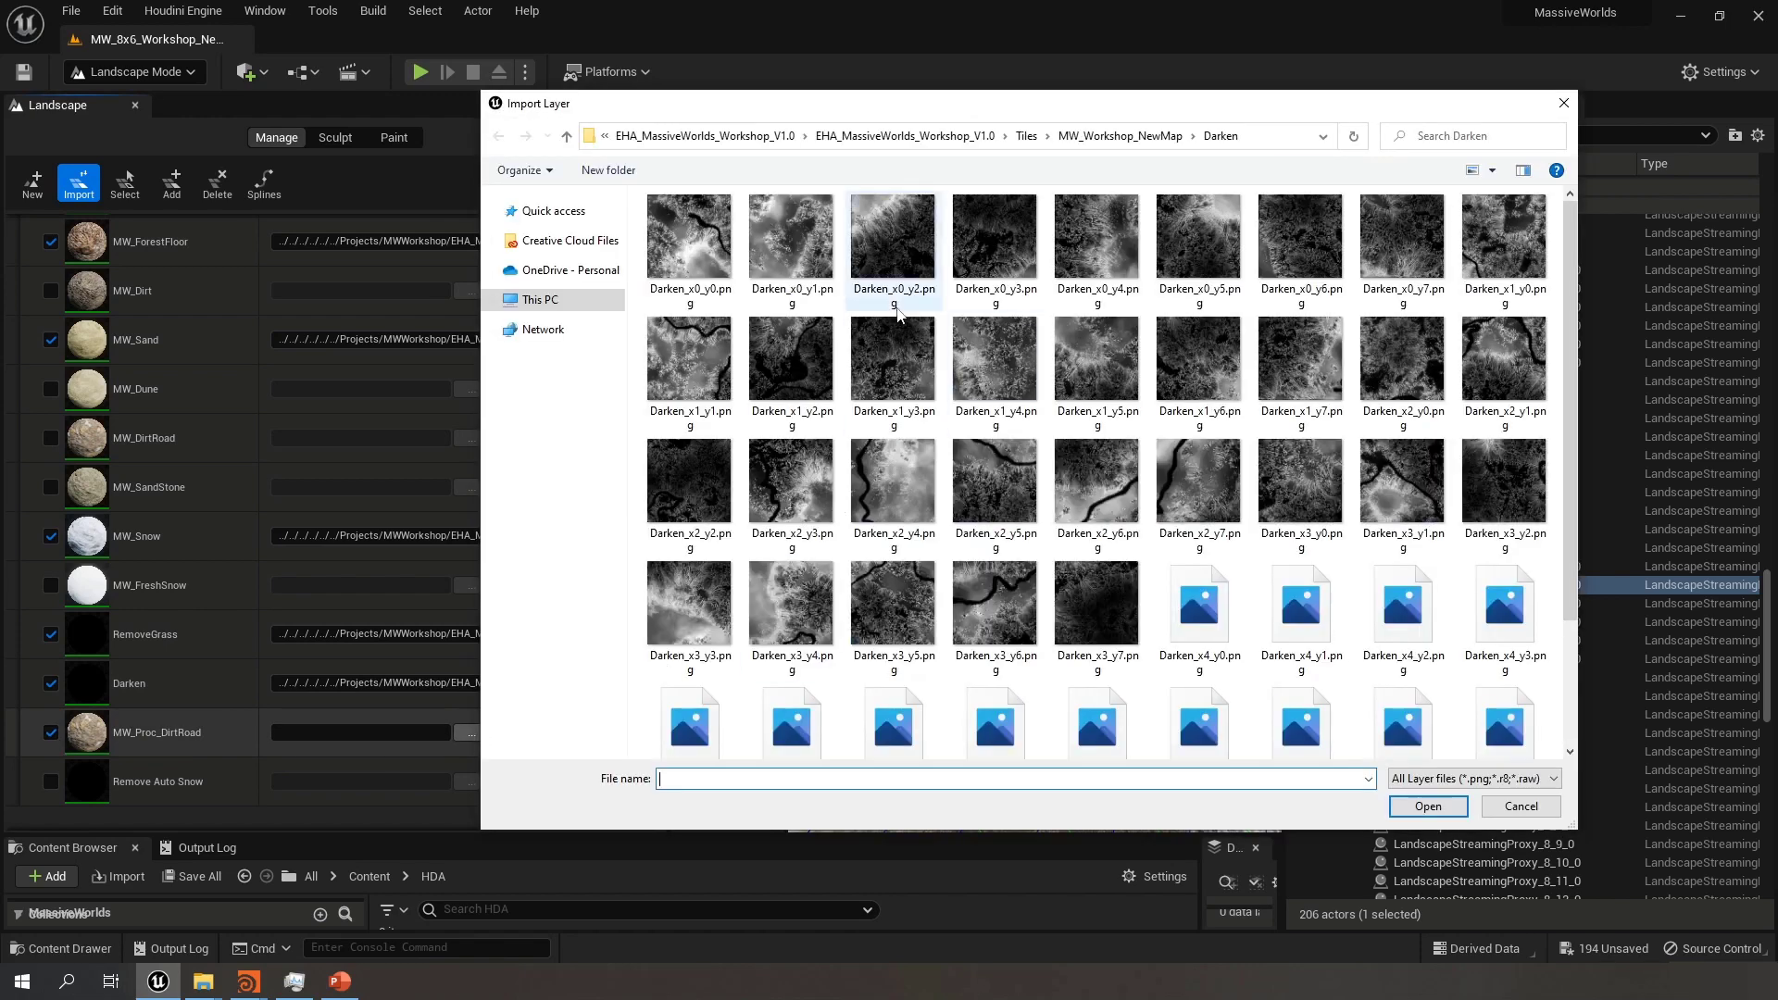
pyautogui.click(1125, 136)
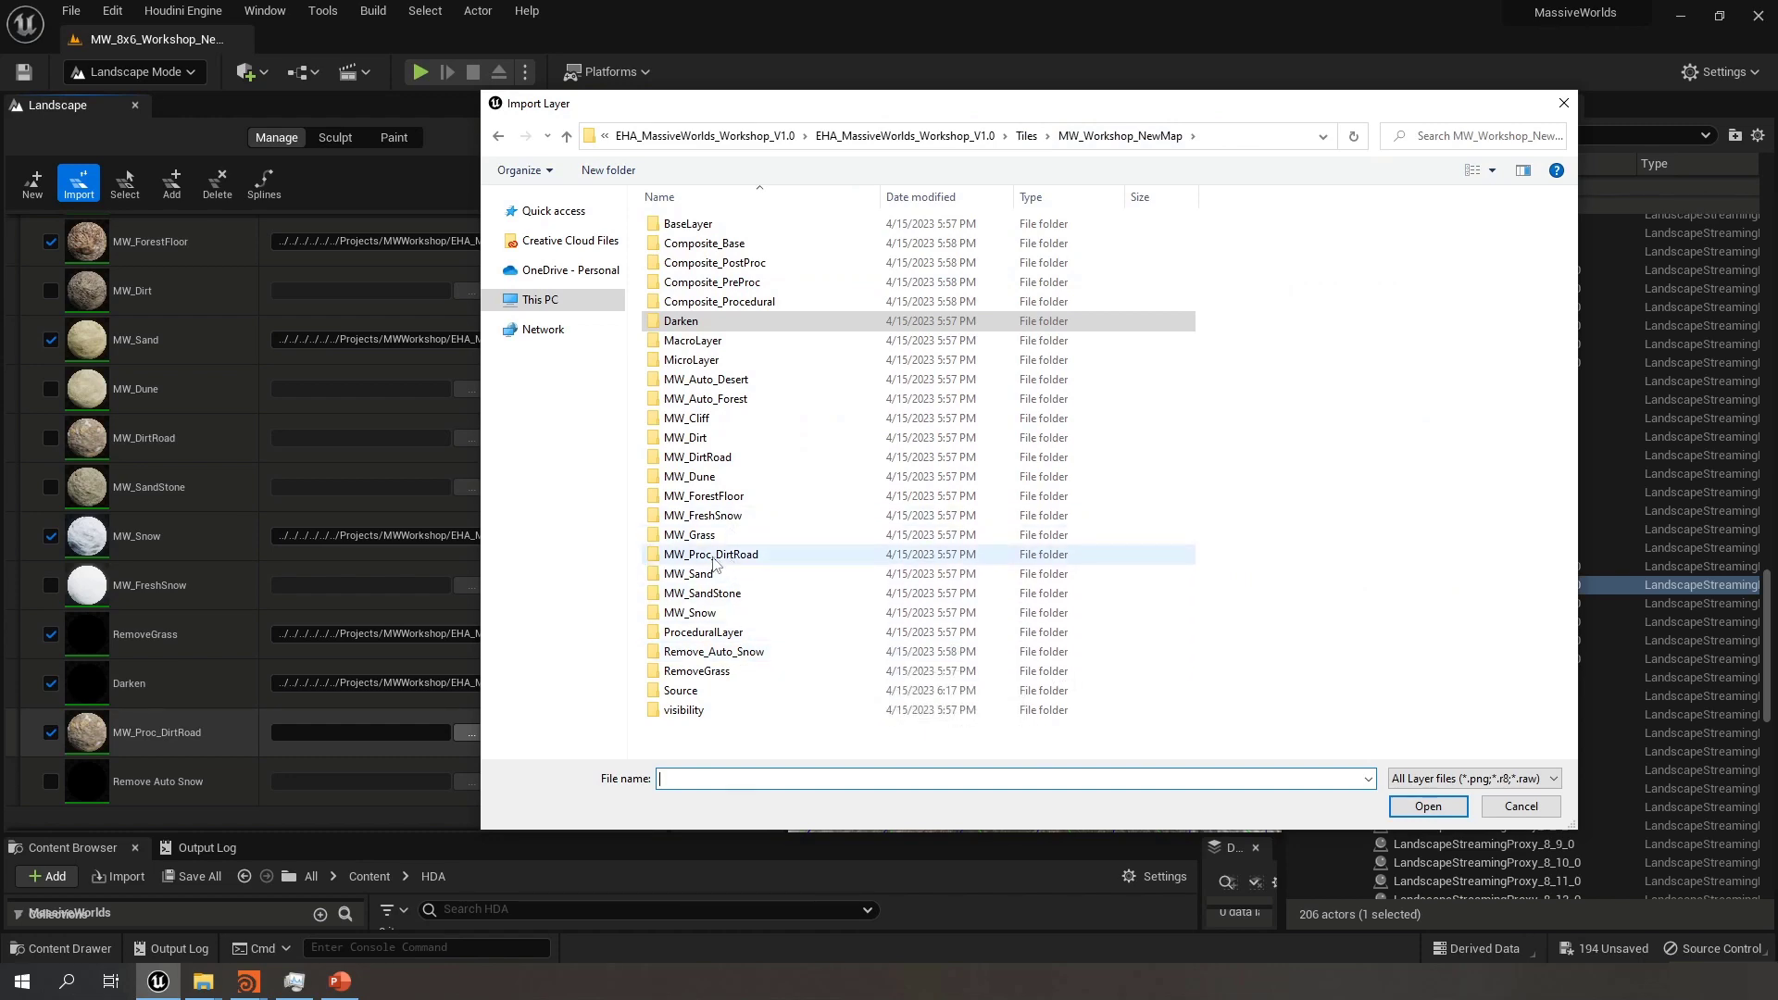
pyautogui.doubleClick(714, 555)
pyautogui.click(697, 243)
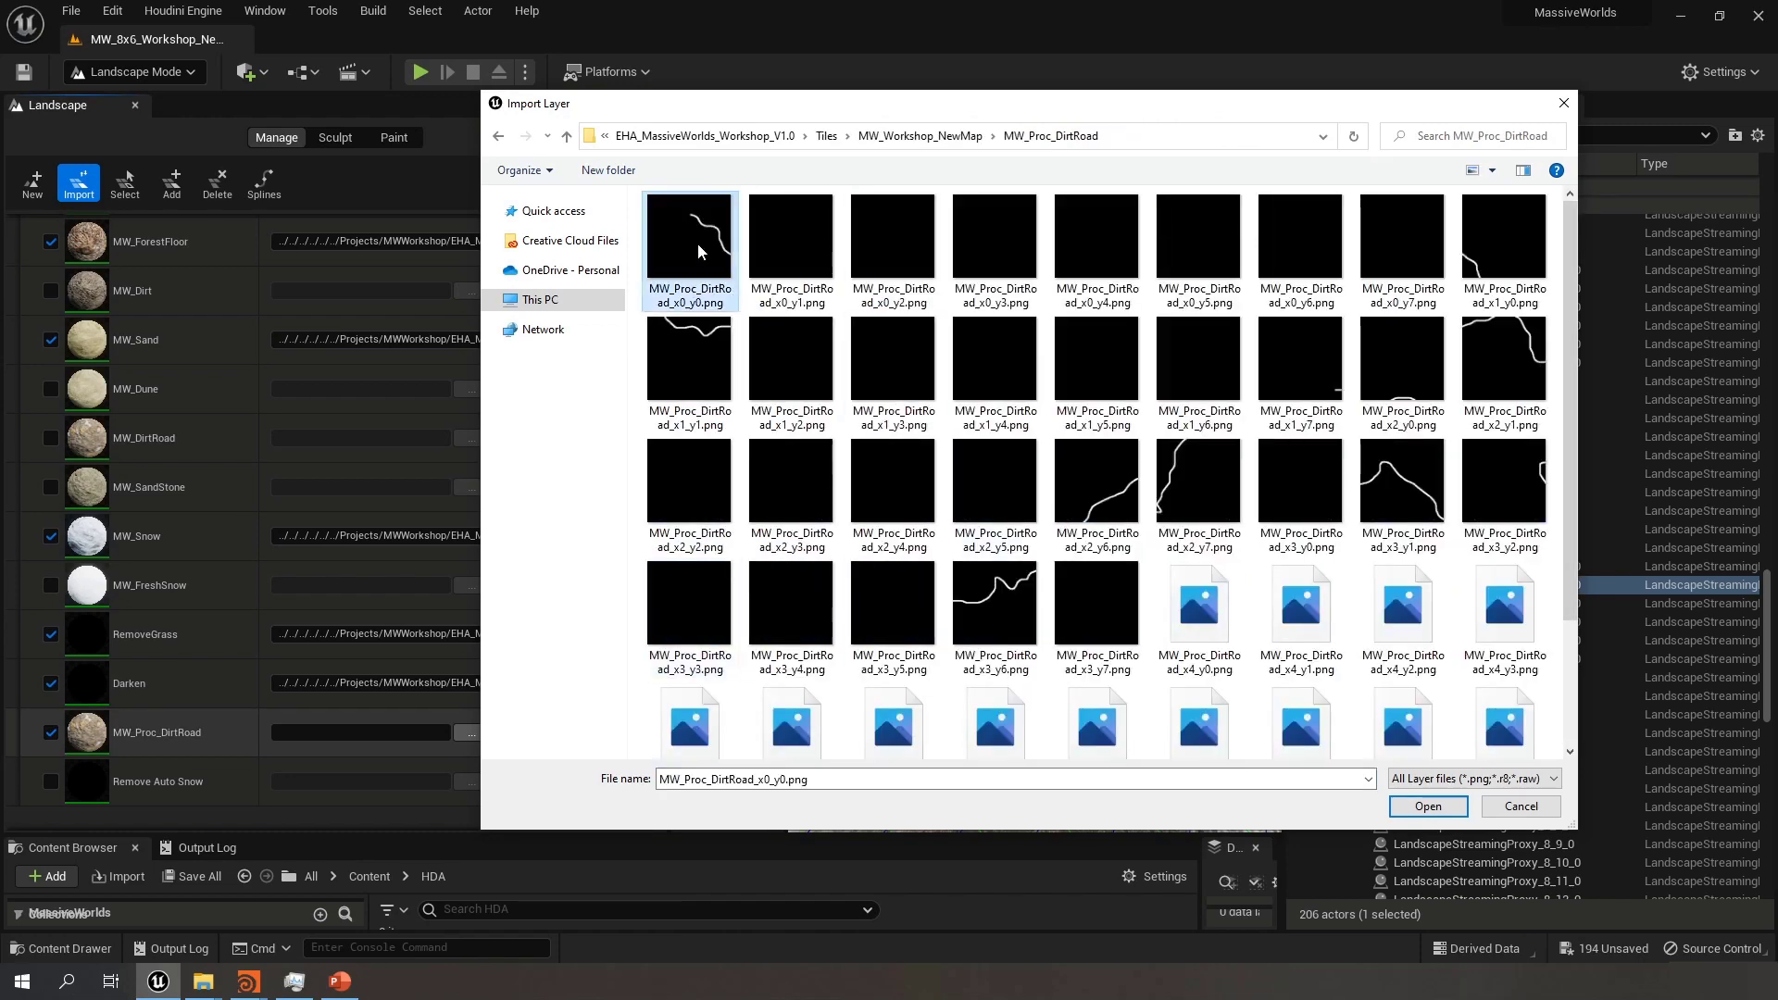
pyautogui.click(1427, 807)
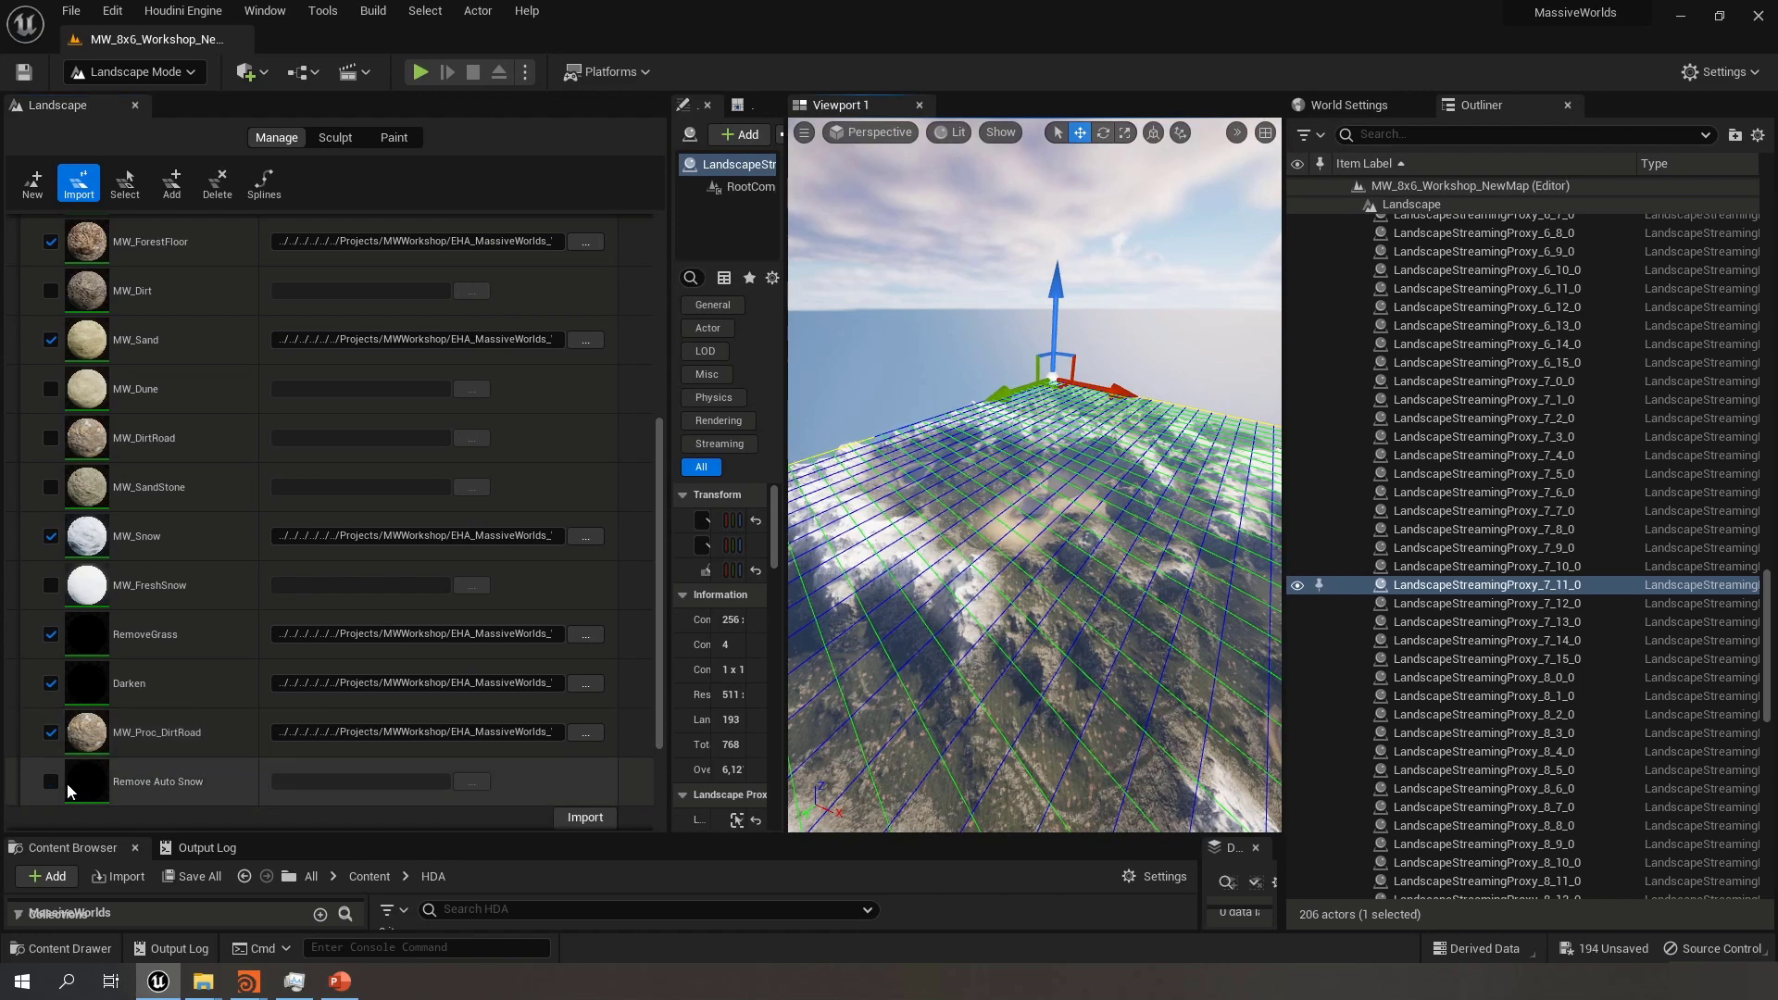
# Enable the Remove Auto Snow layer for import and assign it Remove_Auto_Snow_x0_y0.png from the Remove_Auto_Snow tile folder
pyautogui.click(50, 781)
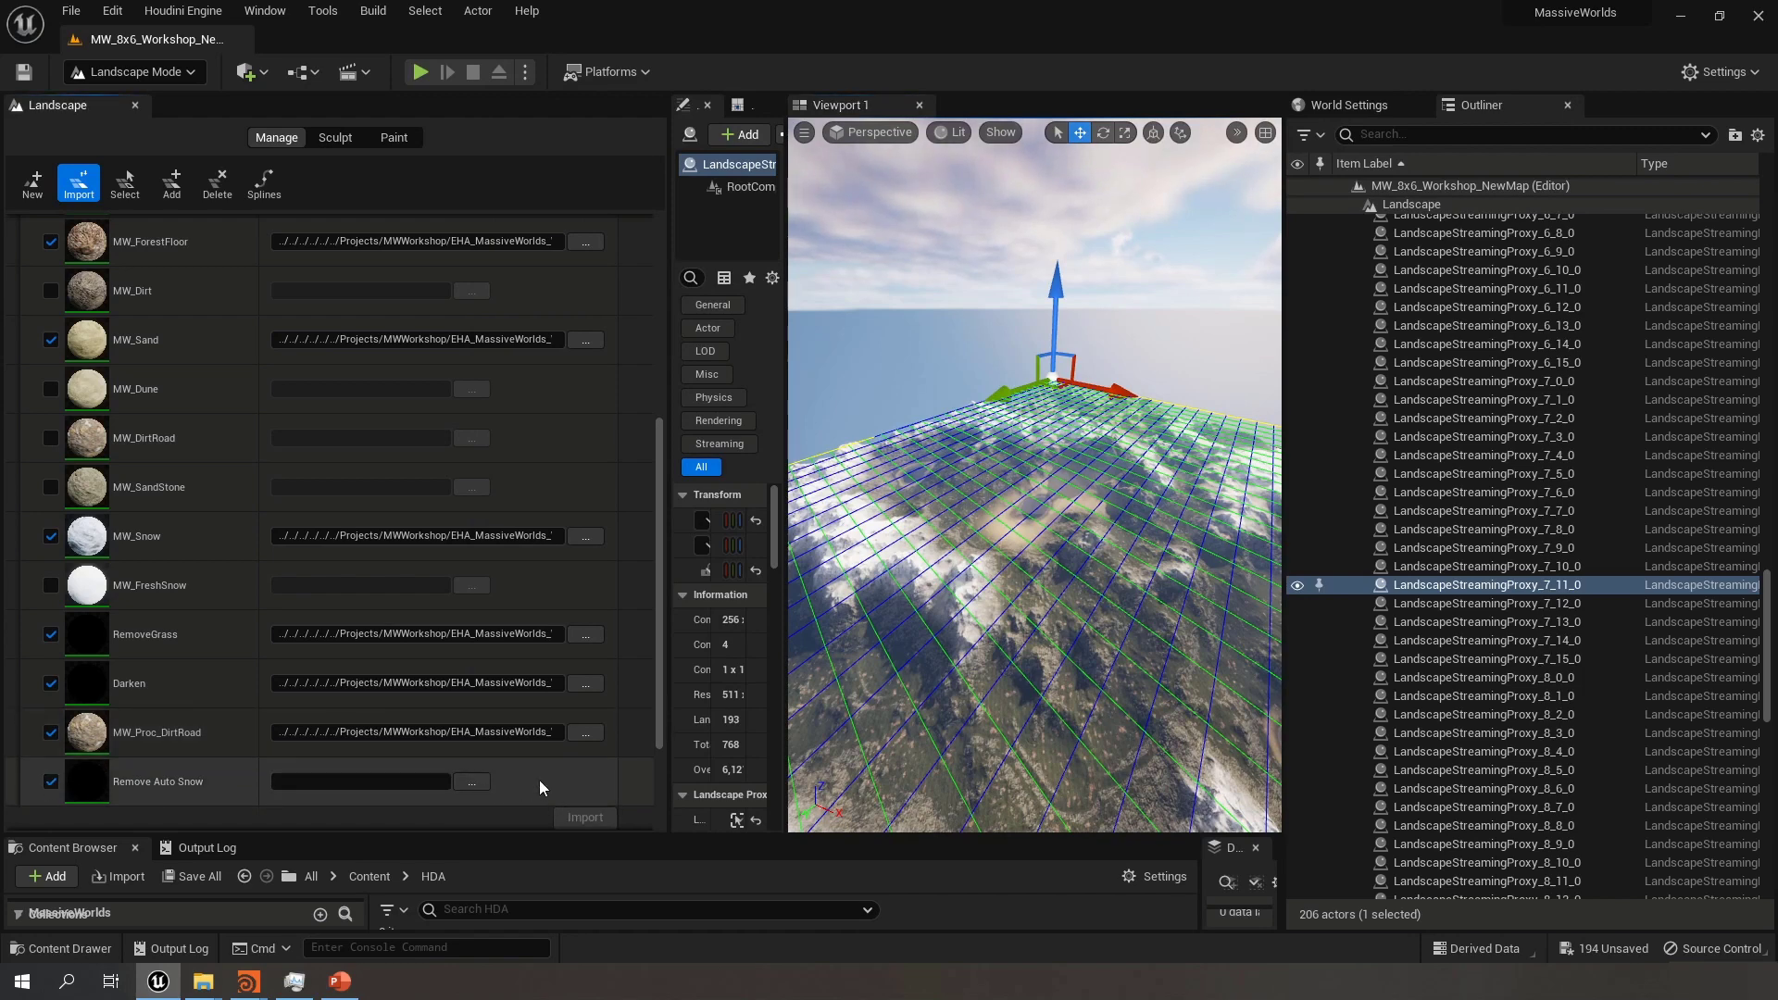
pyautogui.click(472, 783)
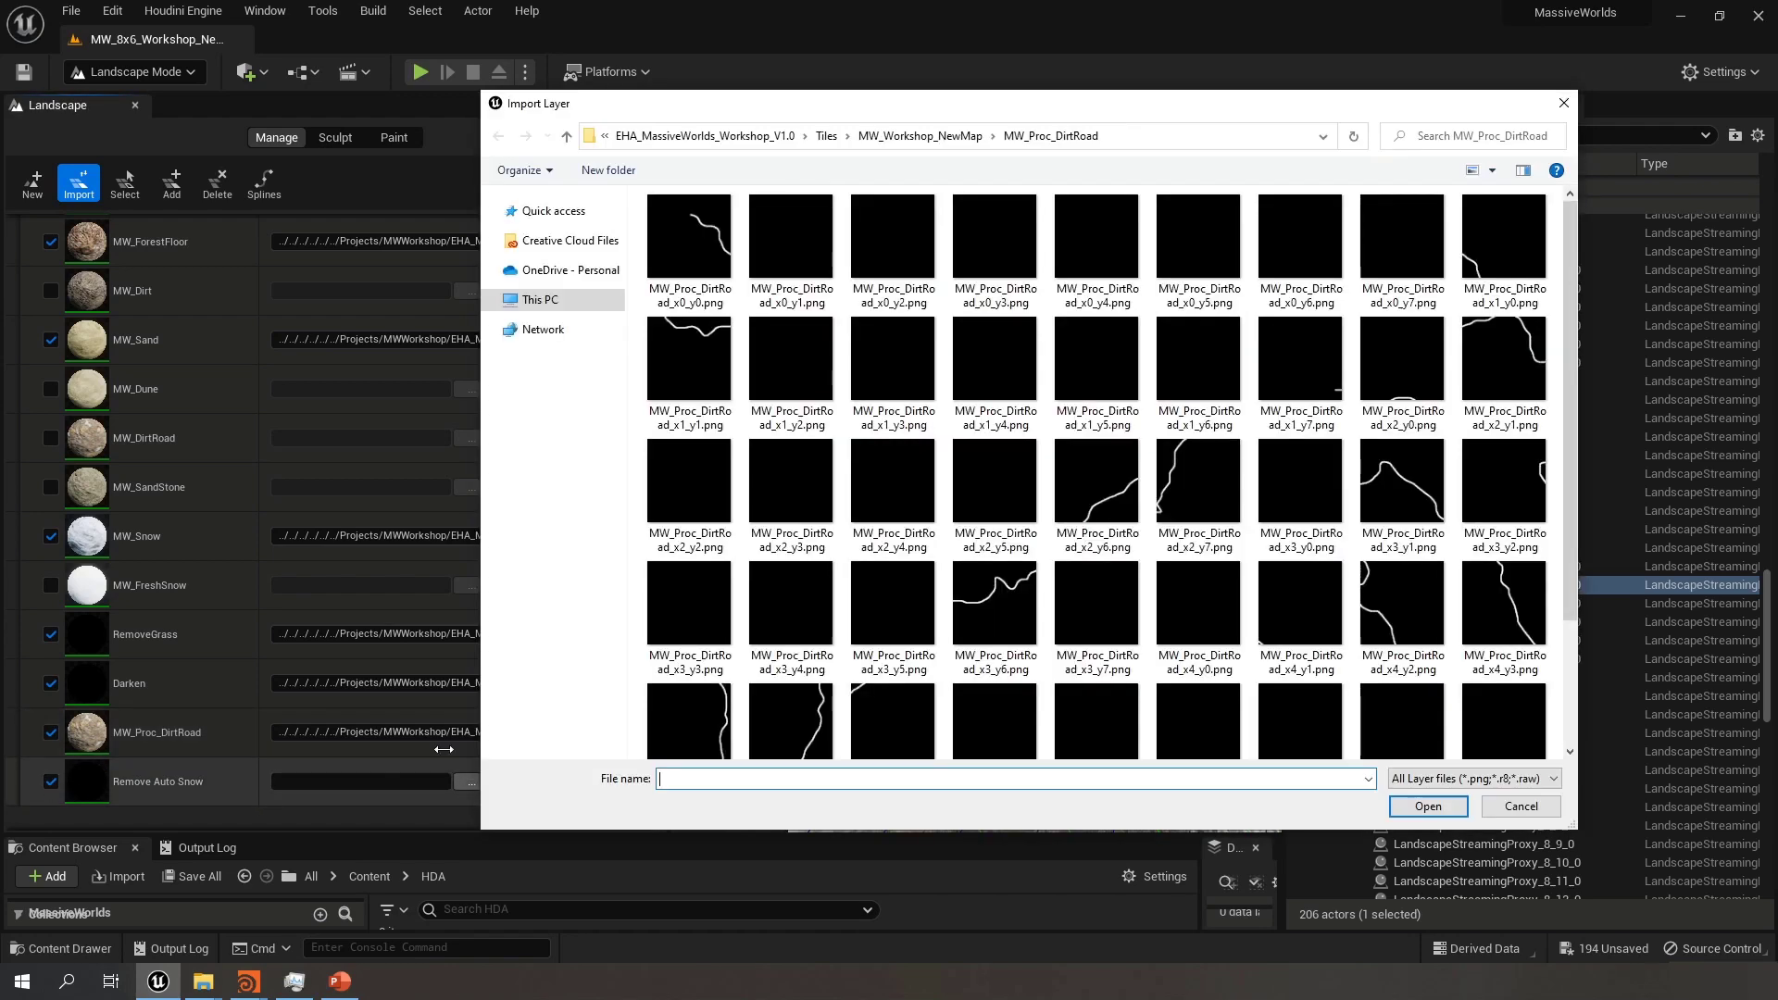
pyautogui.click(939, 136)
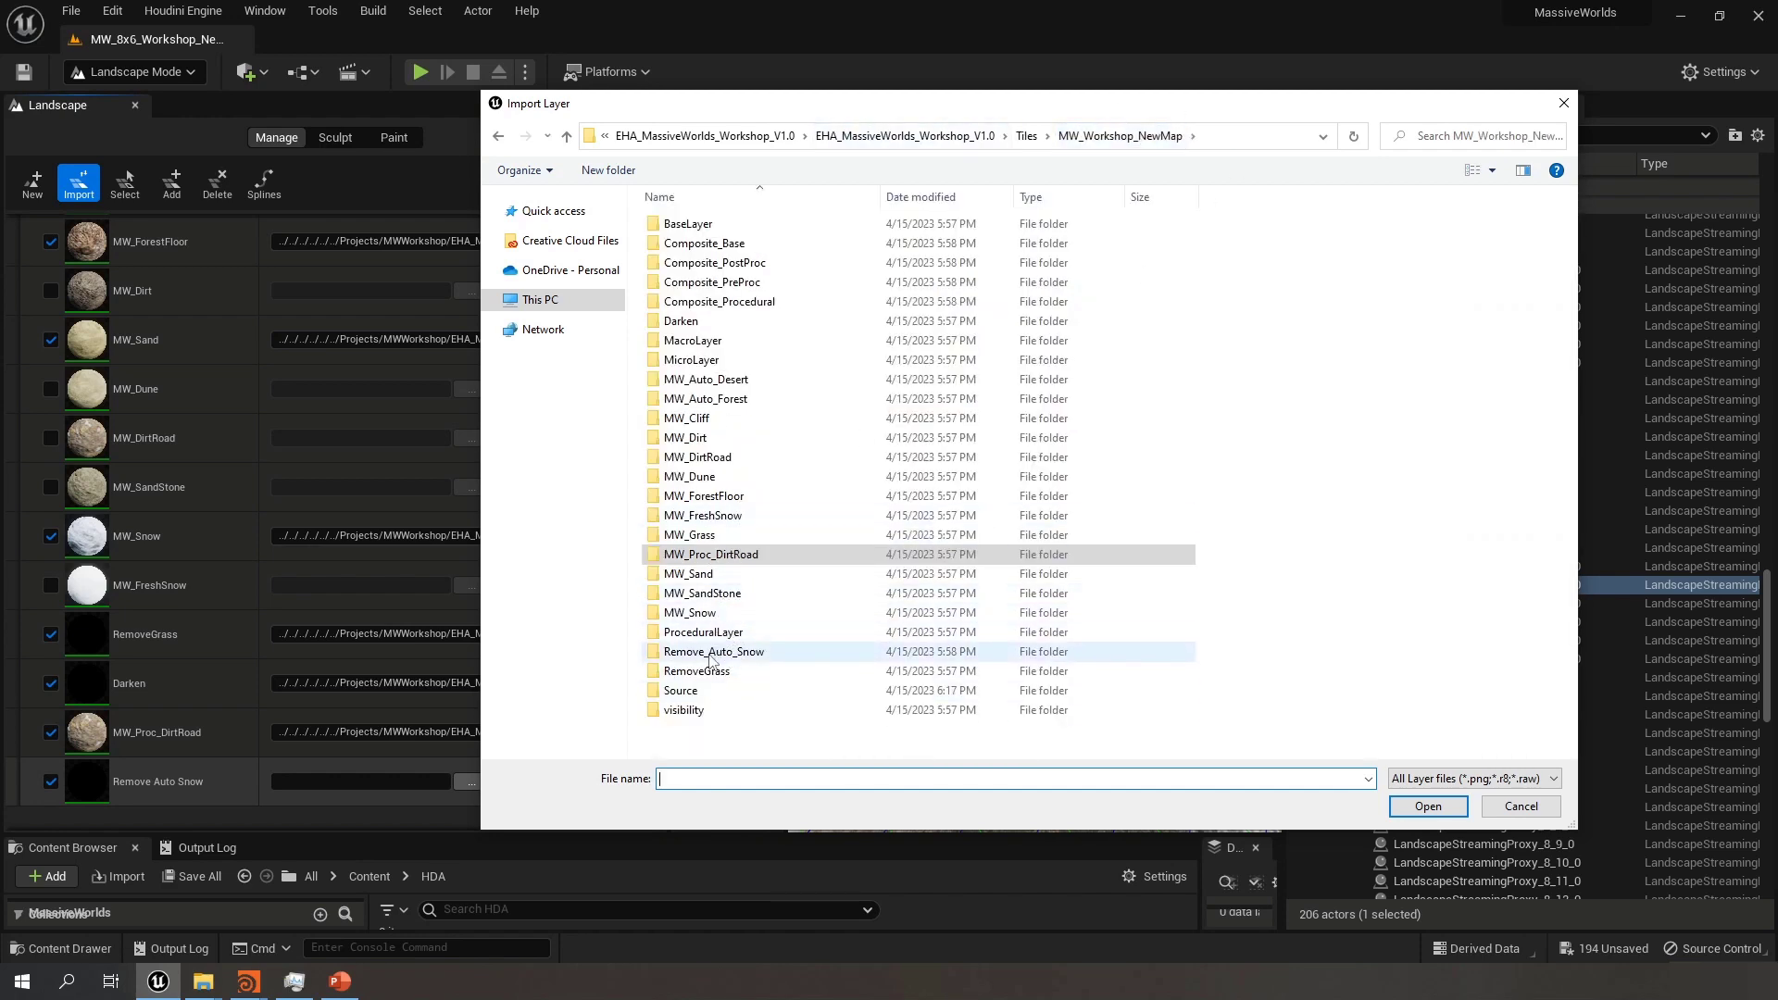
pyautogui.doubleClick(710, 653)
pyautogui.click(690, 241)
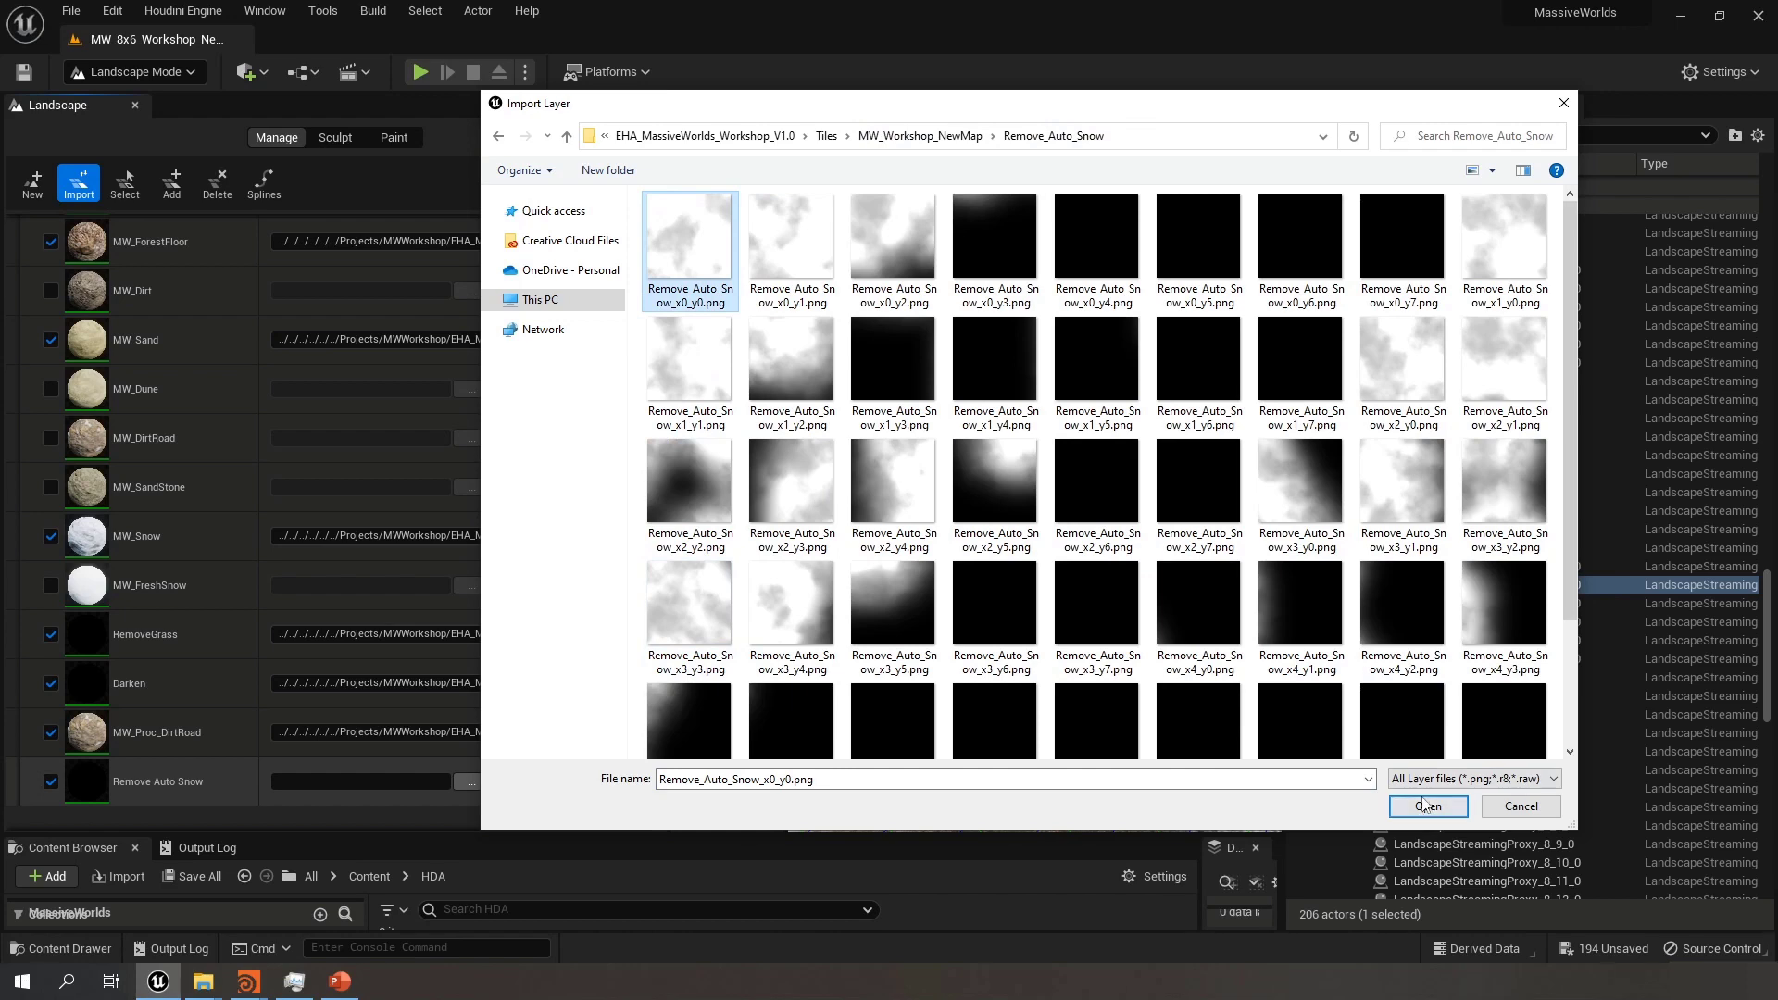
pyautogui.click(1427, 806)
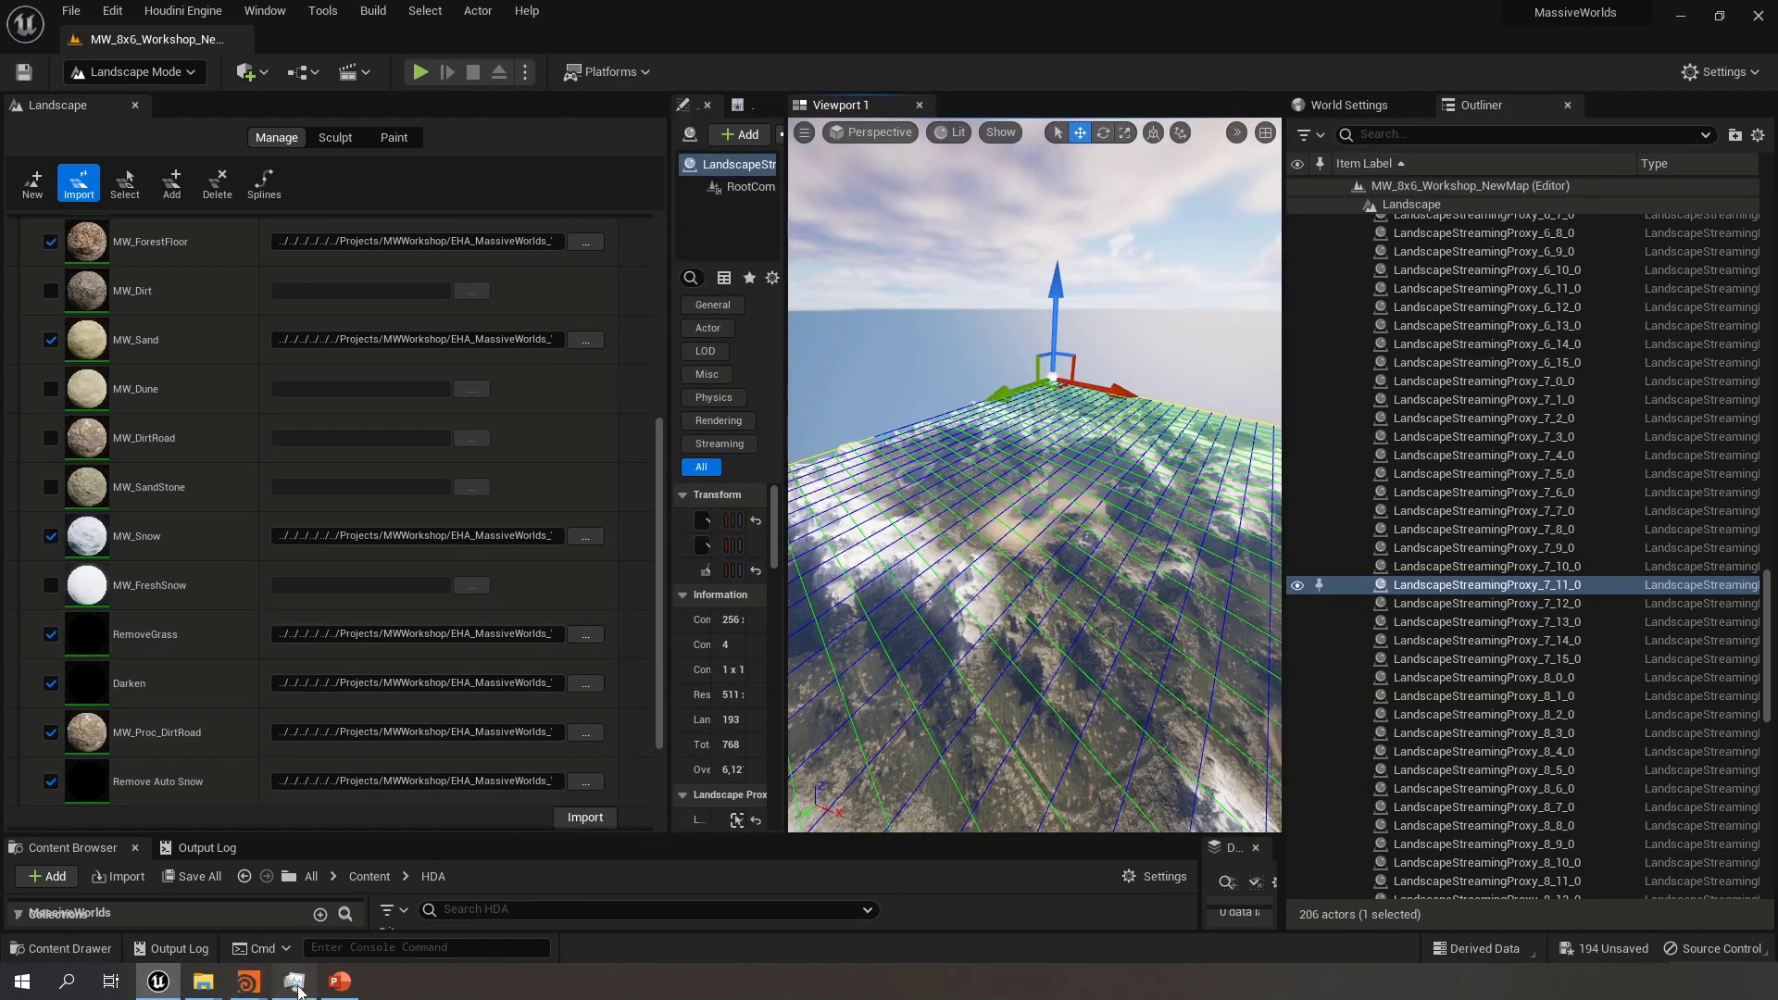
# Check the system's memory usage in Task Manager, and import the assigned weightmap tiles into the landscape
pyautogui.click(295, 982)
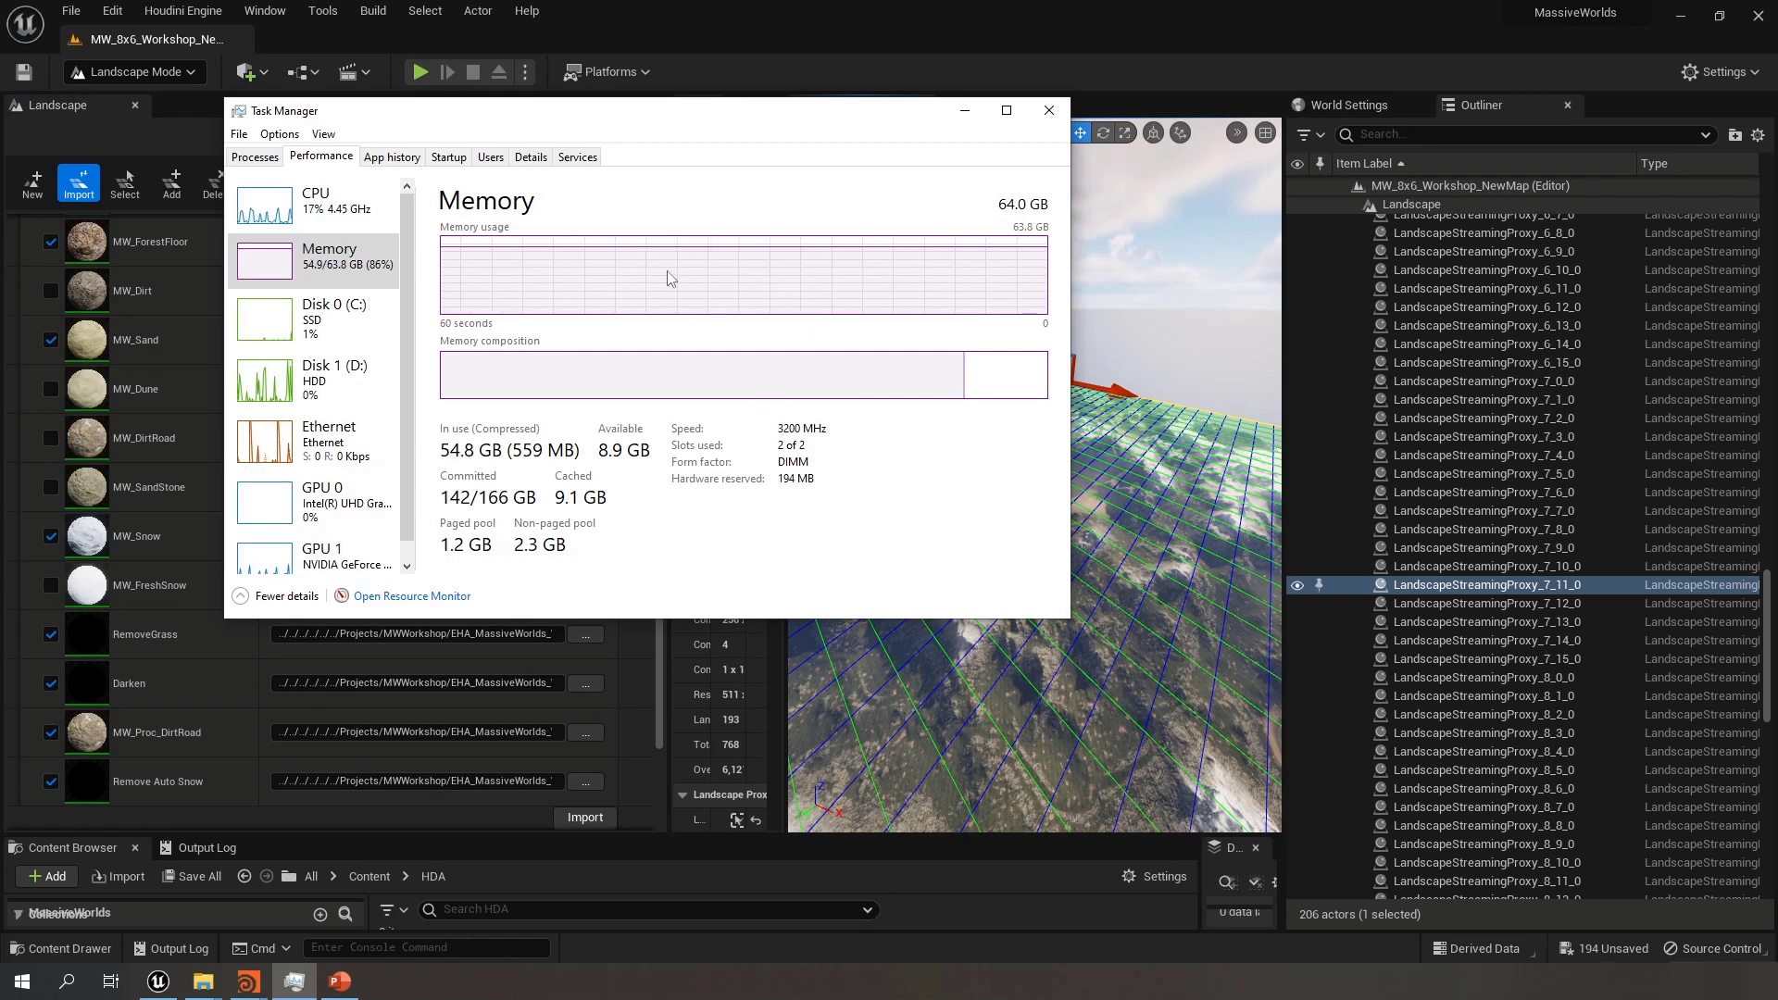
pyautogui.click(965, 111)
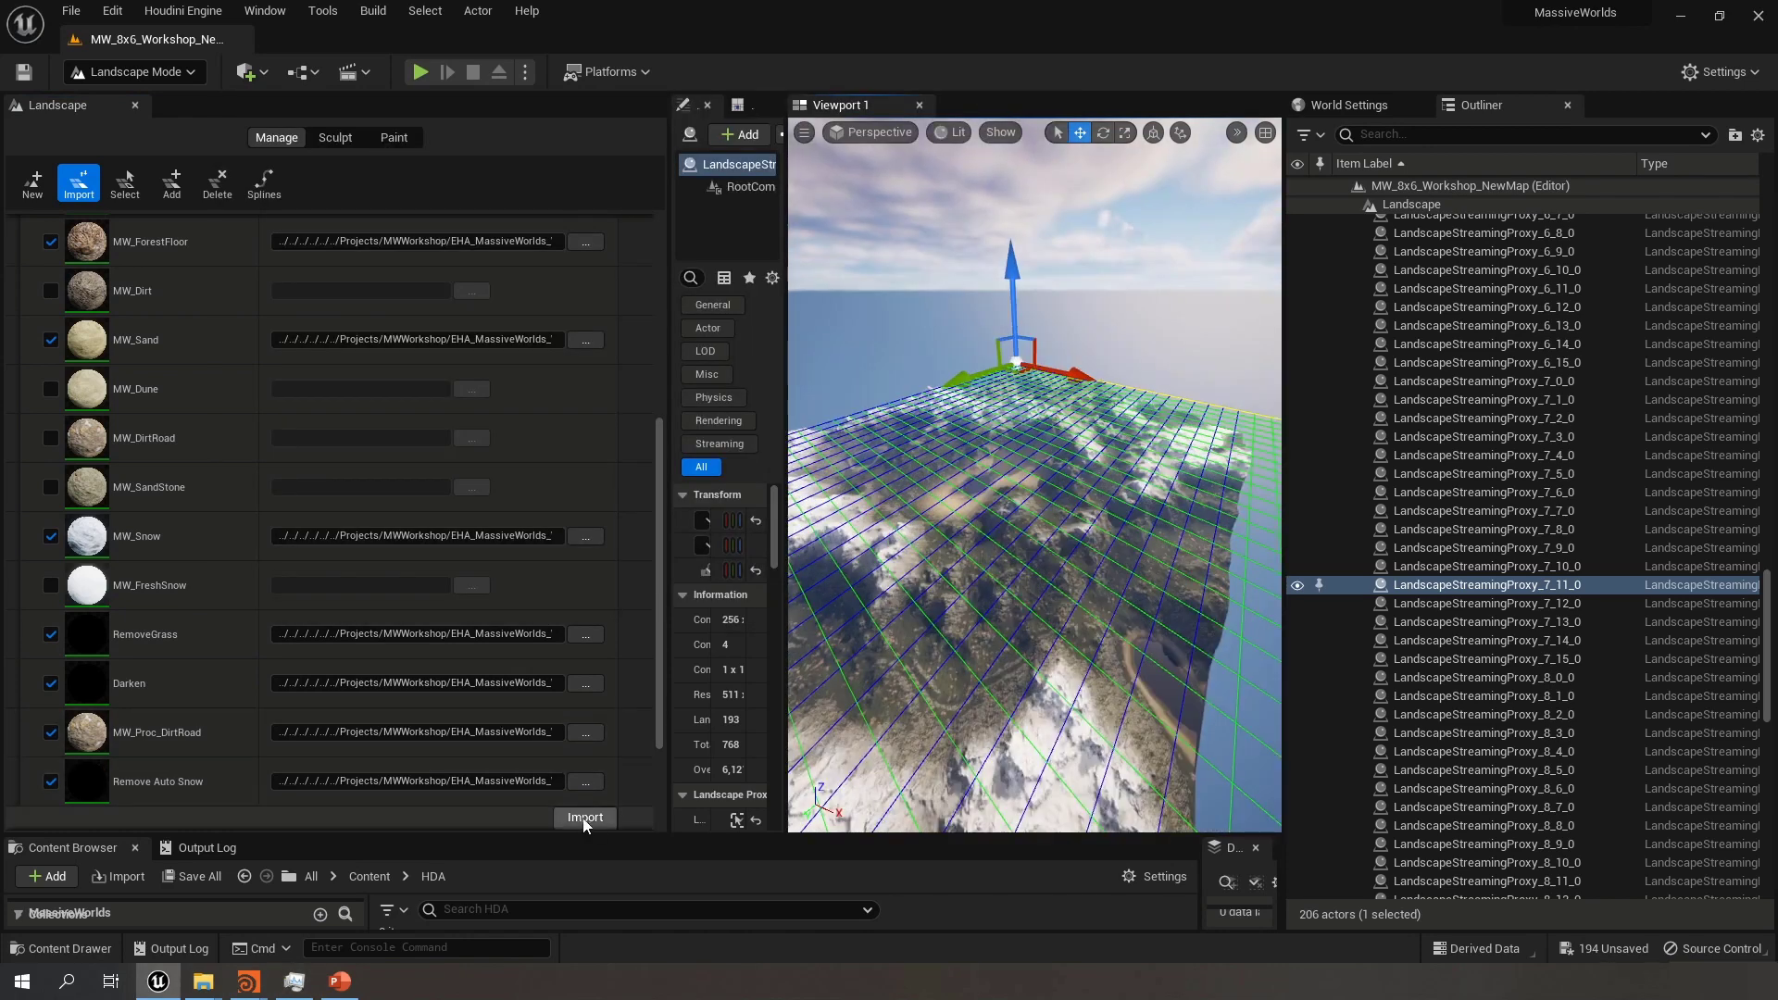
pyautogui.click(585, 821)
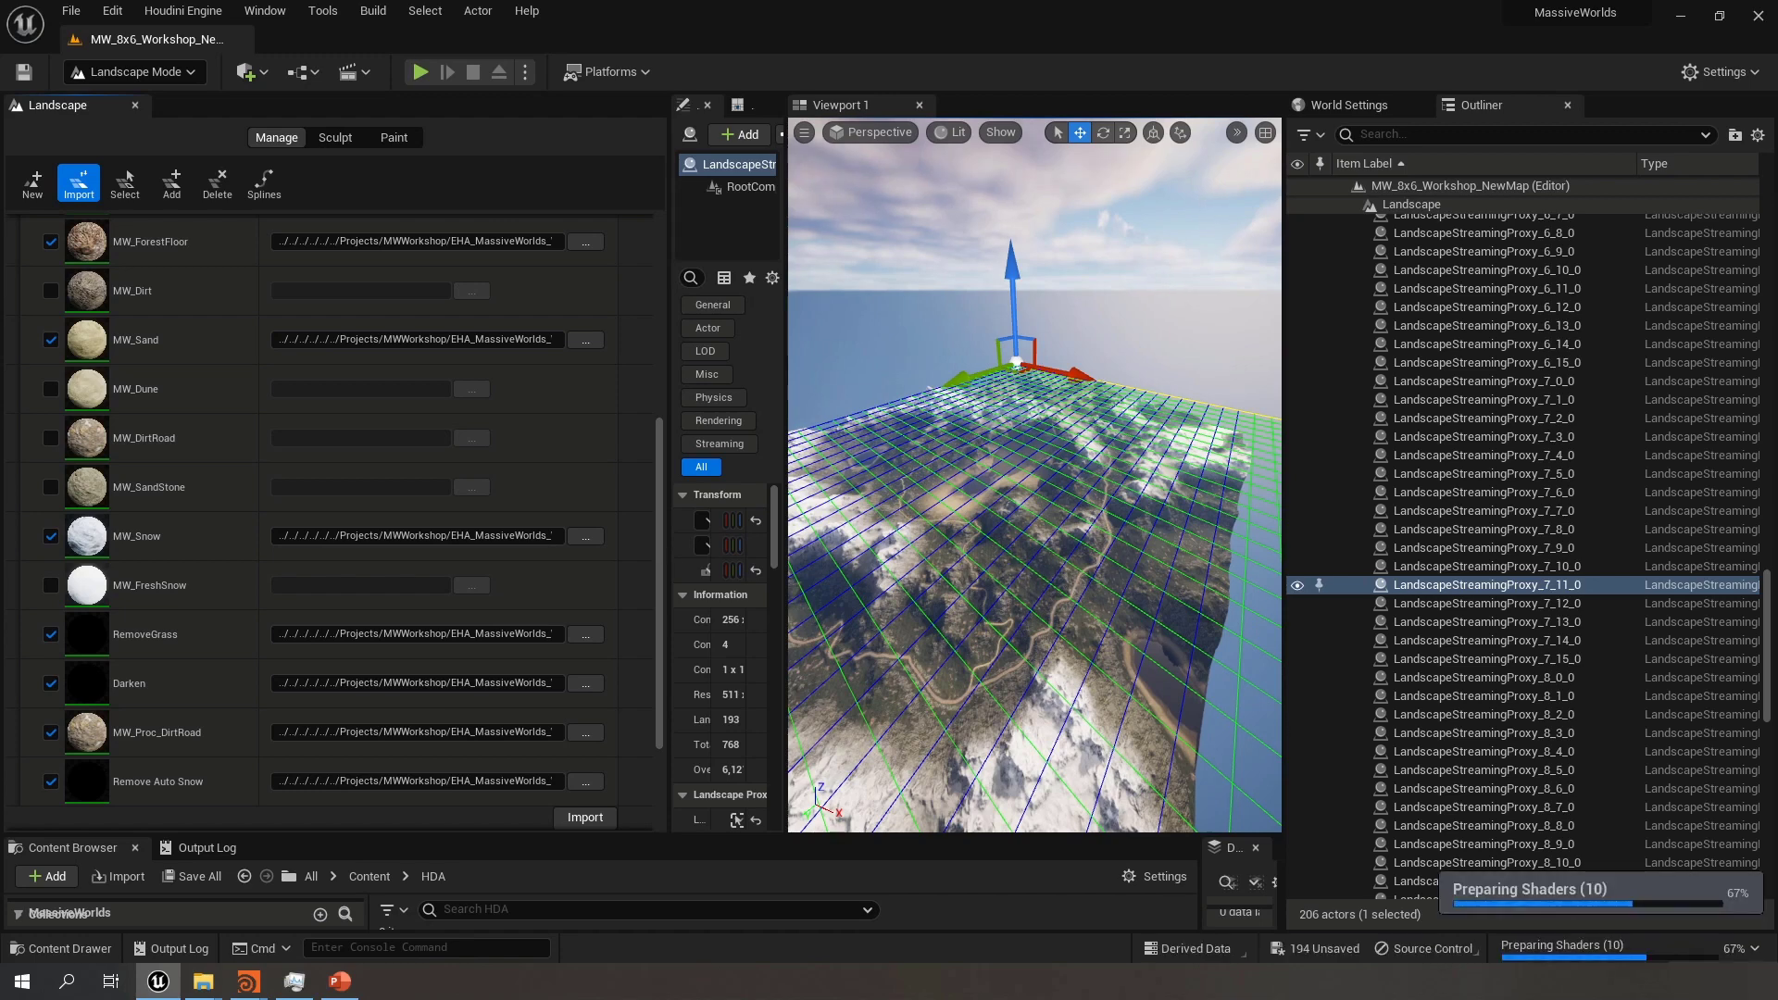
# Inspect the imported landscape in the viewport and recheck the system's memory usage in Task Manager
pyautogui.rightClick(1393, 862)
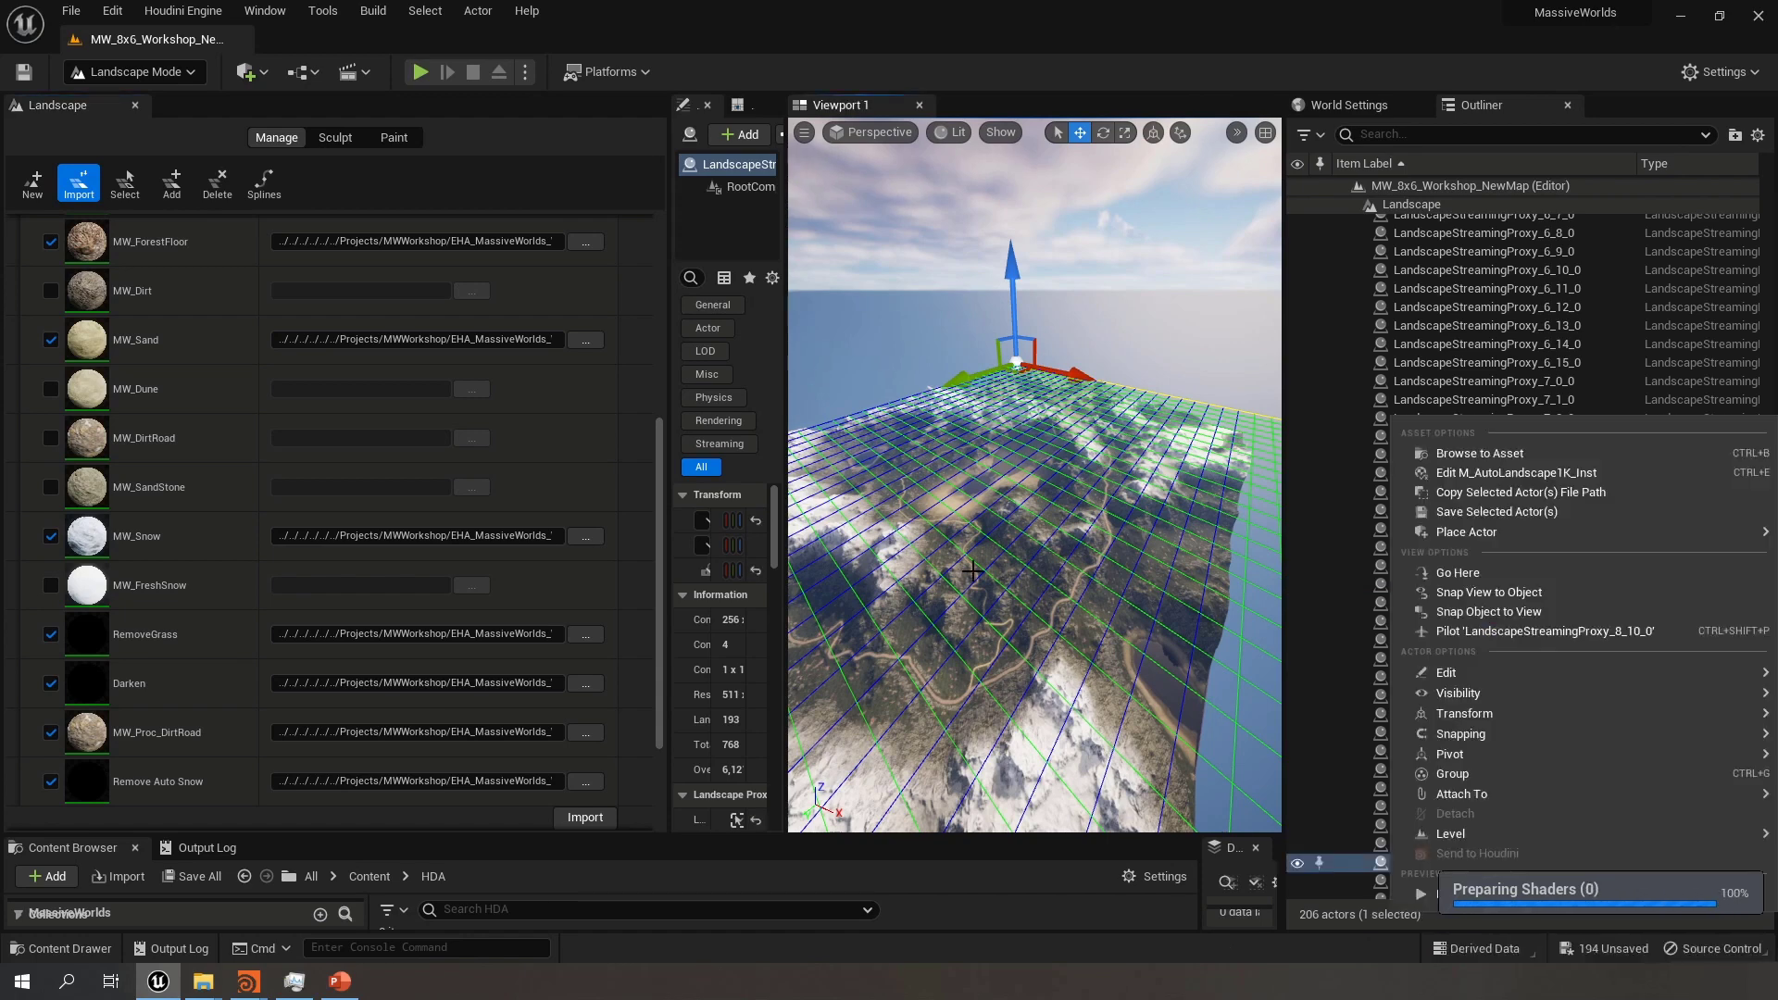
pyautogui.click(1052, 540)
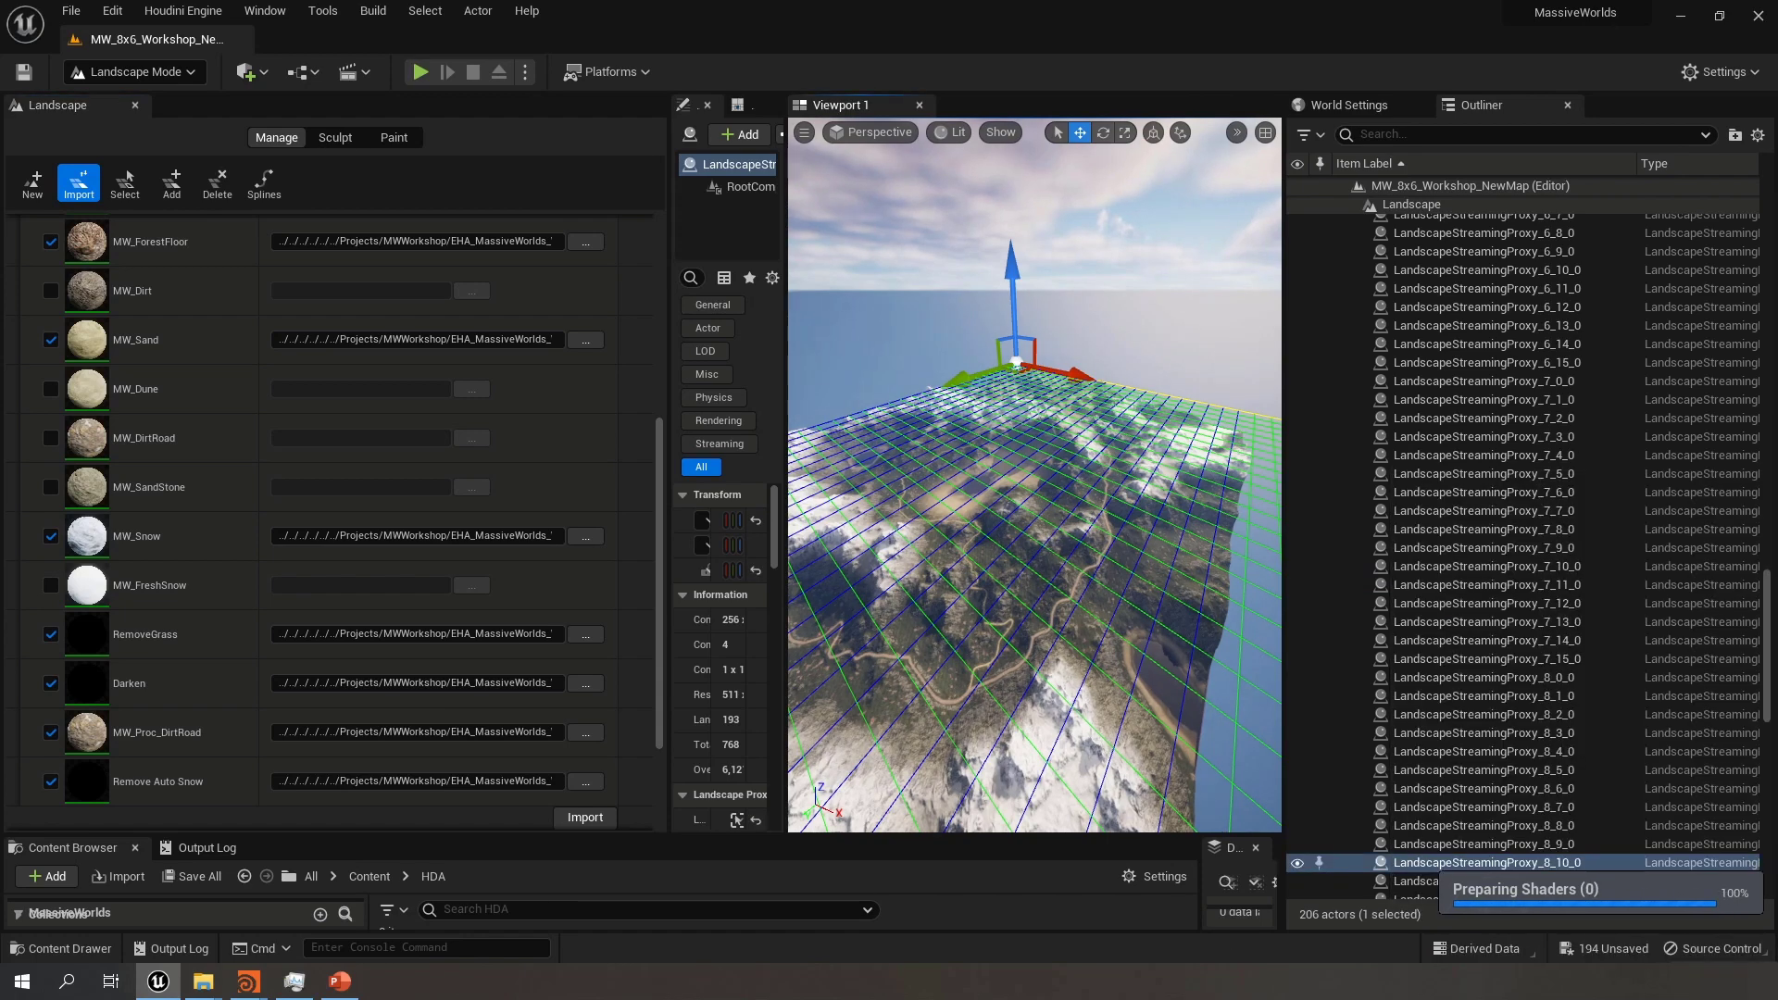
pyautogui.moveTo(1053, 540)
pyautogui.mouseDown(button='right')
pyautogui.moveTo(871, 502)
pyautogui.moveTo(1016, 532)
pyautogui.moveTo(1041, 516)
pyautogui.moveTo(1036, 533)
pyautogui.mouseUp(button='right')
pyautogui.click(294, 980)
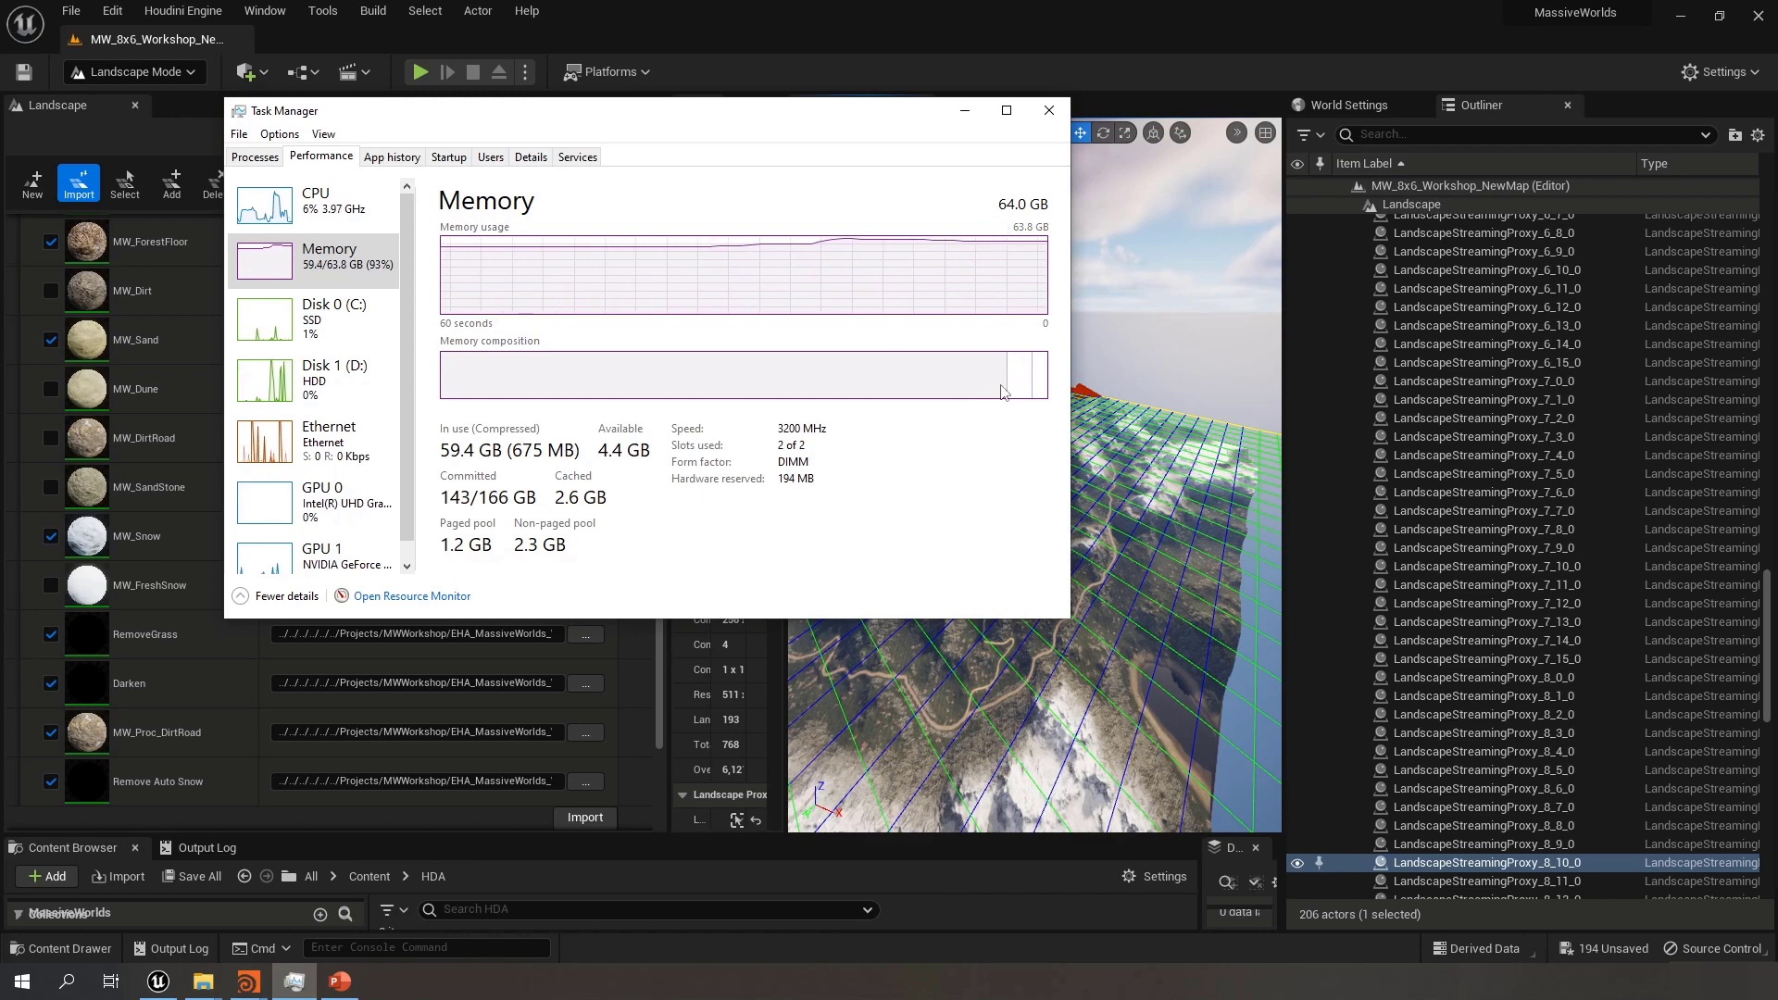
pyautogui.moveTo(1003, 384)
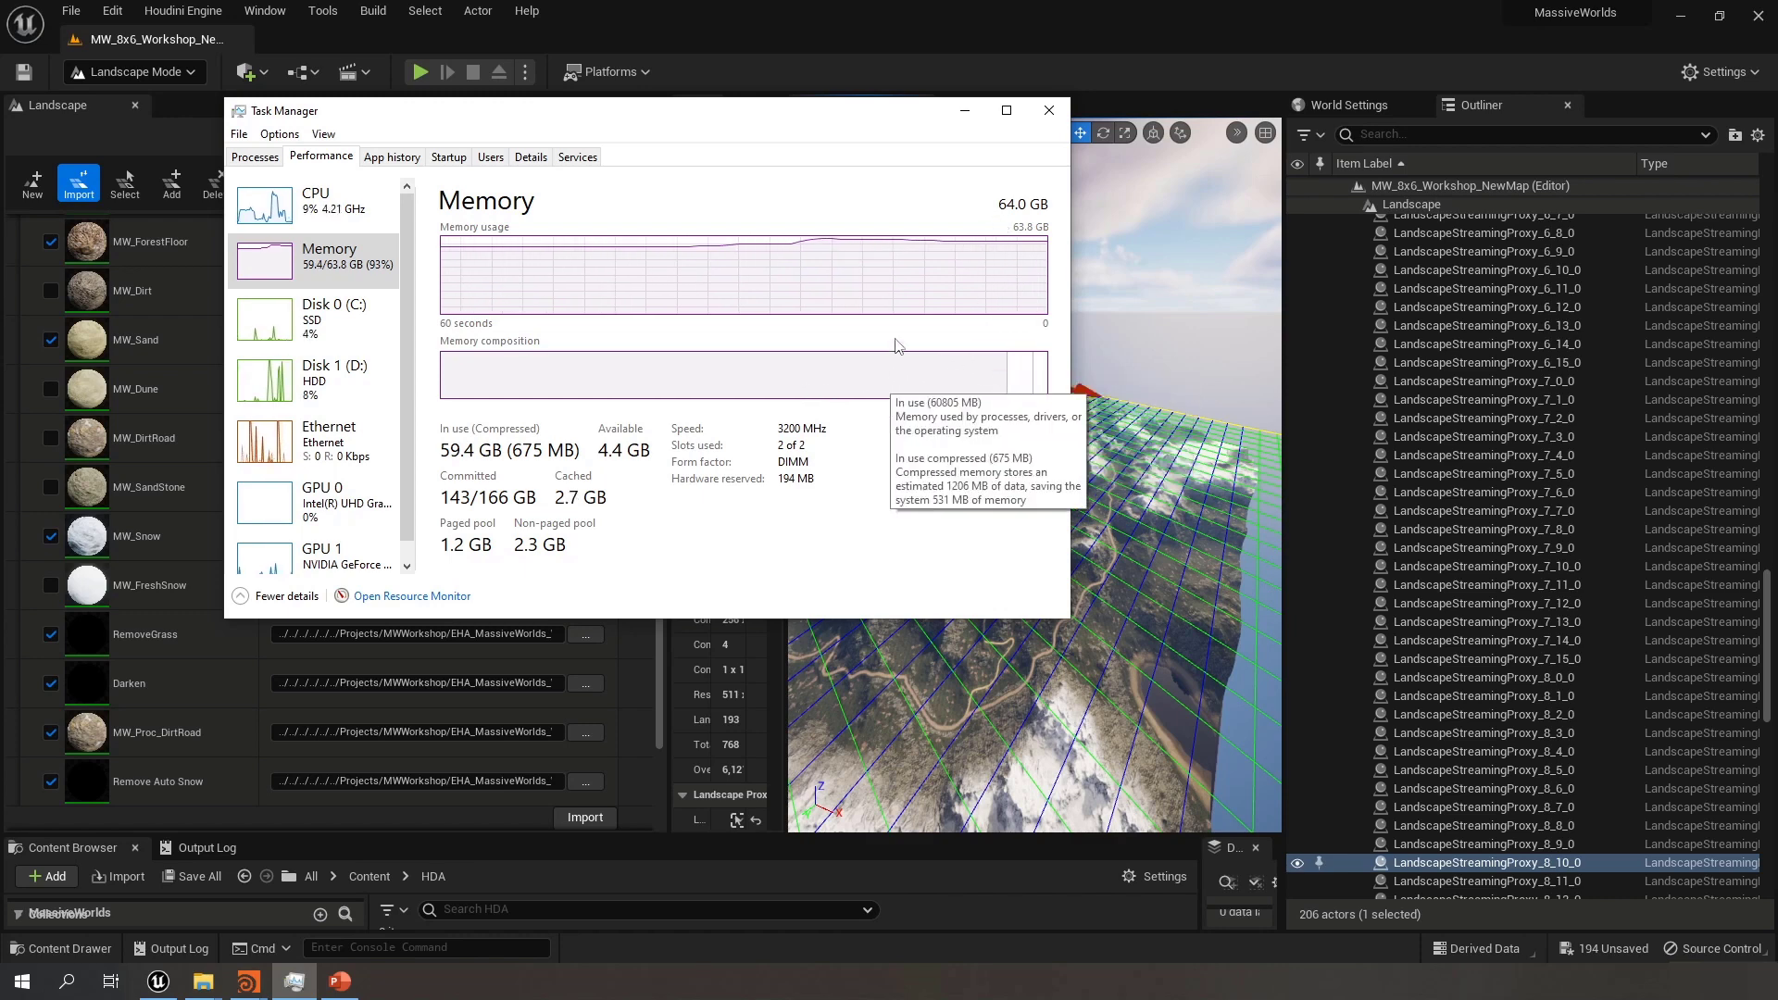
pyautogui.click(964, 110)
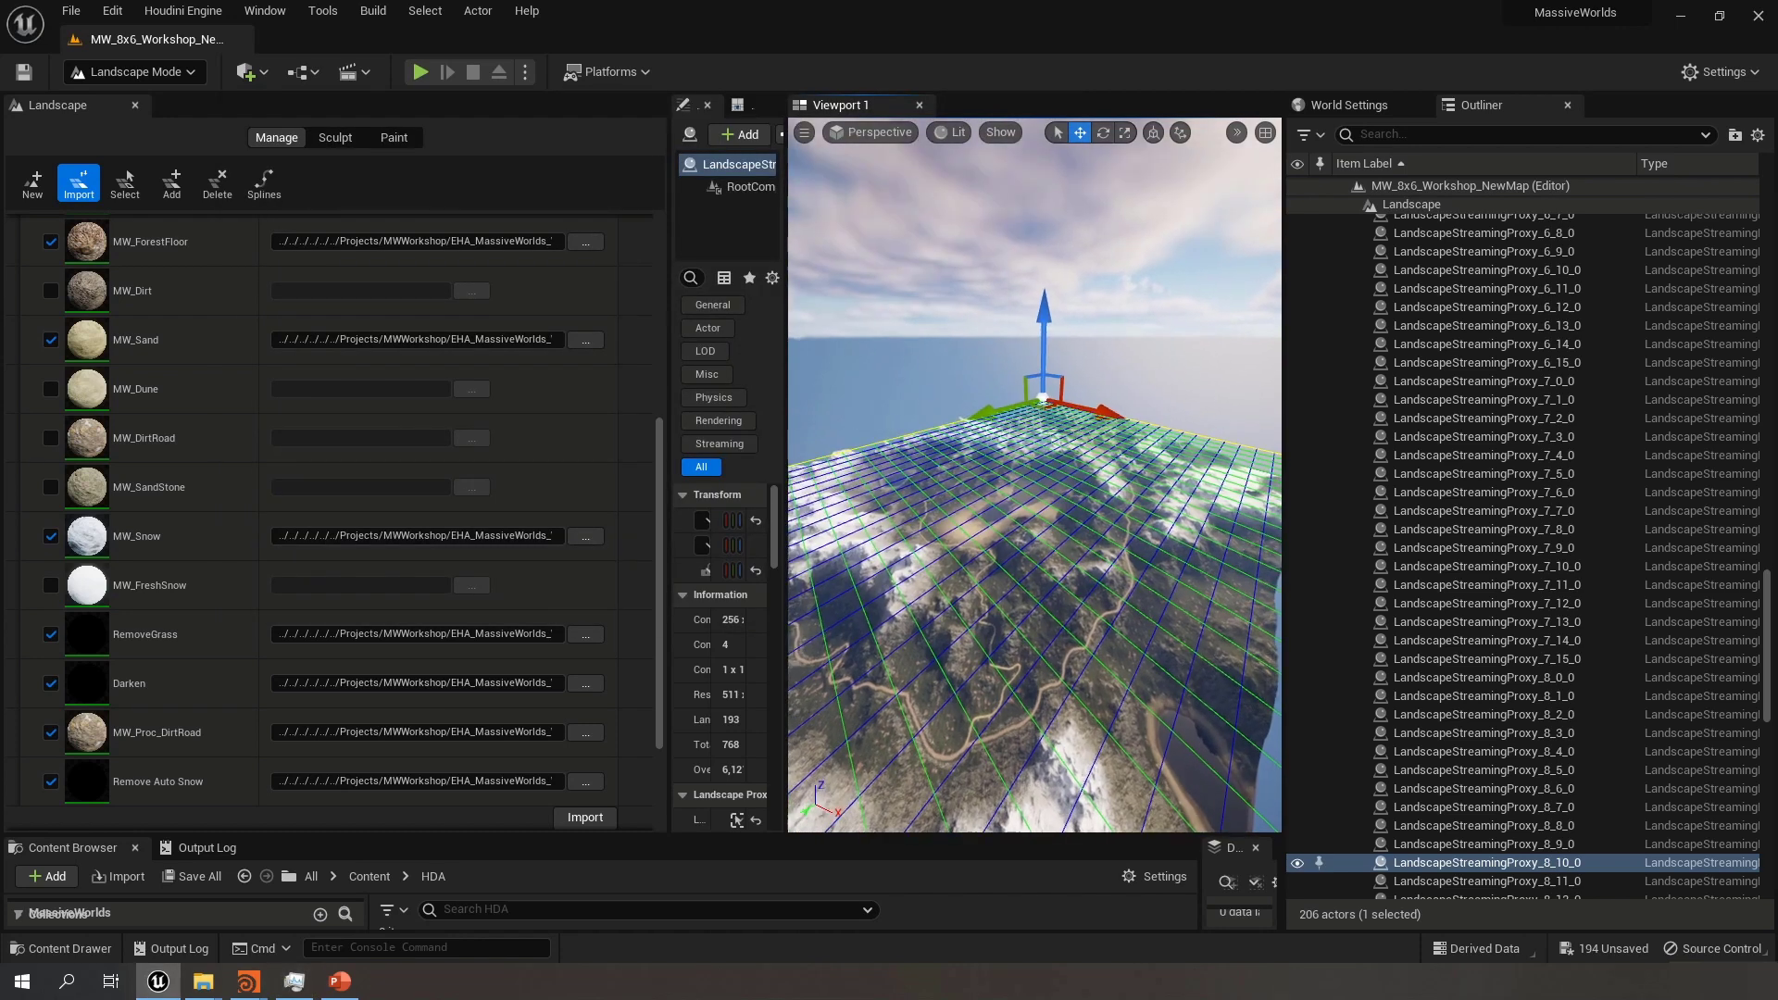
pyautogui.press('w')
pyautogui.moveTo(1034, 445); pyautogui.dragTo(1003, 454, button='right')
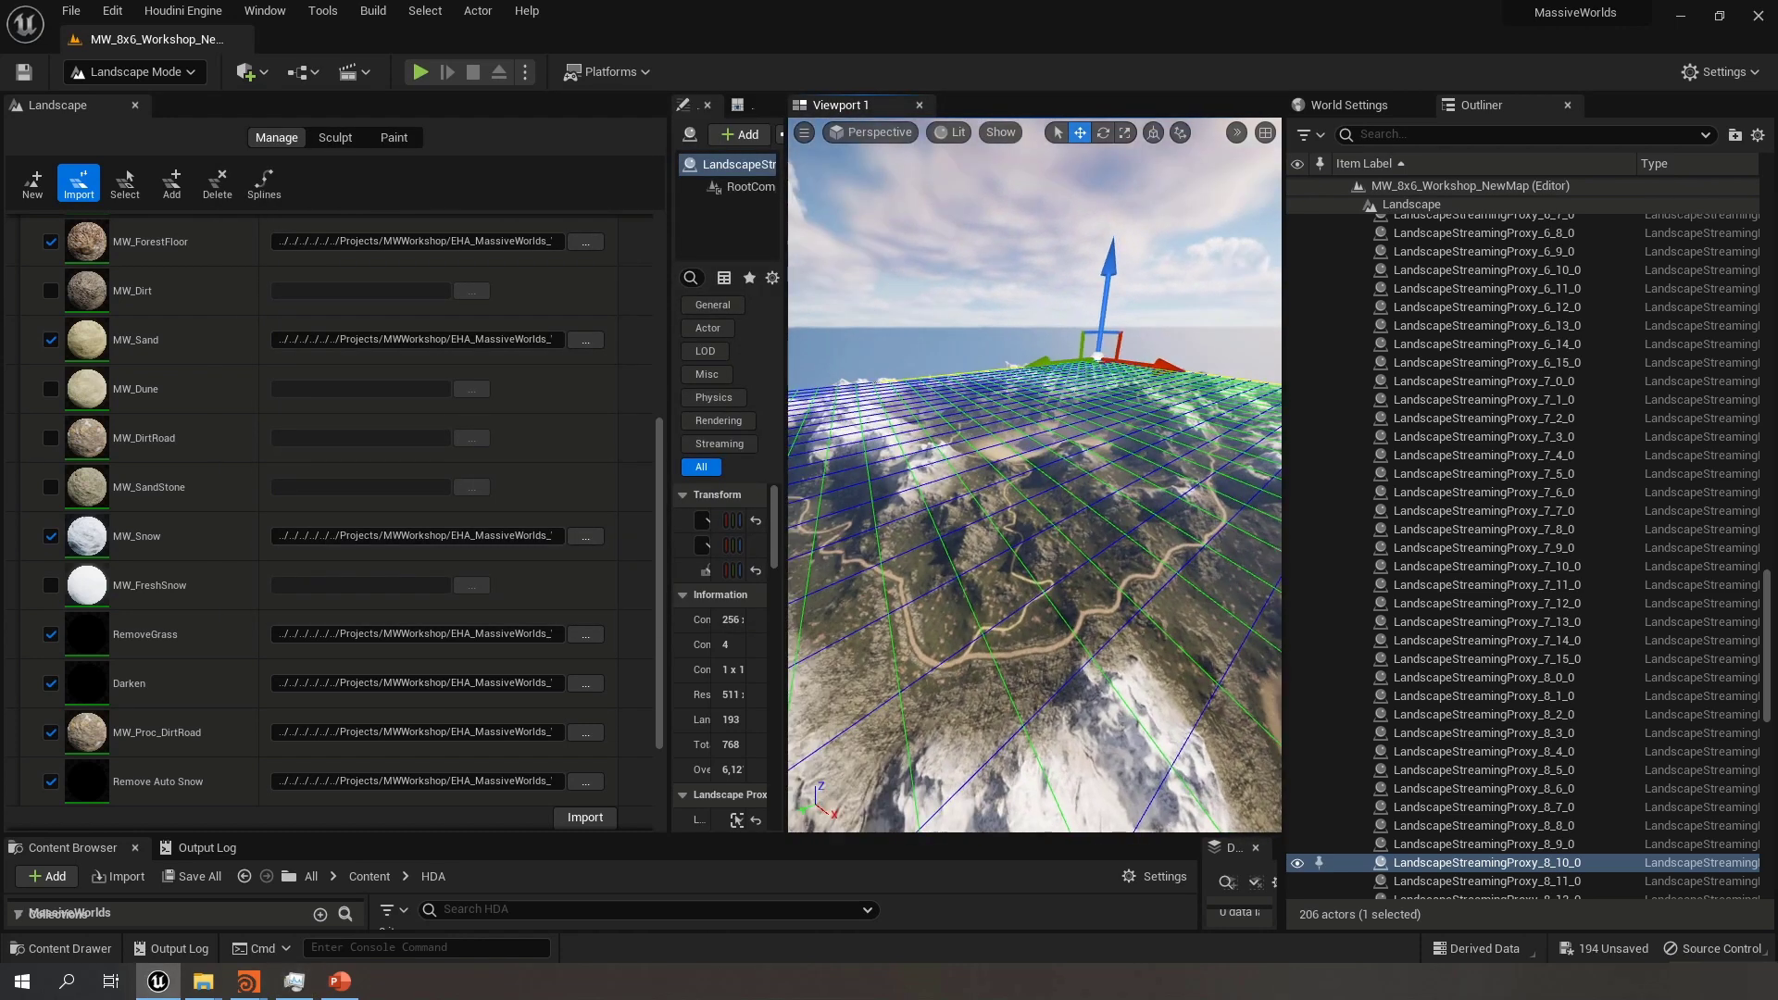
# Widen the Details area and save all modified landscape content
pyautogui.moveTo(669, 435); pyautogui.dragTo(390, 435)
pyautogui.click(194, 876)
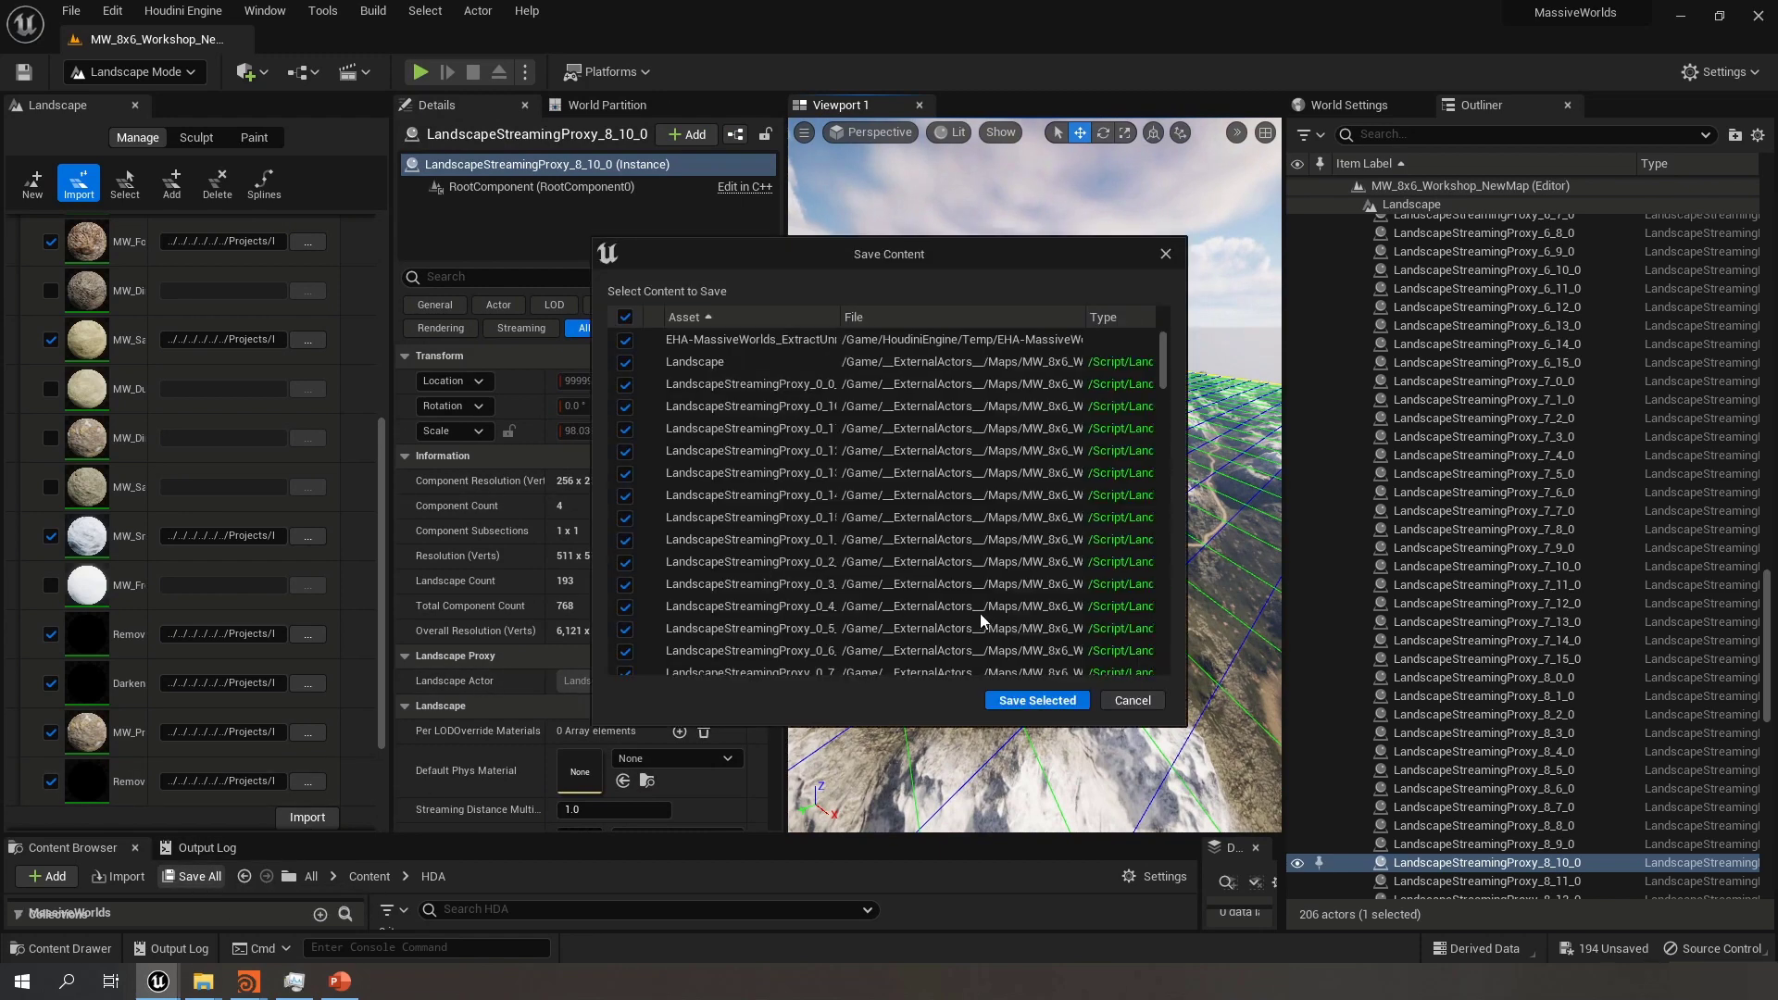
pyautogui.click(1038, 700)
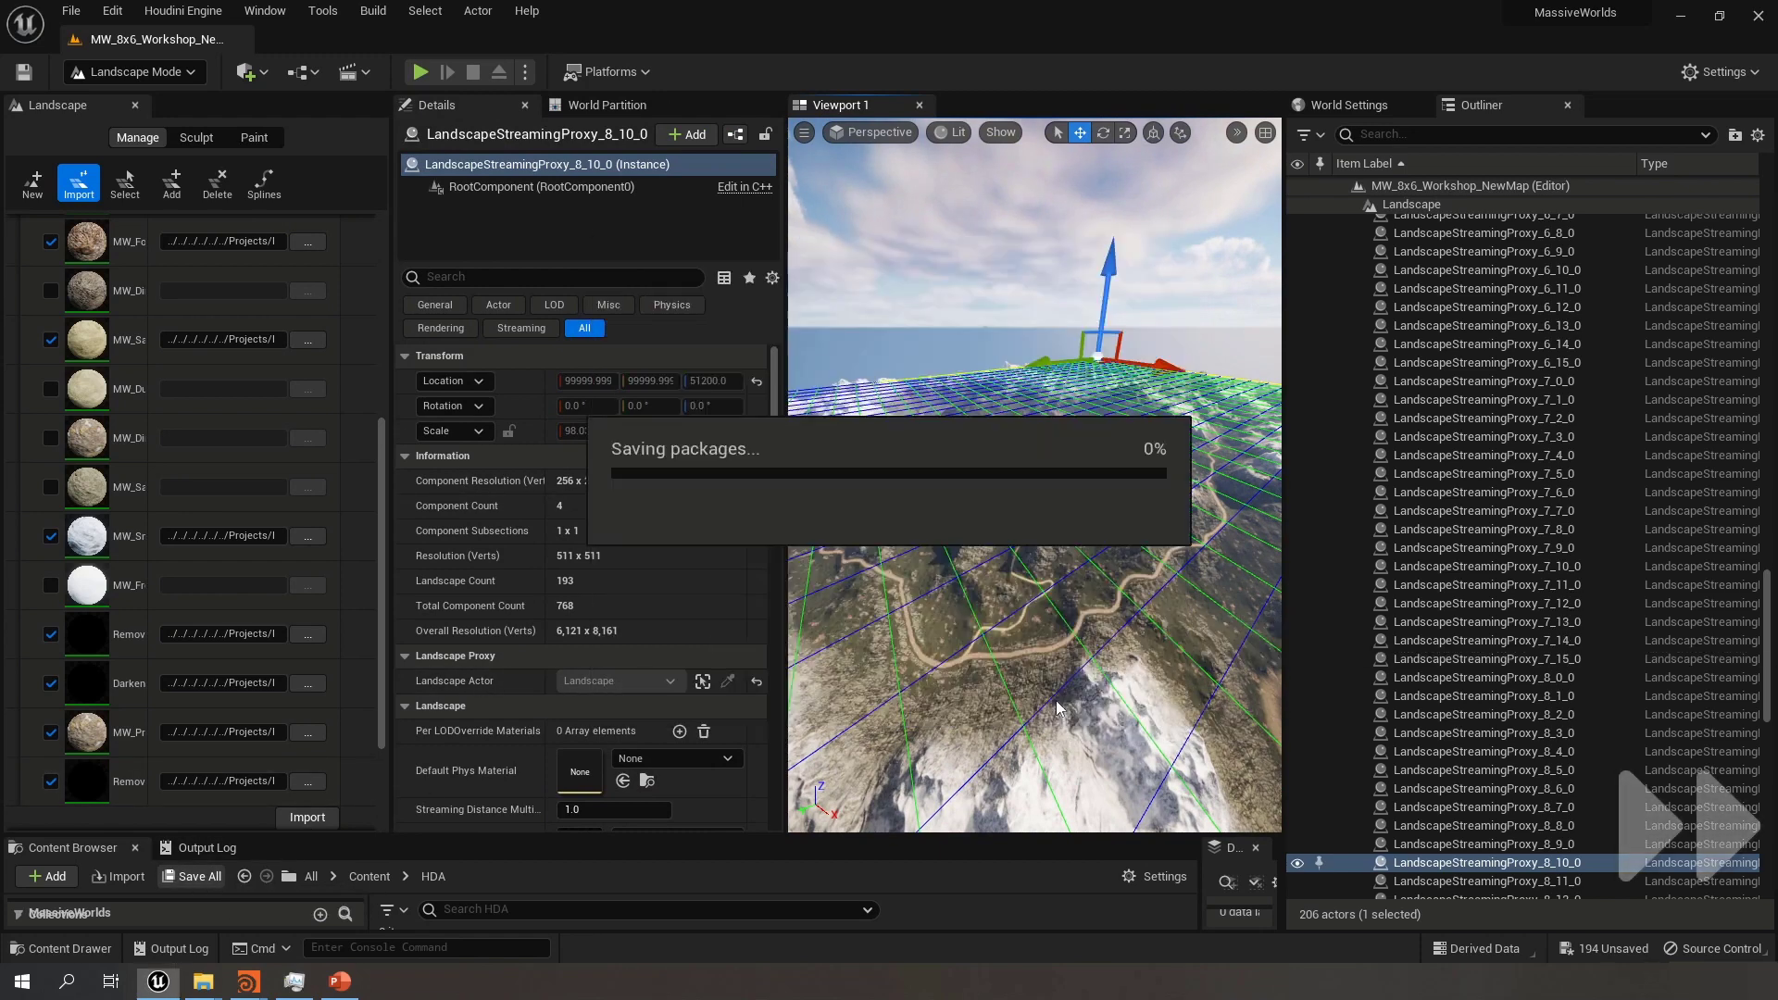
# Switch the editor to Selection Mode and enlarge the viewport for a close view of the dirt roads
pyautogui.click(190, 72)
pyautogui.click(129, 101)
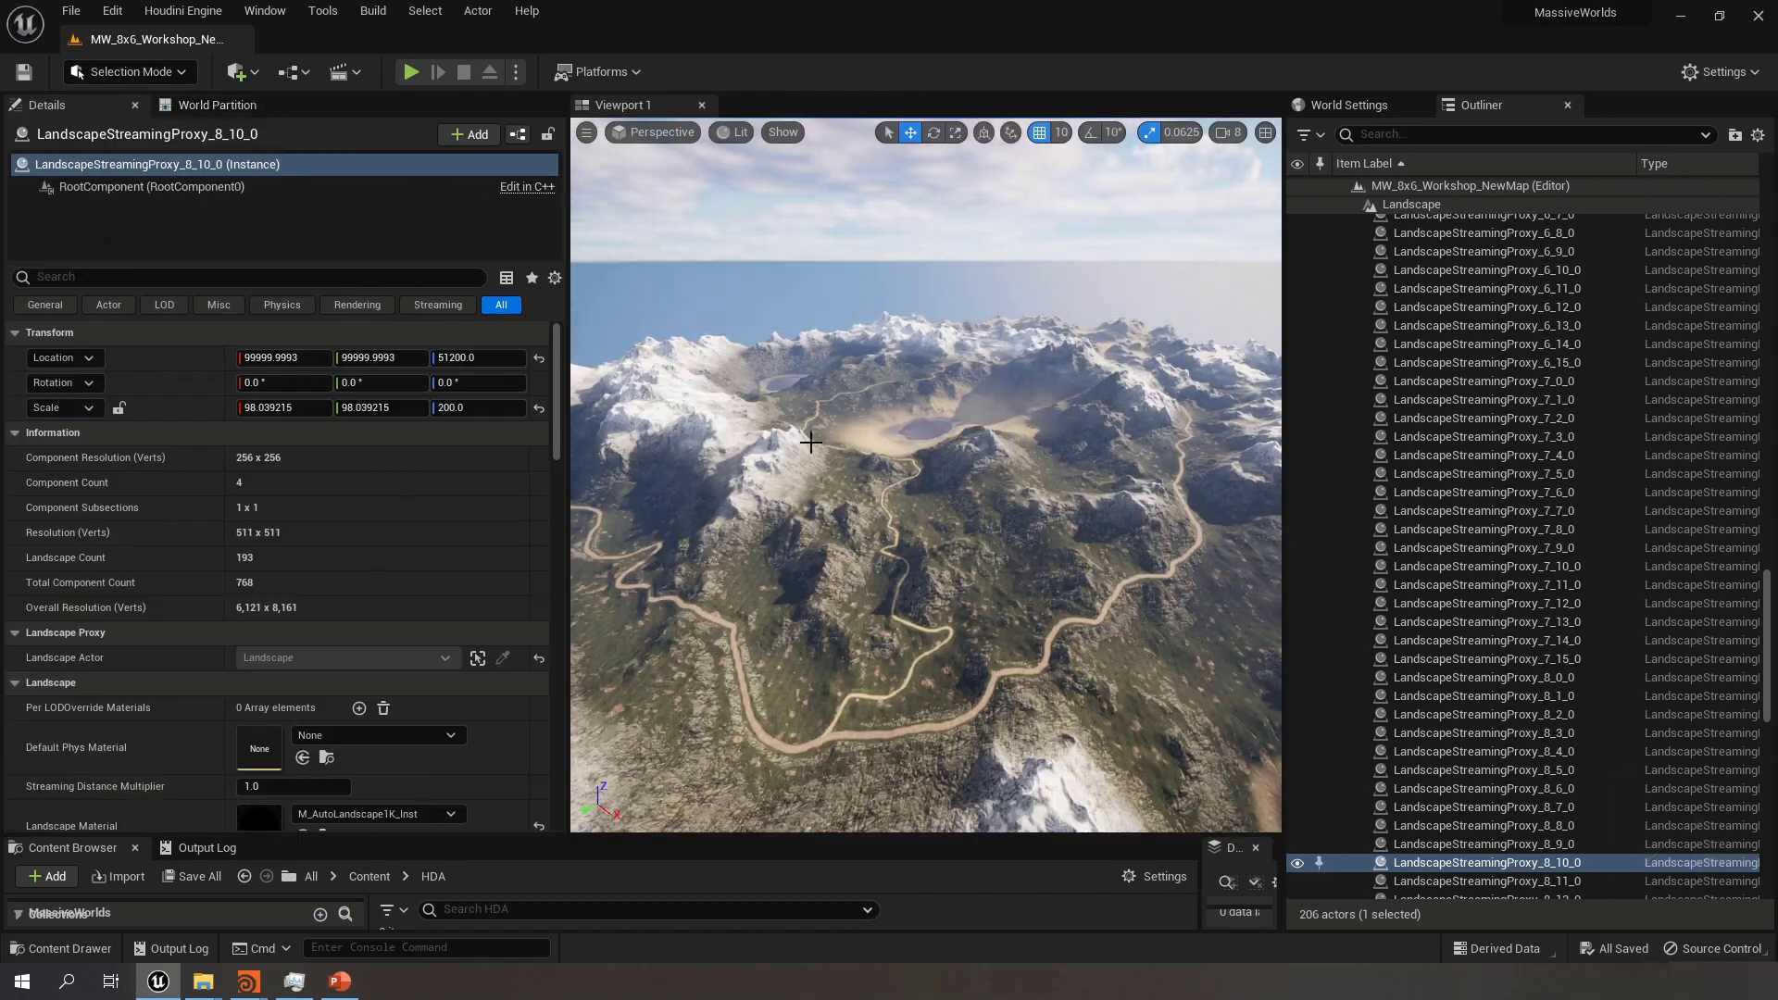
pyautogui.moveTo(578, 474); pyautogui.dragTo(264, 474)
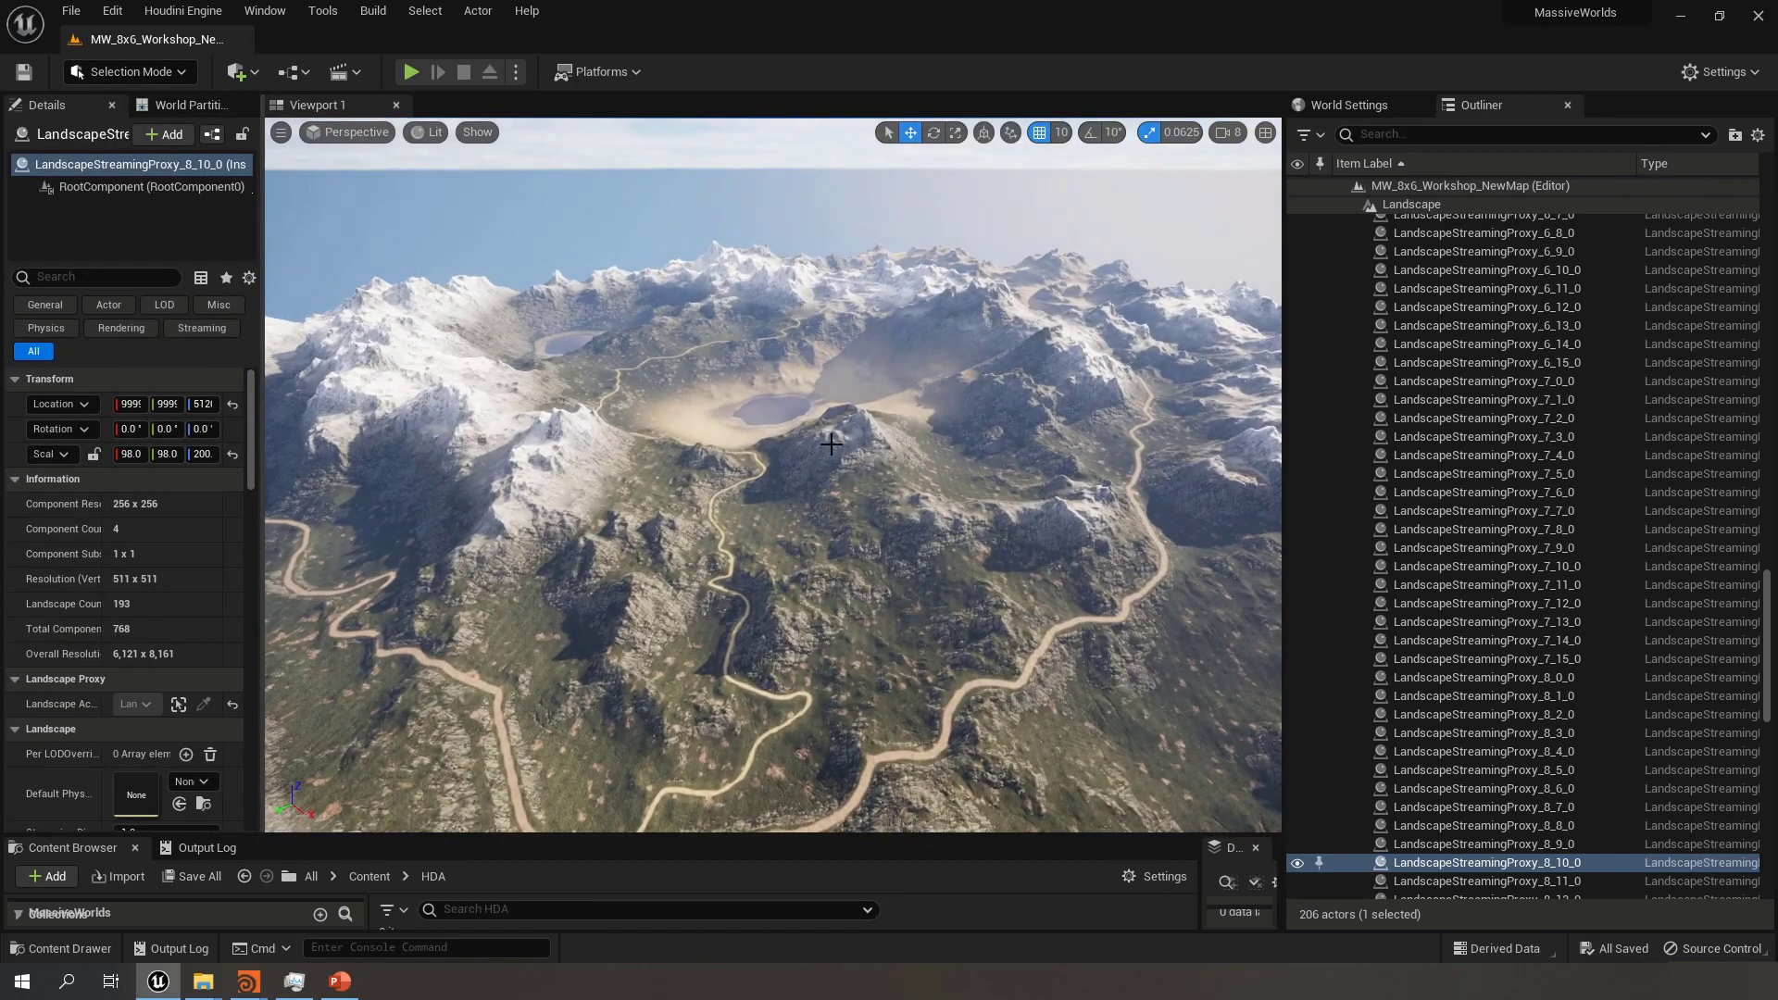
pyautogui.moveTo(774, 474); pyautogui.dragTo(849, 338, button='right')
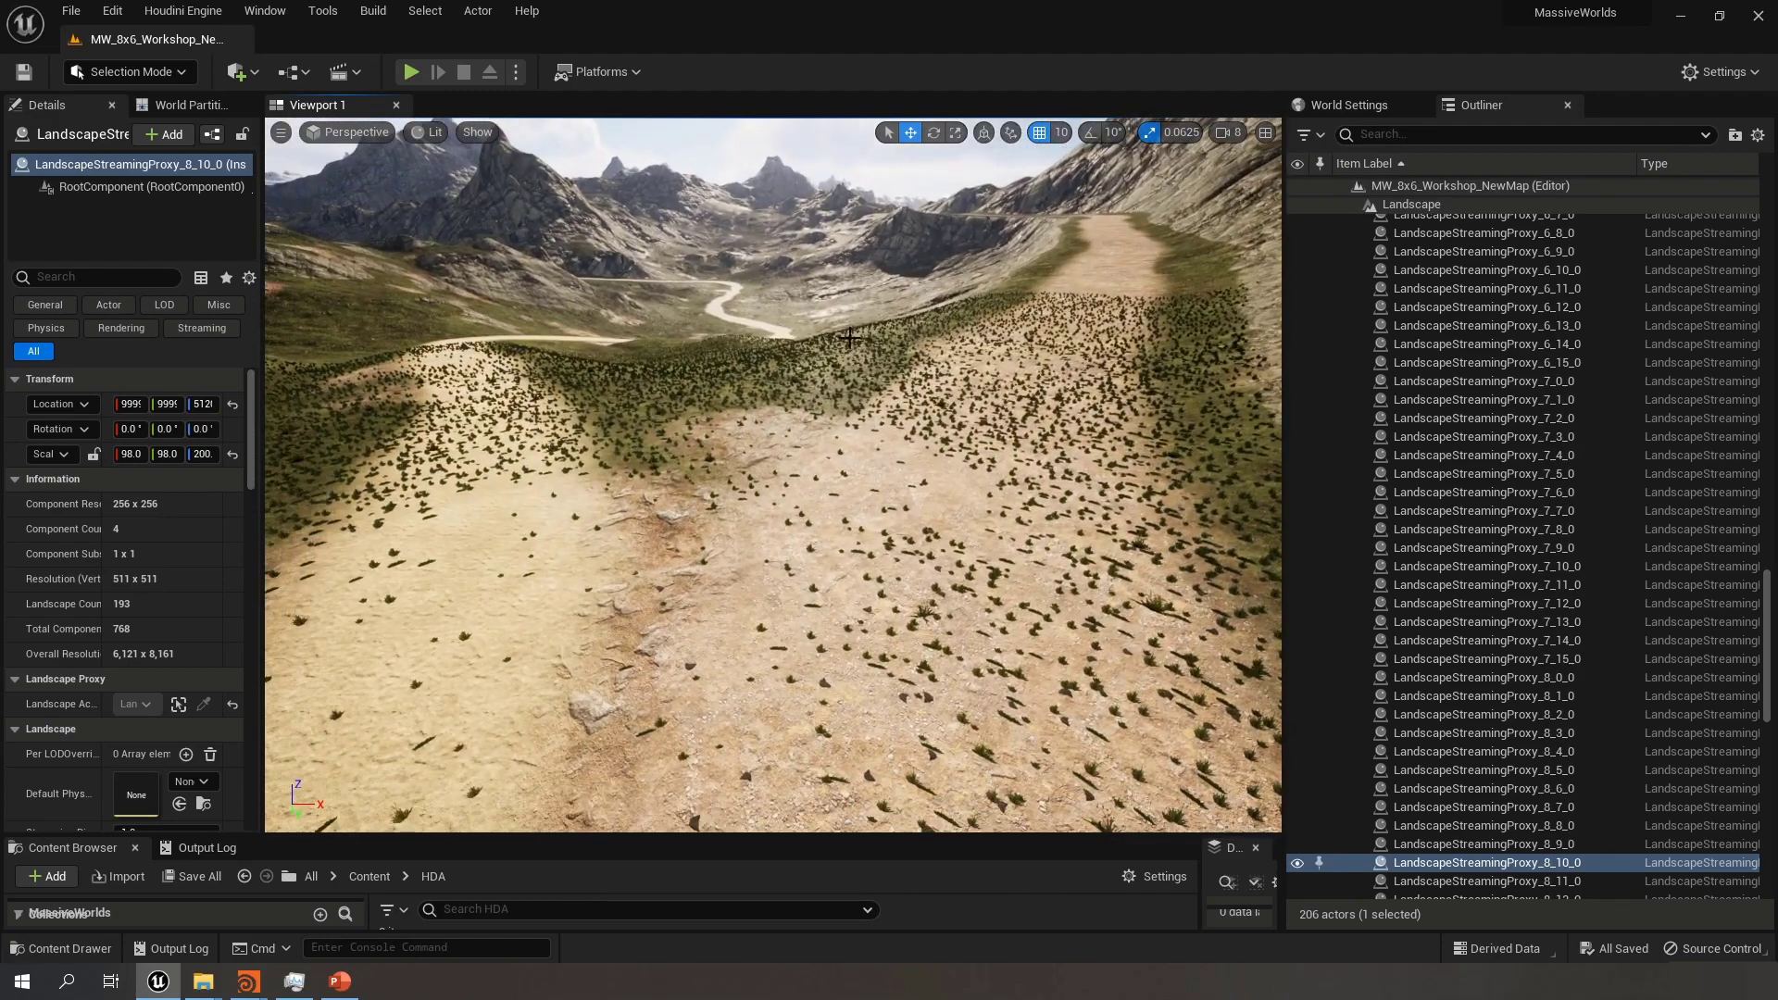
# Enlarge the Content Browser and open the project's Materials folder to reach the M_AutoLandscape1K_Inst landscape material instance
pyautogui.moveTo(700, 836); pyautogui.dragTo(695, 637)
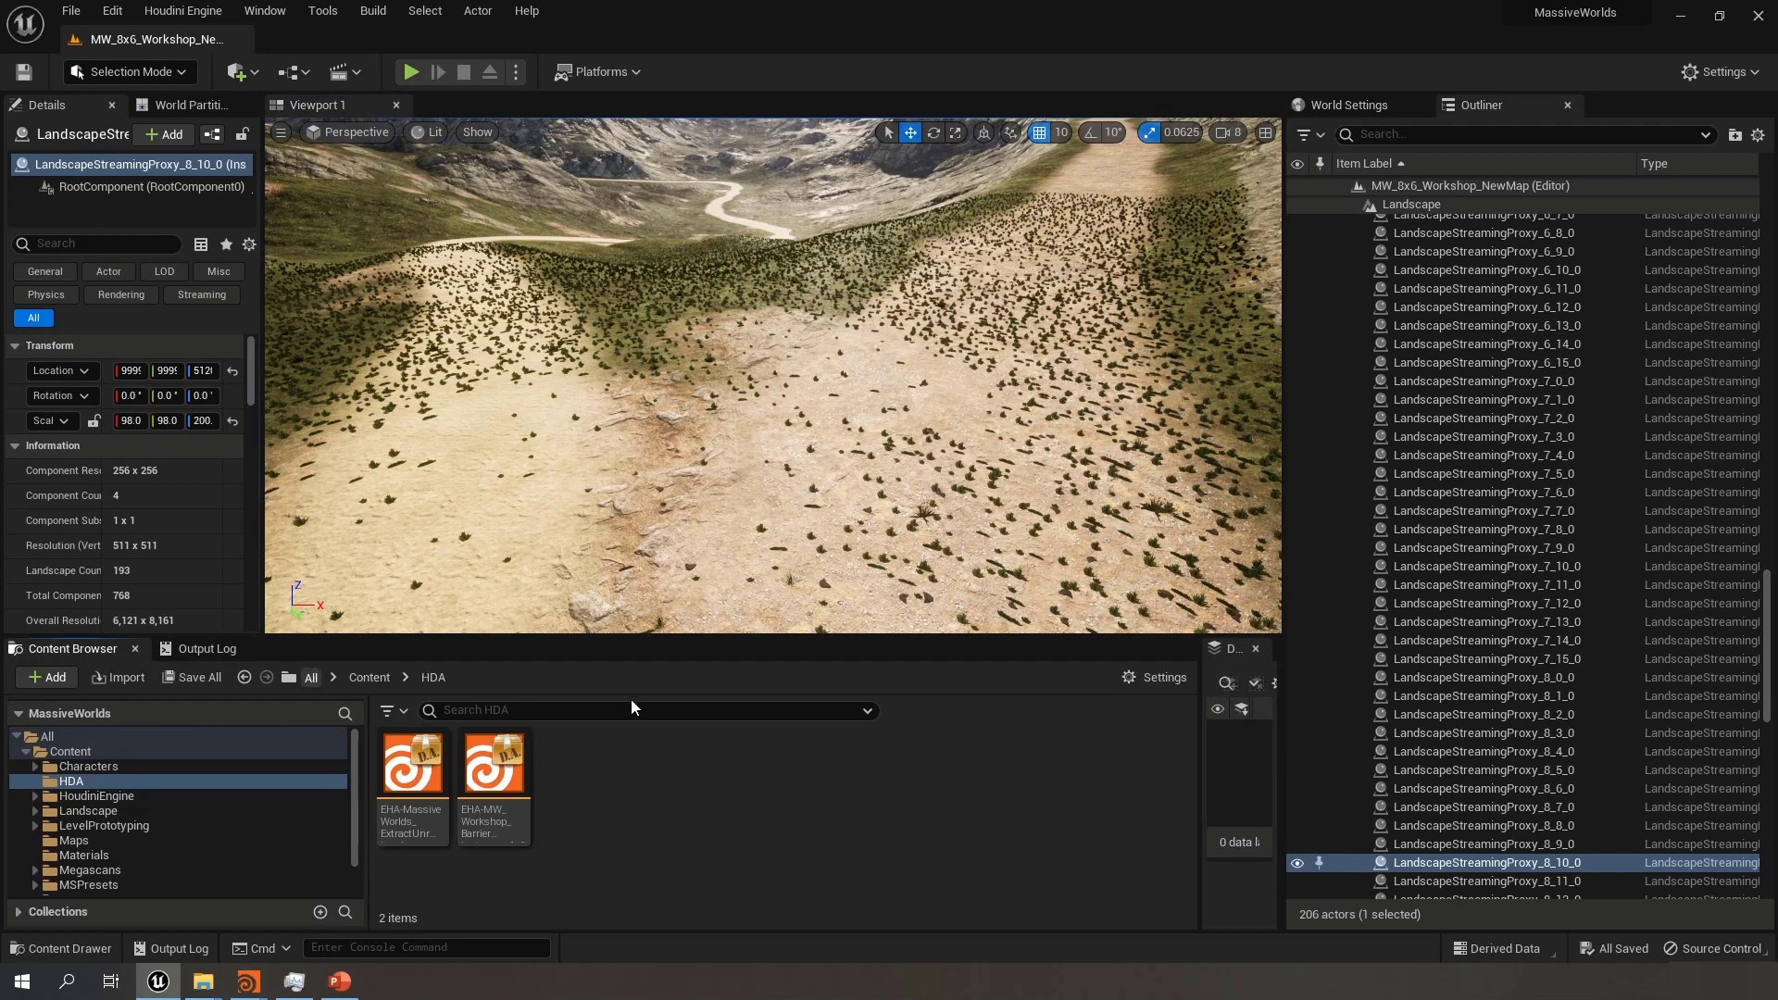
pyautogui.click(311, 677)
pyautogui.doubleClick(412, 760)
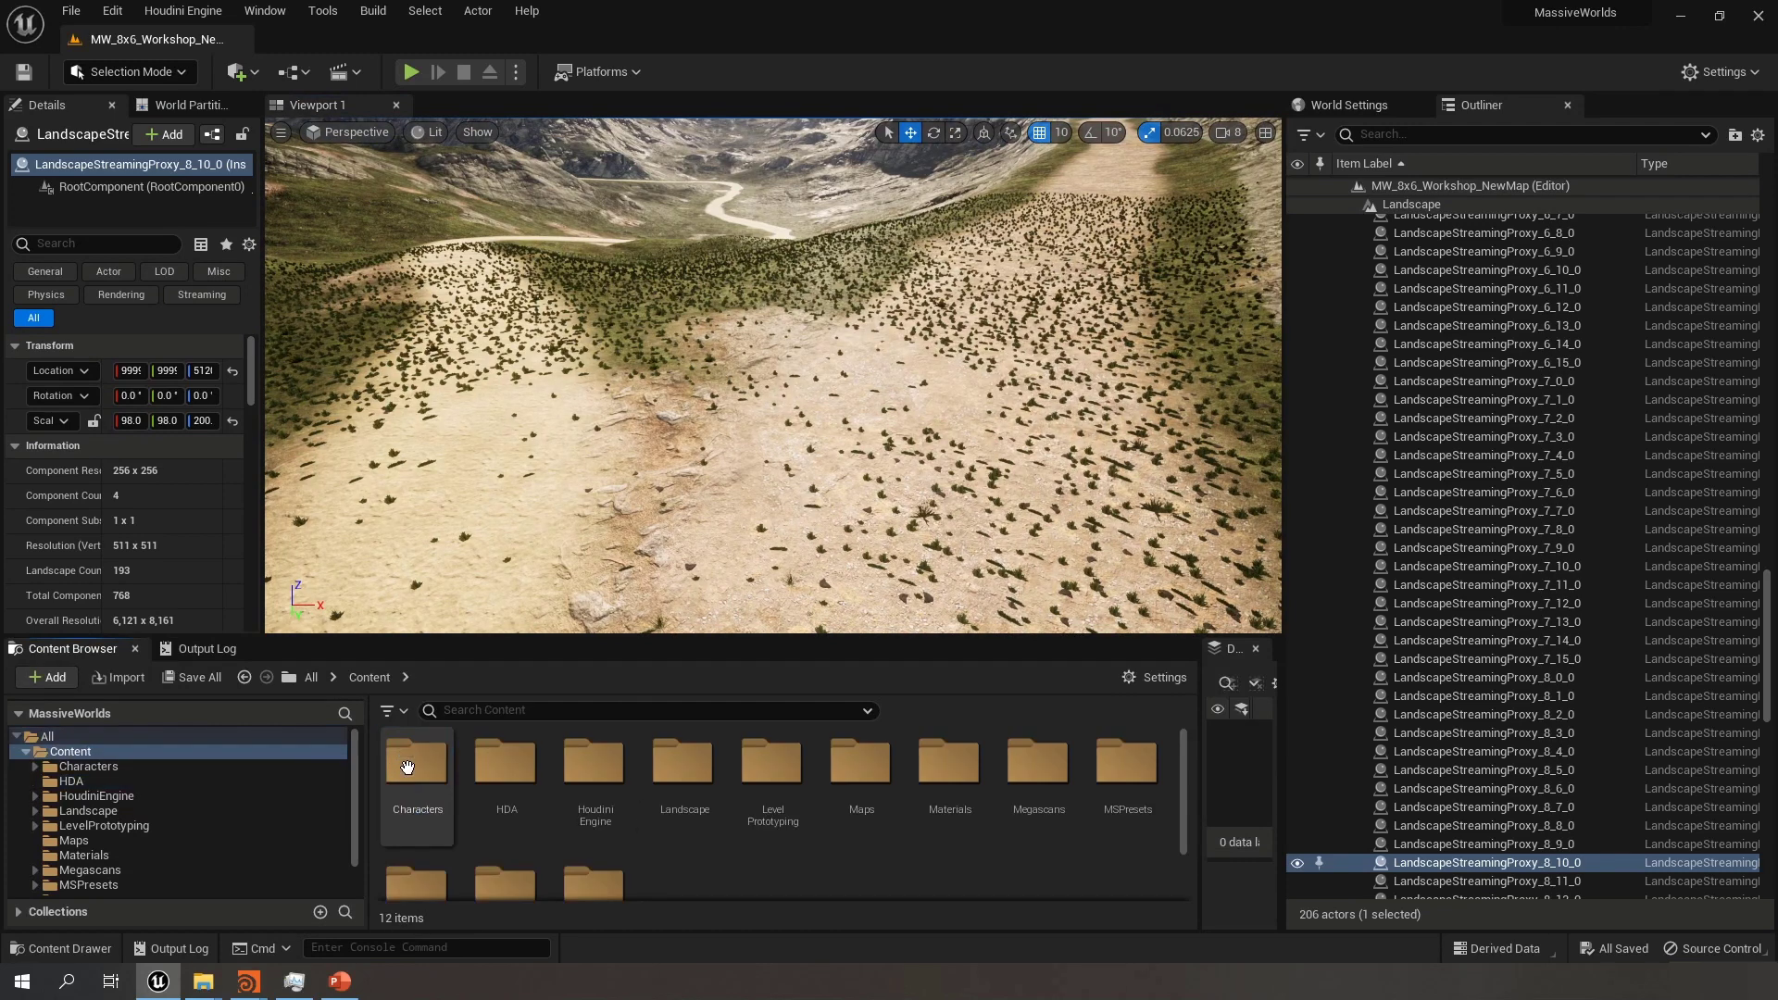
pyautogui.click(931, 777)
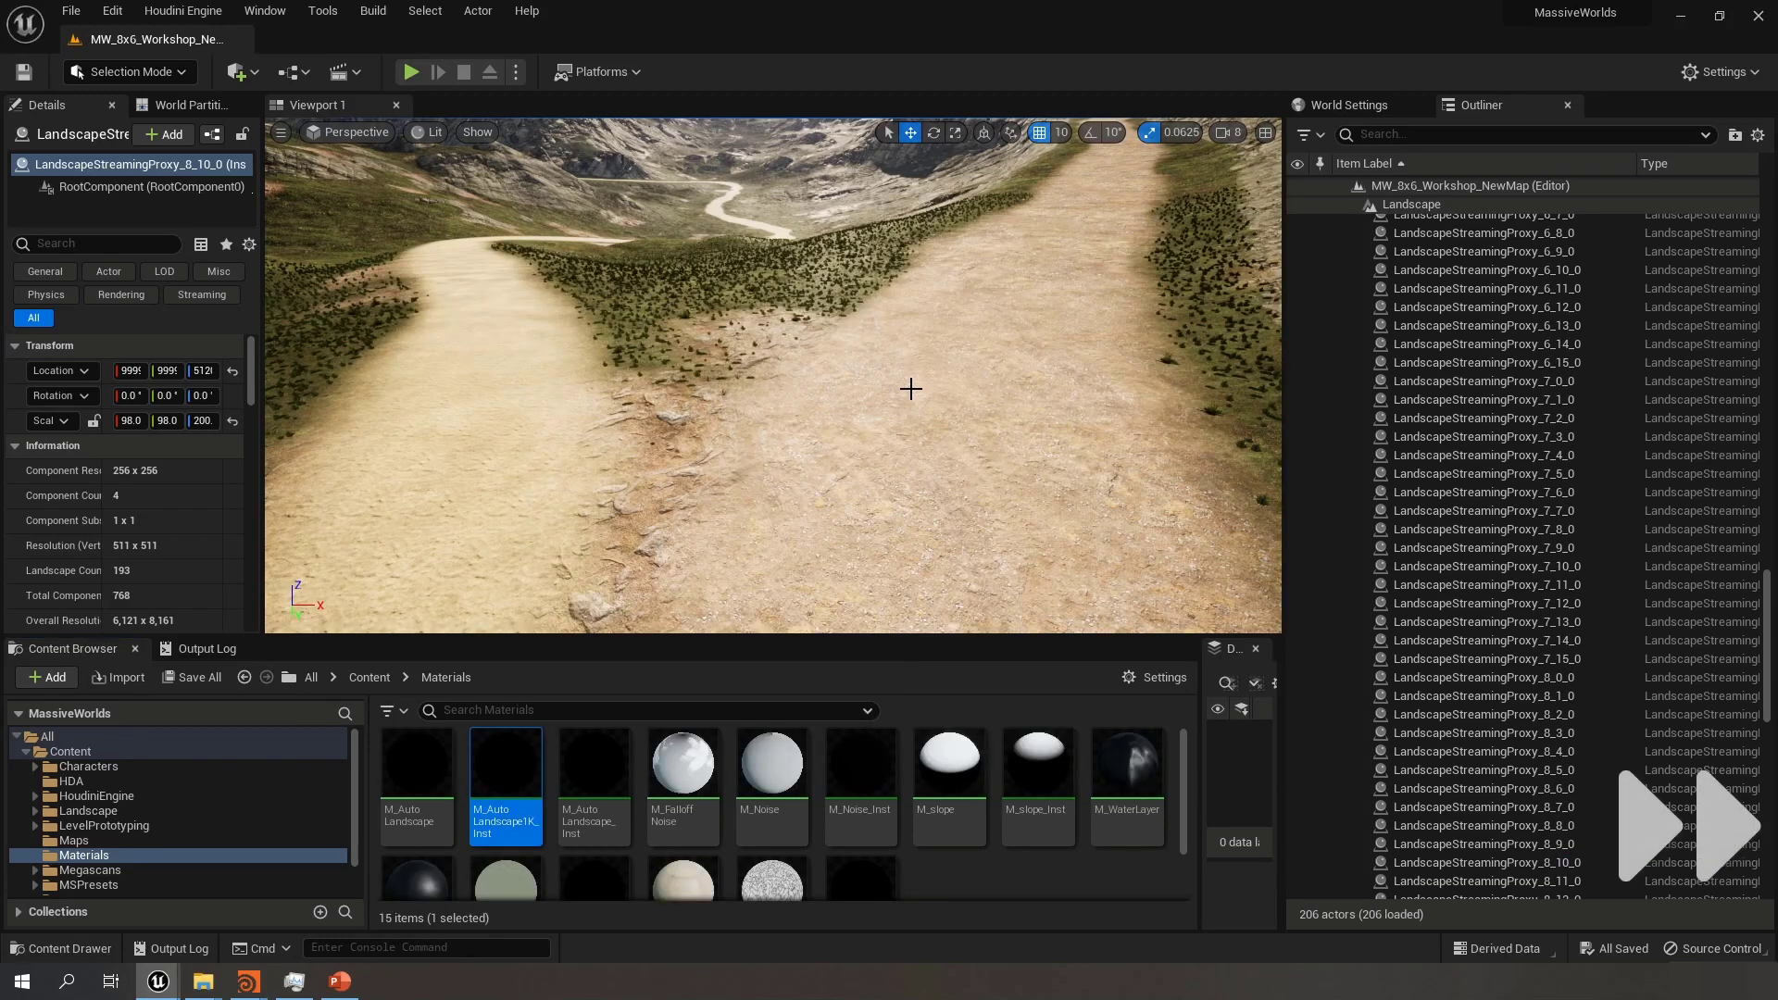
# Examine the road fork in the viewport, comparing the dirt surfaces with the grass along their edges
pyautogui.scroll(-10, 926, 414)
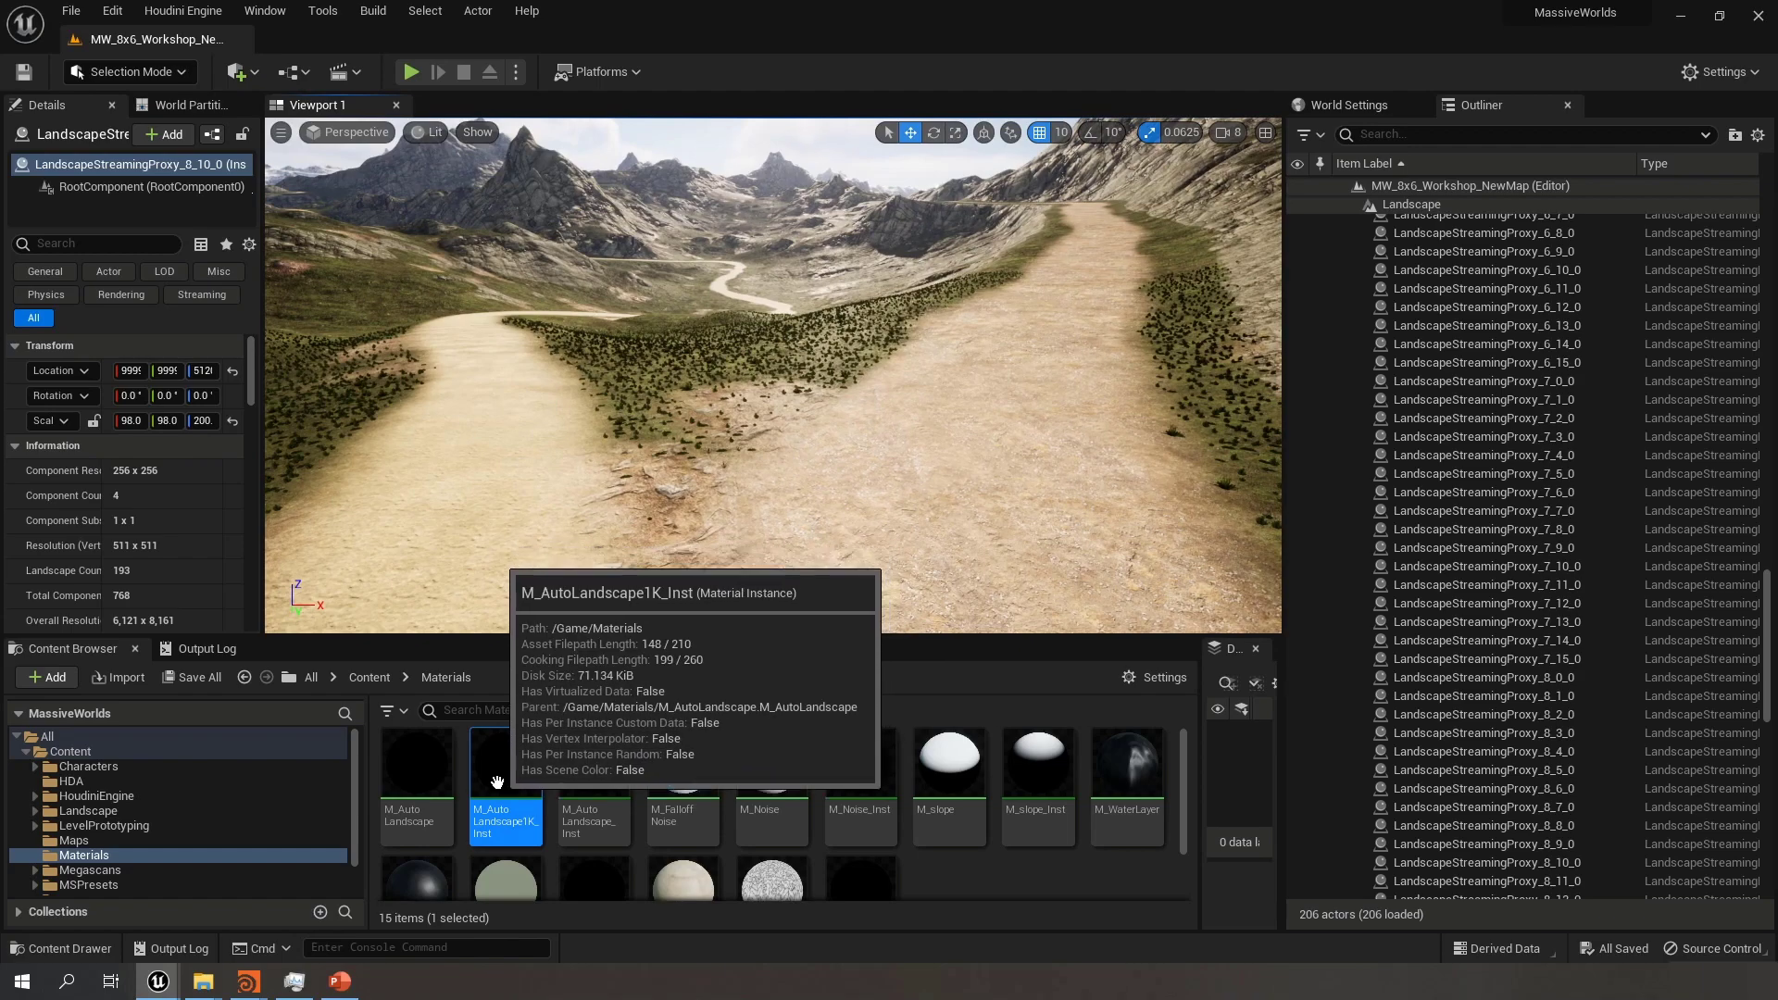
pyautogui.moveTo(579, 599)
pyautogui.mouseDown(button='right')
pyautogui.moveTo(630, 602)
pyautogui.moveTo(560, 593)
pyautogui.moveTo(588, 616)
pyautogui.mouseUp(button='right')
pyautogui.press('s')
pyautogui.press('w')
pyautogui.press('s')
pyautogui.moveTo(473, 433); pyautogui.dragTo(472, 432, button='right')
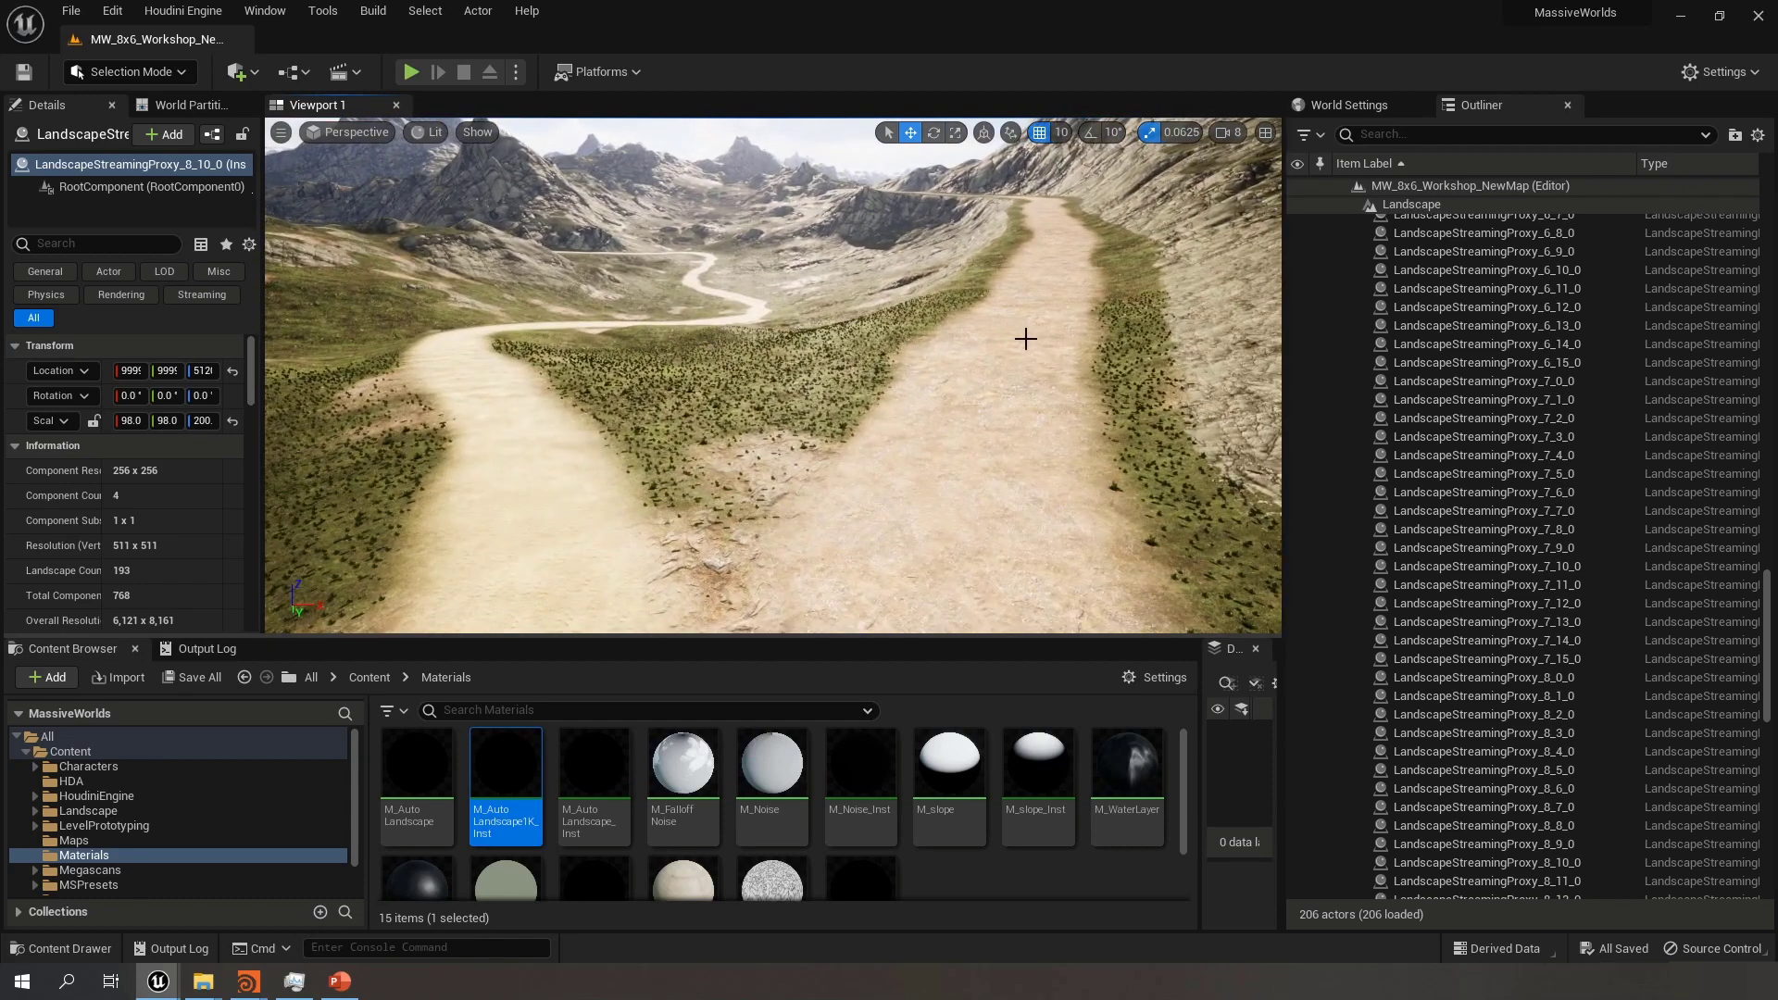
pyautogui.press('s')
pyautogui.moveTo(698, 379); pyautogui.dragTo(708, 365, button='right')
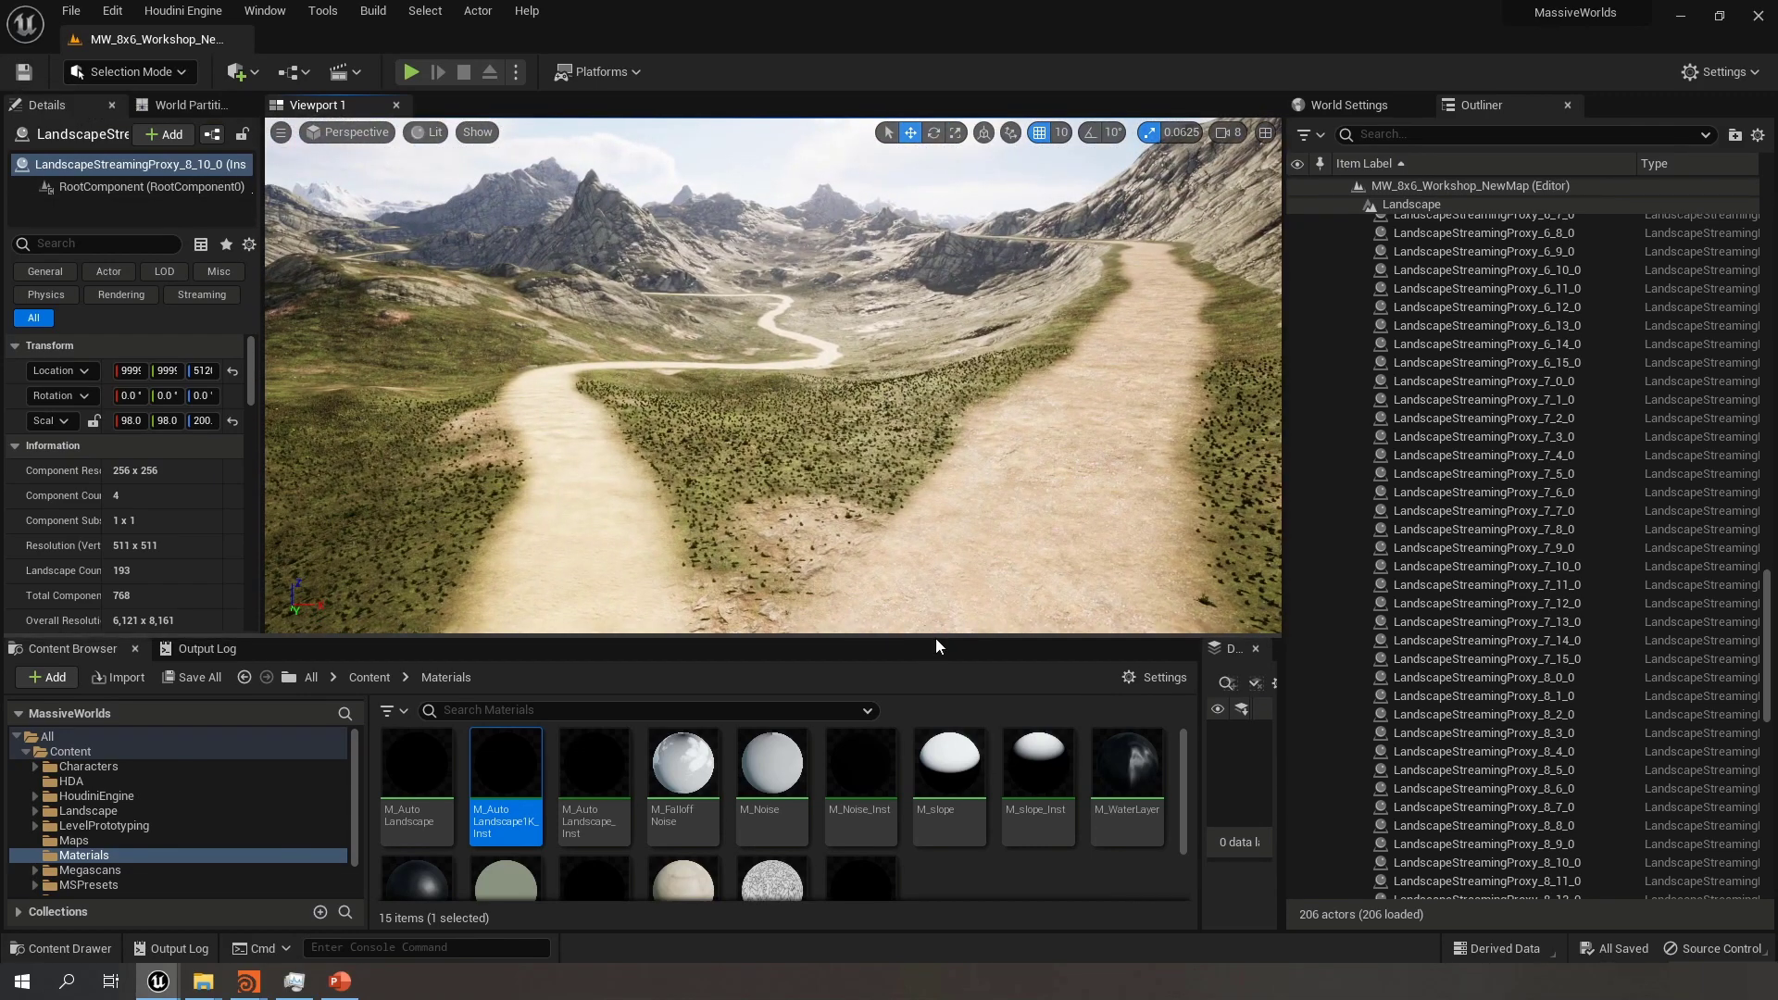
# Fly along the roads through the grassy, desert and snowy regions to examine the imported materials, with the Content Browser reduced
pyautogui.moveTo(935, 636); pyautogui.dragTo(923, 845)
pyautogui.moveTo(906, 787); pyautogui.dragTo(565, 772, button='right')
pyautogui.press('w')
pyautogui.moveTo(752, 458); pyautogui.dragTo(637, 445, button='right')
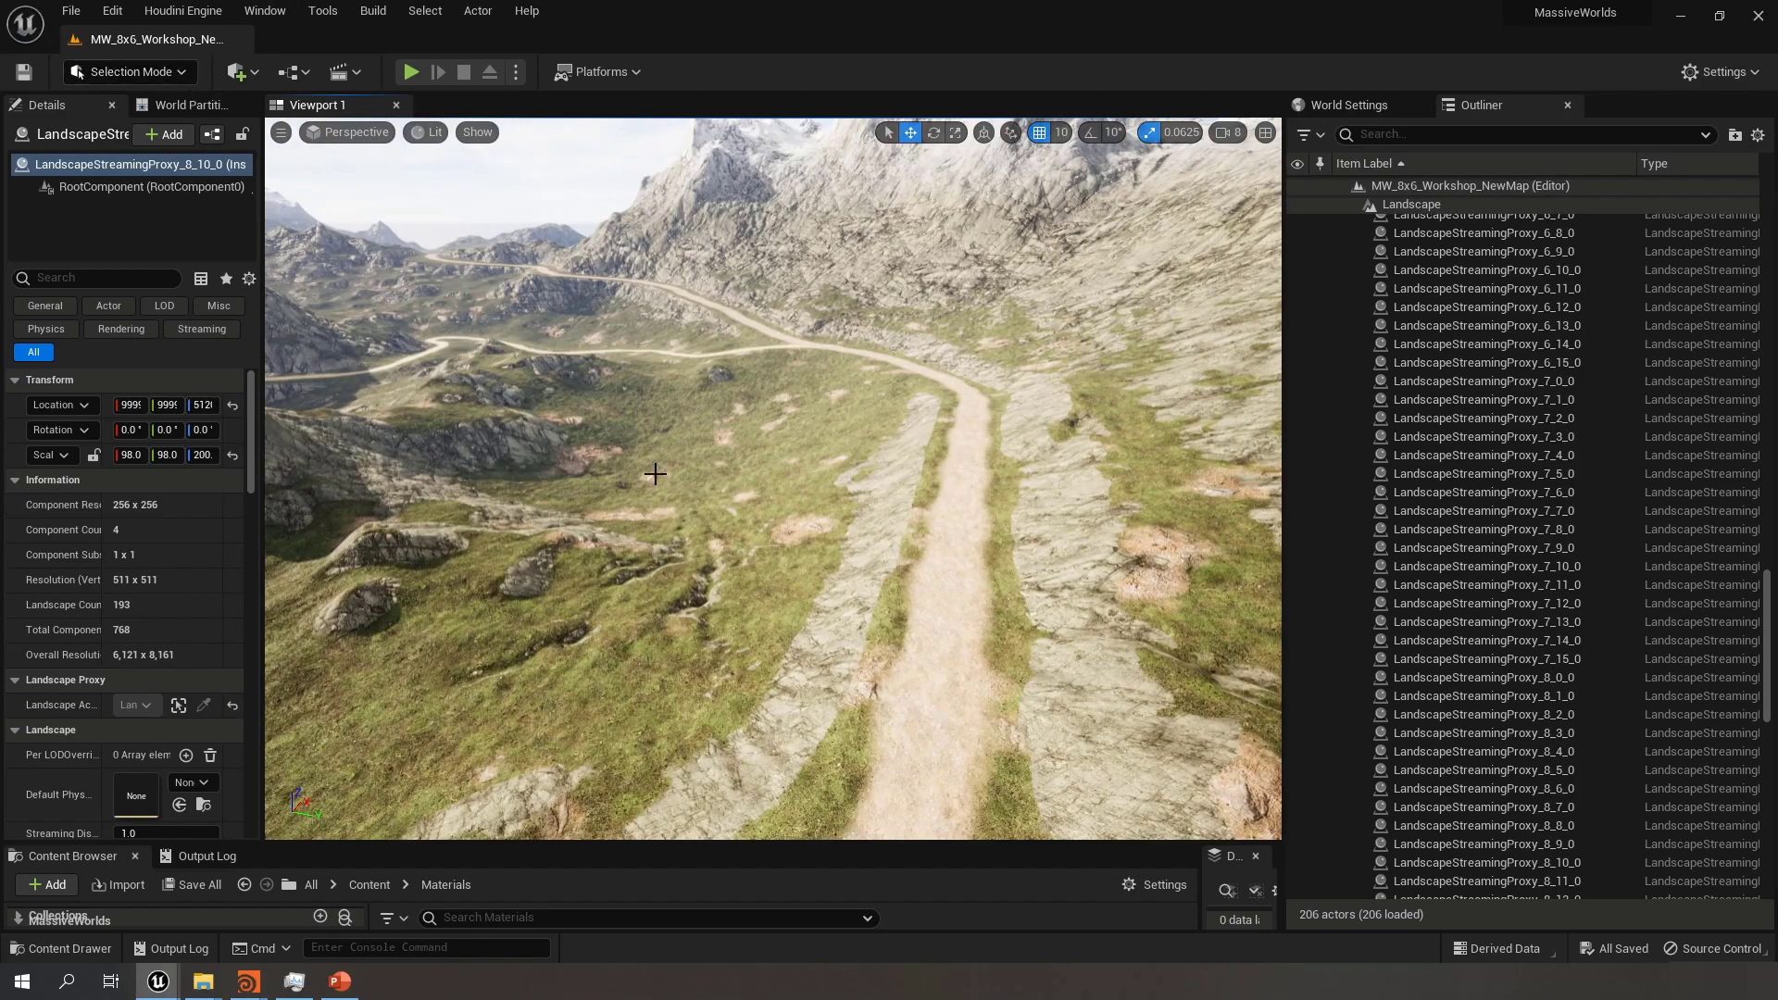
pyautogui.moveTo(750, 458); pyautogui.dragTo(410, 537, button='right')
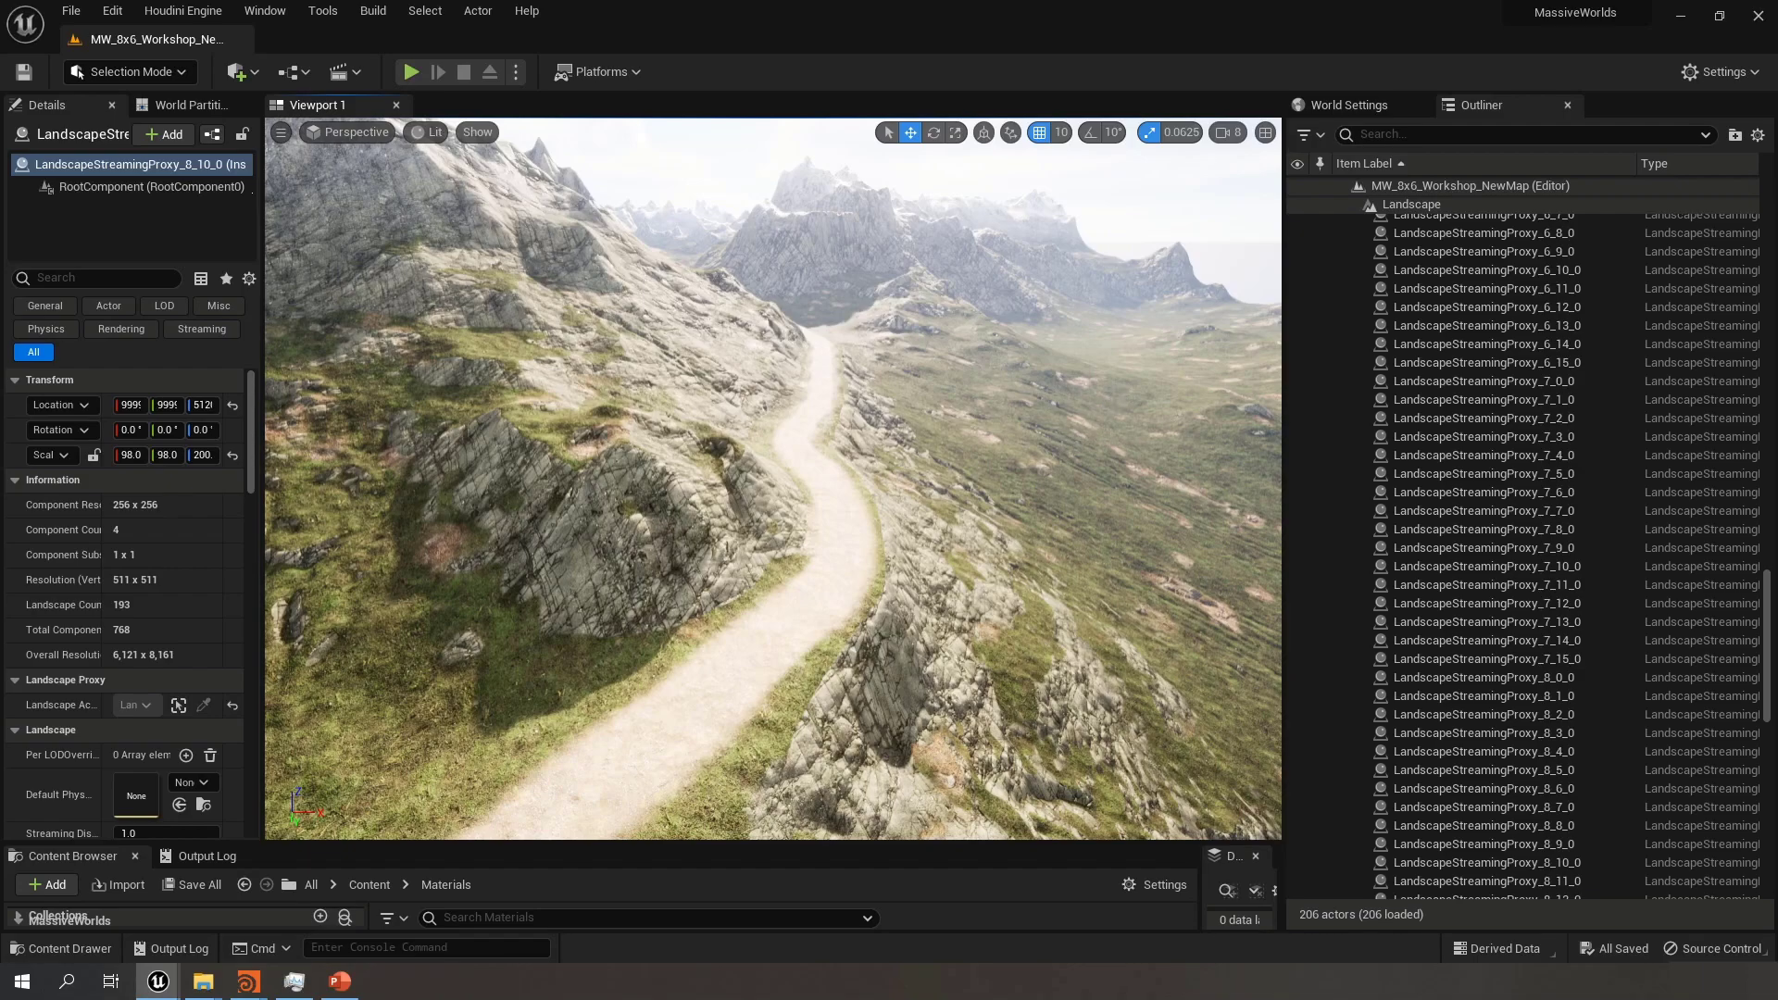
pyautogui.moveTo(773, 477); pyautogui.dragTo(1100, 389, button='right')
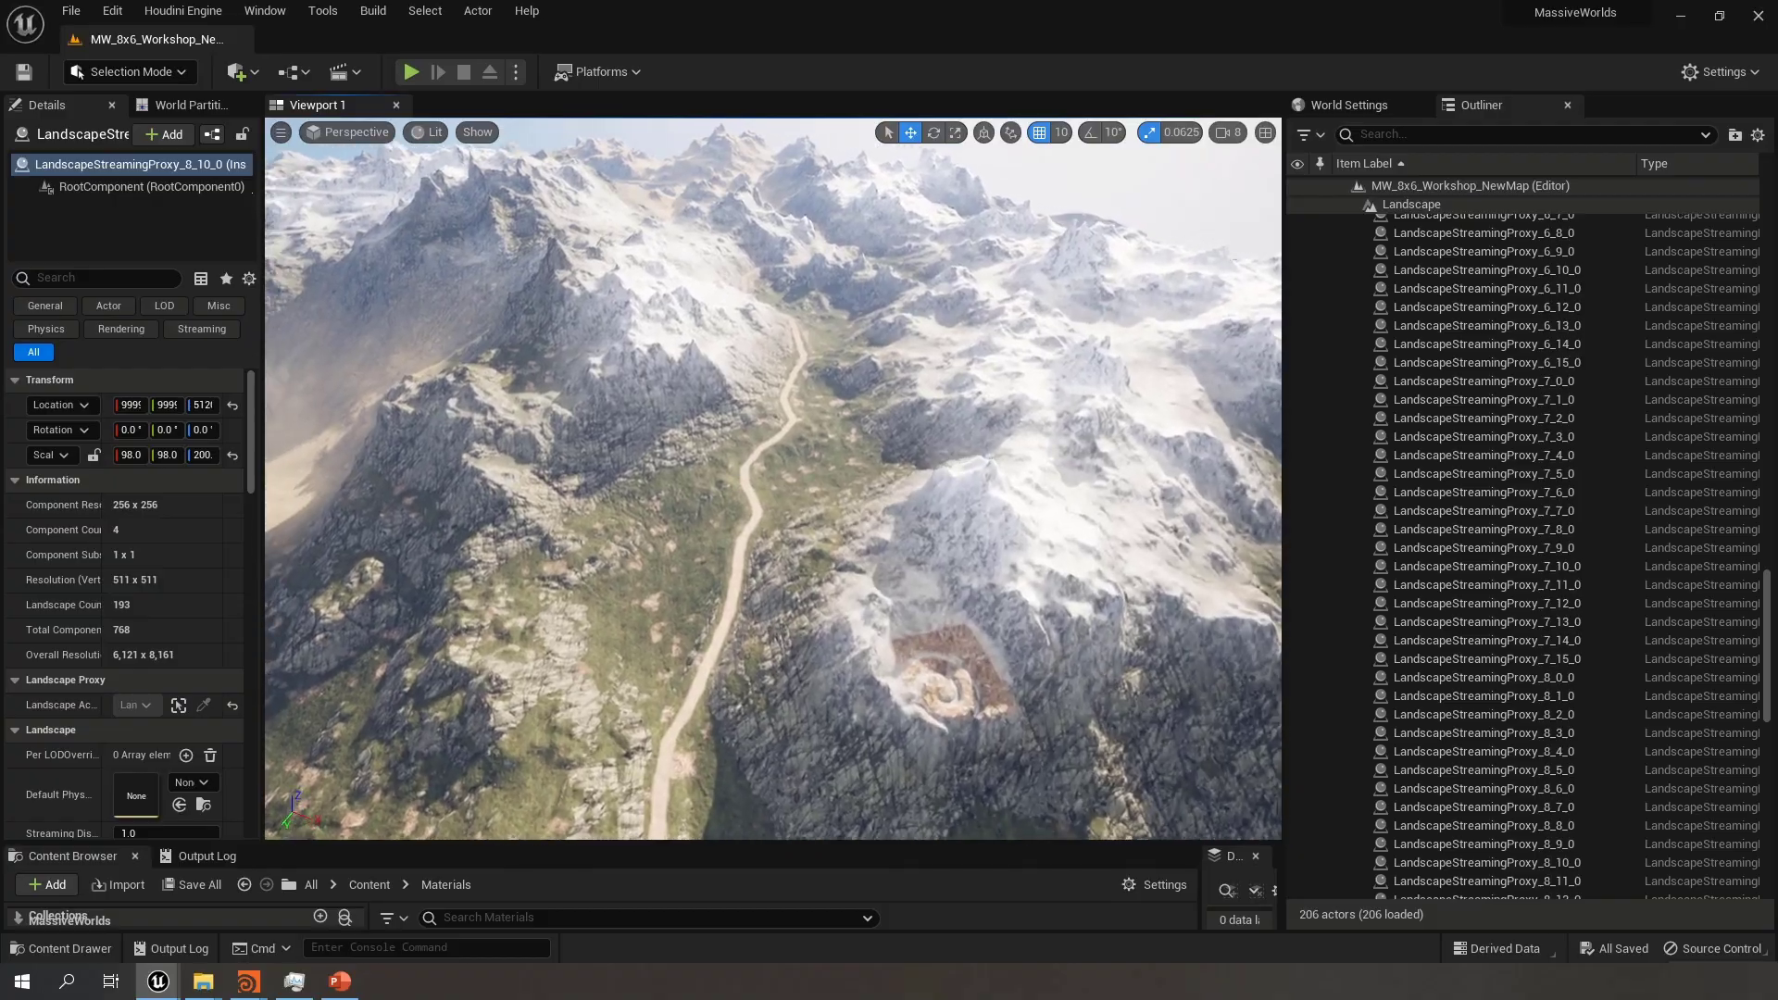
pyautogui.moveTo(1099, 389); pyautogui.dragTo(1153, 382, button='right')
pyautogui.press('w')
pyautogui.moveTo(773, 478); pyautogui.dragTo(496, 481, button='right')
pyautogui.moveTo(773, 479); pyautogui.dragTo(1038, 479, button='right')
pyautogui.scroll(4, 887, 383)
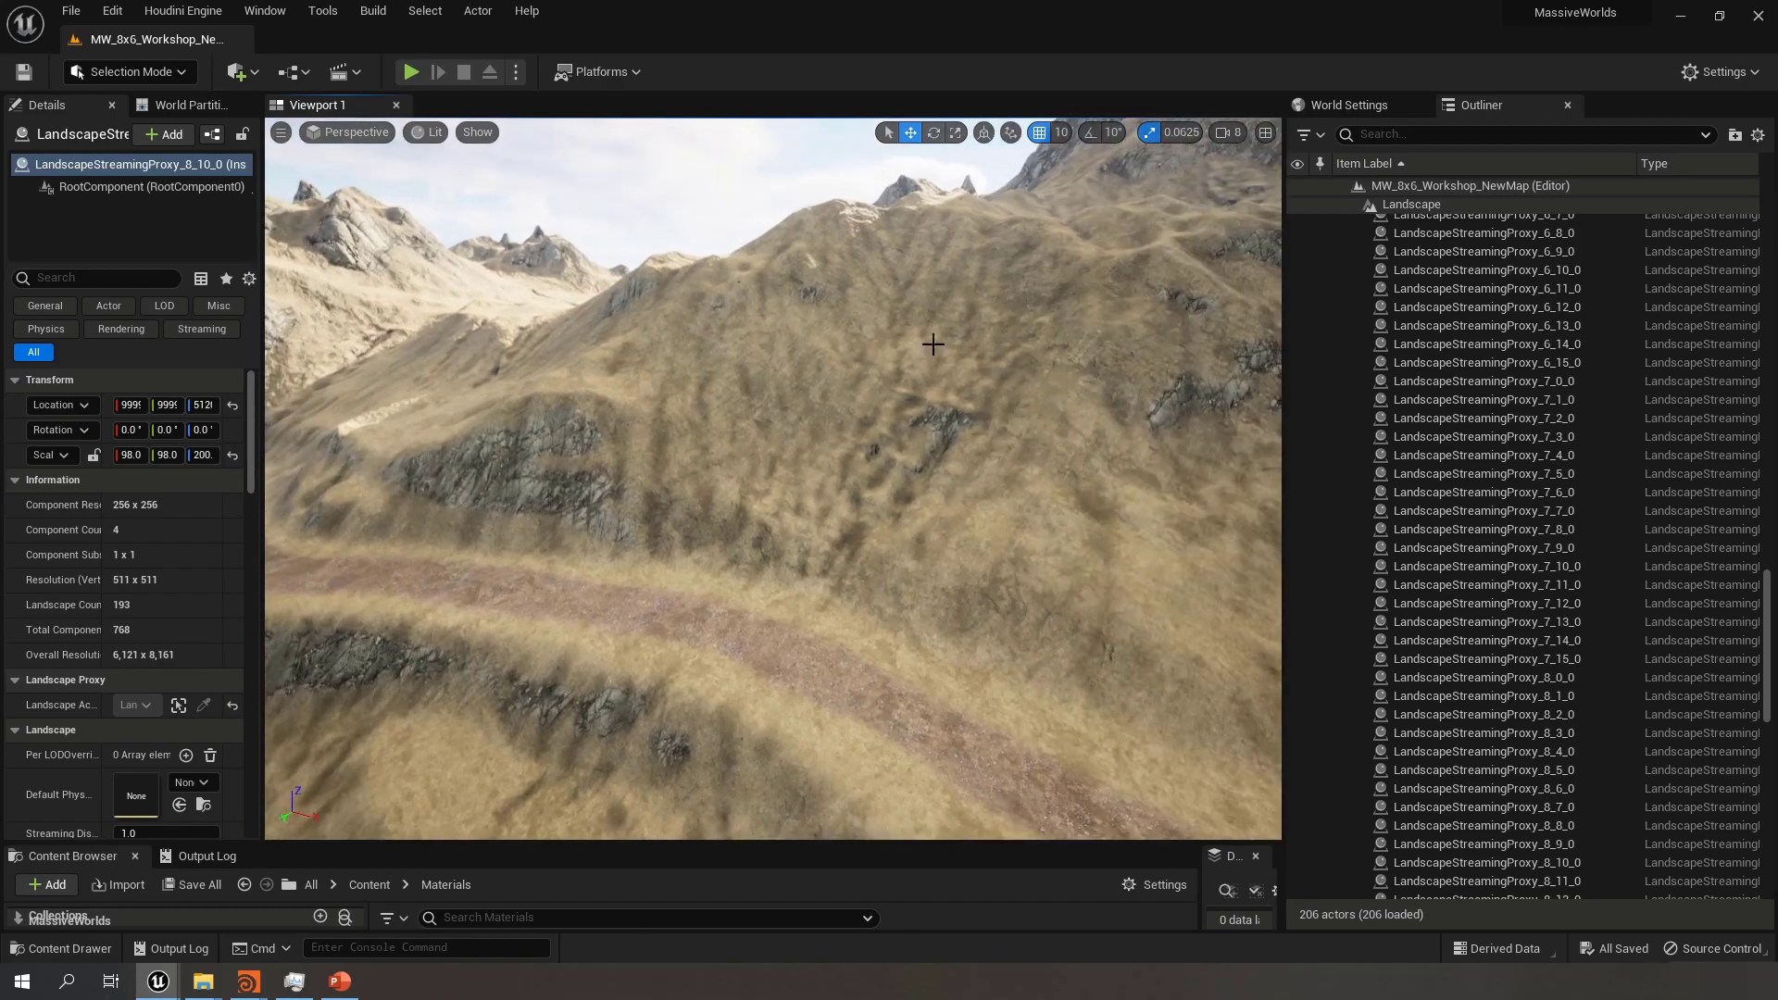
pyautogui.scroll(-10, 868, 495)
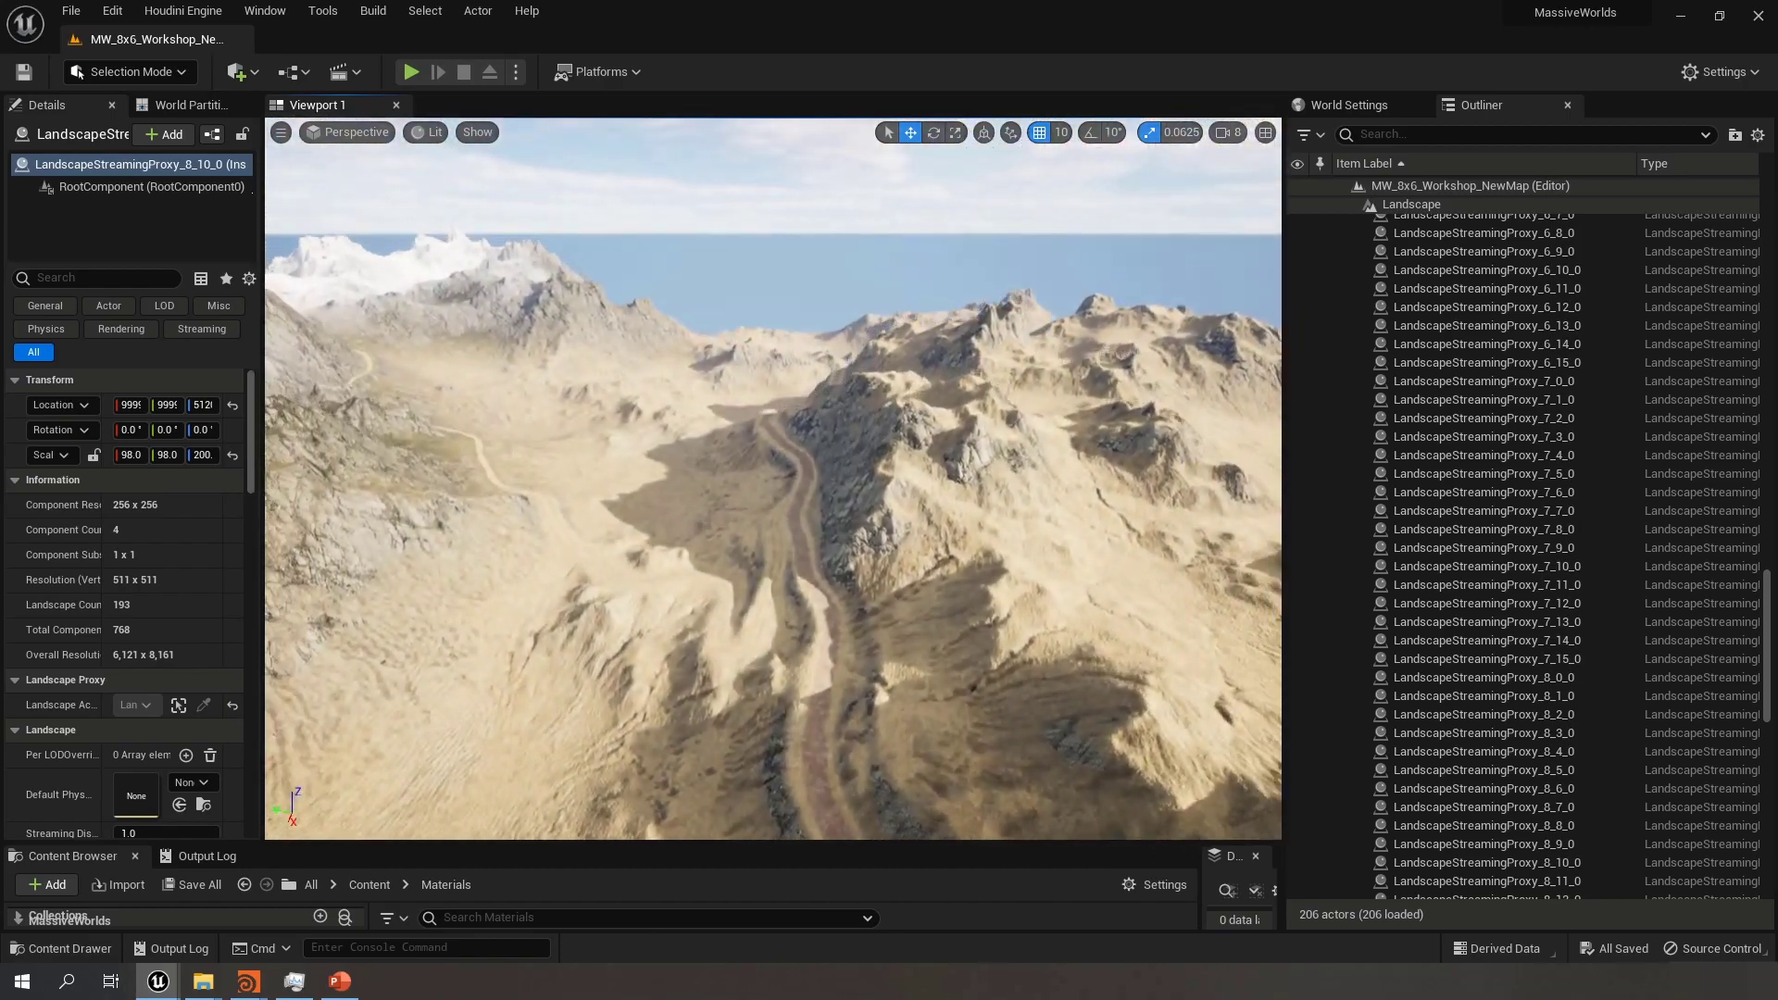
pyautogui.moveTo(773, 479); pyautogui.dragTo(445, 505, button='right')
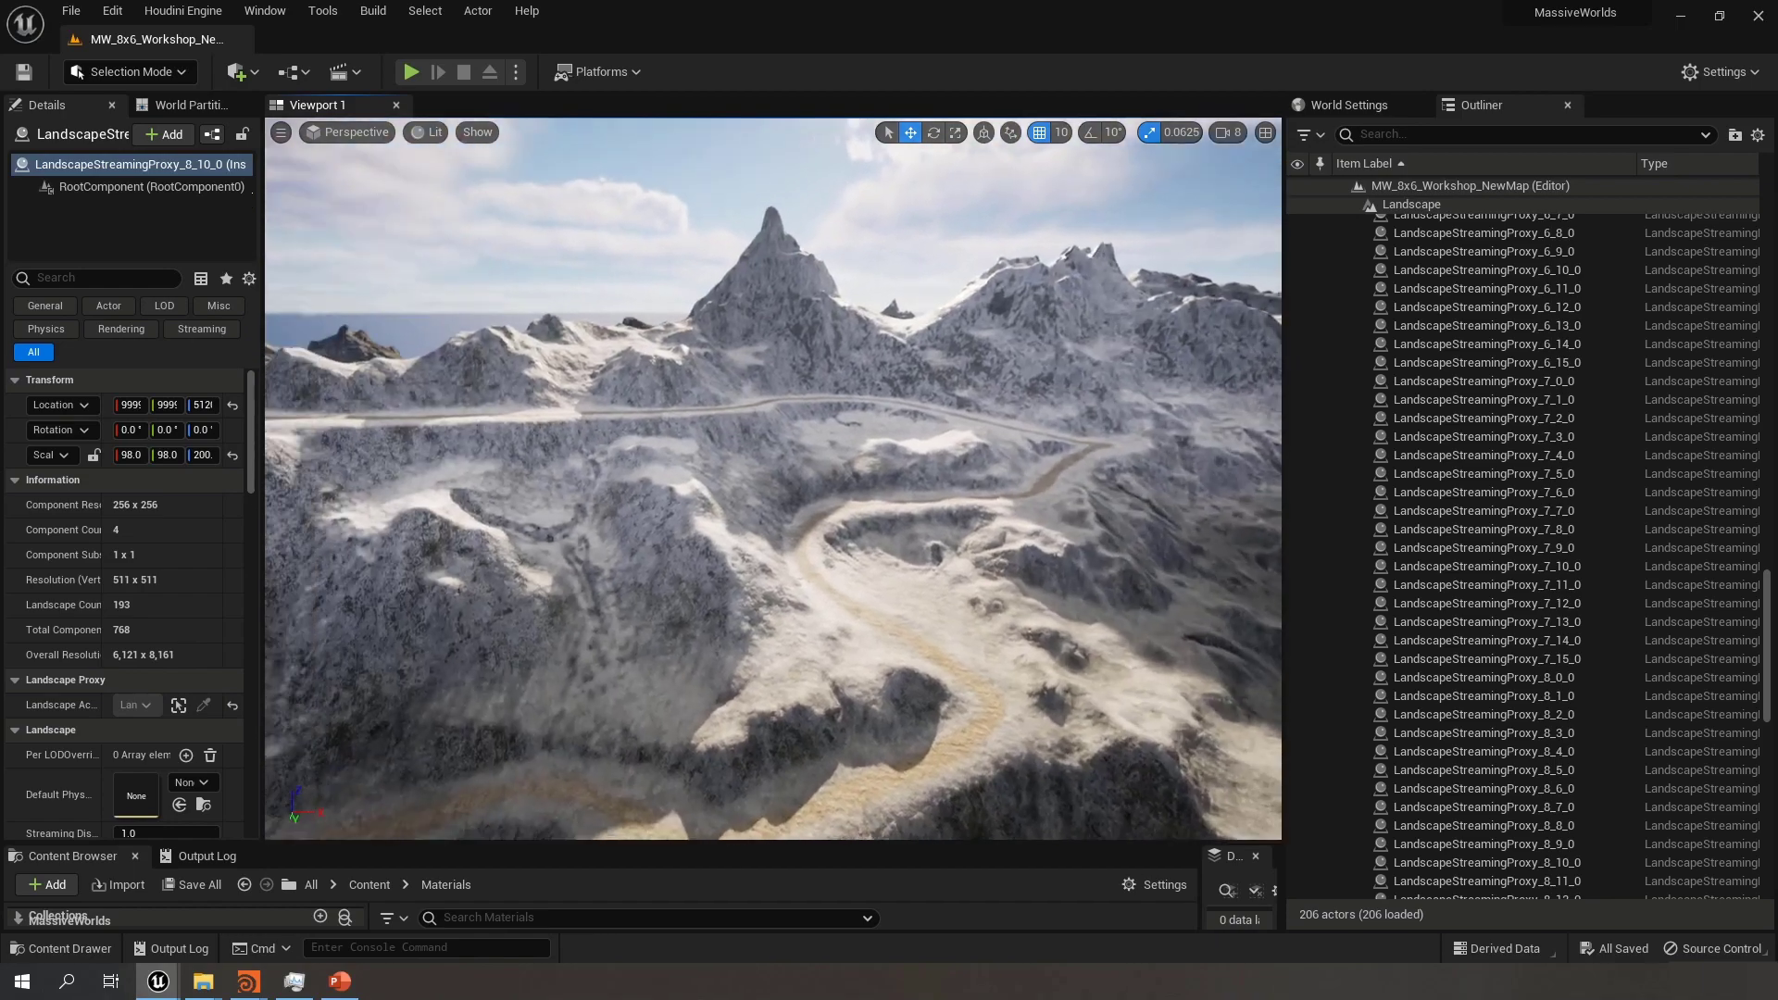
pyautogui.moveTo(418, 405); pyautogui.dragTo(1112, 398, button='right')
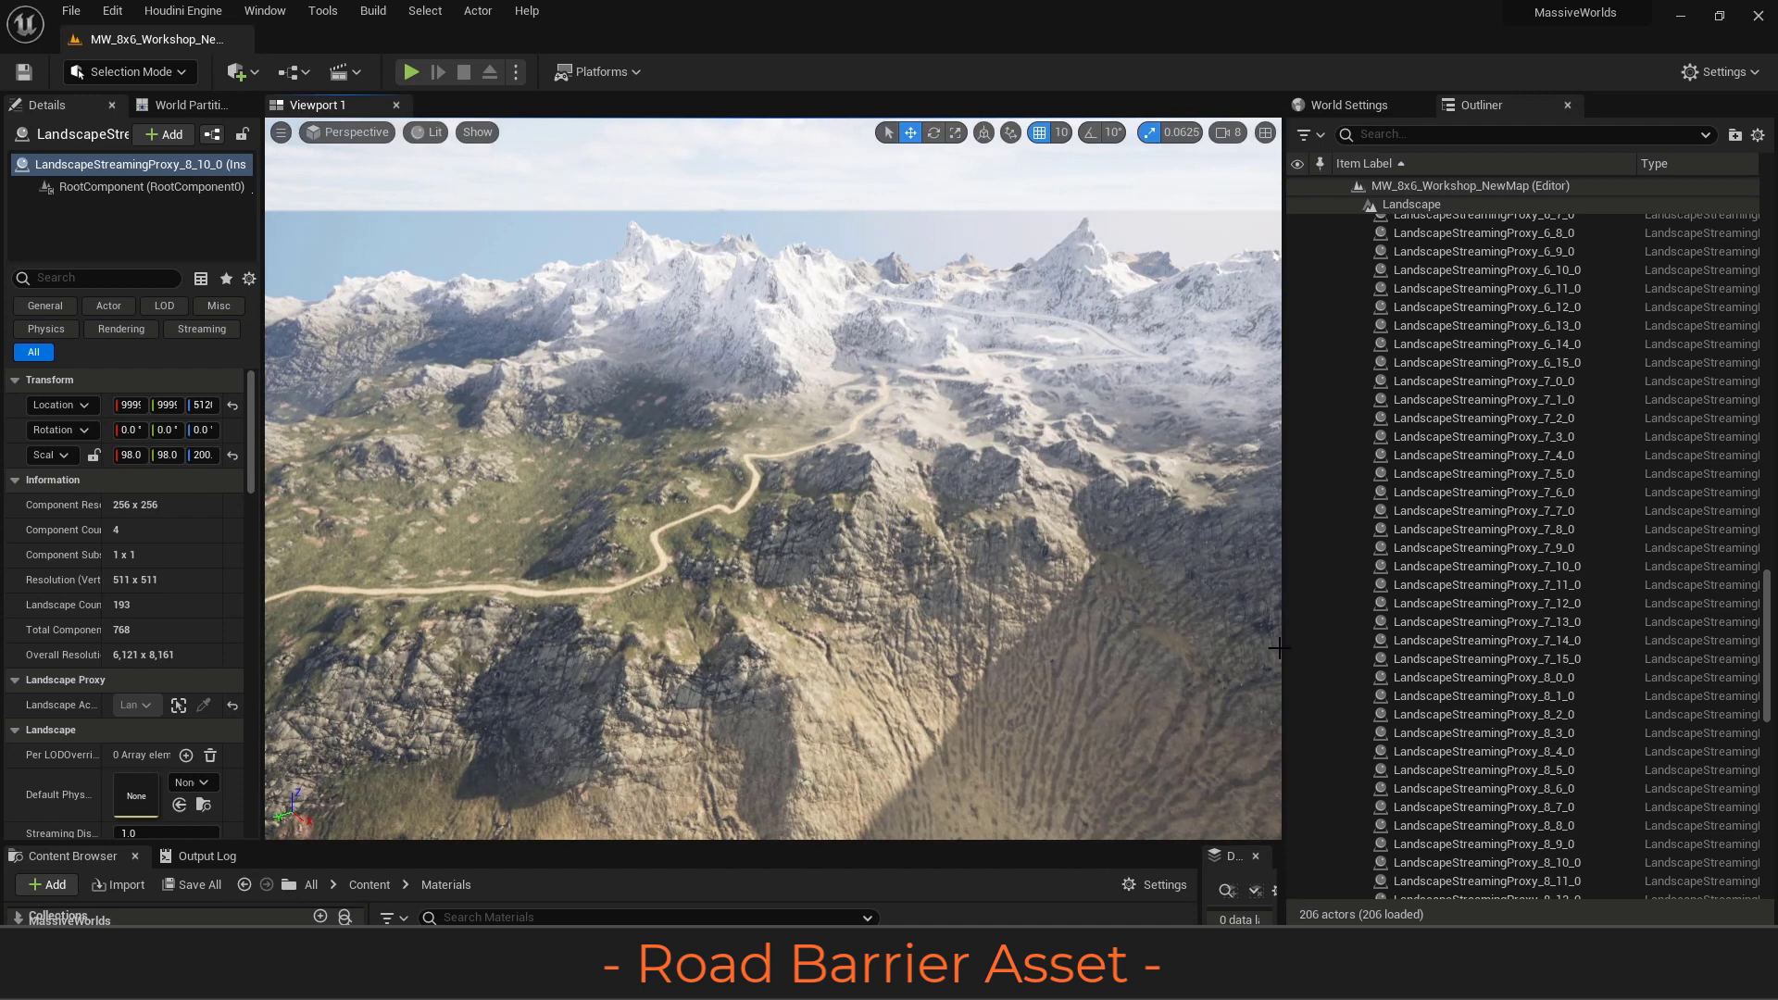
# Widen the Outliner and check the cached road files in the NewMap cache folder in File Explorer
pyautogui.moveTo(1283, 647); pyautogui.dragTo(1182, 647)
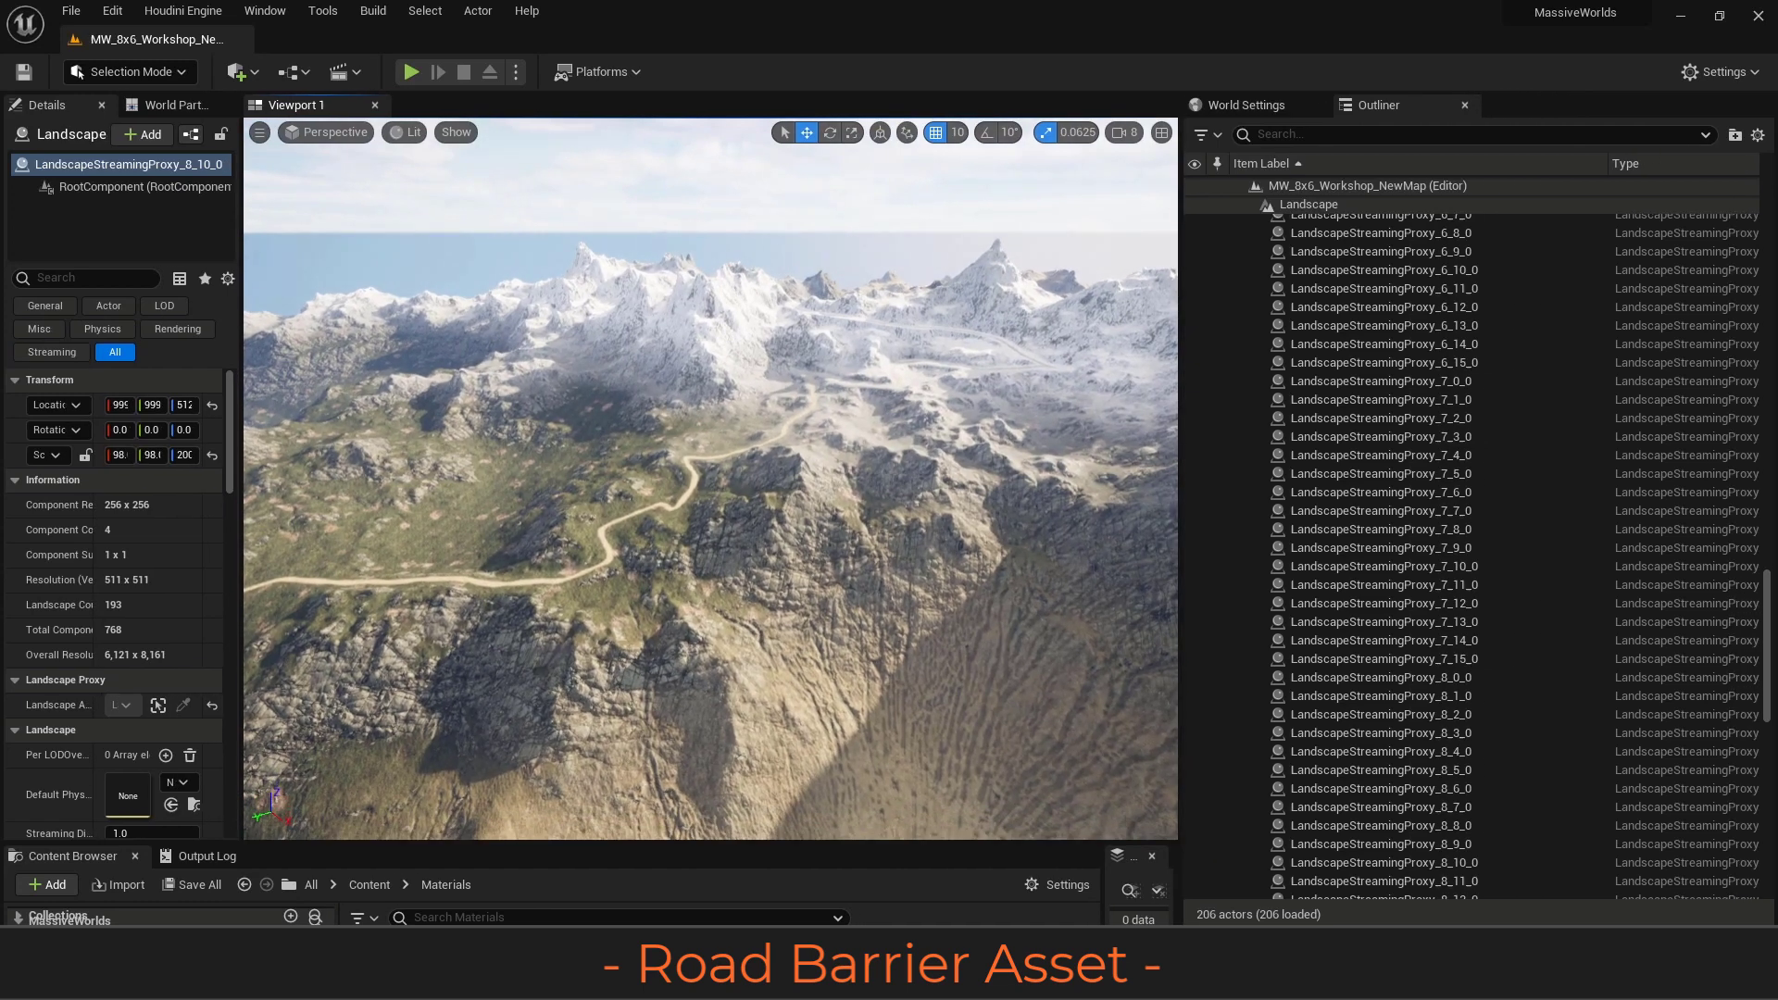
pyautogui.moveTo(203, 982)
pyautogui.click(116, 906)
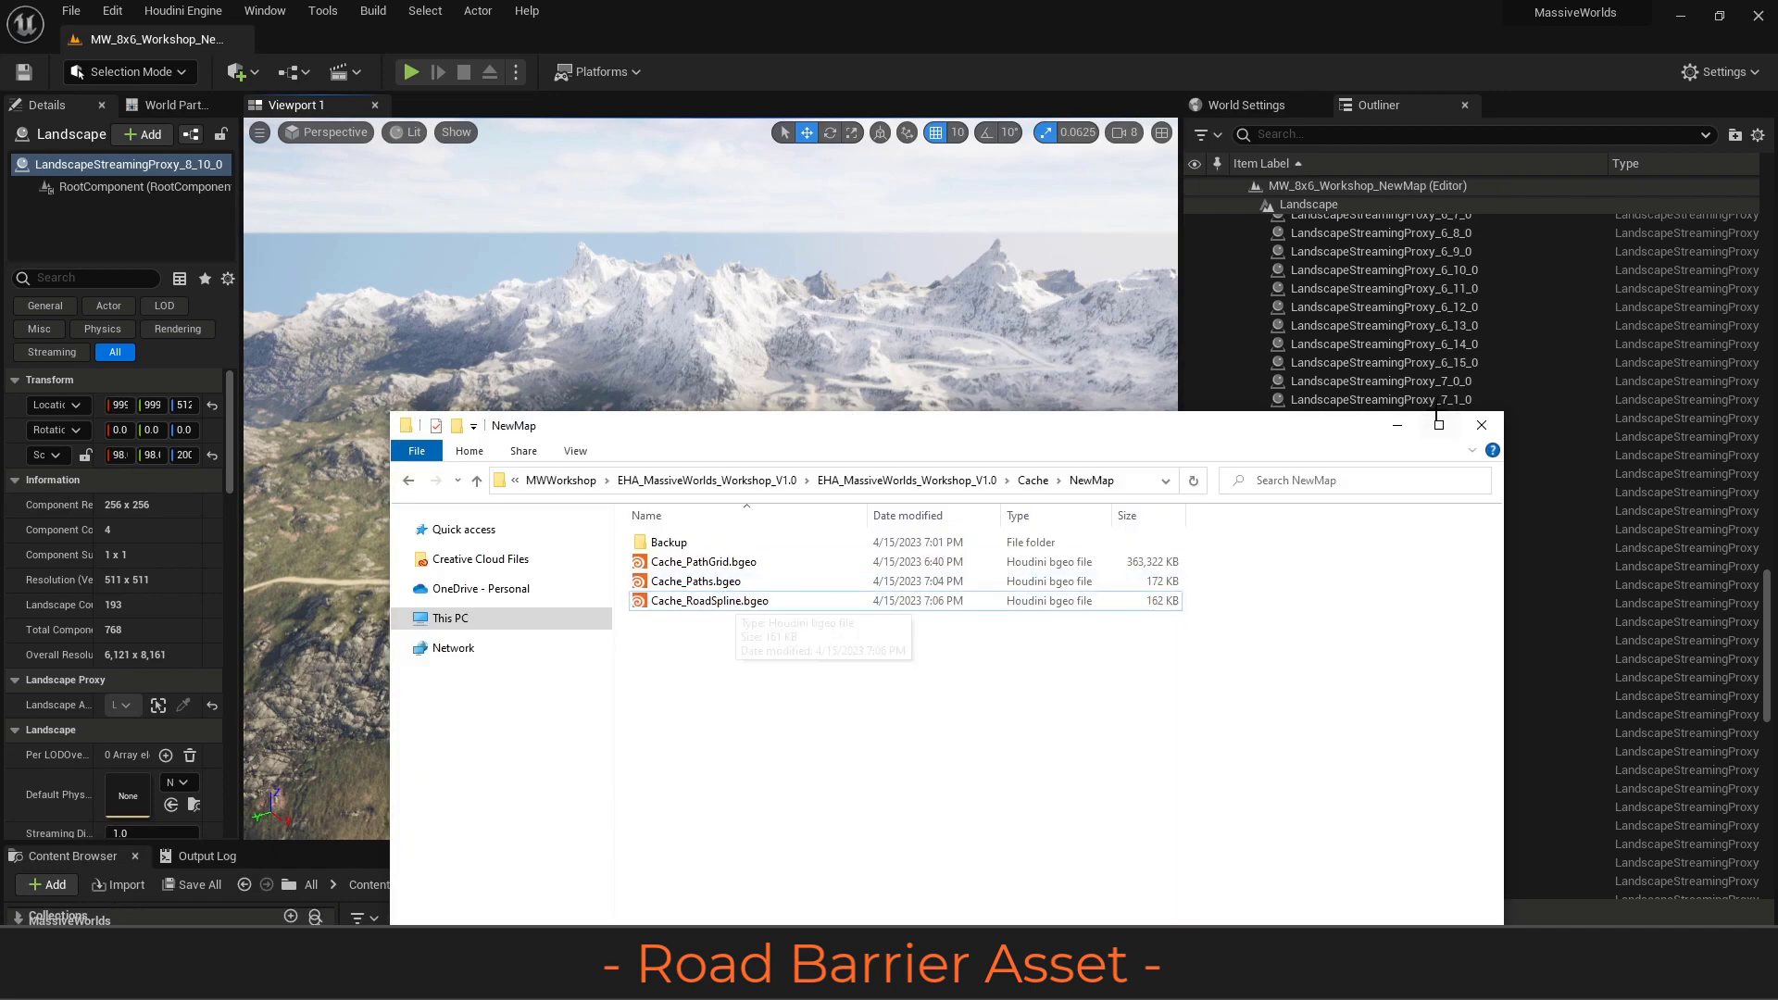
pyautogui.click(1397, 426)
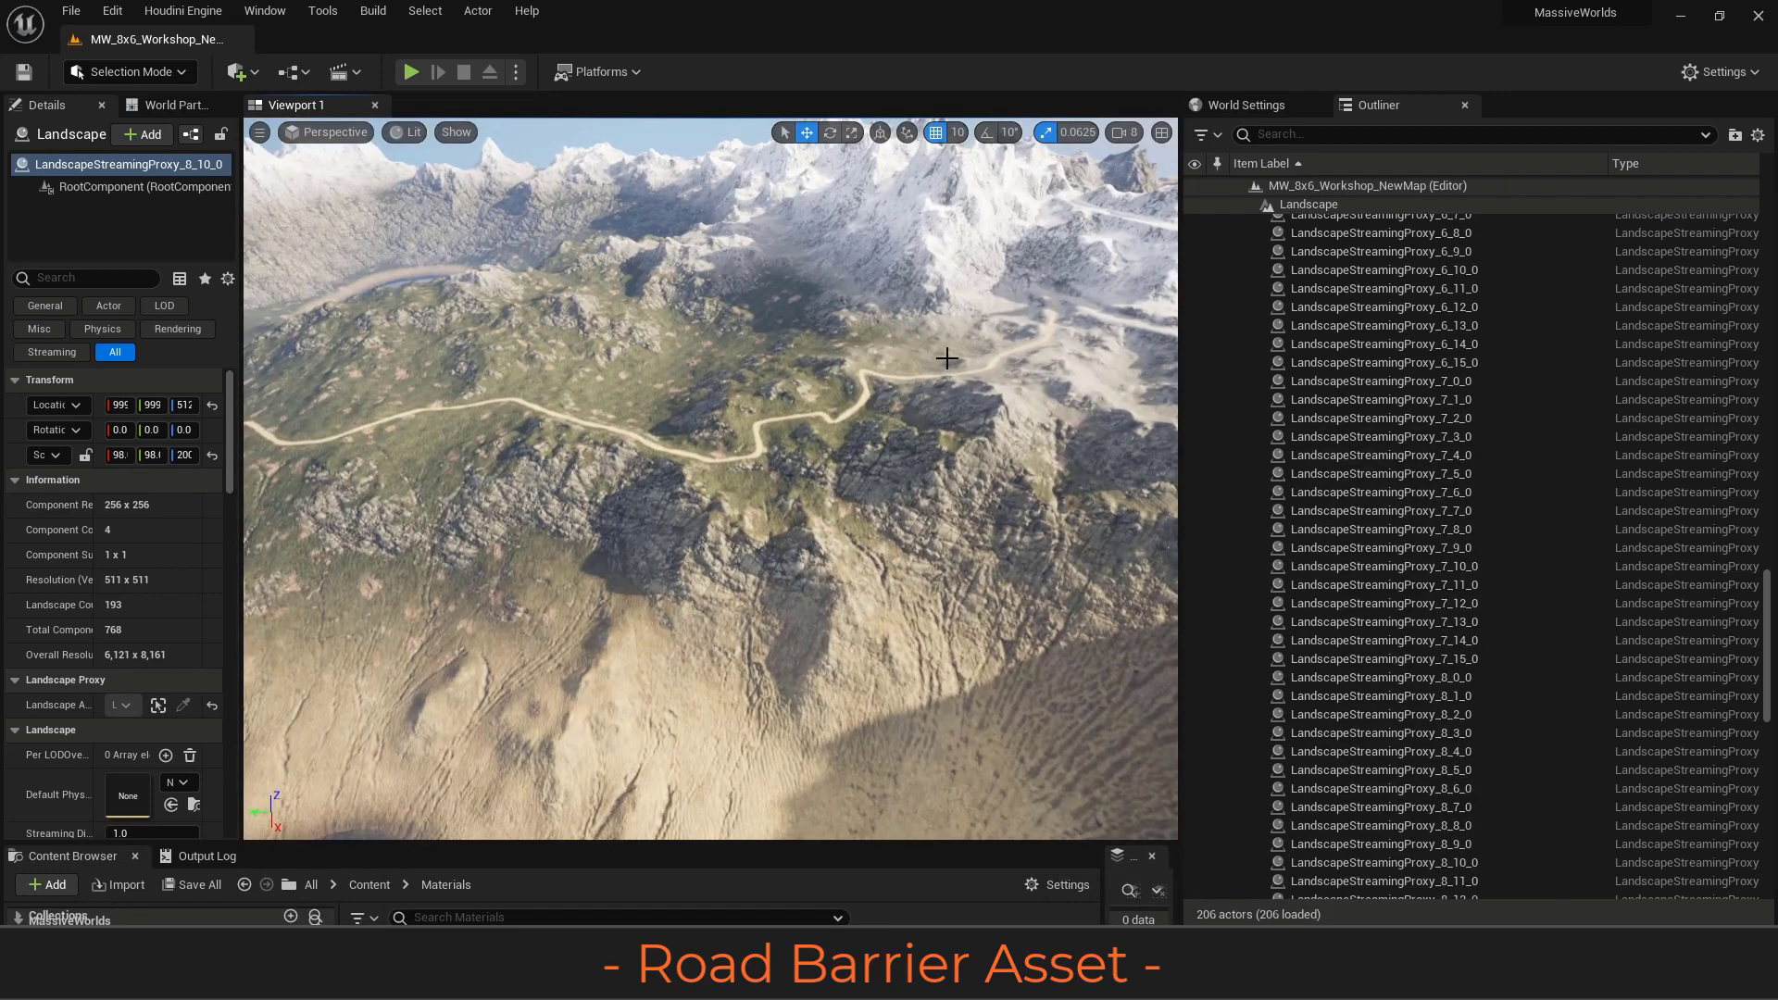
# Enlarge the Content Browser and open the HDA folder under Content
pyautogui.moveTo(947, 358); pyautogui.dragTo(635, 372, button='right')
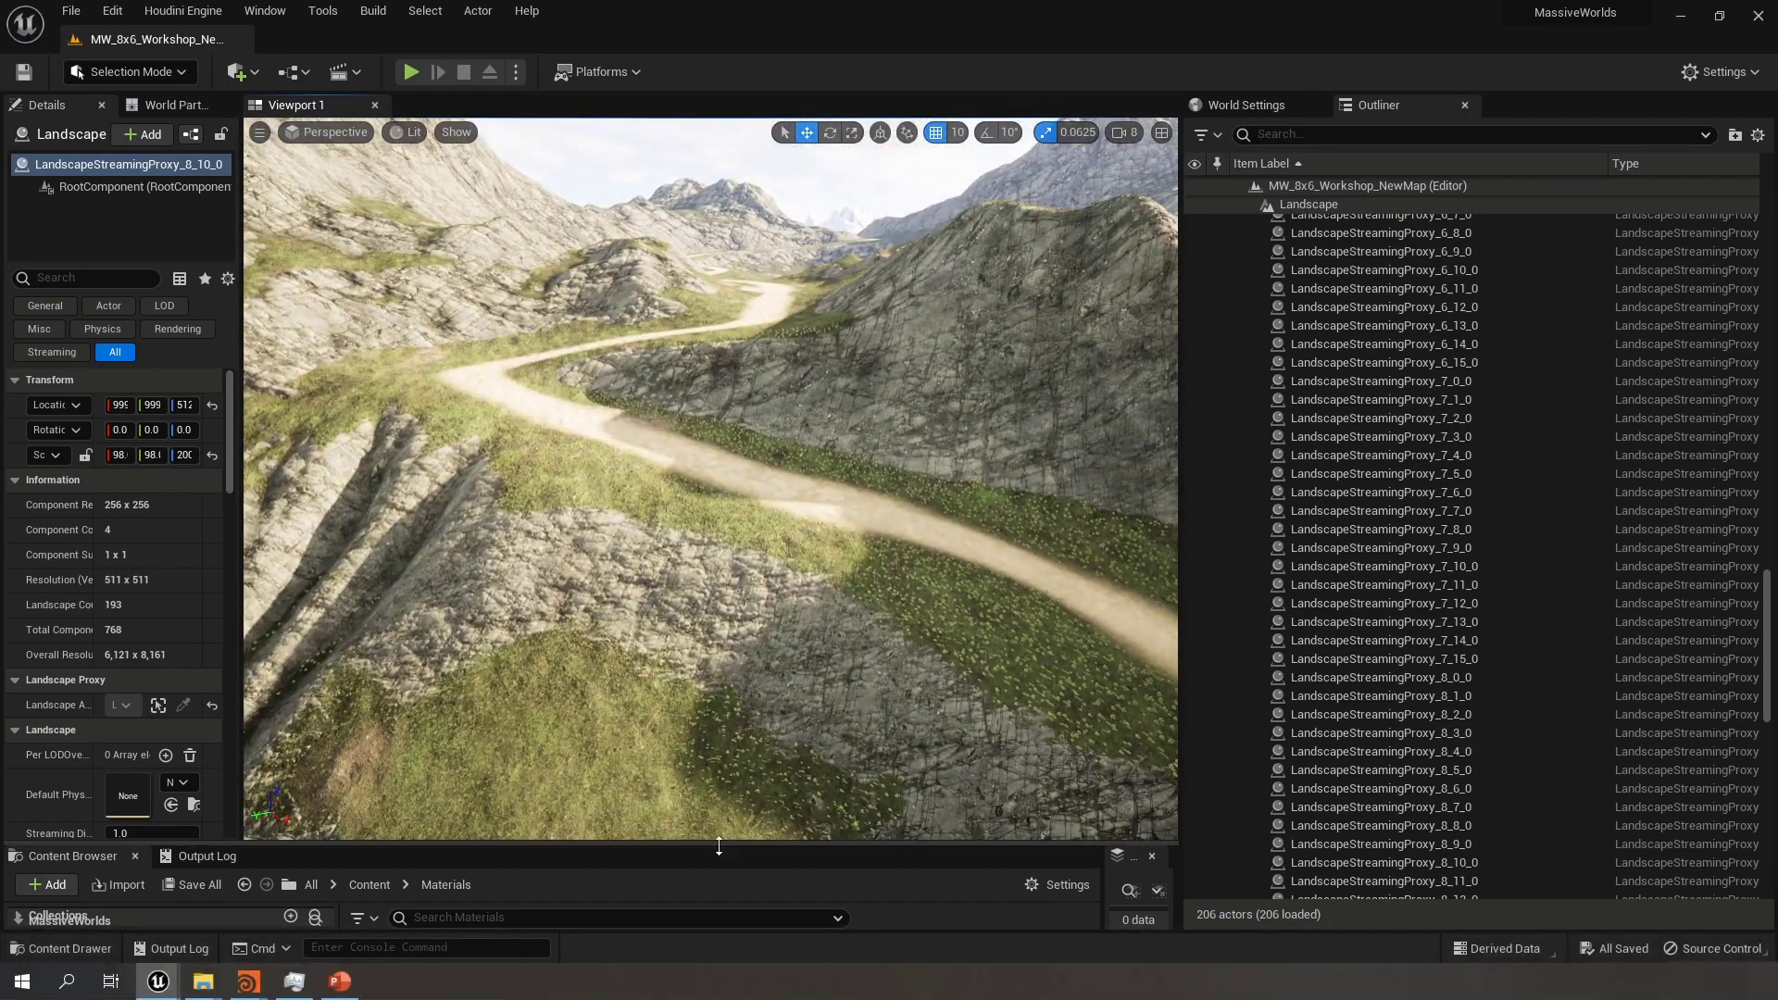
pyautogui.moveTo(723, 844); pyautogui.dragTo(723, 516)
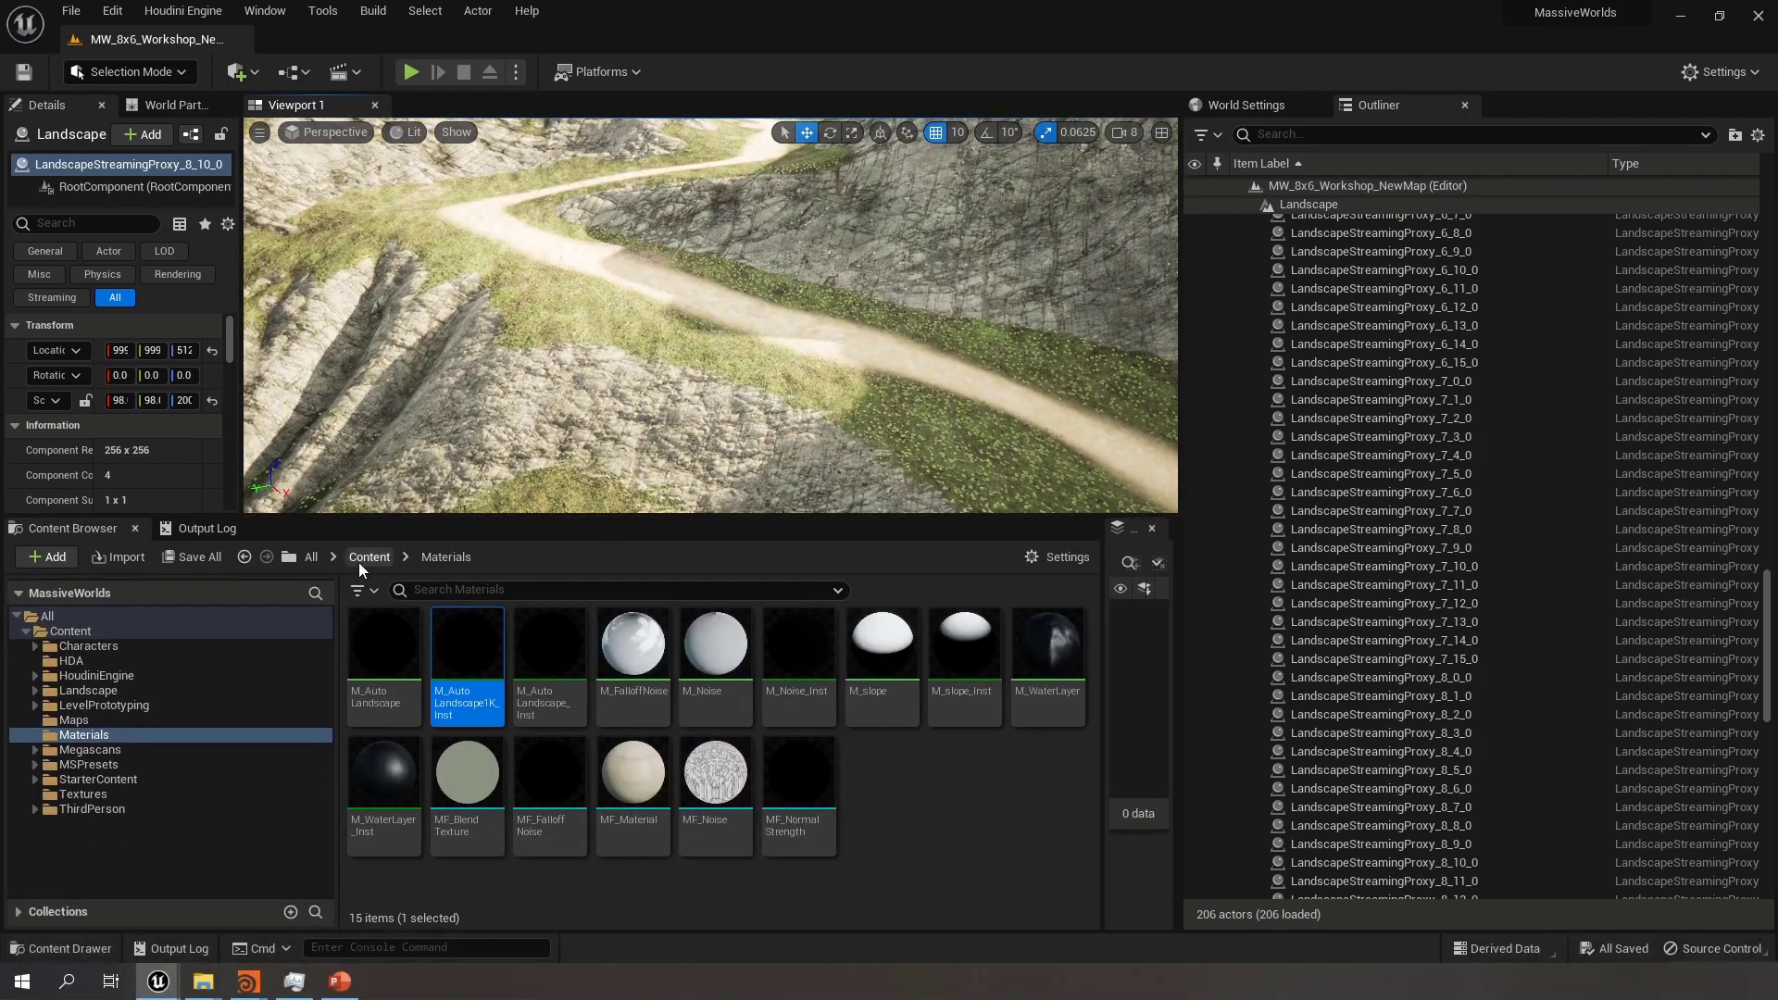
pyautogui.click(363, 558)
pyautogui.doubleClick(467, 644)
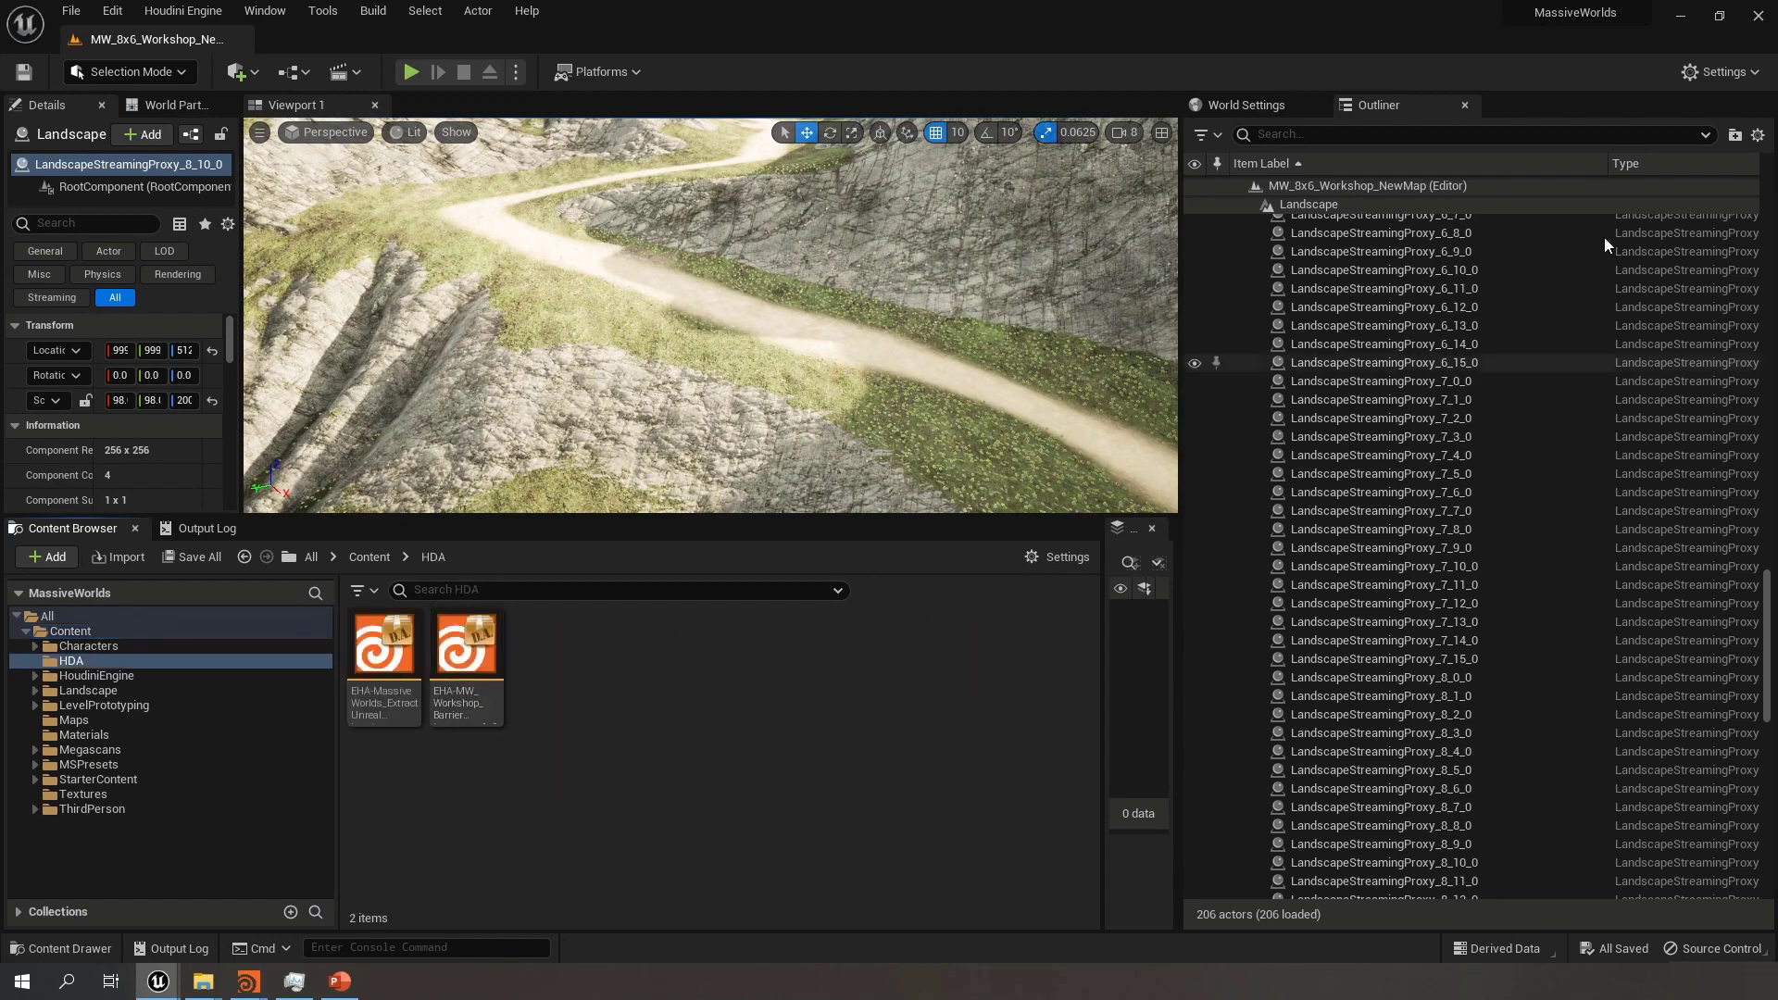
# Delete the existing EHA_MW_Workshop_BarrierInstancer_1_0 Houdini asset actor from the level
pyautogui.moveTo(1771, 634); pyautogui.dragTo(1769, 242)
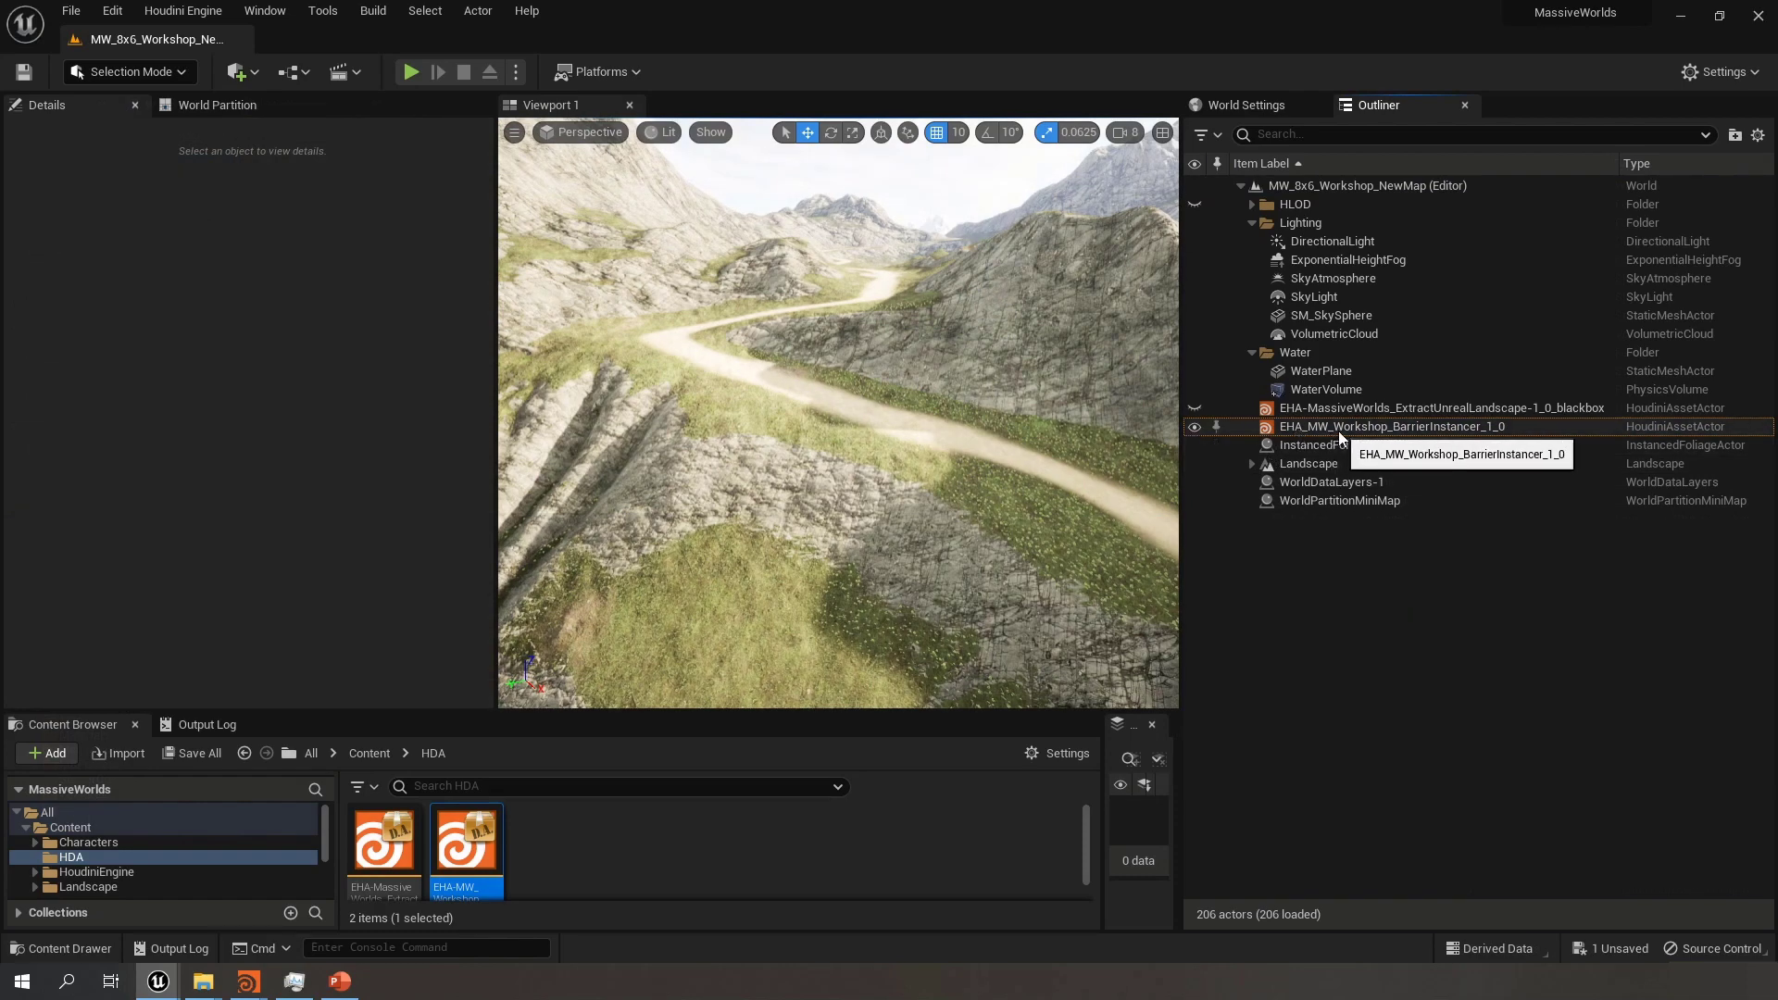
pyautogui.click(1337, 428)
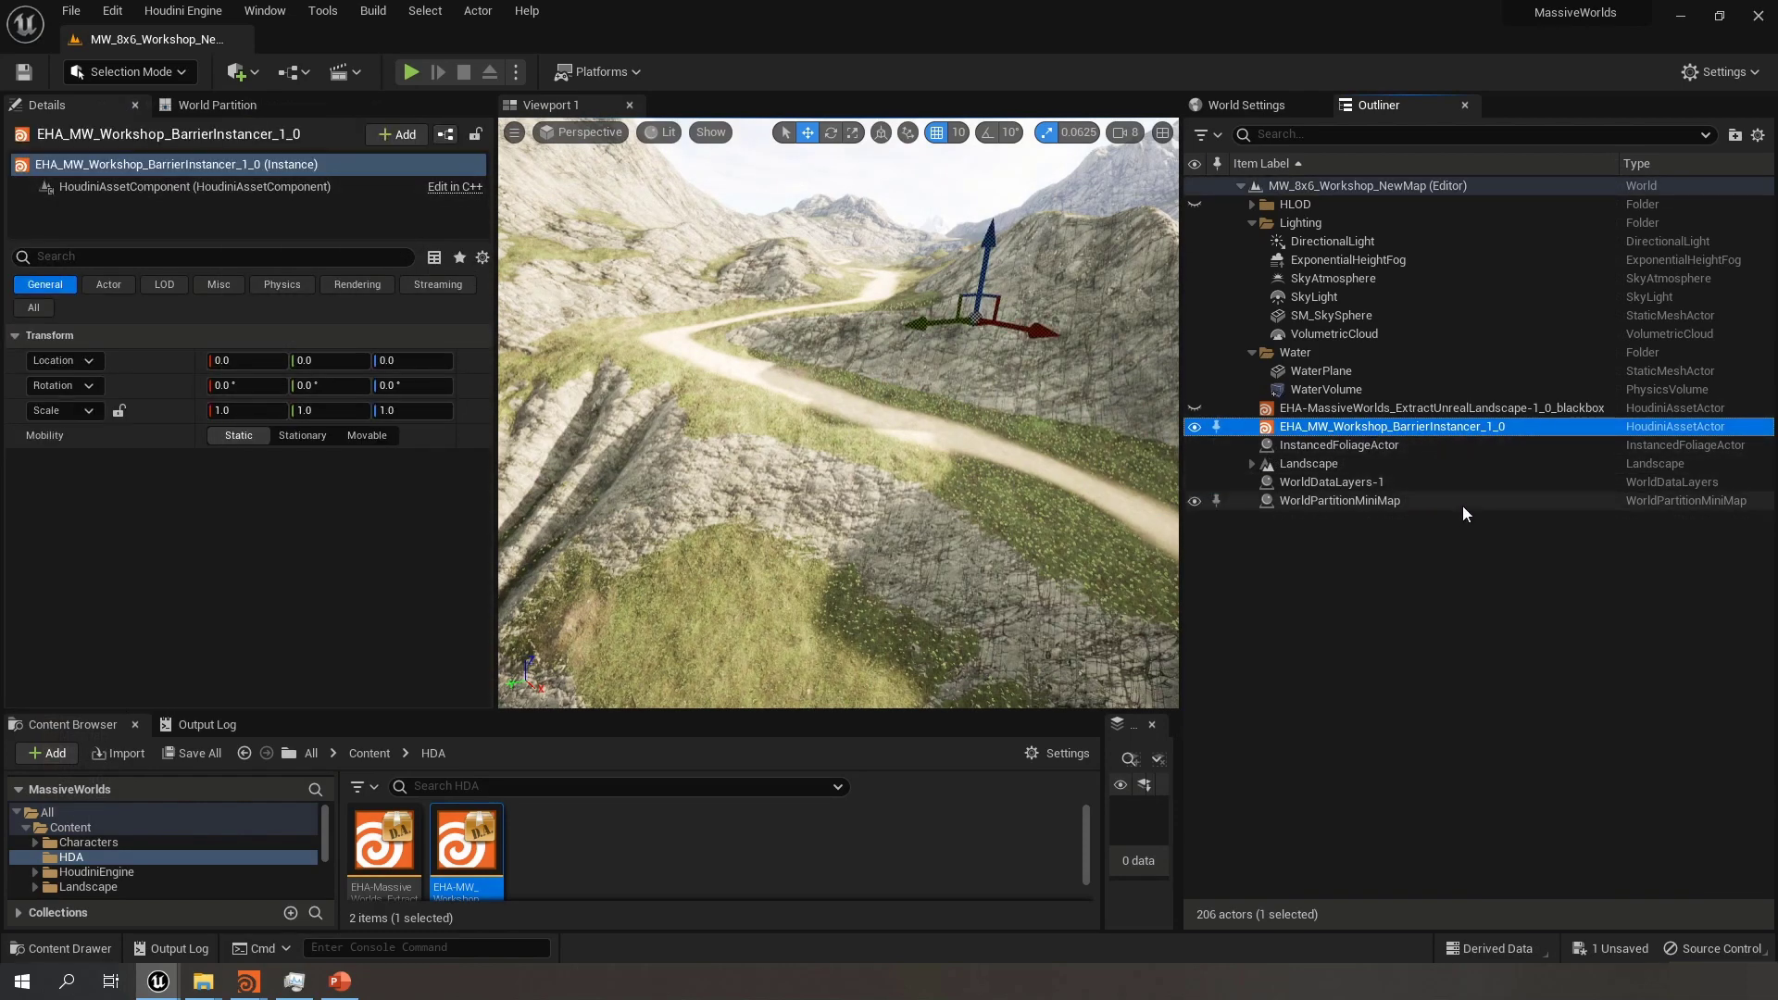
pyautogui.press('Delete')
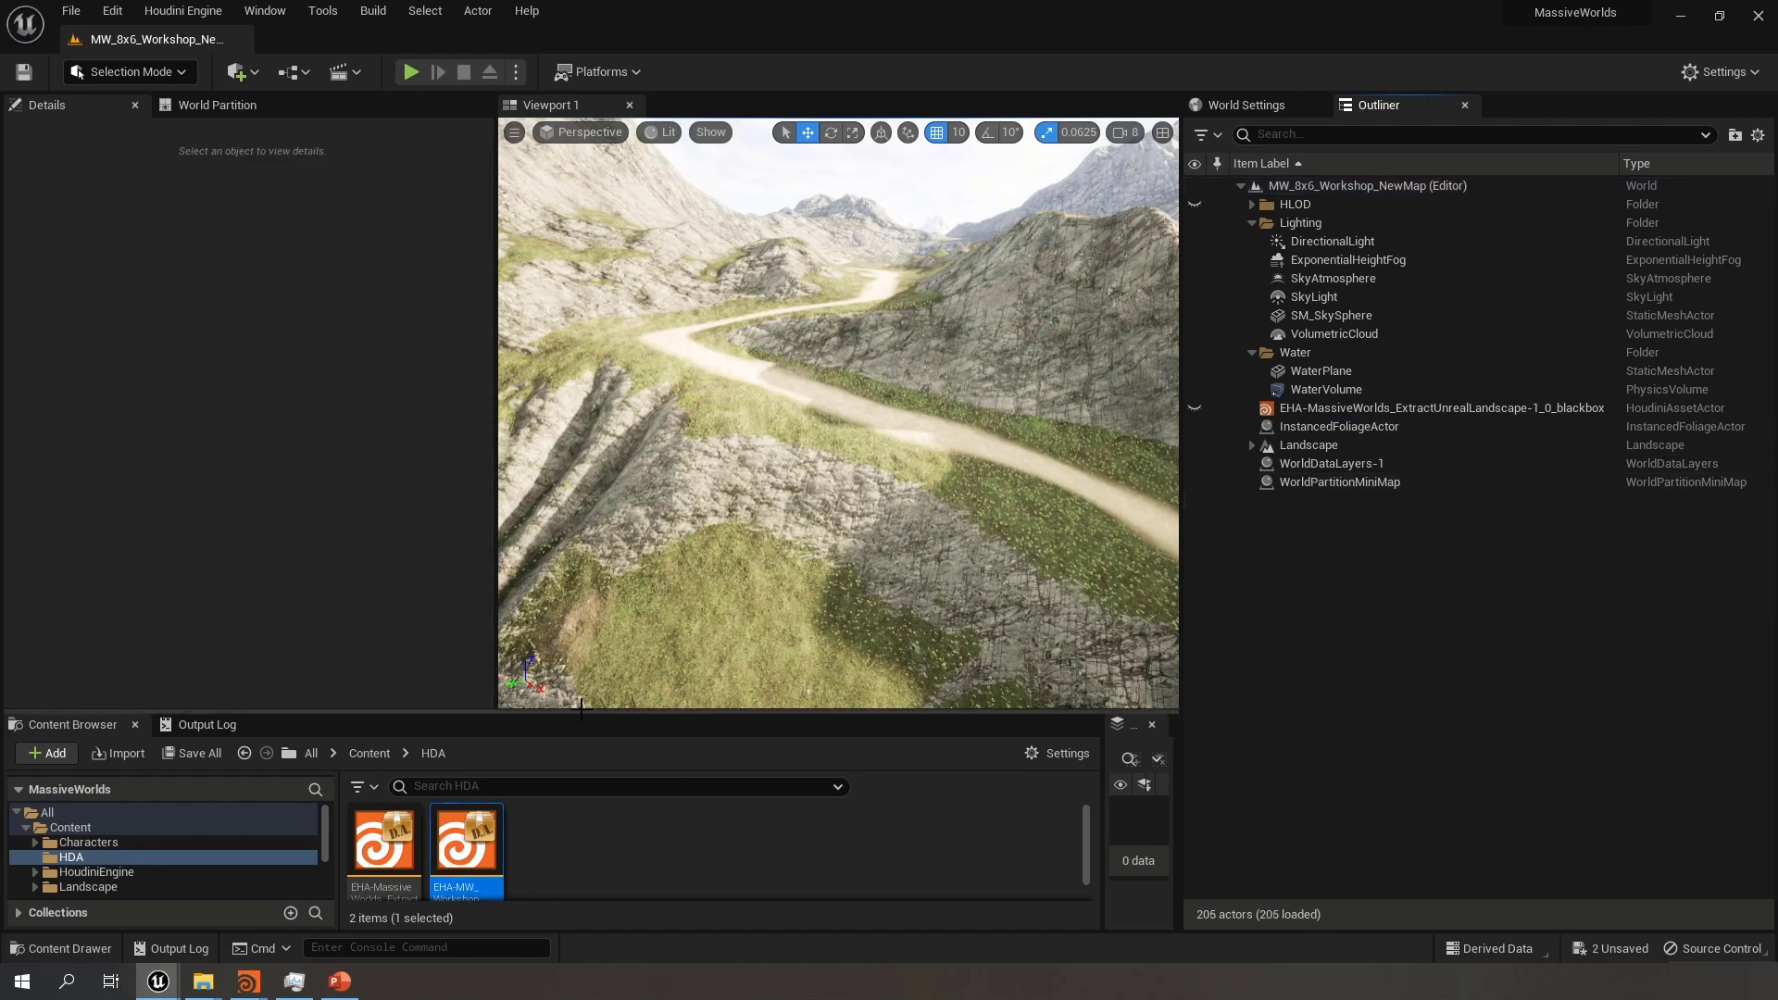
# Instantiate the EHA-MW_Workshop_BarrierInstancer Houdini asset at the origin and frame it in the viewport
pyautogui.moveTo(586, 711); pyautogui.dragTo(585, 659)
pyautogui.click(620, 848)
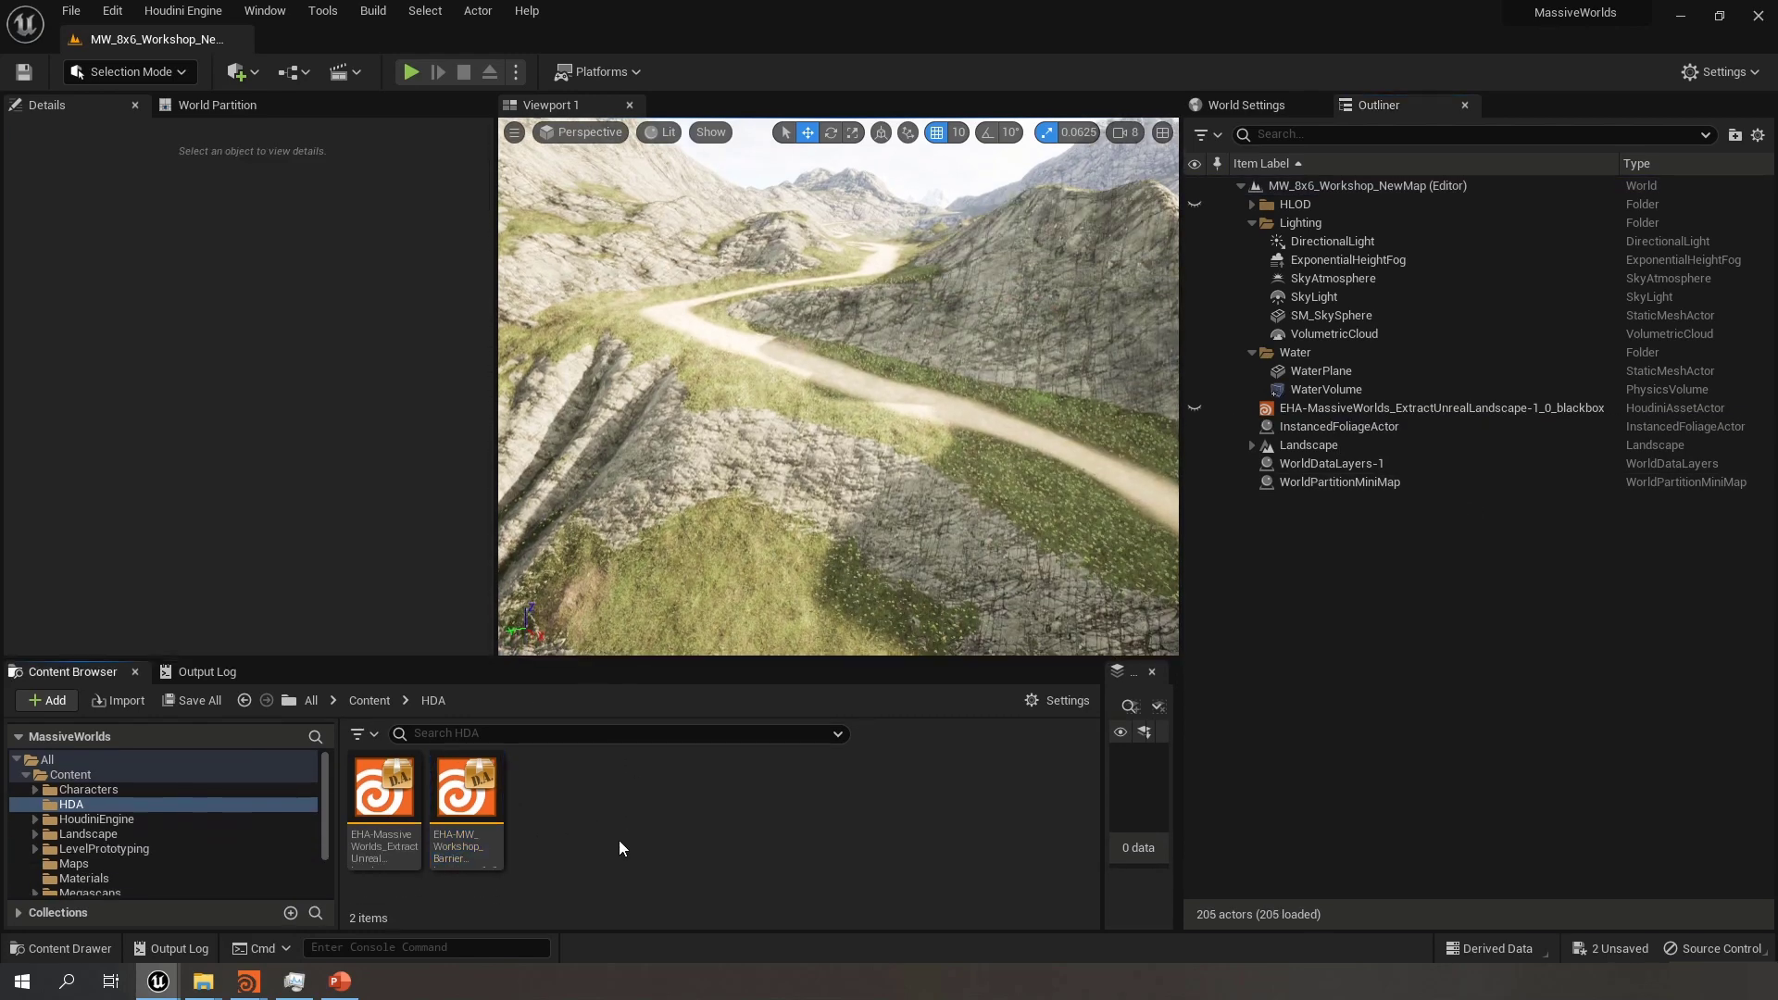
pyautogui.rightClick(481, 810)
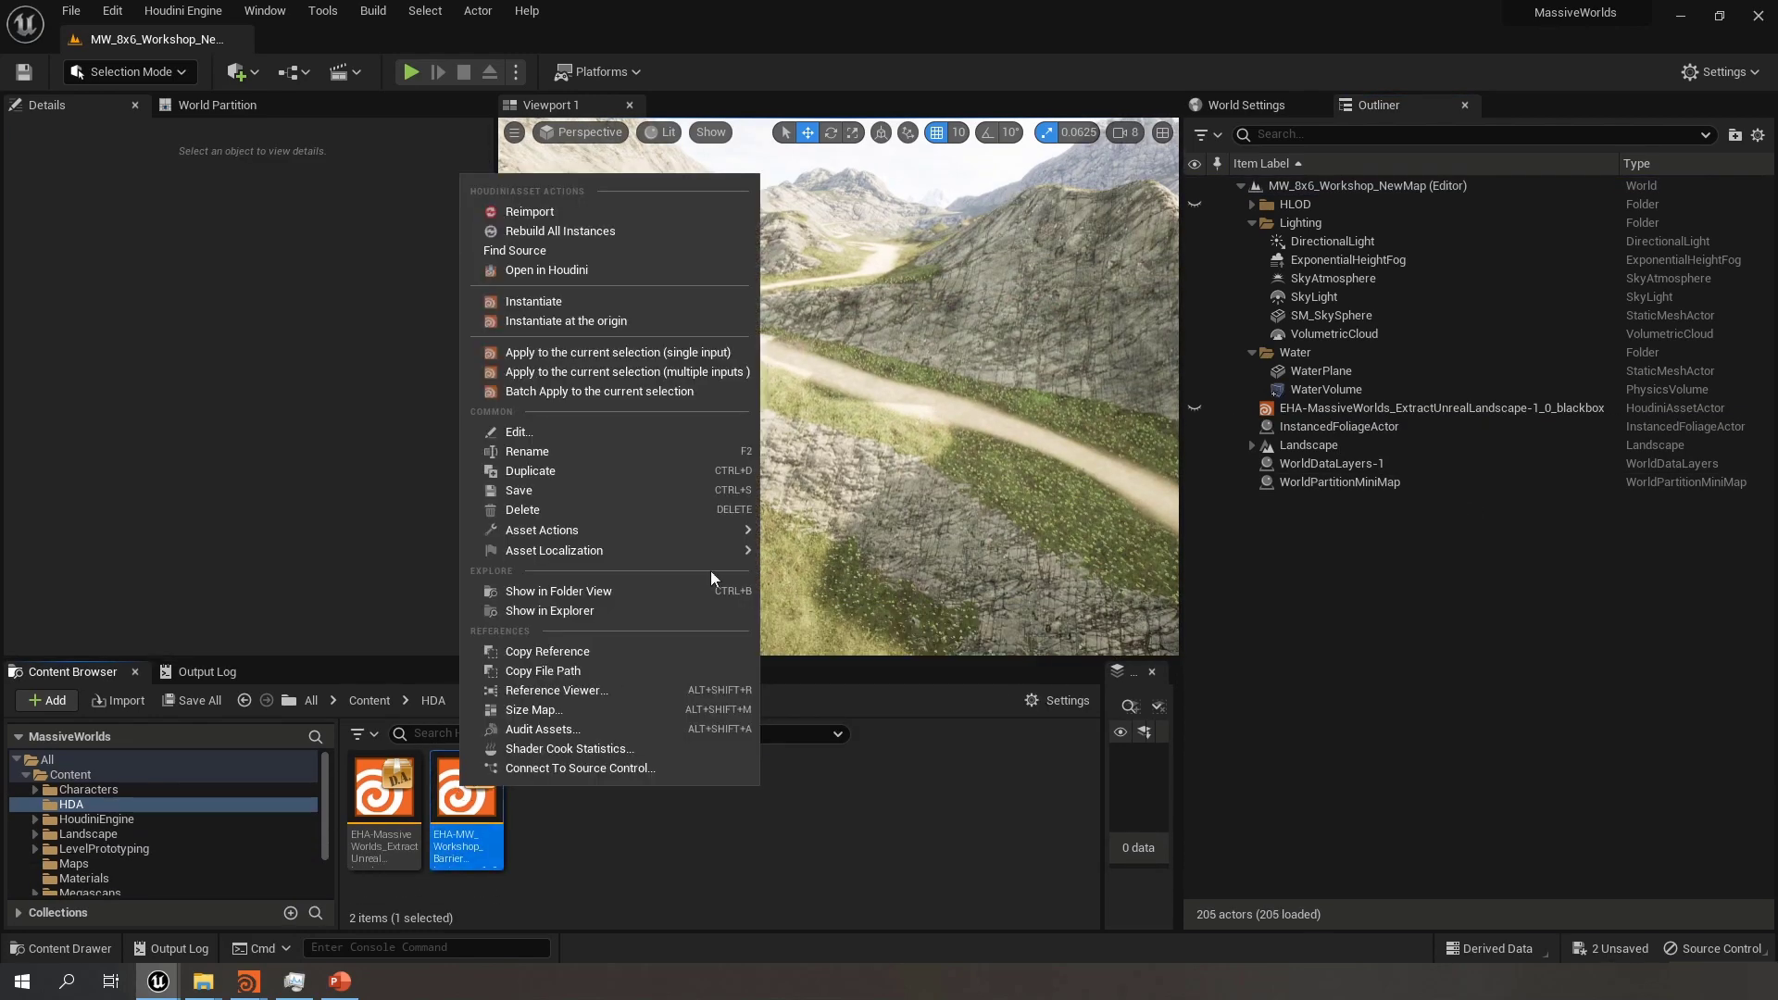
pyautogui.click(587, 322)
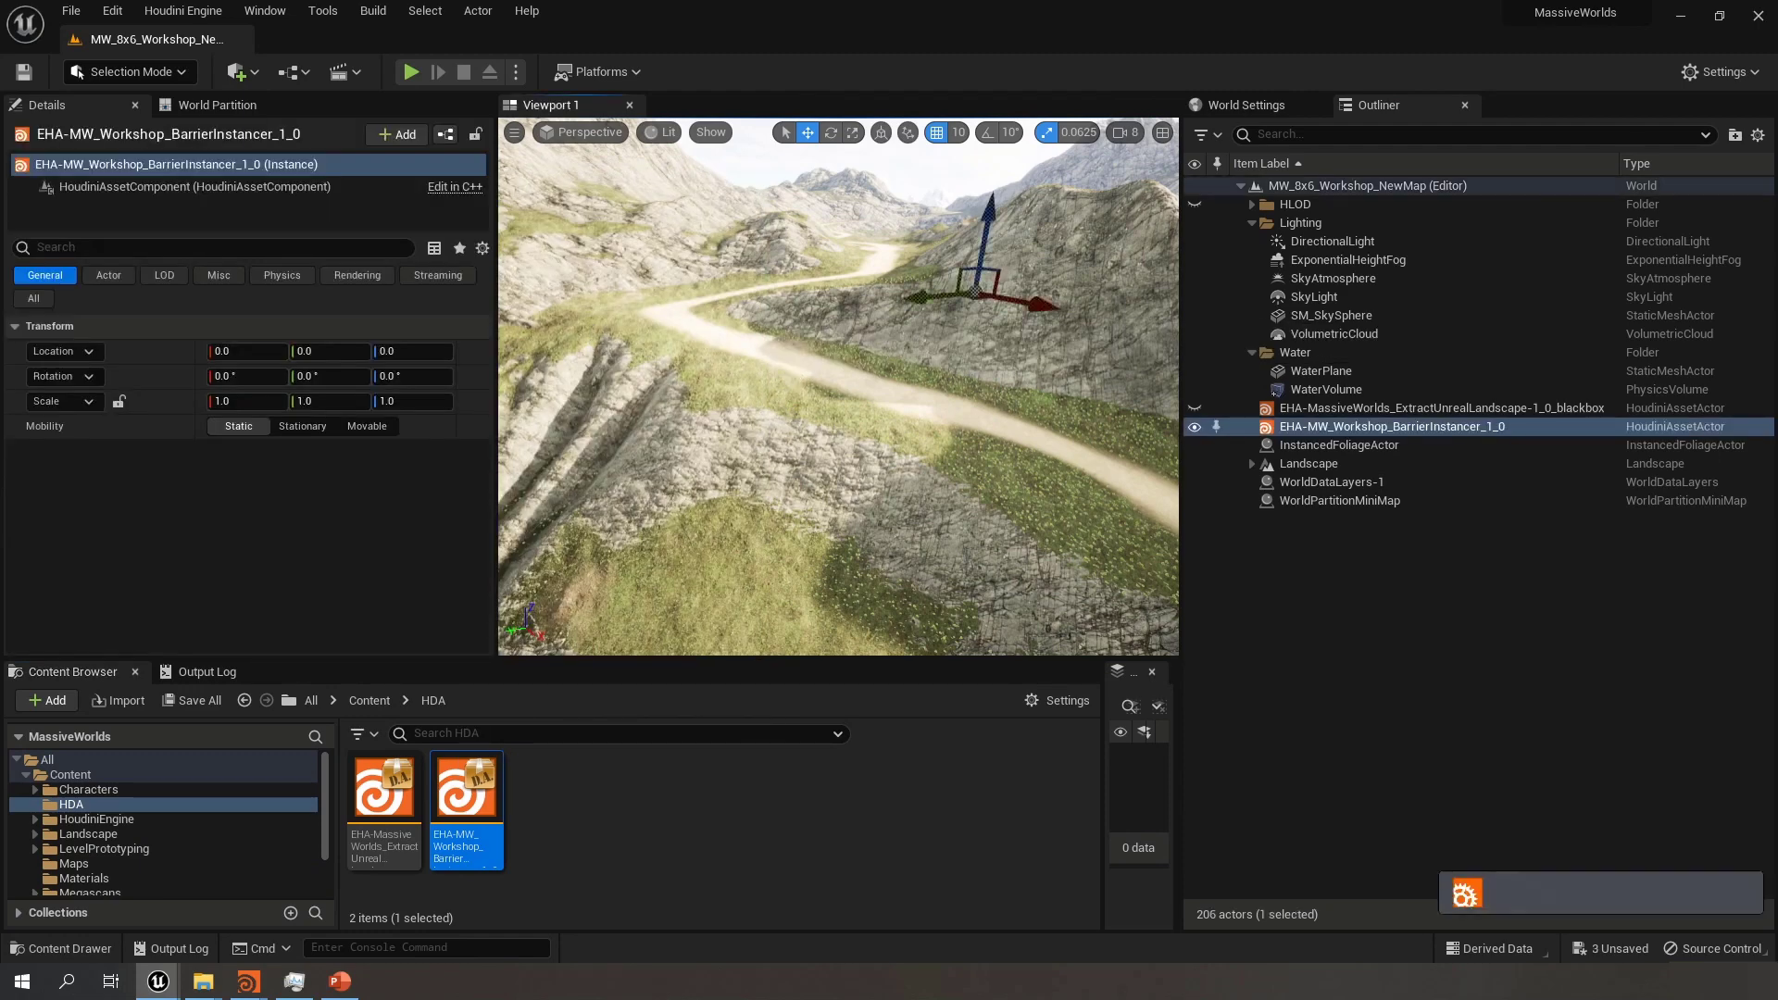
pyautogui.press('f')
pyautogui.moveTo(917, 269)
pyautogui.mouseDown(button='right')
pyautogui.moveTo(889, 352)
pyautogui.moveTo(919, 304)
pyautogui.mouseUp(button='right')
pyautogui.moveTo(783, 417); pyautogui.dragTo(680, 347, button='right')
# On the new barrier instancer's HoudiniAssetComponent, set the Road Spline Cache to Cache_RoadSpline.bgeo from the workshop's Cache/NewMap folder
pyautogui.click(263, 188)
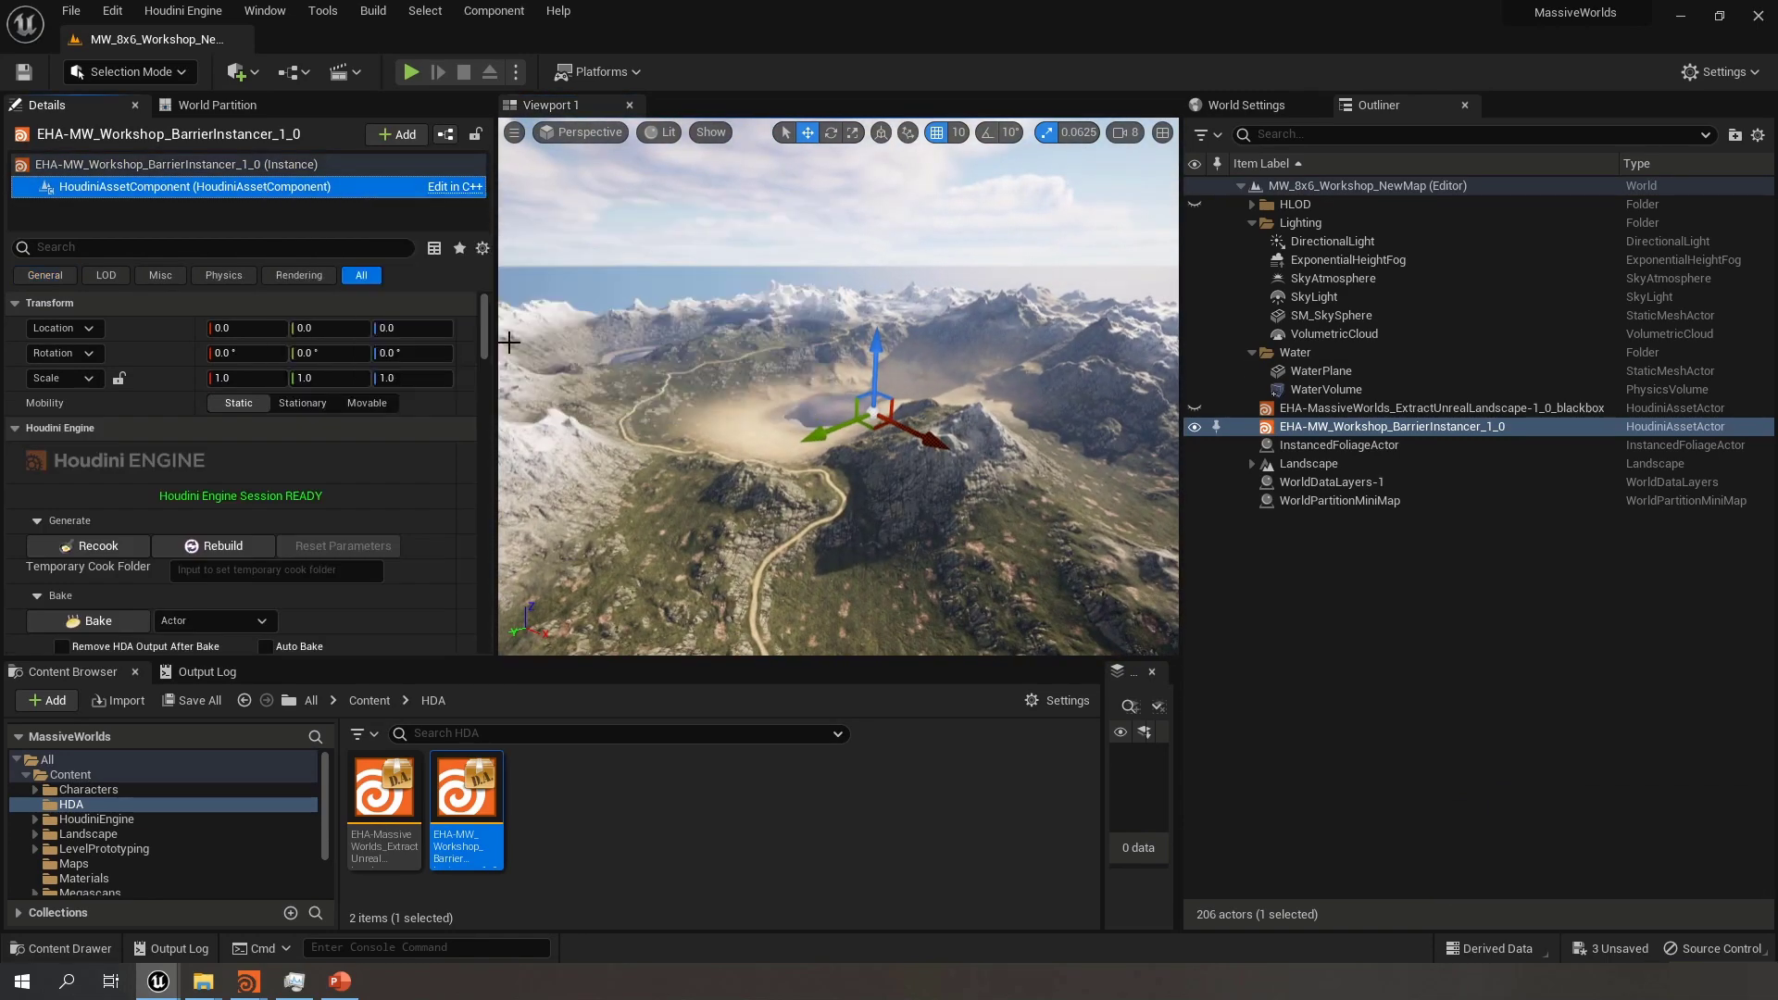
pyautogui.moveTo(485, 326); pyautogui.dragTo(682, 394)
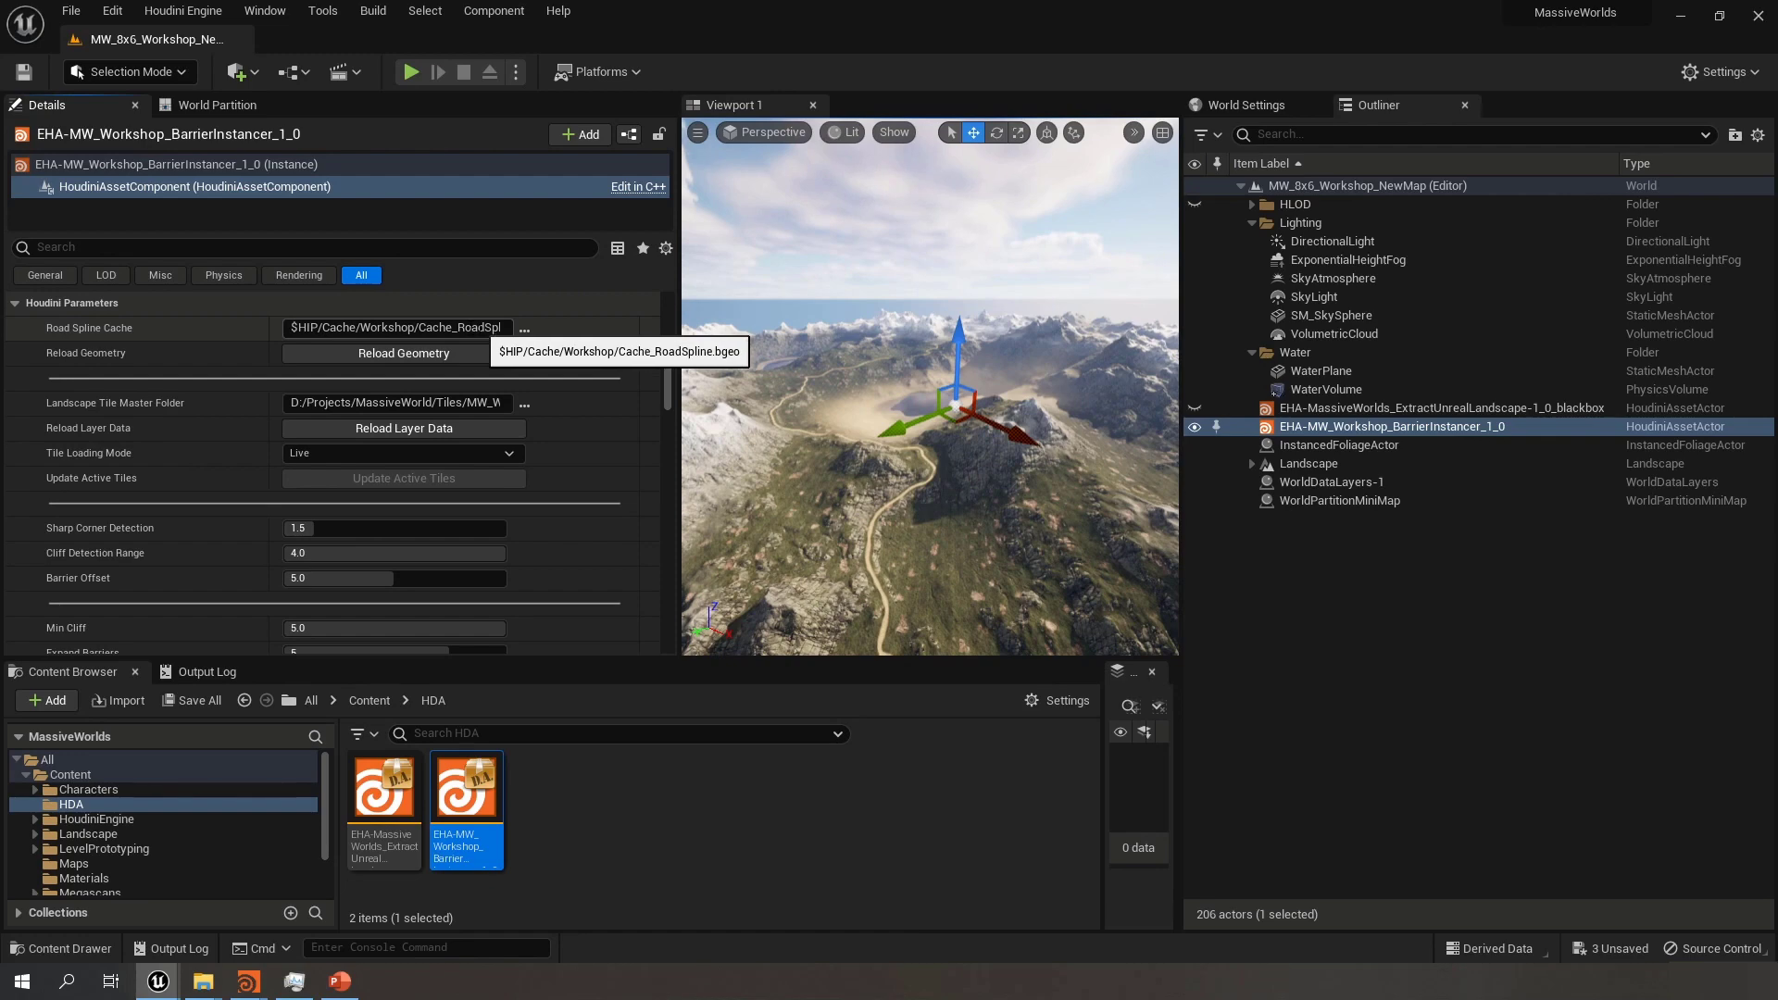
pyautogui.click(524, 327)
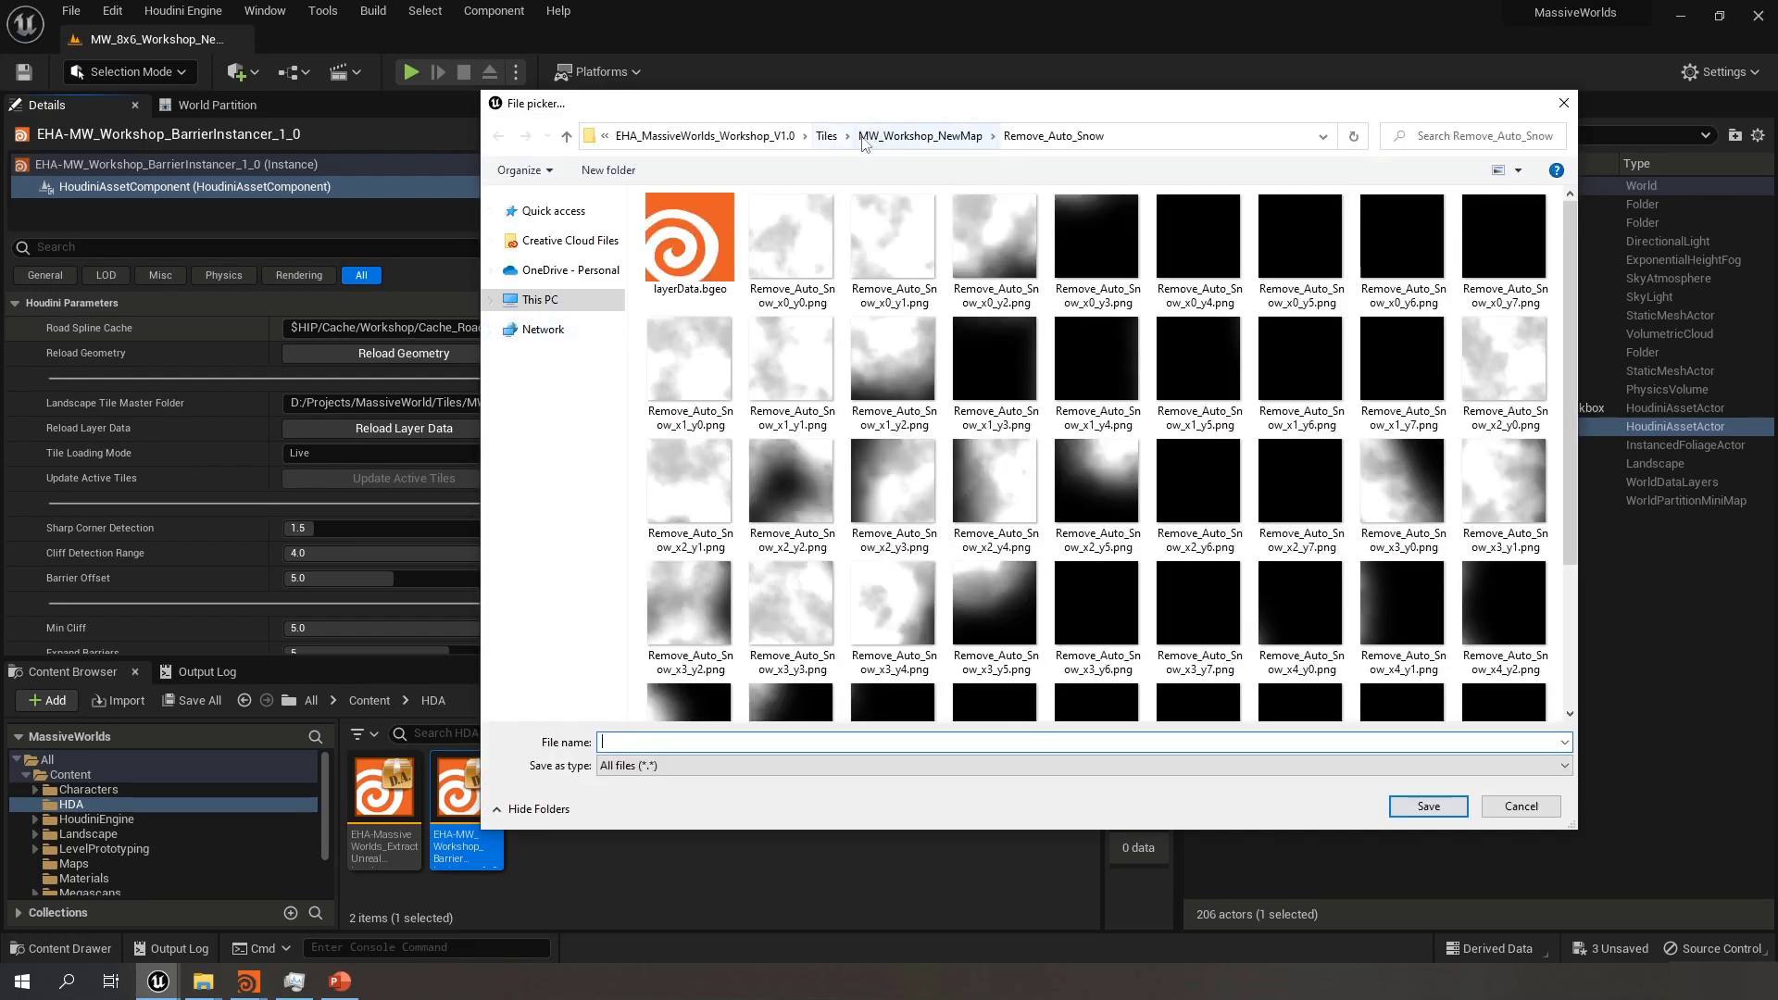
pyautogui.click(827, 137)
pyautogui.click(1104, 137)
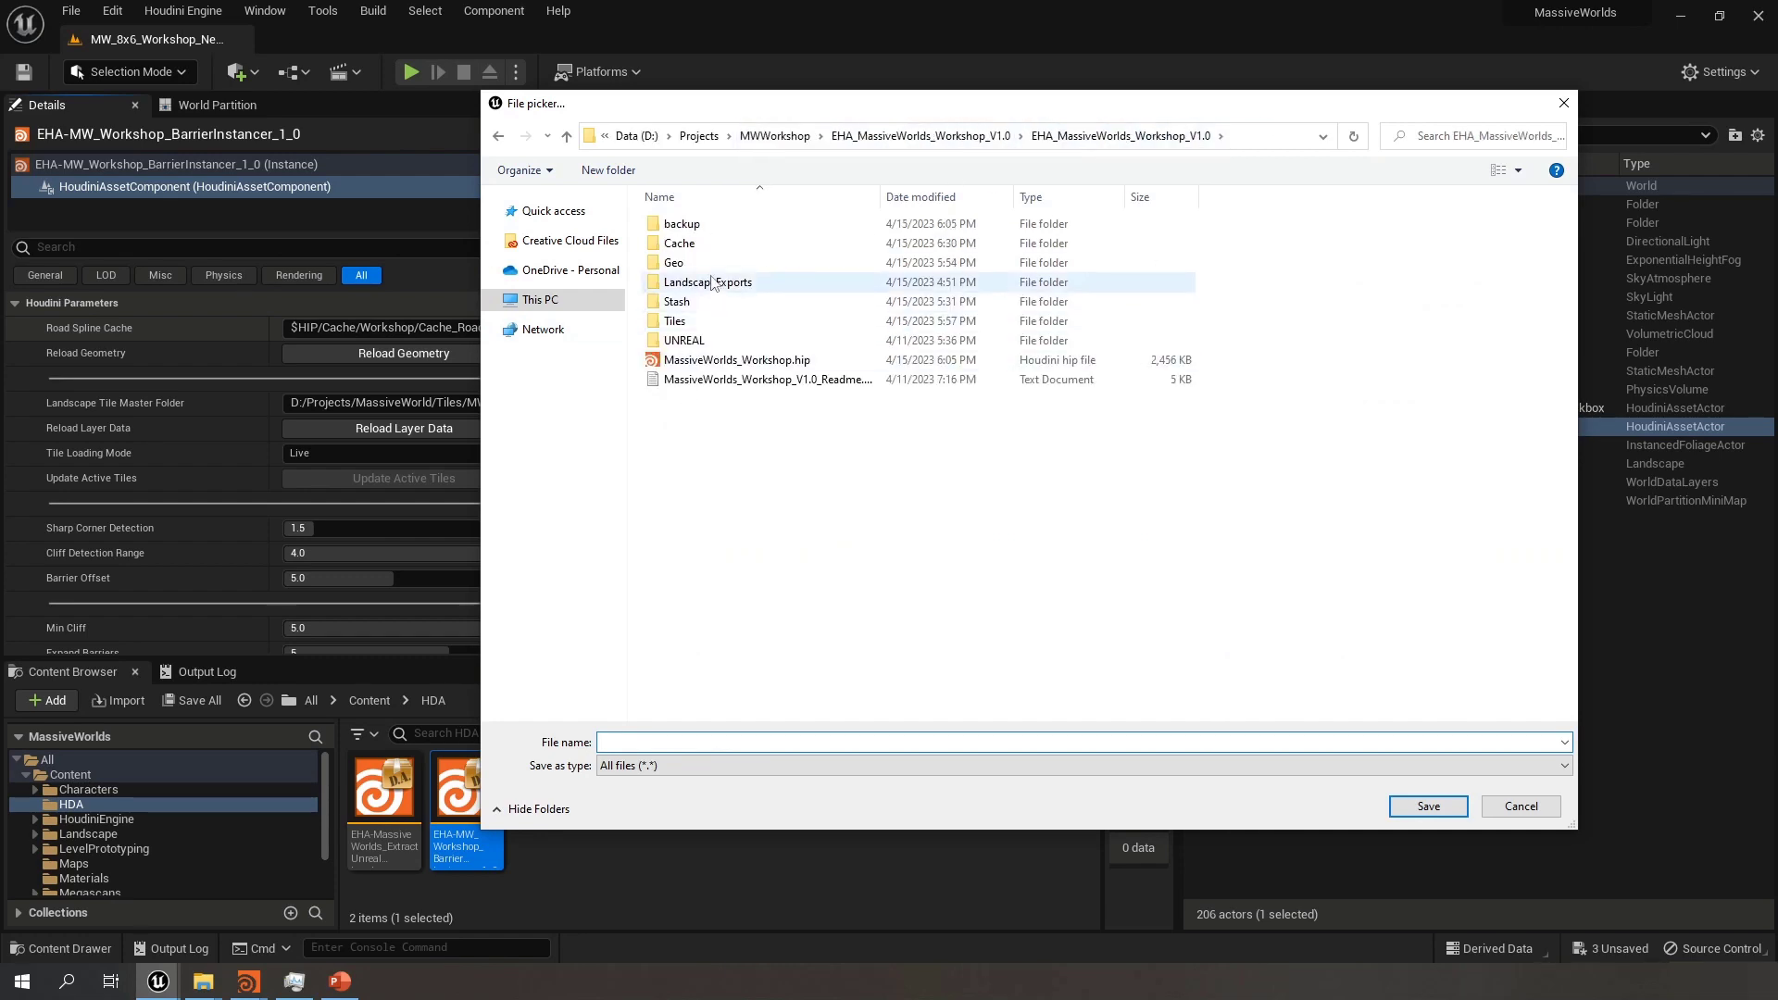
pyautogui.doubleClick(715, 247)
pyautogui.doubleClick(728, 226)
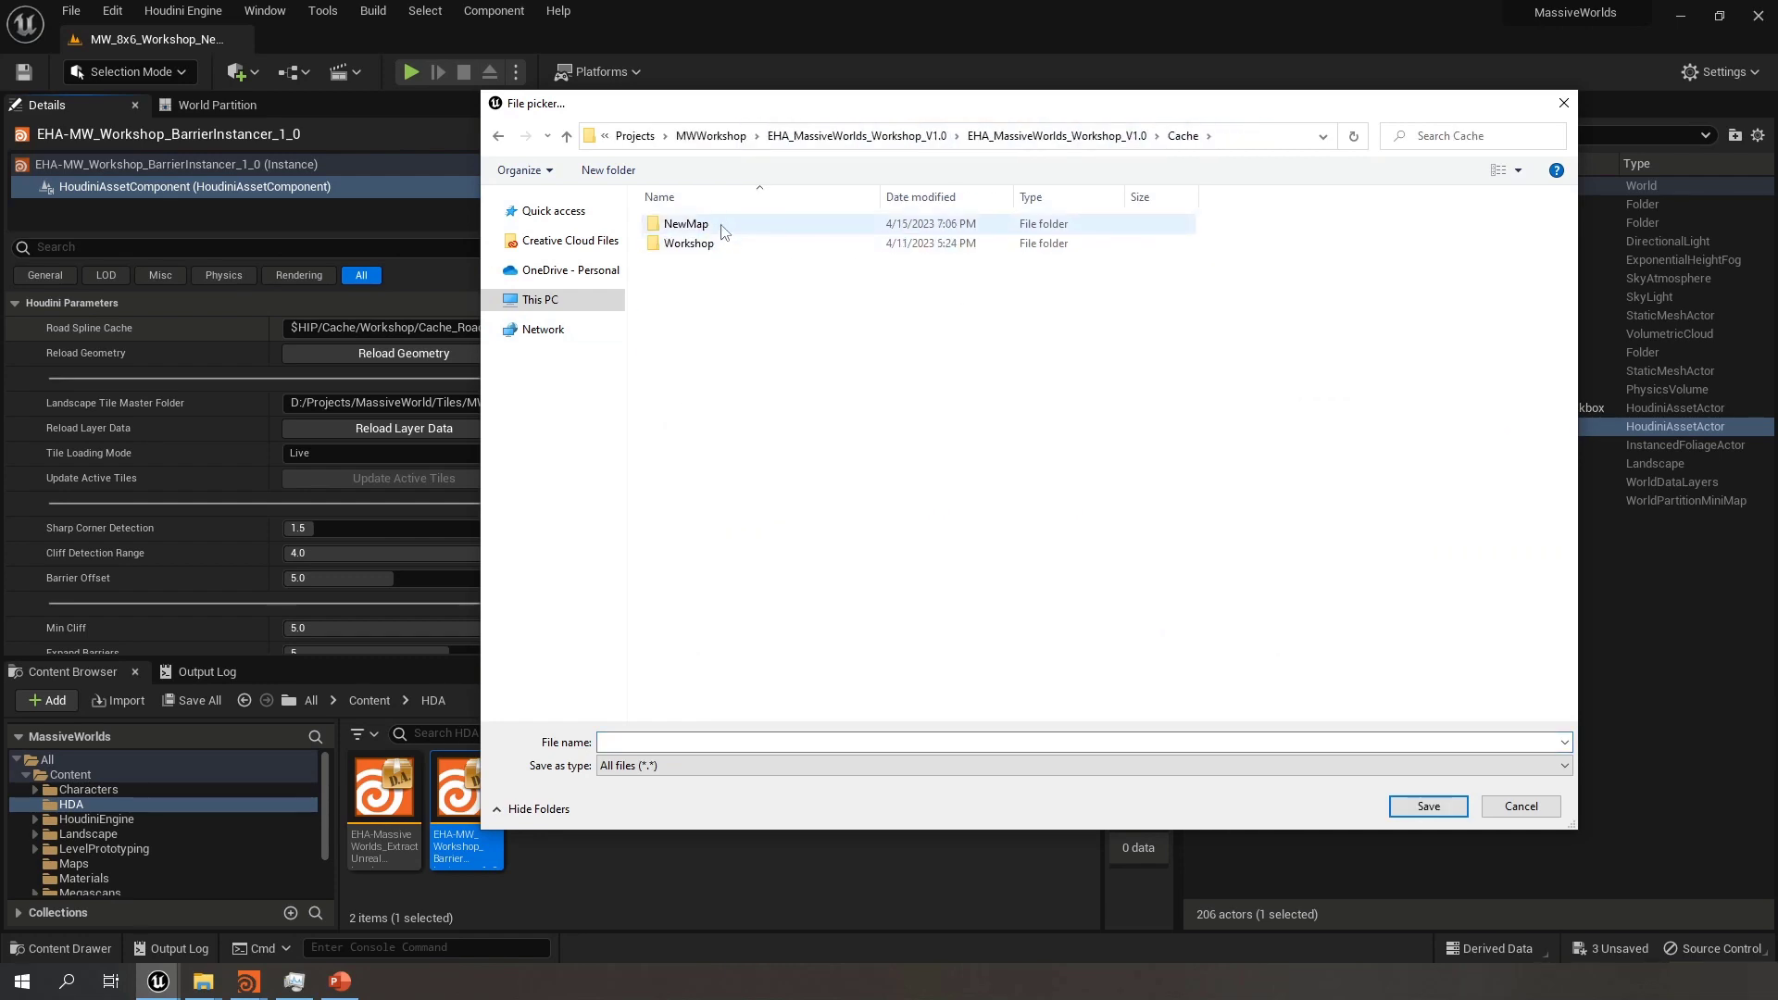
pyautogui.click(741, 282)
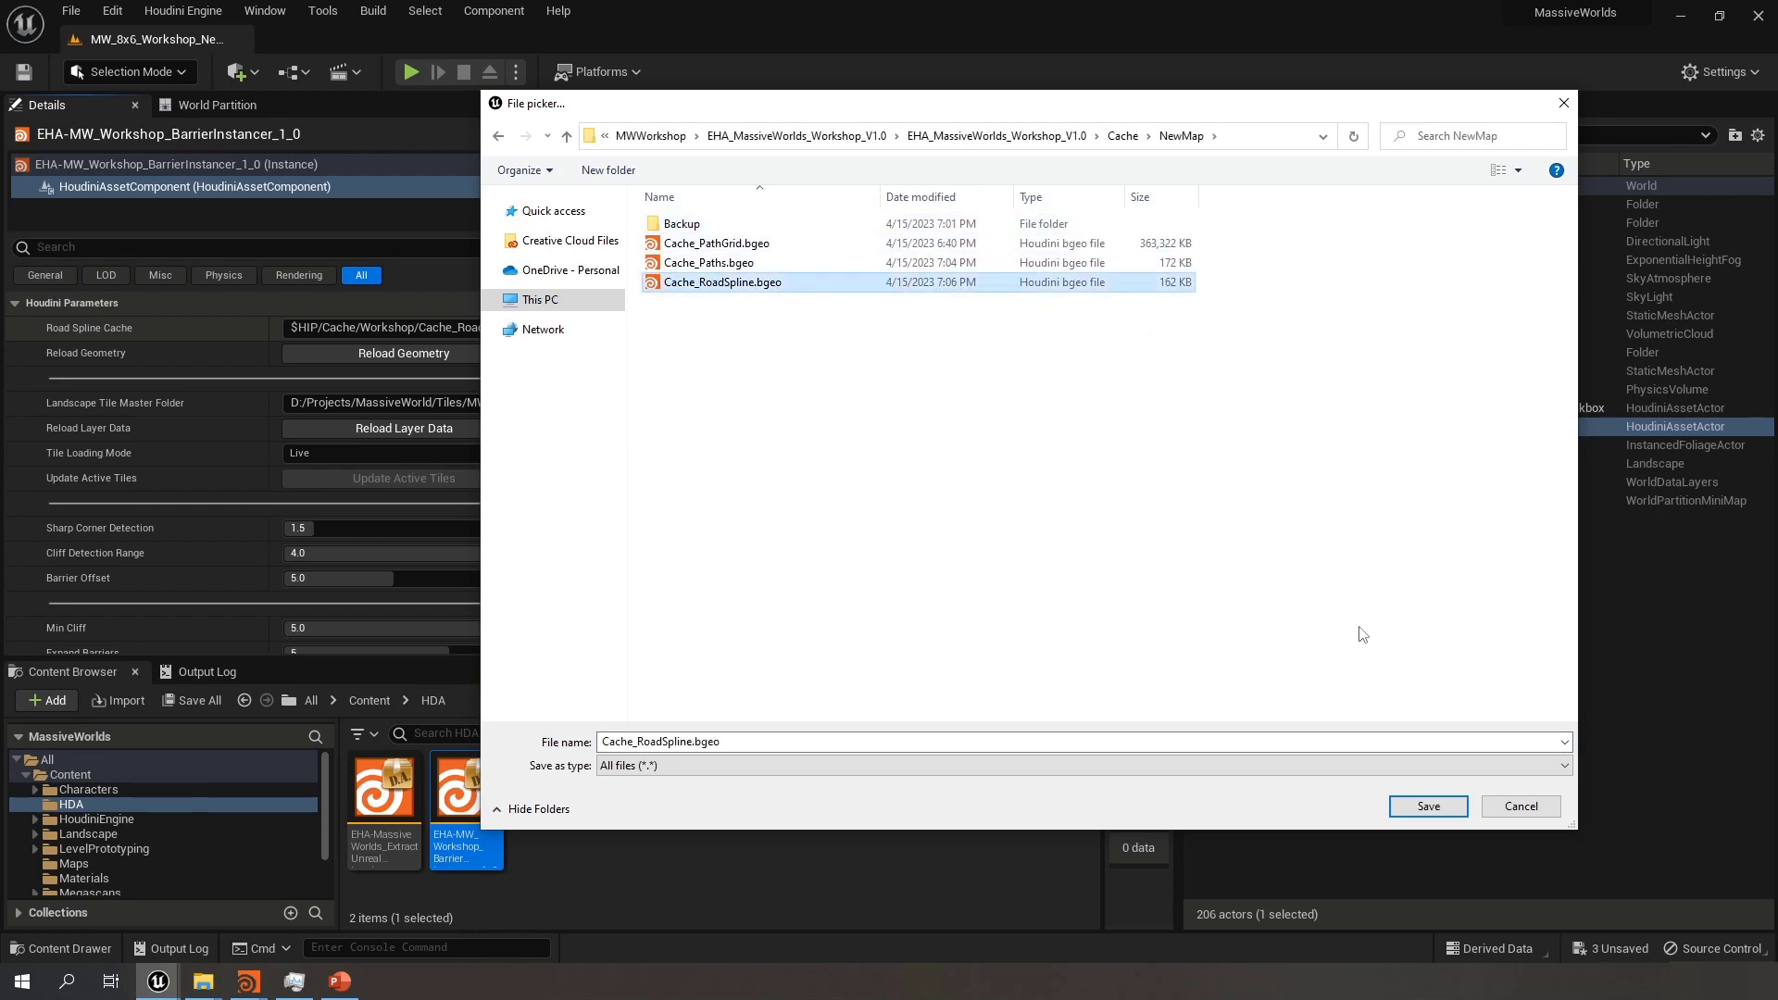
pyautogui.click(1404, 802)
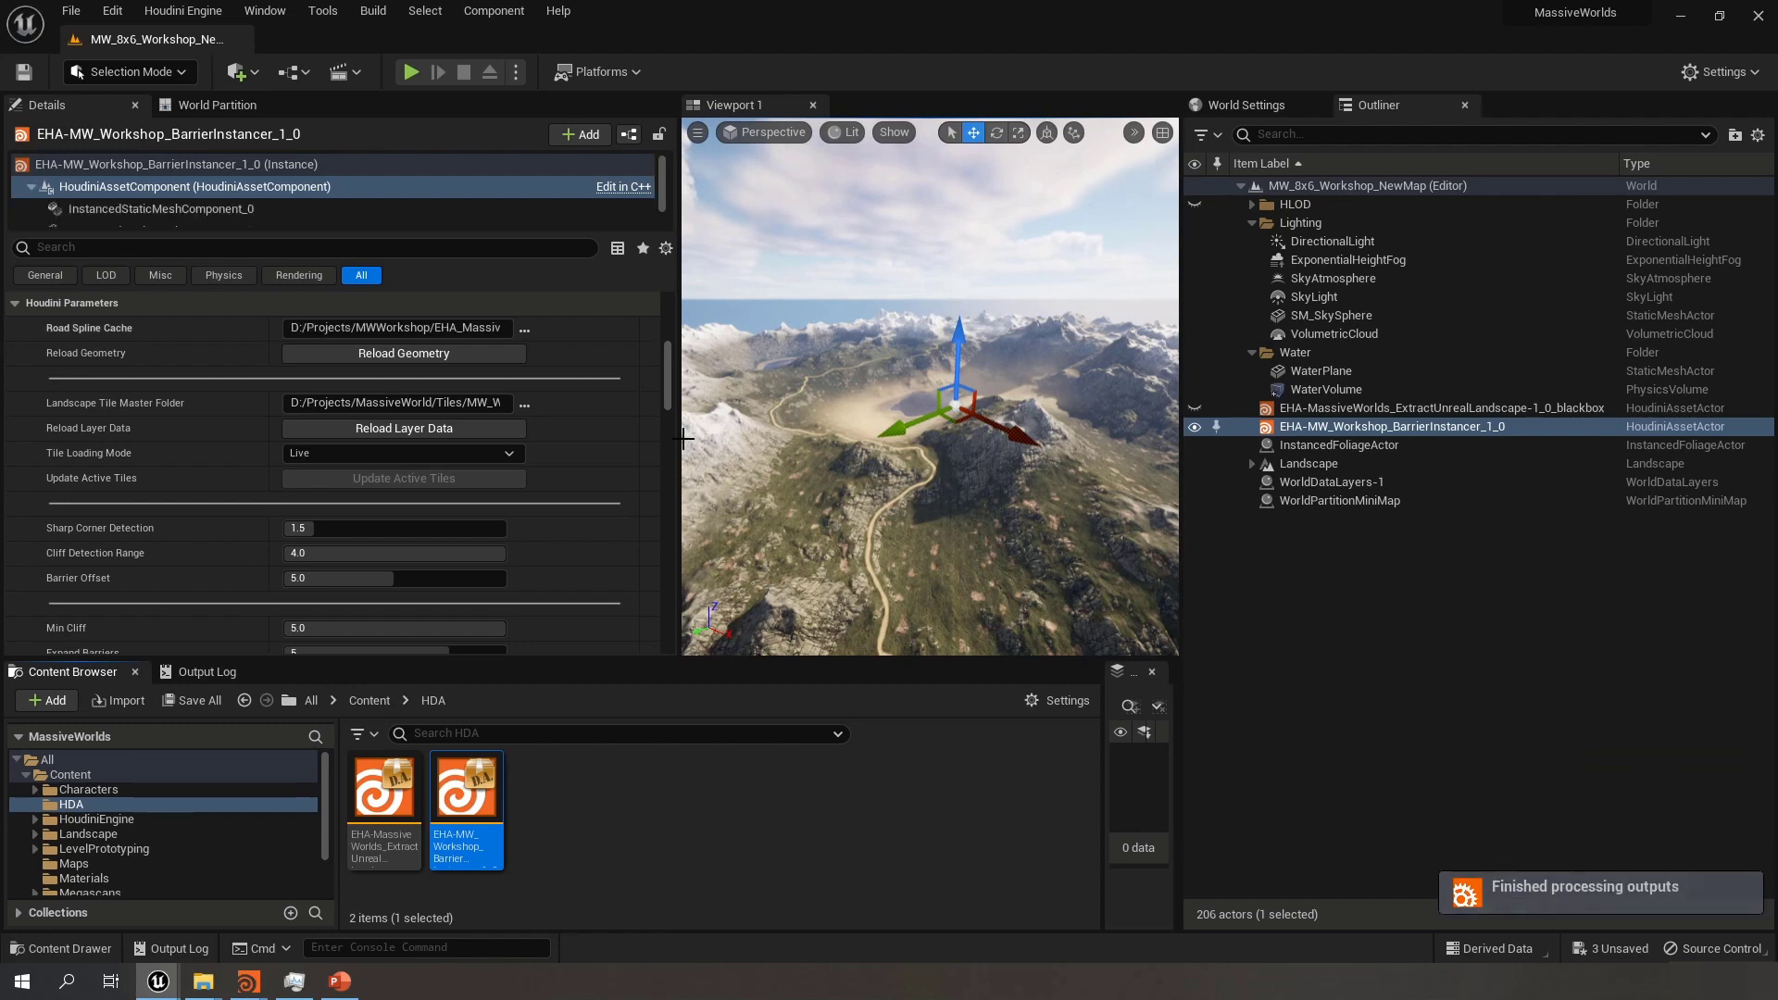
# Set the barrier instancer's Landscape Tile Master Folder to the workshop project's Tiles/MW_Workshop_NewMap folder
pyautogui.moveTo(193, 991)
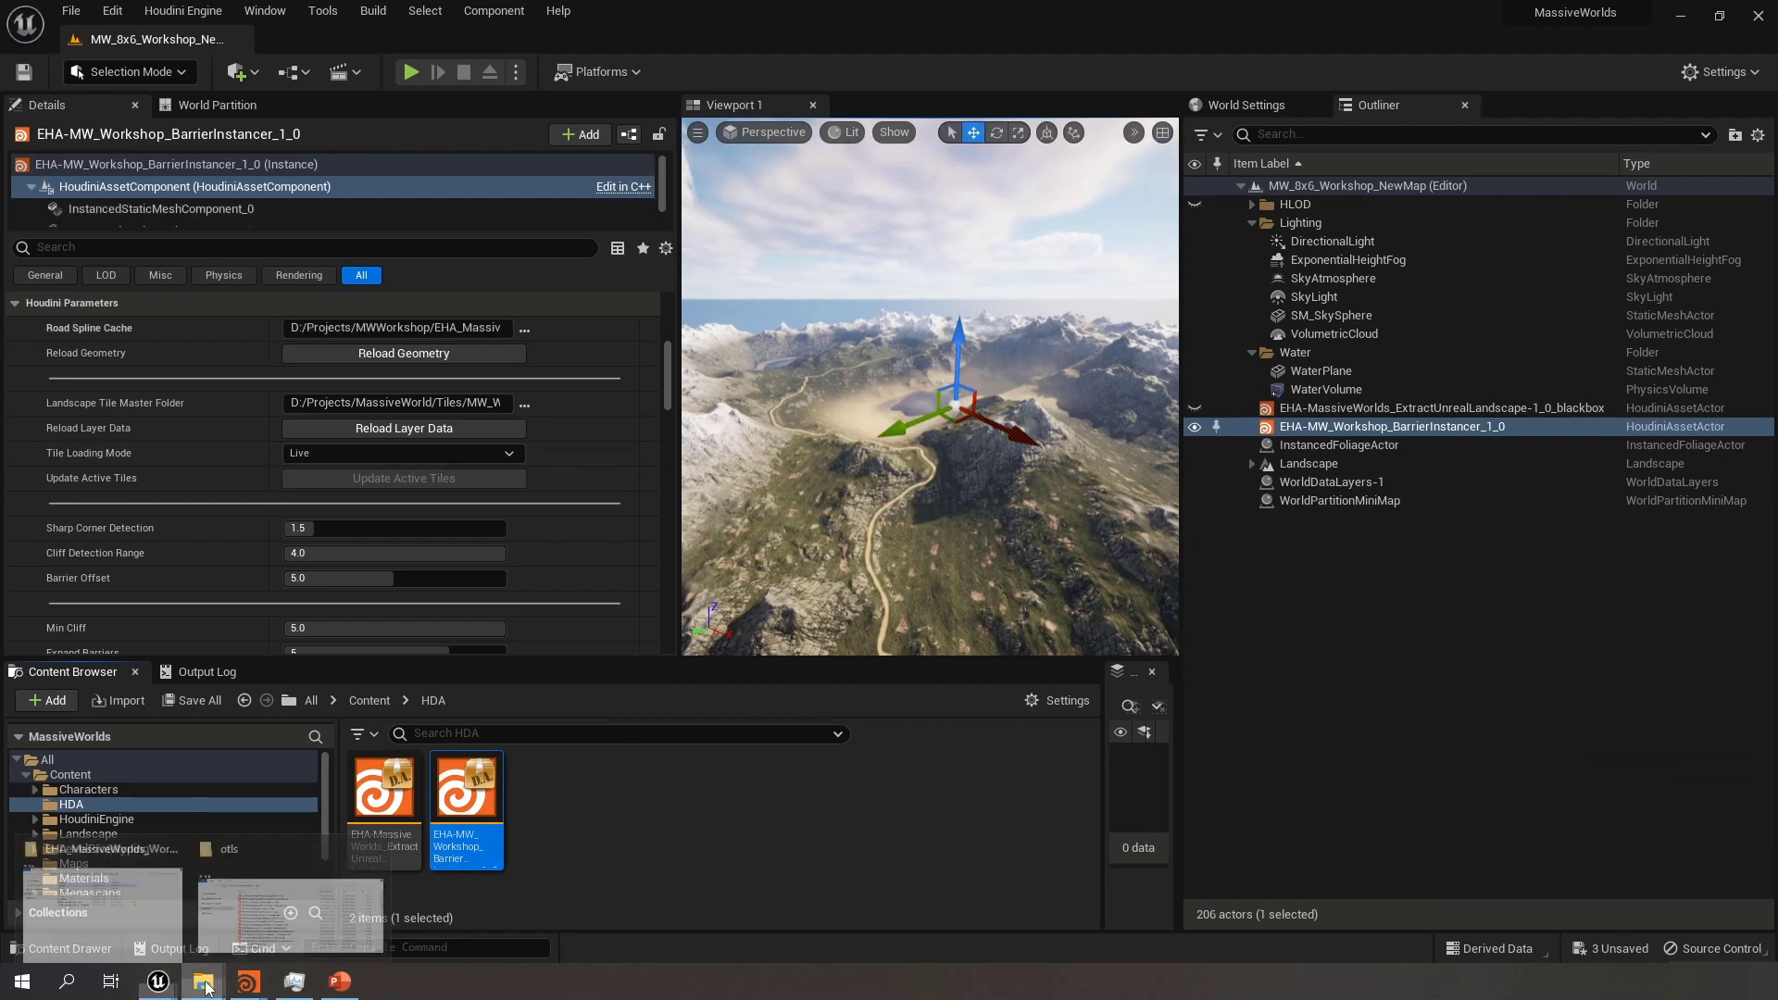
pyautogui.click(199, 903)
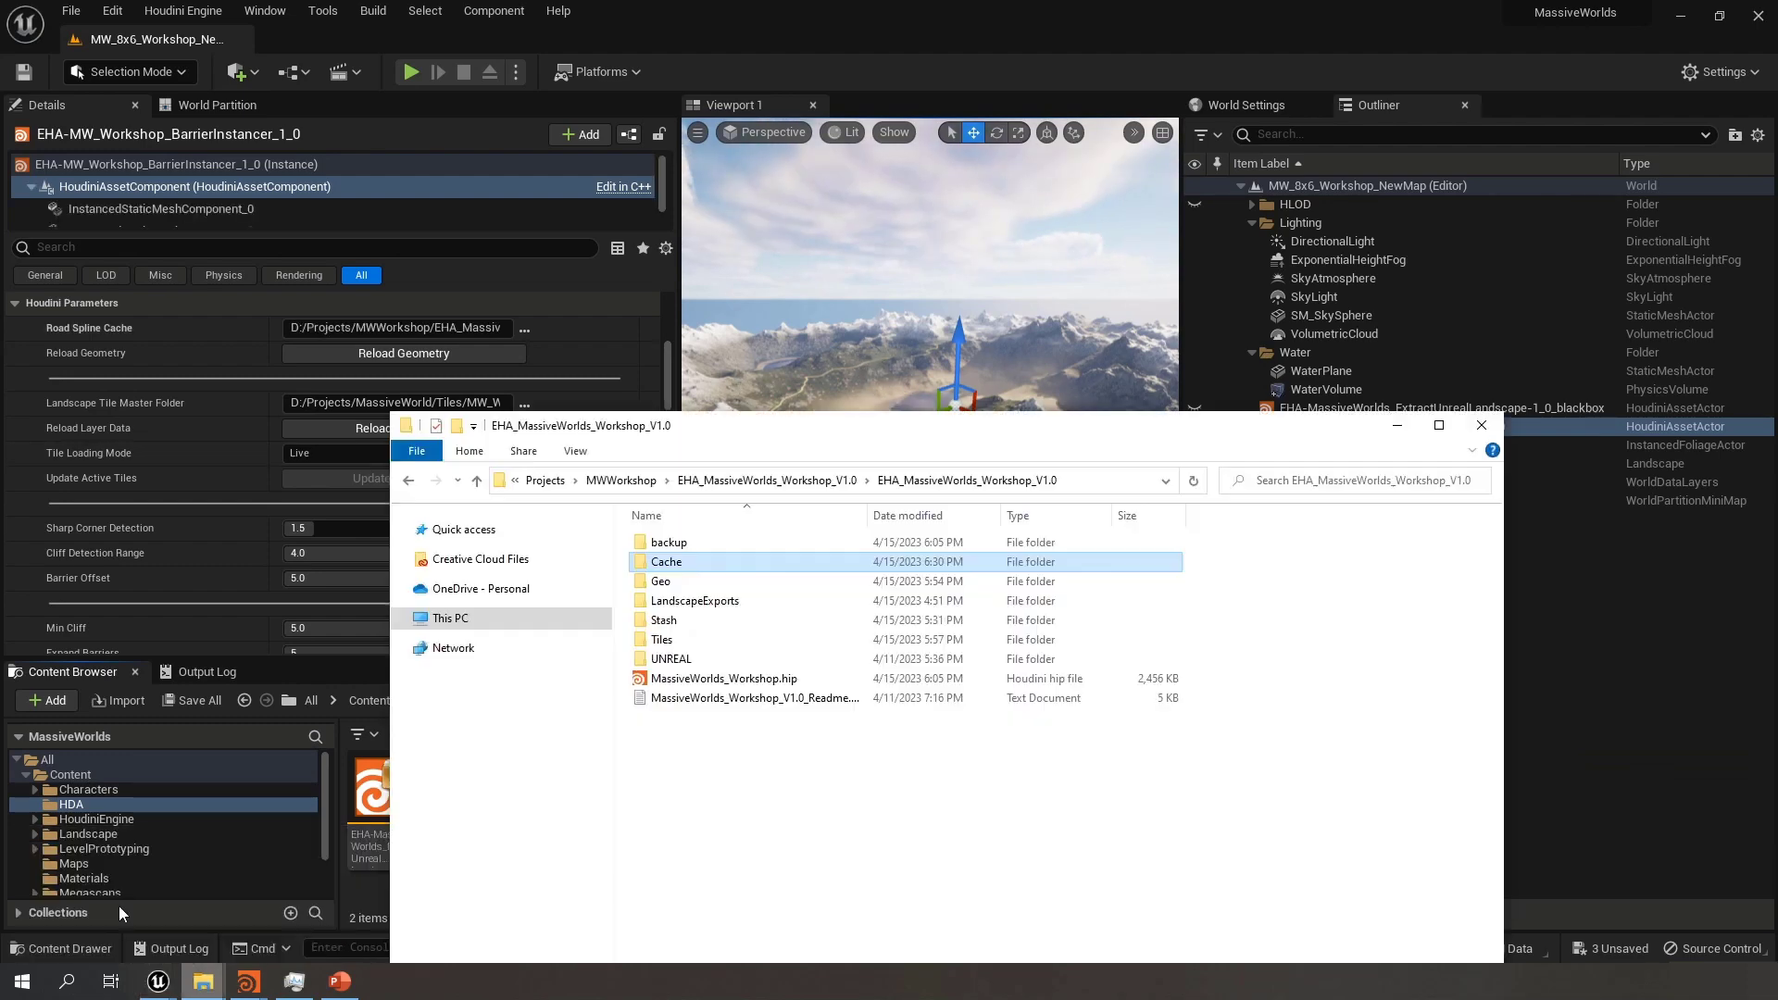
pyautogui.click(1081, 489)
pyautogui.click(1383, 432)
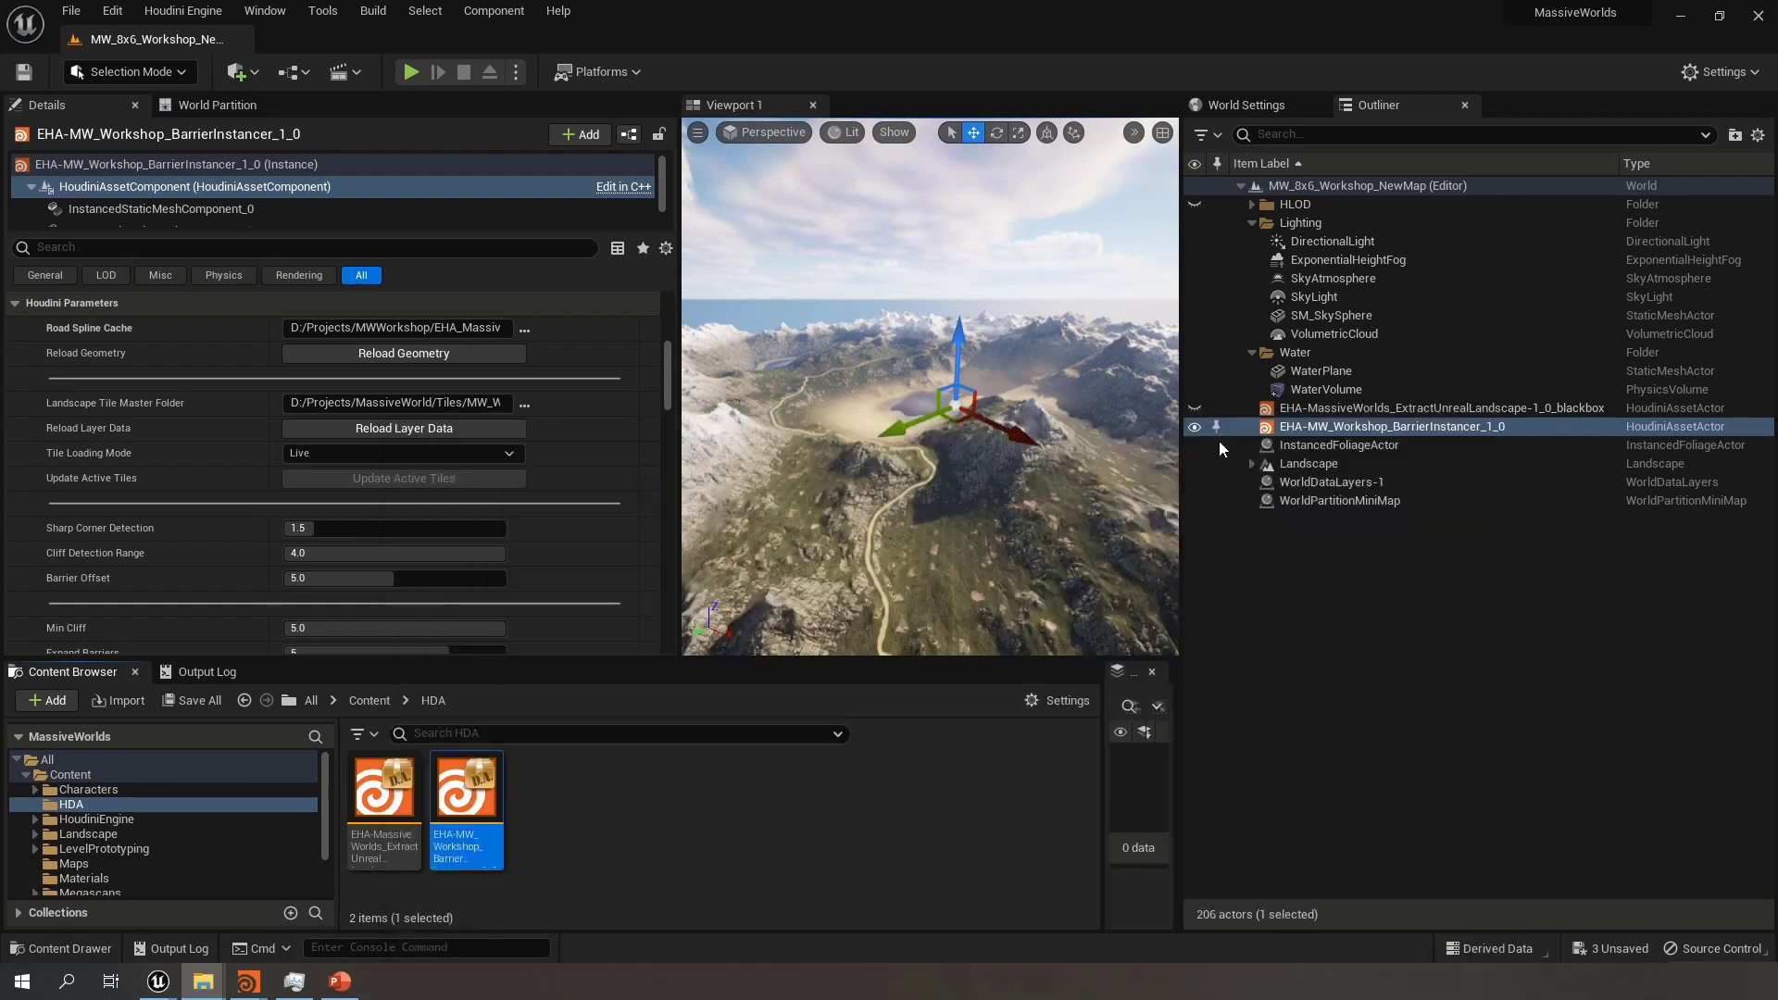
pyautogui.click(525, 405)
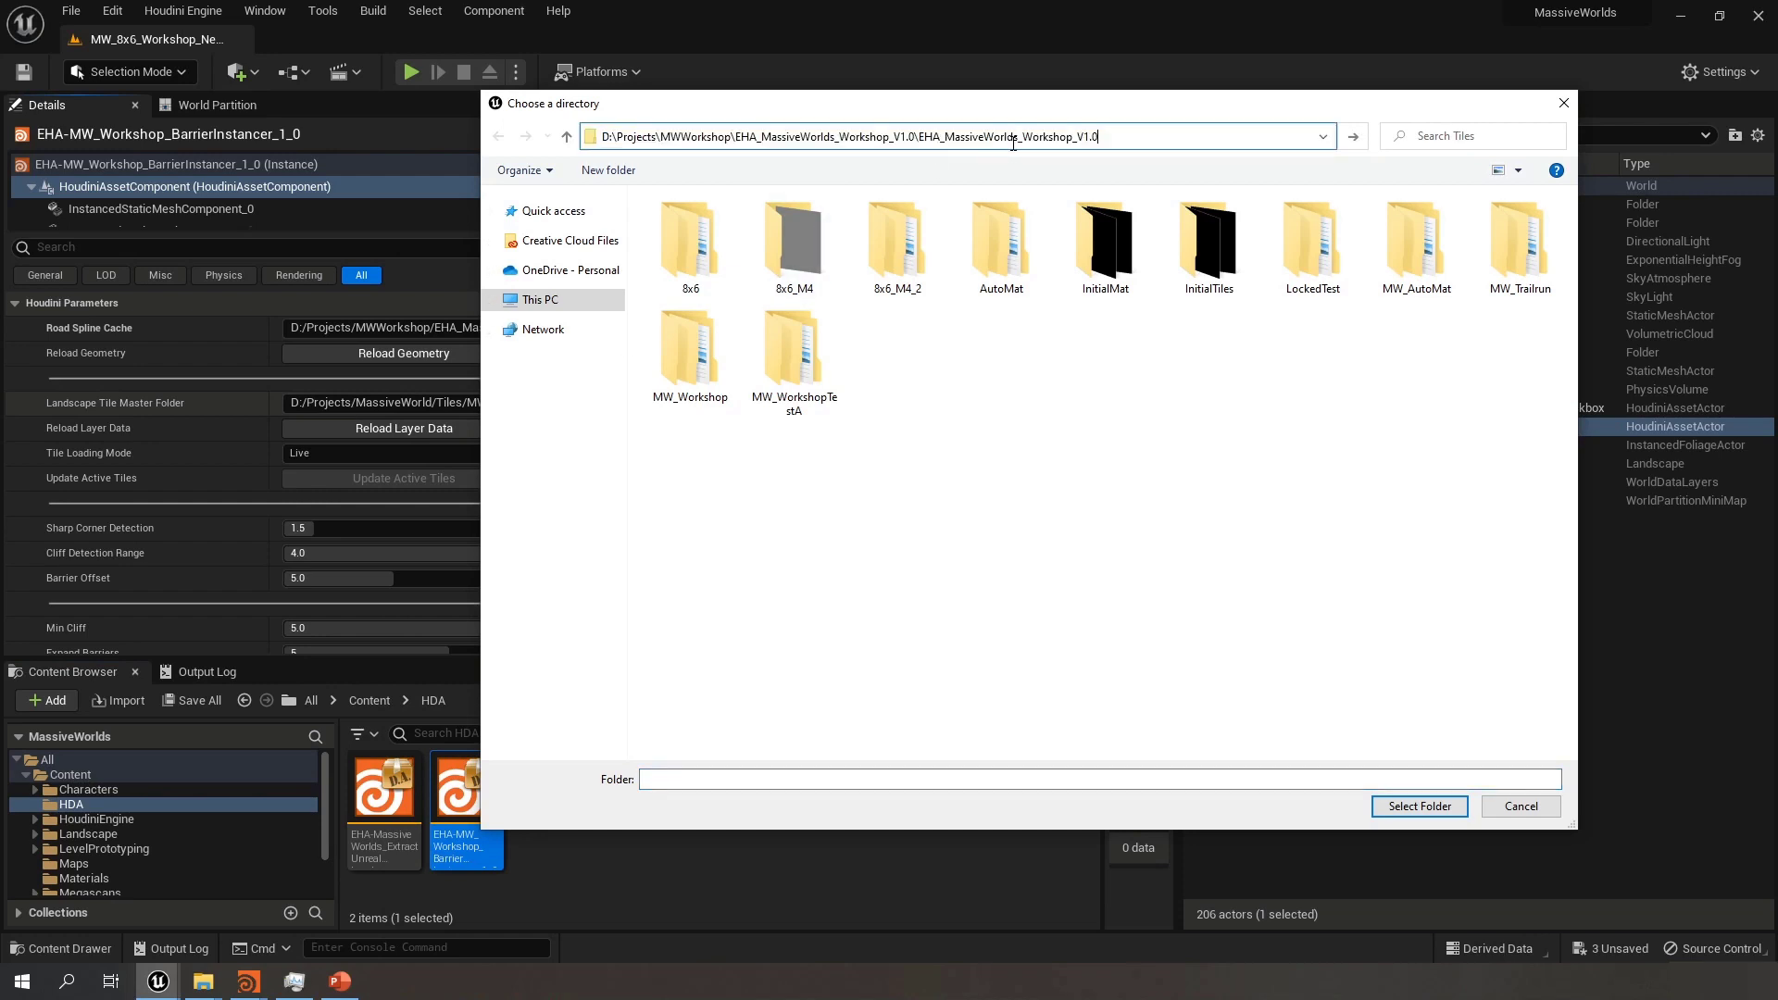
pyautogui.press('Return')
pyautogui.doubleClick(696, 326)
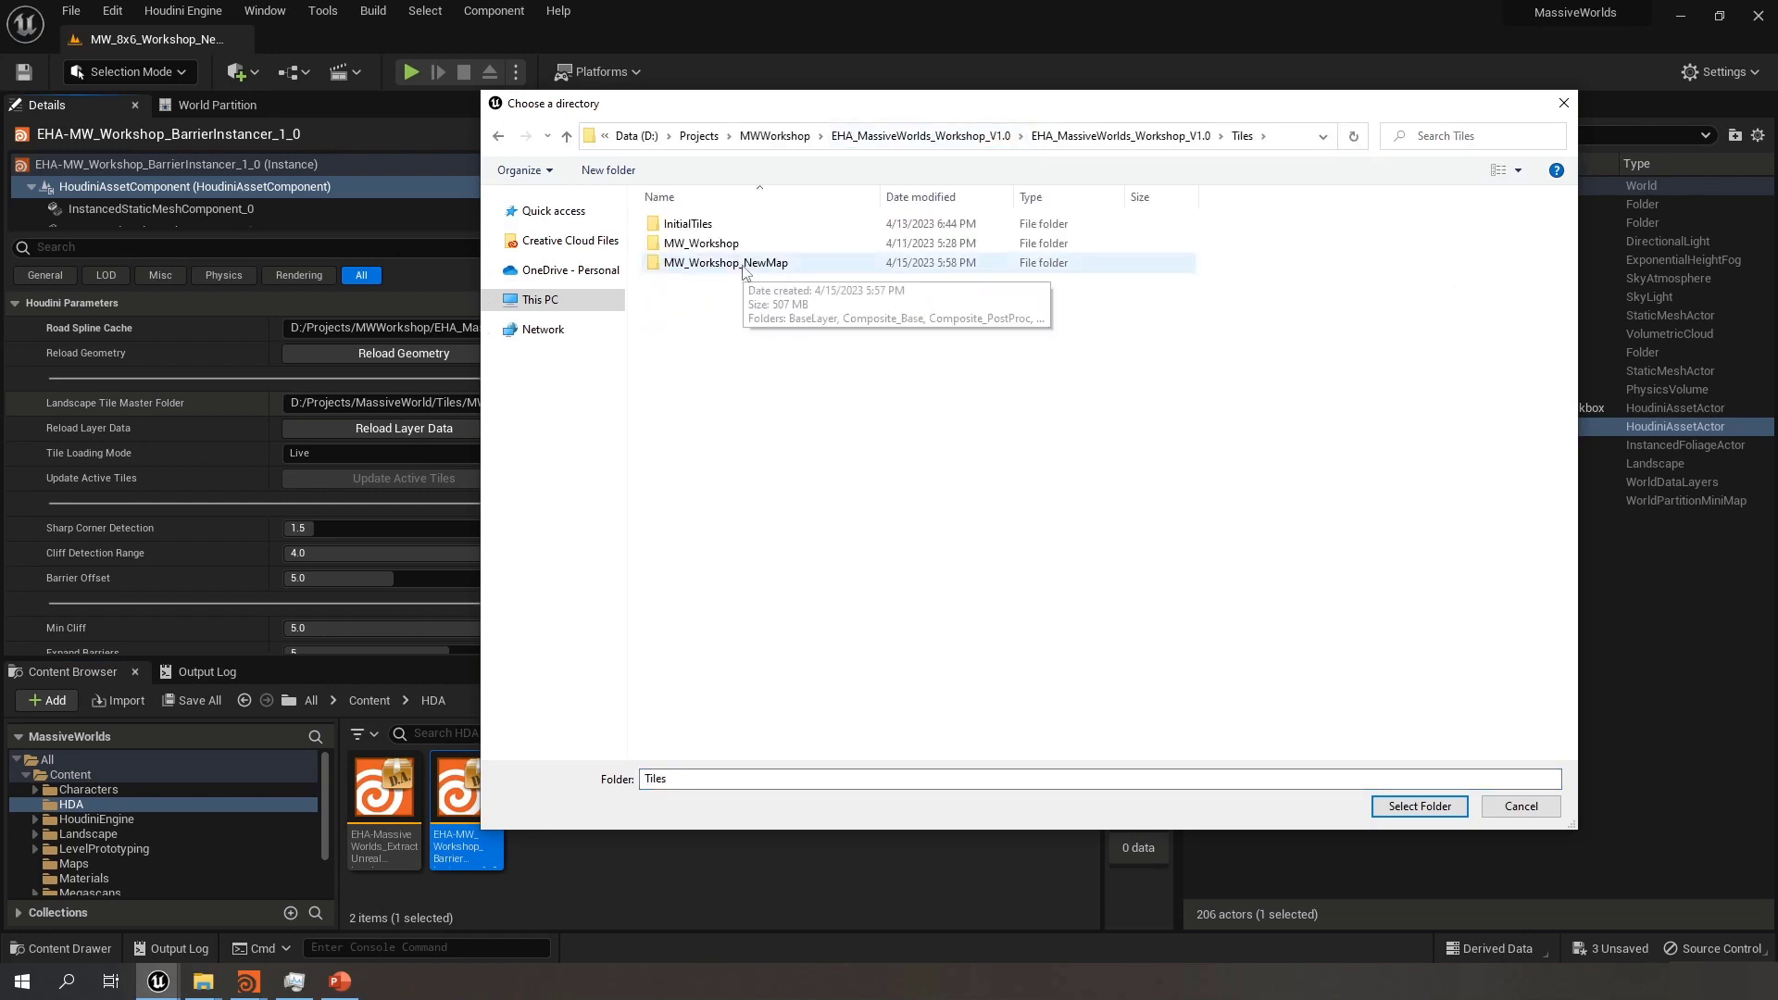
pyautogui.doubleClick(743, 264)
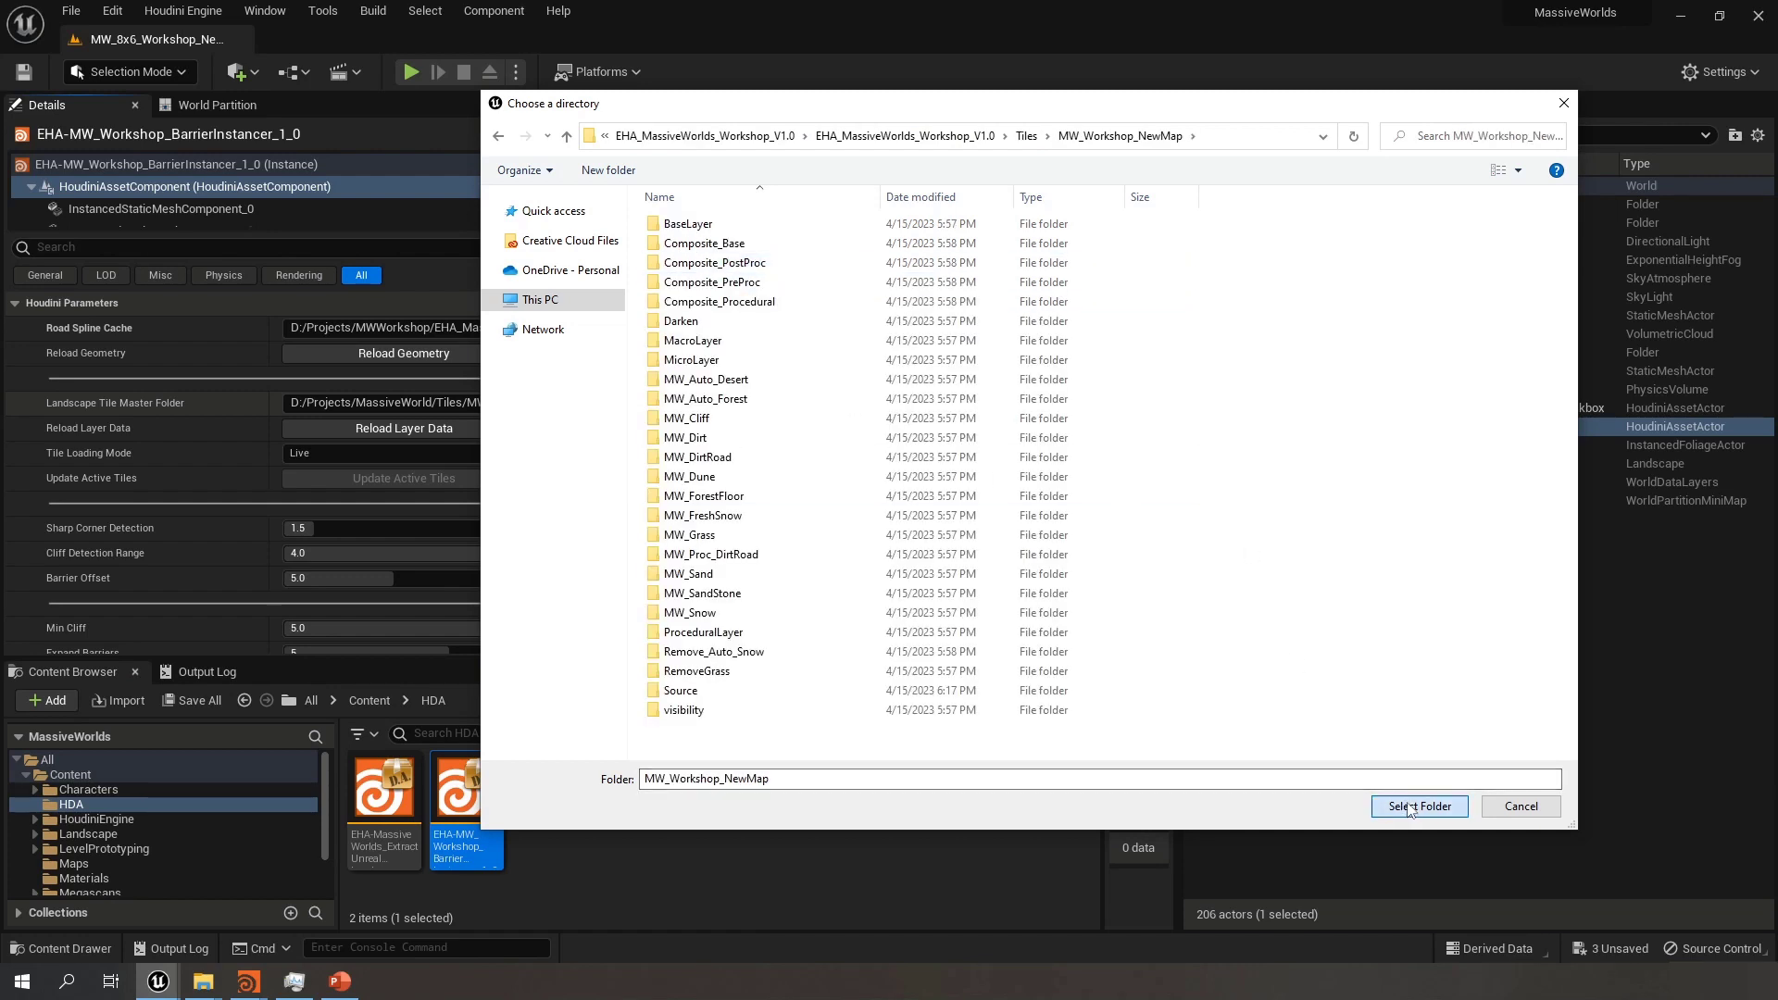
pyautogui.click(1418, 806)
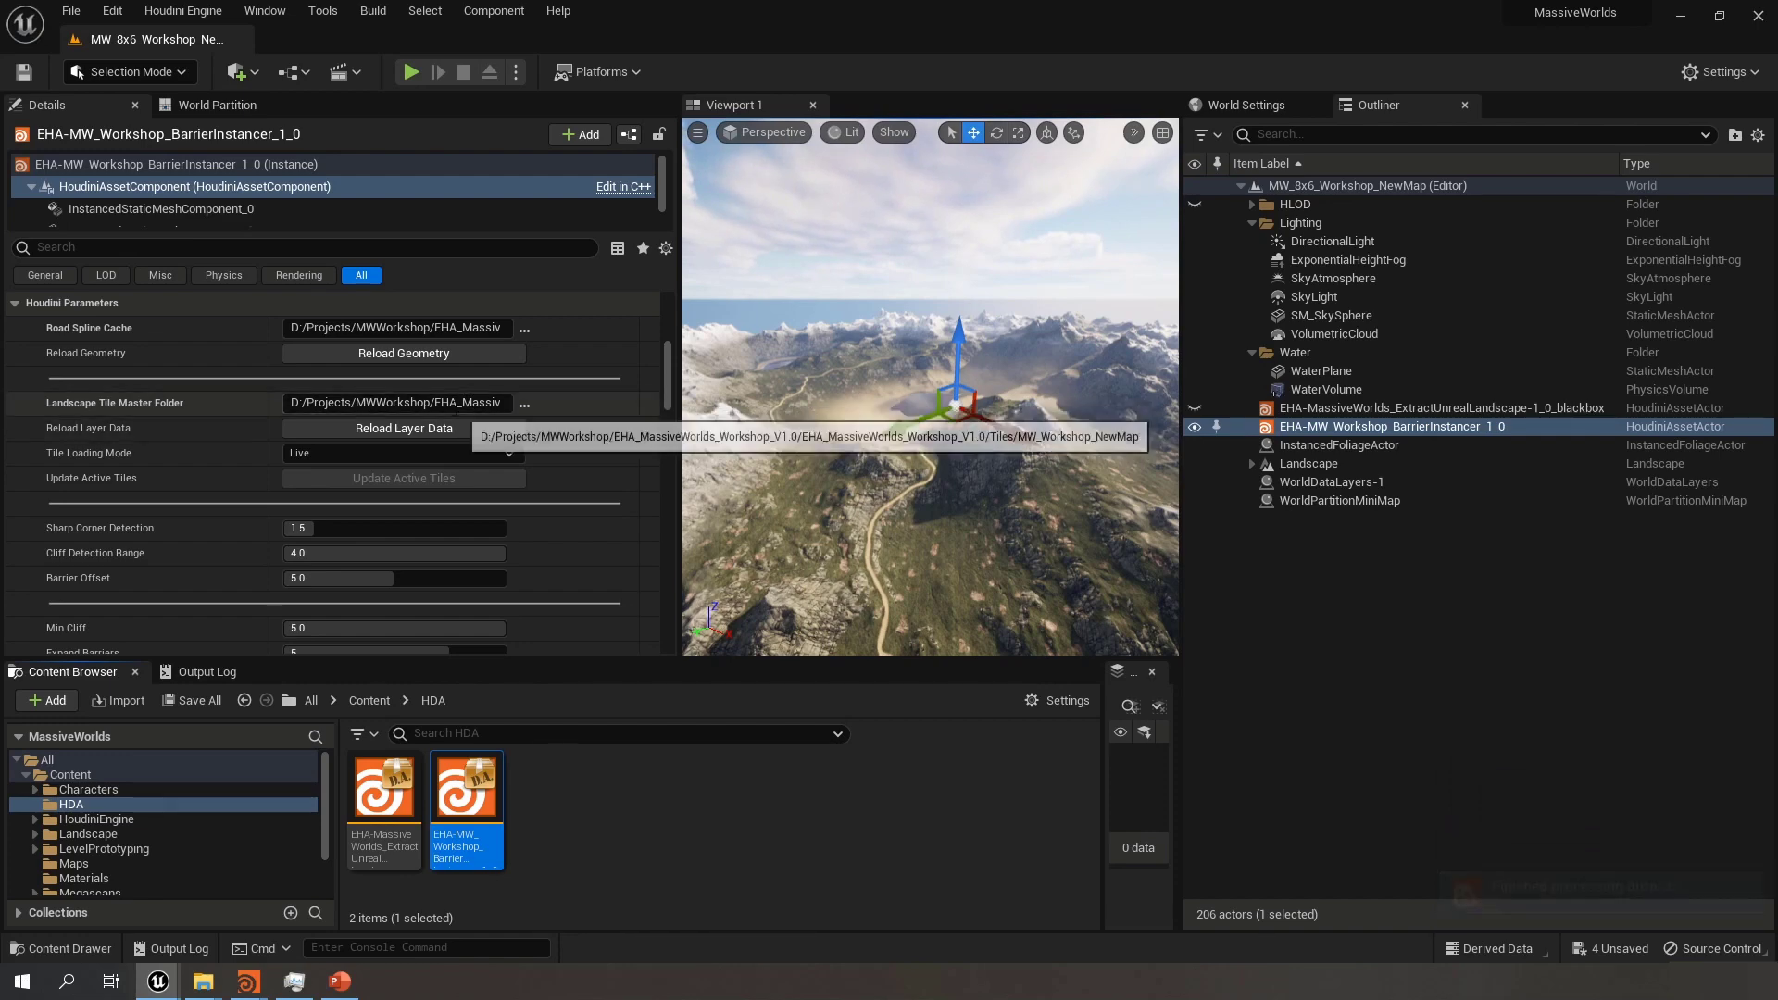
# Fly down to the dirt road and examine the barrier instances placed along its edge
pyautogui.moveTo(1119, 552); pyautogui.dragTo(834, 569, button='right')
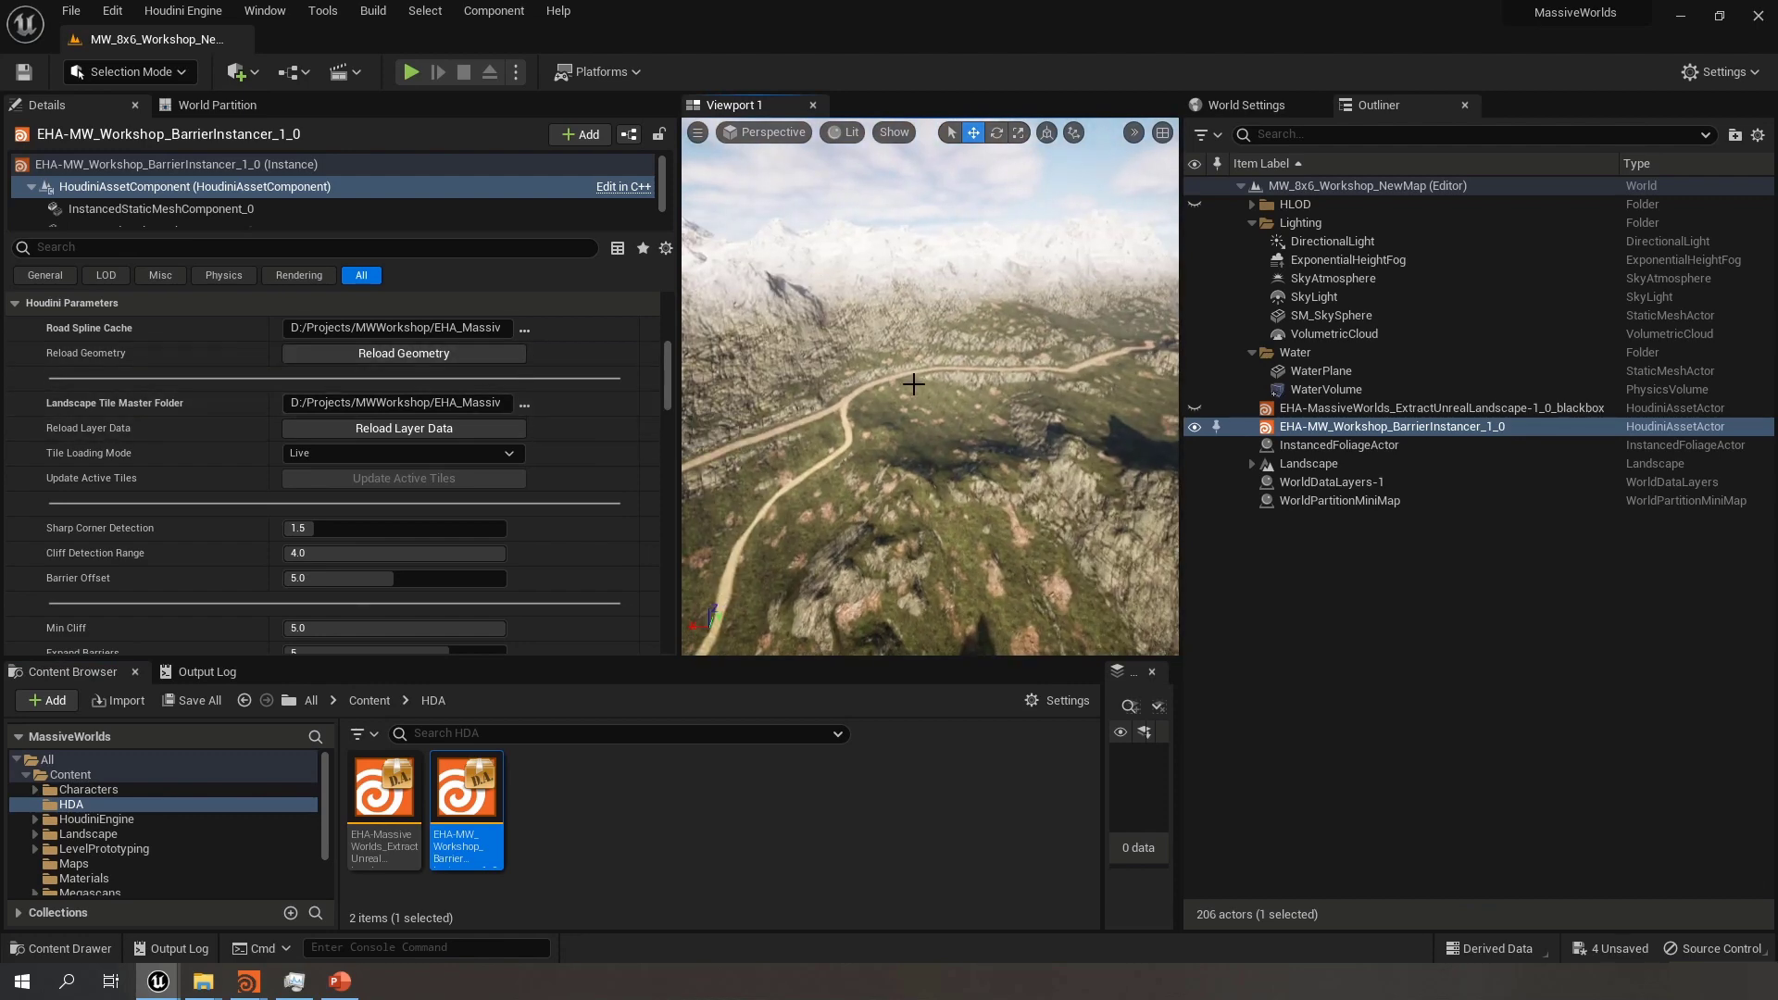
pyautogui.moveTo(806, 386); pyautogui.dragTo(699, 394, button='right')
pyautogui.moveTo(930, 386)
pyautogui.mouseDown(button='right')
pyautogui.moveTo(1042, 394)
pyautogui.moveTo(991, 385)
pyautogui.moveTo(954, 389)
pyautogui.moveTo(1001, 397)
pyautogui.moveTo(944, 404)
pyautogui.mouseUp(button='right')
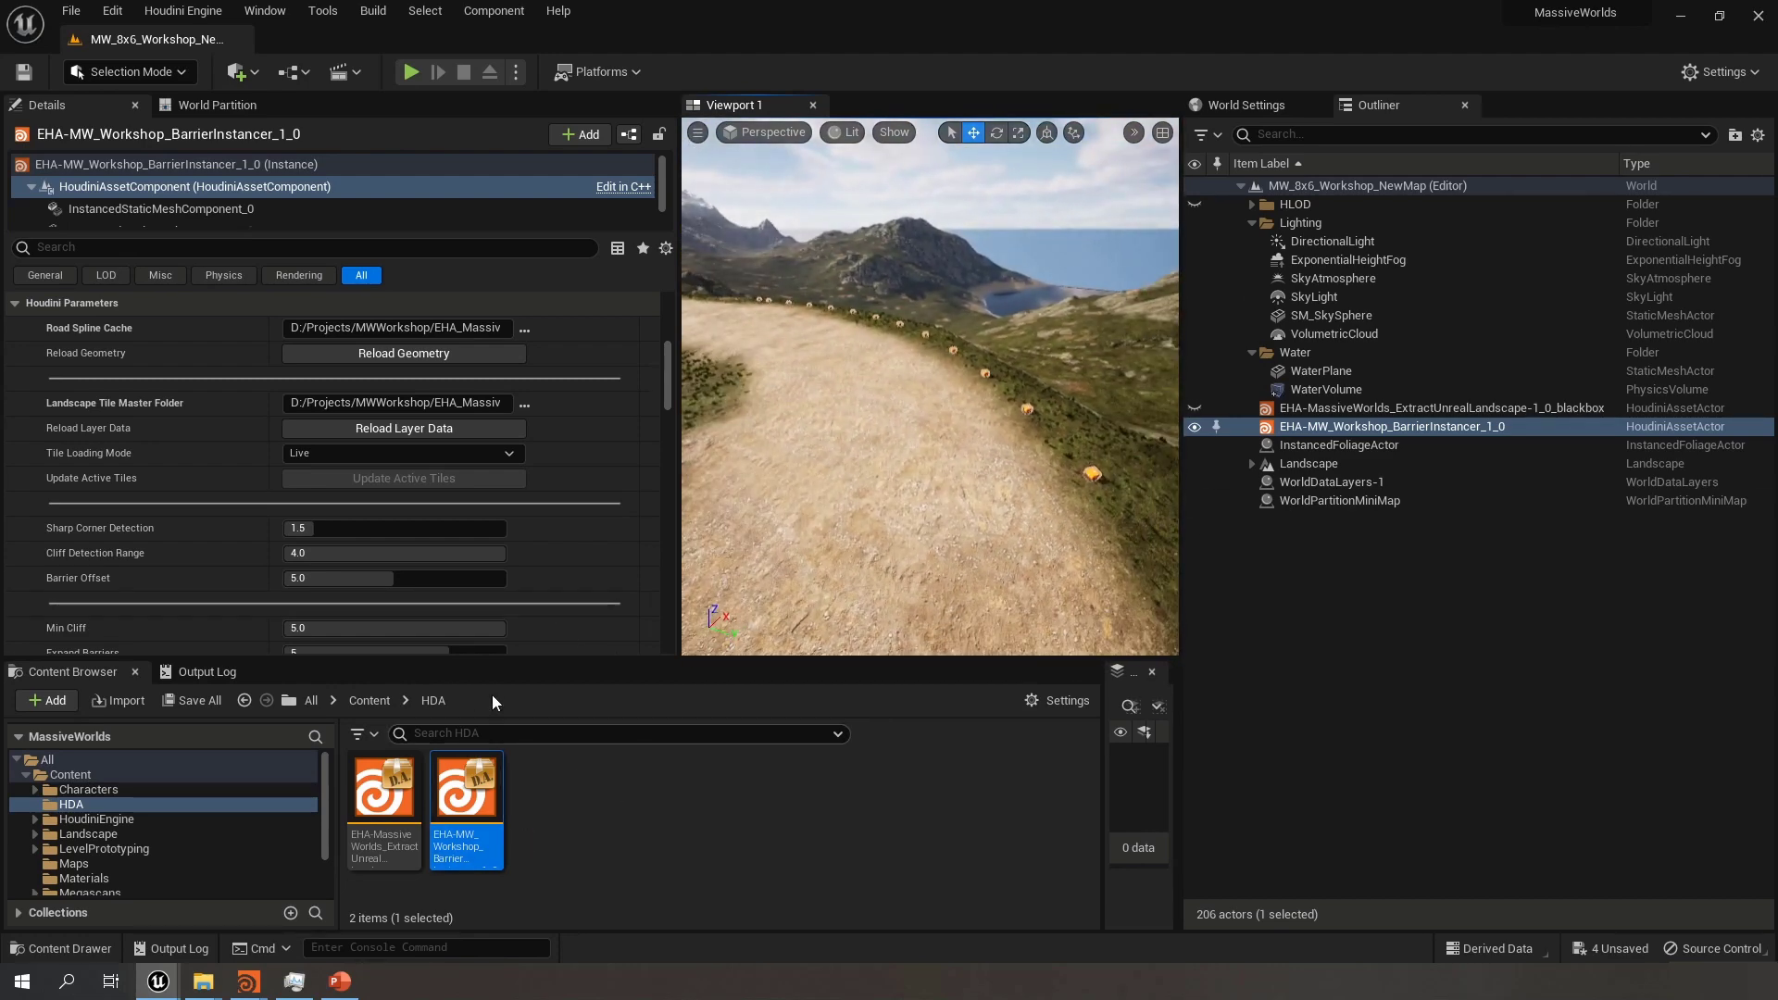
# Assign the guardrail static mesh from Megascans/3D_Assets/Modular_Metal_Guardrail_Kit_uh5gcflfa as the instancer's Barrier_A_Asset
pyautogui.scroll(-5, 545, 473)
pyautogui.scroll(-2, 546, 474)
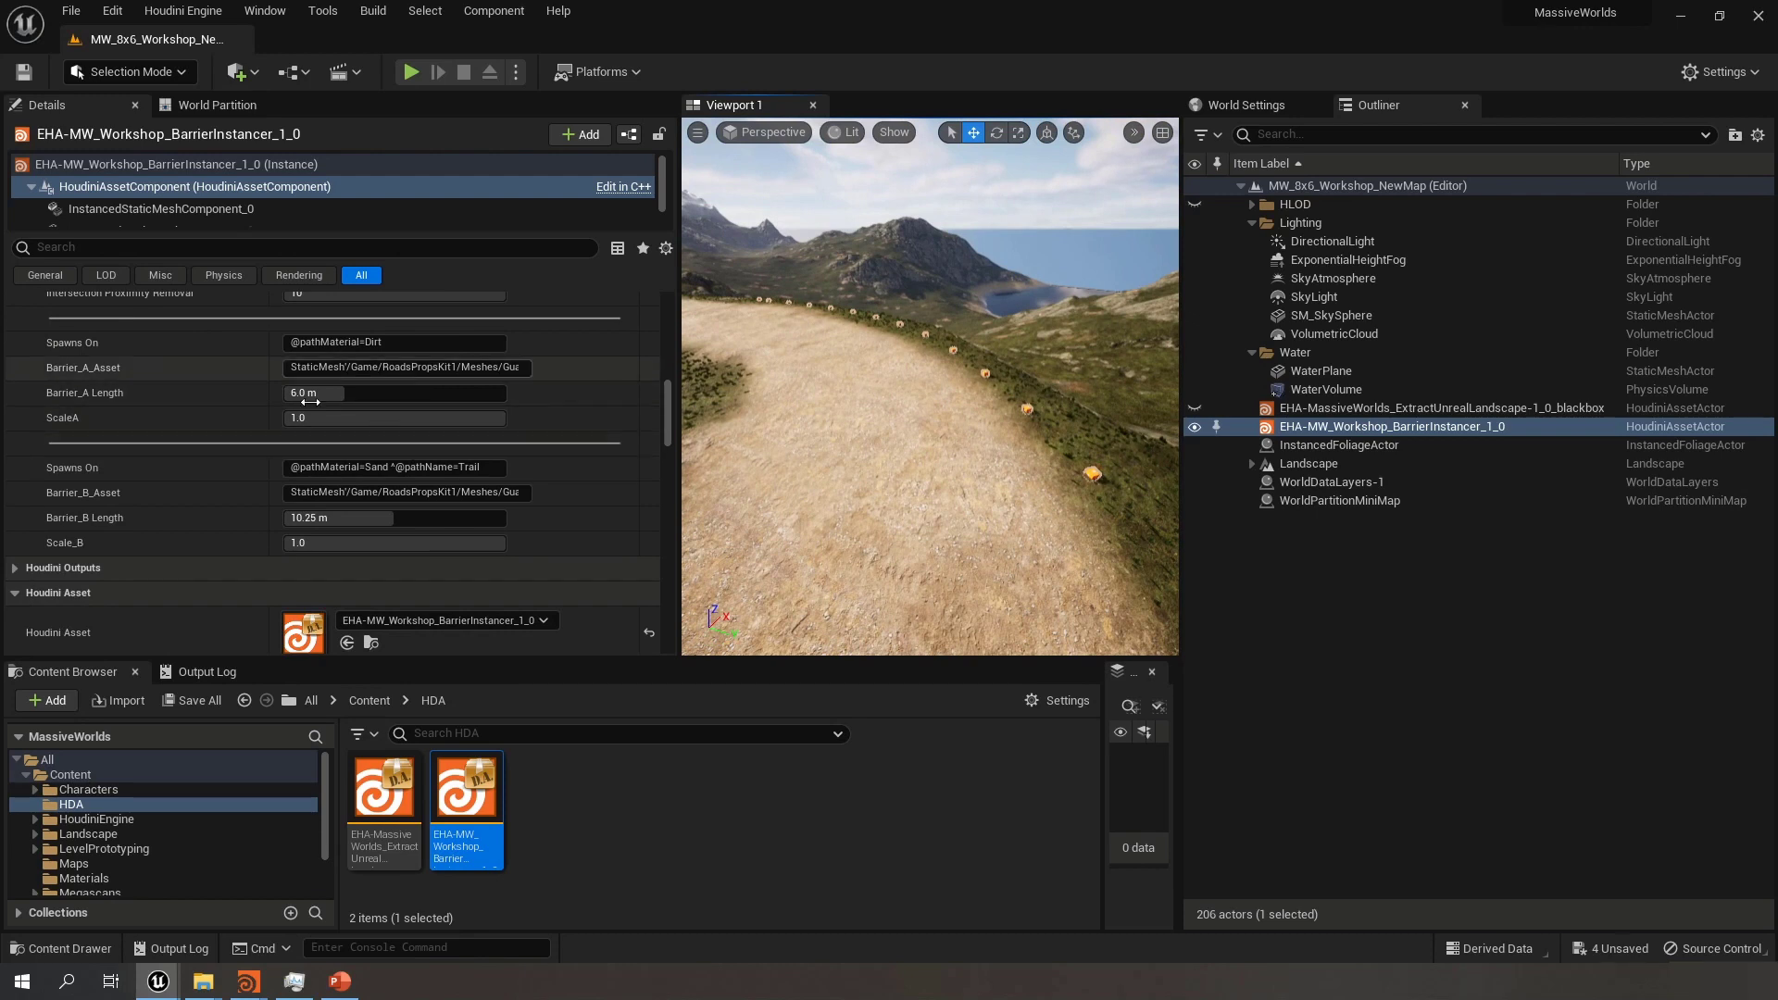
pyautogui.click(369, 701)
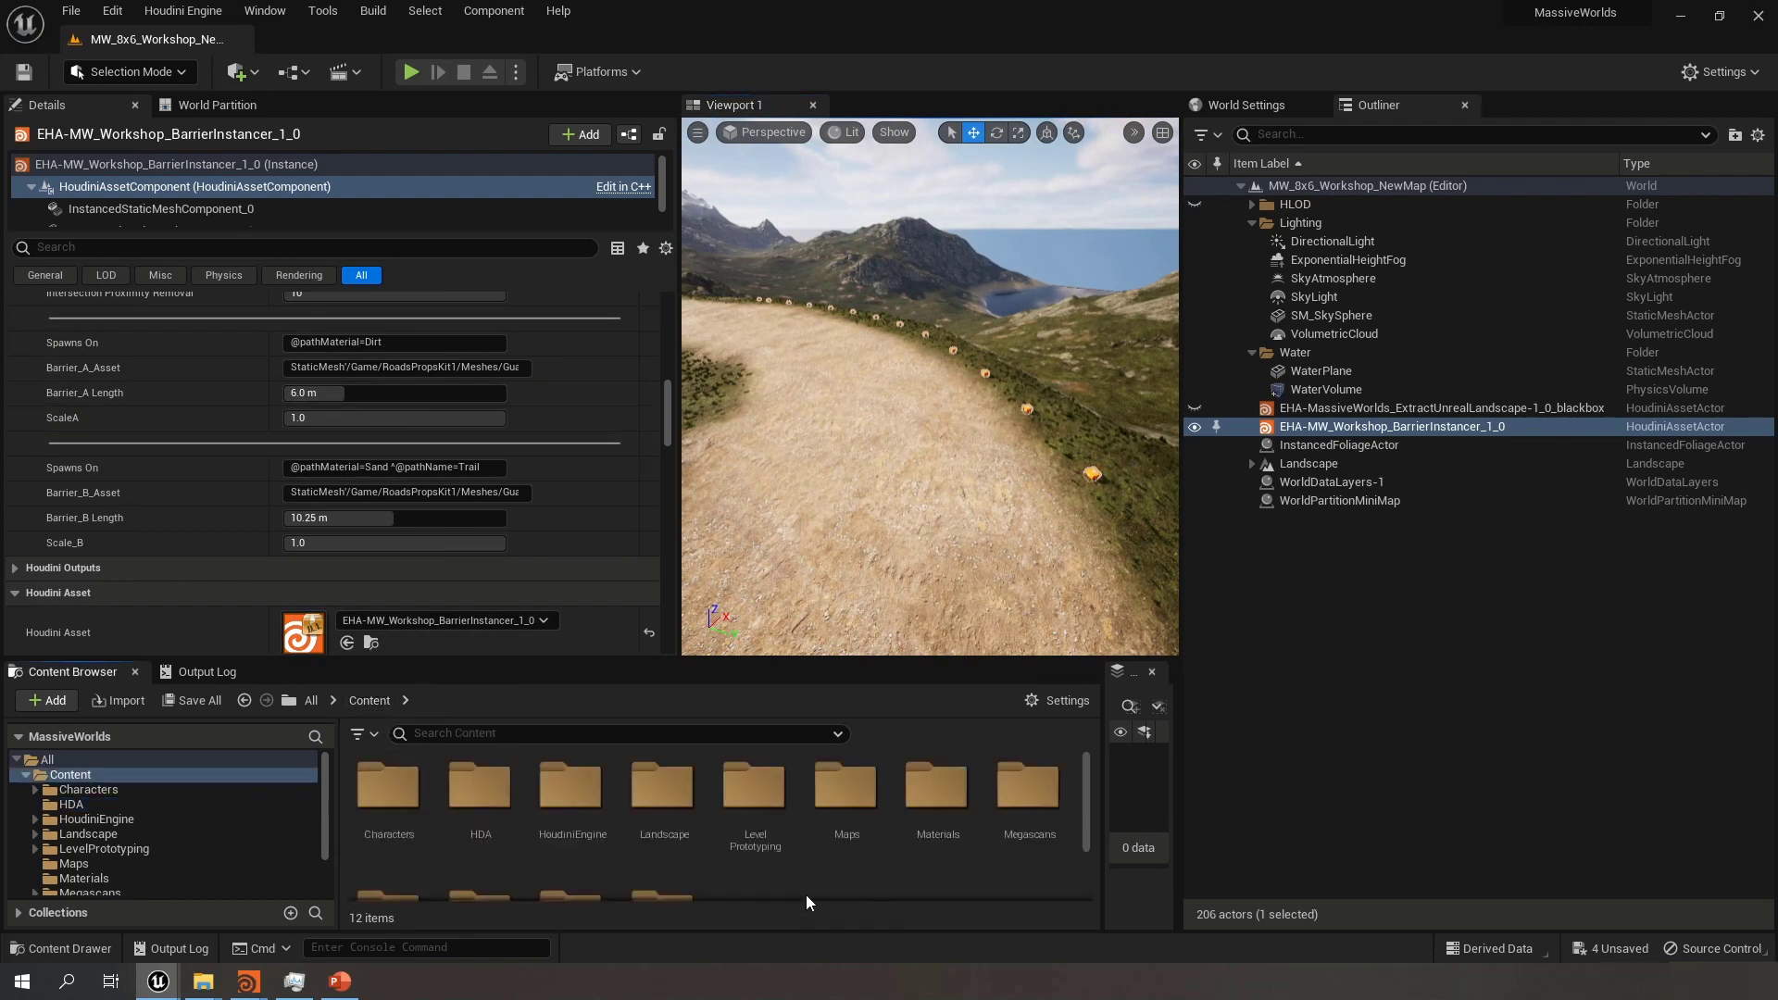
pyautogui.click(829, 863)
pyautogui.scroll(-1, 905, 886)
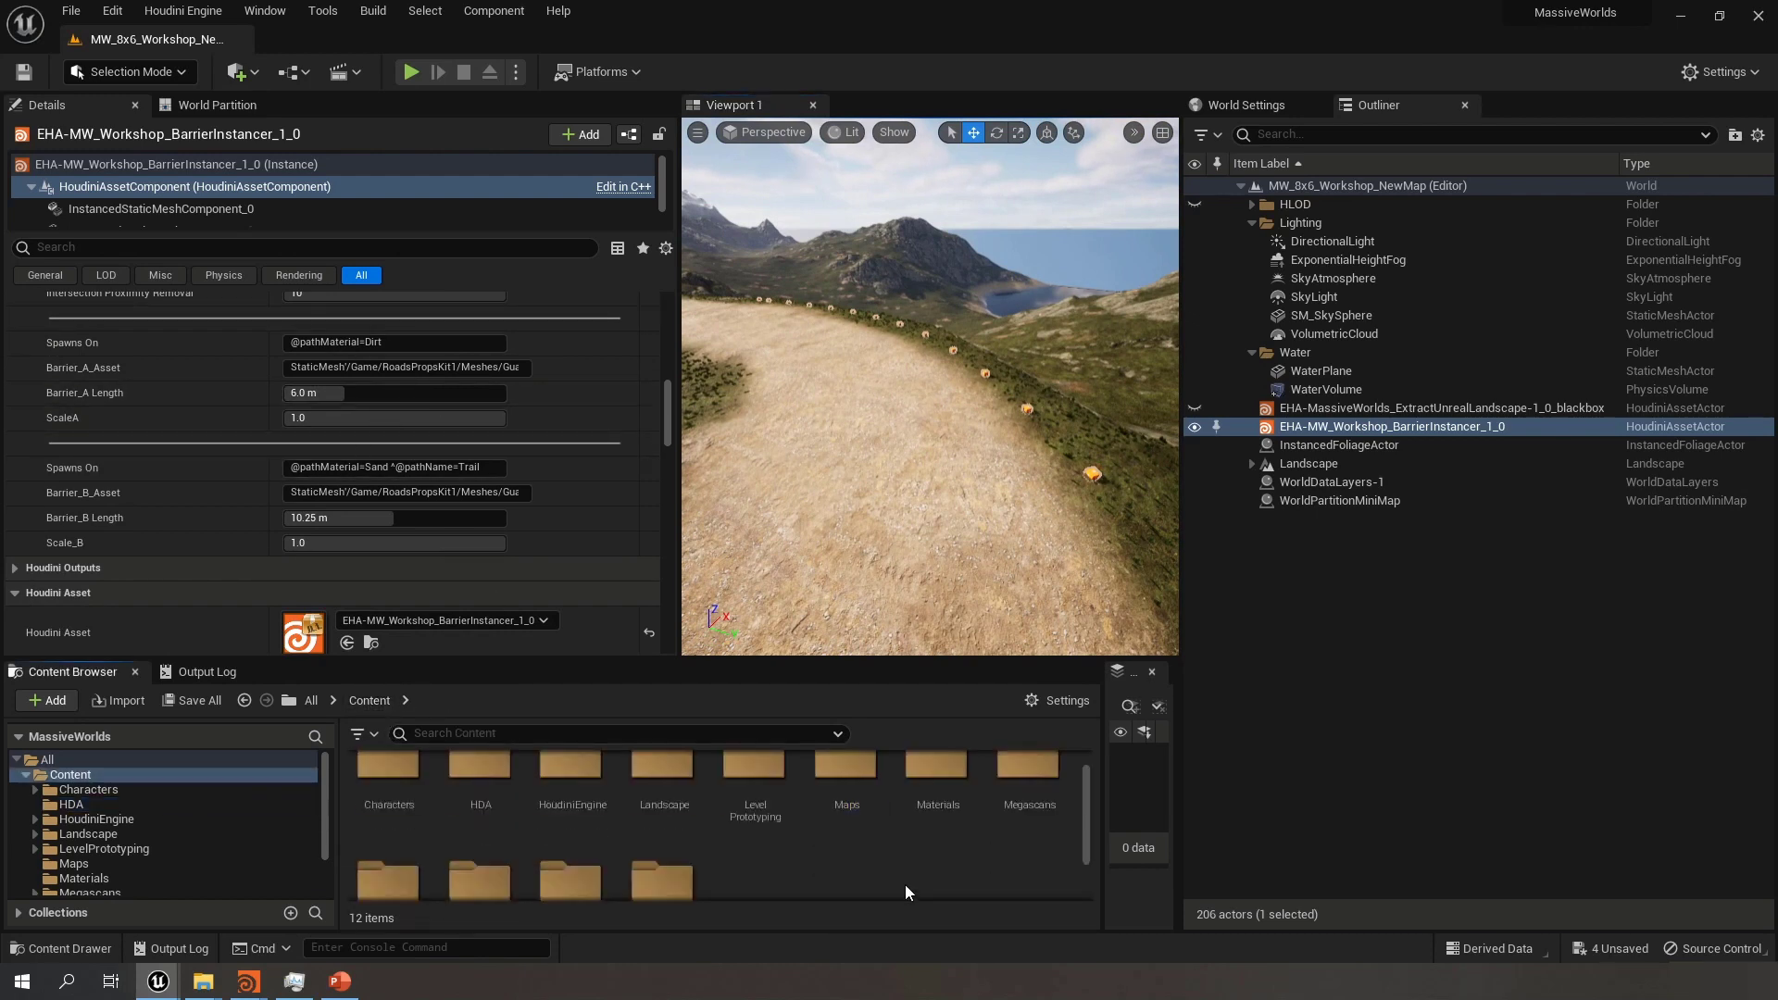
pyautogui.doubleClick(1032, 776)
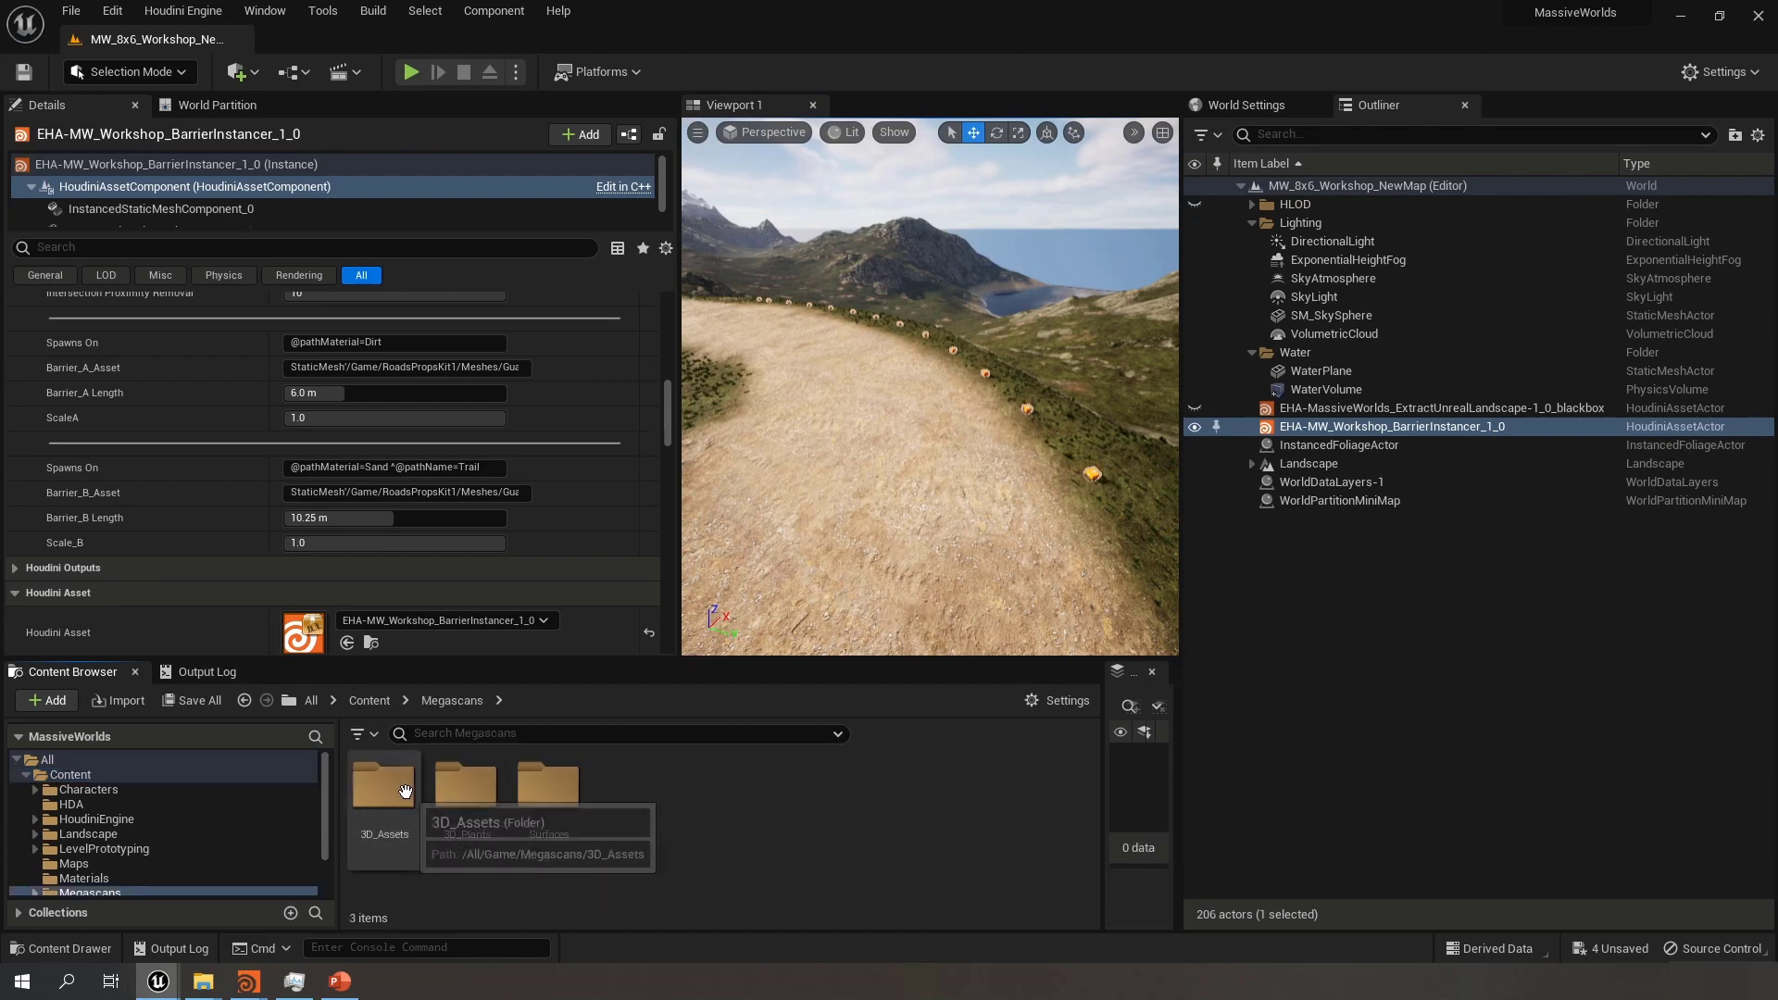
pyautogui.doubleClick(383, 786)
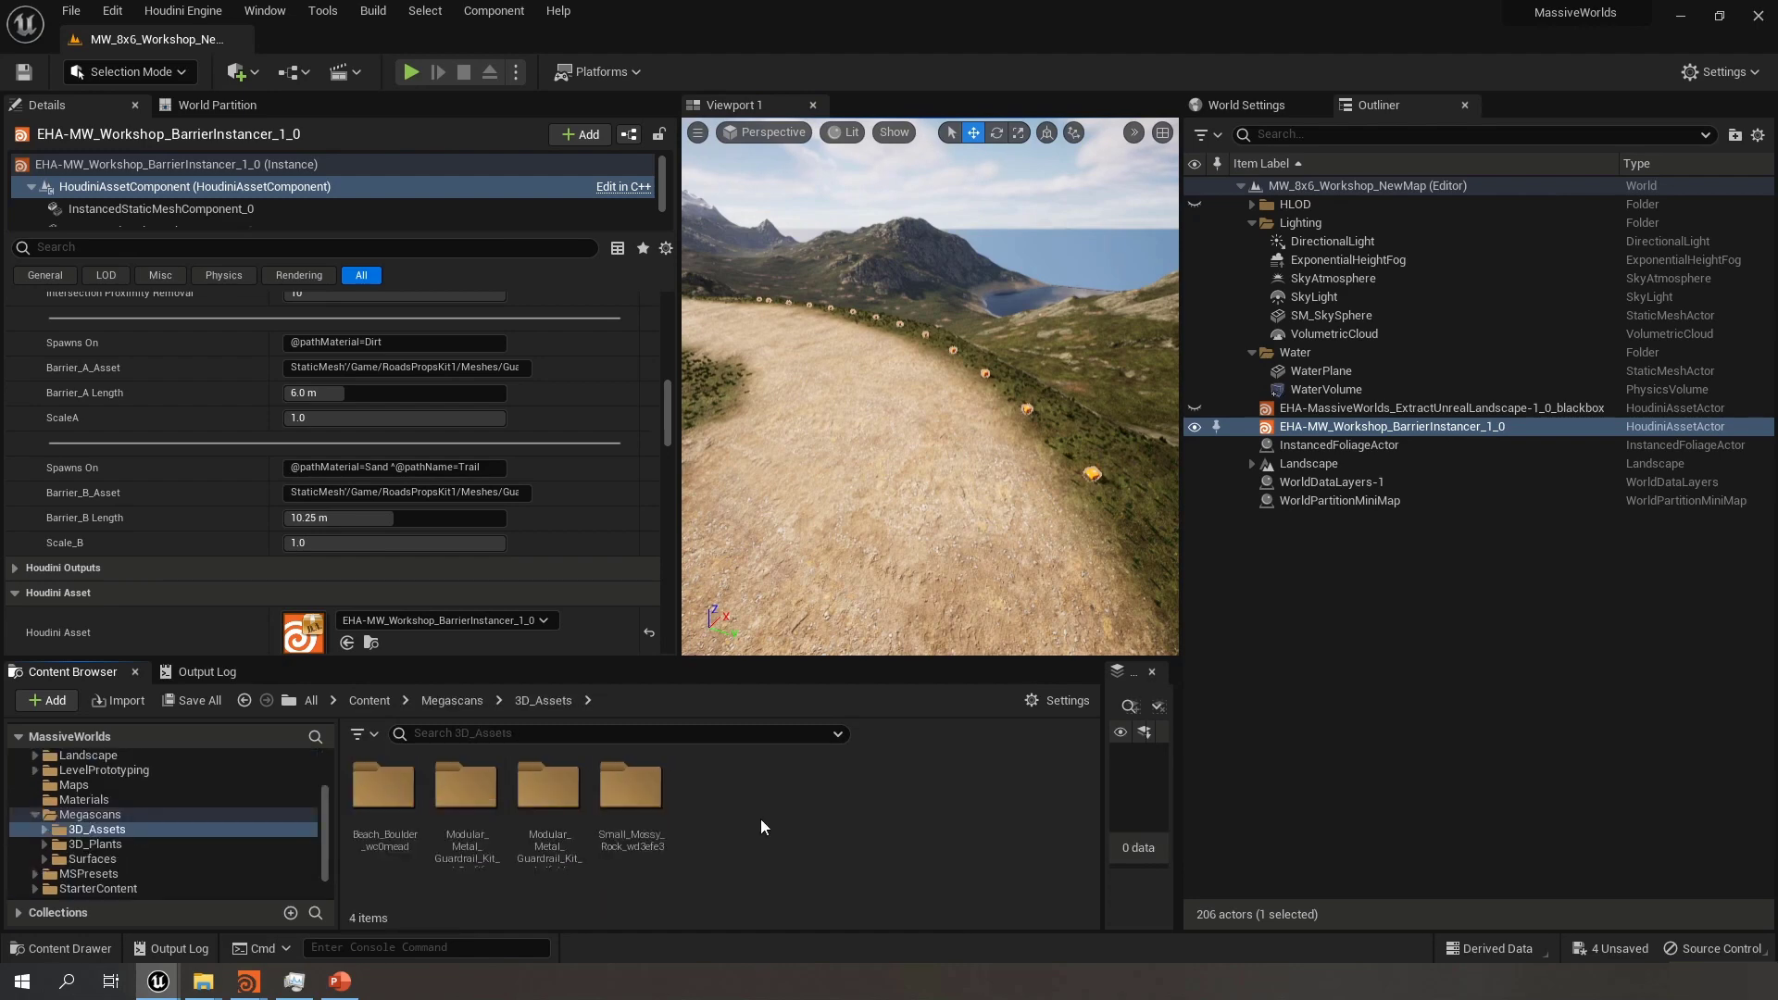
pyautogui.doubleClick(465, 795)
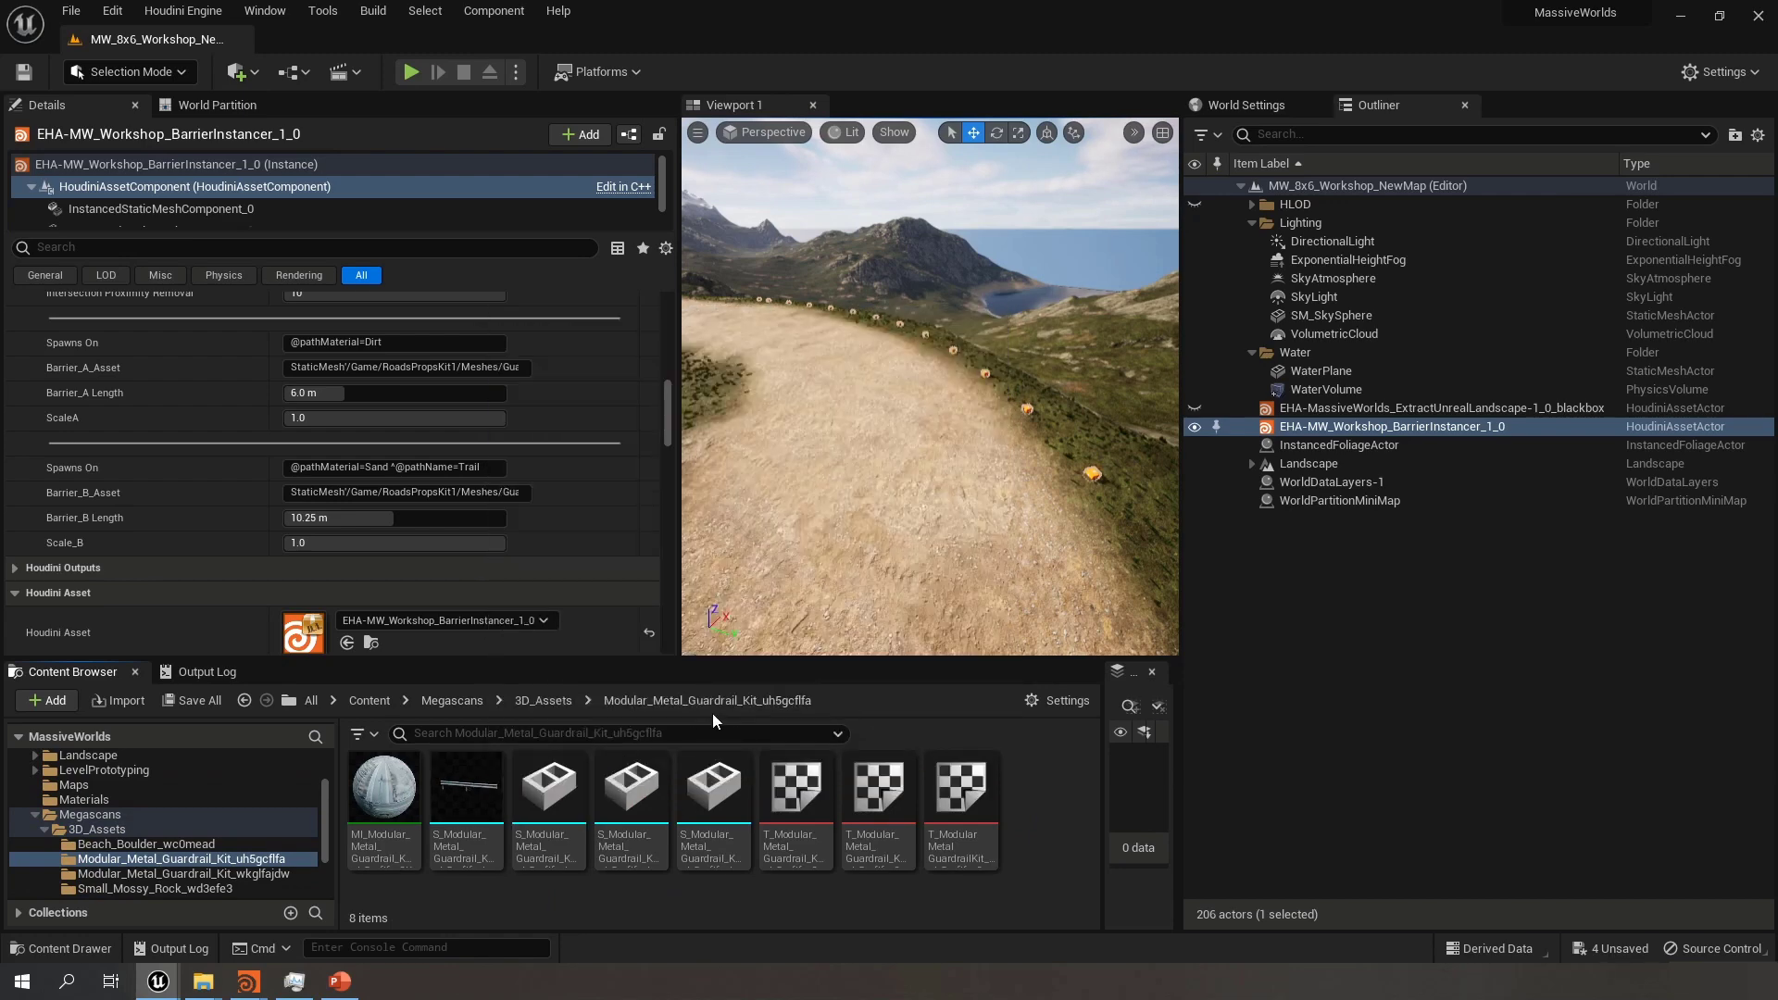
pyautogui.moveTo(467, 787); pyautogui.dragTo(363, 369)
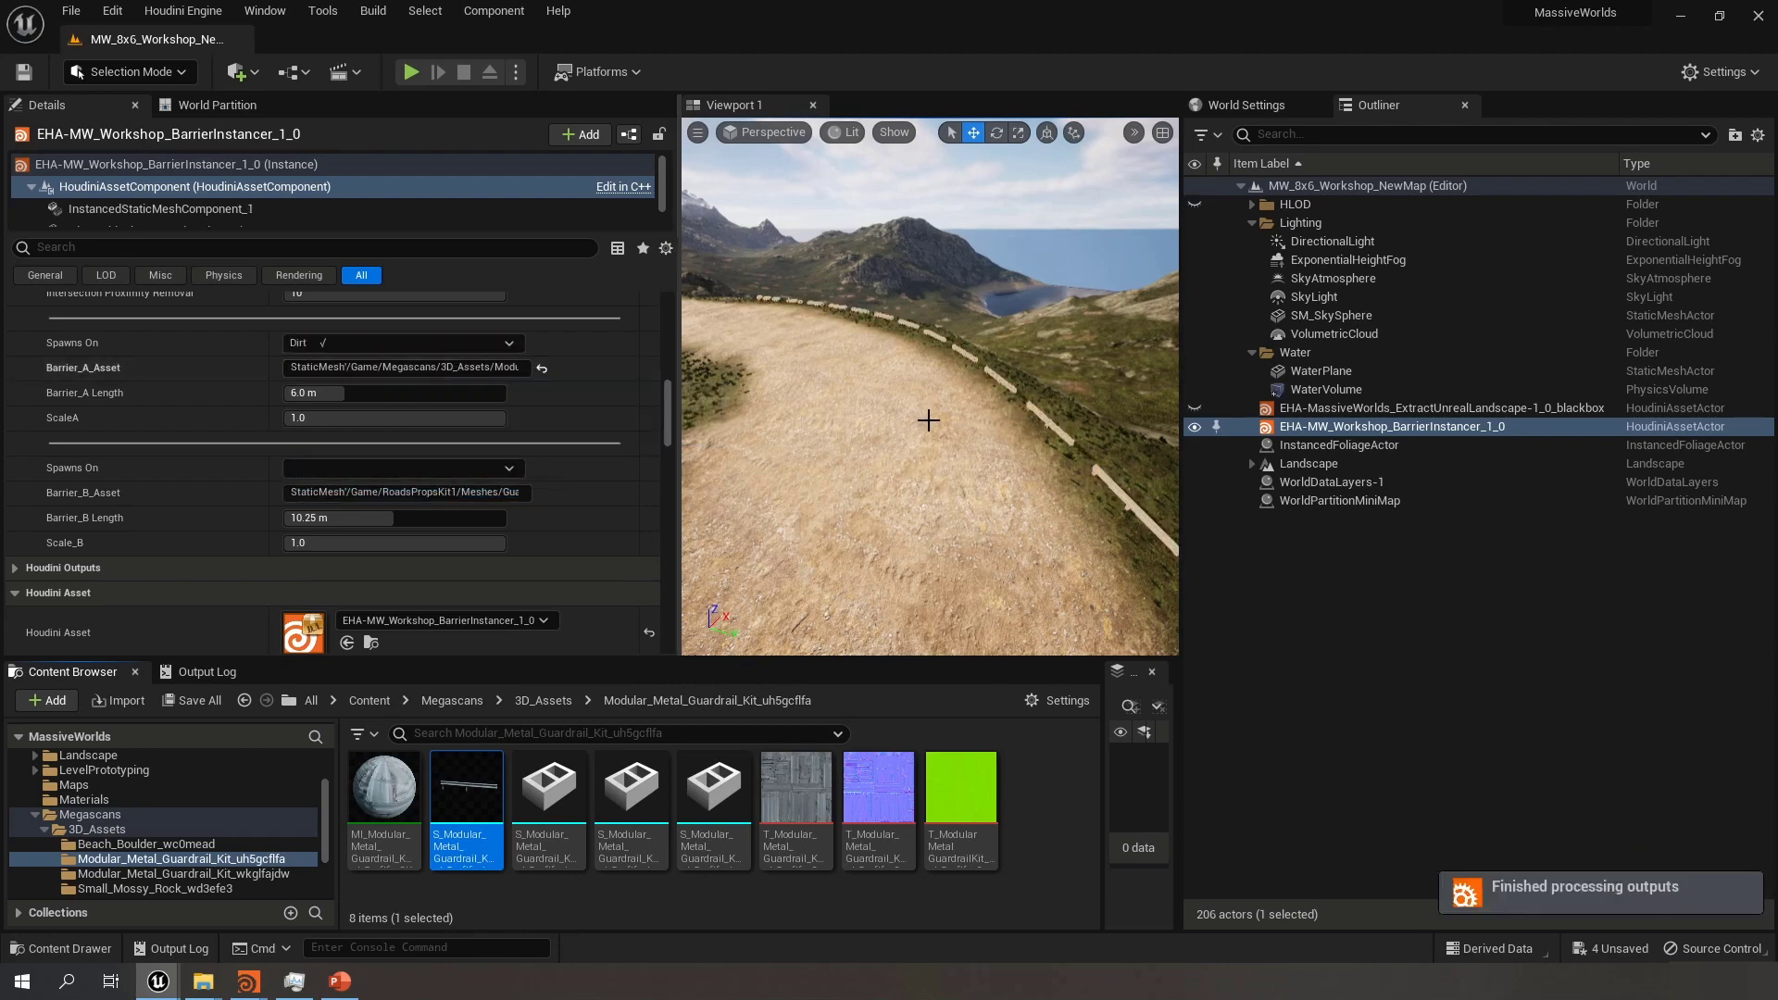
# Set Barrier_A Length to 4.0 m, inspect the joints between the guardrail segments, and refine the length to 3.8 m
pyautogui.moveTo(928, 421); pyautogui.dragTo(815, 422, button='right')
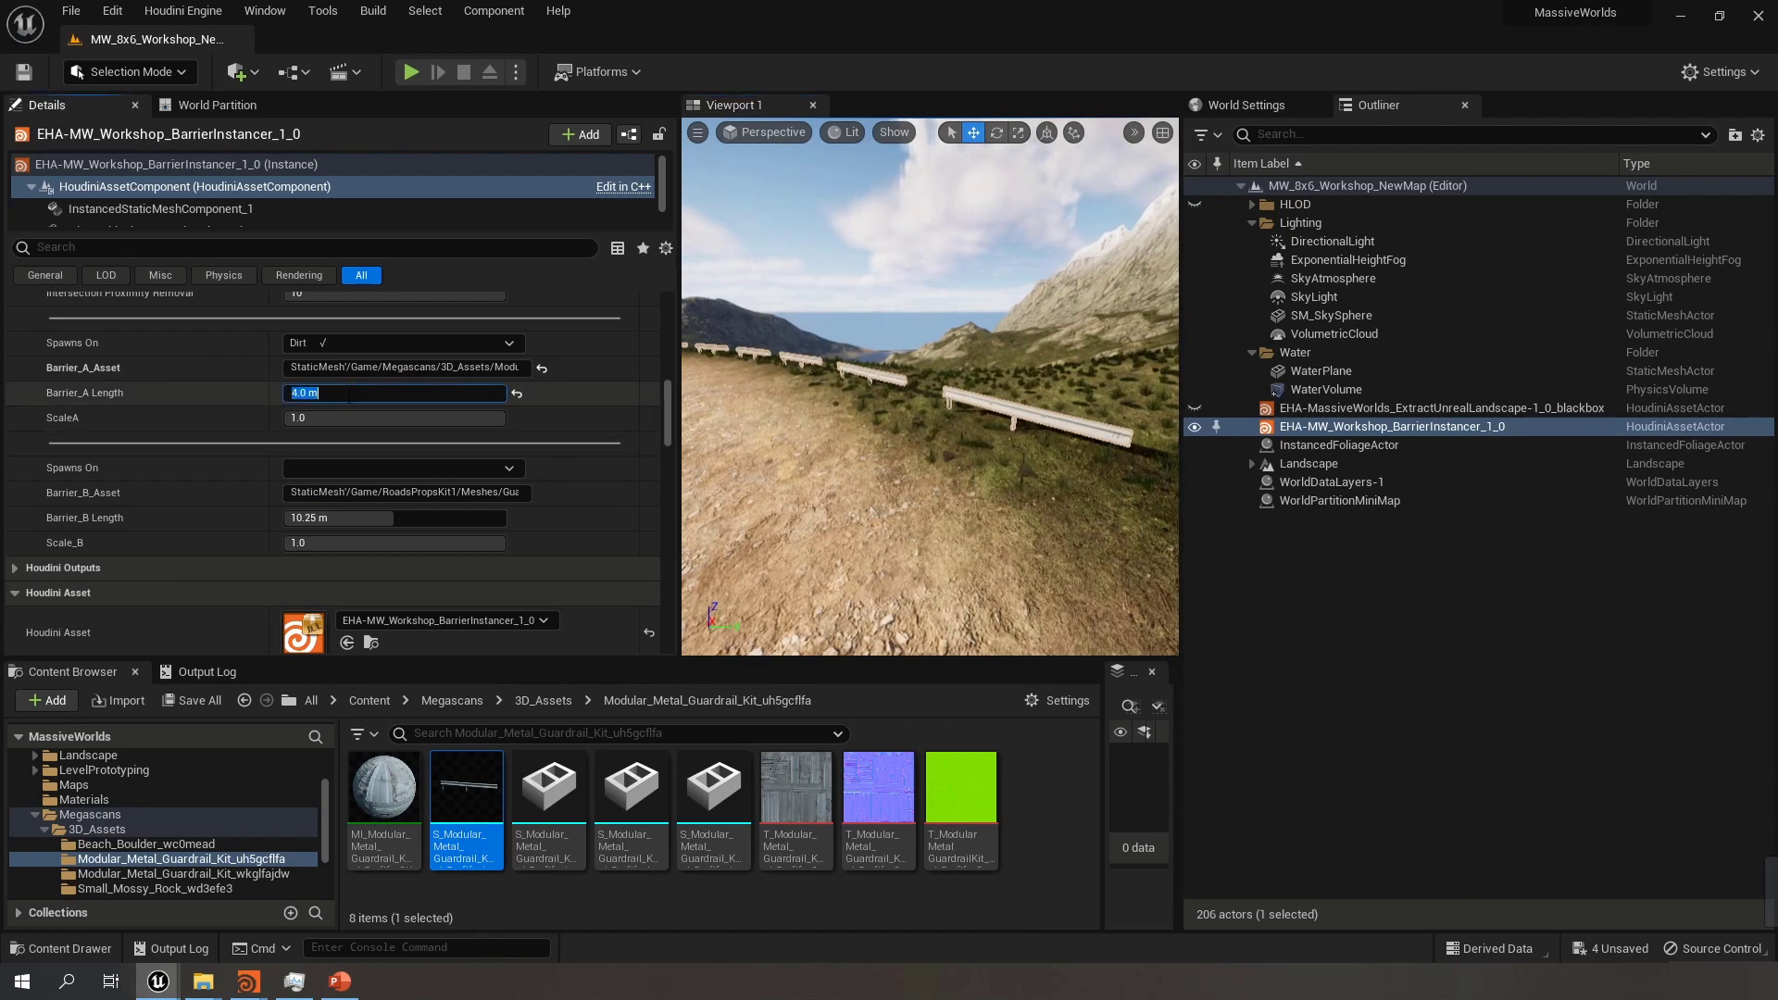
pyautogui.moveTo(926, 416); pyautogui.dragTo(1047, 389, button='right')
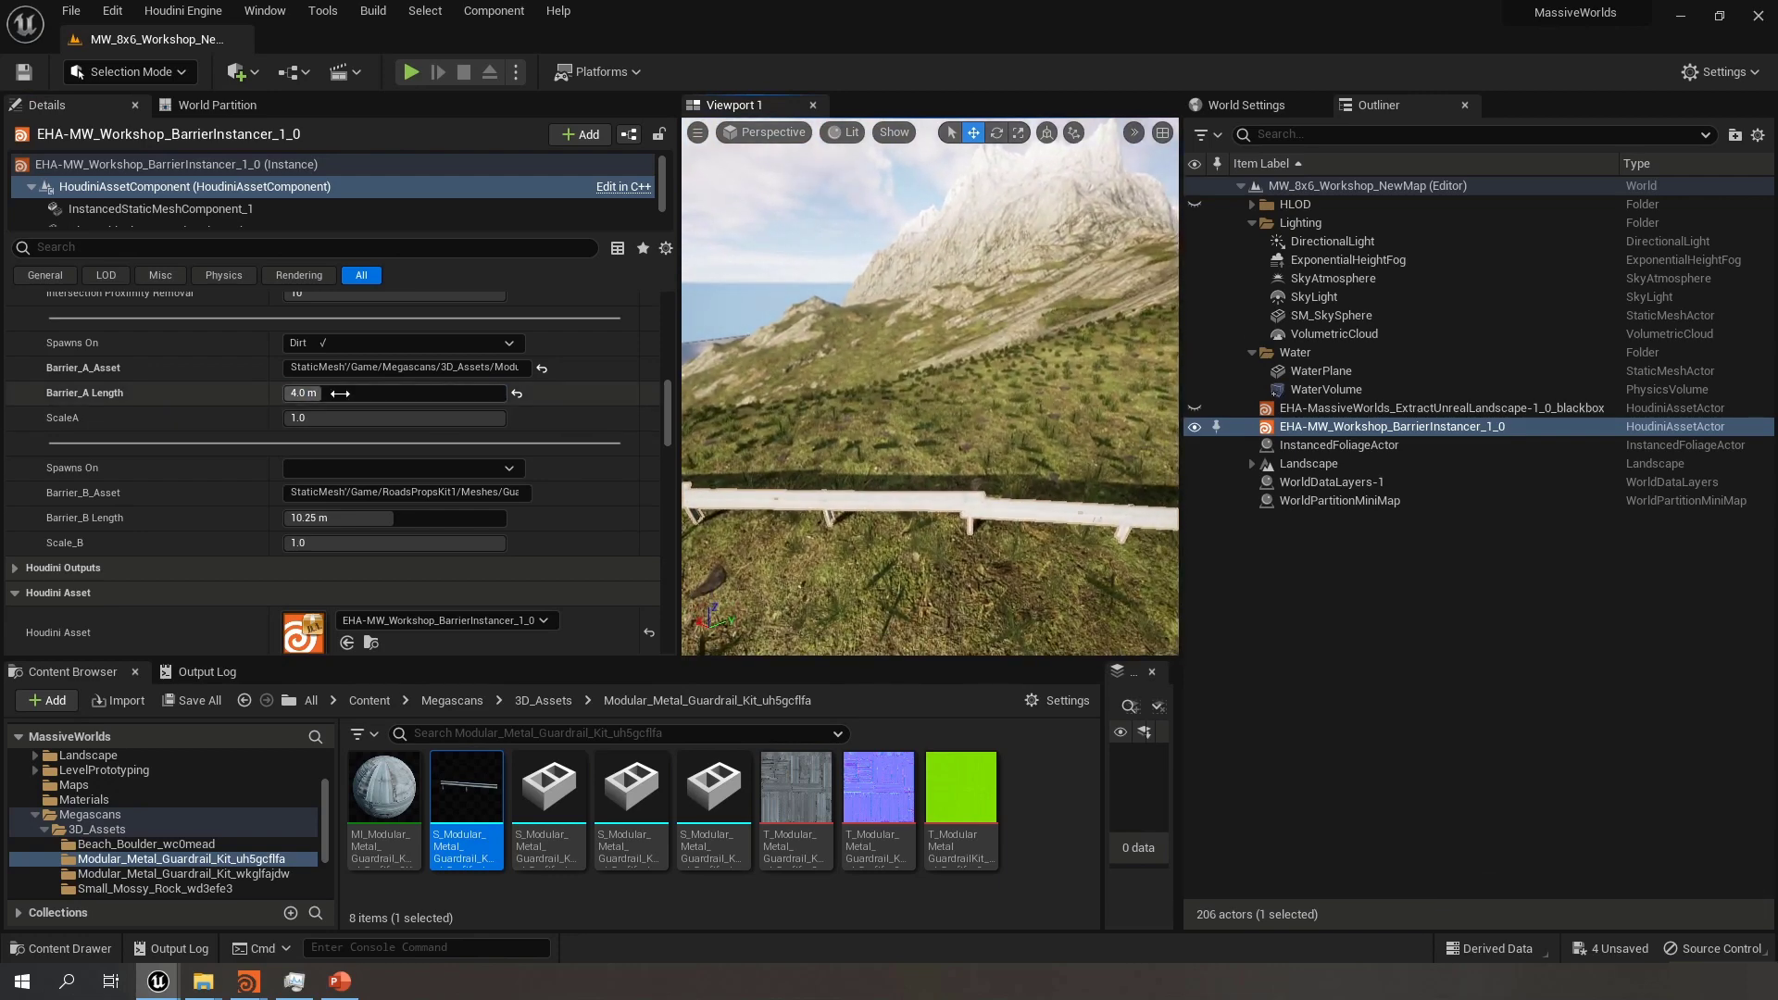
pyautogui.write('.8')
pyautogui.press('Return')
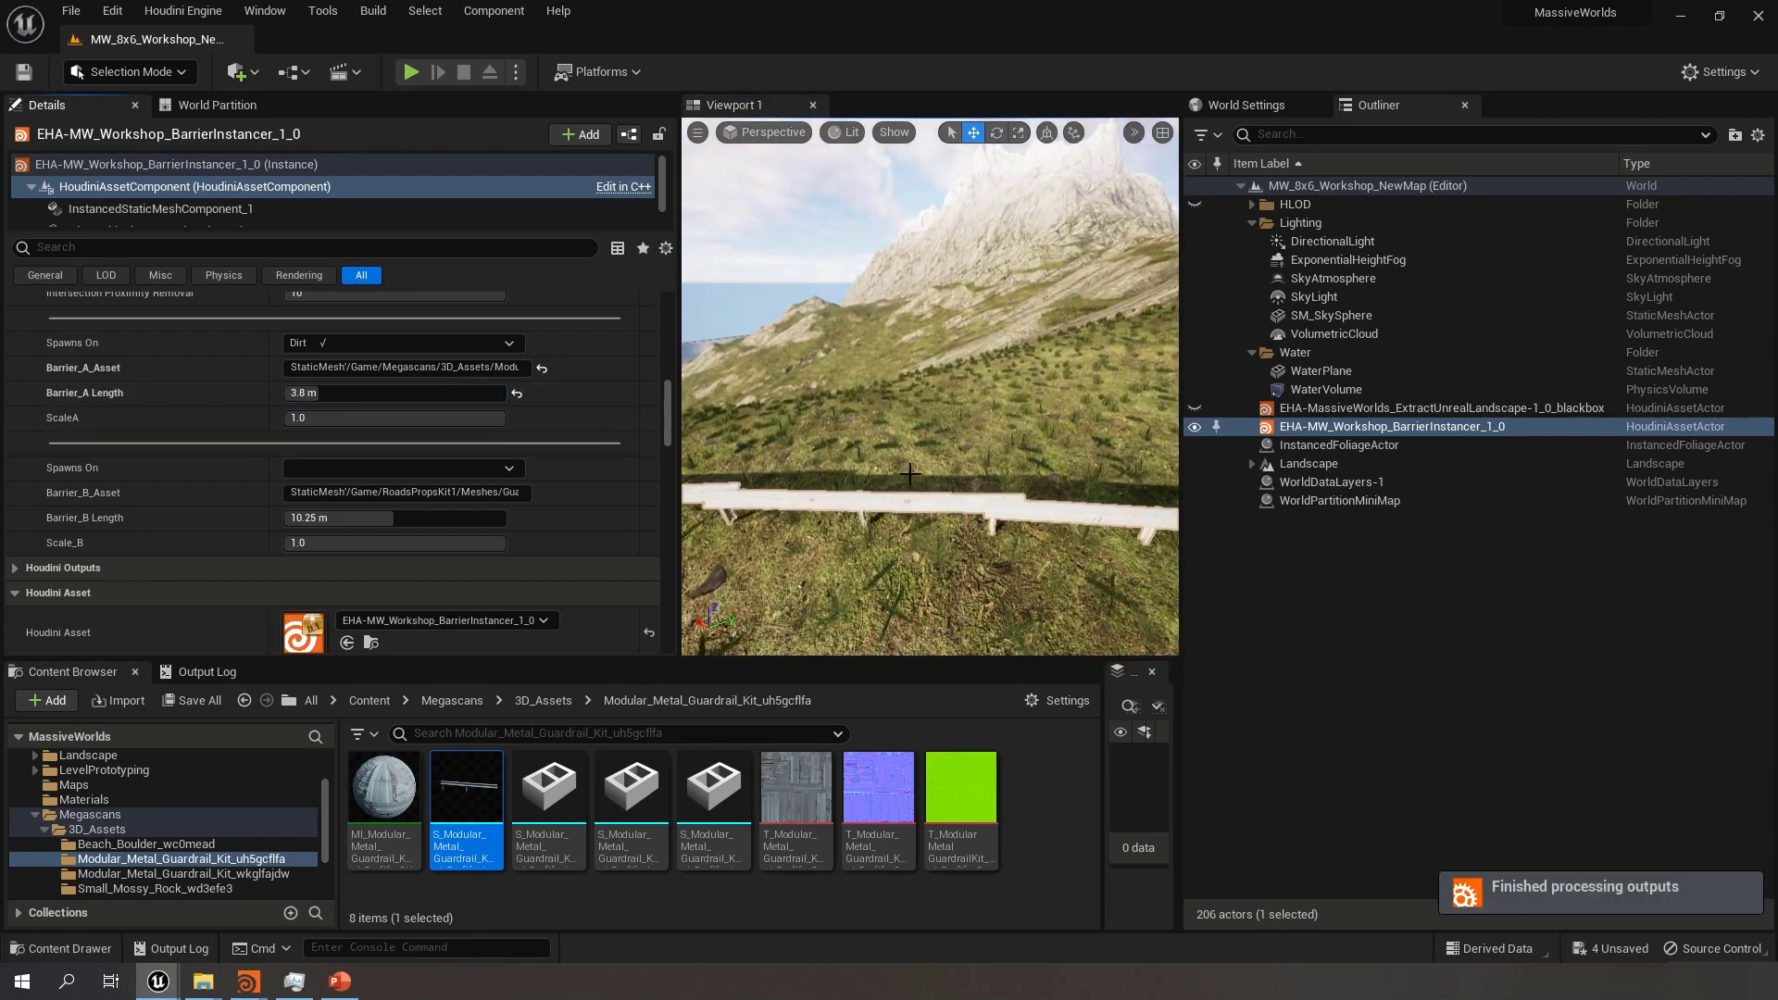
# Set Barrier_A Length to 4.2 m and, after trying ScaleA at 2.0, settle on a ScaleA of 1.5
pyautogui.moveTo(331, 392); pyautogui.dragTo(358, 403)
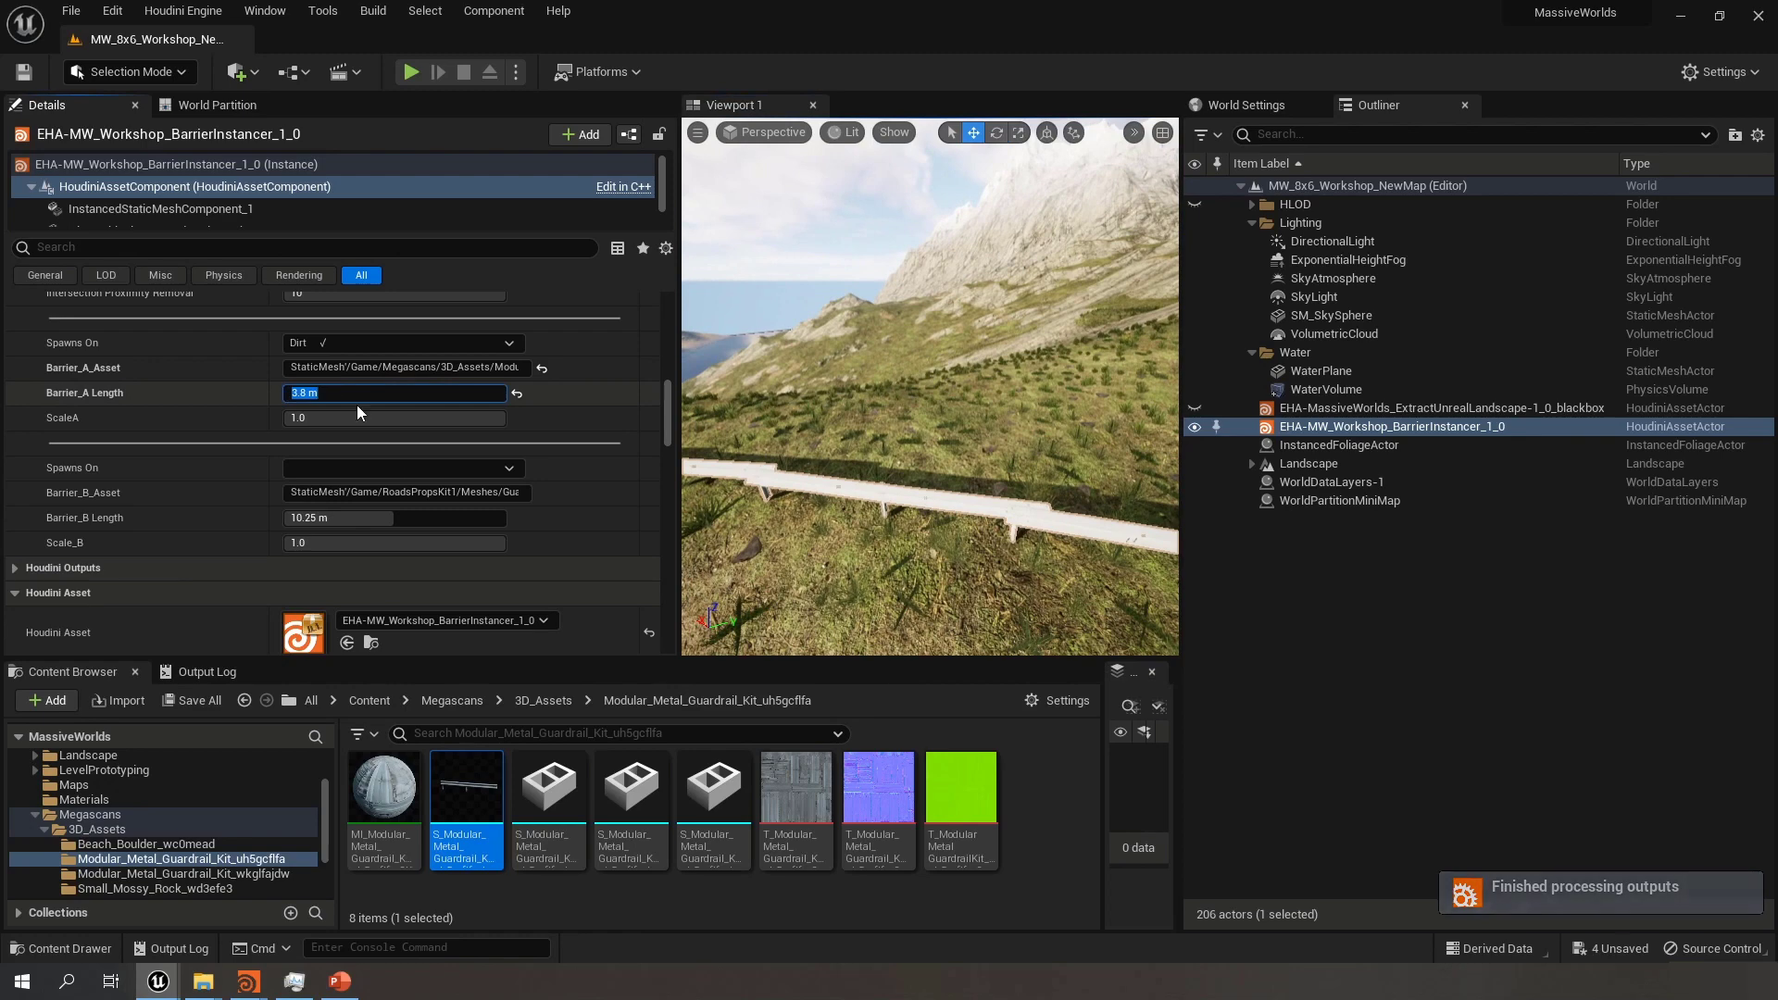
pyautogui.moveTo(942, 472); pyautogui.dragTo(715, 424, button='right')
pyautogui.click(352, 418)
pyautogui.write('2')
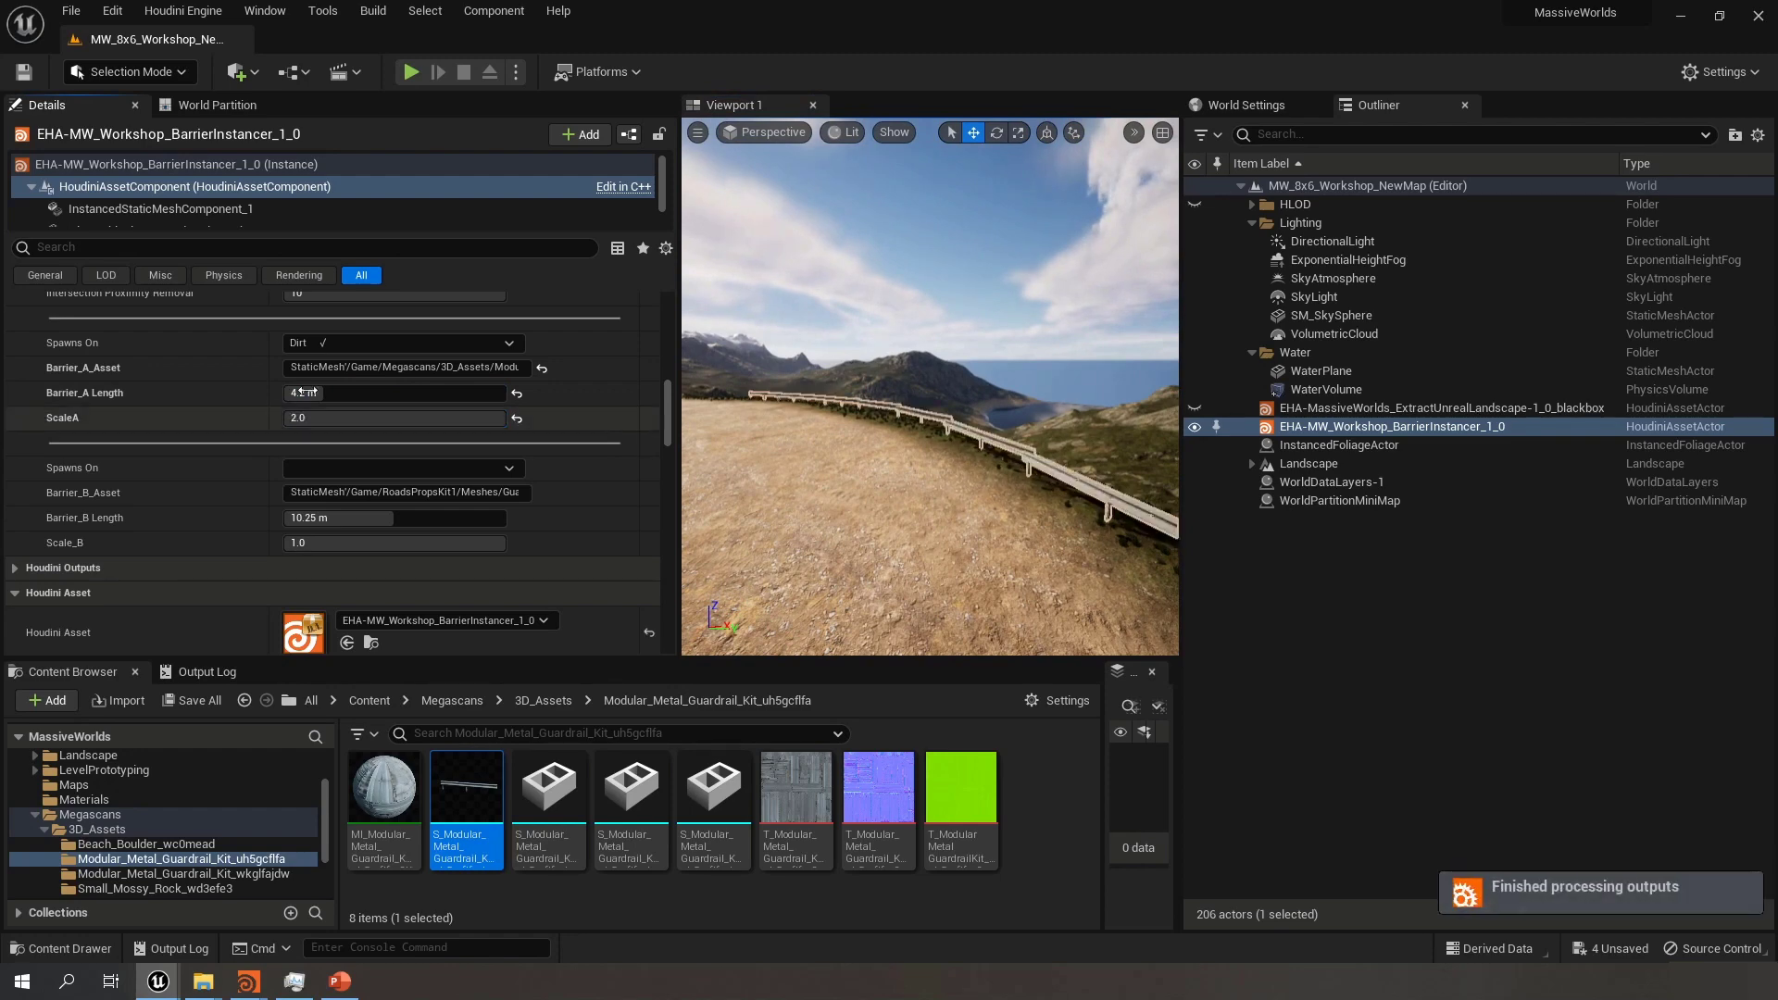
pyautogui.write('1.5')
pyautogui.press('Return')
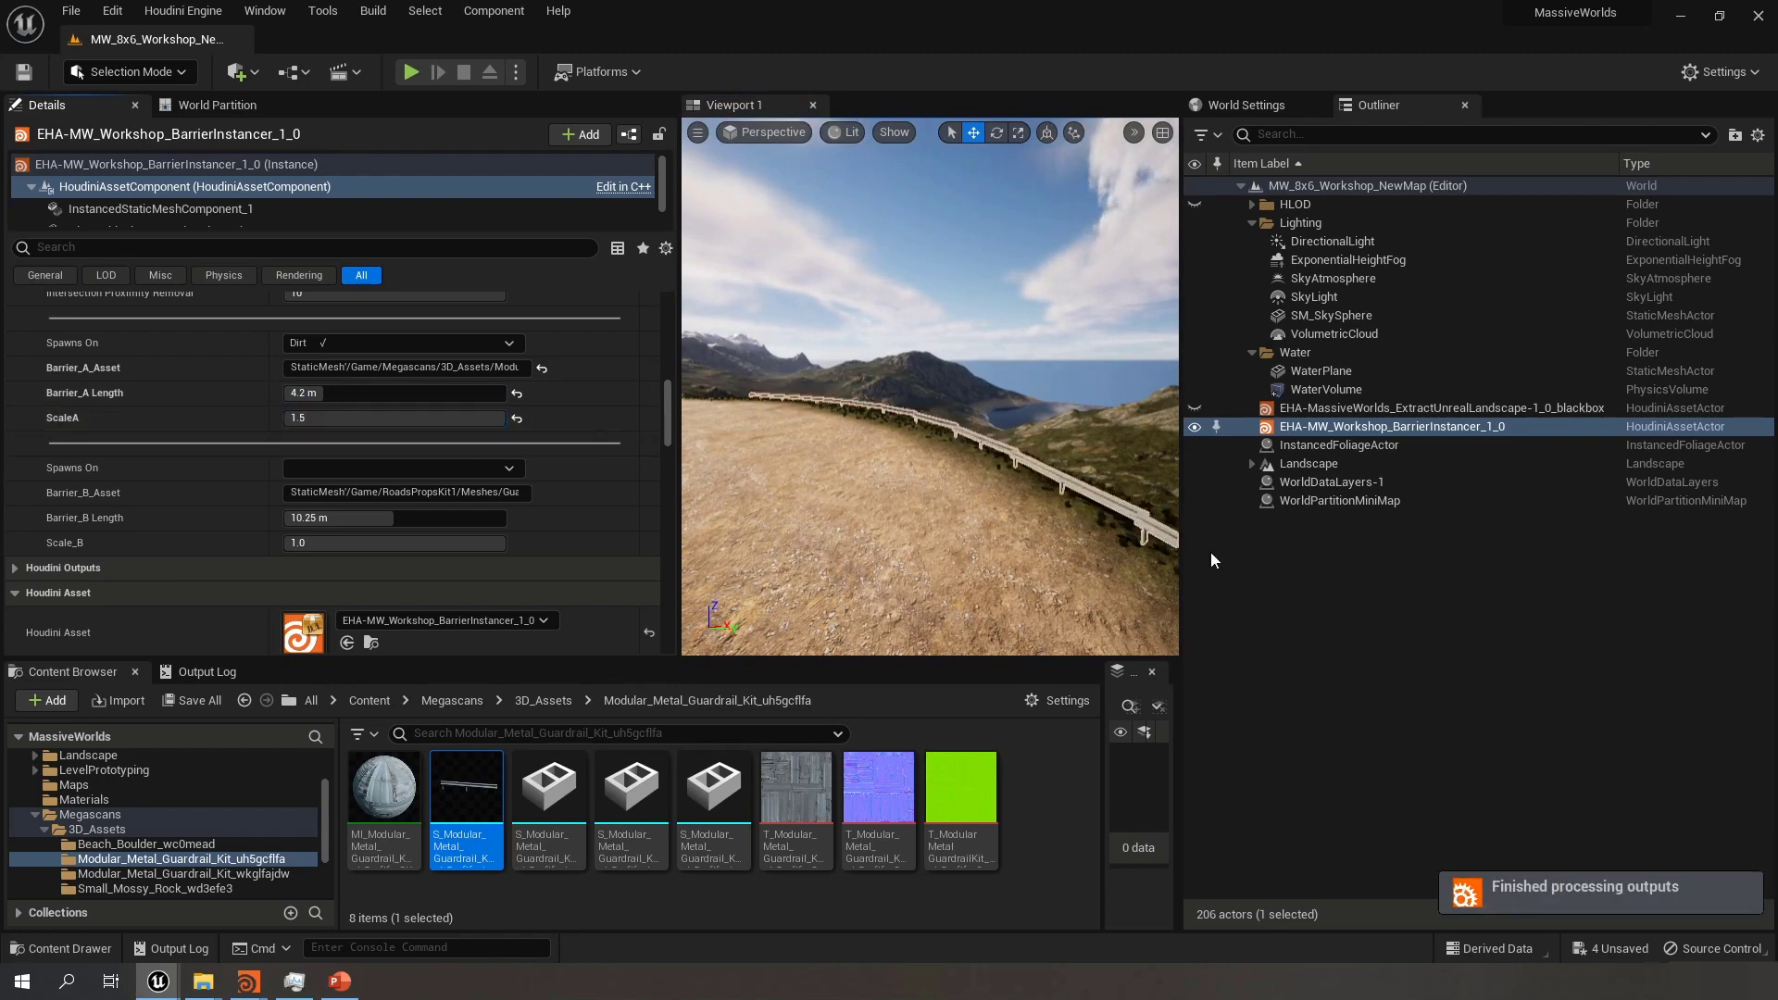
# Widen the viewport and fly along the dirt road to examine how the scaled guardrail follows its curves and slopes
pyautogui.moveTo(1185, 570); pyautogui.dragTo(1431, 565)
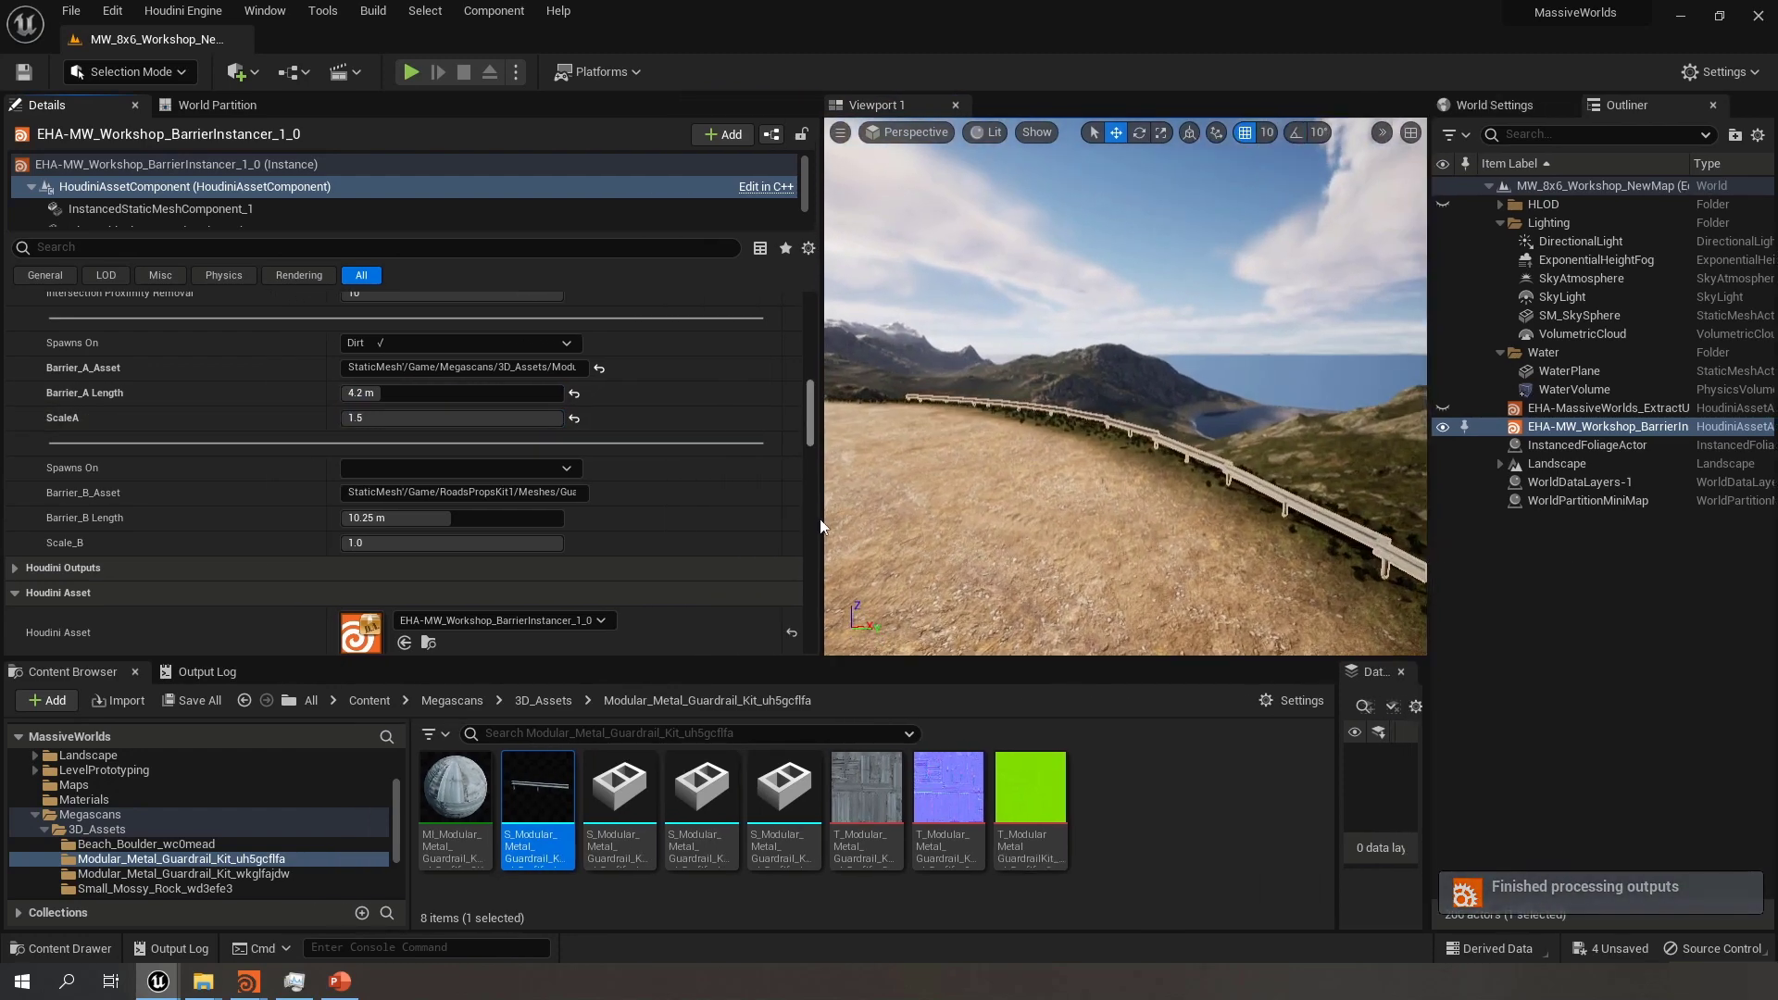
pyautogui.moveTo(800, 523); pyautogui.dragTo(553, 541)
pyautogui.press('w')
pyautogui.moveTo(889, 481); pyautogui.dragTo(954, 499, button='right')
pyautogui.press('w')
pyautogui.press('d')
pyautogui.press('a')
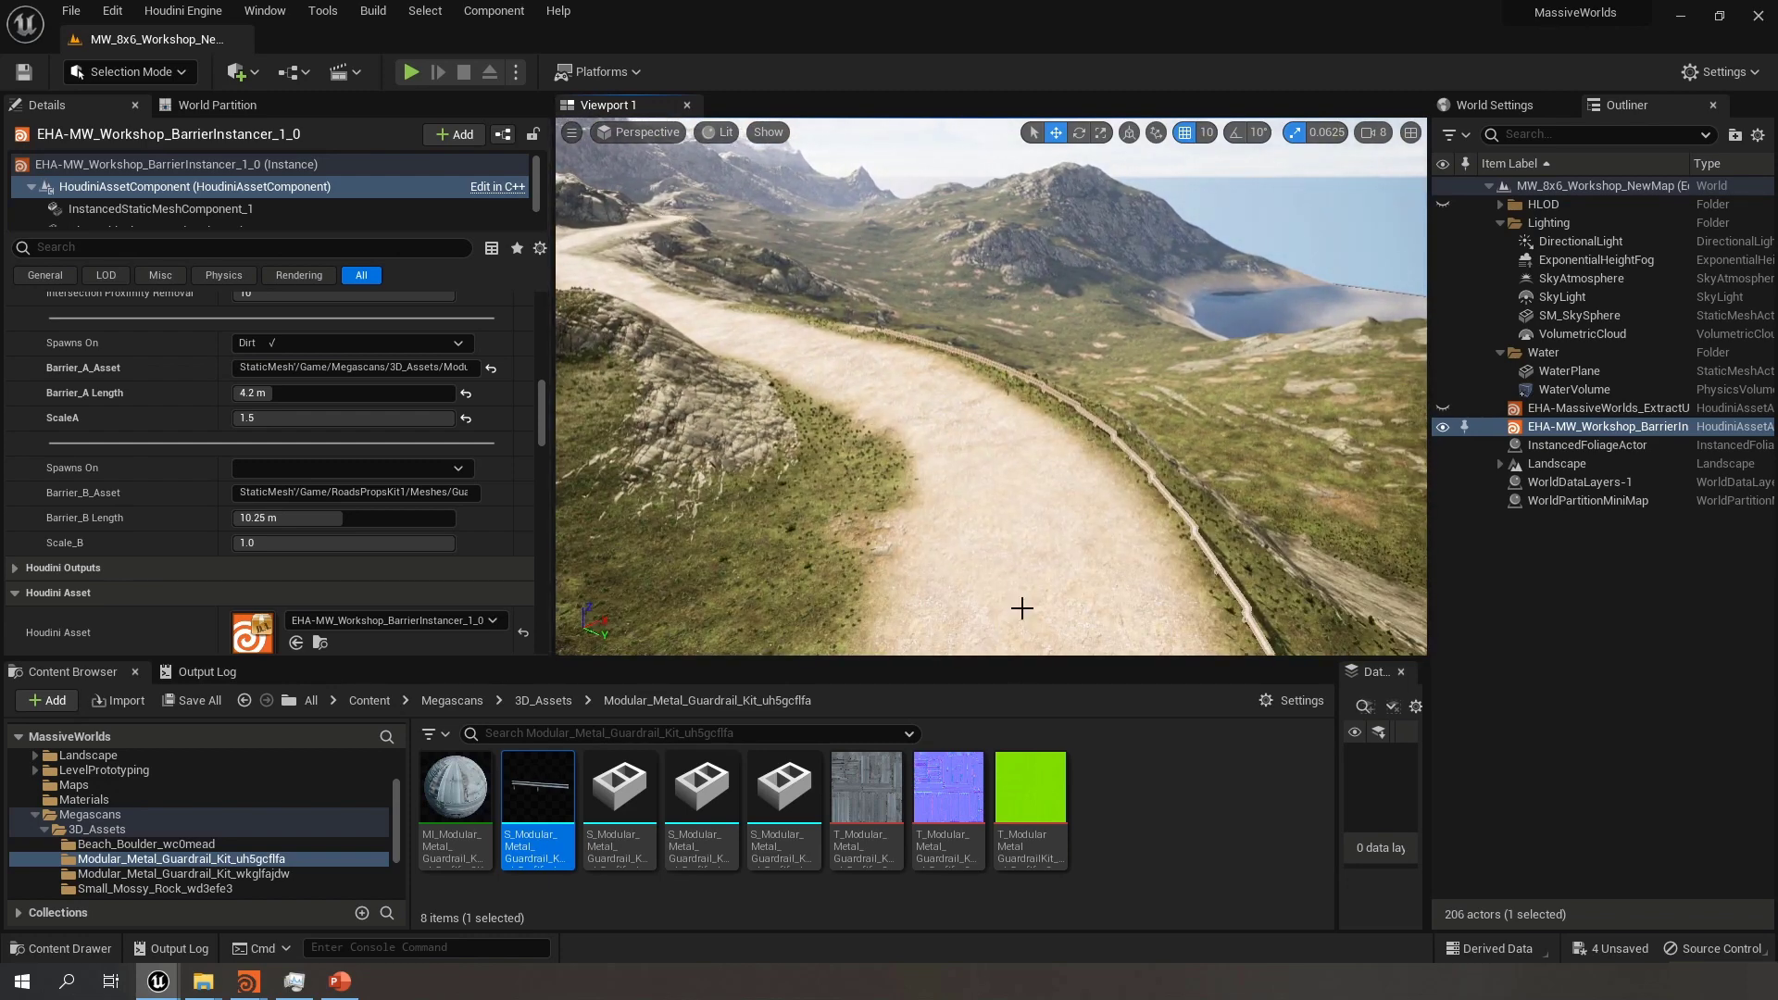
pyautogui.moveTo(1107, 419); pyautogui.dragTo(917, 370, button='right')
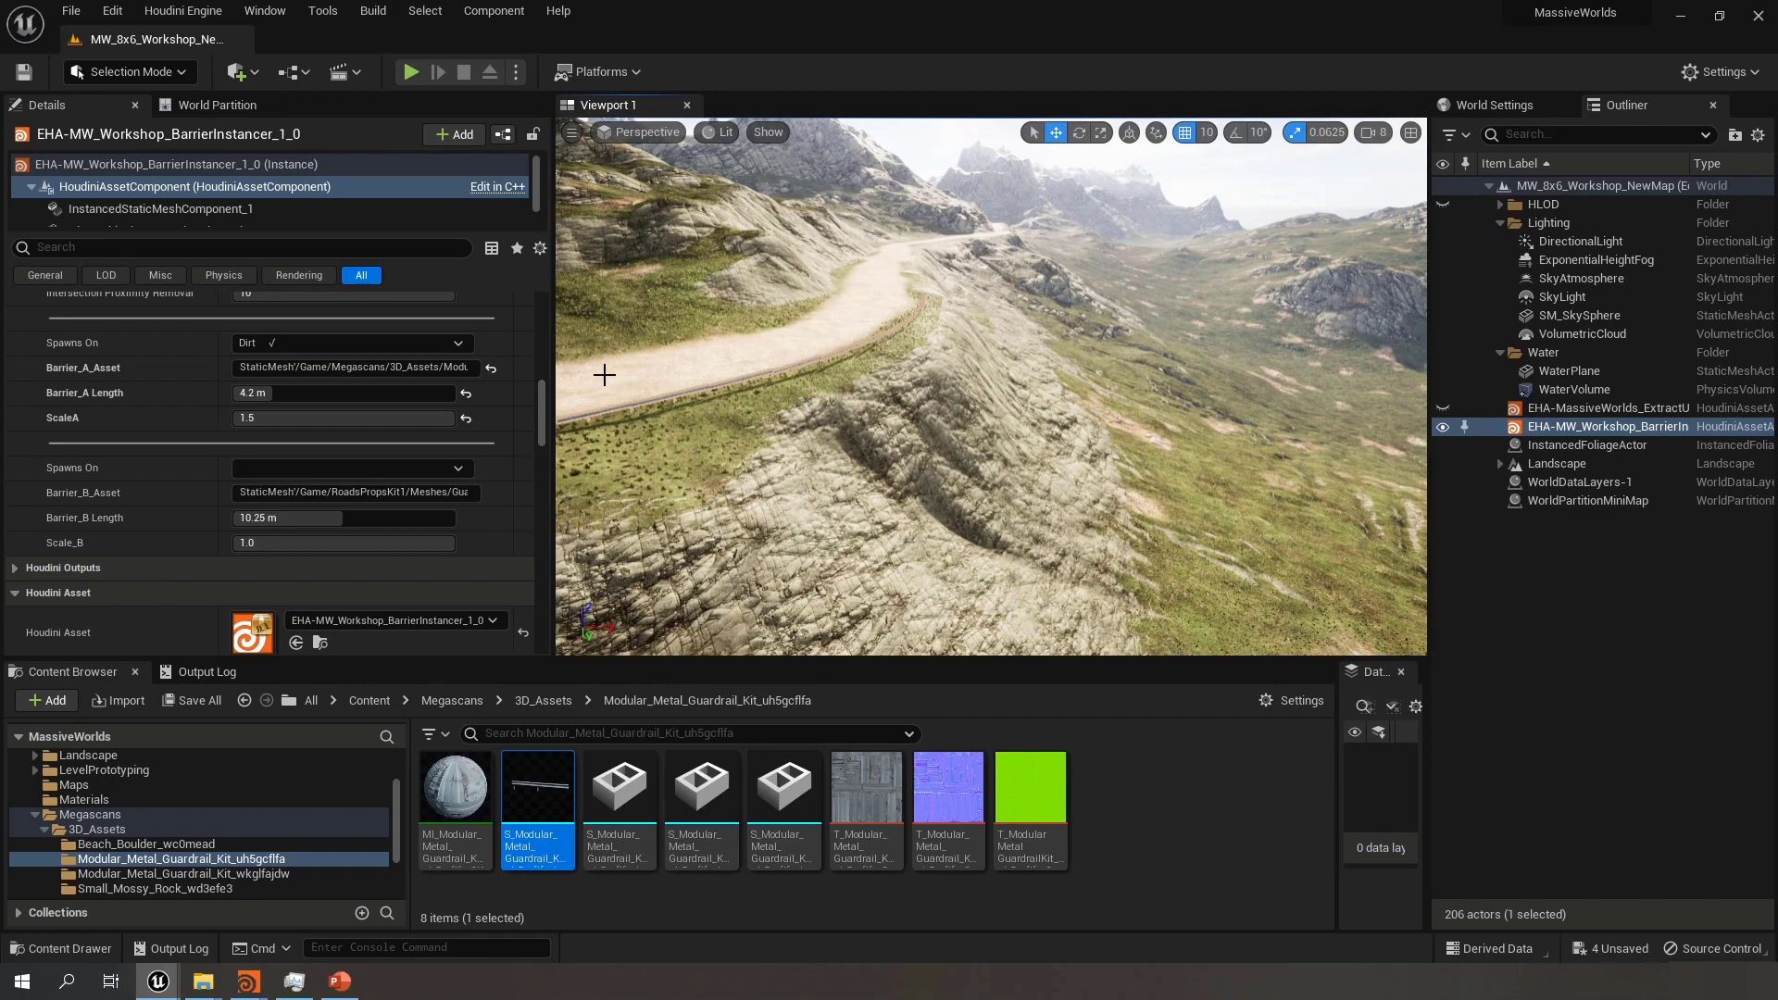
pyautogui.moveTo(982, 364); pyautogui.dragTo(1042, 388, button='right')
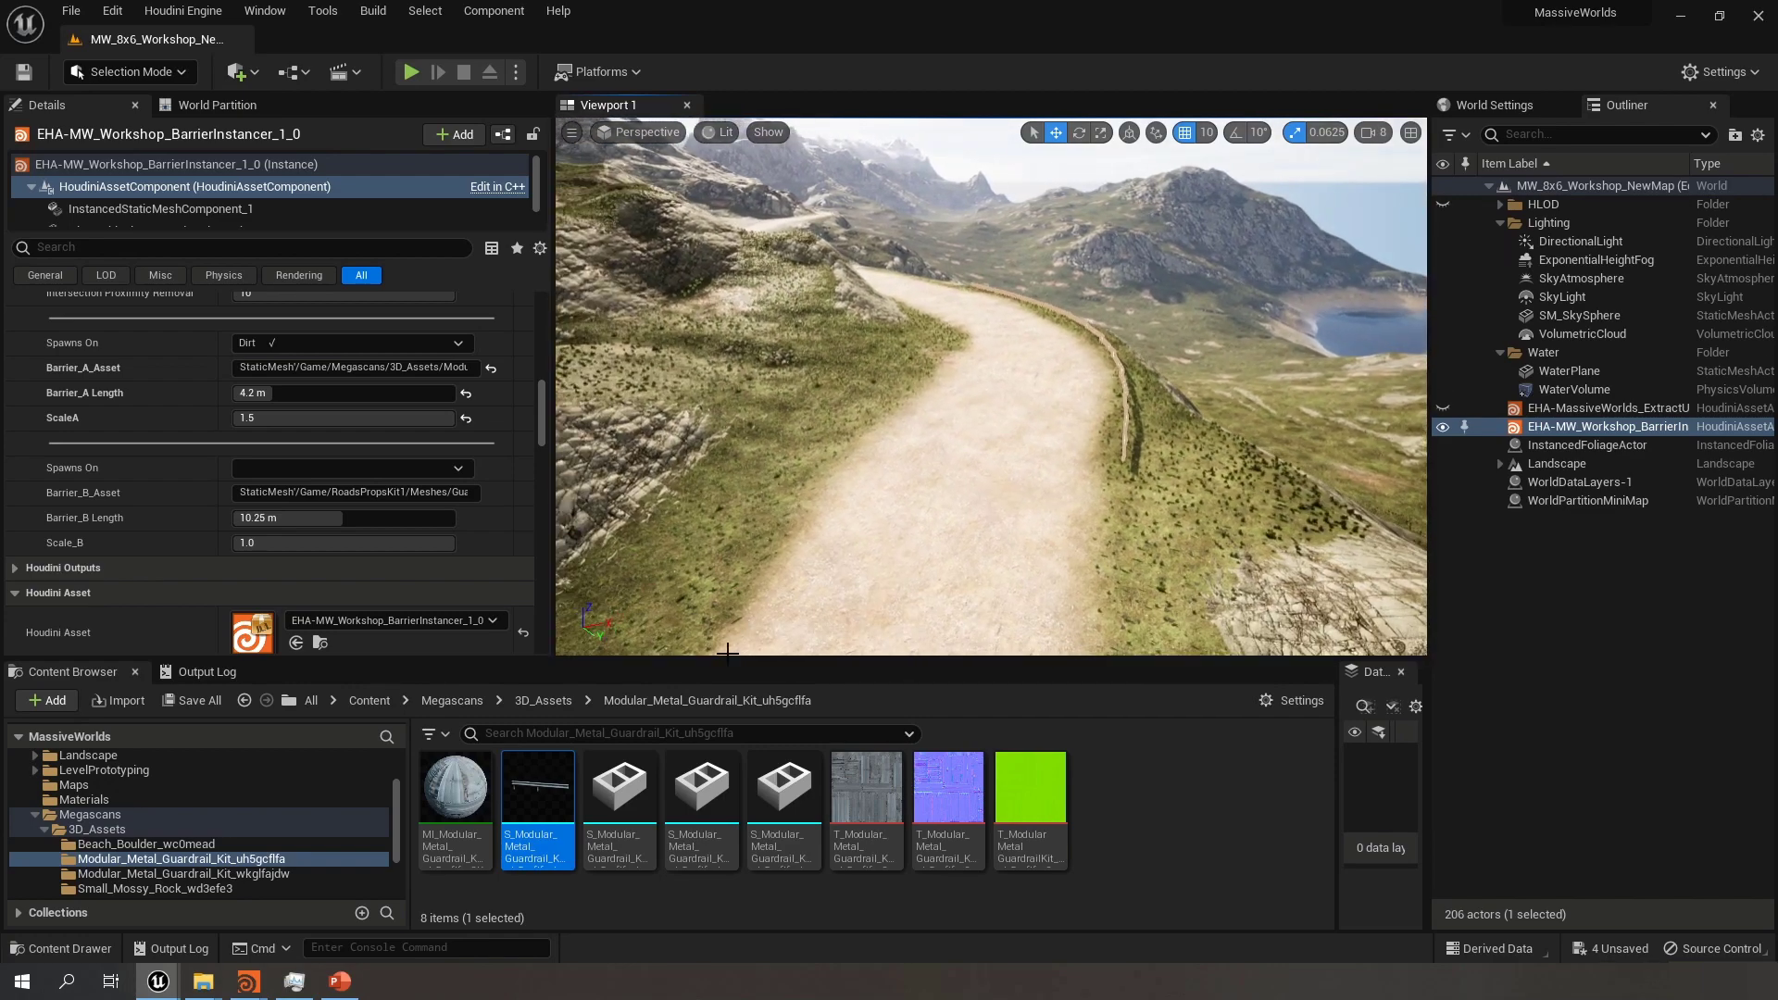
# Assign the guardrail static mesh from Megascans/3D_Assets/Modular_Metal_Guardrail_Kit_wkglfajdw as the instancer's Barrier_B_Asset
pyautogui.click(554, 701)
pyautogui.doubleClick(619, 786)
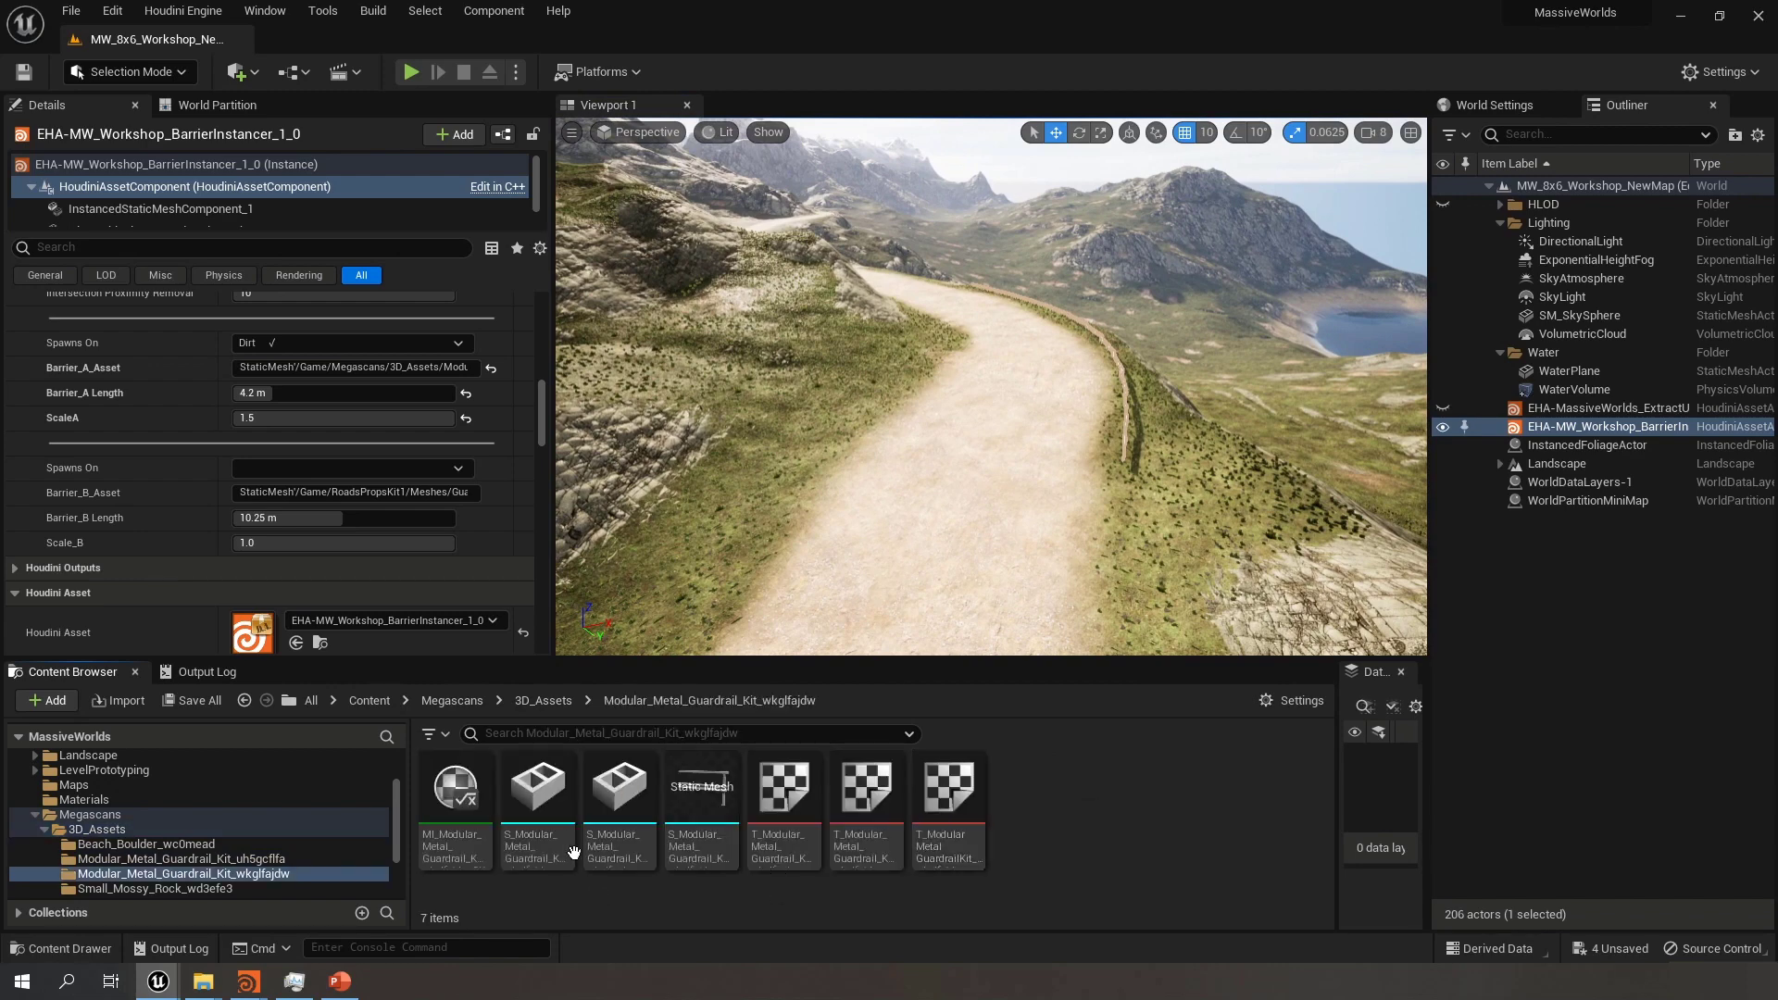
pyautogui.moveTo(702, 785); pyautogui.dragTo(366, 494)
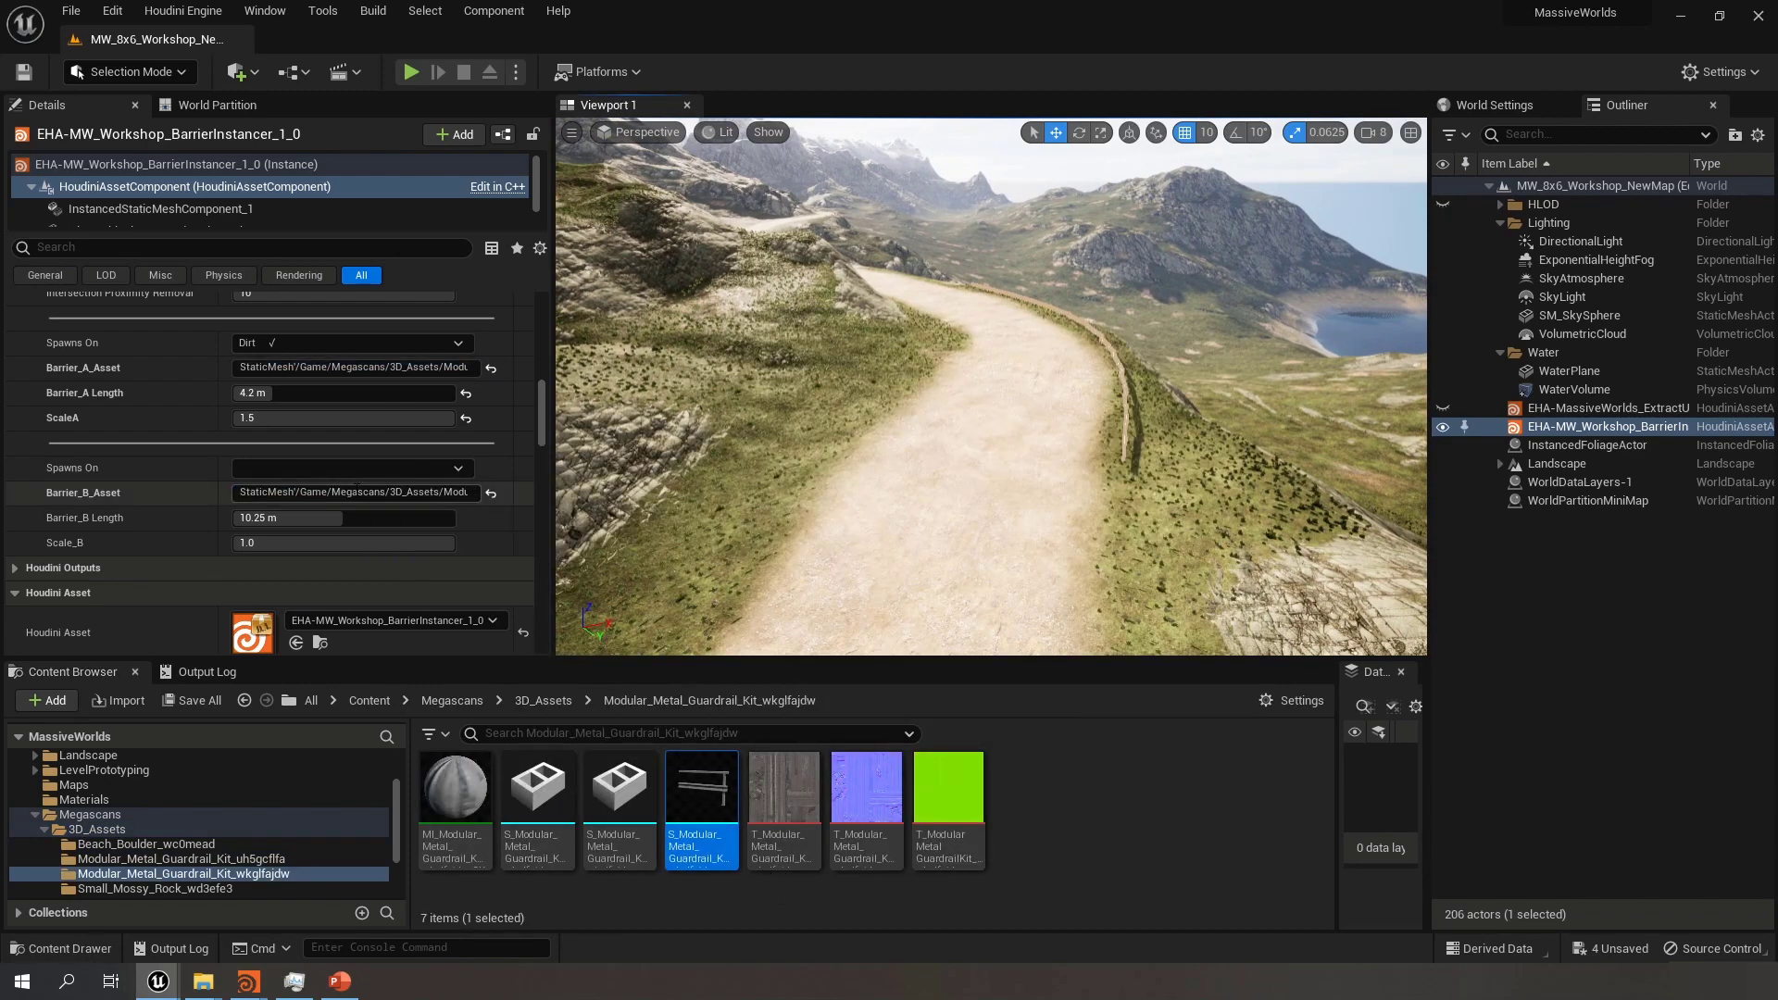
# Set Barrier_B Length to 2.0 m and Scale_B to 1.5
pyautogui.click(301, 519)
pyautogui.write('2')
pyautogui.press('Return')
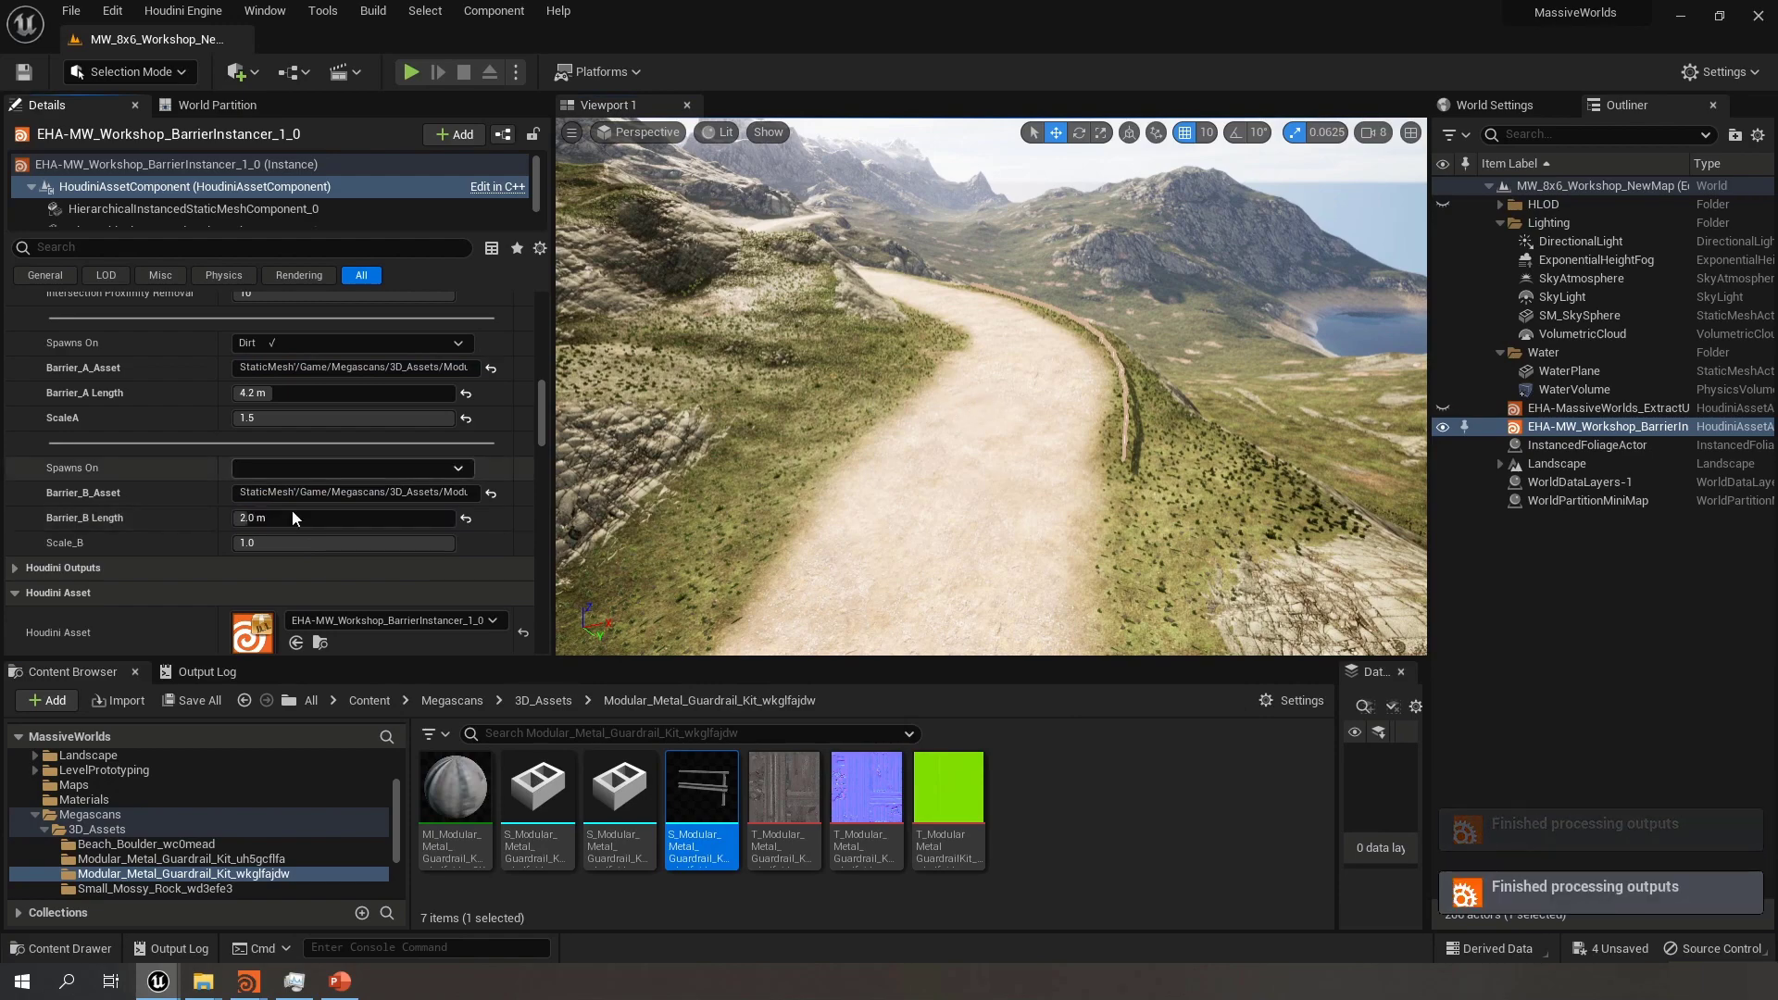
pyautogui.click(306, 543)
pyautogui.write('1.5')
pyautogui.press('Return')
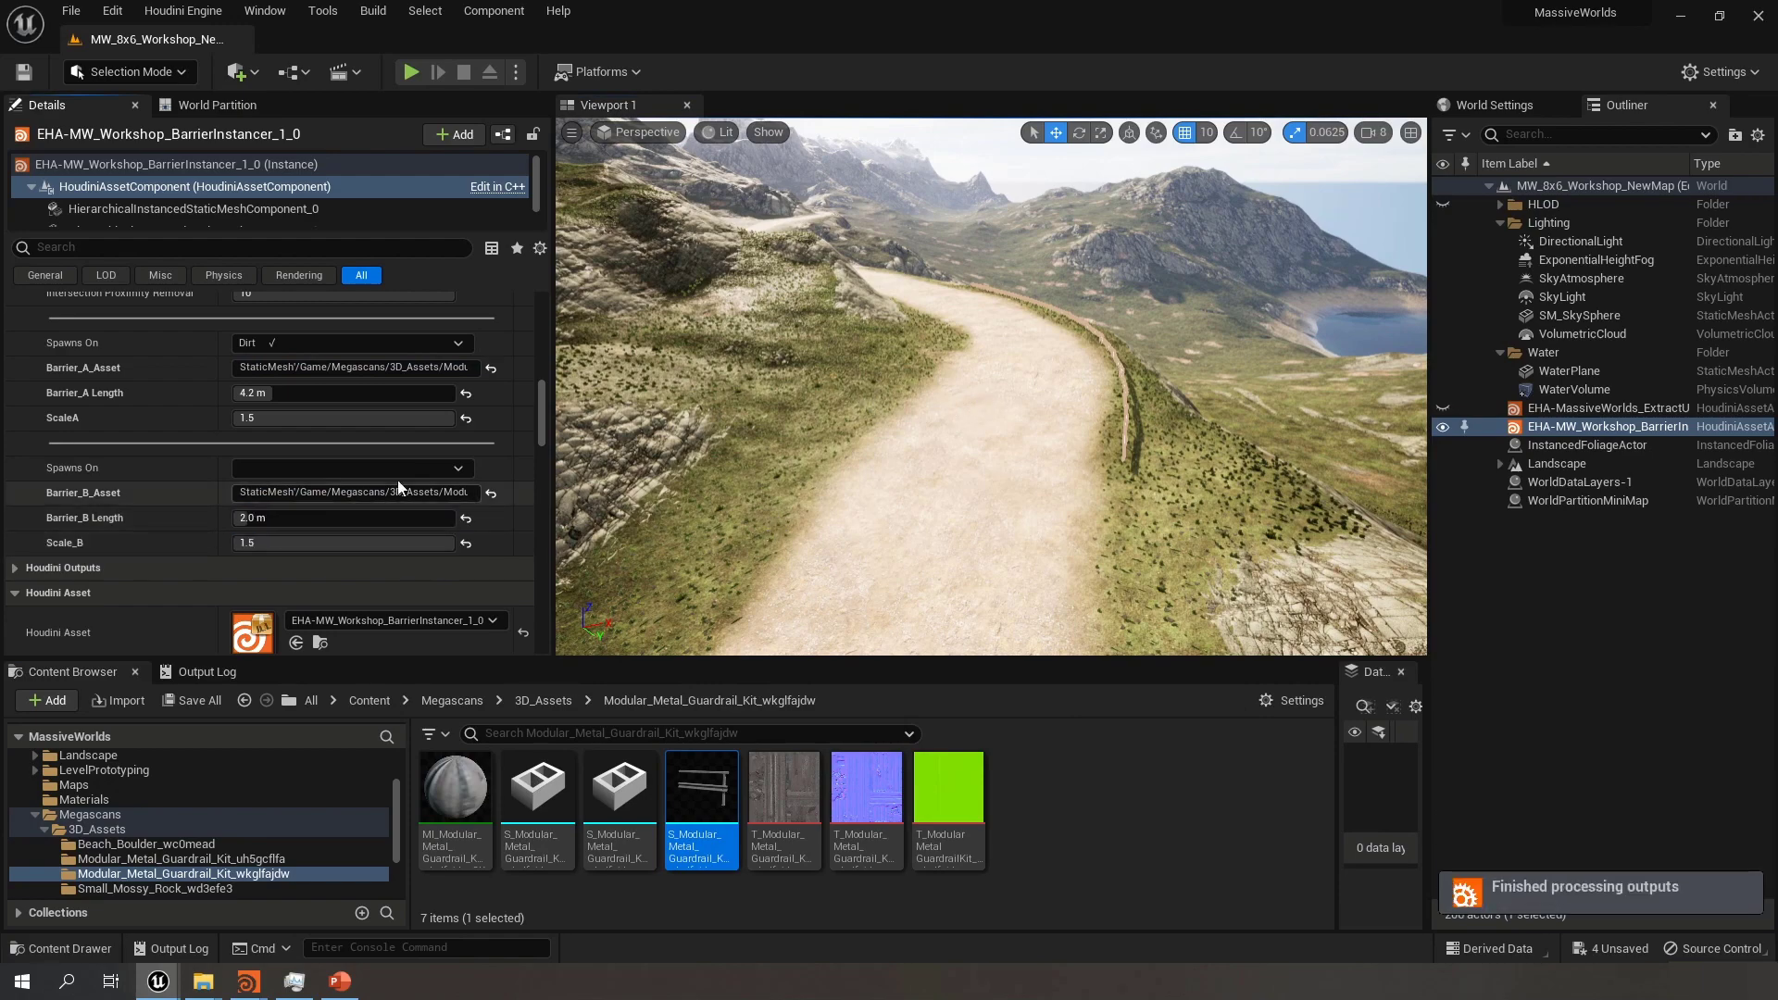
# Inspect the gaps between the roadside fence segments and reduce Barrier_B Length to 1.5 m, and finally to 1.3 m
pyautogui.moveTo(815, 412); pyautogui.dragTo(621, 416, button='right')
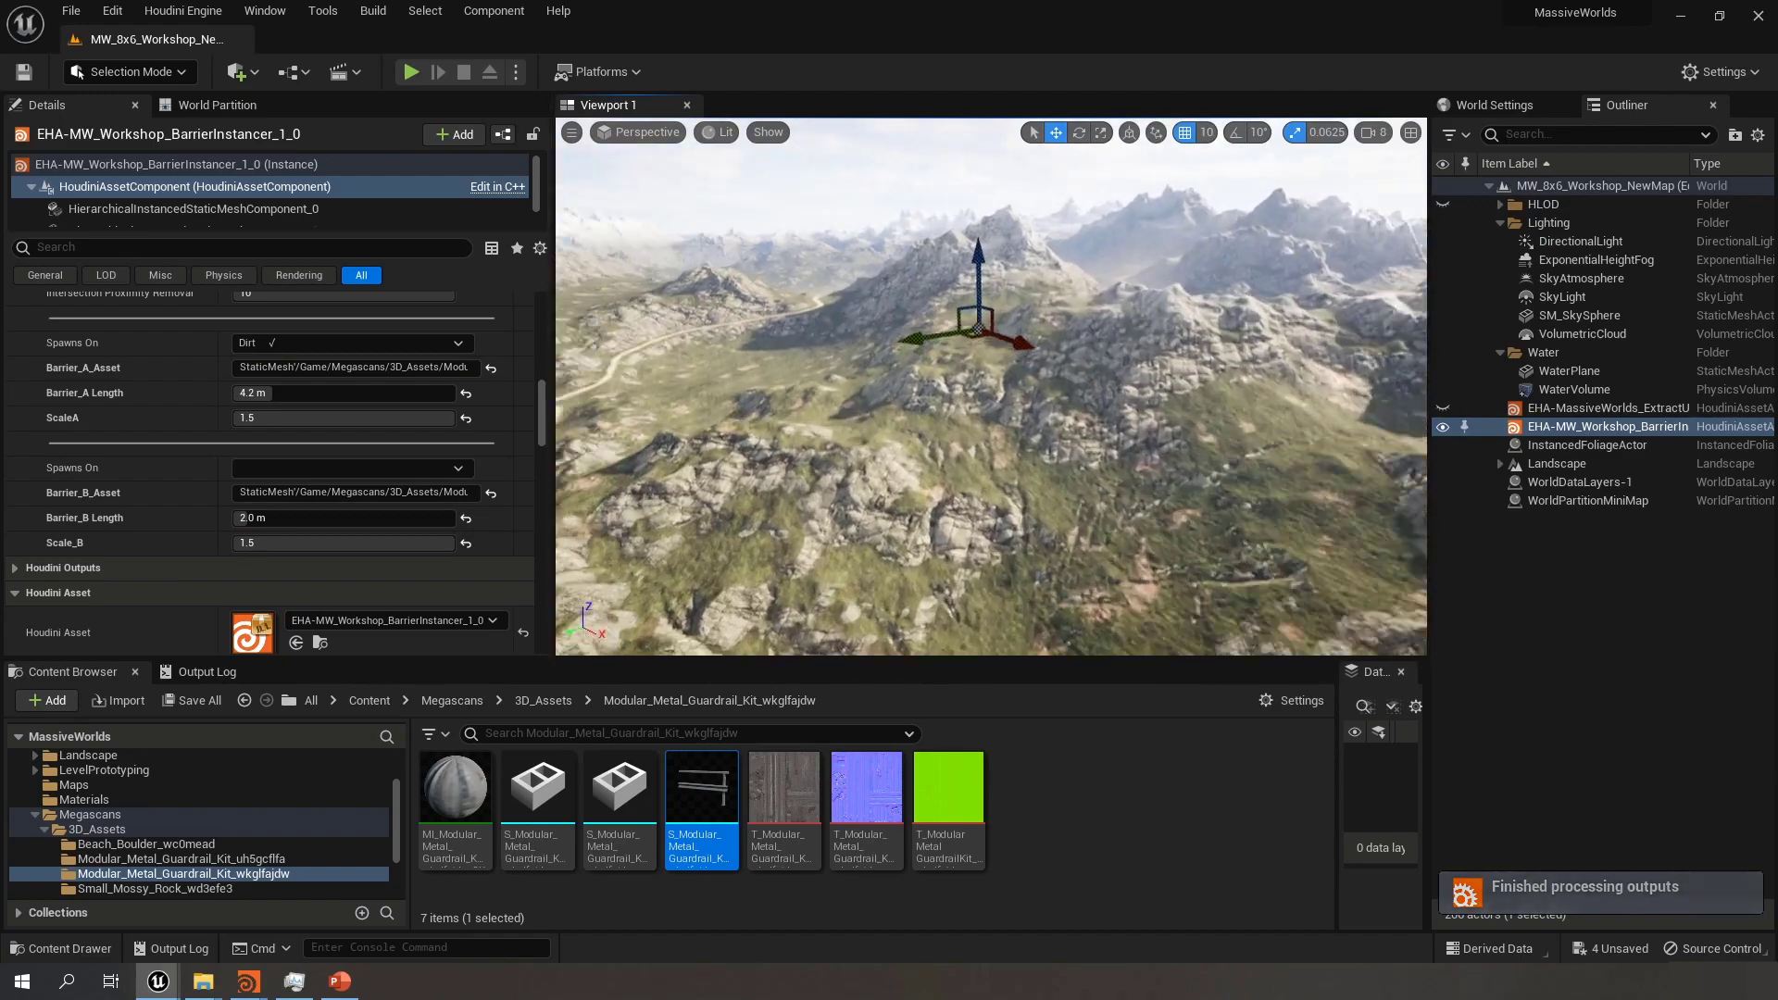
pyautogui.moveTo(991, 389); pyautogui.dragTo(908, 407, button='right')
pyautogui.click(307, 519)
pyautogui.write('1')
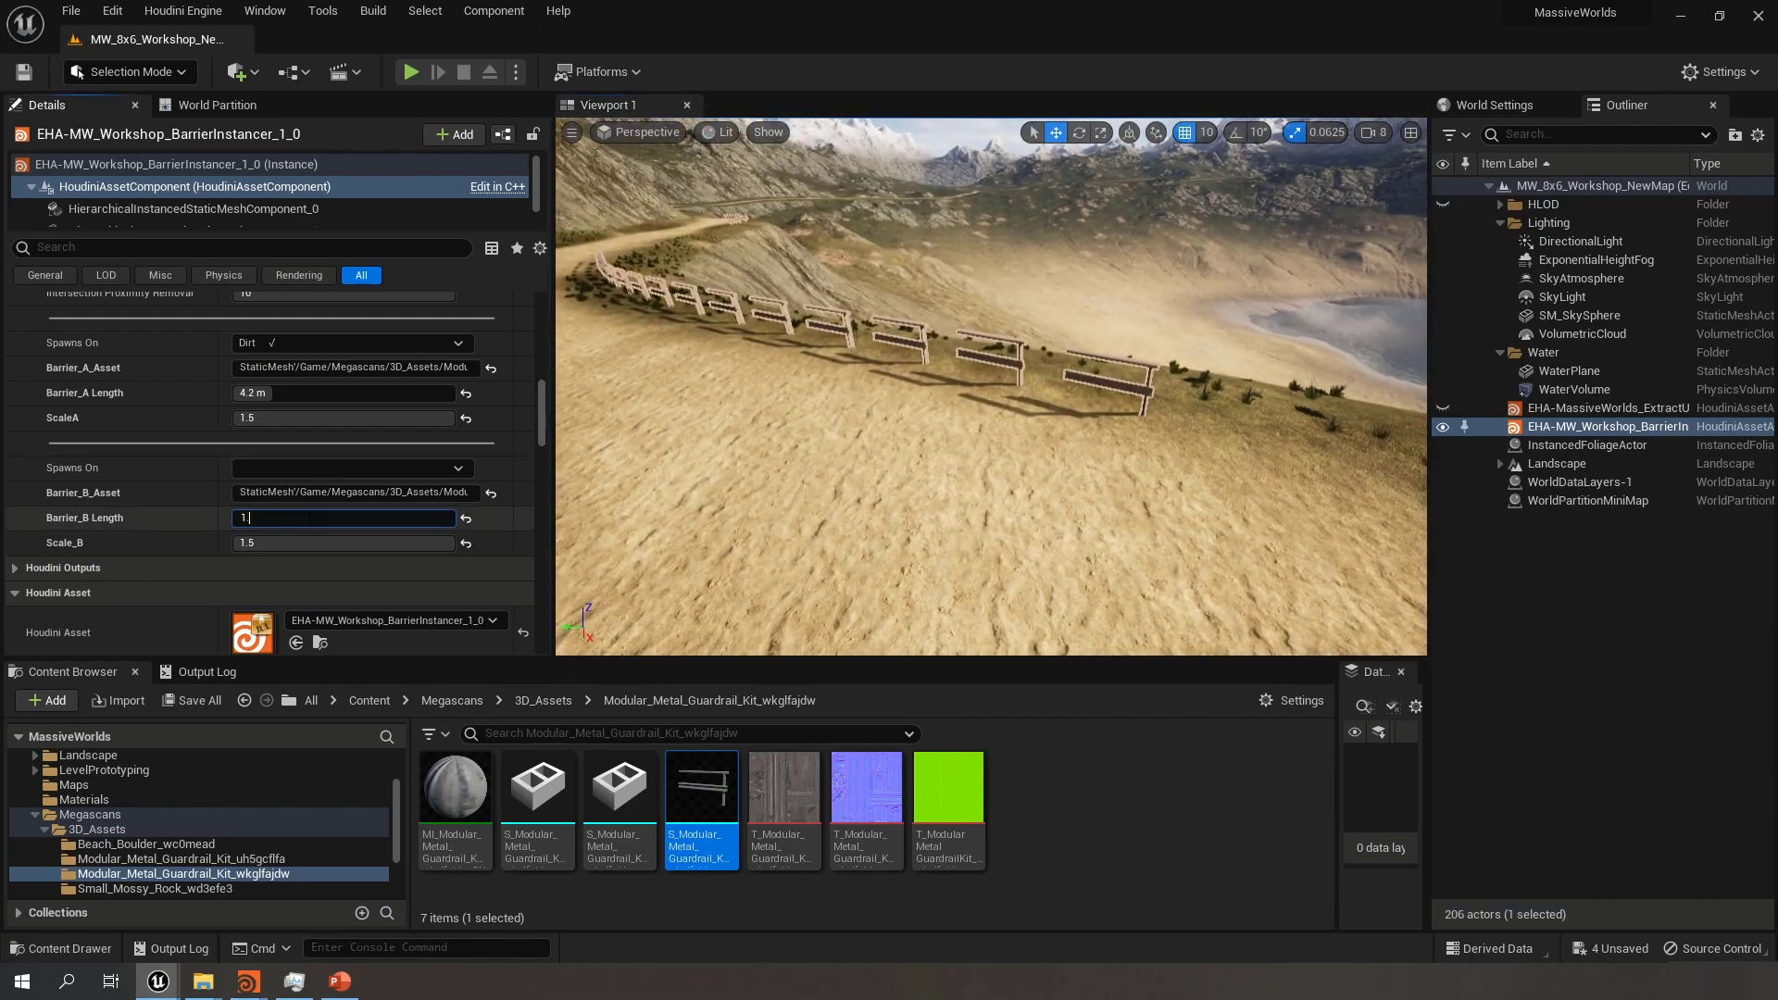
pyautogui.write('.5')
pyautogui.press('Return')
pyautogui.click(292, 520)
pyautogui.write('1')
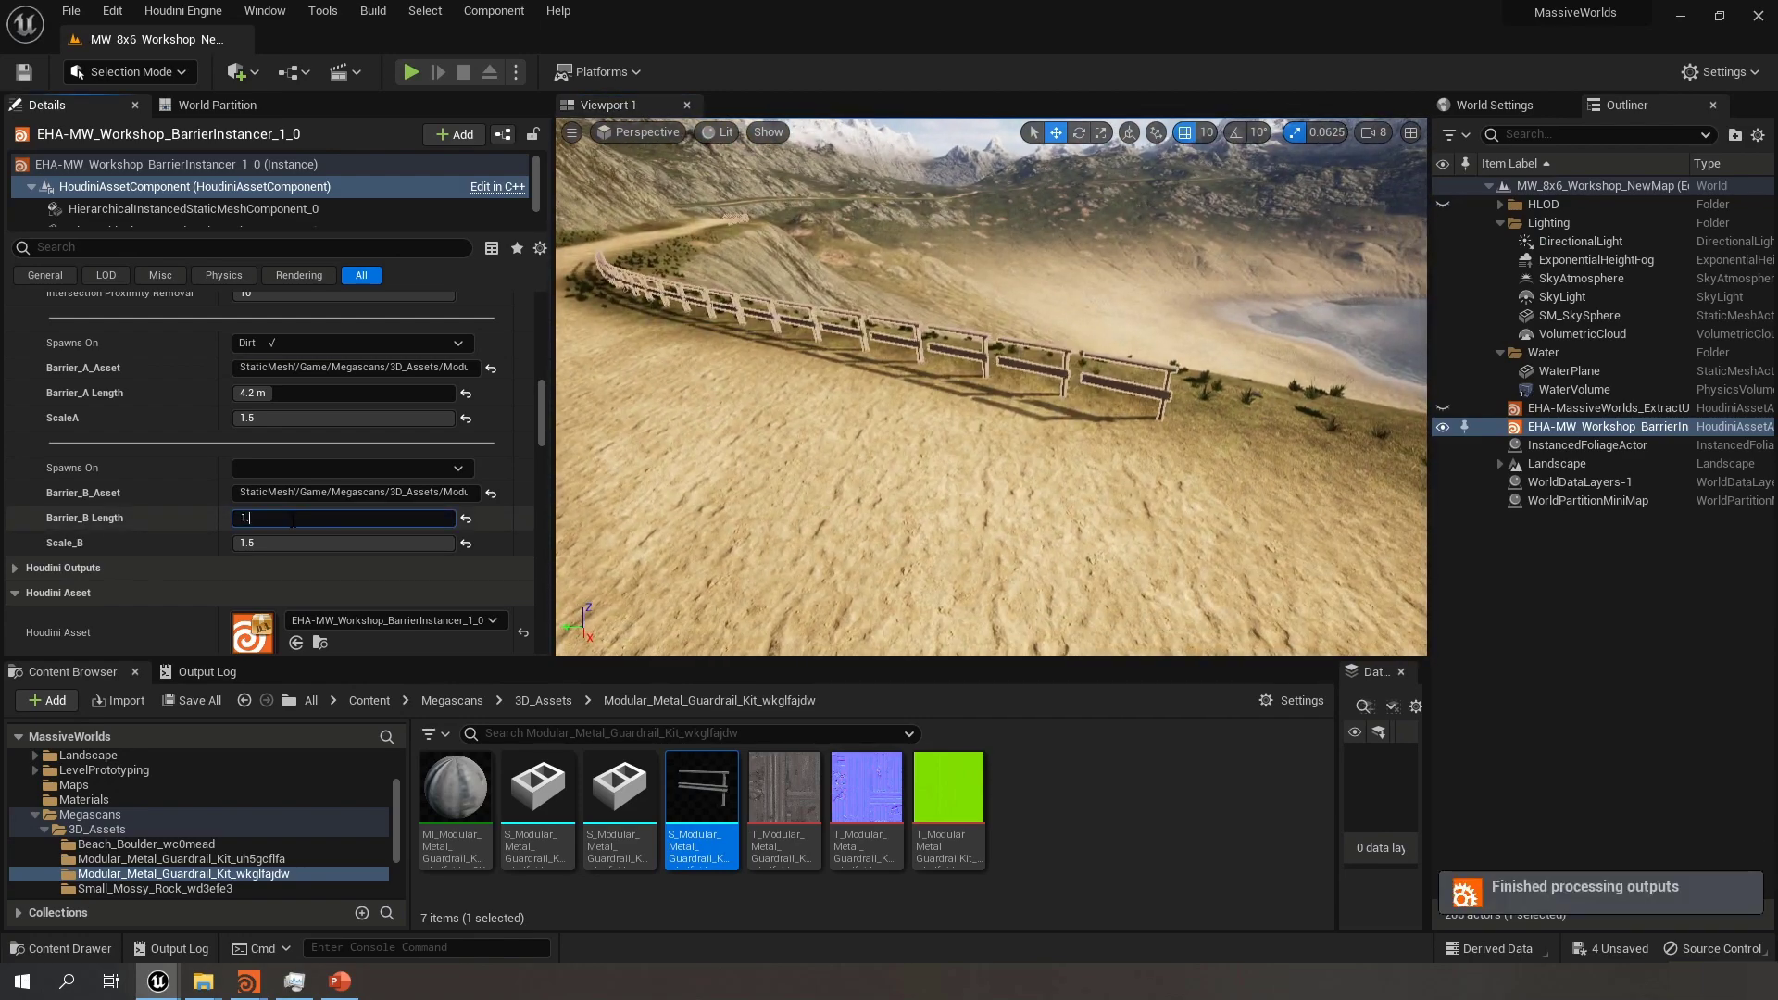
pyautogui.press('BackSpace')
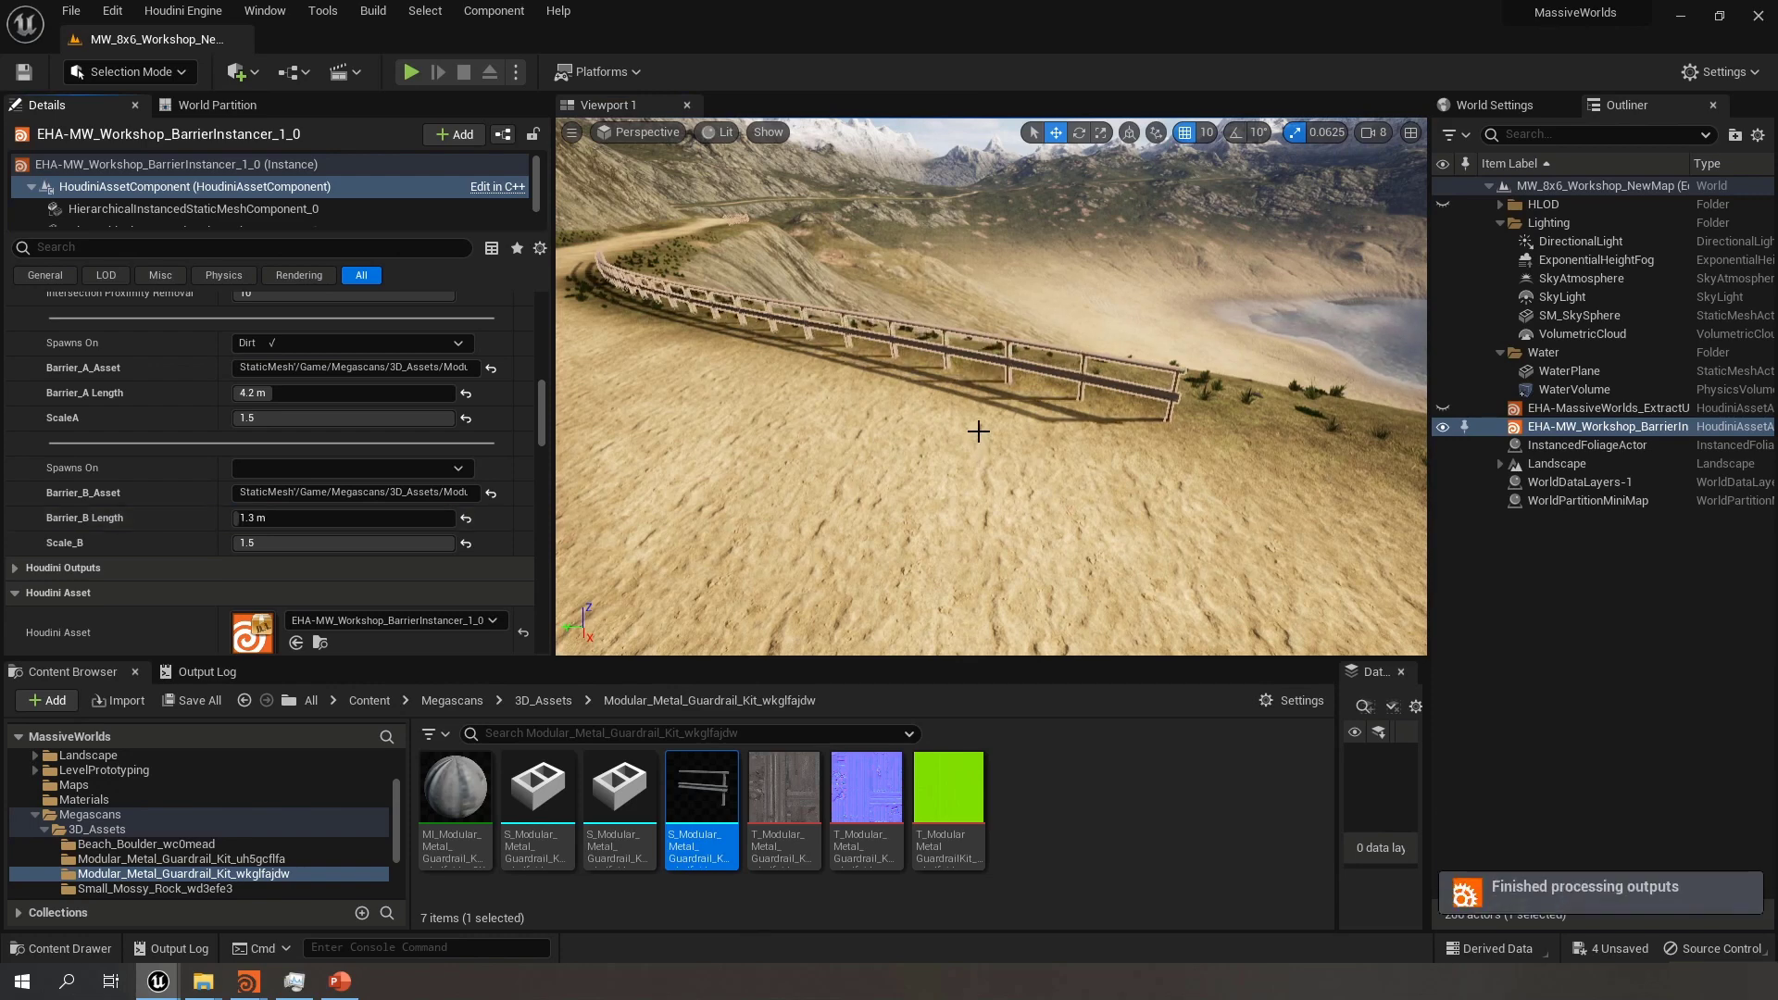
# Clear the selection, enlarge the viewport by shrinking the surrounding panels, and look over the fence along the dirt road
pyautogui.moveTo(976, 428); pyautogui.dragTo(980, 418, button='right')
pyautogui.click(943, 152)
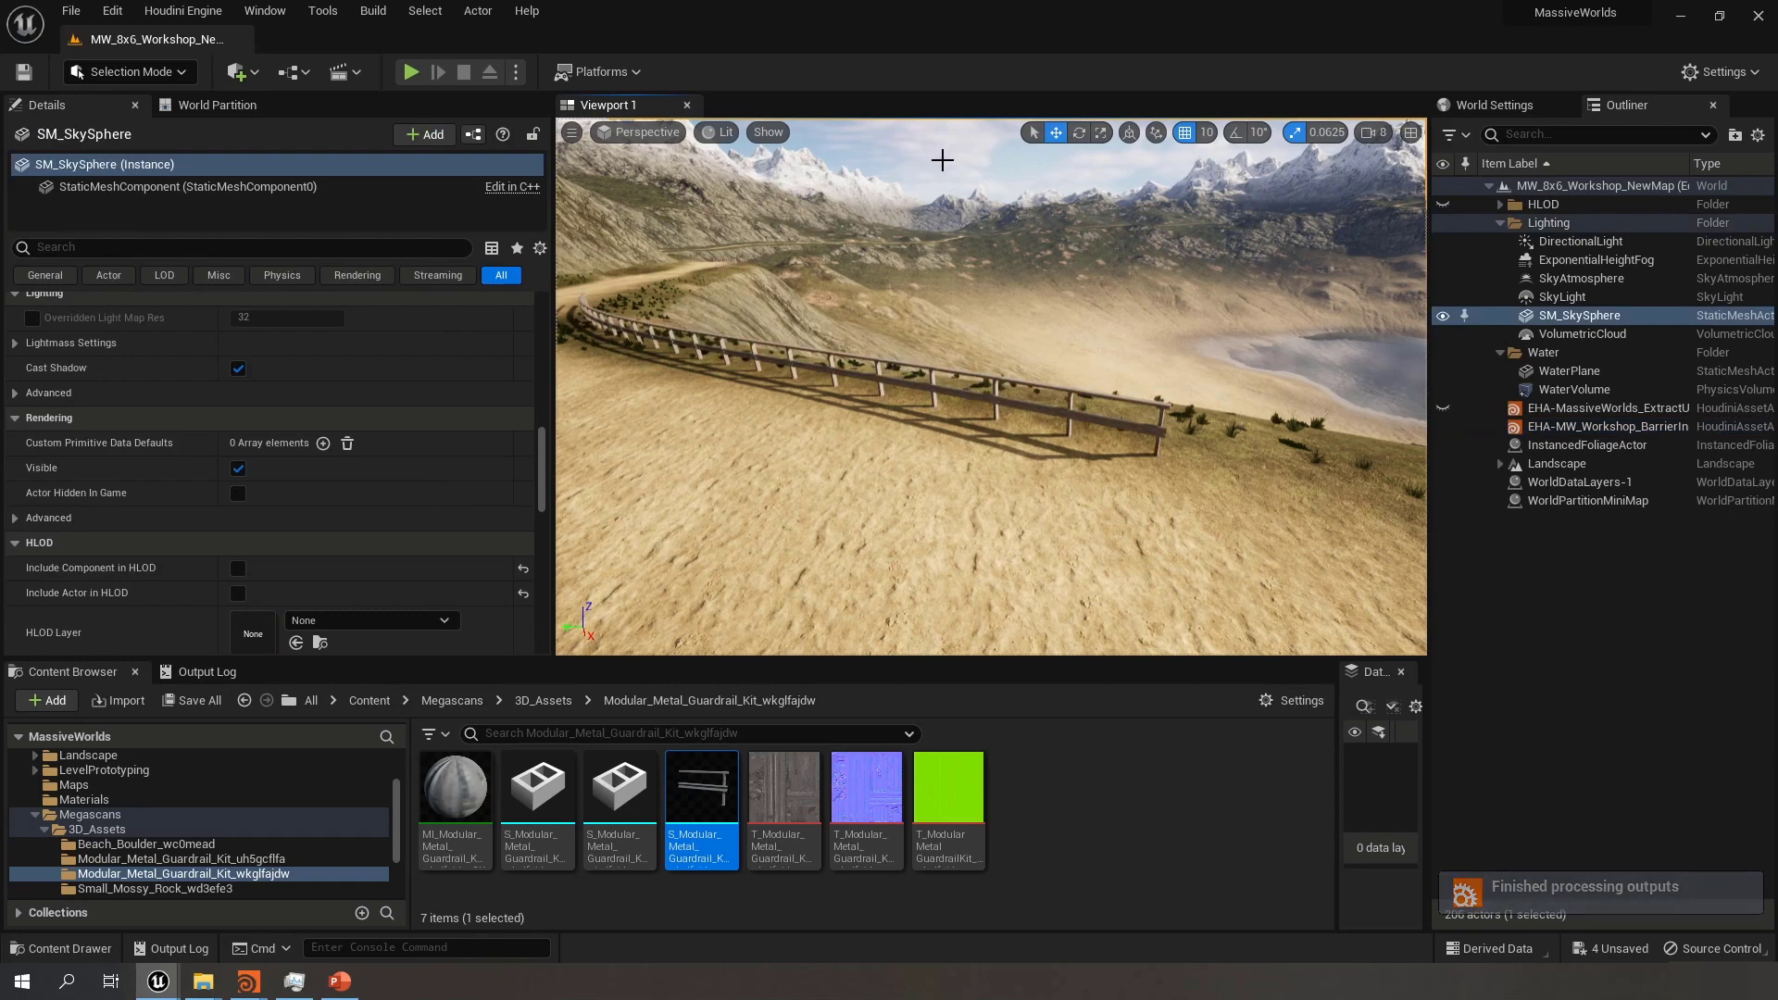
pyautogui.press('Escape')
pyautogui.moveTo(1084, 294); pyautogui.dragTo(995, 255, button='right')
pyautogui.moveTo(1100, 392); pyautogui.dragTo(1137, 417, button='right')
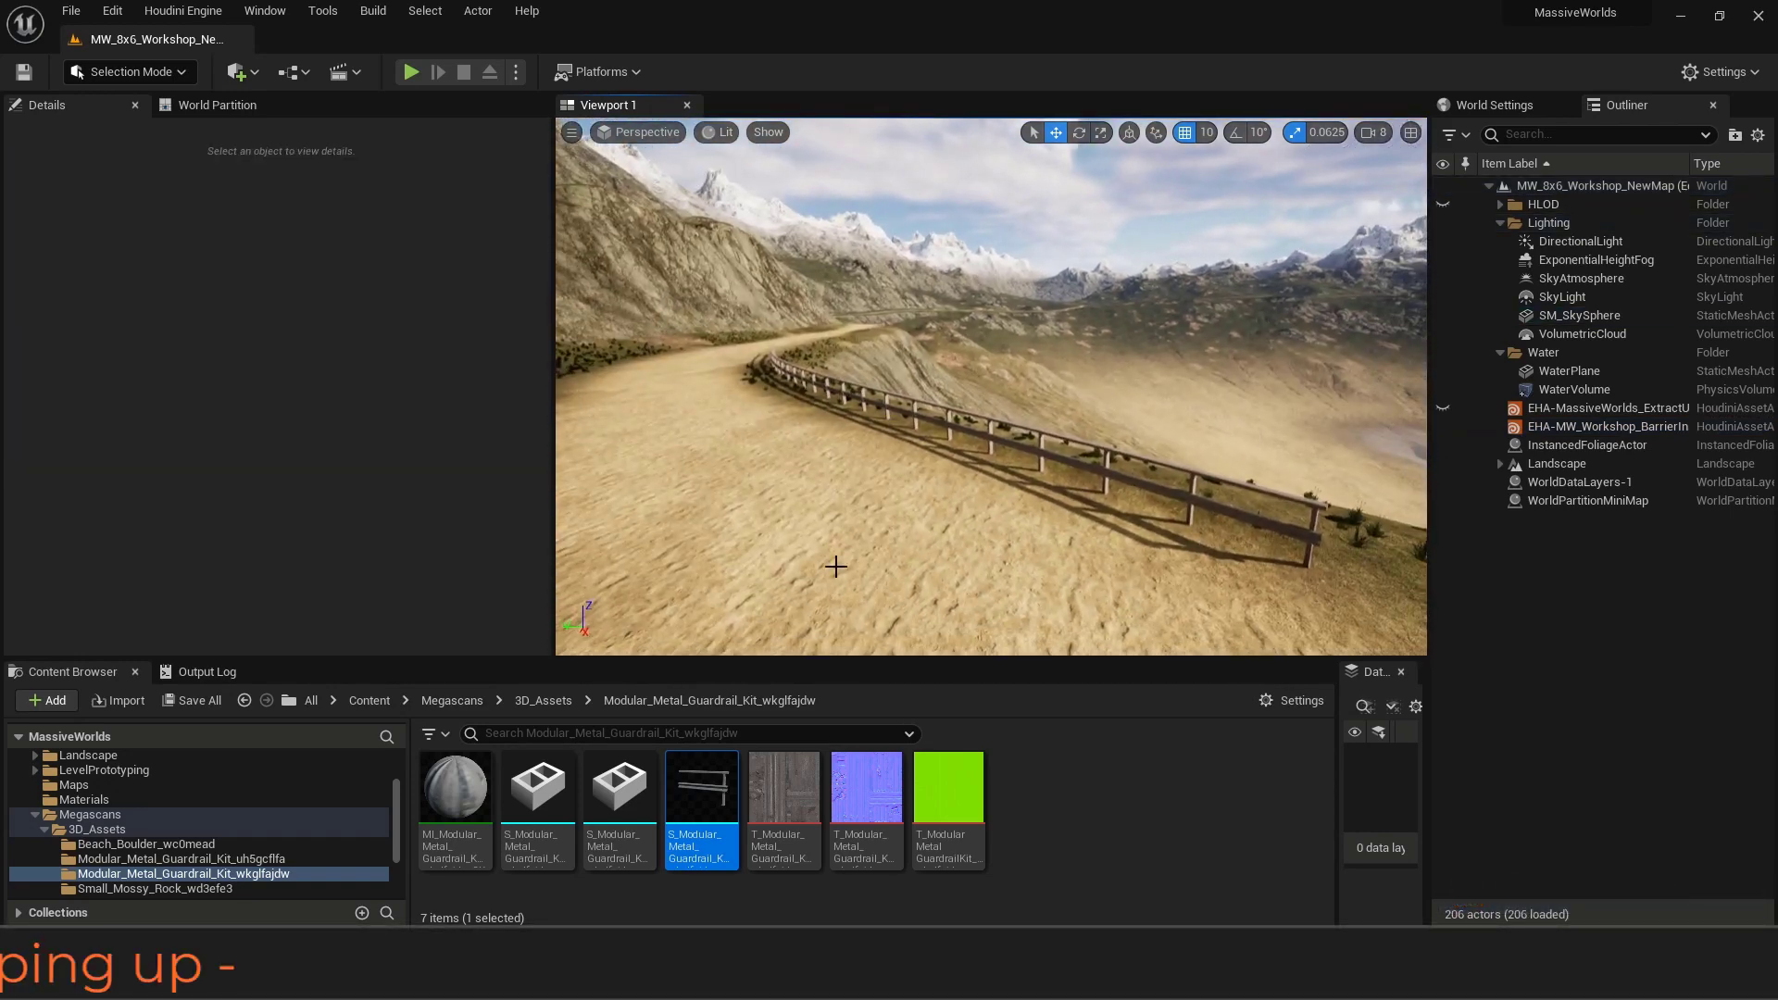
pyautogui.moveTo(969, 660); pyautogui.dragTo(967, 794)
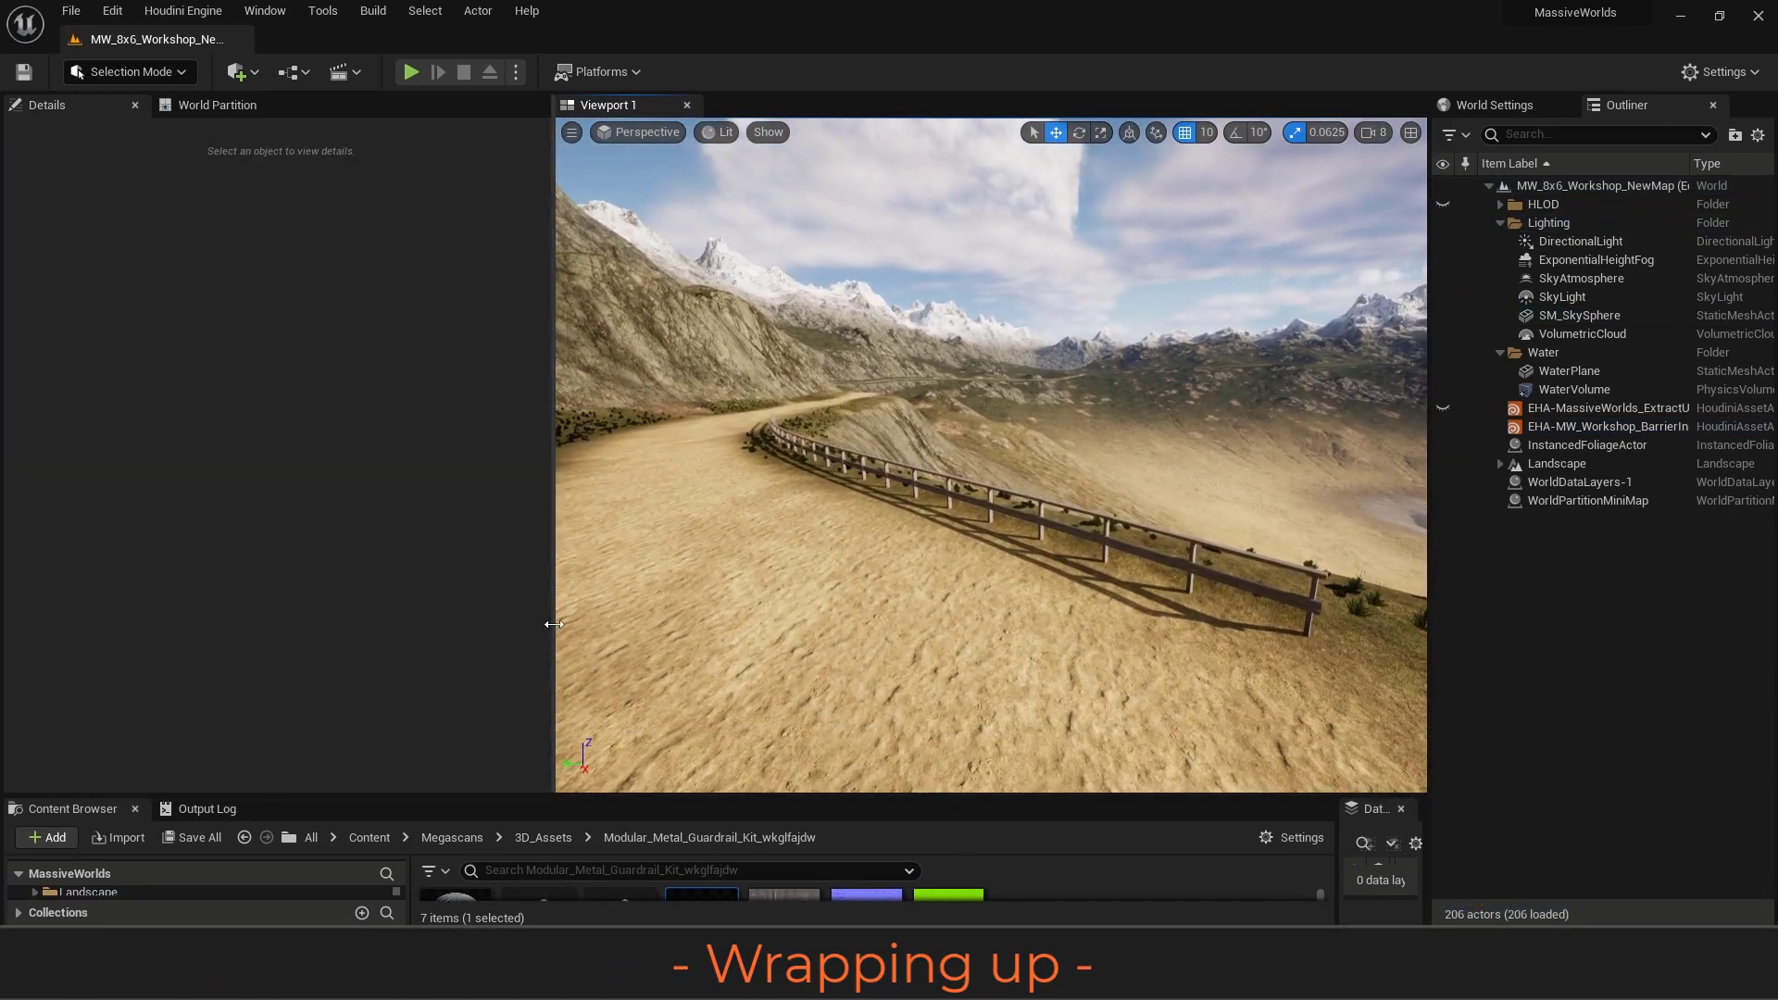
pyautogui.moveTo(556, 616); pyautogui.dragTo(294, 616)
pyautogui.moveTo(836, 528); pyautogui.dragTo(934, 541, button='right')
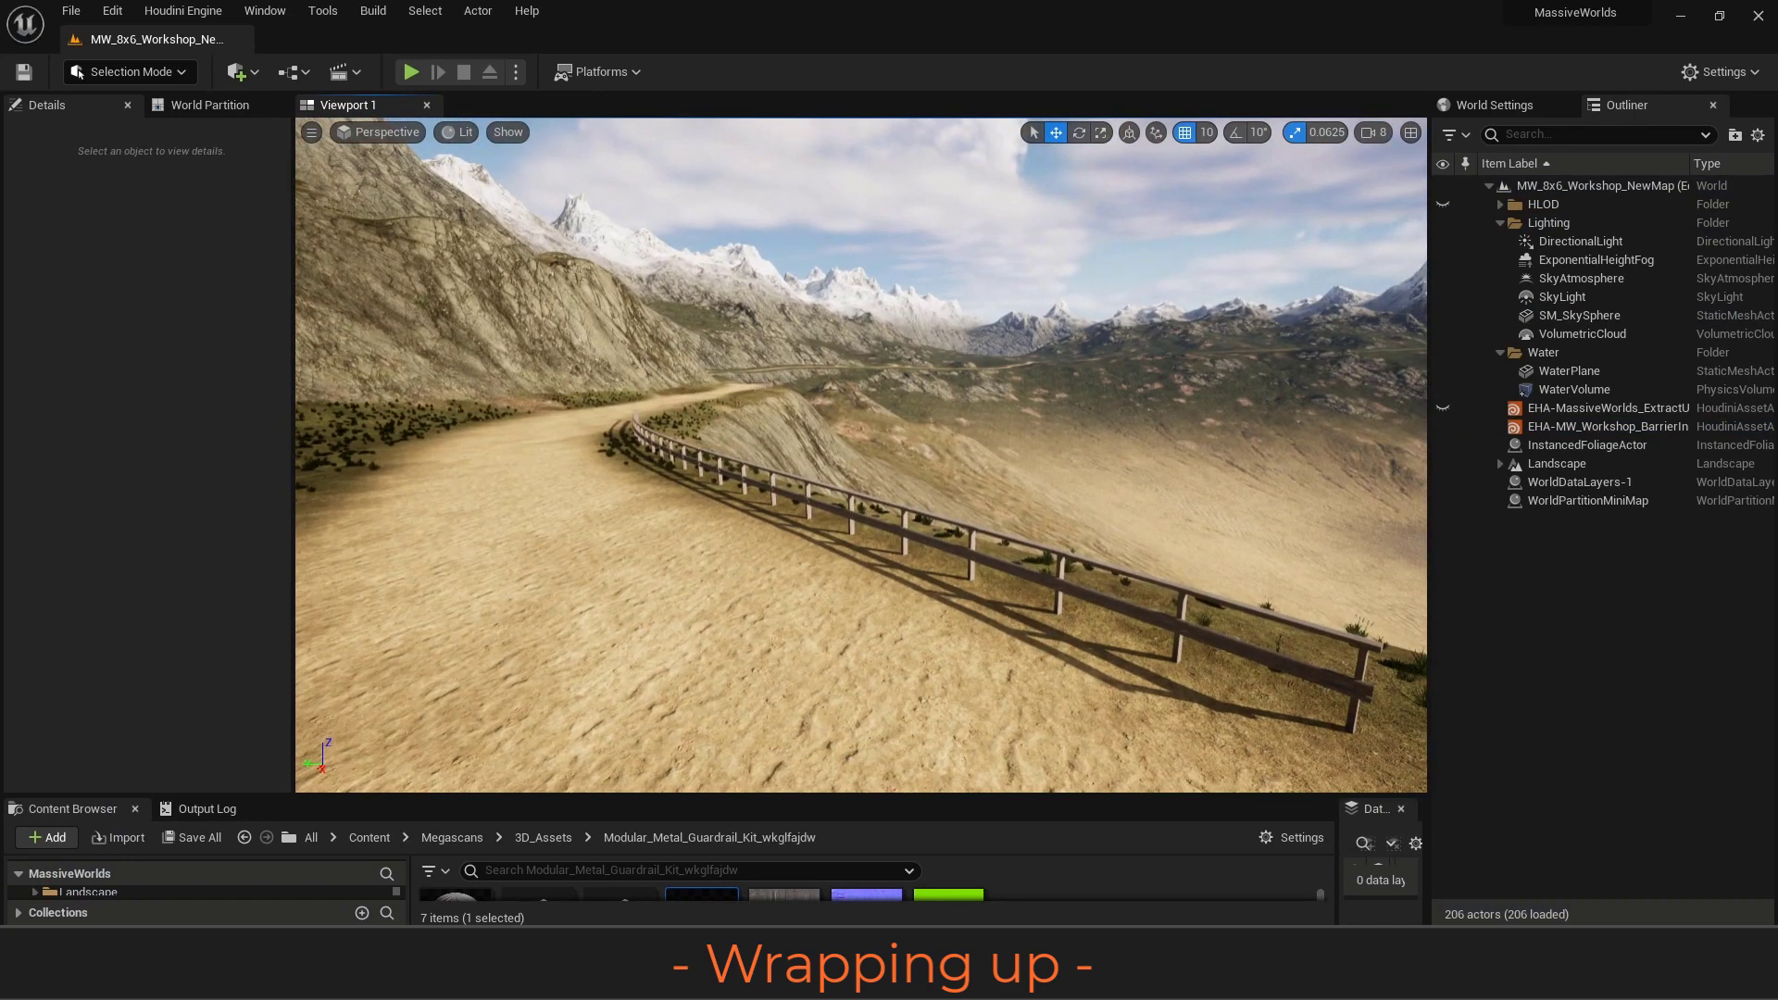
# Save all modified assets and the current level
pyautogui.click(191, 838)
pyautogui.click(1033, 700)
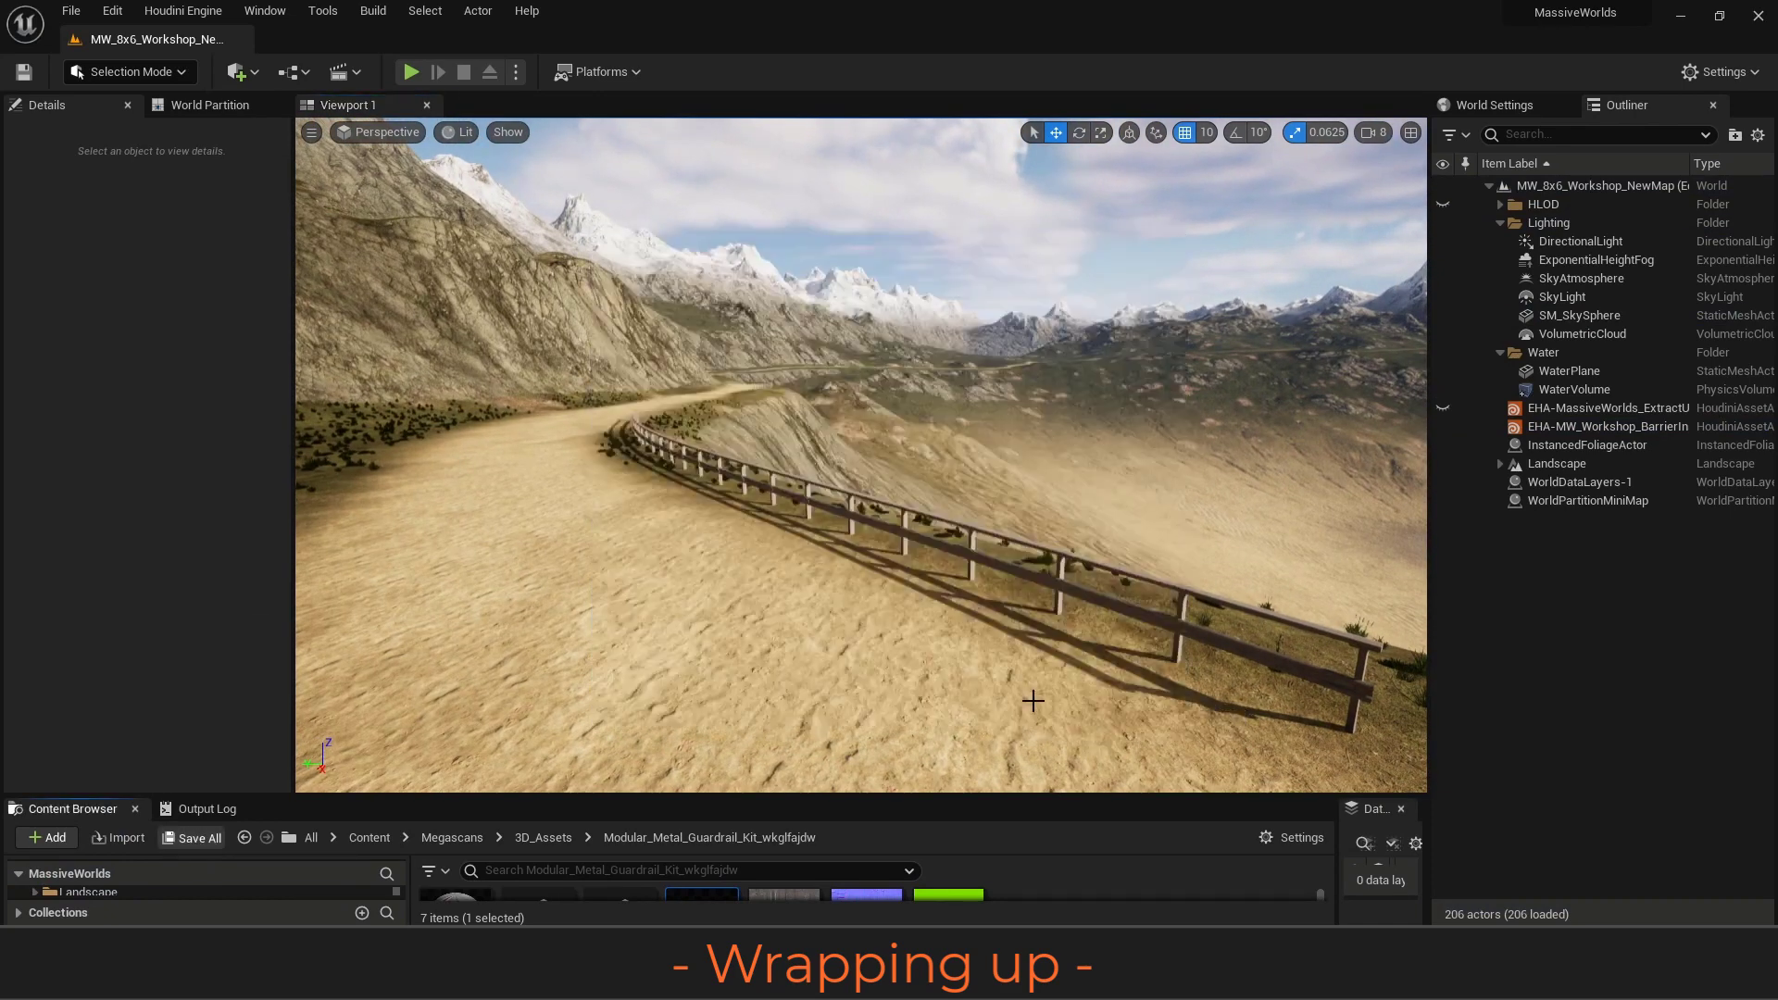
pyautogui.click(28, 78)
pyautogui.moveTo(734, 532); pyautogui.dragTo(773, 539, button='right')
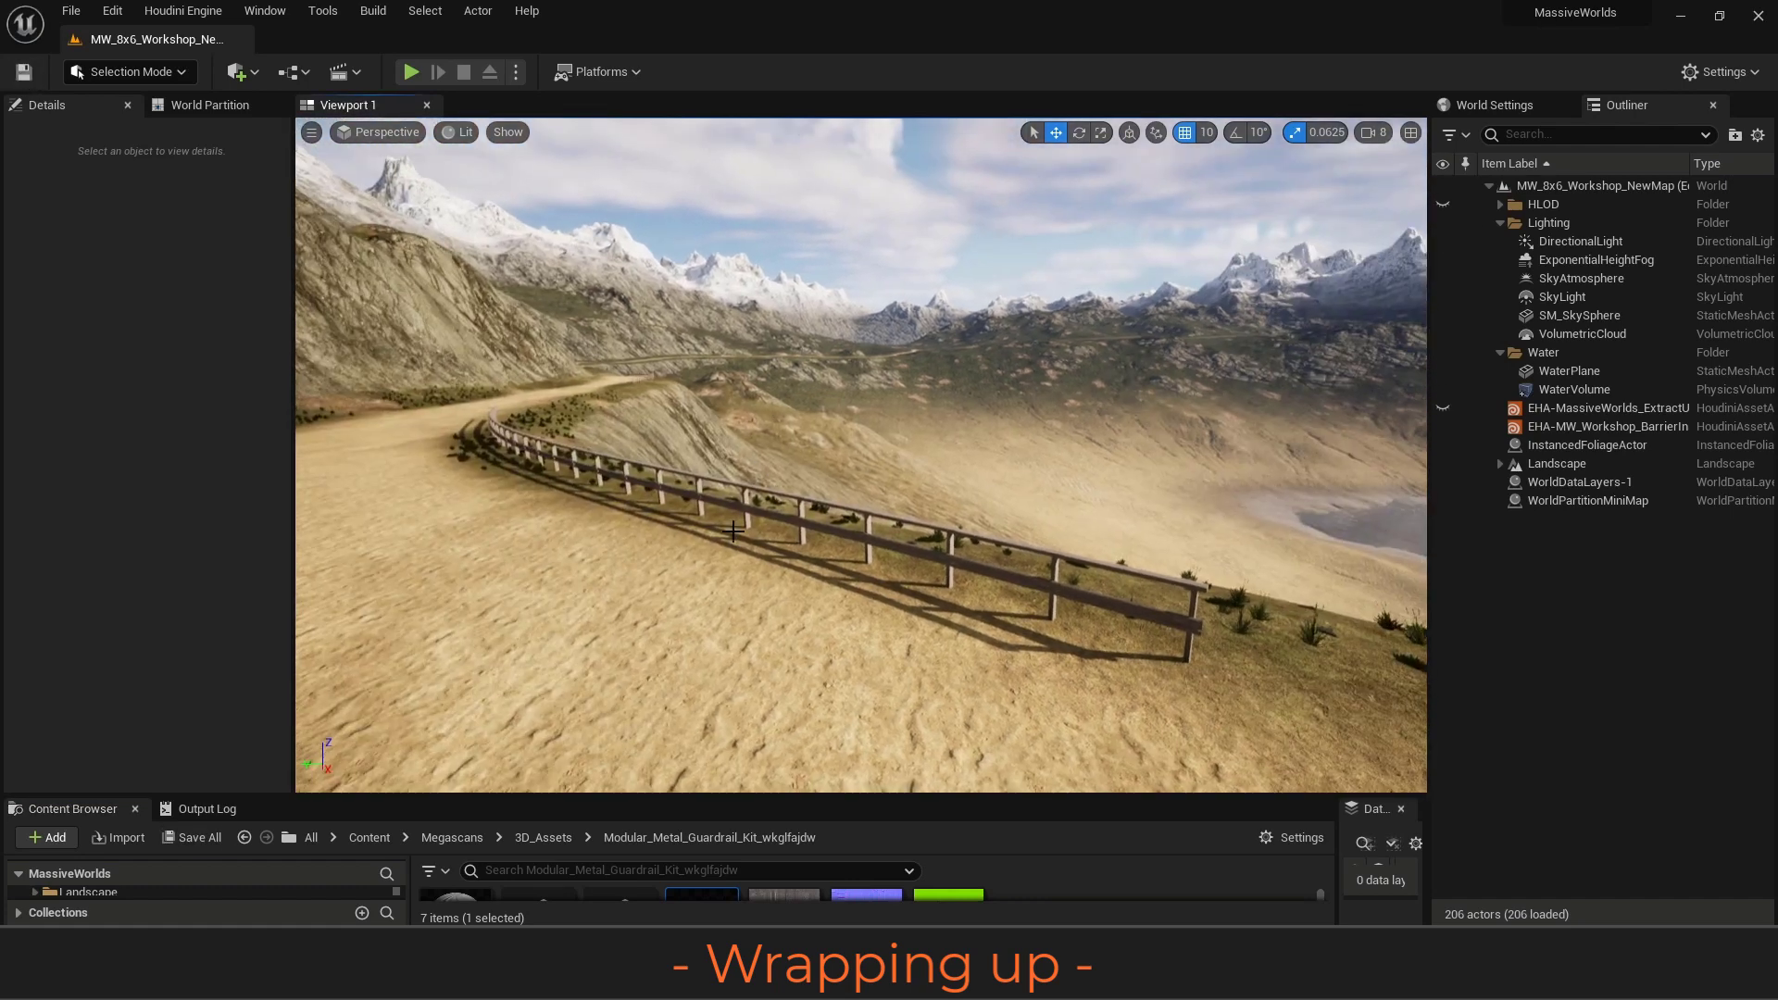
# Start a play preview from the dirt road beside the fence
pyautogui.rightClick(582, 628)
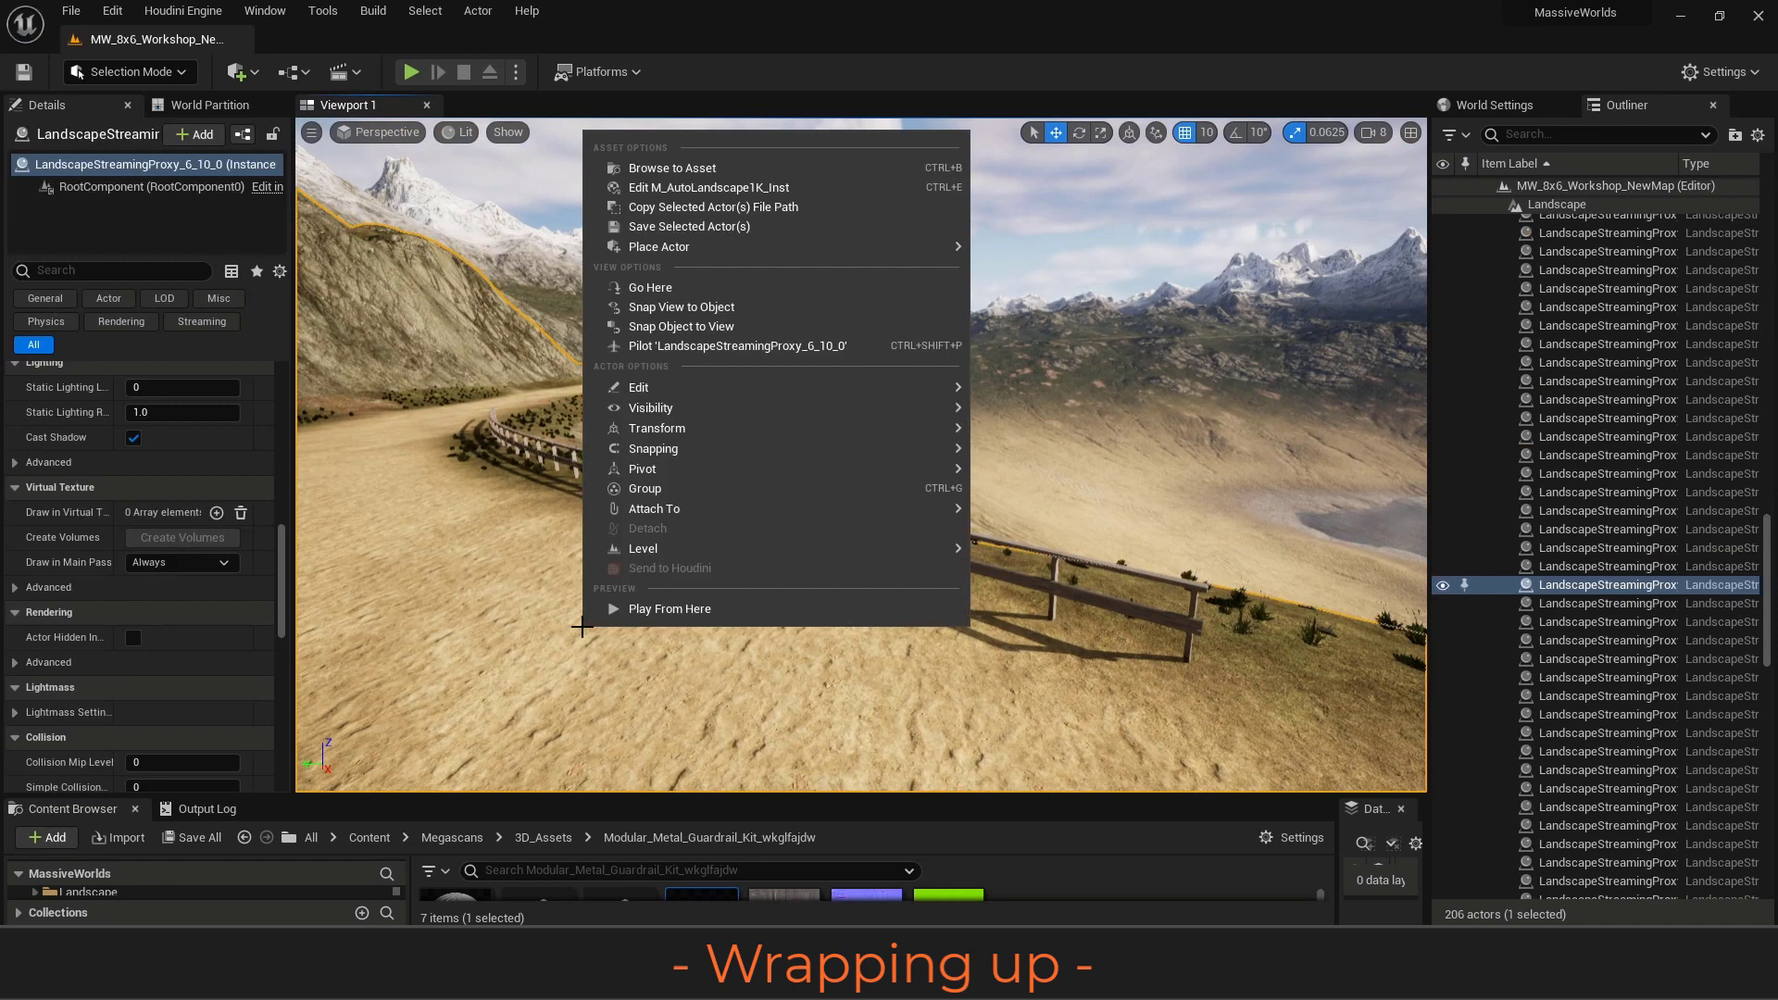
pyautogui.click(718, 630)
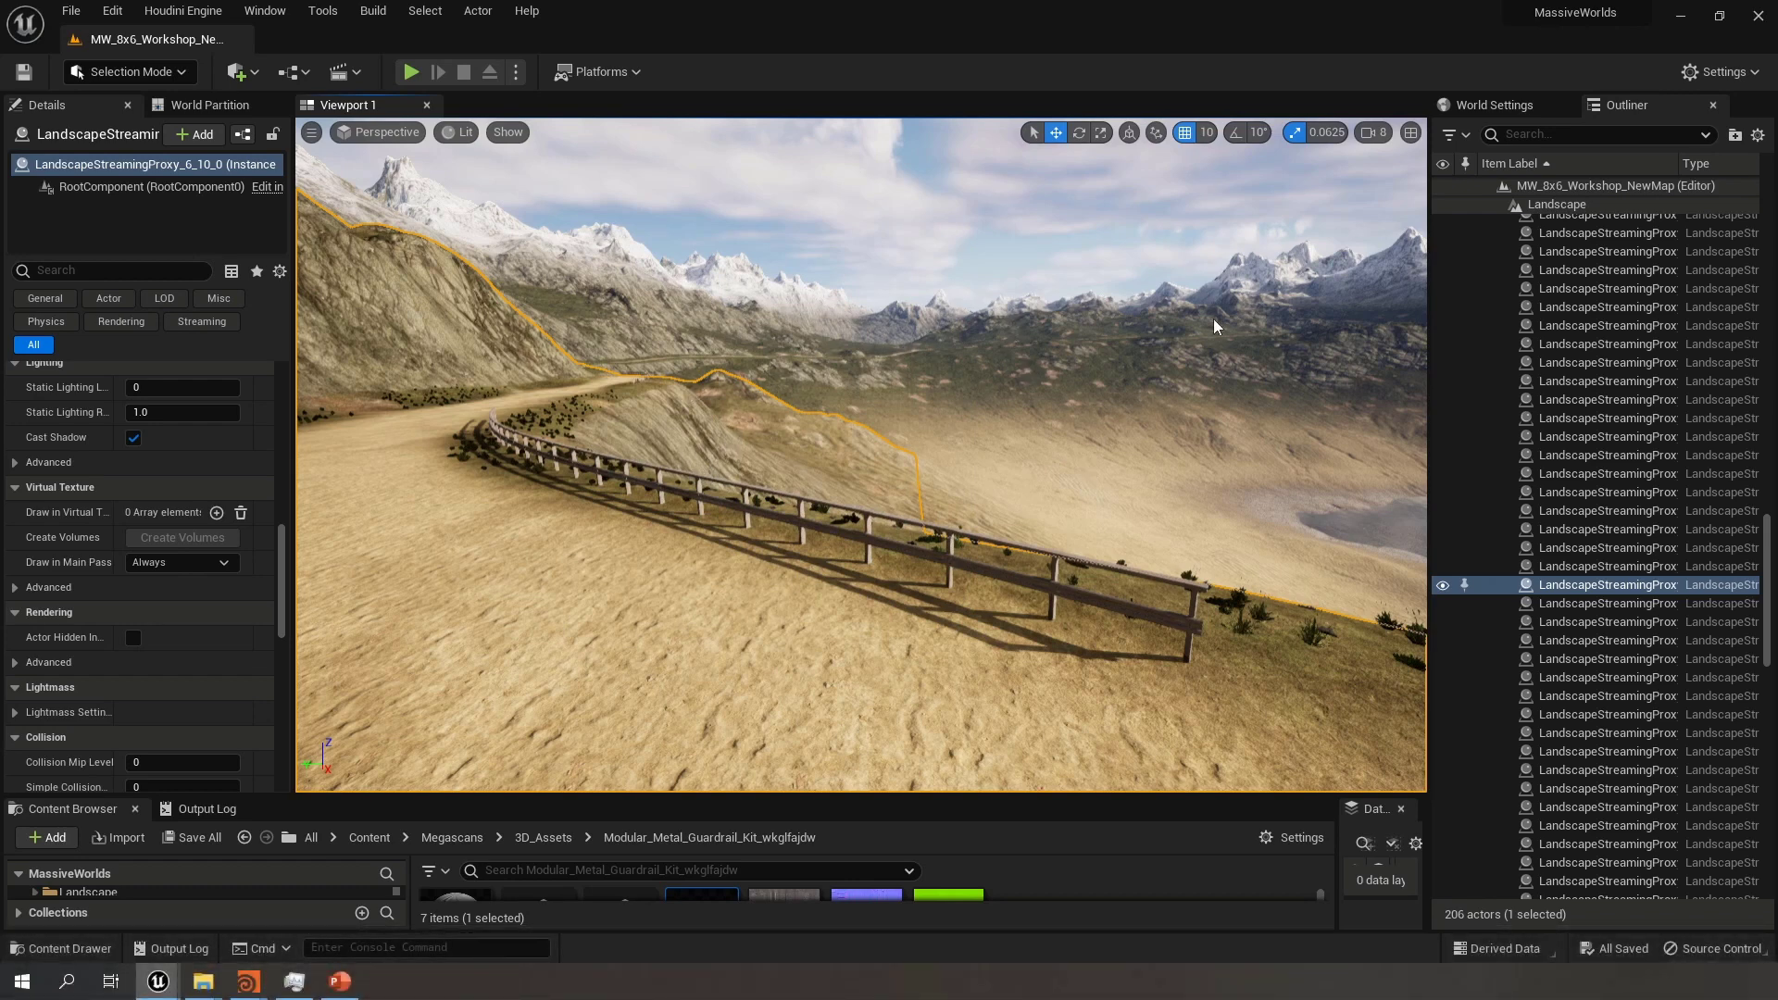
pyautogui.hotkey('alt', 'p')
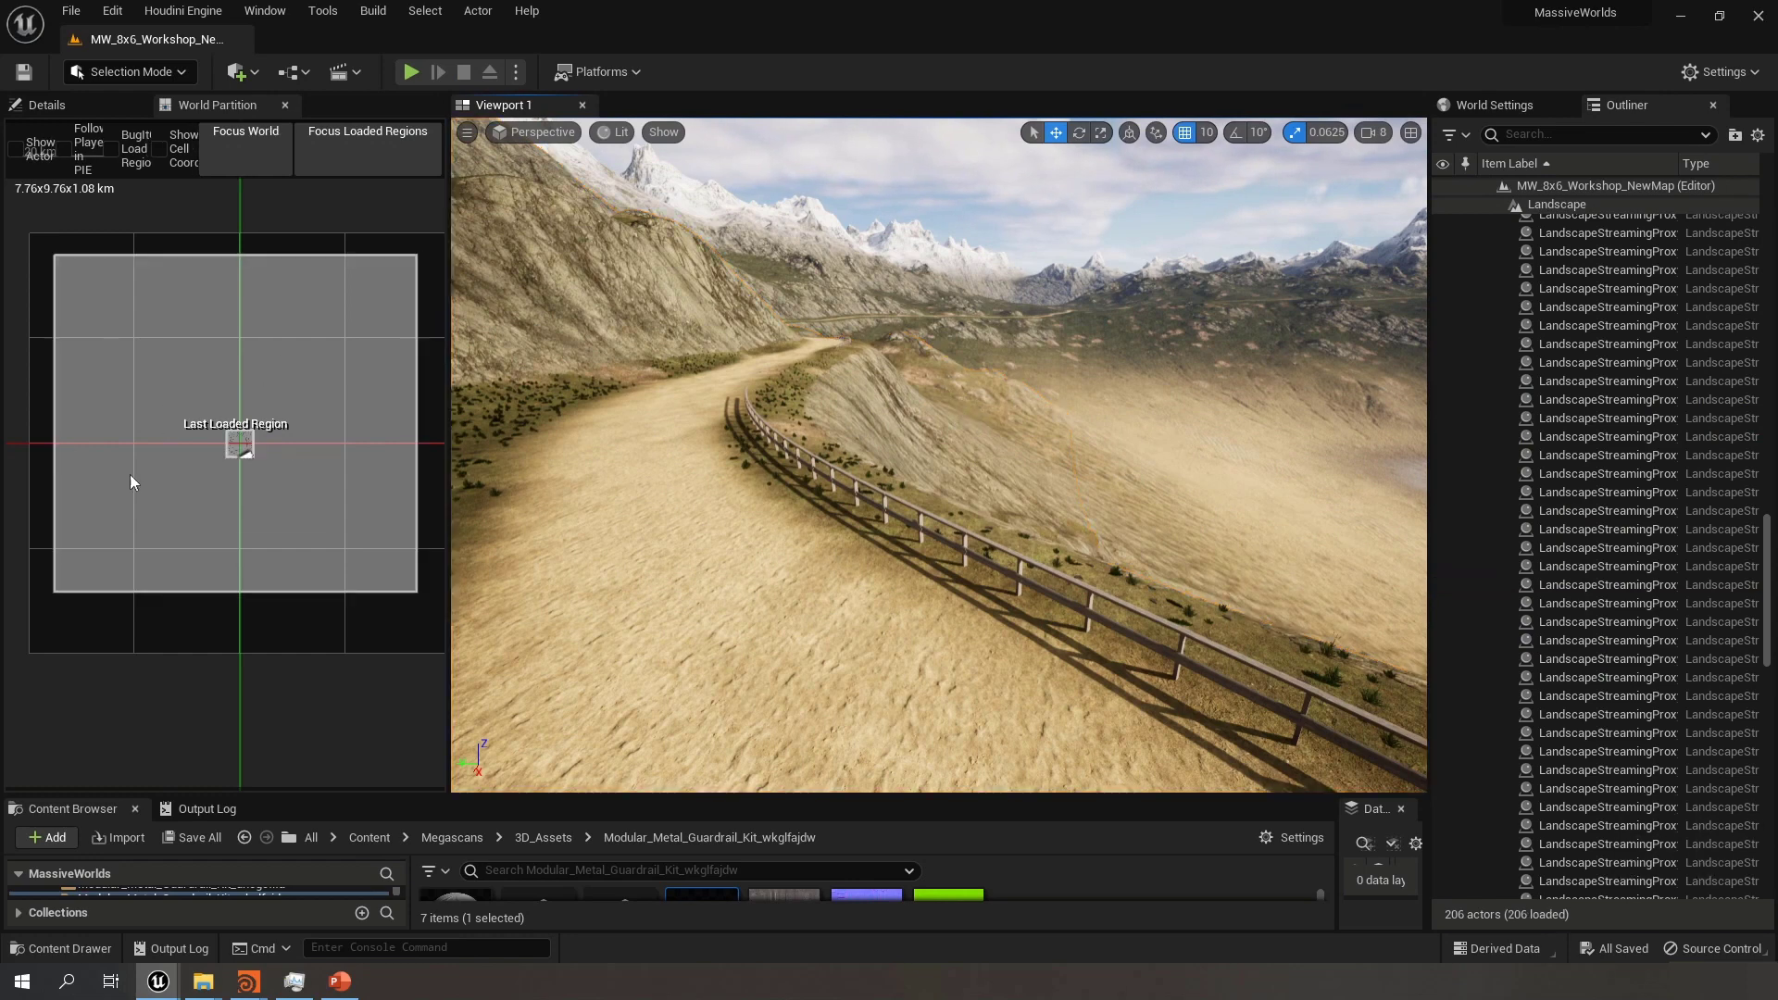
# Collapse the Landscape group in the Outliner and review the level's available build commands
pyautogui.scroll(15, 1504, 481)
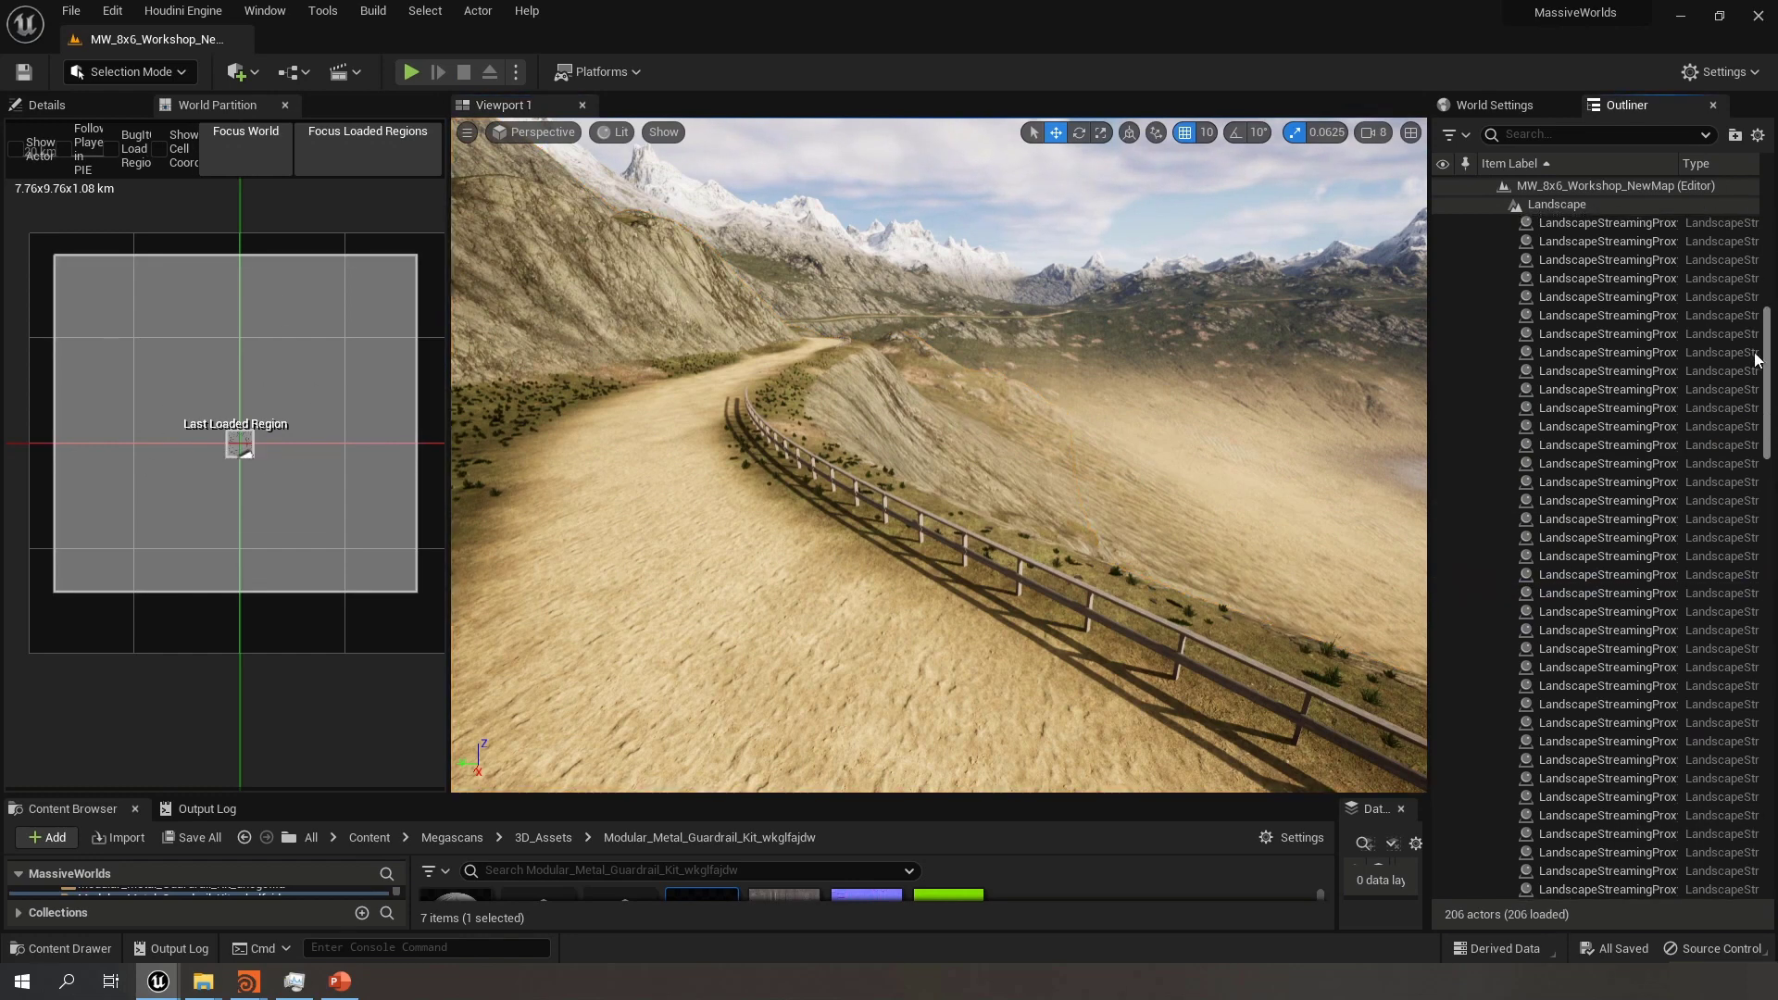
pyautogui.click(1501, 463)
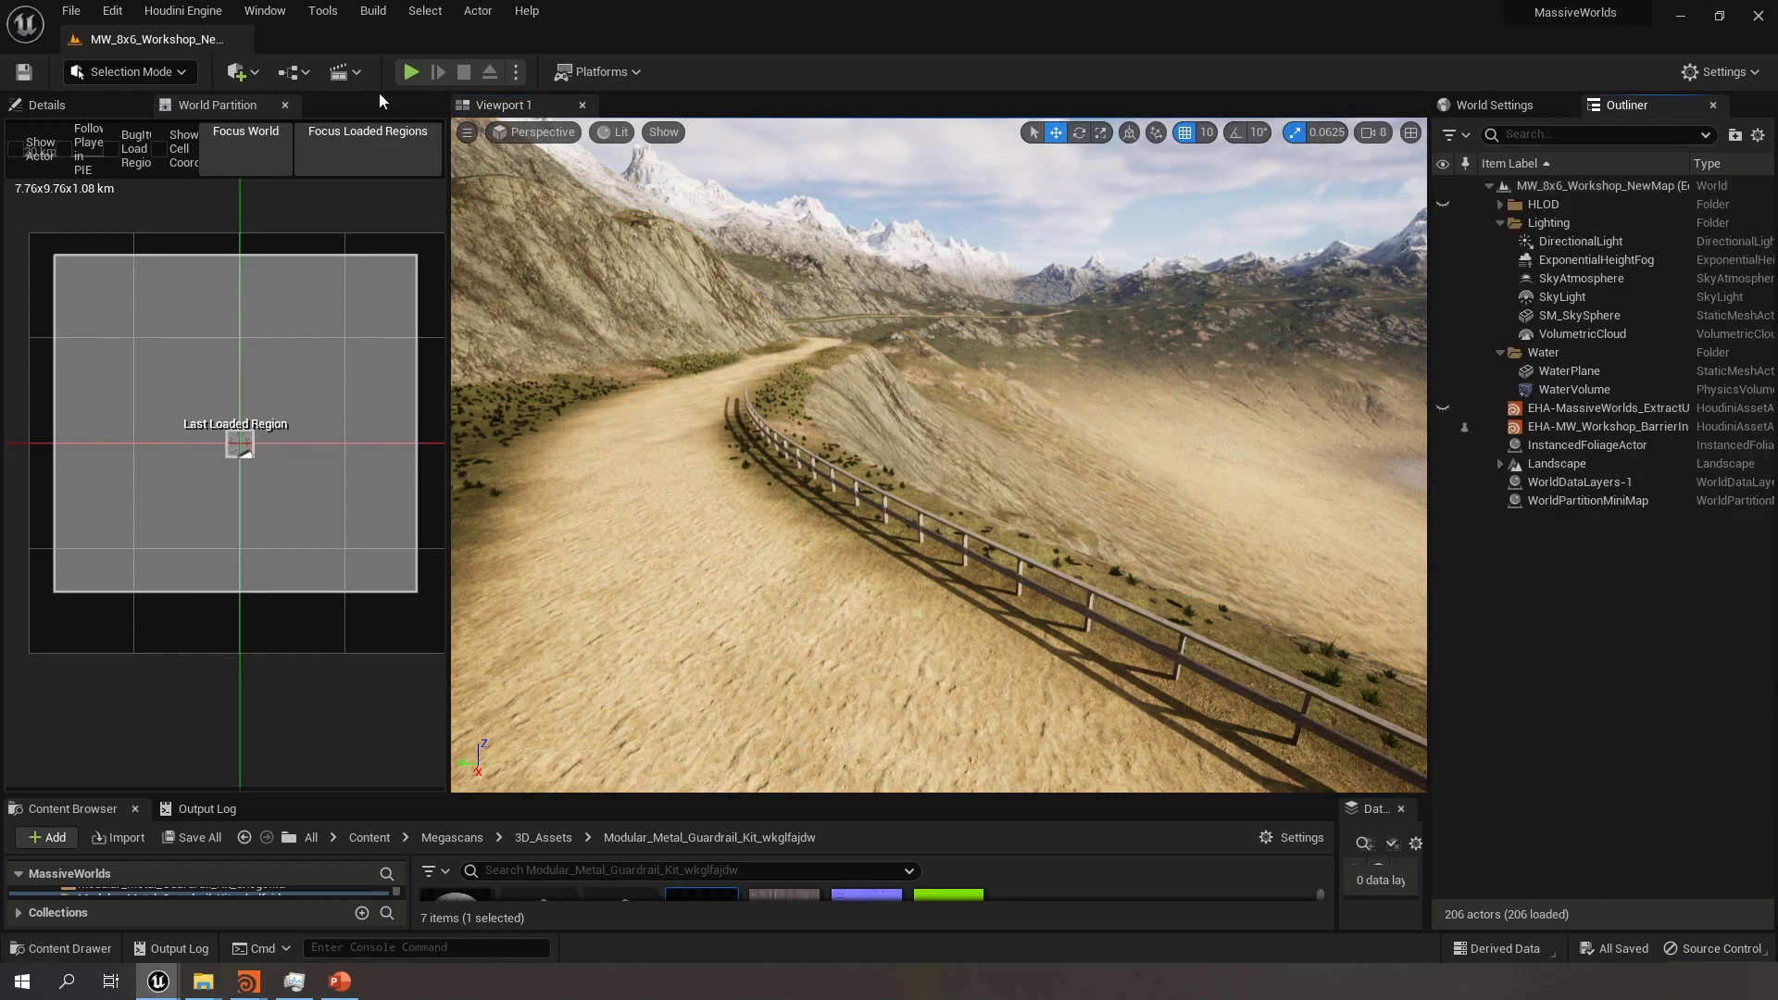
pyautogui.click(319, 11)
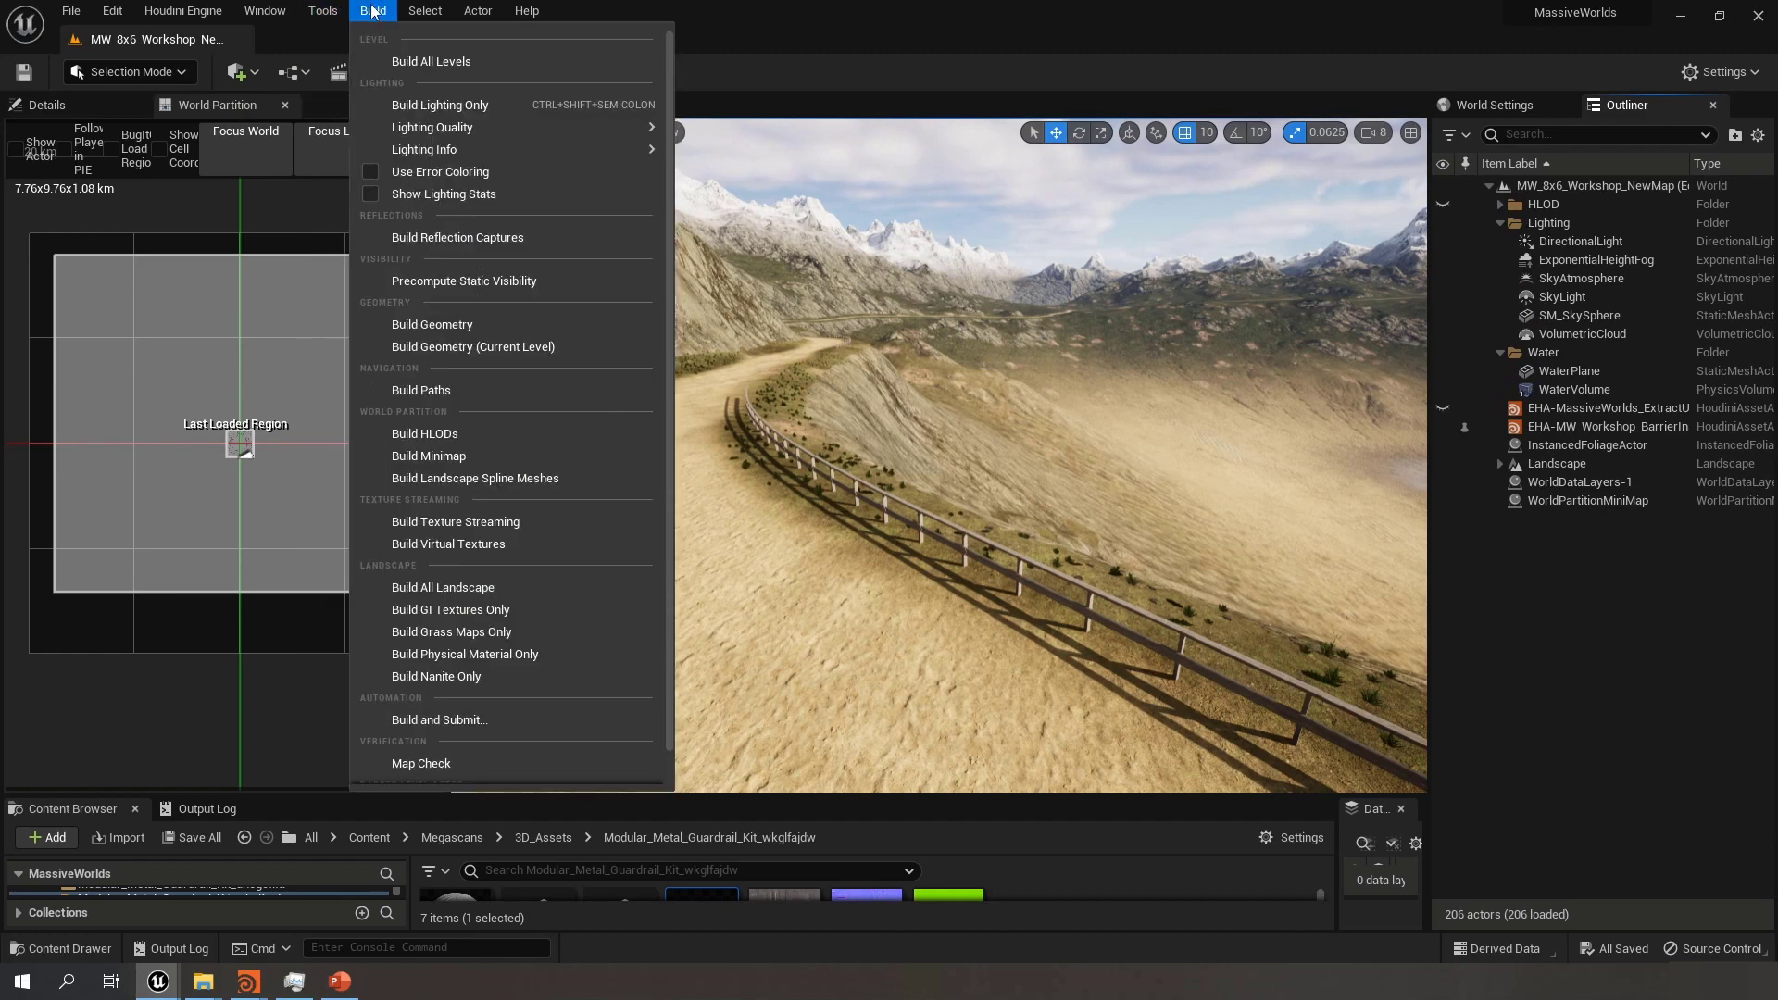
pyautogui.click(378, 11)
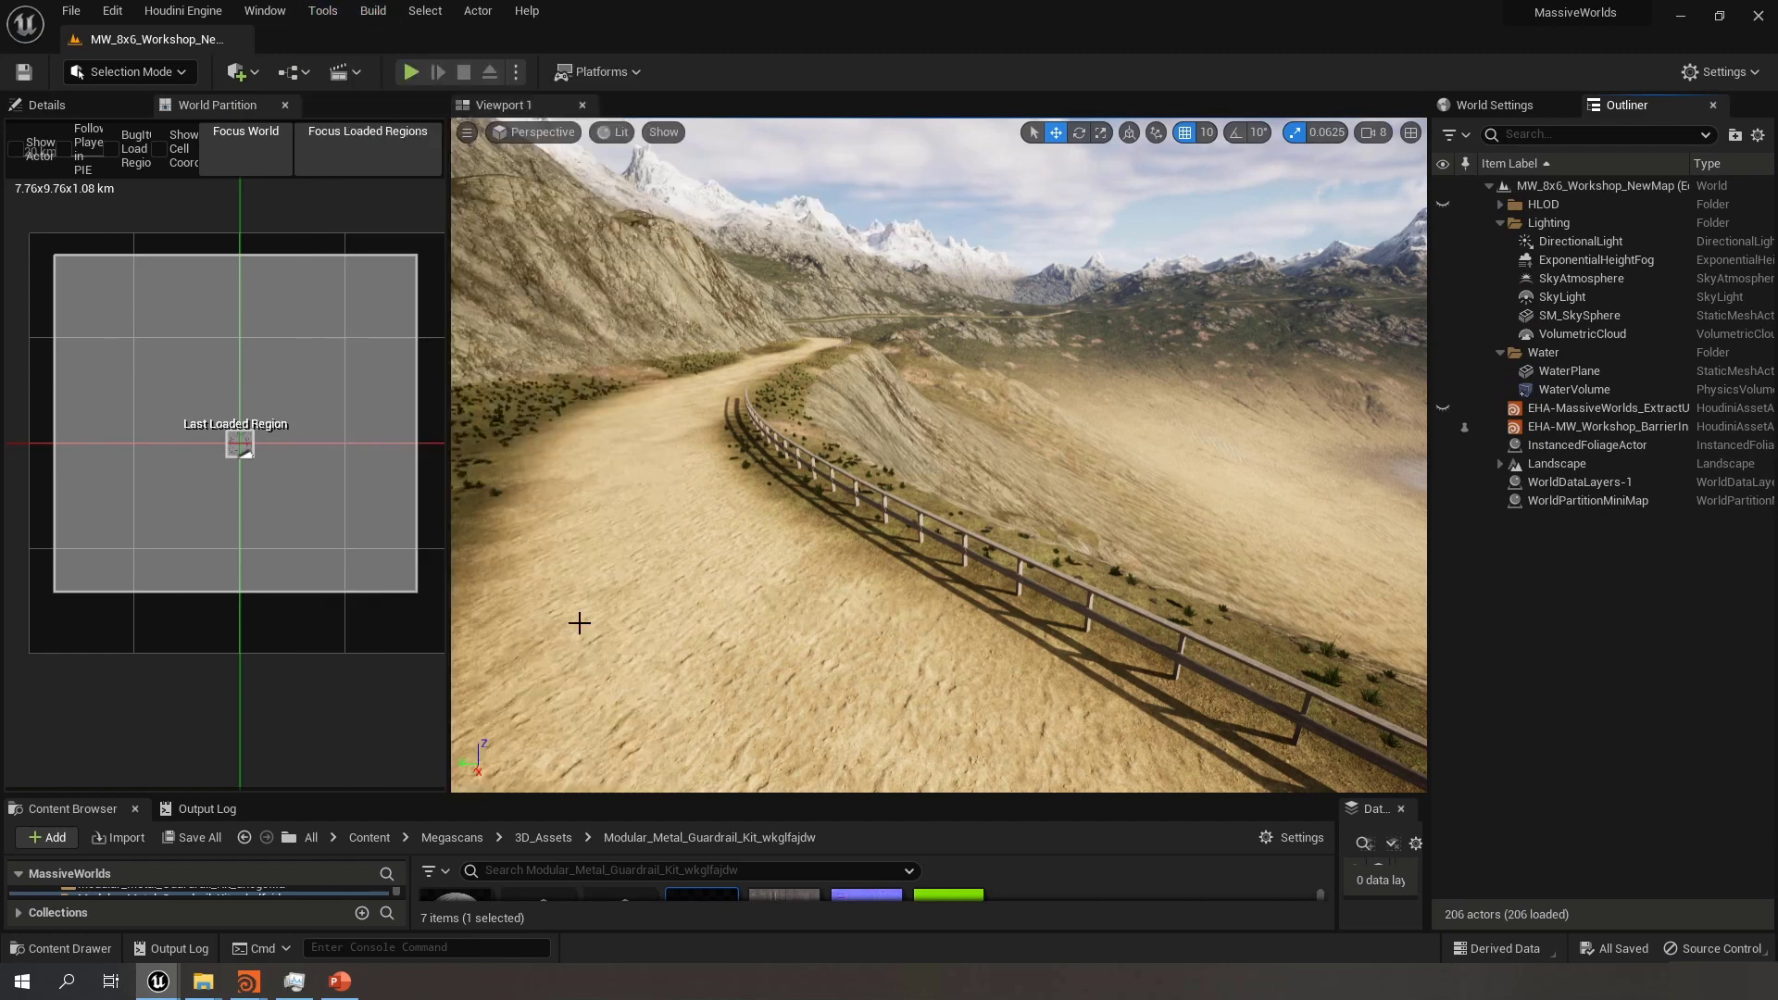
pyautogui.moveTo(764, 585); pyautogui.dragTo(784, 590, button='right')
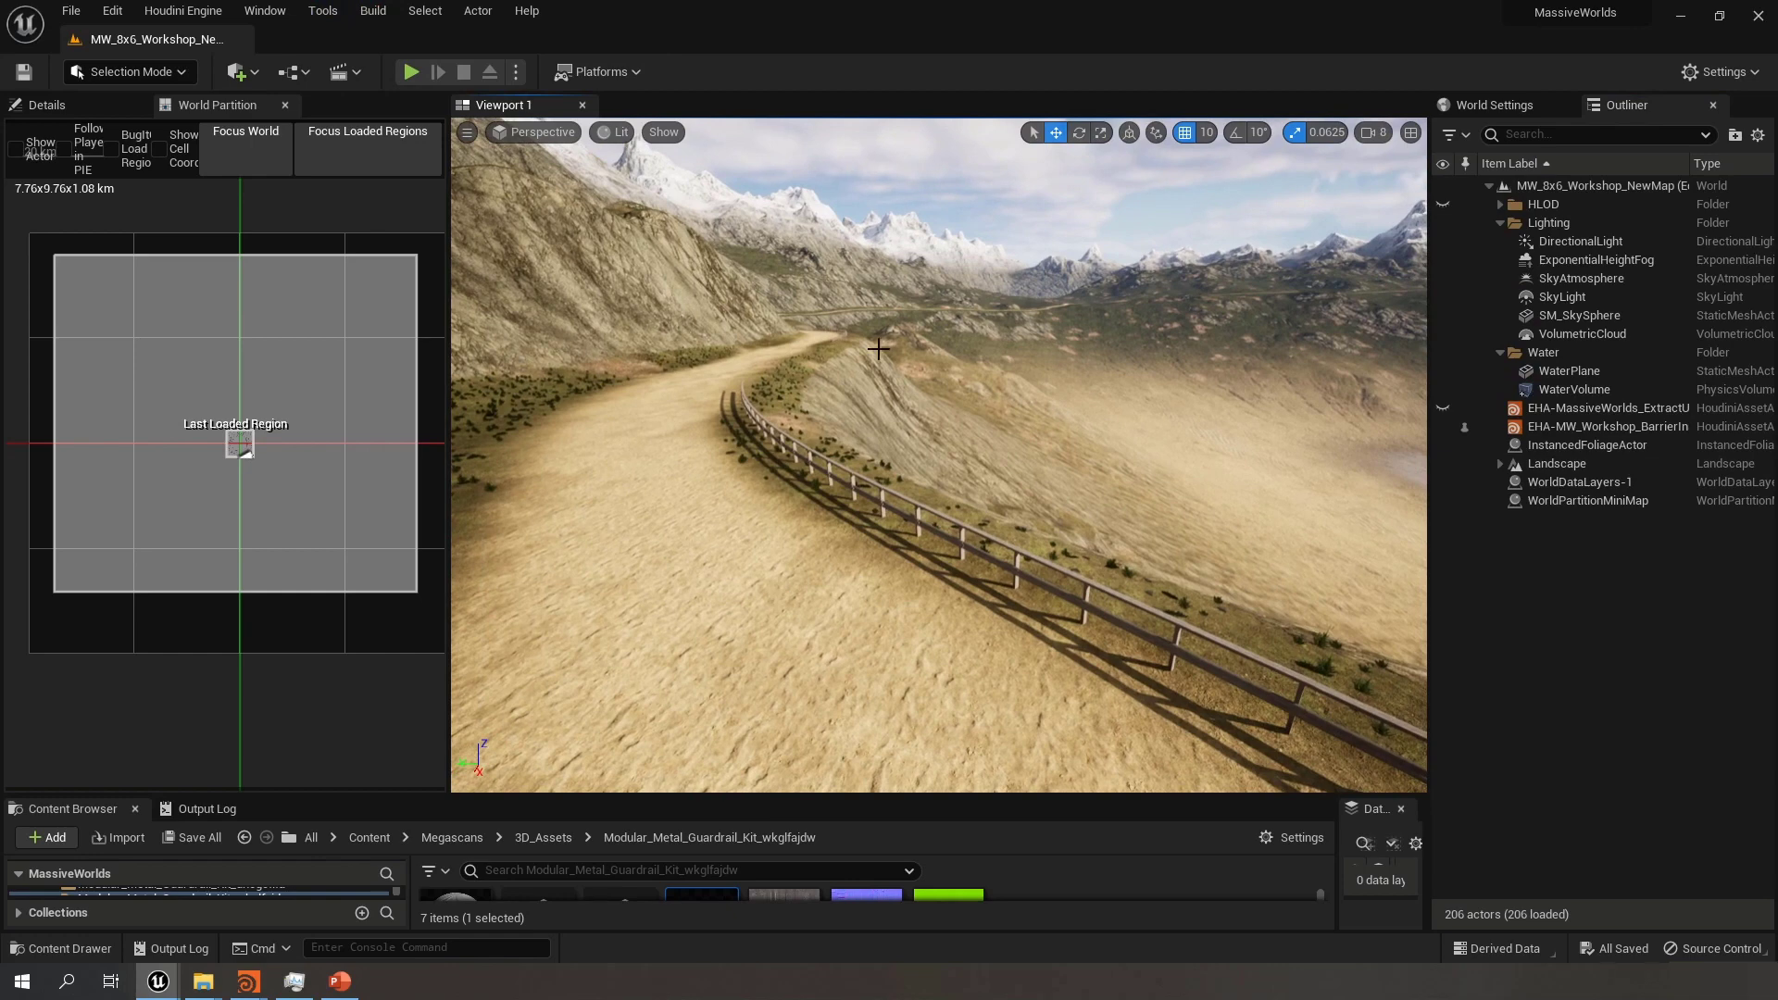
# Play the level from a spot on the dirt road and run the third-person character alongside the fence
pyautogui.rightClick(776, 581)
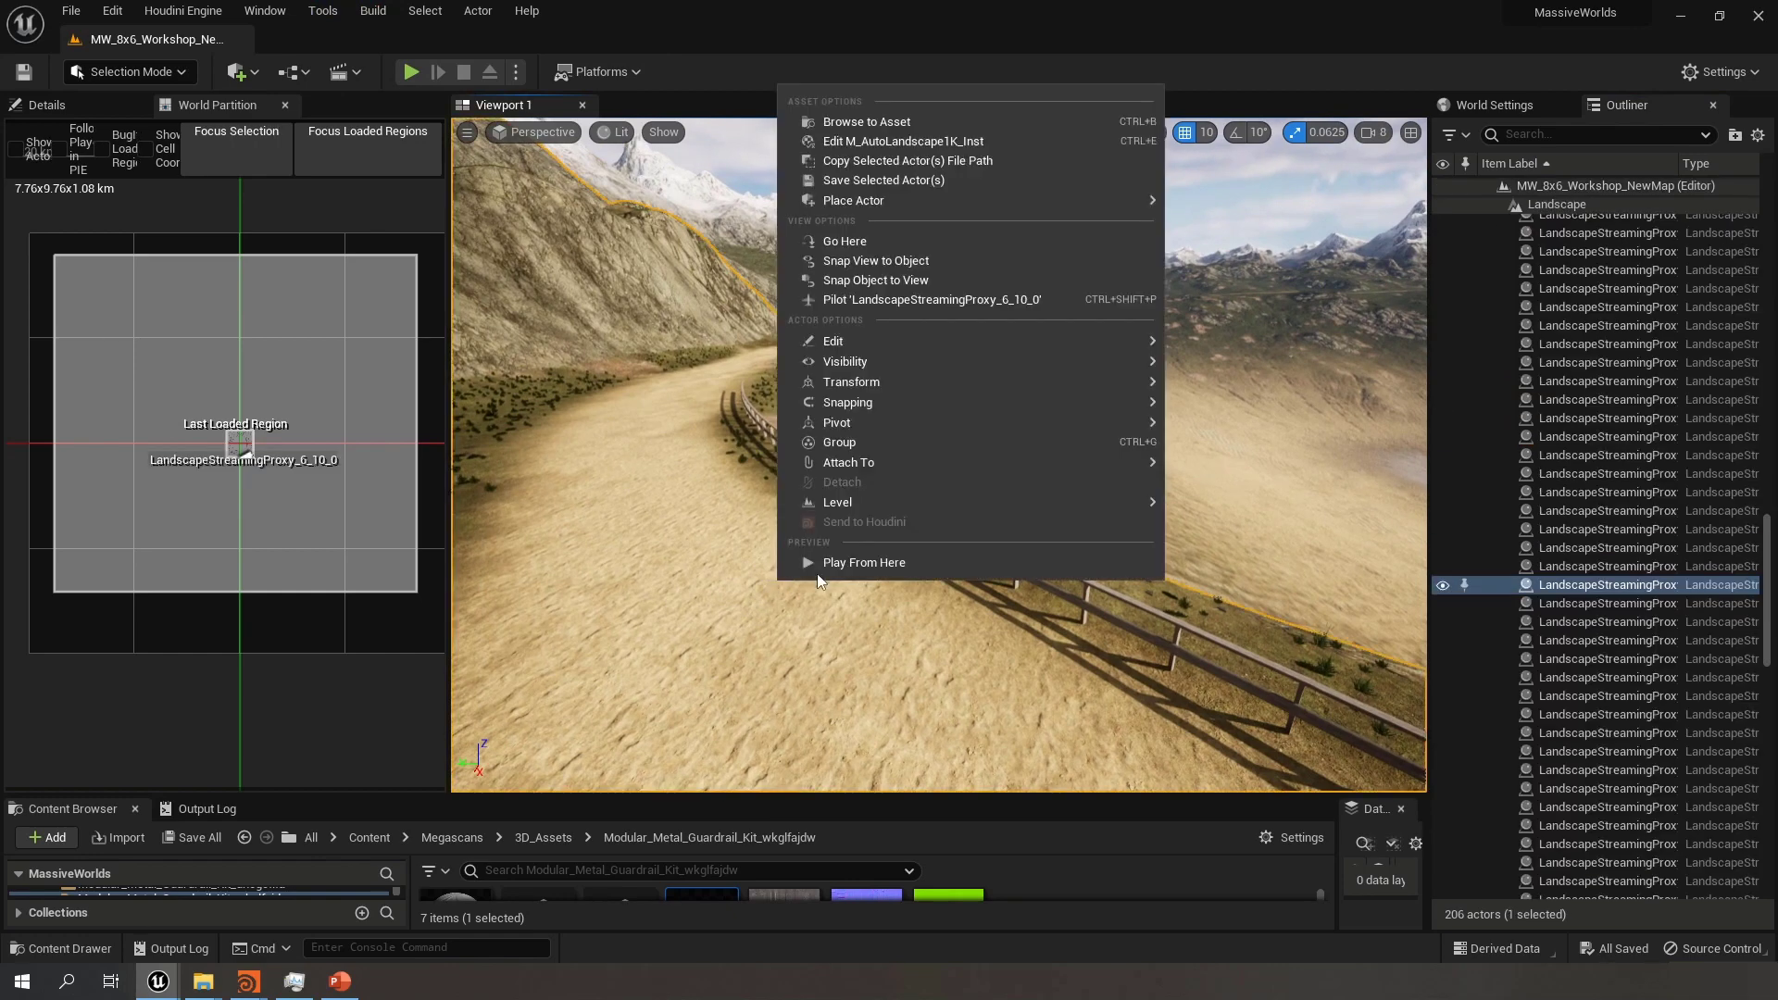
pyautogui.click(875, 565)
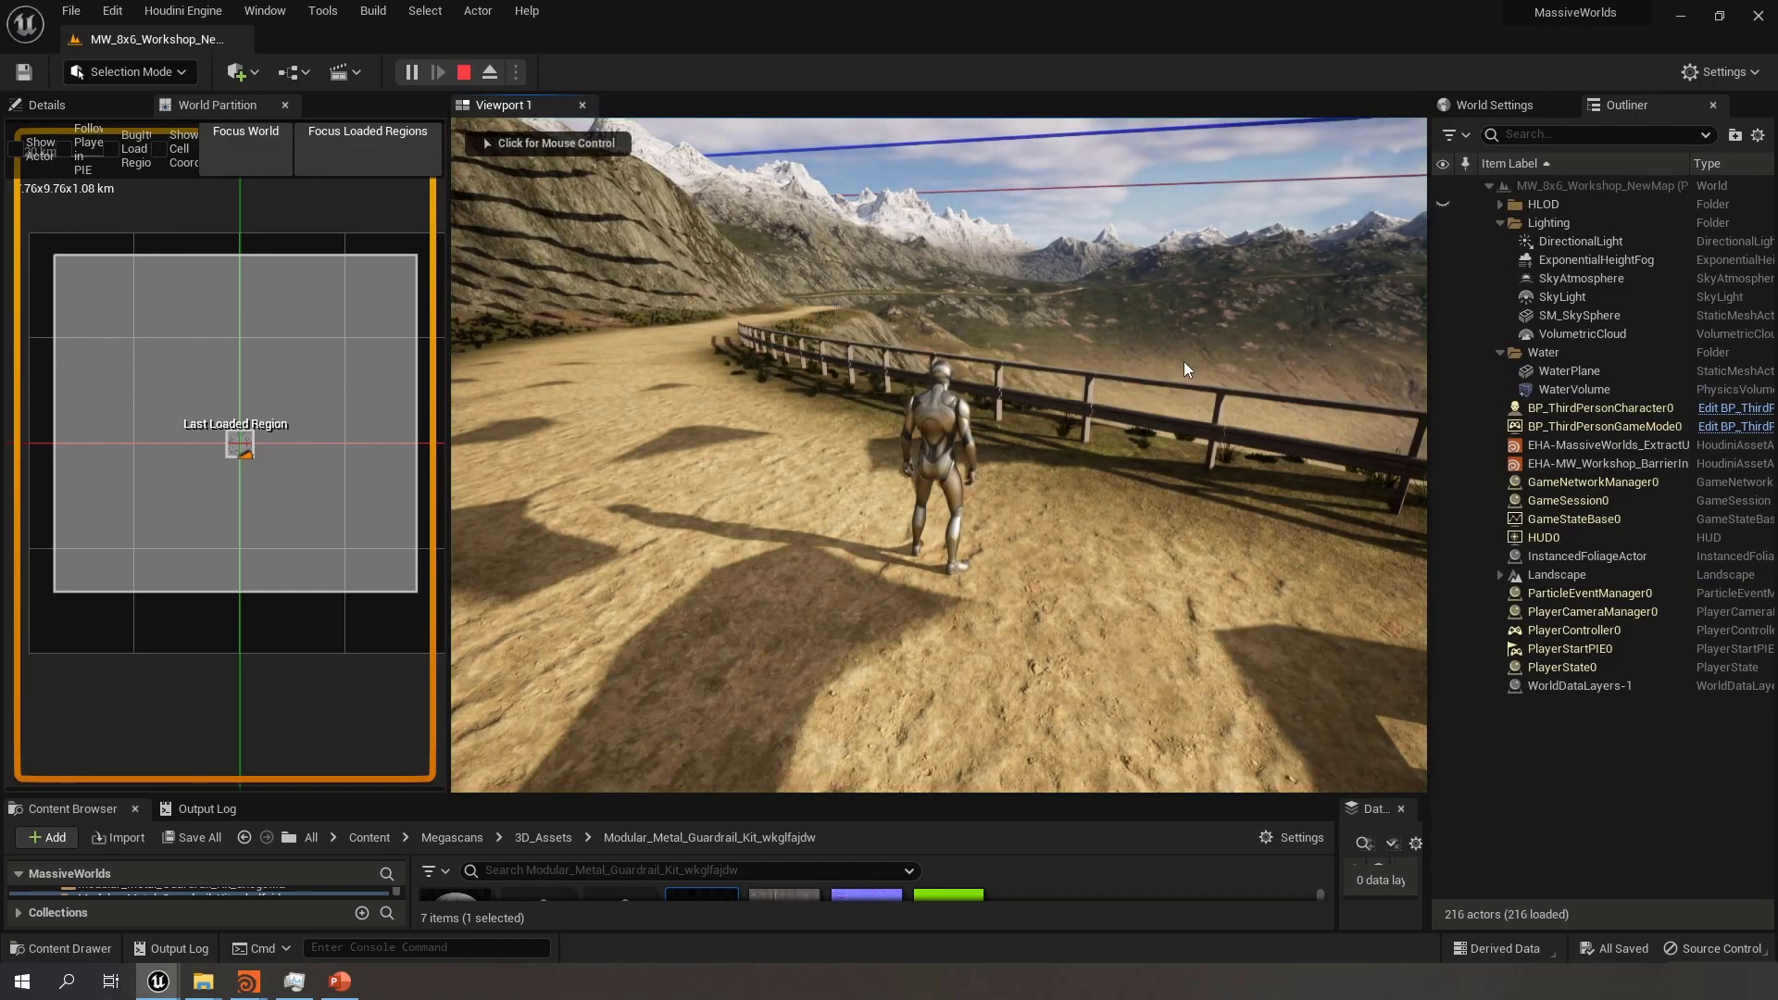
pyautogui.click(1086, 364)
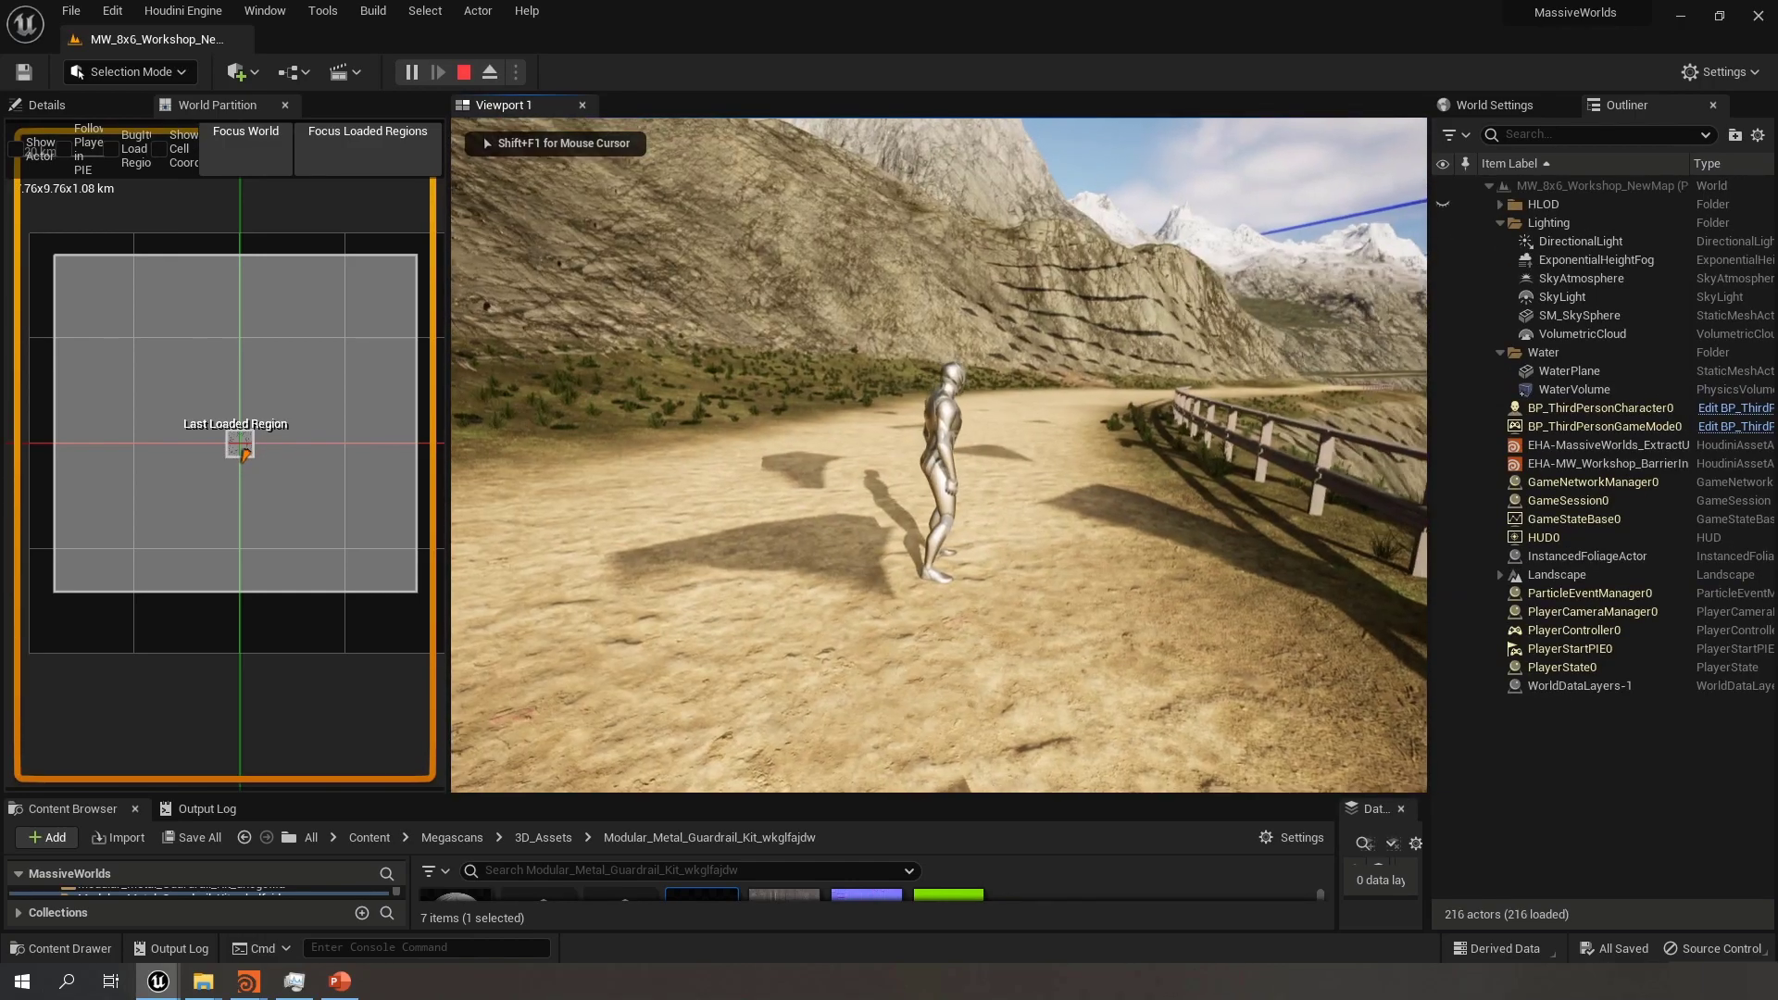
pyautogui.press('w')
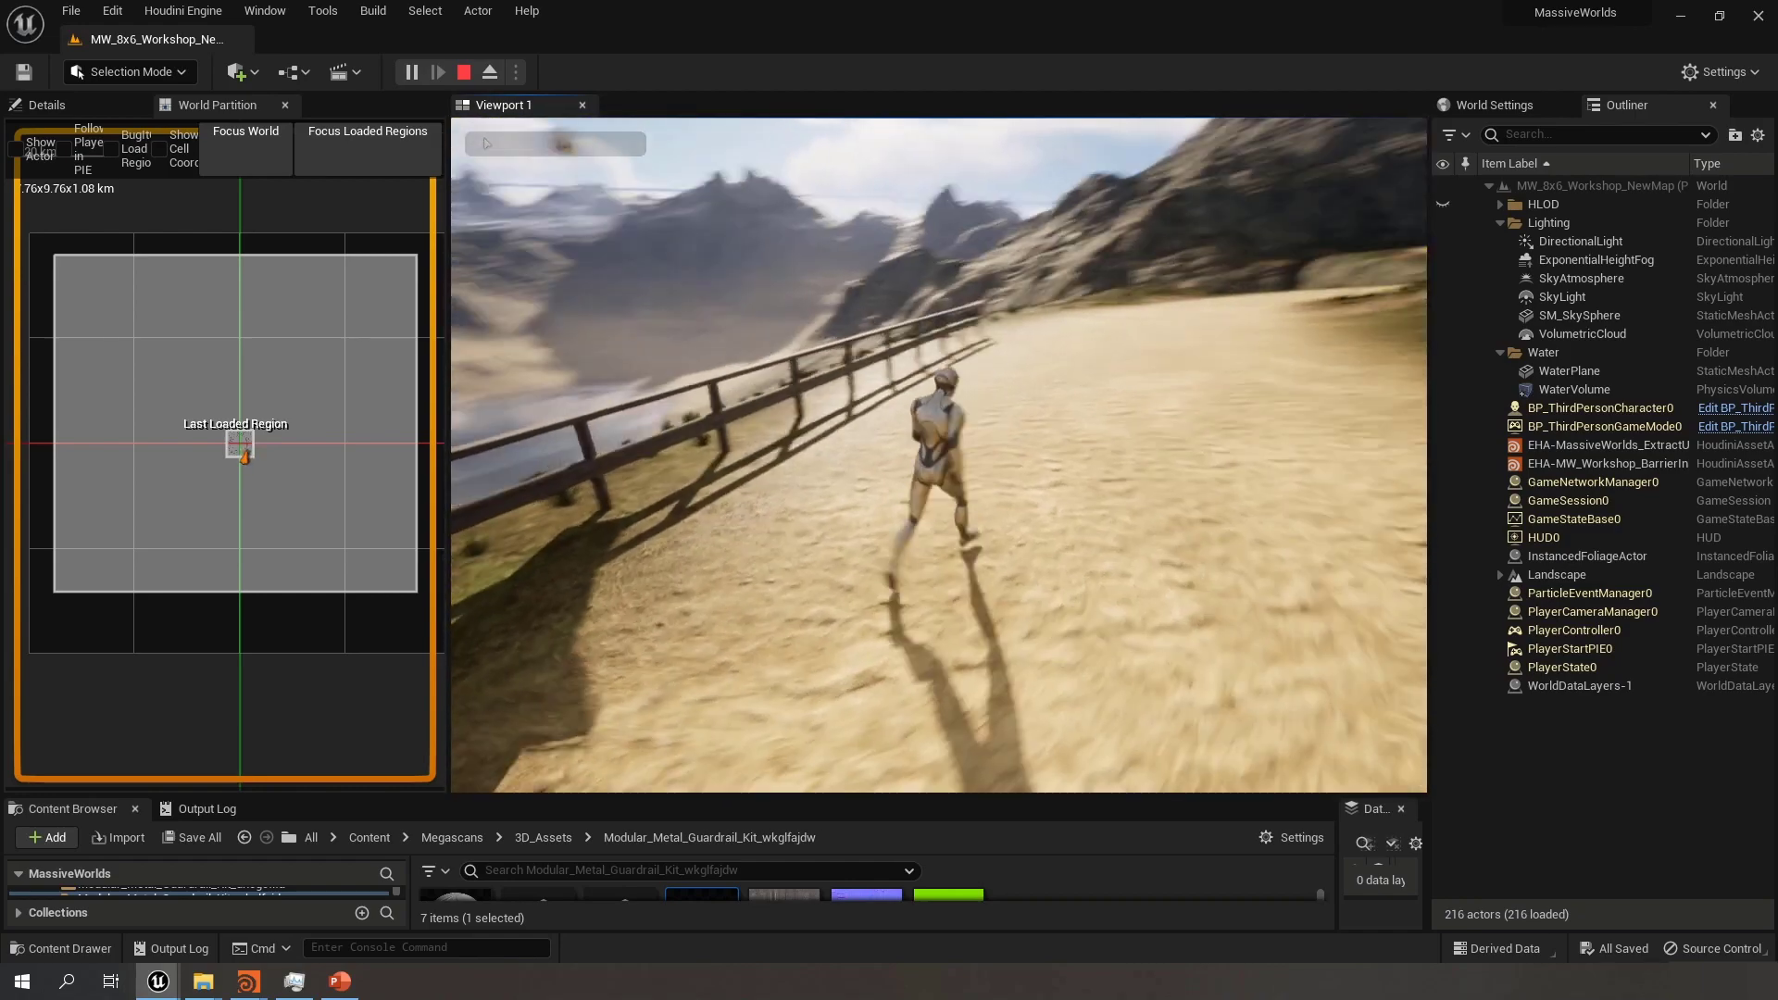
pyautogui.press('d')
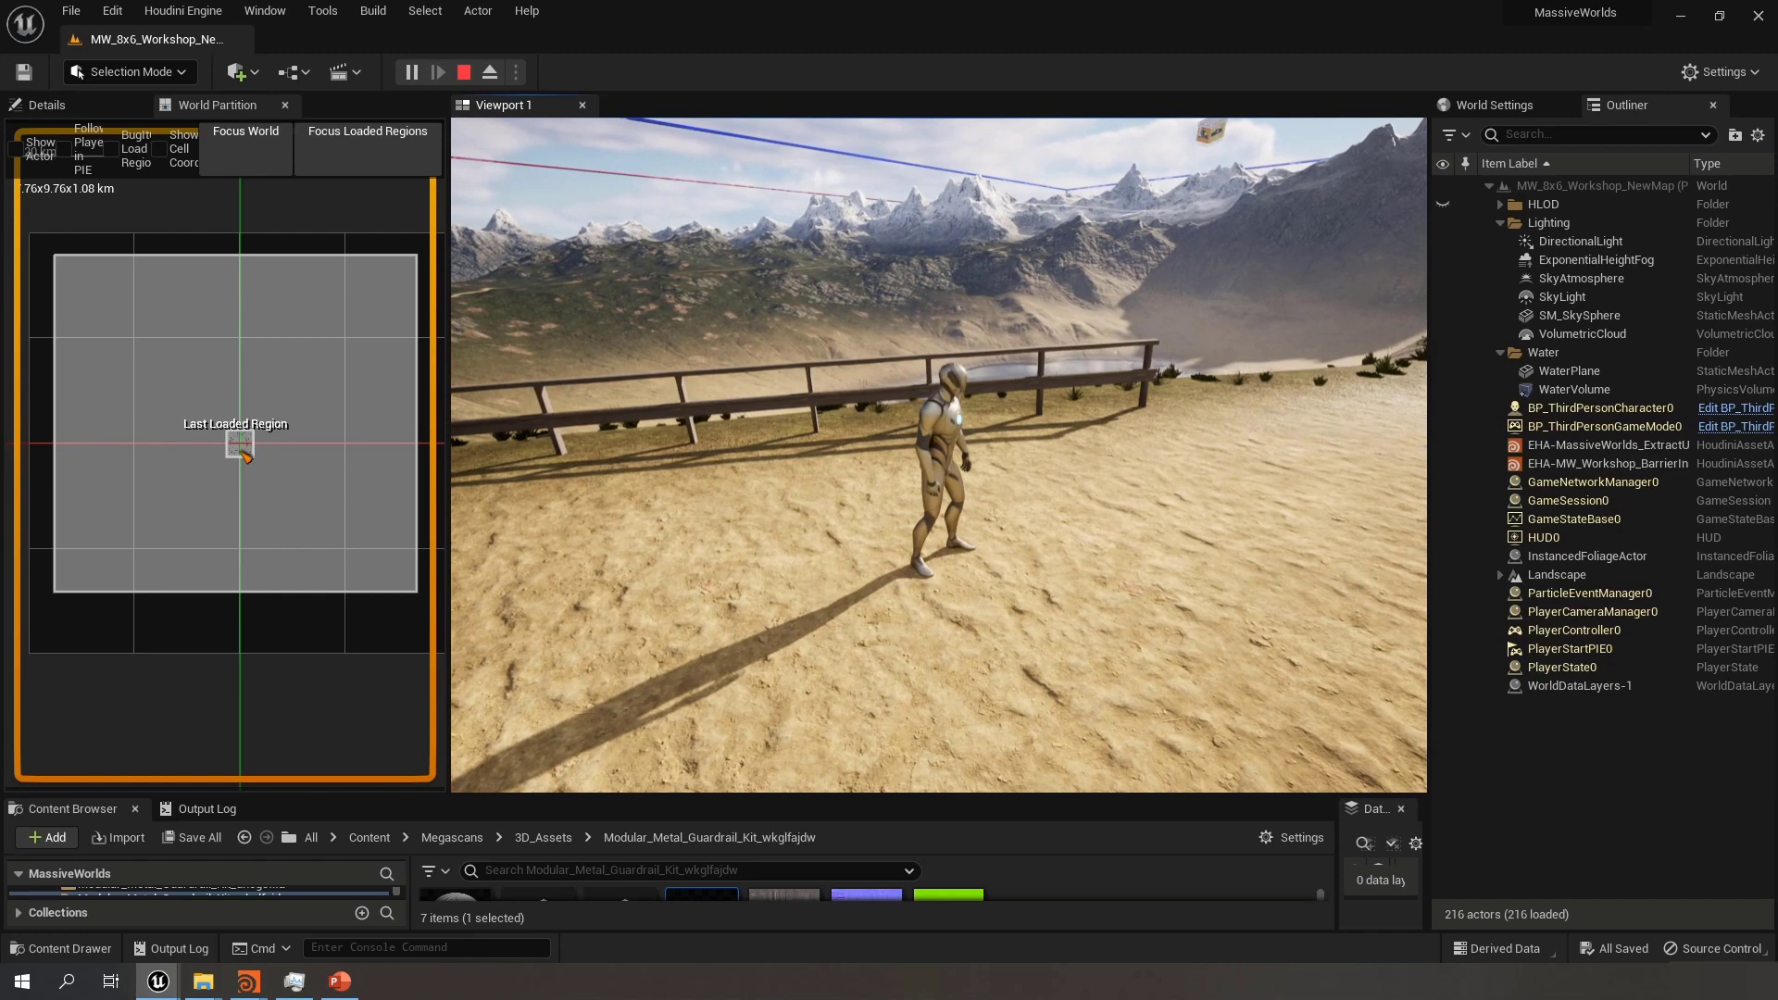
# Switch the play preview to full screen and keep the character running across the dirt ground past the fence's end
pyautogui.press('F11')
pyautogui.click(1197, 492)
pyautogui.press('w')
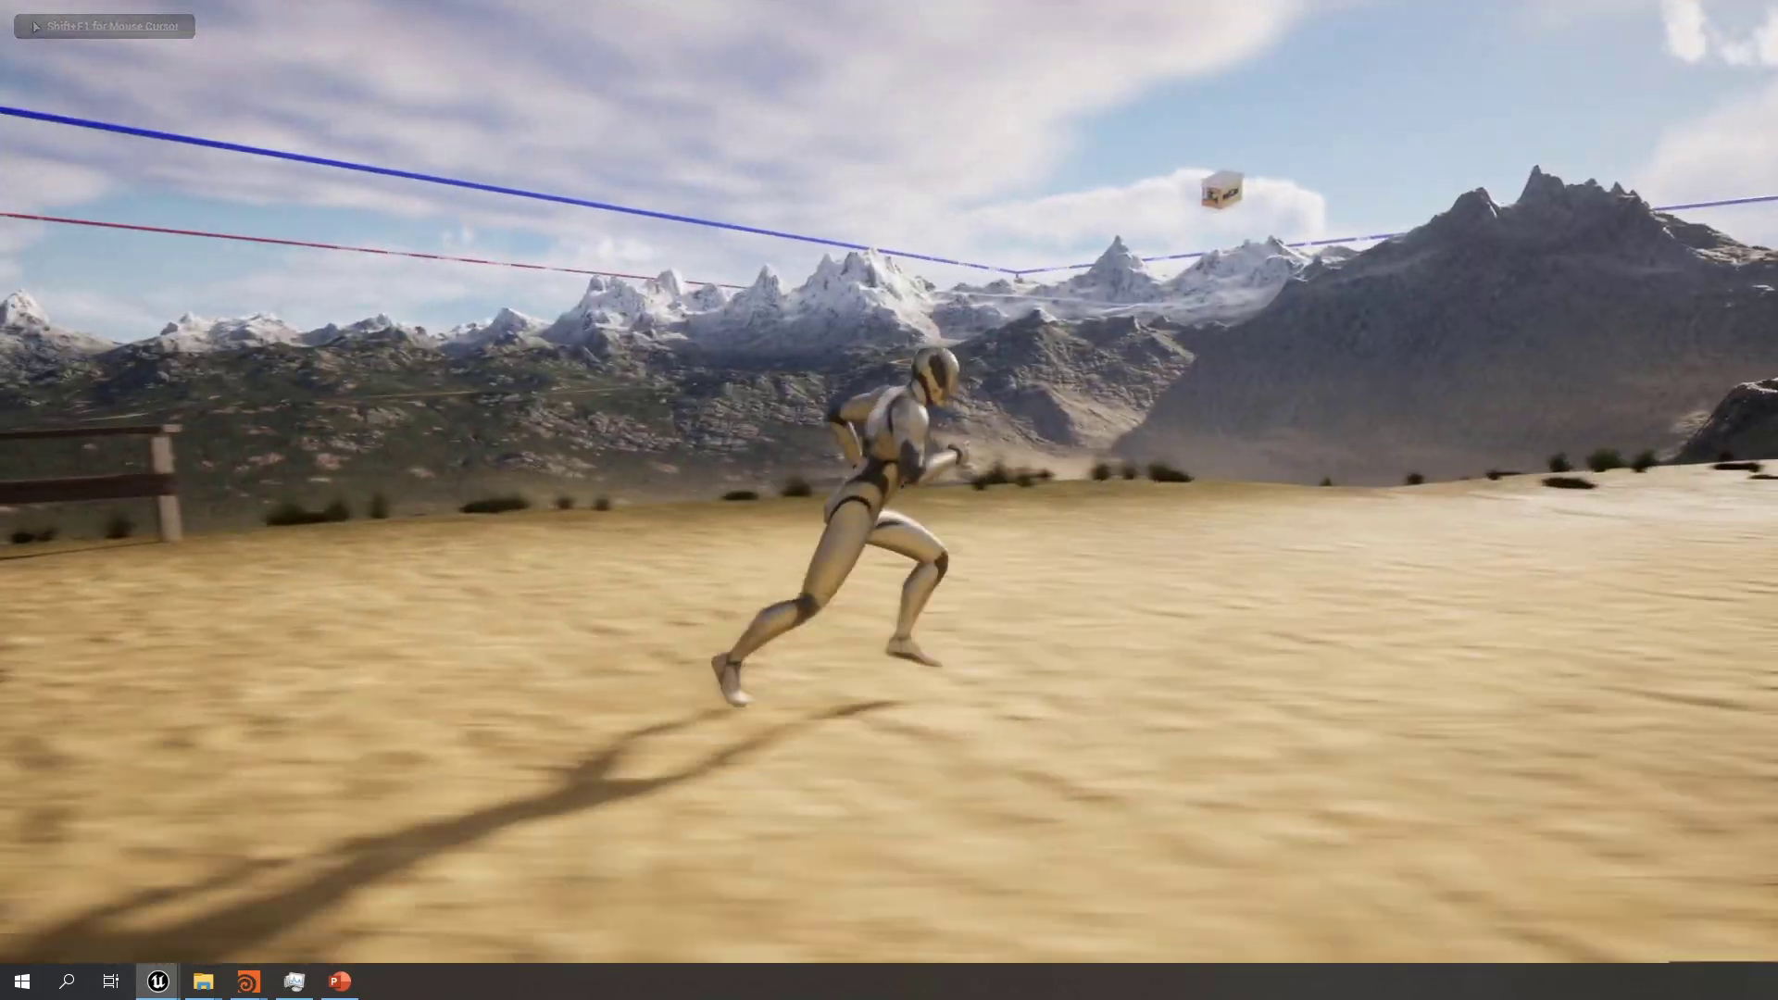
# Run the character over the grassy roadside and along the dirt road to inspect the successive guardrail sections up close
pyautogui.press('w')
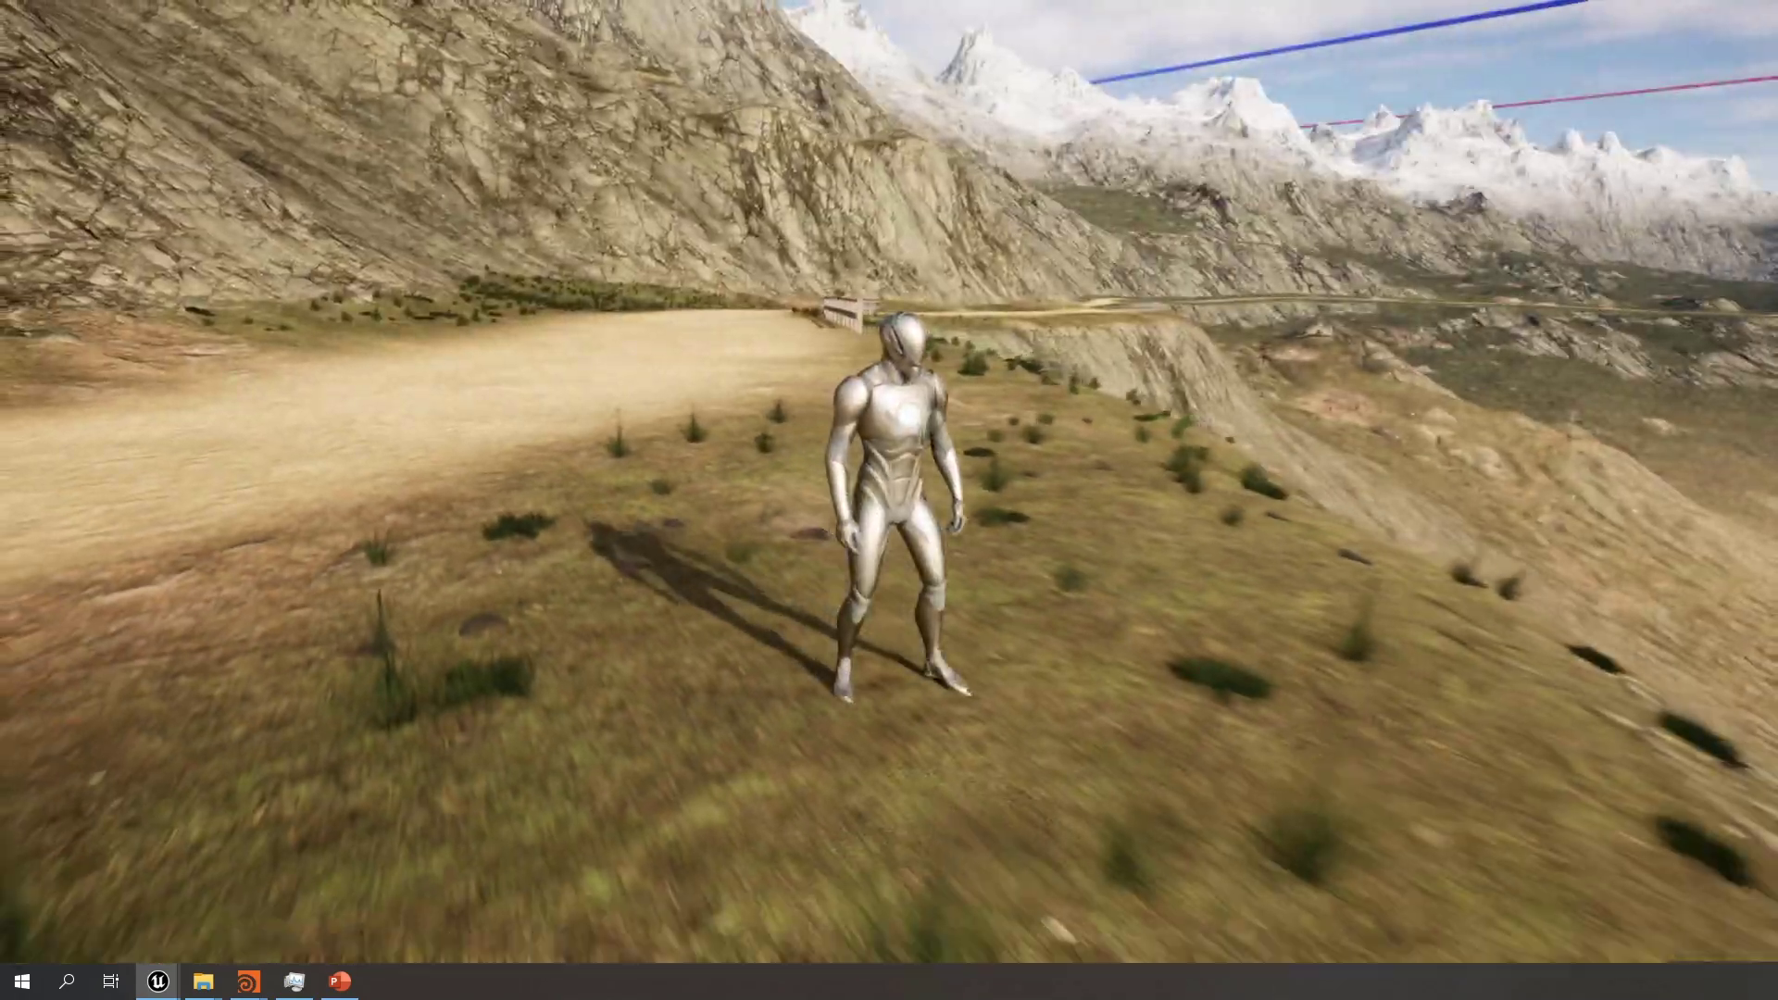
pyautogui.press('w')
pyautogui.press('w')
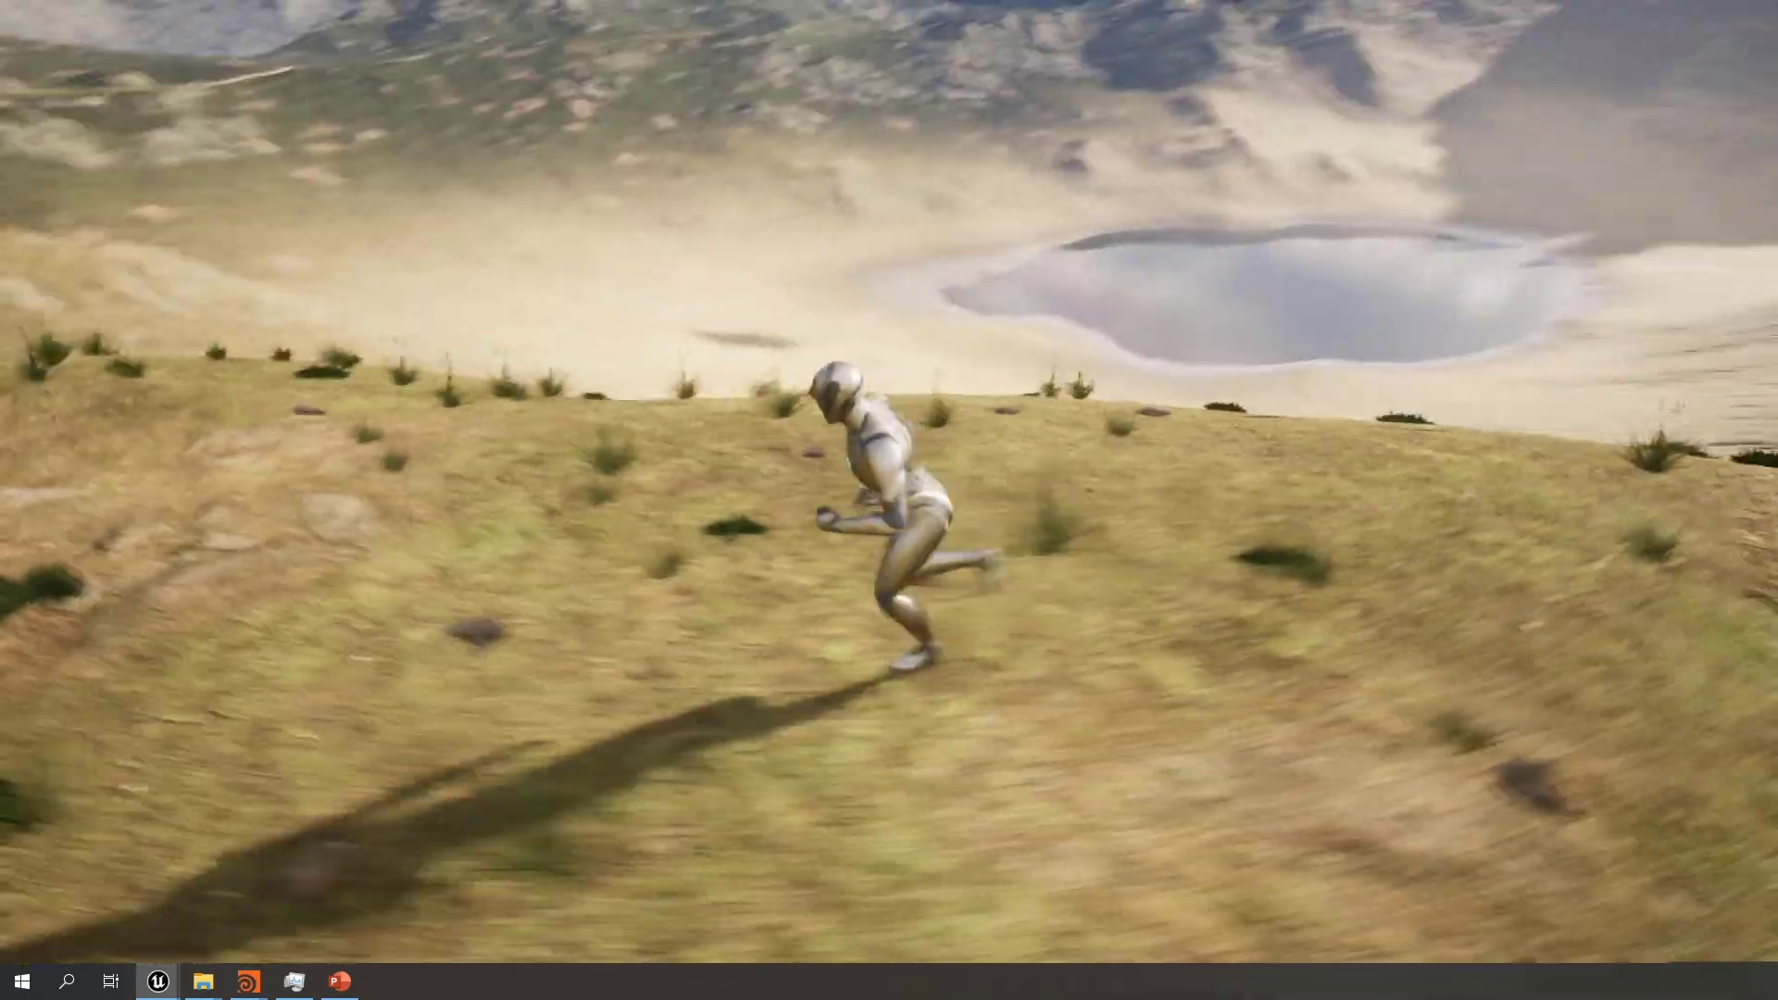
pyautogui.press('w')
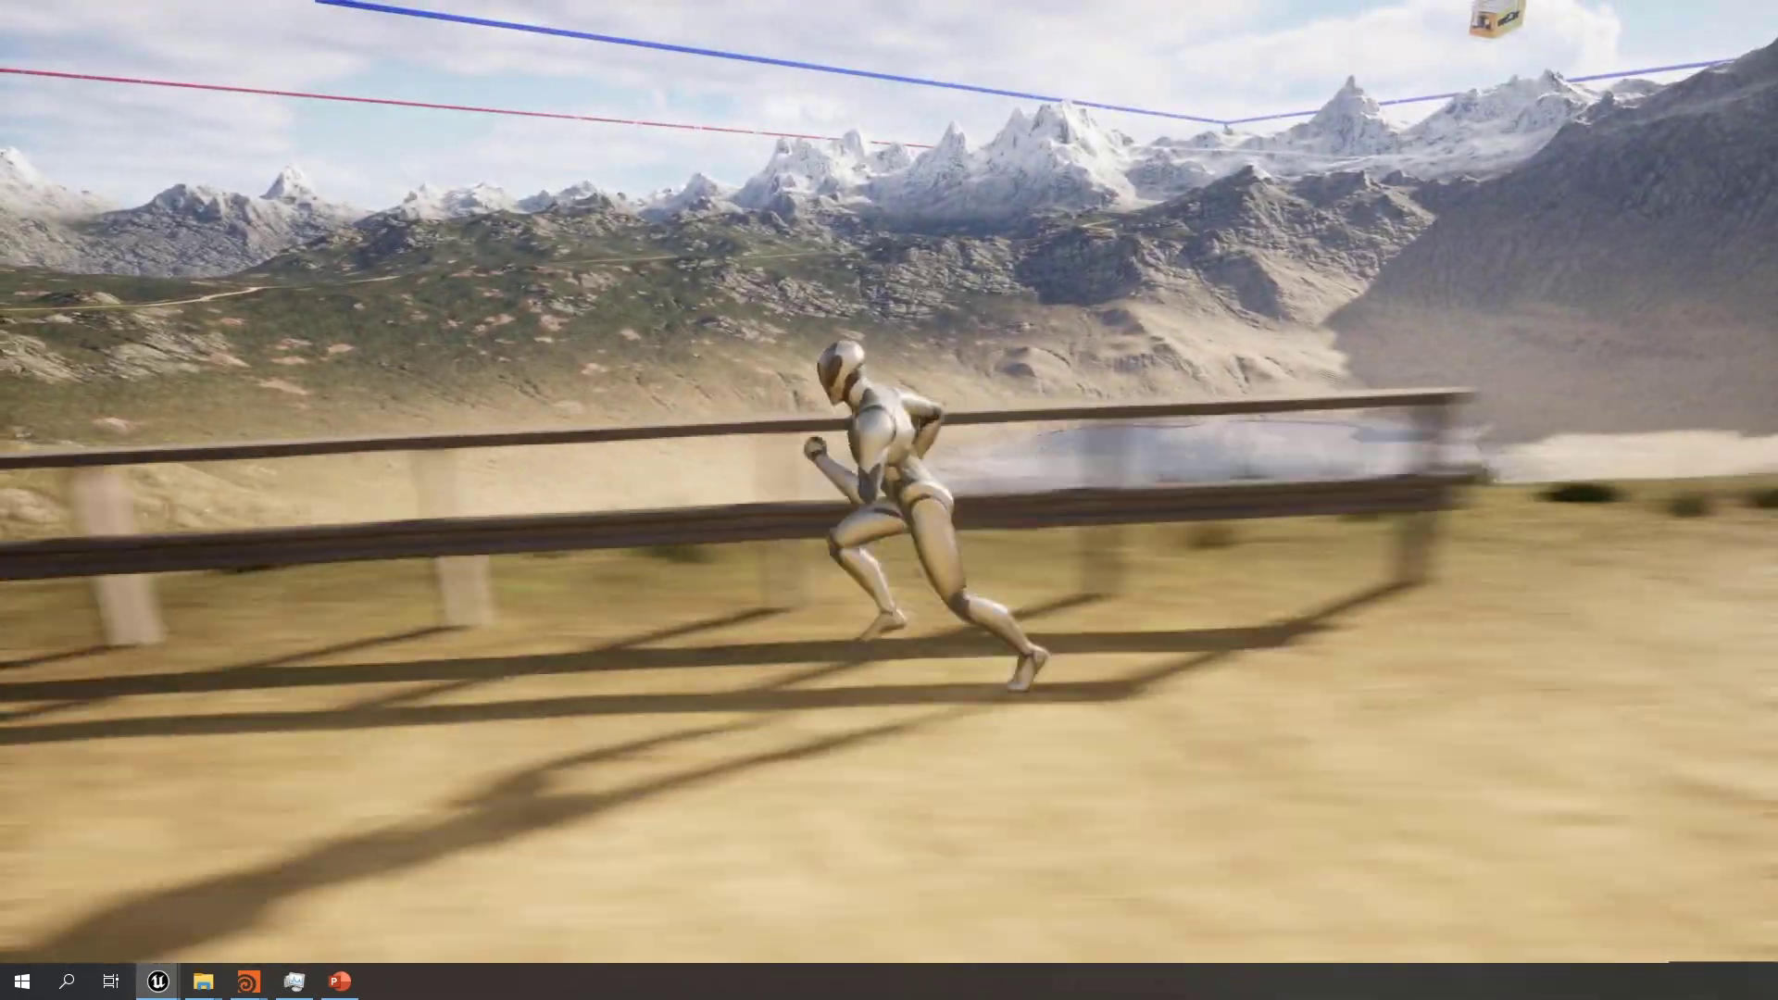
pyautogui.press('w')
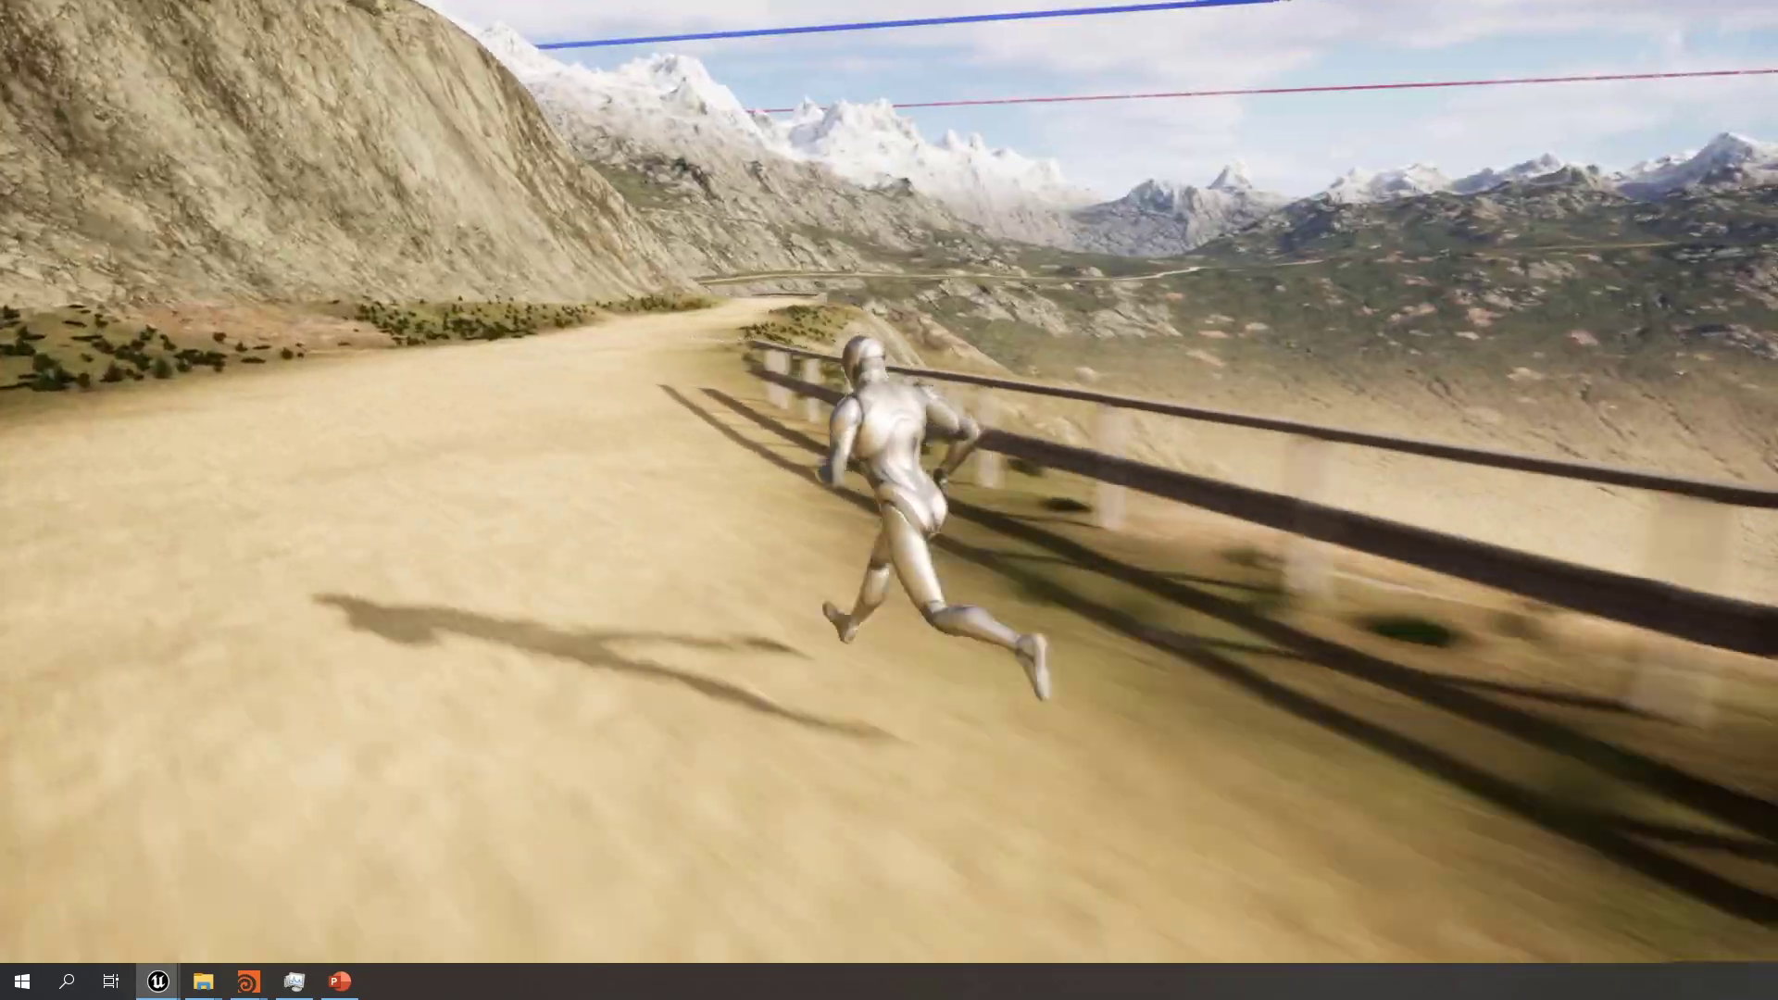
pyautogui.press('w')
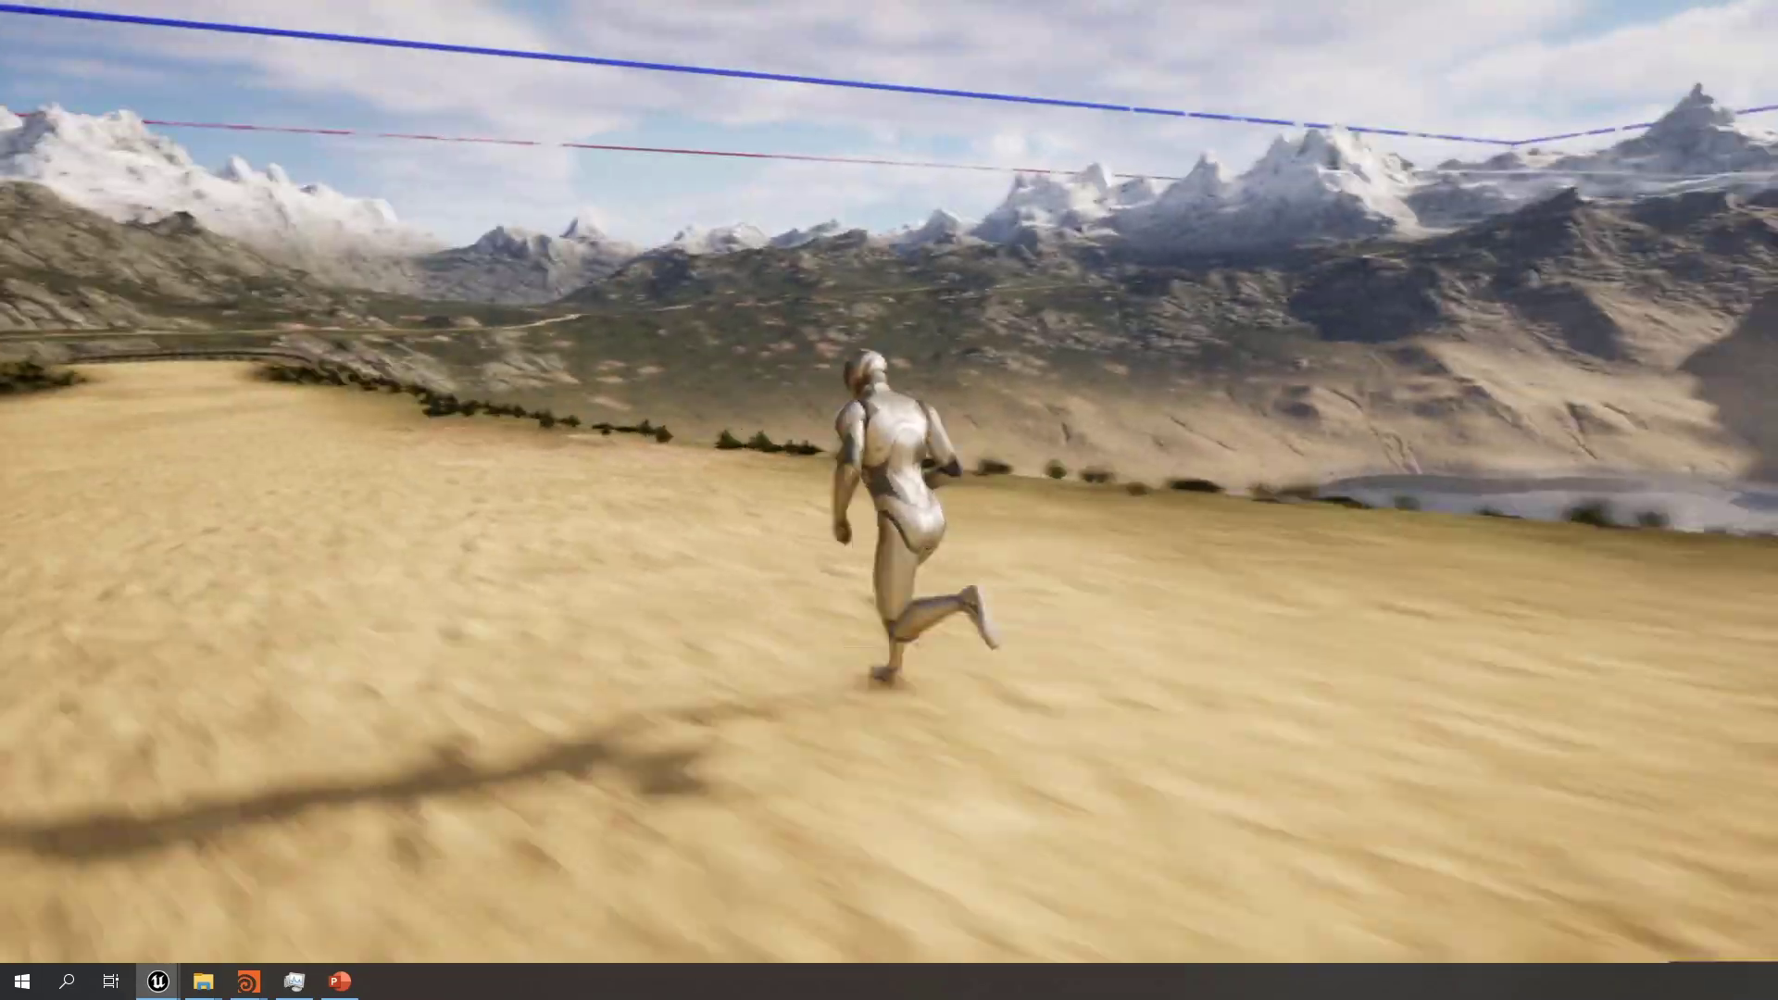
pyautogui.press('w')
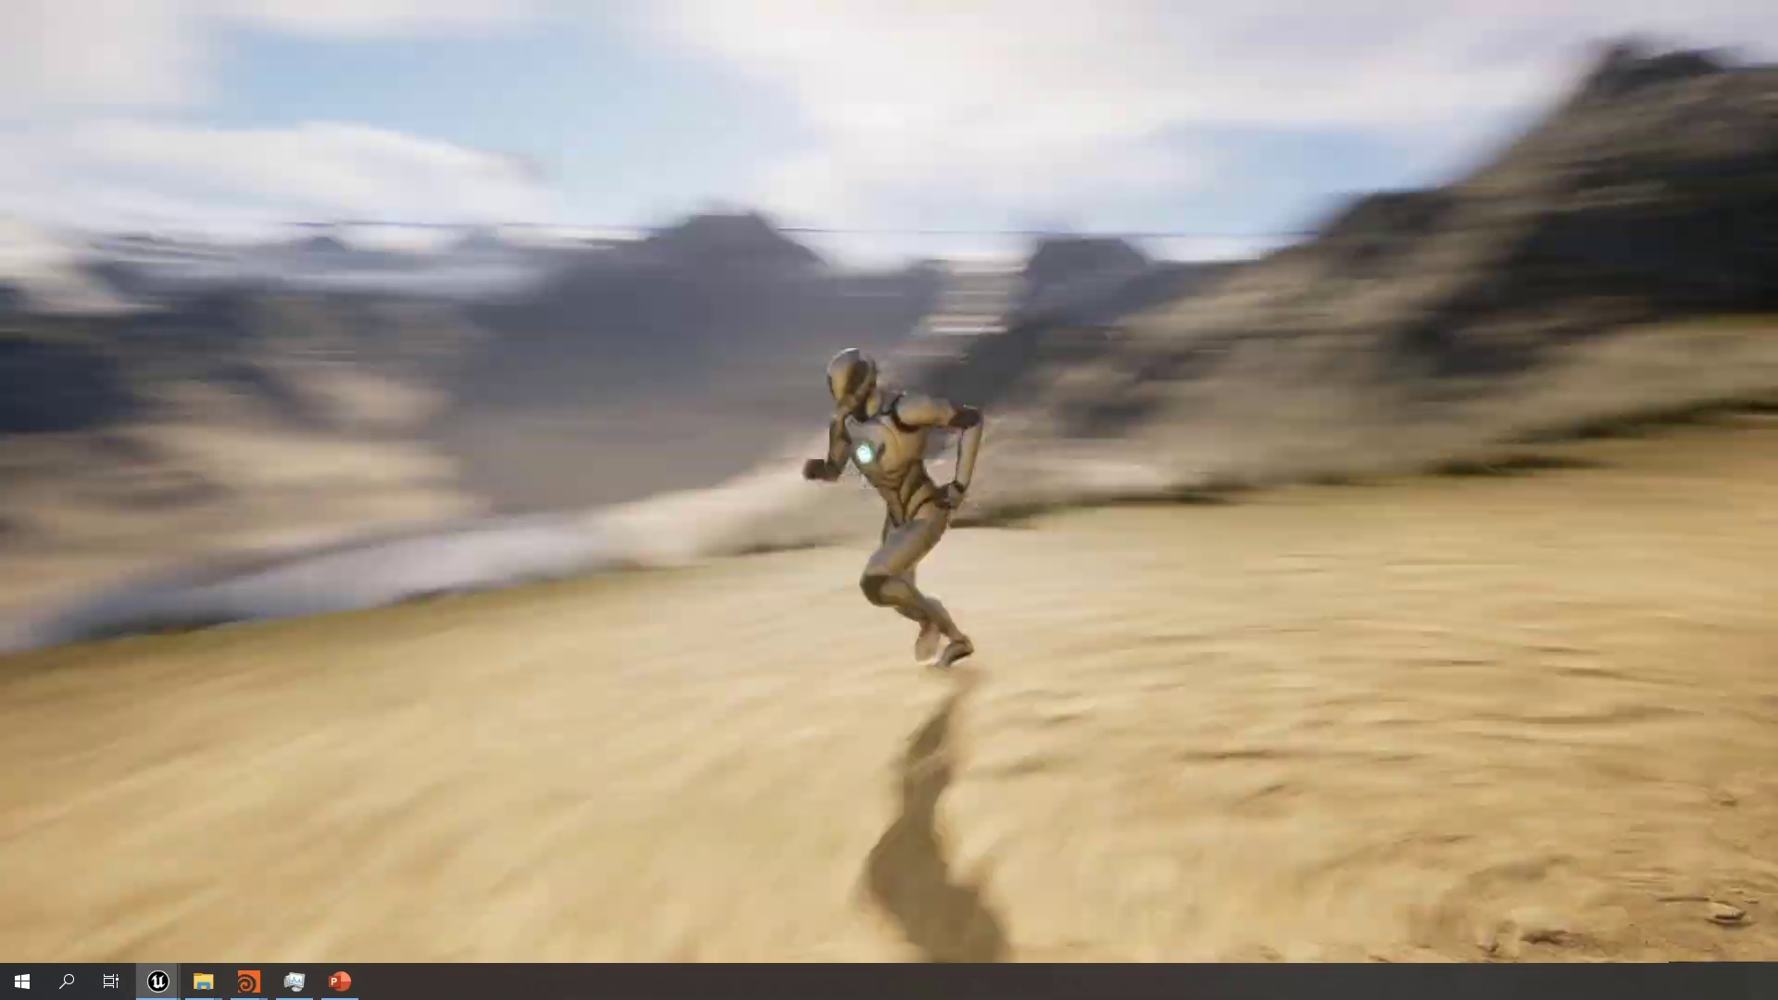
pyautogui.press('w')
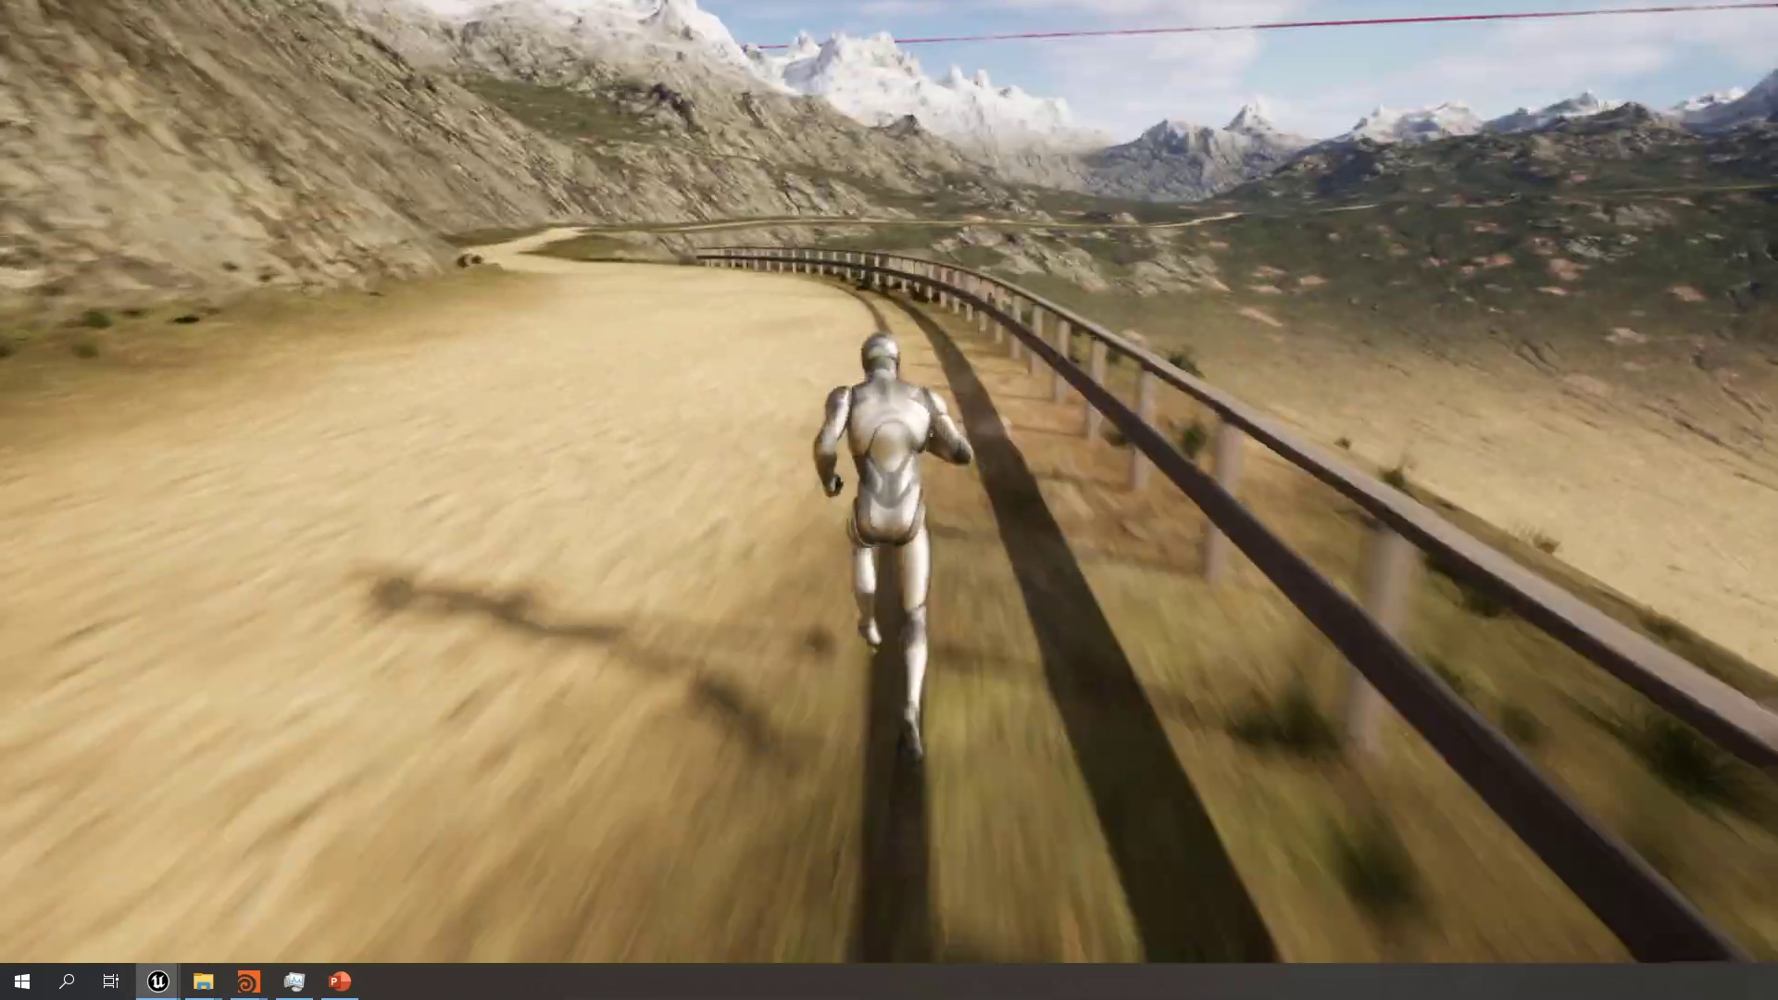